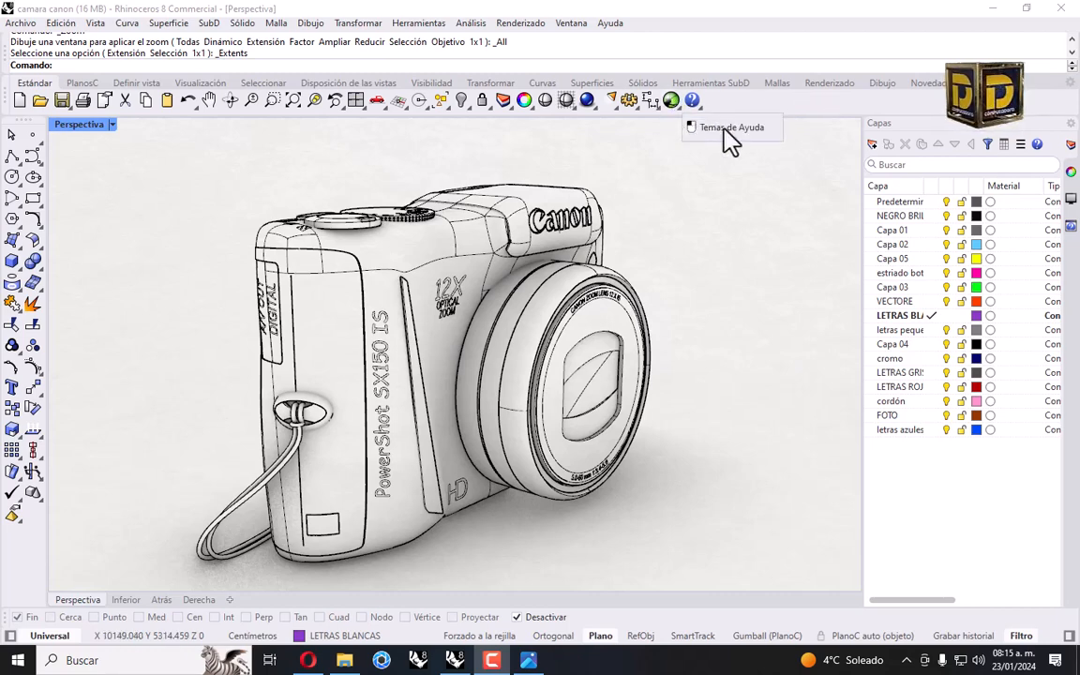
Examine the finished Canon camera model from the front, the strap side and the back.
right_click_drag(268, 300, 307, 322)
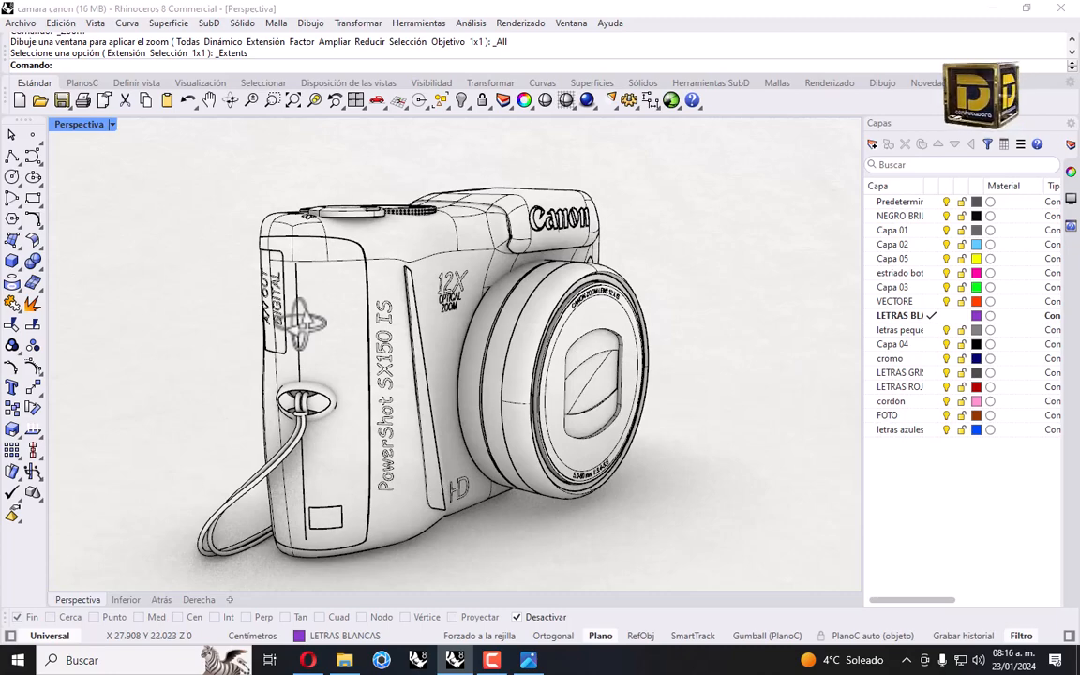
right_click_drag(304, 321, 727, 363)
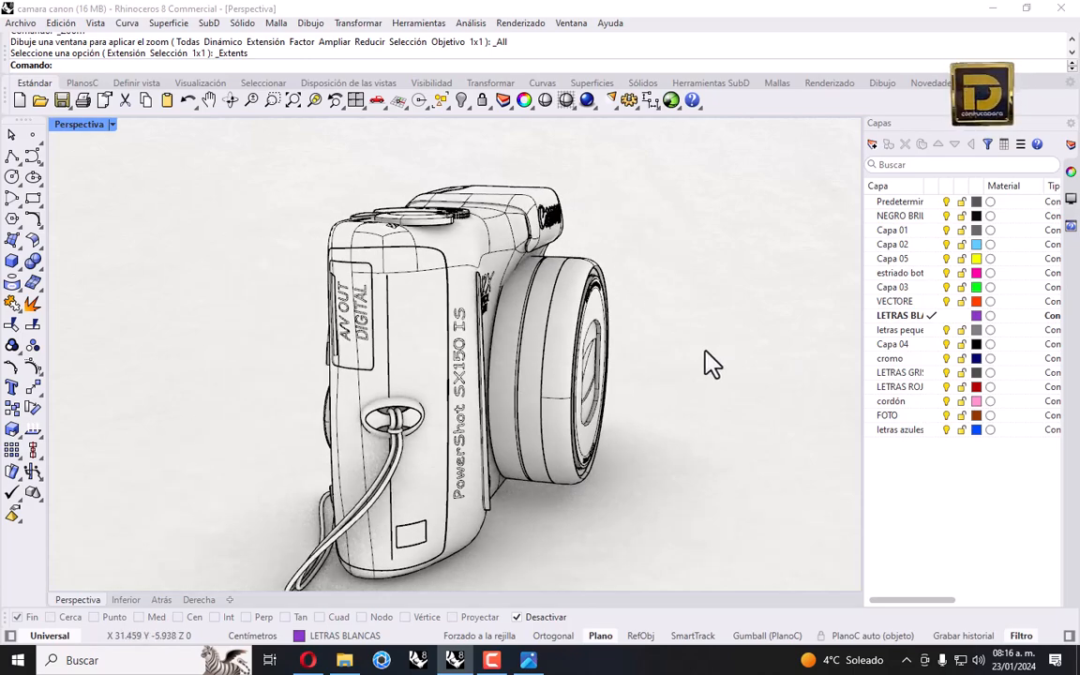
right_click_drag(711, 361, 524, 343)
right_click_drag(742, 367, 663, 352)
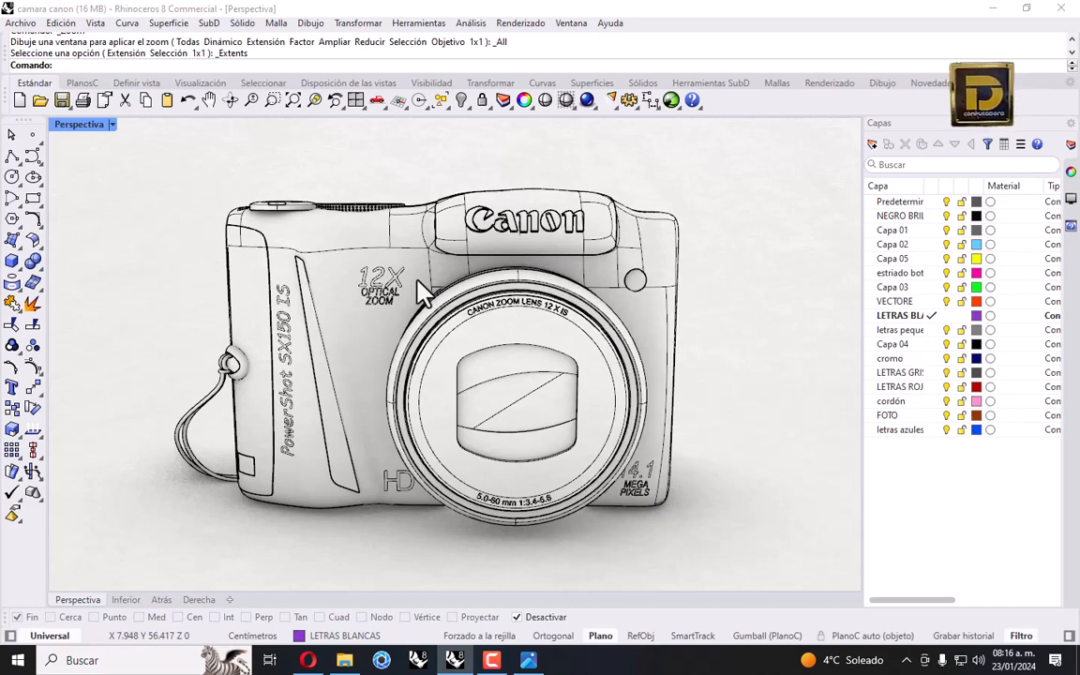
right_click_drag(206, 317, 394, 361)
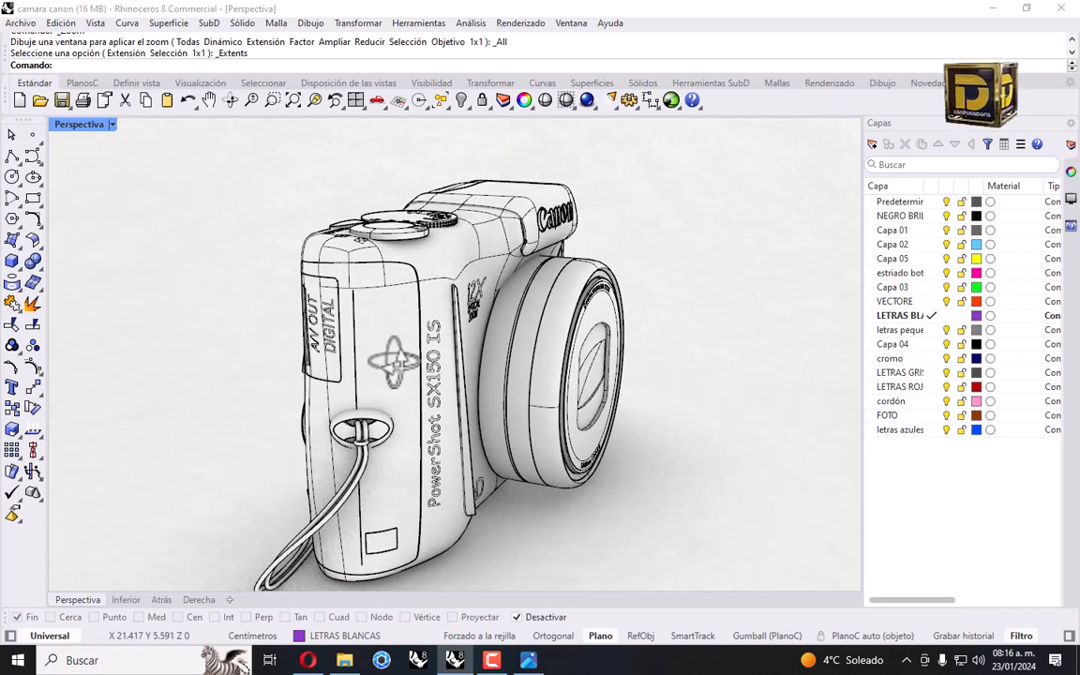
scroll(409, 338, "down", 2)
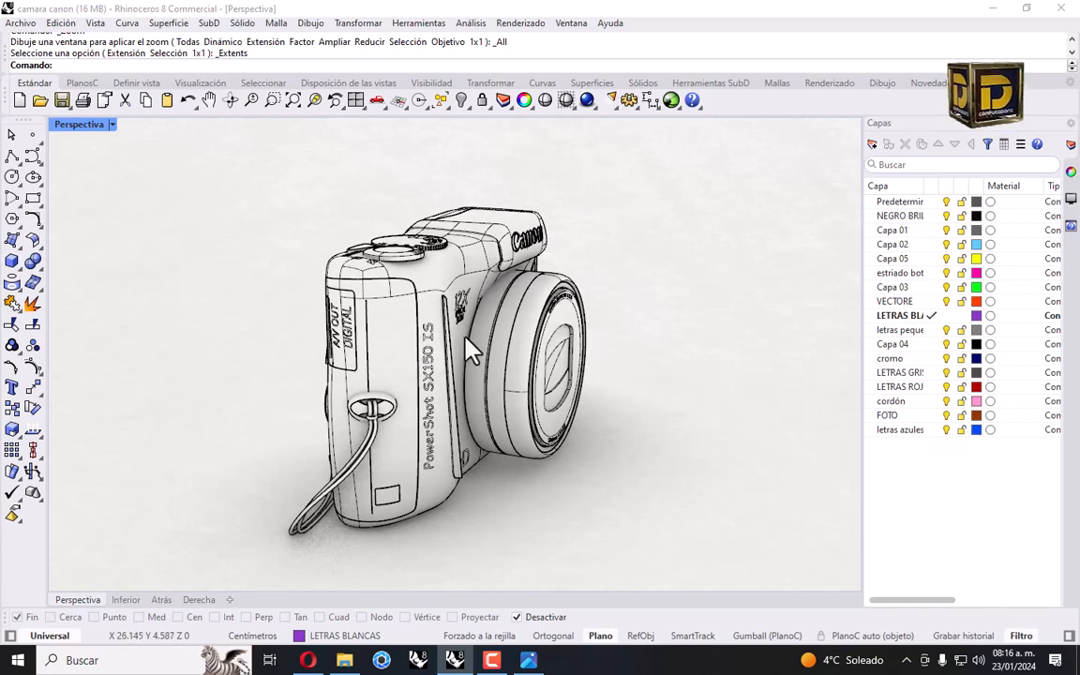
right_click_drag(469, 338, 356, 345)
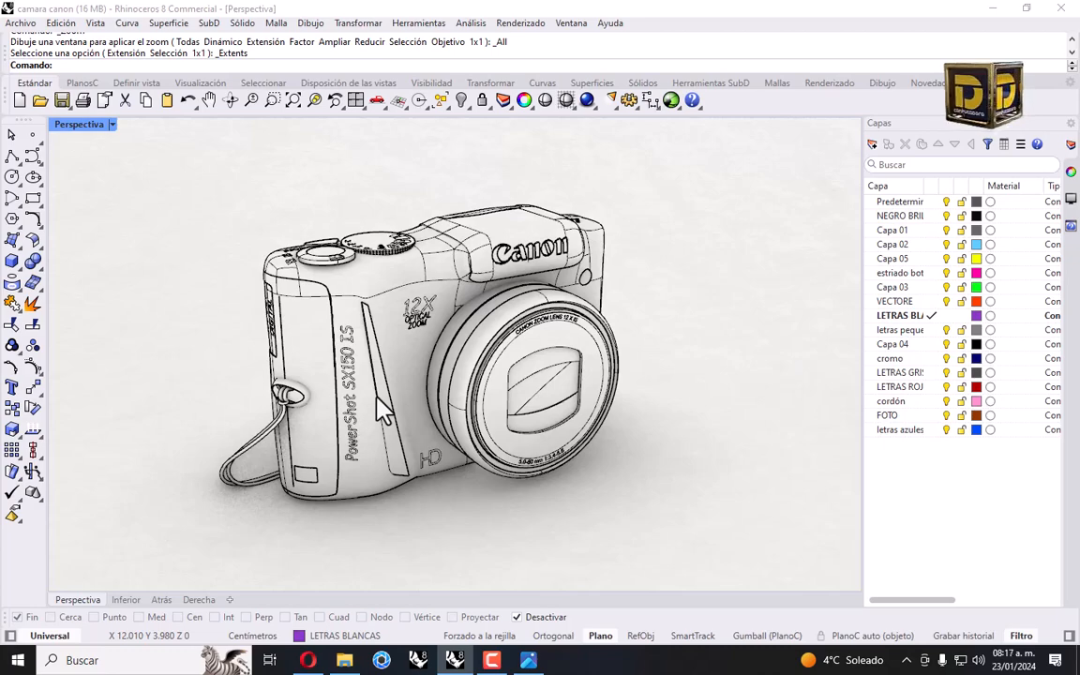
right_click_drag(308, 356, 343, 345)
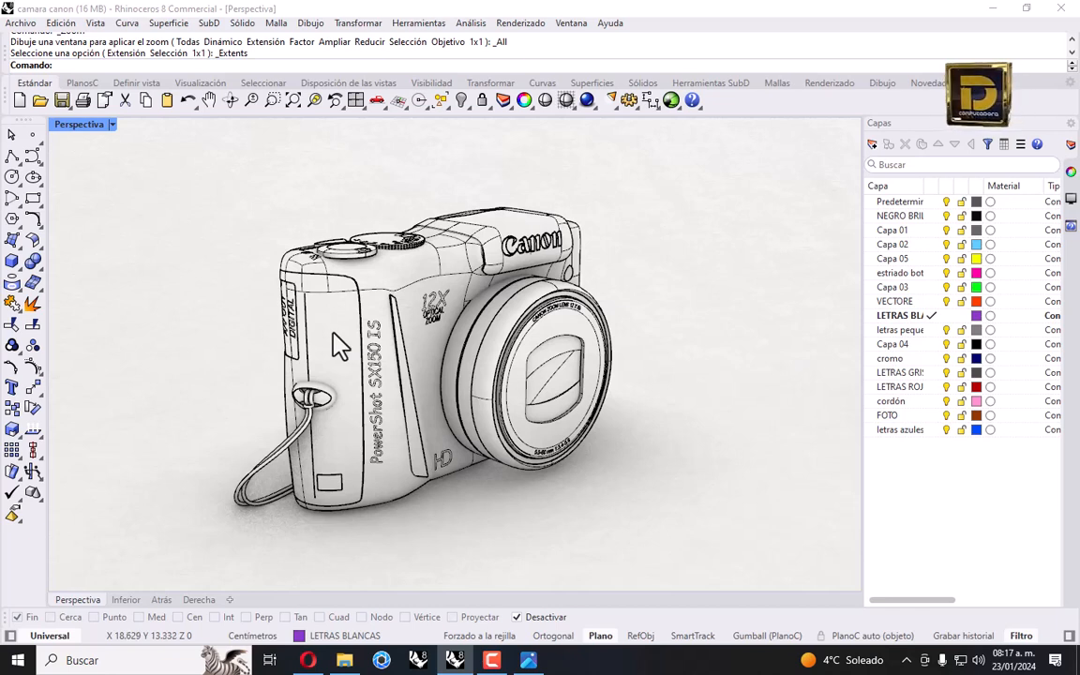
mouse_move(489, 345)
right_mouse_down()
mouse_move(367, 357)
mouse_move(478, 349)
right_mouse_up()
right_click_drag(315, 356, 385, 361)
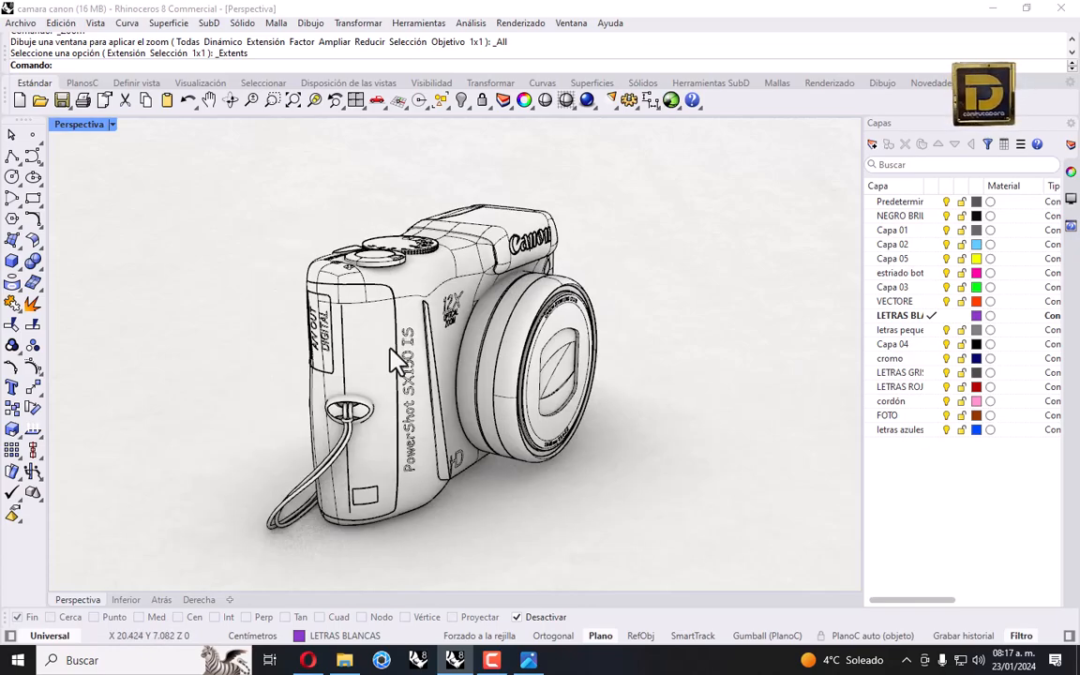
right_click_drag(389, 319, 498, 310)
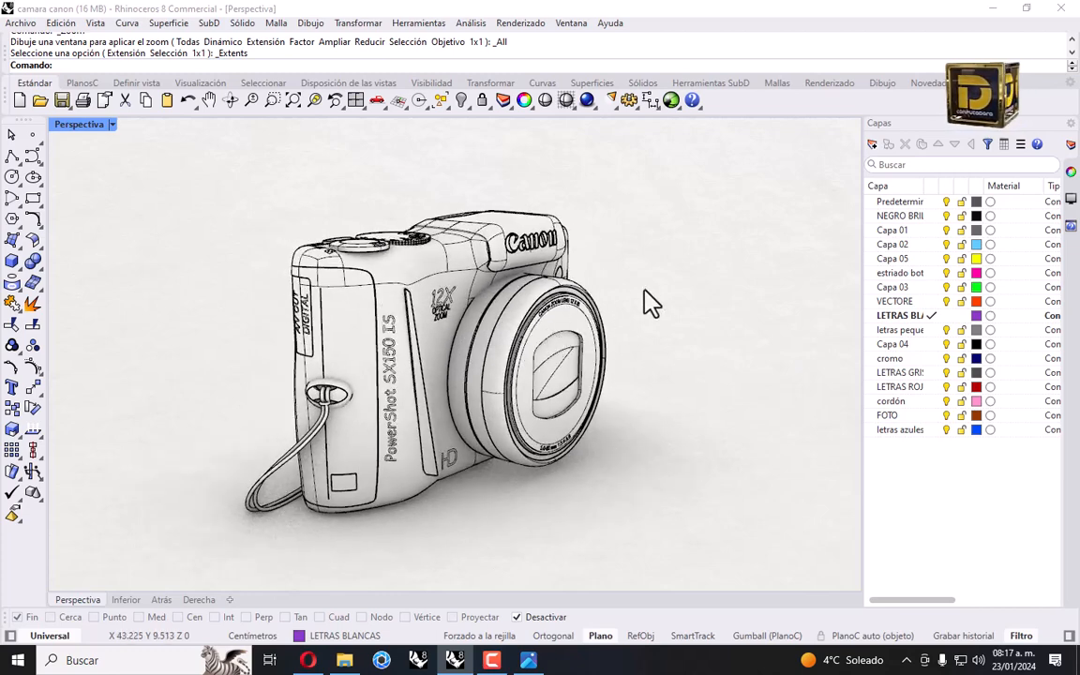
right_click_drag(536, 284, 464, 319)
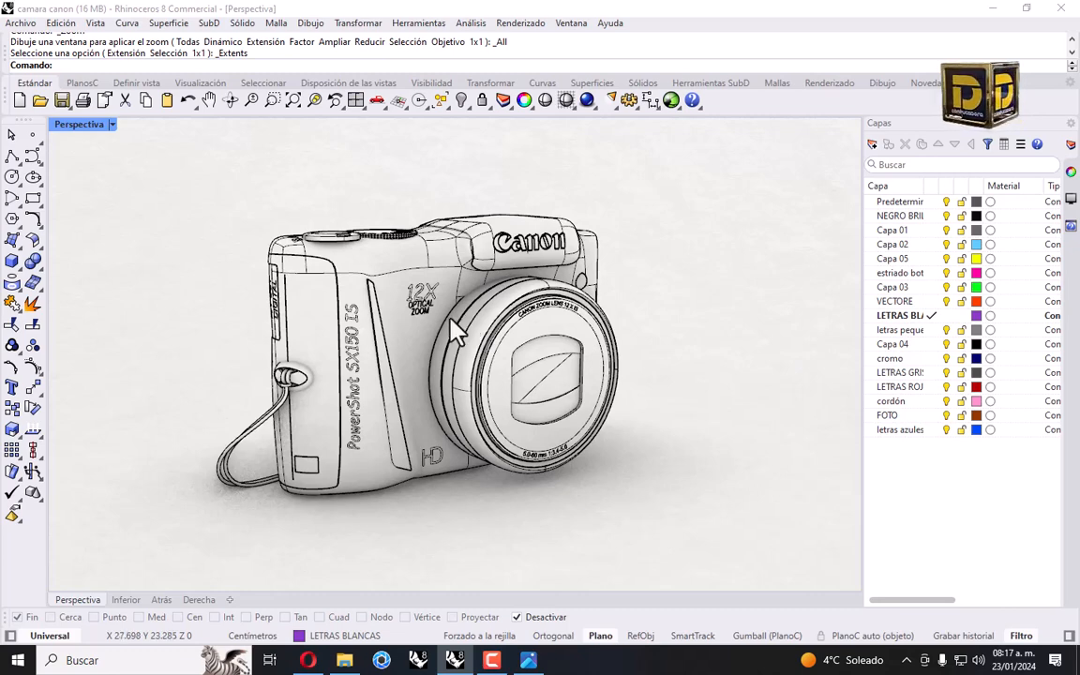
right_click_drag(309, 318, 573, 319)
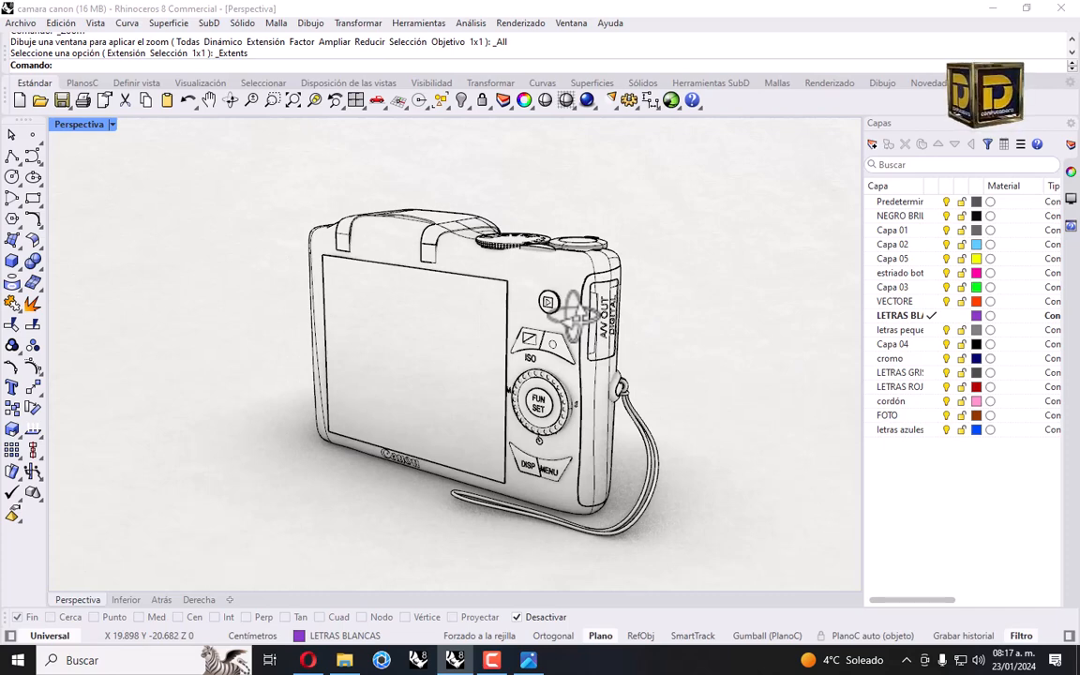
right_click_drag(574, 316, 404, 337)
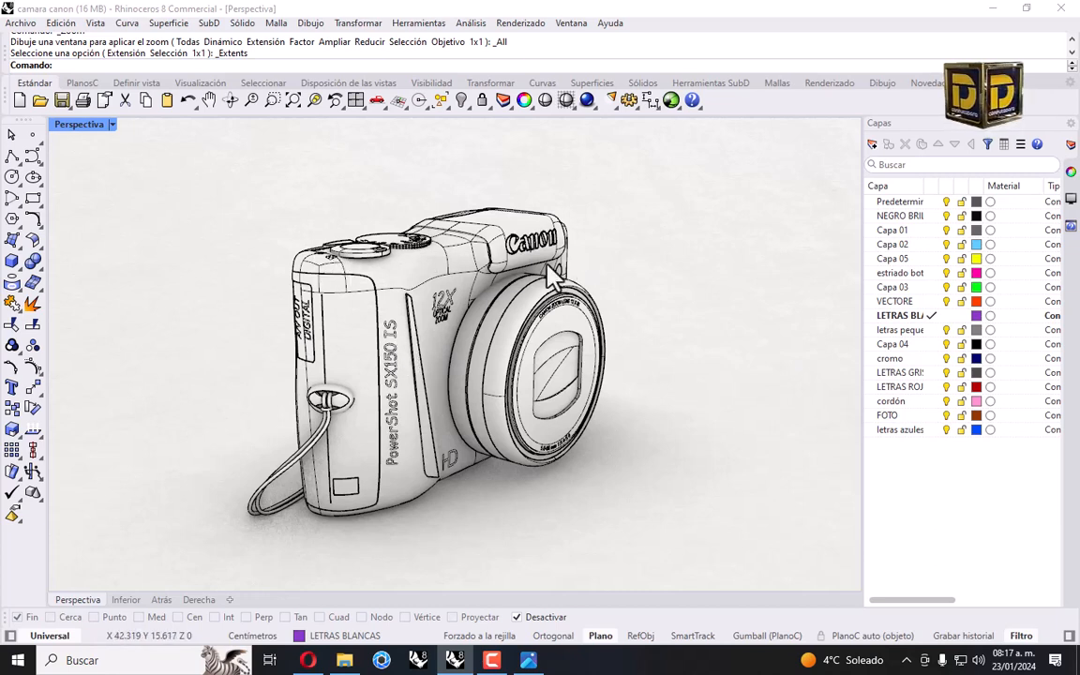
right_click_drag(273, 238, 483, 245)
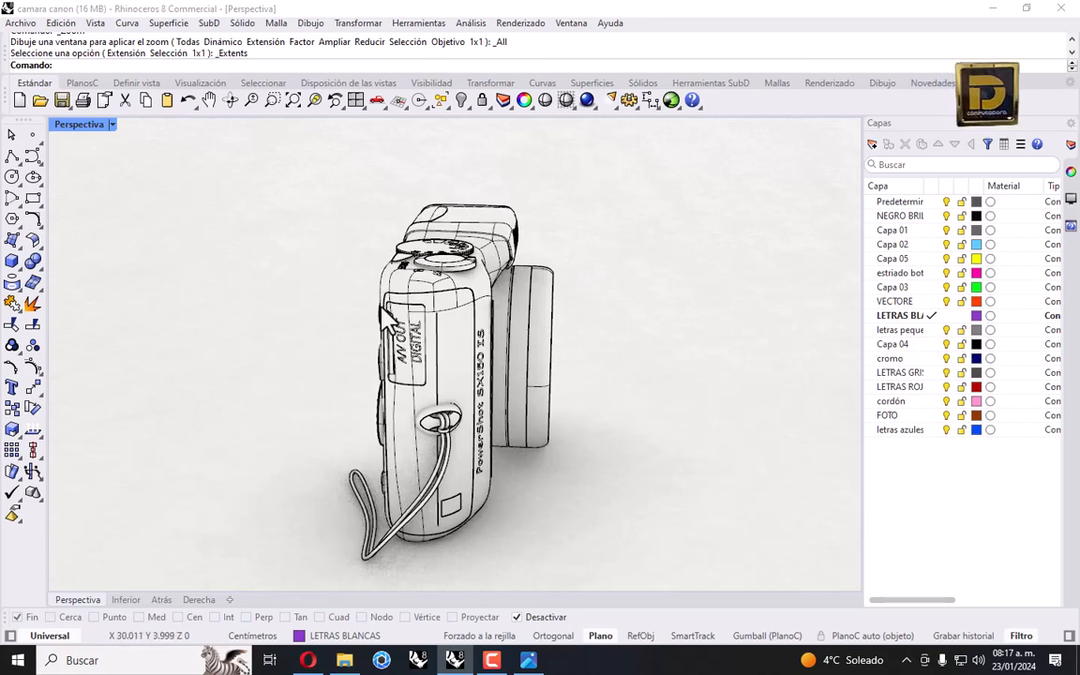
right_click_drag(382, 308, 477, 323)
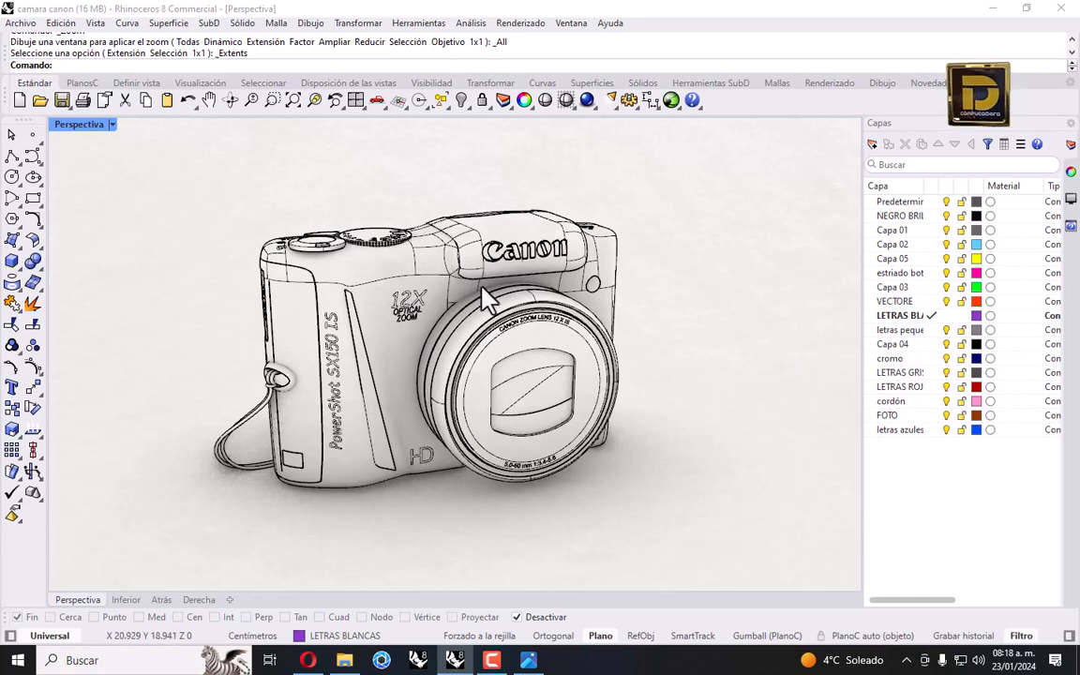
right_click_drag(486, 293, 548, 320)
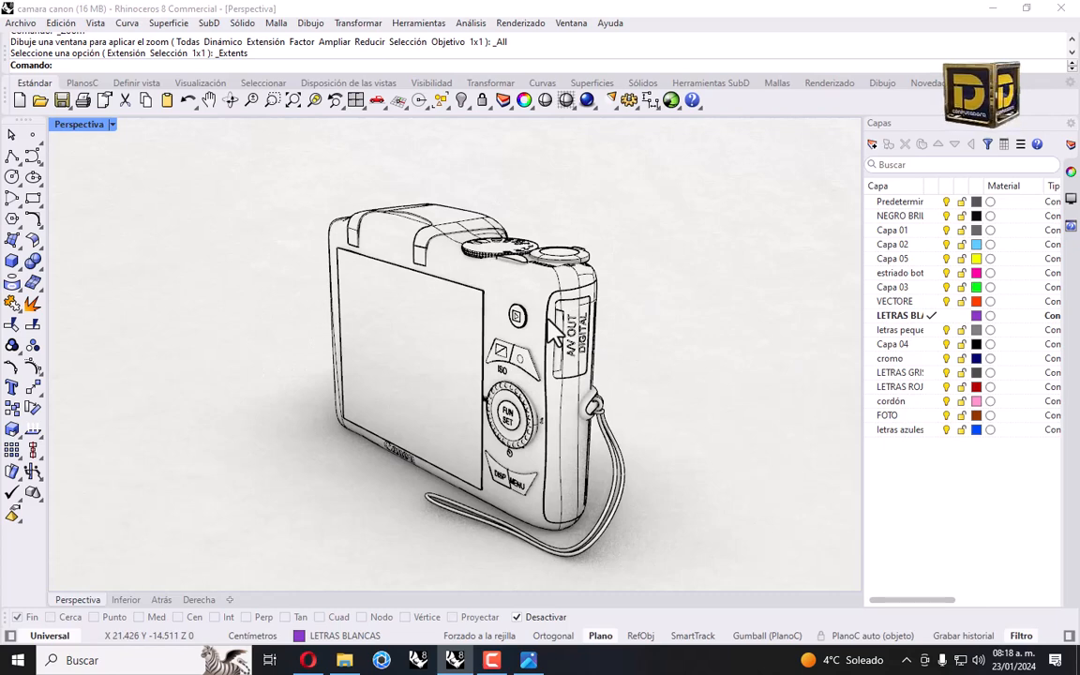
Switch to the photo viewer and browse the camera renders from CANON R1.15.jpg through CANON R1.18.jpg.
left_click(531, 660)
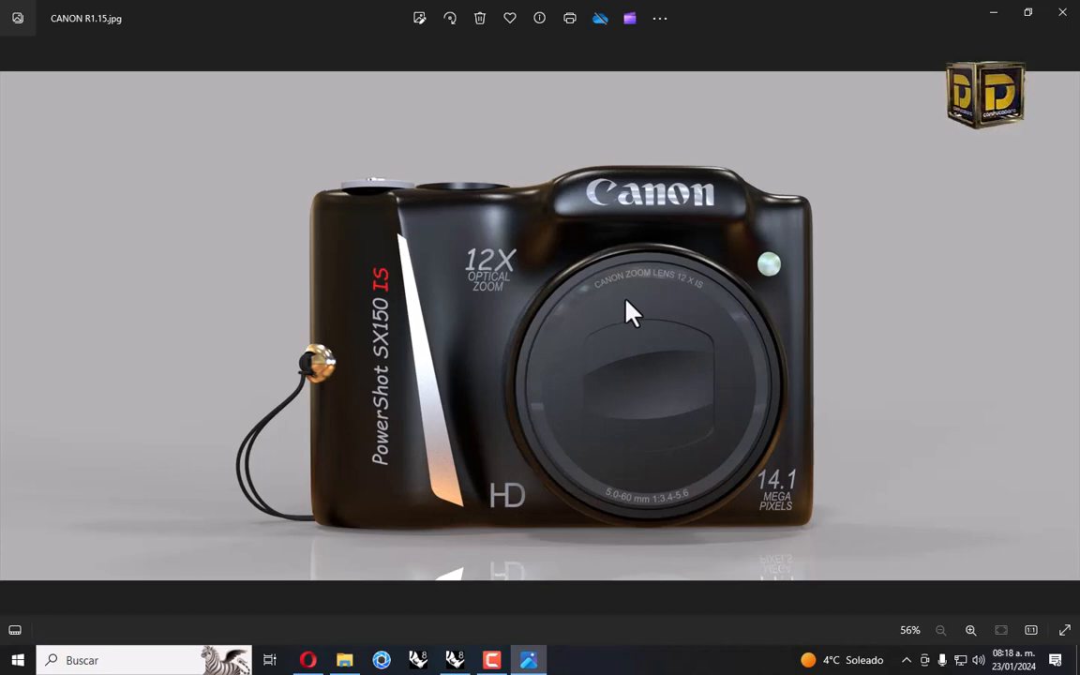
key("Right")
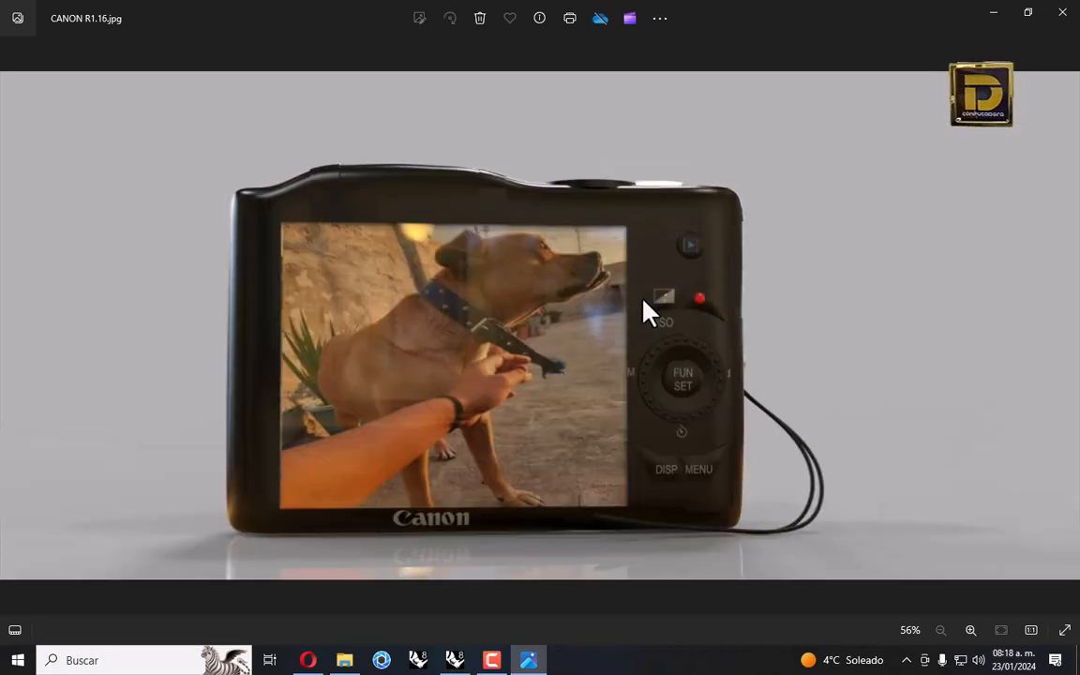
key("Right")
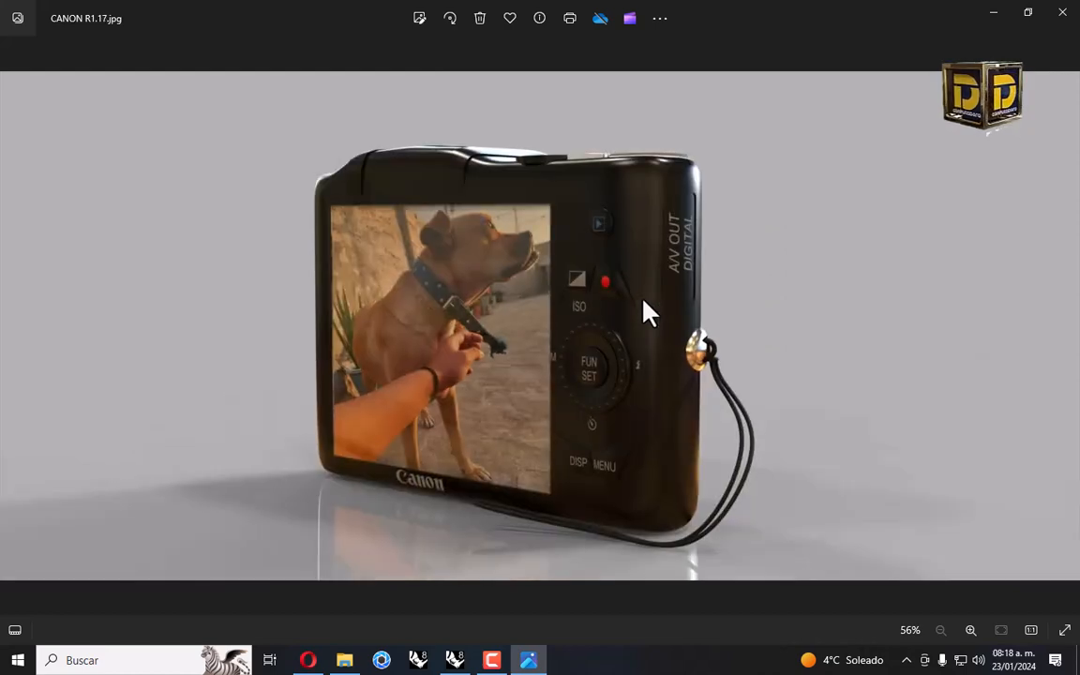
key("Right")
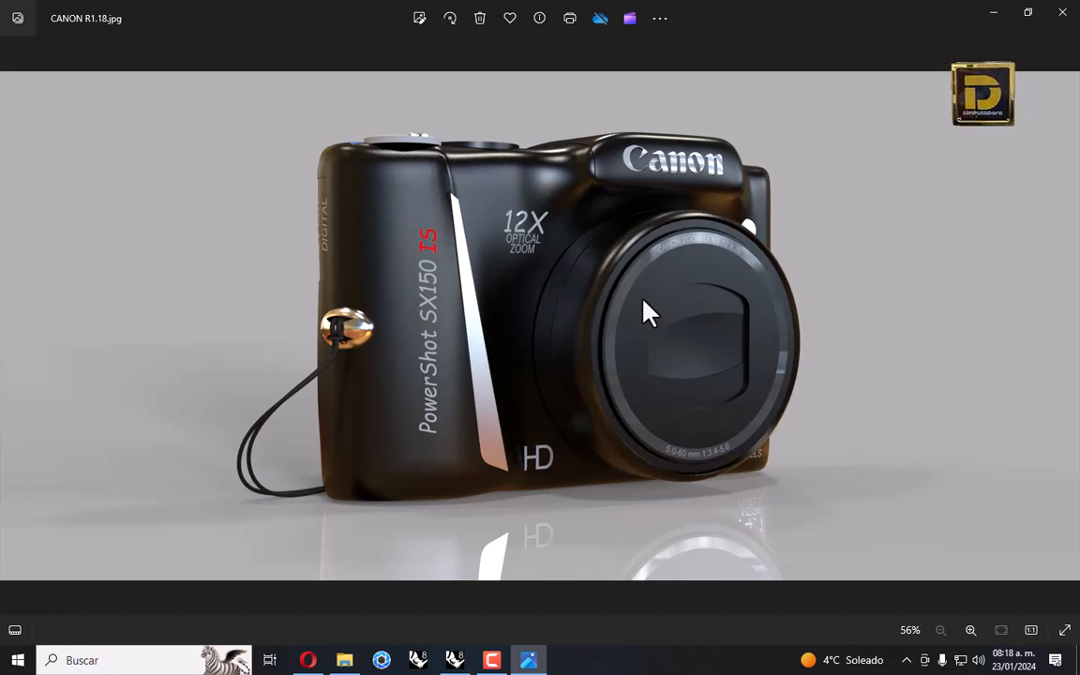
Switch back to Rhinoceros 8, show all hidden objects and view them in the maximized Perspectiva viewport.
left_click(454, 661)
right_click_drag(578, 195, 450, 292)
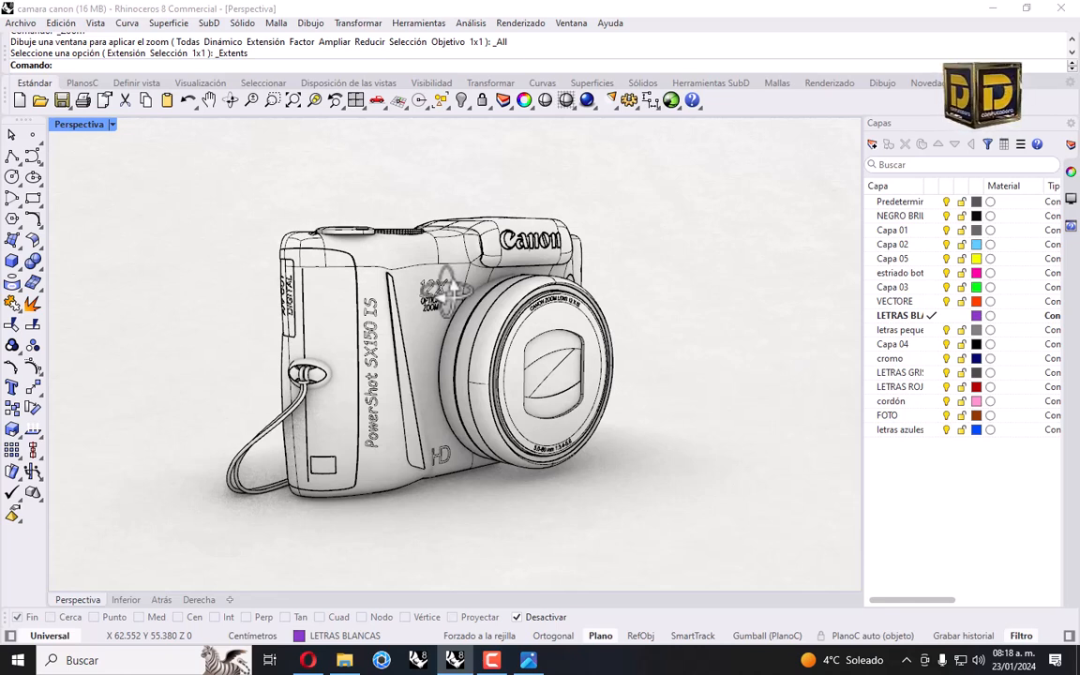
right_click(463, 105)
double_click(82, 126)
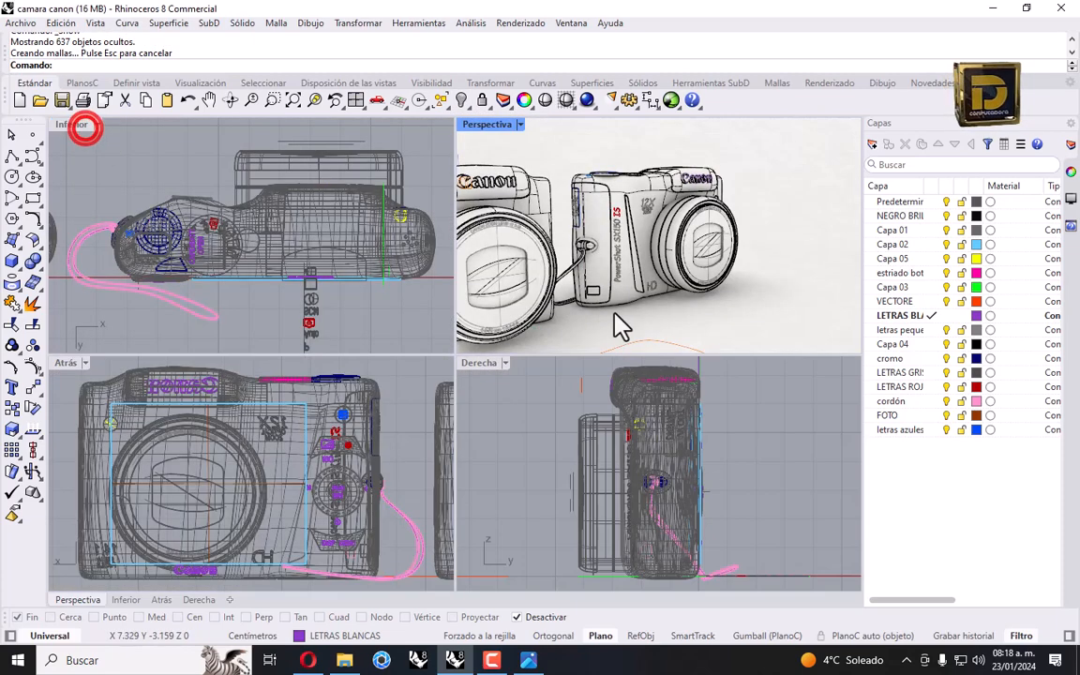
double_click(480, 119)
scroll(579, 232, "down", 6)
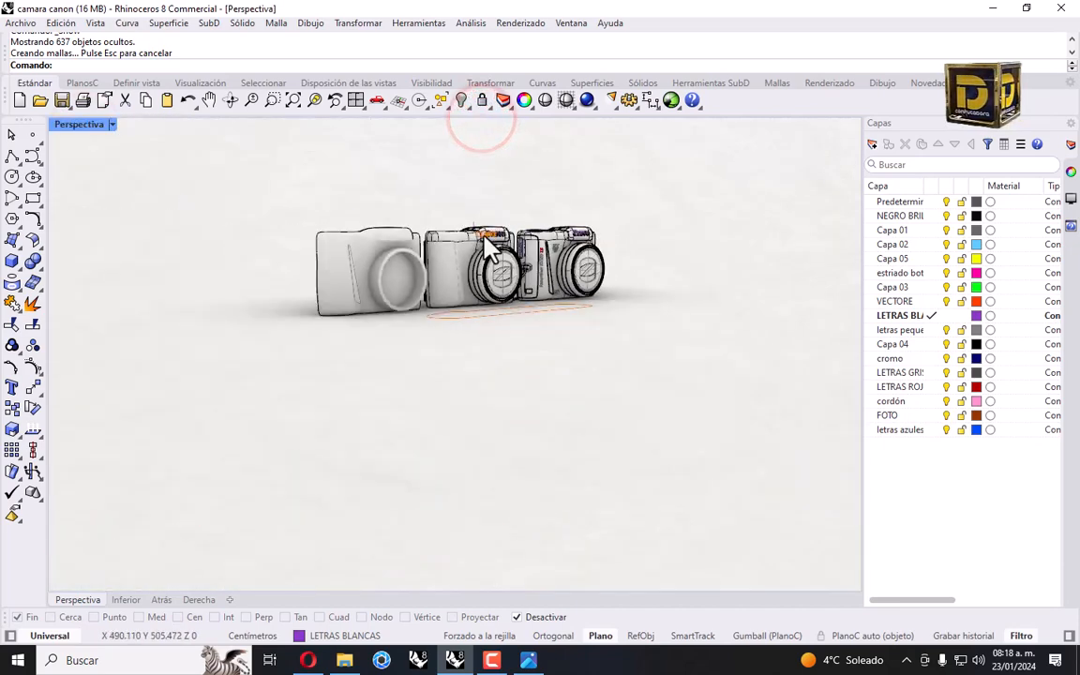
Examine the row of three camera modelling stages, selecting and deselecting the plain SubD body with its curves and extrusions.
right_click_drag(440, 217, 349, 272)
scroll(502, 246, "up", 4)
right_click_drag(504, 246, 532, 231)
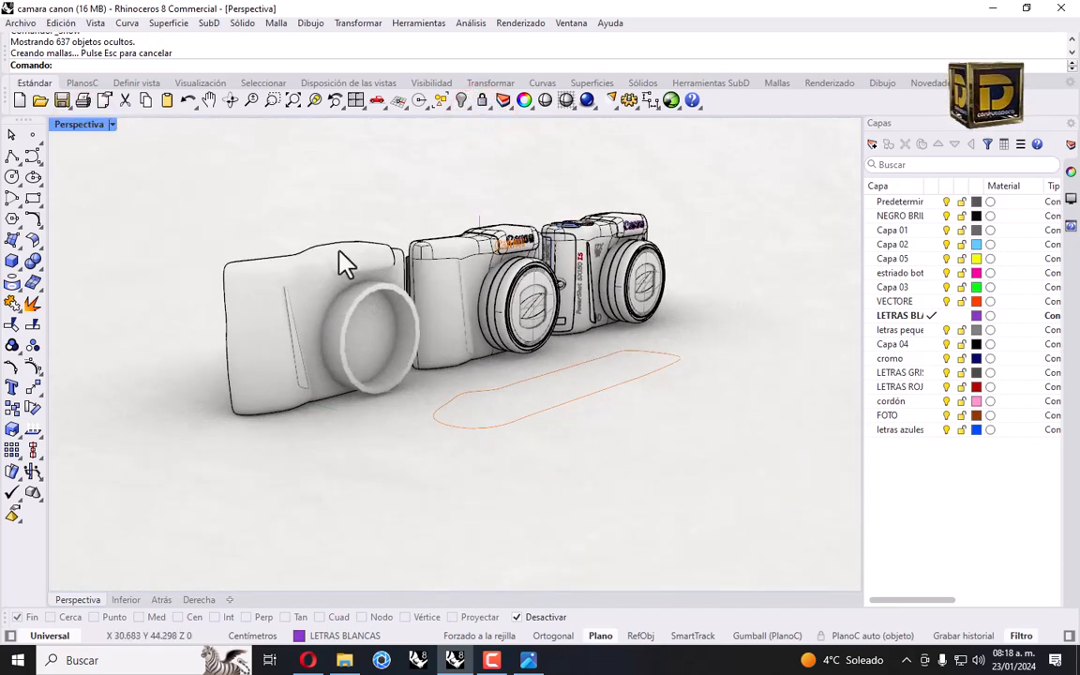
left_click_drag(360, 184, 266, 282)
left_click(343, 207)
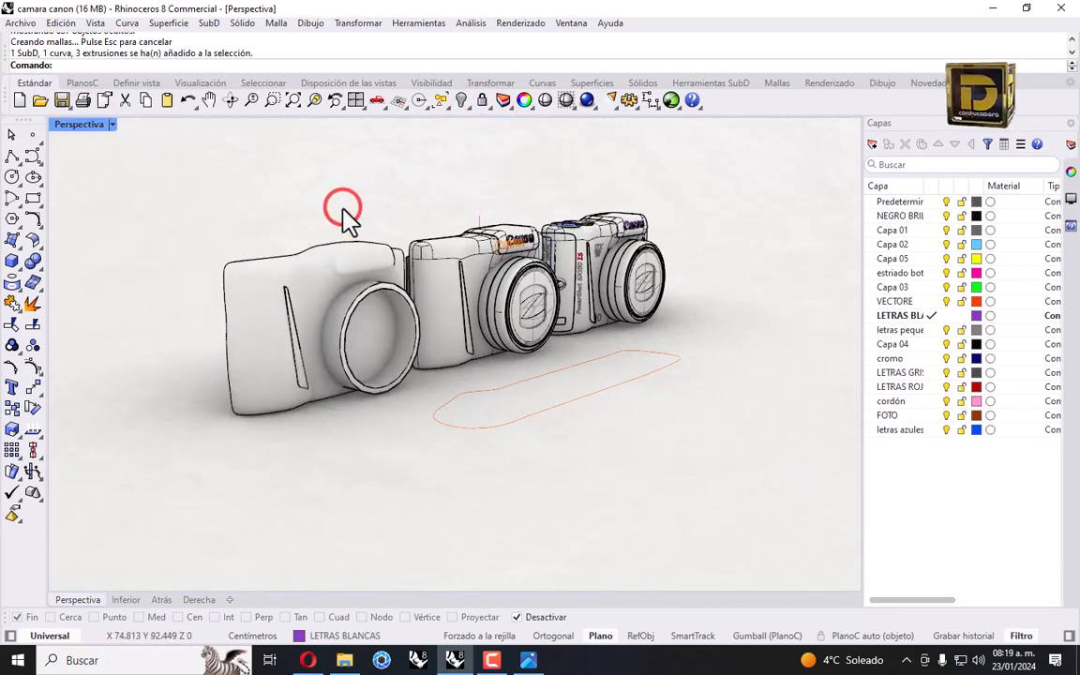
left_click_drag(186, 194, 423, 498)
left_click(469, 465)
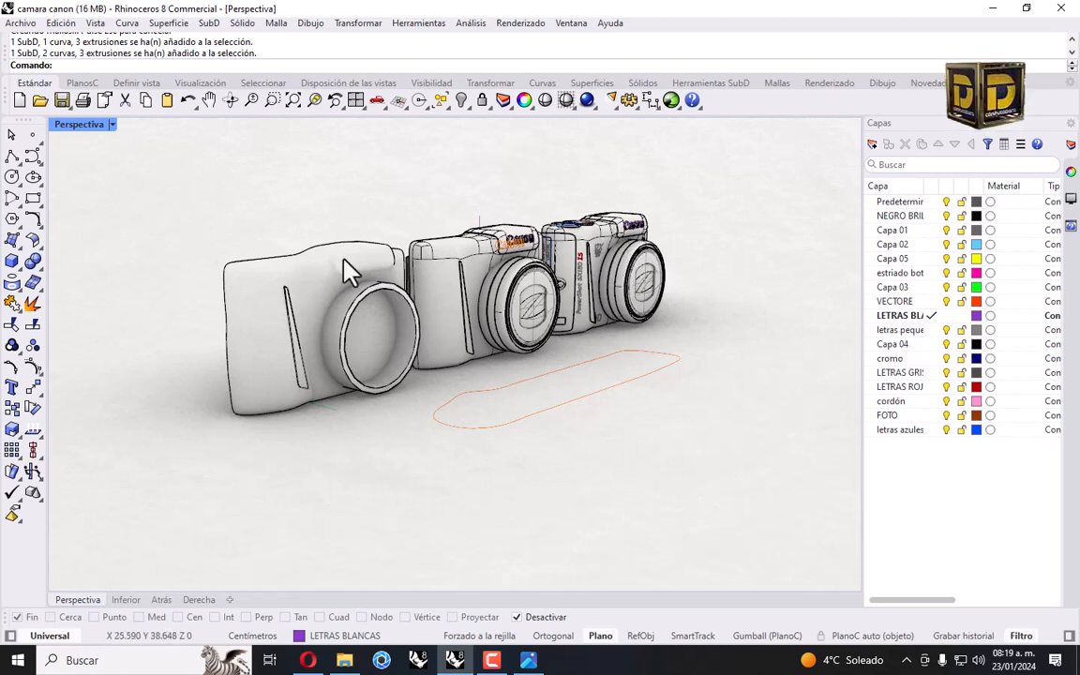
right_click_drag(439, 199, 815, 248)
right_click_drag(155, 281, 234, 286)
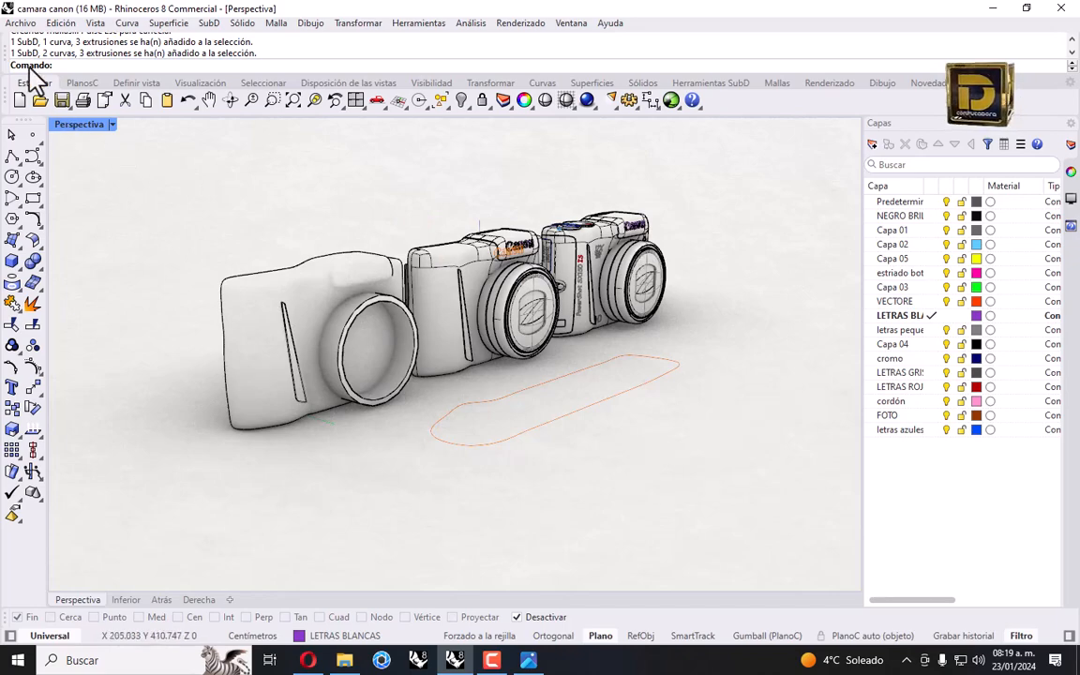
Create a new file from the template "Objetos pequeños - Centímetros" without saving the changes to camara canon.
left_click(21, 24)
left_click(53, 42)
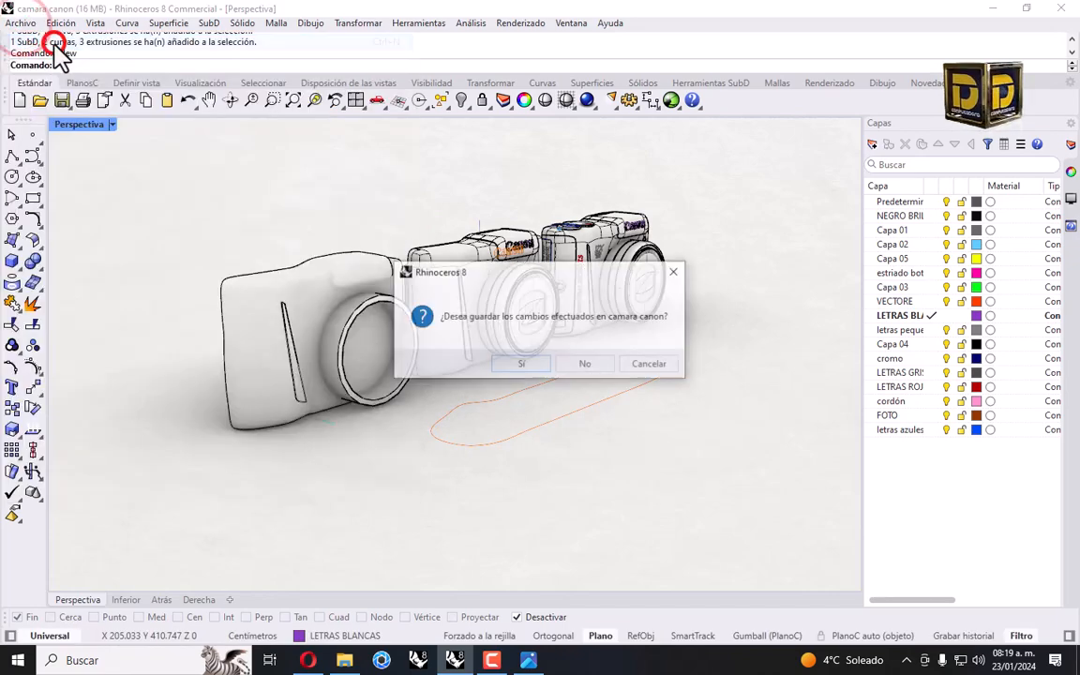
left_click(584, 364)
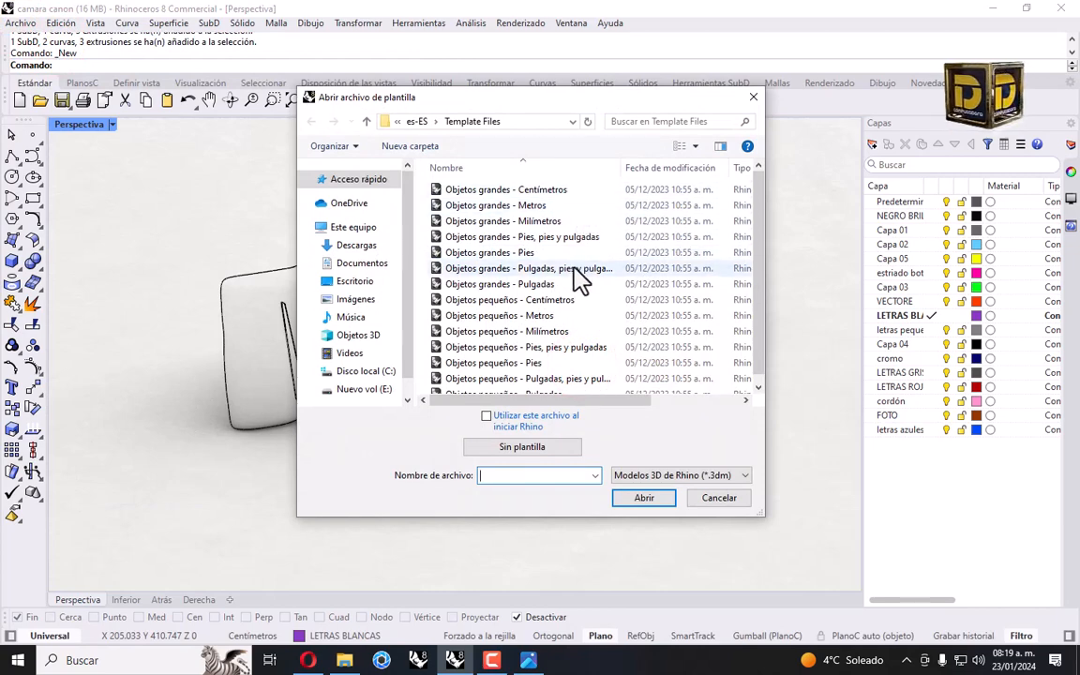
double_click(575, 300)
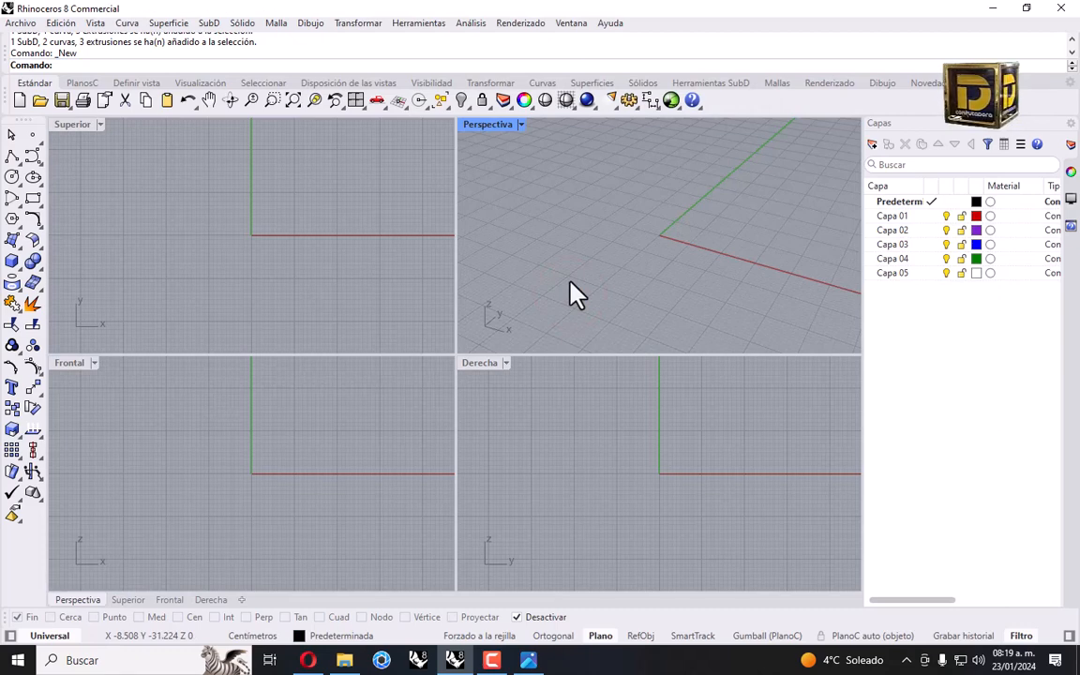
left_click(821, 47)
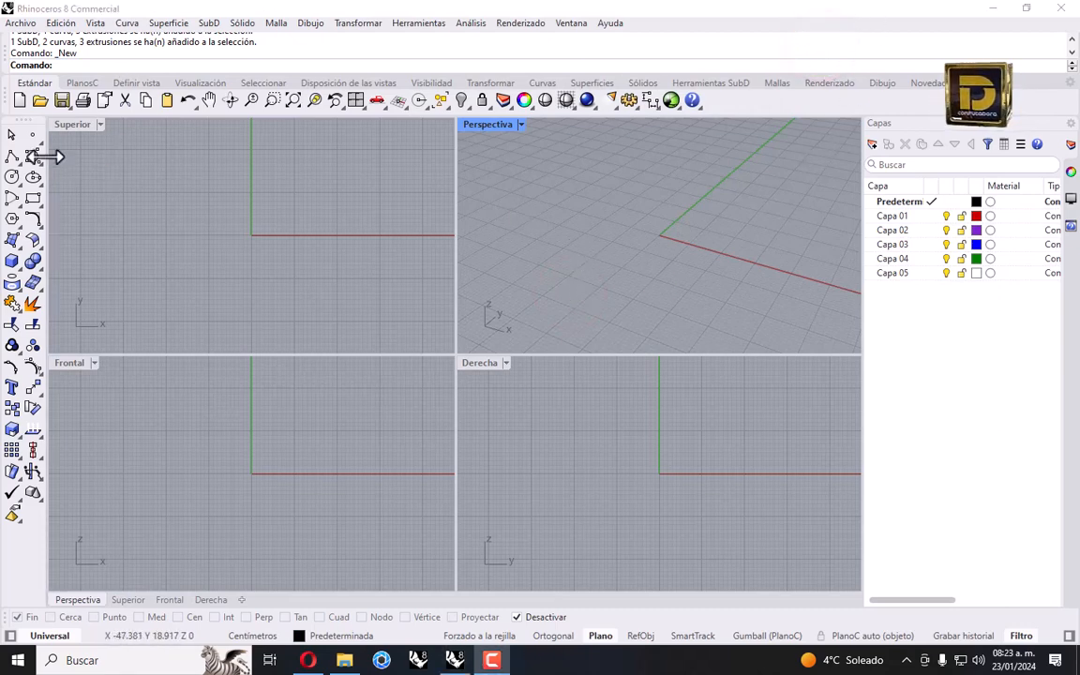
Draw a horizontal 10 cm polyline just below the X axis in the Superior viewport.
left_click(12, 158)
left_click(222, 250)
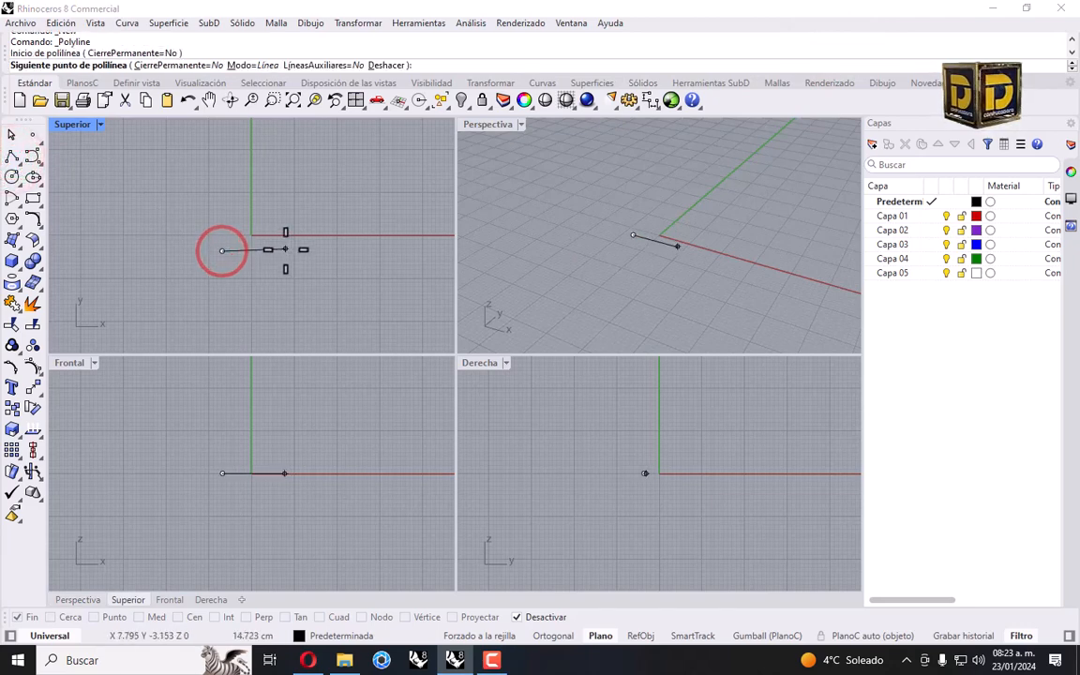
type("10")
key("Return")
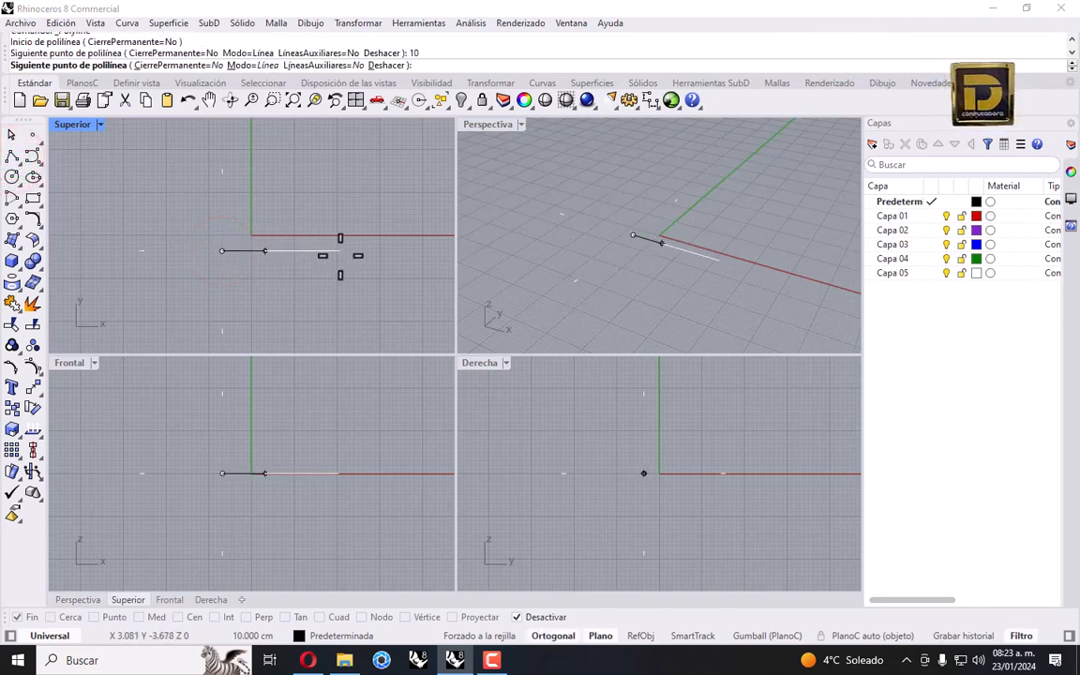
left_click(339, 253)
key("Return")
Turn object snaps on and draw a 7 cm polyline leftward from the right endpoint of the 10 cm line.
scroll(258, 239, "up", 6)
key("Return")
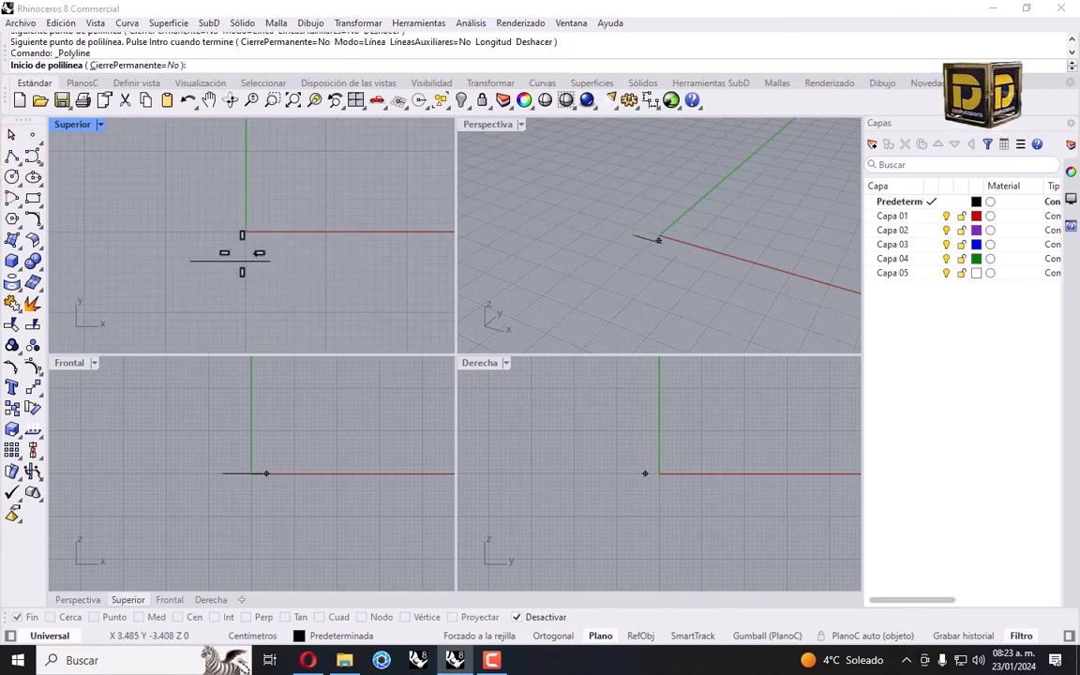
left_click(523, 617)
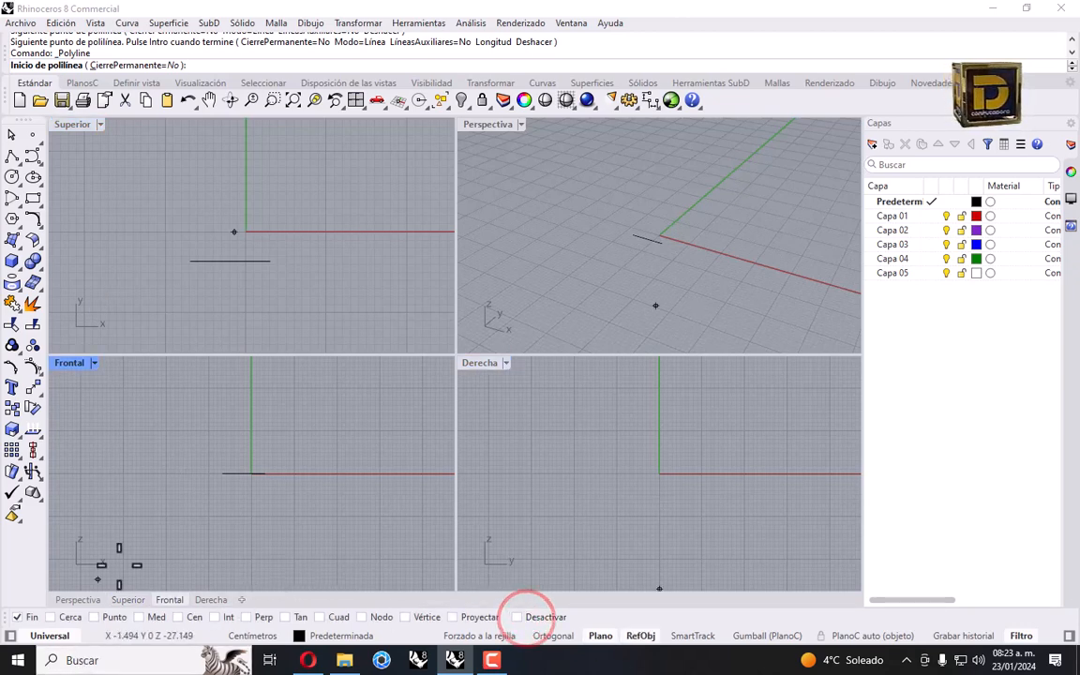
left_click(267, 264)
type("7")
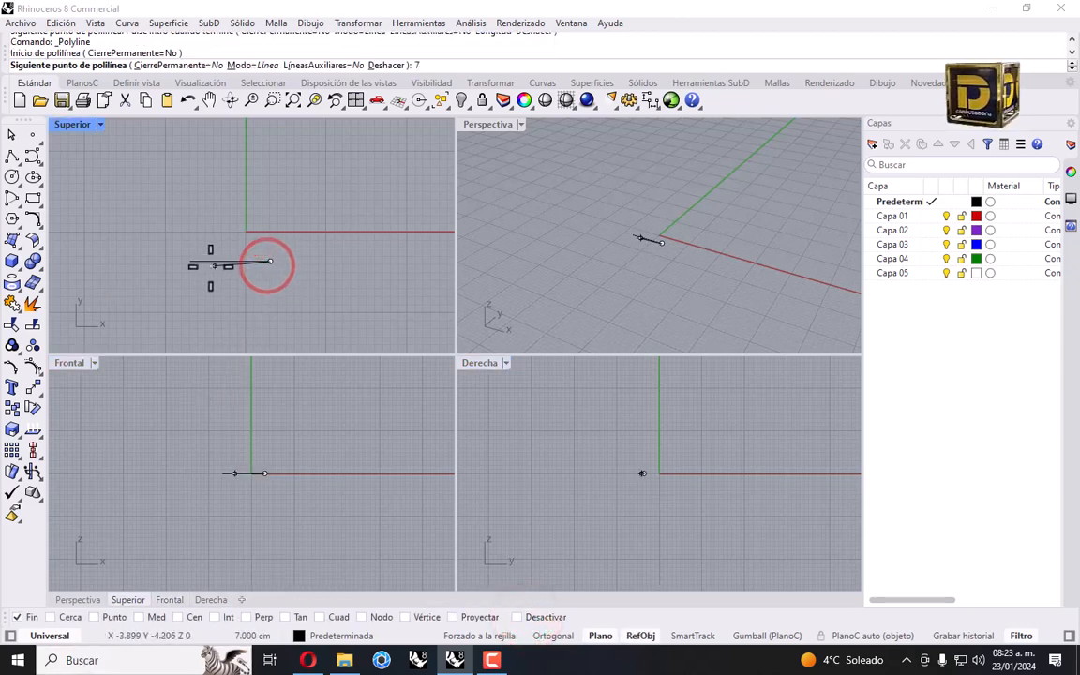
key("Return")
left_click(164, 266, "shift")
key("Return")
Copy the 7 cm line 2.5 cm straight up, using its right endpoint as the base point.
left_click_drag(197, 224, 330, 316)
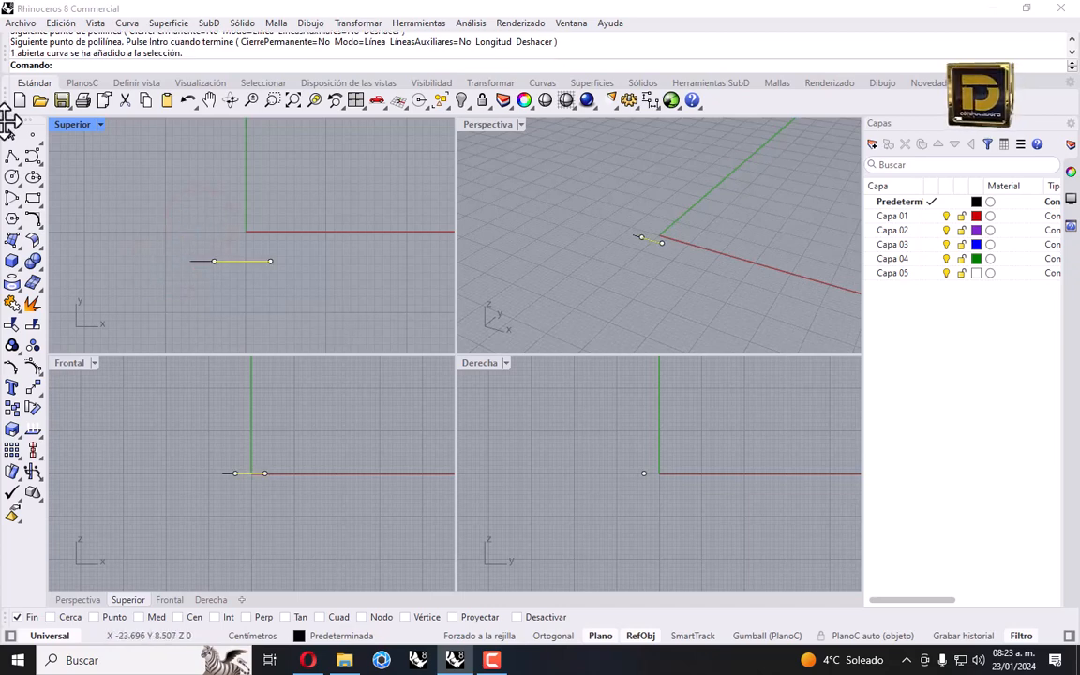
left_click(13, 409)
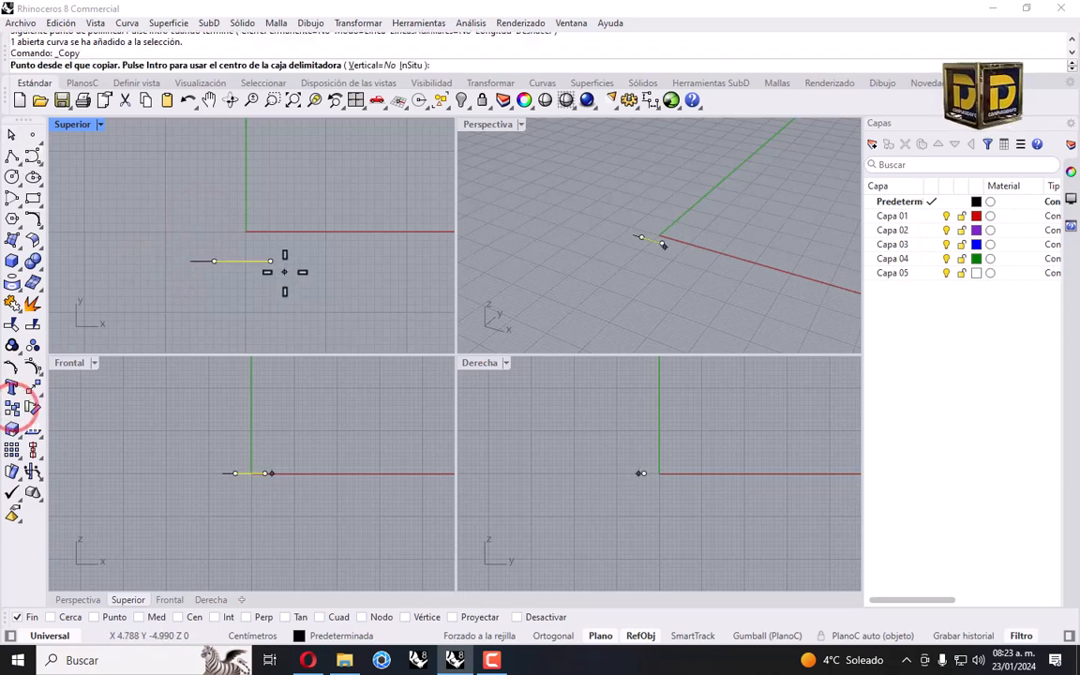
left_click(270, 260)
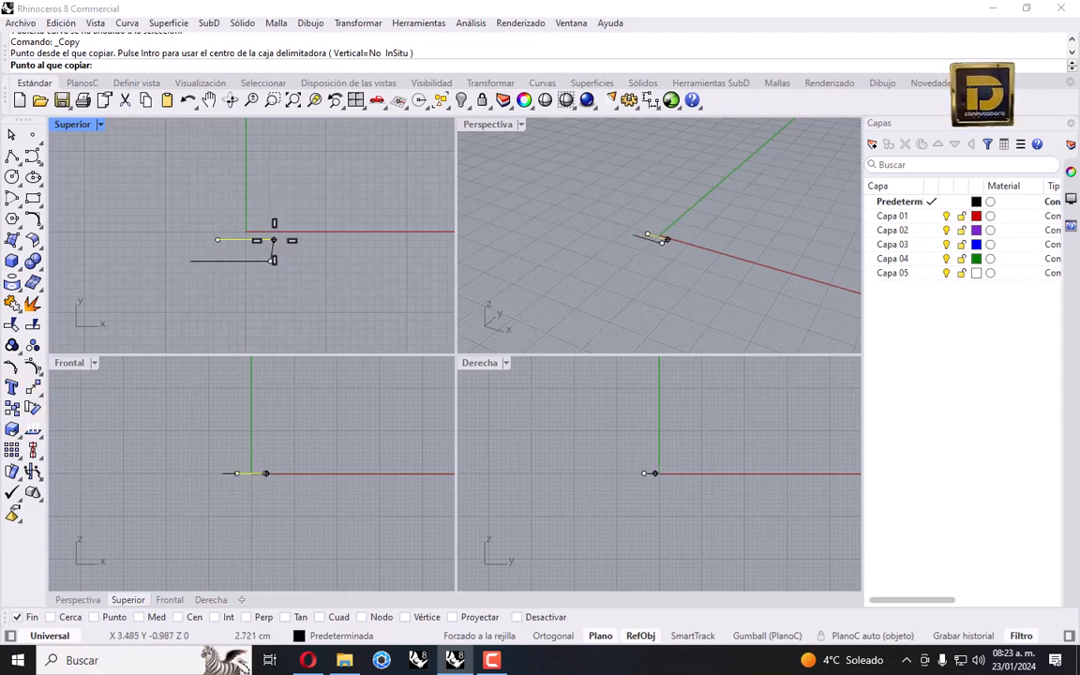
type("2.5")
key("Return")
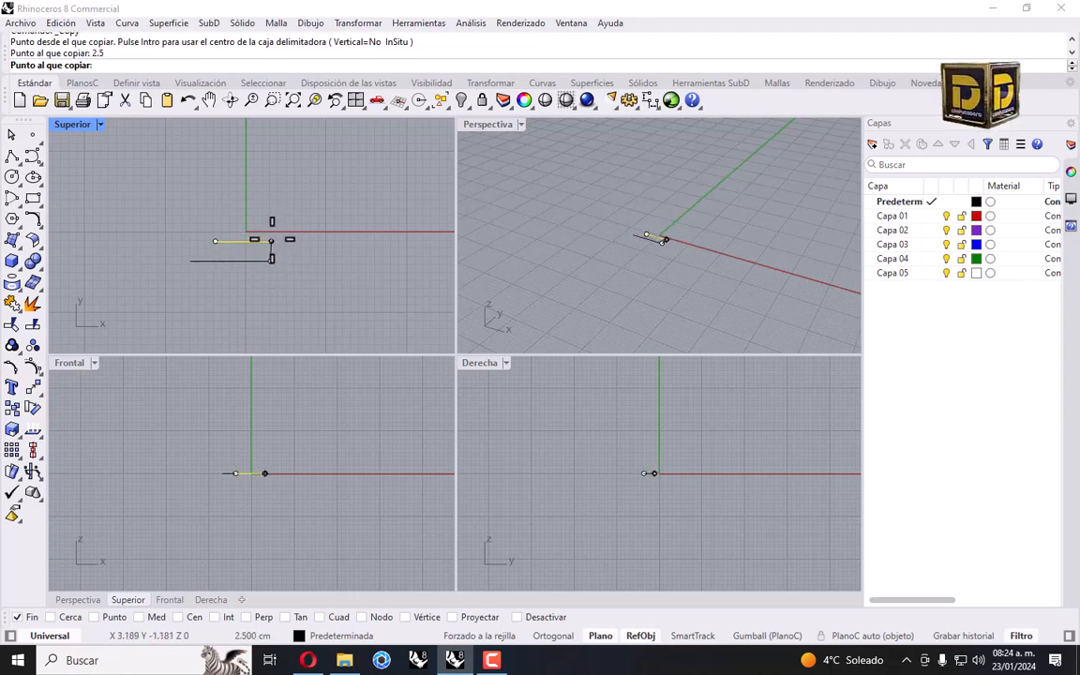
right_click(272, 212)
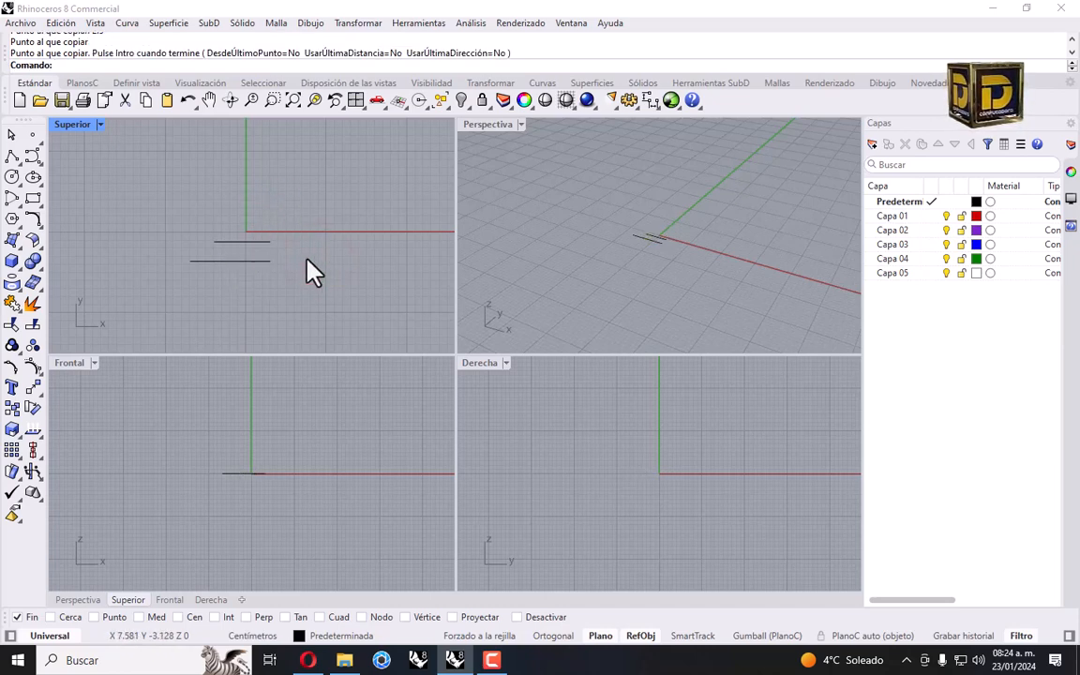
Join the right ends of the upper and lower lines with an arc blend.
left_click(38, 233)
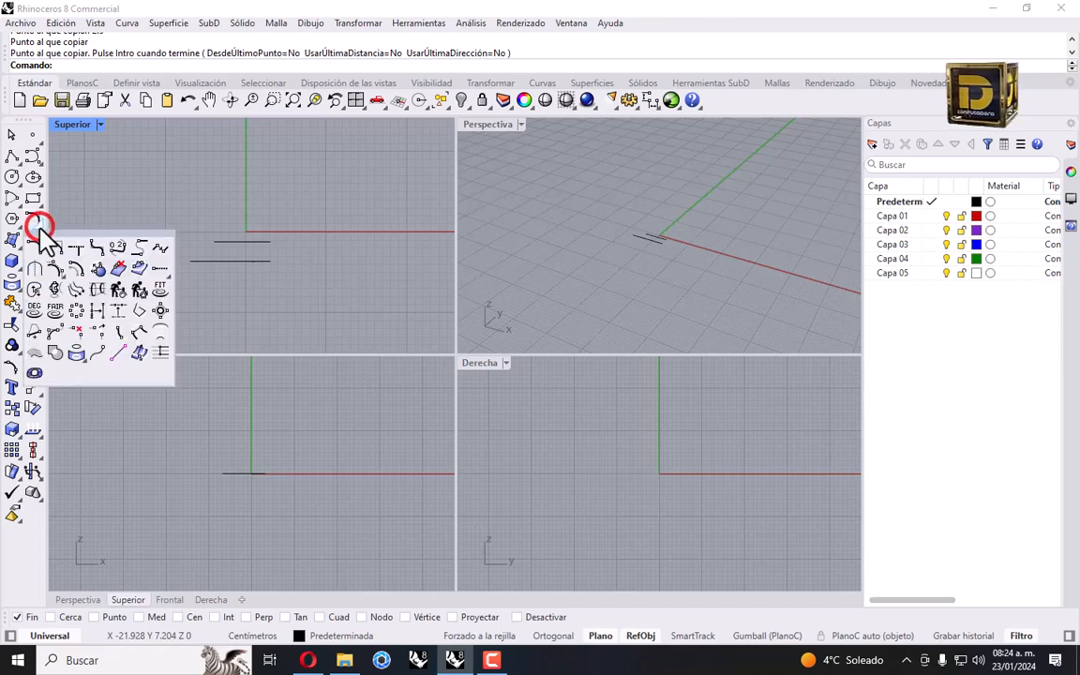
left_click(141, 246)
left_click(264, 243)
left_click(266, 259)
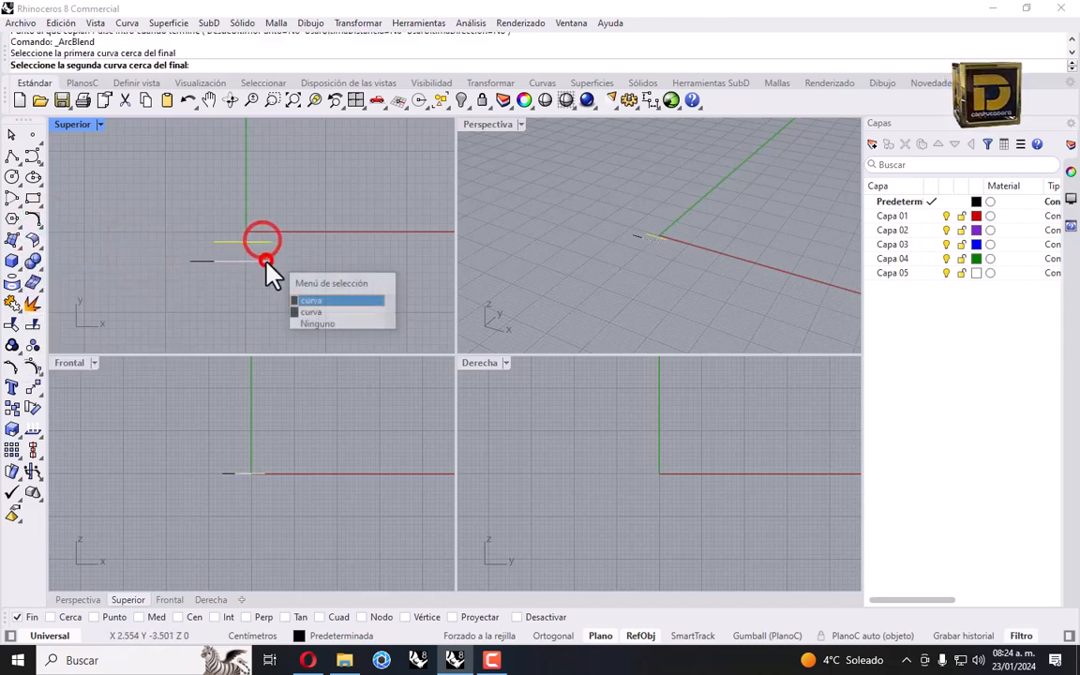
left_click(313, 313)
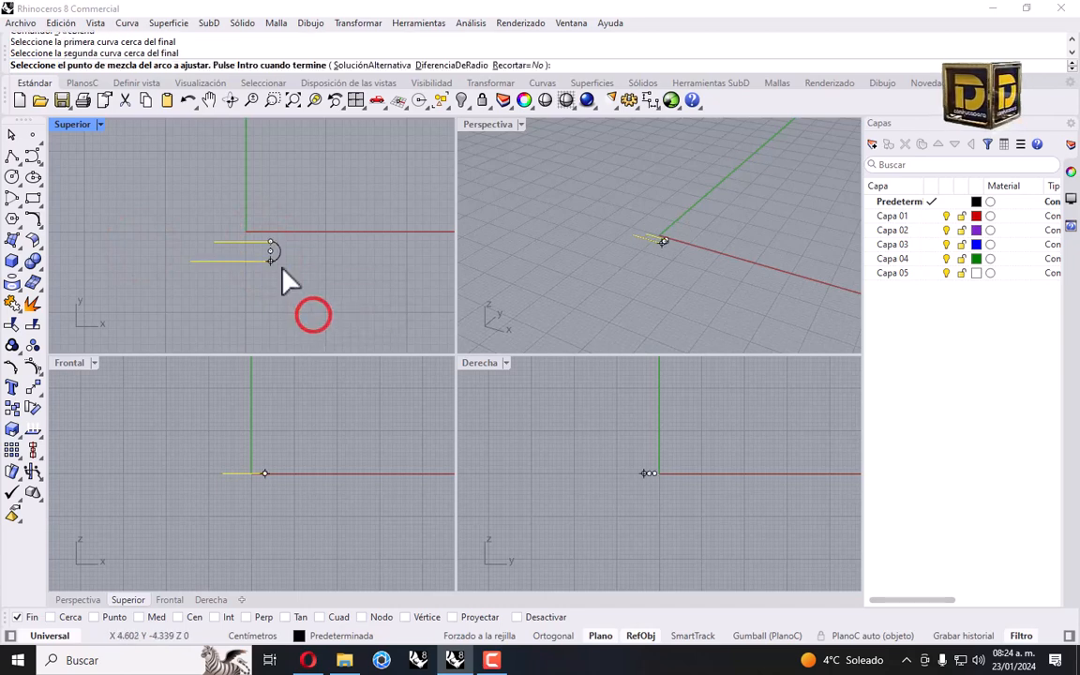
key("Return")
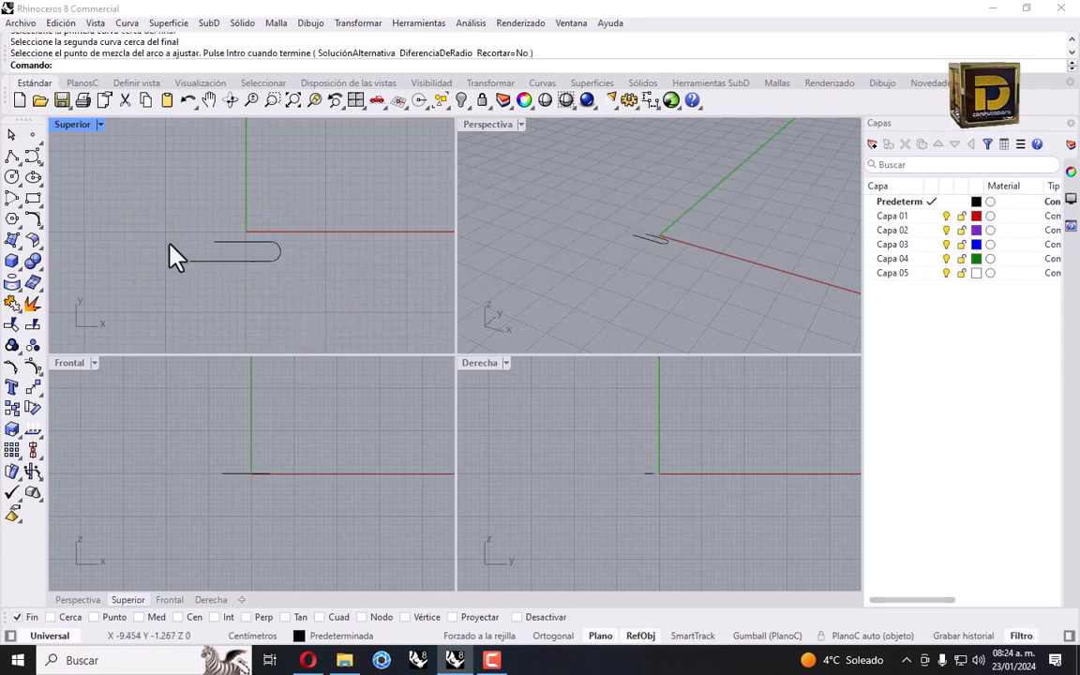
Draw a degree 3 control-point curve for the grip from the upper line's left end down to the lower line's left end.
left_click(32, 151)
scroll(166, 233, "up", 3)
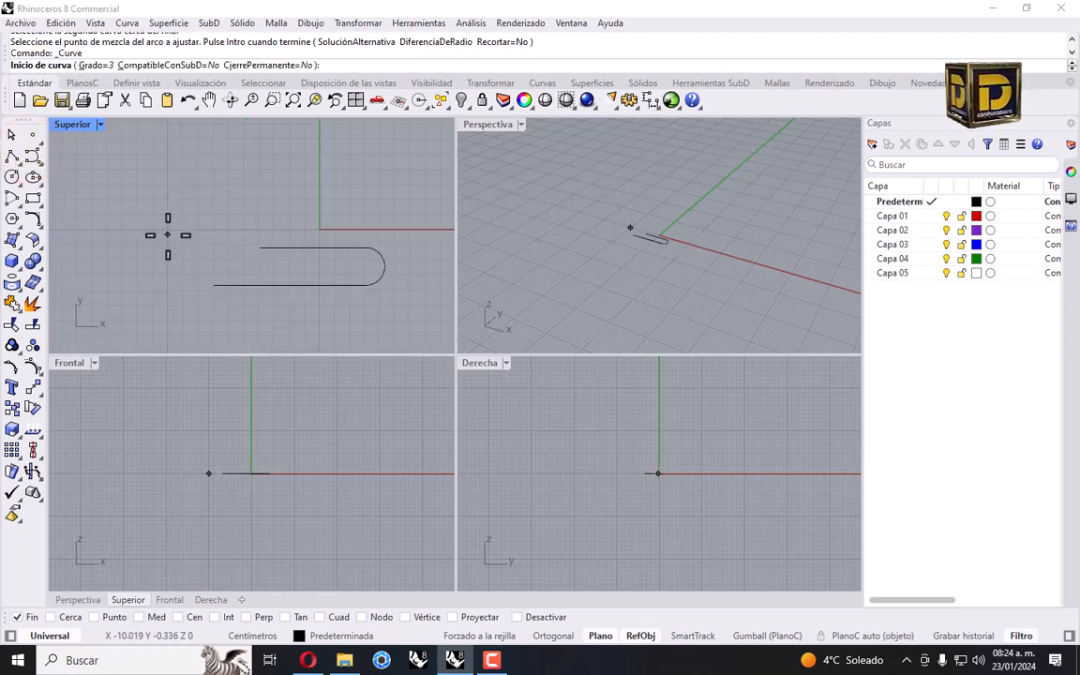
scroll(205, 274, "up", 3)
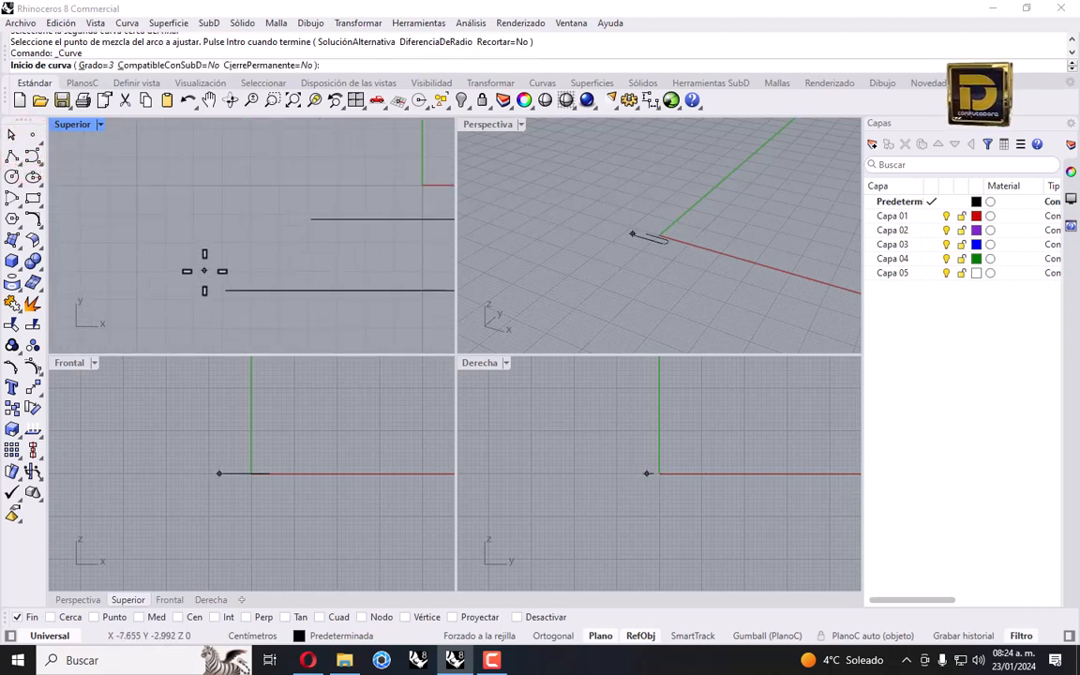
left_click(312, 219)
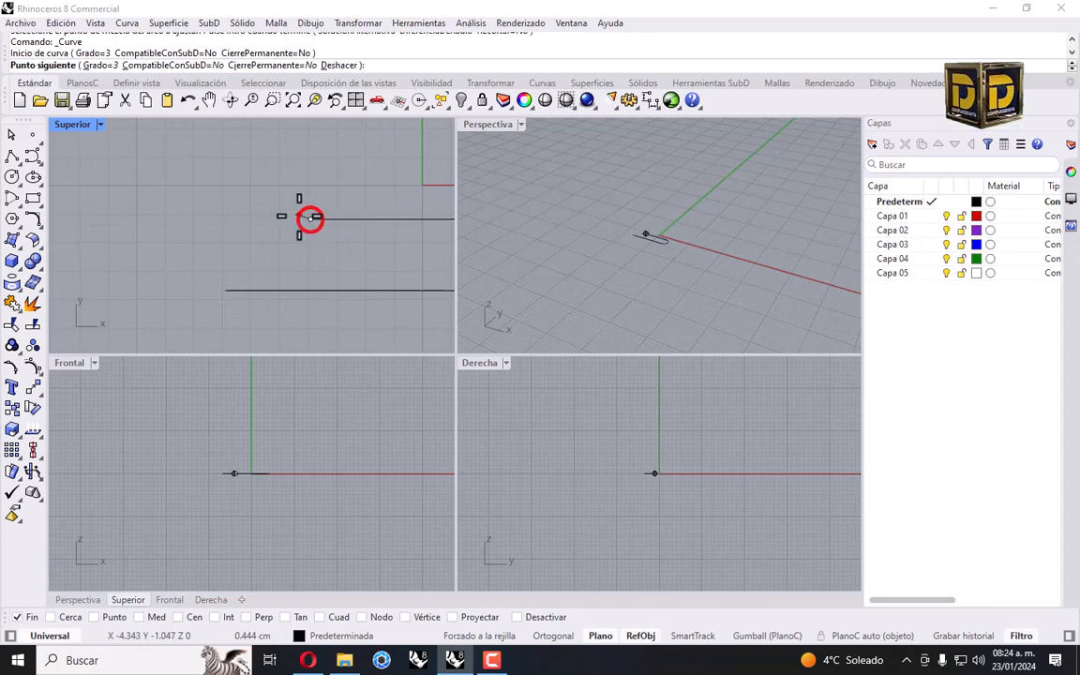
left_click(298, 208)
left_click(295, 203)
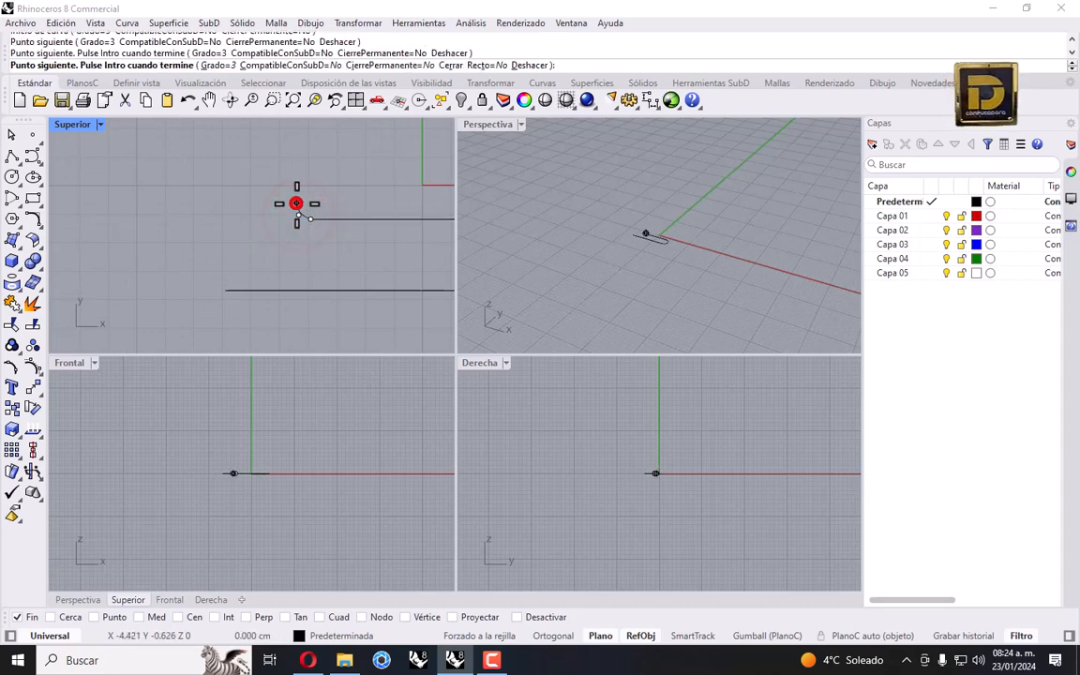
left_click(290, 200)
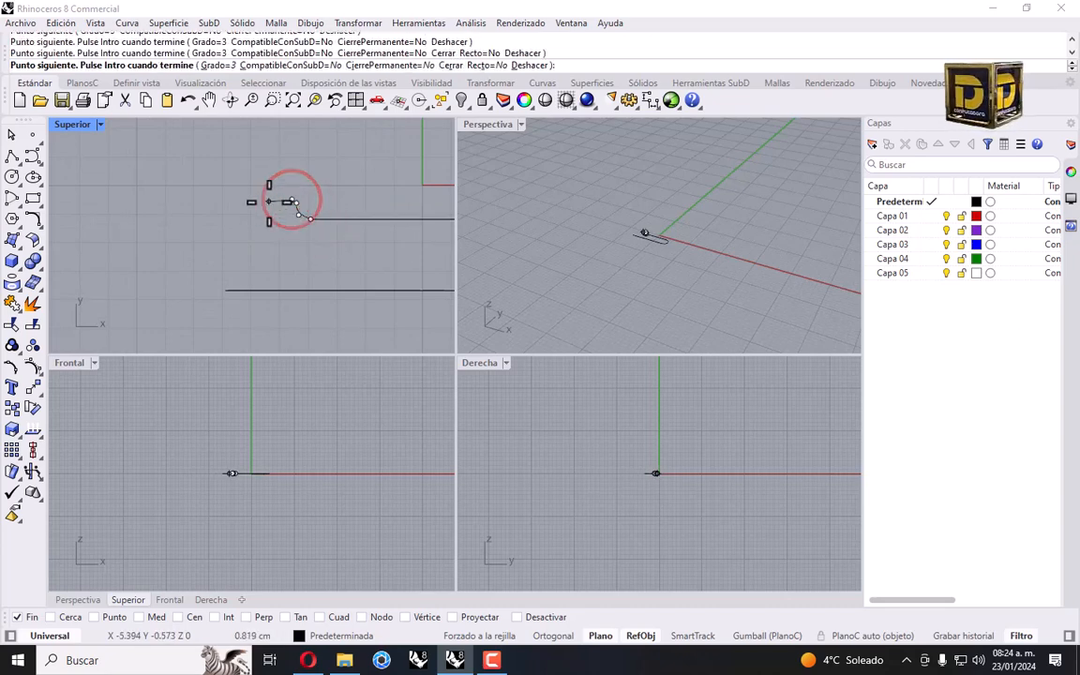
left_click(257, 201)
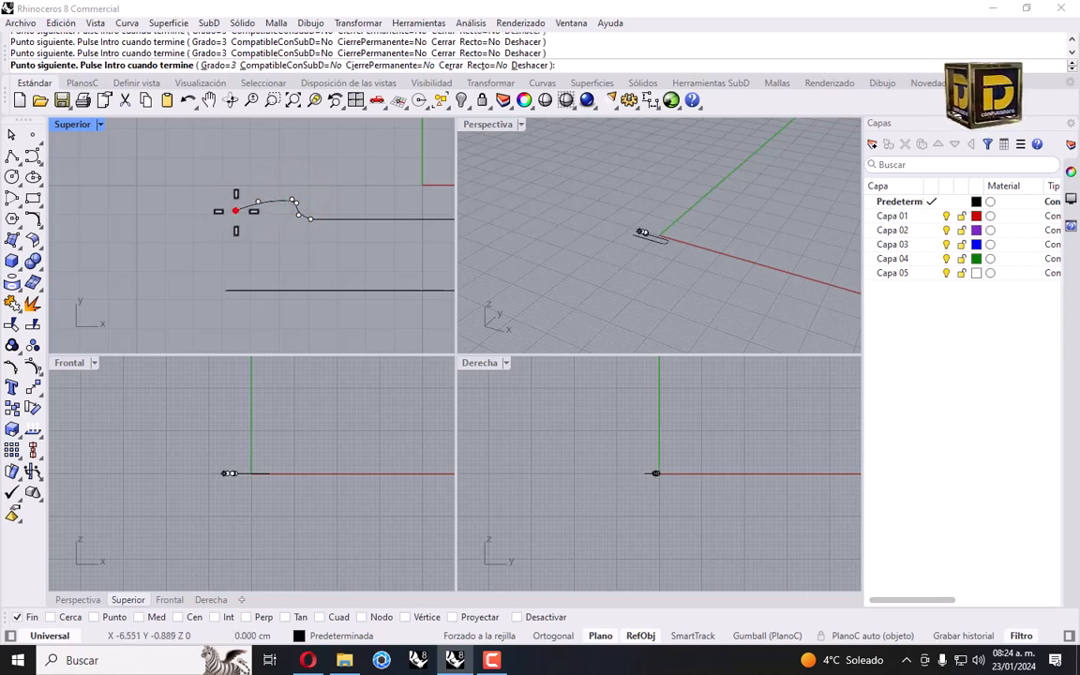
left_click(236, 210)
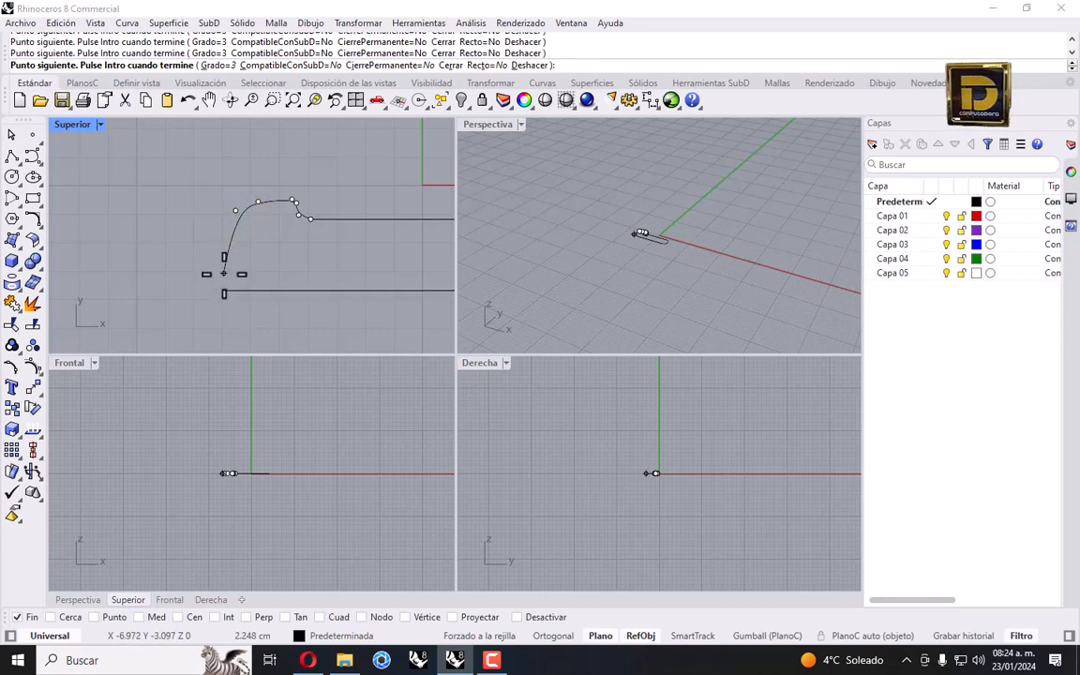
scroll(223, 273, "up", 5)
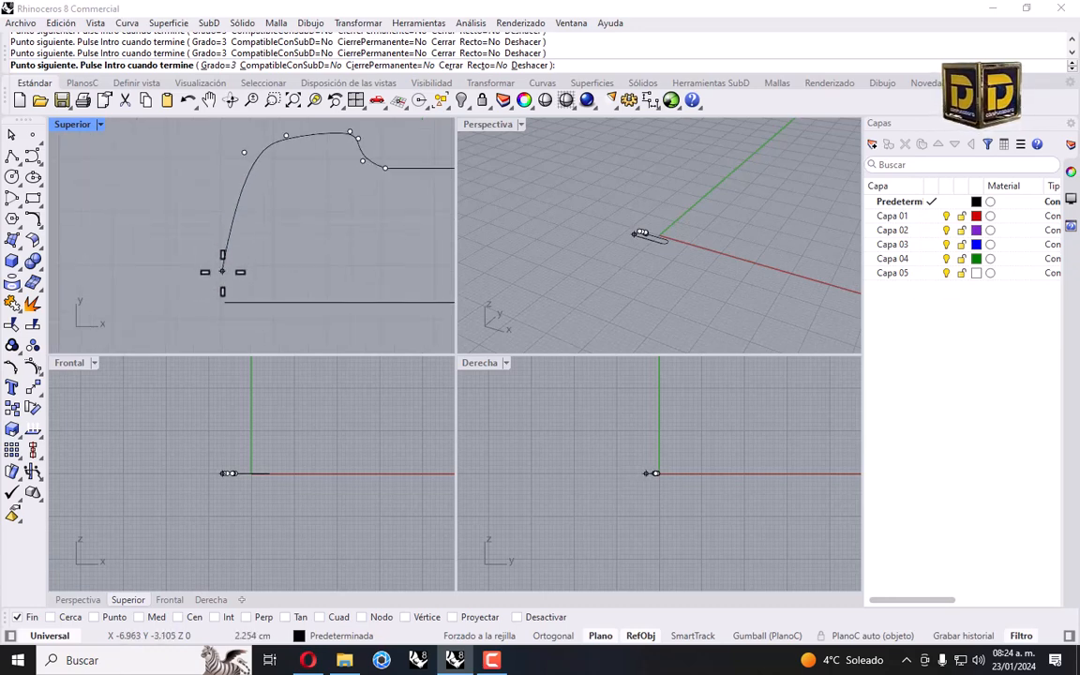
left_click(225, 300)
key("Return")
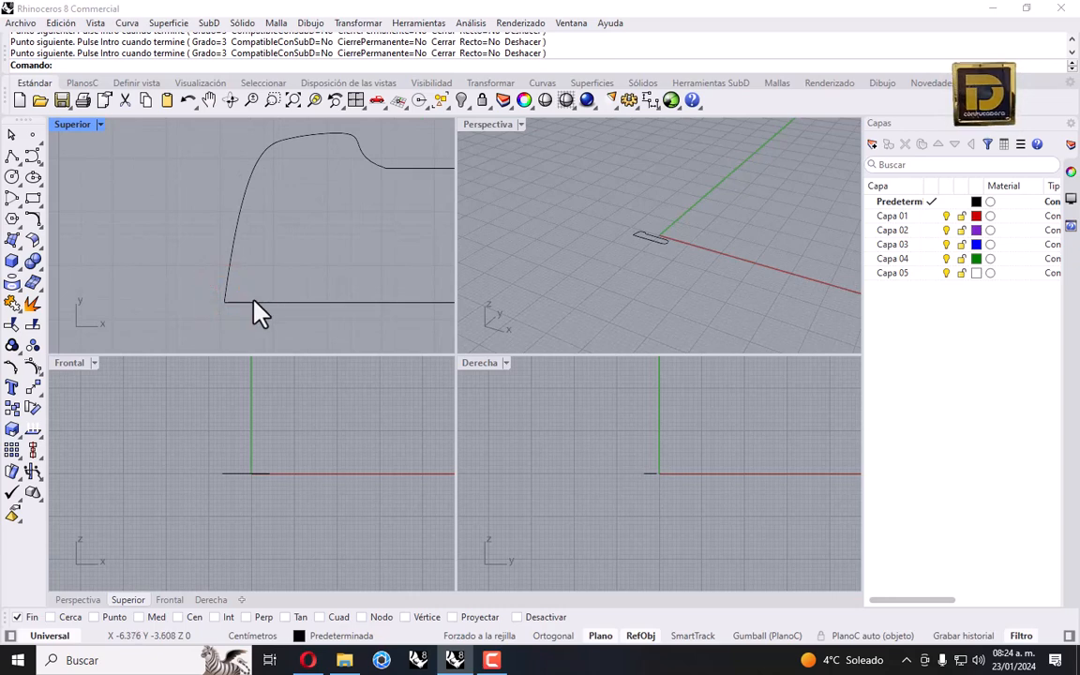
Try a 0.2 cm fillet between the grip curve and the lower line, and undo it.
scroll(239, 300, "down", 3)
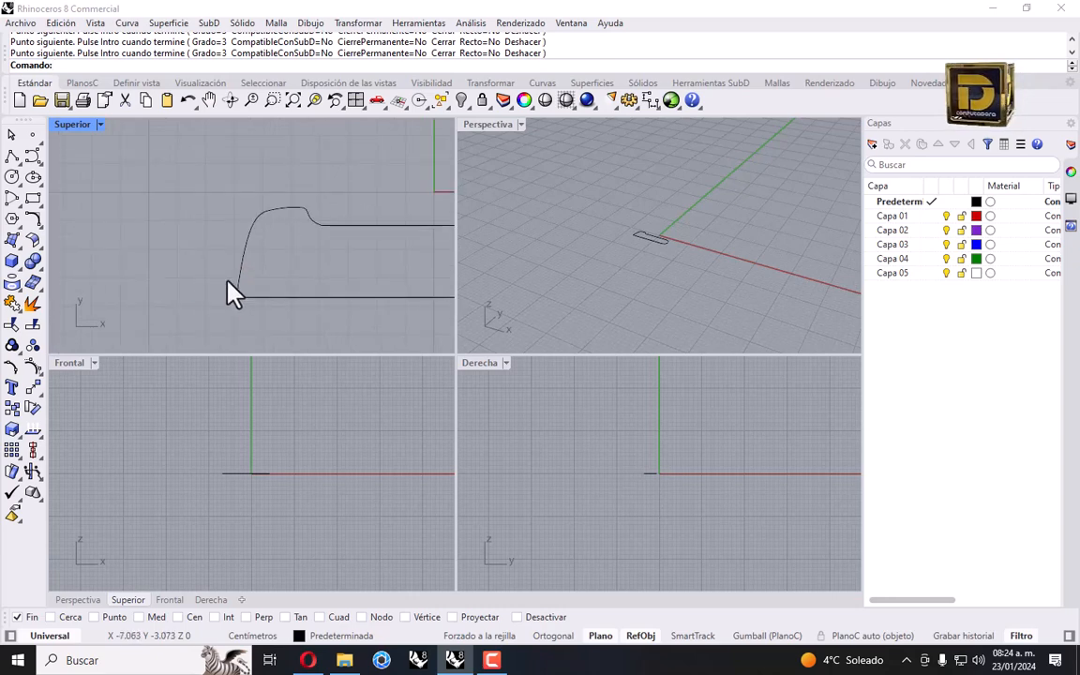
left_click(33, 218)
left_click(211, 66)
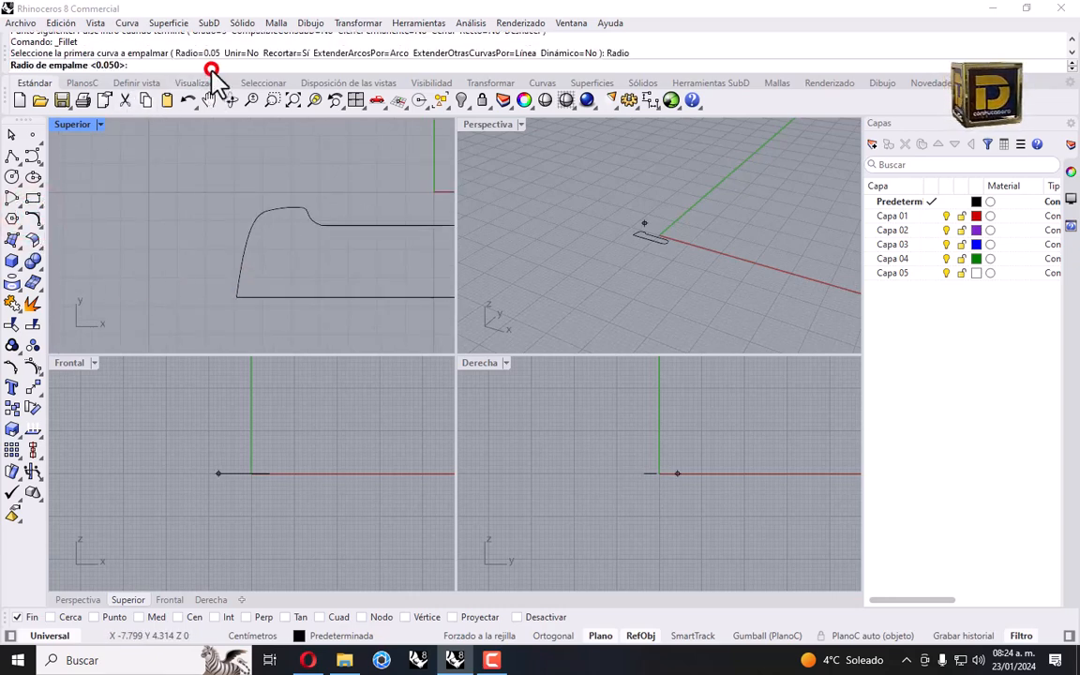
type("0.2")
key("Return")
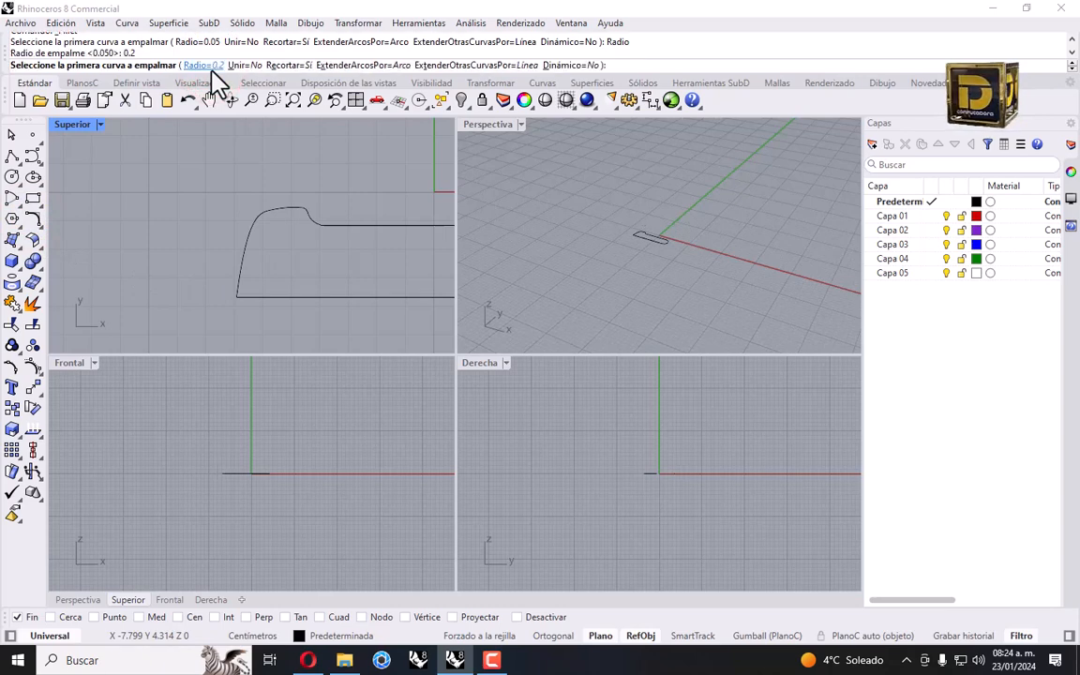
left_click(241, 284)
left_click(253, 299)
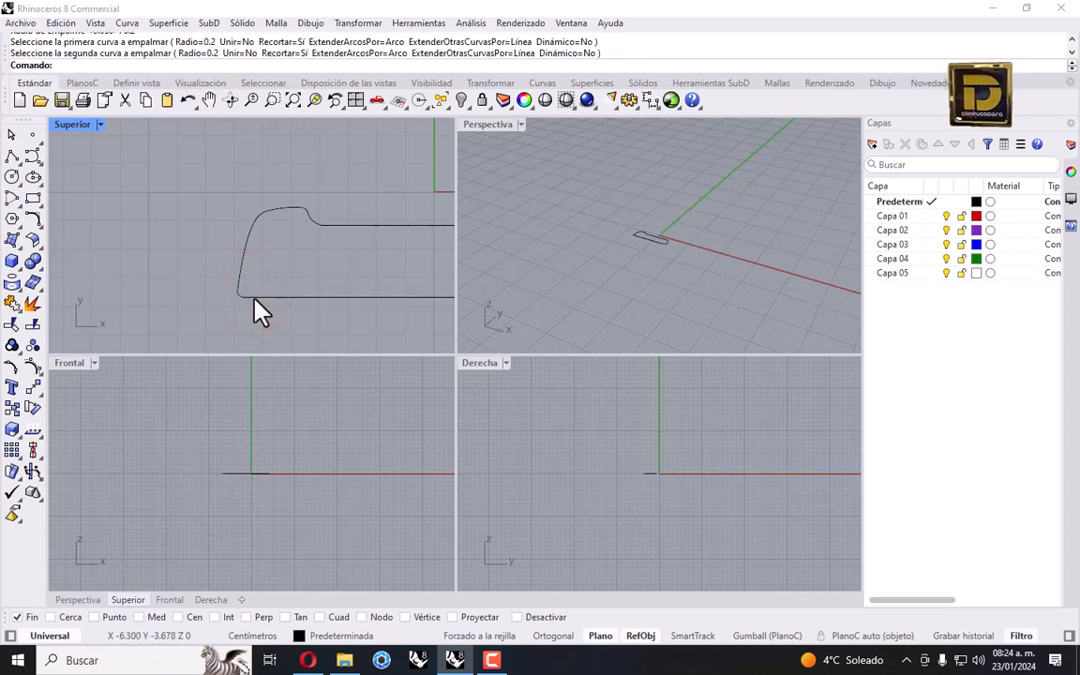
key("ctrl+z")
Fillet the corner between the grip curve and the lower line with a 0.6 cm radius.
right_click(258, 316)
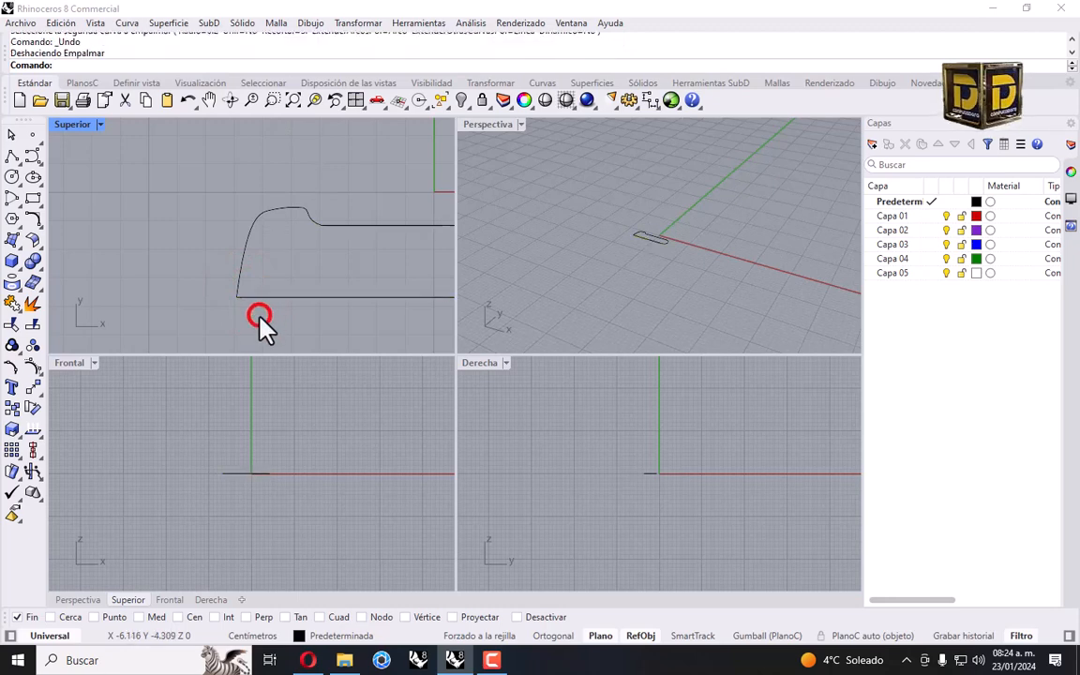
left_click(202, 66)
type("0.6")
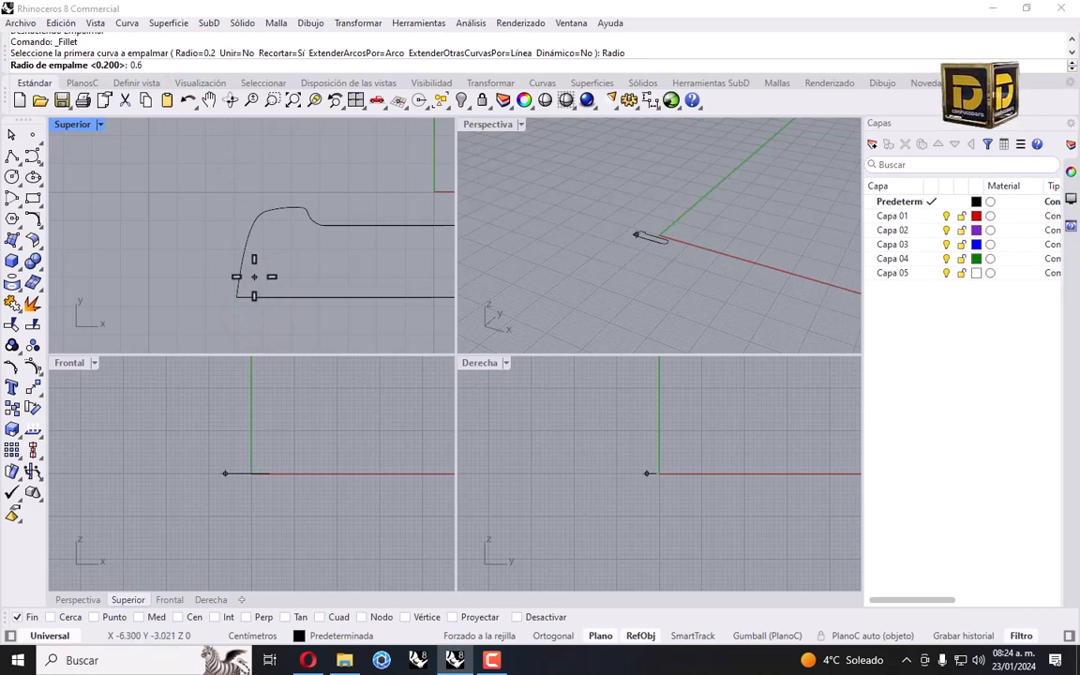
key("Return")
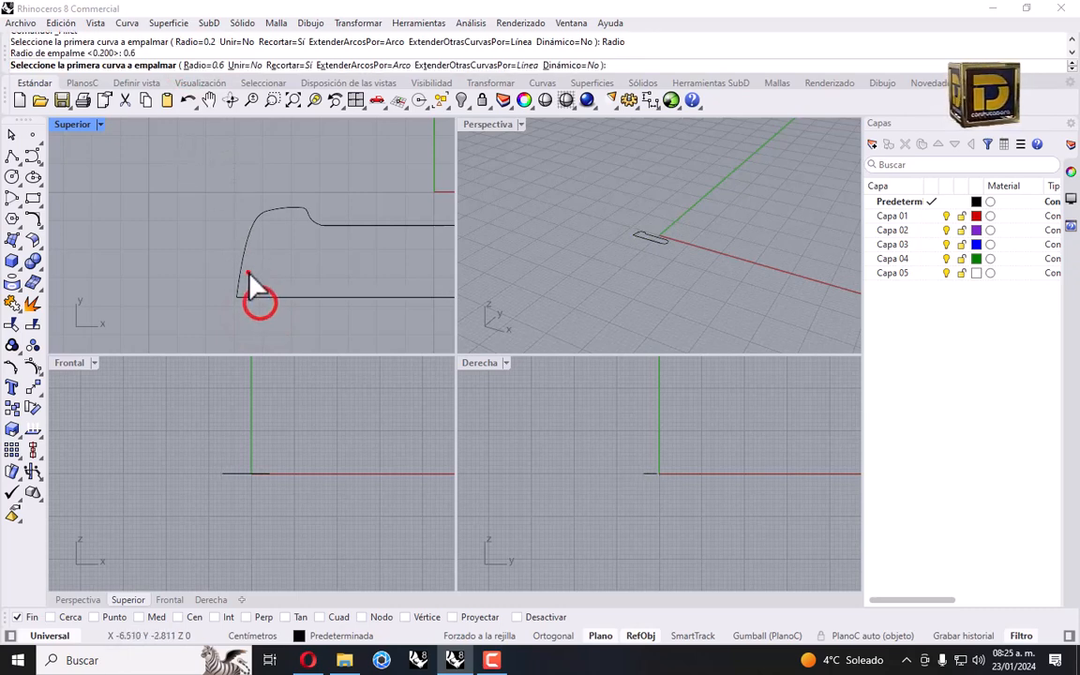
left_click(249, 274)
left_click(260, 297)
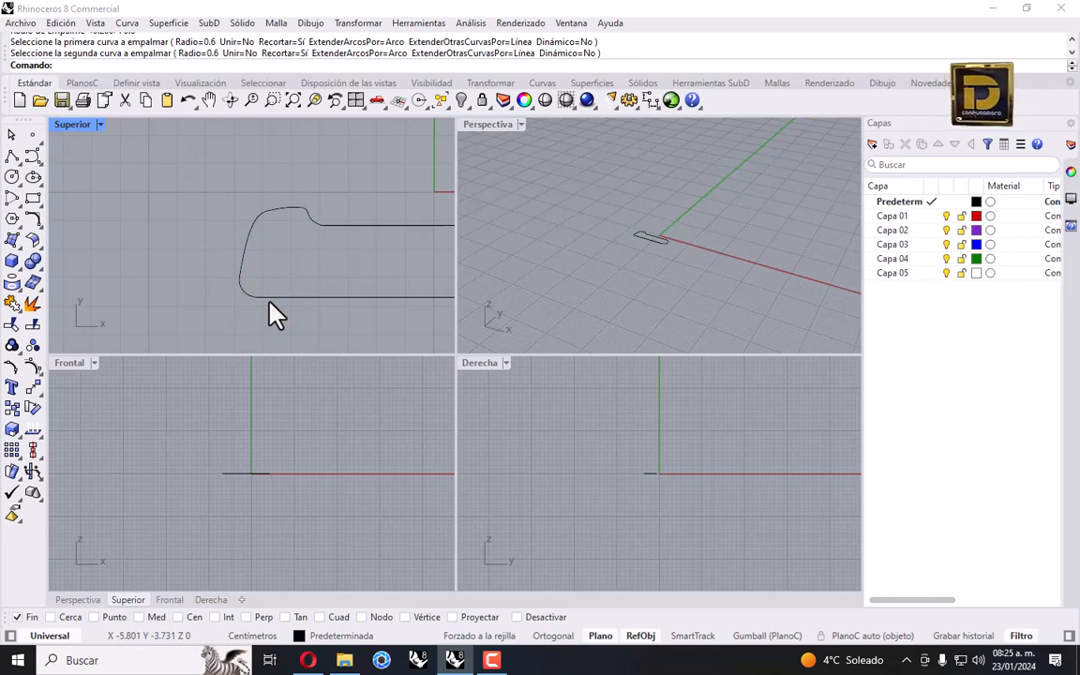
Reshape the grip curve by moving its upper control points and pulling its upper-left control point outward for a fuller corner.
left_click(298, 227)
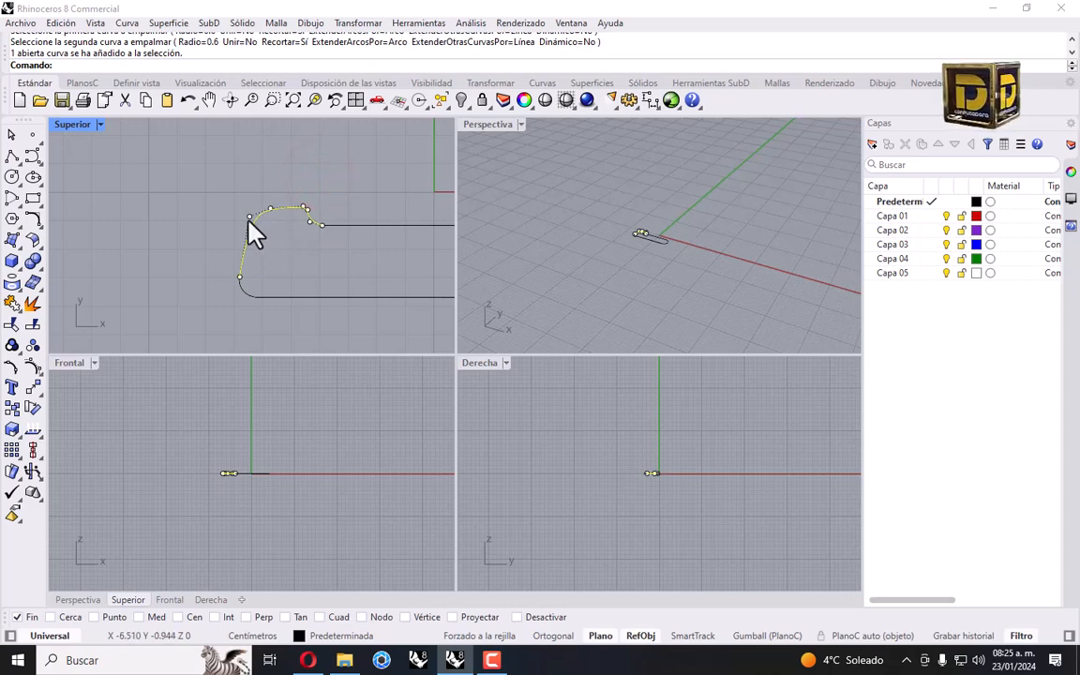
left_click(250, 216)
left_click(269, 208)
left_click_drag(247, 219, 309, 212)
scroll(270, 208, "up", 4)
scroll(337, 207, "up", 6)
scroll(330, 203, "down", 3)
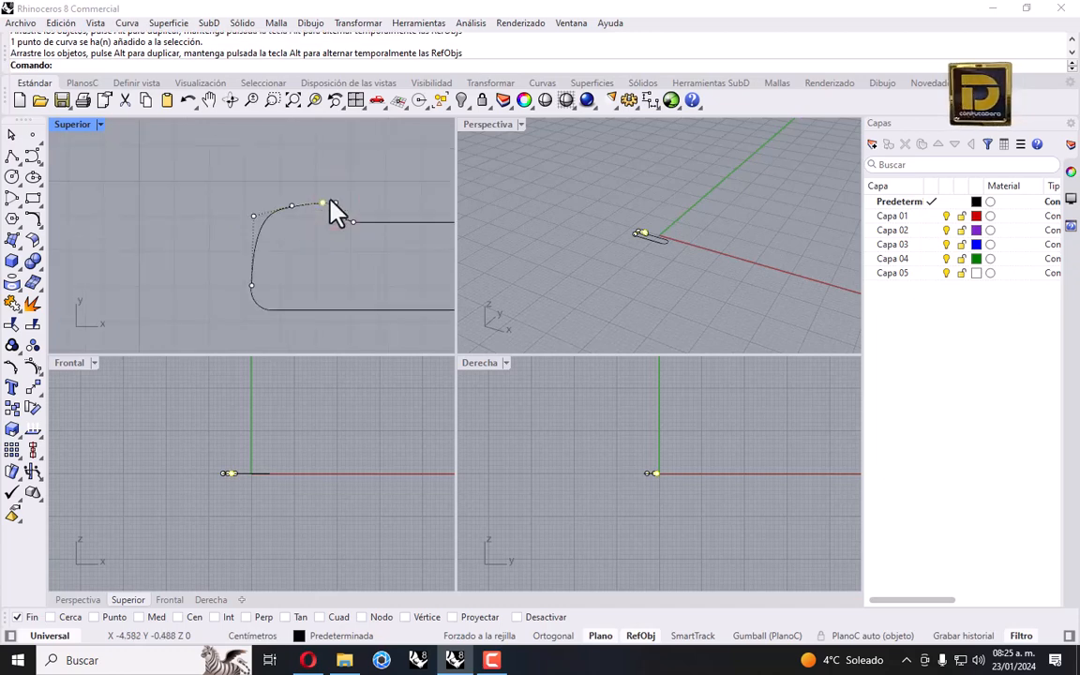
scroll(330, 201, "up", 2)
left_click_drag(187, 233, 176, 224)
scroll(267, 236, "down", 3)
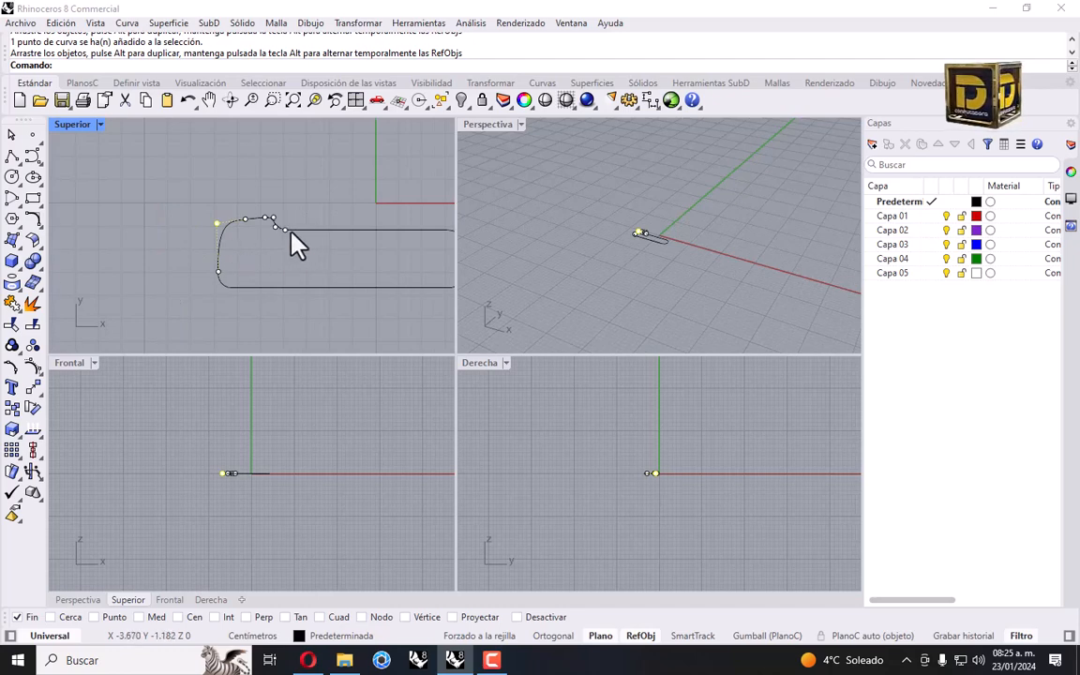
Shift the three control points at the grip curve's right end slightly to the right, past the upper line's start.
scroll(289, 229, "up", 2)
left_click_drag(260, 195, 300, 232)
left_click(309, 208)
scroll(293, 210, "up", 1)
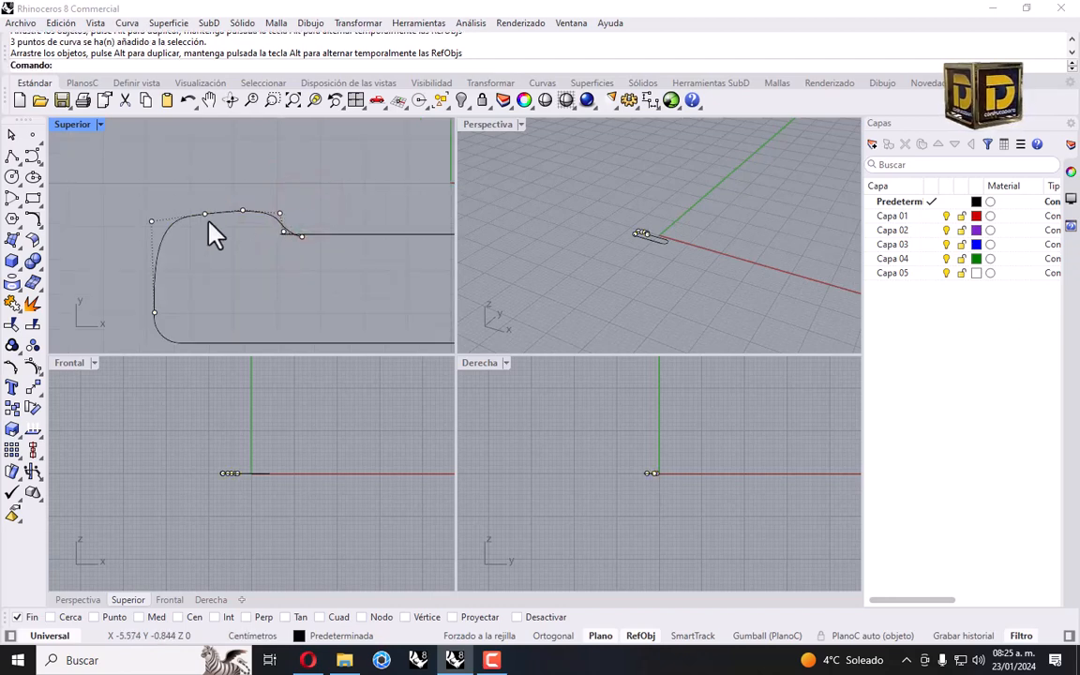
Move all seven control points of the grip curve slightly to the right and deselect them.
double_click(153, 221)
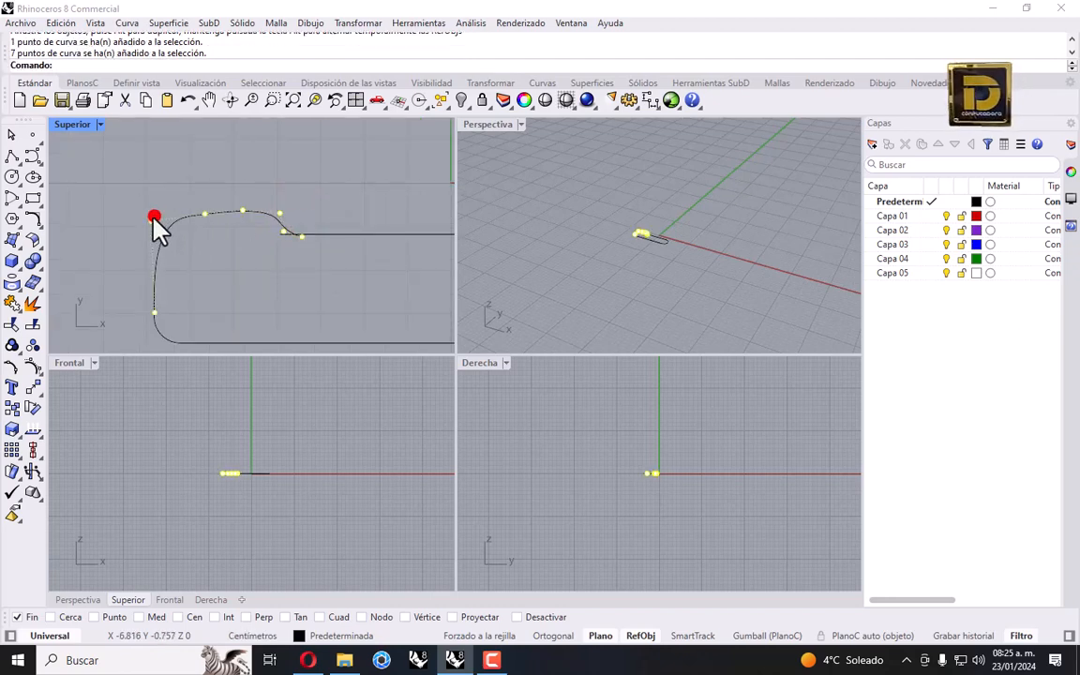
left_click_drag(153, 220, 169, 221)
left_click(133, 201)
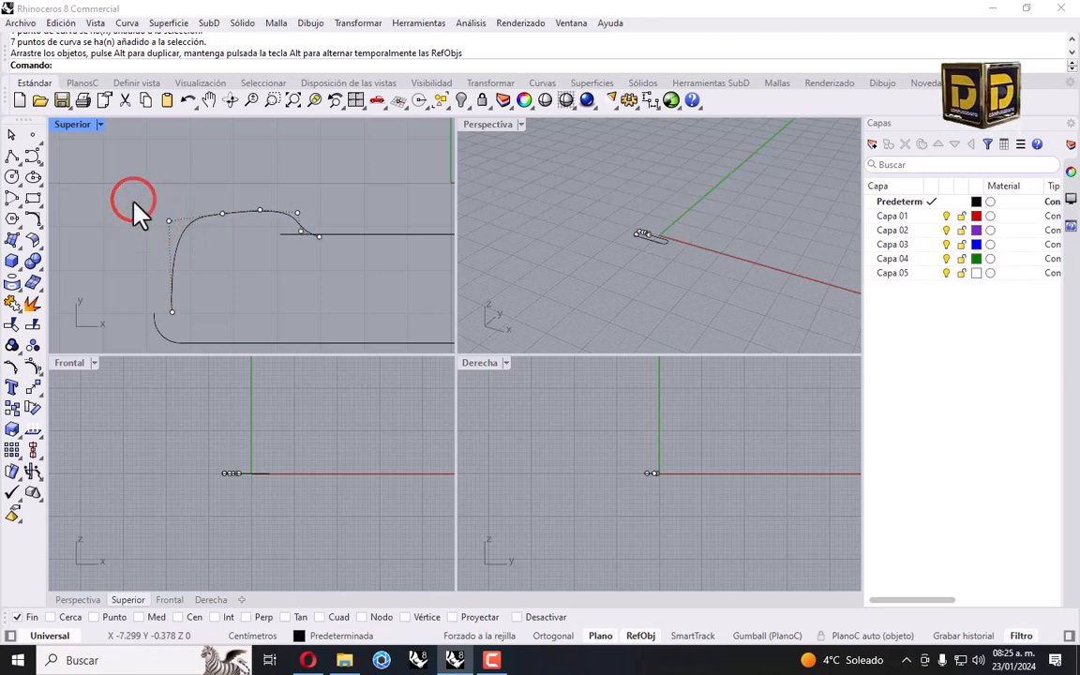
Undo the last shift of the grip curve's control points and move only its upper-left control point to the right.
key("ctrl+z")
left_click_drag(139, 211, 183, 220)
scroll(238, 175, "down", 8)
scroll(242, 190, "up", 6)
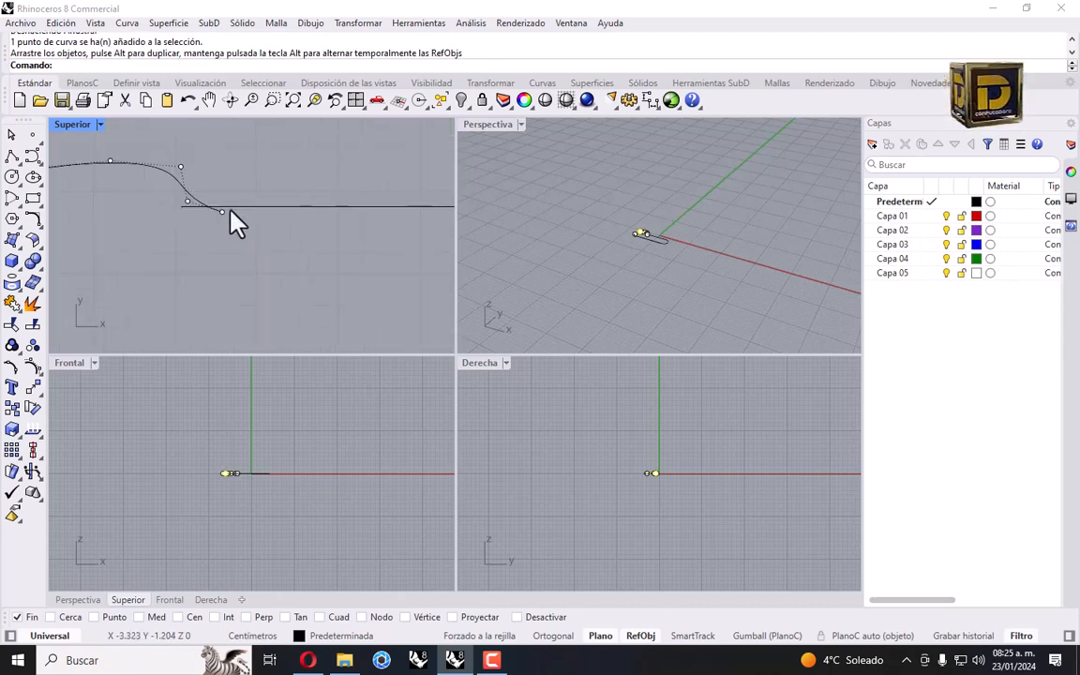
Snap the grip curve's right end point onto the start point of the upper line.
left_click(195, 207)
left_click(178, 208)
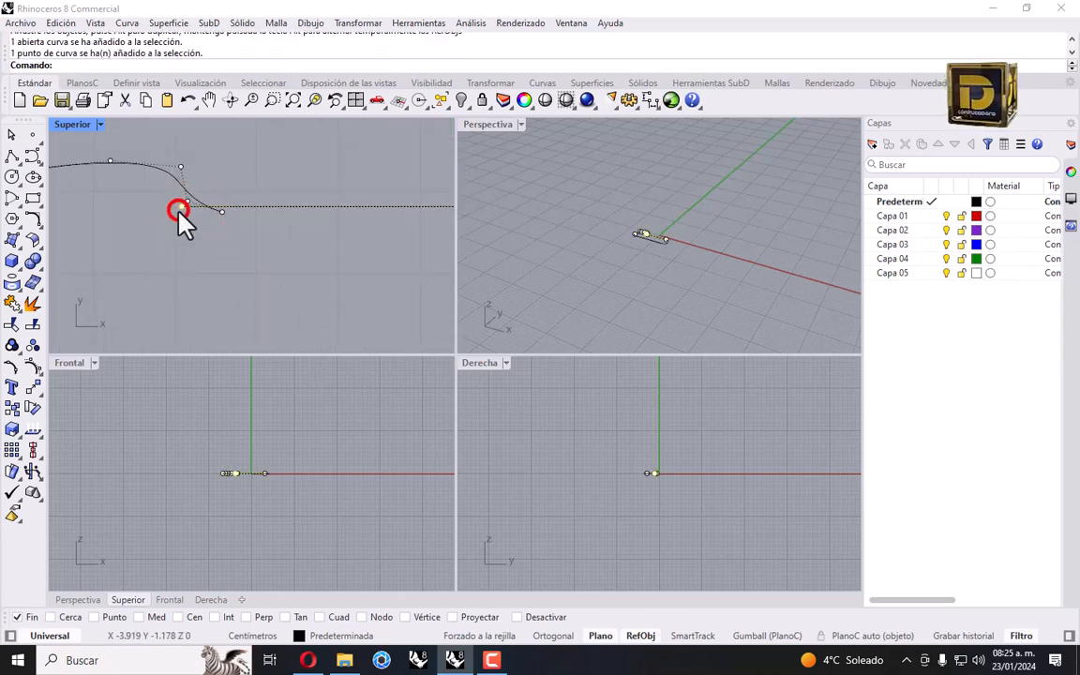
left_click(219, 212)
left_click_drag(219, 212, 193, 224)
key("ctrl+z")
left_click(190, 202)
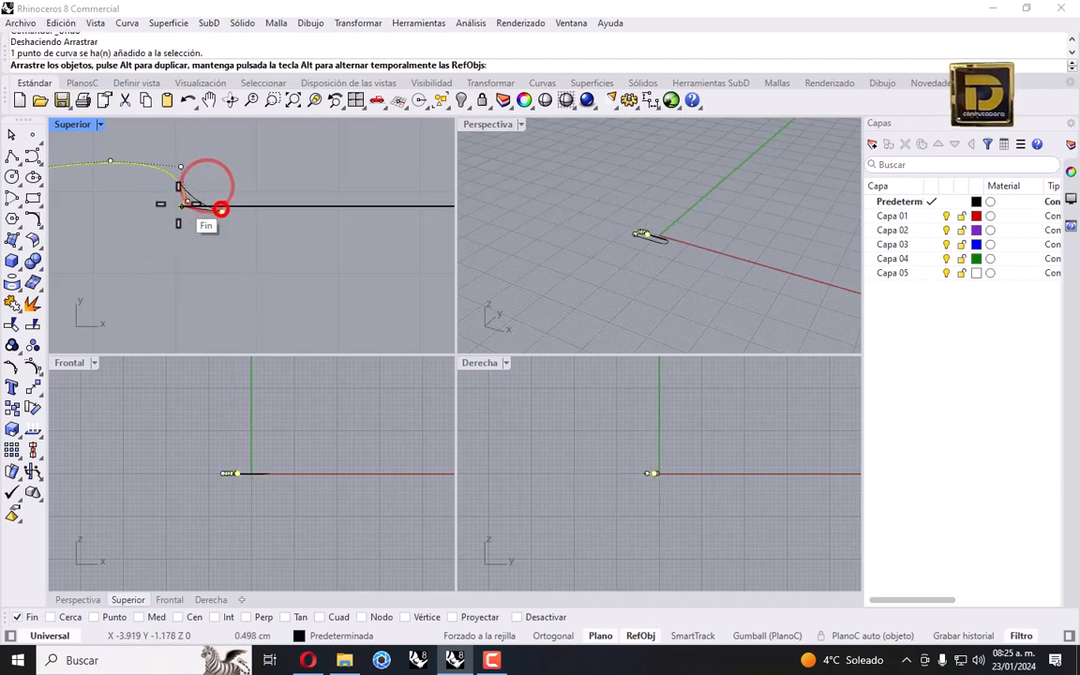
scroll(150, 206, "up", 2)
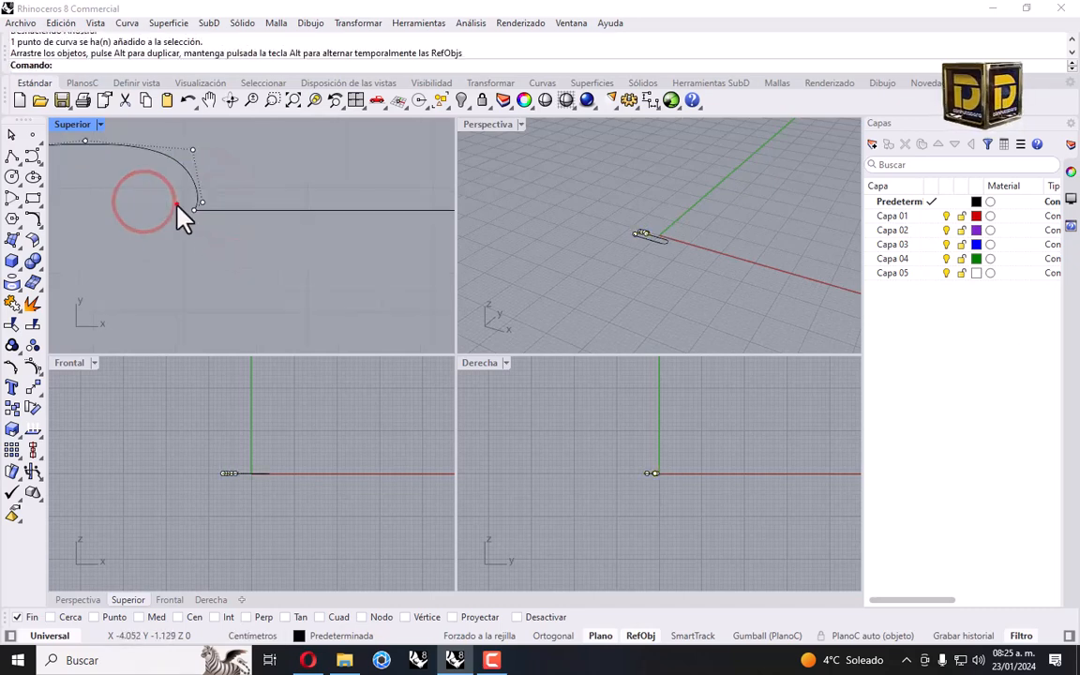
left_click_drag(176, 204, 230, 208)
scroll(195, 217, "up", 2)
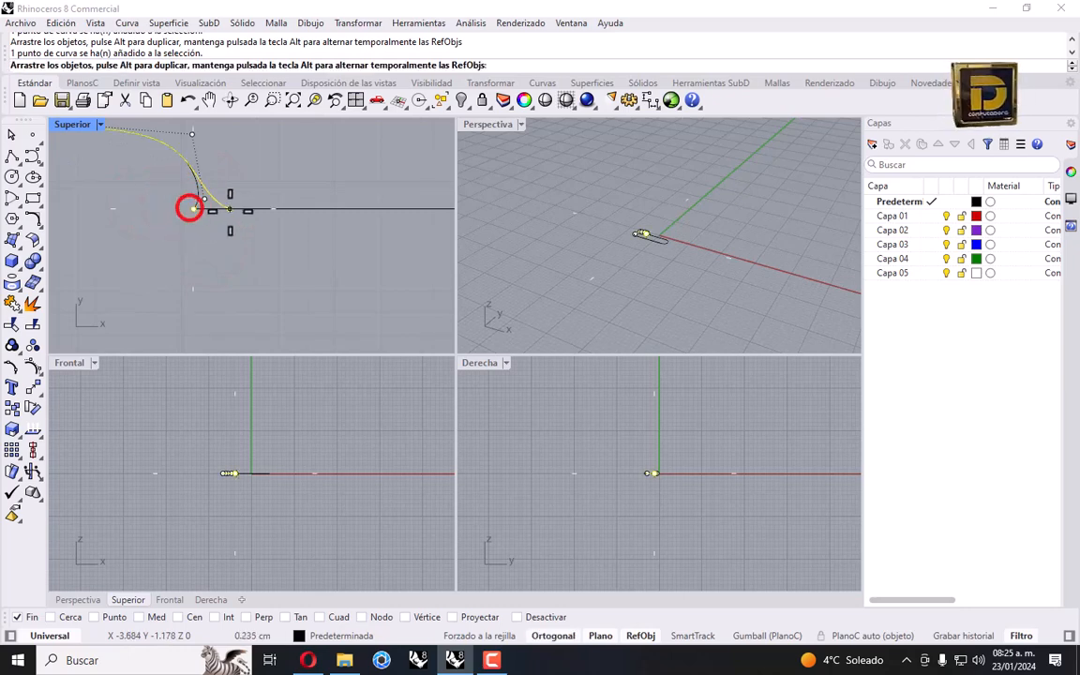
key("ctrl+z")
Show the upper line's control points and move its start point together with the grip curve's end point to the right.
left_click(225, 208)
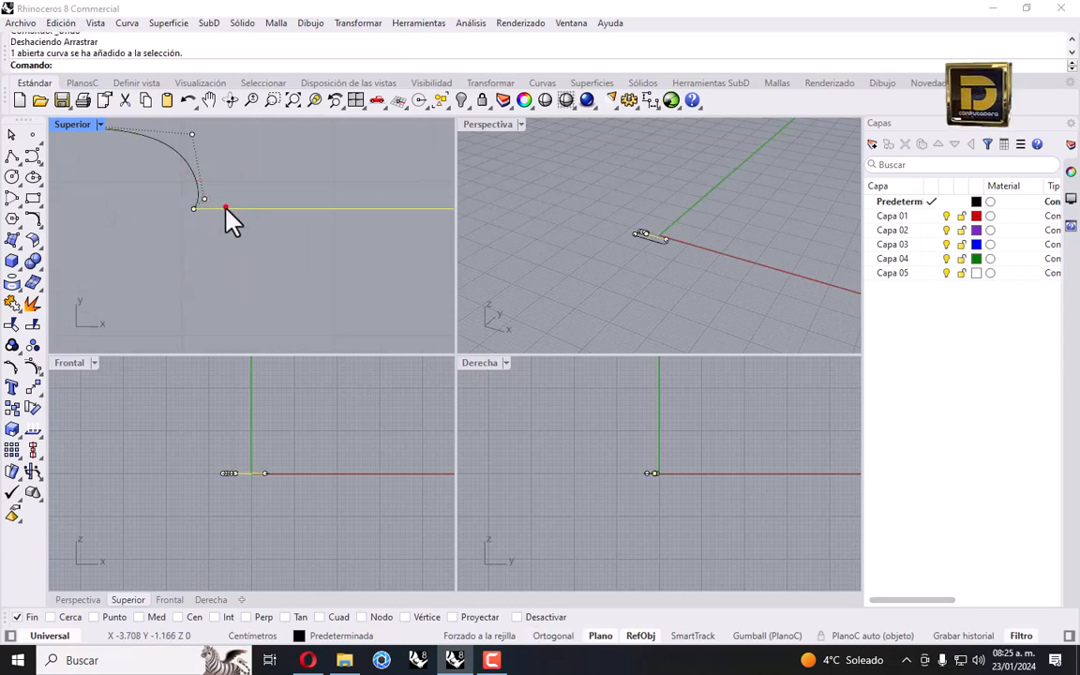
left_click(34, 367)
left_click_drag(164, 203, 264, 198)
scroll(269, 206, "down", 5)
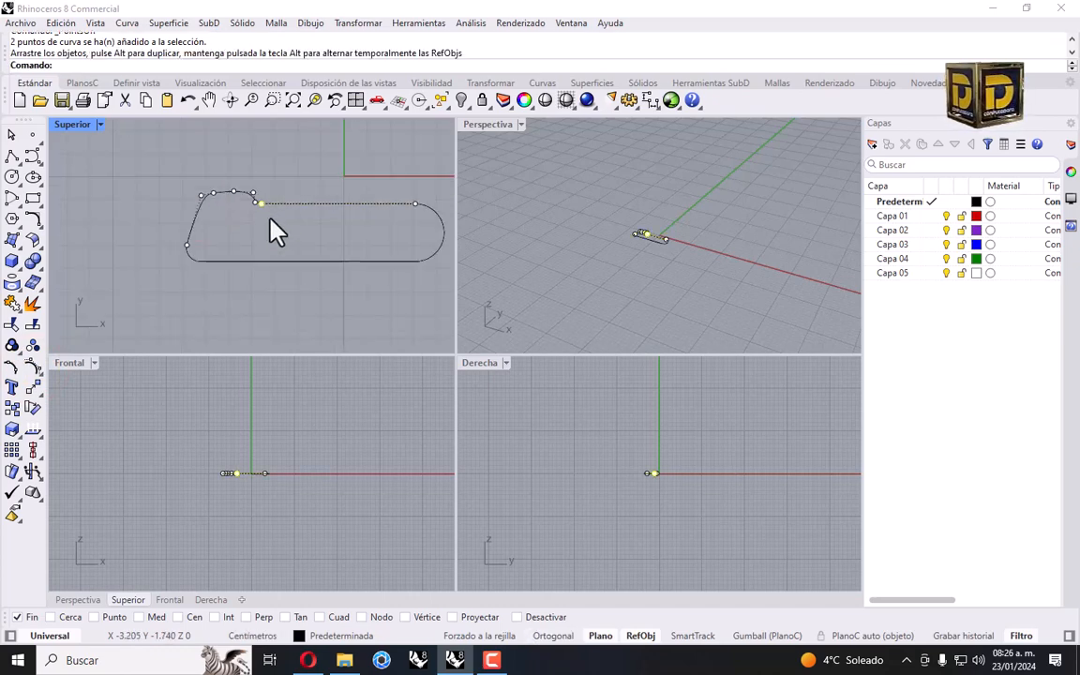
key("Escape")
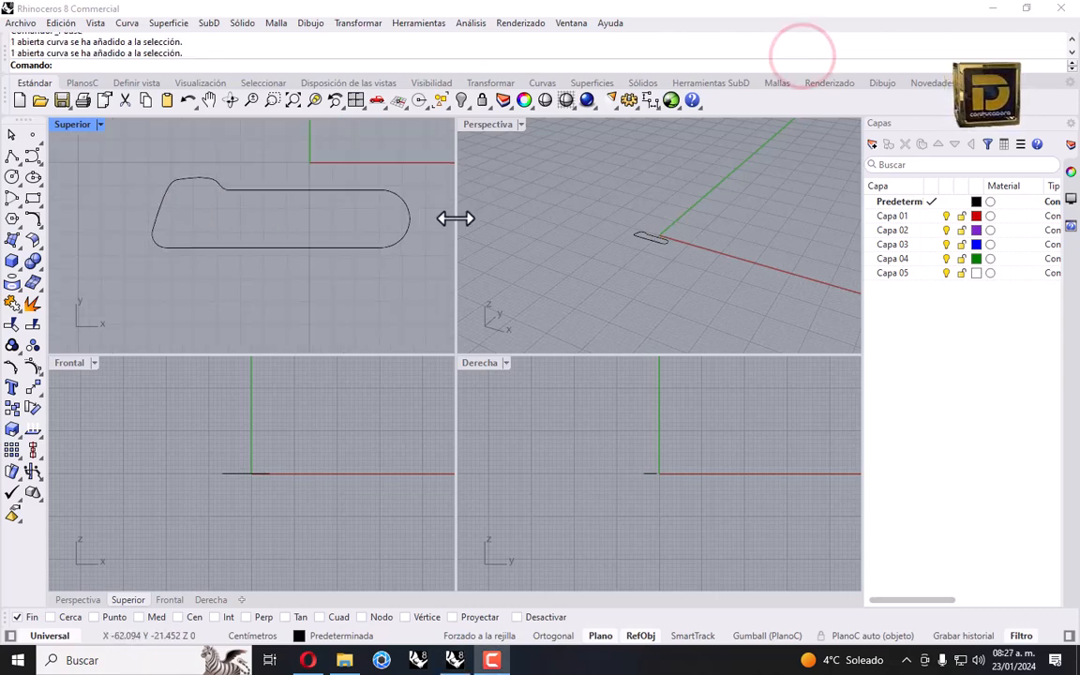
Try to join the open curves of the camera body outline at its grip side and lower corner.
scroll(384, 253, "up", 2)
scroll(388, 264, "up", 2)
left_click(371, 242)
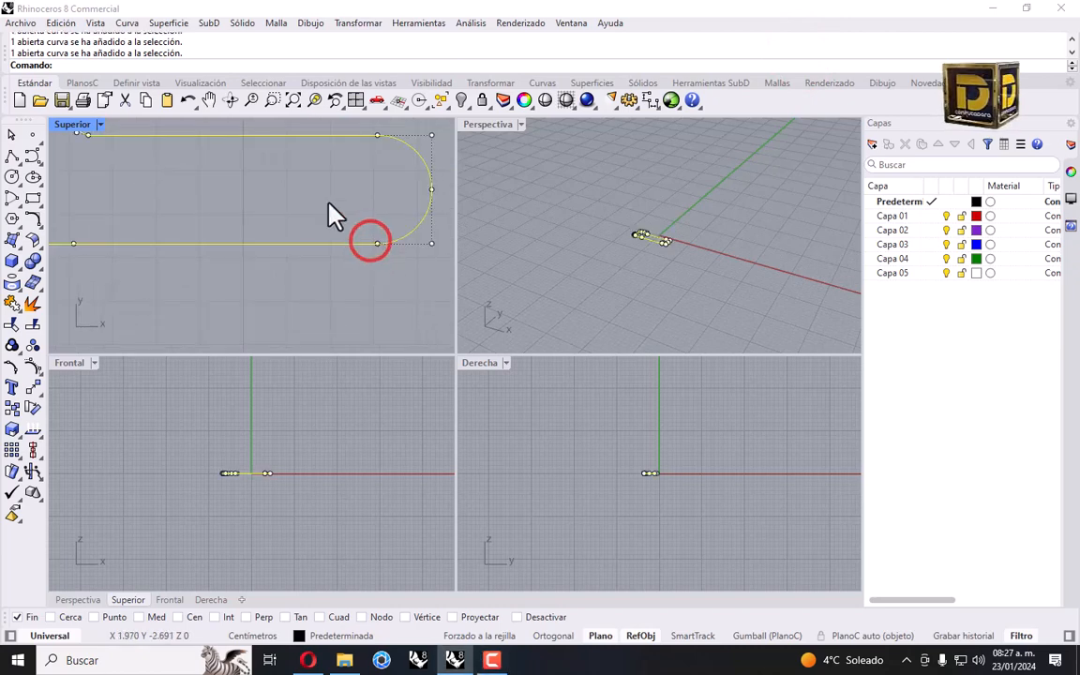
right_click_drag(320, 178, 367, 234)
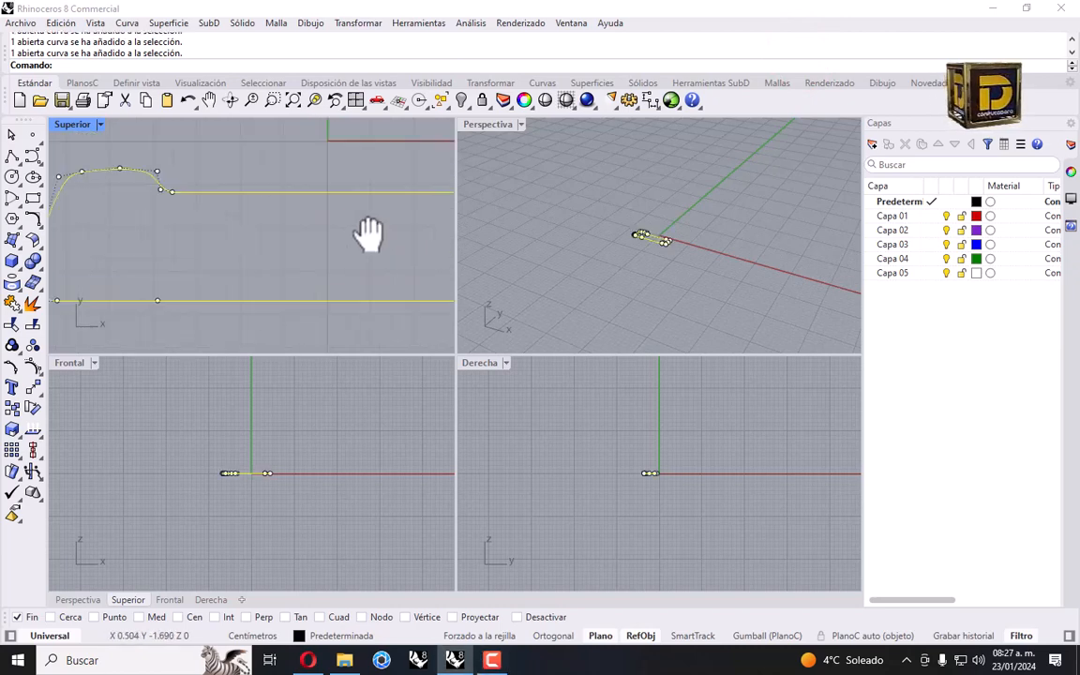
right_click_drag(139, 183, 222, 193)
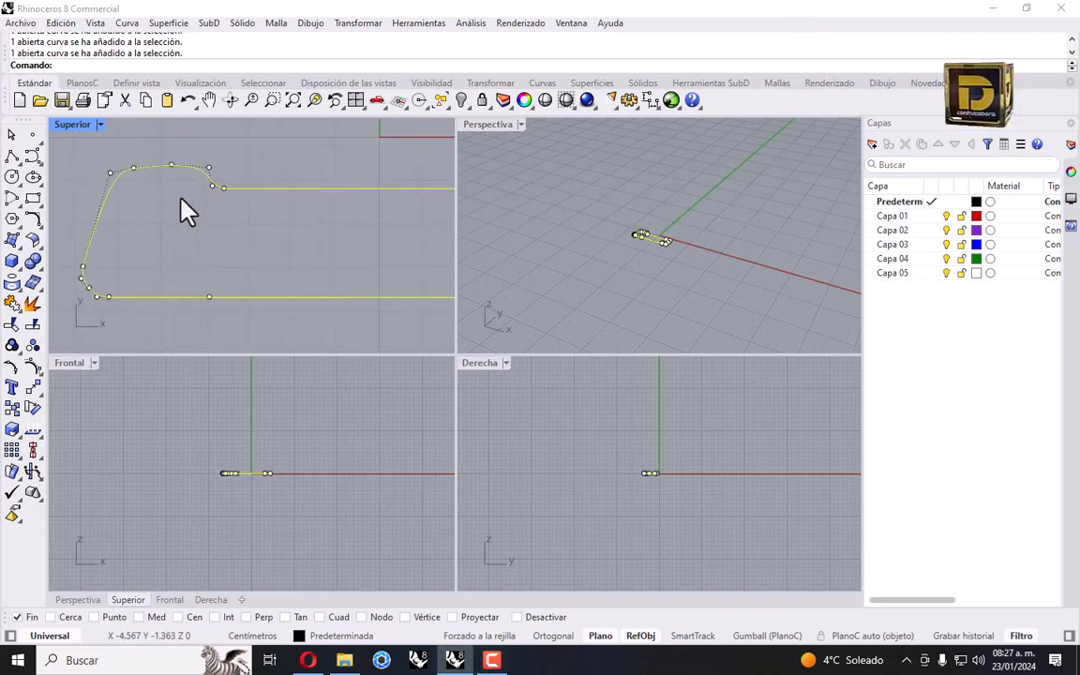
scroll(121, 301, "up", 8)
left_click(123, 253)
left_click(98, 300)
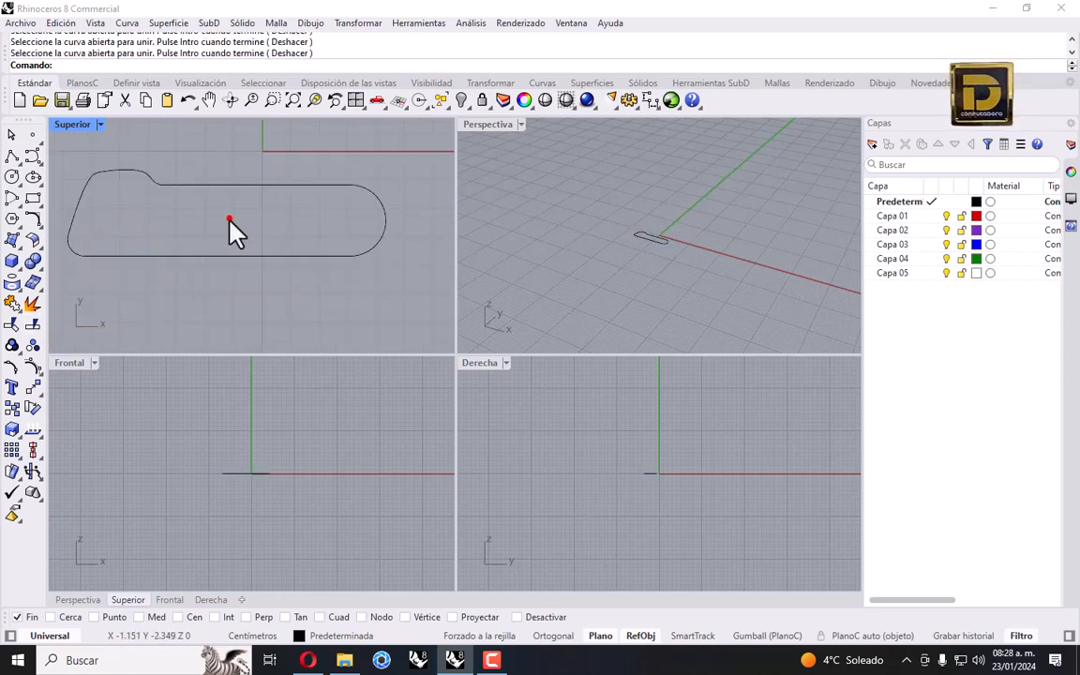
Delete the duplicate line that overlaps the outline's long lower edge.
left_click(292, 255)
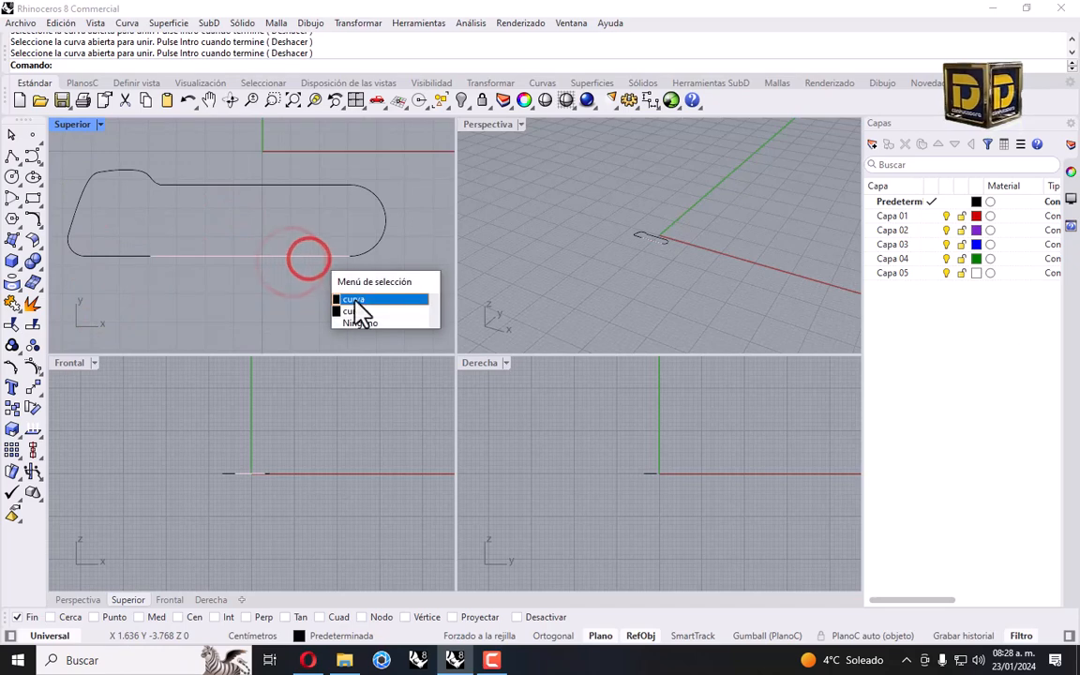
left_click(360, 300)
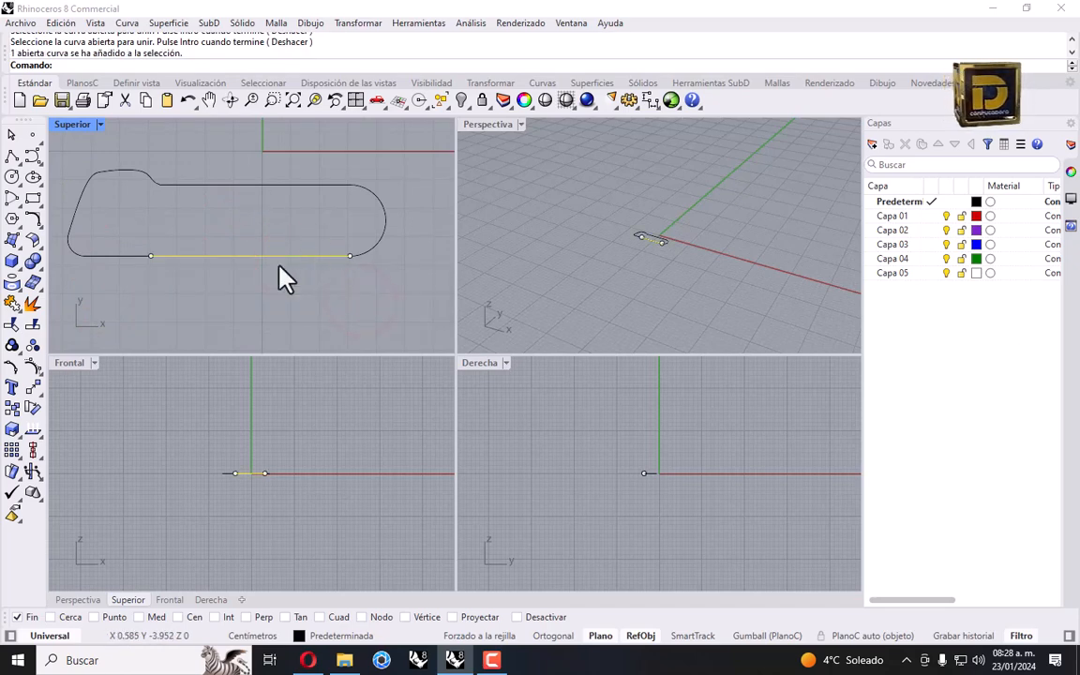
key("Delete")
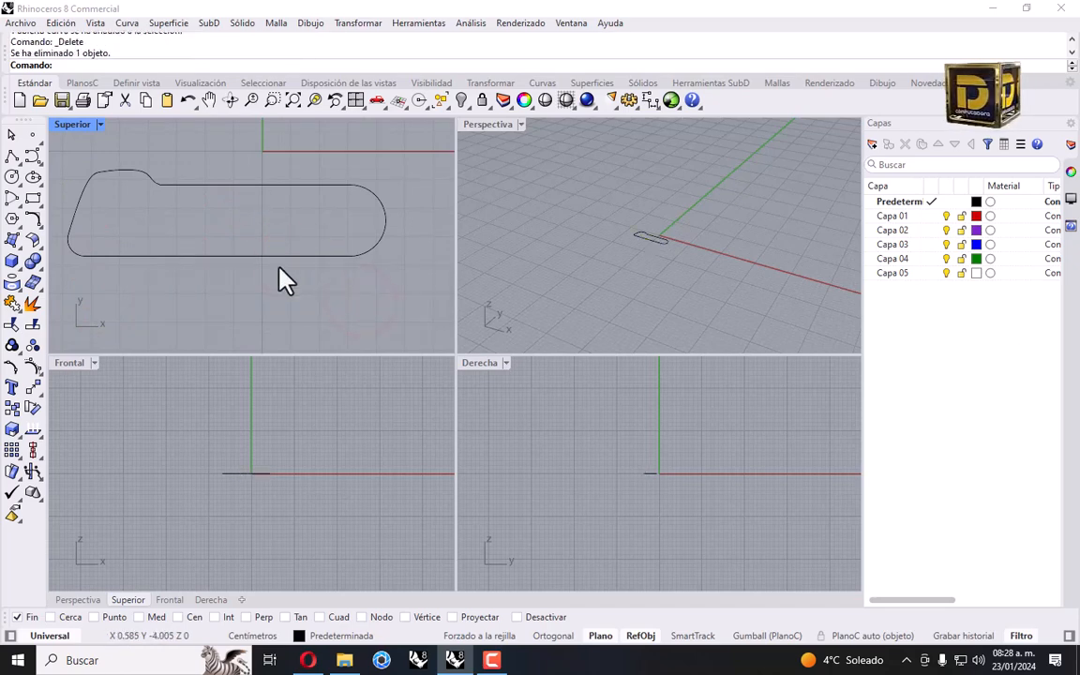
Join the six curves of the body outline into one closed curve and deselect it.
scroll(244, 243, "down", 2)
left_click_drag(97, 171, 420, 274)
left_click(11, 303)
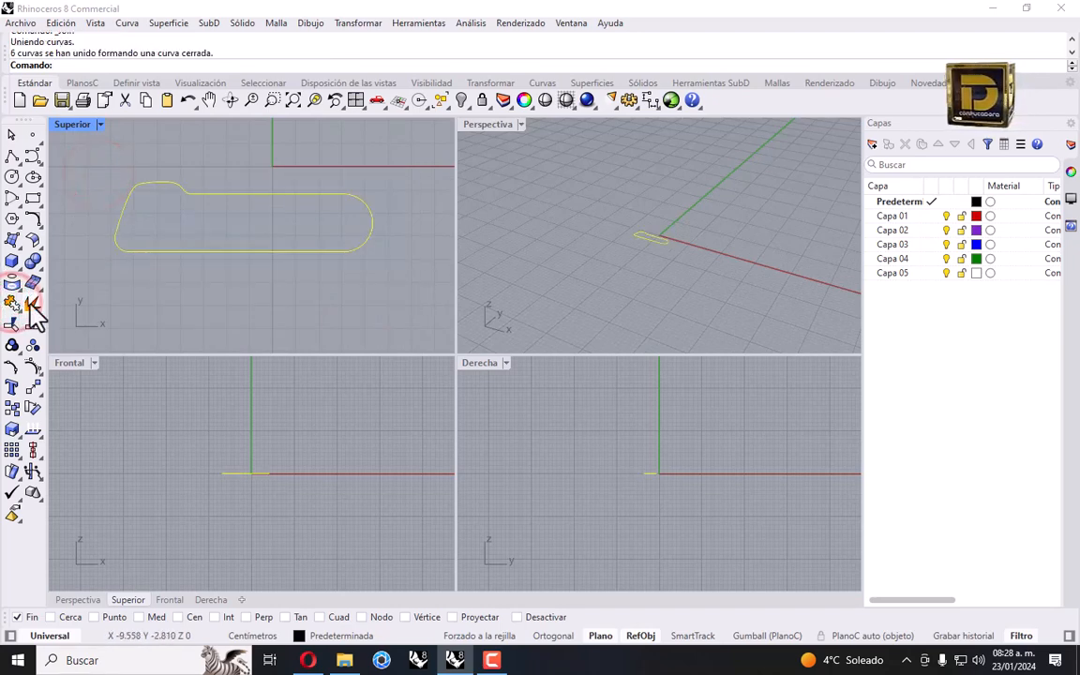
left_click(184, 318)
Mirror the closed outline across a horizontal axis through its middle without keeping a copy, so the grip faces the front.
left_click(184, 250)
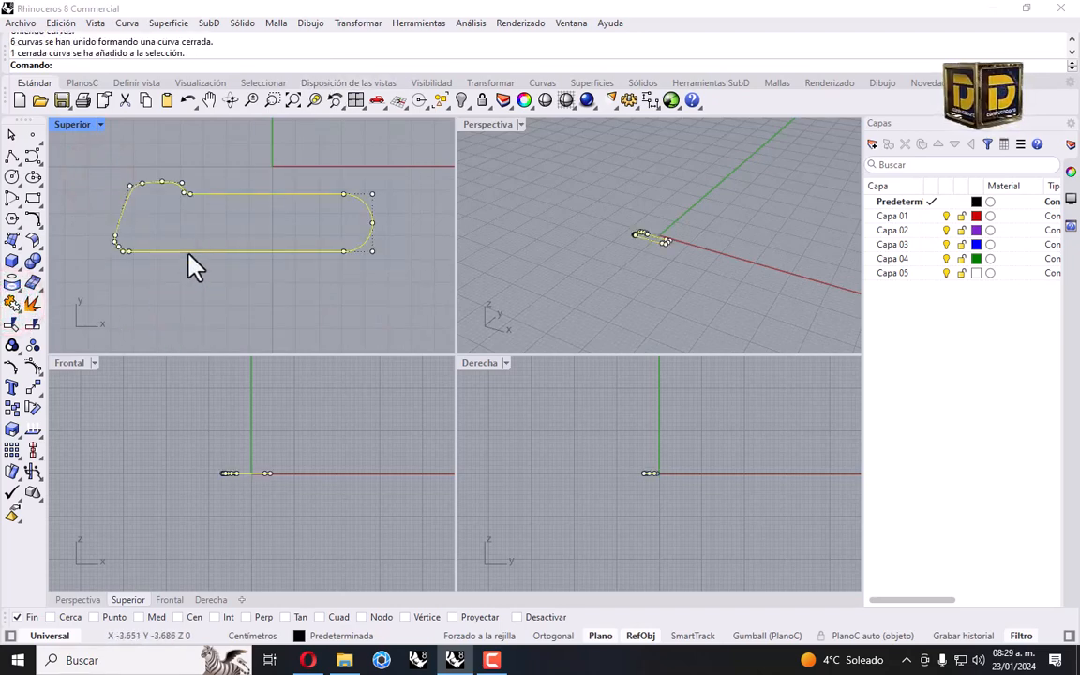
left_click(31, 377)
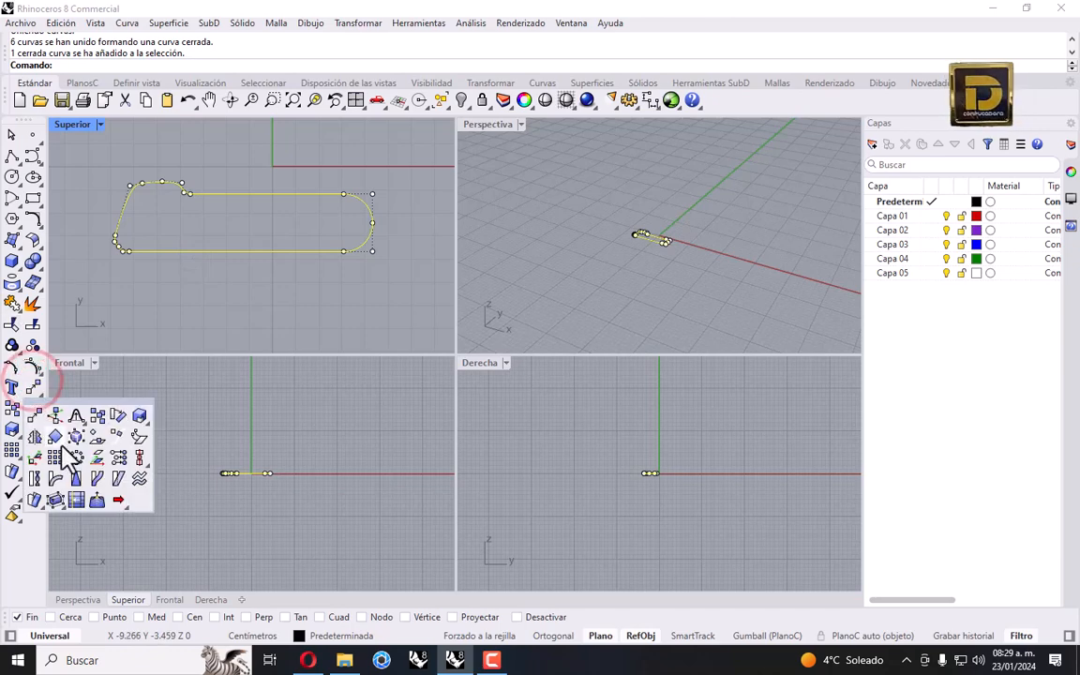
left_click(35, 434)
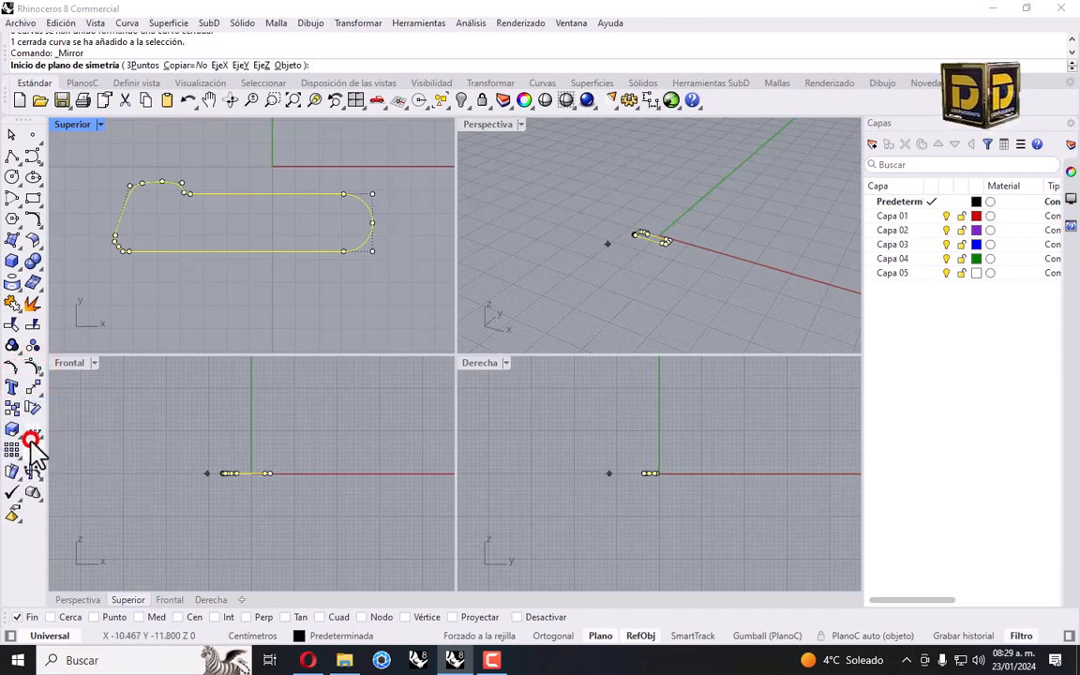
left_click(268, 229)
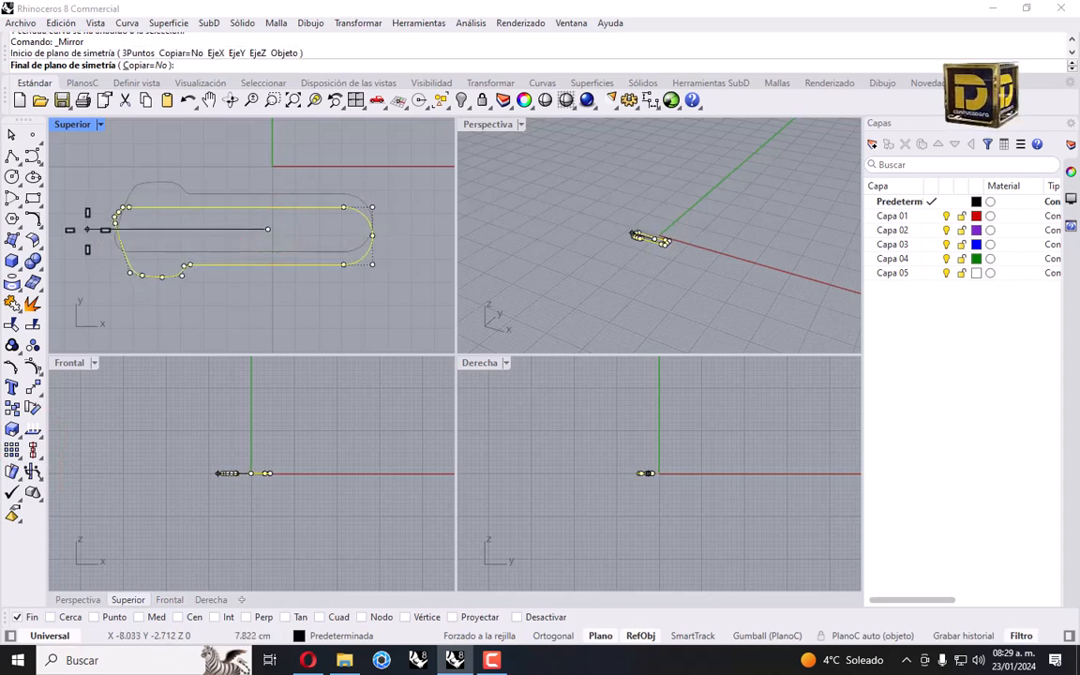
left_click(89, 221)
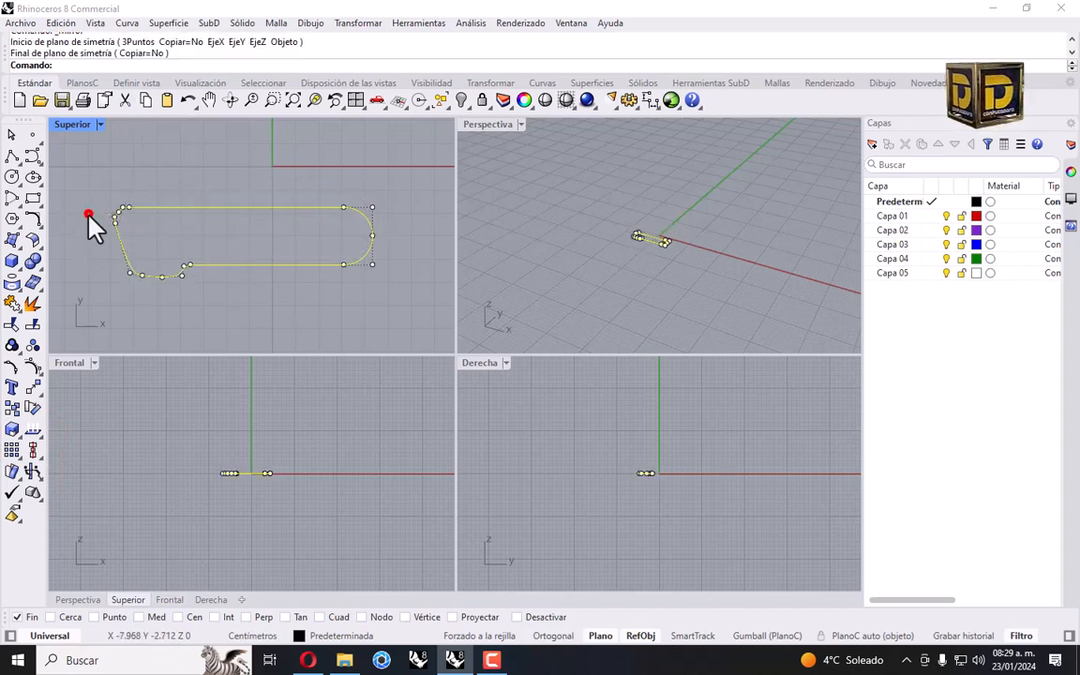
left_click(190, 174)
Extrude the closed outline upward 7 cm as a capped solid to form the camera body.
left_click(217, 265)
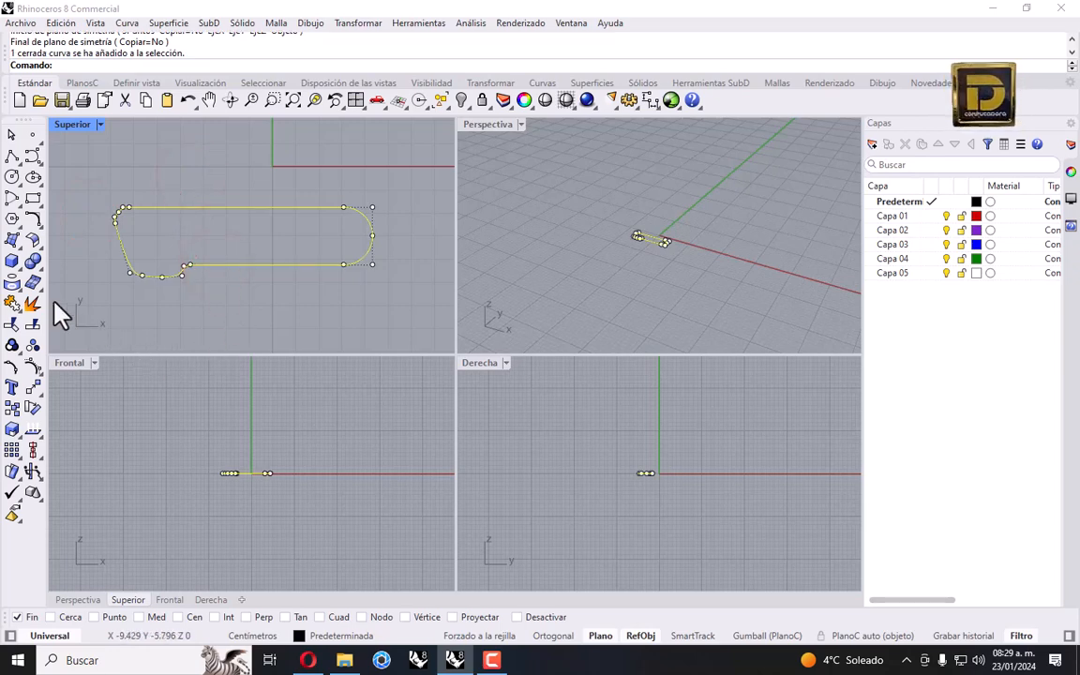
left_click(14, 255)
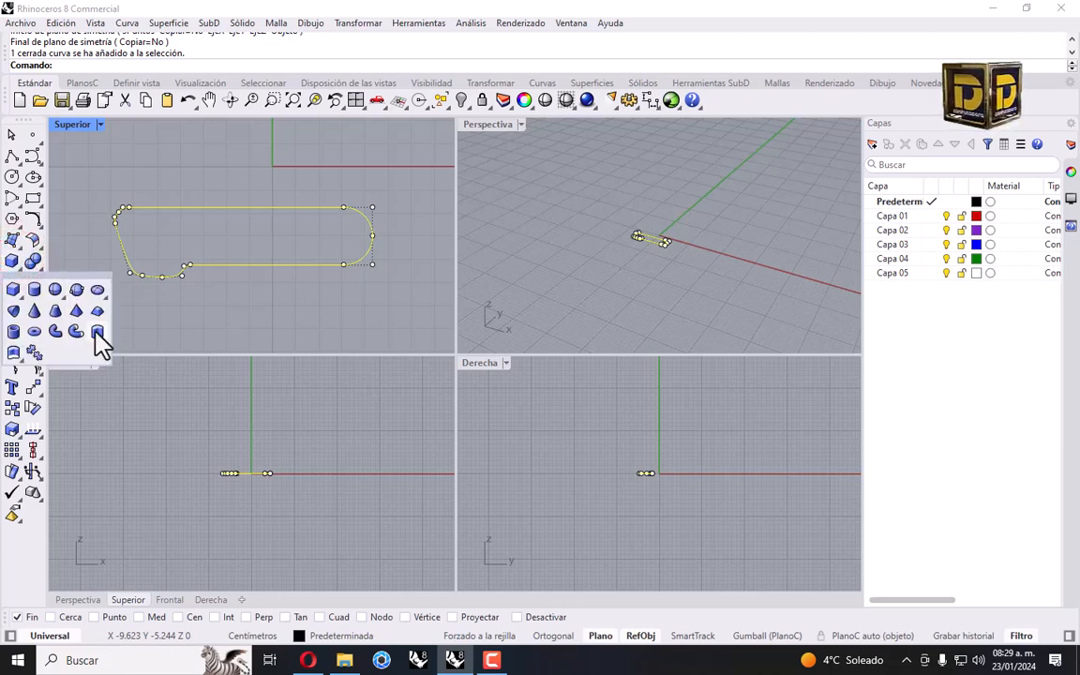
left_click(95, 330)
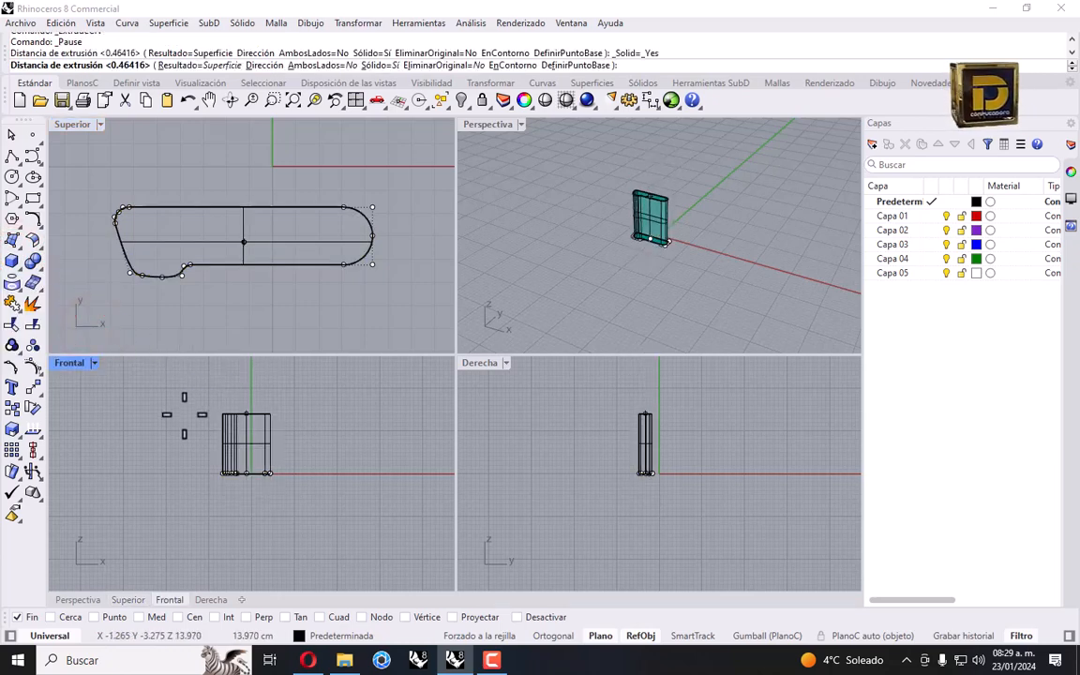
type("7")
key("Return")
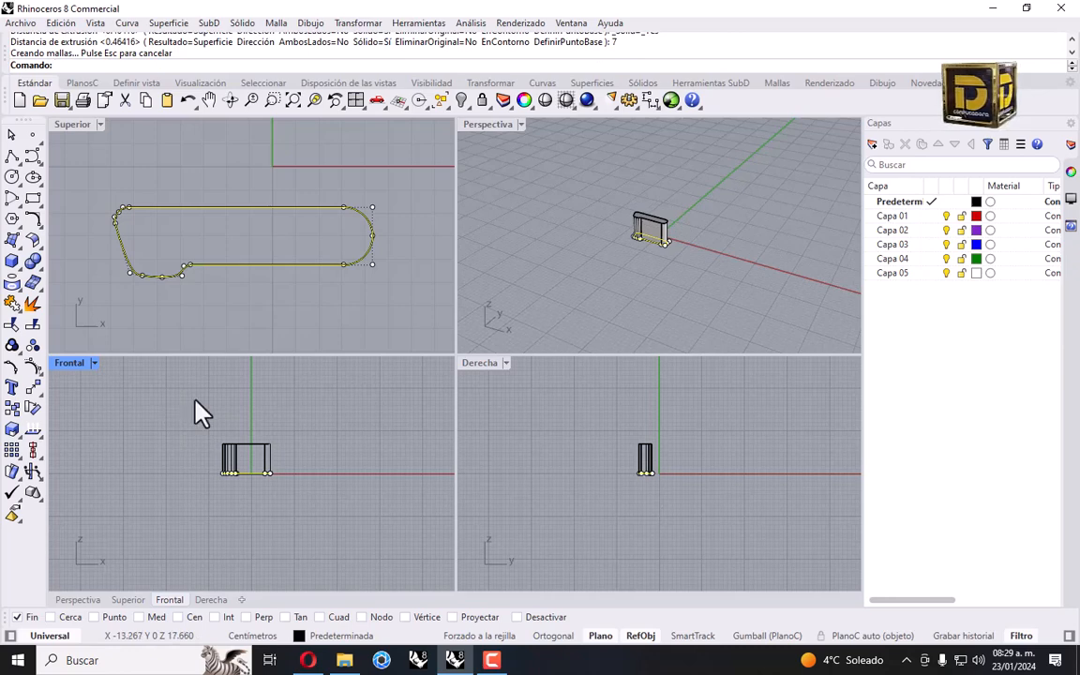
left_click(630, 246)
scroll(613, 251, "up", 8)
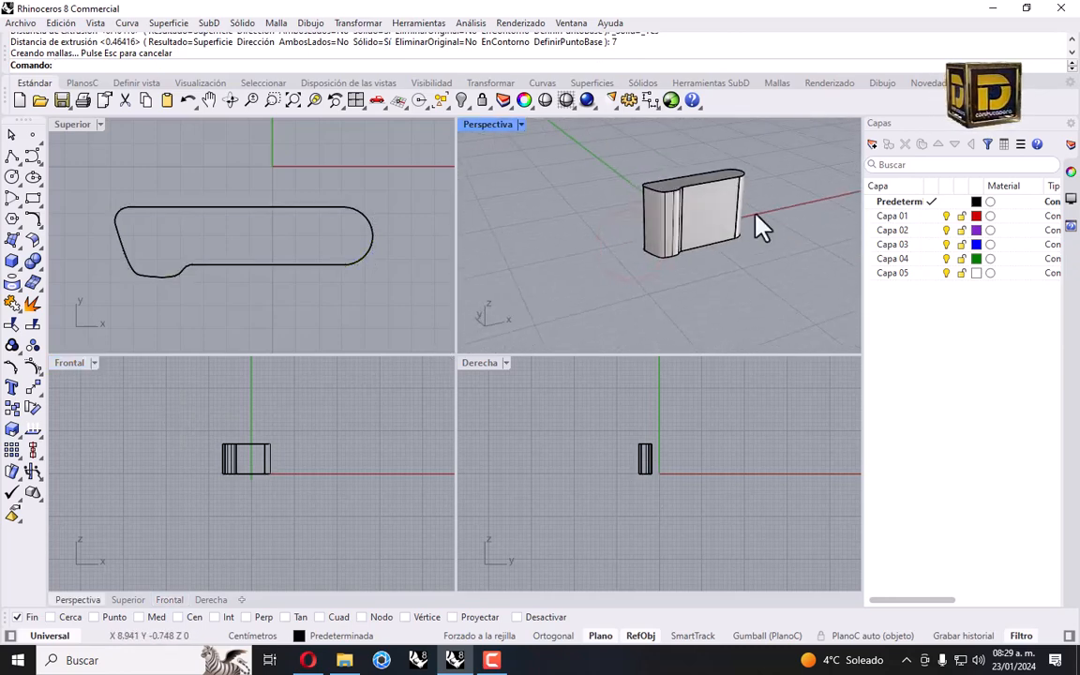
right_click_drag(688, 171, 664, 255)
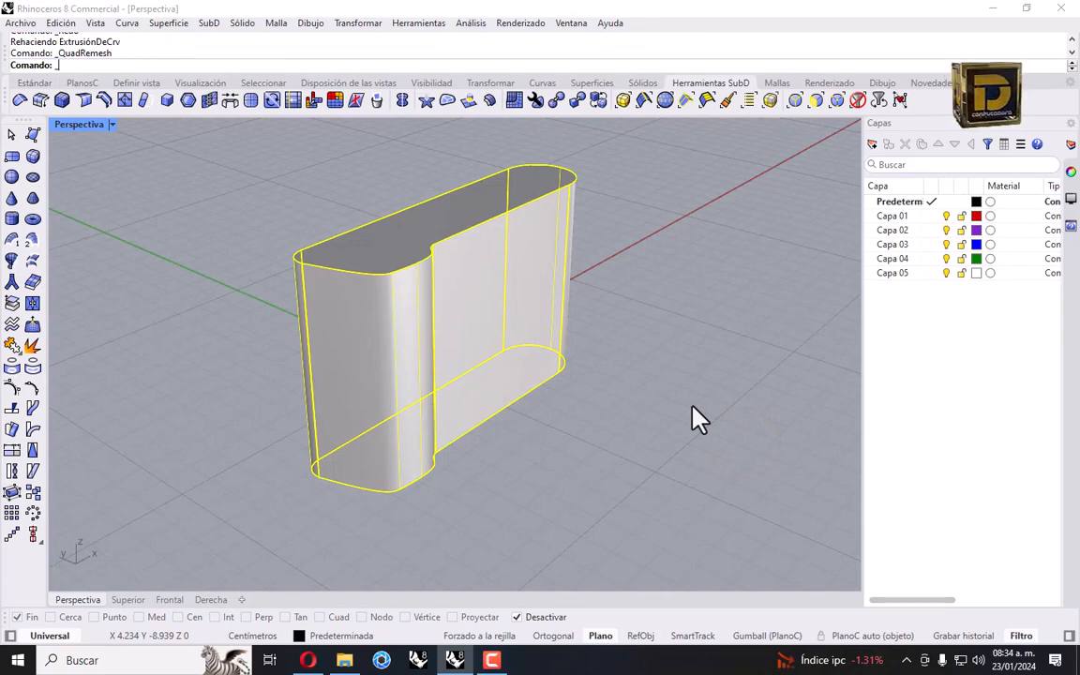
Start QuadRemesh on the extruded body with SubD creases off, a target of 150 quads and the preview on.
type("QuadRemesh")
key("Return")
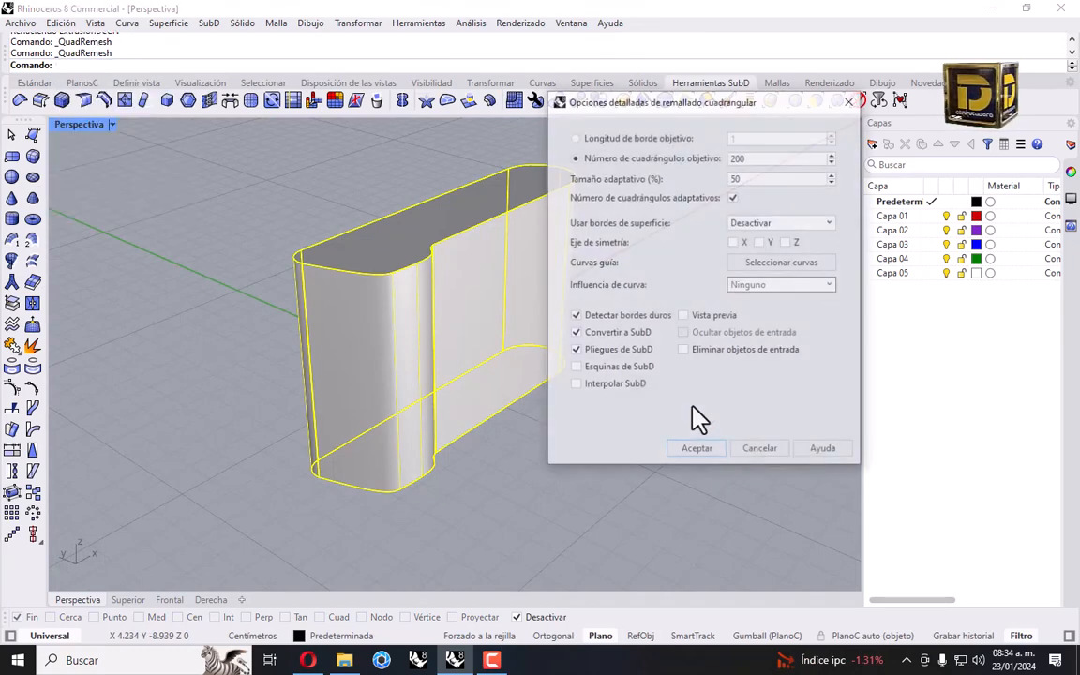
left_click(623, 350)
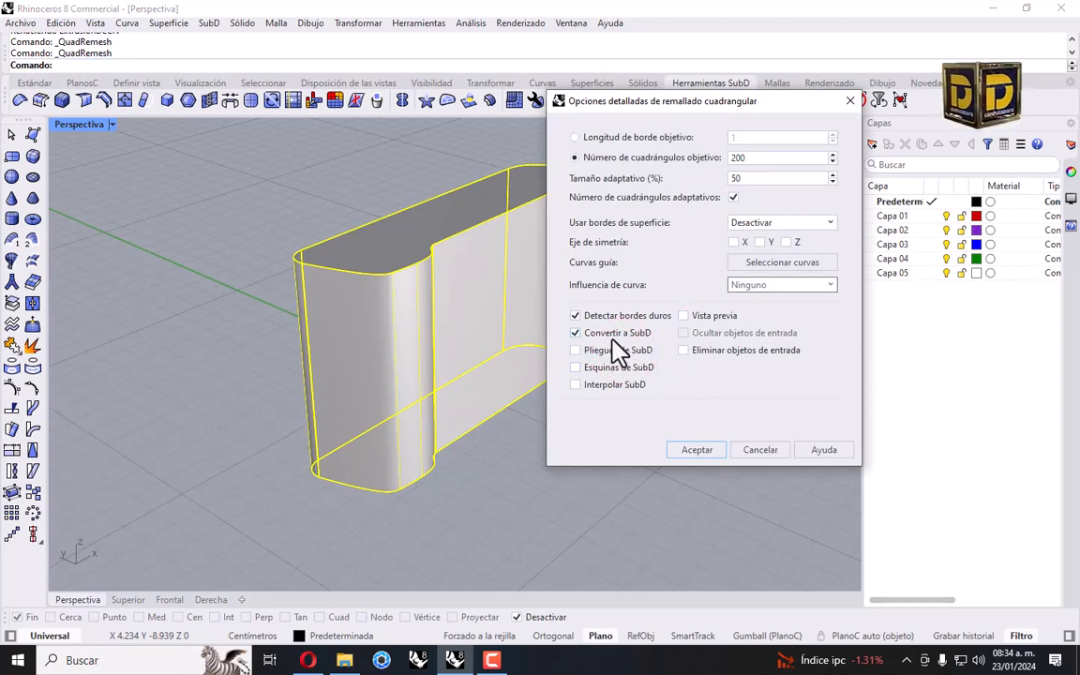
double_click(761, 158)
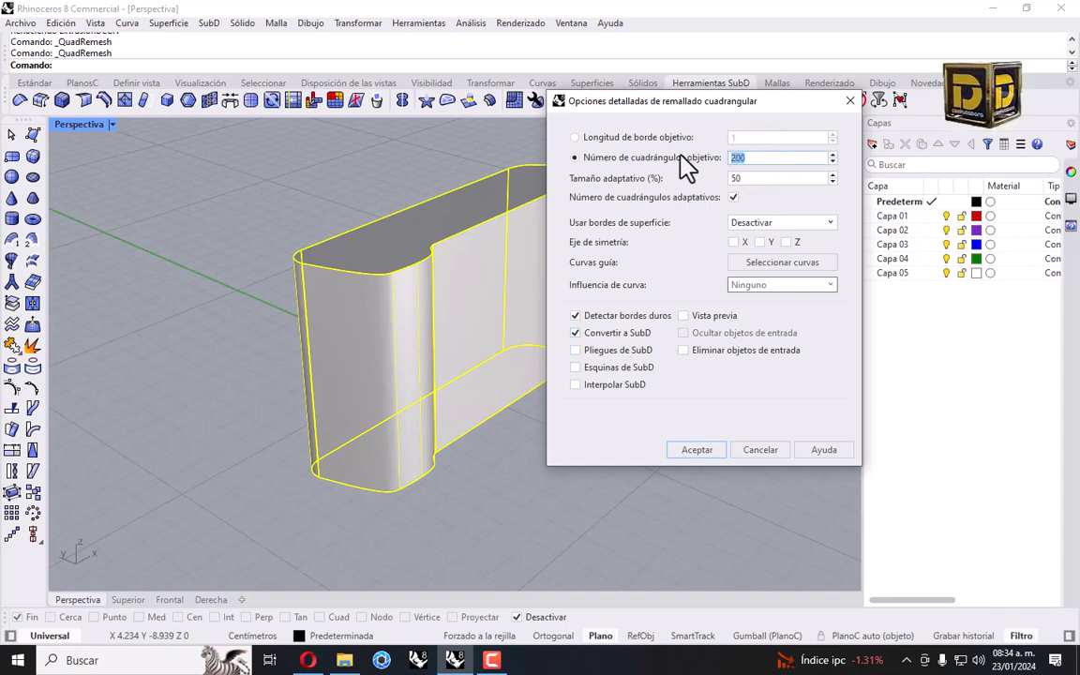
double_click(764, 178)
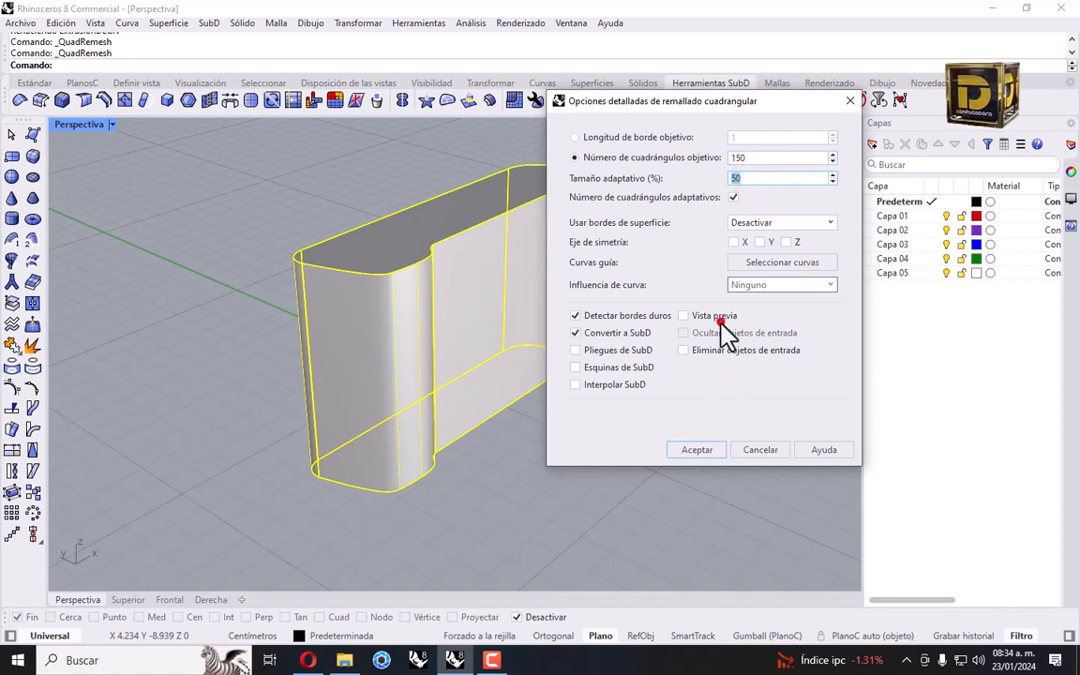
left_click(716, 316)
Examine the remesh preview's rounded edges against the original body in the front view.
double_click(79, 125)
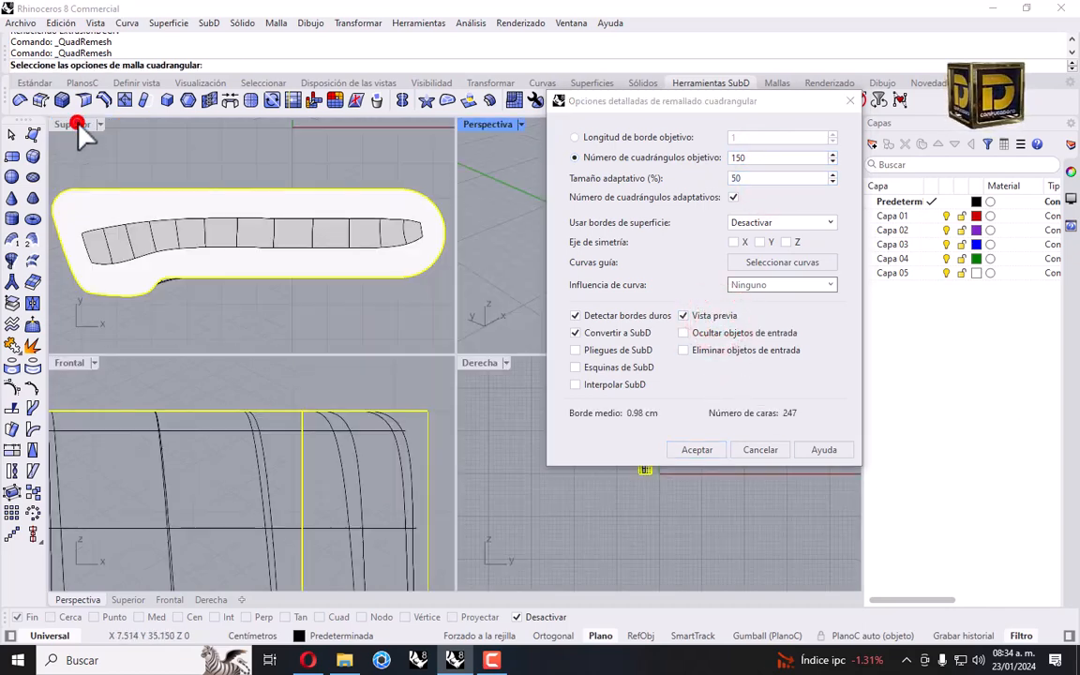
left_click(307, 551)
scroll(302, 555, "up", 5)
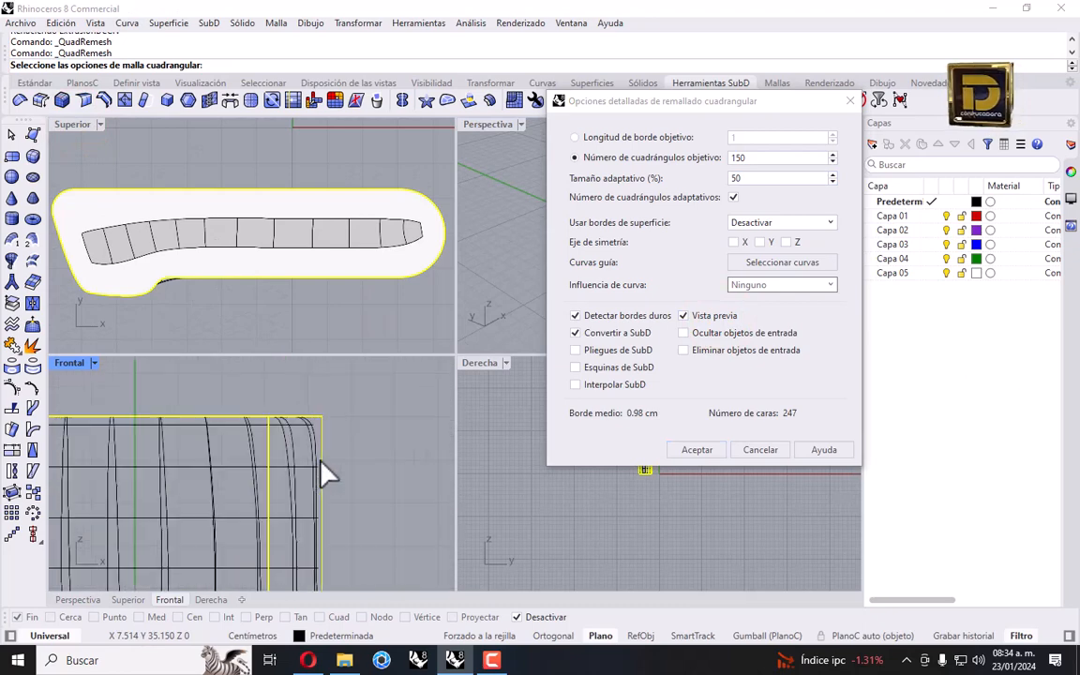
right_click_drag(279, 411, 320, 407)
scroll(332, 409, "down", 10)
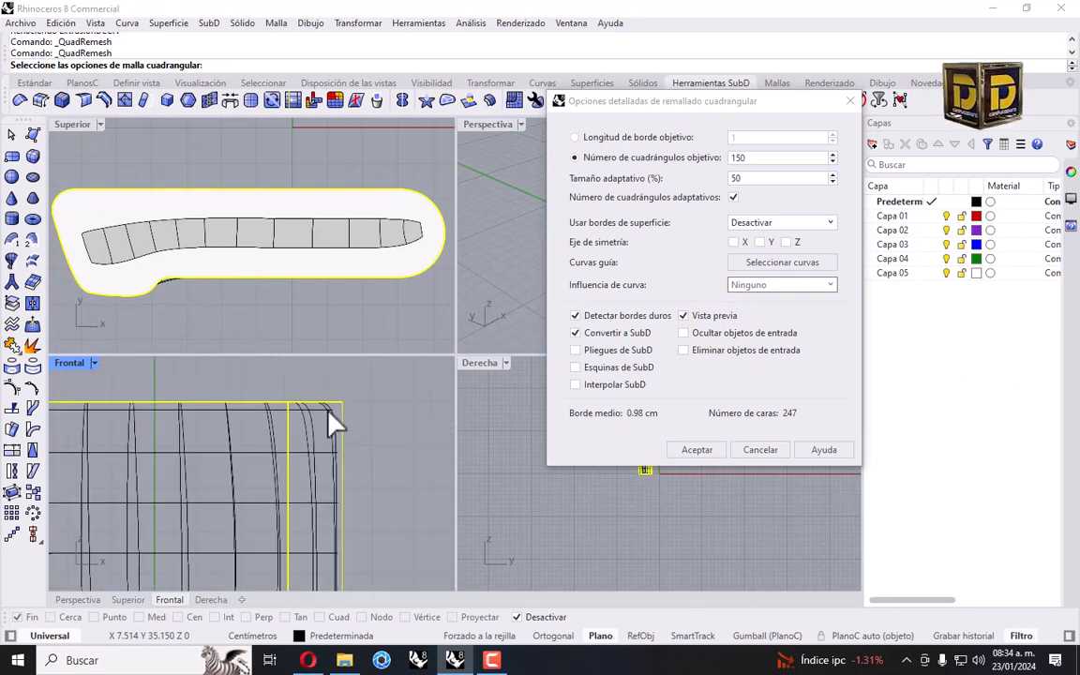
scroll(241, 422, "down", 5)
scroll(284, 414, "up", 8)
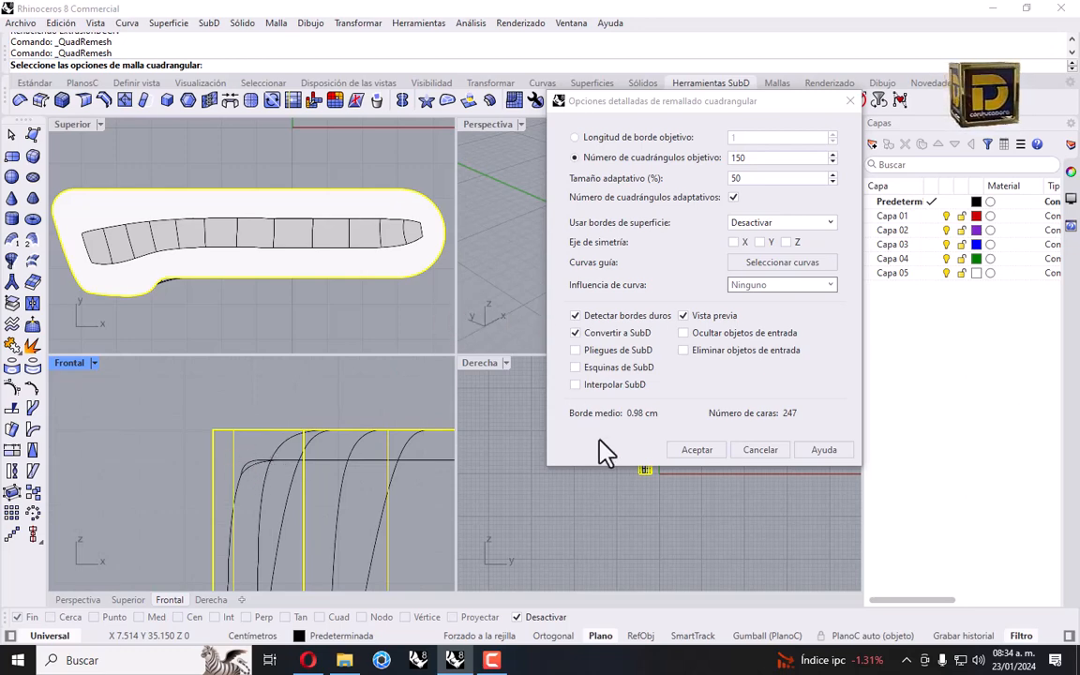
Enable deletion of the input objects and accept the QuadRemesh, replacing the extruded body with its SubD version.
left_click(729, 349)
left_click(698, 449)
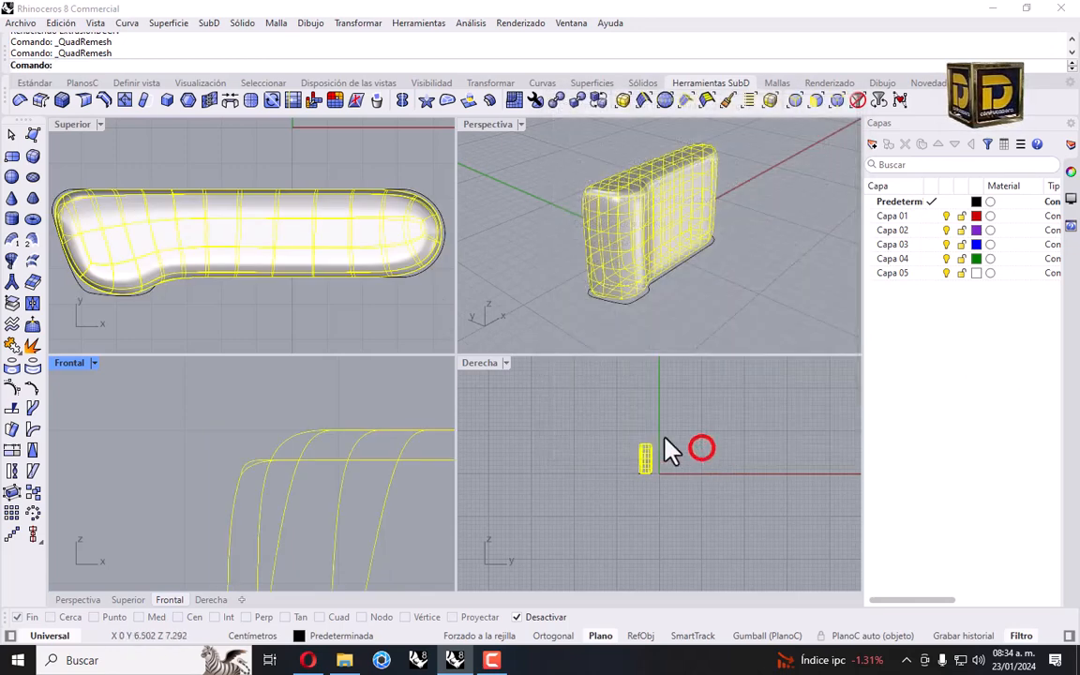
left_click(415, 296)
right_click_drag(578, 212, 469, 234)
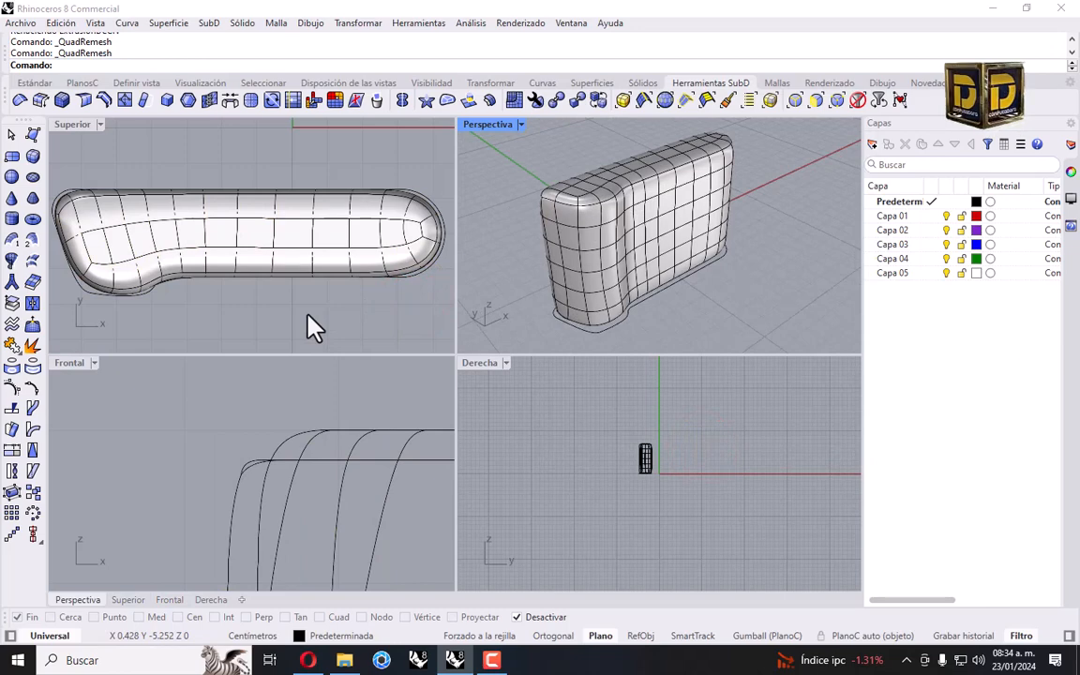
right_click_drag(532, 286, 586, 302)
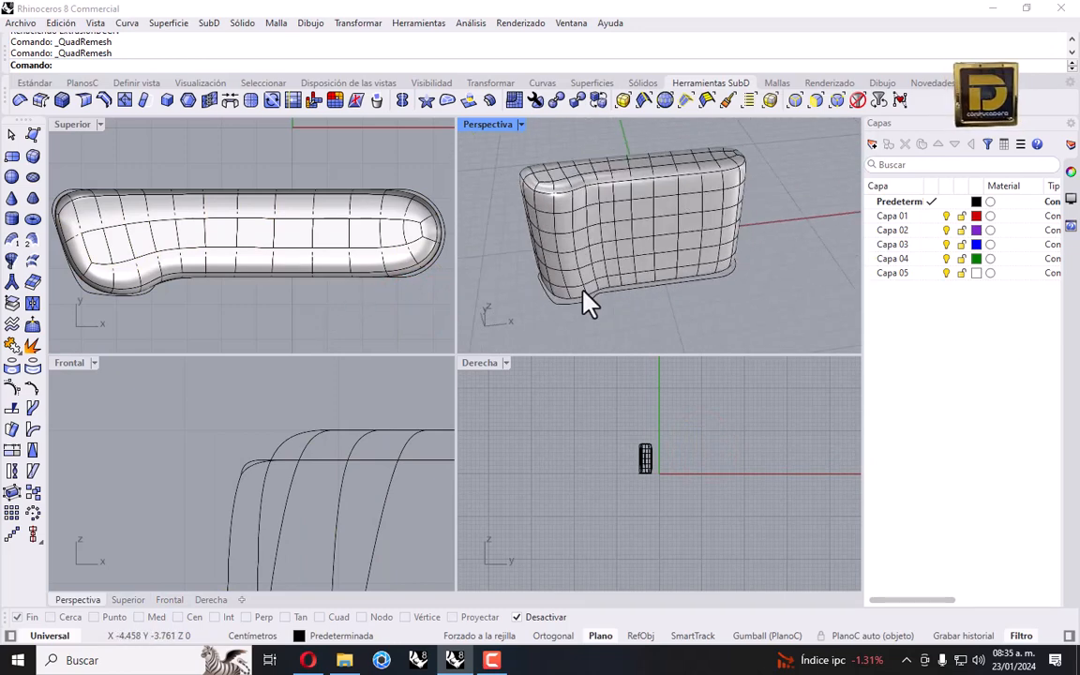
Set the front view to shaded display and leave the repeated QuadRemesh command.
right_click(368, 241)
scroll(251, 341, "down", 12)
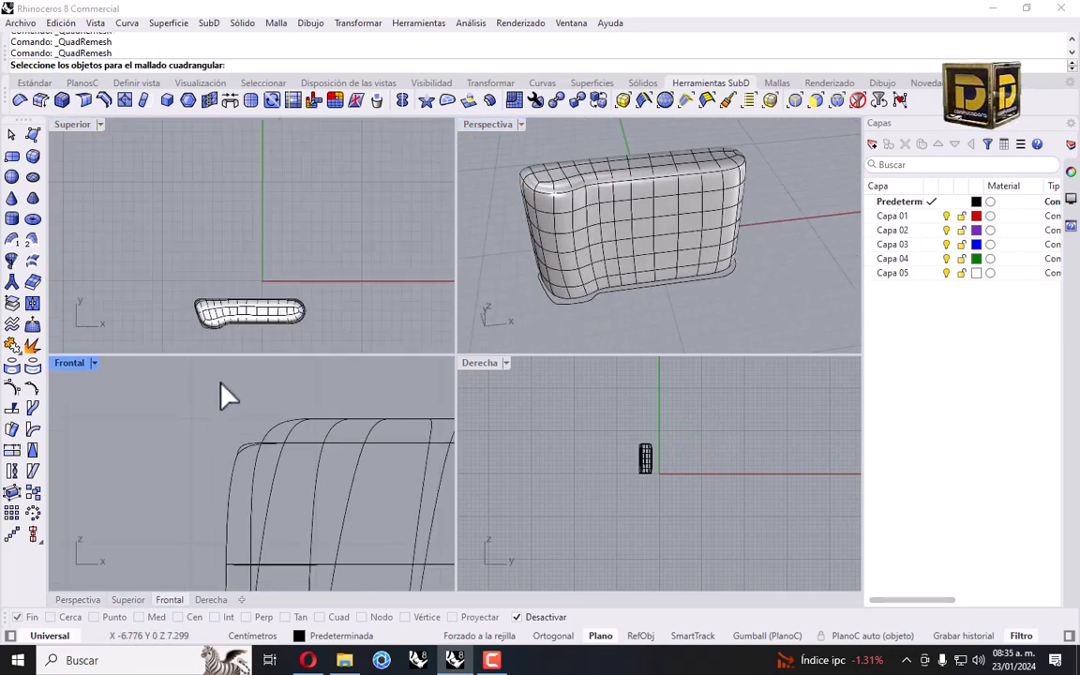
right_click_drag(409, 422, 358, 418)
scroll(360, 417, "down", 4)
left_click(95, 362)
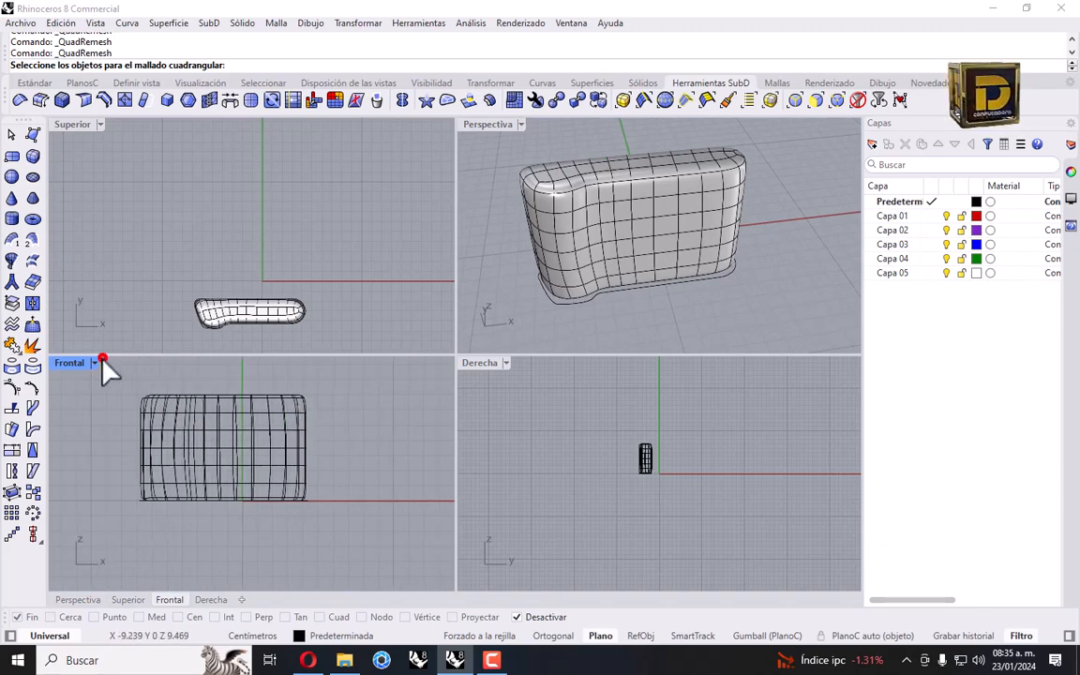
left_click(169, 136)
scroll(272, 412, "up", 4)
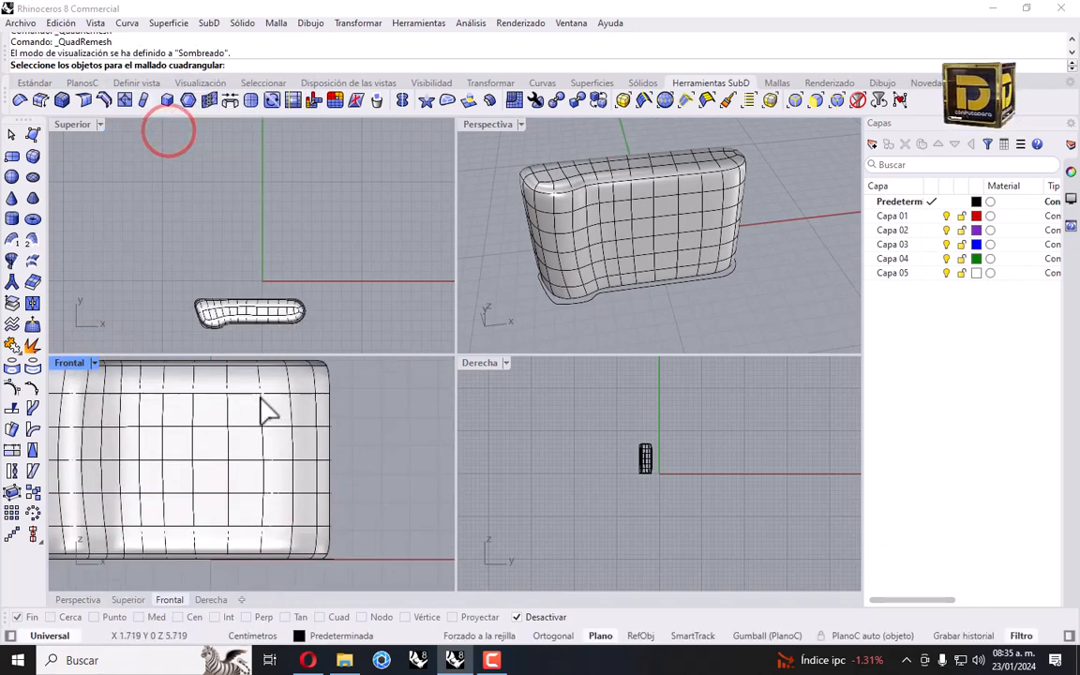
left_click_drag(256, 433, 228, 431)
right_click(233, 405)
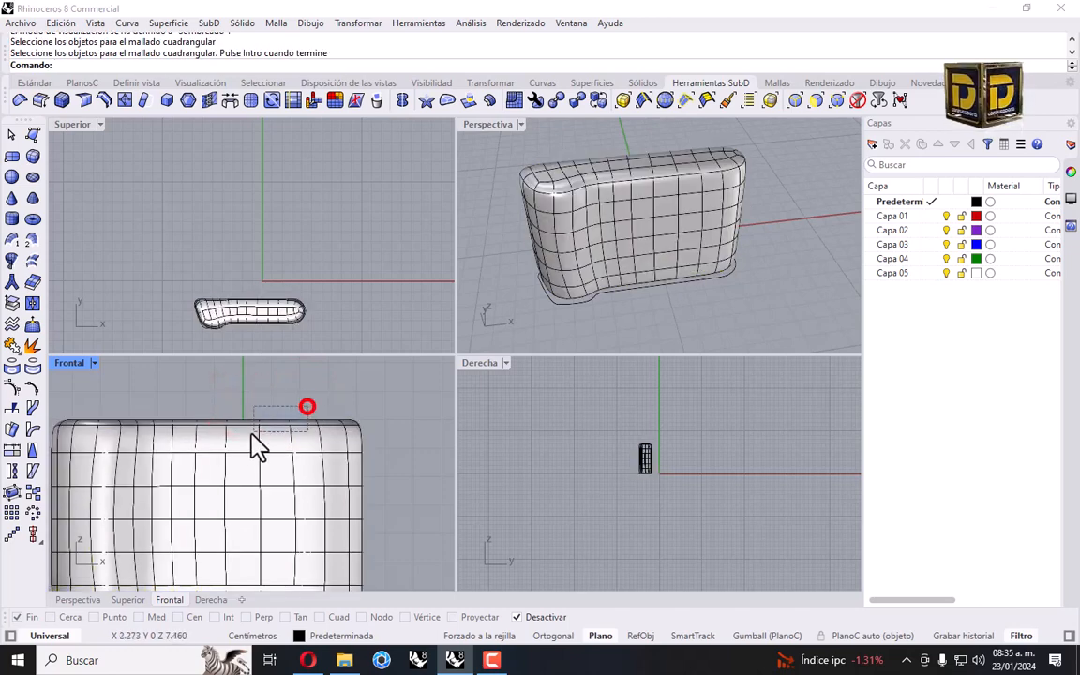
Select the band of SubD vertices along the body's top edge opposite the grip and raise it straight up slightly.
left_click_drag(258, 447, 218, 446)
scroll(265, 440, "up", 3)
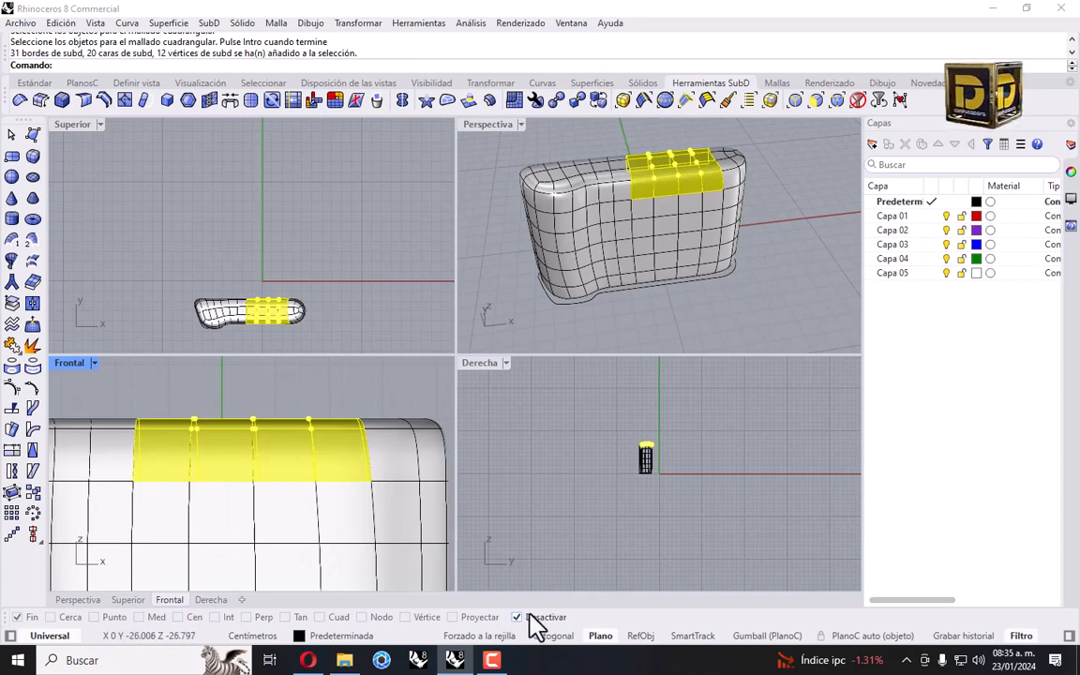
left_click_drag(315, 444, 283, 414, "shift")
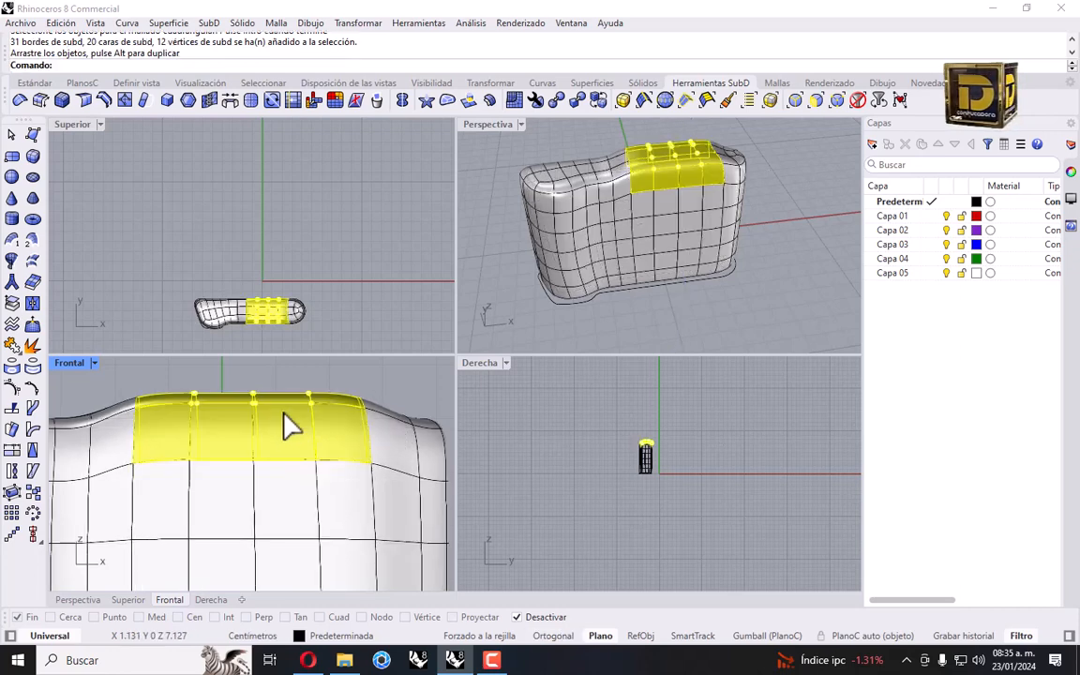
Raise the middle SubD vertices of the raised top section slightly to round the hump.
right_click_drag(283, 413, 313, 468)
left_click_drag(300, 409, 276, 437)
scroll(272, 445, "up", 2)
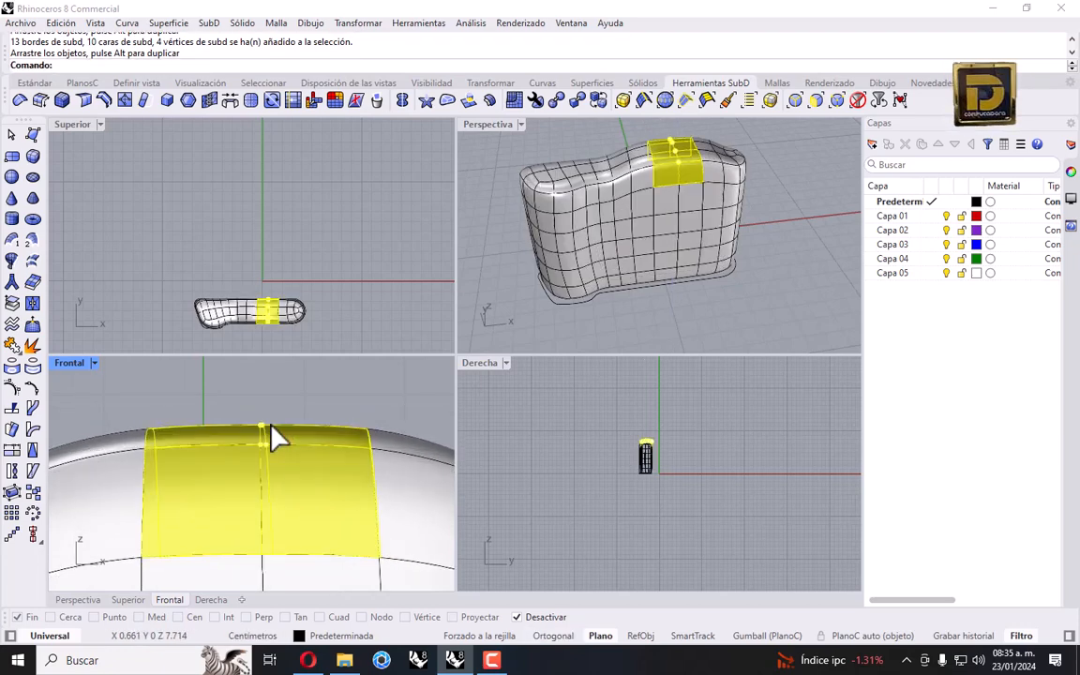
left_click(303, 390)
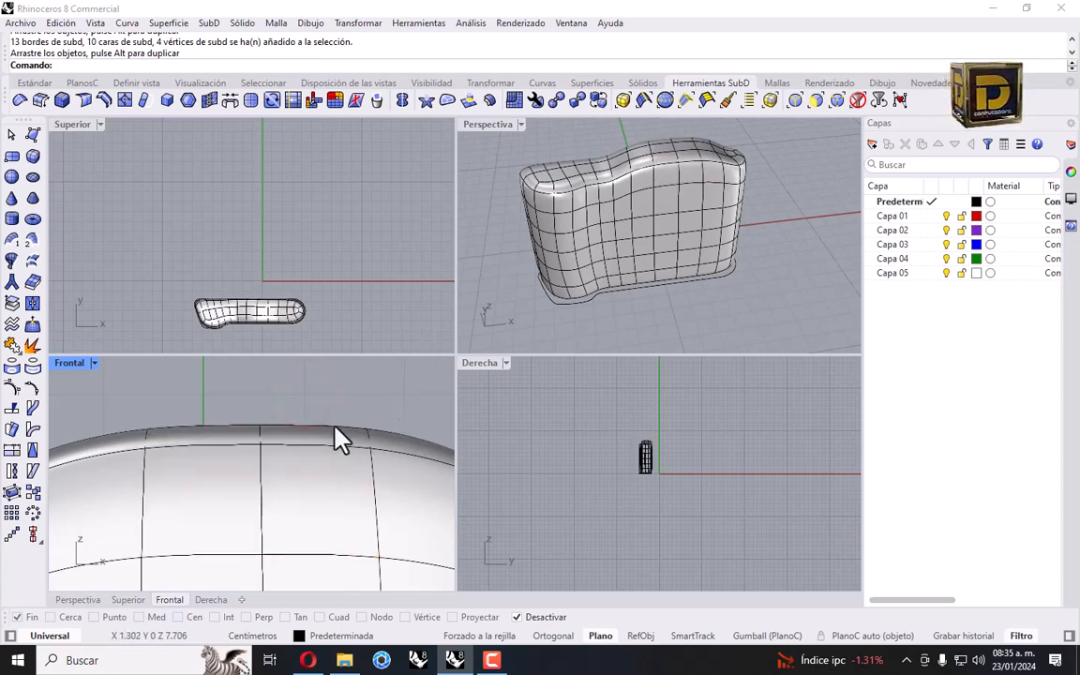
Select the top vertices at the body's end opposite the grip and lower them slightly in the front view.
scroll(339, 440, "down", 3)
left_click(329, 413, "ctrl+shift")
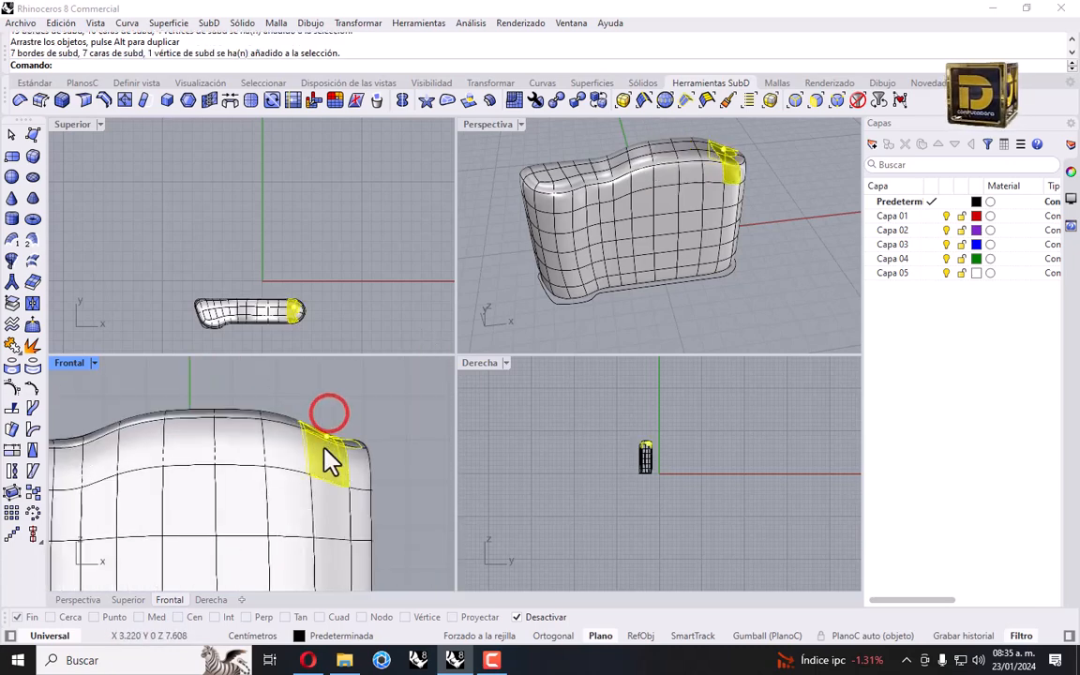
left_click(345, 442, "ctrl+shift")
scroll(346, 458, "up", 4)
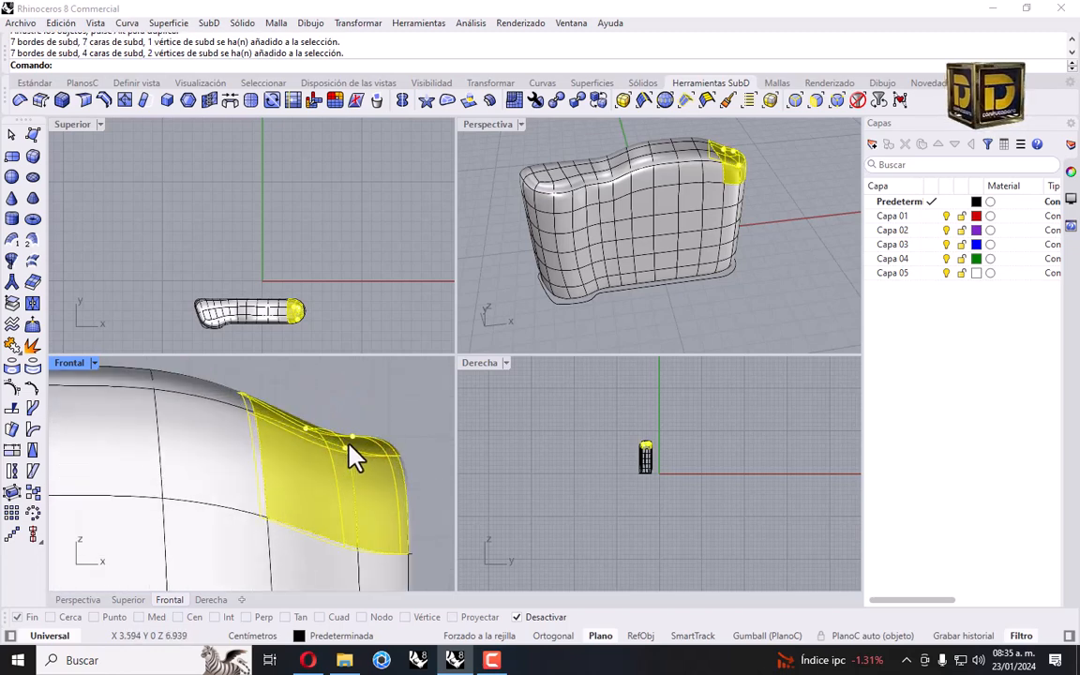
scroll(349, 459, "down", 3)
left_click(371, 392)
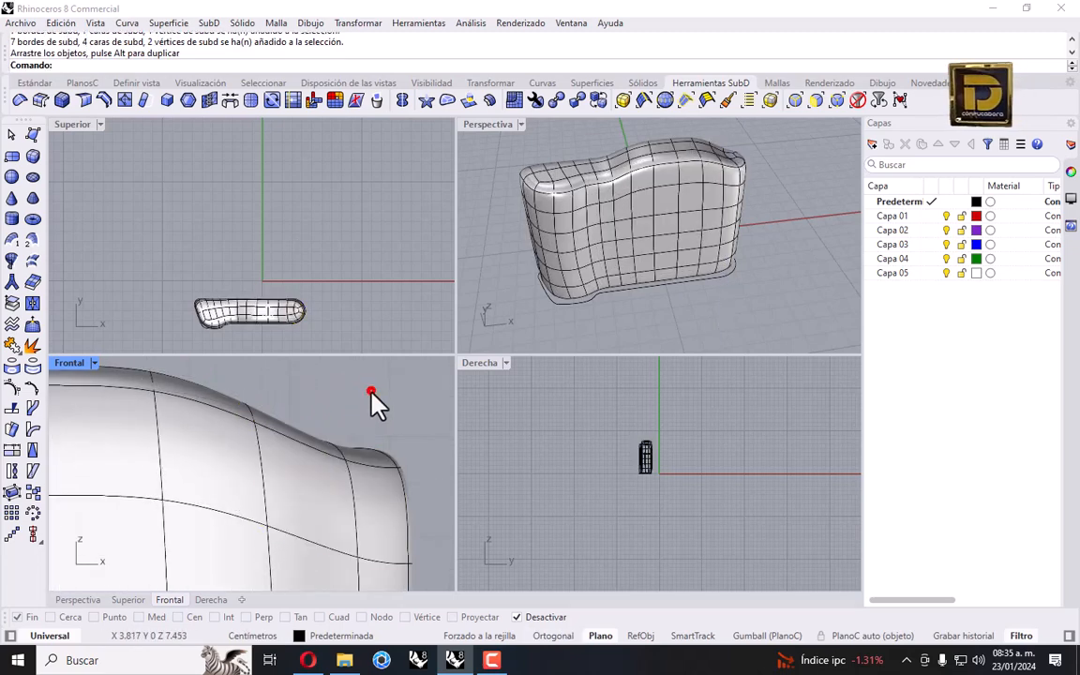
Select the vertices along the hump's downward slope and outer end, and lower them slightly to smooth the shoulder opposite the grip.
right_click_drag(686, 285, 750, 190)
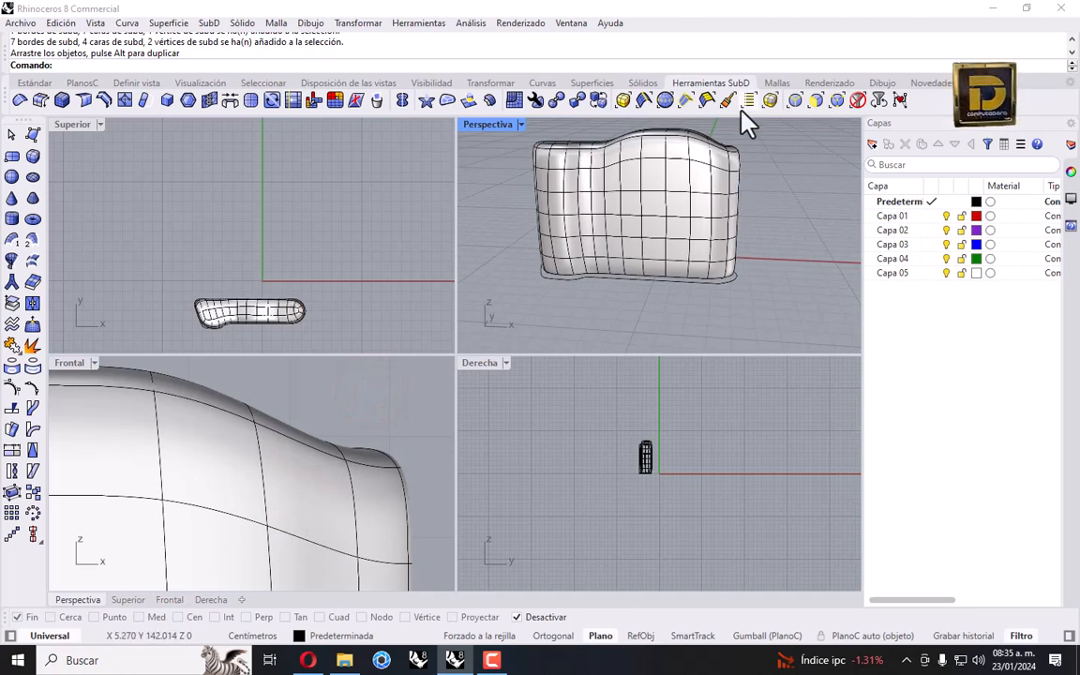
right_click_drag(747, 121, 656, 167)
scroll(703, 173, "up", 3)
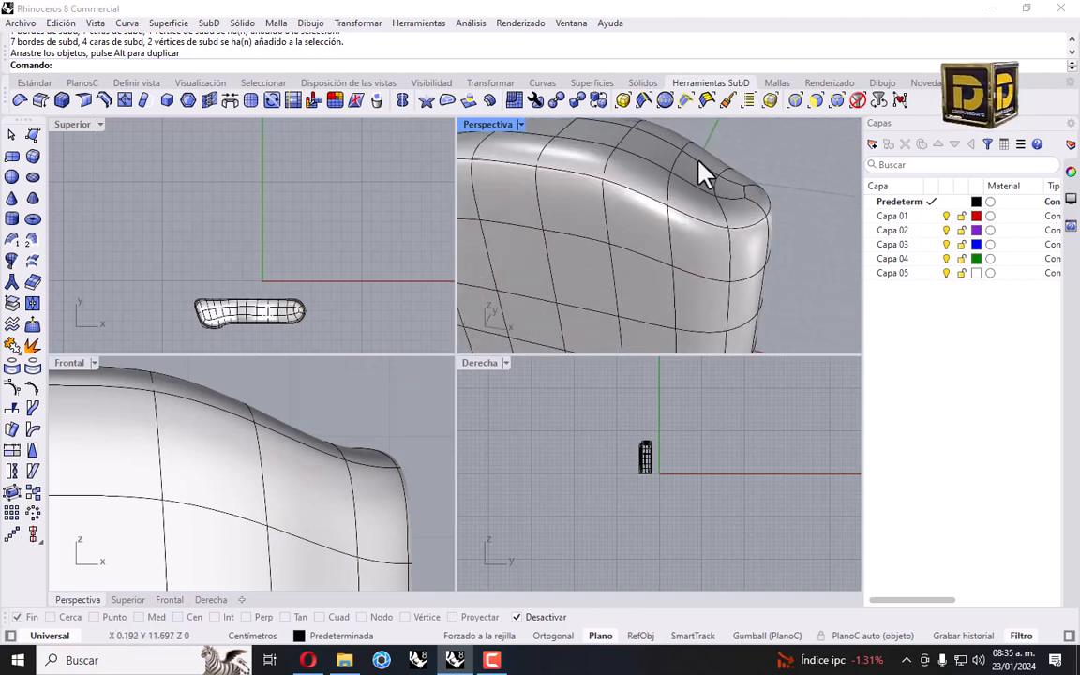
left_click(656, 150)
left_click(767, 155)
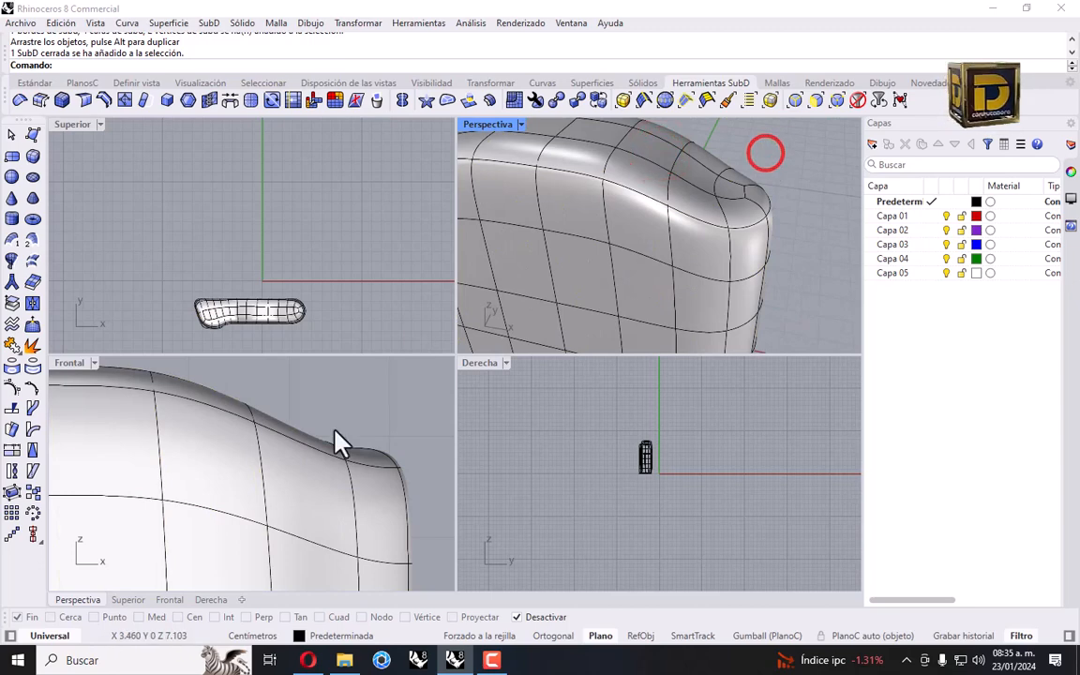
left_click_drag(347, 393, 249, 465)
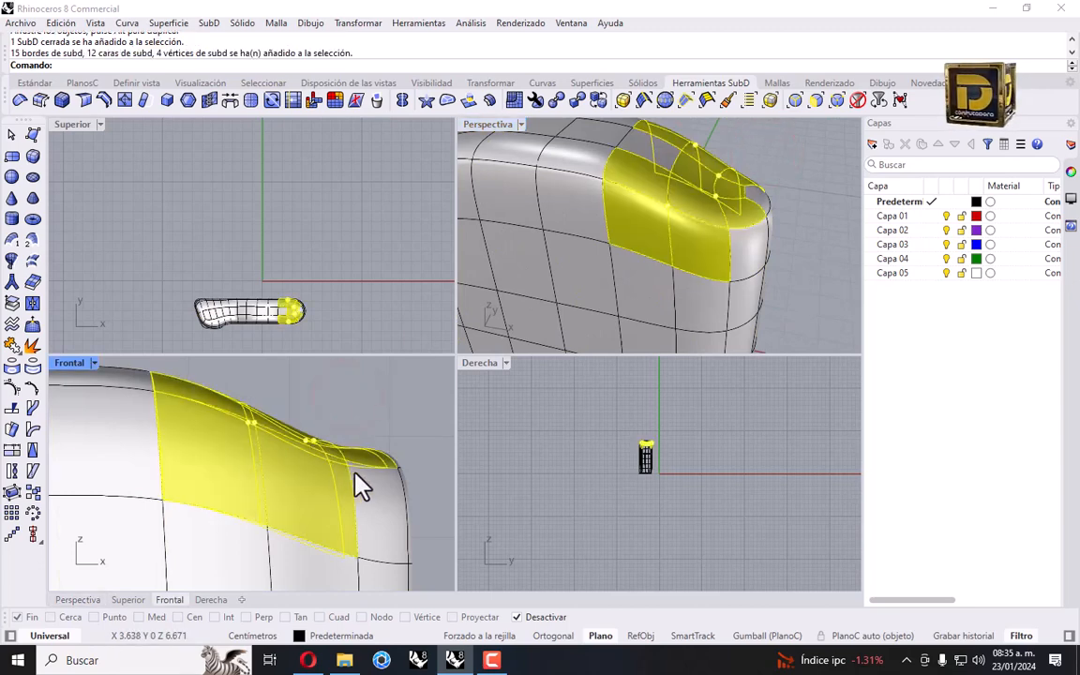
left_click_drag(395, 414, 391, 480)
scroll(388, 478, "up", 1)
scroll(367, 403, "down", 6)
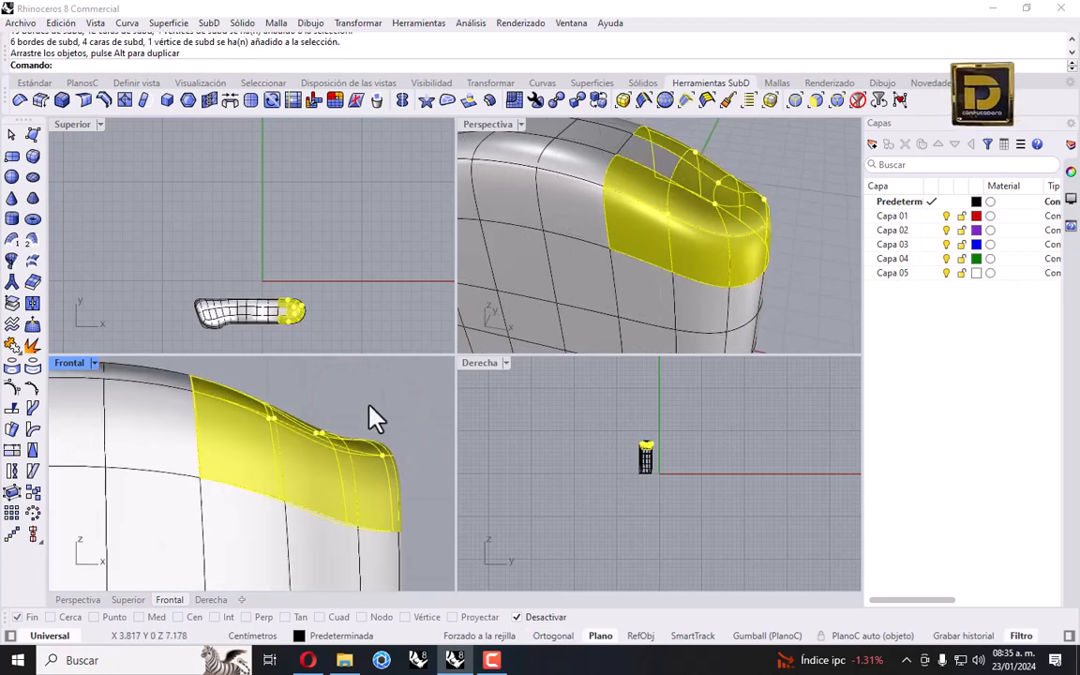
right_click_drag(340, 403, 351, 433)
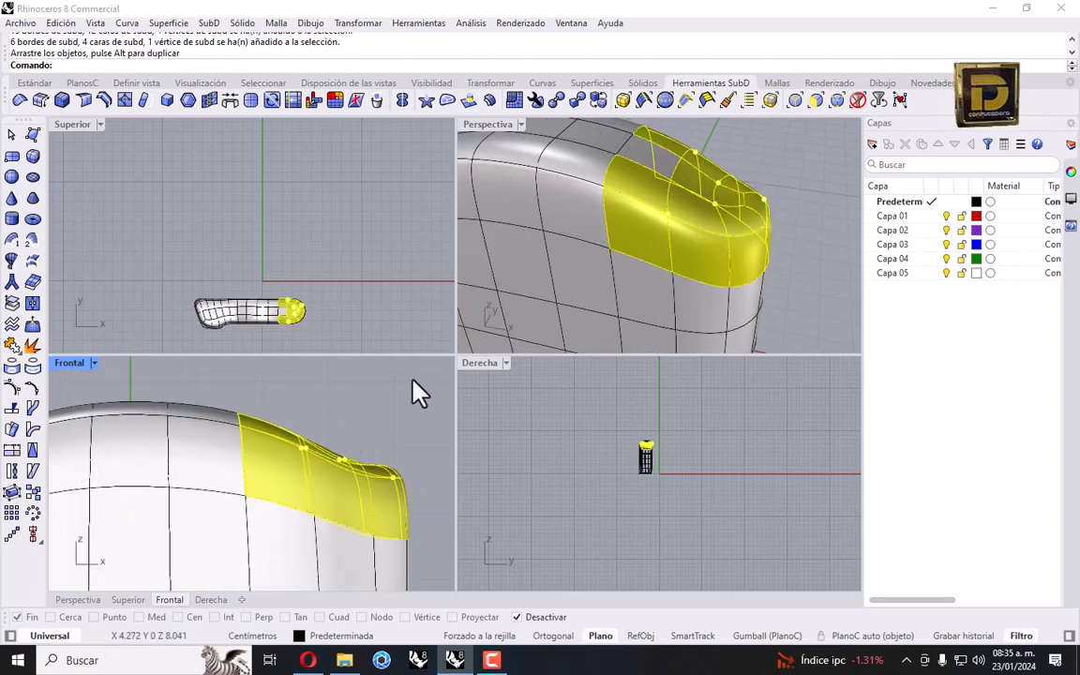
right_click_drag(503, 272, 700, 217)
left_click(763, 138)
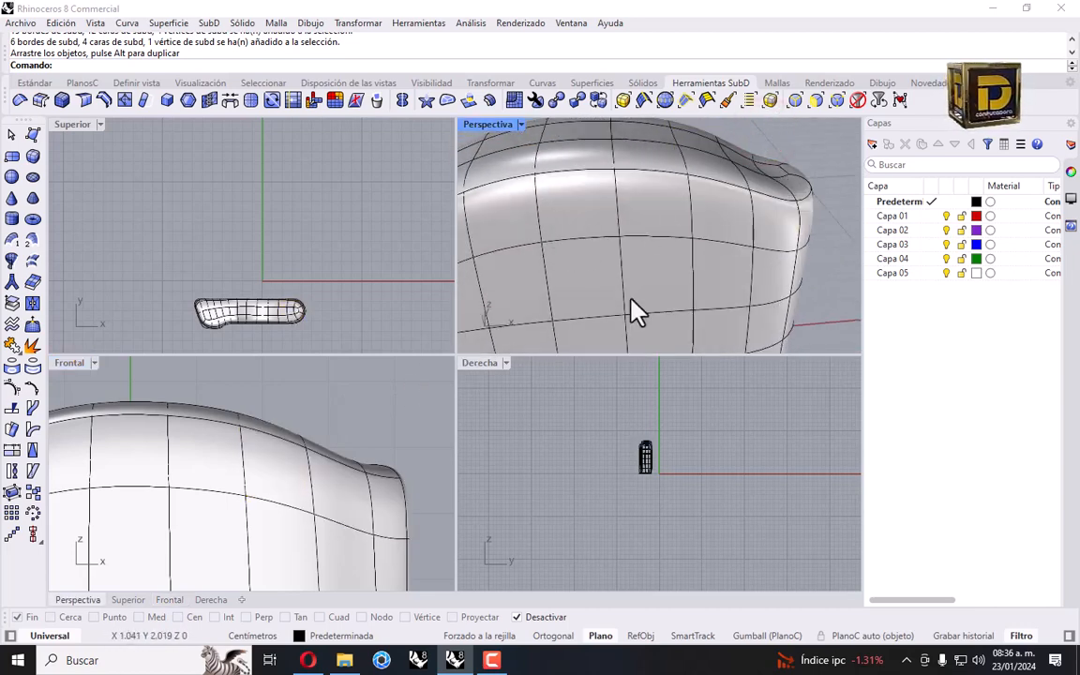
Raise the two central top faces on the sloping shoulder slightly to fill the dip near the body's end.
right_click_drag(781, 202, 718, 212)
scroll(718, 212, "up", 5)
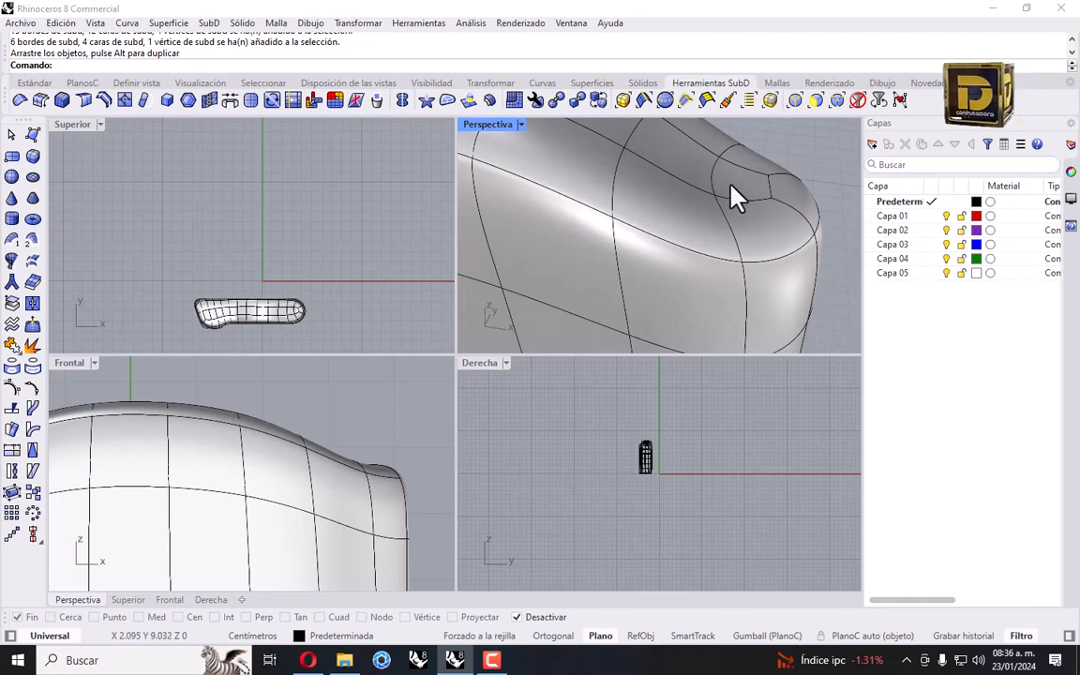
left_click(729, 181)
left_click(686, 172)
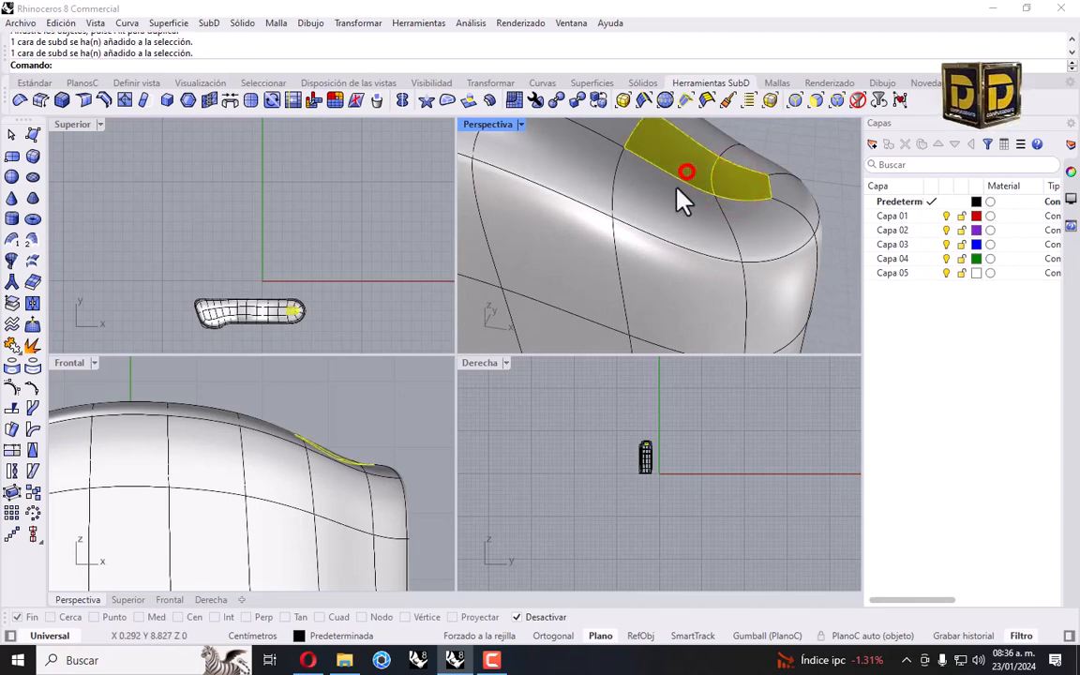
scroll(361, 457, "up", 5)
left_click(349, 462)
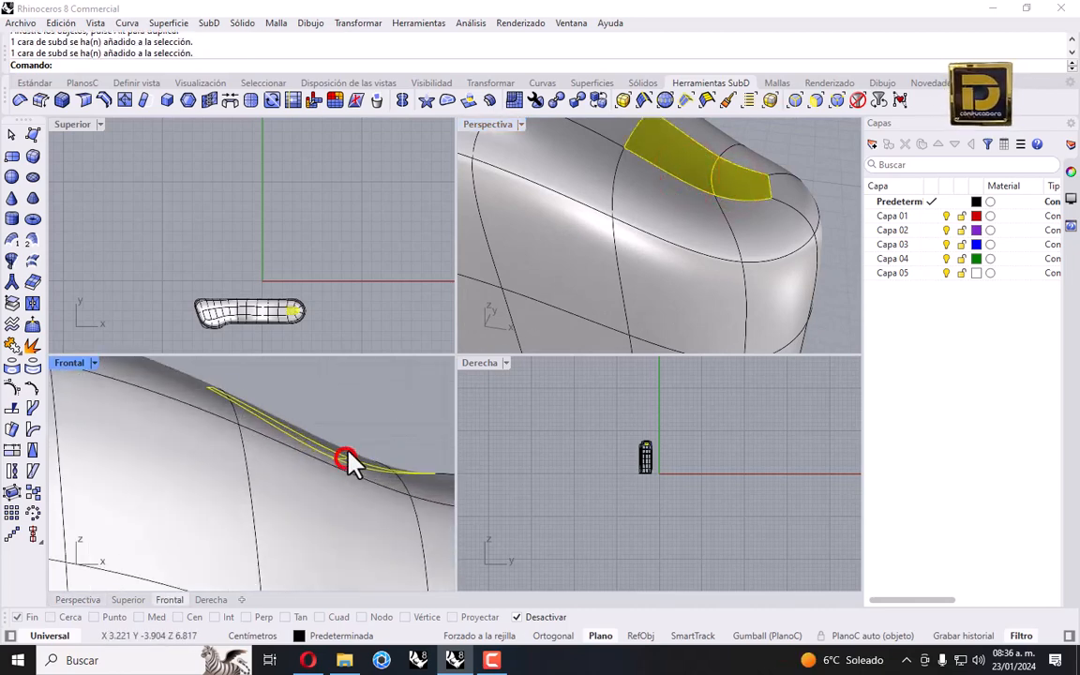
left_click_drag(348, 462, 375, 437)
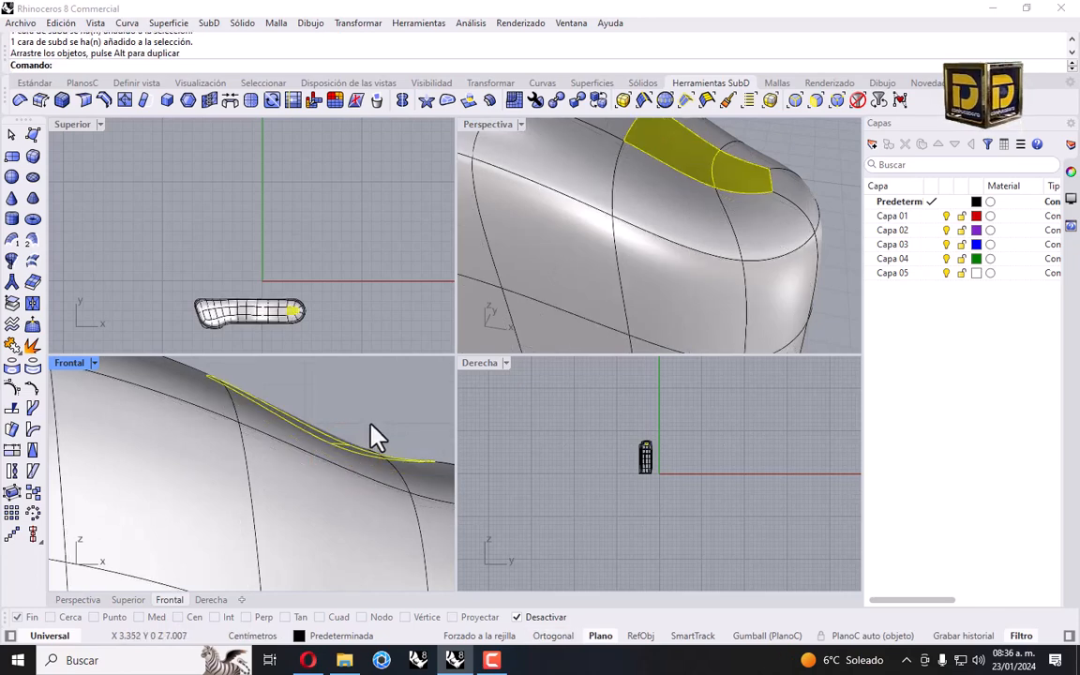
right_click_drag(578, 241, 677, 205)
left_click(796, 163)
Examine the reshaped body and its grip in the front, top and perspective views.
scroll(708, 197, "down", 6)
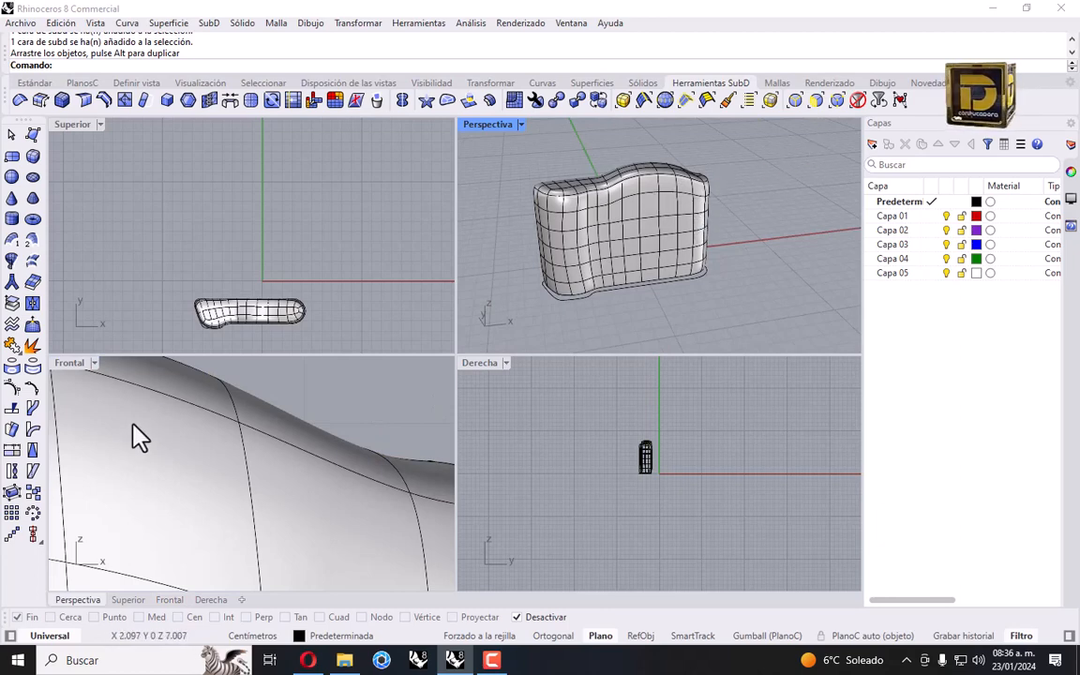
scroll(312, 459, "down", 15)
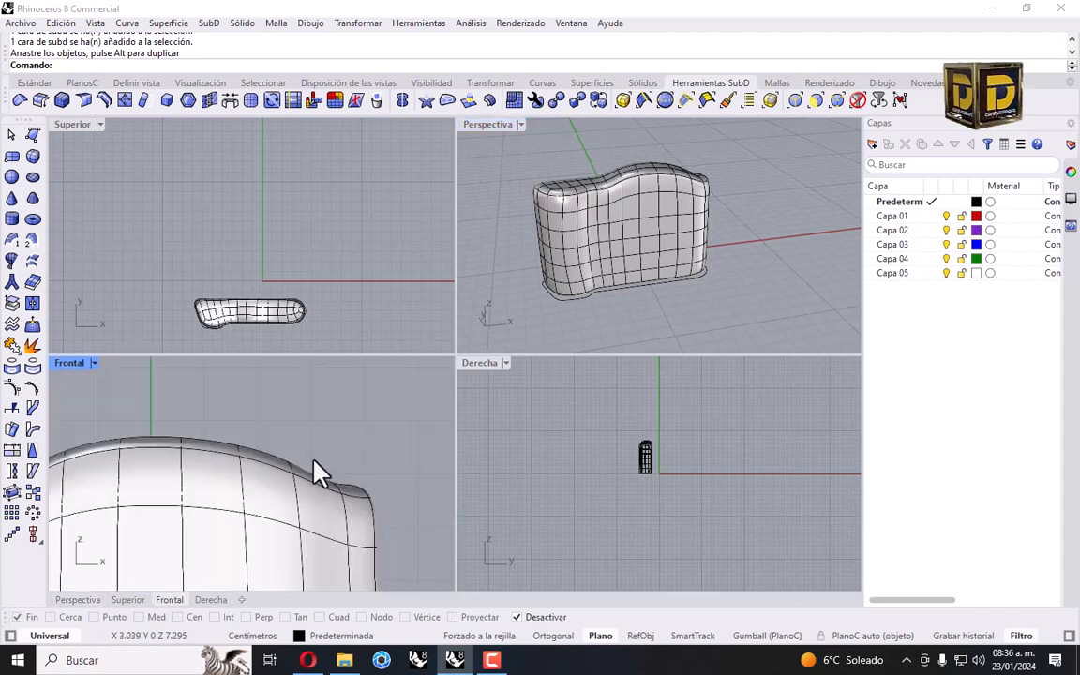
right_click_drag(228, 496, 279, 459)
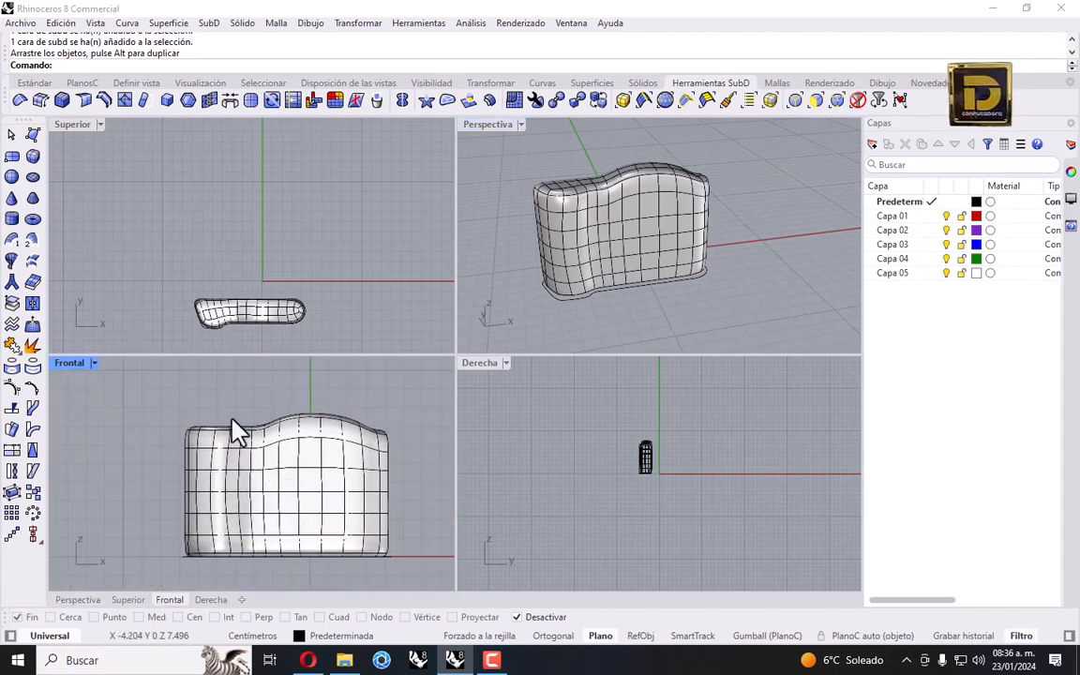
scroll(220, 338, "up", 5)
right_click_drag(208, 330, 286, 300)
scroll(260, 302, "up", 2)
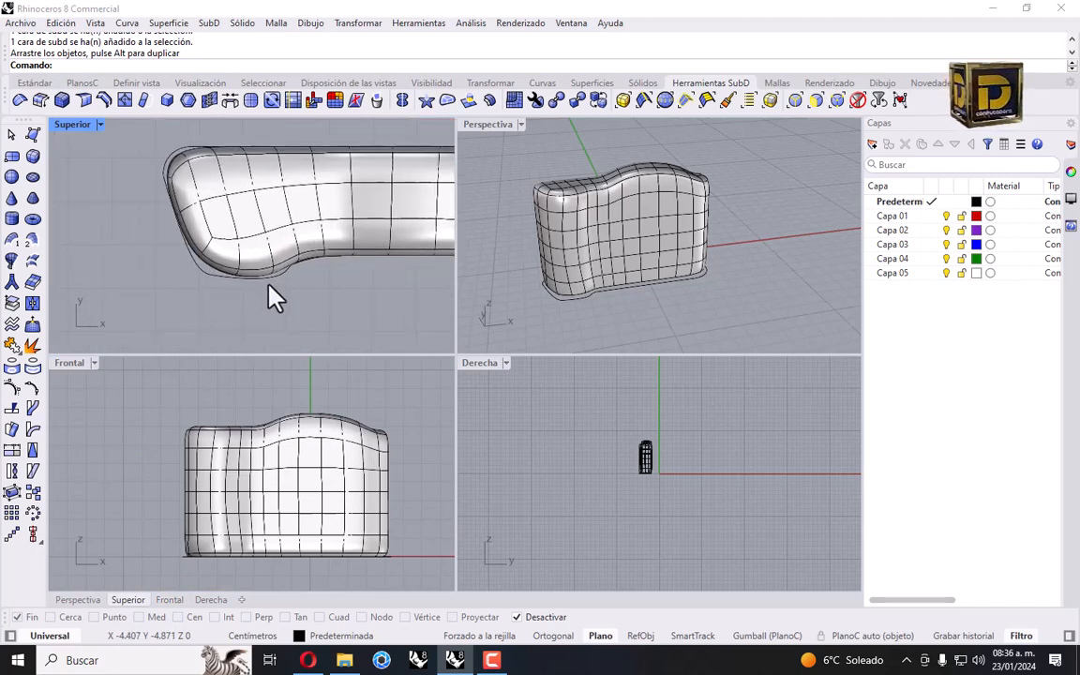
right_click_drag(598, 218, 540, 223)
scroll(711, 218, "up", 5)
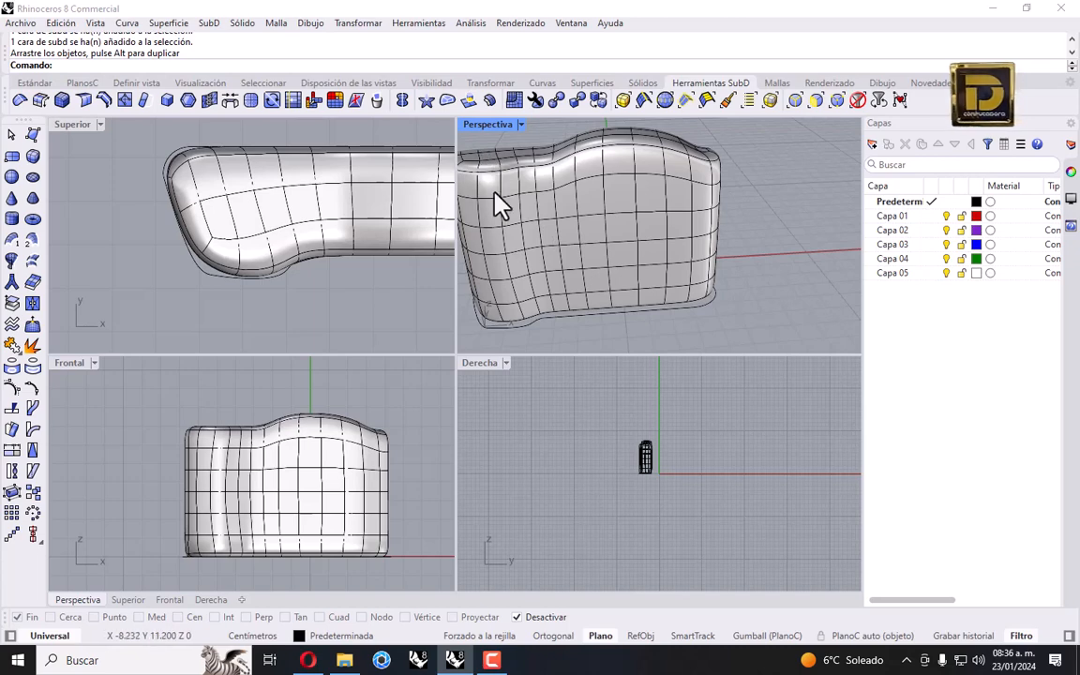
scroll(604, 180, "down", 2)
scroll(537, 189, "up", 4)
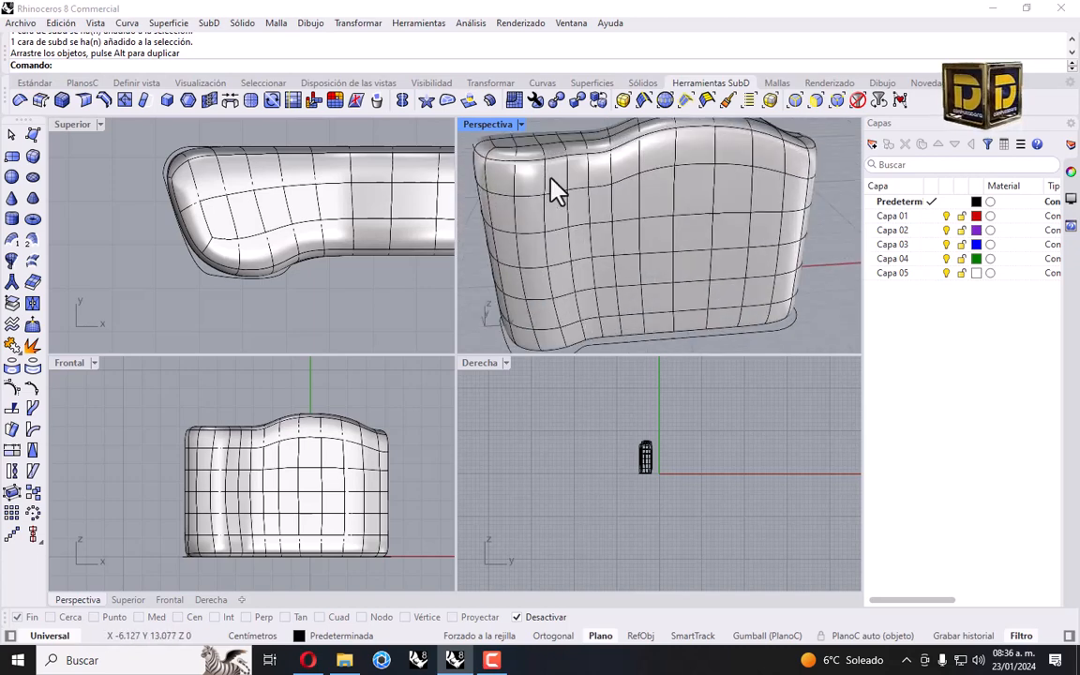
Select the vertical line of edges along the grip's front ridge and tilt it with the Gumball in the front view.
left_click(545, 175, "ctrl+shift")
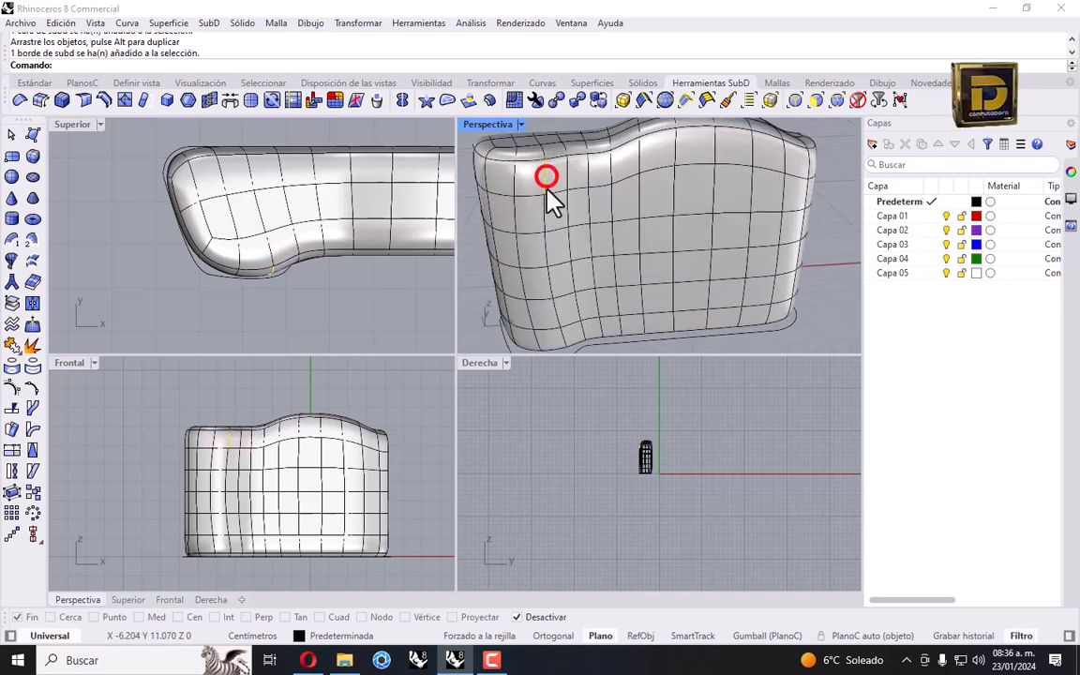
left_click(542, 211, "ctrl+shift")
left_click(545, 243, "ctrl+shift")
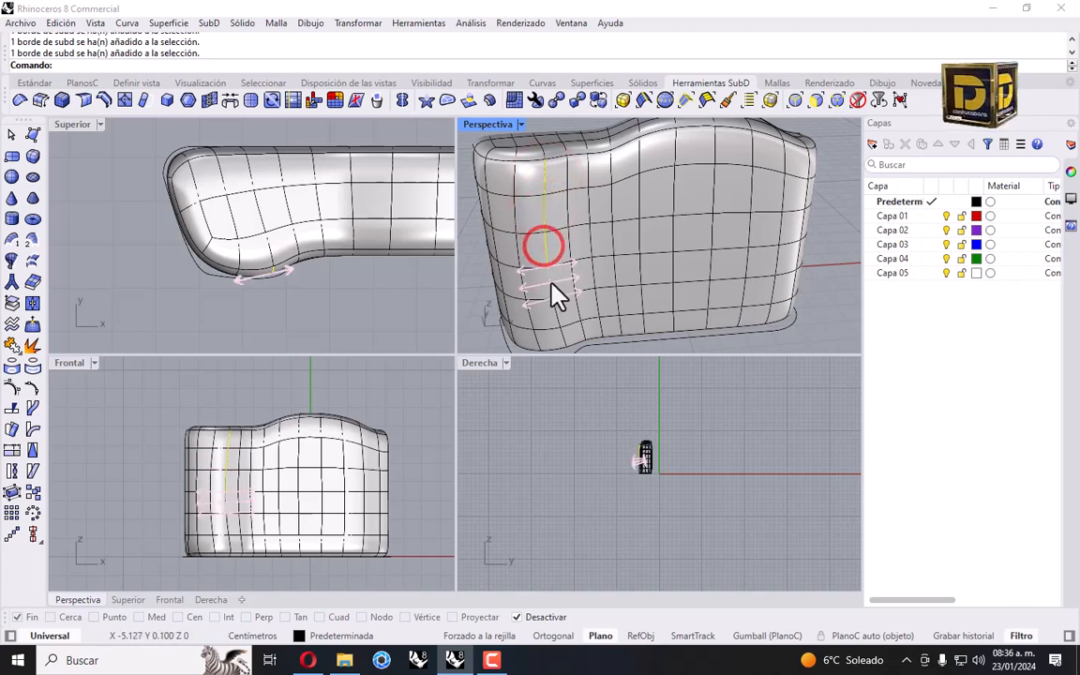
left_click(550, 279, "ctrl+shift")
left_click(556, 310, "ctrl+shift")
left_click(564, 335, "ctrl+shift")
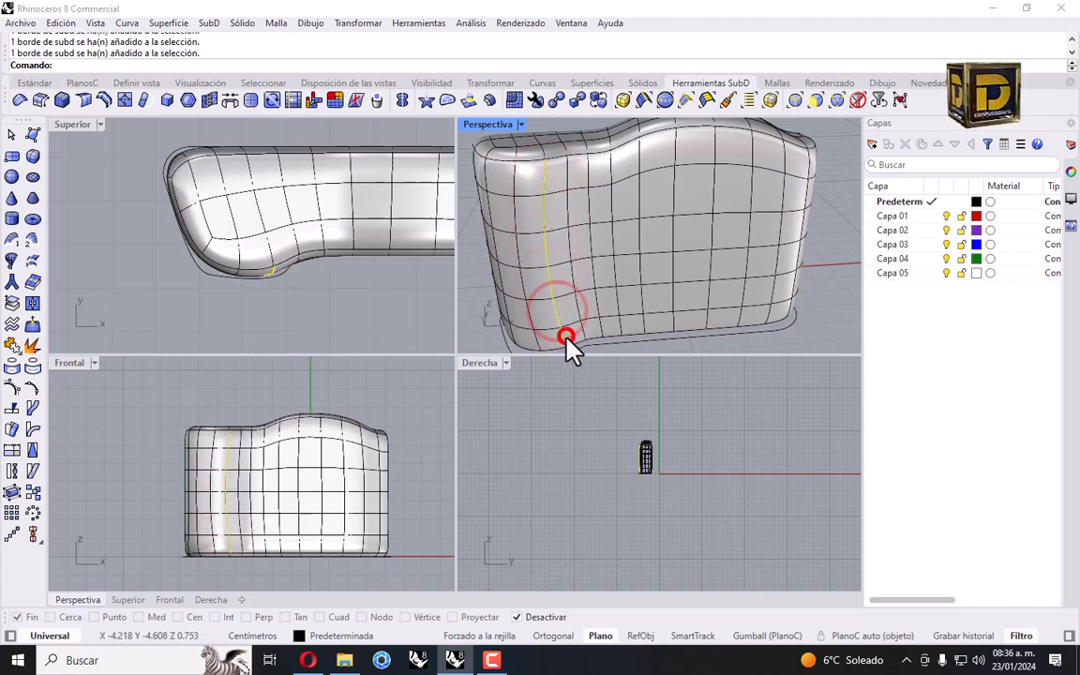
left_click(544, 617)
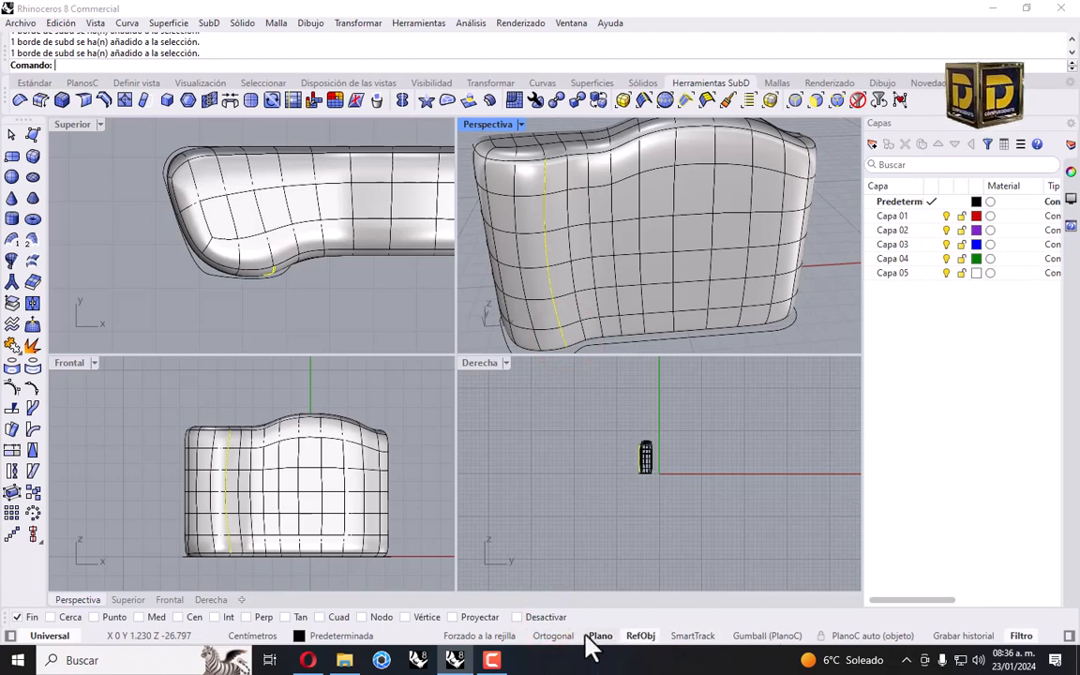
left_click(747, 636)
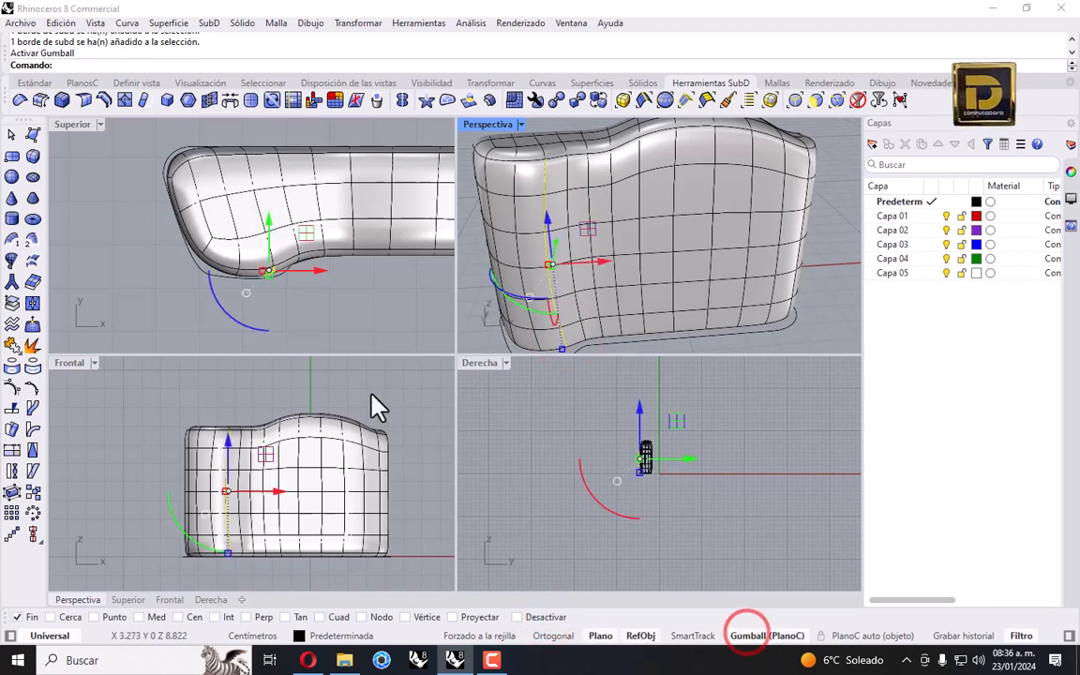
scroll(239, 484, "up", 3)
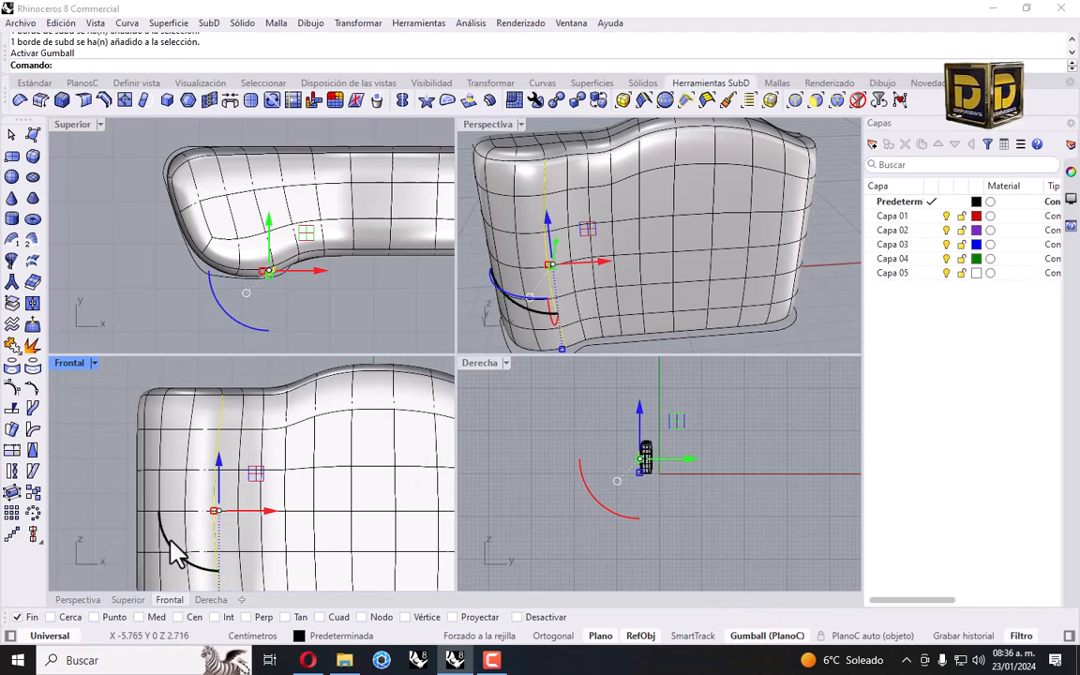
left_click_drag(170, 541, 179, 557)
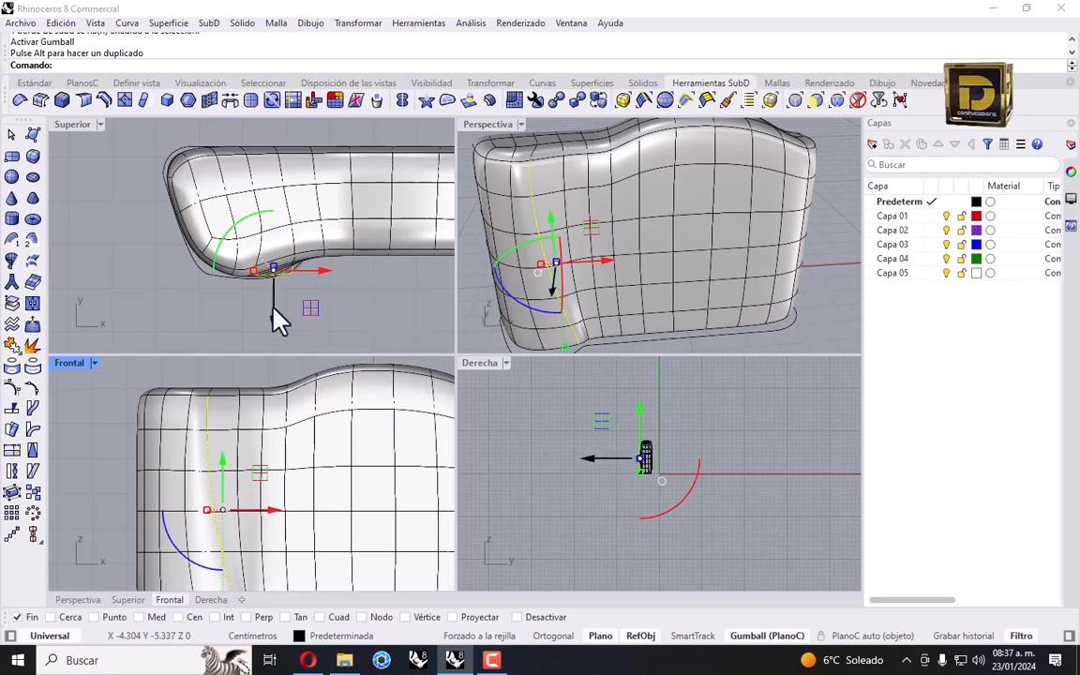
Pull the tilted ridge edges slightly outward from the grip's front in the top view.
left_click_drag(271, 317, 270, 342)
right_click_drag(550, 232, 511, 234)
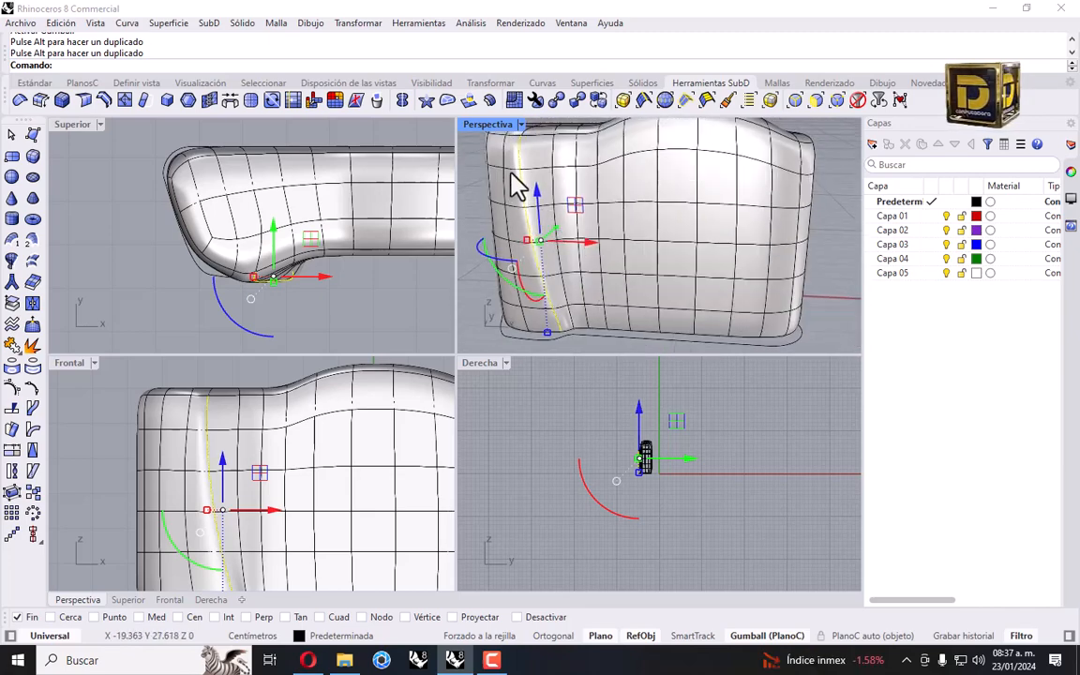
right_click_drag(514, 185, 553, 241)
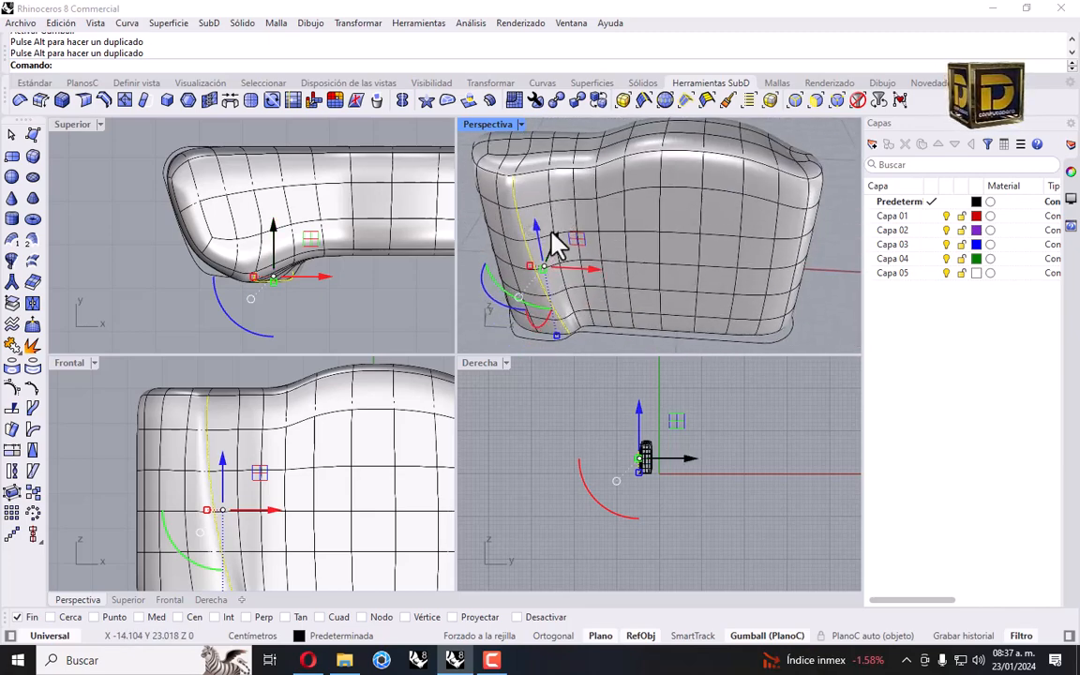
key("Escape")
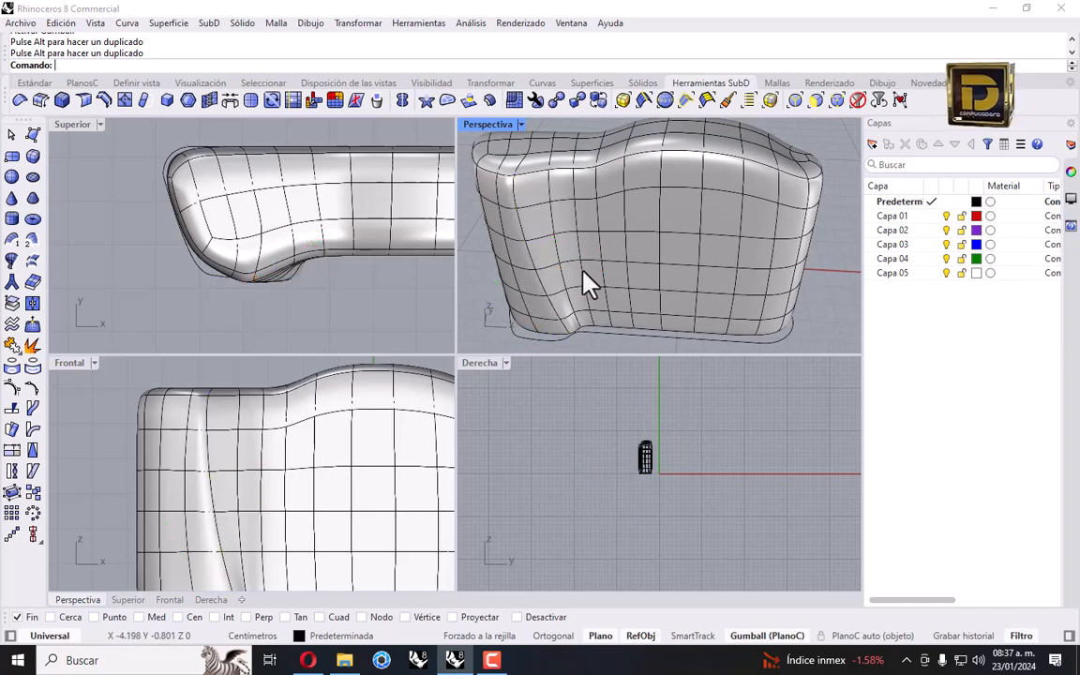
Delete the closed outline curve left around the base of the camera body.
right_click_drag(583, 282, 681, 159)
right_click_drag(717, 164, 514, 164)
left_click(506, 157)
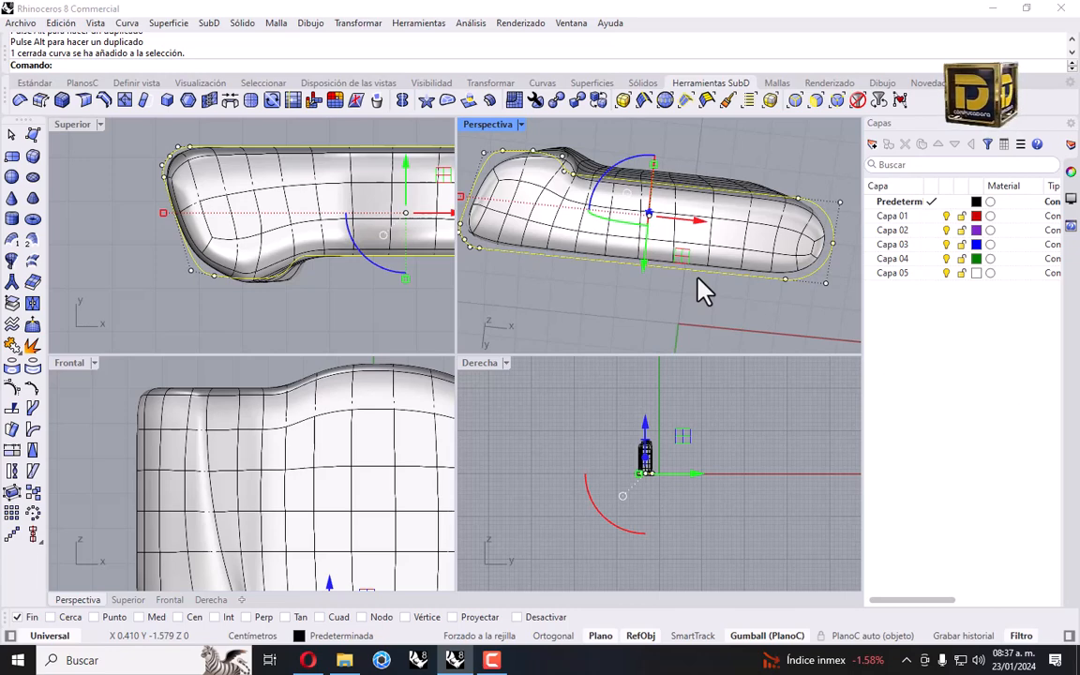
key("Delete")
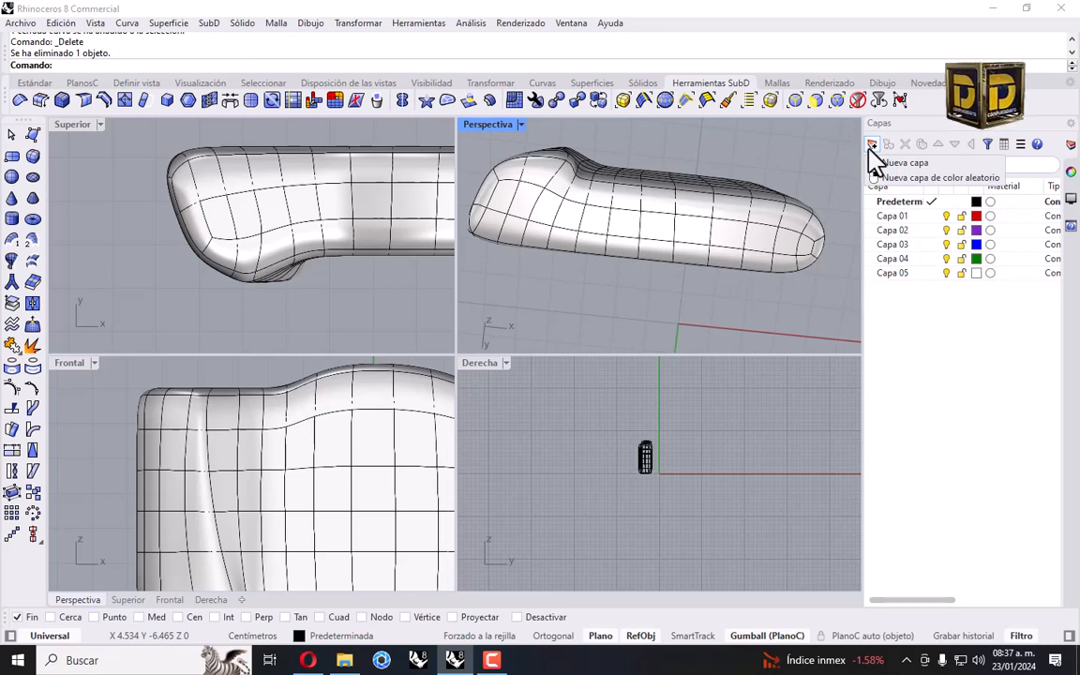
Run Show for hidden objects, fit the model in all viewports and inspect the grip side in perspective.
left_click(33, 82)
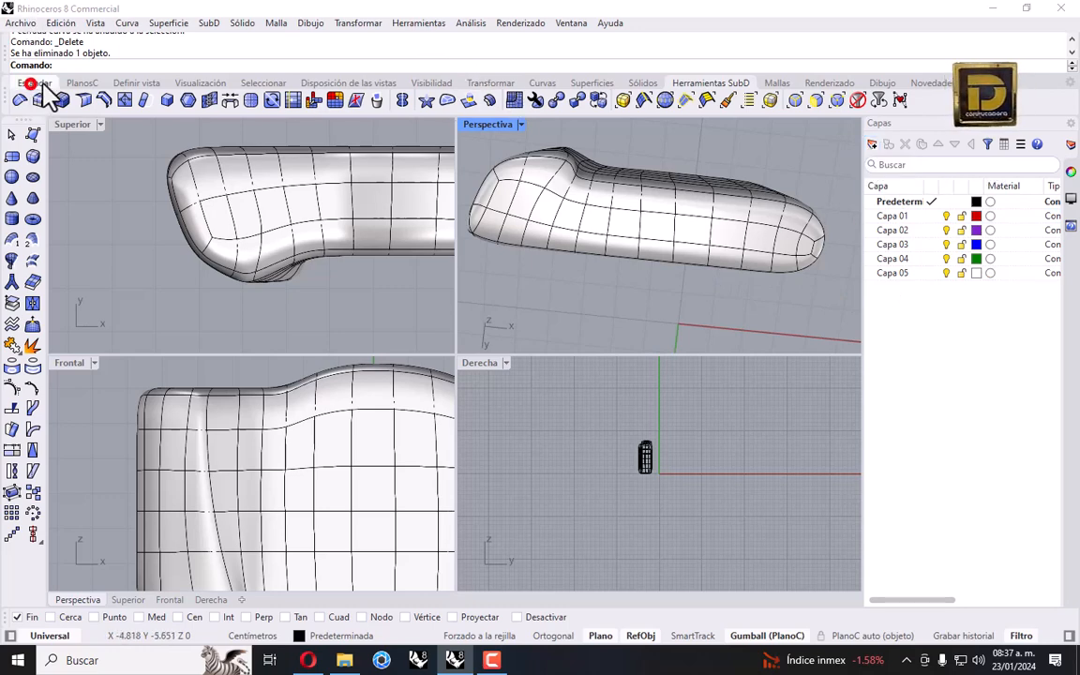
left_click(461, 100)
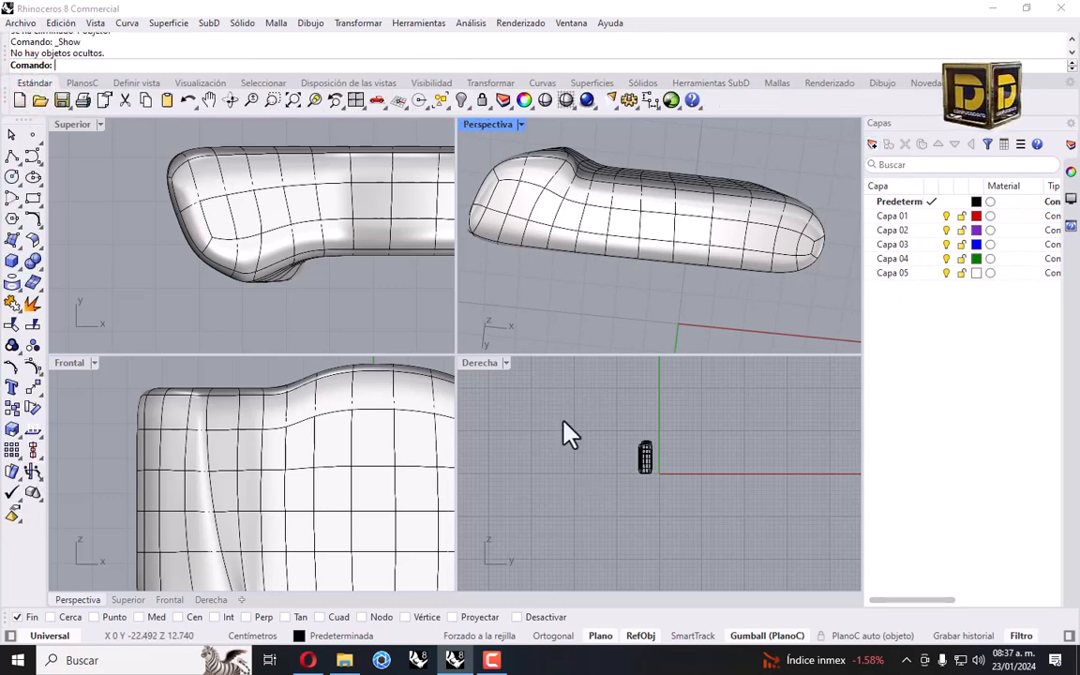
right_click(293, 101)
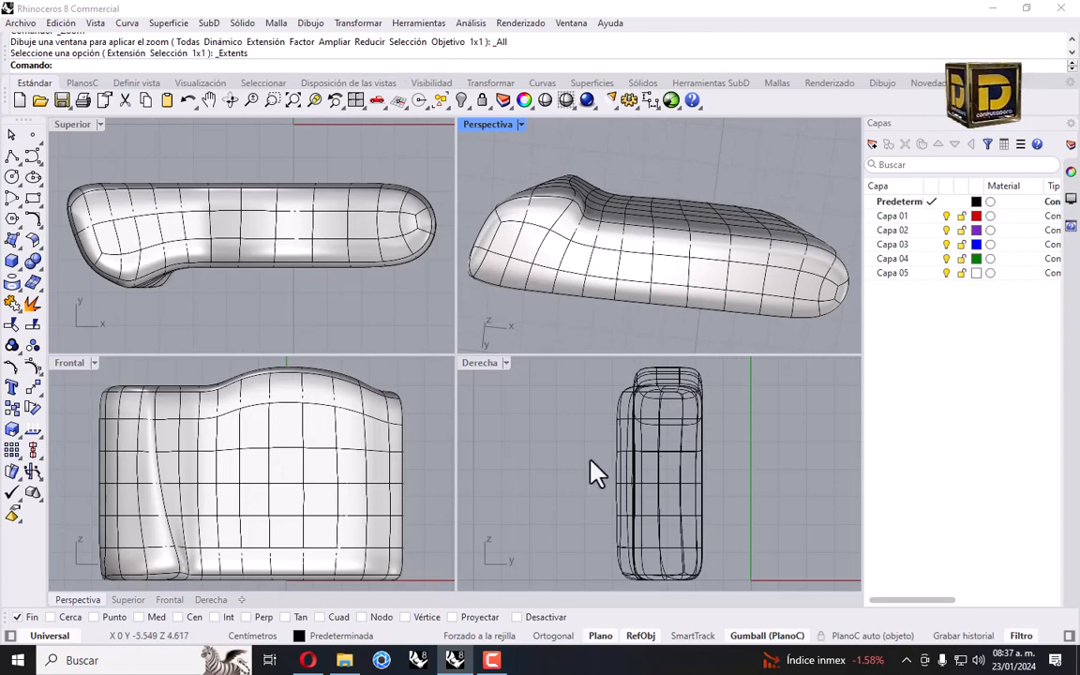
right_click_drag(578, 174, 761, 225)
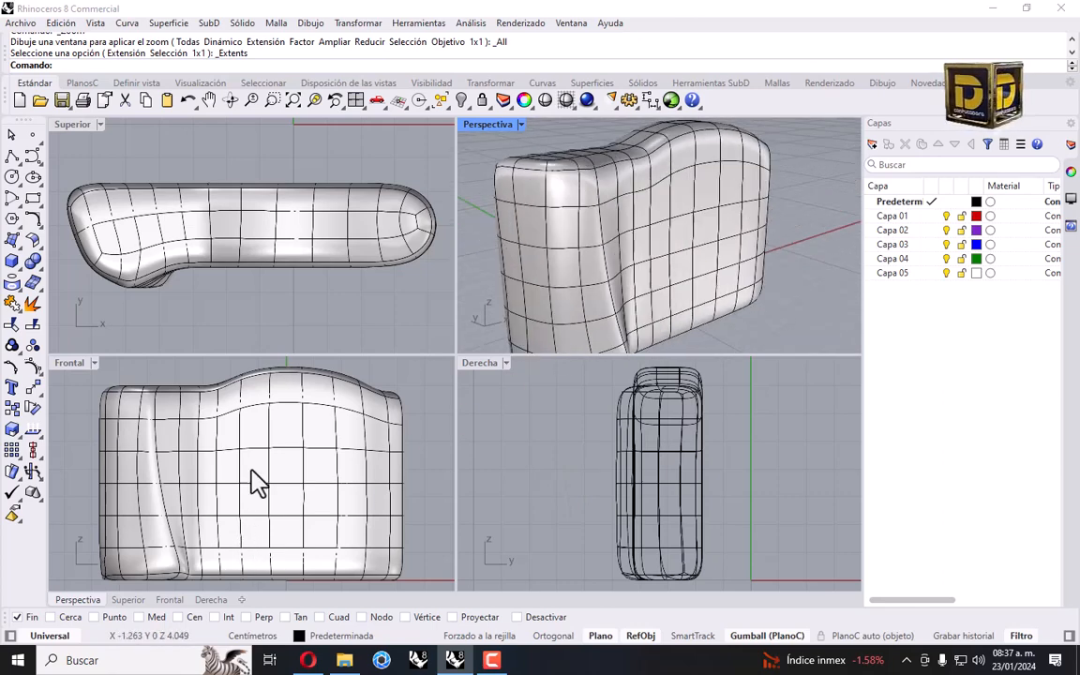
Try to reposition the block of faces where the grip shoulder meets the hump, and undo the move.
right_click_drag(243, 418, 279, 430)
scroll(251, 404, "up", 6)
left_click(240, 380)
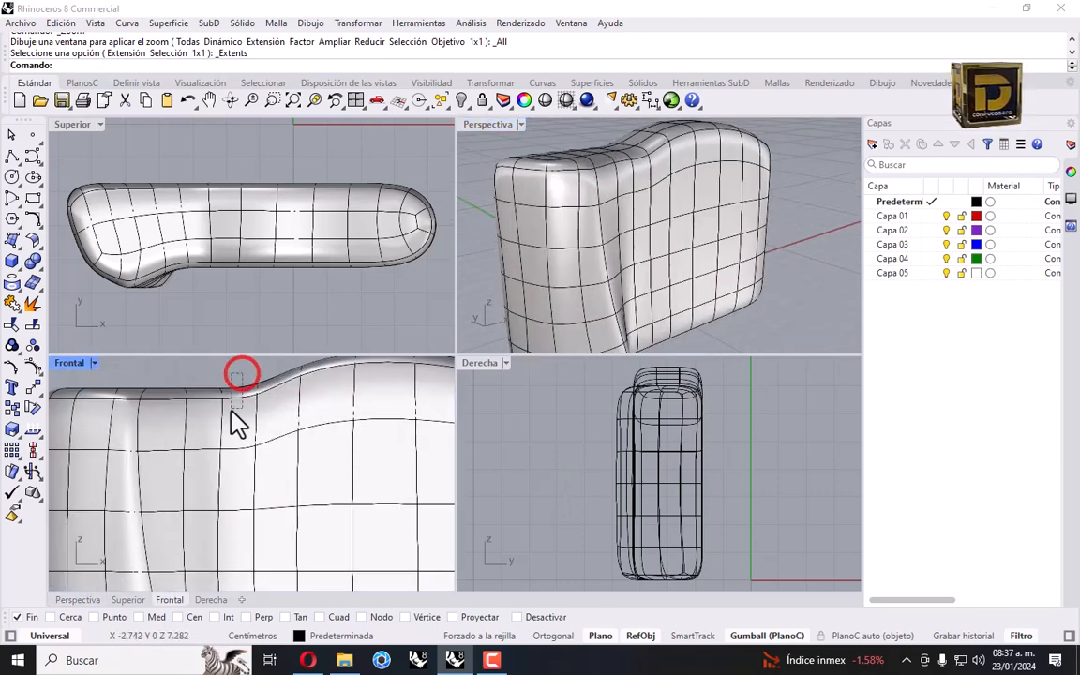
left_click(238, 382)
left_click_drag(236, 373, 216, 408, "ctrl+shift")
scroll(220, 387, "up", 4)
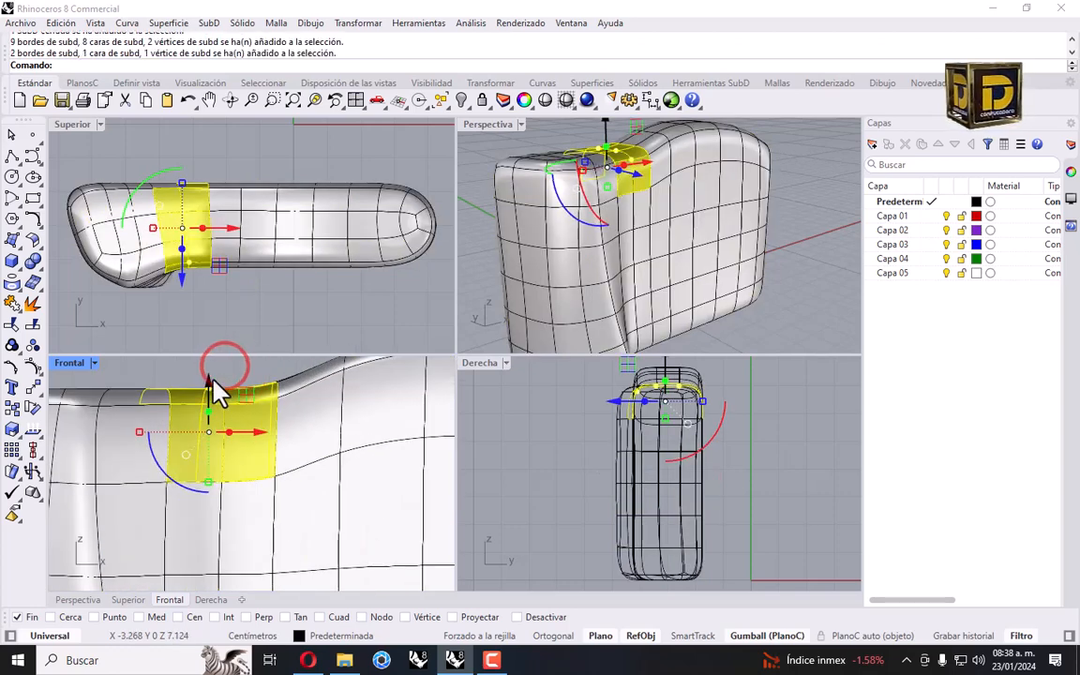
scroll(212, 377, "up", 4)
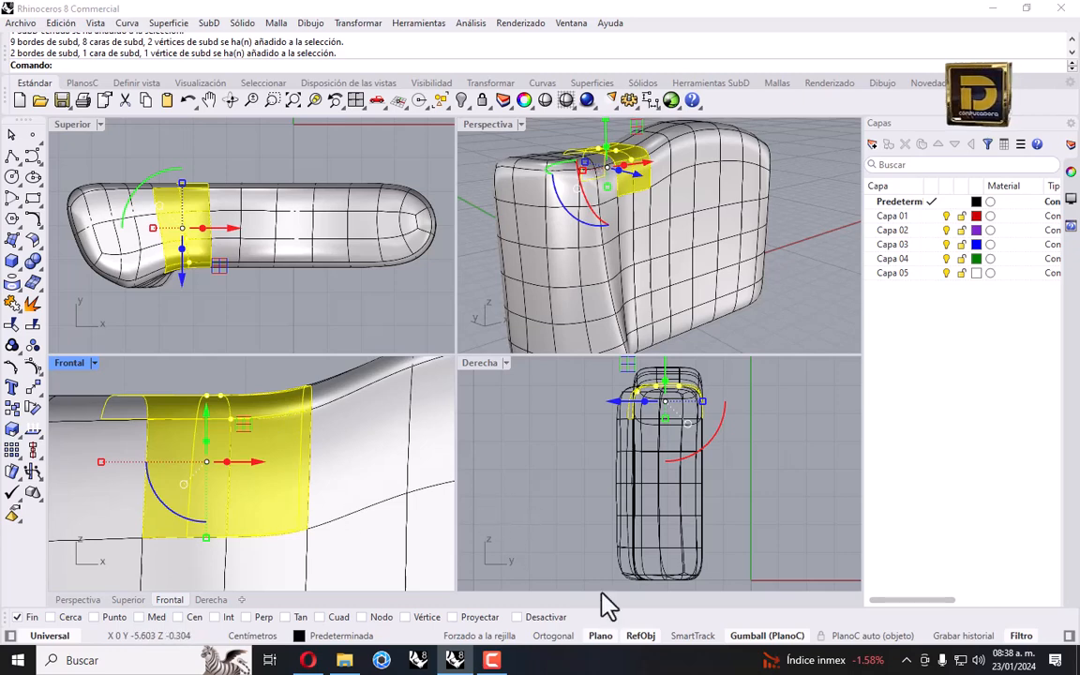
left_click(767, 635)
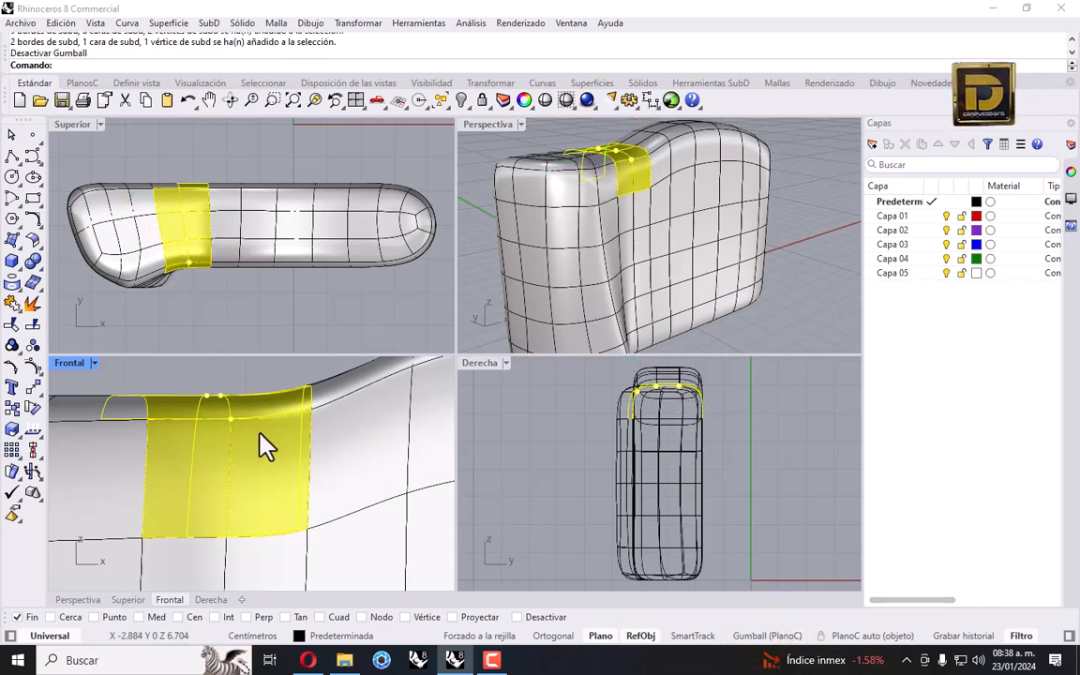
left_click_drag(267, 436, 269, 436)
key("ctrl+z")
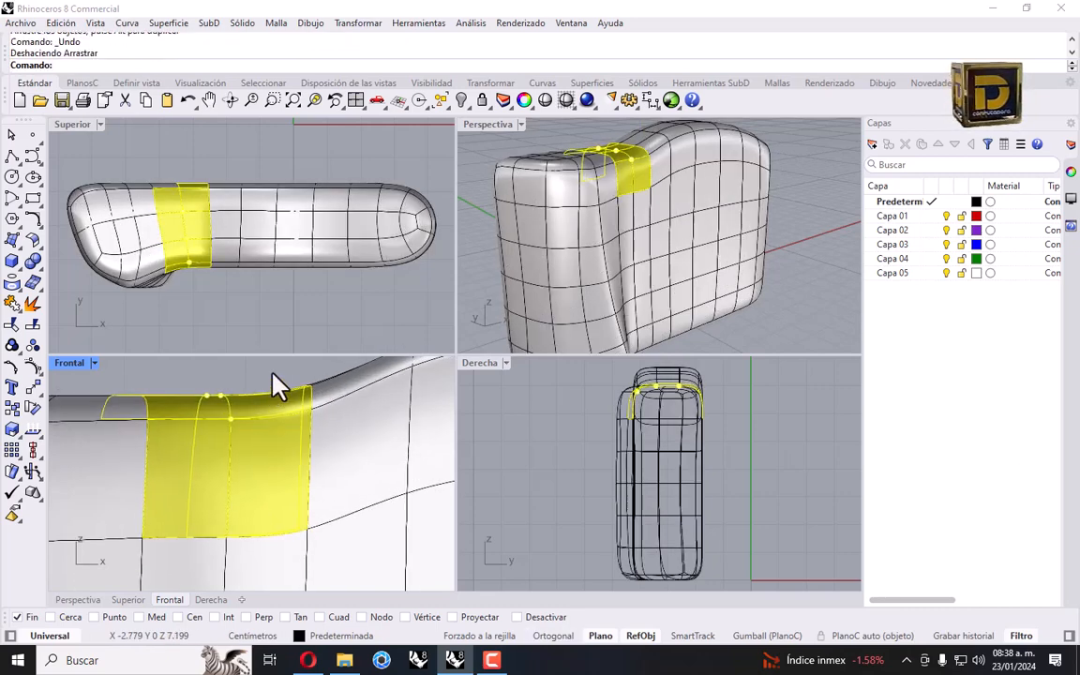
key("Escape")
Select only the upper faces at the start of the hump's rise and raise them slightly to smooth the transition.
left_click_drag(282, 369, 270, 436, "ctrl+shift")
left_click(271, 434, "ctrl")
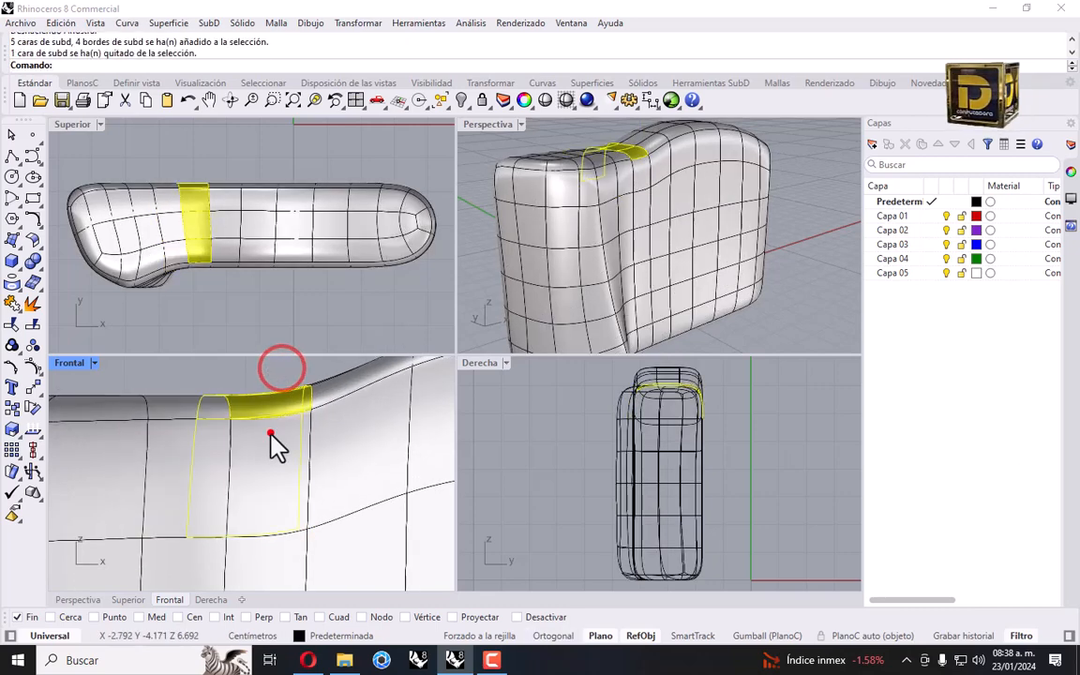
left_click_drag(276, 366, 270, 437, "ctrl+shift")
key("Escape")
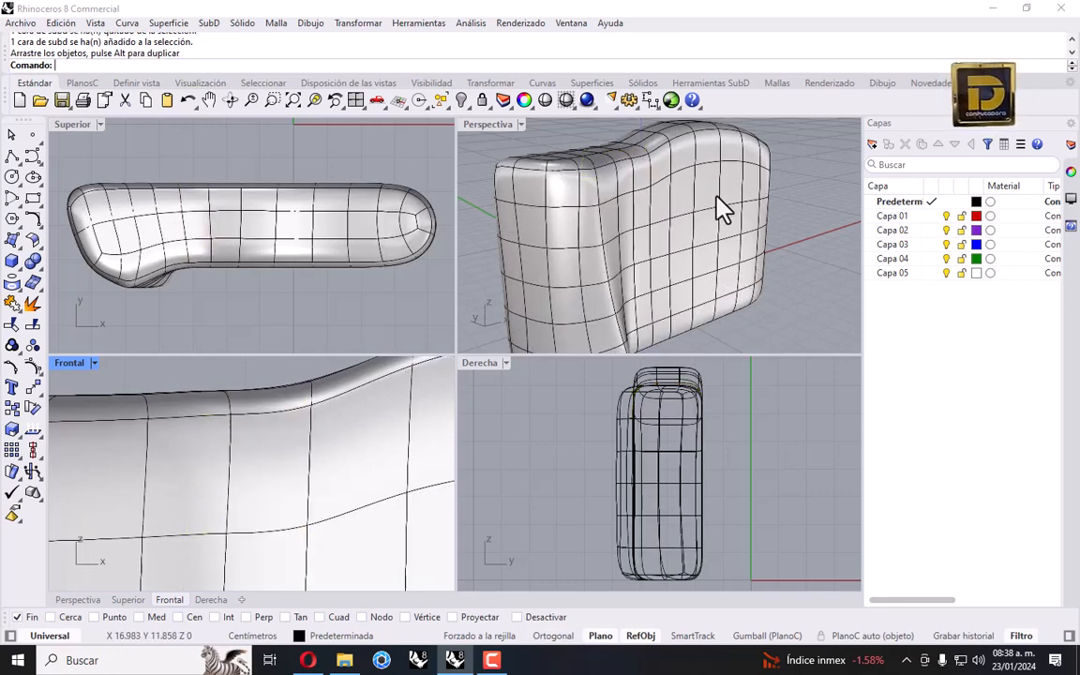
Select the three adjacent front faces just below the hump's crest and turn on the Gumball.
right_click_drag(562, 273, 366, 357)
scroll(271, 435, "down", 10)
right_click_drag(367, 444, 217, 426)
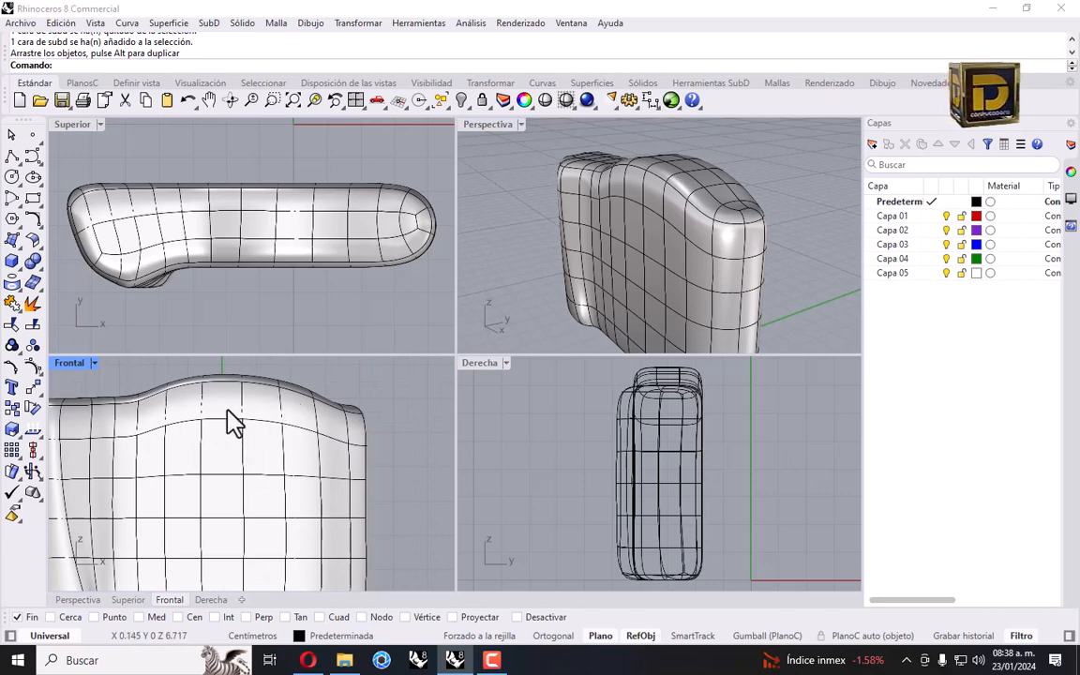
left_click(228, 410)
left_click(333, 370)
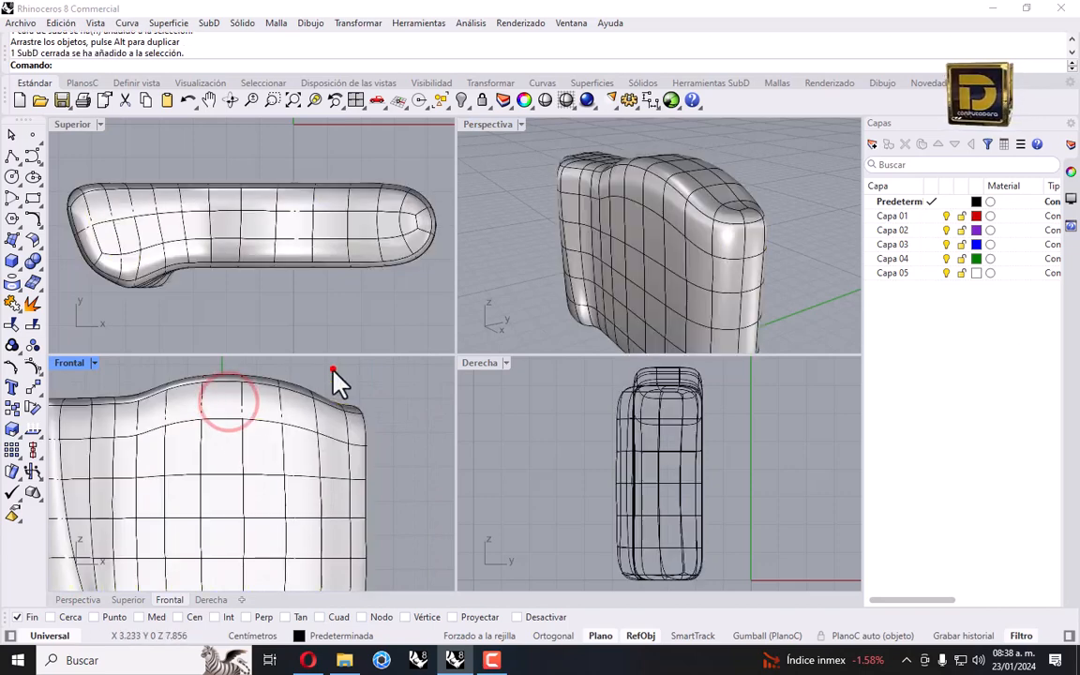
left_click(222, 402, "ctrl+shift")
left_click(250, 401, "ctrl+shift")
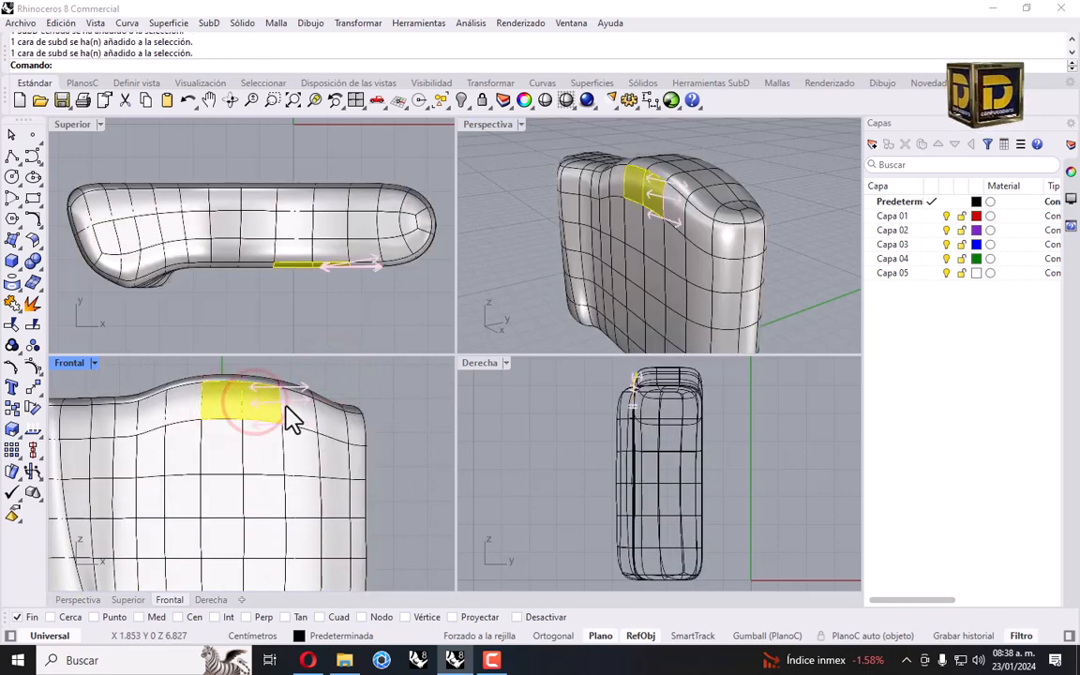
left_click(188, 405, "ctrl+shift")
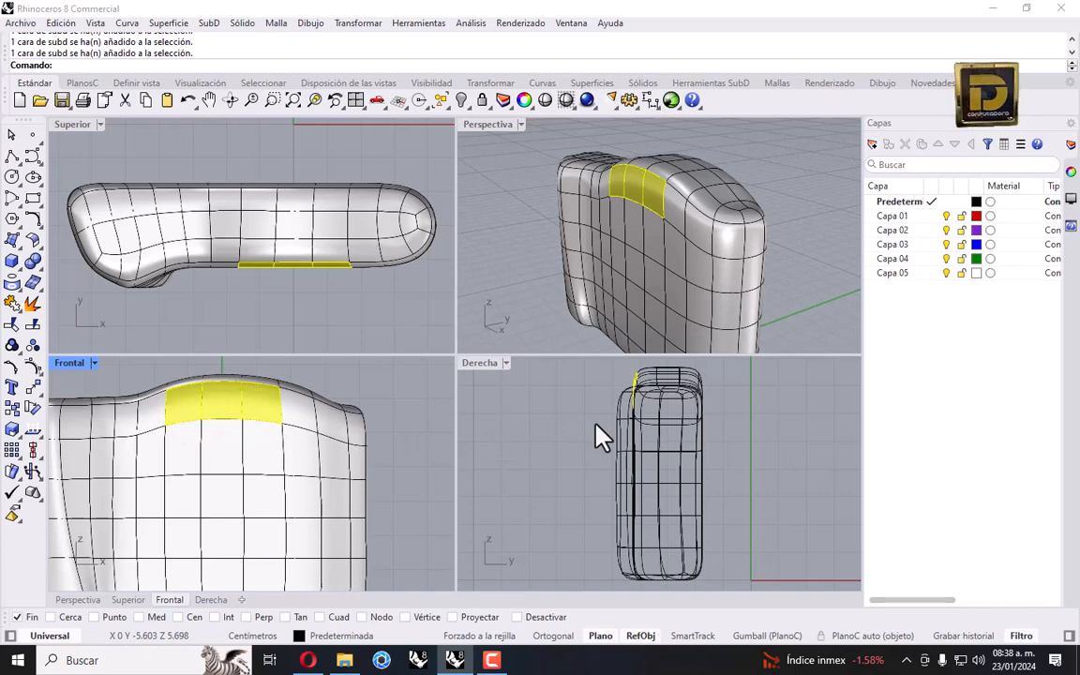
left_click(767, 635)
scroll(678, 412, "up", 5)
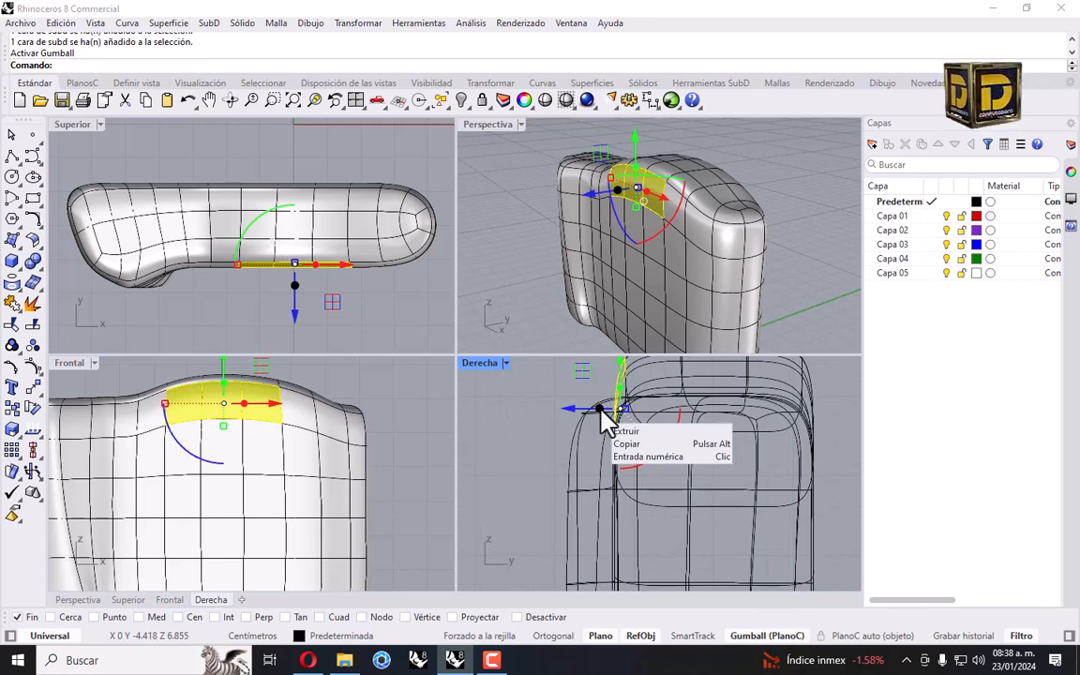
Try to extrude the three faces forward in the right view, inspect the shape and undo the extrusion.
left_click_drag(598, 407, 577, 409)
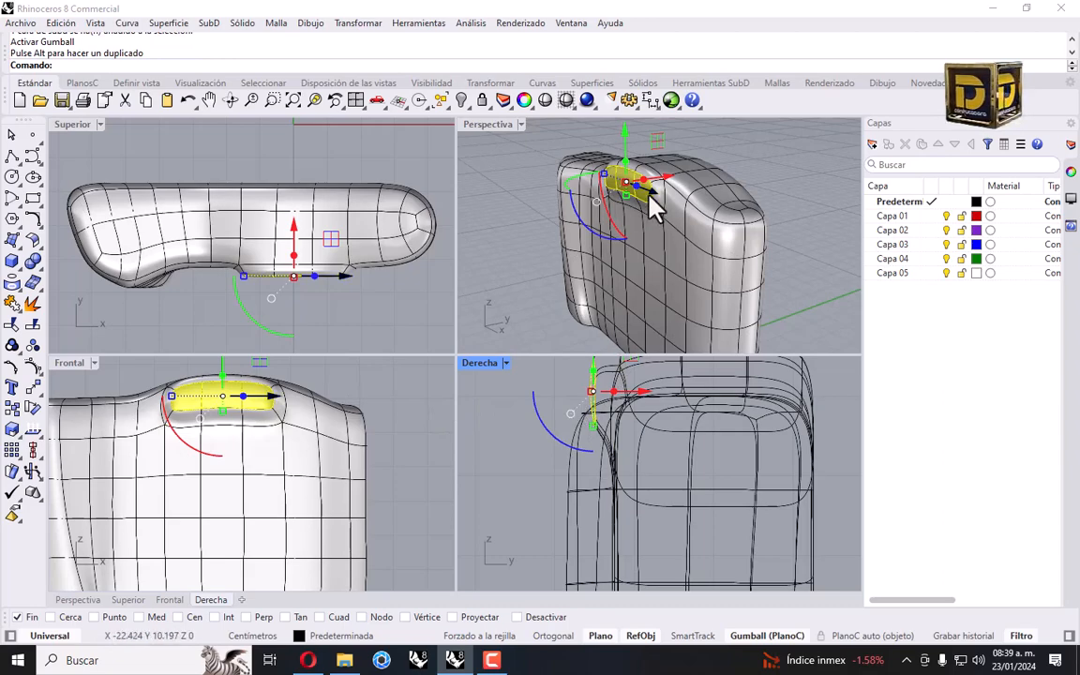
right_click_drag(650, 205, 489, 155)
double_click(482, 131)
right_click_drag(563, 211, 508, 248)
key("ctrl+z")
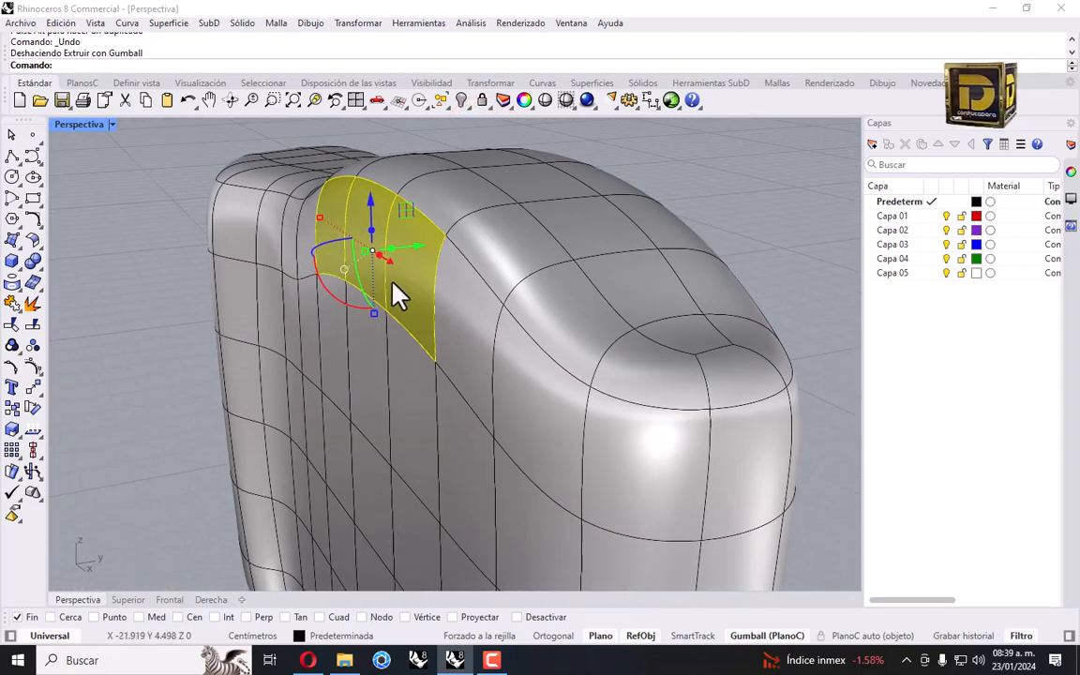
double_click(73, 124)
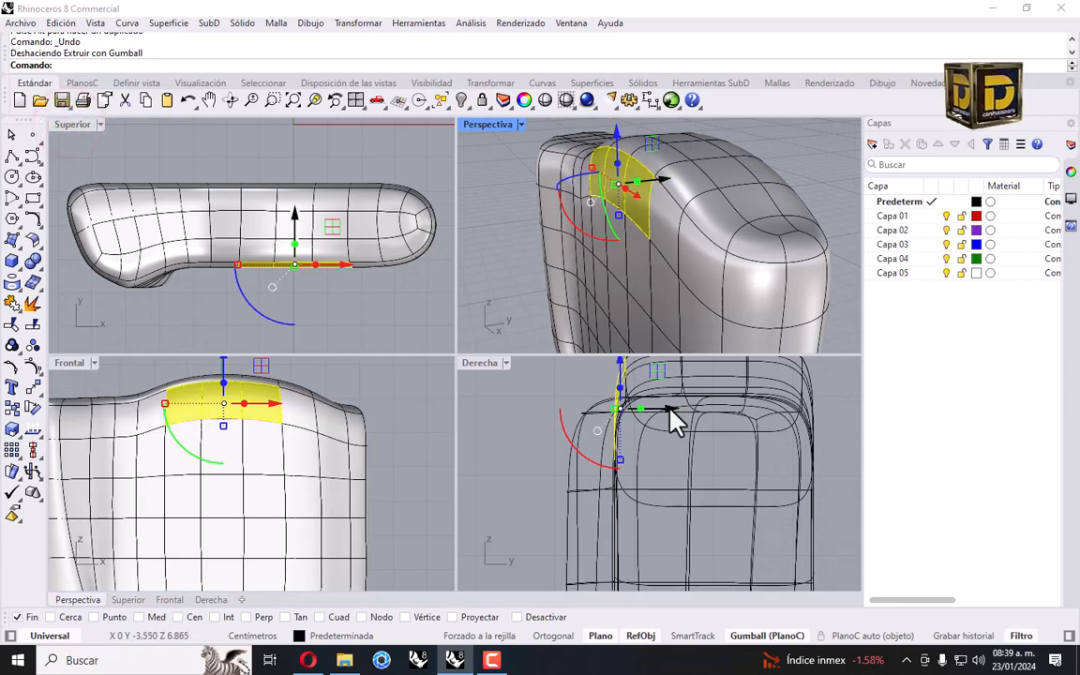
Move the three faces slightly forward in the right view and extrude them outward from the body's front.
left_click_drag(668, 410, 659, 410)
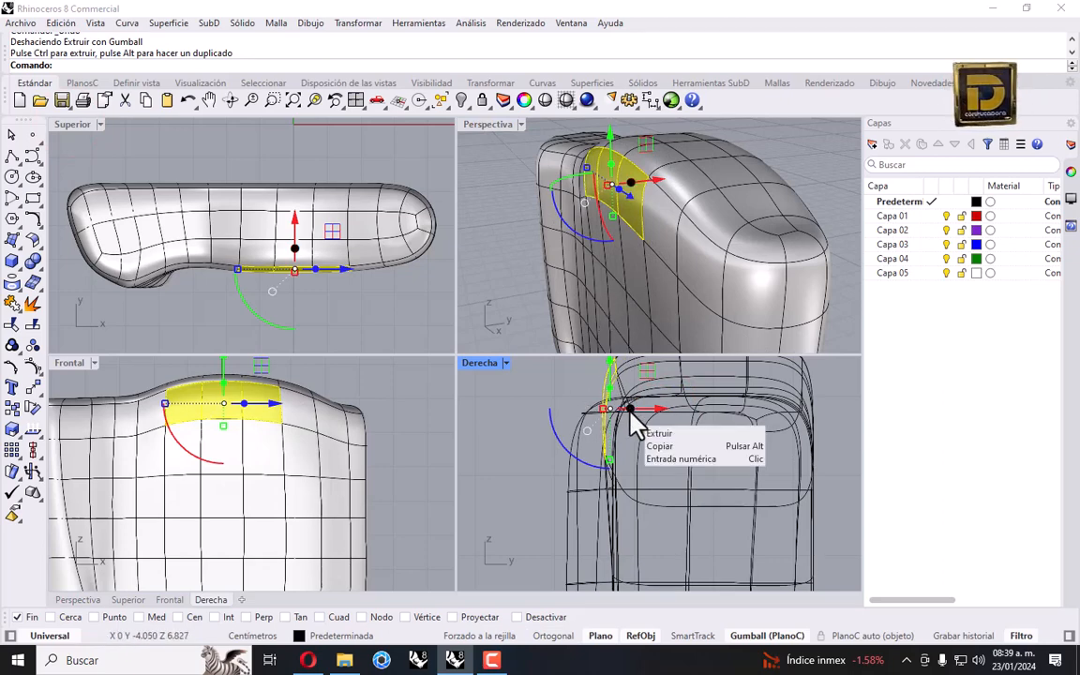
left_click_drag(630, 413, 604, 409)
Tilt the extruded front faces slightly in the right view so they follow the body's slope.
right_click_drag(742, 203, 626, 318)
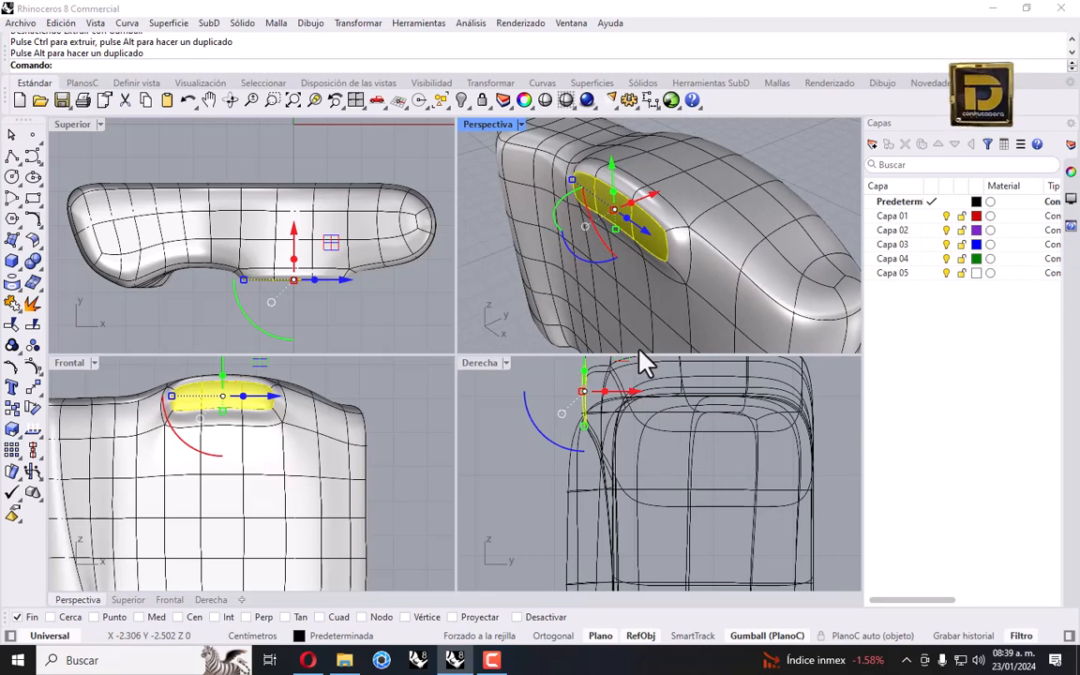
right_click_drag(645, 411, 647, 447)
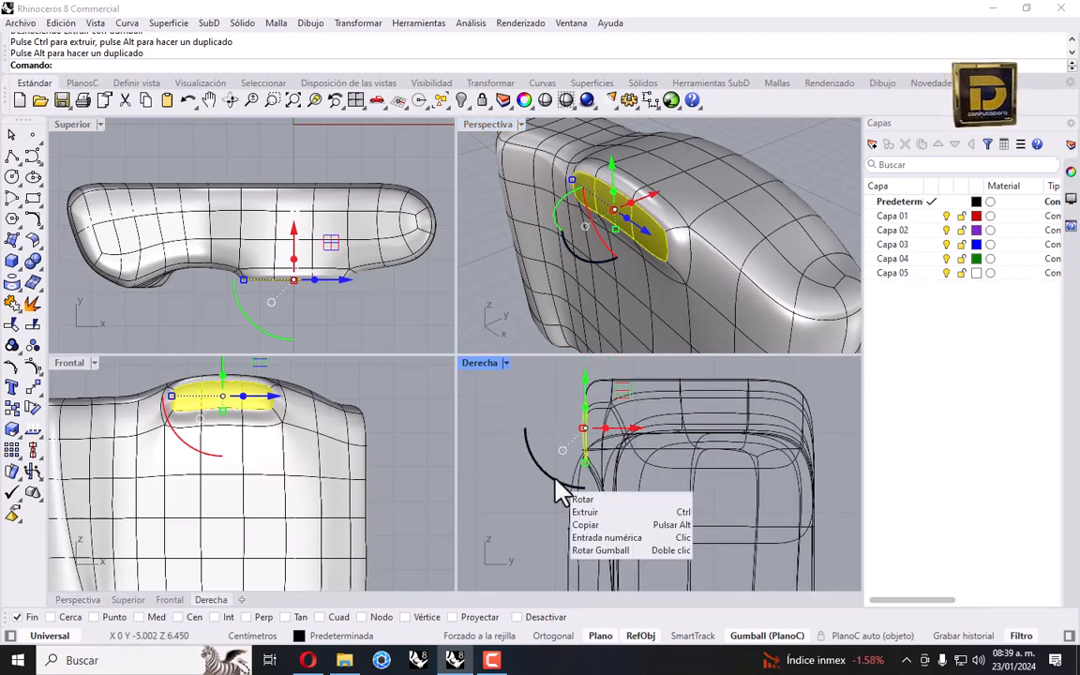
mouse_move(553, 479)
left_mouse_down()
mouse_move(540, 472)
mouse_move(549, 482)
left_mouse_up()
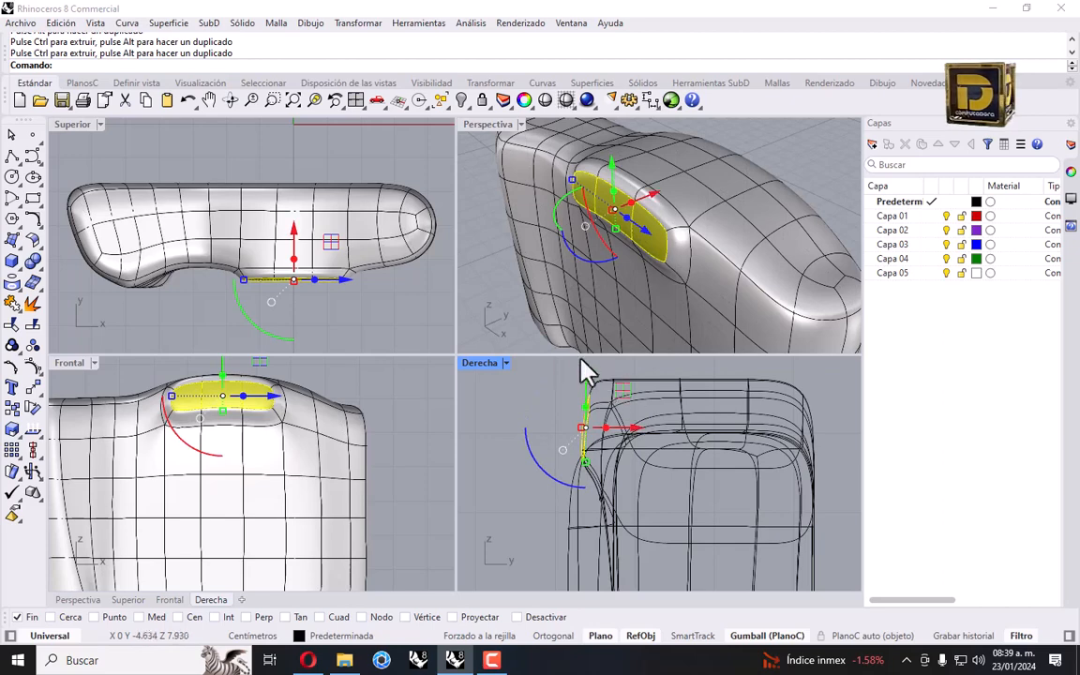
Show the perspective view in the Tinta display mode and inspect the whole camera body's outline and flash housing.
left_click(477, 236)
left_click(520, 124)
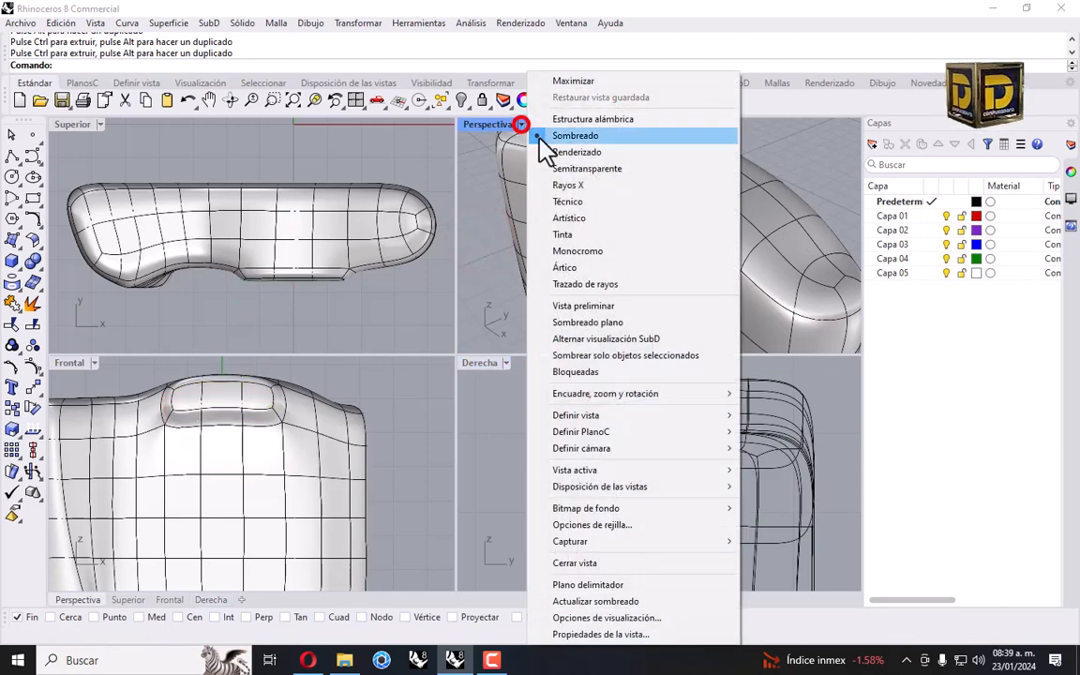
left_click(585, 235)
scroll(588, 213, "down", 4)
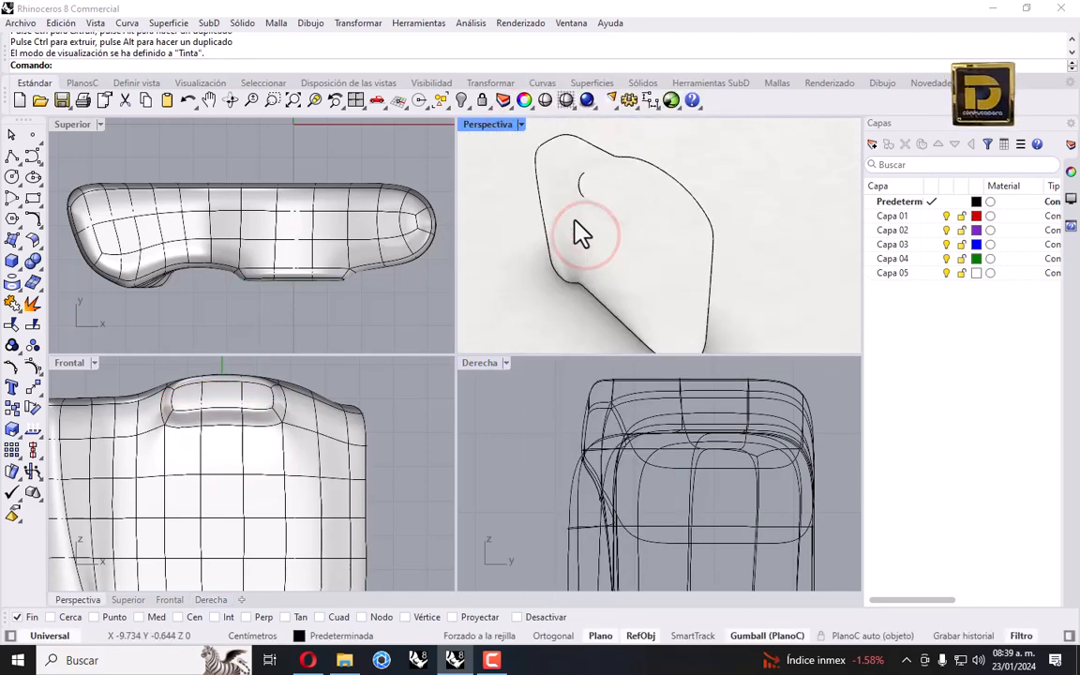
right_click_drag(574, 220, 616, 187)
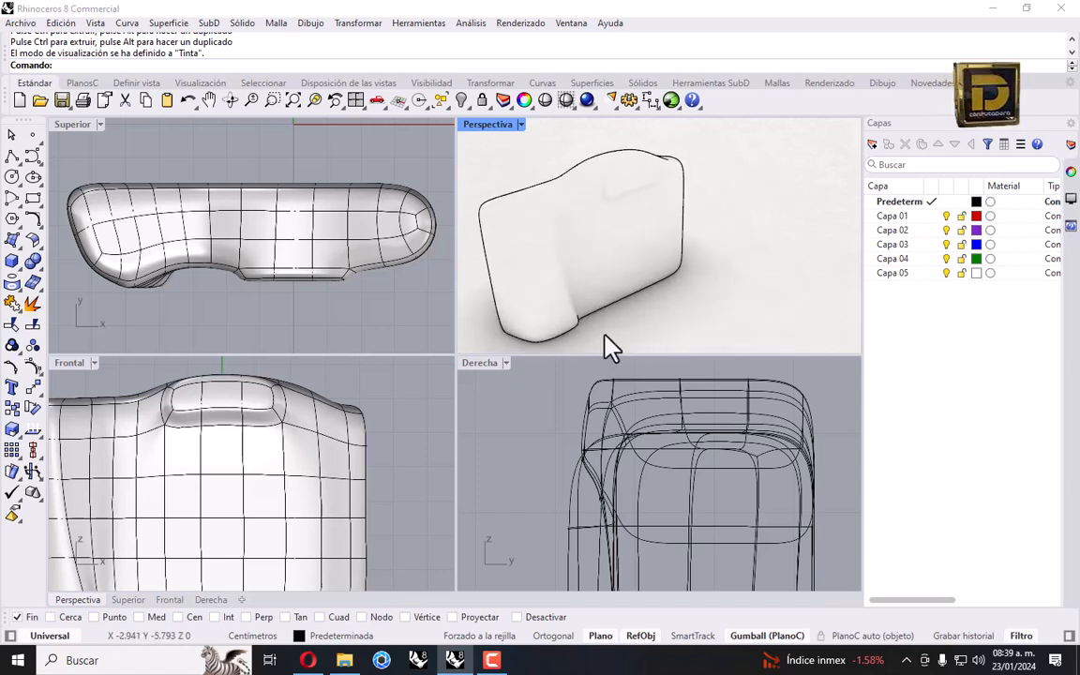
double_click(507, 125)
right_click_drag(506, 233, 446, 267)
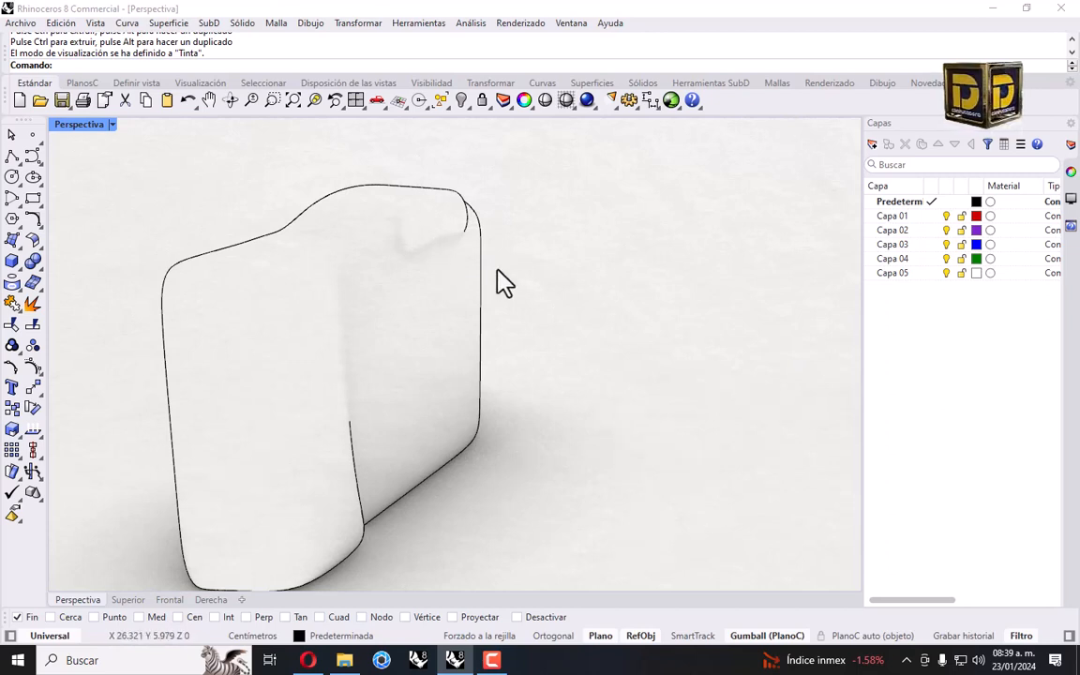
right_click_drag(474, 265, 174, 206)
Return the perspective view to the Sombreado display mode.
left_click(111, 124)
left_click(165, 122)
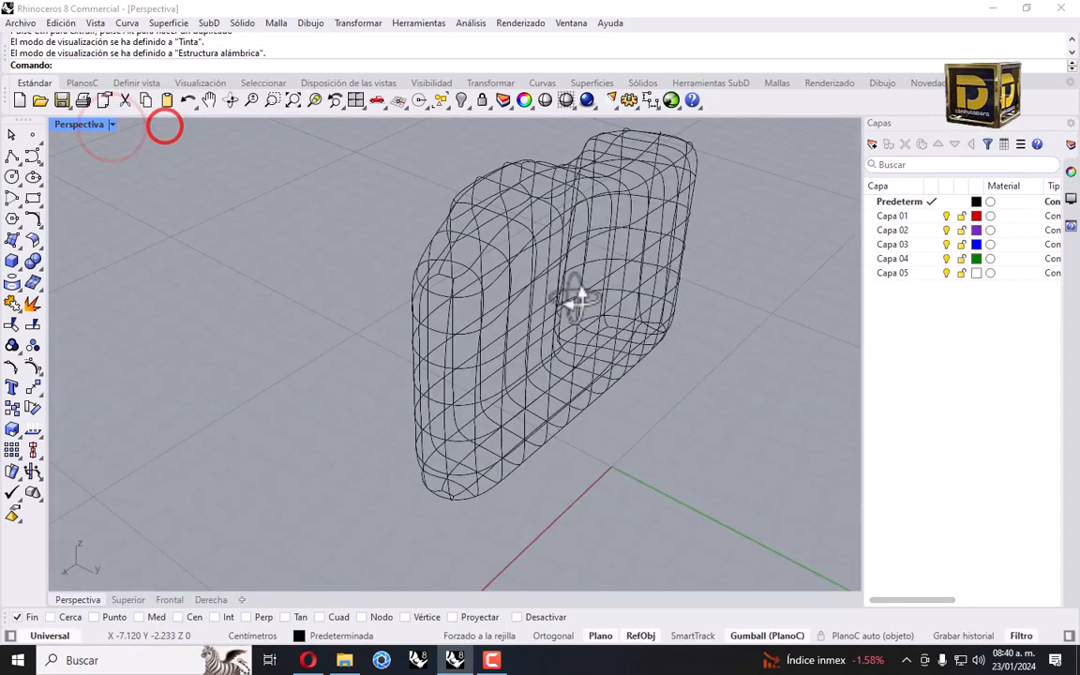
left_click(112, 124)
left_click(181, 137)
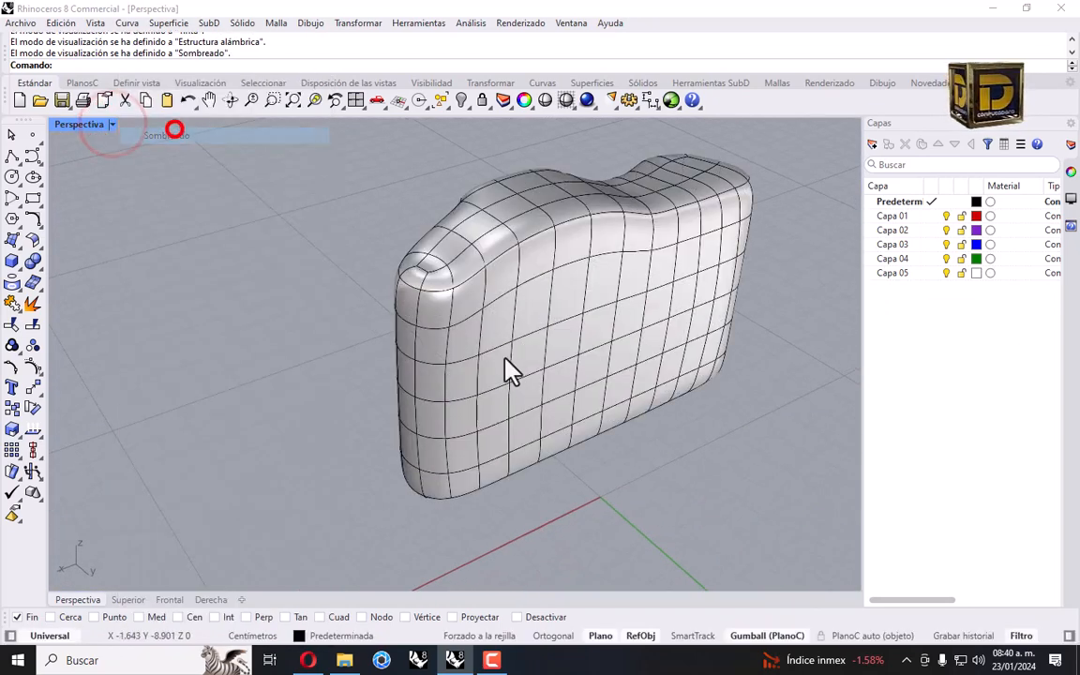
Select the full vertical strip of SubD faces along the rounded rear corner of the body, opposite the grip.
right_click_drag(506, 368, 477, 368)
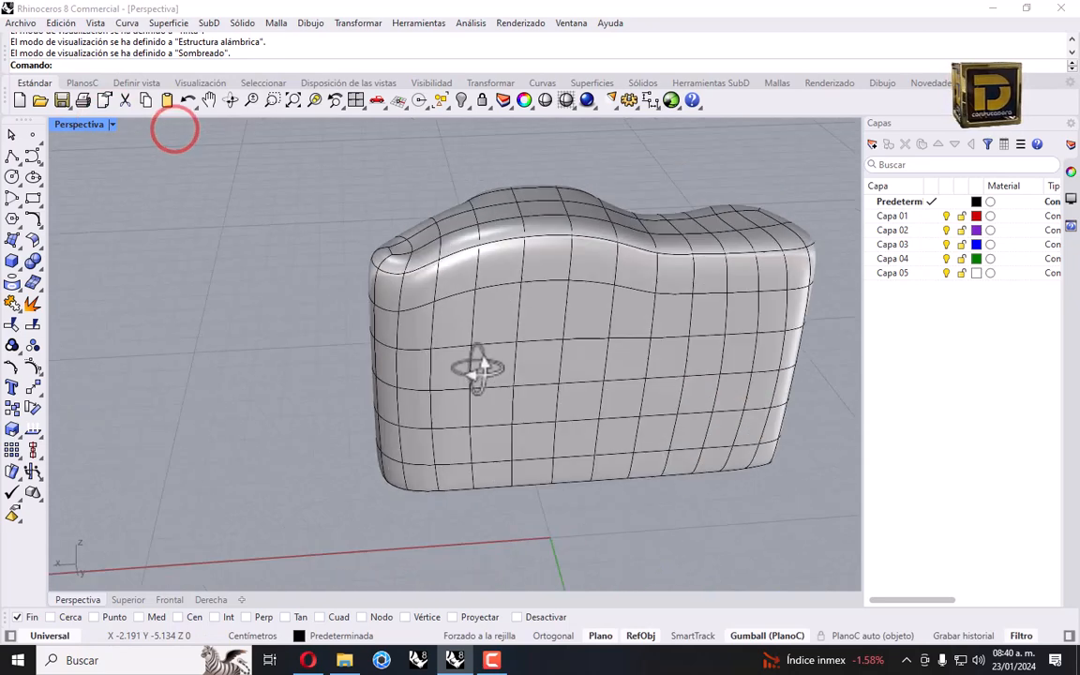
left_click(391, 295)
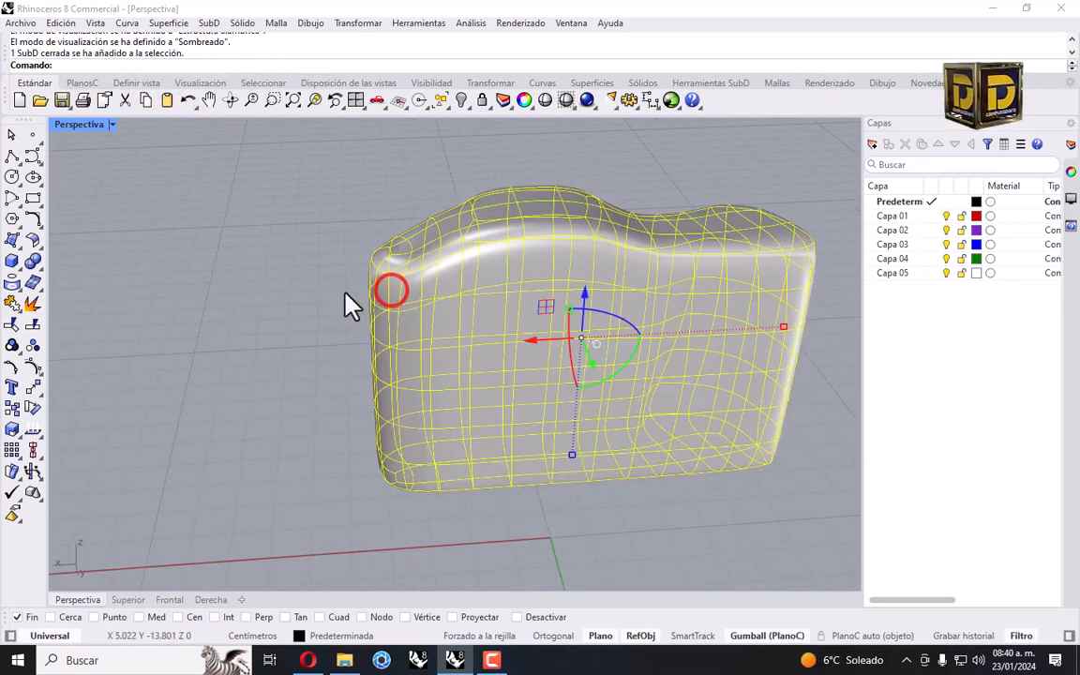
left_click(342, 290)
left_click(390, 291, "ctrl+shift")
scroll(391, 328, "up", 3)
left_click(385, 329, "ctrl+shift")
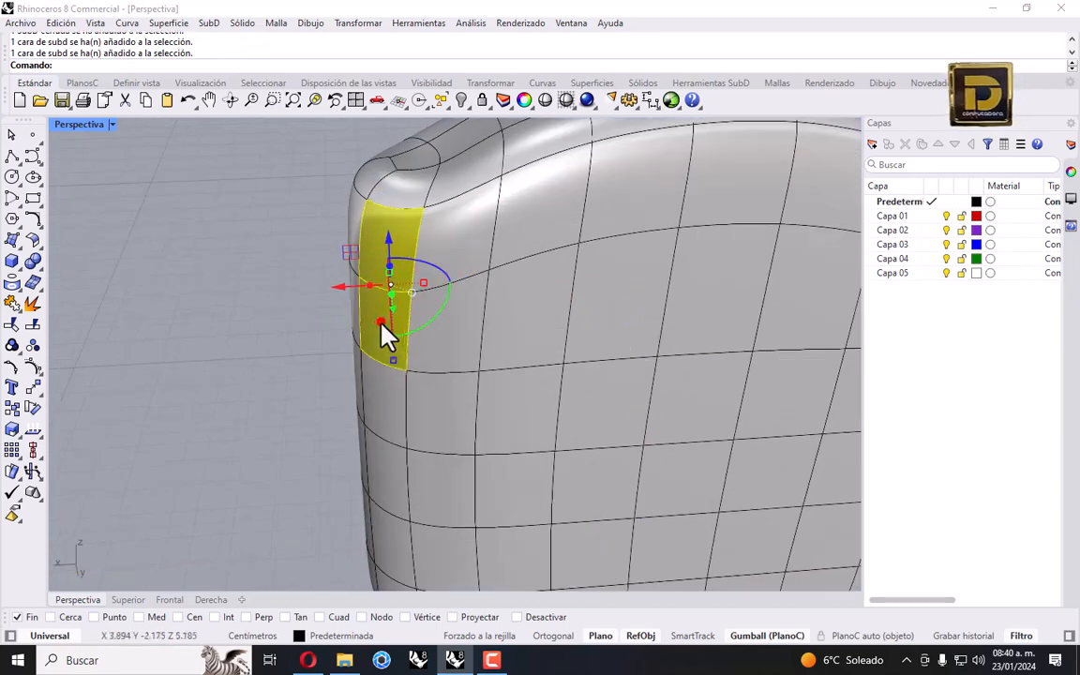
left_click(382, 479, "ctrl+shift")
scroll(398, 334, "down", 6)
scroll(393, 438, "up", 6)
left_click(393, 436, "ctrl+shift")
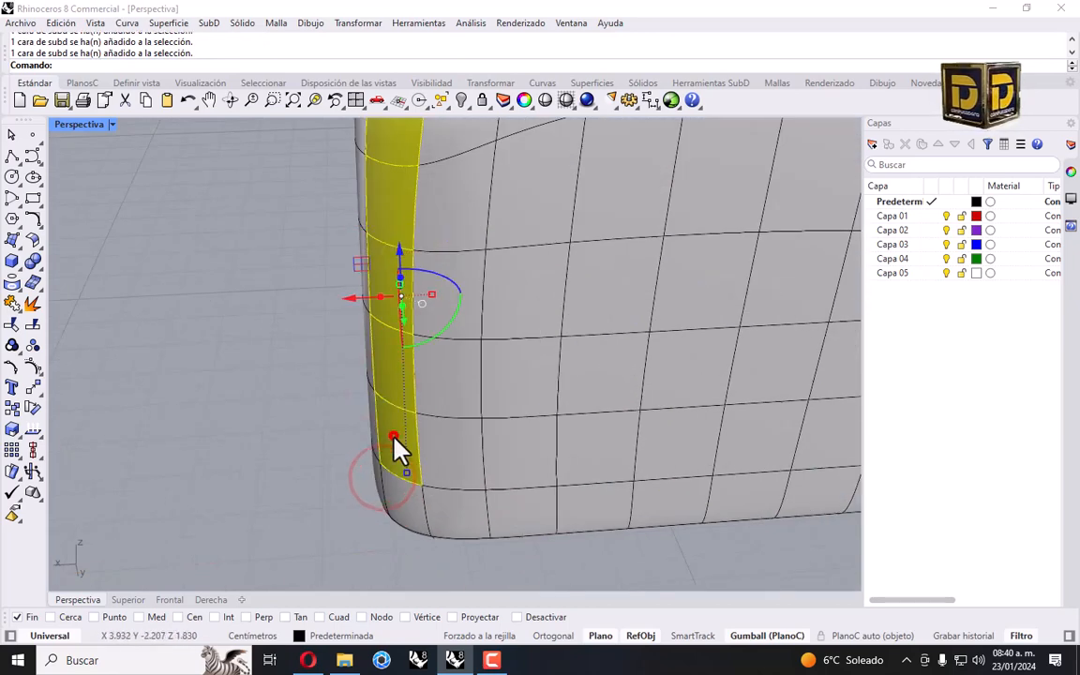
left_click(401, 492, "ctrl+shift")
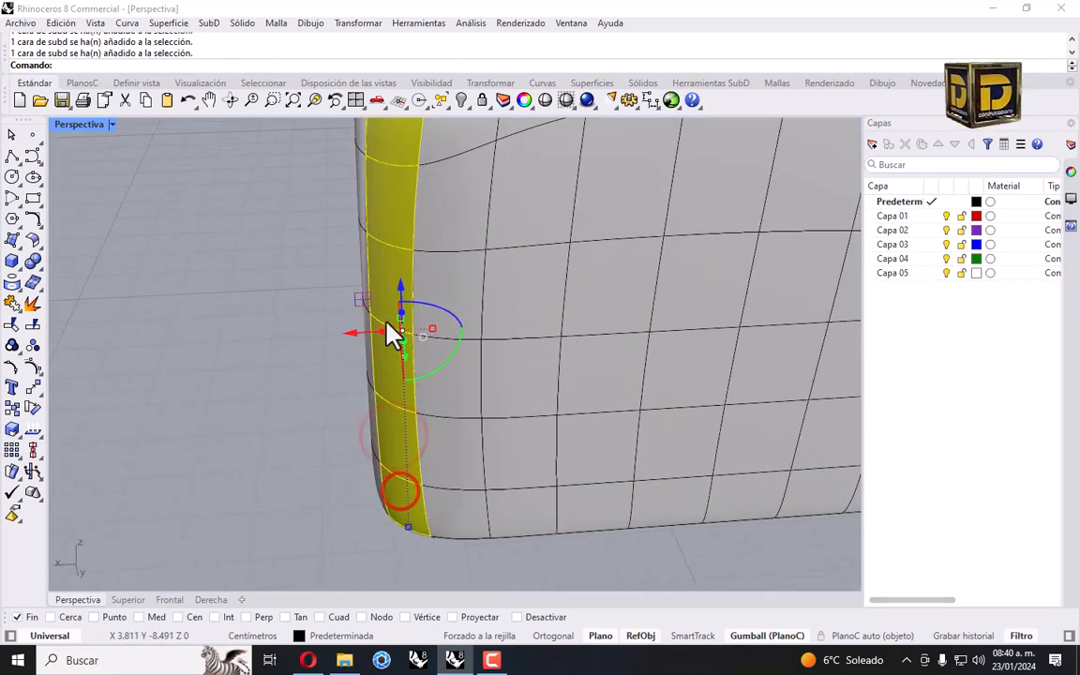
Rotate the selected corner faces in the top view and shift them outward to square off the rear corner.
double_click(85, 124)
scroll(419, 208, "up", 5)
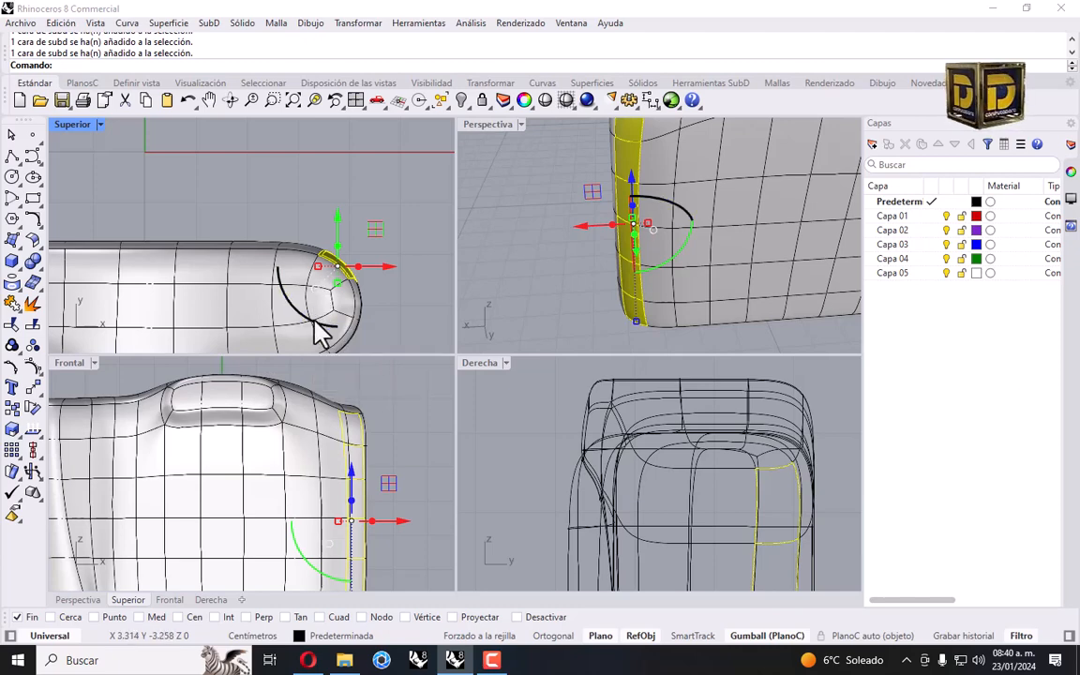
left_click_drag(313, 319, 339, 324)
left_click_drag(339, 223, 344, 248)
scroll(336, 237, "up", 4)
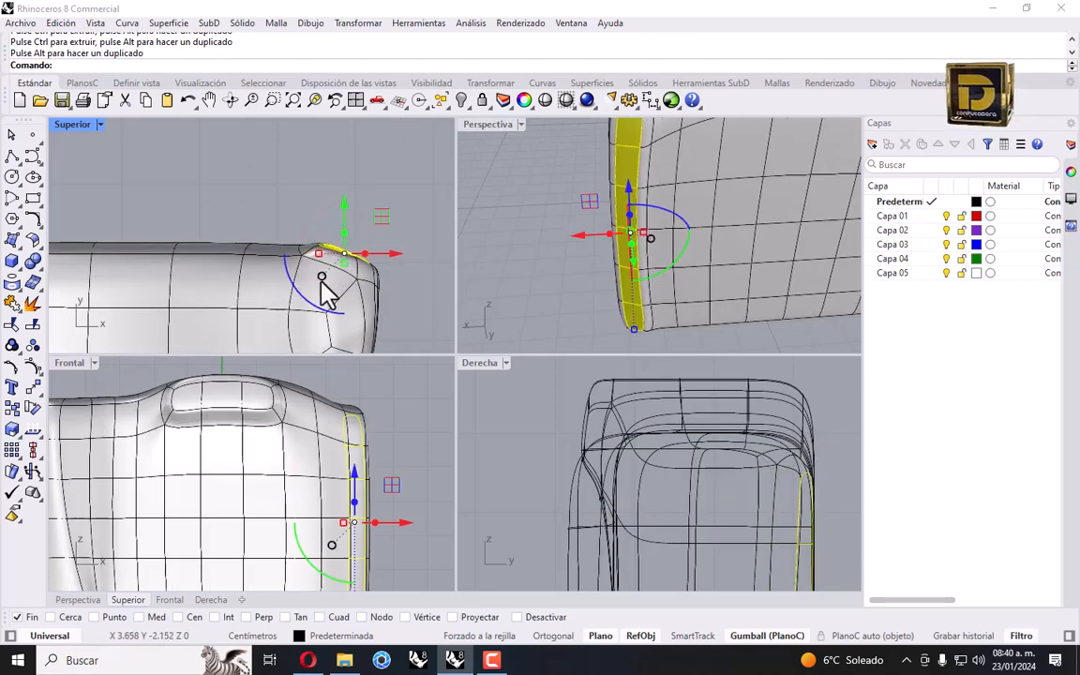
left_click_drag(308, 295, 330, 300)
left_click(380, 200)
Inspect the reshaped rear corner from several angles and undo the last Gumball move.
right_click_drag(628, 242, 724, 241)
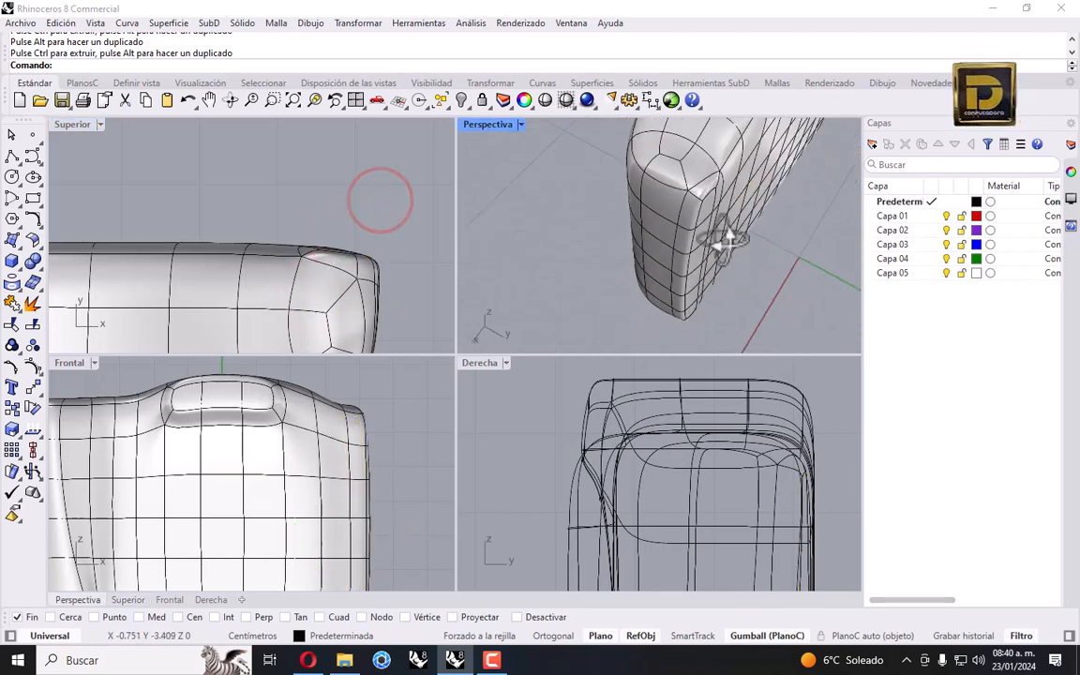
scroll(749, 184, "up", 5)
right_click_drag(749, 185, 586, 131)
scroll(597, 200, "down", 6)
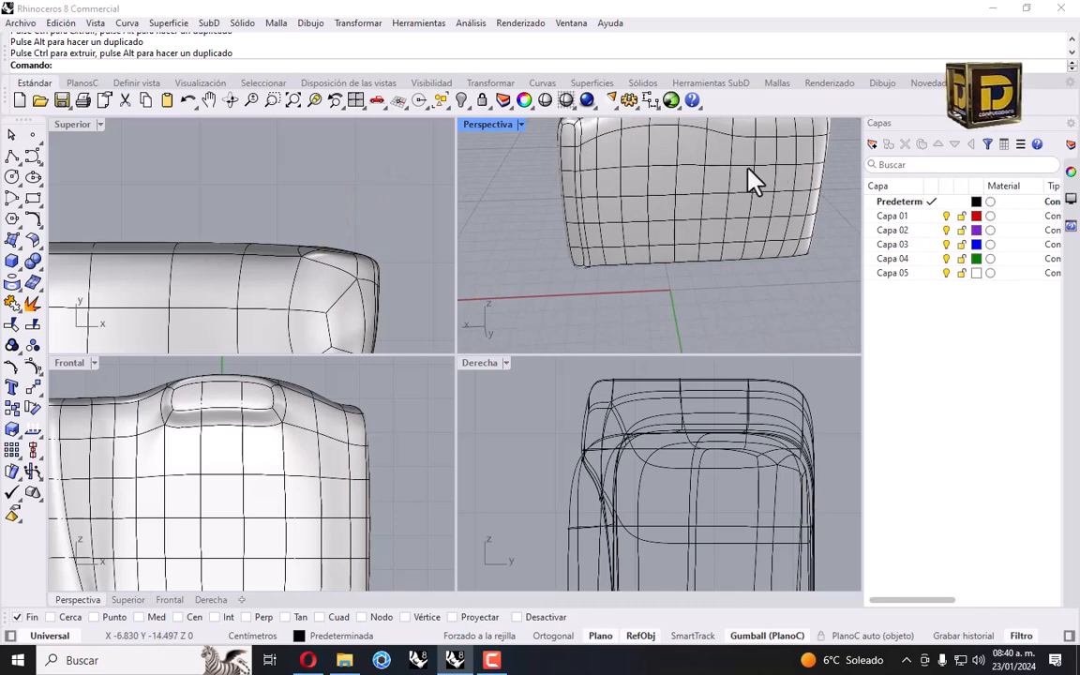
key("ctrl+z")
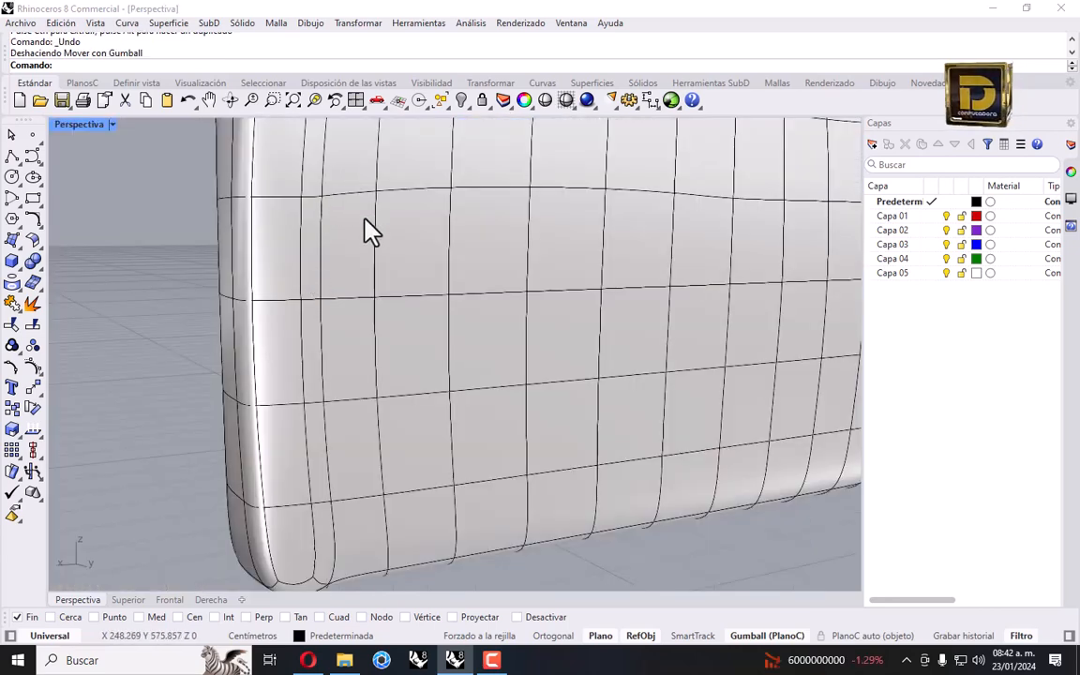
scroll(371, 232, "down", 5)
right_click_drag(326, 260, 345, 303)
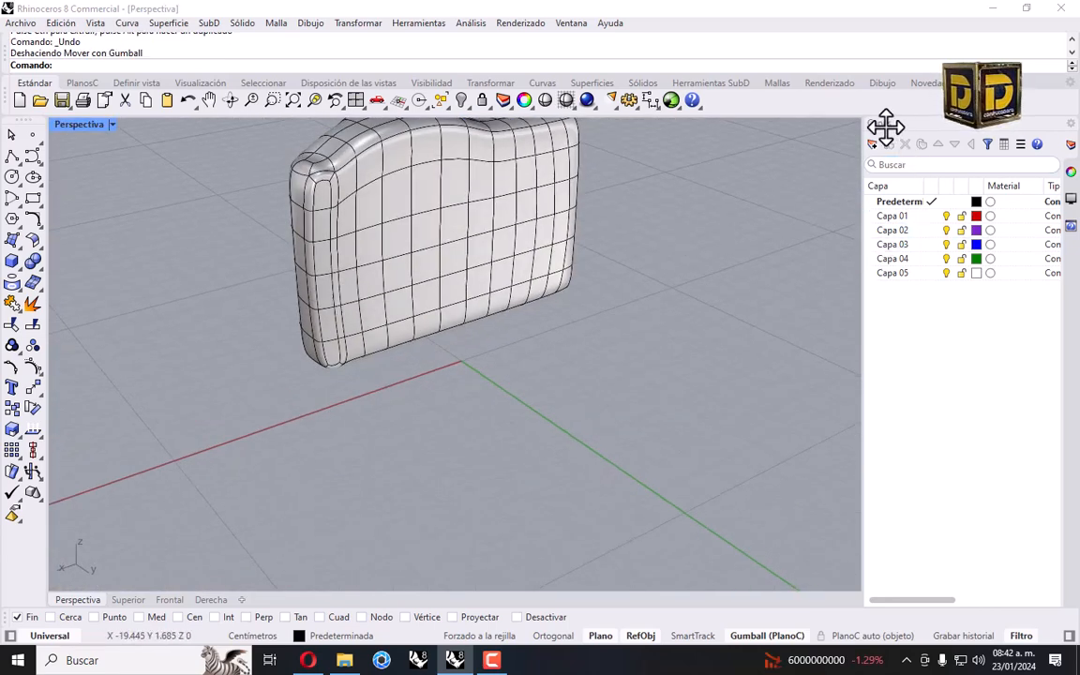
Change the colour of layer Capa 03 to cyan and make it the current layer.
left_click(976, 244)
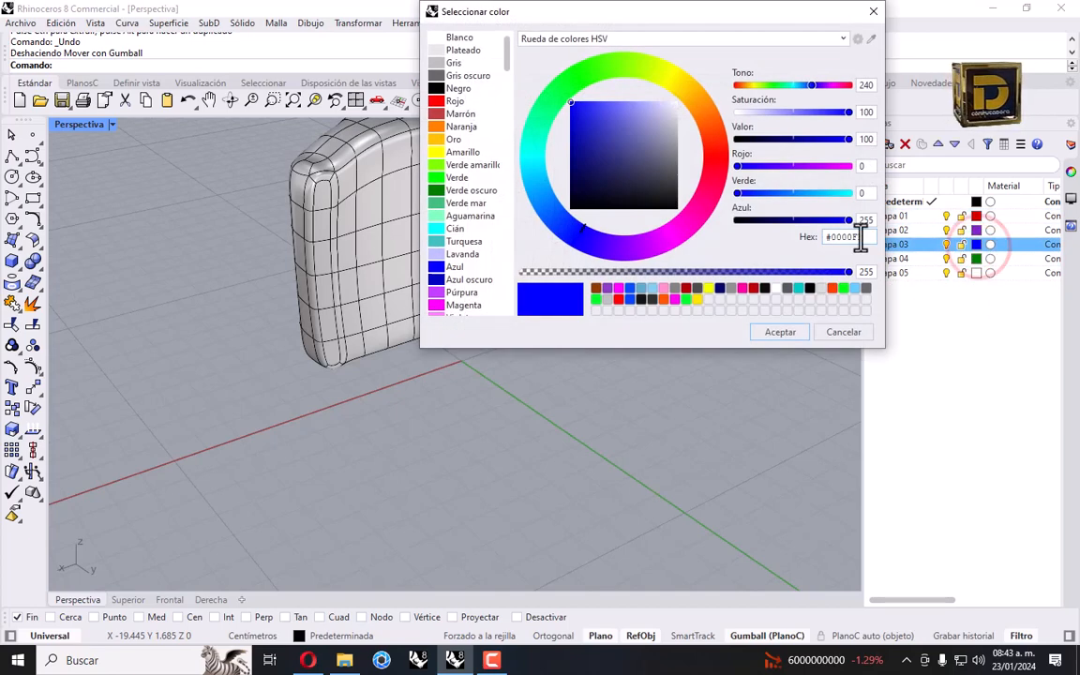
left_click(798, 288)
left_click(781, 332)
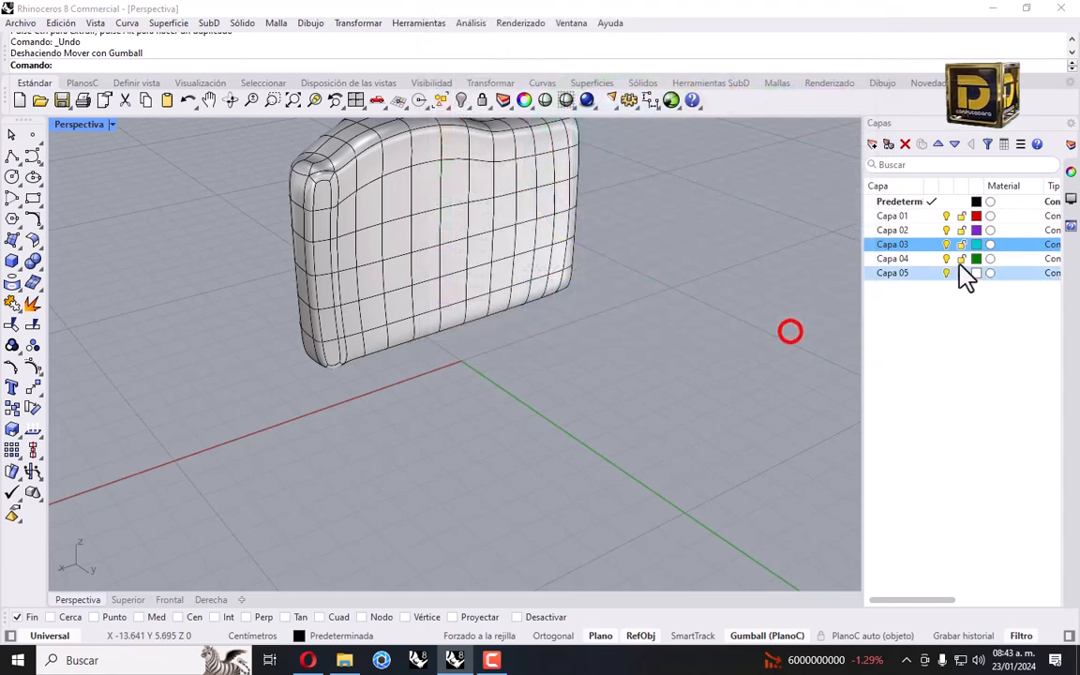
double_click(888, 244)
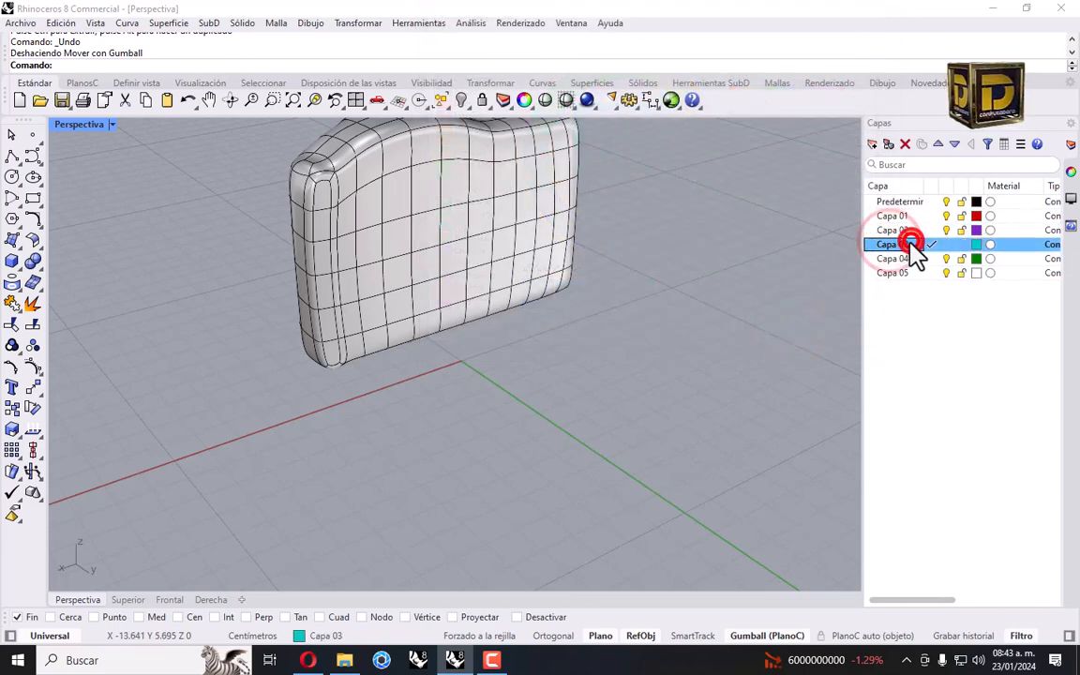
Rename layer Capa 03 as cristal.
left_click(905, 247)
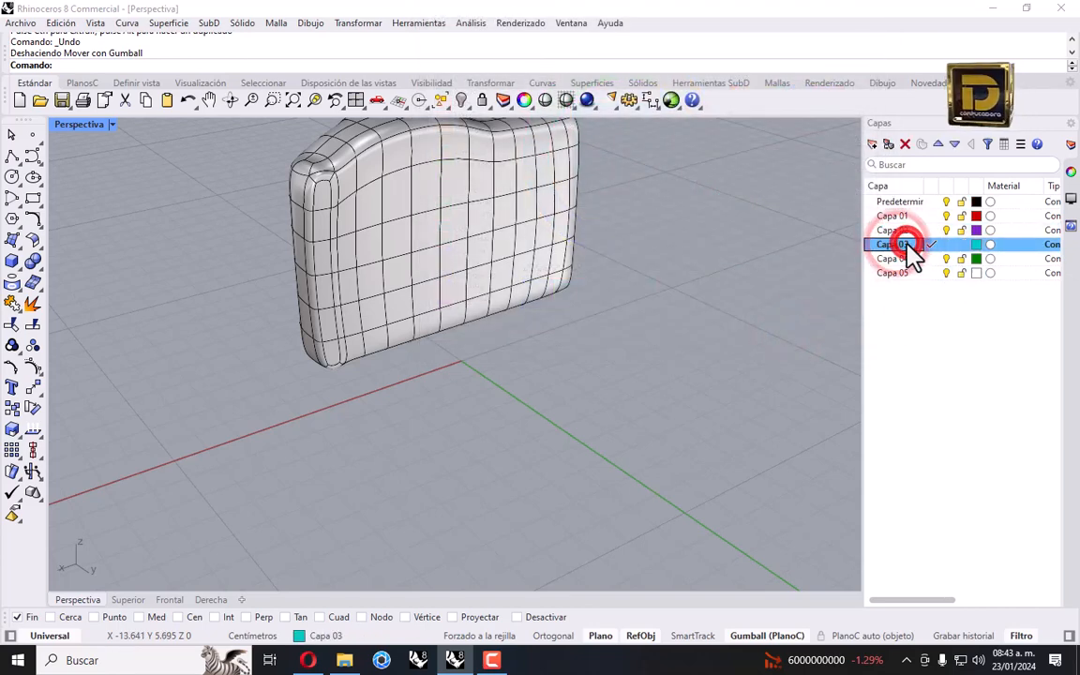
left_click(901, 244)
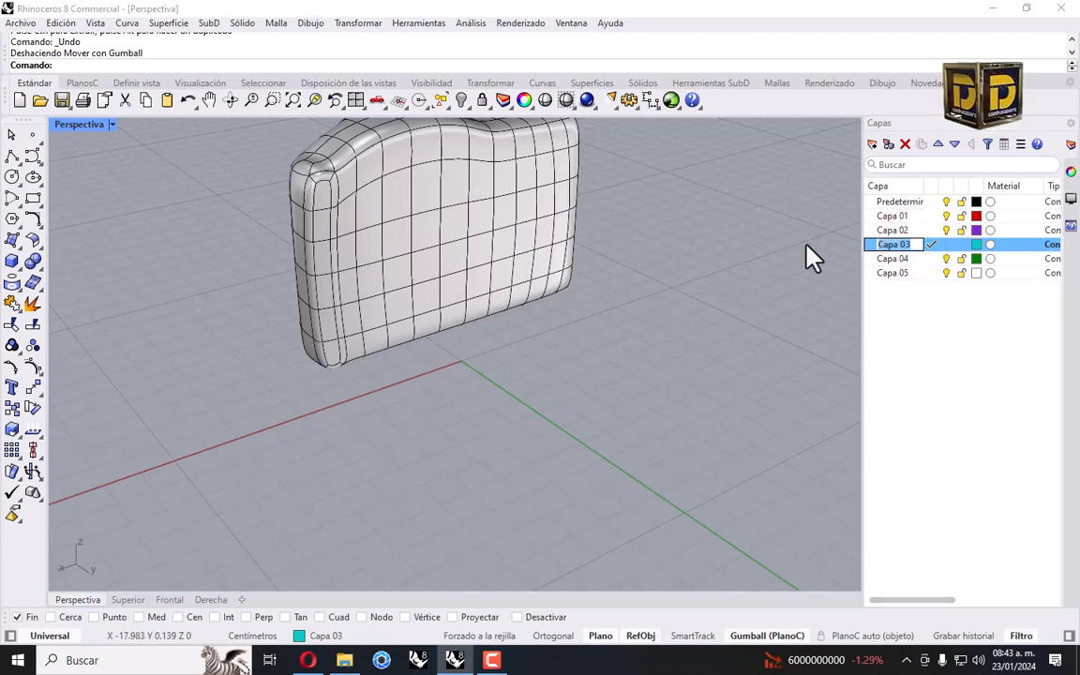
type("vri")
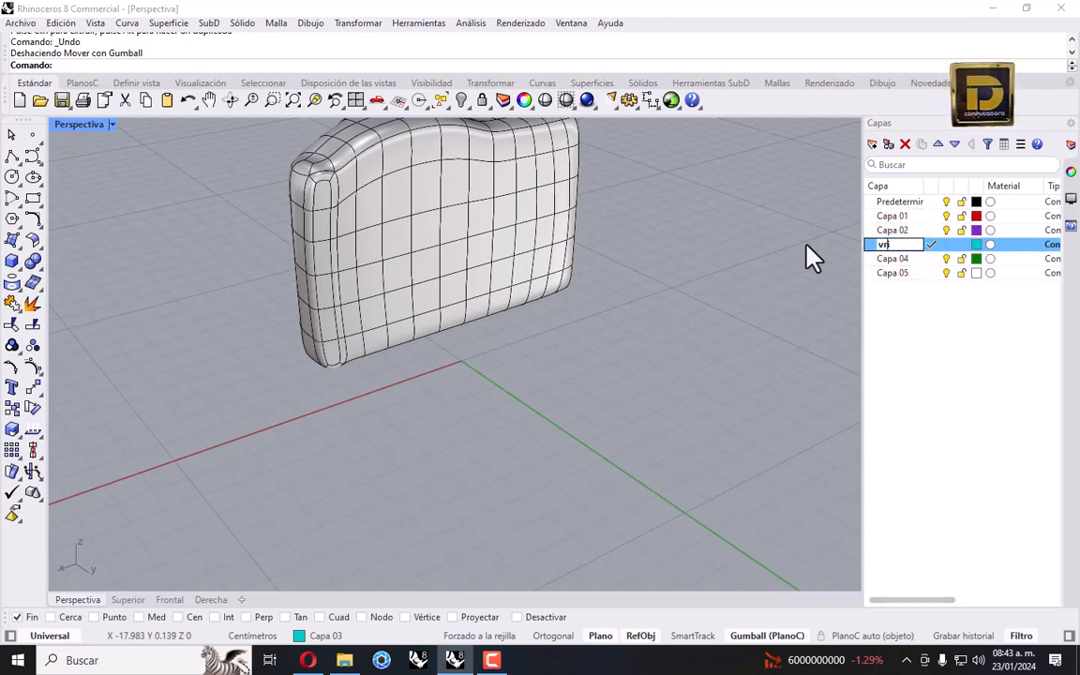
type("stal")
key("Return")
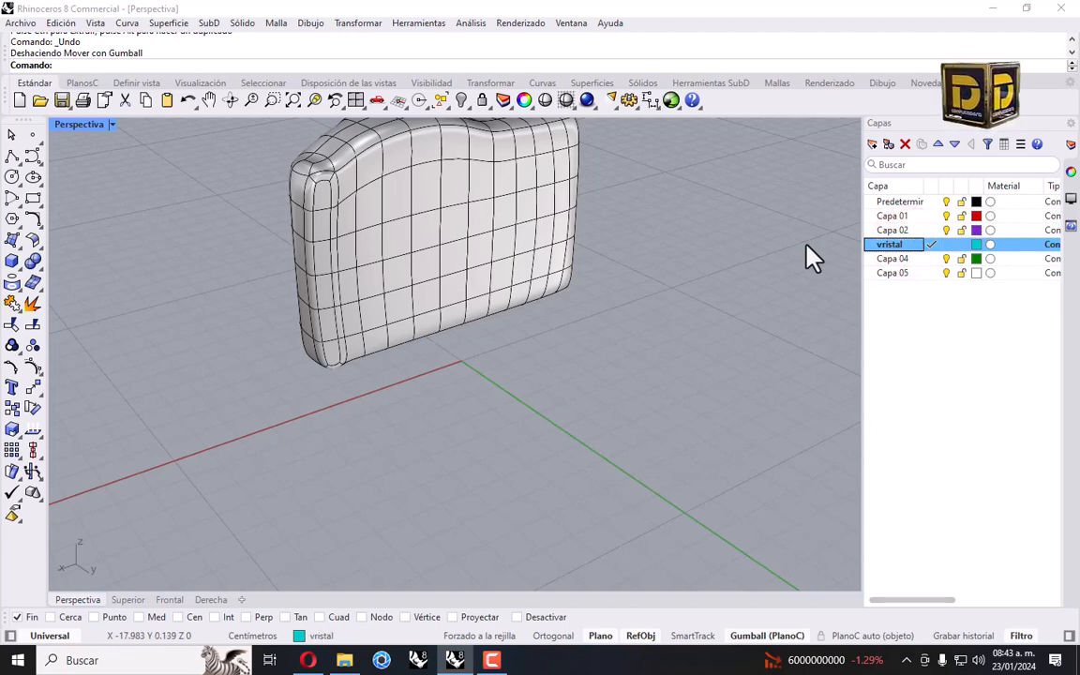
left_click(881, 243)
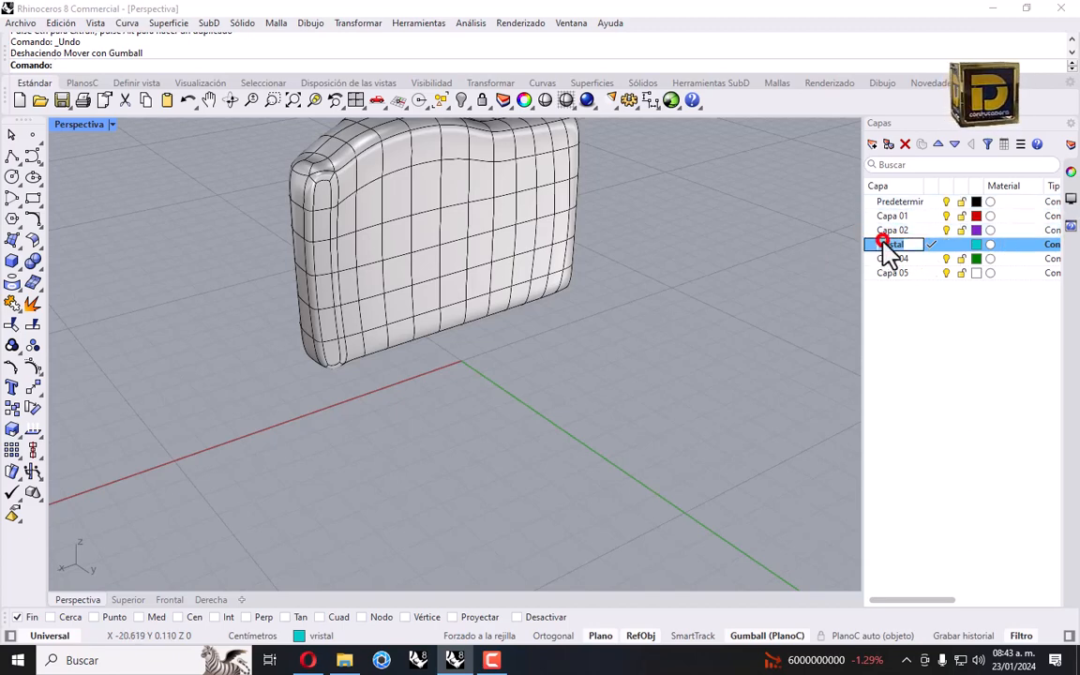
key("BackSpace")
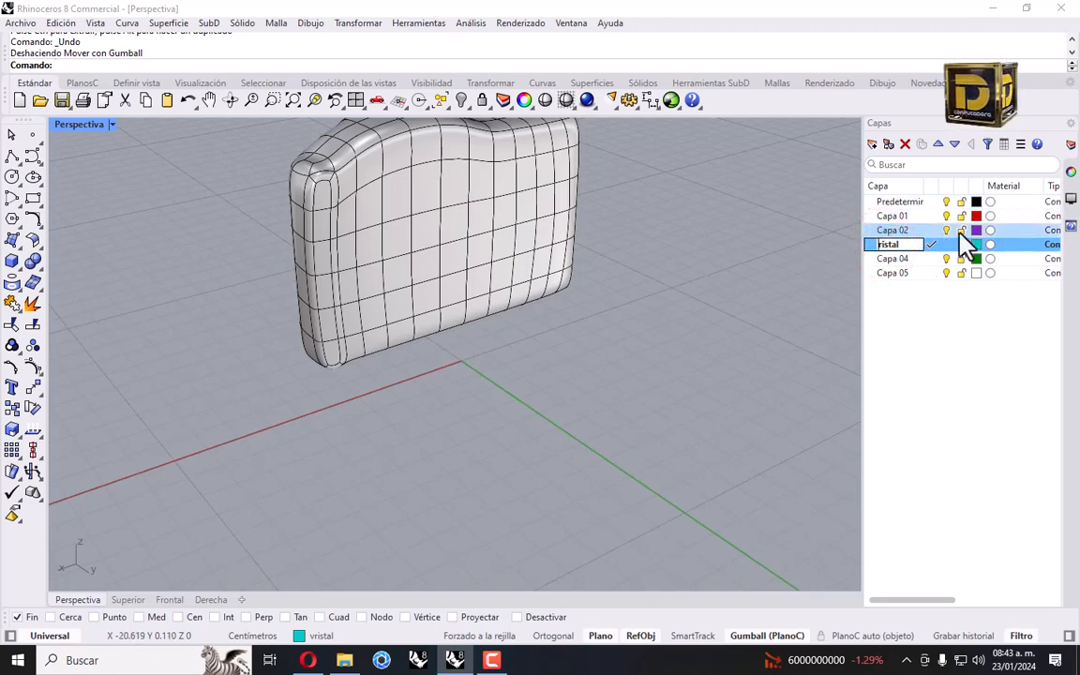
type("cr")
left_click(1009, 337)
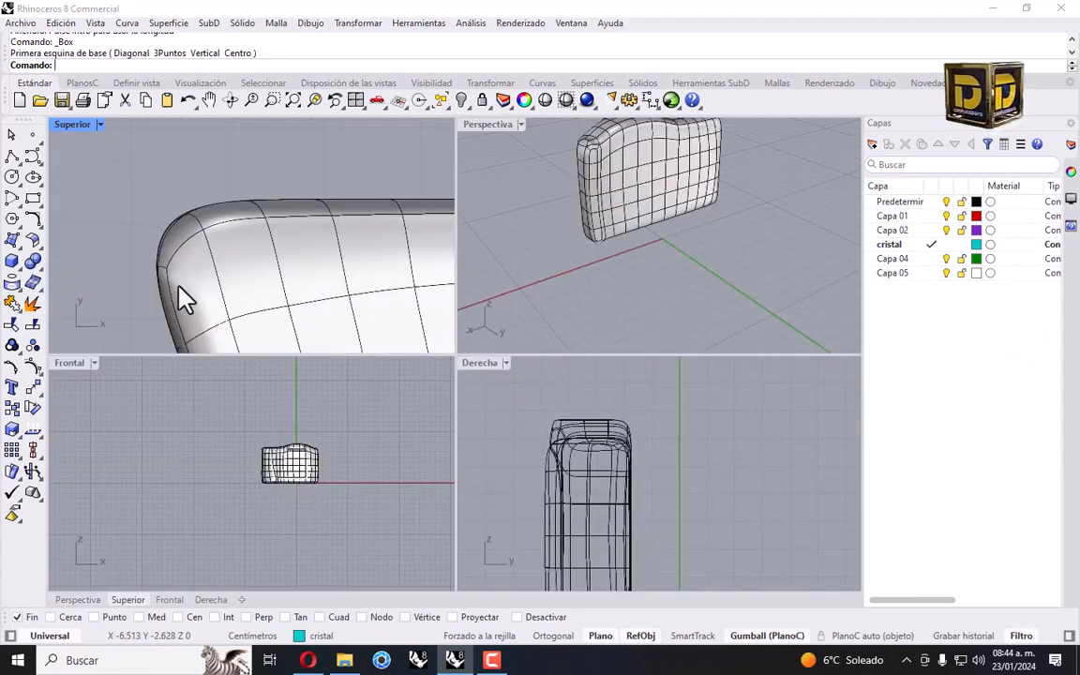
Try a three-point box above the body in the front view, 7 cm by 5.5 cm and 0.2 cm thick, and undo it.
left_click(13, 261)
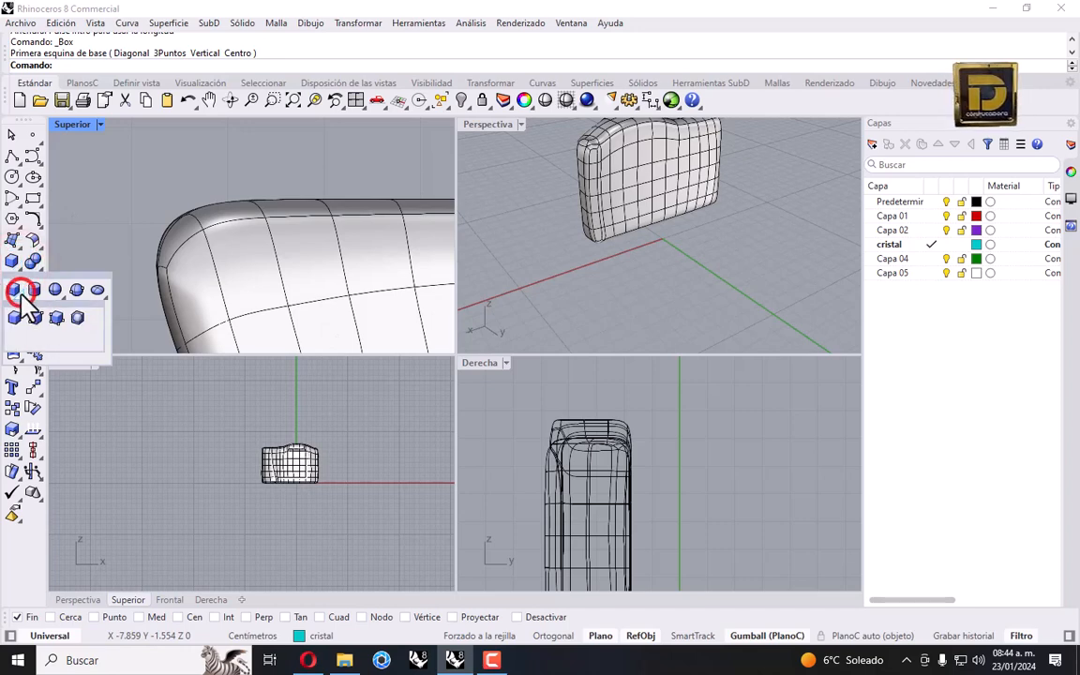
left_click(54, 311)
left_click(272, 395)
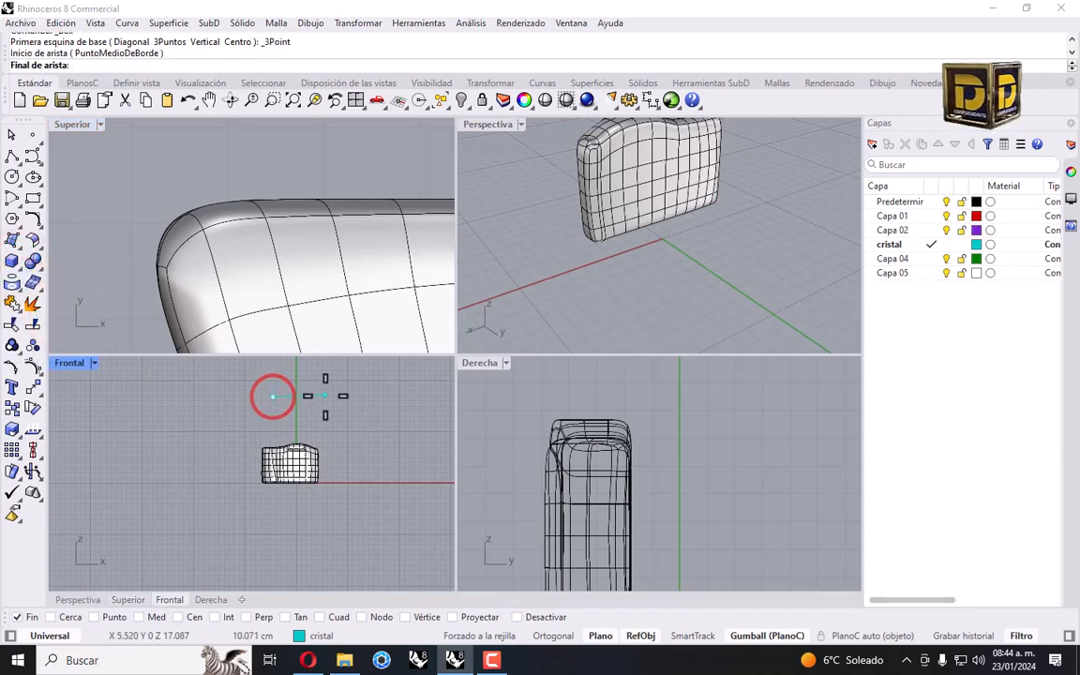
type("7")
key("Return")
left_click(325, 395)
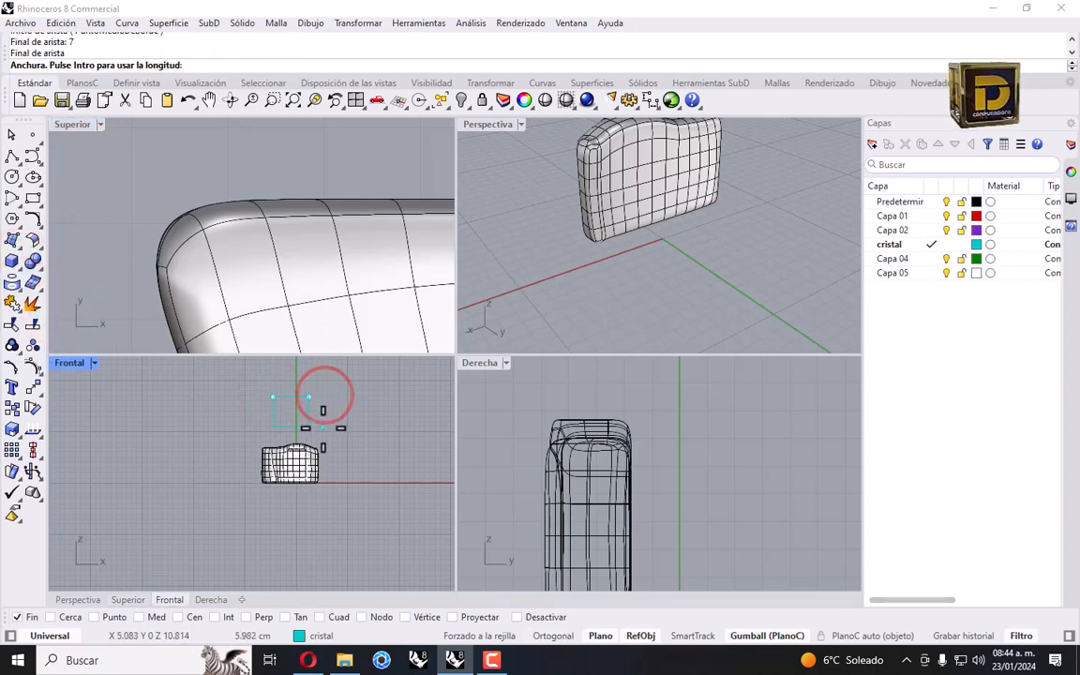
type("5.5")
key("Return")
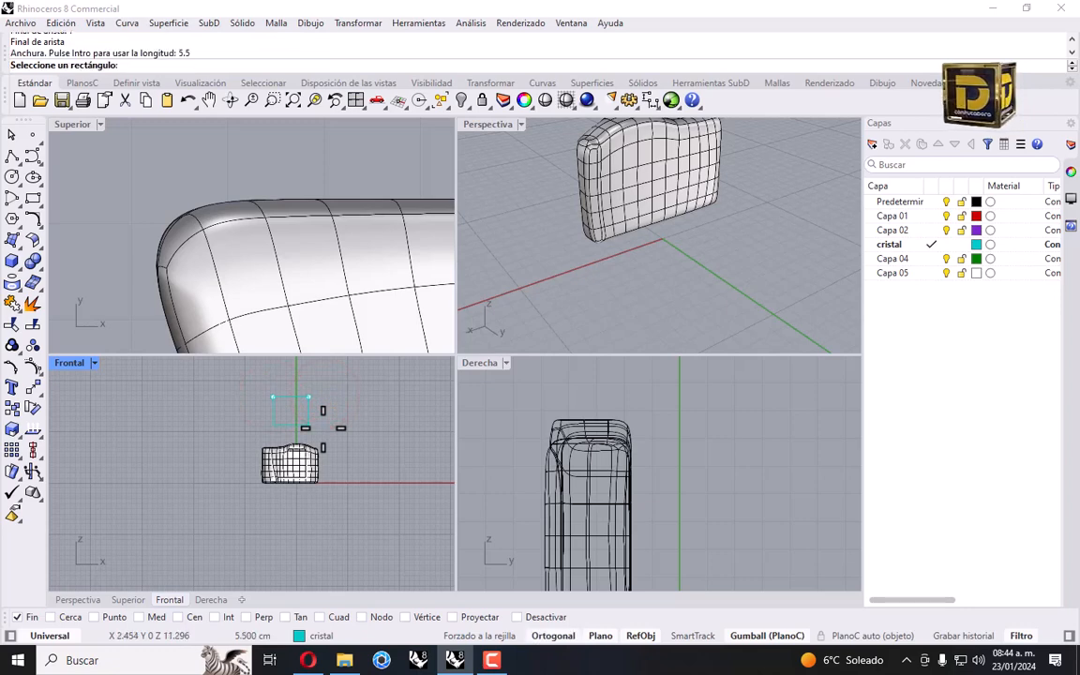
left_click(317, 434)
scroll(686, 387, "down", 5)
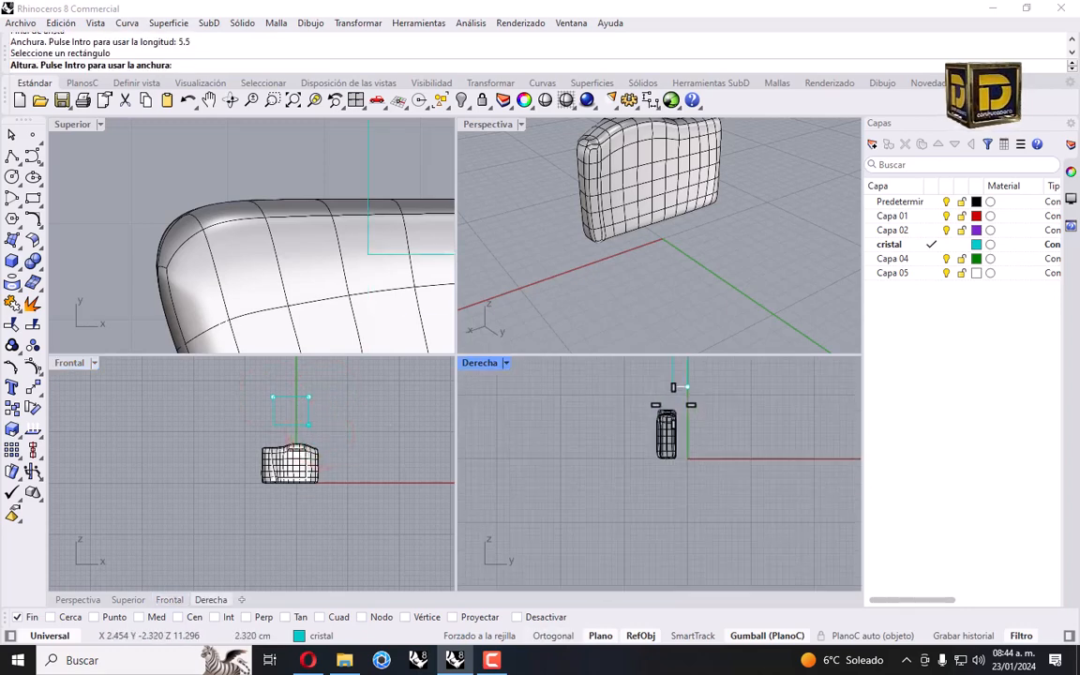
scroll(685, 387, "up", 5)
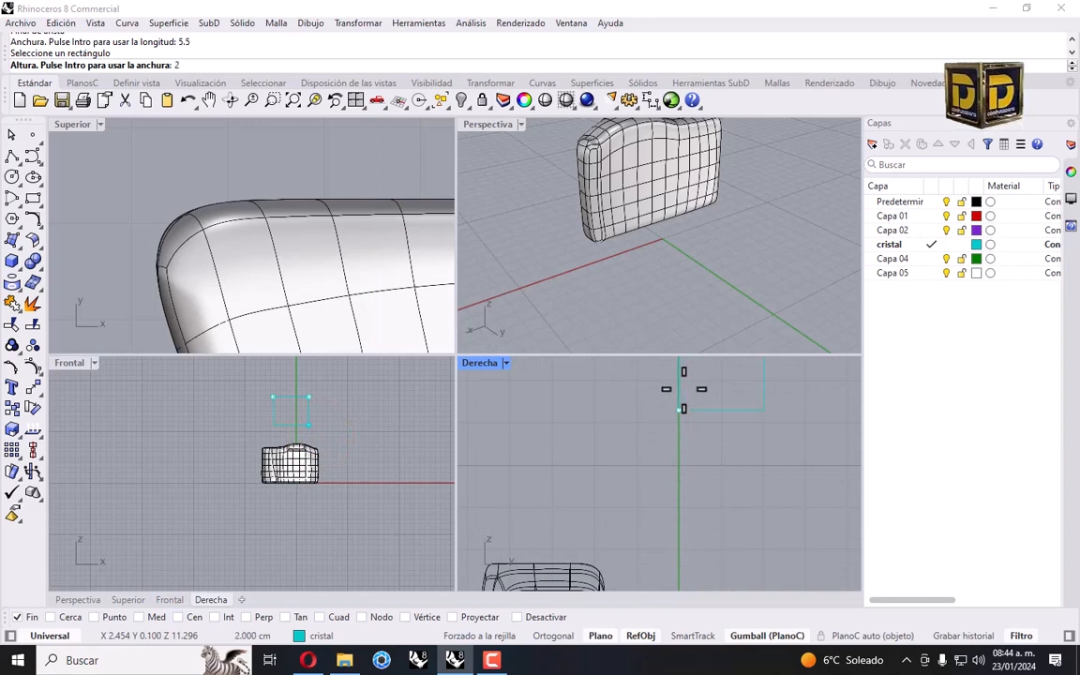
type(".2")
key("Return")
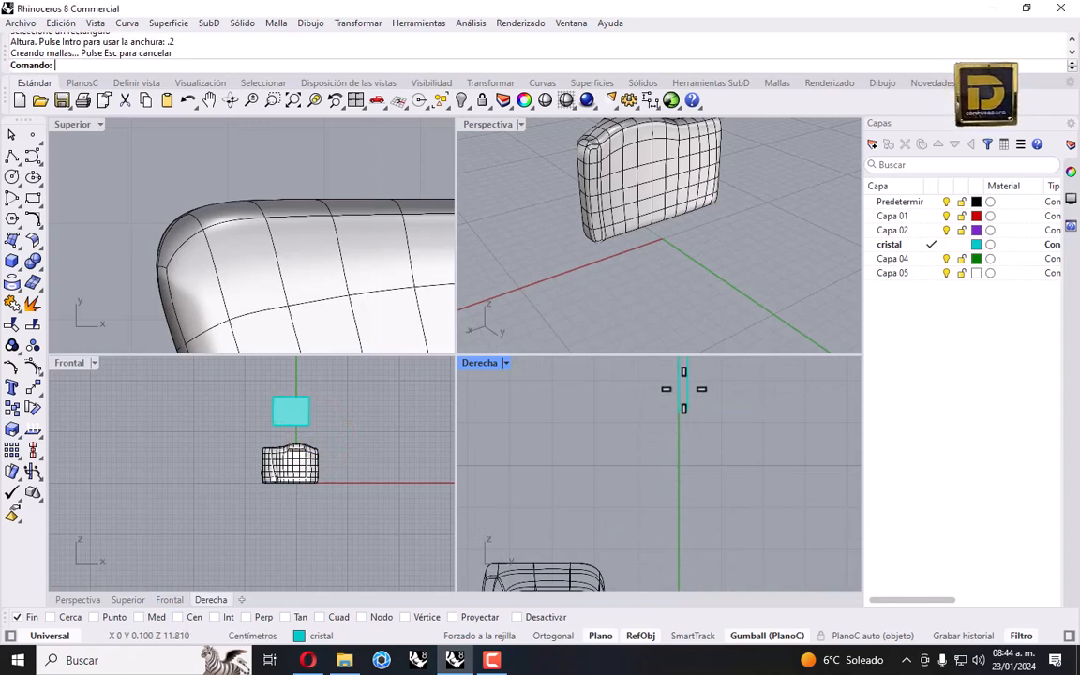
key("ctrl+z")
Create a three-point box above the body in the front view, 7 cm by 5.5 cm and 0.1 cm thick.
key("Return")
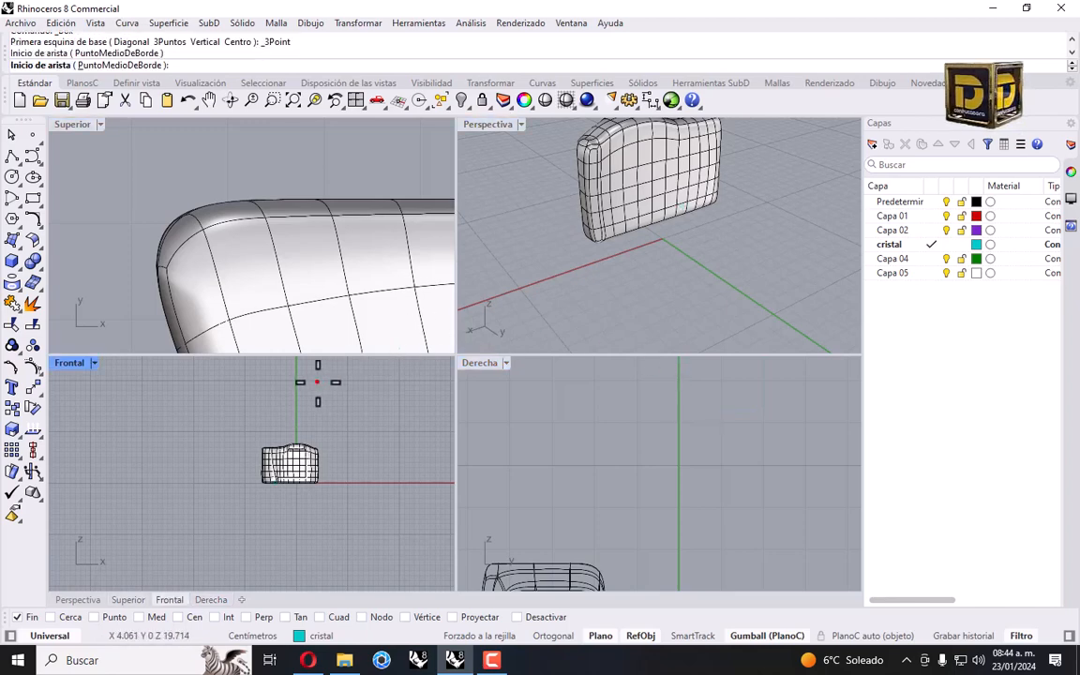
left_click(317, 382)
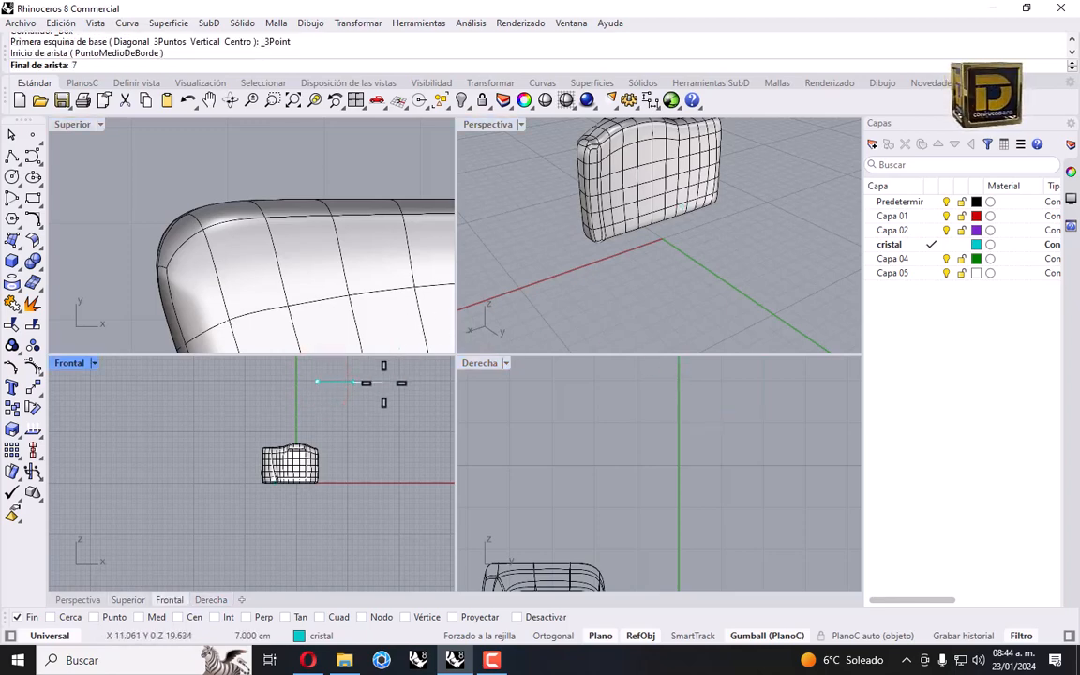
type("7")
key("Return")
left_click(400, 404)
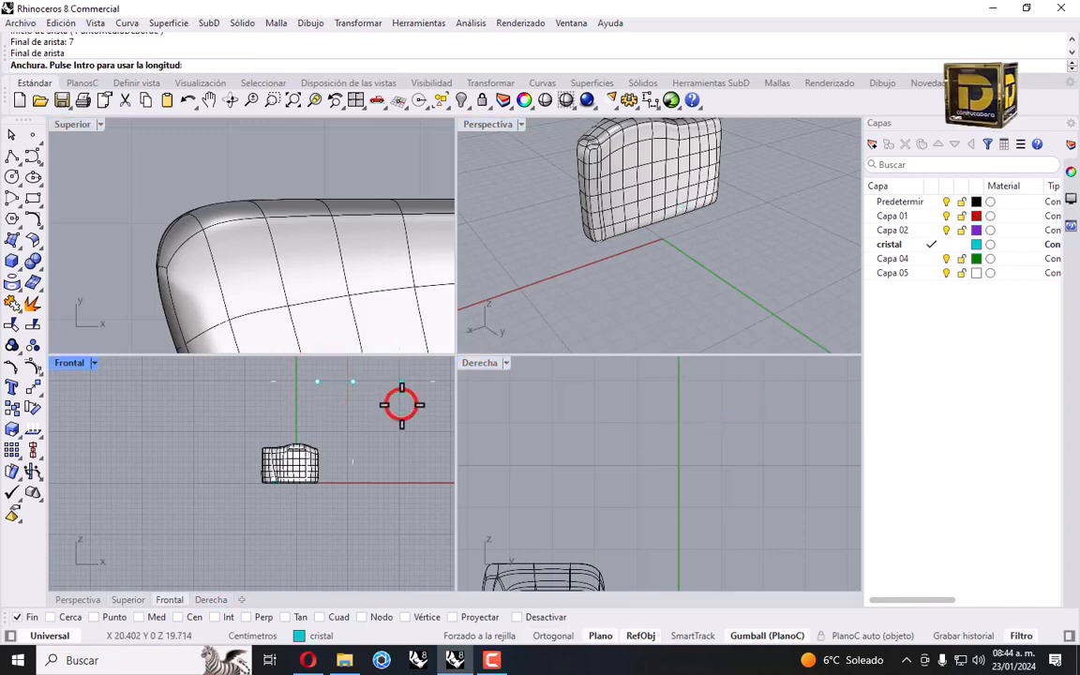
type("5.5")
key("Return")
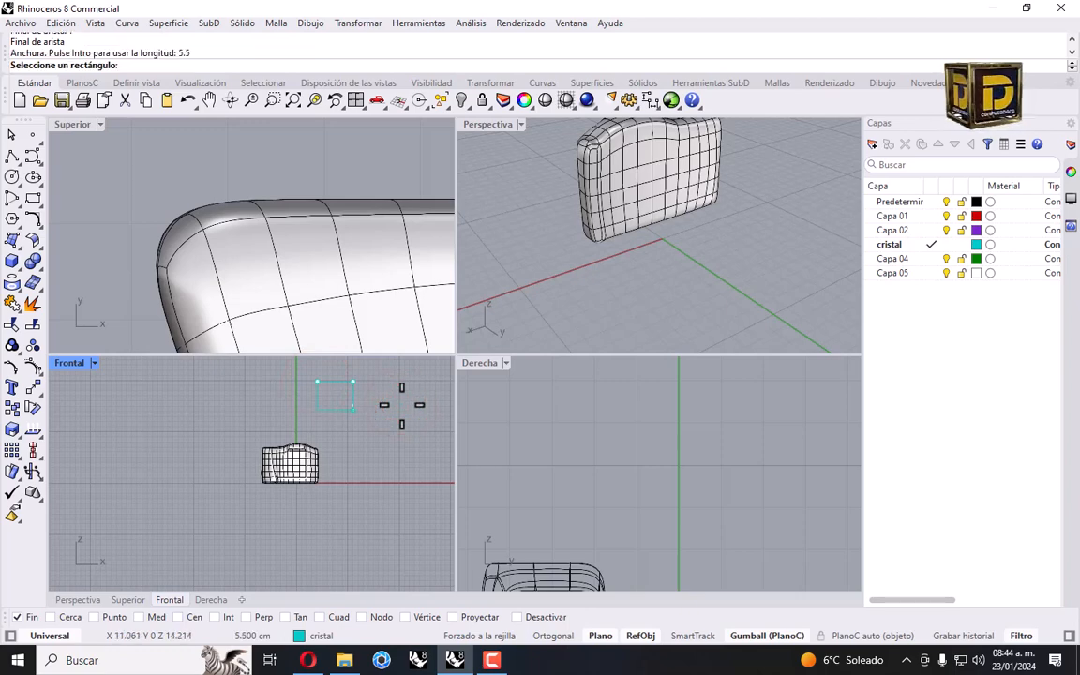
left_click(401, 404)
scroll(705, 460, "up", 3)
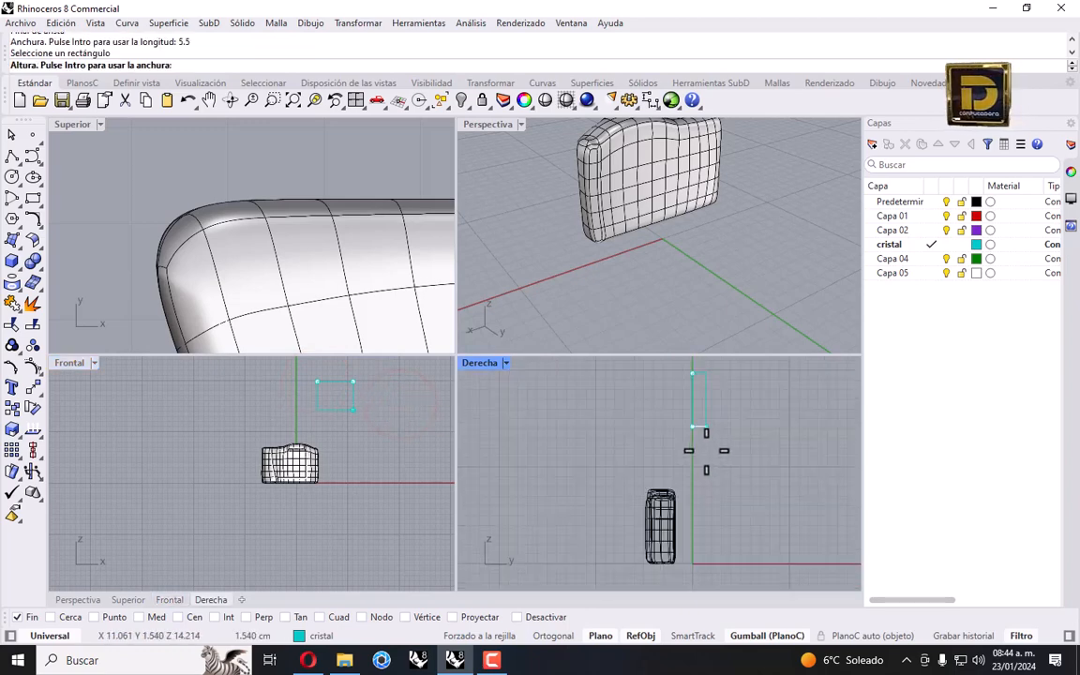
left_click(697, 459)
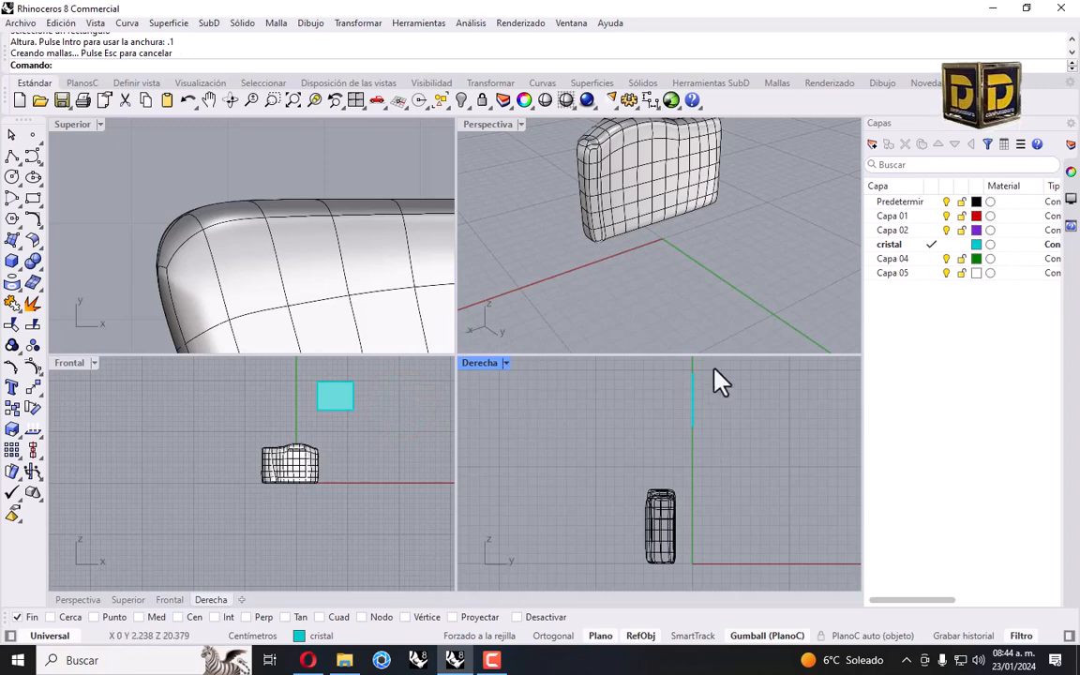
Turn off the Gumball and move the glass box just behind the camera body in the top view.
scroll(720, 379, "up", 4)
left_click(665, 407)
scroll(326, 426, "up", 4)
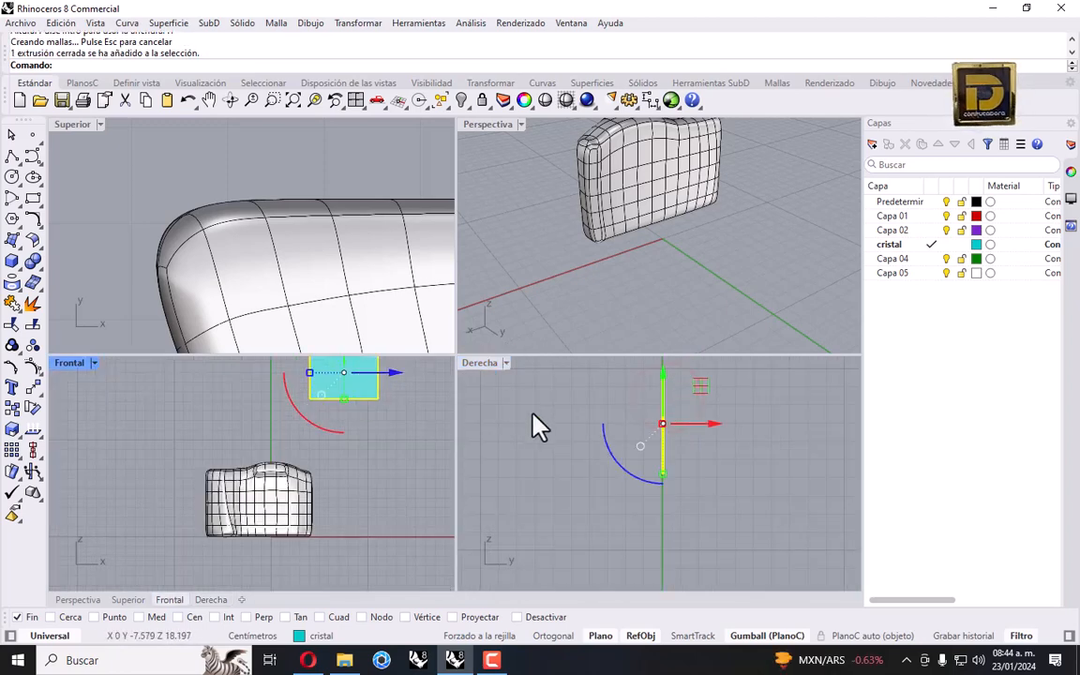
left_click(755, 635)
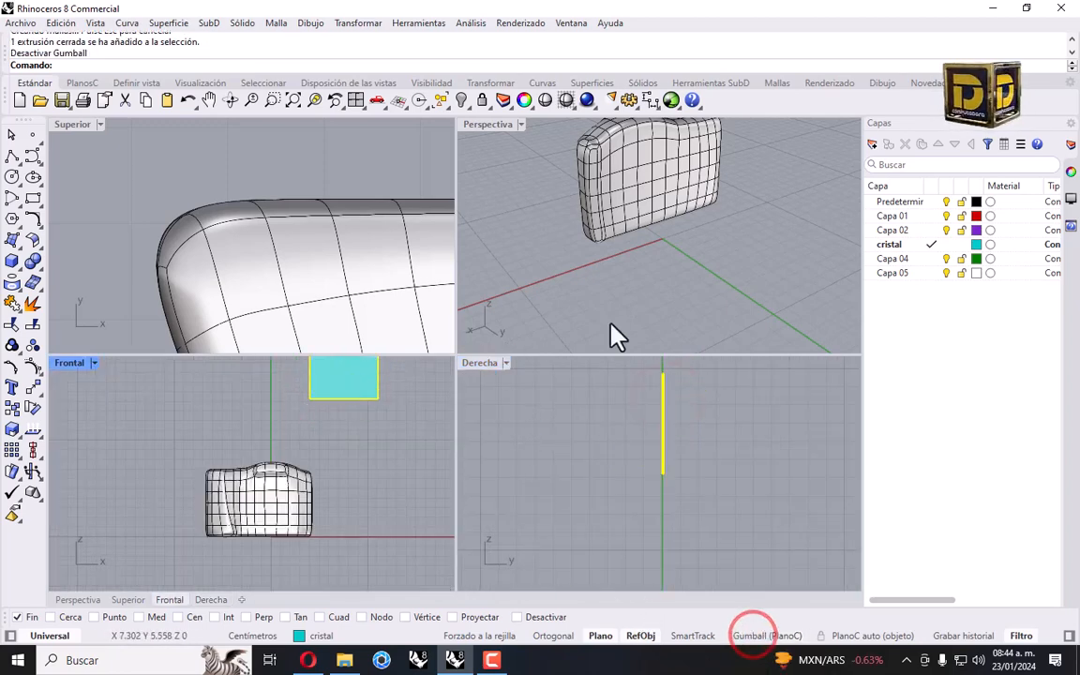
scroll(230, 225, "down", 5)
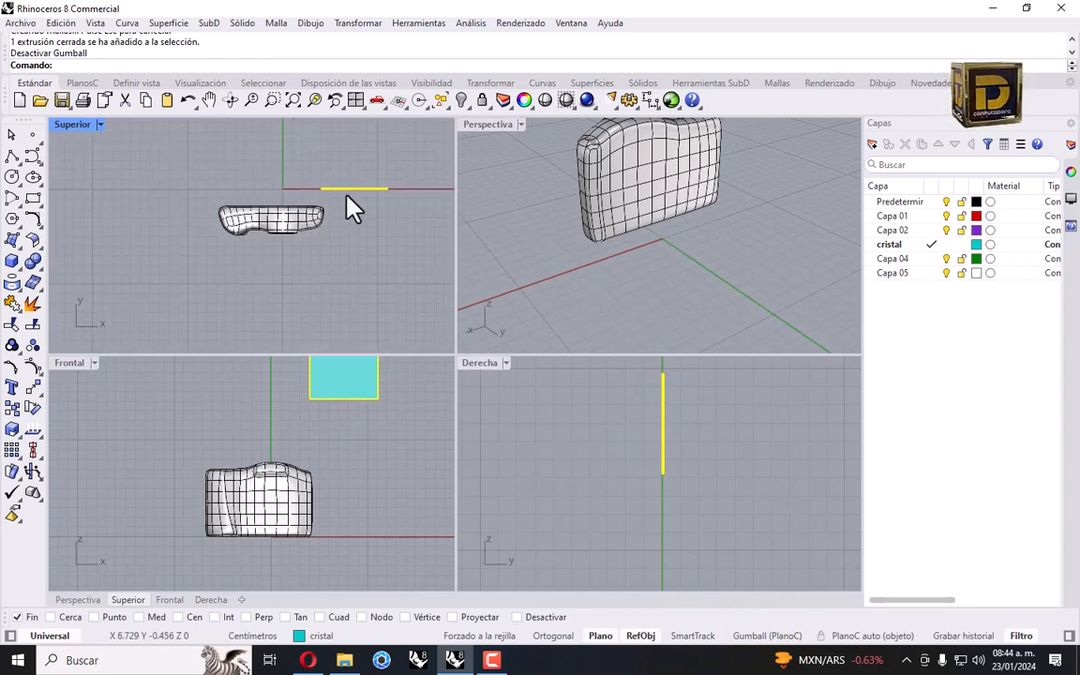
left_click_drag(346, 194, 281, 208)
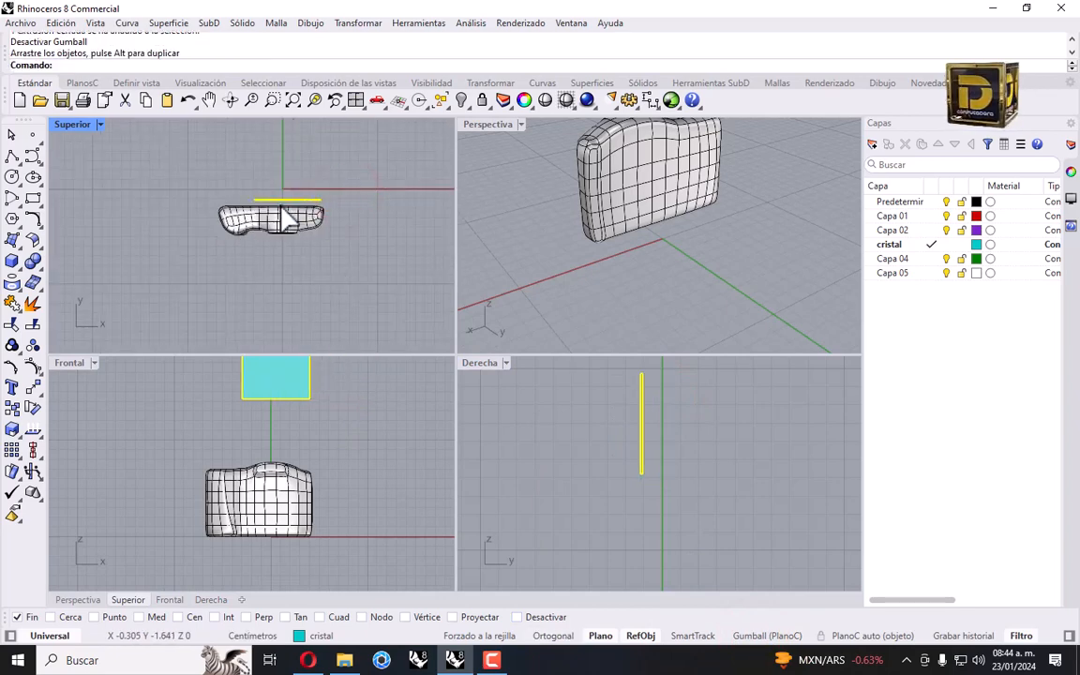
Lower the glass box over the body in the front view and shift it slightly away from the body's side edge.
scroll(650, 212, "down", 5)
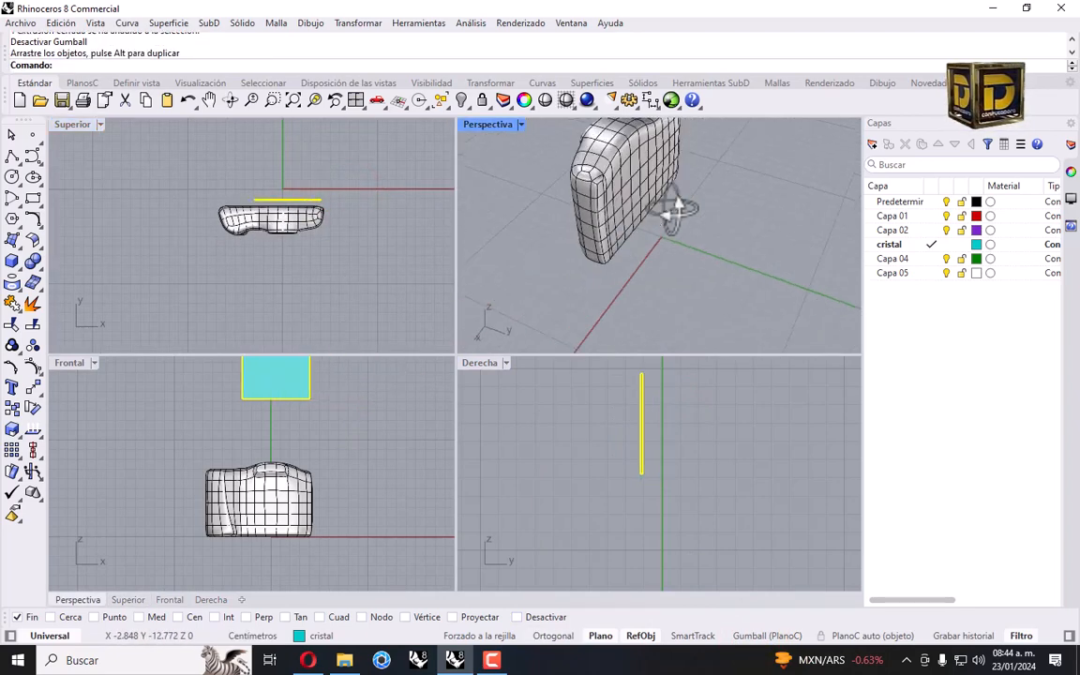
right_click_drag(596, 162, 511, 181)
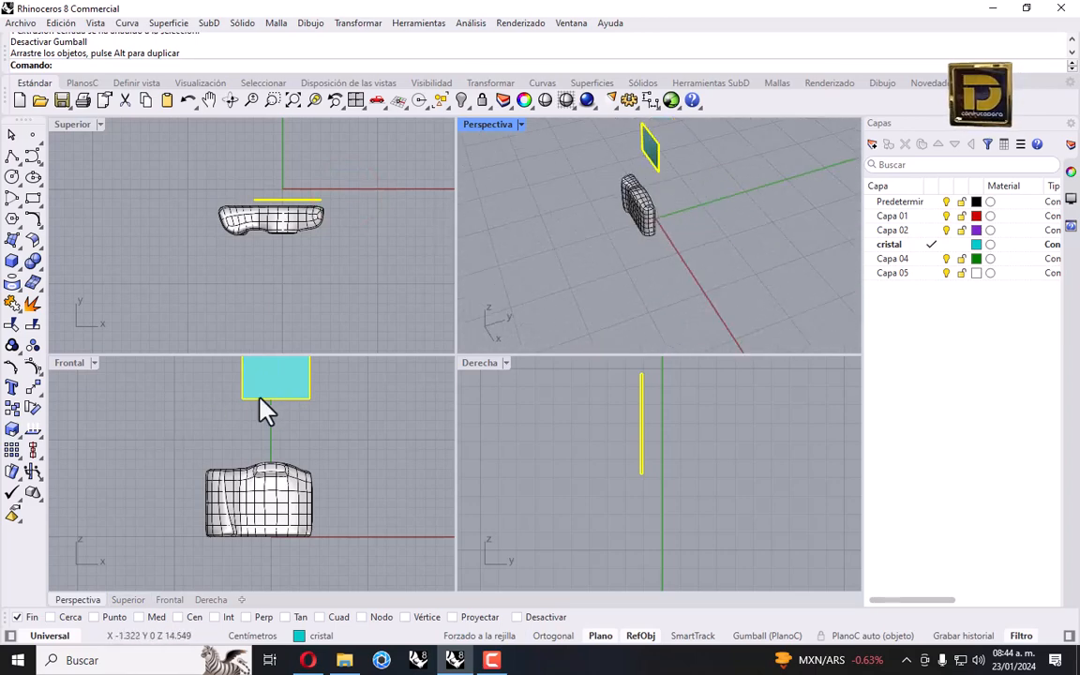
left_click_drag(277, 378, 290, 513)
scroll(604, 201, "up", 3)
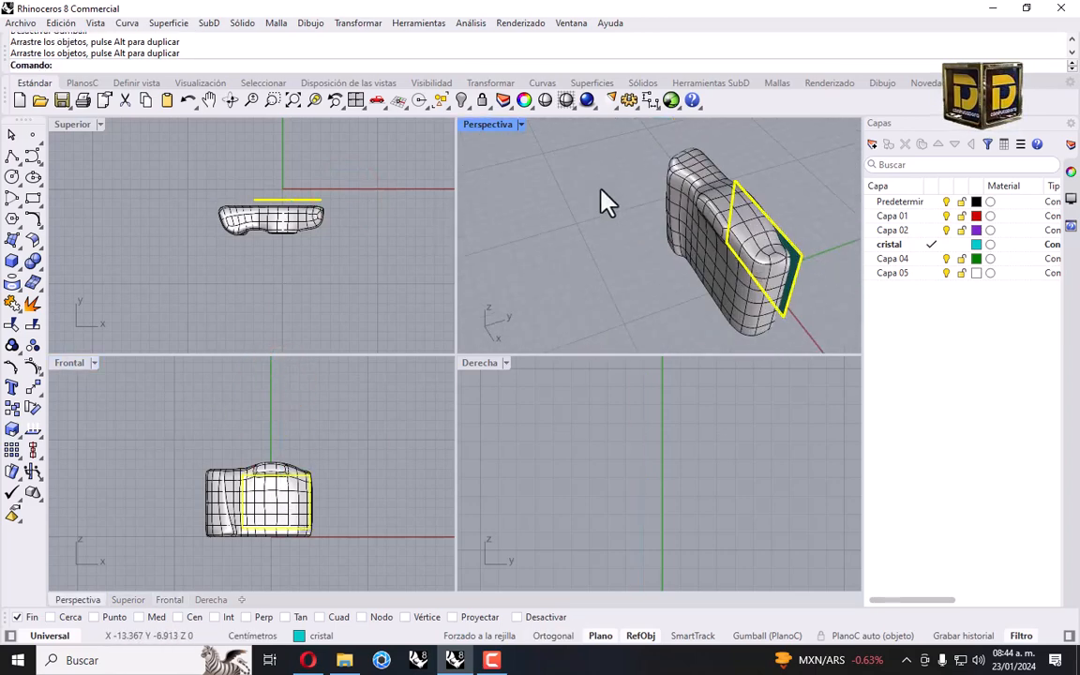
right_click_drag(825, 273, 619, 249)
scroll(633, 235, "up", 5)
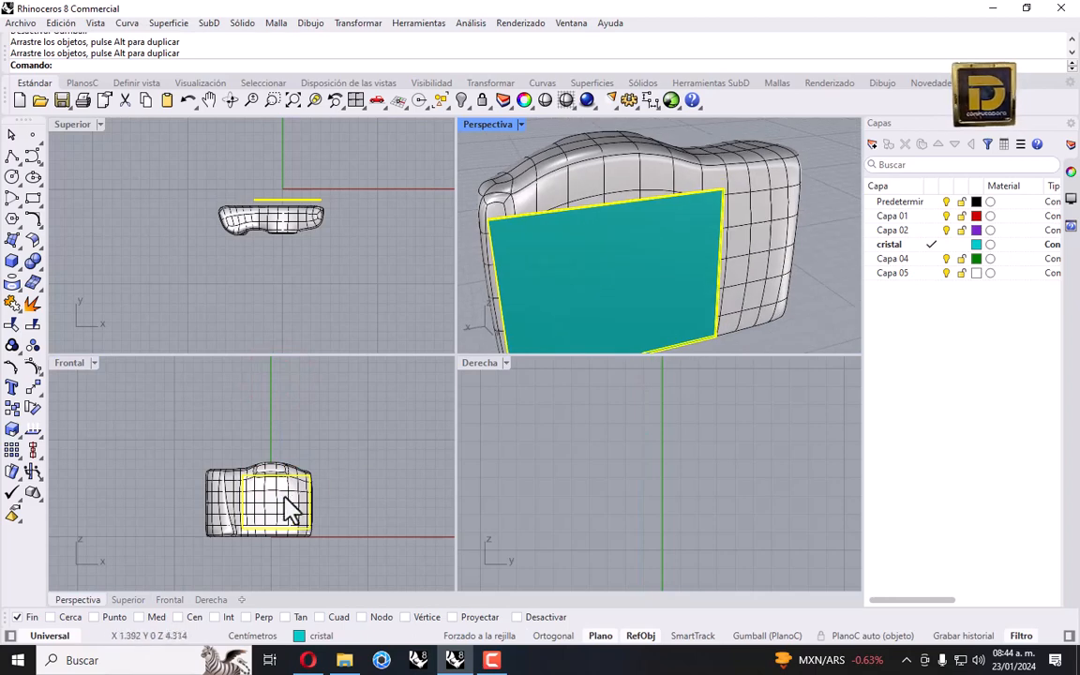
scroll(319, 483, "up", 6)
left_click_drag(325, 474, 314, 462)
Display the perspective view in Tinta mode, fit the model in all viewports and examine the glass placement.
right_click_drag(518, 345, 553, 201)
scroll(609, 246, "down", 5)
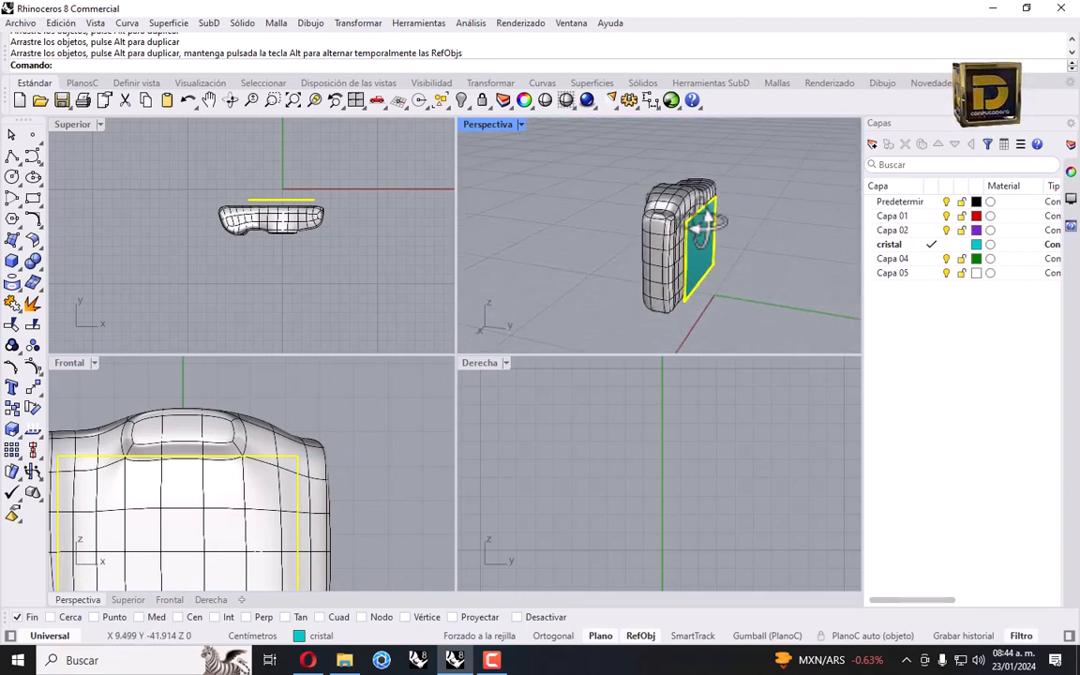
left_click(520, 124)
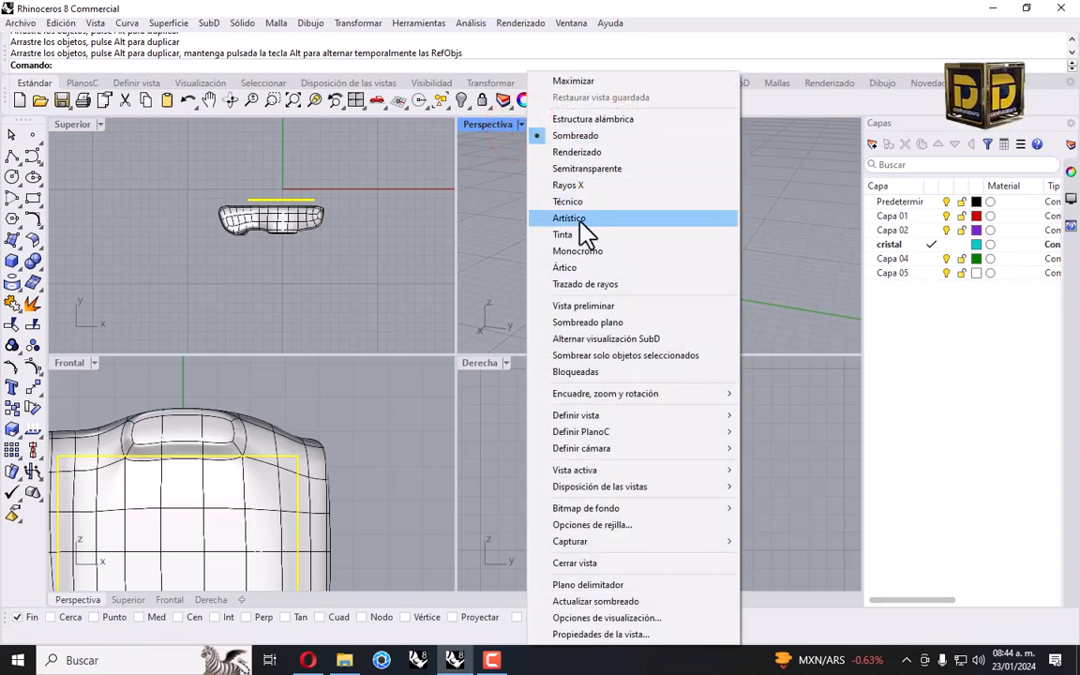
left_click(578, 235)
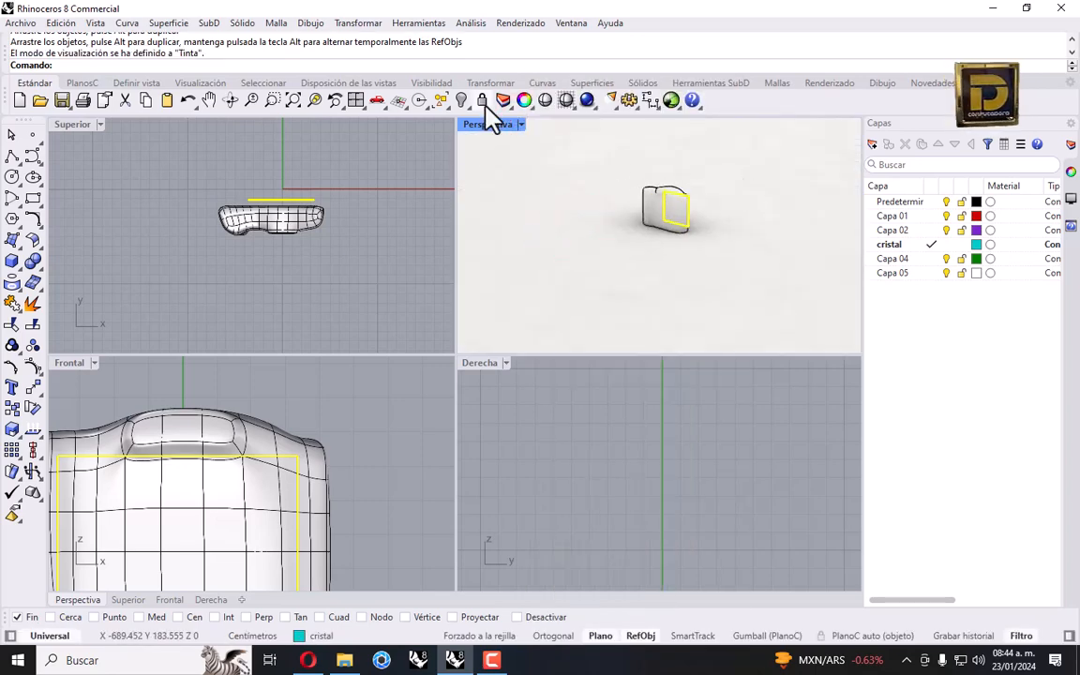
right_click(299, 101)
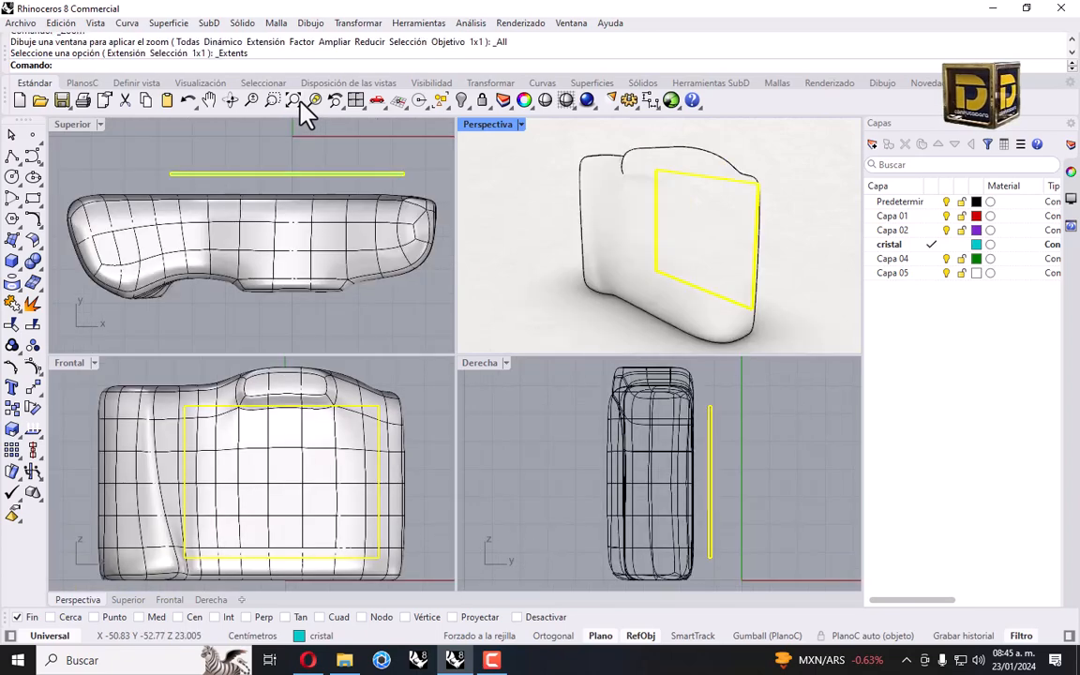
right_click_drag(578, 228, 677, 206)
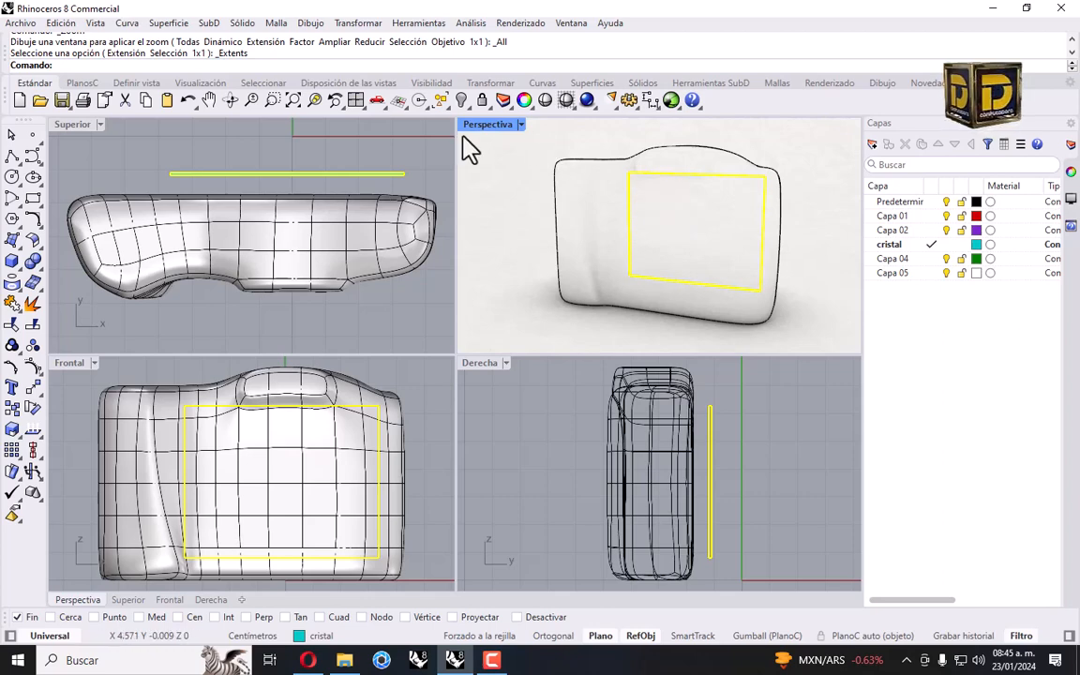
Move the glass box against the body's rear face in the top view and deselect it.
scroll(401, 180, "up", 4)
left_click_drag(402, 175, 393, 216)
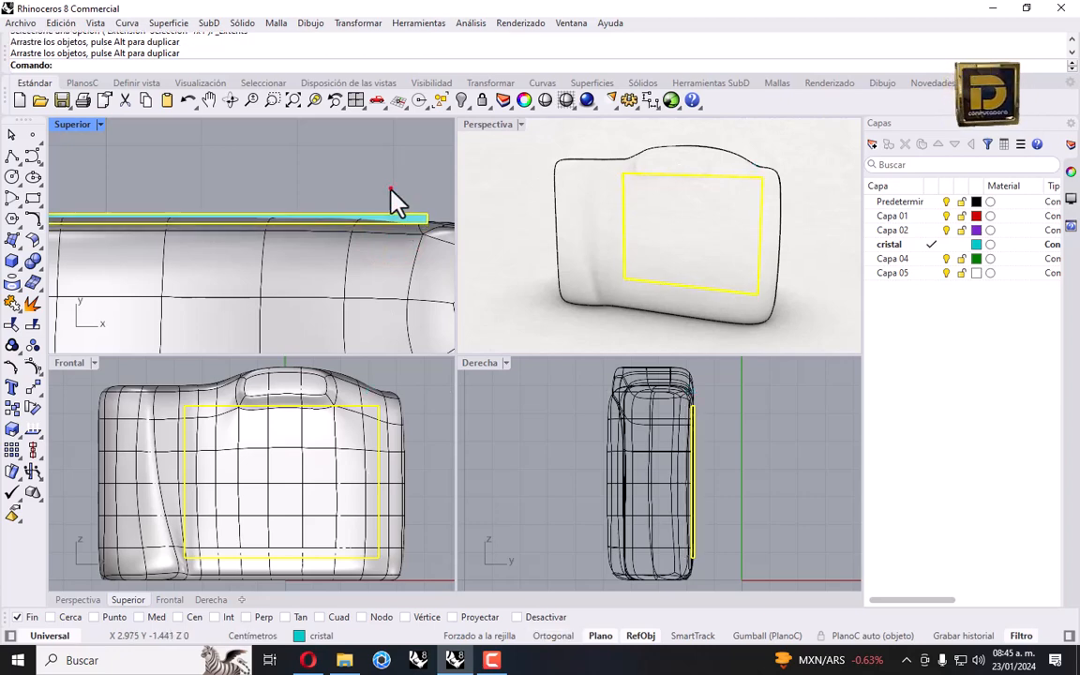
left_click(391, 189)
Select the SubD face beside the glass's end and move it outward along Y with the Gumball to close the gap.
scroll(328, 183, "down", 2)
scroll(187, 192, "up", 4)
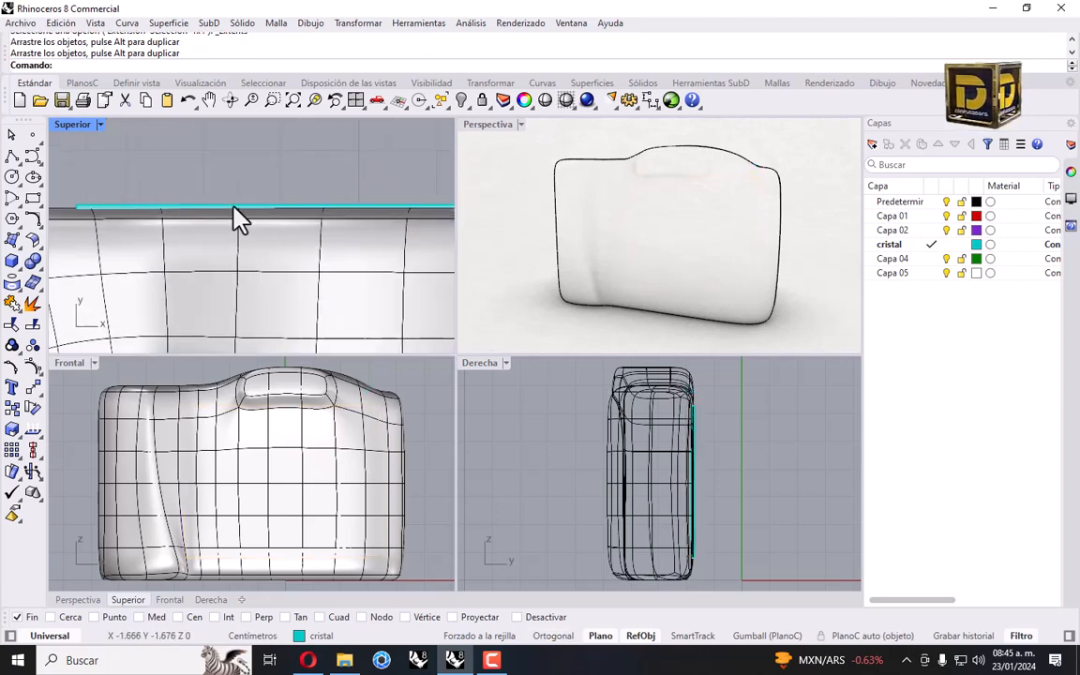
right_click_drag(412, 217, 297, 212)
right_click_drag(375, 225, 300, 233)
right_click_drag(437, 217, 348, 214)
scroll(348, 213, "up", 6)
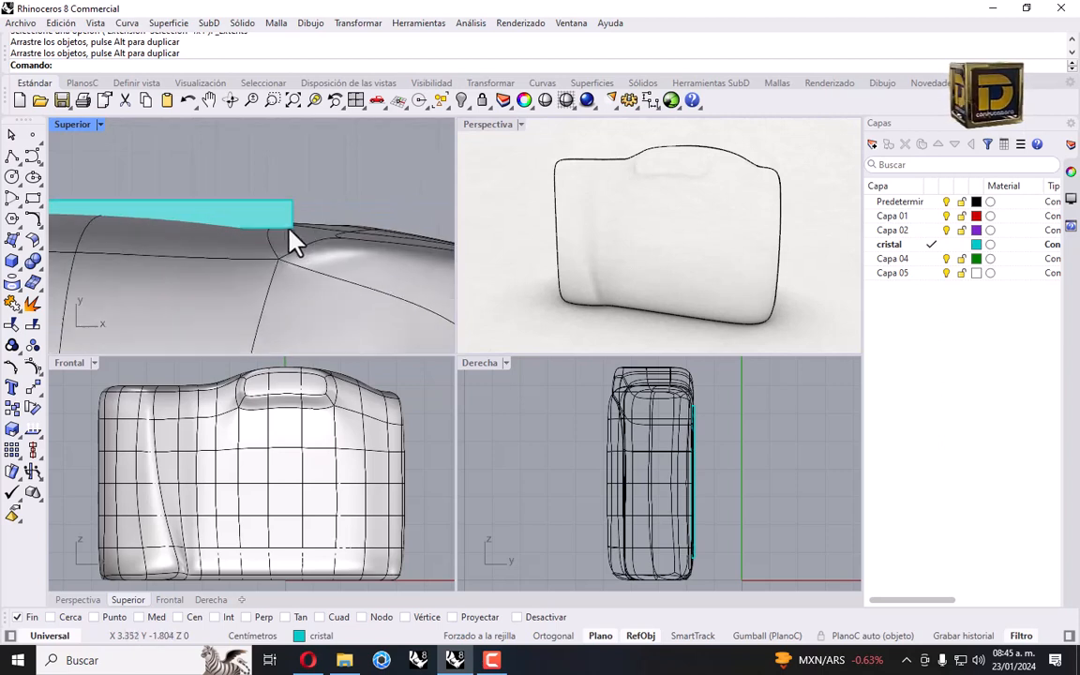
left_click(287, 241, "ctrl+shift")
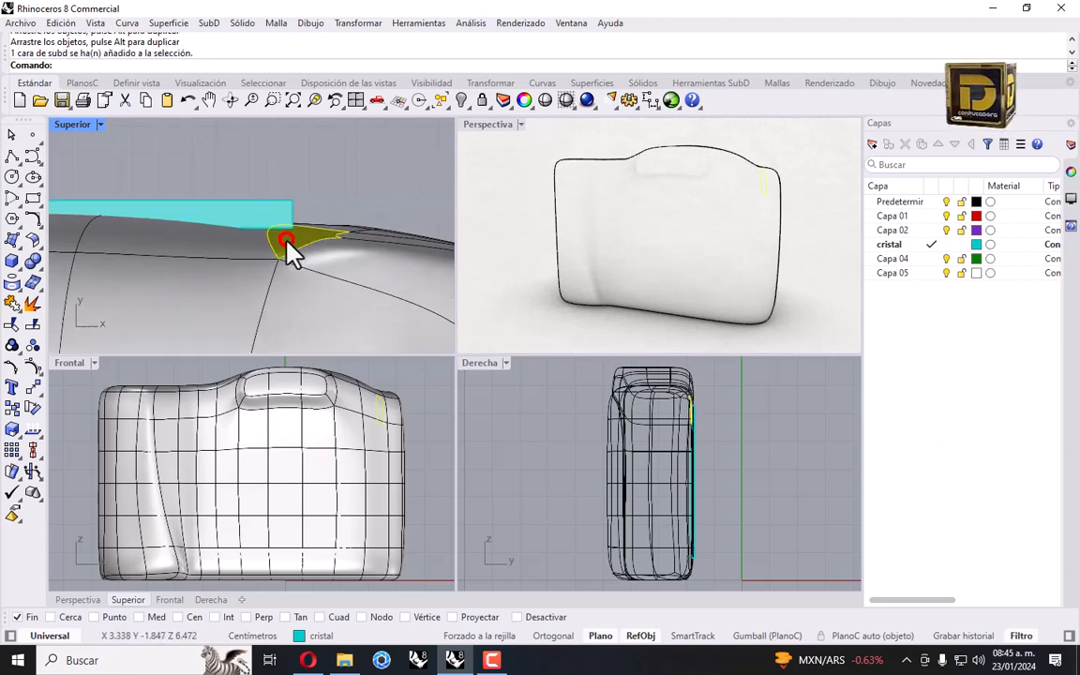
left_click(750, 636)
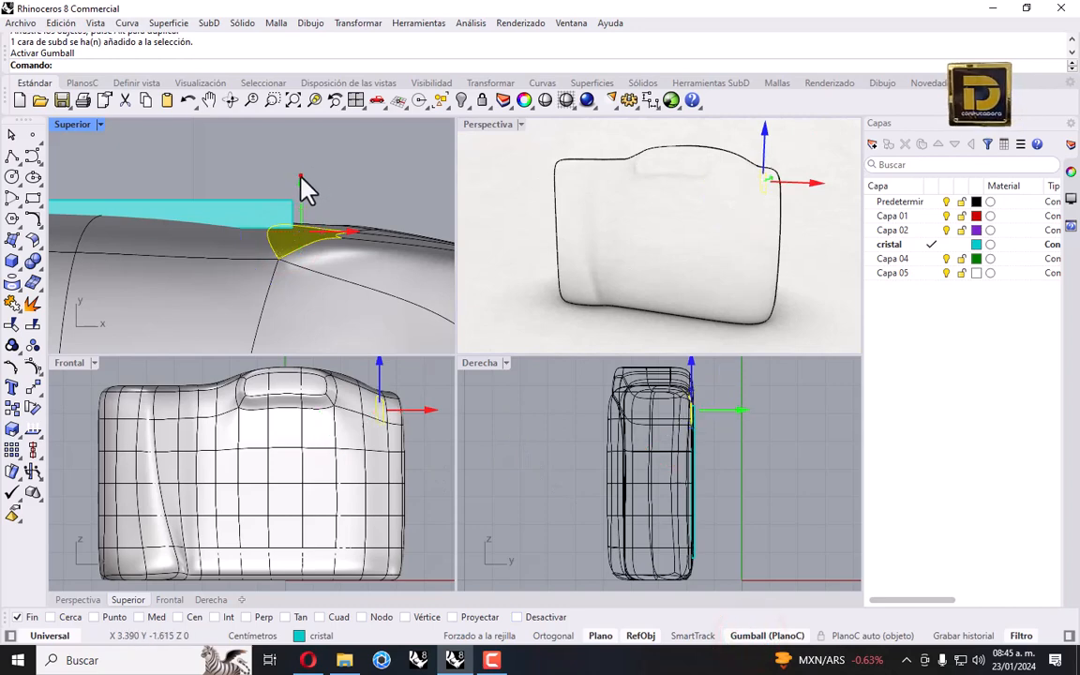
mouse_move(302, 178)
left_mouse_down()
mouse_move(313, 181)
mouse_move(306, 167)
left_mouse_up()
key("Escape")
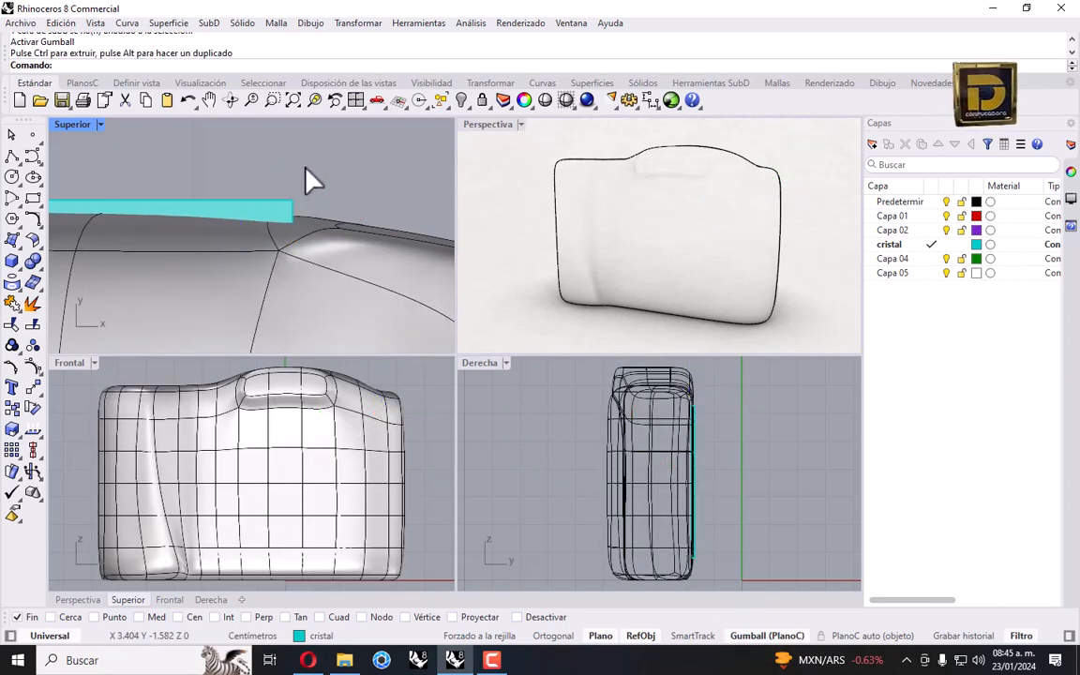
Inspect the body in the maximised perspective view, then restore Sombreado mode and the four-viewport layout.
right_click_drag(691, 277, 576, 225)
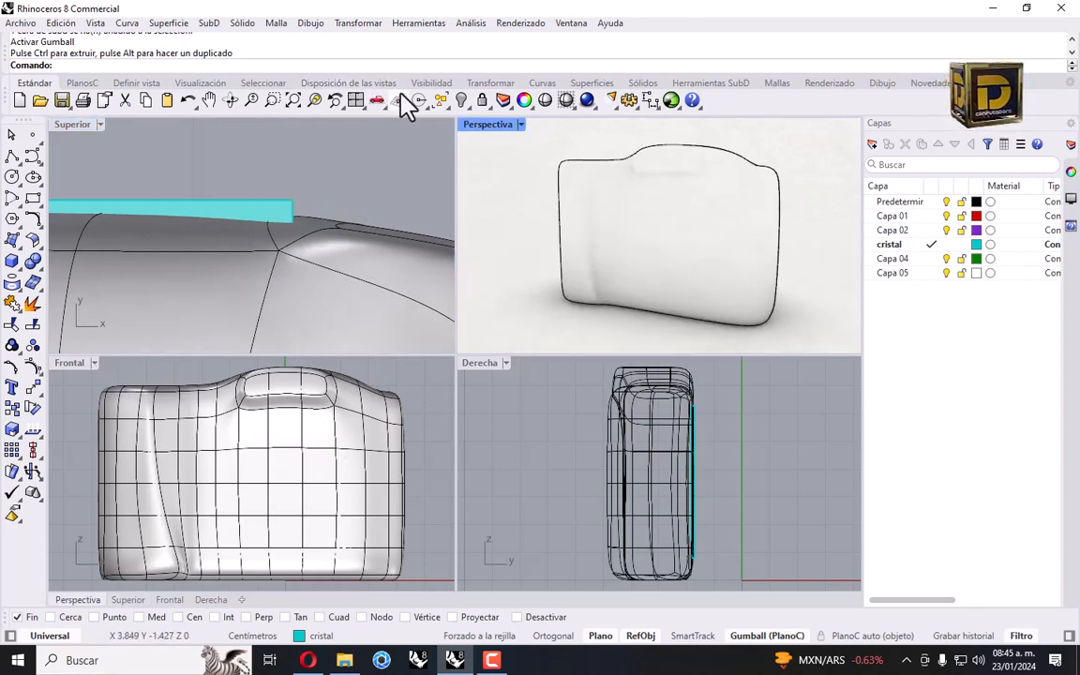
double_click(487, 124)
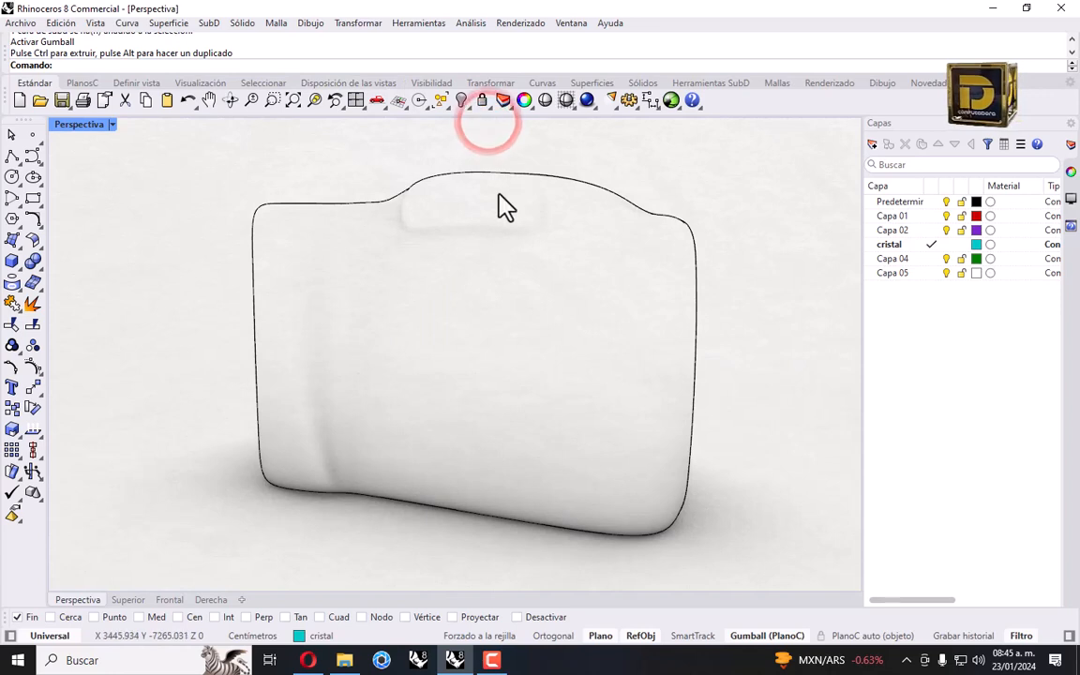
right_click_drag(503, 214, 548, 287)
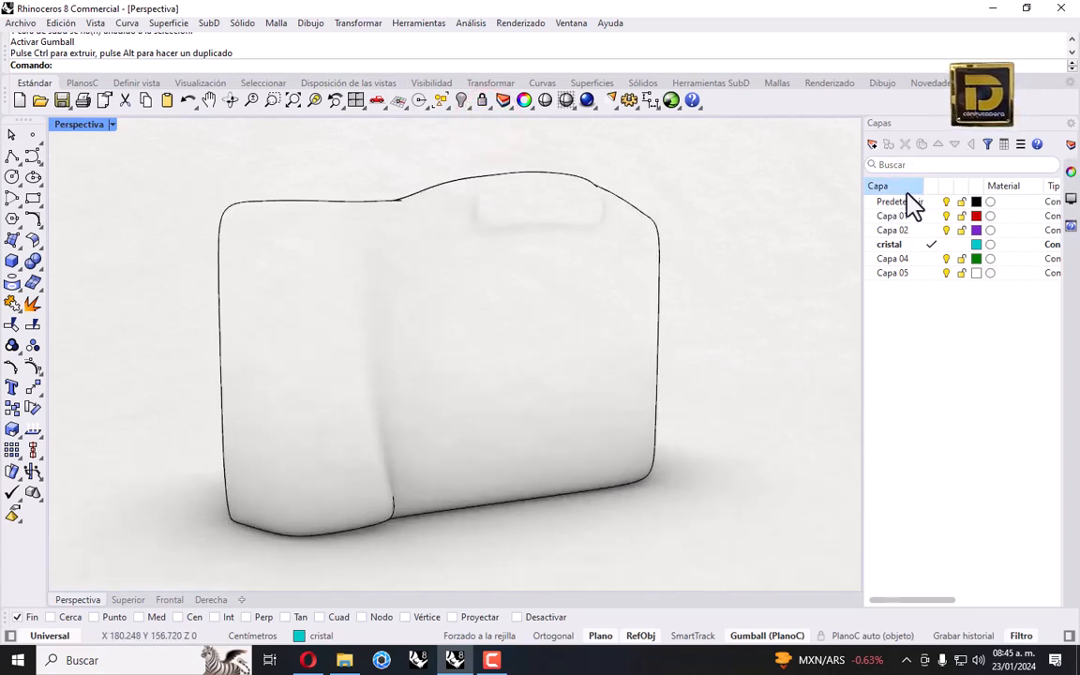
left_click(111, 125)
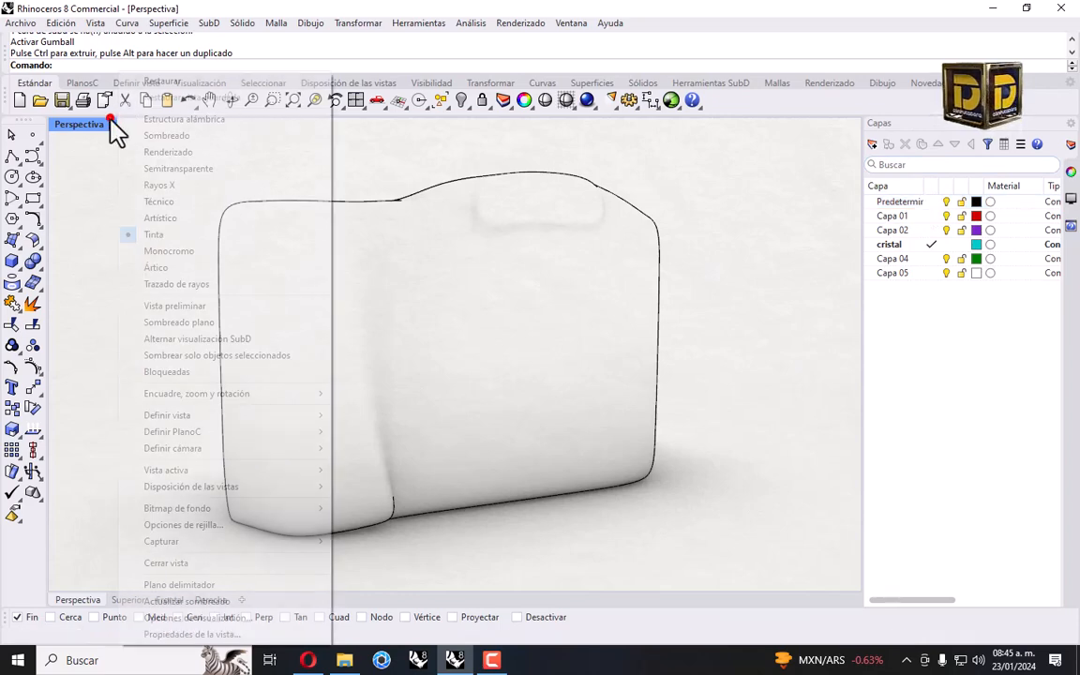
left_click(169, 137)
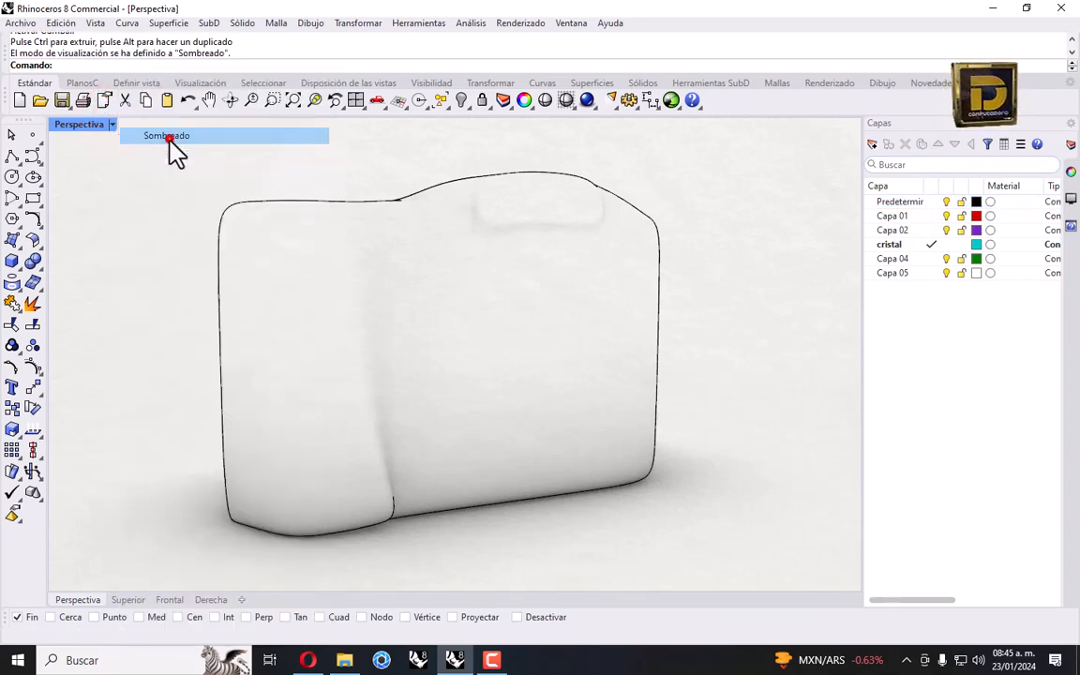
double_click(89, 124)
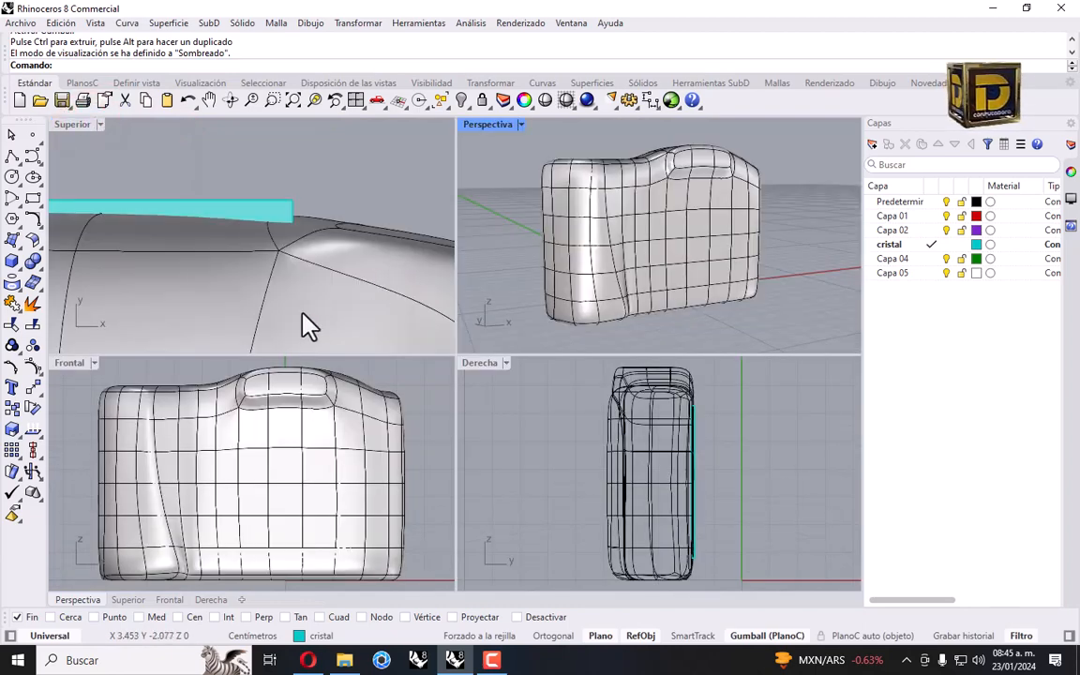
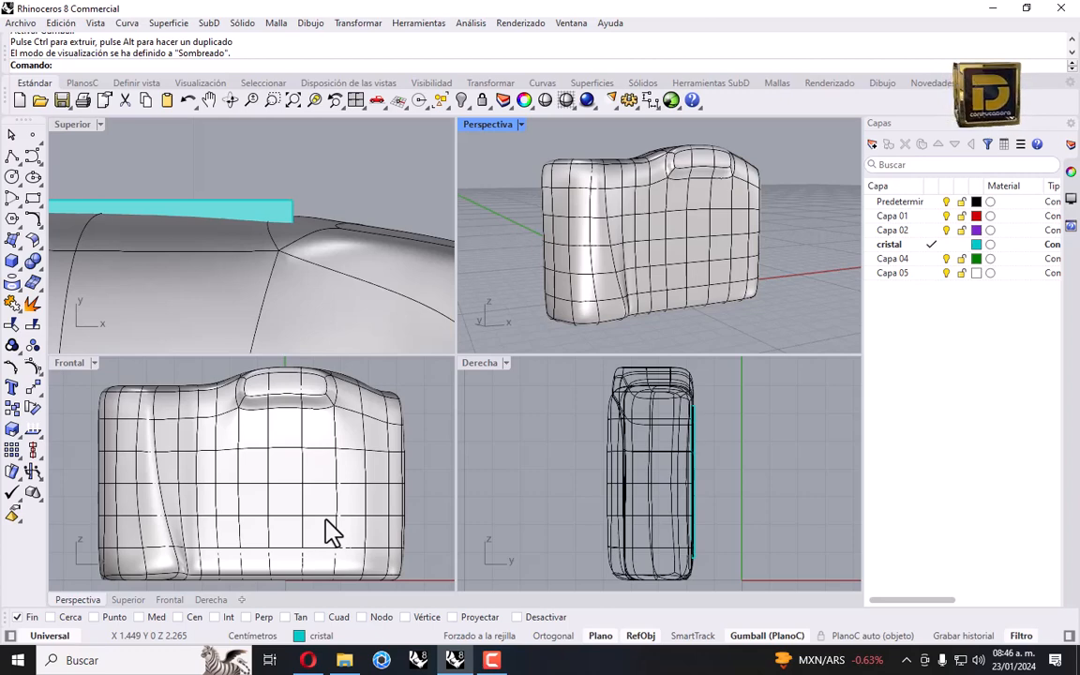
Start a solid tube beside the body in the front view and make the Predeterminada layer current.
right_click_drag(337, 441, 212, 441)
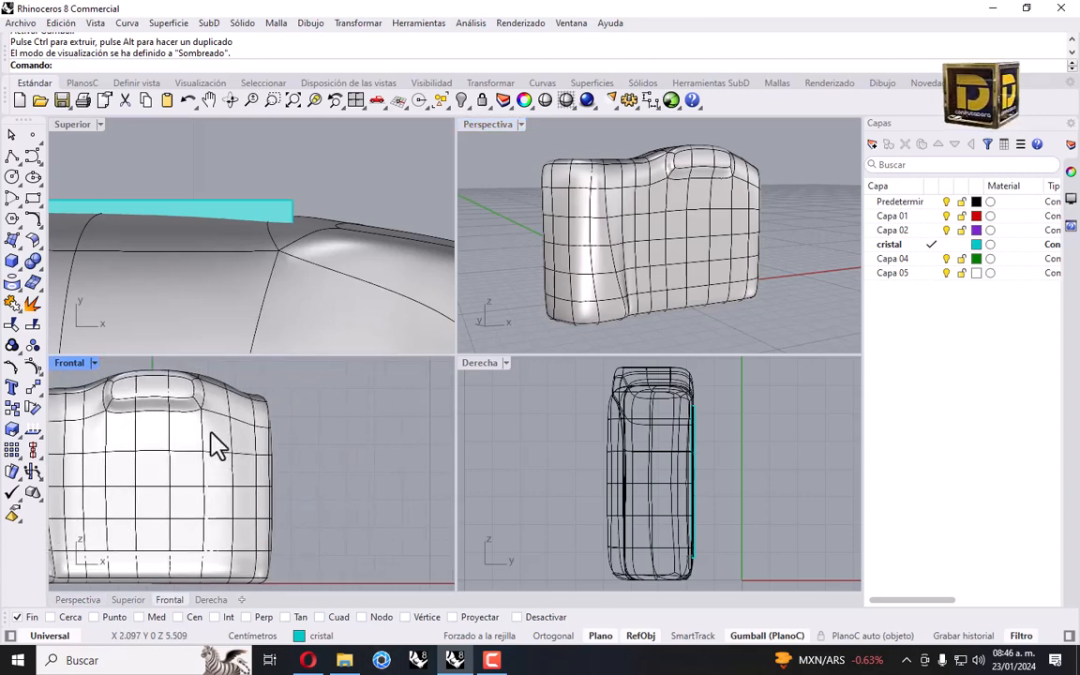
left_click(14, 264)
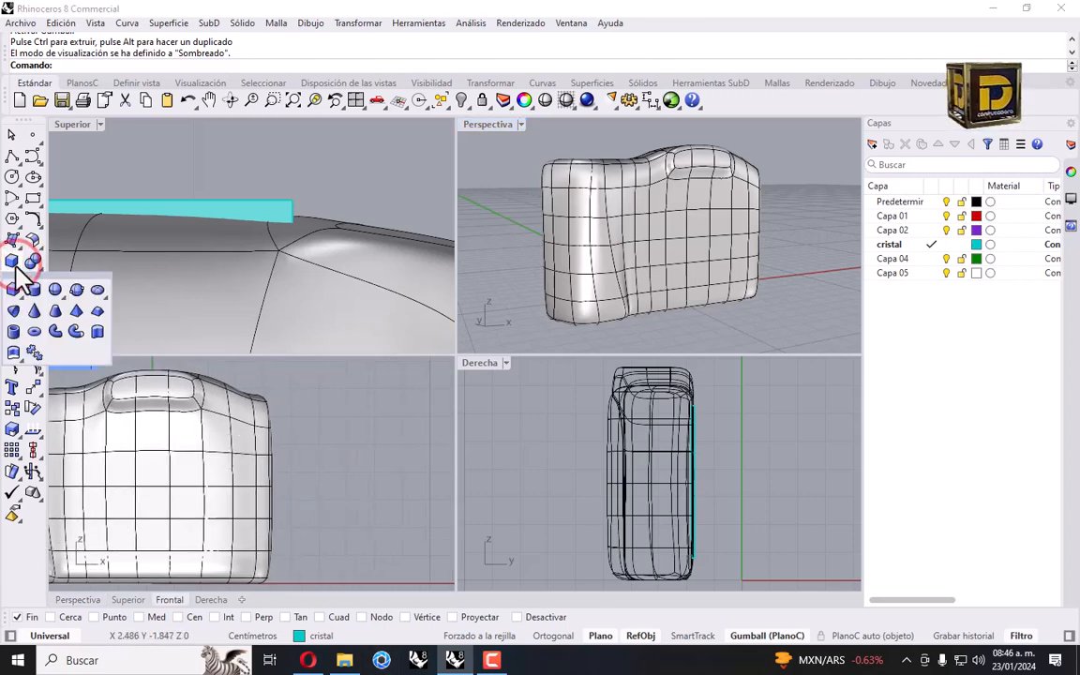
left_click(14, 330)
left_click(353, 465)
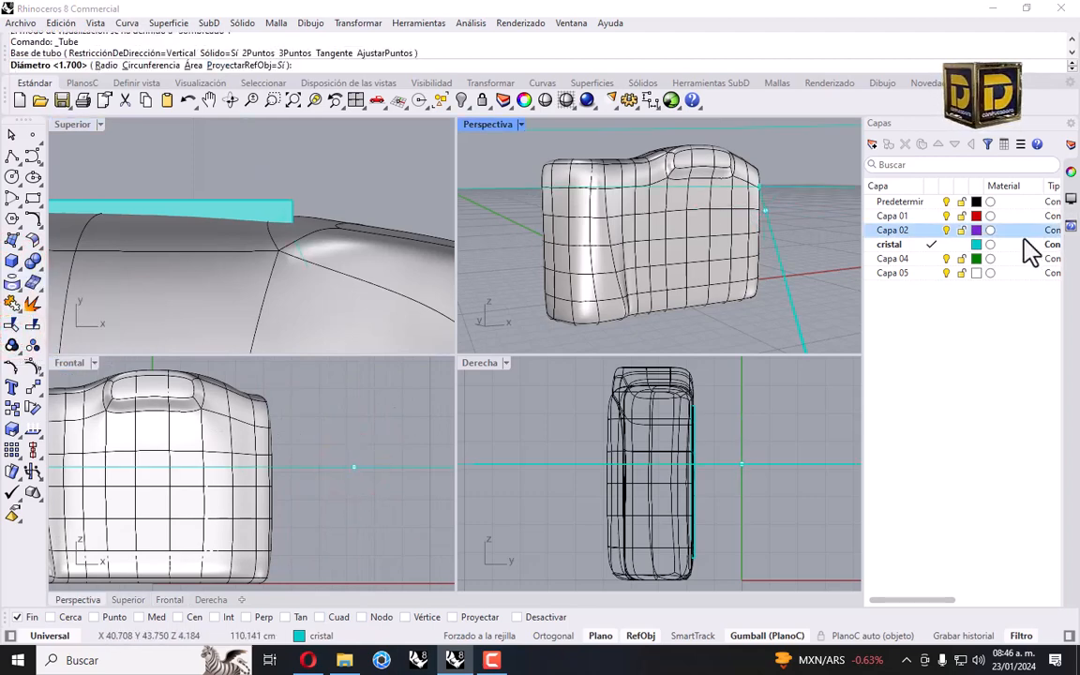
left_click(945, 201)
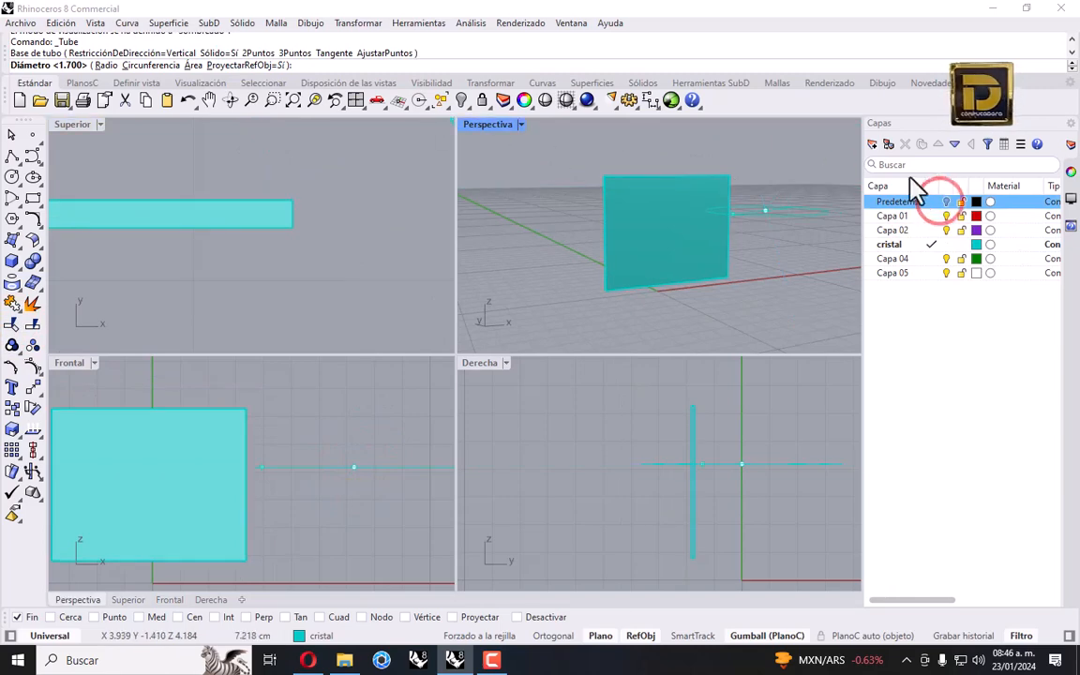
left_click(945, 201)
left_click(930, 202)
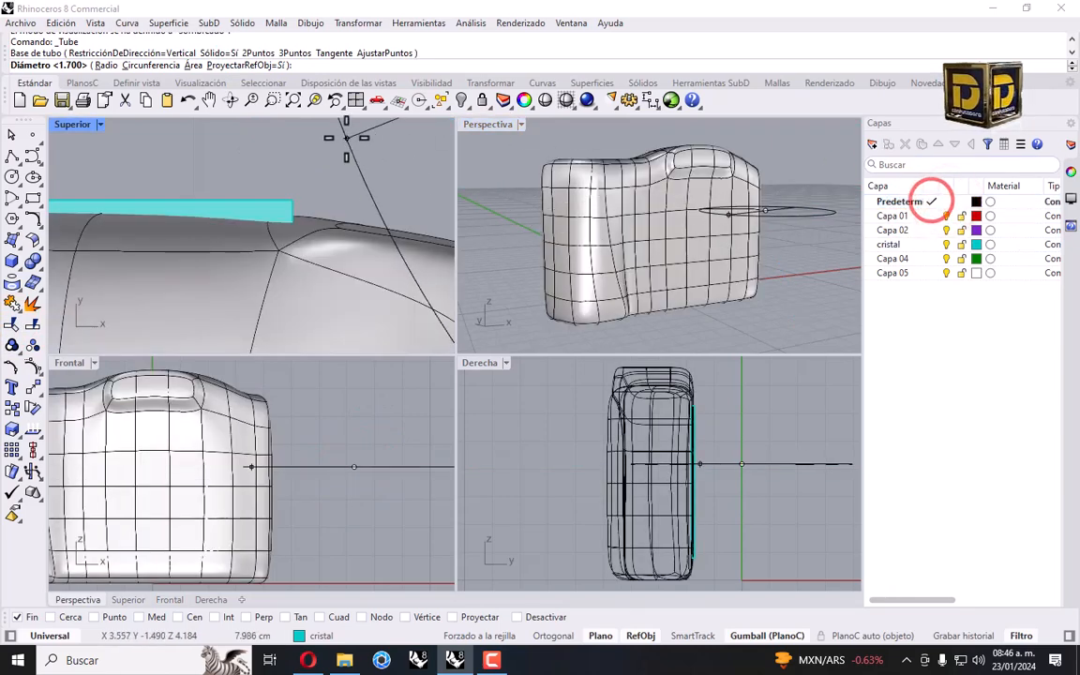
Give the tube diameters of 7.7 and 7.6 cm and a length of 2.2 cm.
type("7")
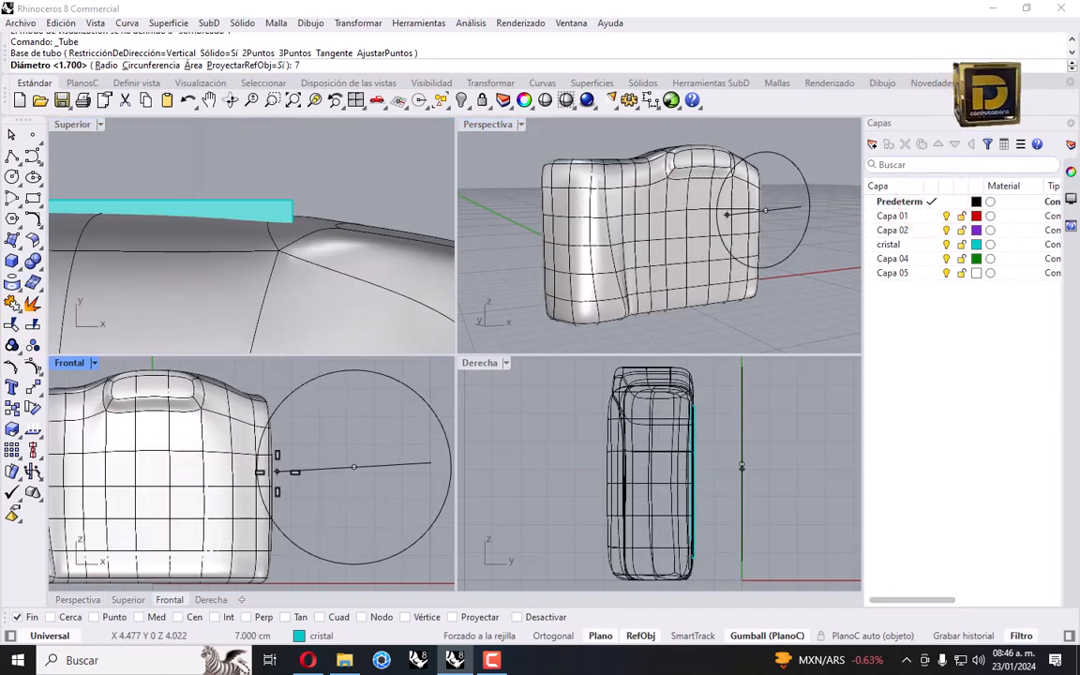
type(".7")
key("Return")
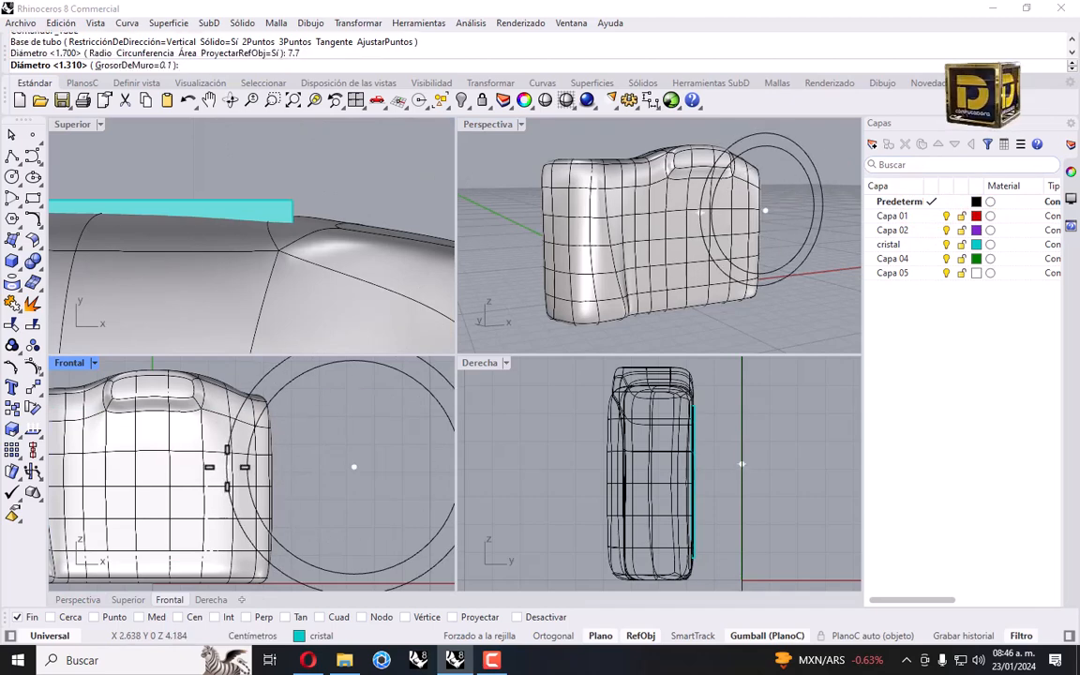
type("7")
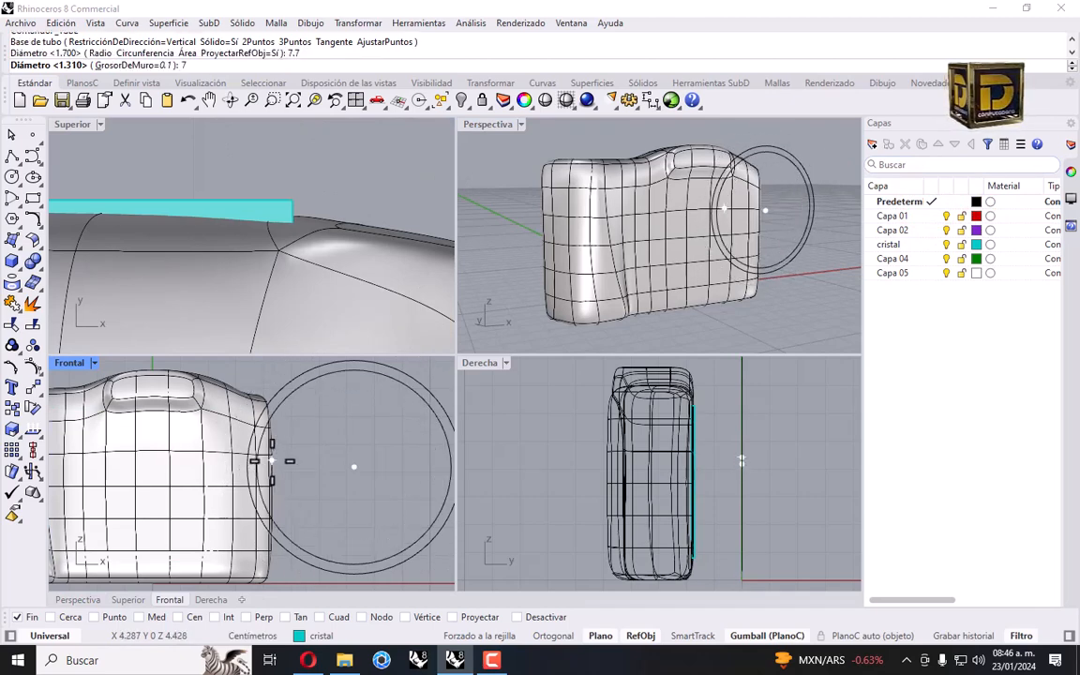
type(".6")
key("Return")
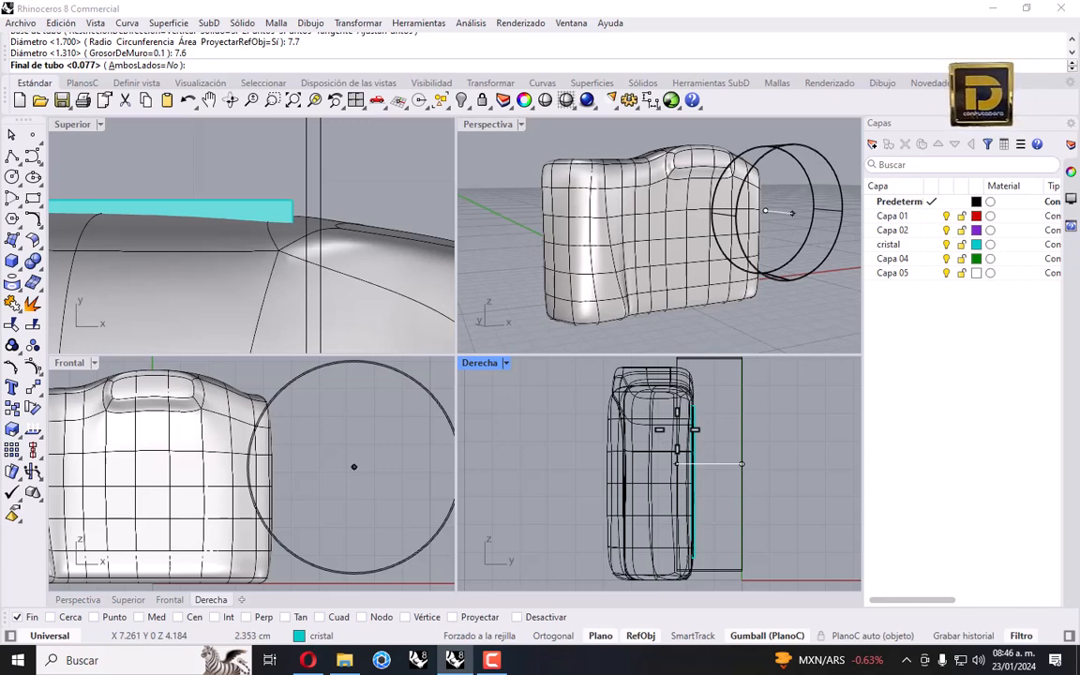
type("2.2")
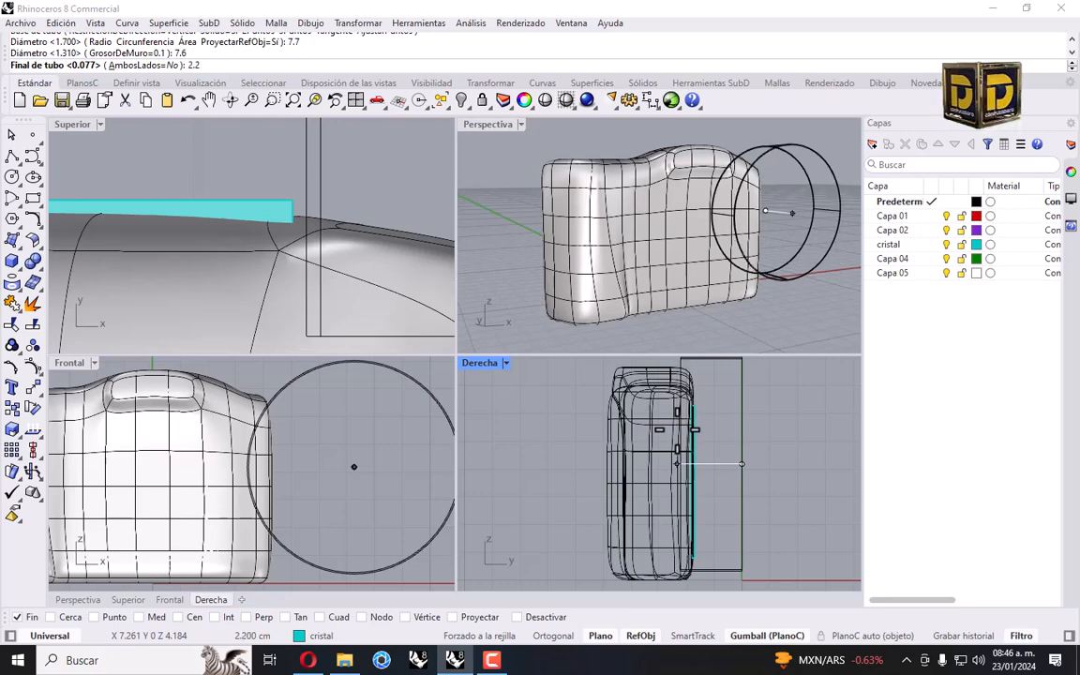
key("Return")
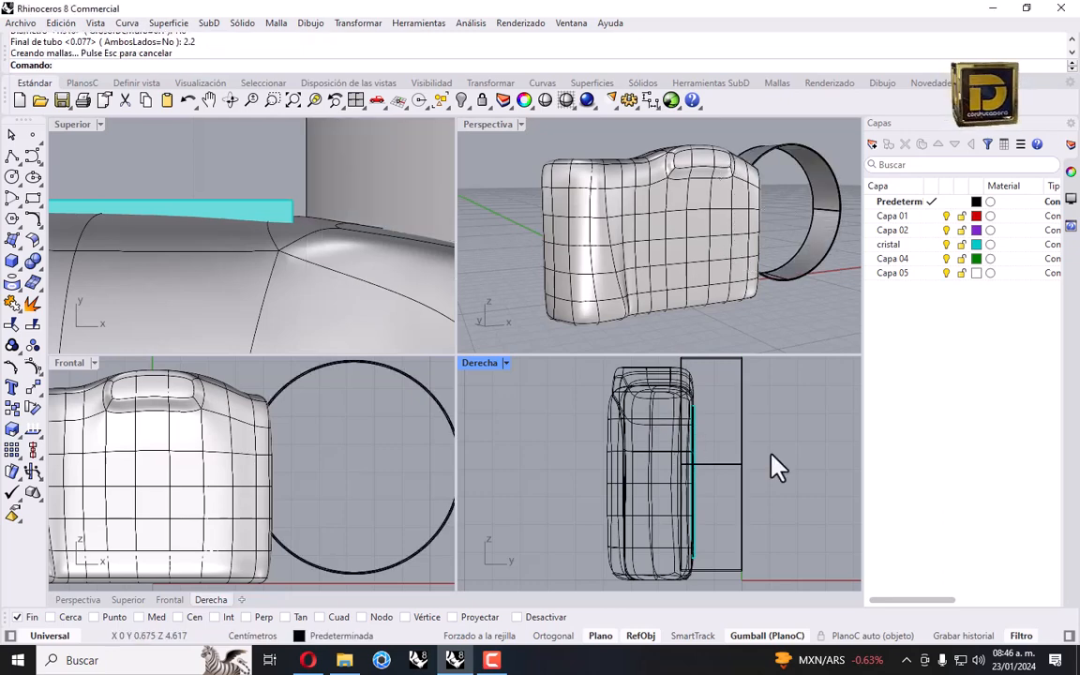
Undo the 7.7 cm tube and the preceding Gumball face move, and show the Predeterminada layer again.
left_click(423, 384)
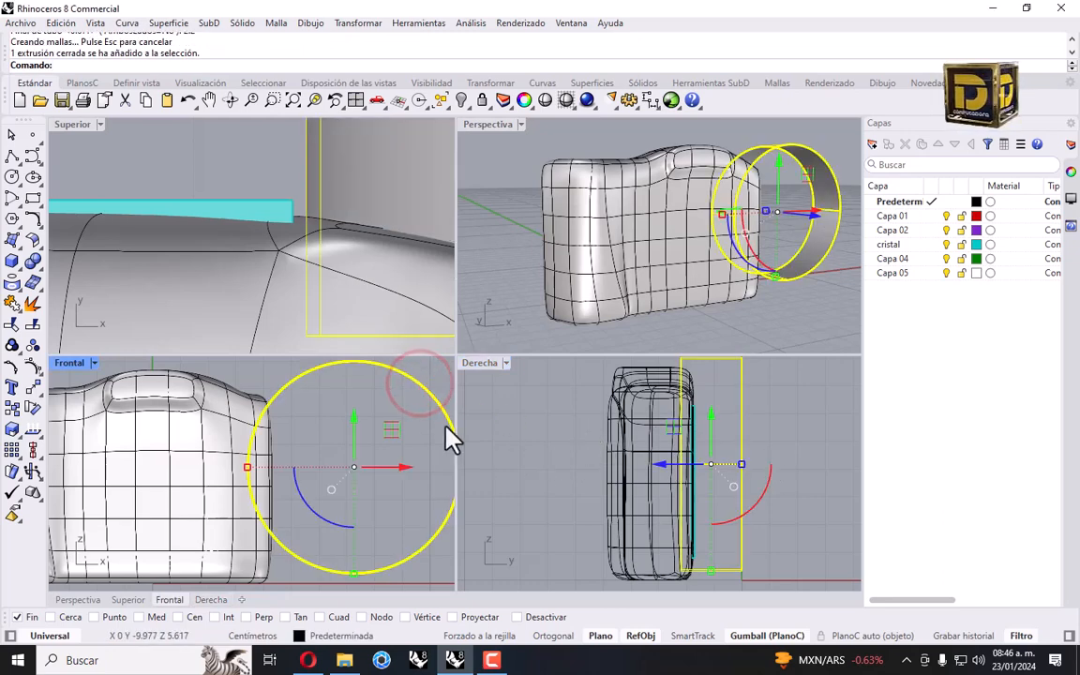
key("ctrl+z")
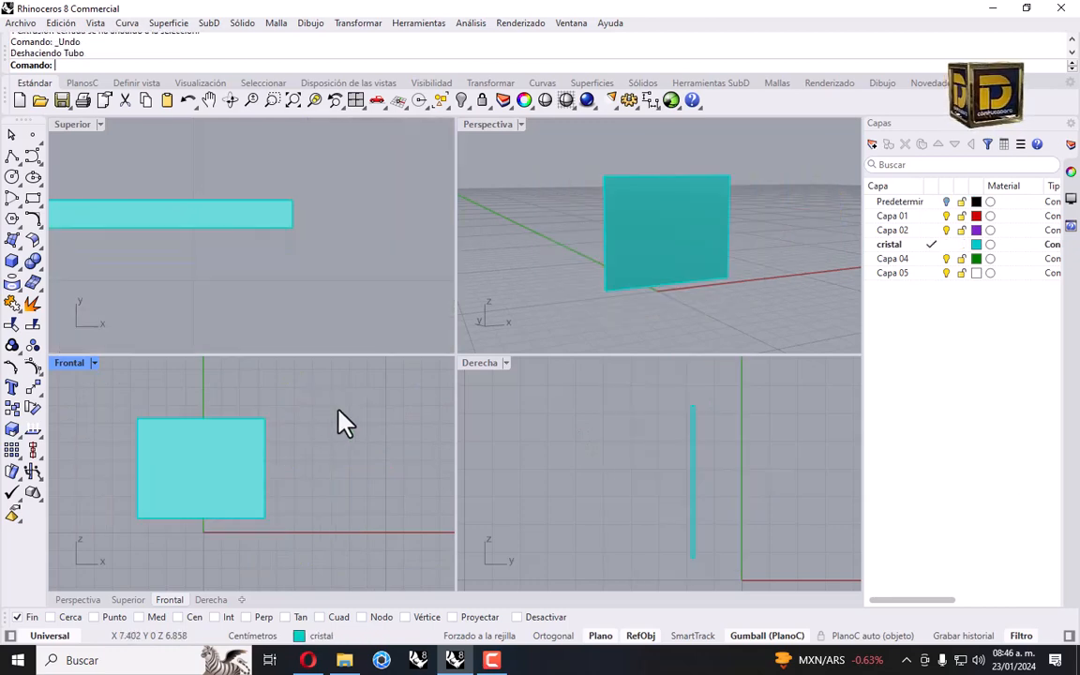
key("ctrl+z")
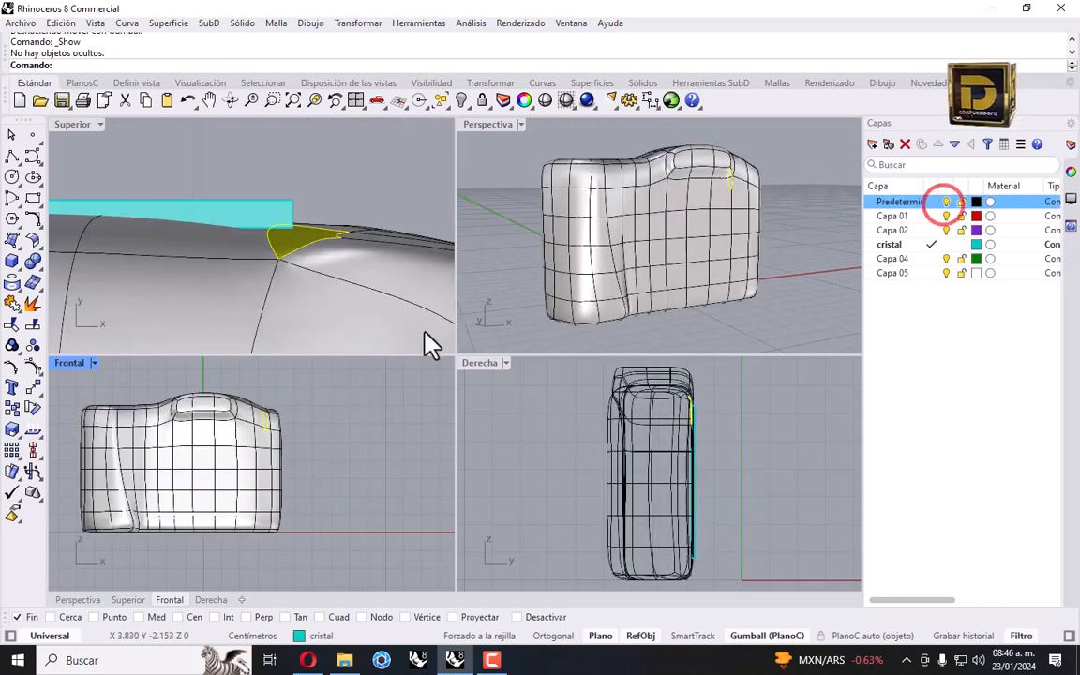
Reselect the SubD face beside the glass's end, move it outward along Y with the Gumball and deselect it.
left_click(384, 398)
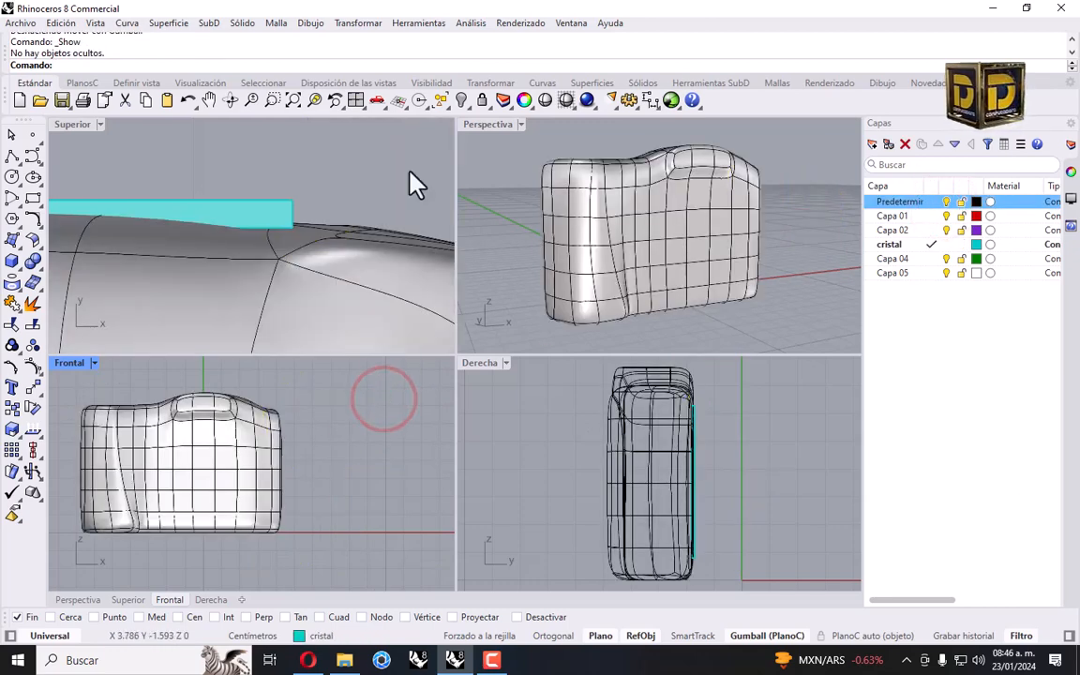
key("ctrl+y")
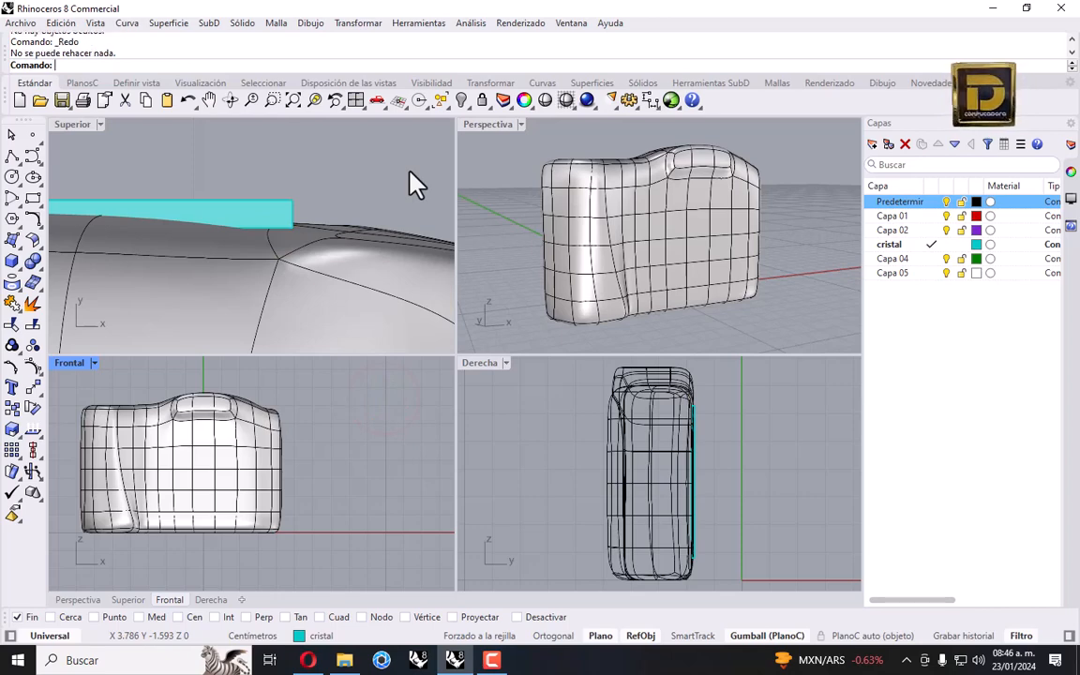
left_click(253, 164, "ctrl+shift")
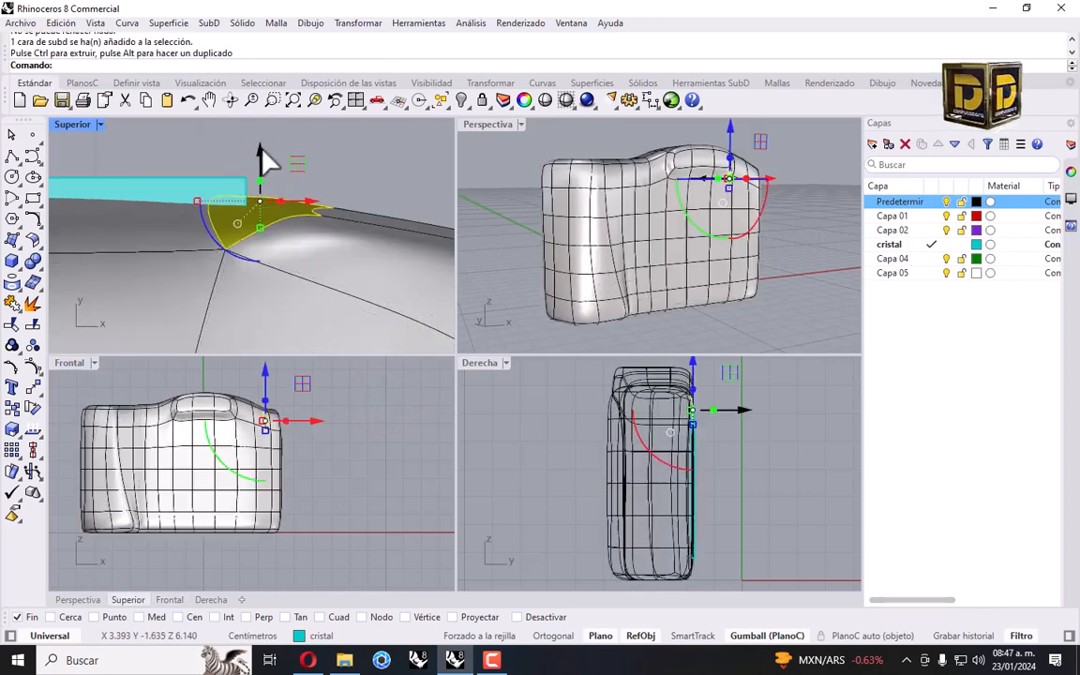
left_click(303, 142)
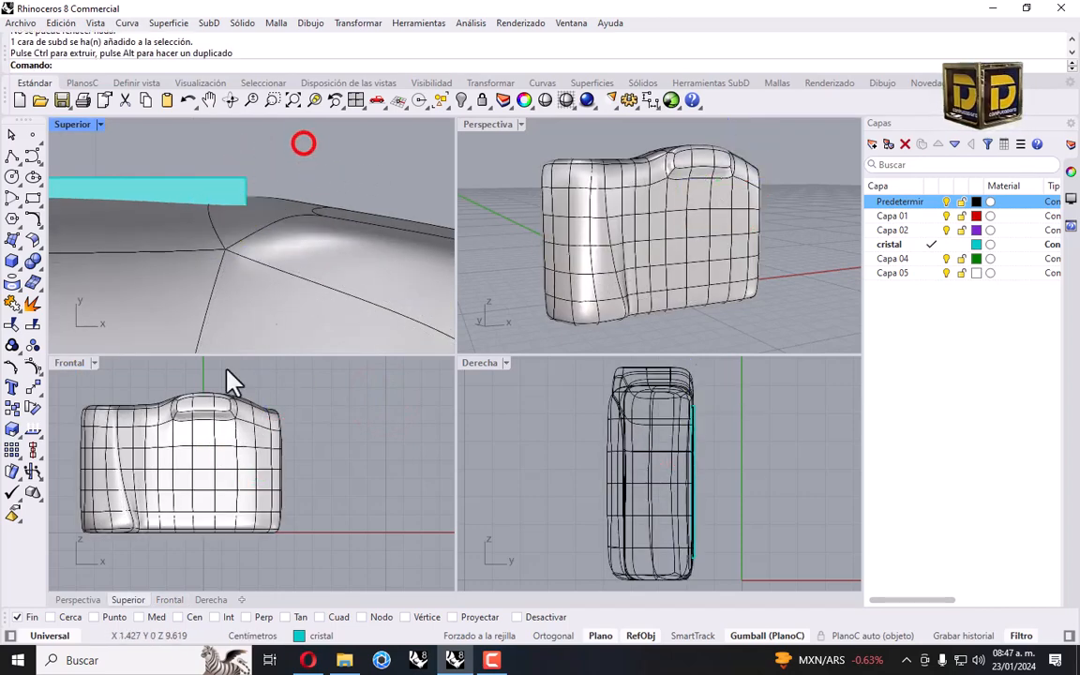
Start a solid tube beside the body in the front view with diameters of 5.7 and 5.2 cm.
left_click(20, 262)
left_click(11, 327)
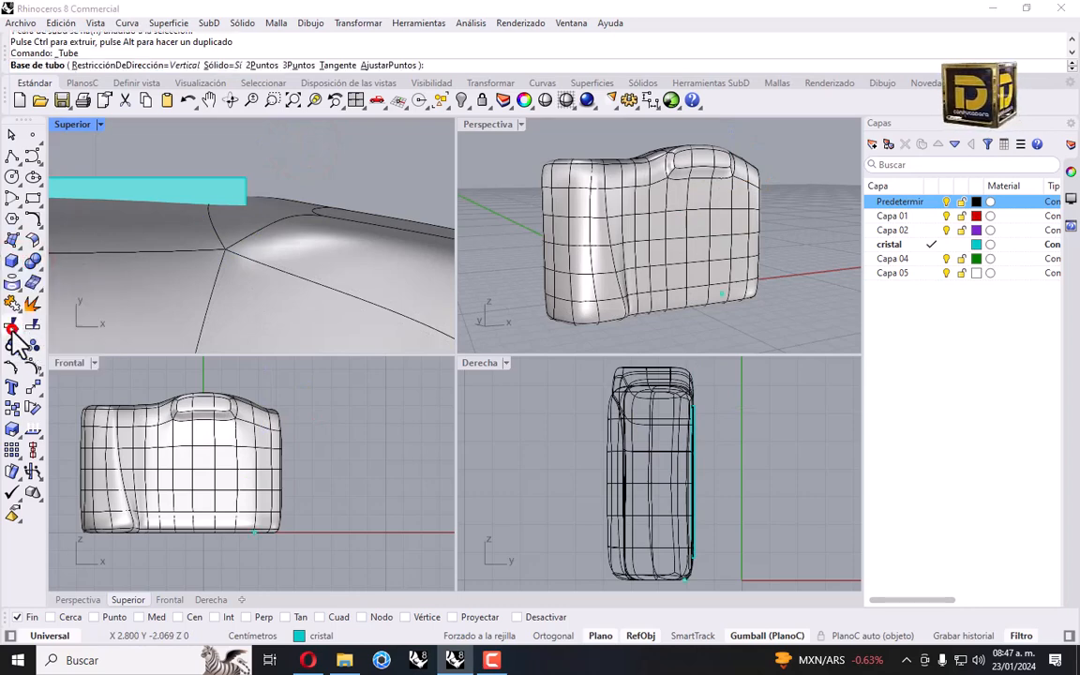
left_click(349, 455)
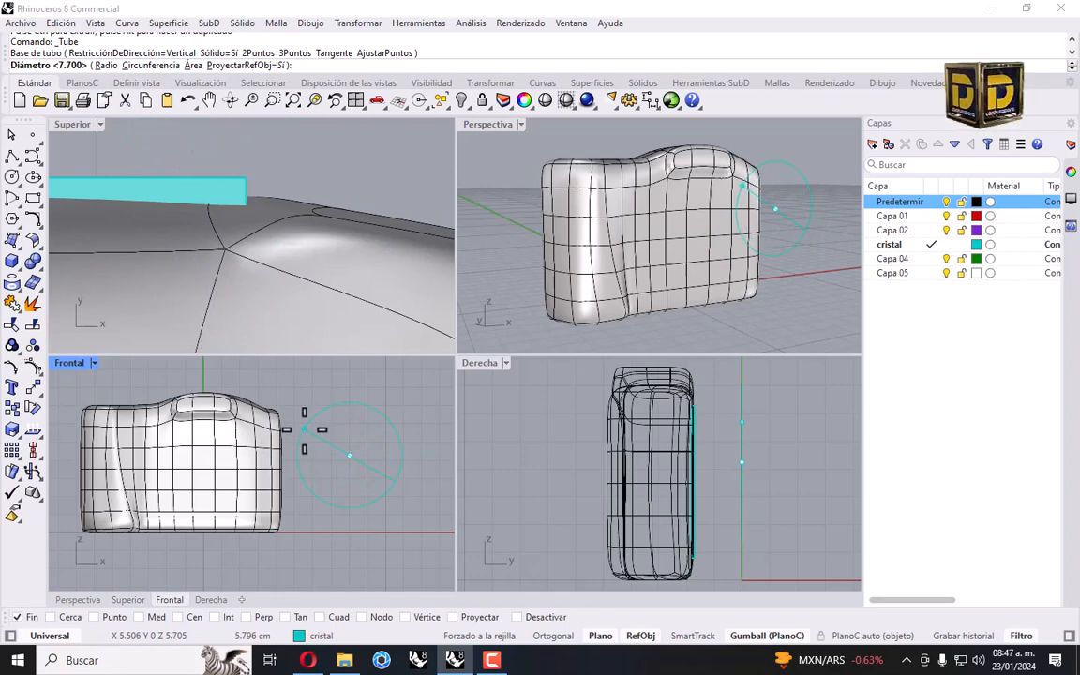
type("5.7")
key("Return")
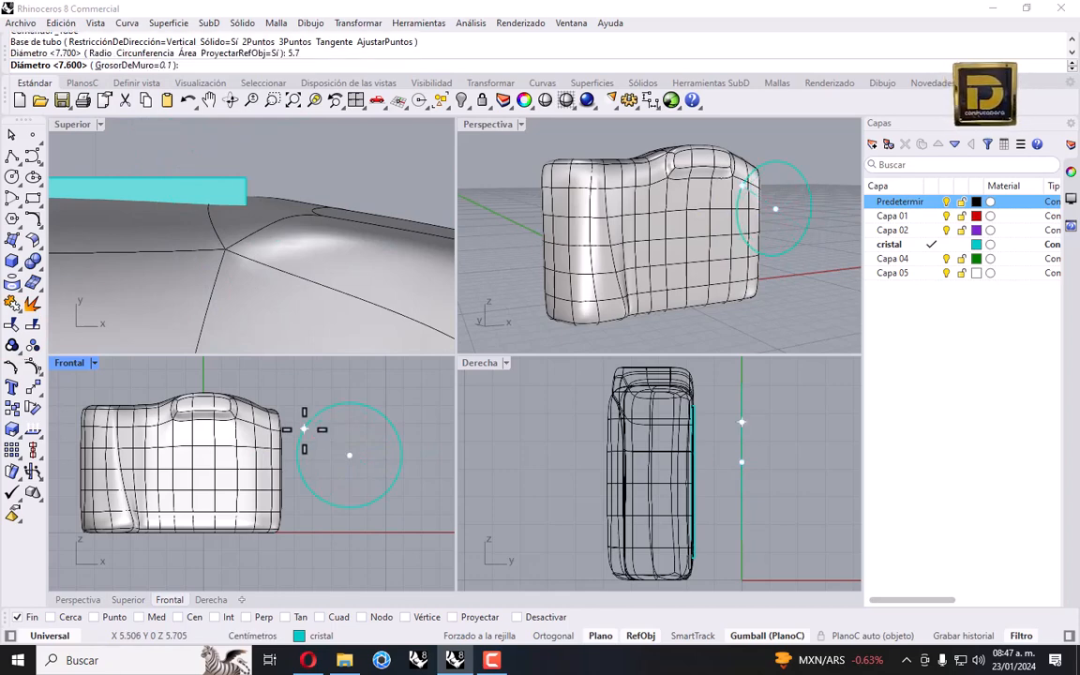
type("5.")
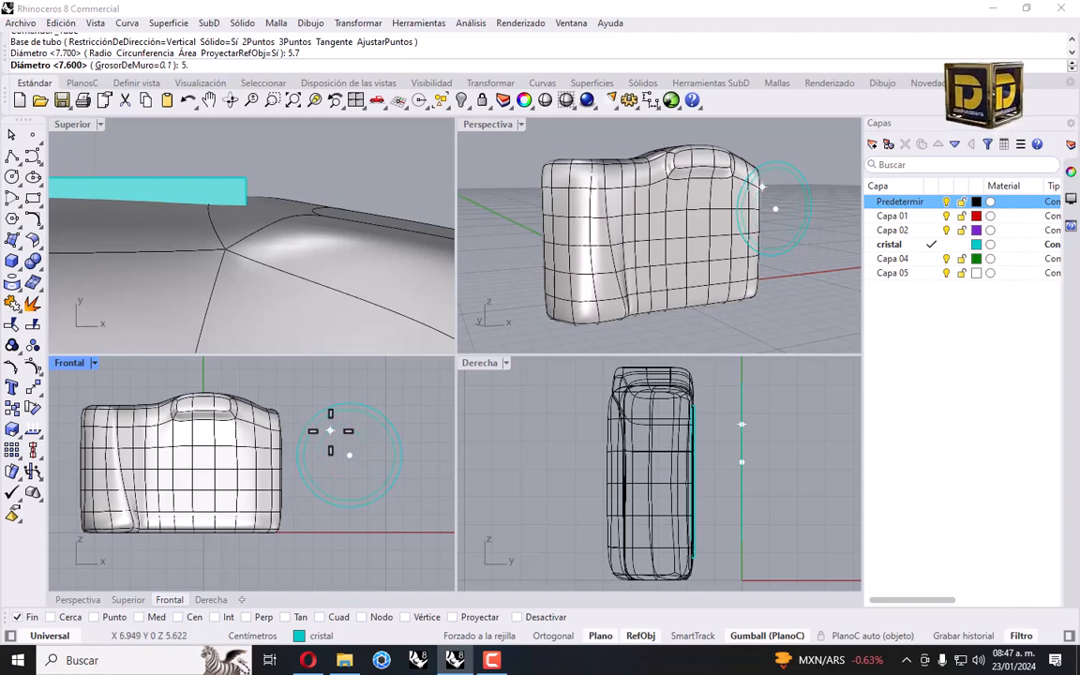
type("2")
key("Return")
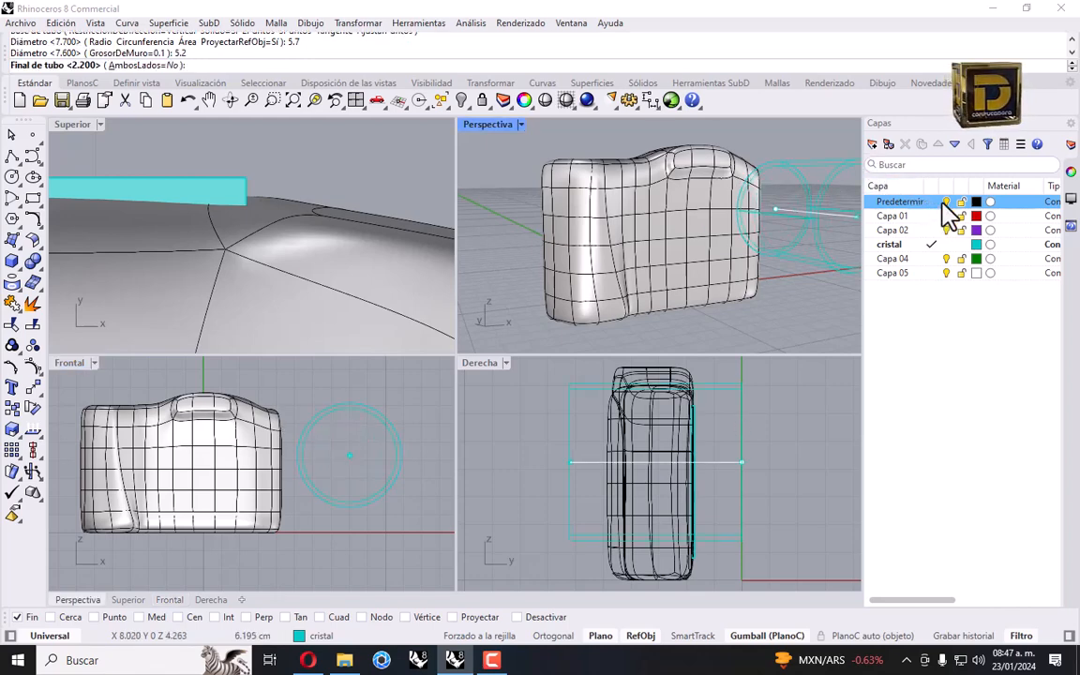
Make the Predeterminada layer current and complete the tube with a length of 2.2 cm.
left_click(945, 203)
left_click(945, 202)
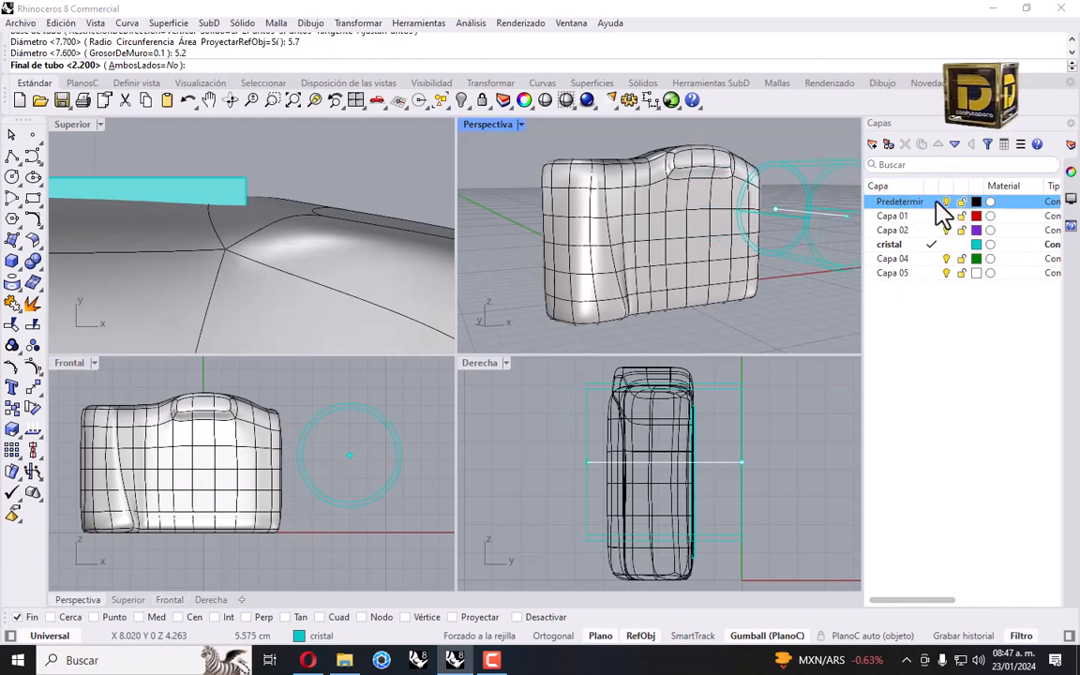
left_click(931, 202)
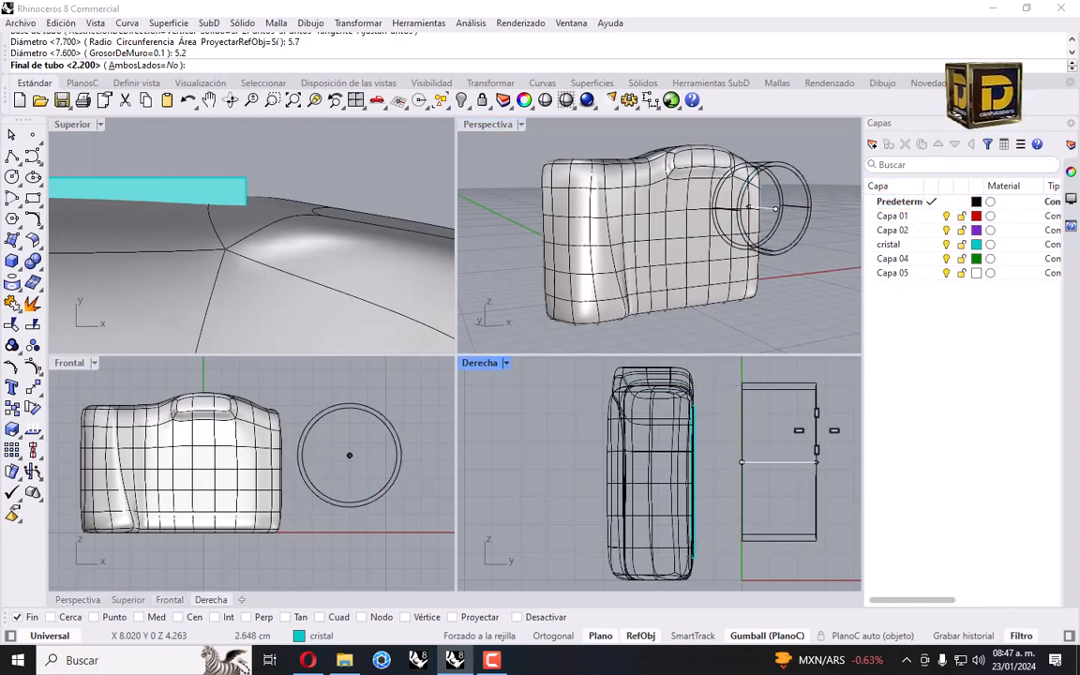
type("2.2")
key("Return")
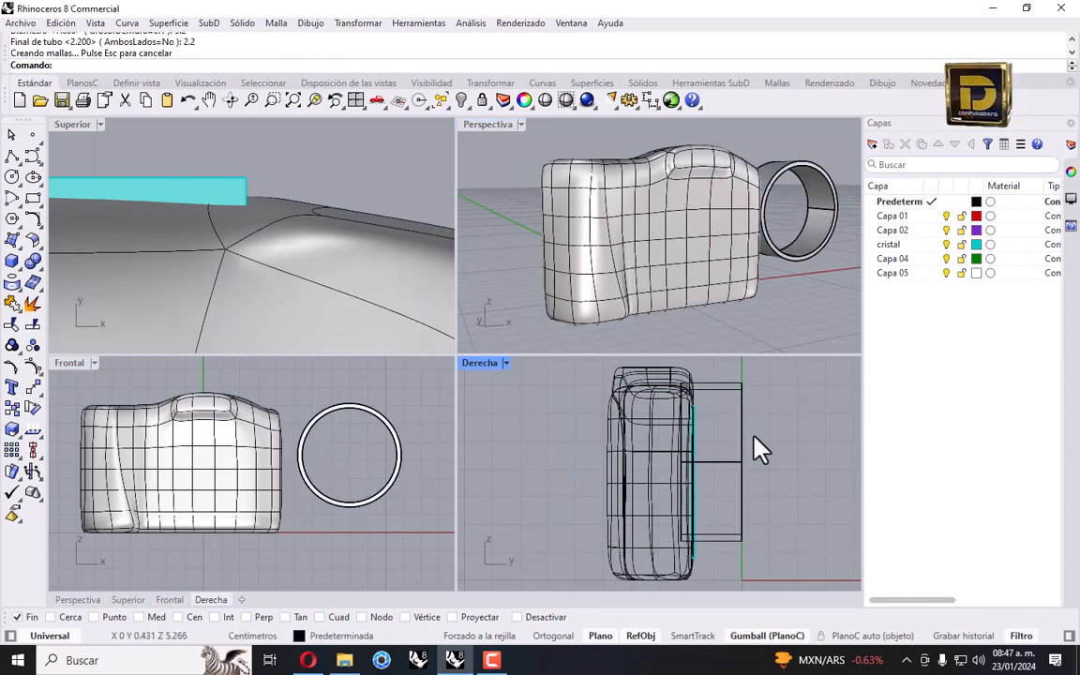
Disable object snaps and the Gumball, and move the tube onto the lower middle of the body in the front view.
left_click(390, 437)
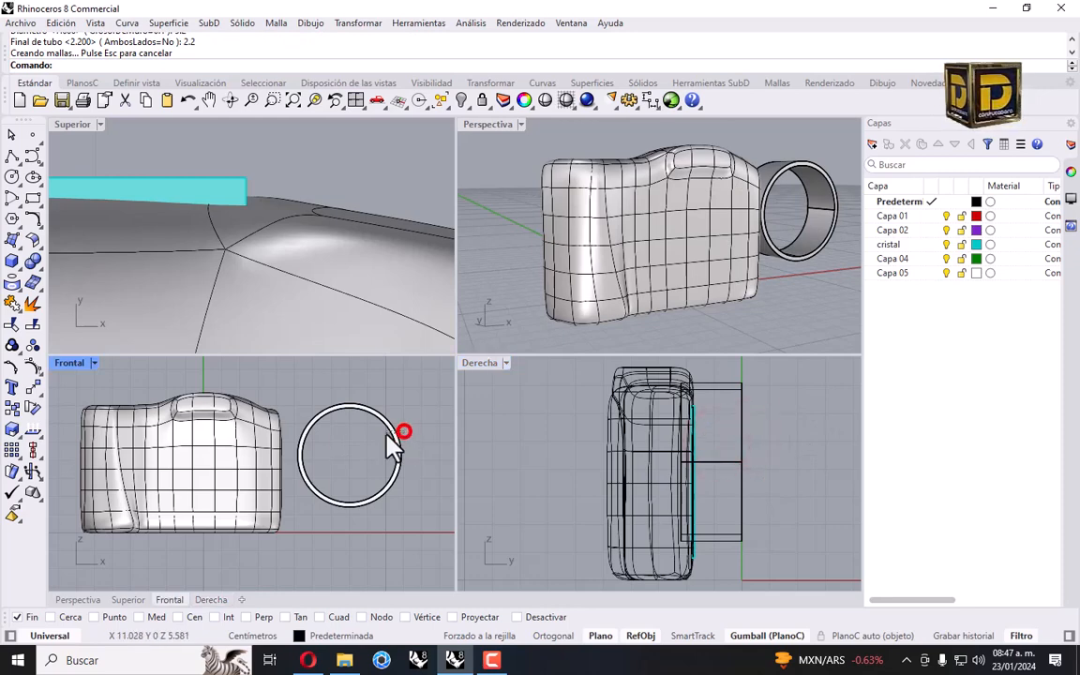
left_click(540, 619)
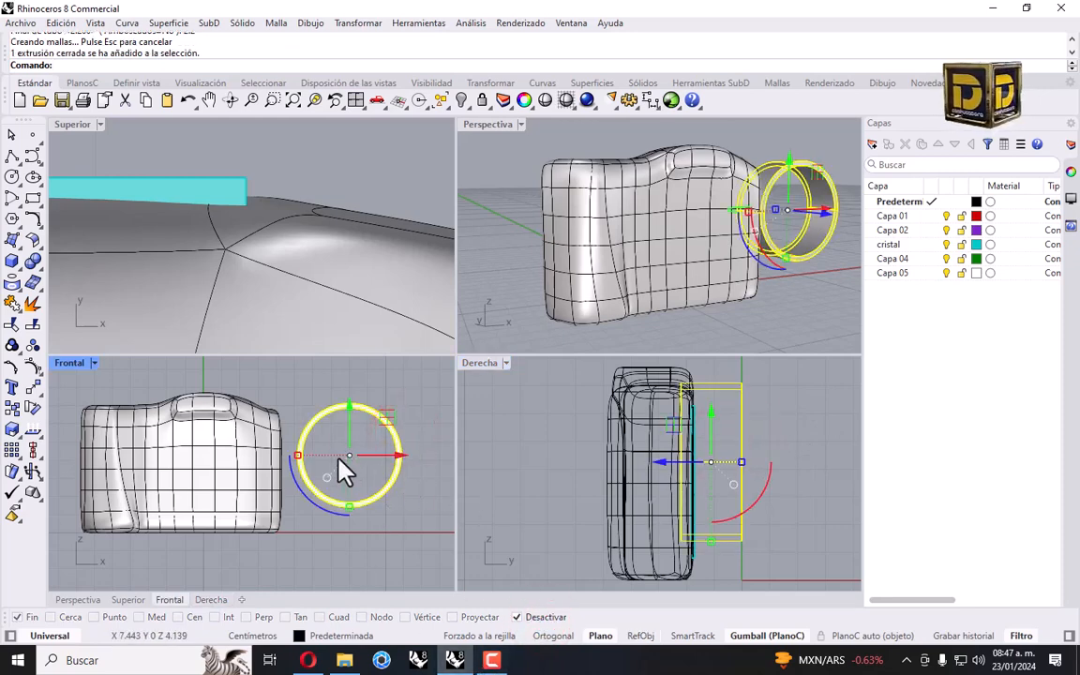
left_click_drag(389, 459, 365, 497)
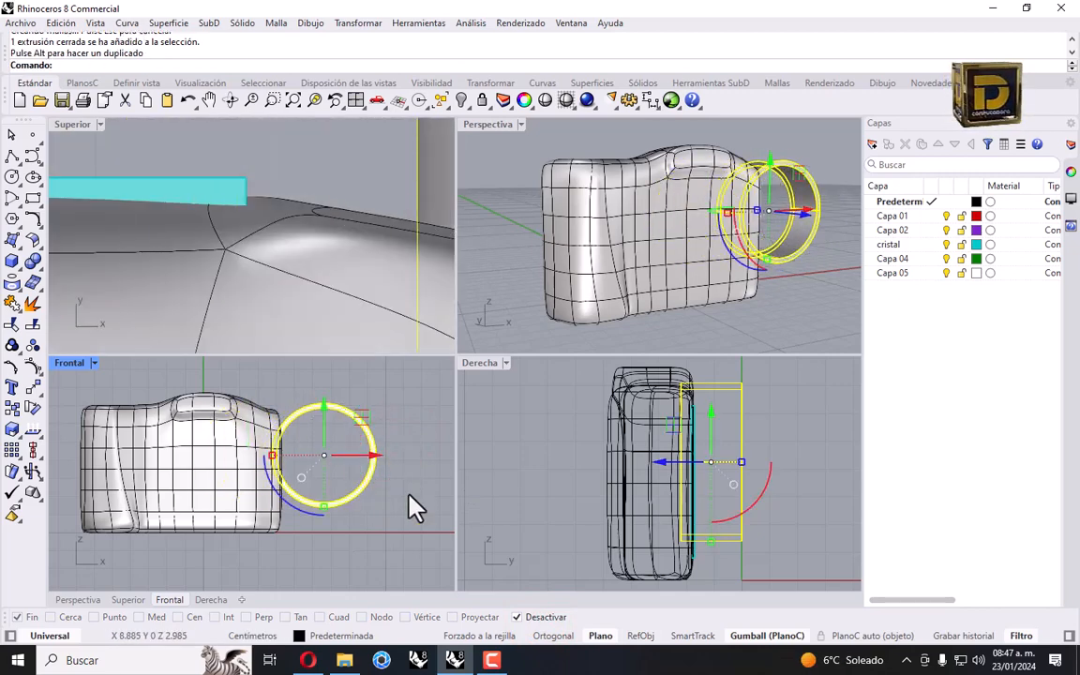
left_click(779, 635)
left_click_drag(374, 437, 251, 463)
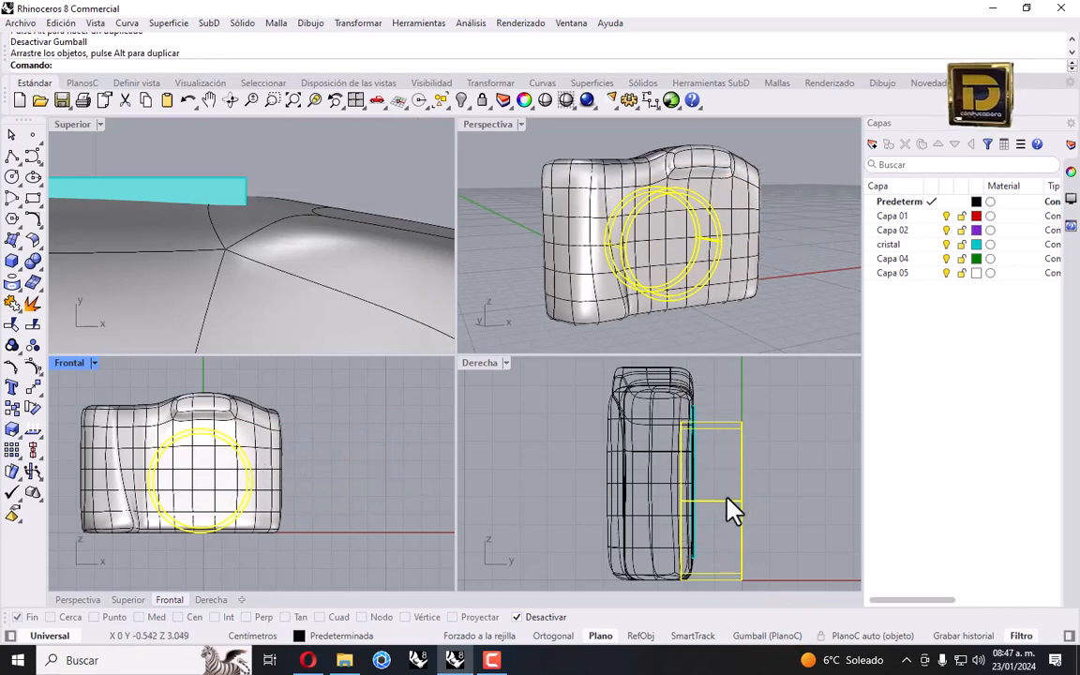
Move the tube to the body's front in the right view with its rear end inside the body, check its lower edge and reselect it.
left_click_drag(727, 497, 628, 495)
right_click_drag(668, 576, 688, 494)
scroll(659, 499, "up", 8)
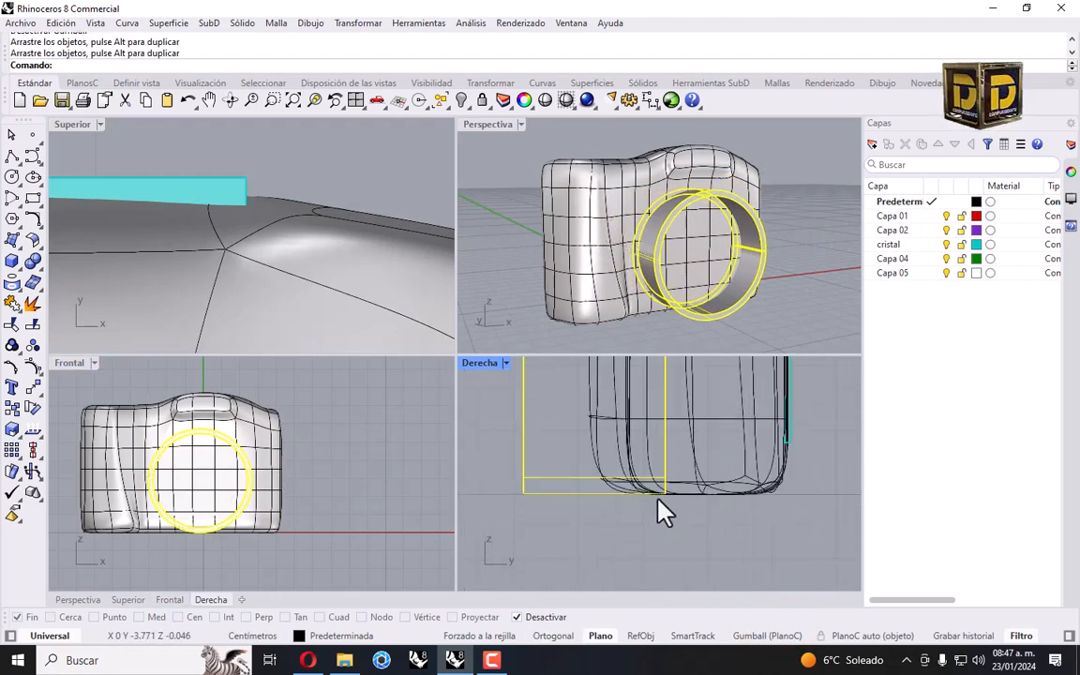
scroll(647, 506, "up", 3)
scroll(614, 489, "down", 3)
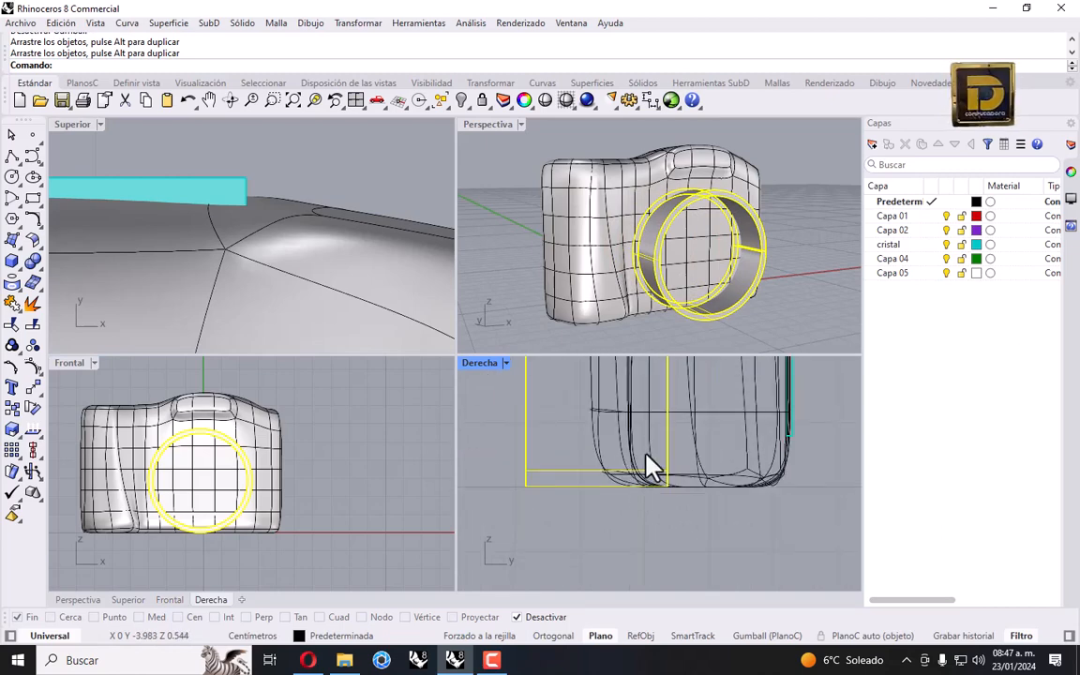
left_click(784, 261)
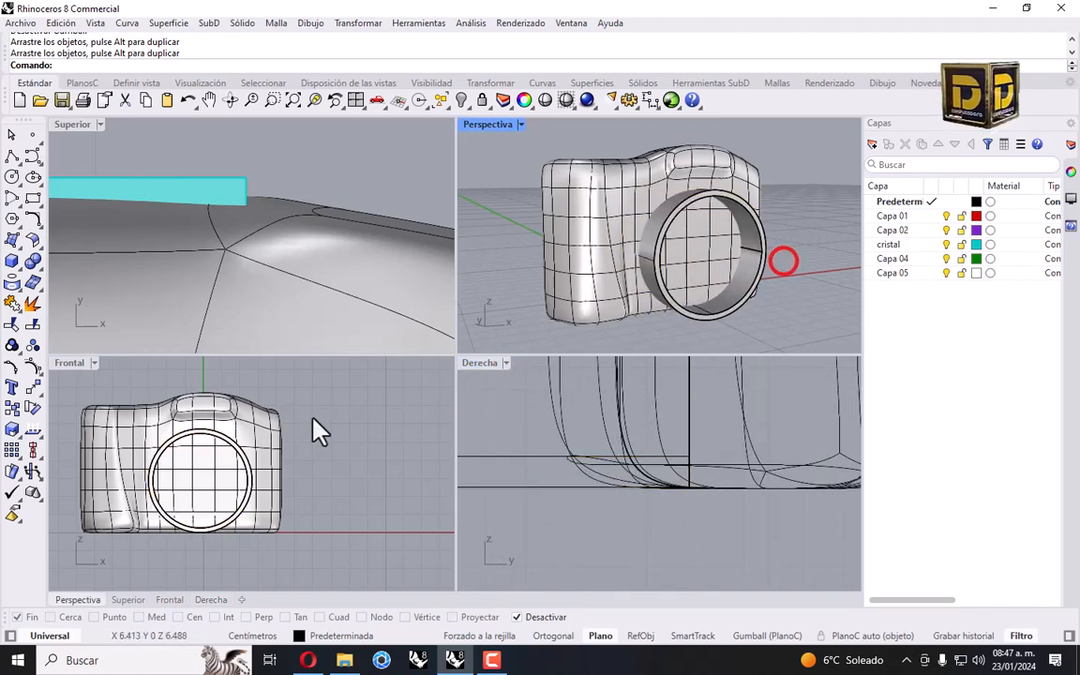
left_click(650, 252)
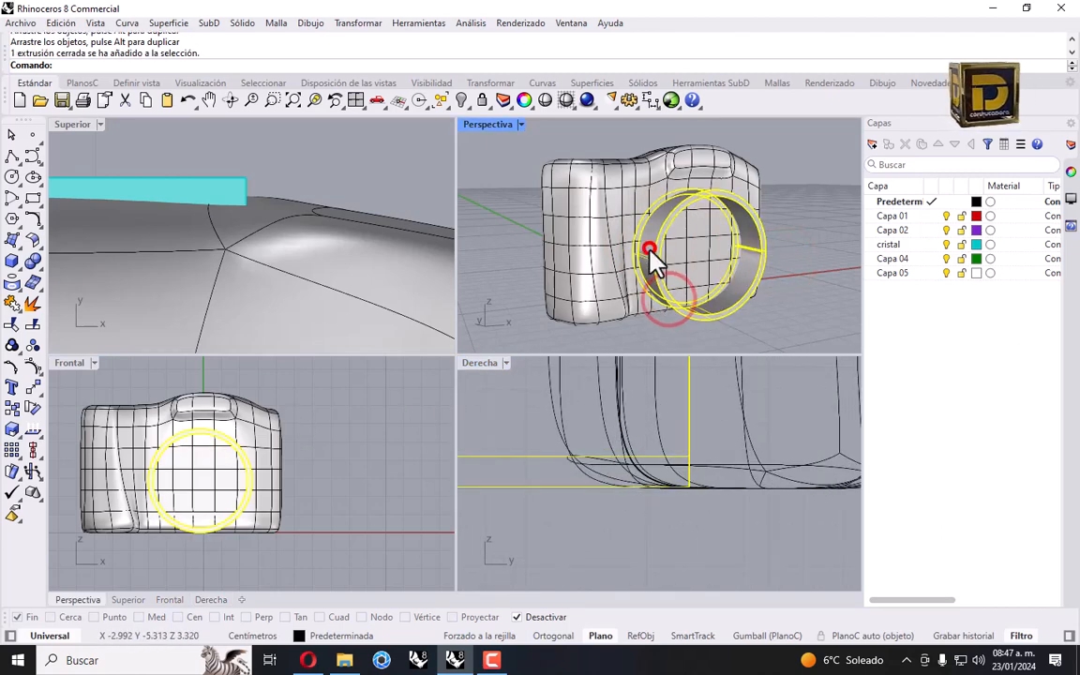
scroll(706, 492, "down", 5)
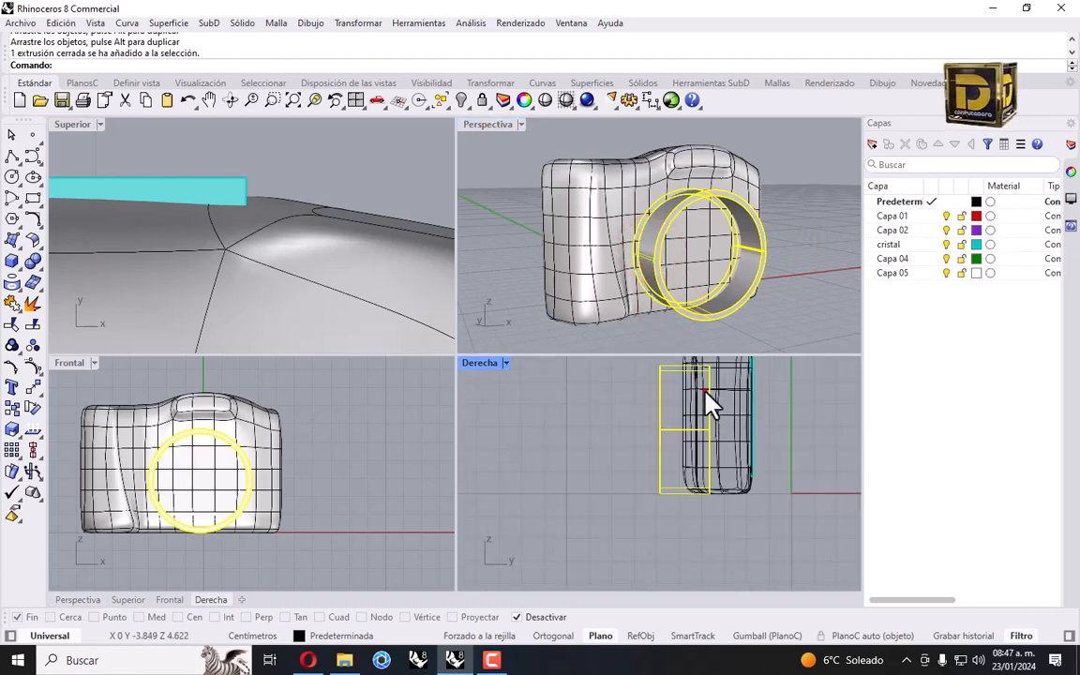
Fine-tune the tube's depth in the right view so its rear end sits slightly inside the body's front.
left_click_drag(703, 393, 683, 406, "shift")
scroll(685, 403, "up", 5)
left_click(800, 297)
right_click_drag(800, 297, 513, 248)
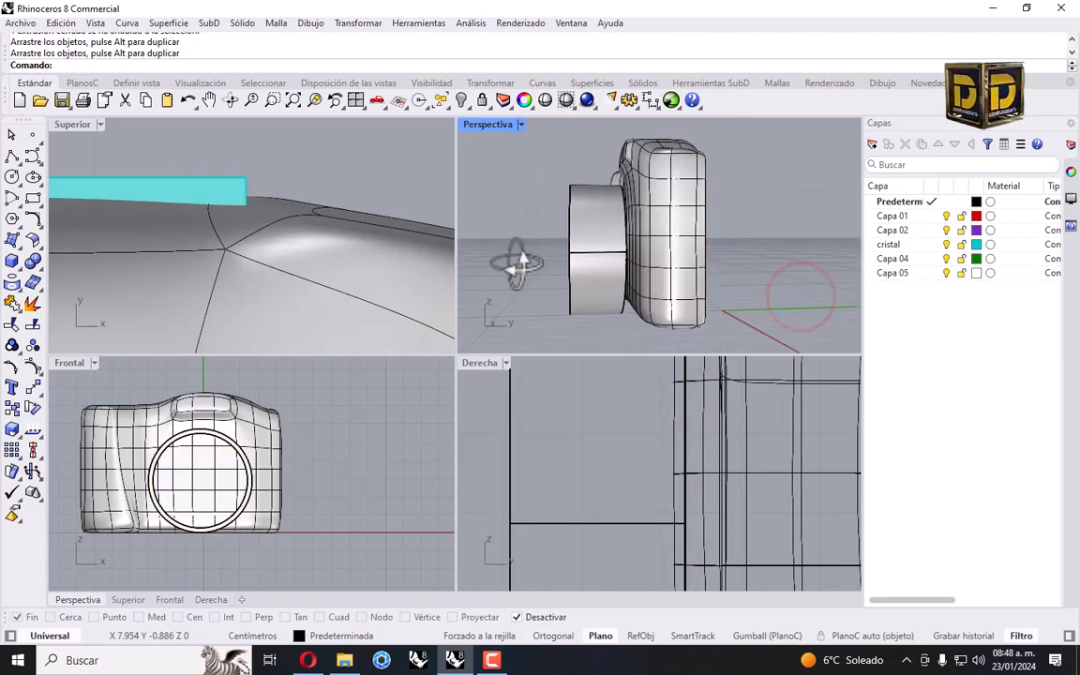
left_click(593, 235)
scroll(678, 437, "down", 1)
left_click_drag(682, 428, 717, 430, "shift")
left_click(525, 414)
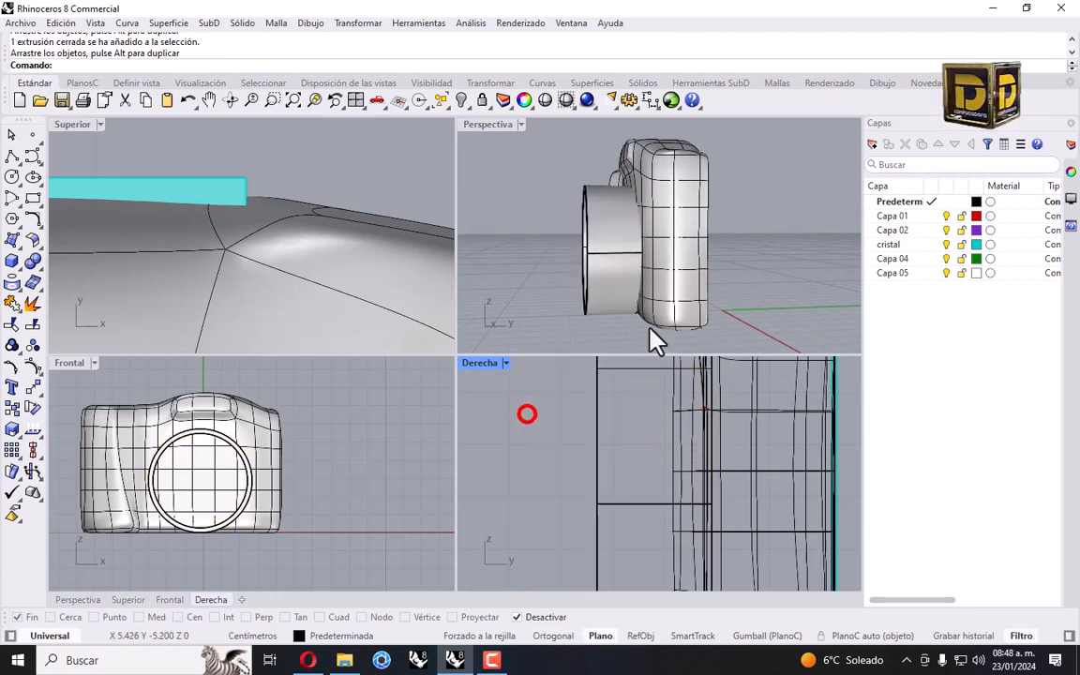
right_click_drag(647, 328, 689, 264)
scroll(635, 298, "up", 5)
scroll(667, 289, "up", 2)
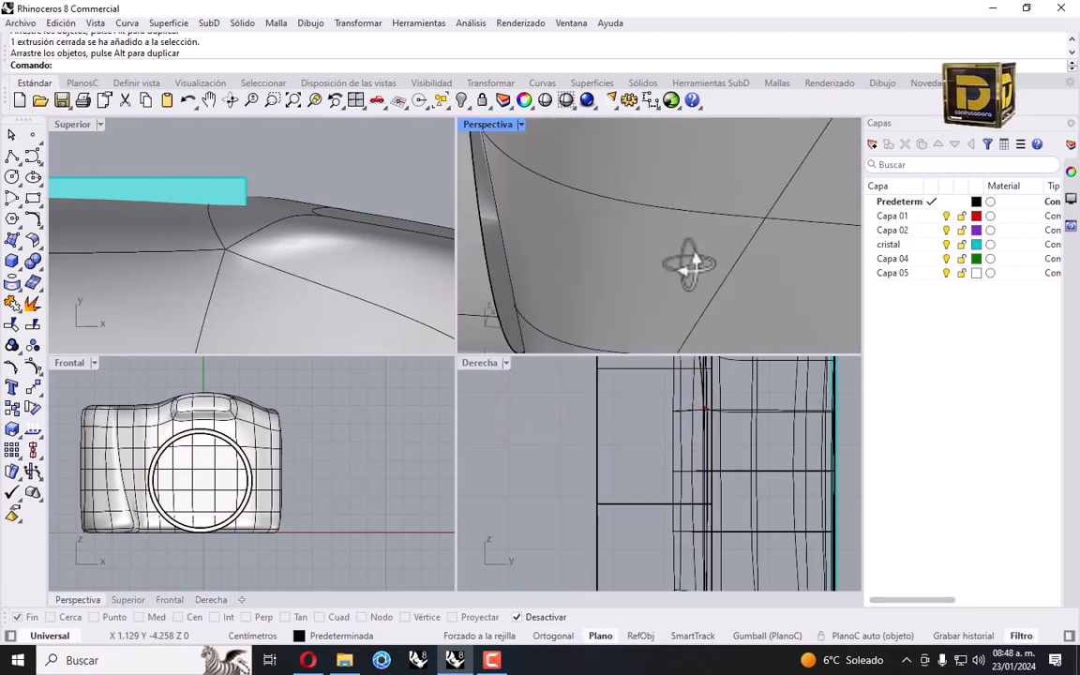
Lengthen the tube with Scale 1D from its front centre in the right view, extending the rear end deeper into the body.
left_click(617, 371)
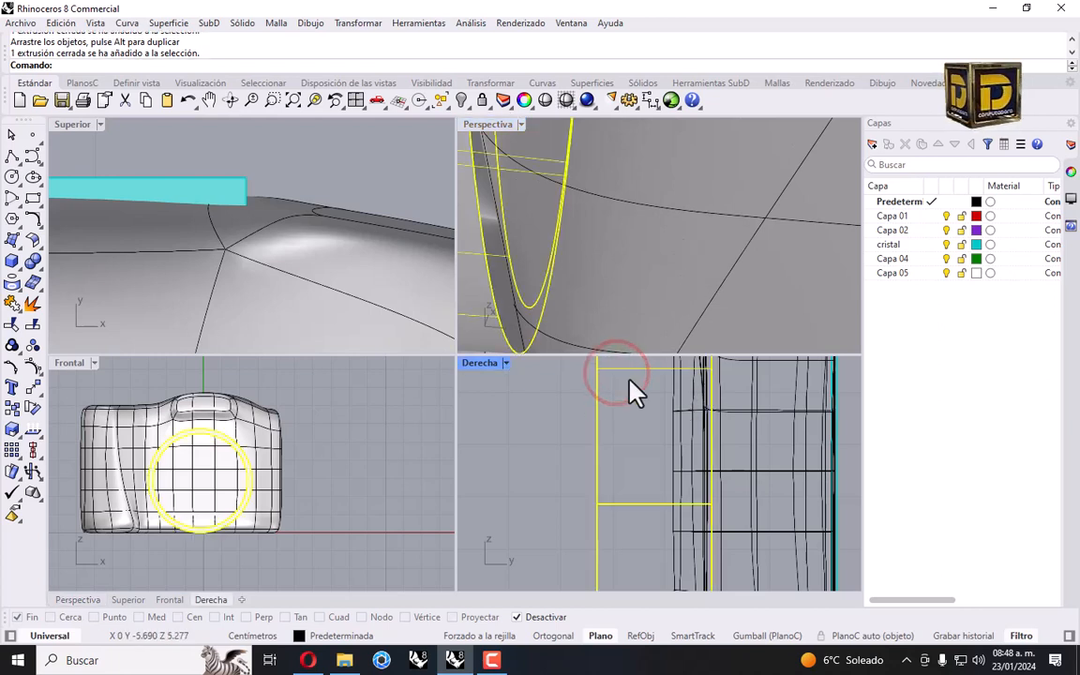
left_click(358, 23)
left_click(410, 106)
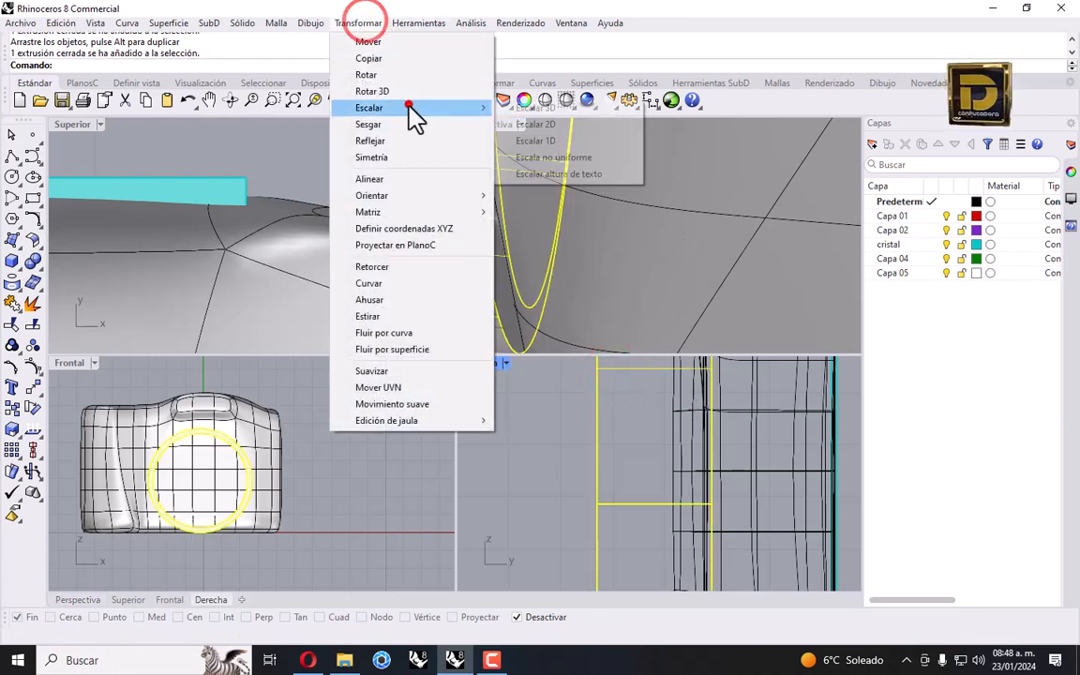
left_click(576, 137)
left_click(537, 613)
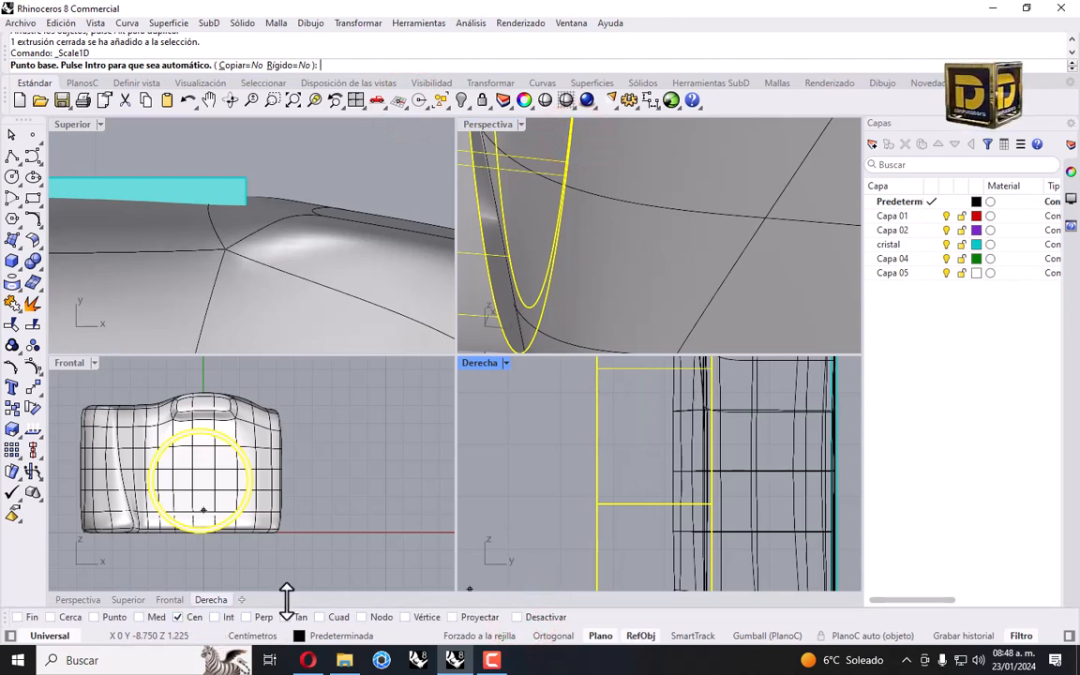
left_click(596, 487)
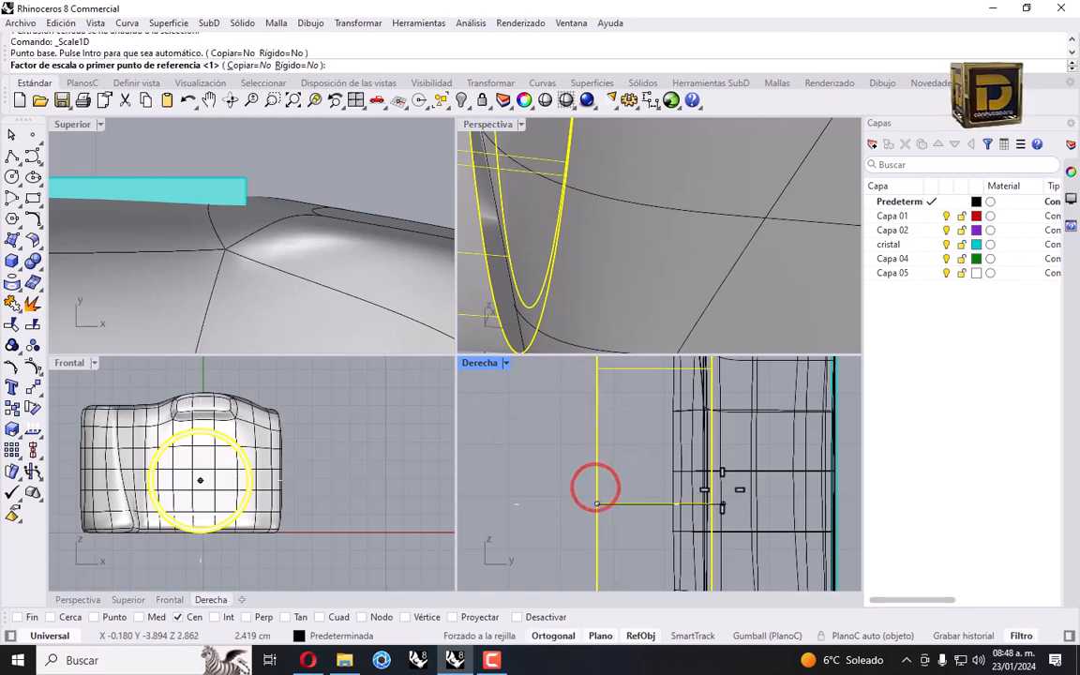
left_click(715, 489)
scroll(720, 492, "up", 2)
left_click(722, 491)
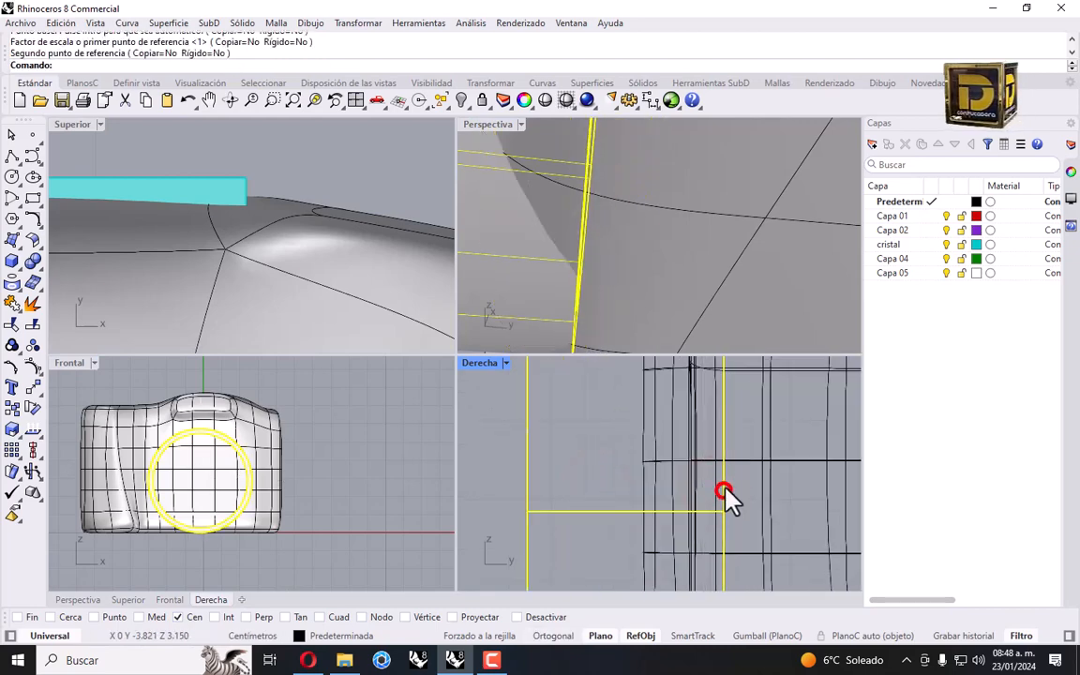
Examine where the lengthened tube meets the camera body from below and from the front.
left_click(586, 455)
scroll(630, 440, "down", 10)
scroll(614, 255, "down", 8)
right_click_drag(613, 255, 663, 336)
scroll(626, 240, "up", 4)
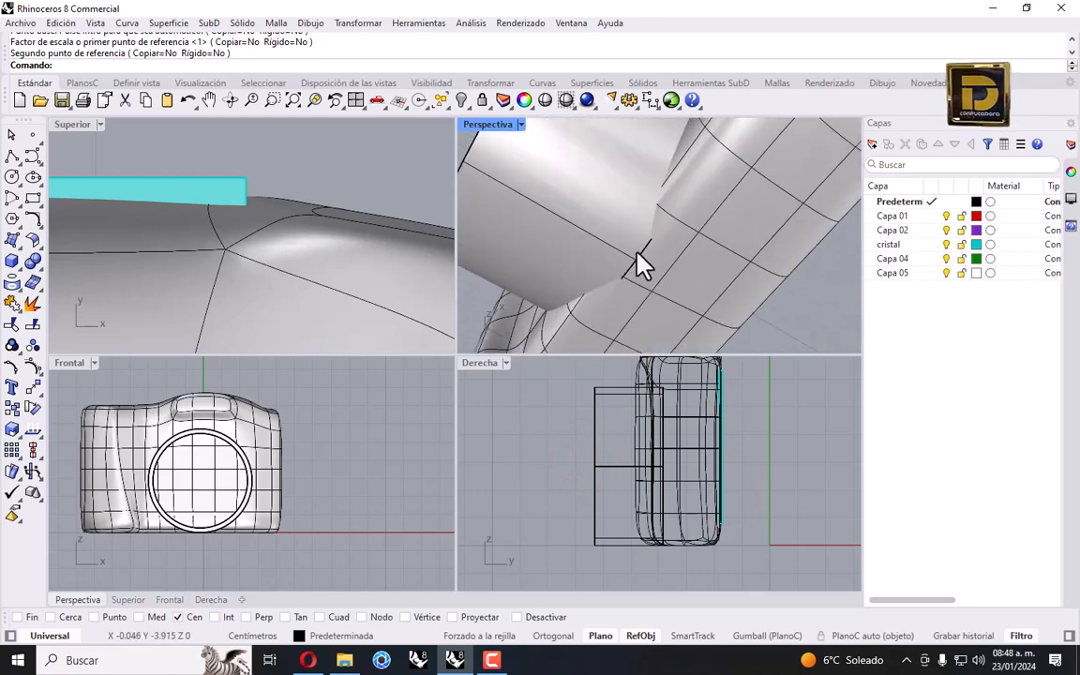
scroll(641, 276, "down", 8)
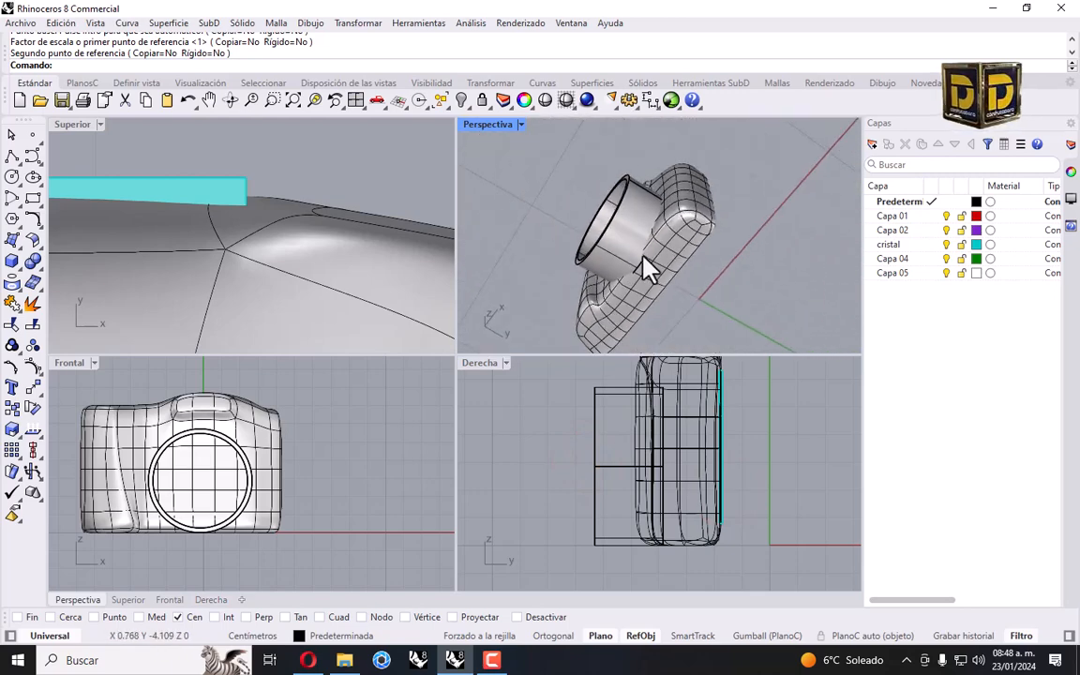
right_click_drag(646, 265, 703, 298)
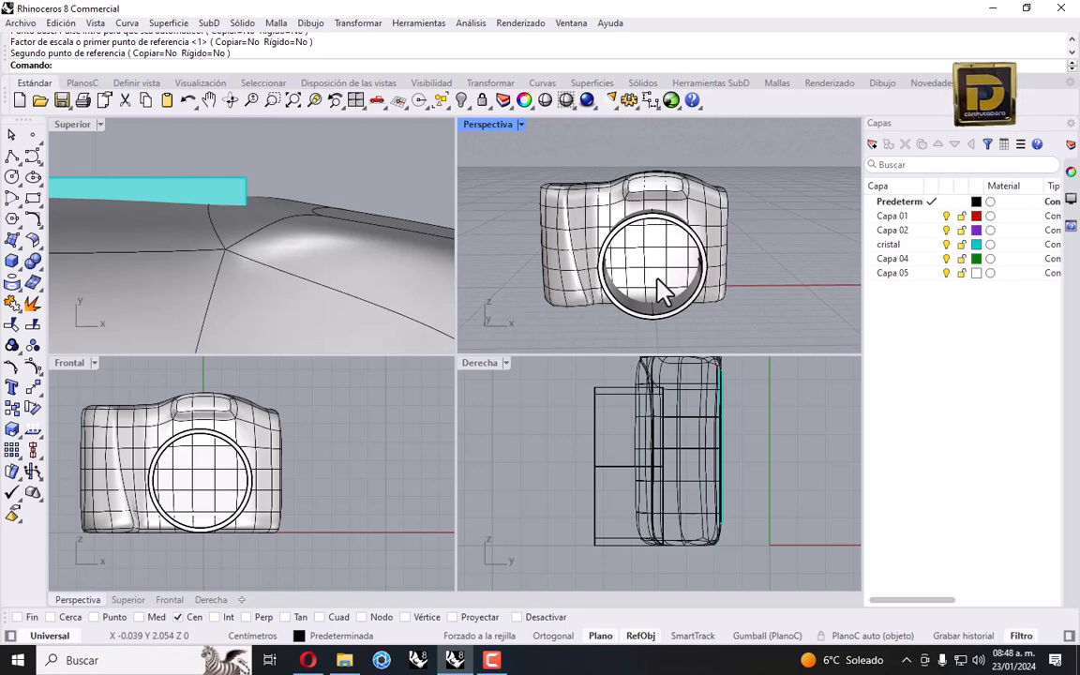
Shorten the tube from the front with Scale 1D based at its rear centre, to a length of about 2.17 cm.
left_click(599, 381)
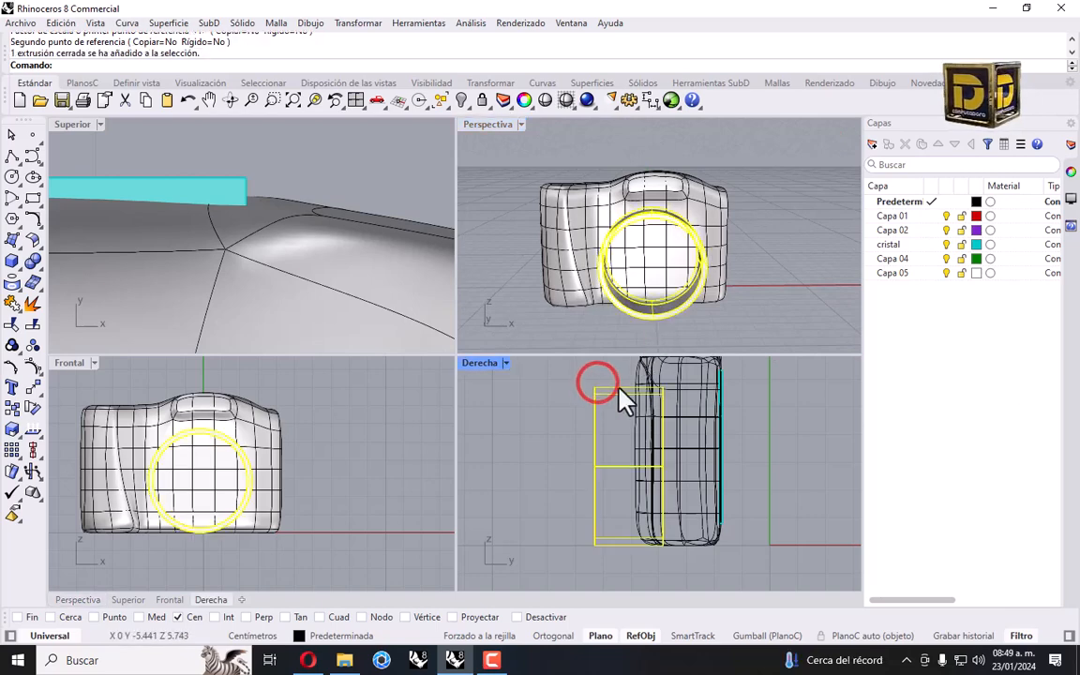
left_click(358, 23)
left_click(387, 106)
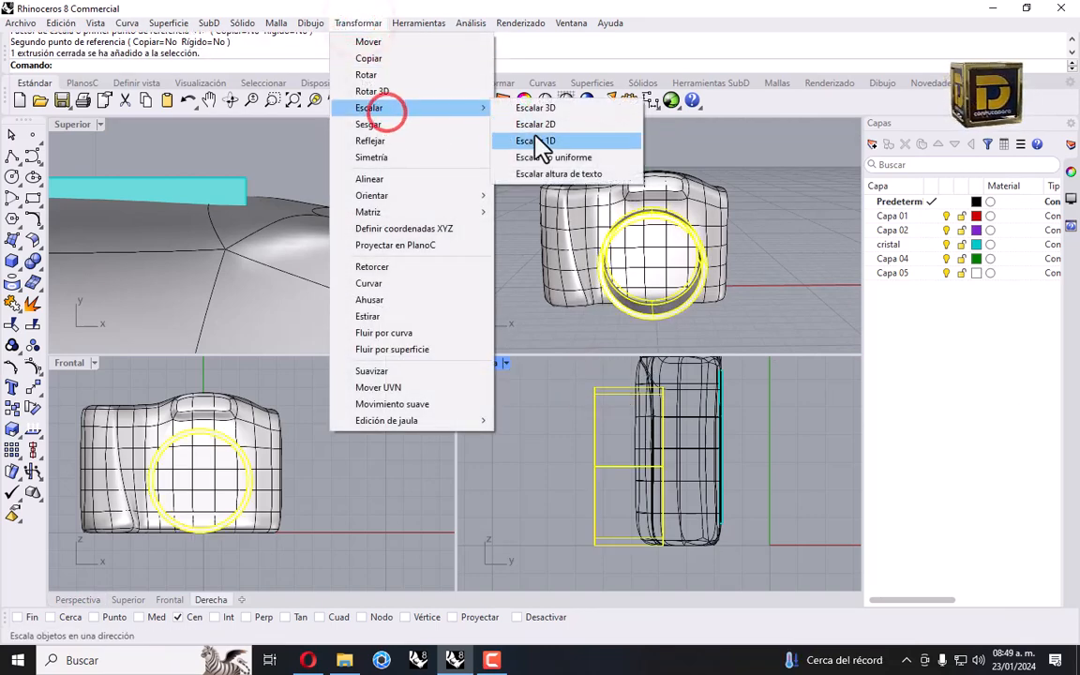
left_click(534, 139)
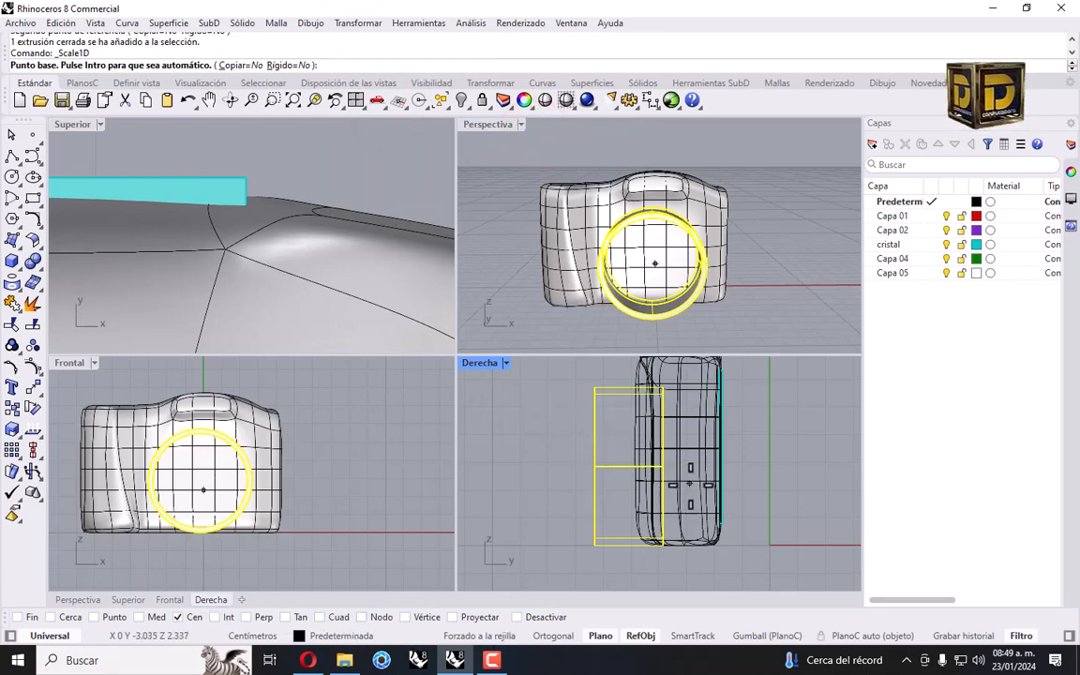
left_click(662, 462)
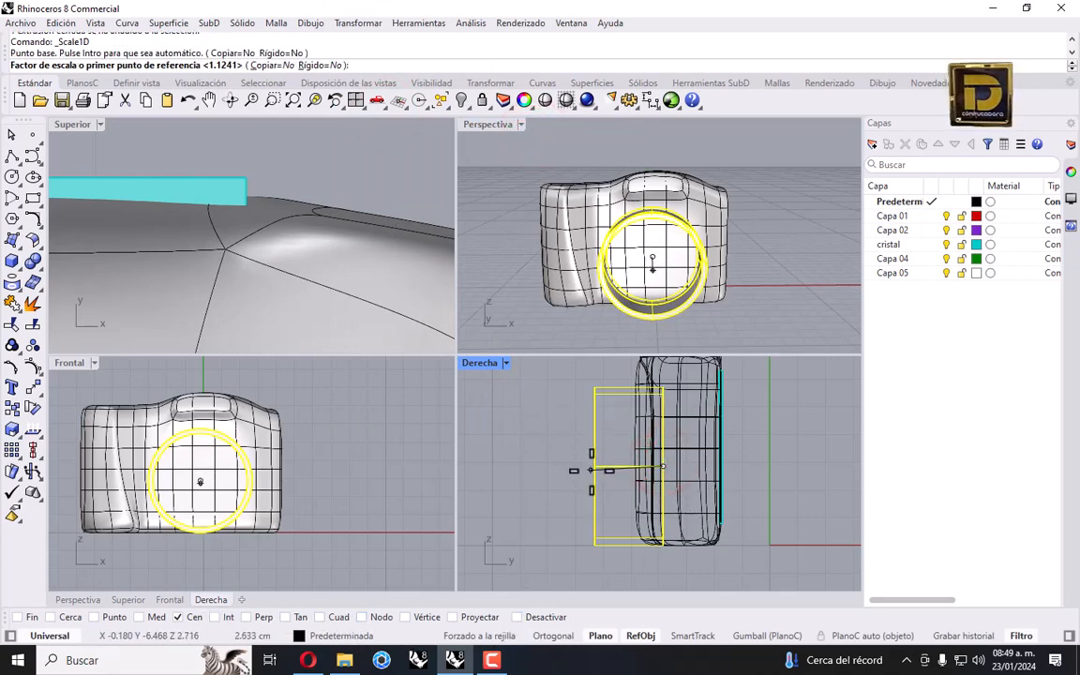
left_click(596, 460)
scroll(595, 459, "up", 3)
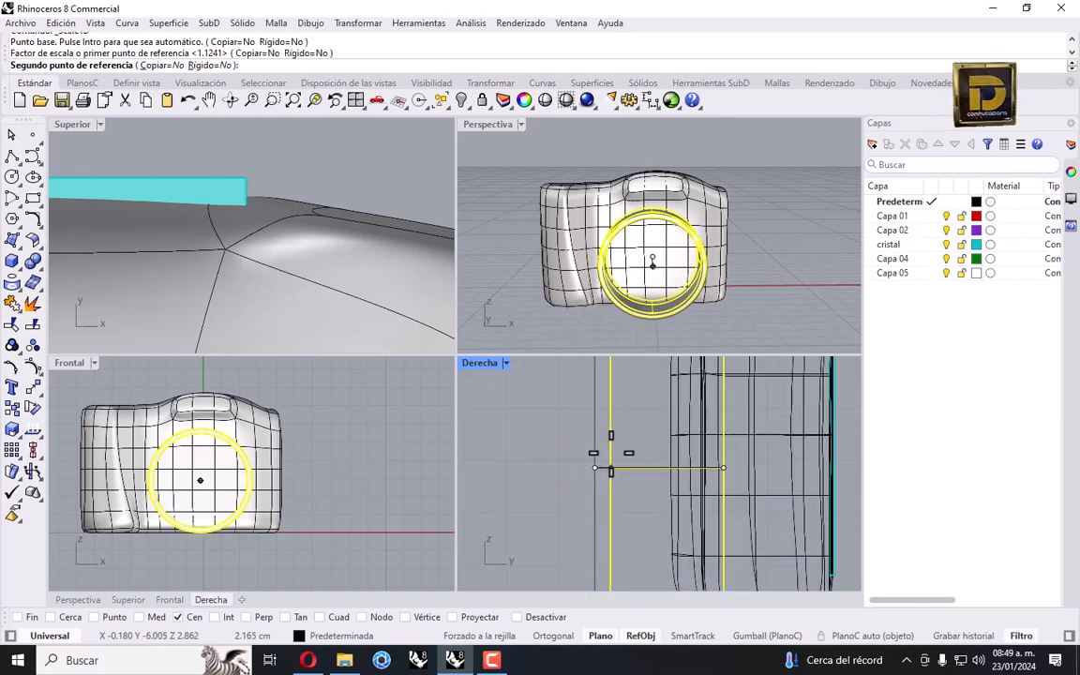
left_click(611, 453)
left_click(557, 453)
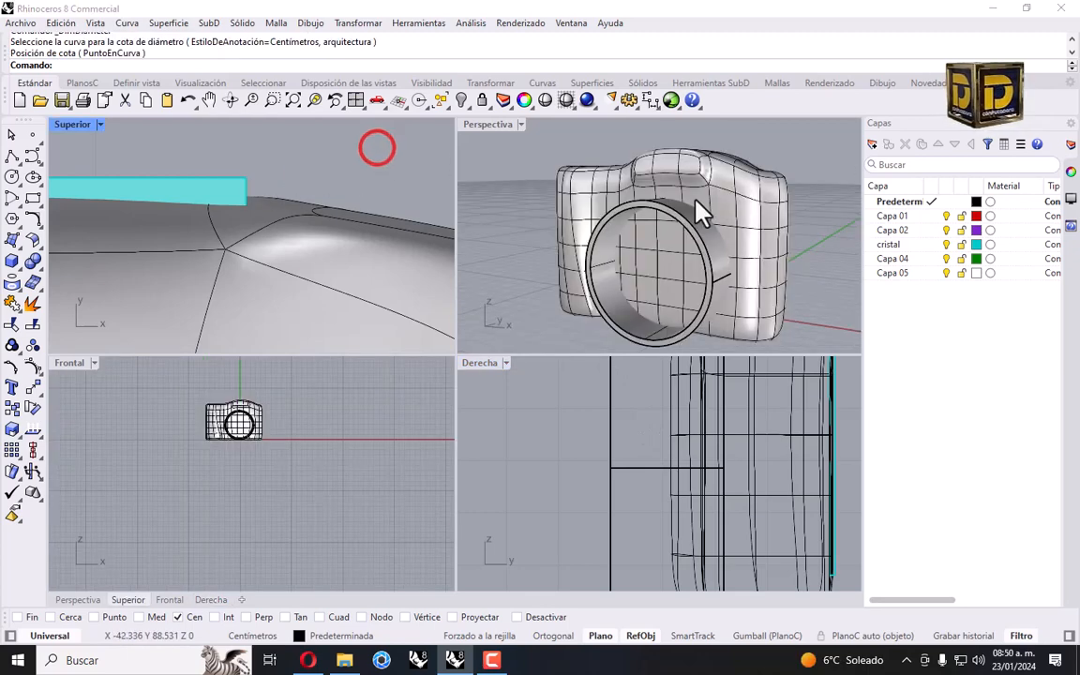
Draw a 4.8 cm diameter circle centred on the front opening of the tube.
right_click_drag(696, 201, 771, 201)
left_click(13, 176)
right_click_drag(559, 290, 721, 276)
left_click(637, 278)
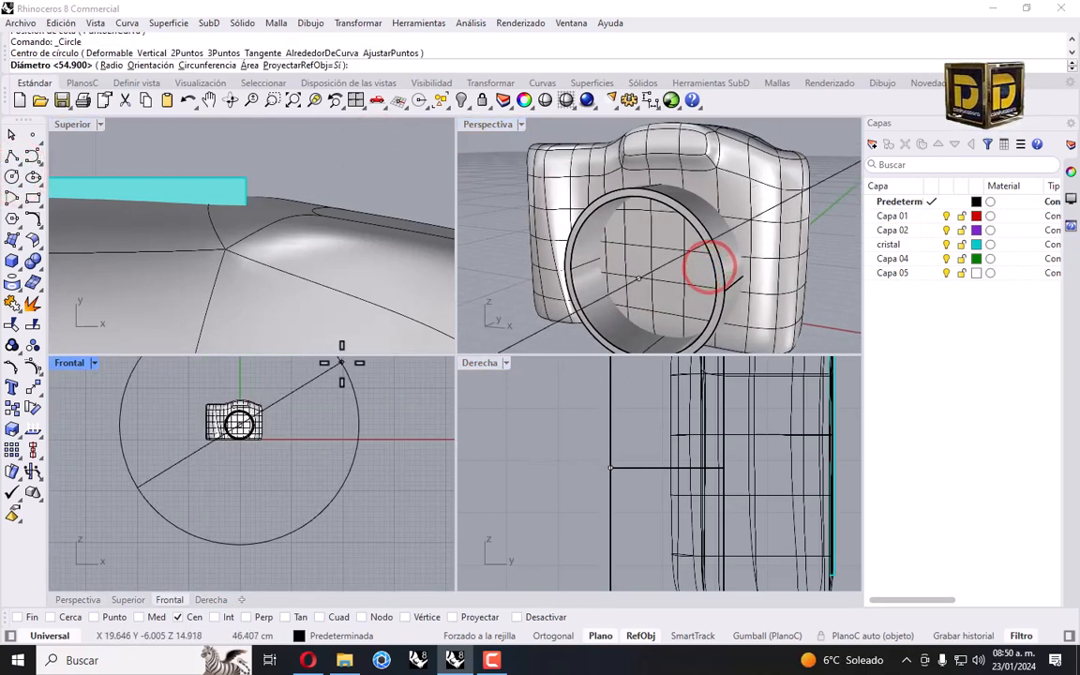
type("4.8")
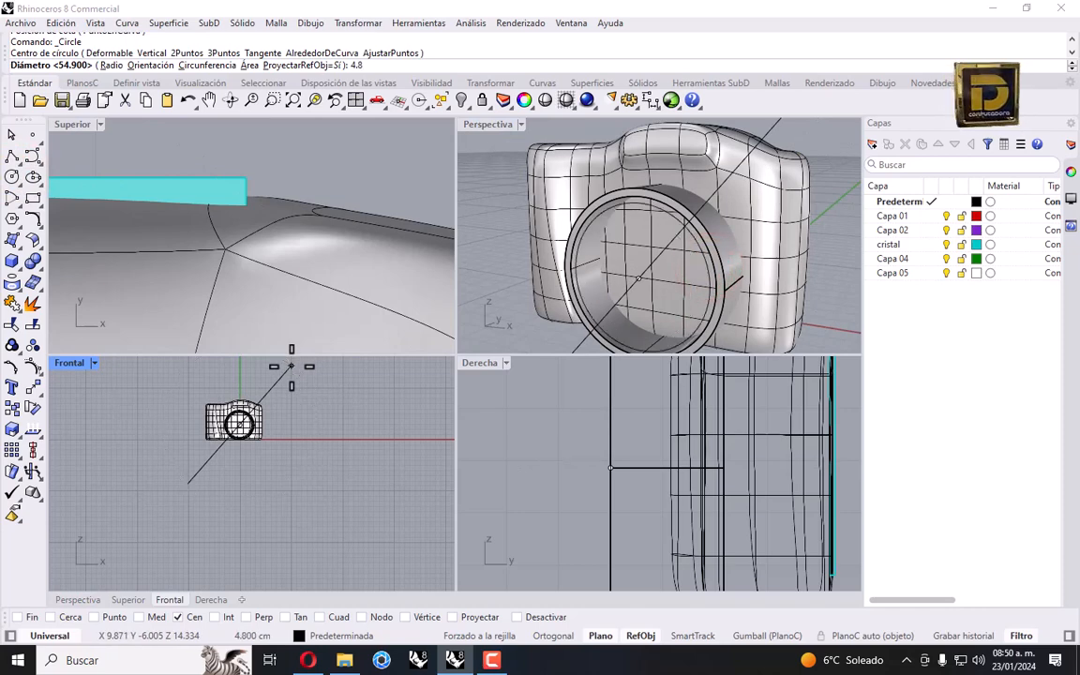
key("Return")
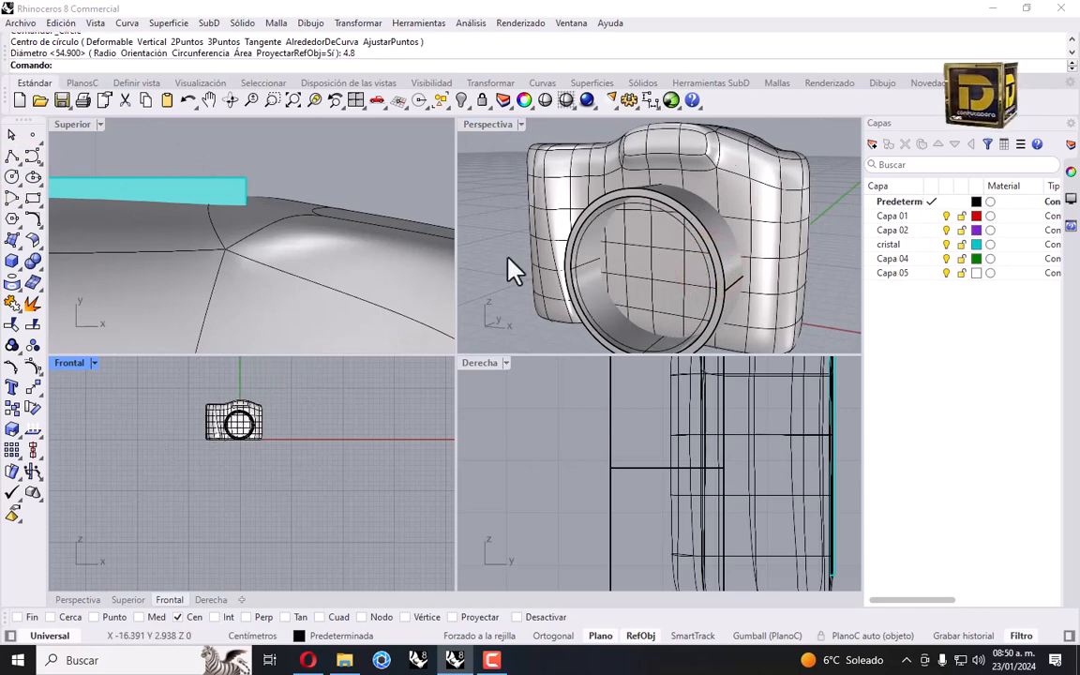
Move the 4.8 cm circle 0.3 cm straight forward from the tube's front face in the right view.
left_click(699, 246)
left_click(755, 284)
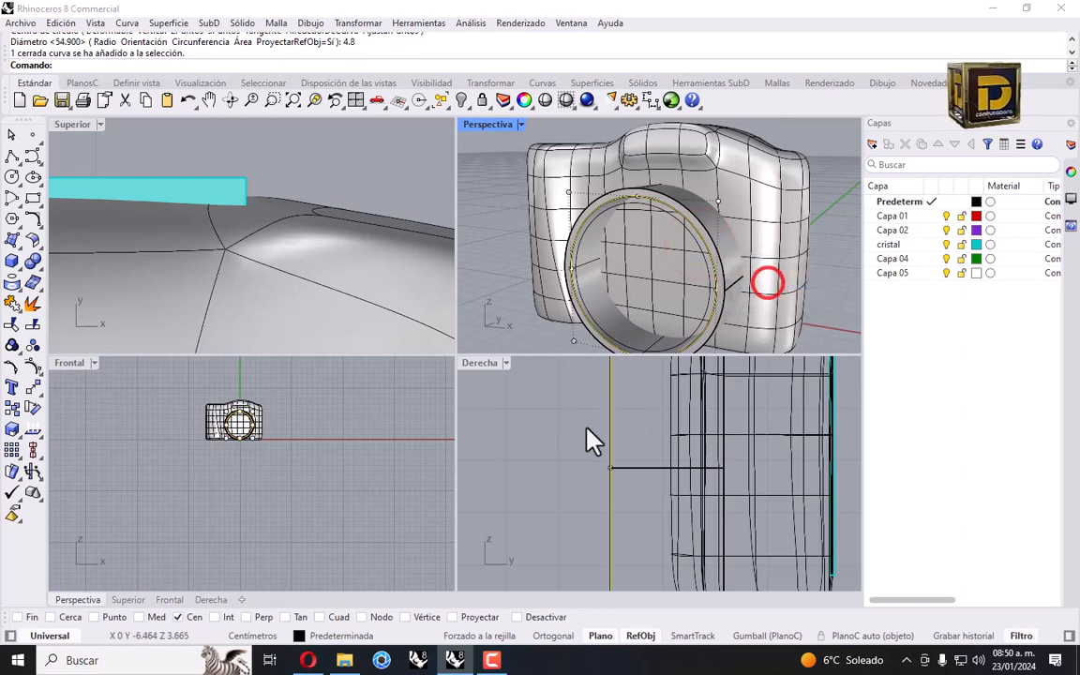
left_click(35, 385)
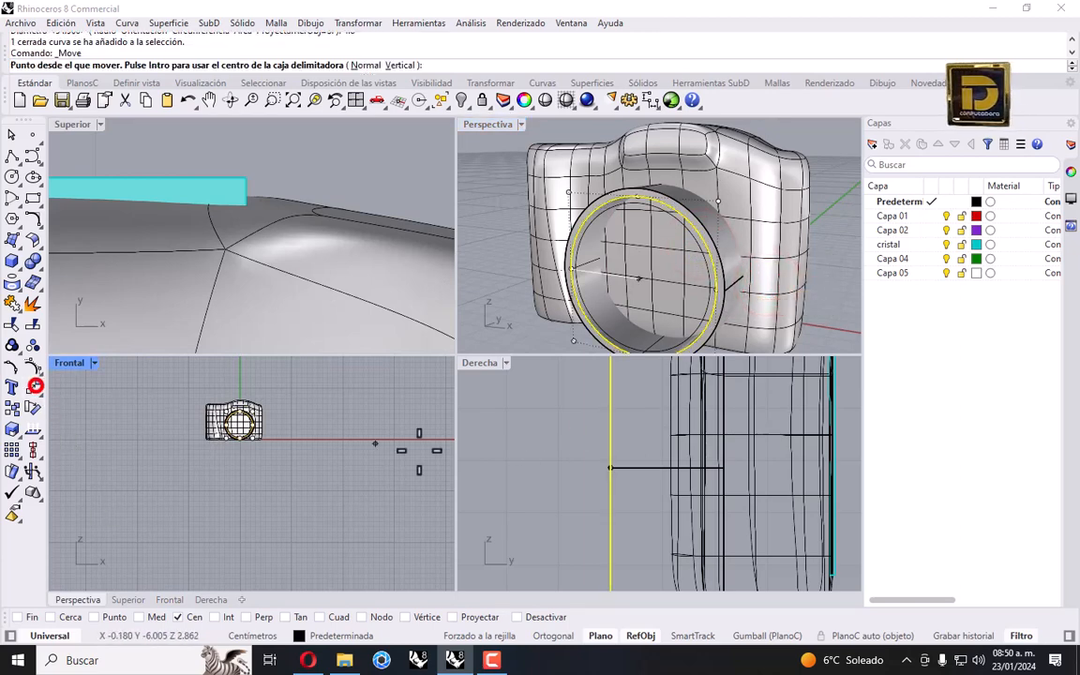
left_click(608, 478)
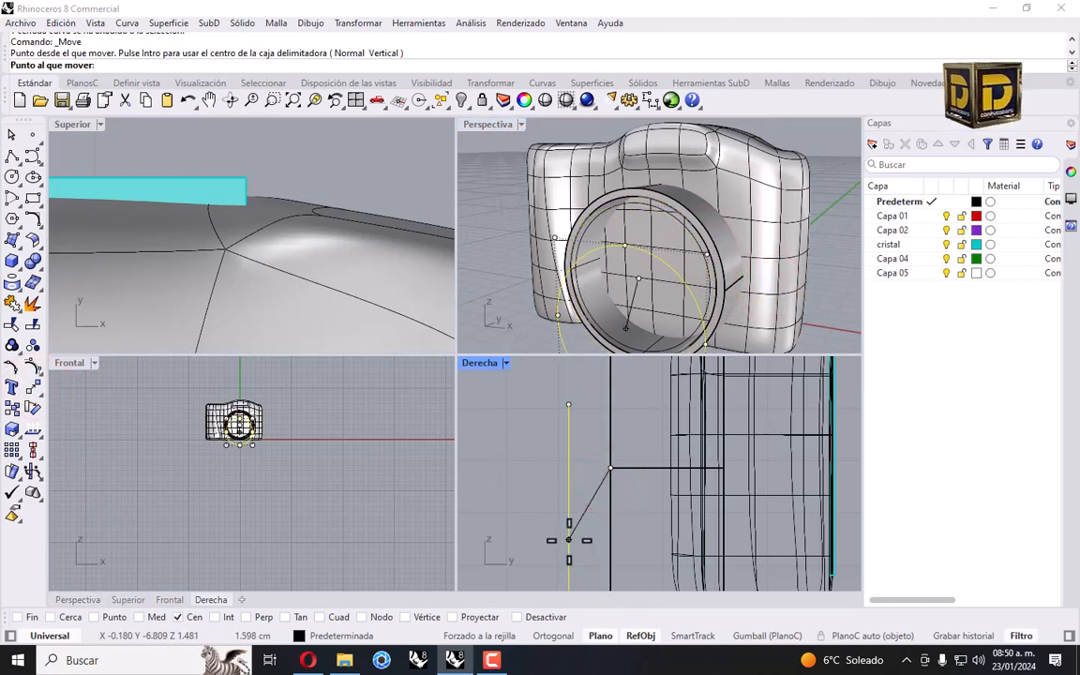
type(".3")
key("Return")
left_click(518, 466)
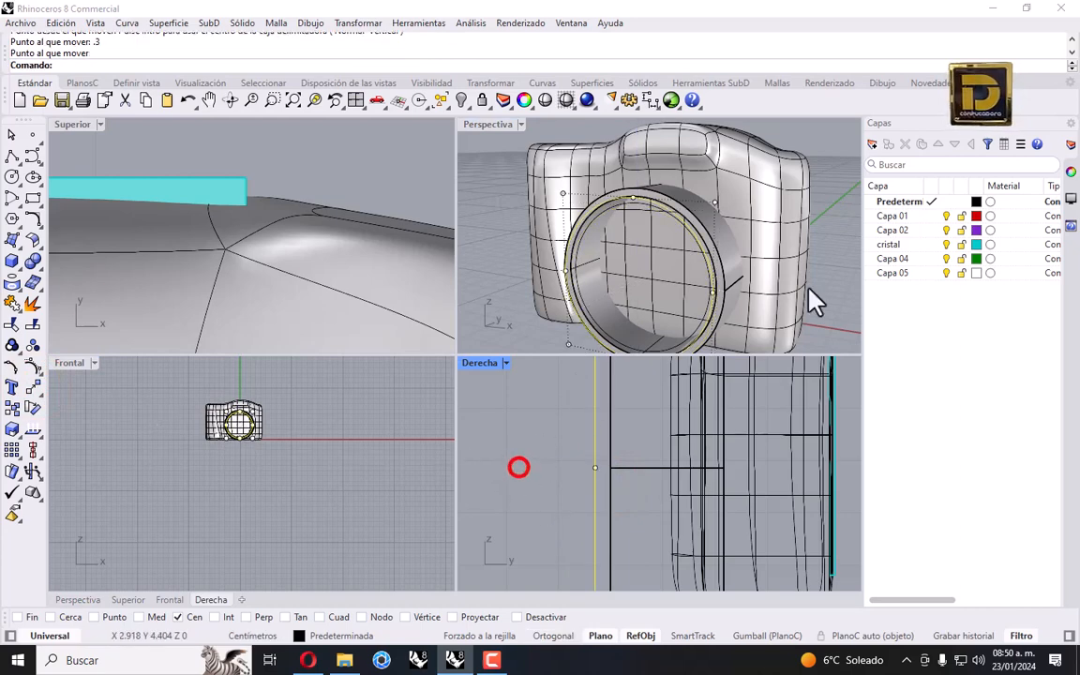
right_click_drag(754, 241, 590, 185)
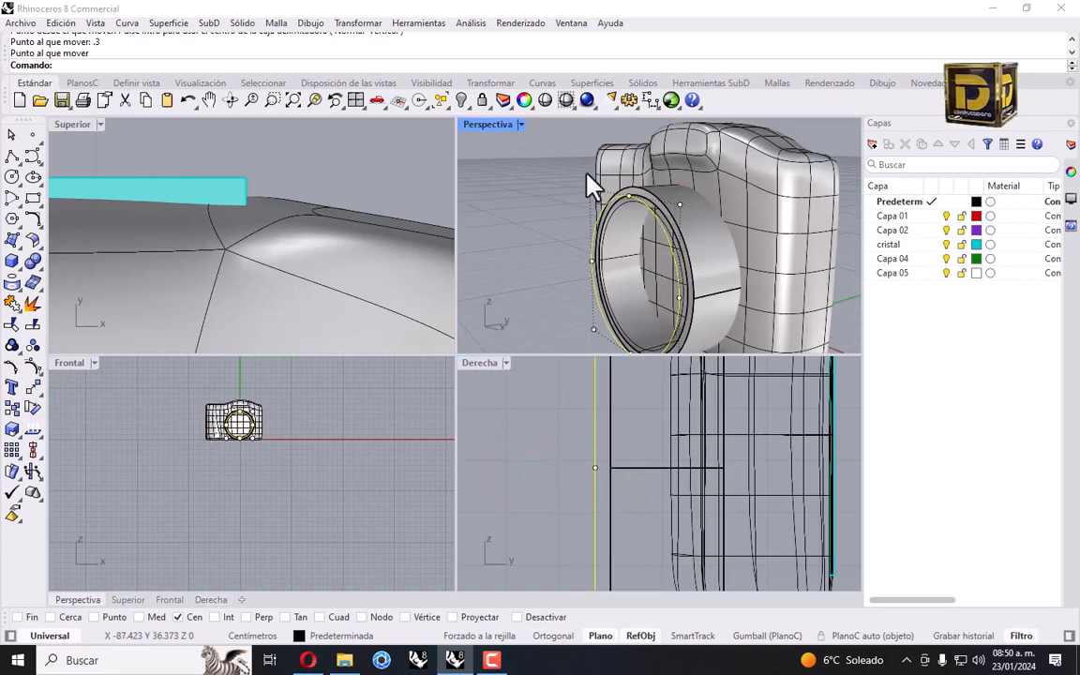
Draw an outward-curving arc in the right view between the upper quadrants of the tube's outer front edge and the 4.8 cm circle.
double_click(485, 124)
scroll(621, 458, "down", 3)
double_click(97, 121)
scroll(604, 388, "up", 5)
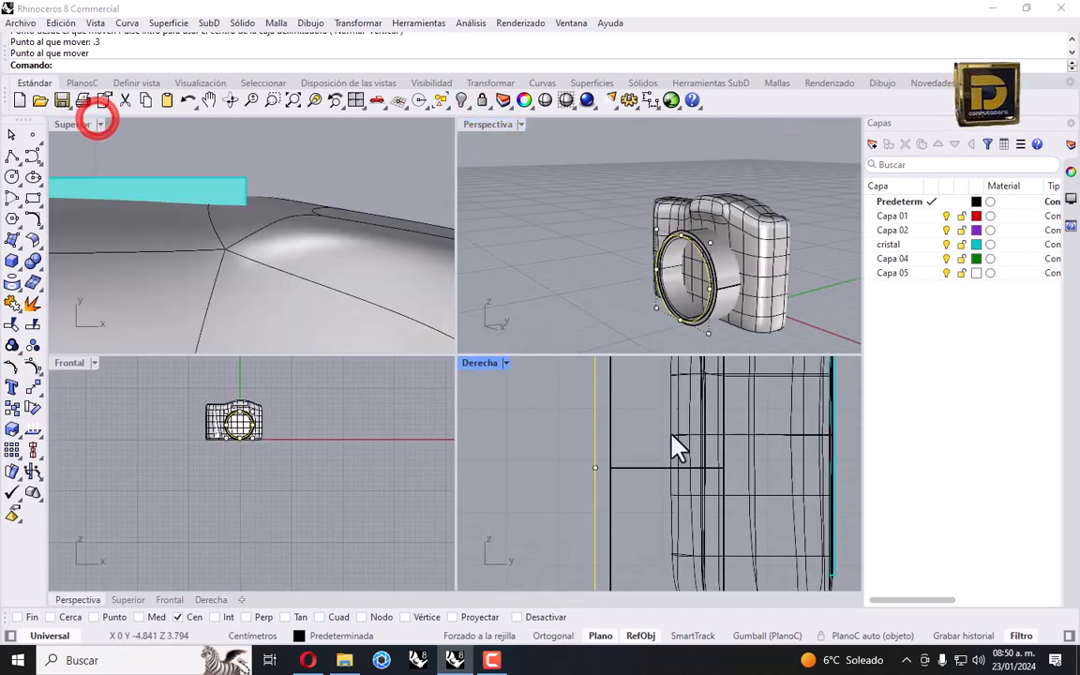
left_click(14, 192)
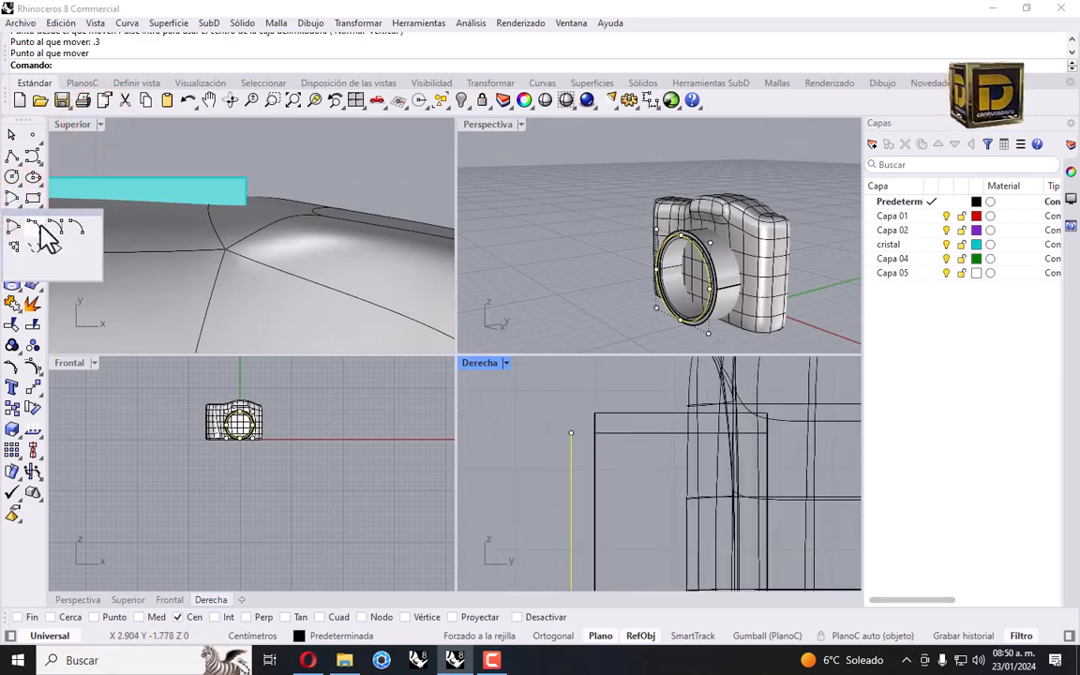
left_click(34, 224)
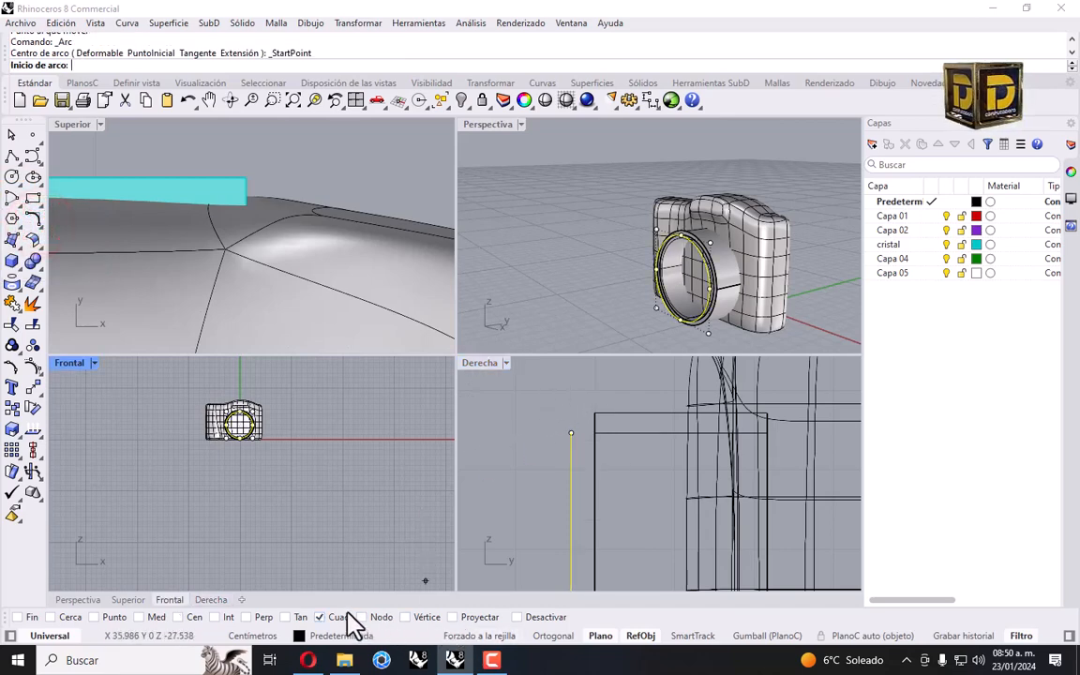
left_click(593, 410)
left_click(565, 432)
scroll(582, 412, "up", 4)
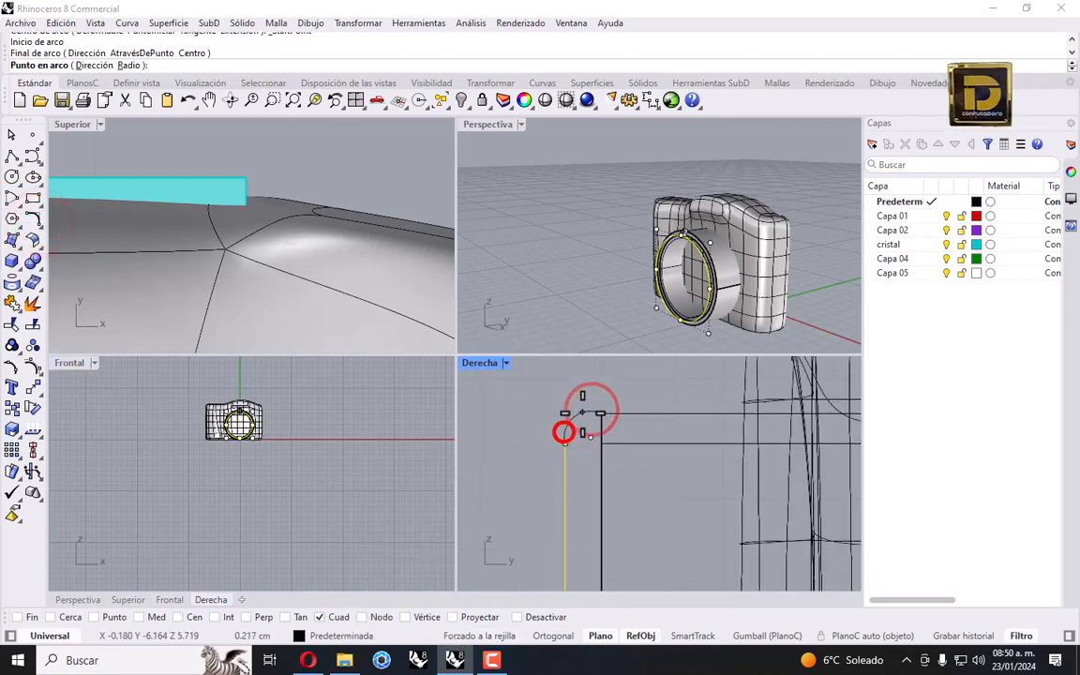
scroll(582, 413, "up", 1)
left_click(586, 423)
left_click(565, 392)
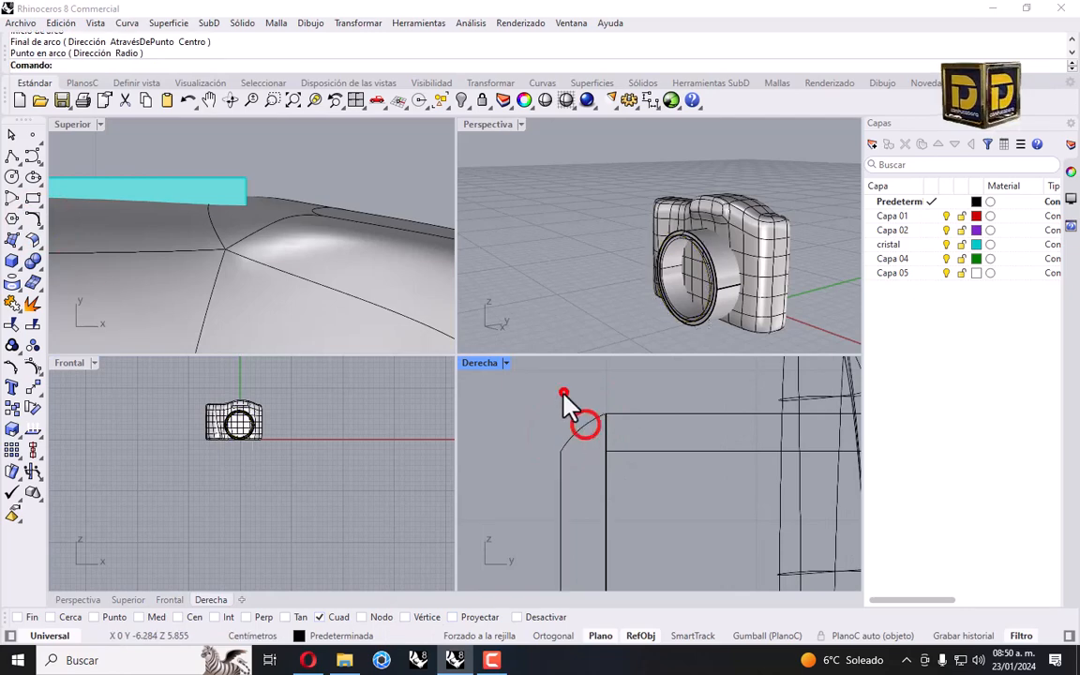
Sweep the arc along two rails, the 4.8 cm circle and the tube's outer front edge, to form the curved rim surface.
scroll(685, 226, "up", 4)
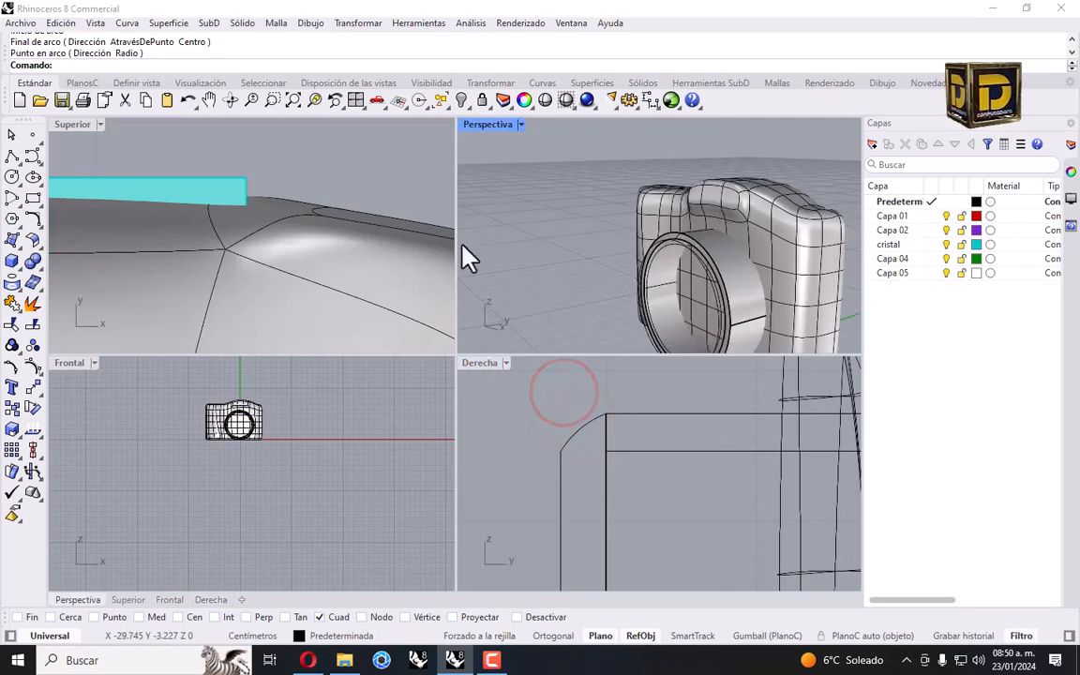
left_click(20, 241)
left_click(51, 331)
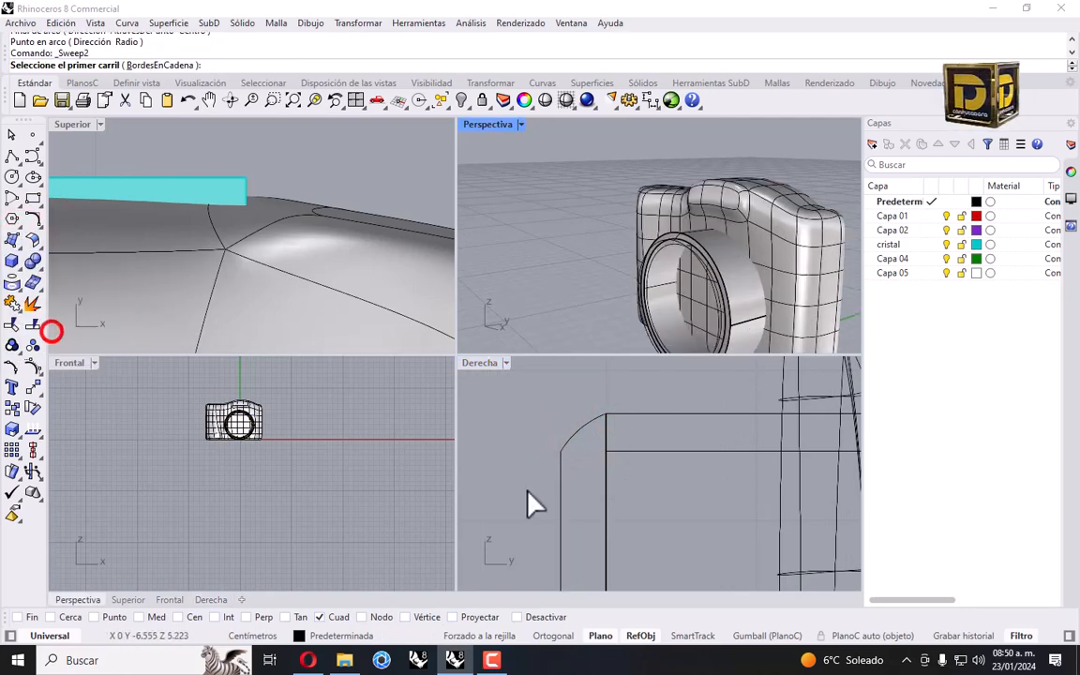
left_click(563, 502)
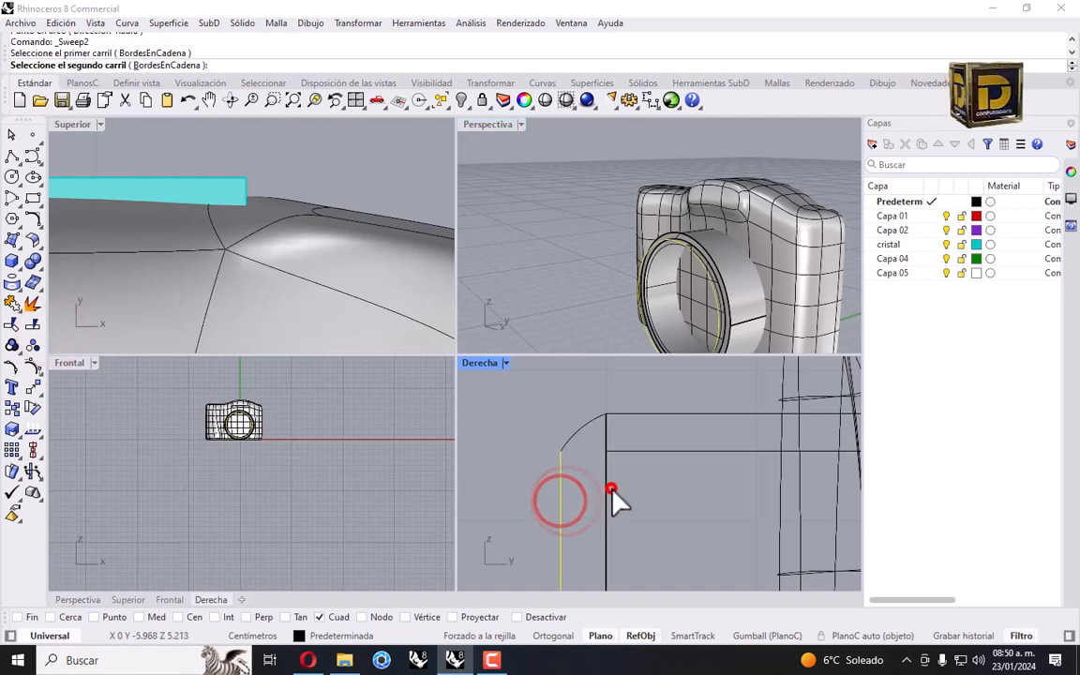
left_click(610, 488)
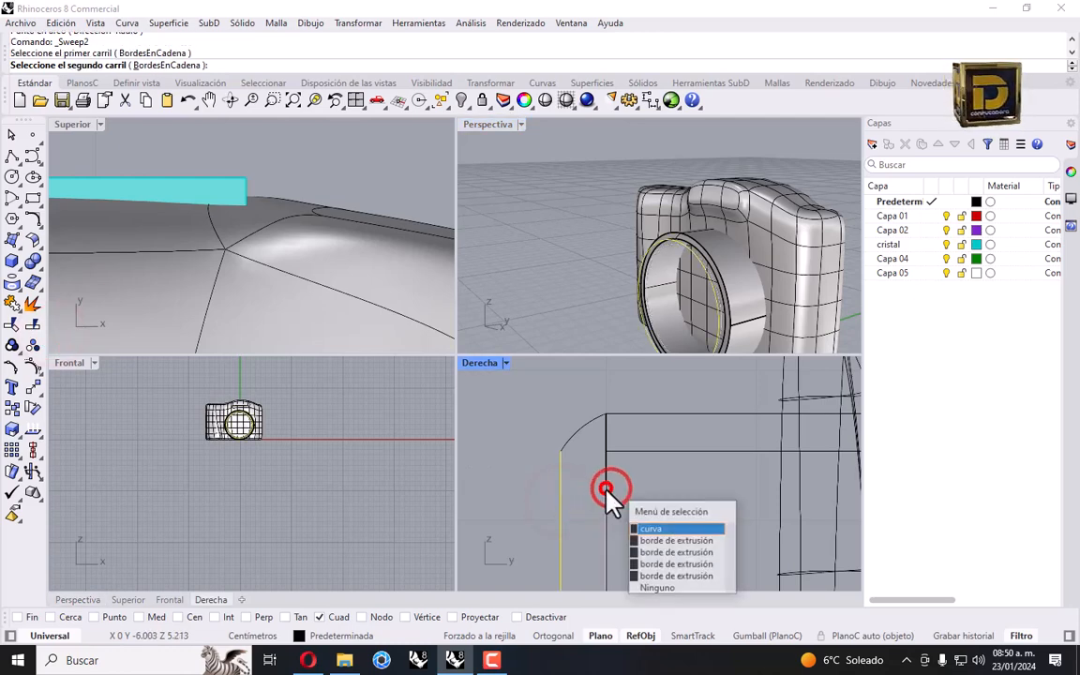
left_click(654, 565)
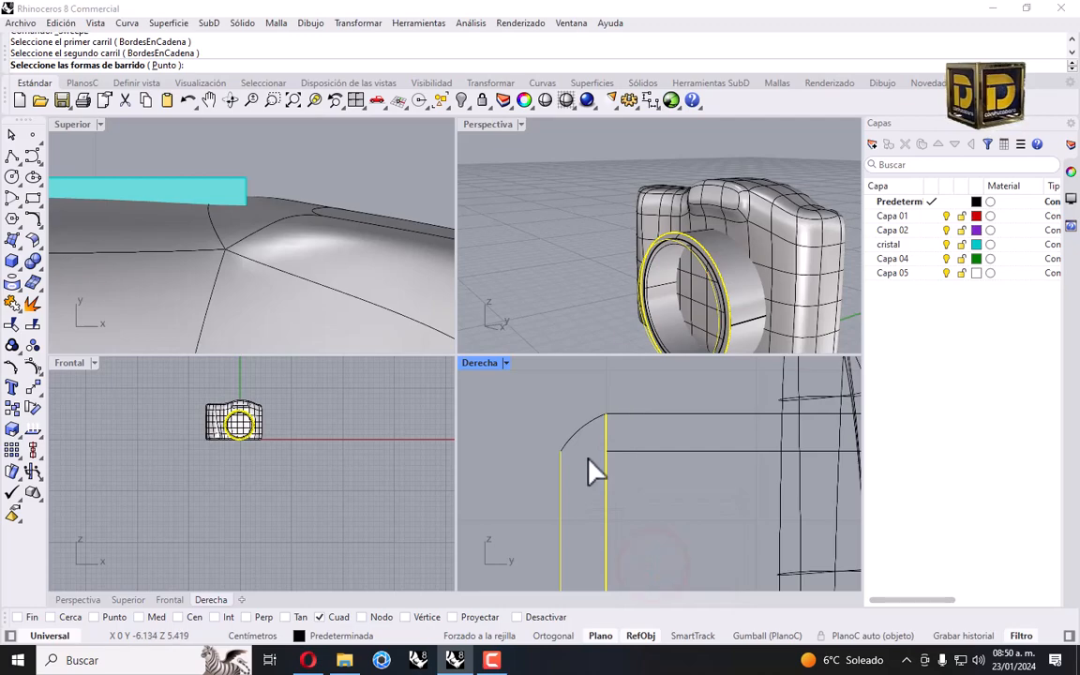
left_click(579, 433)
right_click(578, 430)
key("Return")
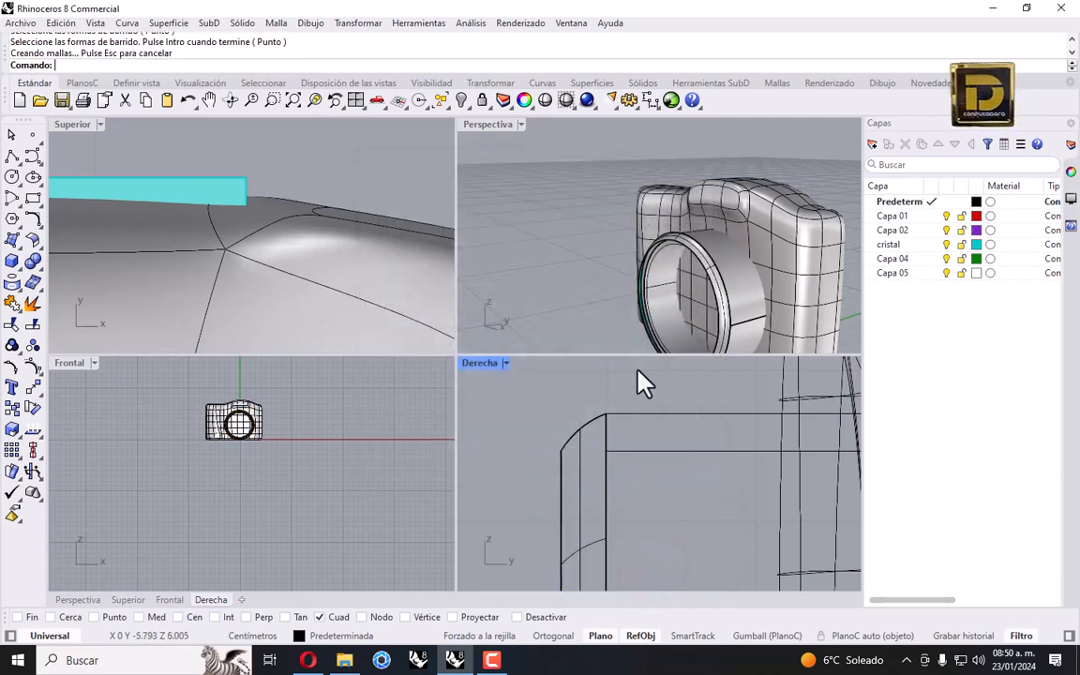
Offset the swept rim surface 0.2 cm as a solid with OffsetSrf, inverting the direction so it thickens inward.
scroll(653, 284, "up", 3)
right_click_drag(653, 284, 705, 248)
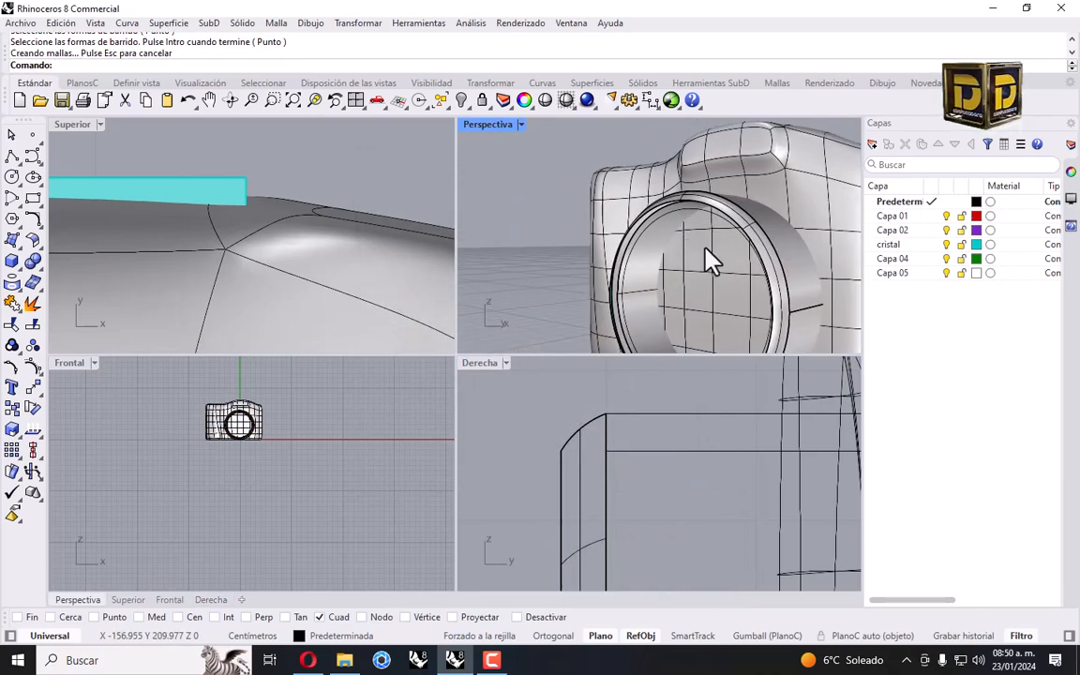
right_click_drag(781, 242, 768, 252)
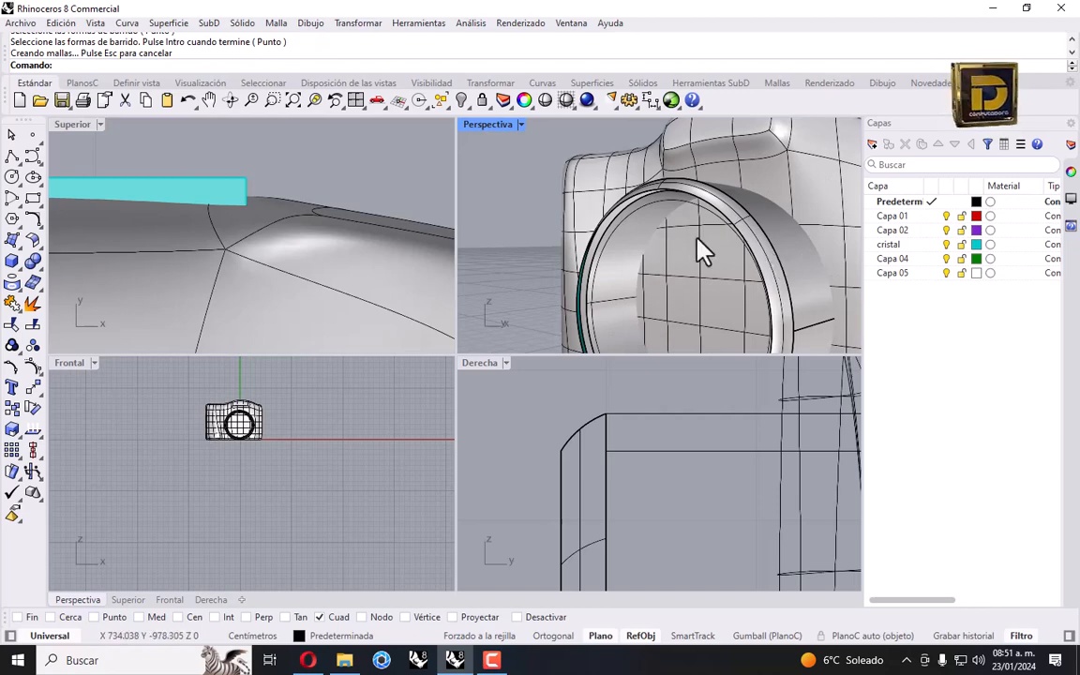
right_click_drag(698, 239, 777, 249)
scroll(747, 241, "up", 3)
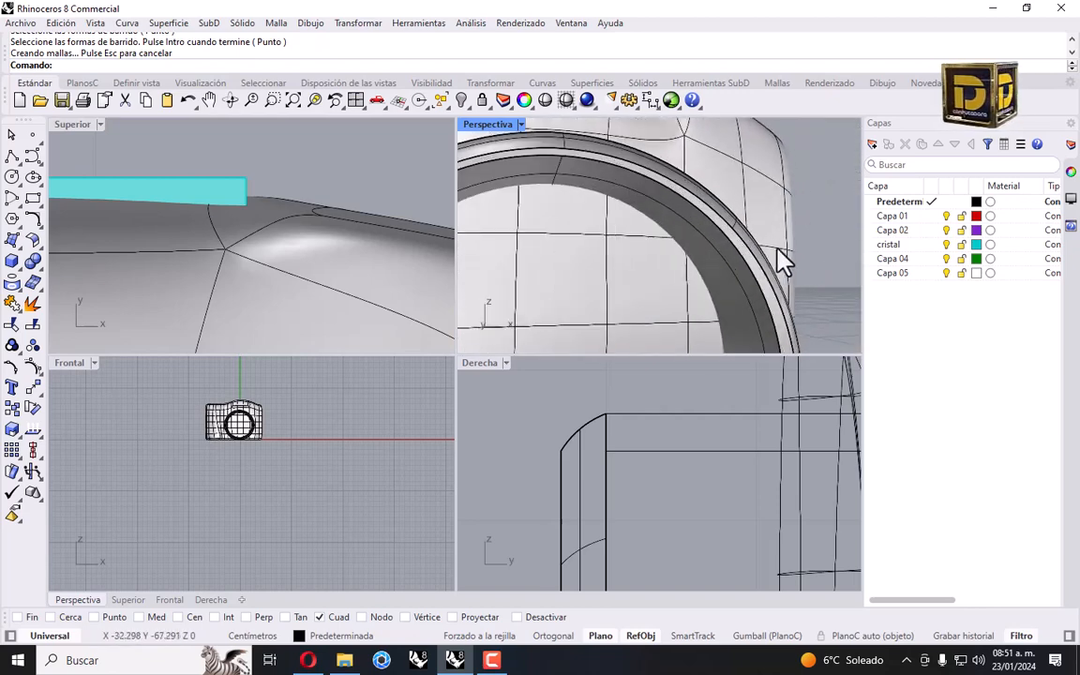
left_click(764, 261)
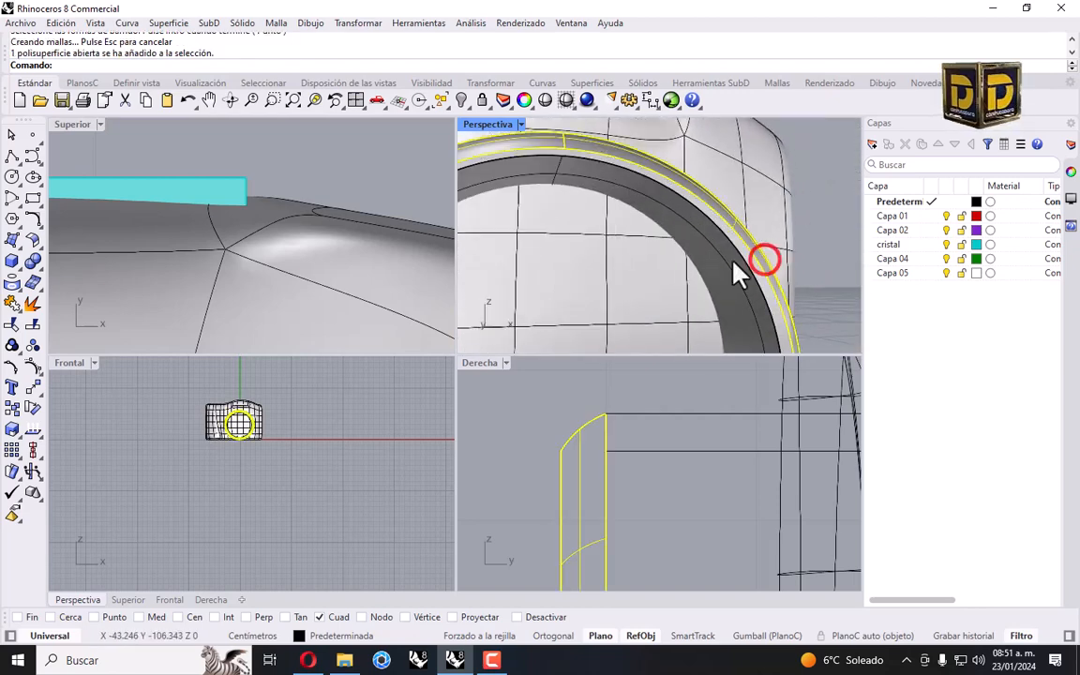
left_click(29, 235)
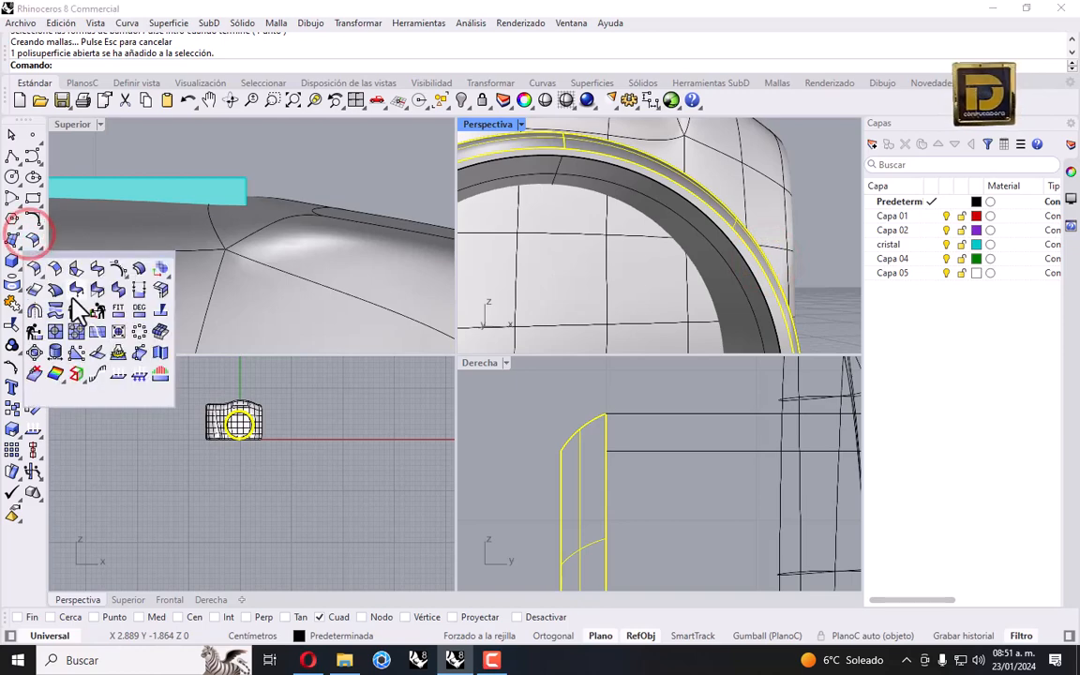
left_click(141, 266)
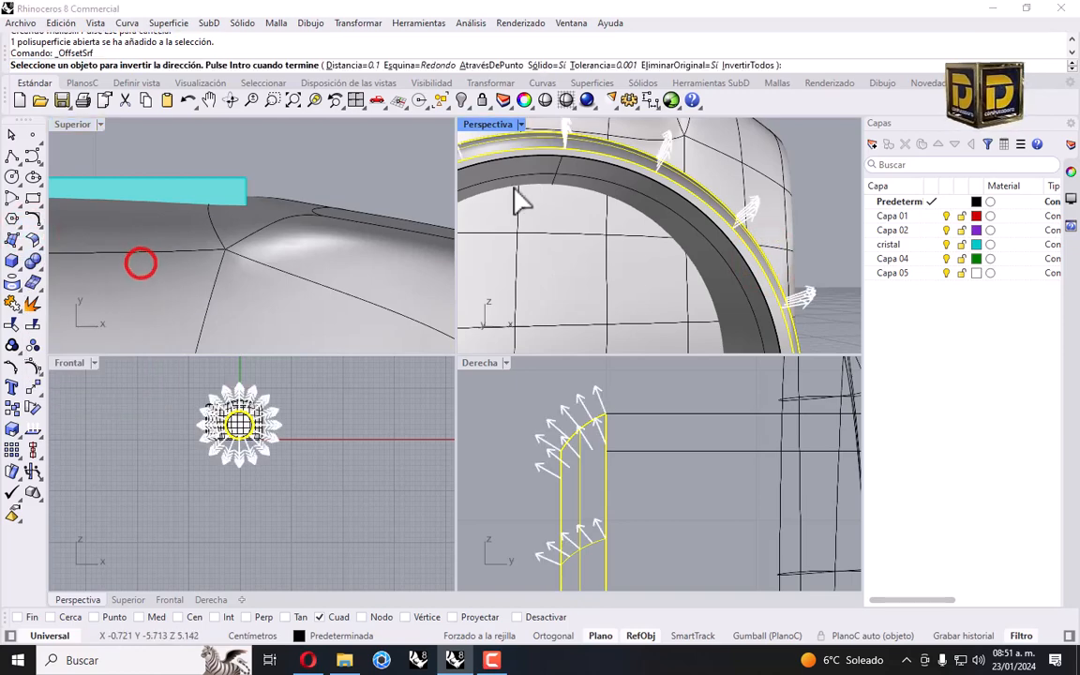
left_click(761, 34)
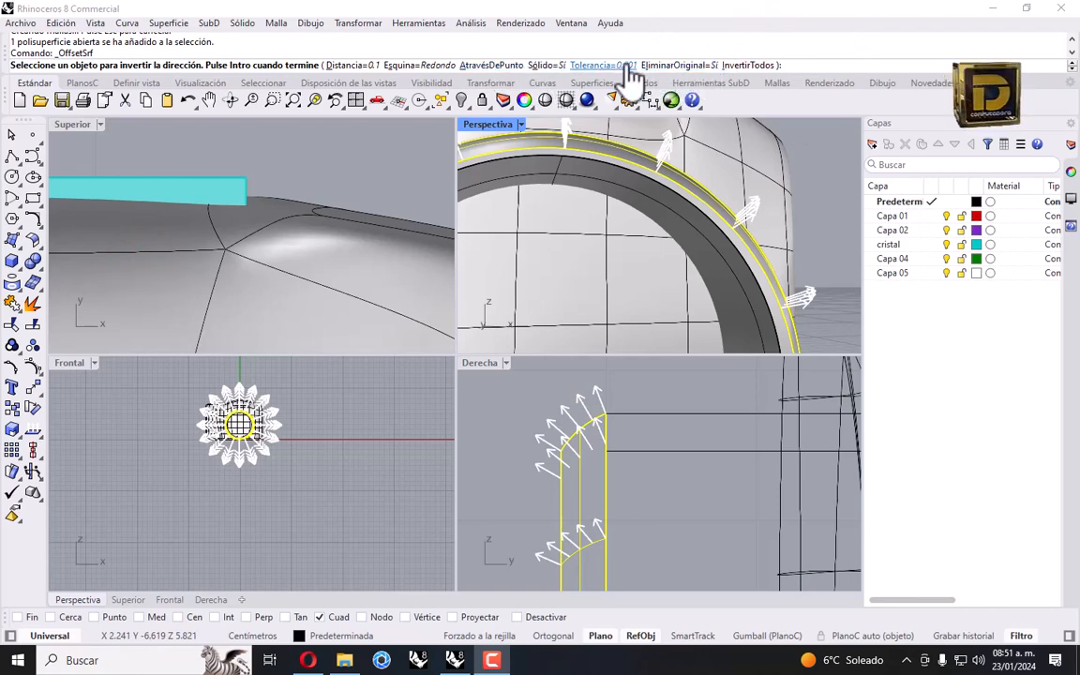
left_click(748, 64)
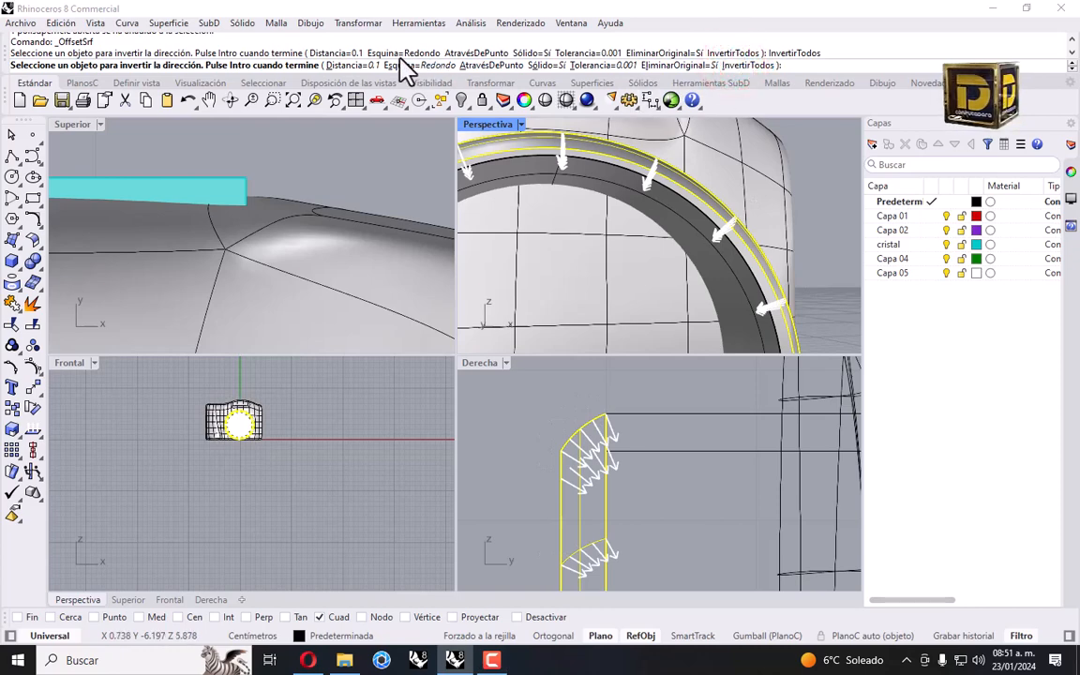
left_click(349, 66)
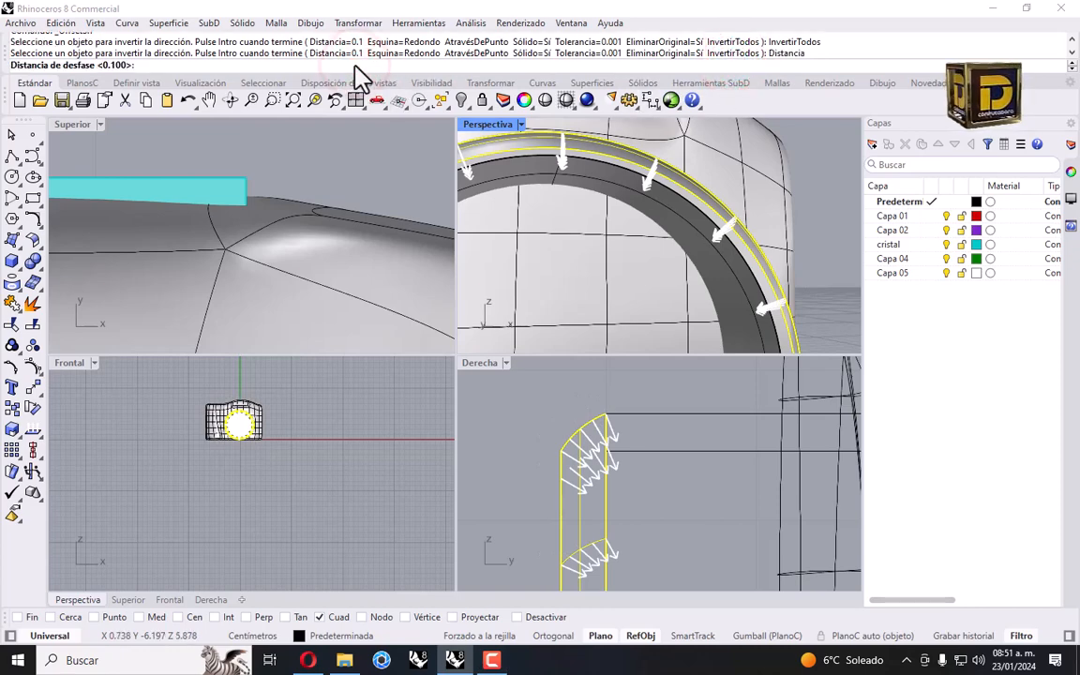
type(".2")
key("Return")
key("Return")
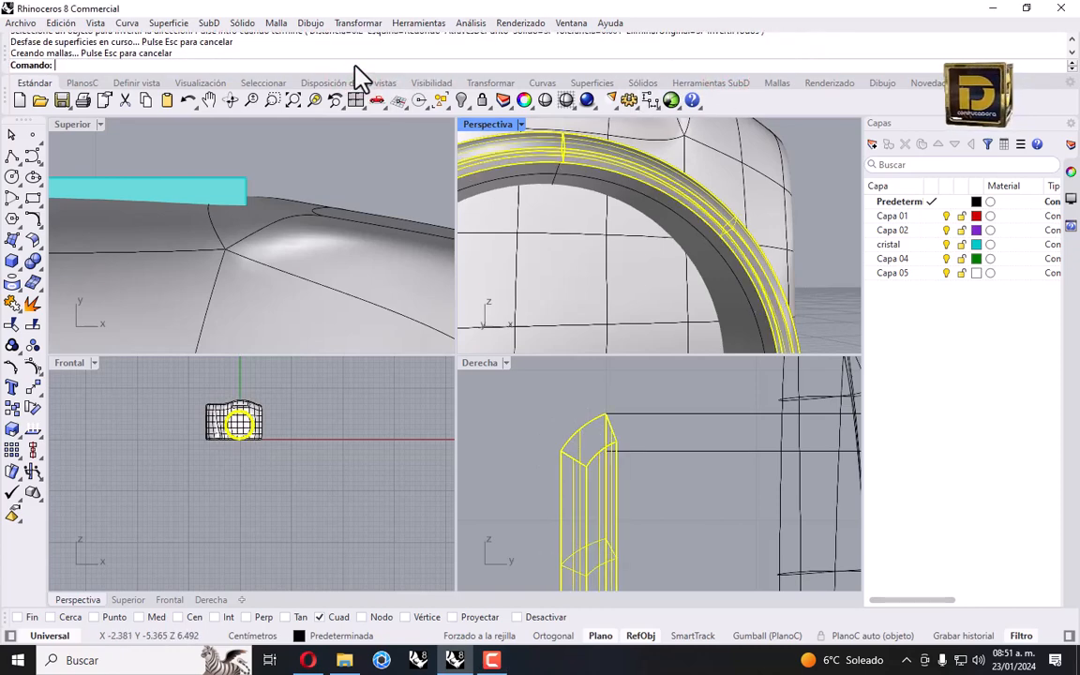
Switch the perspective view to the Tinta display mode and examine the thickened rim on the lens tube.
left_click(834, 226)
scroll(780, 224, "down", 5)
right_click_drag(773, 224, 638, 236)
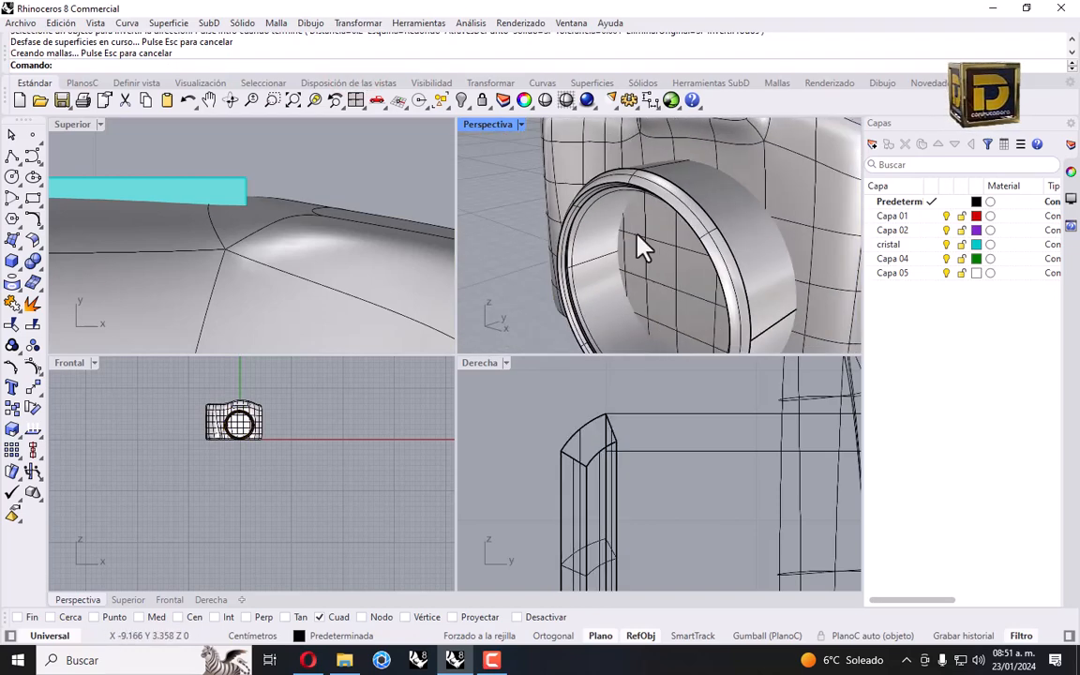
left_click(520, 124)
left_click(573, 234)
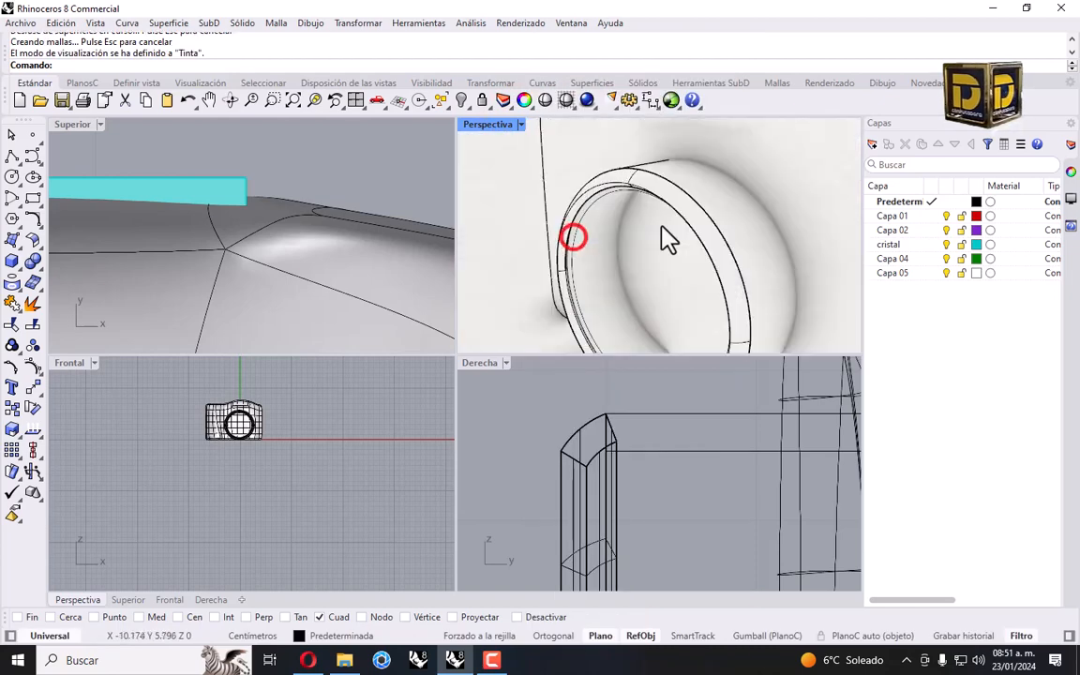
scroll(665, 236, "down", 3)
mouse_move(666, 236)
right_mouse_down()
mouse_move(640, 212)
mouse_move(749, 200)
mouse_move(598, 190)
mouse_move(614, 199)
right_mouse_up()
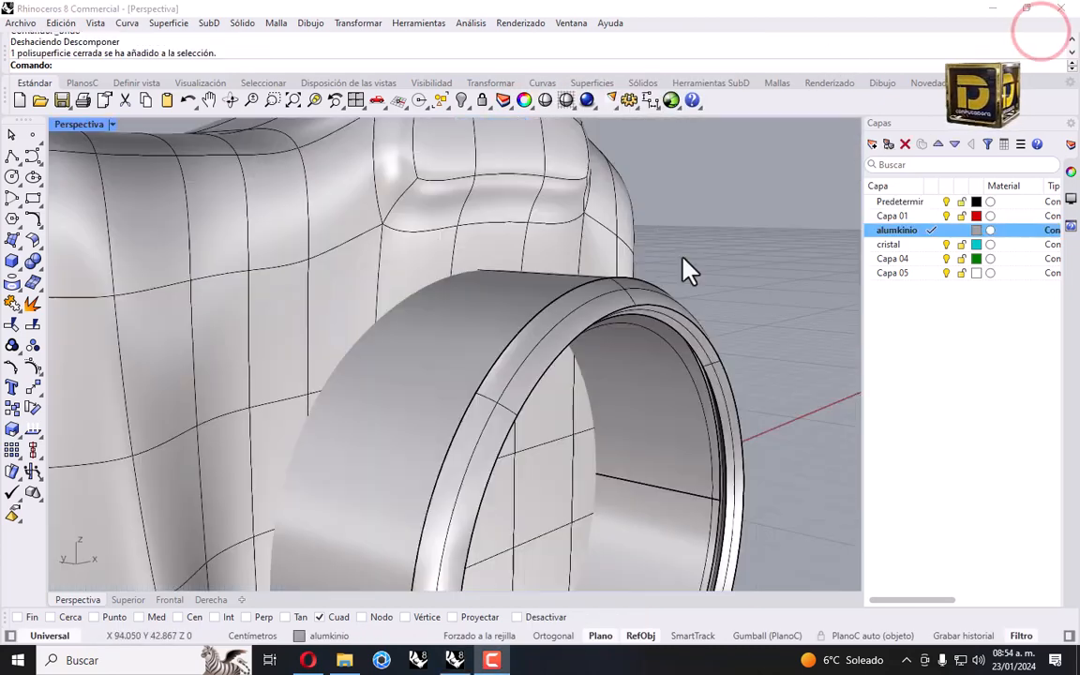
Explode the solid rim at the front of the lens tube into separate surfaces.
scroll(610, 309, "down", 5)
mouse_move(609, 308)
right_mouse_down()
mouse_move(455, 289)
mouse_move(475, 281)
right_mouse_up()
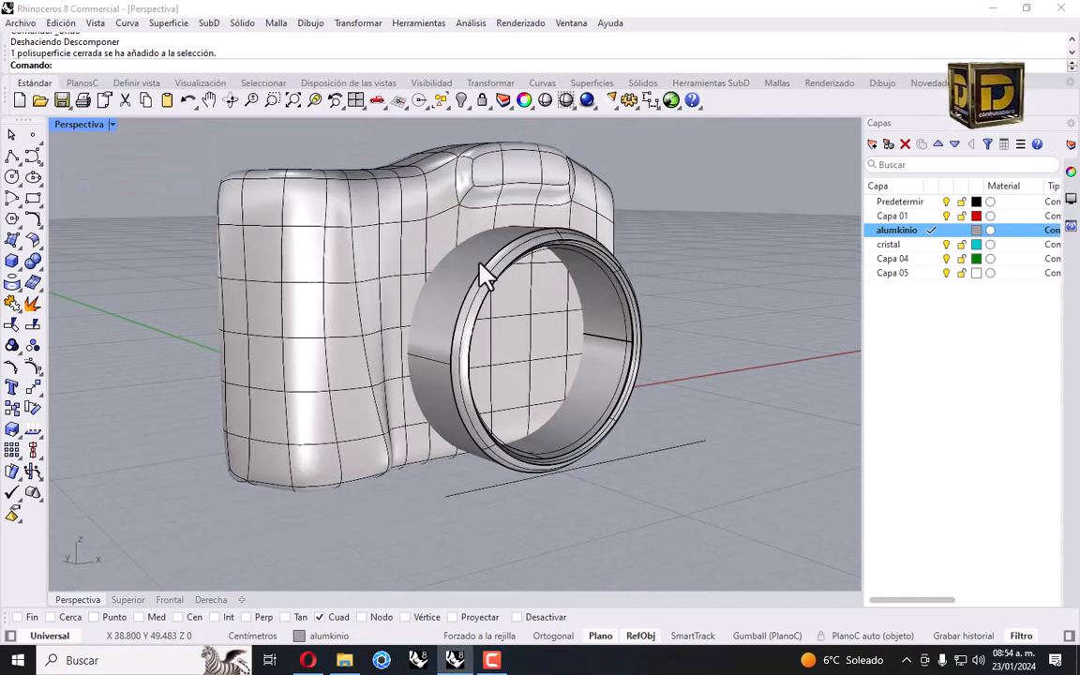
left_click(457, 271)
left_click(705, 241)
scroll(626, 280, "up", 3)
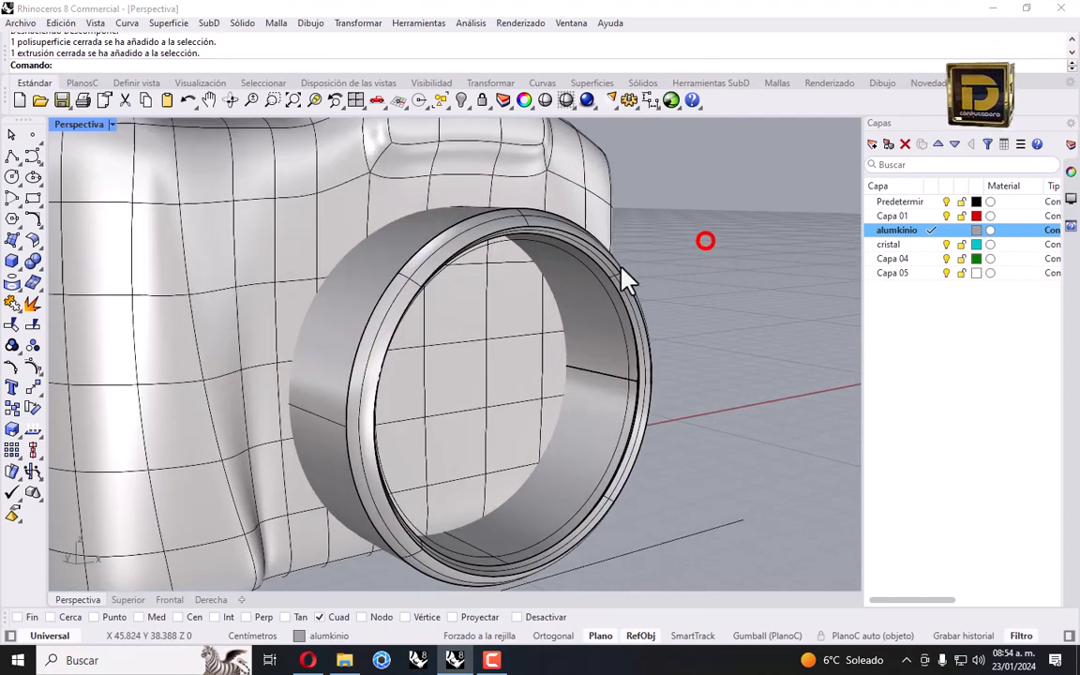
scroll(621, 269, "up", 2)
left_click(618, 303)
right_click_drag(567, 302, 509, 274)
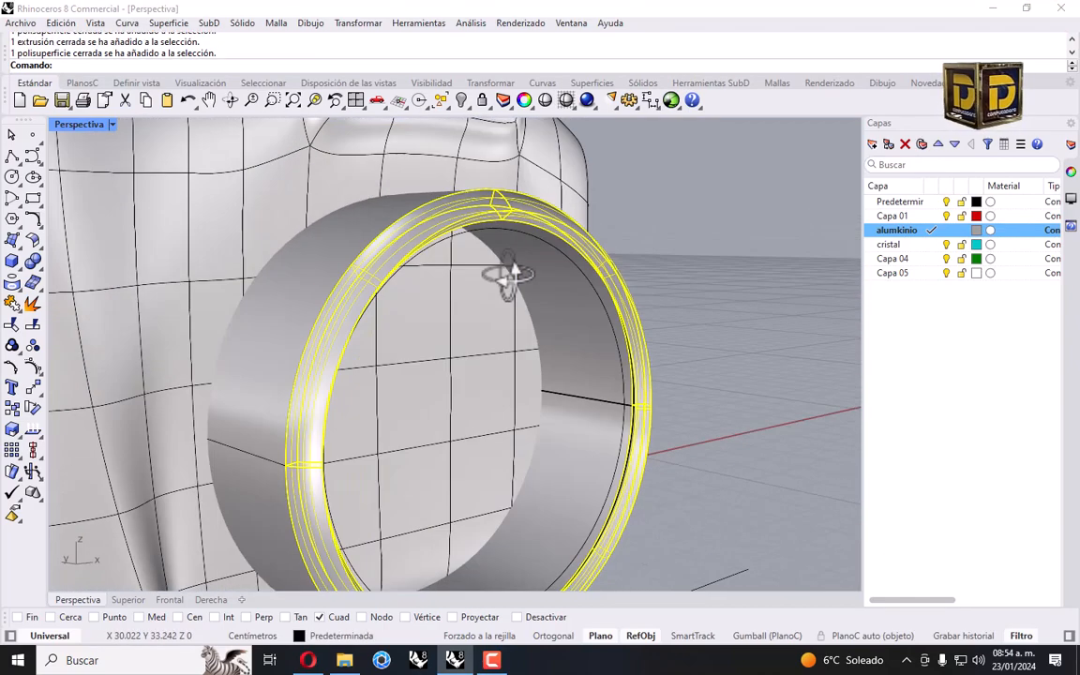
left_click(34, 304)
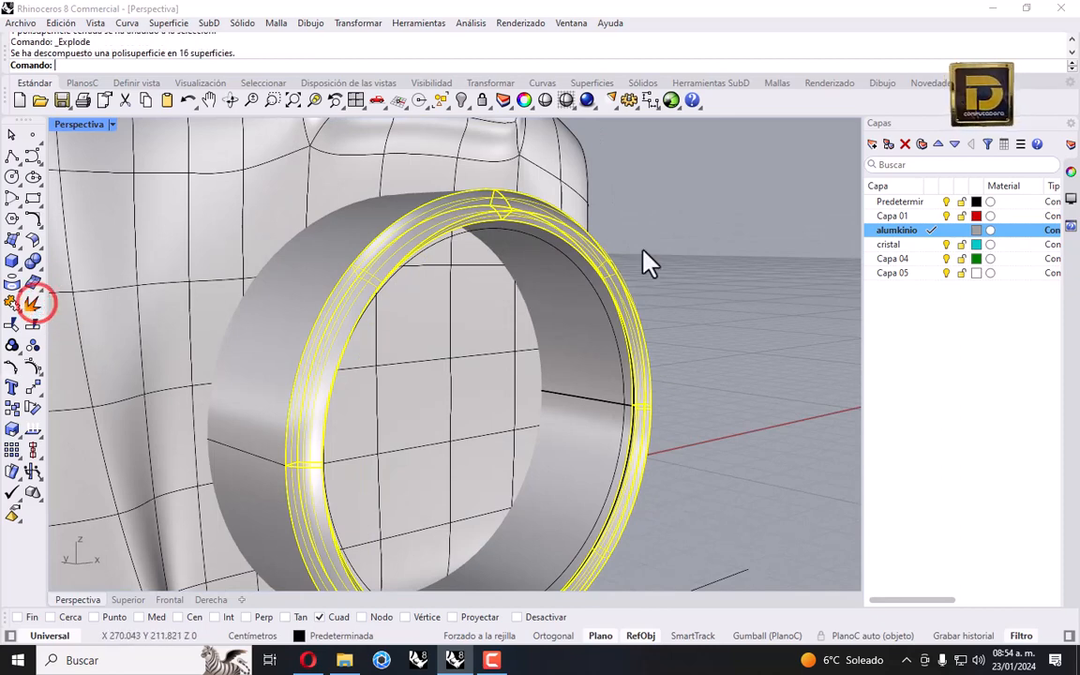
left_click(691, 193)
Move the four narrow surfaces forming the rim's front lip around the opening to the alumkinio layer.
scroll(607, 269, "up", 4)
left_click(607, 271)
scroll(314, 194, "up", 2)
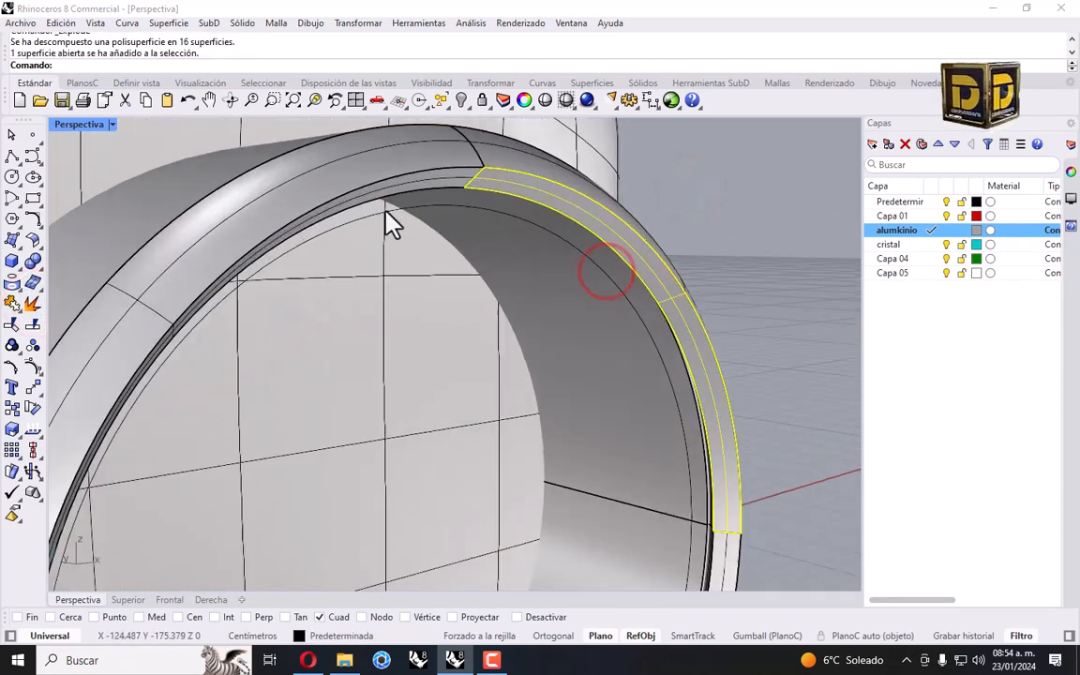
scroll(391, 223, "up", 2)
scroll(485, 169, "down", 3)
left_click(447, 217, "ctrl+shift")
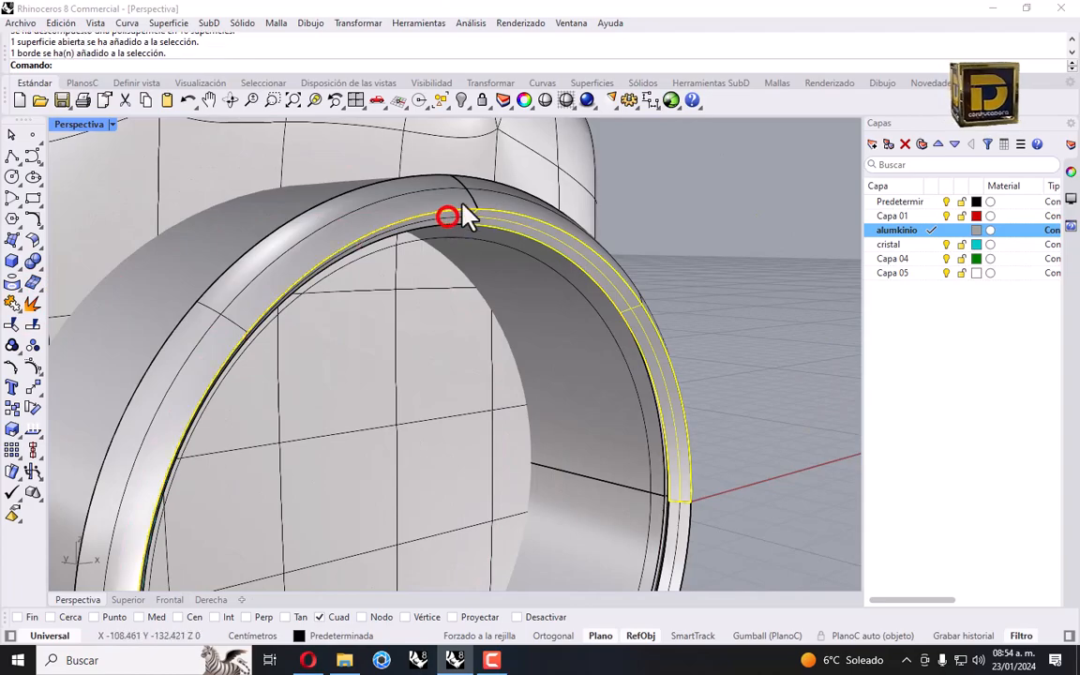
scroll(466, 215, "down", 5)
right_click_drag(494, 270, 354, 197)
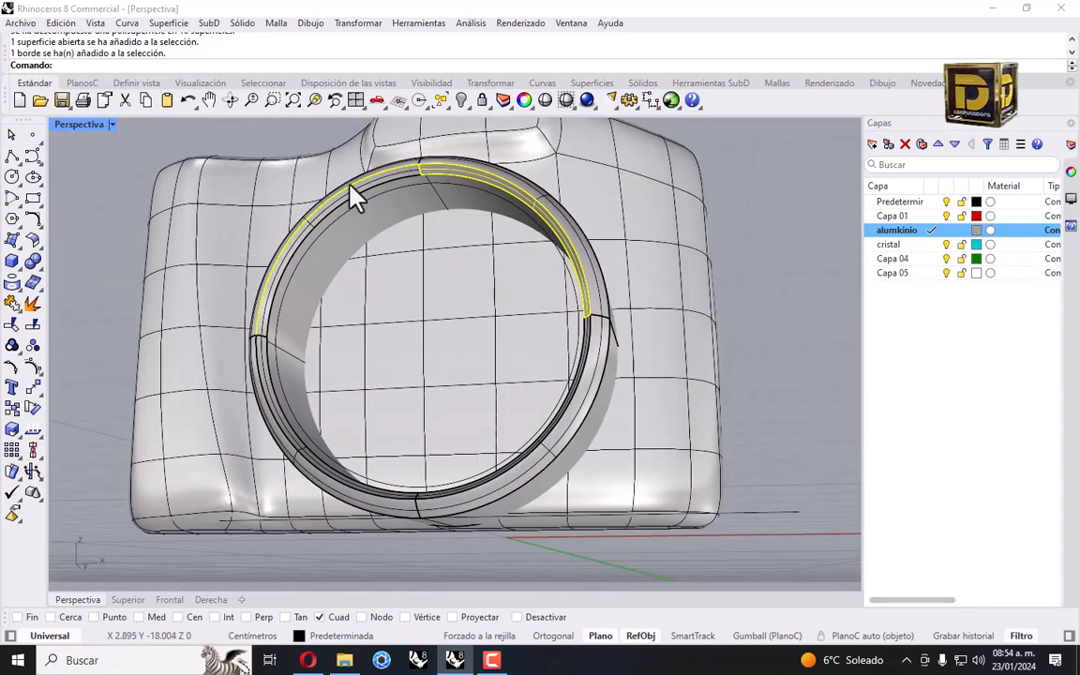
left_click(373, 184, "ctrl+shift")
scroll(374, 185, "up", 2)
scroll(431, 178, "up", 2)
left_click(446, 164, "ctrl+shift")
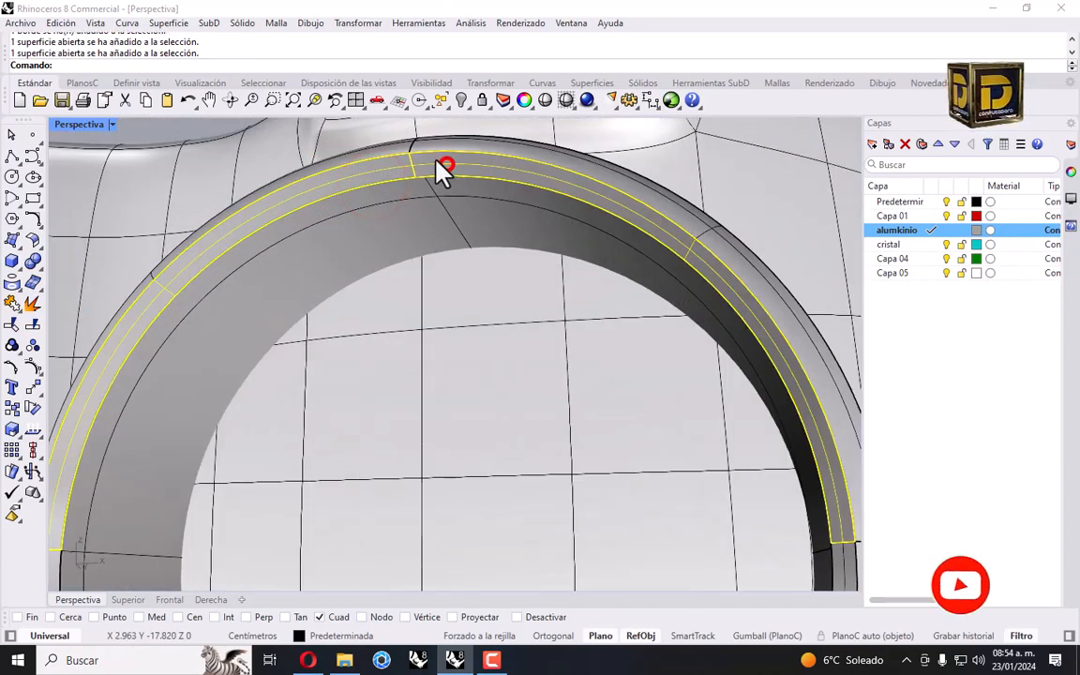
scroll(363, 333, "down", 3)
scroll(262, 310, "up", 2)
left_click(253, 304, "ctrl+shift")
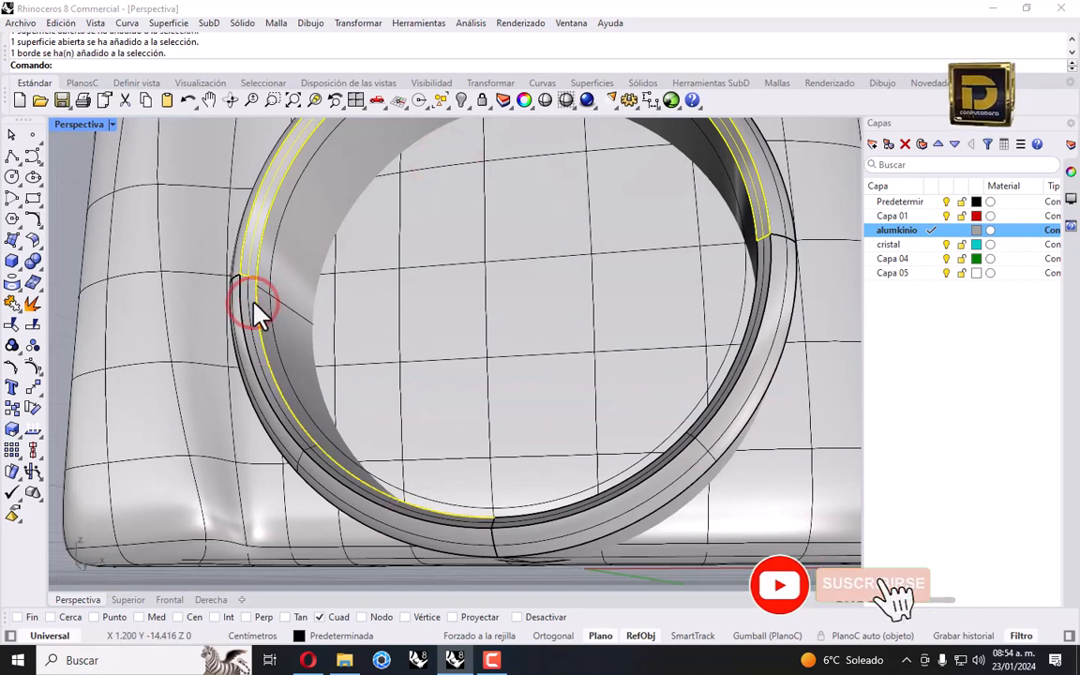
left_click(257, 307, "ctrl+shift")
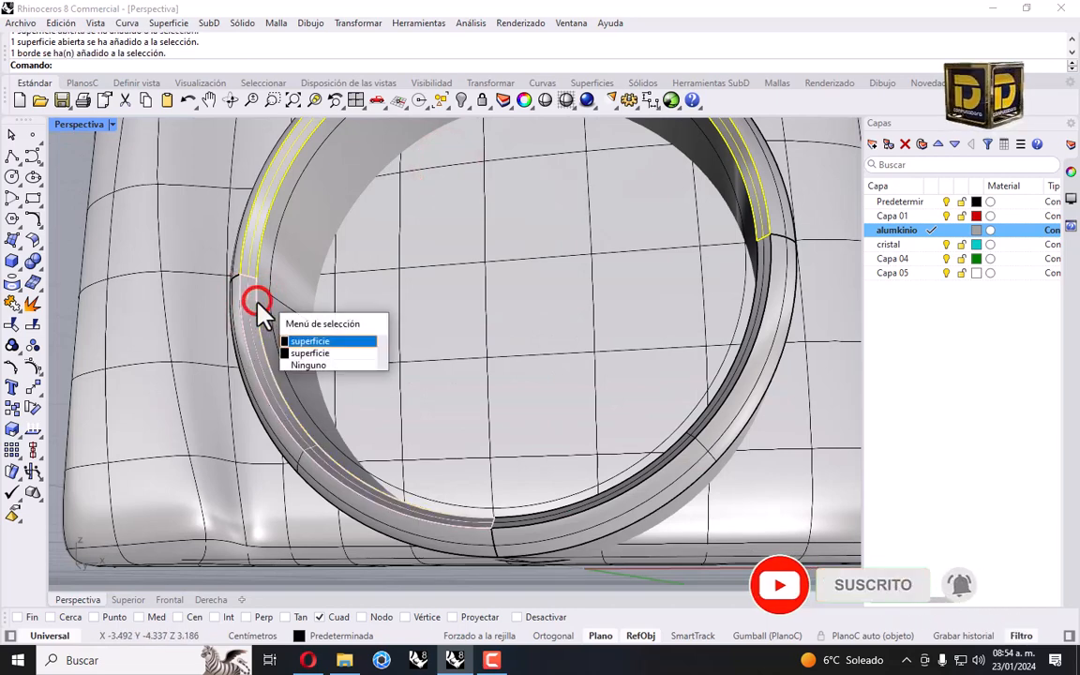
left_click(308, 342)
scroll(216, 293, "up", 2)
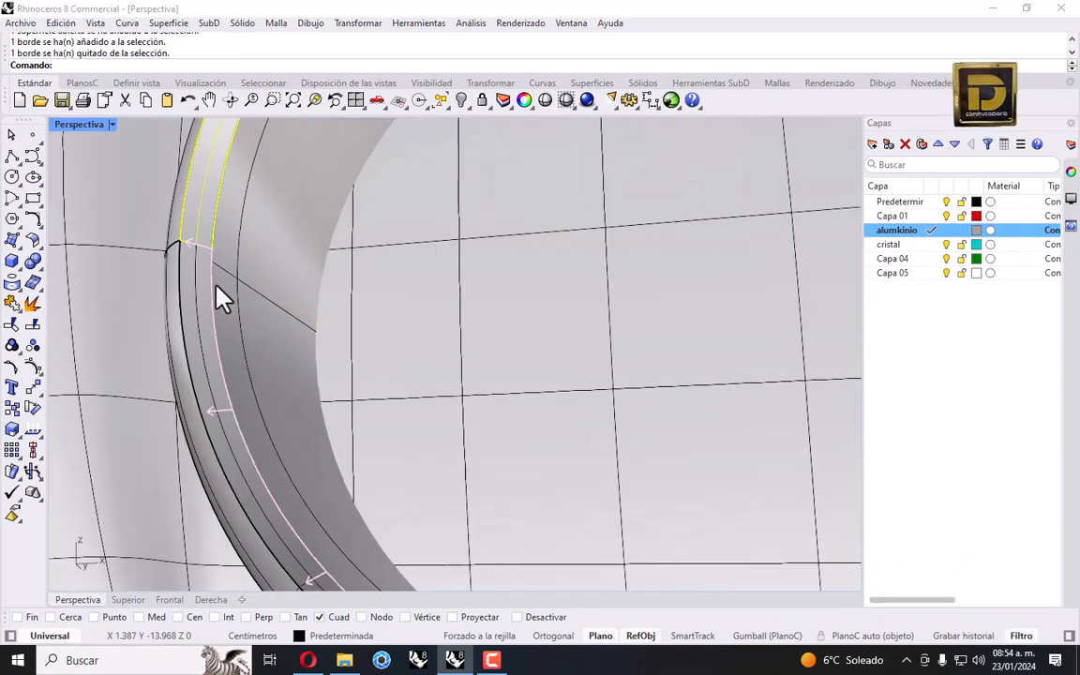
left_click(197, 284, "ctrl+shift")
scroll(453, 362, "down", 5)
scroll(583, 368, "up", 8)
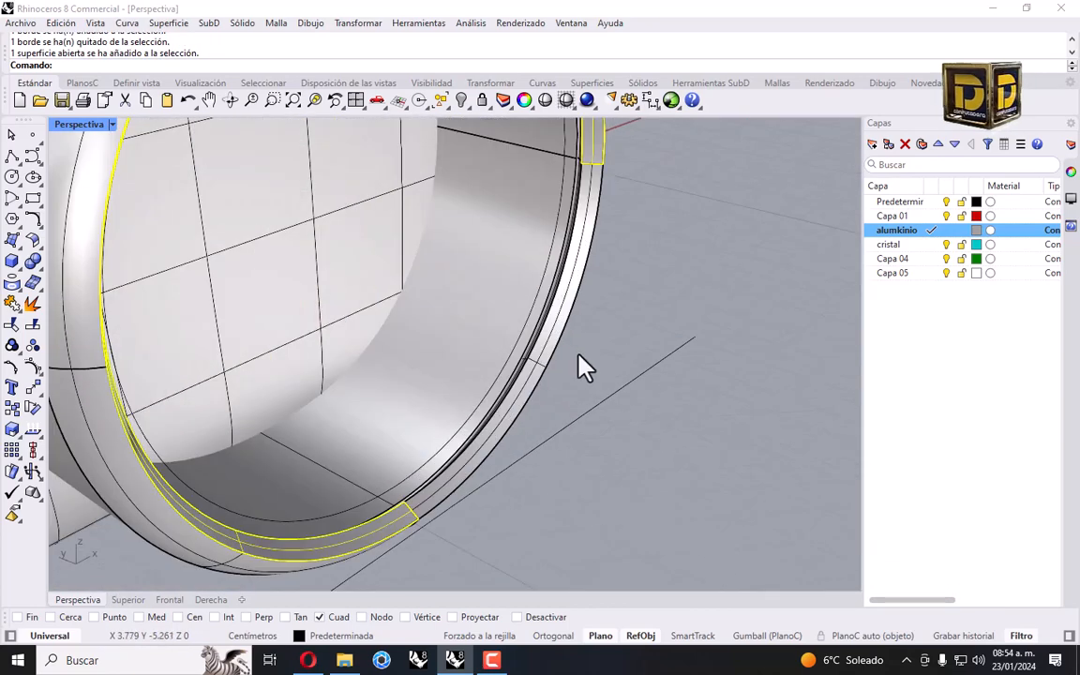
left_click(548, 353, "ctrl+shift")
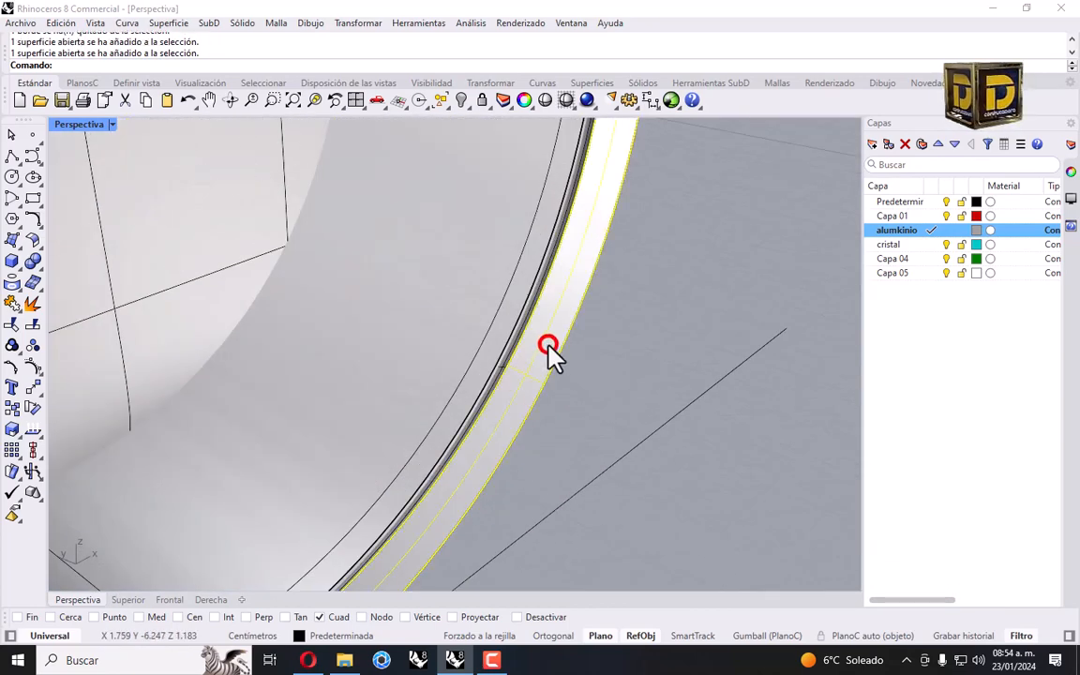
right_click(898, 234)
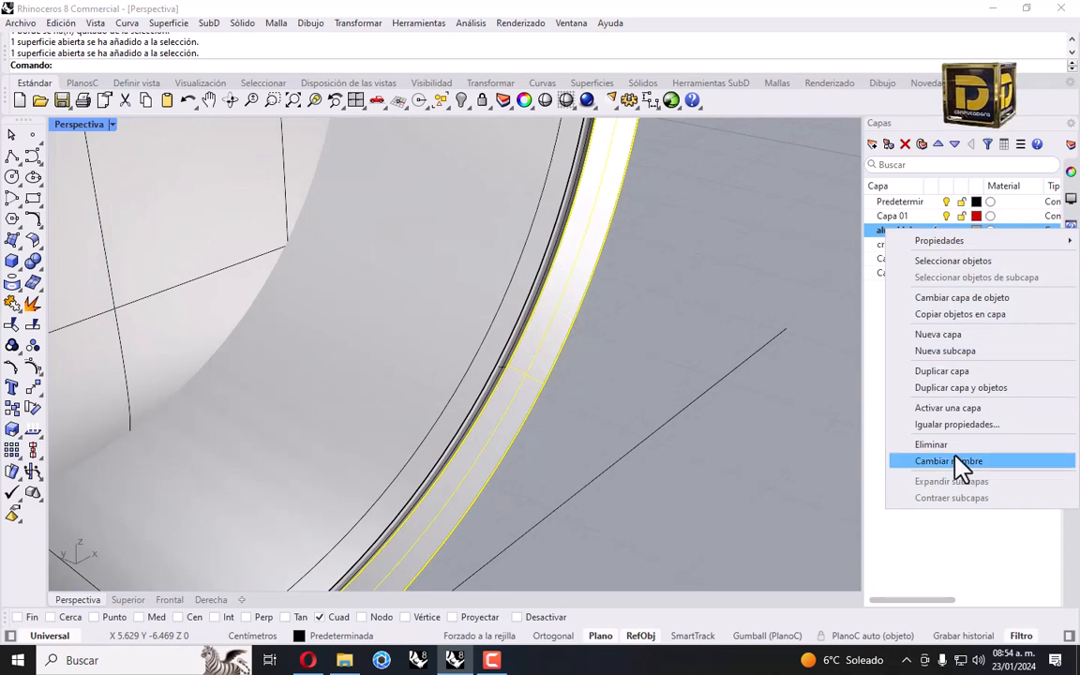
left_click(951, 300)
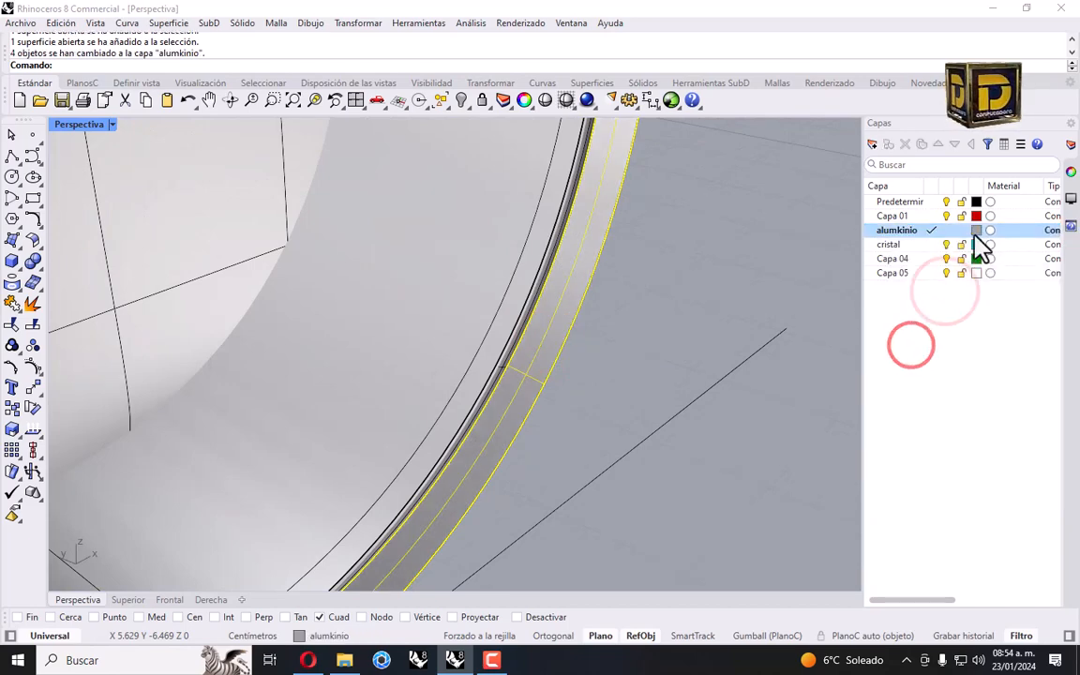
Change the default layer's colour from the layer list to dark grey, #232323.
left_click(976, 202)
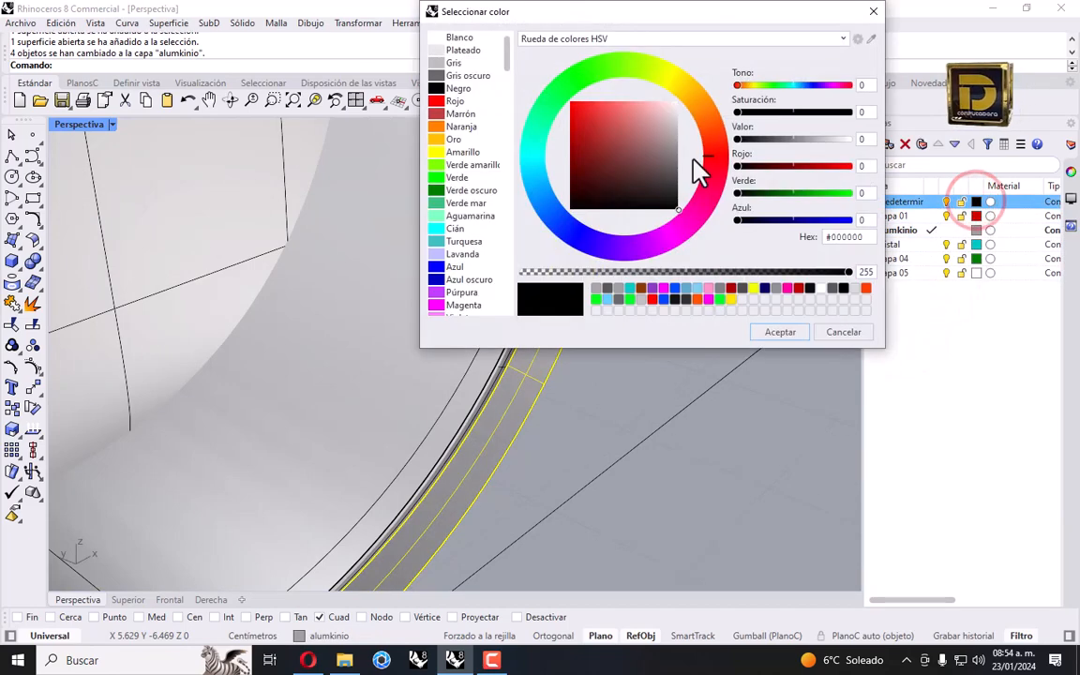
mouse_move(684, 184)
left_mouse_down()
mouse_move(682, 197)
mouse_move(684, 174)
left_mouse_up()
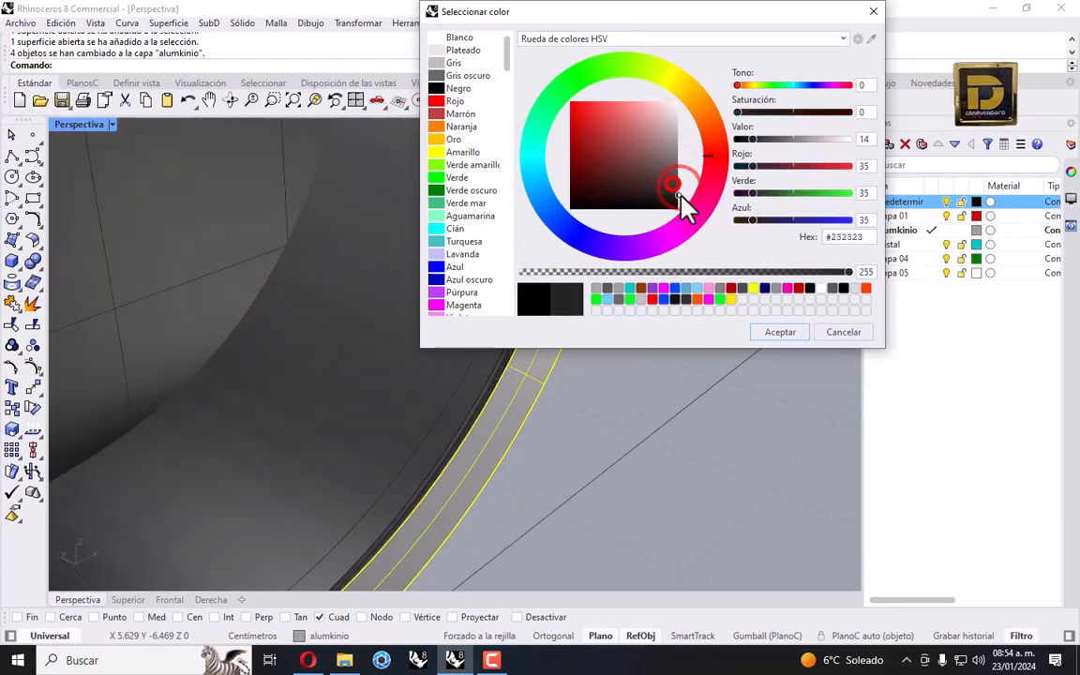
left_click(772, 332)
Set the alumkinio layer's colour to light grey #BFBFBF, checking it against the lens tube's front lip.
scroll(679, 401, "down", 5)
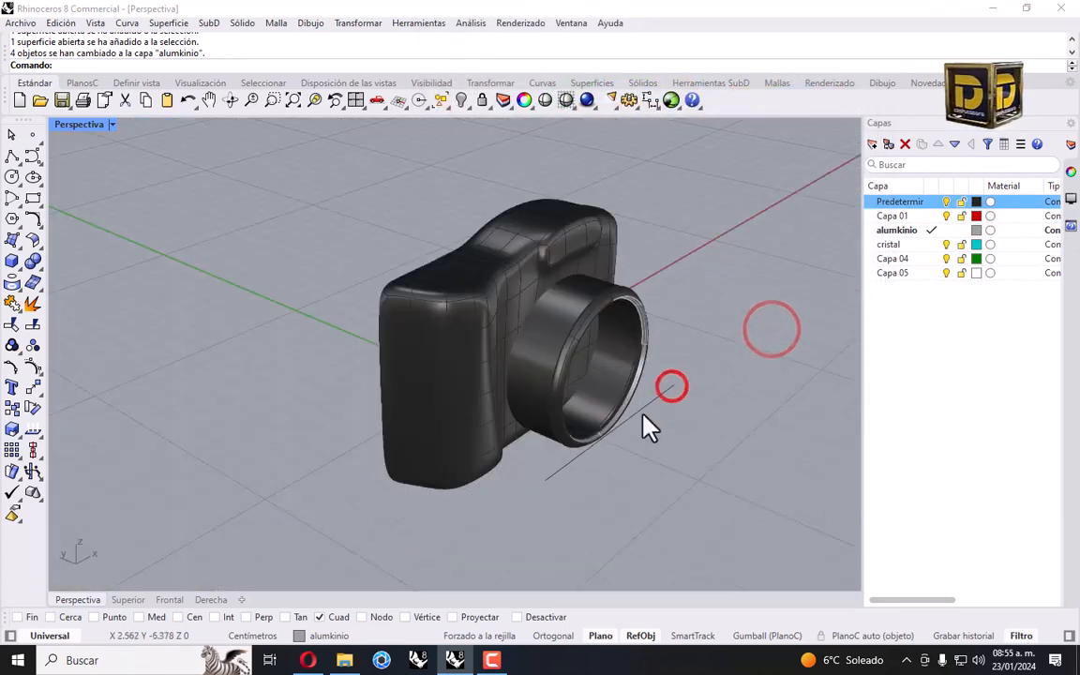
right_click_drag(645, 423, 609, 319)
scroll(604, 317, "up", 6)
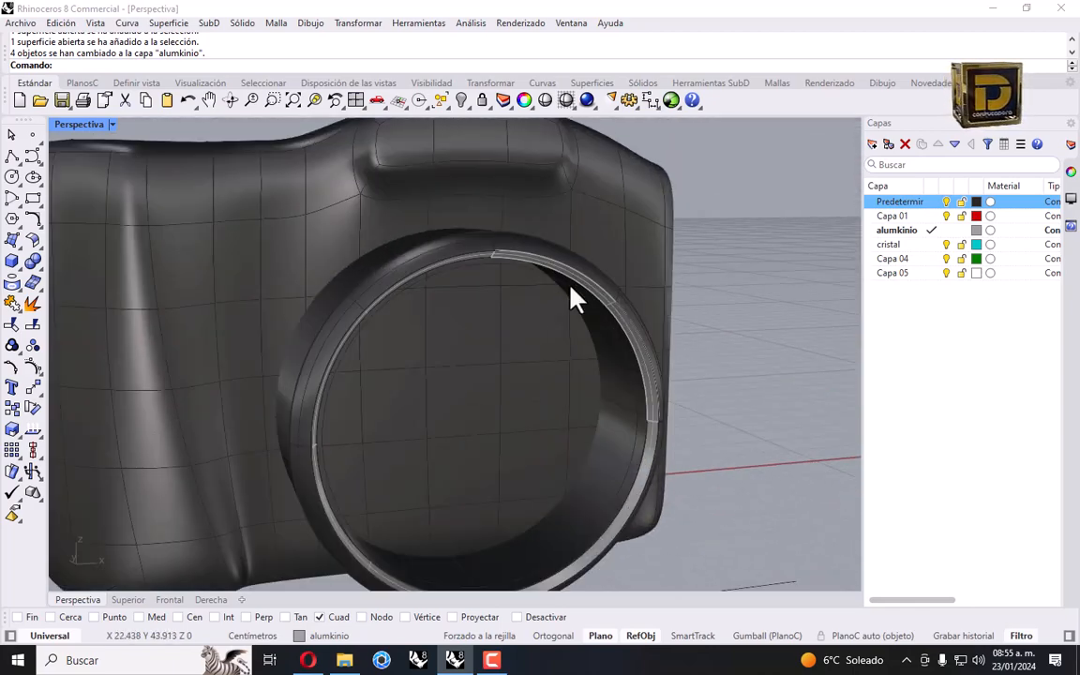
scroll(295, 147, "up", 3)
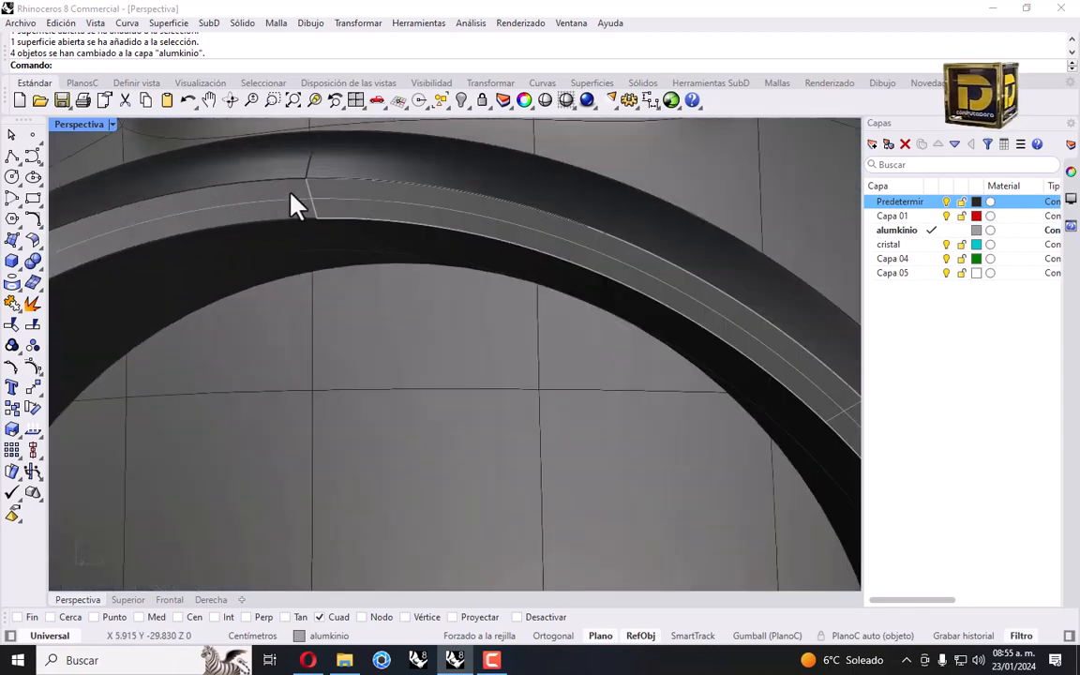
left_click(291, 195)
left_click(975, 231)
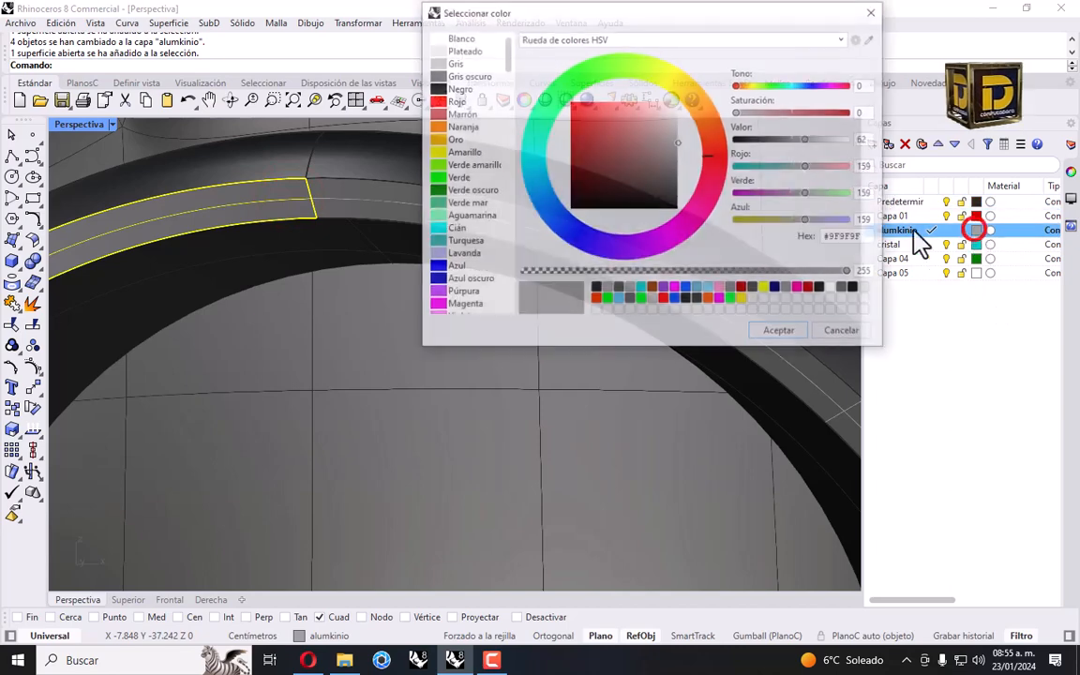
left_click(780, 332)
left_click(268, 178)
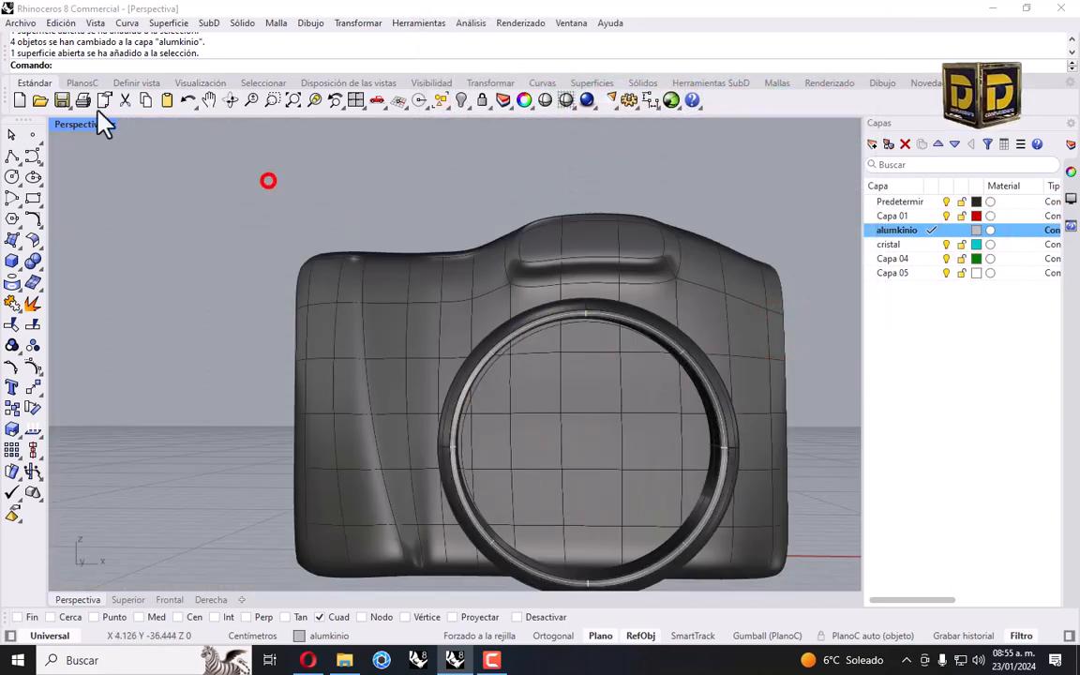
Save the model as a Rhino 8 file named camara canon in the 254 camara canon folder.
left_click(20, 24)
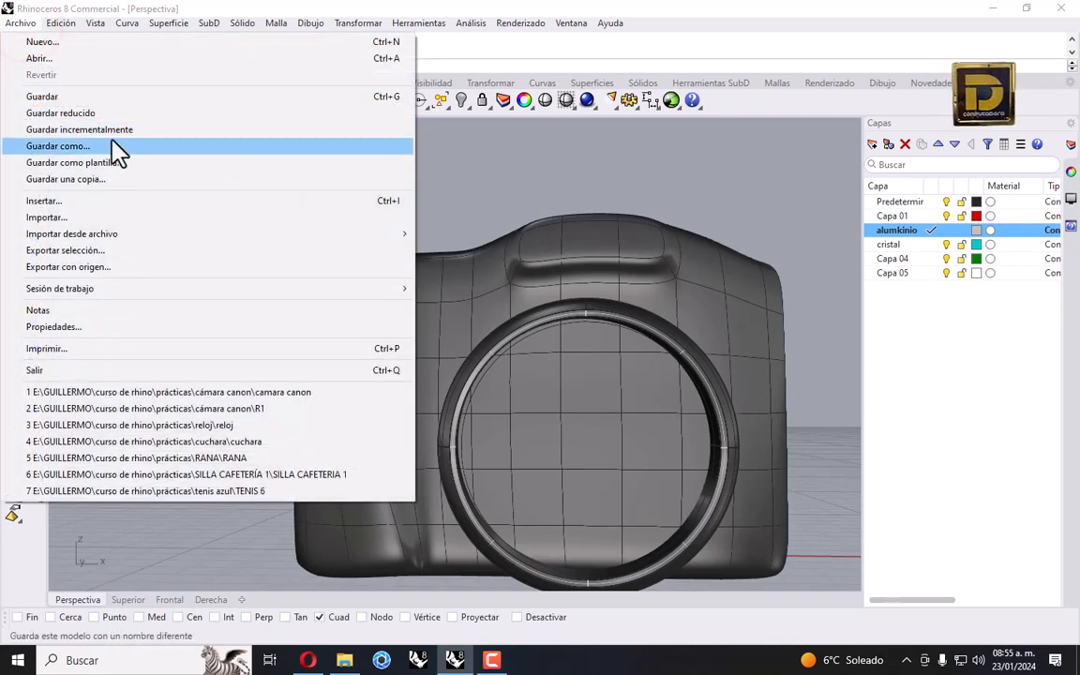
left_click(58, 147)
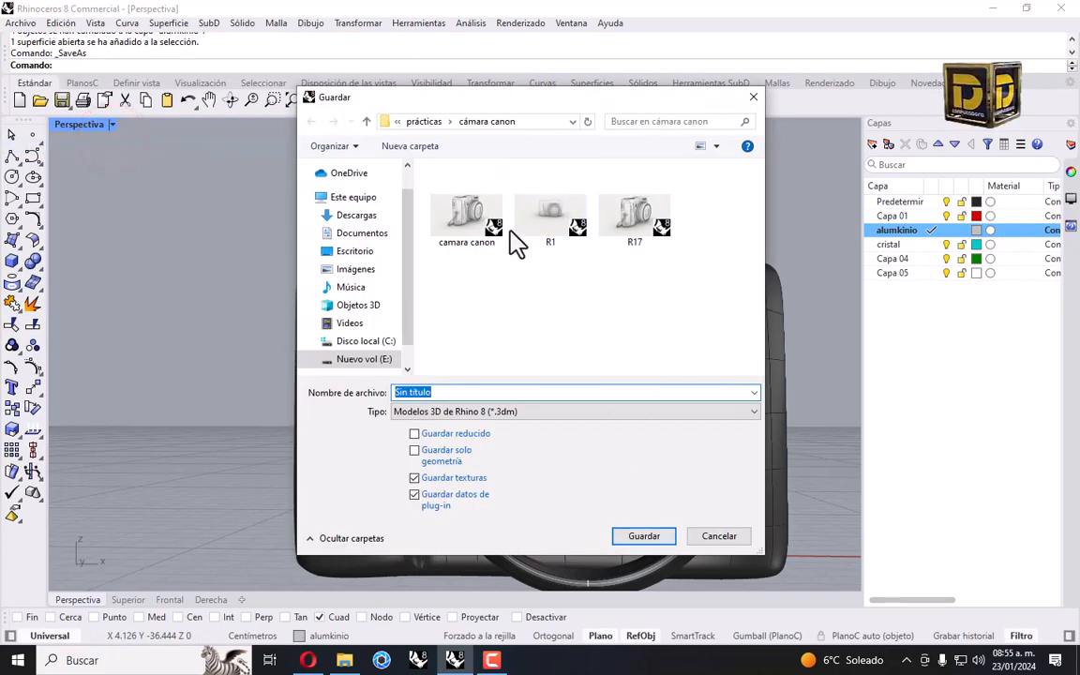
left_click(483, 393)
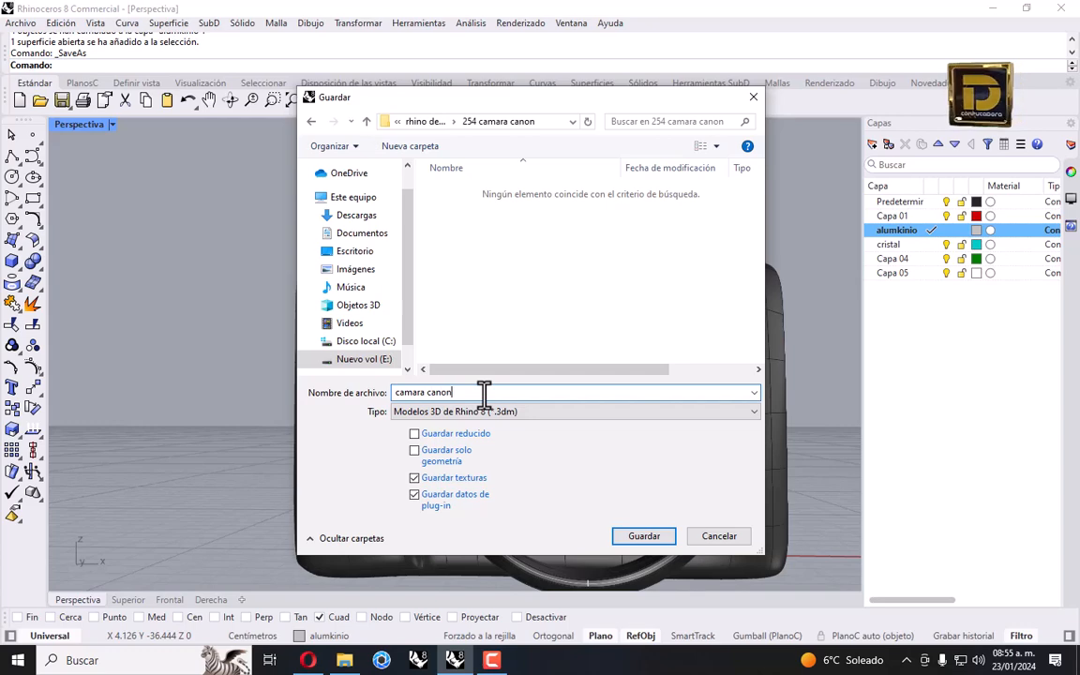
key("Return")
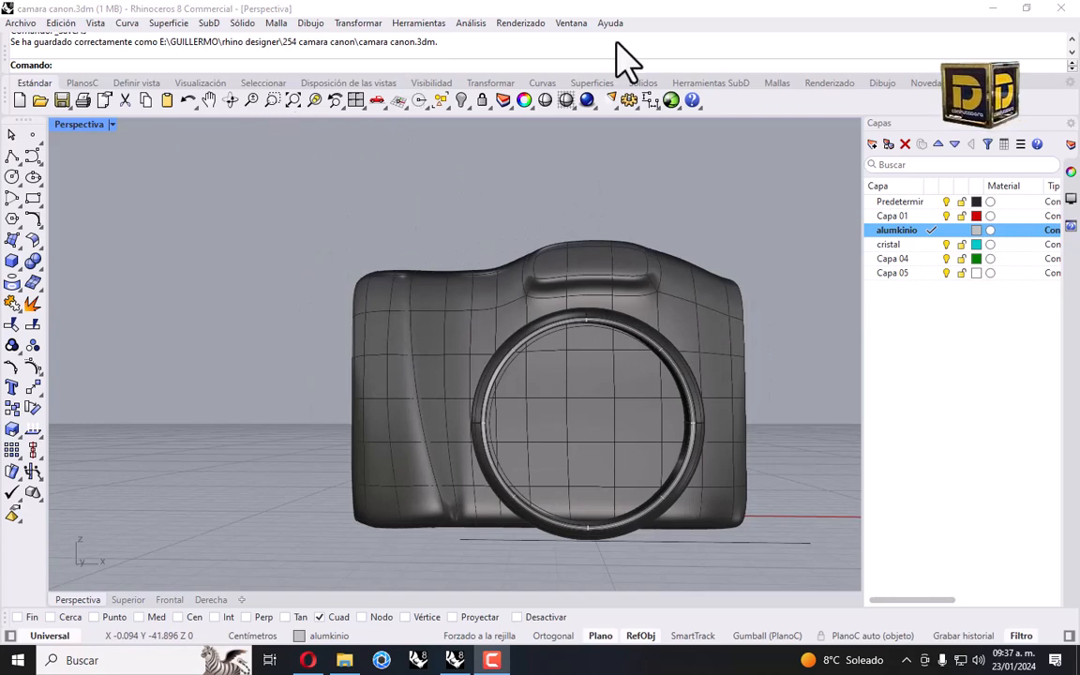
Lighten the alumkinio layer's colour to a near-white grey so the lens rim's front lip stands out.
right_click_drag(619, 233, 475, 320)
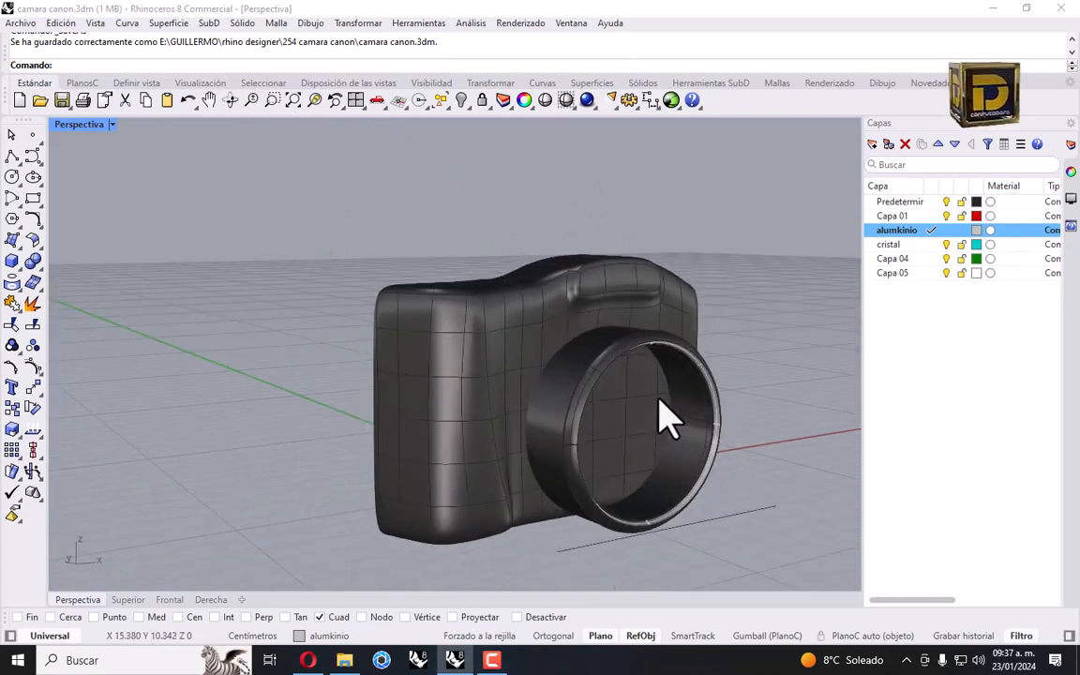
scroll(689, 407, "up", 6)
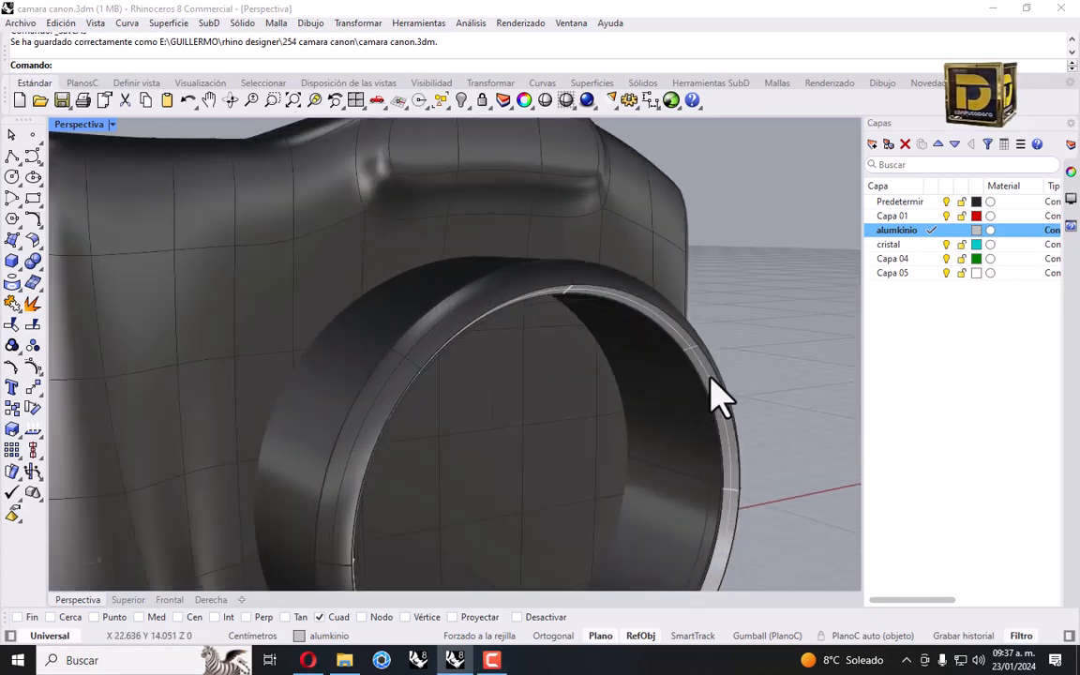
left_click(976, 231)
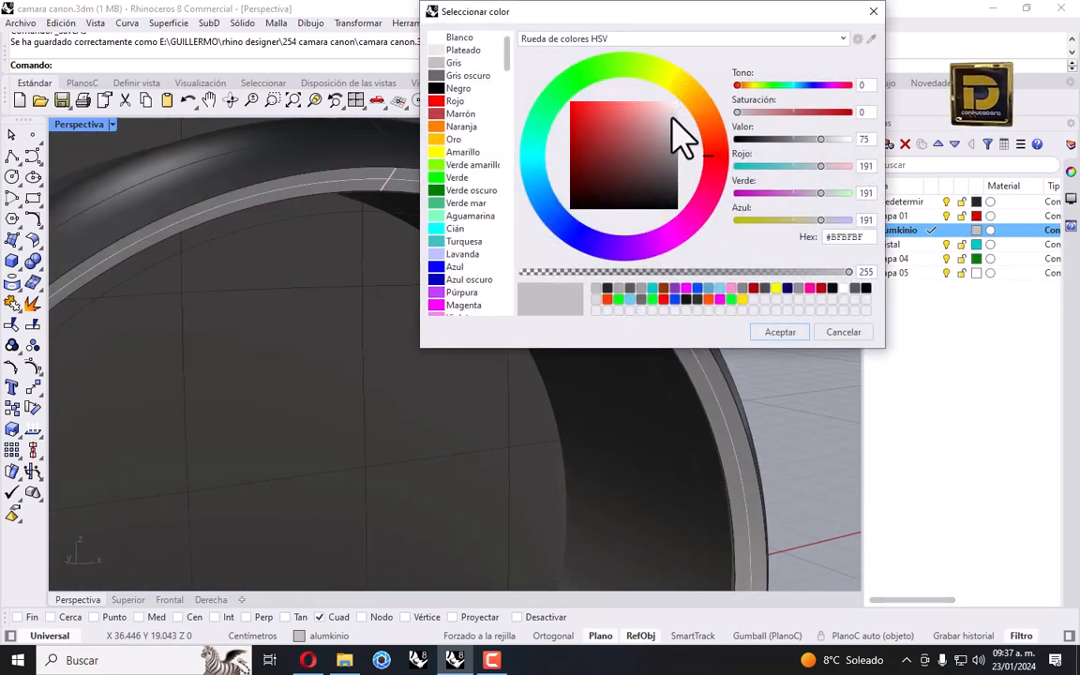
left_click(676, 114)
left_click(778, 332)
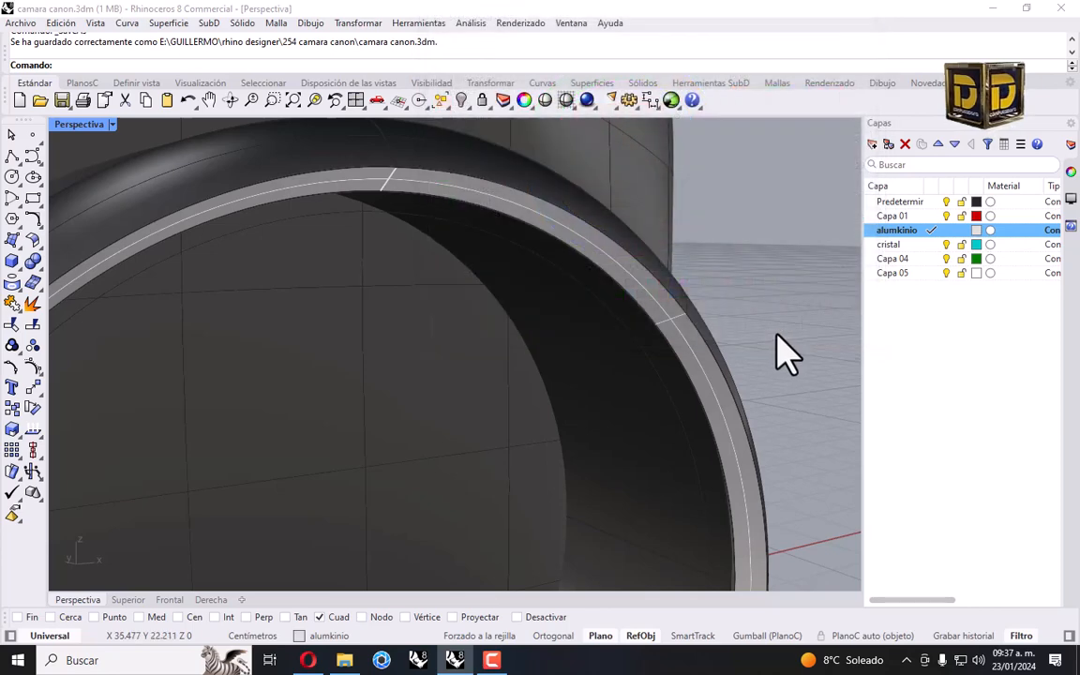
Start a solid tube, show all four viewports, and make the default layer current.
left_click(12, 263)
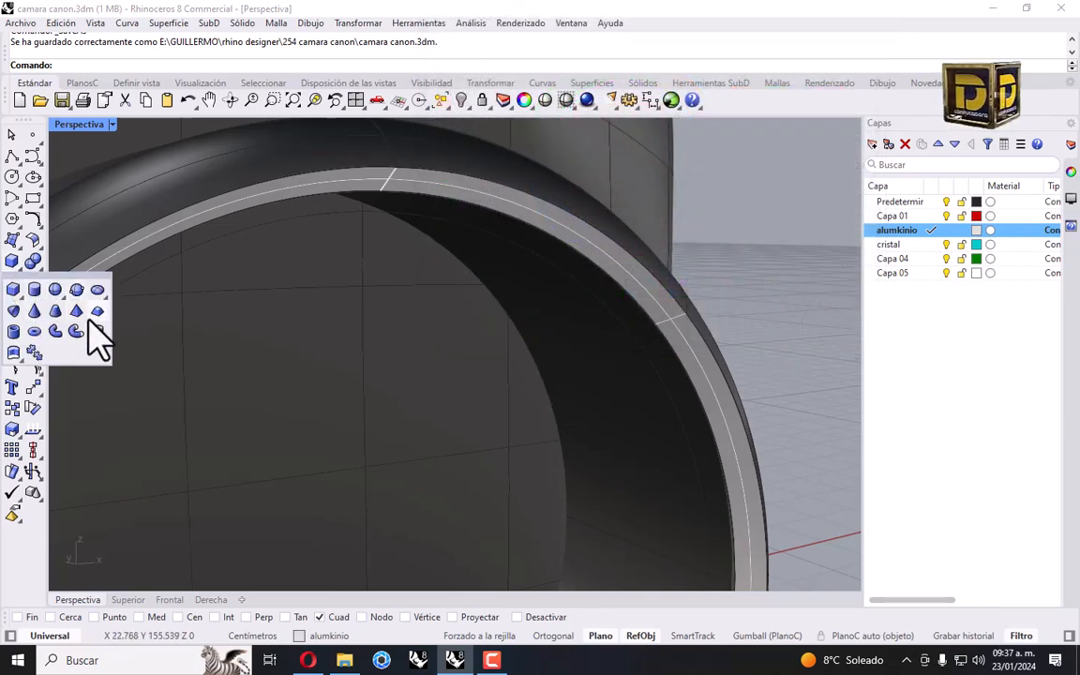
left_click(12, 332)
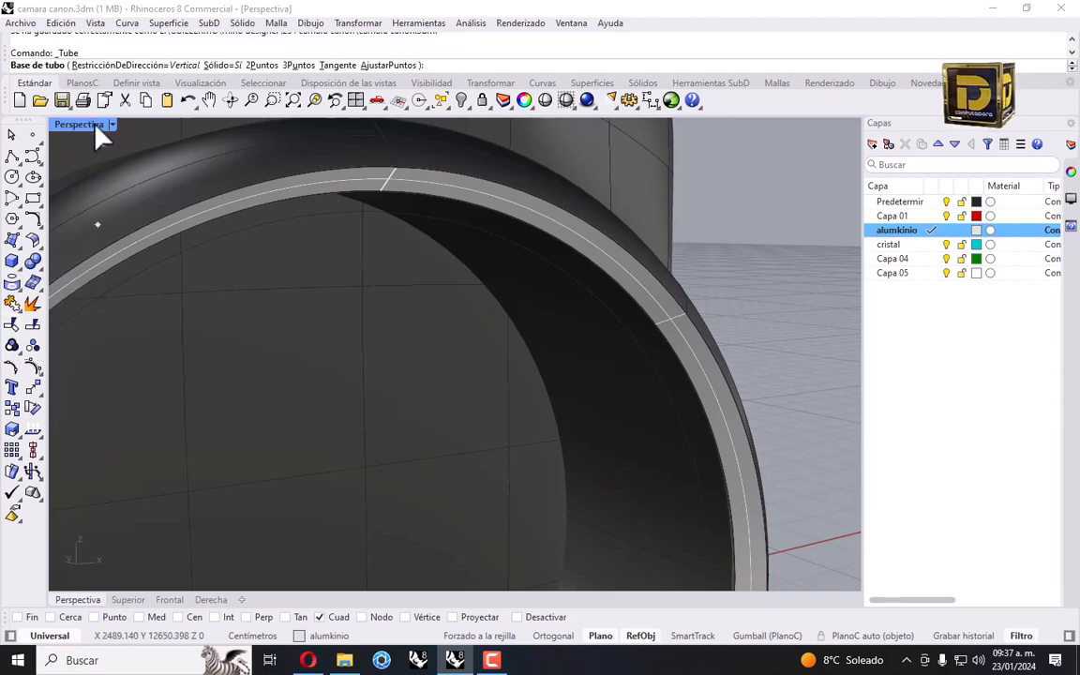
double_click(84, 125)
left_click(931, 201)
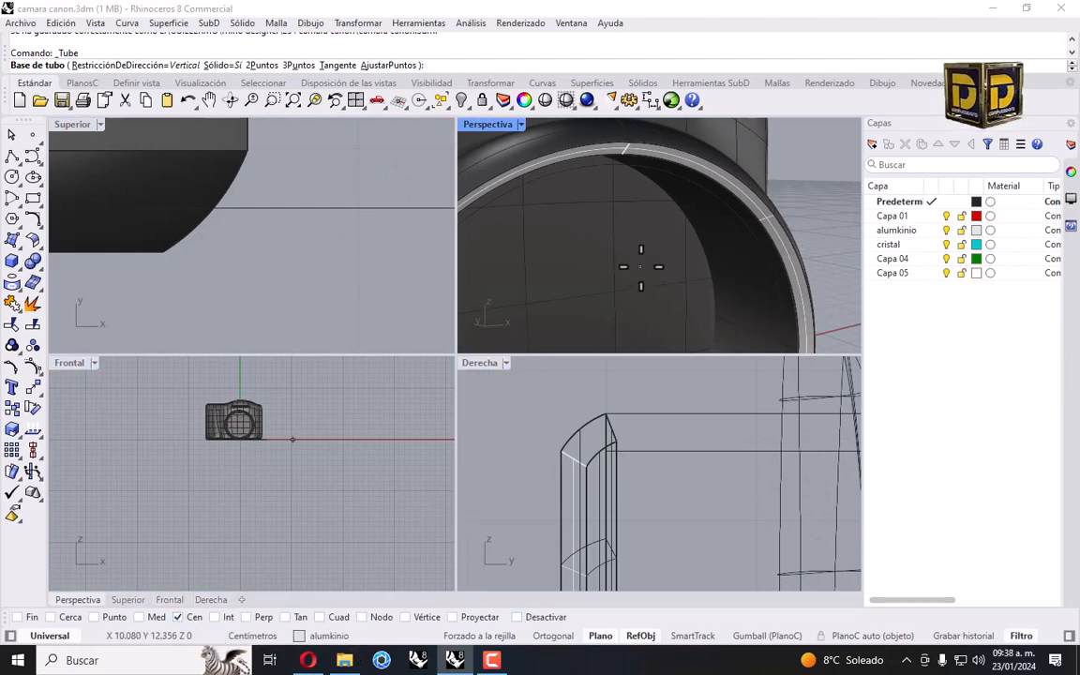
Centre the tube's base on the lens opening, with a 4.8 cm outer and about 4.6 cm inner diameter in the front view.
left_click(778, 259)
scroll(241, 448, "up", 3)
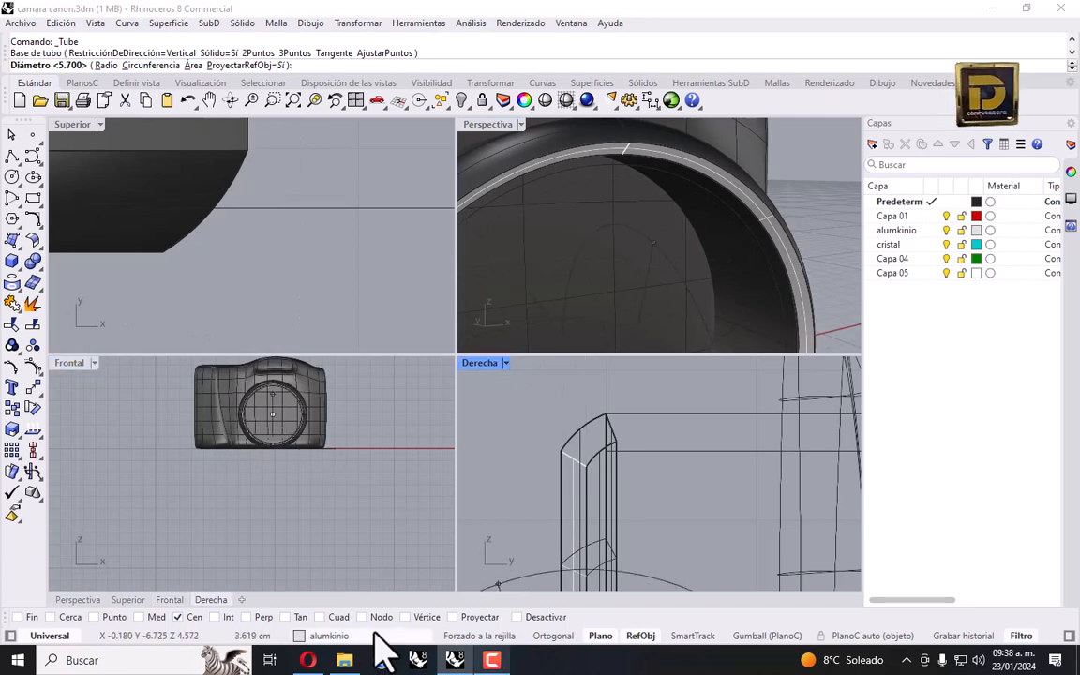
left_click(333, 617)
scroll(310, 393, "up", 5)
scroll(235, 450, "up", 3)
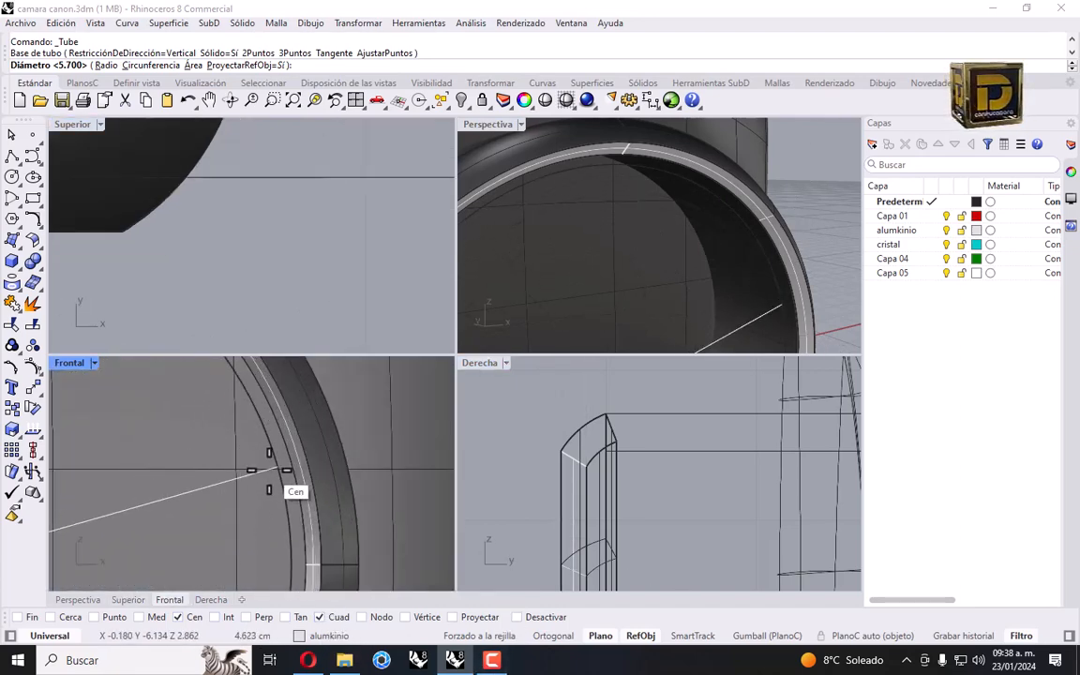
left_click(197, 621)
scroll(281, 488, "down", 3)
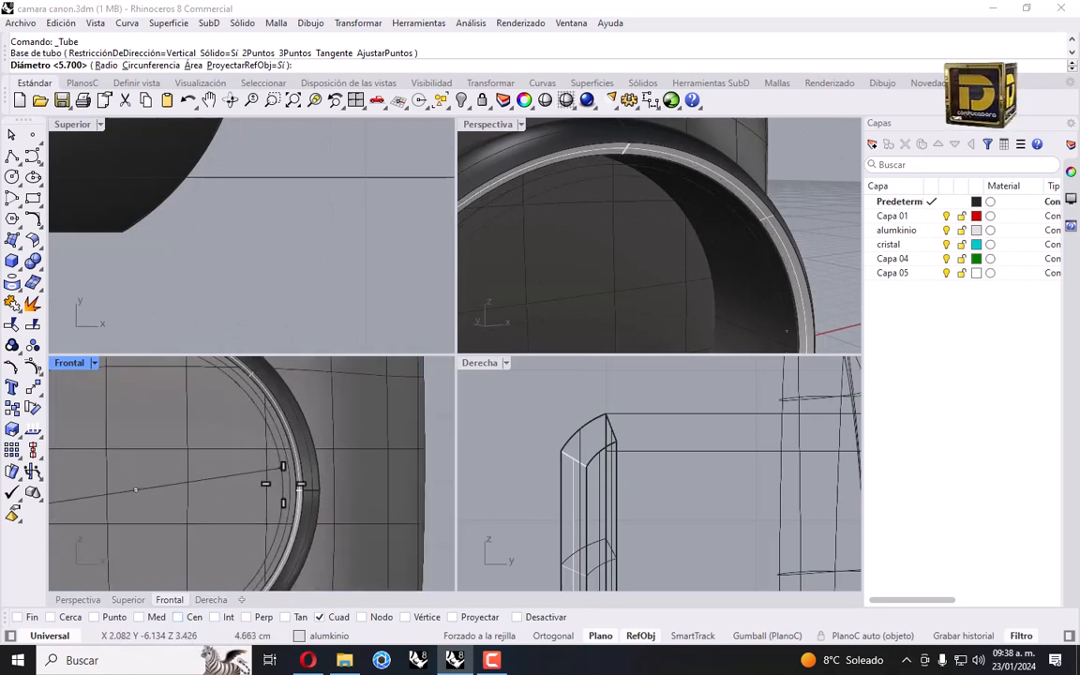
left_click(290, 488)
scroll(281, 487, "up", 3)
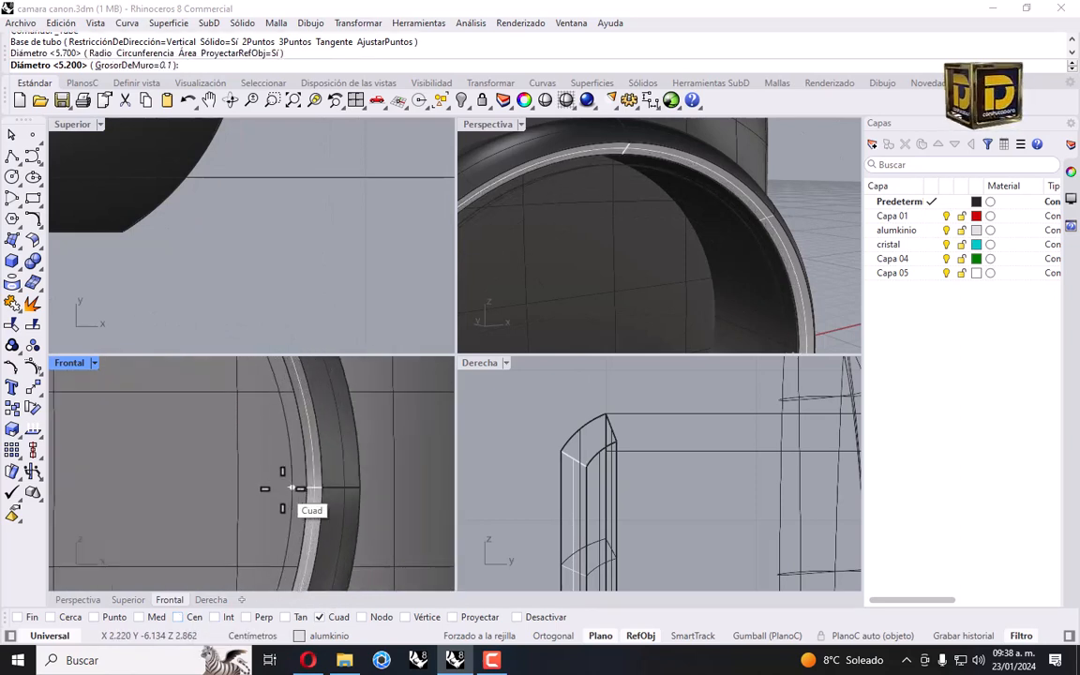
left_click(277, 487)
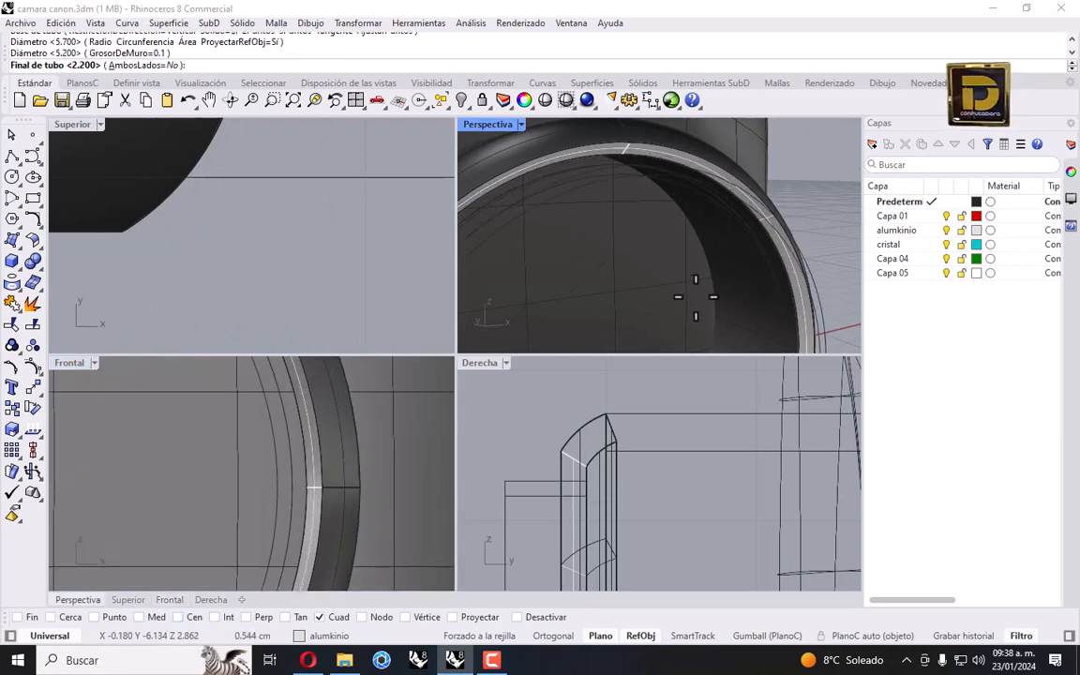
Extend the tube back to the rear edge of the lens barrel and inspect it inside the rim.
scroll(699, 294, "down", 5)
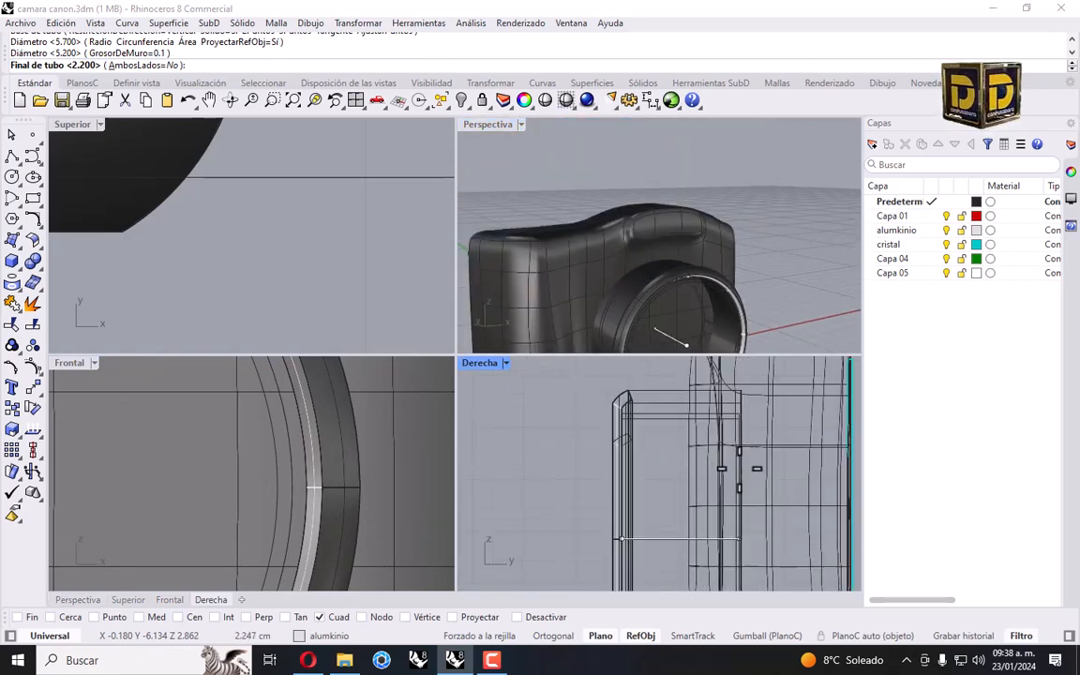
left_click(741, 469)
right_click_drag(744, 279, 699, 292)
scroll(716, 292, "up", 5)
scroll(703, 298, "up", 3)
Undo the tube and delete the closed circle lying just inside the lens rim.
key("ctrl+z")
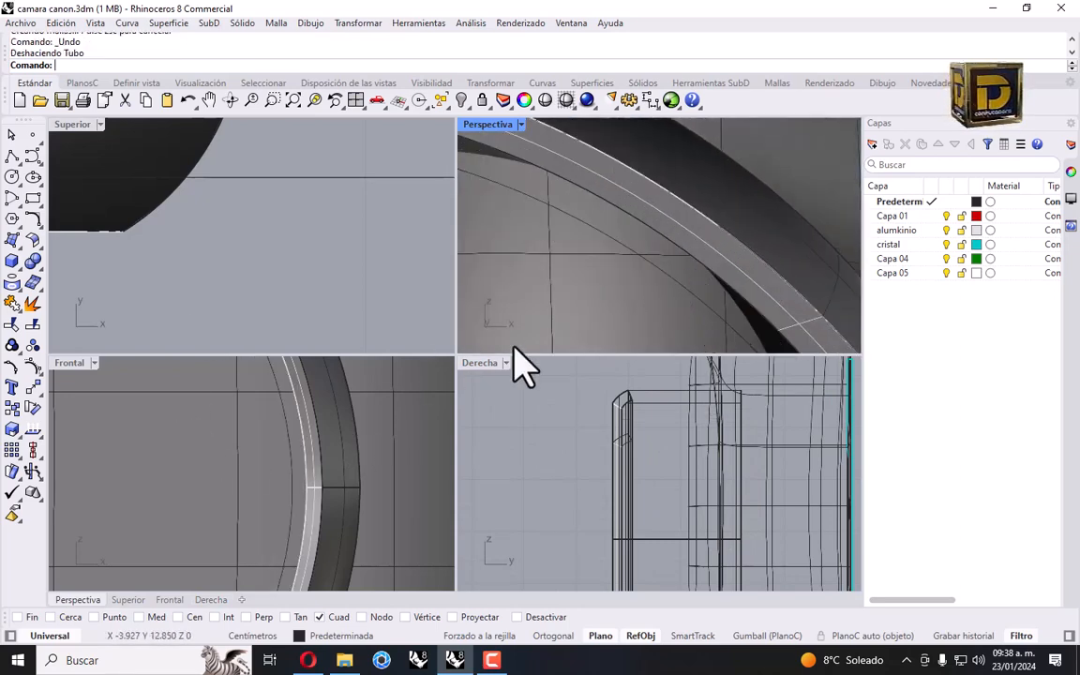
left_click(692, 313)
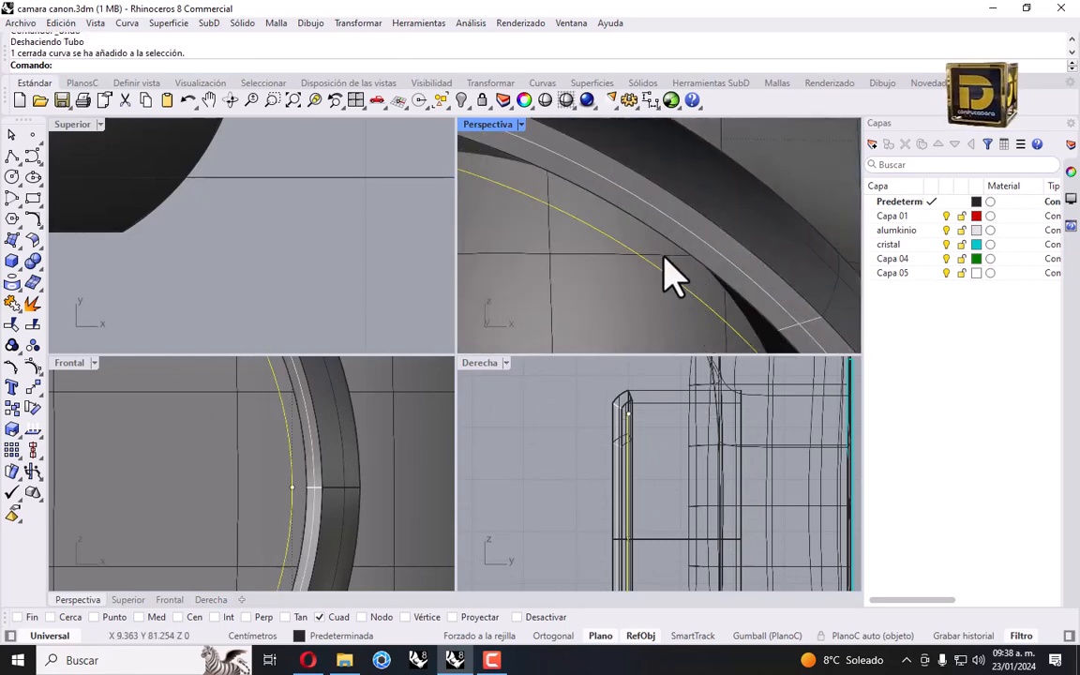
key("Delete")
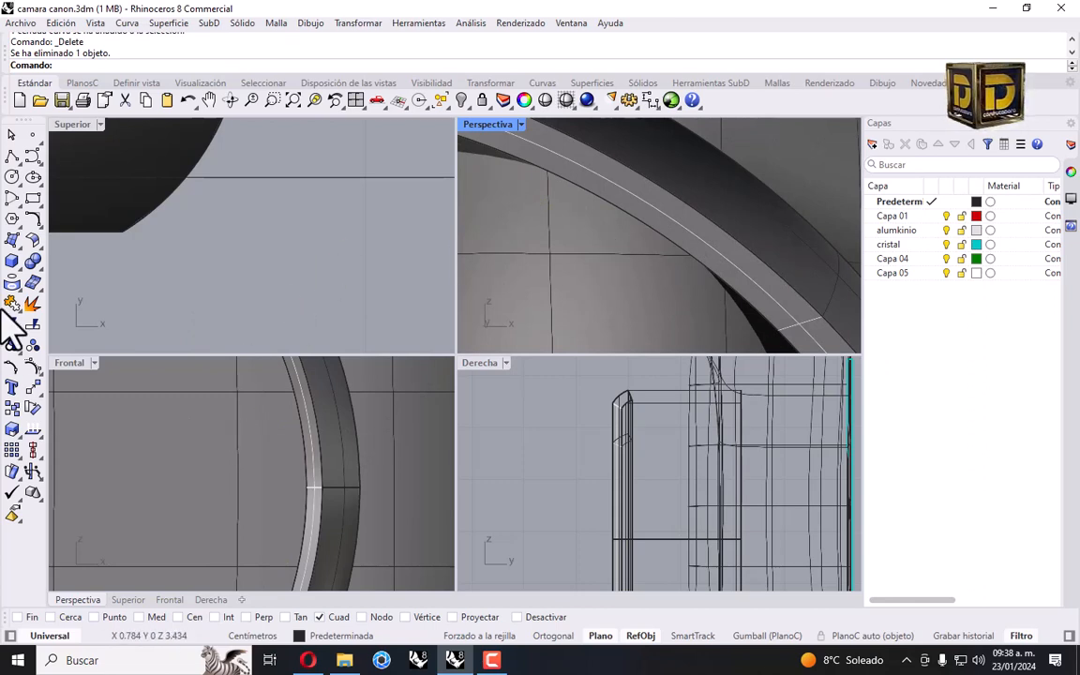
Begin a new solid tube centred on the lens opening, with a first diameter of about 4.8 cm just inside the rim.
left_click(13, 255)
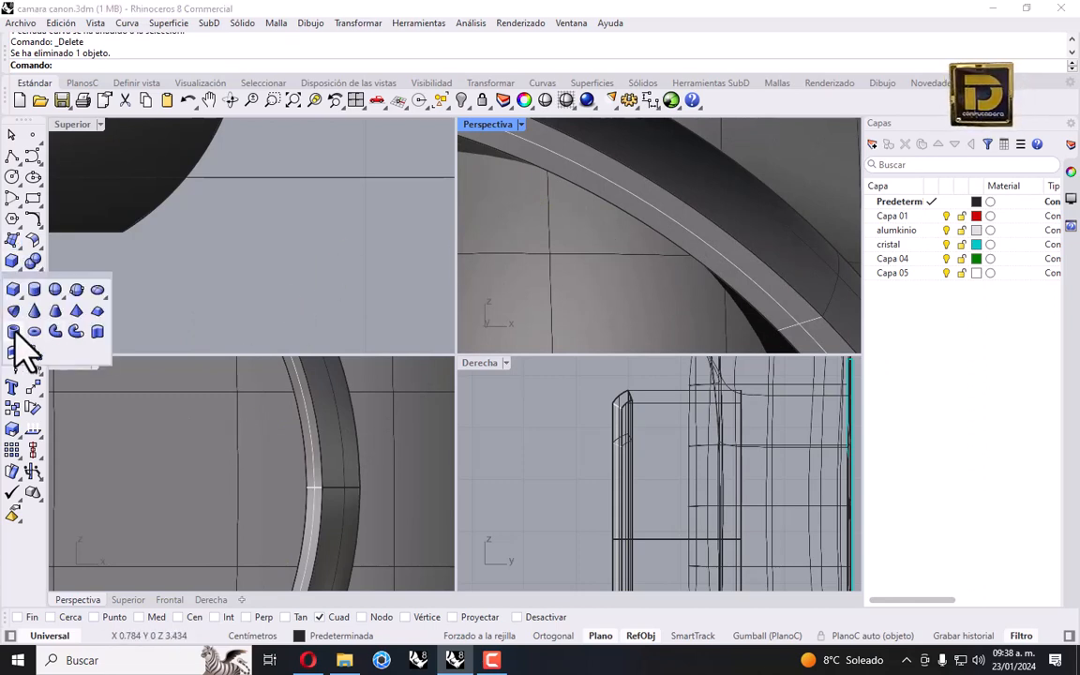
left_click(19, 329)
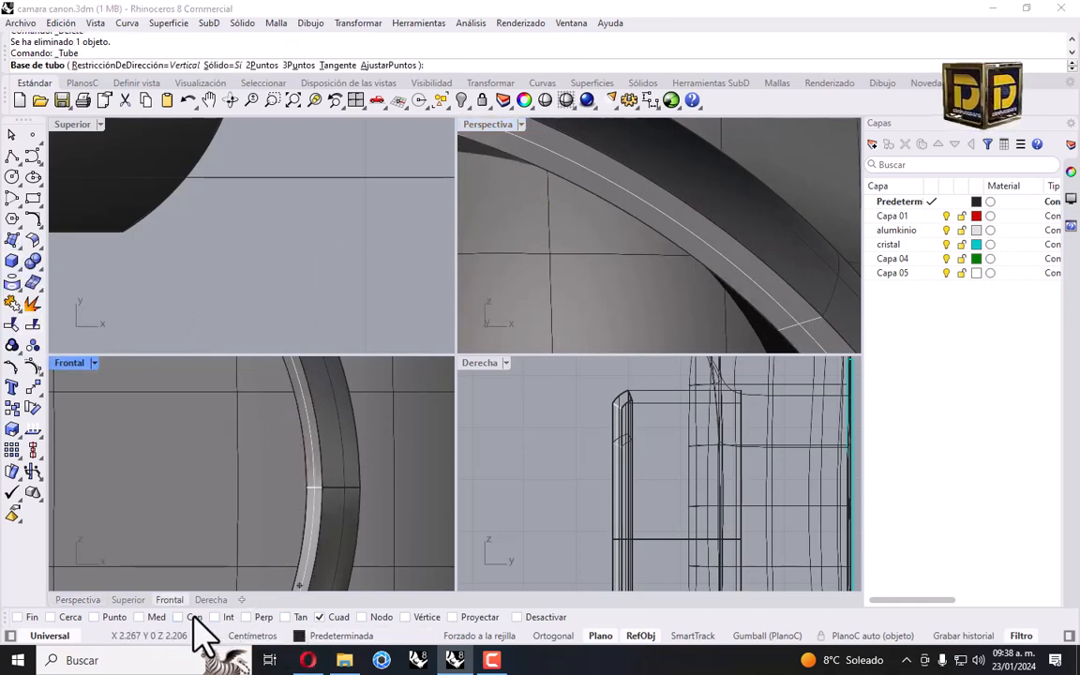
left_click(194, 617)
left_click(309, 486)
left_click(323, 617)
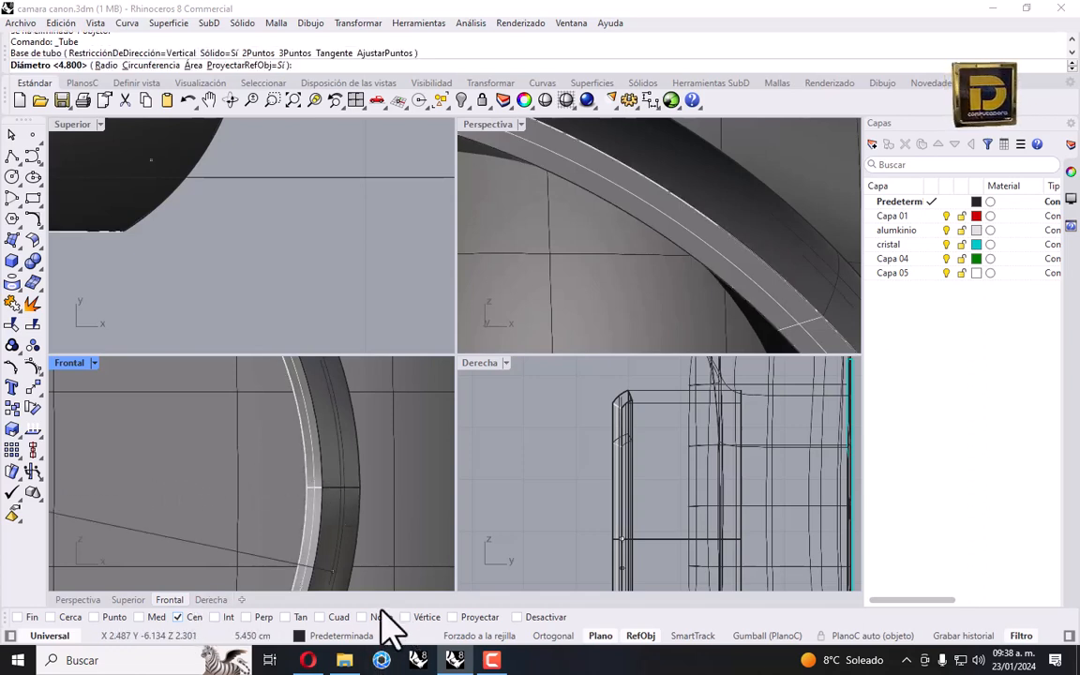
left_click(297, 485)
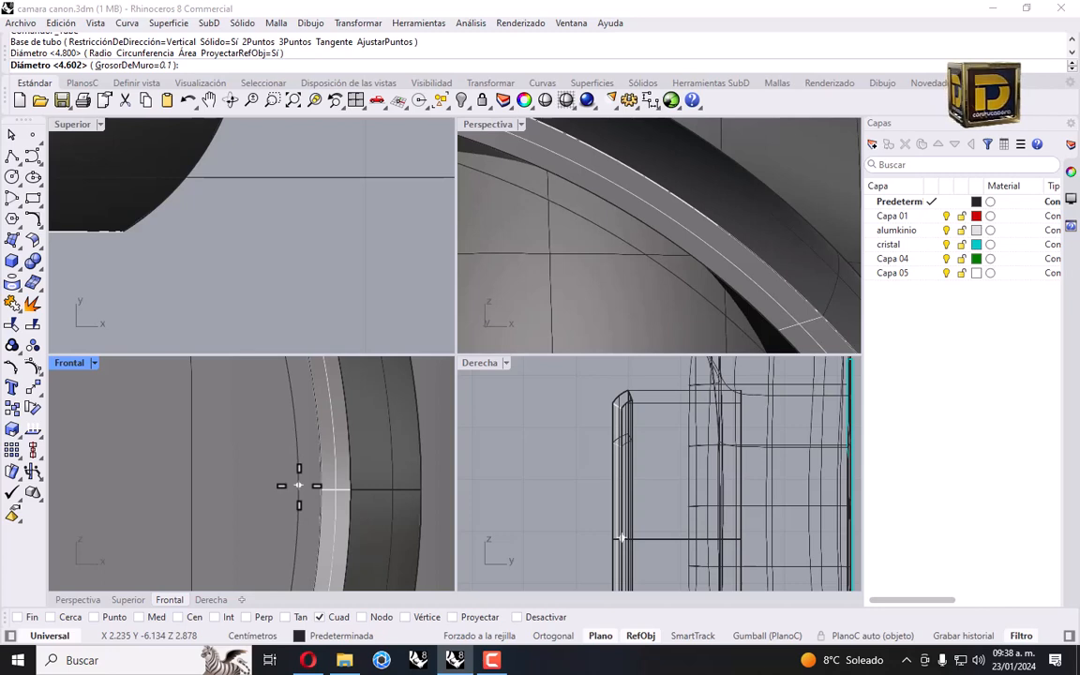
Finish the tube inside the lens barrel by picking its inner diameter and extending it about 1.95 cm back toward the camera body.
left_click(291, 476)
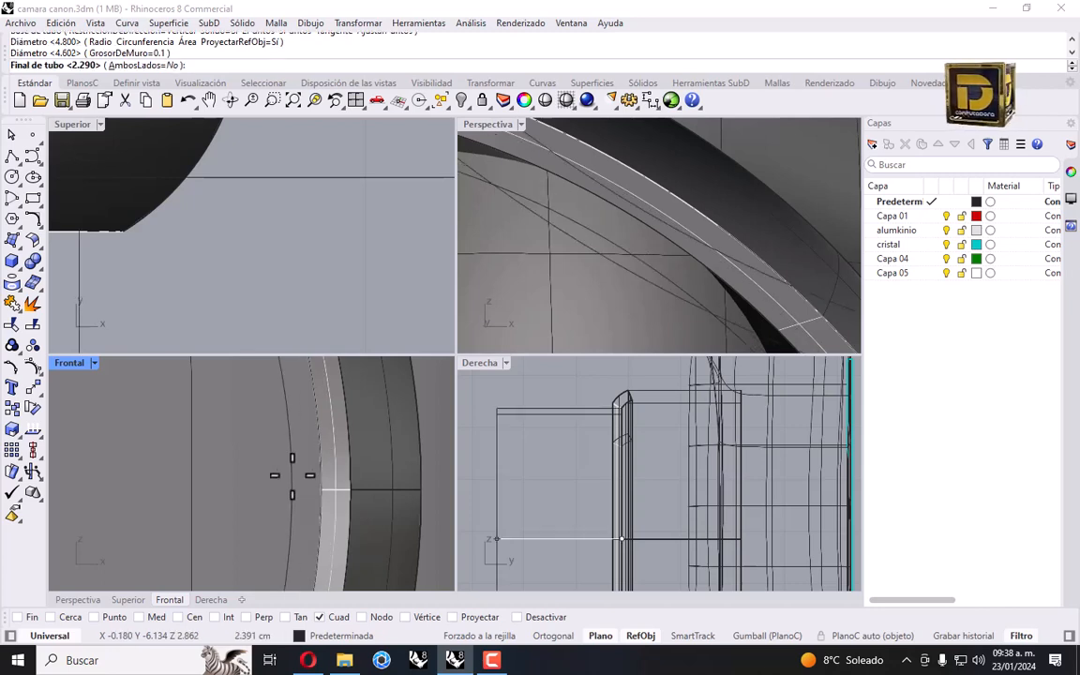
scroll(645, 490, "down", 10)
scroll(660, 490, "up", 10)
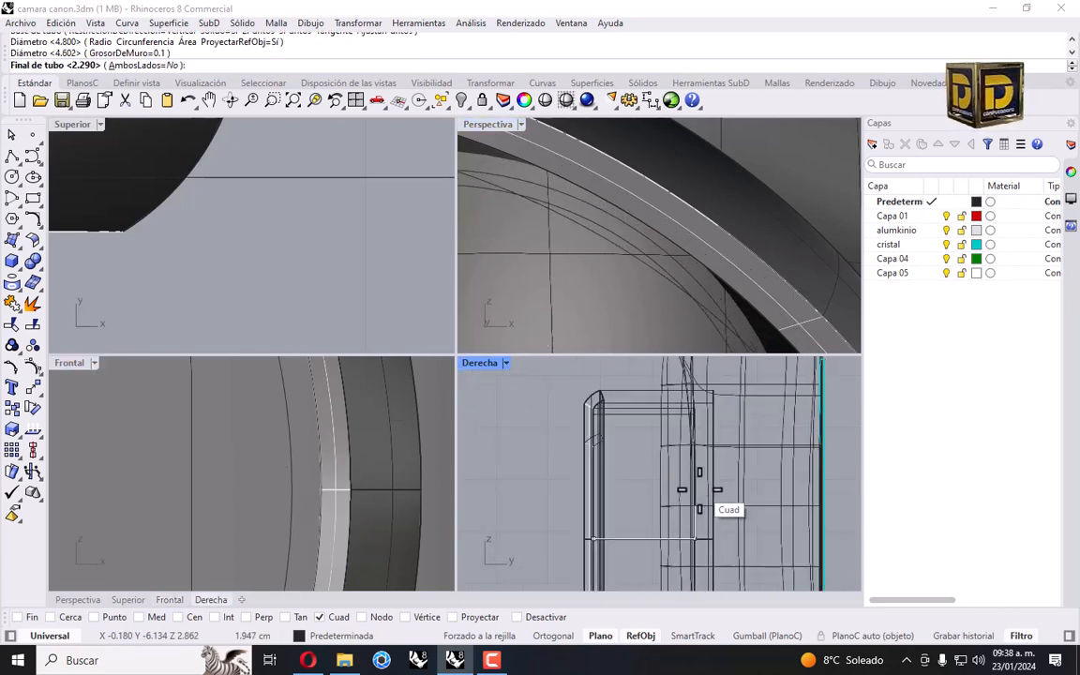
left_click(699, 511)
scroll(622, 207, "down", 5)
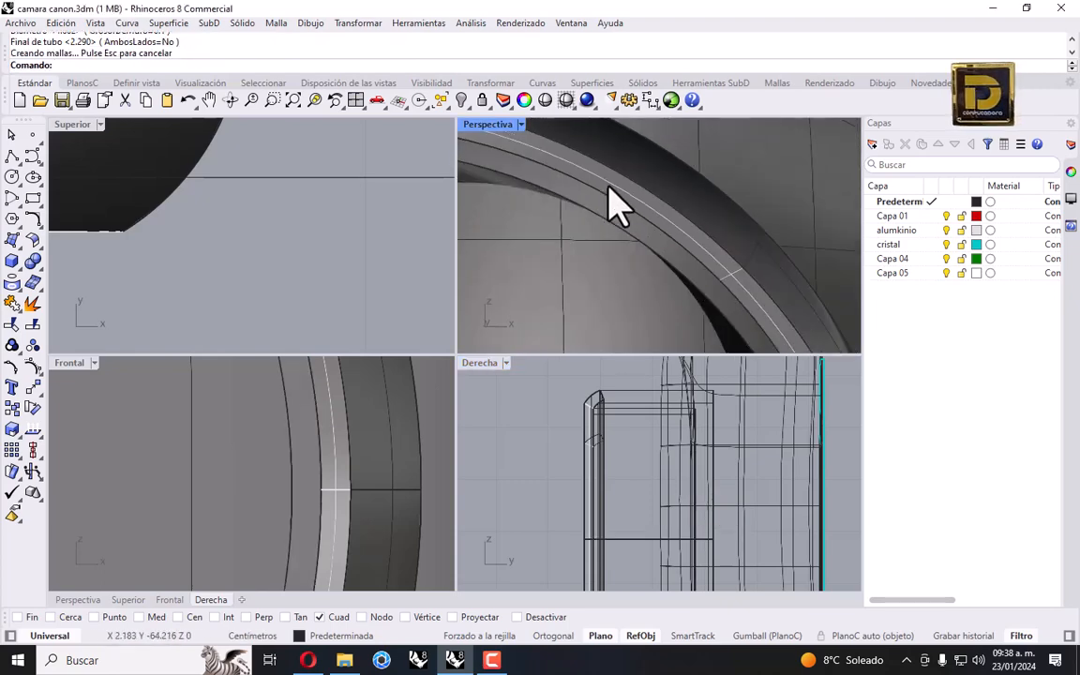
Examine the lens ring and its new inner tube up close and from an angle in the perspective view.
scroll(694, 253, "up", 3)
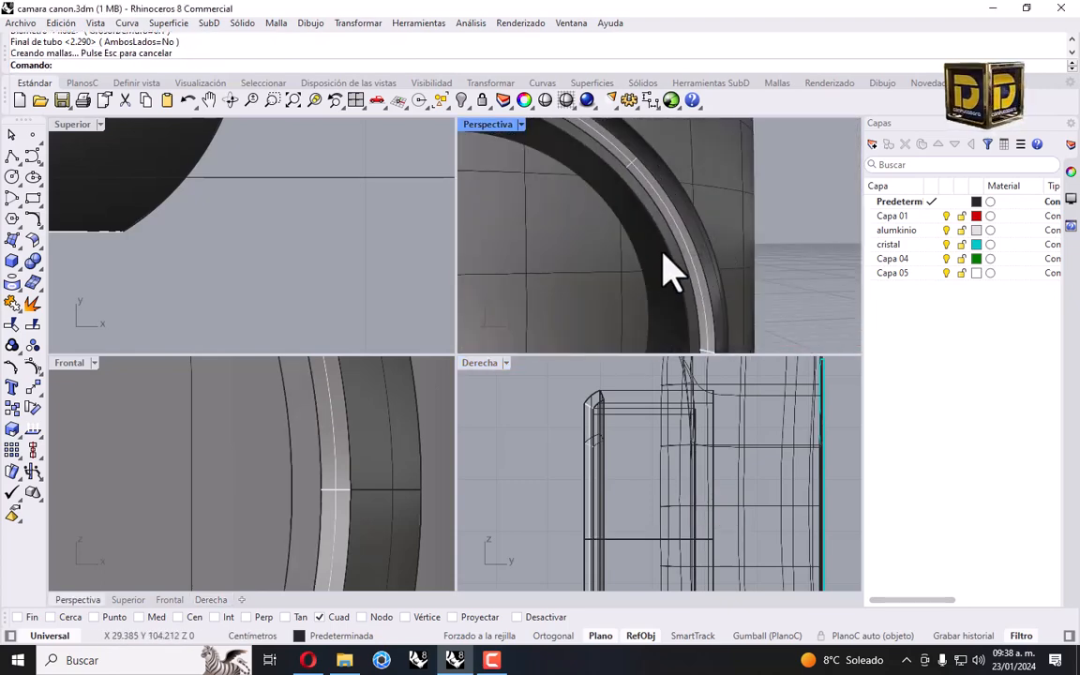
left_click(673, 267)
scroll(682, 225, "down", 5)
key("Escape")
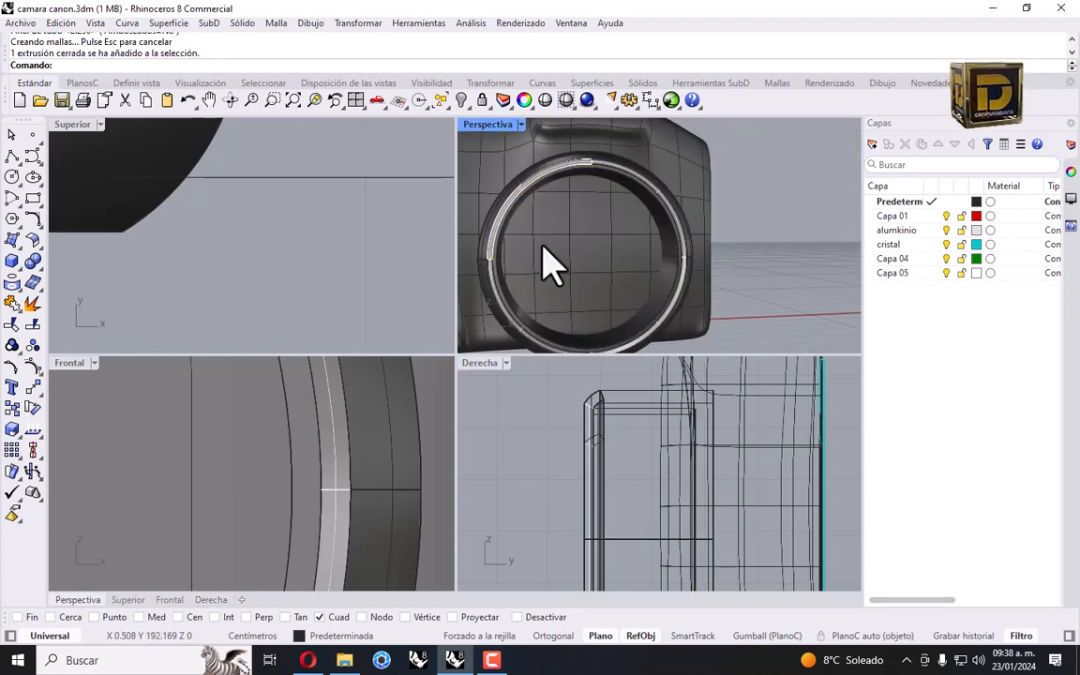
left_click(522, 159)
double_click(477, 126)
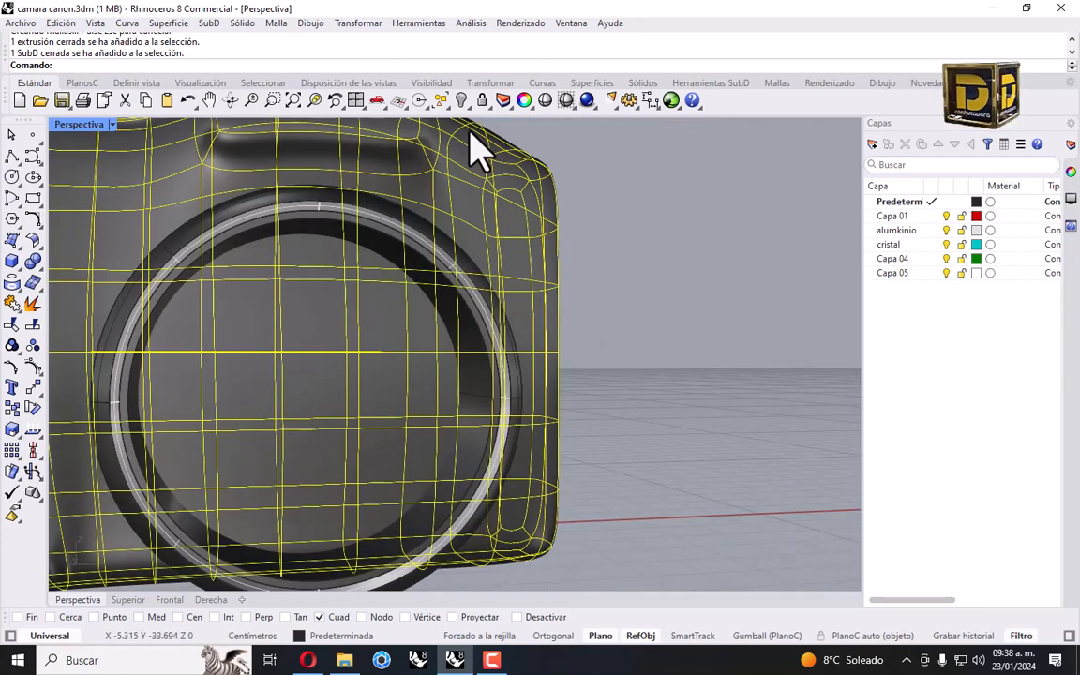
key("Escape")
scroll(329, 217, "up", 5)
left_click(410, 205)
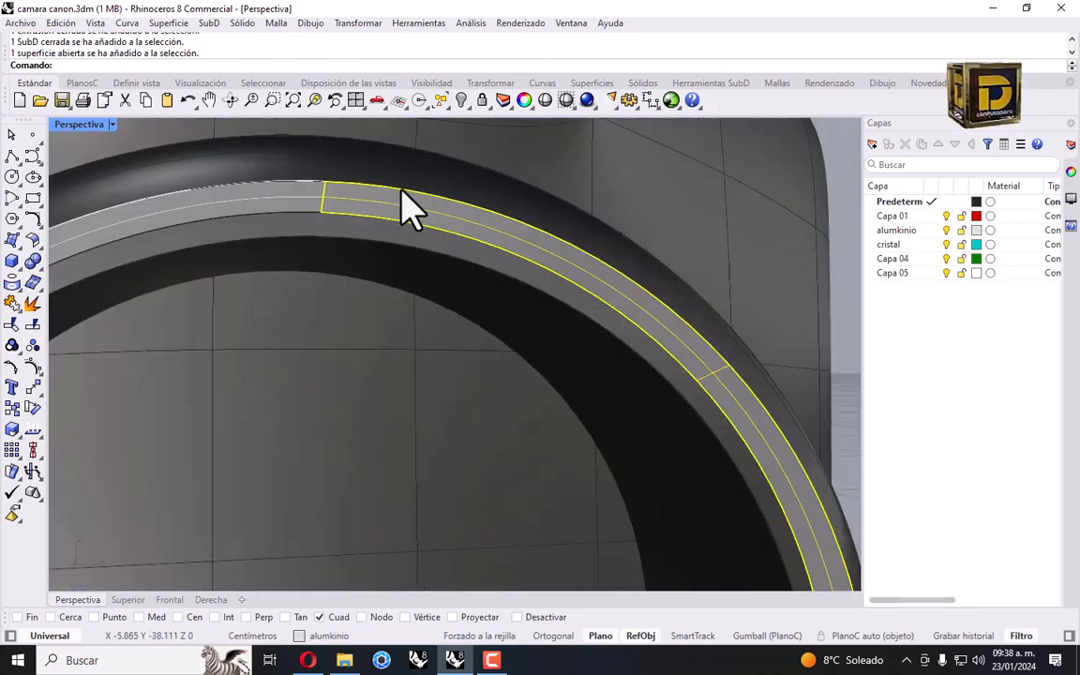
scroll(453, 254, "down", 5)
right_click_drag(455, 255, 571, 261)
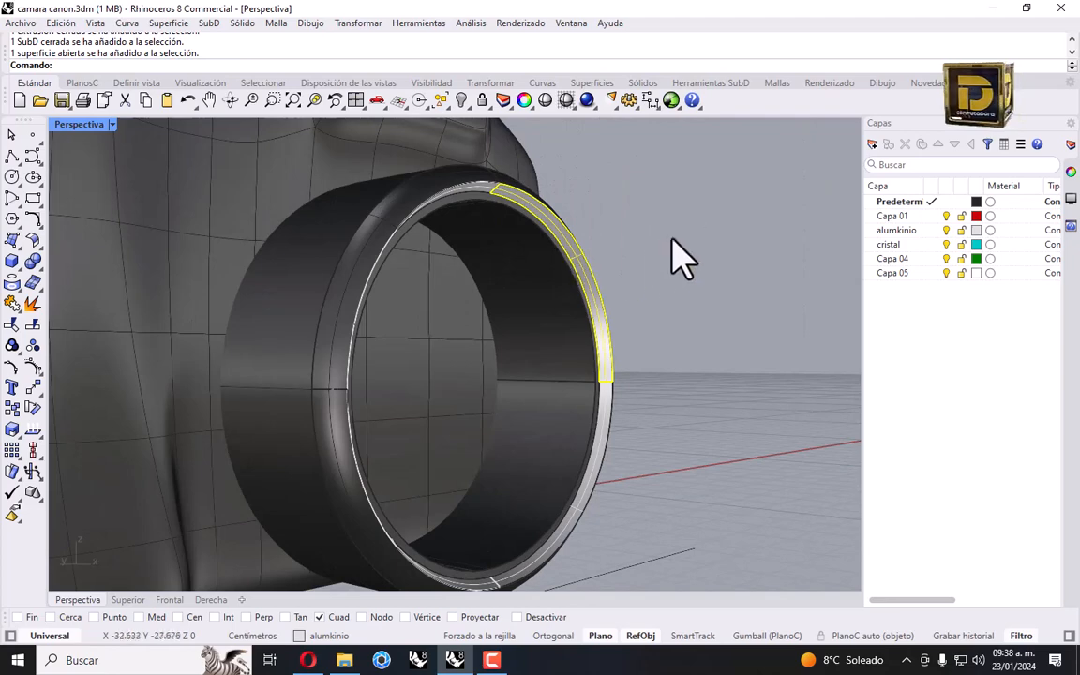
key("Escape")
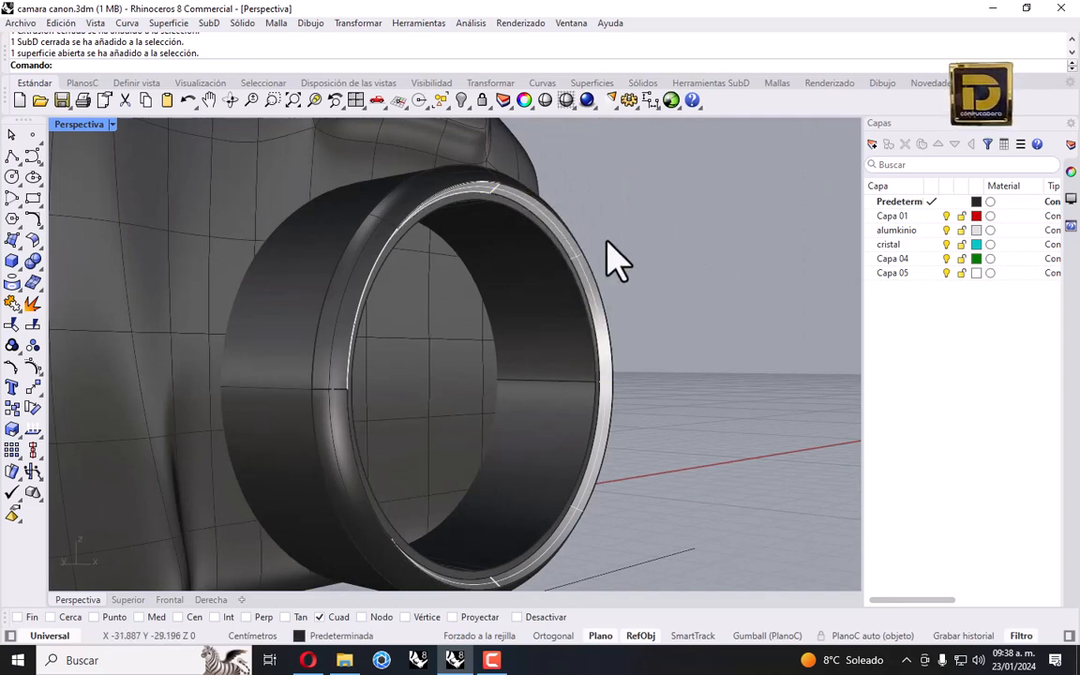
double_click(59, 123)
Create a thin second tube concentric with and inside the first one, about 1.65 cm deep, and select it.
scroll(394, 464, "down", 3)
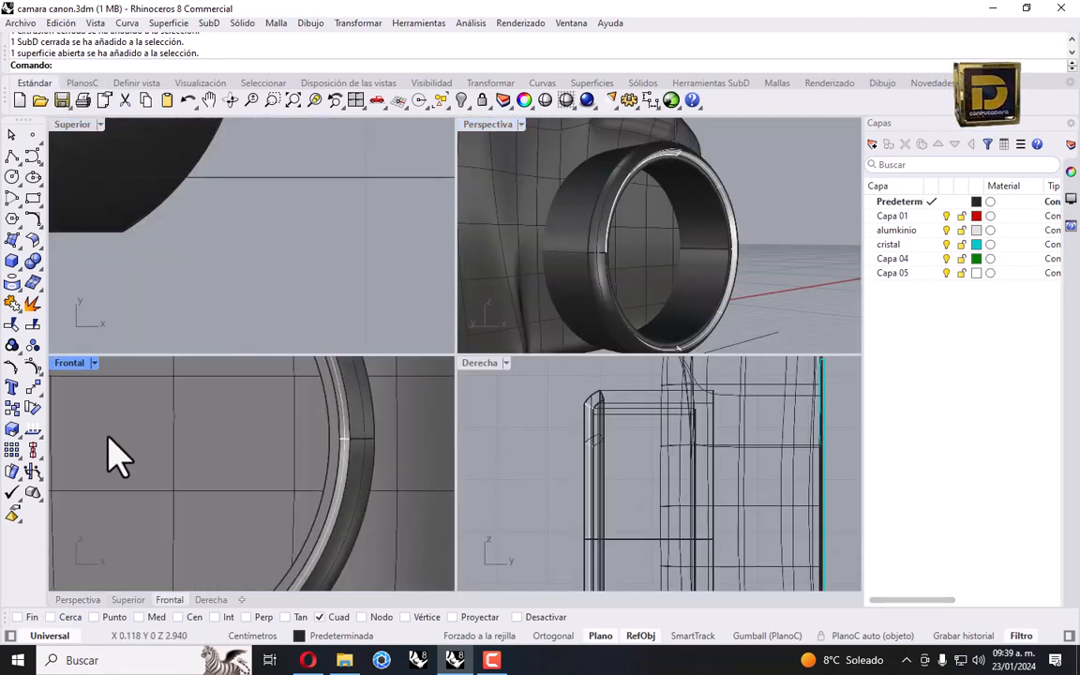
left_click(19, 262)
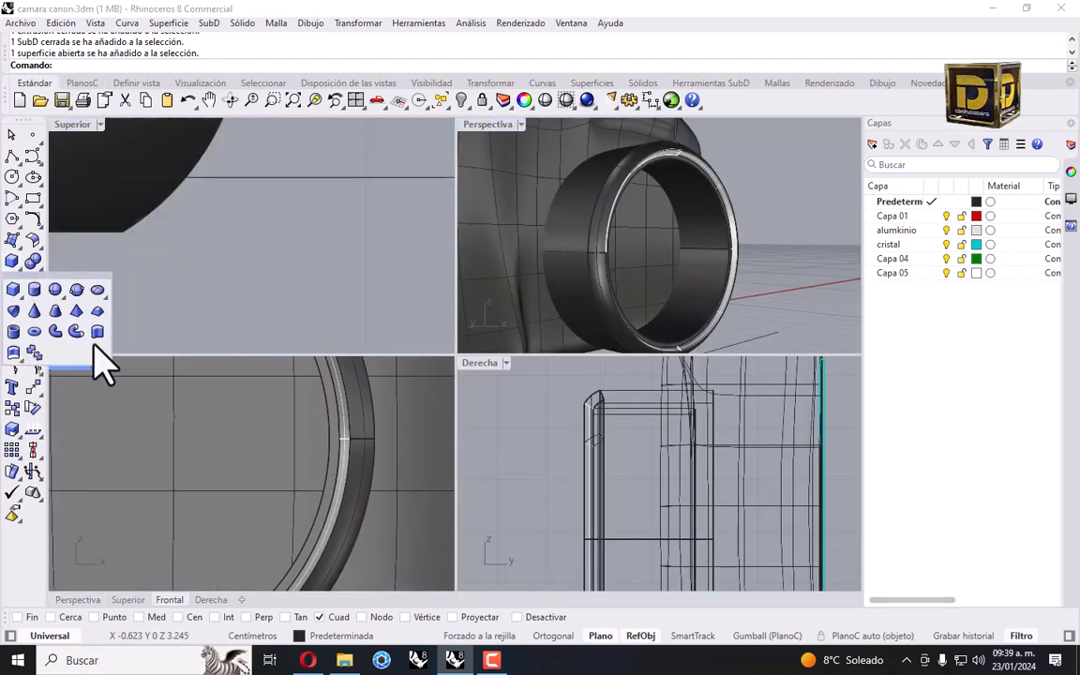
left_click(33, 331)
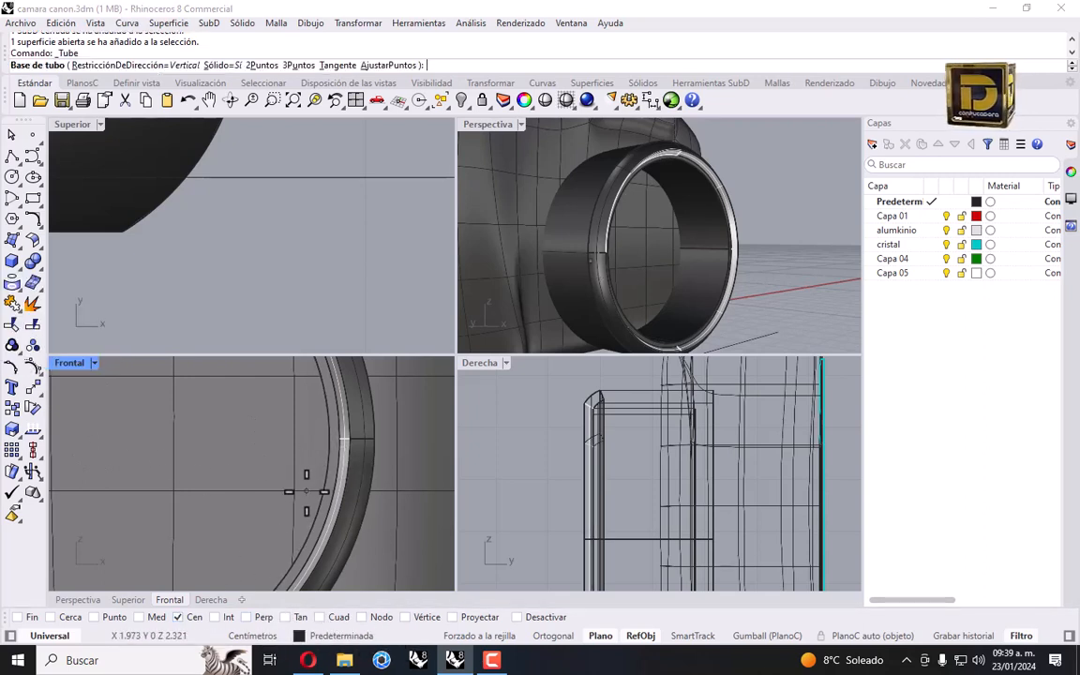
left_click(320, 474)
right_click(330, 617)
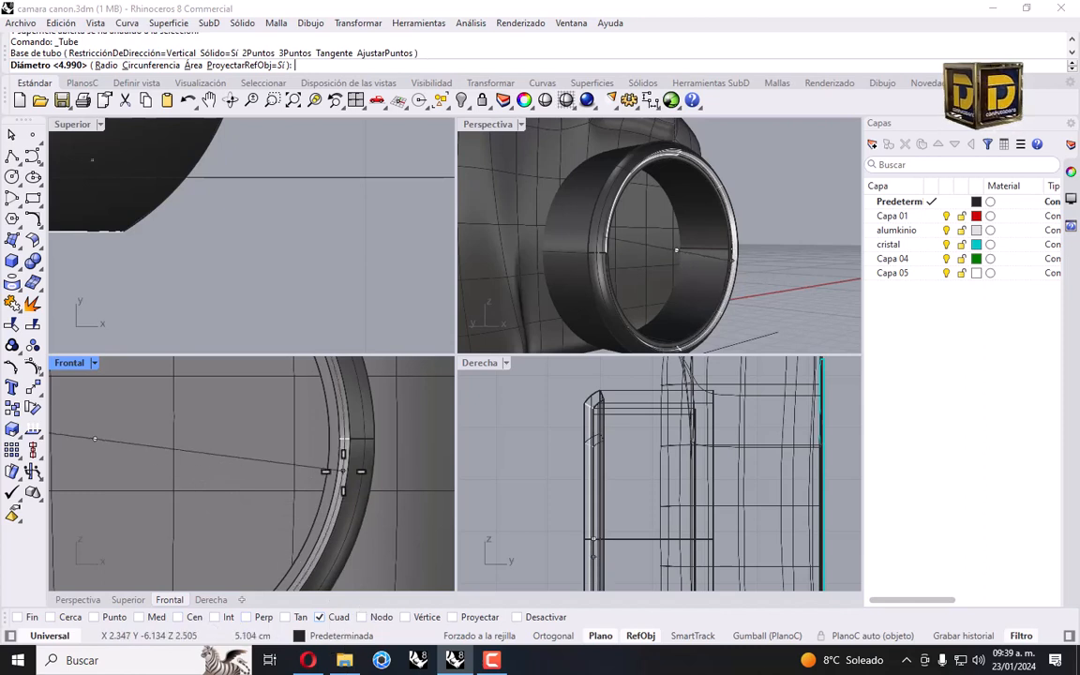
left_click(322, 440)
scroll(325, 431, "up", 2)
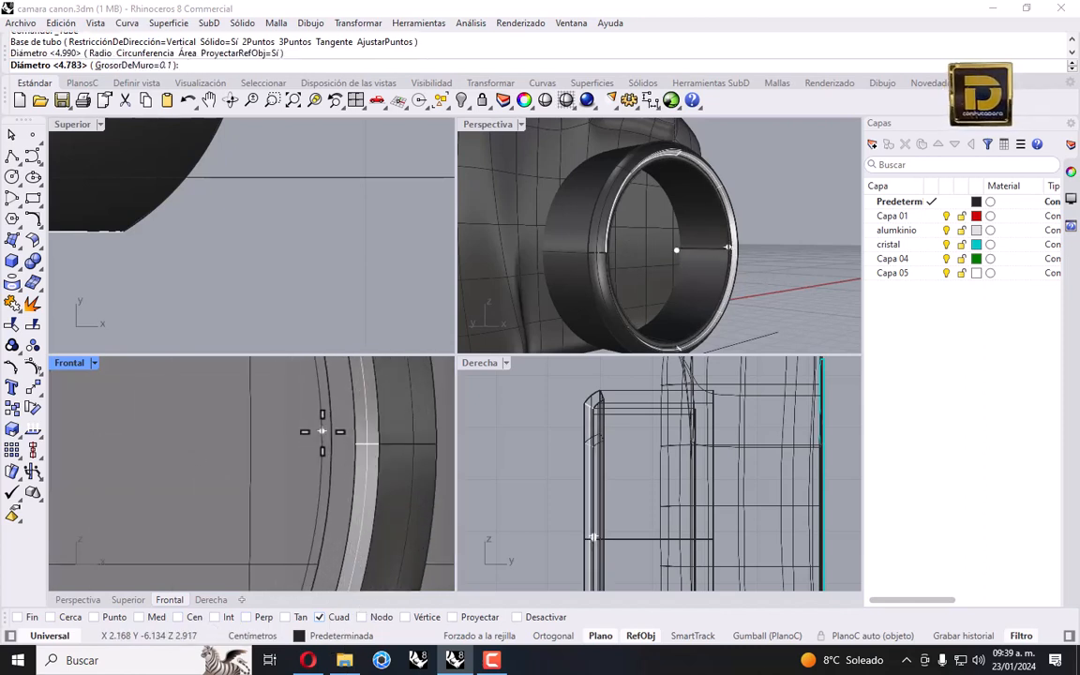
left_click(322, 431)
scroll(675, 444, "up", 4)
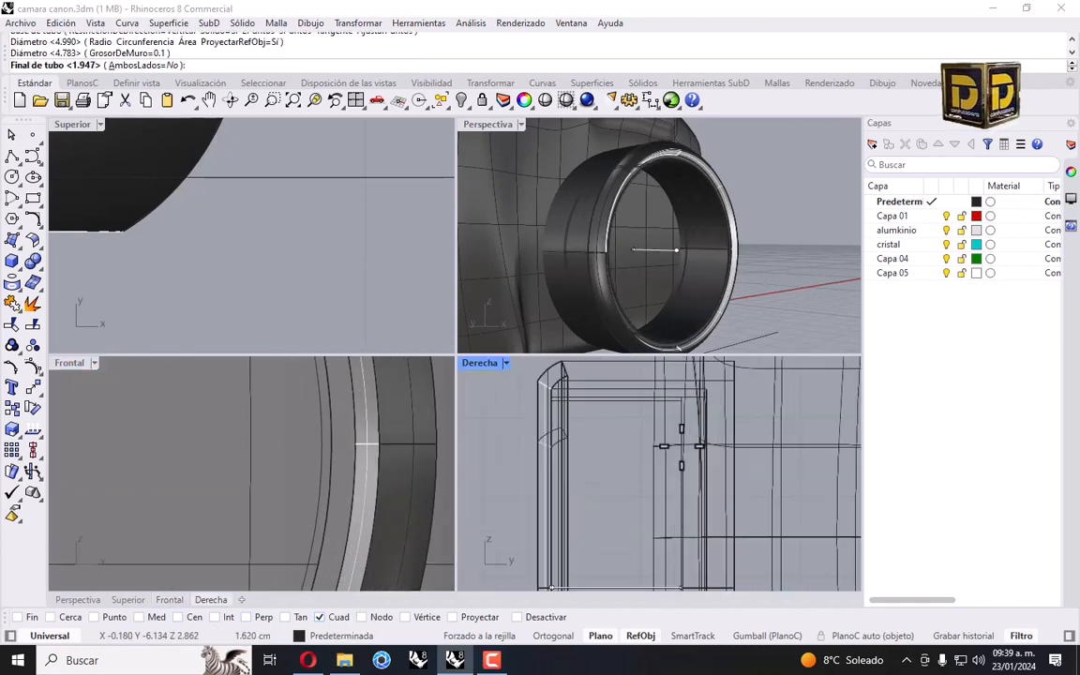
left_click(667, 446)
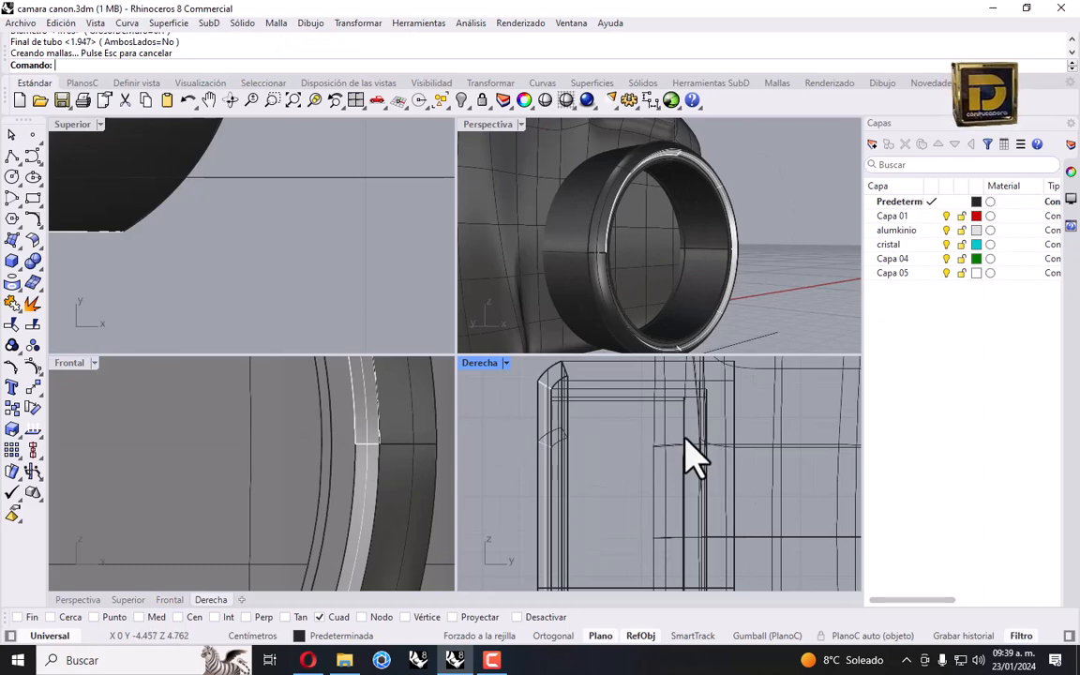
left_click(691, 457)
left_click(609, 407)
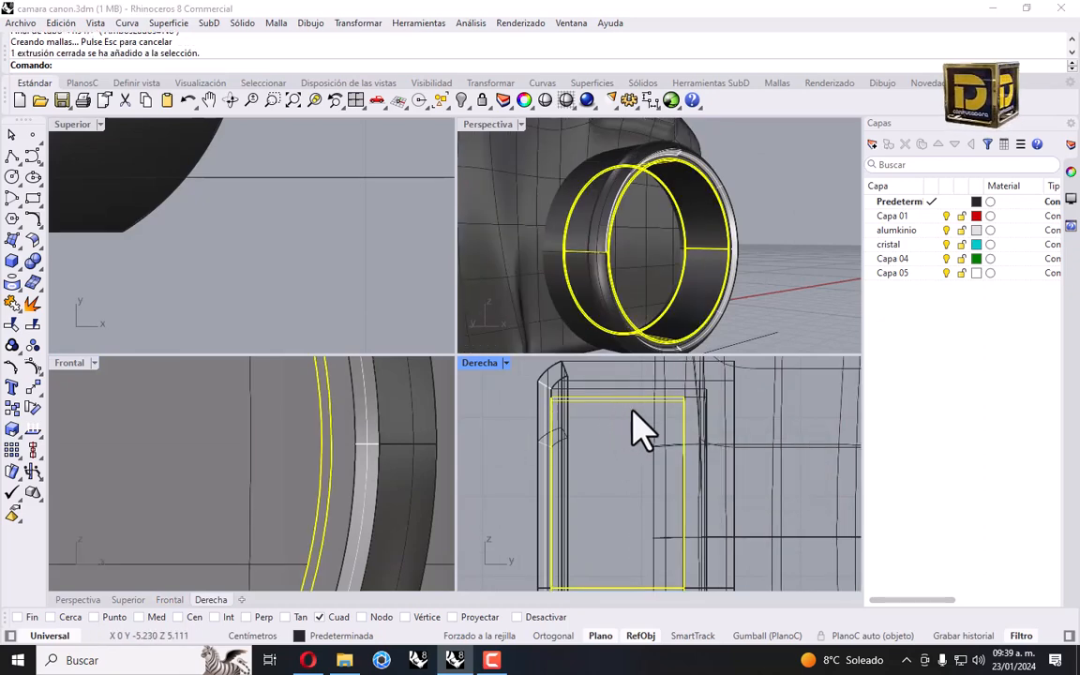
mouse_move(641, 414)
left_mouse_down()
mouse_move(658, 410)
mouse_move(646, 410)
left_mouse_up()
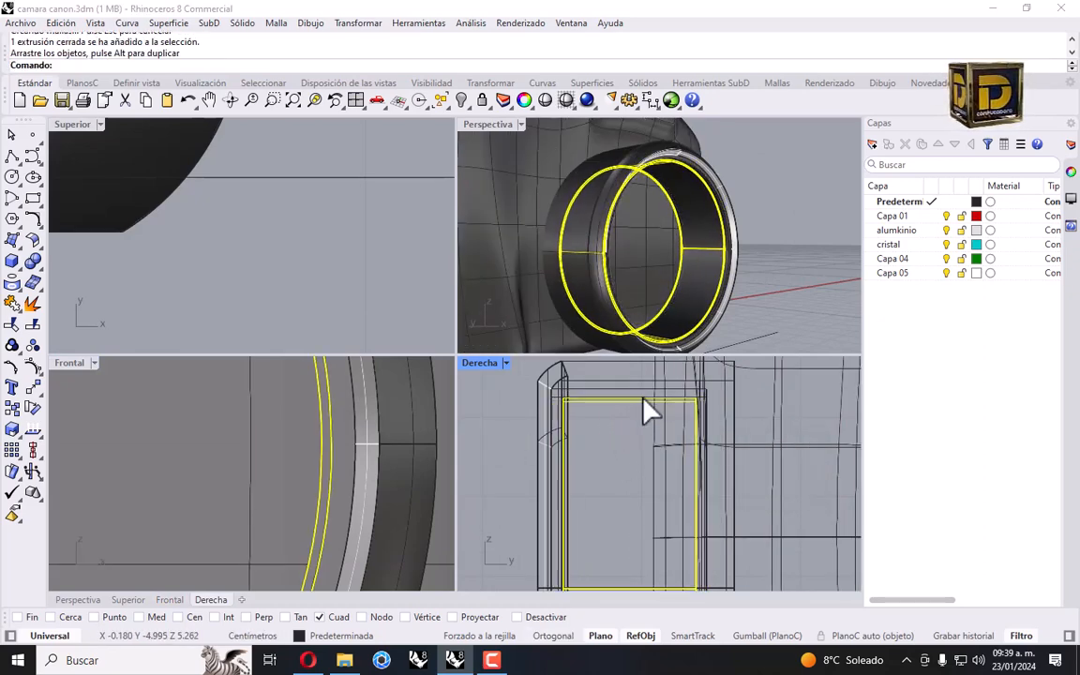
key("ctrl+z")
Move the second tube backward, from centre to centre, so its back end lines up with the first tube's back end.
left_click(32, 347)
left_click(187, 617)
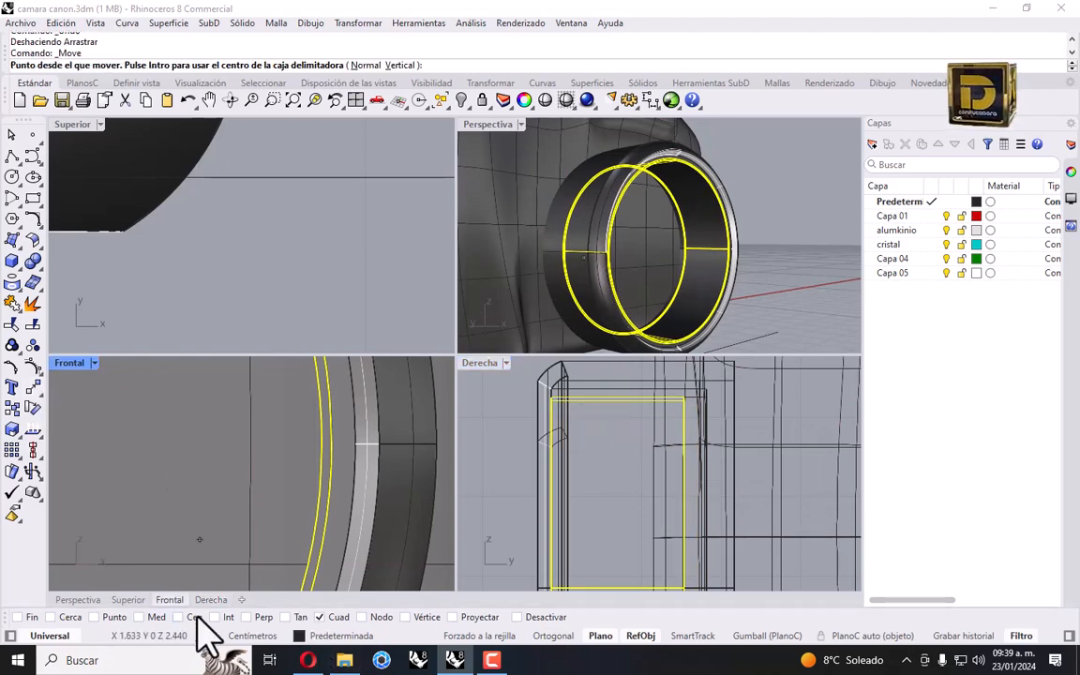
left_click(683, 535)
left_click(698, 534)
left_click(785, 262)
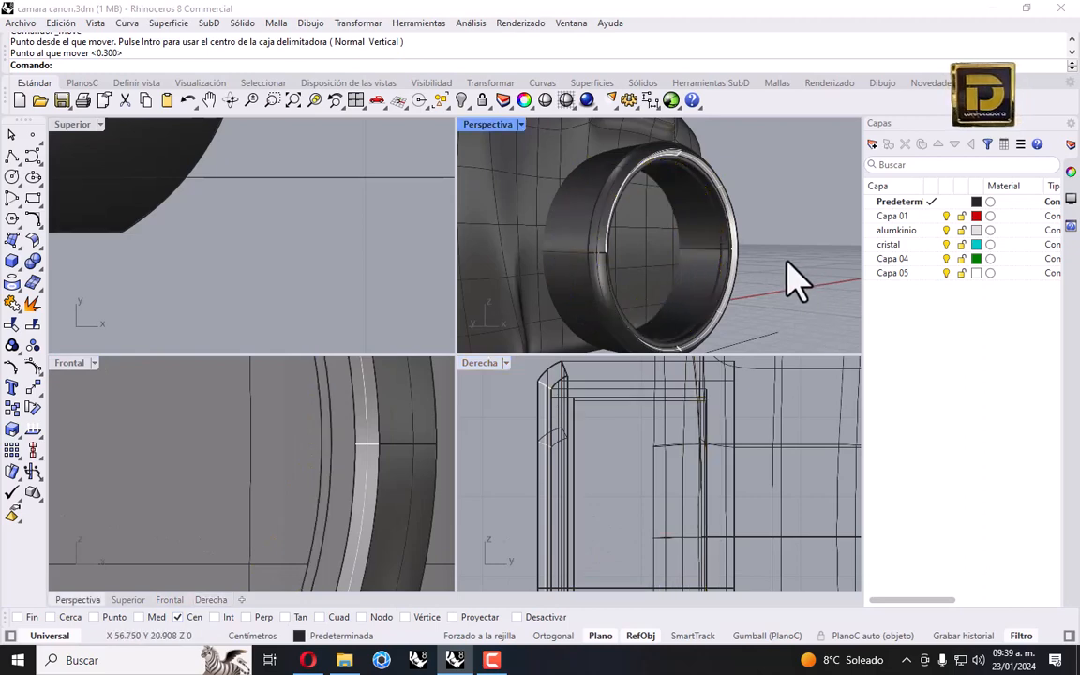
Stretch the second tube forward with a one-directional scale based at its back-end centre, placing the front end freely with object snaps disabled.
right_click_drag(785, 262, 708, 262)
scroll(704, 261, "up", 3)
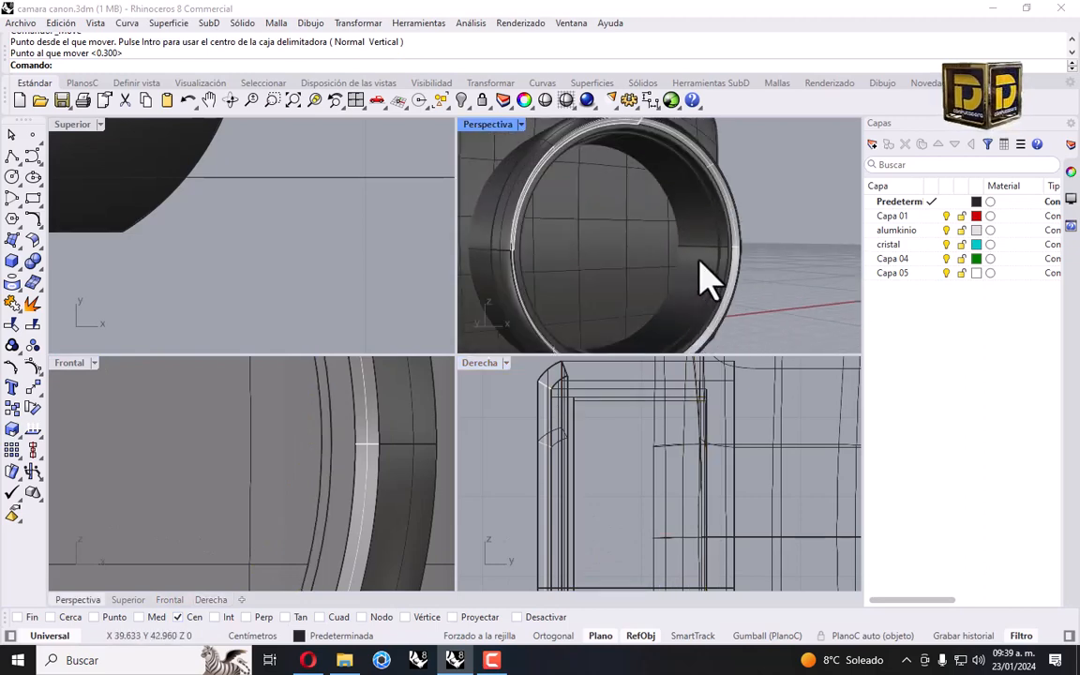
left_click(705, 279)
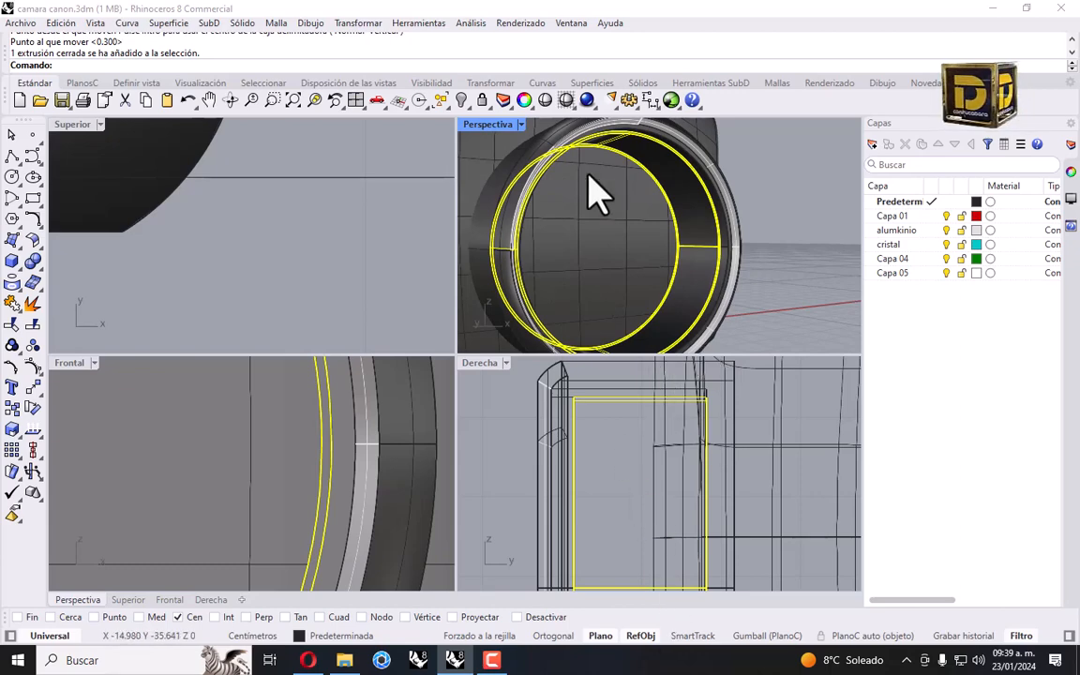
right_click_drag(776, 241, 806, 196)
left_click(357, 22)
mouse_move(403, 108)
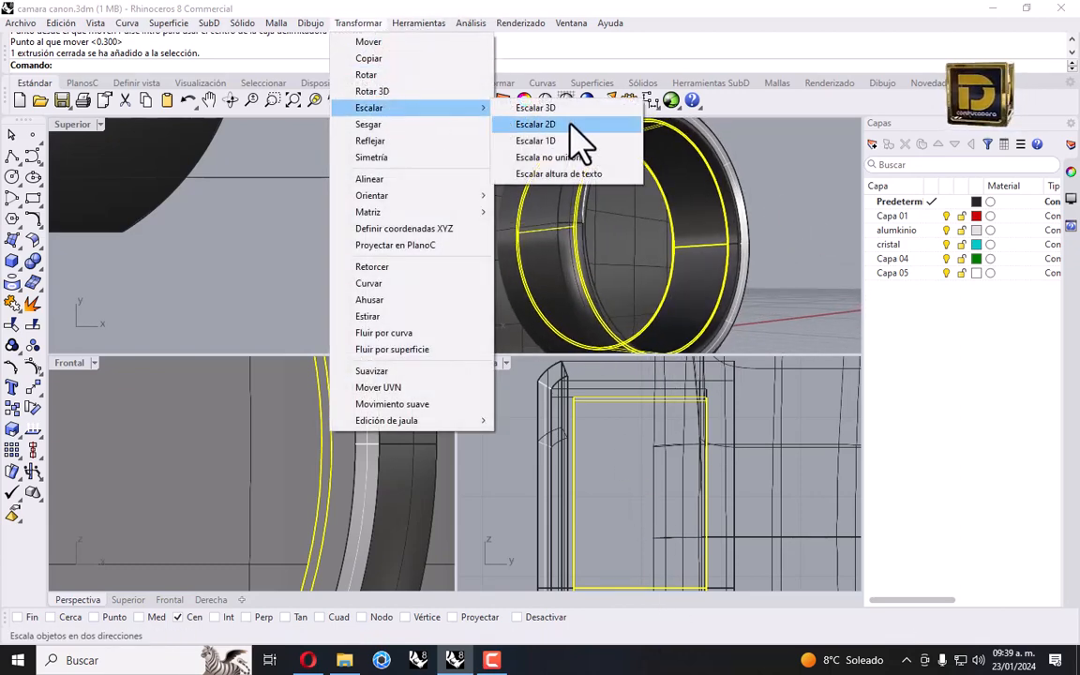
left_click(536, 141)
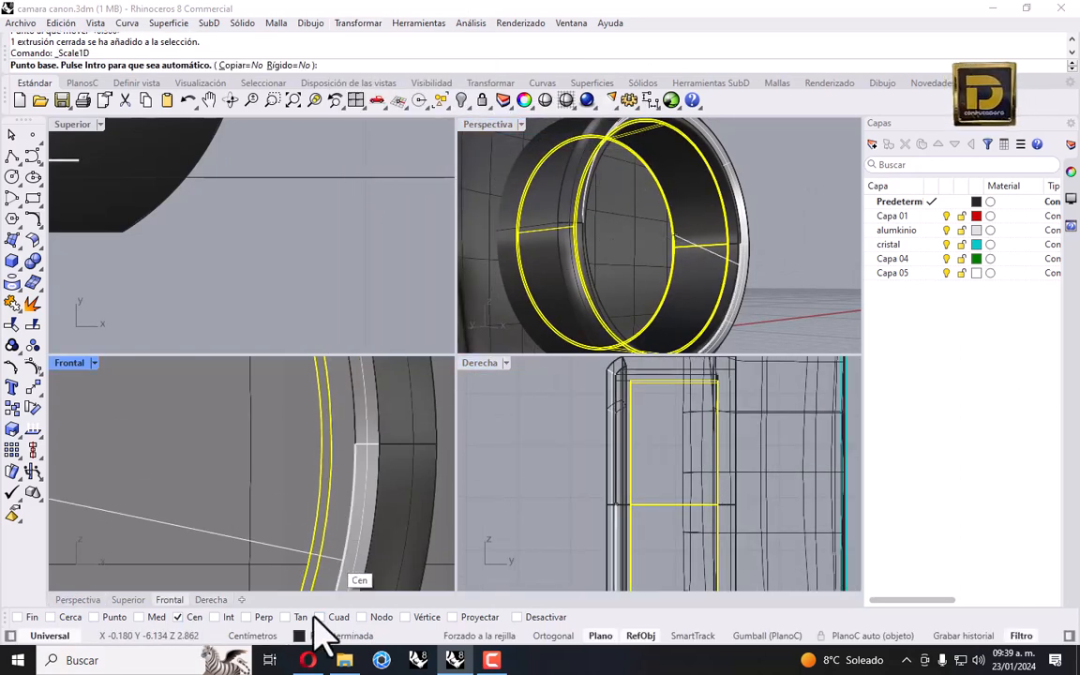
left_click(718, 506)
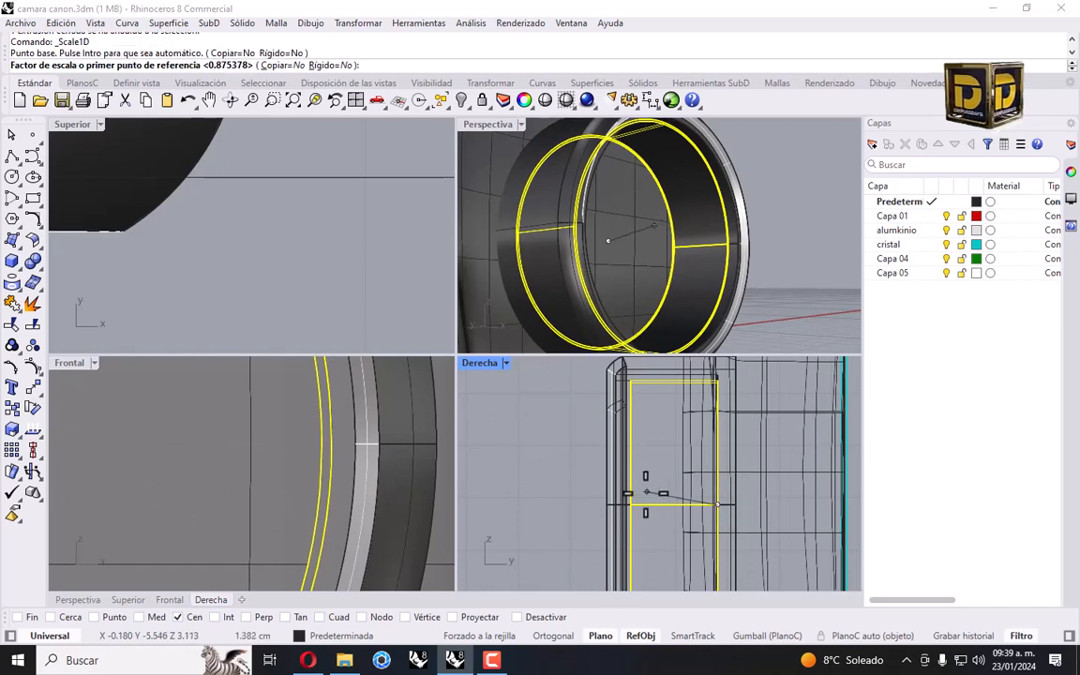
left_click(633, 506)
scroll(634, 506, "up", 3)
left_click(539, 618)
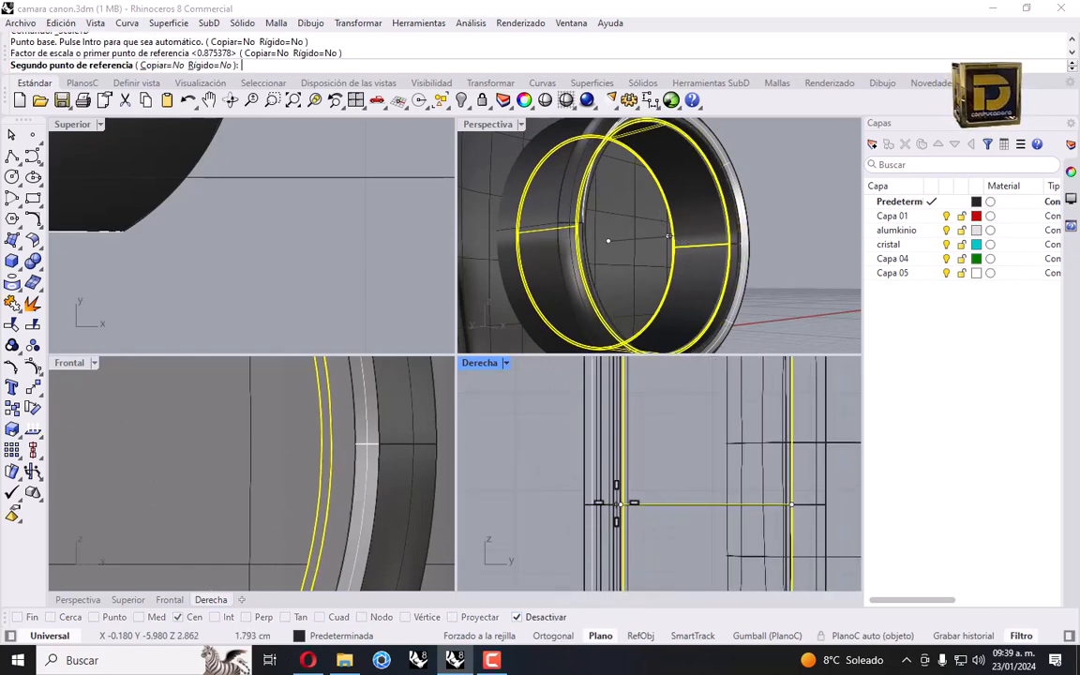
scroll(615, 499, "up", 2)
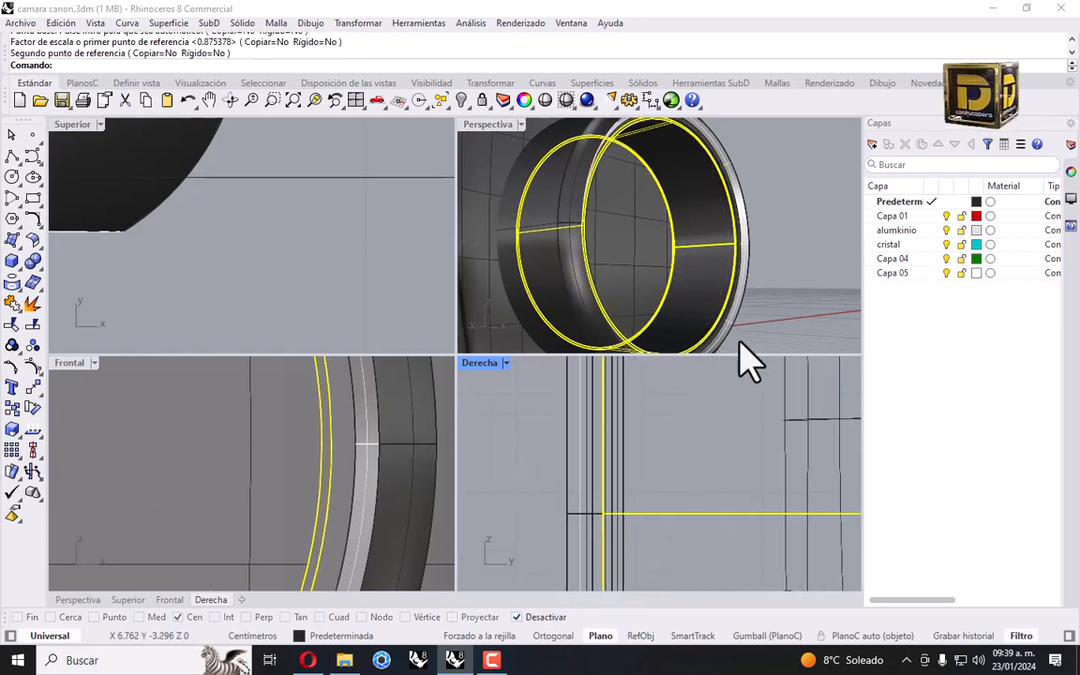
left_click(796, 318)
right_click_drag(767, 293, 647, 278)
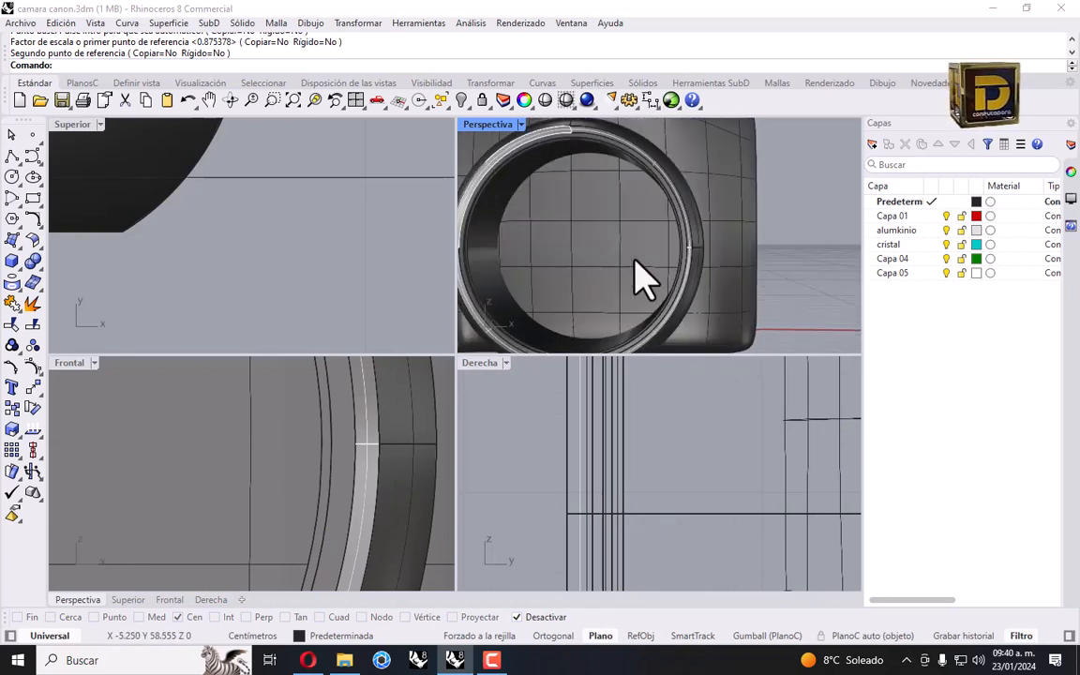
Start a solid cylinder centred on the inner tube's front end and size its base to the tube's inner edge with the quadrant snap.
left_click(14, 262)
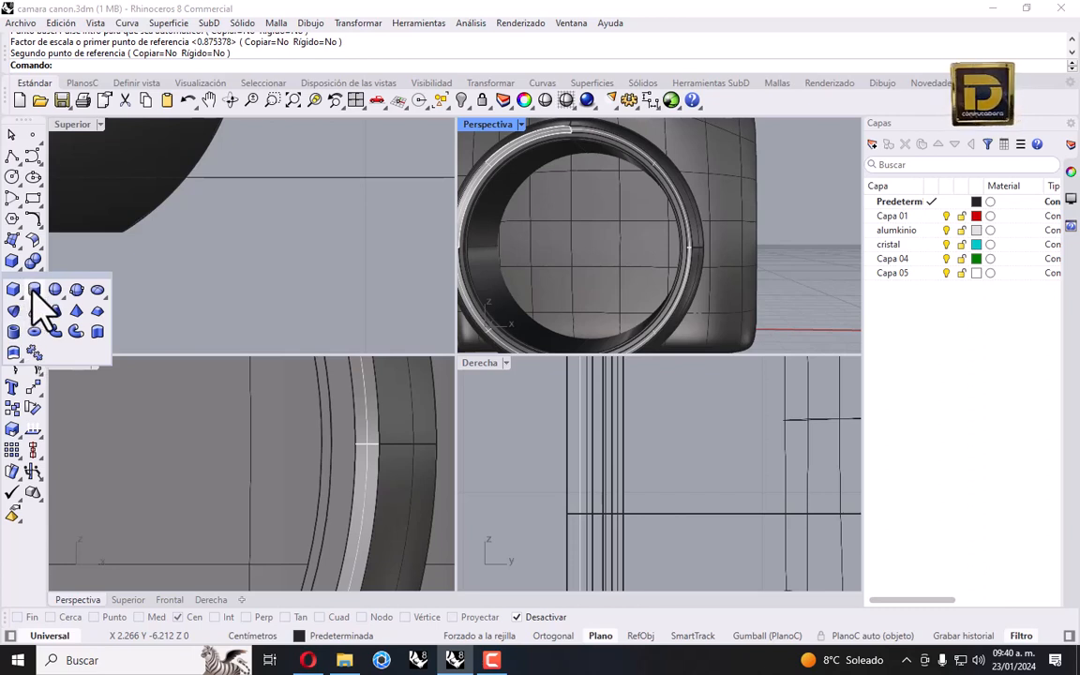
left_click(35, 291)
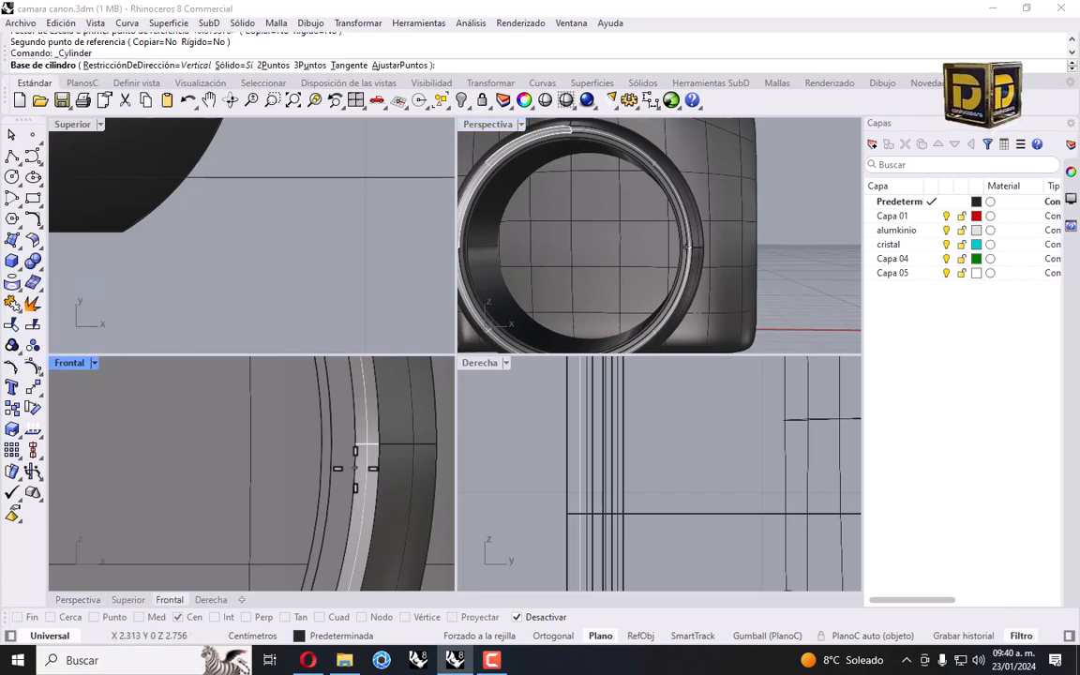
scroll(304, 473, "down", 5)
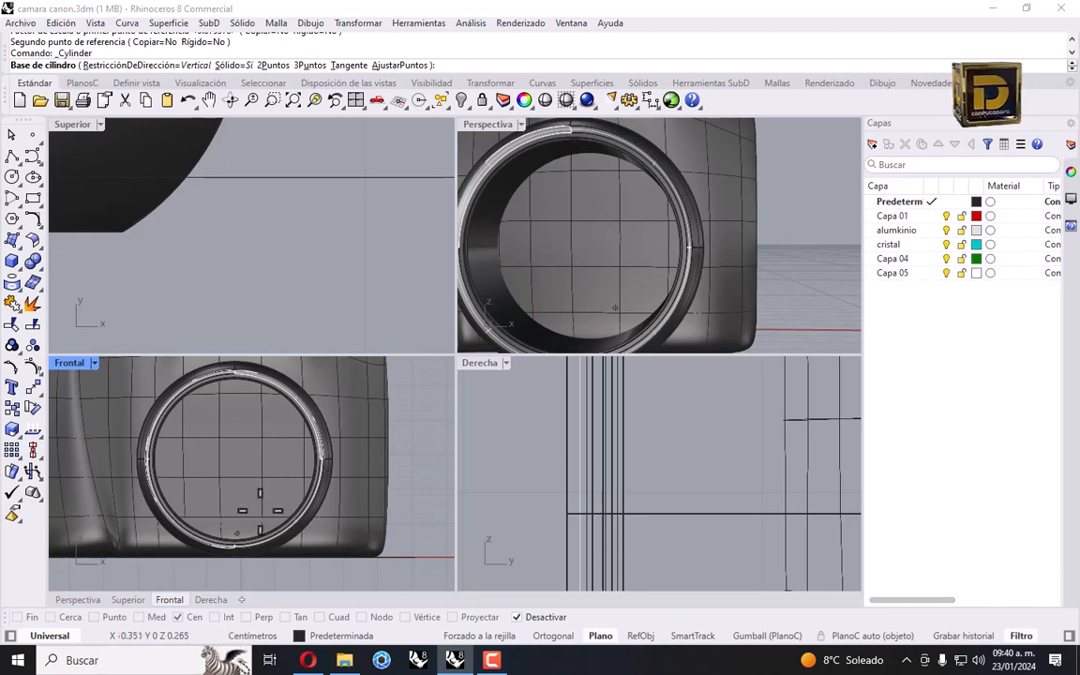
scroll(314, 419, "up", 4)
right_click_drag(314, 419, 403, 468)
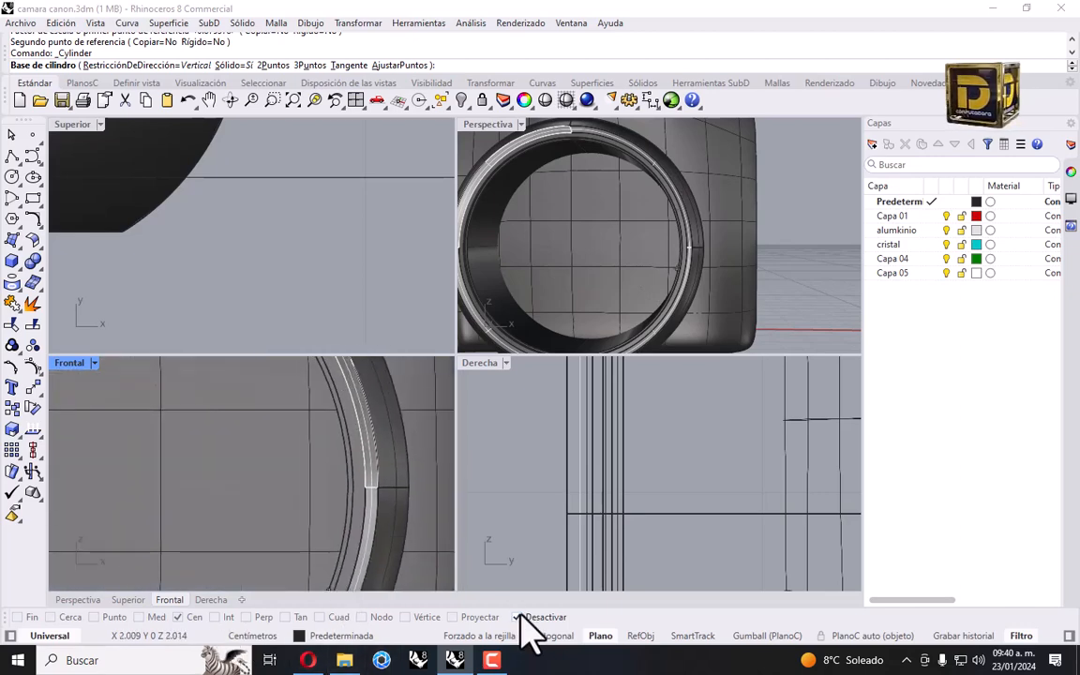
left_click(520, 616)
scroll(360, 461, "down", 6)
scroll(332, 476, "up", 3)
left_click(343, 486)
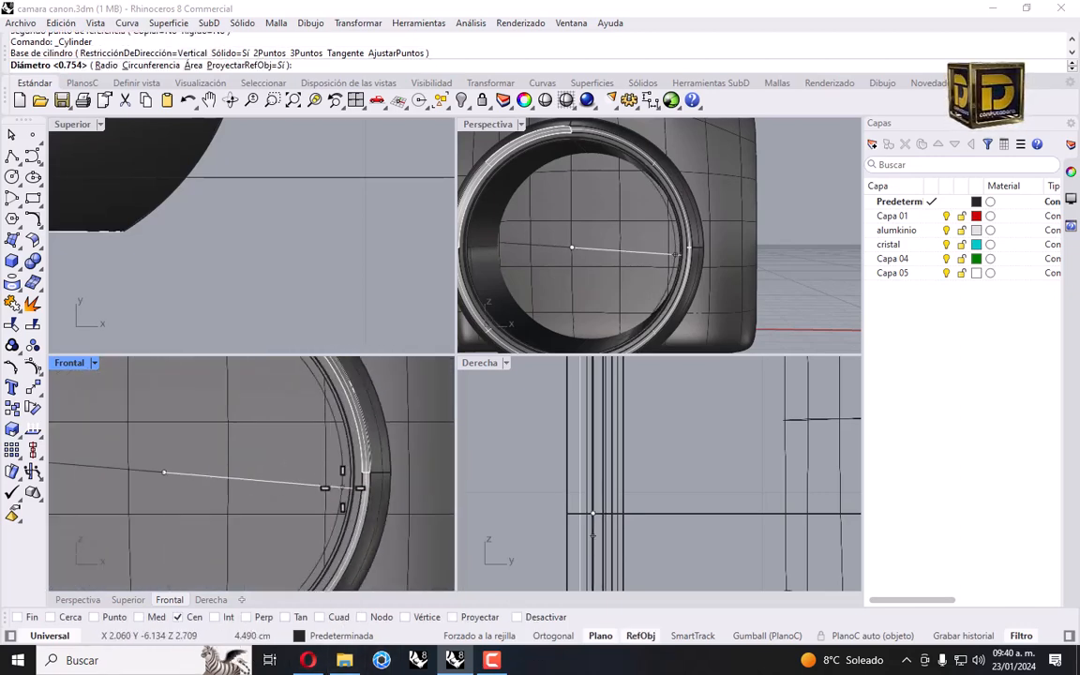
right_click(322, 618)
scroll(342, 468, "up", 4)
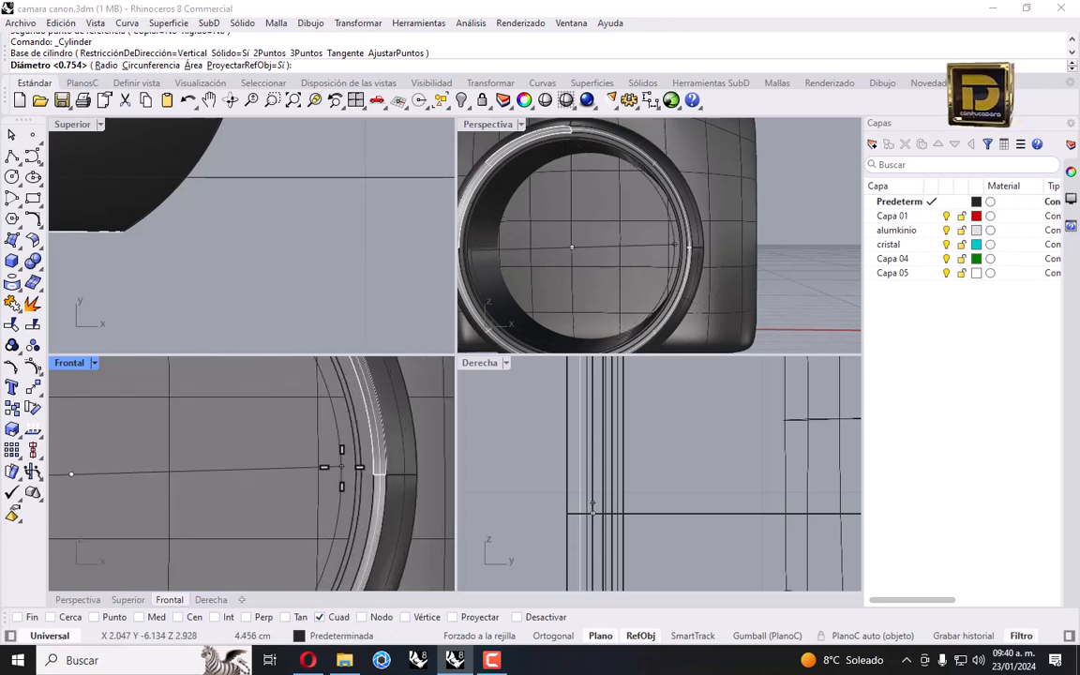
left_click(375, 468)
Extend the cylinder backward, snapping its end to the centre of the tube's back end.
scroll(656, 446, "down", 3)
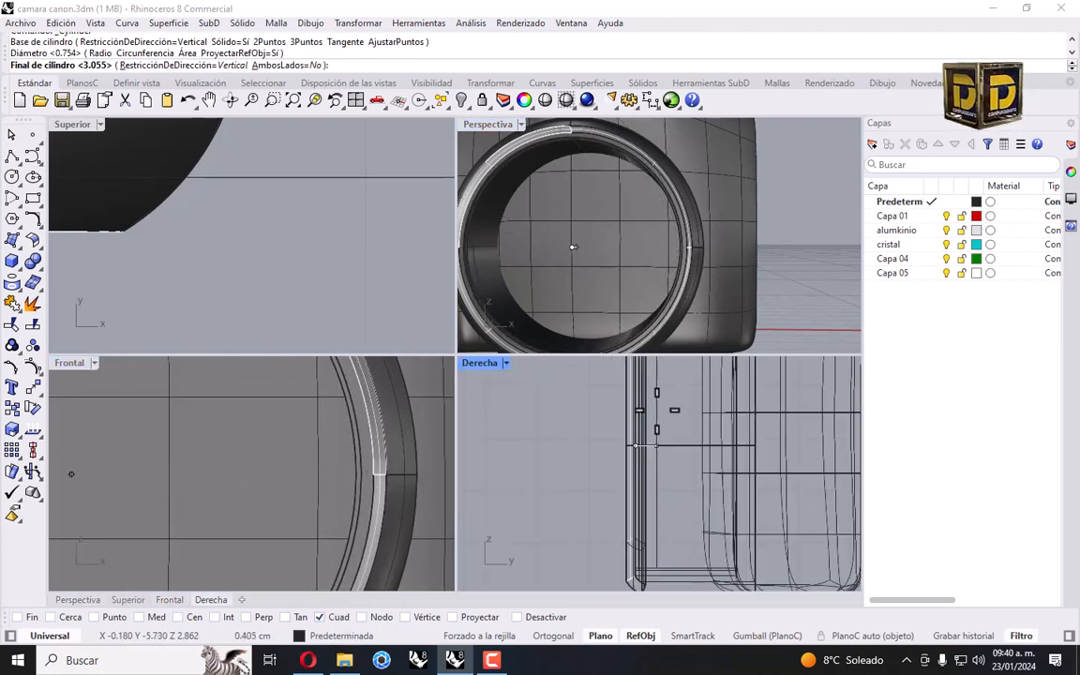
scroll(731, 436, "down", 3)
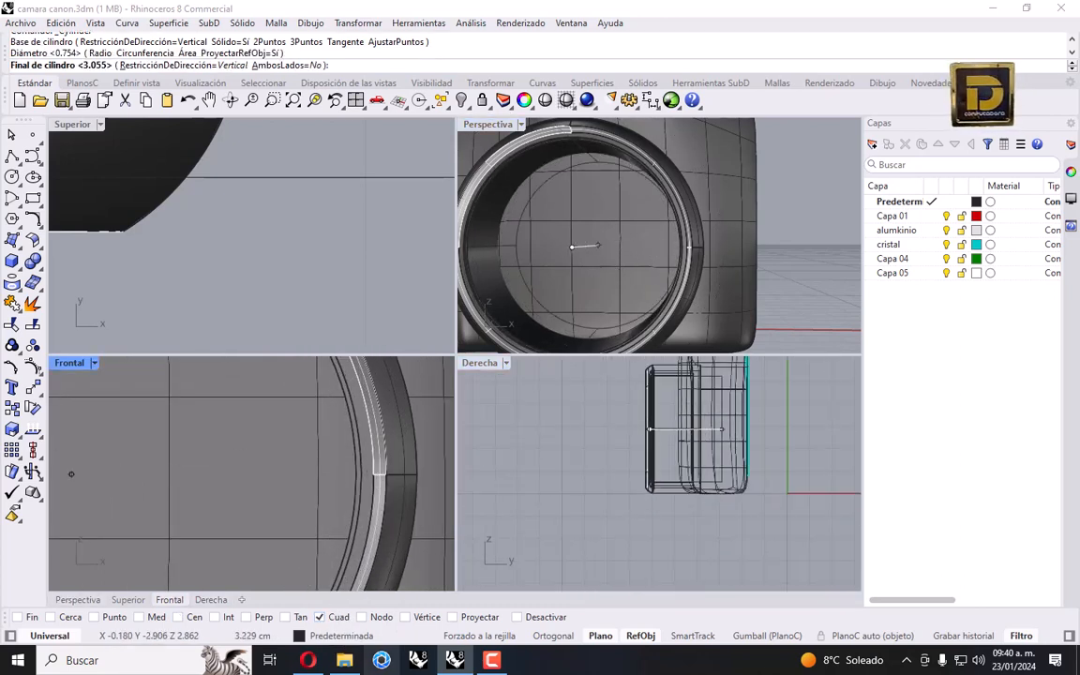
right_click(194, 617)
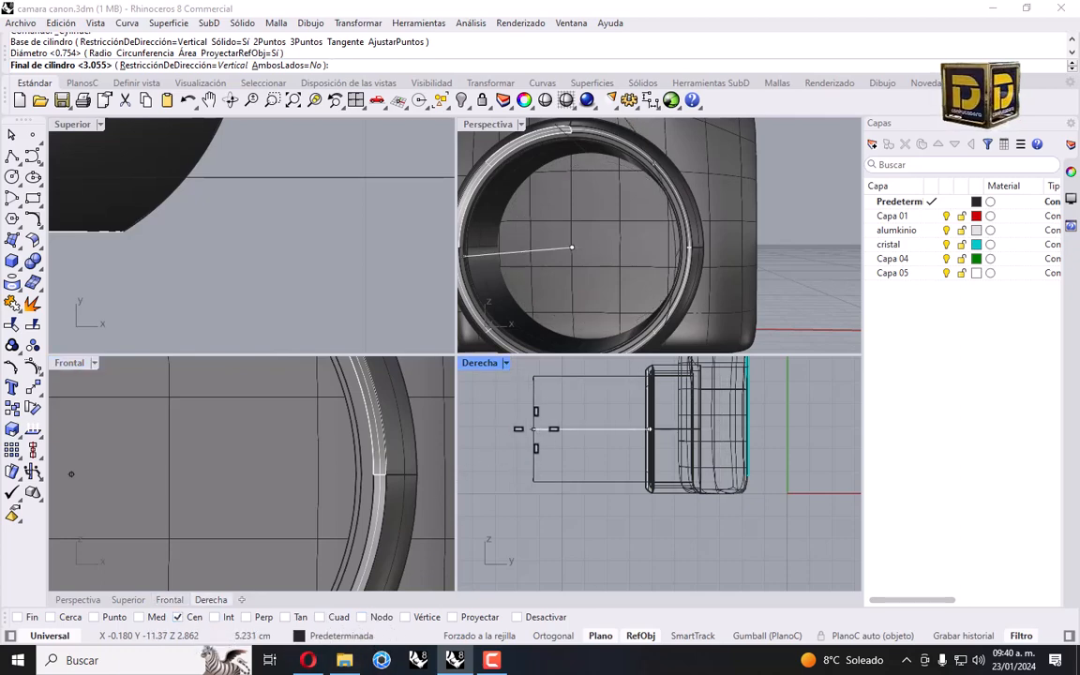
left_click(573, 245)
scroll(553, 253, "down", 5)
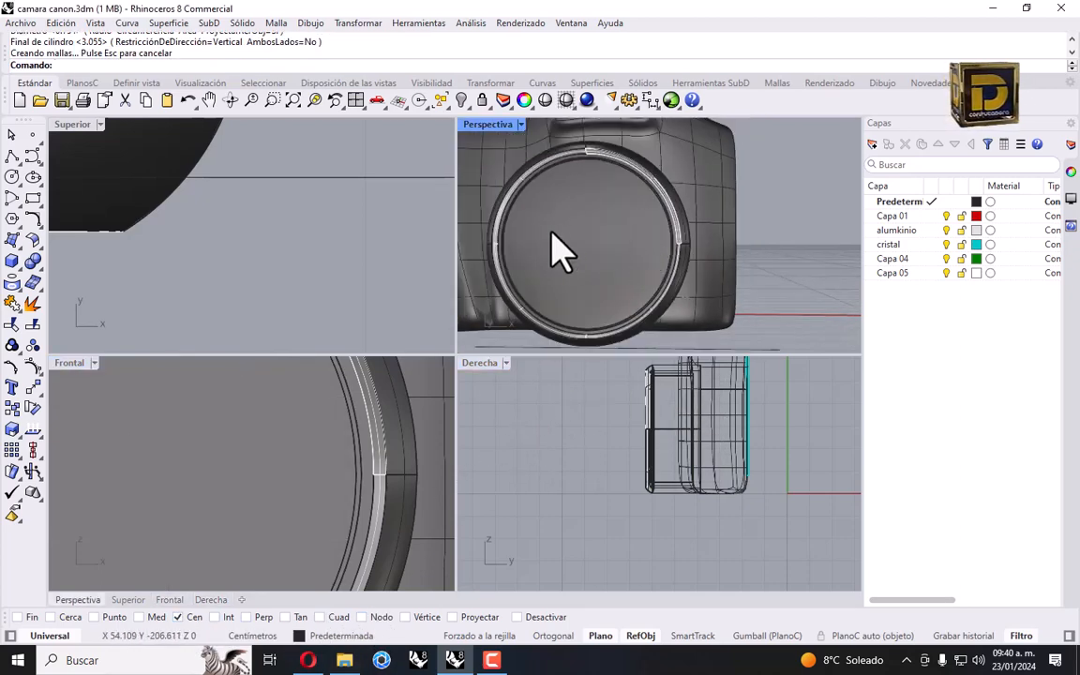
Explode the new cylinder into separate surfaces and clear the selection.
left_click(614, 263)
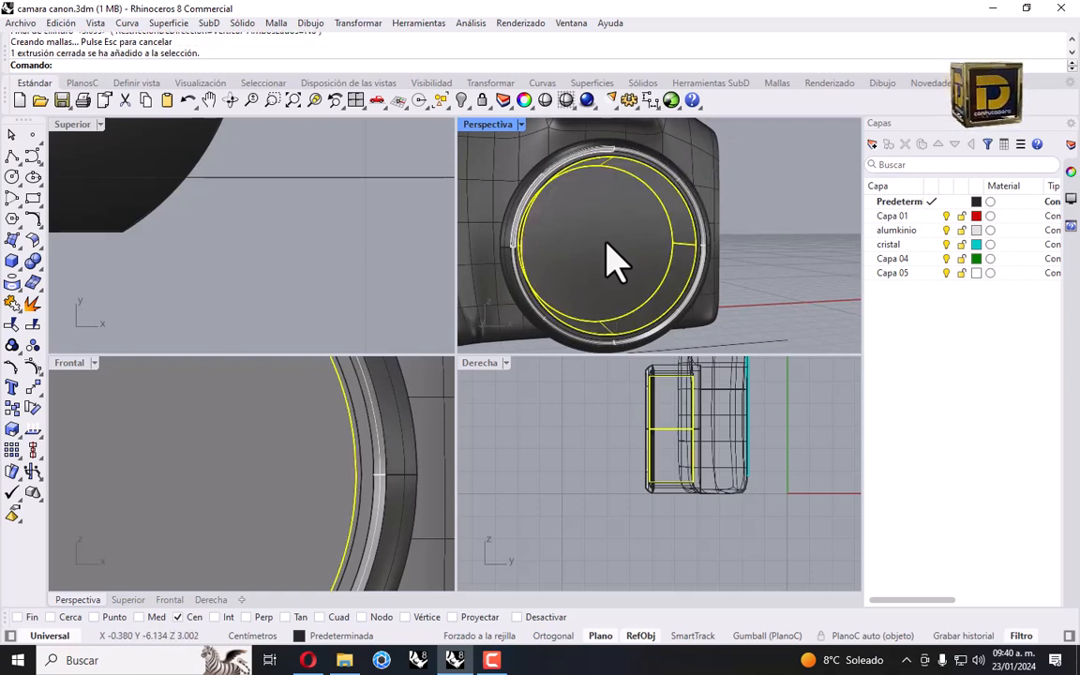
left_click(31, 302)
left_click(507, 426)
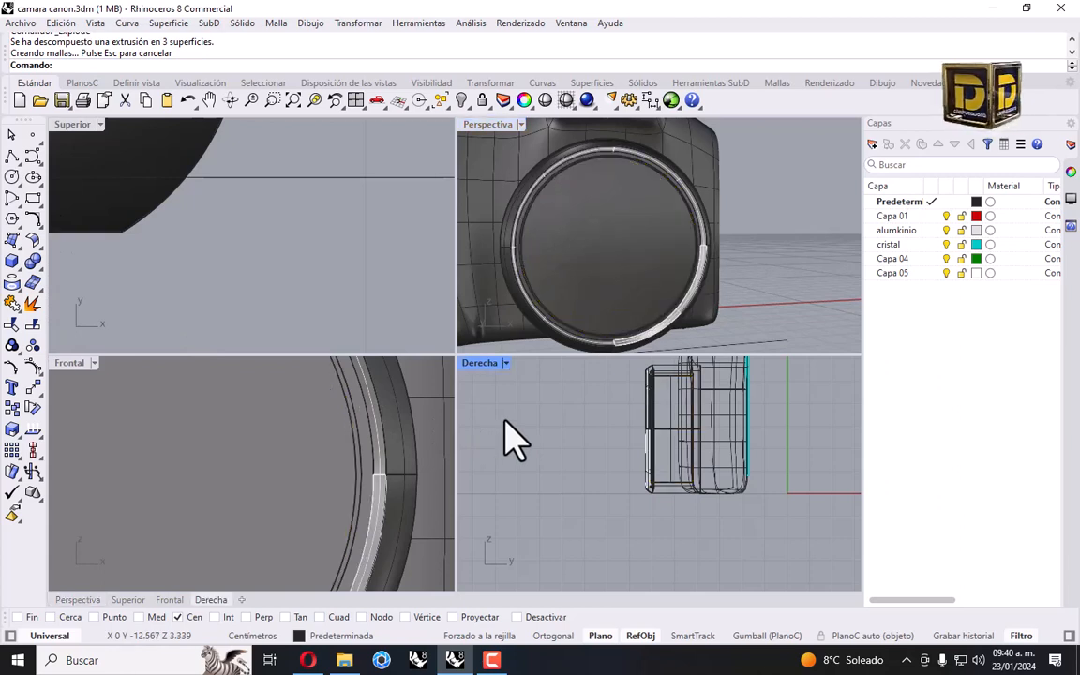
Draw a circle about 4 cm in diameter, concentric with the cylinder's front disc and slightly inside its edge.
left_click(590, 255)
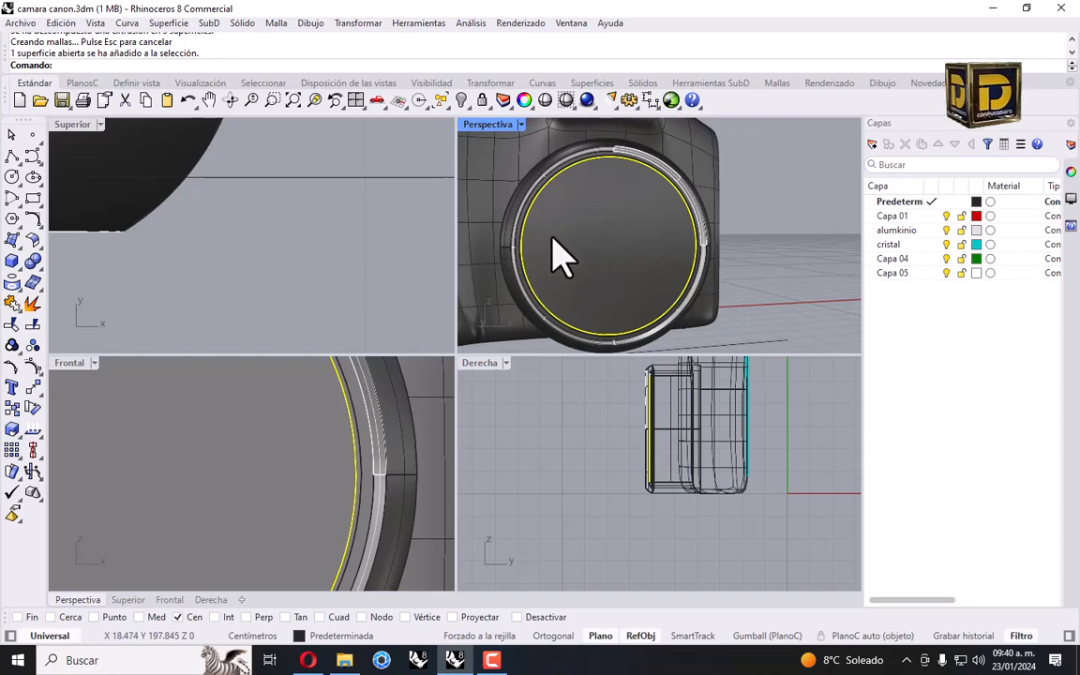
left_click(12, 176)
left_click(333, 370)
scroll(323, 384, "down", 3)
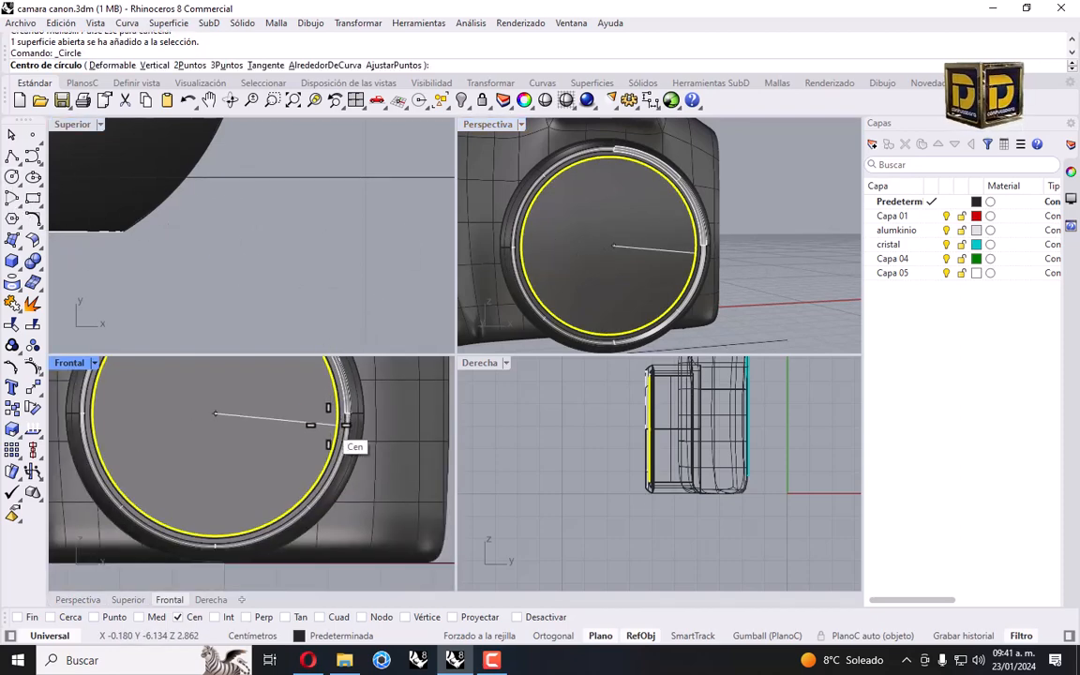
scroll(319, 424, "up", 3)
left_click(321, 423)
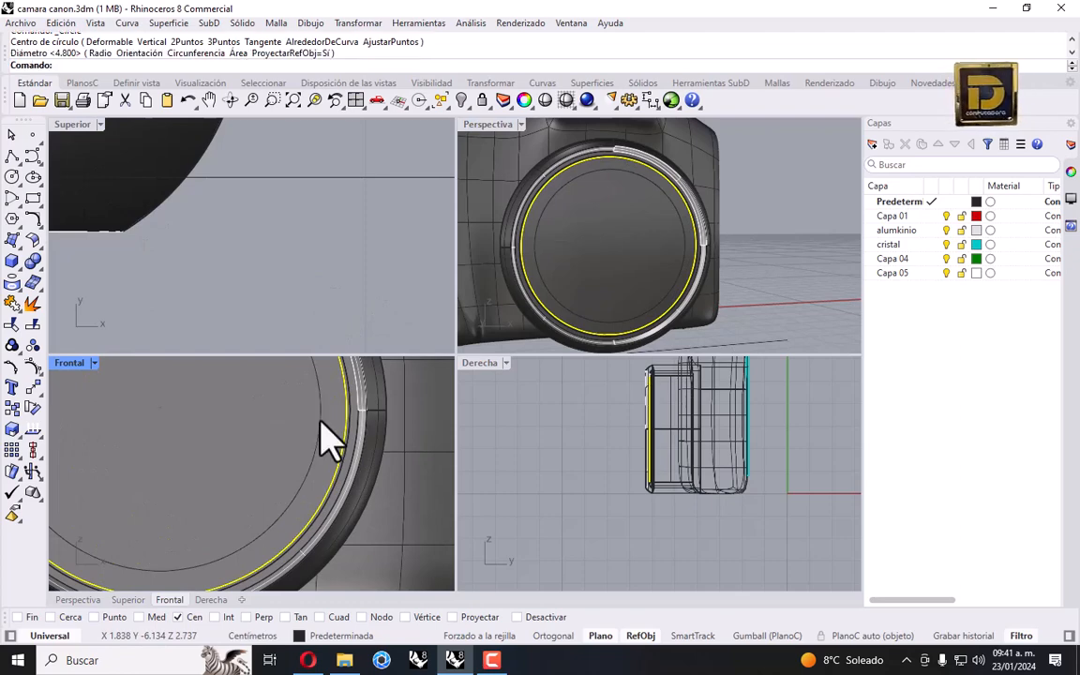
key("Escape")
Split the cylinder's front disc with the smaller concentric circle.
left_click(341, 419)
left_click(358, 457)
scroll(370, 448, "down", 10)
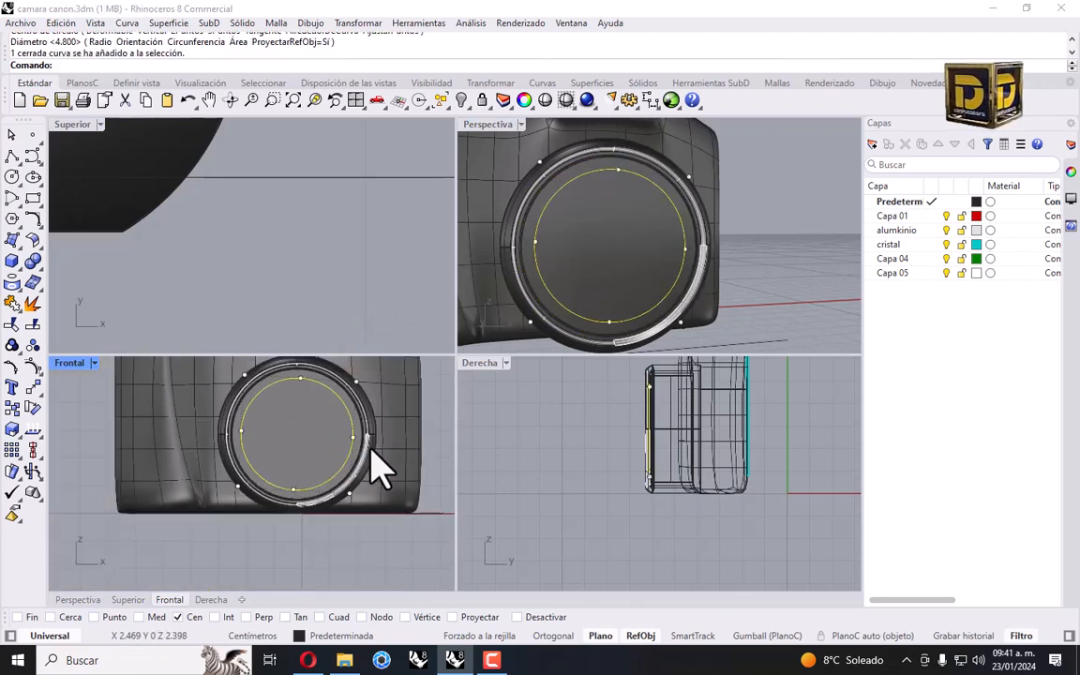
left_click(547, 398)
left_click(34, 322)
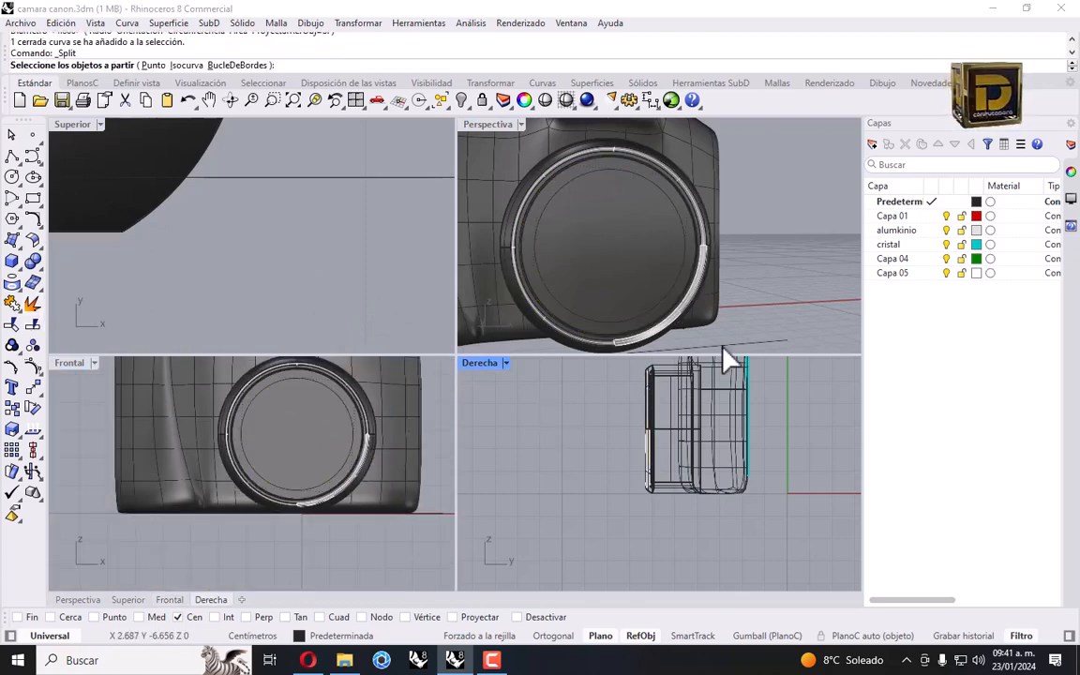
left_click(553, 223)
key("Return")
left_click(544, 227)
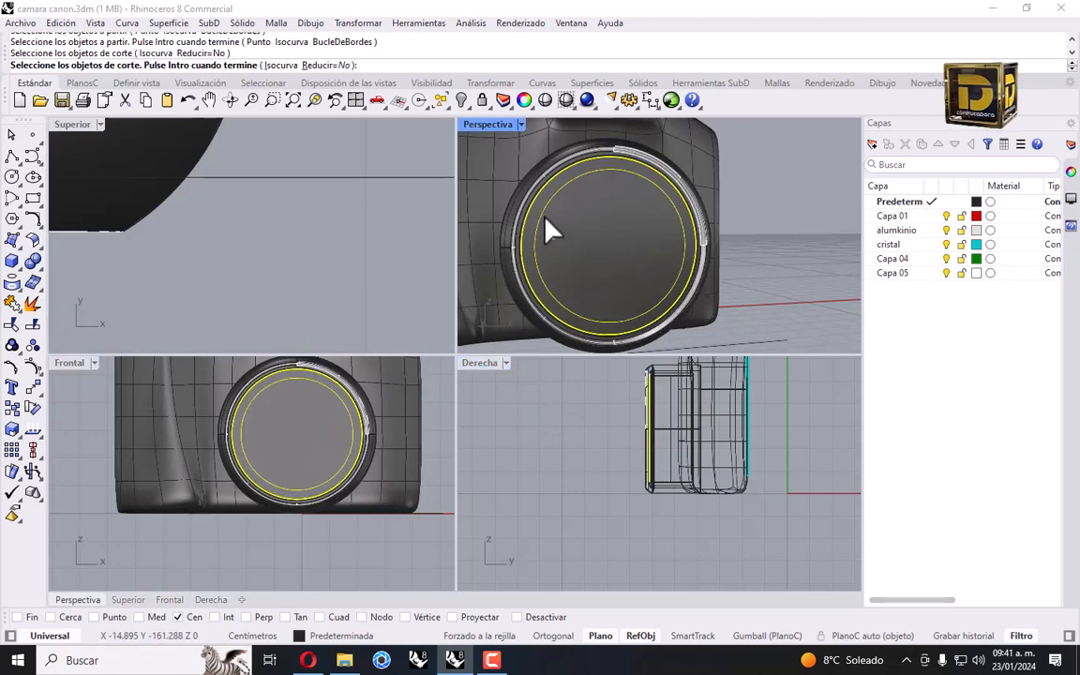
key("Return")
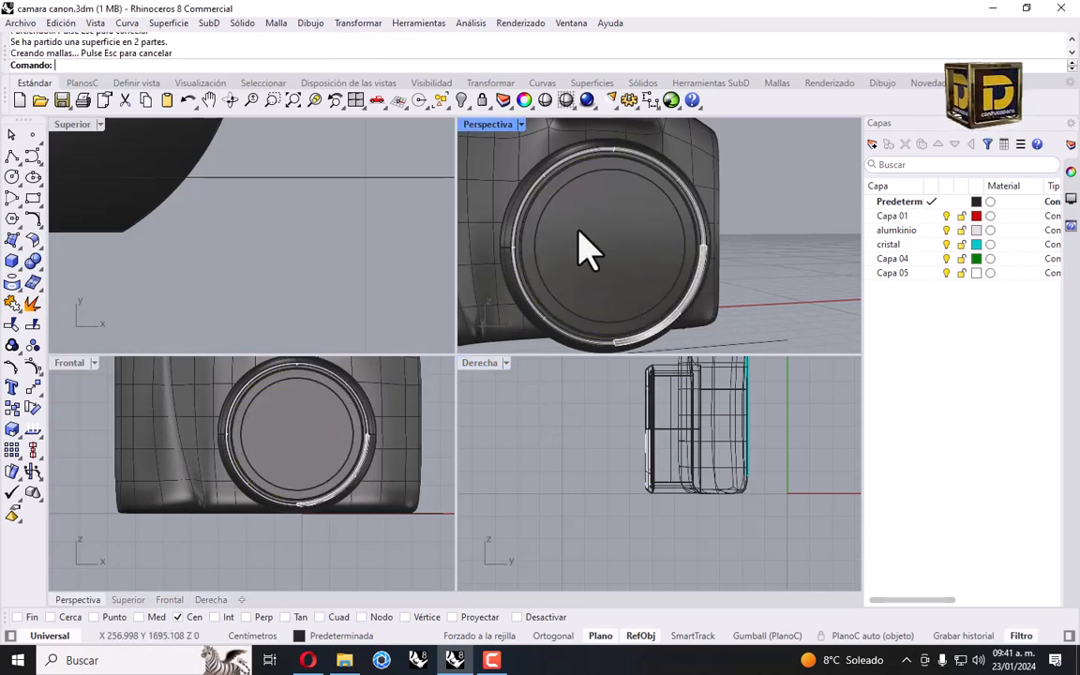
Isolate the ring-shaped outer part of the split front disc and fit it in all viewports.
left_click(576, 235)
scroll(712, 215, "up", 3)
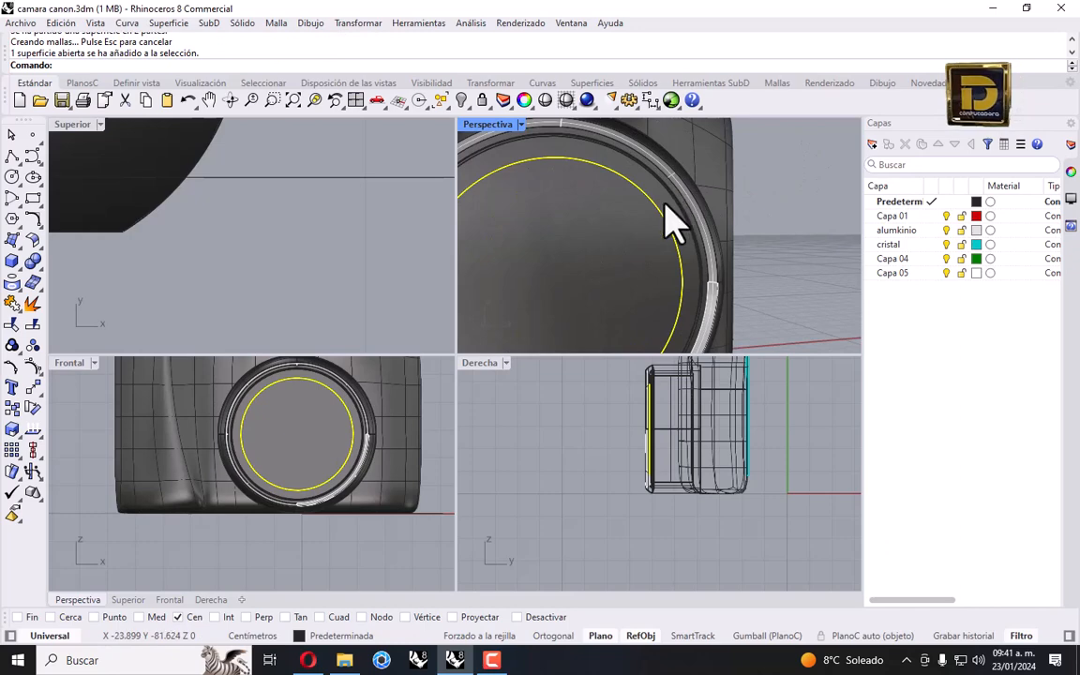
left_click(667, 223)
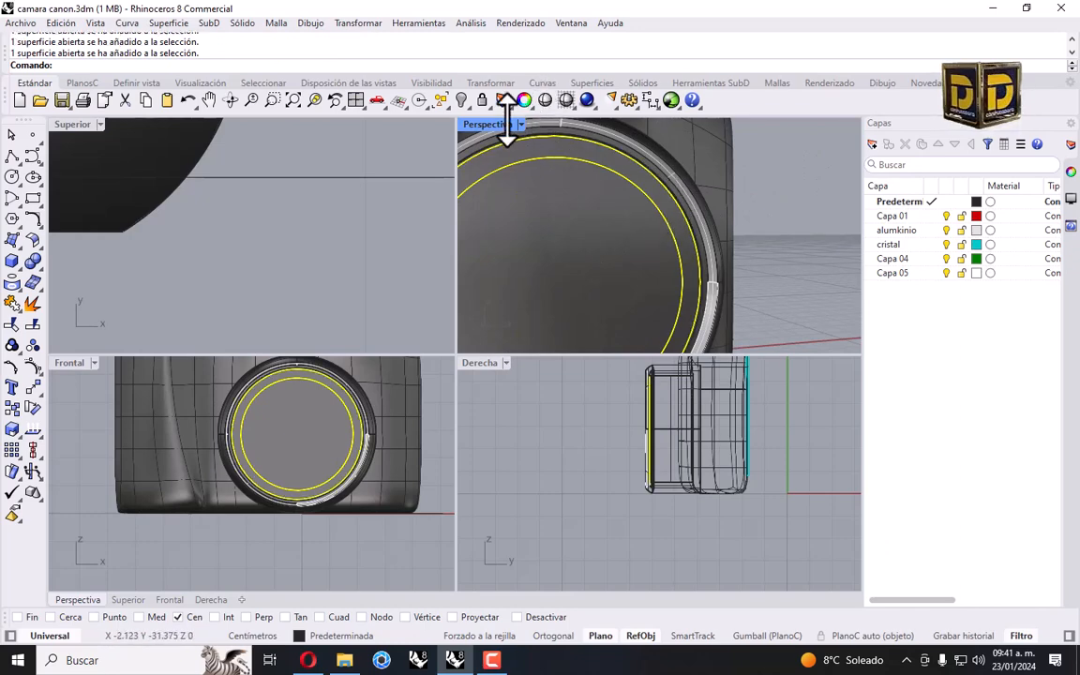
left_click(471, 107)
left_click(524, 138)
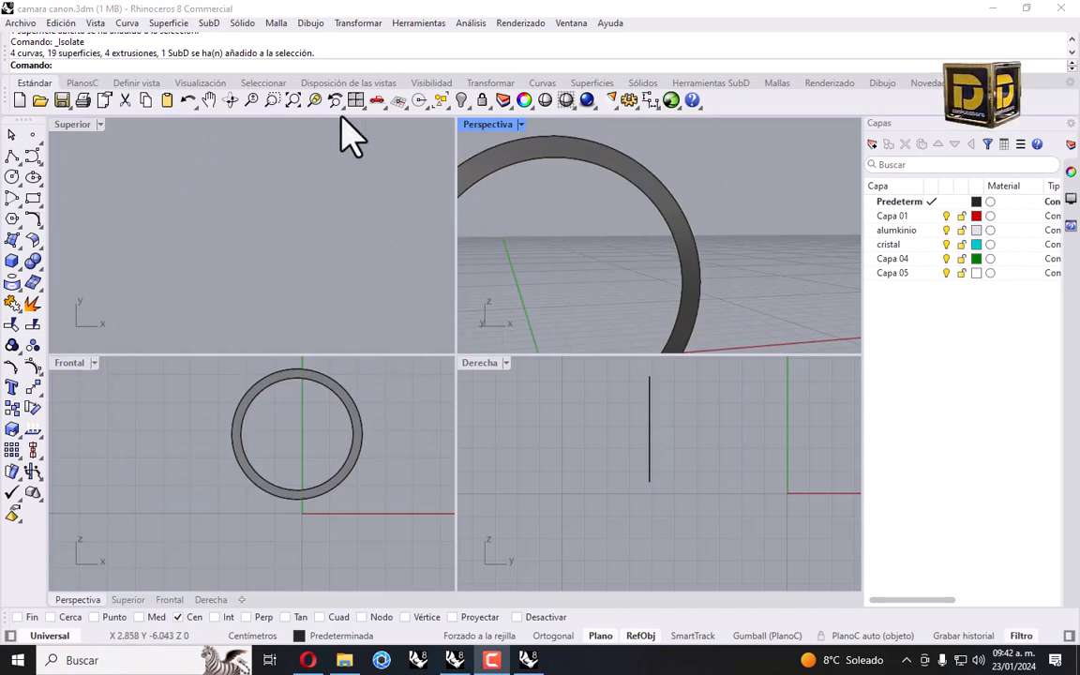
right_click(293, 99)
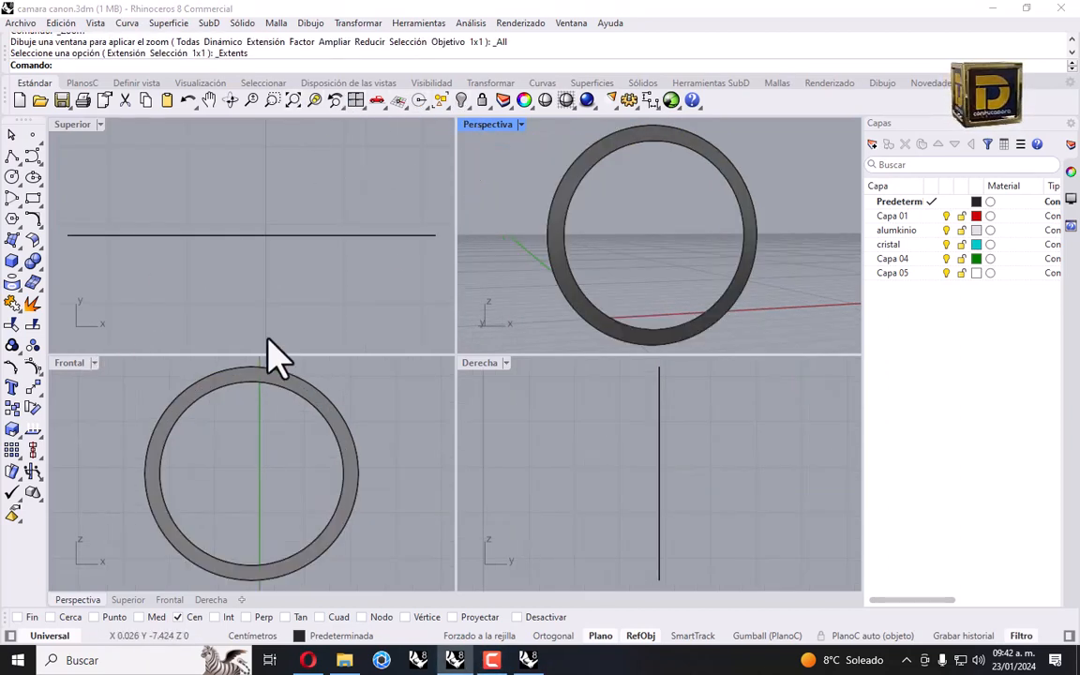
left_click(17, 212)
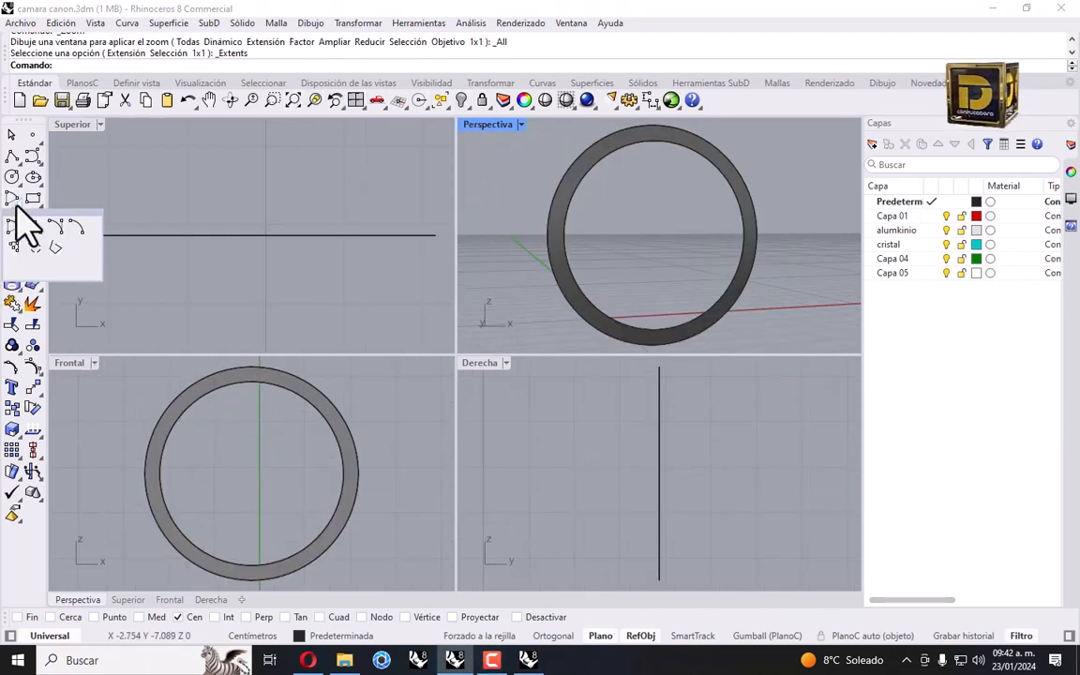
left_click(15, 226)
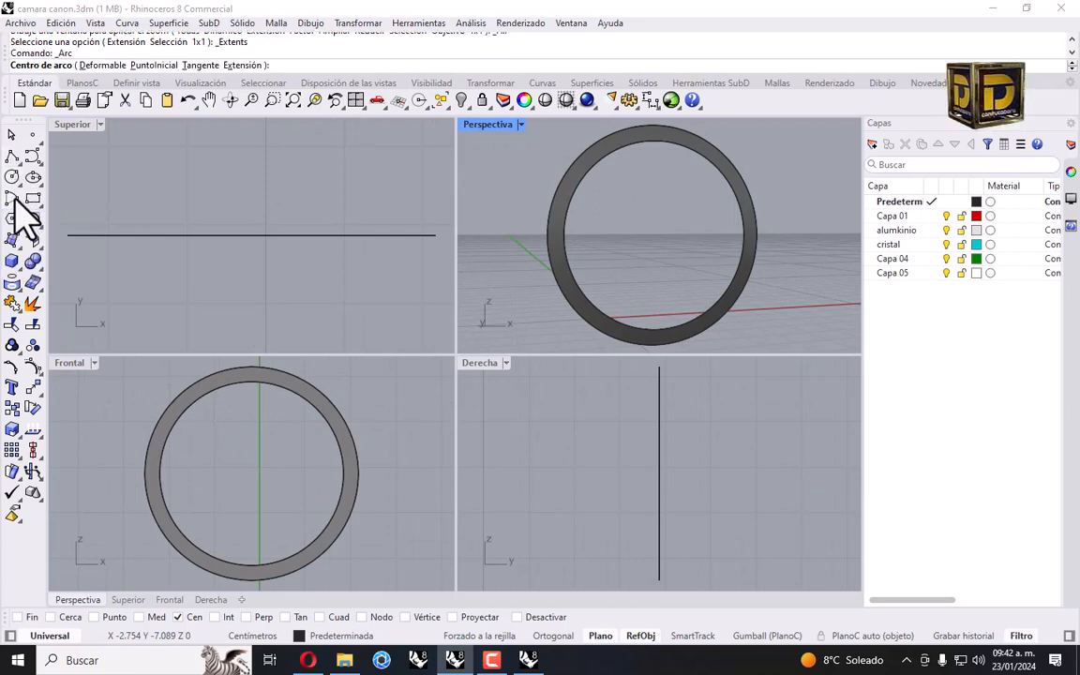
left_click(307, 542)
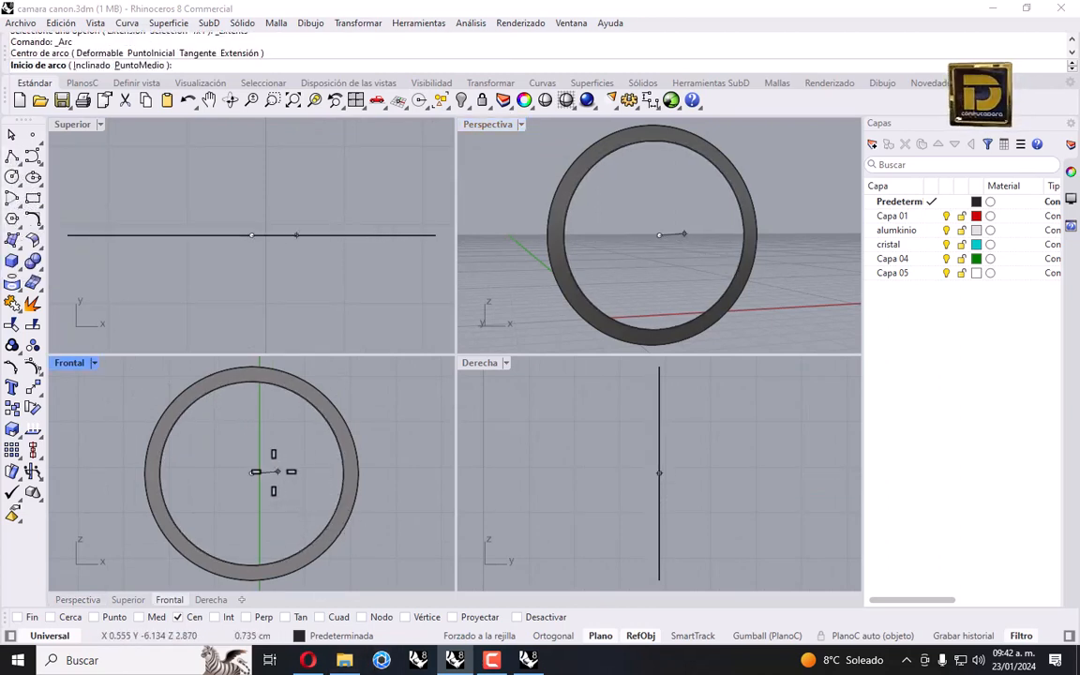
scroll(216, 445, "up", 5)
right_click_drag(180, 434, 222, 458)
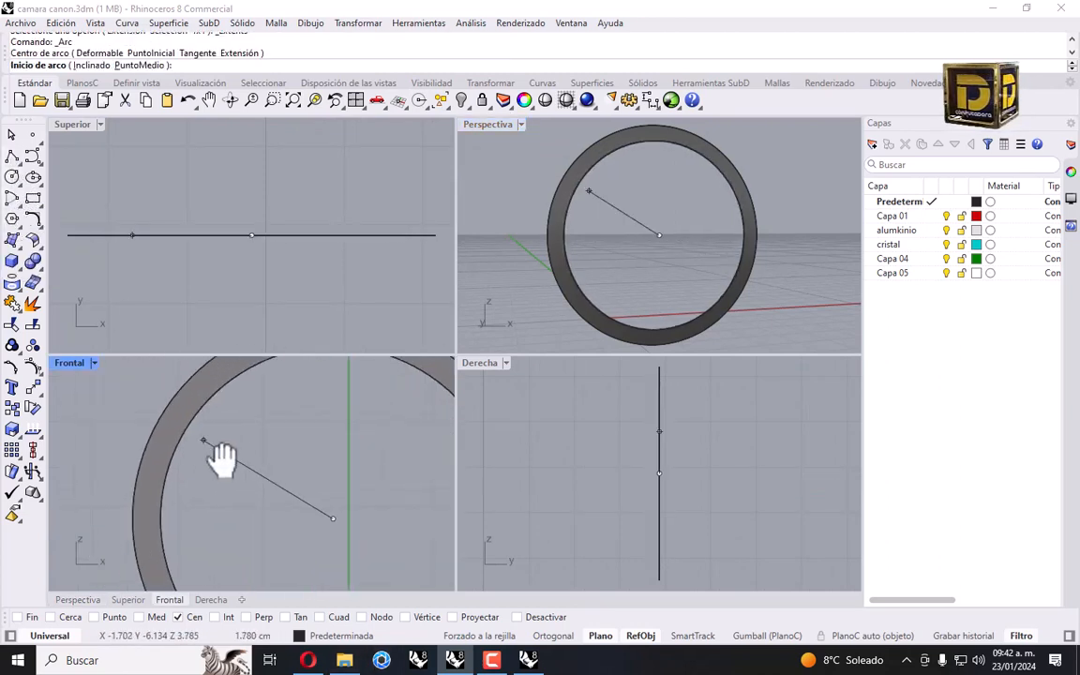
double_click(61, 361)
left_click(549, 616)
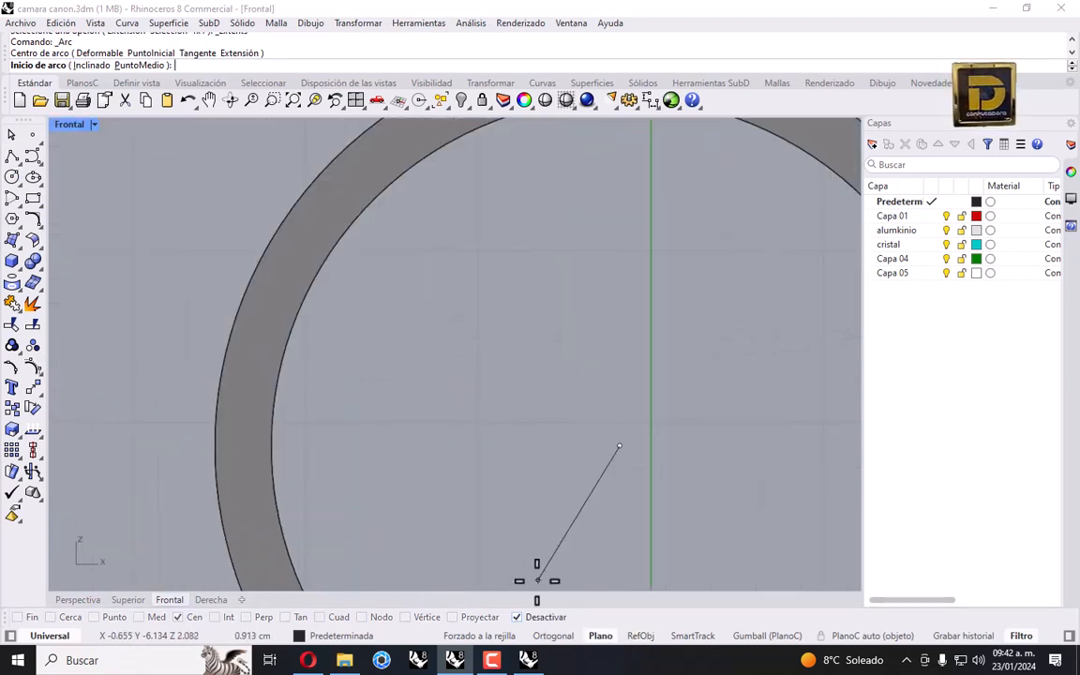
scroll(461, 474, "down", 10)
scroll(413, 400, "up", 6)
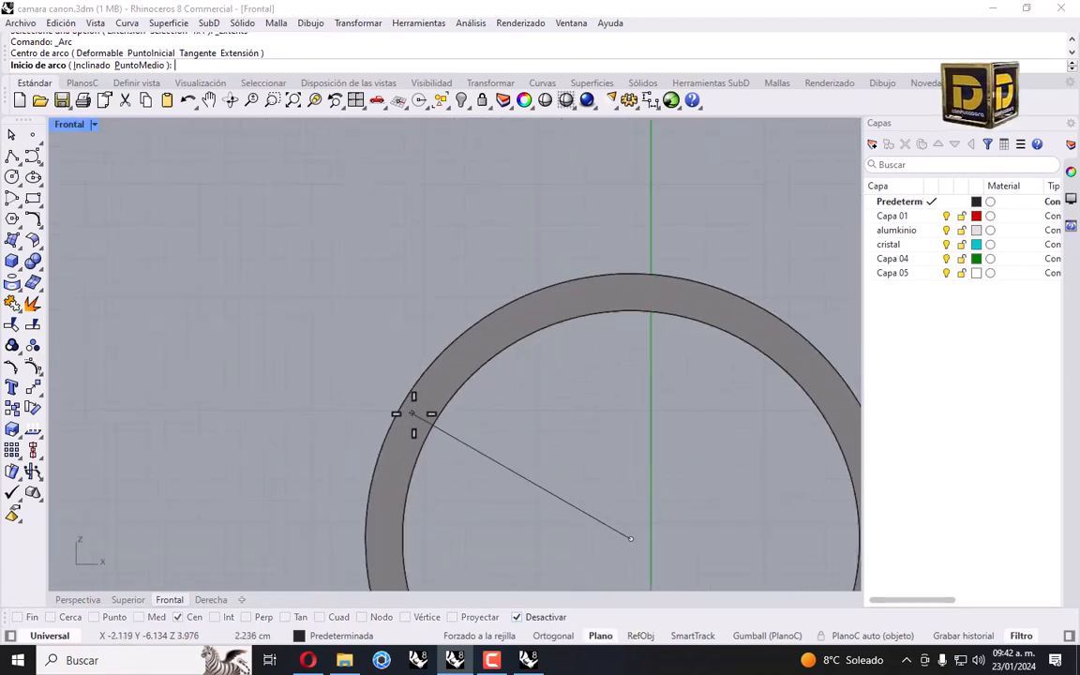
left_click(413, 413)
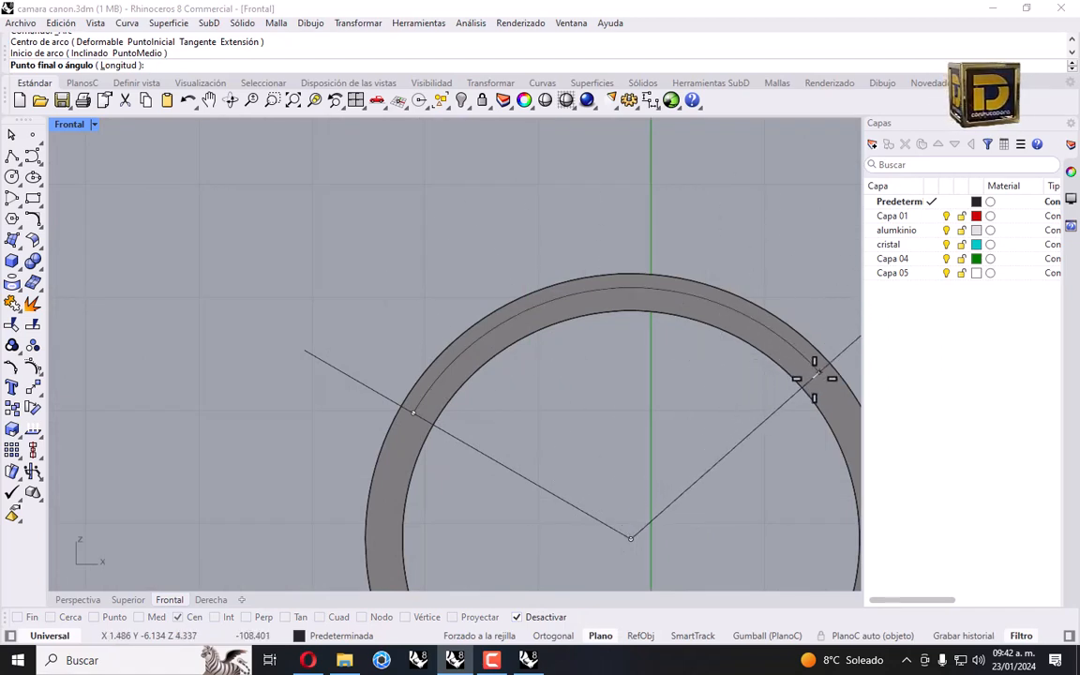
key("Escape")
Draw an arc centred on the ring, running within its band over the top from the upper-left side to the upper-right side.
right_click(774, 382)
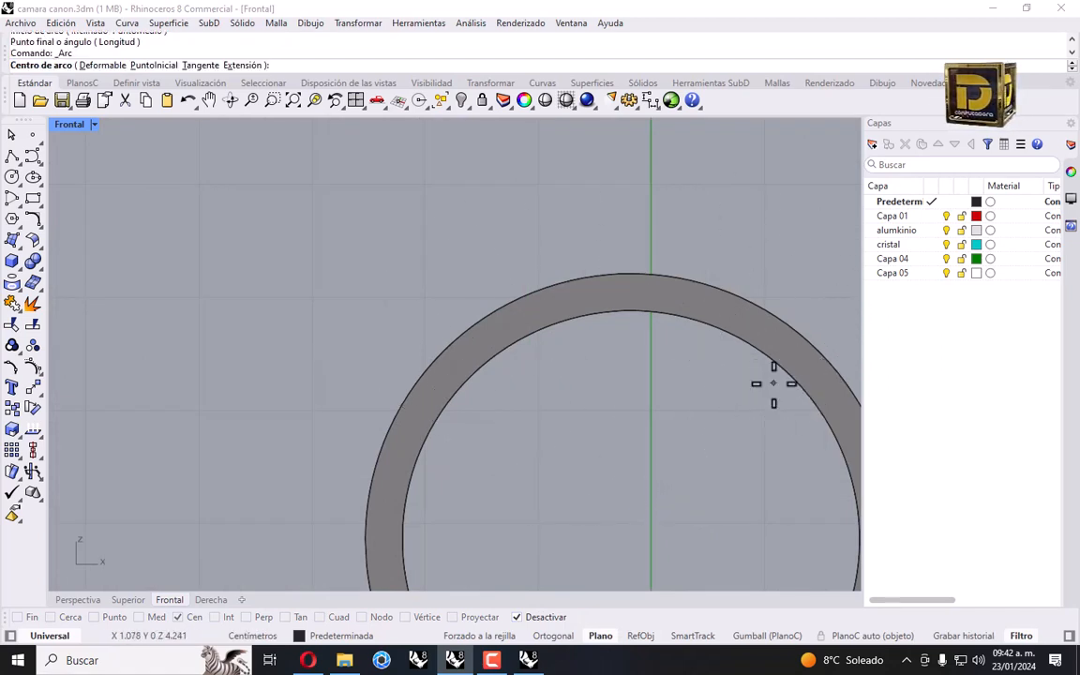
left_click(517, 617)
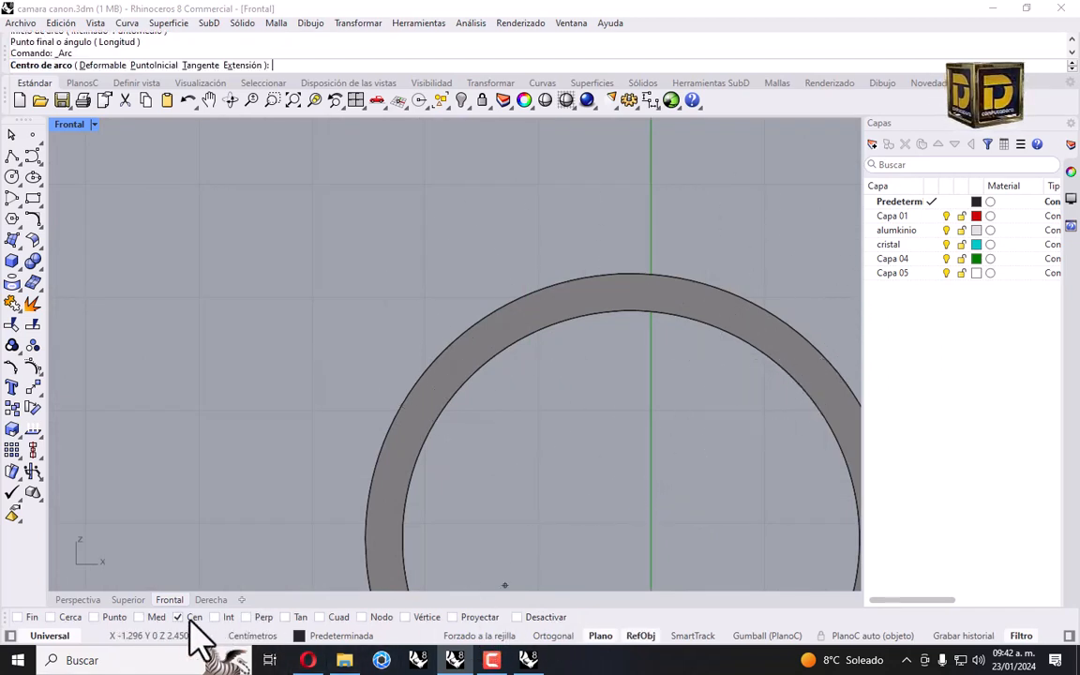
left_click(699, 324)
scroll(458, 427, "up", 5)
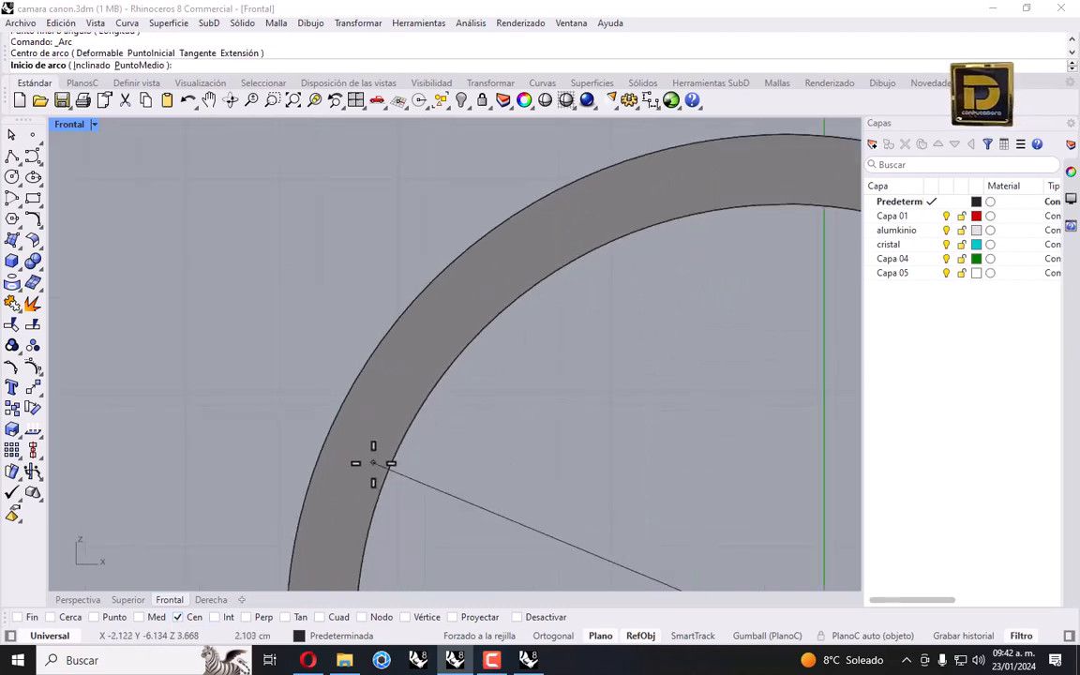
left_click(345, 476)
scroll(699, 198, "down", 5)
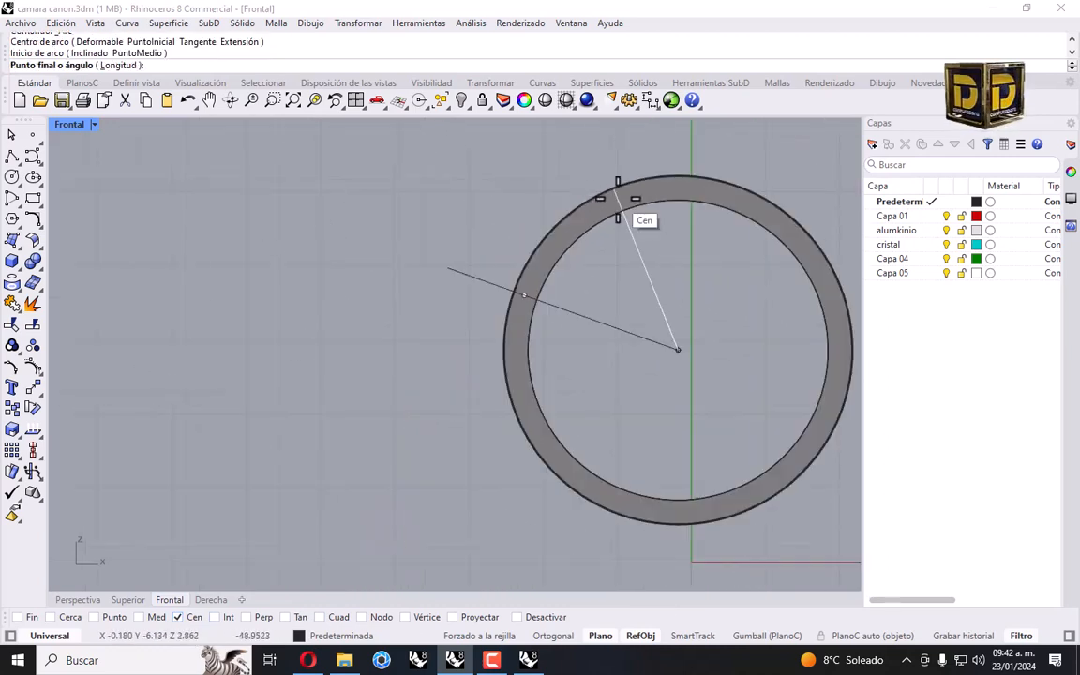
left_click(795, 265)
scroll(794, 284, "up", 5)
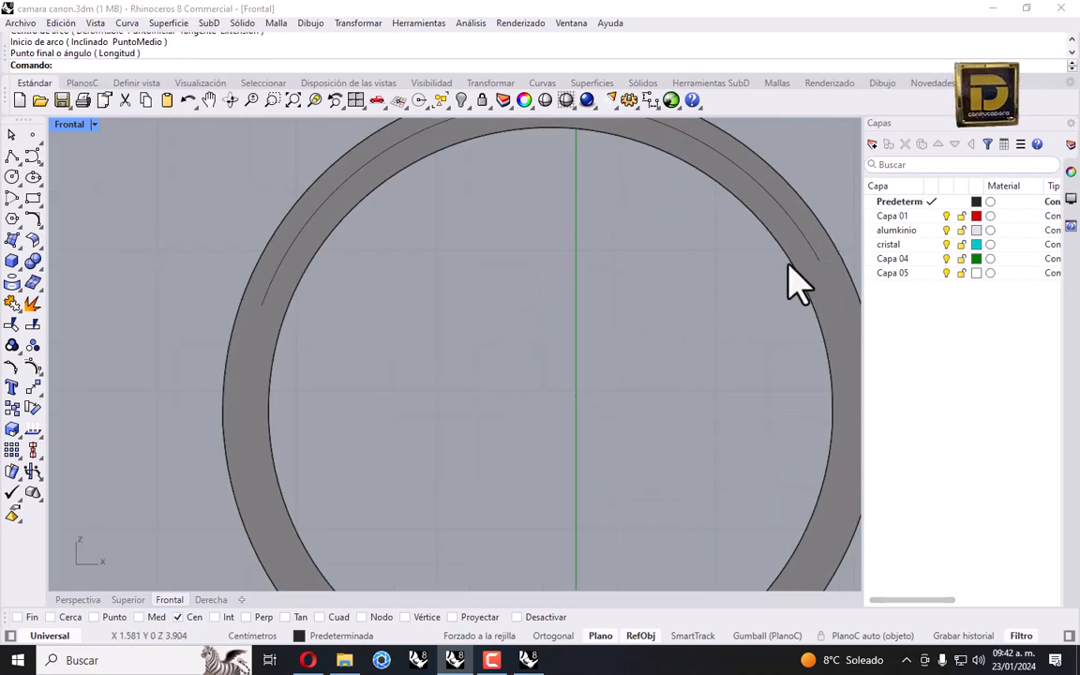
scroll(661, 271, "down", 5)
key("Return")
left_click(731, 260)
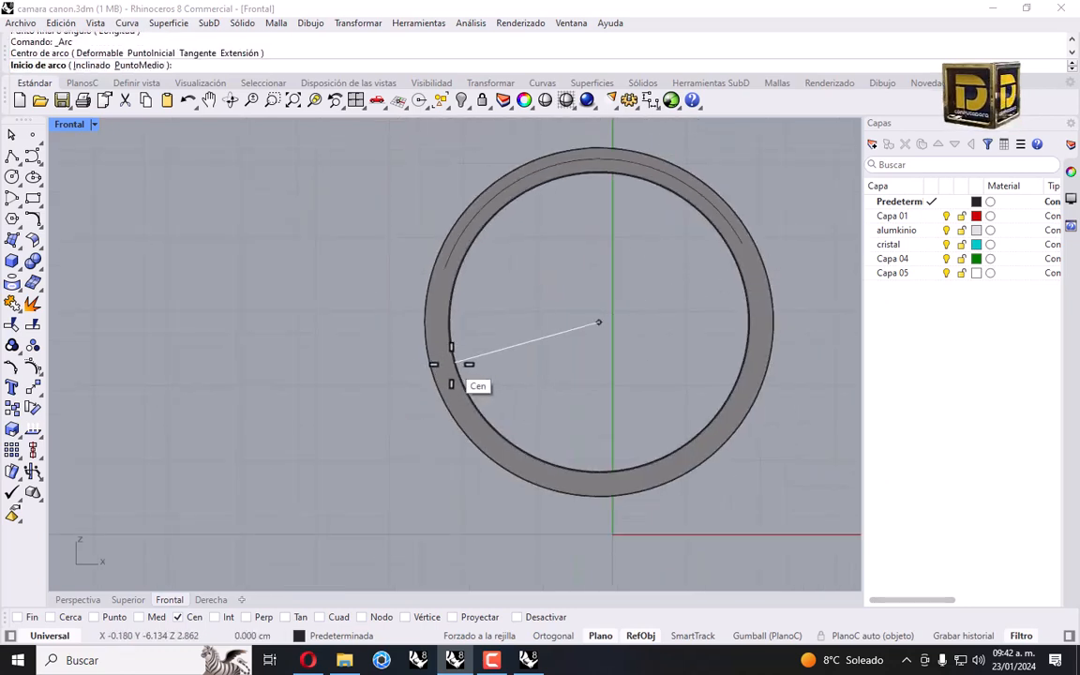
scroll(447, 387, "up", 4)
key("Escape")
Mirror the arc, without keeping a copy, across a horizontal line through the ring's centre onto the lower part of the band.
left_click(448, 206)
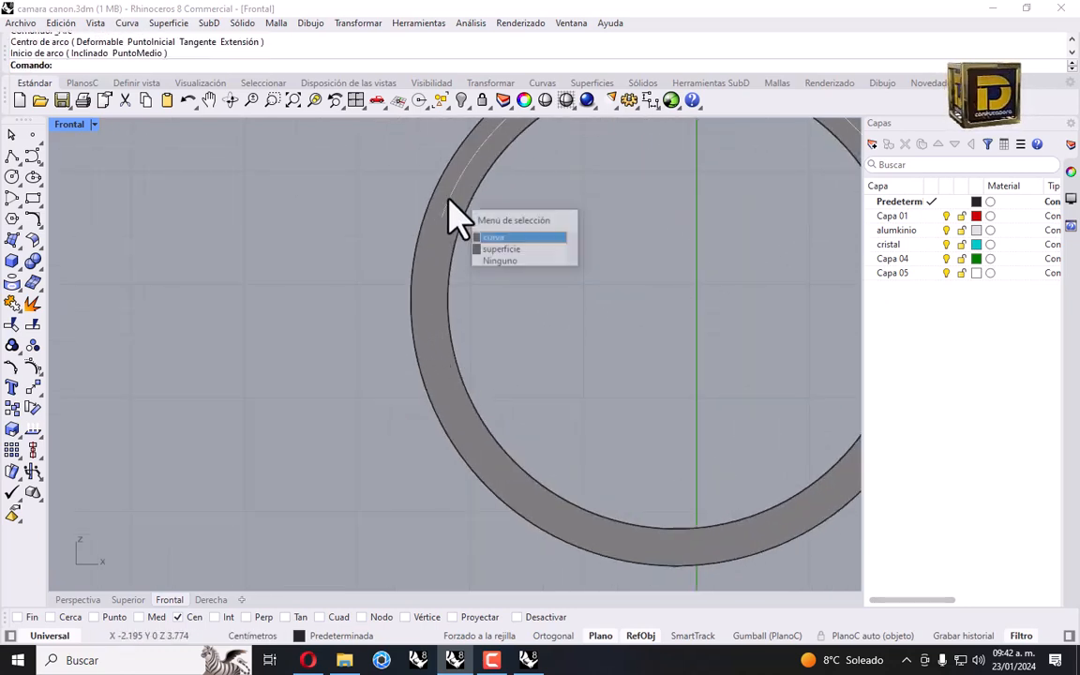
left_click(514, 238)
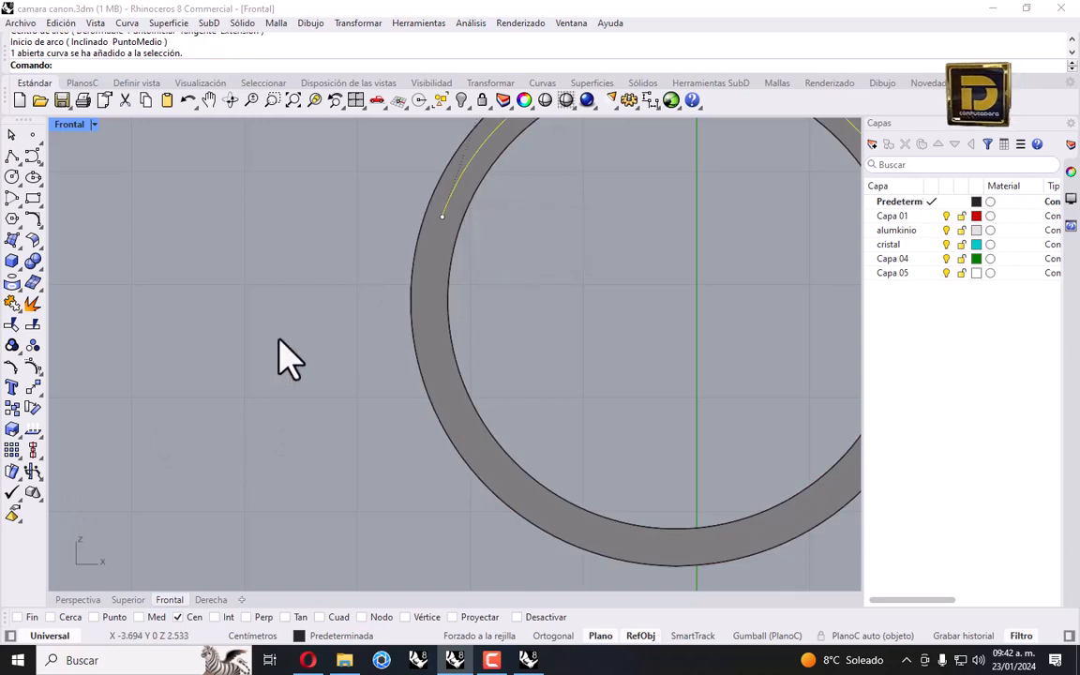
left_click(40, 403)
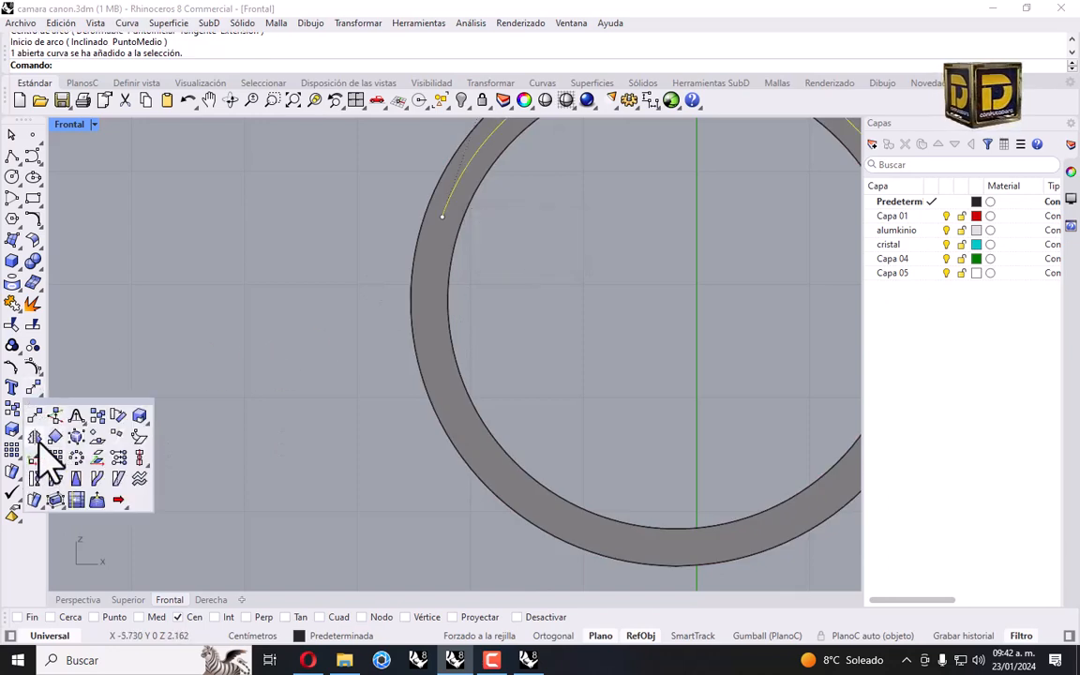
left_click(34, 437)
left_click(411, 319)
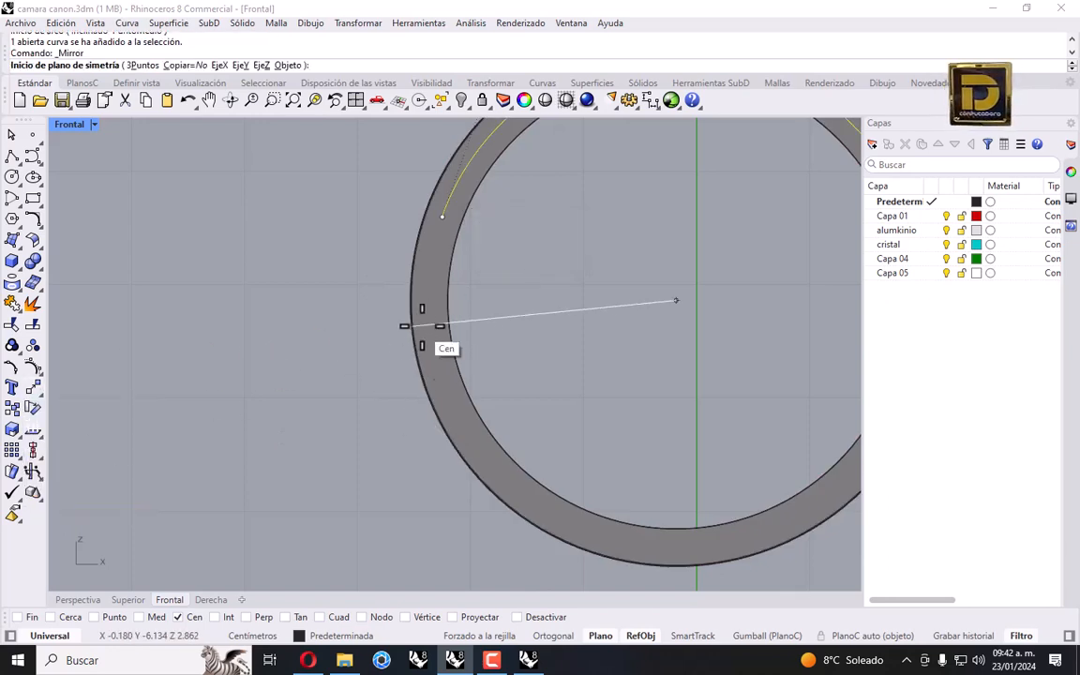
left_click(265, 283)
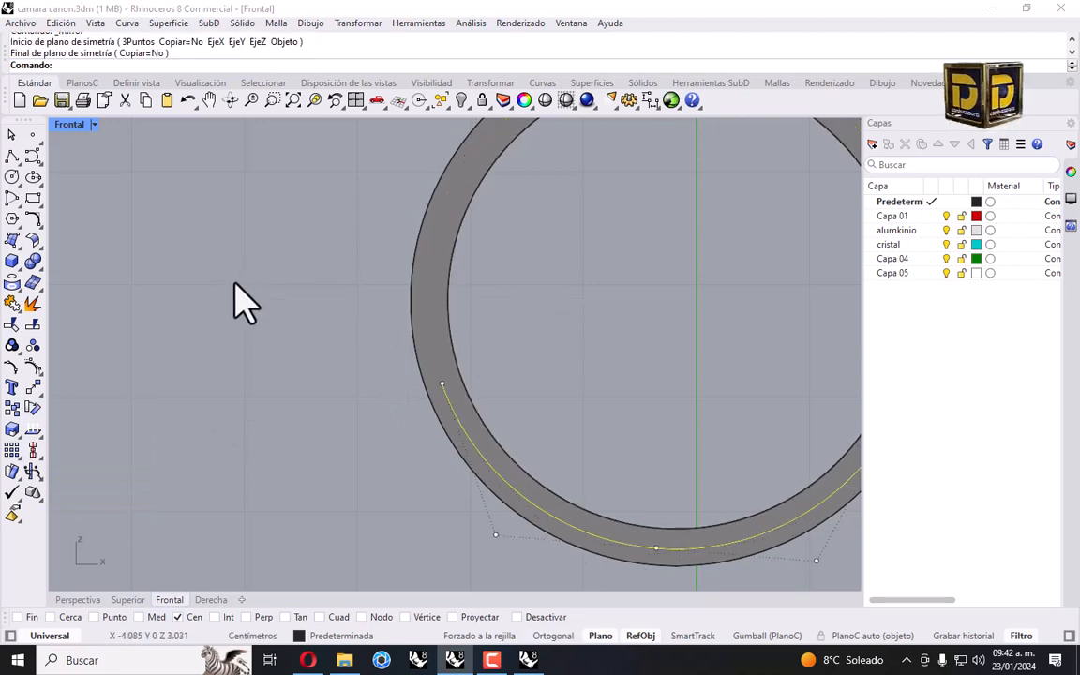
Measure the length of the mirrored arc on the ring's lower band.
scroll(241, 301, "down", 5)
scroll(405, 361, "up", 2)
left_click(427, 420)
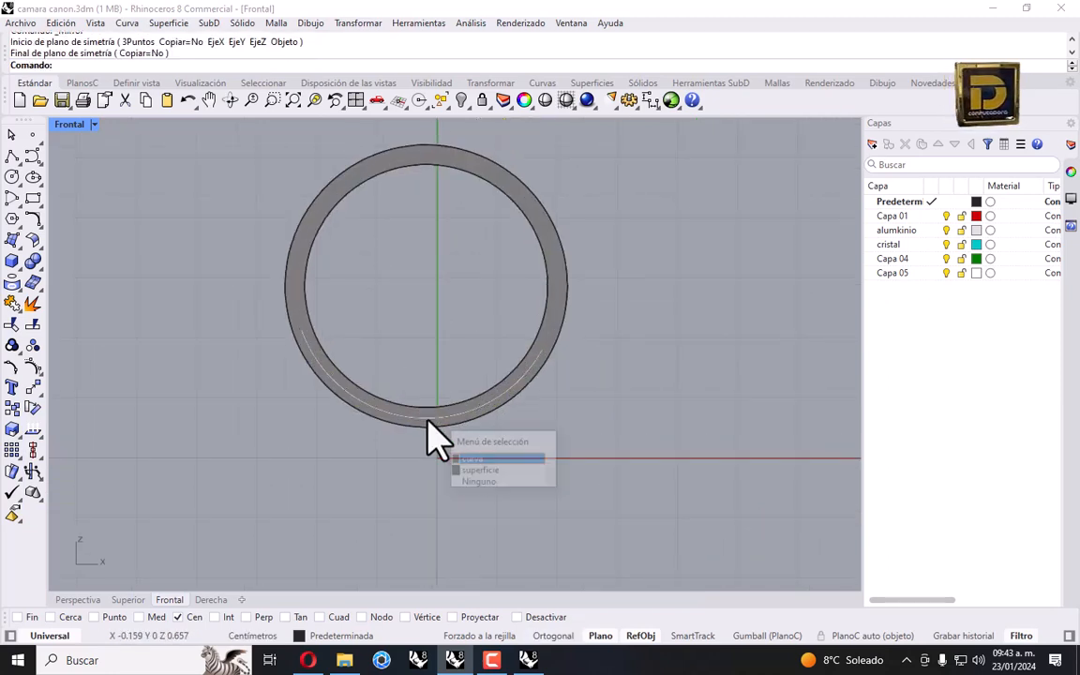
left_click(541, 460)
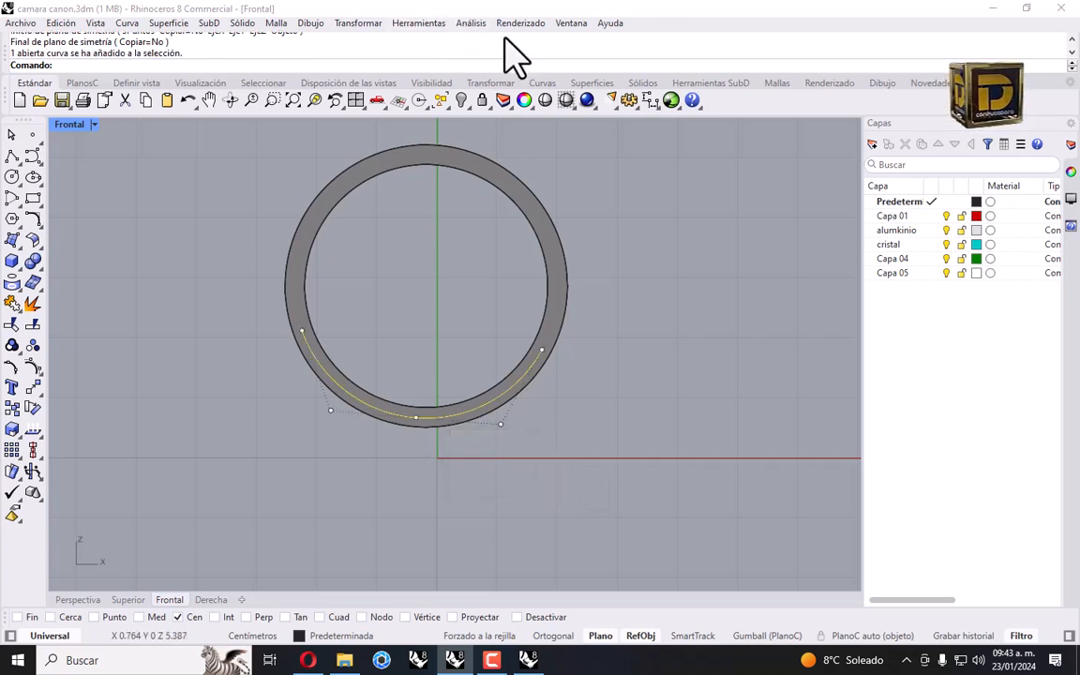
left_click(466, 23)
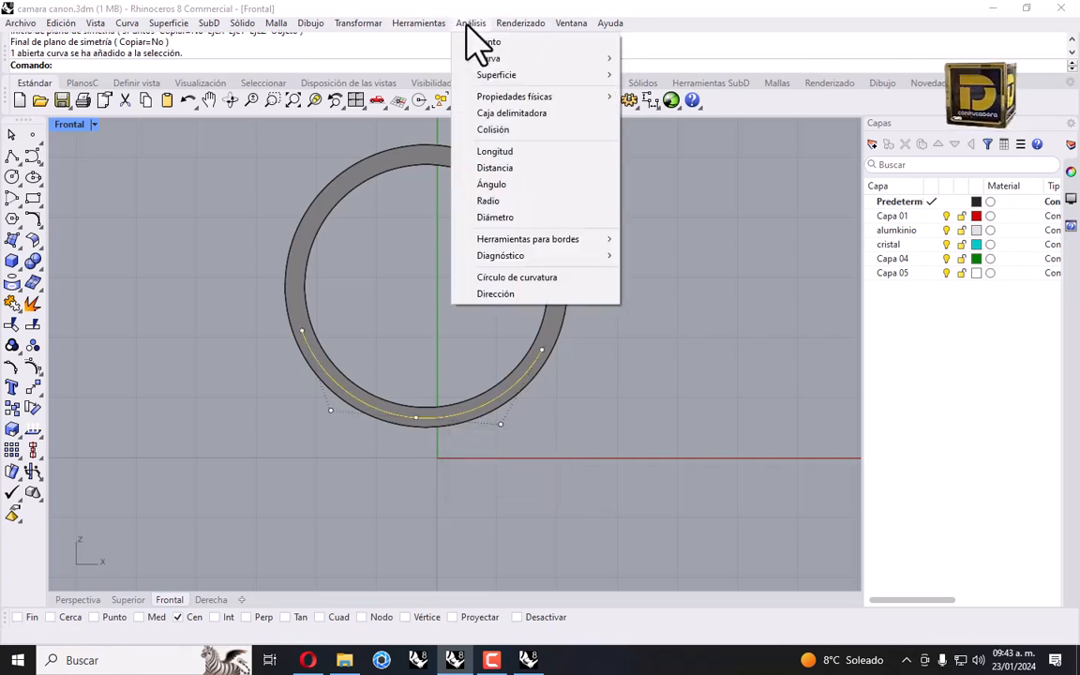
left_click(514, 151)
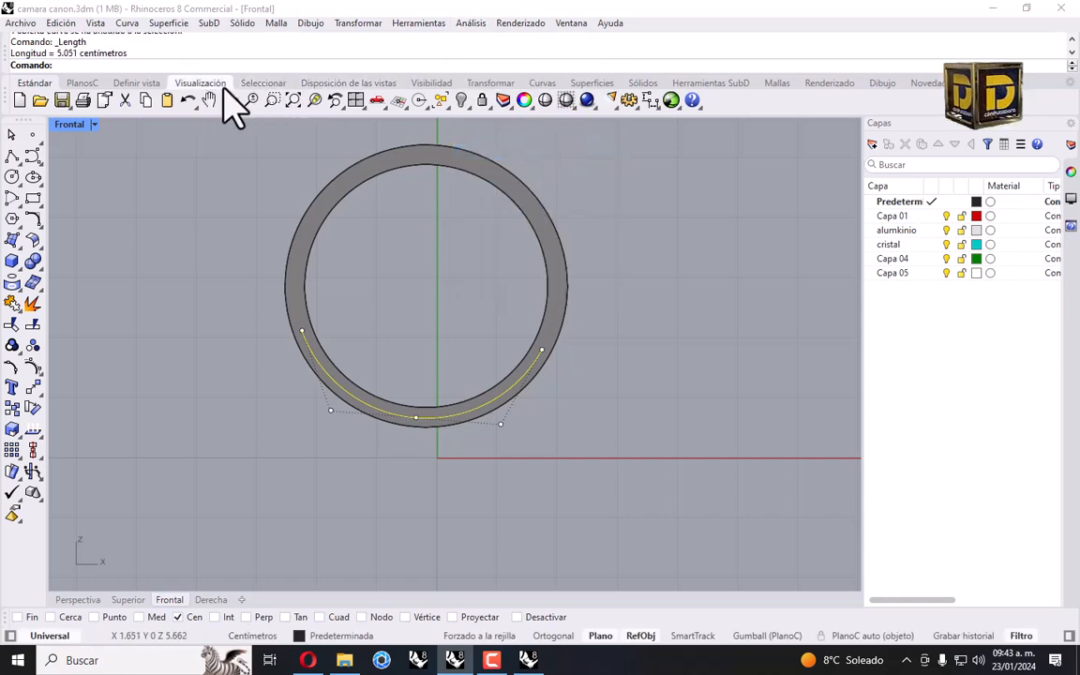
key("Escape")
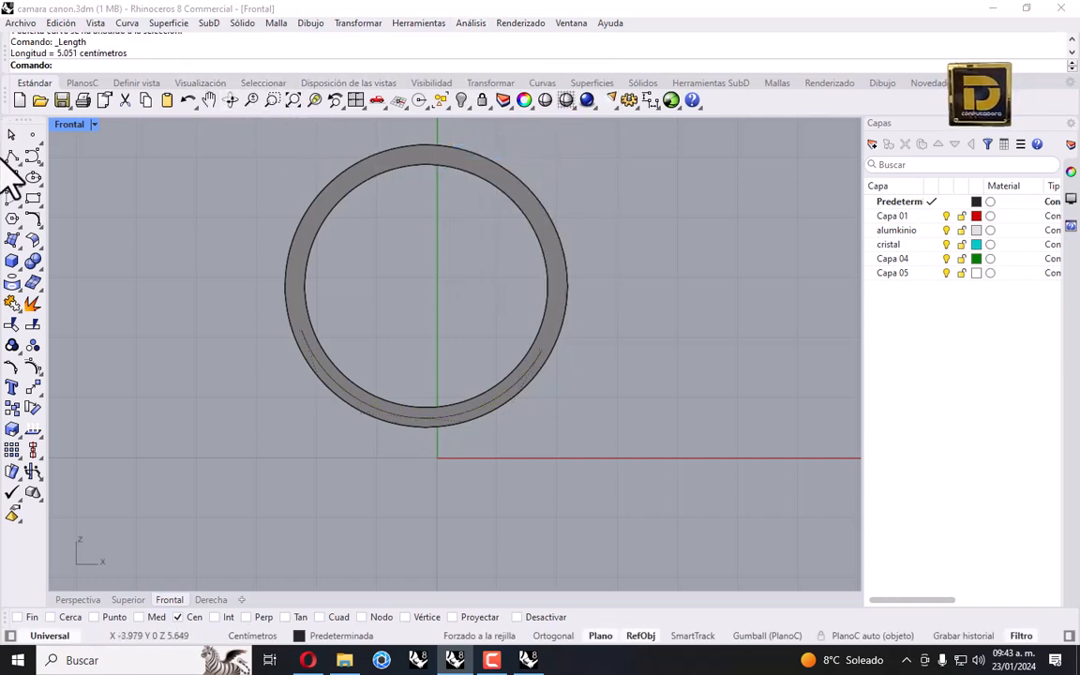
Make Capa 01 the current layer and draw a 5 cm horizontal polyline just below the ring, starting slightly to its lower right.
left_click(11, 156)
left_click(937, 217)
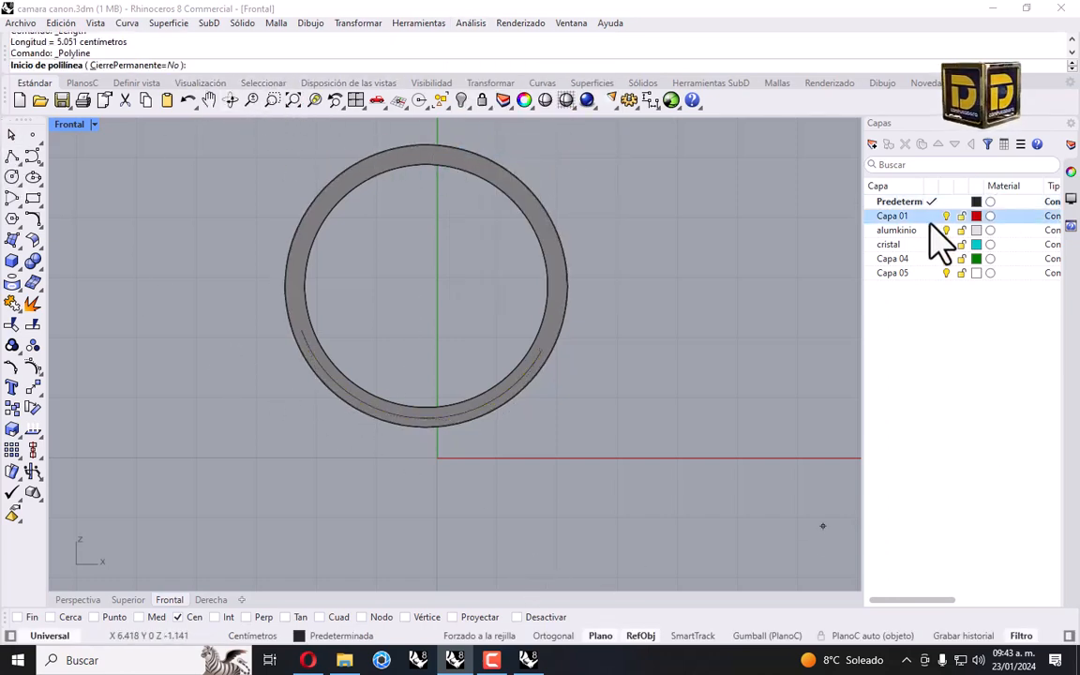
left_click(930, 216)
left_click(486, 465)
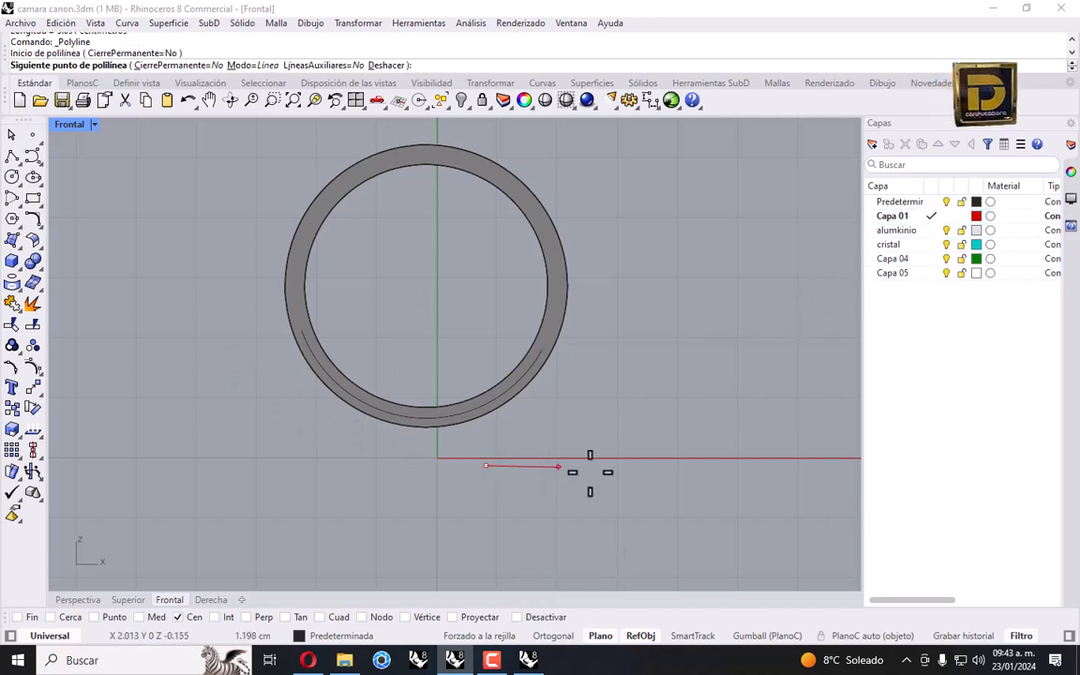
type("5")
key("Return")
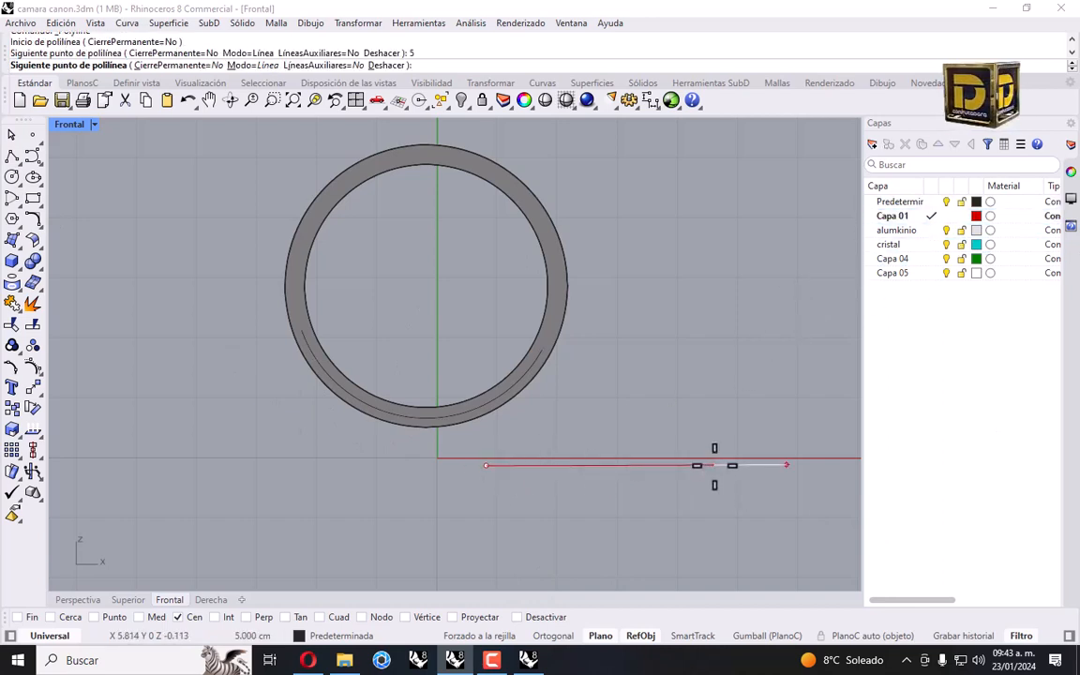
left_click(772, 465)
key("Return")
right_click_drag(704, 482, 673, 465)
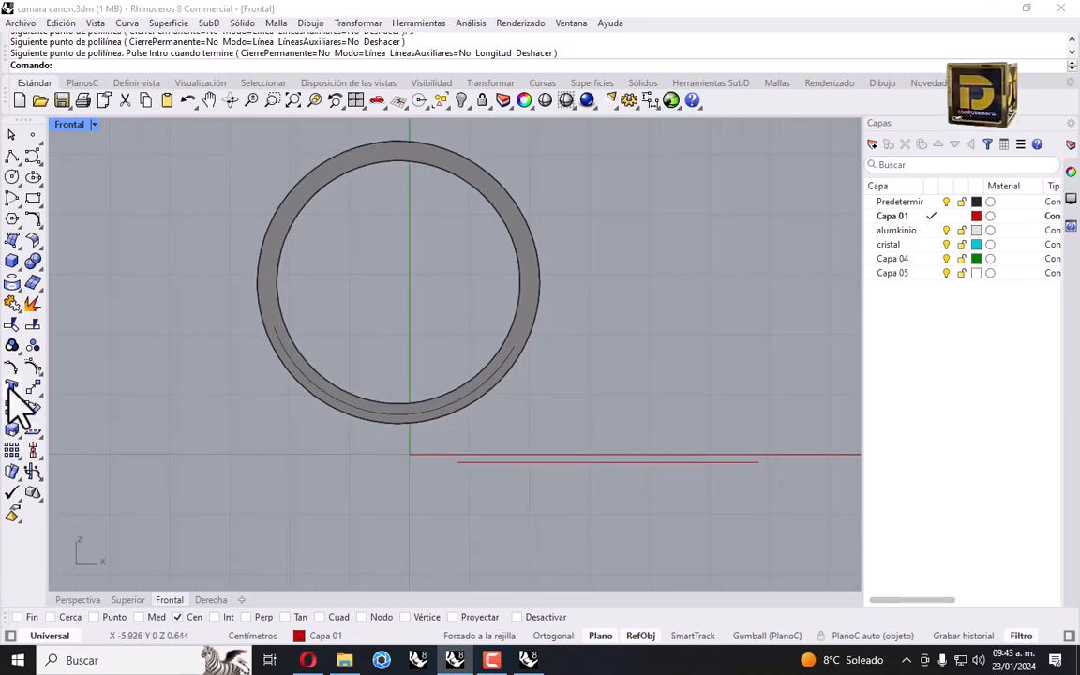
Switch to the finished camera file and copy the curves of the "CANON ZOOM LENS 12 X IS" and "5.0-60 mm 1:3.4-5.6" lettering in the front view.
left_click(525, 662)
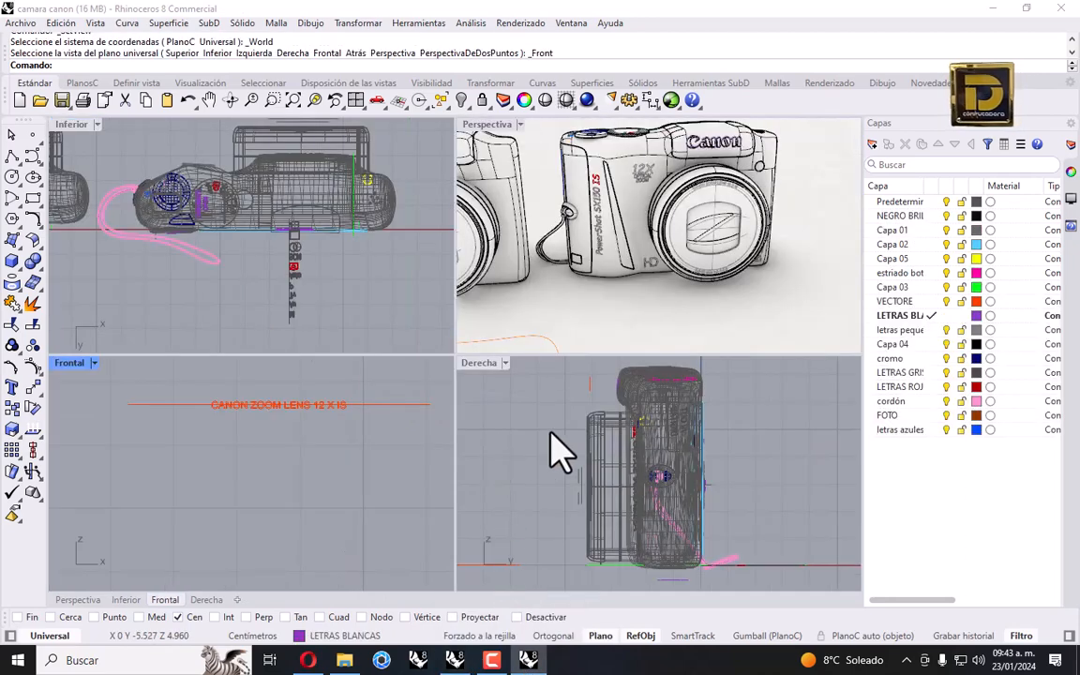
right_click_drag(365, 389, 356, 422)
scroll(358, 422, "down", 5)
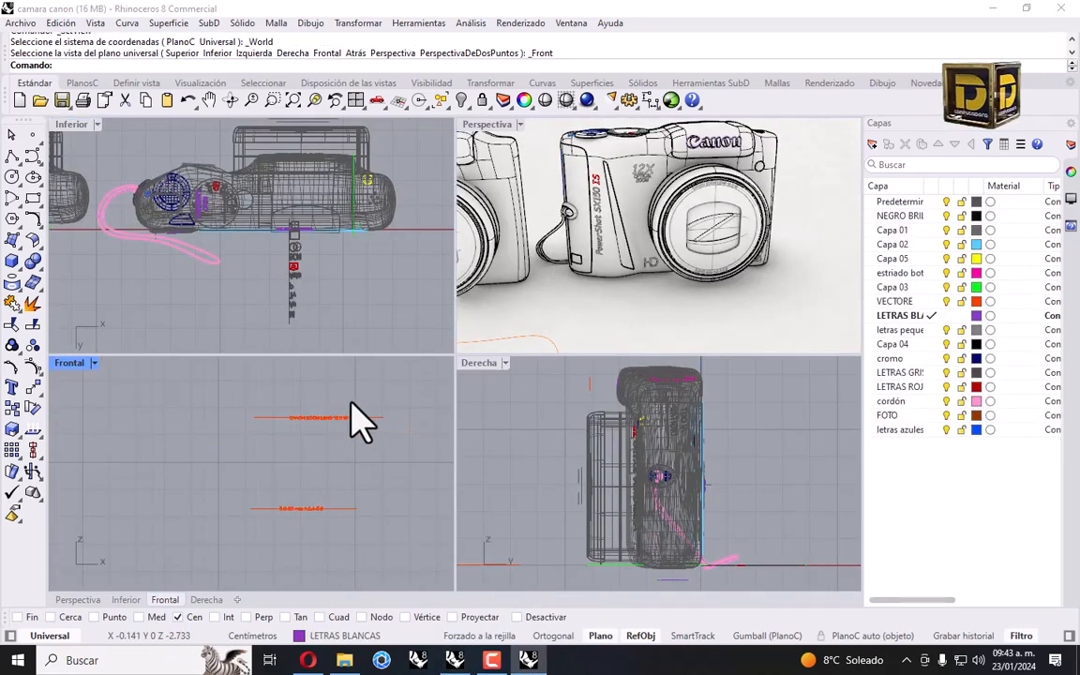
double_click(75, 364)
left_click_drag(394, 169, 562, 292)
left_click_drag(401, 371, 548, 488)
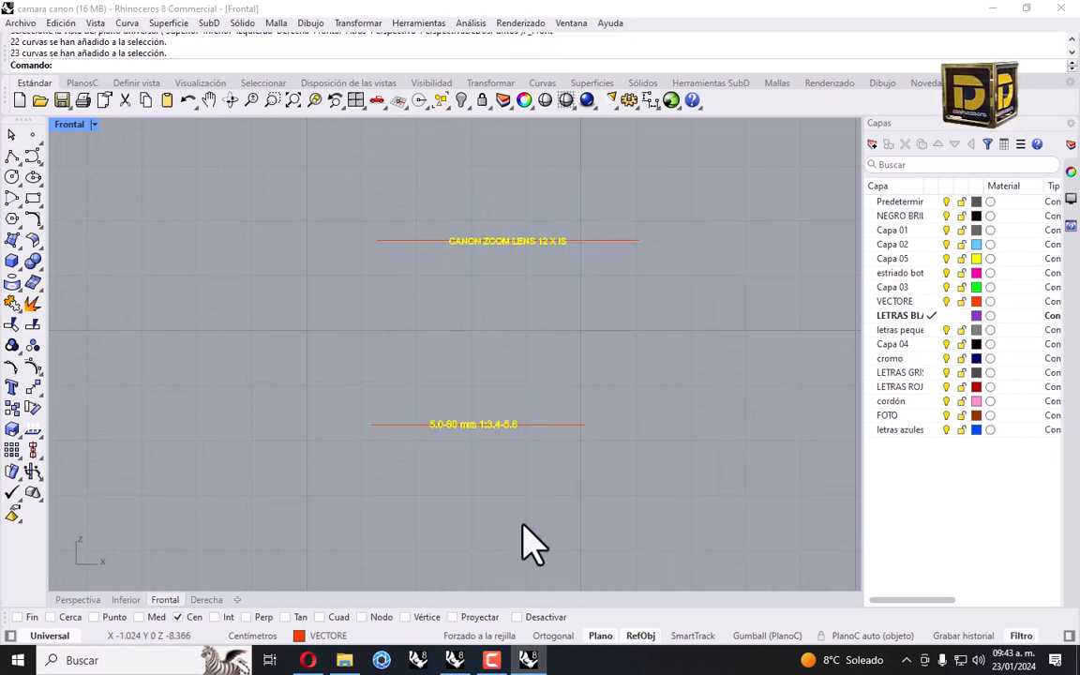
key("ctrl+c")
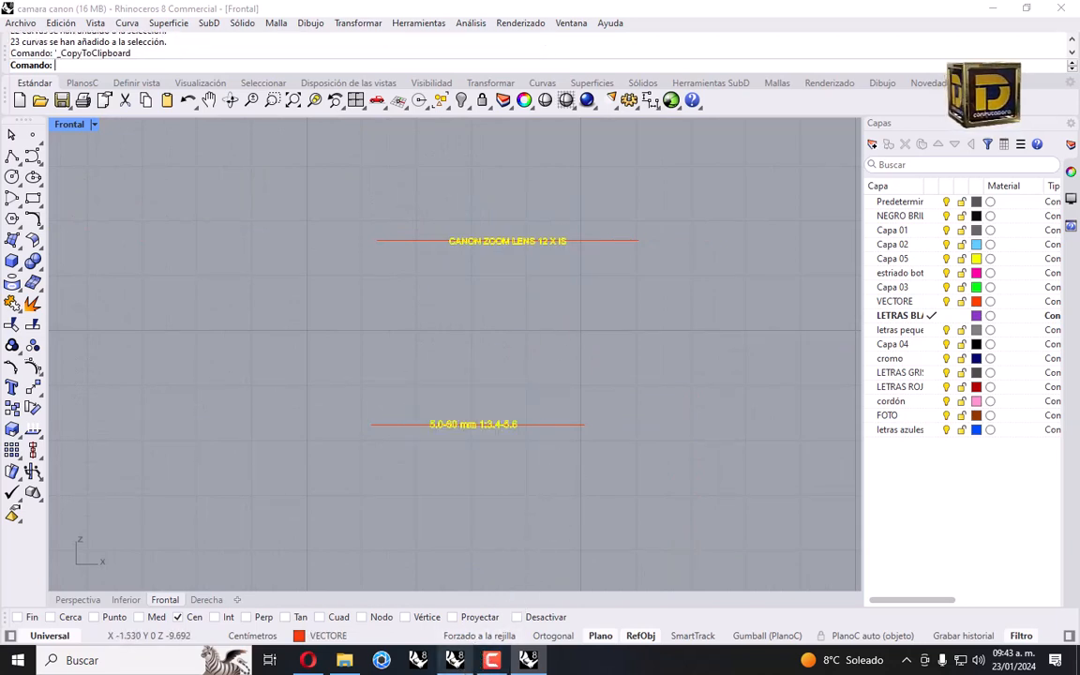
Paste both lines of lettering into the lens drawing and move them to the right of the ring and its 5 cm line.
left_click(458, 662)
key("ctrl+v")
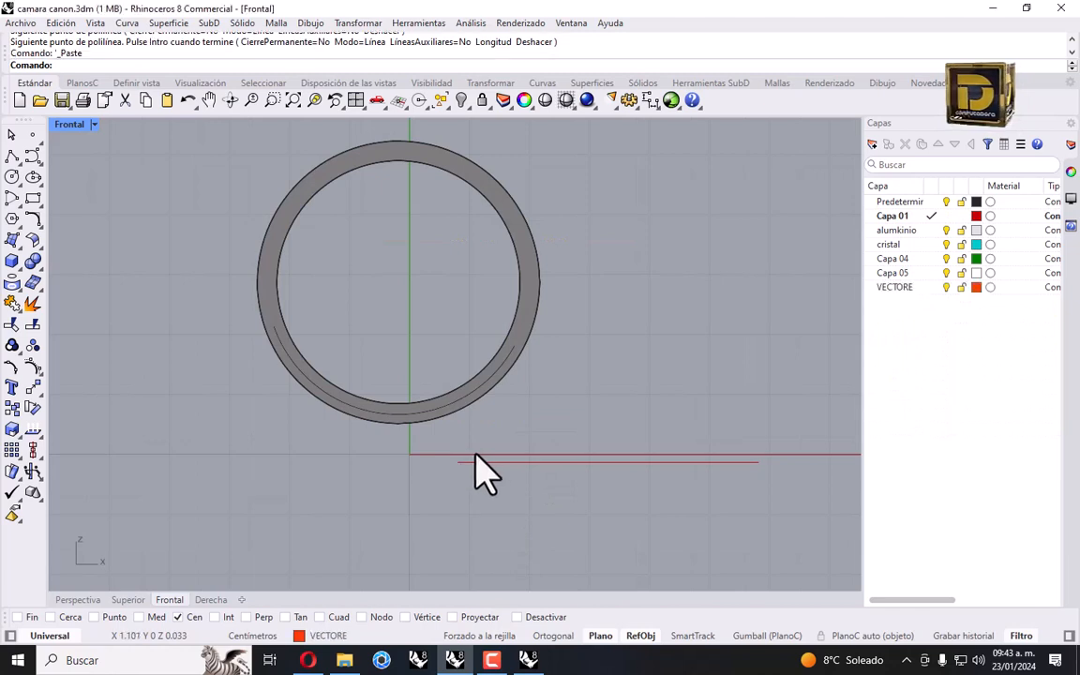
scroll(487, 441, "down", 8)
left_click_drag(529, 443, 553, 418)
left_click_drag(421, 431, 502, 520)
left_click_drag(464, 444, 500, 439)
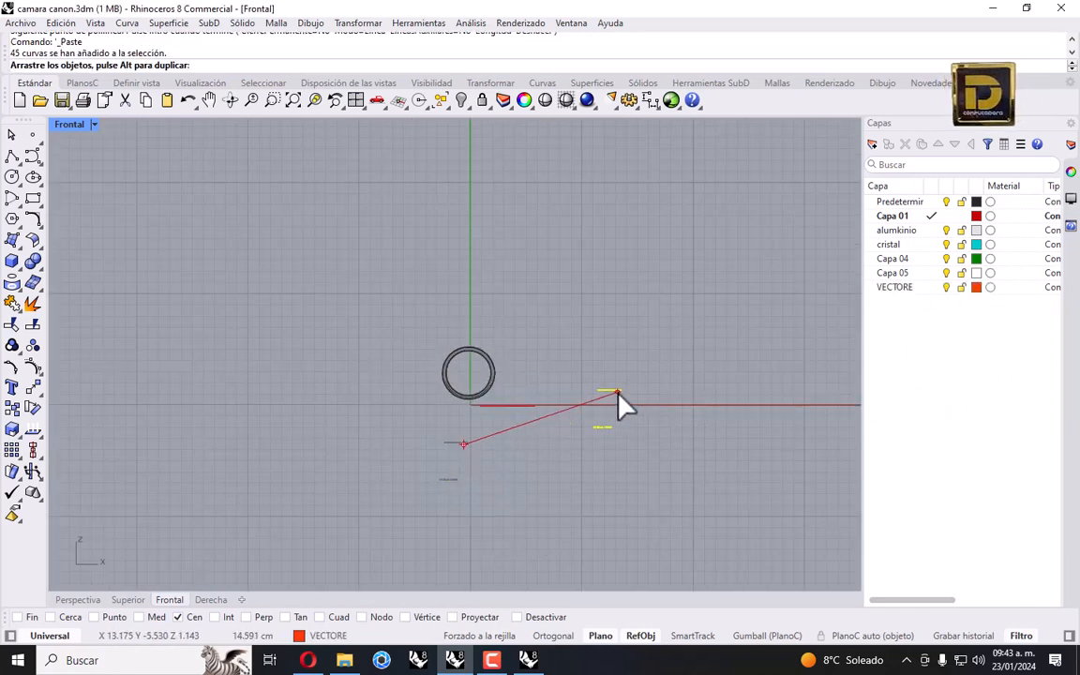
left_click_drag(618, 399, 552, 398)
scroll(552, 398, "up", 3)
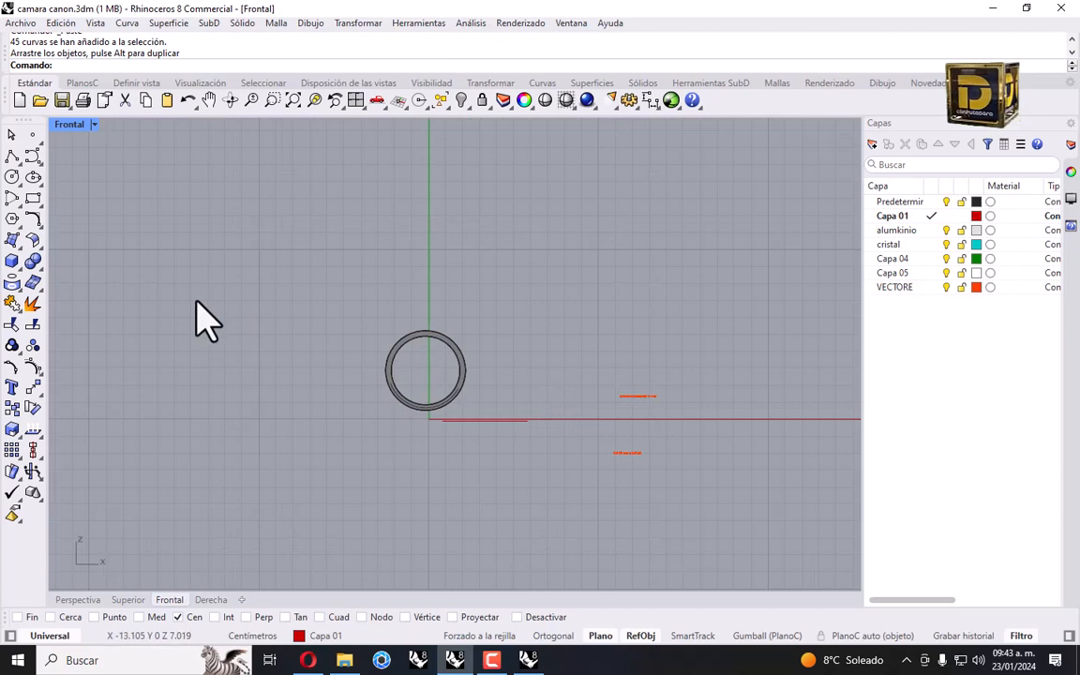
left_click(13, 384)
left_click(580, 300)
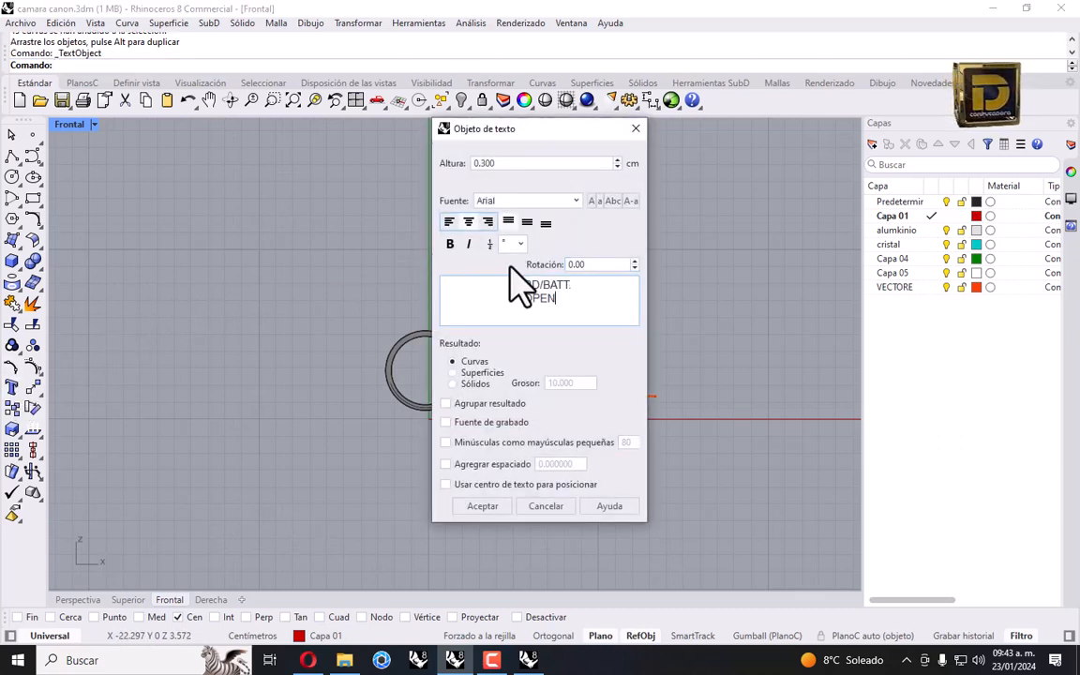
left_click_drag(559, 300, 503, 249)
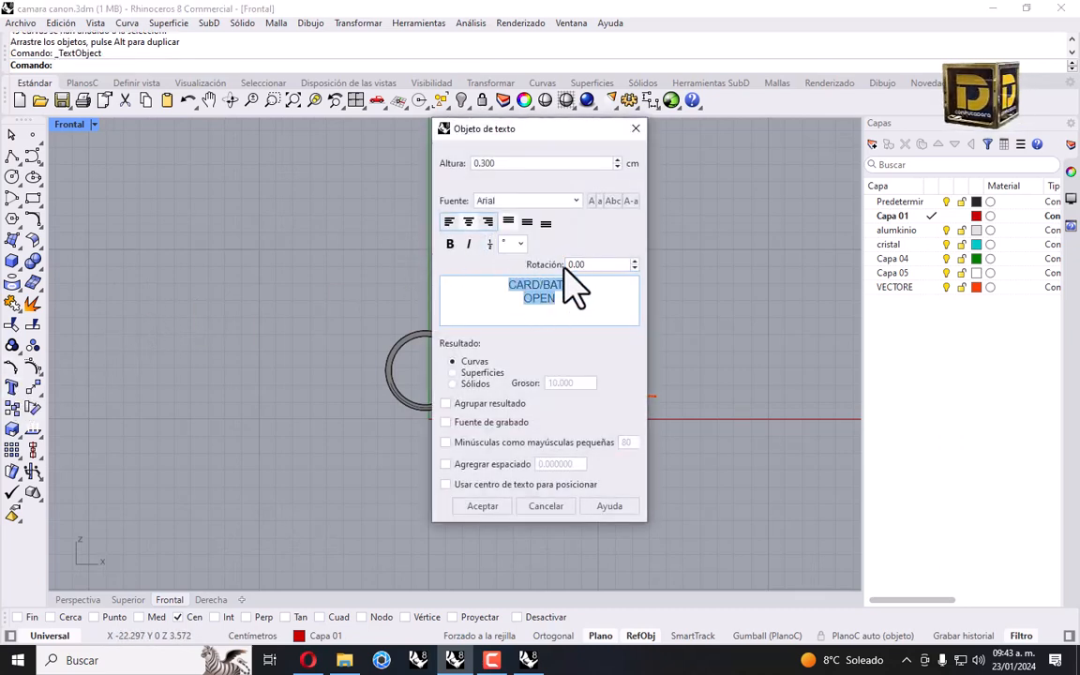
left_click(560, 507)
left_click_drag(543, 349, 663, 475)
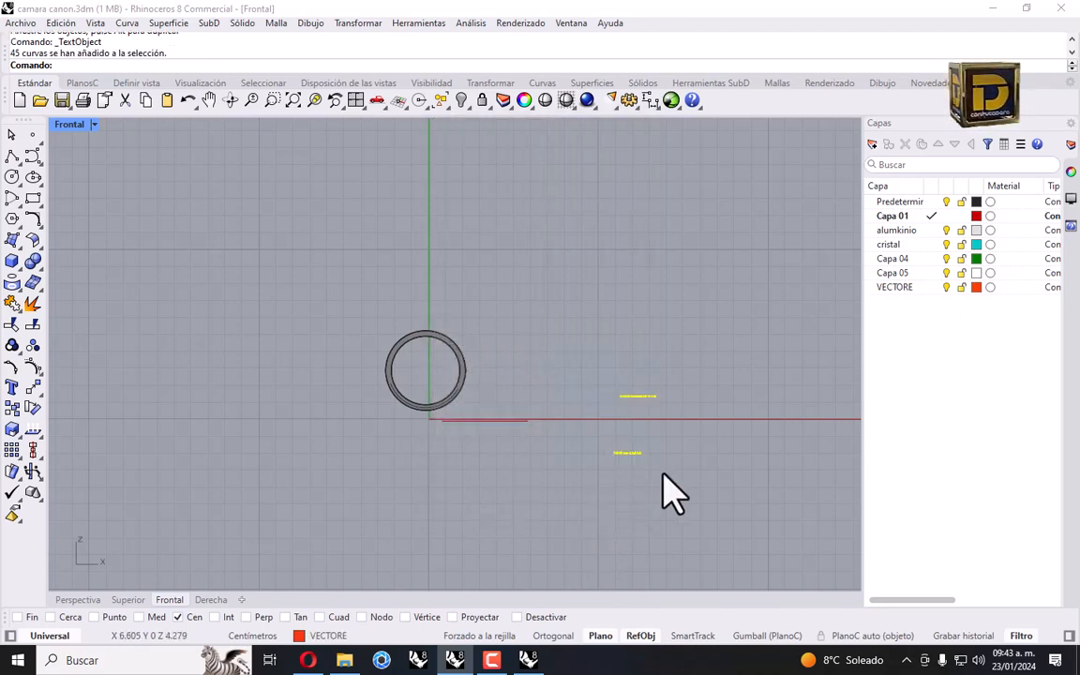
scroll(656, 412, "up", 3)
left_click(646, 370)
left_click_drag(574, 363, 784, 453)
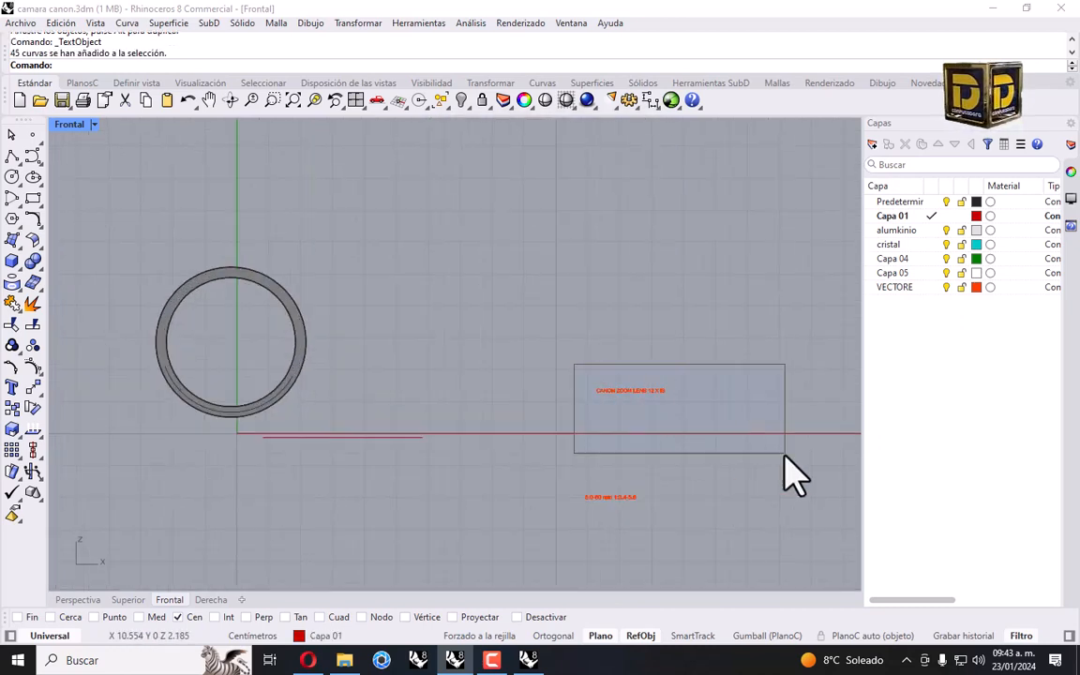
scroll(684, 422, "up", 6)
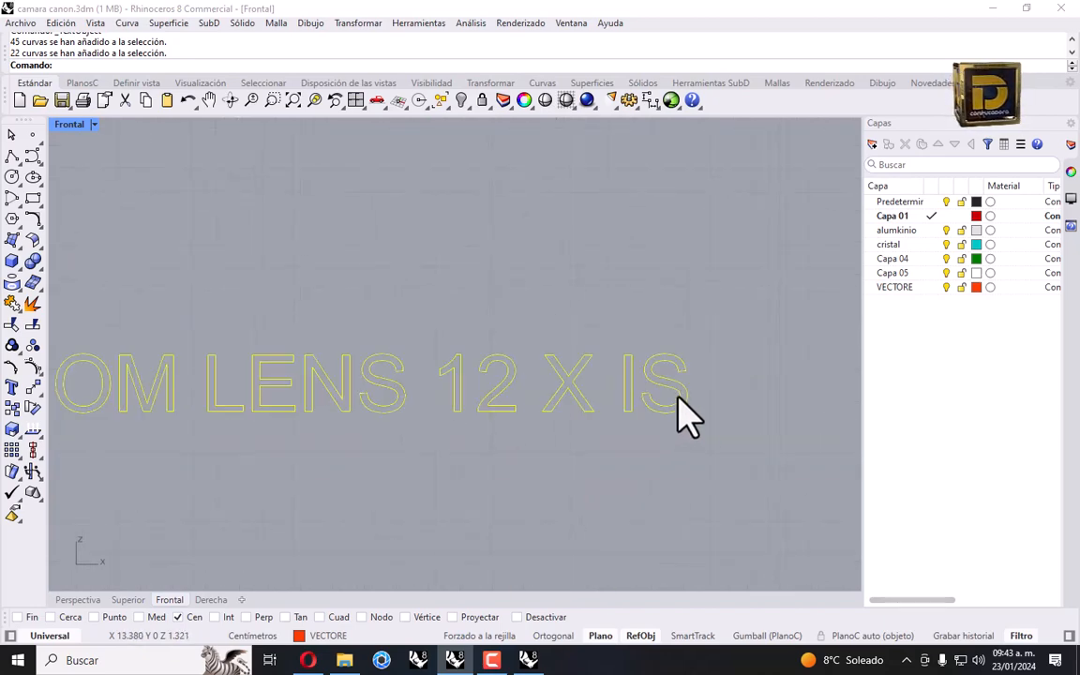
scroll(687, 415, "down", 3)
right_click(585, 309)
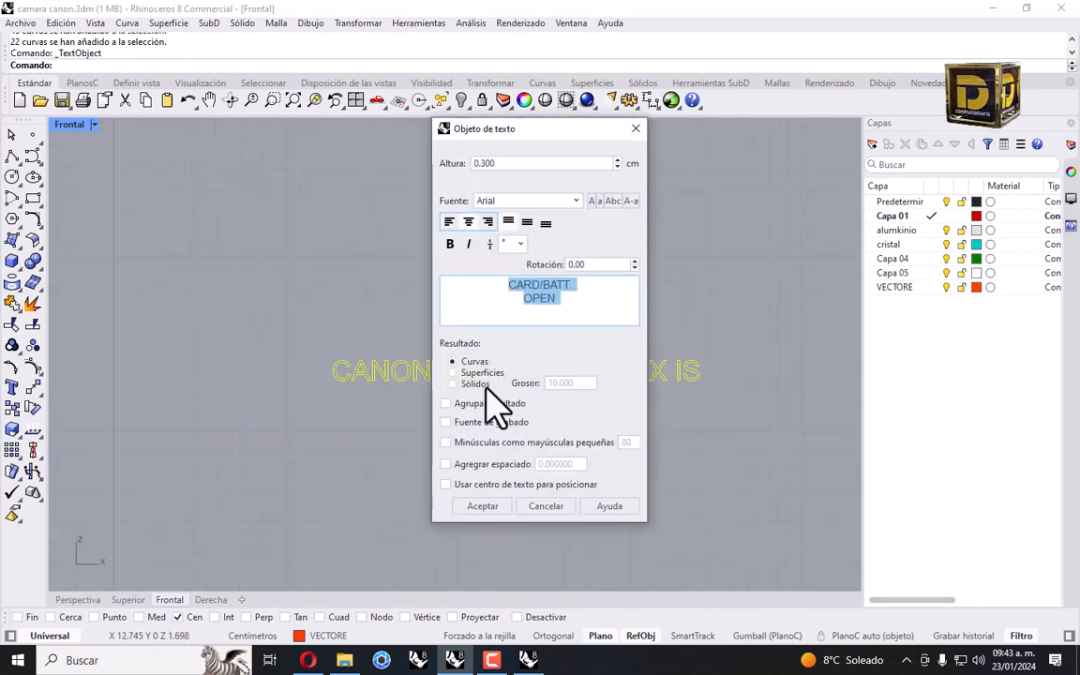
left_click(491, 505)
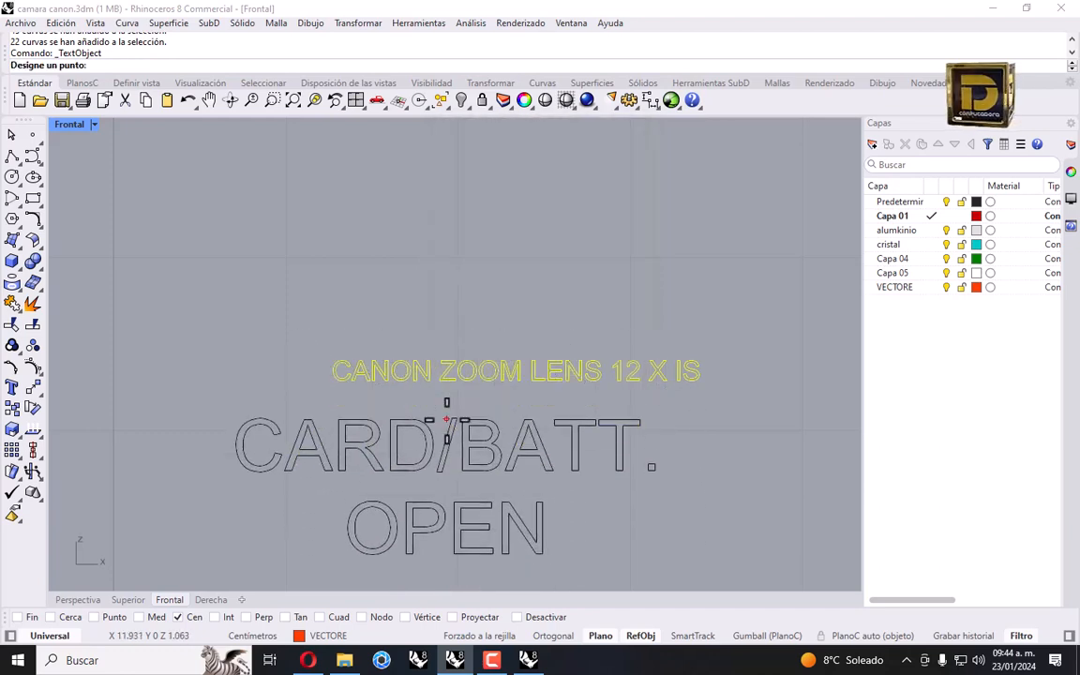
scroll(462, 385, "down", 10)
Move the "CANON ZOOM LENS 12 X IS" lettering horizontally closer to the ring, keeping it just above the X axis.
left_click_drag(410, 316, 590, 397)
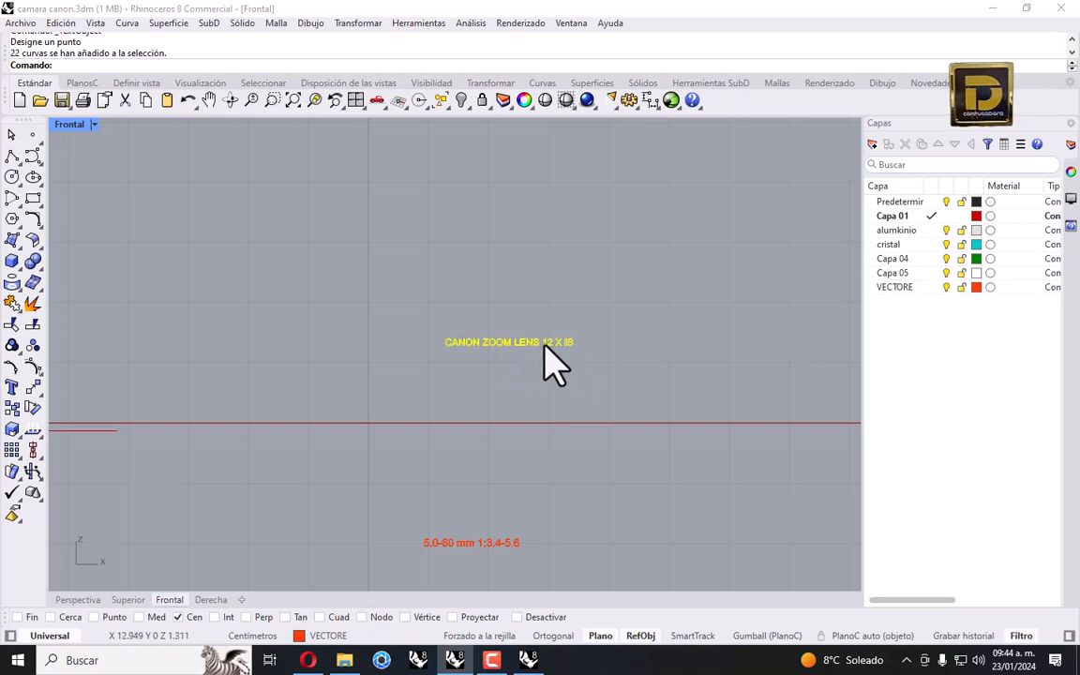
left_click_drag(553, 361, 410, 361)
scroll(434, 362, "down", 3)
scroll(463, 349, "up", 6)
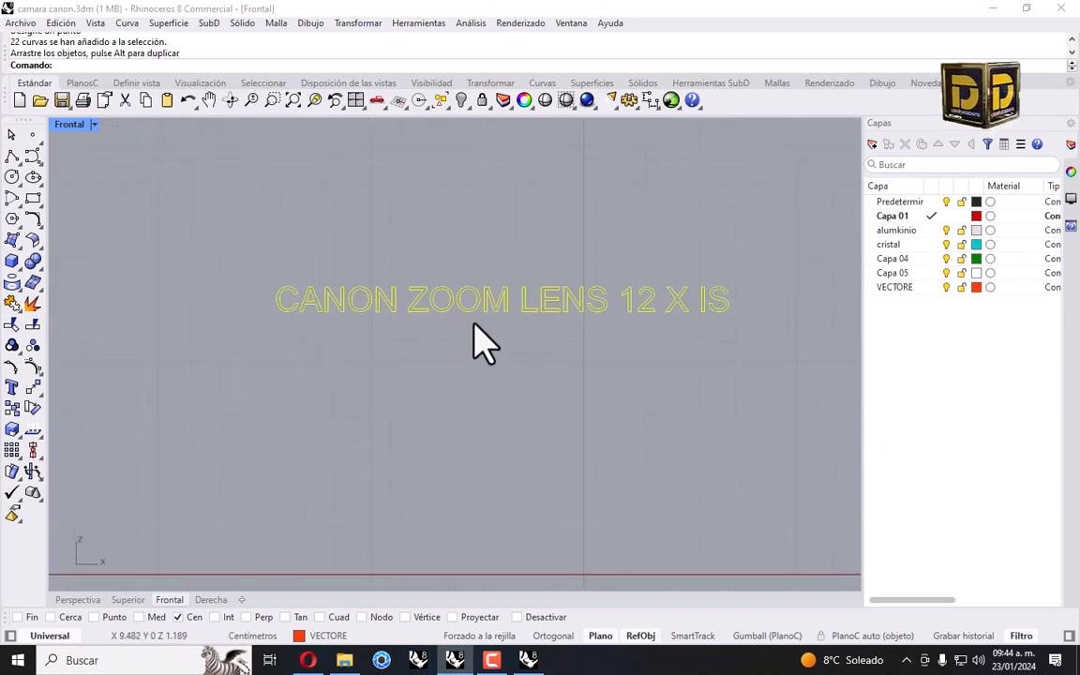
right_click_drag(546, 323, 499, 323)
left_click(498, 359)
Move the "5.0-60 mm 1:3.4-5.6" lettering directly beneath the "CANON ZOOM LENS 12 X IS" lettering.
scroll(512, 269, "down", 8)
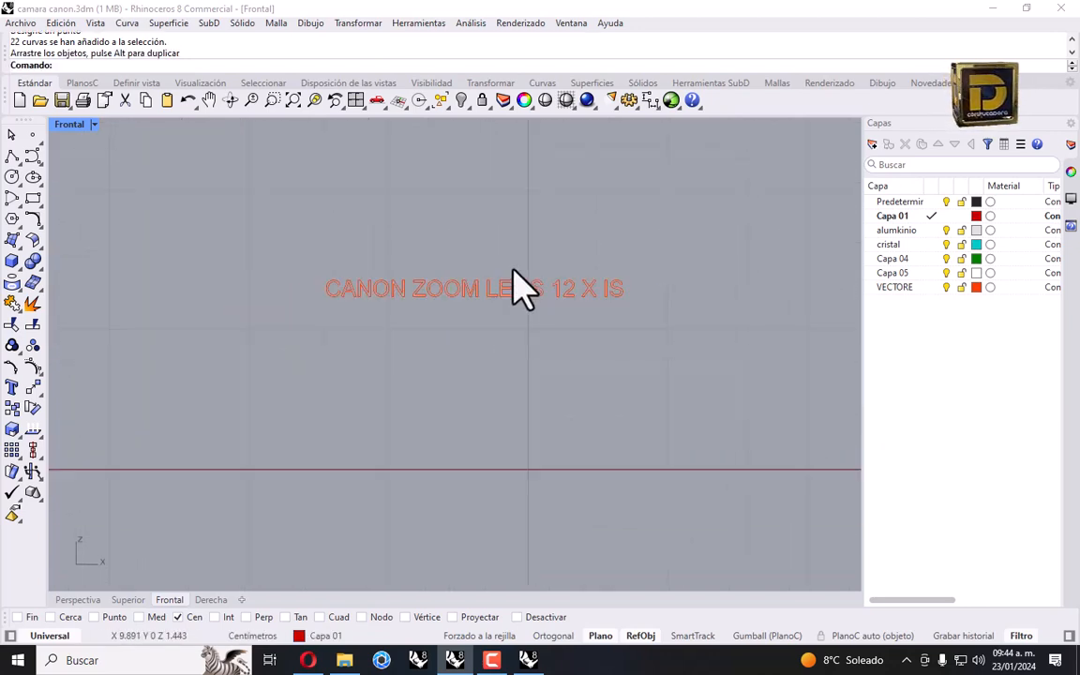
left_click_drag(503, 402, 523, 323)
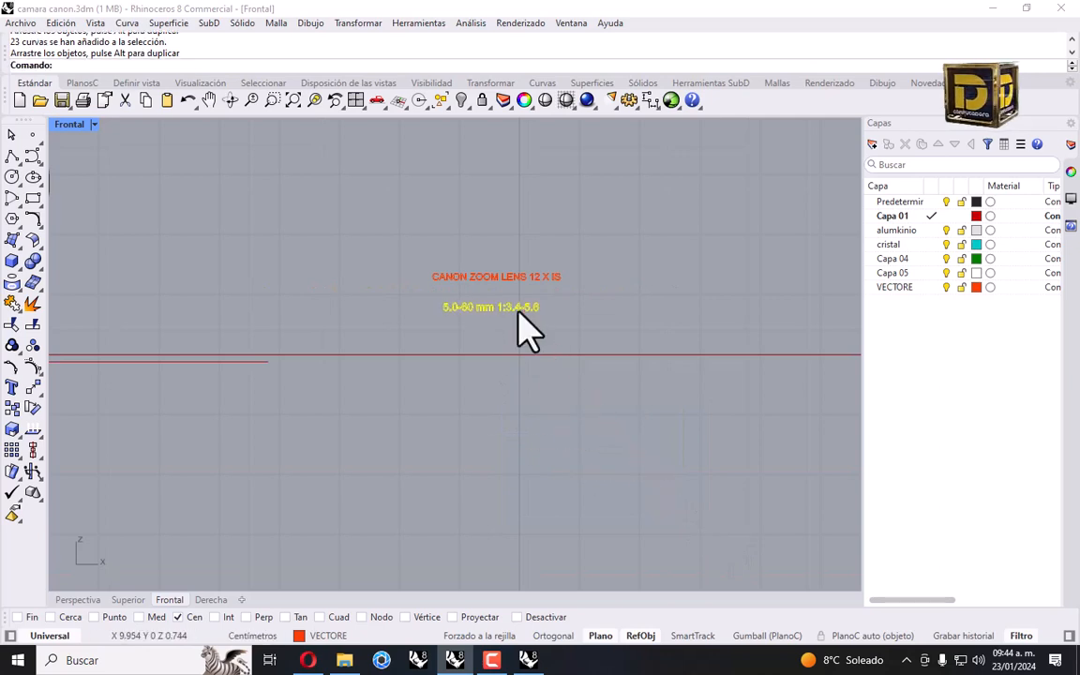
scroll(516, 324, "up", 4)
Move the 5 cm horizontal line up and to the right so it lies above the two lines of lettering.
scroll(520, 337, "down", 6)
left_click(319, 390)
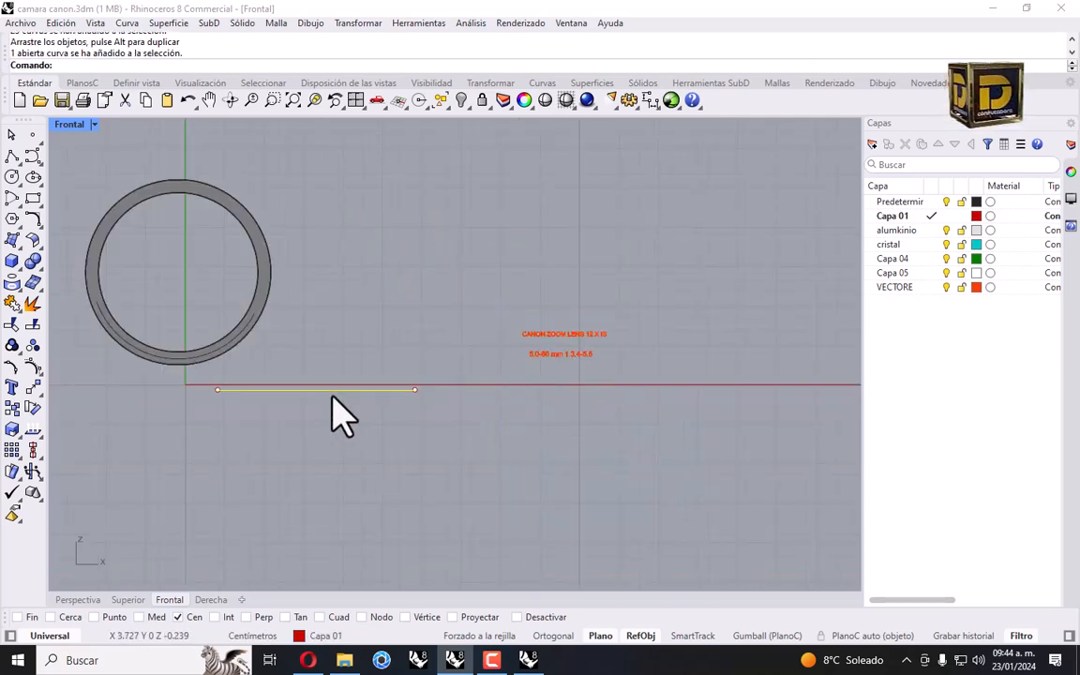
left_click_drag(336, 397, 595, 205)
scroll(525, 318, "up", 3)
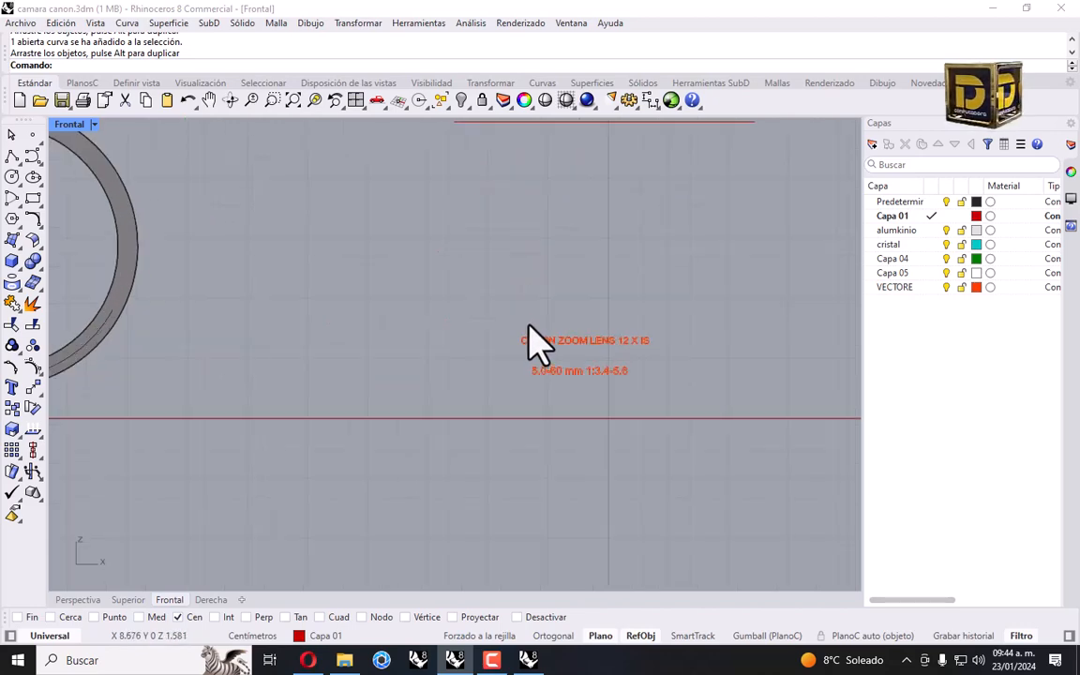
Save the drawing and move the "CANON ZOOM LENS 12 X IS" lettering up onto the 5 cm horizontal line.
left_click(20, 22)
left_click(47, 98)
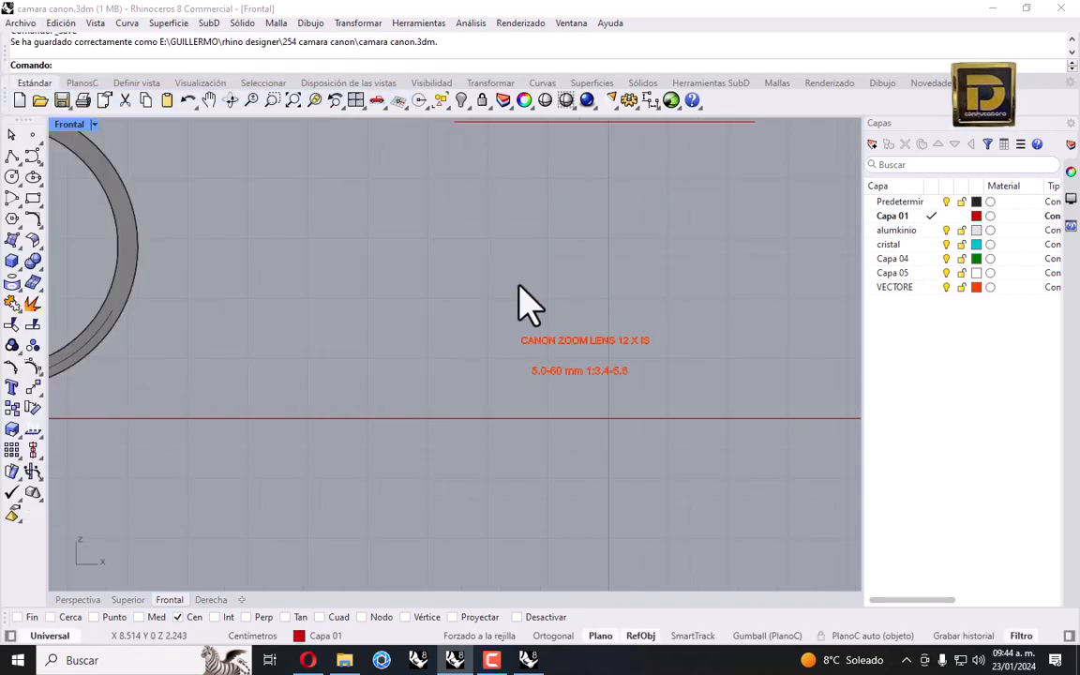
left_click_drag(480, 323, 668, 373)
scroll(612, 325, "down", 3)
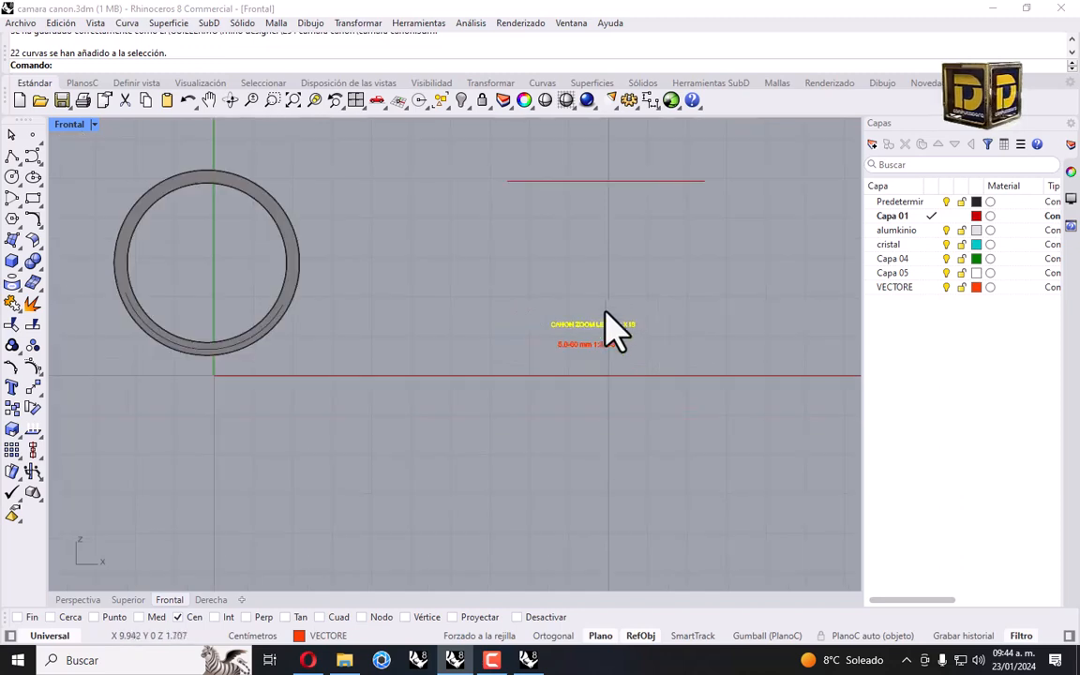
scroll(607, 330, "up", 3)
left_click_drag(605, 326, 612, 203)
scroll(609, 215, "up", 3)
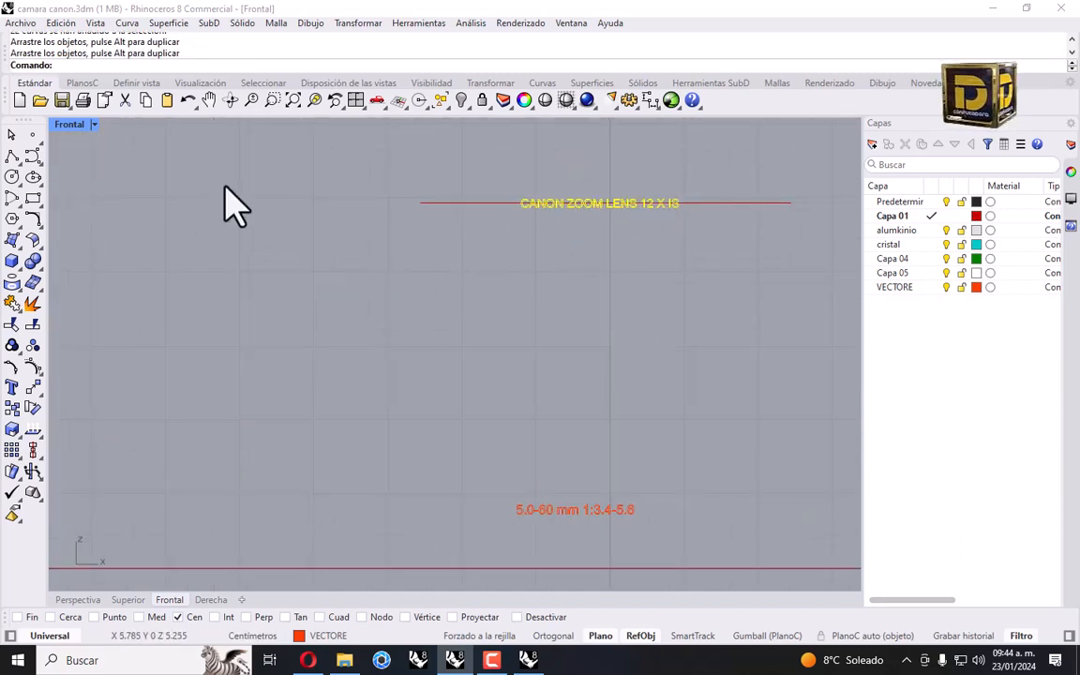
Copy the horizontal line straight down, placing the copy a short distance beneath the original.
left_click(500, 203)
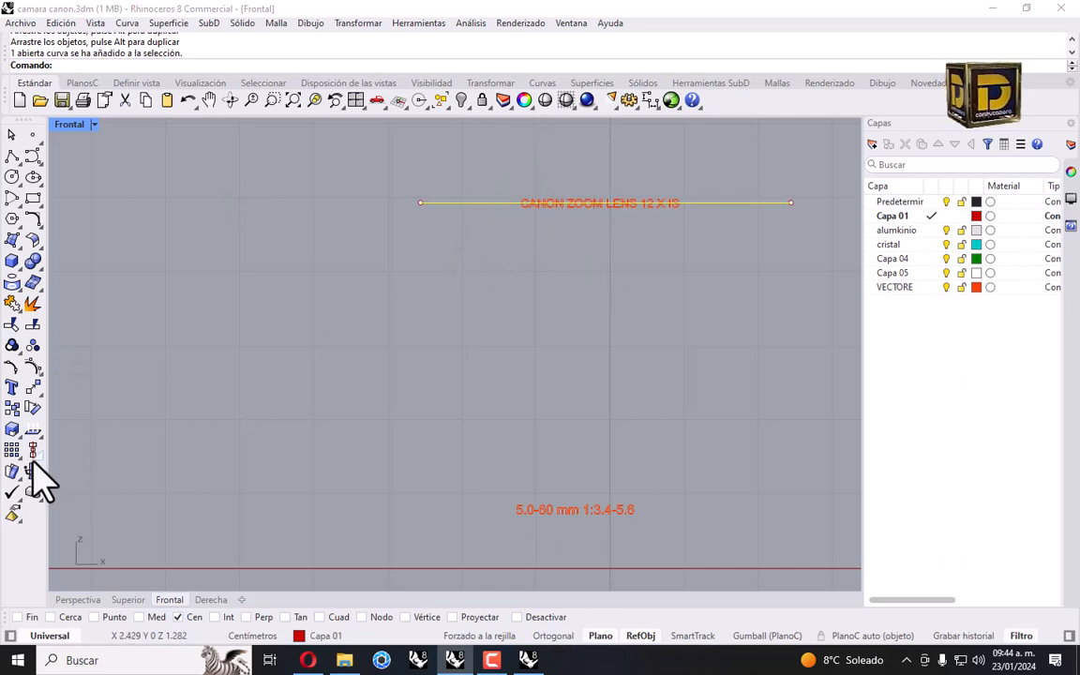
left_click(13, 408)
left_click(480, 240)
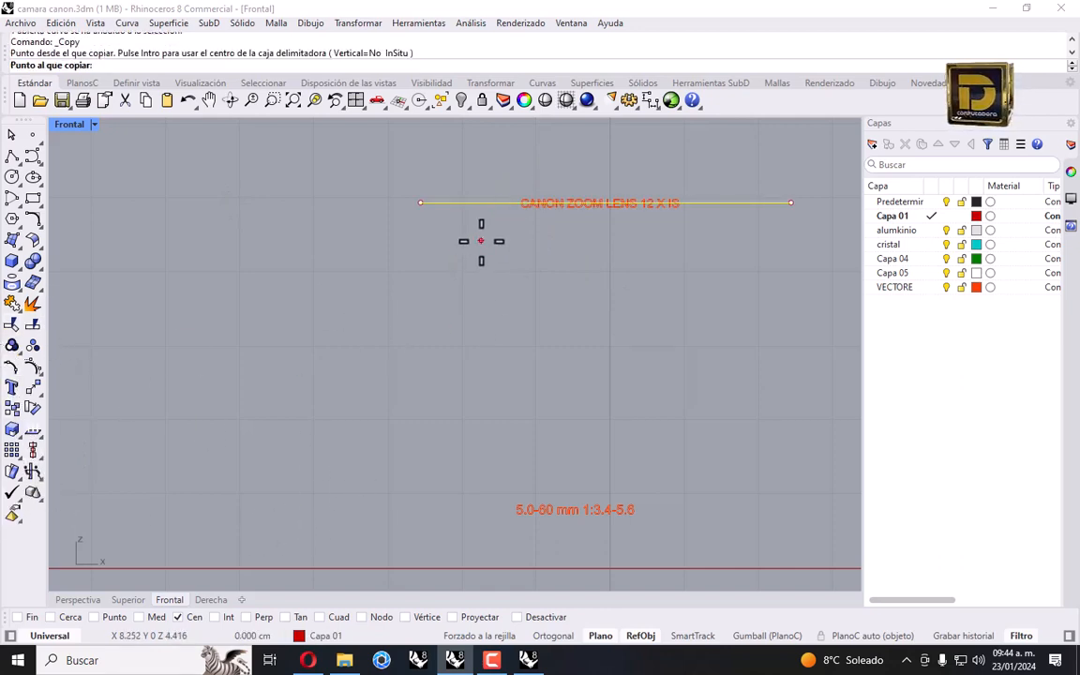
left_click(480, 294, "shift")
right_click(491, 393)
Move the "5.0-60 mm 1:3.4-5.6" lettering up onto the copied horizontal line.
left_click_drag(445, 419, 756, 591)
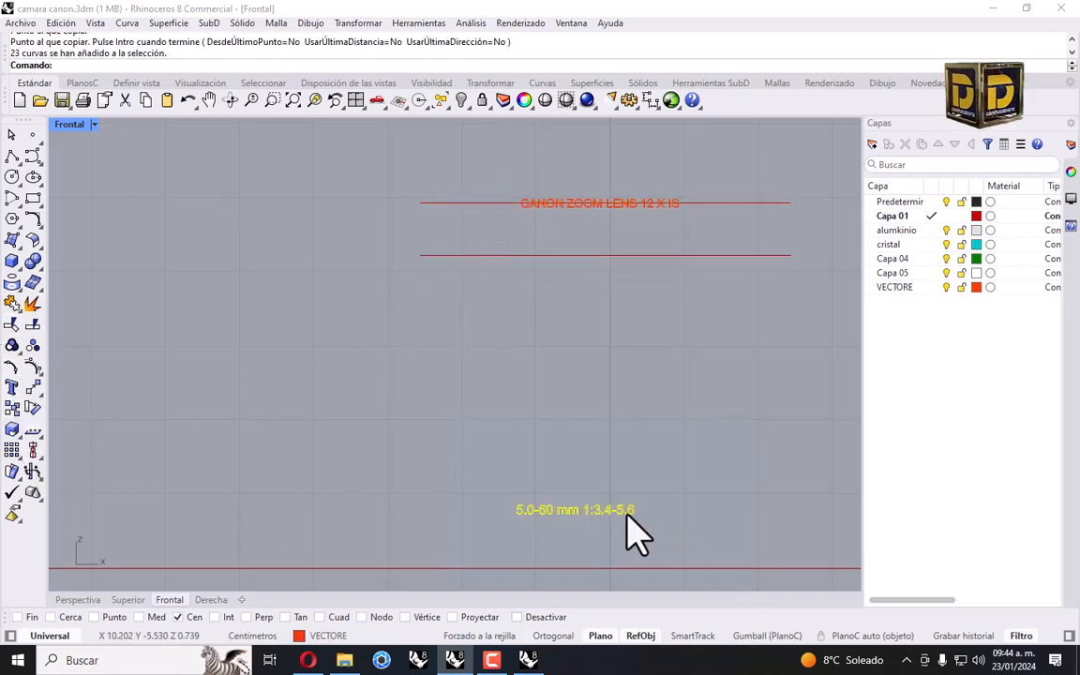
left_click_drag(627, 511, 646, 261)
left_click(579, 350)
Create planar surfaces from the outlines of both lines of lettering.
left_click_drag(504, 156, 709, 302)
left_click_drag(505, 174, 711, 237)
left_click(12, 283)
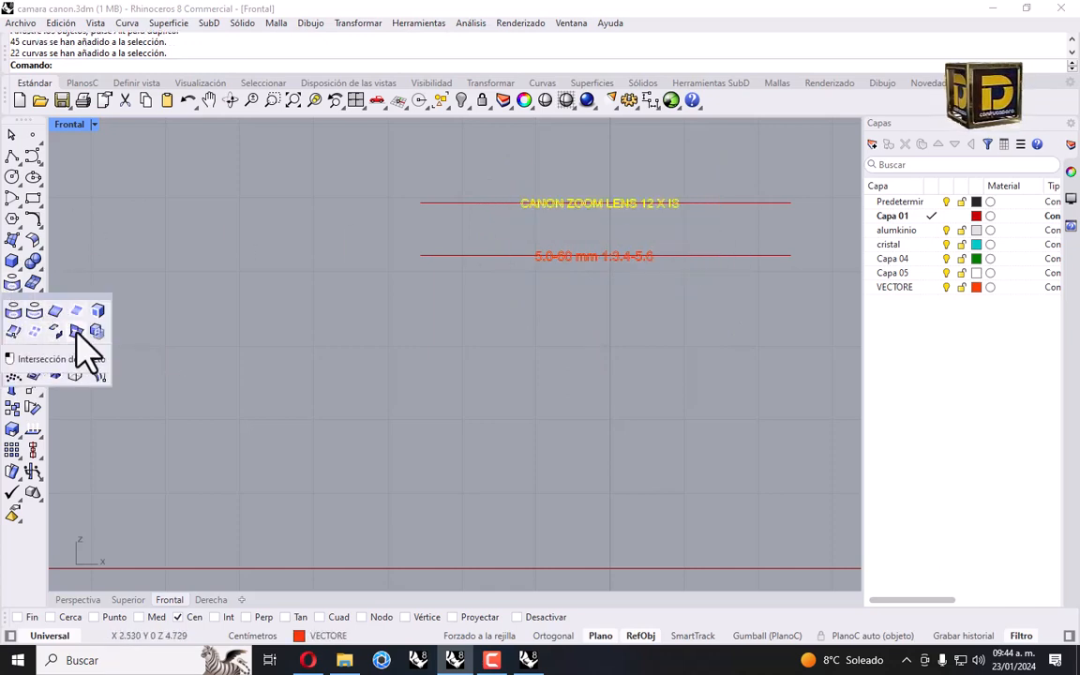
left_click(13, 246)
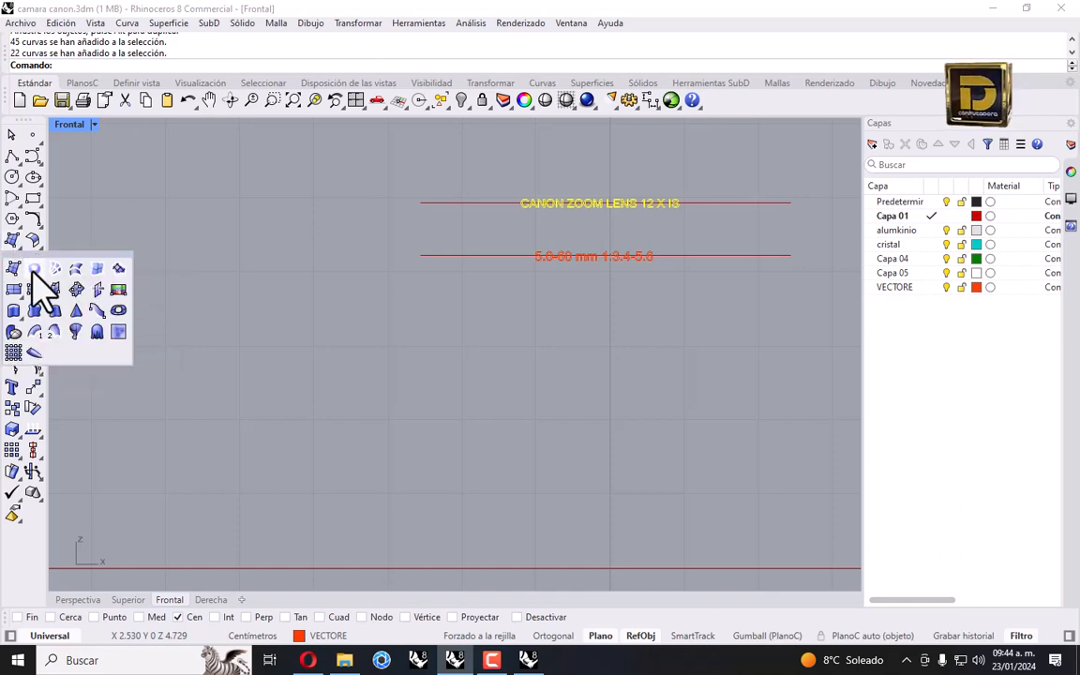
left_click(35, 269)
scroll(477, 234, "up", 3)
left_click_drag(380, 207, 676, 346)
key("Return")
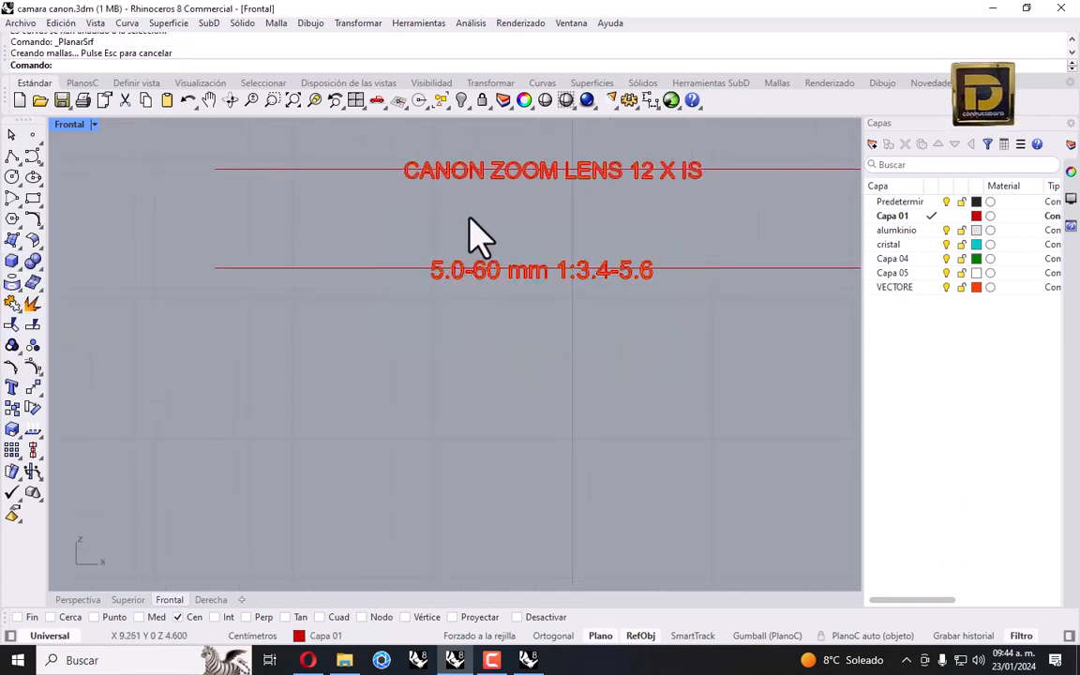
scroll(468, 218, "down", 2)
left_click_drag(400, 155, 622, 235)
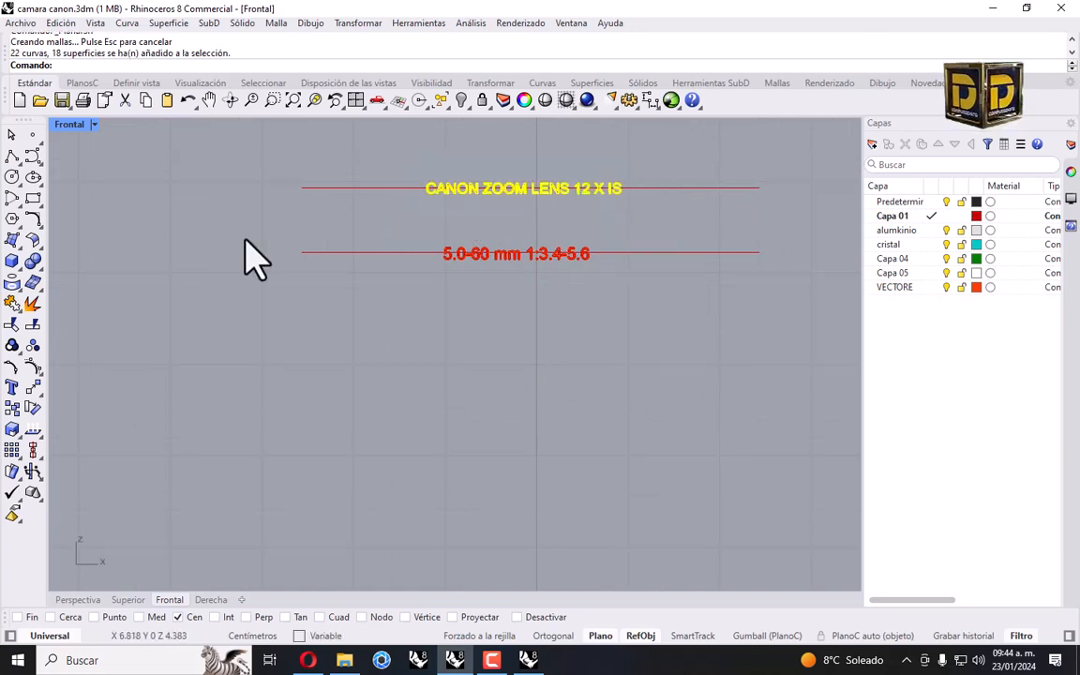
left_click(40, 395)
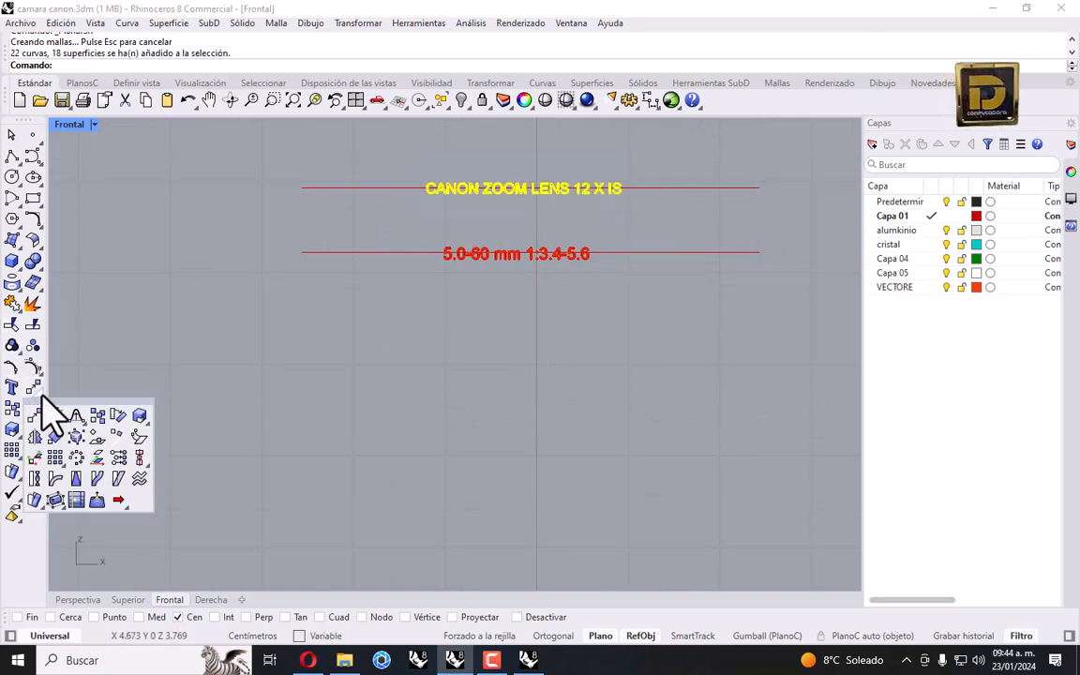
left_click(97, 478)
left_click(316, 189)
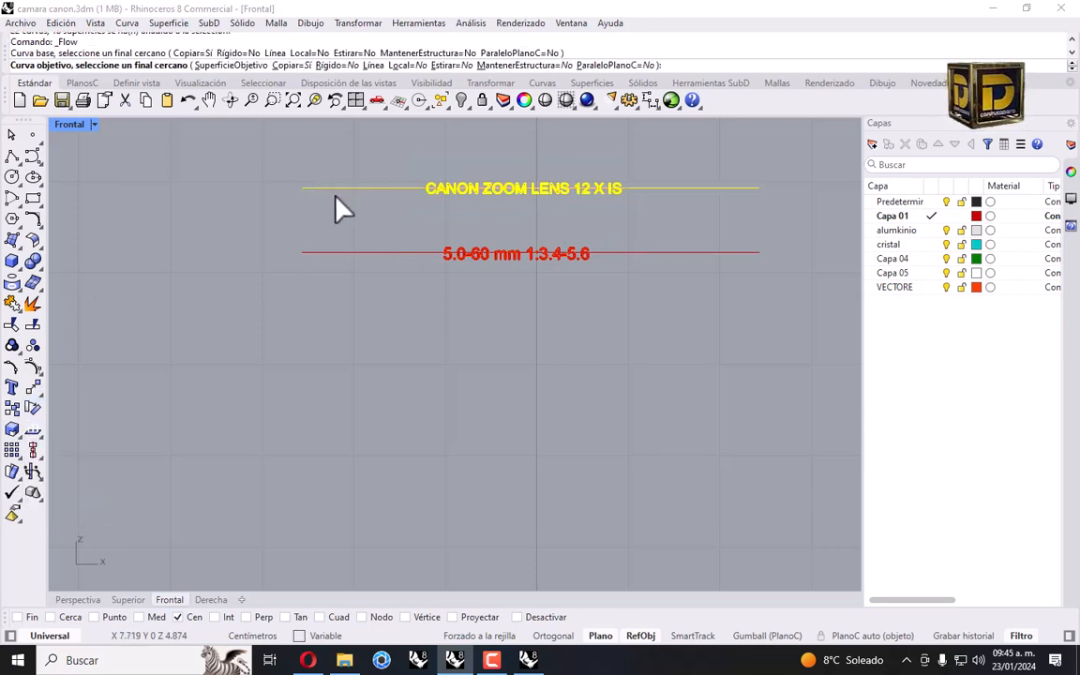
scroll(281, 300, "down", 5)
scroll(200, 300, "up", 5)
scroll(192, 311, "up", 2)
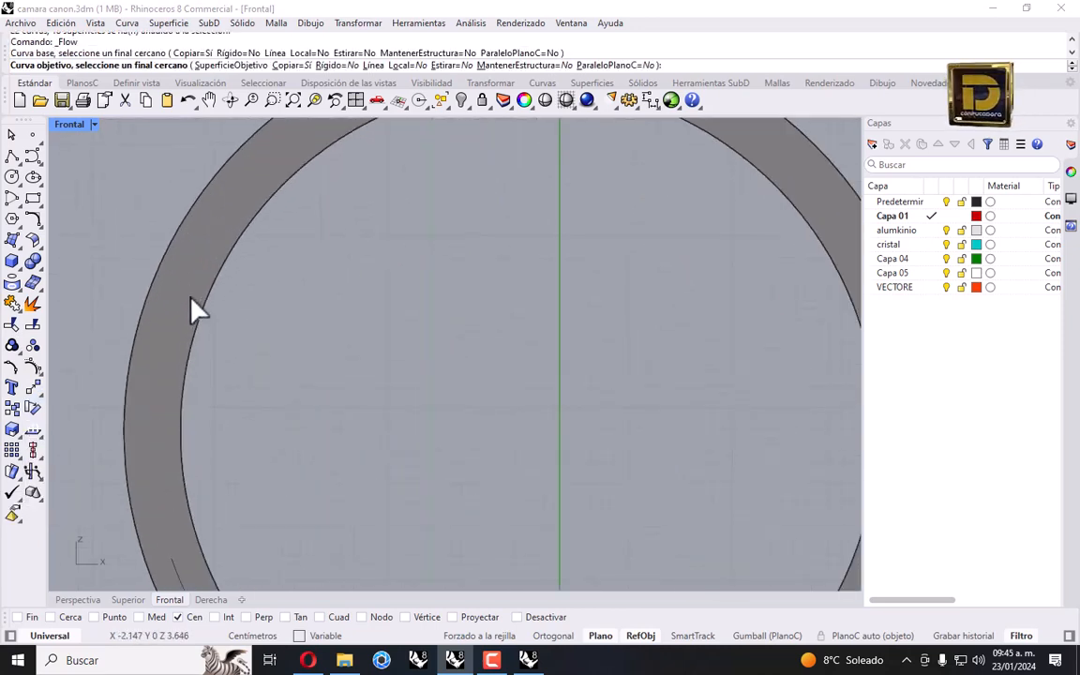
scroll(206, 260, "down", 1)
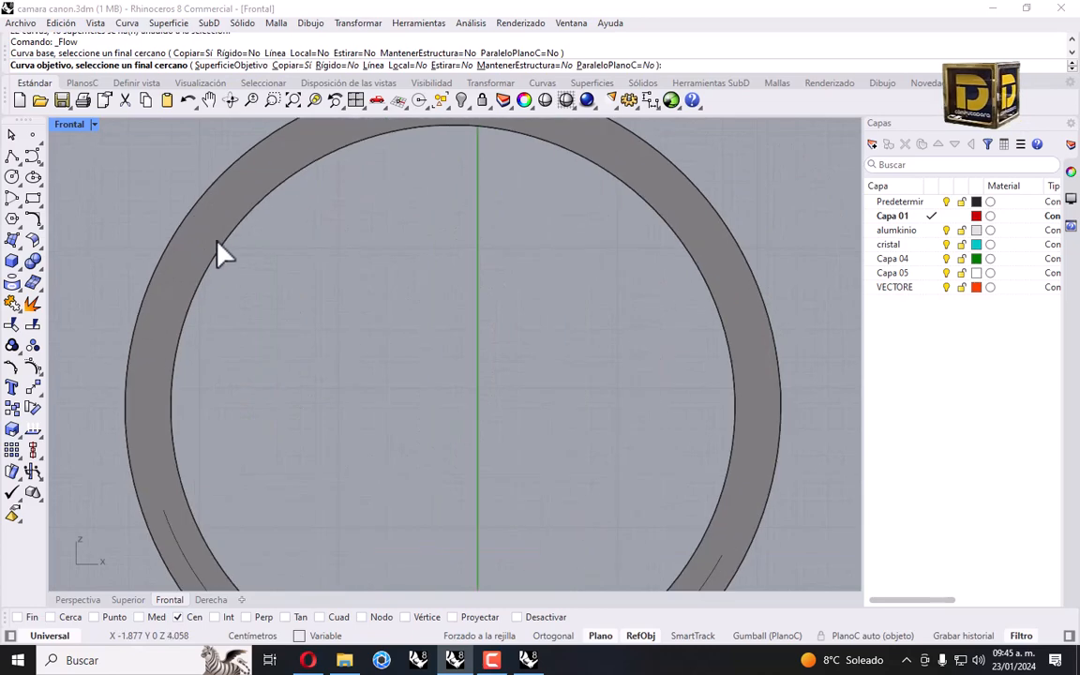
left_click(92, 125)
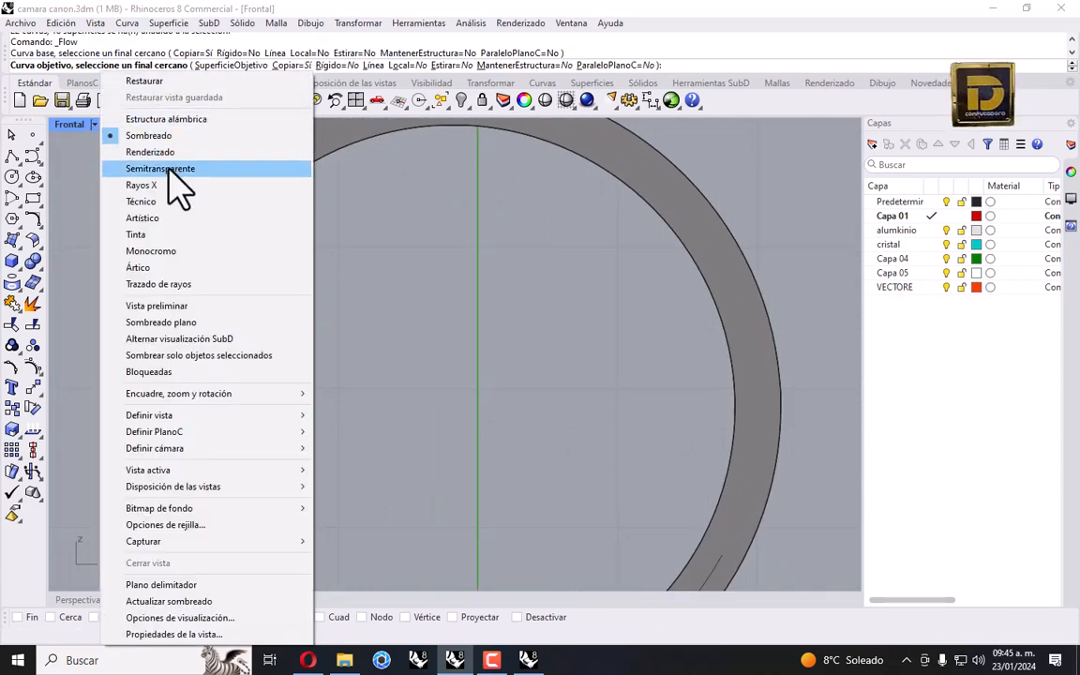
key("Escape")
key("Escape")
Mirror the lower arc on the ring to its upper half about a horizontal axis through the ring's centre, keeping the original.
scroll(347, 324, "down", 4)
left_click(302, 444)
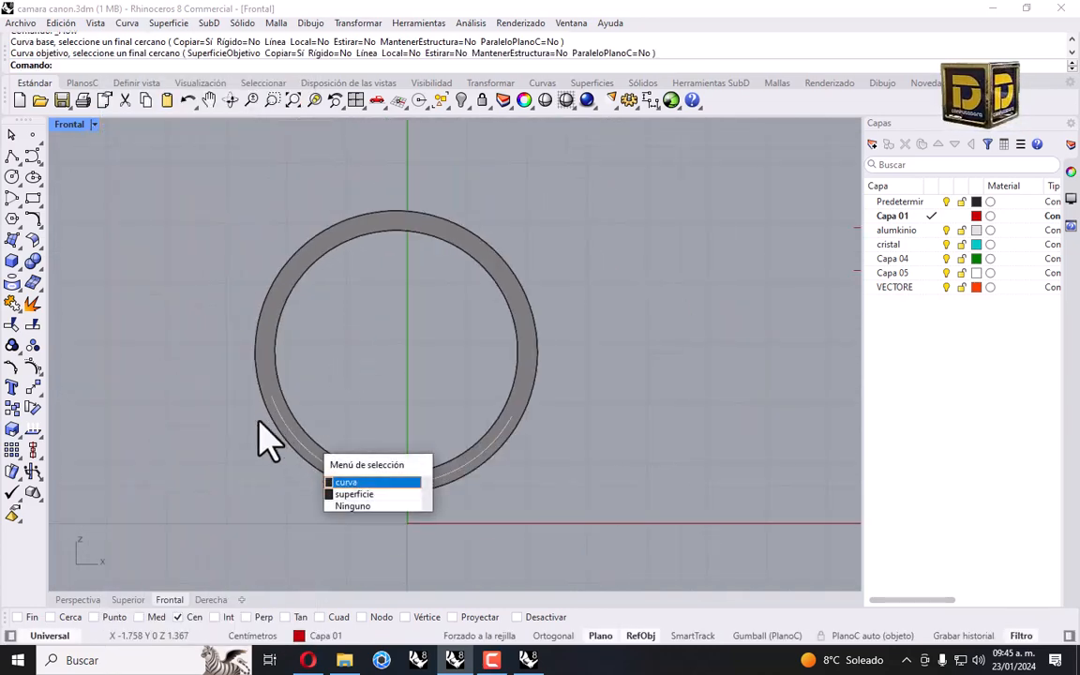
left_click(366, 482)
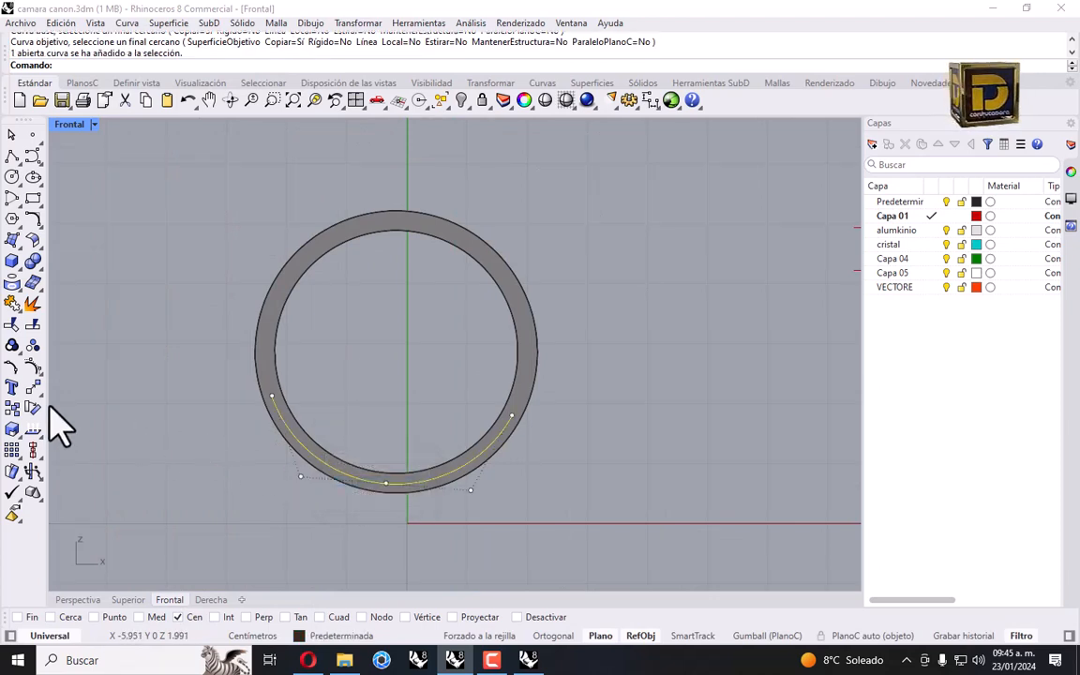
left_click(39, 398)
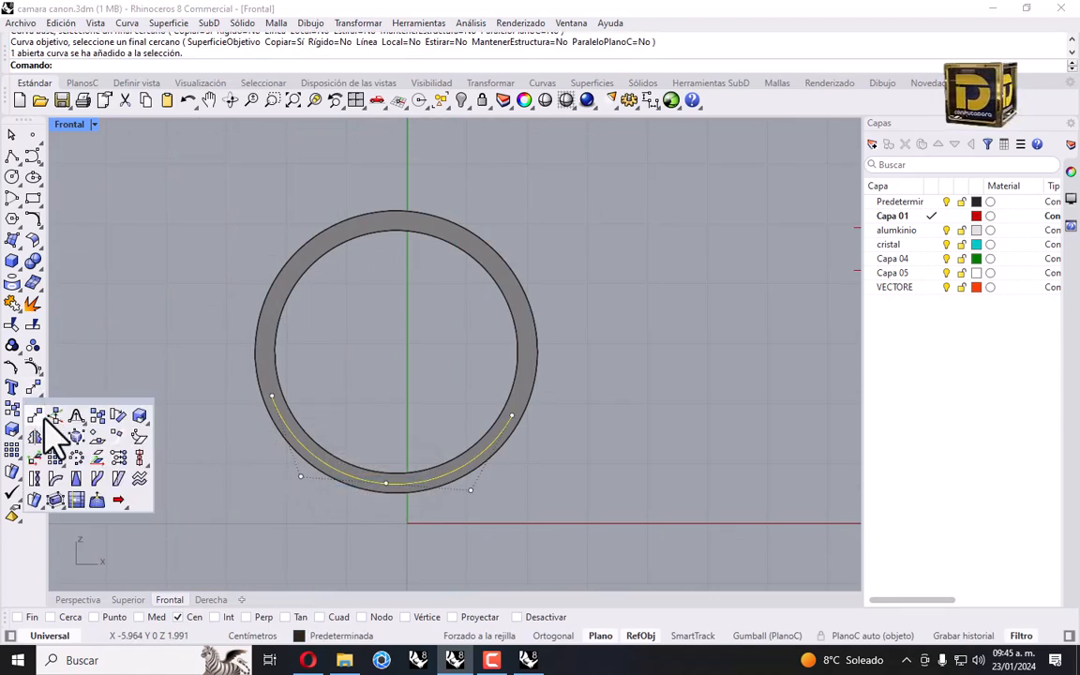
left_click(79, 432)
left_click(397, 351)
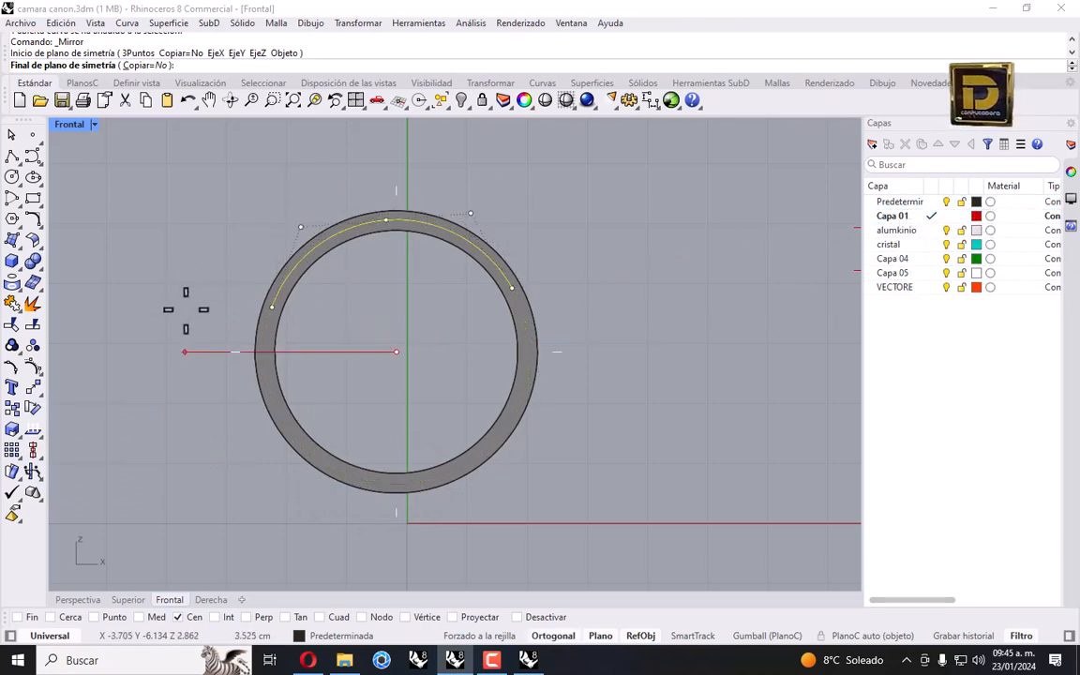
left_click(146, 66)
left_click(182, 294, "shift")
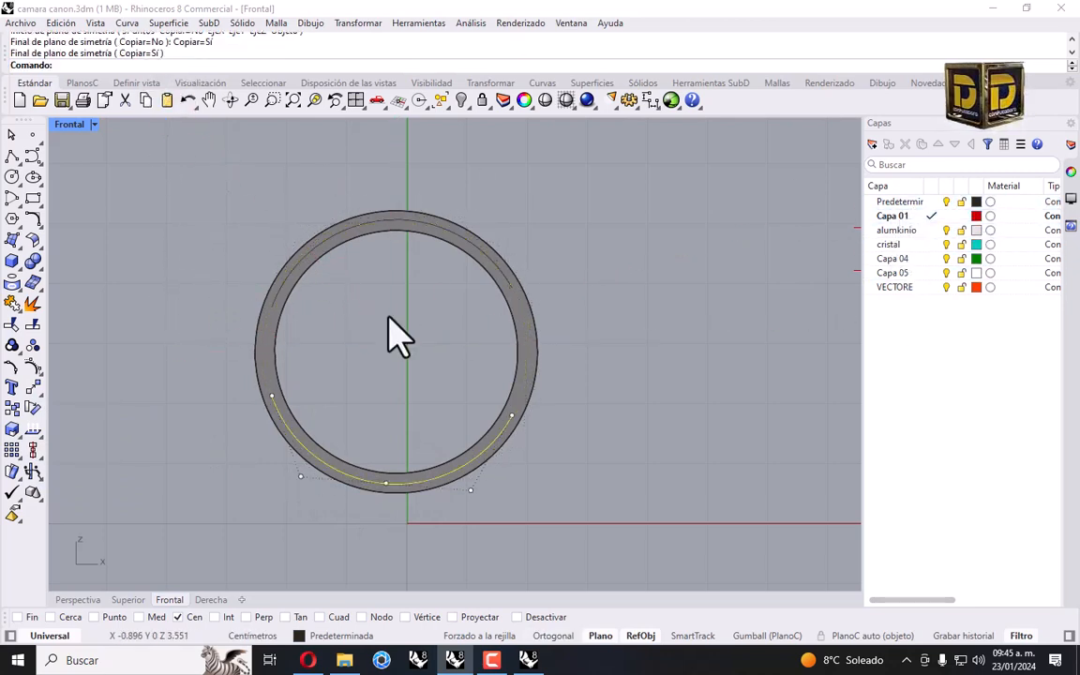
Flow a copy of the "CANON ZOOM LENS 12 X IS" lettering from its base line onto the ring's upper arc.
scroll(466, 369, "down", 8)
right_click_drag(617, 366, 556, 377)
scroll(561, 370, "up", 8)
left_click_drag(441, 251, 619, 309)
left_click(38, 392)
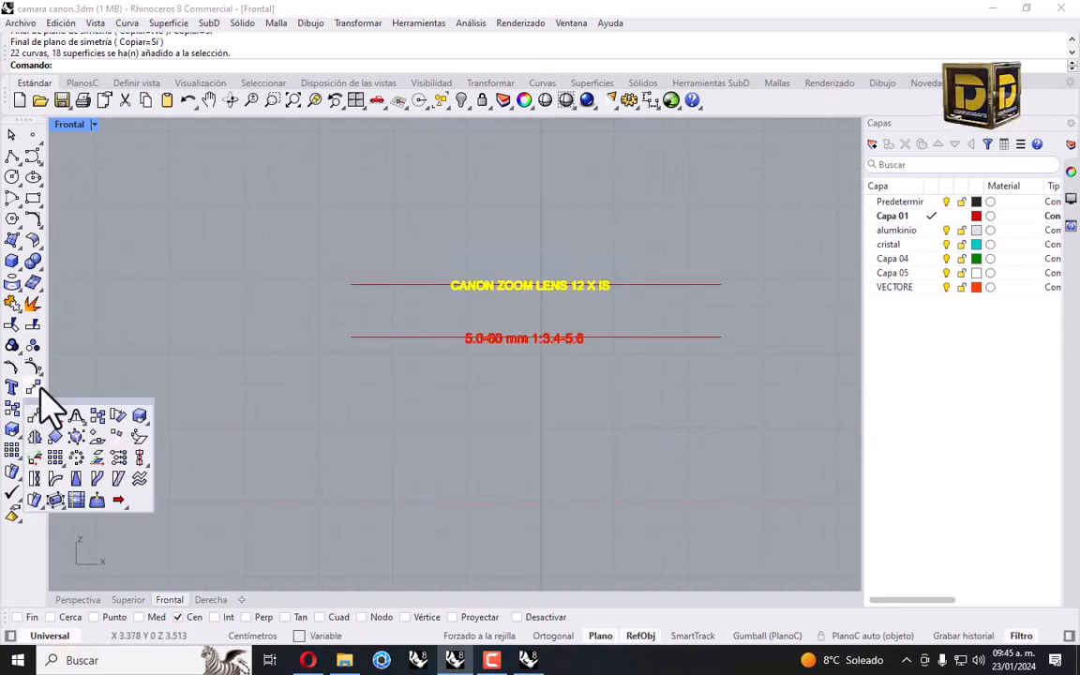
left_click(99, 478)
left_click(384, 284)
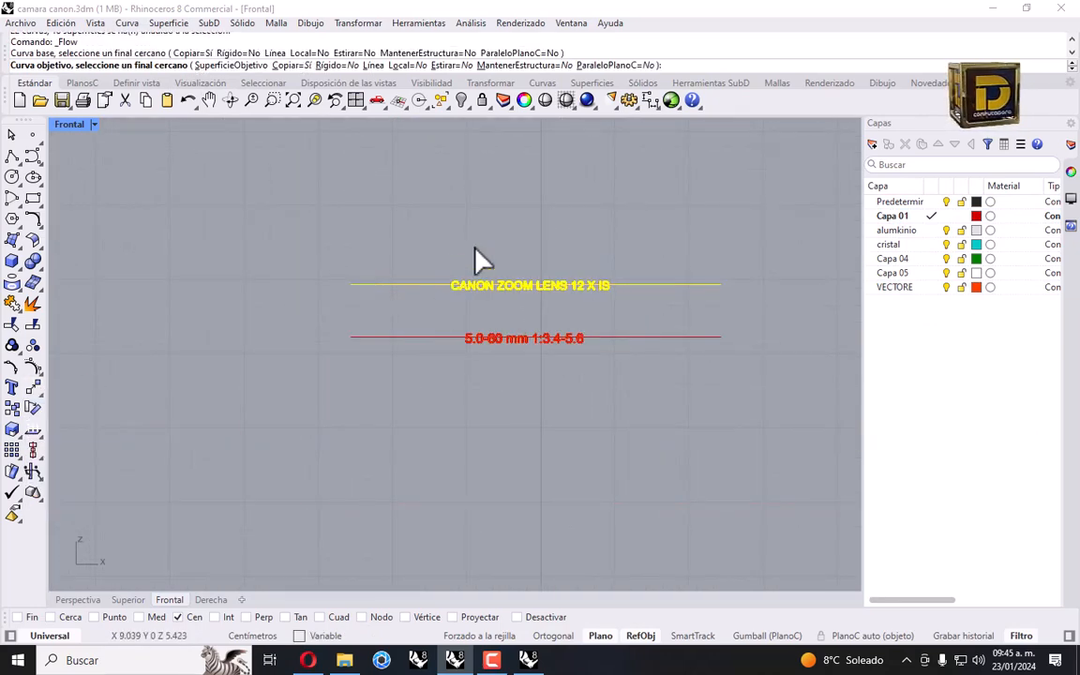
scroll(477, 258, "down", 5)
scroll(156, 301, "up", 3)
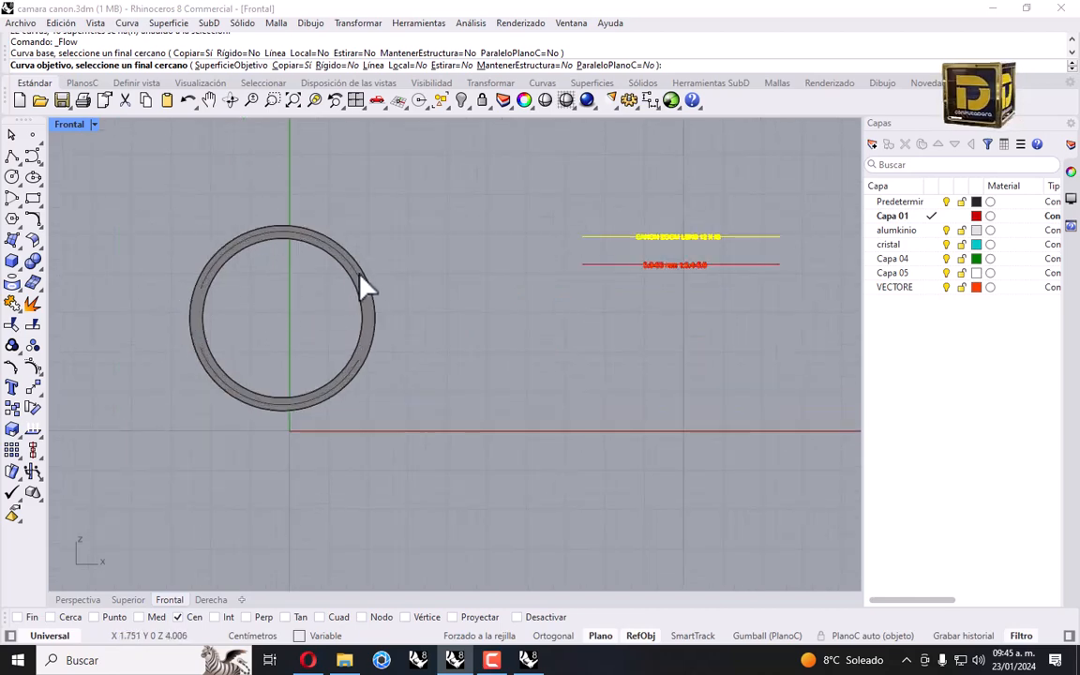
scroll(205, 291, "up", 4)
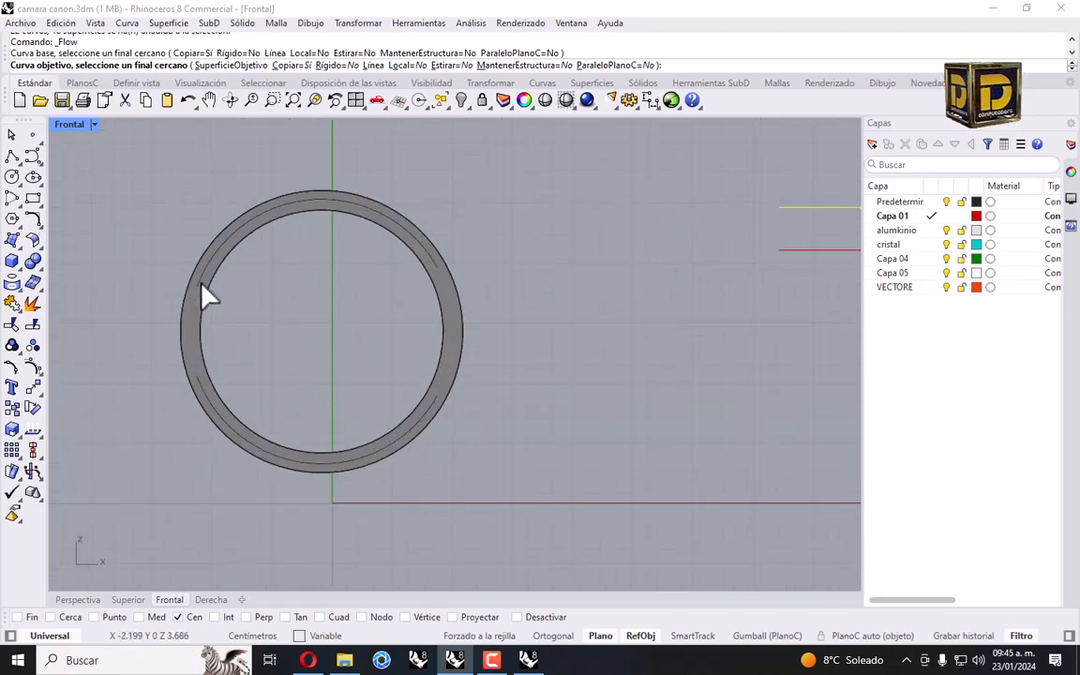
left_click(201, 283)
scroll(343, 208, "up", 3)
right_click_drag(378, 197, 378, 185)
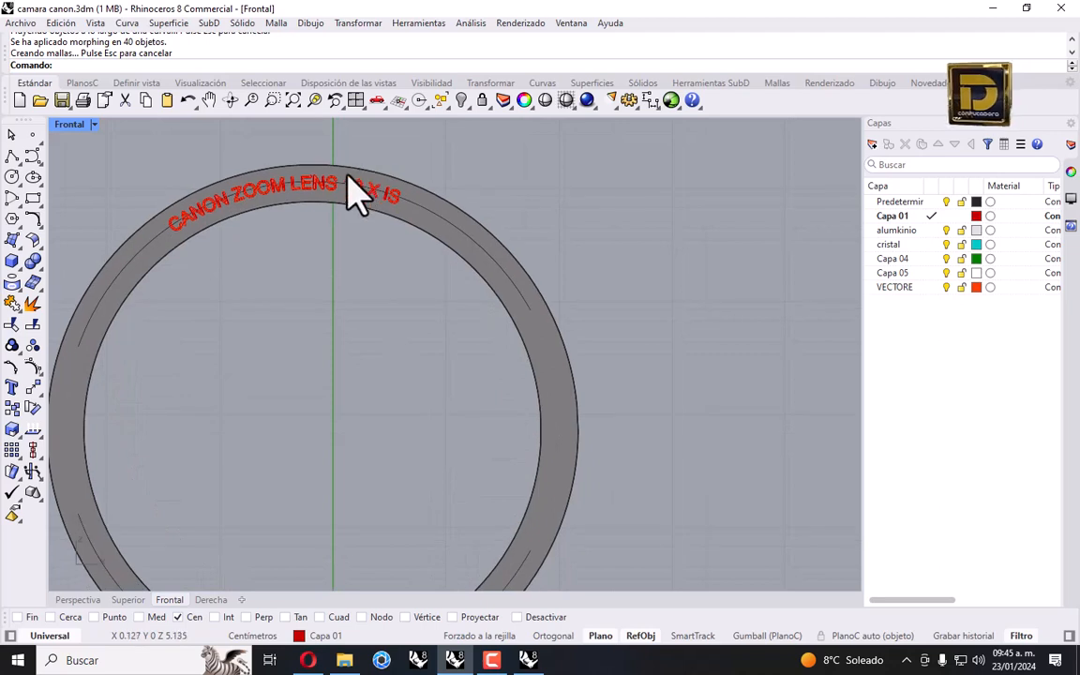
Rotate the curved "CANON ZOOM LENS 12 X IS" lettering slightly clockwise about the ring's centre to centre it at the ring's top.
scroll(344, 178, "down", 6)
left_click_drag(238, 152, 367, 214)
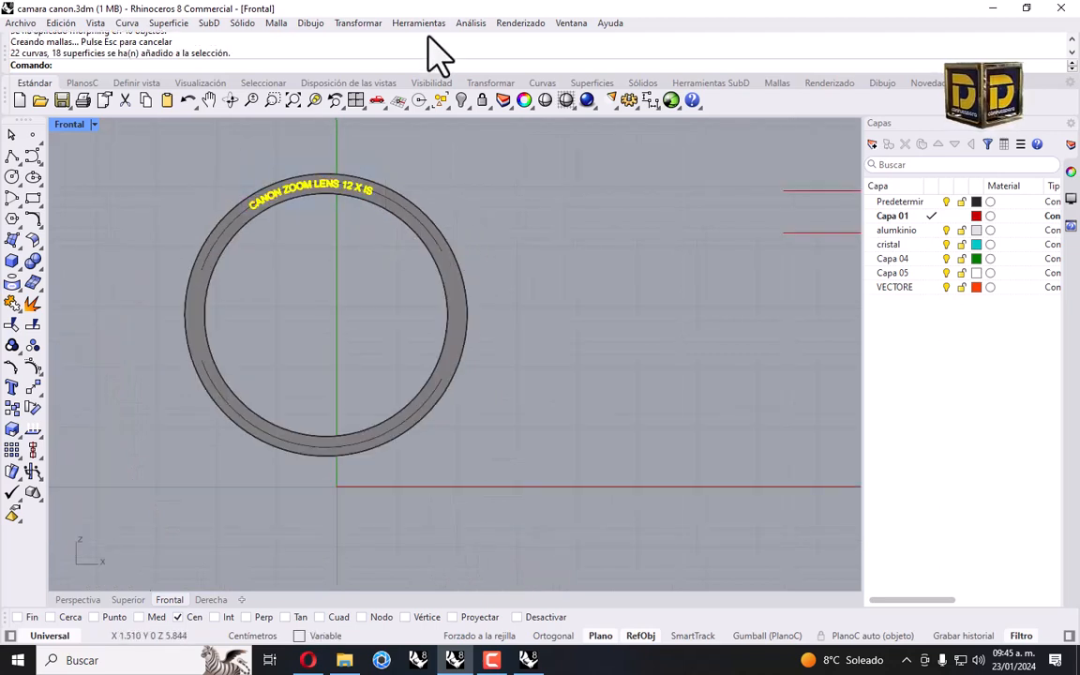
left_click(357, 23)
mouse_move(395, 108)
left_click(366, 74)
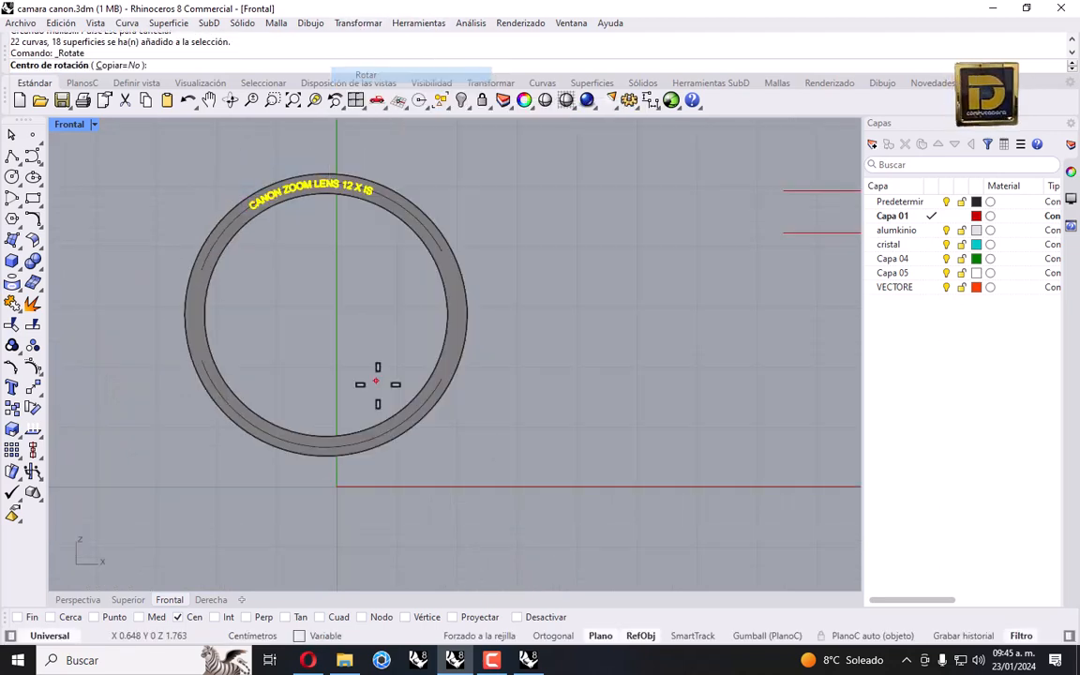
left_click(448, 358)
scroll(403, 229, "up", 2)
right_click_drag(334, 165, 343, 252)
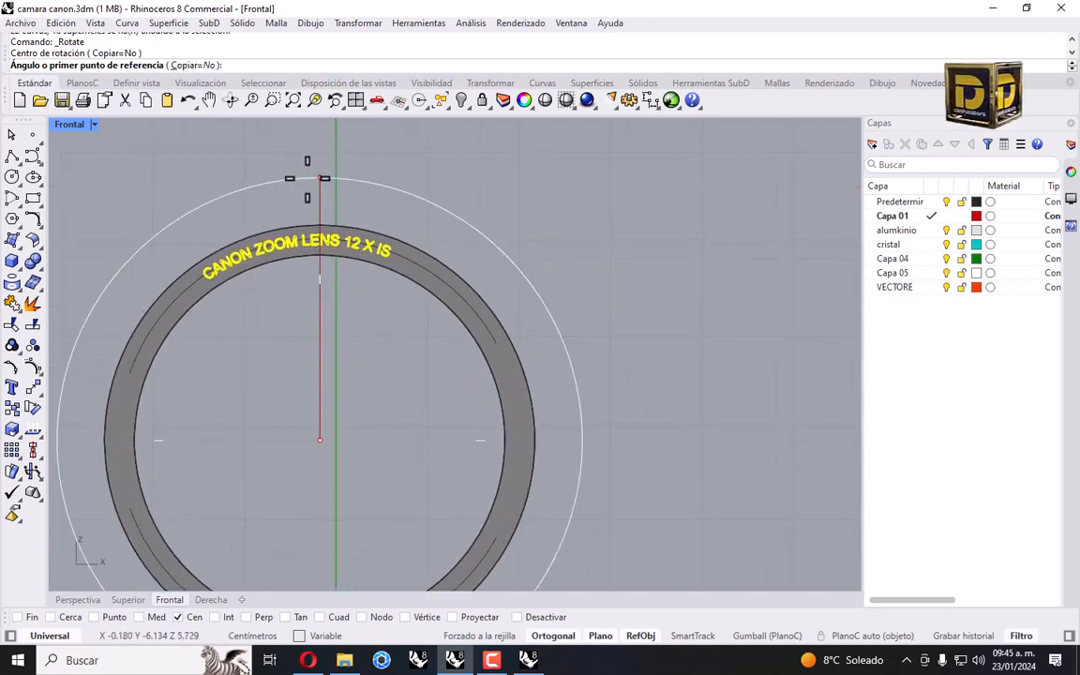
left_click(308, 175, "shift")
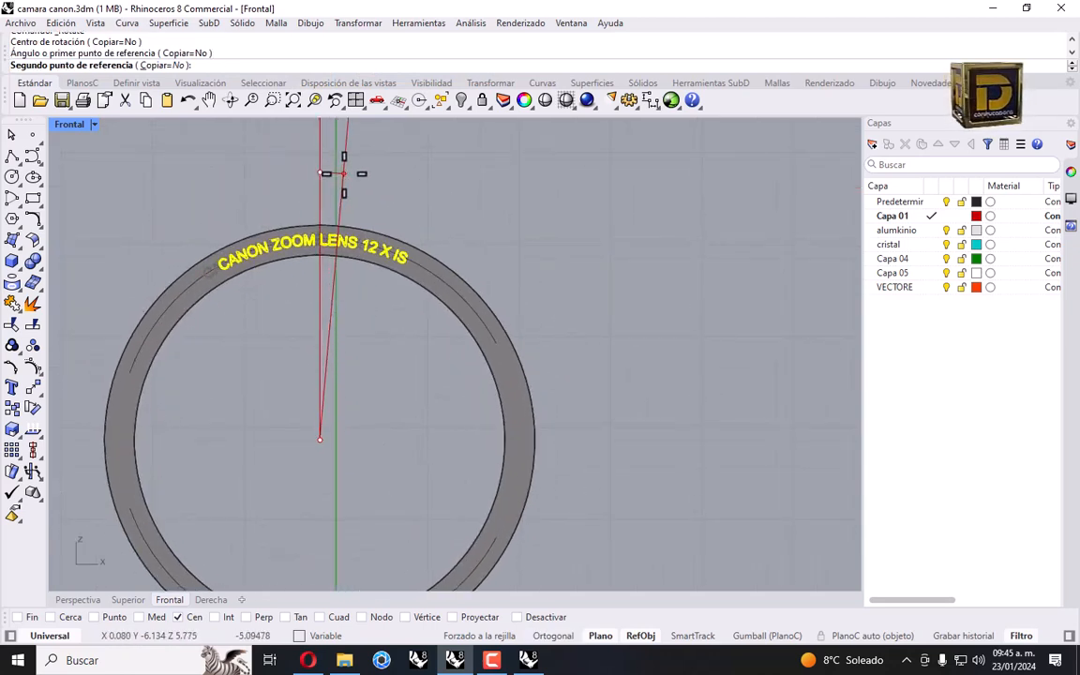
left_click(349, 173)
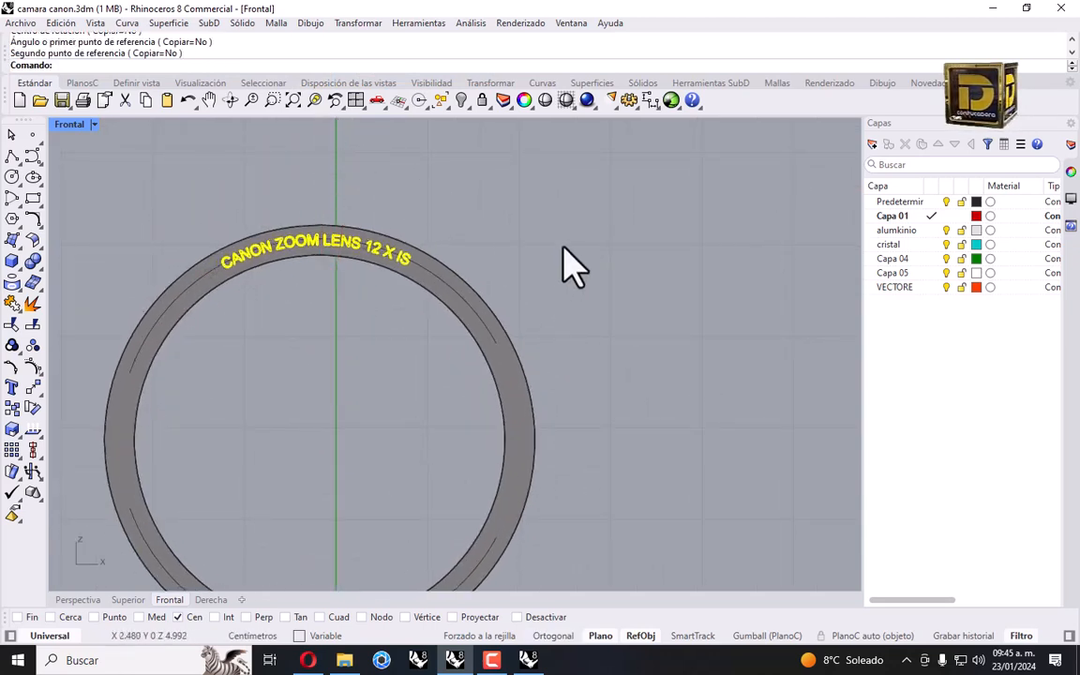
left_click(561, 246)
Shift the straight "5.0-60 mm 1:3.4-5.6" lettering slightly to the right to centre it on its base line.
scroll(435, 281, "down", 10)
right_click_drag(732, 293, 652, 285)
scroll(641, 279, "up", 2)
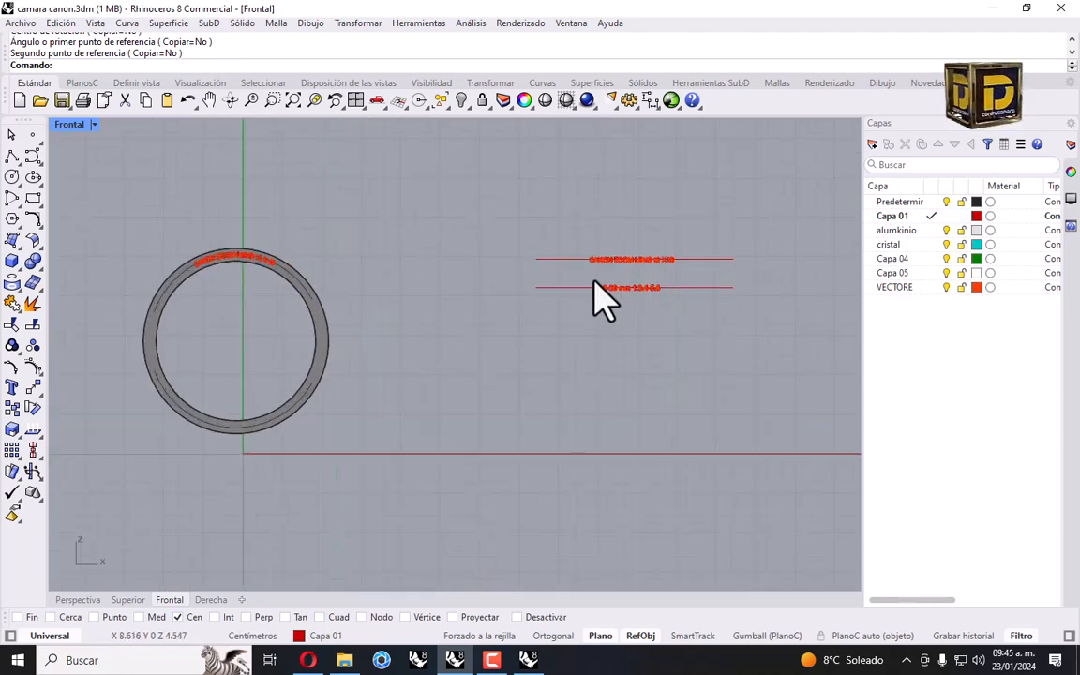
left_click(657, 293)
scroll(659, 292, "up", 3)
left_click_drag(656, 290, 660, 285)
left_click(586, 378)
Flow a copy of the "5.0-60 mm 1:3.4-5.6" lettering from its base line onto the ring's lower arc.
left_click_drag(532, 265, 784, 362)
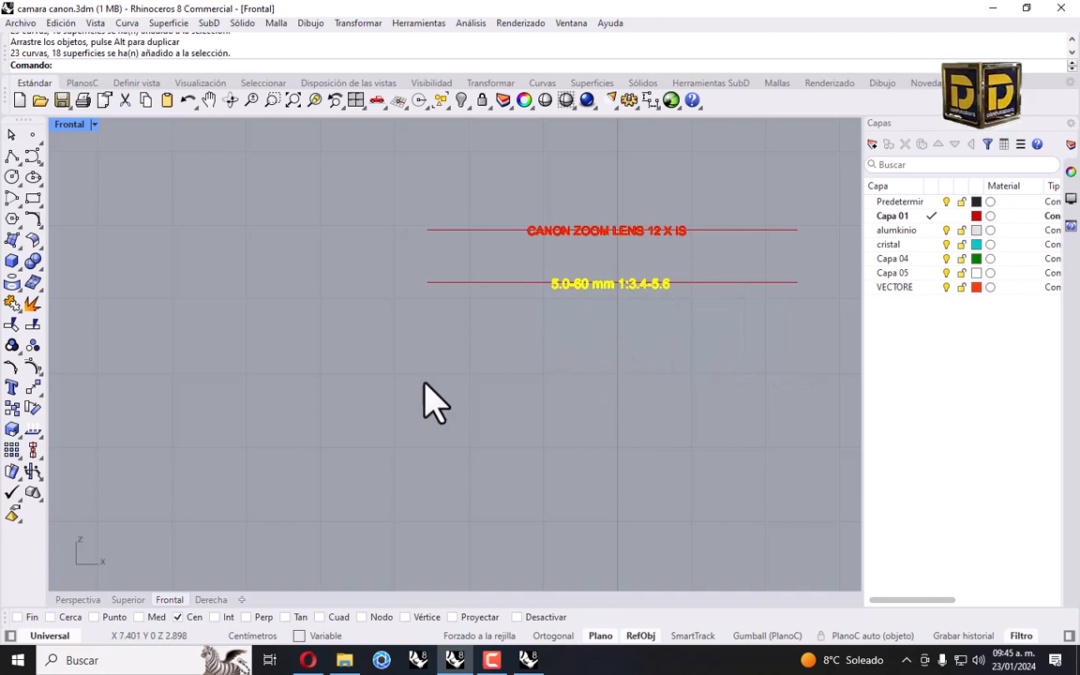
left_click(36, 394)
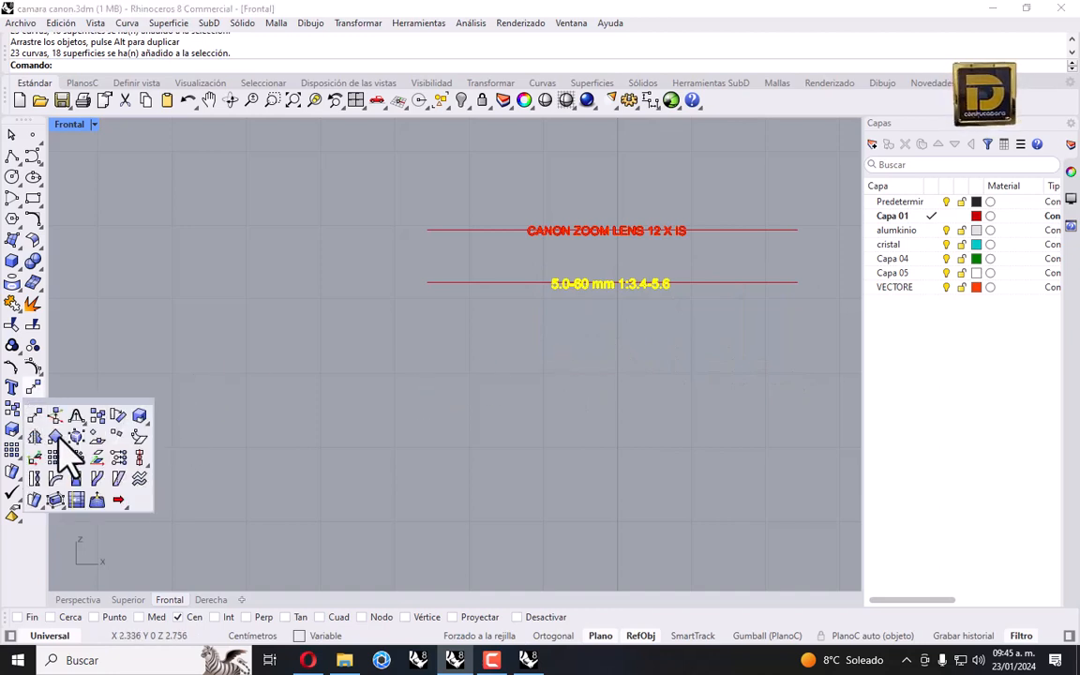
left_click(81, 431)
left_click(463, 281)
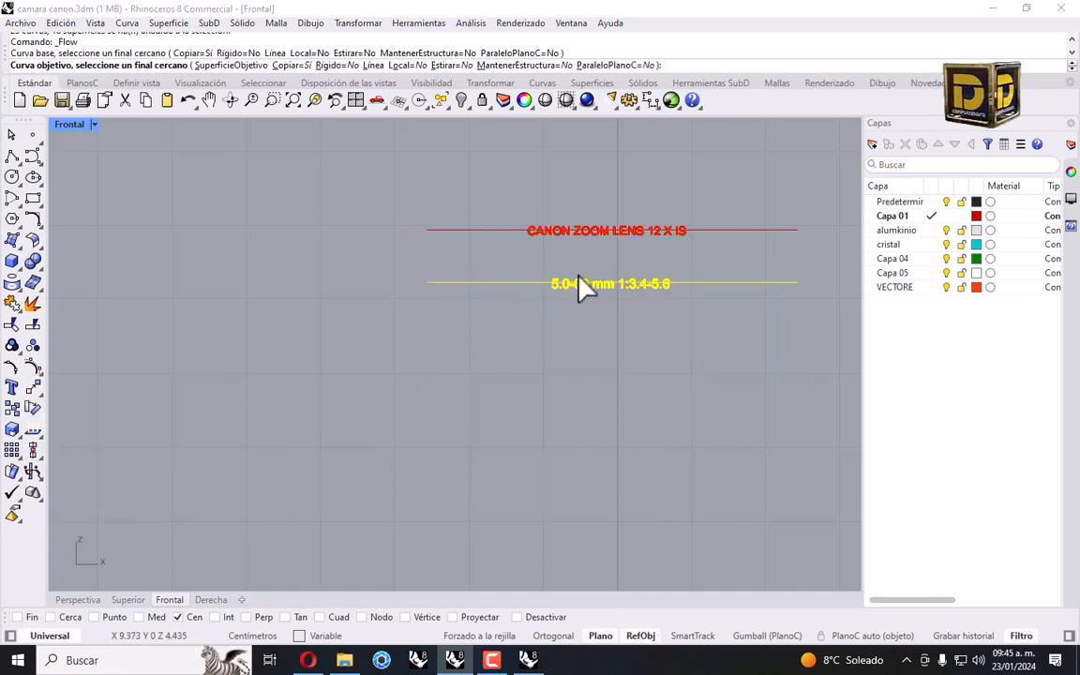
scroll(743, 245, "down", 8)
scroll(241, 359, "up", 6)
left_click(339, 315)
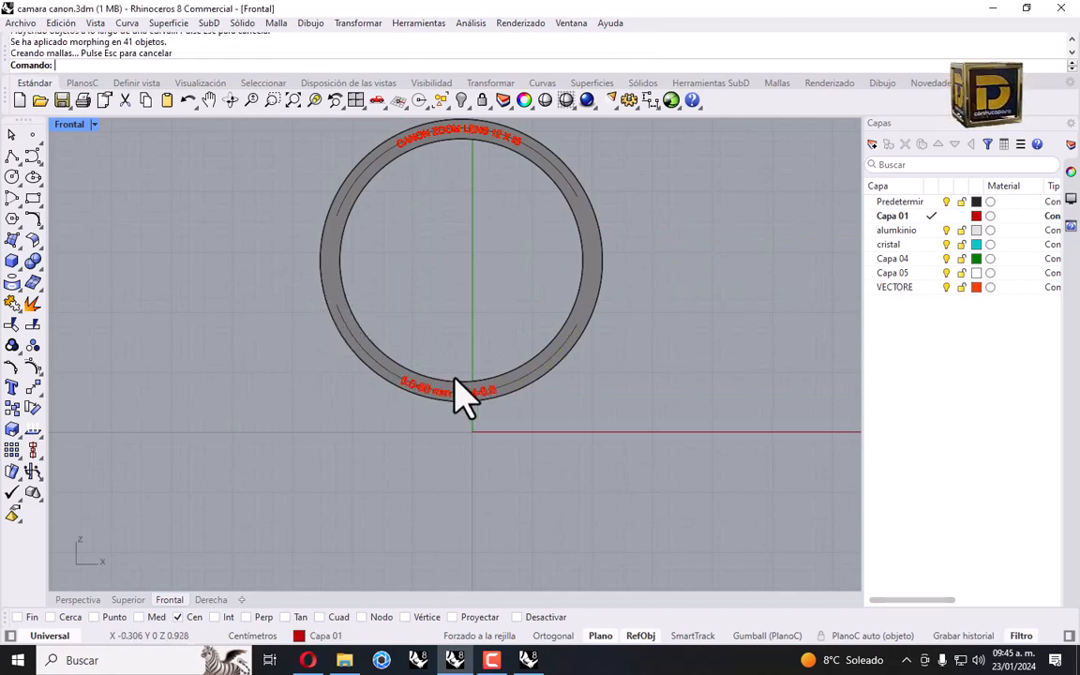
Rotate the curved "5.0-60 mm 1:3.4-5.6" lettering about 7° counterclockwise about the ring's centre to centre it at the ring's bottom.
left_click_drag(402, 320, 480, 414)
left_click_drag(364, 296, 480, 432)
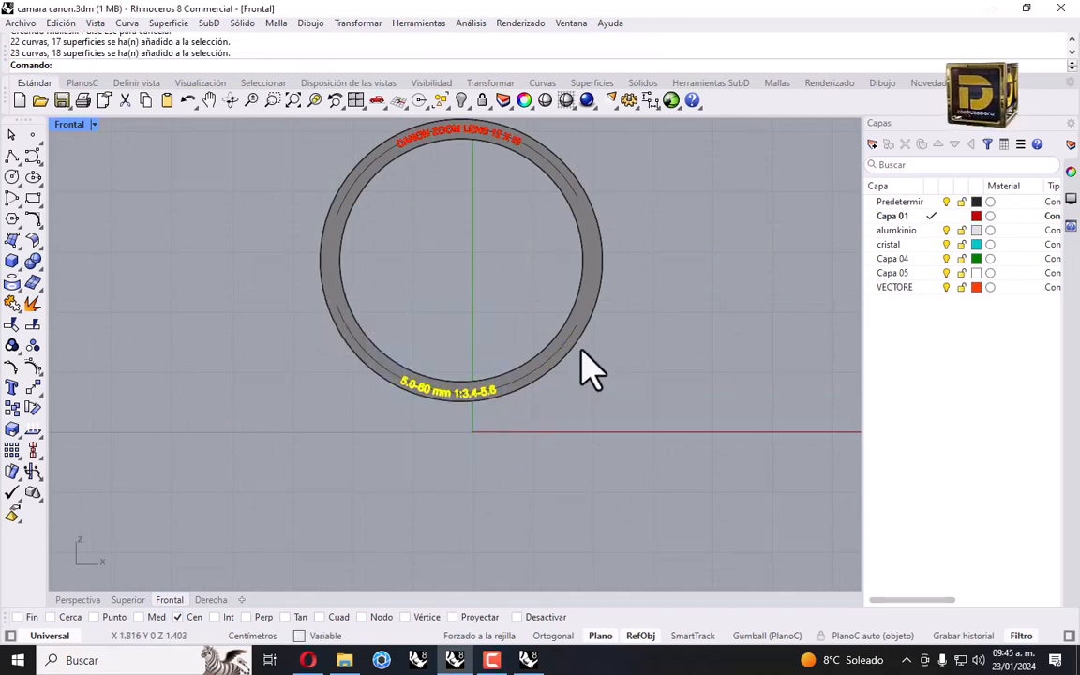
left_click(357, 22)
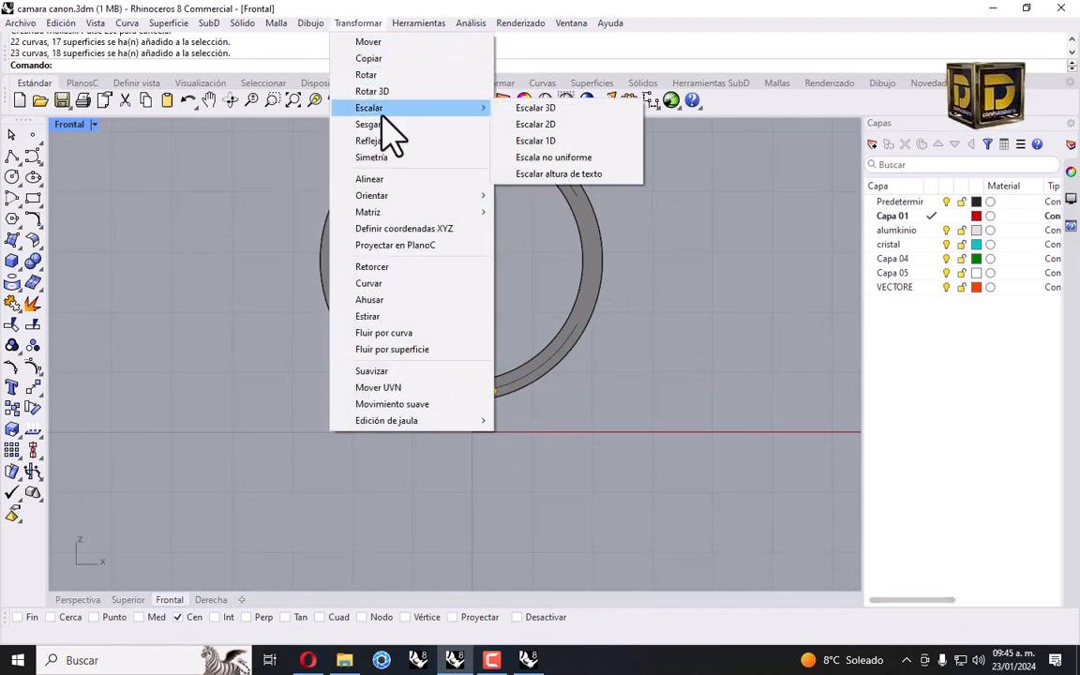
left_click(375, 75)
left_click(596, 279)
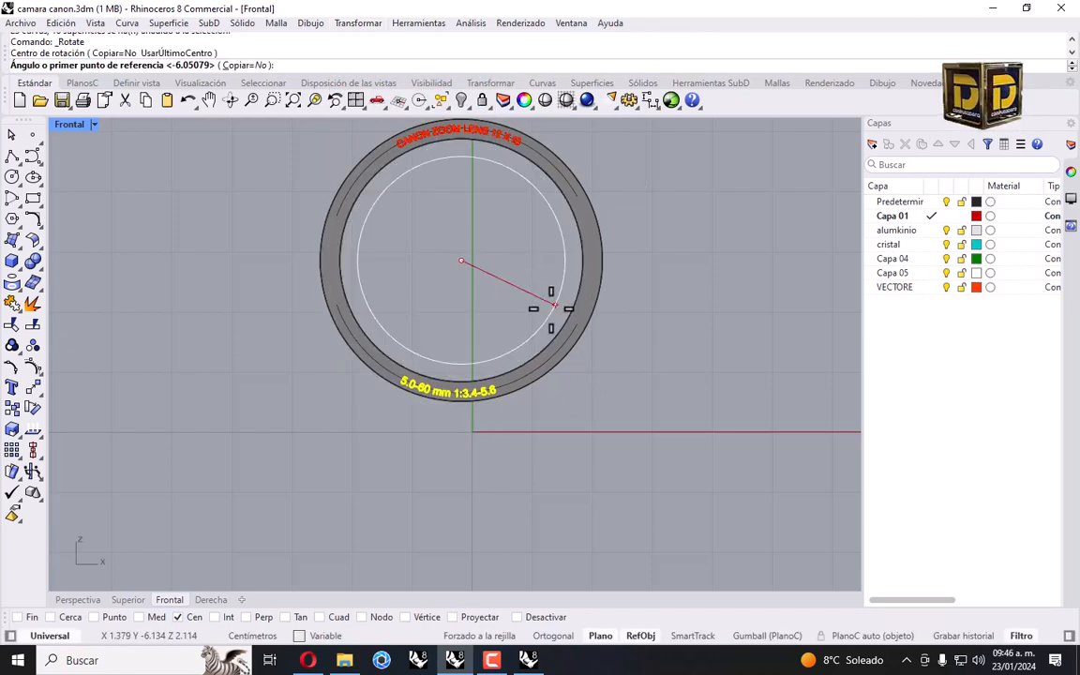
left_click(457, 452)
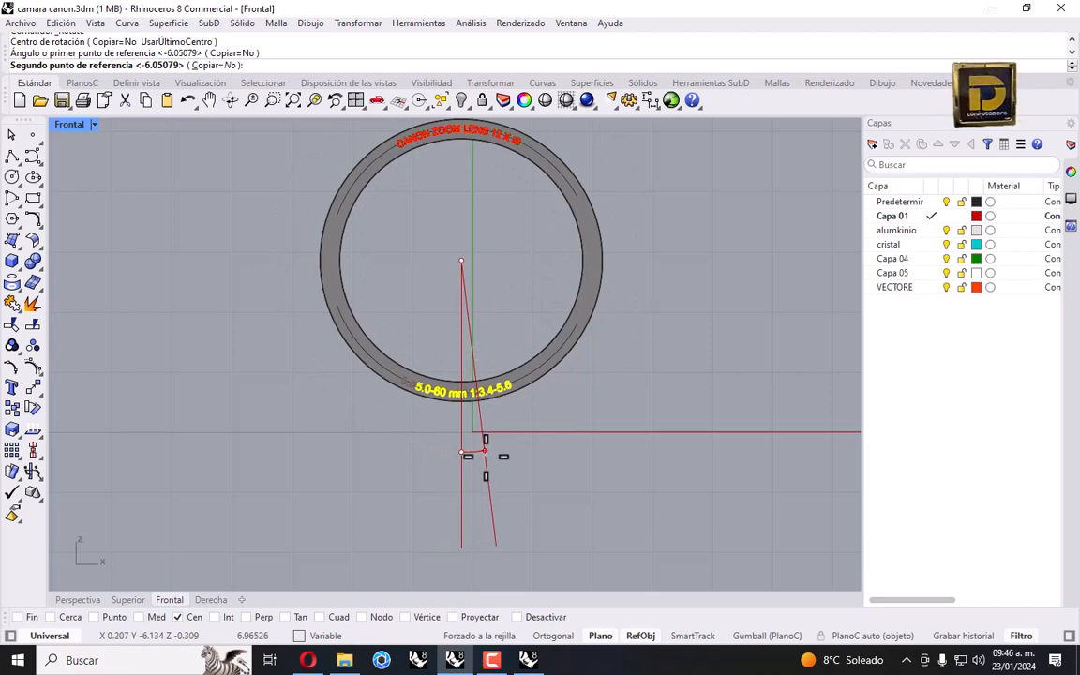
left_click(484, 455)
left_click(569, 433)
scroll(397, 328, "down", 6)
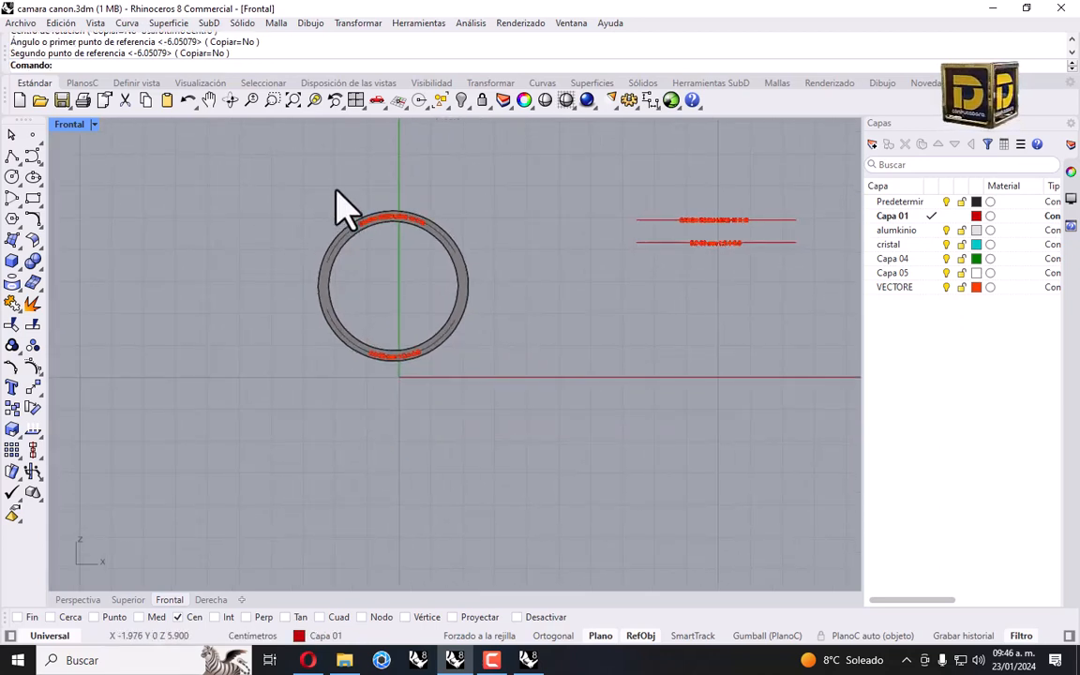
Try to rotate the curved "CANON ZOOM LENS 12 X IS" lettering about 4.8° clockwise about the ring's centre, and undo the rotation.
left_click_drag(337, 189, 455, 417)
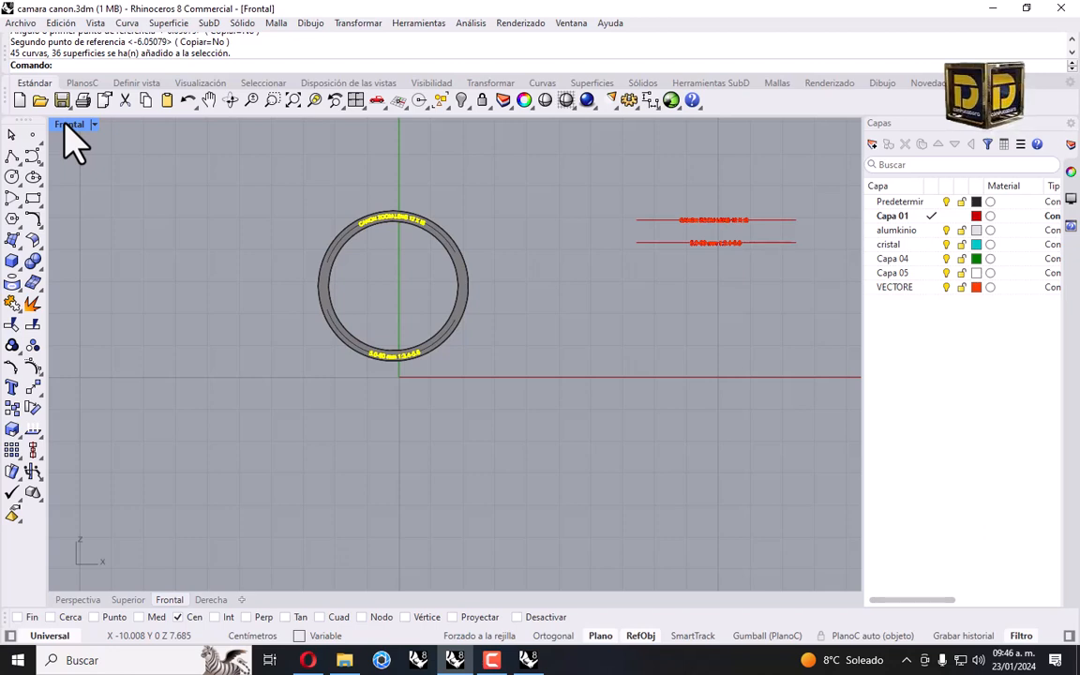
left_click_drag(308, 187, 448, 242)
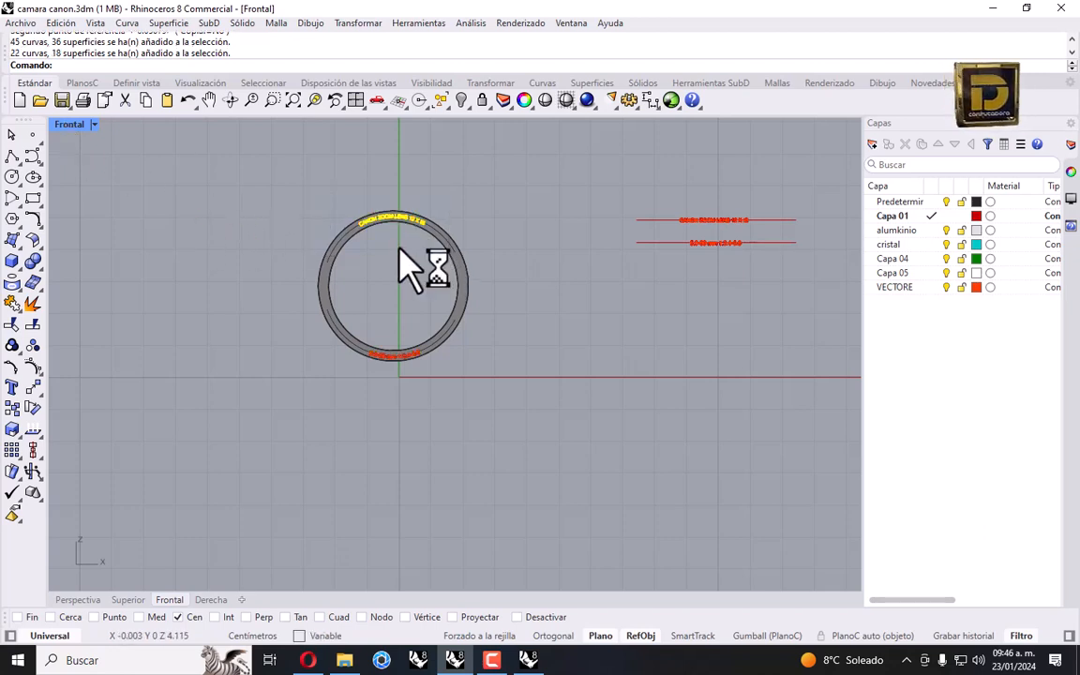
right_click(397, 246)
scroll(458, 256, "up", 2)
left_click(463, 259)
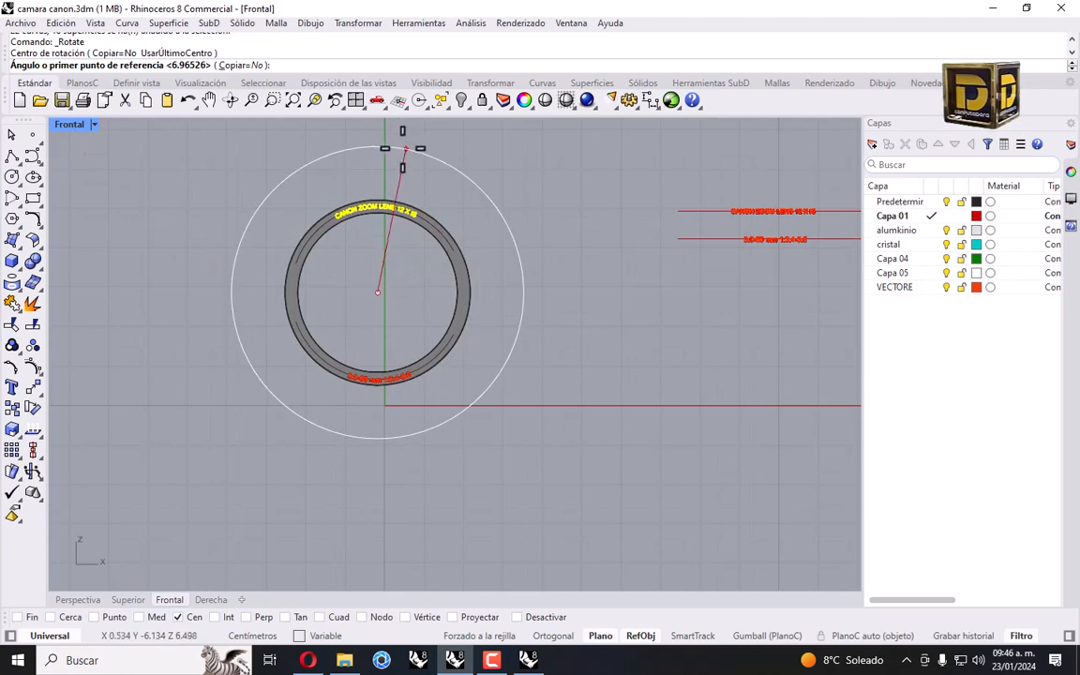
left_click(375, 142)
left_click(364, 143)
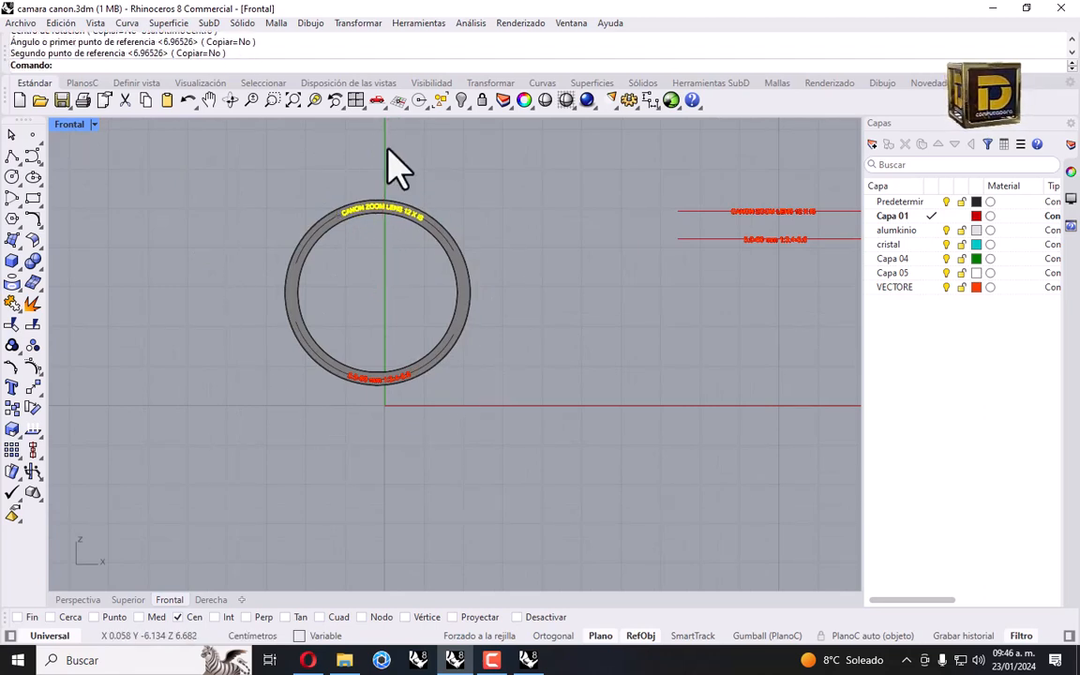
key("ctrl+z")
Rotate the curved "CANON ZOOM LENS 12 X IS" lettering slightly clockwise about the ring's centre, by less than 4.8°.
right_click(385, 253)
left_click(422, 234)
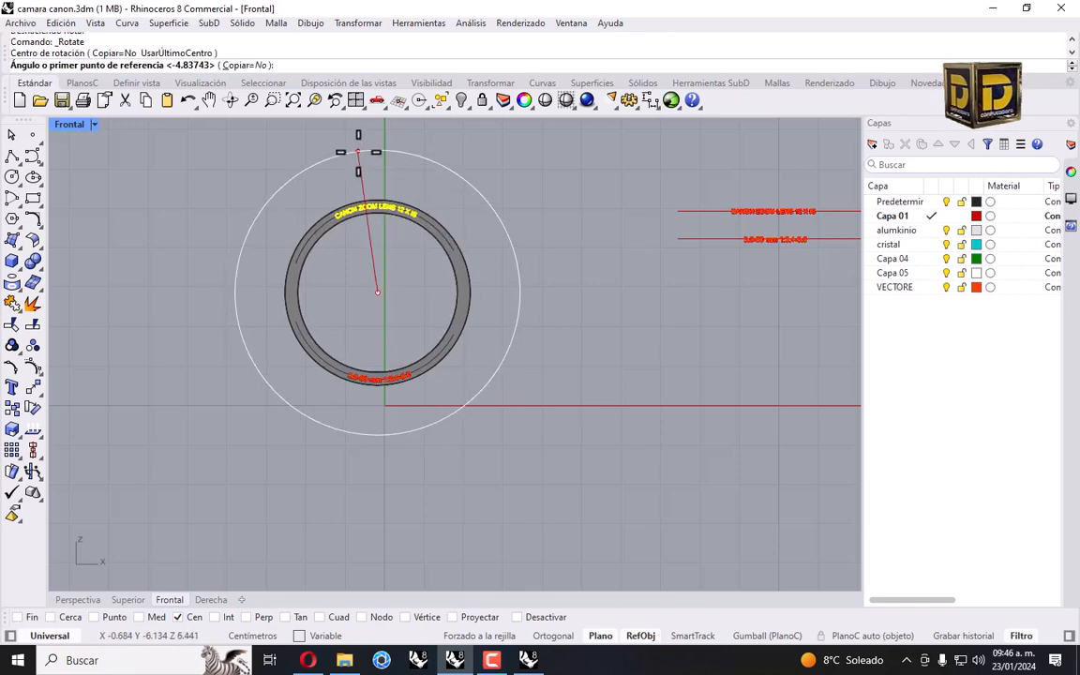
left_click(365, 138)
left_click(372, 139)
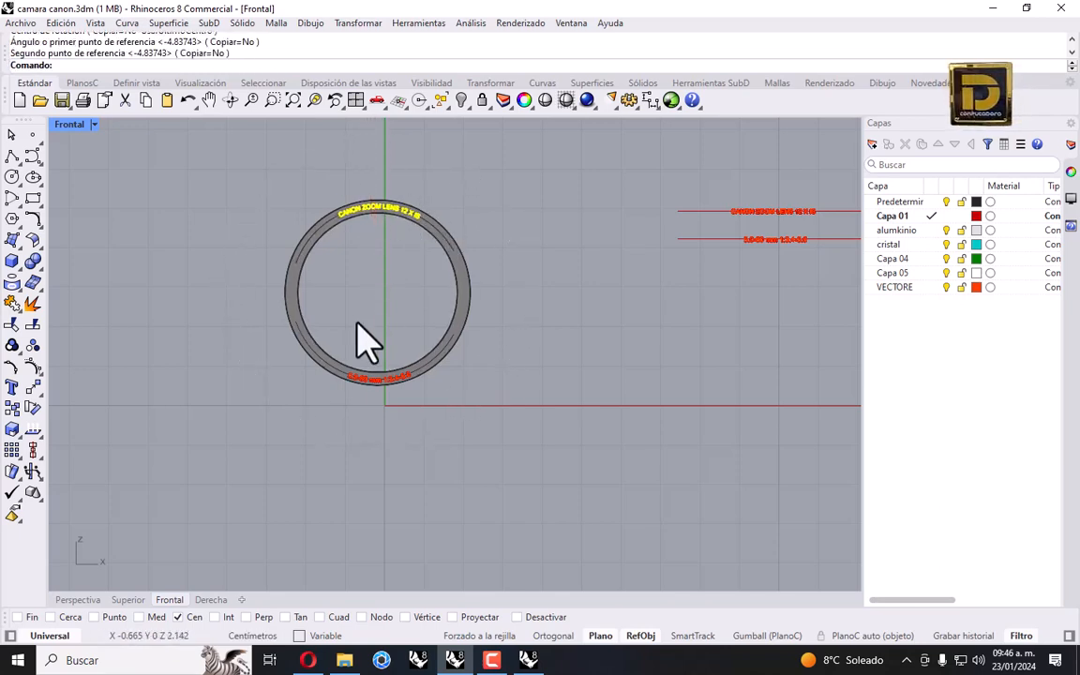
Move both curved letterings together straight along Y toward the ring in the Superior view.
left_click_drag(337, 308, 448, 445)
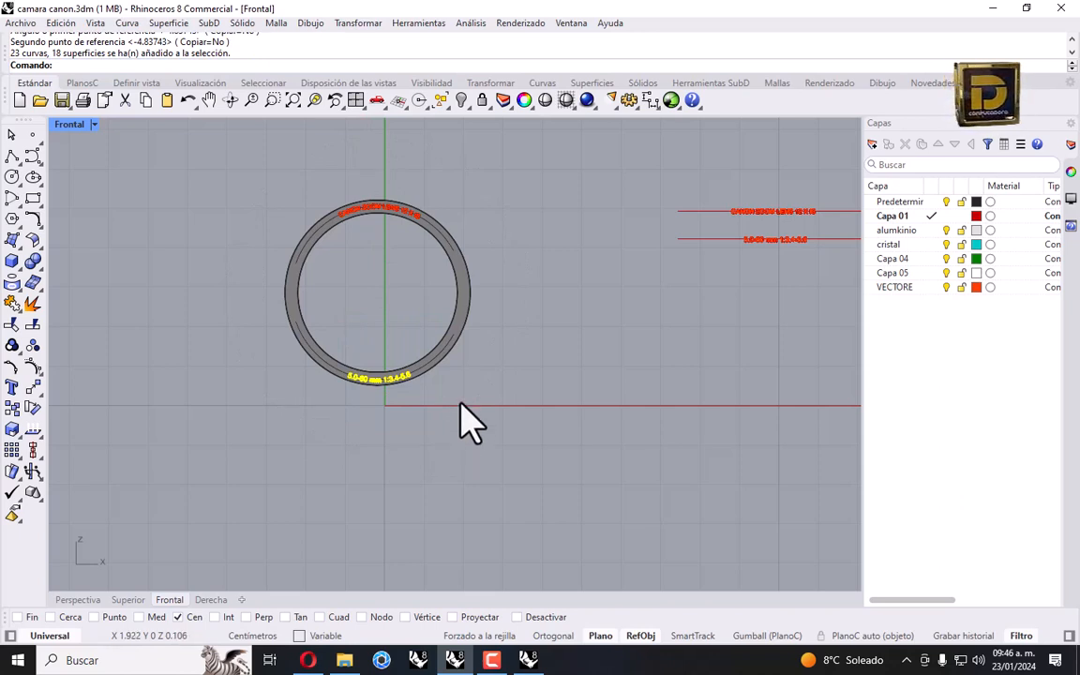
left_click(501, 328)
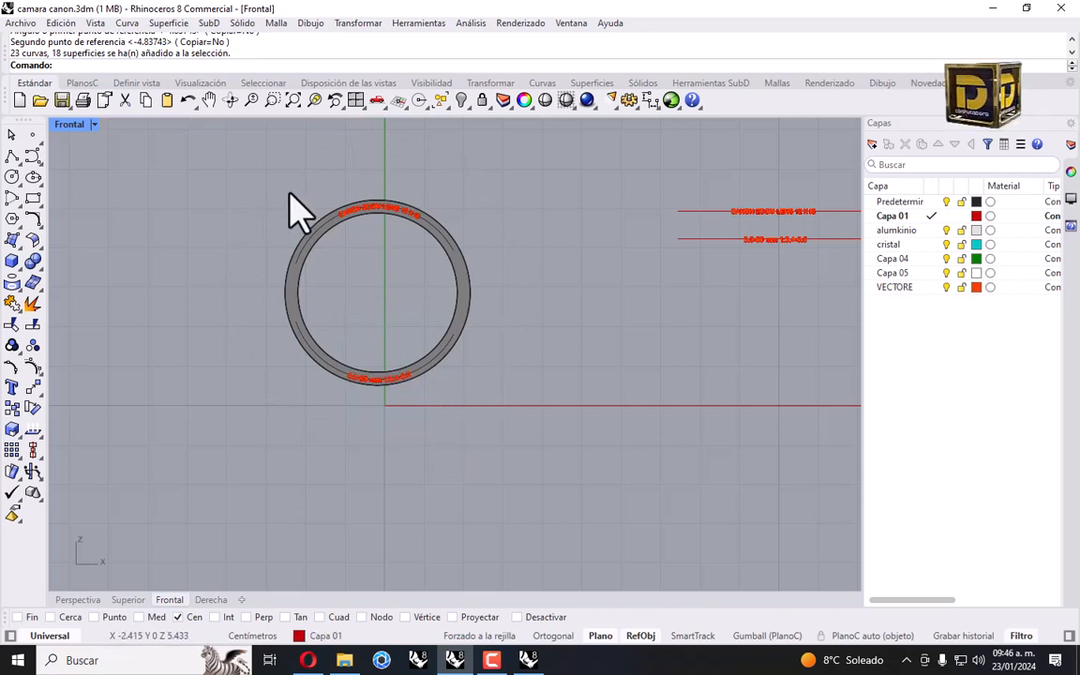
left_click_drag(292, 165, 442, 441)
scroll(366, 183, "up", 6)
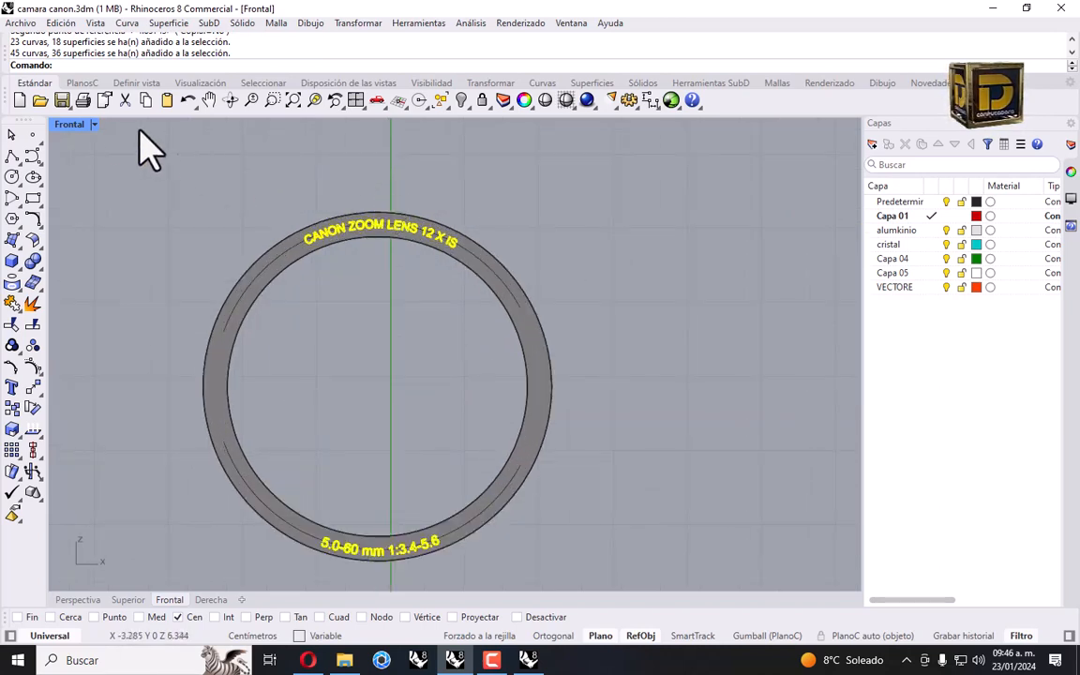
double_click(71, 123)
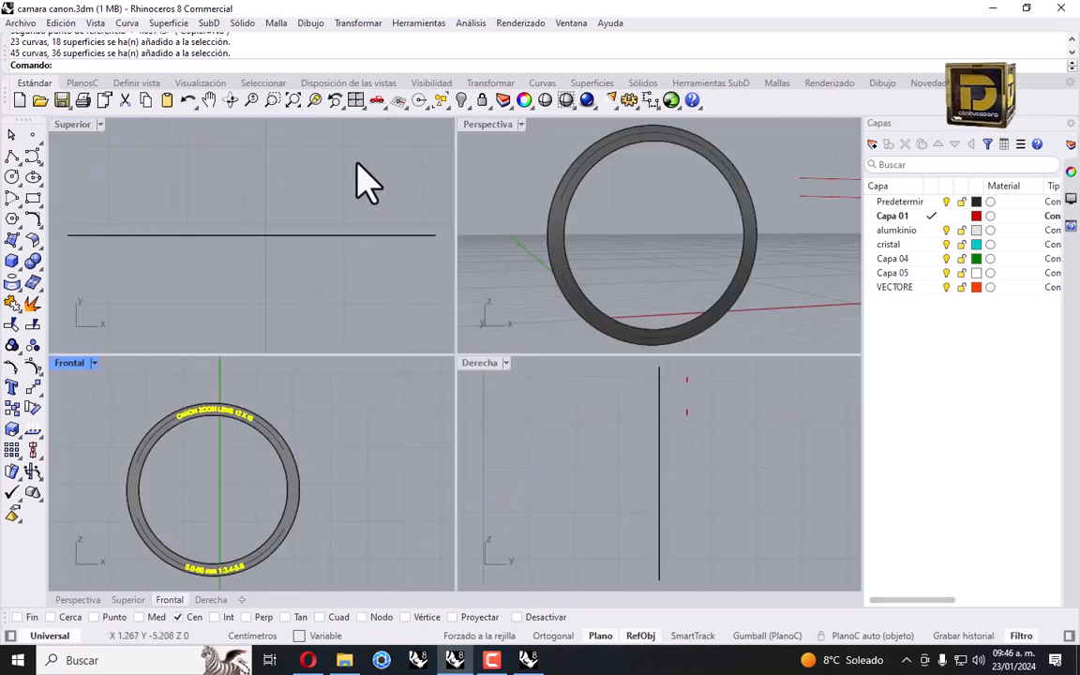
scroll(271, 202, "down", 5)
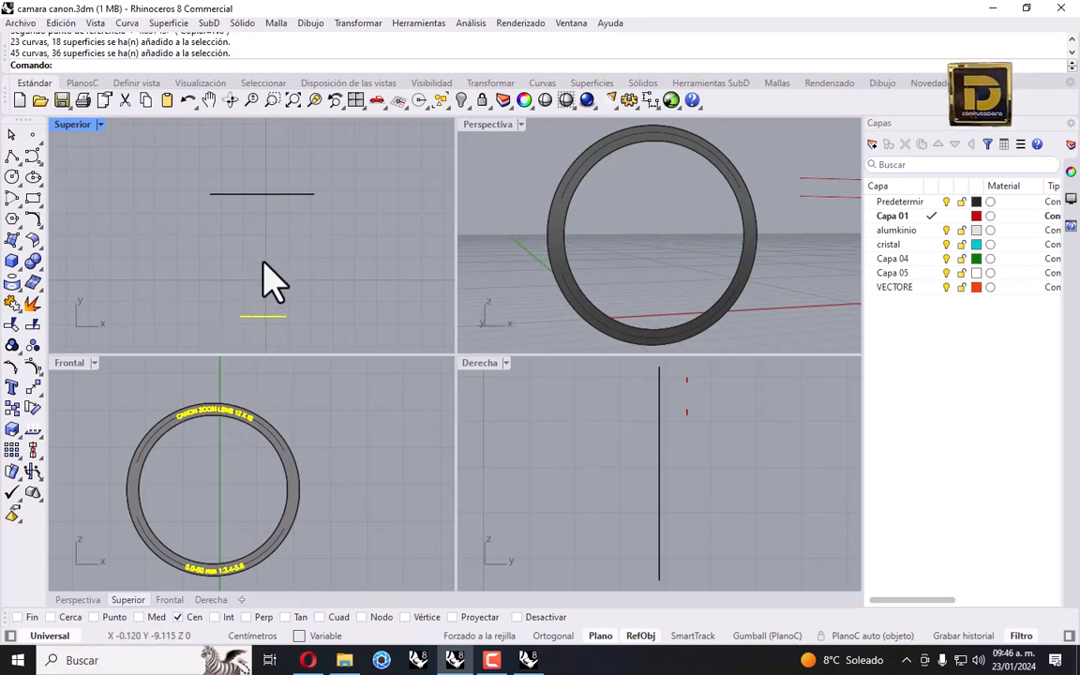
scroll(262, 314, "up", 3)
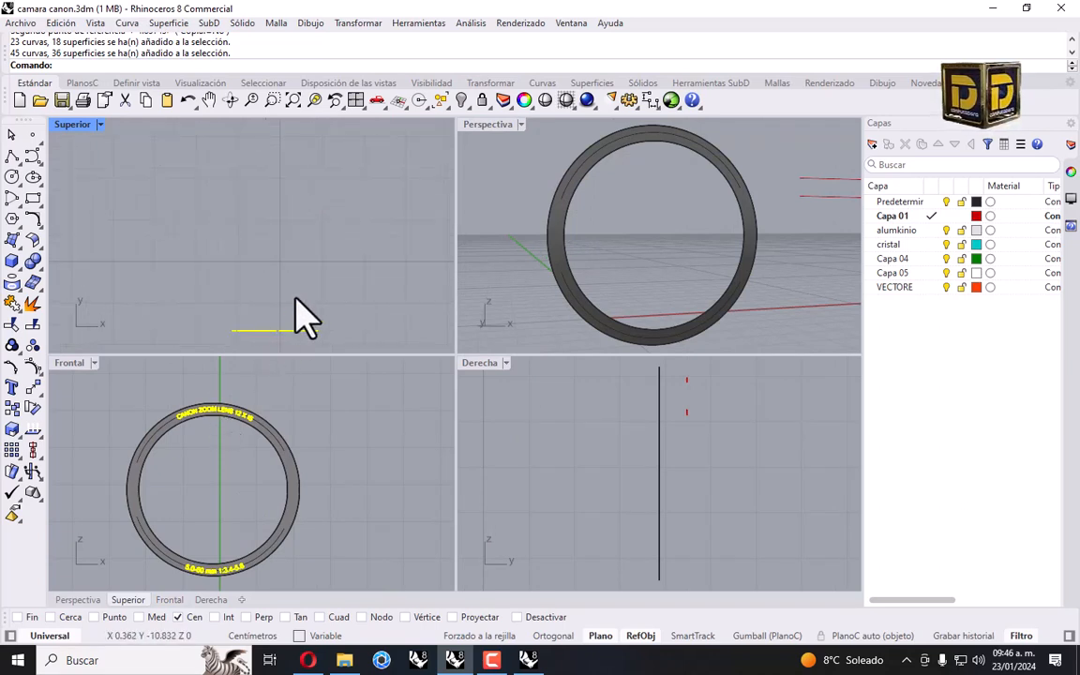
left_click_drag(276, 329, 277, 193, "shift")
right_click_drag(277, 204, 283, 337)
scroll(282, 278, "down", 2)
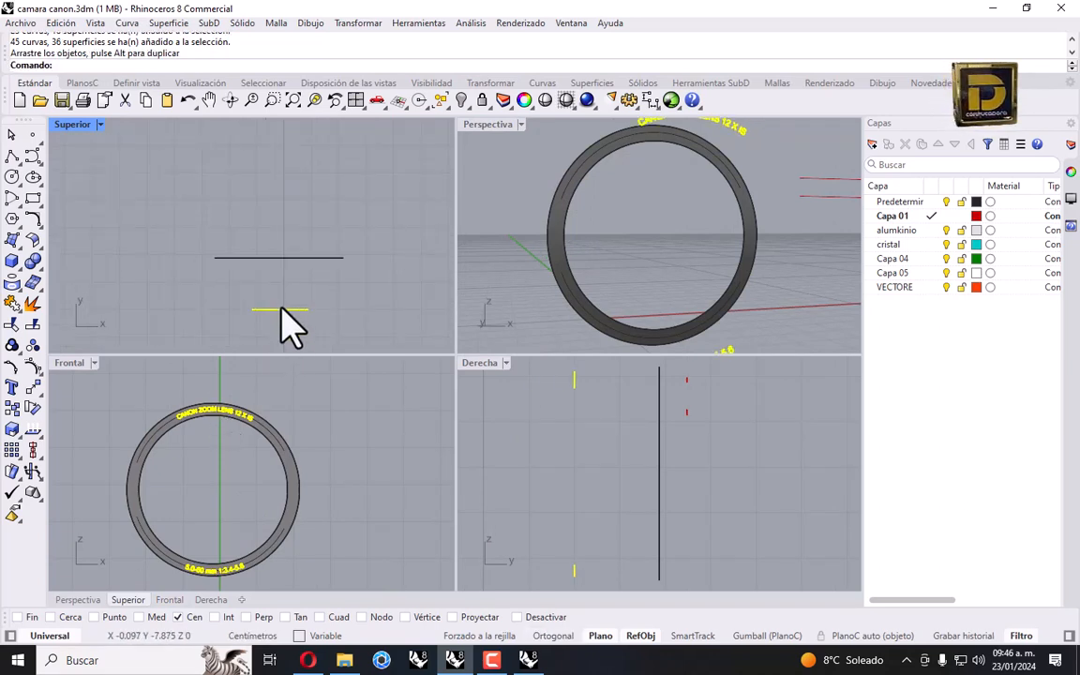
Move both curved letterings the remaining distance along Y until they sit a hair's breadth in front of the ring's face.
scroll(281, 308, "up", 1)
left_click_drag(281, 313, 279, 248)
scroll(281, 249, "up", 2)
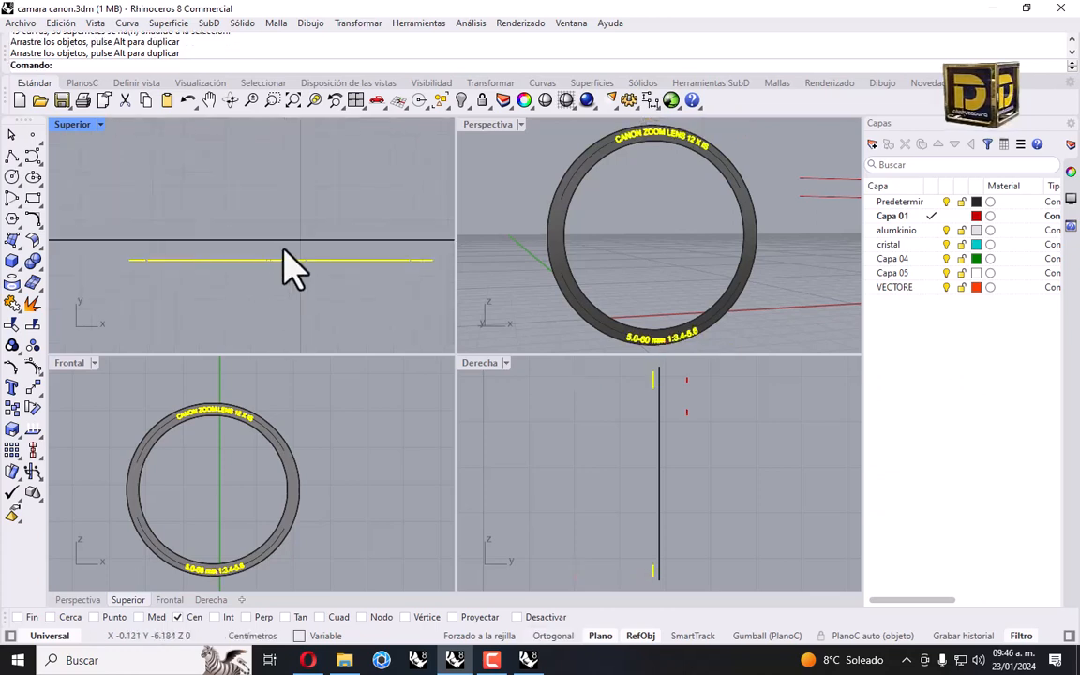
scroll(281, 251, "up", 1)
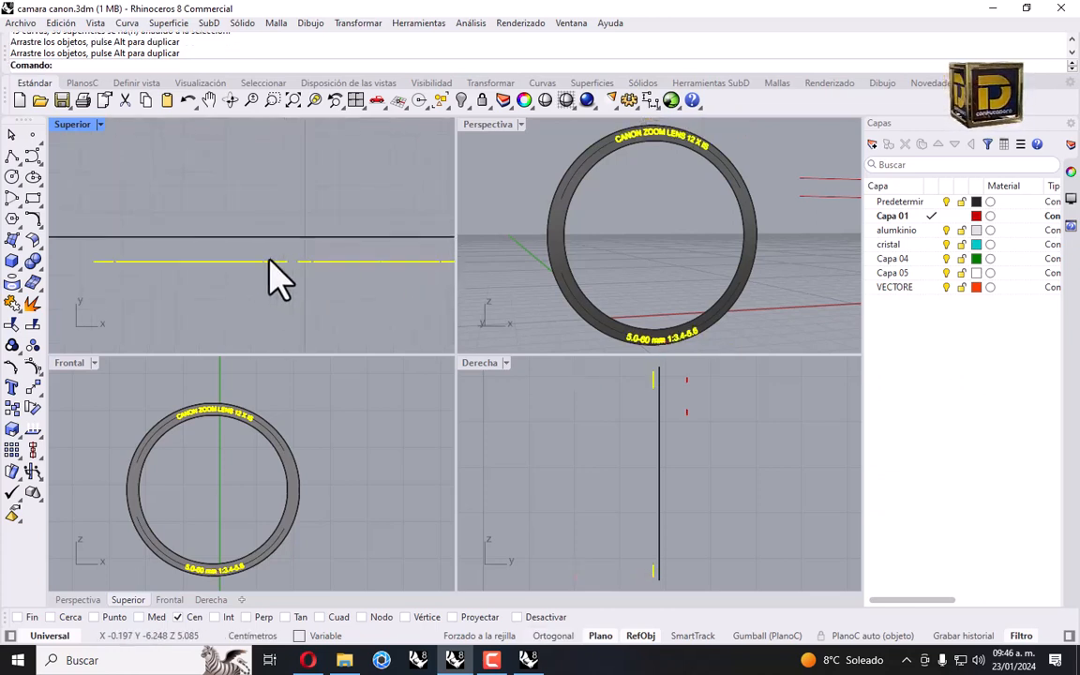
left_click_drag(269, 261, 303, 185, "shift")
scroll(273, 237, "up", 8)
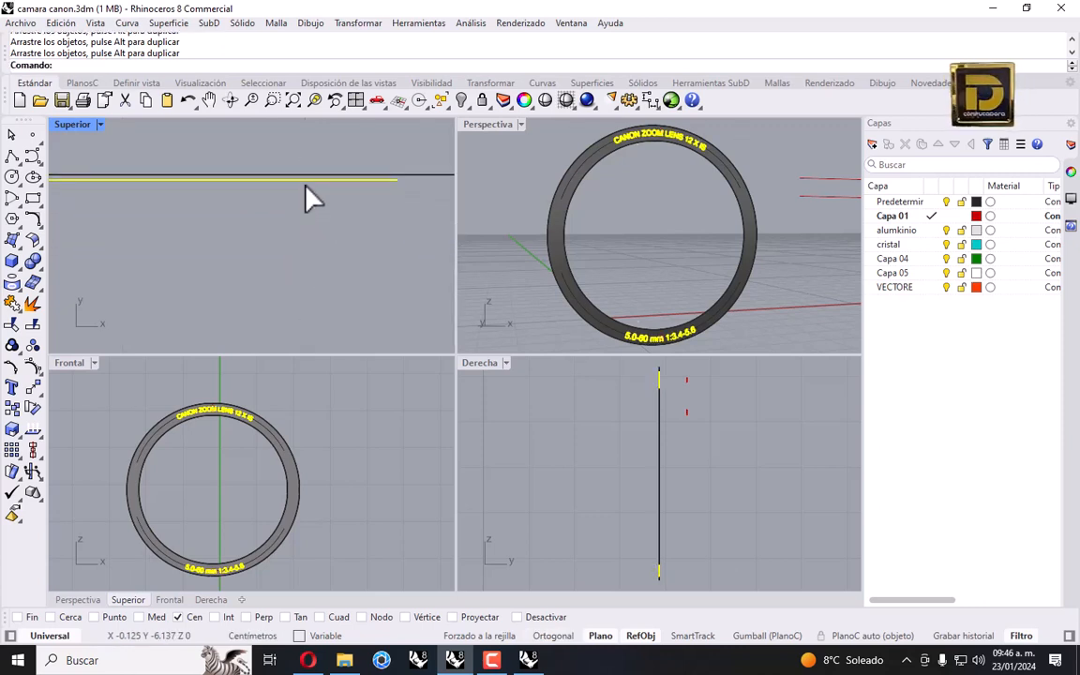
scroll(309, 192, "up", 6)
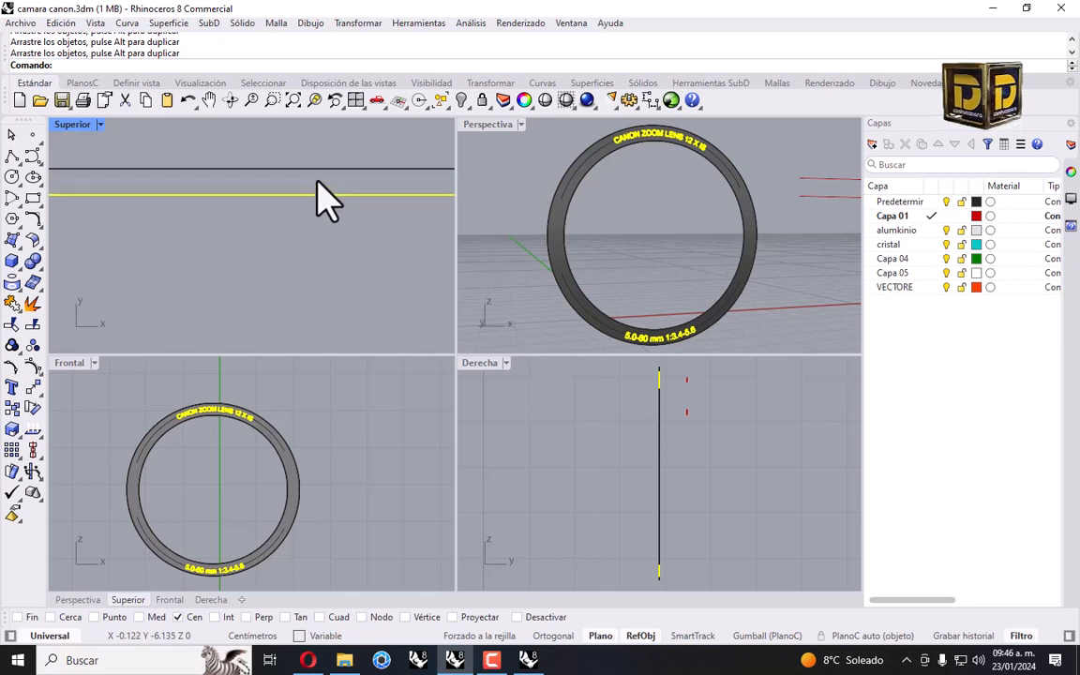
scroll(328, 178, "down", 3)
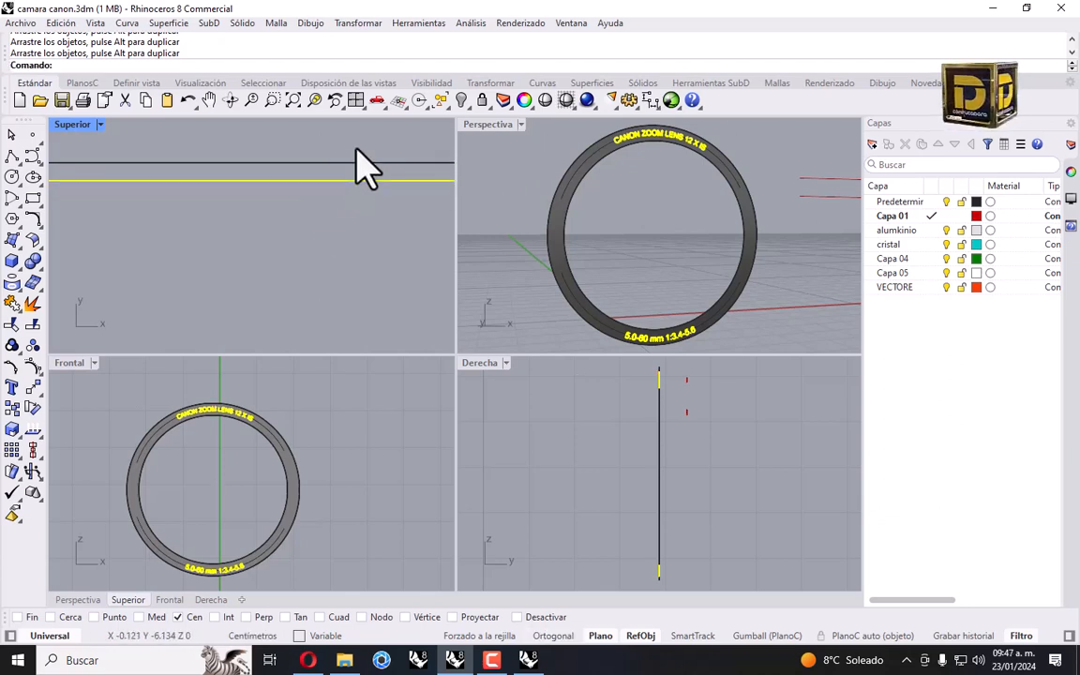
scroll(366, 187, "up", 4)
scroll(373, 272, "down", 3)
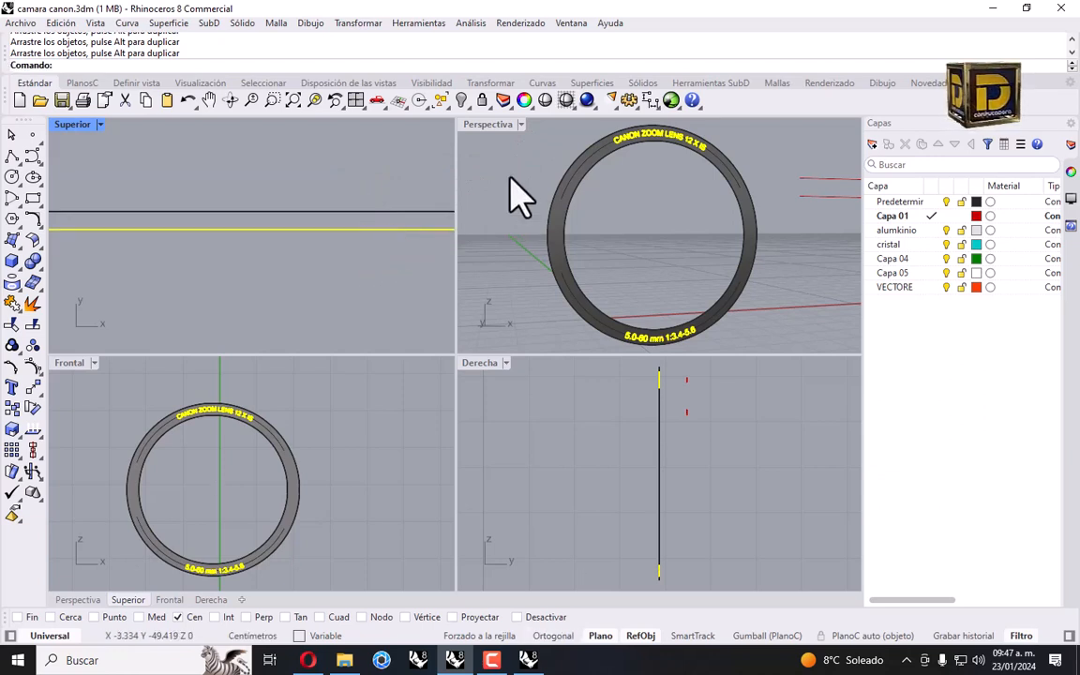
Examine how both letterings sit on the ring in the maximized Perspectiva view, from the front and from behind.
left_click(492, 150)
double_click(478, 124)
scroll(403, 159, "up", 3)
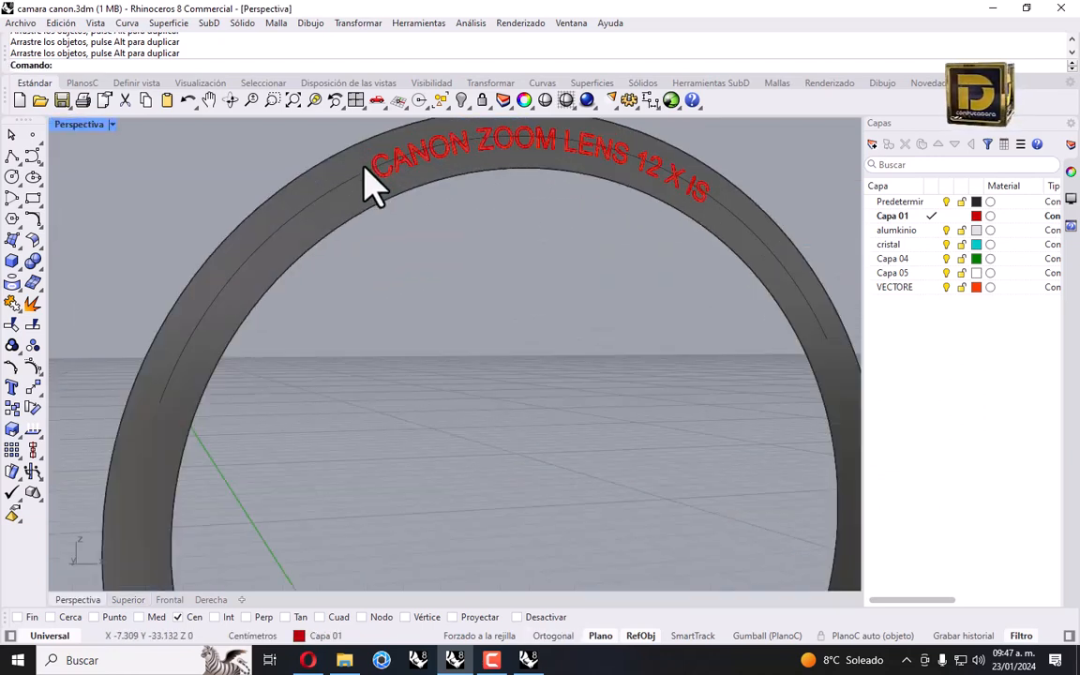
left_click(357, 174)
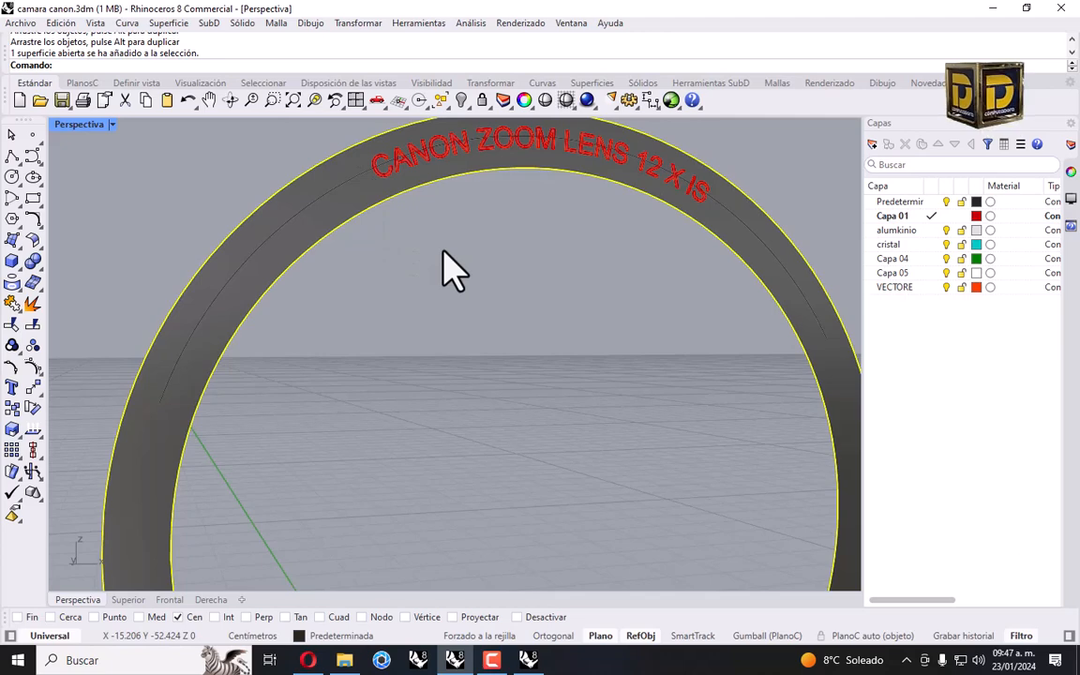
scroll(422, 244, "down", 4)
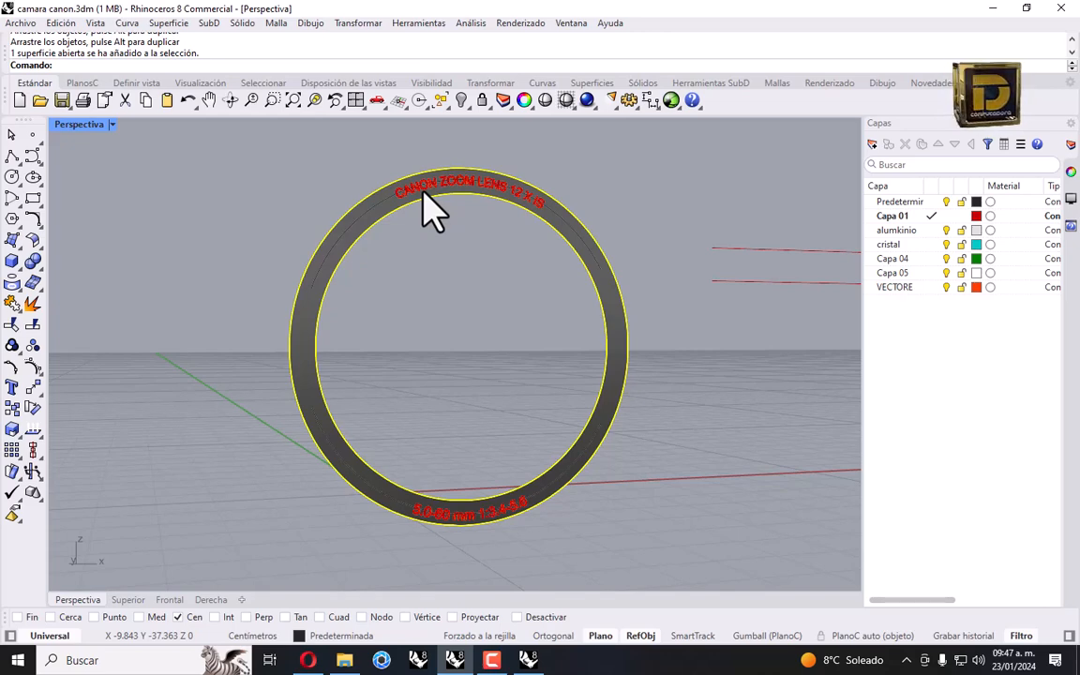
left_click_drag(370, 154, 558, 246)
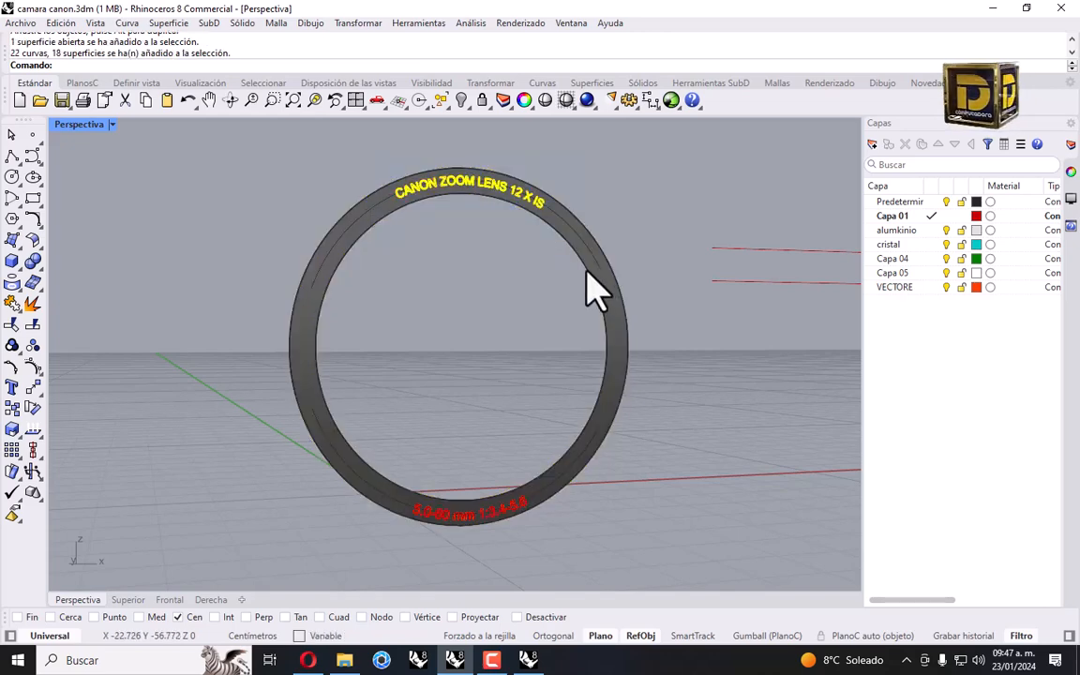
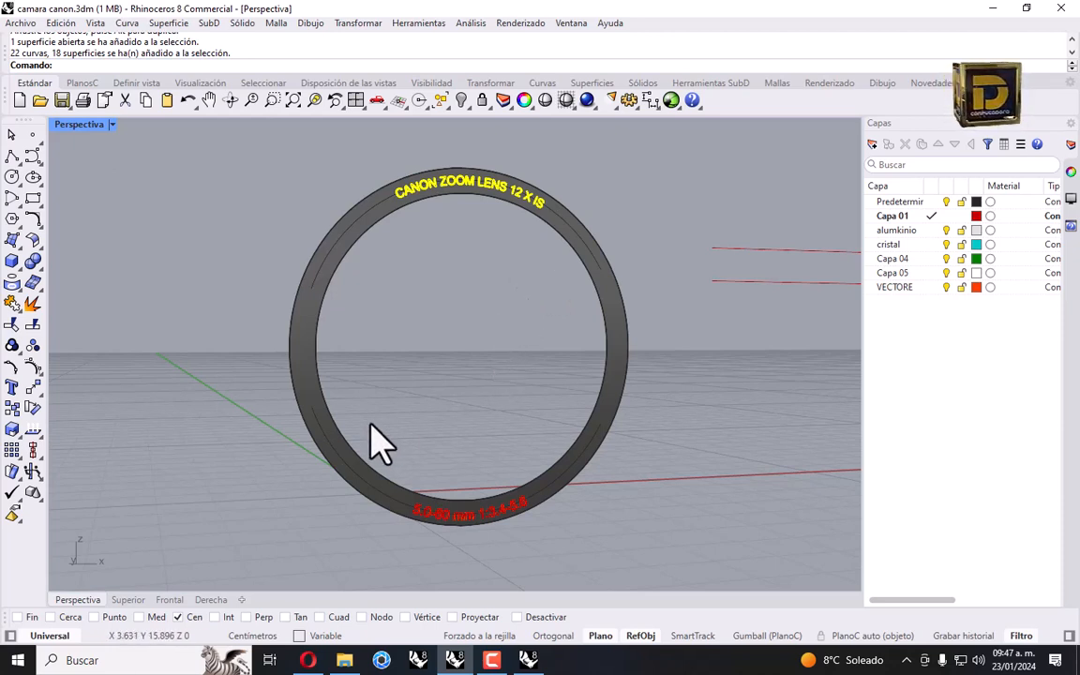
left_click(466, 507)
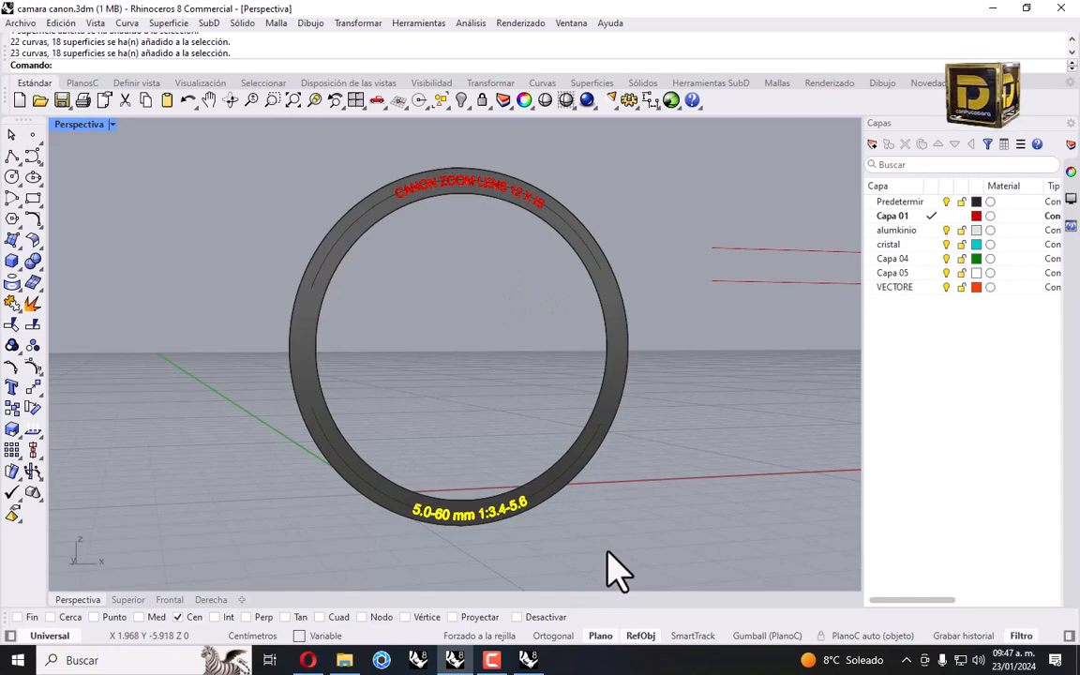
right_click_drag(694, 363, 440, 300)
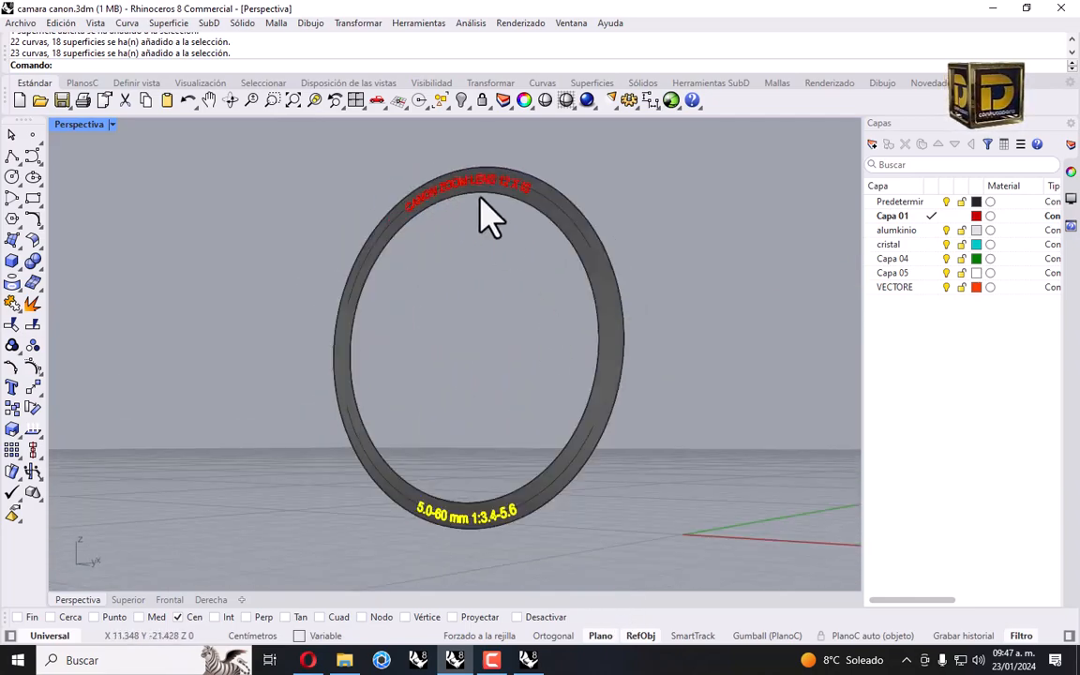
scroll(488, 216, "up", 3)
right_click_drag(524, 198, 525, 246)
scroll(441, 293, "down", 4)
left_click(364, 302)
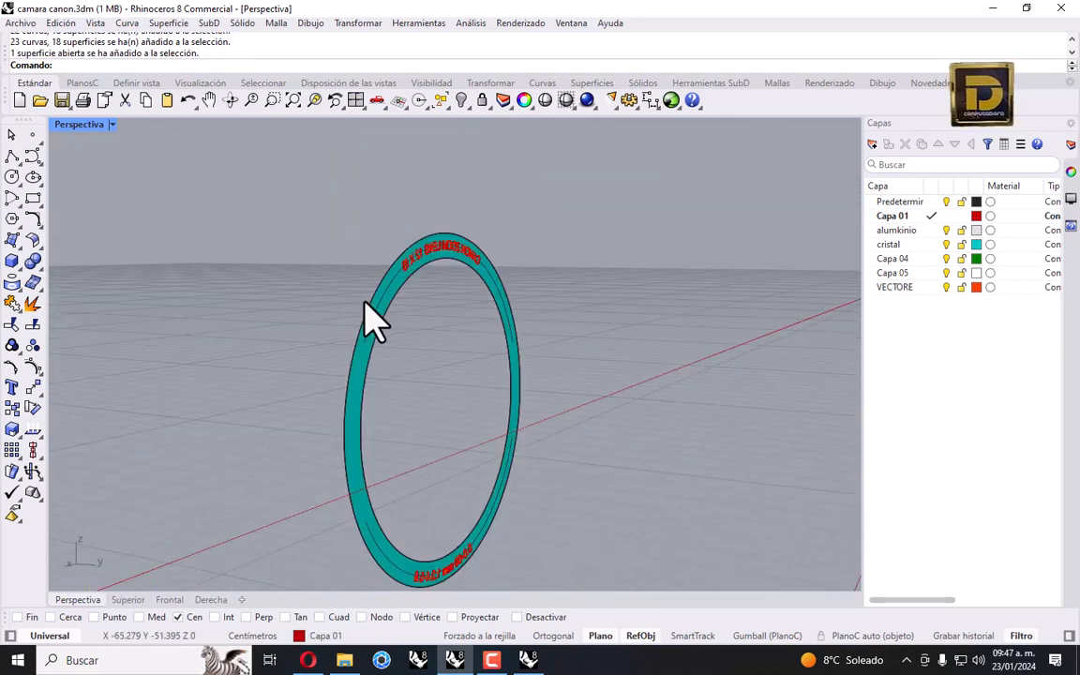
right_click_drag(349, 320, 451, 321)
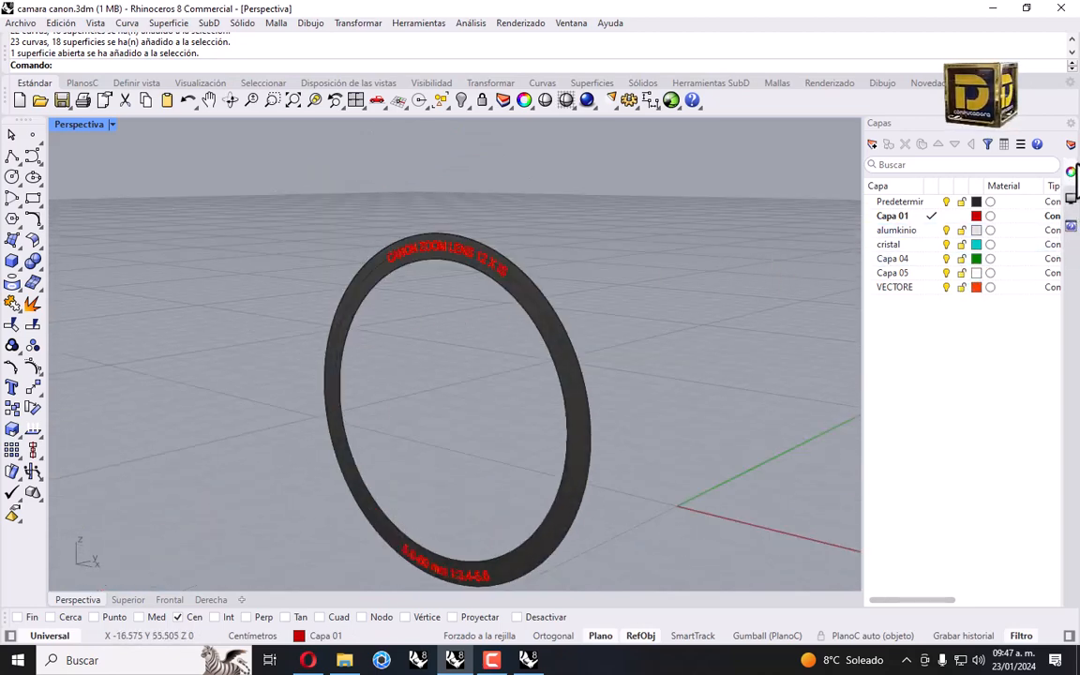
left_click(1071, 199)
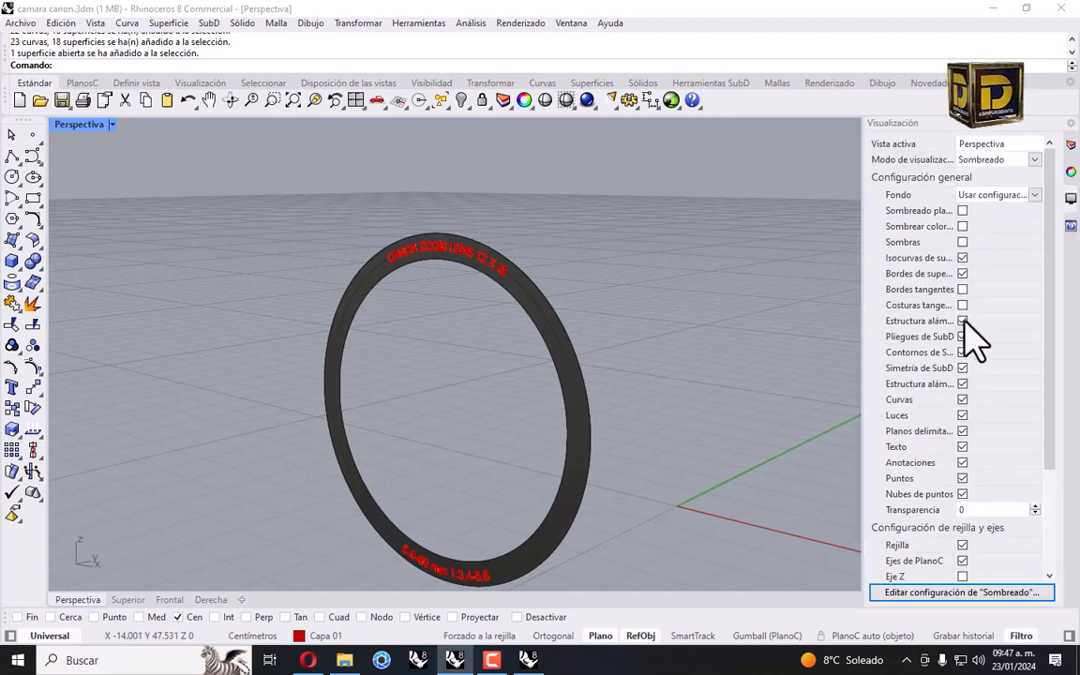
scroll(971, 337, "down", 4)
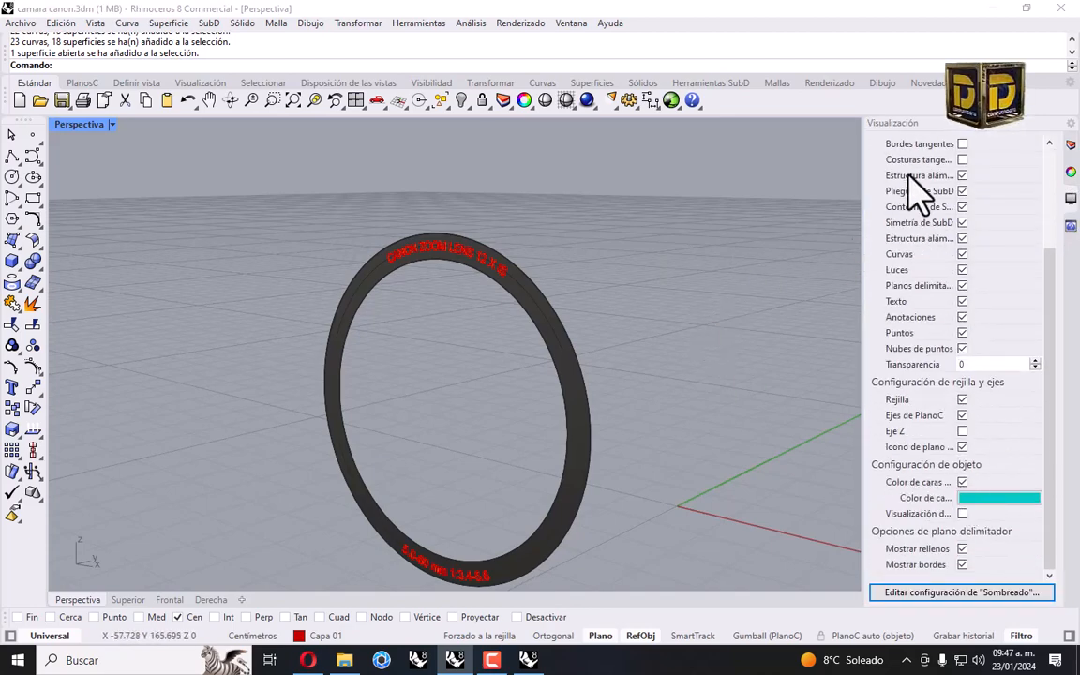
left_click(1070, 171)
left_click(1071, 145)
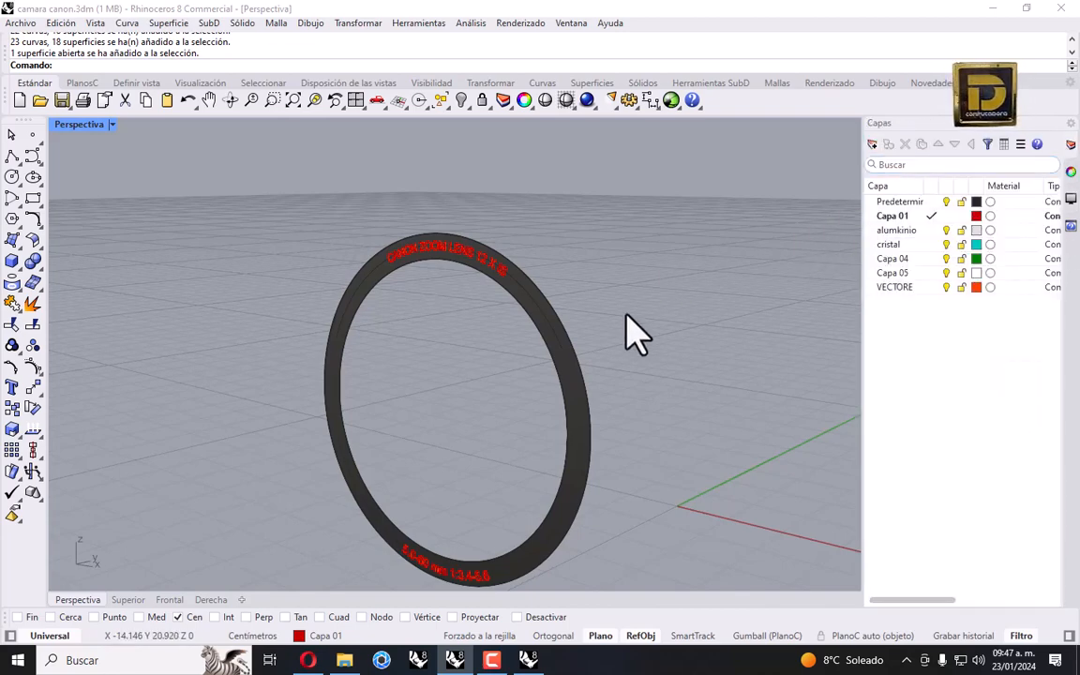
Show all hidden objects of the camera and isolate the circular disc surface inside the lens ring.
right_click_drag(352, 202, 478, 210)
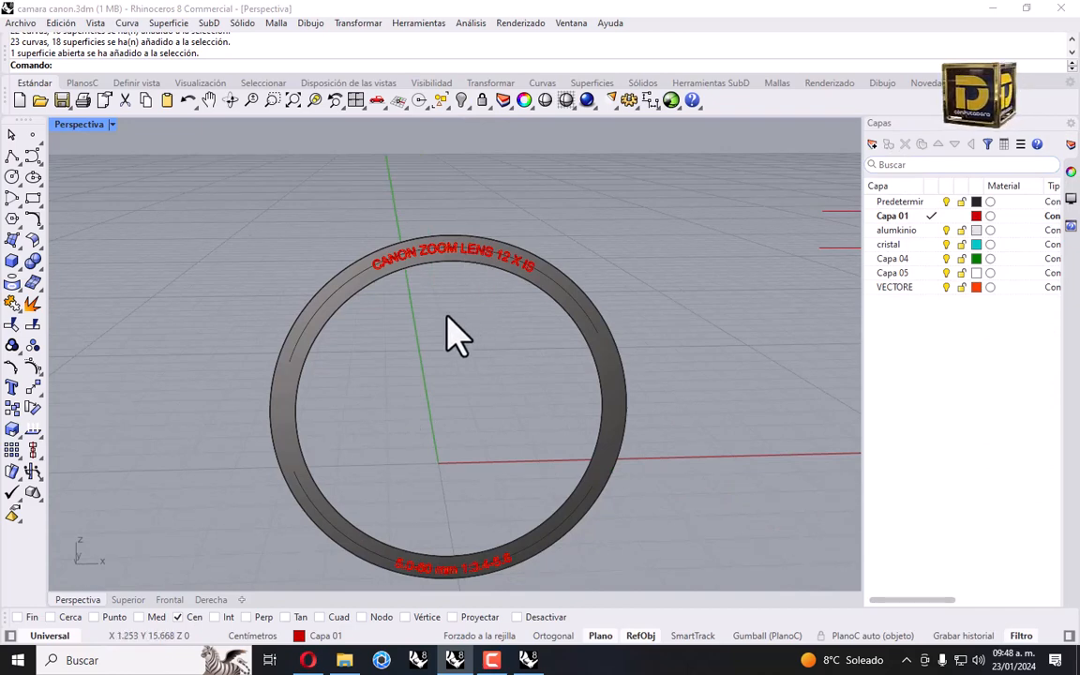
right_click(457, 99)
left_click(451, 339)
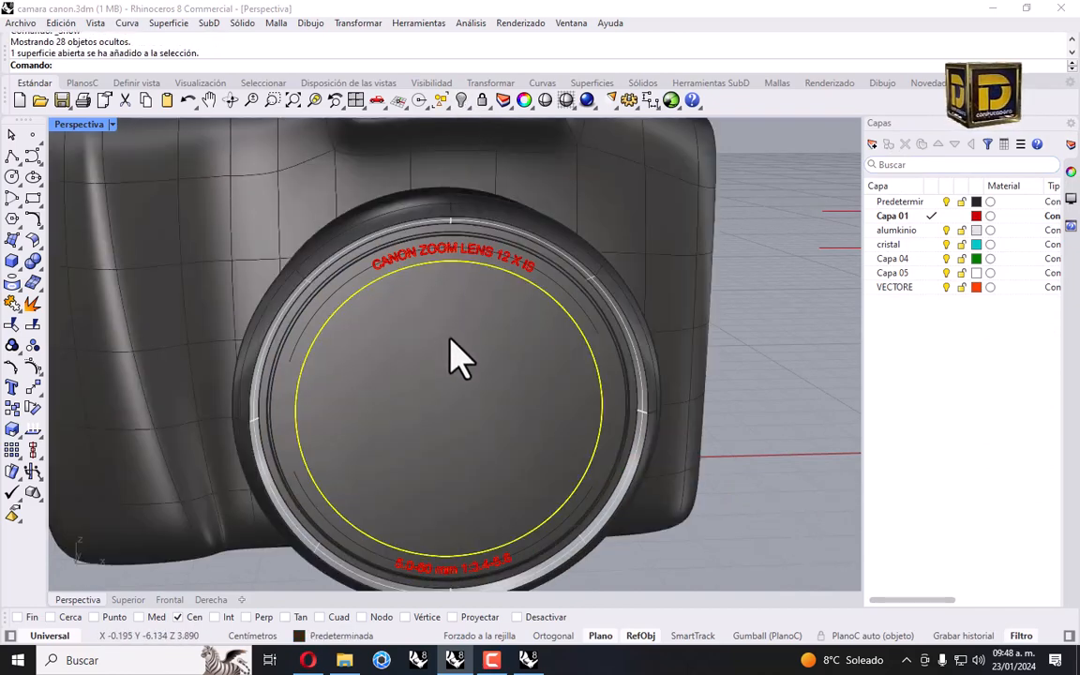
left_click(460, 99)
left_click(535, 140)
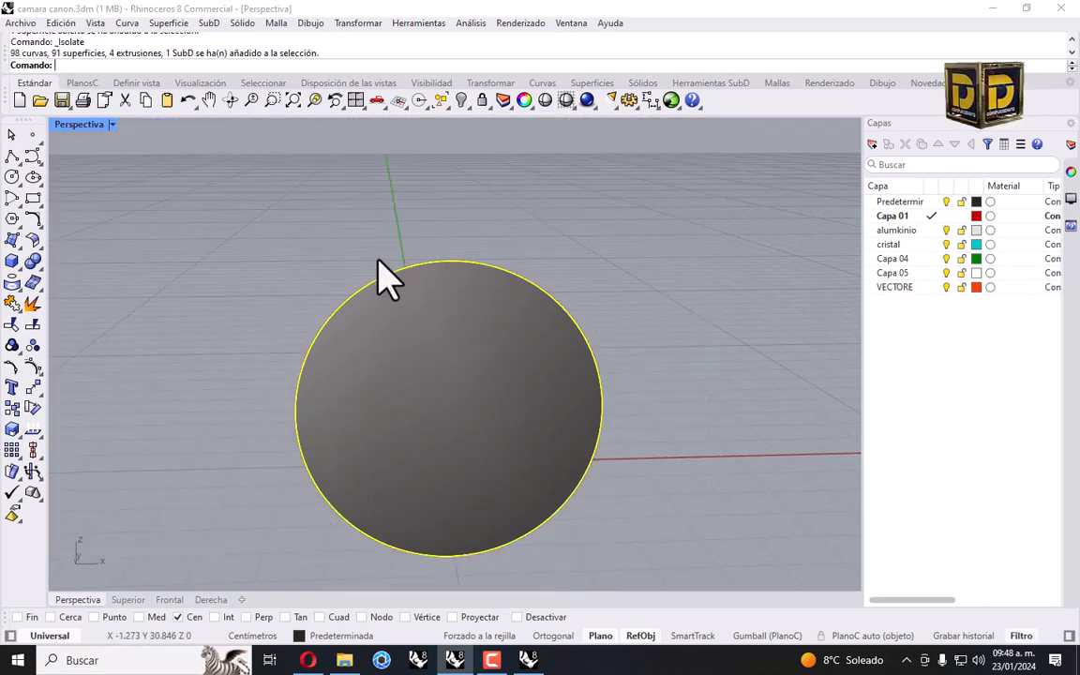
Restore the four-view layout, start a polyline, make Predeterminada the current layer and disable all object snaps.
double_click(89, 128)
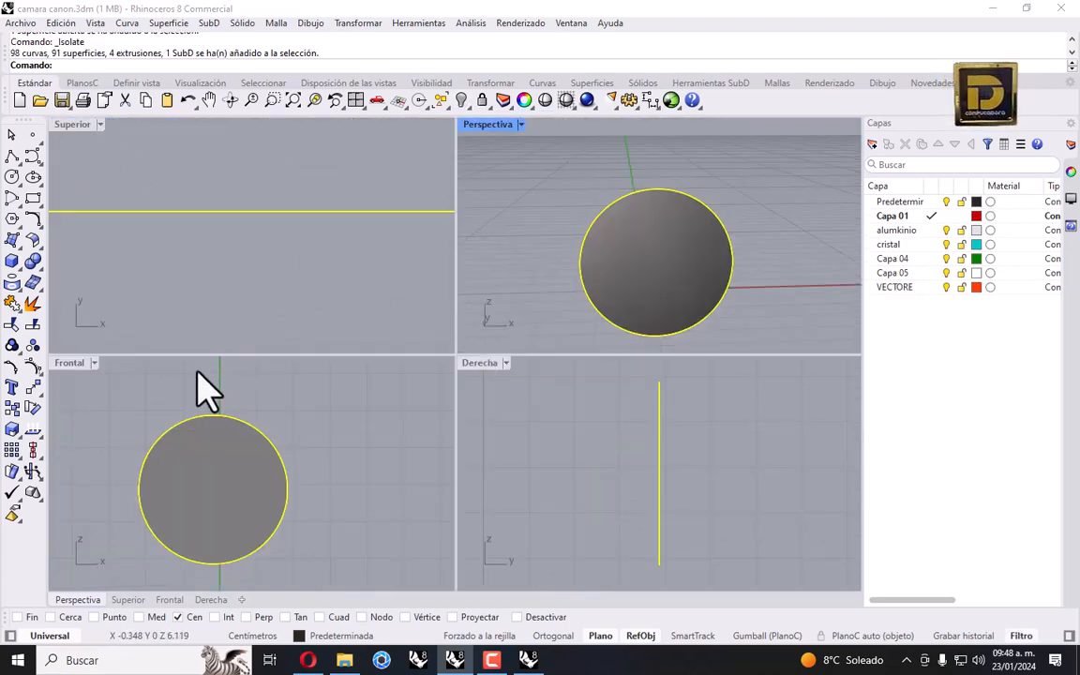
left_click(12, 156)
right_click_drag(208, 494, 258, 493)
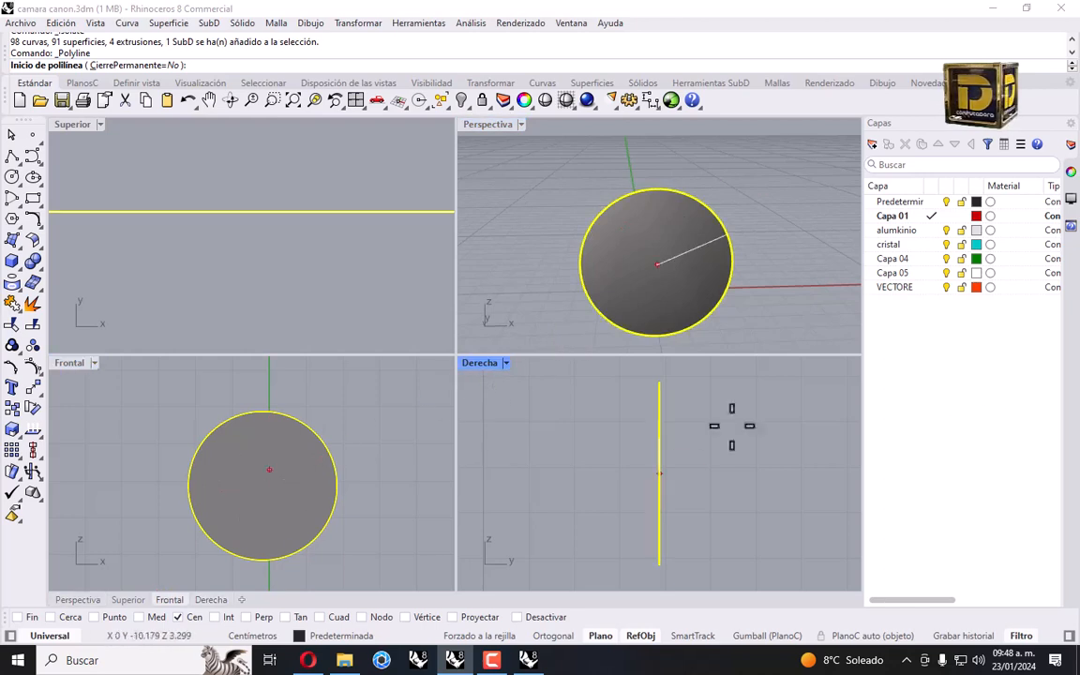
left_click(932, 201)
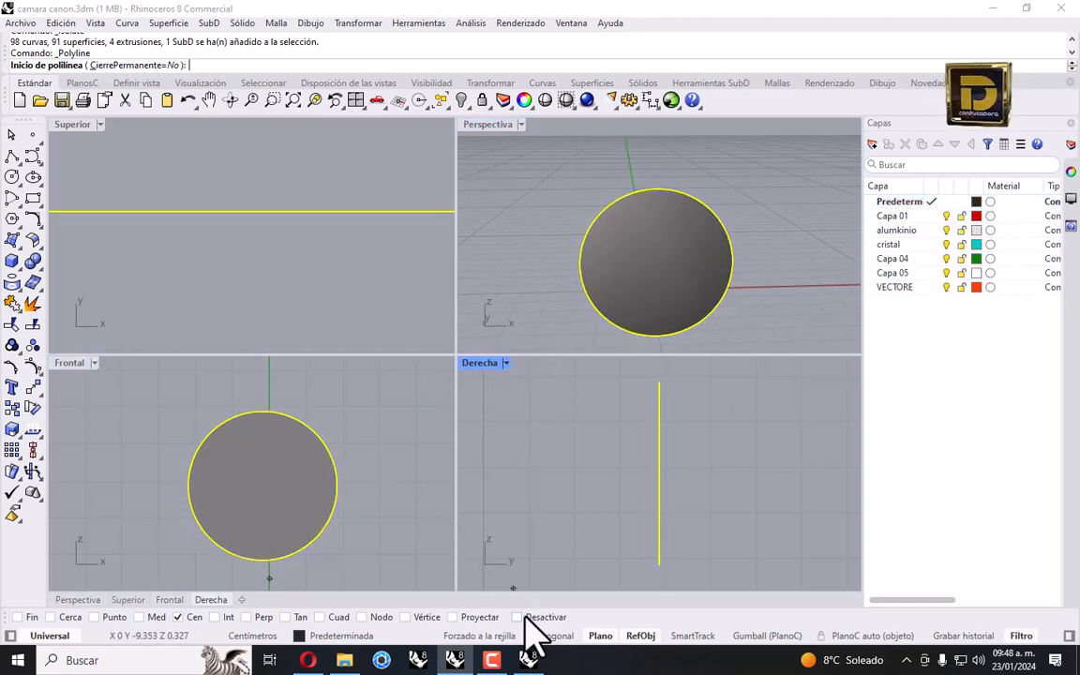
left_click(526, 617)
Draw a vertical line 2 cm long on the left half of the disc in the Frontal view.
right_click_drag(215, 486, 289, 494)
left_click(294, 540)
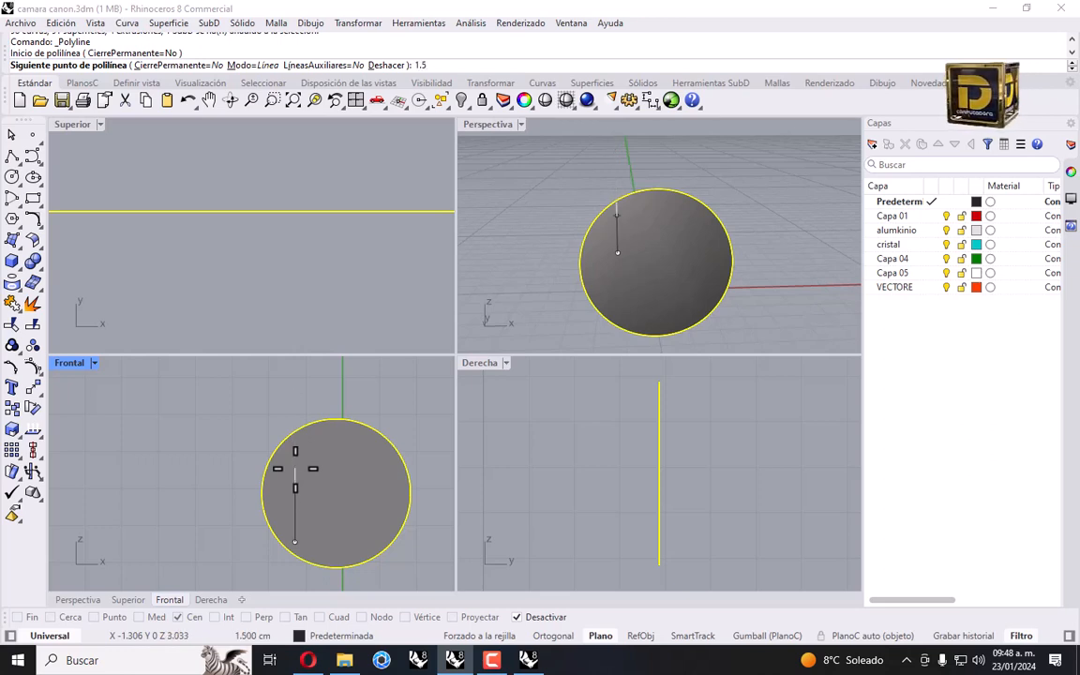
key("Return")
key("F8")
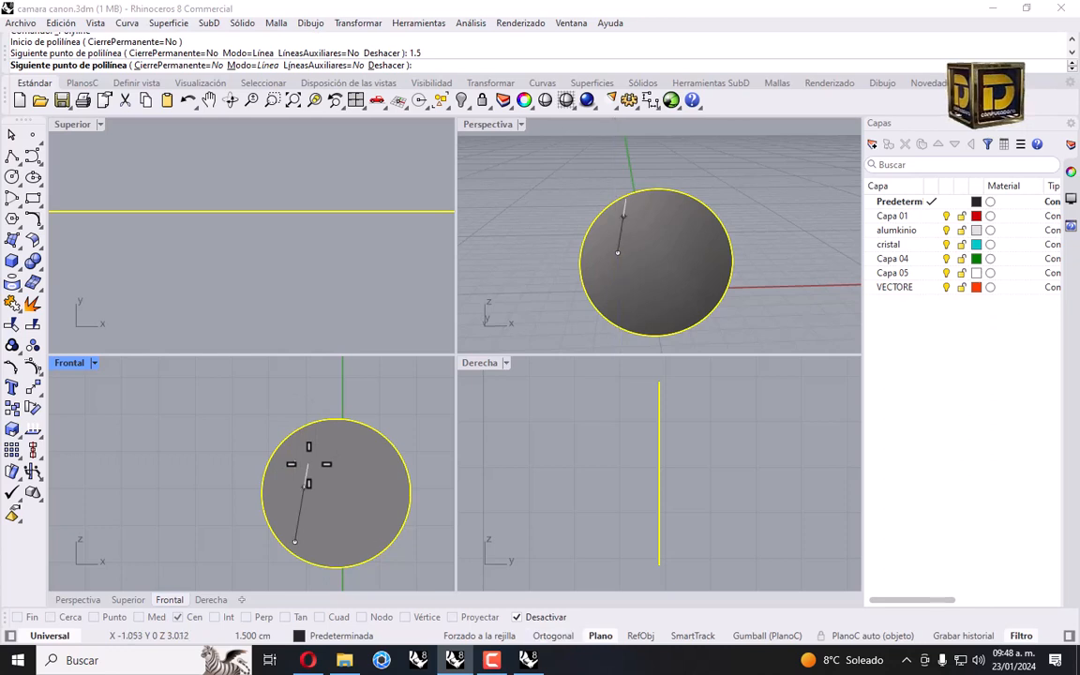
key("Return")
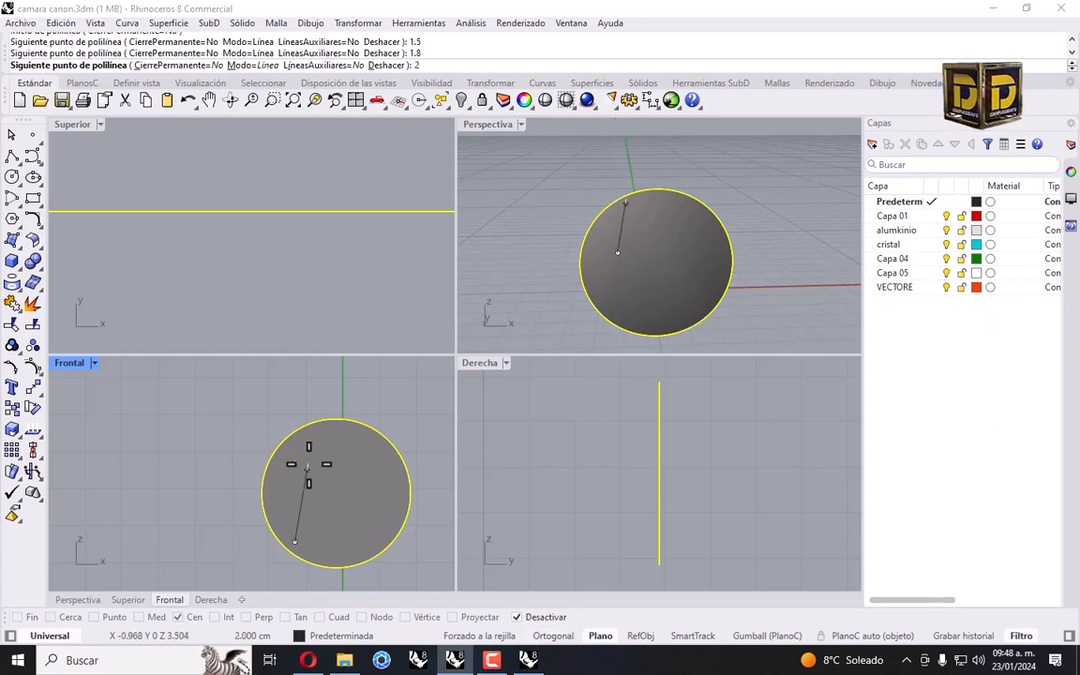
type("2")
key("F8")
key("Return")
key("F8")
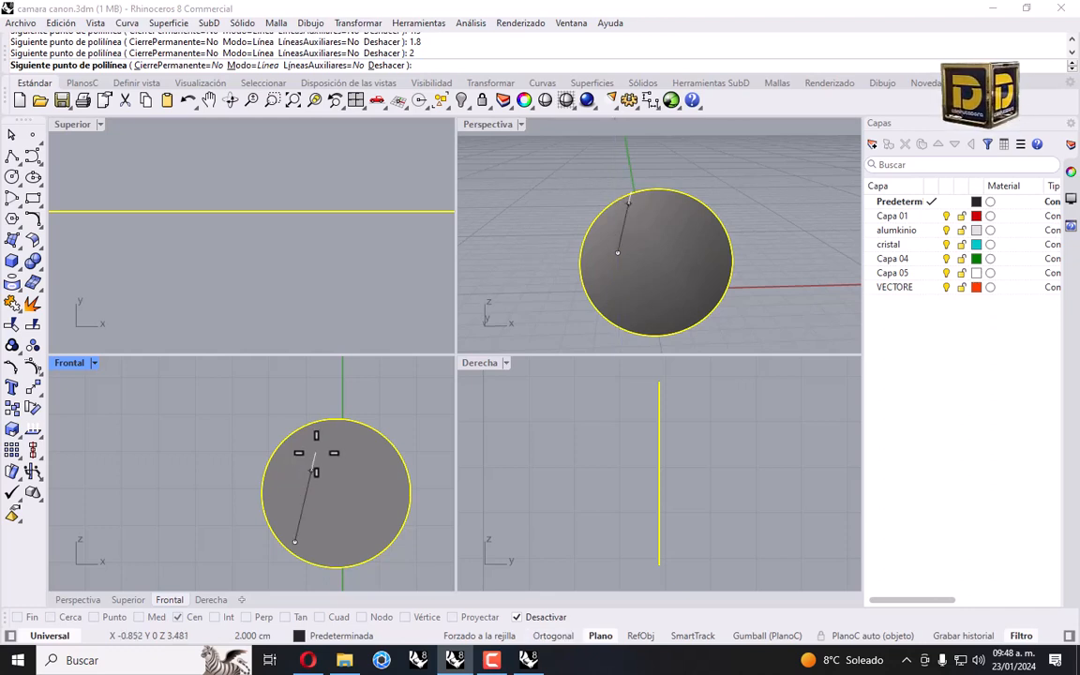
left_click(301, 439)
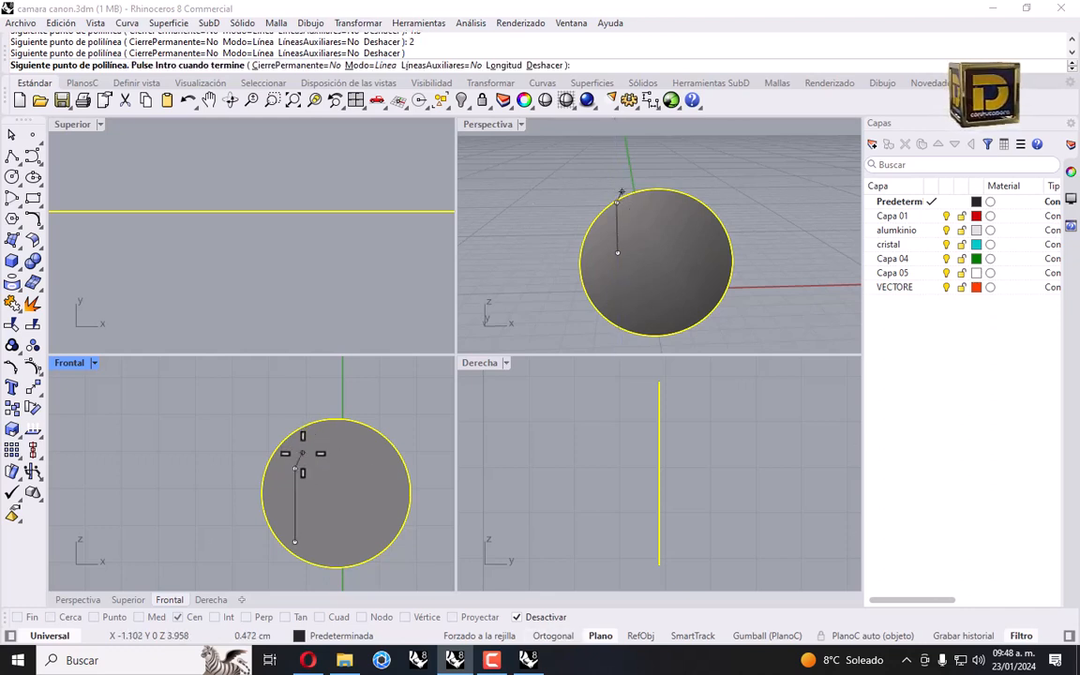
key("Return")
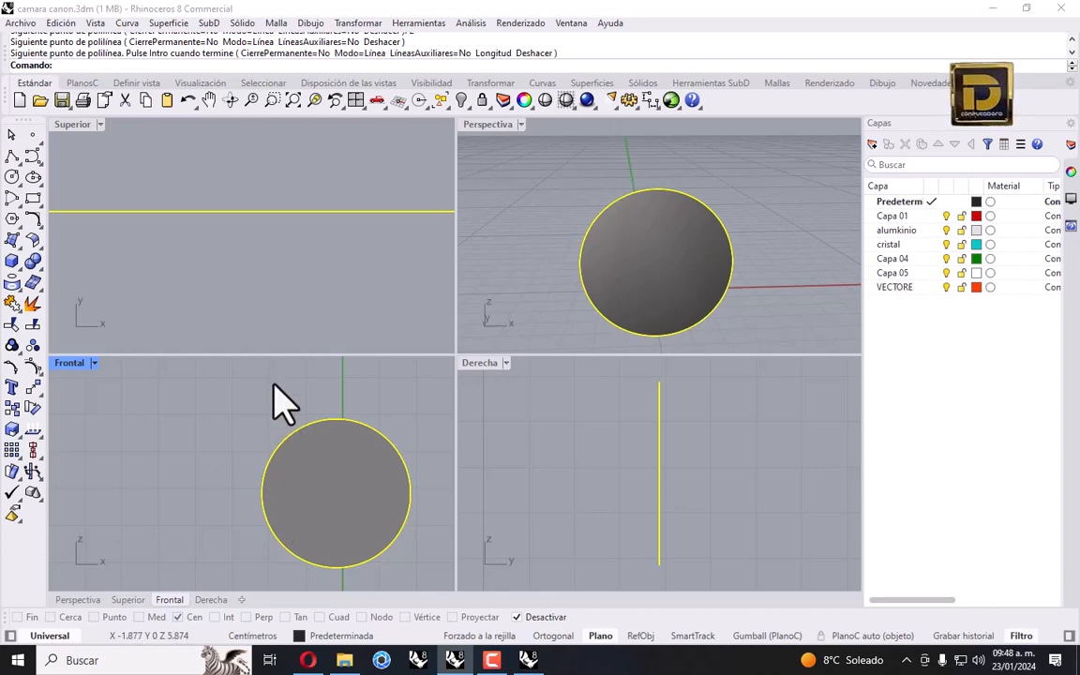
Set the Frontal view to wireframe display and move the vertical line up until it is centred on the disc's horizontal axis.
left_click(94, 363)
left_click(146, 120)
left_click(301, 498)
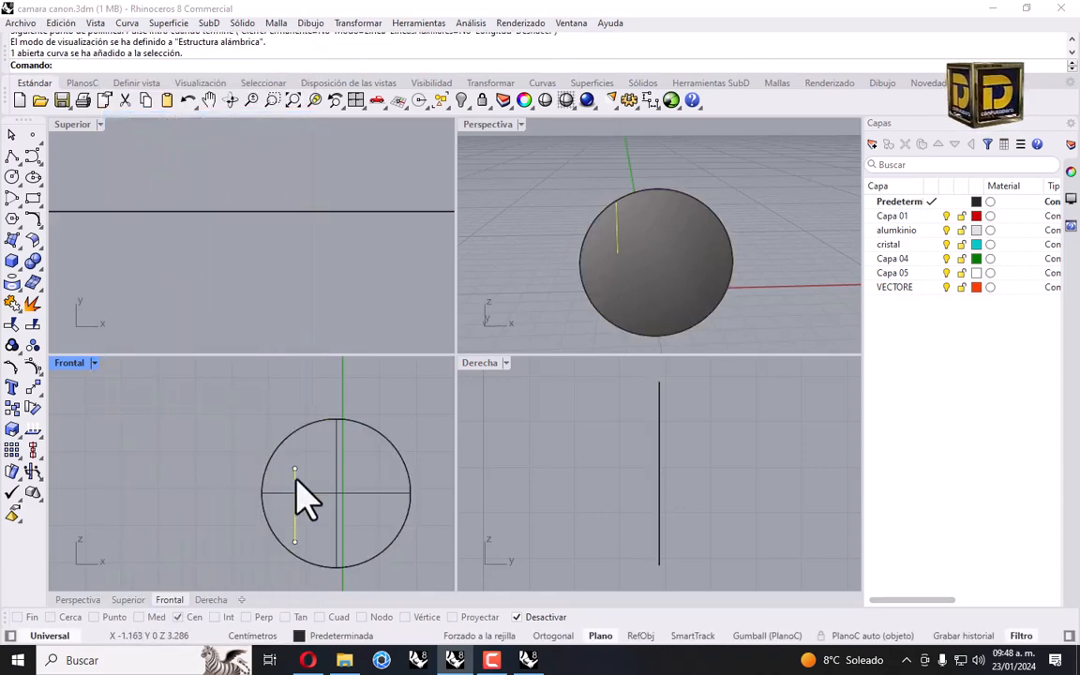
left_click_drag(301, 499, 294, 468)
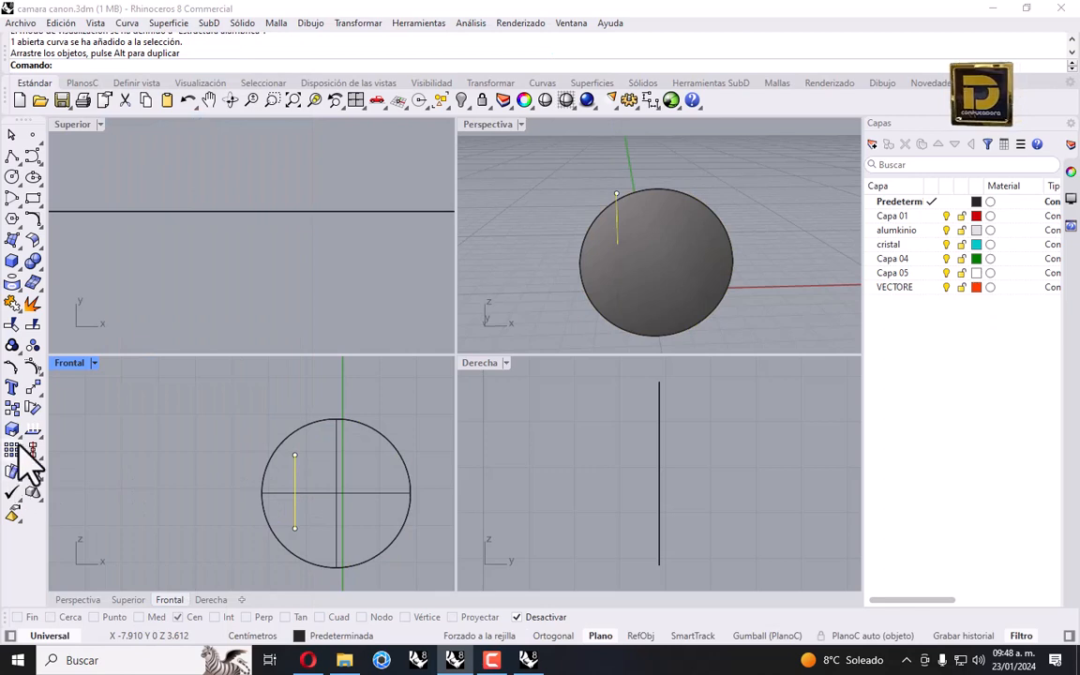
Mirror a copy of the vertical line across the disc's vertical centreline in the Frontal view.
left_click(37, 392)
left_click(37, 441)
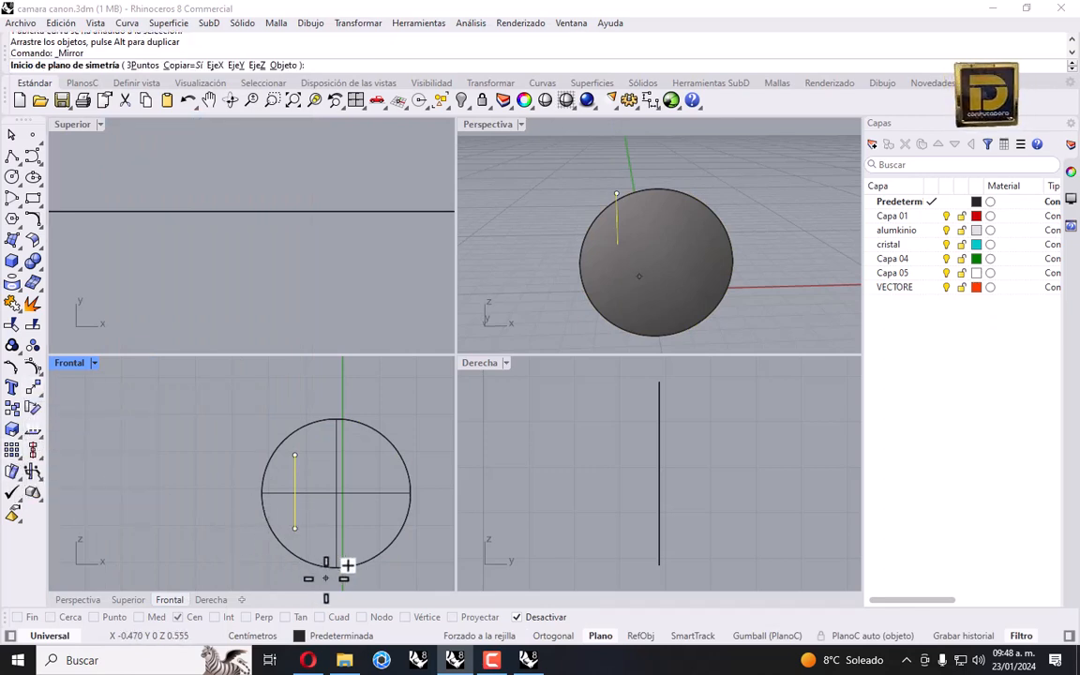
left_click(525, 617)
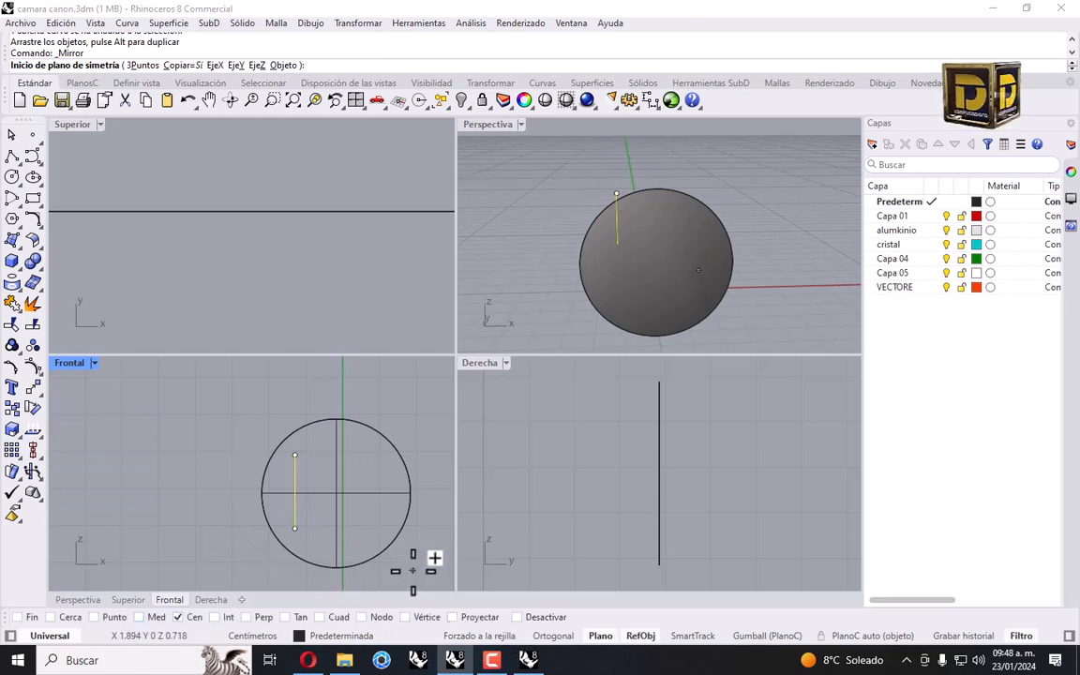
left_click(367, 557)
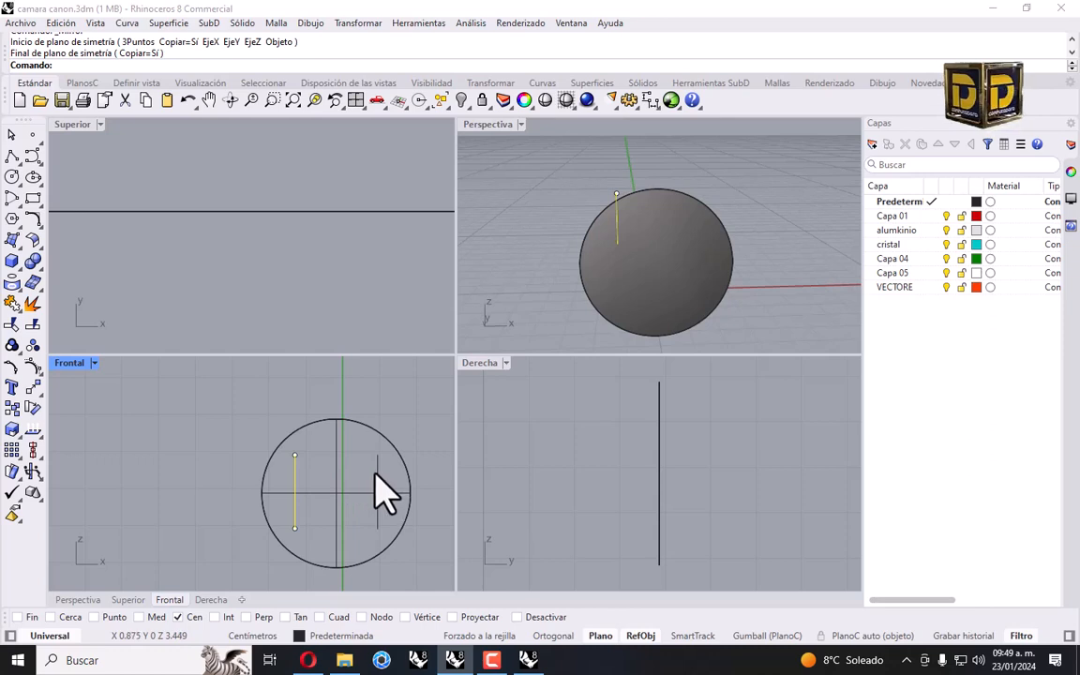
Shorten both vertical lines together with Scale1D along their length, using the original line's midpoint as base point.
left_click(382, 492)
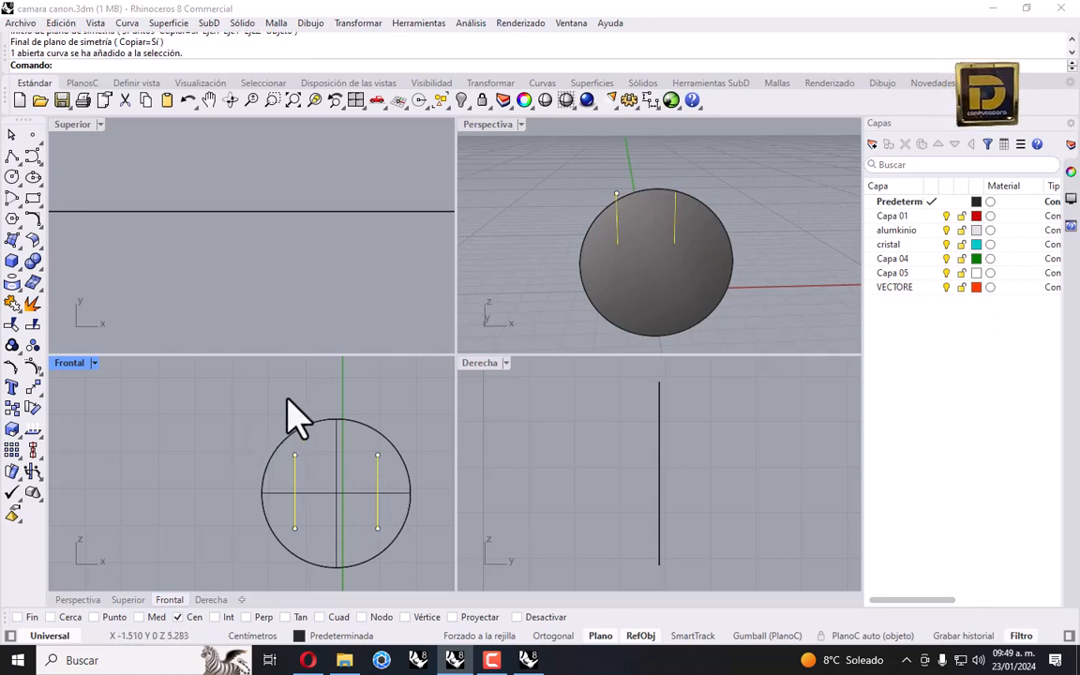
left_click(358, 23)
mouse_move(370, 106)
left_click(551, 141)
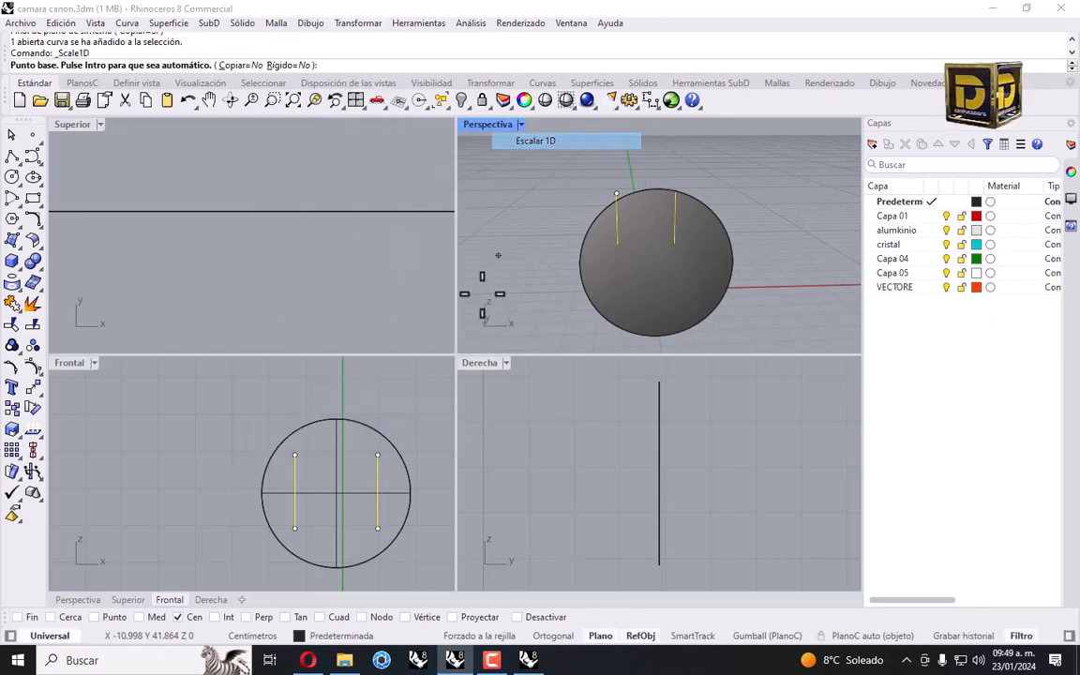
left_click(192, 617)
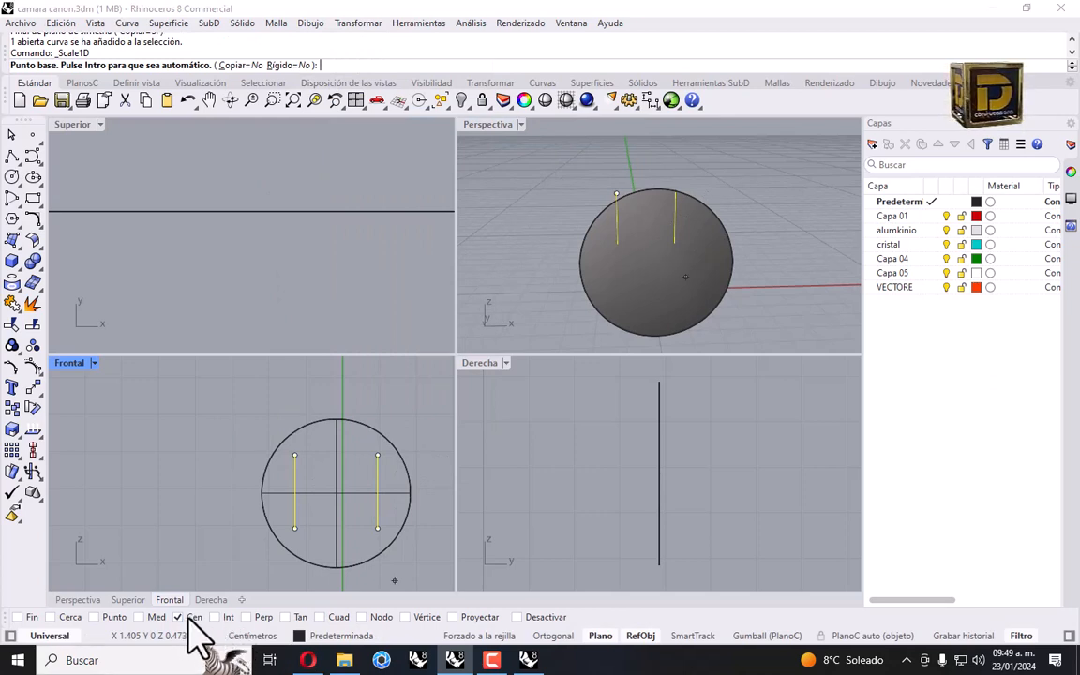
left_click(157, 617)
left_click(296, 490)
scroll(299, 414, "up", 8)
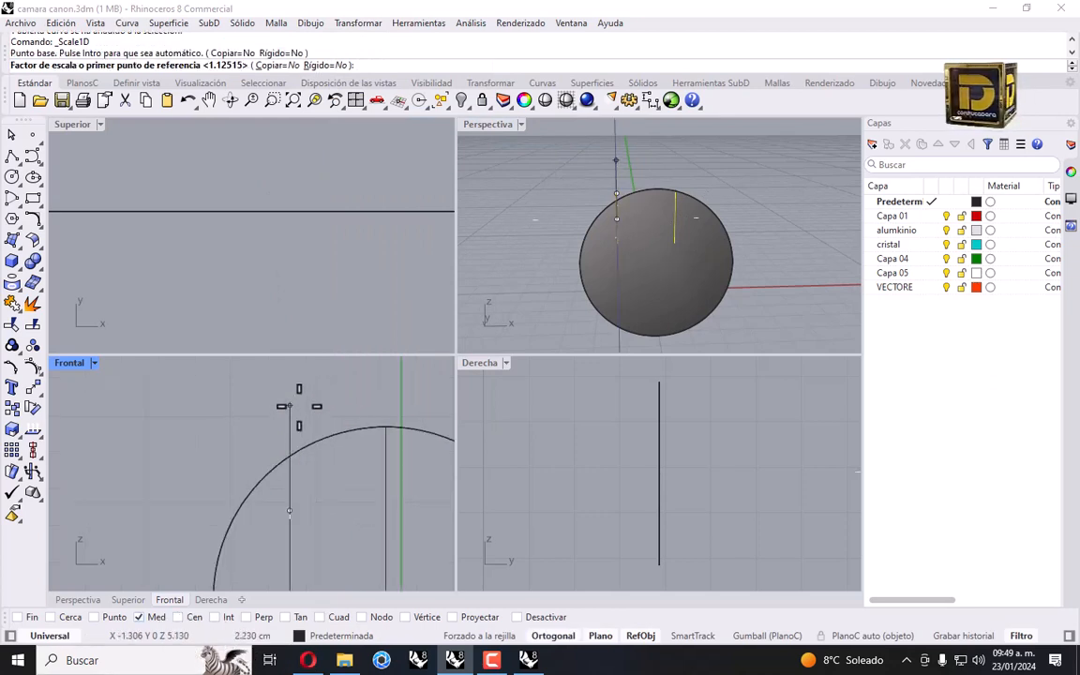
left_click(297, 520, "shift")
left_click(294, 454)
scroll(313, 450, "down", 8)
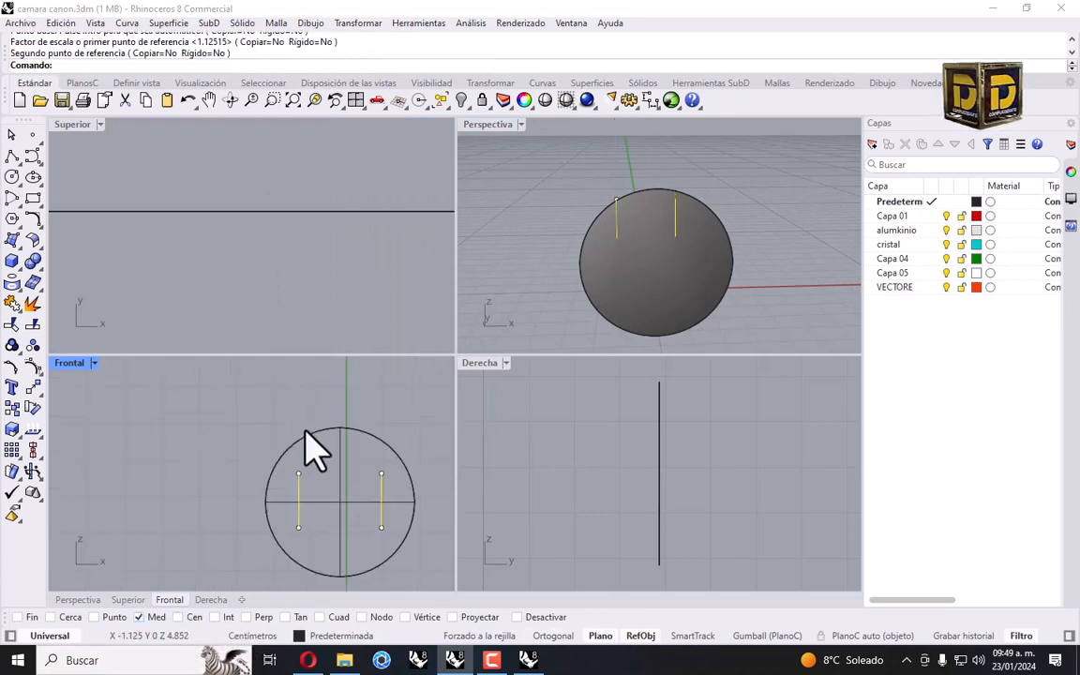
left_click(220, 434)
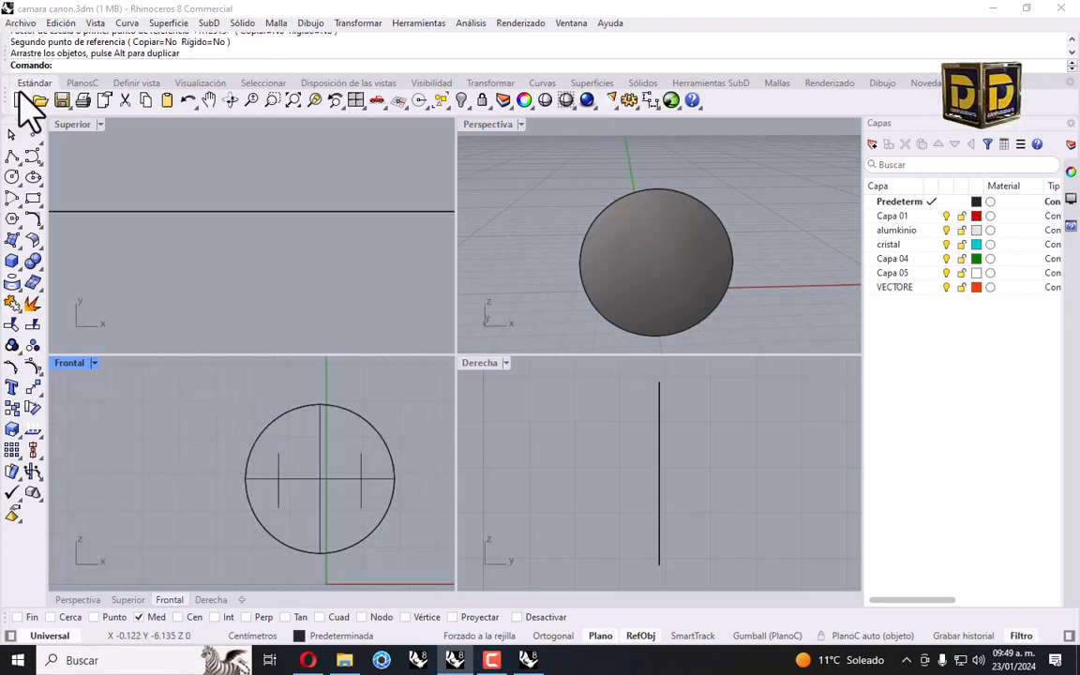
Draw a start-end-point arc joining the upper ends of the two vertical lines and bulging slightly upward.
left_click(19, 201)
left_click(47, 232)
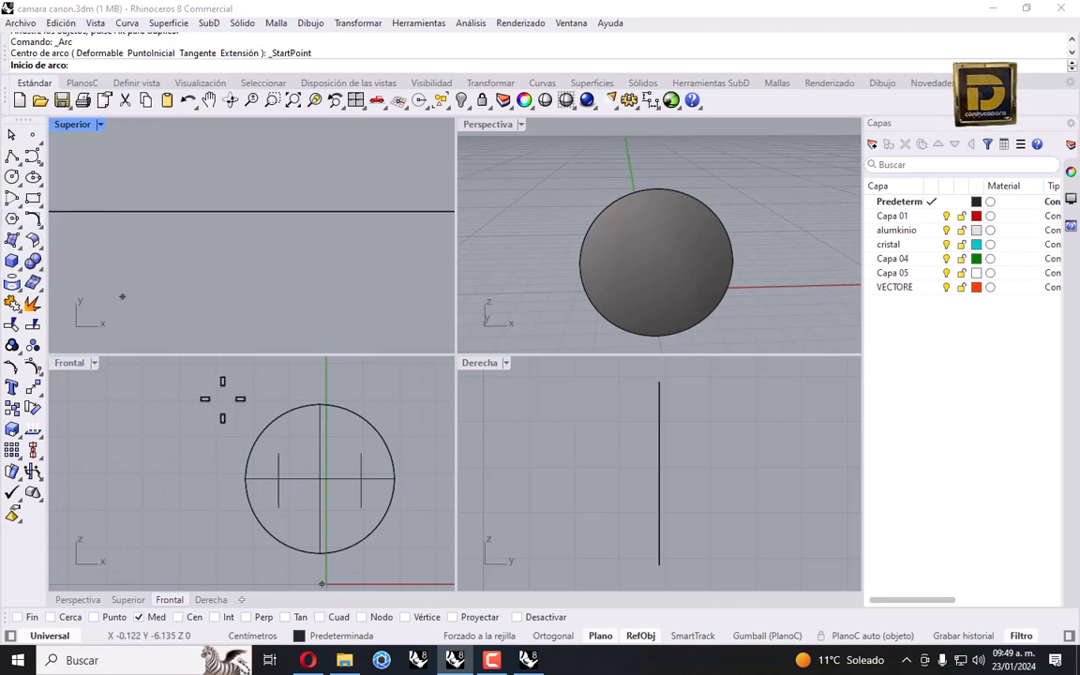
right_click(32, 616)
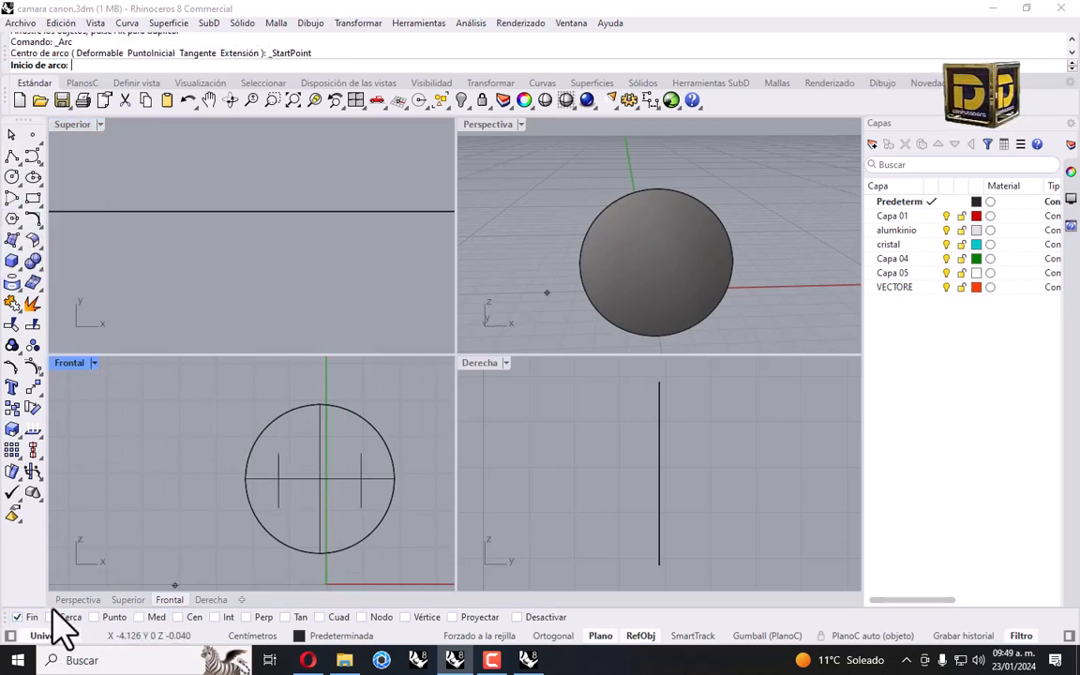
left_click(277, 454)
left_click(361, 454)
scroll(319, 447, "up", 2)
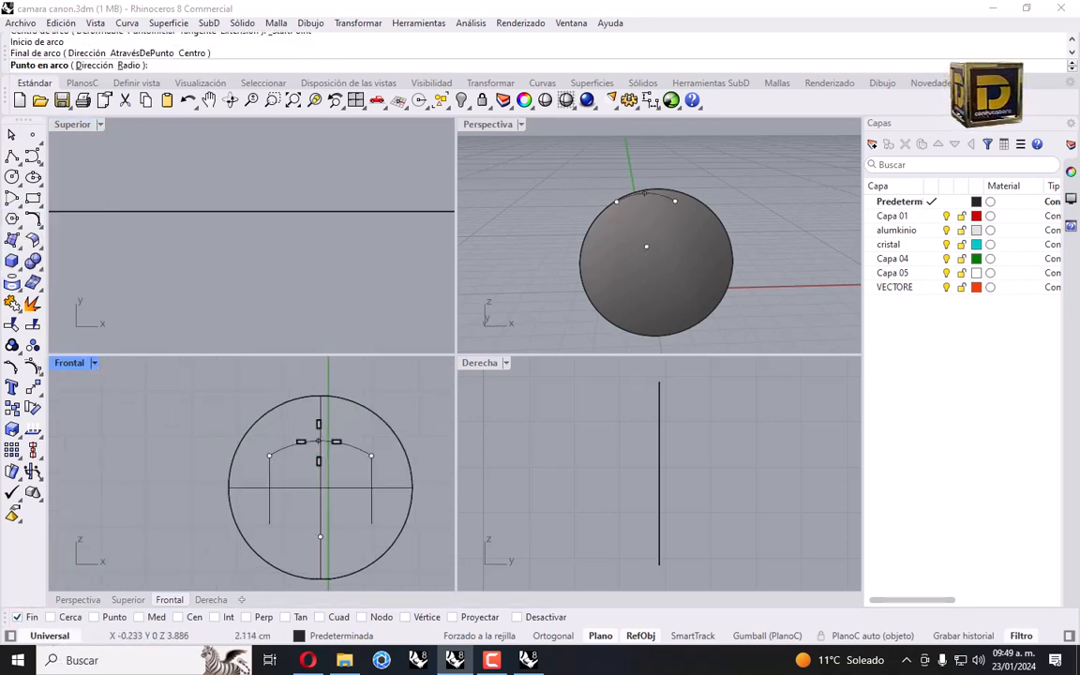
left_click(320, 441)
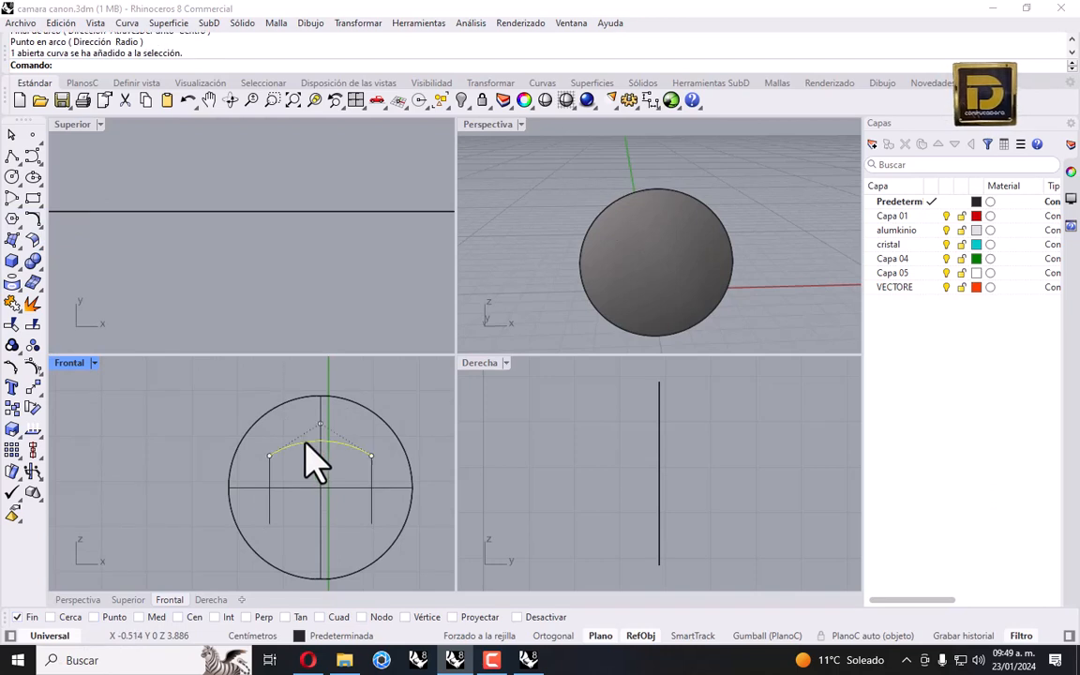
Mirror a copy of the arc about the axis through the lower ends of the two vertical lines.
left_click(38, 395)
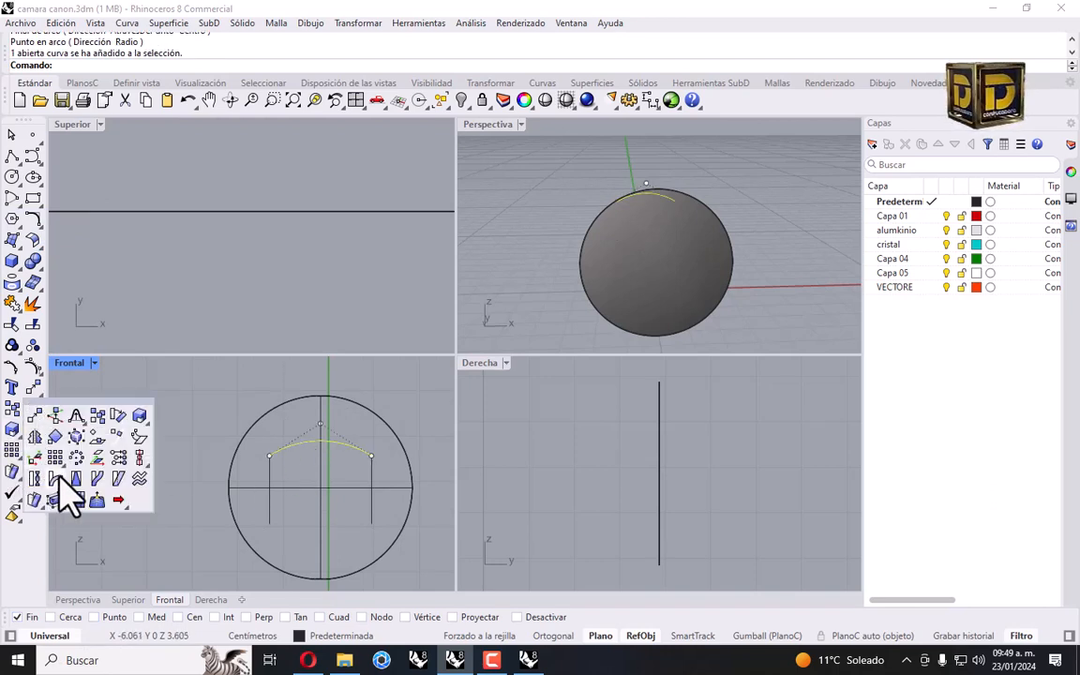
left_click(35, 436)
left_click(269, 523)
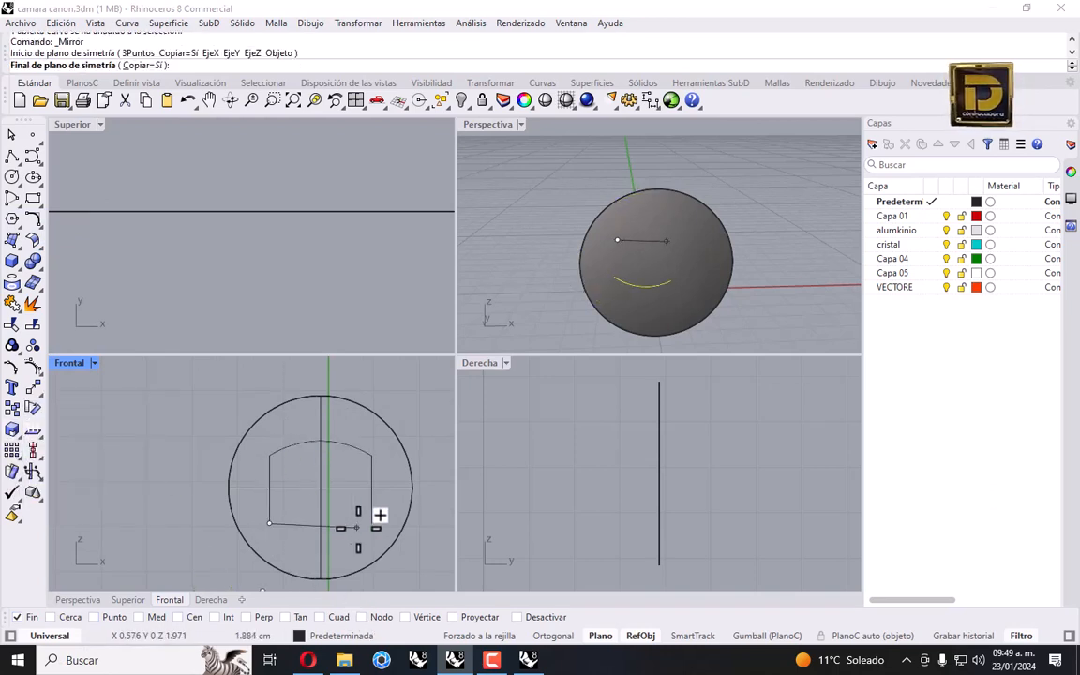
left_click(373, 522)
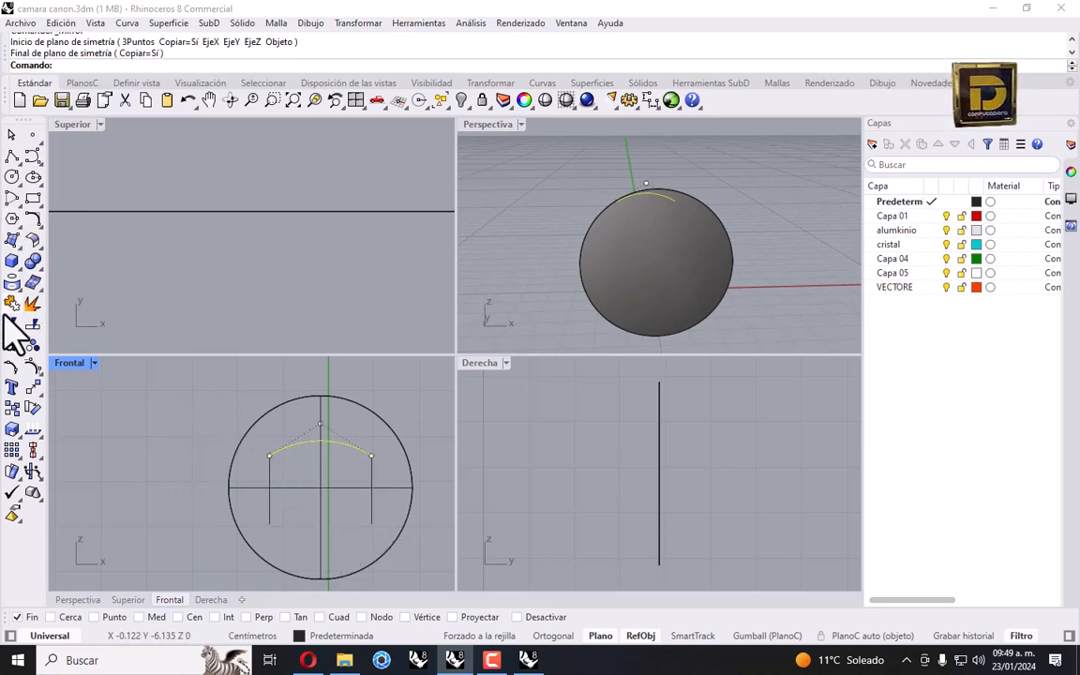
Mirror a copy of the upper arc about the horizontal axis through the vertical lines' midpoints to close the outline's lower side.
right_click_drag(706, 277, 566, 242)
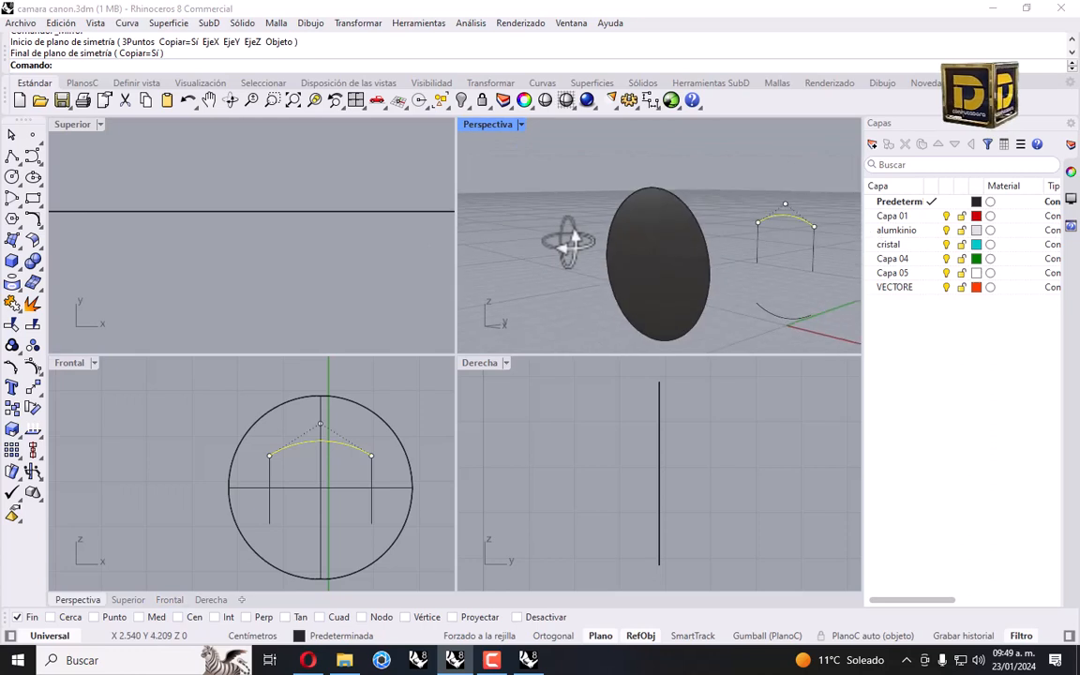
left_click(31, 405)
left_click(34, 436)
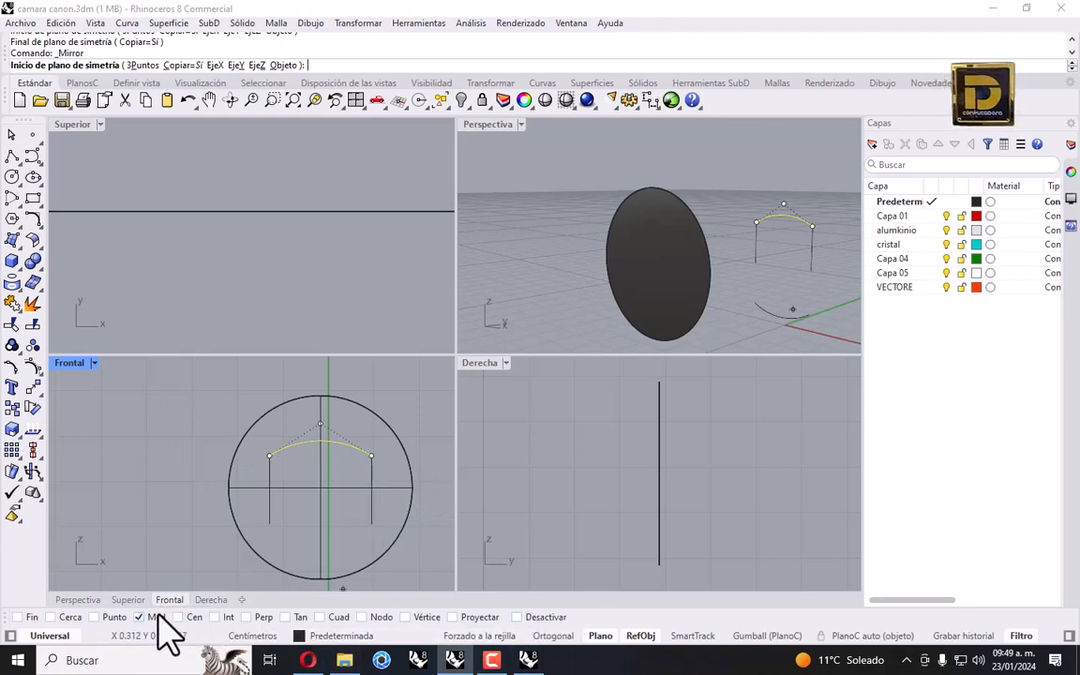
left_click(395, 476)
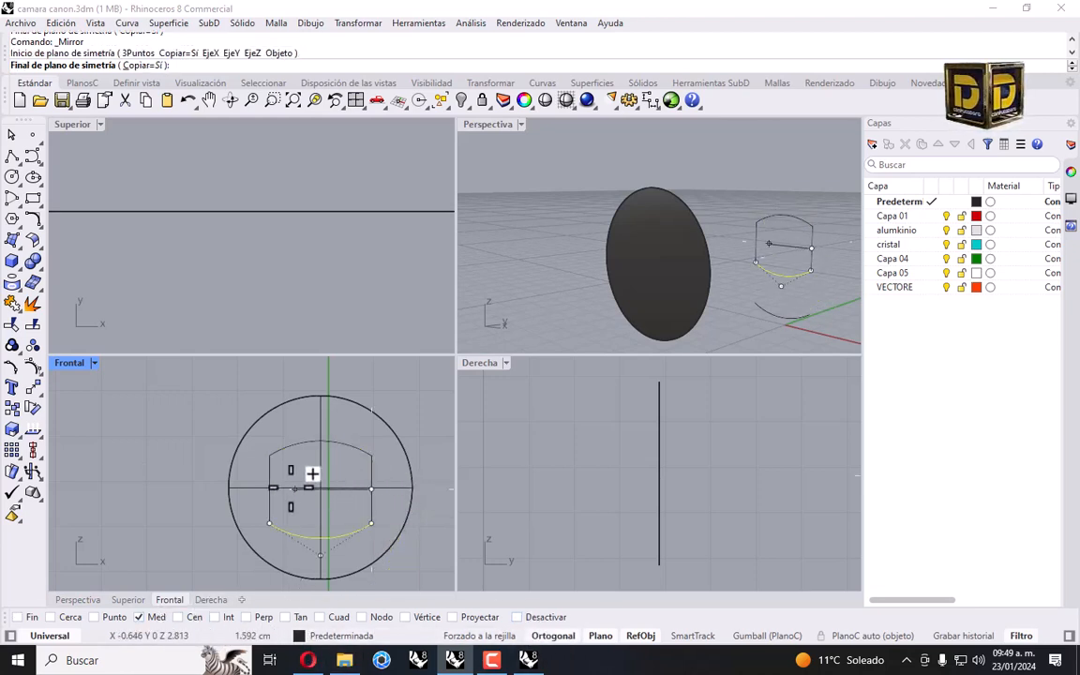
left_click(222, 475)
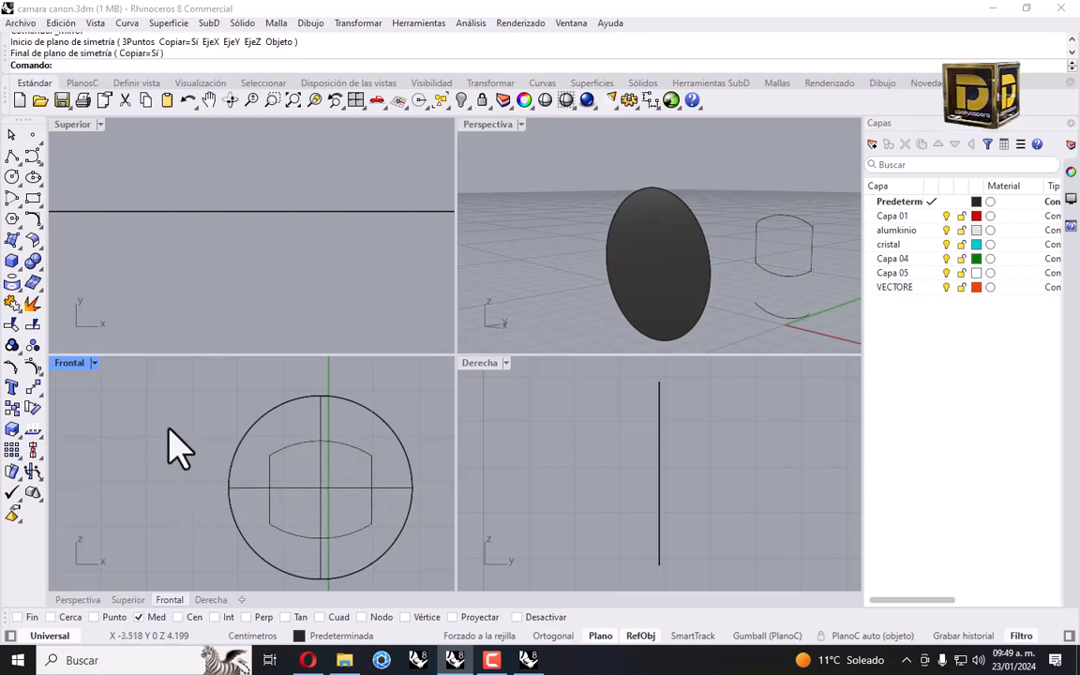
Fillet the two upper corners of the outline, between the vertical lines and the upper arc, with radius 0.3.
double_click(69, 363)
right_click_drag(660, 457, 561, 457)
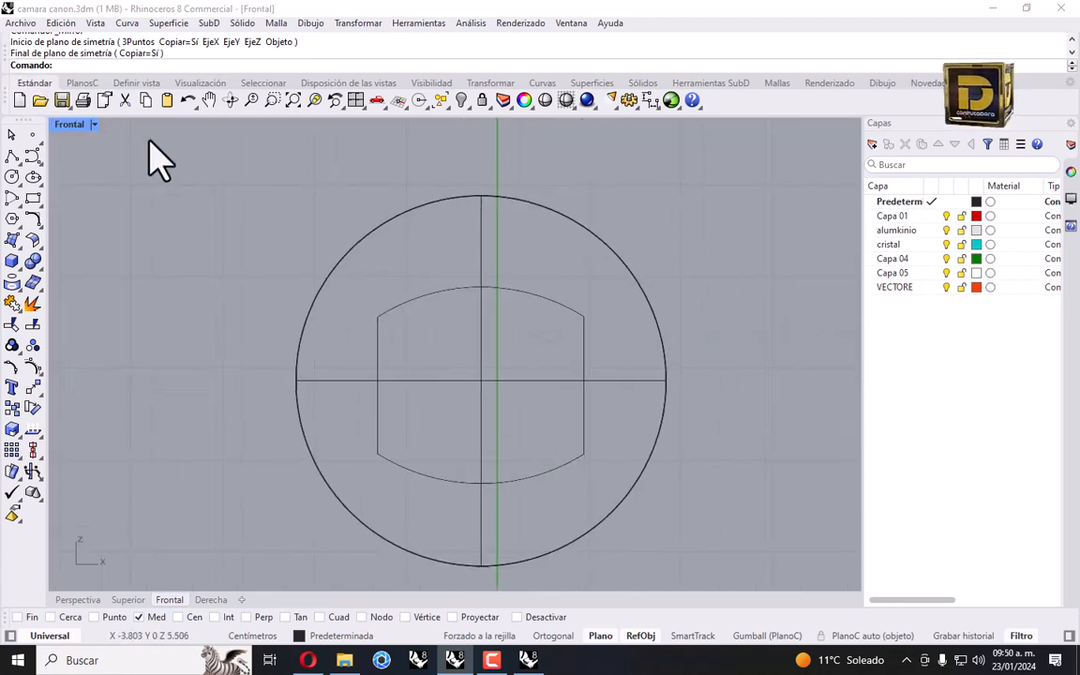
left_click(34, 218)
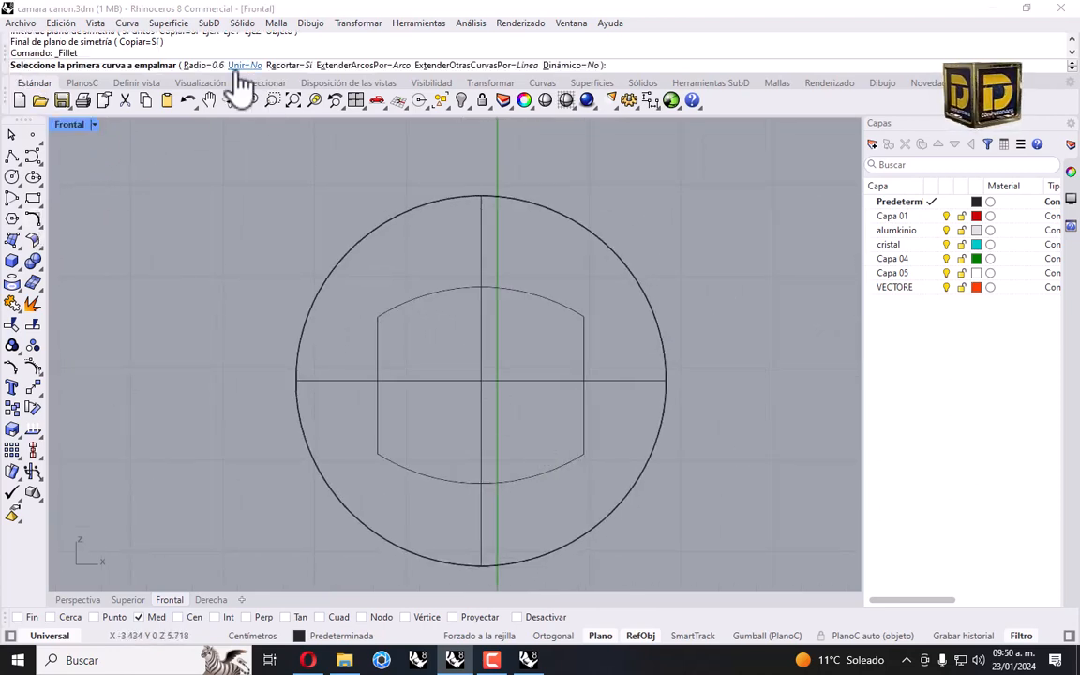
left_click(200, 66)
type(".3")
key("Return")
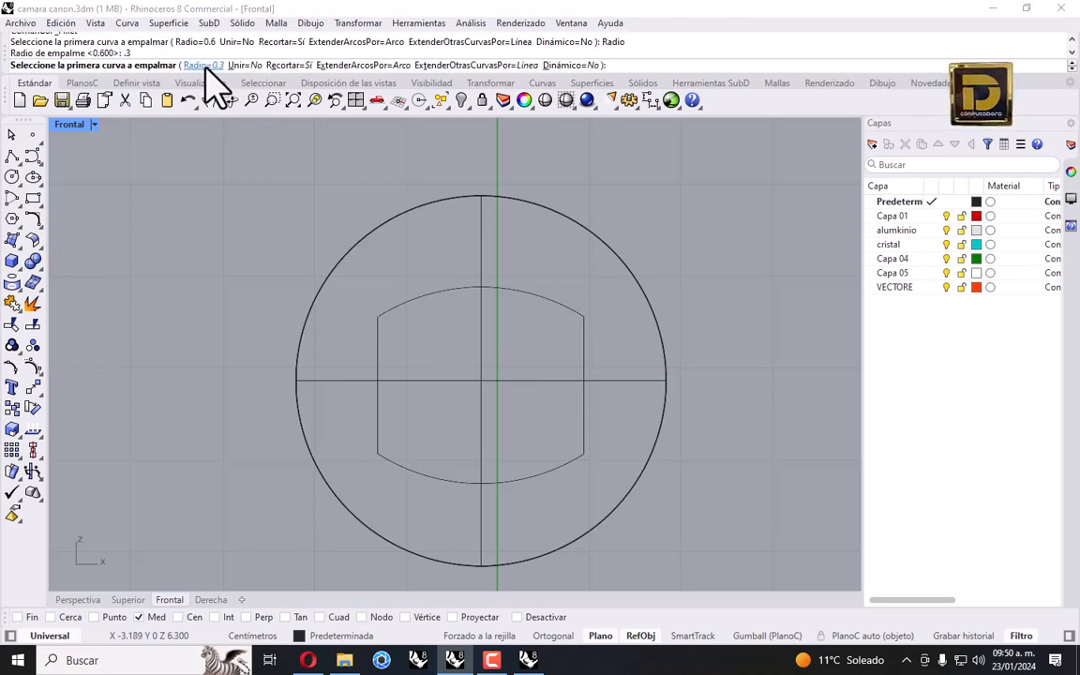
left_click(378, 338)
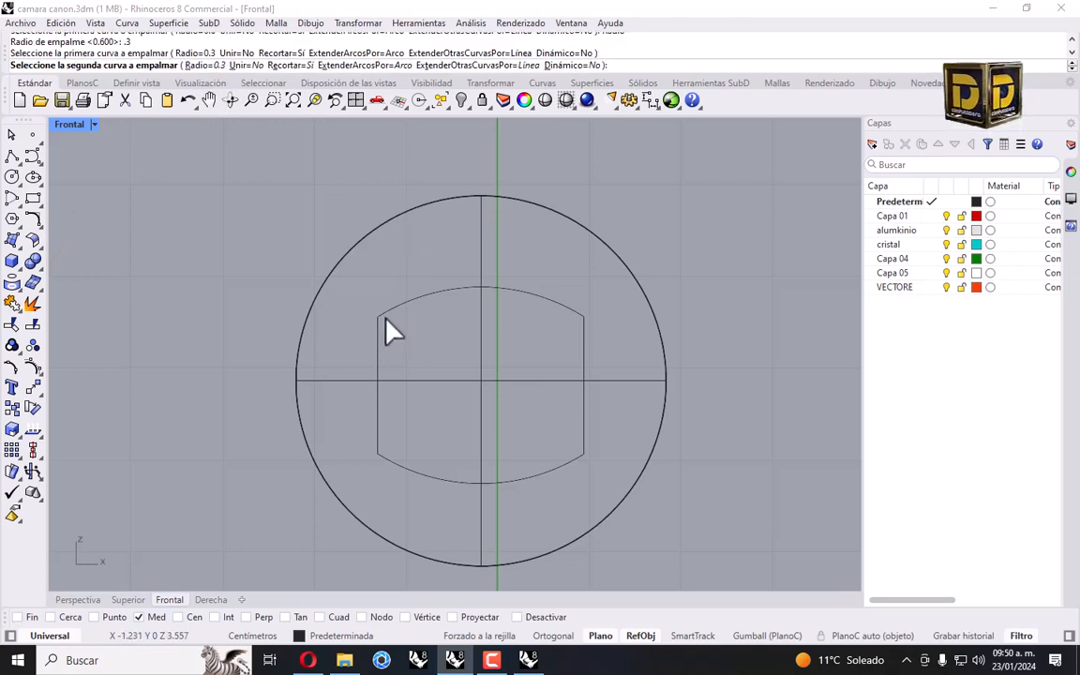
left_click(384, 319)
key("Return")
left_click(576, 312)
left_click(583, 350)
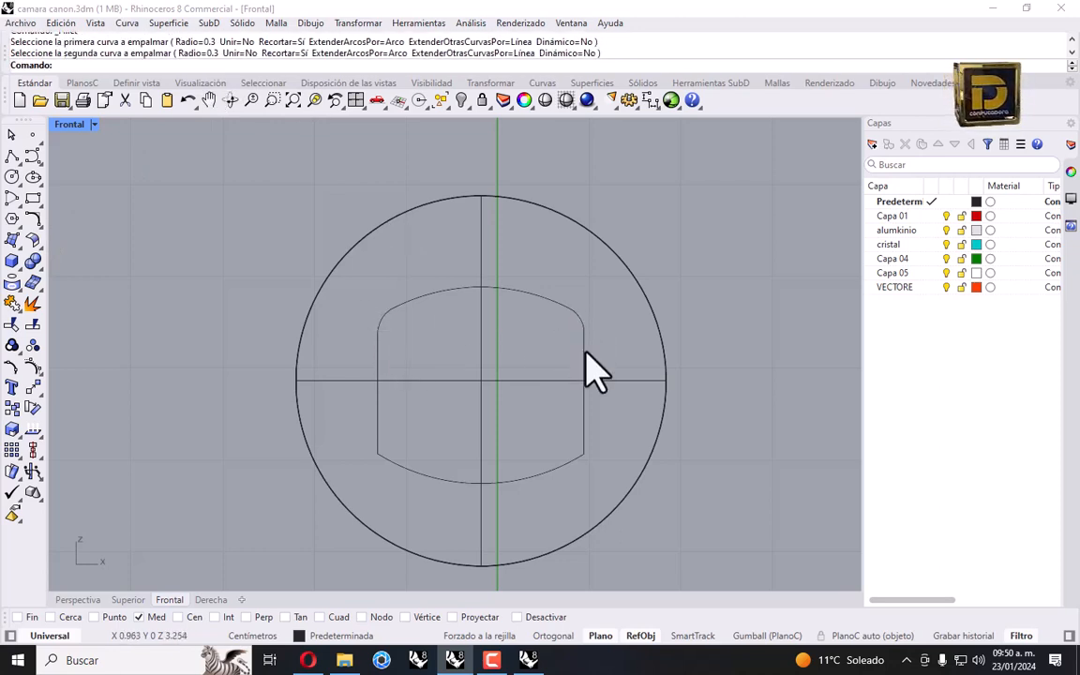
Fillet the outline's two lower corners with radius 0.3 and join all its pieces into one closed curve.
key("Return")
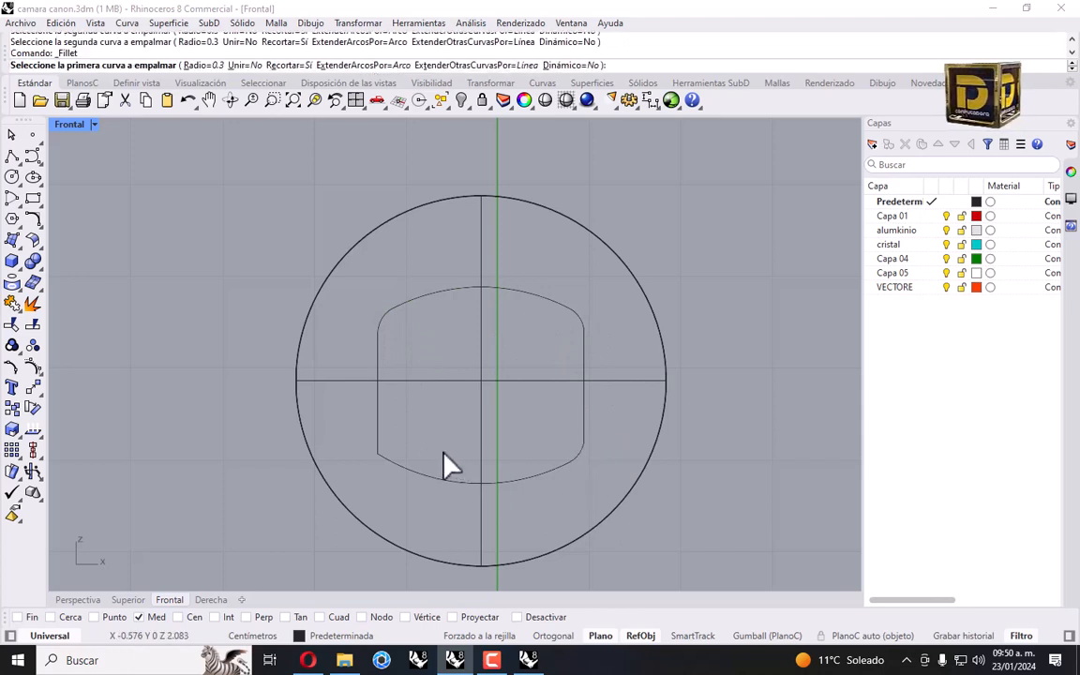
left_click(412, 471)
left_click(377, 442)
left_click_drag(241, 236, 686, 583)
left_click(11, 302)
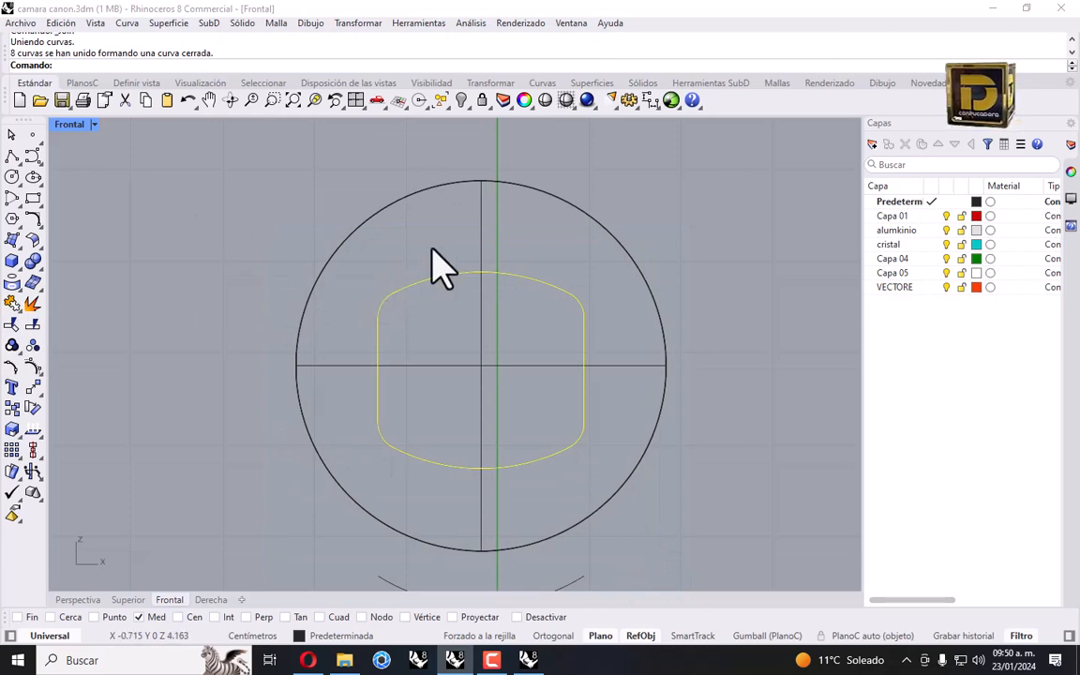
Try splitting the disc surface with the closed rounded outline, and undo the split.
left_click(474, 225)
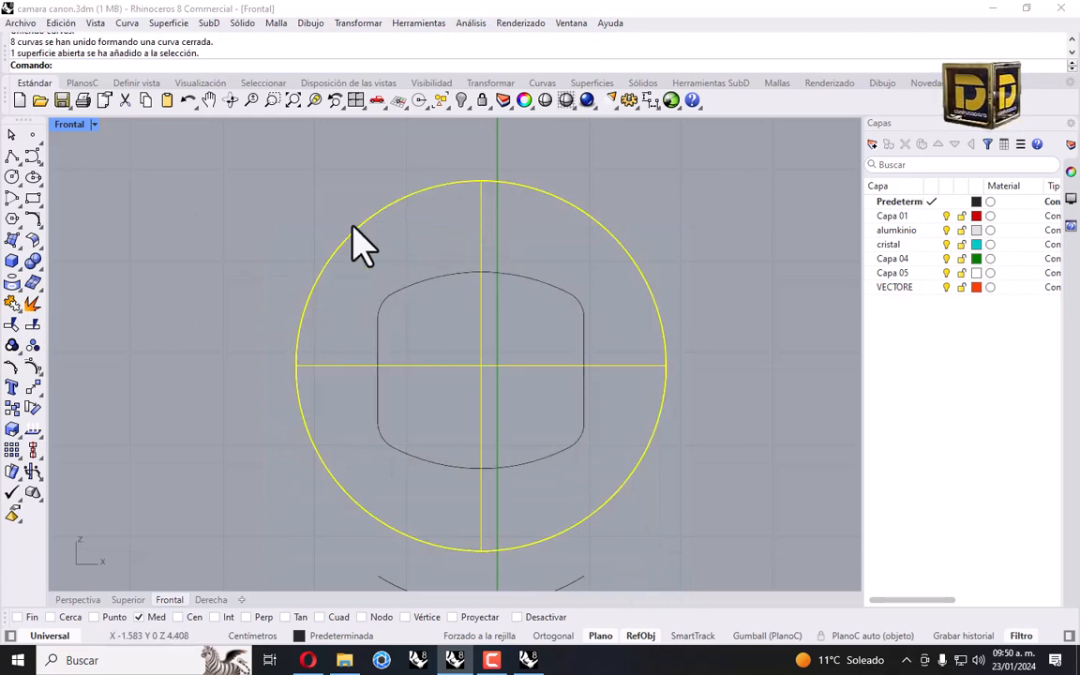
left_click(13, 323)
left_click(478, 281)
key("Return")
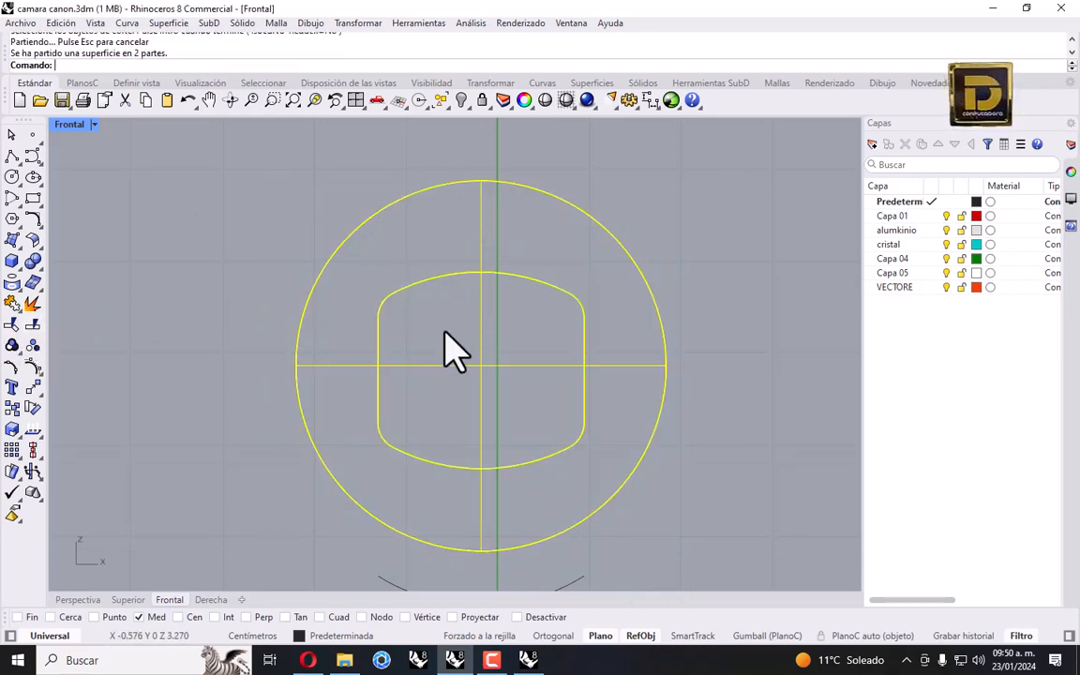
left_click(451, 370)
key("ctrl+z")
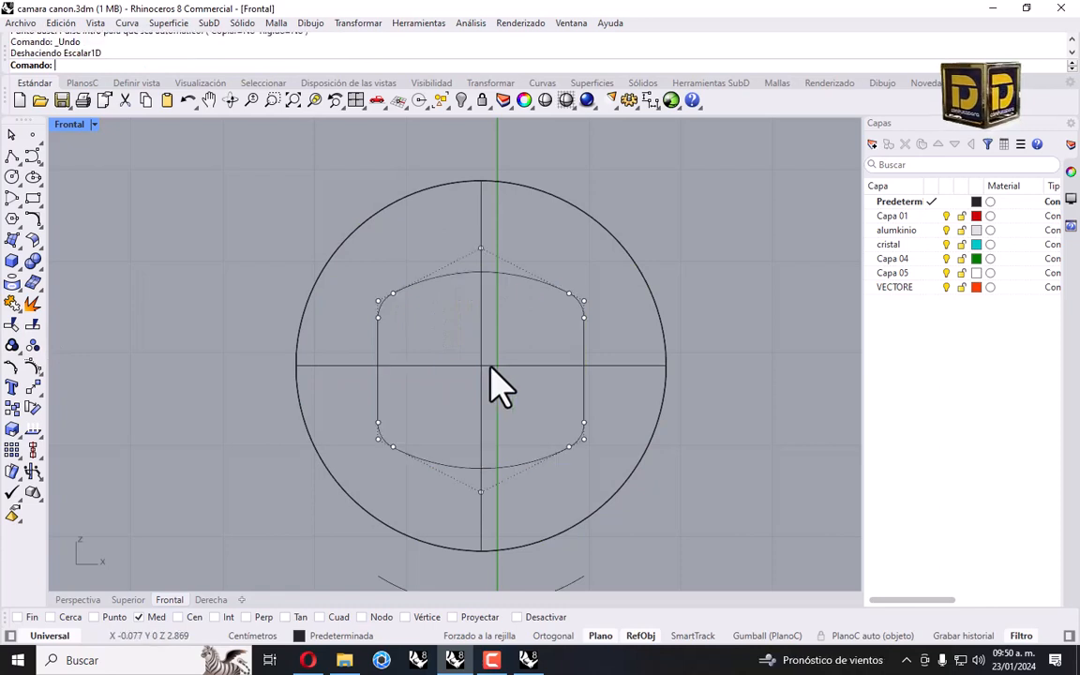
Enlarge the rounded outline uniformly with Scale2D from the disc's centre, with object snaps disabled, keeping it inside the disc's edge.
left_click(457, 275)
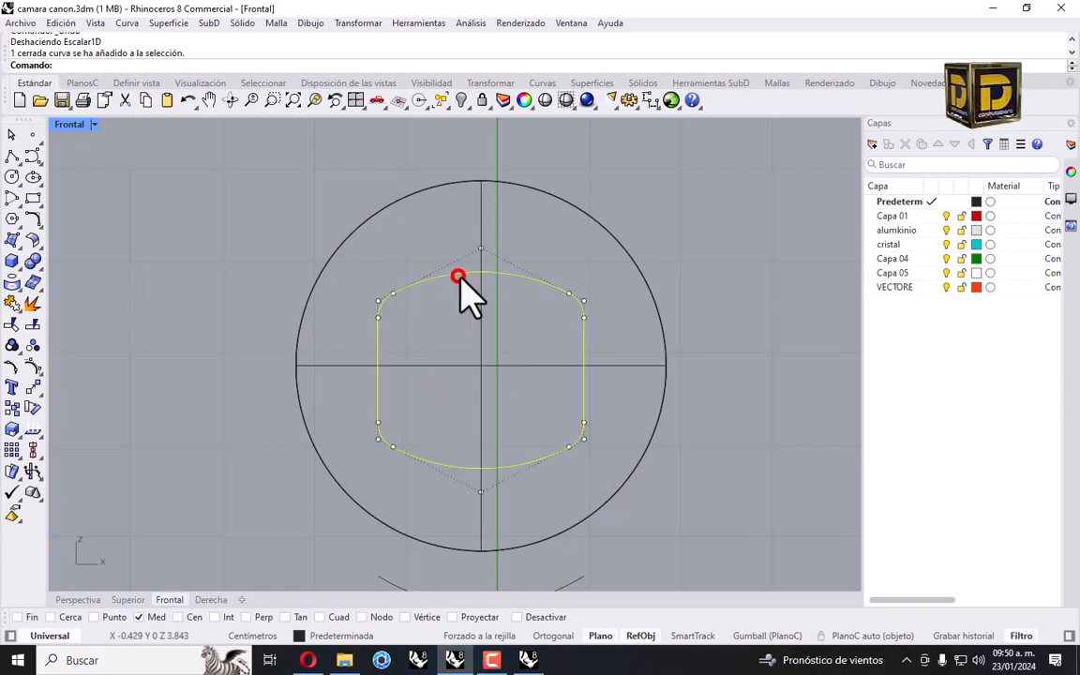
left_click(357, 23)
left_click(385, 108)
left_click(545, 131)
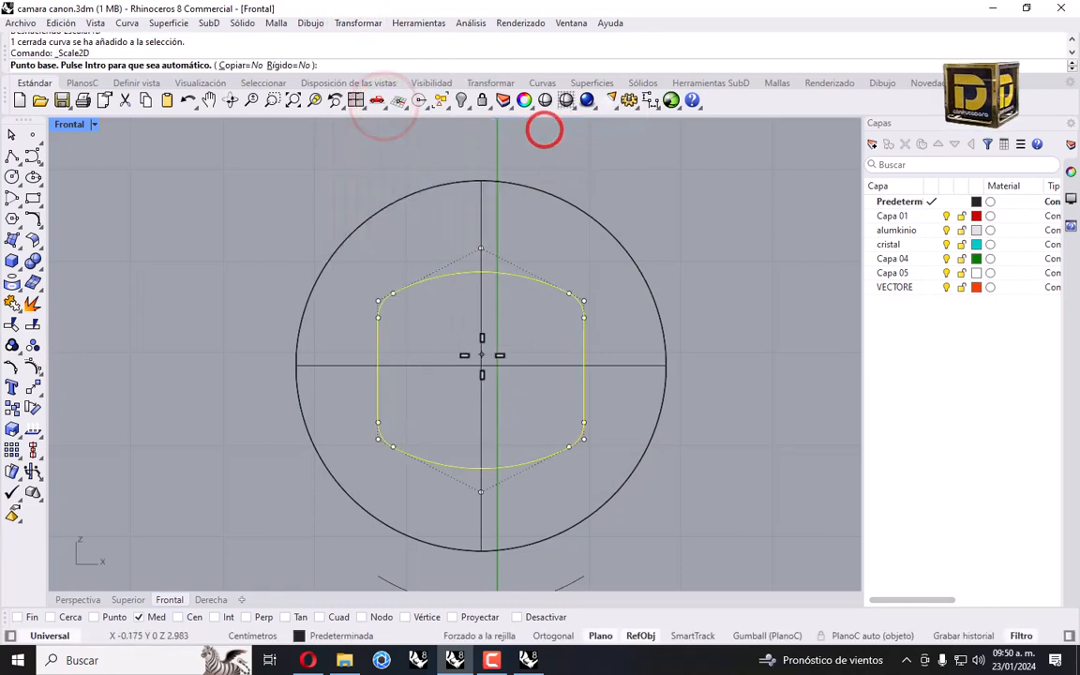
left_click(479, 367)
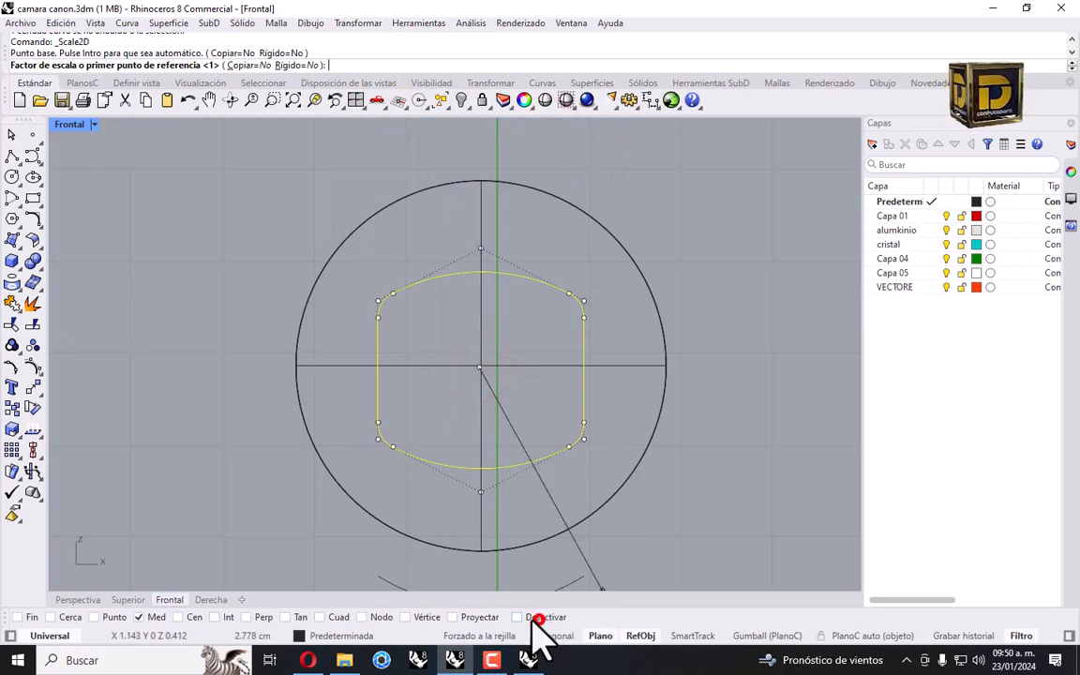
left_click(532, 618)
left_click(477, 278)
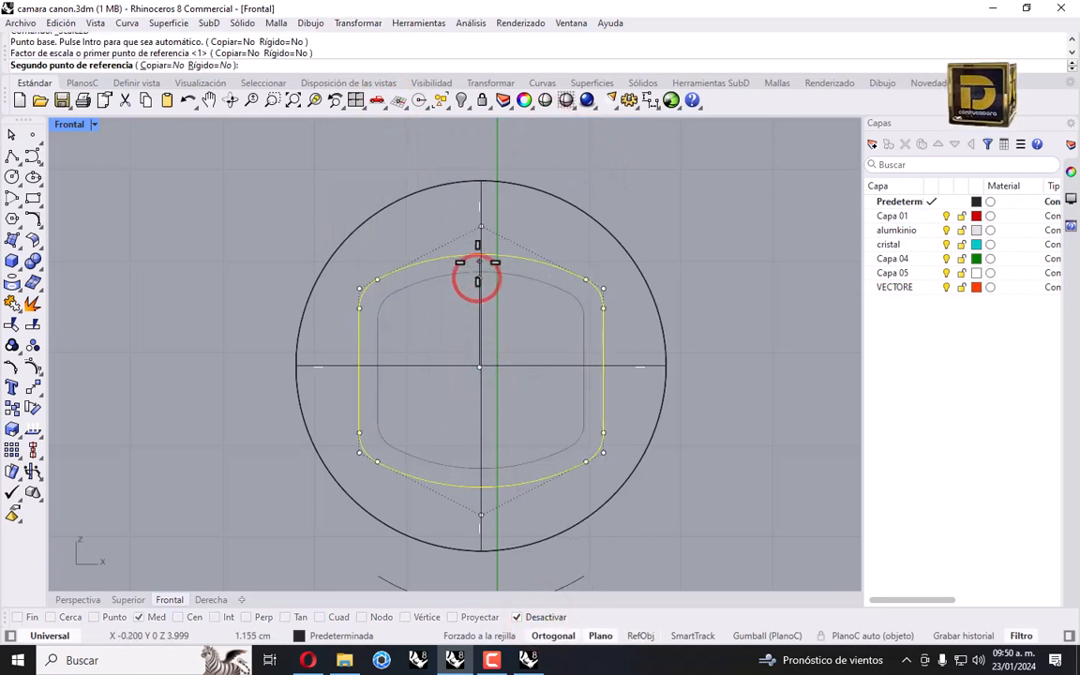
left_click(477, 259)
left_click(288, 218)
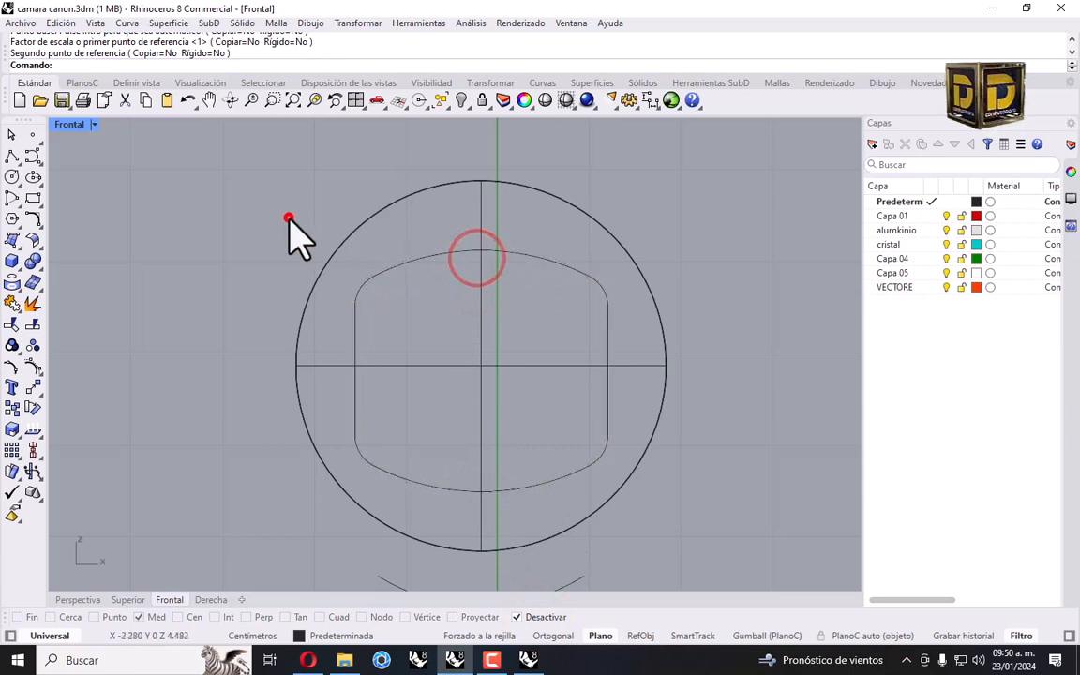
Split the disc surface with the enlarged rounded outline as the cutting object.
left_click(479, 224)
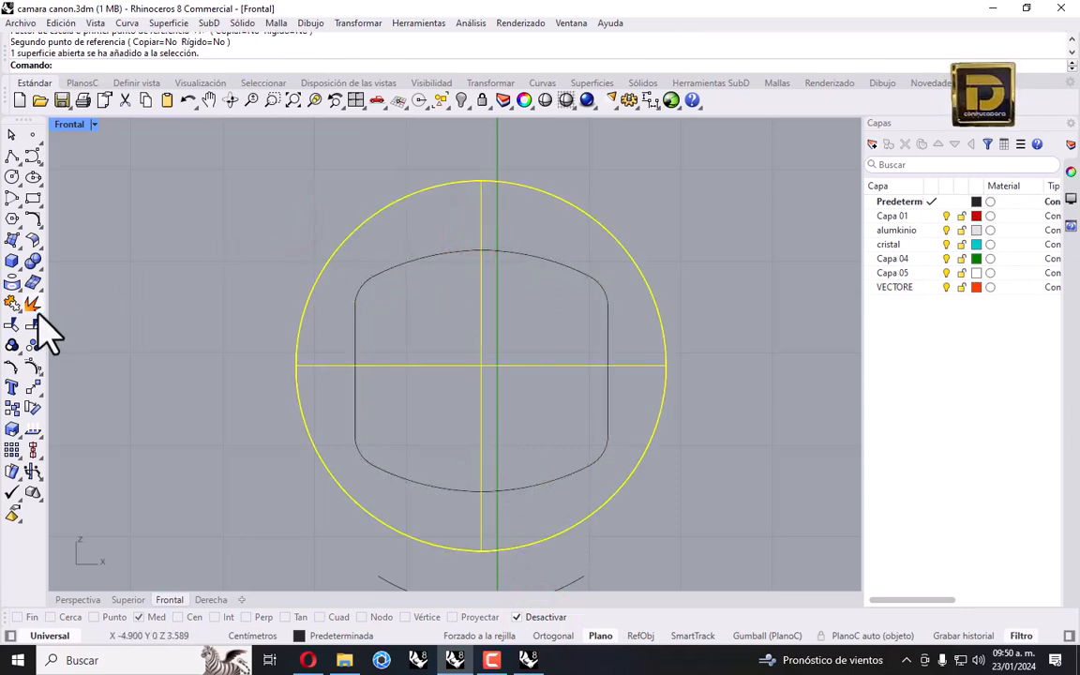
left_click(33, 325)
left_click(409, 263)
key("Return")
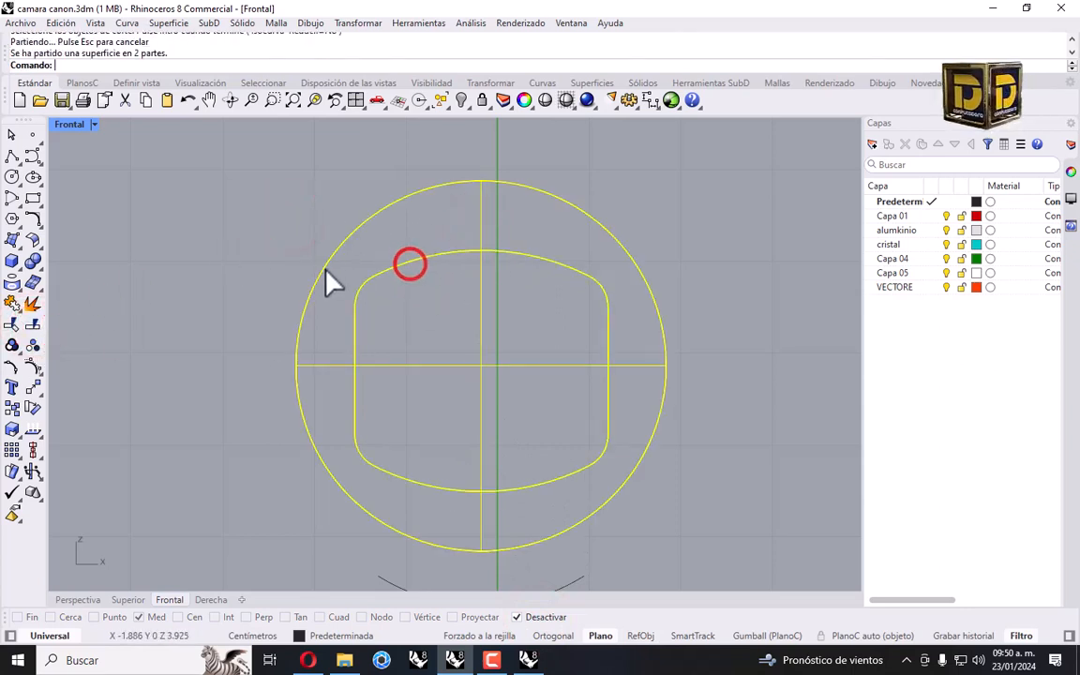
Move the inner rounded surface 0.15 cm straight back from the disc in the Derecha view.
left_click(429, 379)
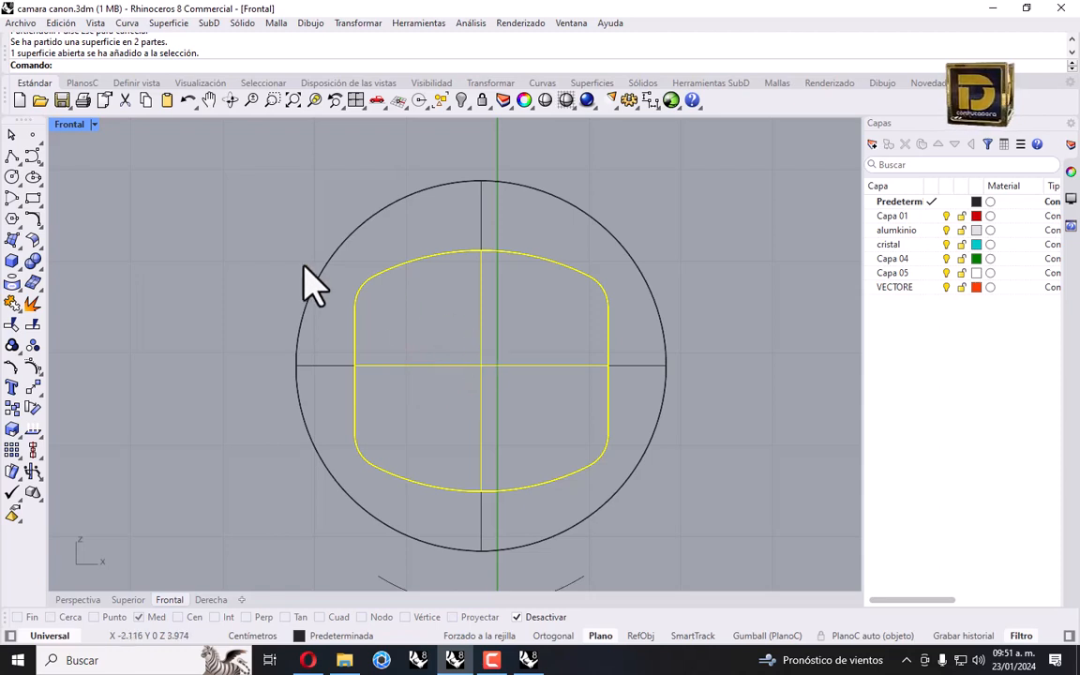
double_click(66, 125)
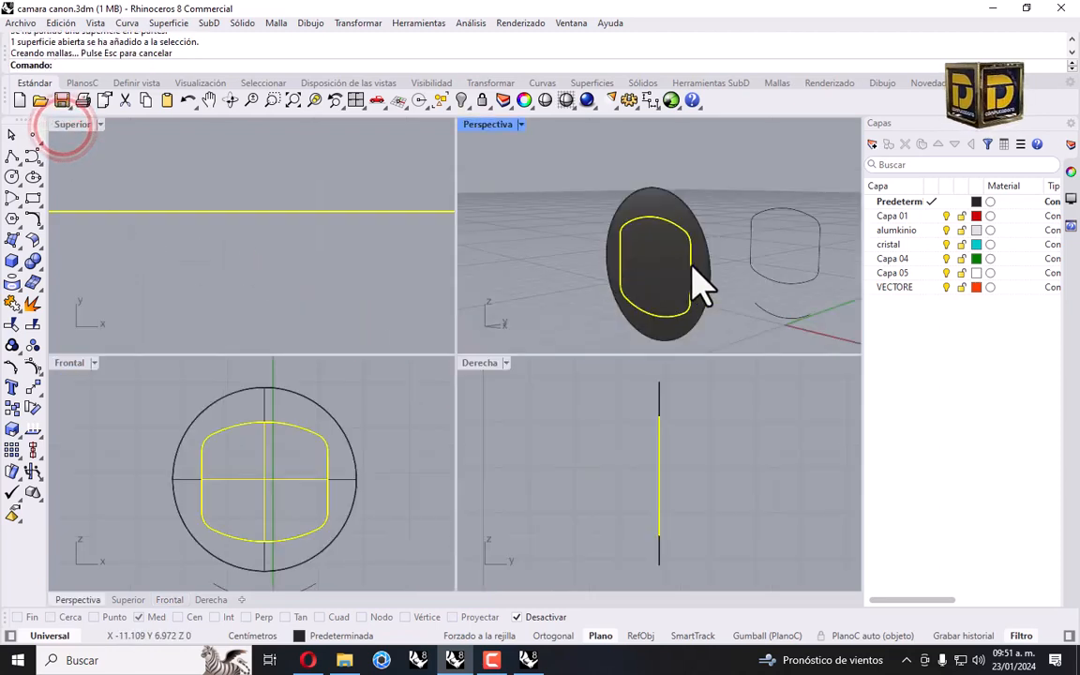
left_click(36, 388)
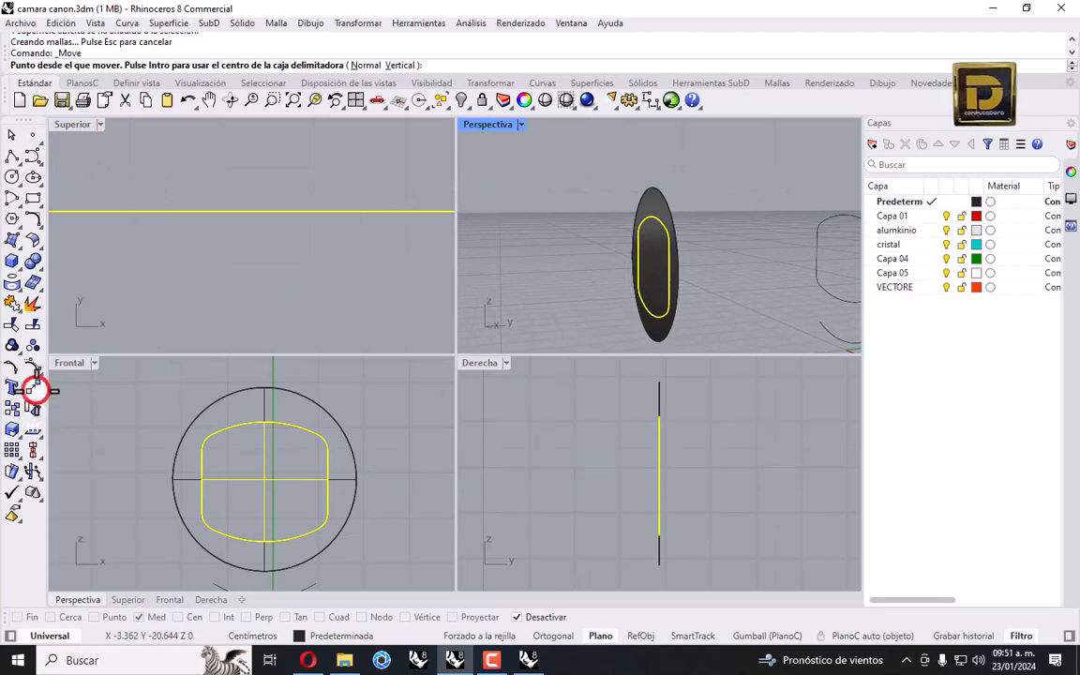
left_click(656, 473)
type(".15")
key("Return")
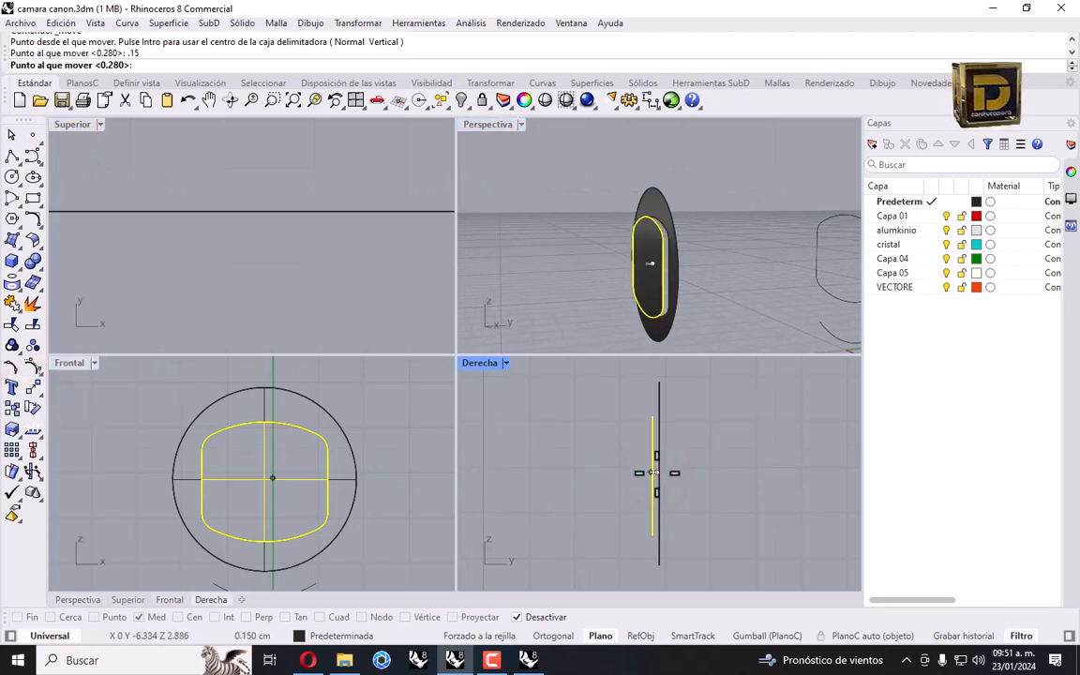
left_click(741, 473)
left_click(688, 230)
Duplicate the edge of the disc's rounded opening and the outer edge of the recessed inner surface as curves.
right_click_drag(692, 229, 624, 215)
scroll(667, 228, "up", 5)
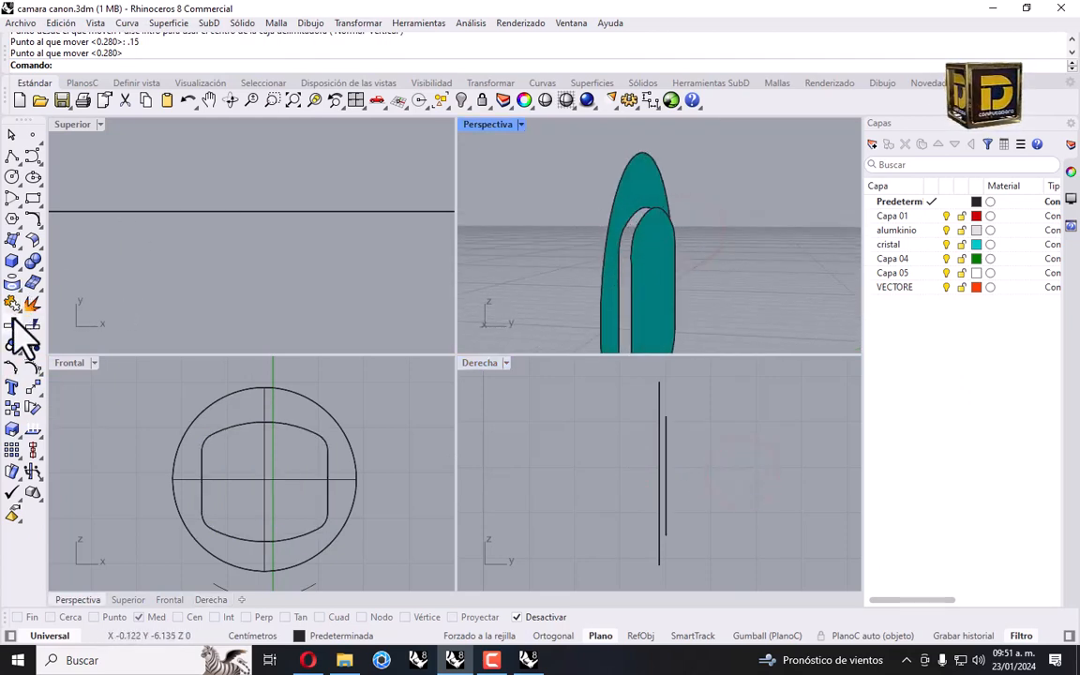
left_click(13, 286)
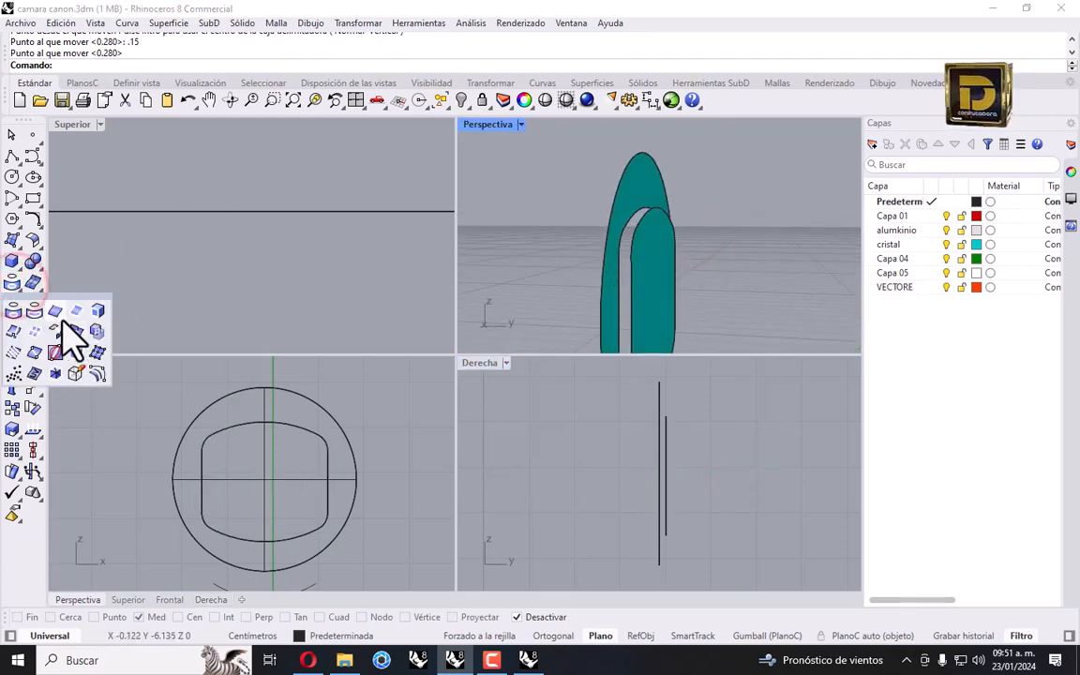
left_click(58, 308)
left_click(625, 228)
scroll(625, 228, "down", 2)
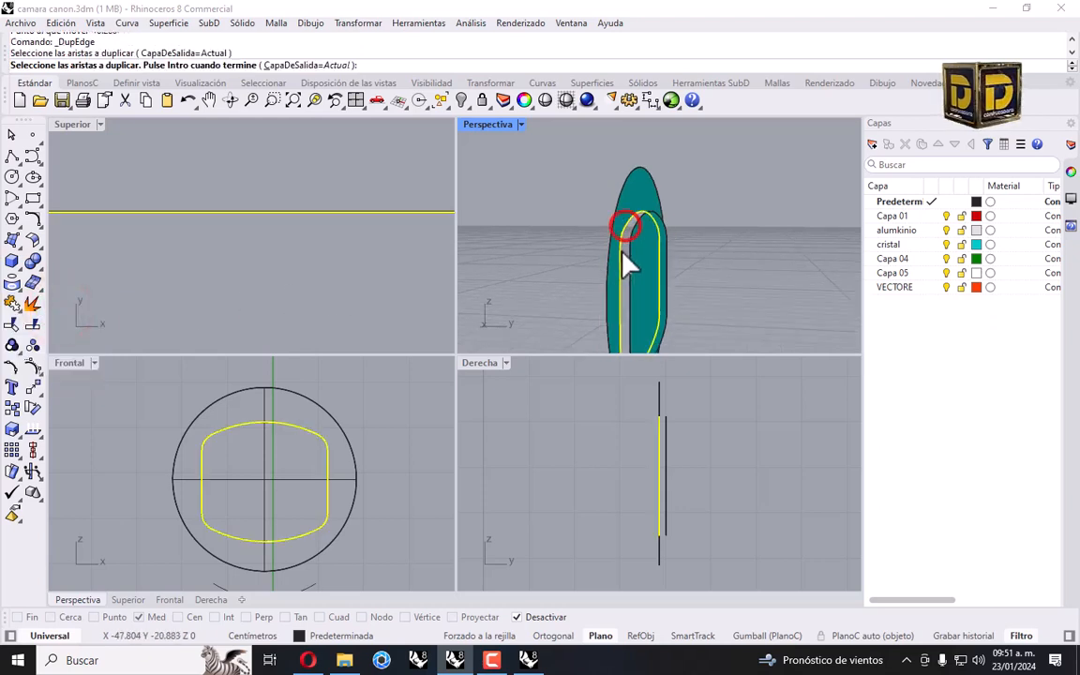
left_click(630, 246)
key("Return")
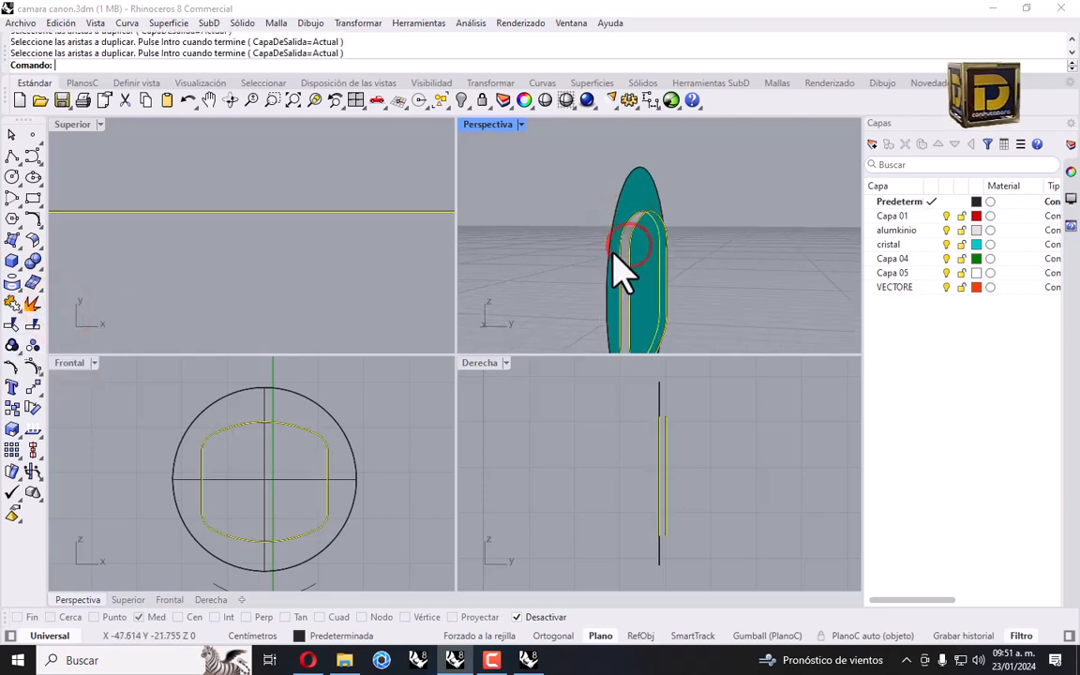
Draw a polyline segment joining the upper quadrant points of the two duplicated edge curves, using only the Cuad object snap.
double_click(489, 123)
left_click(12, 153)
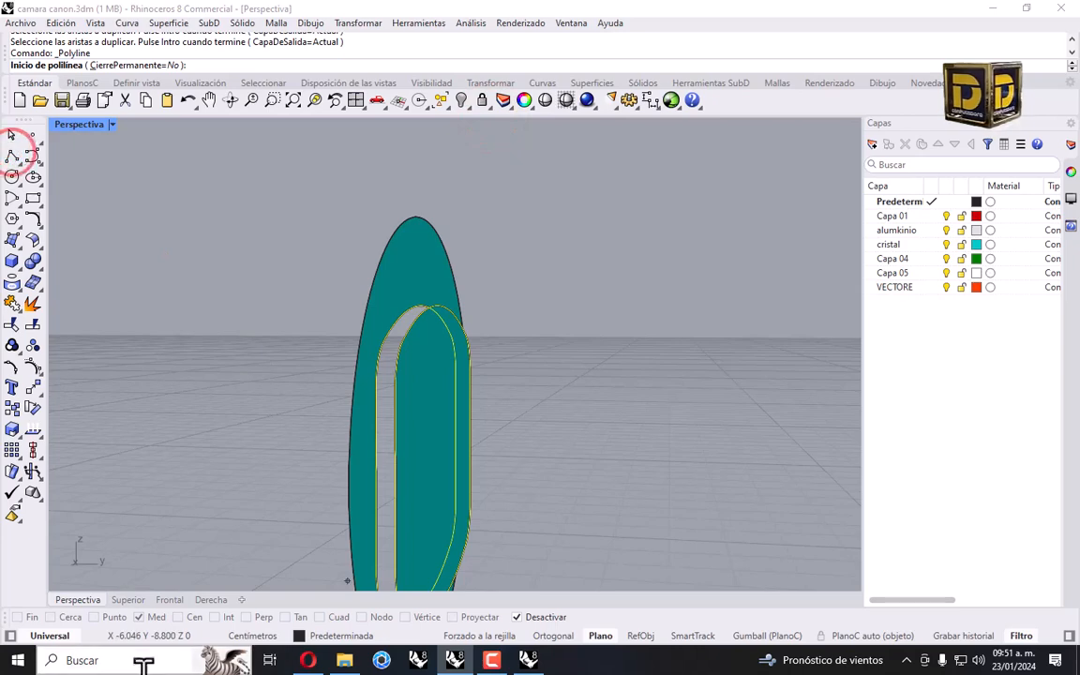
left_click(527, 617)
right_click(345, 618)
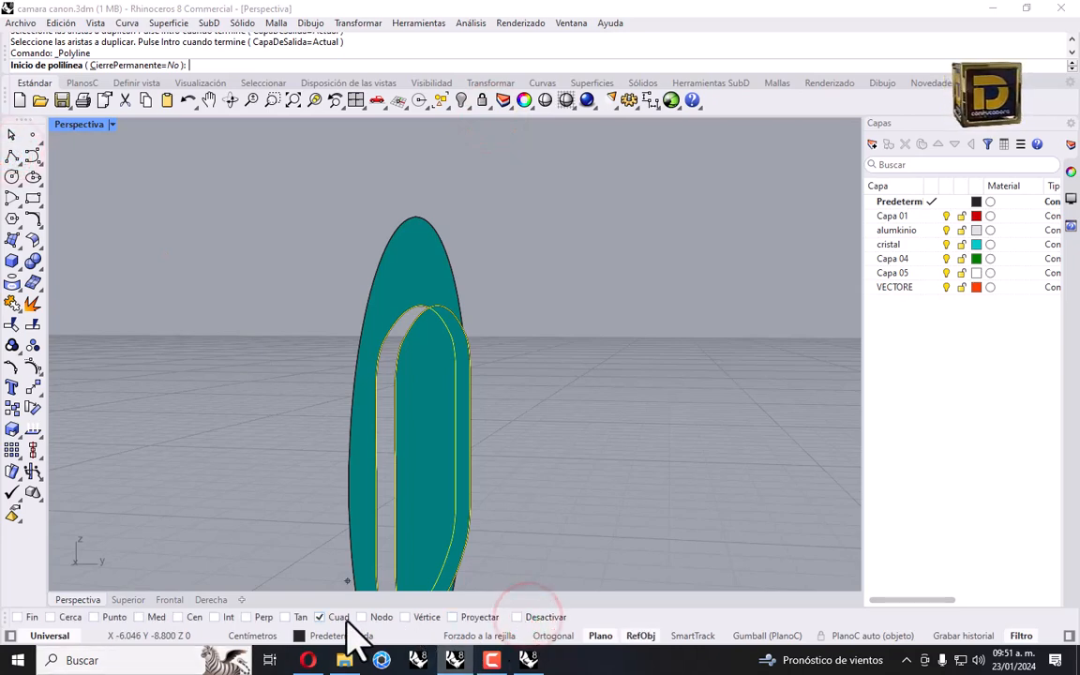
right_click_drag(421, 268, 418, 330)
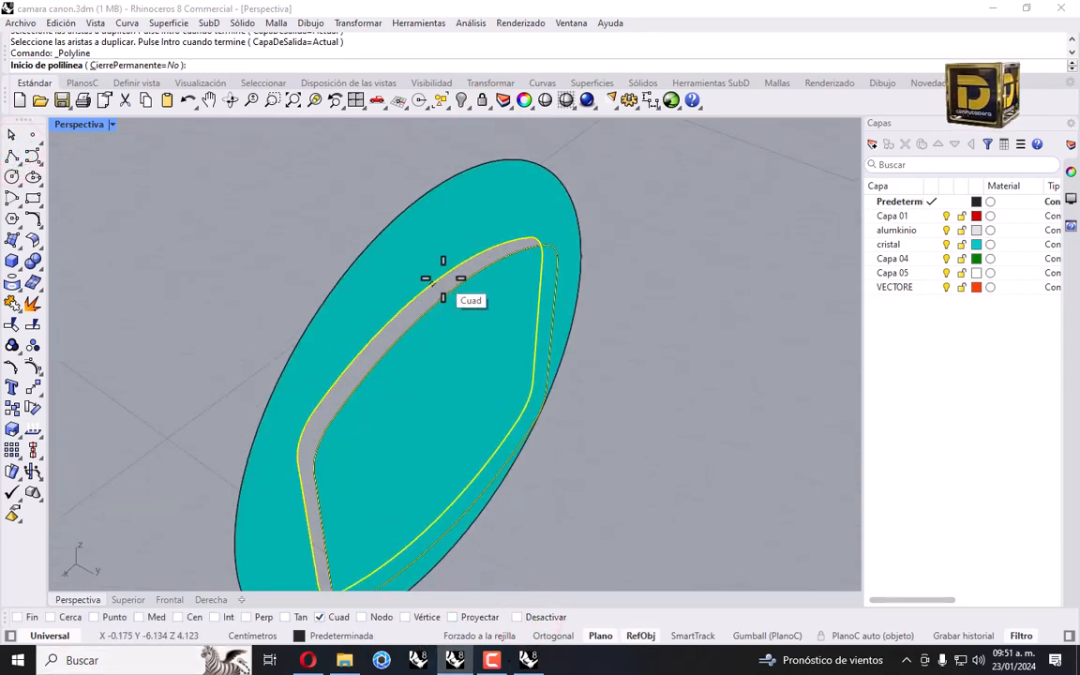
left_click(425, 279)
left_click(449, 294)
right_click(271, 273)
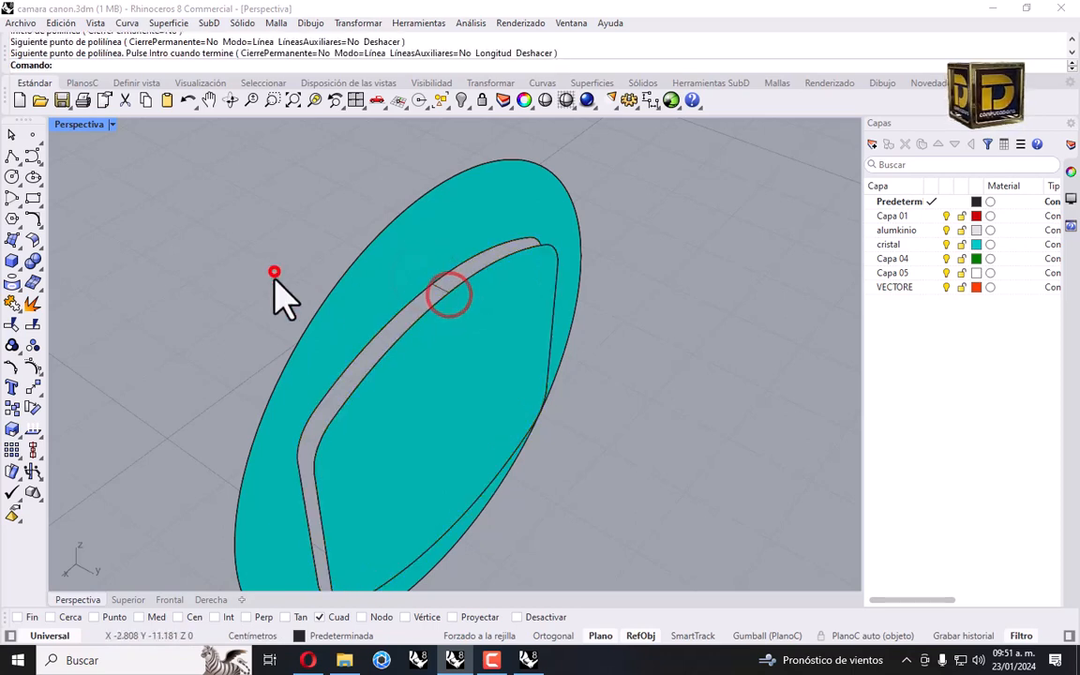
left_click(21, 241)
left_click(48, 332)
scroll(433, 310, "up", 2)
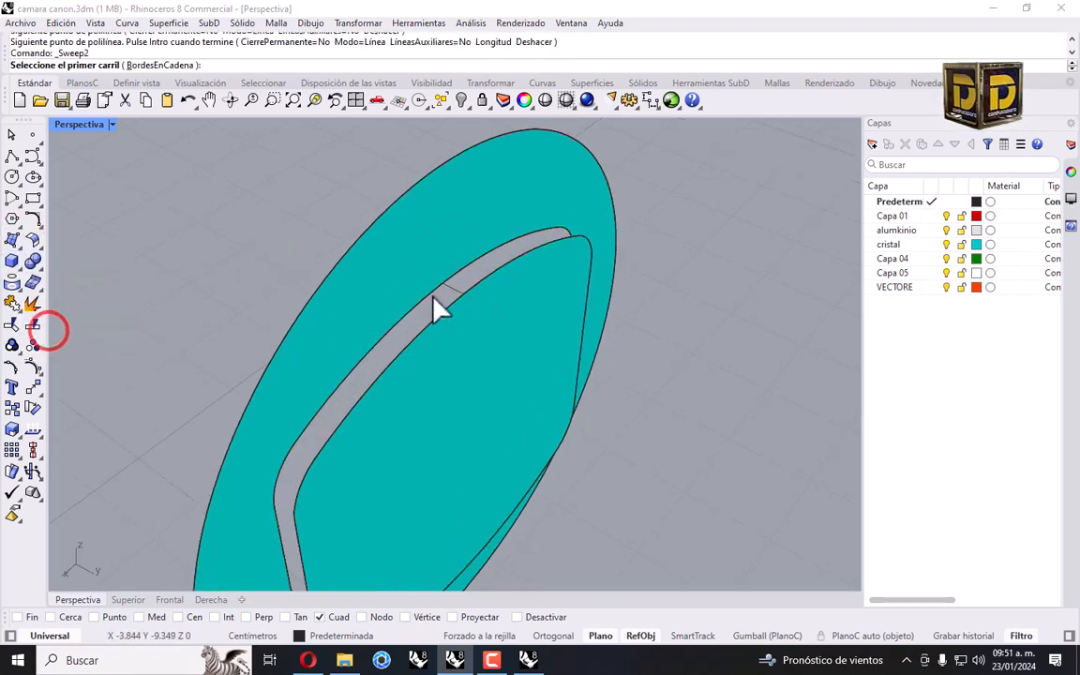
left_click(433, 300)
left_click(459, 339)
left_click(441, 311)
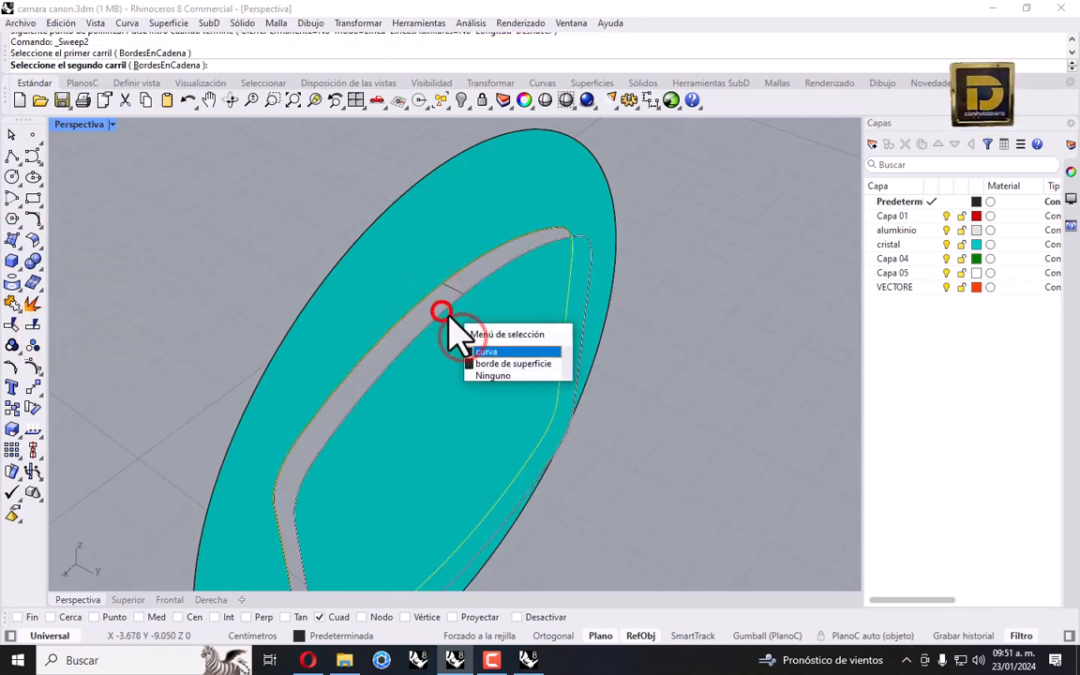
left_click(475, 350)
left_click(456, 287)
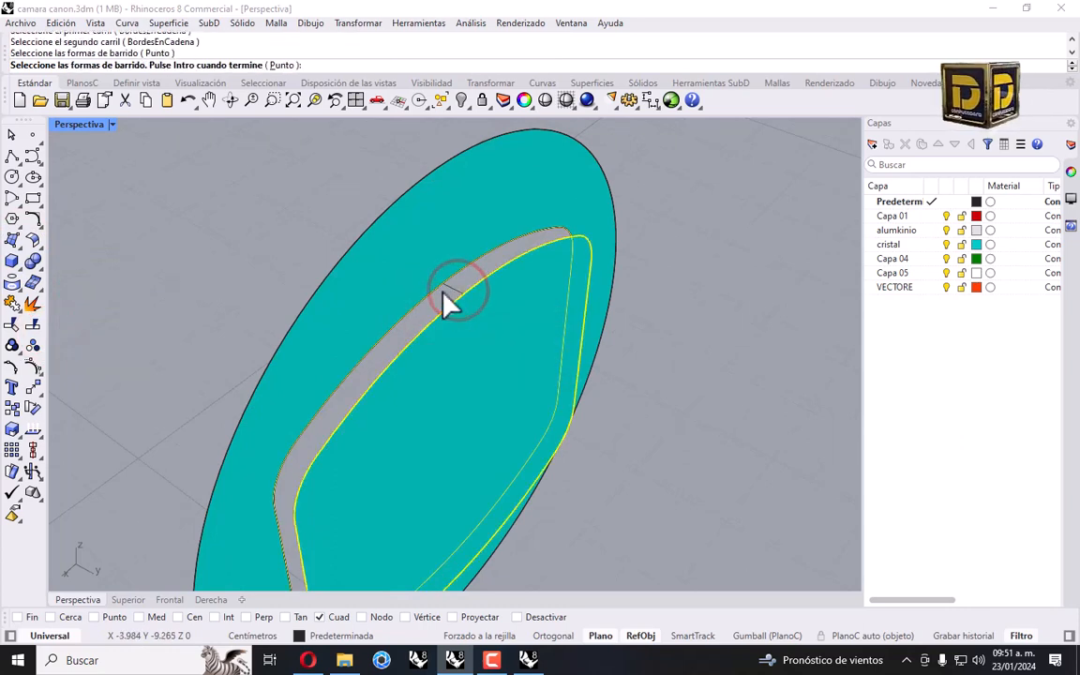
key("Escape")
Sweep the short joining segment along the two duplicated edge curves with Sweep2 to form the recess's side wall.
key("Return")
left_click(410, 306)
left_click(456, 345)
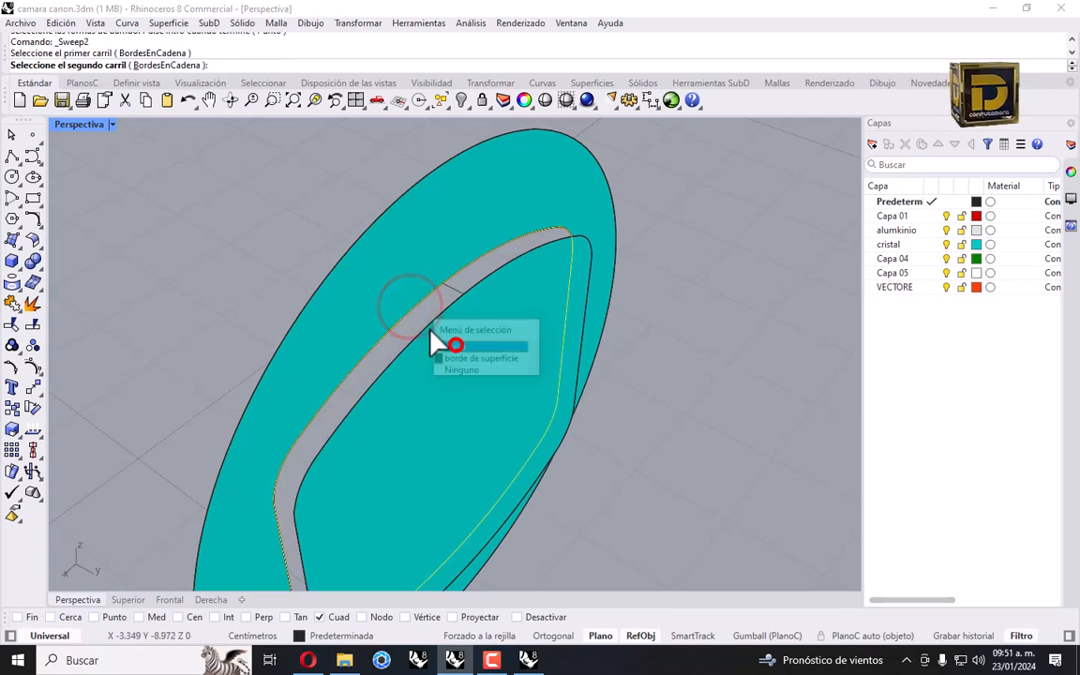
left_click(423, 321)
left_click(463, 365)
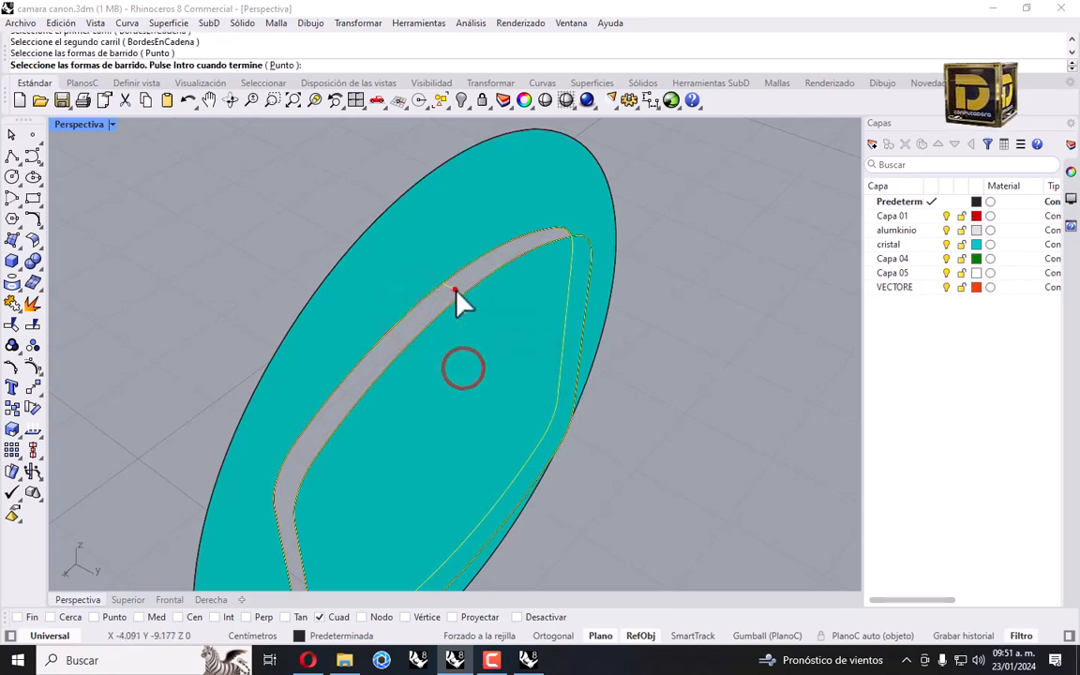
key("Return")
key("Return")
Flip the direction of the swept side wall around the recess.
right_click_drag(279, 284, 594, 317)
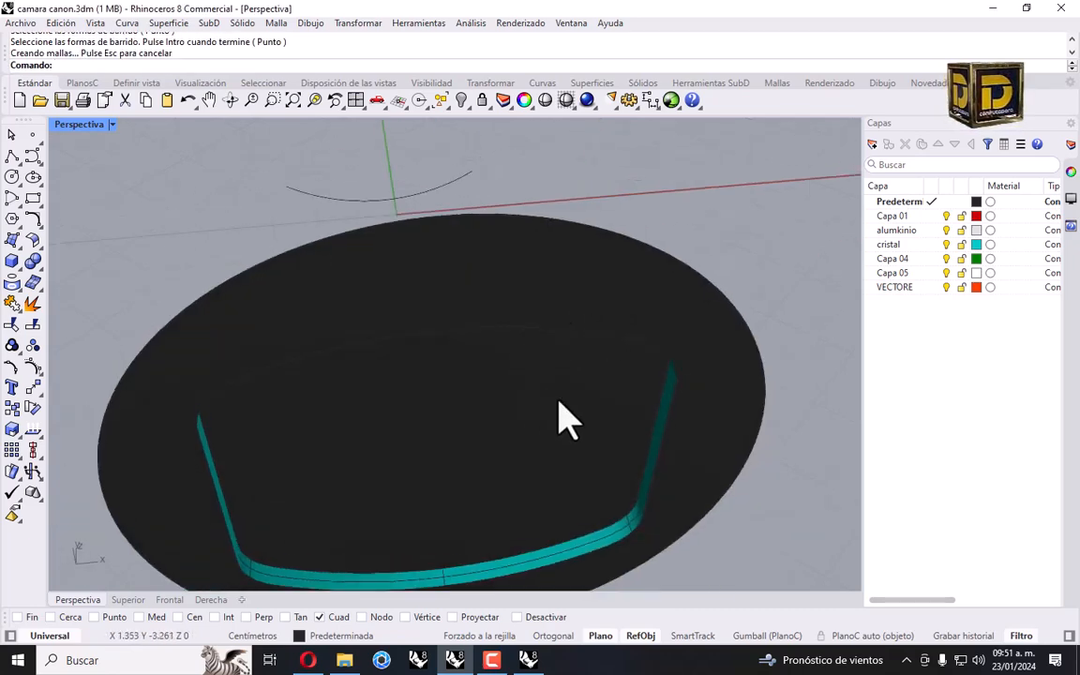
mouse_move(559, 406)
right_mouse_down()
mouse_move(510, 361)
mouse_move(564, 362)
mouse_move(557, 398)
right_mouse_up()
left_click(553, 403)
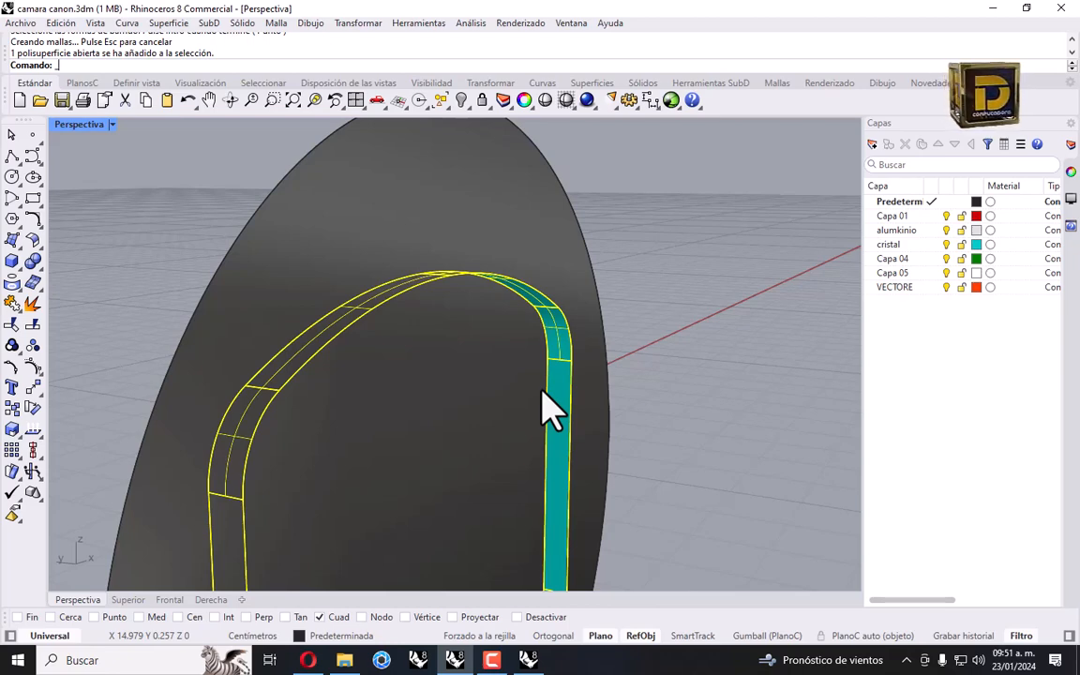
type("fl")
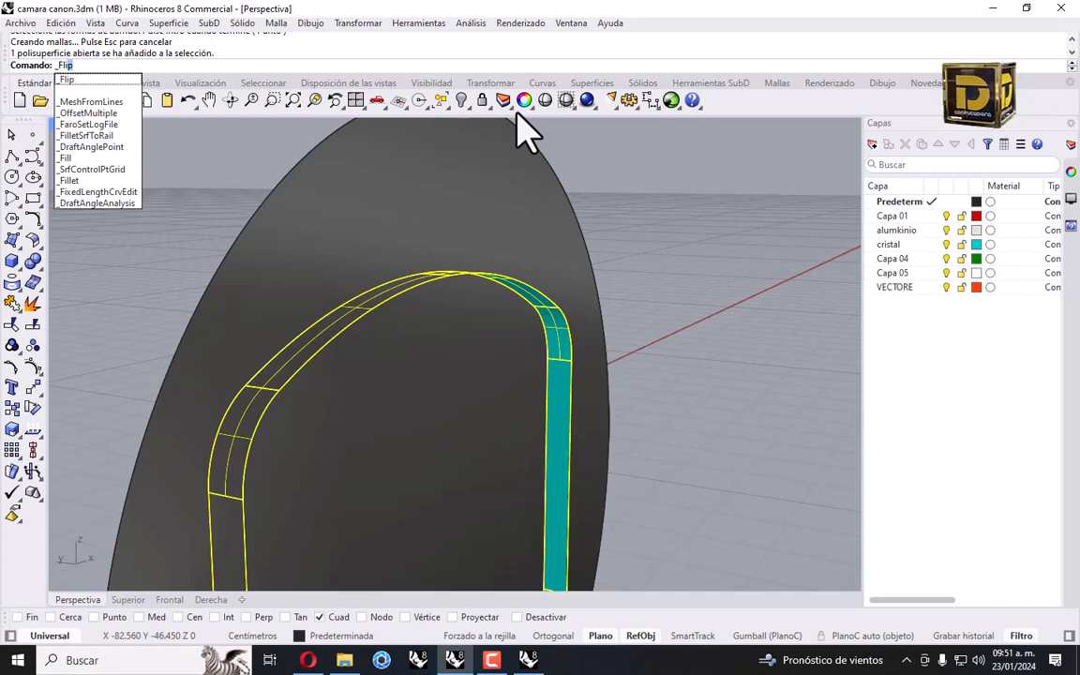
key("Return")
left_click(664, 210)
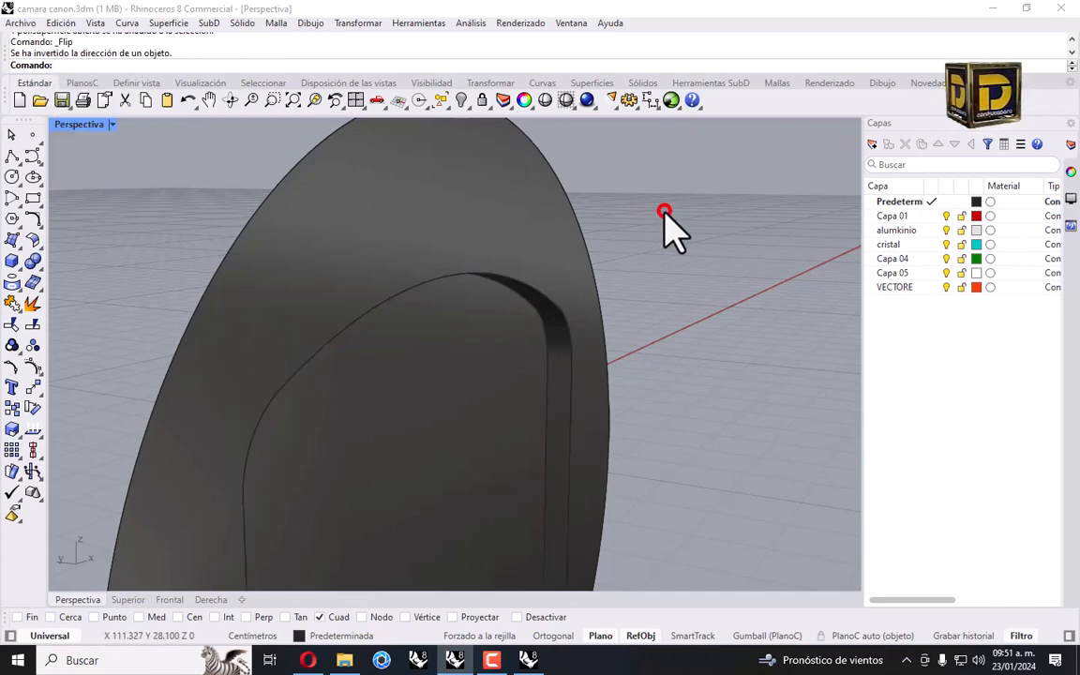
right_click_drag(665, 210, 621, 214)
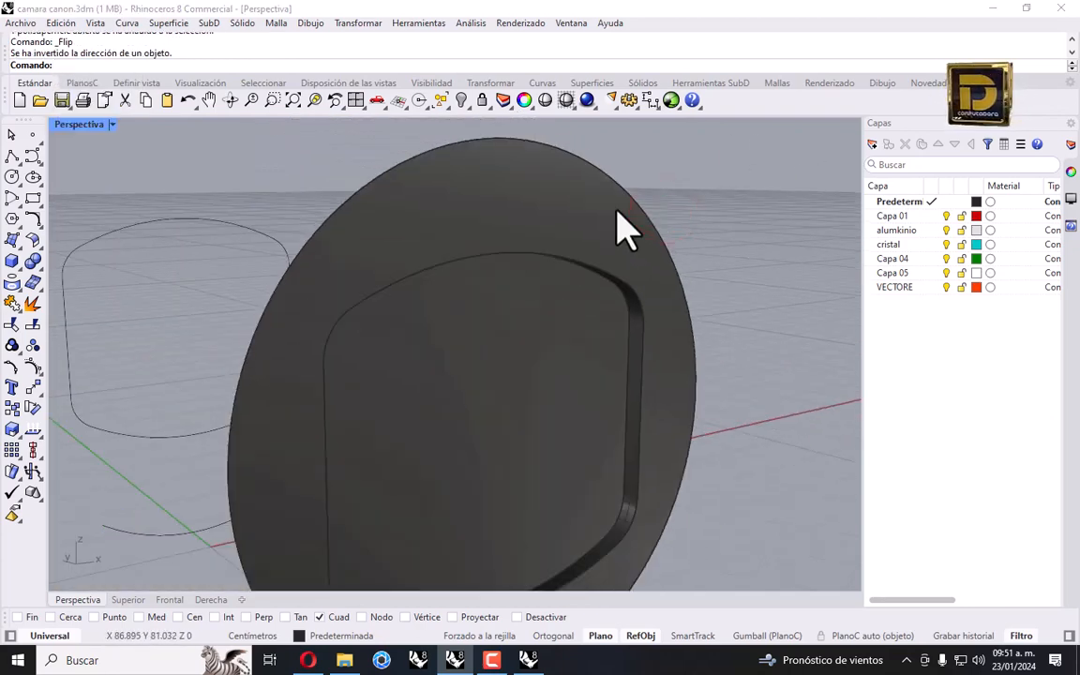
Draw an upward-bulging arc across the upper half of the rounded window in the Frontal view, using start, end and point on arc.
left_click(514, 335)
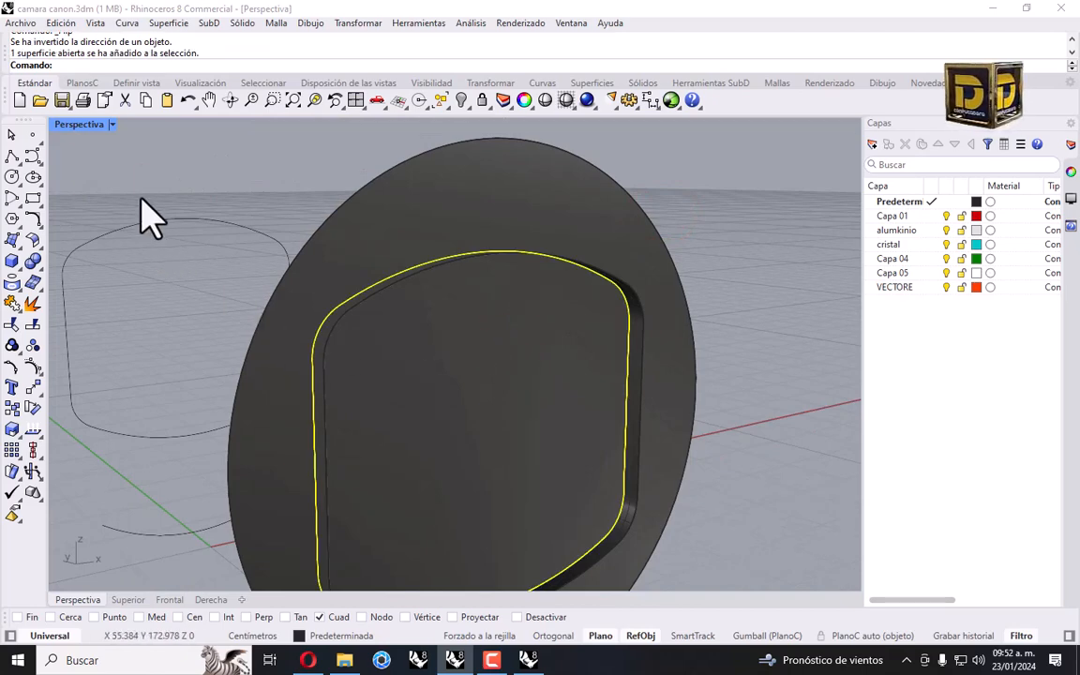
double_click(91, 124)
left_click(112, 427)
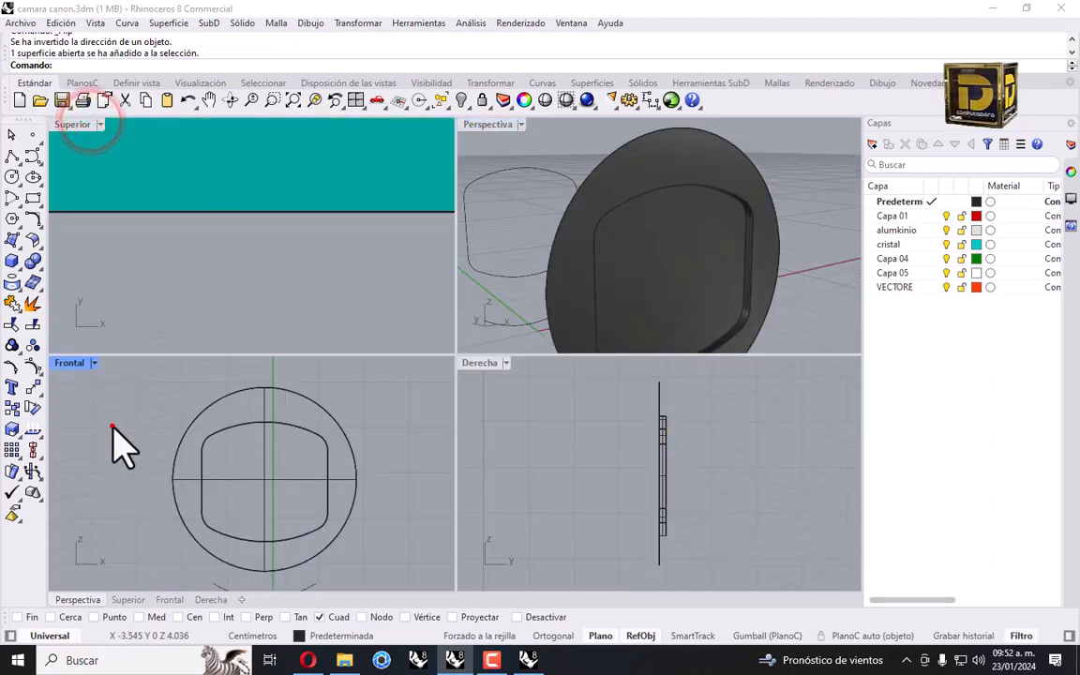
left_click(17, 202)
left_click(34, 225)
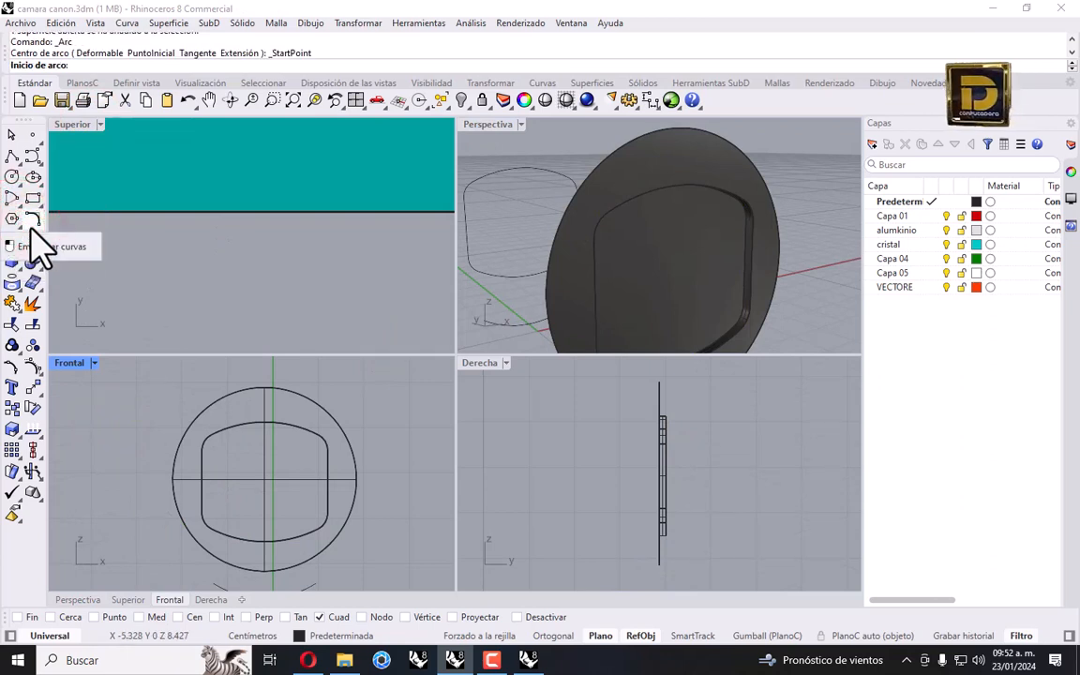
scroll(225, 496, "up", 2)
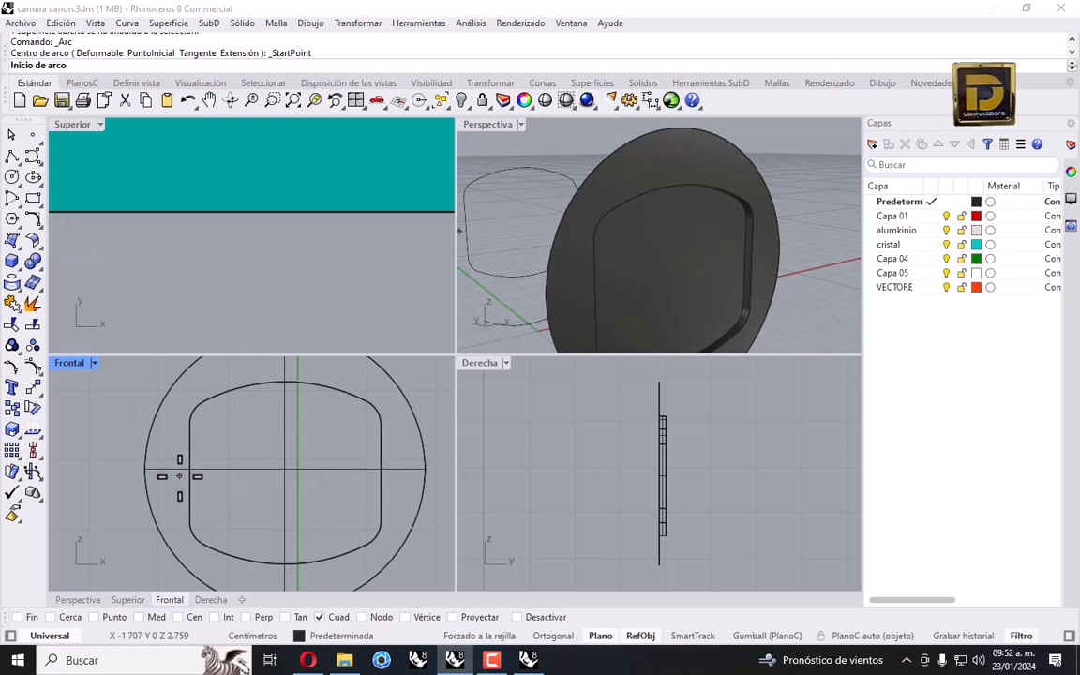
left_click(179, 477)
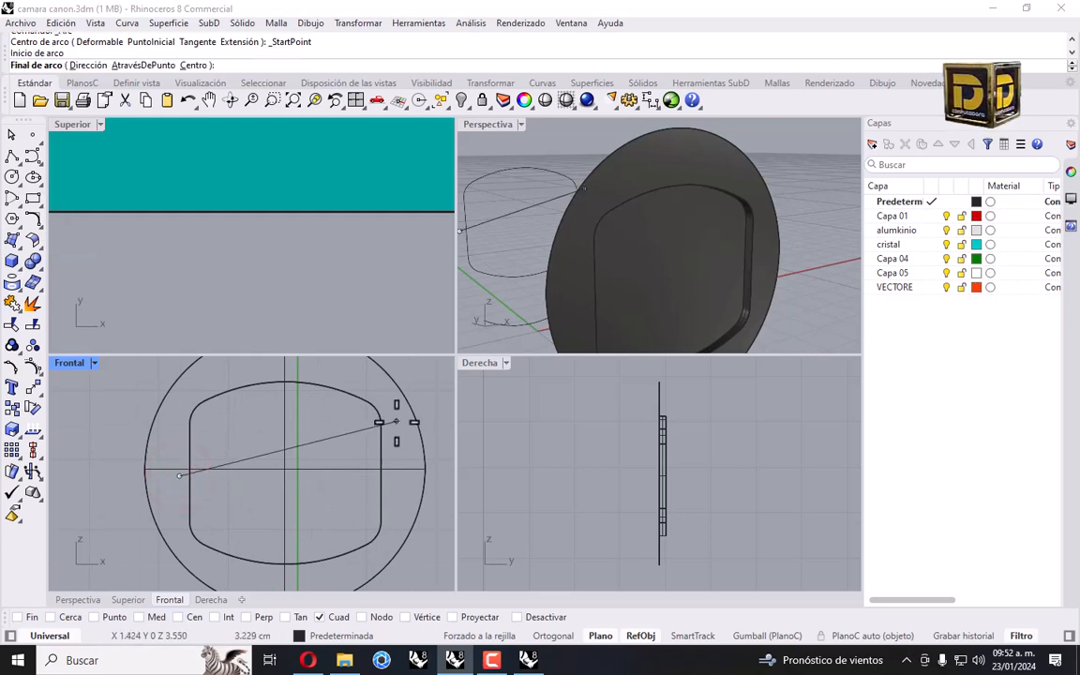
left_click(393, 433)
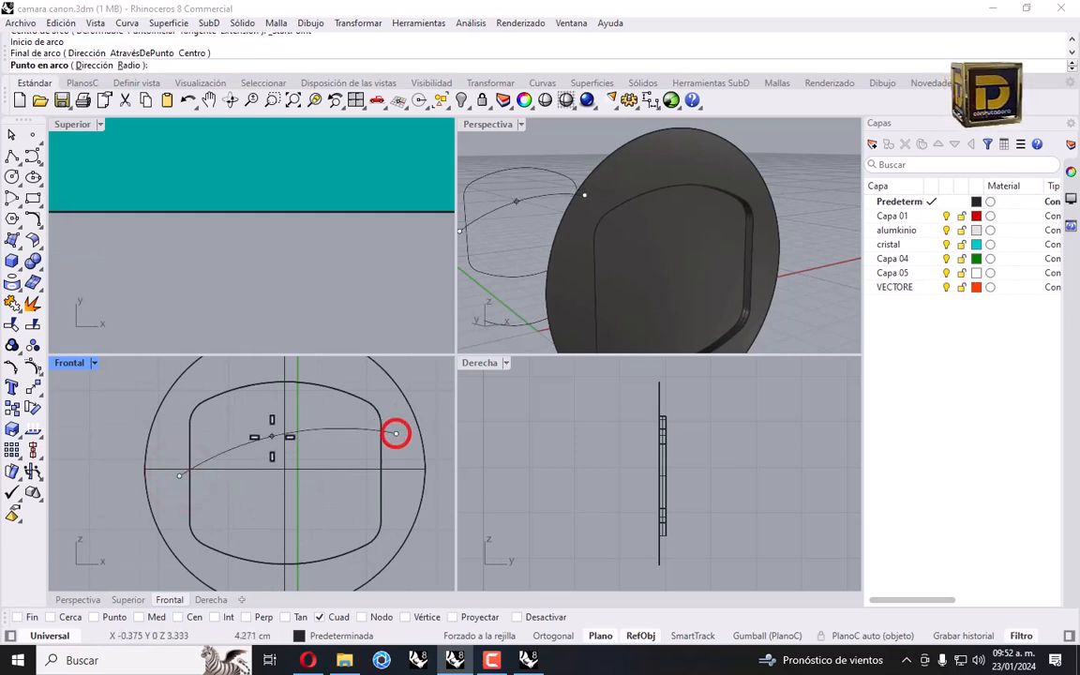
left_click(263, 432)
Draw a second arc, bulging downward and rising to the right, across the lower part of the rounded window.
key("Return")
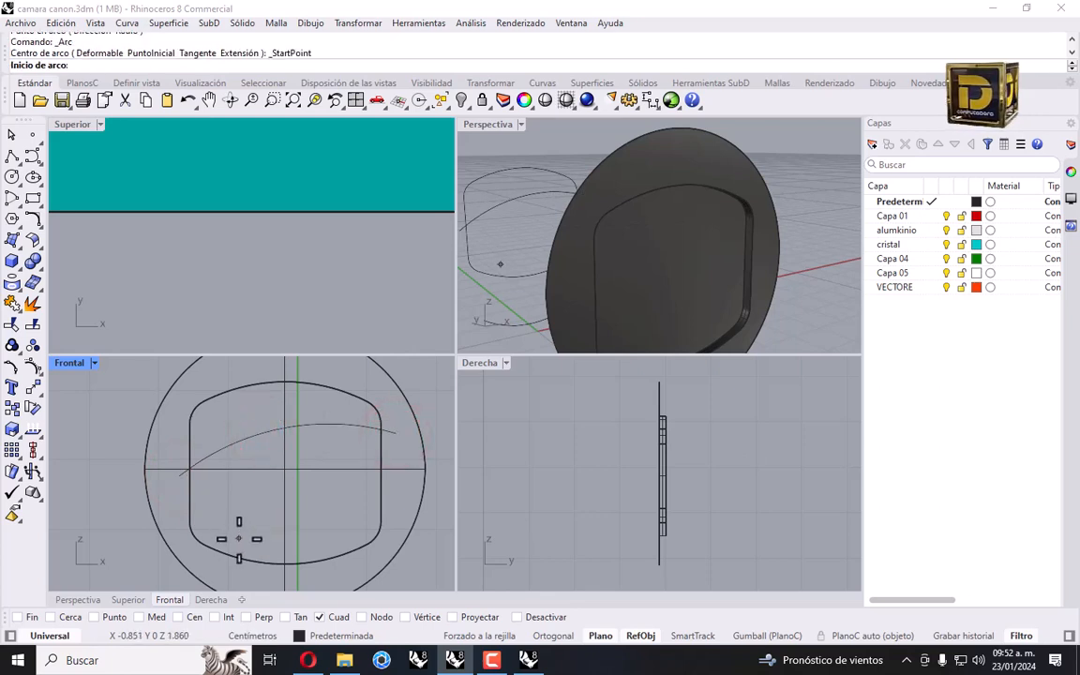
left_click(218, 558)
left_click(402, 498)
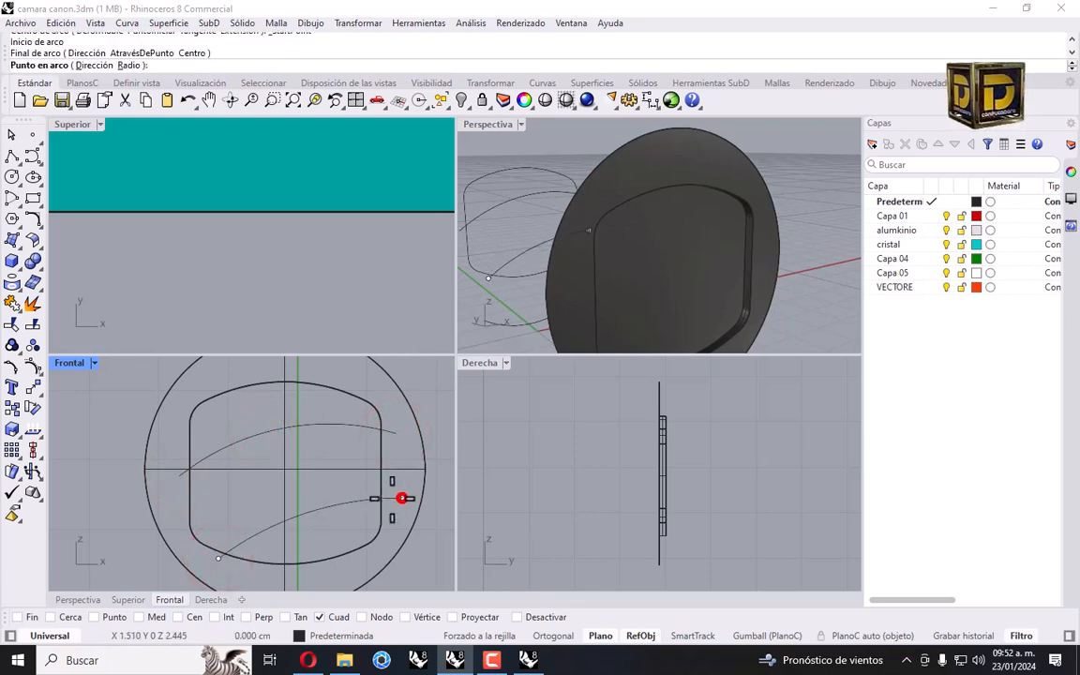
left_click(310, 545)
Shift the lower arc slightly upward and reposition its left end point at the window's lower-left corner.
mouse_move(321, 540)
left_mouse_down()
mouse_move(306, 530)
mouse_move(316, 525)
left_mouse_up()
scroll(212, 561, "up", 4)
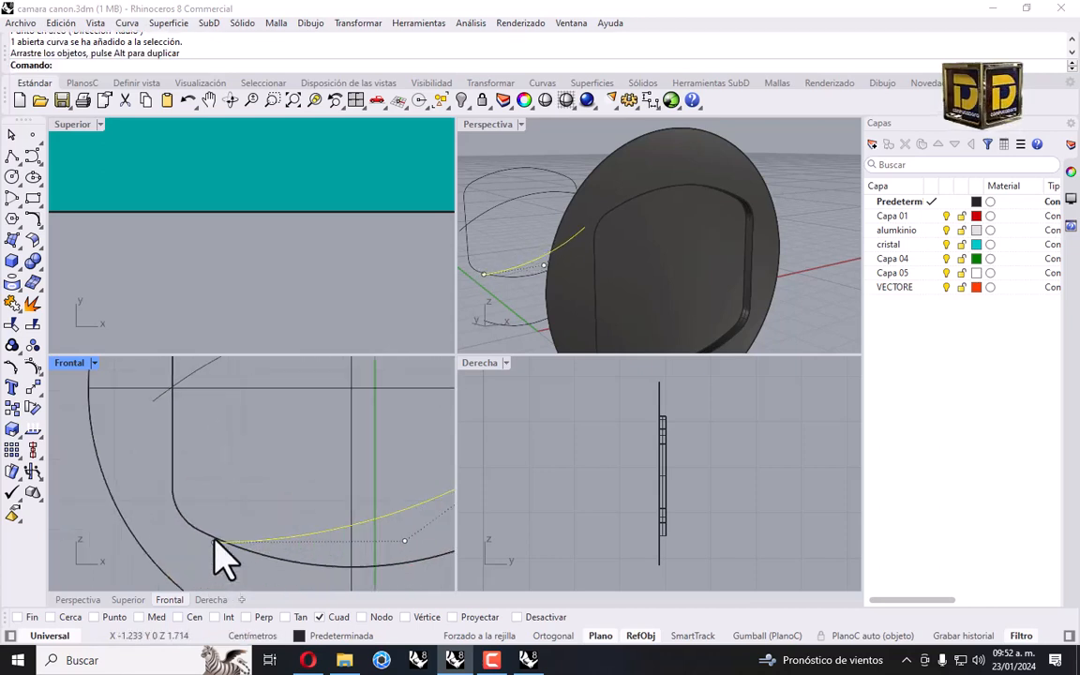
left_click(215, 545)
left_click_drag(215, 546, 233, 525)
scroll(272, 506, "down", 5)
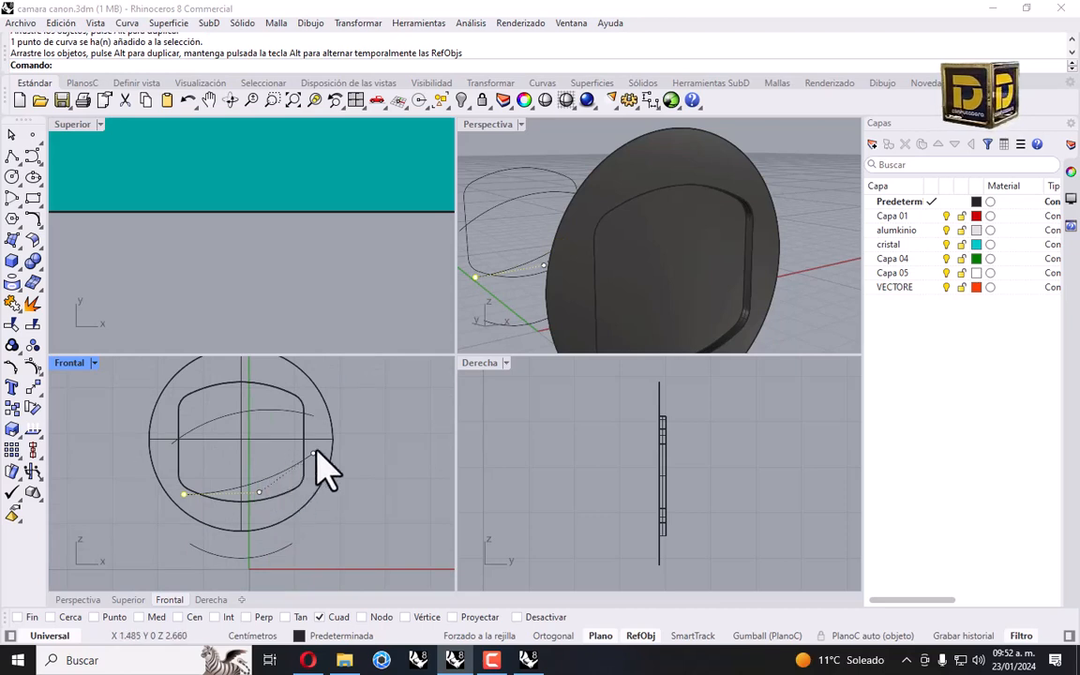
Move both arcs together slightly upward within the rounded window in the Frontal view.
left_click(267, 406)
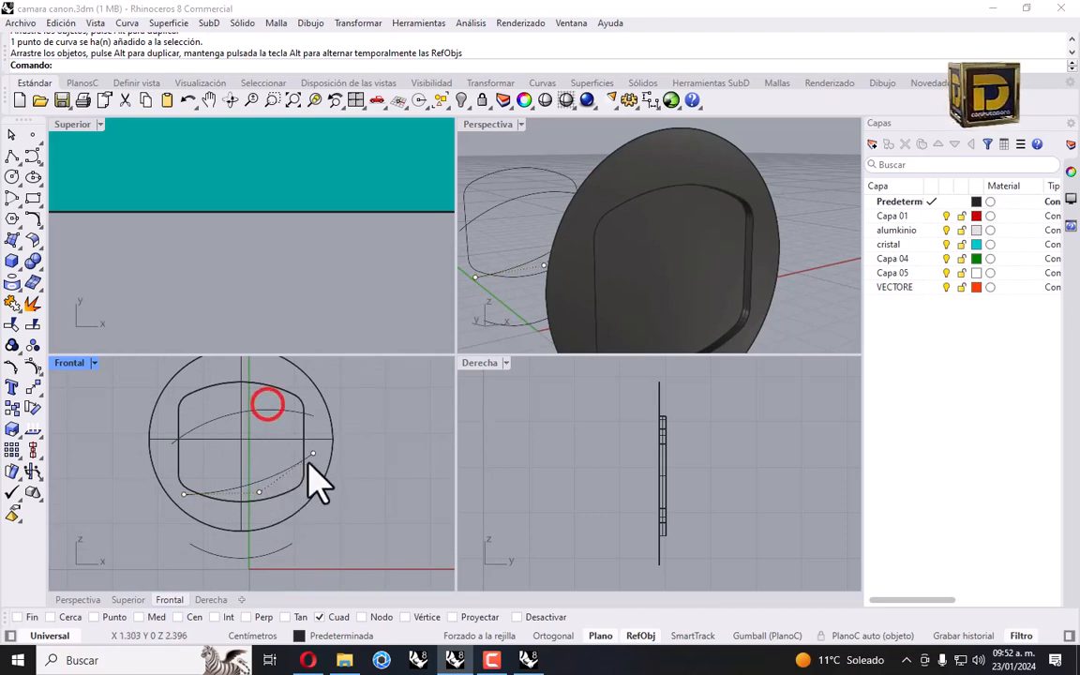
left_click(289, 459)
left_click(278, 409, "shift")
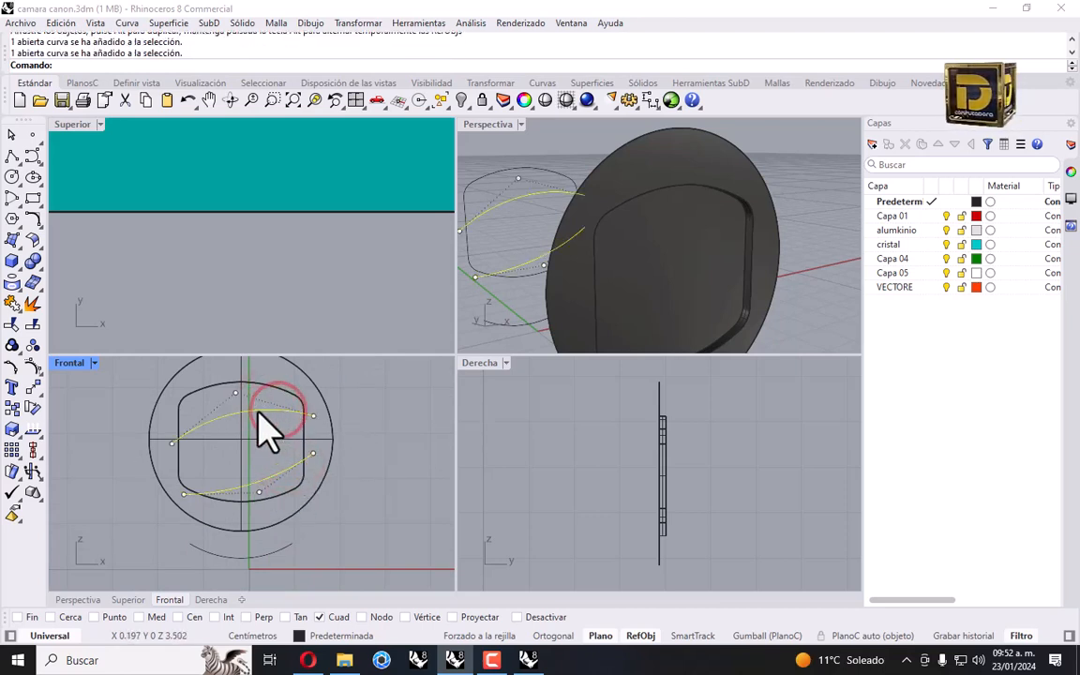
scroll(265, 426, "up", 3)
left_click(256, 405)
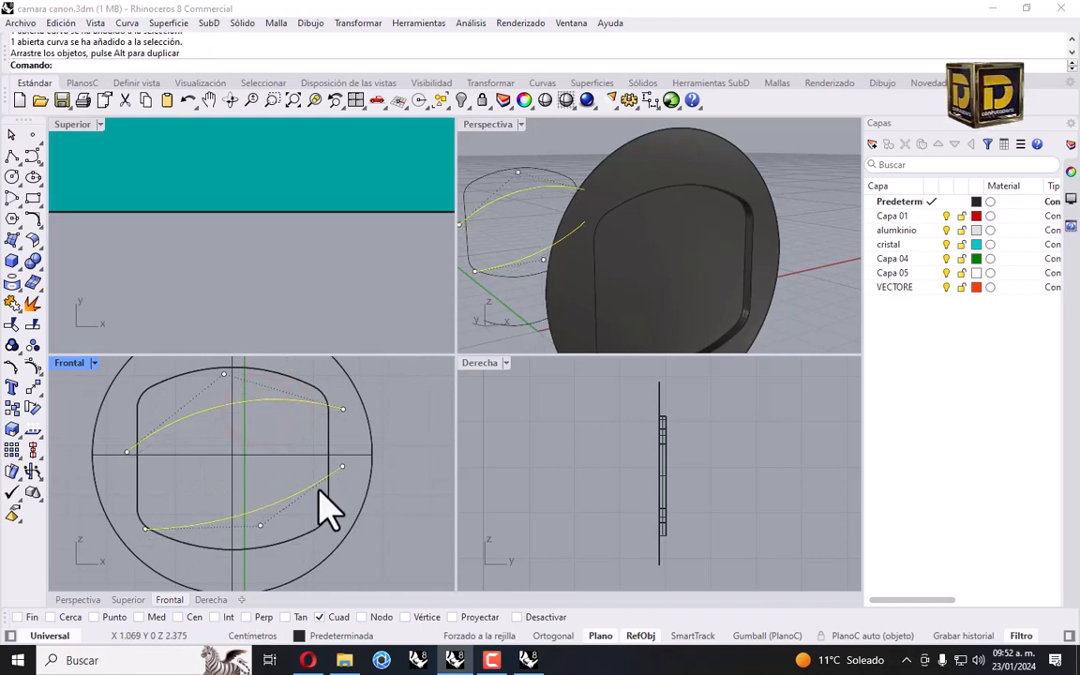
Split the recessed rounded surface using the two arcs as cutting objects.
left_click(361, 506)
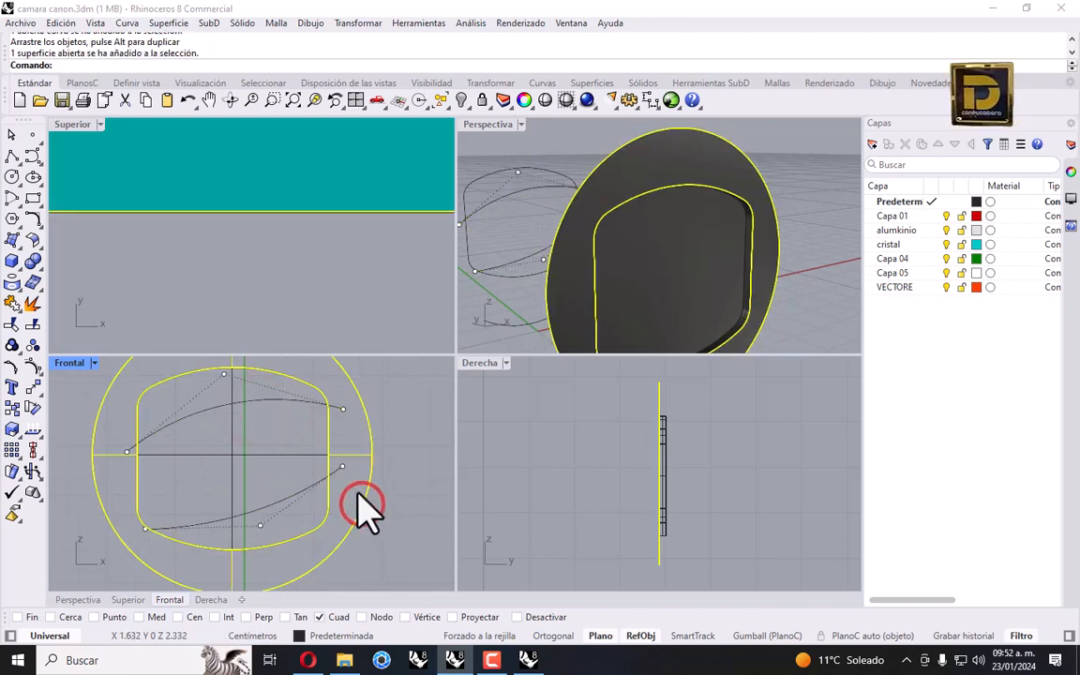
left_click(357, 491)
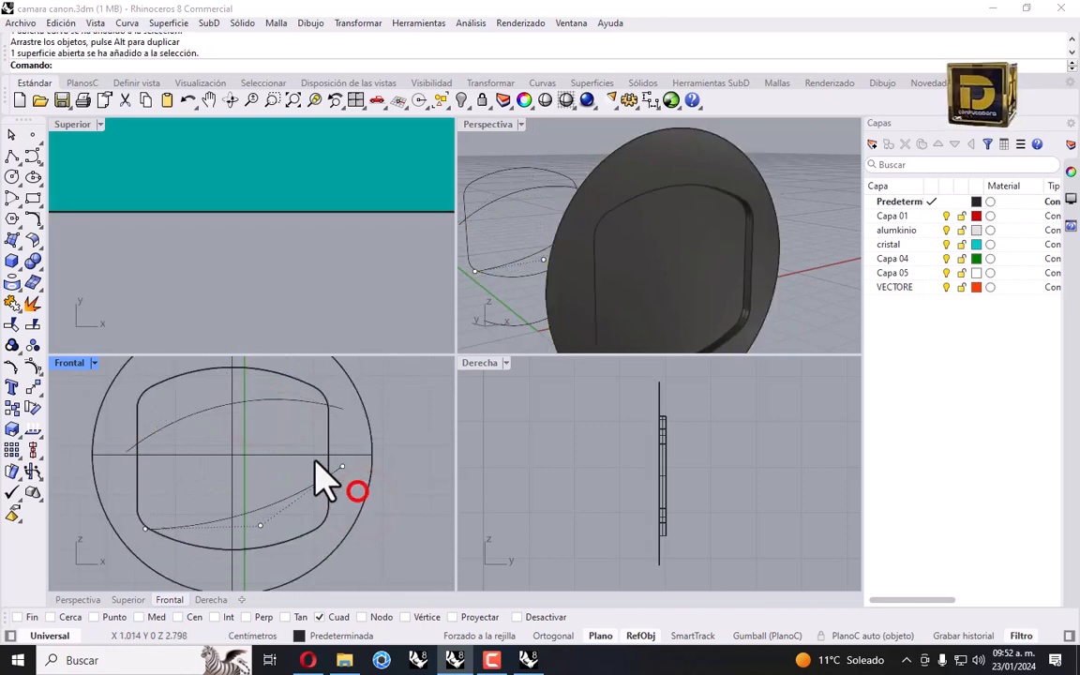
left_click(34, 324)
left_click(198, 414)
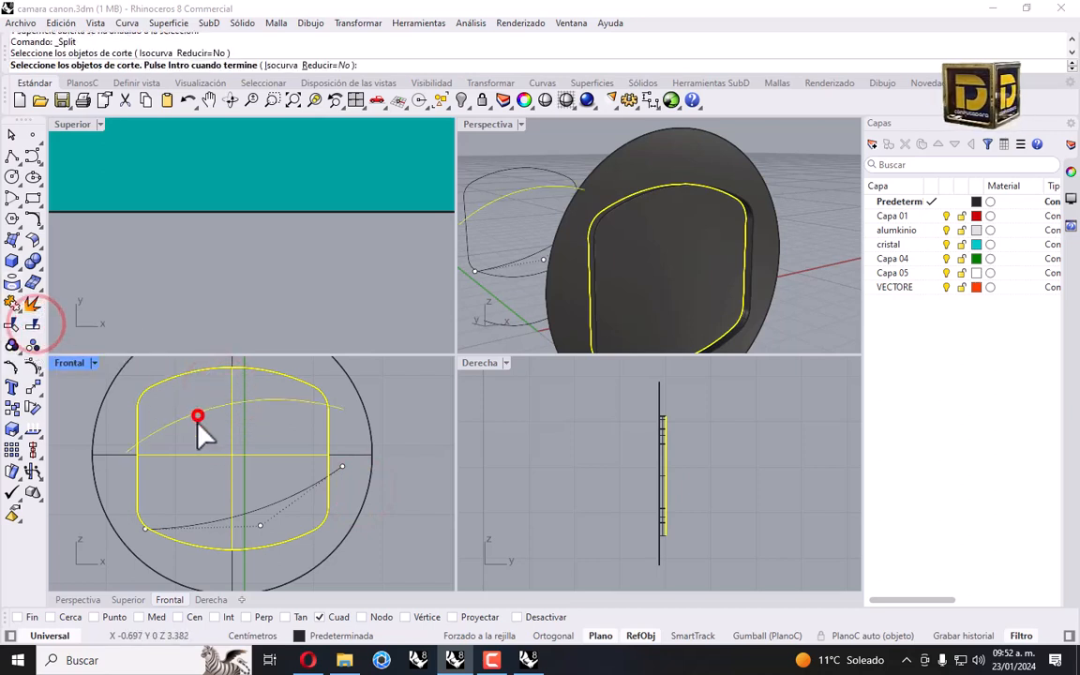
left_click(224, 518)
key("Return")
left_click(409, 441)
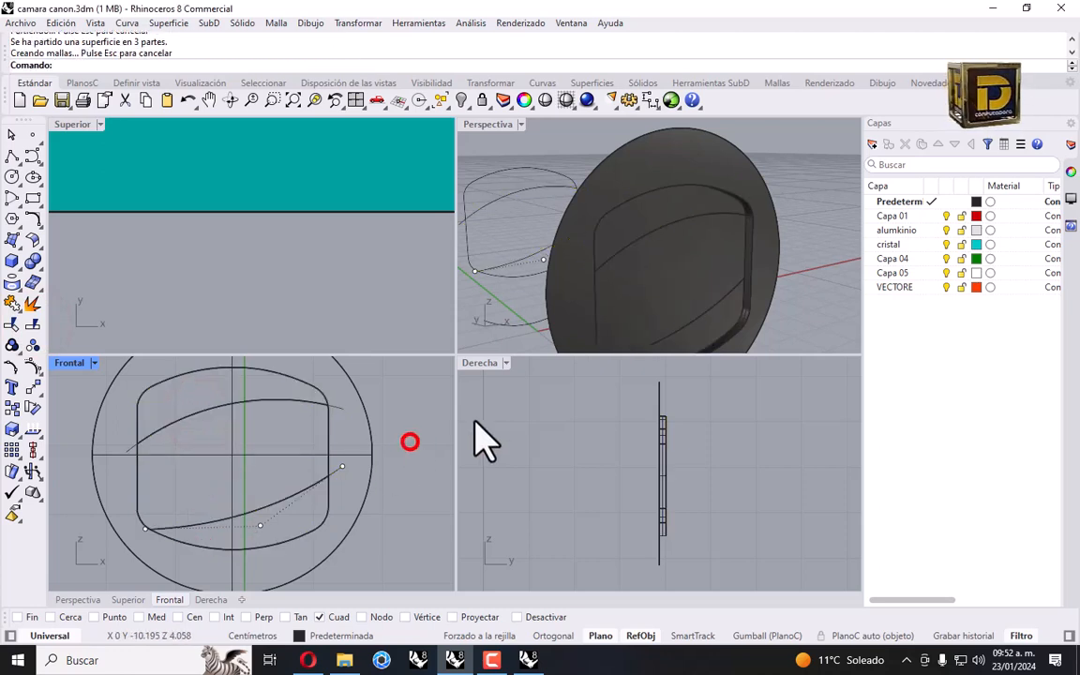
Delete the two arcs used to cut the recessed surface.
left_click(346, 413)
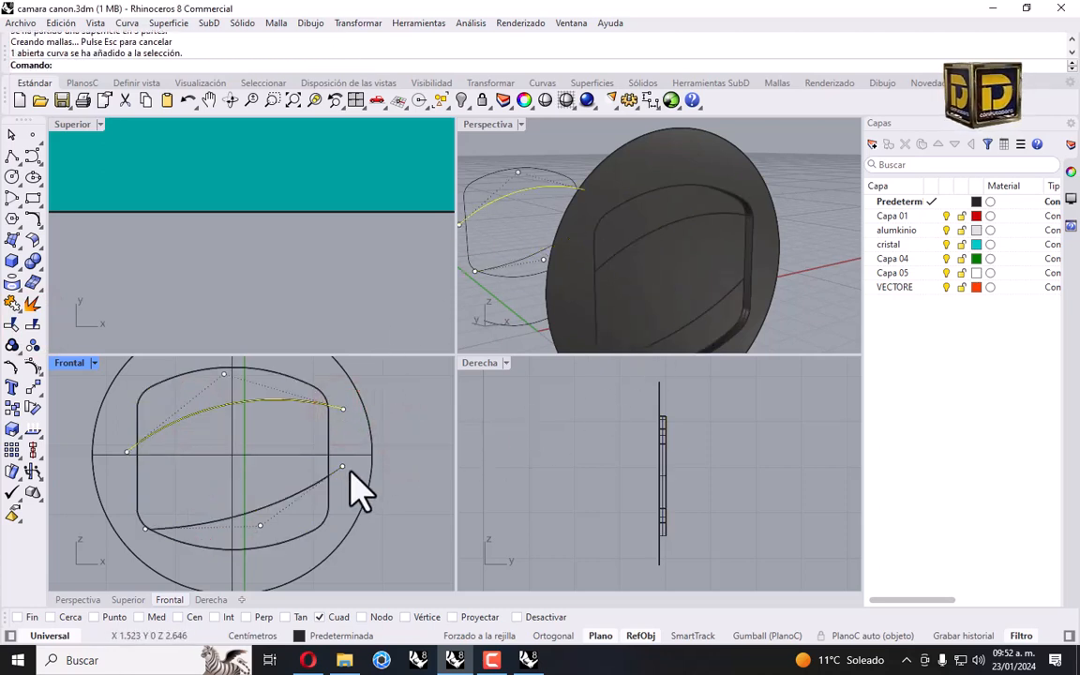
key("Delete")
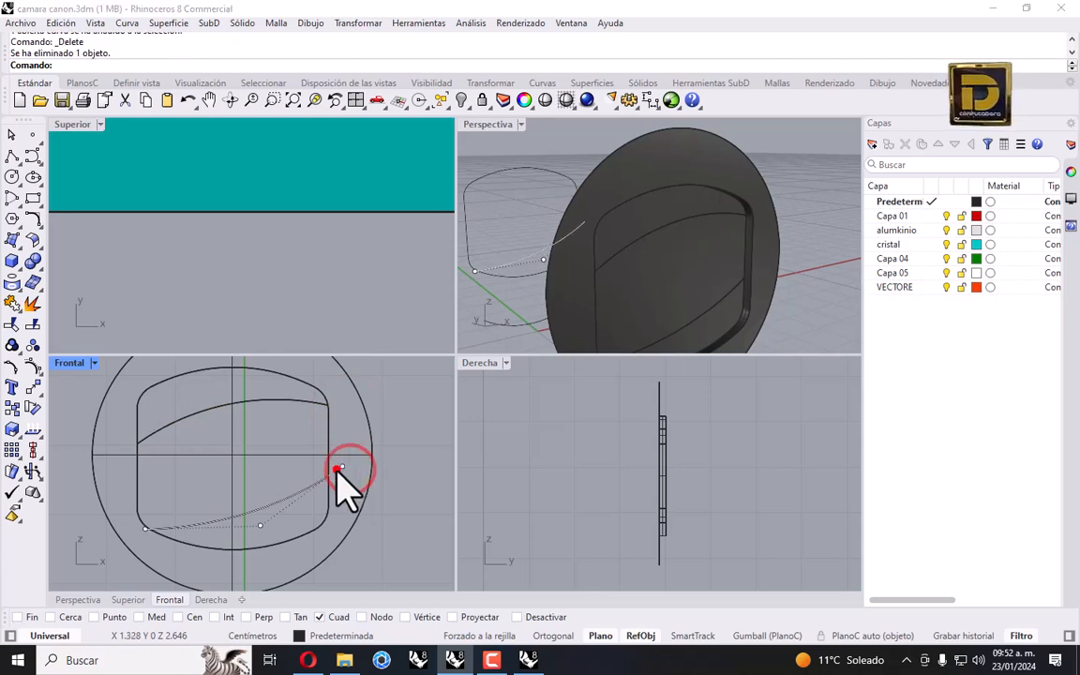
left_click(338, 468)
key("Delete")
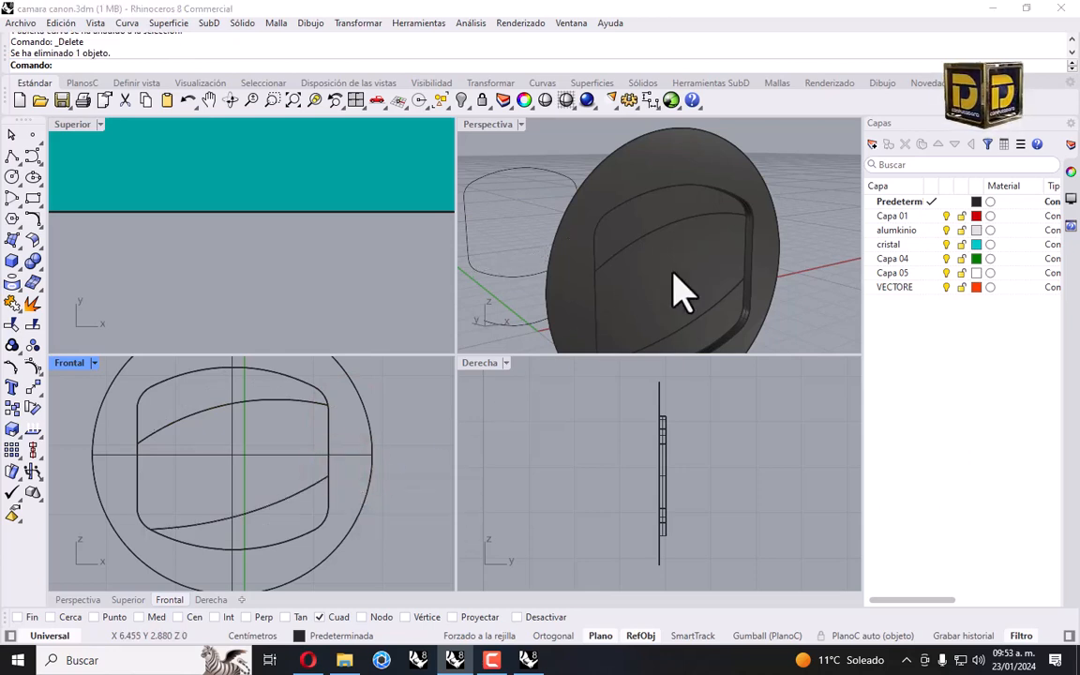
Move the middle band of the split surface slightly back in the Derecha view, with object snaps disabled.
left_click(266, 435)
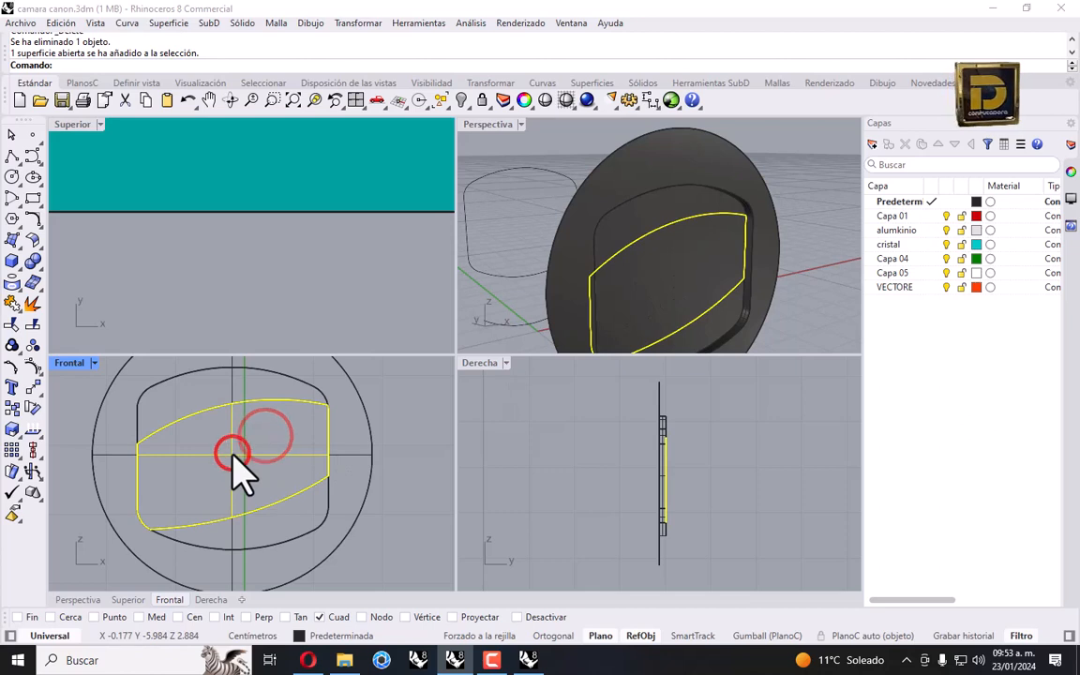
left_click(615, 228)
left_click(713, 318)
left_click(645, 278)
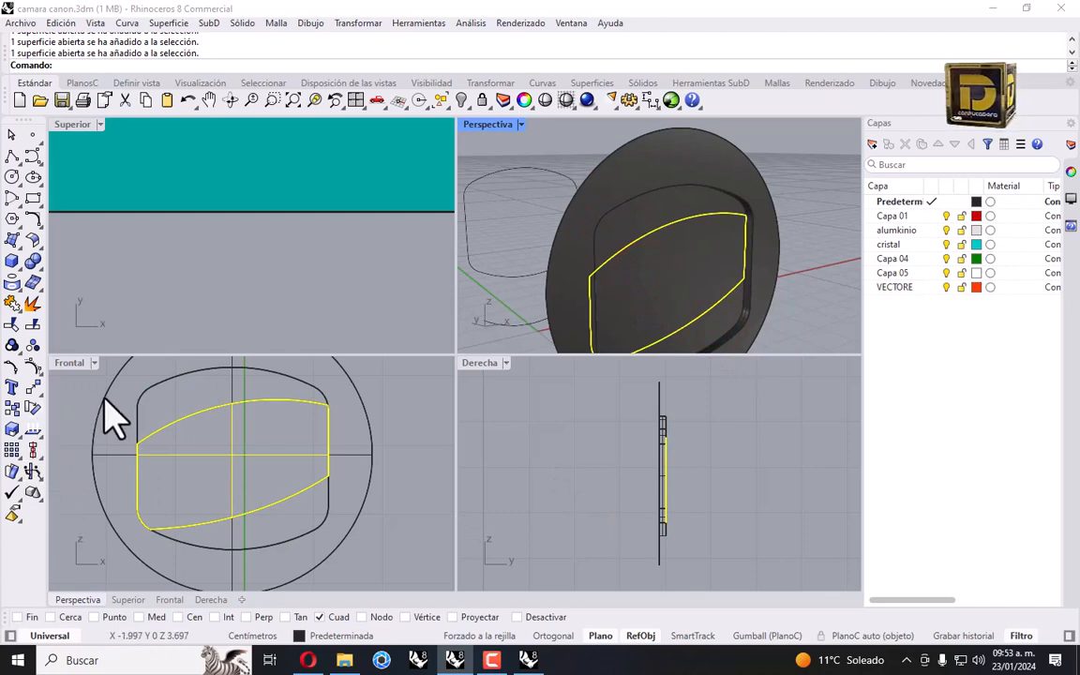
left_click(30, 386)
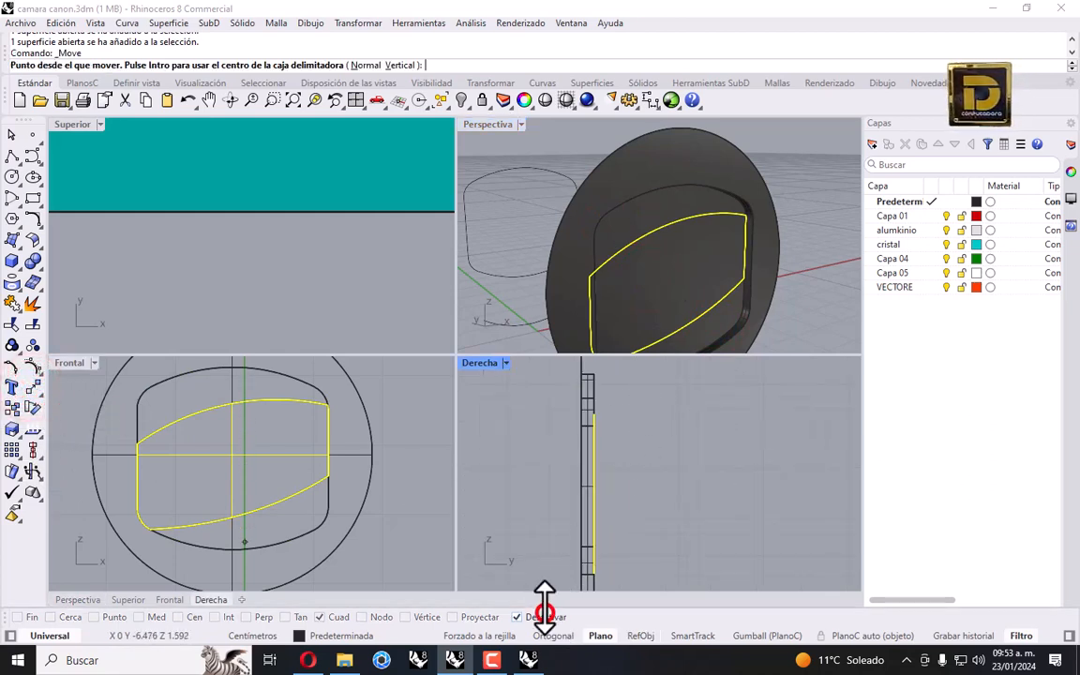
left_click(543, 616)
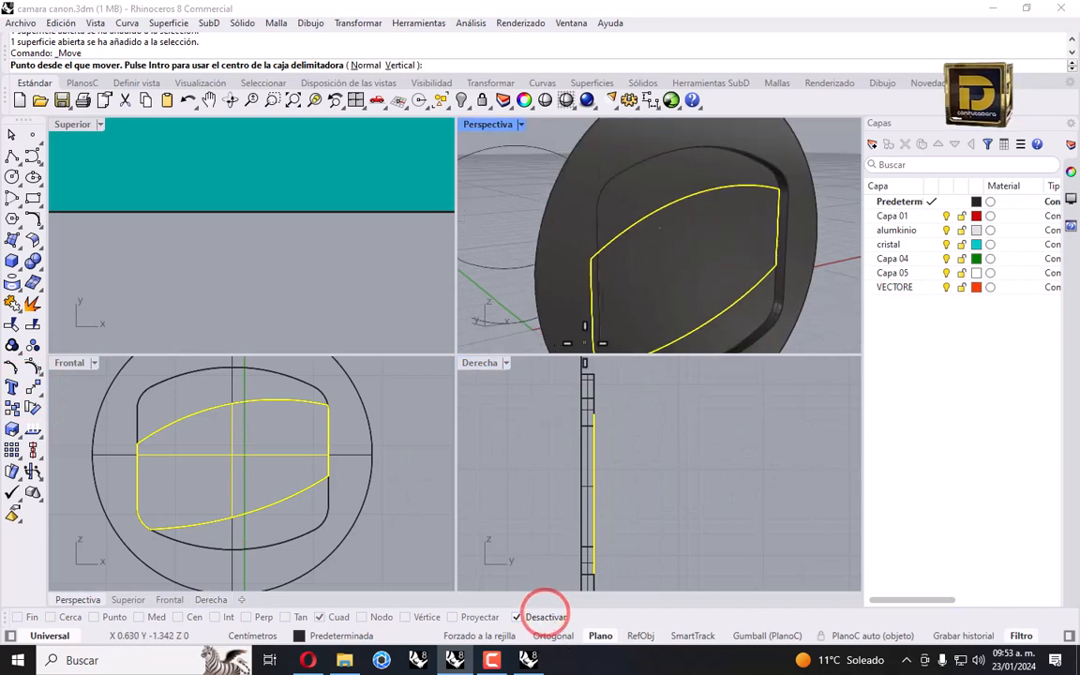
left_click(592, 417)
left_click(591, 414)
left_click(662, 418)
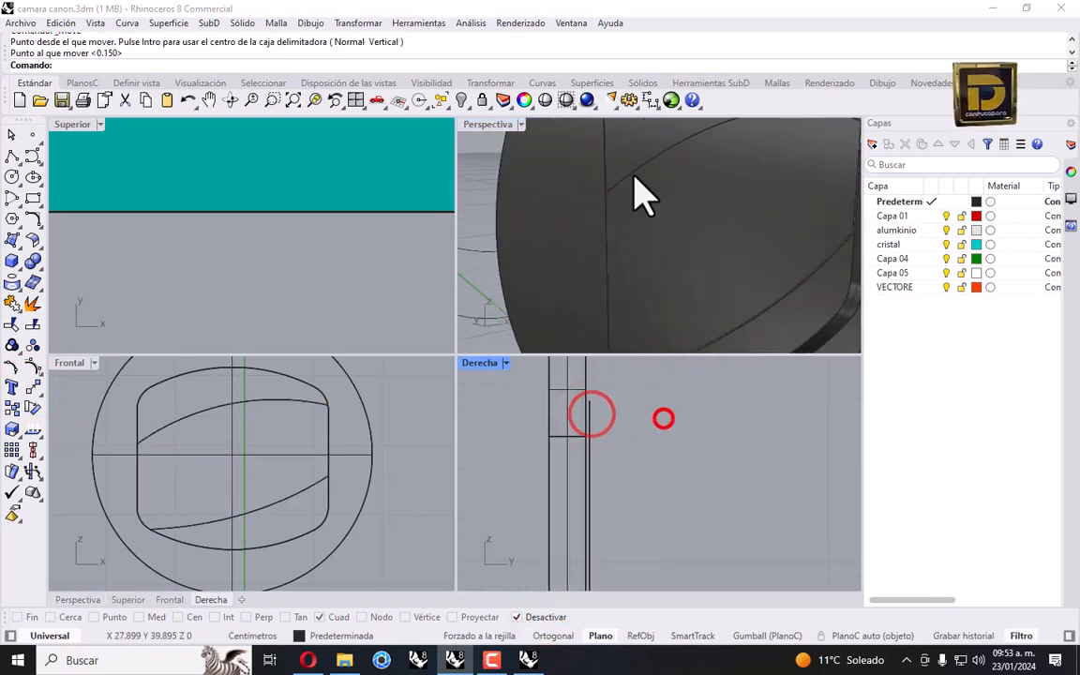
Examine the split bands of the recessed rounded window from several angles in the Perspectiva view.
right_click_drag(634, 178, 685, 190)
scroll(598, 174, "down", 10)
scroll(685, 190, "up", 6)
right_click_drag(762, 225, 726, 169)
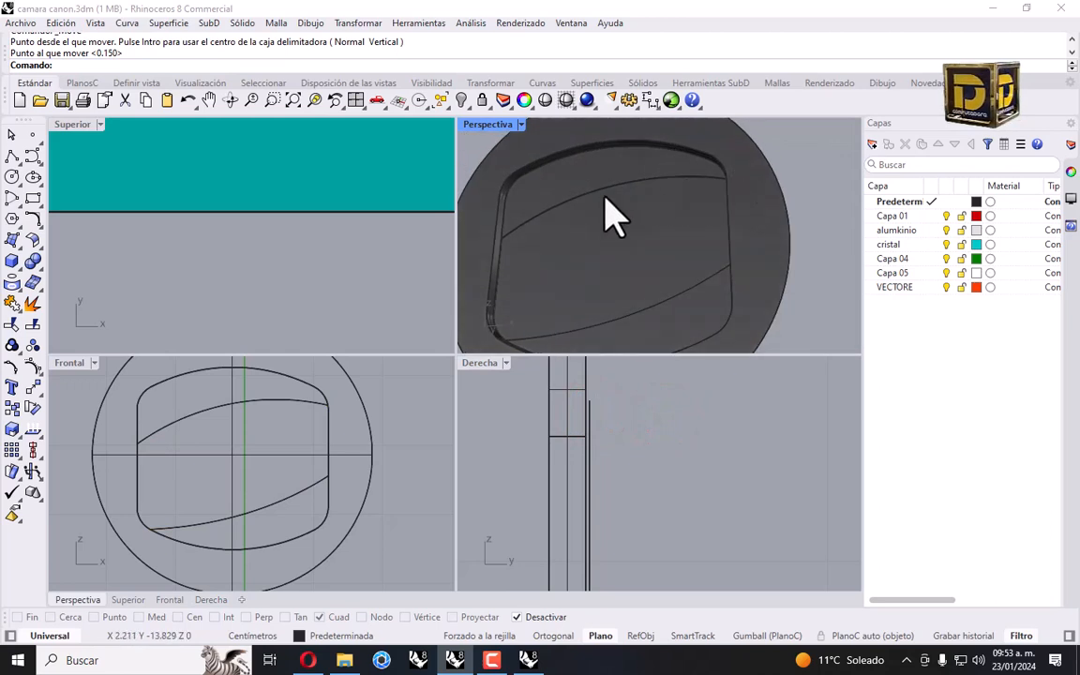
scroll(605, 197, "up", 8)
right_click_drag(604, 196, 658, 222)
scroll(658, 222, "down", 10)
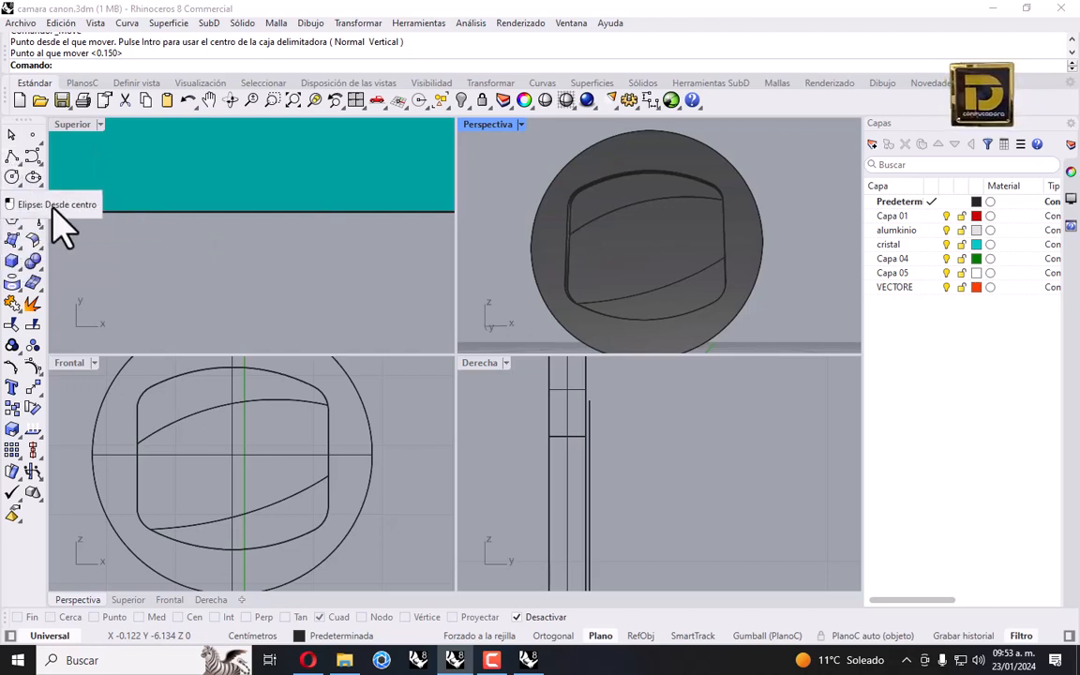
Draw a long, very thin horizontal rectangle beside the lens disc in the Frontal view.
left_click(32, 199)
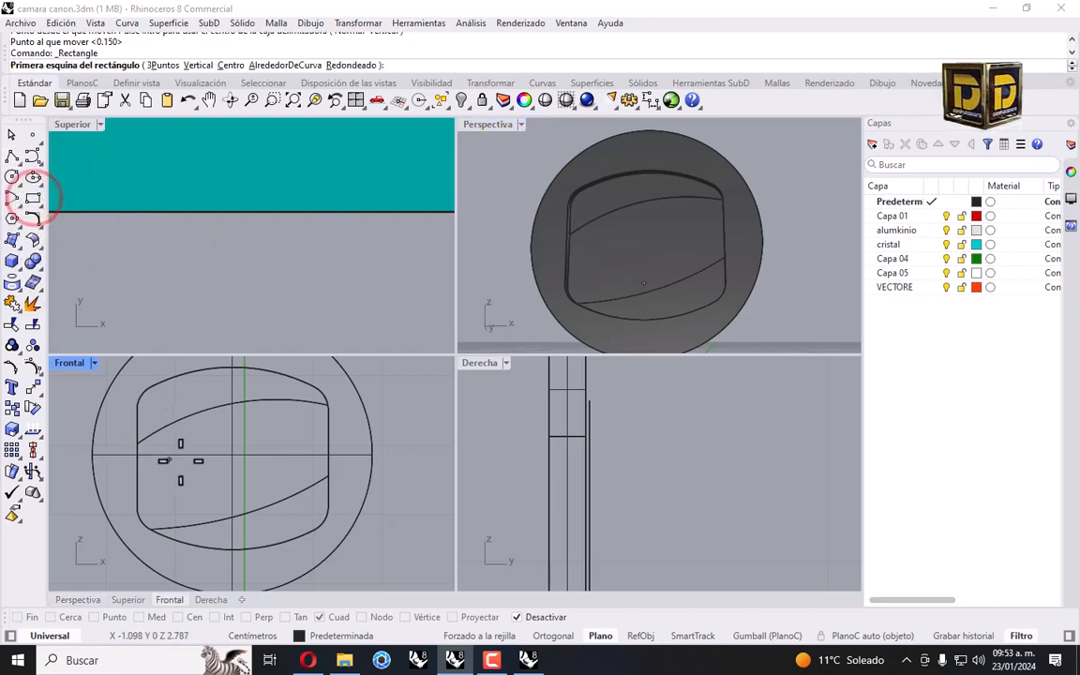
scroll(234, 456, "down", 3)
left_click(306, 385)
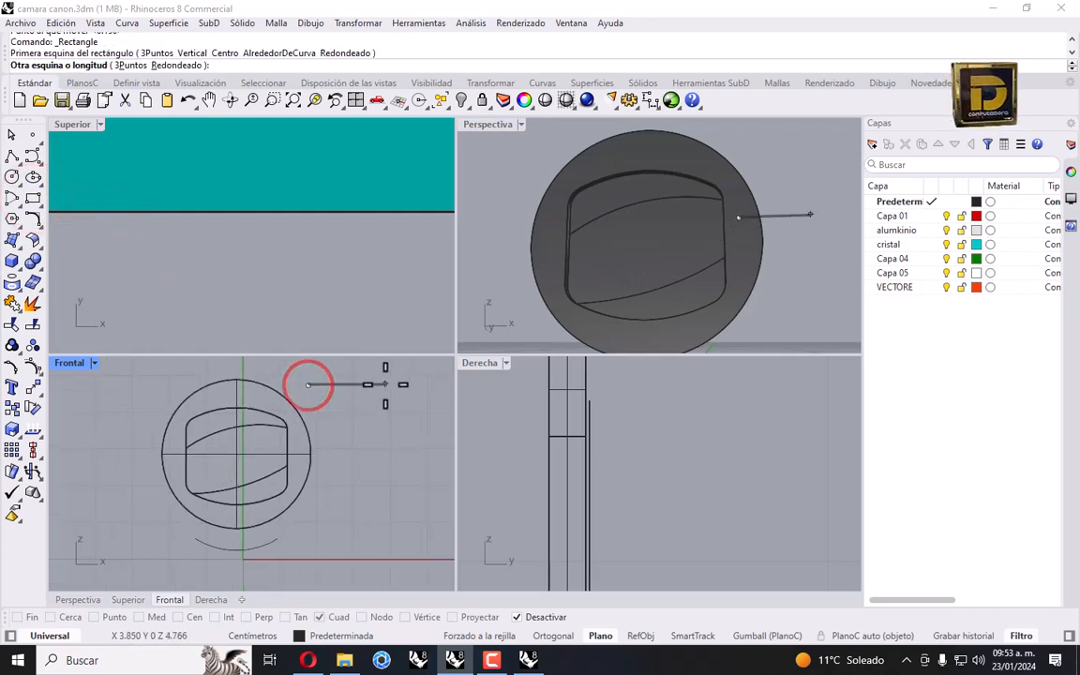
right_click_drag(436, 392, 344, 390)
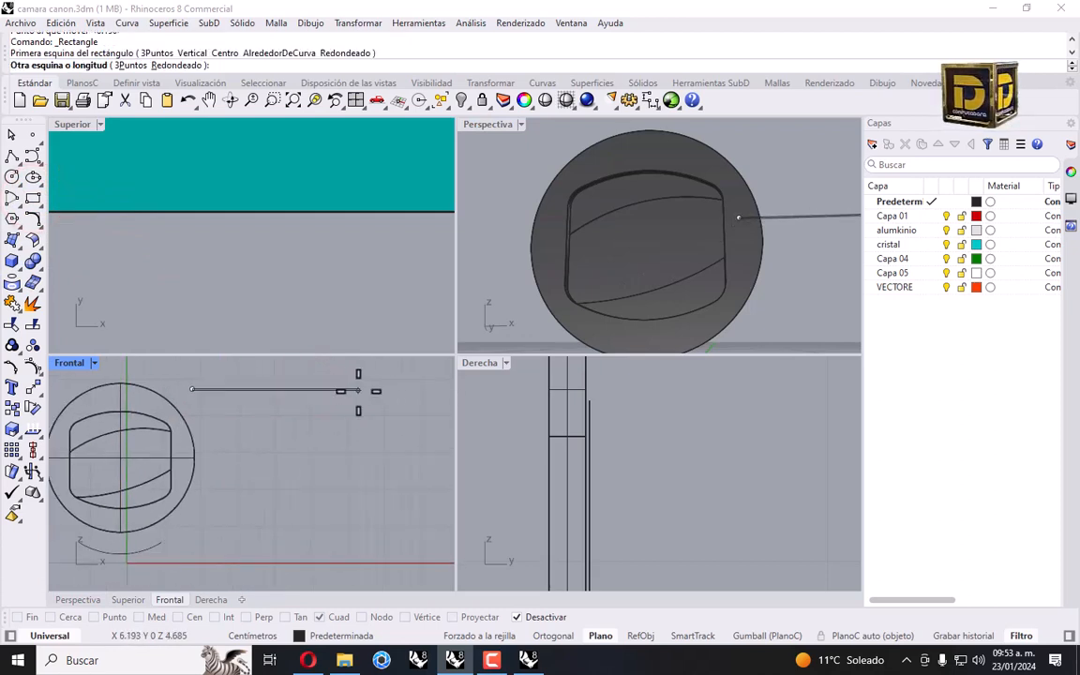
left_click(378, 390)
Rotate the thin rectangle about 10.4 degrees in the Frontal view and move it diagonally across the rounded window.
left_click(339, 388)
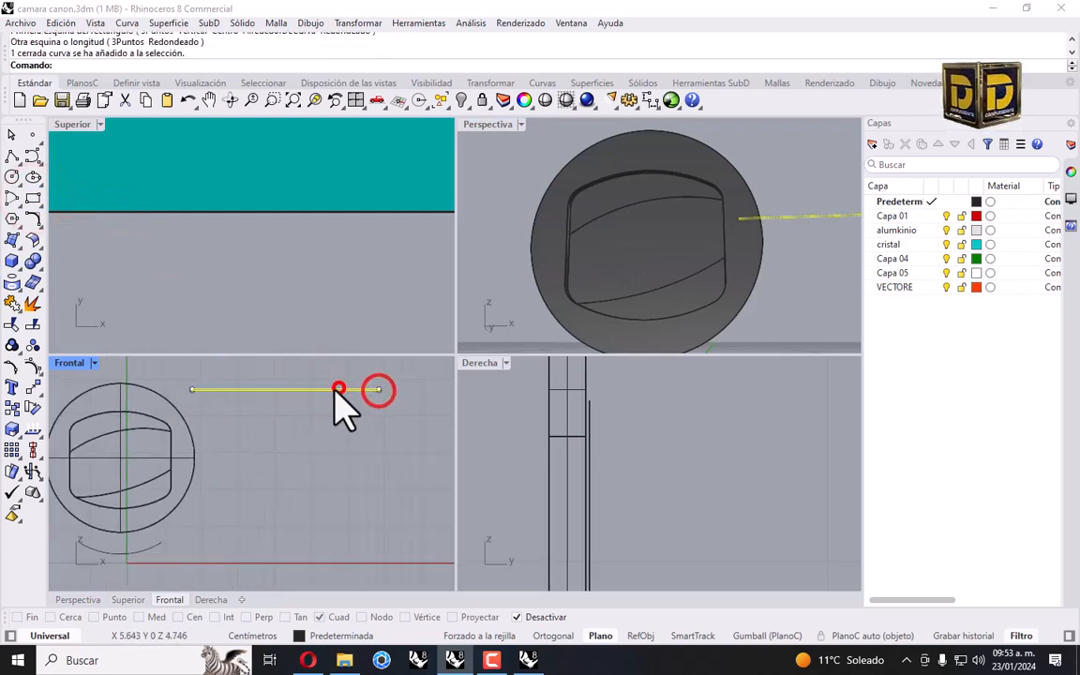
left_click(358, 23)
left_click(379, 86)
left_click(212, 393)
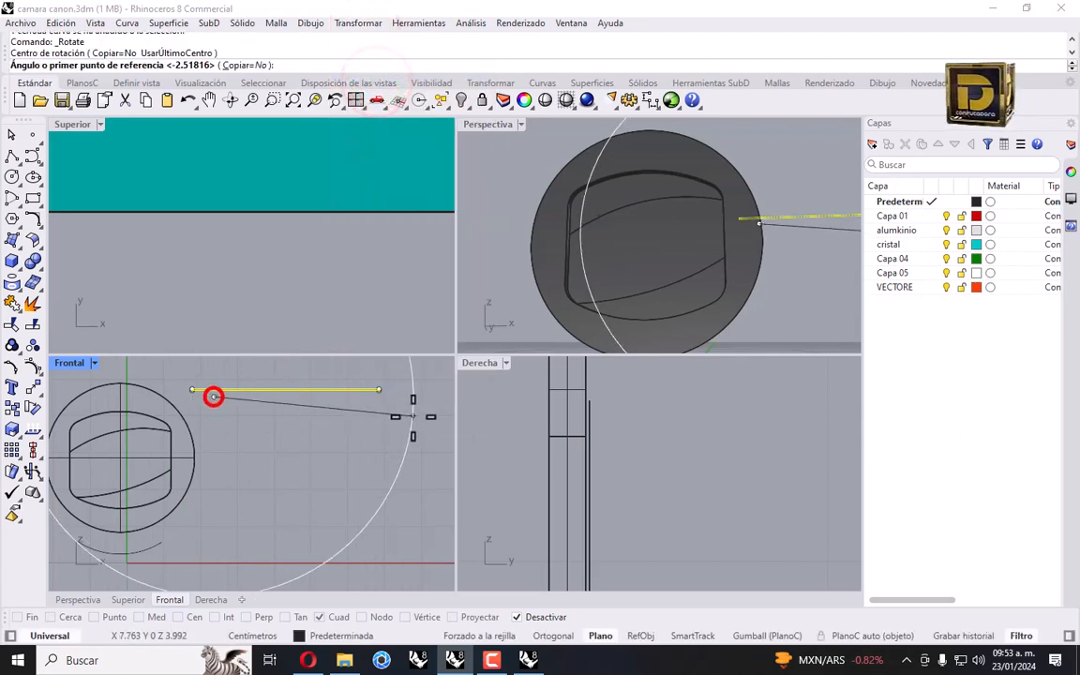
left_click(412, 414)
left_click(367, 384)
left_click_drag(298, 373, 180, 464)
right_click_drag(180, 464, 271, 430)
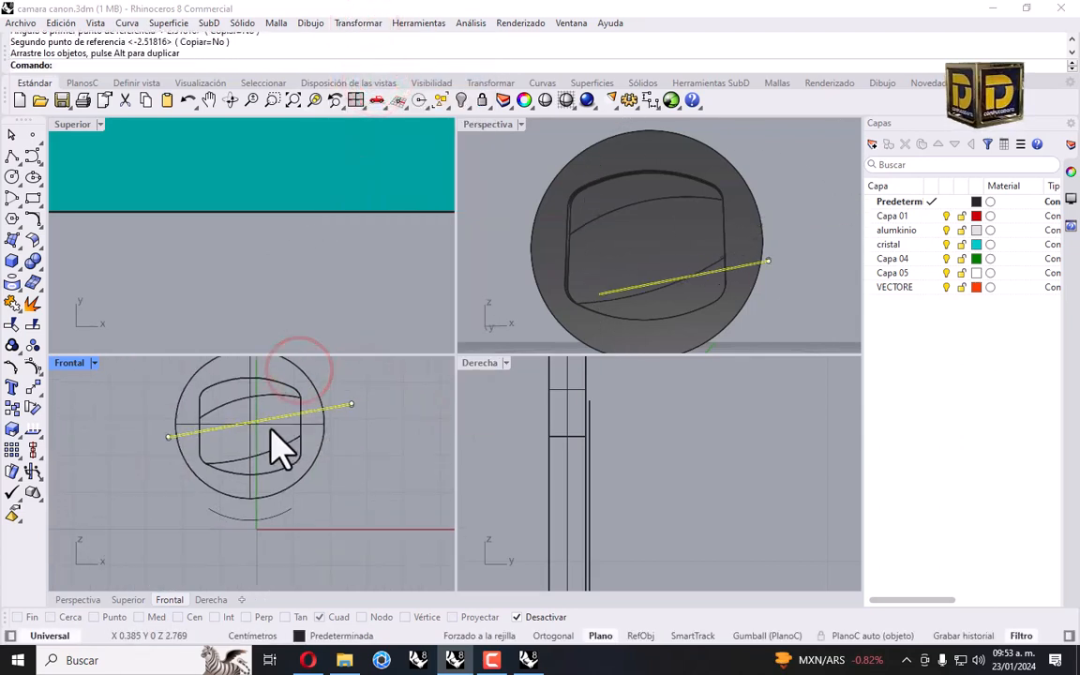
Refine the thin rectangle's slant with further rotations of about 4.7 and -1.4 degrees in the Frontal view.
right_click(271, 430)
left_click(311, 409)
left_click(142, 446)
left_click(152, 462)
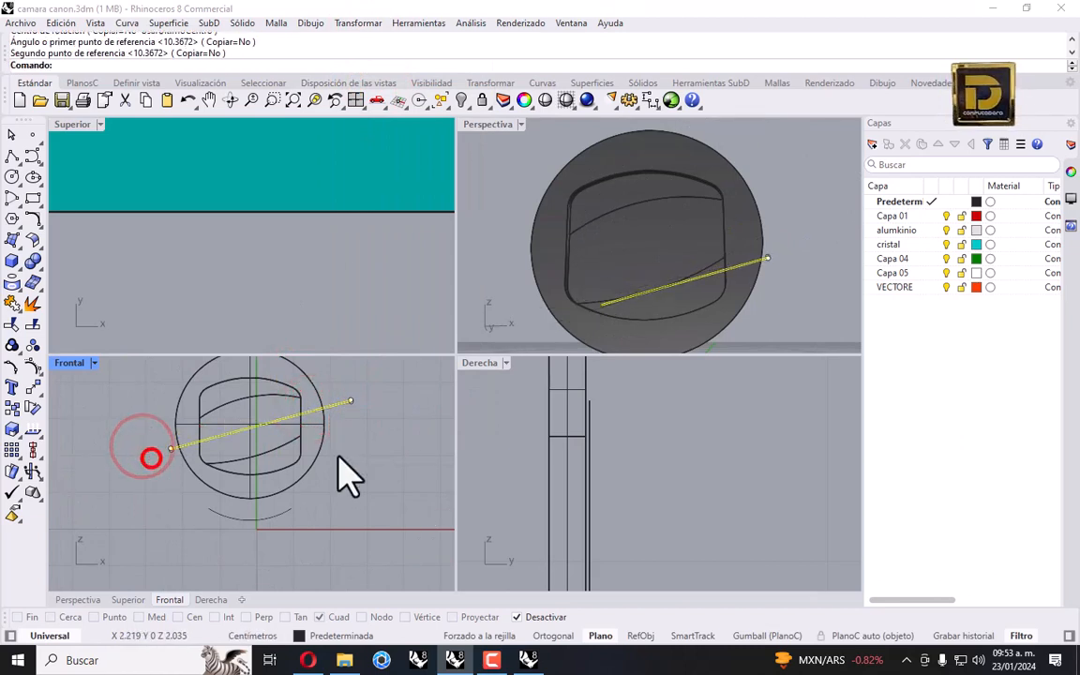
right_click(178, 445)
left_click(169, 446)
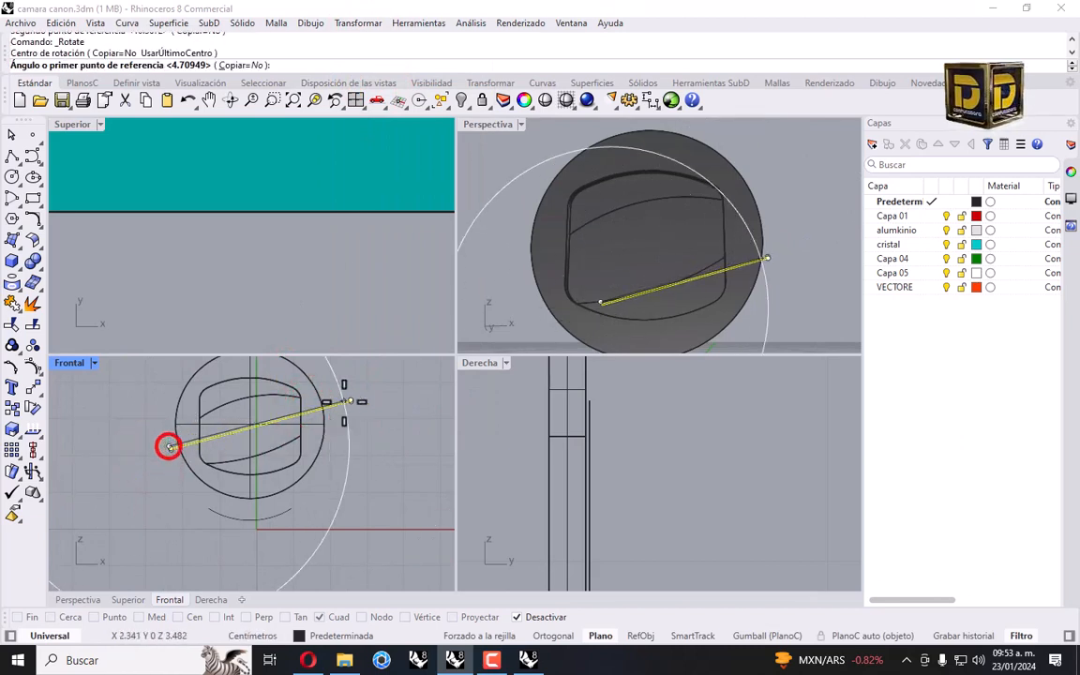
left_click(374, 392)
left_click(375, 395)
left_click(380, 463)
Shift the slanted rectangle slightly so it crosses the centre of the rounded window.
scroll(284, 433, "up", 5)
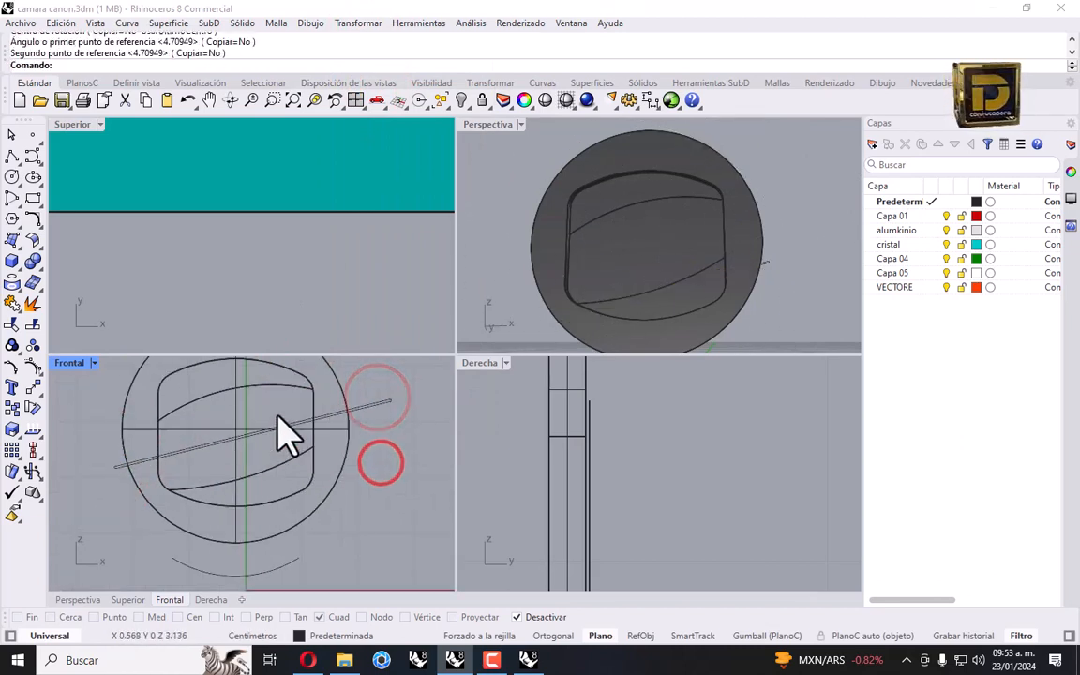
left_click(292, 422)
left_click_drag(293, 417, 296, 421)
scroll(323, 431, "down", 4)
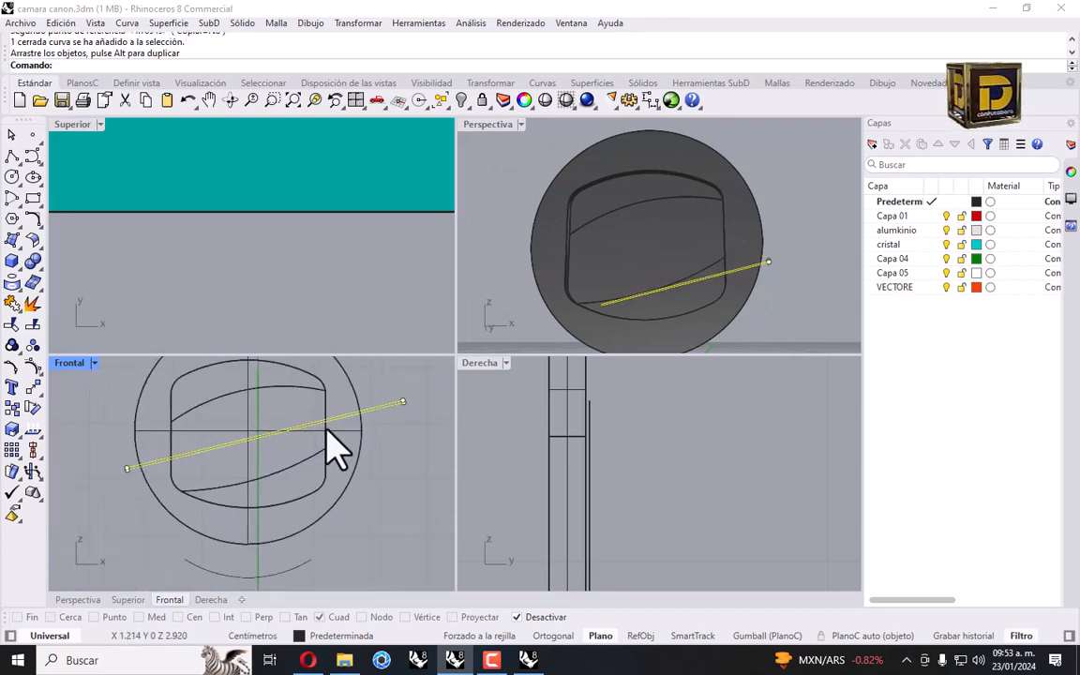
scroll(255, 449, "up", 2)
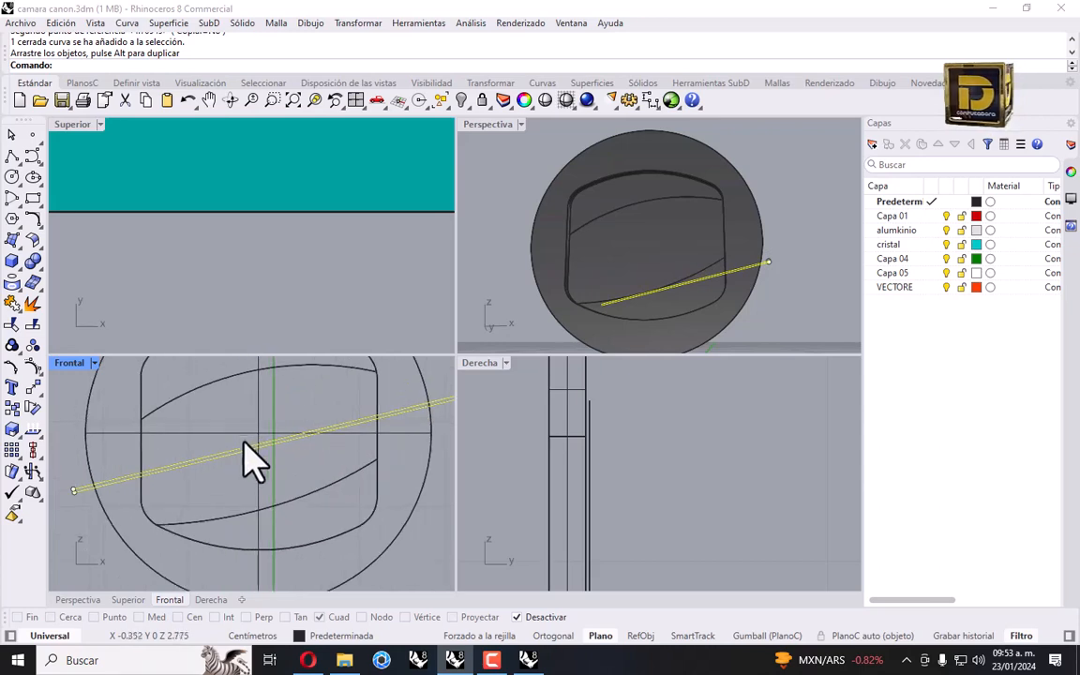
left_click_drag(268, 440, 269, 432)
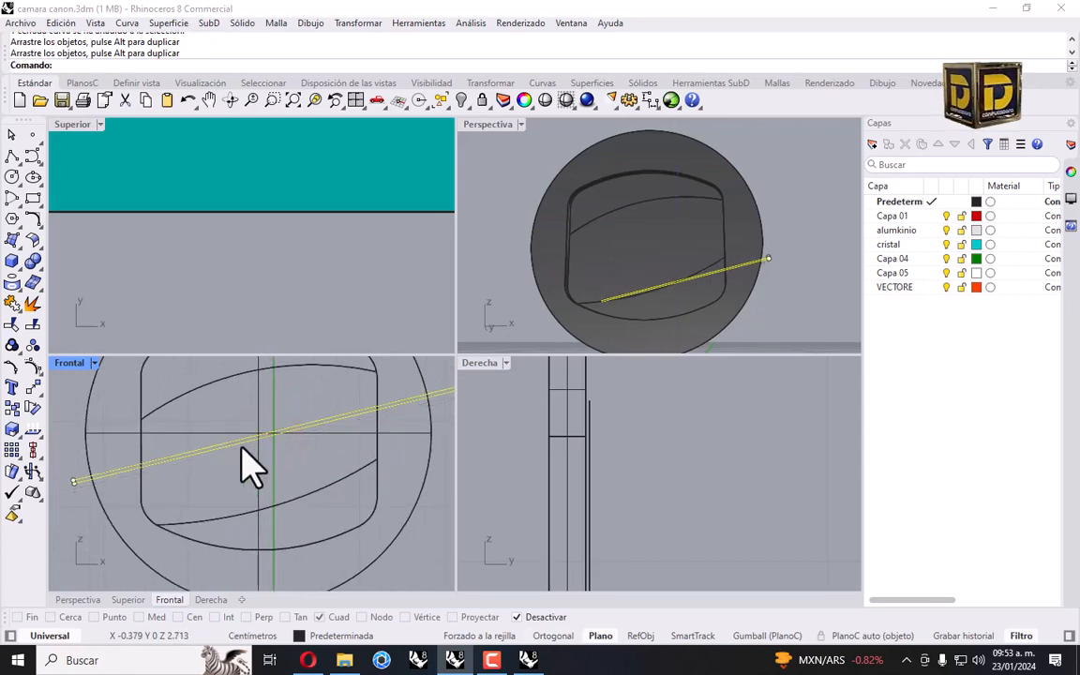
Rotate the slanted rectangle very slightly about its lower end in the Frontal view.
right_click(241, 448)
left_click(98, 463)
scroll(169, 430, "down", 8)
left_click(334, 393)
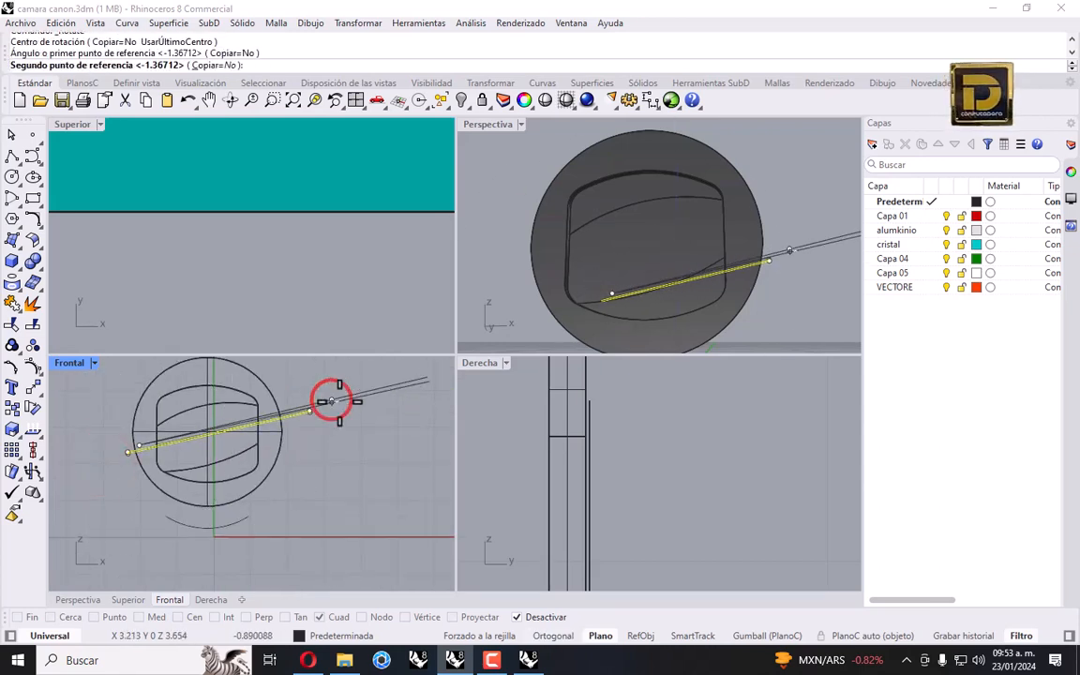
left_click(340, 401)
left_click(325, 461)
Set the Frontal view to Sombreado and trim away the strip of the middle band inside the thin rectangle.
scroll(220, 440, "up", 5)
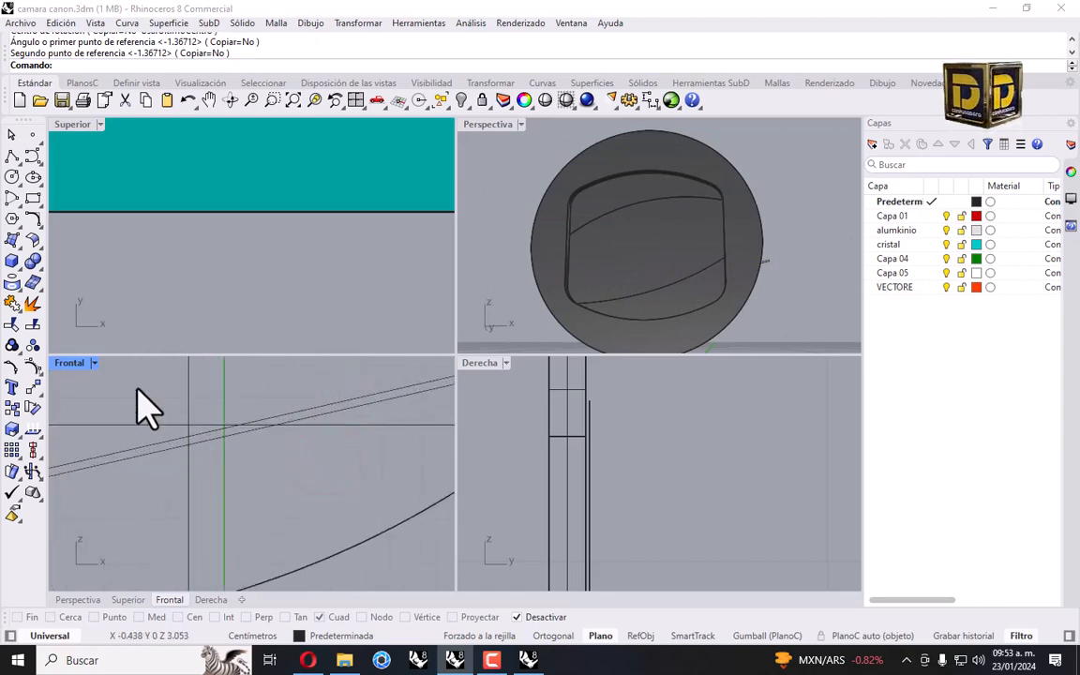
left_click(149, 453)
left_click(94, 363)
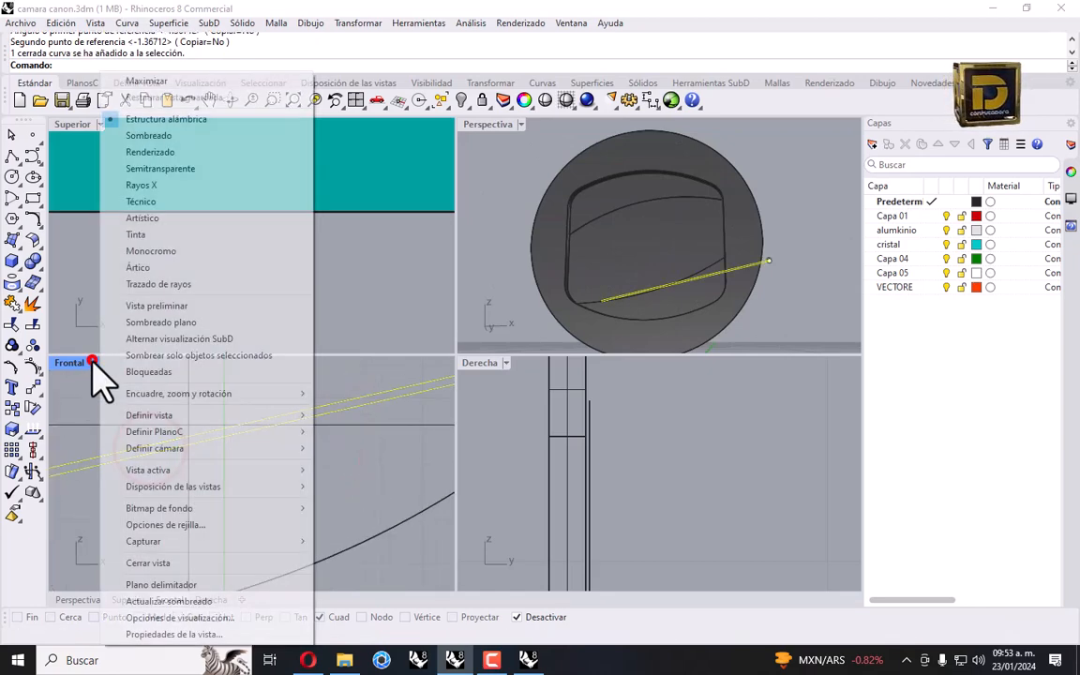
left_click(146, 135)
left_click(12, 323)
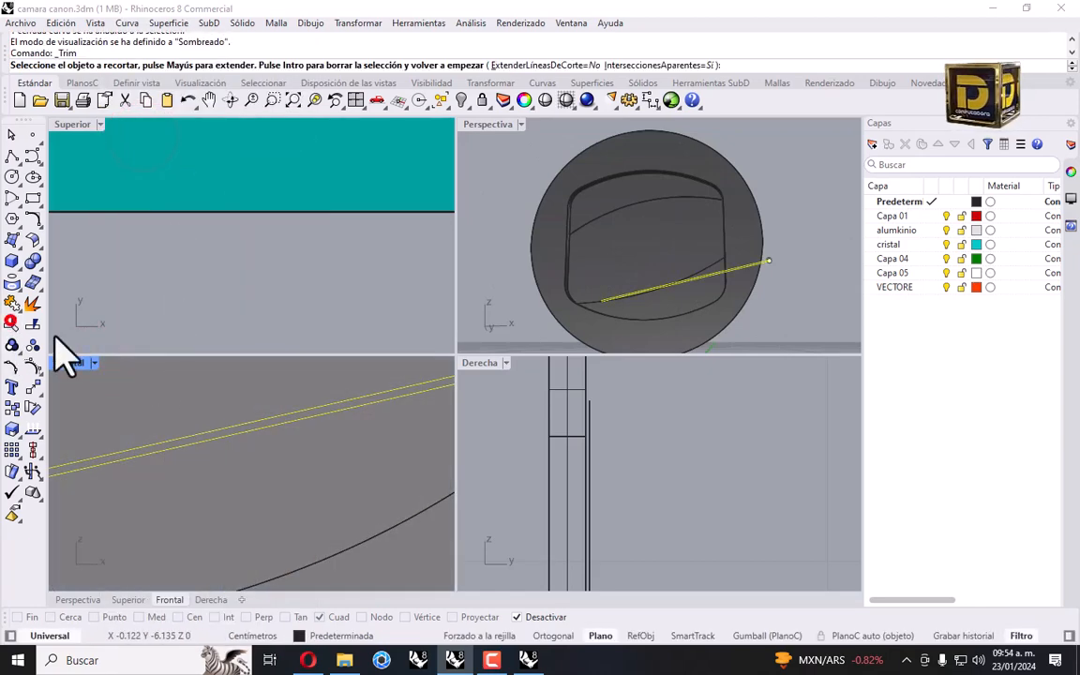
left_click(198, 477)
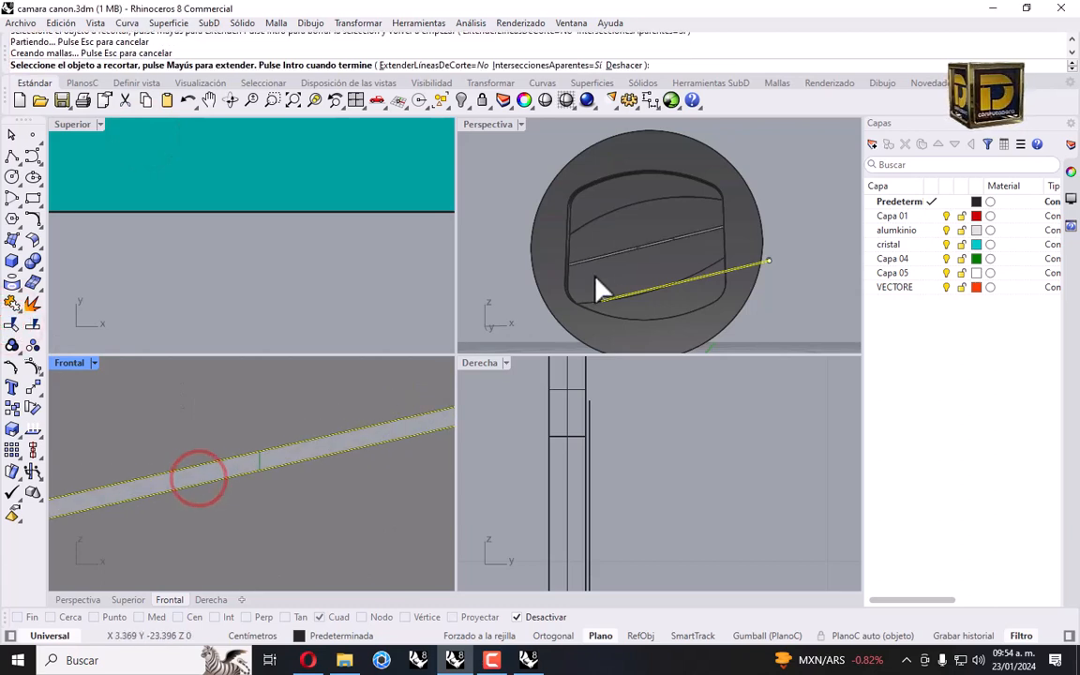
right_click(665, 285)
Delete the cutting rectangle and the leftover piece in front of the lens disc.
right_click_drag(664, 285, 663, 242)
left_click_drag(596, 169, 519, 362)
key("Delete")
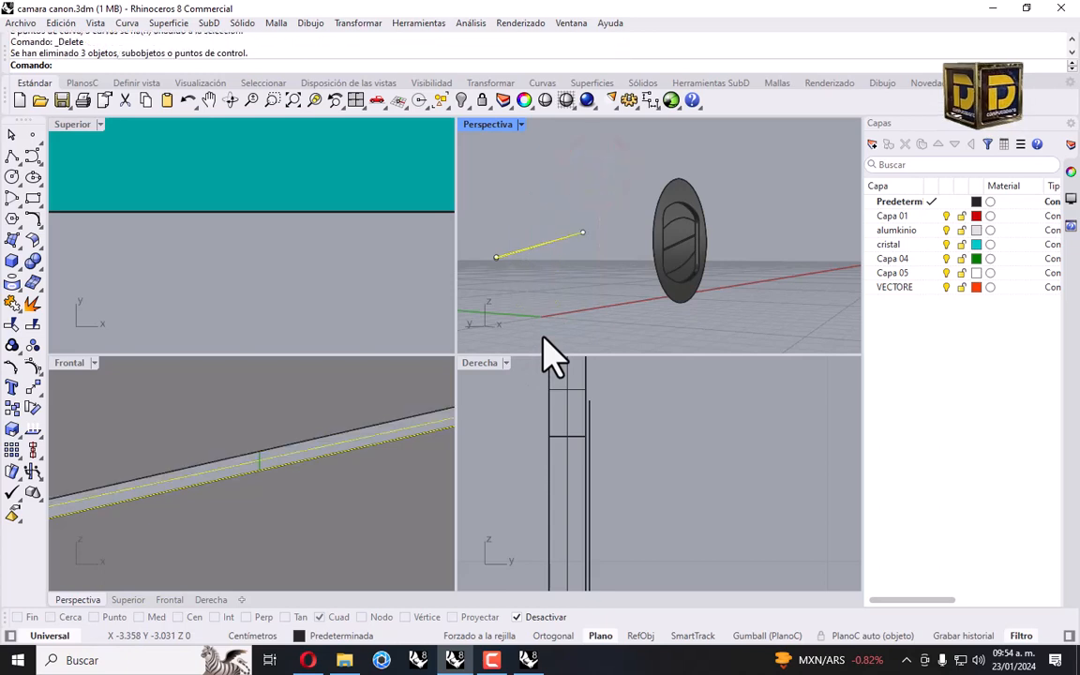
left_click_drag(612, 181, 544, 277)
key("Delete")
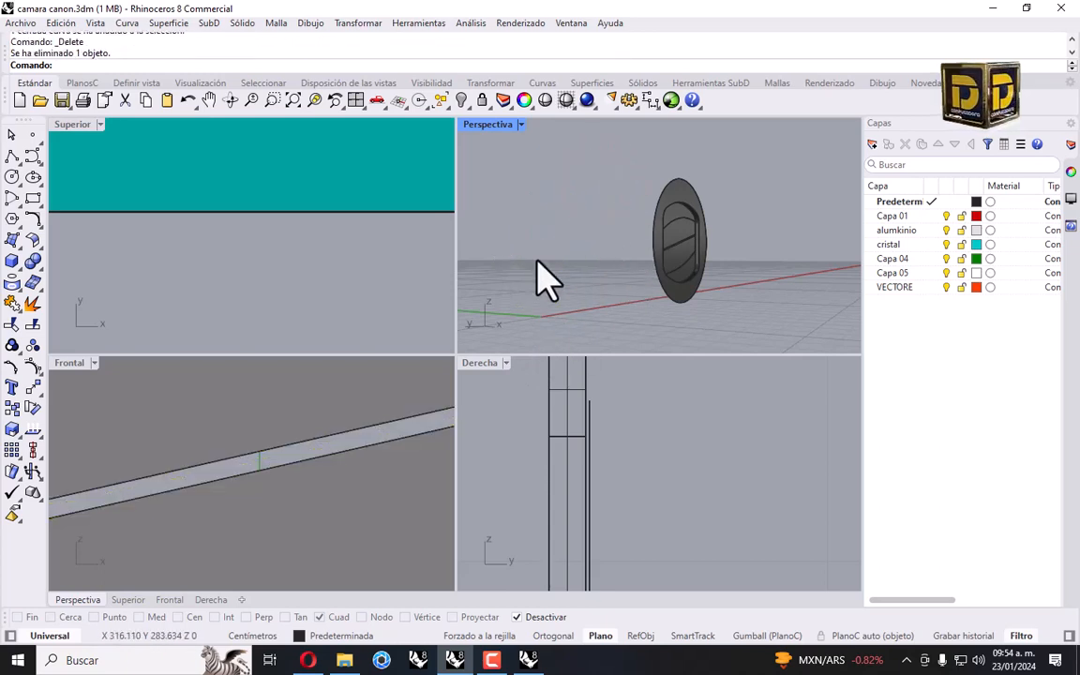
Show all hidden objects of the camera model again.
right_click(460, 101)
right_click_drag(711, 196, 609, 230)
scroll(705, 233, "down", 4)
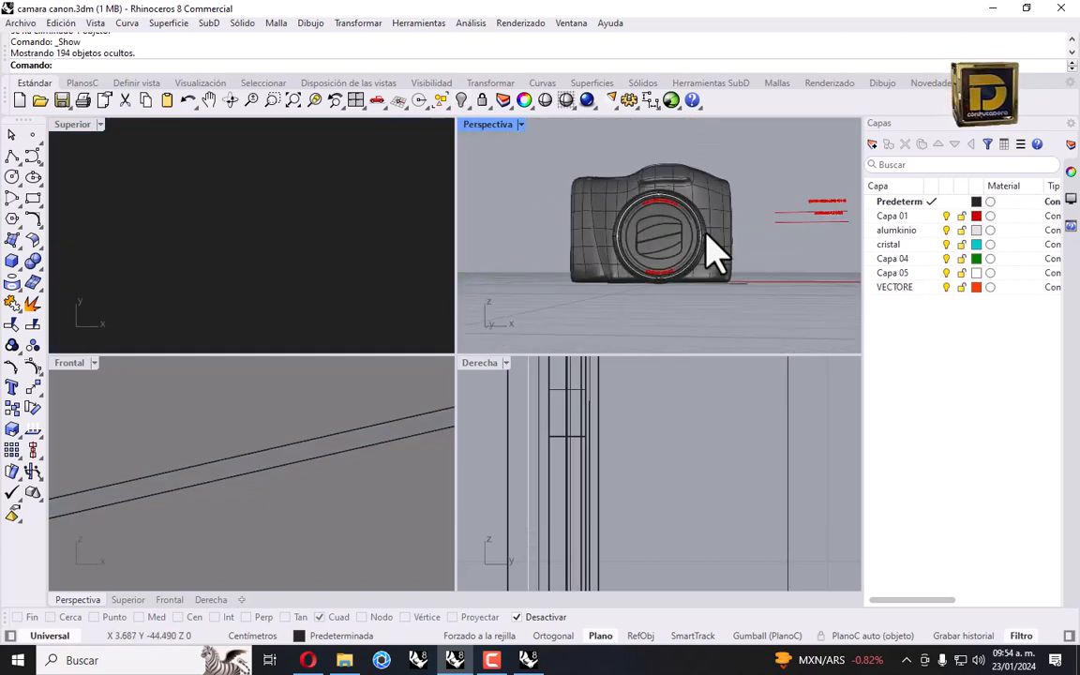
Delete the flat lens lettering and its guide lines beside the camera, with the Perspectiva view maximized.
scroll(640, 232, "down", 2)
right_click_drag(691, 240, 758, 195)
left_click_drag(736, 257, 716, 257)
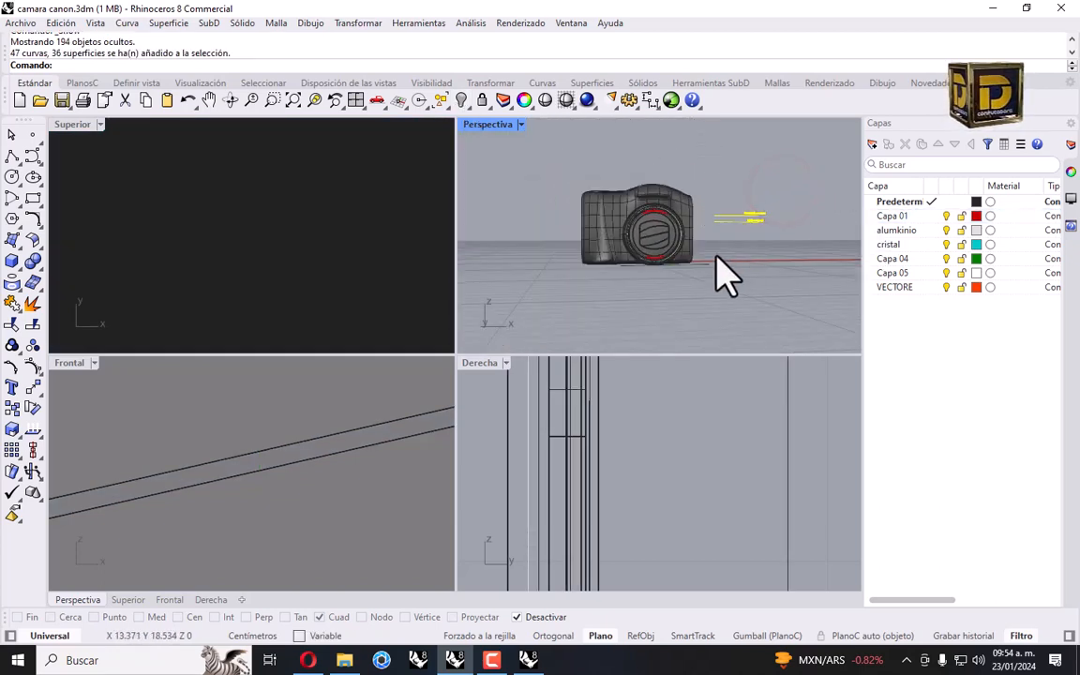
scroll(646, 272, "up", 4)
scroll(613, 274, "down", 2)
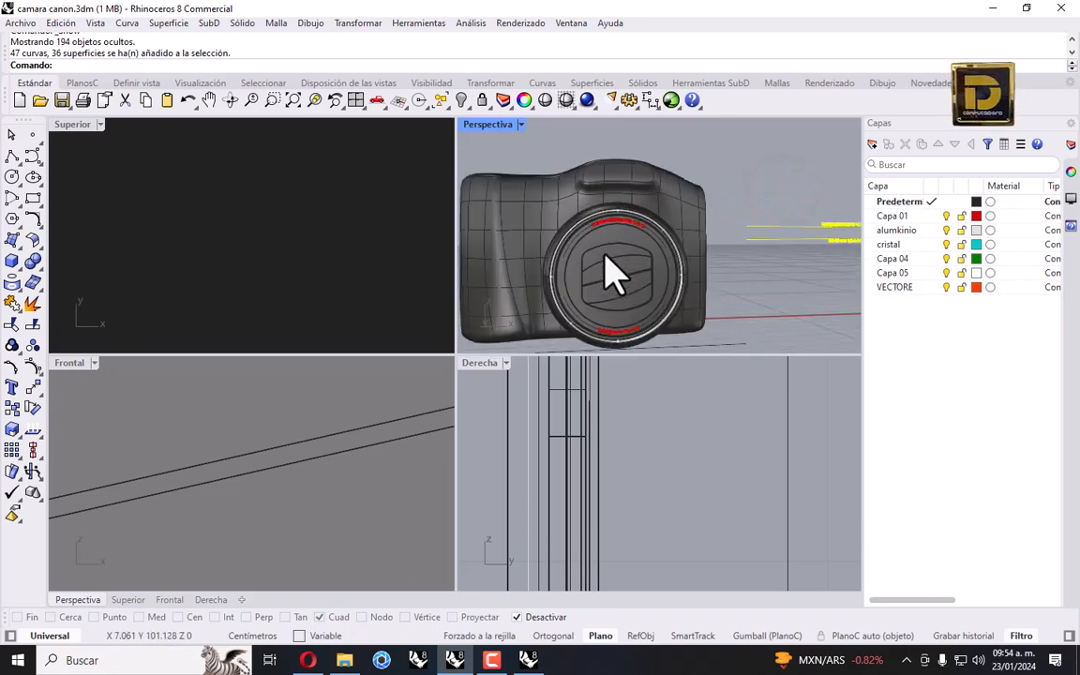
double_click(494, 127)
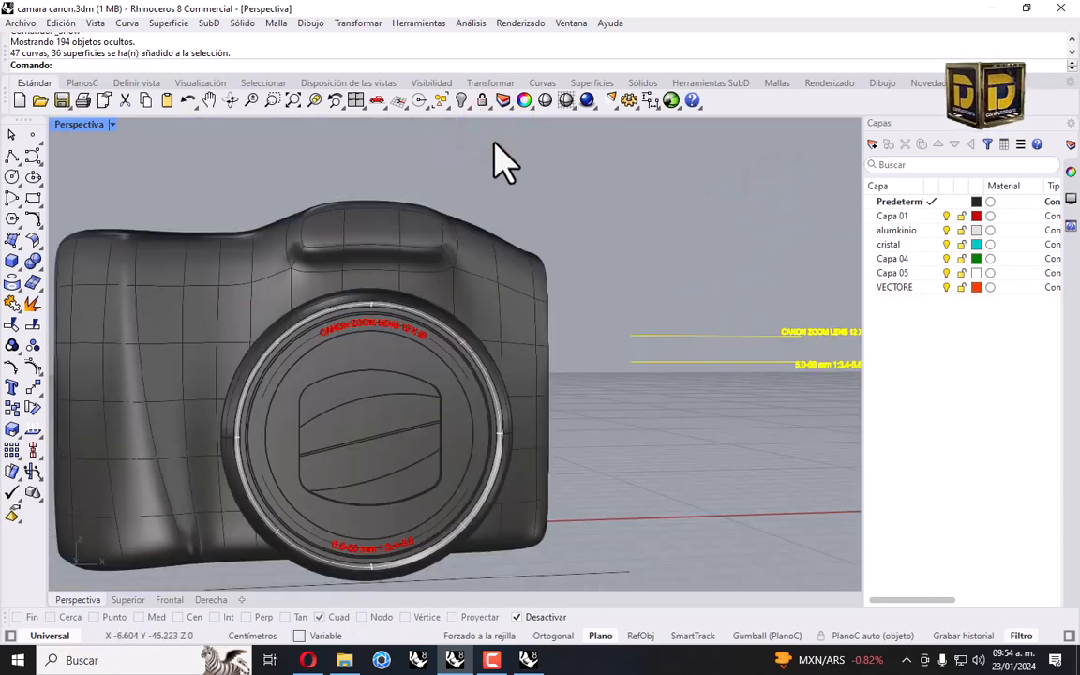
key("Delete")
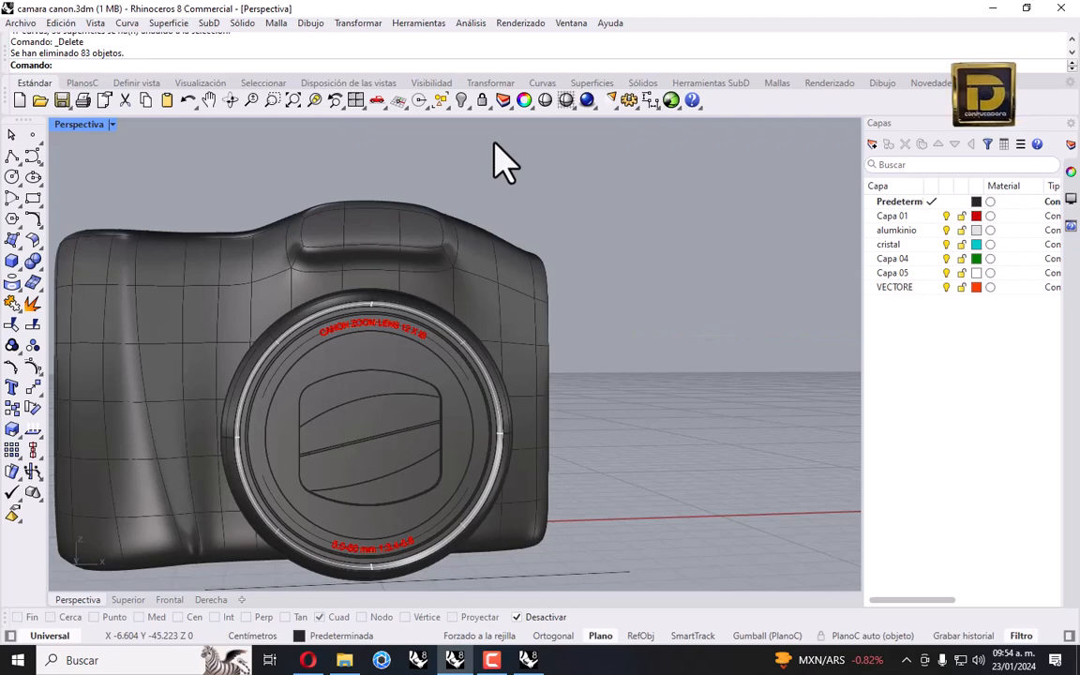
Set the Perspectiva view's display mode to Tinta and view the whole camera.
right_click_drag(320, 313, 246, 252)
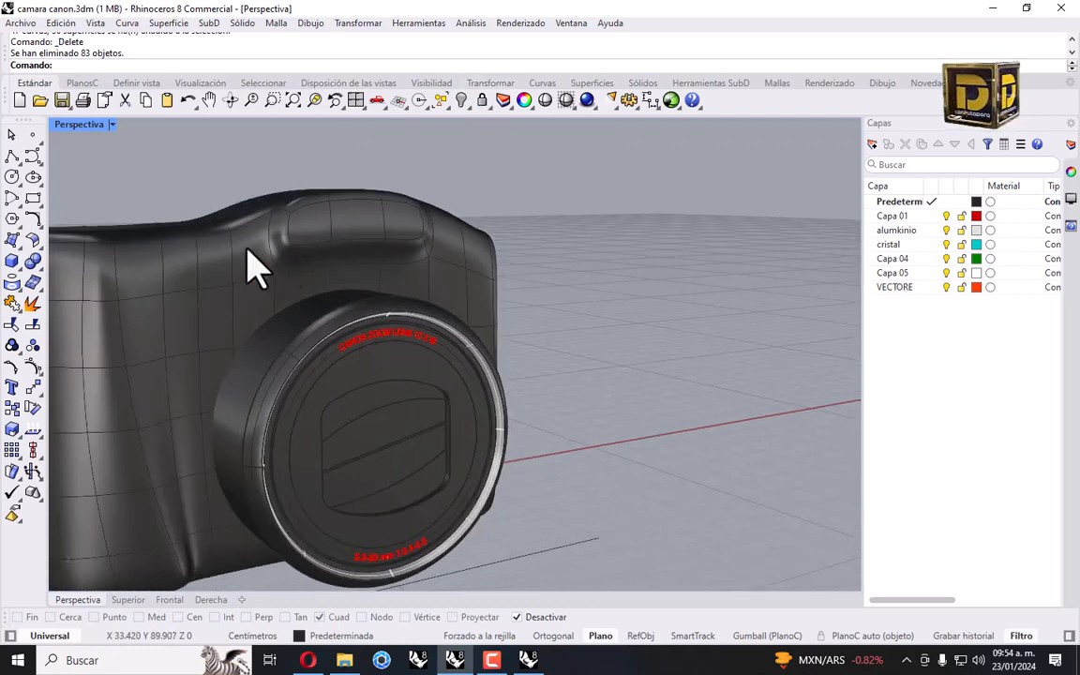
left_click(112, 125)
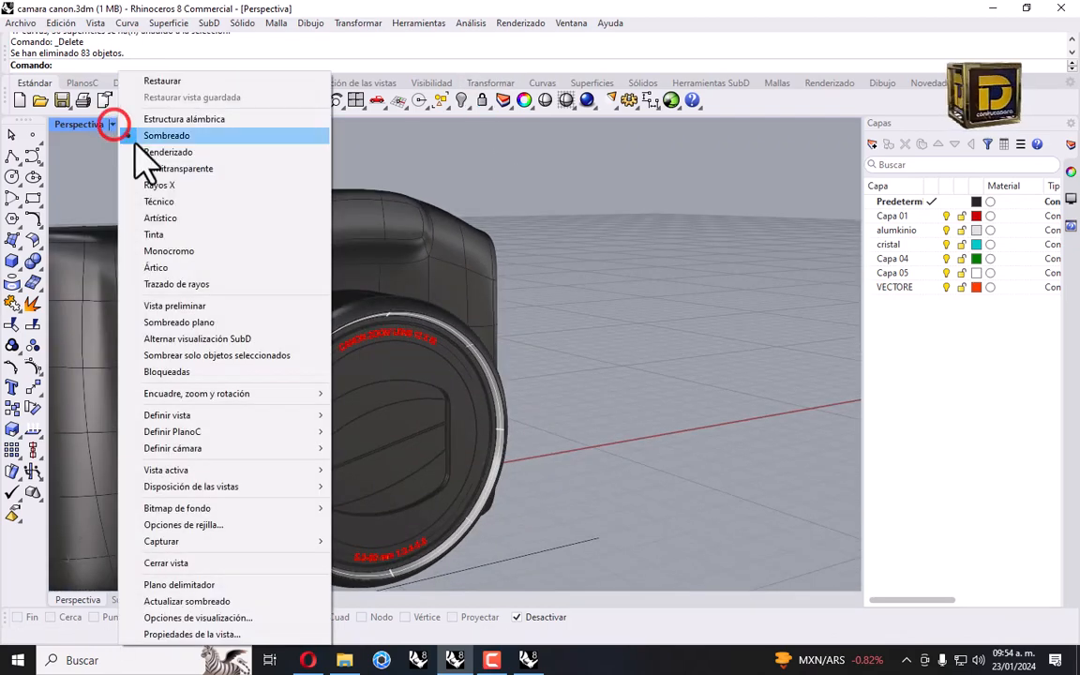
left_click(173, 236)
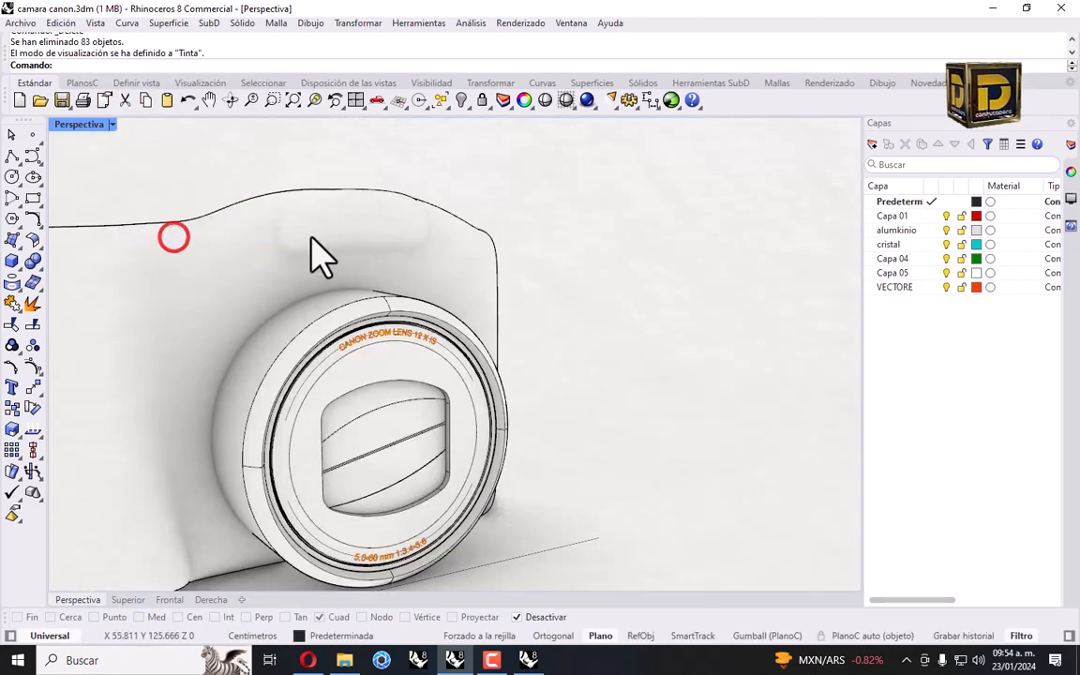
scroll(313, 253, "down", 5)
right_click_drag(313, 254, 281, 258)
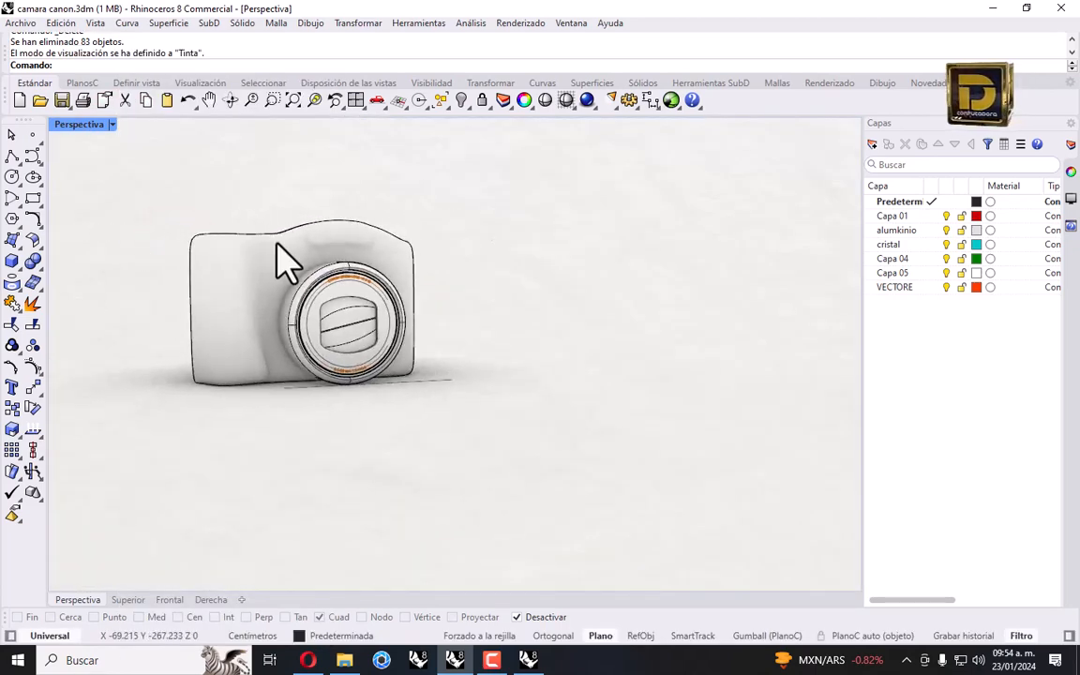
Fit the whole camera model in the Perspectiva view and save the file.
right_click(460, 102)
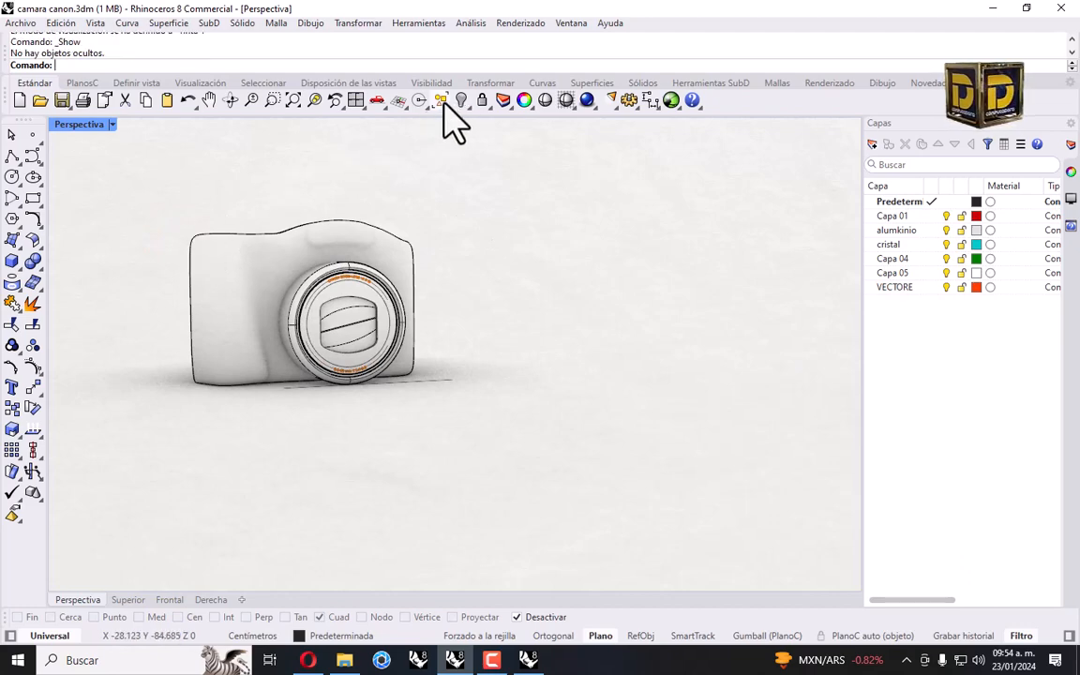
left_click(302, 100)
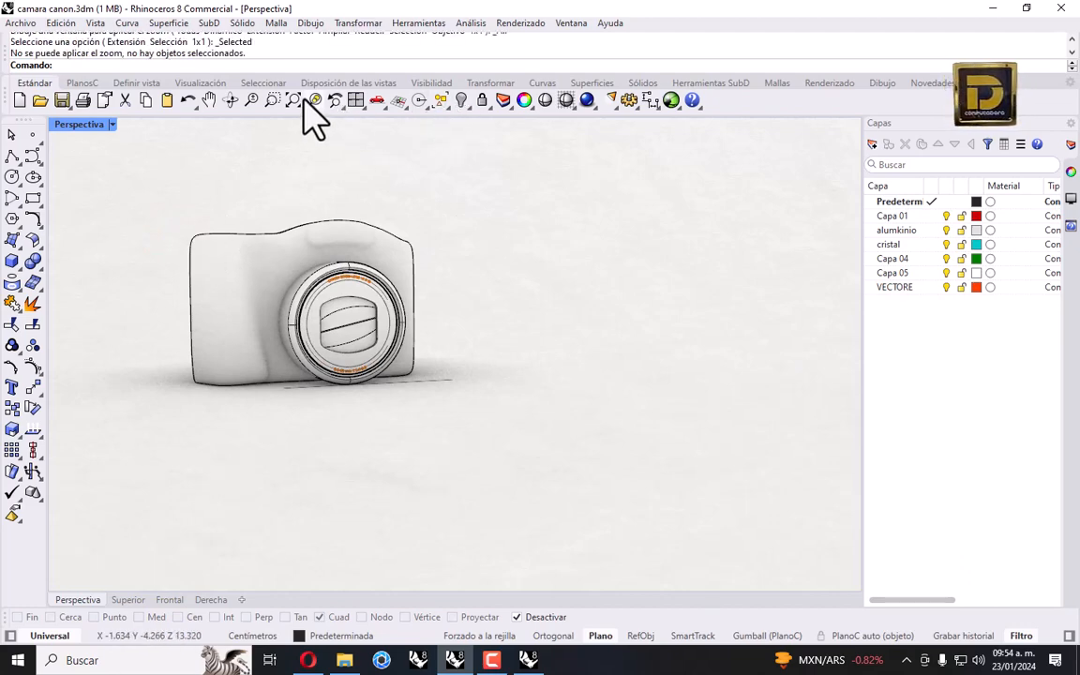
right_click(294, 101)
scroll(476, 267, "down", 4)
mouse_move(478, 267)
right_mouse_down()
mouse_move(578, 270)
mouse_move(345, 262)
mouse_move(464, 263)
right_mouse_up()
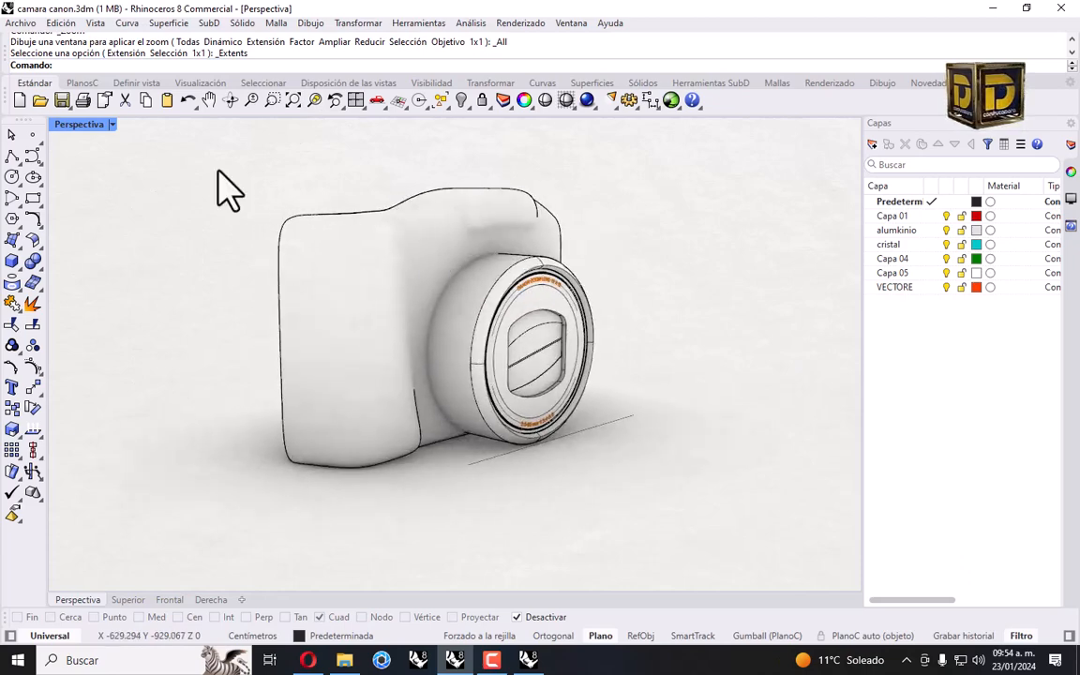
left_click(21, 22)
left_click(43, 95)
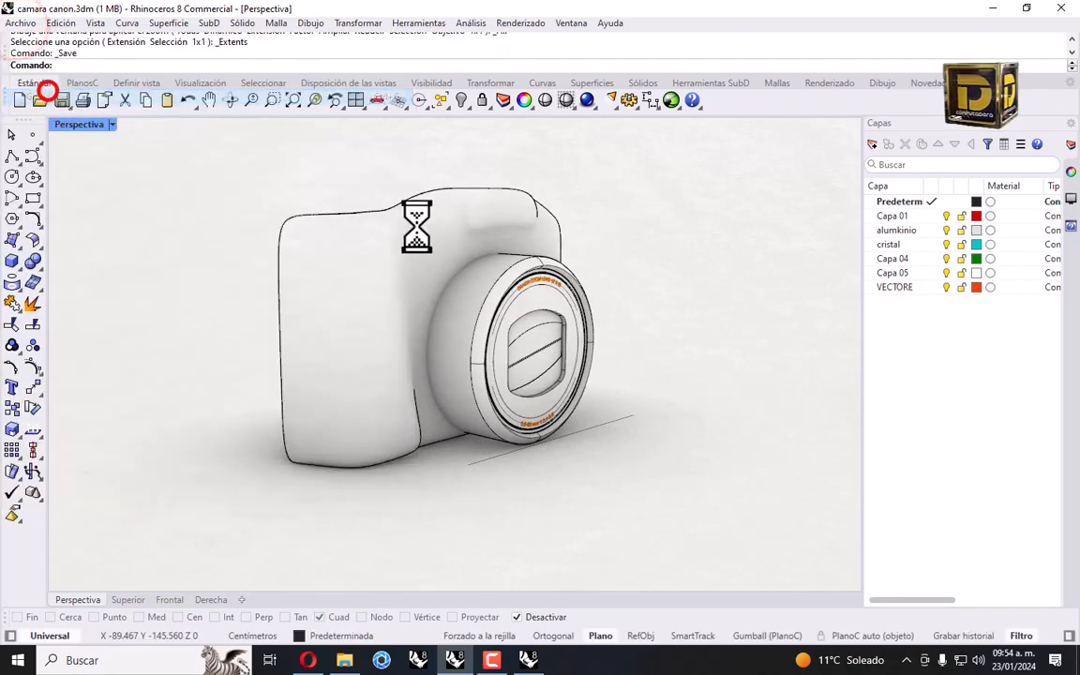
Isolate the outer lens barrel ring and set the Perspectiva view's display mode to Sombreado.
scroll(469, 338, "up", 5)
left_click(465, 321)
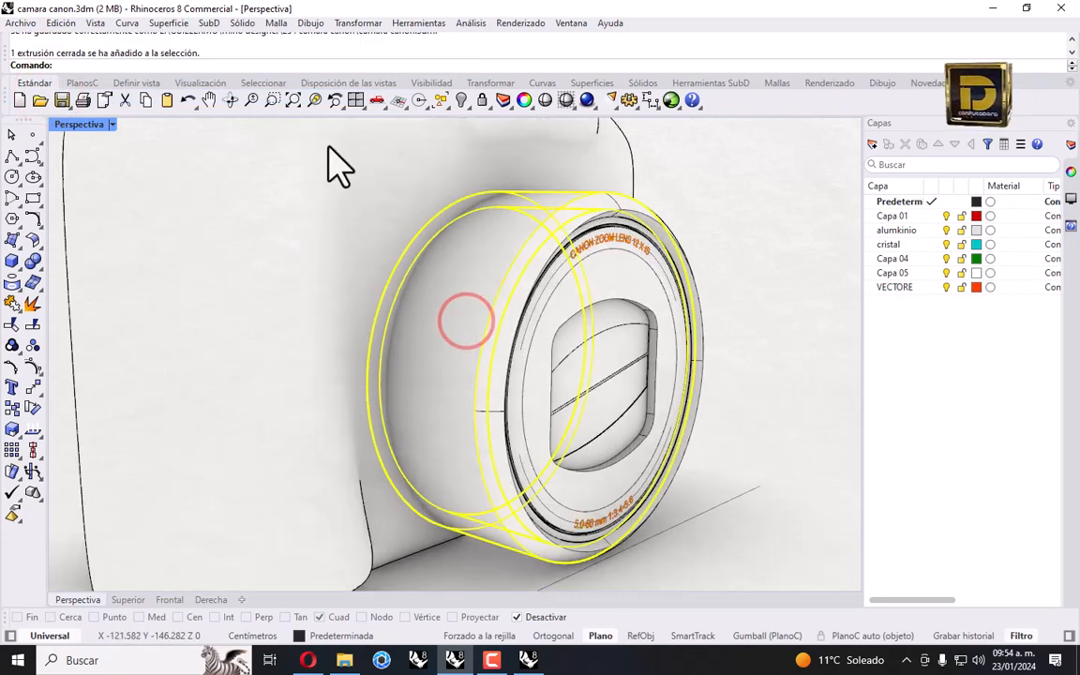
left_click(461, 101)
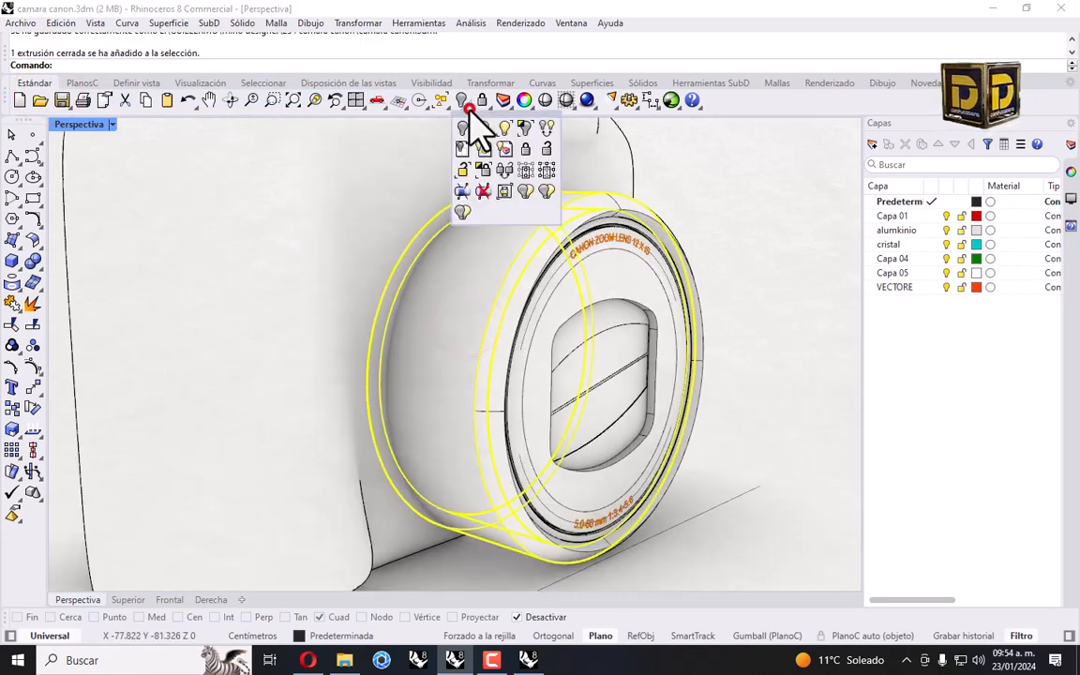
left_click(526, 133)
left_click(733, 264)
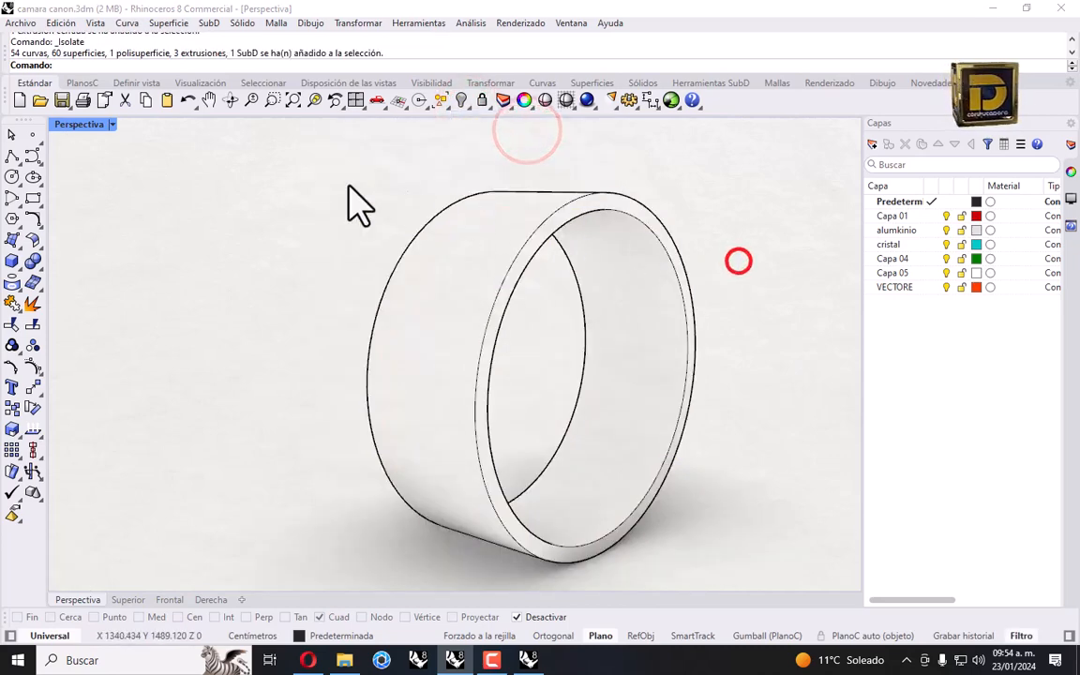
left_click(112, 123)
left_click(174, 134)
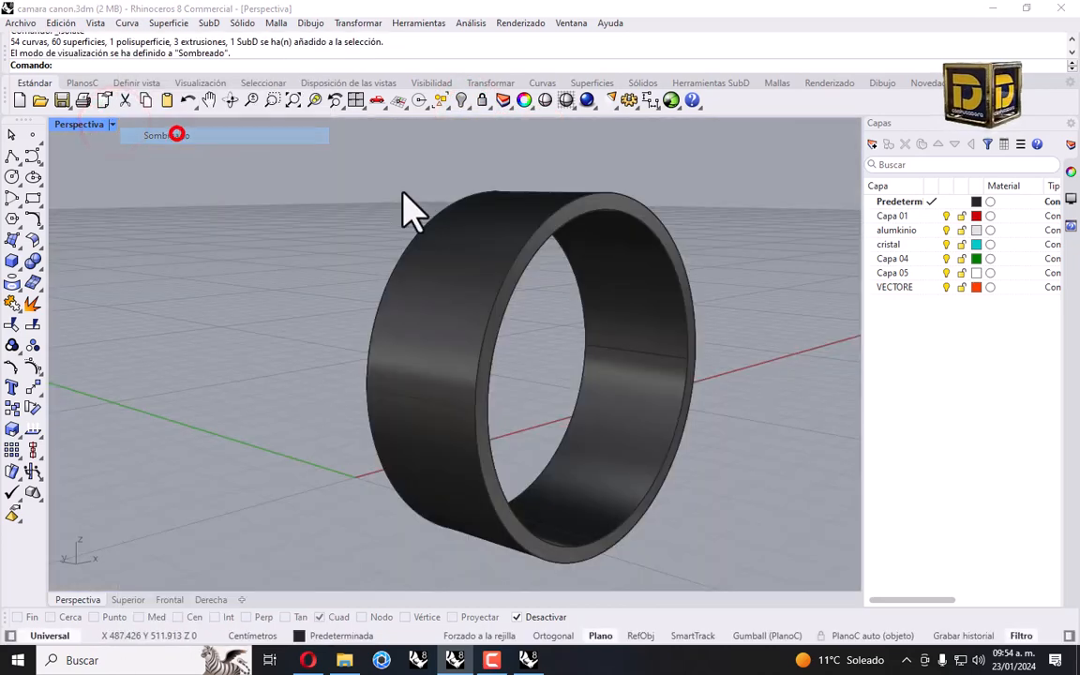
scroll(662, 294, "up", 5)
Draw a horizontal line across the whole barrel ring in the Superior view of the four-view layout.
double_click(78, 125)
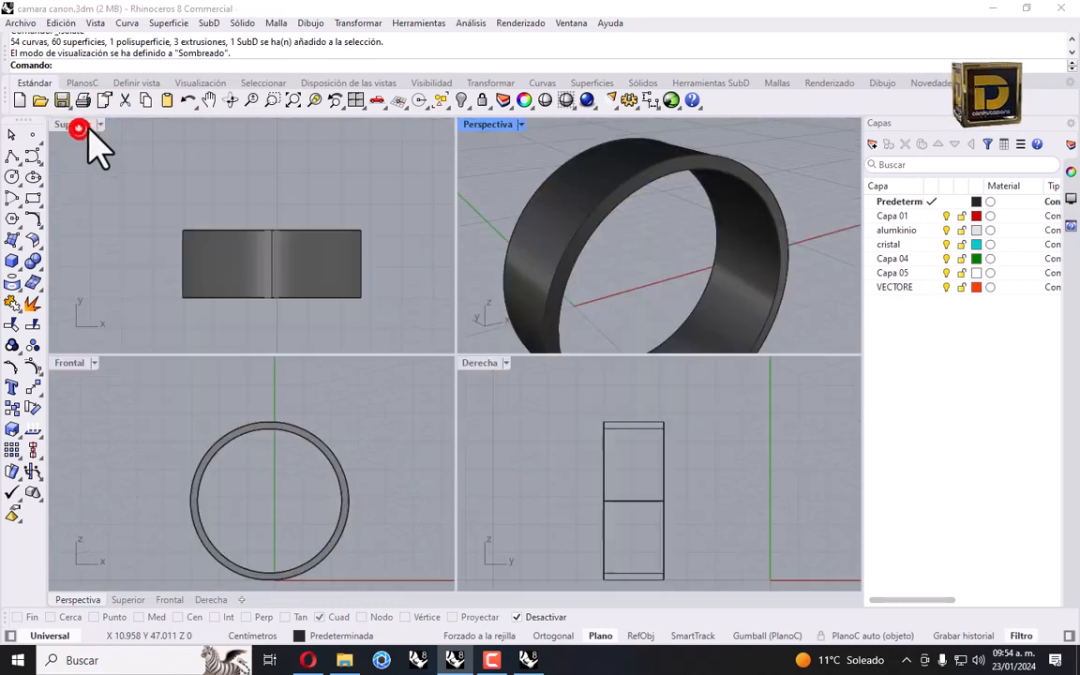
left_click(12, 154)
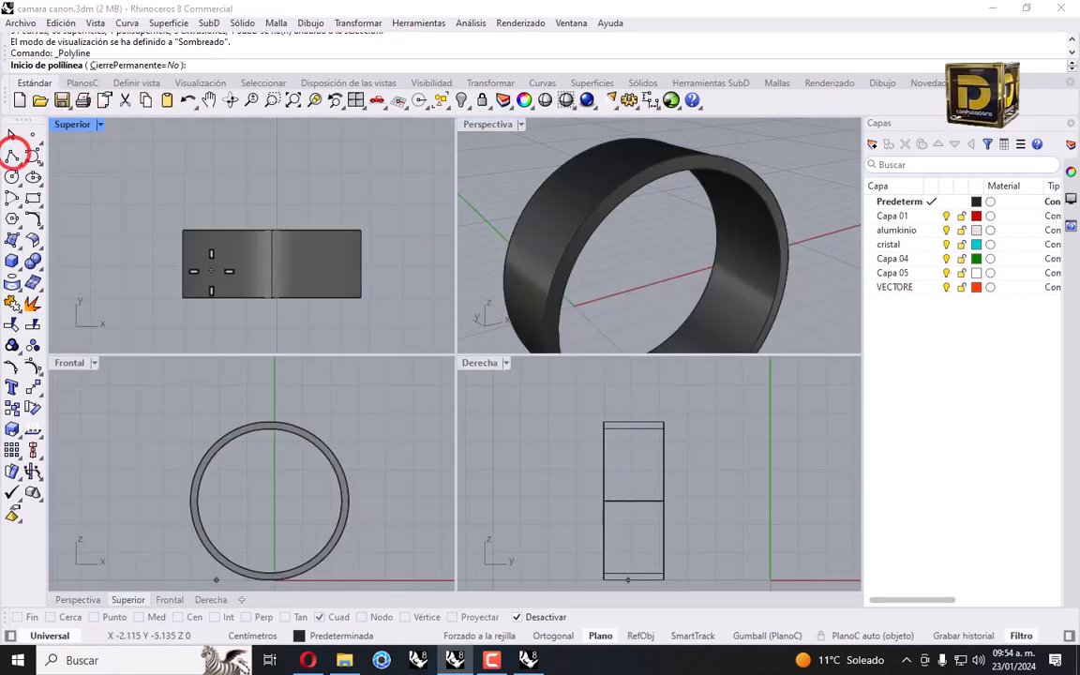
left_click(144, 260)
left_click(418, 260)
right_click(418, 260)
scroll(394, 277, "up", 4)
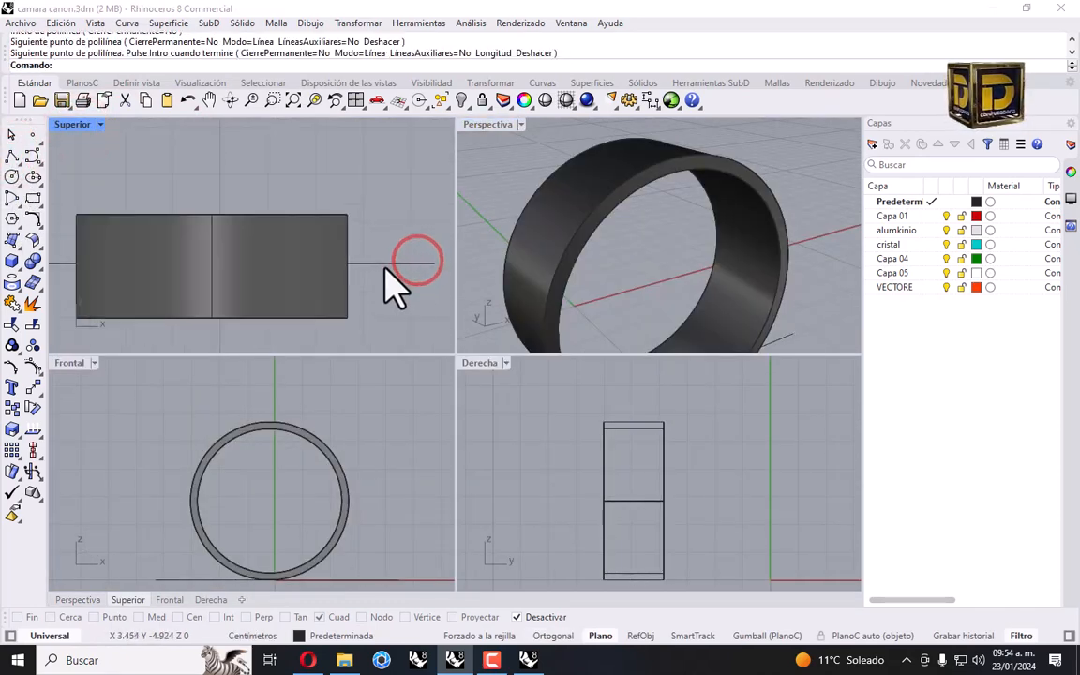
Set the Superior view's display mode to Estructura alámbrica and nudge the line to about the middle of the ring's depth.
left_click(380, 263)
left_click(100, 124)
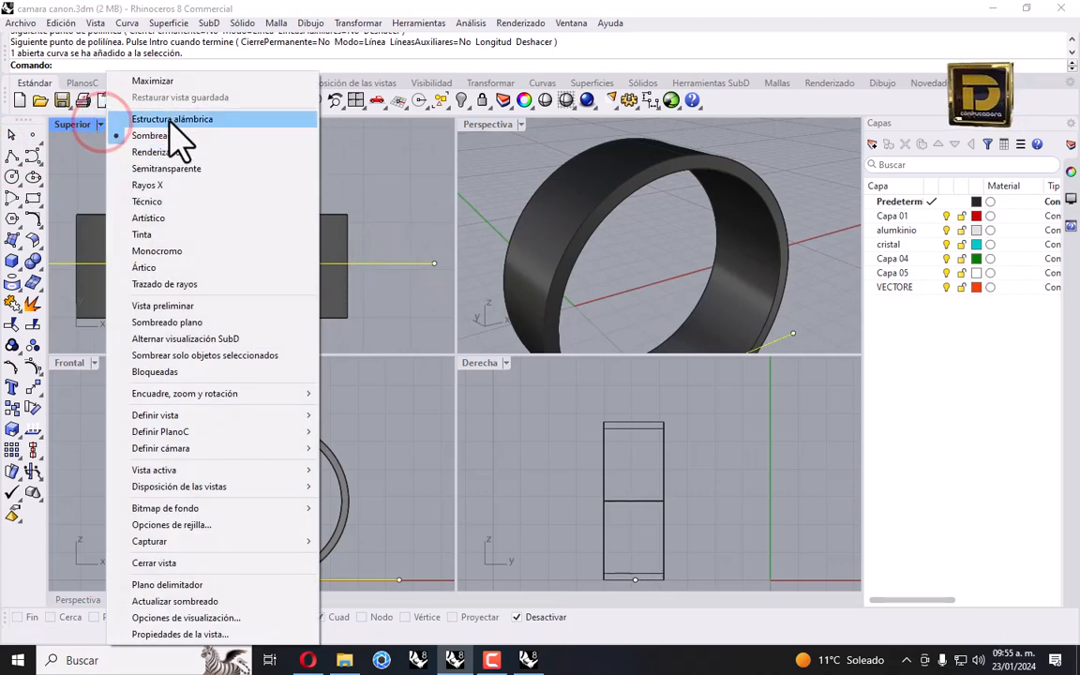
left_click(169, 120)
scroll(368, 265, "up", 6)
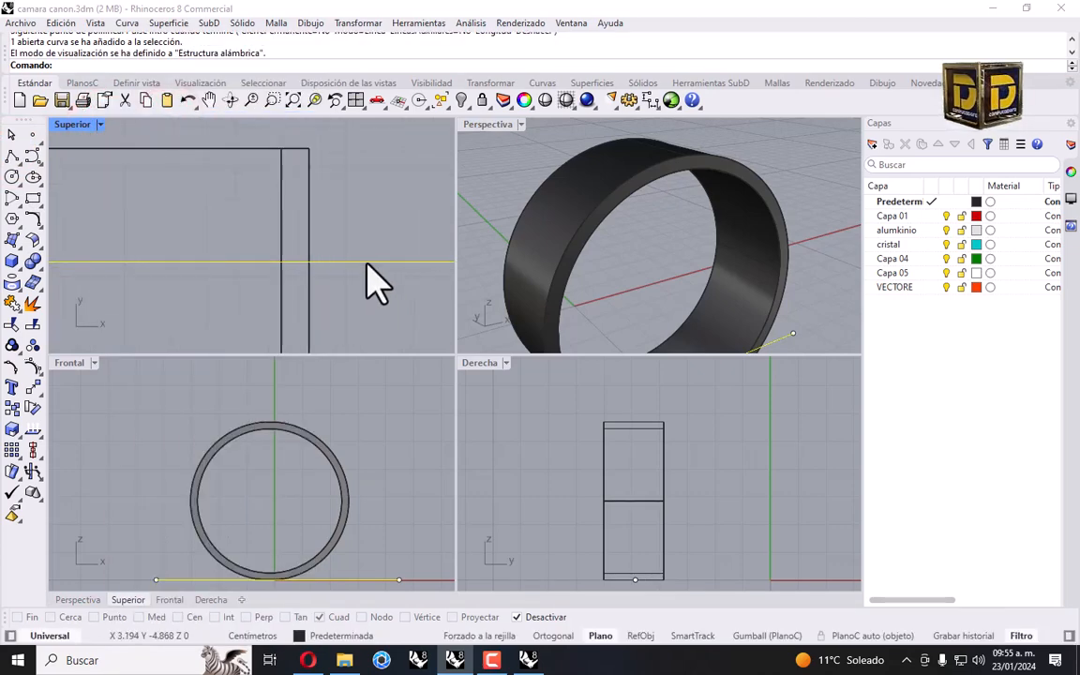
mouse_move(367, 263)
left_mouse_down("shift")
mouse_move(366, 279)
mouse_move(366, 265)
left_mouse_up("shift")
scroll(363, 218, "down", 6)
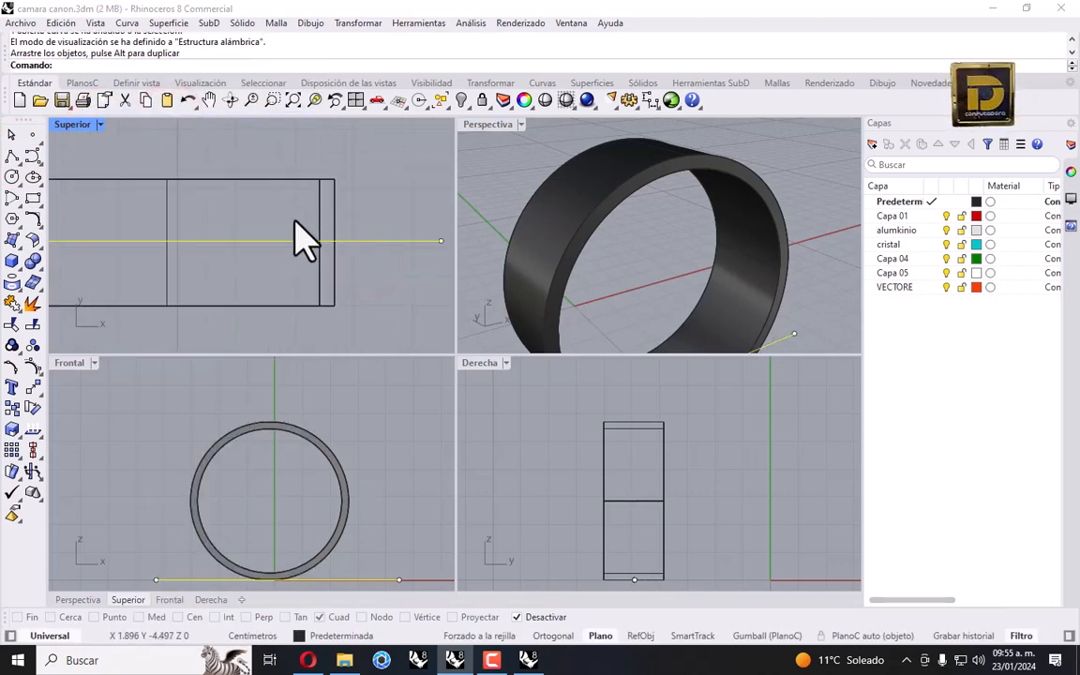
scroll(298, 239, "down", 4)
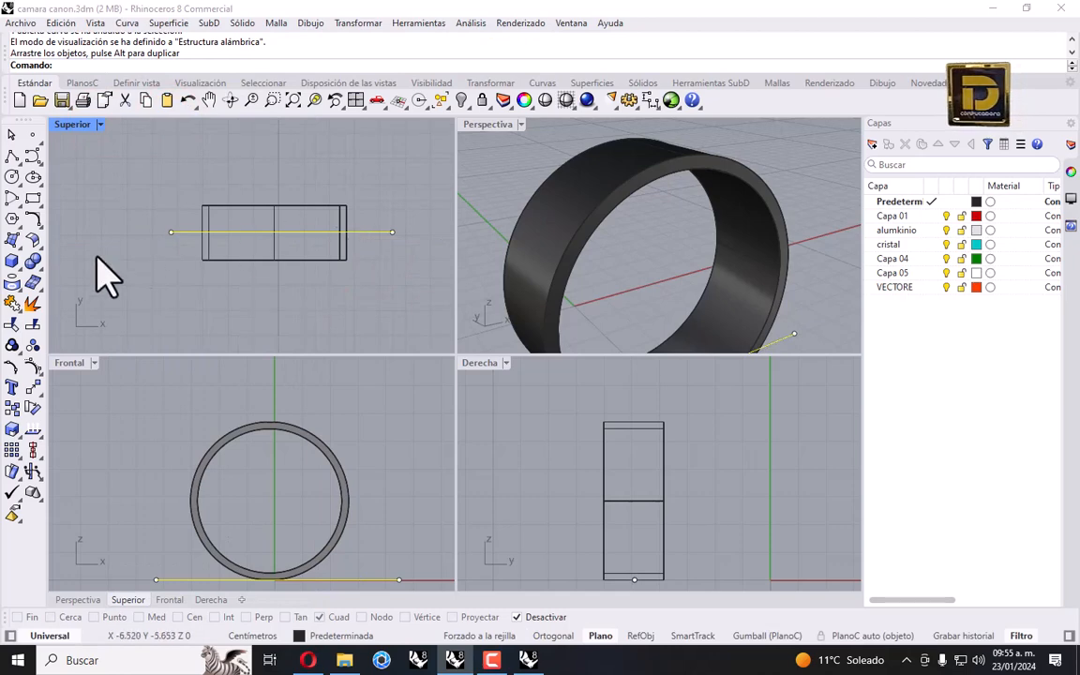
Project the line onto the barrel ring and delete the projected curve on the ring's inner face.
left_click(10, 284)
left_click(275, 221)
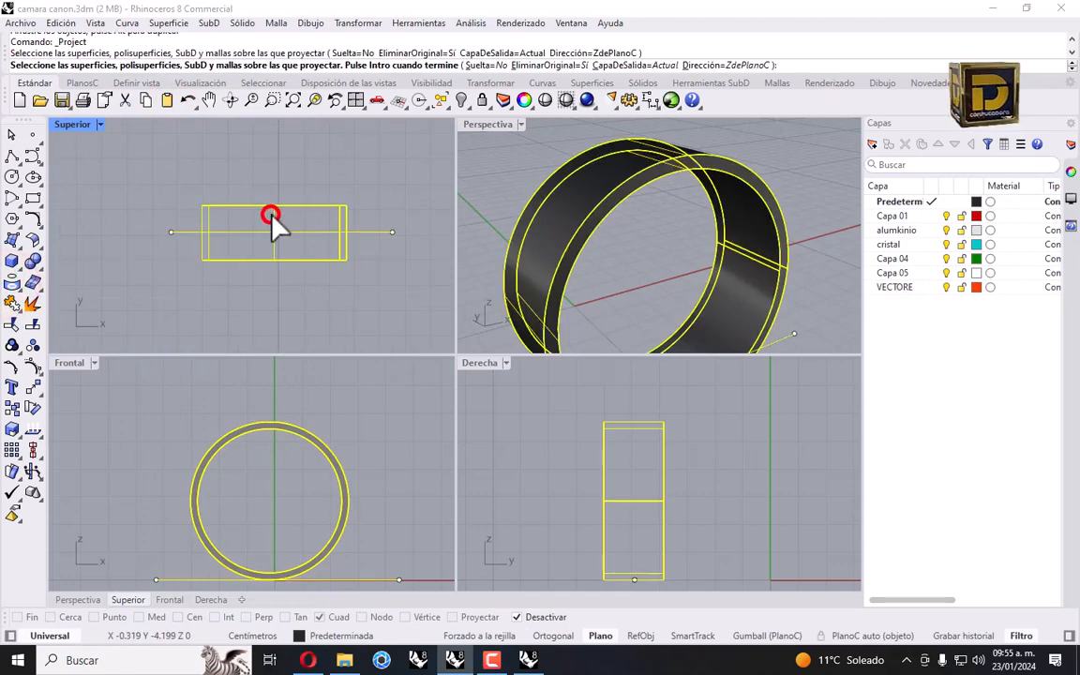
right_click(270, 215)
left_click(667, 236)
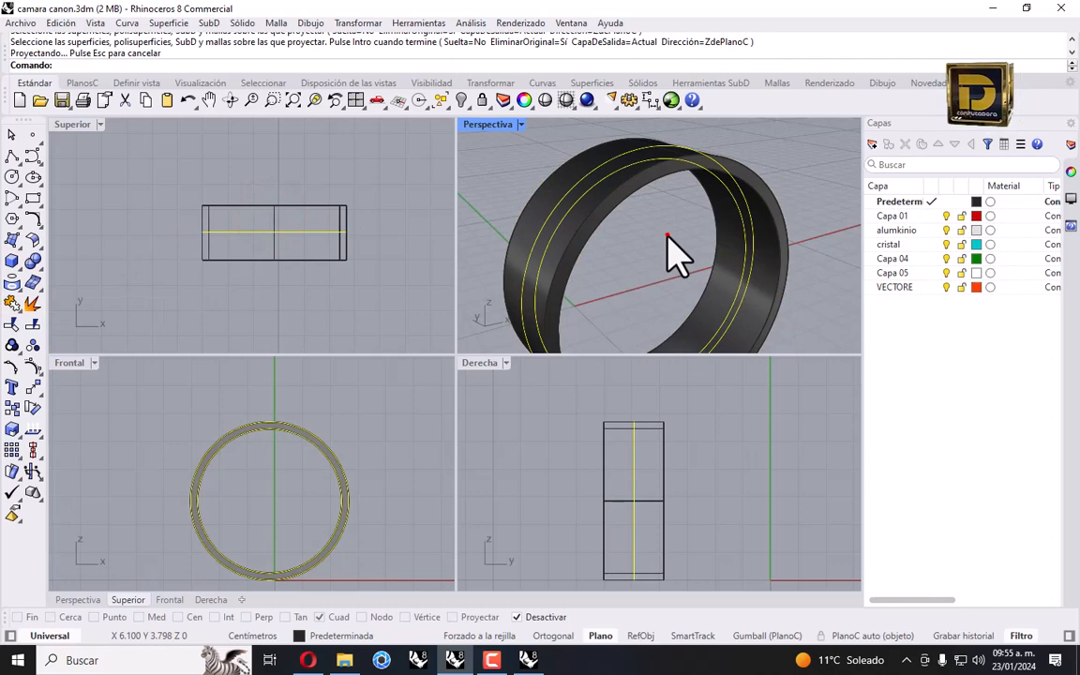
left_click(742, 263)
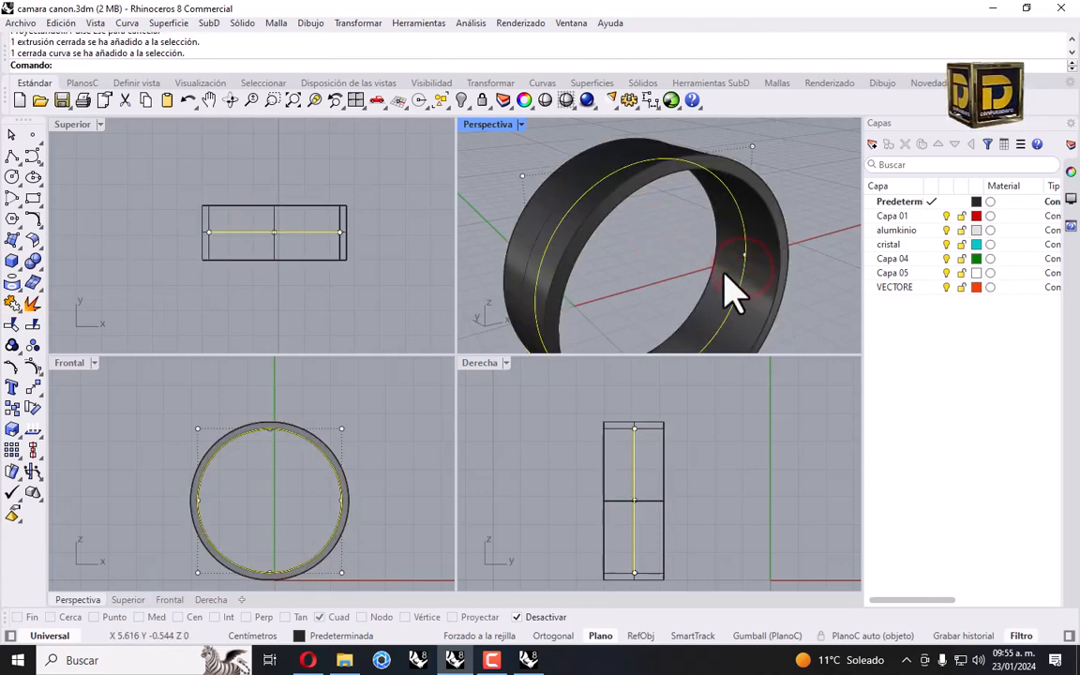
key("Delete")
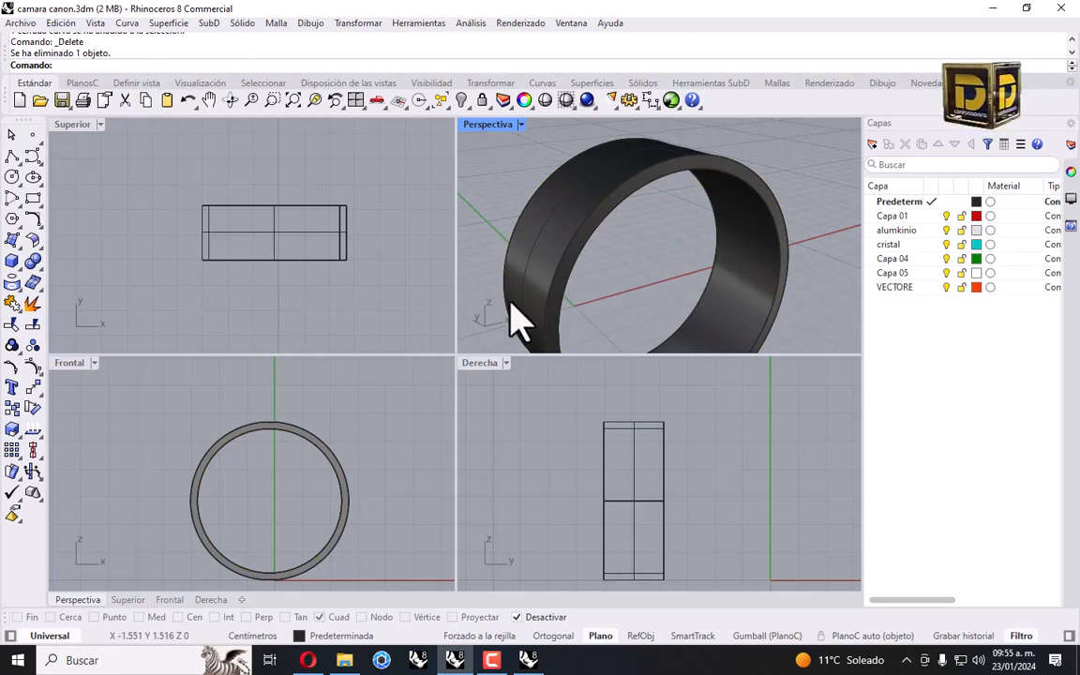
Create a thin closed pipe with a single small radius along the projected curve on the ring's outer face.
left_click(312, 231)
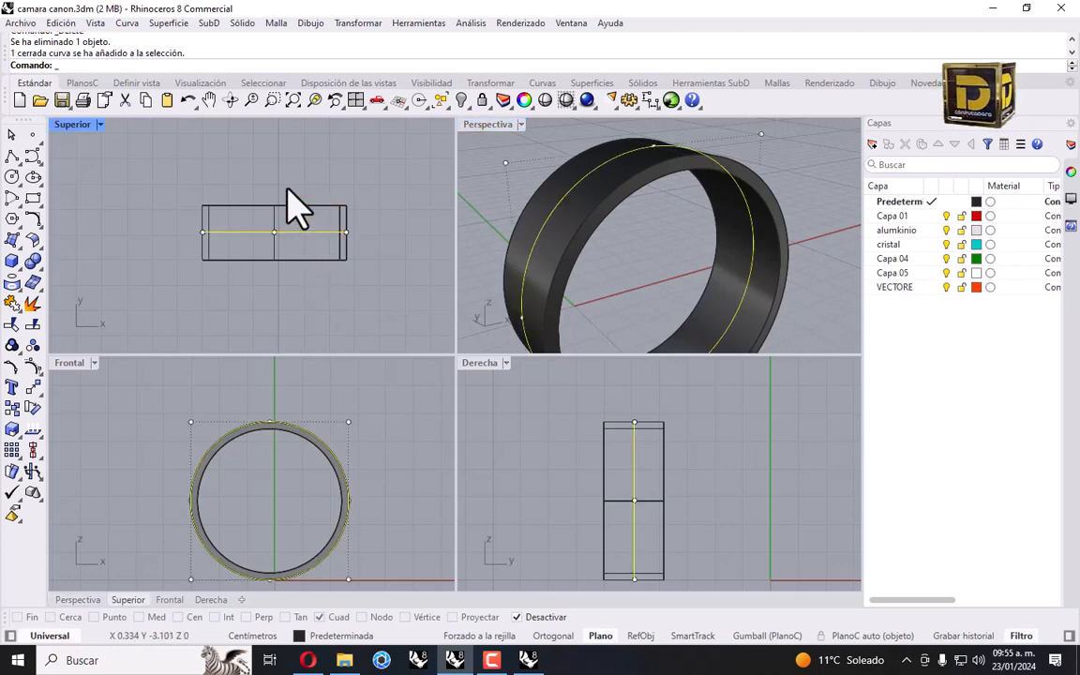
key("Return")
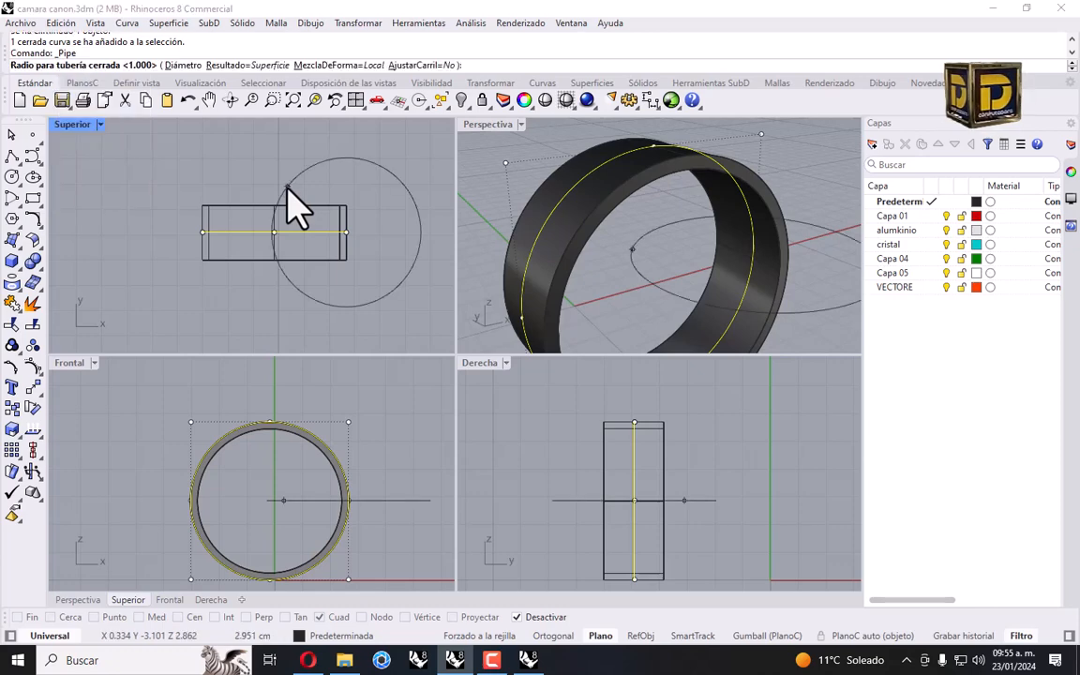
scroll(347, 224, "up", 5)
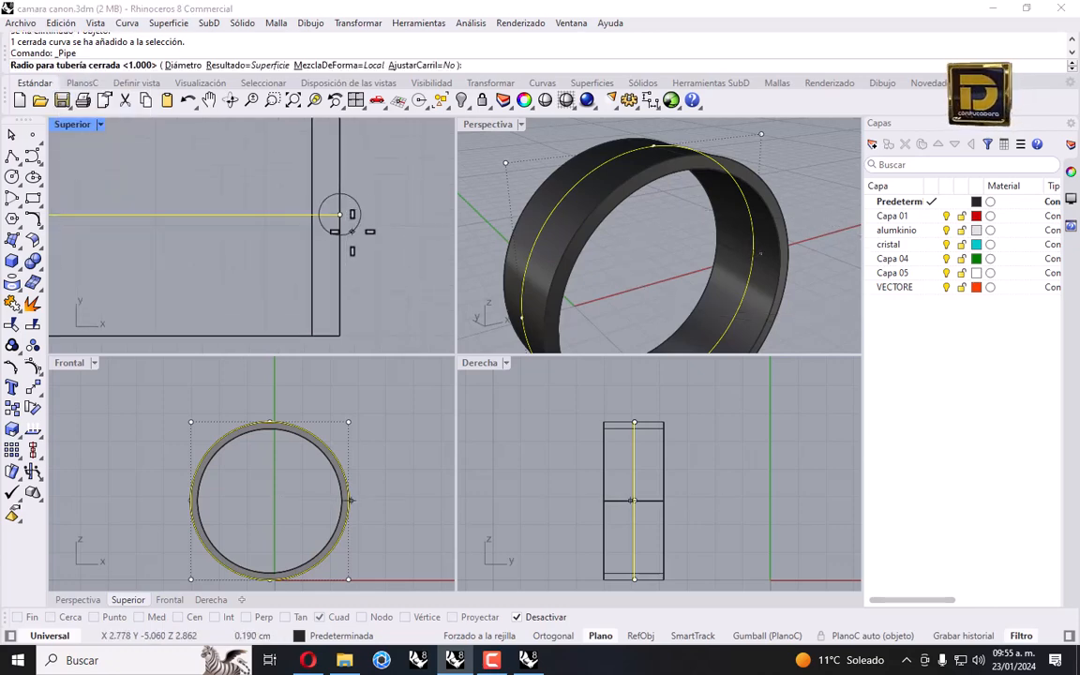
scroll(350, 229, "up", 3)
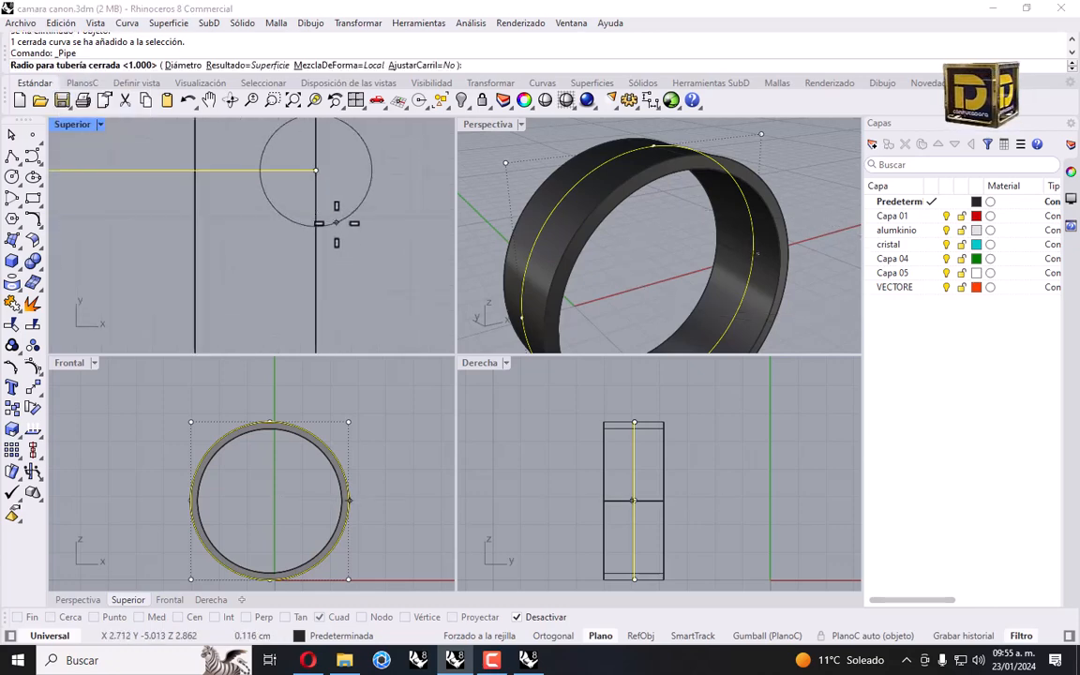
left_click(329, 162)
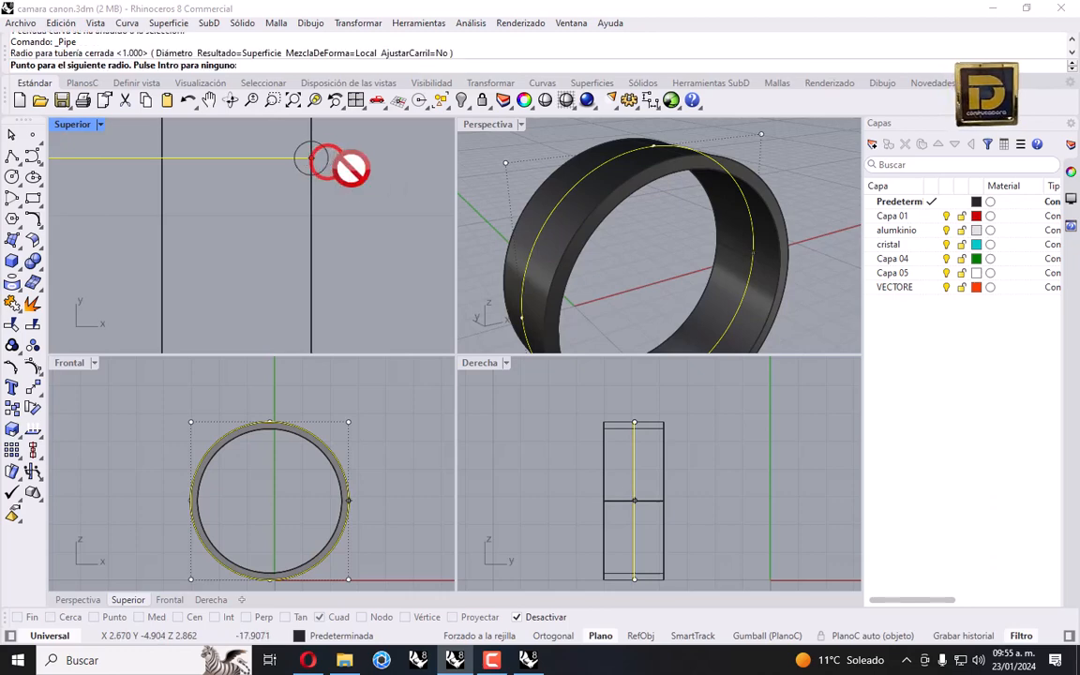
key("Return")
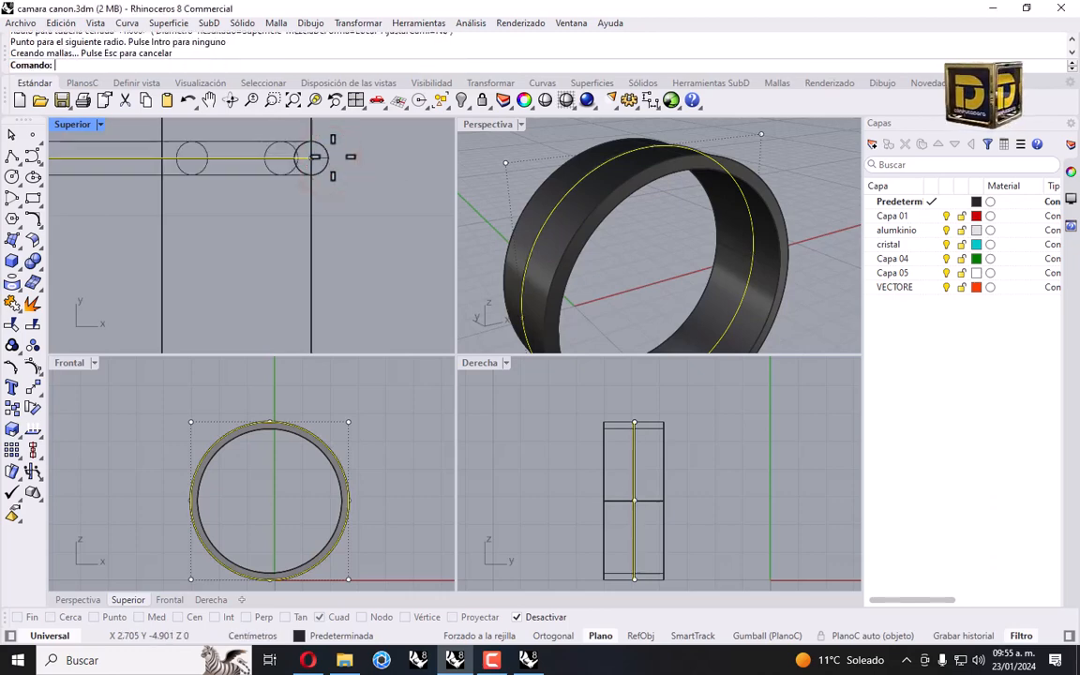
left_click(460, 151)
double_click(469, 125)
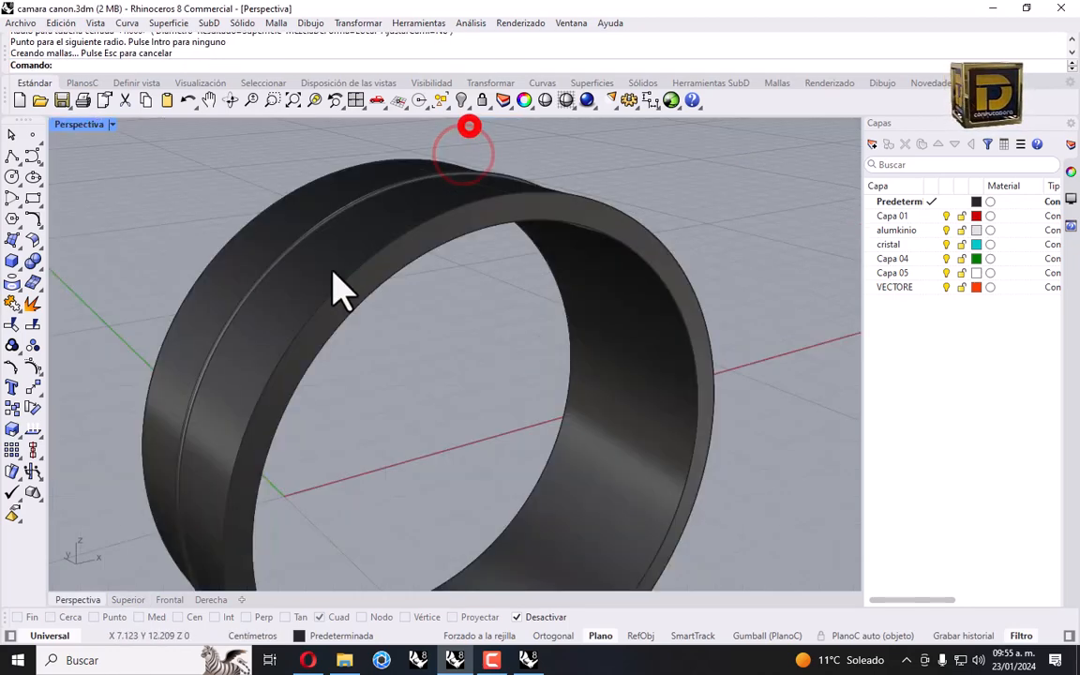
right_click_drag(333, 274, 366, 290)
scroll(366, 289, "up", 2)
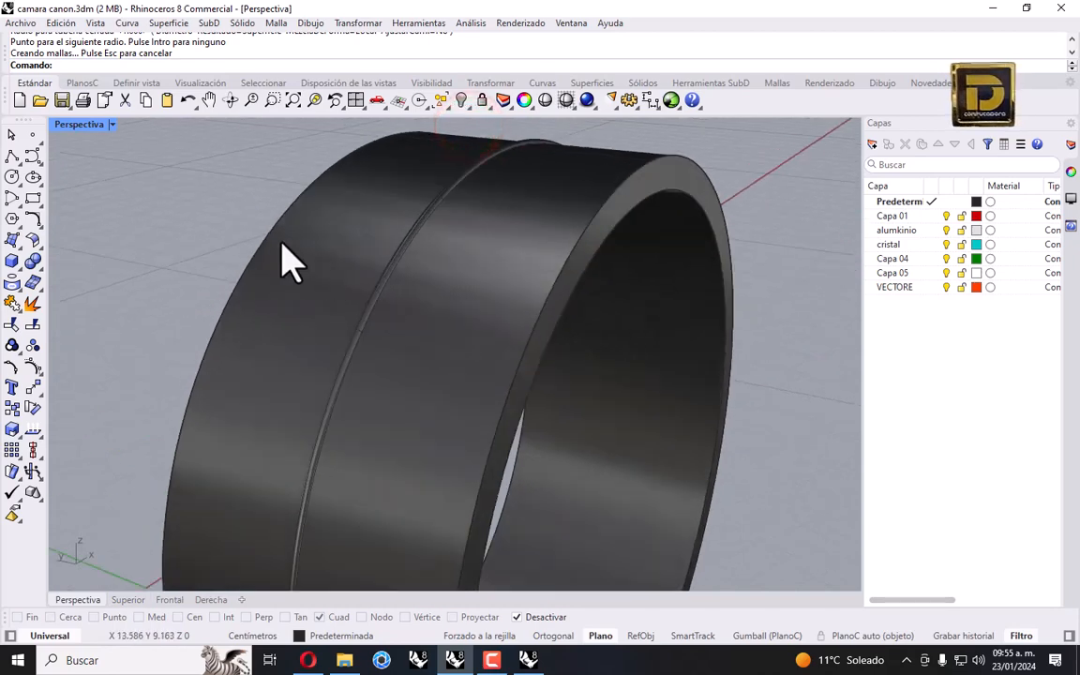
left_click(33, 262)
left_click(53, 284)
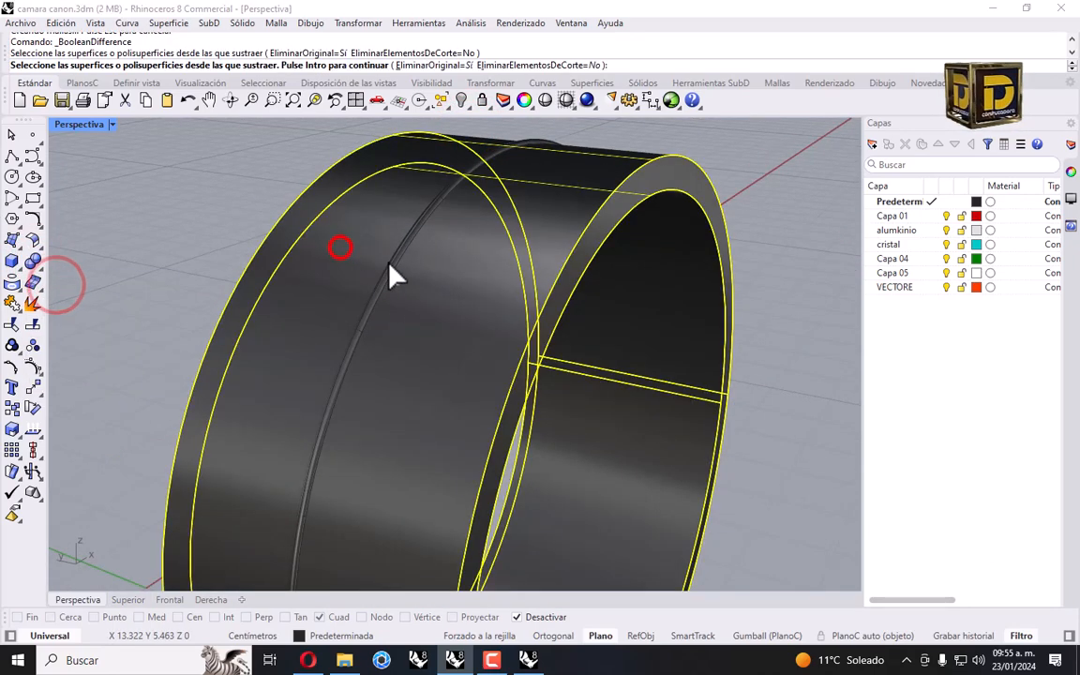
right_click(370, 255)
right_click(365, 253)
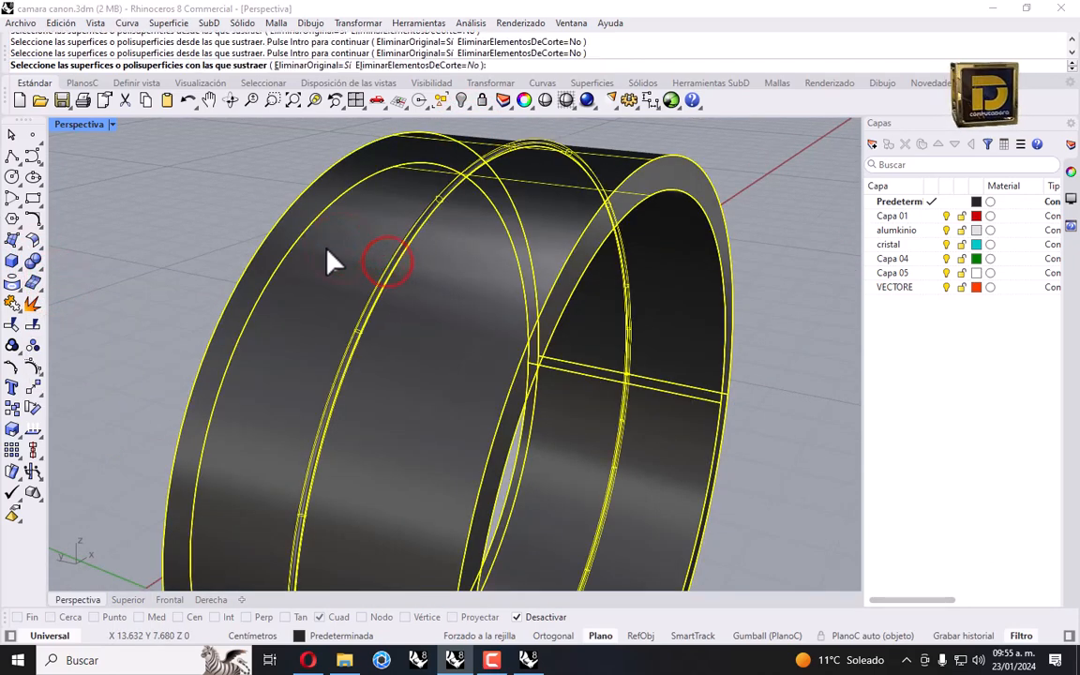
Subtract the thin pipe from the barrel ring by Boolean Difference with EliminarElementosDeCorte set to Sí, and inspect the groove.
left_click(455, 239)
key("Return")
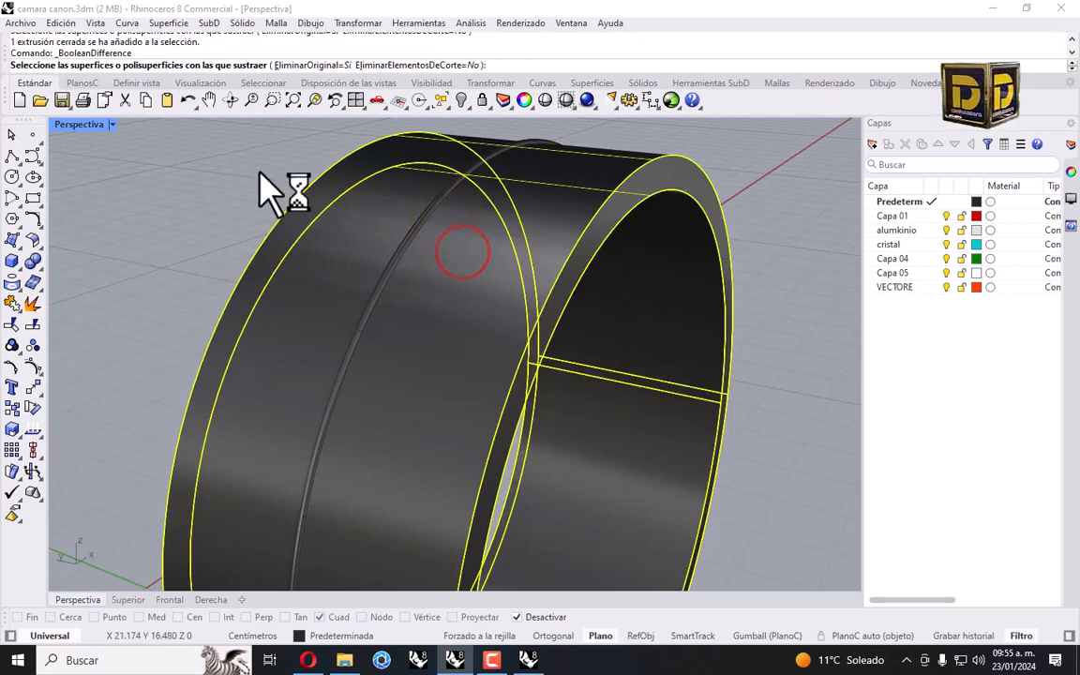
left_click(394, 66)
left_click(417, 233)
key("Return")
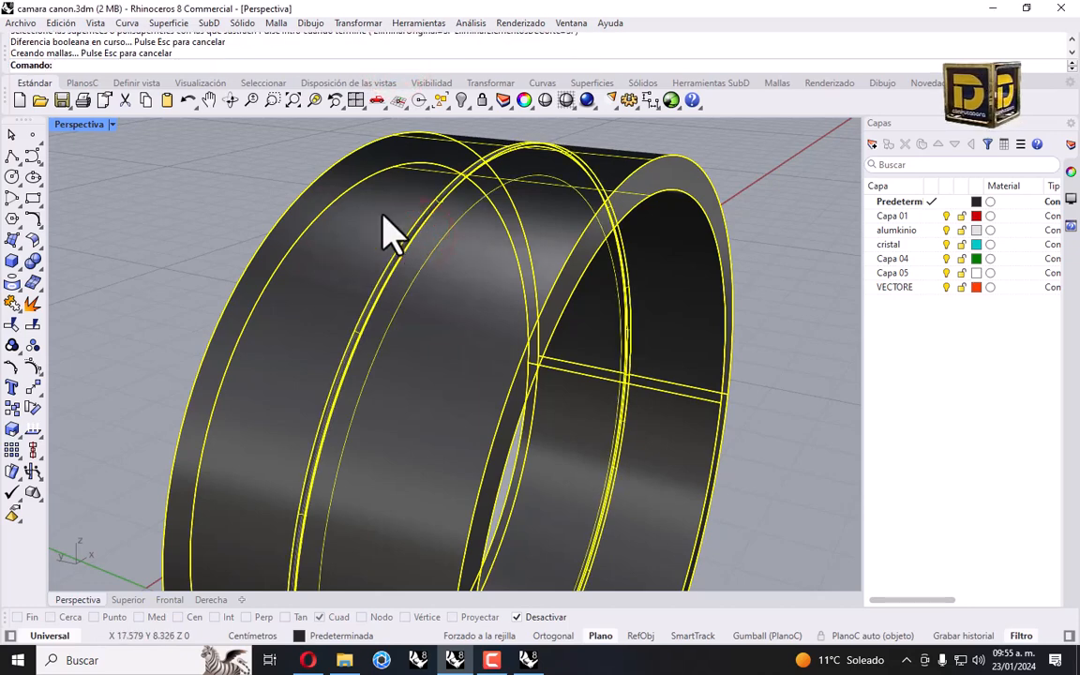
left_click(286, 178)
scroll(418, 219, "up", 6)
right_click_drag(412, 221, 427, 235)
scroll(469, 251, "down", 7)
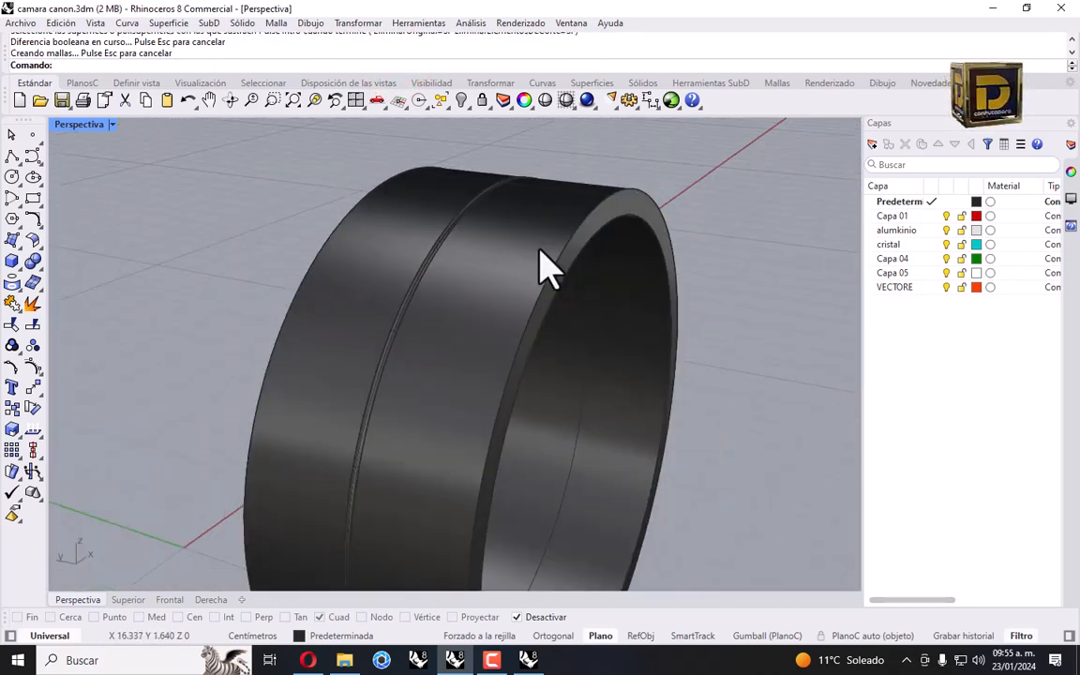
Show all hidden camera objects to check the groove's place, and undo both the showing and the Boolean difference.
right_click_drag(540, 249, 446, 267)
right_click(461, 100)
right_click_drag(677, 361, 497, 336)
scroll(600, 316, "down", 8)
key("ctrl+z")
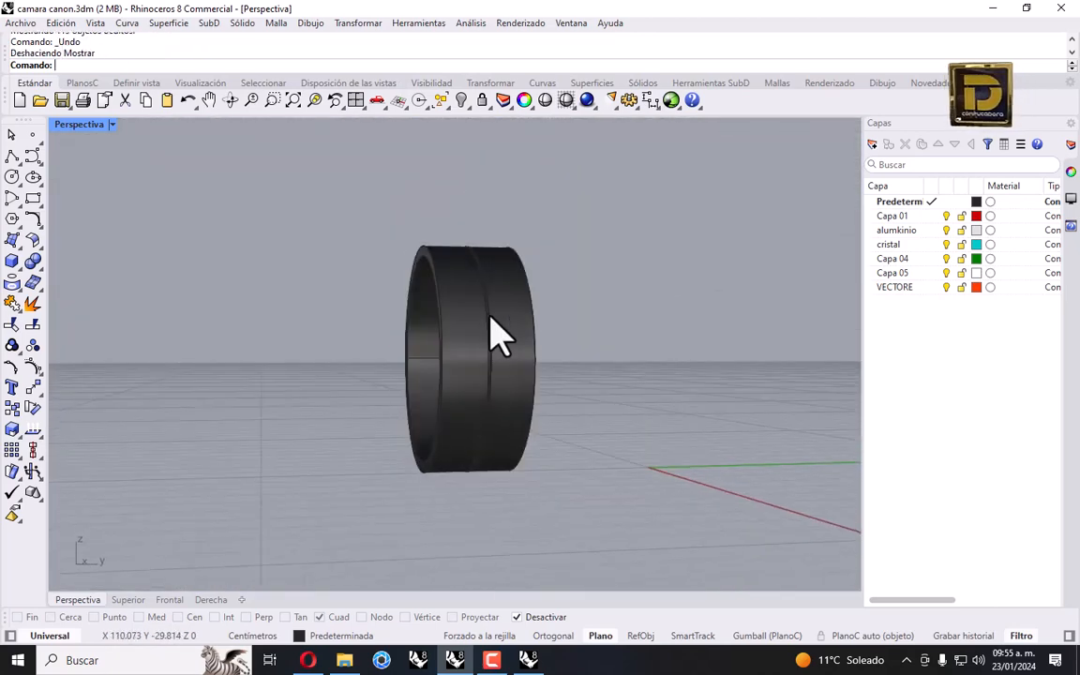
key("ctrl+z")
Select the pipe and move it slightly toward the barrel ring's front edge in the Superior view.
left_click(598, 313)
left_click(462, 251)
left_click(462, 252)
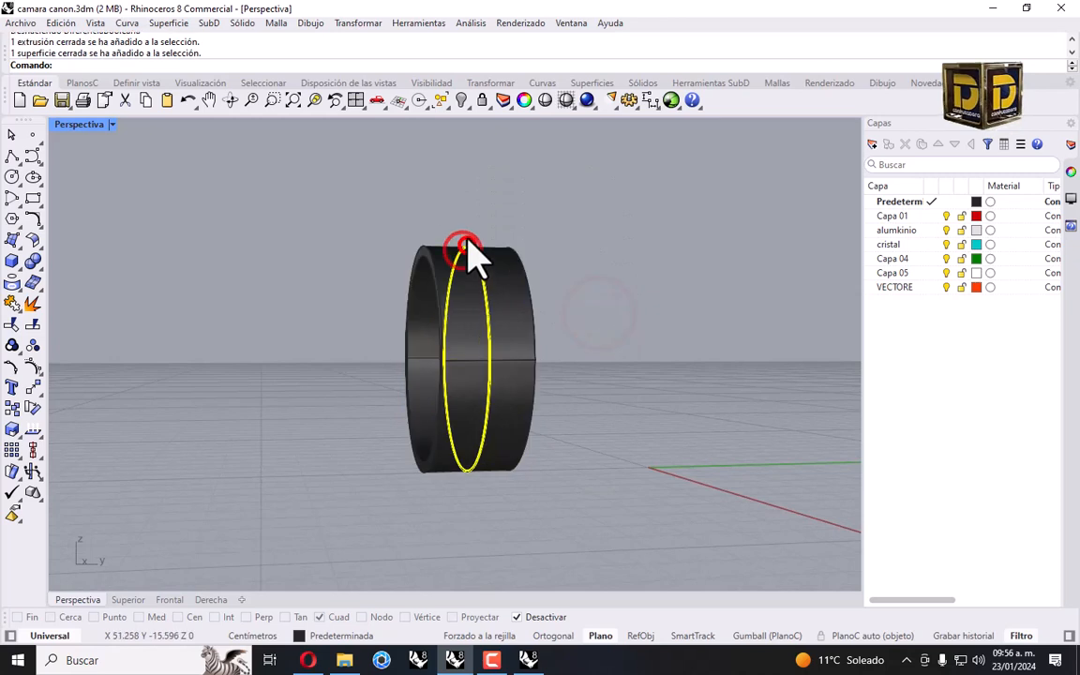
double_click(101, 124)
scroll(380, 213, "down", 3)
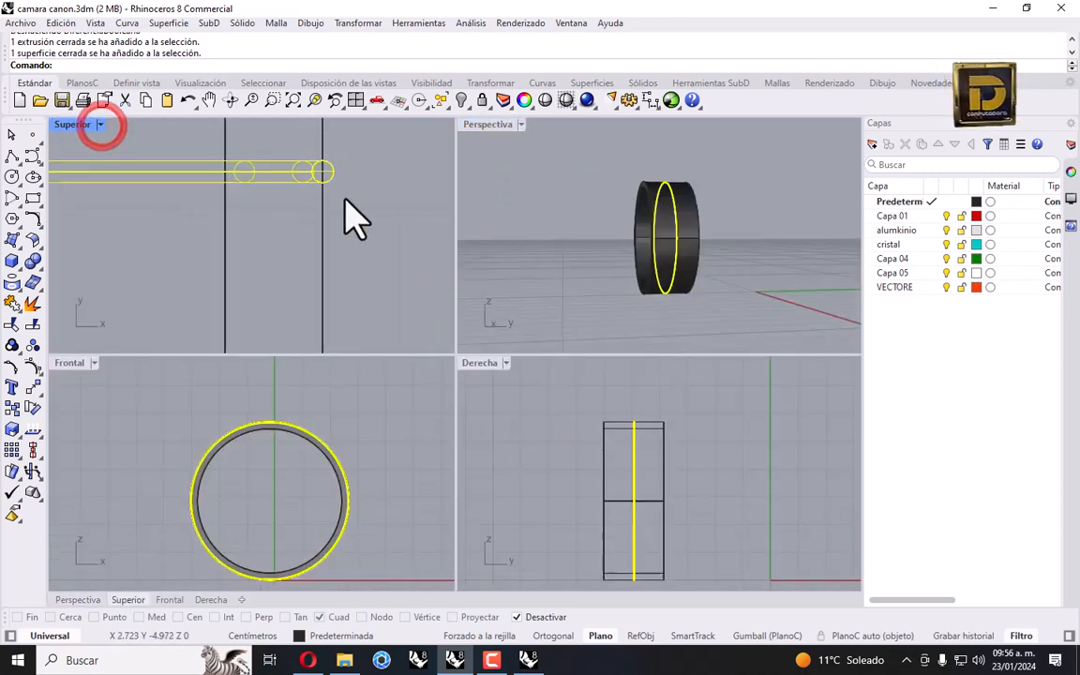
left_click_drag(317, 182, 380, 212)
left_click(380, 213)
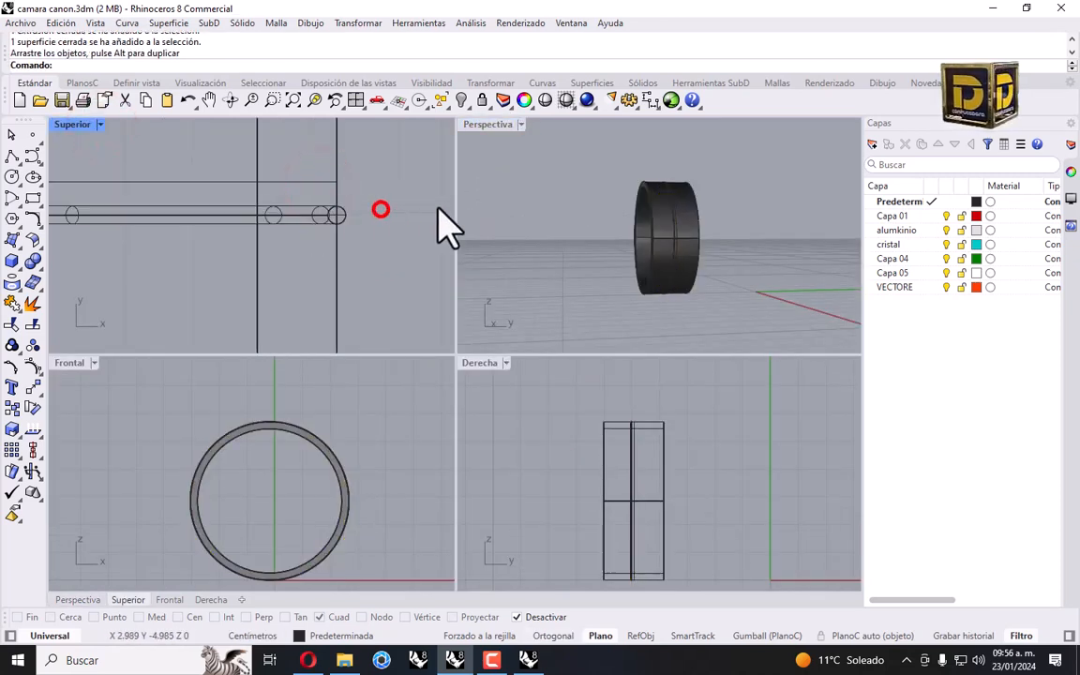
left_click_drag(311, 216, 312, 237)
left_click(400, 234)
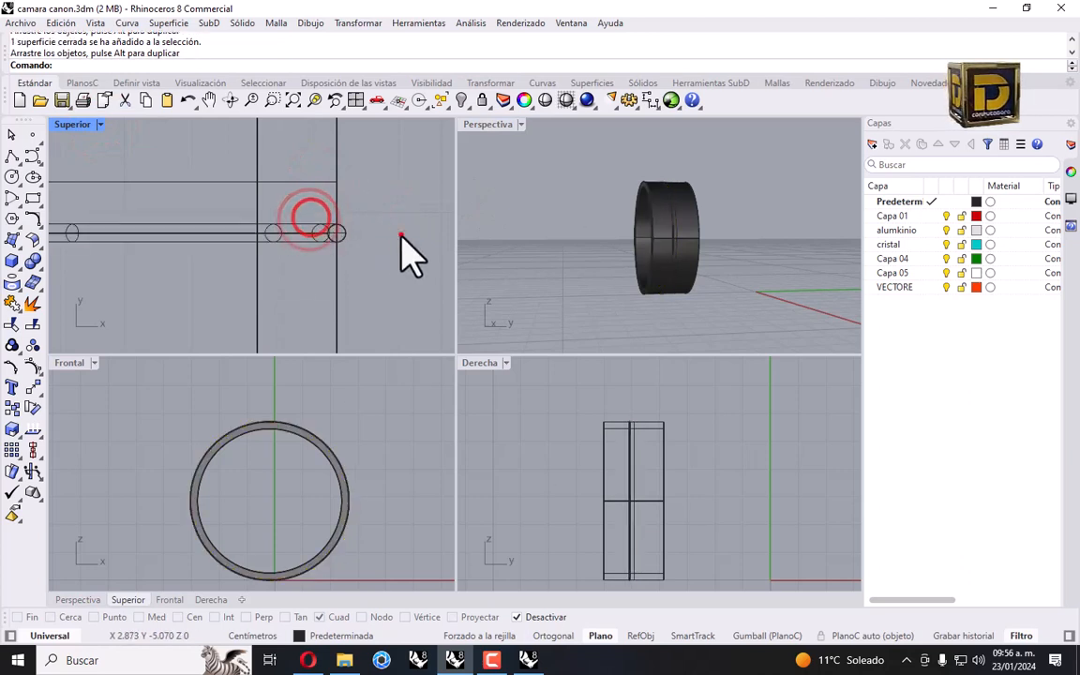
Cut the groove into the barrel ring's outer face by subtracting the repositioned pipe with Boolean Difference.
left_click(39, 266)
left_click(49, 286)
scroll(693, 211, "up", 4)
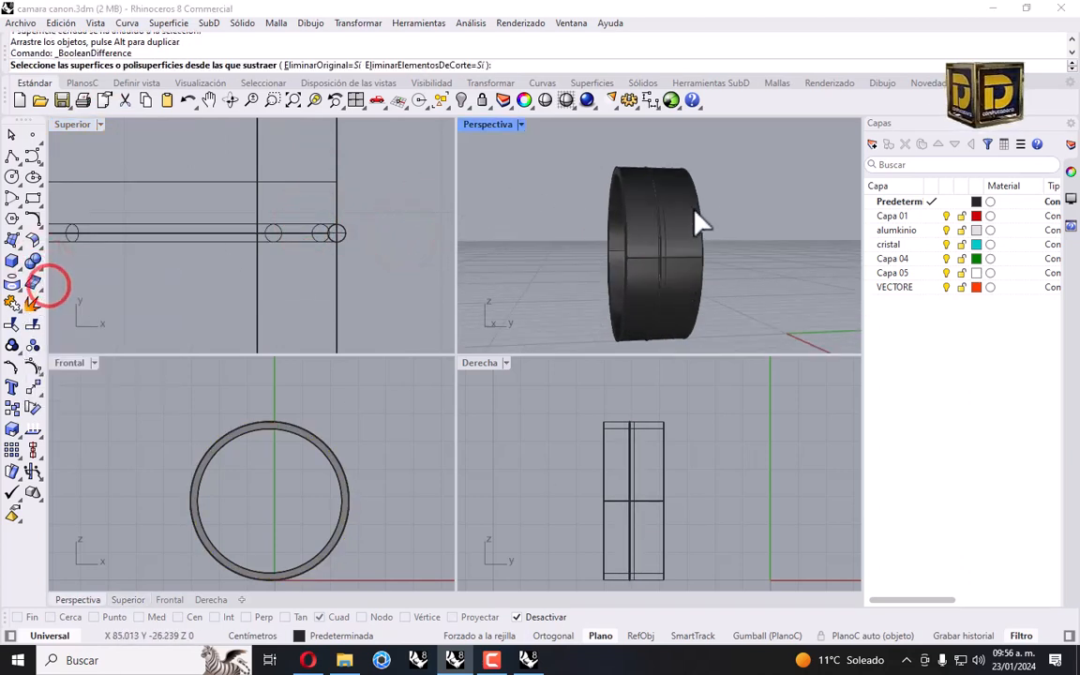
scroll(698, 222, "up", 1)
left_click(687, 214)
key("Return")
left_click(643, 207)
key("Return")
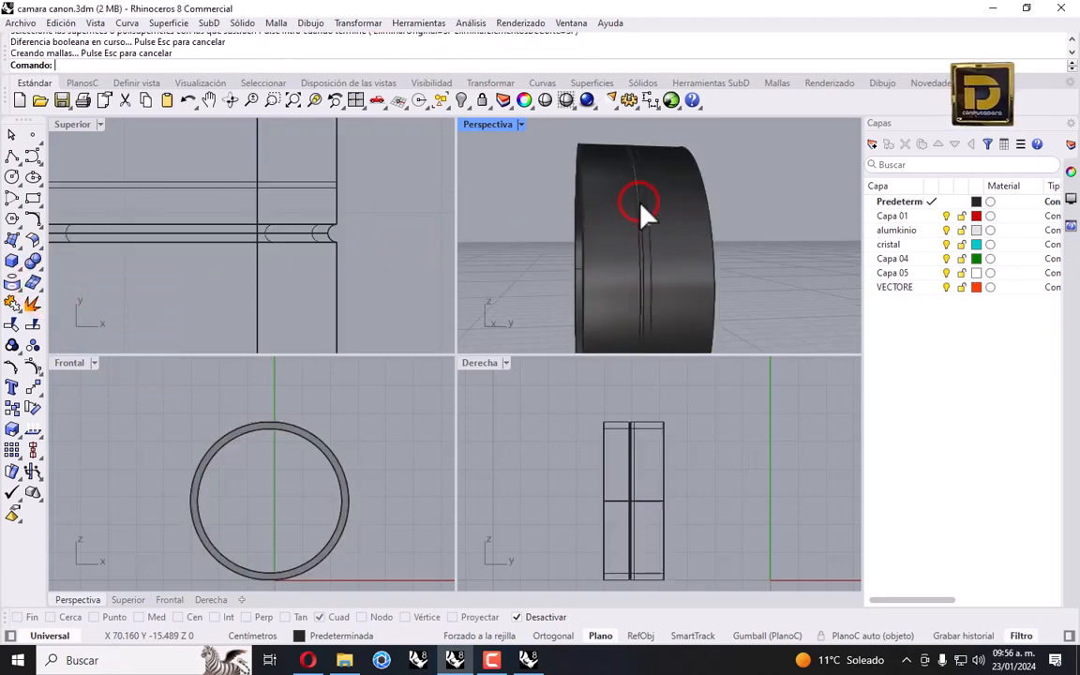
Show all hidden camera objects, delete the leftover closed curve on the lens barrel, and check the grooved ring by selecting it.
right_click(460, 101)
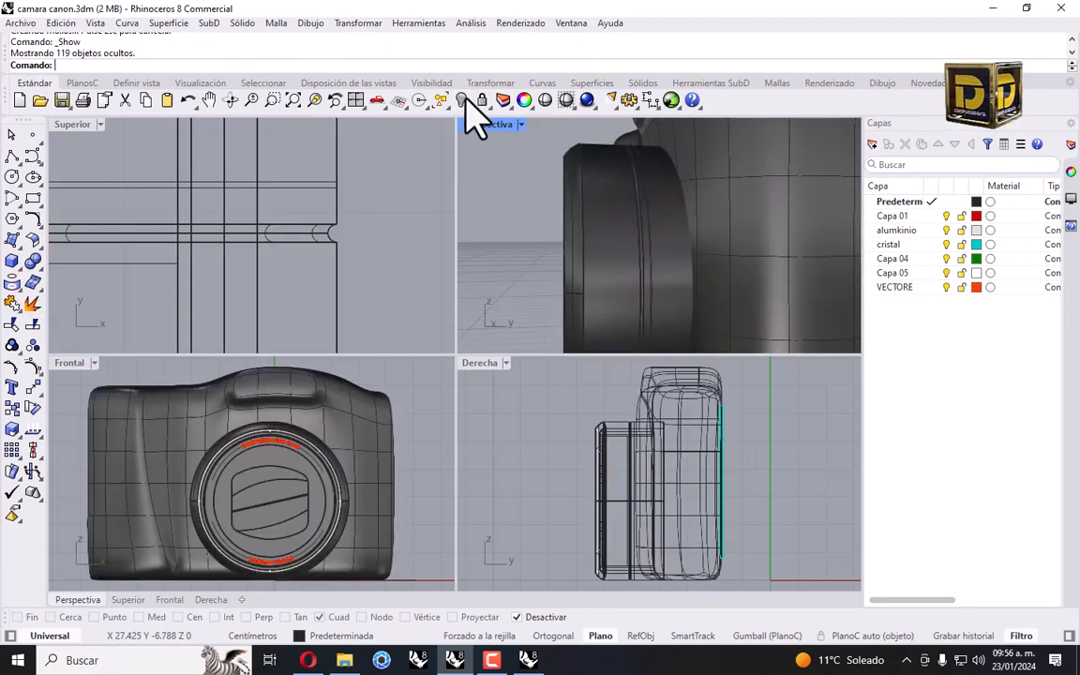
left_click(646, 197)
key("Return")
key("Delete")
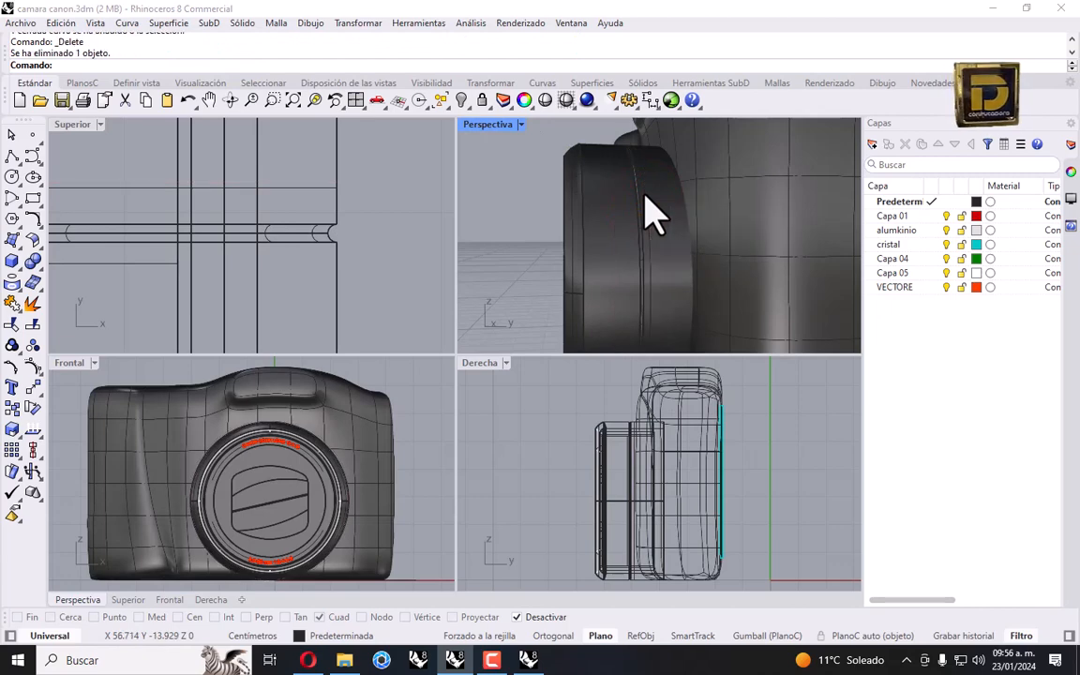
left_click(645, 195)
left_click(556, 180)
left_click(647, 165)
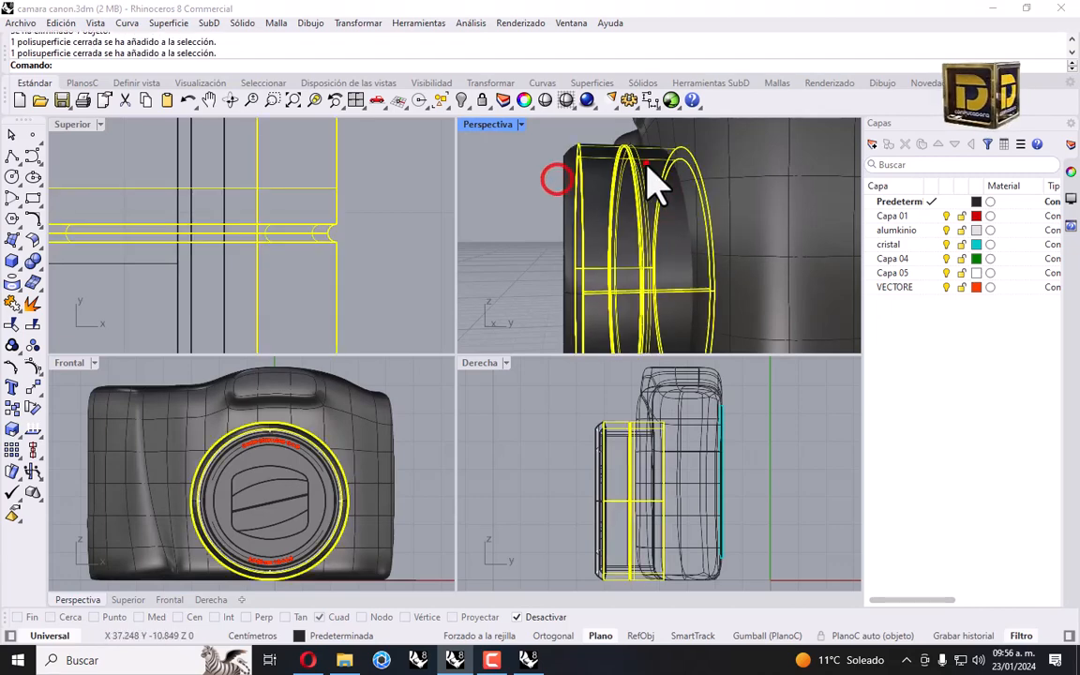
left_click(541, 174)
Set the Perspectiva view to the Tinta display mode, maximize it, and inspect the camera from the front.
scroll(628, 186, "down", 10)
right_click_drag(638, 190, 721, 211)
right_click_drag(637, 242, 677, 192)
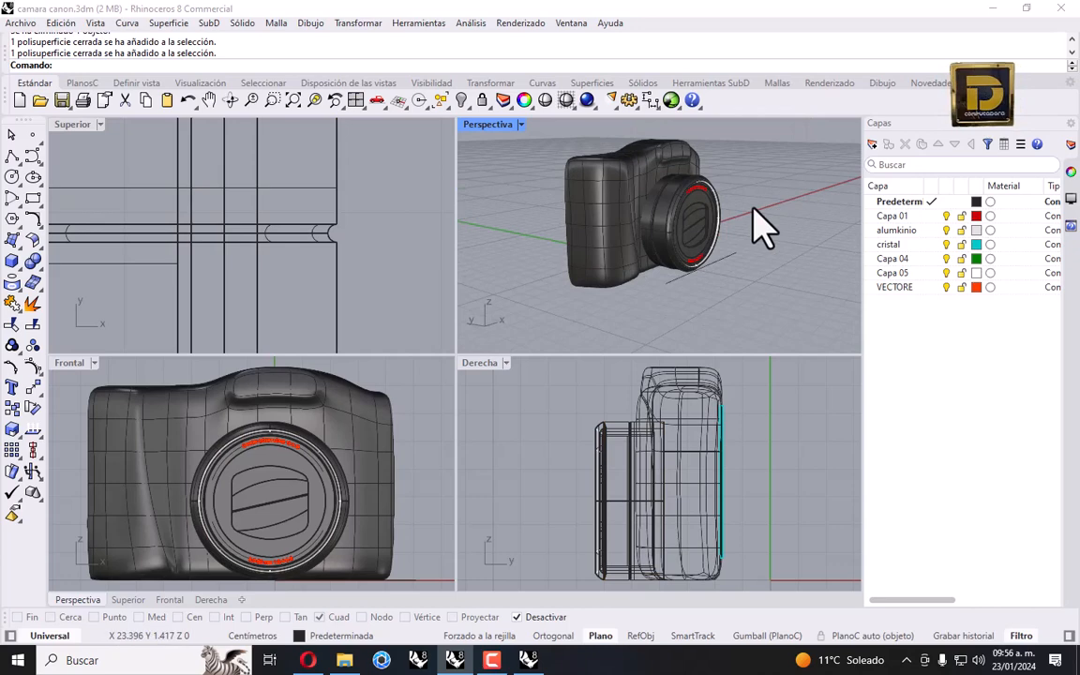
left_click(521, 124)
left_click(570, 233)
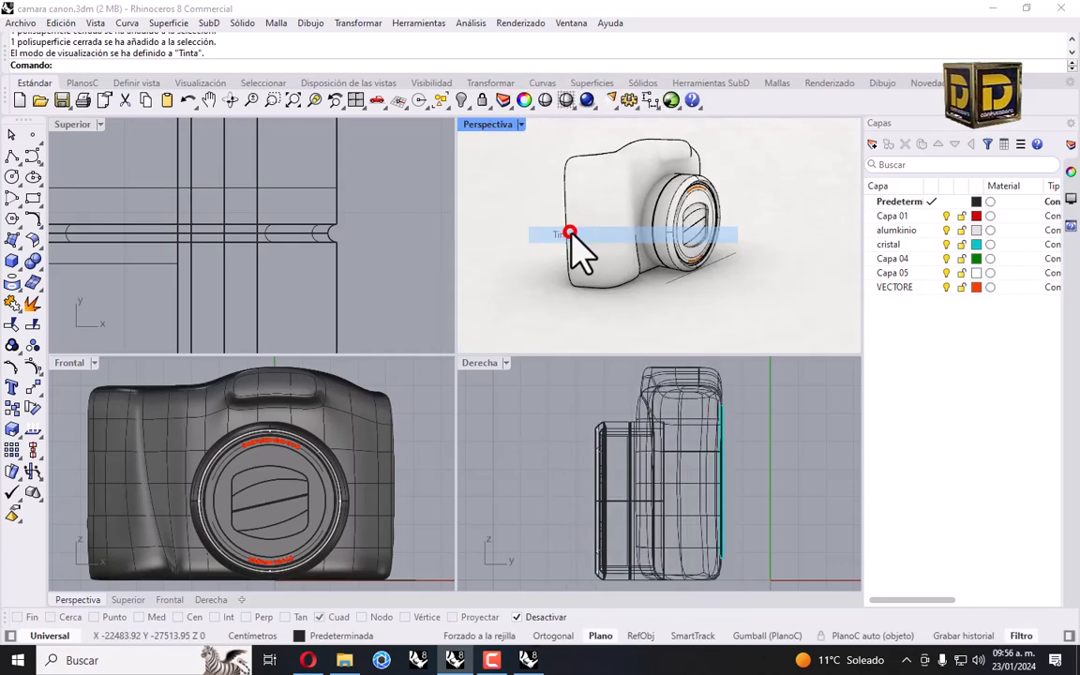
double_click(480, 124)
right_click_drag(489, 144, 514, 217)
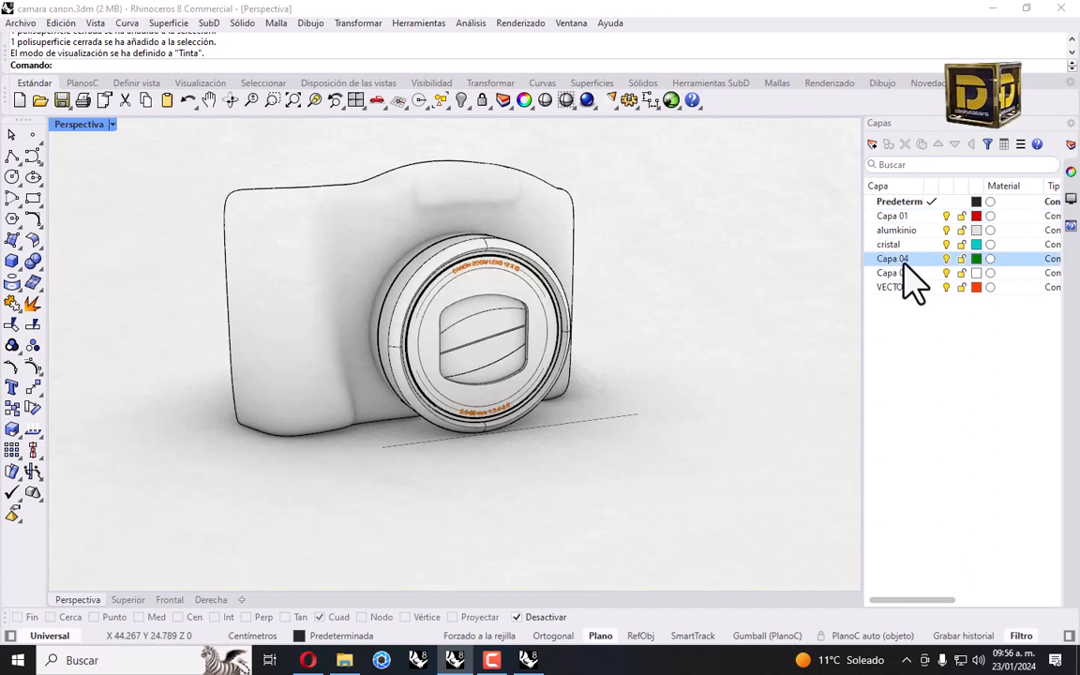
Rename the layer alumkinio as alumuinio, restore the four-view layout, and make that layer current.
left_click(899, 231)
left_click(921, 325)
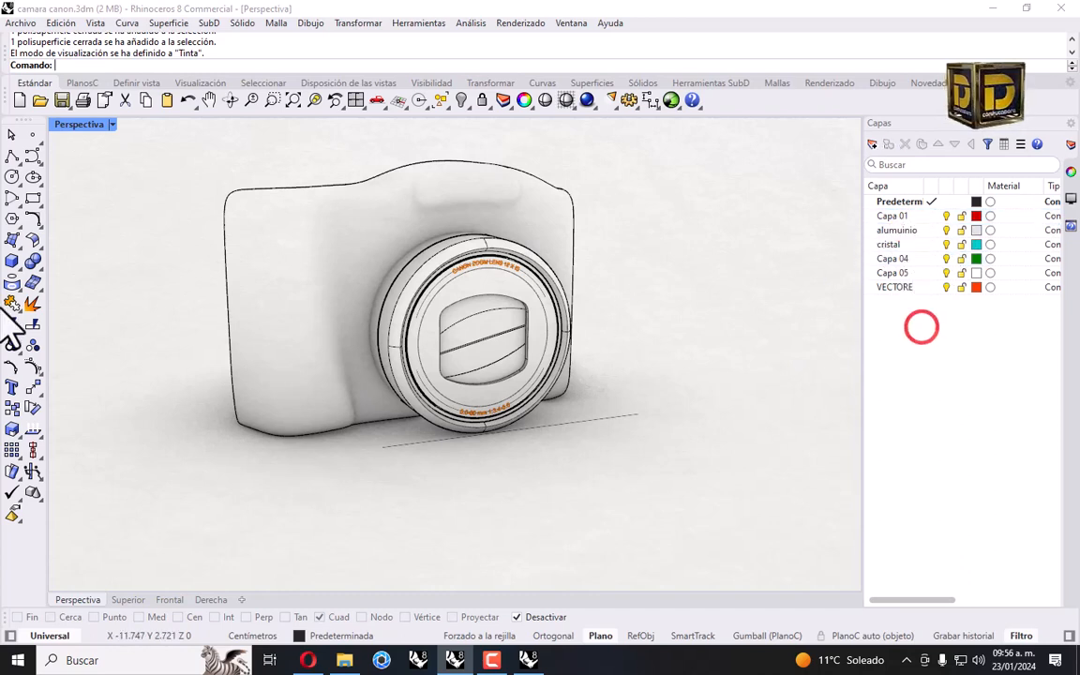
double_click(71, 129)
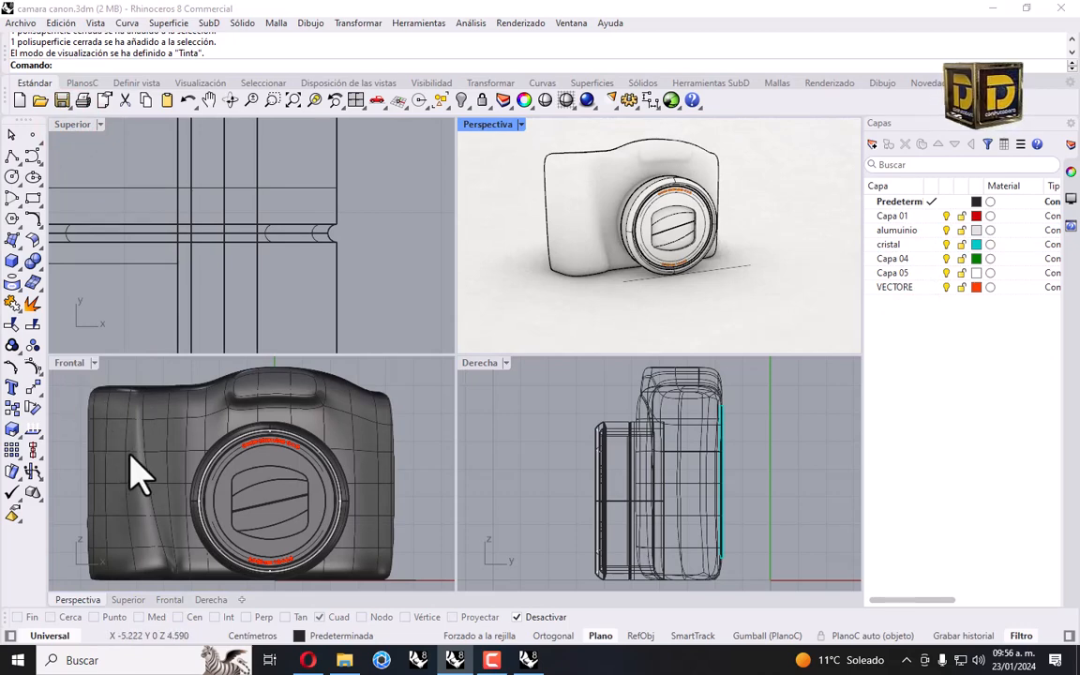
right_click_drag(151, 450, 191, 441)
left_click(956, 217)
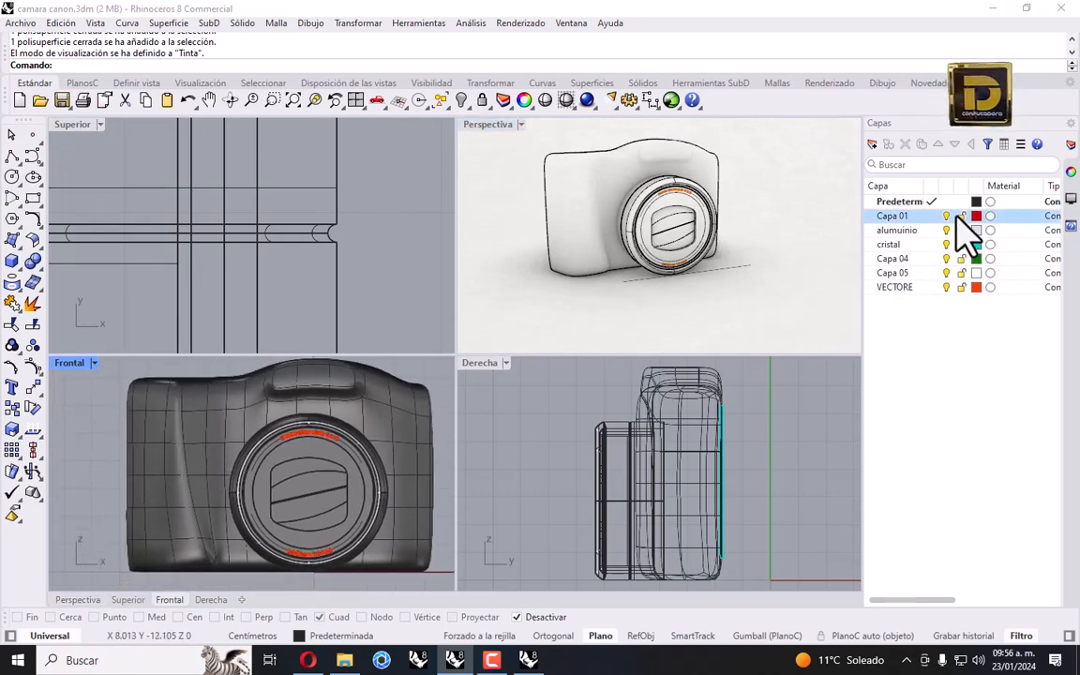
left_click(934, 229)
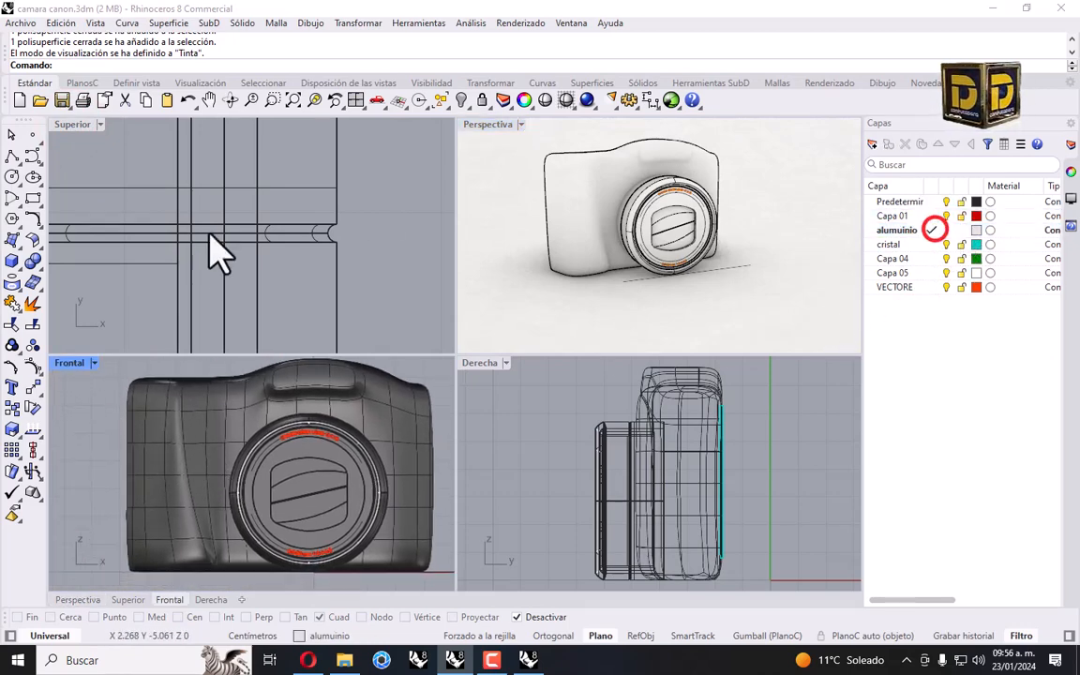
Draw a steep slanted polyline segment 5 cm long beside the camera's grip side in the maximized Frontal view.
left_click(64, 365)
double_click(65, 365)
right_click_drag(209, 387, 278, 383)
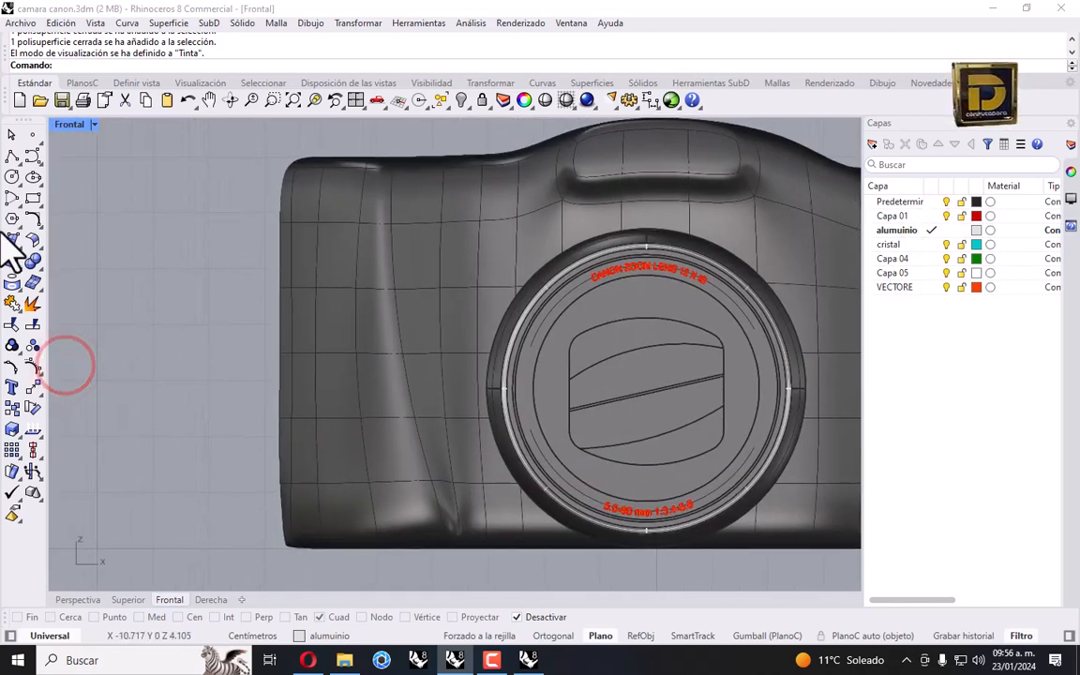
left_click(11, 156)
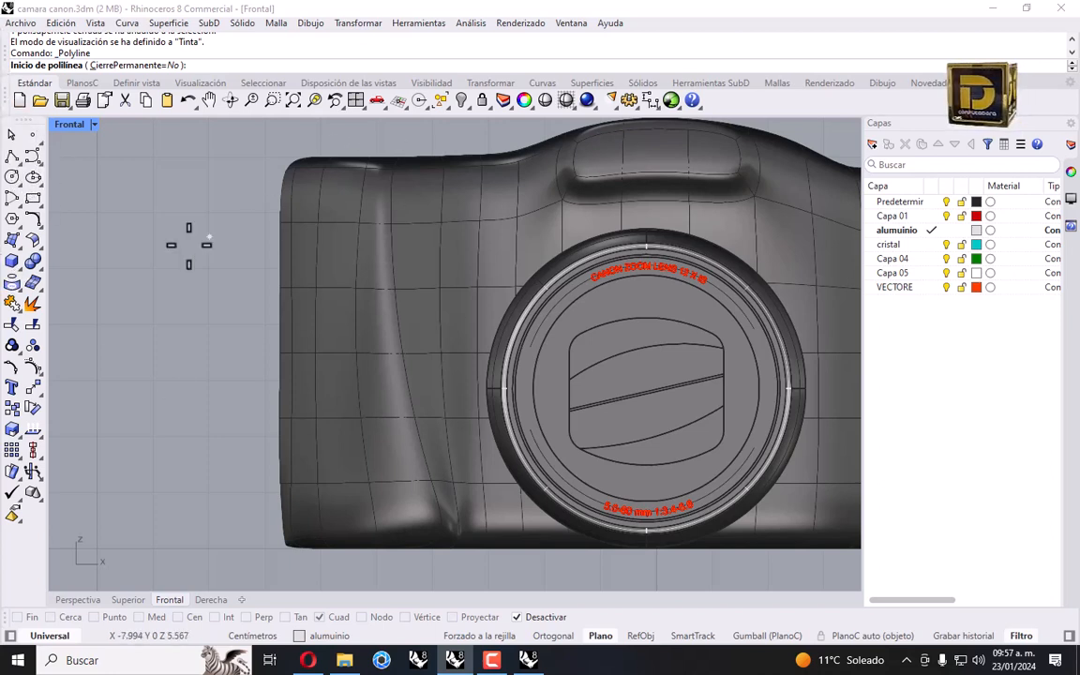
left_click(12, 153)
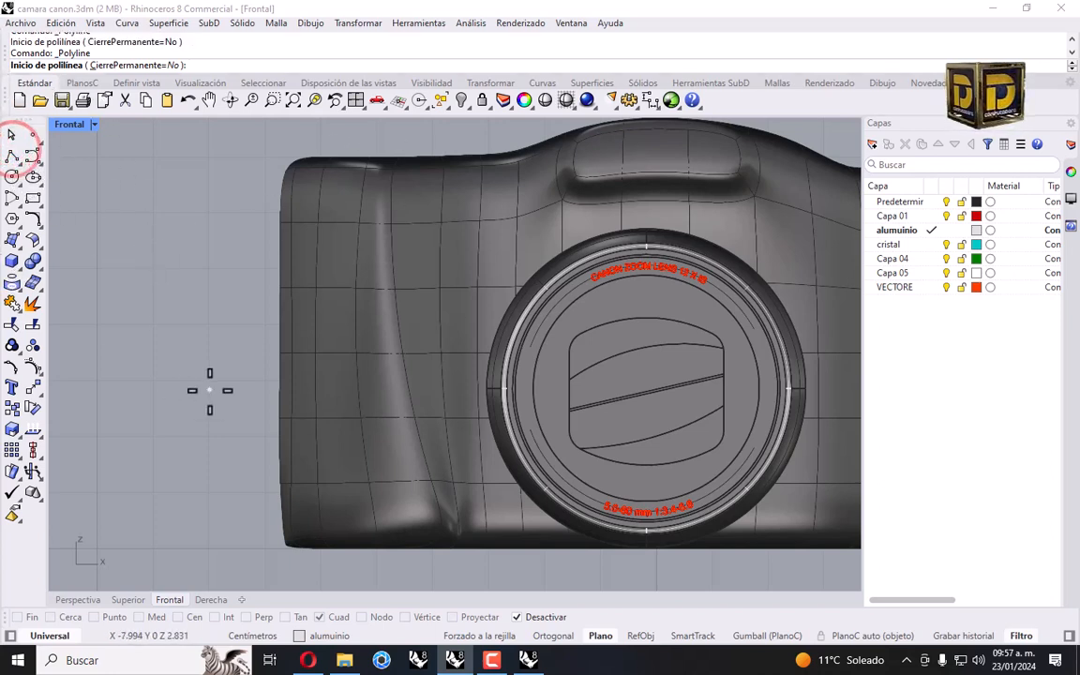
left_click(216, 478)
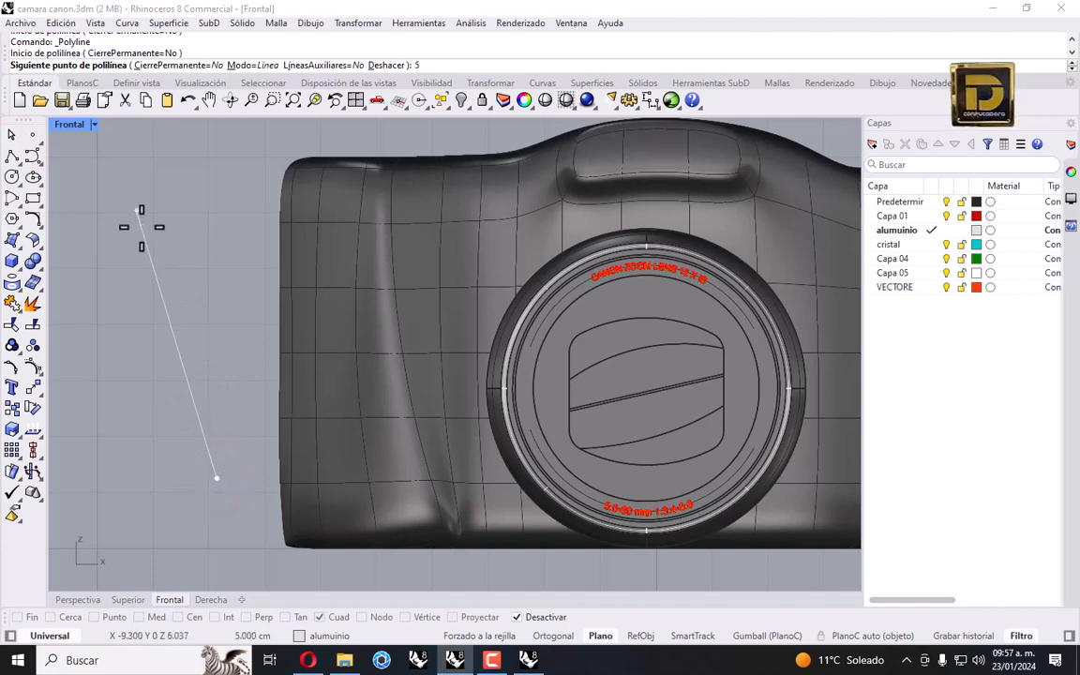
type("5")
key("Return")
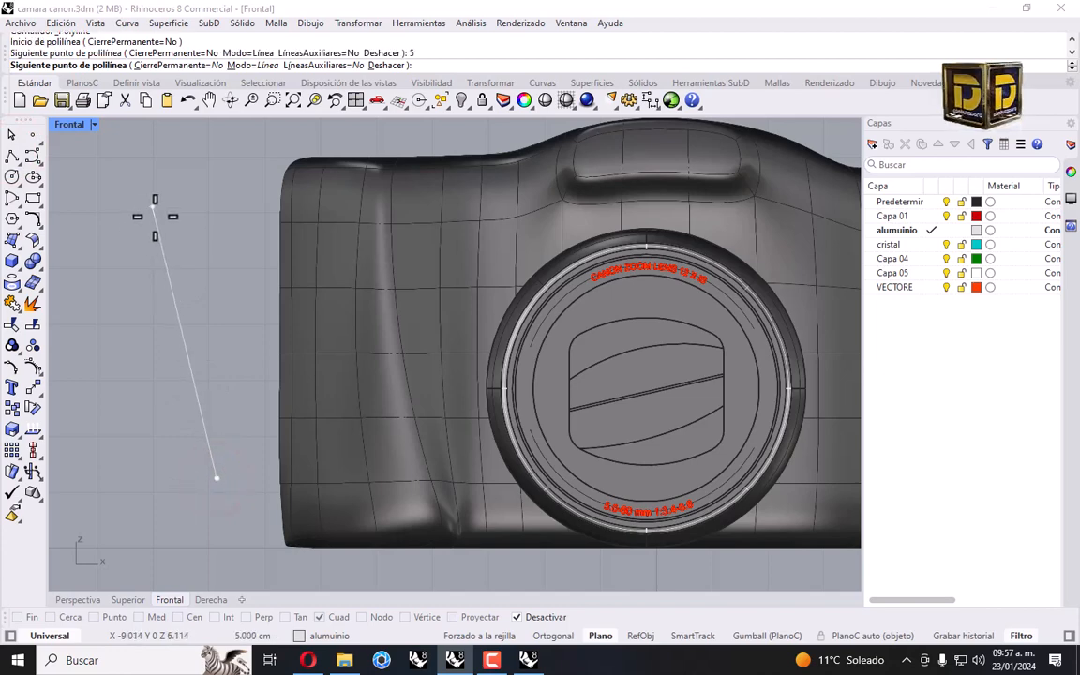
left_click(157, 206)
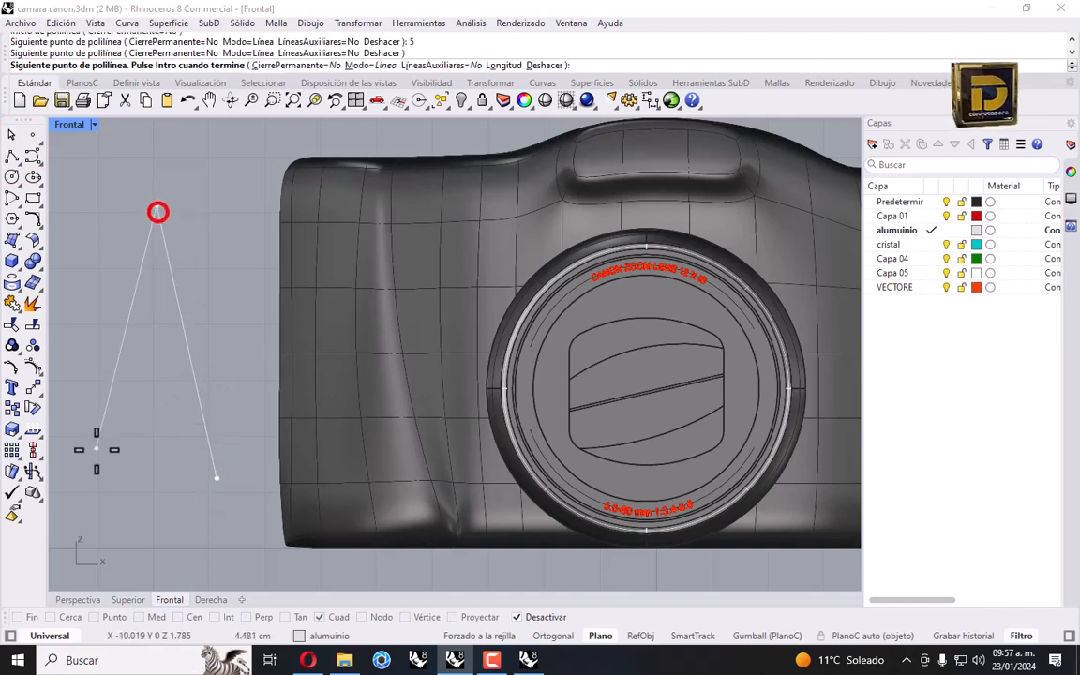
key("Return")
Draw a second slanted segment 4 cm long on the outer side of the 5 cm line, and move it slightly upward.
key("Return")
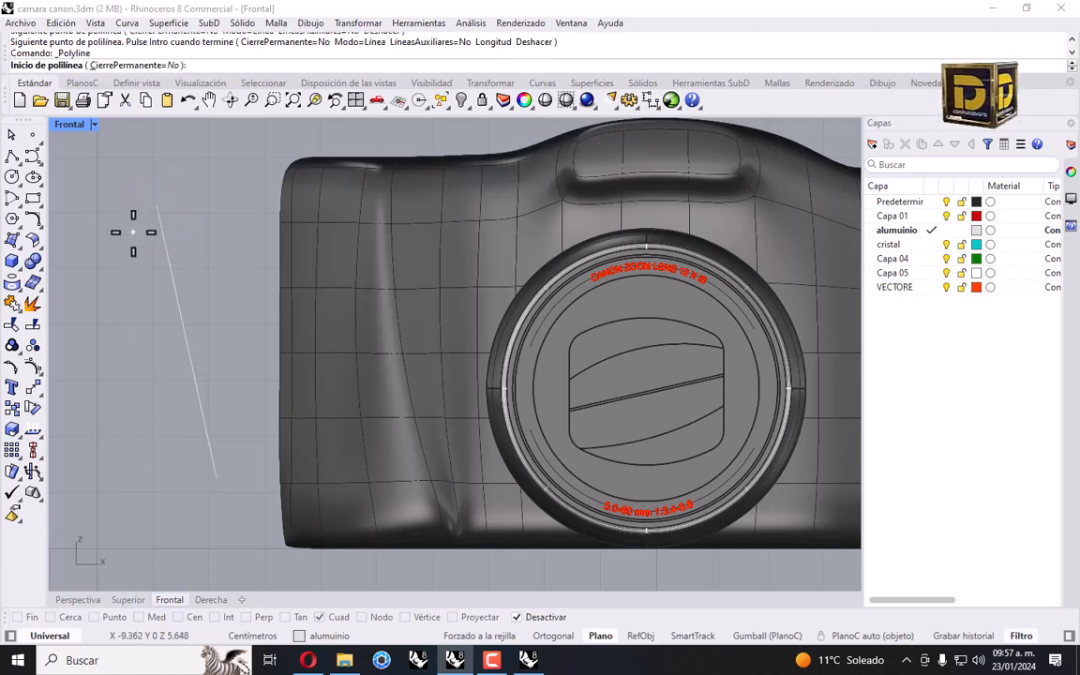
left_click(133, 208)
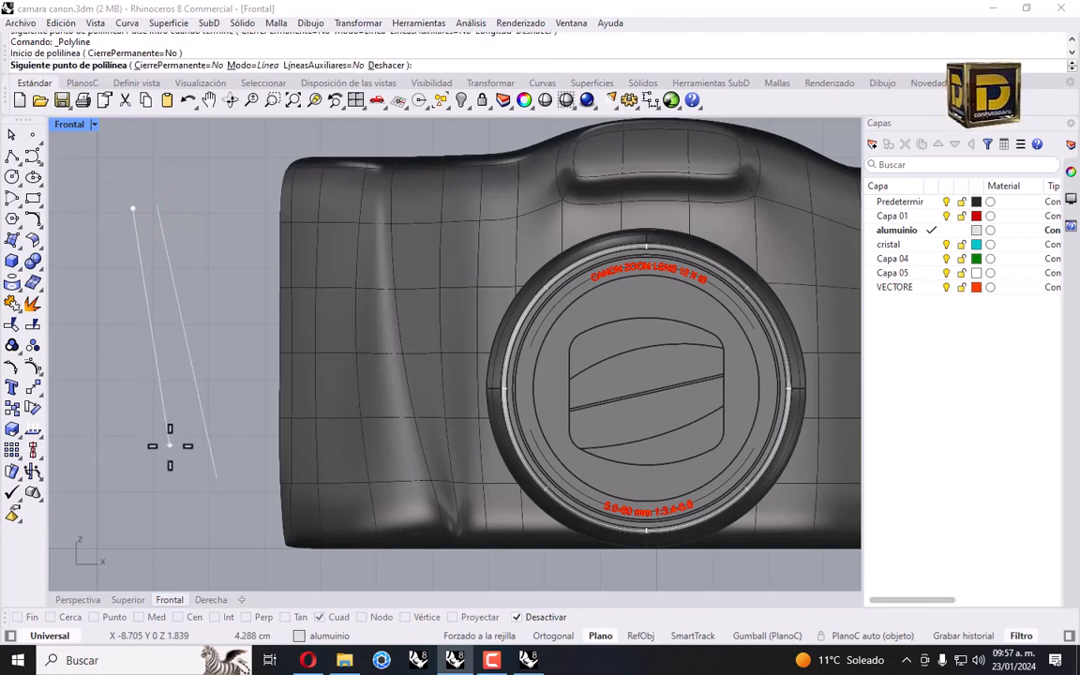
key("Return")
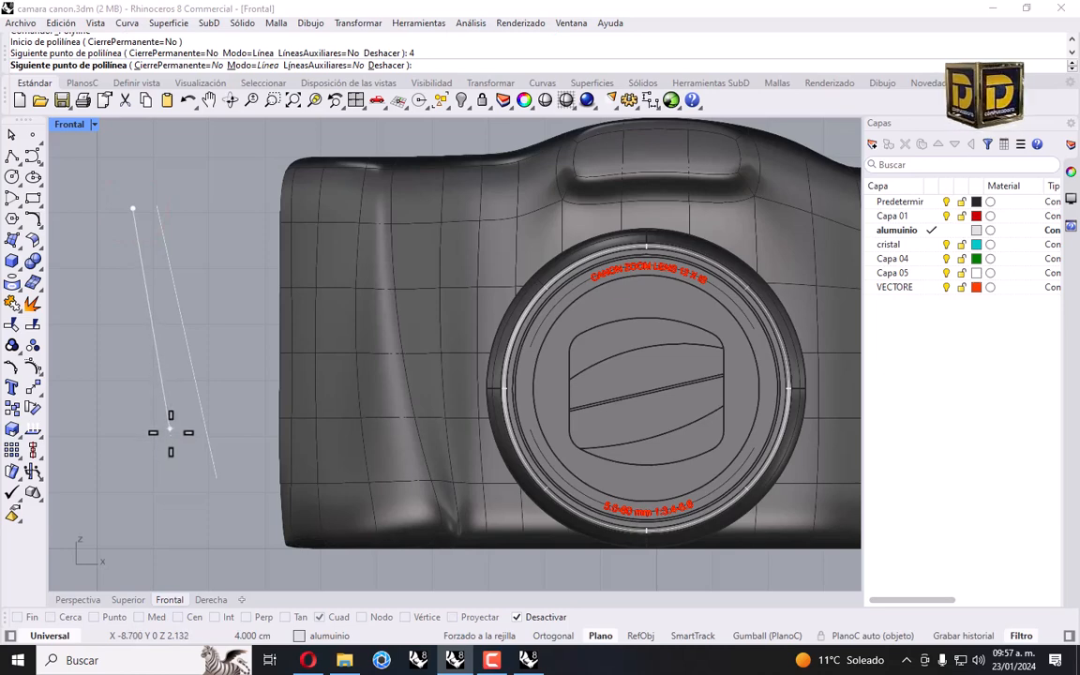
left_click(171, 432)
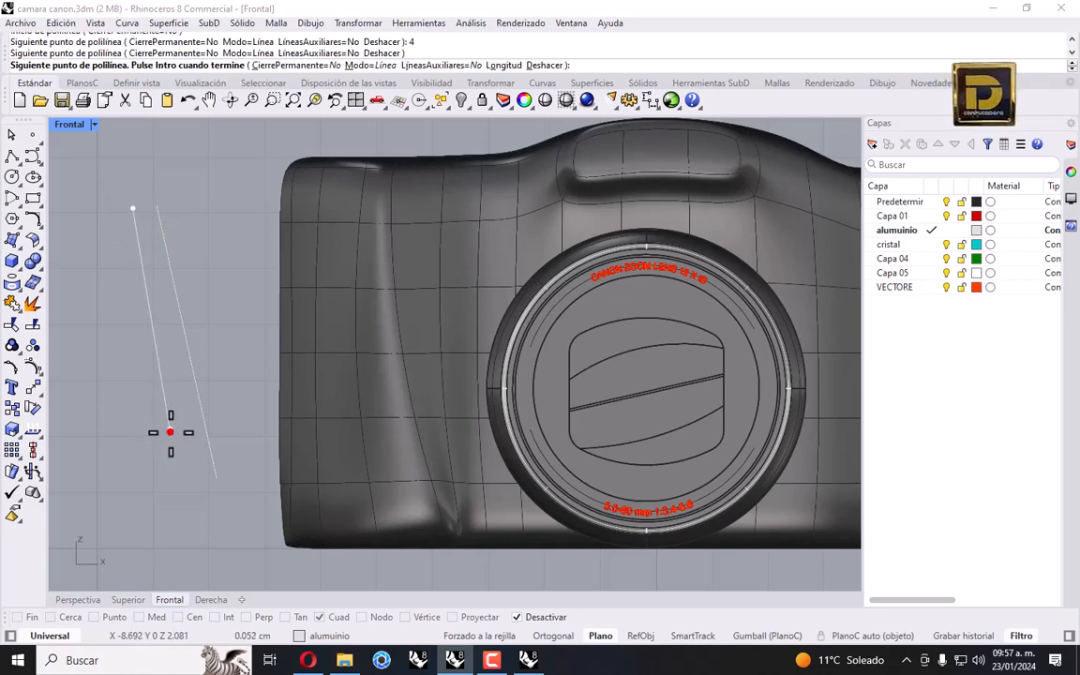
key("Return")
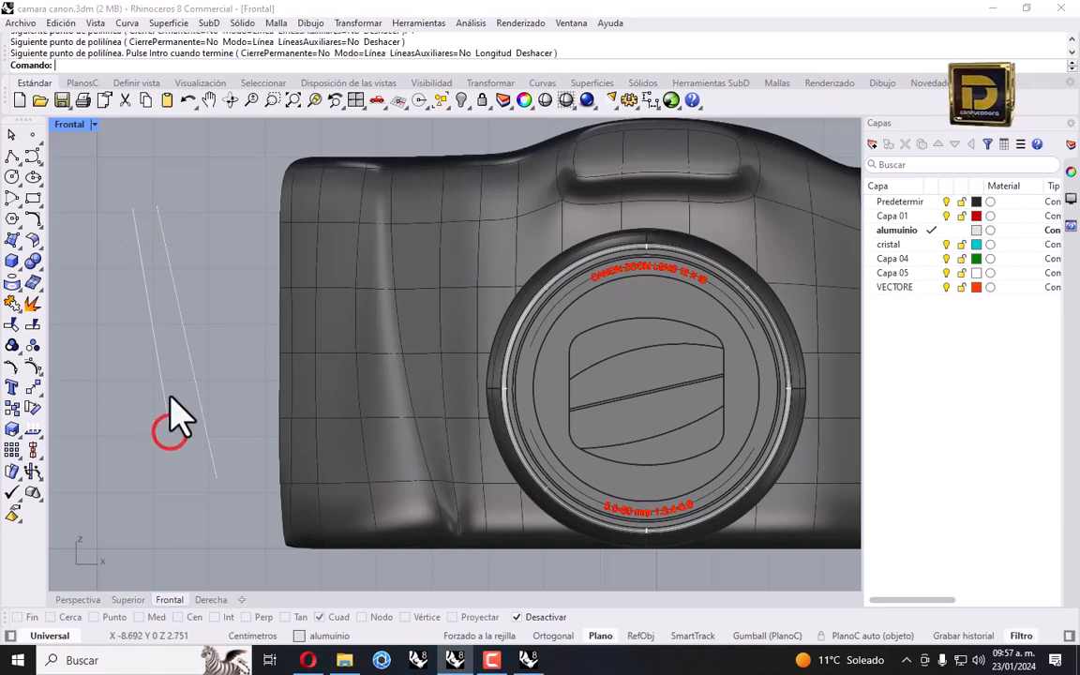
left_click(149, 309)
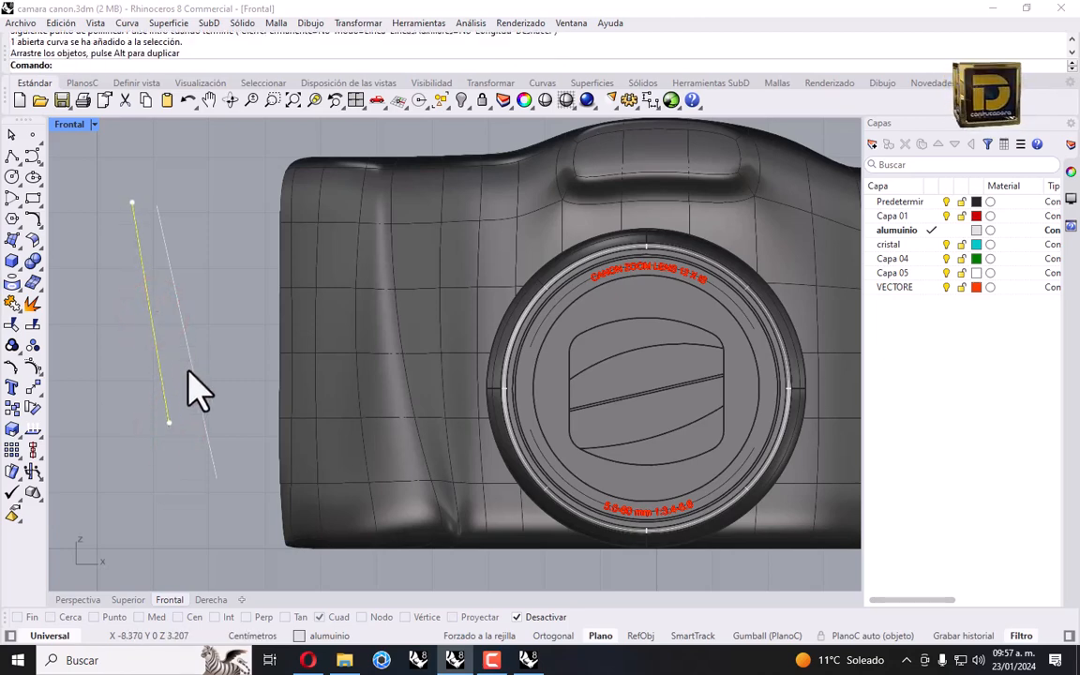
Enable object snaps with Fin and connect the upper ends of the two slanted lines with a short polyline segment.
left_click(11, 152)
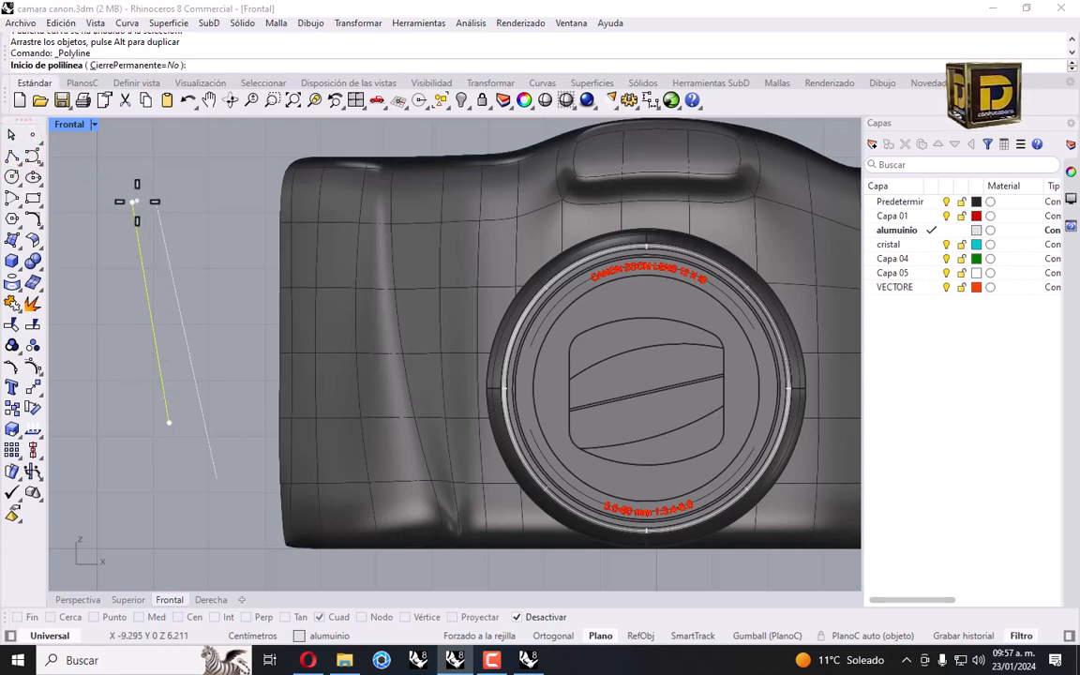
key("Escape")
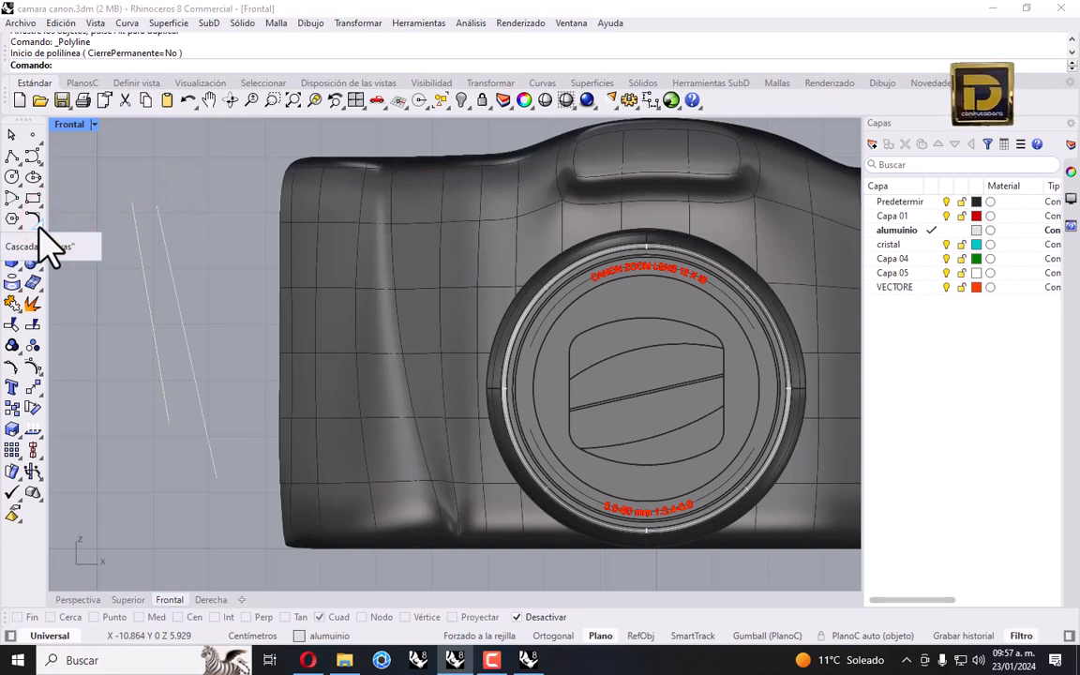
left_click(11, 155)
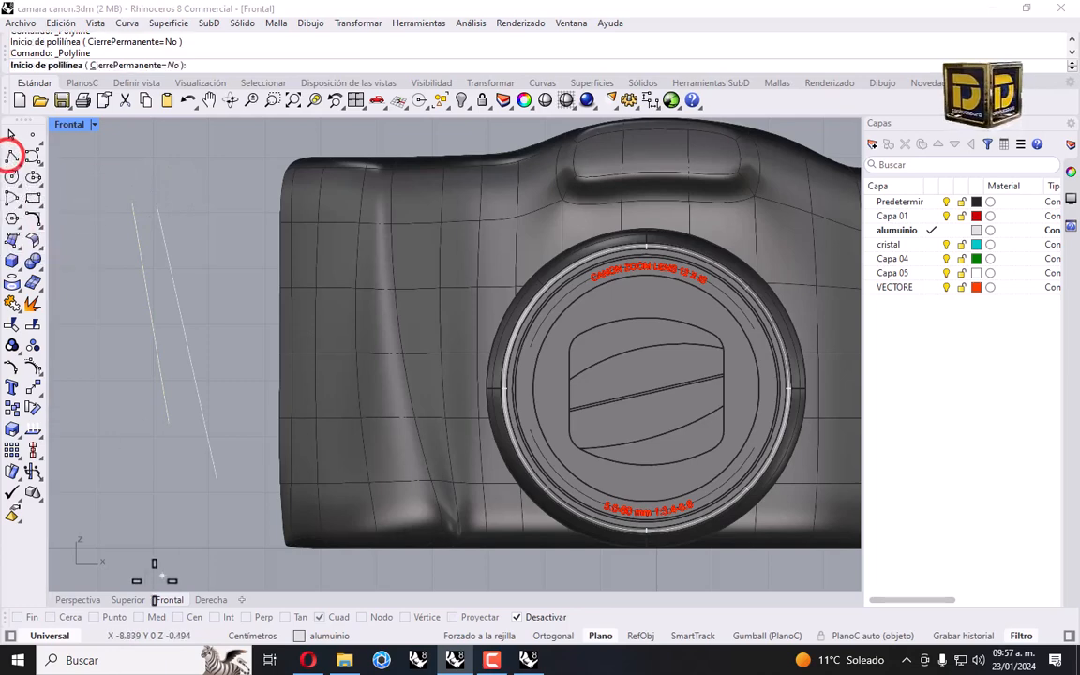
left_click(546, 618)
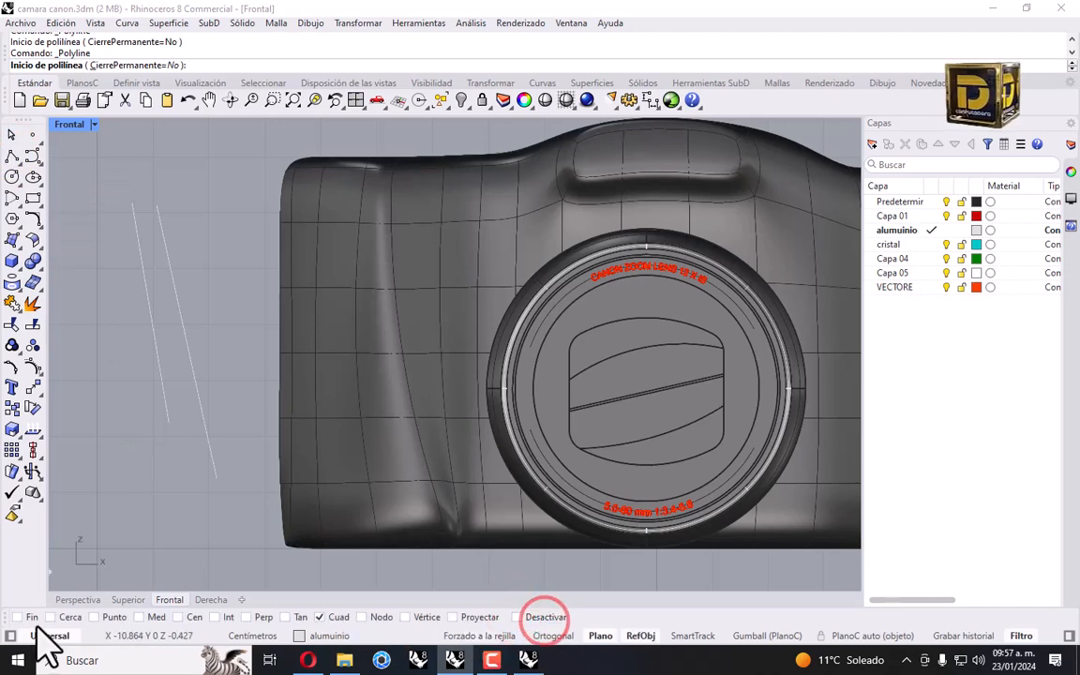
left_click(17, 616)
left_click(131, 201)
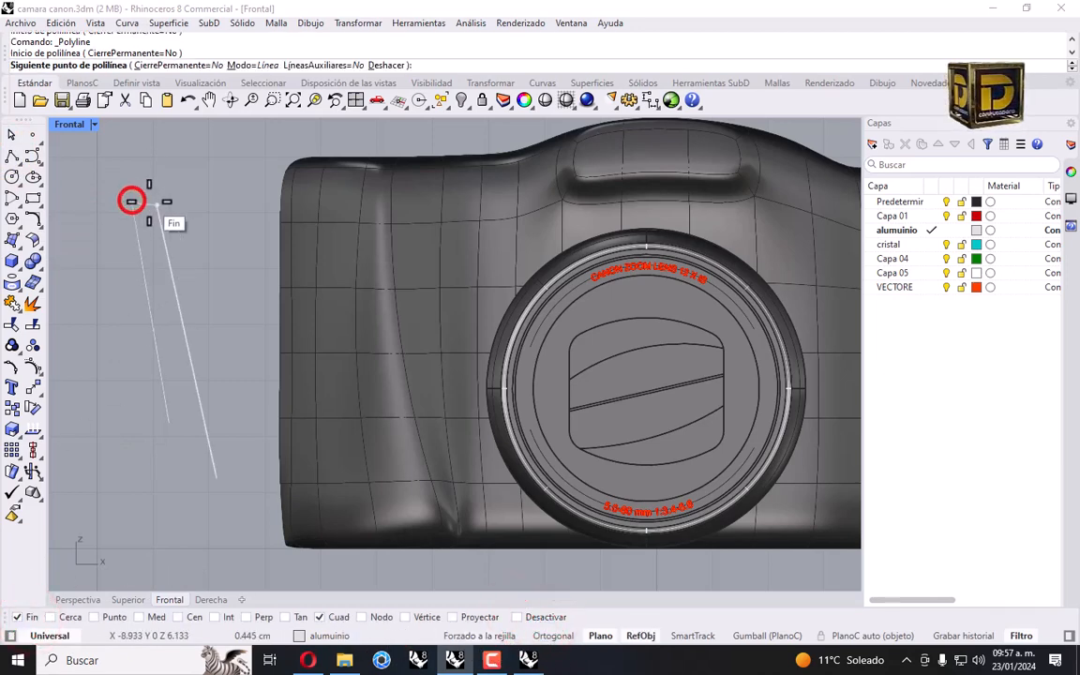
left_click(149, 201)
key("Return")
Connect the lower ends of the two slanted lines with a polyline segment, starting at the shorter line's end.
key("Return")
left_click(170, 424)
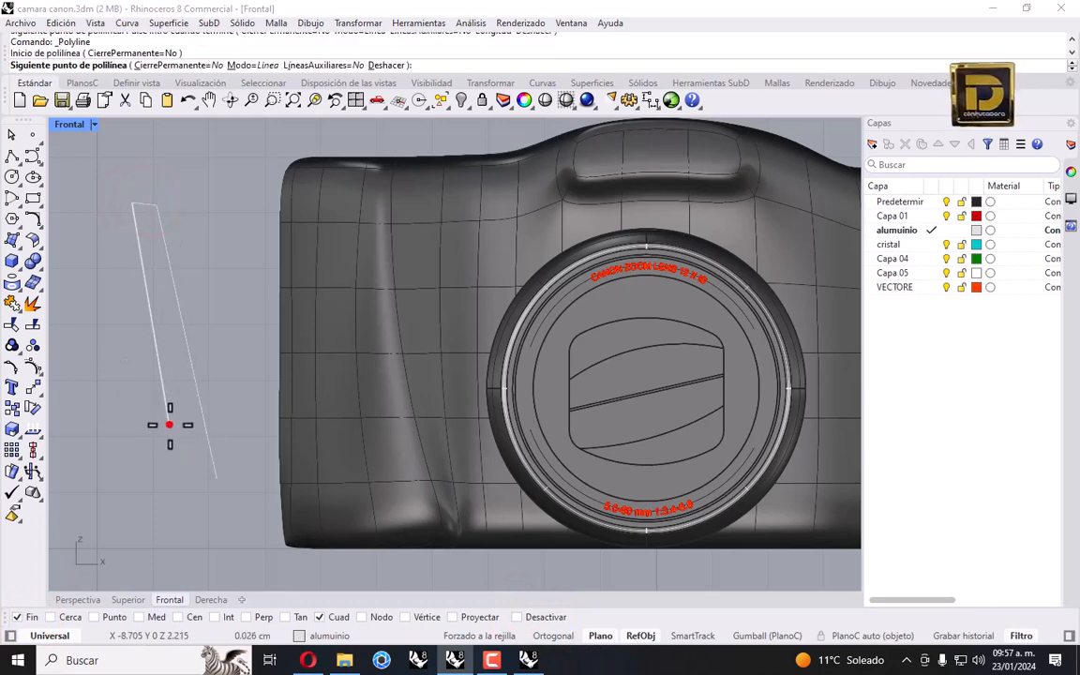
Complete the slanted narrow polyline outline beside the camera by closing it at its lower pointed corner.
left_click(220, 480)
key("Return")
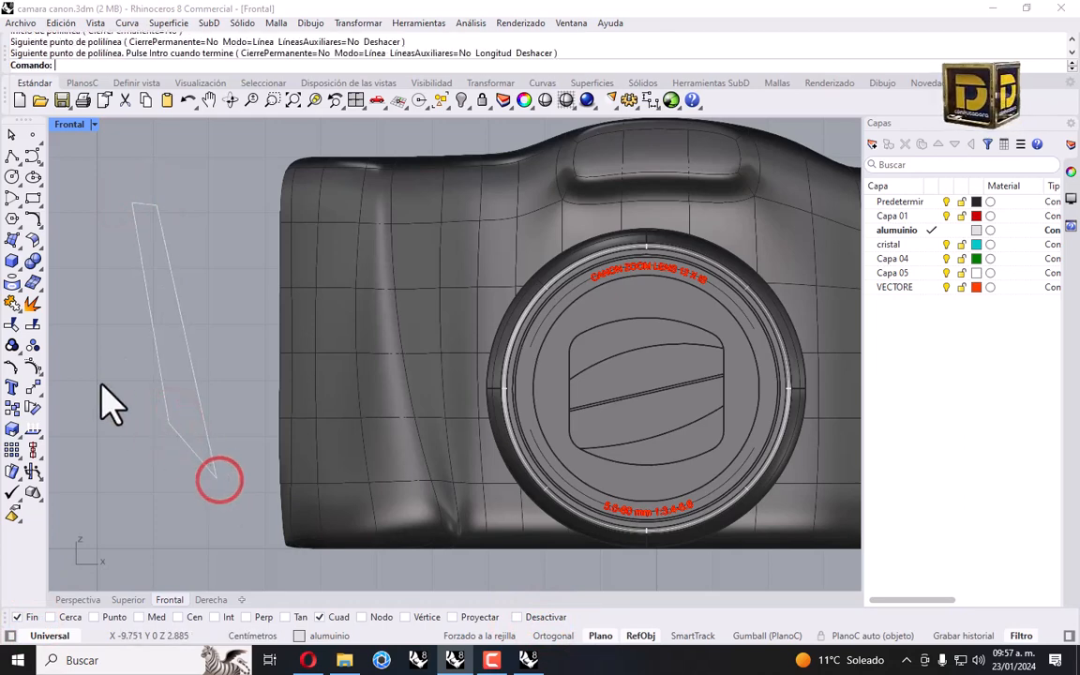
Try to fillet the outline's lower-left corner with a 0.3 cm radius and undo it.
left_click(33, 218)
scroll(150, 417, "up", 2)
left_click(169, 448)
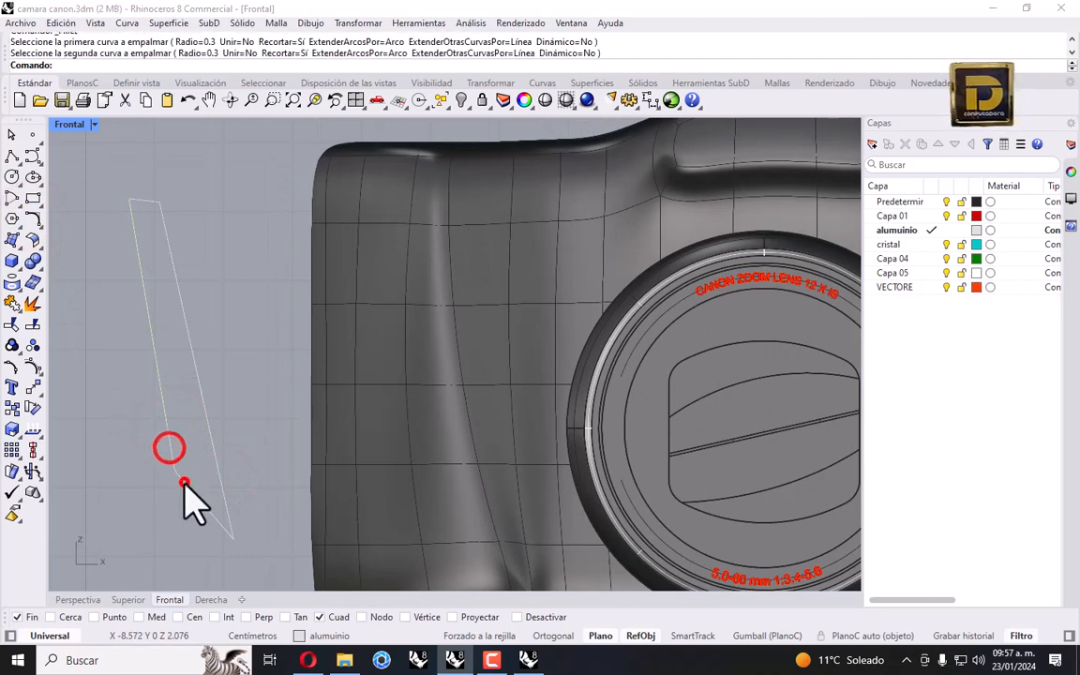
left_click(182, 480)
key("Return")
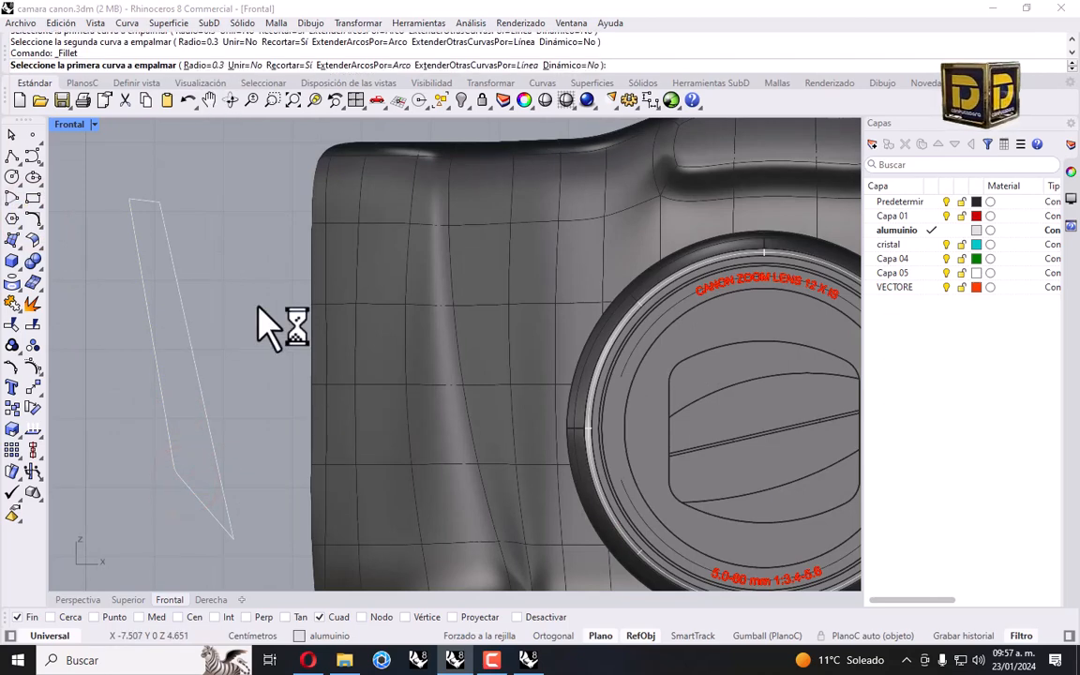
key("ctrl+z")
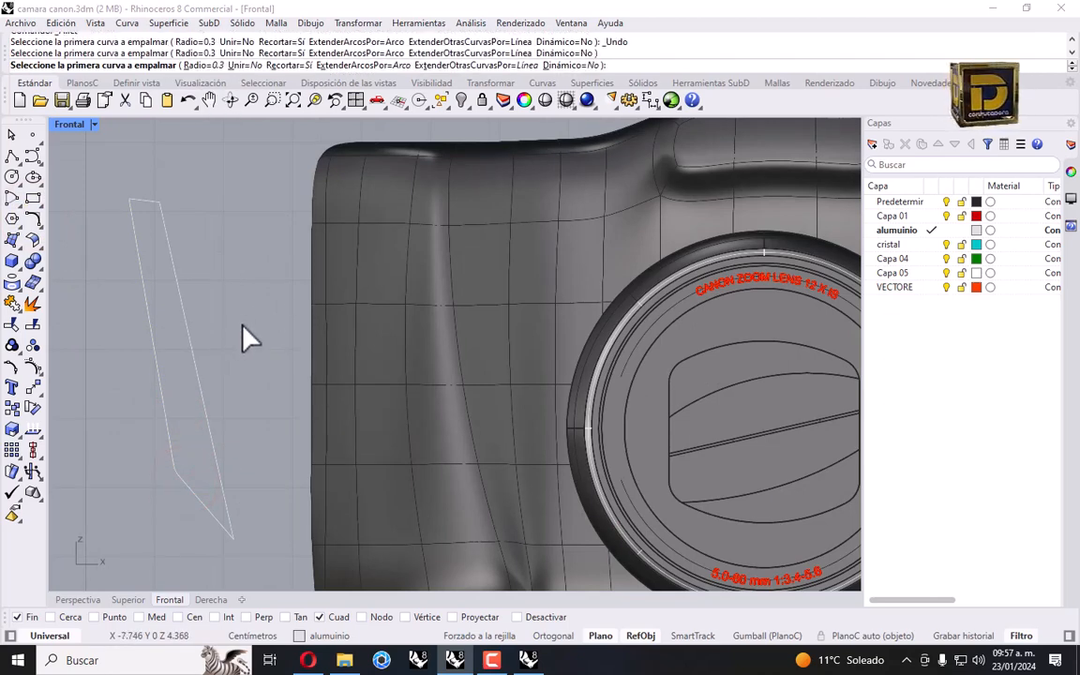
right_click(243, 326)
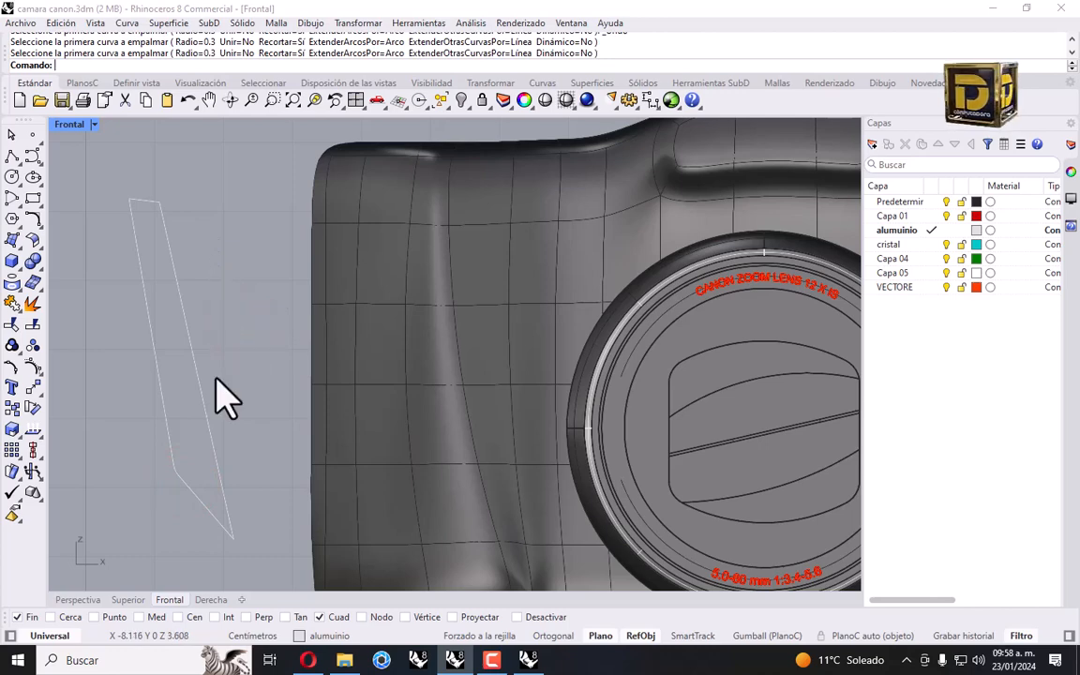
key("ctrl+z")
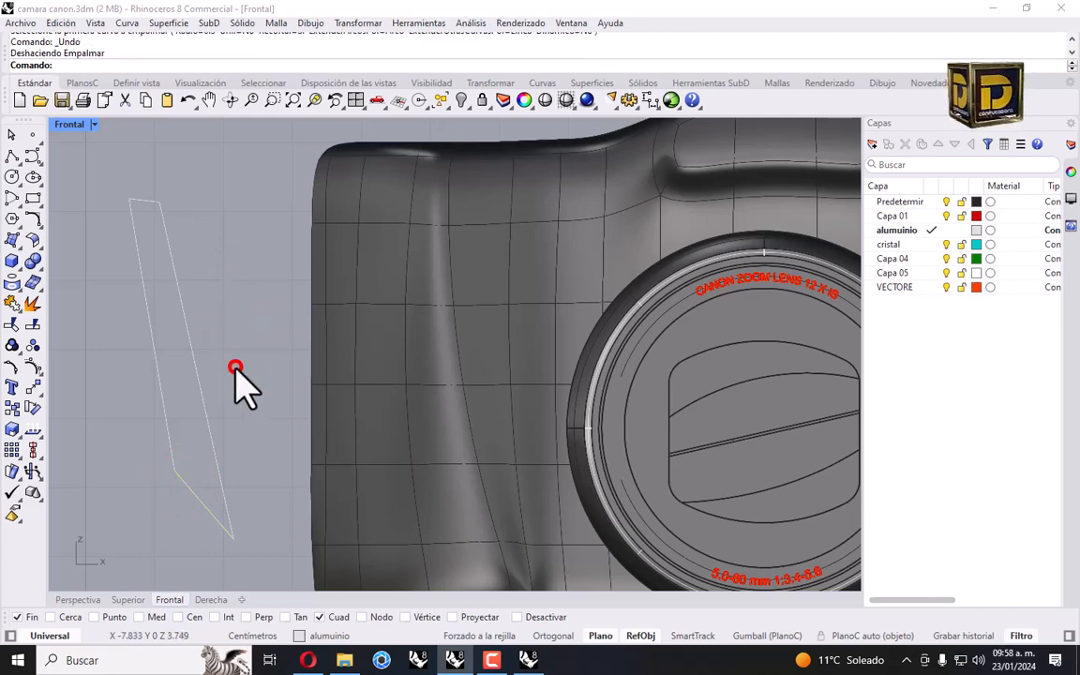
Fillet the outline's lower-left corner with a radius of 0.6 cm.
right_click(235, 367)
left_click(196, 54)
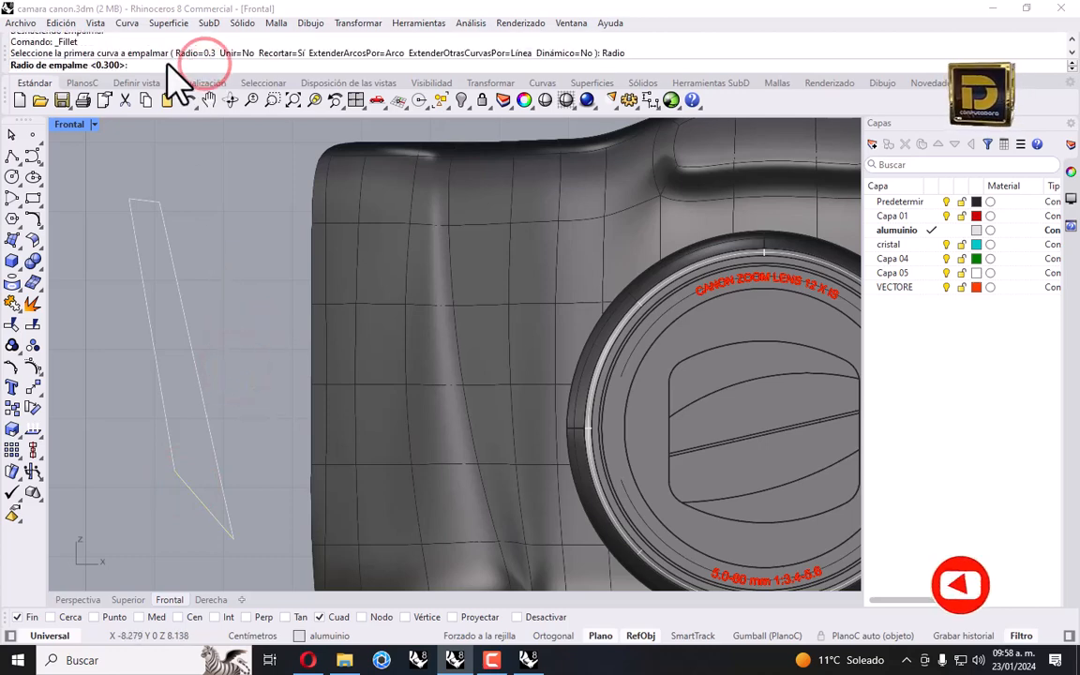
type(".6")
key("Return")
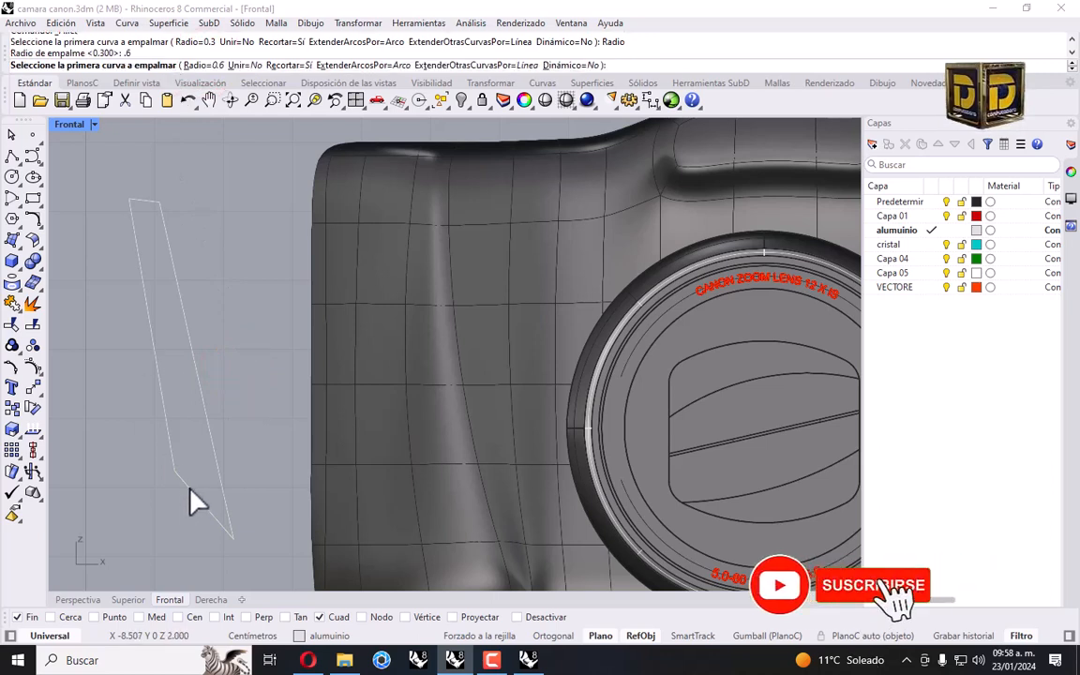
left_click(171, 438)
left_click(175, 461)
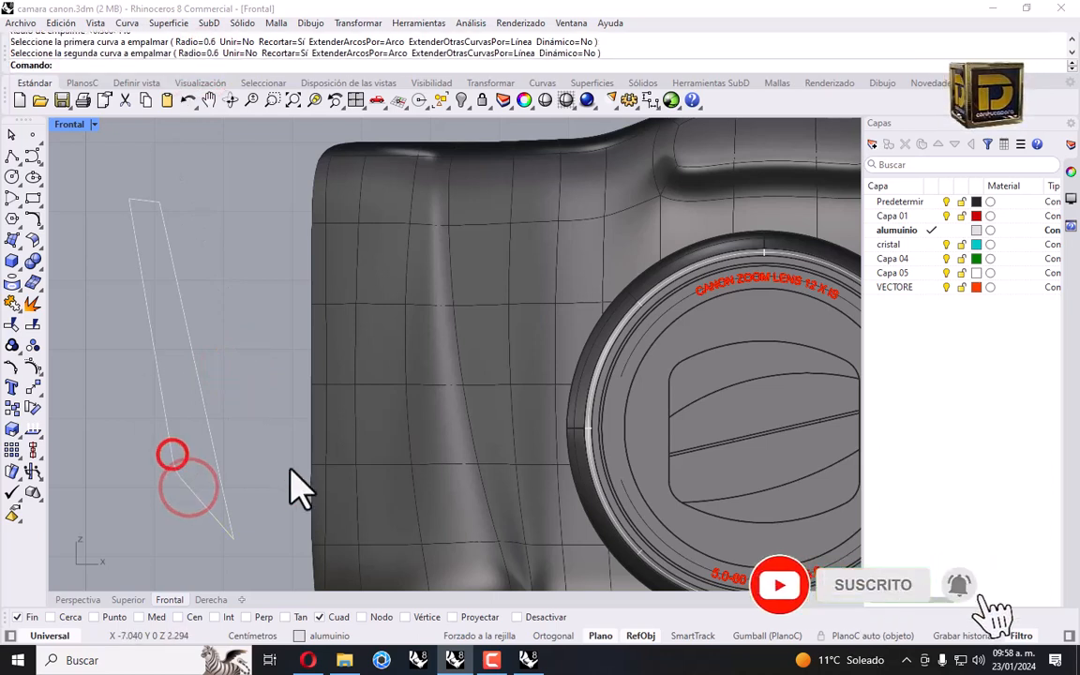
Fillet the outline's upper-right corner with a radius of 0.2 cm.
right_click(172, 217)
left_click(206, 57)
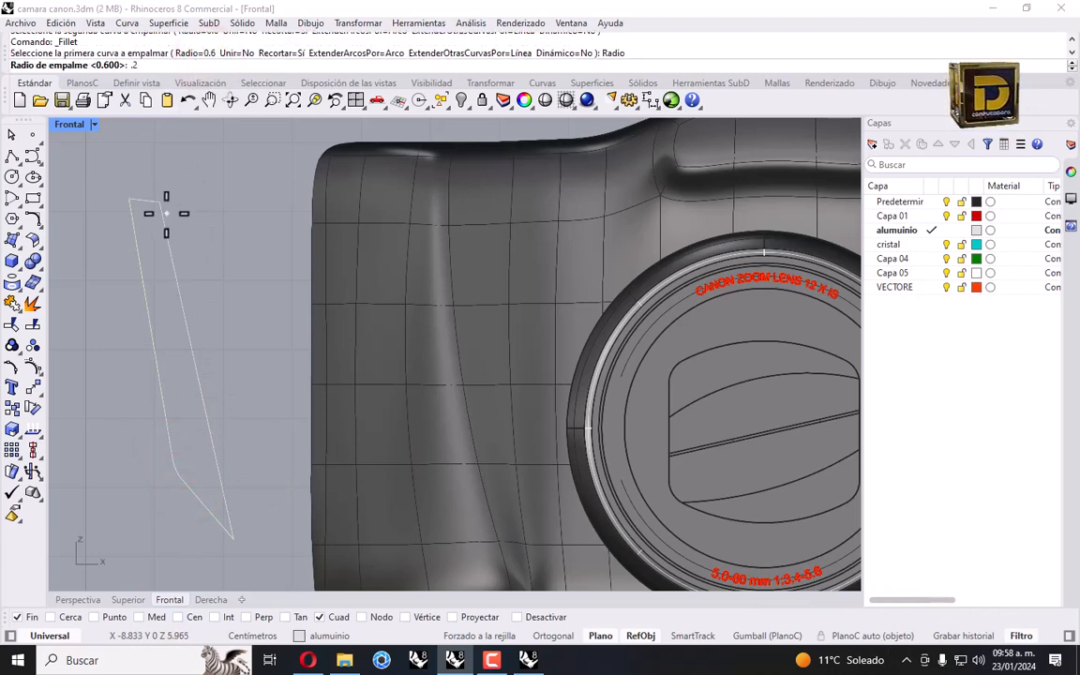
type(".2")
scroll(166, 214, "up", 4)
key("Return")
left_click(138, 189)
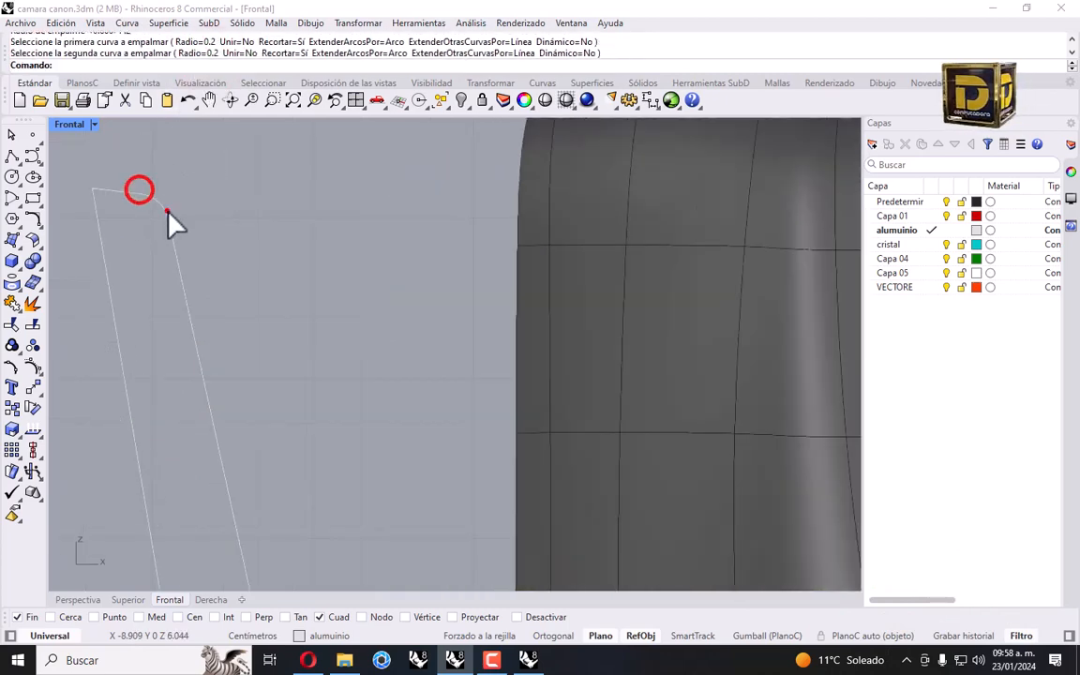
left_click(166, 211)
Try a 0.2 cm fillet on the outline's upper-left corner and undo it.
key("Return")
left_click(103, 217)
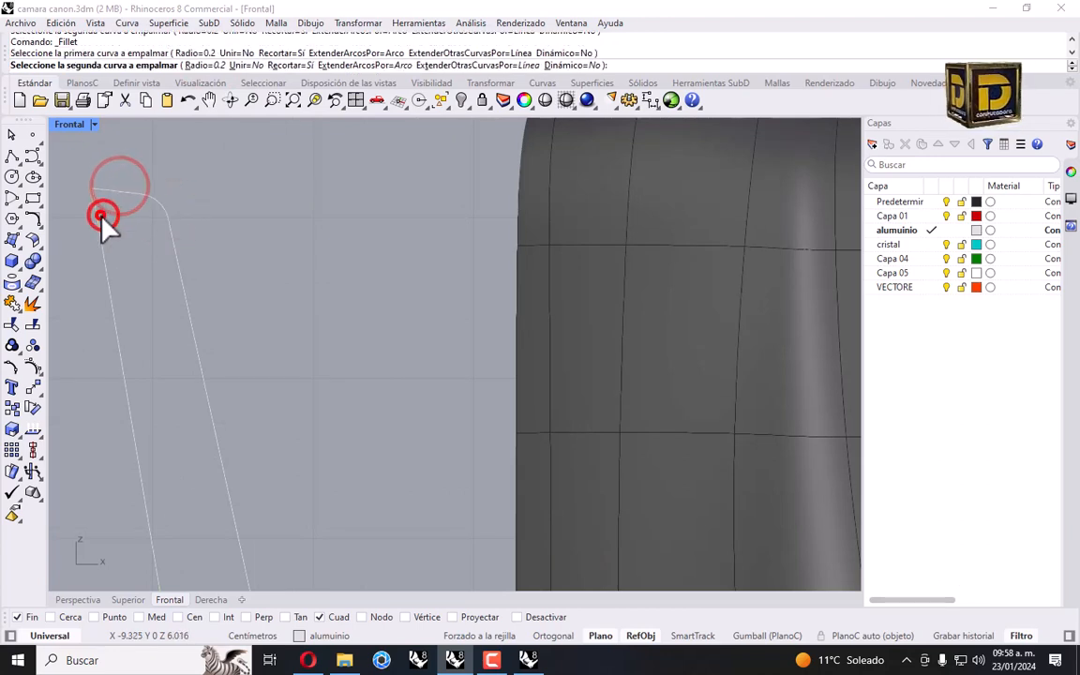
left_click(108, 193)
scroll(242, 214, "down", 5)
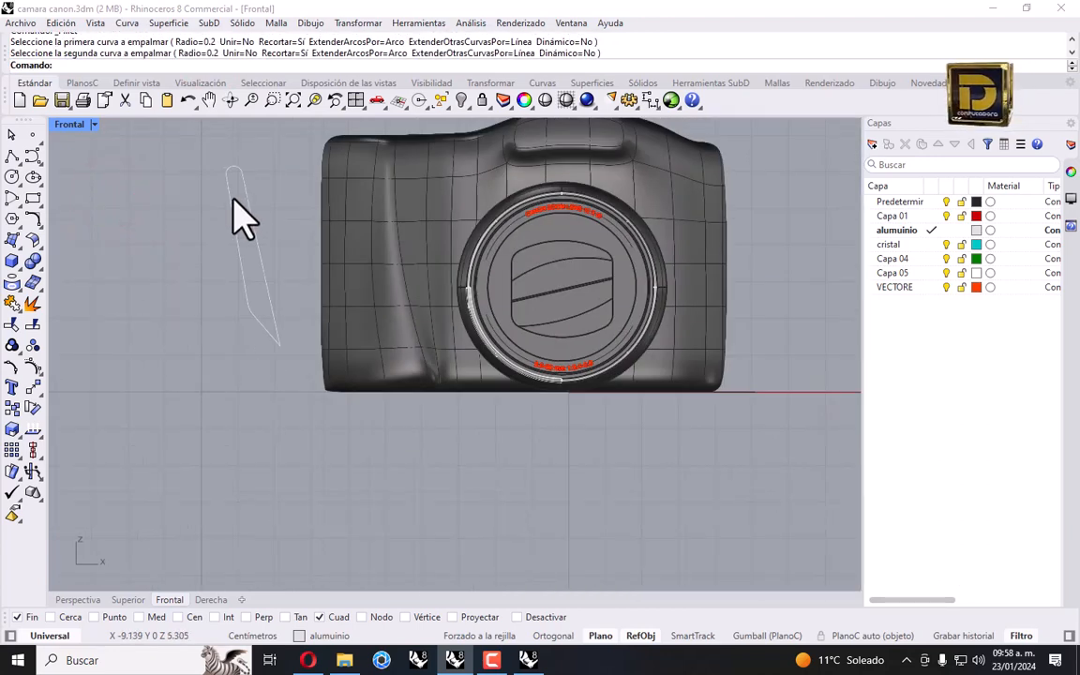
key("ctrl+z")
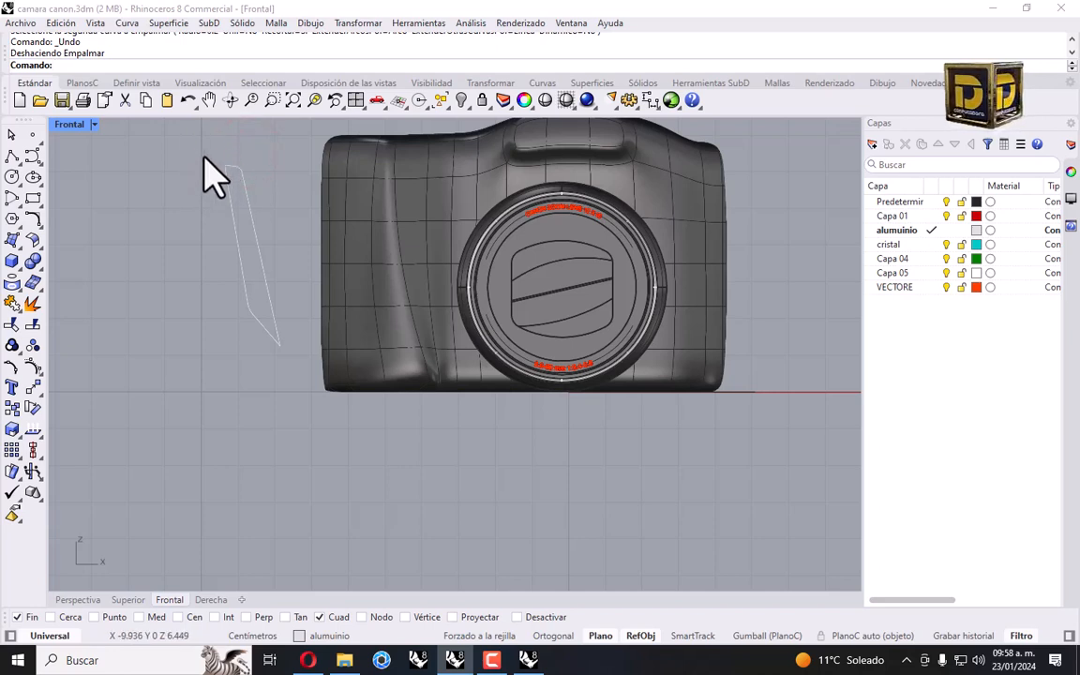
Show the outline's control points and shift those of the lower-left rounded corner about 0.05 cm horizontally toward the camera.
left_click_drag(187, 139, 299, 439)
left_click(34, 366)
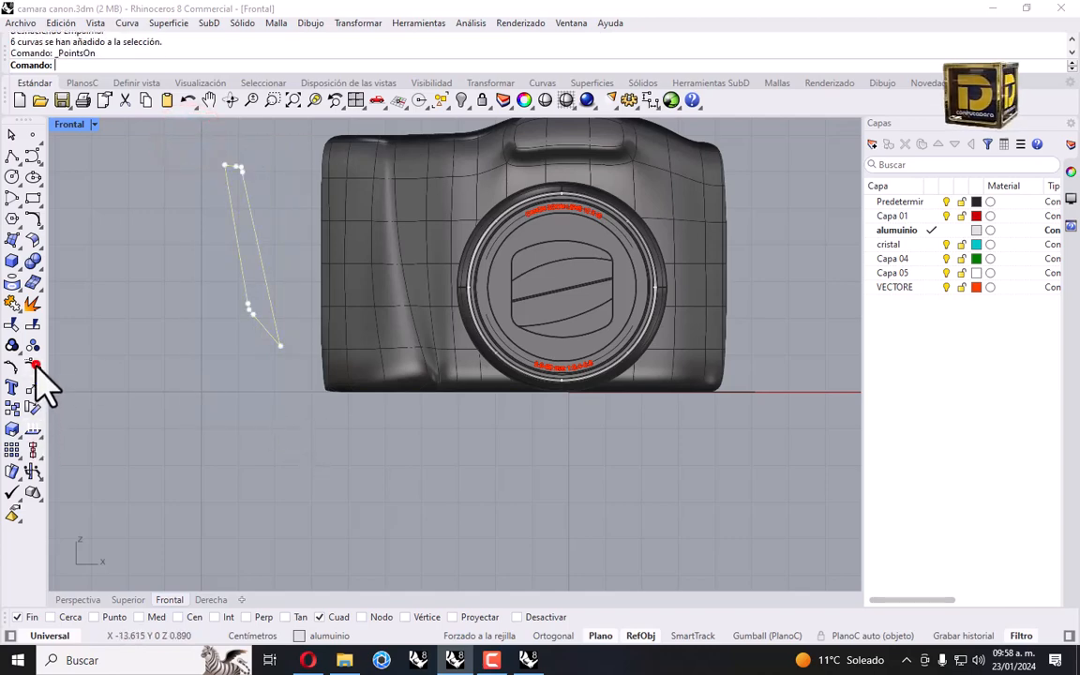
scroll(188, 242, "up", 5)
left_click_drag(246, 185, 279, 234)
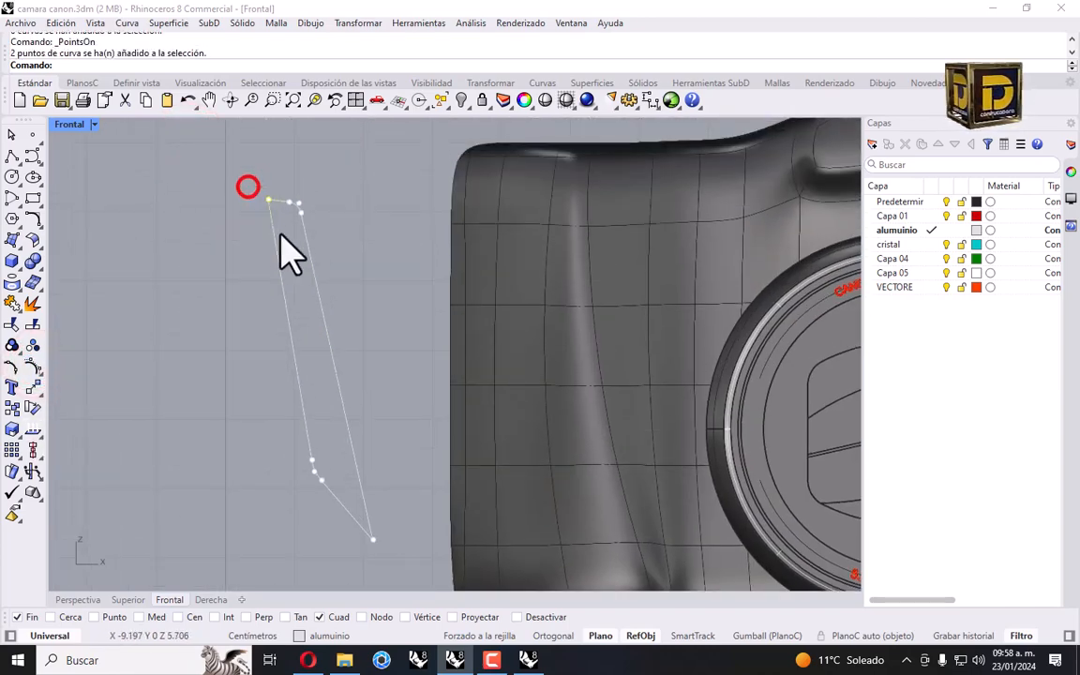
left_click_drag(266, 384, 313, 474)
scroll(319, 464, "up", 3)
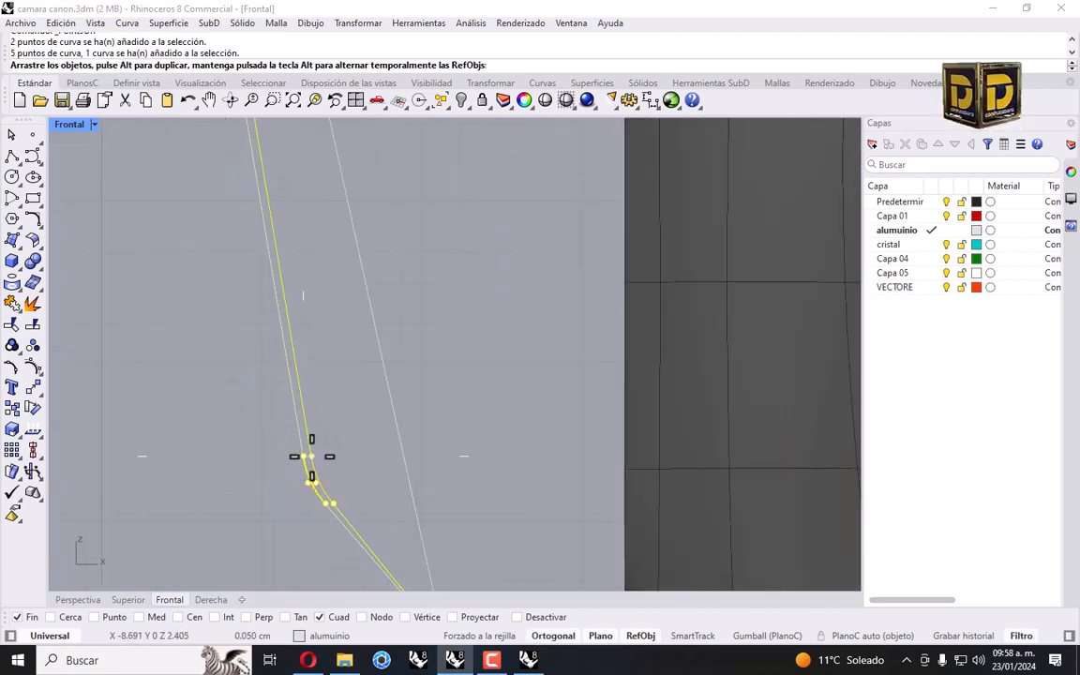
scroll(313, 475, "down", 6)
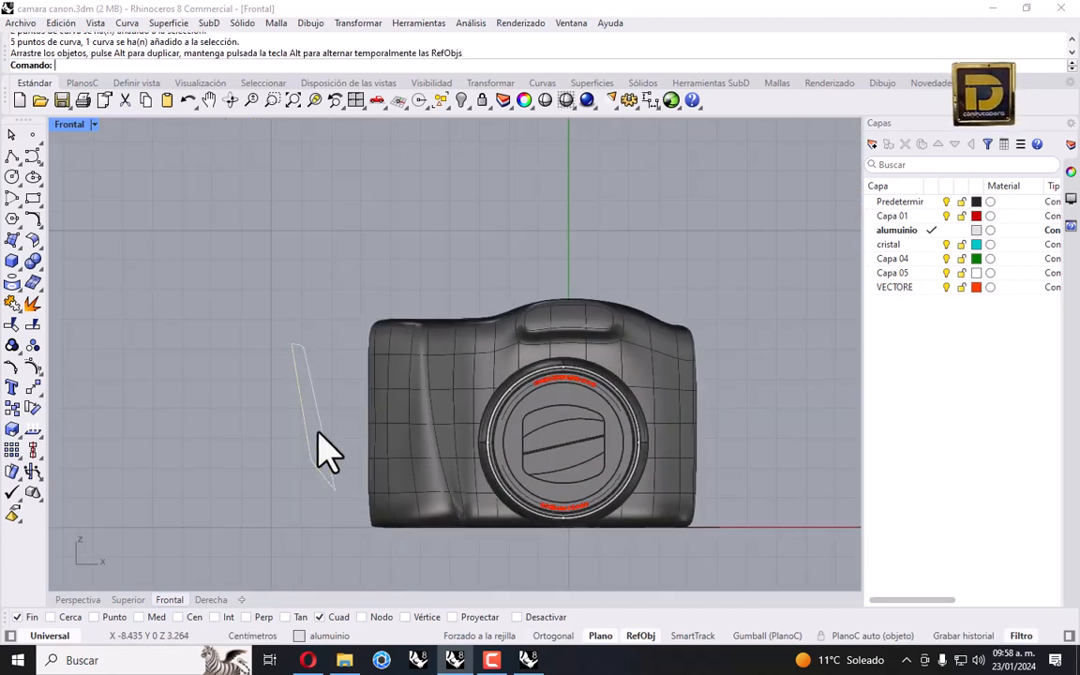
Create a planar surface from all six curves of the outline.
left_click_drag(267, 387, 265, 381)
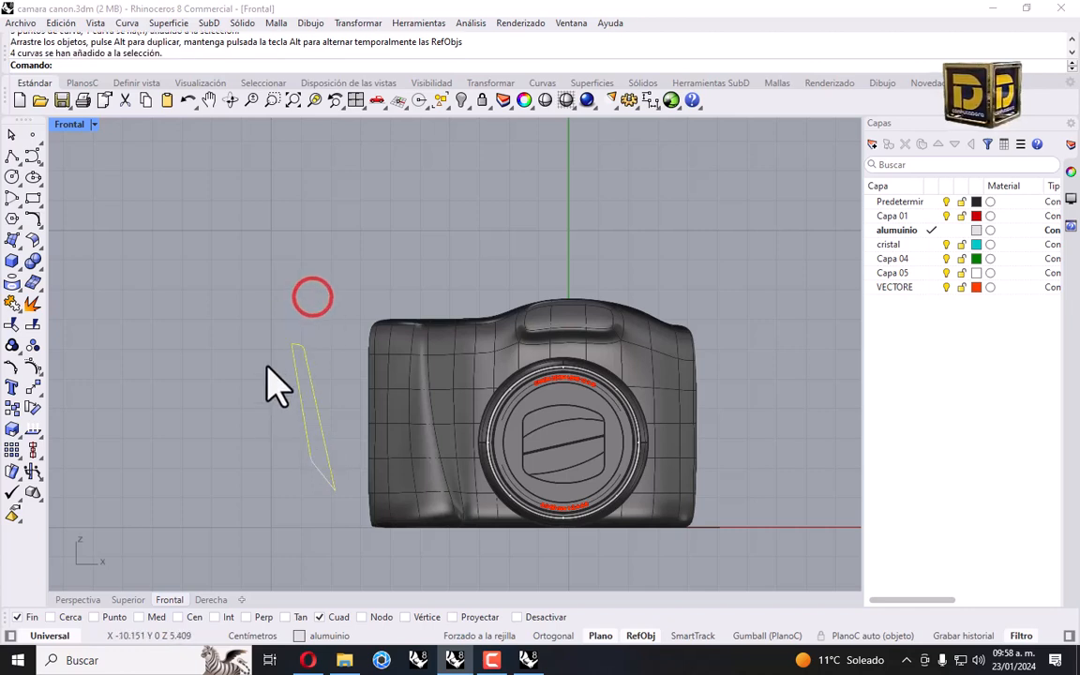
left_click_drag(260, 321, 337, 503)
left_click(13, 240)
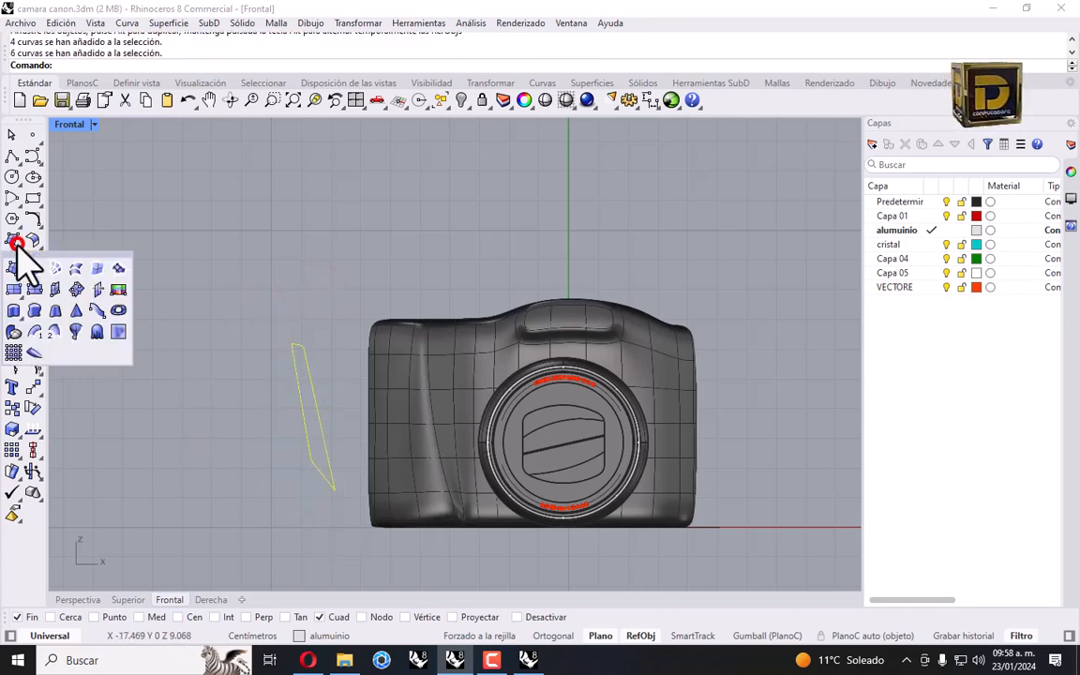
left_click(37, 266)
Restore the four-viewport layout and move the surface with its curves onto the camera's grip in the front view.
double_click(58, 126)
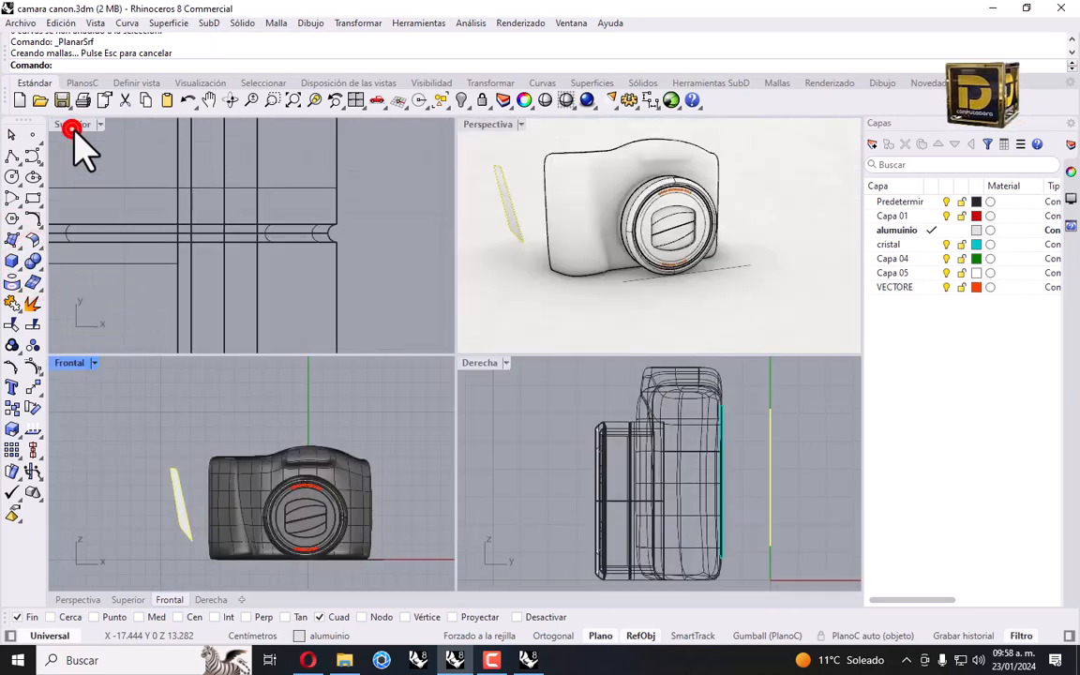
left_click_drag(489, 152, 543, 278)
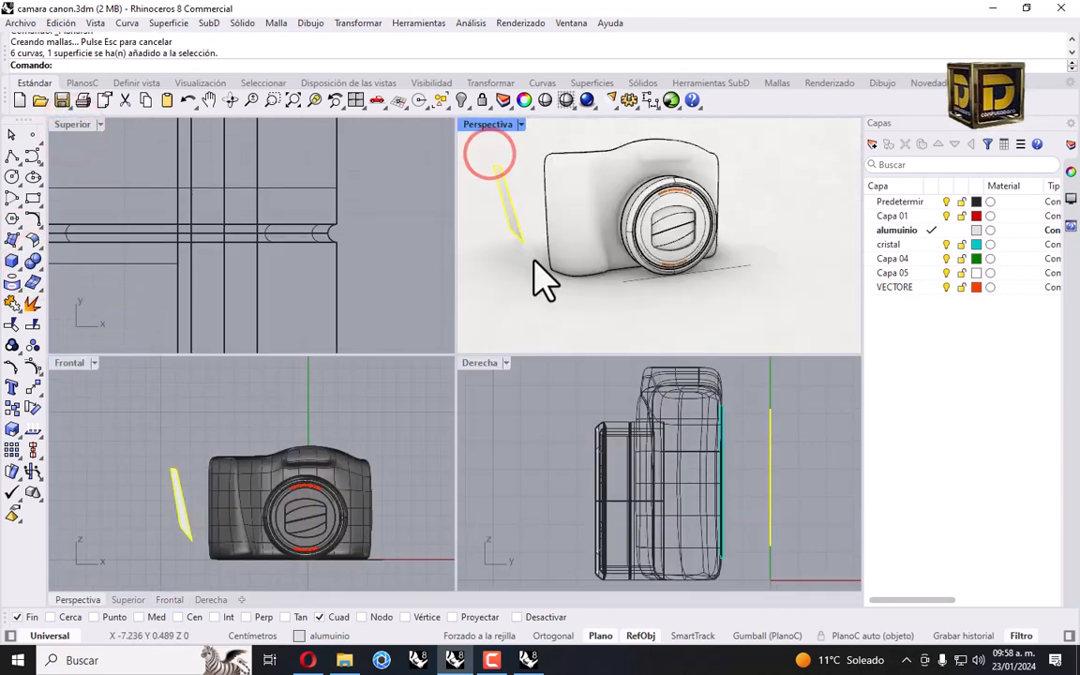
scroll(191, 524, "up", 3)
left_click_drag(183, 494, 272, 518)
Move the surface and curves in the top view until they touch the frontmost edge of the camera grip.
scroll(313, 290, "down", 5)
scroll(215, 213, "up", 2)
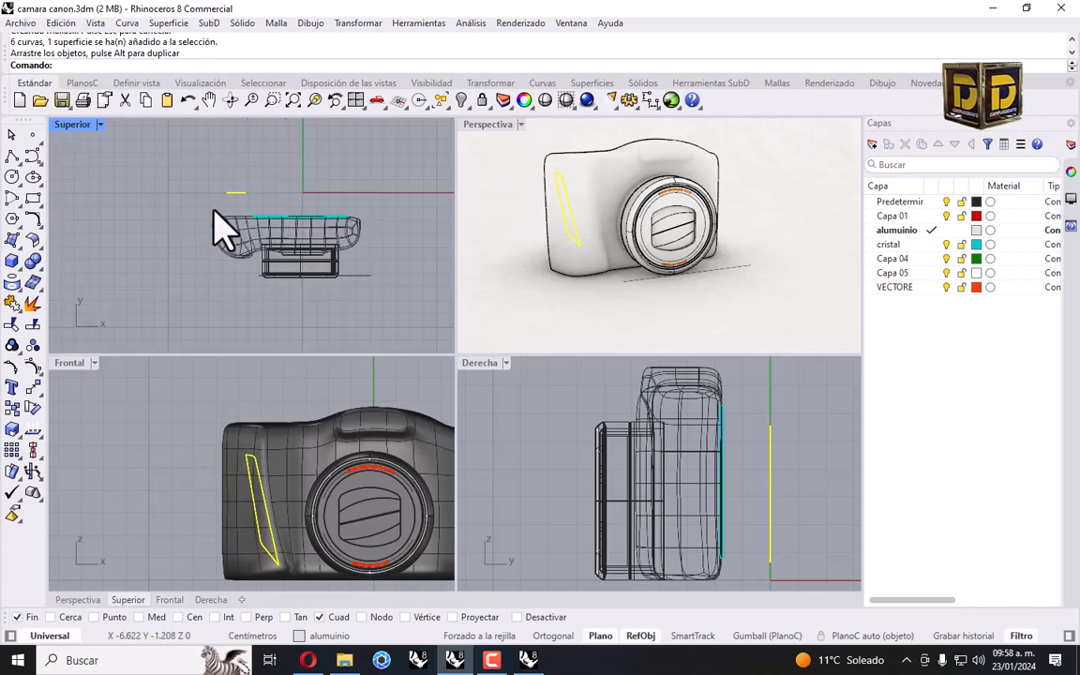
left_click_drag(235, 194, 248, 276)
scroll(249, 277, "up", 4)
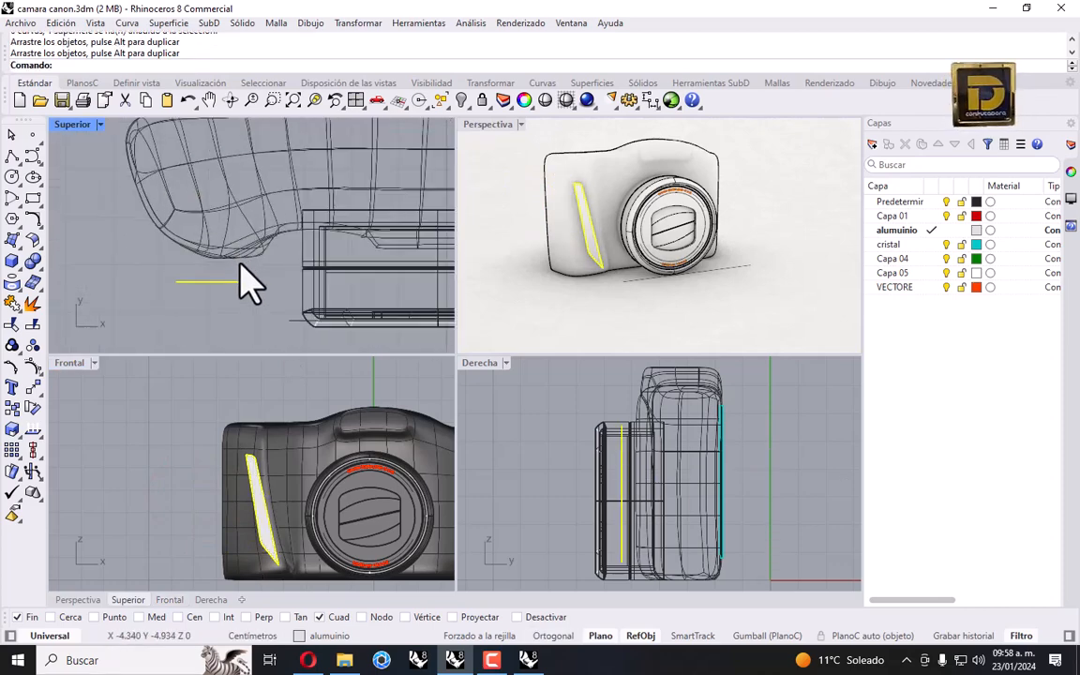
left_click_drag(205, 308, 221, 255)
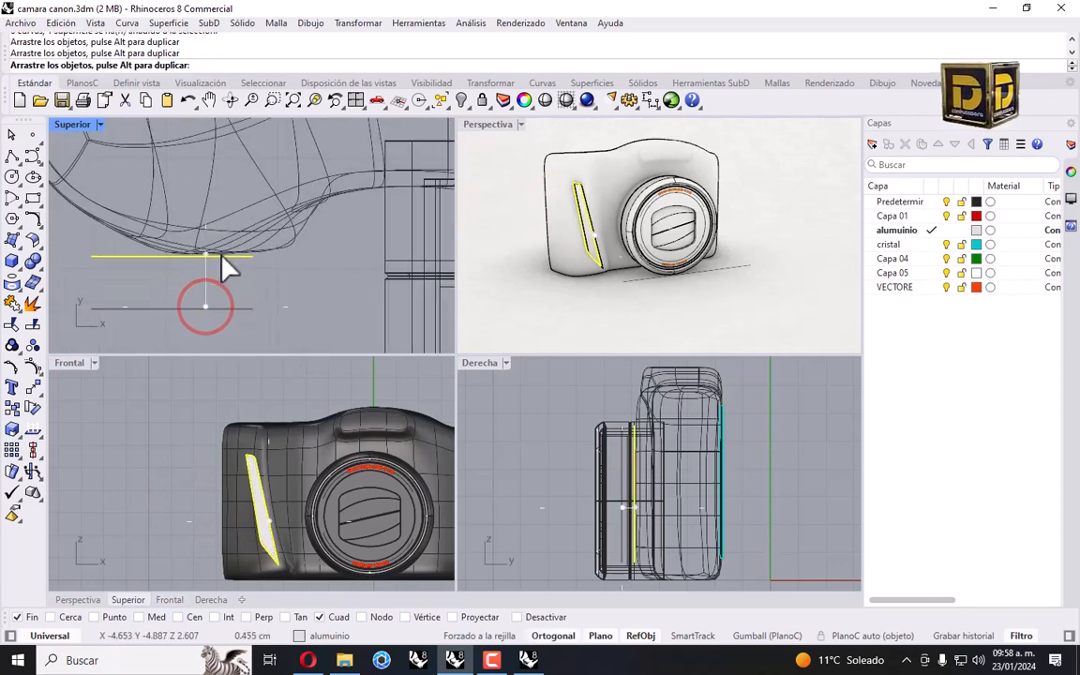
Extrude the surface into a solid strip about 0.04 cm thick toward the camera body.
left_click(16, 261)
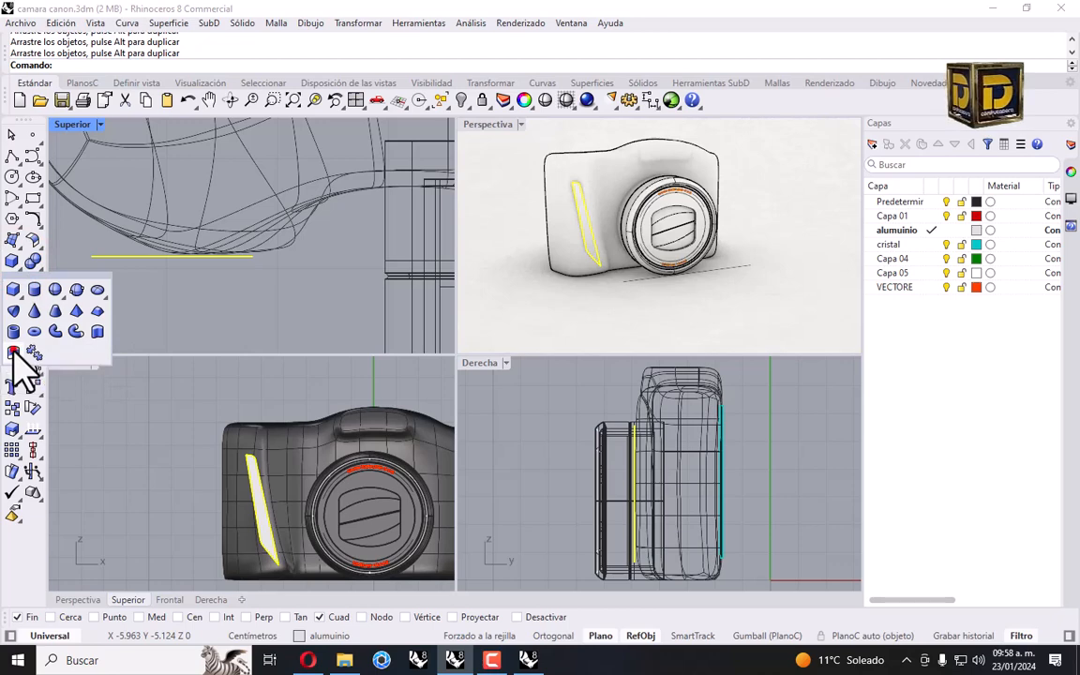
left_click(14, 354)
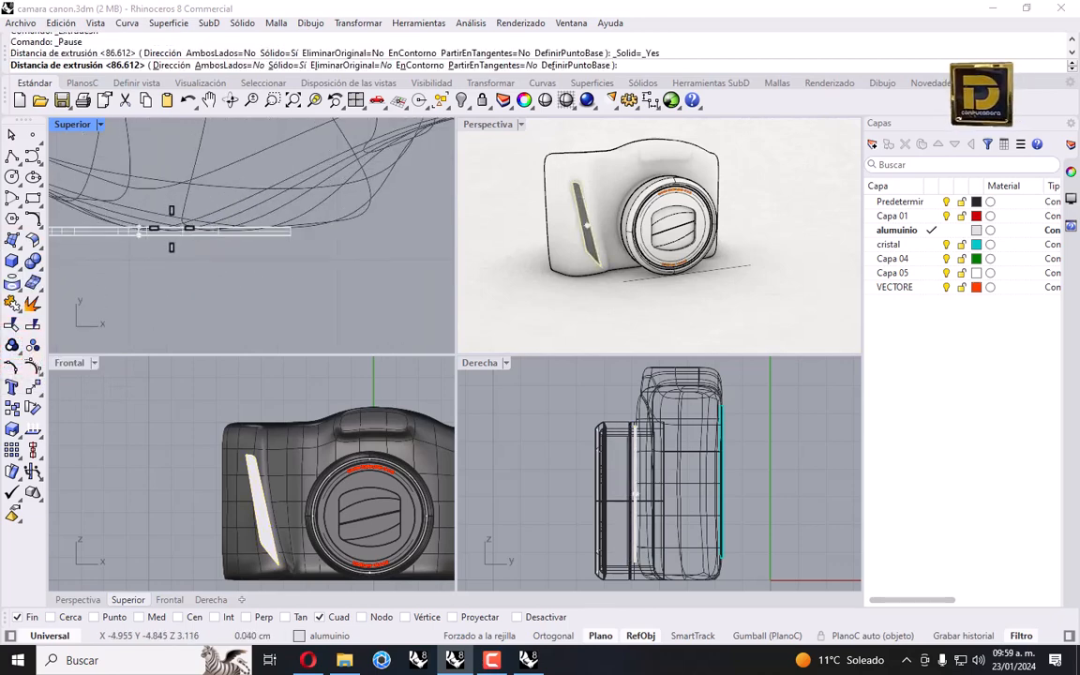
left_click(170, 229)
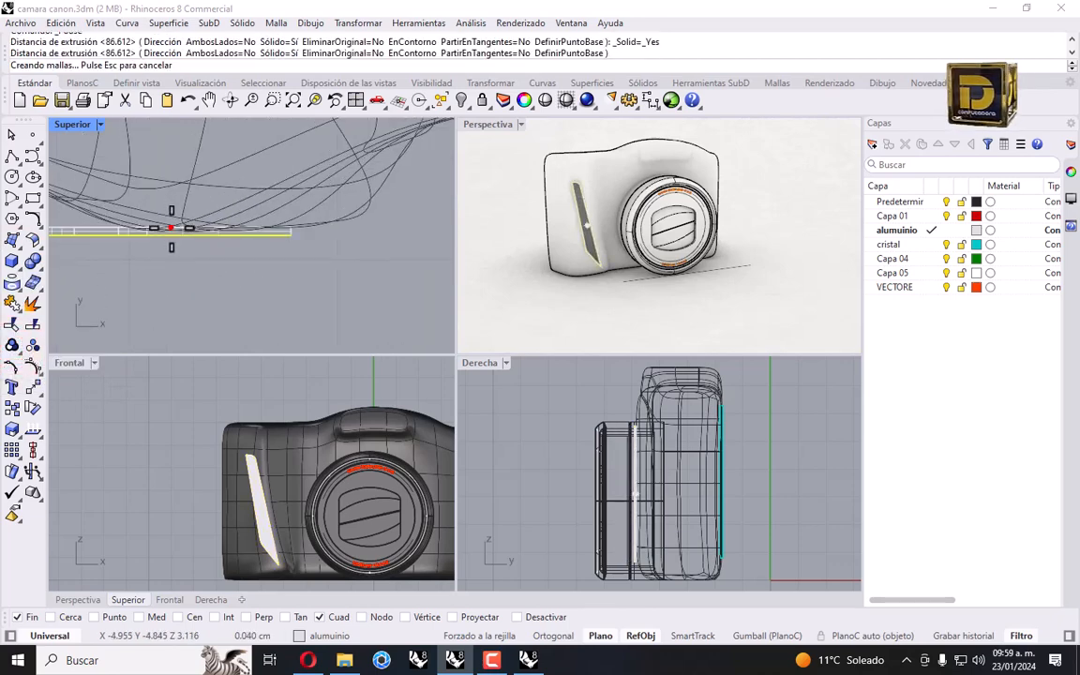
With object snaps disabled, rotate the strip, surface and curves about 7.7° clockwise around their right end in the top view.
left_click(220, 224)
scroll(650, 253, "up", 5)
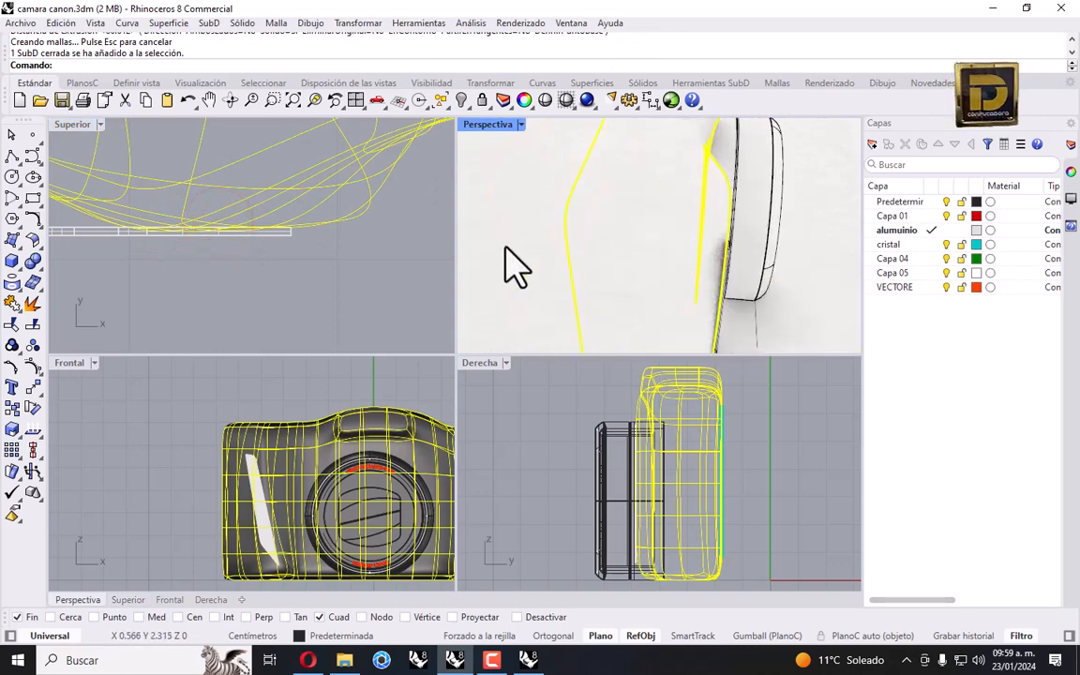
scroll(271, 242, "up", 3)
left_click(205, 250)
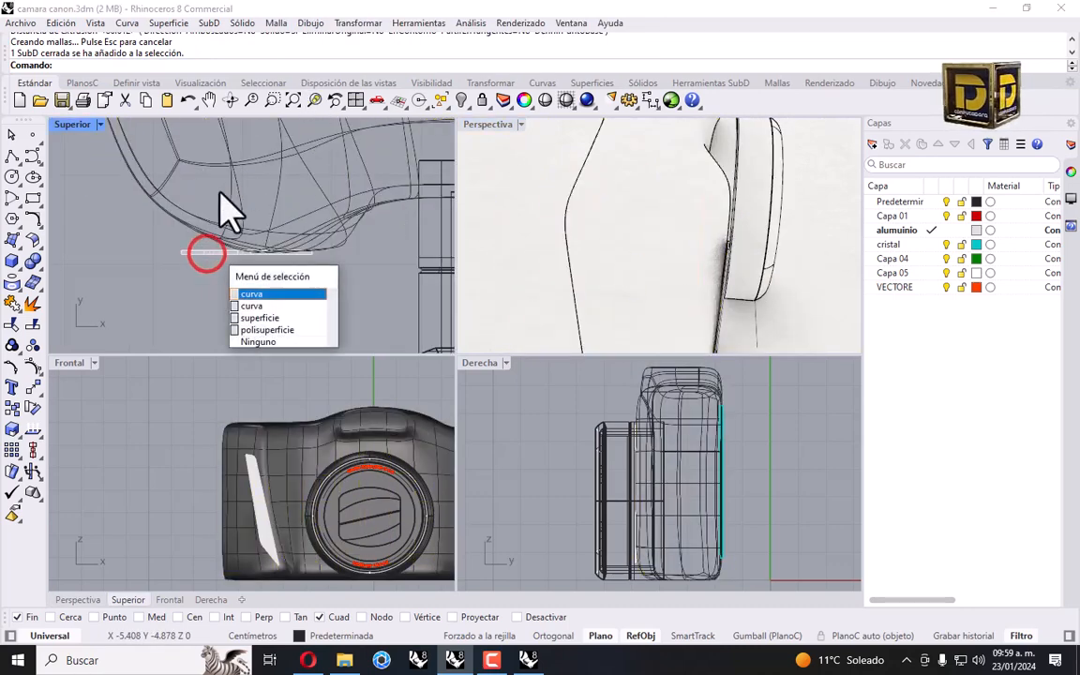
left_click(122, 236)
left_click(357, 22)
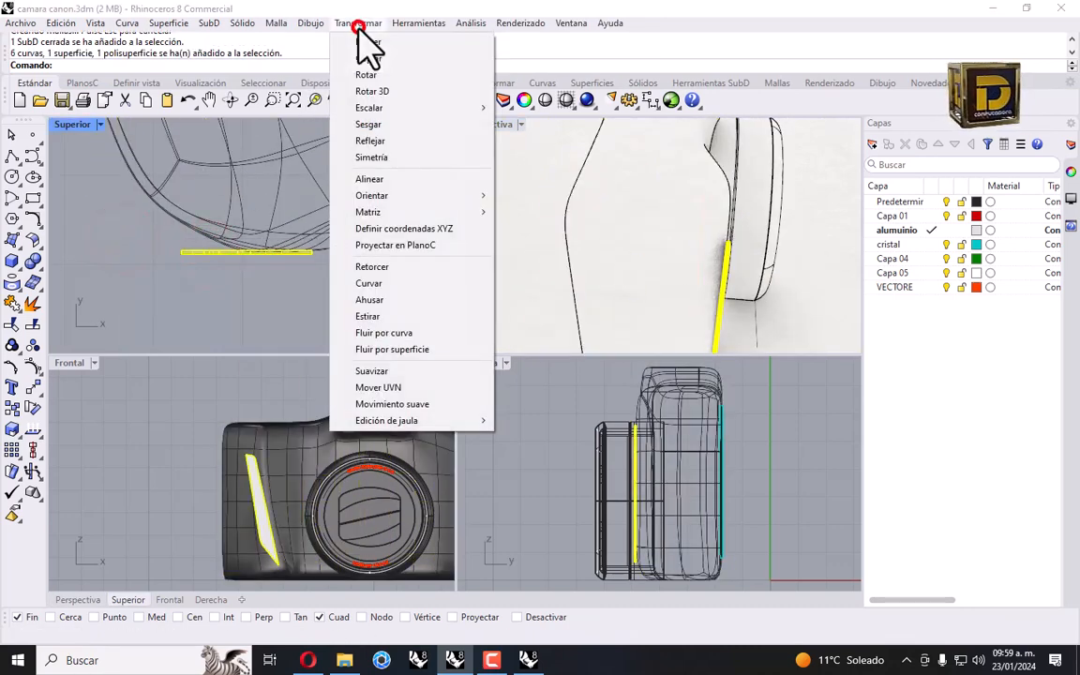
left_click(368, 75)
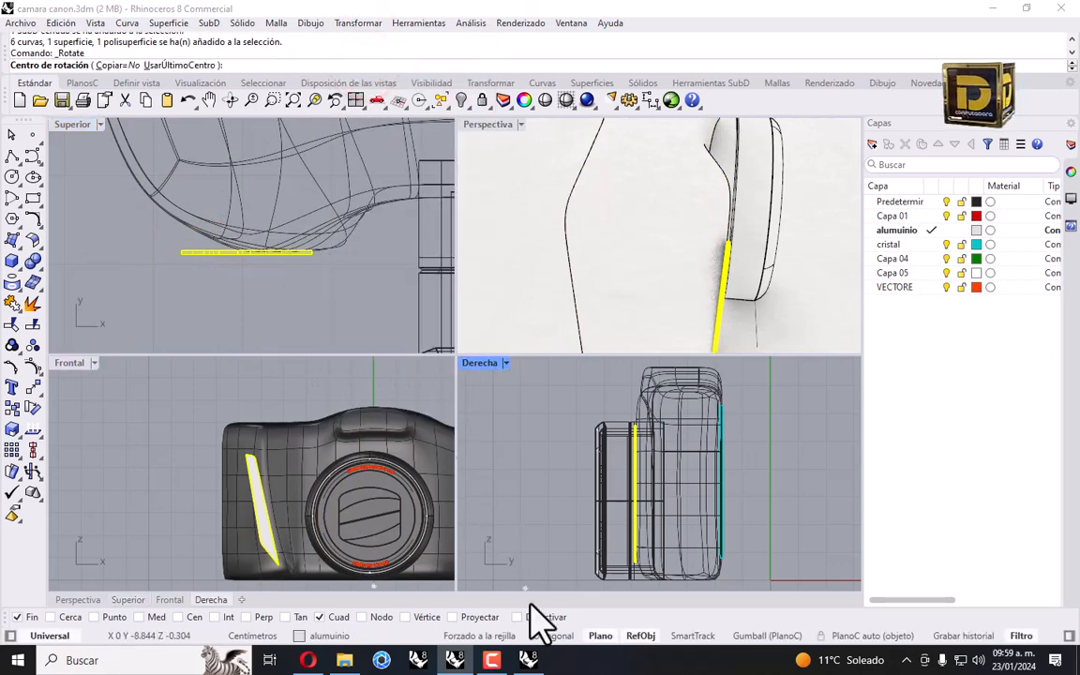
left_click(532, 616)
left_click(314, 263)
left_click(168, 247)
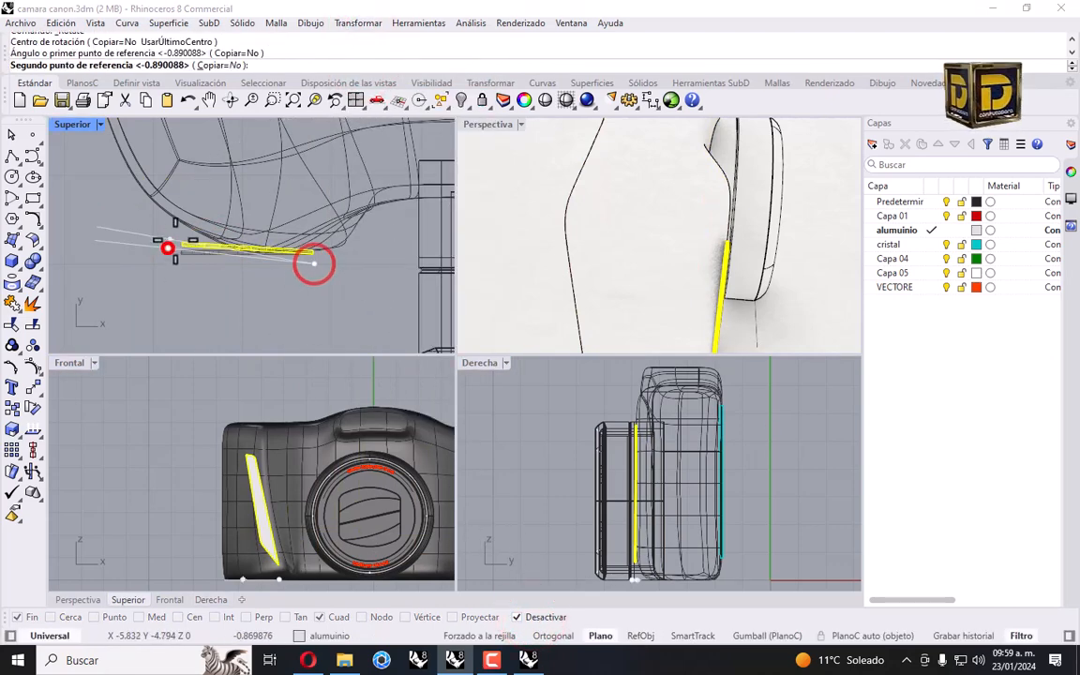
left_click(190, 234)
Rotate the strip slightly further clockwise around its left end in the top view to follow the grip.
right_click(192, 234)
left_click(185, 235)
left_click(307, 258)
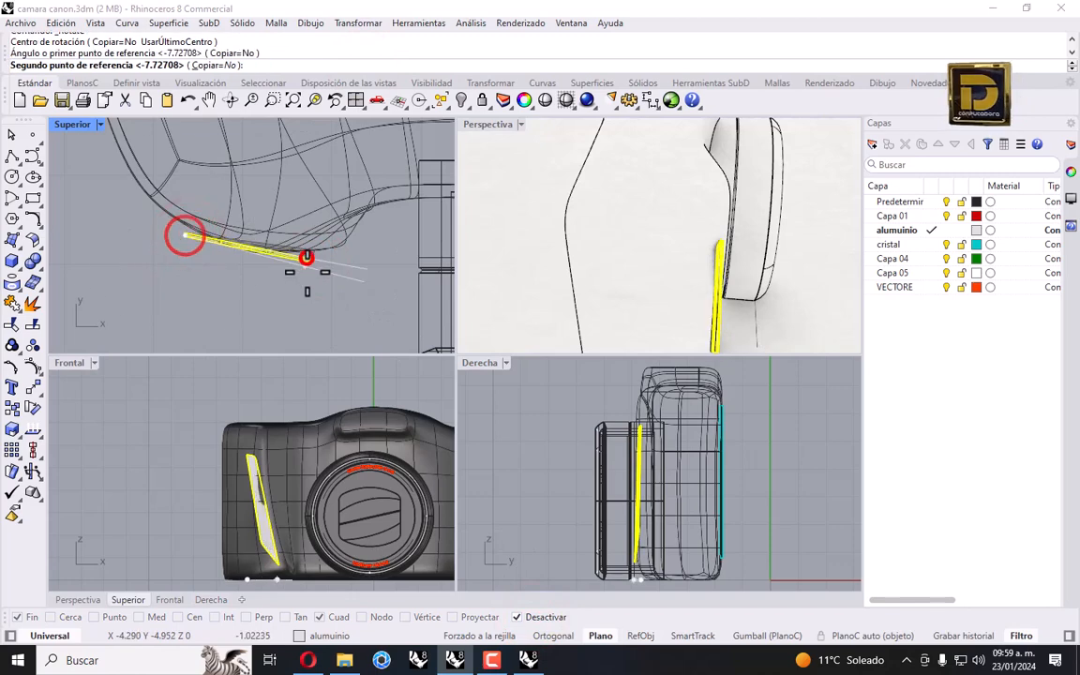
left_click(311, 265)
scroll(251, 240, "up", 6)
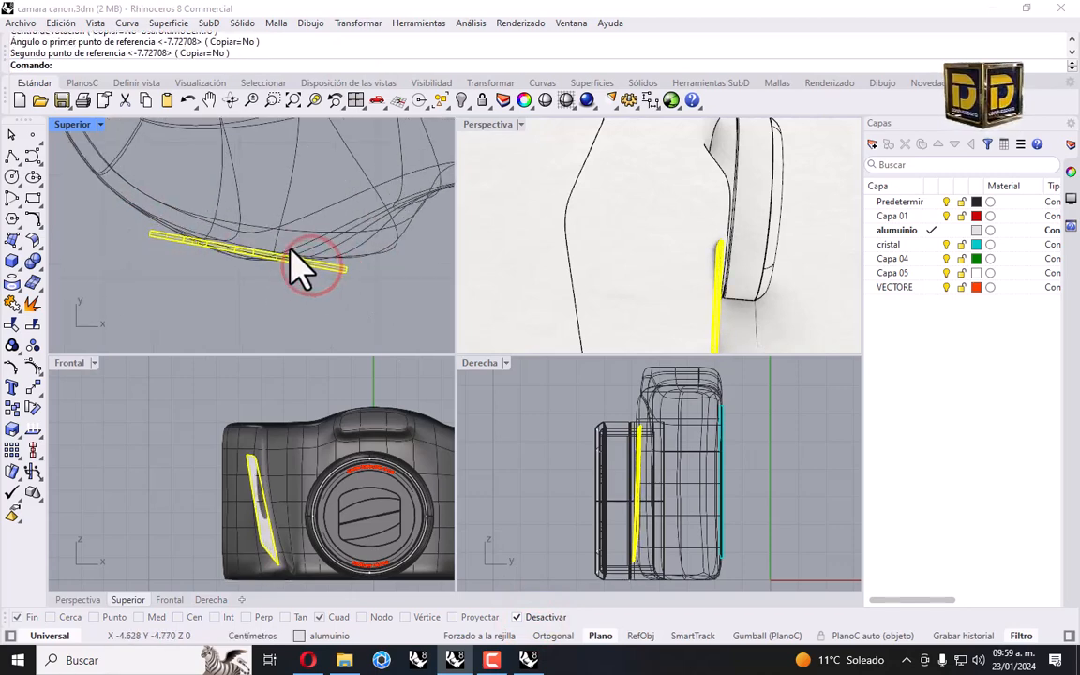
Undo the last two strip rotations and move the strip with its surface and curves toward the lens in the top view.
scroll(249, 255, "up", 2)
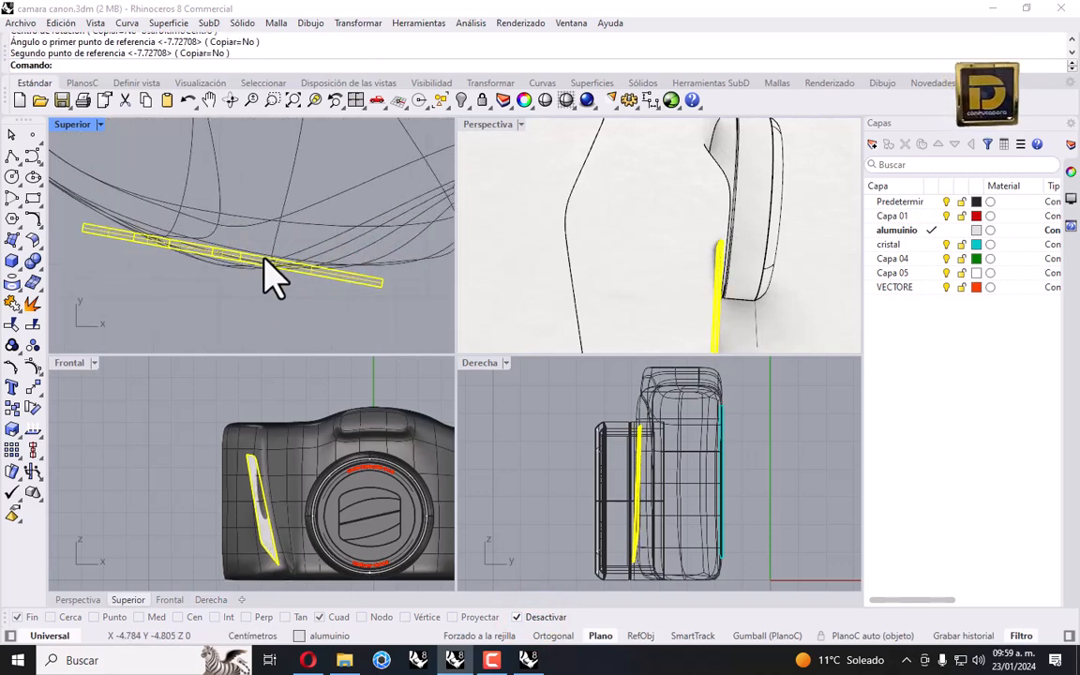
scroll(559, 261, "down", 6)
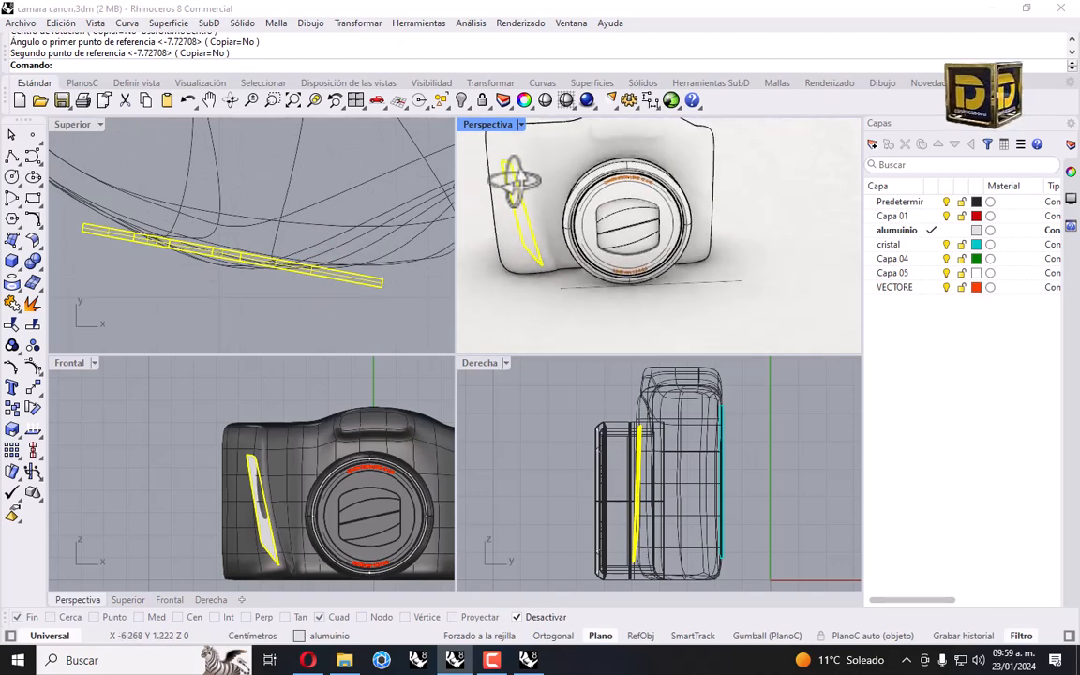
key("ctrl+z")
key("ctrl+z")
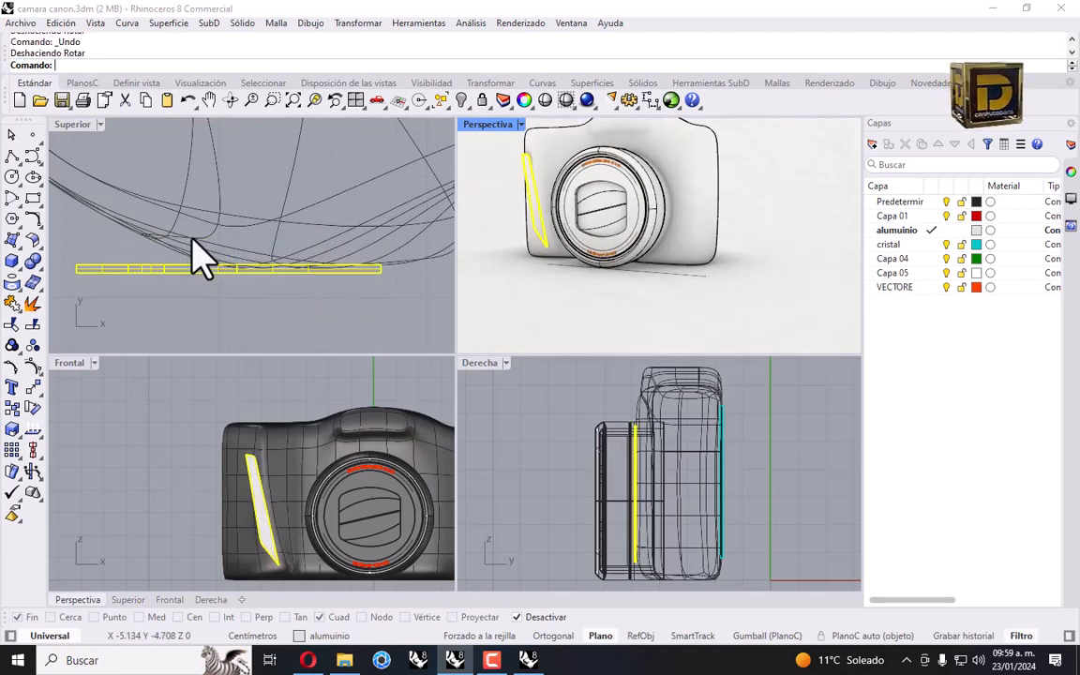
left_click_drag(205, 269, 284, 267)
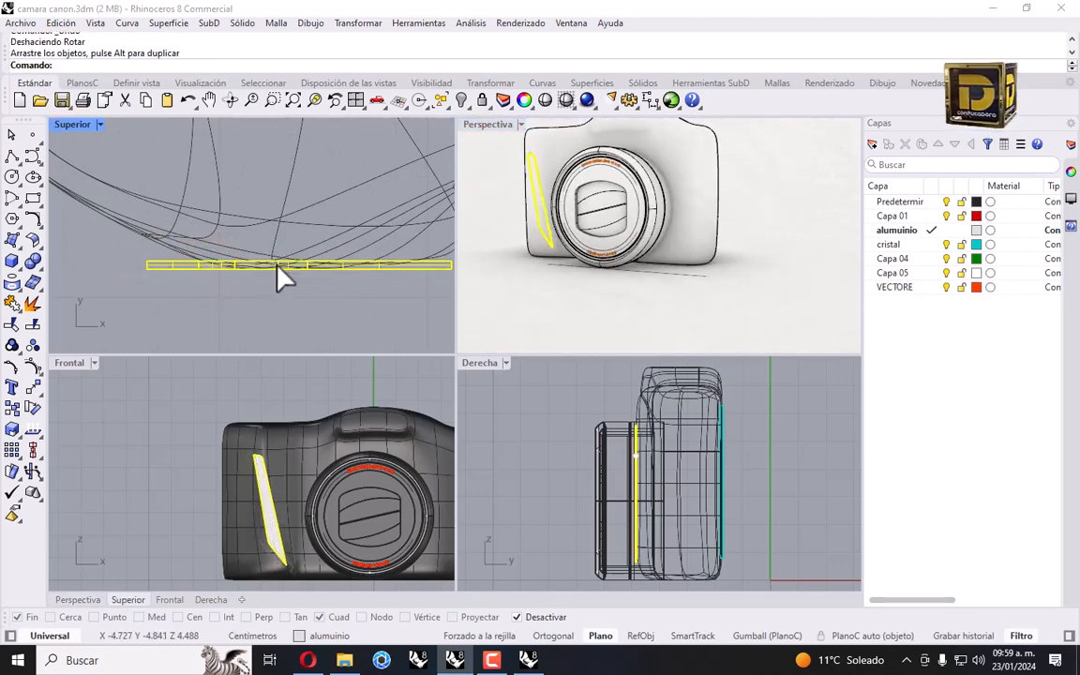
right_click_drag(483, 242, 628, 263)
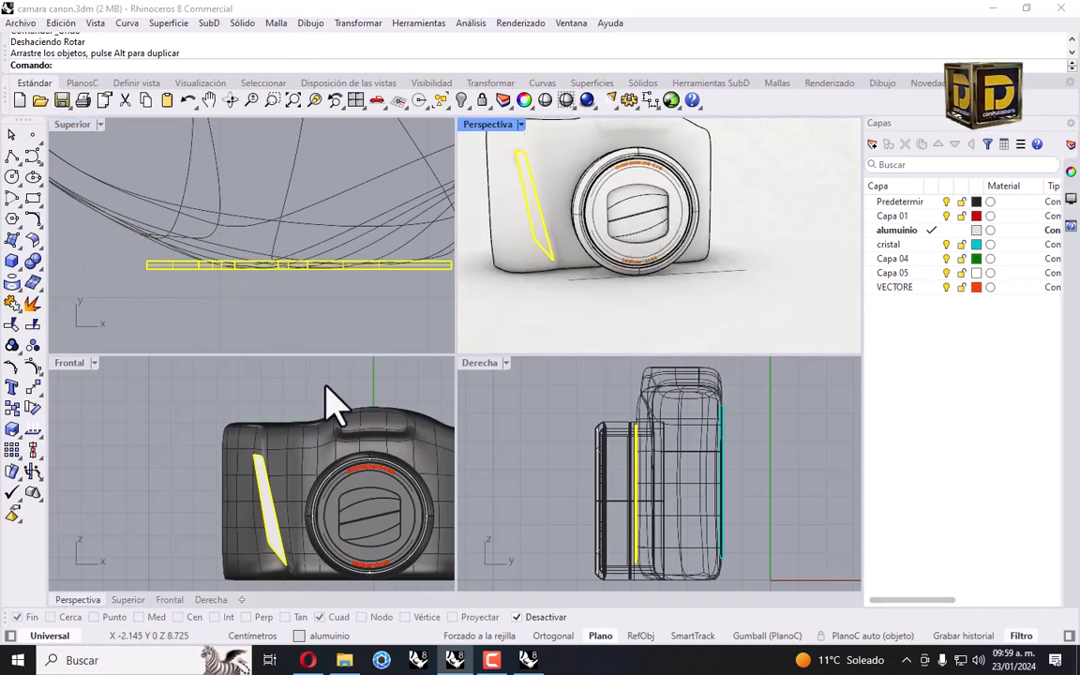
Rotate the strip, surface and curves about 3.3° clockwise around their upper end in the front view.
right_click_drag(279, 514, 301, 471)
left_click(358, 22)
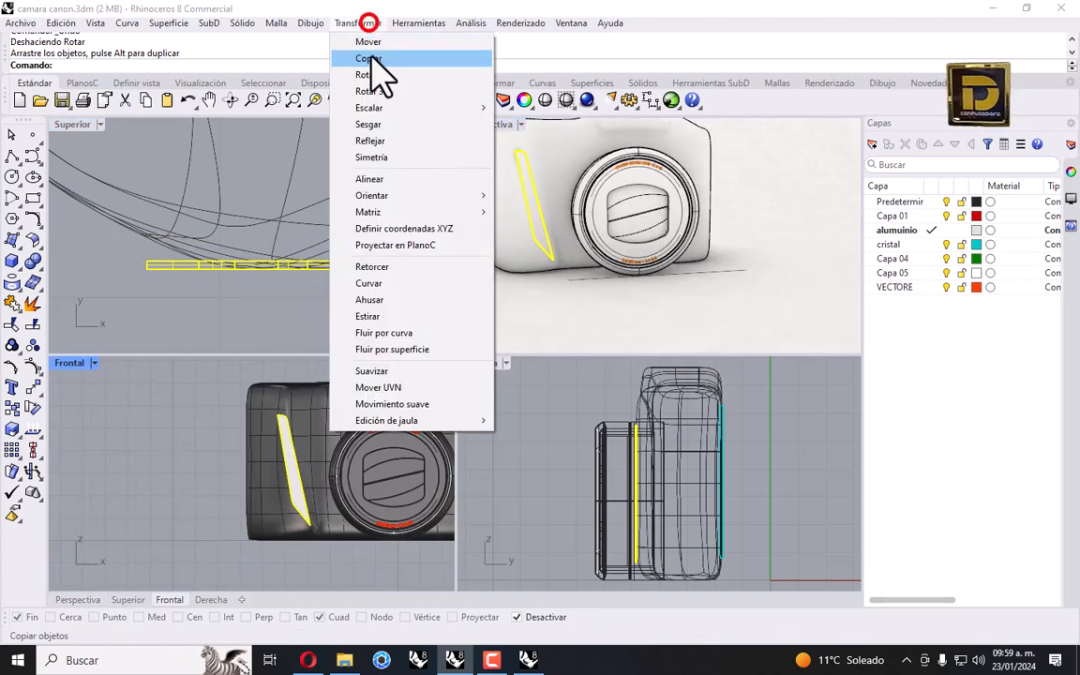
left_click(374, 73)
left_click(284, 423)
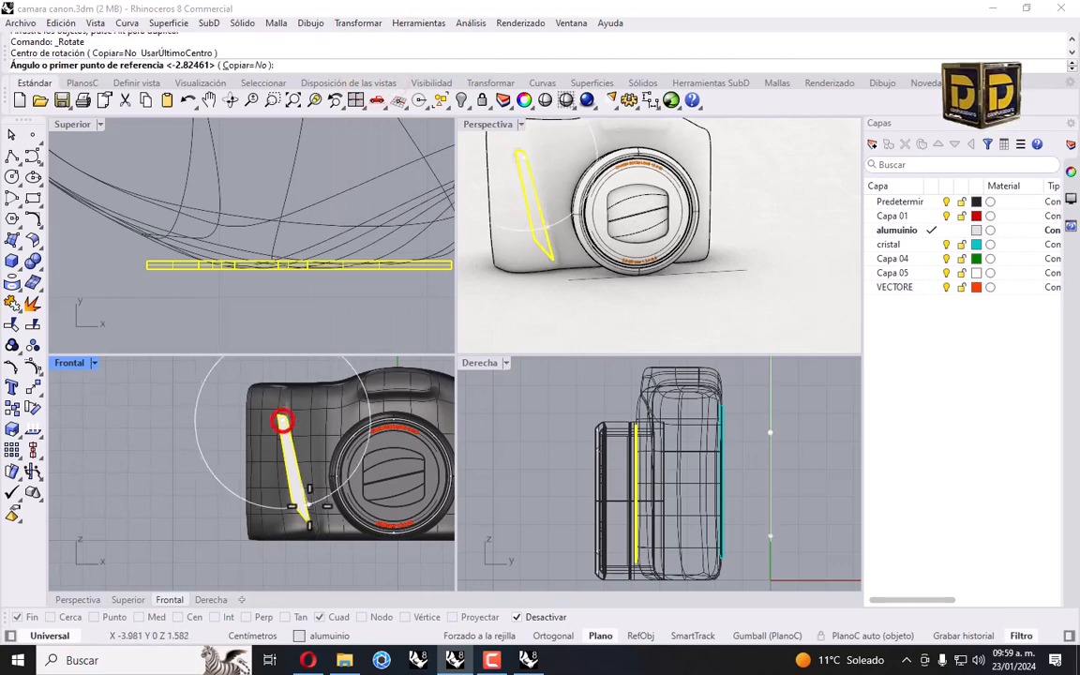
left_click(298, 512)
left_click(304, 525)
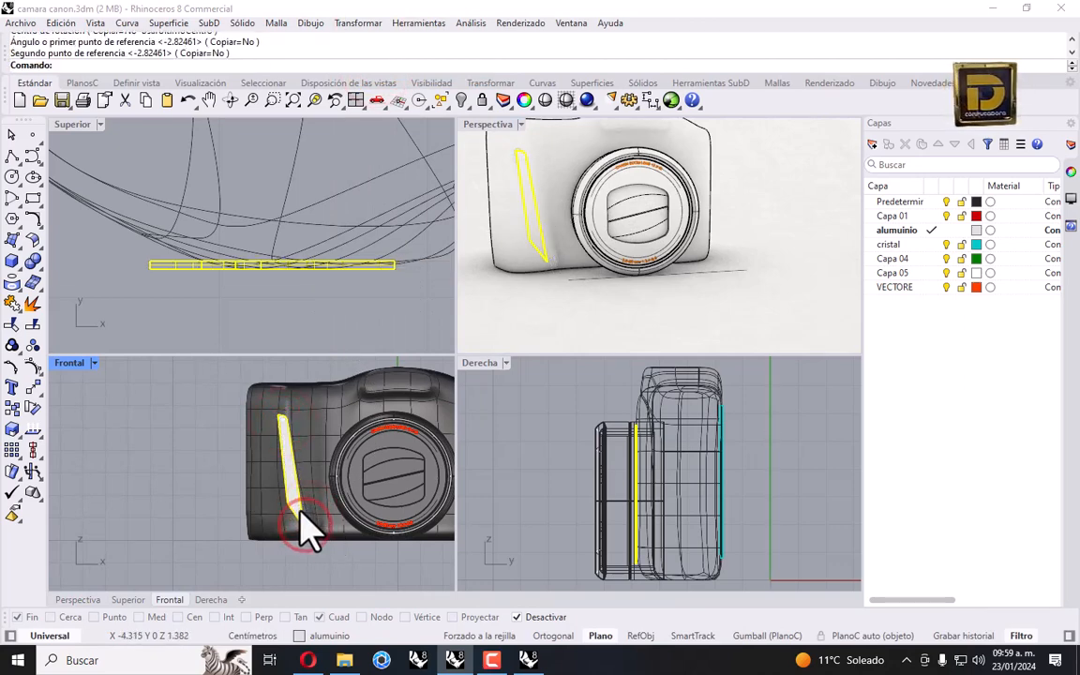
Rotate the strip counterclockwise around its lower end in the front view, by about 1.8° and another 0.3°.
right_click(281, 440)
left_click(293, 513)
left_click(282, 402)
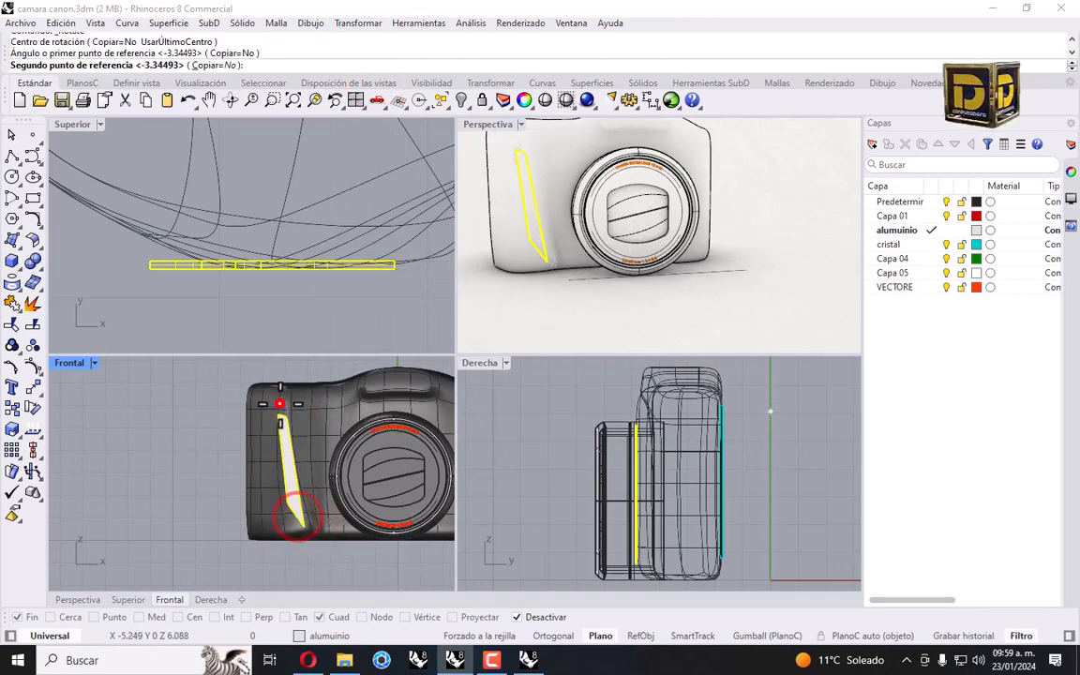
left_click(275, 403)
right_click(294, 488)
left_click(296, 517)
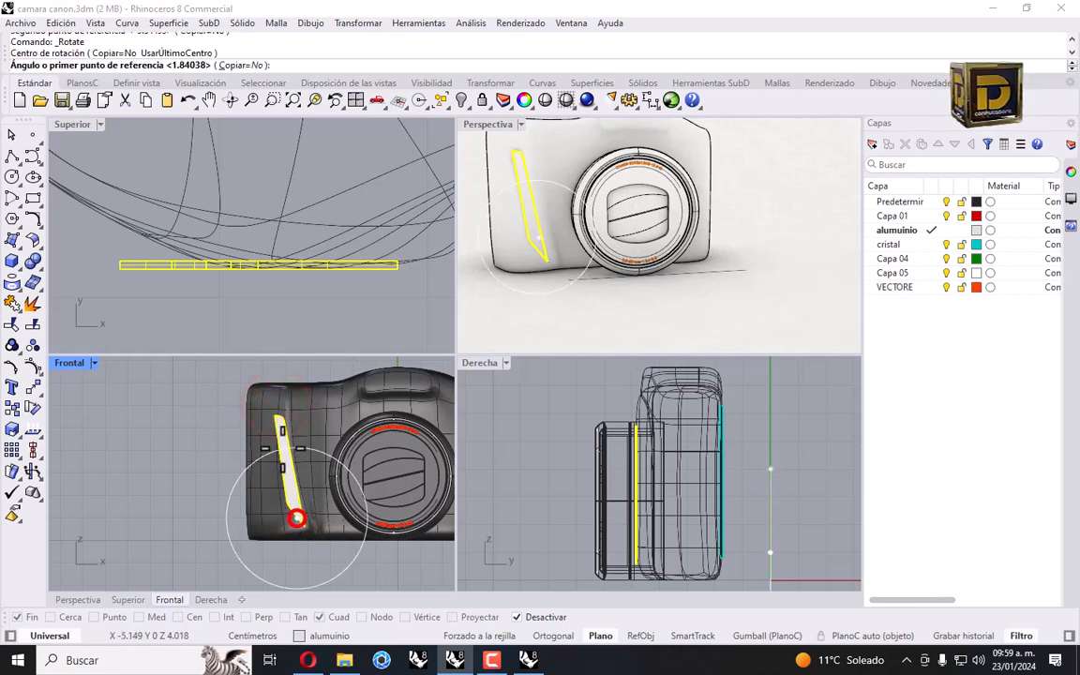
left_click(277, 412)
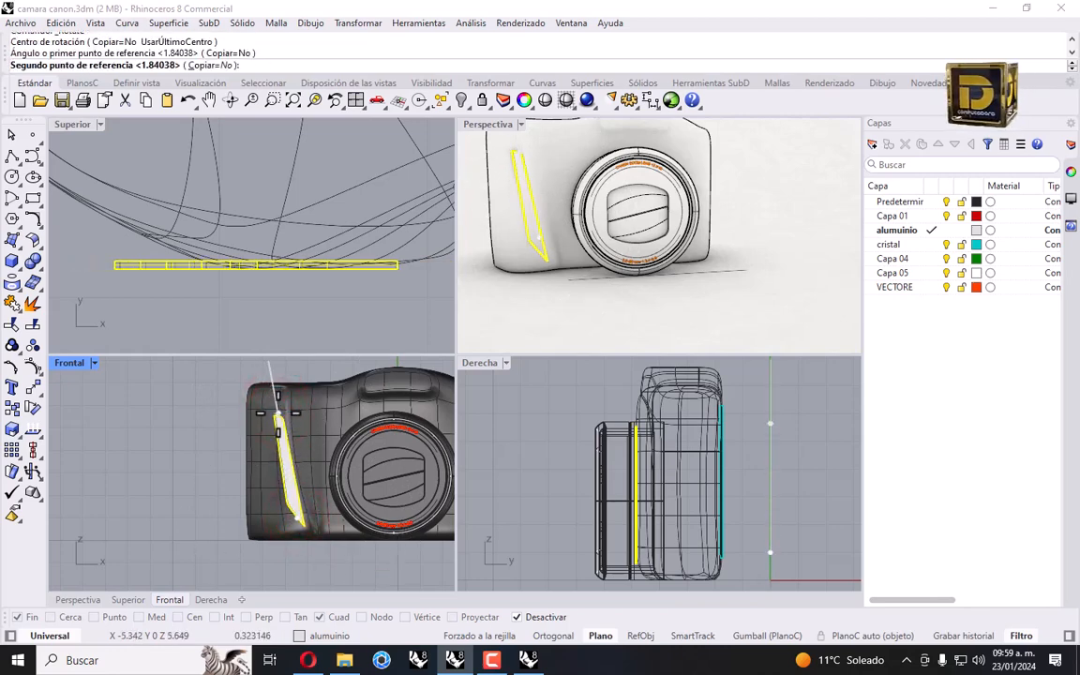
left_click(276, 412)
Rotate the strip slightly counterclockwise around its upper end in the front view so its lower tip moves toward the lens.
right_click(293, 478)
left_click(301, 547)
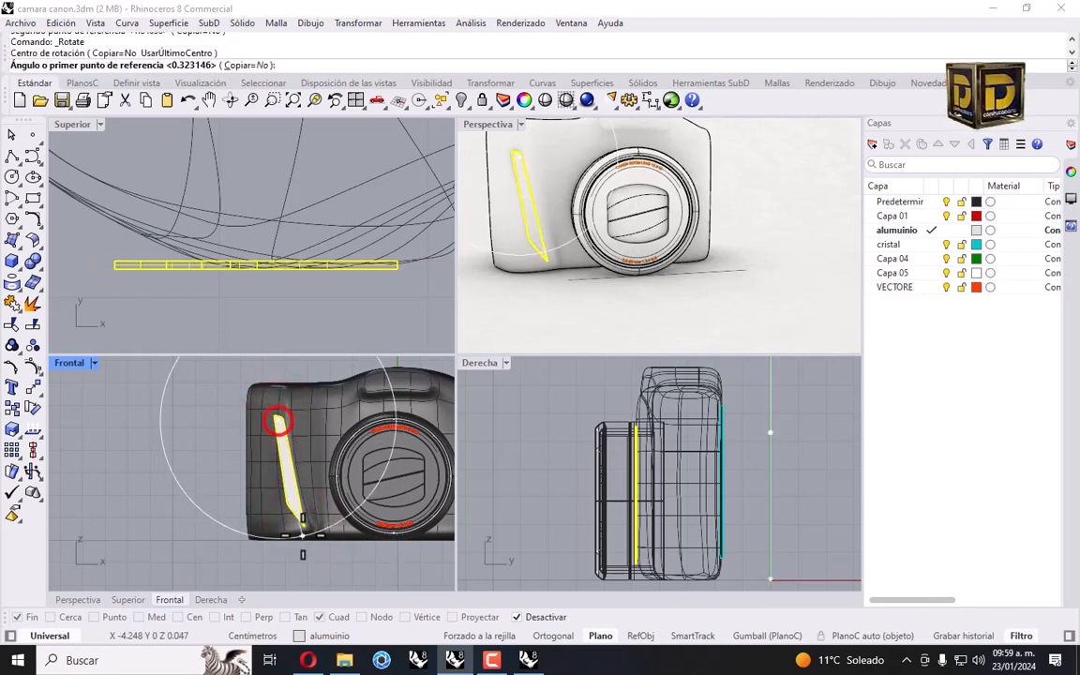
left_click(302, 528)
left_click(304, 526)
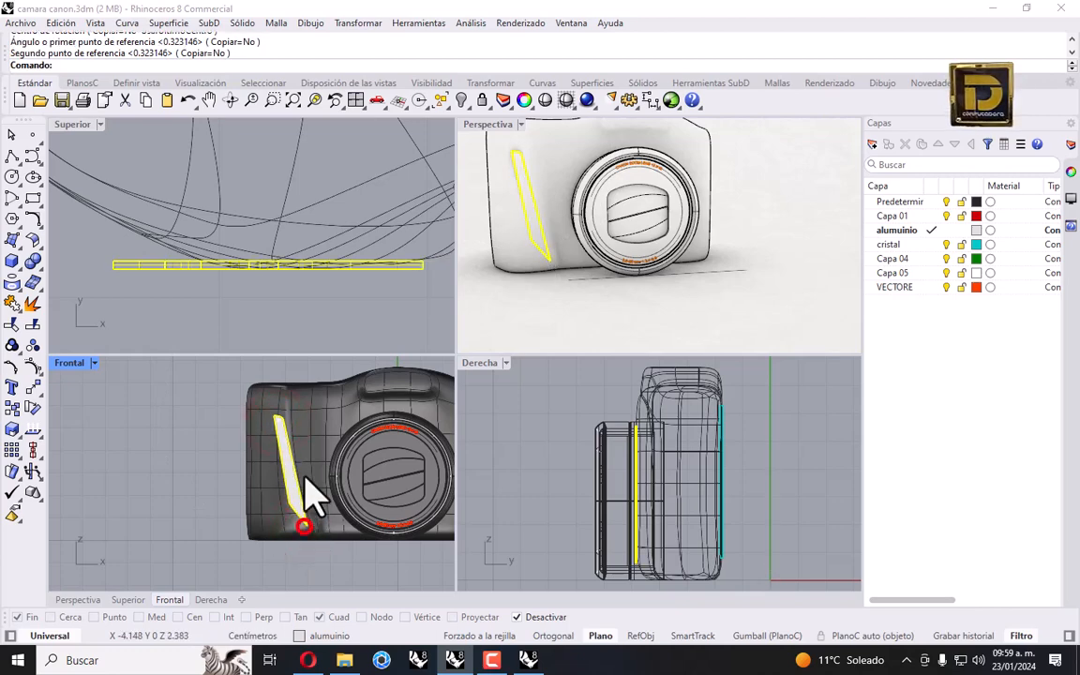
scroll(280, 317, "down", 3)
scroll(324, 297, "up", 1)
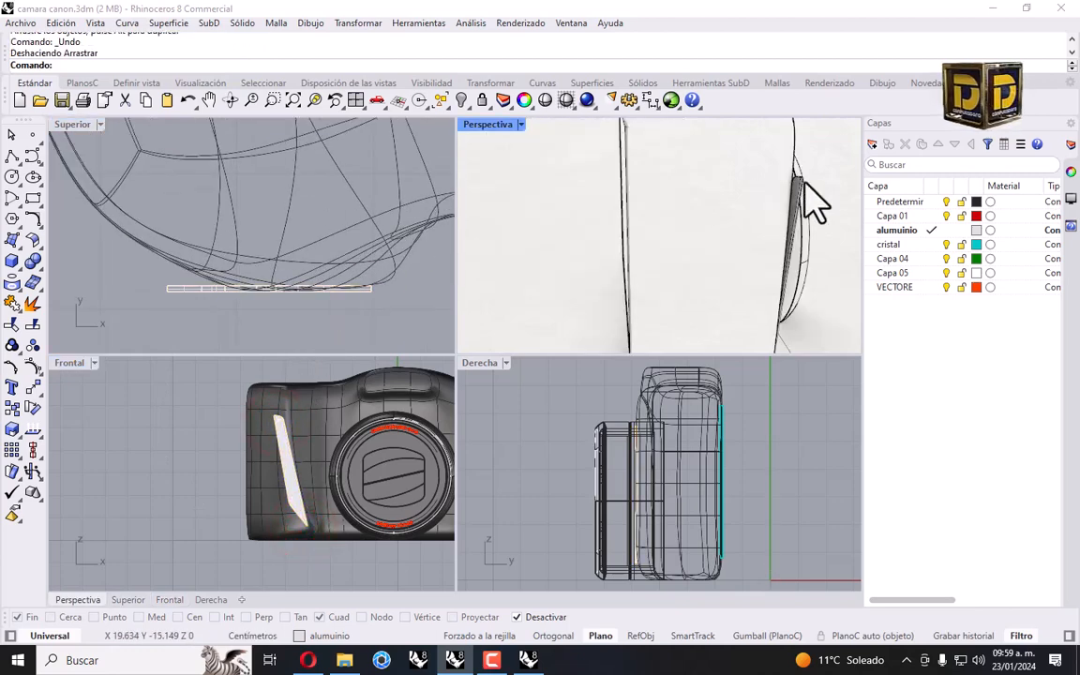
Select the vertical band of SubD faces and edges on the outer side of the grip and move it outward, away from the strip.
left_click(800, 180)
left_click(208, 316)
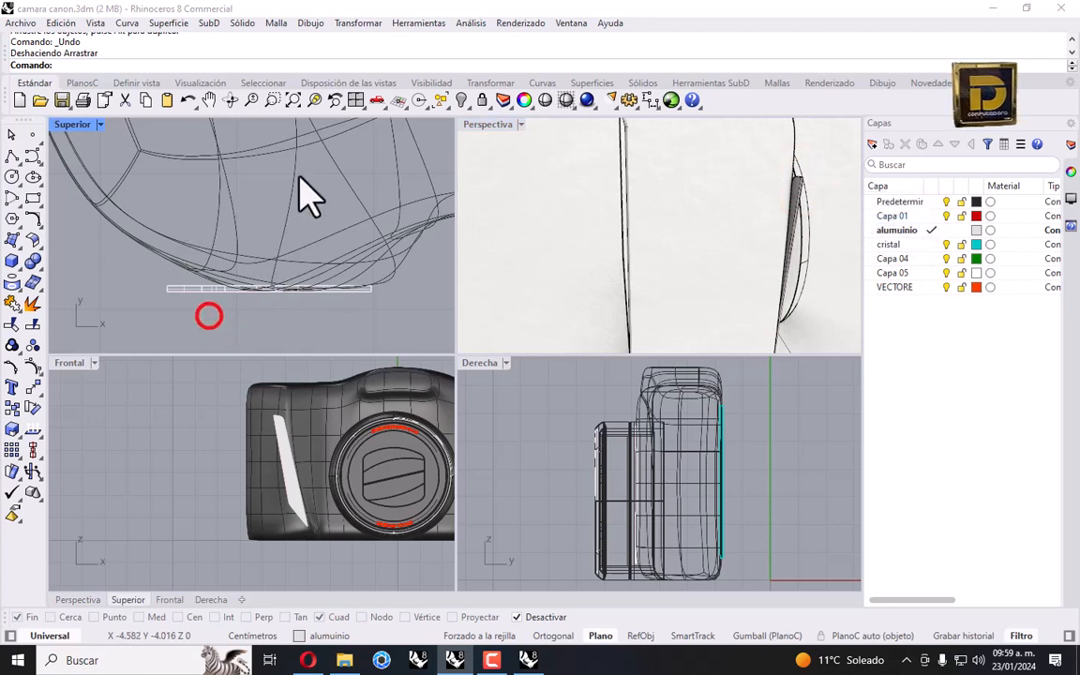
left_click_drag(150, 208, 137, 251)
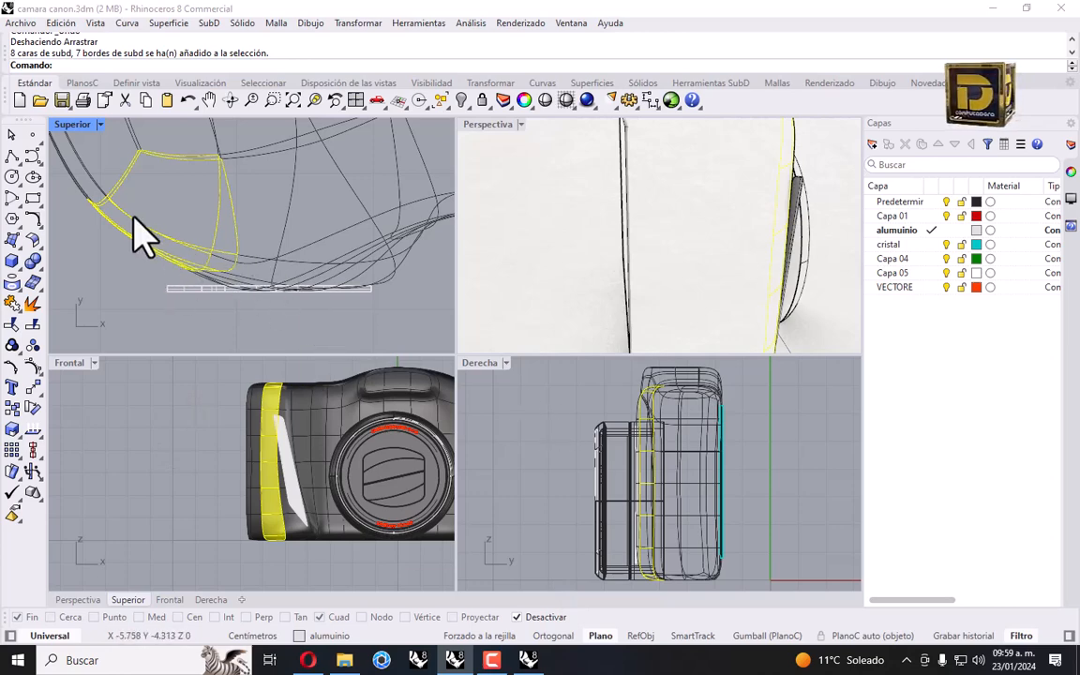
mouse_move(136, 237)
left_mouse_down()
mouse_move(88, 248)
mouse_move(86, 236)
left_mouse_up()
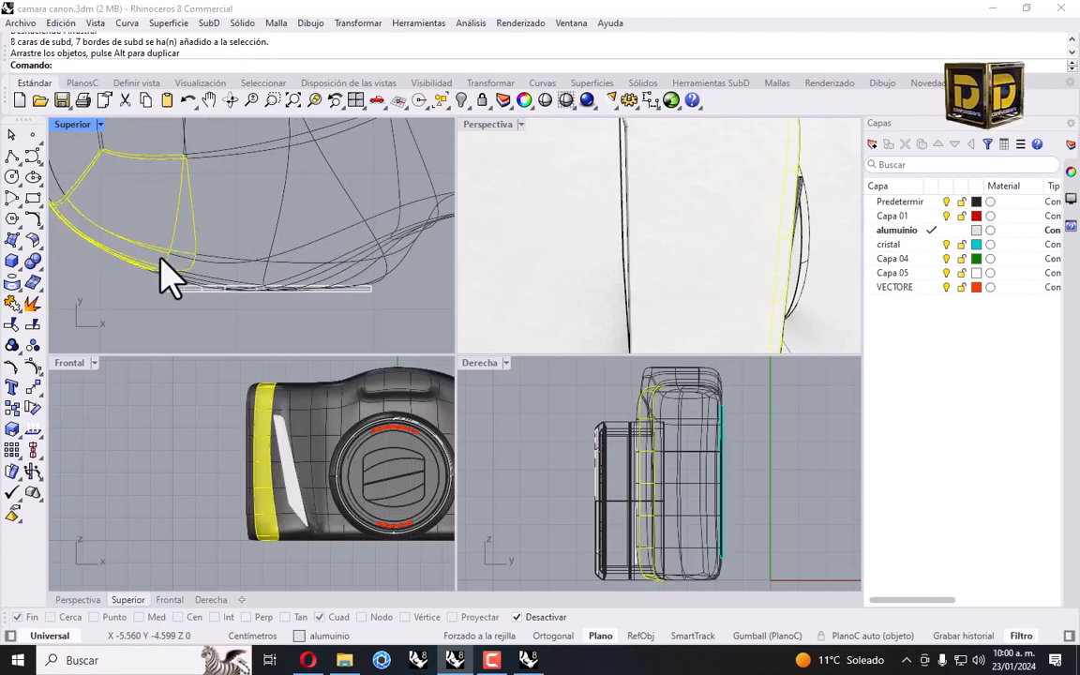
left_click(133, 296)
Select the SubD faces on the grip's front directly beside the strip and move them slightly outward and forward in the top view.
scroll(285, 473, "up", 3)
left_click(262, 417)
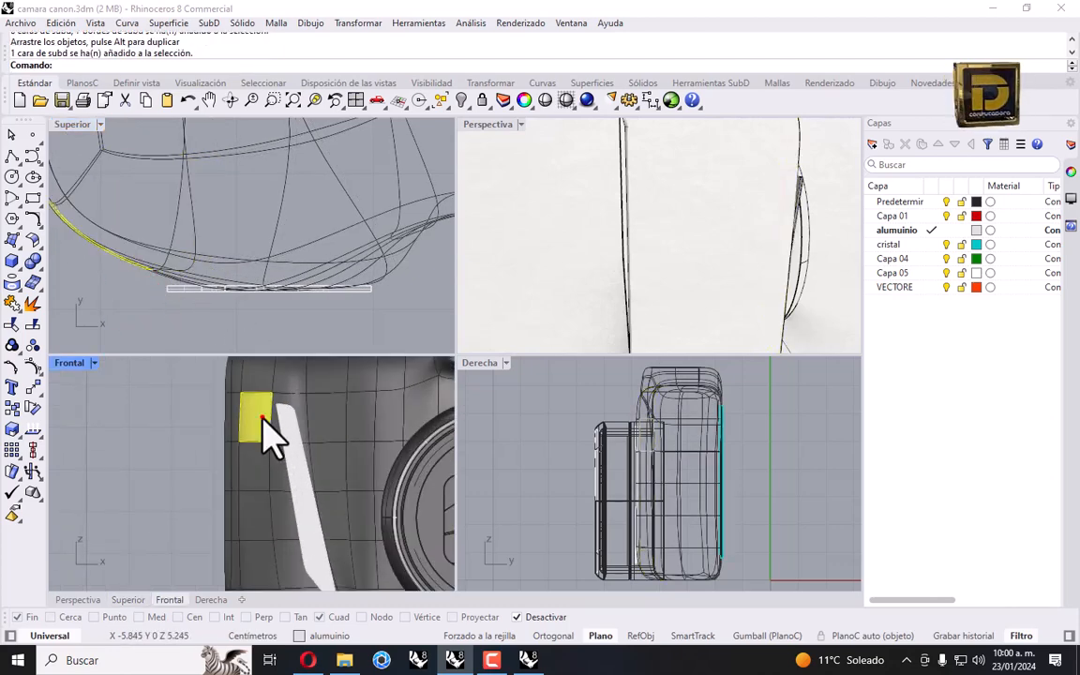
left_click(252, 466, "shift")
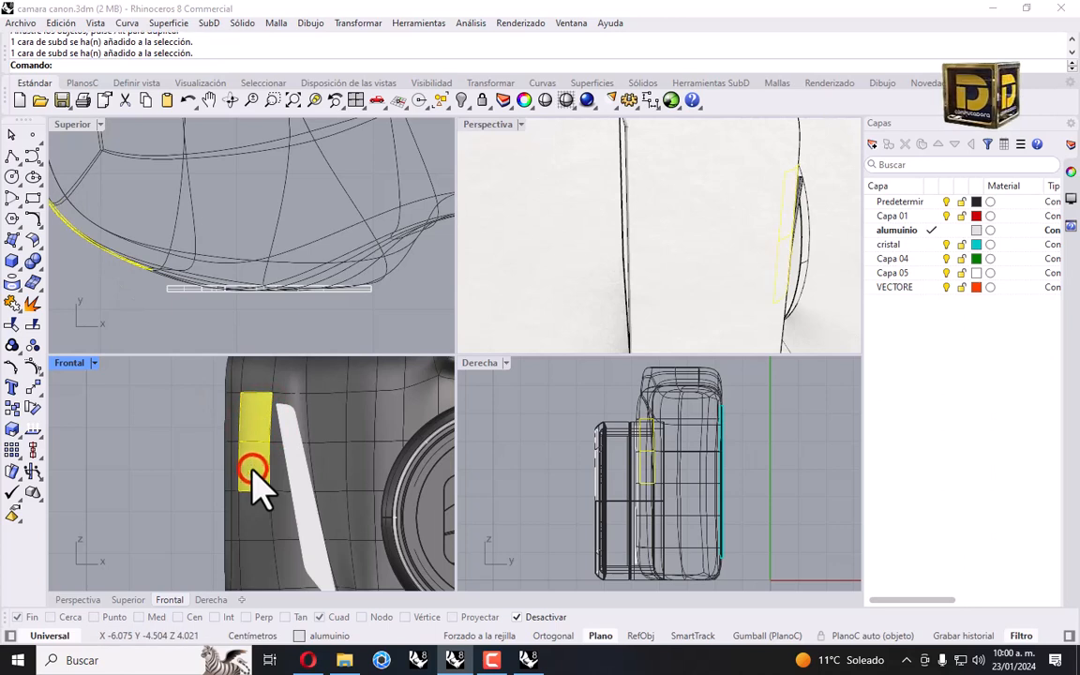
left_click(249, 523, "shift")
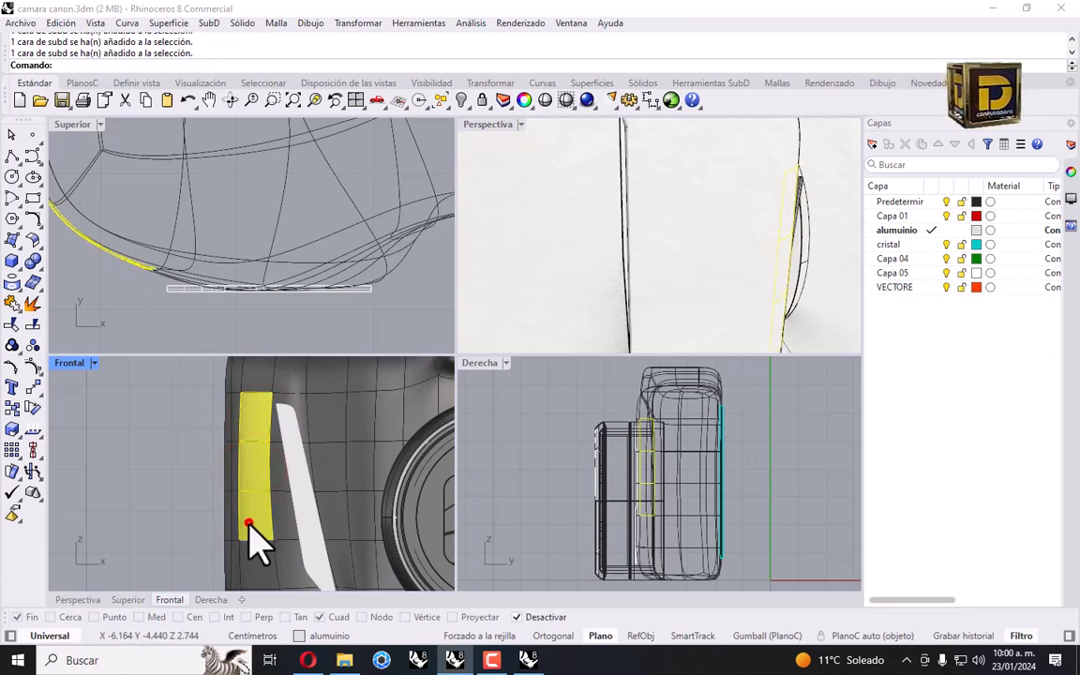
right_click_drag(274, 509, 274, 434)
scroll(274, 434, "up", 2)
left_click(265, 498, "shift")
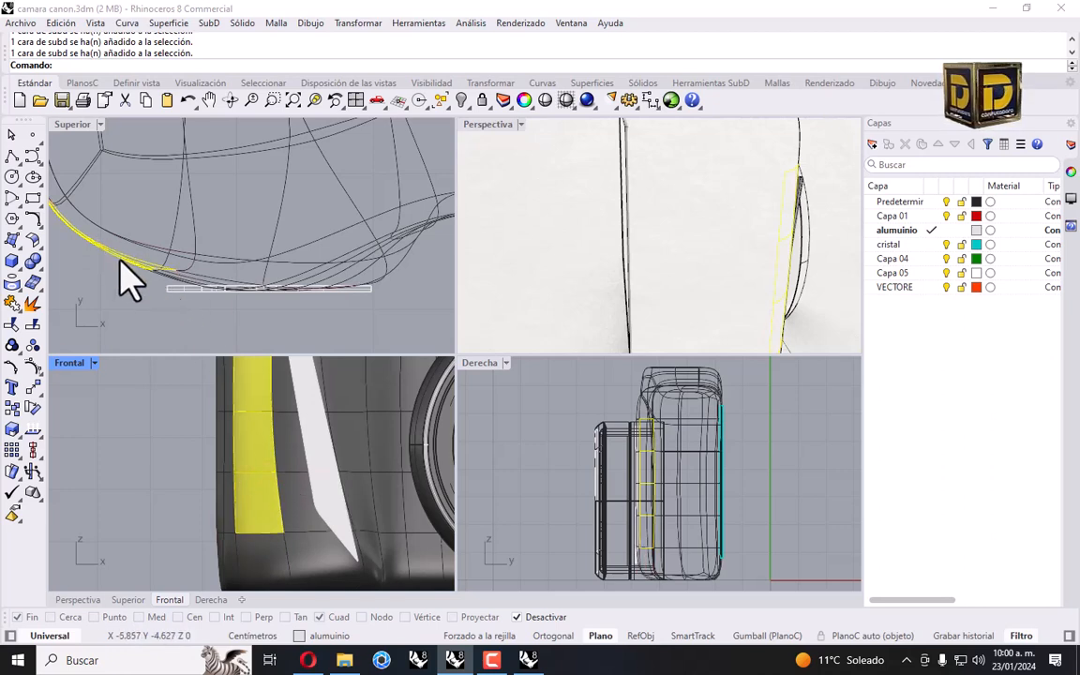
mouse_move(119, 260)
left_mouse_down()
mouse_move(103, 263)
mouse_move(110, 272)
left_mouse_up()
left_click(132, 414)
Scale the strip, surface and curves in one direction along their width in the top view, to a factor of about 0.93.
right_click_drag(562, 208, 638, 228)
scroll(639, 228, "down", 8)
scroll(307, 451, "down", 4)
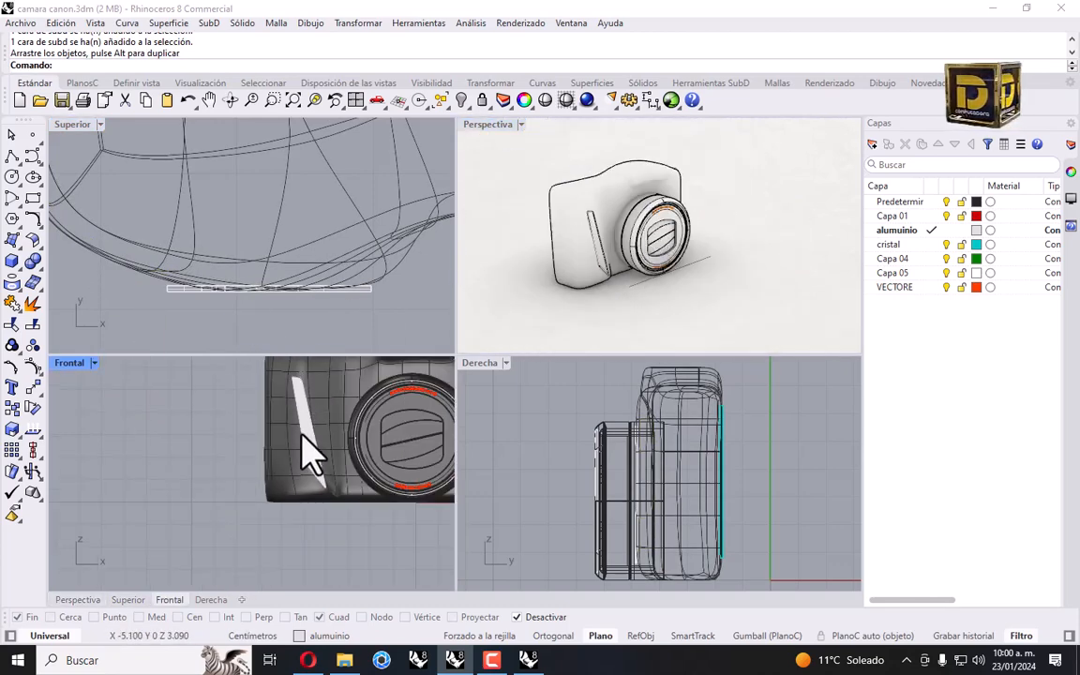
scroll(272, 424, "up", 3)
left_click(362, 24)
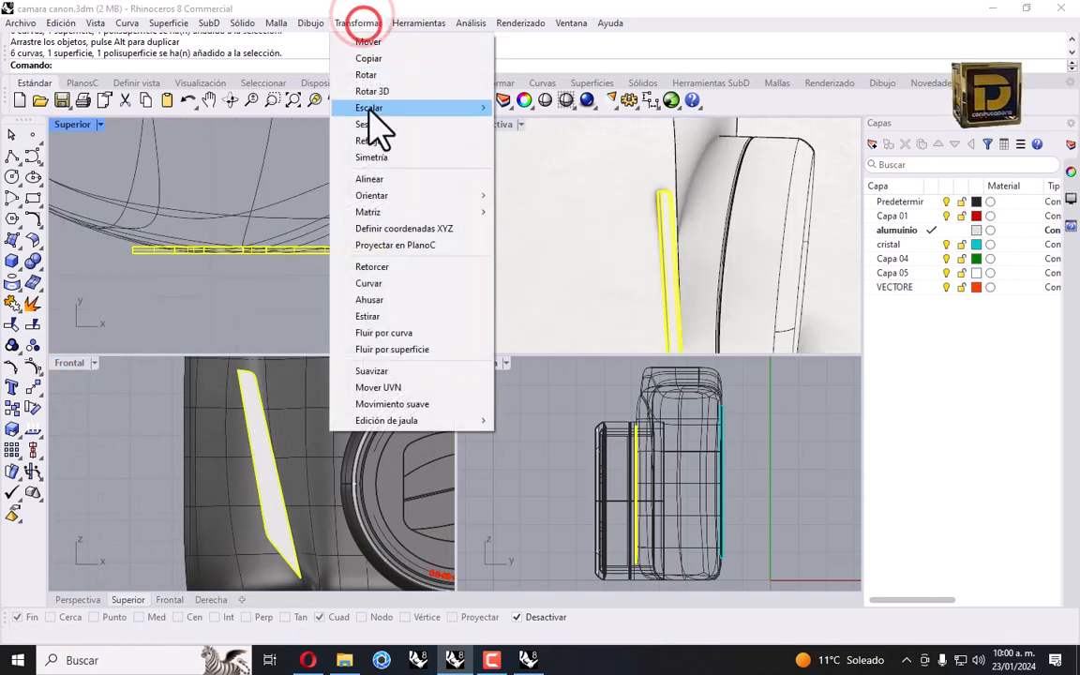
left_click(371, 108)
left_click(539, 140)
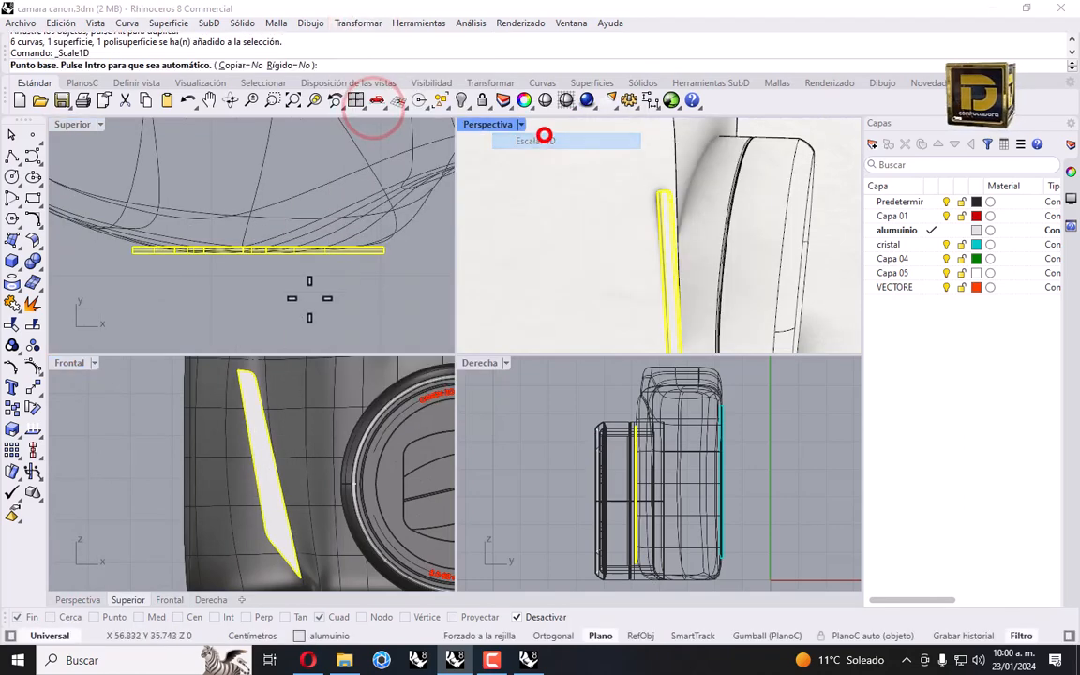
left_click(122, 252)
left_click(398, 253)
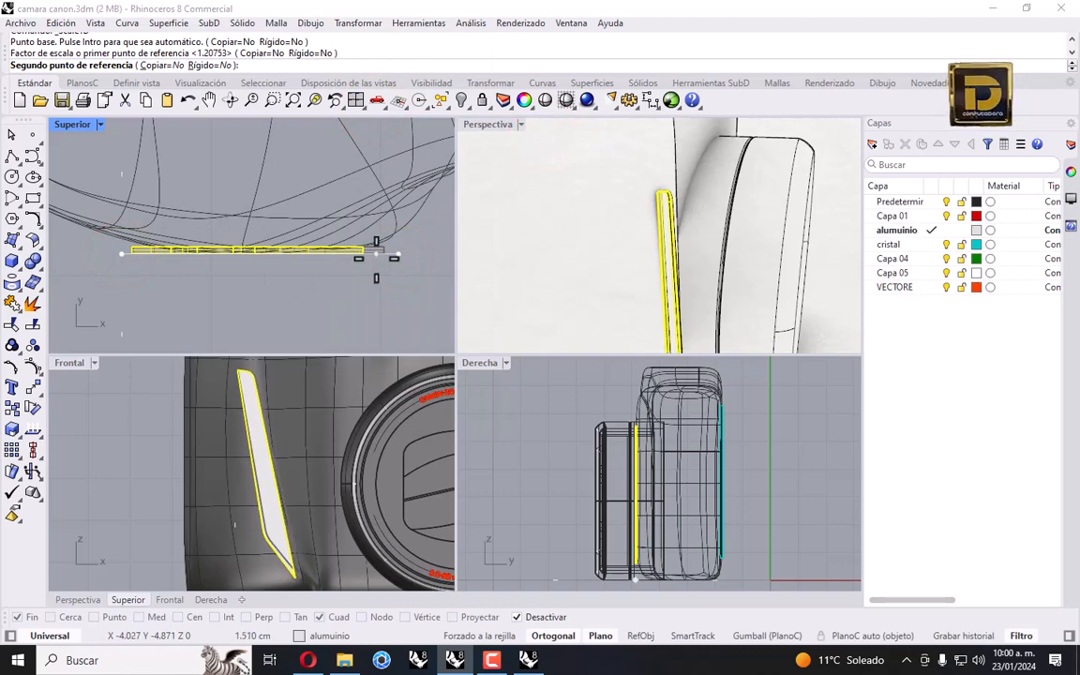
left_click(379, 256)
Move the narrowed strip slightly toward the lens and forward in the top view, and clear the selection.
scroll(301, 265, "up", 2)
left_click_drag(282, 253, 301, 260)
left_click(253, 254, "shift")
left_click(293, 312)
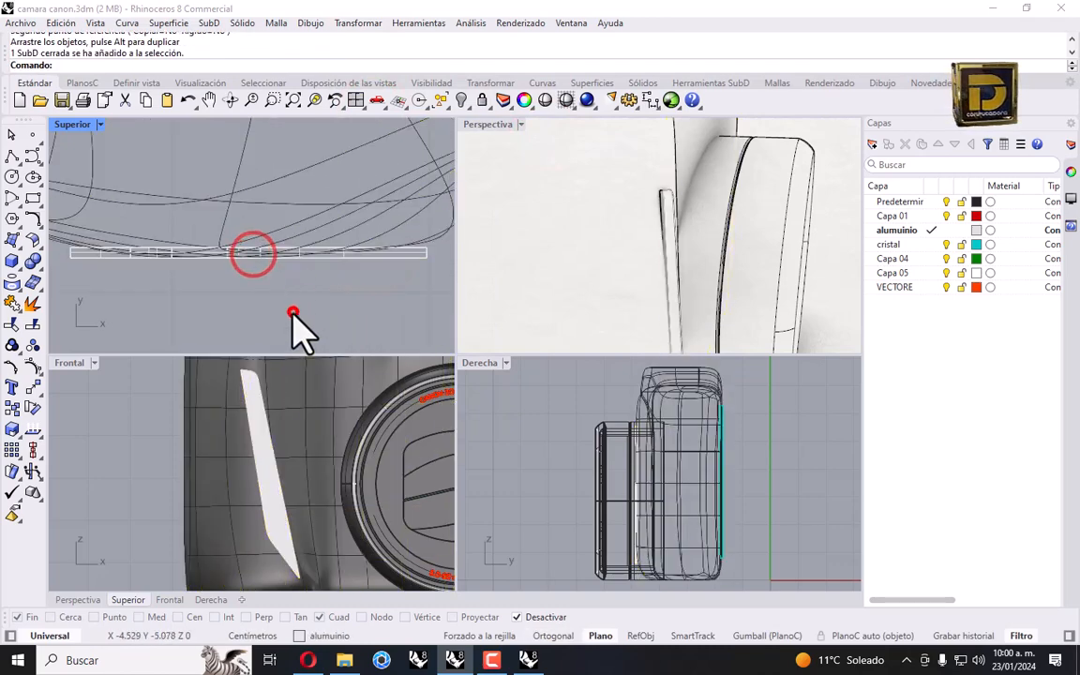
Set the perspective view to the Sombreado display mode and view the camera from the front.
scroll(659, 281, "down", 5)
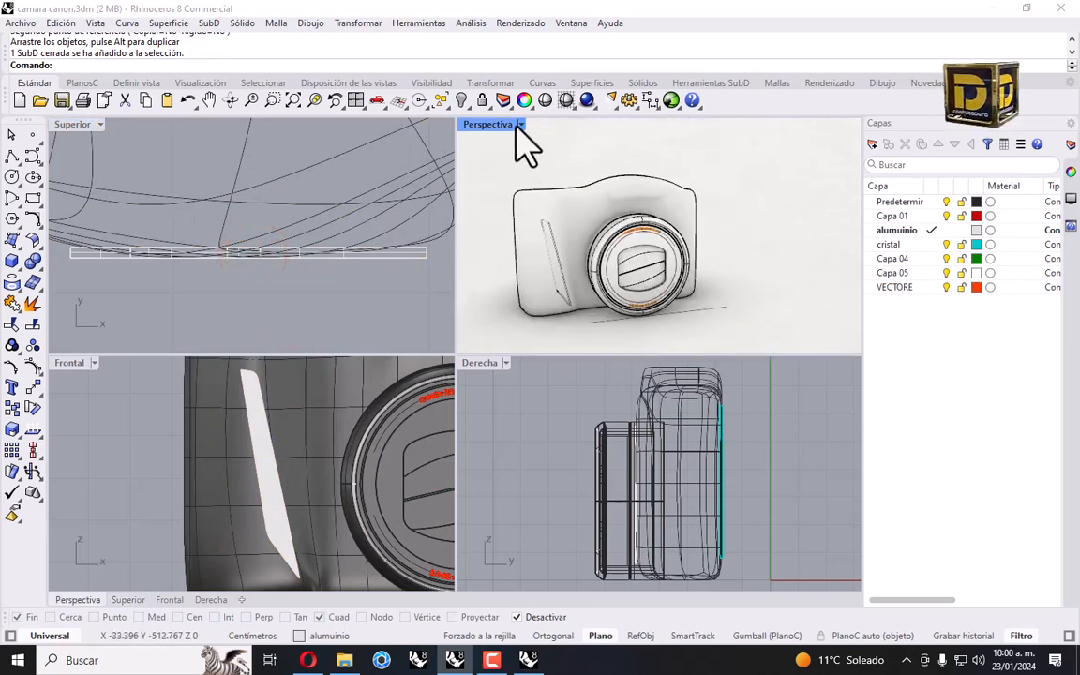
left_click(517, 125)
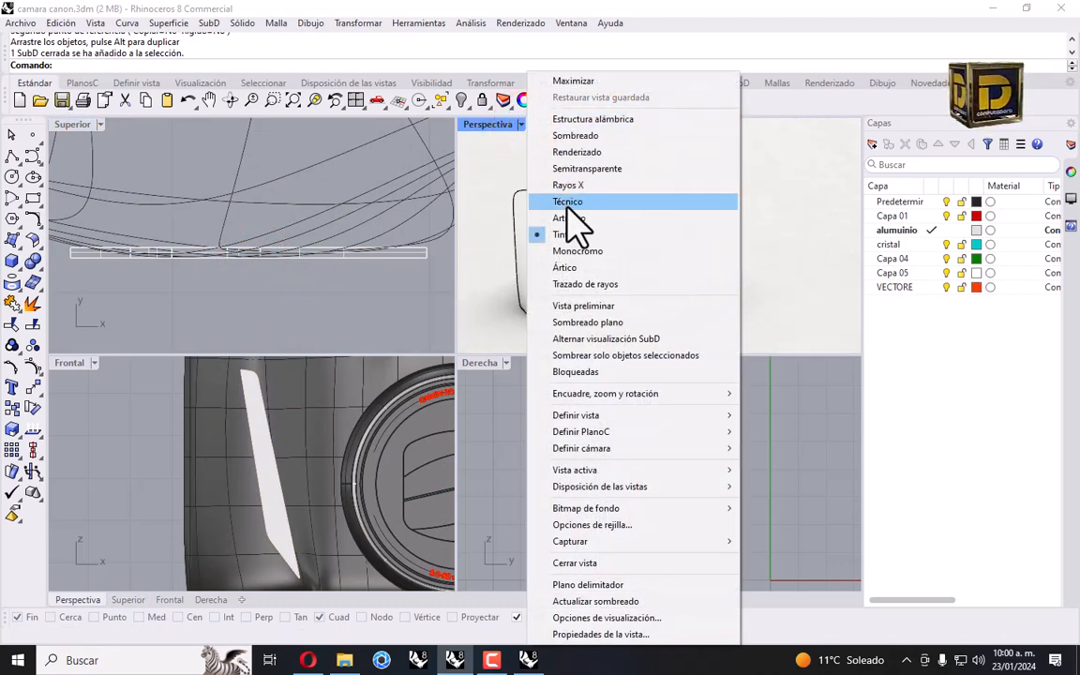
left_click(575, 137)
scroll(702, 277, "down", 4)
right_click_drag(702, 278, 675, 271)
scroll(610, 273, "up", 6)
Select the strip, surface and curves and stretch them slightly upward along their length from the lower end, using one-directional scaling in the front view.
left_click(271, 468)
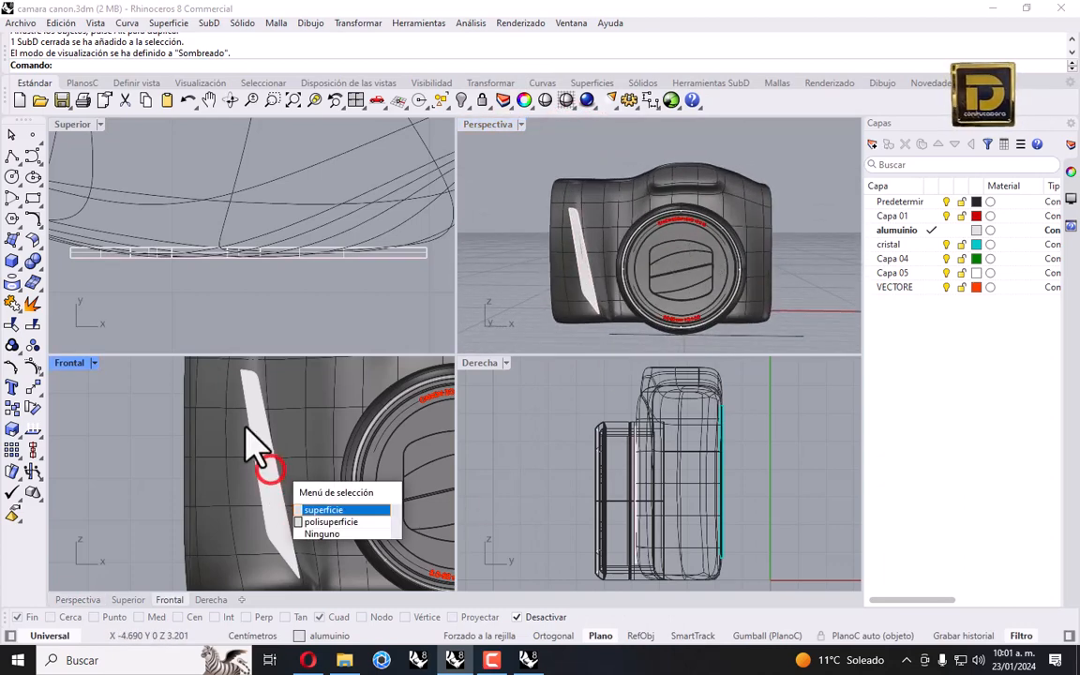
left_click(167, 407)
scroll(169, 409, "down", 3)
left_click_drag(246, 539, 249, 549)
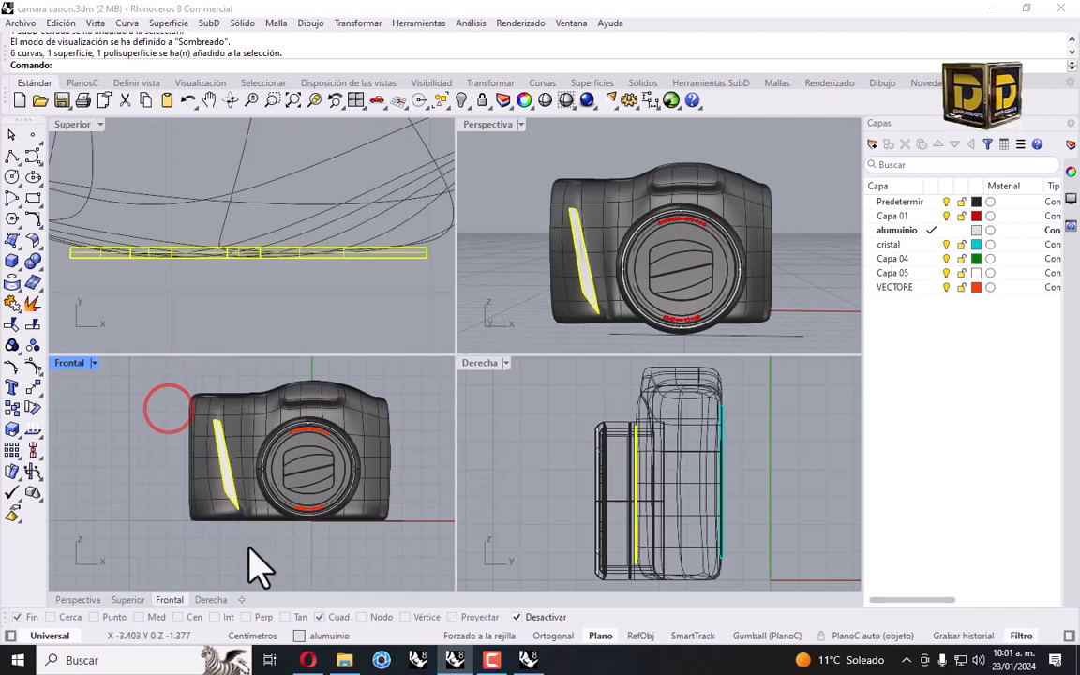
left_click(359, 23)
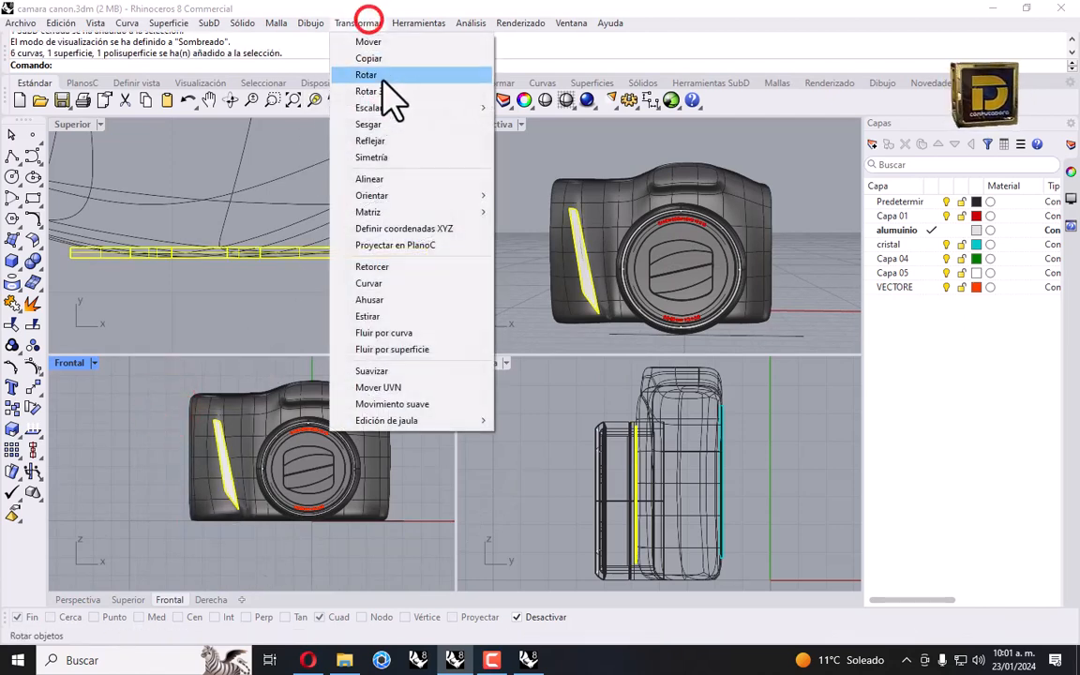
left_click(370, 107)
left_click(535, 140)
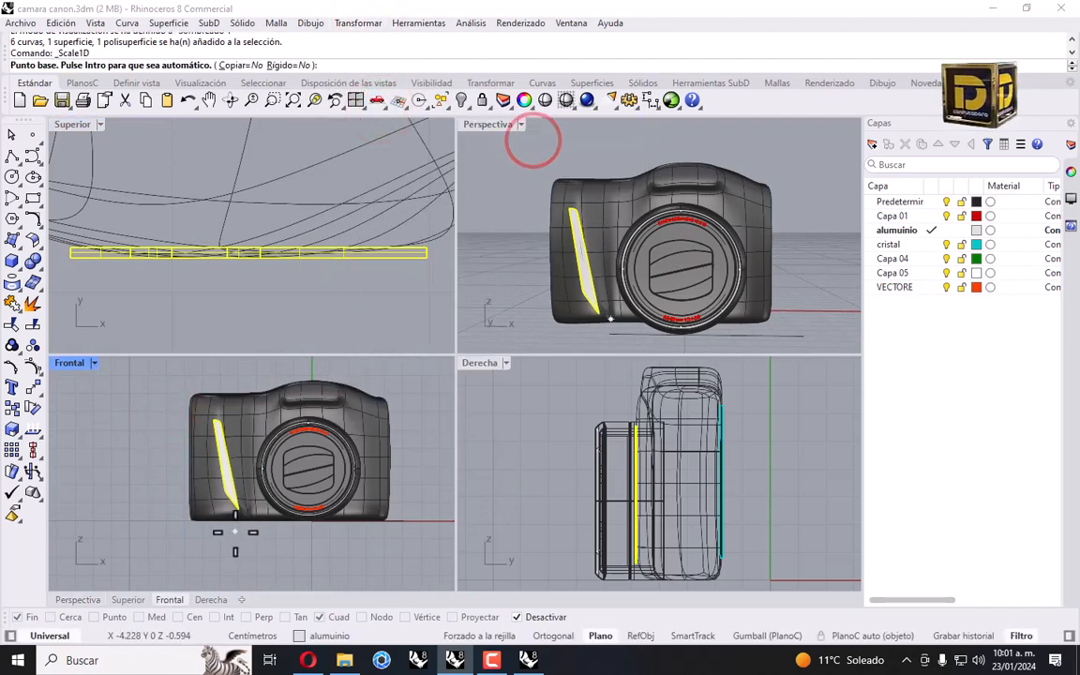
scroll(236, 509, "up", 2)
left_click(238, 503)
scroll(244, 393, "up", 3)
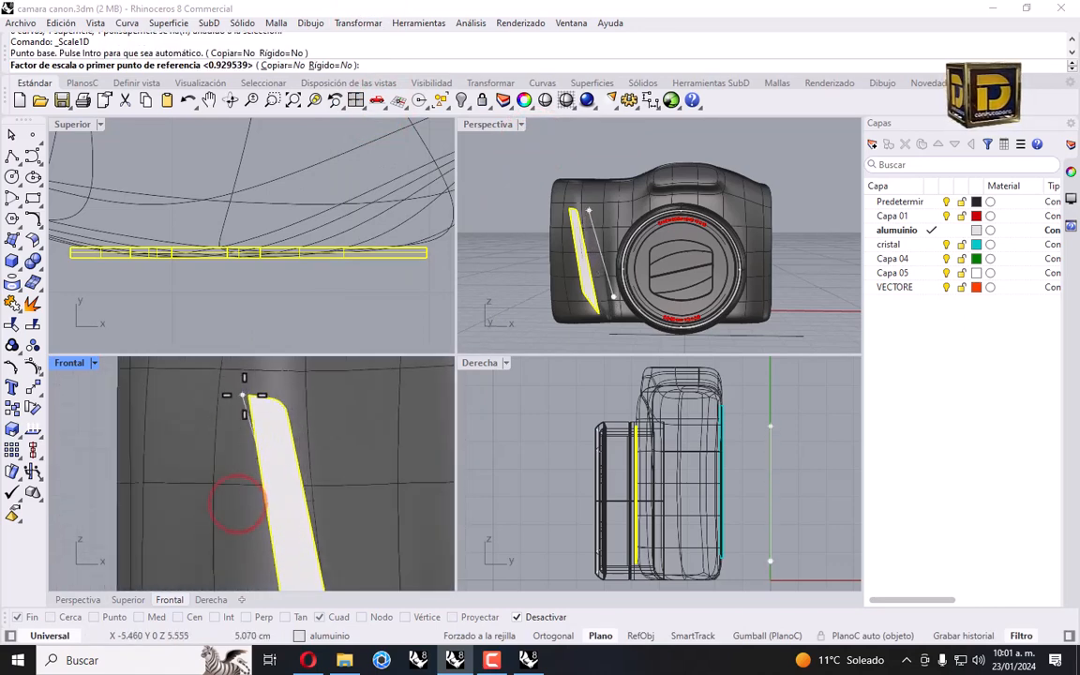
left_click(262, 401)
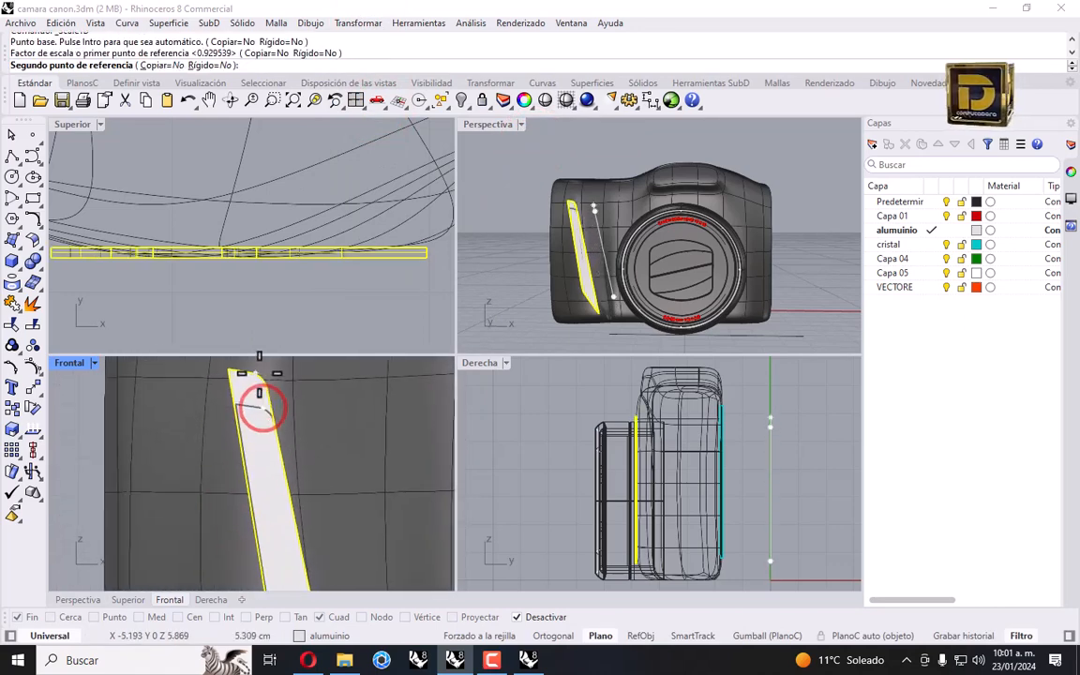
left_click(258, 373)
left_click(507, 221)
right_click_drag(507, 221, 548, 223)
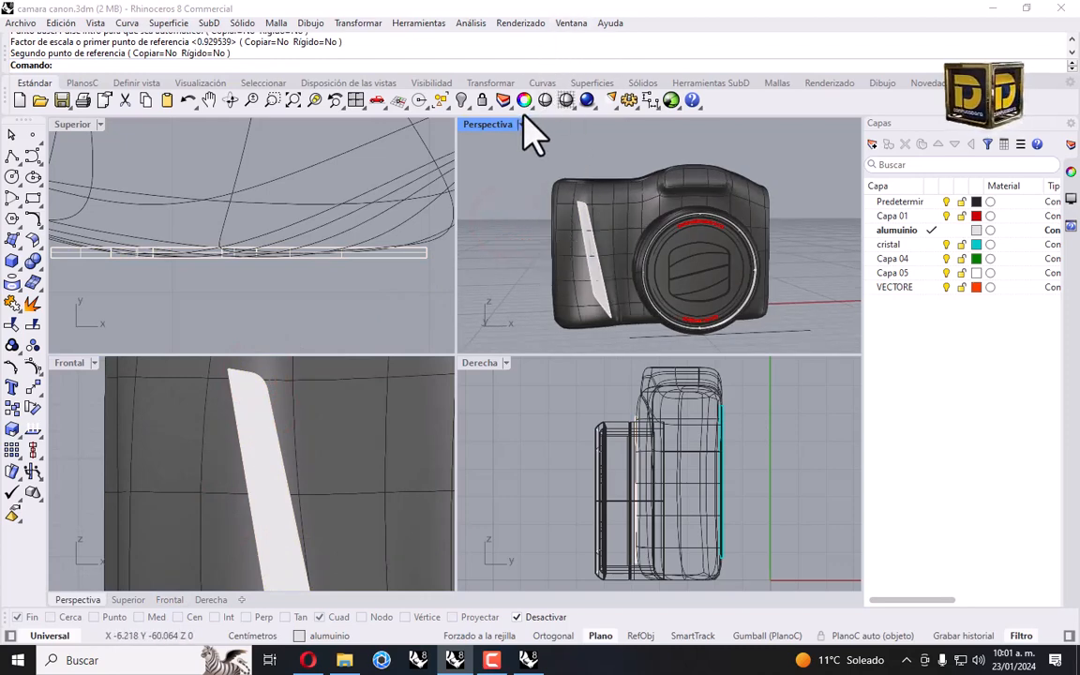
Undo the last lengthwise stretch, and move the strip, surface and curves slightly up and away from the lens in the front view.
scroll(281, 392, "down", 5)
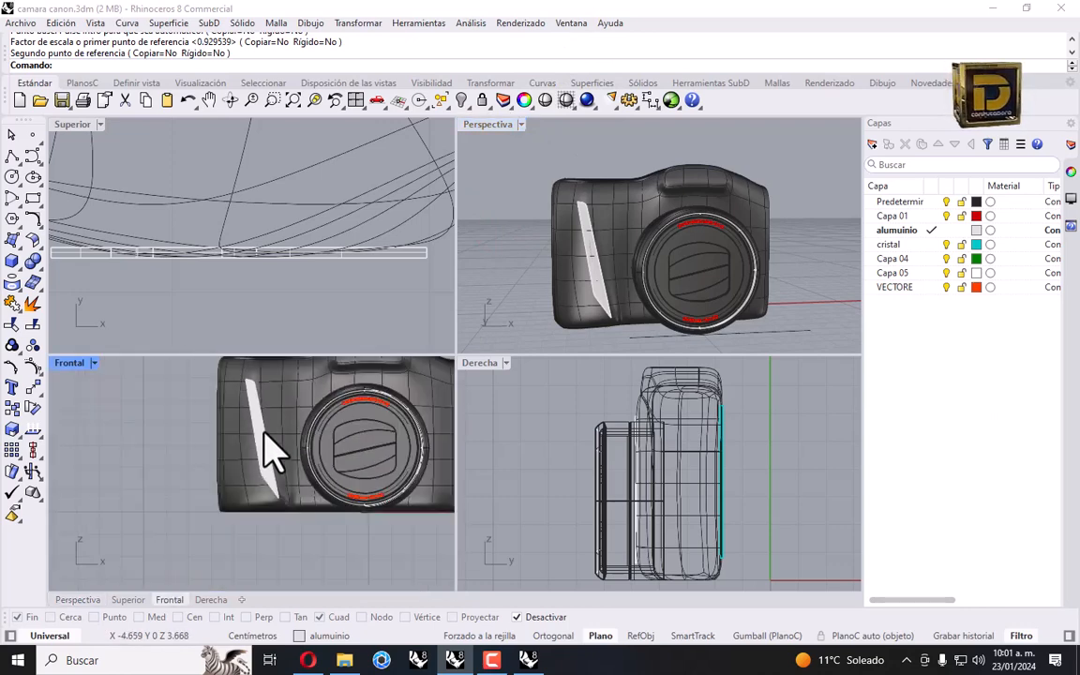
key("ctrl+z")
scroll(253, 422, "up", 2)
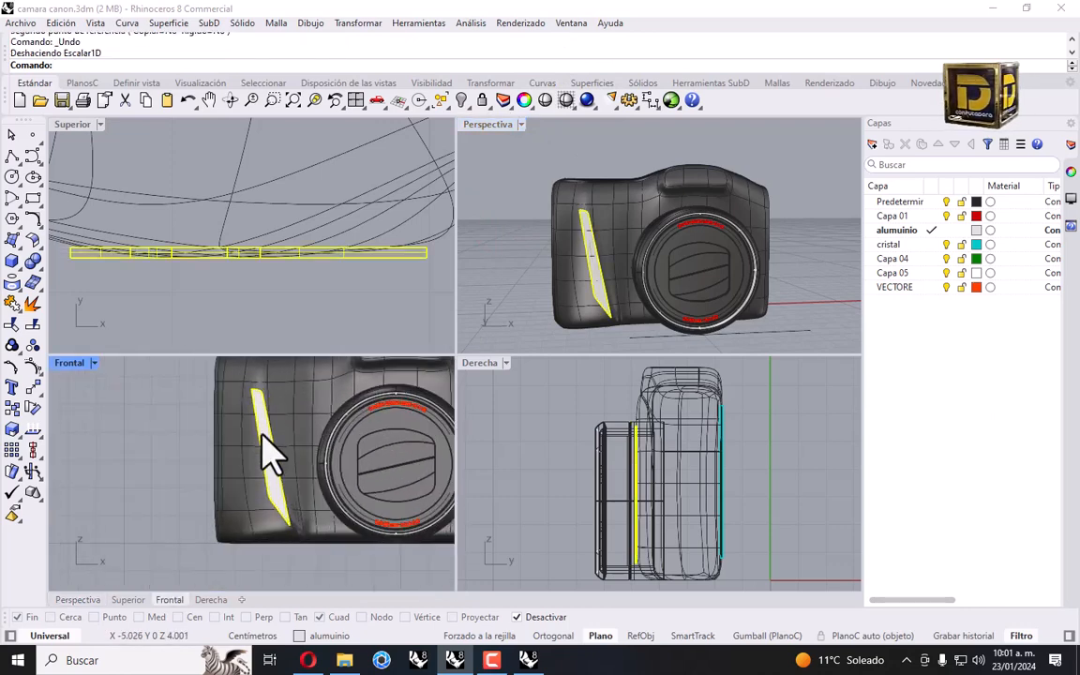
left_click_drag(272, 468, 267, 447)
key("Escape")
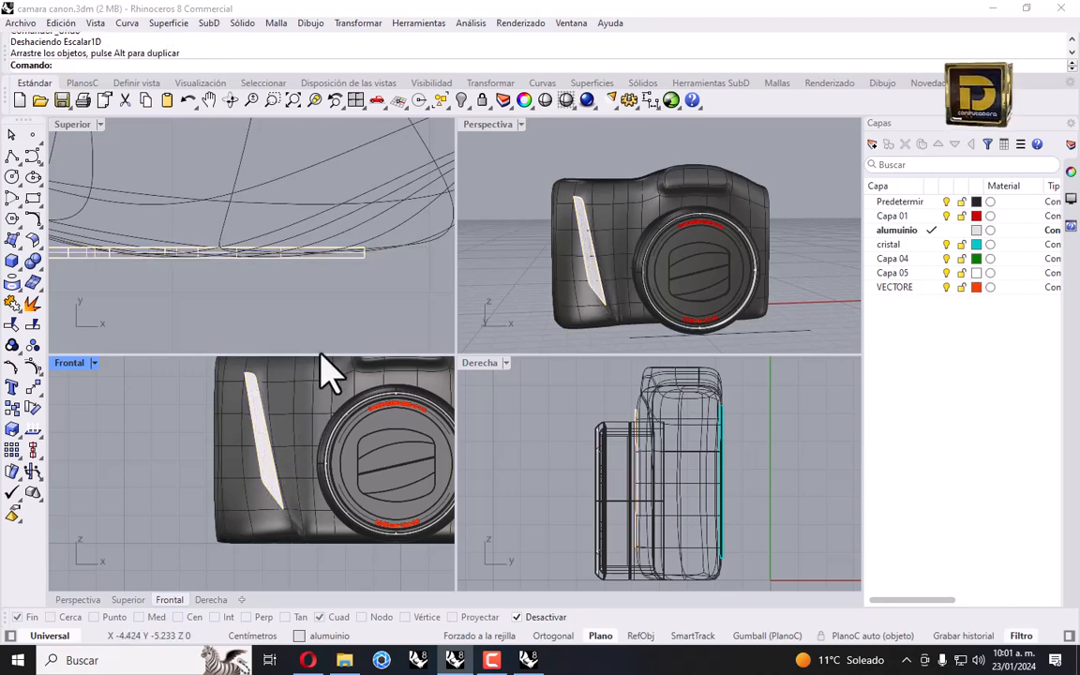
Try to delete only the flat surface lying on the front of the strip.
left_click(266, 451)
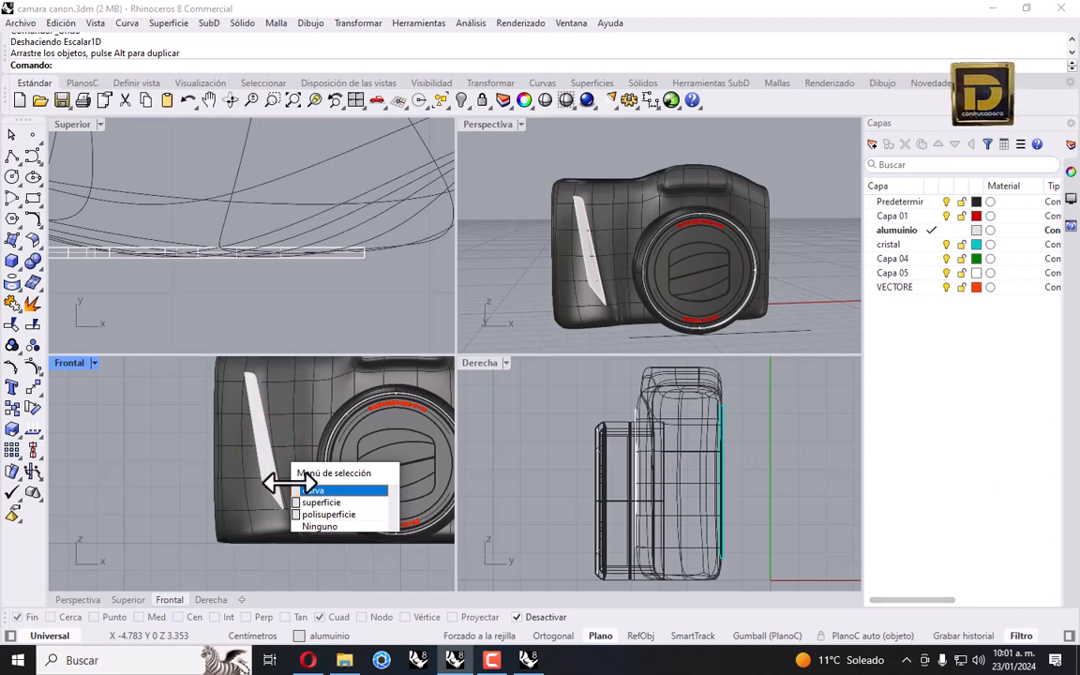
left_click(319, 501)
key("Delete")
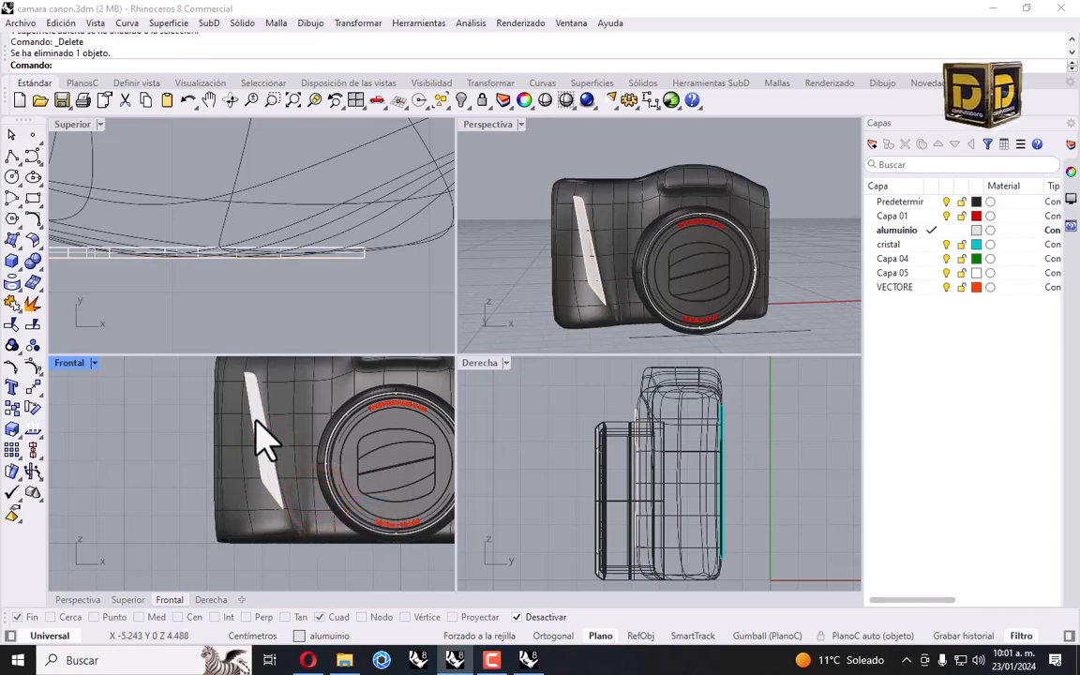
left_click(260, 440)
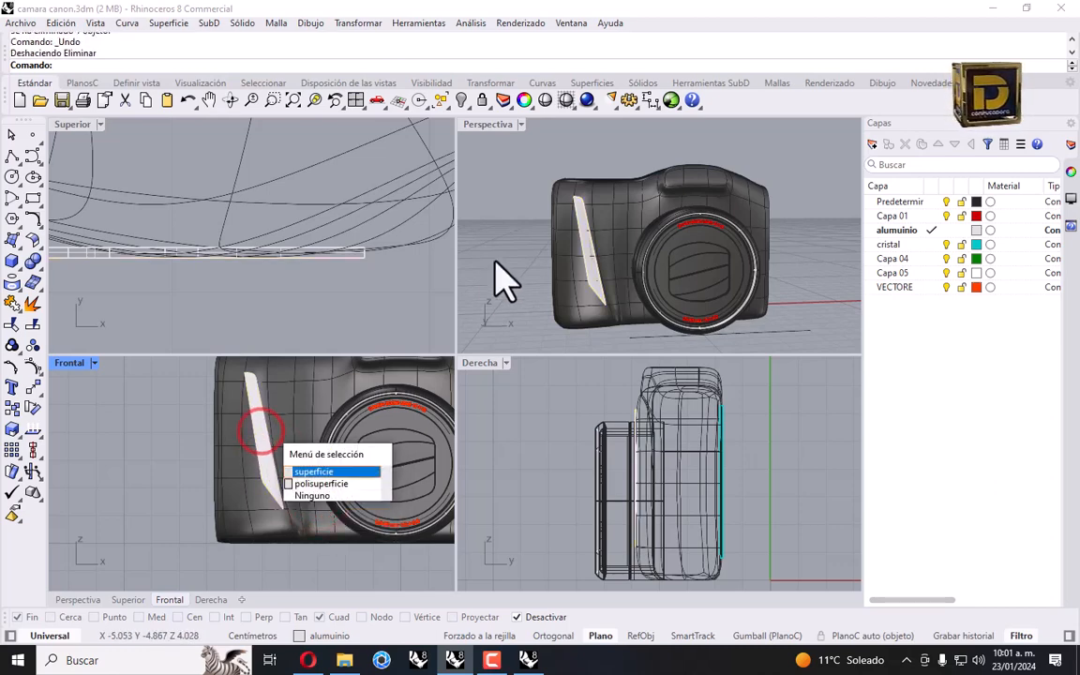
key("Delete")
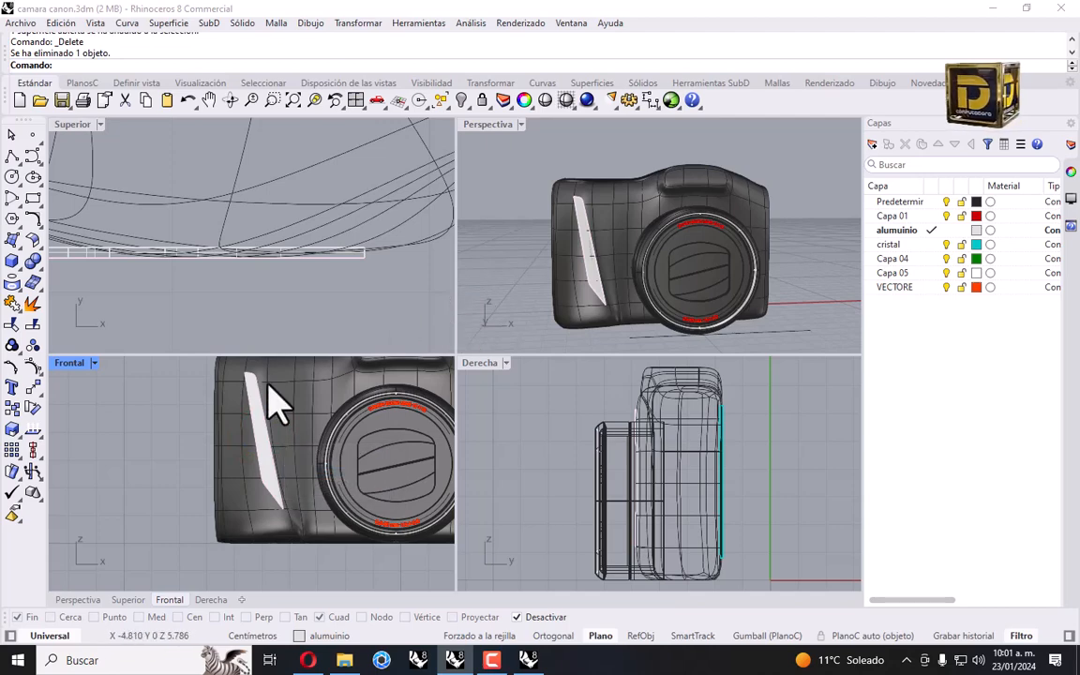
Delete the solid strip and the flat surface on it, keeping only the outline curves.
left_click(340, 275)
scroll(360, 271, "up", 3)
left_click(368, 244)
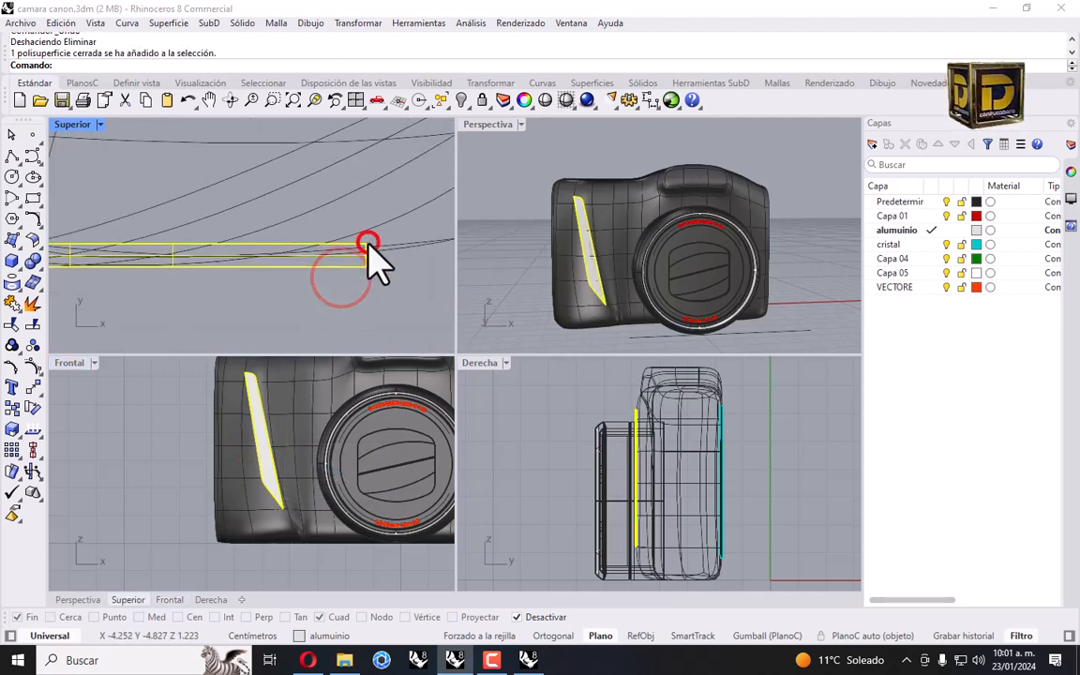
key("Delete")
left_click(262, 441)
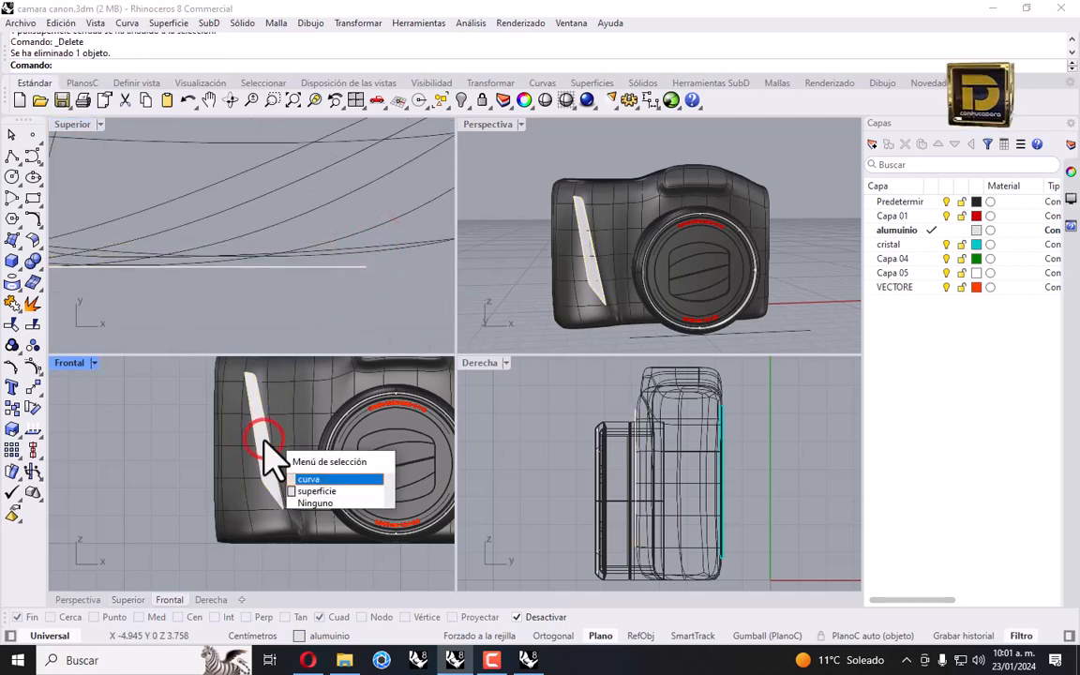
key("ctrl+z")
scroll(270, 446, "up", 3)
left_click(273, 443)
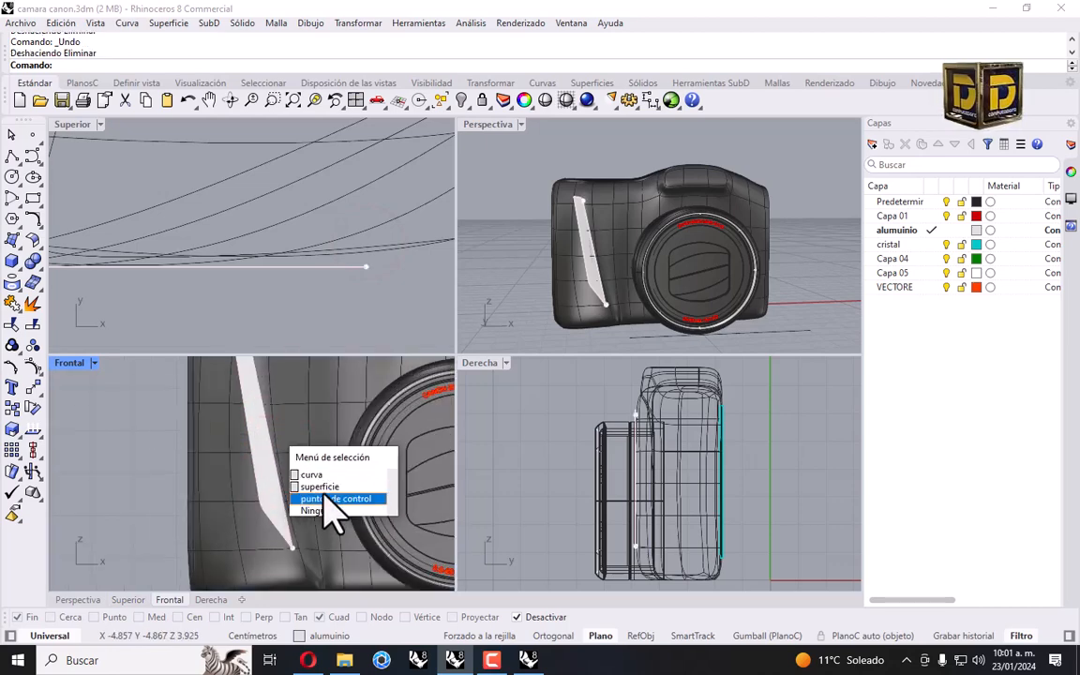
left_click(354, 487)
key("Delete")
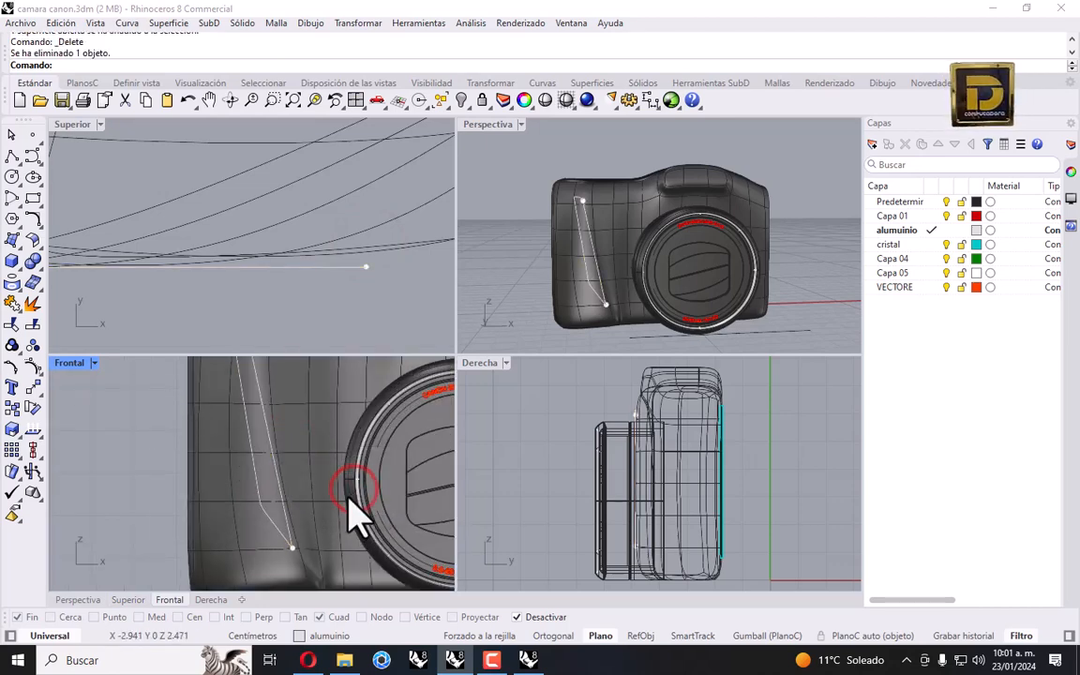
Try to move the lower tip of the strip outline upward with its control point.
left_click(292, 551)
scroll(294, 556, "up", 2)
left_click_drag(293, 551, 281, 518)
key("ctrl+z")
left_click(290, 551)
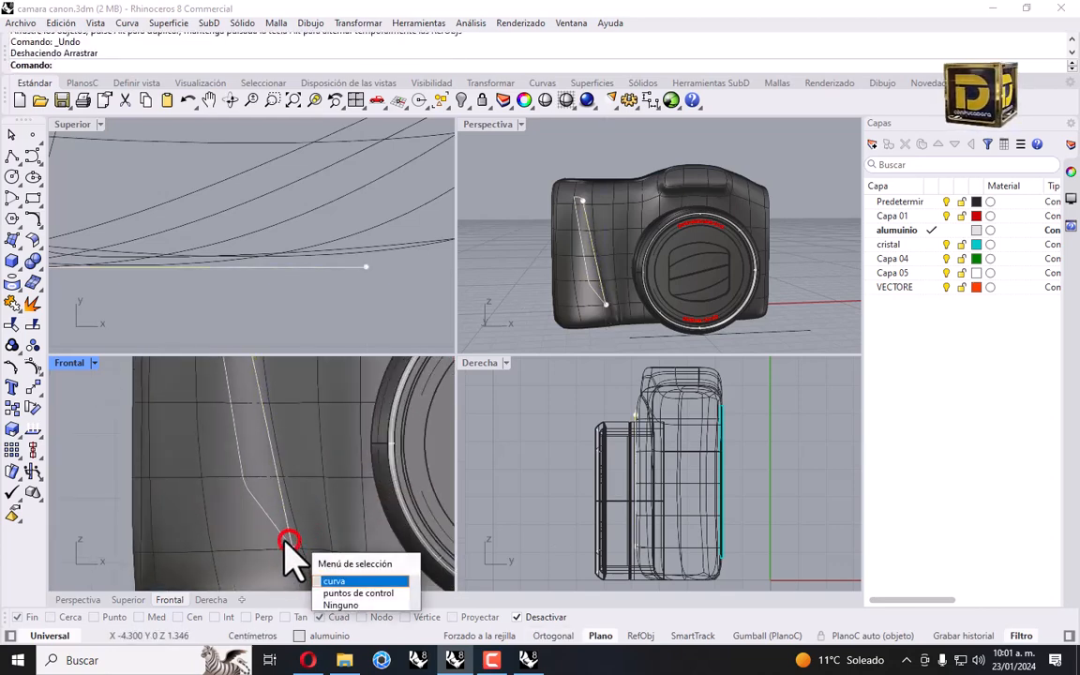
left_click(103, 477)
Hide the SubD camera body and move the lower tip of the strip outline slightly up using its control points in the front view.
left_click(178, 485)
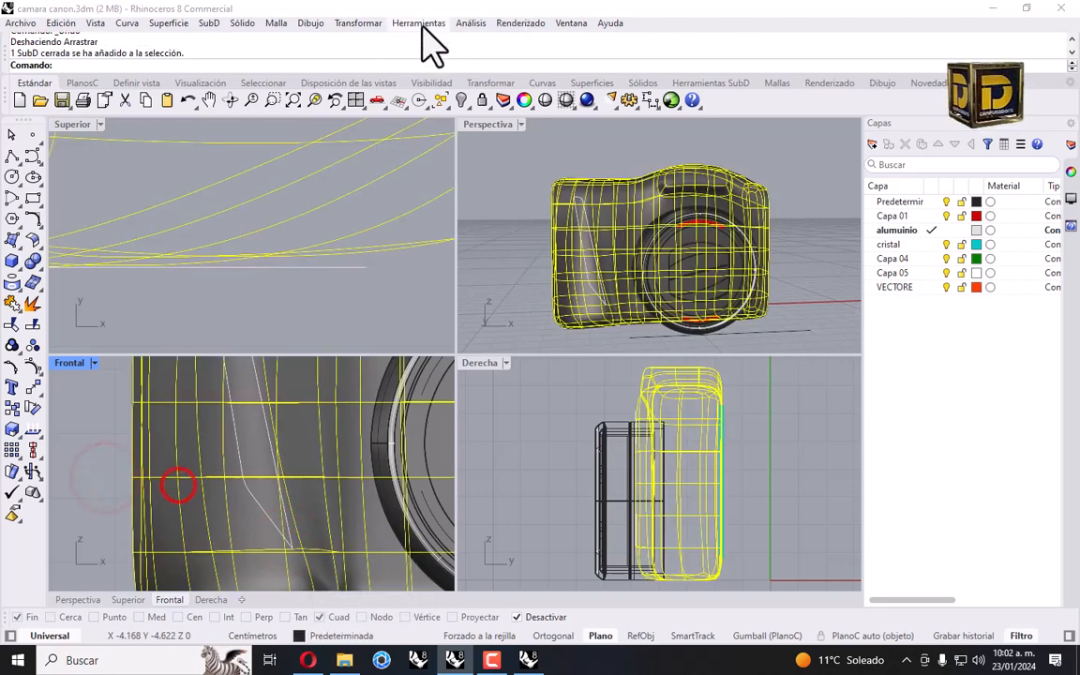
left_click(459, 99)
left_click_drag(298, 472, 282, 507)
left_click(33, 366)
scroll(293, 548, "up", 4)
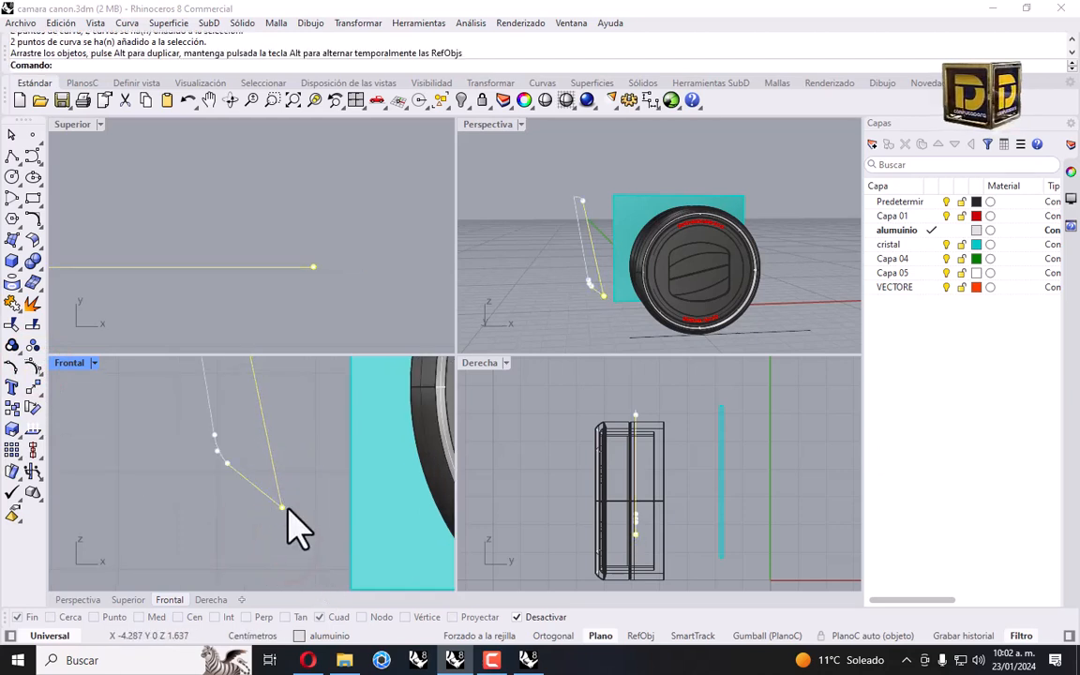
scroll(293, 508, "down", 4)
scroll(289, 503, "down", 2)
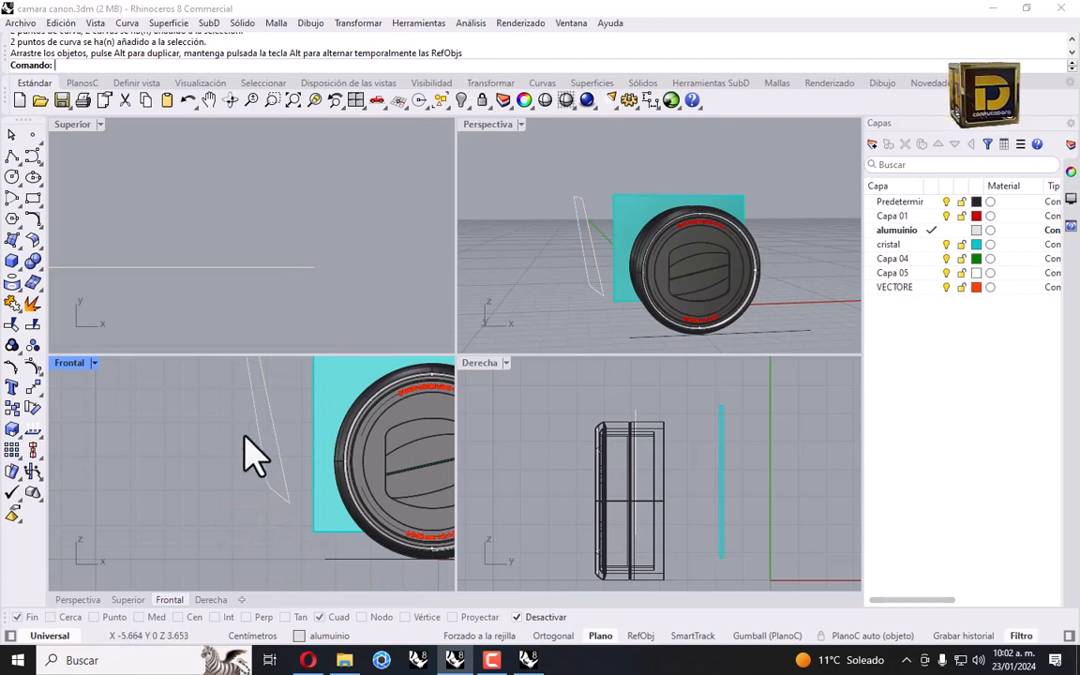
Try to extrude the six strip outline curves into a thin solid and show the hidden camera body.
scroll(252, 457, "down", 4)
left_click_drag(226, 396, 299, 545)
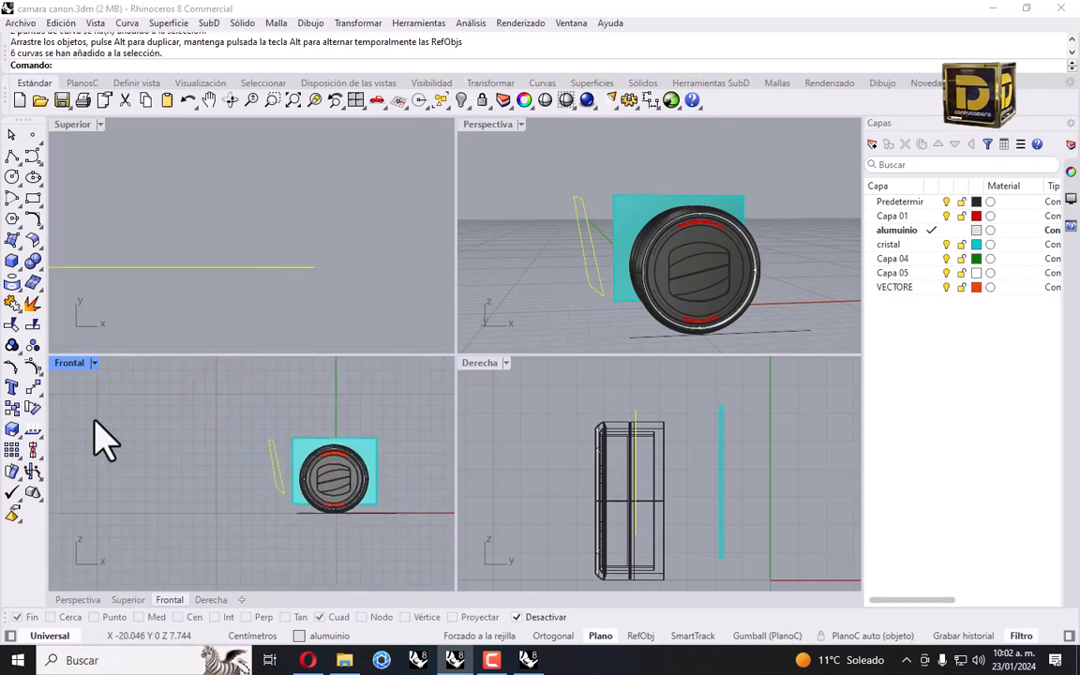
left_click(16, 277)
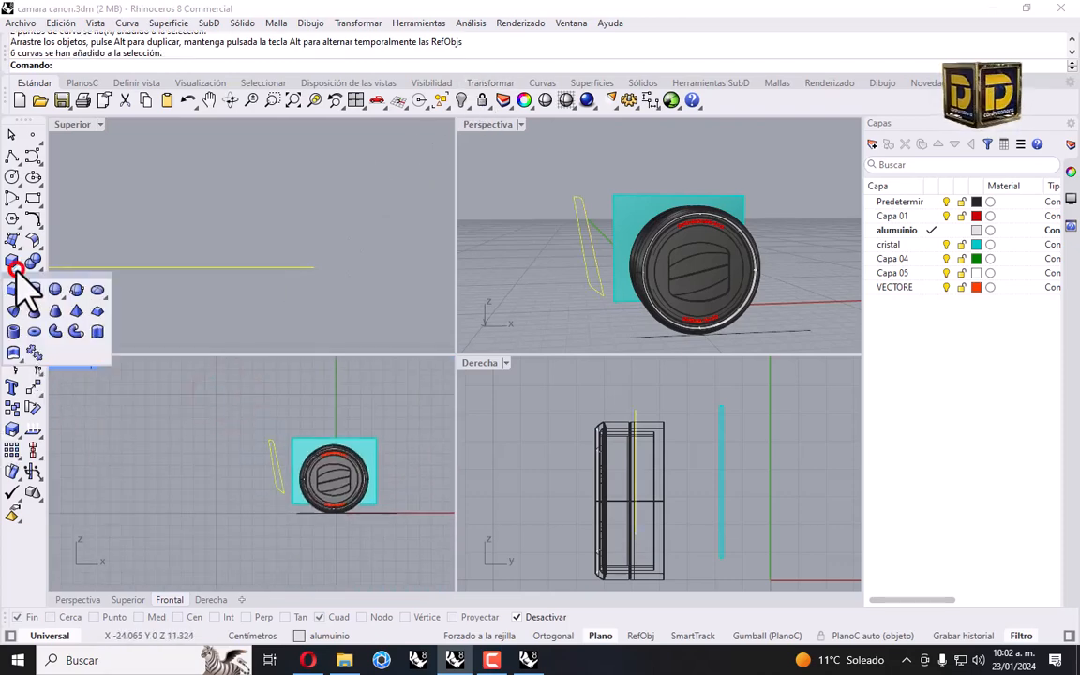
left_click(98, 330)
left_click(321, 264)
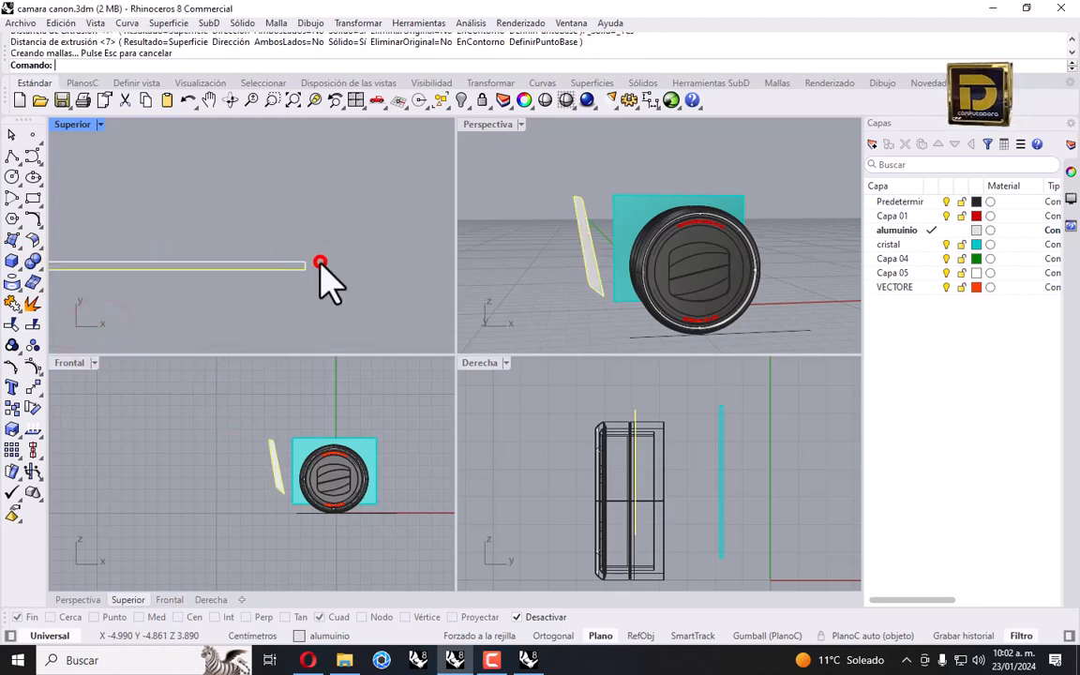
left_click(440, 101)
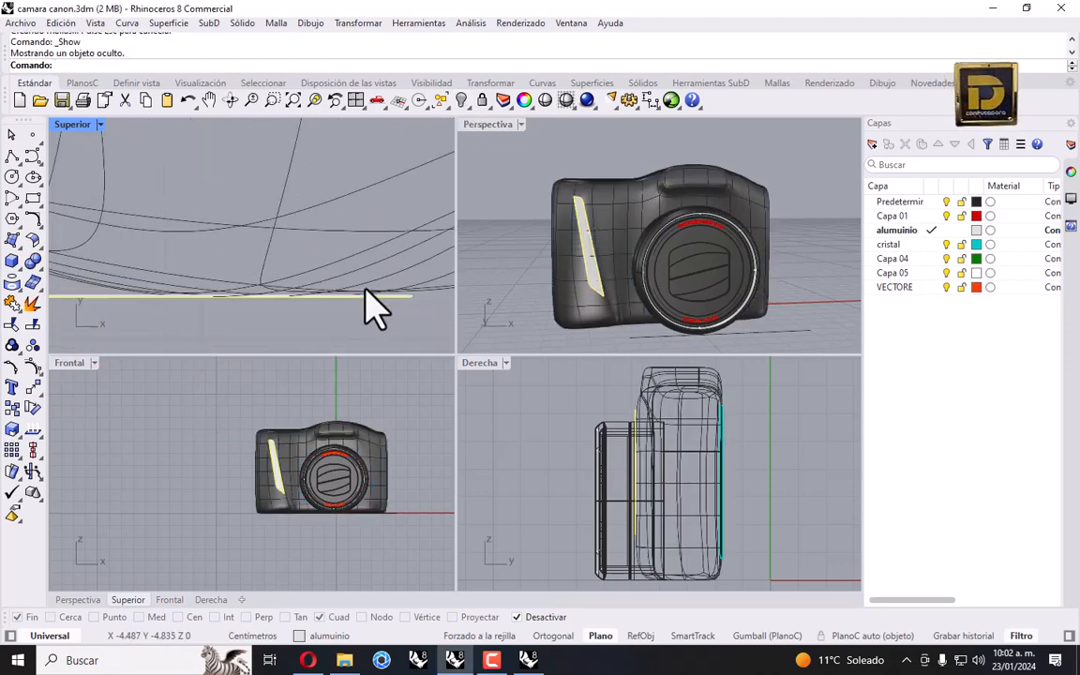
key("ctrl+z")
key("ctrl+z")
Show the hidden camera body and reposition the outline curves on the grip, slightly lower and closer to the lens.
left_click(460, 100)
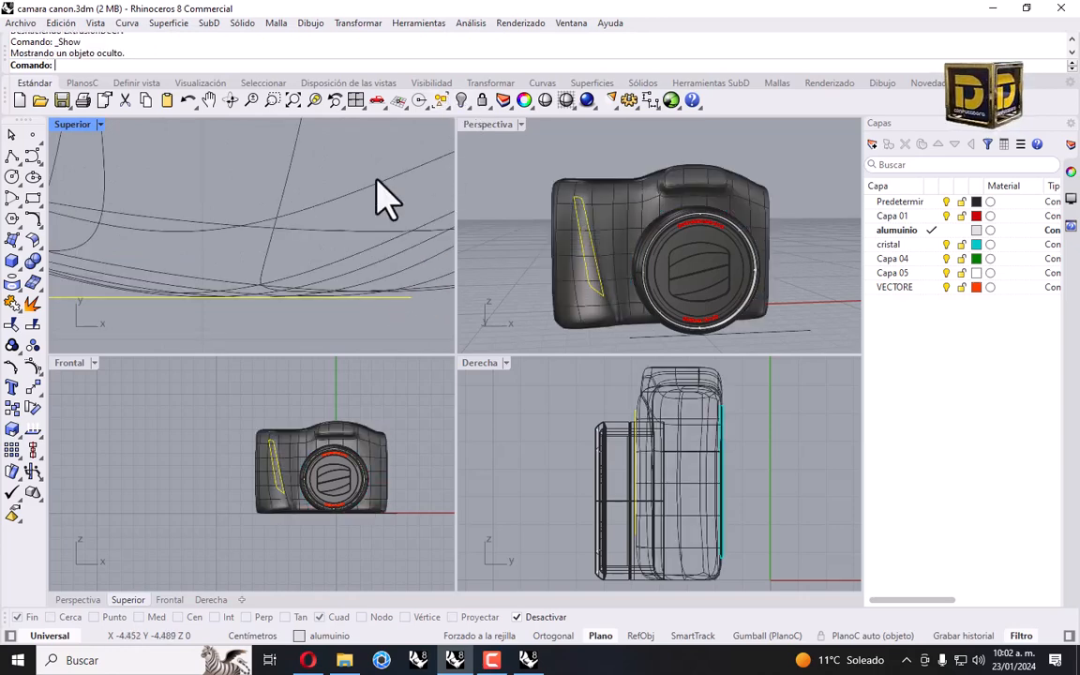
scroll(284, 493, "up", 5)
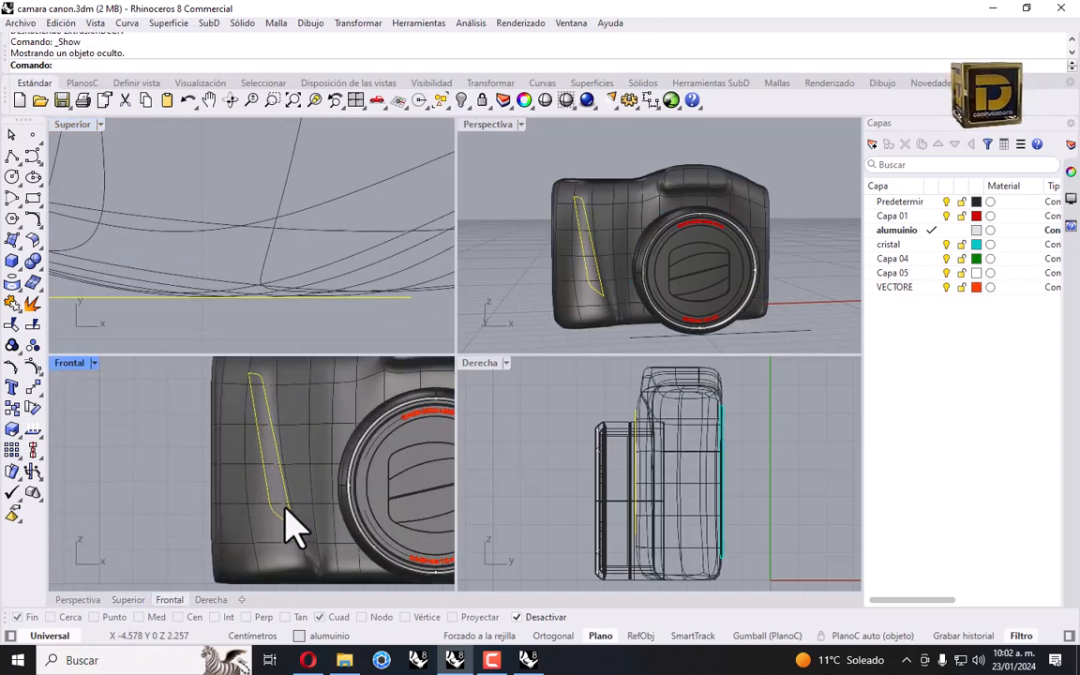
left_click_drag(275, 518, 279, 524)
scroll(267, 293, "up", 3)
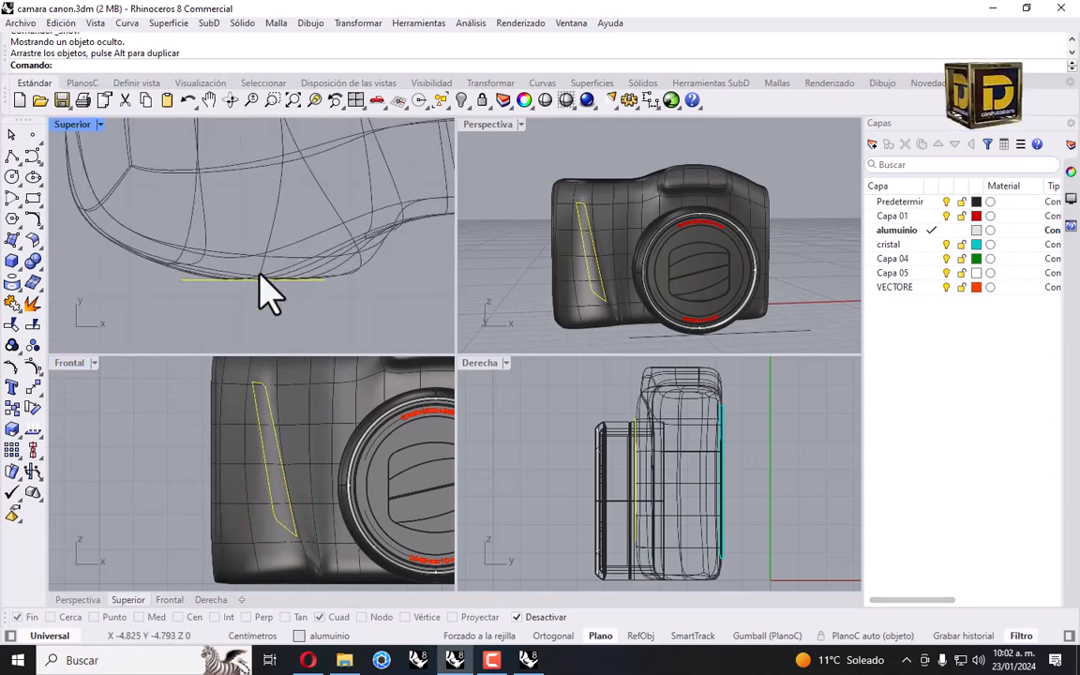
scroll(262, 305, "up", 2)
left_click_drag(263, 275, 240, 278)
Extrude the outline curves into a closed solid strip about 0.09 cm thick, toward the camera body.
left_click(33, 262)
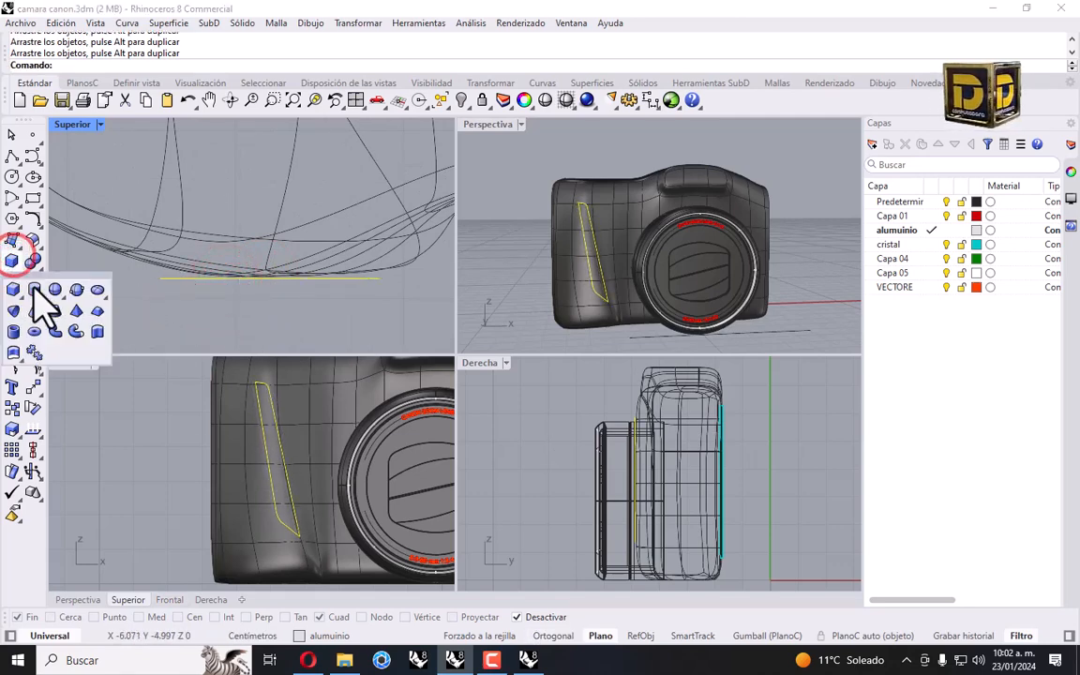
left_click(97, 332)
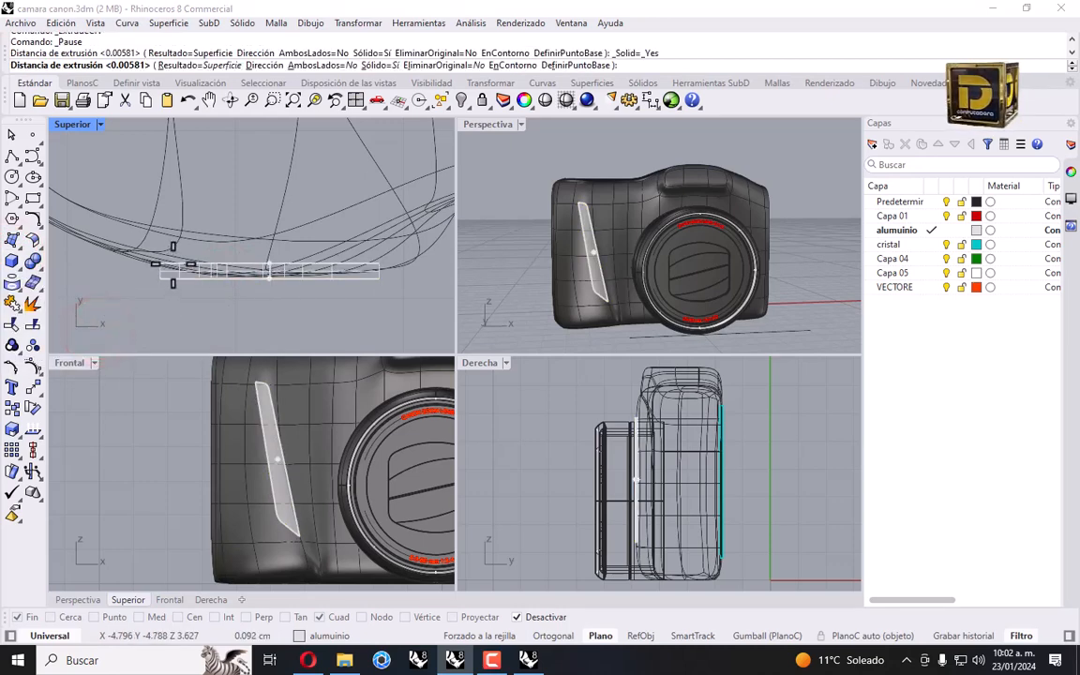
left_click(174, 265)
left_click(217, 306)
Check the finished strip on the grip in perspective and save the camera file.
right_click_drag(538, 260, 651, 253)
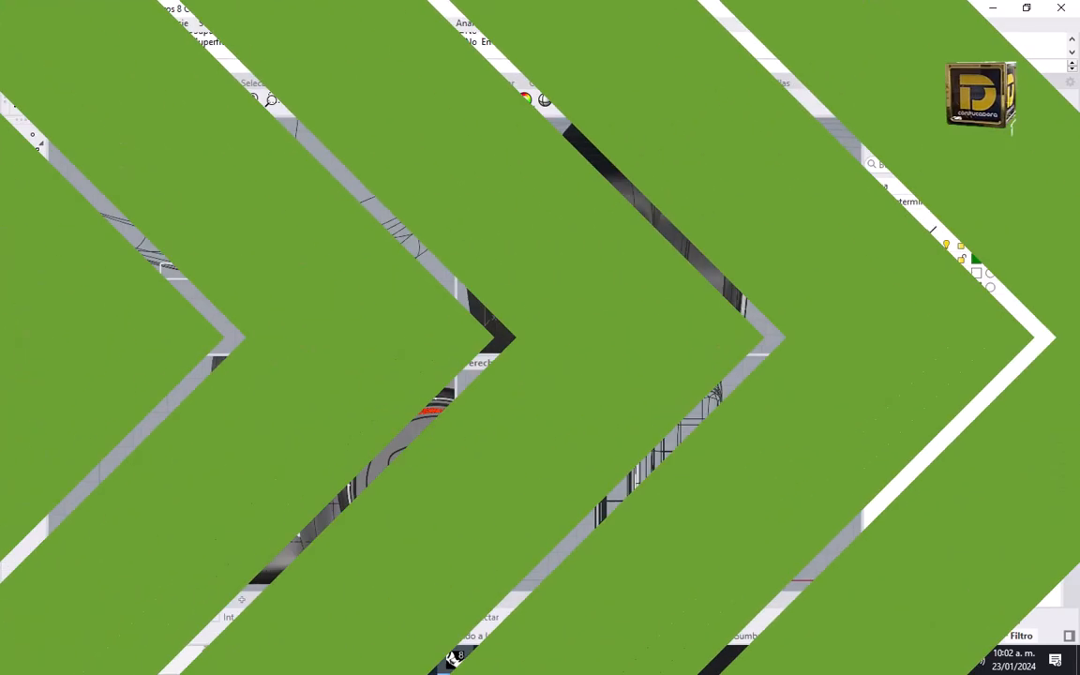
left_click(19, 22)
left_click(56, 93)
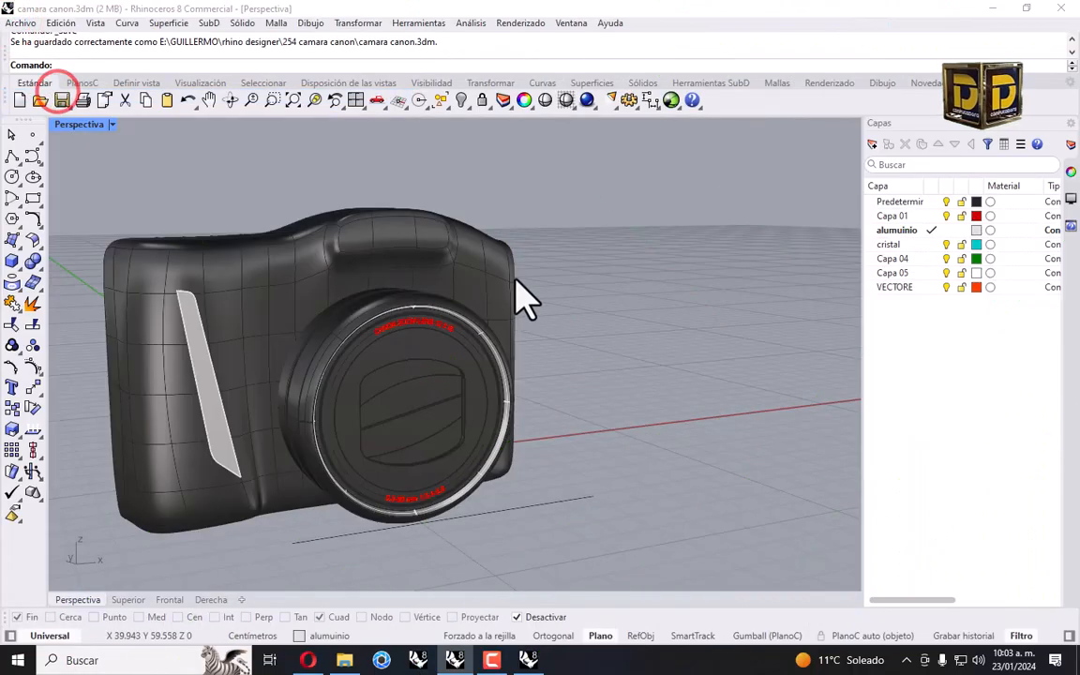
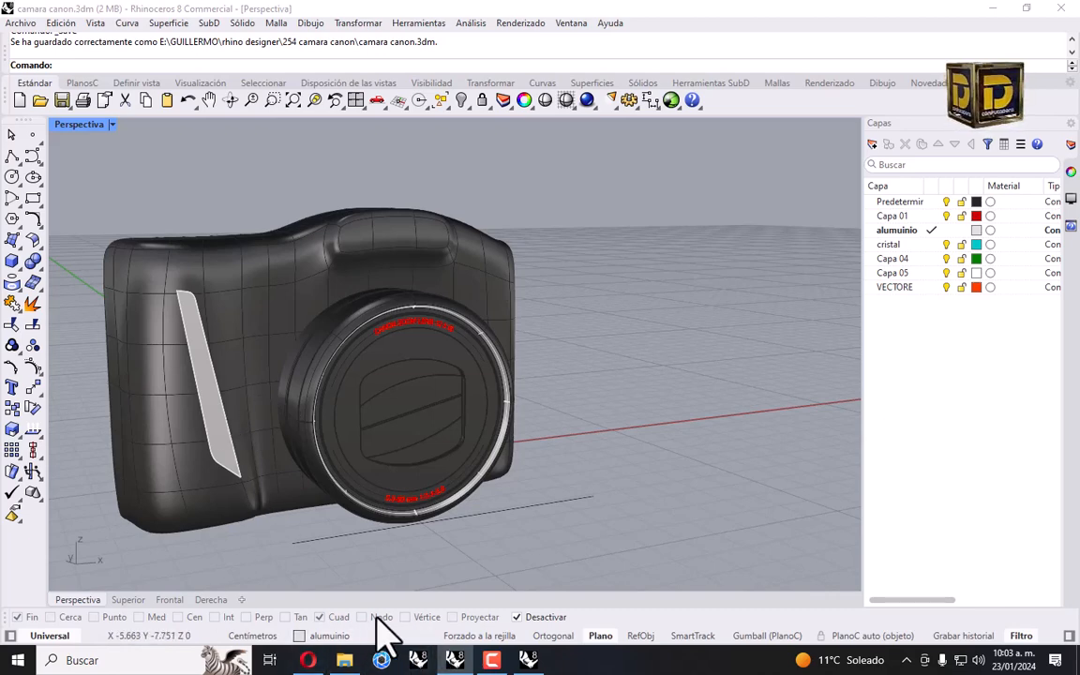
Switch to the other Rhino file containing the three reference cameras, and check it for hidden objects in the front view.
left_click(423, 659)
scroll(469, 356, "down", 5)
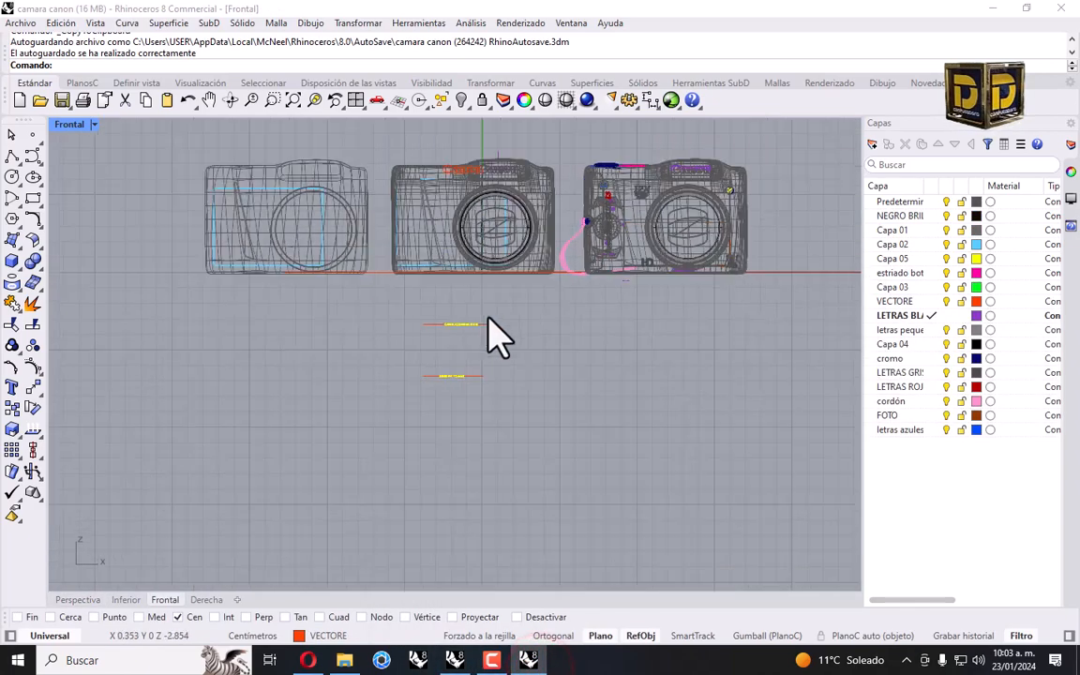
scroll(498, 330, "down", 3)
scroll(513, 265, "up", 5)
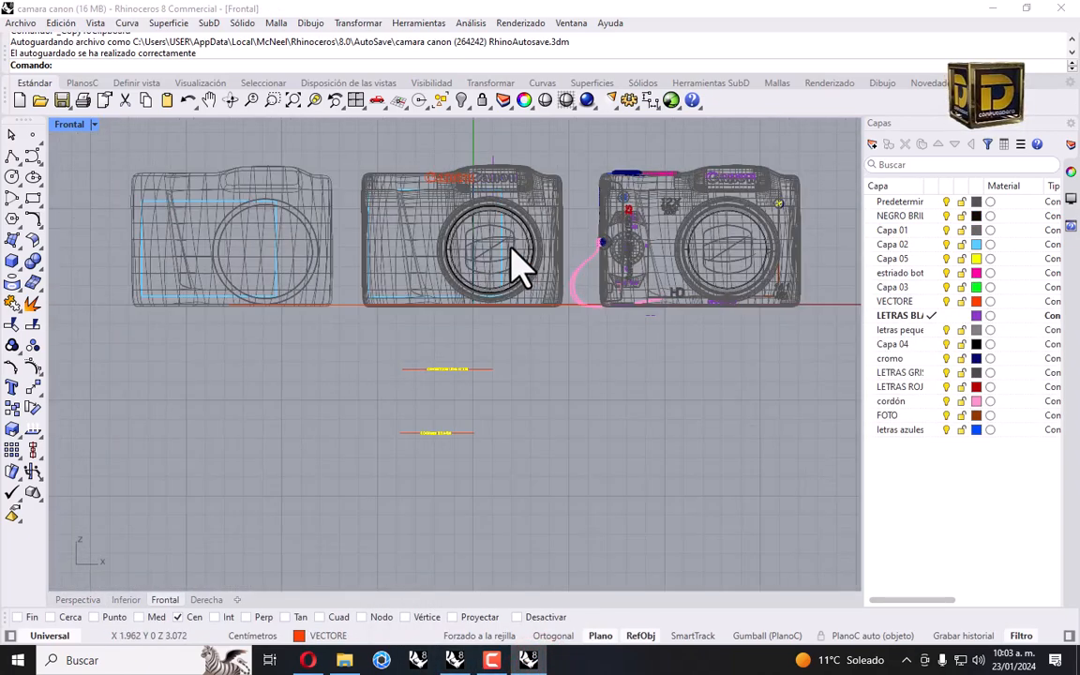
left_click(460, 99)
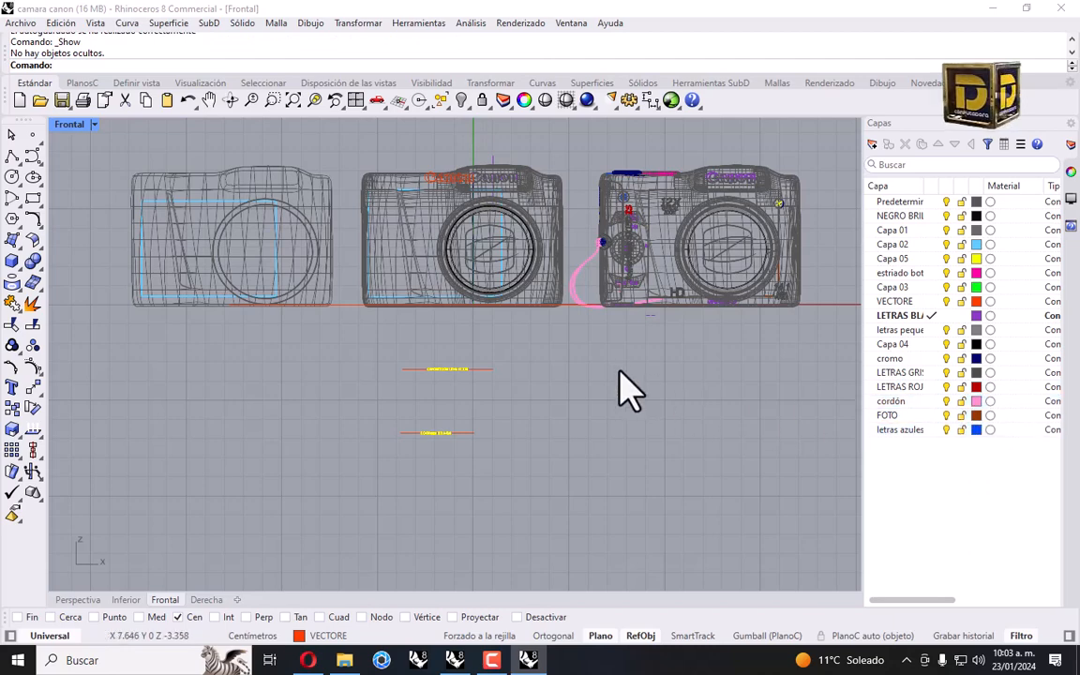
left_click(912, 534)
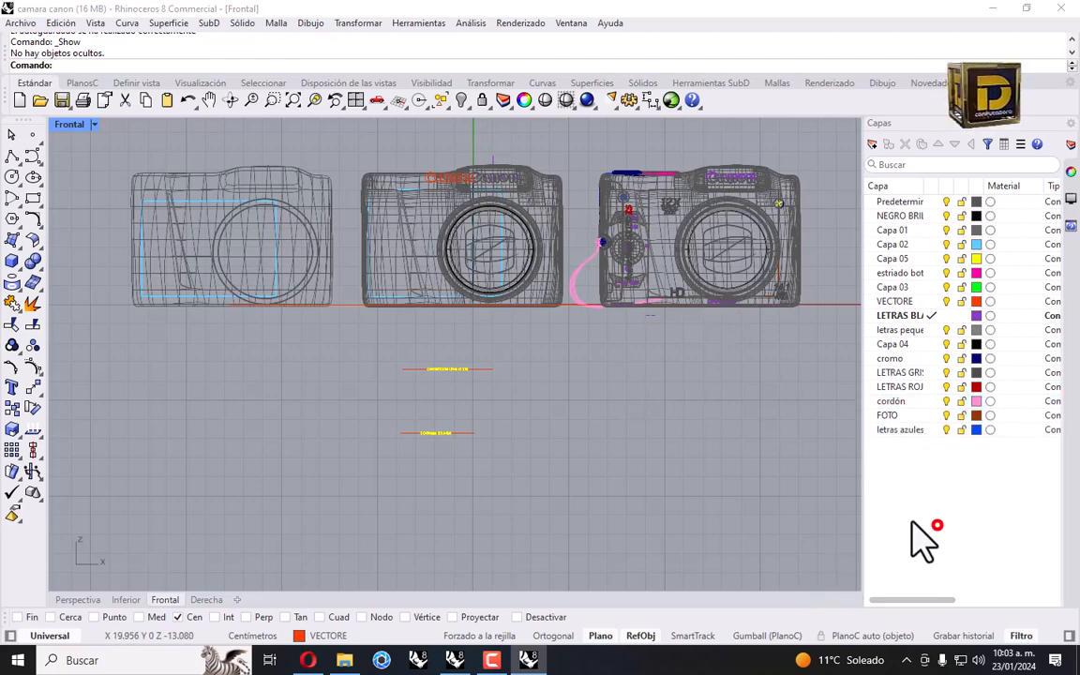
scroll(521, 346, "down", 5)
left_click(479, 193)
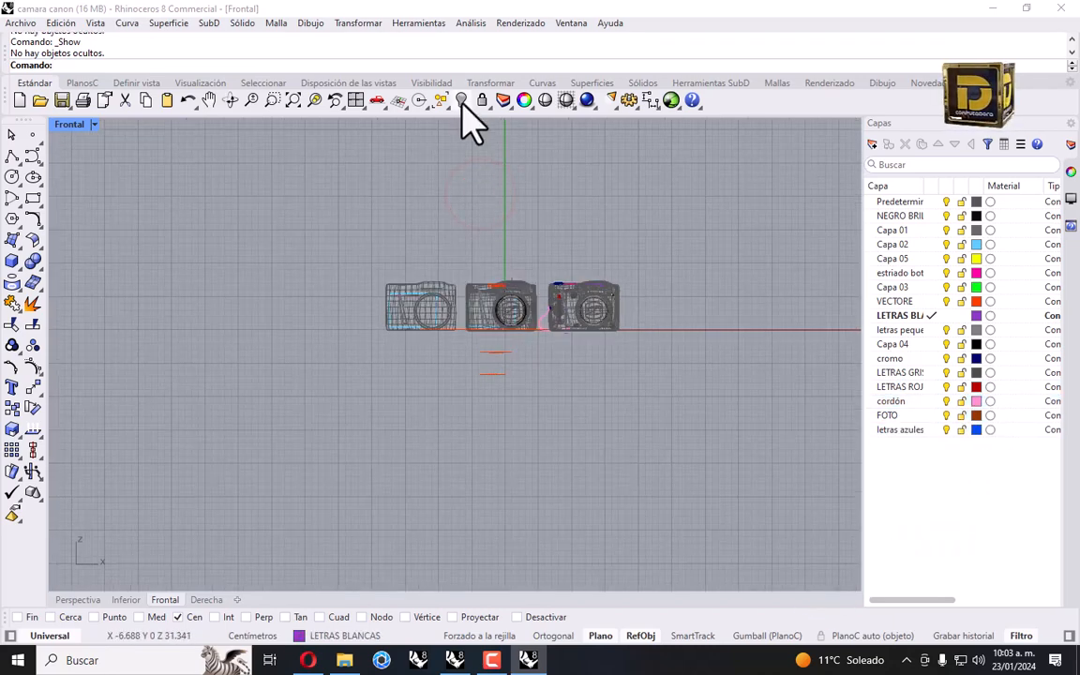
scroll(530, 306, "up", 6)
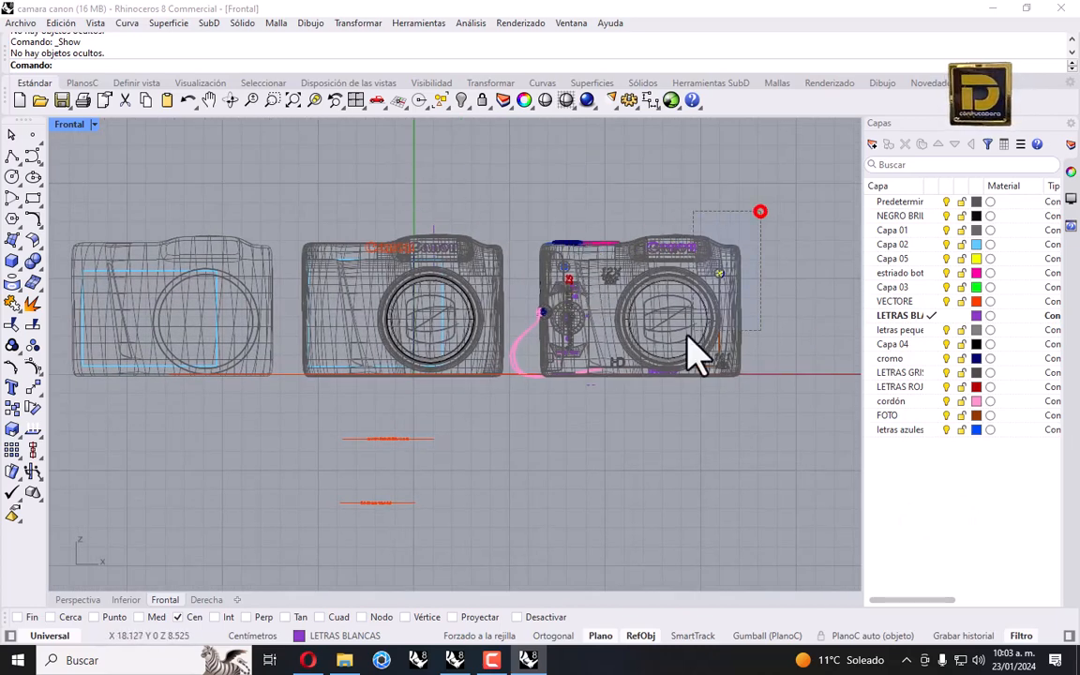
Hide the body and lens parts of the third reference camera with a crossing selection and restore the four-viewport layout.
left_click_drag(688, 334, 690, 337)
left_click(461, 99)
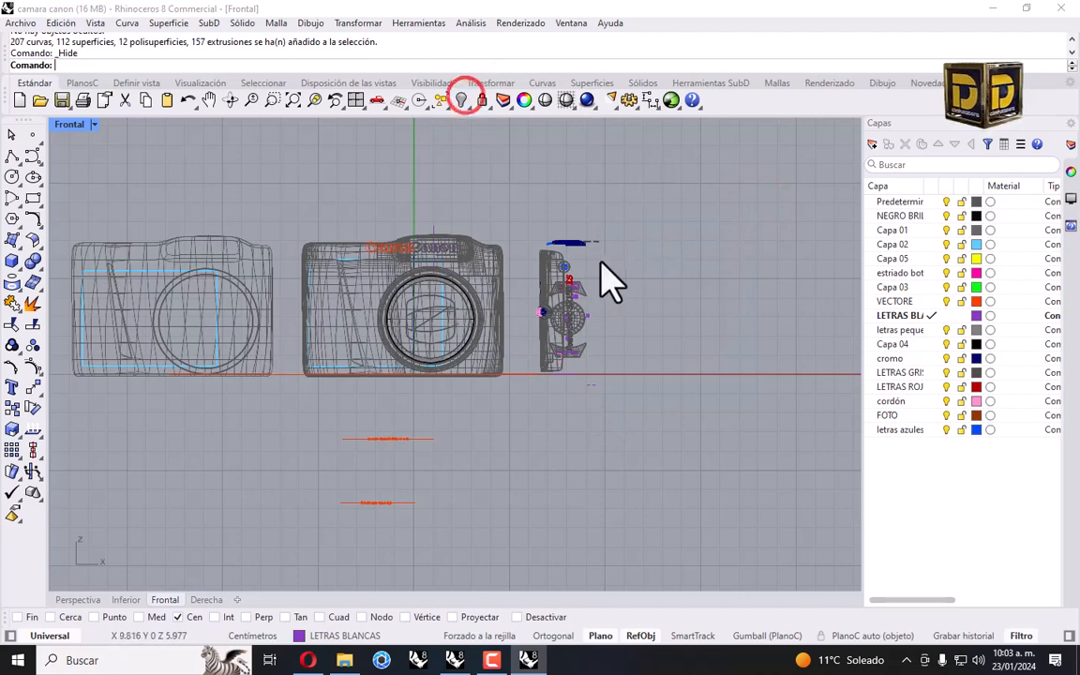
double_click(70, 124)
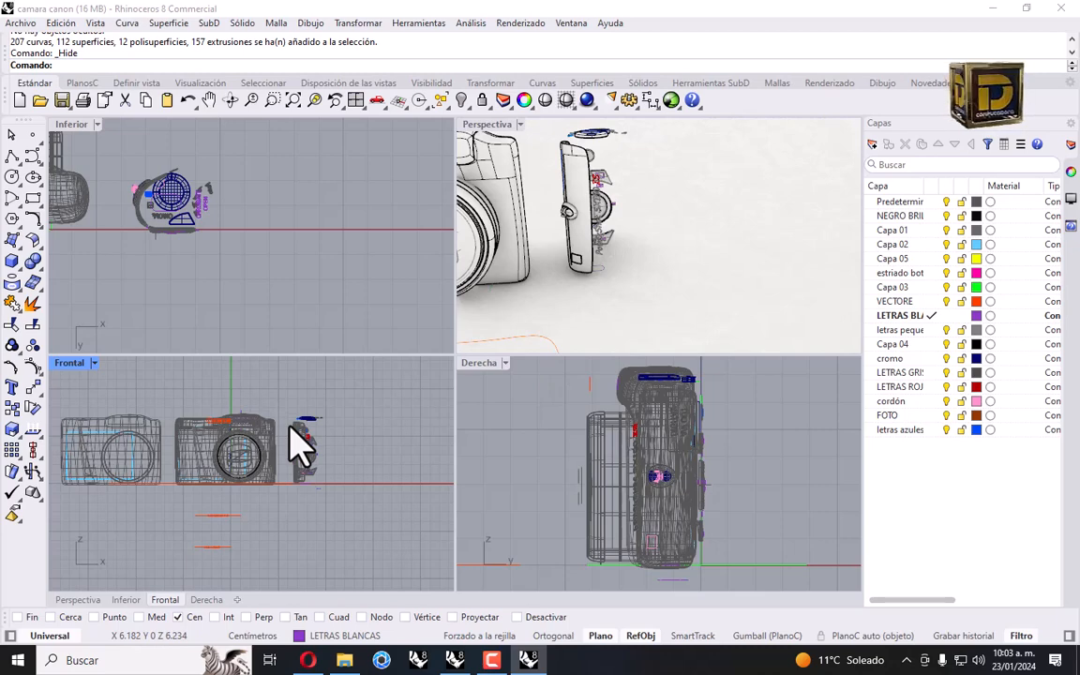
Switch back to the working camera file and add a new layer named letras grises.
left_click(455, 660)
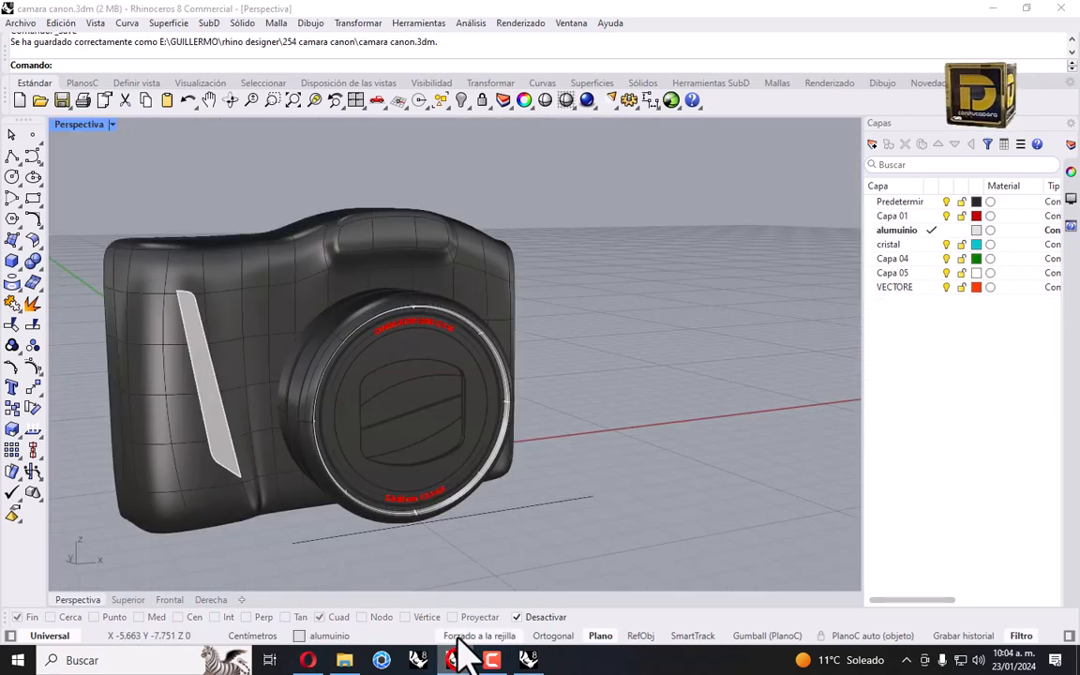
right_click_drag(497, 374, 446, 344)
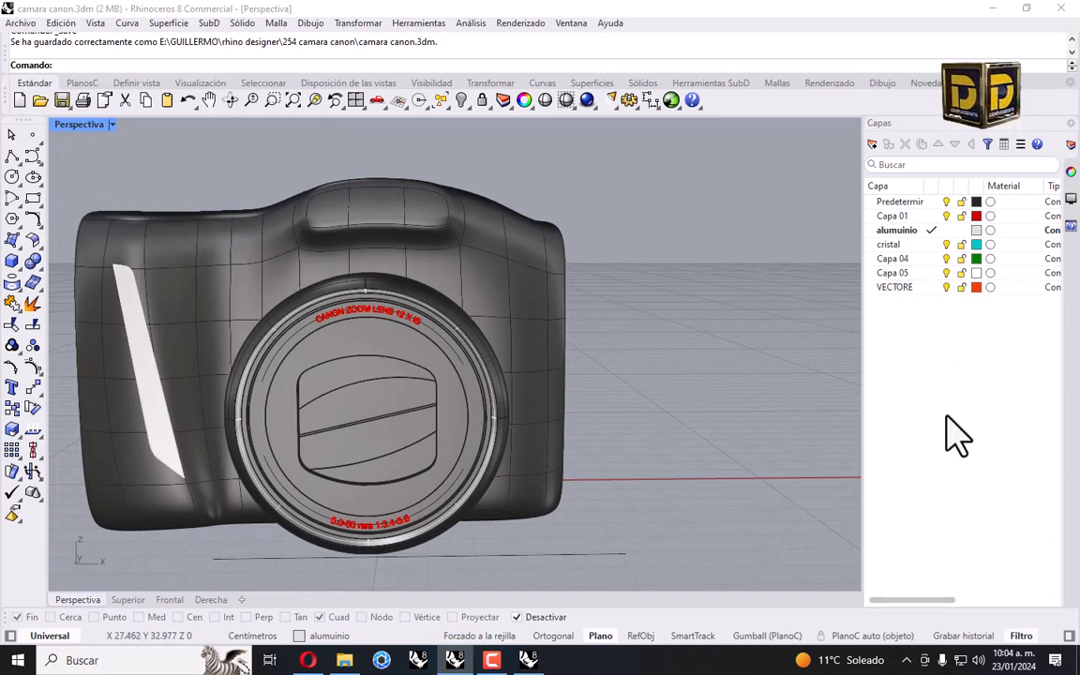
left_click(871, 143)
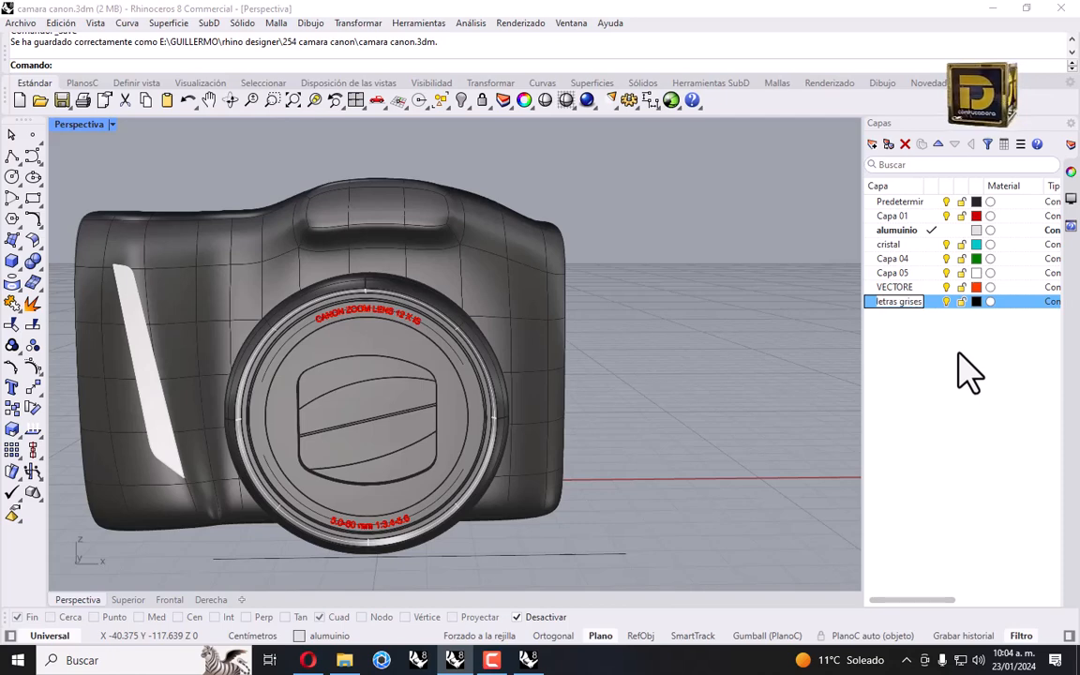
left_click(958, 352)
Add another layer named letras rojas and make letras grises the current layer.
left_click(870, 145)
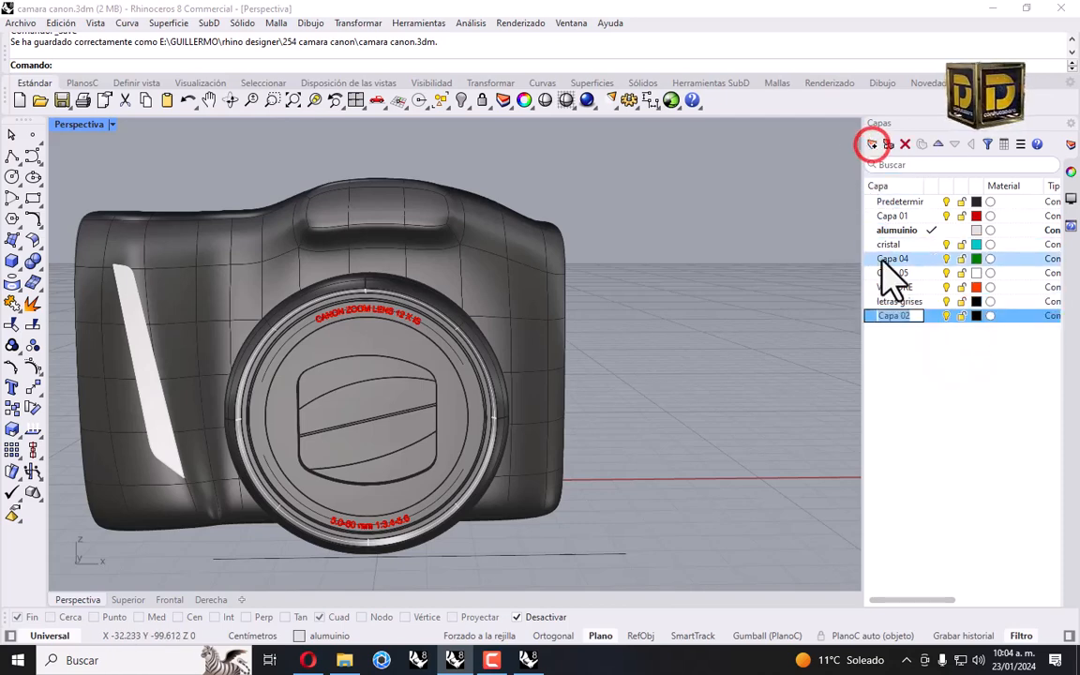
type("le")
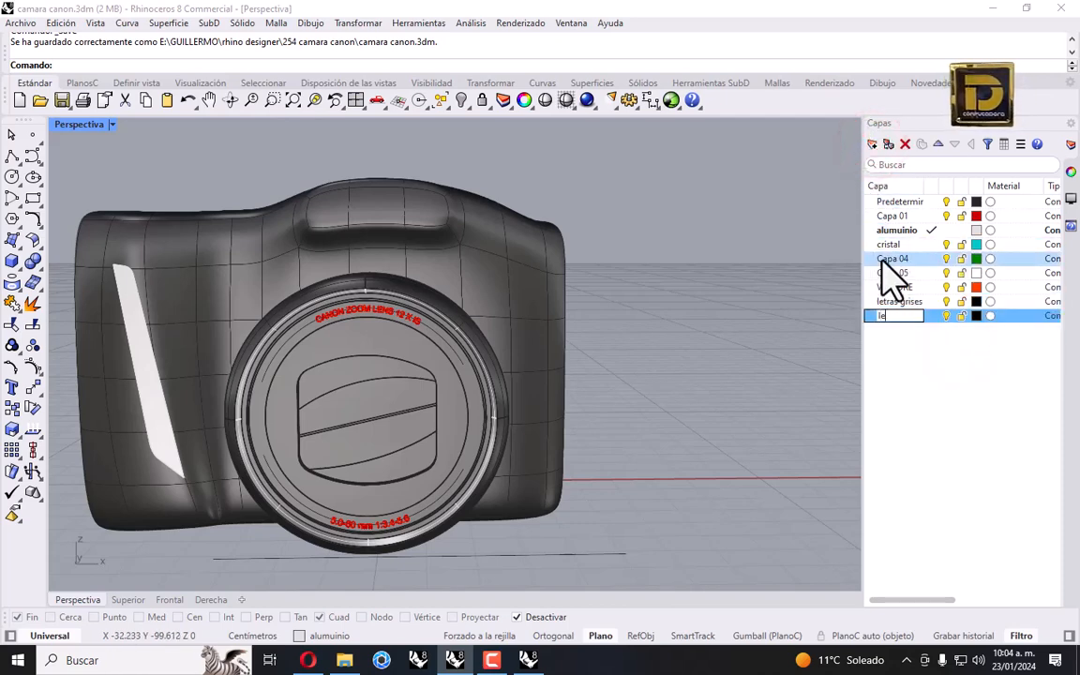
type("tras rojas")
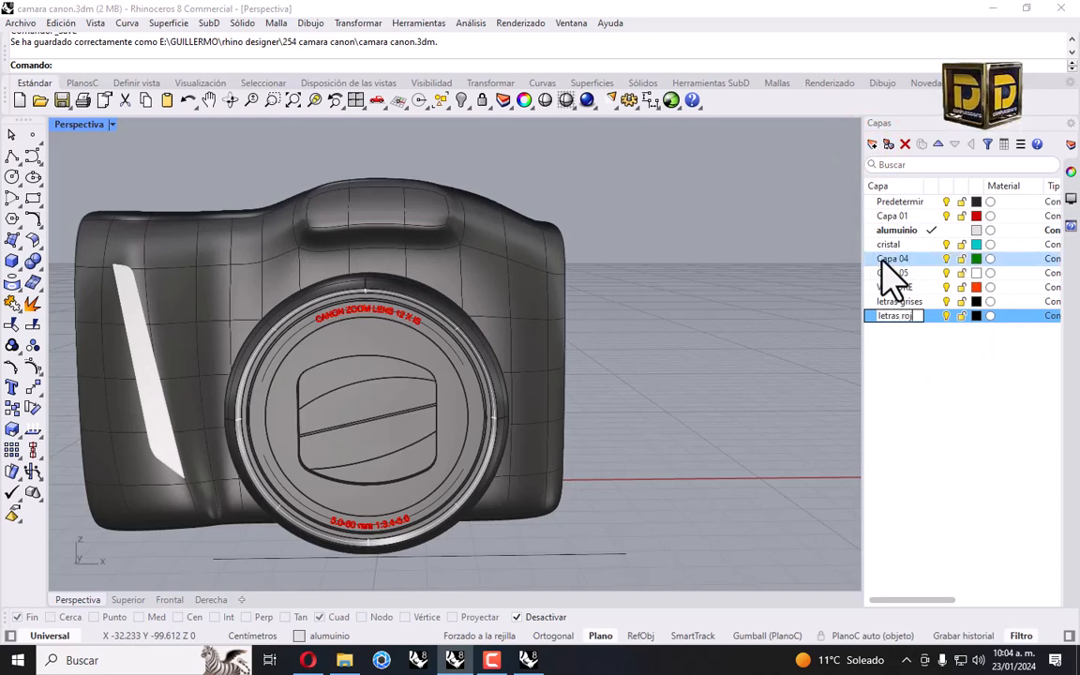
left_click(908, 333)
left_click(931, 301)
Start a text object in the maximized front view with the text PowerShot SX150 IS.
scroll(436, 333, "down", 3)
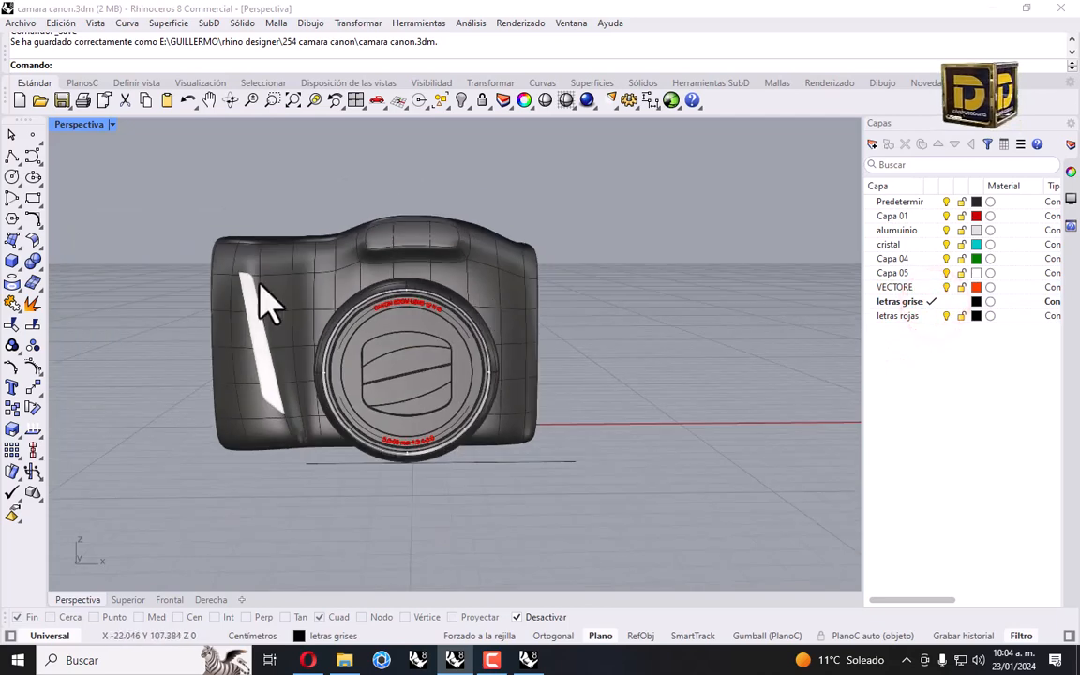
double_click(78, 124)
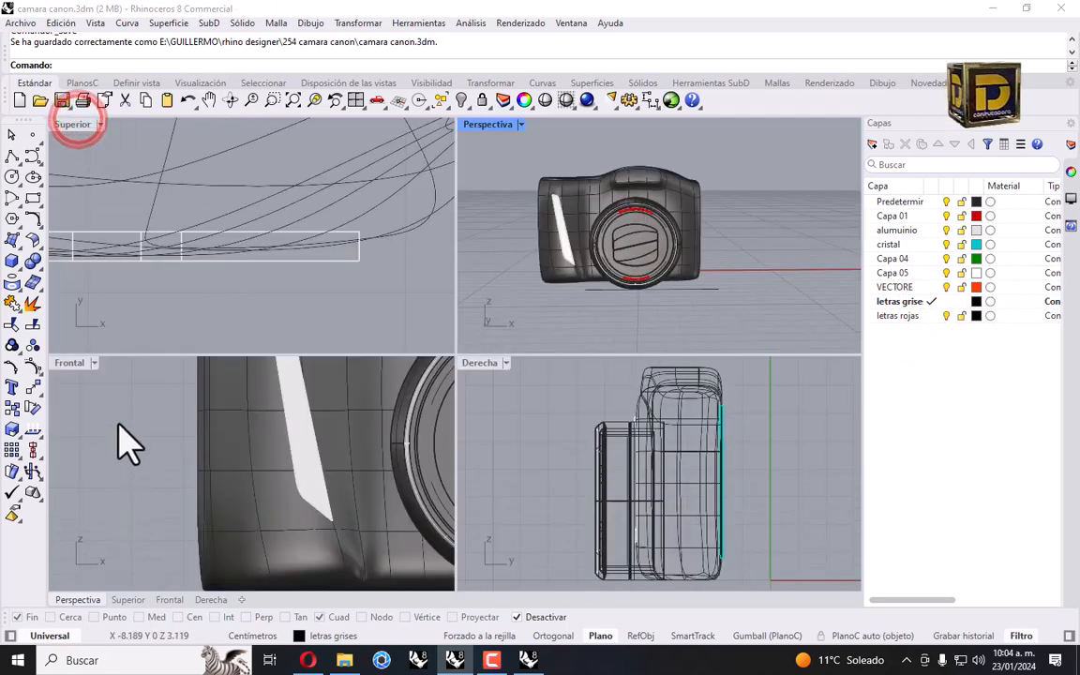
double_click(66, 362)
left_click(11, 386)
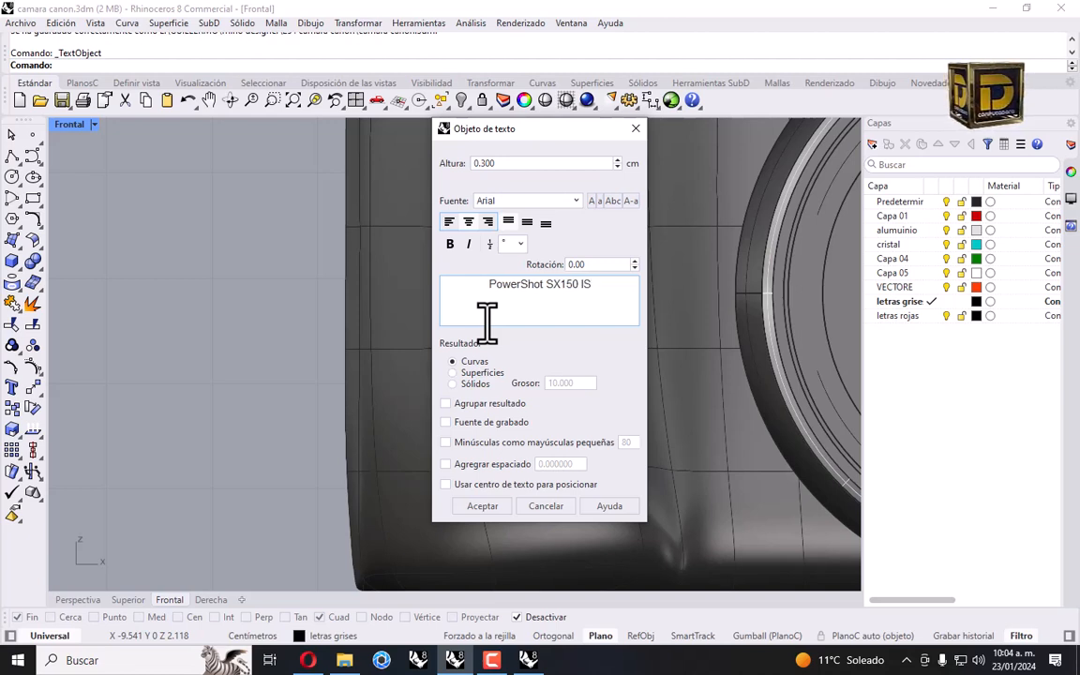
triple_click(603, 292)
Try the Brush Script MT and Harlow Solid Italic fonts on the PowerShot SX150 IS text.
left_click(516, 200)
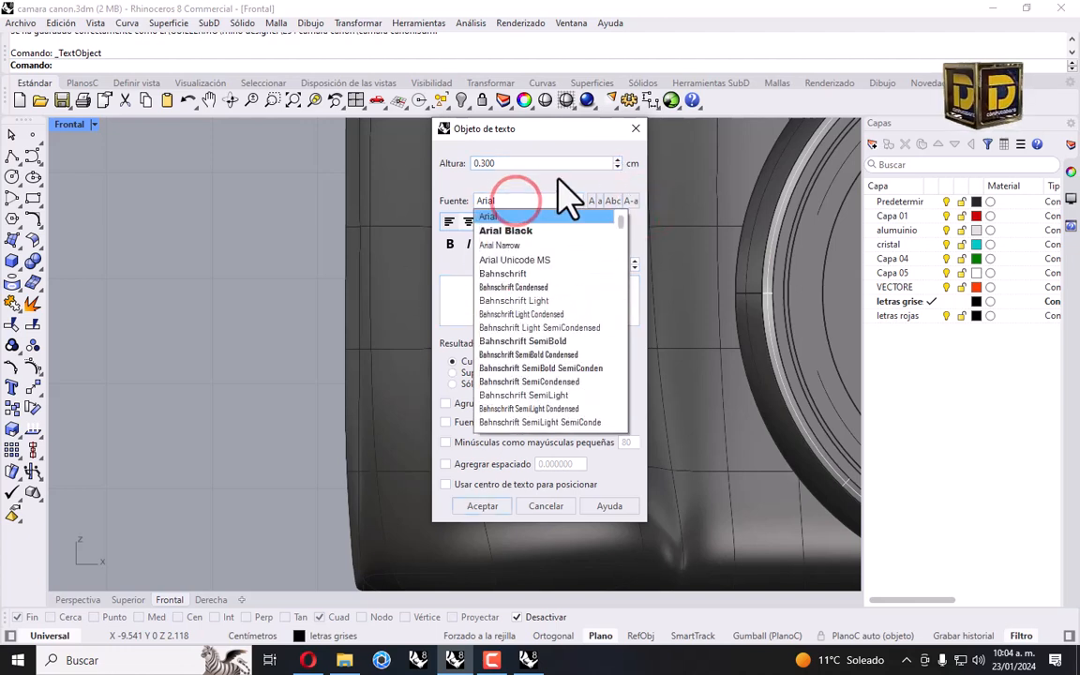
scroll(562, 296, "down", 3)
scroll(567, 309, "down", 3)
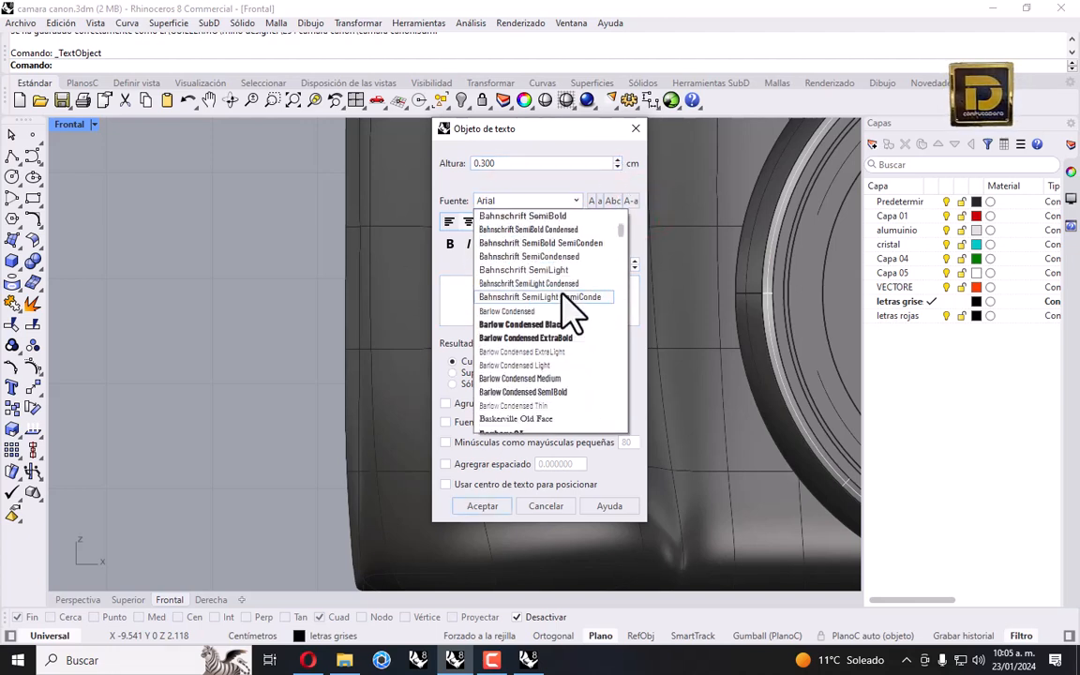
scroll(567, 310, "down", 1)
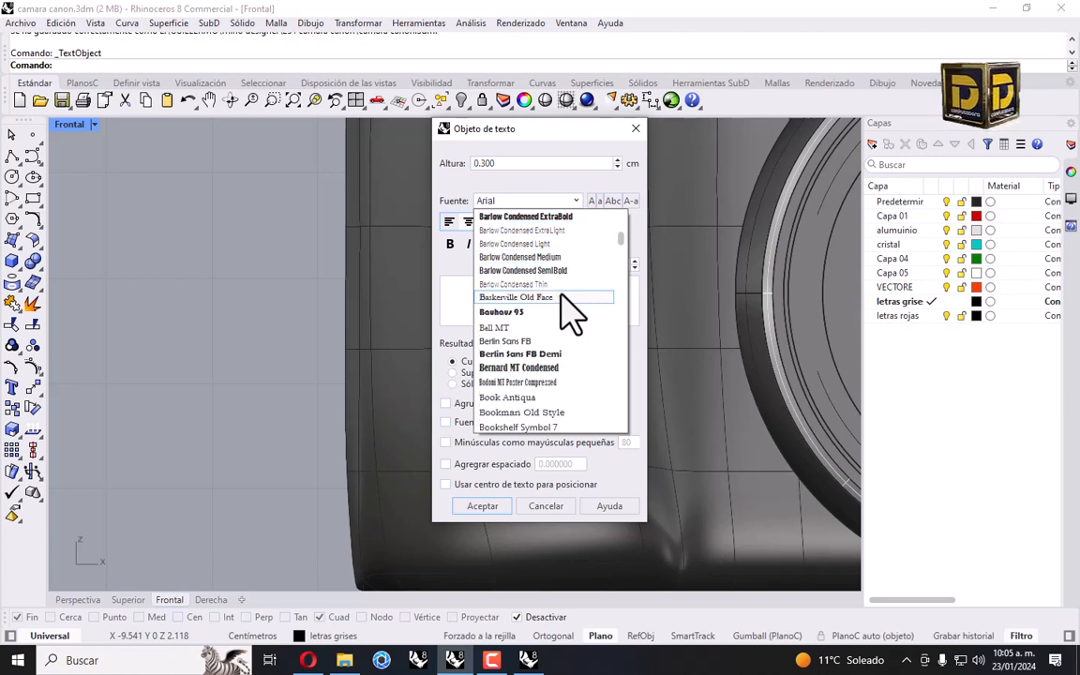
scroll(567, 309, "down", 1)
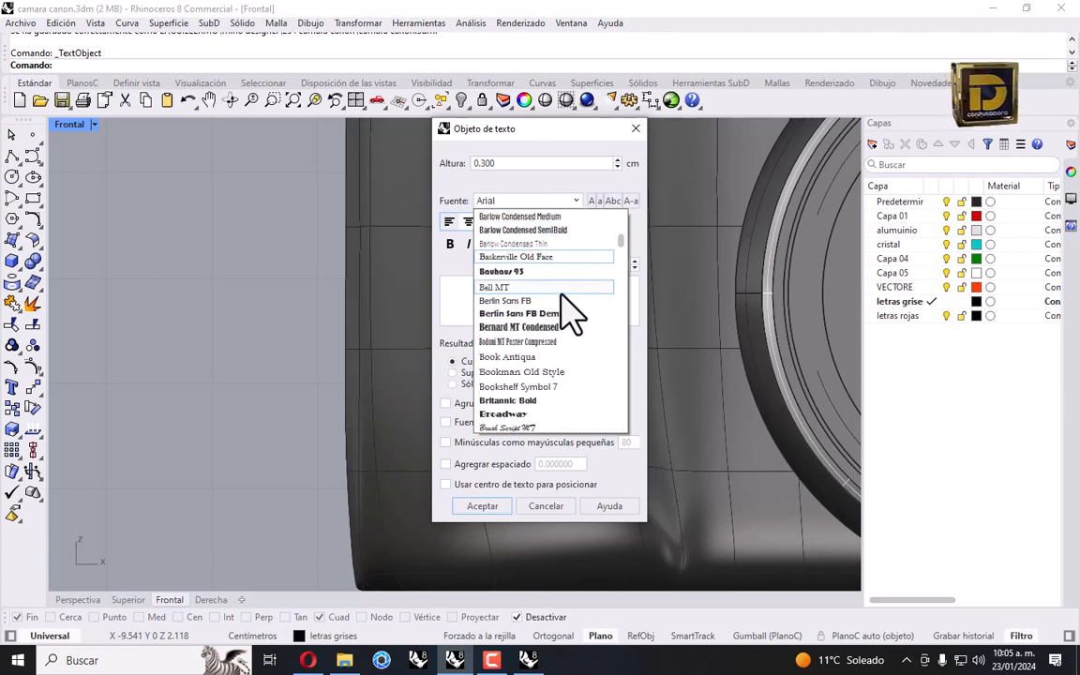
scroll(567, 309, "down", 1)
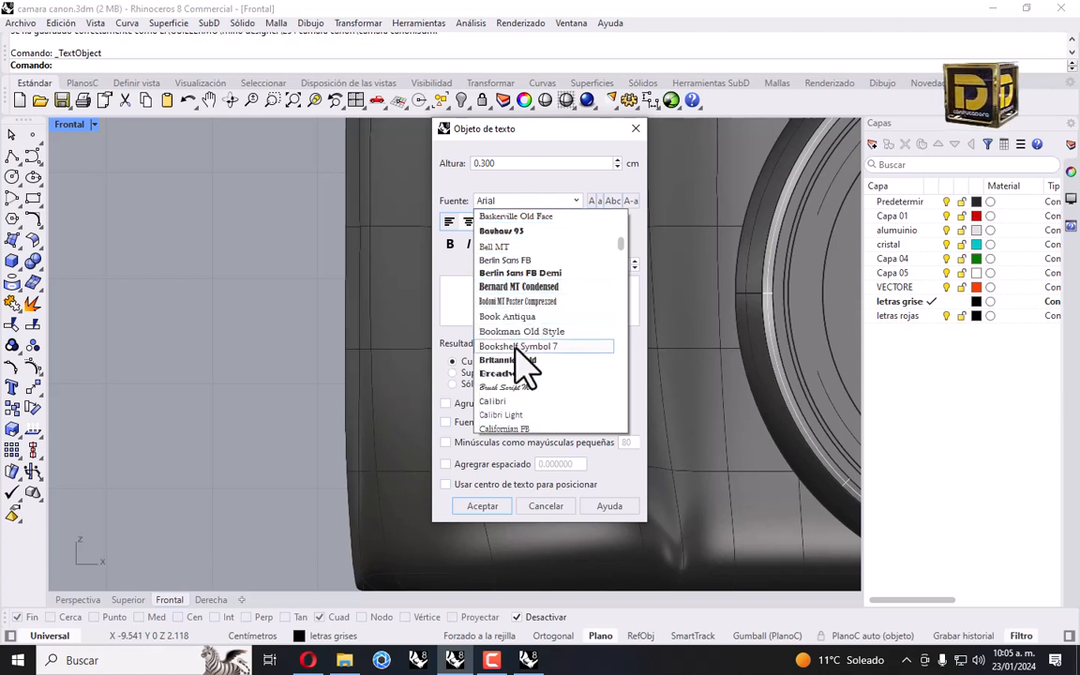
left_click(524, 388)
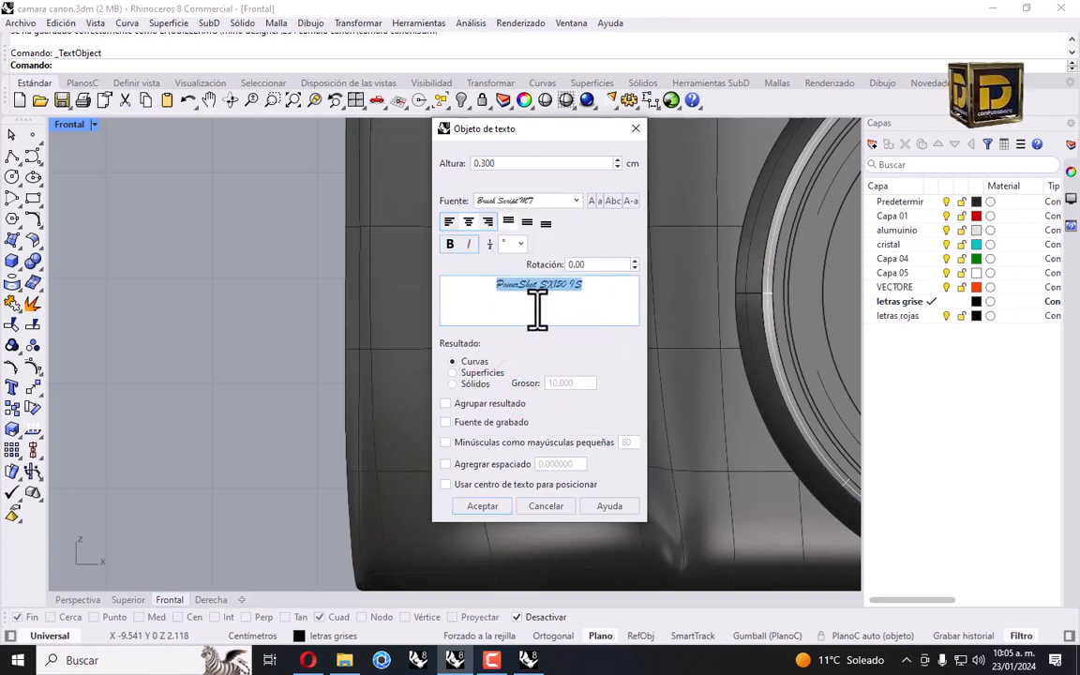
left_click(511, 194)
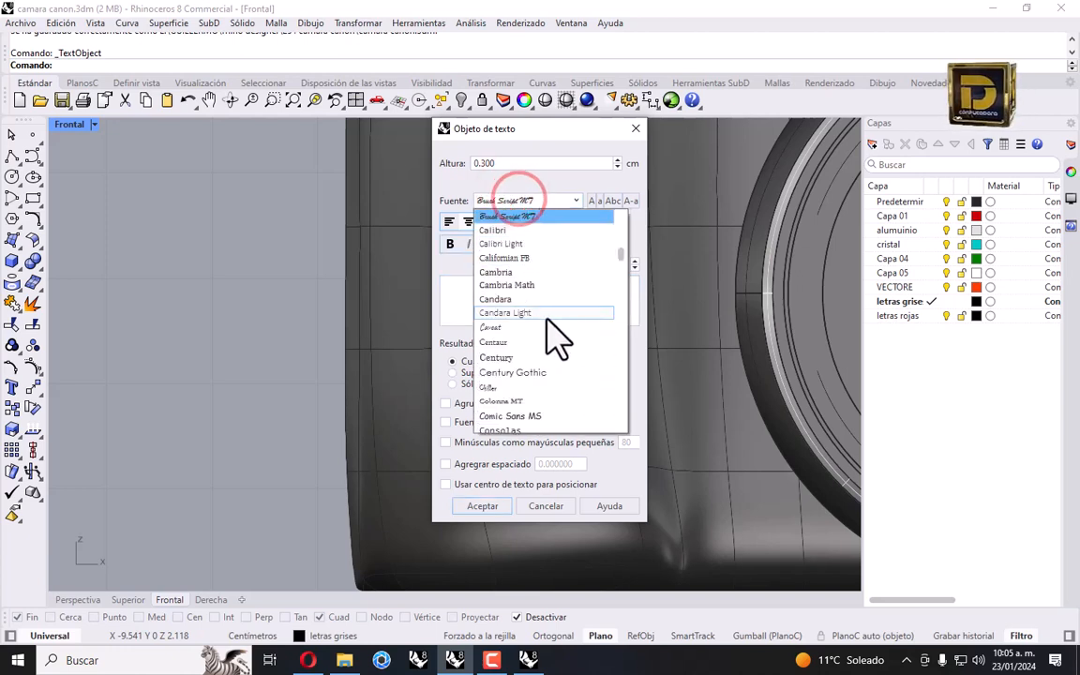
scroll(555, 314, "down", 4)
scroll(555, 309, "down", 5)
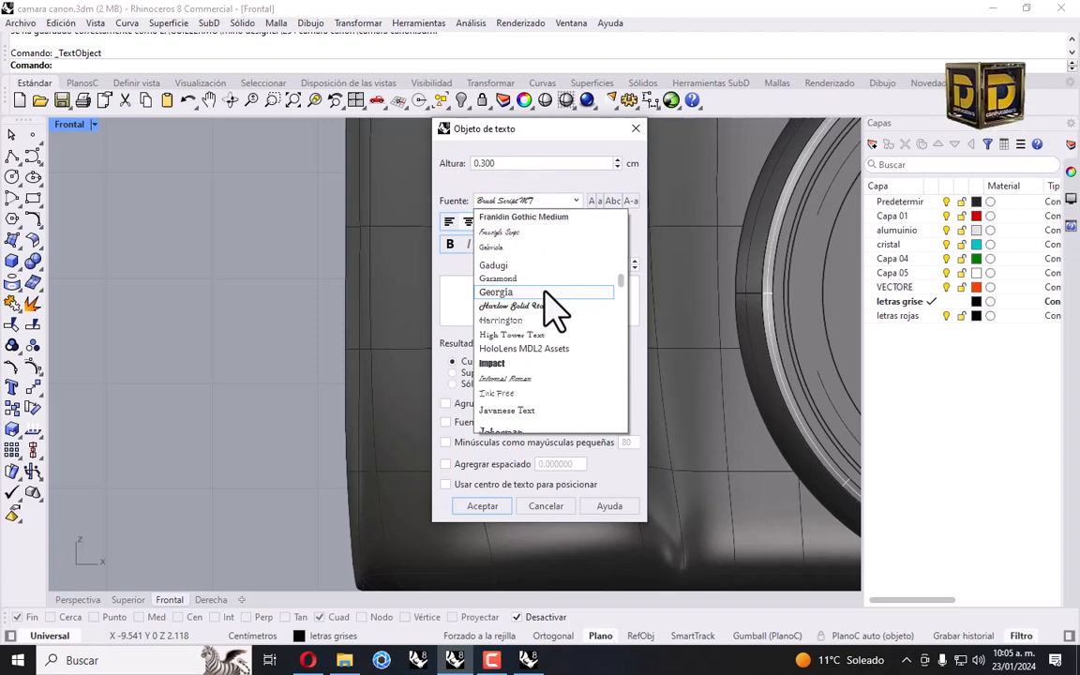
left_click(542, 305)
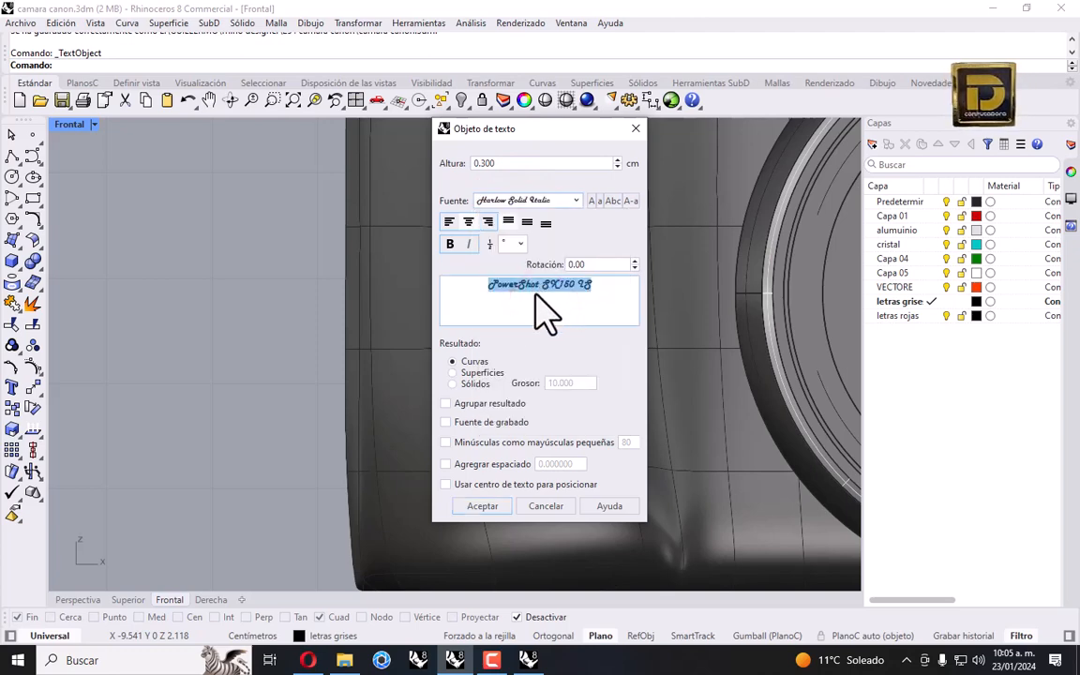
Switch to the reference camera file, show its hidden objects and examine the PowerShot lettering on the grip up close.
left_click(527, 659)
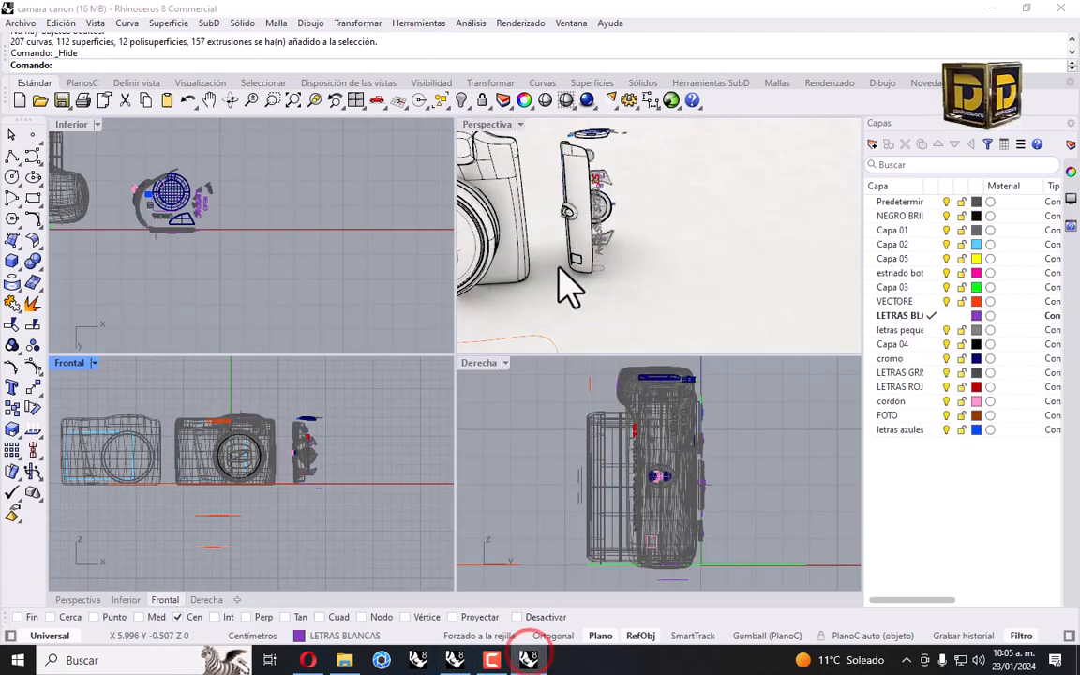
right_click(460, 100)
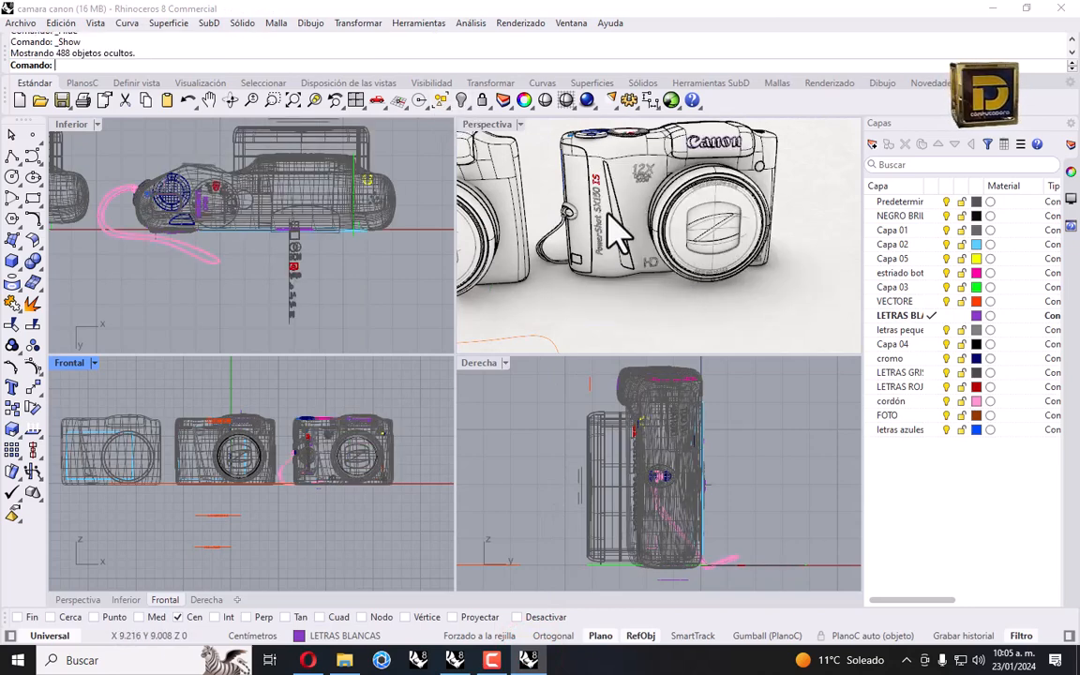
scroll(613, 230, "up", 6)
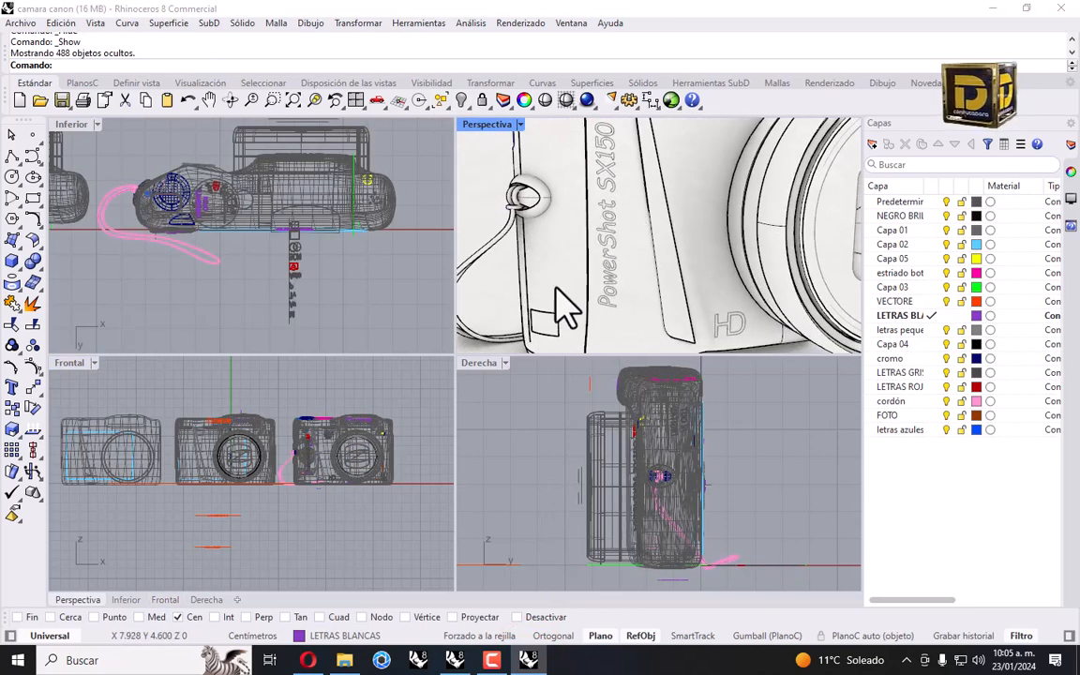
Back in the working file, set the text to bold italic Comic Sans MS, 0.2 cm high, and place its curves beside the camera's grip side.
left_click(454, 660)
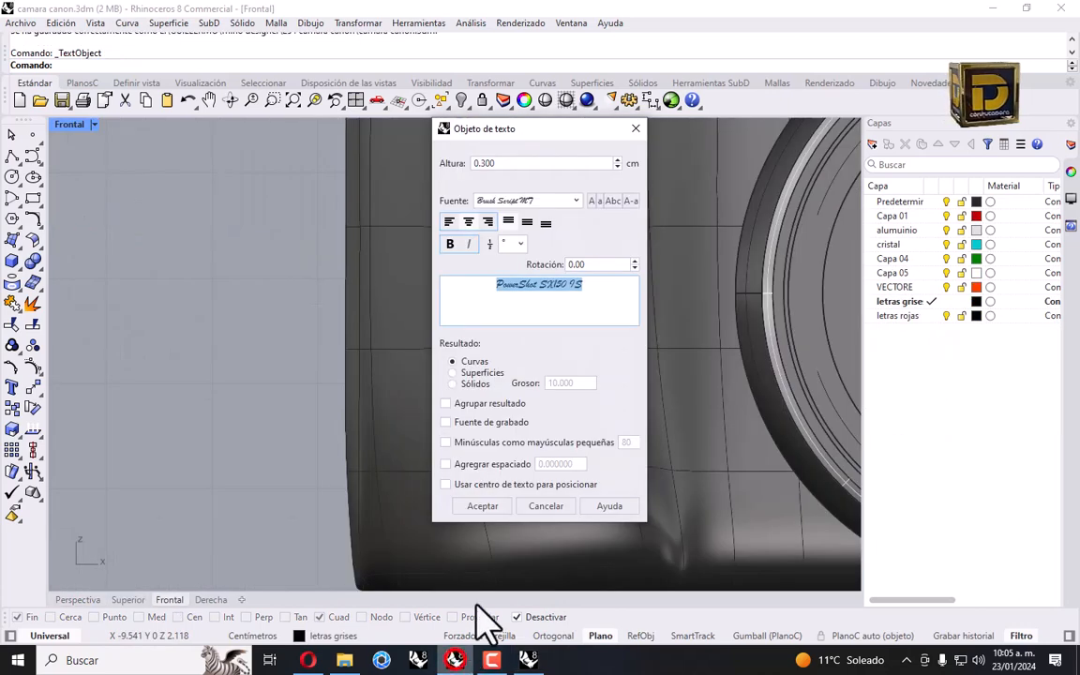
left_click(547, 305)
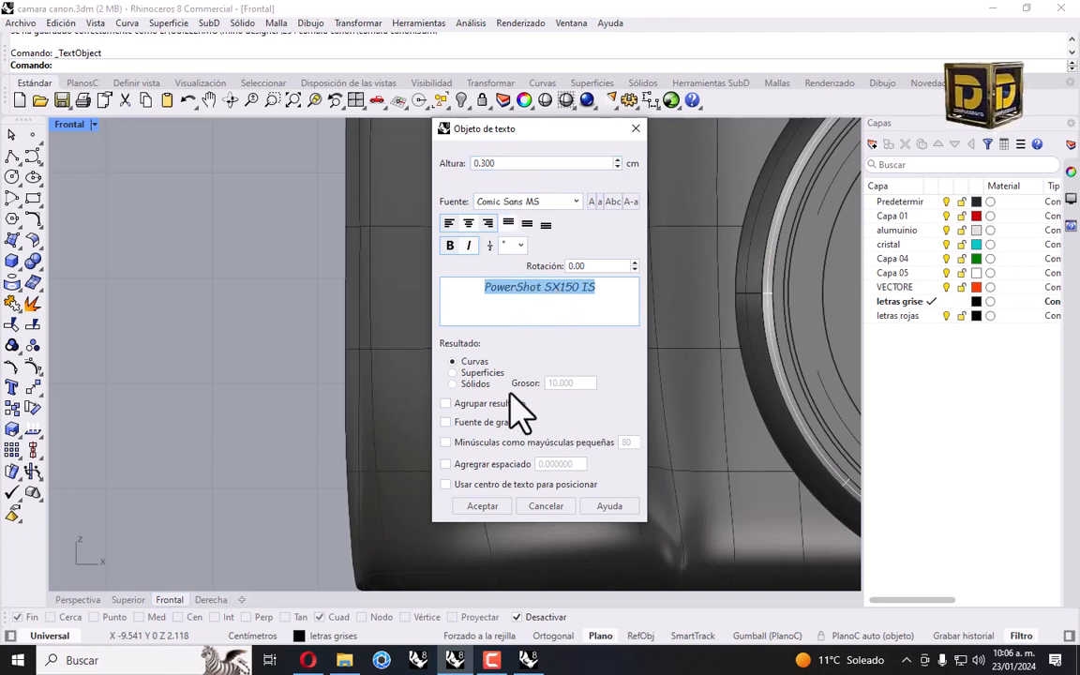
left_click(521, 164)
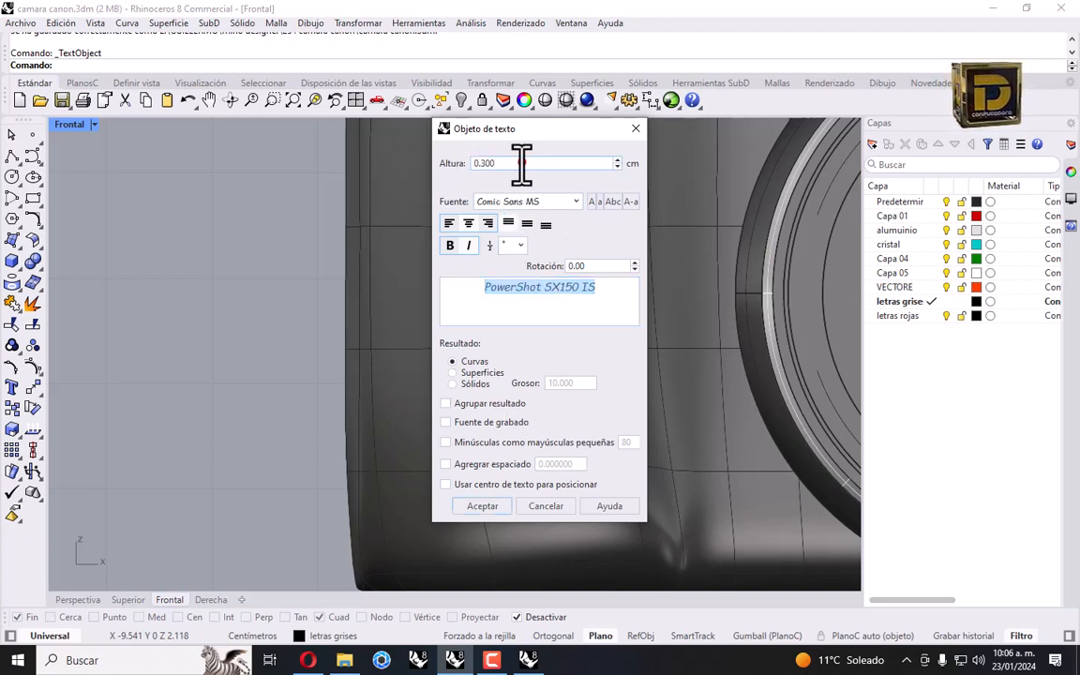
left_click_drag(521, 164, 481, 164)
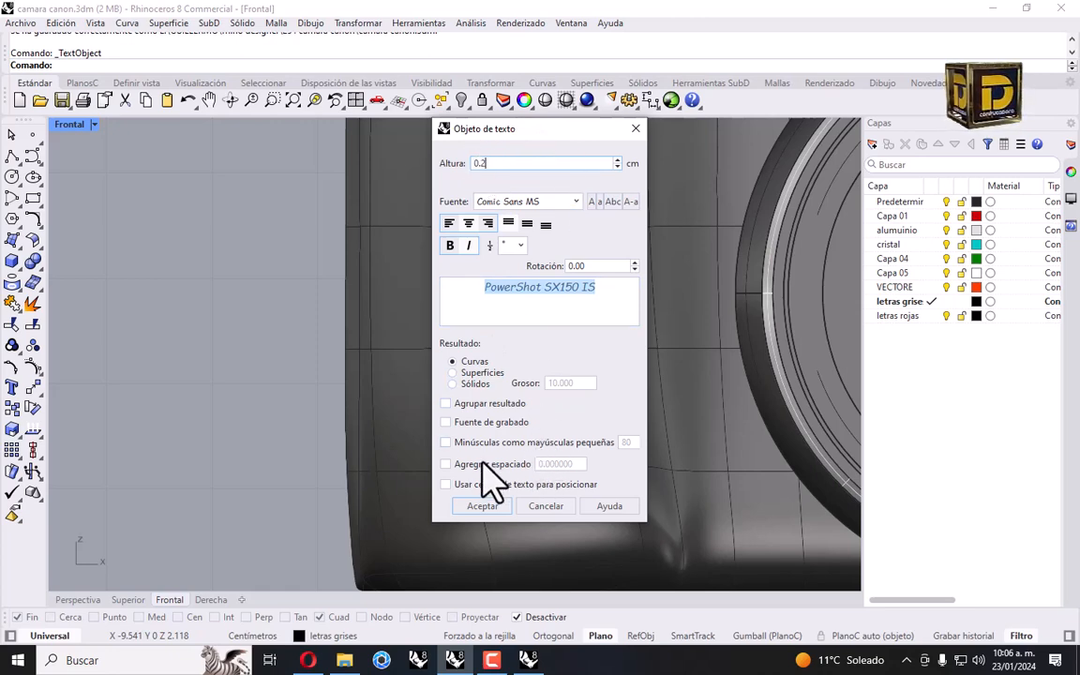
left_click(482, 506)
left_click(272, 389)
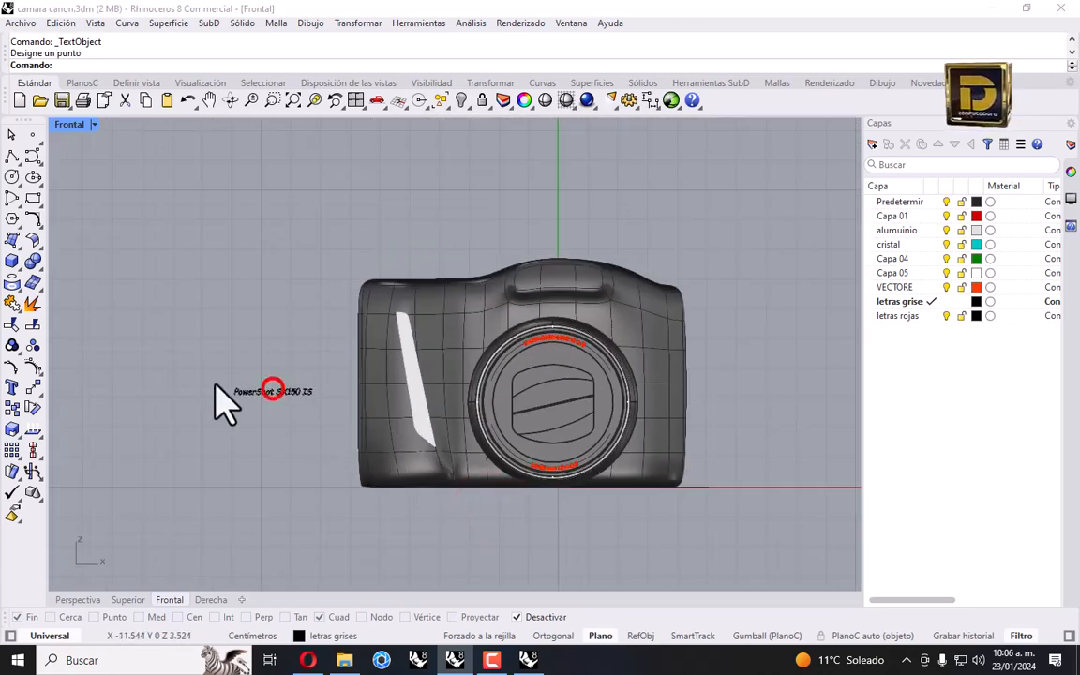
Rotate all the PowerShot SX150 IS text curves 90 degrees in the front view so the lettering reads upward.
left_click_drag(210, 374, 323, 448)
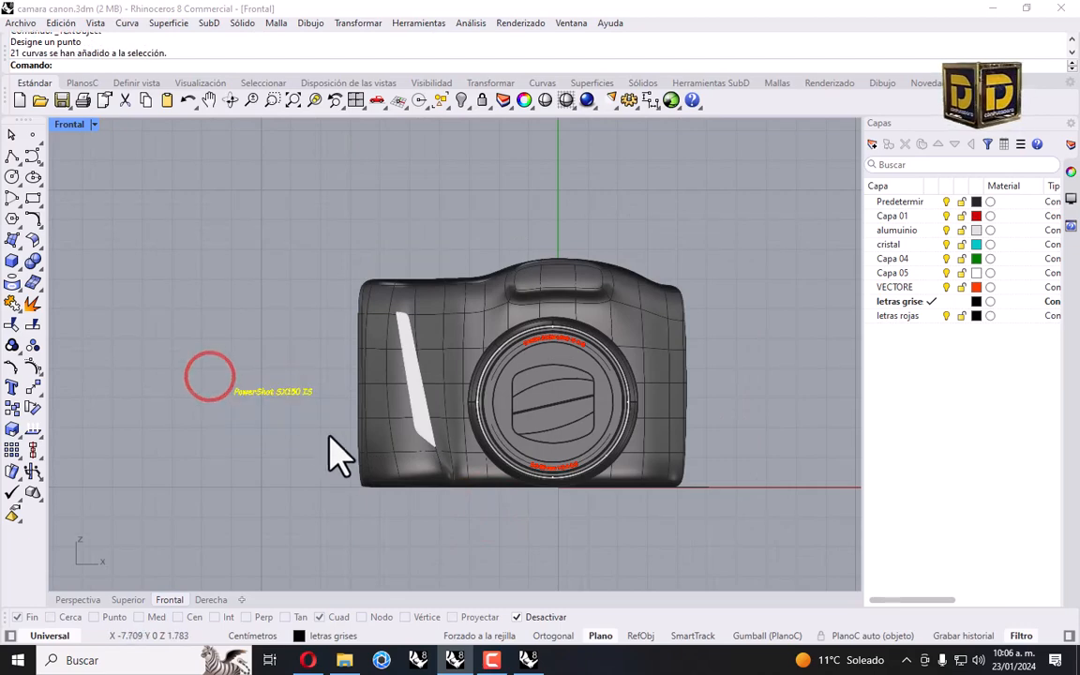
left_click(345, 23)
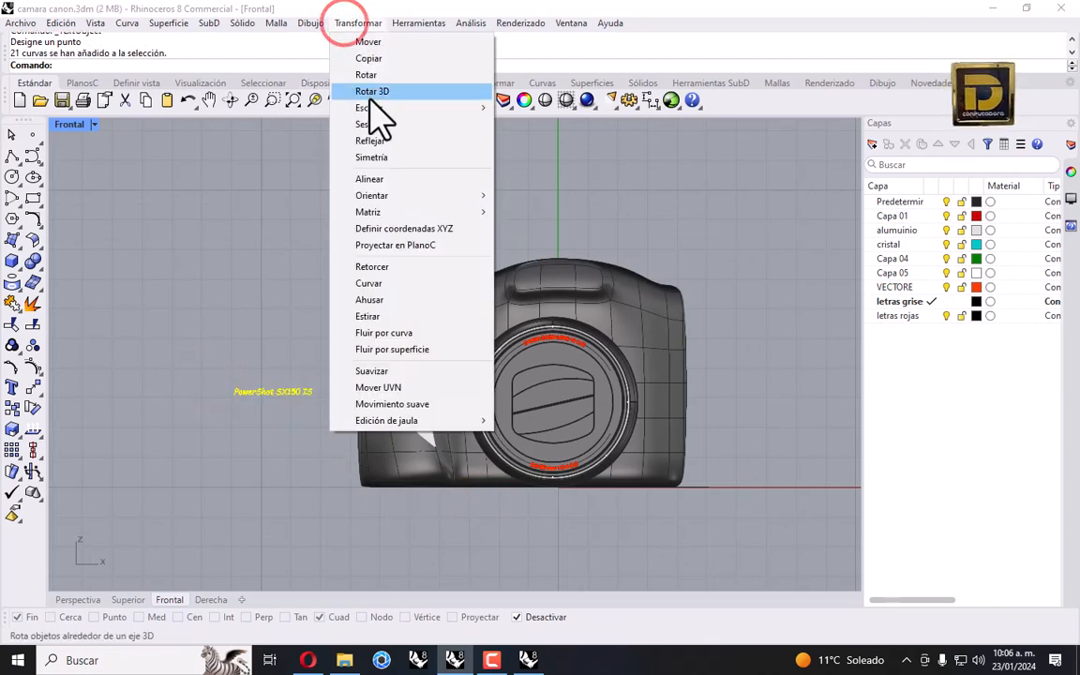
left_click(377, 103)
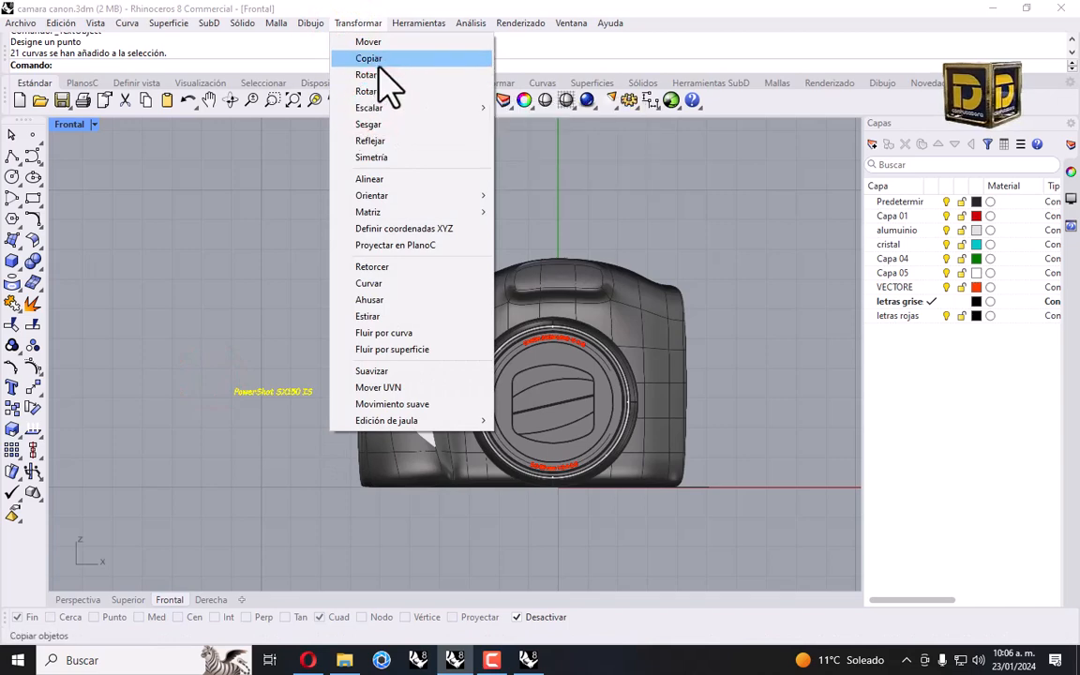
left_click(375, 73)
left_click(231, 399)
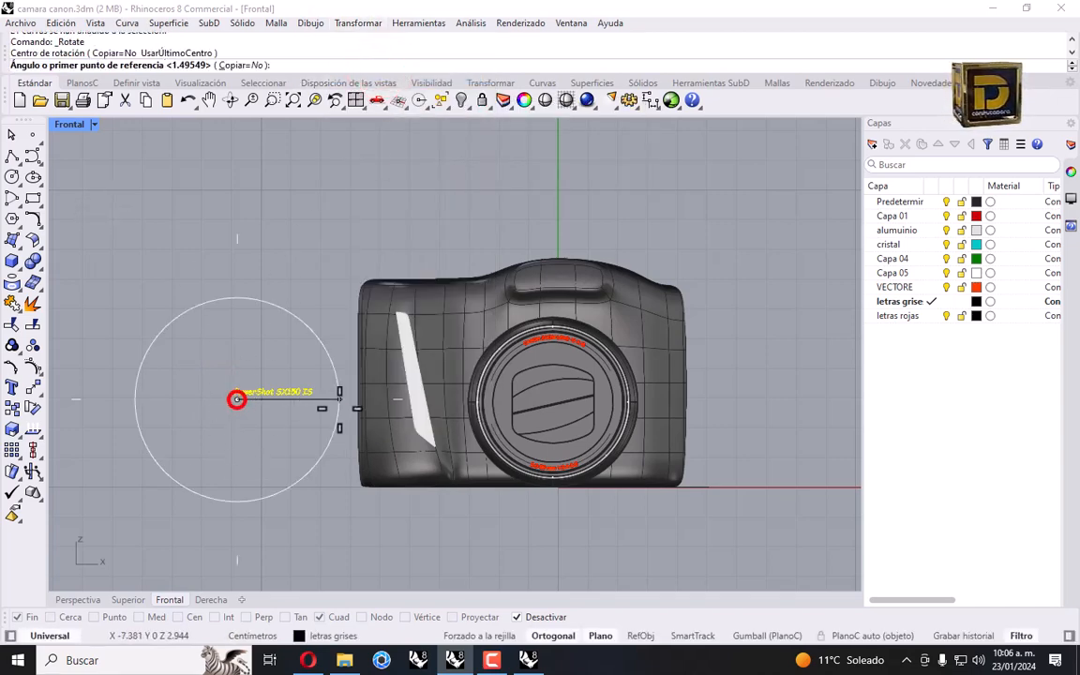
left_click(336, 403)
left_click(285, 324)
Move the vertical lettering in front of the camera in the top view and onto the grip beside the slanted strip in the front view.
double_click(75, 124)
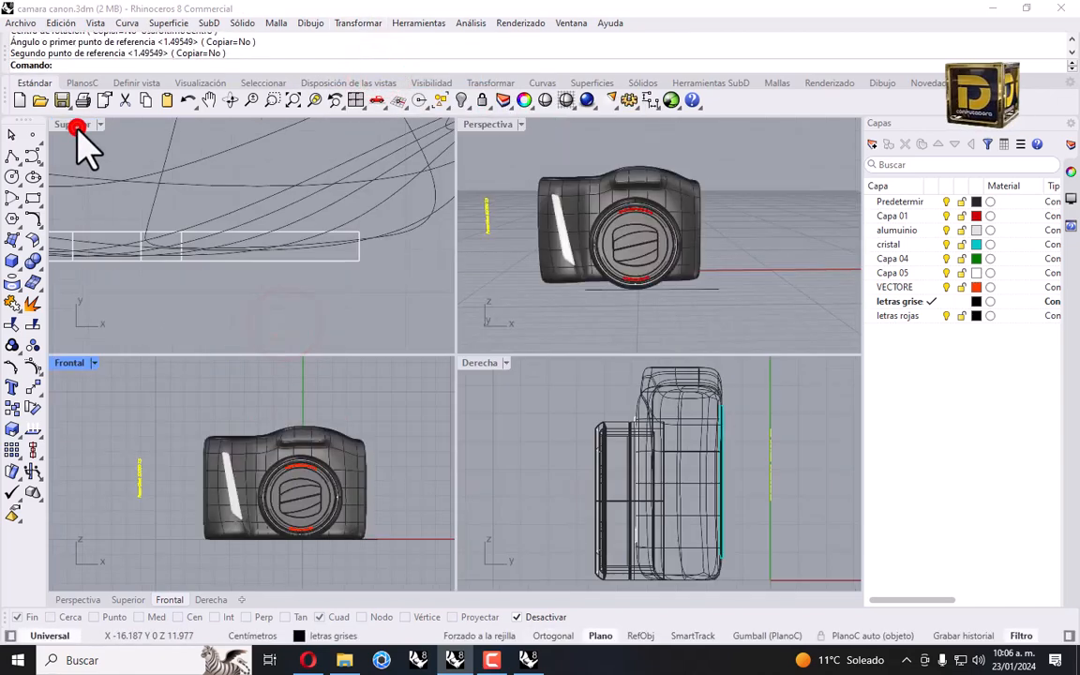
left_click(75, 125)
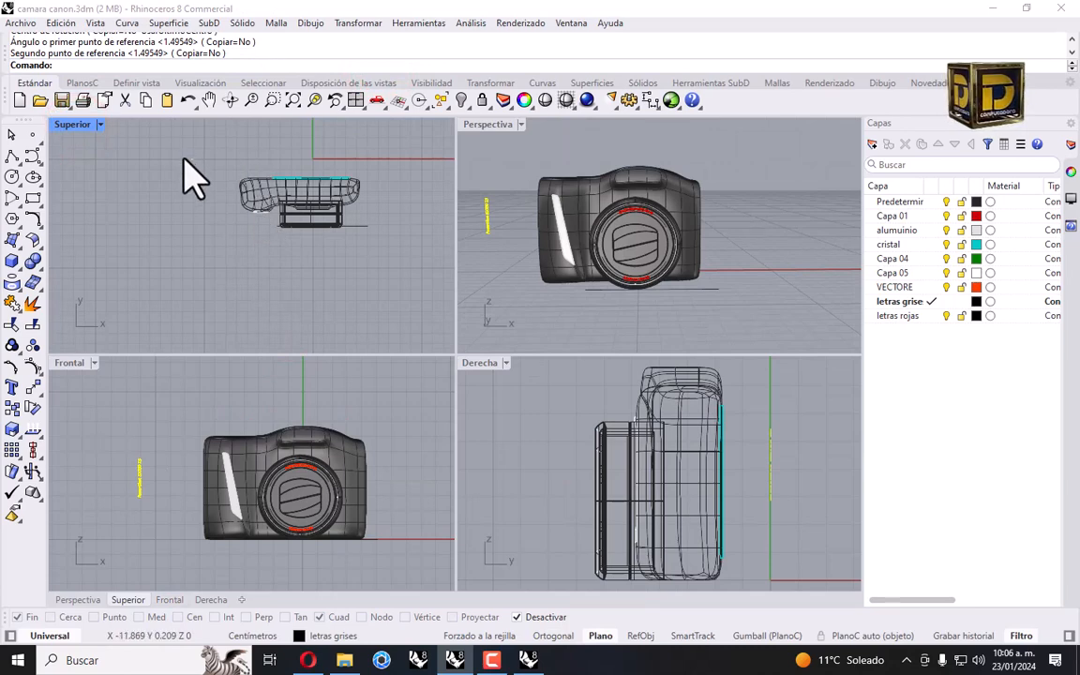
left_click_drag(193, 161, 201, 245)
left_click_drag(135, 498, 221, 511)
scroll(222, 511, "up", 5)
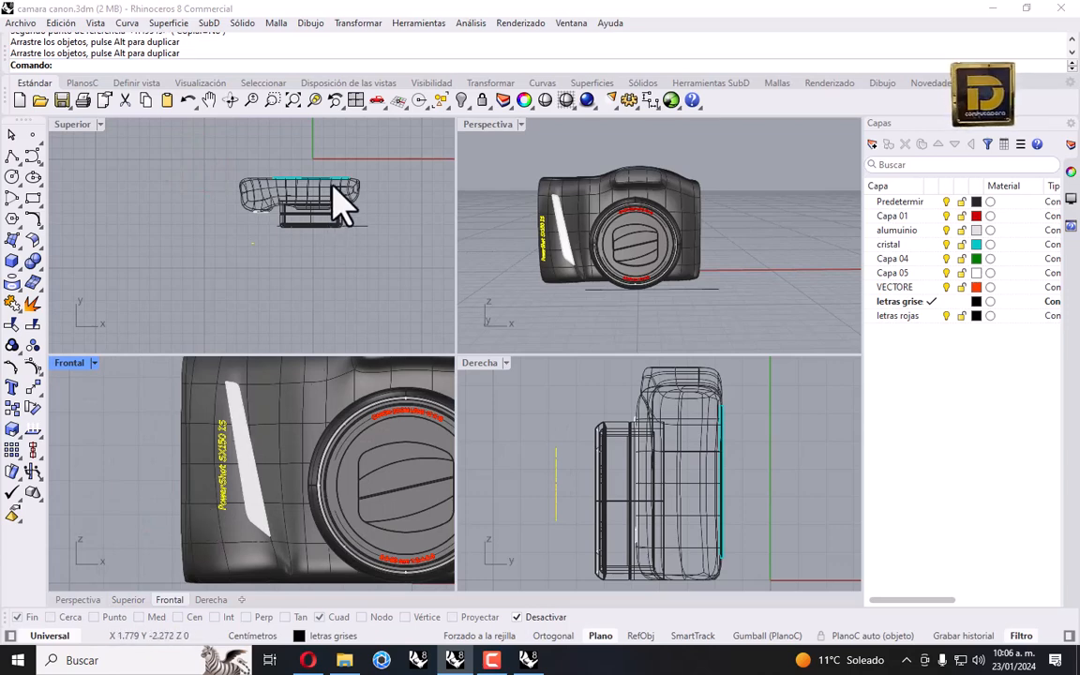
Scale the PowerShot SX150 IS lettering up in 2D from its lower end in the front view and shift it away from the strip.
left_click(357, 22)
left_click(415, 107)
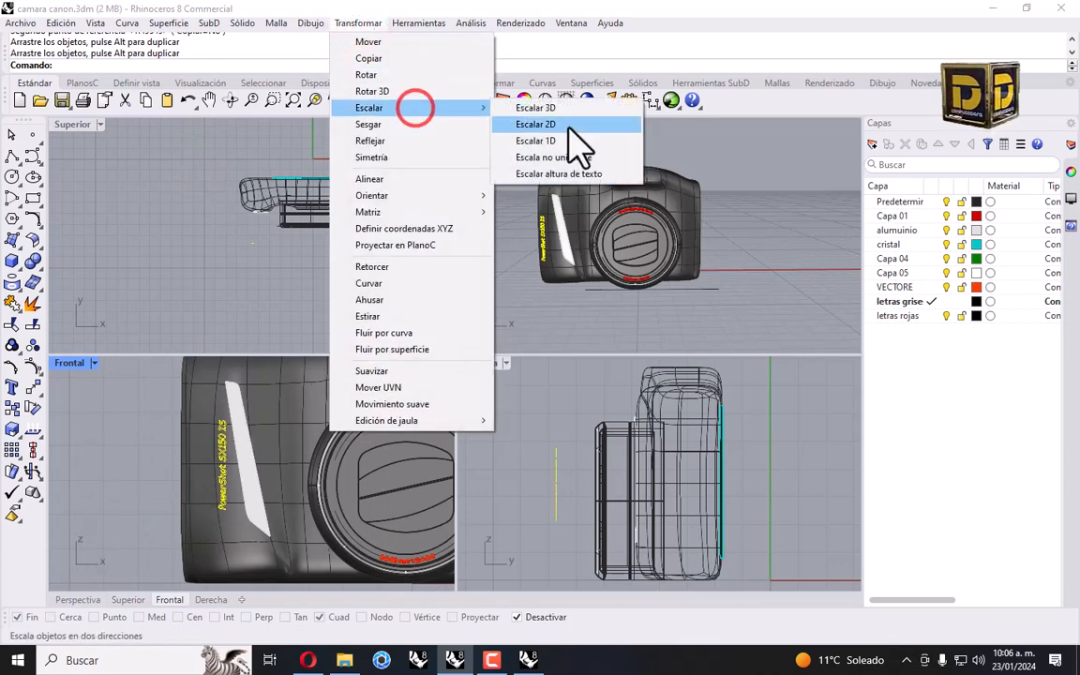
left_click(570, 127)
scroll(216, 506, "up", 2)
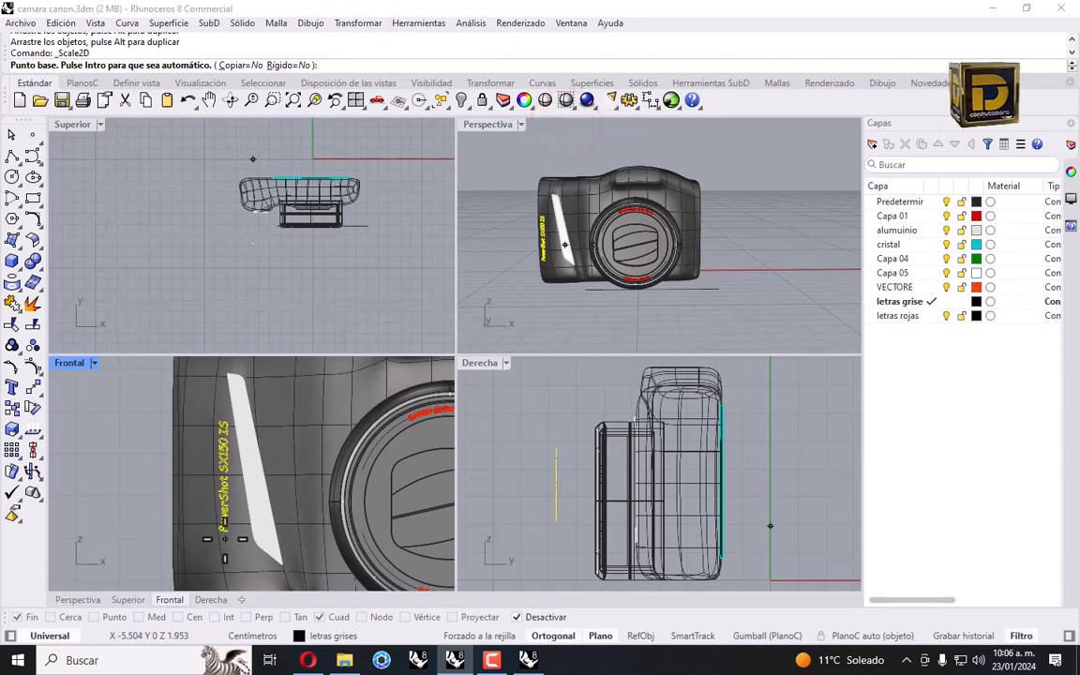
left_click(224, 537)
left_click(225, 417)
left_click(236, 389)
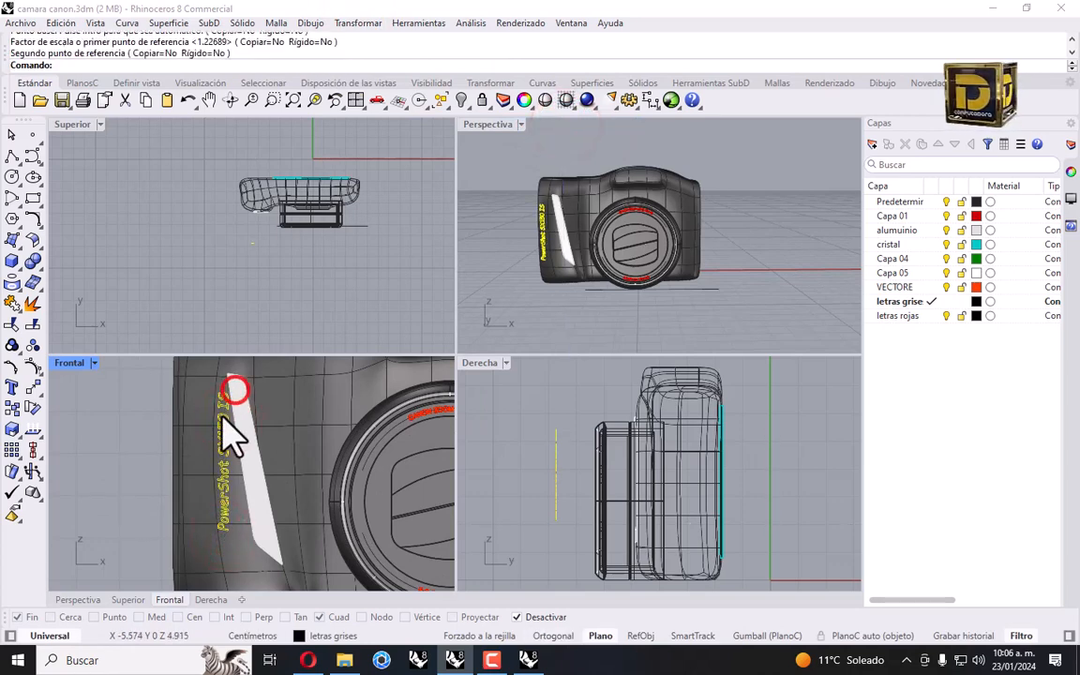
left_click_drag(222, 418, 210, 457)
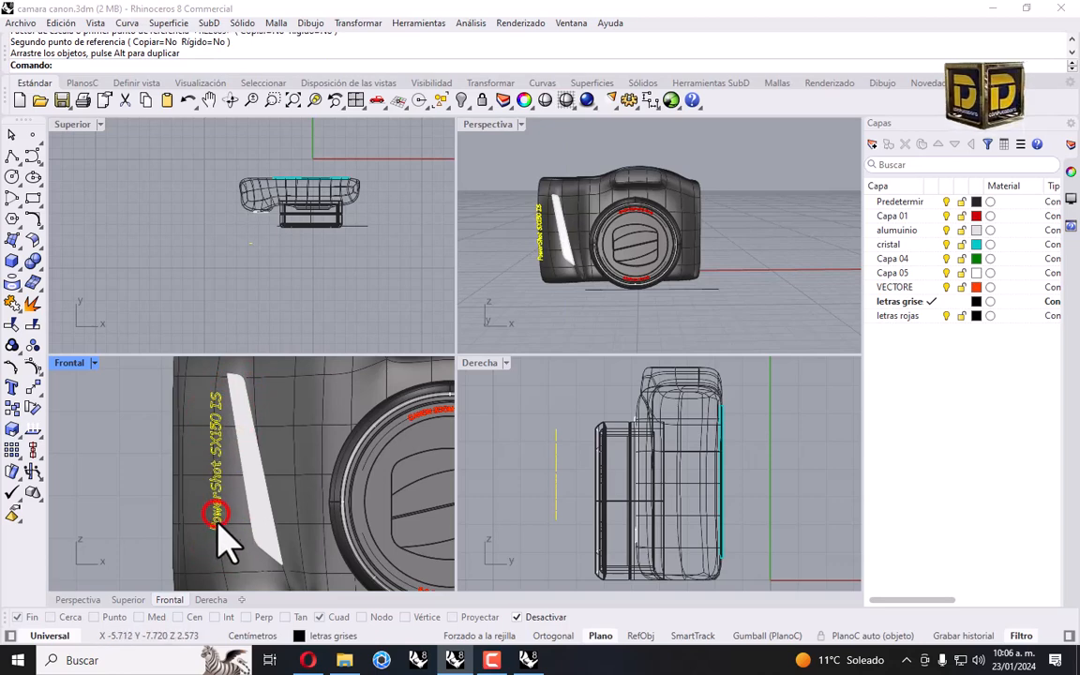
left_click_drag(217, 524, 217, 519)
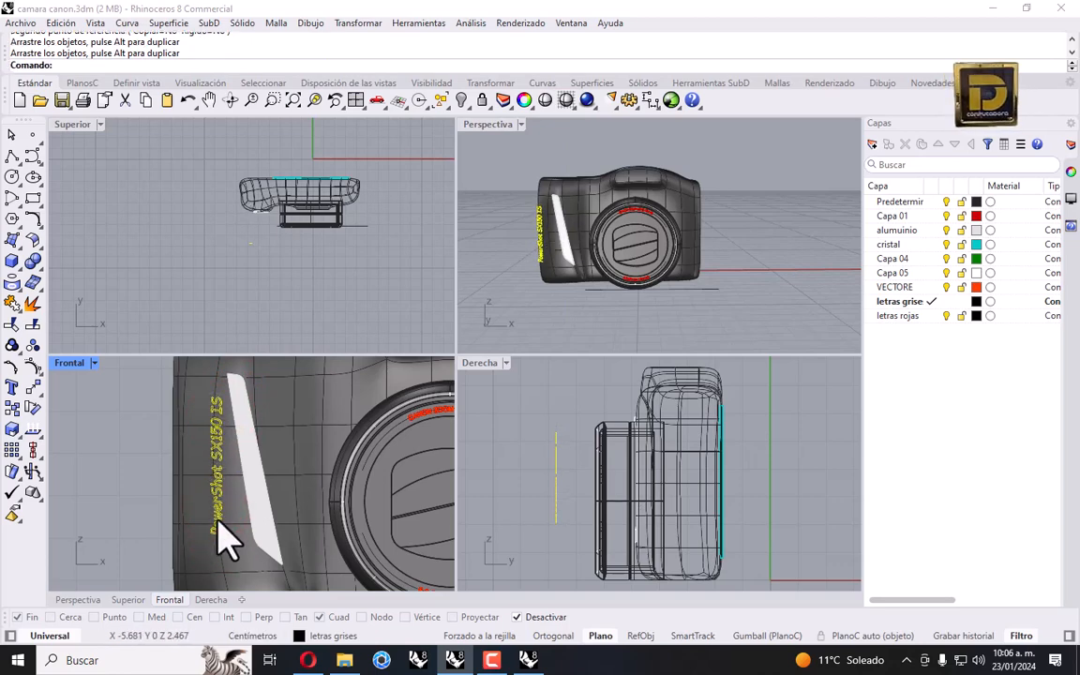
Try to enlarge the lettering further in 2D from its lower end in the front view.
right_click(227, 513)
left_click(217, 527)
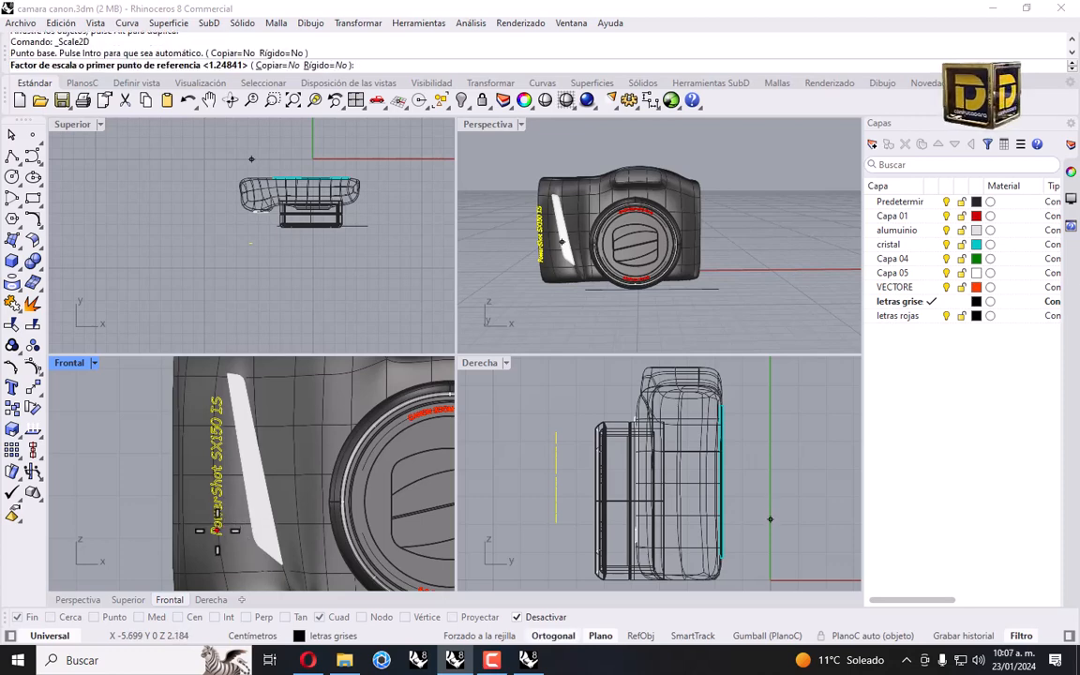
left_click(222, 410)
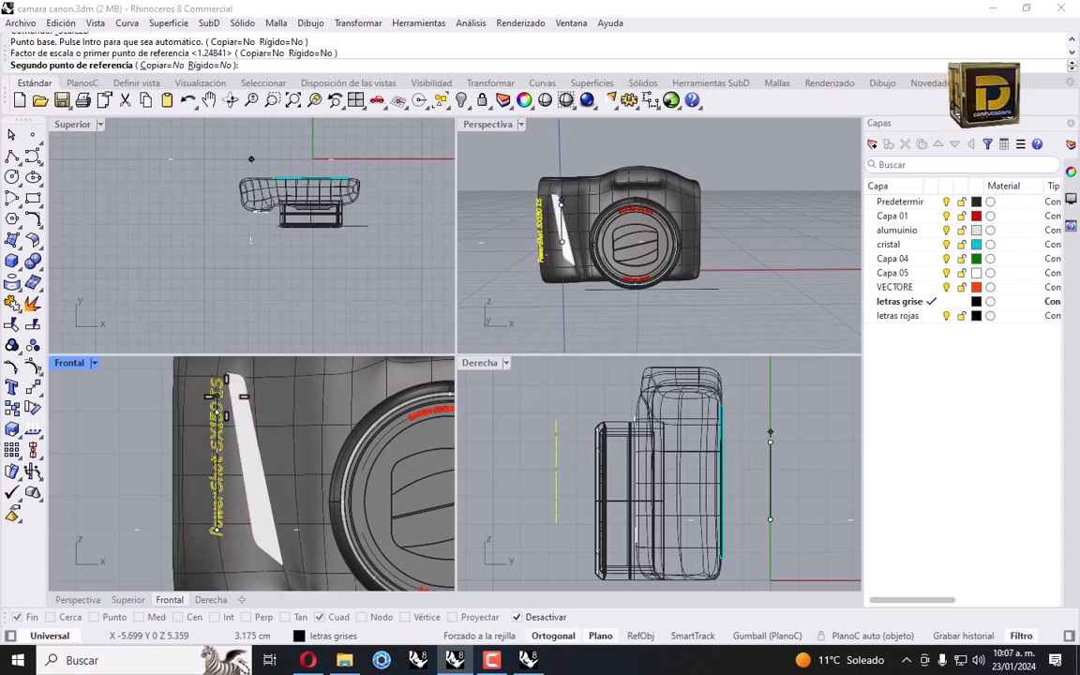
left_click(222, 380)
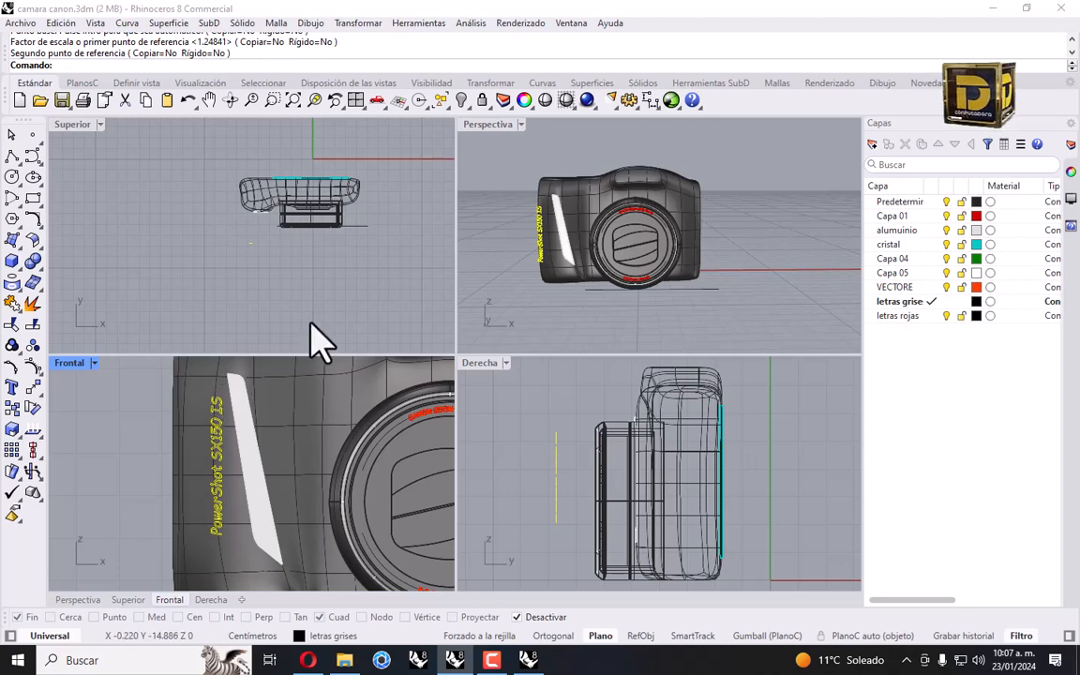
Scale the lettering up slightly in 2D and adjust its placement beside the slanted strip in the front view.
left_click(360, 22)
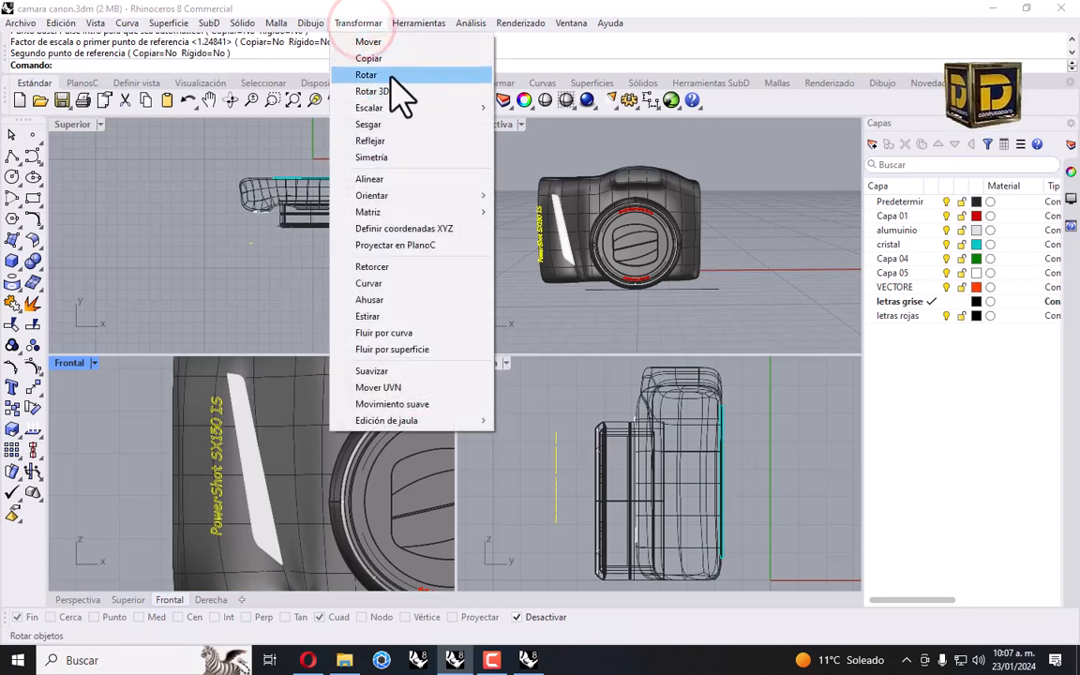
left_click(392, 107)
left_click(571, 125)
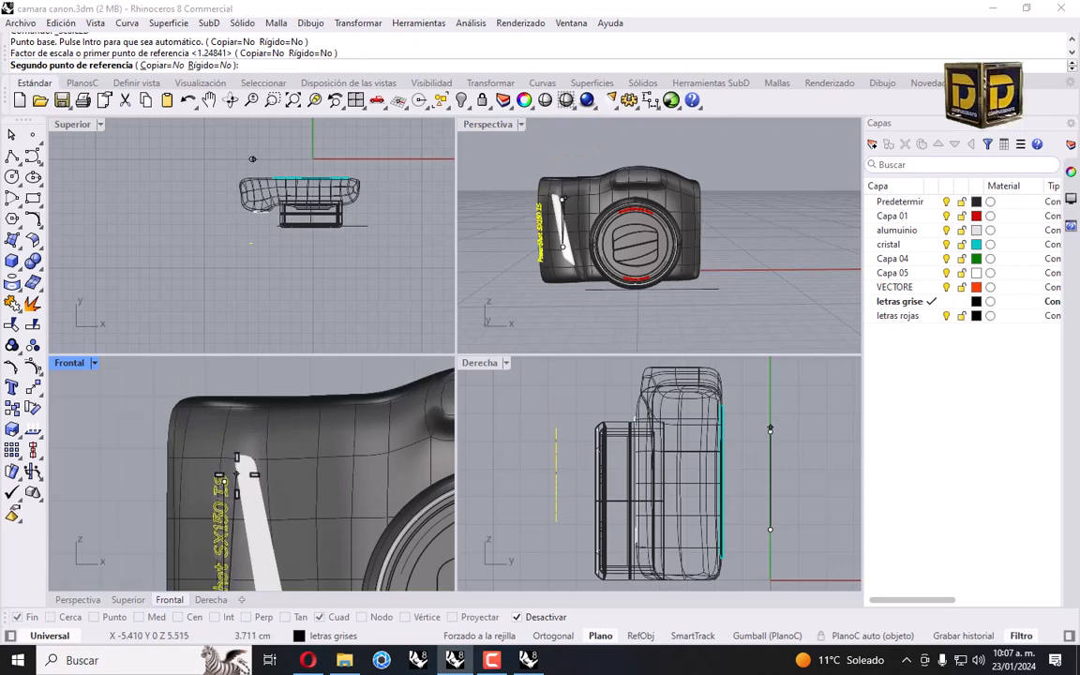
left_click(236, 474)
scroll(263, 441, "down", 6)
scroll(242, 478, "up", 4)
left_click_drag(245, 482, 246, 489, "shift")
Enlarge the lettering once more in 2D from its lower end so it nearly matches the strip's height.
right_click(241, 494)
left_click(243, 530)
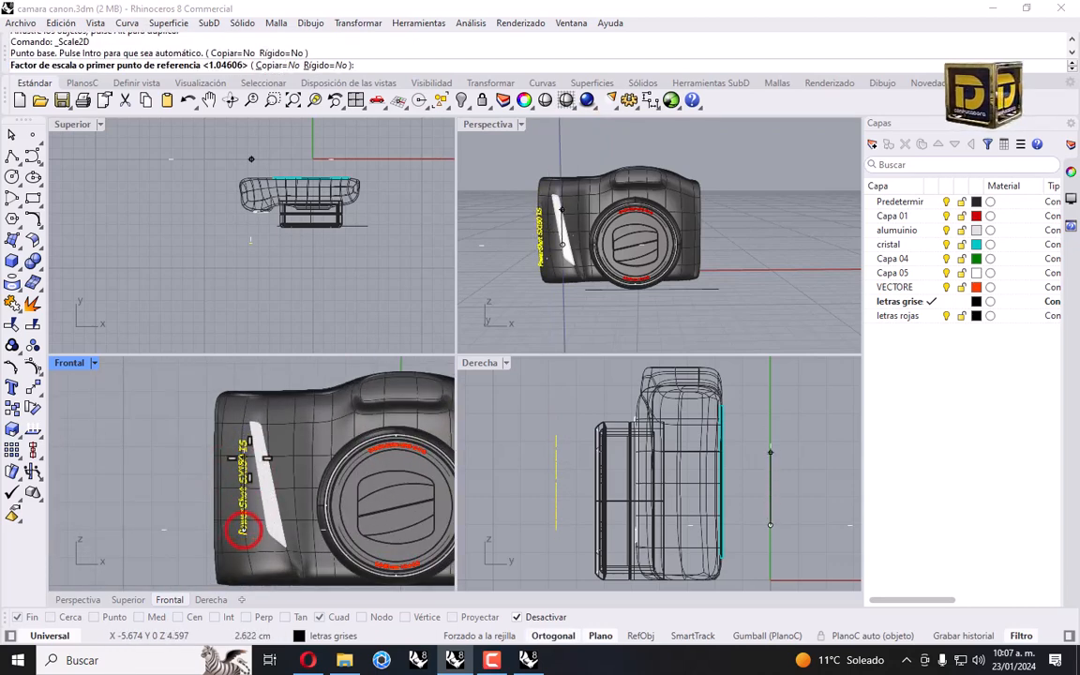
left_click(248, 448)
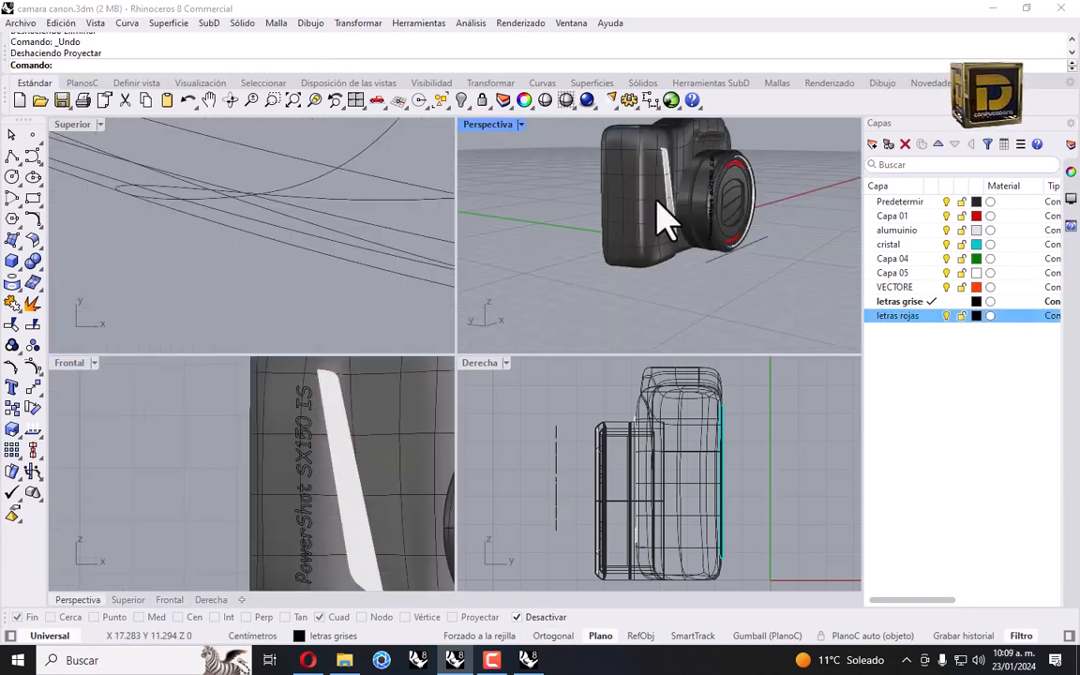
Try pulling the two full columns of SubD faces on the grip's outer side outward in the front view.
right_click_drag(662, 216, 694, 196)
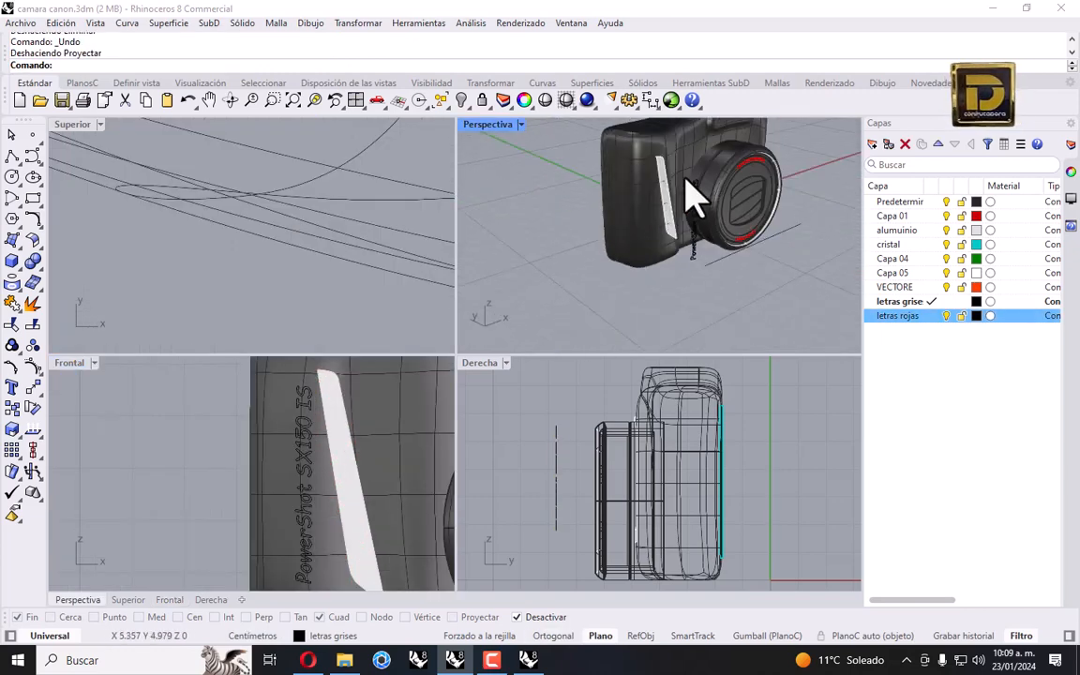
scroll(632, 162, "up", 5)
left_click(624, 144, "ctrl+shift")
left_click(618, 180, "ctrl+shift")
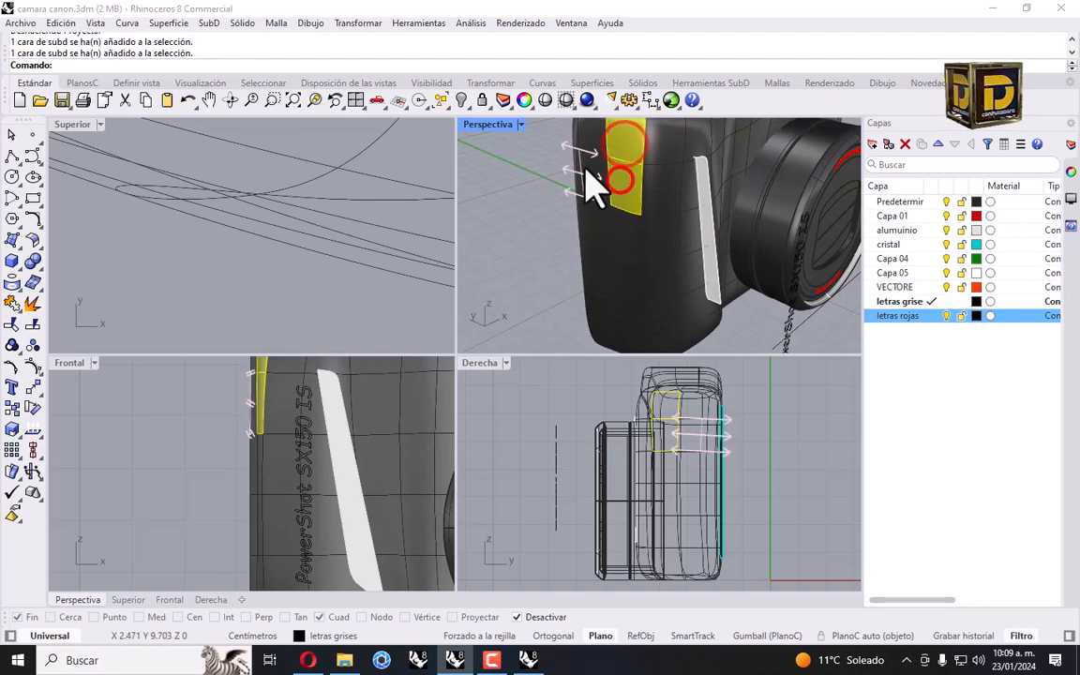
left_click(596, 165, "ctrl+shift")
left_click(600, 224, "ctrl+shift")
left_click(636, 228, "ctrl+shift")
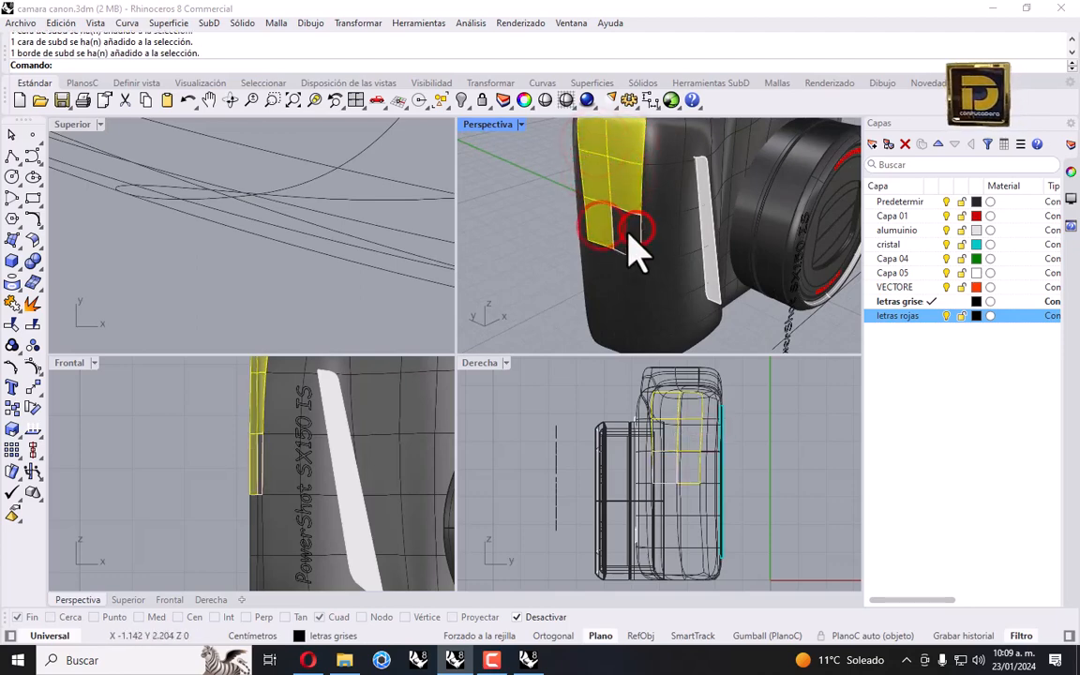
left_click(621, 286, "ctrl+shift")
left_click(606, 274, "ctrl+shift")
left_click(604, 298, "ctrl+shift")
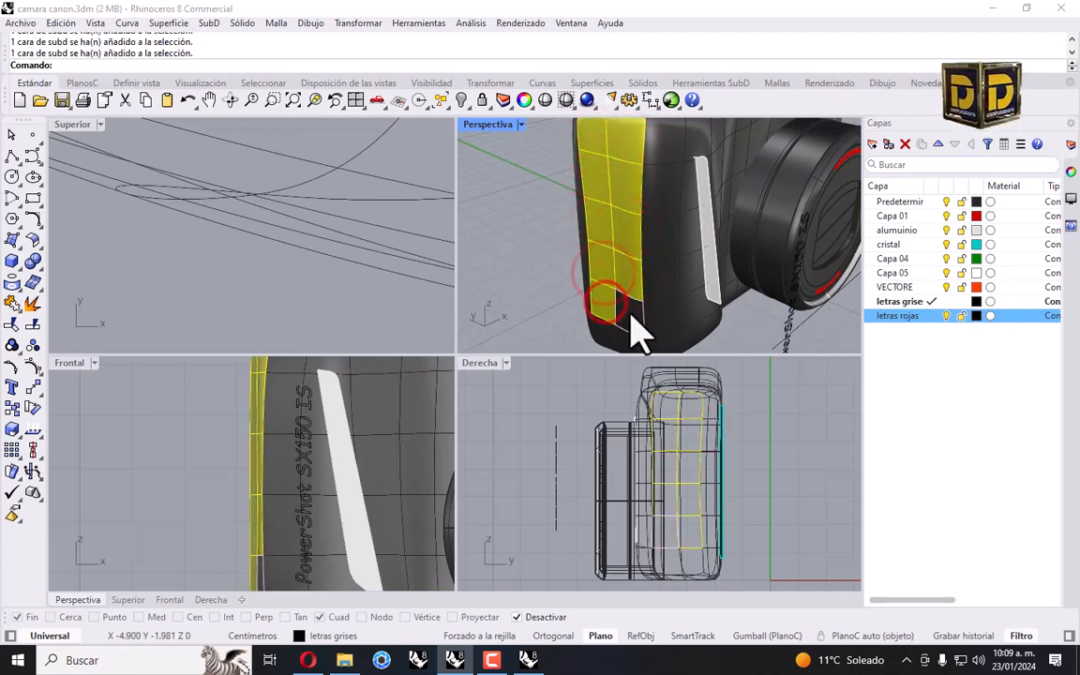
left_click(630, 316, "ctrl+shift")
scroll(309, 442, "down", 3)
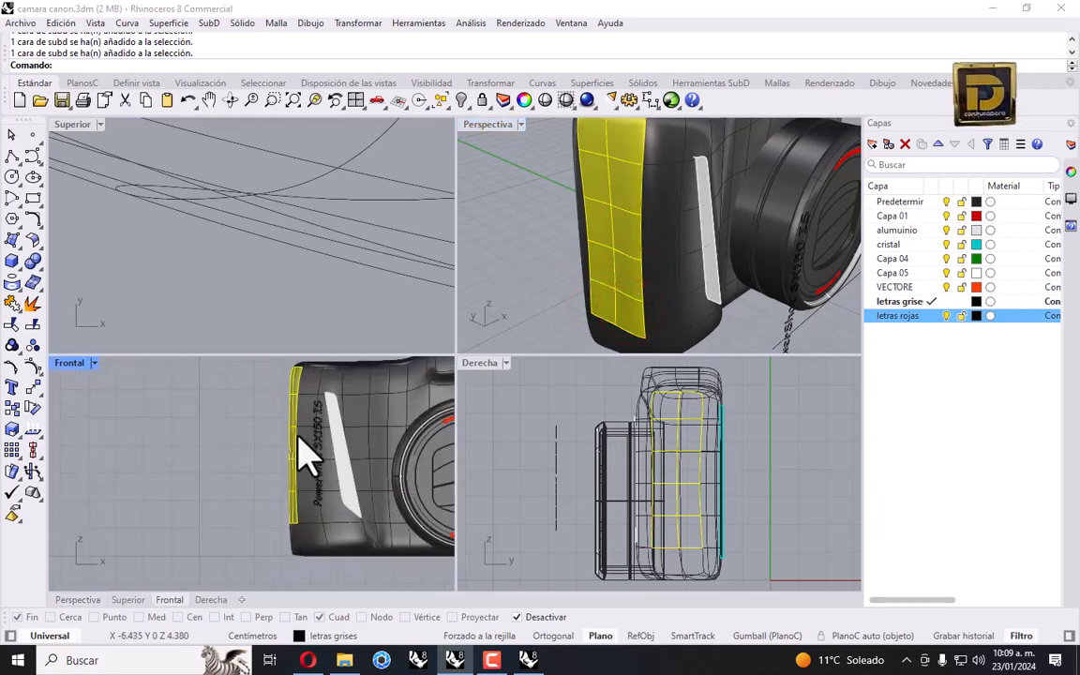
scroll(284, 488, "up", 2)
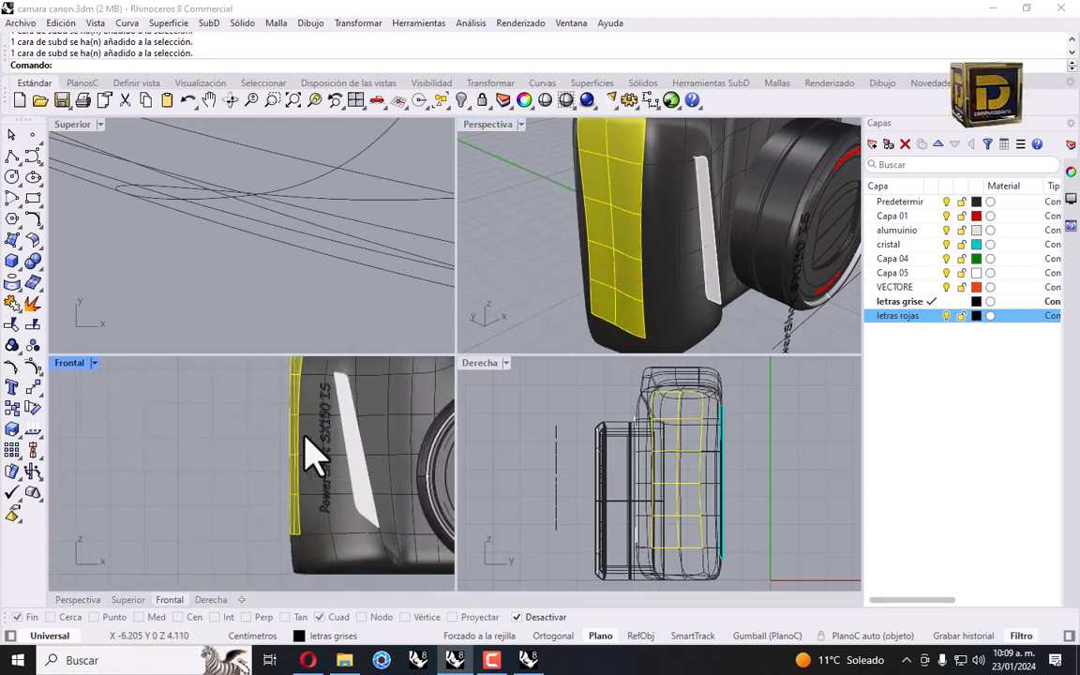
left_click_drag(293, 456, 280, 453, "ctrl+shift")
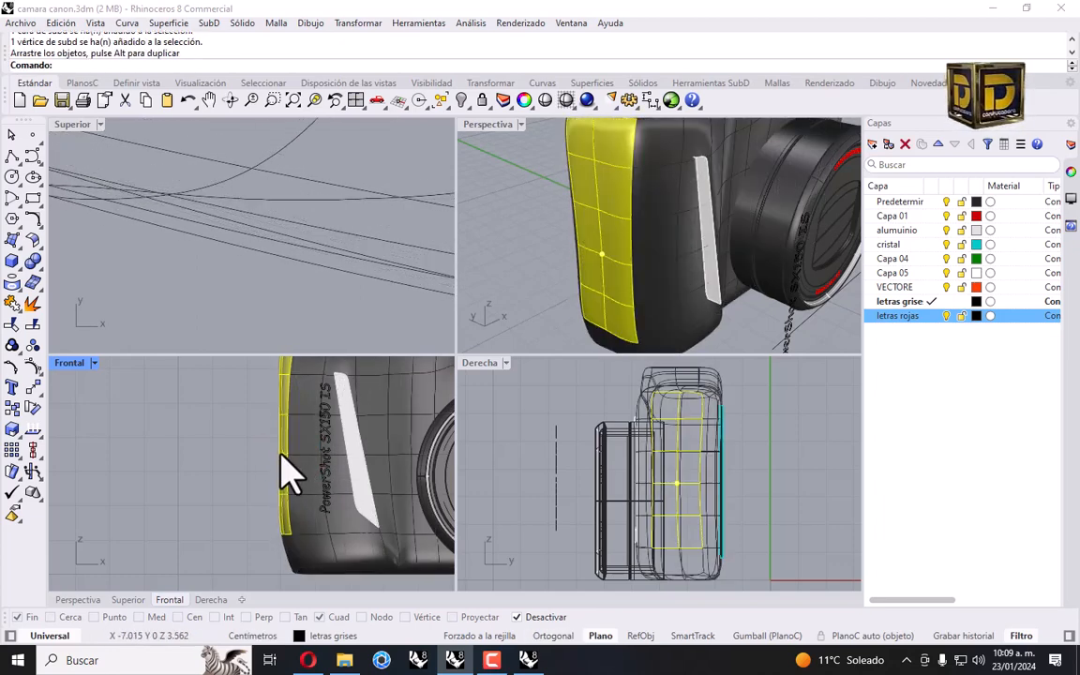
Try pulling the six middle SubD faces on the grip's outer side slightly further outward in the front view.
left_click(585, 175)
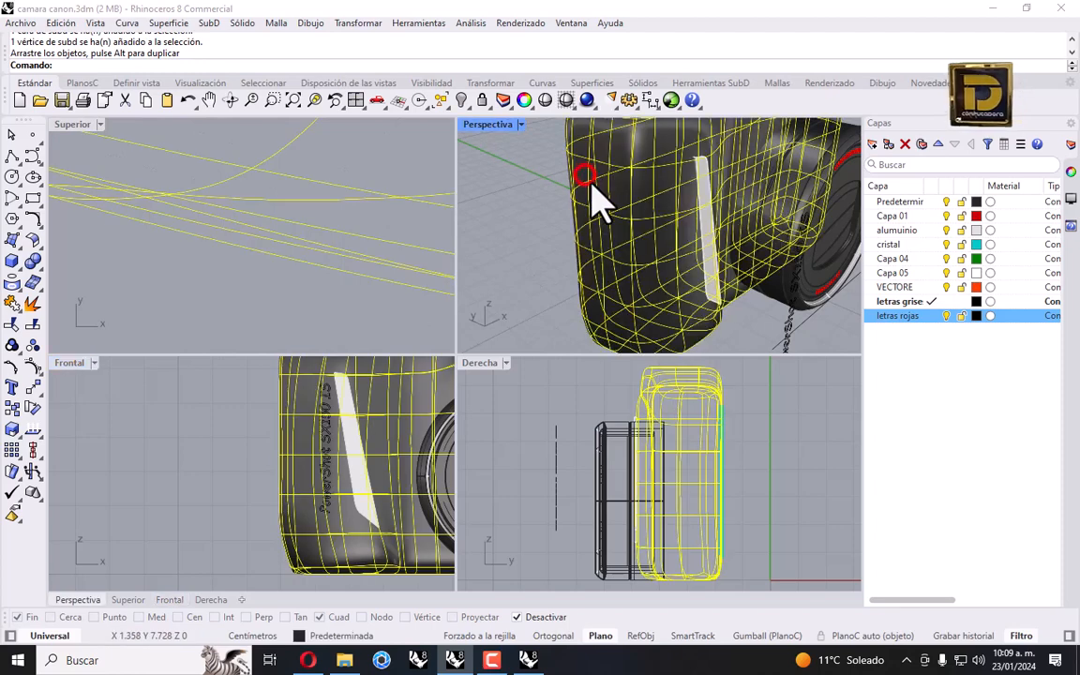
left_click(539, 178)
left_click(579, 180, "ctrl+shift")
left_click(608, 183, "ctrl+shift")
left_click(611, 214, "ctrl+shift")
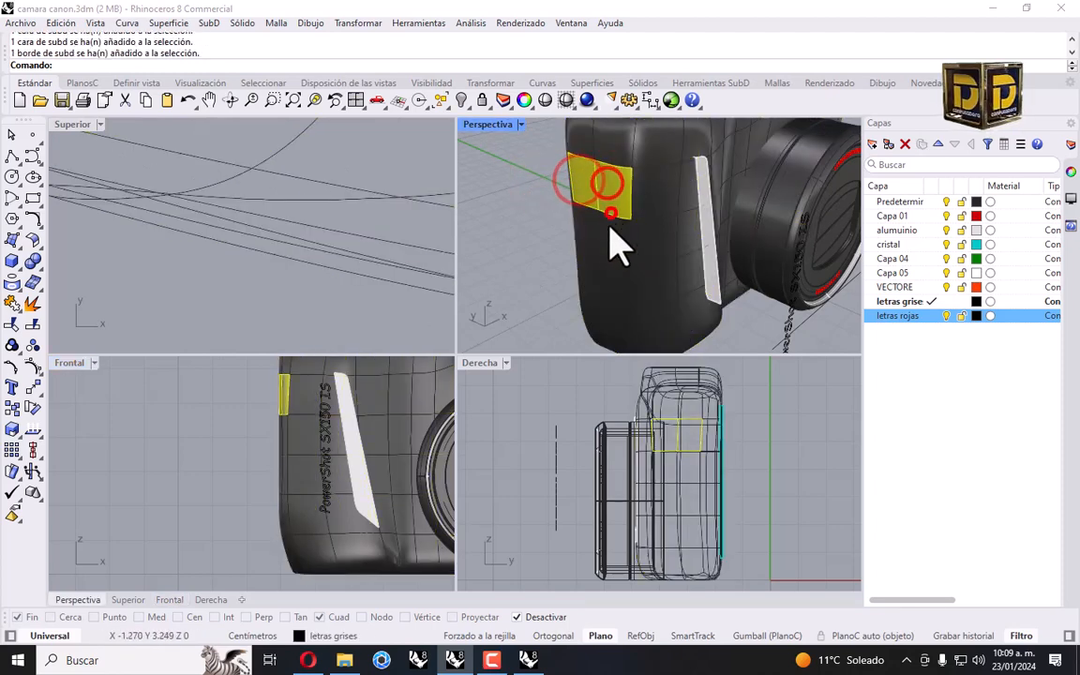
left_click(580, 222, "ctrl+shift")
left_click(601, 230, "ctrl+shift")
left_click(587, 231, "ctrl+shift")
left_click(615, 234, "ctrl+shift")
left_click(613, 278, "ctrl+shift")
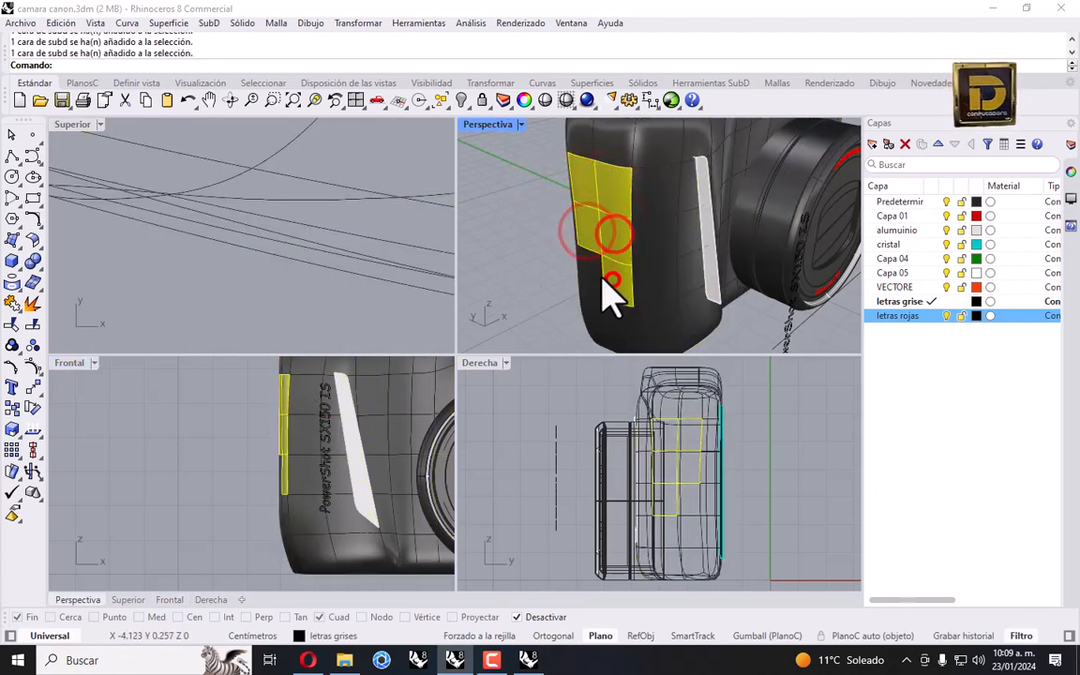
left_click(595, 273, "ctrl+shift")
scroll(287, 437, "up", 6)
left_click_drag(286, 420, 278, 413, "ctrl+shift")
scroll(280, 410, "down", 4)
scroll(287, 426, "down", 3)
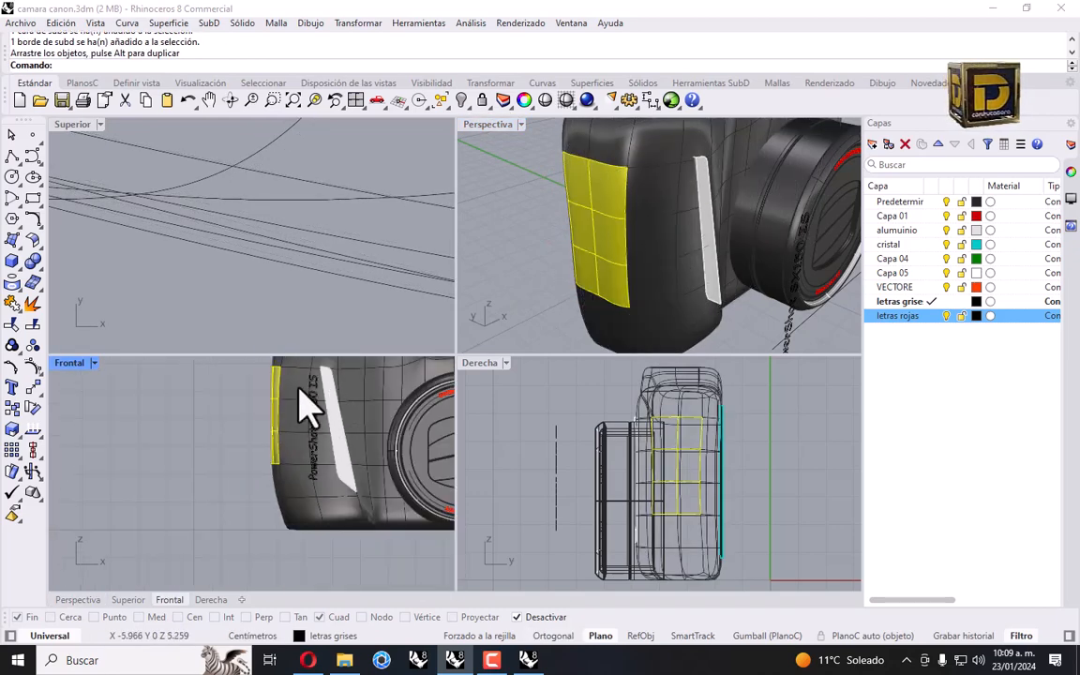
Try pulling only the two central SubD faces of the grip's outer side outward by about 0.09 cm.
left_click(599, 242)
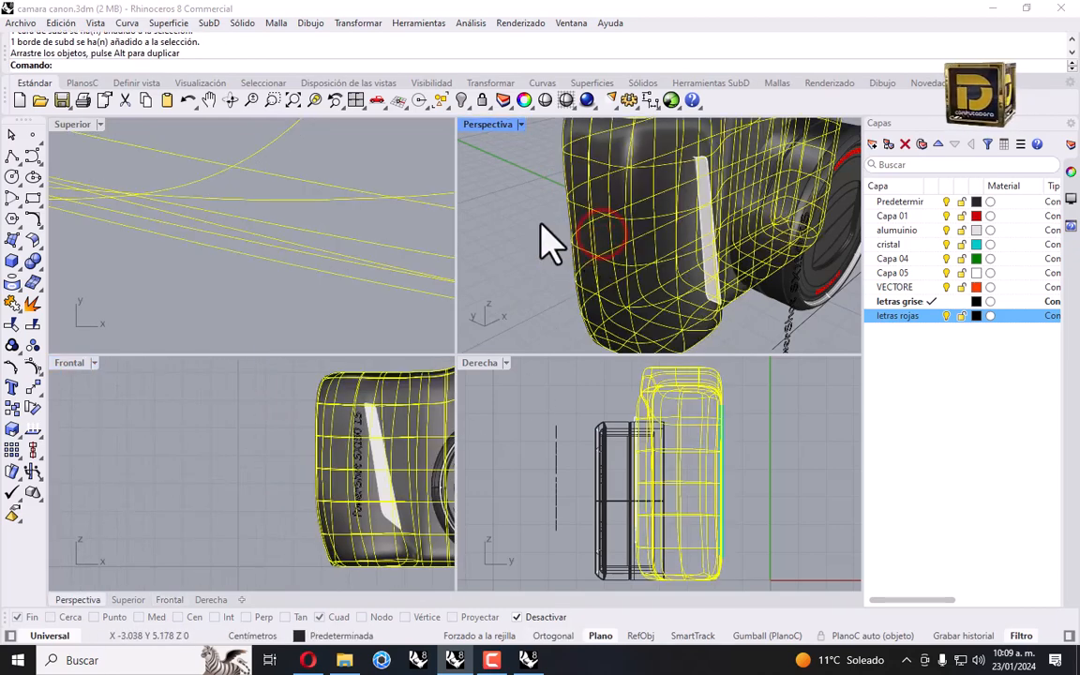
left_click(525, 223)
left_click(585, 225, "ctrl+shift")
left_click(604, 229, "ctrl+shift")
scroll(323, 464, "up", 4)
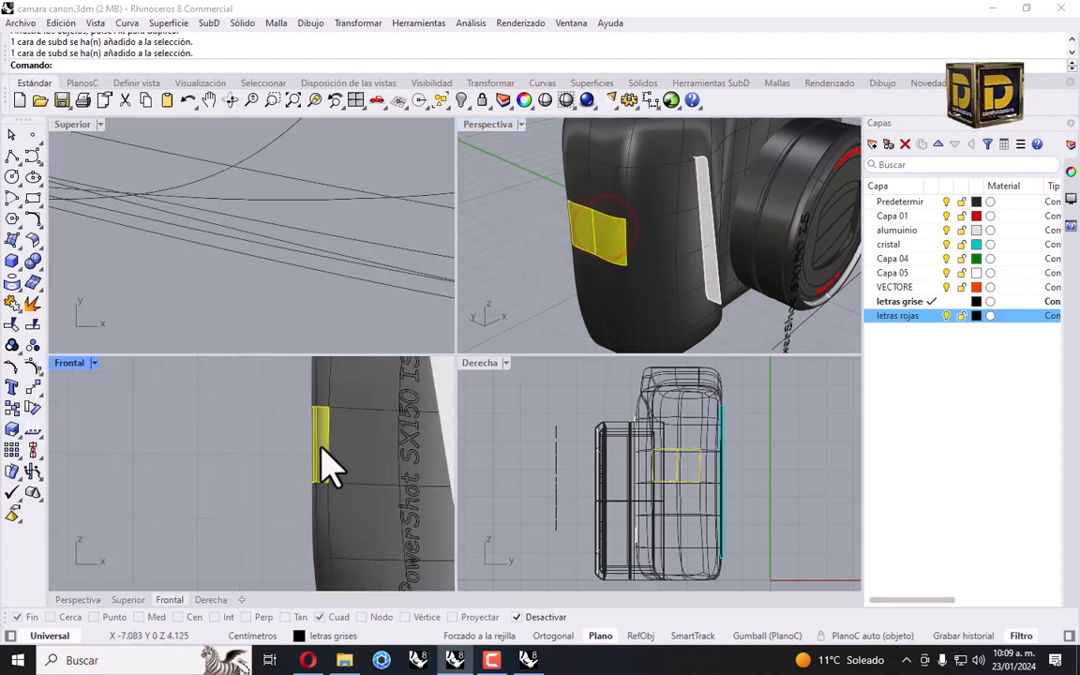
left_click(319, 446)
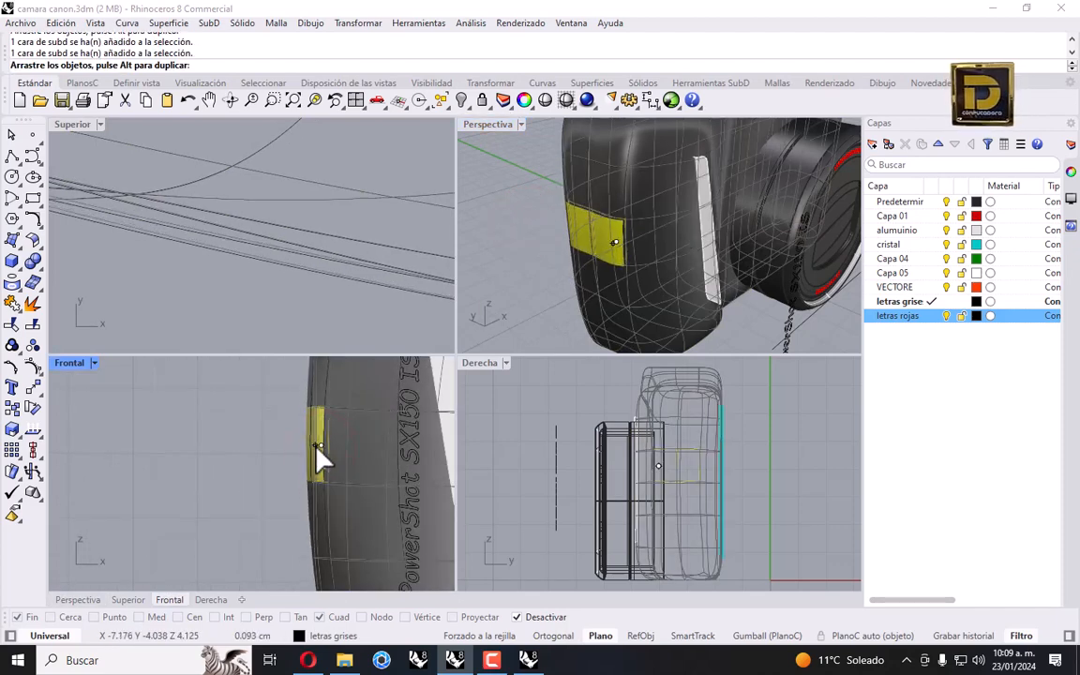
scroll(267, 468, "down", 2)
scroll(260, 452, "down", 2)
left_click(205, 452)
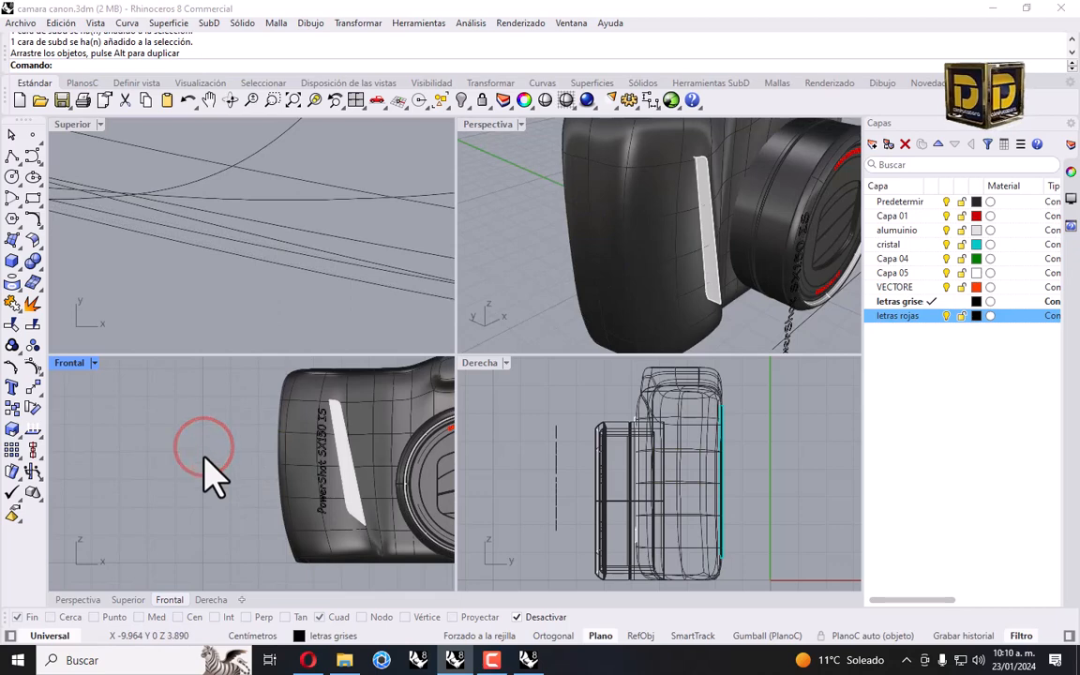
Check the rounded grip side against the lettering in the perspective and front views.
scroll(310, 436, "down", 4)
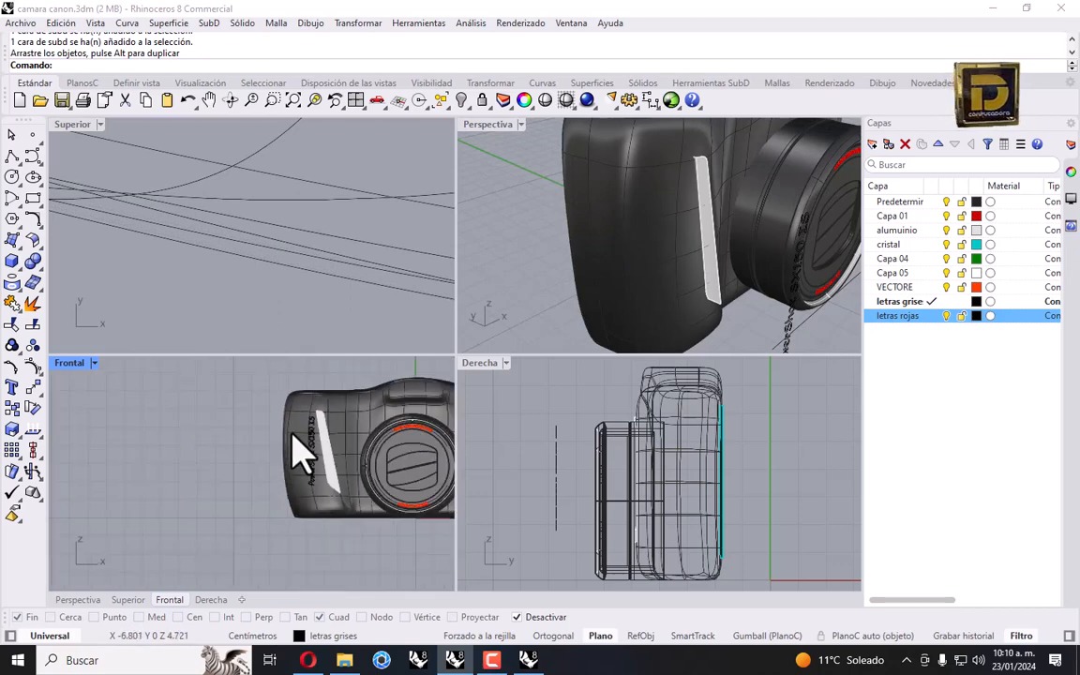
scroll(610, 290, "down", 4)
right_click_drag(641, 250, 510, 378)
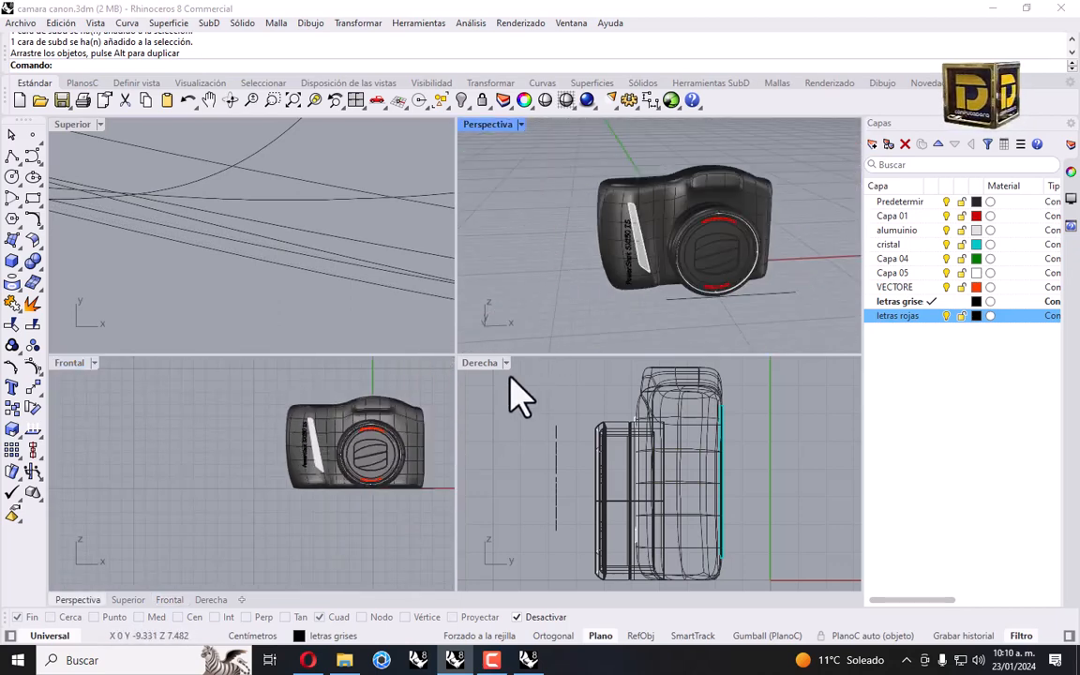
left_click_drag(519, 381, 566, 554)
scroll(298, 440, "up", 4)
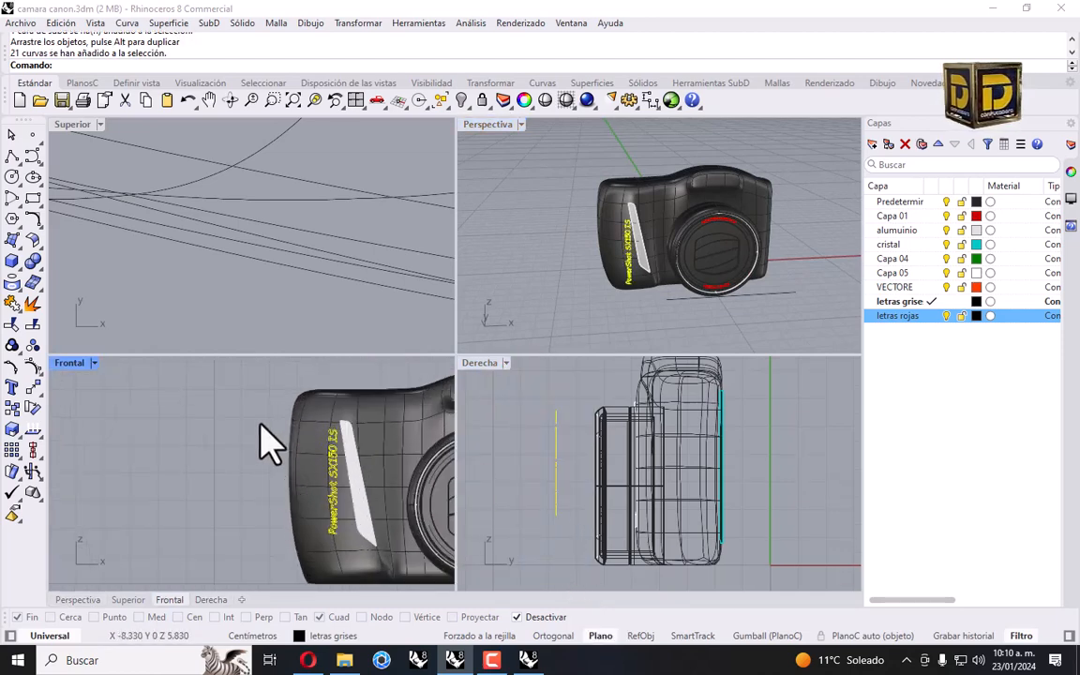
left_click(272, 403)
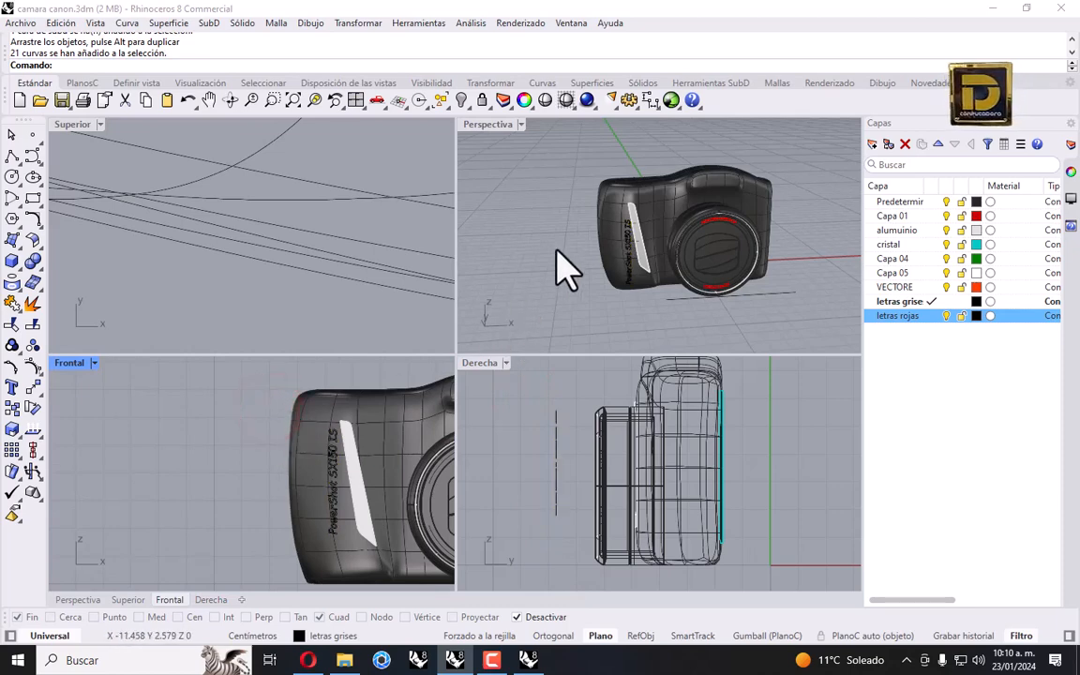
Undo the three outward pulls made on the grip's side faces.
key("ctrl+z")
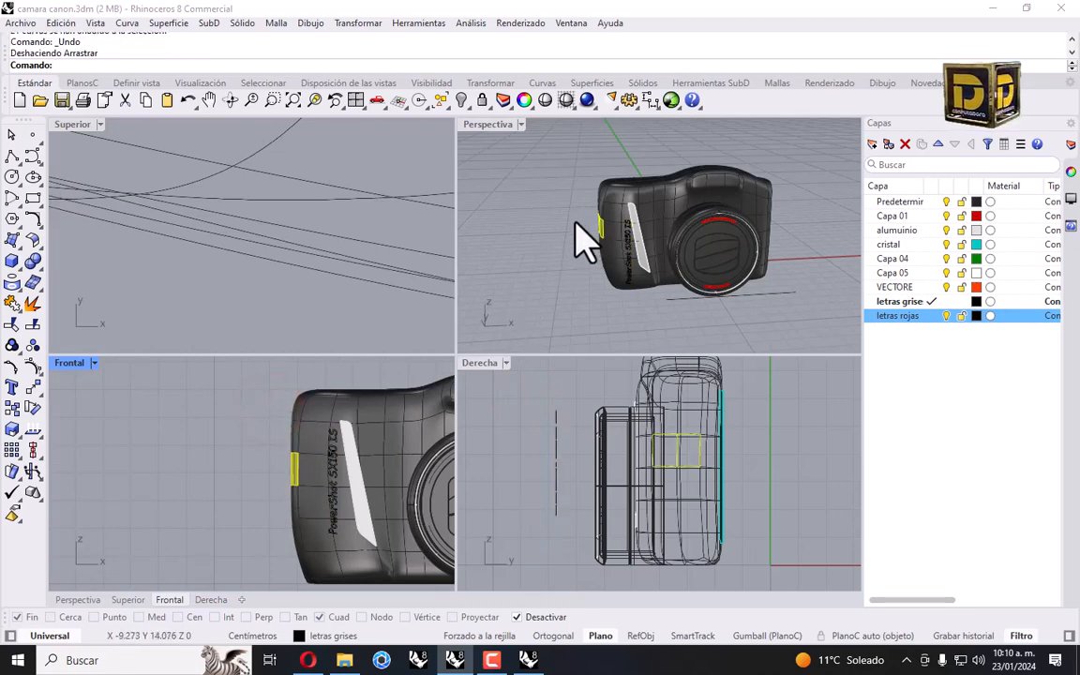
right_click(240, 480)
scroll(240, 478, "down", 4)
scroll(254, 507, "up", 4)
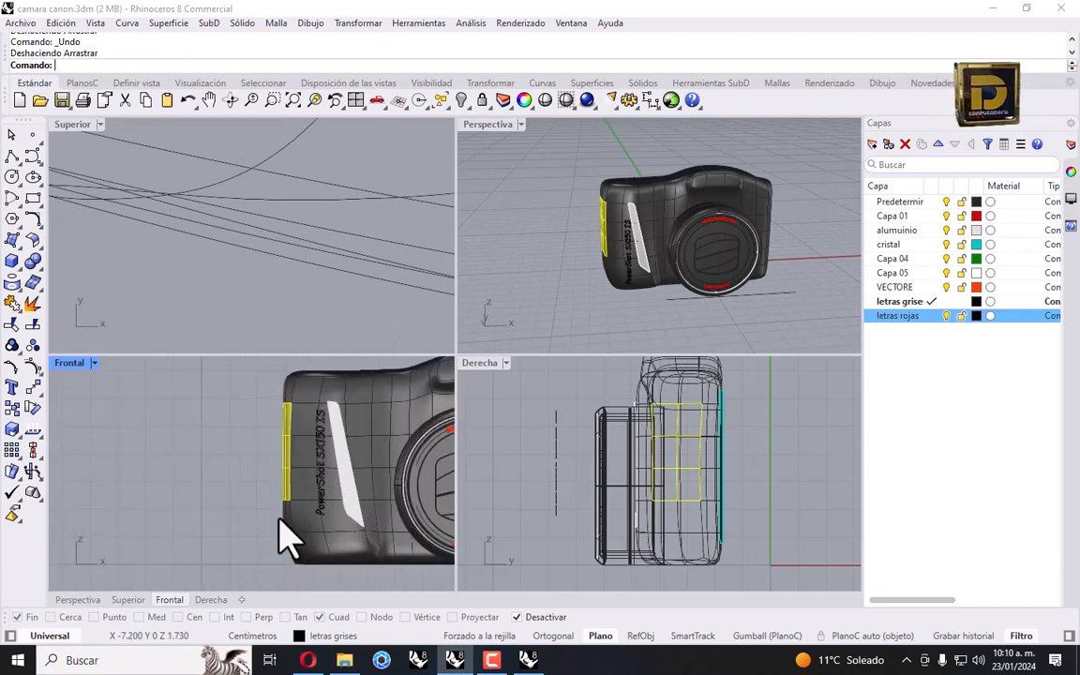
key("ctrl+z")
scroll(302, 483, "up", 5)
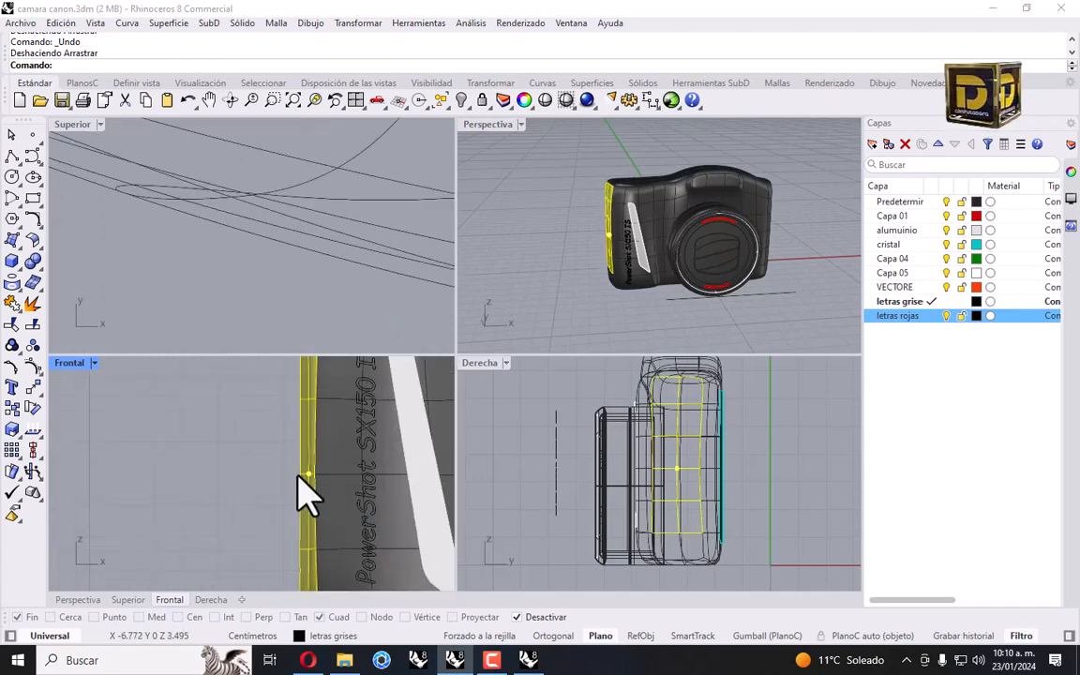
scroll(306, 475, "up", 4)
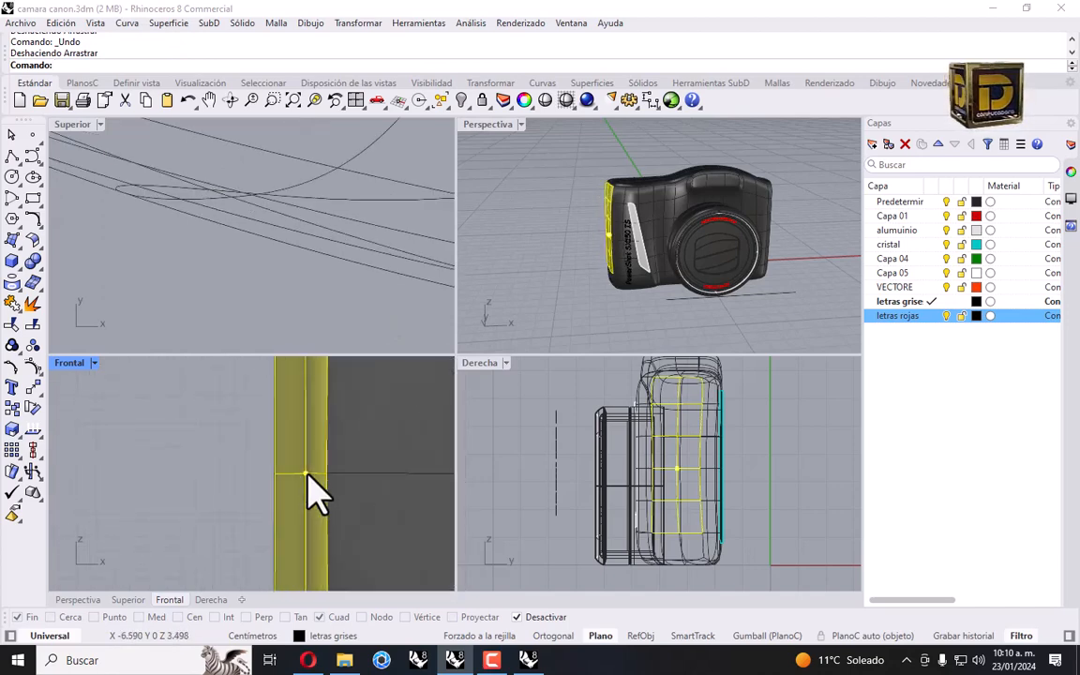
Pull the SubD faces of the grip's outer side slightly outward in the front view, with the six middle faces pulled a bit further.
left_click_drag(301, 470, 303, 474)
left_click(537, 296)
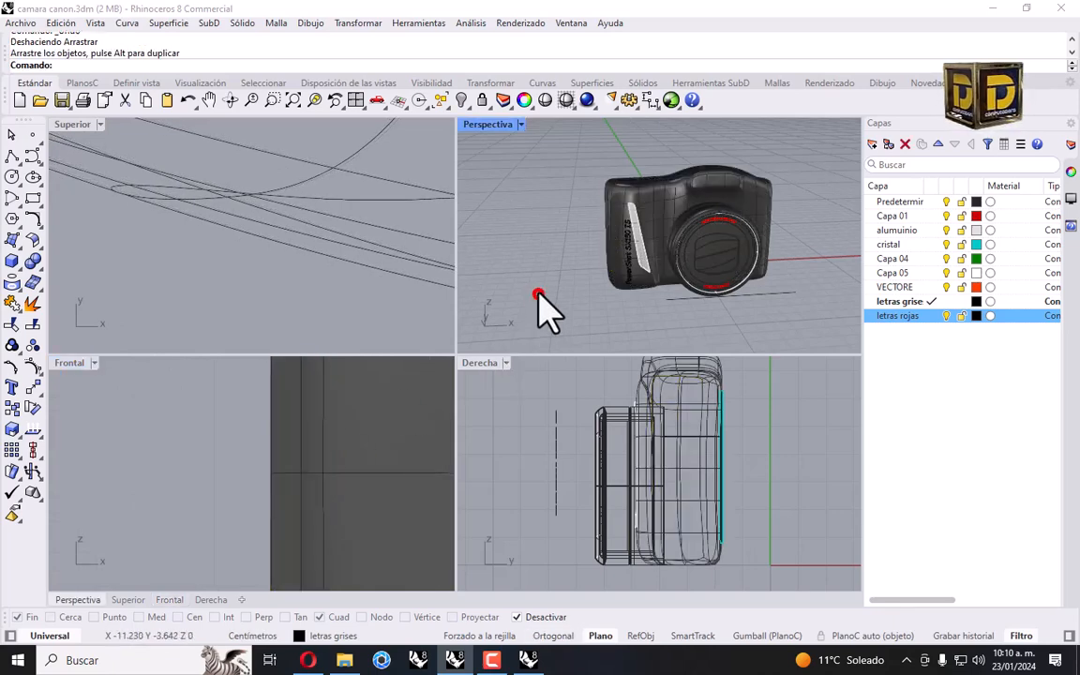
scroll(590, 242, "up", 5)
left_click(598, 222, "ctrl+shift")
left_click(618, 219, "ctrl+shift")
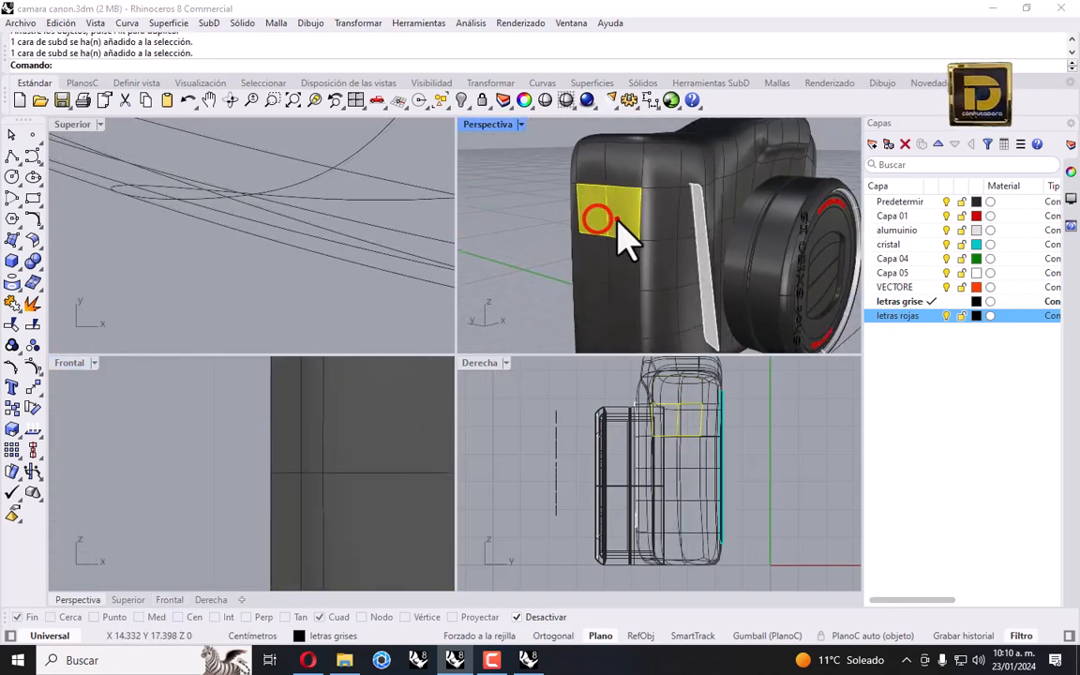
left_click(617, 258, "ctrl+shift")
left_click(596, 257, "ctrl+shift")
left_click(597, 290, "ctrl+shift")
left_click(623, 296, "ctrl+shift")
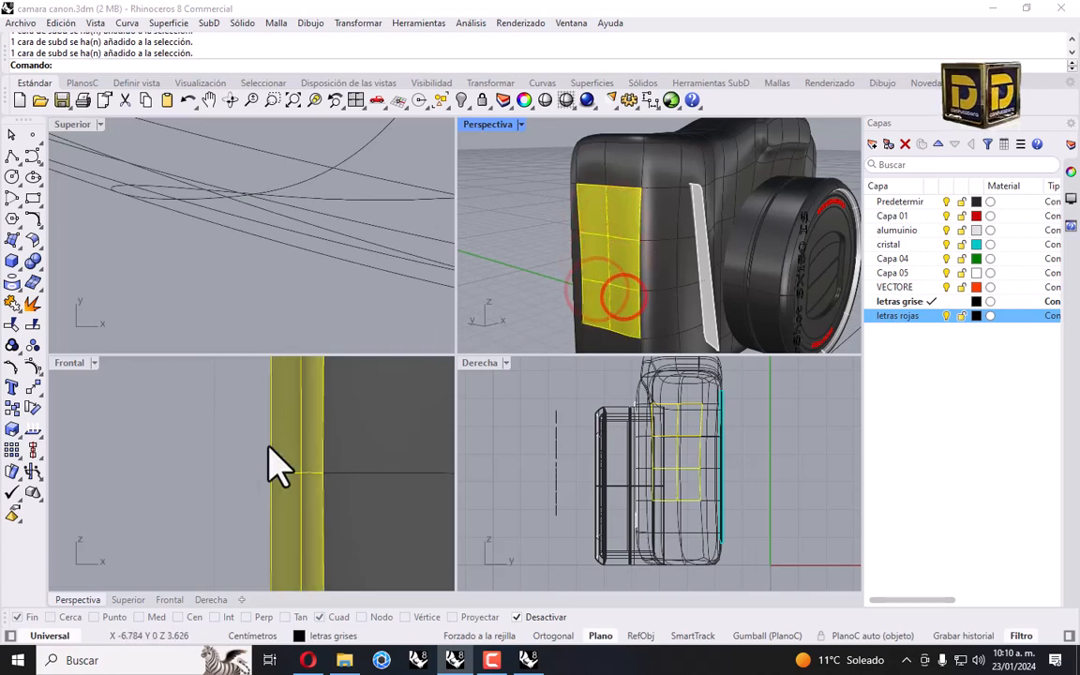
left_click_drag(279, 460, 269, 457)
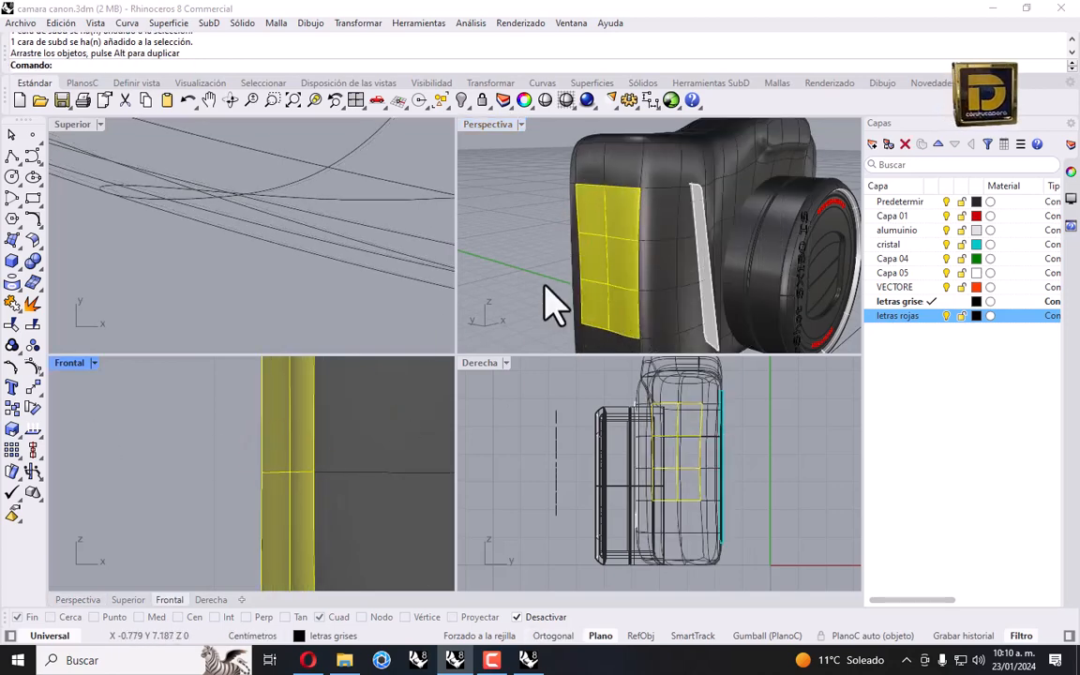
Pull only the two central SubD faces of the grip's outer side slightly outward in the front view.
left_click(597, 259)
left_click(499, 253)
left_click(632, 263, "ctrl+shift")
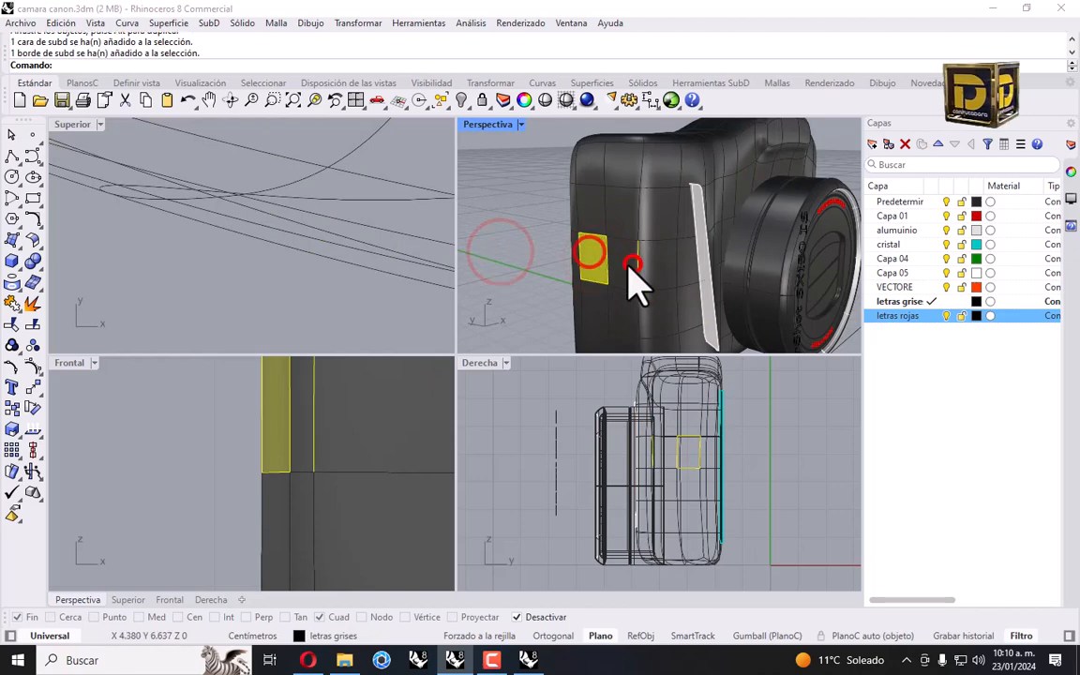
left_click(626, 262, "ctrl+shift")
left_click_drag(267, 390, 258, 392)
scroll(255, 414, "down", 15)
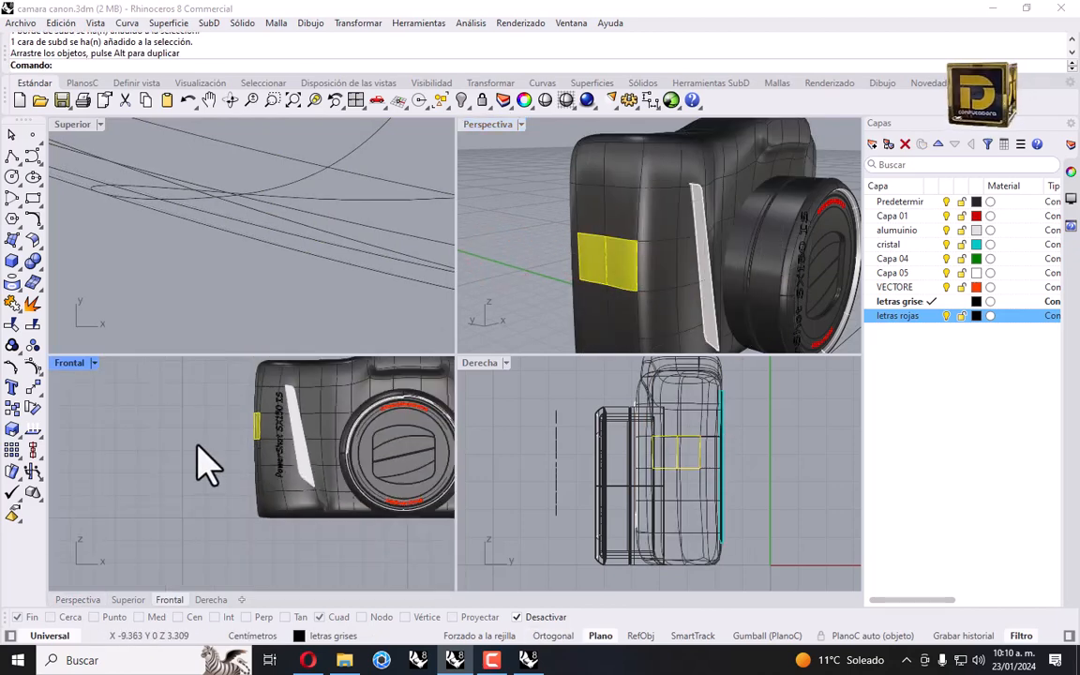
key("Escape")
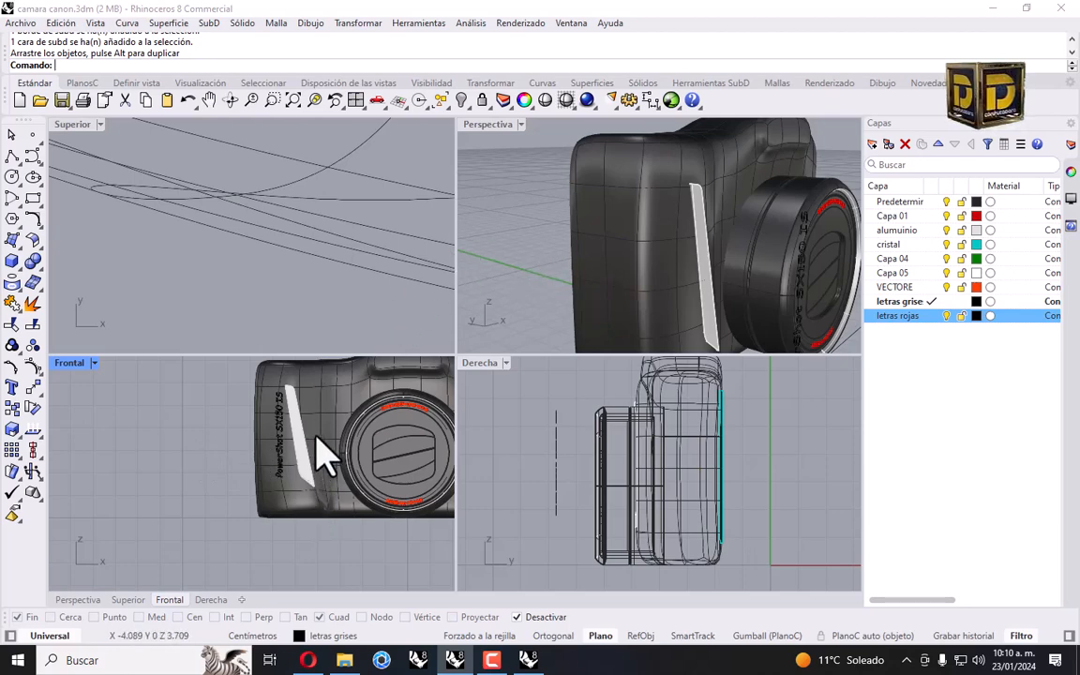
Scale the PowerShot SX150 IS lettering curves down slightly in the front view with Scale2D, based at their lower end.
right_click_drag(317, 436, 333, 472)
left_click_drag(253, 422, 313, 524)
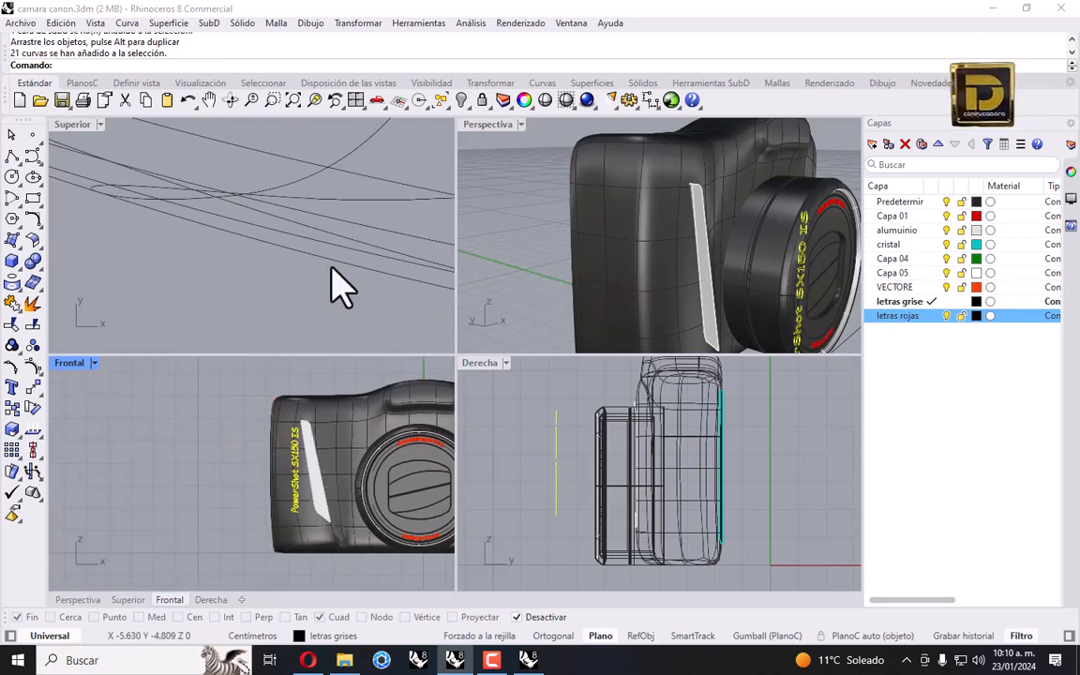
left_click(361, 23)
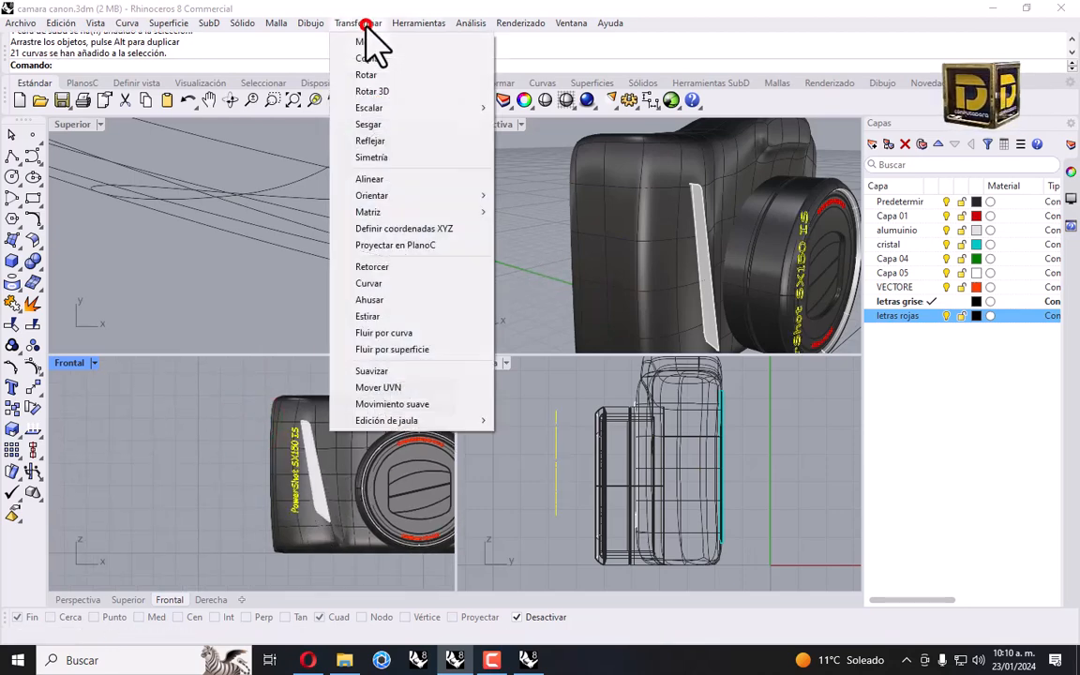
left_click(400, 107)
left_click(536, 124)
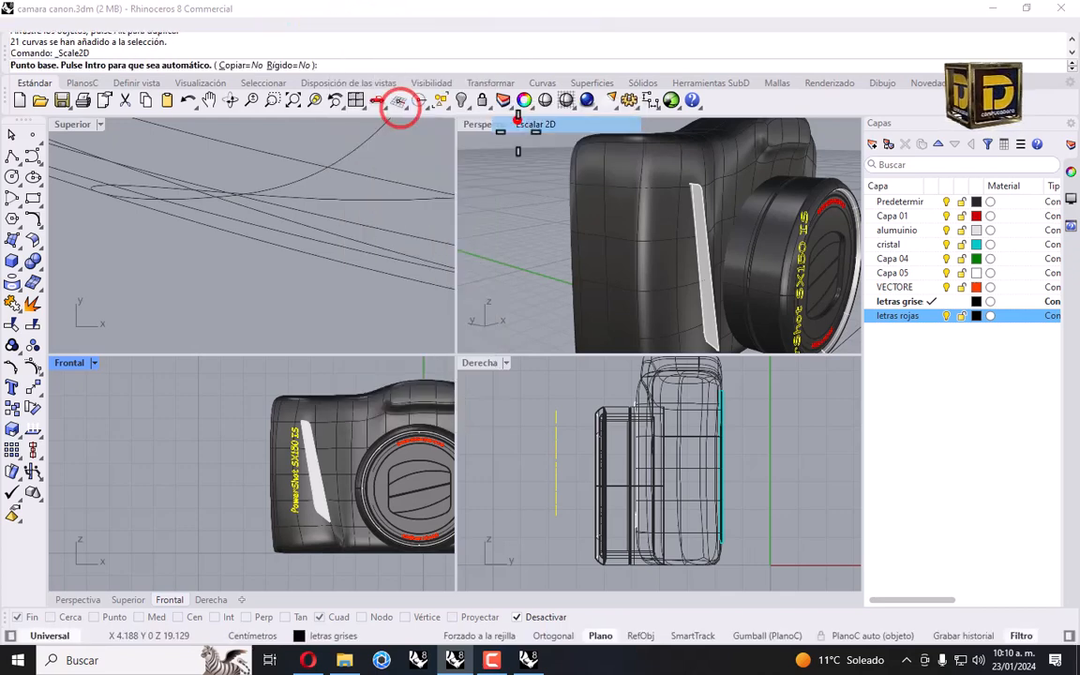
left_click(289, 509)
scroll(290, 509, "up", 3)
left_click(281, 403)
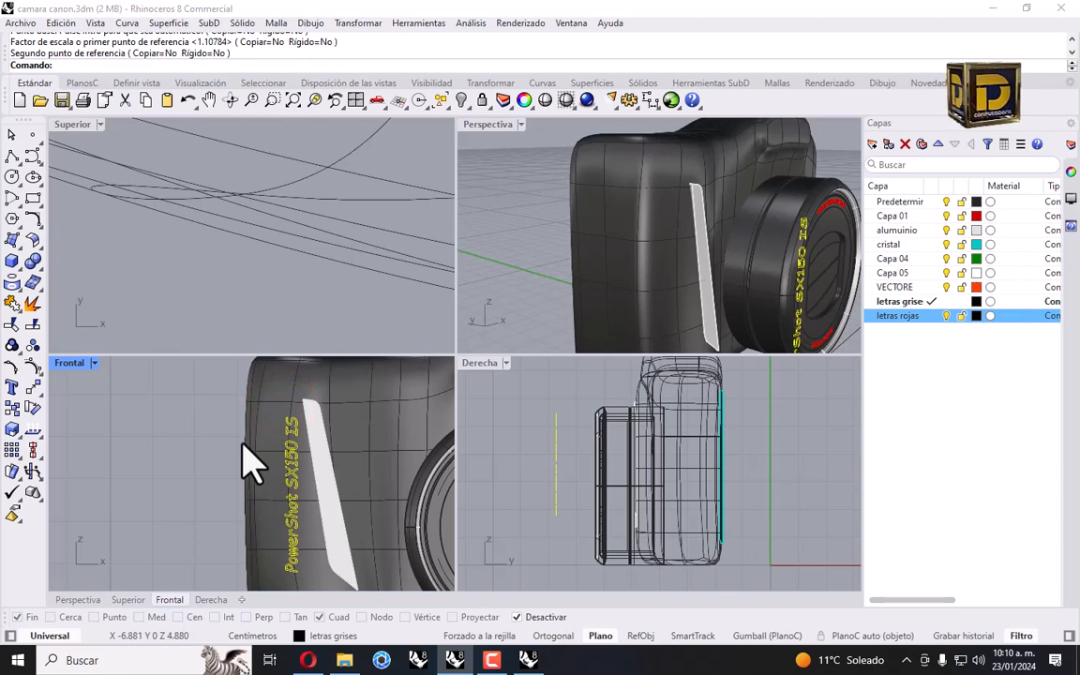
Project the lettering curves from the front view onto the camera body and delete the copy projected onto its back.
left_click(13, 283)
left_click(266, 413)
key("Return")
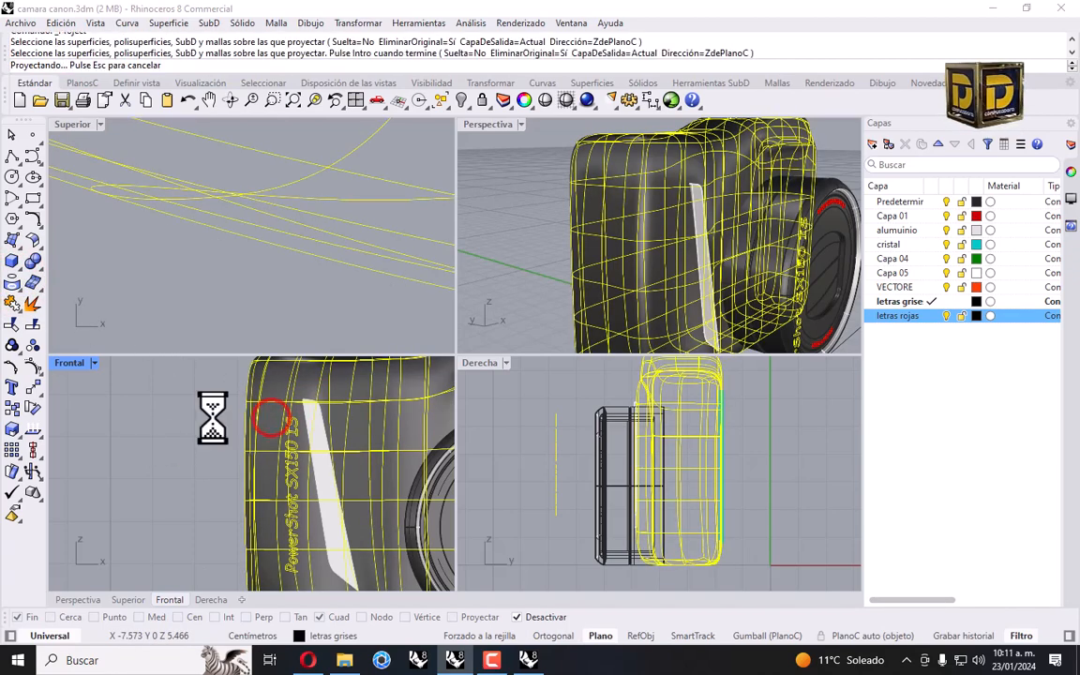
scroll(571, 234, "down", 5)
left_click_drag(532, 198, 615, 326)
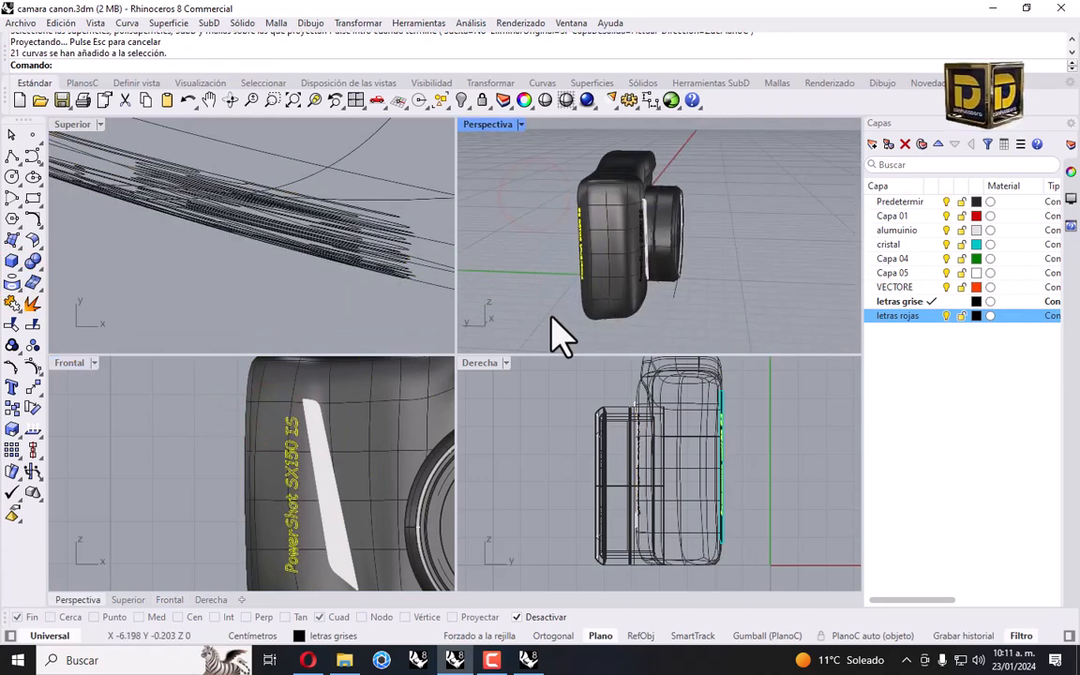
key("Delete")
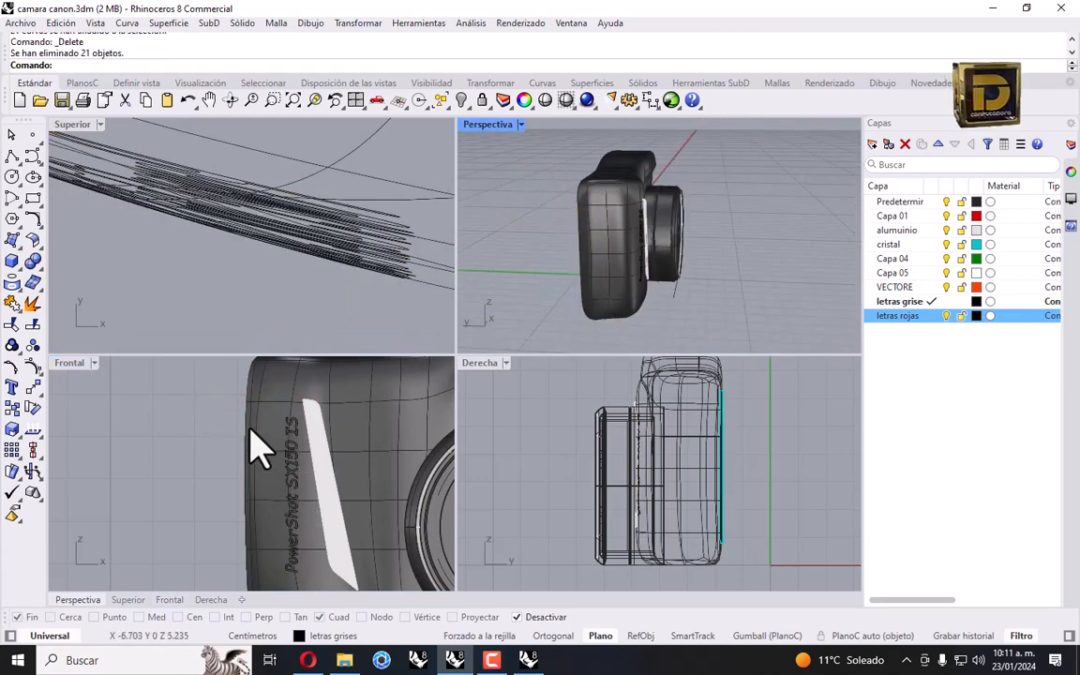
Isolate the lettering curves projected onto the front of the grip.
scroll(251, 436, "down", 3)
left_click_drag(217, 402, 290, 546)
left_click(469, 102)
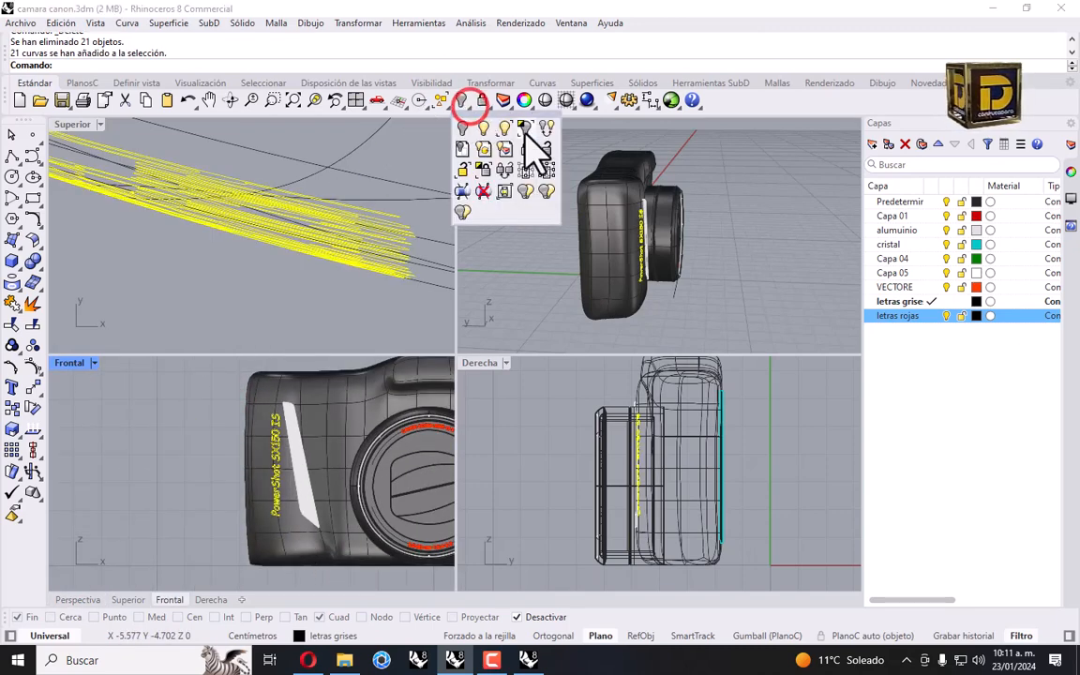
left_click(530, 131)
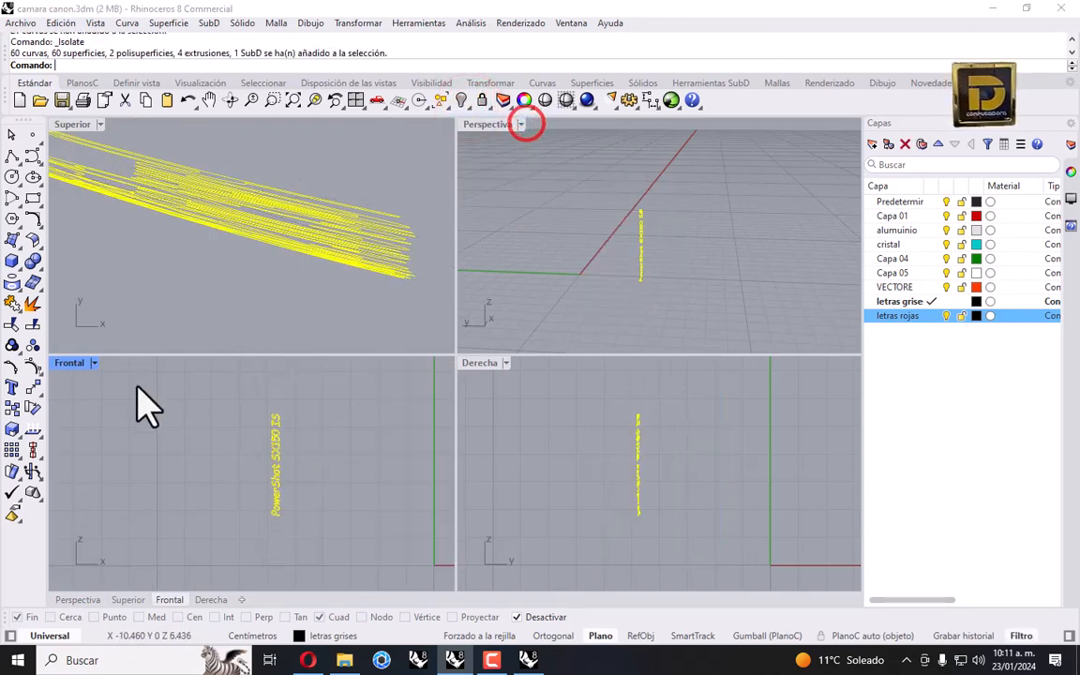
Create a Patch surface through the lettering curves with 10 U and 10 V segments, sample spacing 1 and stiffness 1.
left_click(12, 284)
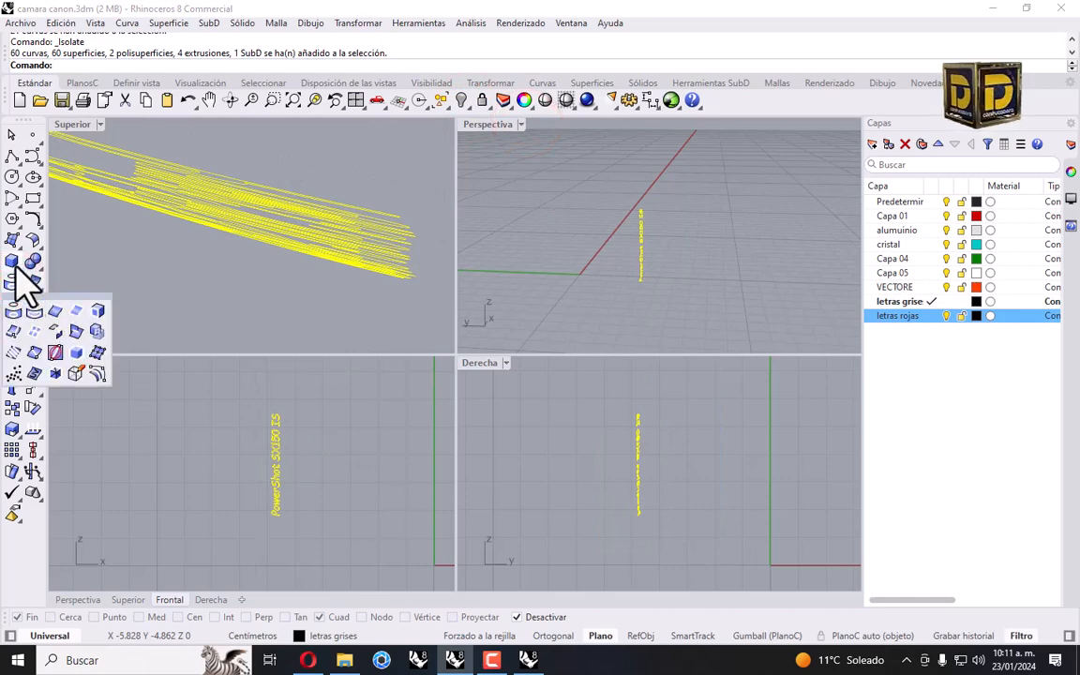
left_click(13, 256)
left_click(13, 241)
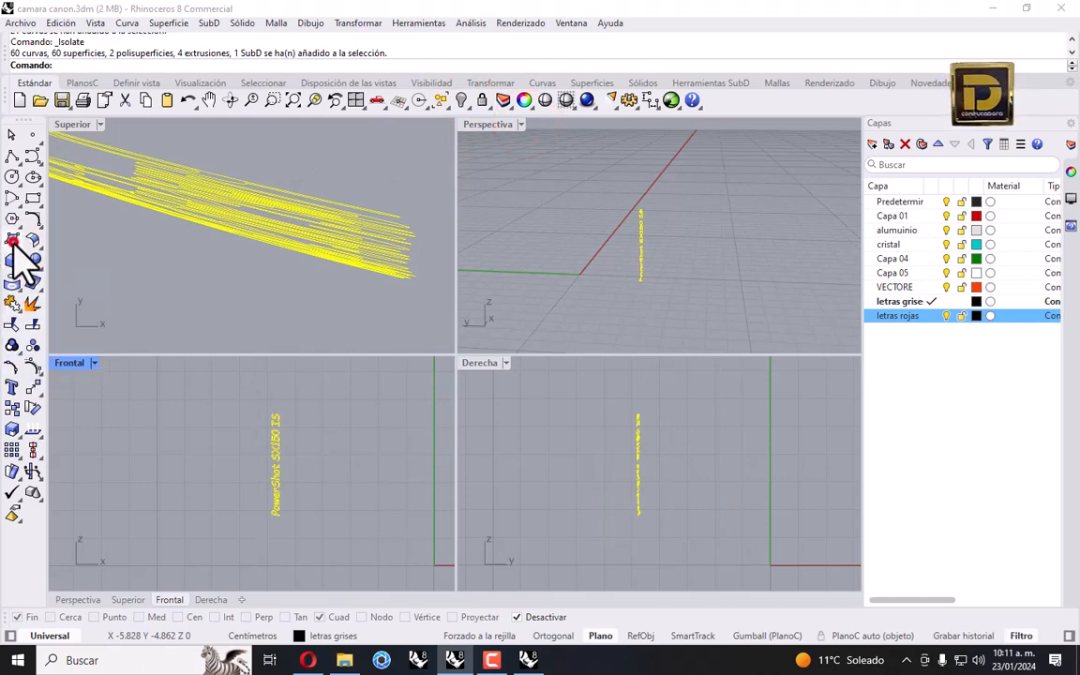
left_click(111, 267)
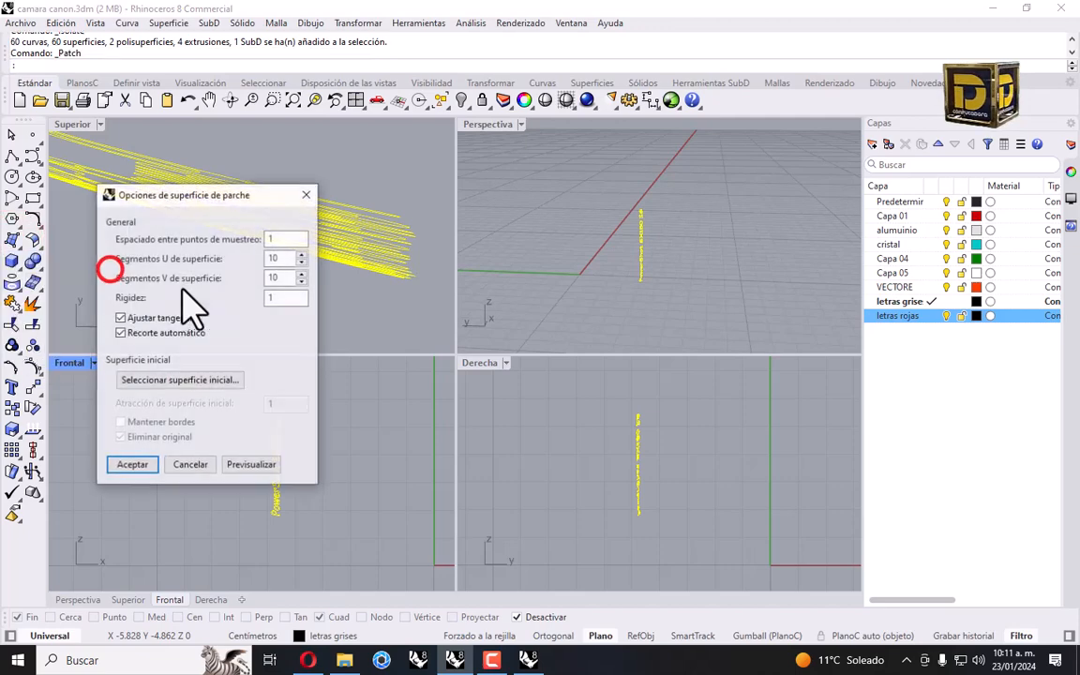
left_click(121, 461)
Trim away the patch surface outside the lettering, using the letter curves as cutting objects.
left_click(14, 324)
scroll(646, 200, "up", 6)
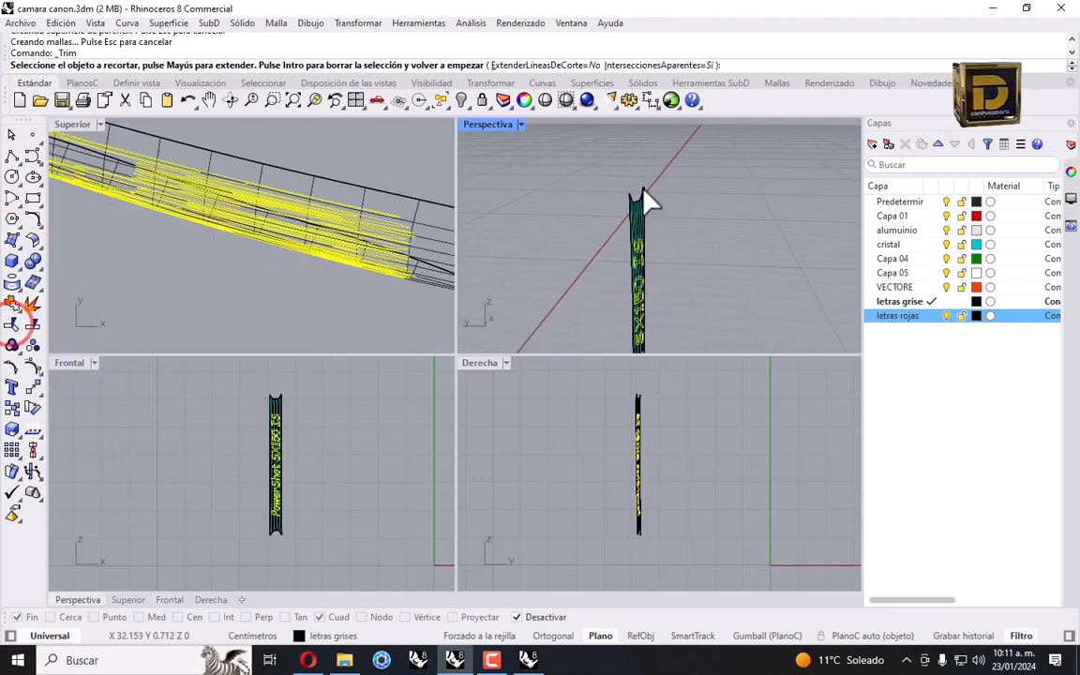
left_click(637, 219)
scroll(619, 215, "down", 3)
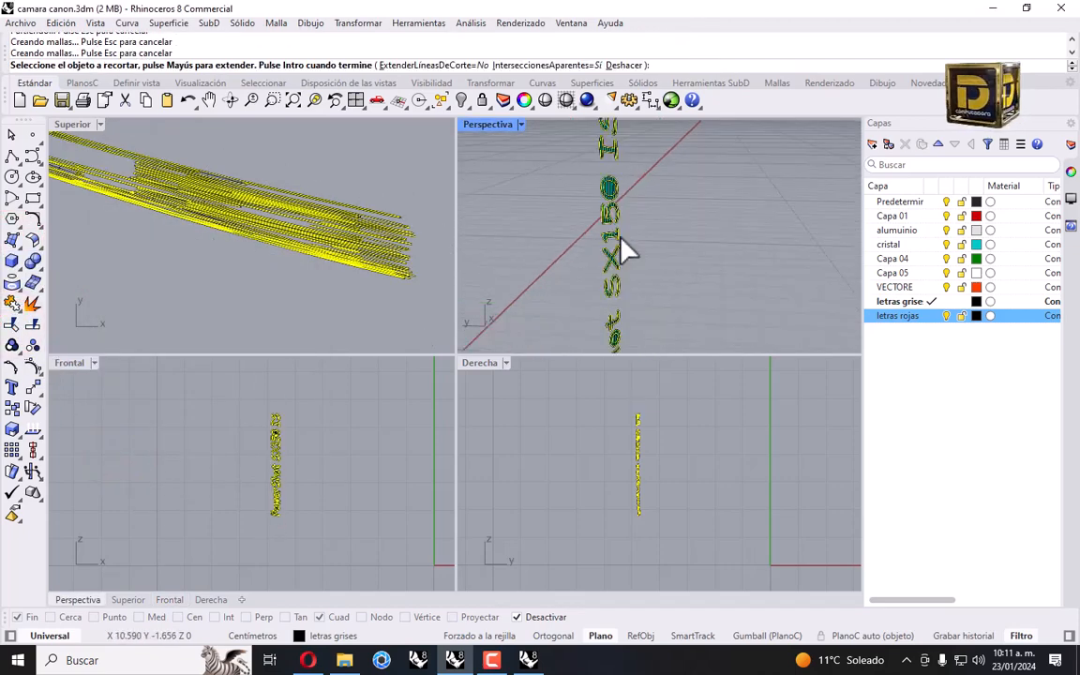
Trim the surface out of the enclosed holes in the 0, both o's, the e and the P of the lettering.
scroll(611, 178, "up", 4)
left_click(601, 135)
scroll(602, 141, "down", 7)
scroll(604, 240, "up", 6)
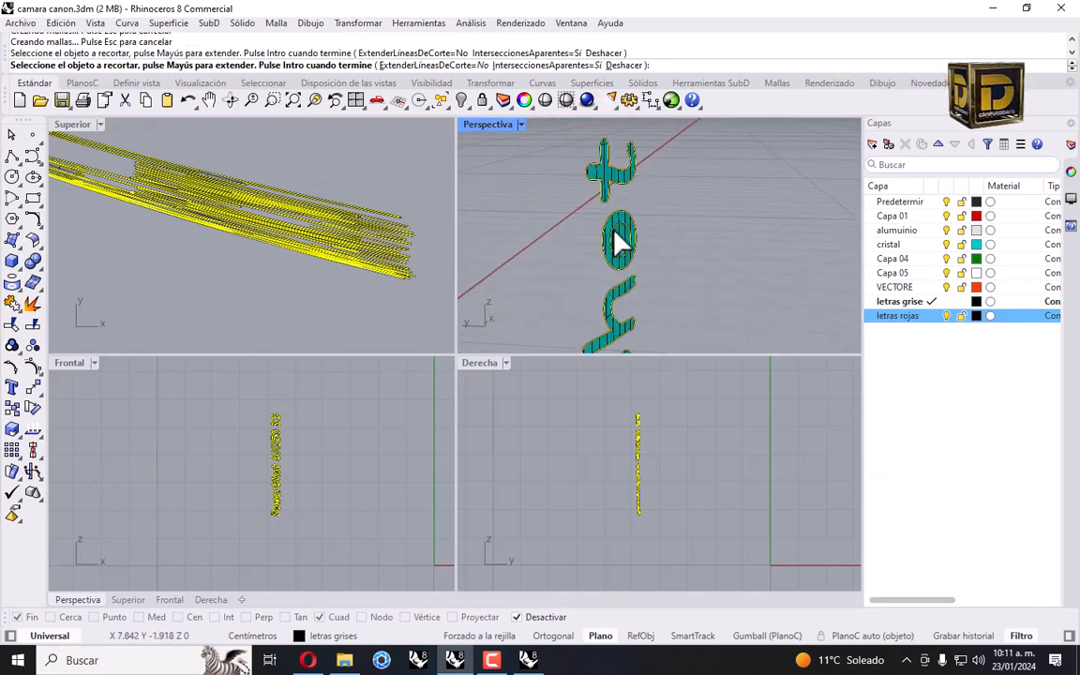
left_click(620, 240)
scroll(622, 239, "down", 5)
scroll(604, 201, "up", 6)
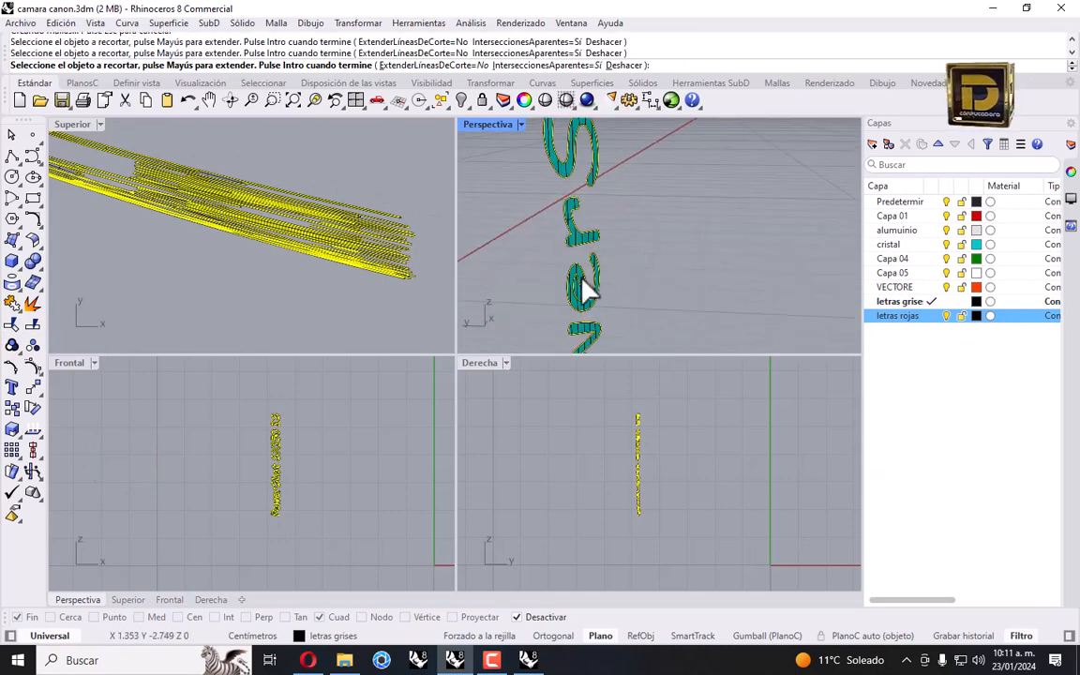
scroll(578, 309, "up", 5)
scroll(571, 278, "down", 3)
left_click(556, 289)
scroll(561, 226, "down", 5)
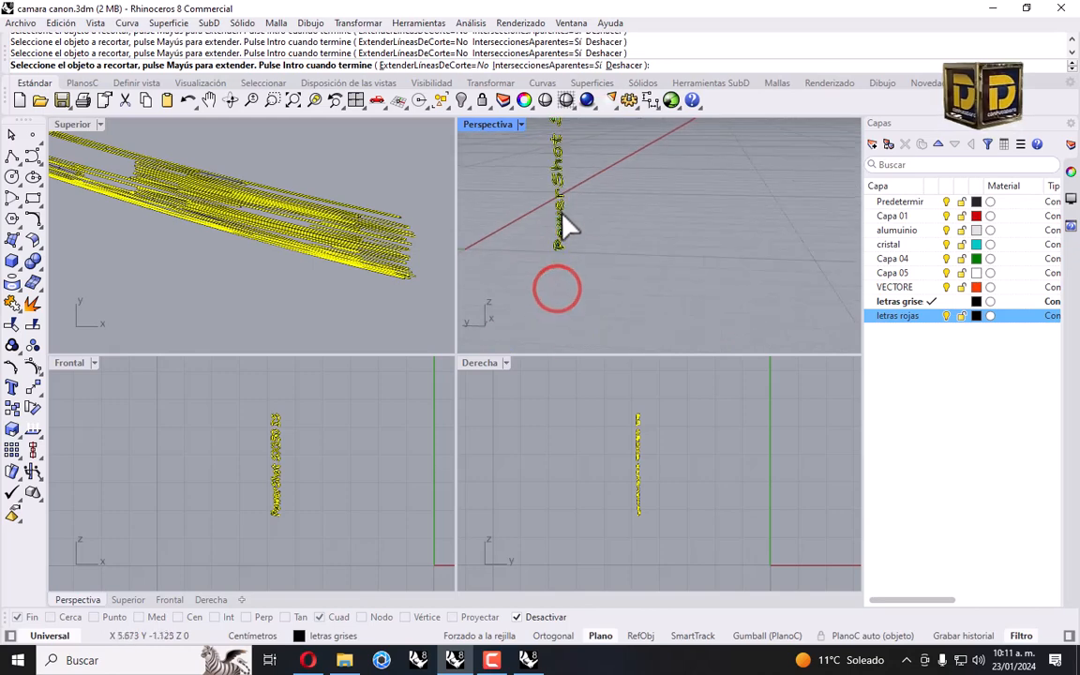
scroll(565, 229, "up", 5)
left_click(551, 265)
left_click(531, 320)
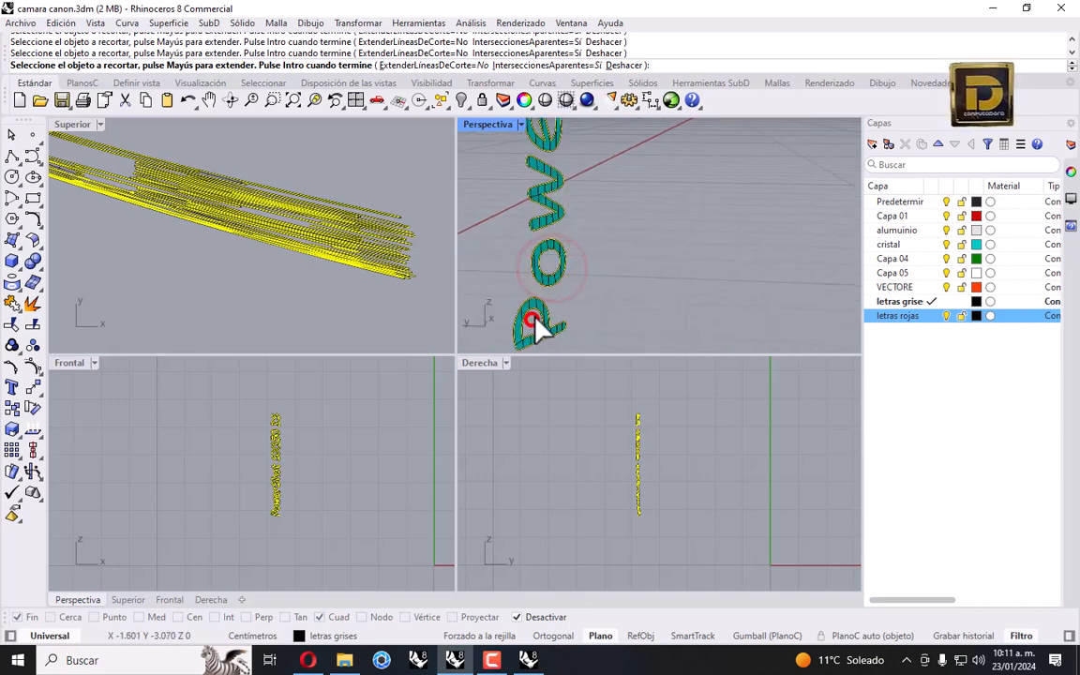
key("Return")
Move all the lettering curves and surfaces very slightly forward in the top view.
scroll(600, 280, "down", 10)
left_click(589, 178)
left_click_drag(572, 136, 598, 180)
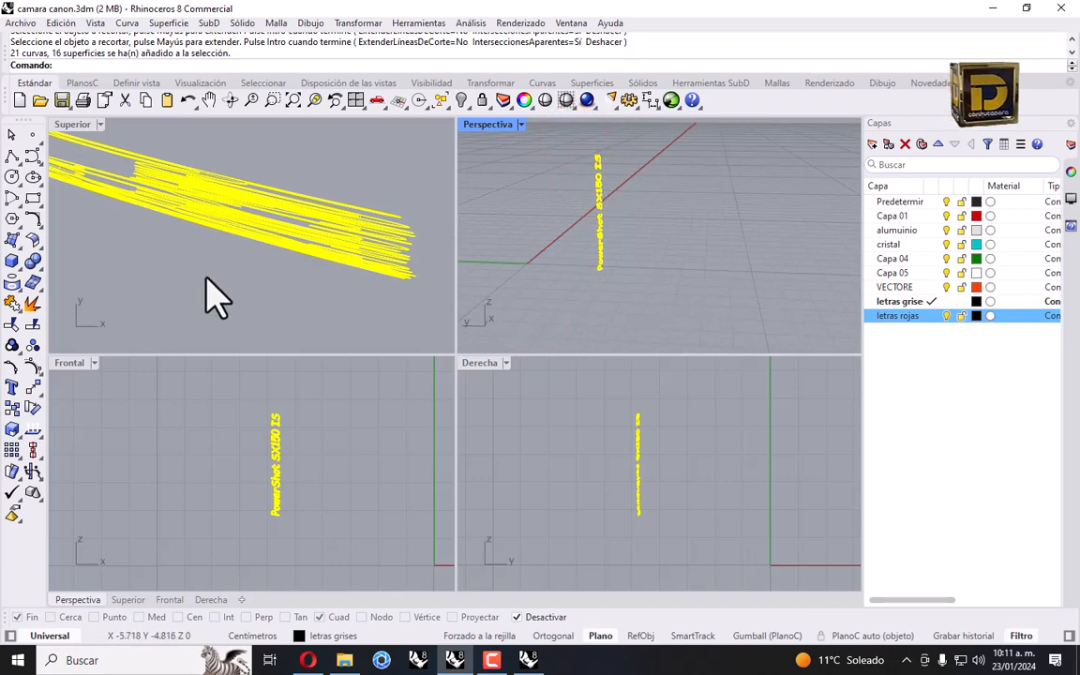
scroll(350, 217, "up", 5)
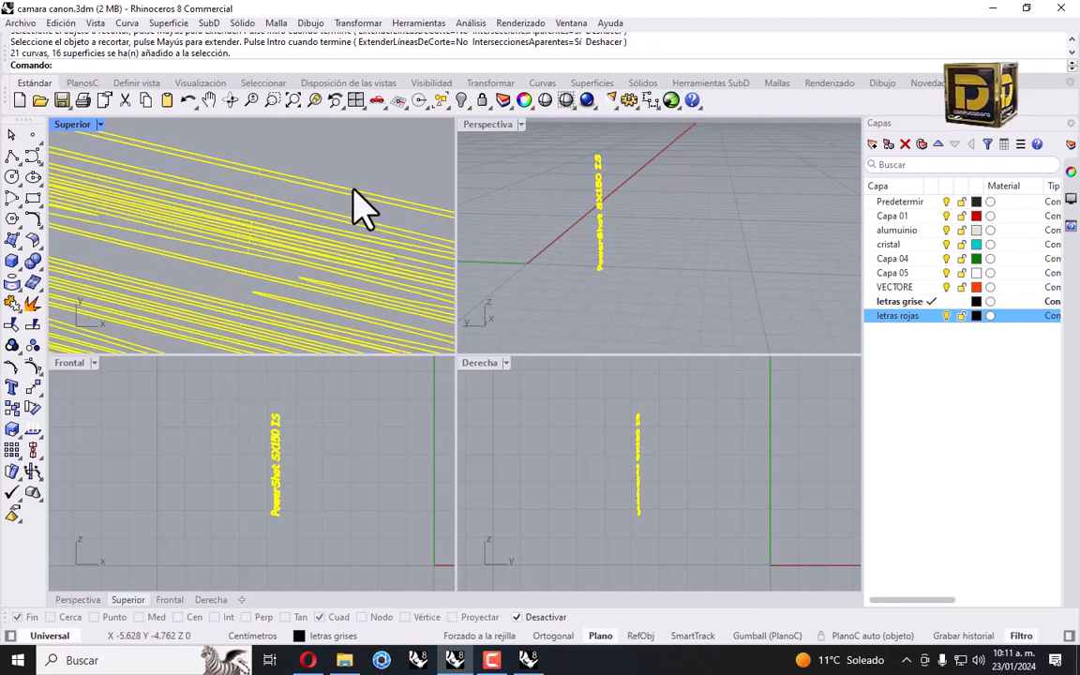
left_click_drag(356, 188, 357, 191)
left_click(373, 157)
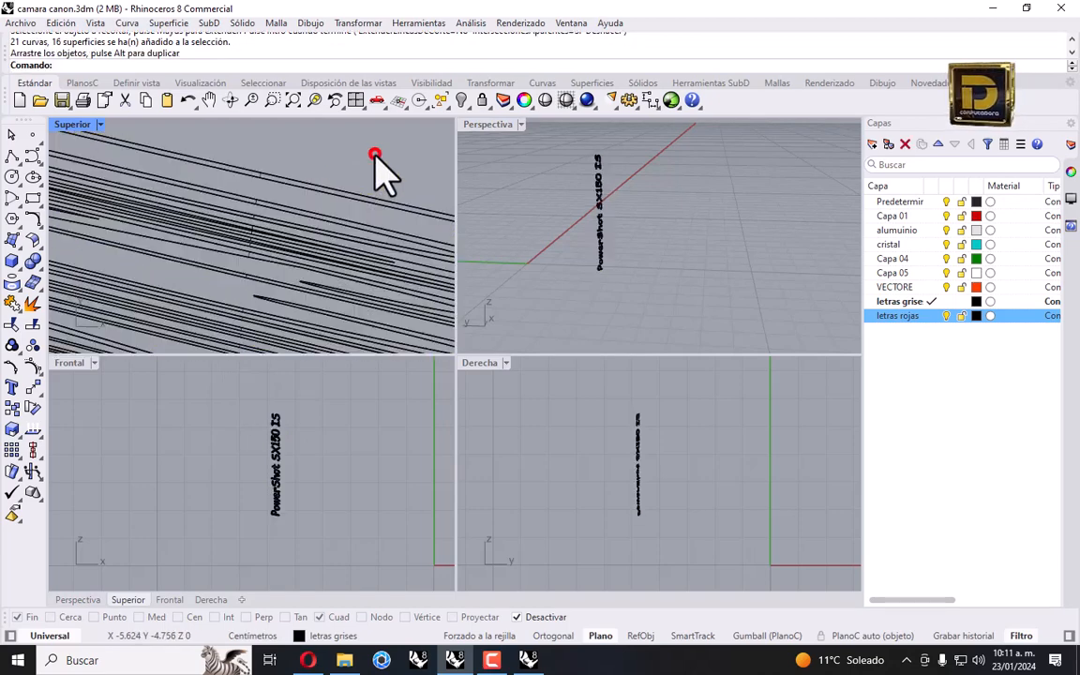
Select the IS letters and set the letras rojas layer's colour to red, #FF0000.
left_click(561, 164)
left_click_drag(576, 141, 631, 197)
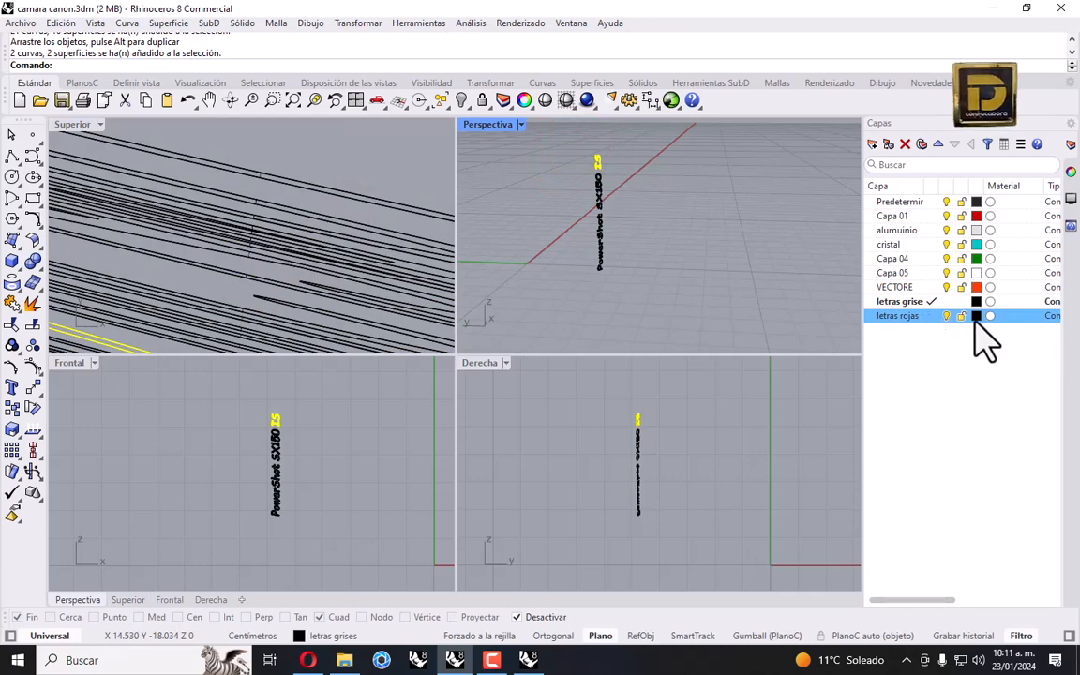
left_click(976, 316)
left_click(604, 148)
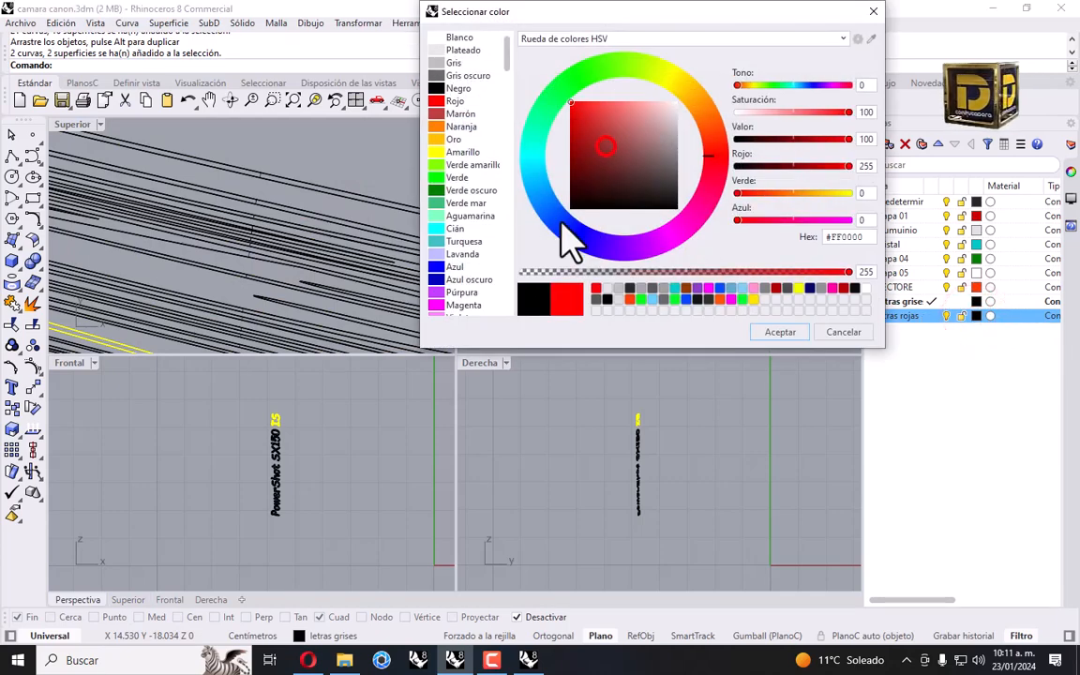
left_click(778, 333)
Try to select the objects on the letras rojas layer, then clear the selection.
right_click(902, 318)
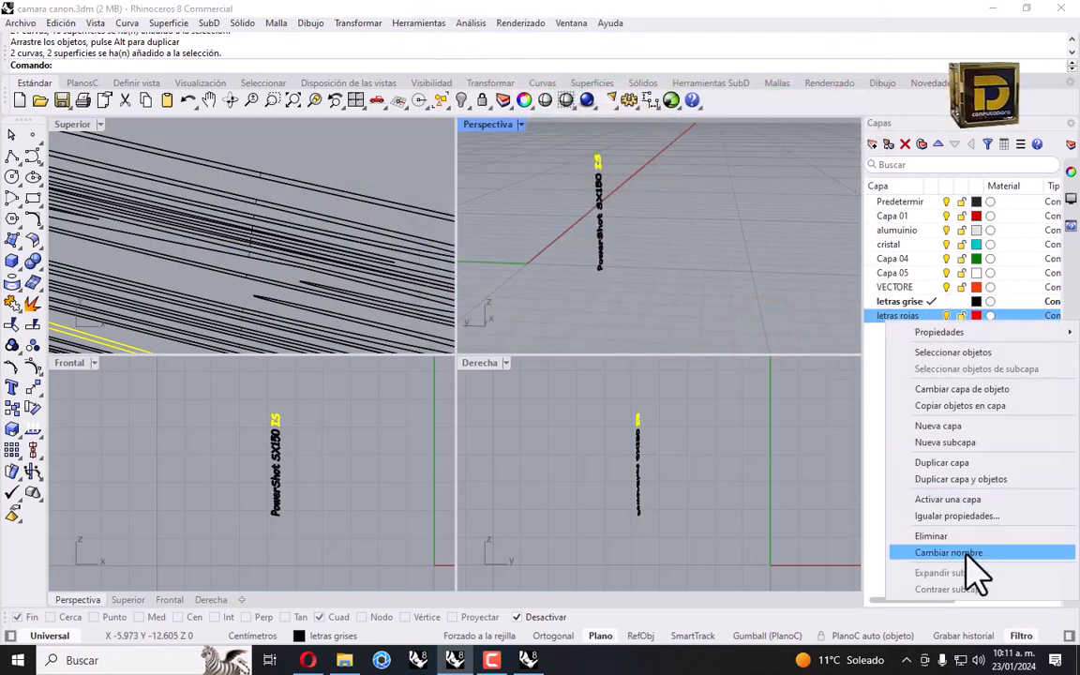
left_click(973, 356)
left_click(740, 267)
Flip the direction of all the PowerShot SX150 IS lettering curves and surfaces.
scroll(650, 194, "up", 5)
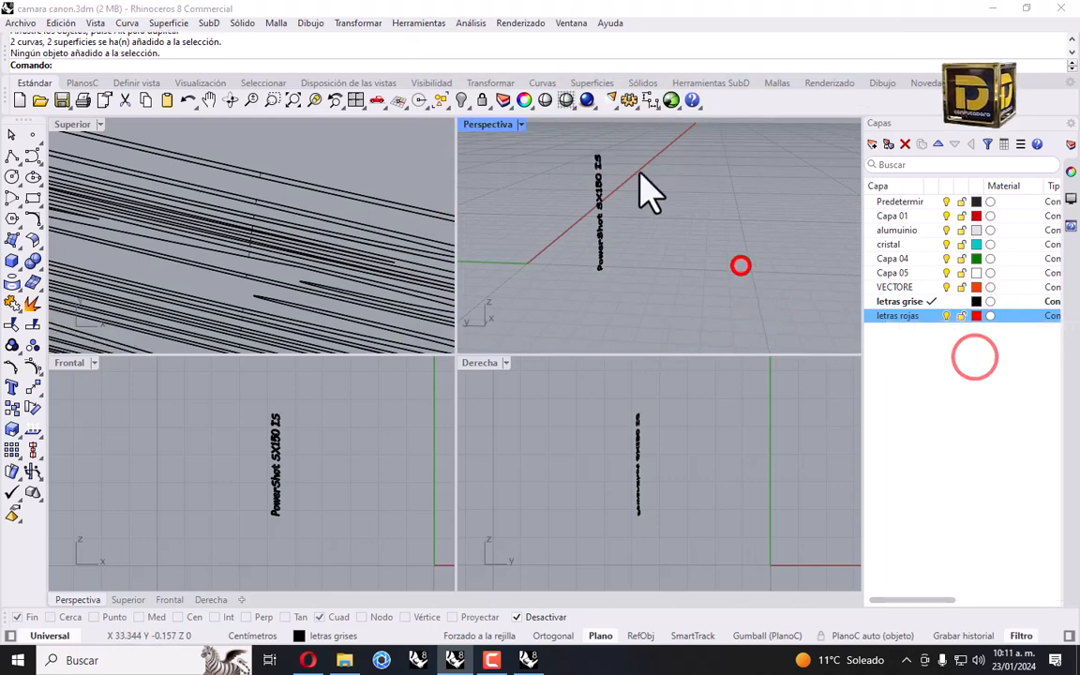
scroll(666, 212, "down", 5)
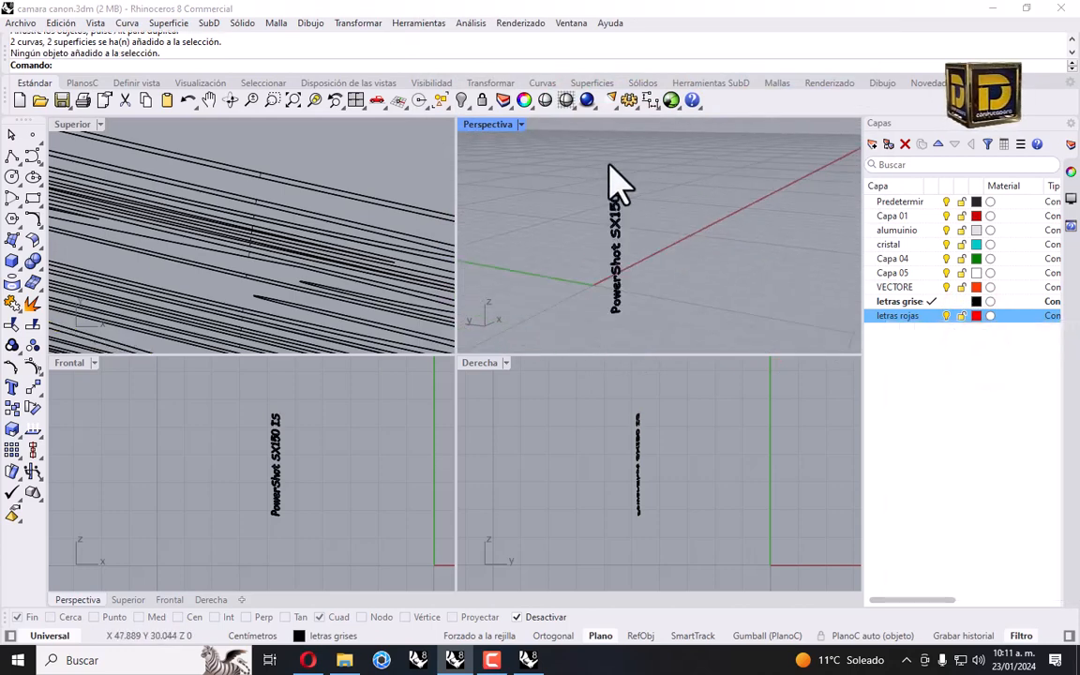
left_click_drag(554, 151, 692, 383)
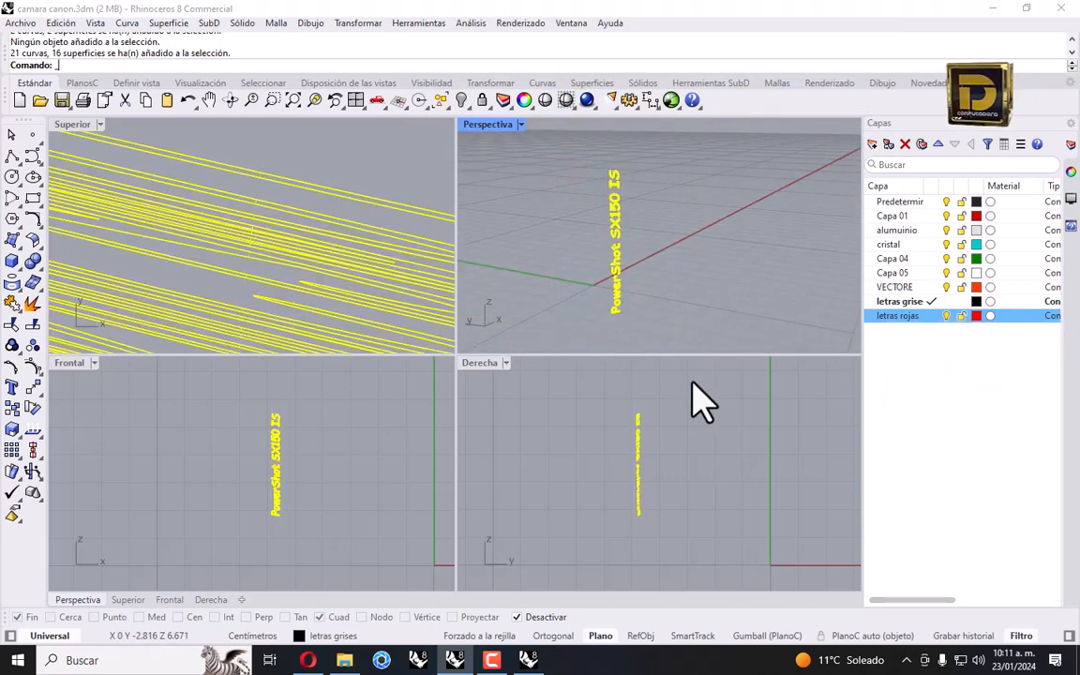
type("_Flip")
key("Return")
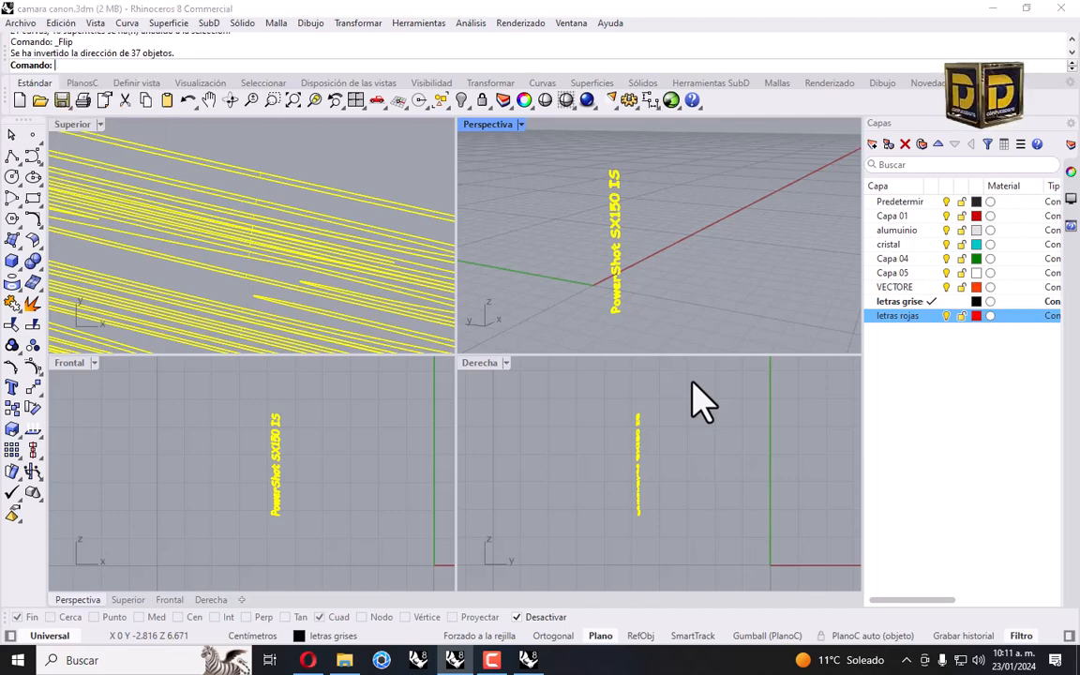
Select the IS letters' curves and surfaces and change them to the letras rojas layer.
left_click(567, 193)
scroll(600, 190, "up", 5)
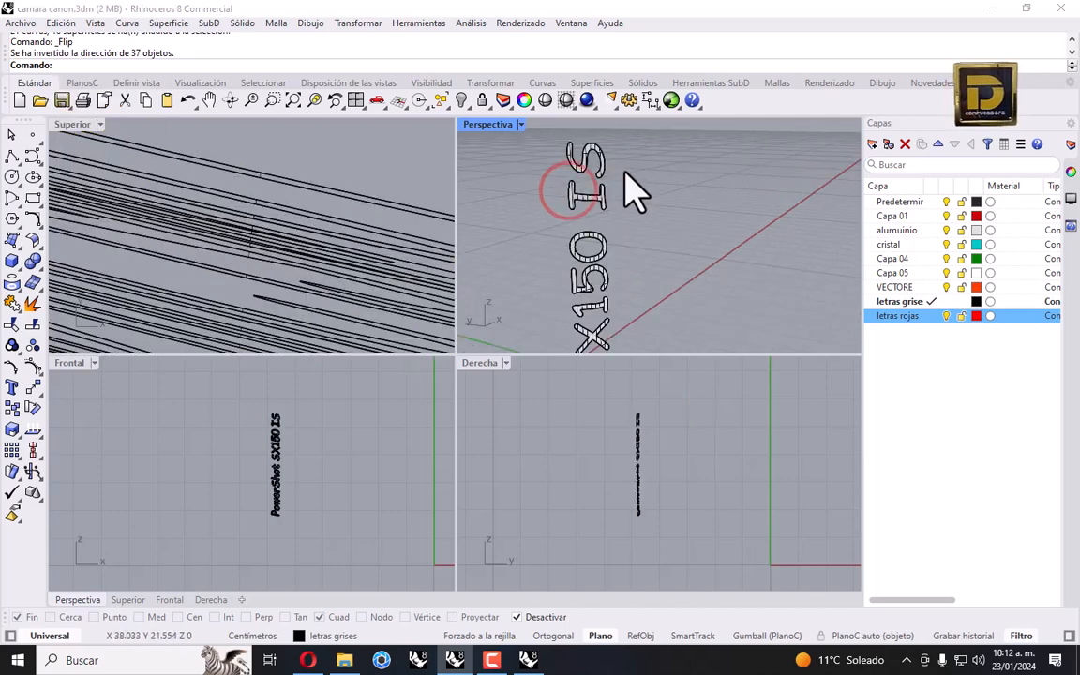
left_click_drag(535, 134, 638, 241)
right_click(897, 316)
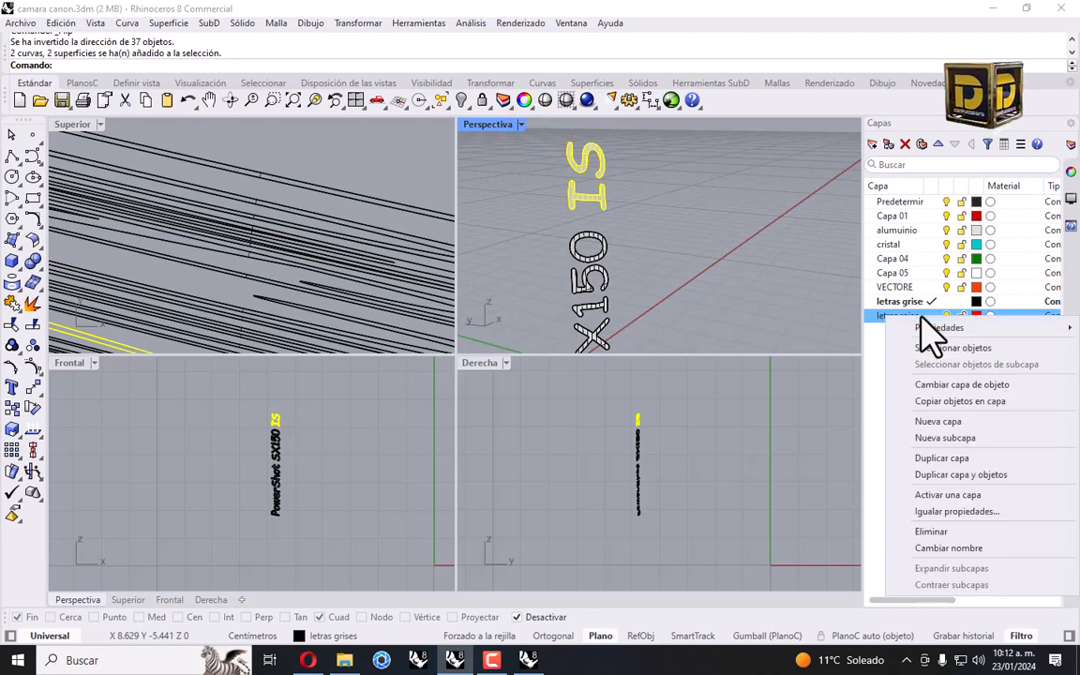
left_click(954, 385)
left_click(721, 199)
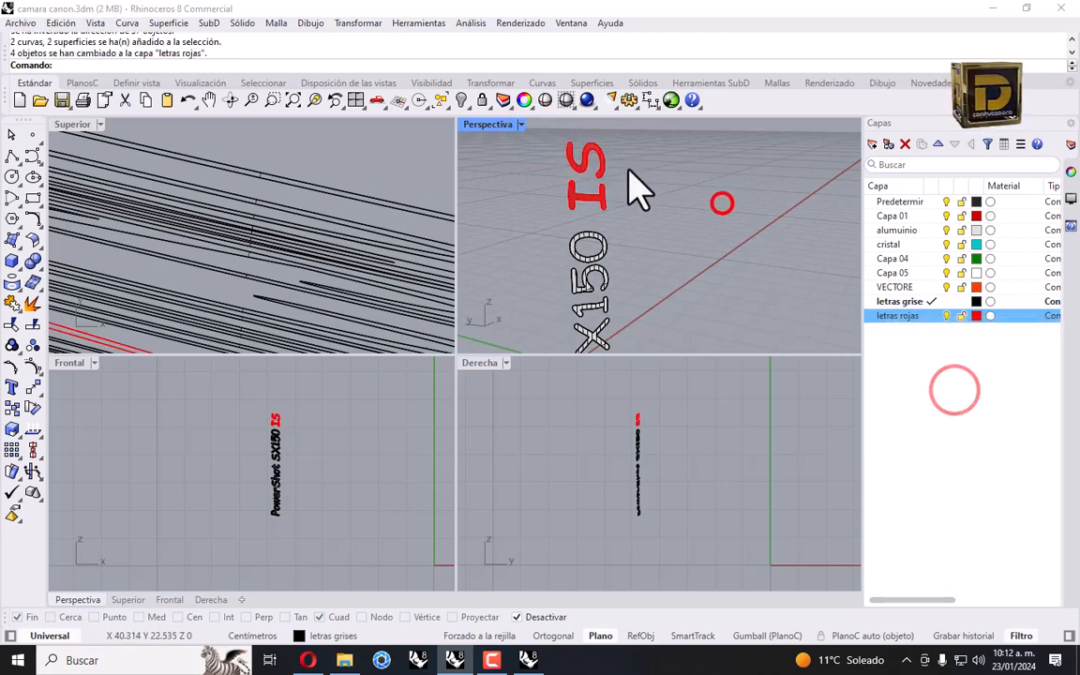
Show all the hidden camera objects again and save the file.
scroll(637, 182, "down", 2)
left_click(463, 99)
scroll(618, 221, "down", 2)
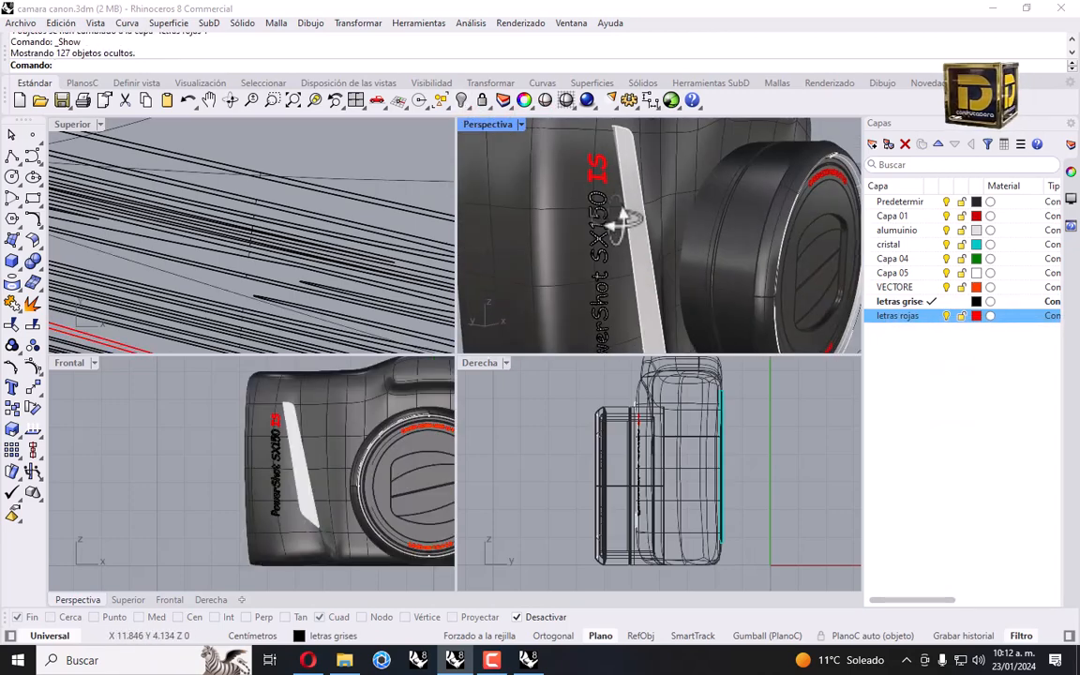
right_click_drag(683, 214, 605, 202)
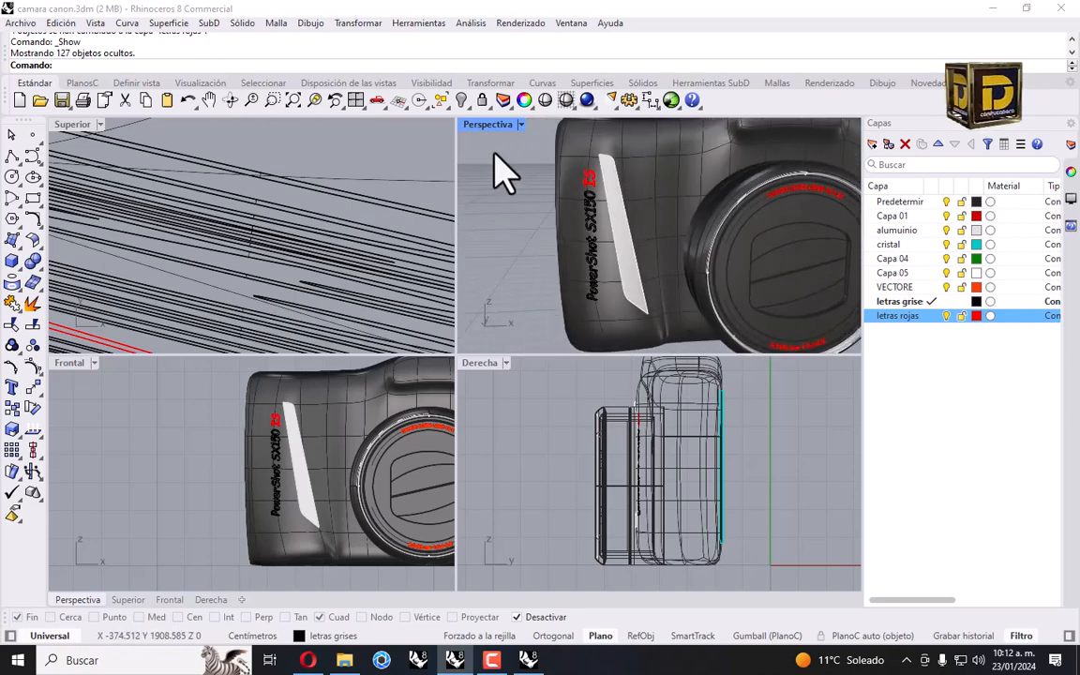
double_click(499, 122)
mouse_move(488, 299)
right_mouse_down()
mouse_move(482, 306)
mouse_move(488, 299)
right_mouse_up()
scroll(488, 299, "down", 4)
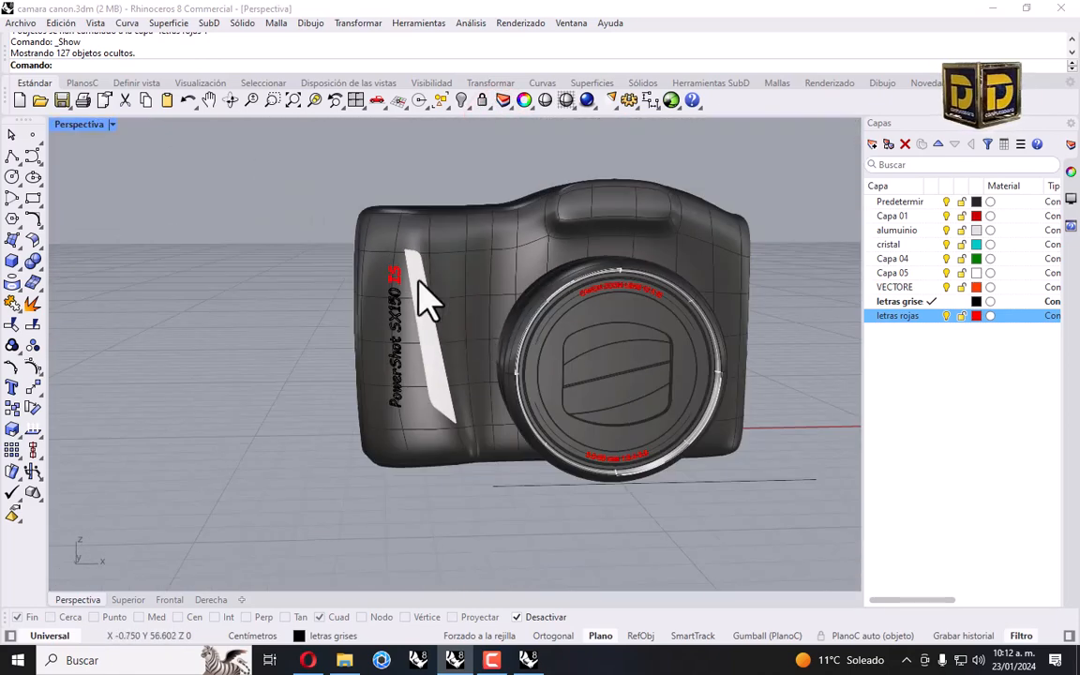
left_click(26, 22)
left_click(34, 74)
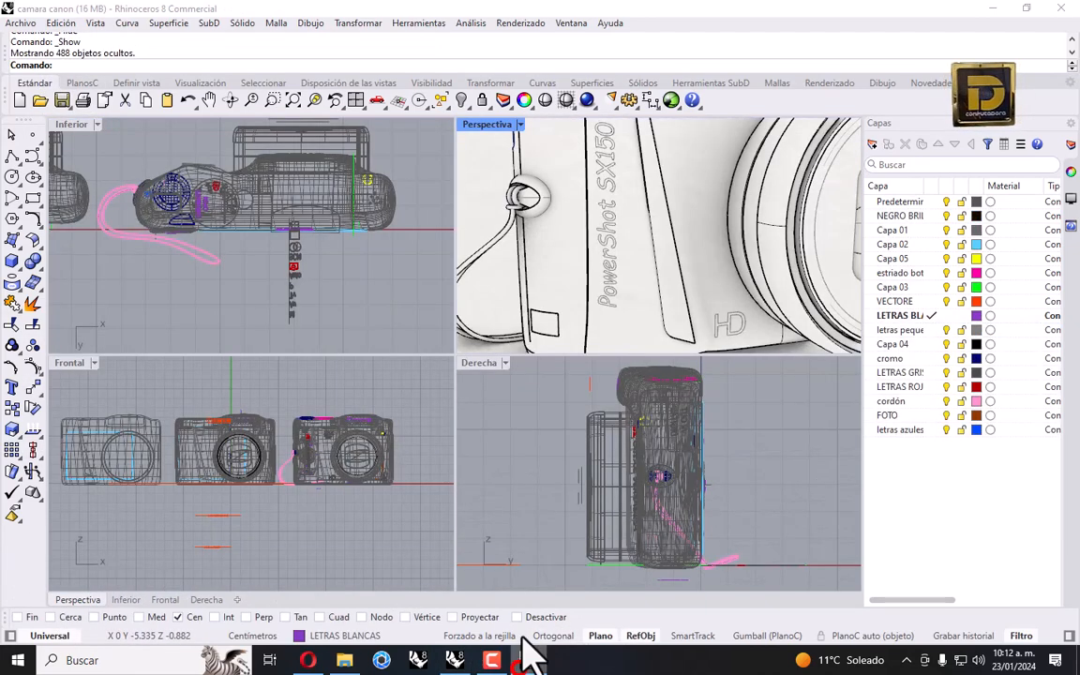
Switch to the reference camera file and isolate only the 12X OPTICAL ZOOM lettering beside the lens.
scroll(234, 444, "up", 8)
scroll(208, 444, "up", 3)
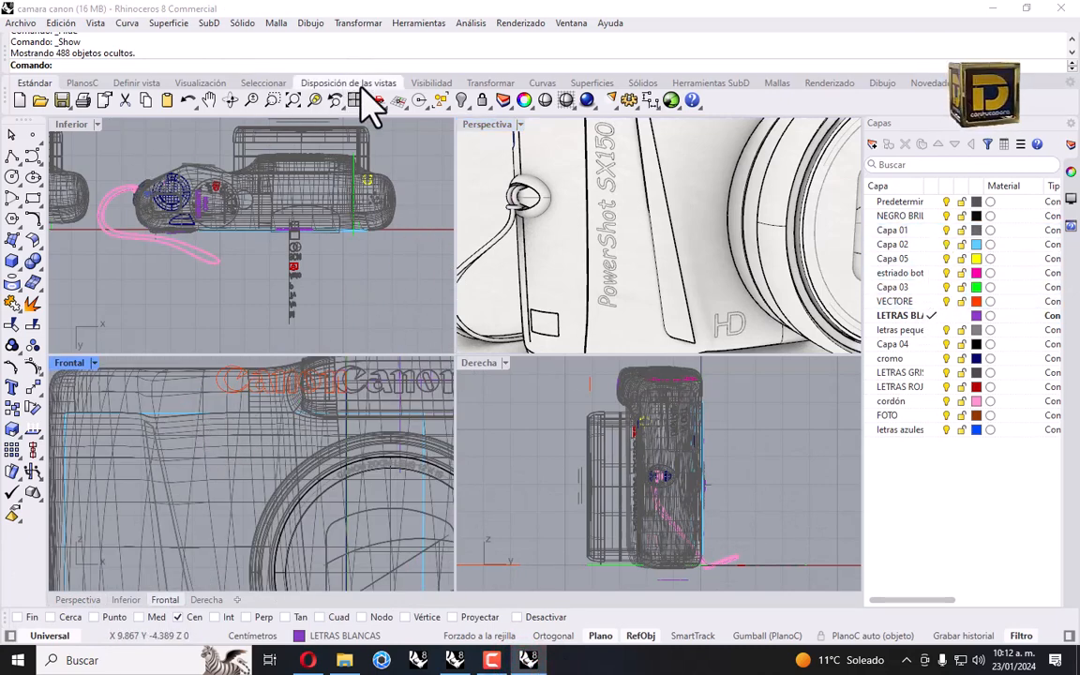
left_click(459, 99)
scroll(618, 239, "down", 5)
scroll(630, 229, "up", 5)
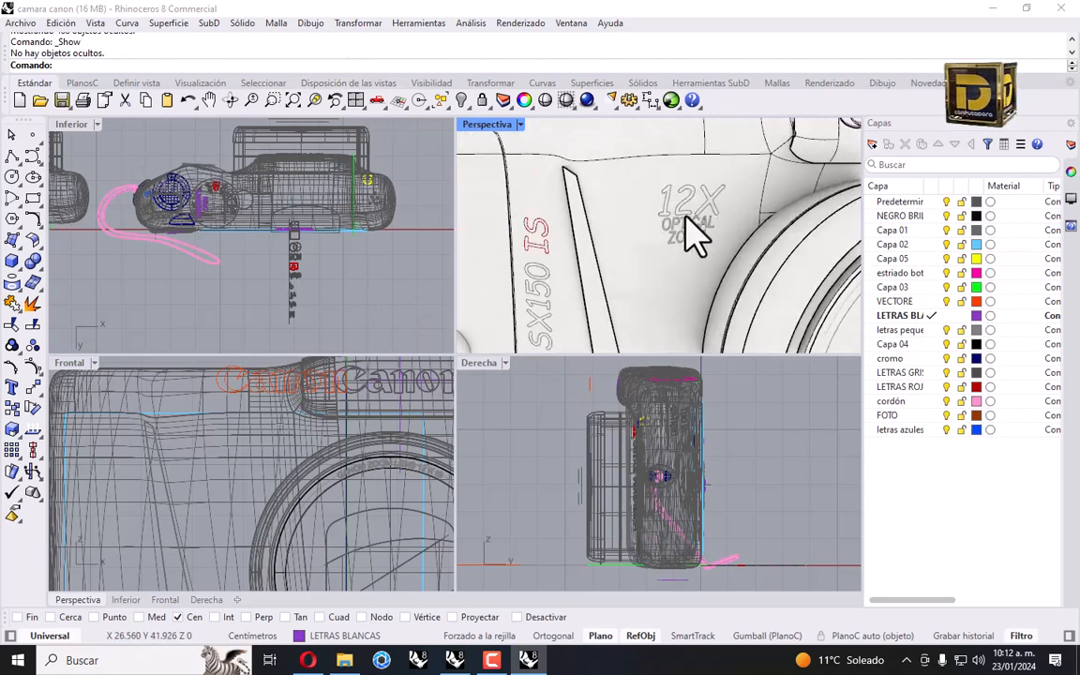
scroll(656, 197, "down", 3)
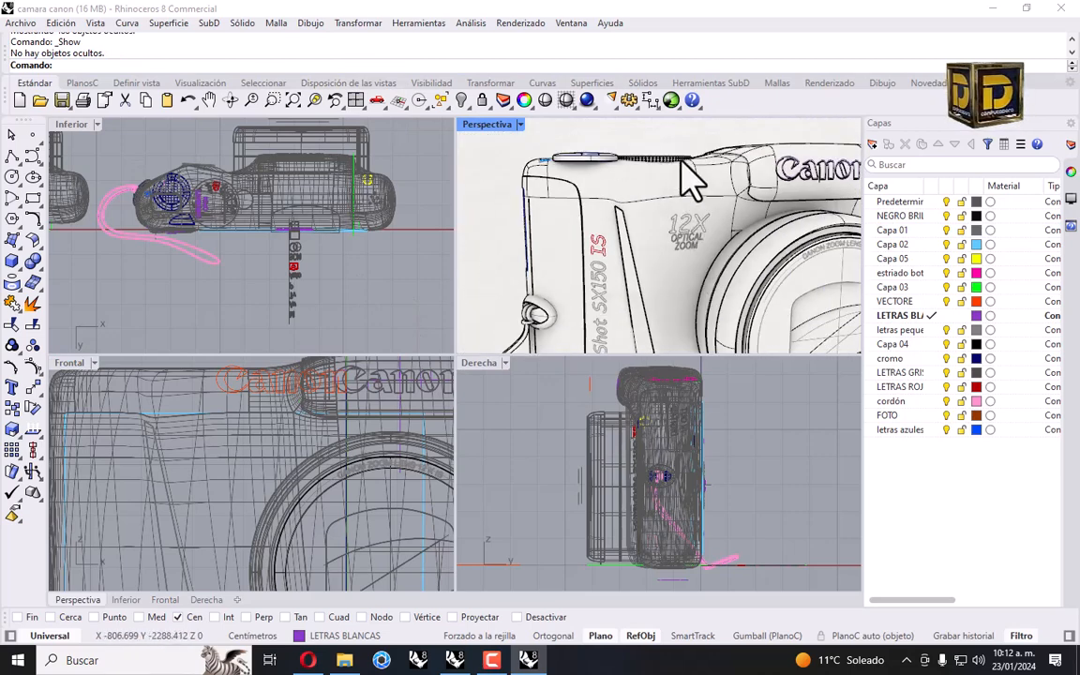
left_click_drag(653, 127, 723, 254)
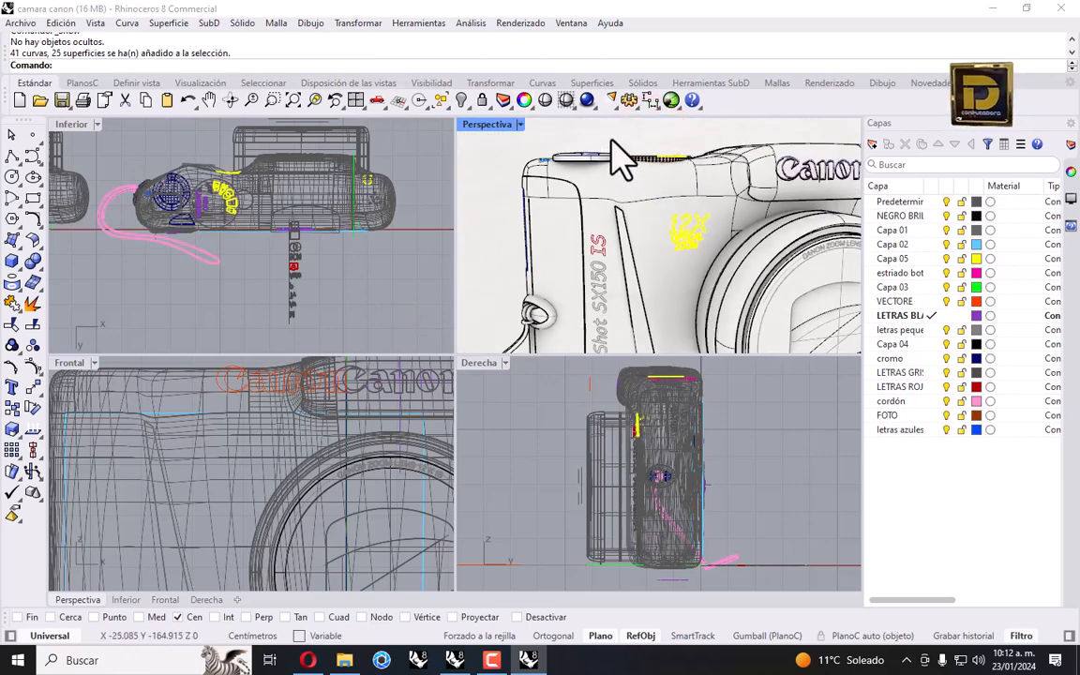
left_click_drag(624, 133, 699, 172, "ctrl")
left_click(461, 101)
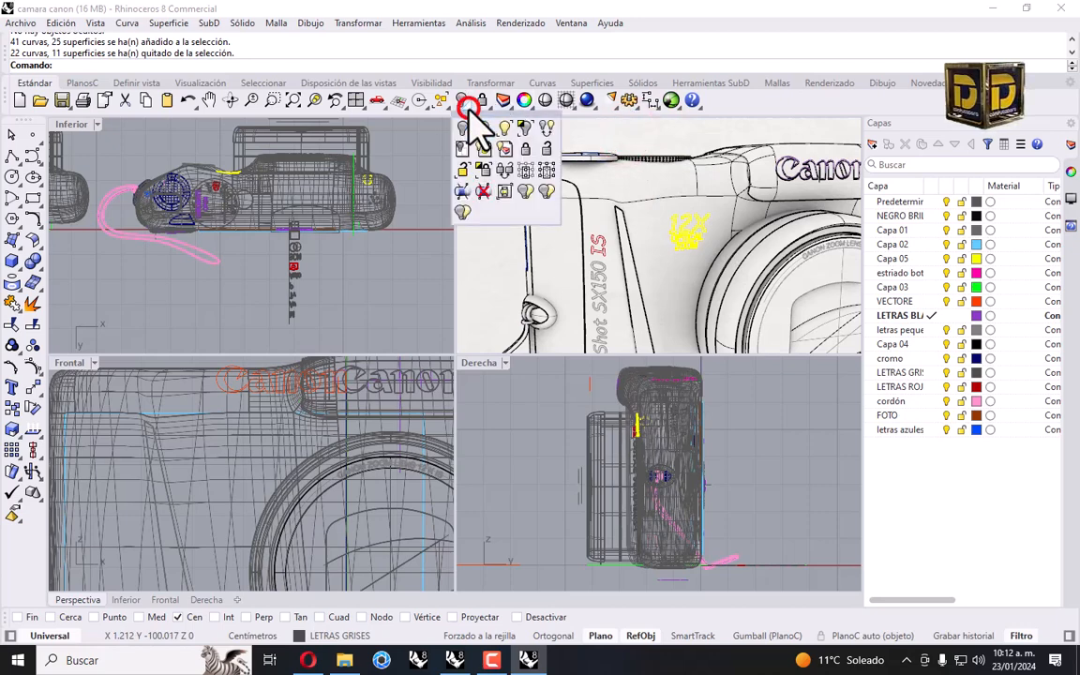
left_click(523, 116)
left_click(628, 171)
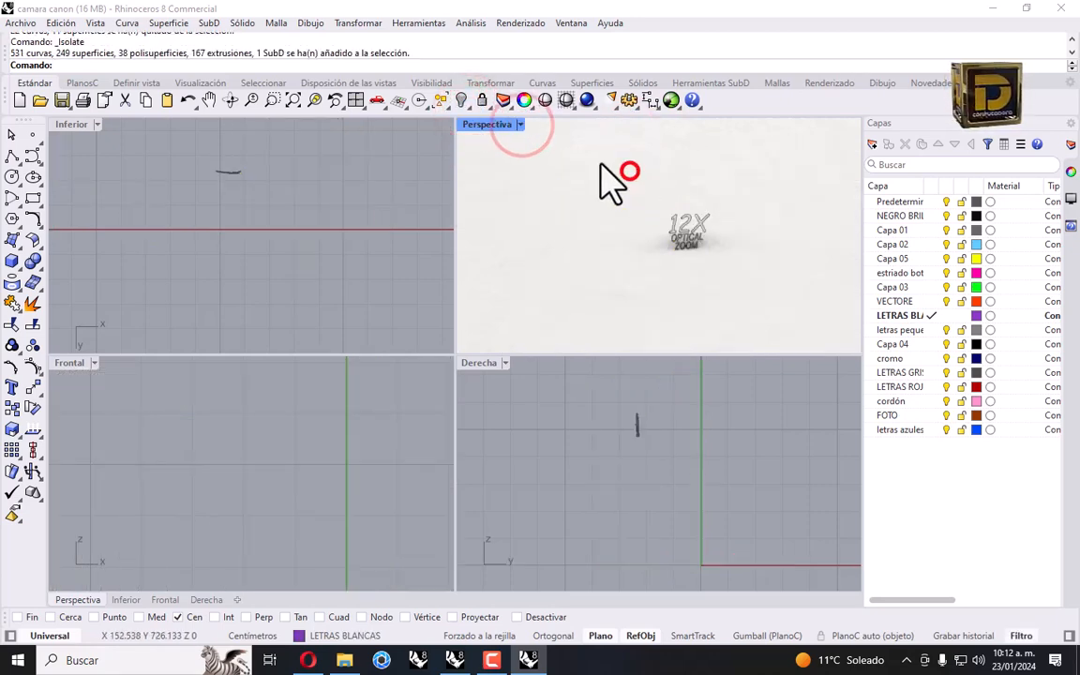
Maximize the perspective view on the 12X OPTICAL ZOOM lettering and set its display mode to Shaded (Sombreado).
double_click(514, 126)
scroll(541, 317, "up", 7)
left_click(444, 376)
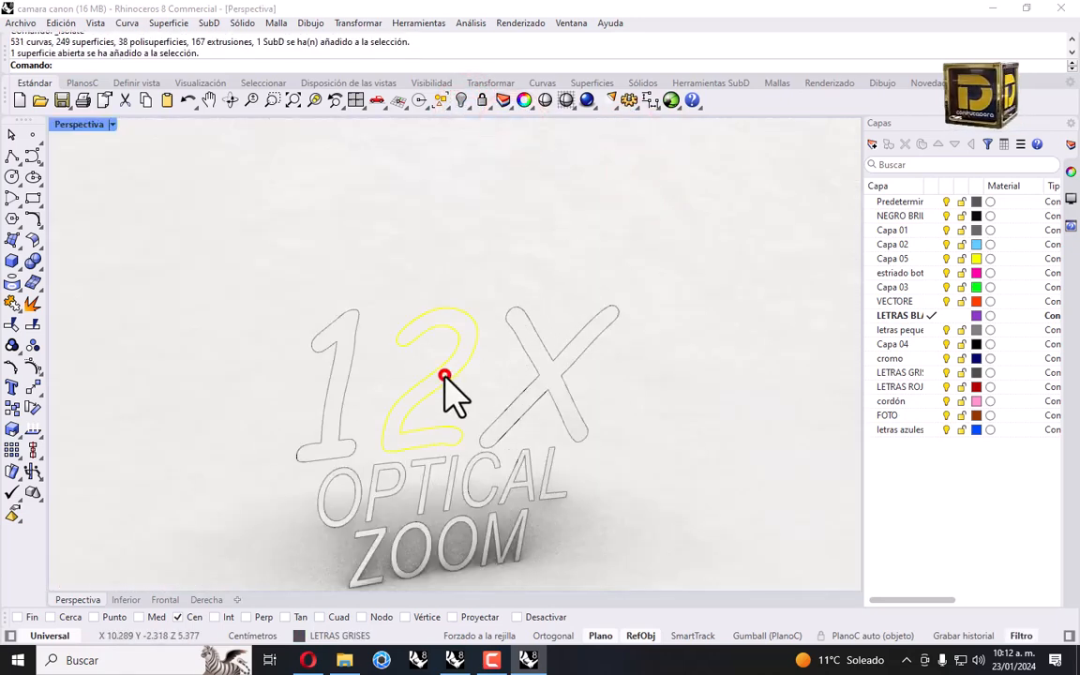
left_click(112, 124)
left_click(173, 135)
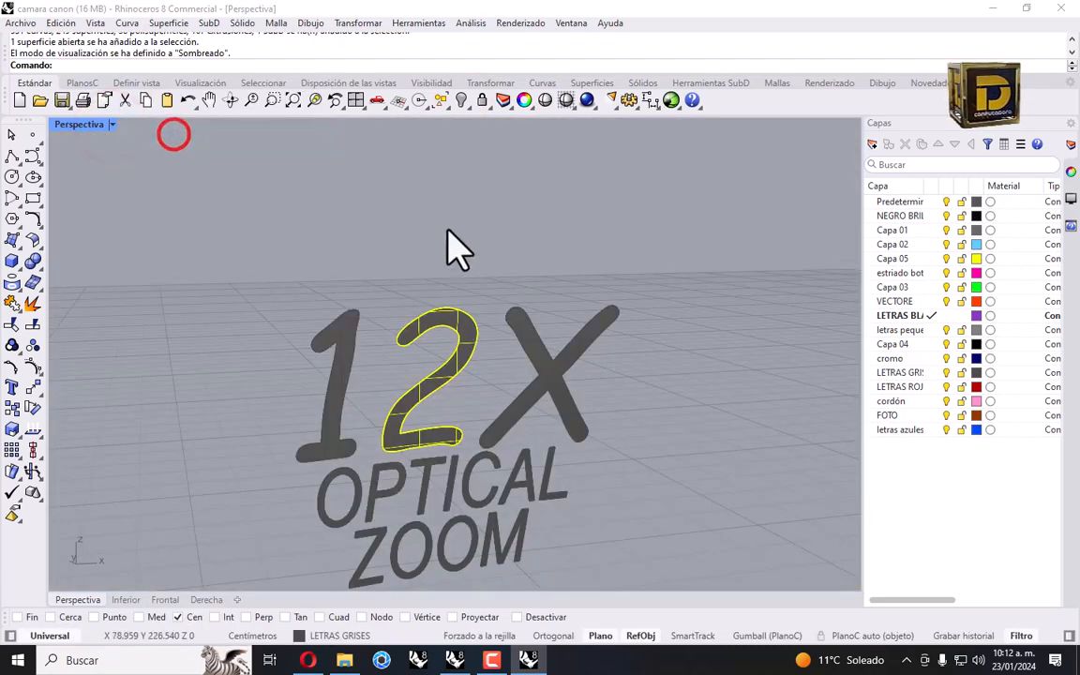
left_click(431, 227)
Select all the 12X OPTICAL ZOOM lettering and duplicate the borders of its surfaces as curves.
left_click(352, 348)
left_click_drag(250, 240, 640, 637)
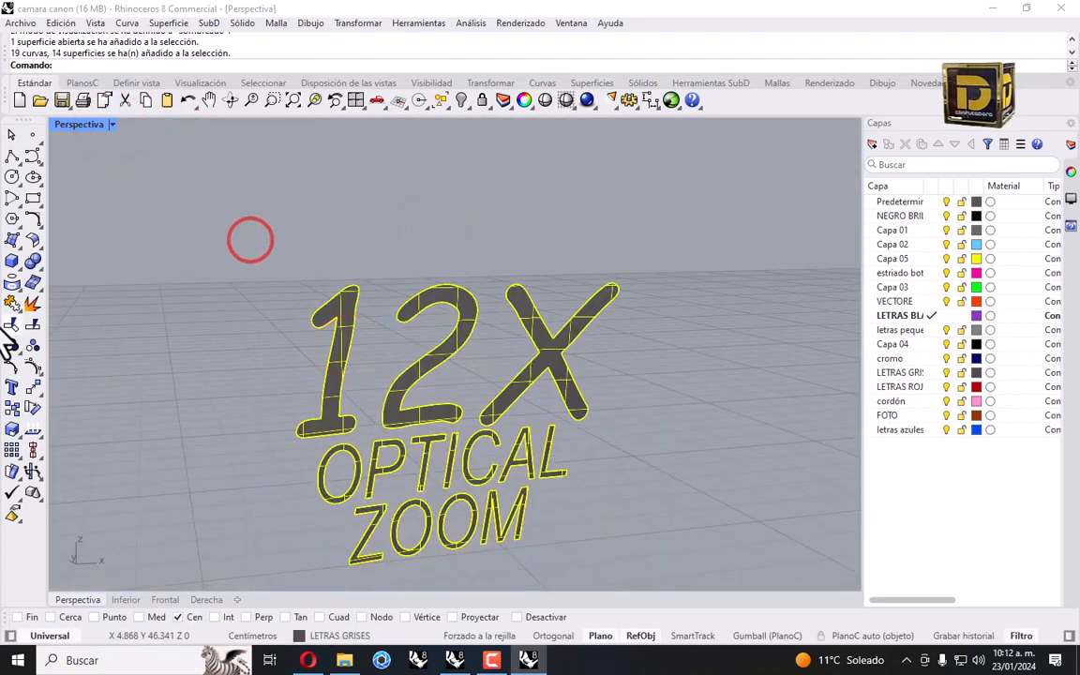
left_click(14, 286)
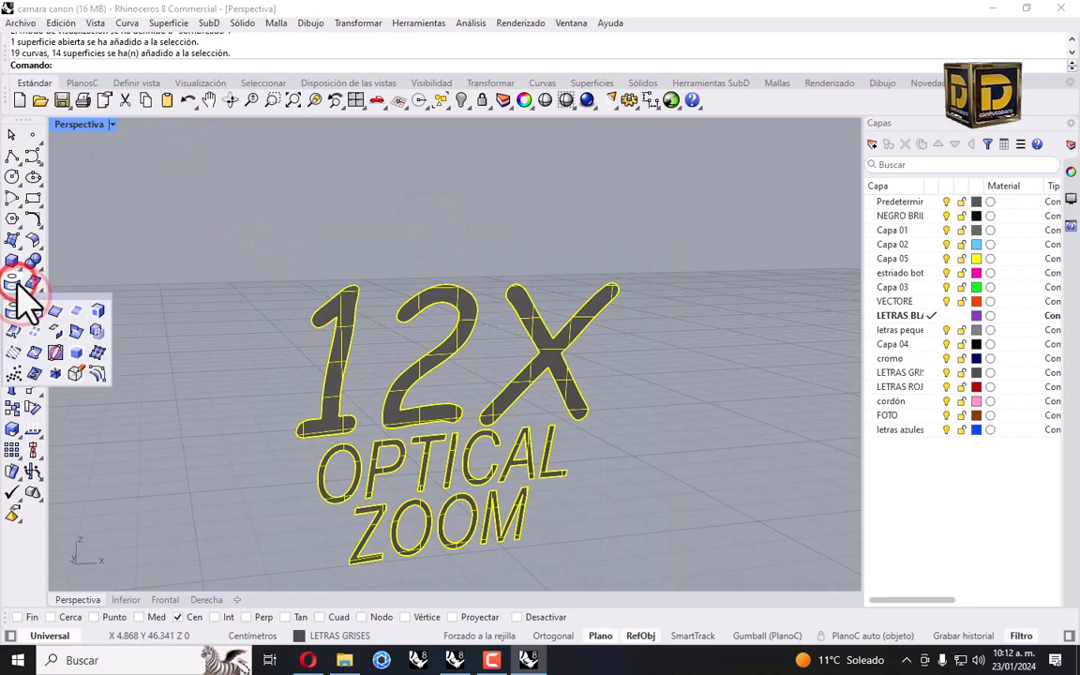
left_click(79, 312)
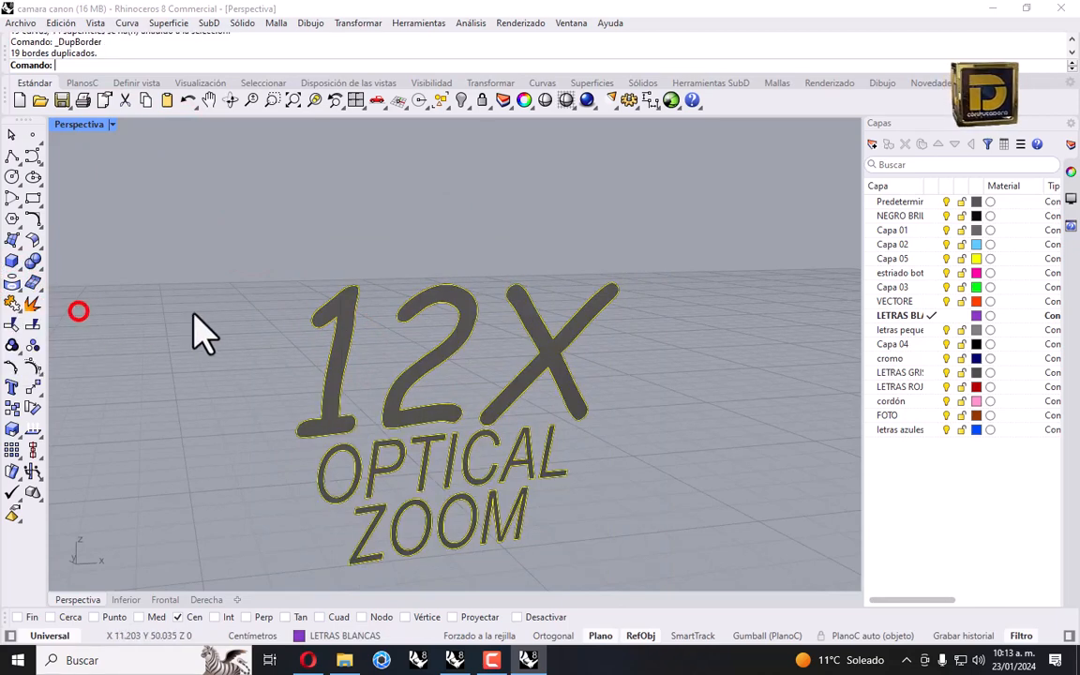
Isolate the duplicated border curves and copy them to the clipboard.
left_click(461, 100)
left_click(523, 127)
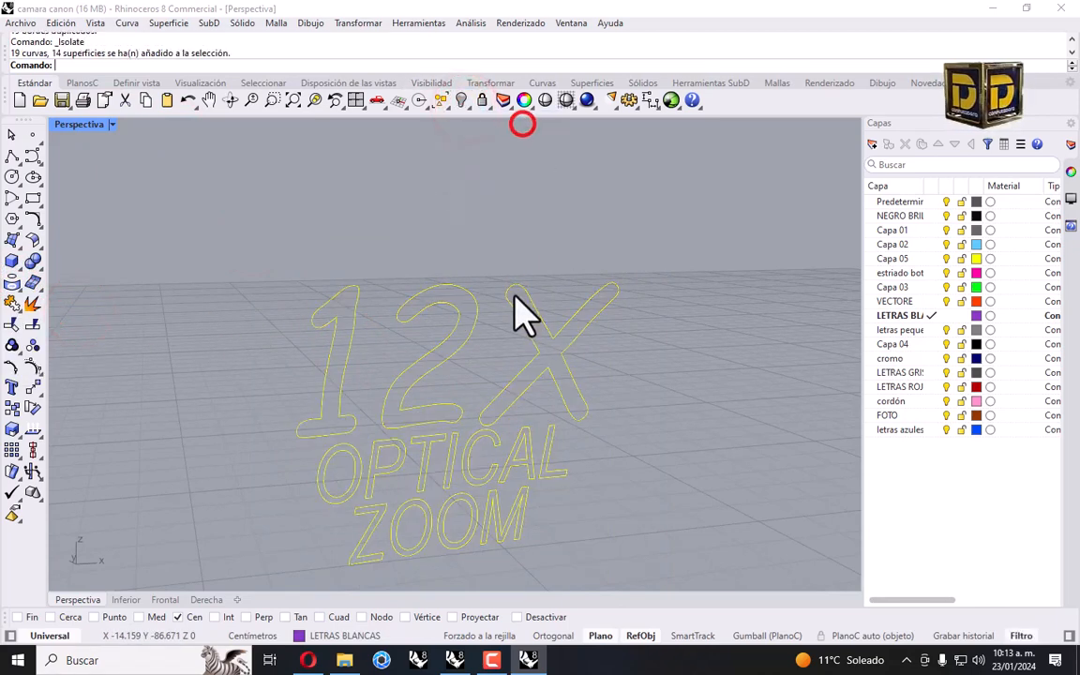
key("ctrl+c")
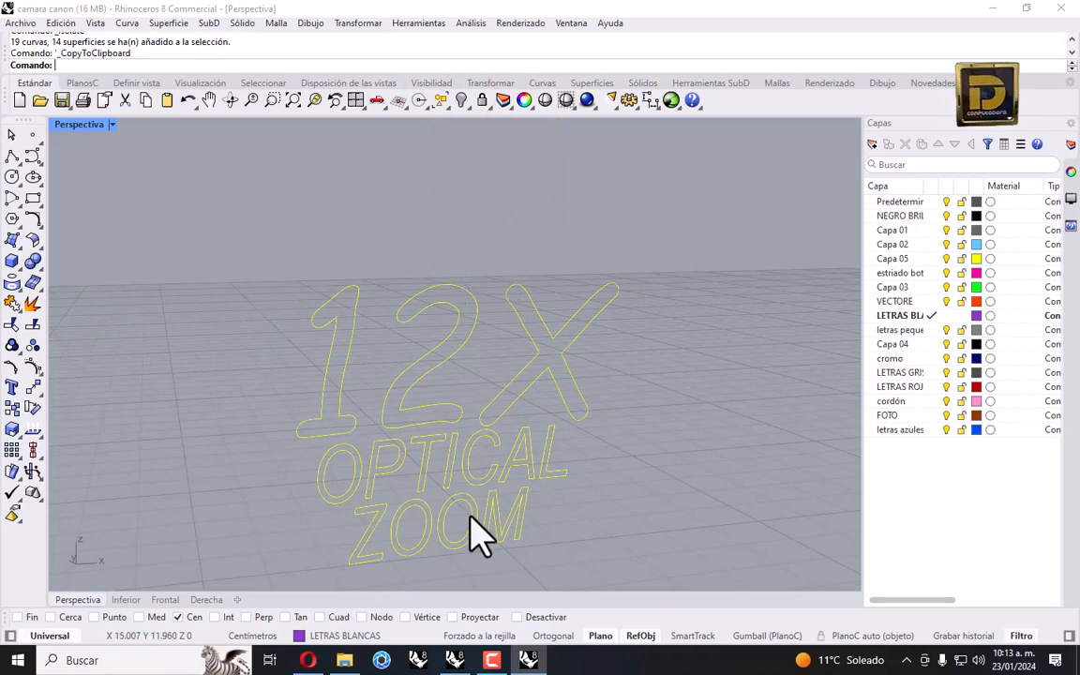
Switch back to the camara canon.3dm model, restore the four-view layout and paste the 12X OPTICAL ZOOM curves.
left_click(453, 661)
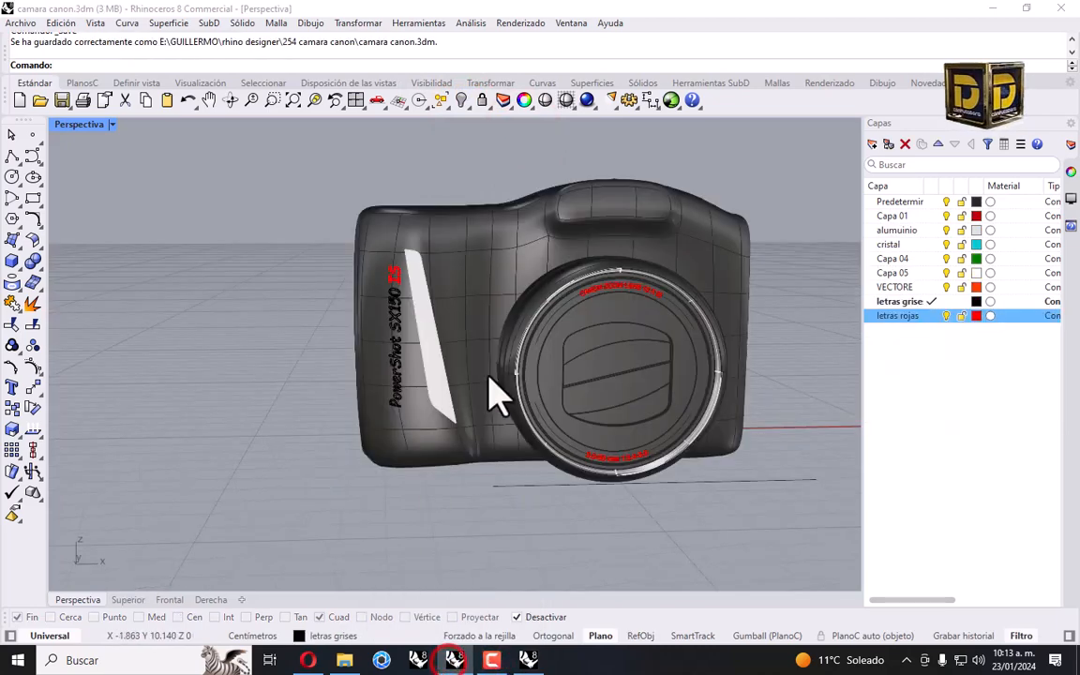
double_click(72, 124)
scroll(187, 450, "down", 3)
key("ctrl+v")
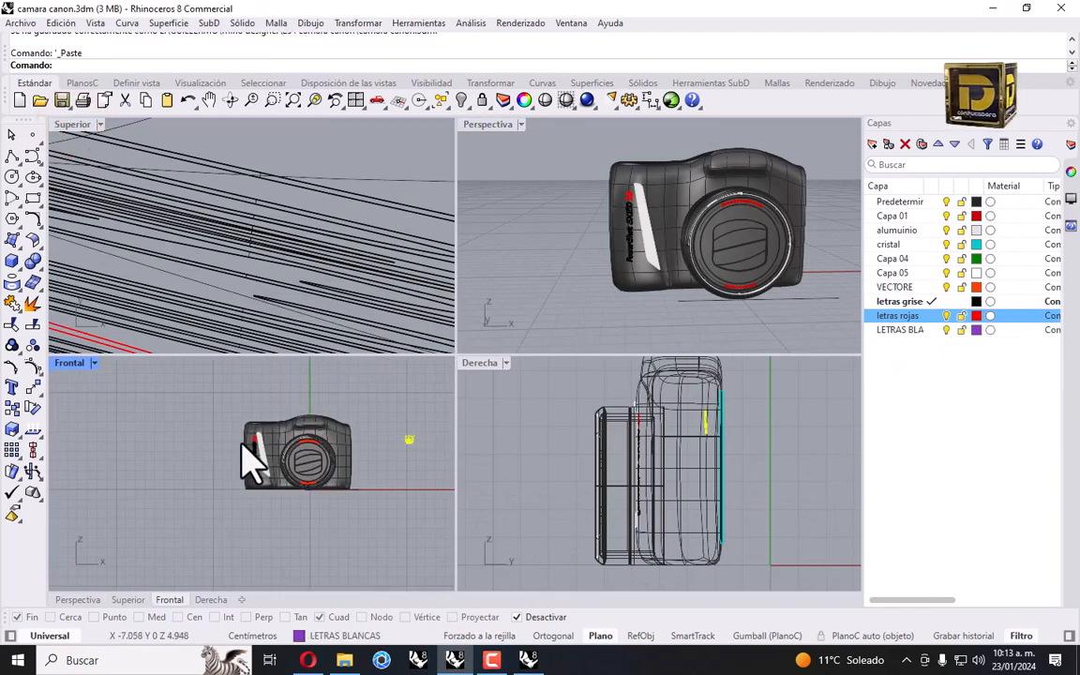
Move the pasted 12X OPTICAL ZOOM curves forward in the top view, level with the front of the lens.
scroll(419, 466, "up", 5)
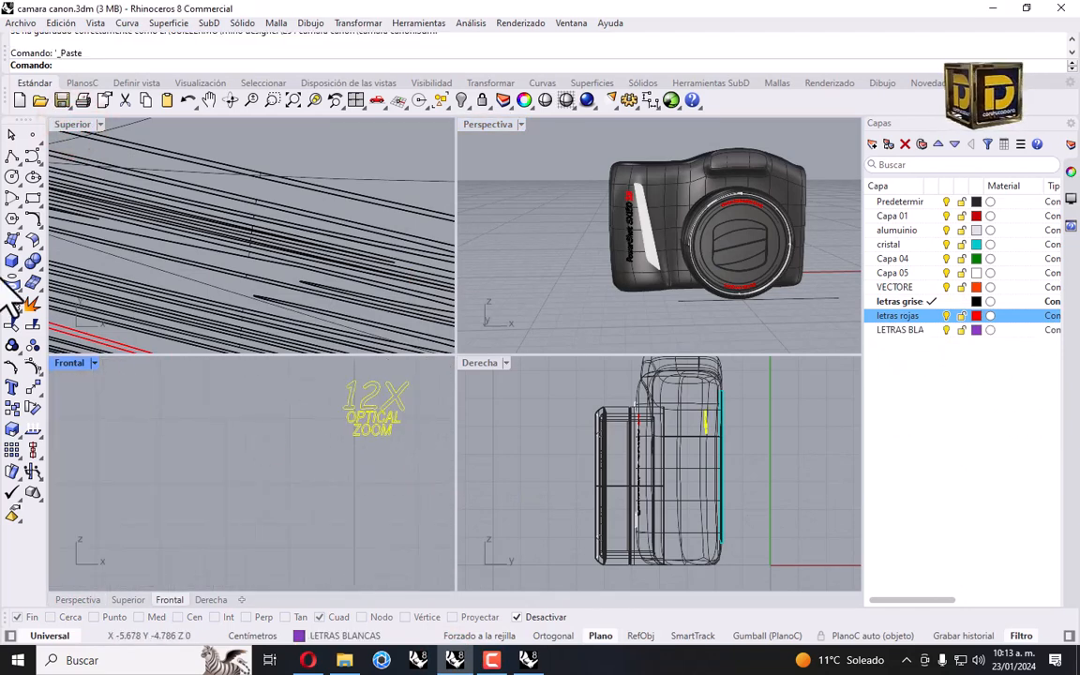
scroll(394, 429, "down", 4)
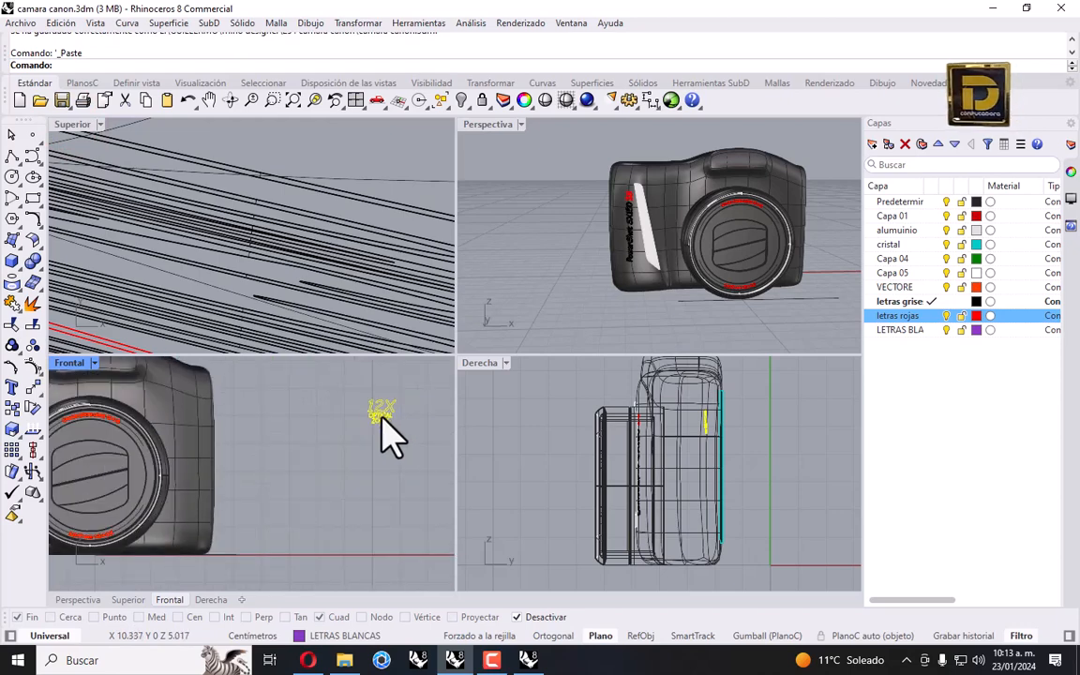
scroll(347, 432, "down", 3)
scroll(422, 429, "up", 2)
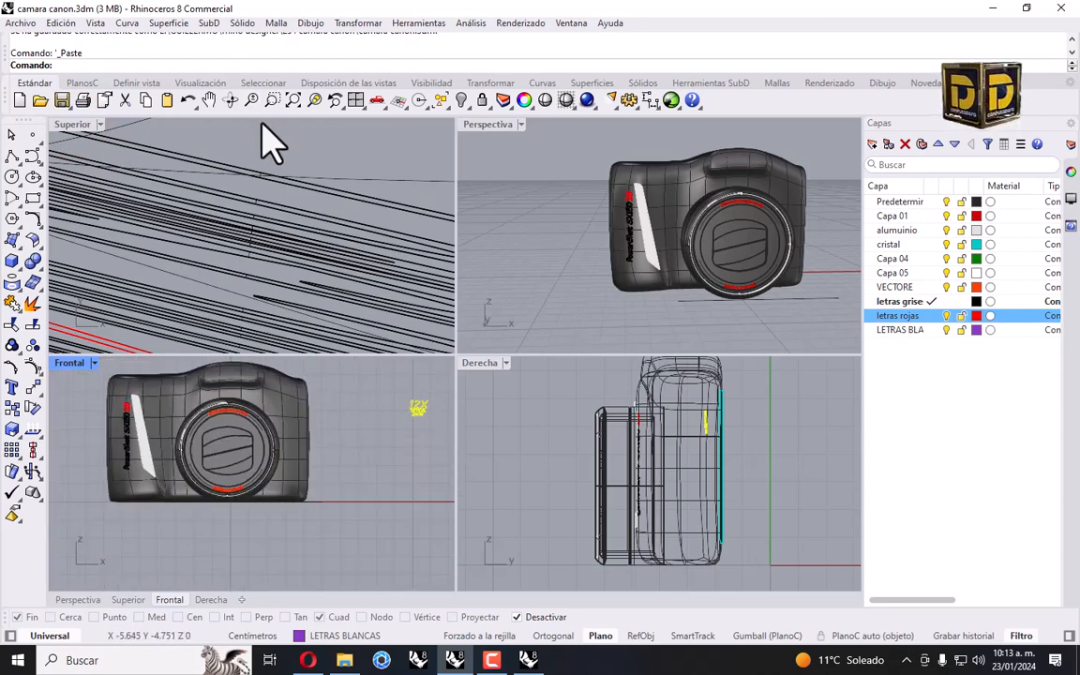
scroll(281, 215, "down", 5)
scroll(277, 234, "down", 5)
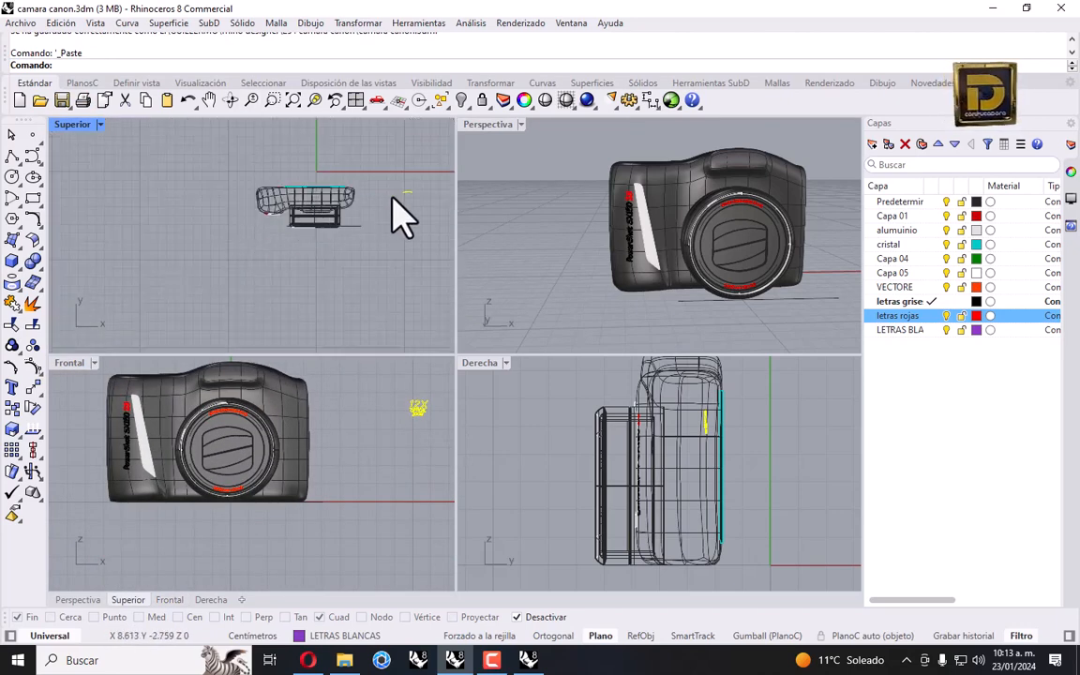
left_click_drag(406, 194, 405, 226)
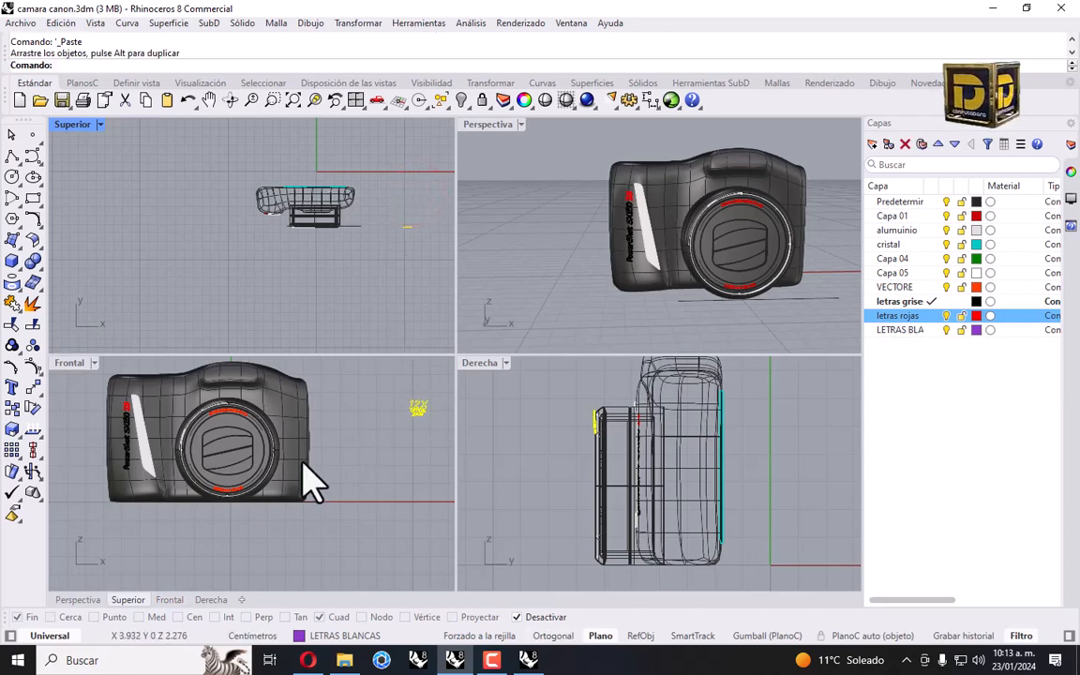
Place the 12X OPTICAL ZOOM curves between the aluminium strip and the upper part of the lens in the front view.
right_click_drag(324, 461, 373, 457)
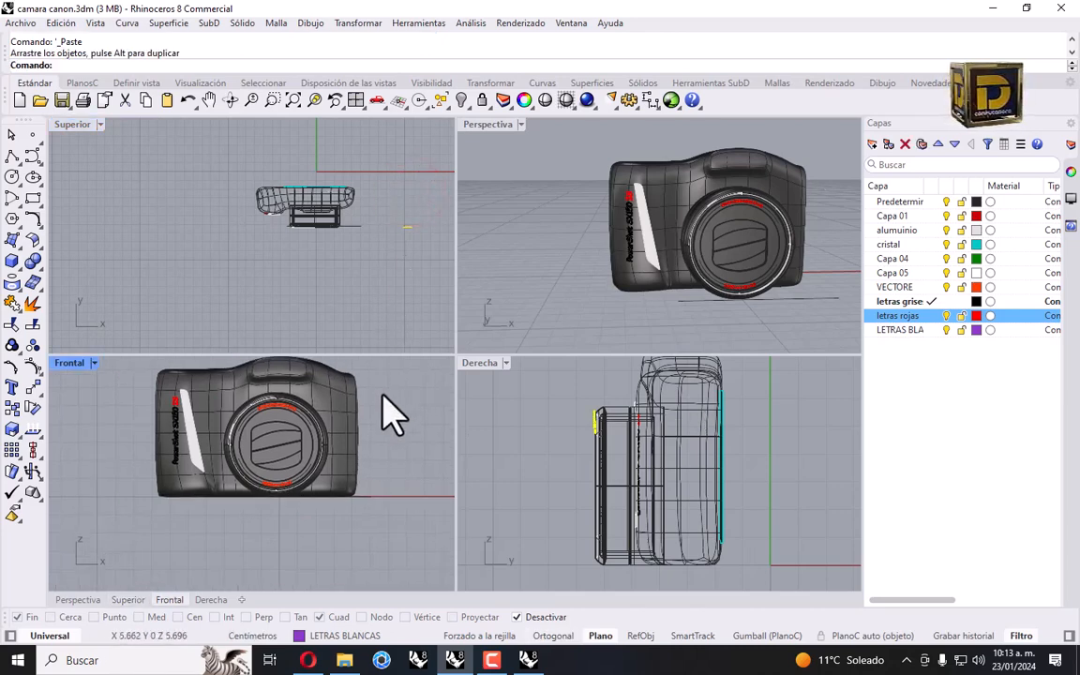
scroll(328, 426, "down", 2)
left_click_drag(432, 409, 234, 406)
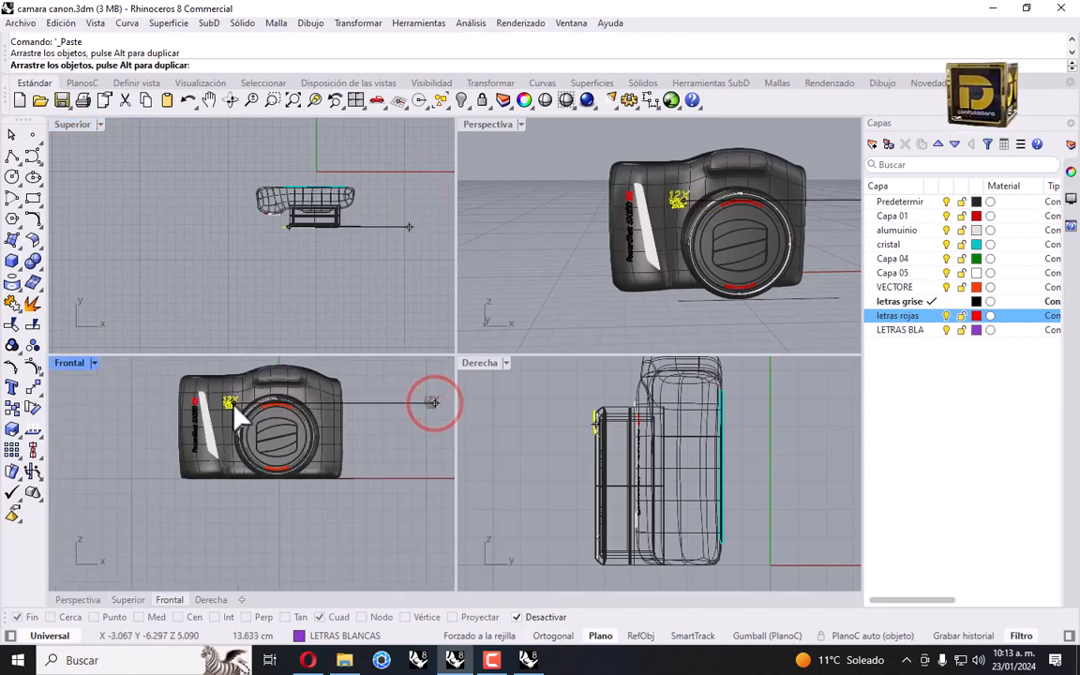
scroll(234, 407, "up", 3)
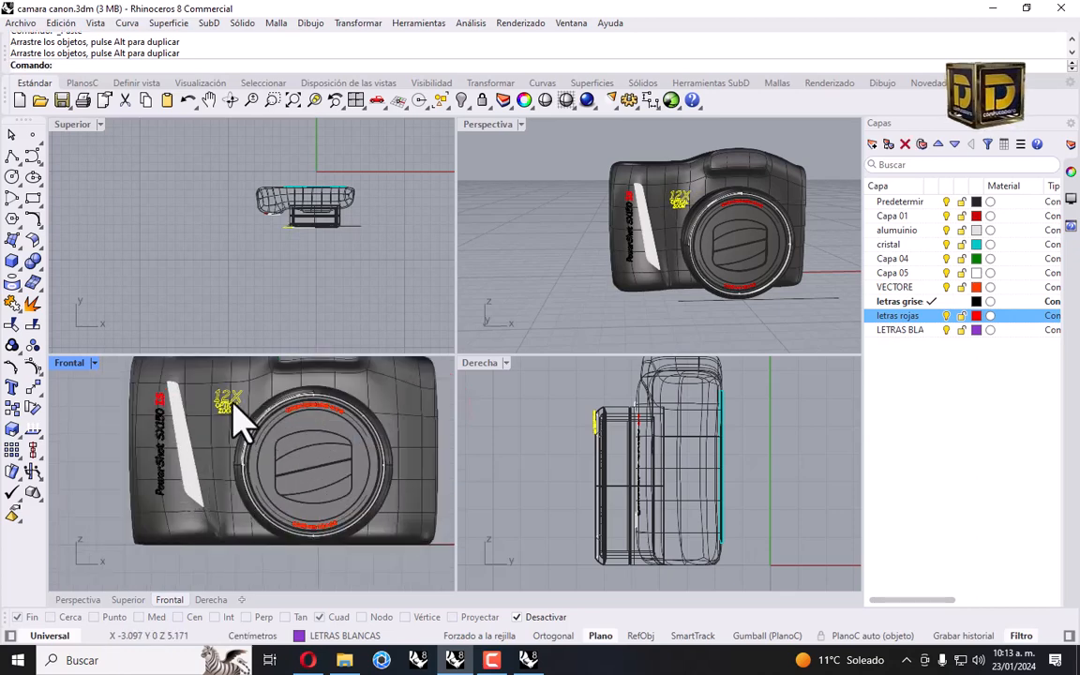
scroll(233, 405, "up", 1)
scroll(235, 412, "up", 1)
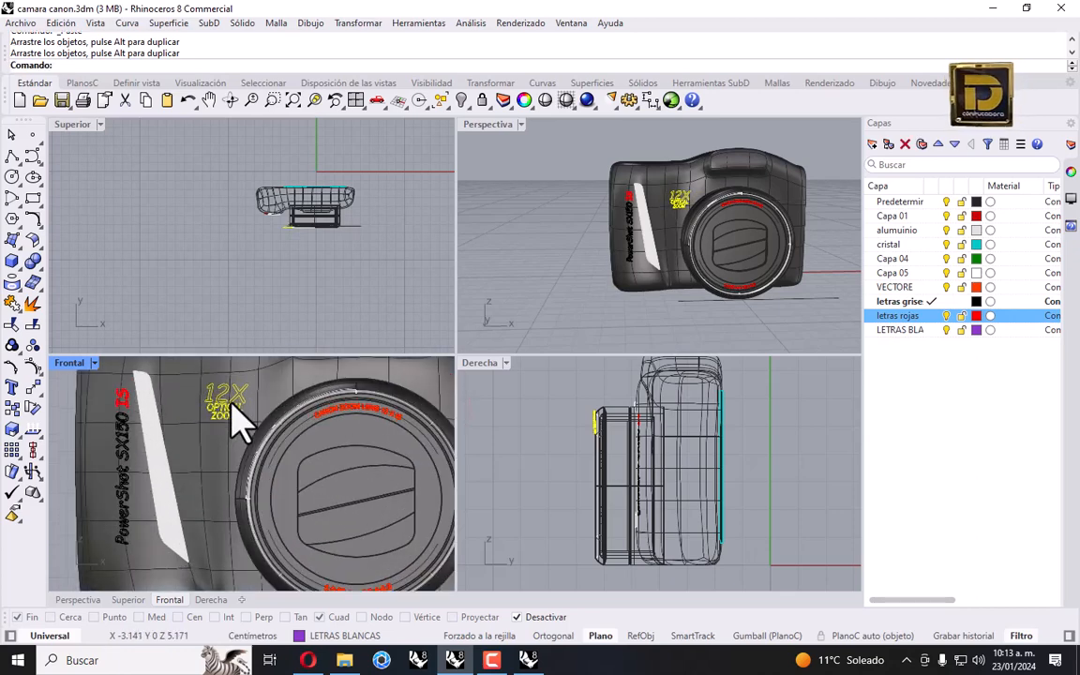
left_click_drag(231, 403, 236, 417)
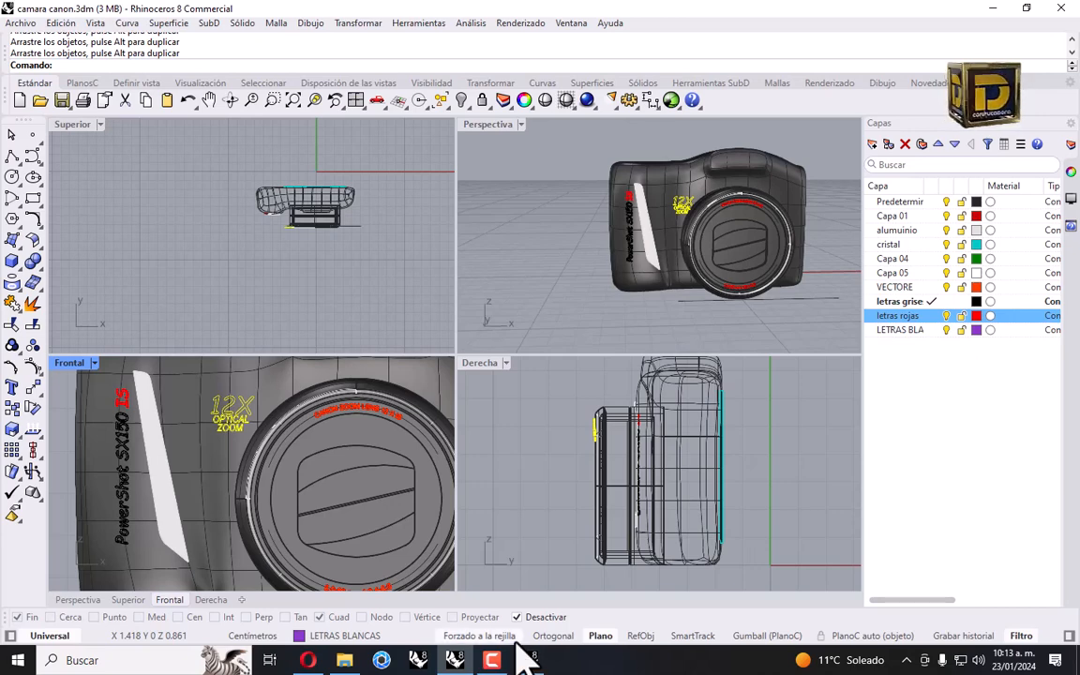
Create 0.2 cm high HD text curves in Comic Sans MS and place them below the camera in the front view.
scroll(200, 448, "down", 2)
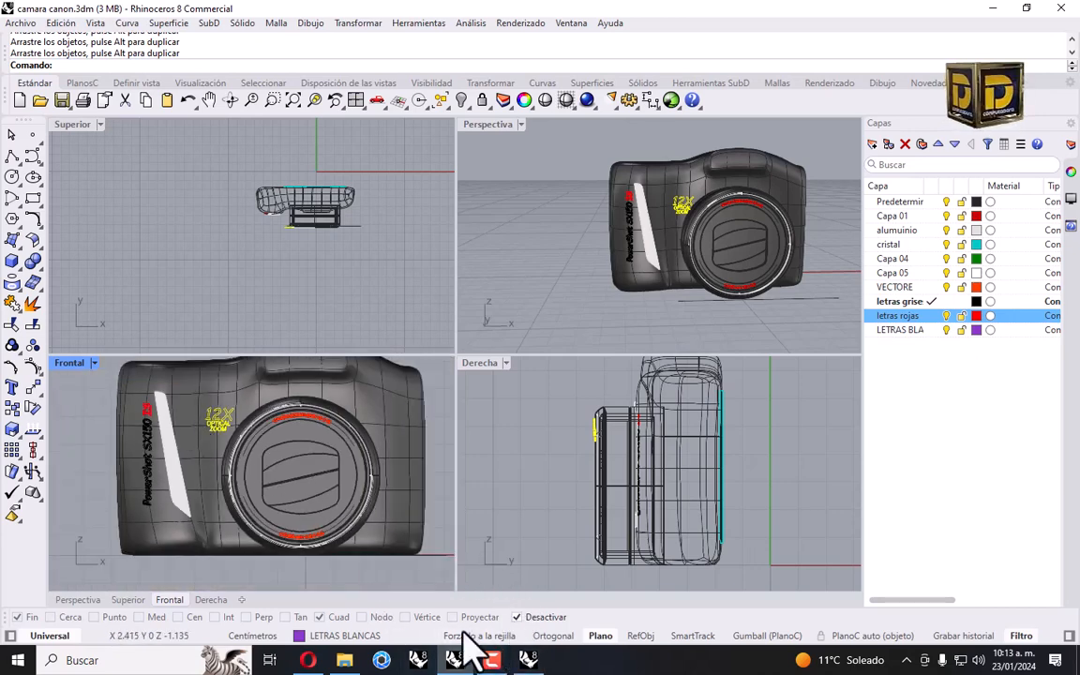
left_click(13, 386)
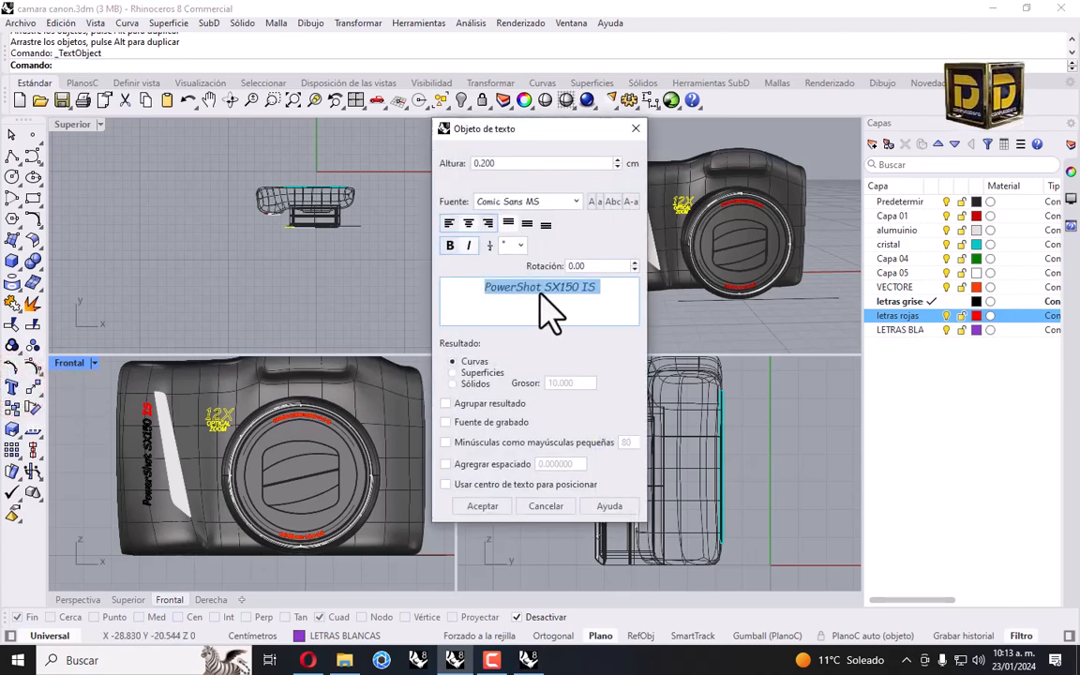
type("D")
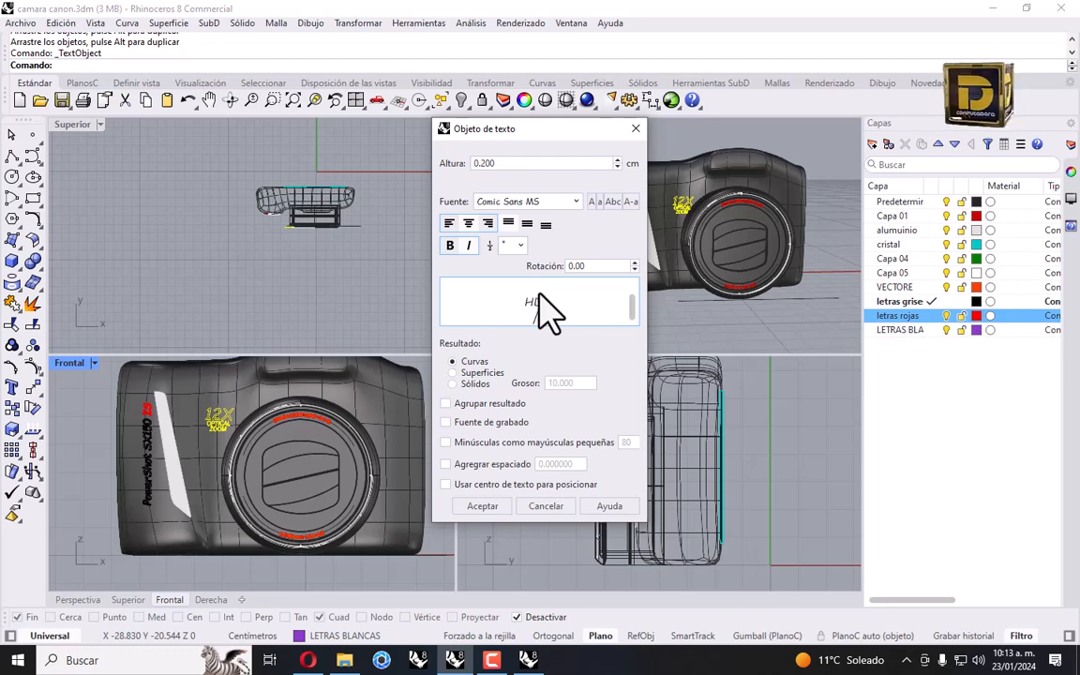
left_click(486, 506)
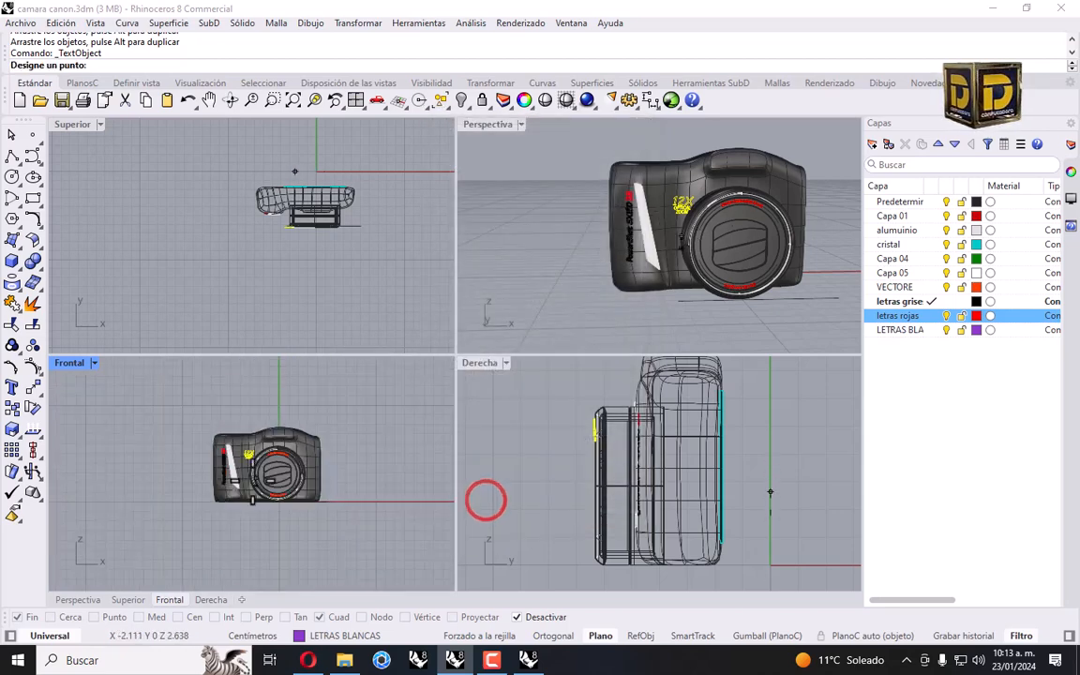
scroll(253, 494, "up", 5)
left_click(261, 486)
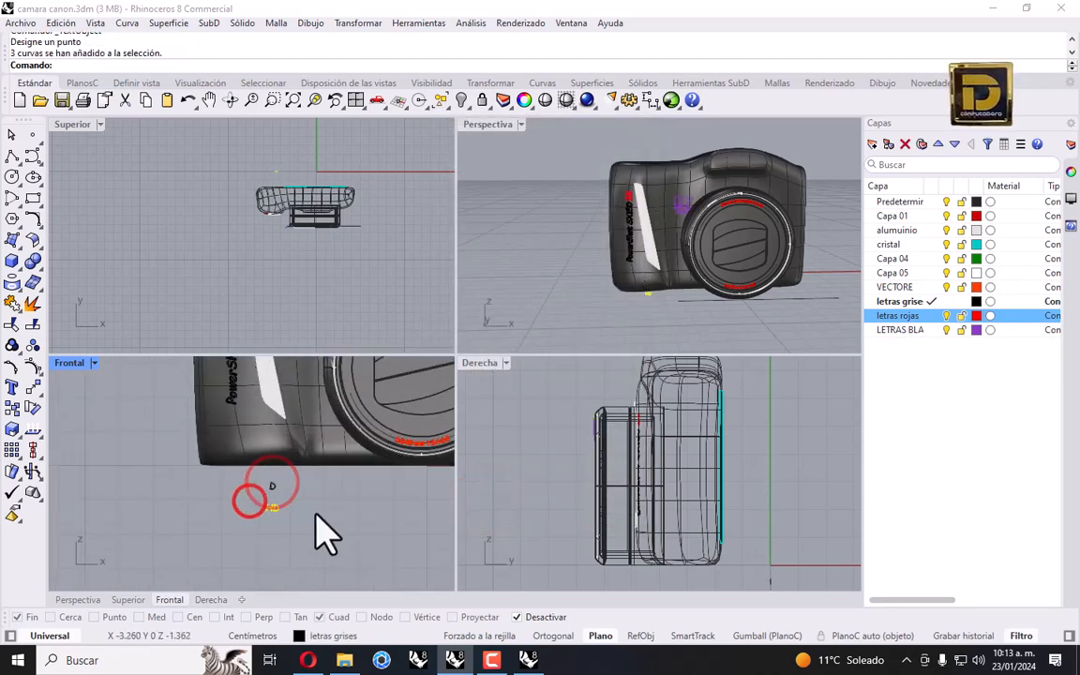
Delete the stray D curves above the HD lettering in the front view.
scroll(261, 473, "up", 4)
left_click(214, 434)
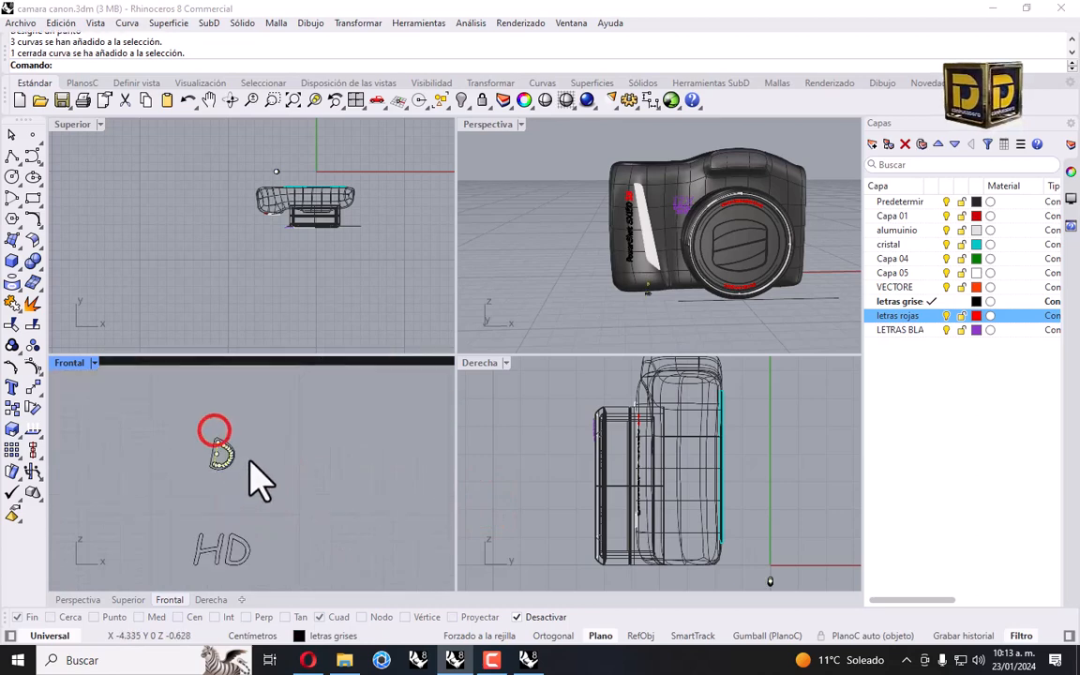
left_click_drag(256, 427, 188, 503)
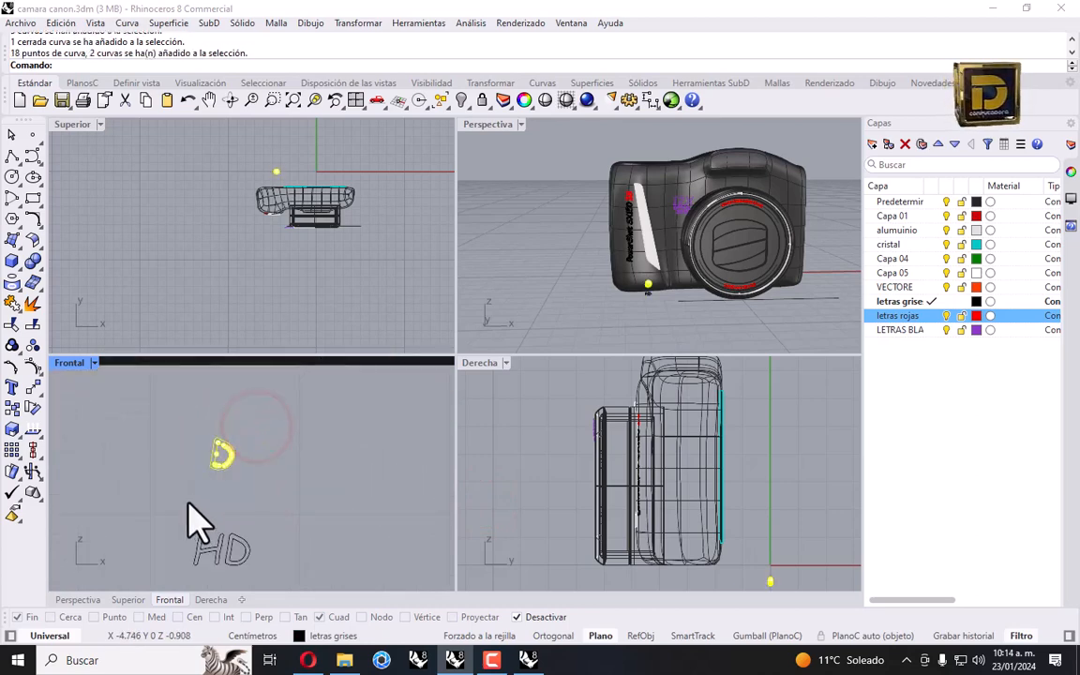
key("Delete")
Enlarge the HD curves with Scale 2D in the front view.
left_click(188, 504)
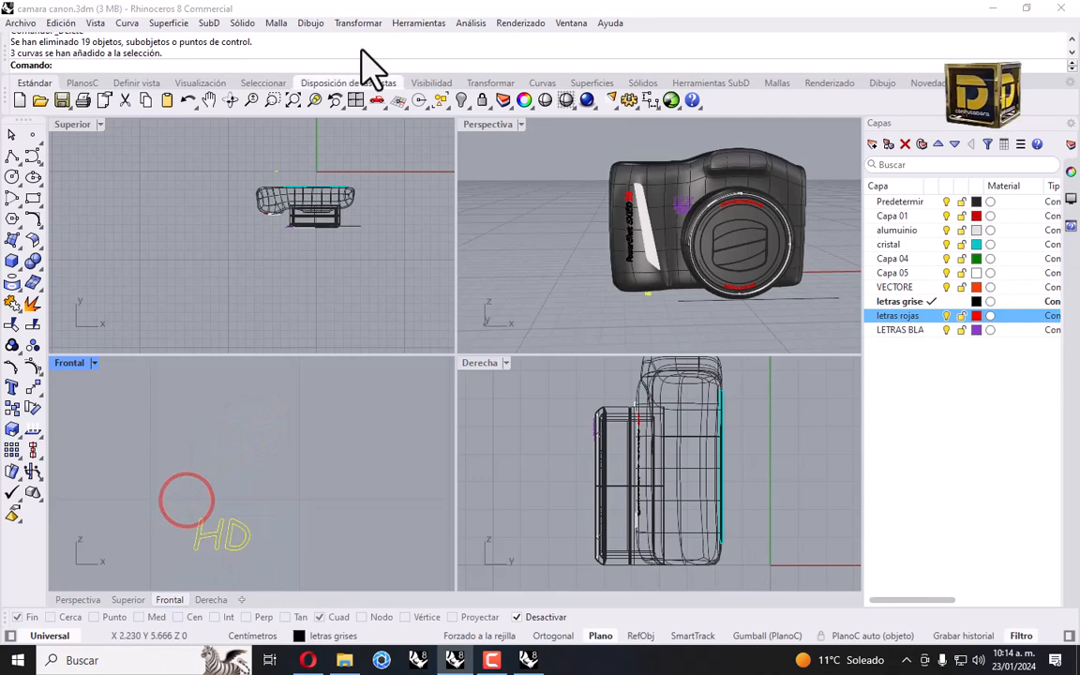
left_click(347, 20)
mouse_move(385, 108)
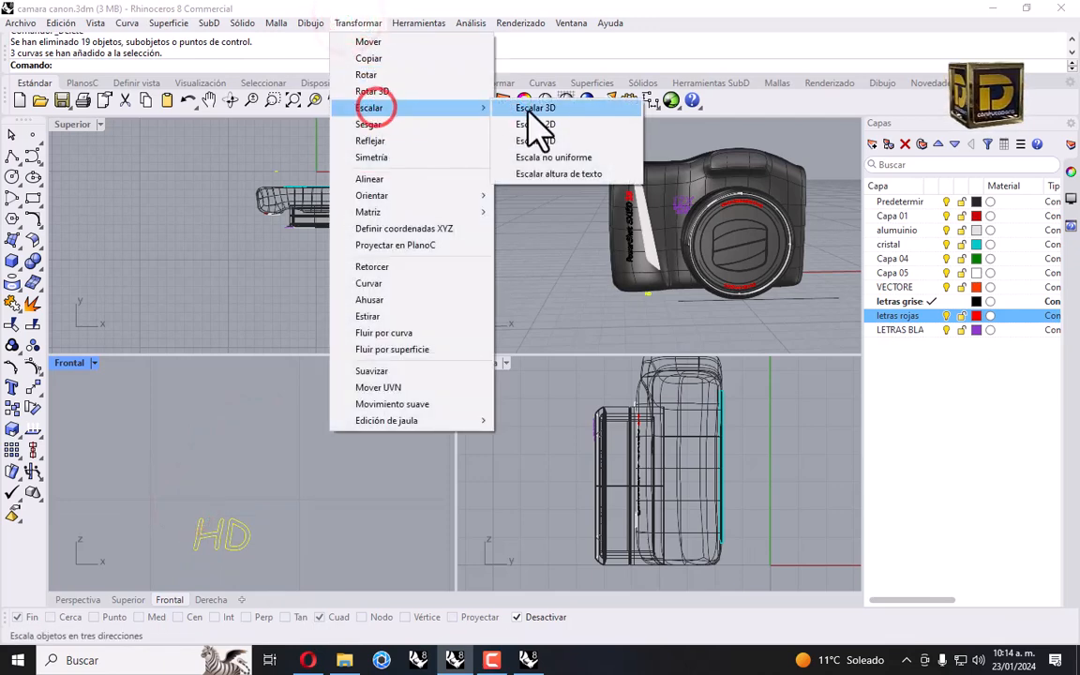
left_click(539, 126)
left_click(225, 505)
left_click(279, 505)
left_click(349, 499)
scroll(267, 436, "down", 12)
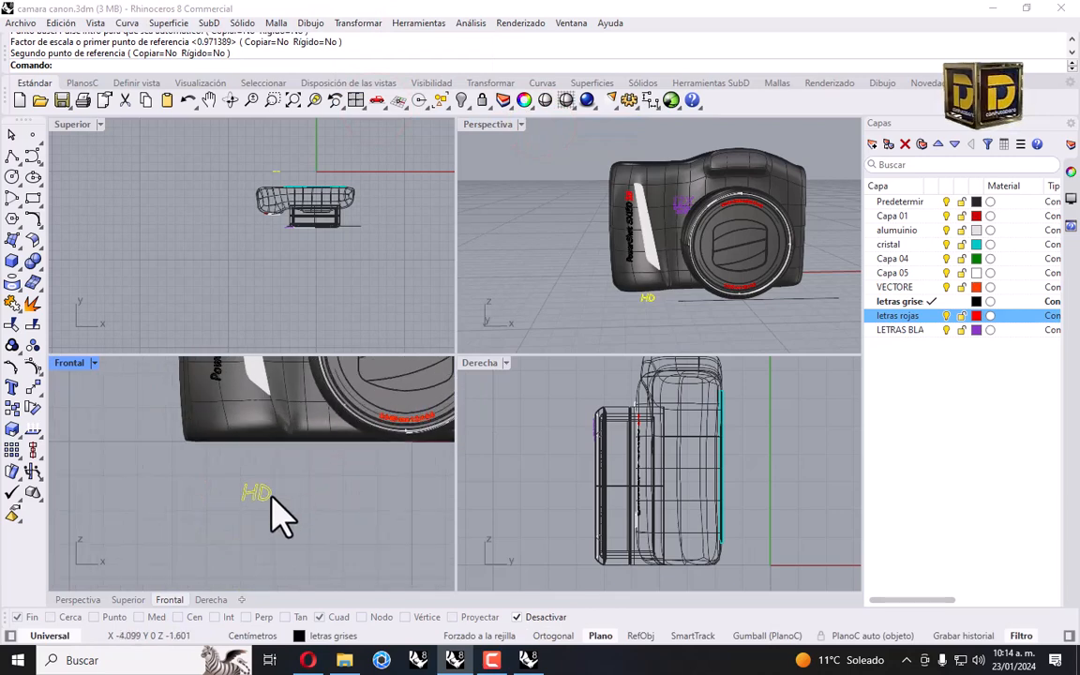
Shift the Comic Sans HD curves slightly further below the camera and scale them down a little in 2D.
left_click_drag(324, 420, 282, 518)
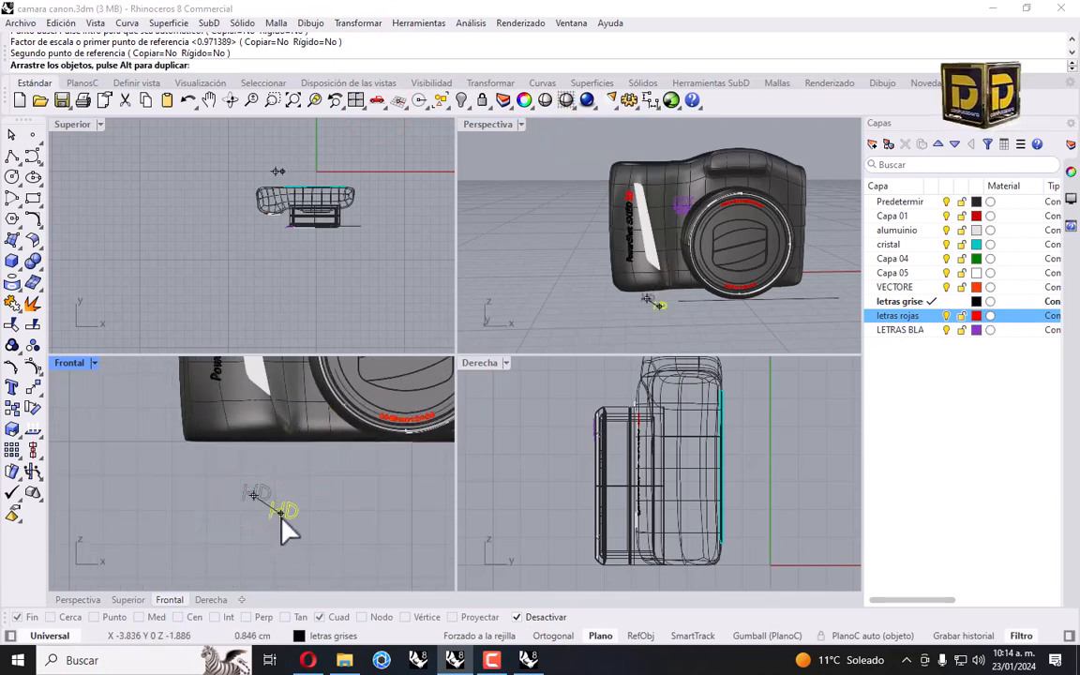
key("Return")
left_click(281, 513)
left_click(331, 507)
left_click(321, 518)
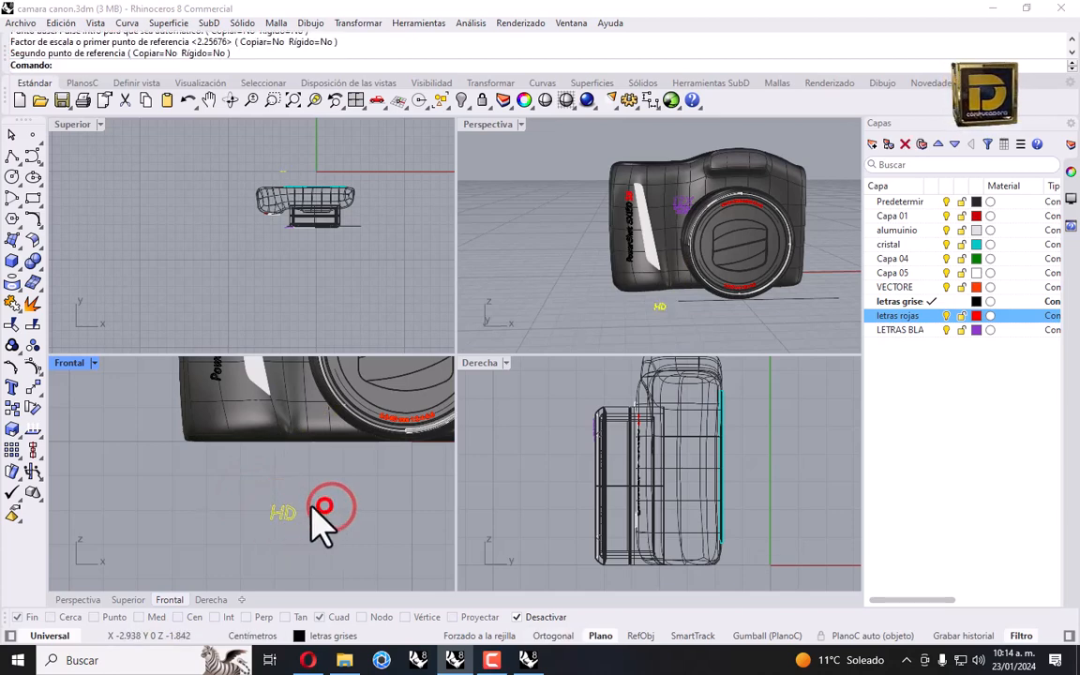
Inspect the shape of the Comic Sans HD letters up close and delete their curves.
scroll(298, 530, "up", 5)
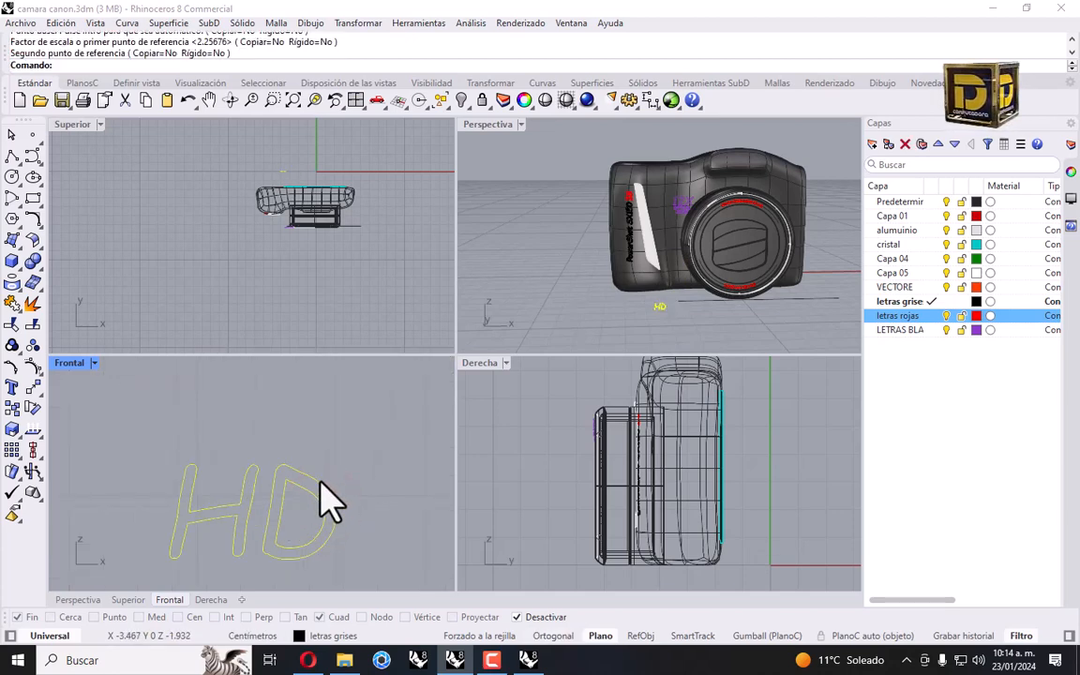
scroll(321, 483, "up", 5)
scroll(345, 413, "down", 5)
scroll(300, 492, "up", 2)
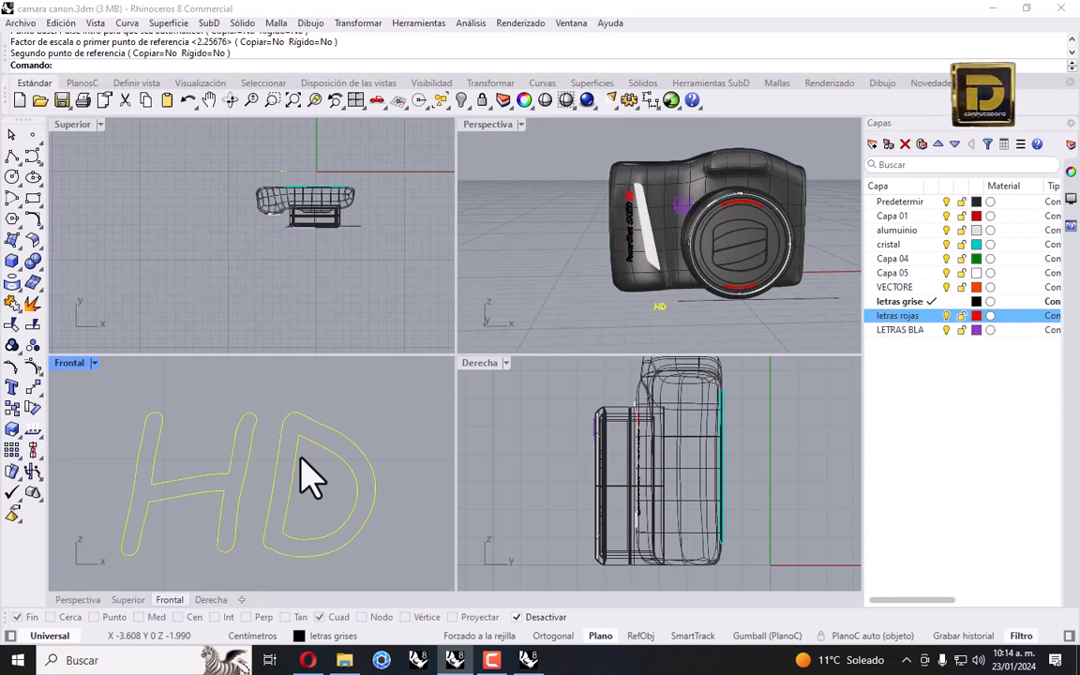
key("Delete")
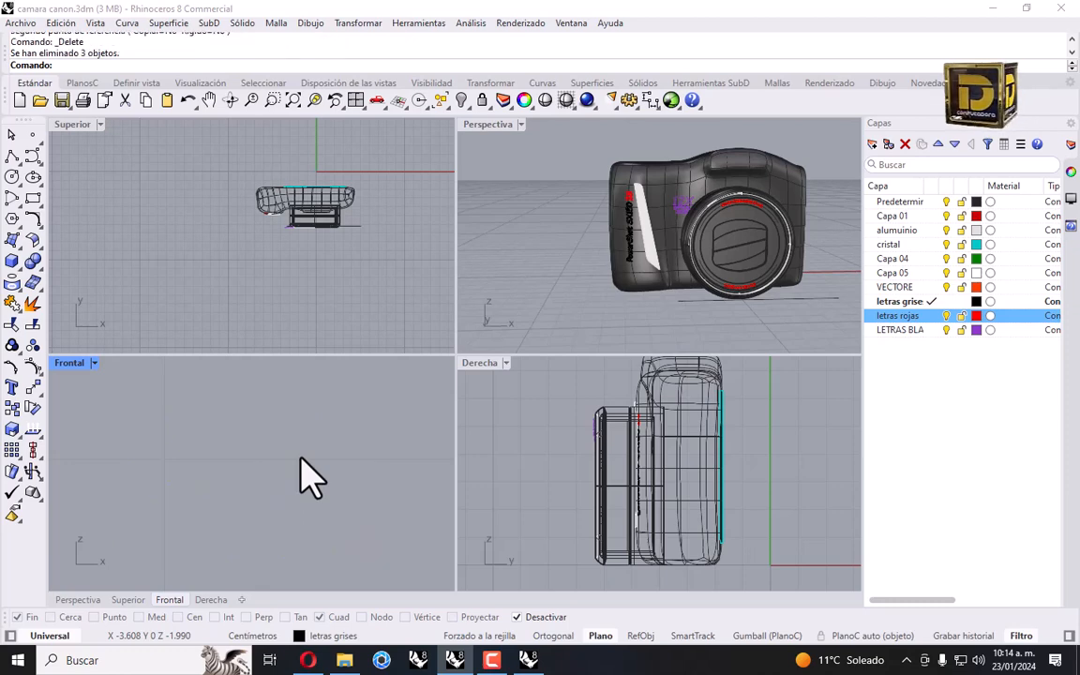
Start a new text object and remove the extra D line so that its text is only HD.
left_click(11, 385)
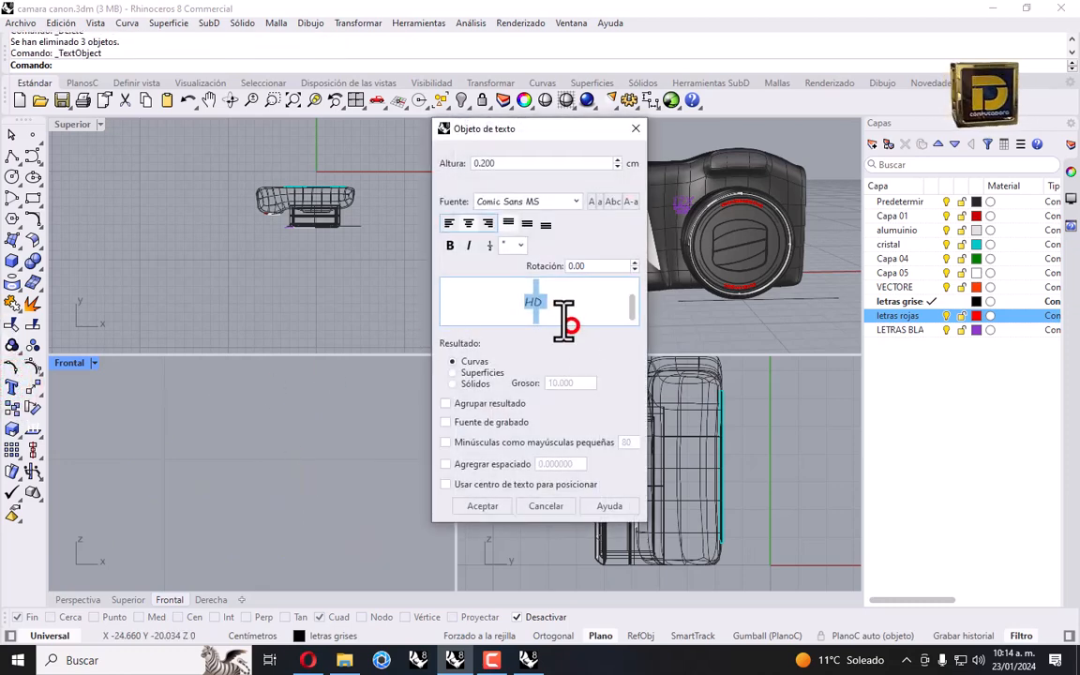
left_click_drag(554, 300, 443, 181)
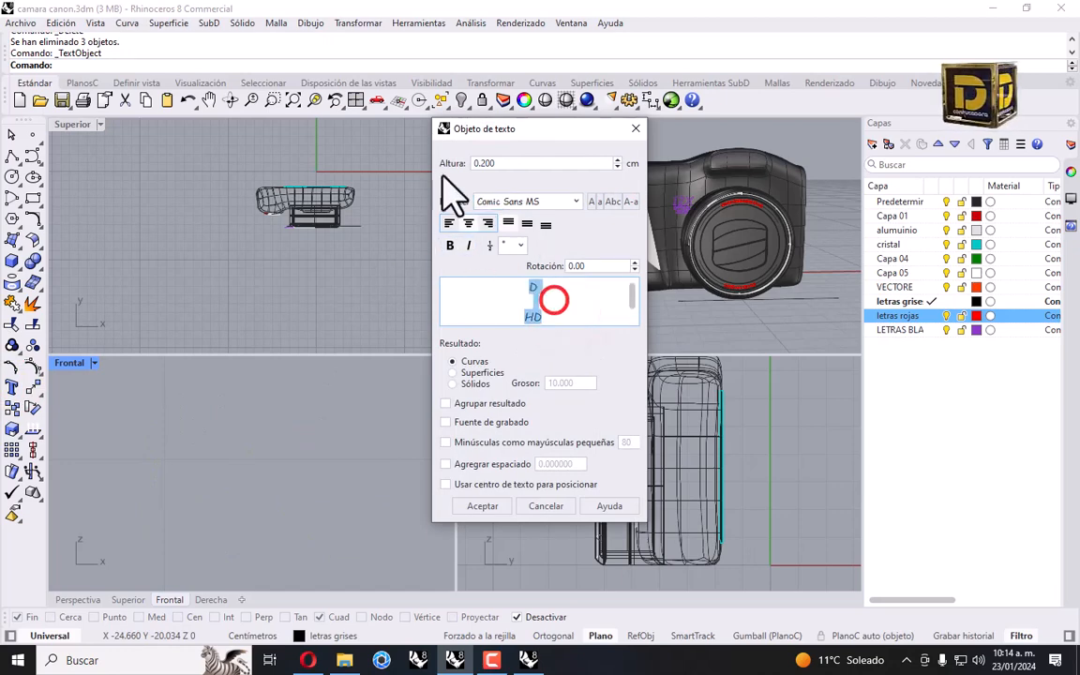
left_click(504, 202)
left_click(443, 294)
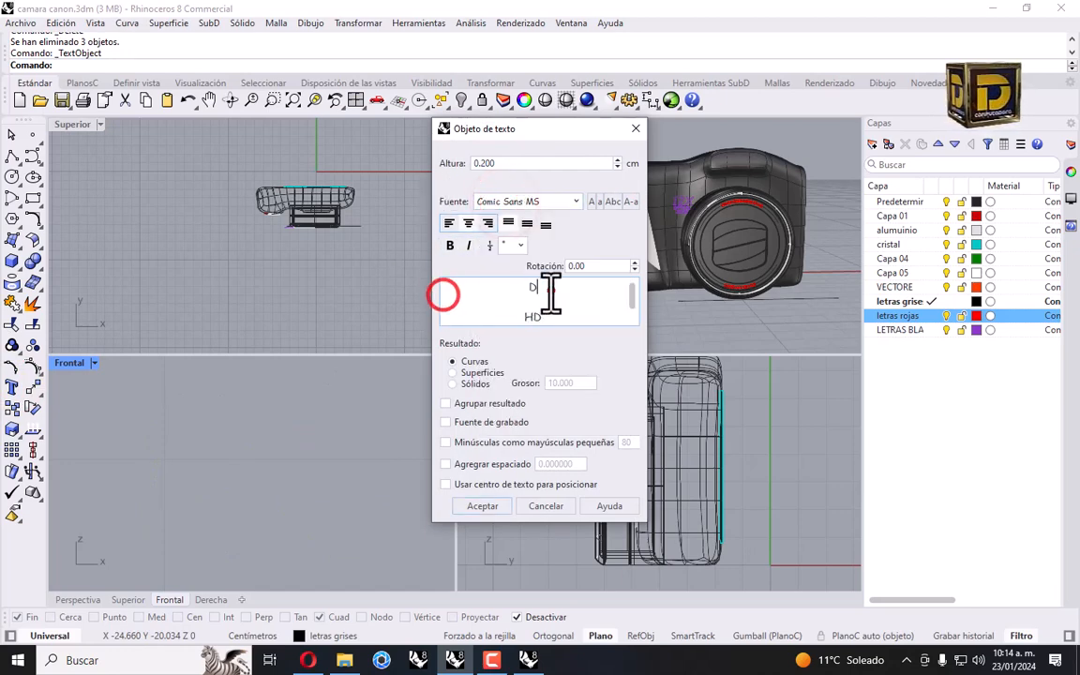
left_click(556, 290)
key("Delete")
key("Delete")
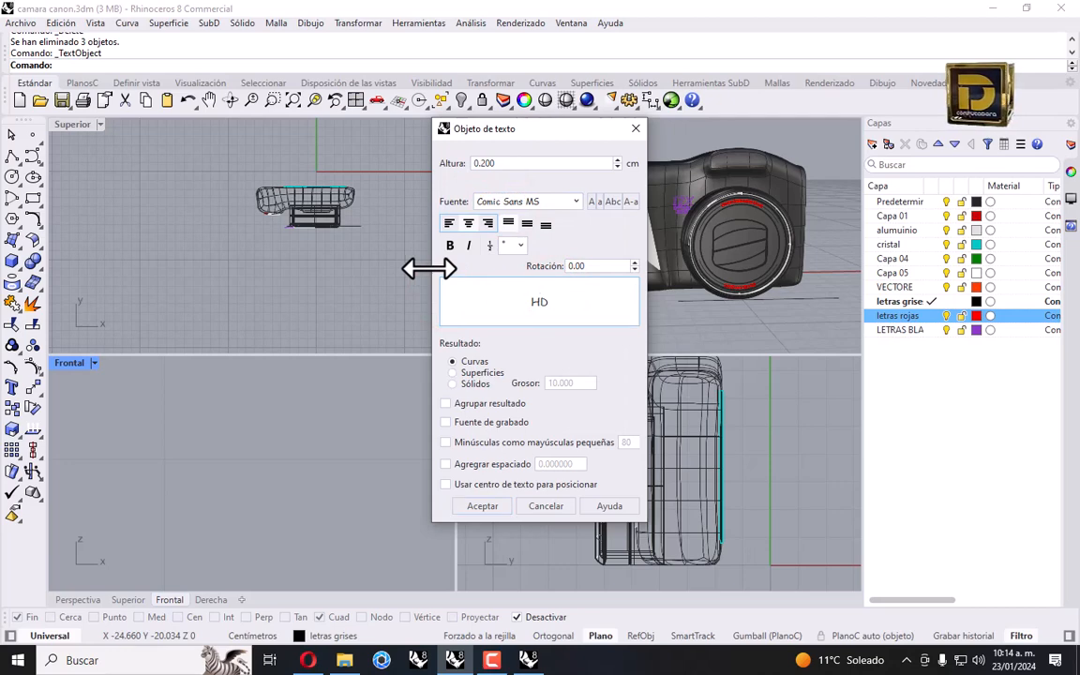
Set the text font to Arial and place the 0.2 cm high HD curves below the camera in the front view.
left_click(590, 307)
left_click(472, 202)
scroll(531, 295, "up", 10)
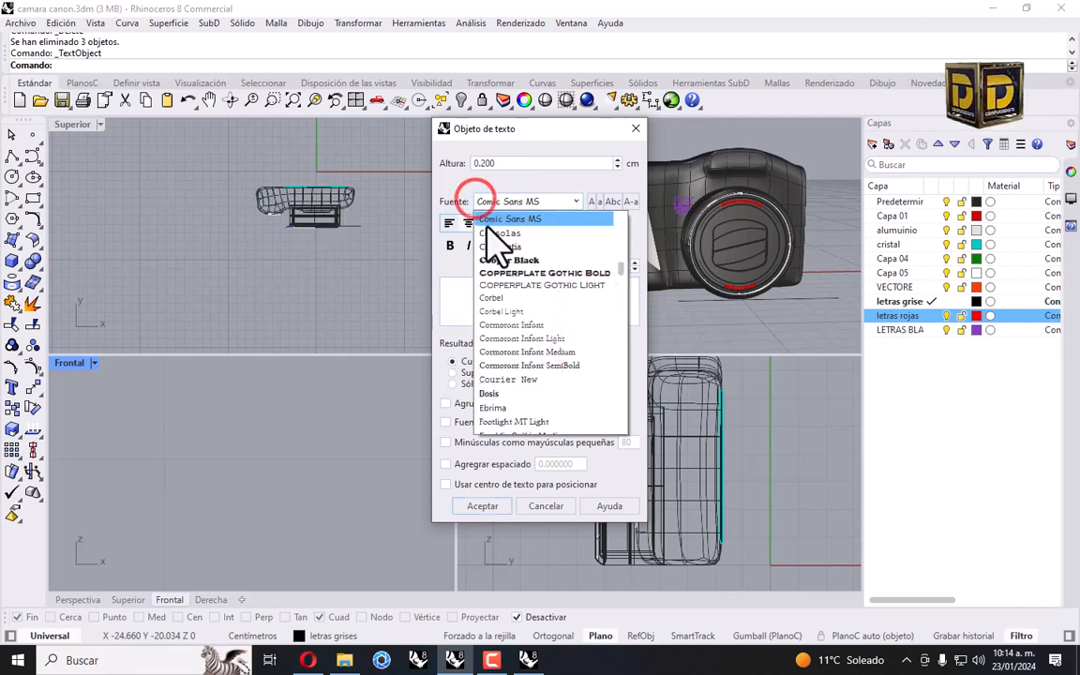
scroll(524, 282, "up", 5)
left_click(501, 229)
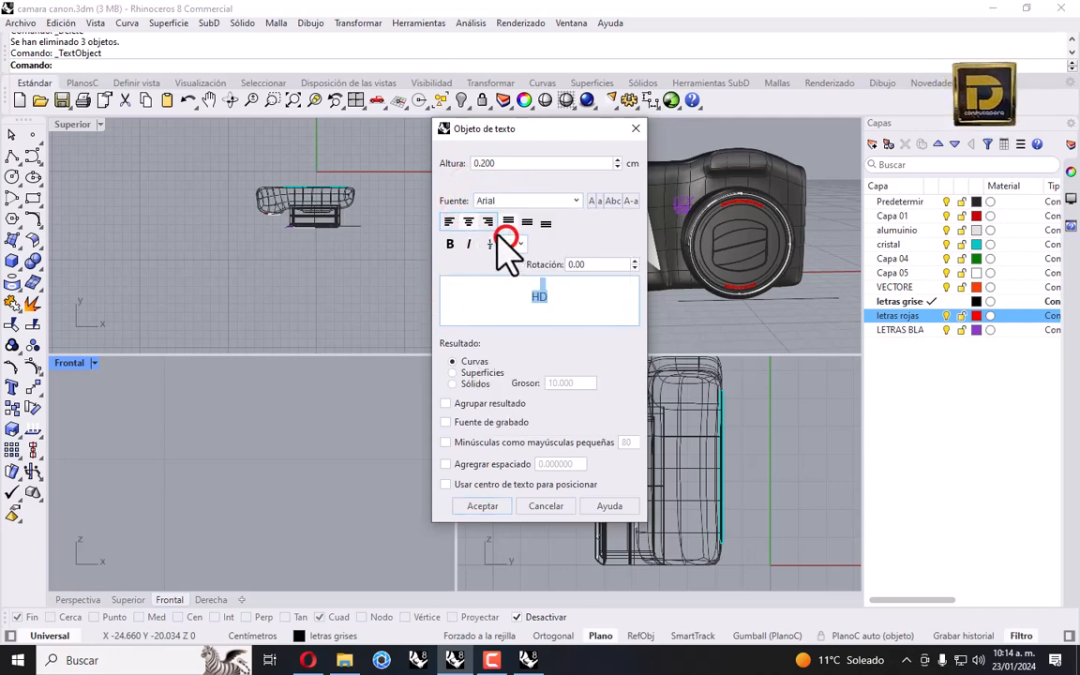
left_click(487, 506)
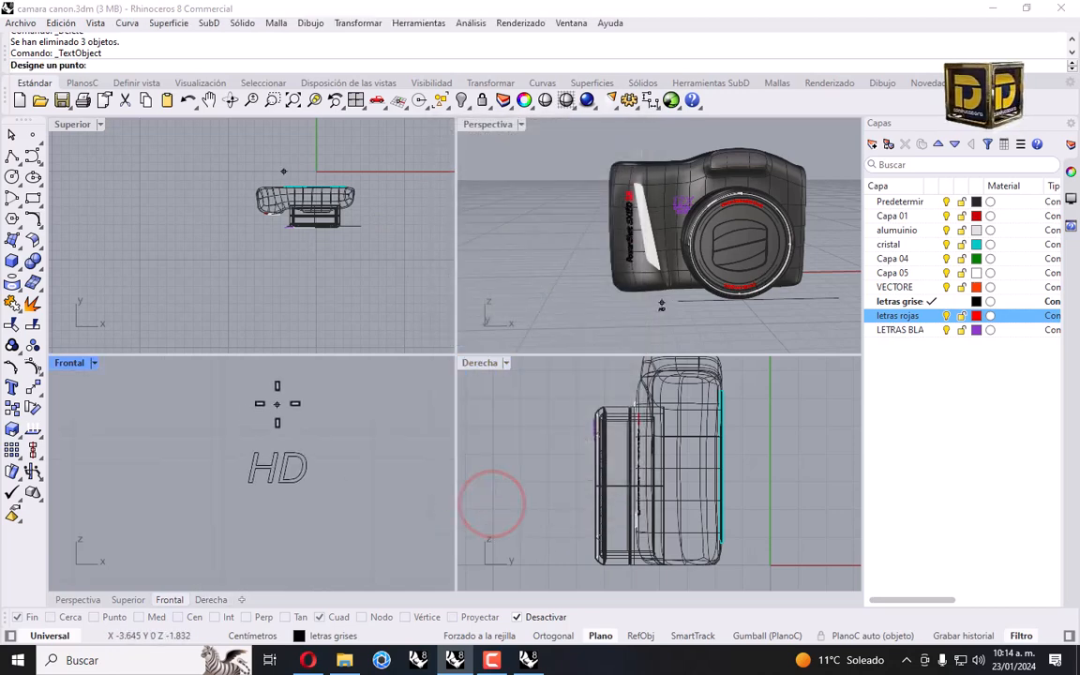
left_click(306, 401)
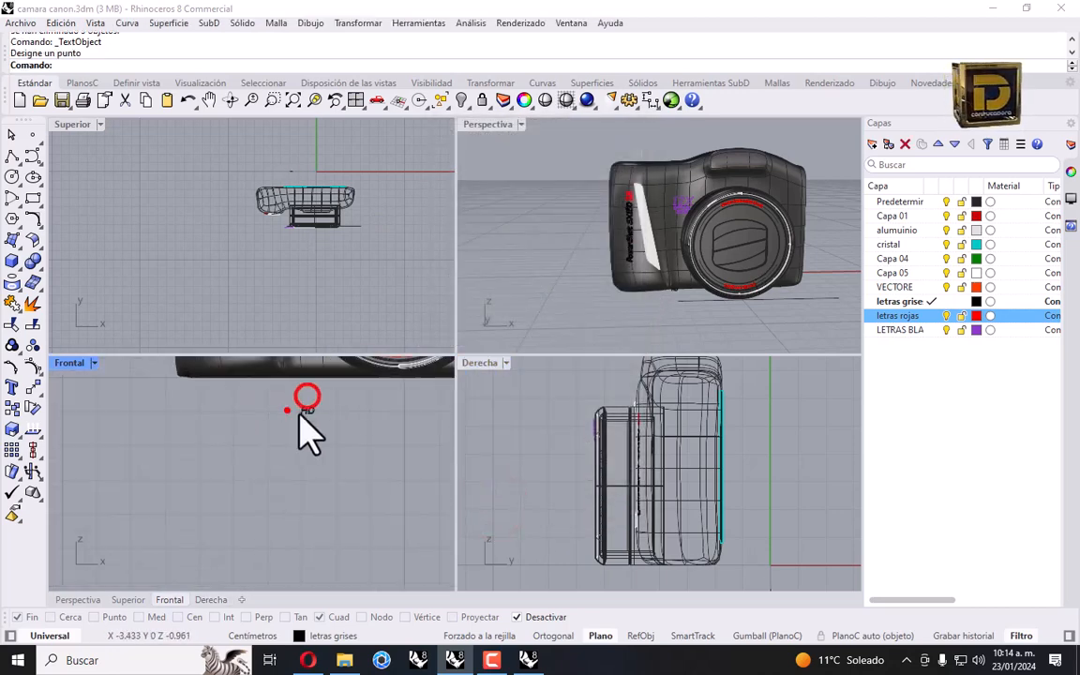
Select the Arial HD curves and move them forward in the top view, just in front of the lens.
left_click_drag(292, 394, 322, 422)
scroll(323, 365, "up", 8)
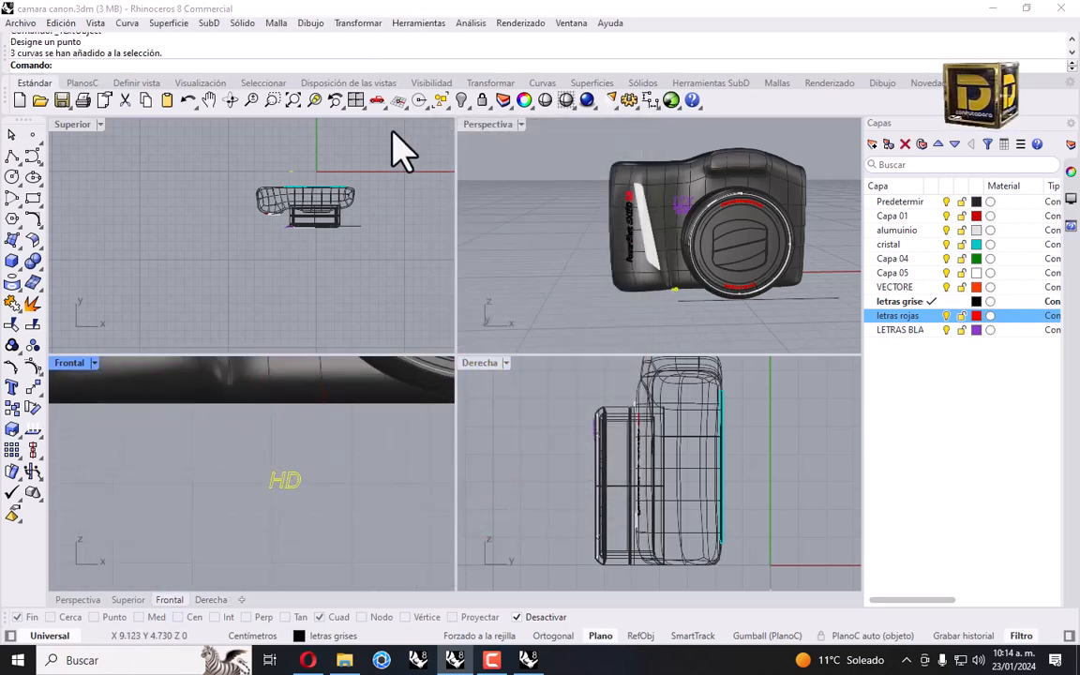
left_click_drag(299, 173, 293, 235)
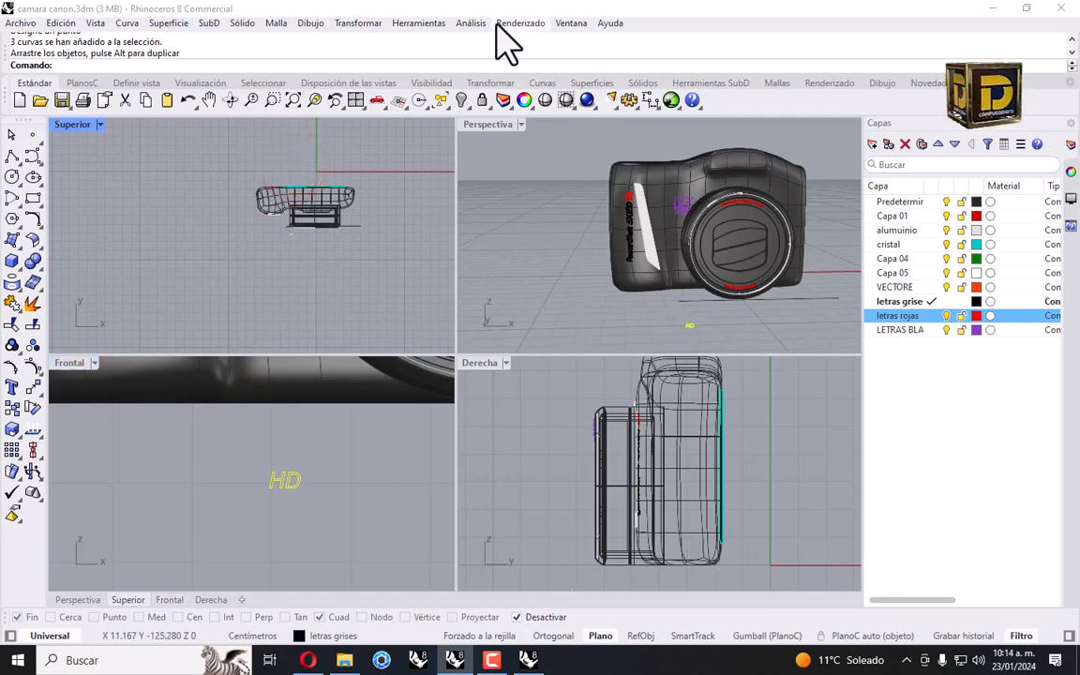
Enlarge the Arial HD curves to about twice their size with Scale 2D in the front view.
left_click(354, 23)
left_click(385, 107)
left_click(542, 123)
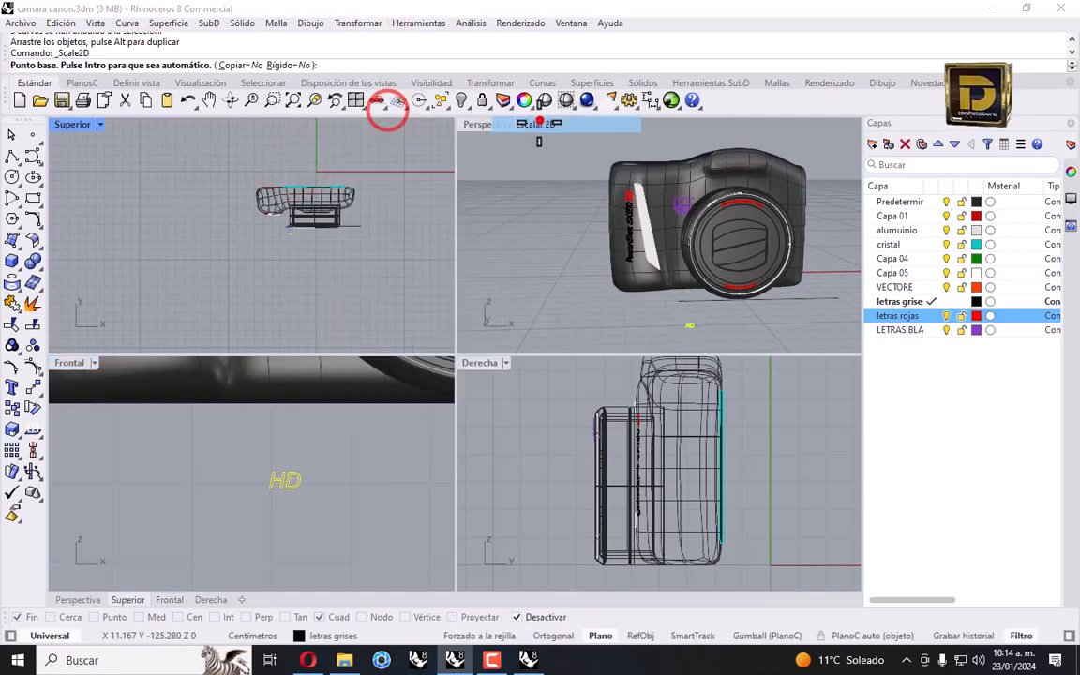
right_click_drag(318, 471, 290, 503)
left_click(295, 475)
left_click(332, 474)
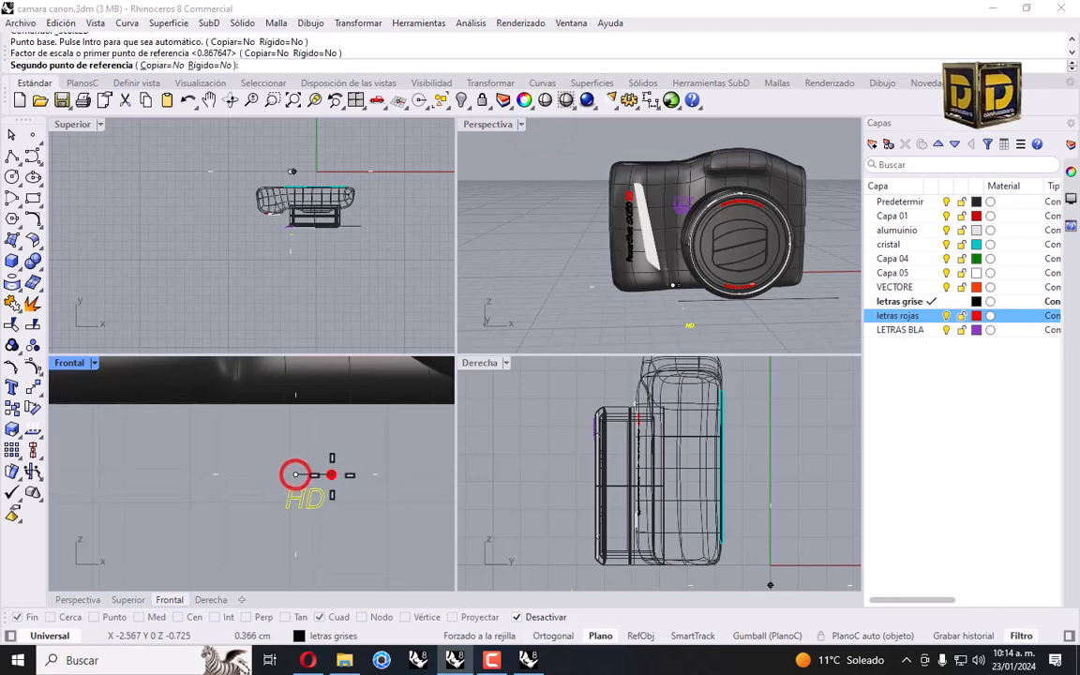
left_click(371, 470)
Nudge the Arial HD curves upward and fine-tune their size with a slight 2D reduction in the front view.
scroll(321, 516, "down", 9)
mouse_move(320, 525)
left_mouse_down()
mouse_move(316, 452)
mouse_move(316, 512)
left_mouse_up()
right_click(309, 516)
left_click(300, 493)
left_click(352, 499)
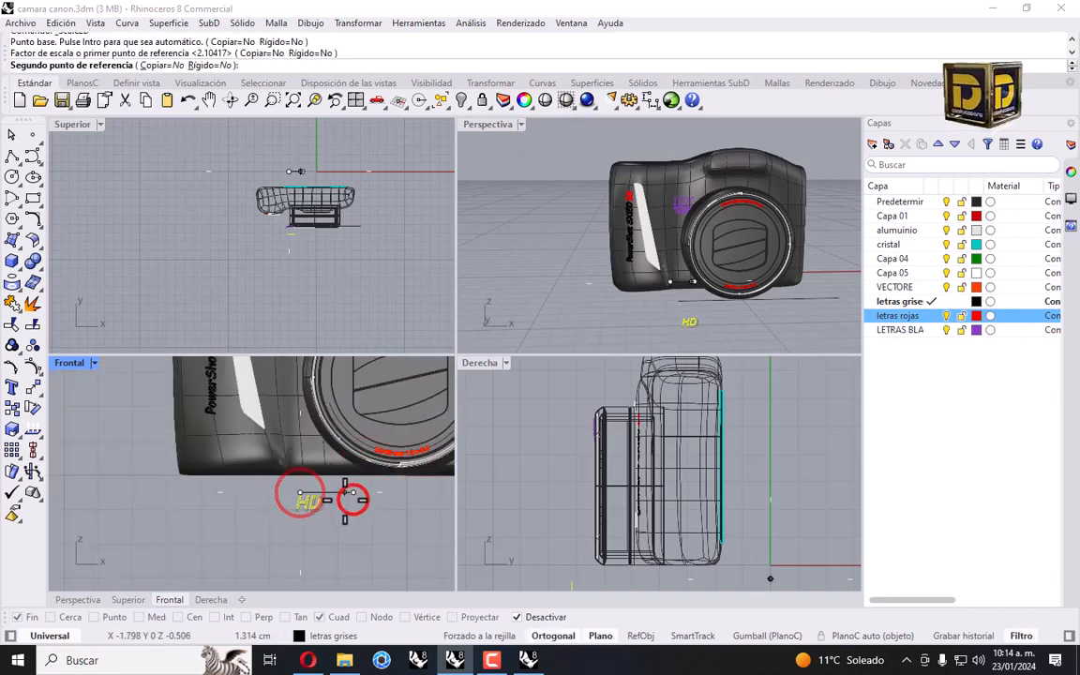
left_click(344, 499)
Enable object snaps, try moving the D against the outer top corner of the H's right stem, and undo the move.
scroll(303, 512, "up", 8)
left_click(308, 491)
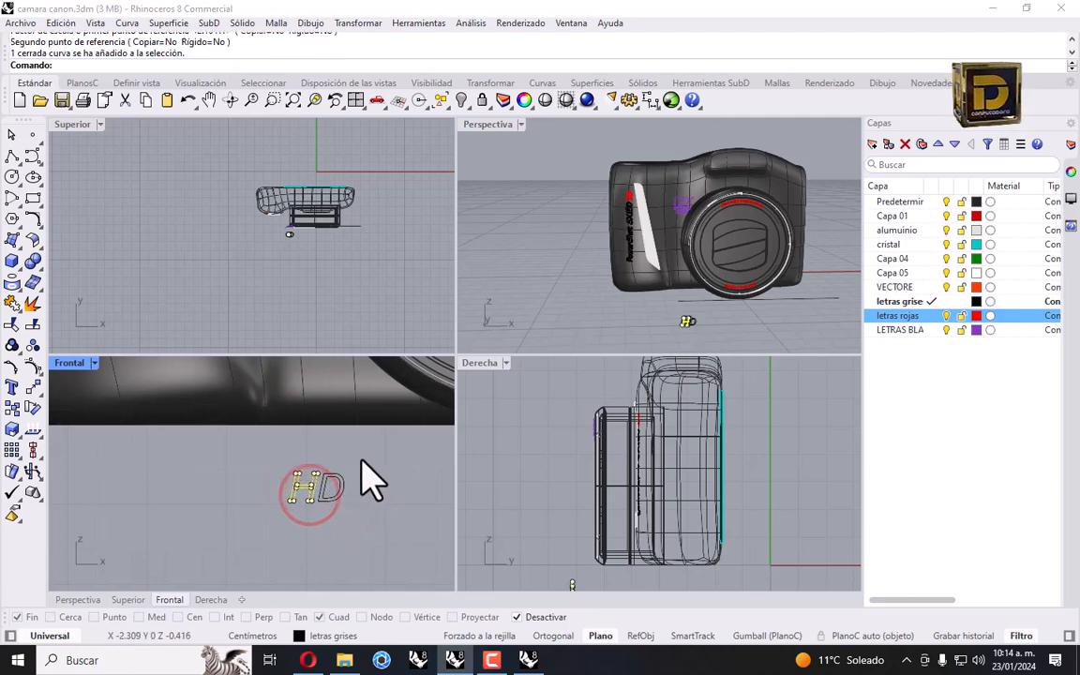
left_click_drag(361, 459, 328, 516)
left_click(31, 346)
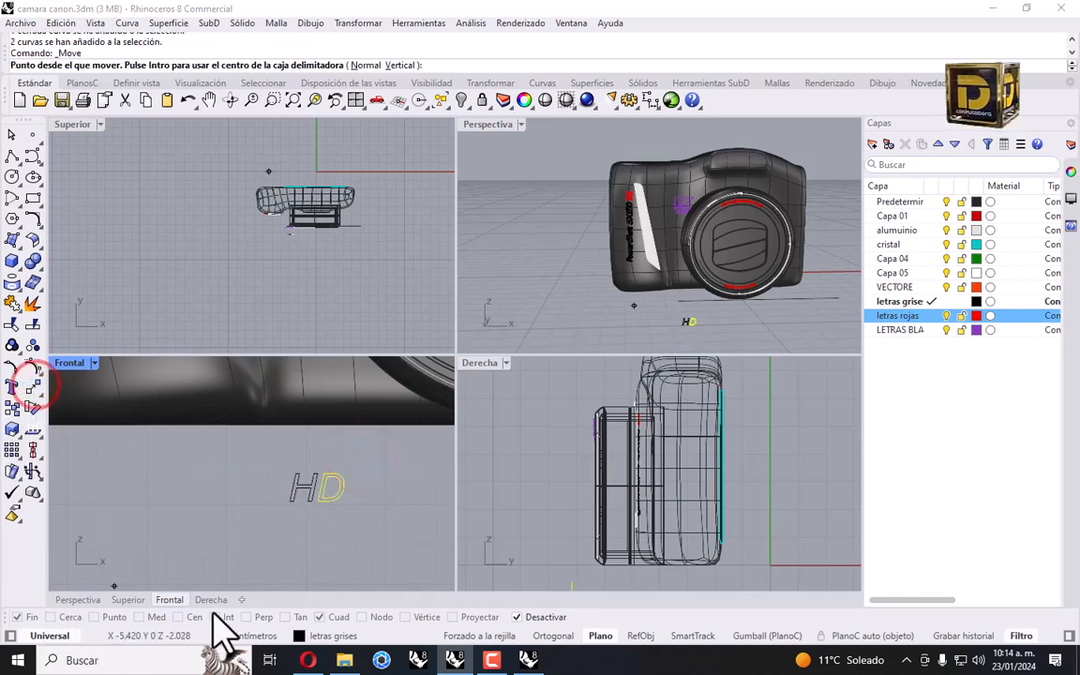
left_click(546, 617)
scroll(347, 506, "up", 5)
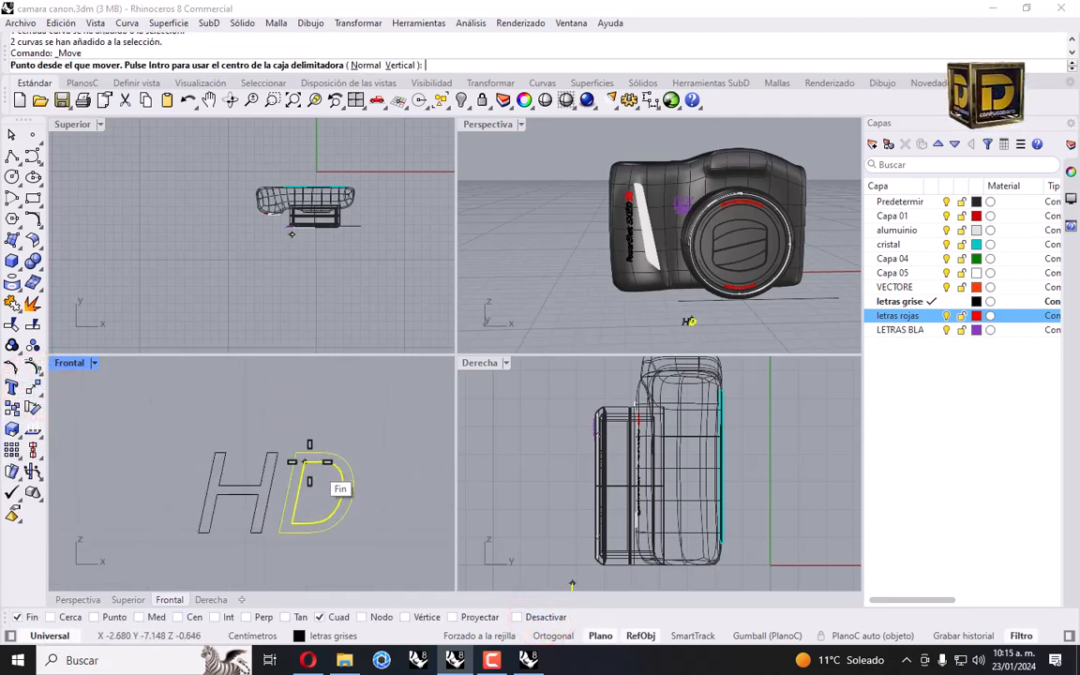
left_click(296, 452)
left_click(278, 451)
left_click_drag(362, 418, 246, 565)
key("ctrl+z")
Move the D so its upper-left corner snaps to the inner top corner of the H's right stem.
left_click(291, 494)
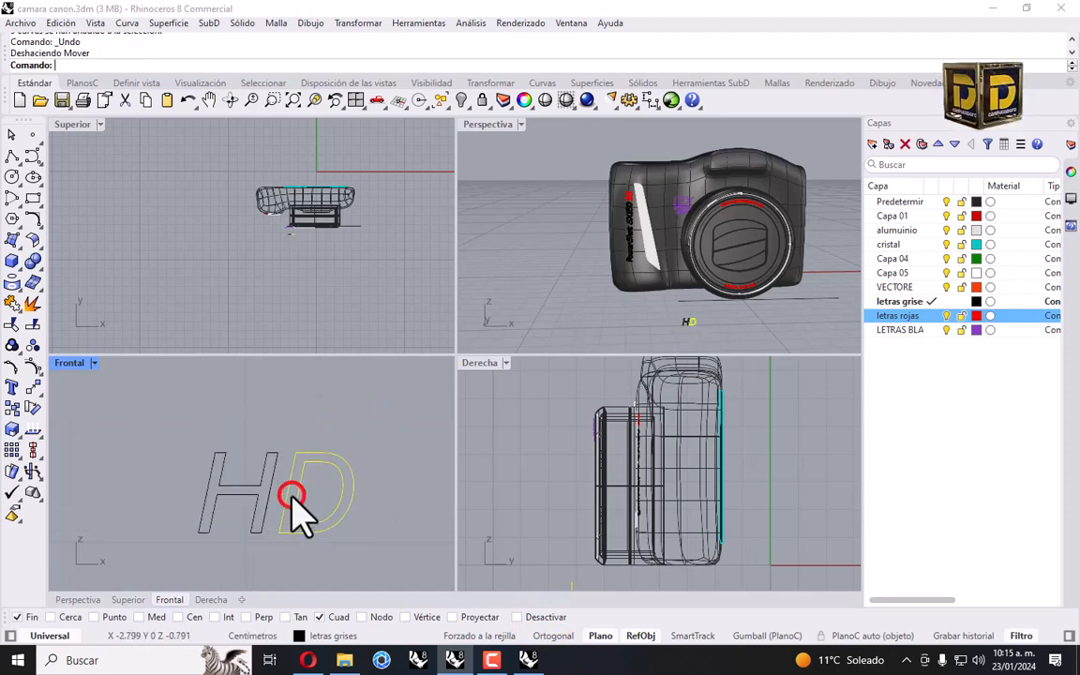
key("Return")
left_click(296, 453)
left_click(268, 450)
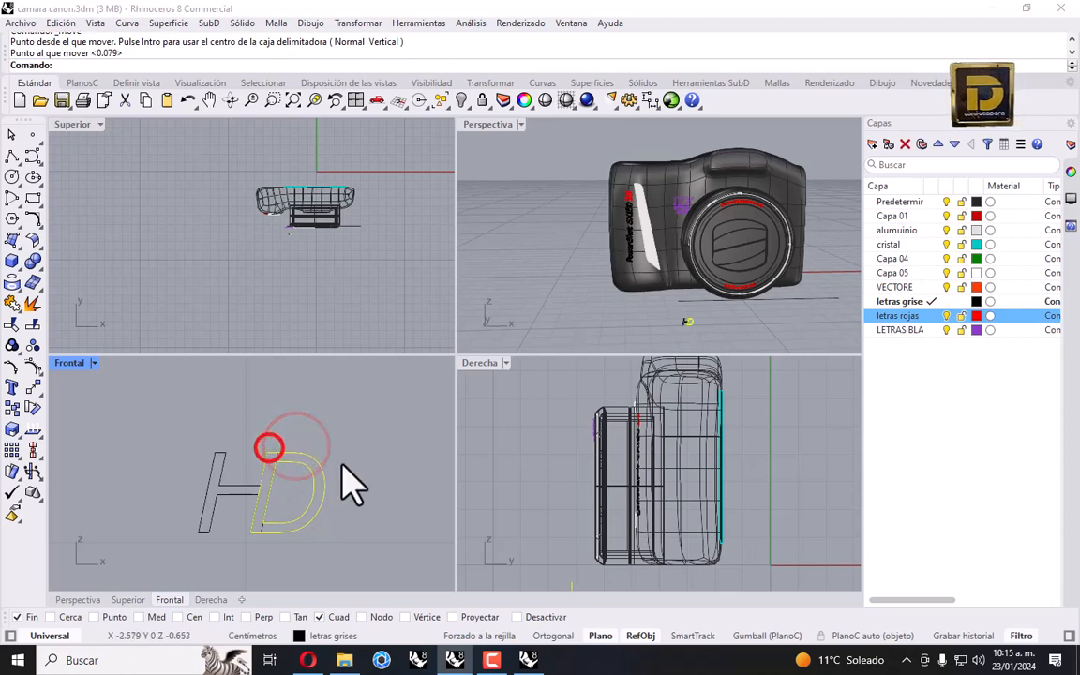
Select the overlapping H and D curves and explode them into separate segments.
left_click_drag(324, 363, 150, 539)
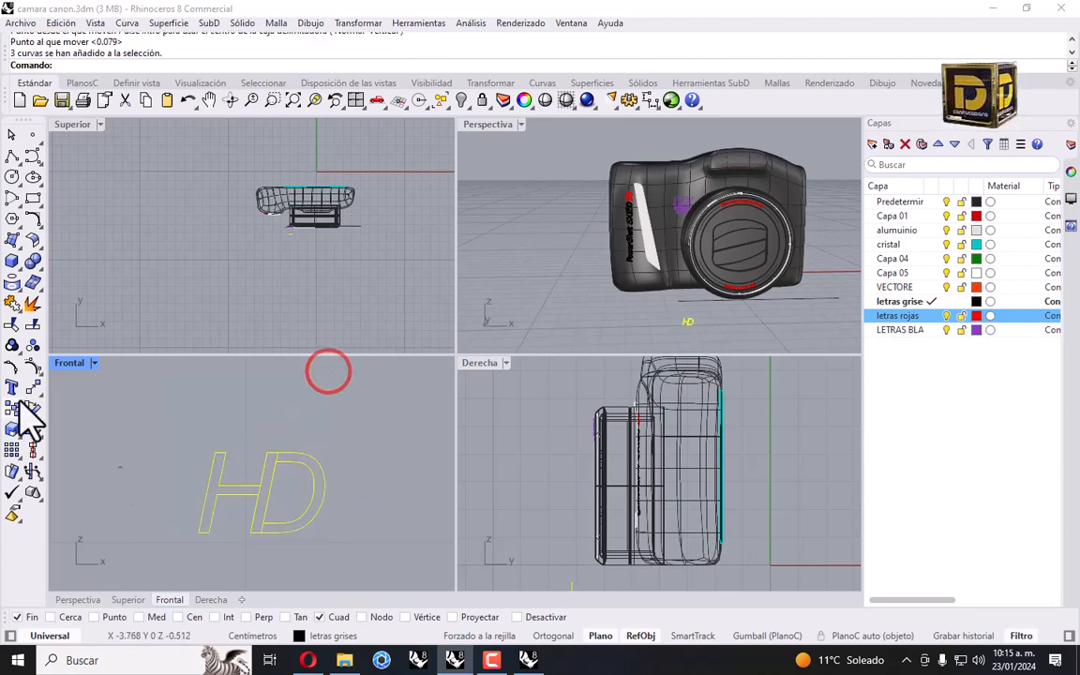
left_click(32, 303)
scroll(357, 593, "up", 3)
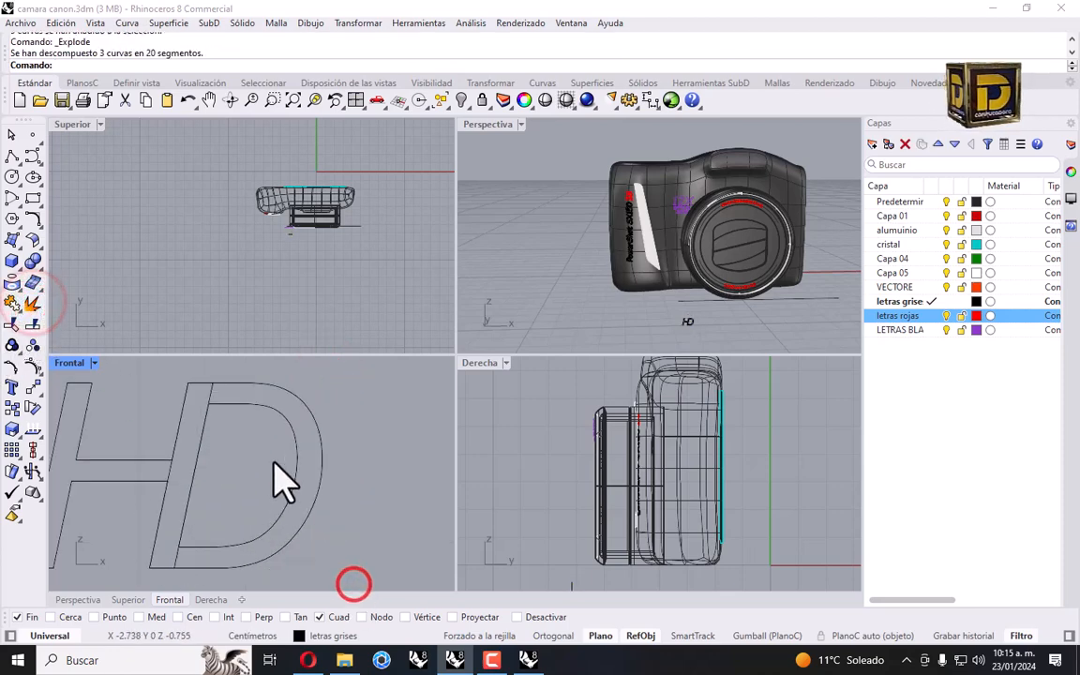
Delete the short leftover slanted segment of the H crossing the D's upper bar.
left_click(211, 390)
key("Delete")
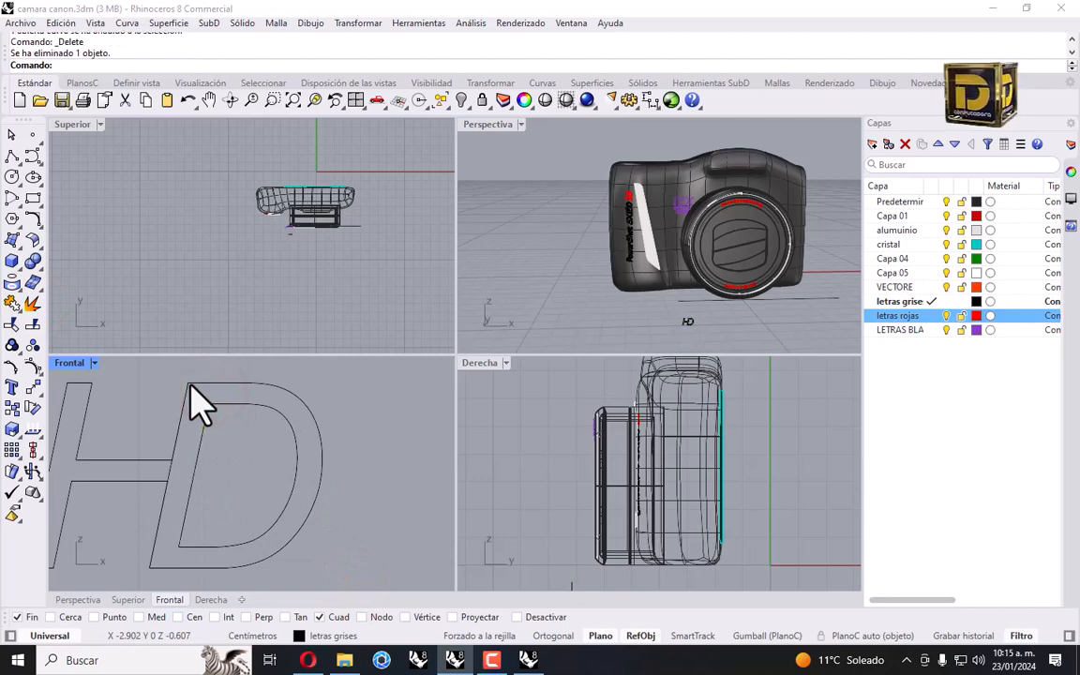
left_click(188, 431)
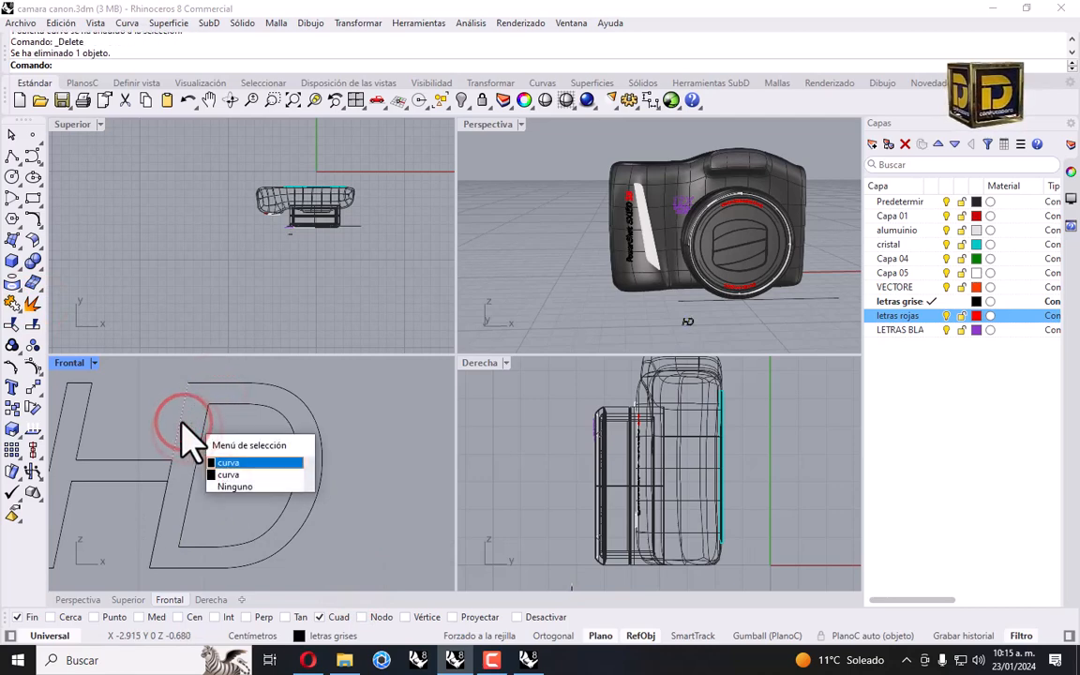
key("Escape")
Trim the slanted edge shared by H and D between the two crossbar lines so both letters connect.
left_click(175, 467)
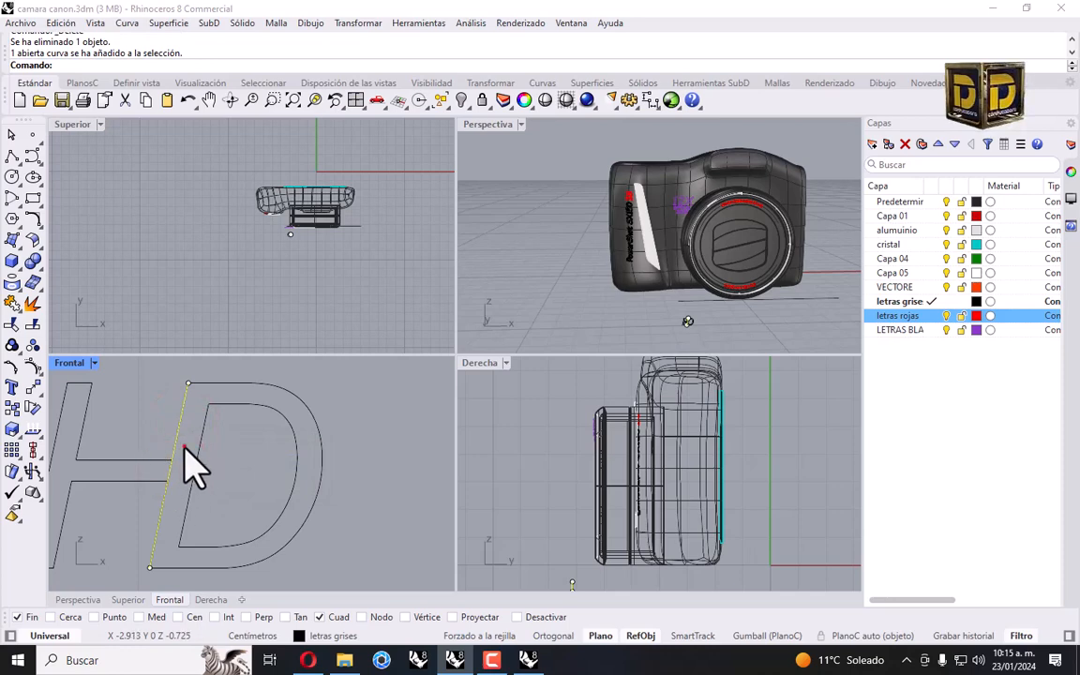
left_click_drag(184, 447, 164, 511)
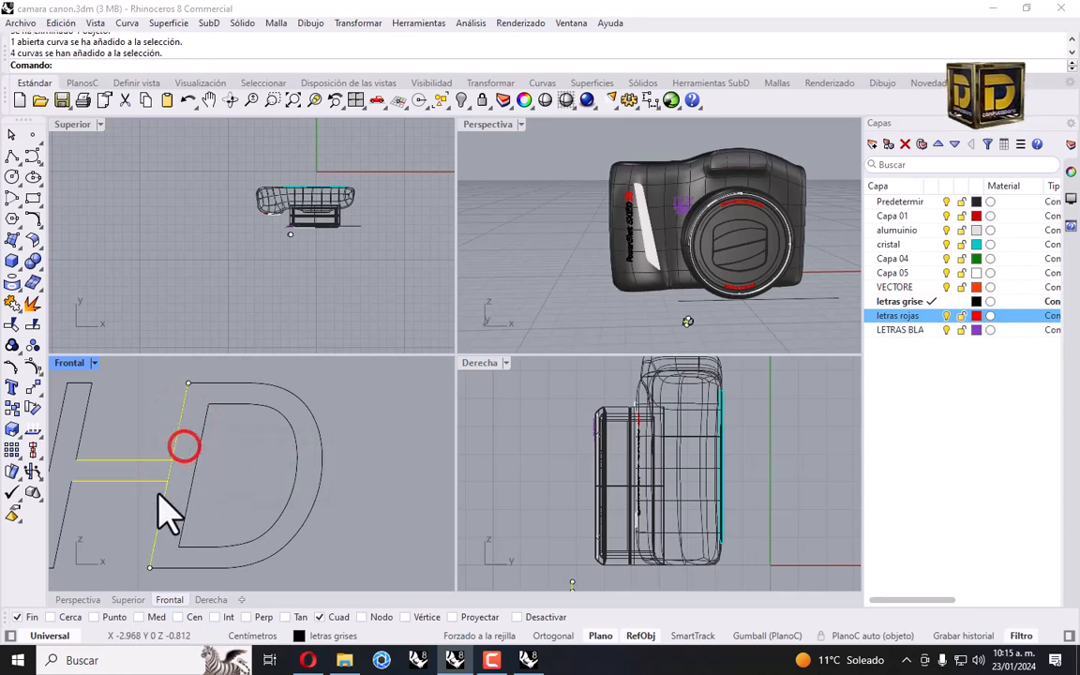
left_click(15, 320)
scroll(241, 502, "up", 4)
left_click(132, 446)
scroll(132, 440, "down", 8)
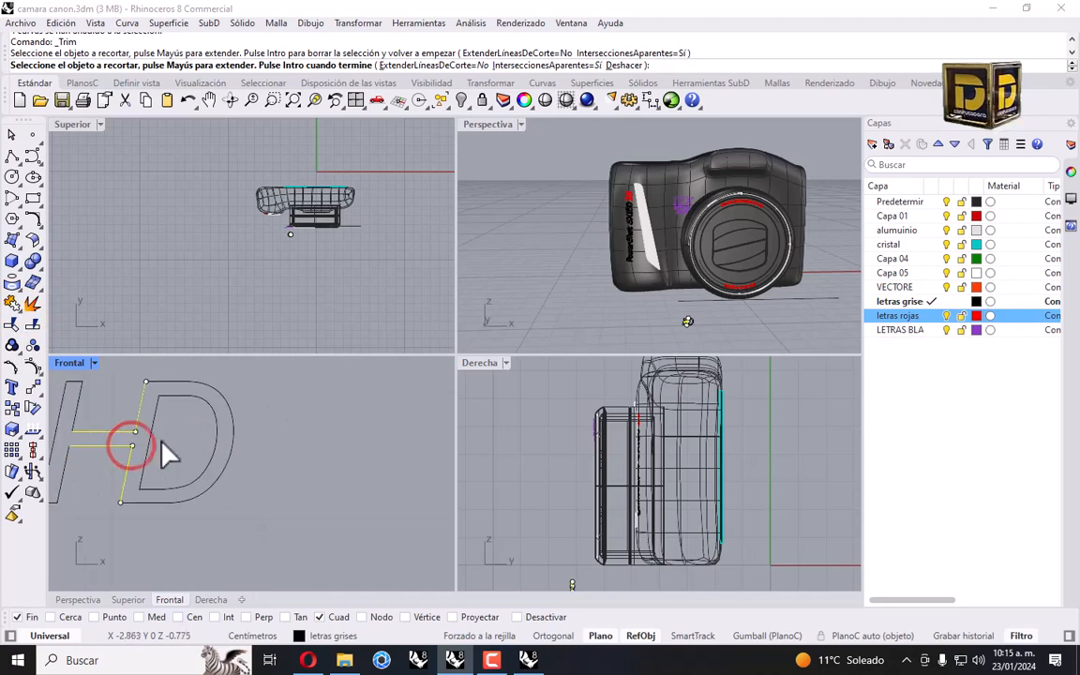
right_click(161, 441)
right_click_drag(138, 466, 253, 462)
left_click(272, 543)
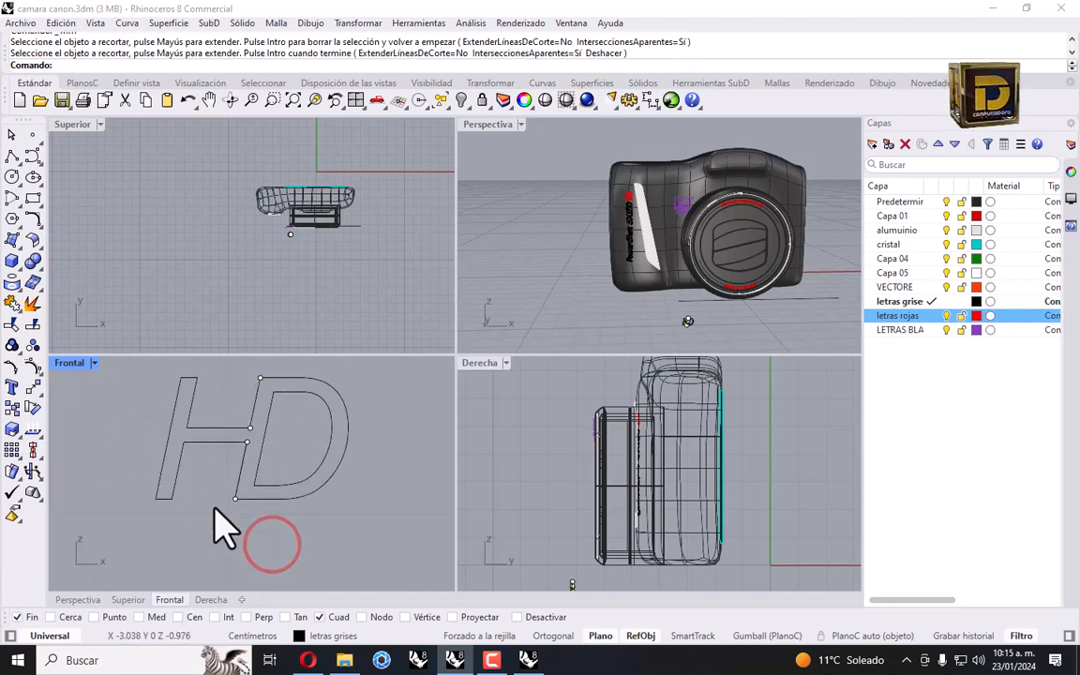
Select all the HD segments and join them.
scroll(180, 434, "down", 3)
left_click_drag(169, 401, 362, 525)
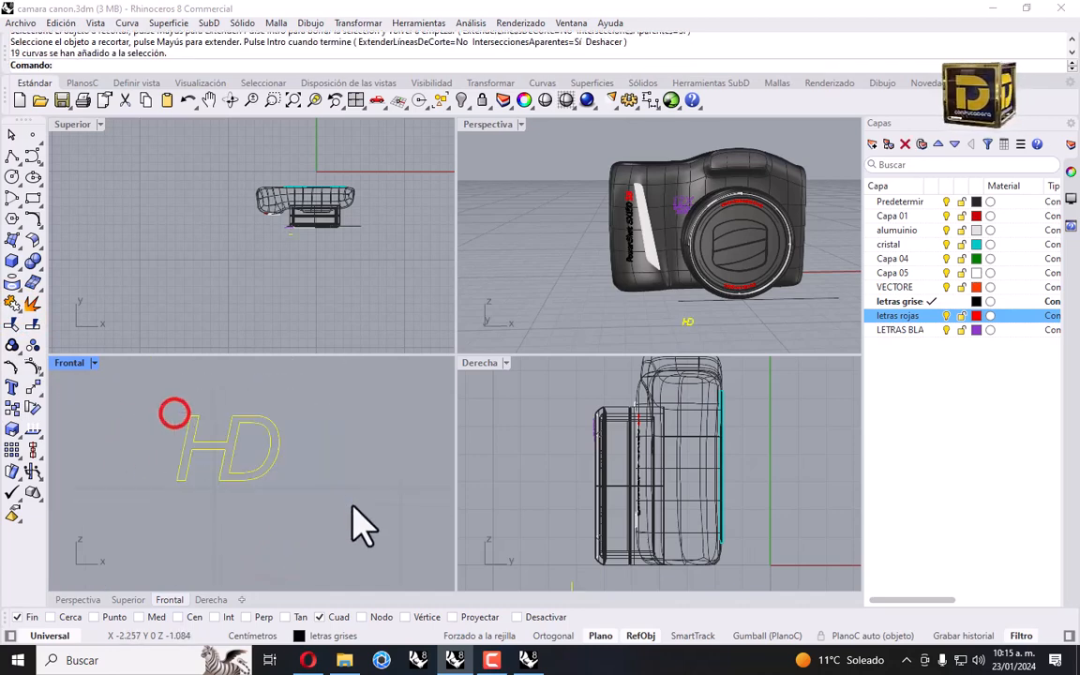
left_click(11, 302)
Try deleting the curve at the lower end of the shared H and D stem, and undo the deletion.
left_click(221, 478)
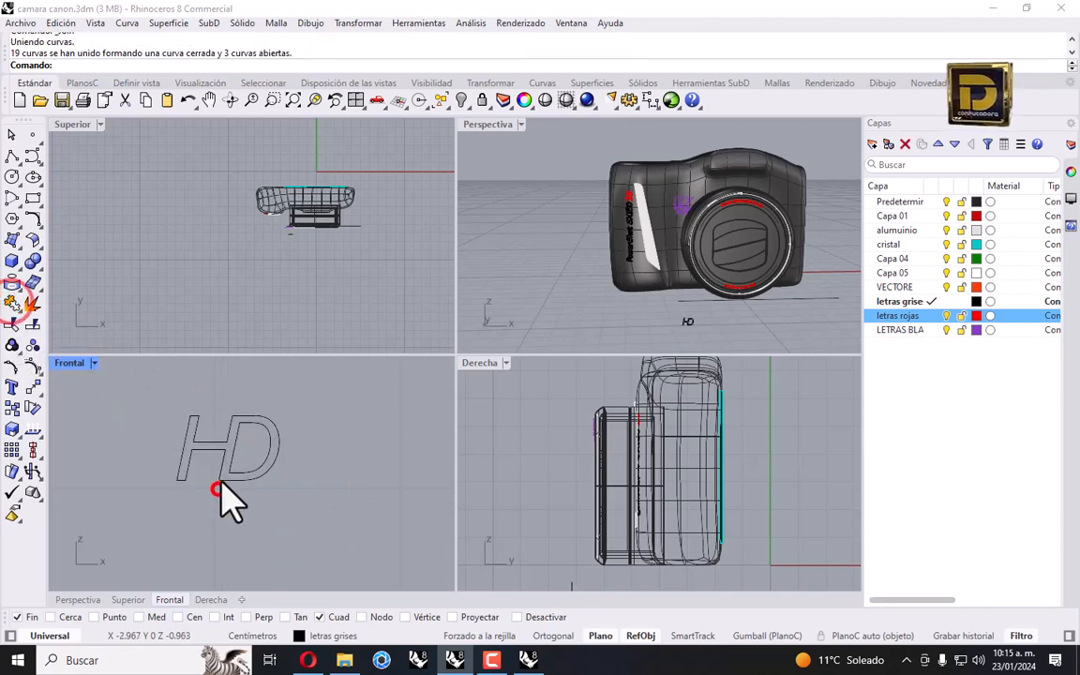
key("Delete")
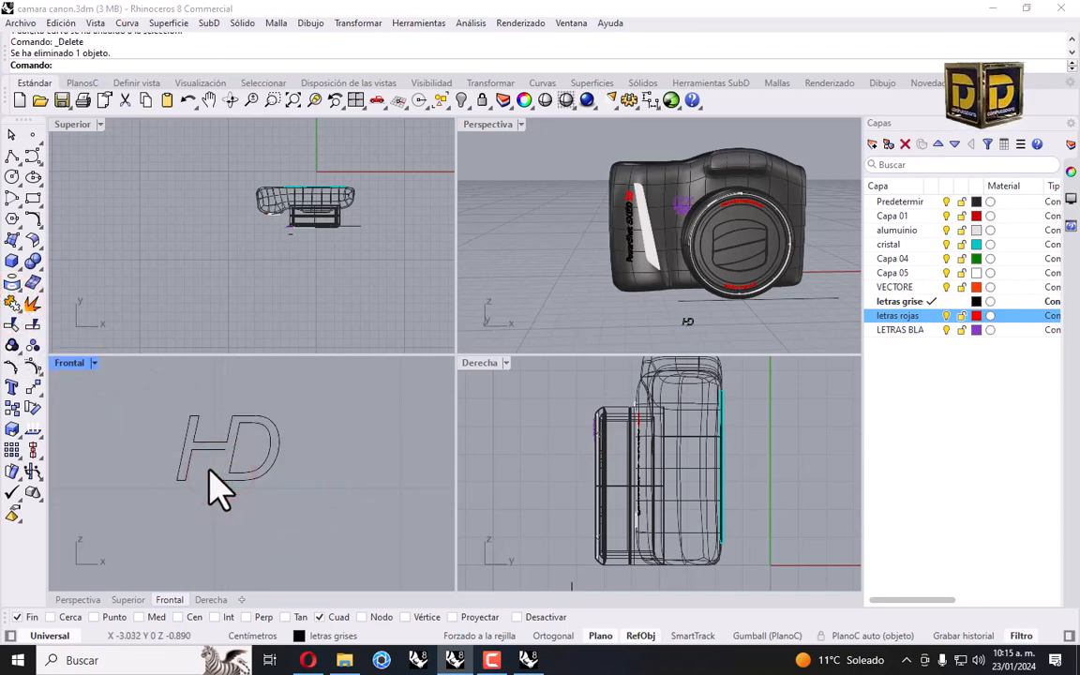
key("ctrl+z")
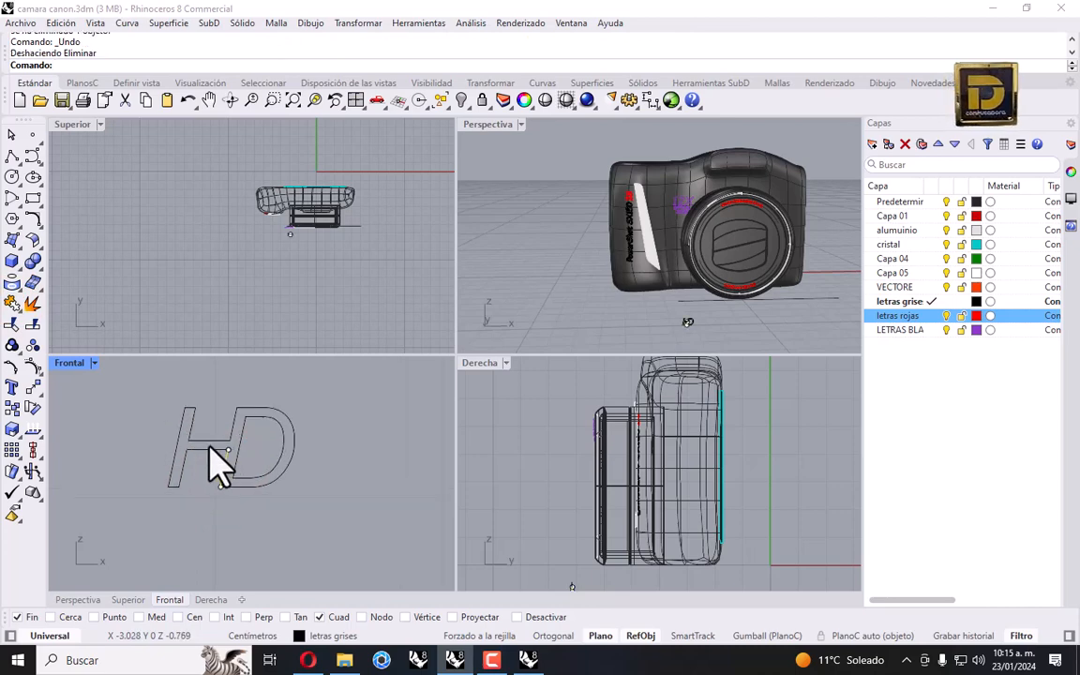
Run Join again on all the HD curves.
left_click_drag(350, 410, 177, 502)
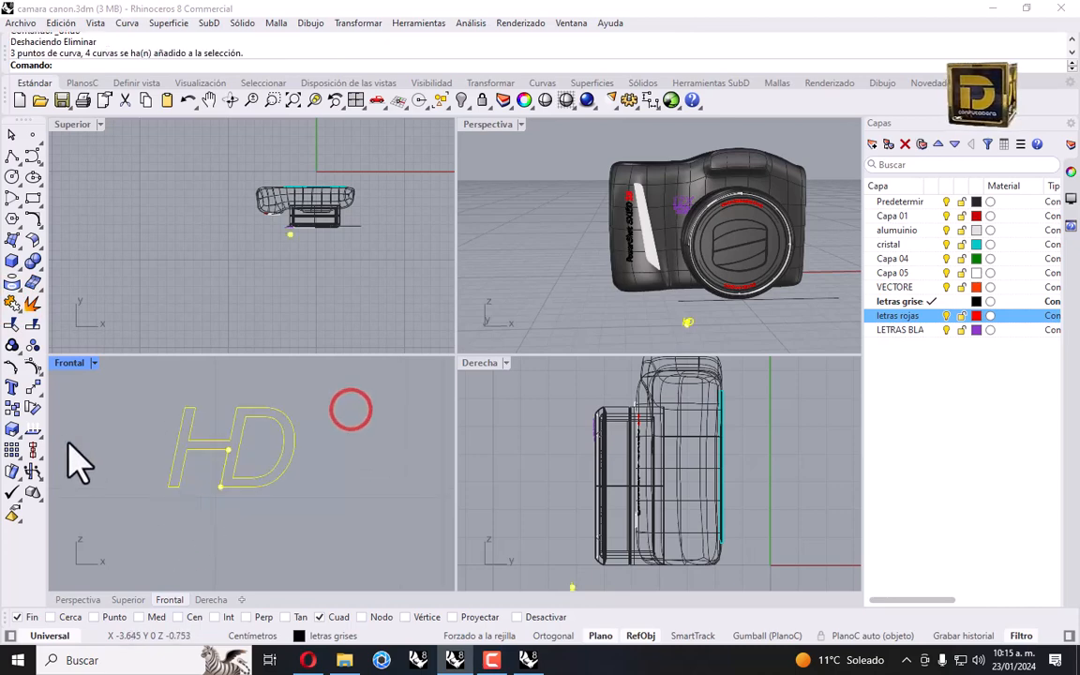
left_click(12, 303)
left_click(120, 441)
Examine the D's lower-left corner, checking how the slanted stem edge meets the end of the outer curve.
left_click(222, 463)
left_click(236, 484)
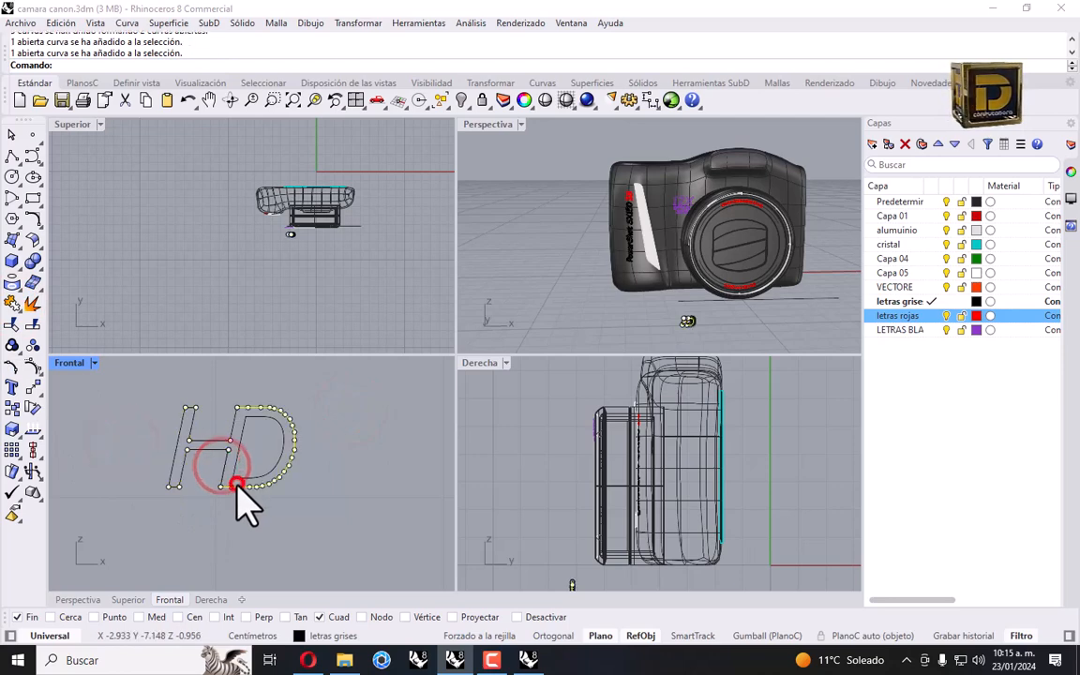
scroll(233, 489, "up", 10)
left_click(226, 468)
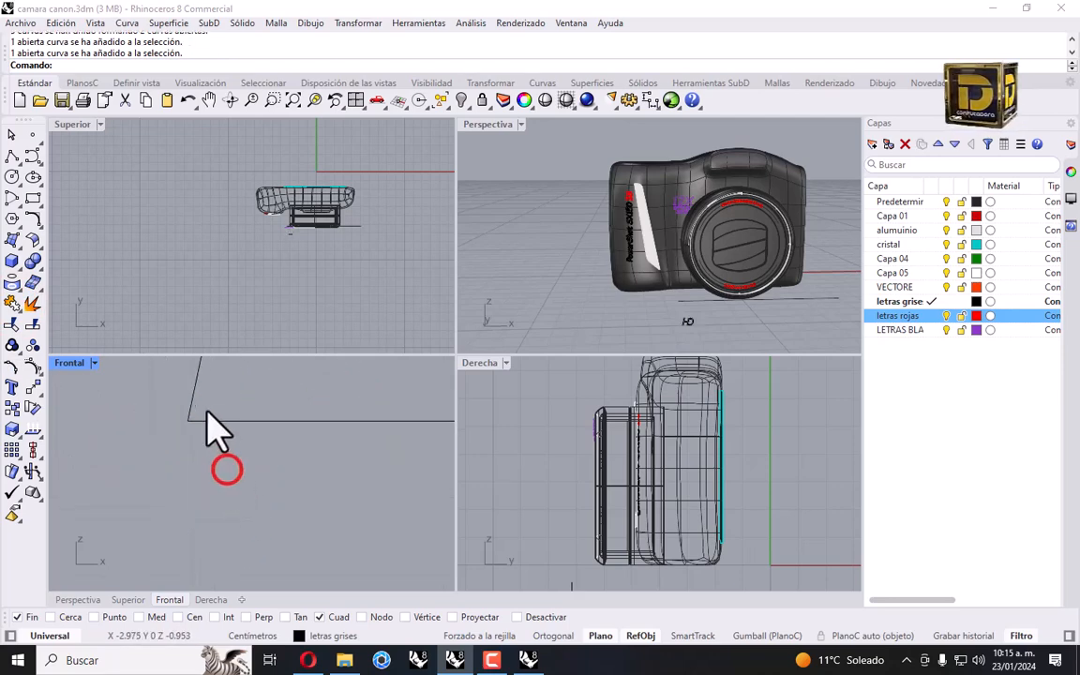
scroll(207, 411, "up", 10)
left_click(155, 432)
scroll(195, 505, "down", 10)
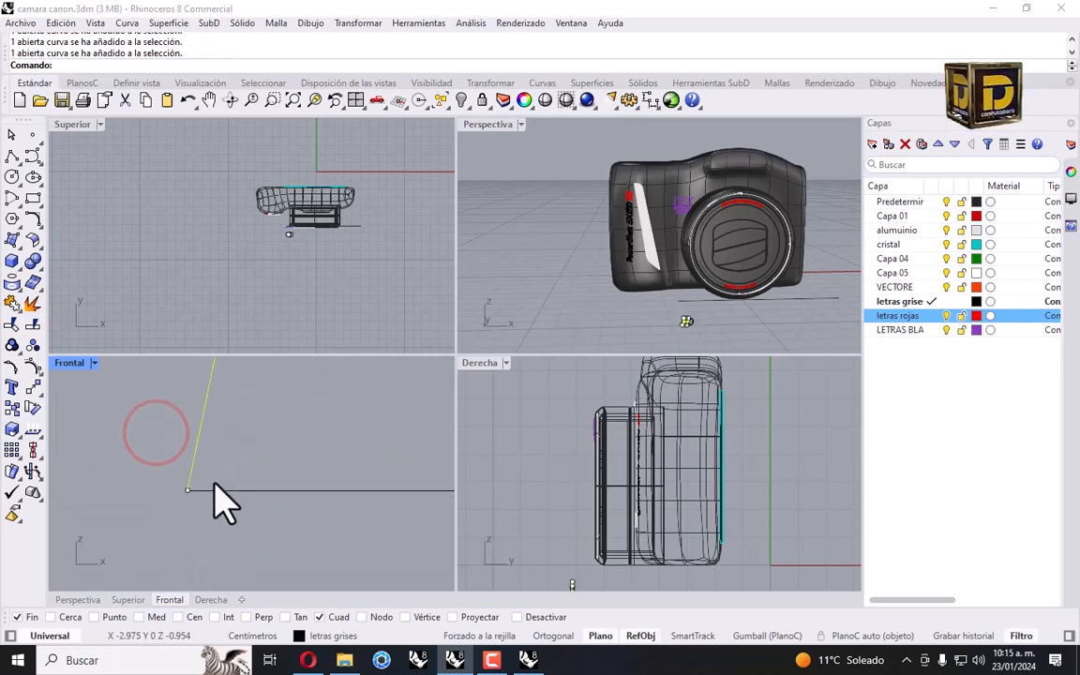
scroll(225, 506, "down", 5)
left_click(270, 500)
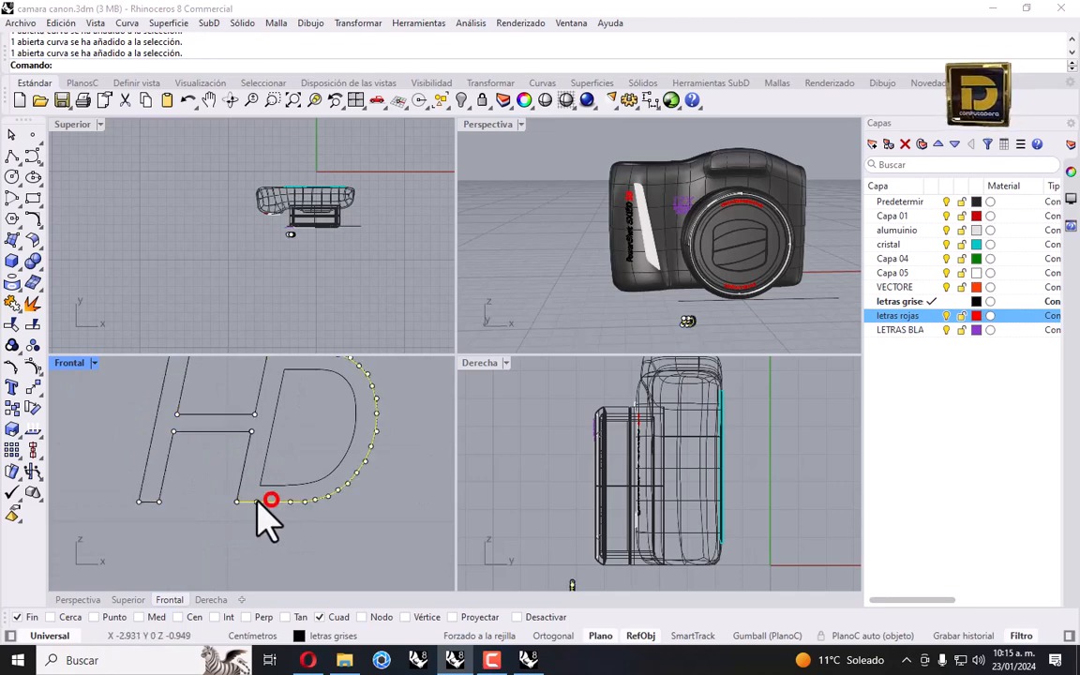
left_click(220, 487)
scroll(235, 515, "up", 6)
left_click(254, 480)
left_click(256, 489)
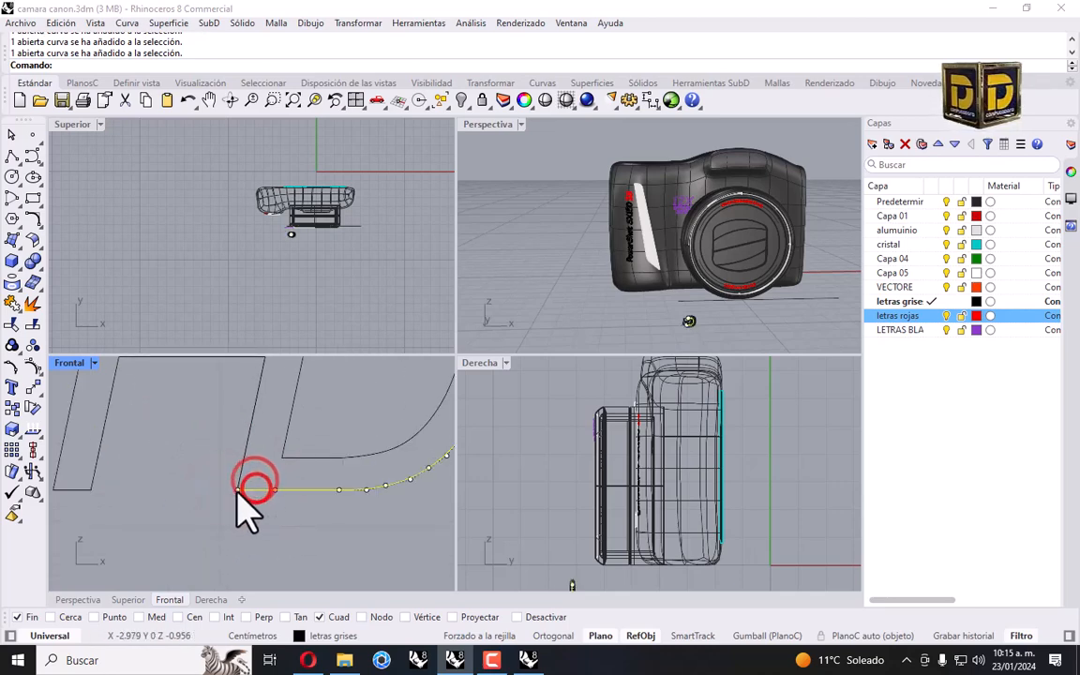
Try pulling the D outer curve's lower-left end point downward and undo the drags.
left_click_drag(237, 490, 237, 513)
key("ctrl+z")
left_click(199, 520)
left_click(205, 473)
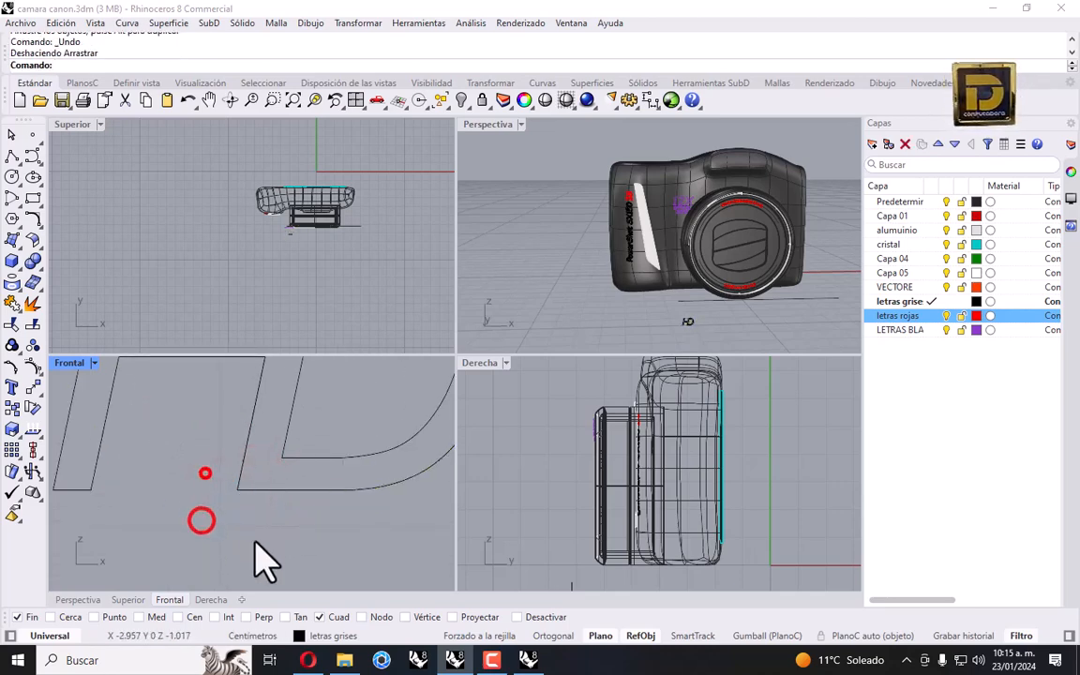
left_click(245, 495)
left_click(249, 488)
left_click(232, 490)
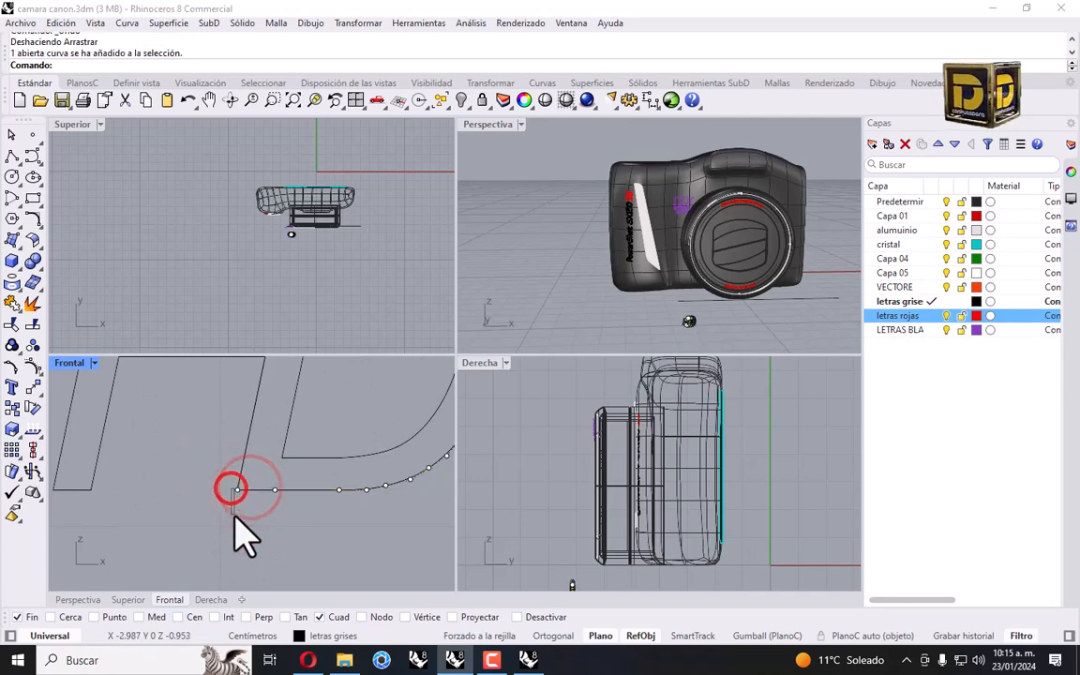
left_click(257, 488)
left_click_drag(238, 488, 242, 504)
key("ctrl+z")
left_click(217, 460)
scroll(225, 482, "up", 4)
Pull the D outer curve's end point away, delete the extra control point beside it, and return the end point to the stem corner.
left_click(251, 492)
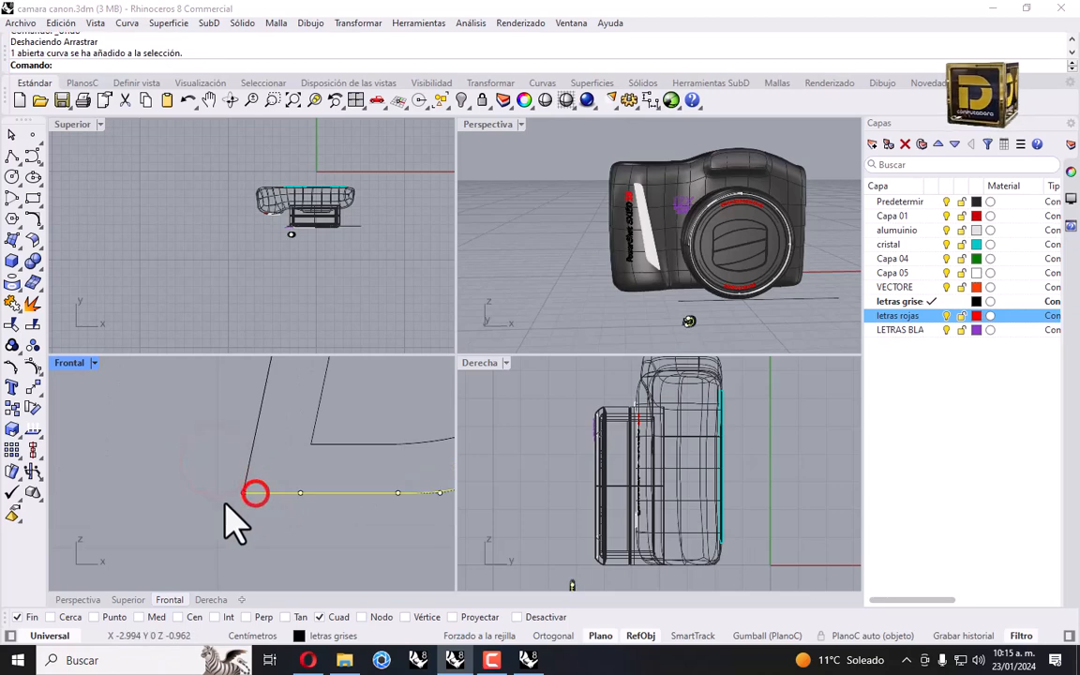
left_click(240, 491)
left_click_drag(241, 491, 254, 514)
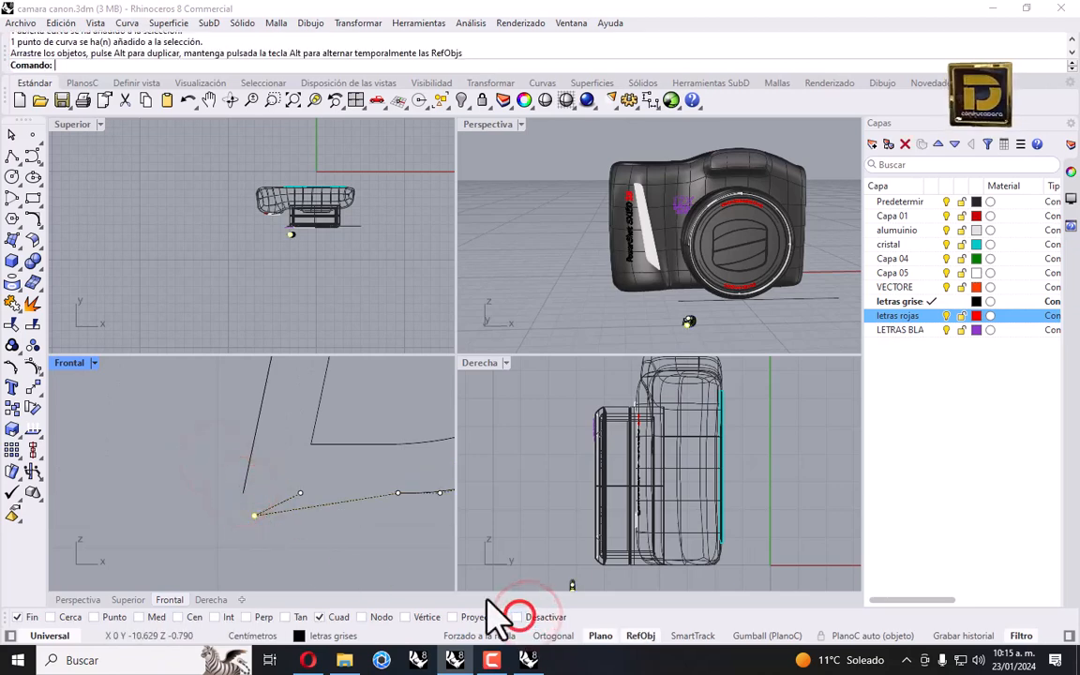
left_click(300, 492)
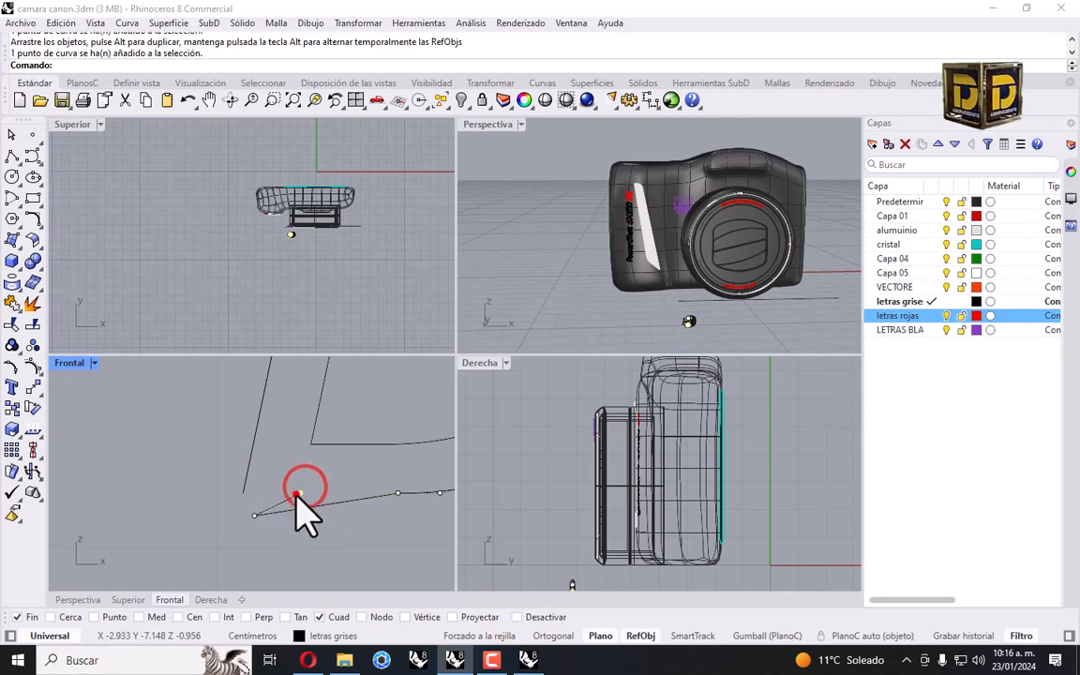
key("Delete")
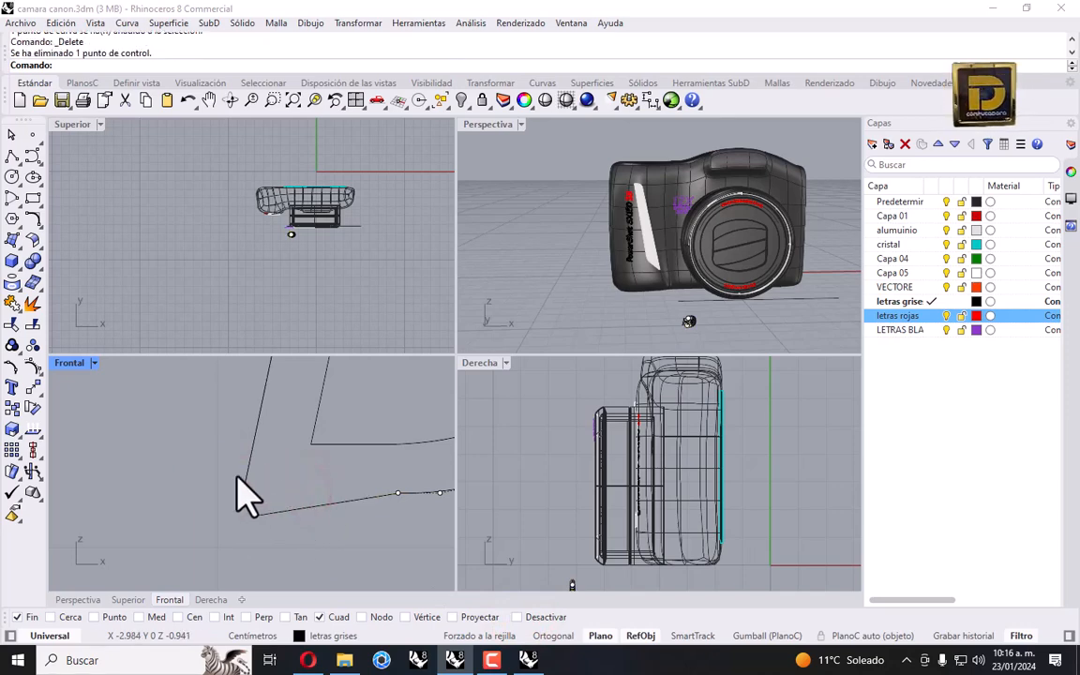
left_click(253, 516)
scroll(303, 553, "down", 5)
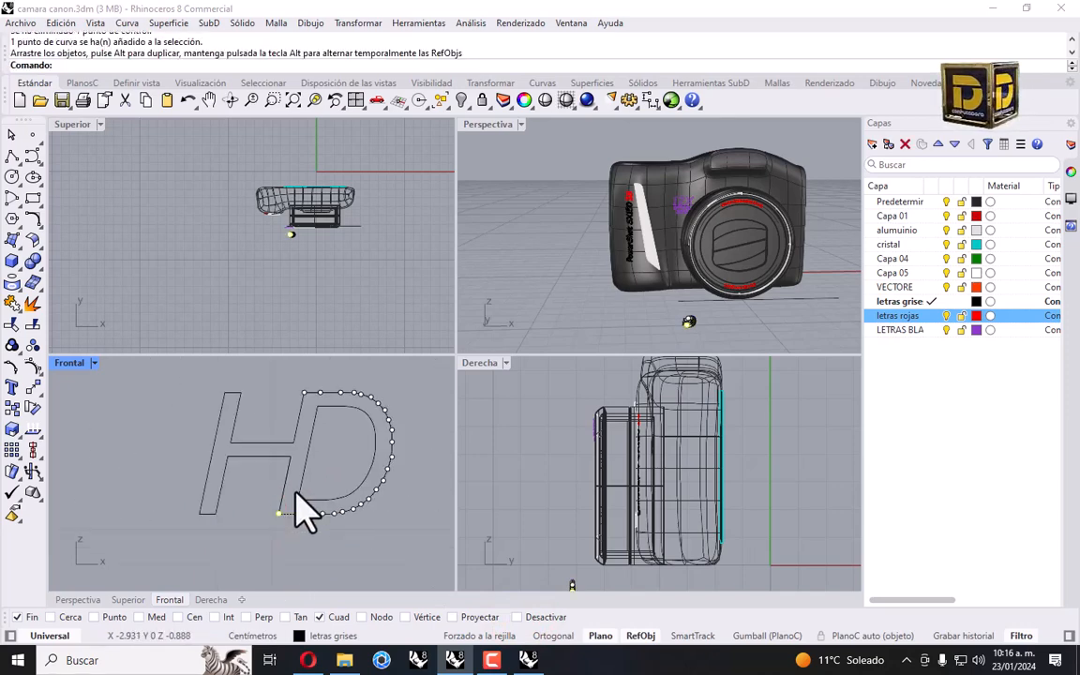
scroll(305, 386, "up", 5)
scroll(304, 381, "up", 8)
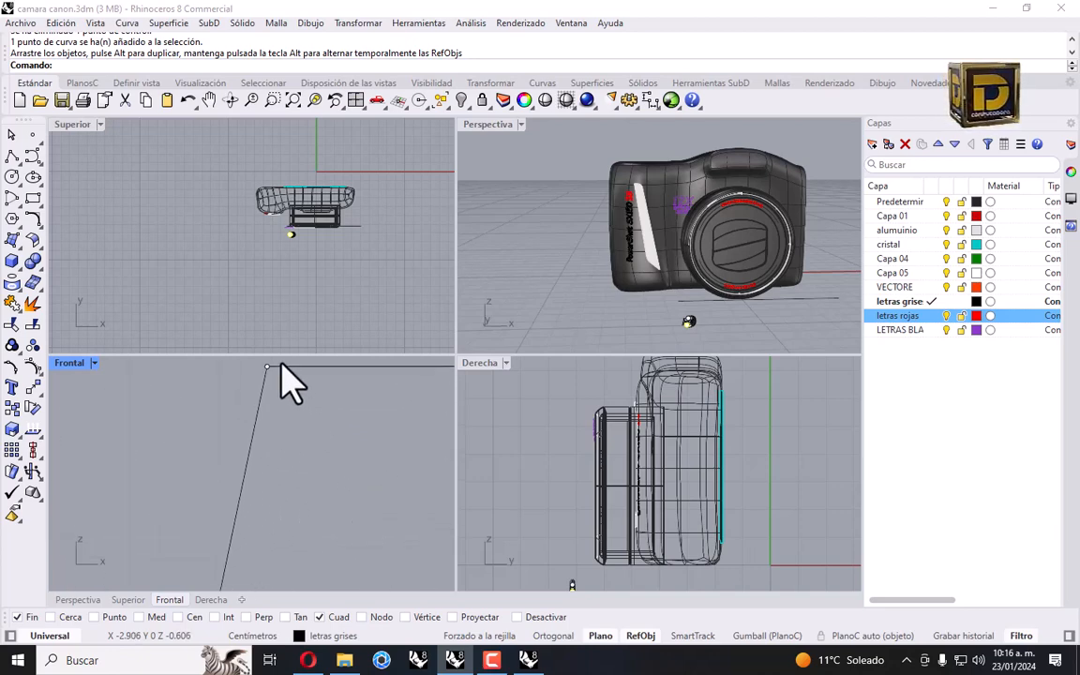
scroll(273, 385, "down", 8)
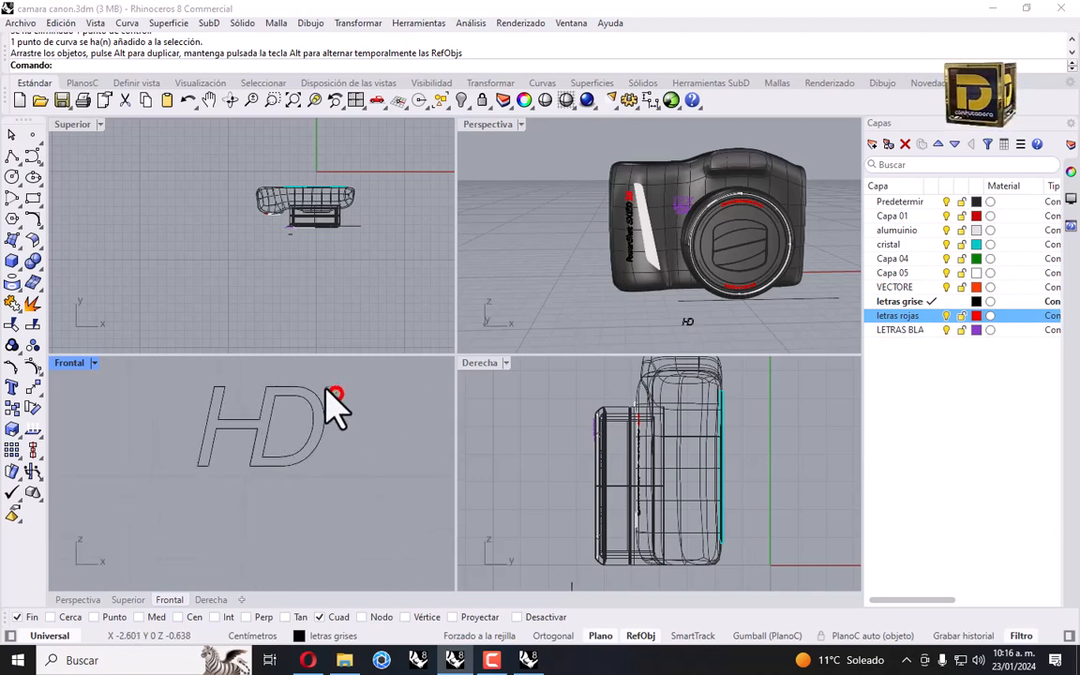
Join the repaired D outer curve with the rest of the HD outline.
left_click_drag(333, 405, 234, 511)
left_click(13, 304)
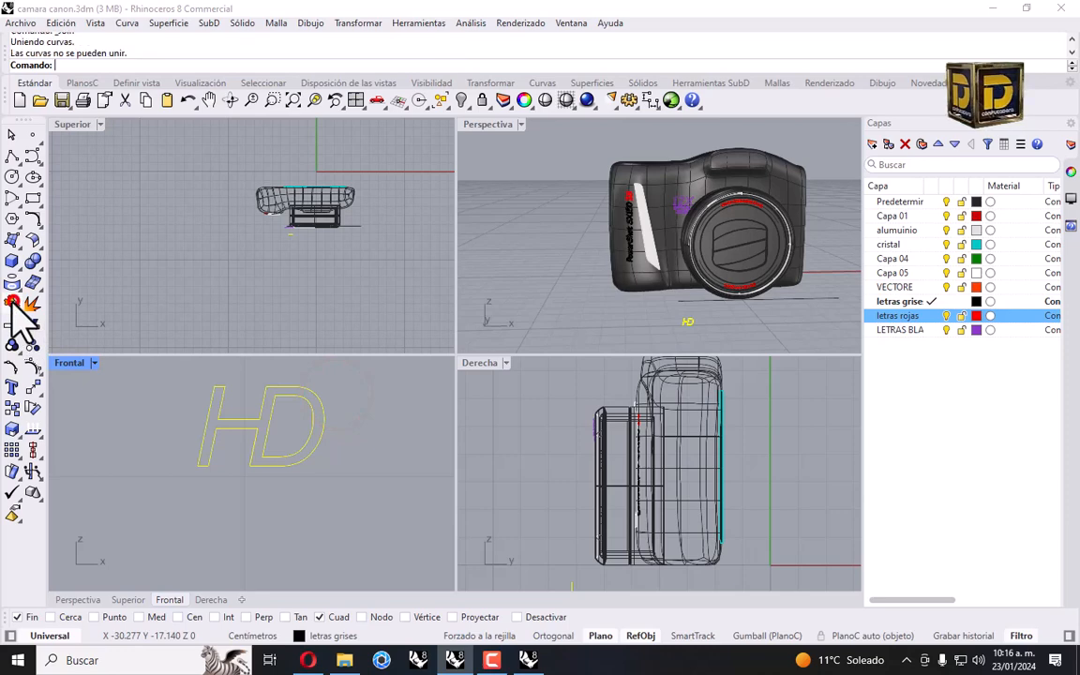
left_click(251, 424)
Move the HD curves onto the camera's lower front, just left of the lens, in the front view.
left_click_drag(219, 409, 399, 590)
scroll(361, 523, "down", 5)
left_click_drag(356, 508, 365, 436)
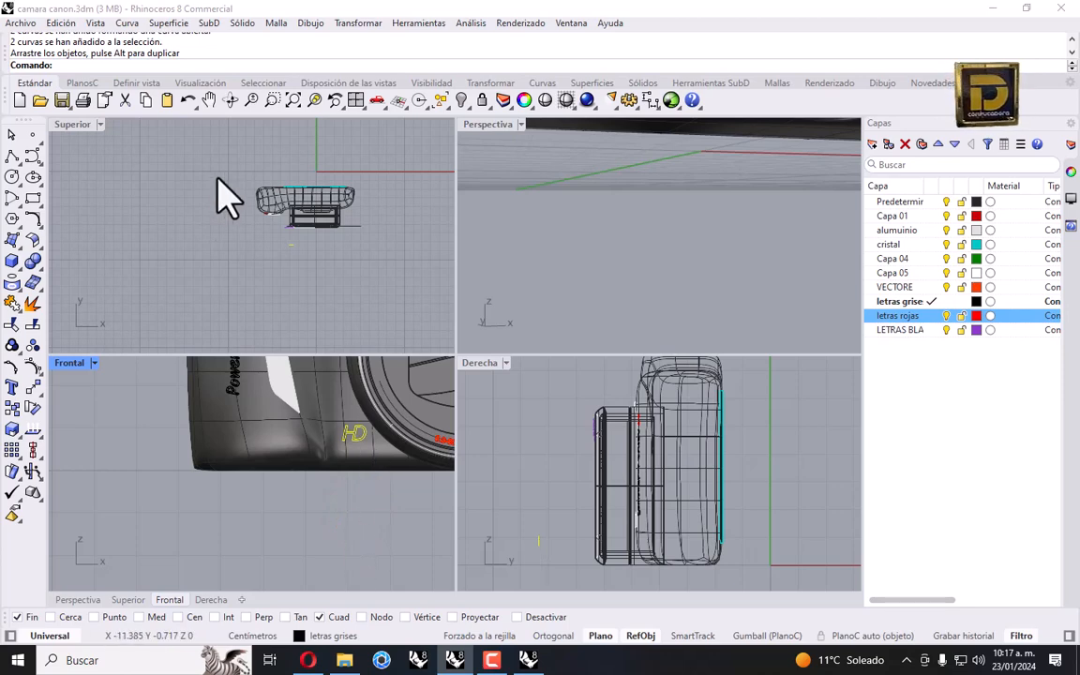
scroll(309, 253, "up", 3)
left_click(299, 536)
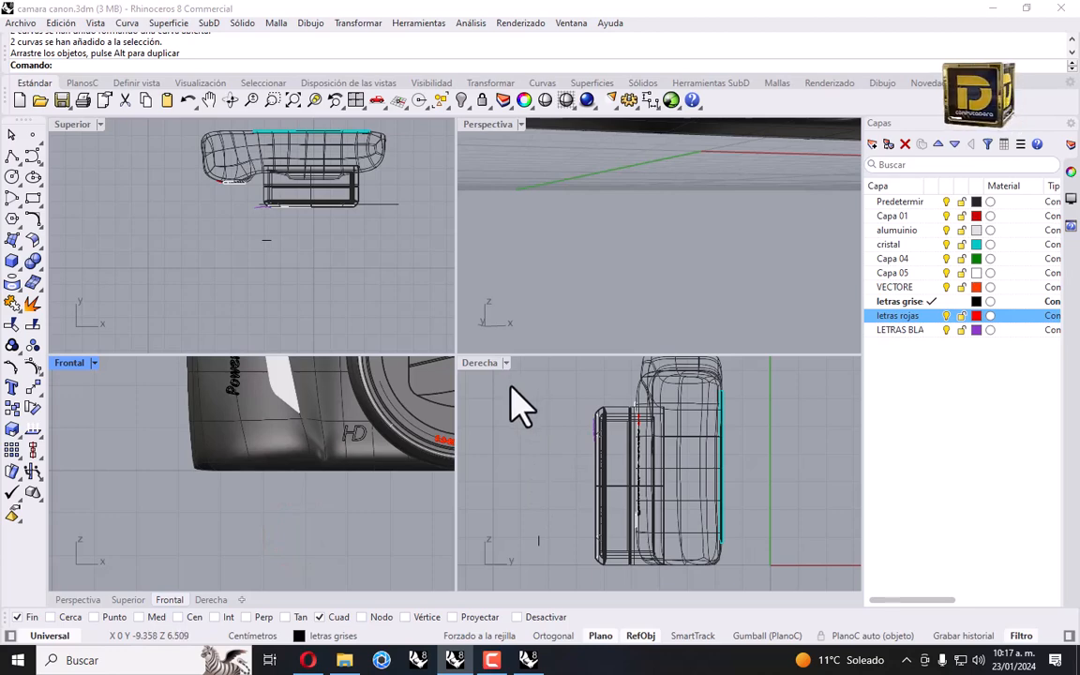
Switch to the Rhino window with the finished reference camera and show all its hidden objects.
left_click(527, 659)
scroll(365, 348, "down", 5)
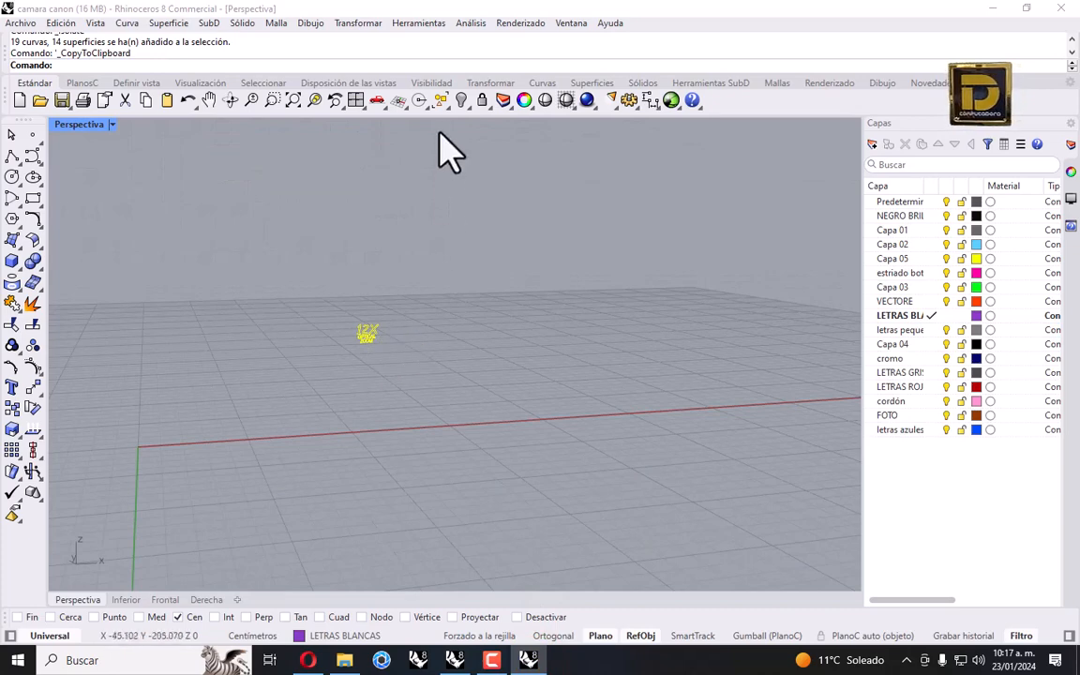
right_click(461, 99)
scroll(506, 456, "up", 6)
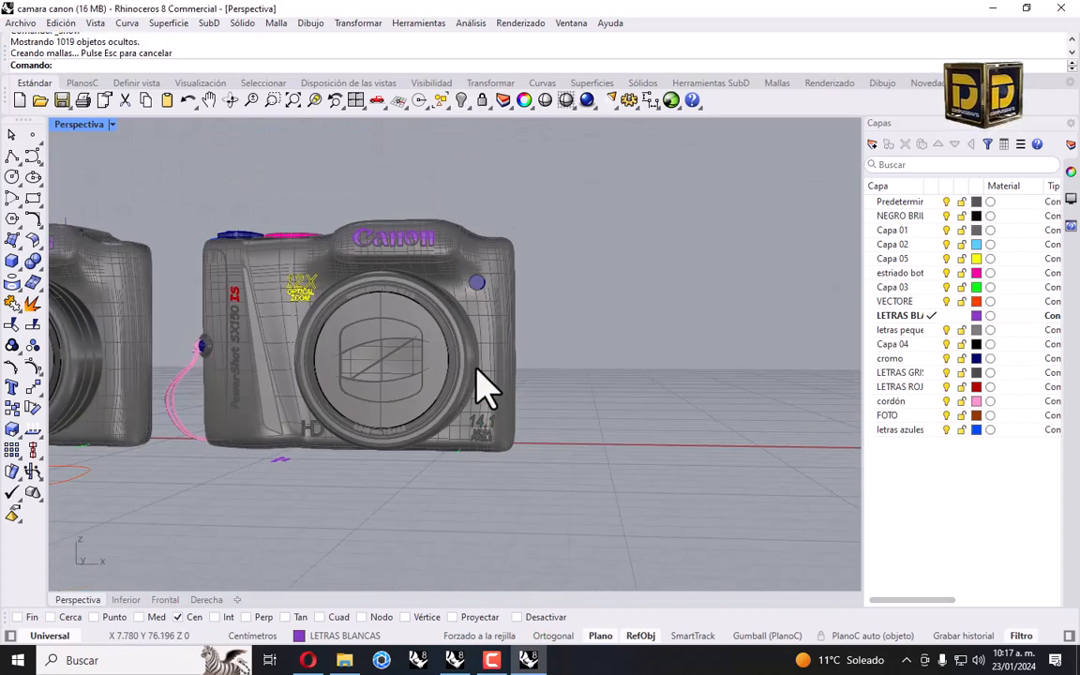
Select the 14.1 MEGA PIXELS lettering at the reference camera's lower corner and isolate it.
left_click_drag(451, 509, 552, 379)
left_click(462, 99)
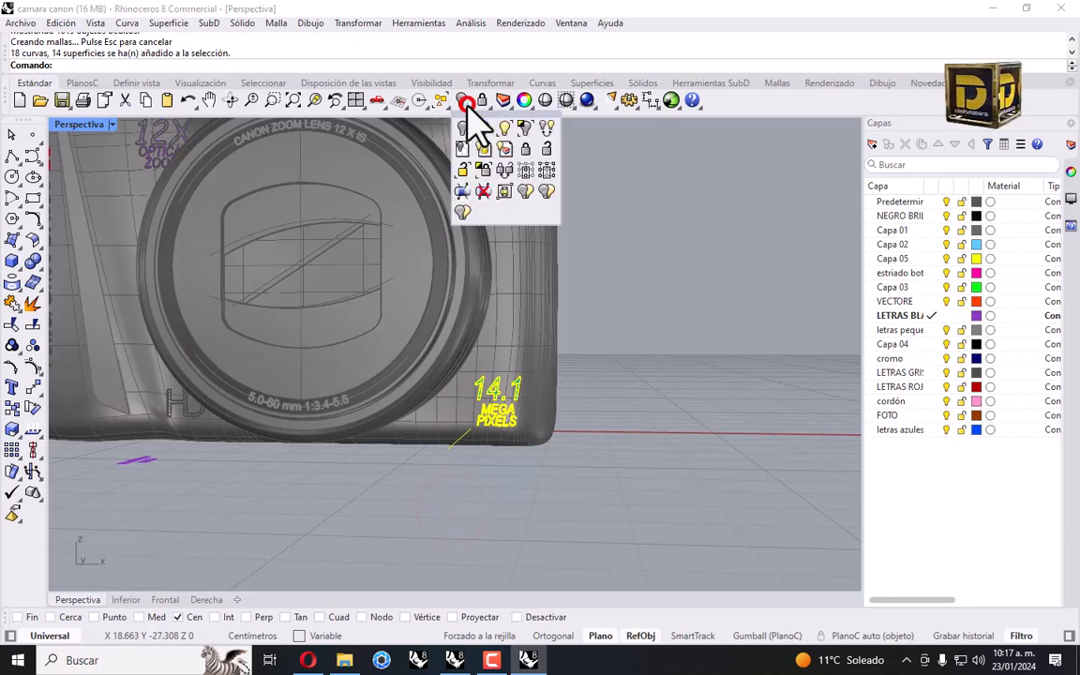
left_click(524, 129)
left_click(575, 342)
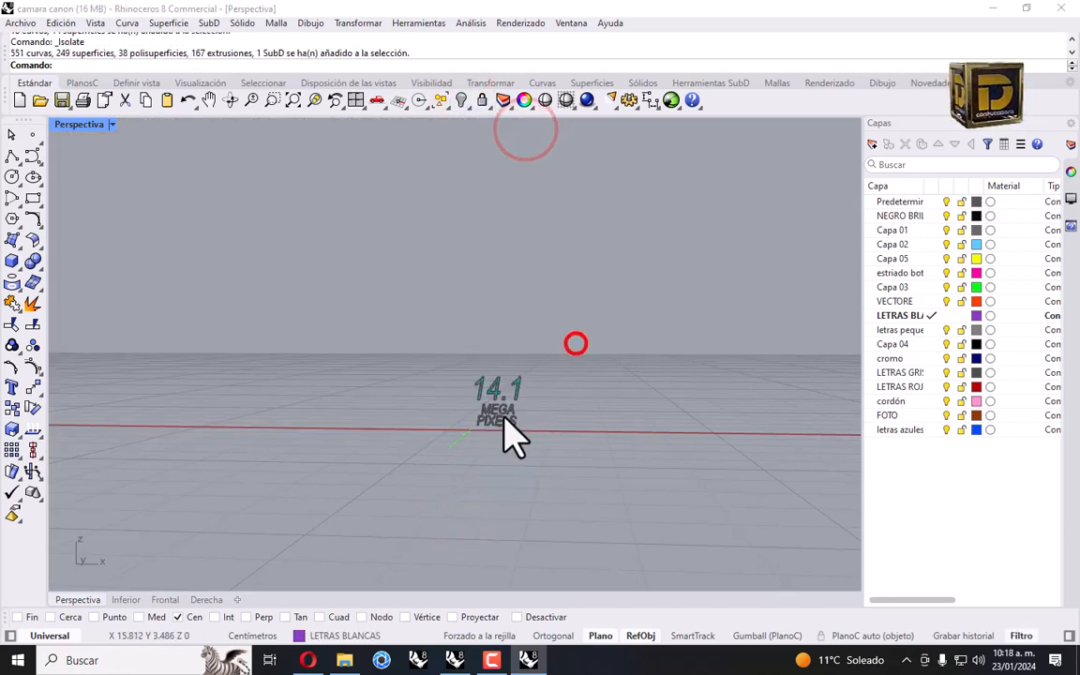
Duplicate the borders of the 14.1 MEGA PIXELS surfaces and isolate the duplicated curves.
scroll(503, 417, "up", 6)
left_click_drag(386, 309, 628, 513)
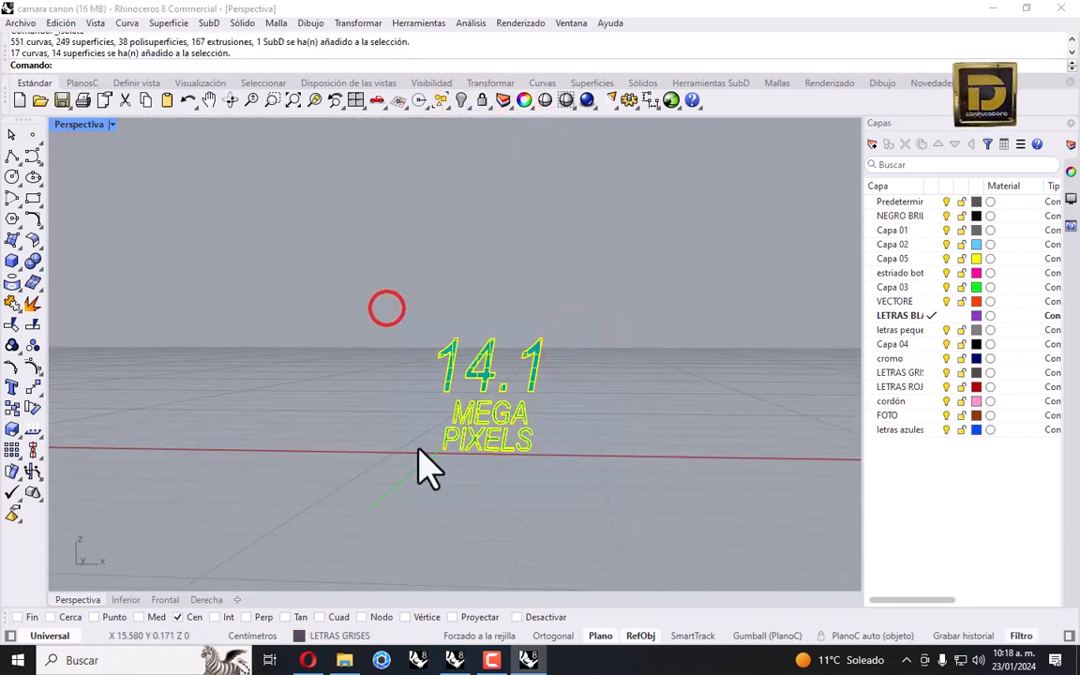
left_click(19, 283)
left_click(78, 308)
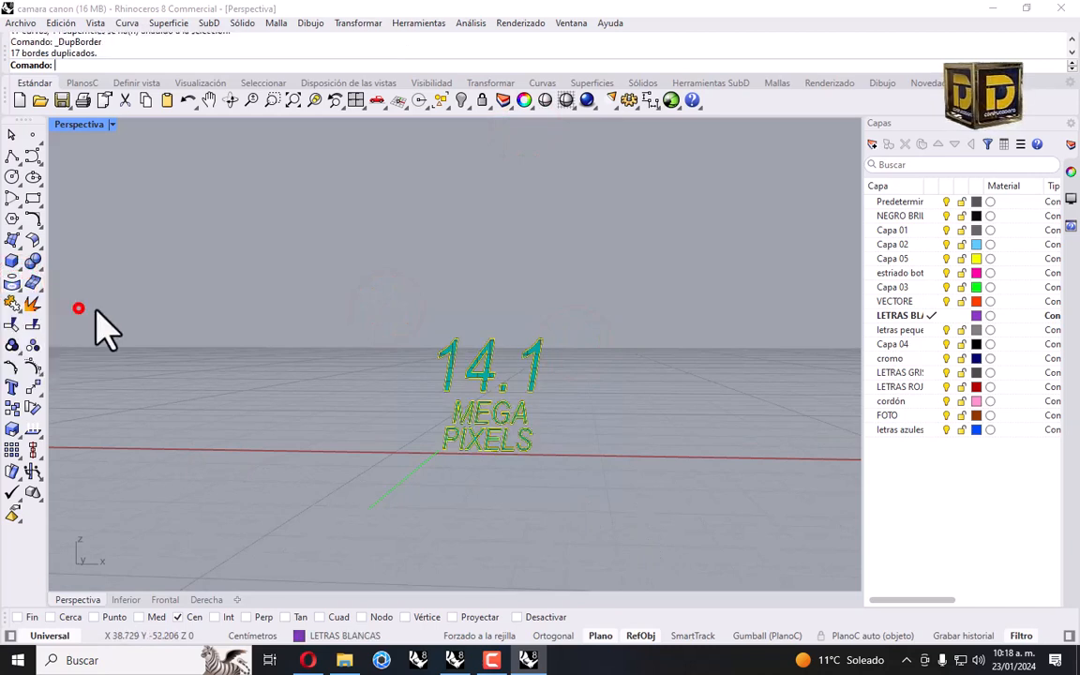
left_click(461, 101)
left_click(521, 129)
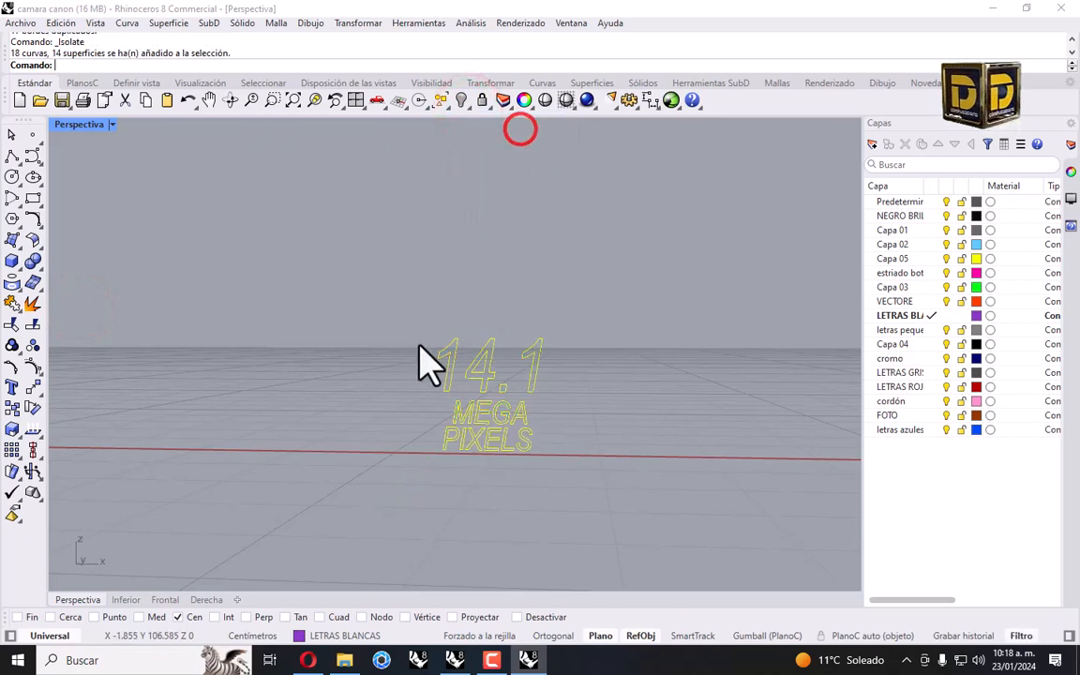
Copy the isolated 14.1 MEGA PIXELS curves and paste them into the camara canon.3dm model in the other Rhino window.
left_click(364, 308)
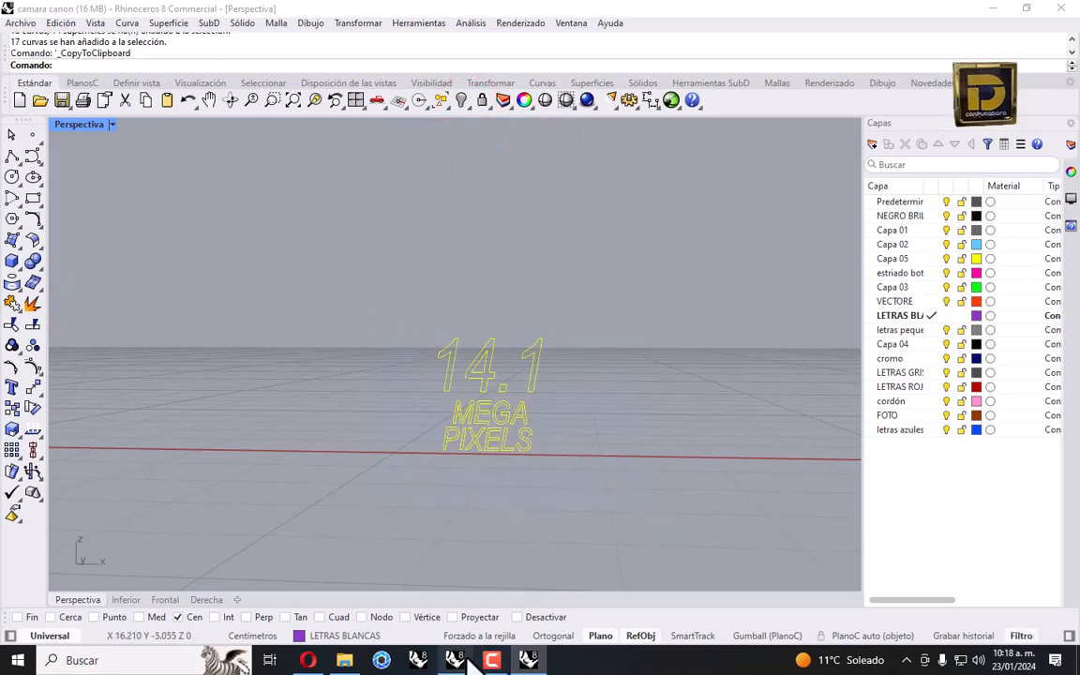
left_click(463, 660)
scroll(229, 414, "down", 8)
right_click_drag(334, 449, 287, 490)
scroll(345, 455, "up", 8)
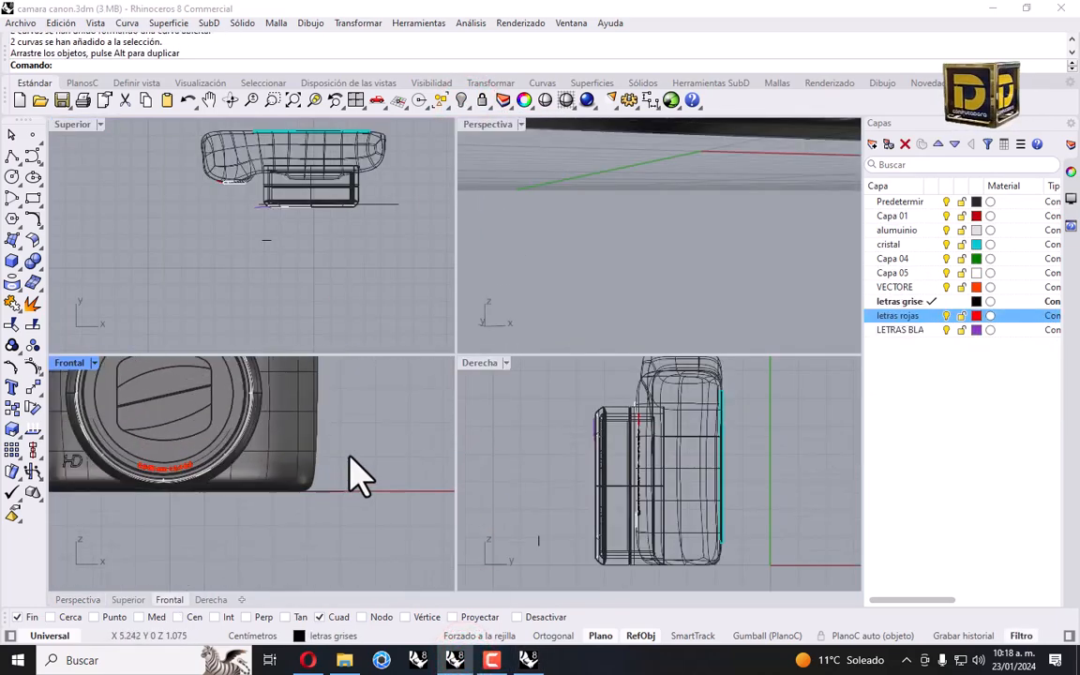
key("ctrl+v")
scroll(321, 502, "down", 8)
scroll(375, 497, "up", 3)
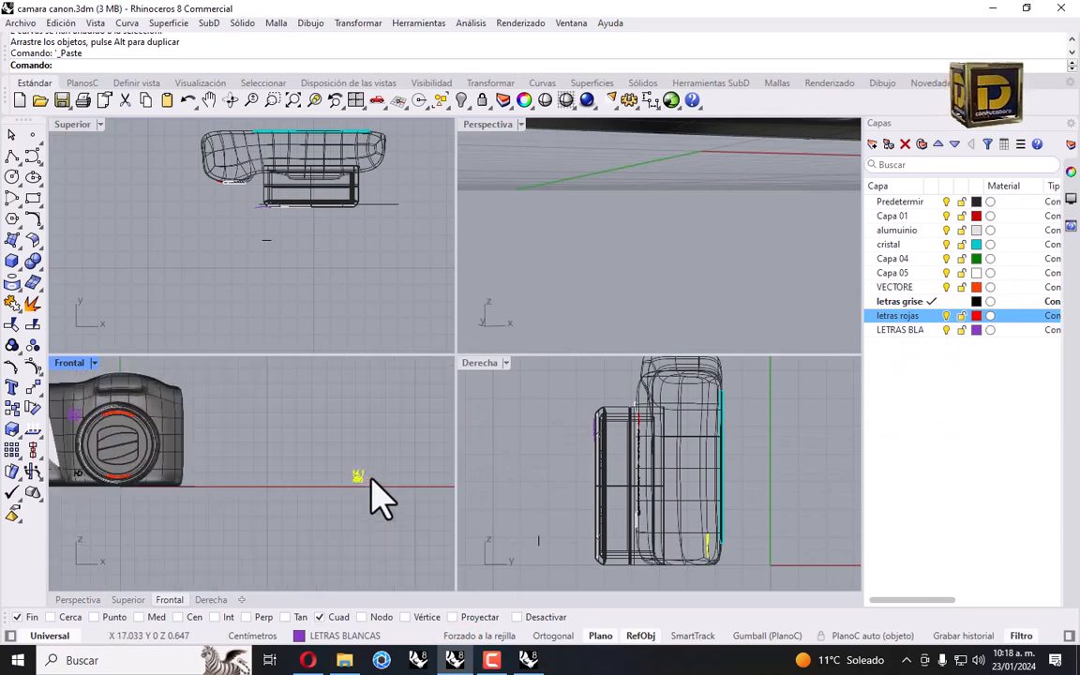
Move the 14.1 MEGA PIXELS curves to the camera's lower front, right of the lens, and pull them forward of the body in the top view.
scroll(373, 482, "up", 2)
left_click_drag(362, 476, 182, 475)
scroll(313, 467, "up", 8)
right_click_drag(183, 475, 426, 438)
left_click_drag(428, 438, 271, 423)
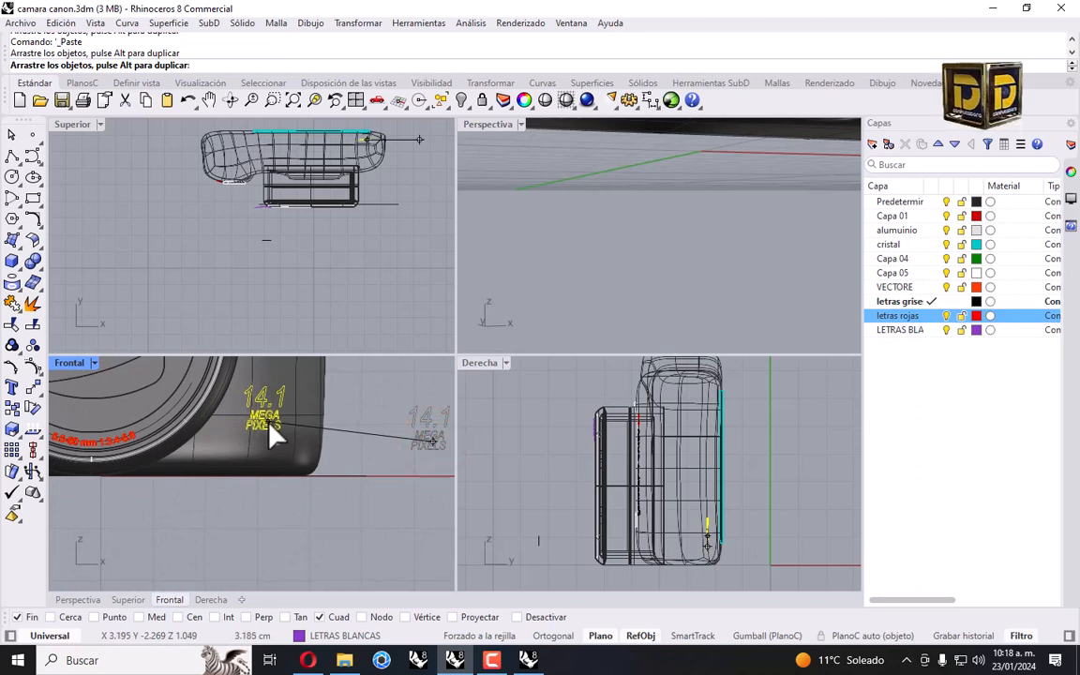
left_click_drag(269, 422, 269, 423)
left_click_drag(360, 142, 364, 218)
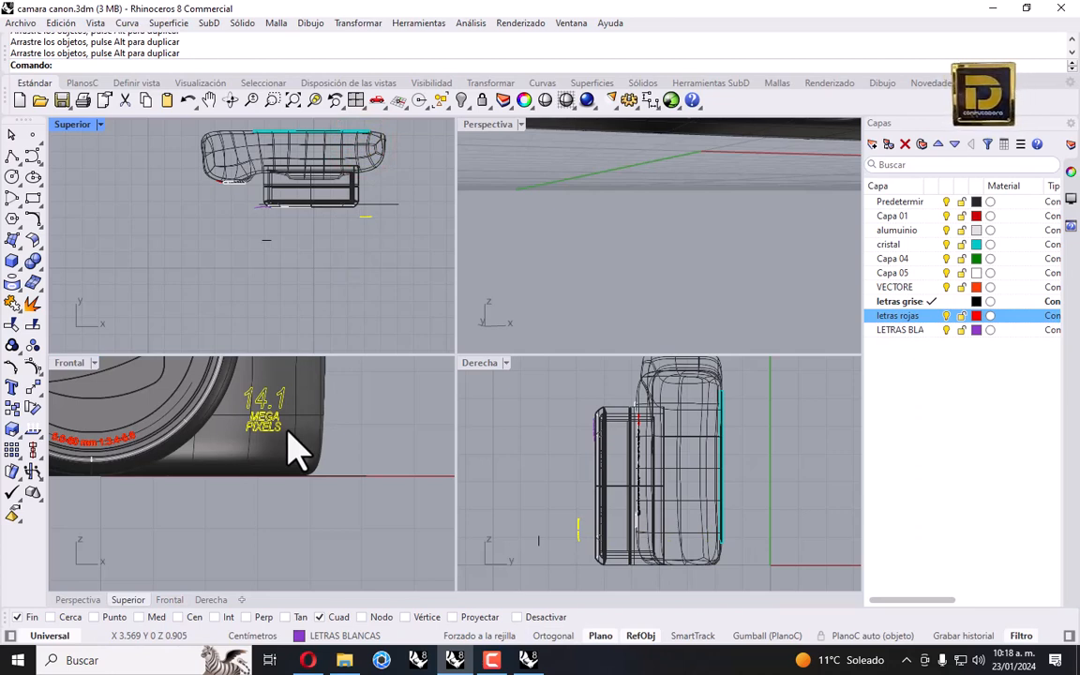
right_click_drag(214, 403, 295, 457)
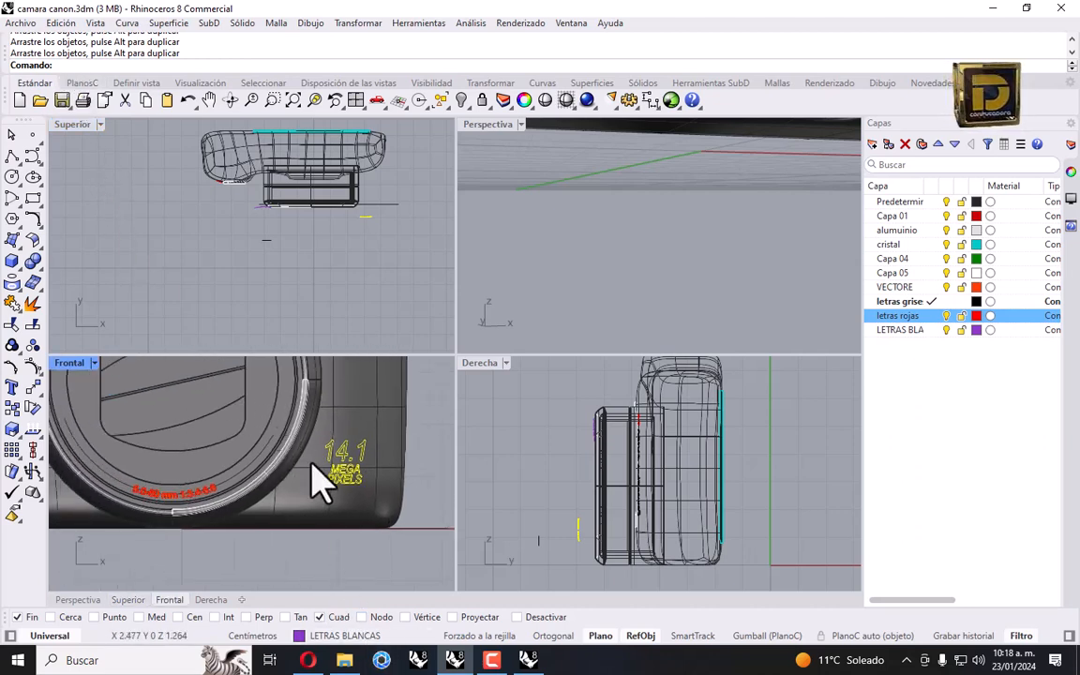
scroll(294, 459, "down", 5)
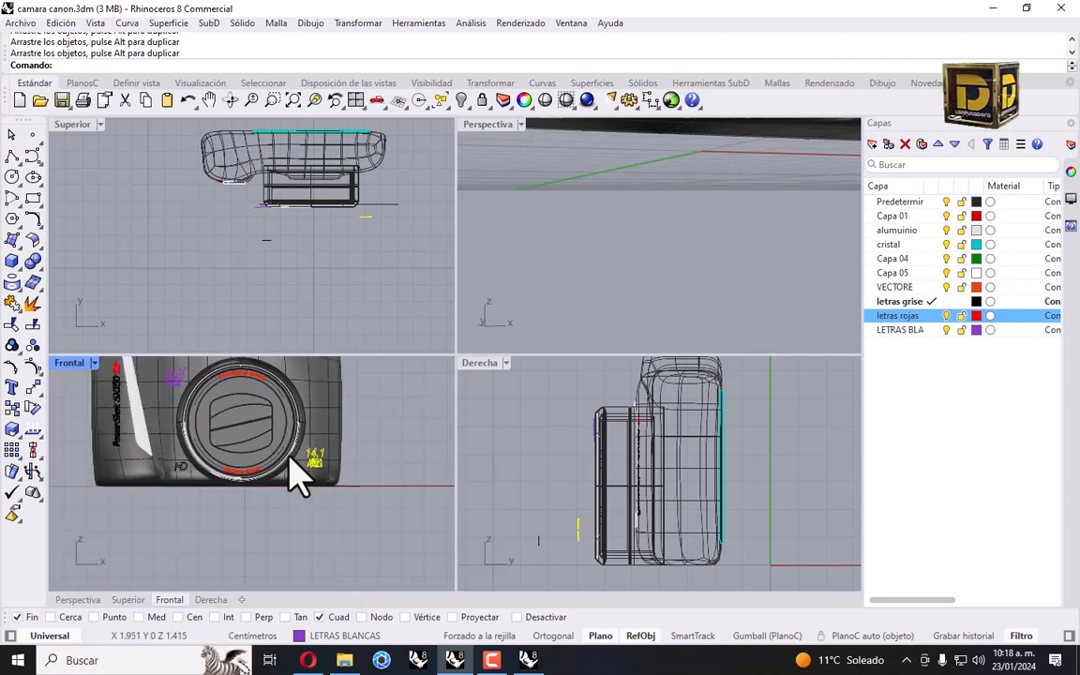
right_click_drag(260, 461, 259, 522)
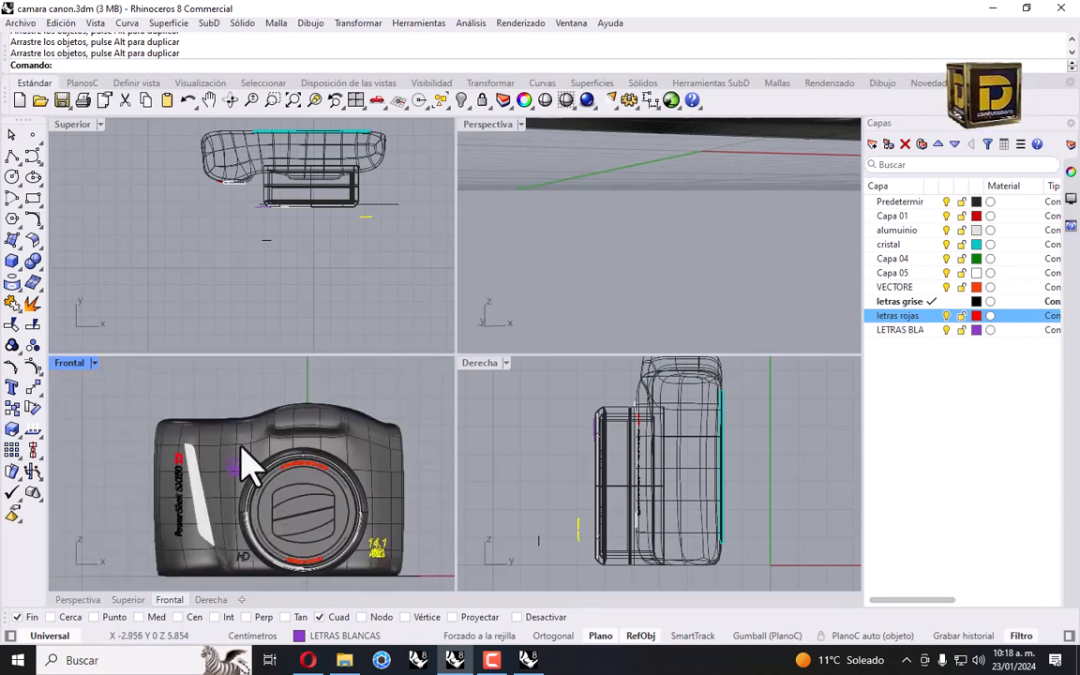
left_click_drag(211, 391, 389, 592)
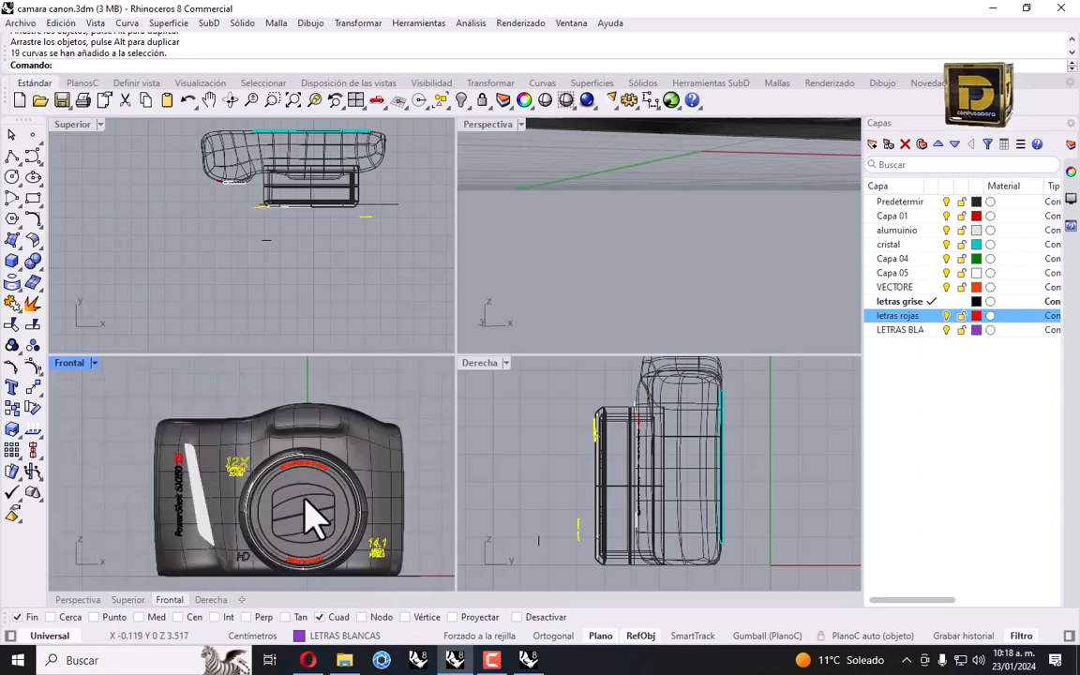
right_click_drag(397, 565, 403, 500)
scroll(389, 497, "up", 5)
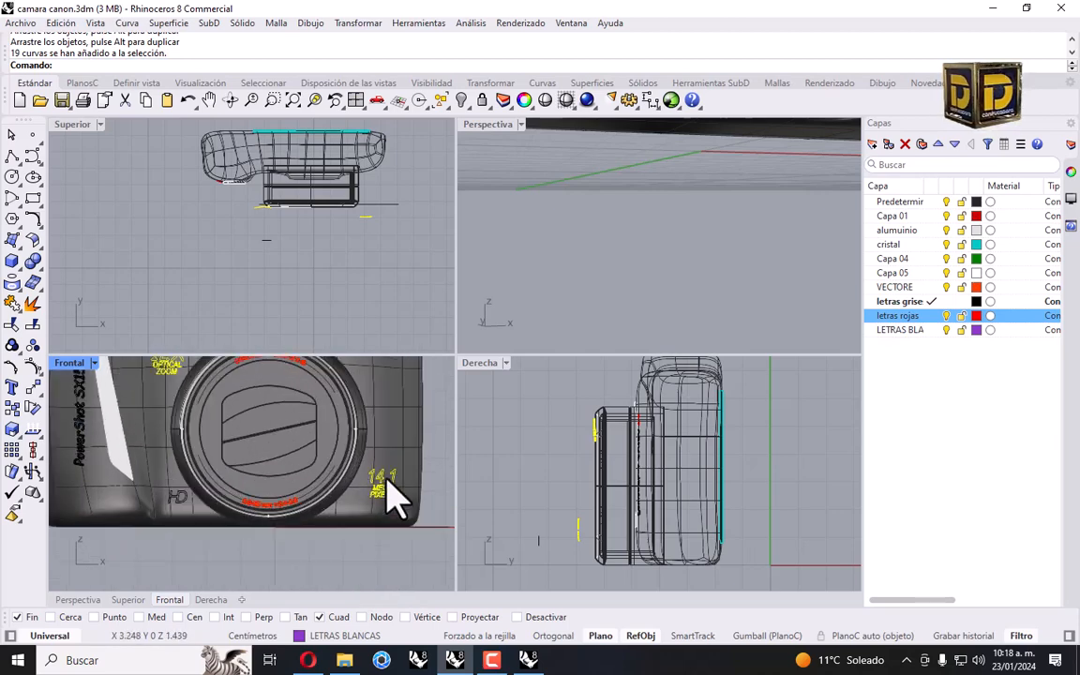
left_click_drag(171, 525, 200, 474)
key("ctrl+z")
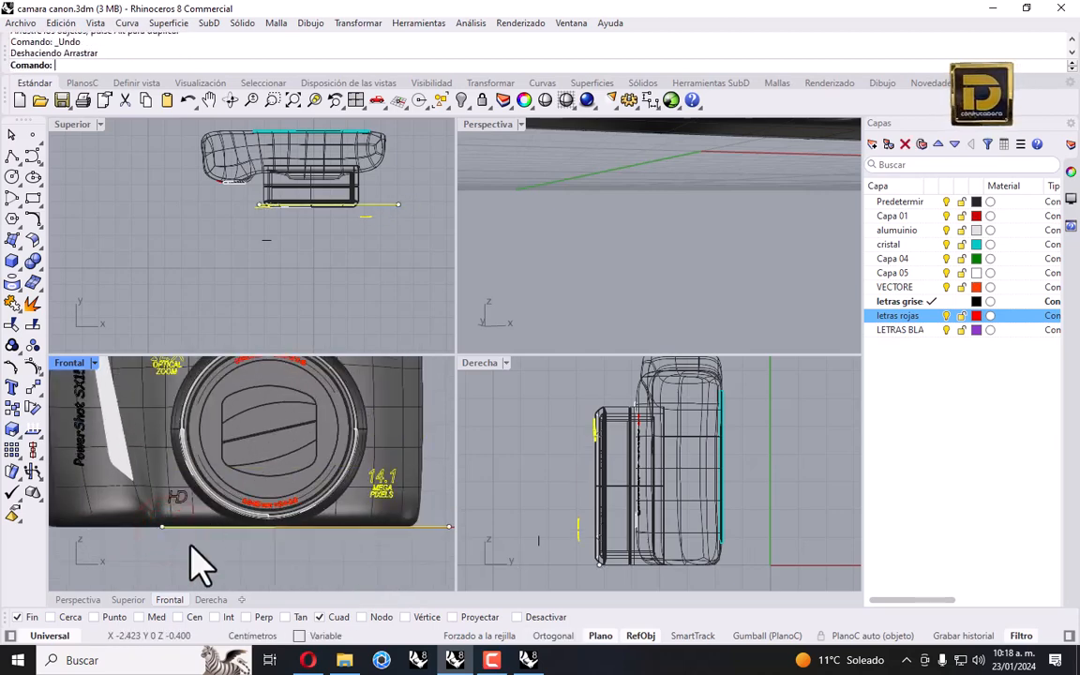
left_click(167, 526, "ctrl")
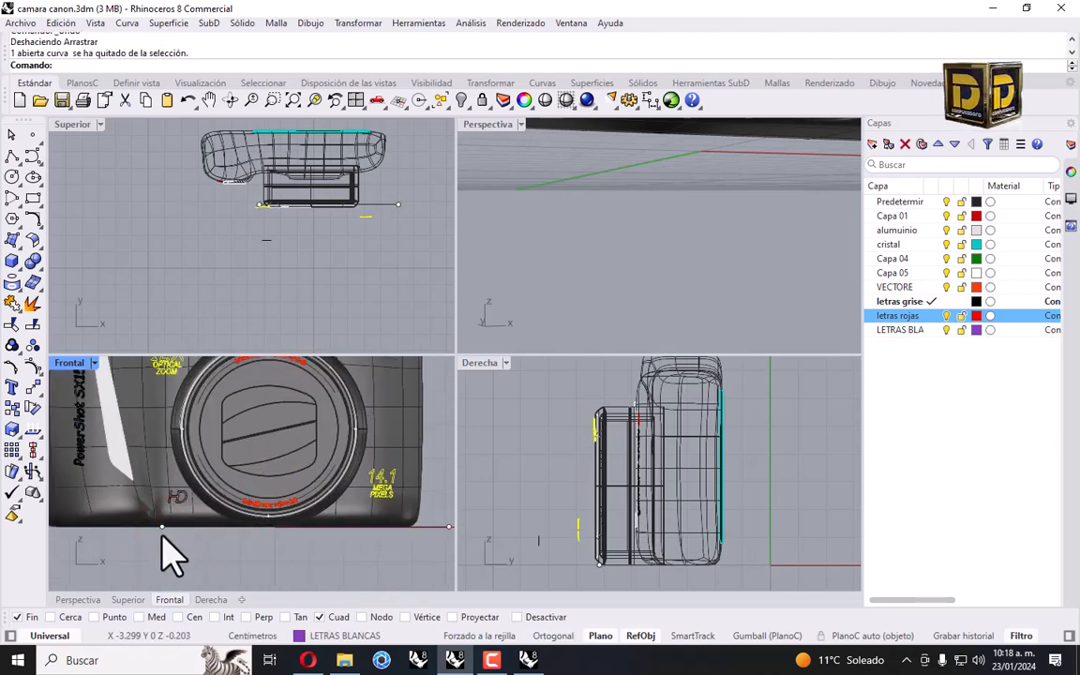
left_click(193, 549)
Project the 14.1 MEGA PIXELS, 12X OPTICAL ZOOM and HD curves onto the camera body along the front view direction.
left_click_drag(354, 560, 442, 444)
right_click_drag(237, 470, 267, 524)
right_click_drag(214, 422, 228, 465)
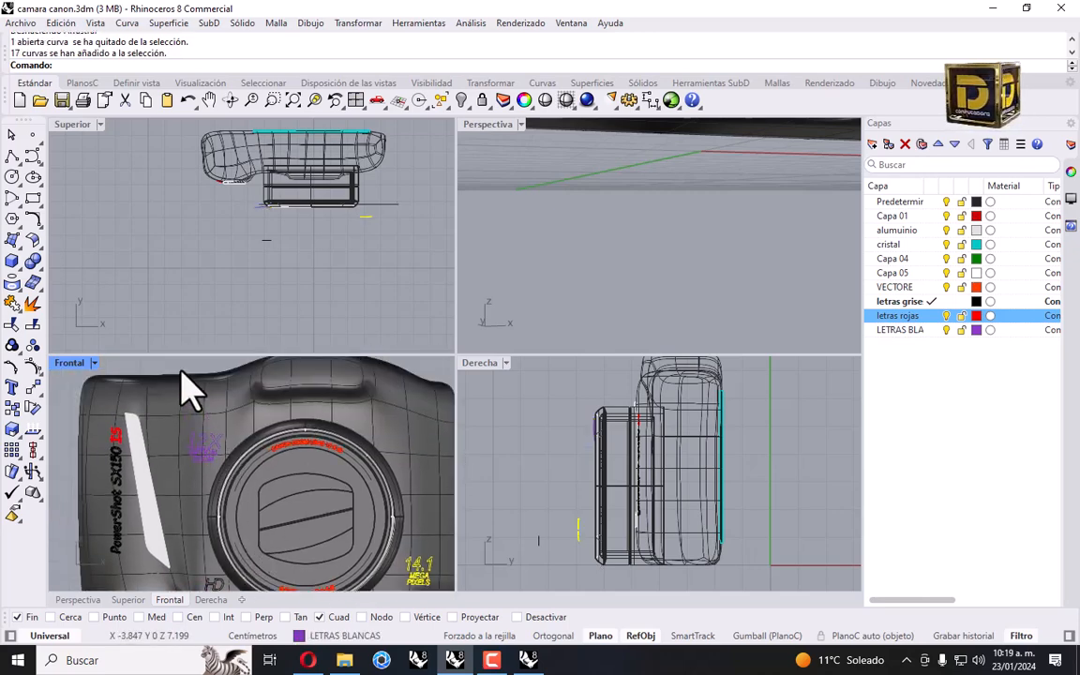
left_click_drag(177, 368, 226, 484)
scroll(230, 497, "down", 3)
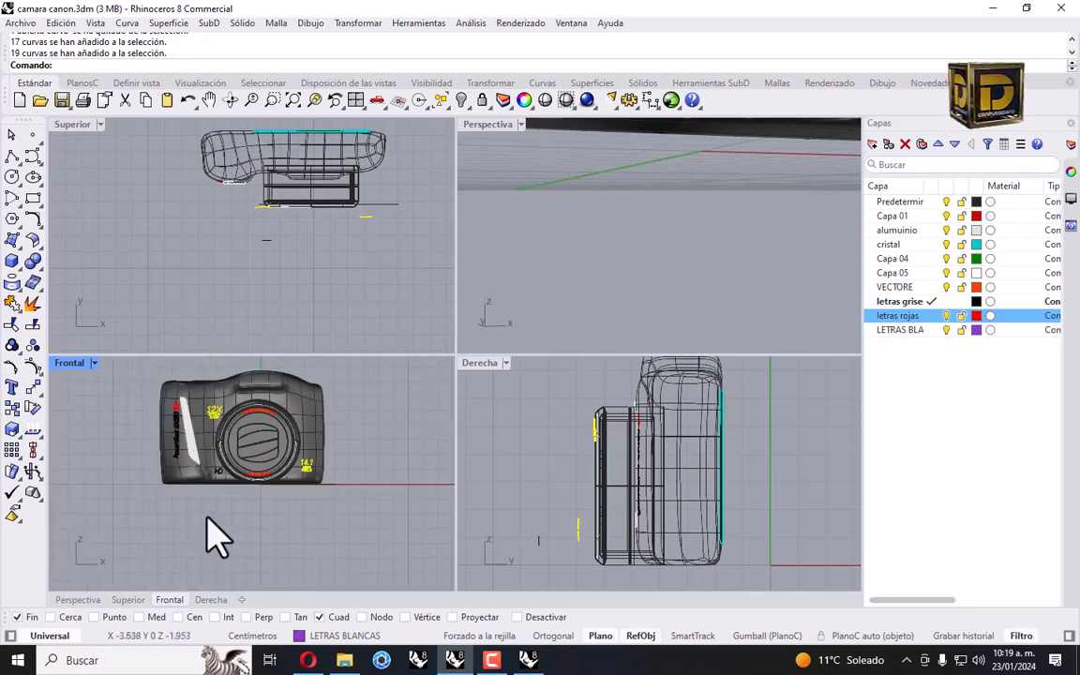
scroll(239, 453, "up", 5)
left_click_drag(225, 466, 284, 409)
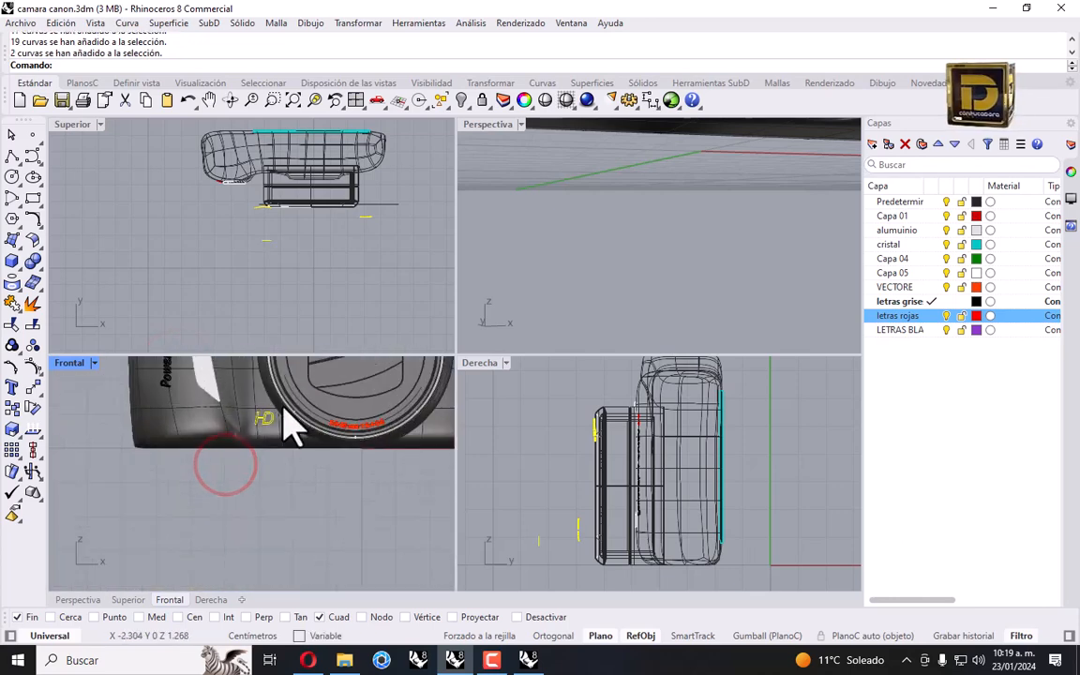
left_click(12, 283)
left_click(237, 376)
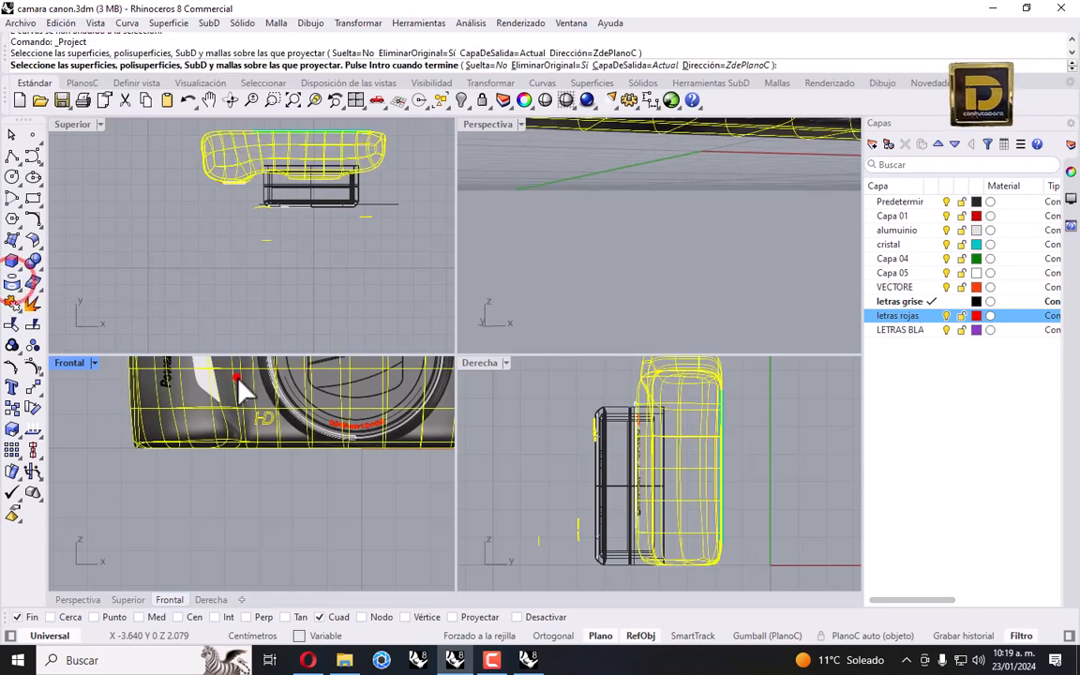
left_click(269, 286)
right_click(265, 274)
right_click_drag(297, 228, 282, 299)
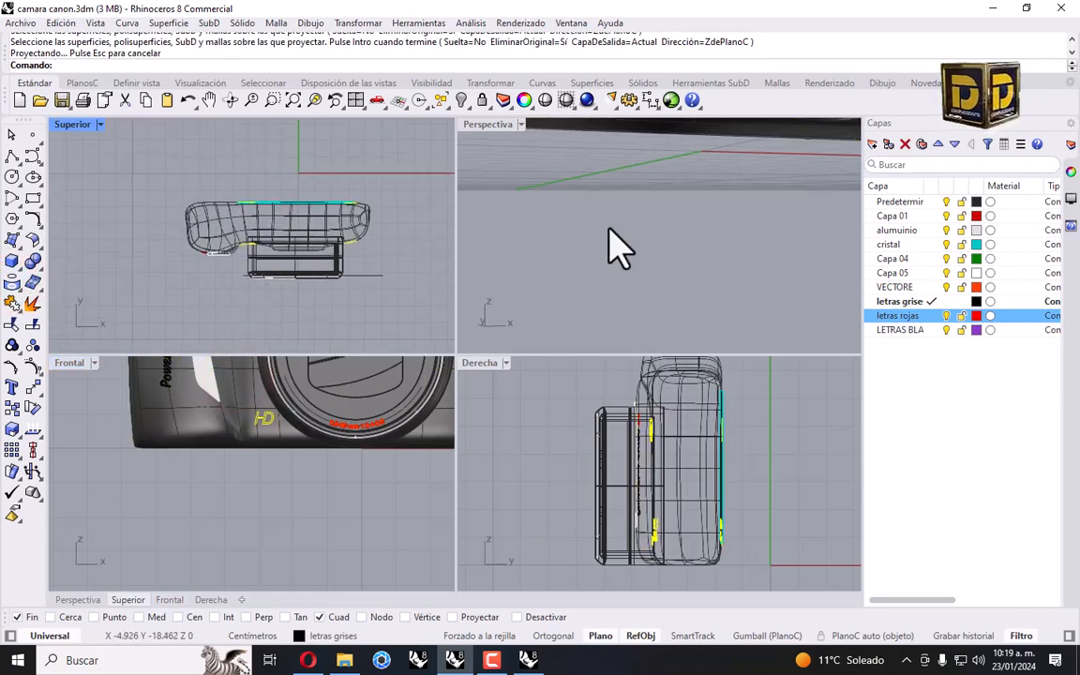
Turn off the cristal layer and delete the duplicate lettering curves projected onto the camera's back.
left_click(941, 245)
left_click(222, 163)
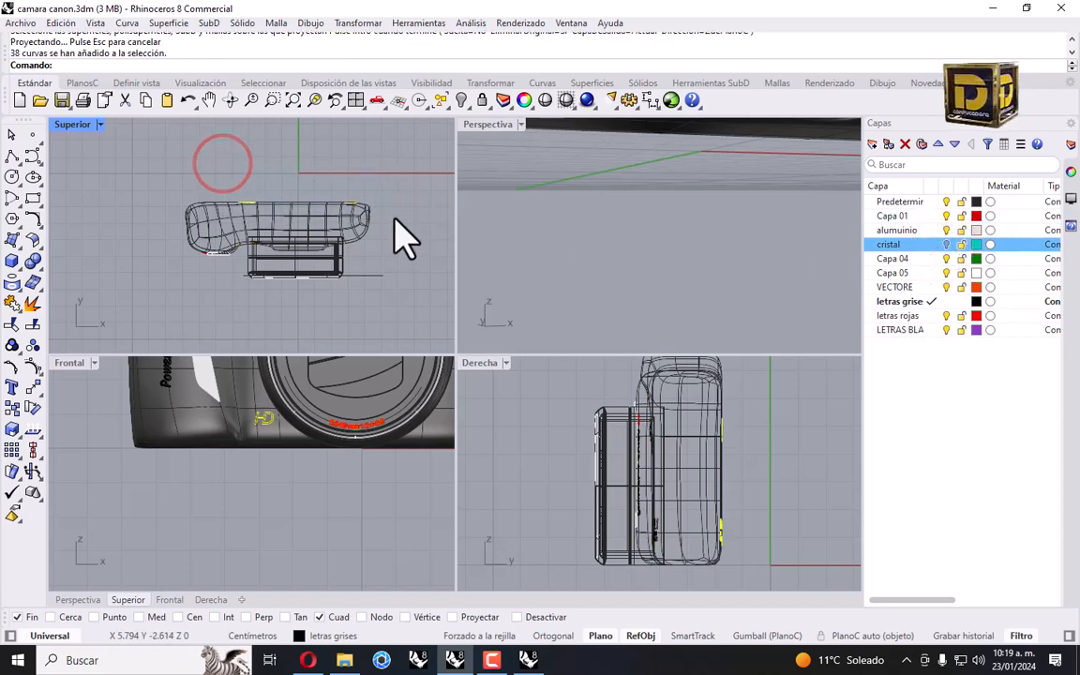
key("Delete")
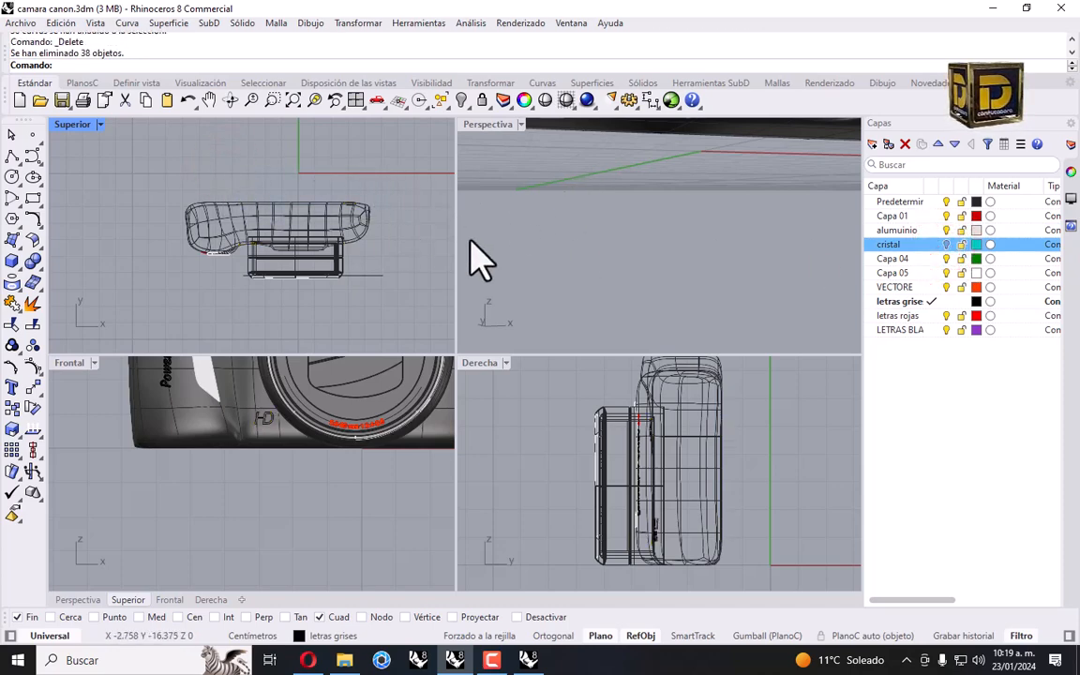
Hide the camera body SubD and maximize the front view.
right_click_drag(296, 438, 262, 508)
left_click(222, 414)
left_click(460, 100)
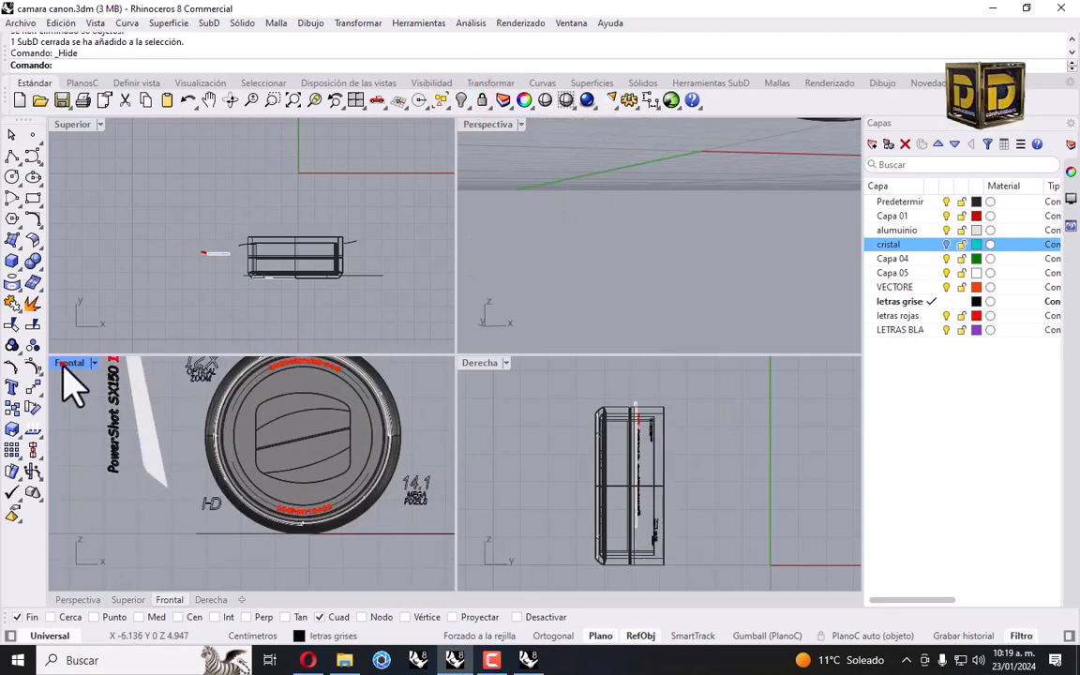
double_click(65, 364)
Create a Patch surface through the projected 12X OPTICAL ZOOM curves.
left_click_drag(304, 207, 403, 314)
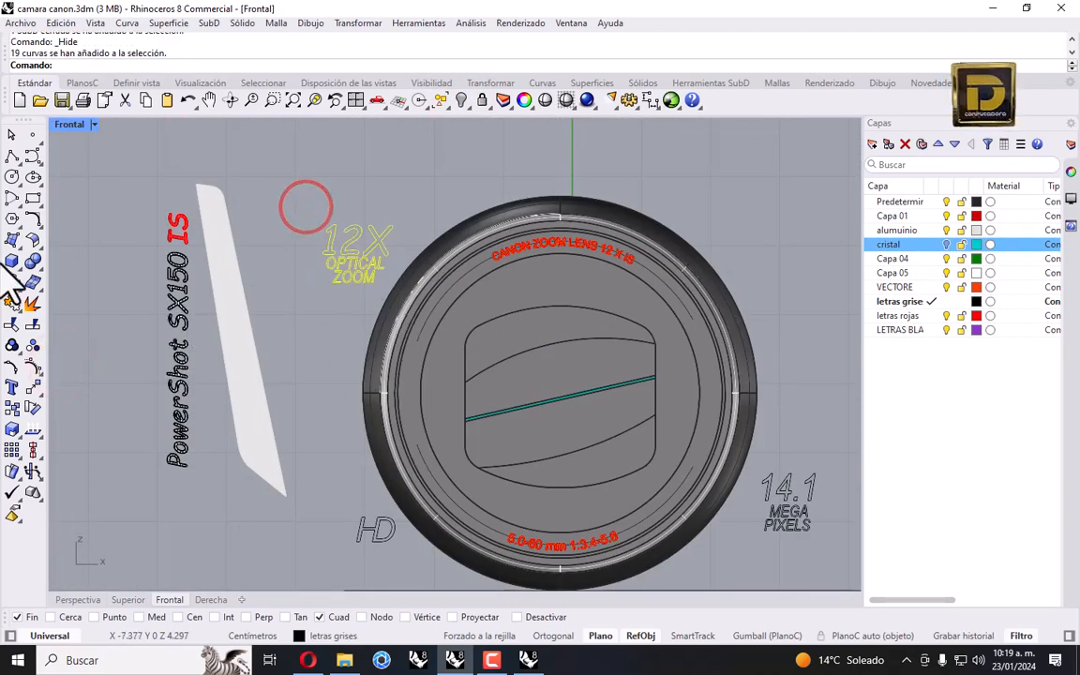
left_click(15, 243)
left_click(121, 272)
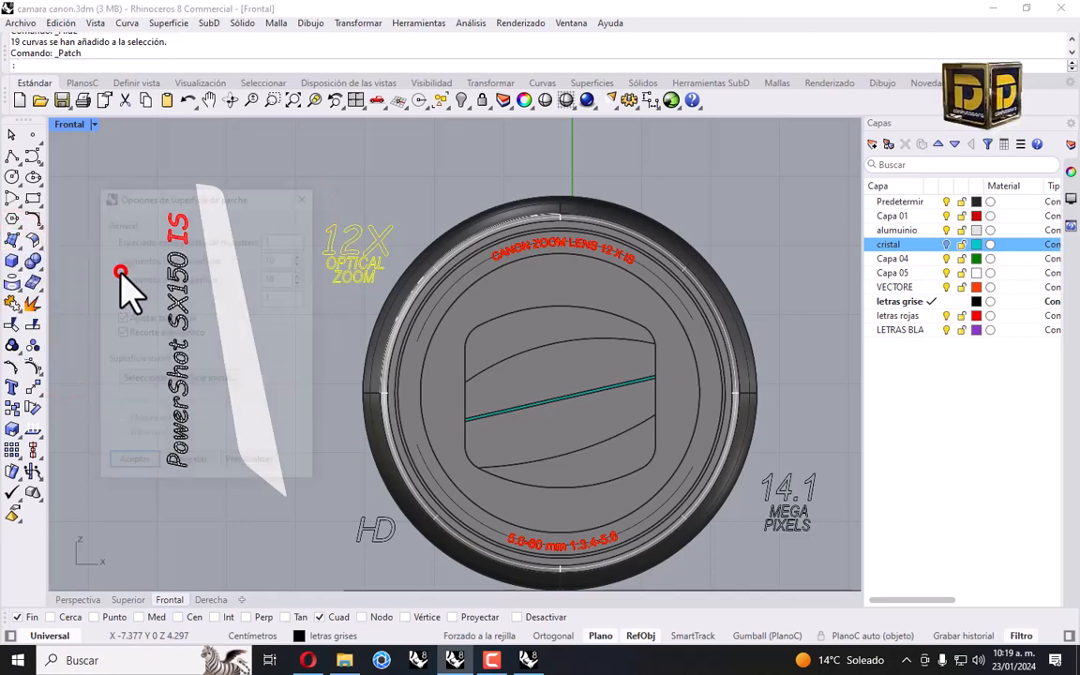
left_click(132, 465)
Trim the patch with the 12X OPTICAL ZOOM outlines, removing the surrounding surface and the openings inside the O, P and A letters.
scroll(373, 270, "up", 5)
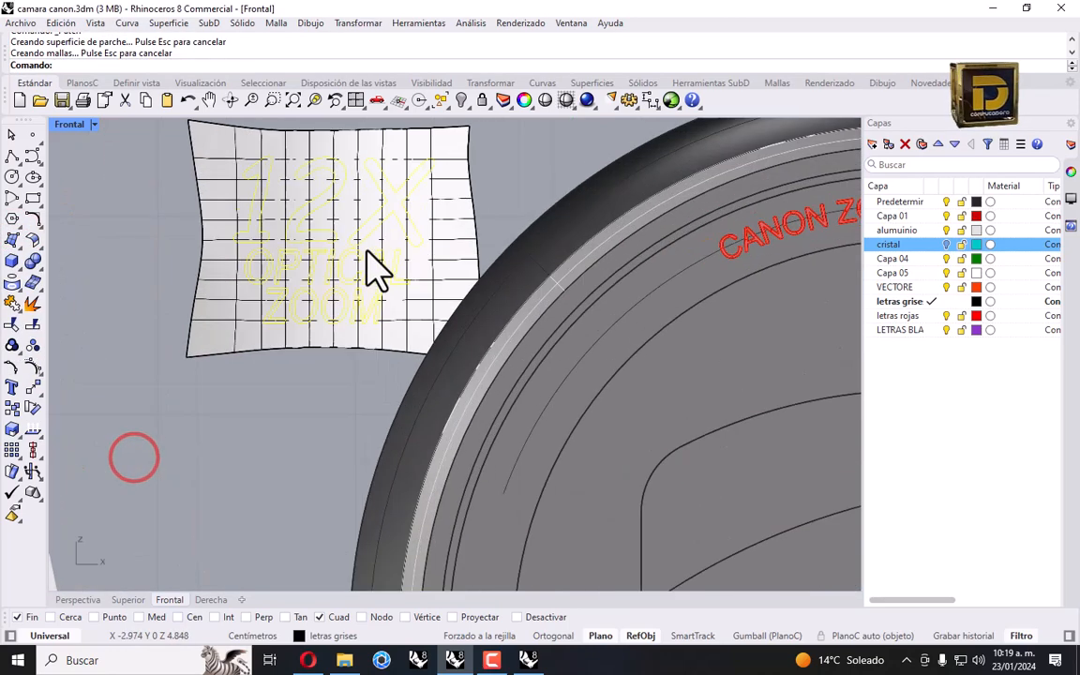
left_click(12, 323)
left_click(226, 185)
scroll(253, 192, "up", 6)
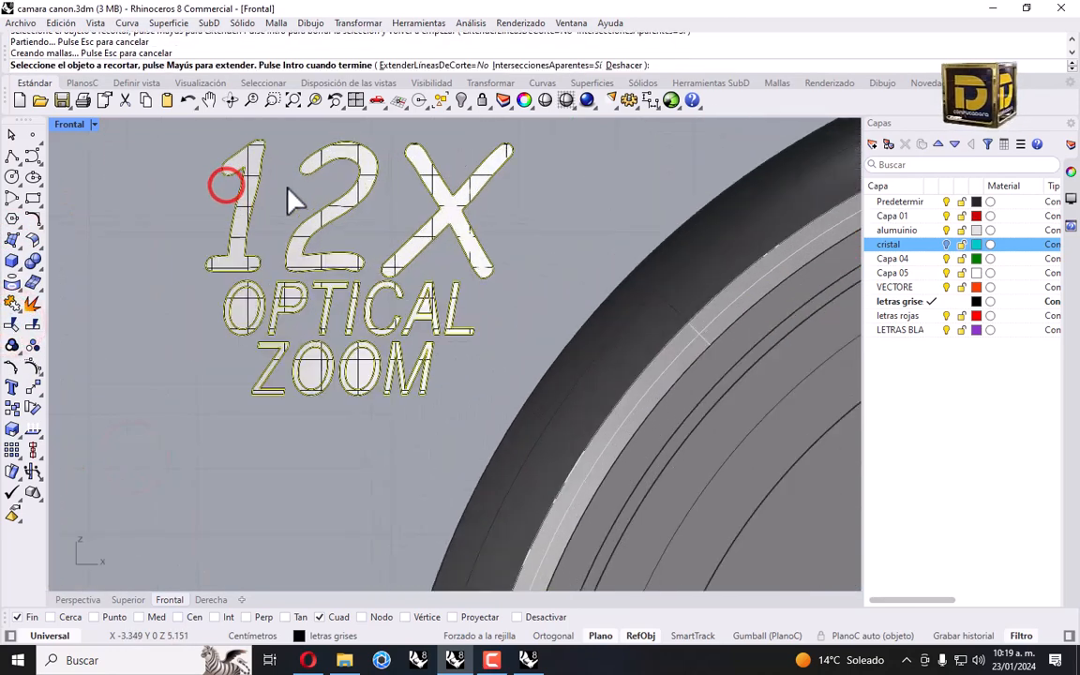
left_click(237, 405)
left_click(350, 367)
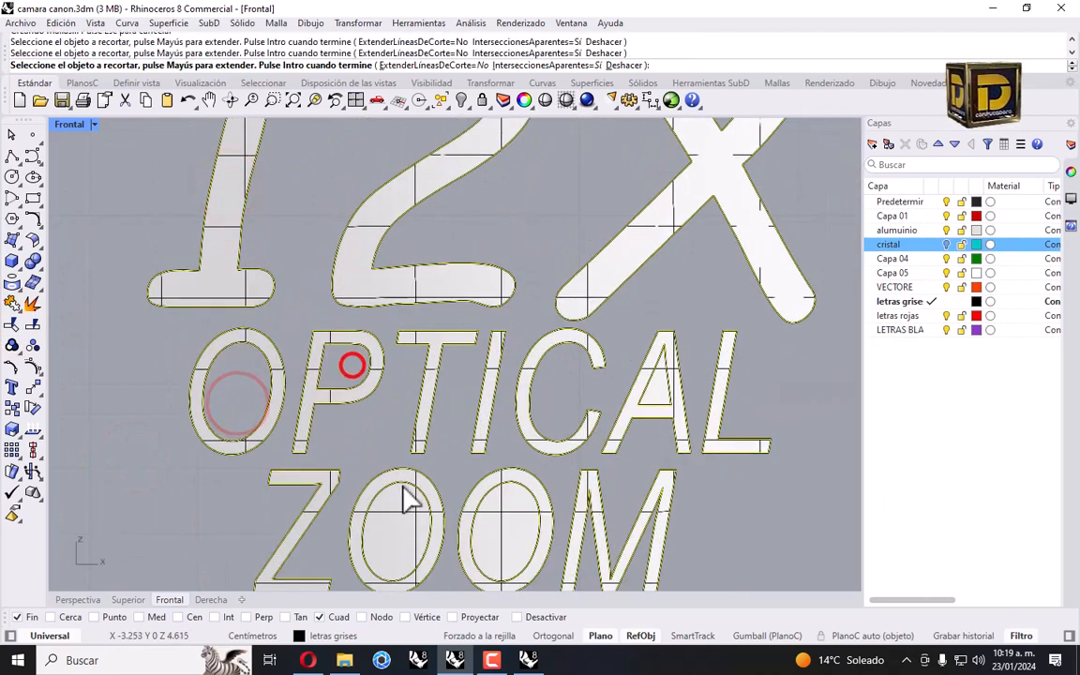
left_click(410, 542)
left_click(520, 528)
scroll(667, 375, "up", 3)
left_click(664, 361)
scroll(627, 347, "down", 5)
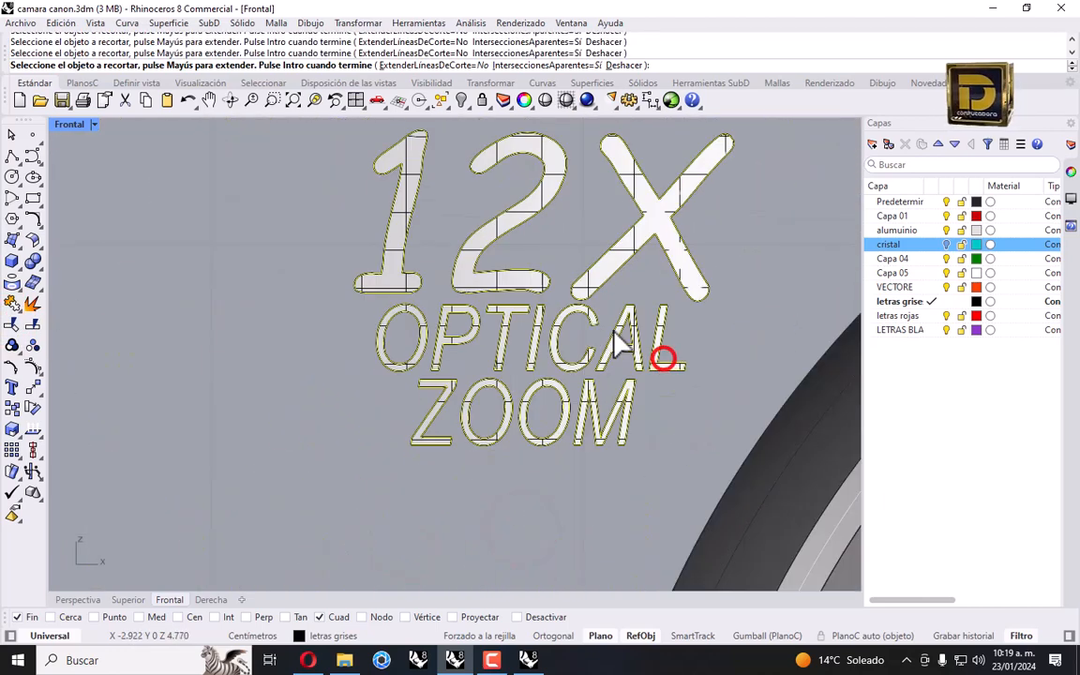
right_click(376, 331)
Create a Patch surface from the projected HD curves left of the lens.
scroll(285, 287, "down", 10)
right_click_drag(350, 396, 374, 291)
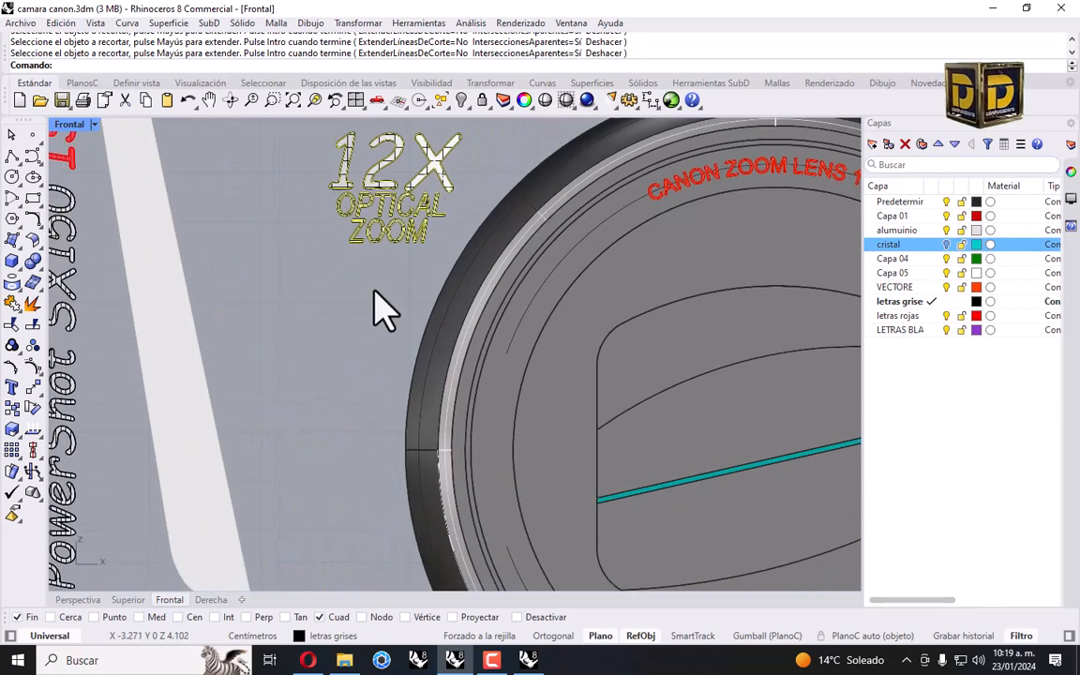
scroll(374, 291, "down", 9)
scroll(352, 400, "up", 4)
right_click_drag(374, 409, 377, 342)
left_click_drag(366, 346, 446, 426)
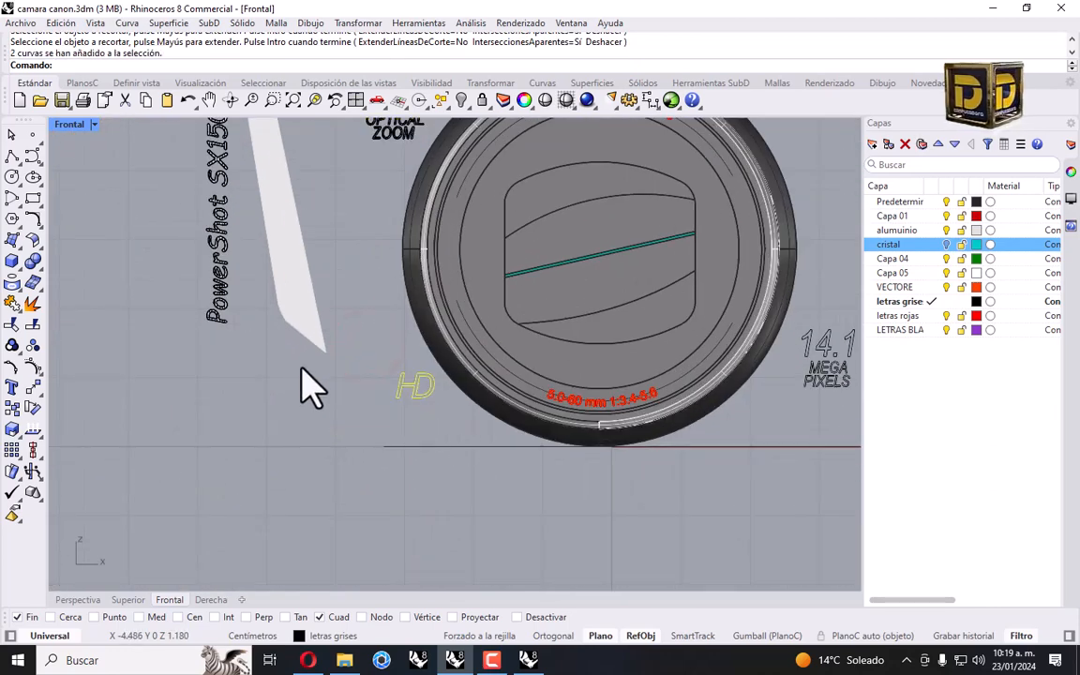
right_click(312, 386)
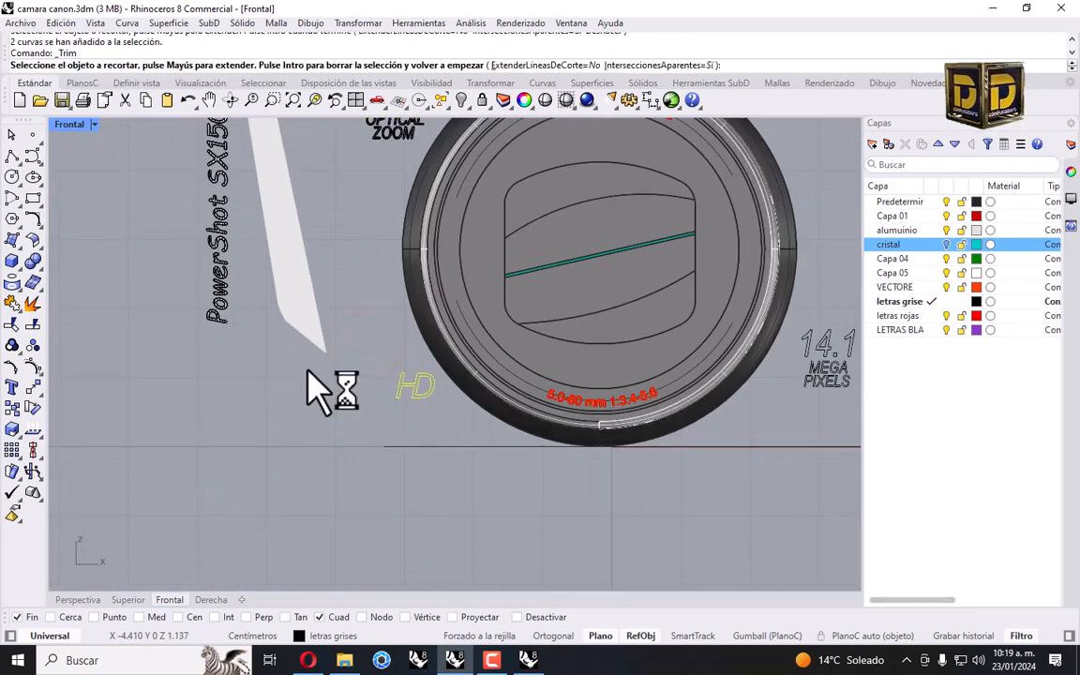
left_click(12, 251)
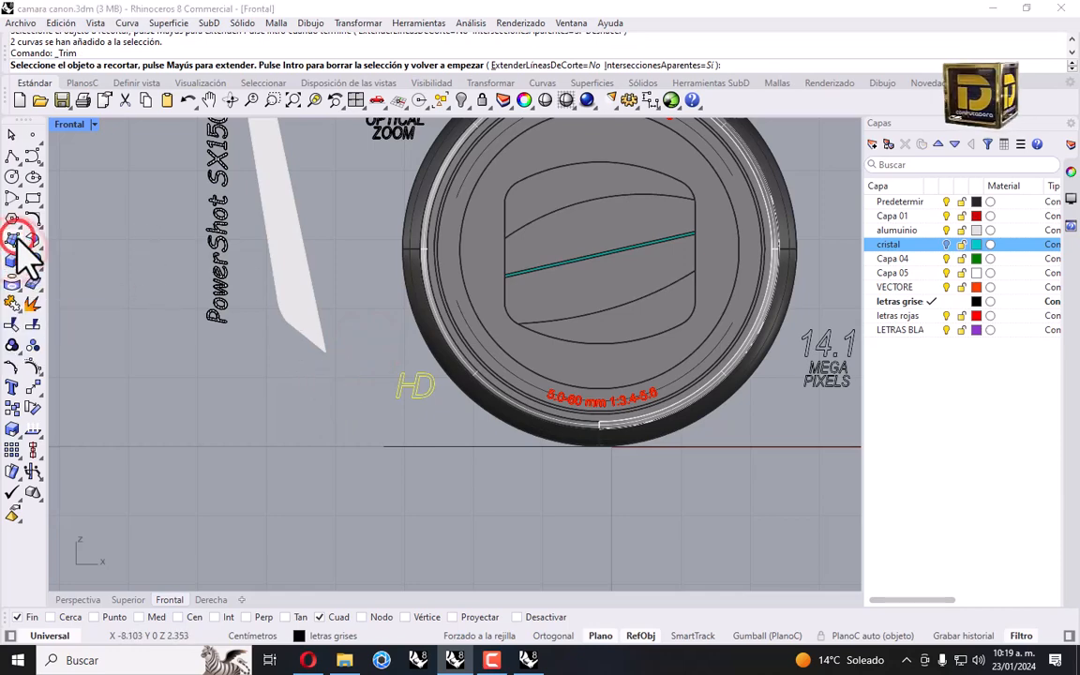
left_click(13, 238)
left_click(119, 270)
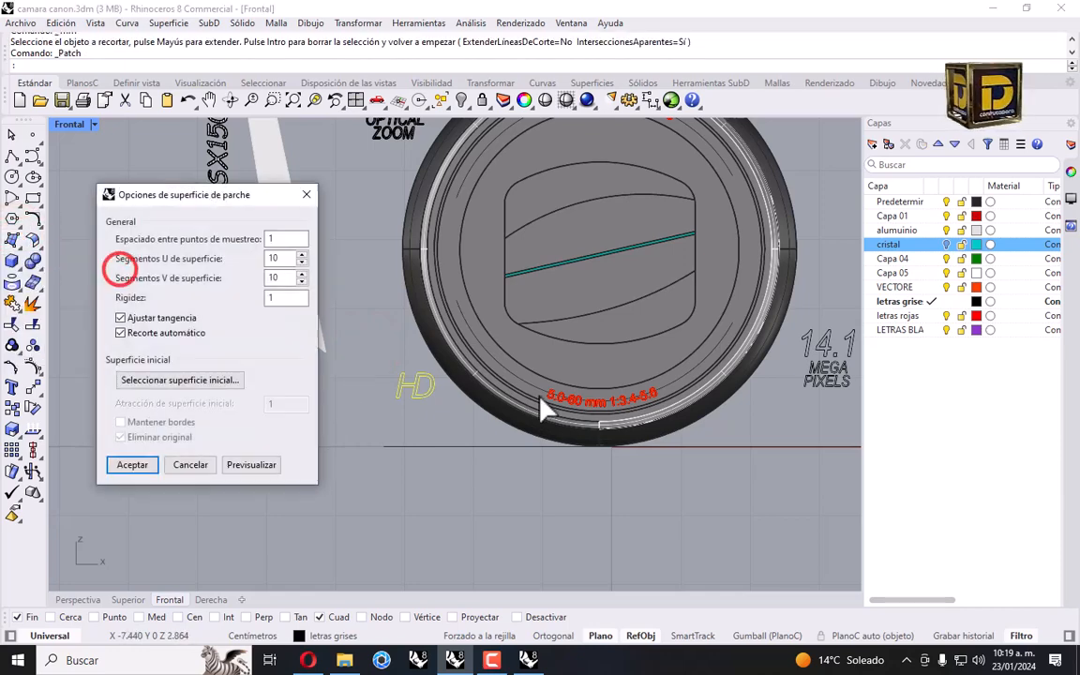
left_click(139, 463)
Trim the opening inside the D out of the HD patch surface.
scroll(438, 399, "up", 5)
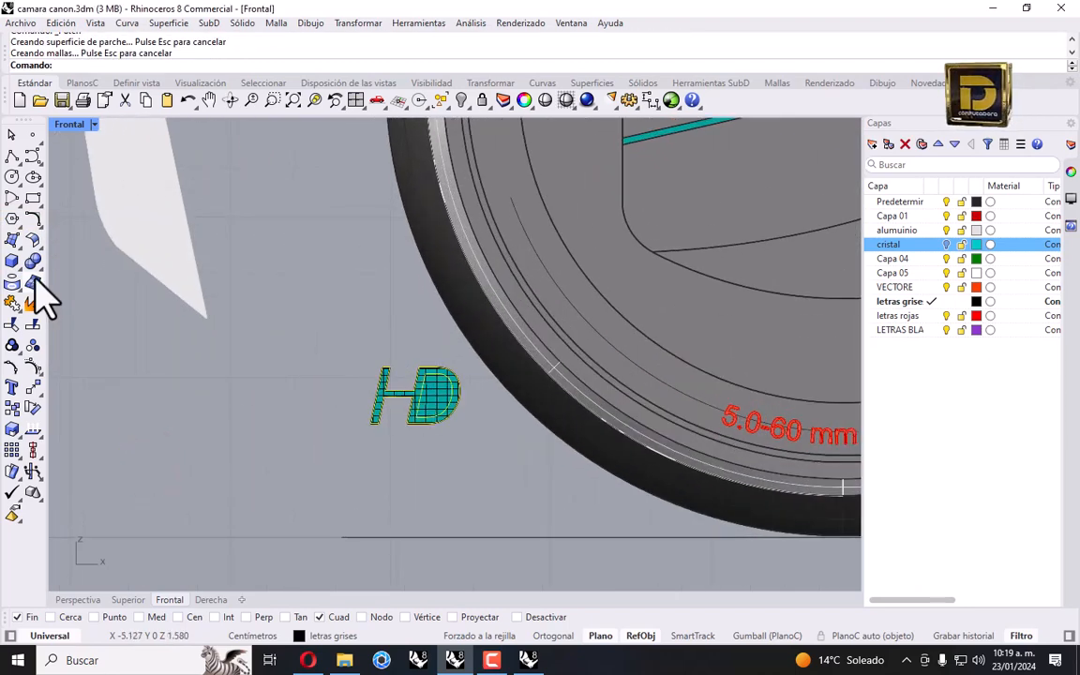
left_click(13, 316)
scroll(497, 407, "up", 3)
left_click(400, 398)
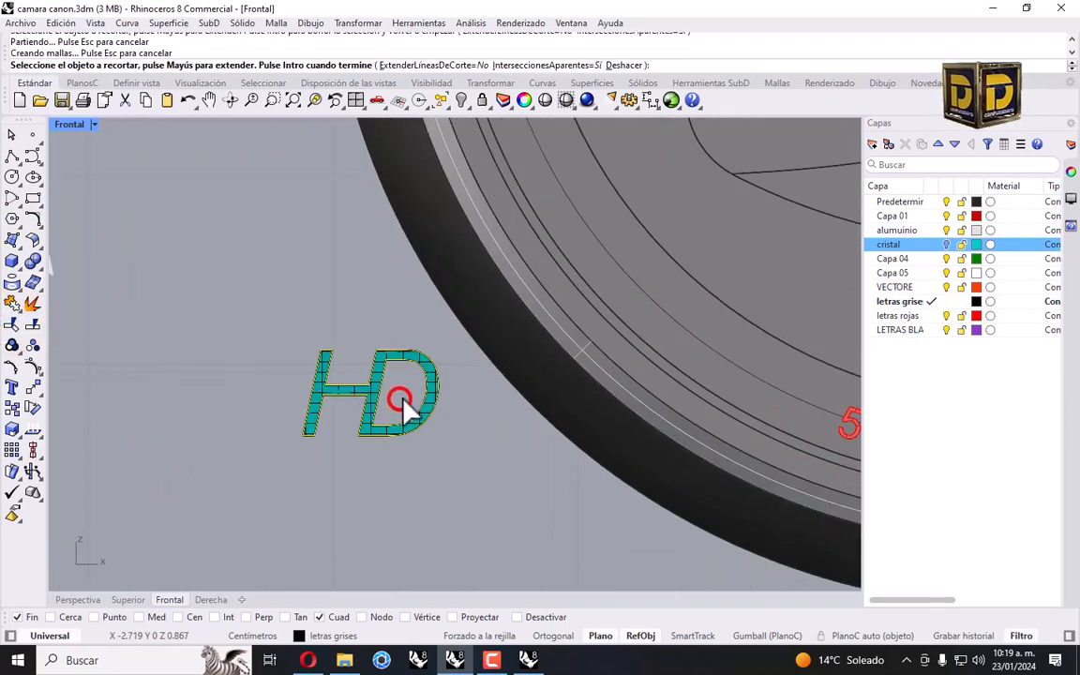
right_click(353, 365)
Create a Patch surface from the projected 14.1 MEGA PIXELS curves beside the lens.
scroll(316, 346, "down", 8)
right_click_drag(759, 380, 519, 358)
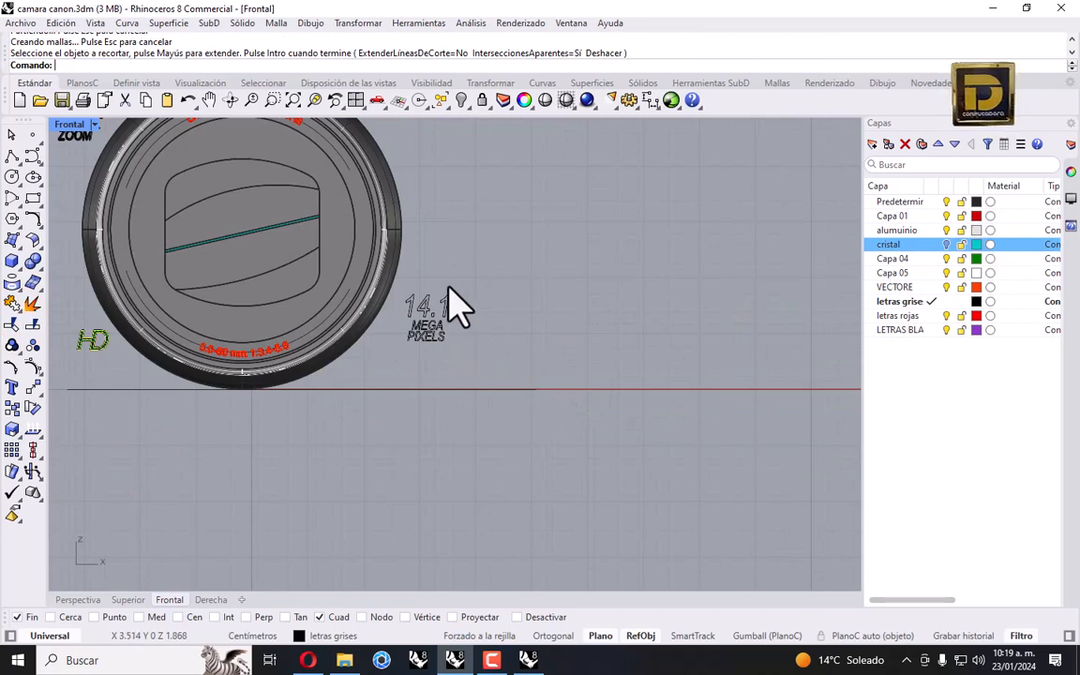
mouse_move(477, 277)
left_mouse_down()
mouse_move(434, 393)
mouse_move(411, 388)
left_mouse_up()
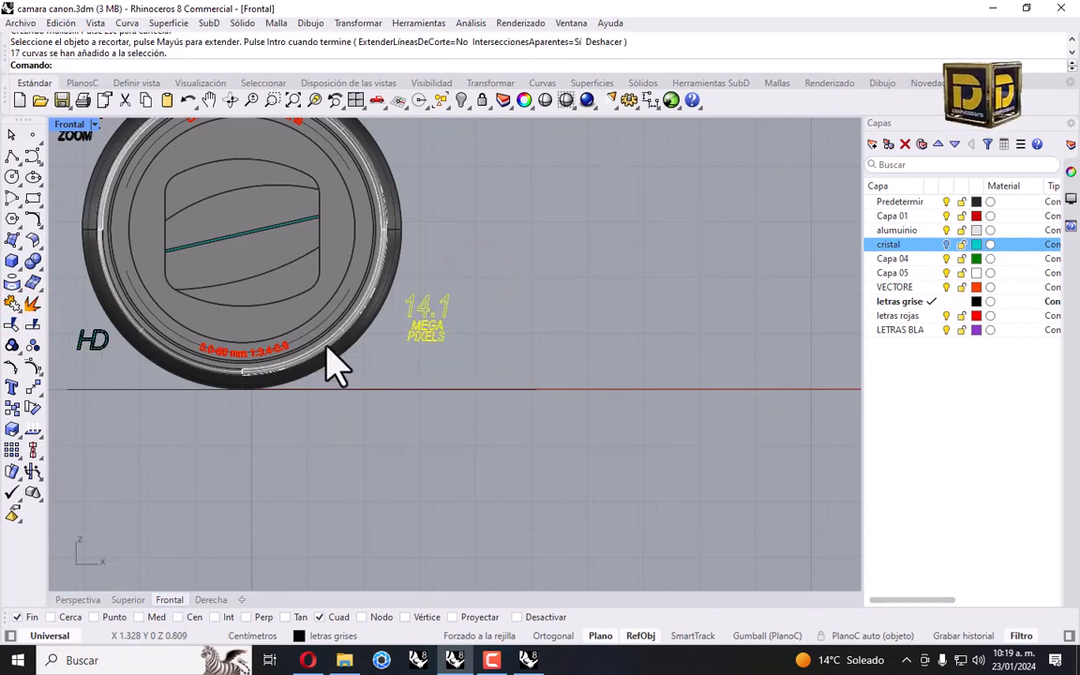
left_click(13, 240)
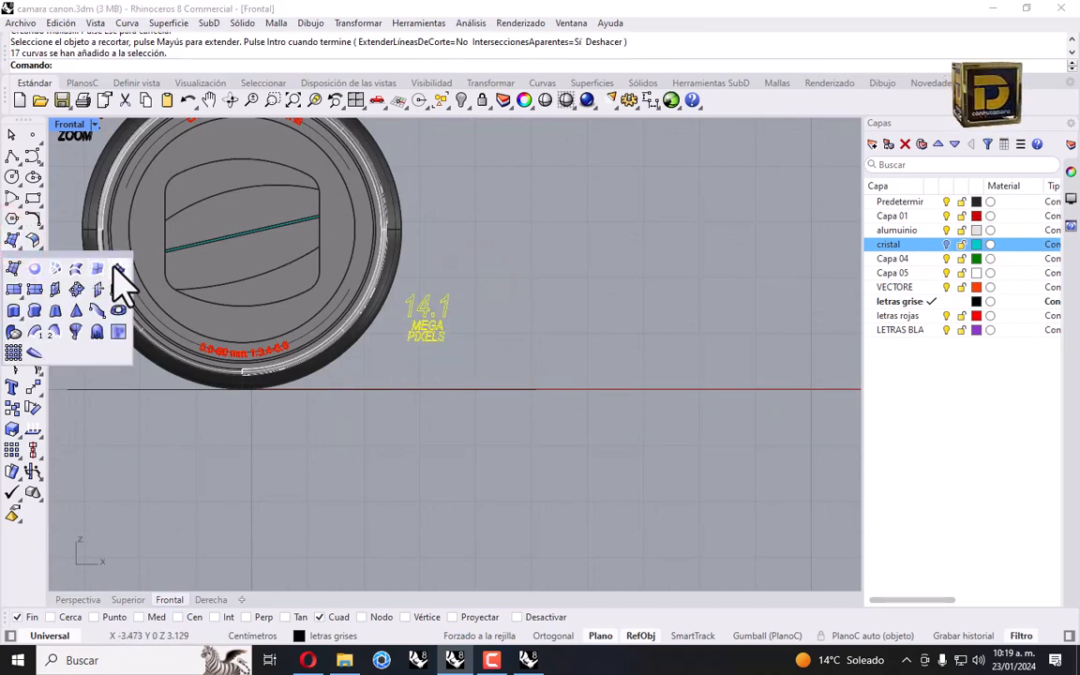
left_click(114, 258)
left_click(133, 464)
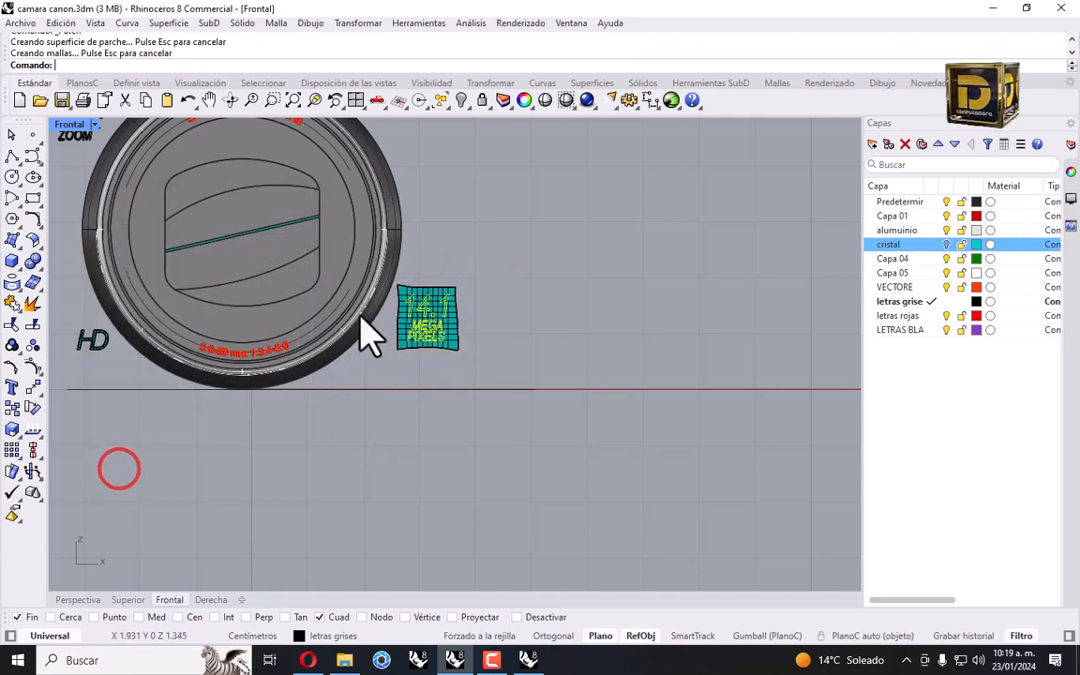
Trim the patch with the 14.1 MEGA PIXELS outlines, removing the surrounding surface and the openings inside the 4, P and A.
scroll(398, 332, "up", 6)
left_click(12, 321)
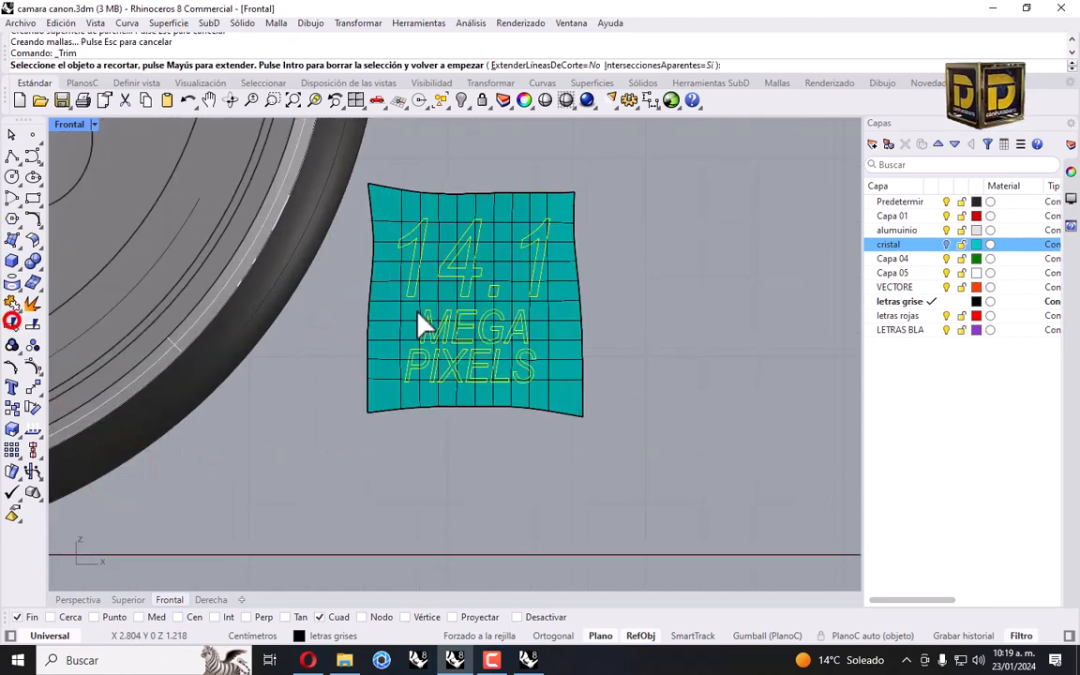
scroll(451, 248, "up", 4)
left_click(448, 223)
left_click(470, 294)
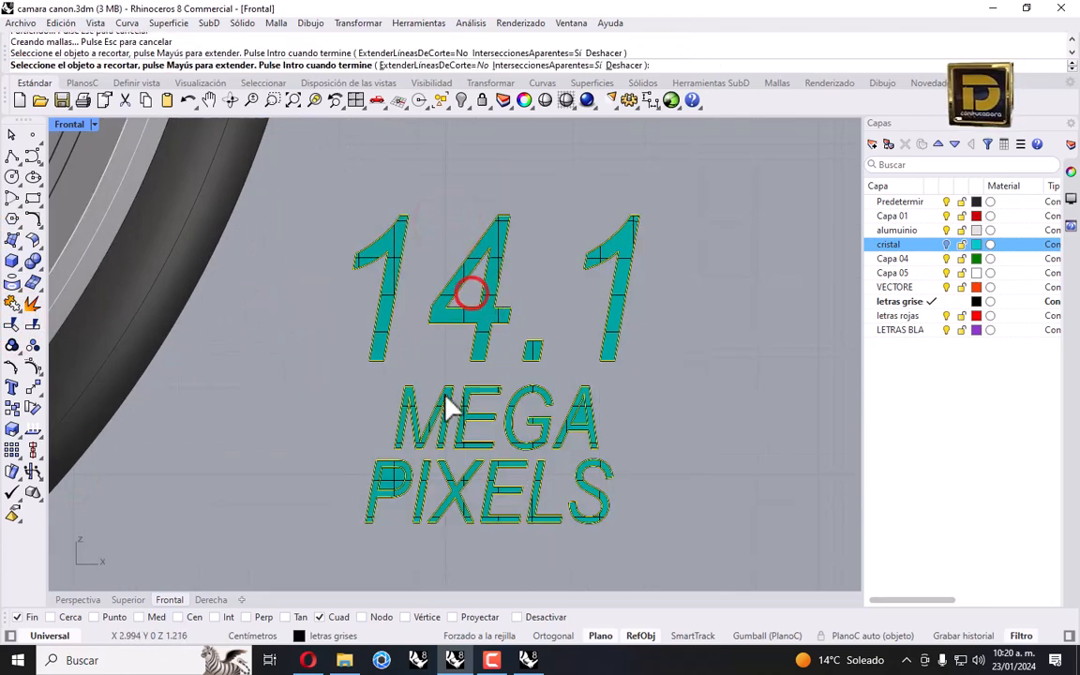
scroll(392, 476, "up", 6)
left_click(386, 481)
scroll(728, 382, "up", 4)
left_click(743, 369)
scroll(724, 346, "down", 4)
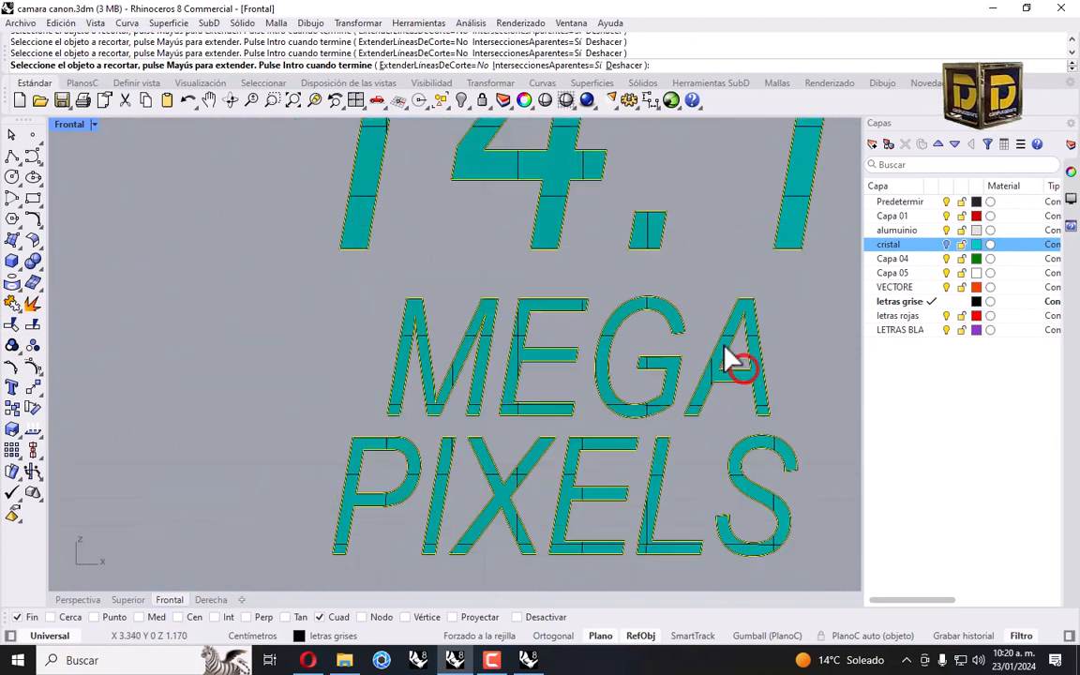
scroll(693, 342, "down", 8)
key("Return")
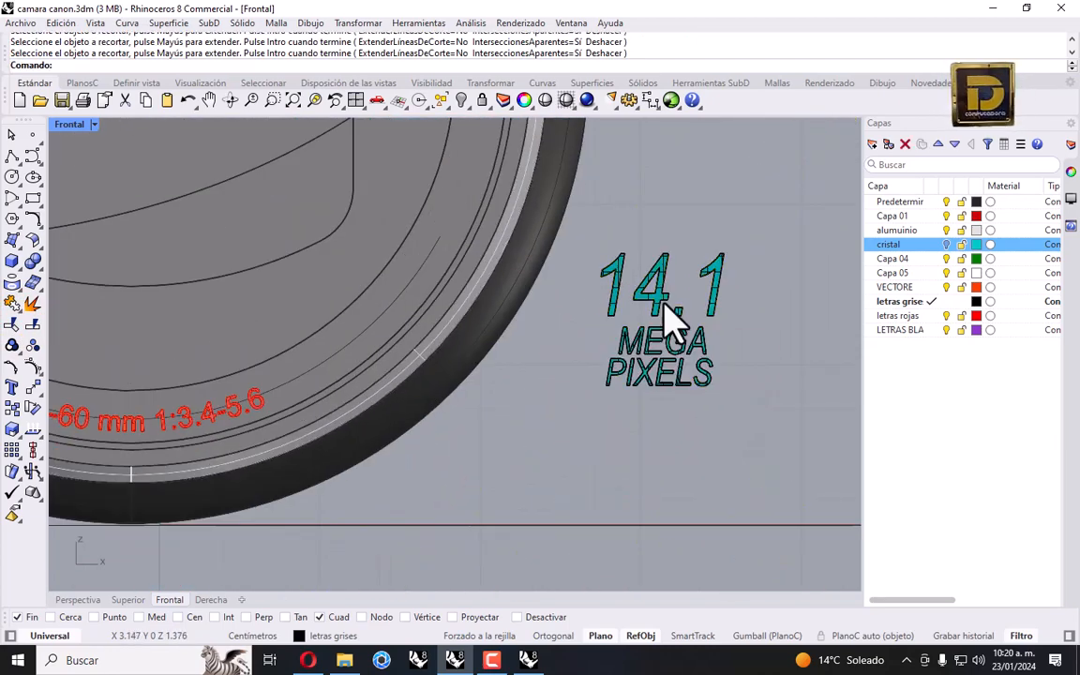
Move the 14.1 MEGA PIXELS, 12X OPTICAL ZOOM and HD curves and surfaces together by a slight amount in the top view, with object snaps disabled.
left_click_drag(773, 234, 618, 413)
scroll(632, 392, "down", 8)
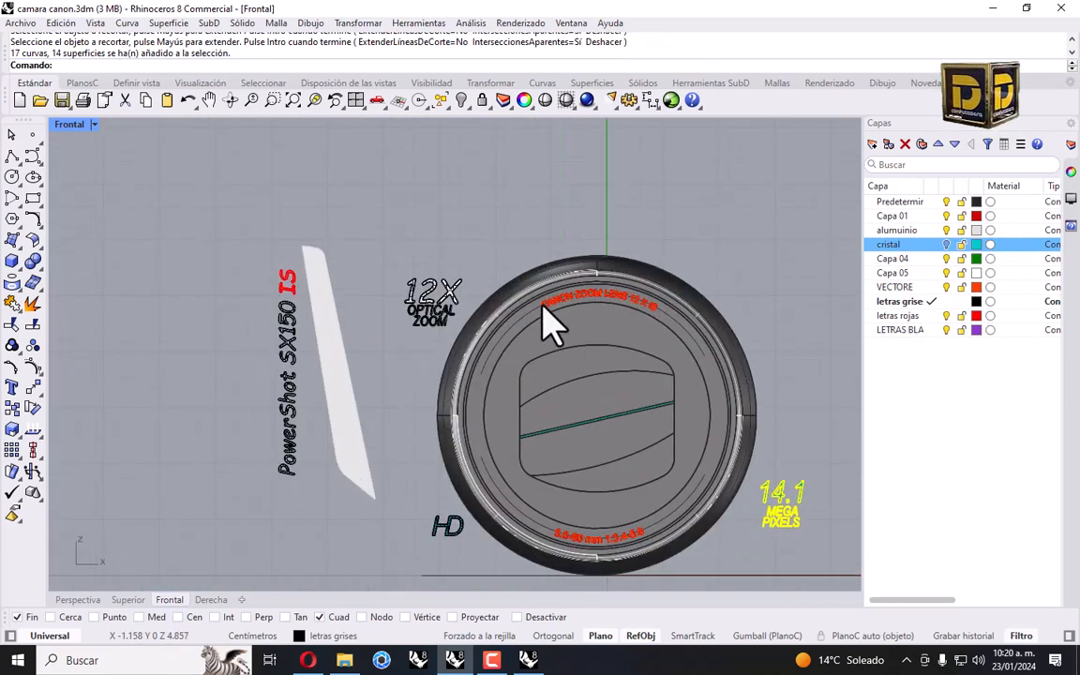
left_click_drag(383, 253, 501, 337)
right_click_drag(518, 386, 533, 322)
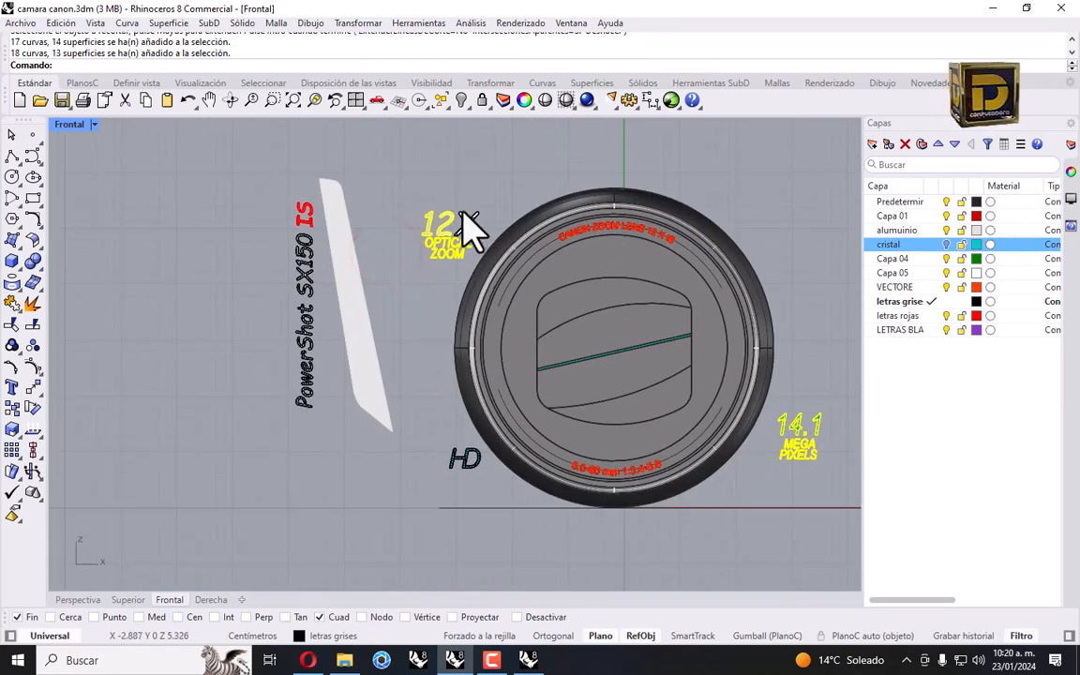
left_click_drag(524, 295, 513, 309)
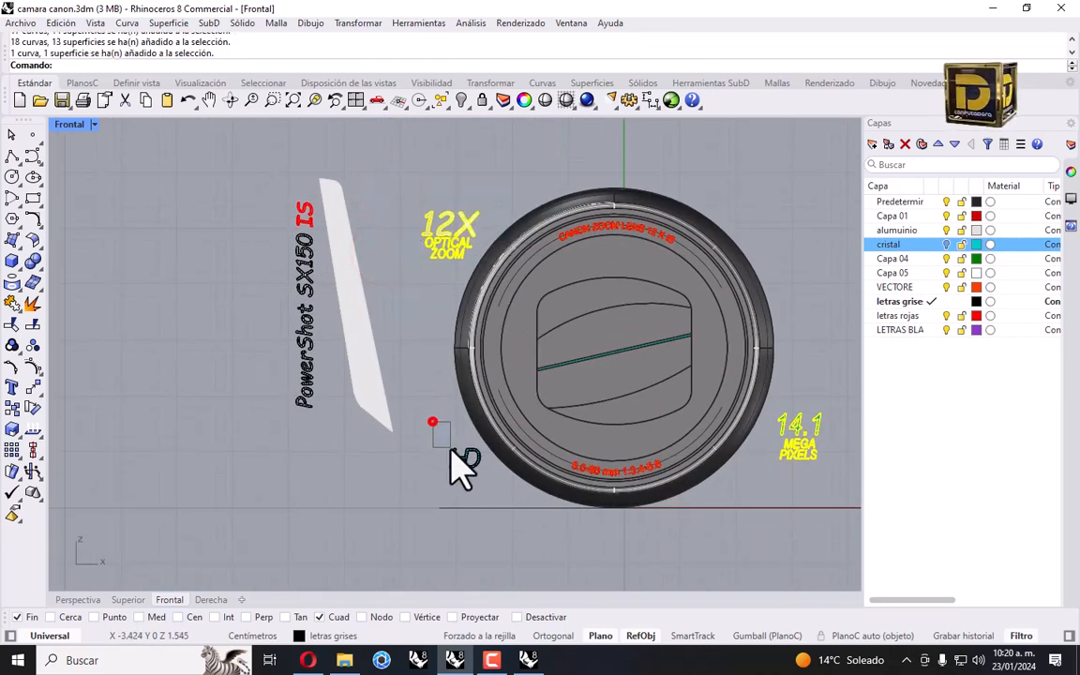
left_click_drag(451, 449, 492, 504)
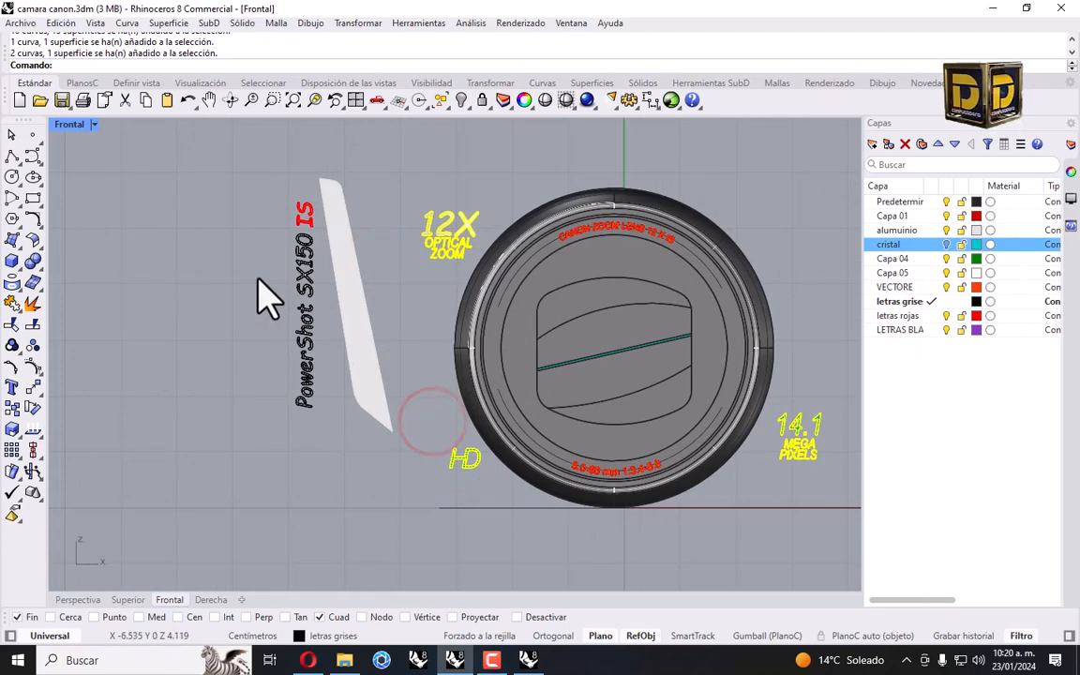
double_click(82, 127)
scroll(260, 270, "up", 6)
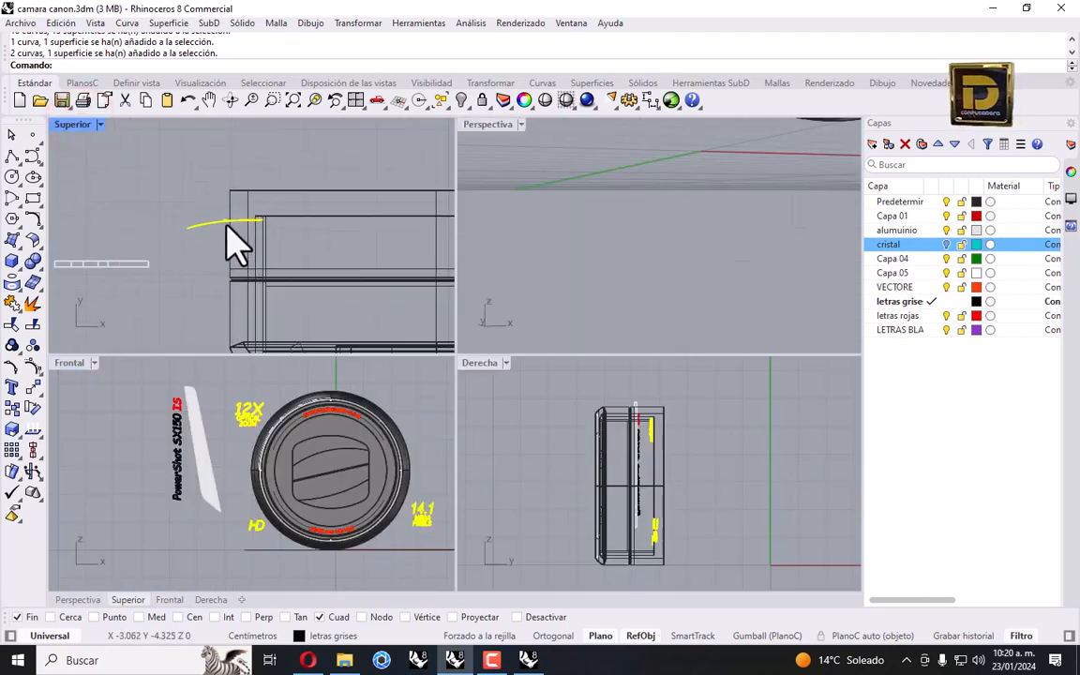
scroll(234, 238, "up", 3)
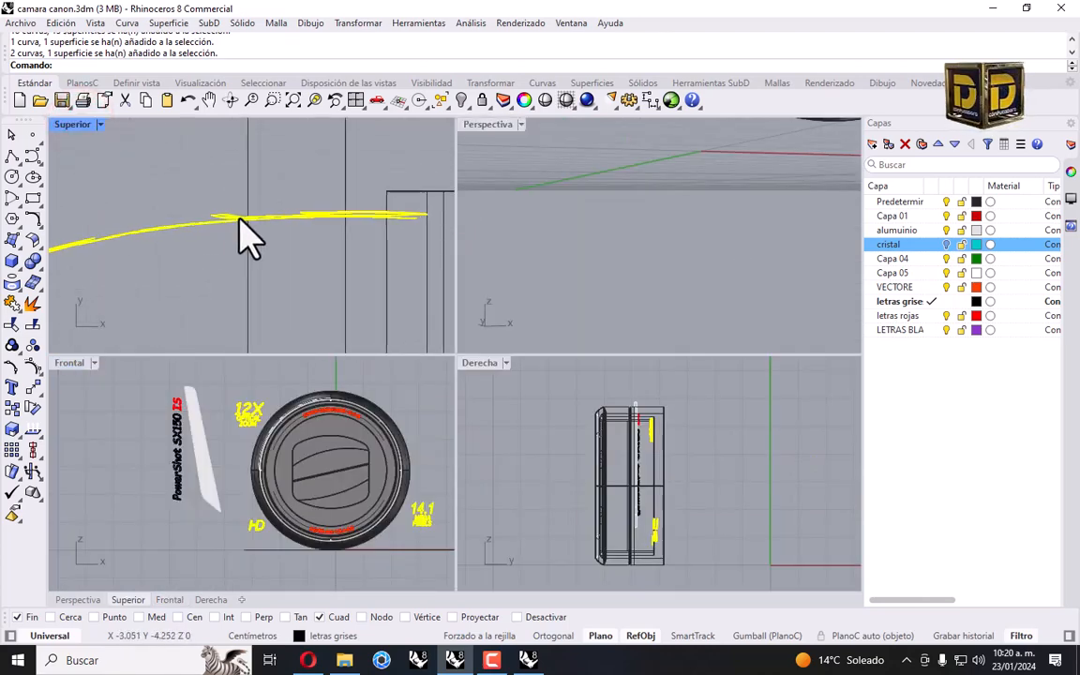
scroll(246, 236, "up", 3)
left_click(240, 218)
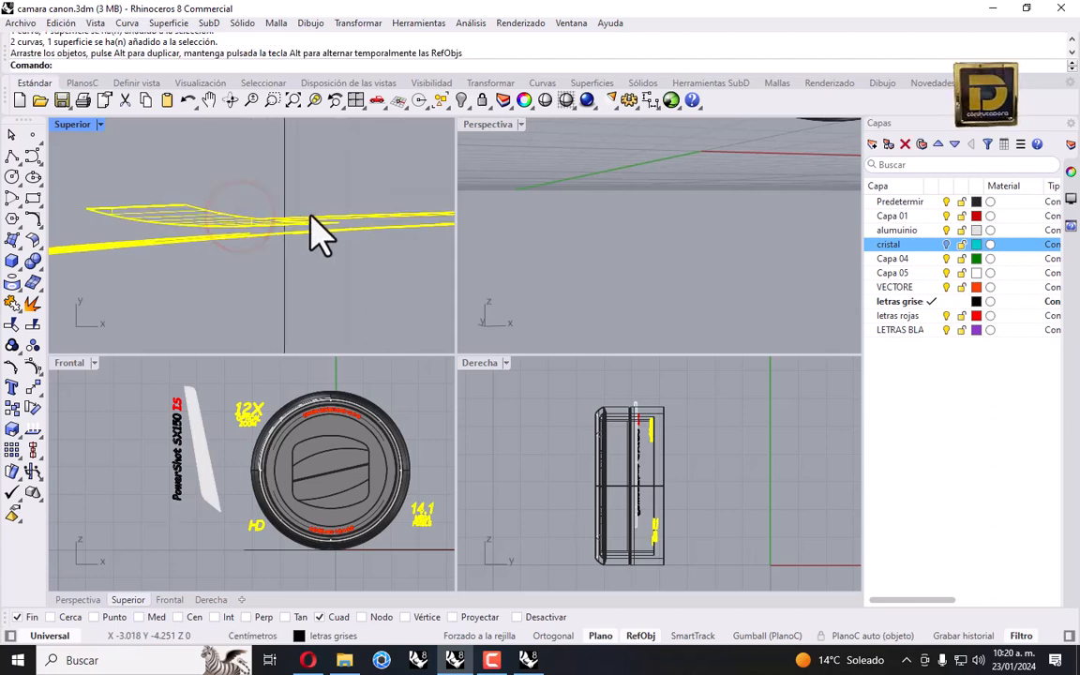
left_click(543, 618)
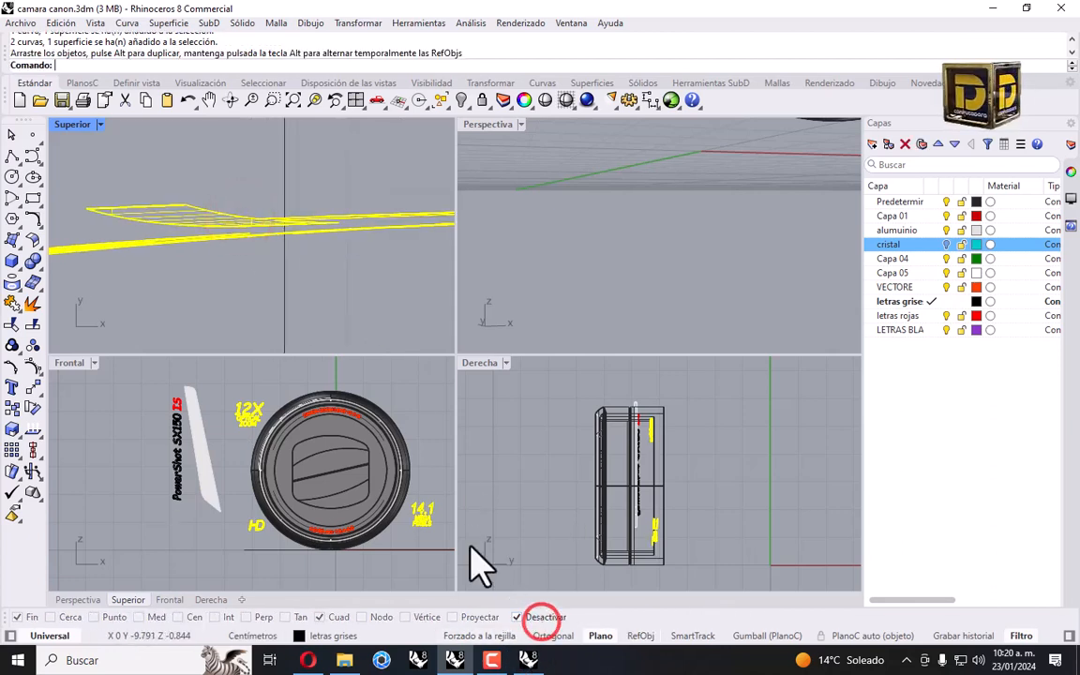
left_click_drag(288, 208, 290, 208)
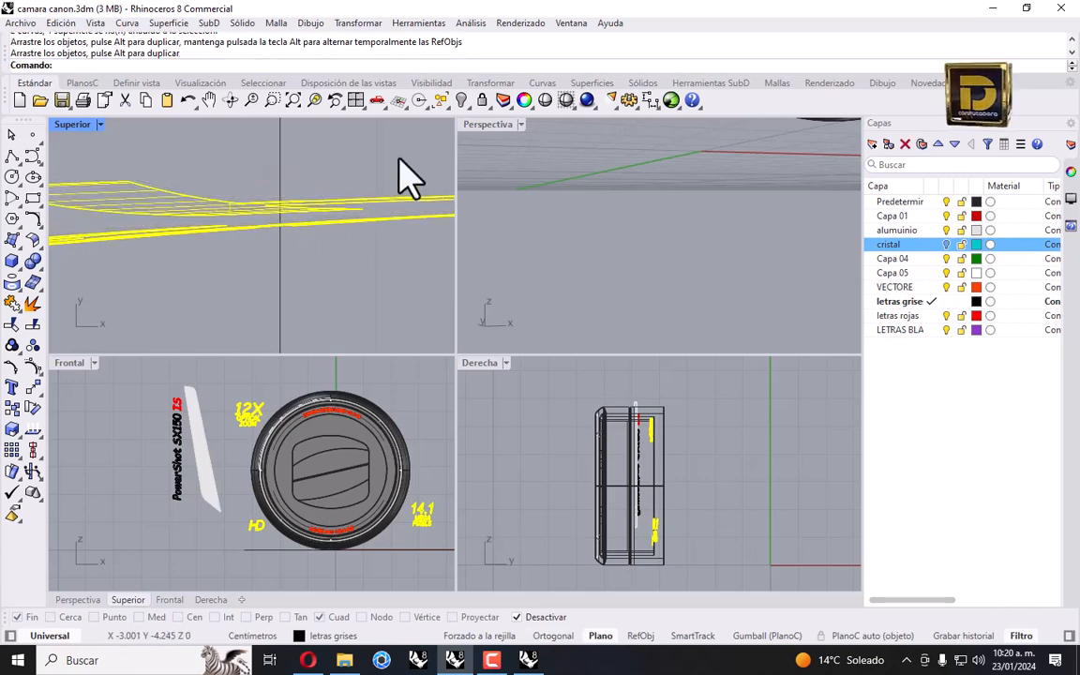
Show the hidden camera body and flip the direction of the selected lettering surfaces and curves.
left_click(462, 99)
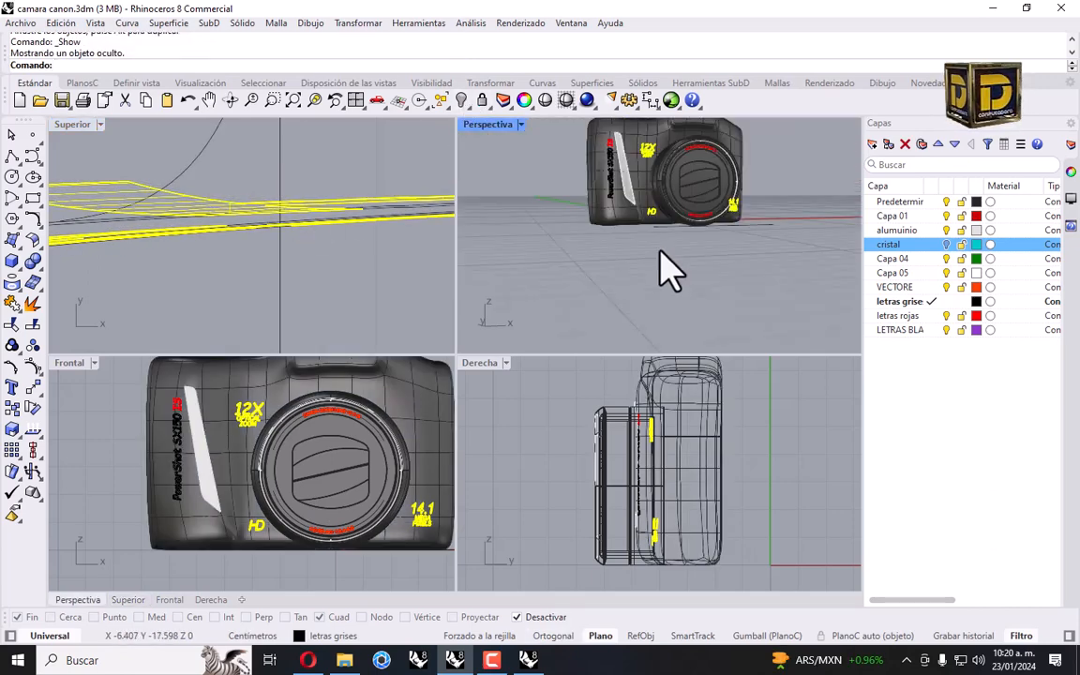
scroll(740, 220, "up", 8)
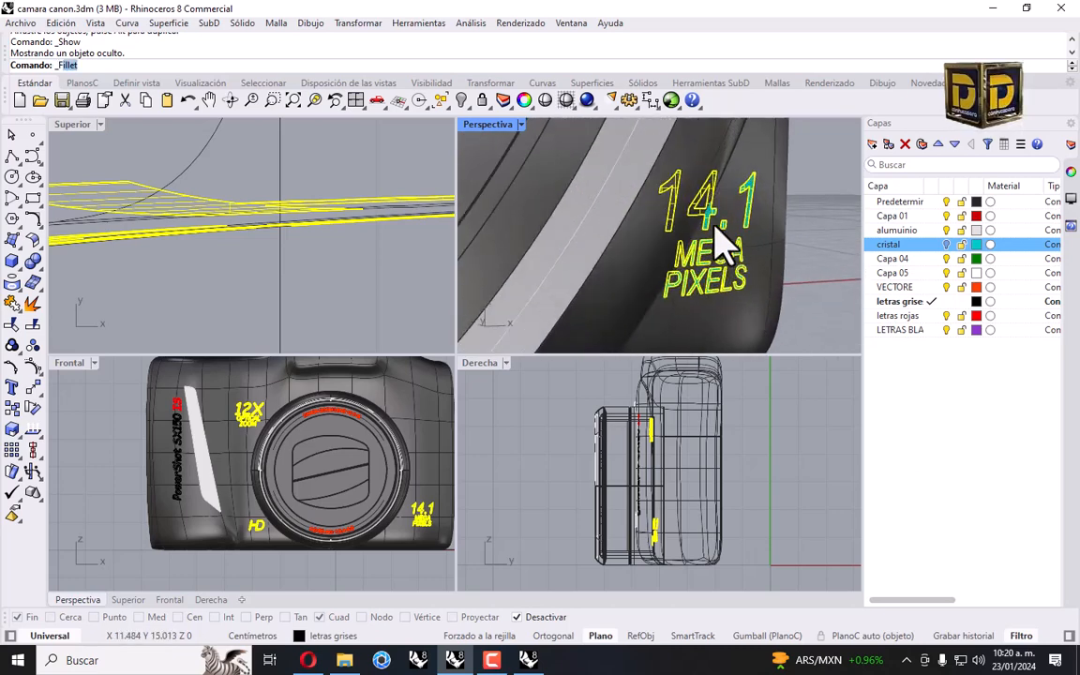
type("Flip")
key("Return")
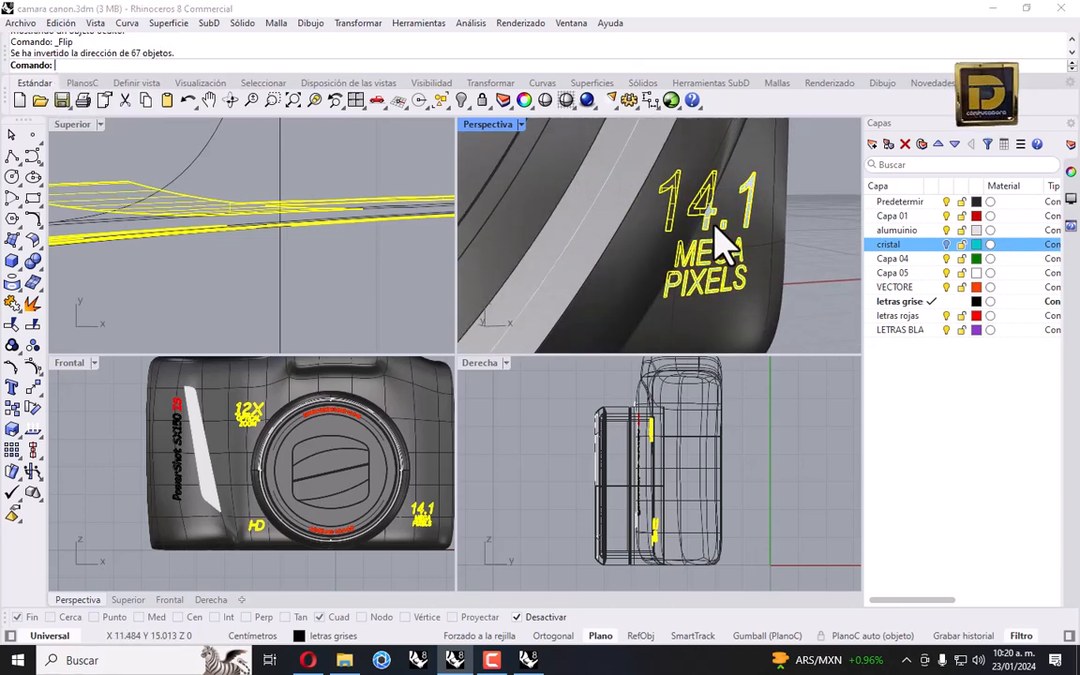
scroll(740, 314, "down", 8)
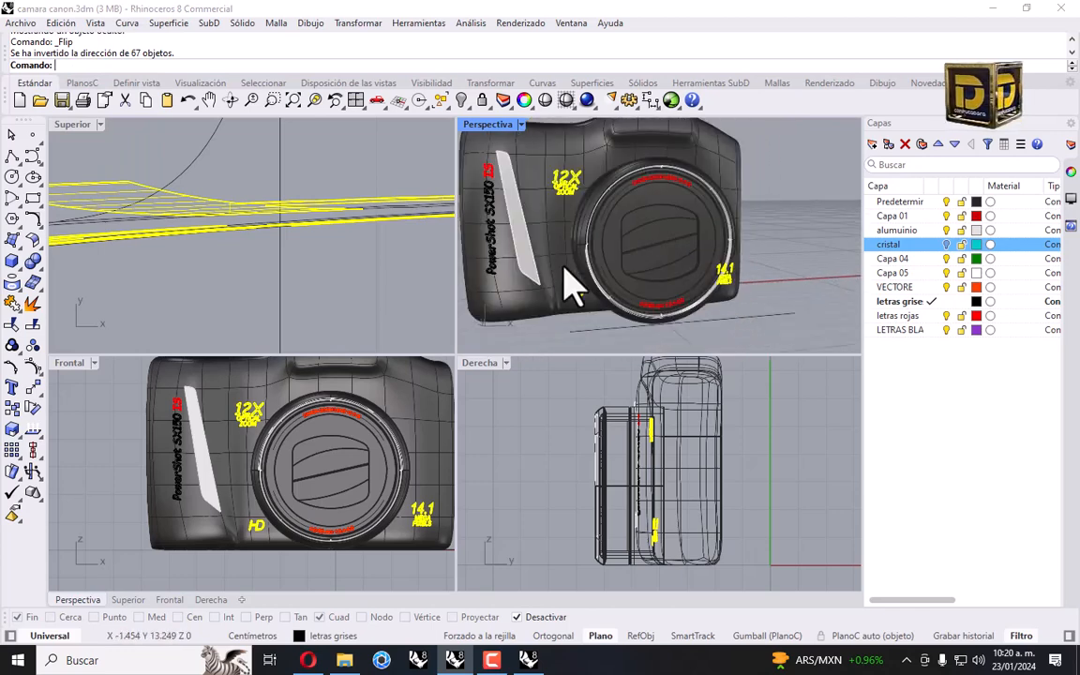
Flip the direction of the 12X OPTICAL ZOOM lettering on the camera's front.
left_click(581, 330)
scroll(568, 201, "up", 9)
scroll(585, 207, "down", 10)
scroll(592, 286, "up", 7)
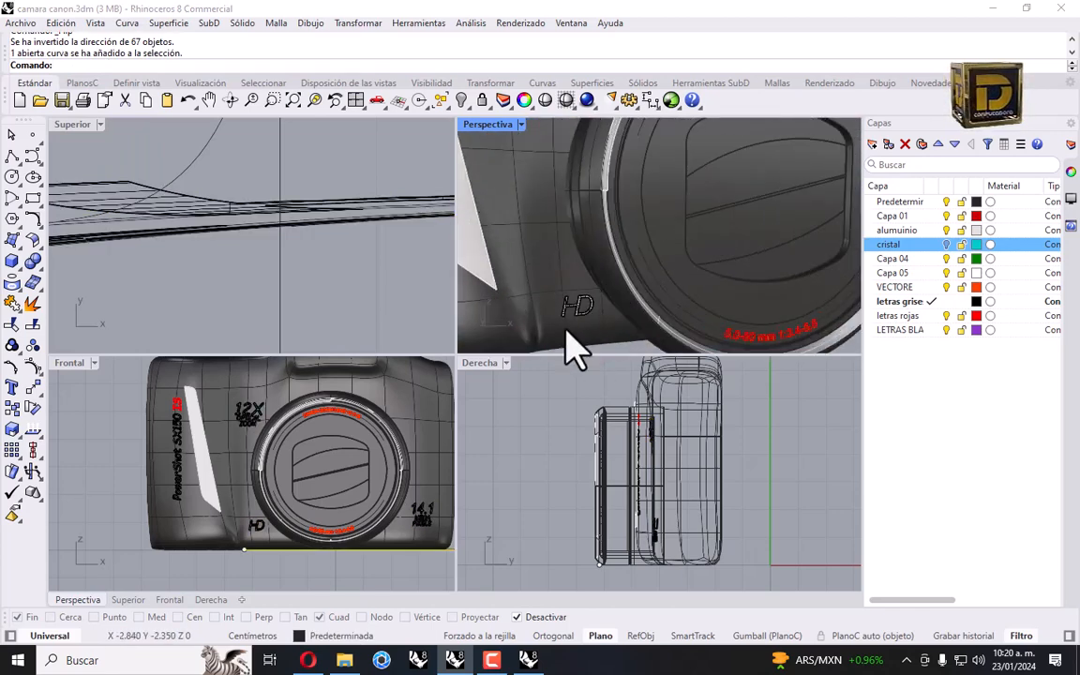
scroll(571, 347, "down", 2)
right_click_drag(285, 385, 276, 448)
left_click_drag(213, 387, 272, 499)
right_click(211, 389)
scroll(645, 301, "down", 5)
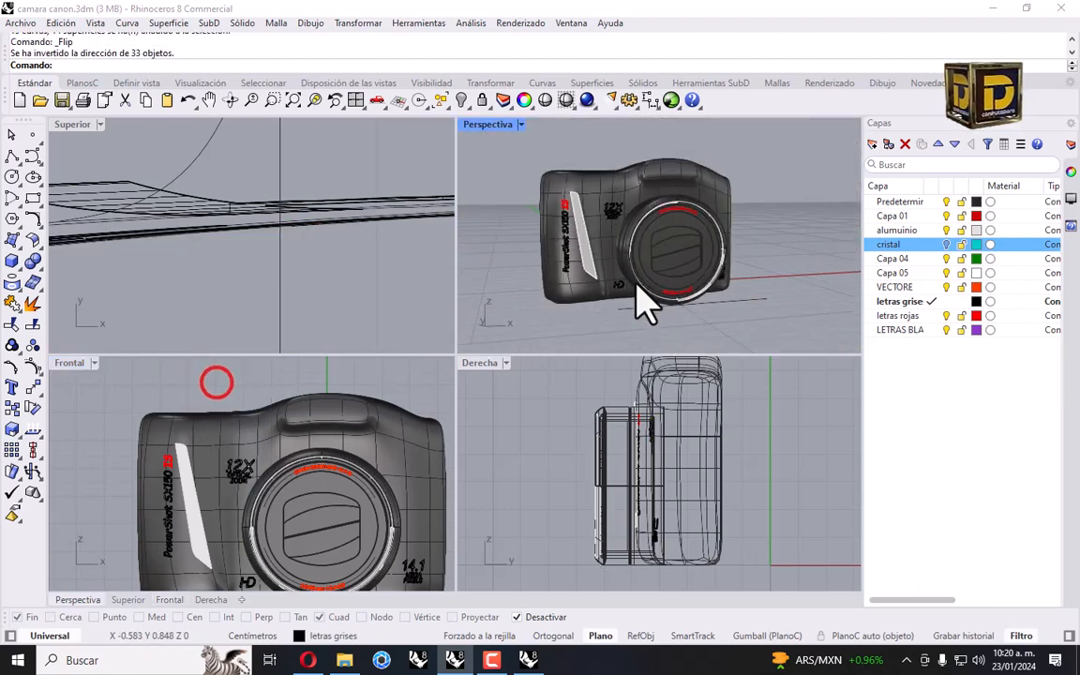
scroll(645, 260, "up", 10)
scroll(656, 244, "down", 5)
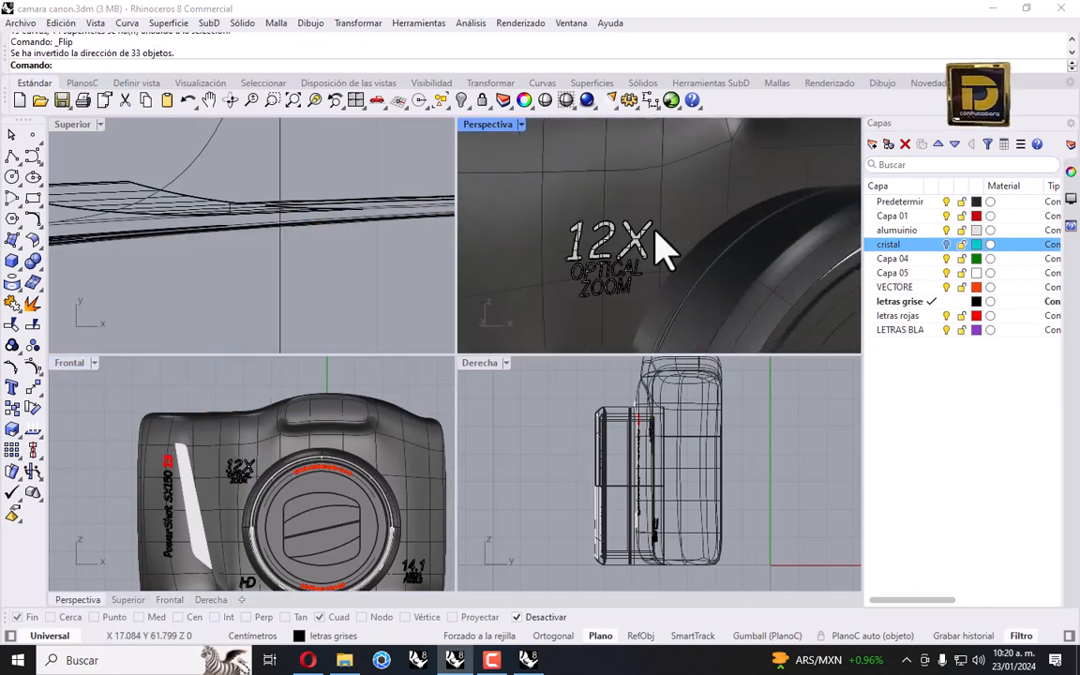
Save the camera model and show the perspective view maximized in the Tinta display mode.
left_click(21, 23)
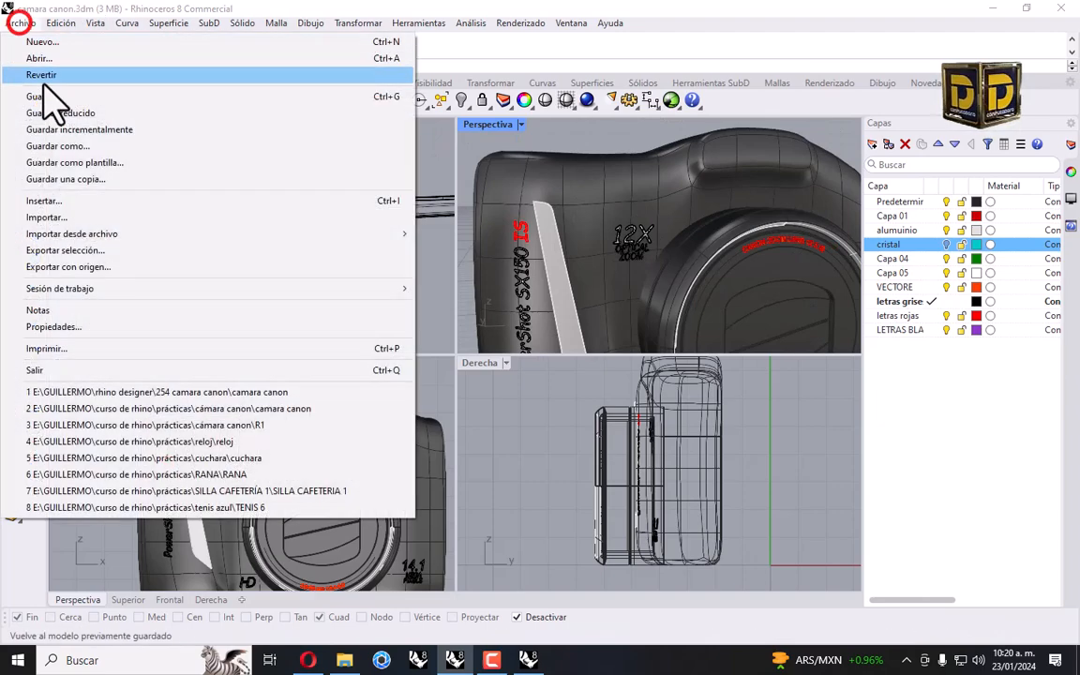
left_click(40, 74)
left_click(521, 125)
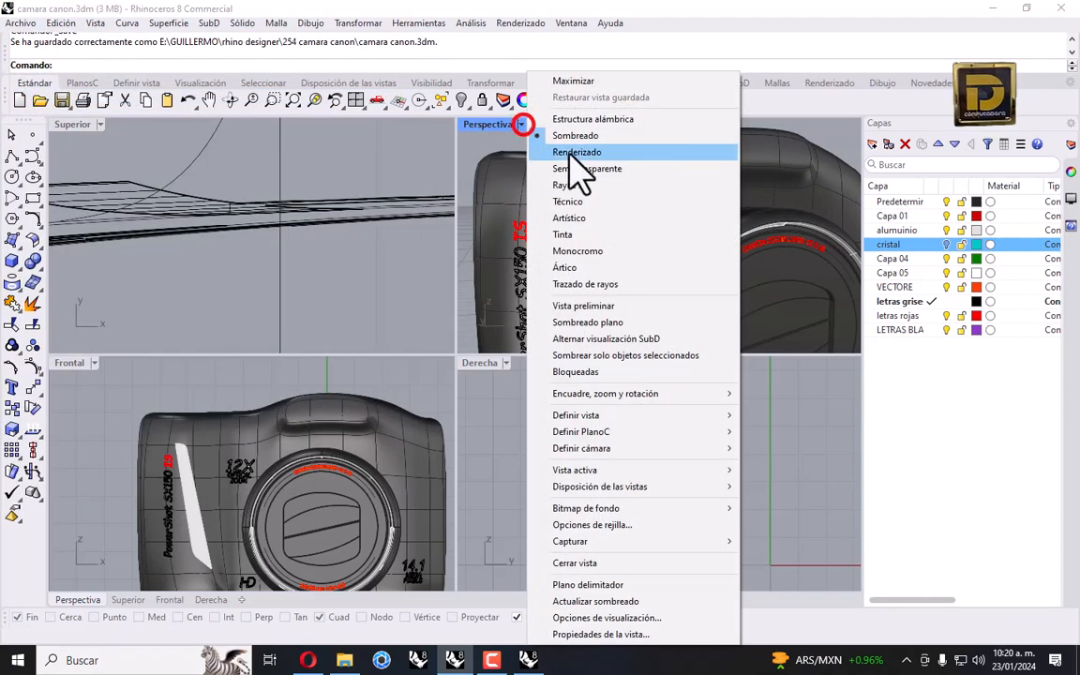
left_click(578, 231)
double_click(496, 119)
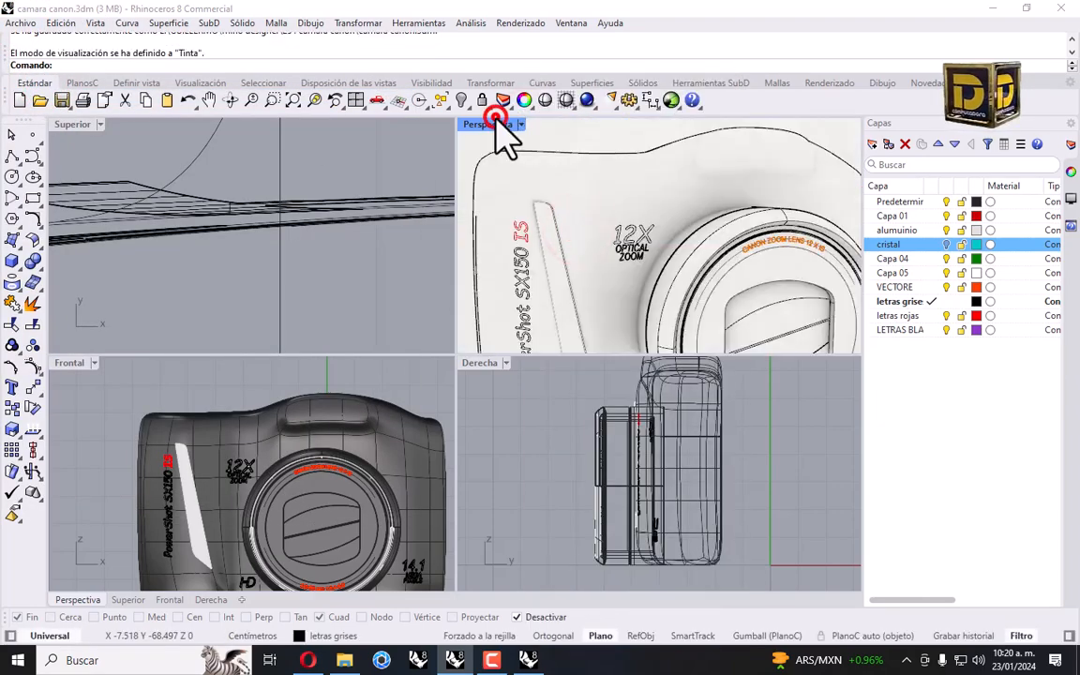
Examine the camera body, lens and front lettering from several angles in the perspective view.
scroll(361, 236, "down", 3)
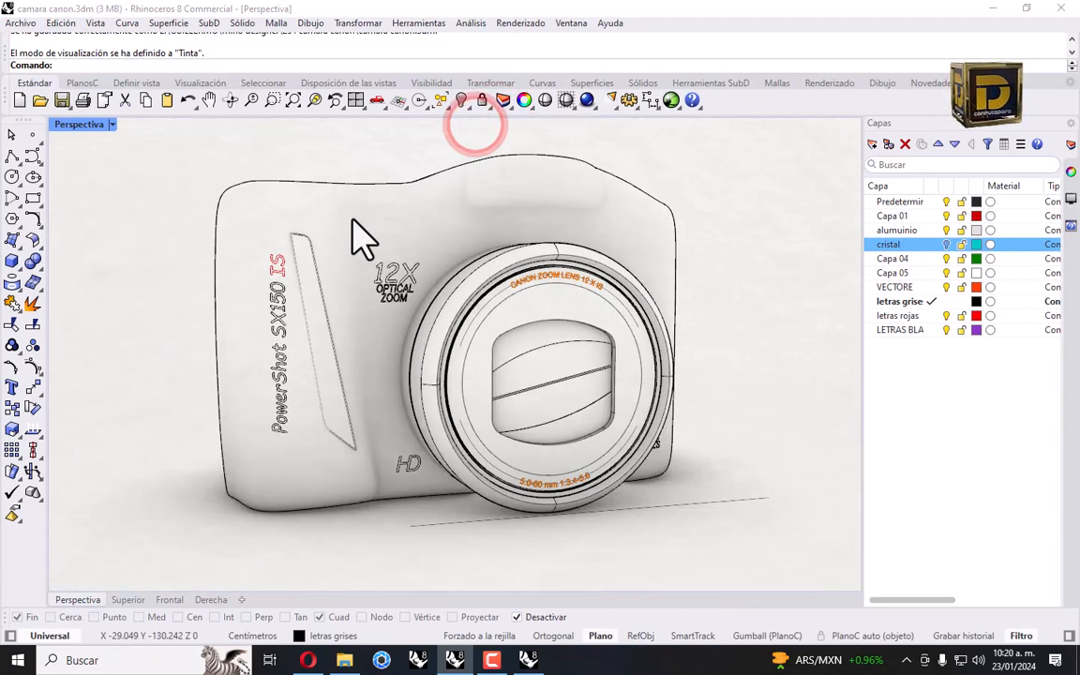
right_click_drag(361, 236, 338, 217)
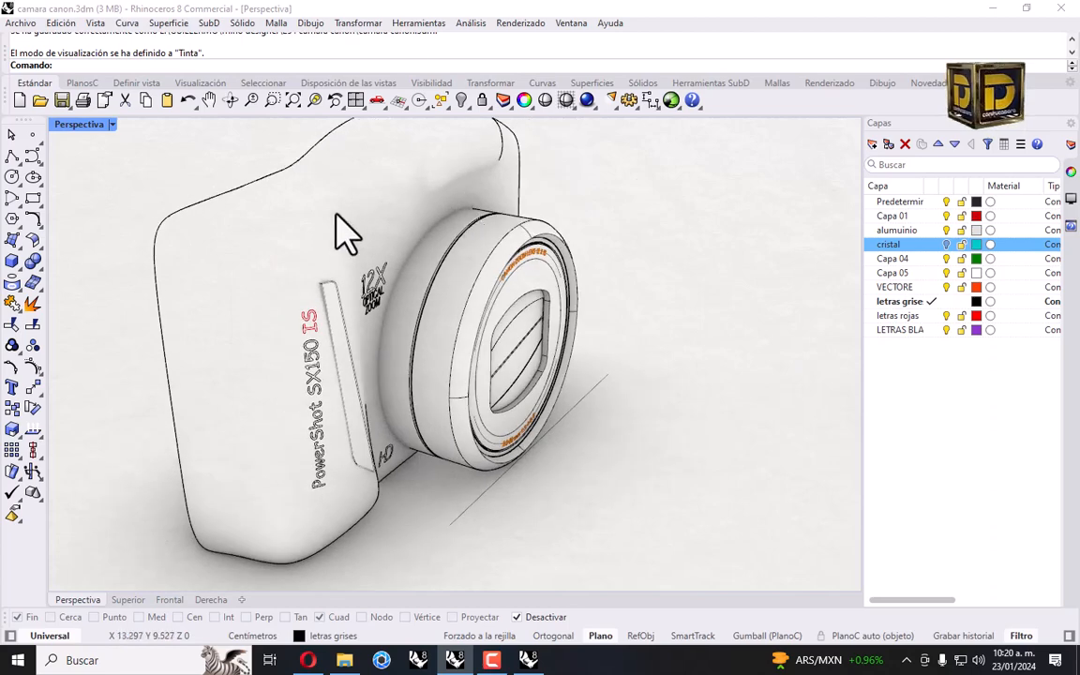
scroll(387, 394, "up", 5)
scroll(553, 318, "down", 4)
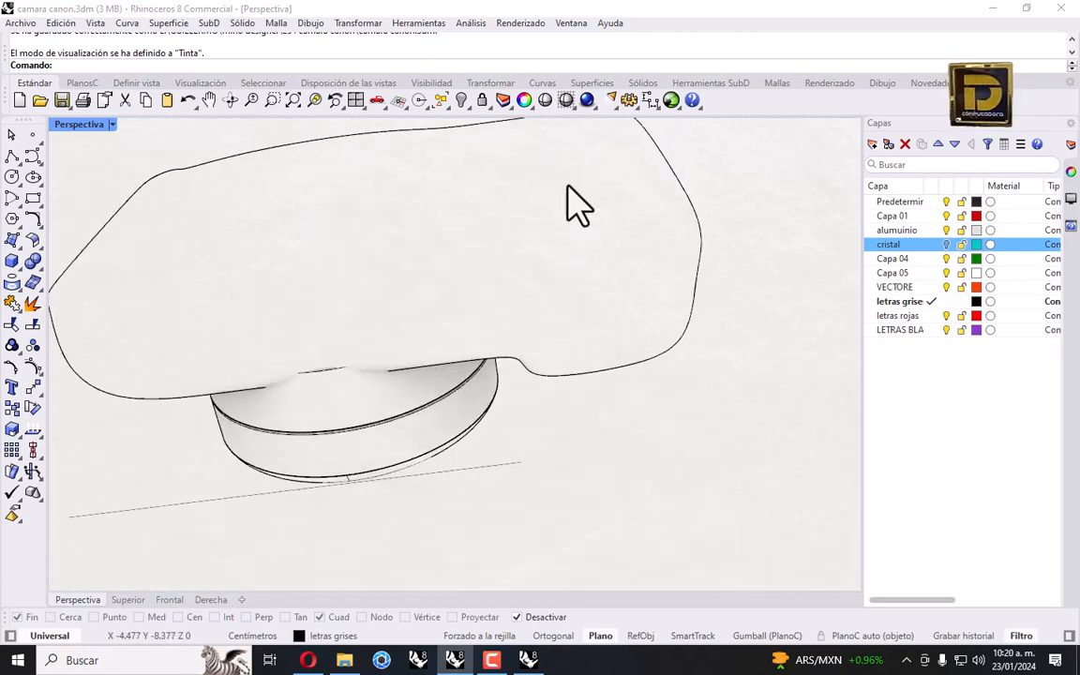
right_click_drag(578, 205, 345, 333)
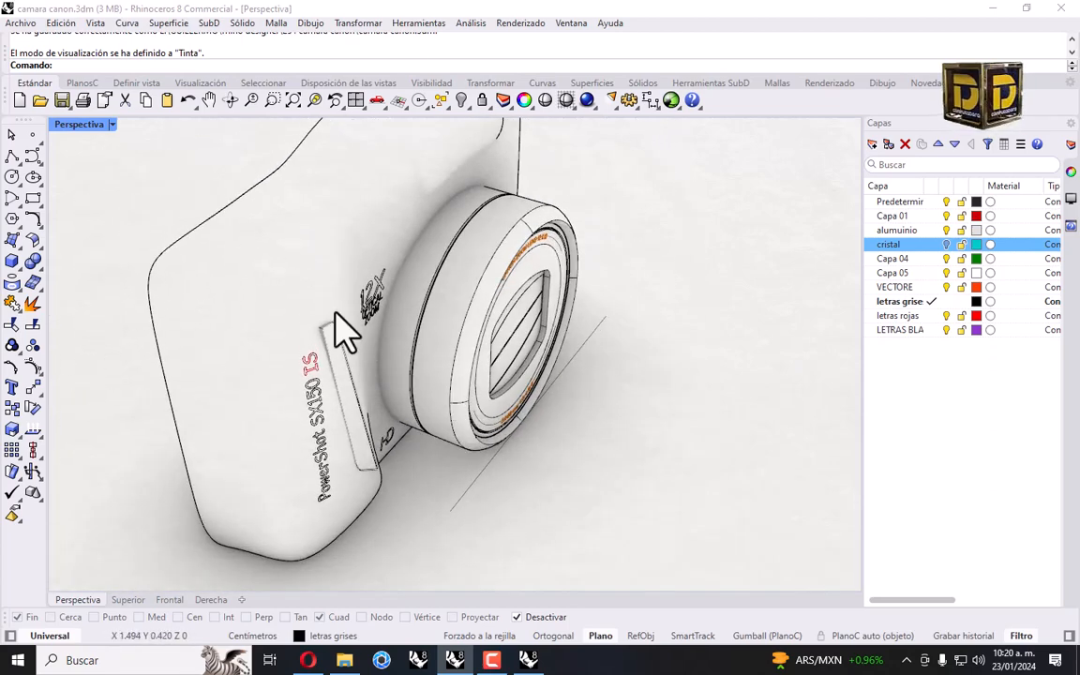
scroll(401, 339, "down", 6)
scroll(453, 244, "up", 6)
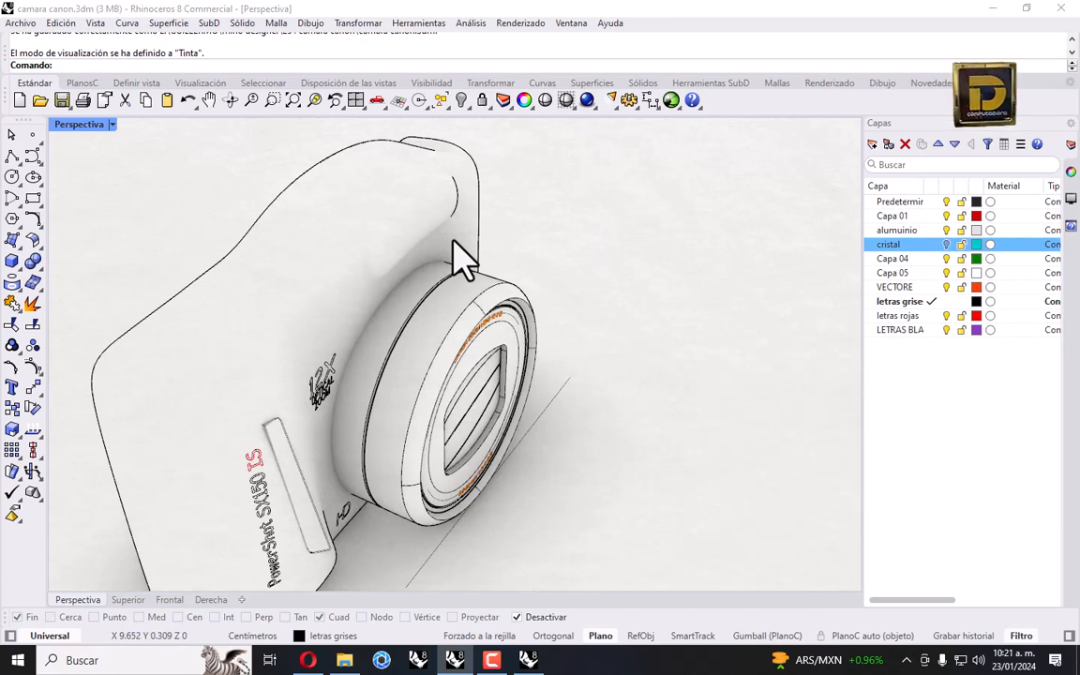
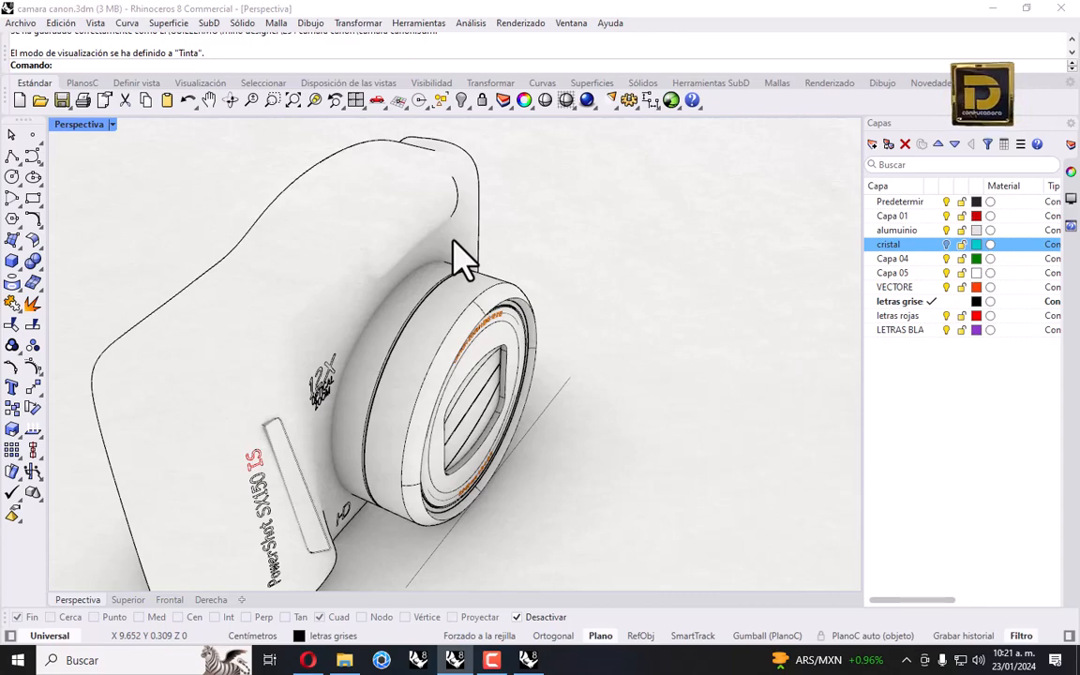
left_click(21, 22)
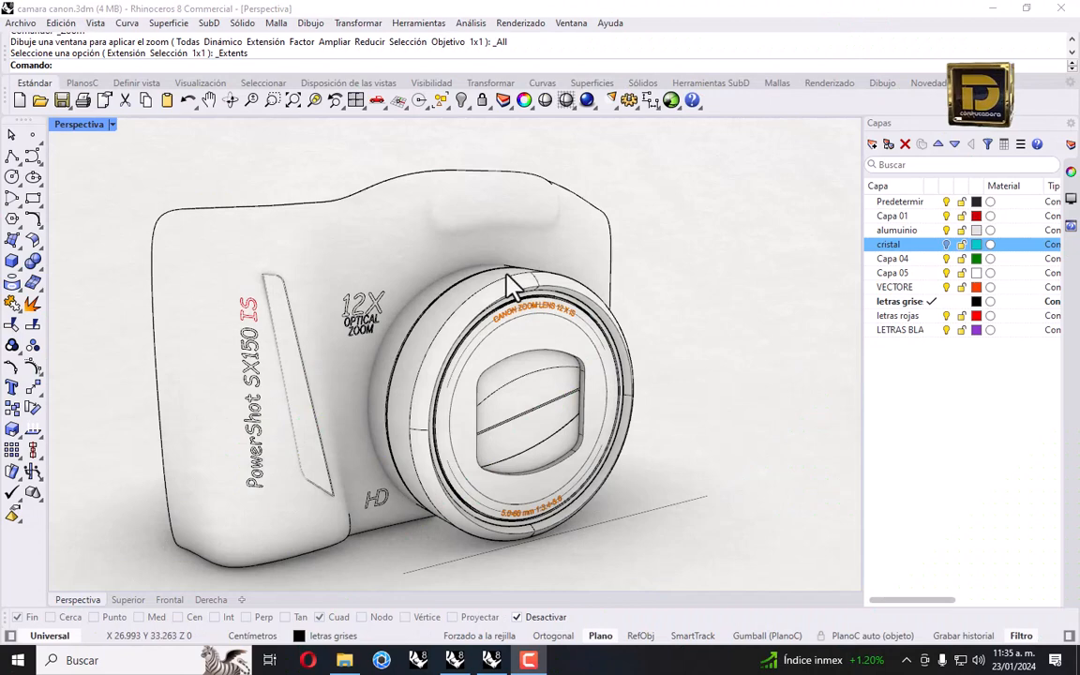
Isolate the SubD camera body so that all other objects are hidden.
right_click_drag(511, 285, 436, 222)
left_click(436, 222)
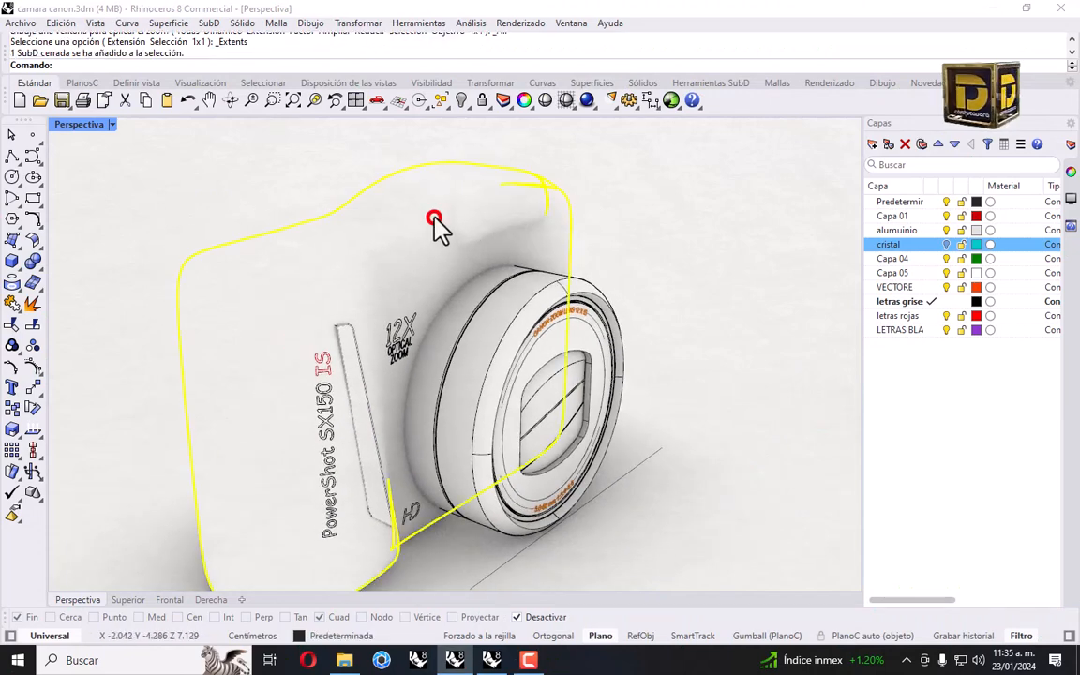
left_click(465, 103)
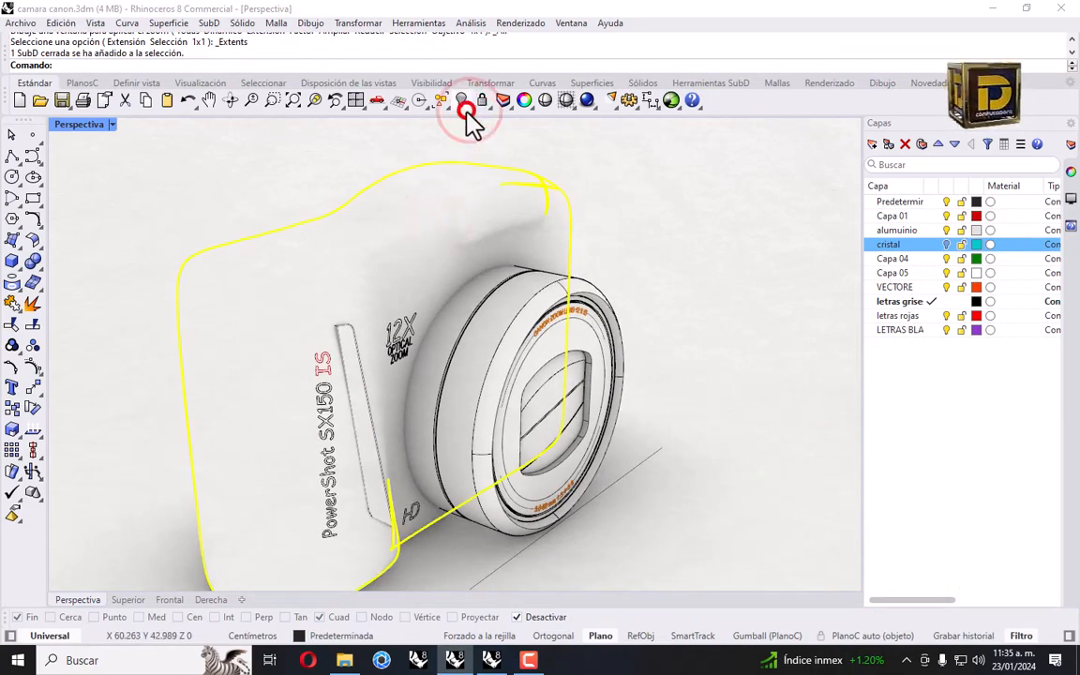
left_click(521, 132)
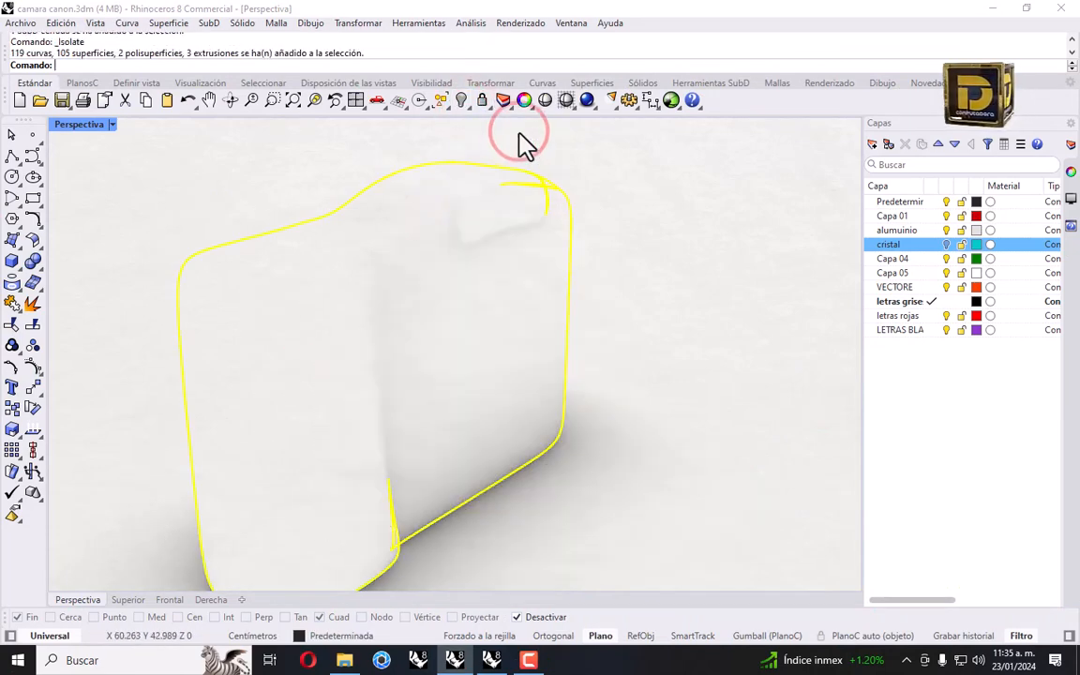
Set the perspective view to Sombreado display and restore the four-view layout.
left_click(94, 127)
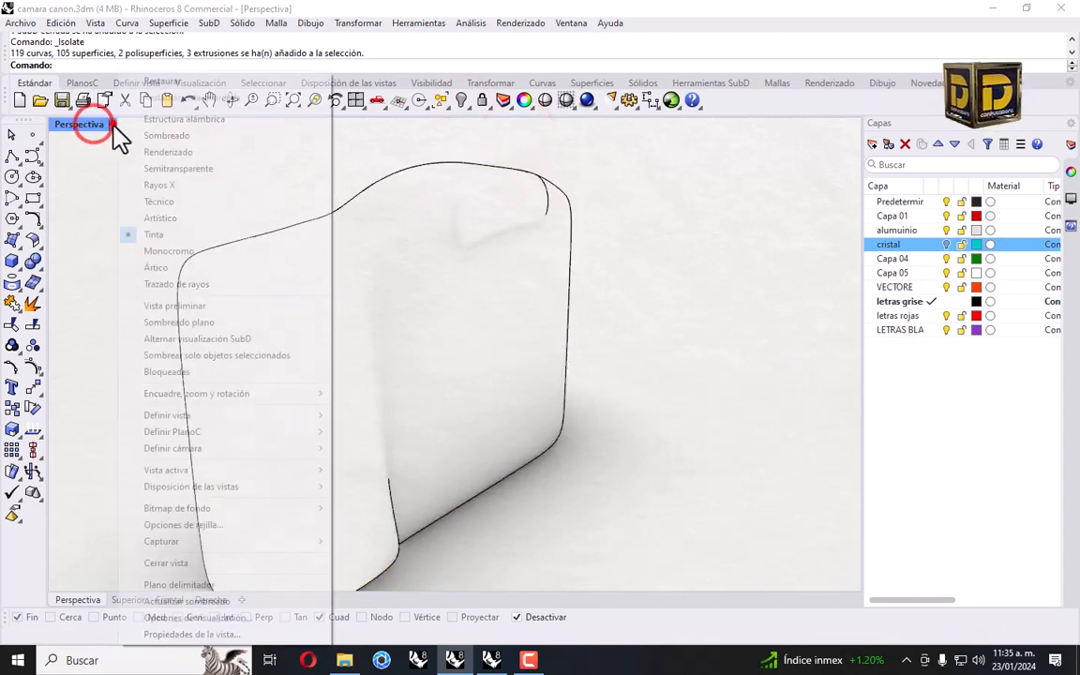
left_click(153, 137)
double_click(82, 124)
Duplicate the camera body in place by copying and pasting, and hide one of the two copies.
left_click(315, 176)
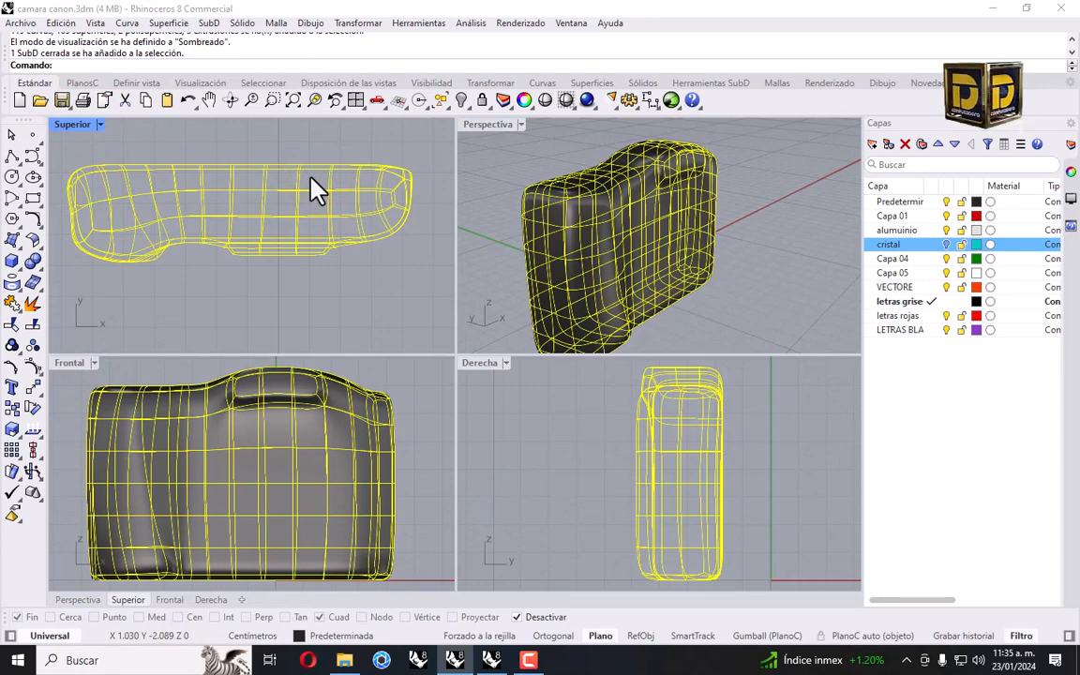
key("ctrl+c")
key("ctrl+v")
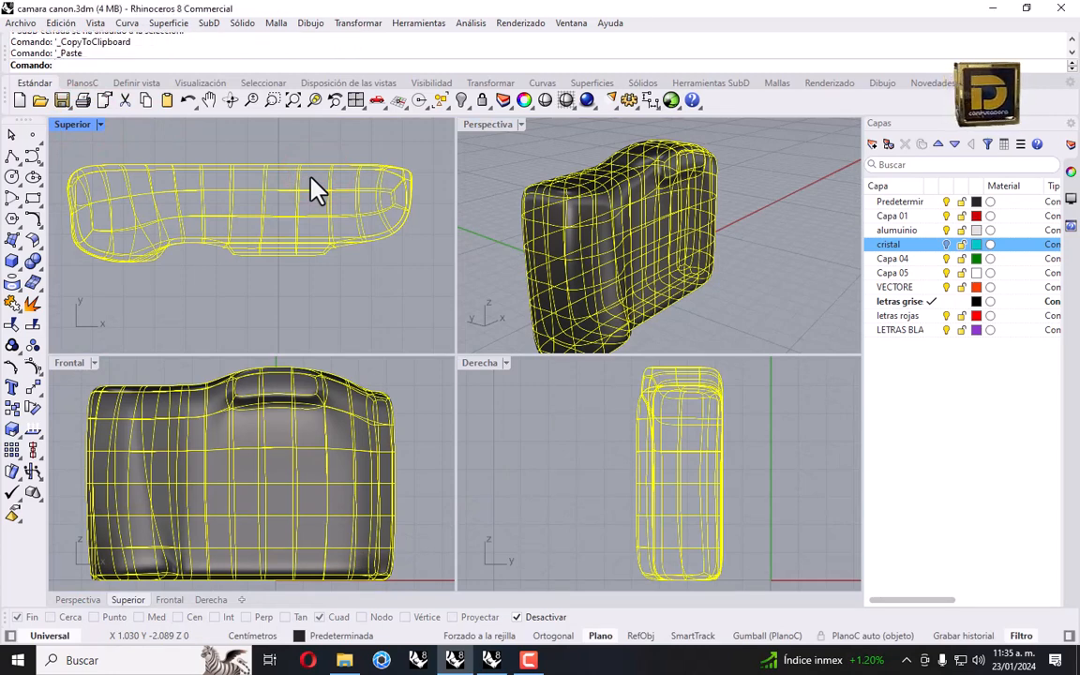
left_click(461, 101)
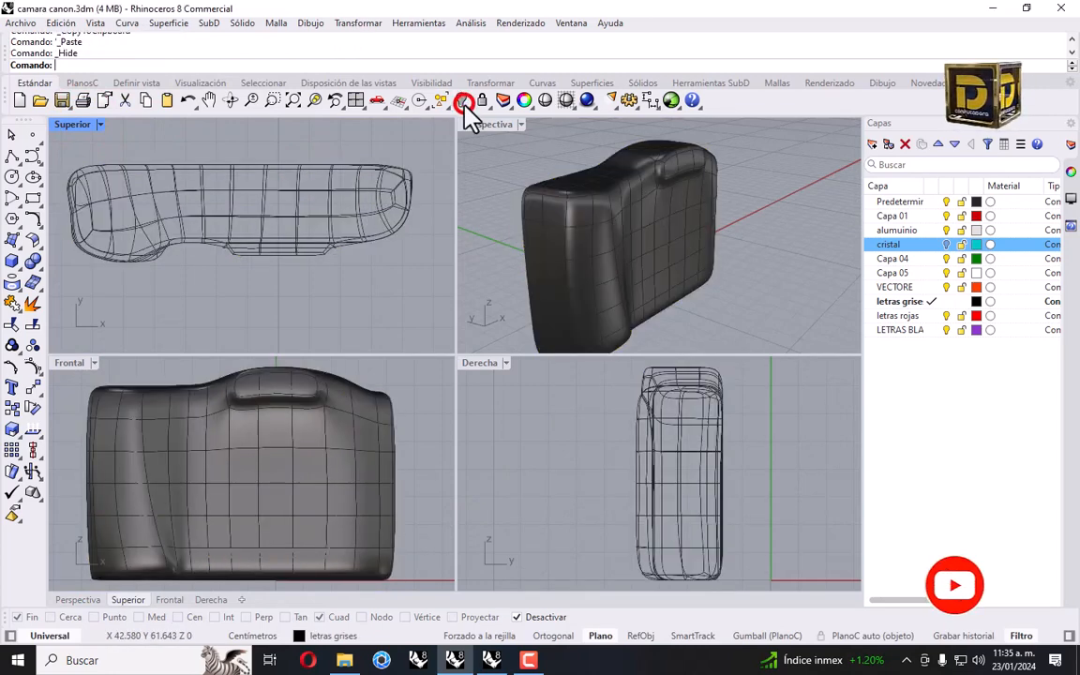
left_click(647, 237)
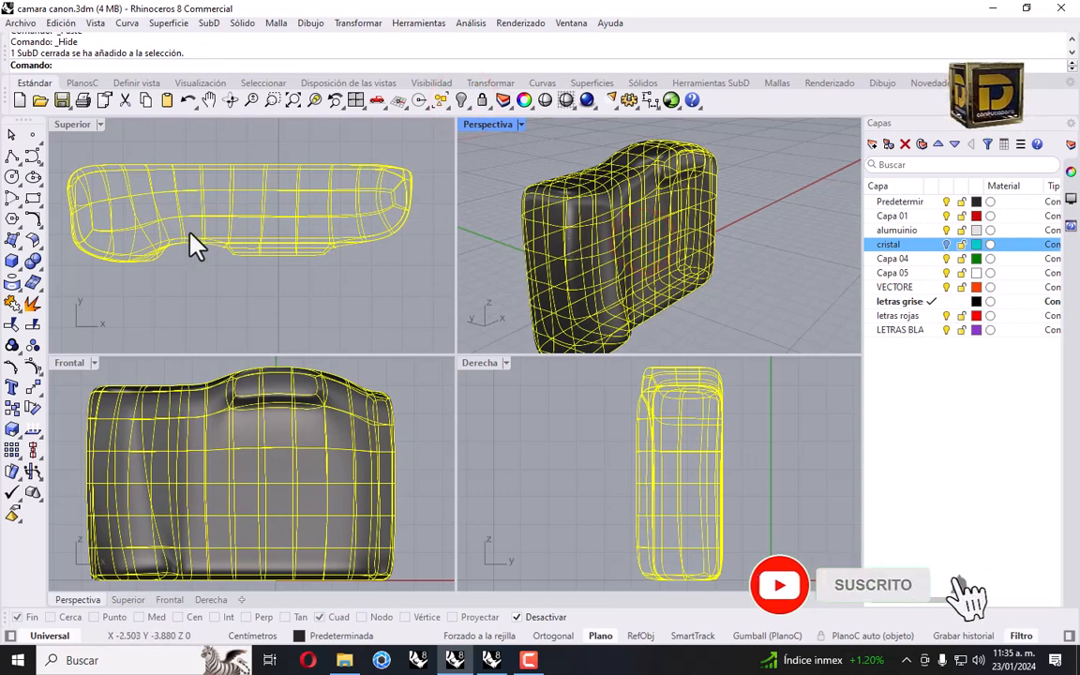
Draw two straight vertical polylines across the camera body in the top view, one on each side of the front bump.
left_click(12, 155)
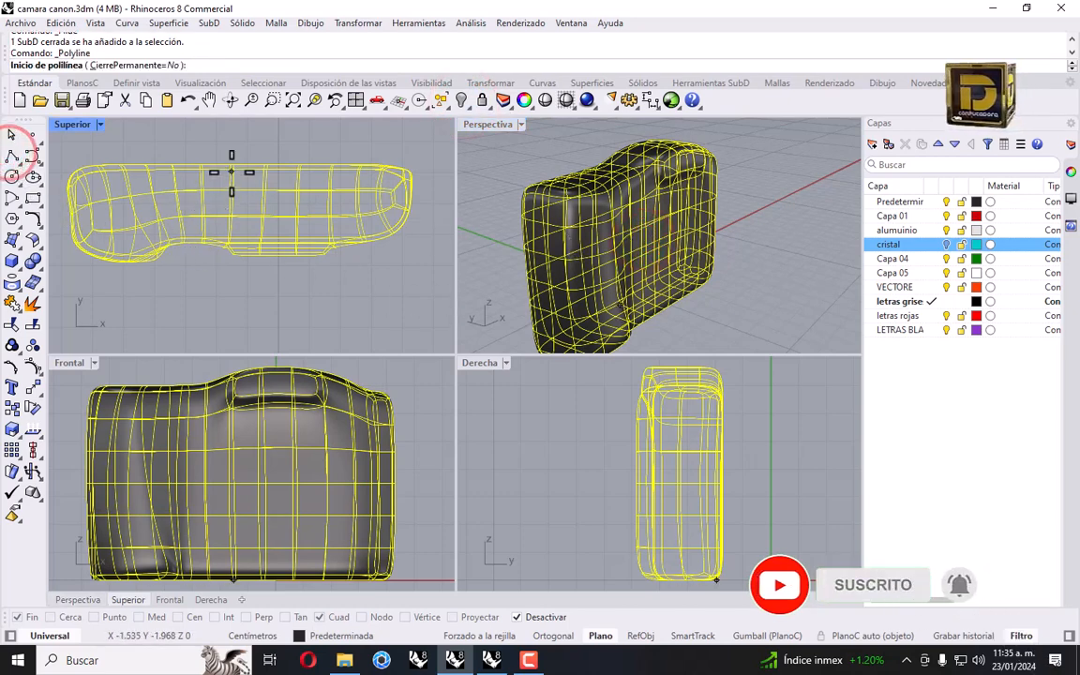
left_click(210, 144)
left_click(222, 270)
right_click(220, 139)
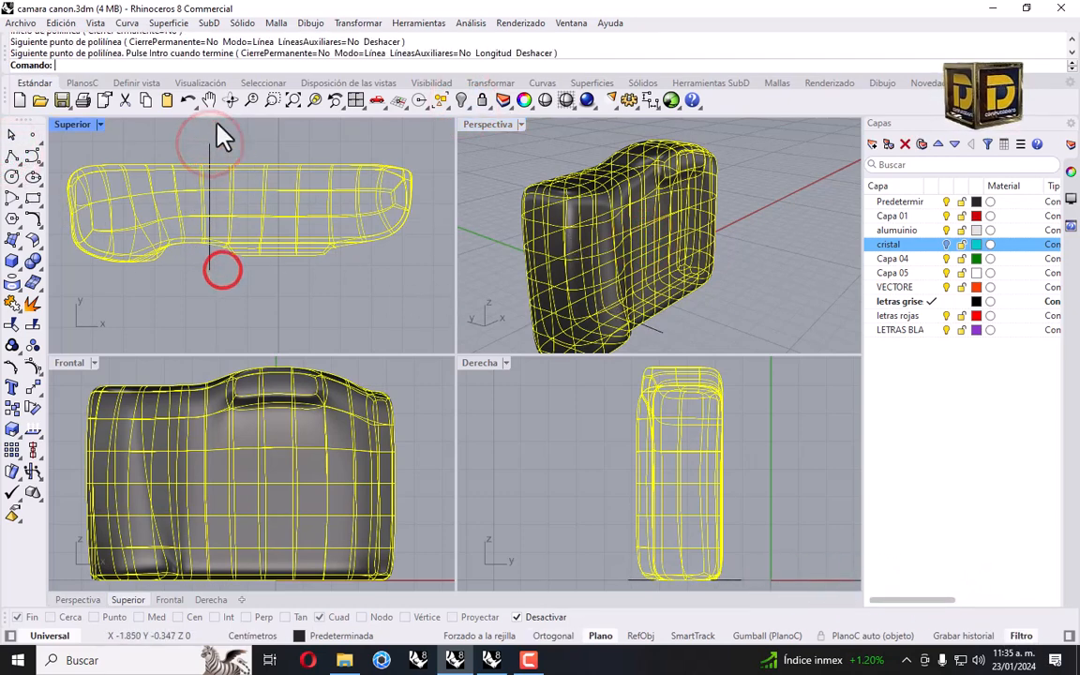
key("Return")
left_click(335, 142)
left_click(323, 294)
right_click(326, 296)
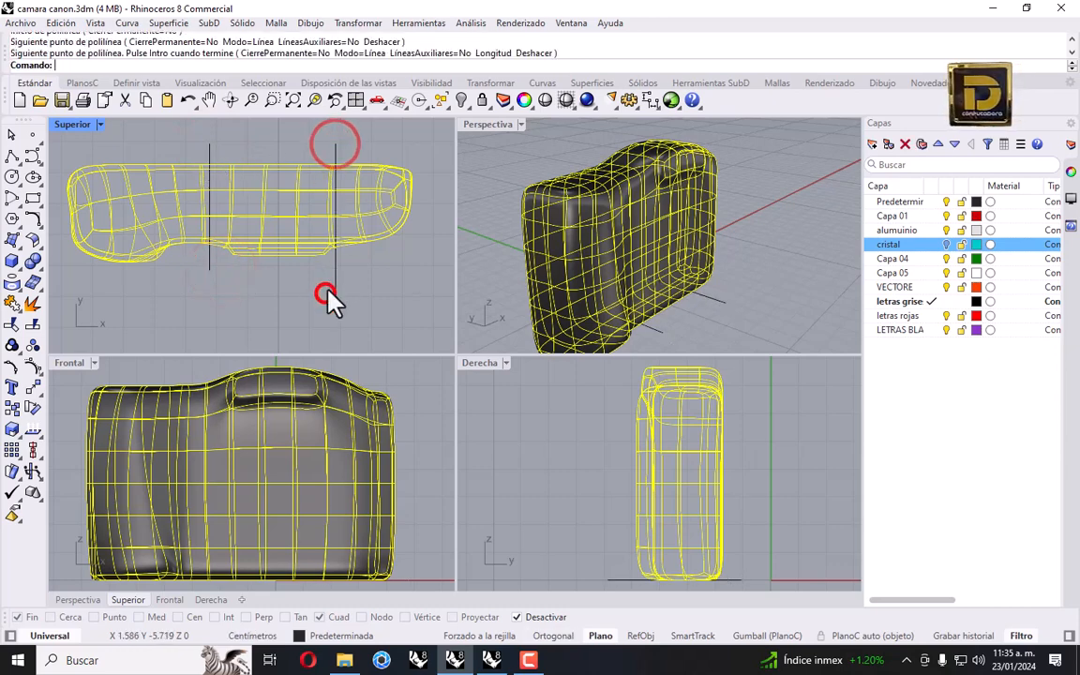
left_click(313, 274)
Move both vertical lines sideways in the top view to line up with the ends of the front bump.
scroll(333, 274, "up", 6)
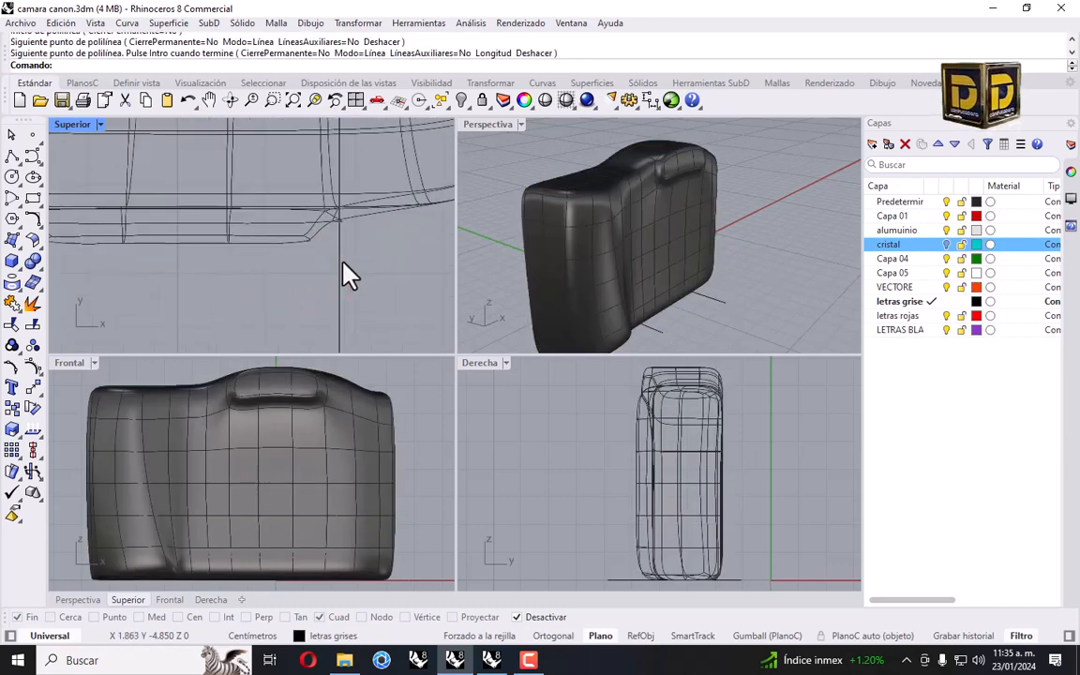
left_click_drag(340, 264, 333, 266)
scroll(328, 266, "down", 7)
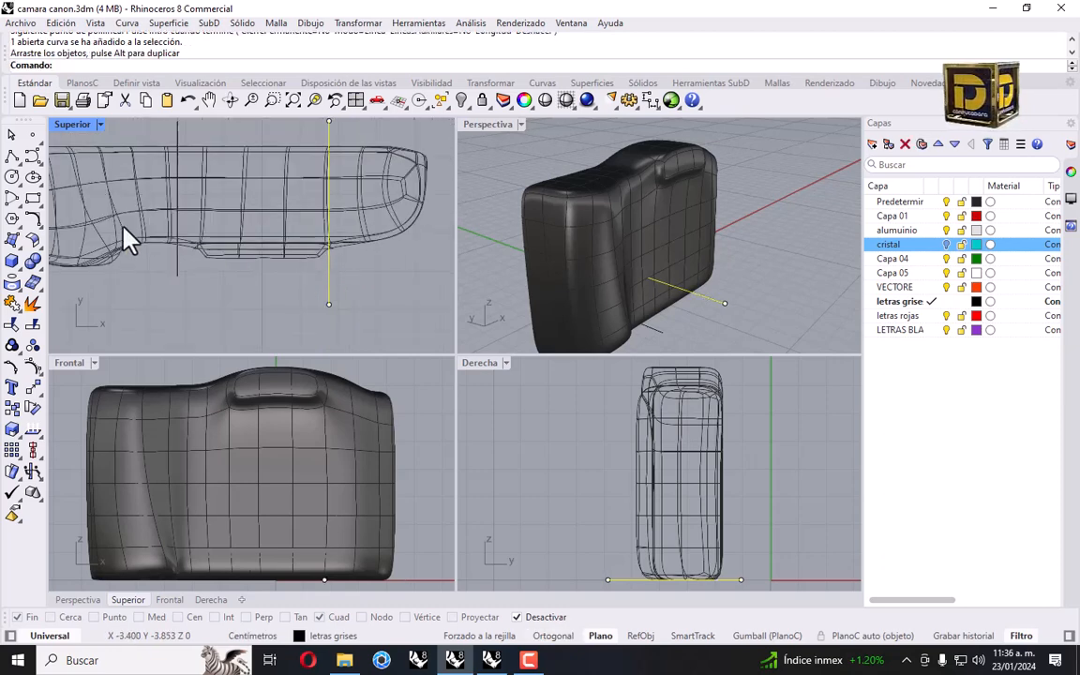
left_click(177, 272)
scroll(179, 271, "up", 3)
left_click_drag(178, 266, 204, 268)
Trim away the body parts outside the two vertical lines, keeping only the middle section.
left_click_drag(396, 275, 349, 295, "shift")
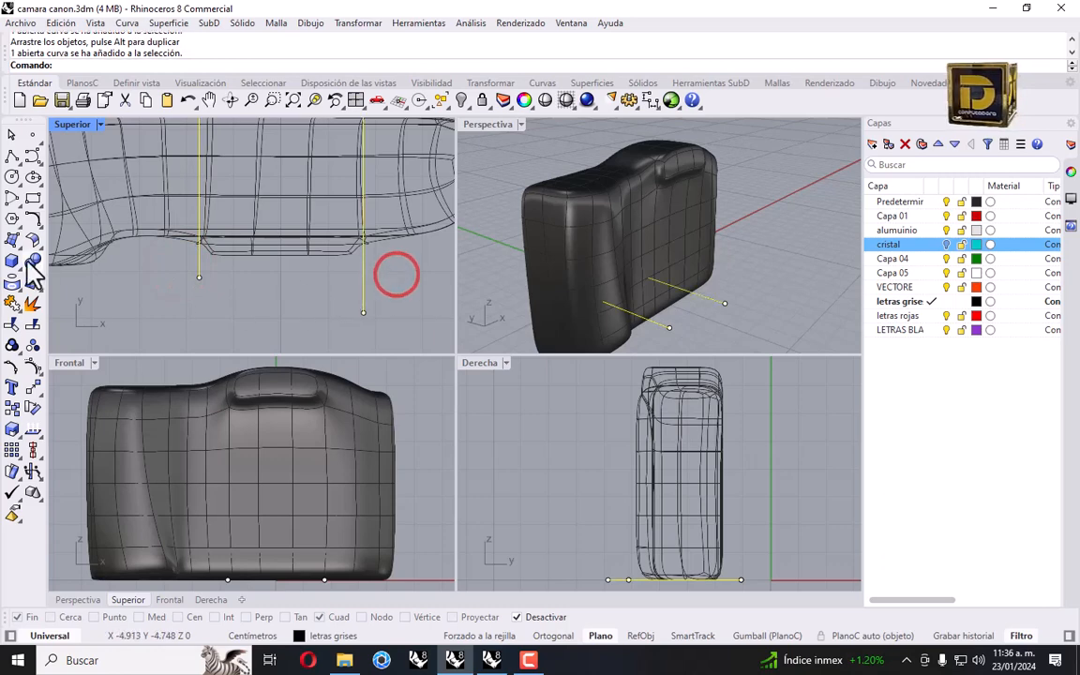
left_click(17, 325)
scroll(233, 216, "down", 3)
left_click(182, 229)
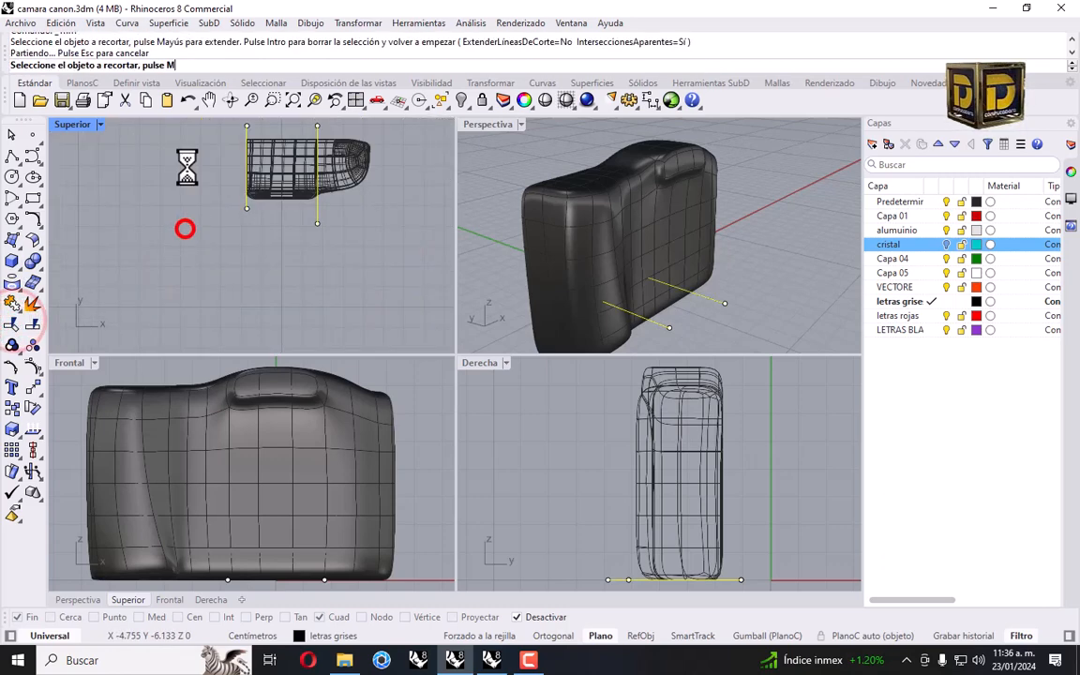
left_click(384, 137)
key("Return")
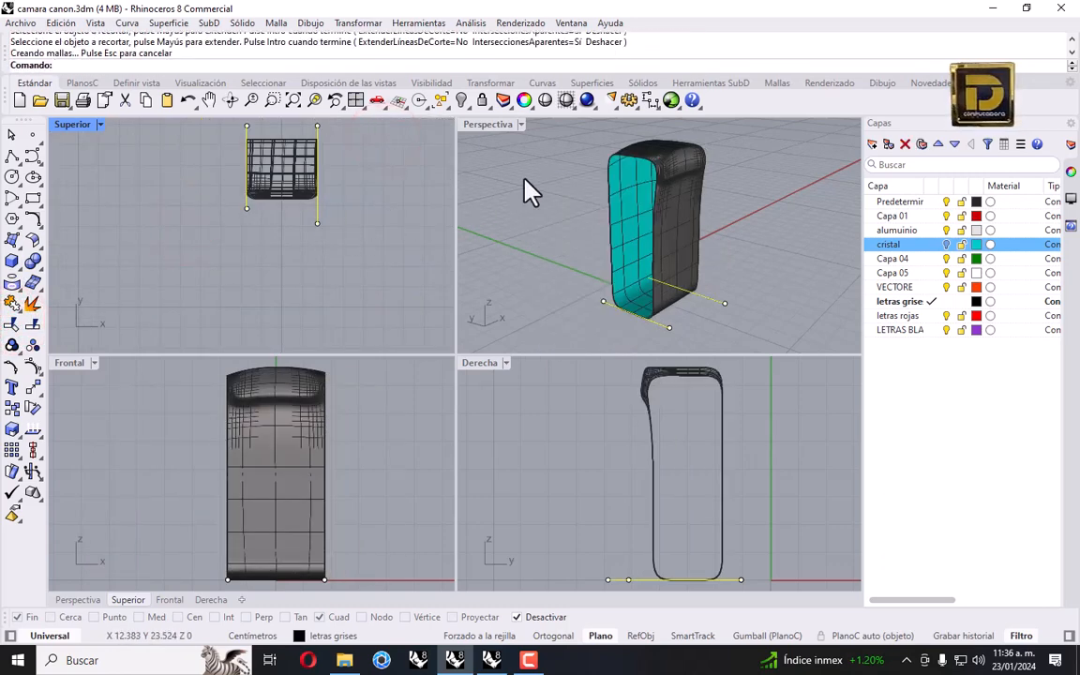
Delete the two cutting lines used for trimming the body.
left_click(12, 157)
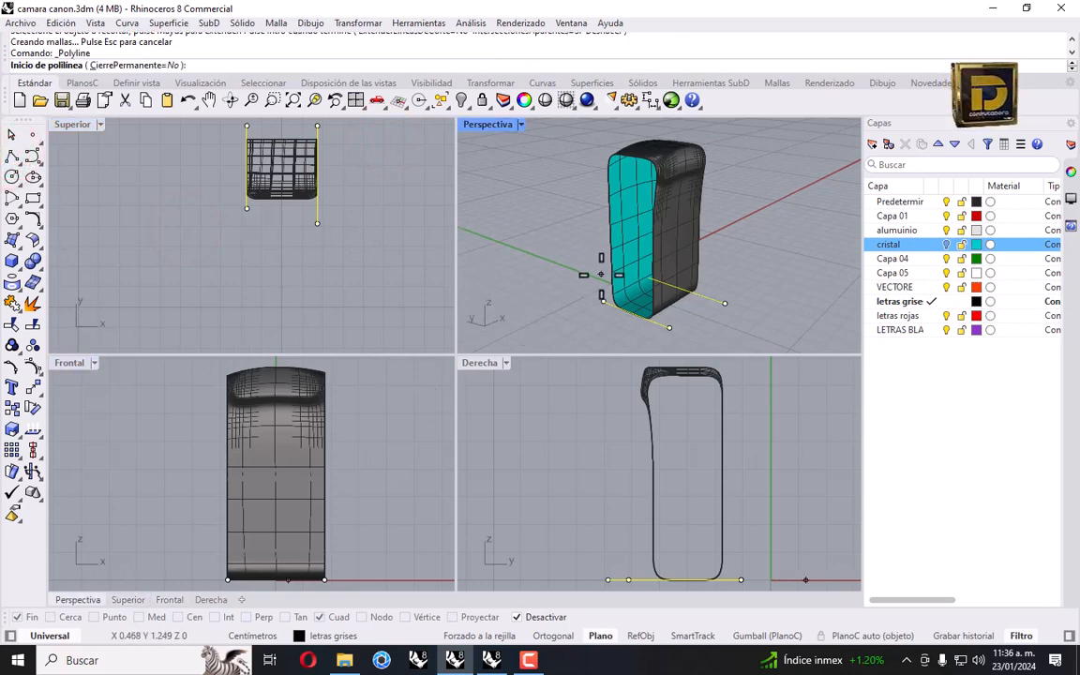
key("Escape")
left_click(740, 296)
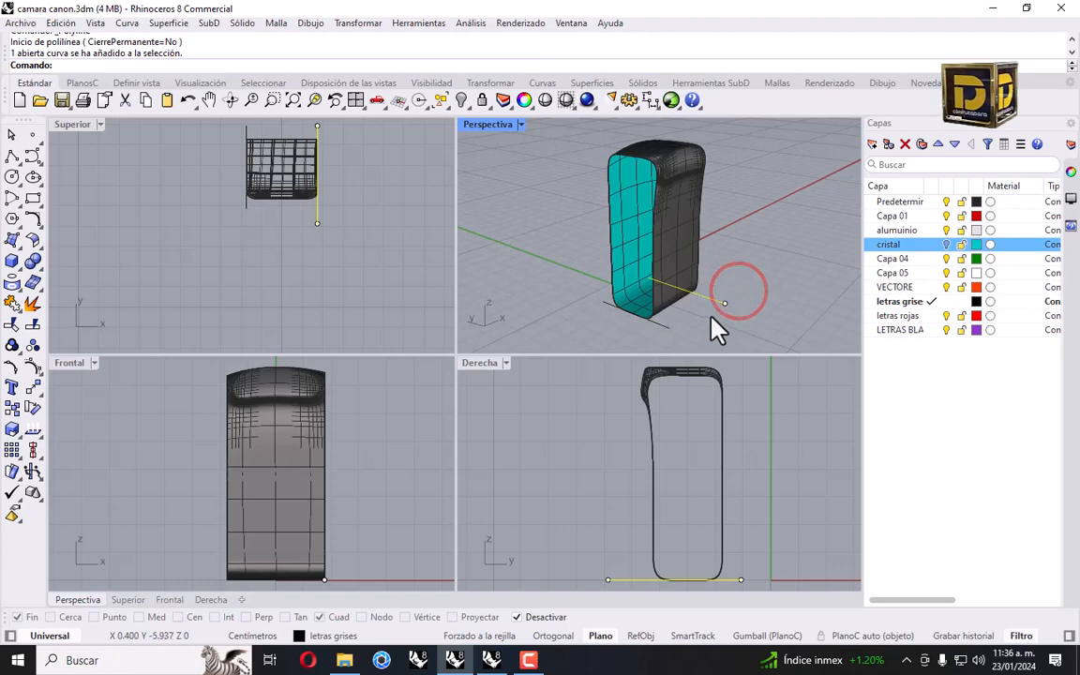
key("Delete")
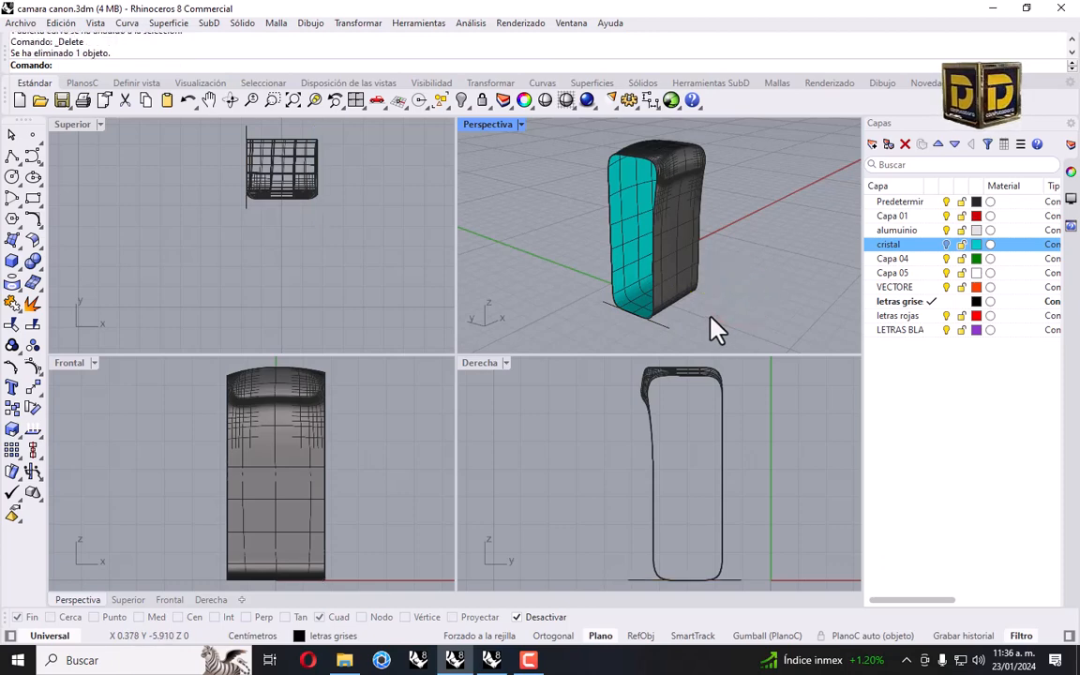
left_click(659, 330)
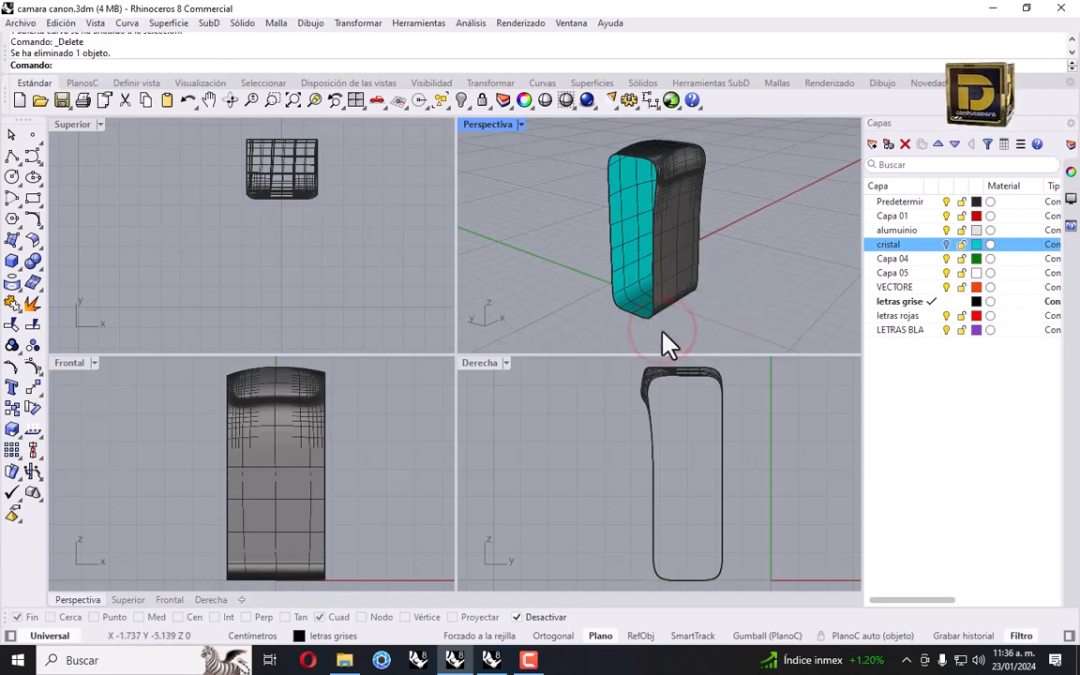
Explode the trimmed middle section into separate surfaces and select the central front face below the bump.
left_click(667, 253)
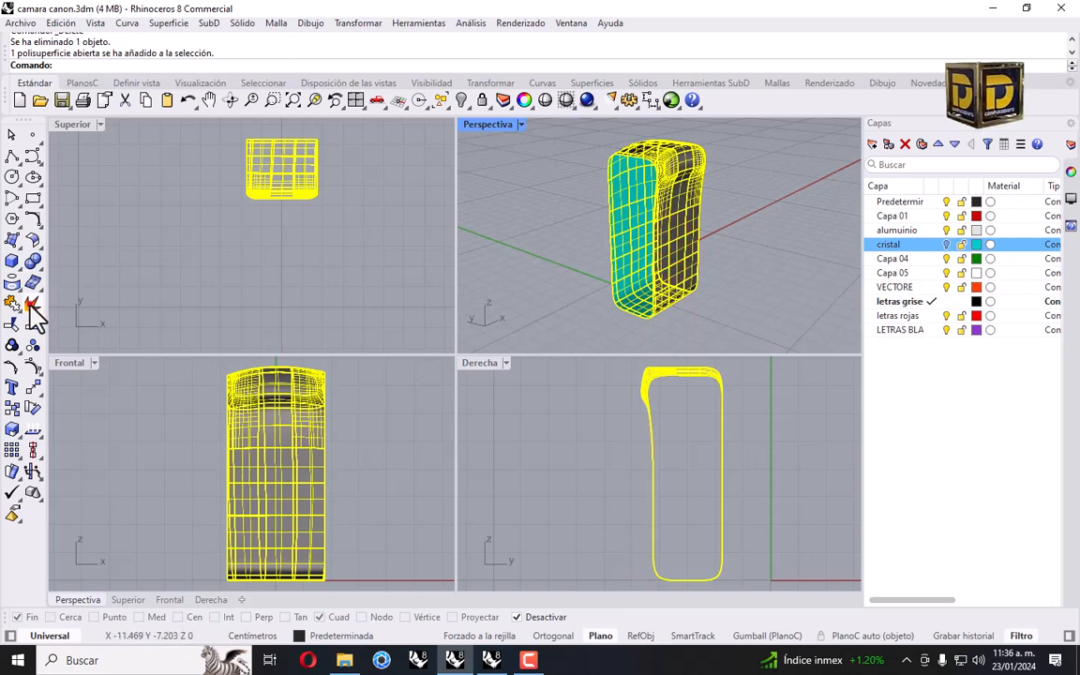
left_click(32, 303)
left_click(678, 201)
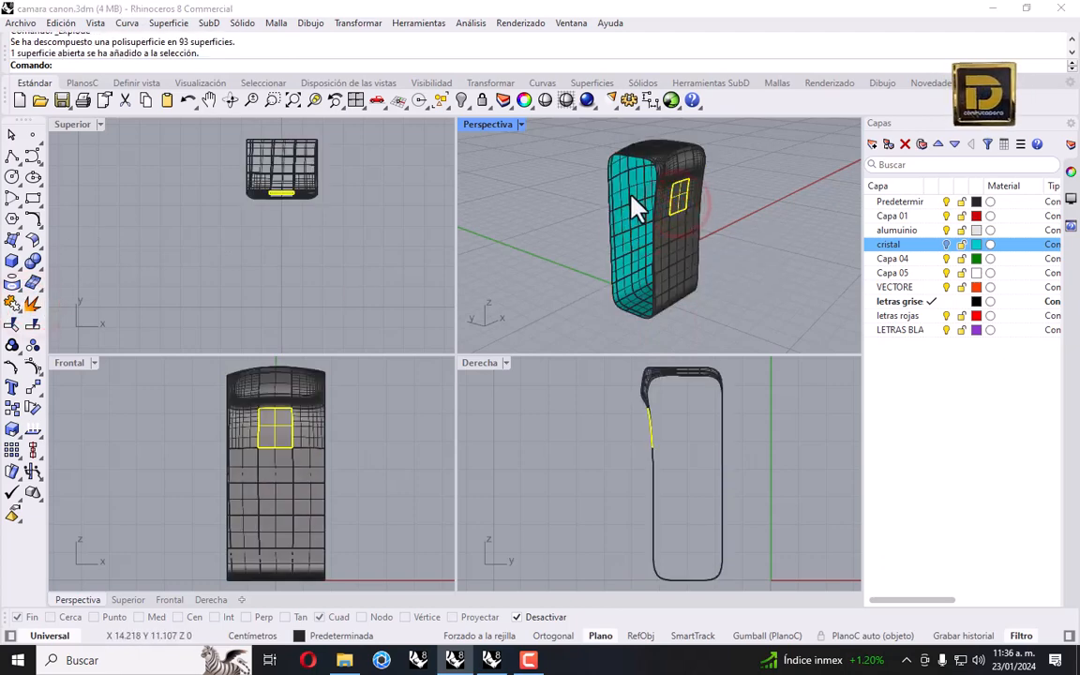
Delete the lower half of the exploded section and the remaining front faces below the bump.
left_click_drag(384, 476, 223, 591)
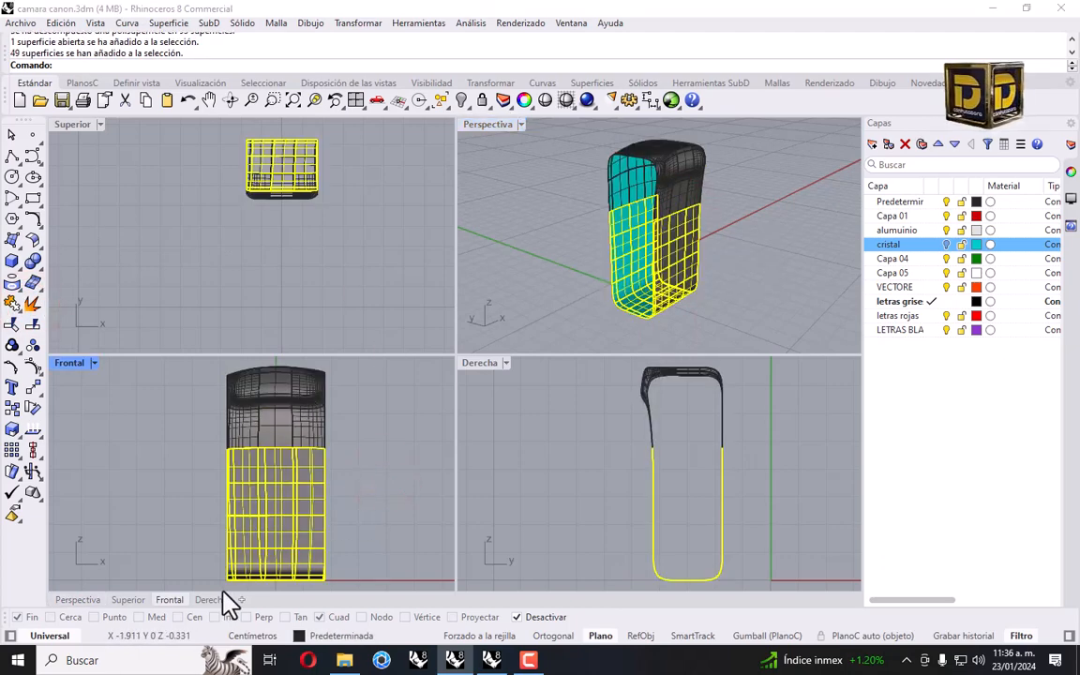
key("Delete")
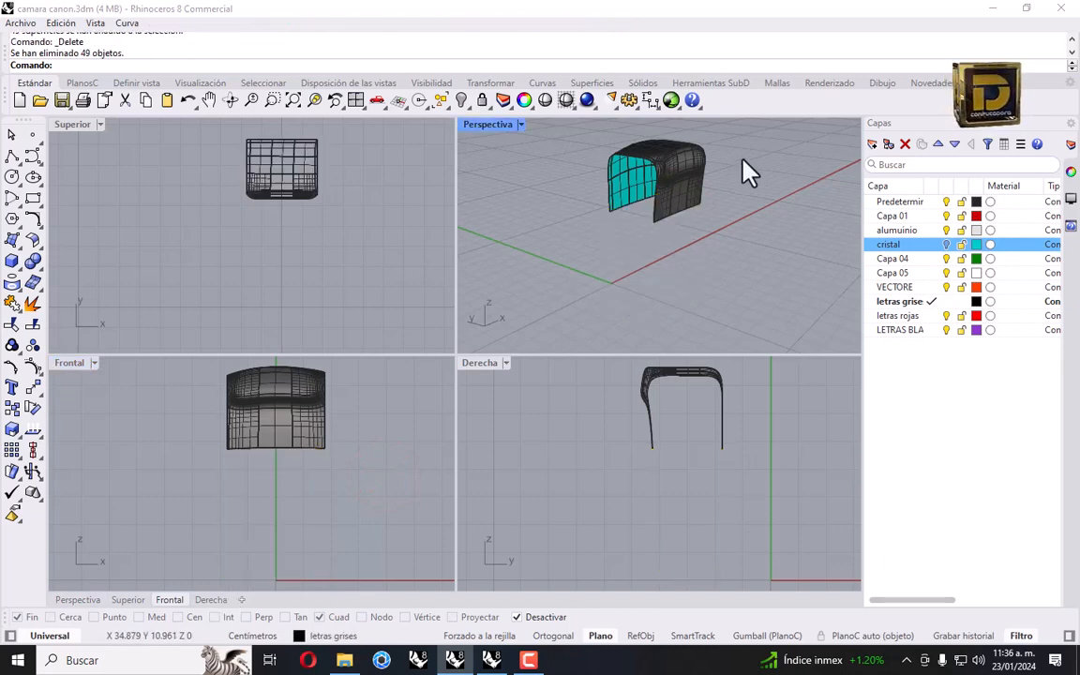
scroll(656, 178, "up", 5)
left_click(578, 269)
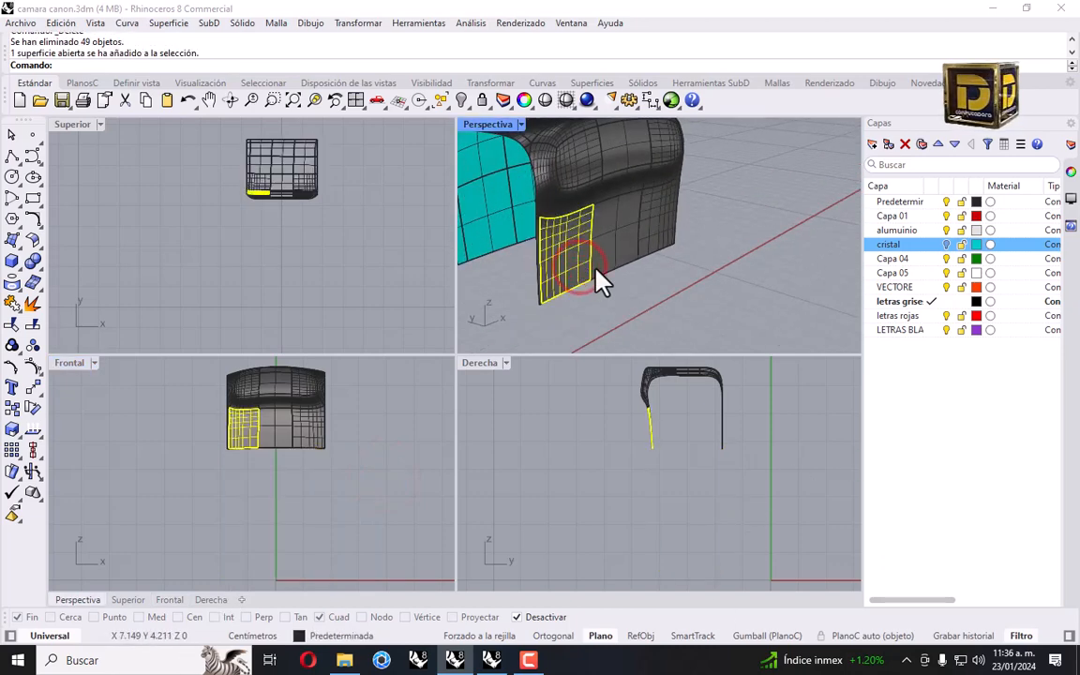
key("Delete")
left_click(598, 271)
key("Delete")
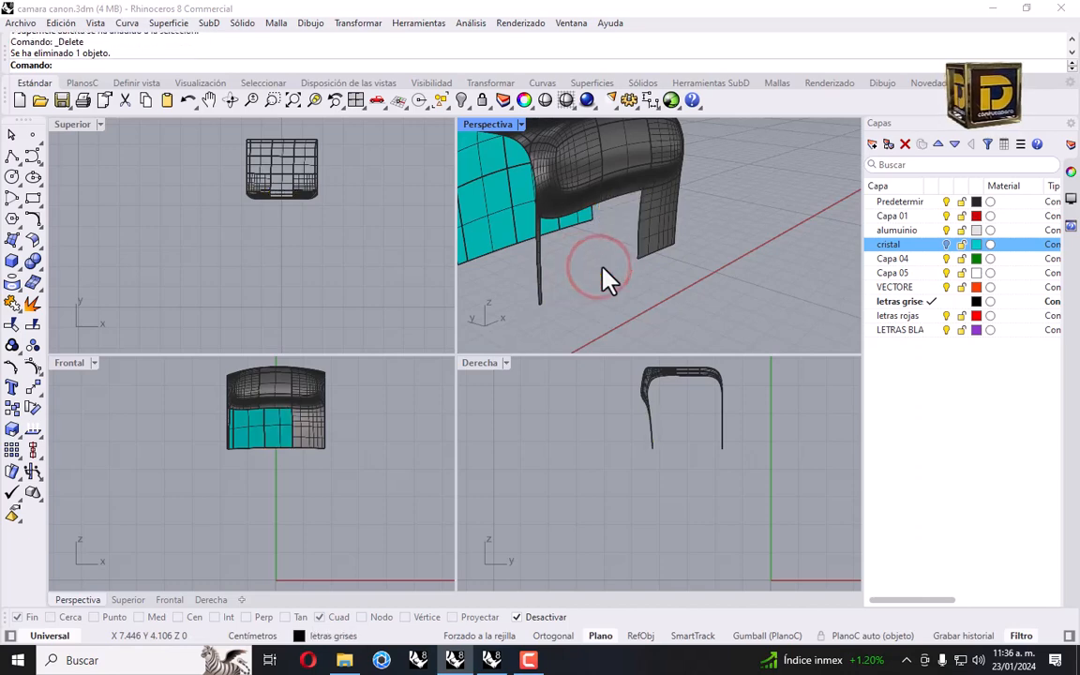
left_click(662, 242)
key("Delete")
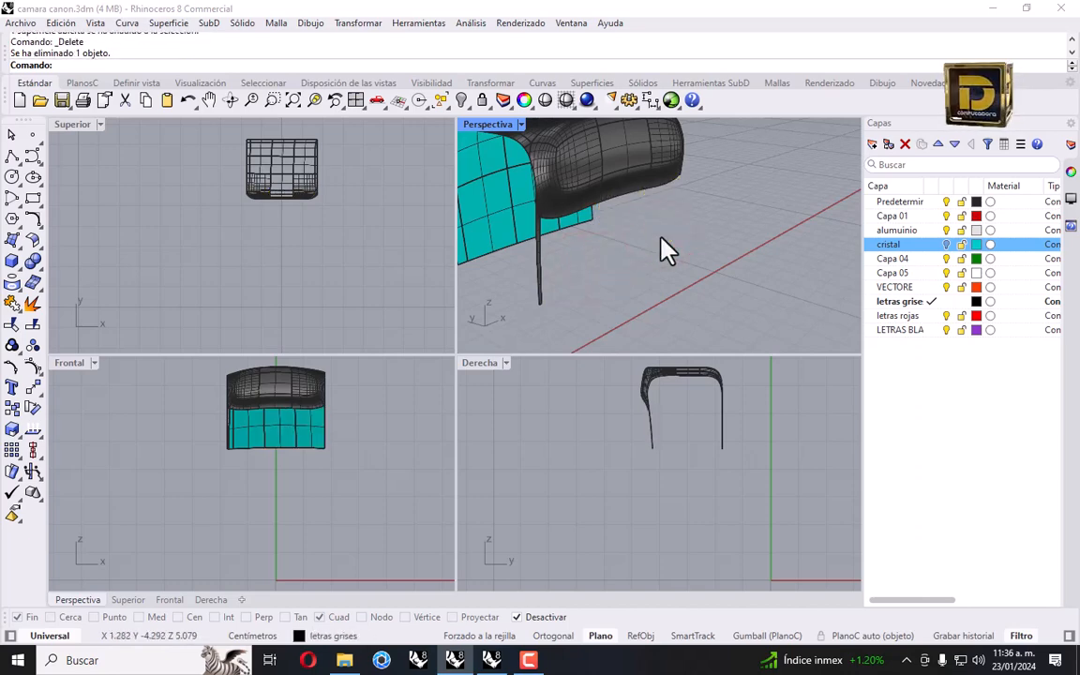
right_click_drag(660, 248, 627, 266)
left_click_drag(612, 251, 554, 333)
key("Delete")
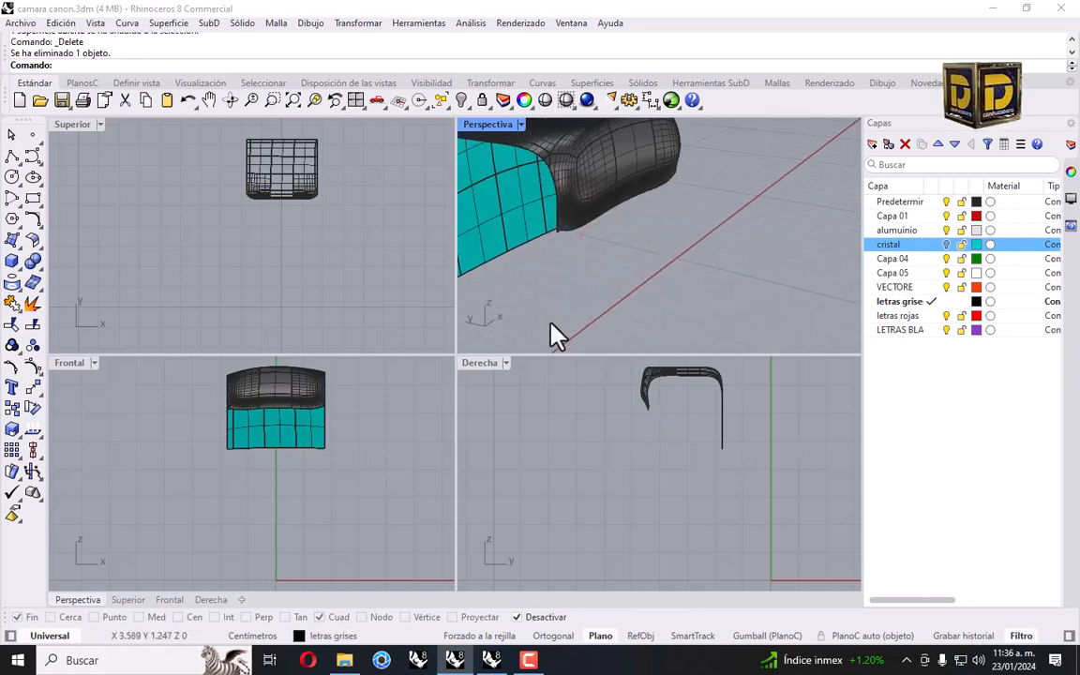
Delete the rear faces that hang below the level of the front bump's lower edge.
right_click_drag(551, 335, 624, 202)
scroll(647, 181, "down", 9)
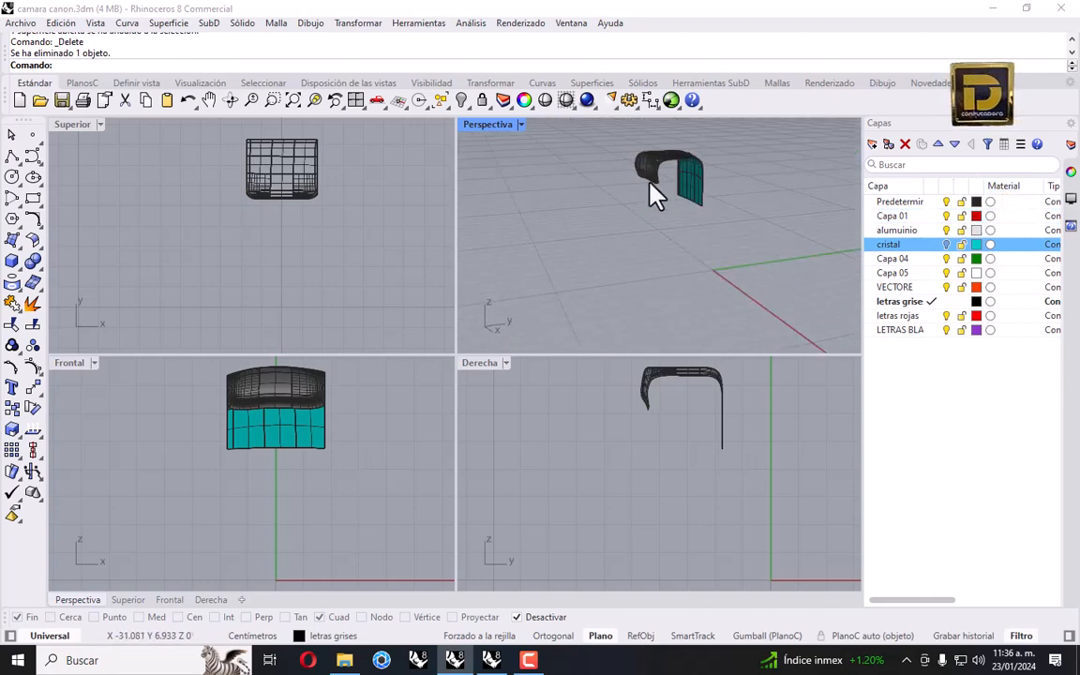
scroll(670, 148, "up", 7)
right_click_drag(669, 148, 726, 174)
left_click_drag(719, 305, 647, 109)
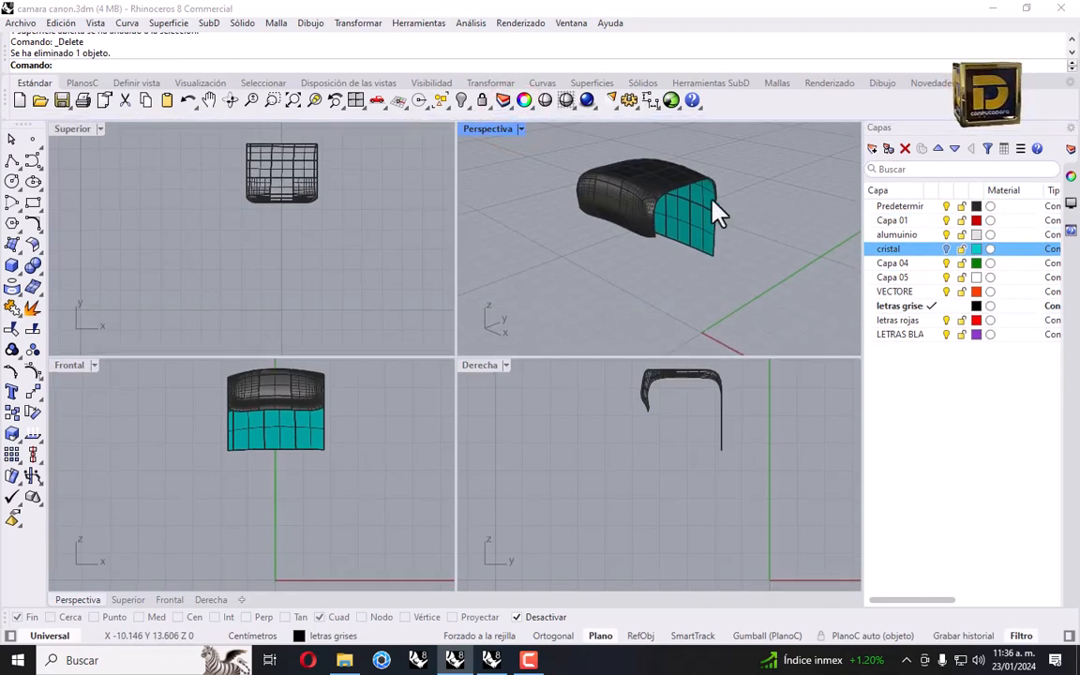
mouse_move(713, 212)
right_mouse_down()
mouse_move(784, 286)
mouse_move(703, 208)
right_mouse_up()
left_click(710, 279)
right_click(706, 289)
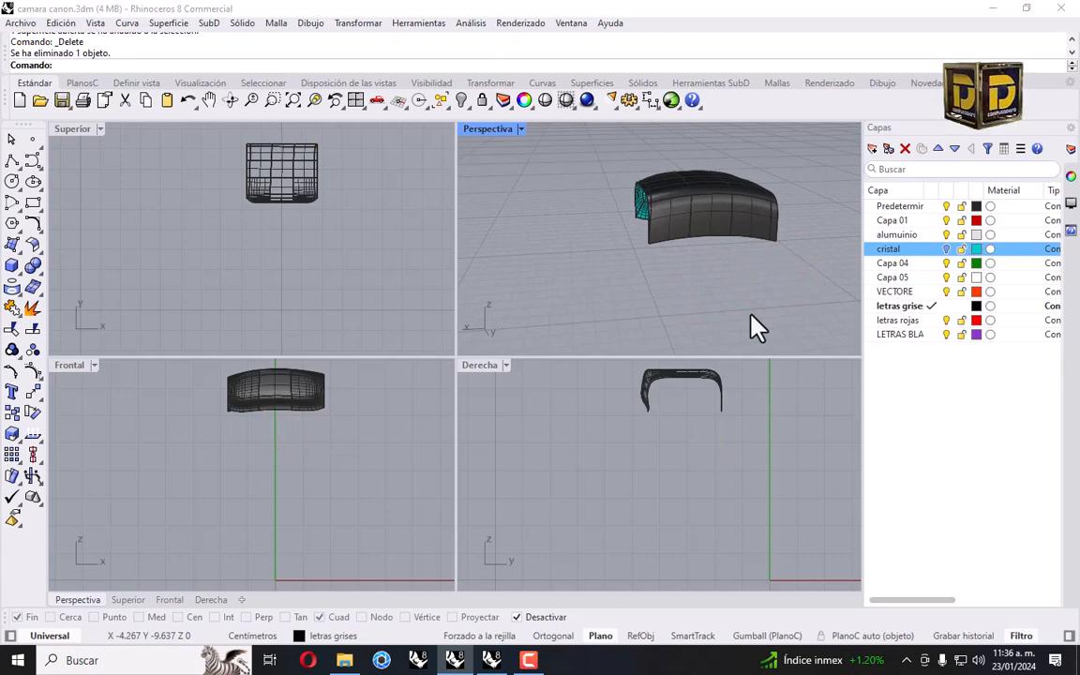
Select all remaining surfaces of the top section and join them into one polysurface.
right_click_drag(701, 224, 676, 191)
left_click_drag(601, 147, 750, 251)
left_click(694, 301)
scroll(689, 282, "up", 6)
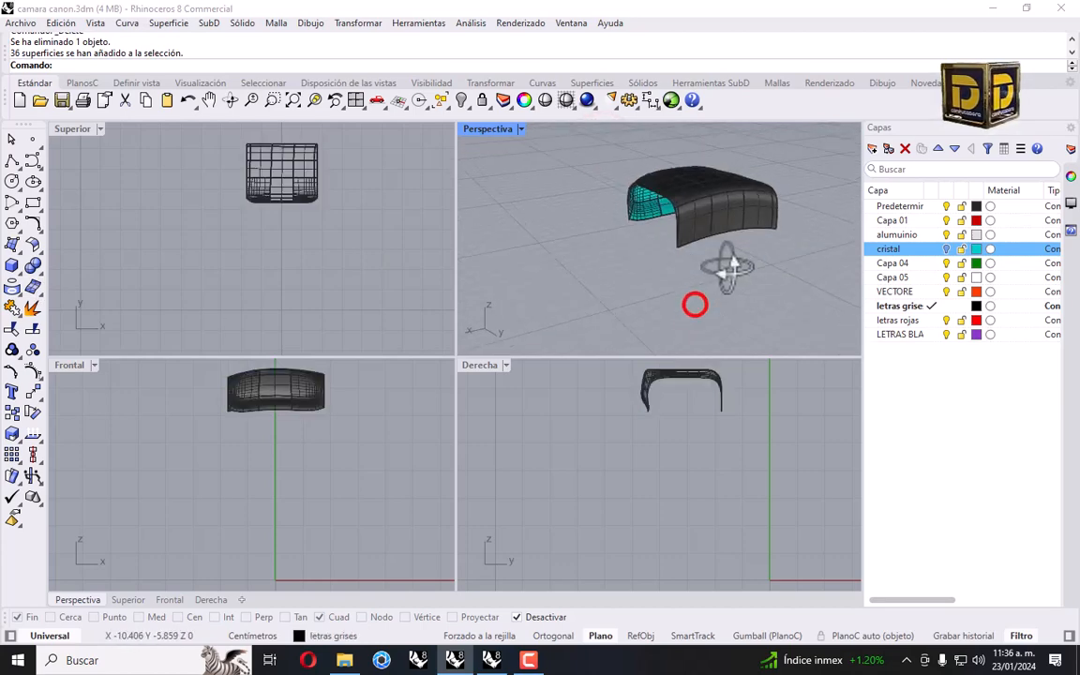
left_click(646, 197)
right_click_drag(629, 225, 694, 229)
scroll(616, 225, "down", 5)
left_click_drag(585, 192, 775, 269)
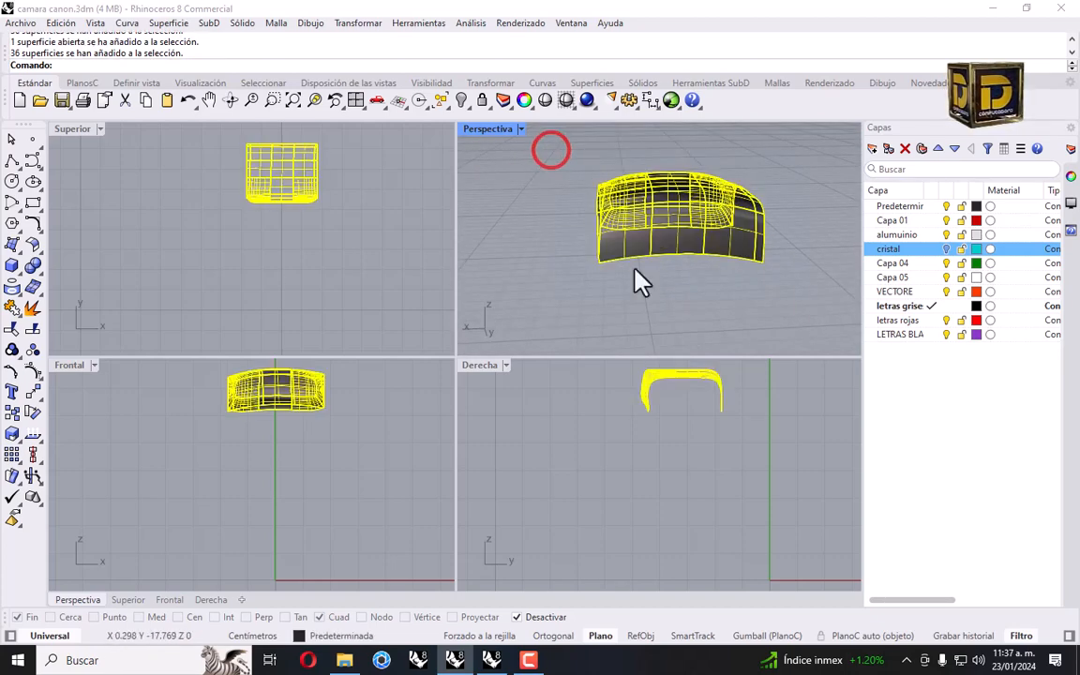
left_click(14, 310)
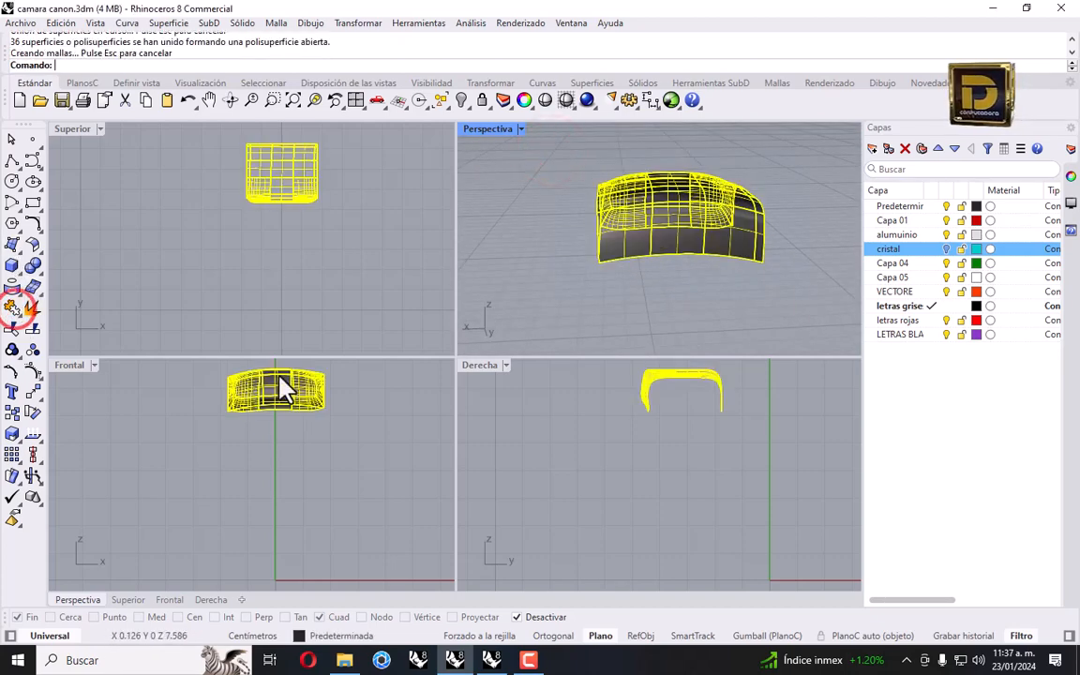
left_click(291, 451)
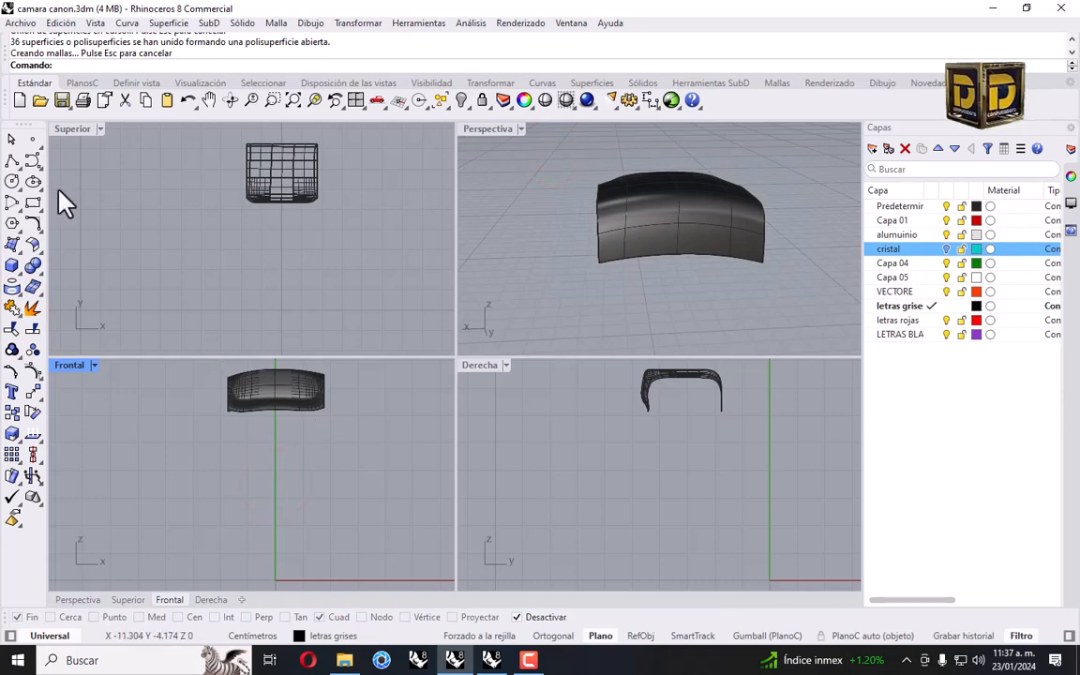
Draw a trial rectangle across the section's lower edge in the front view and shift it sideways.
left_click(33, 203)
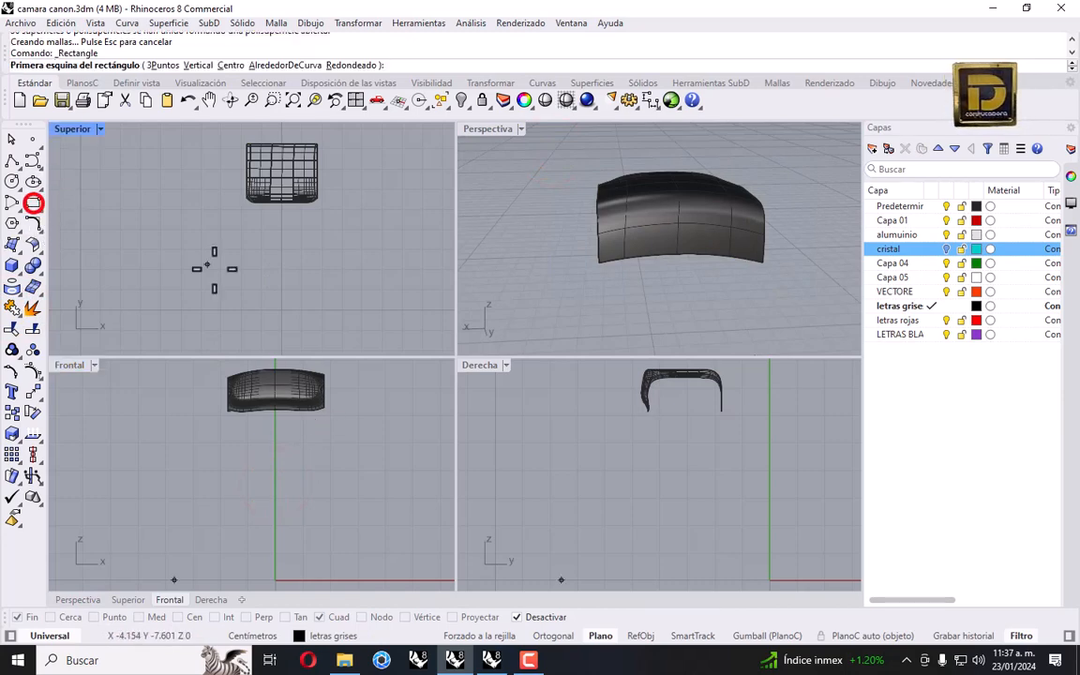
scroll(234, 400, "up", 5)
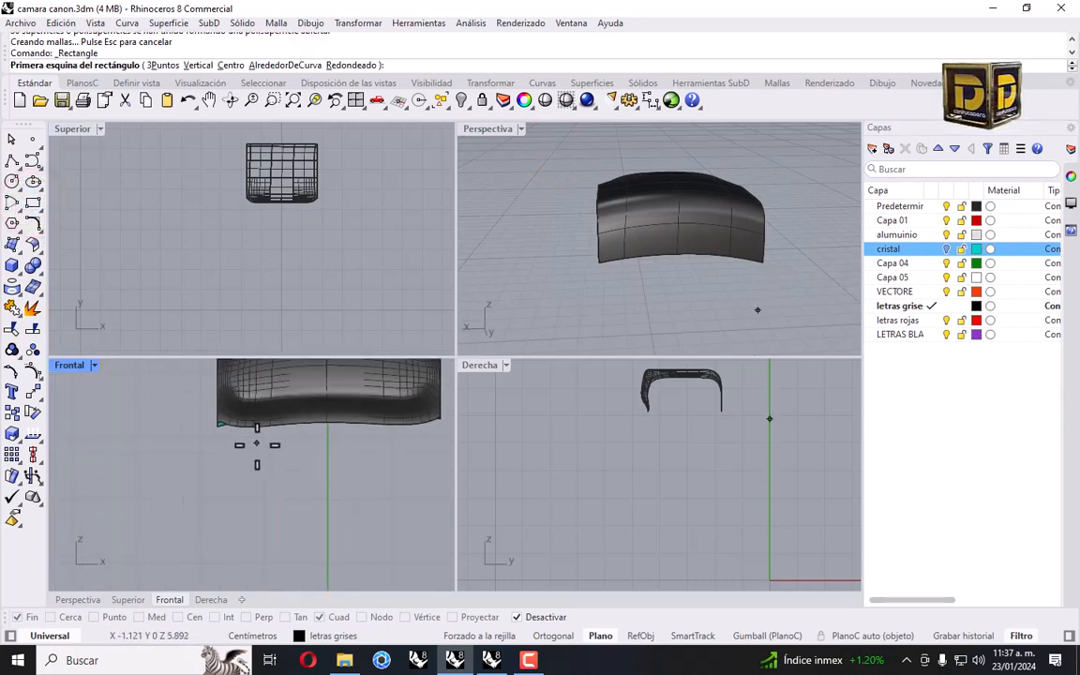
left_click(233, 465)
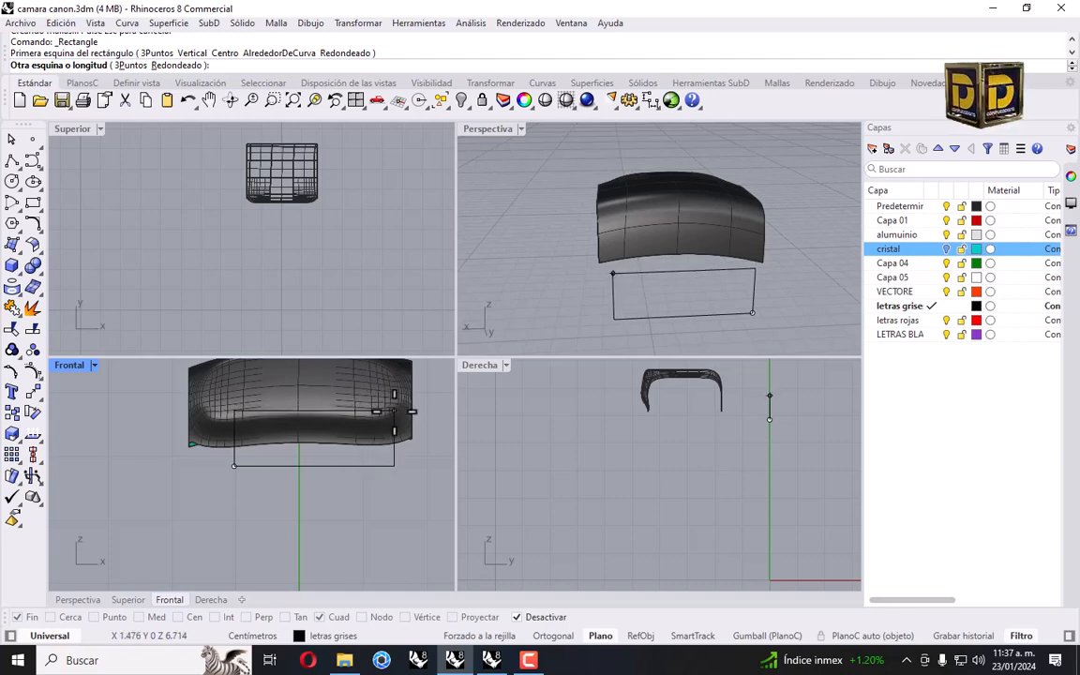
left_click(393, 410)
left_click(391, 461)
left_click_drag(391, 461, 332, 467)
key("ctrl+z")
key("ctrl+z")
left_click(351, 467)
Set the front viewport to the back view and delete the trial rectangle.
right_click_drag(517, 284, 670, 249)
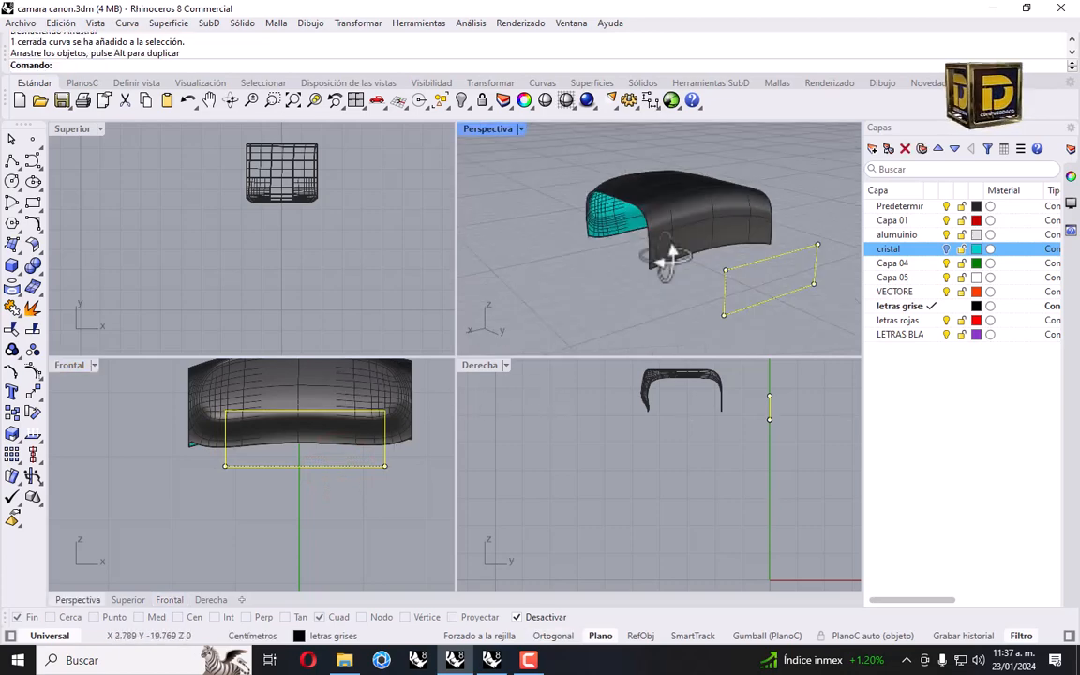
left_click(95, 364)
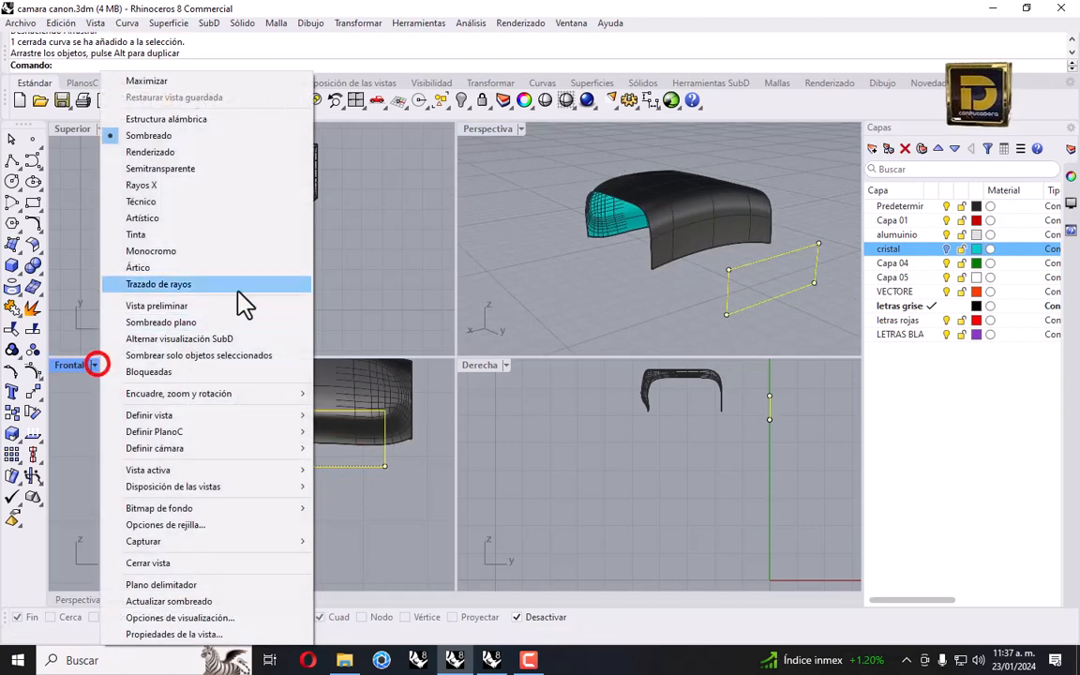
mouse_move(249, 420)
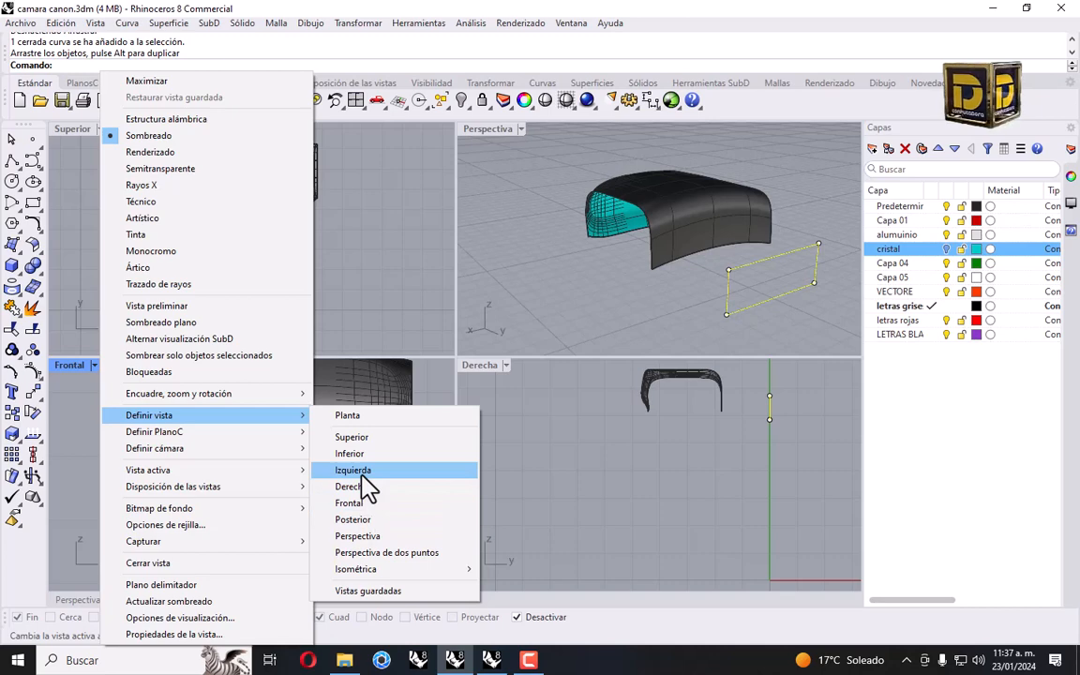
left_click(372, 520)
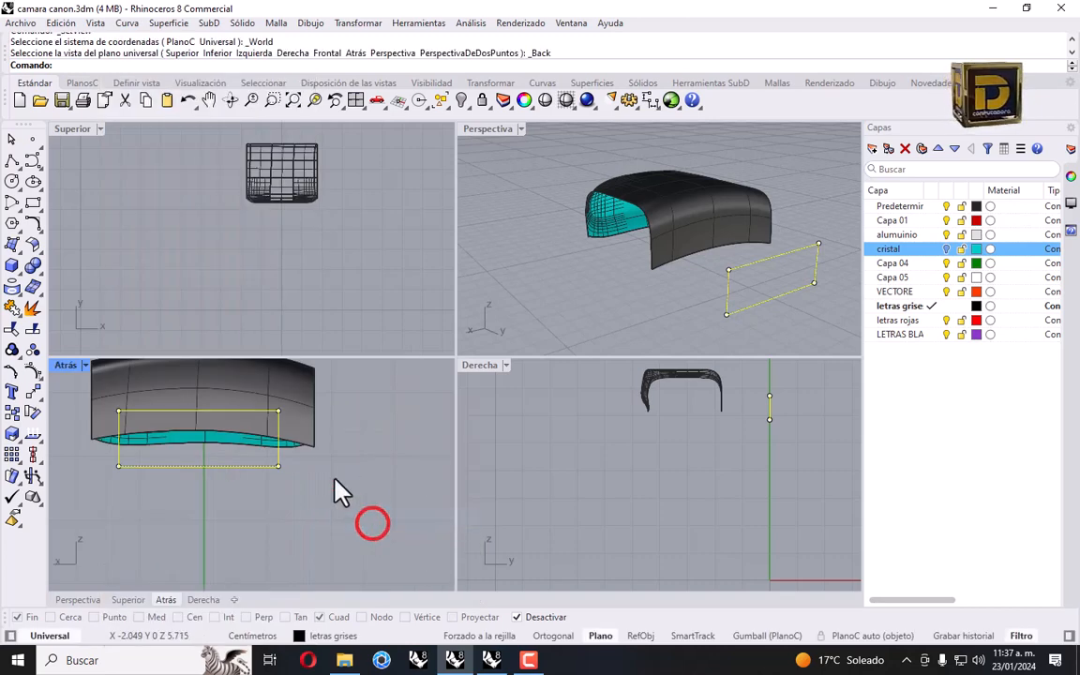
scroll(236, 429, "up", 4)
right_click_drag(241, 430, 289, 453)
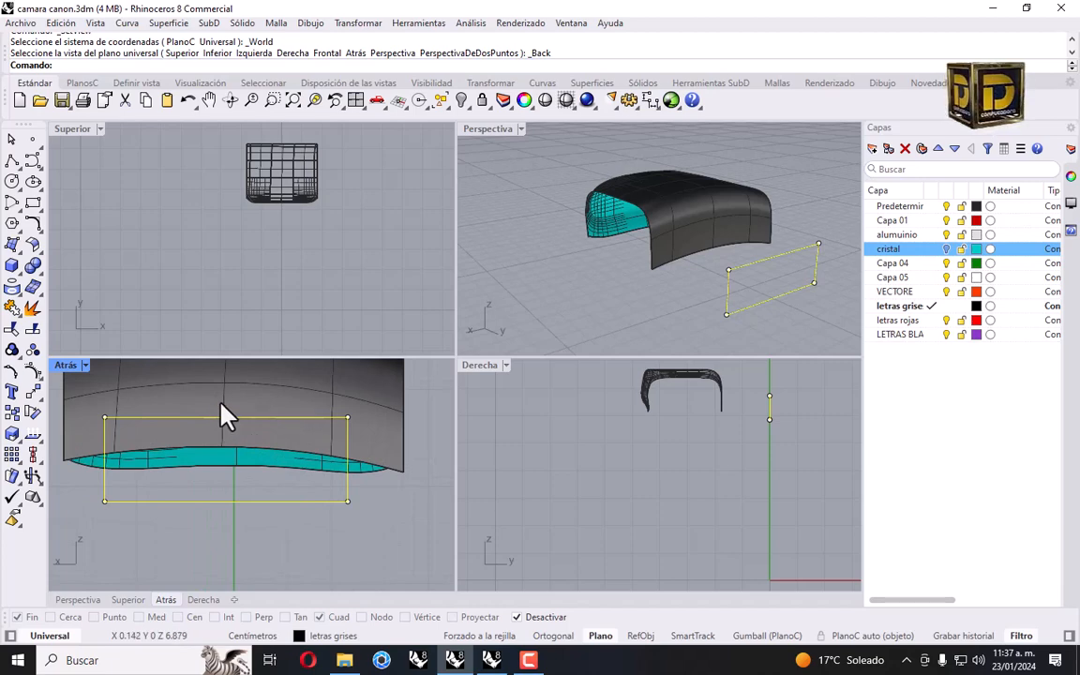
scroll(225, 444, "down", 3)
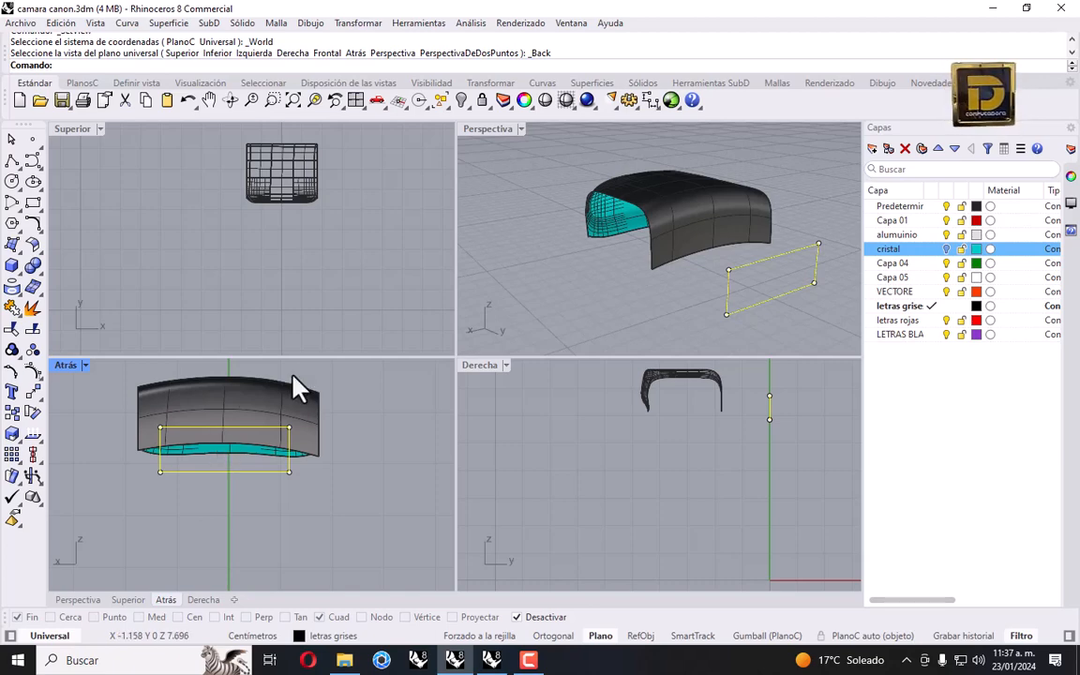
key("Delete")
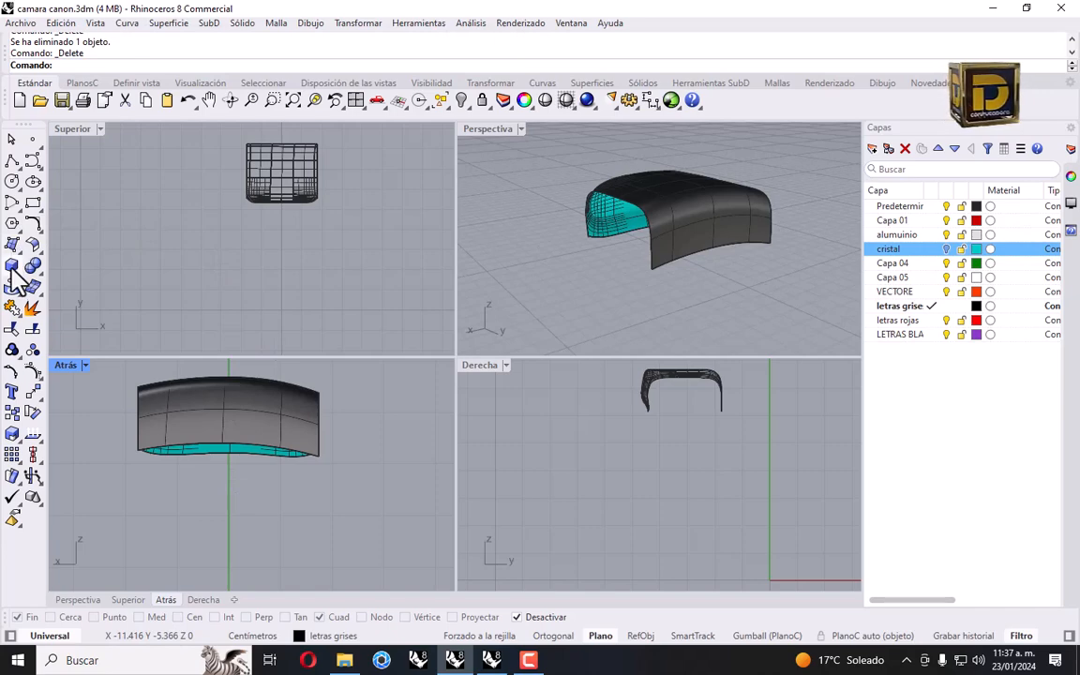
Draw a rectangle over the section's rear edge in the top view and move it clear behind the body.
left_click(33, 202)
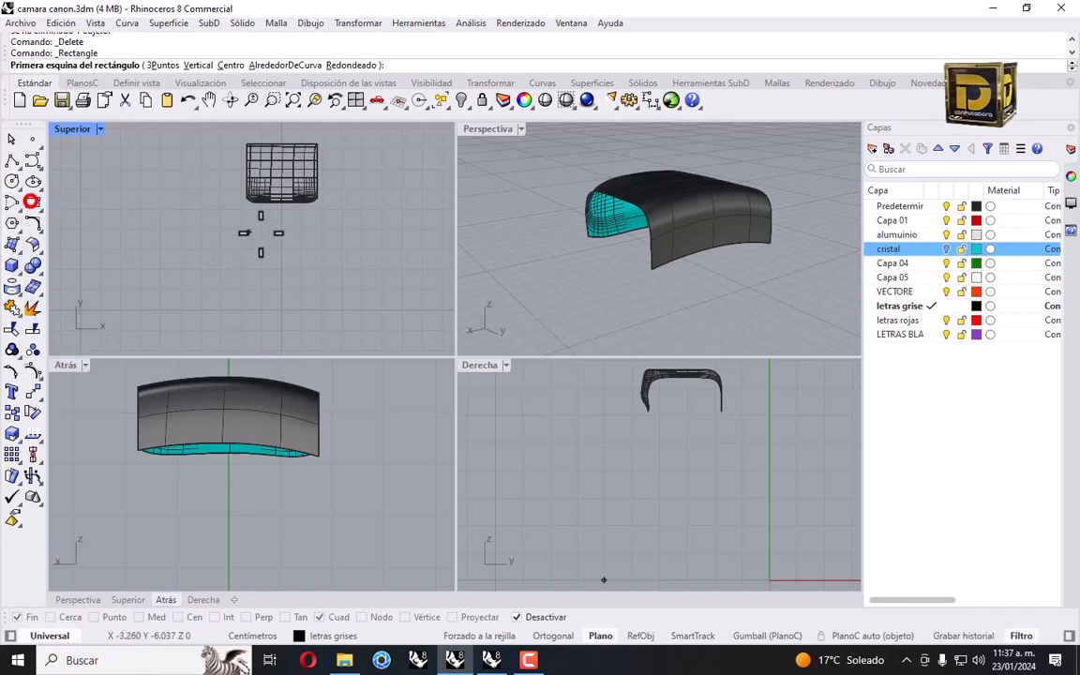
scroll(291, 220, "up", 5)
right_click_drag(304, 213, 255, 207)
left_click(228, 179)
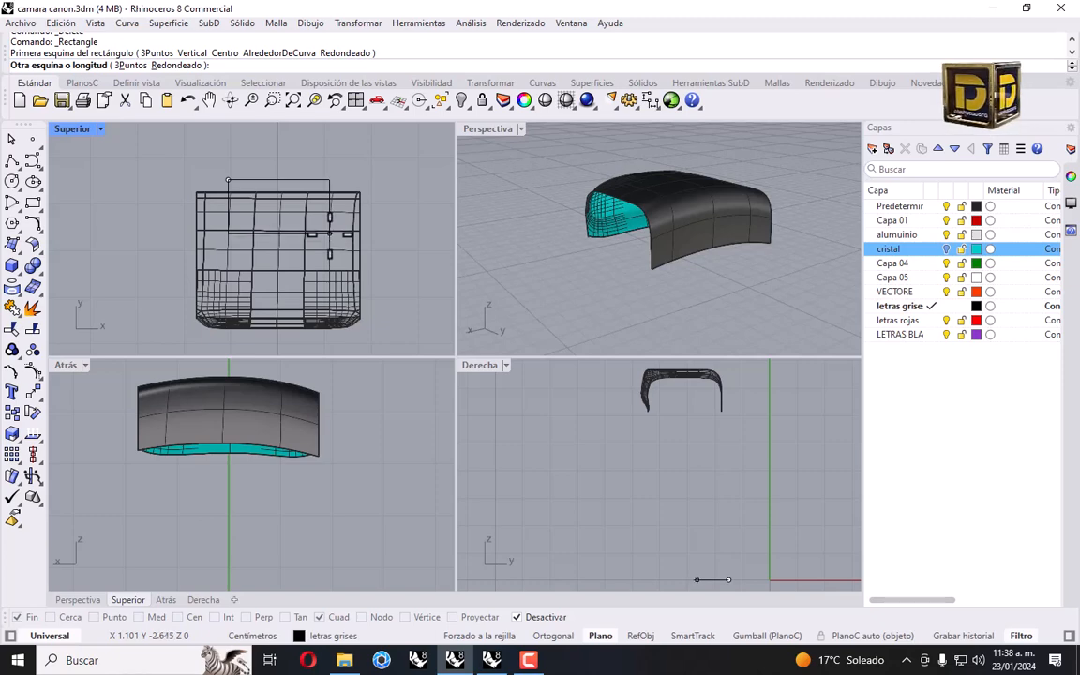
left_click(328, 230)
left_click(327, 185)
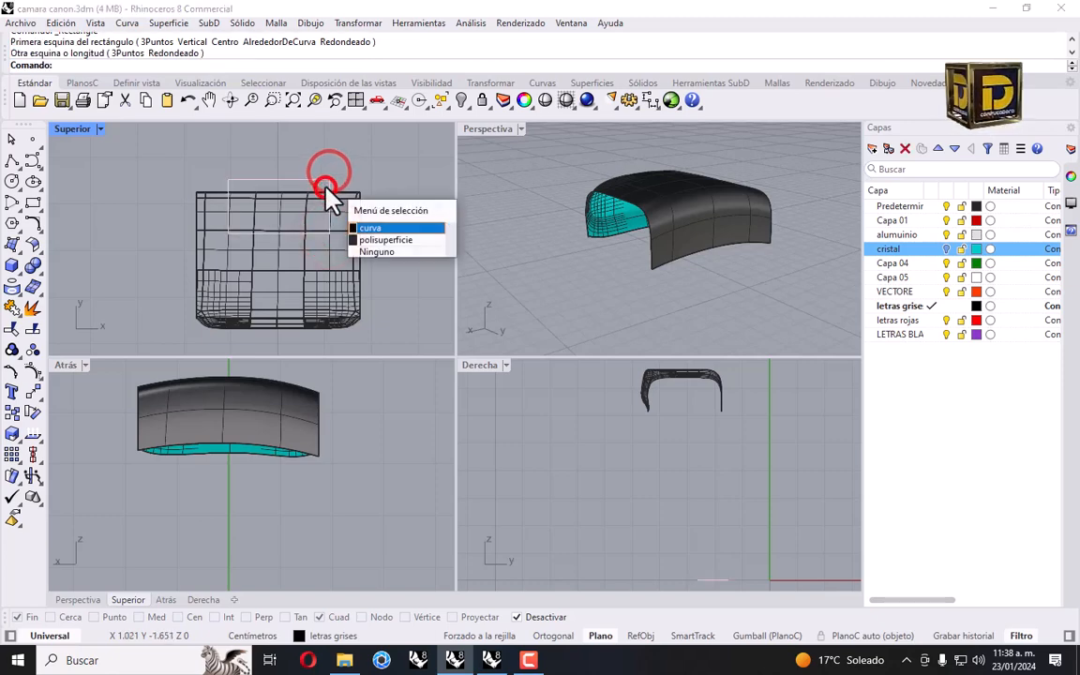
left_click(366, 229)
right_click_drag(308, 173, 302, 255)
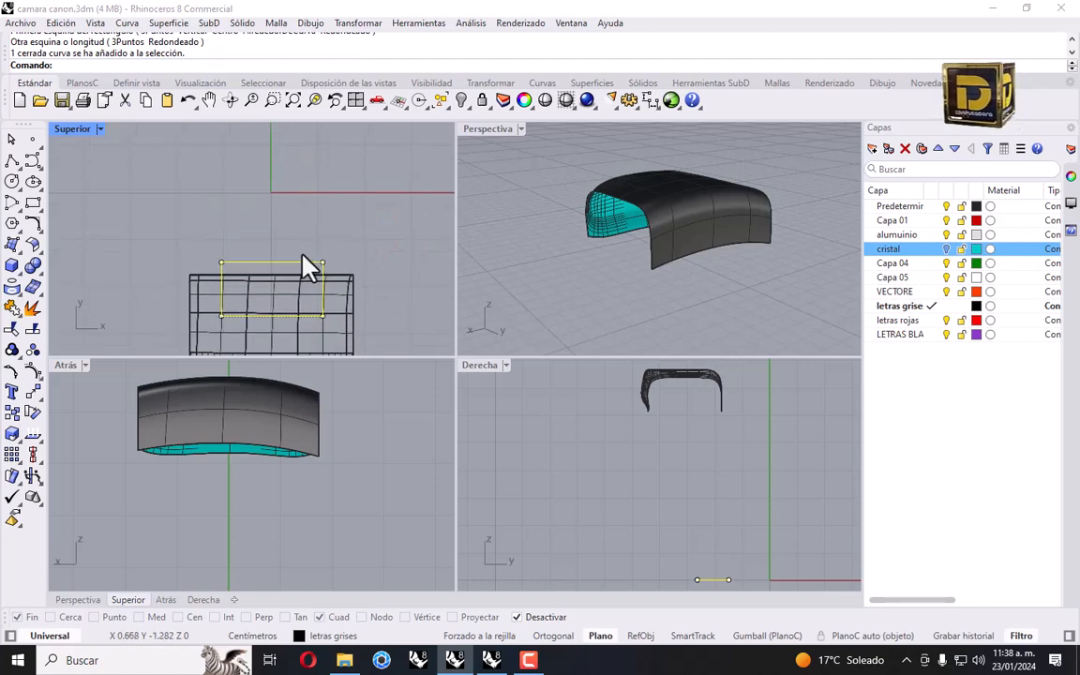
left_click_drag(299, 263, 315, 188)
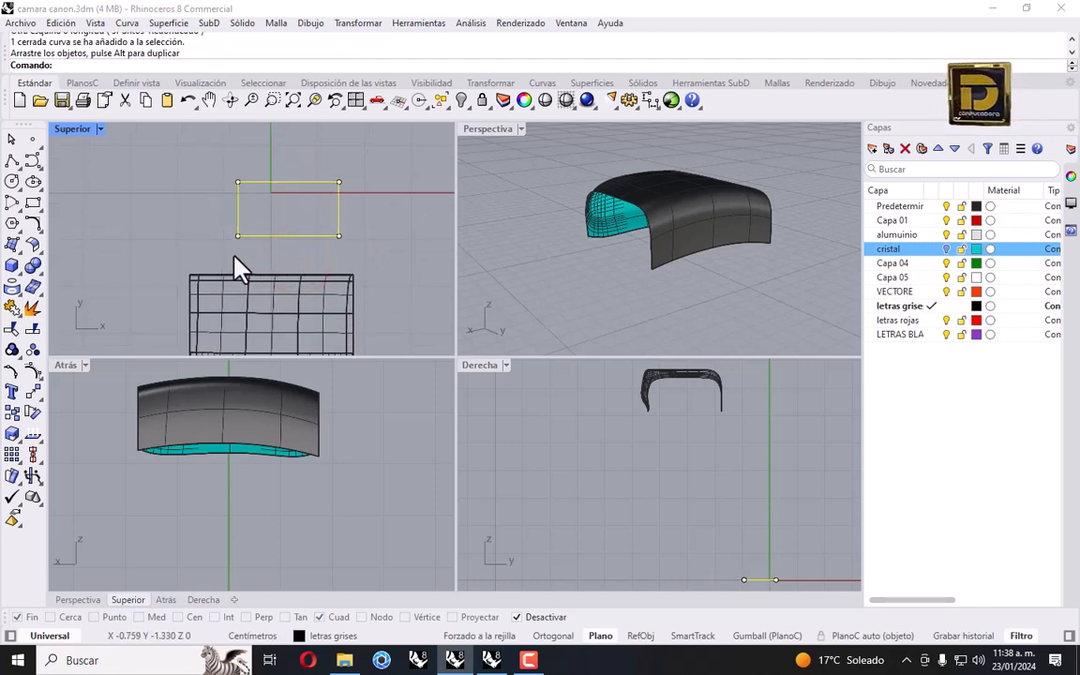
Explode the rectangle into separate lines and delete the long side facing the body.
left_click(292, 236)
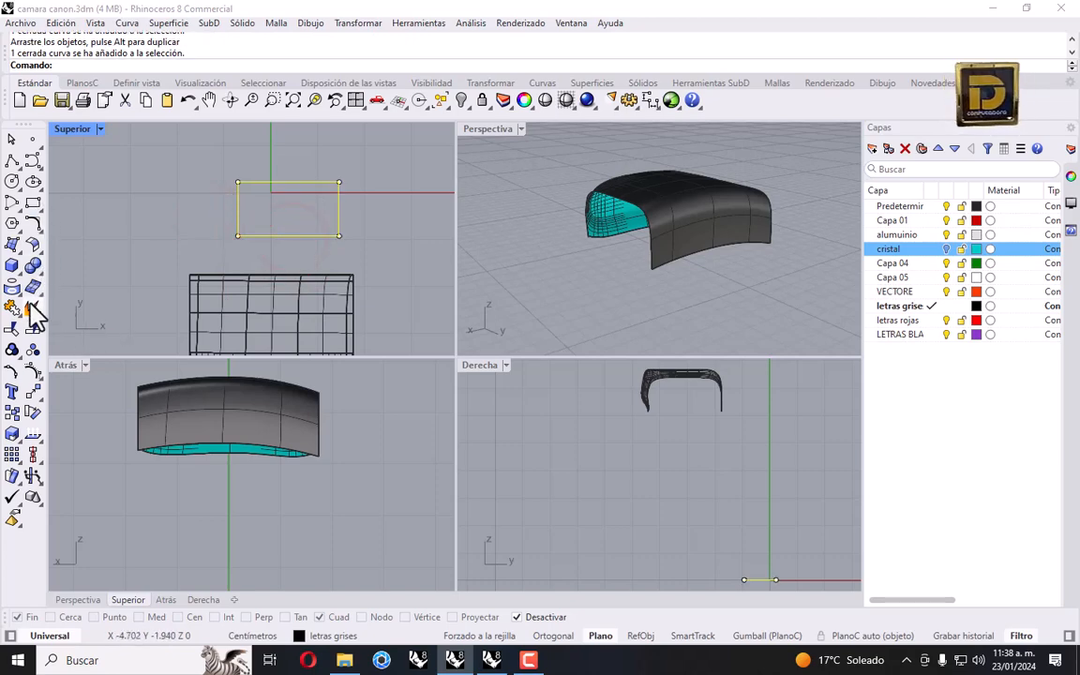
left_click(32, 308)
left_click(290, 235)
key("Delete")
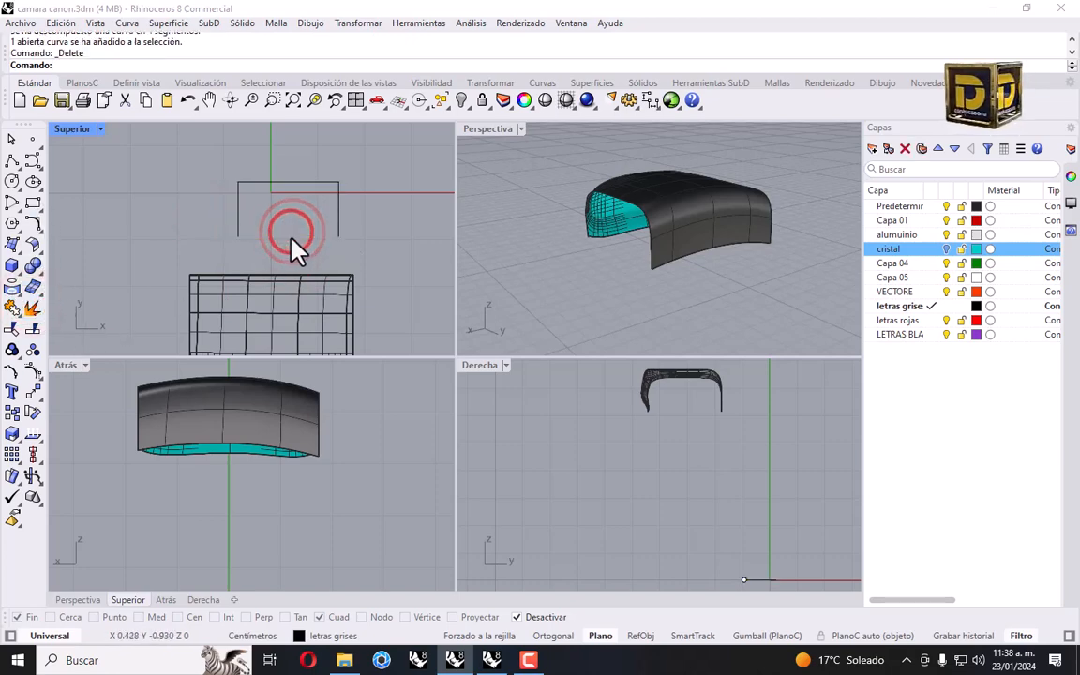
Close the open side of the outline with a shallow arc bulging toward the body, joining both line ends.
left_click(15, 204)
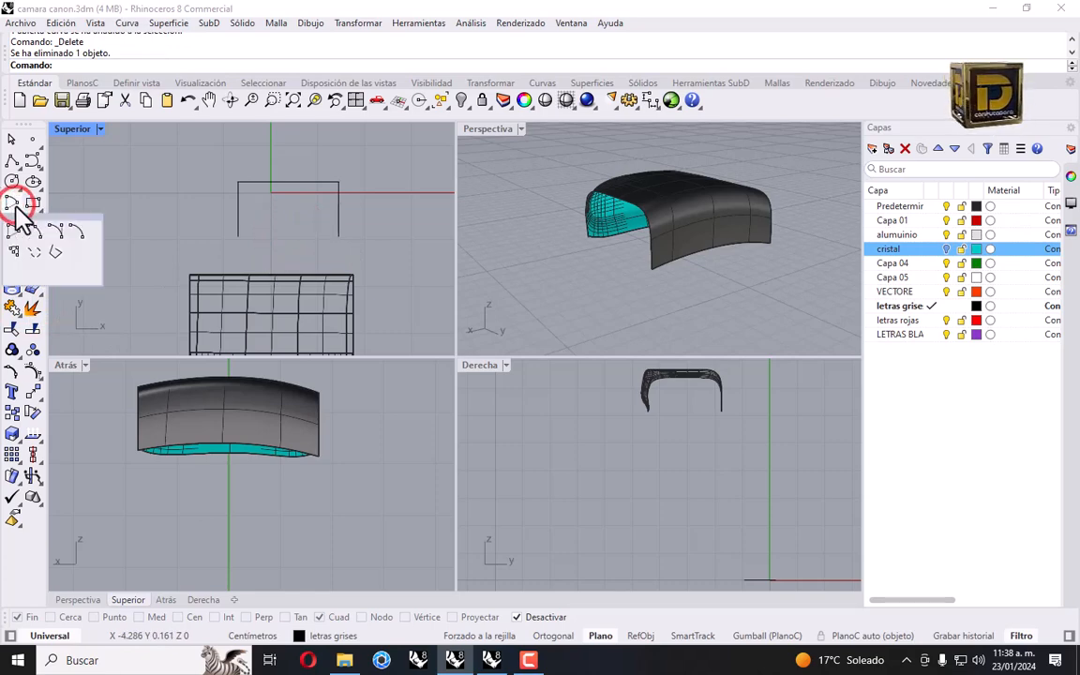
left_click(40, 225)
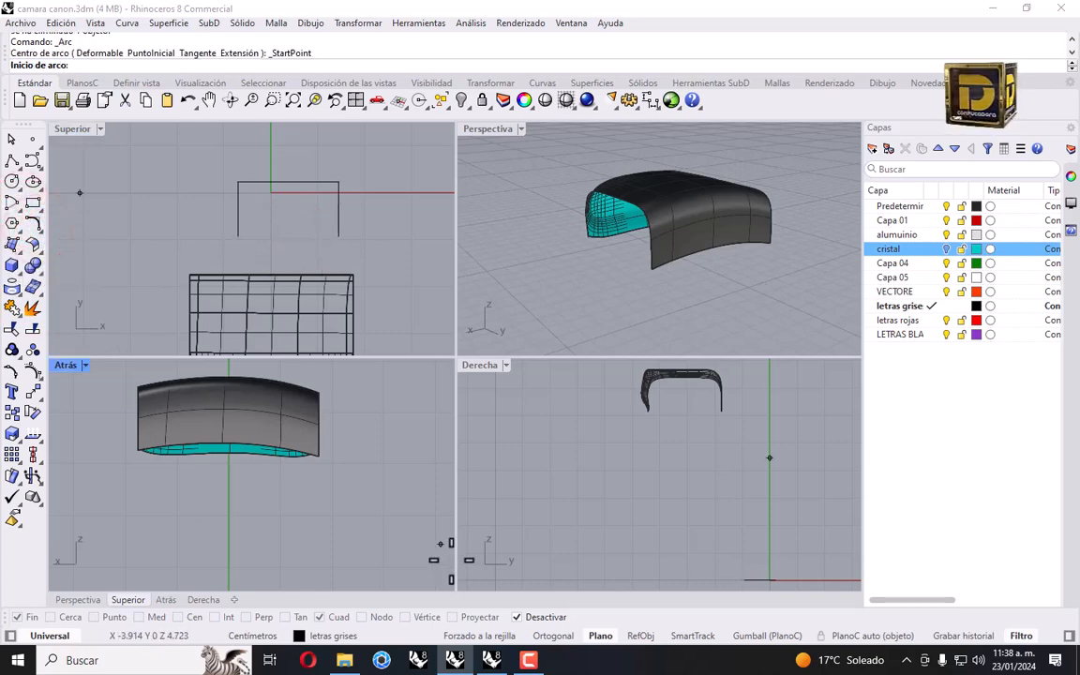
left_click(239, 236)
left_click(338, 236)
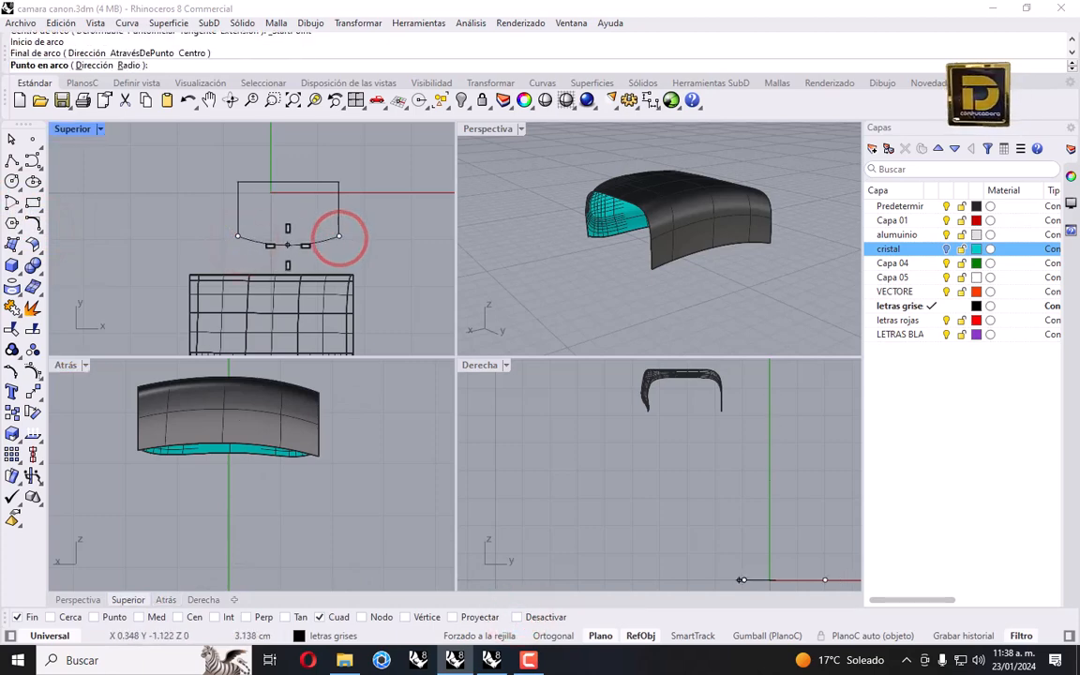
left_click(287, 244)
left_click(220, 233)
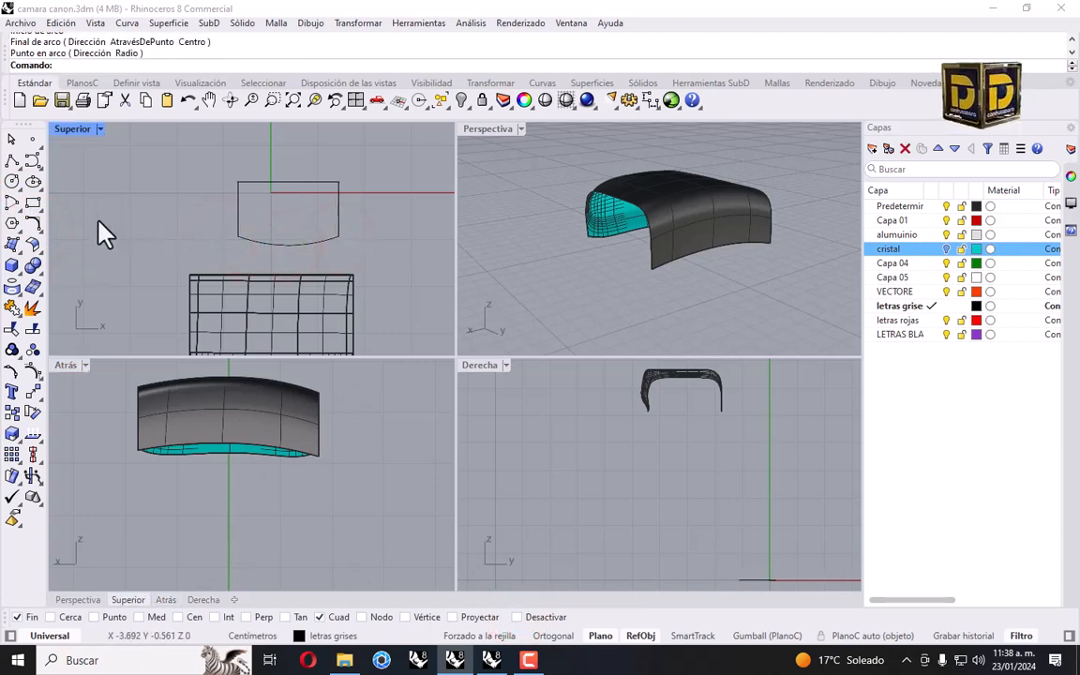
Fillet both corners where the arc meets the outline's side lines, using radius 0.2.
left_click(35, 222)
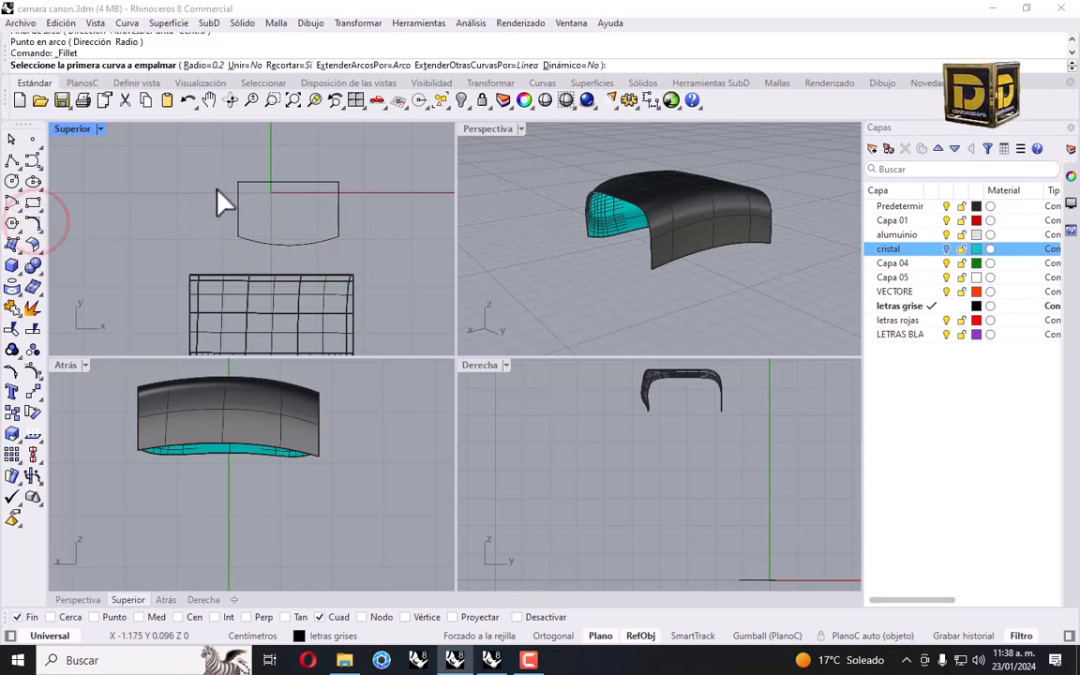
scroll(247, 246, "up", 4)
left_click(245, 244)
left_click(226, 208)
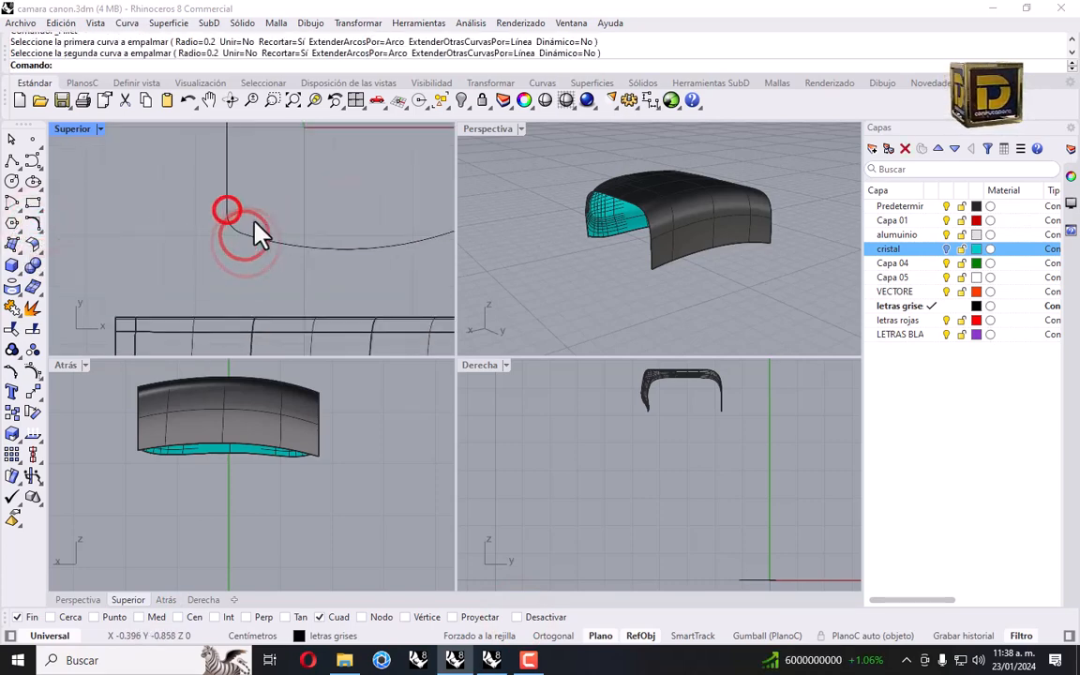
scroll(272, 233, "down", 3)
key("Return")
left_click(363, 251)
left_click(403, 221)
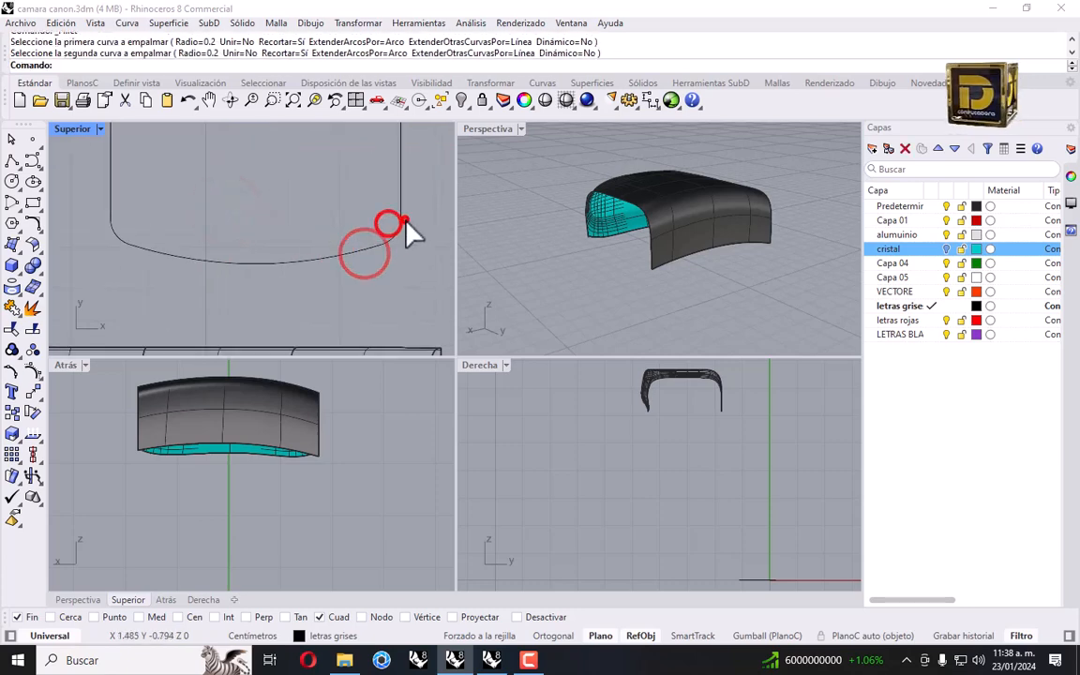
right_click(293, 200)
scroll(286, 252, "down", 6)
right_click_drag(282, 254, 289, 296)
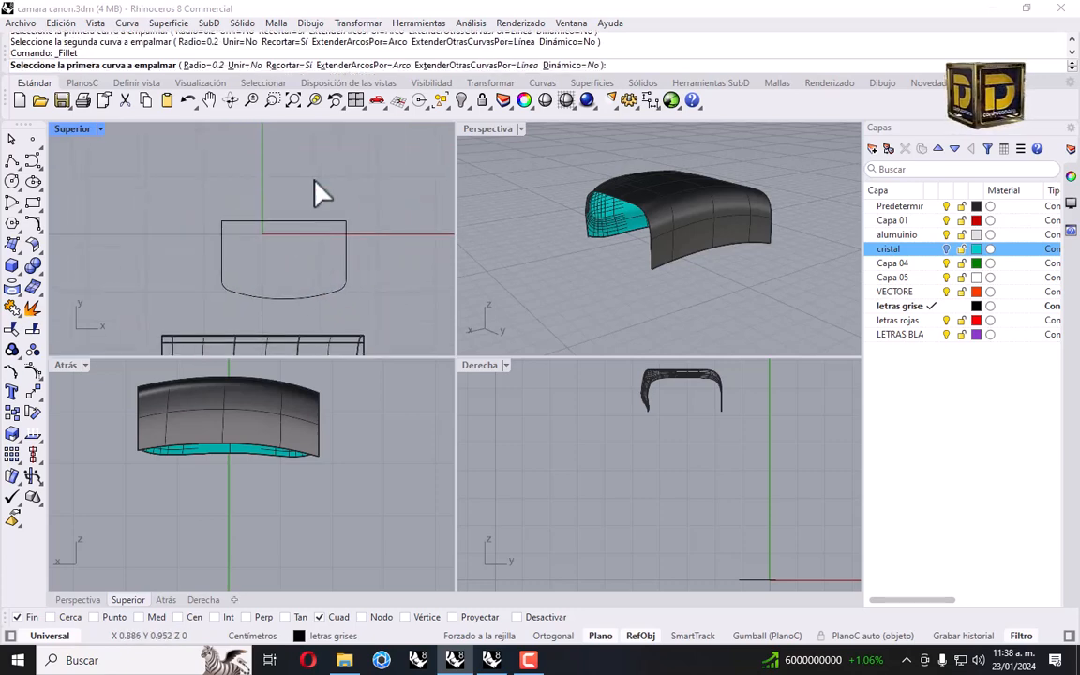
left_click(312, 23)
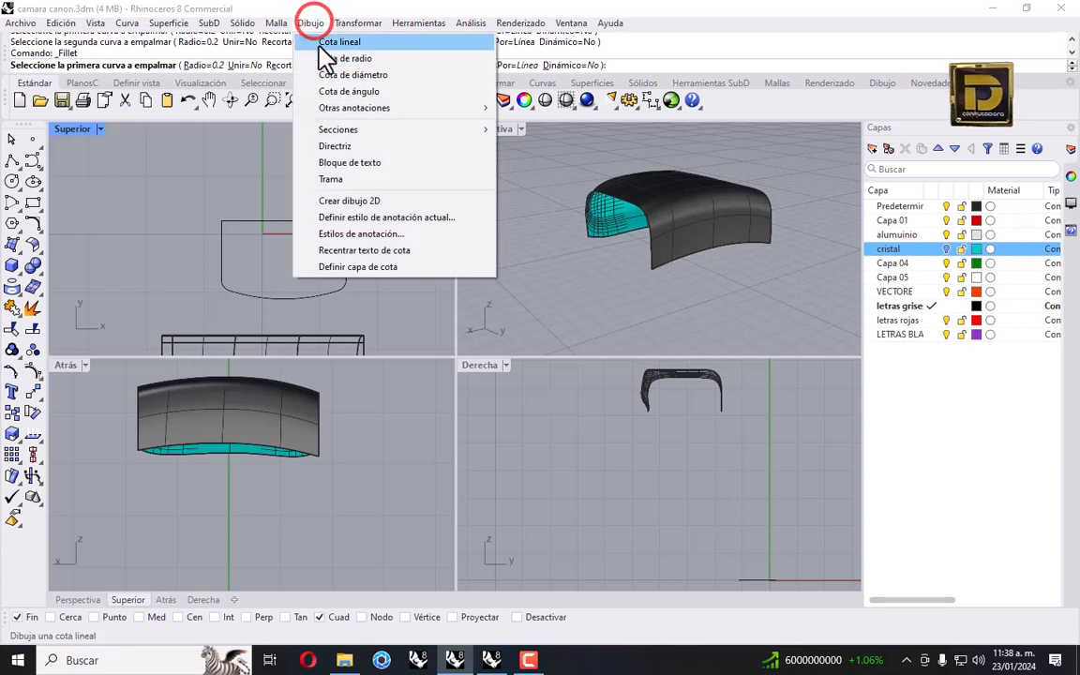
left_click(319, 41)
left_click(222, 218)
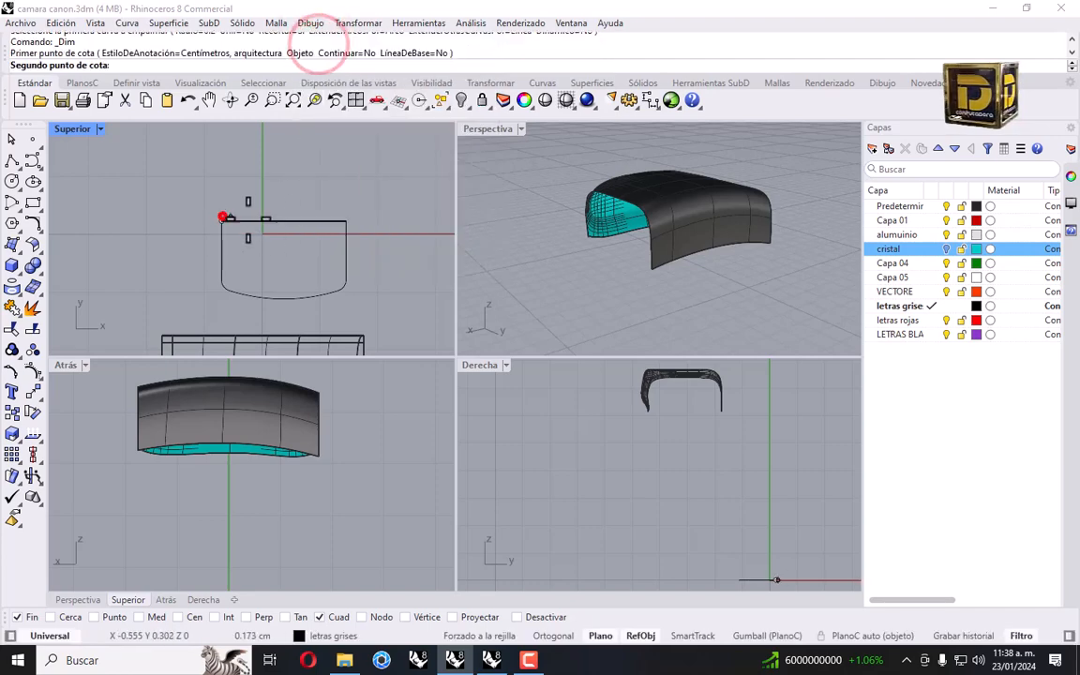
left_click(345, 222)
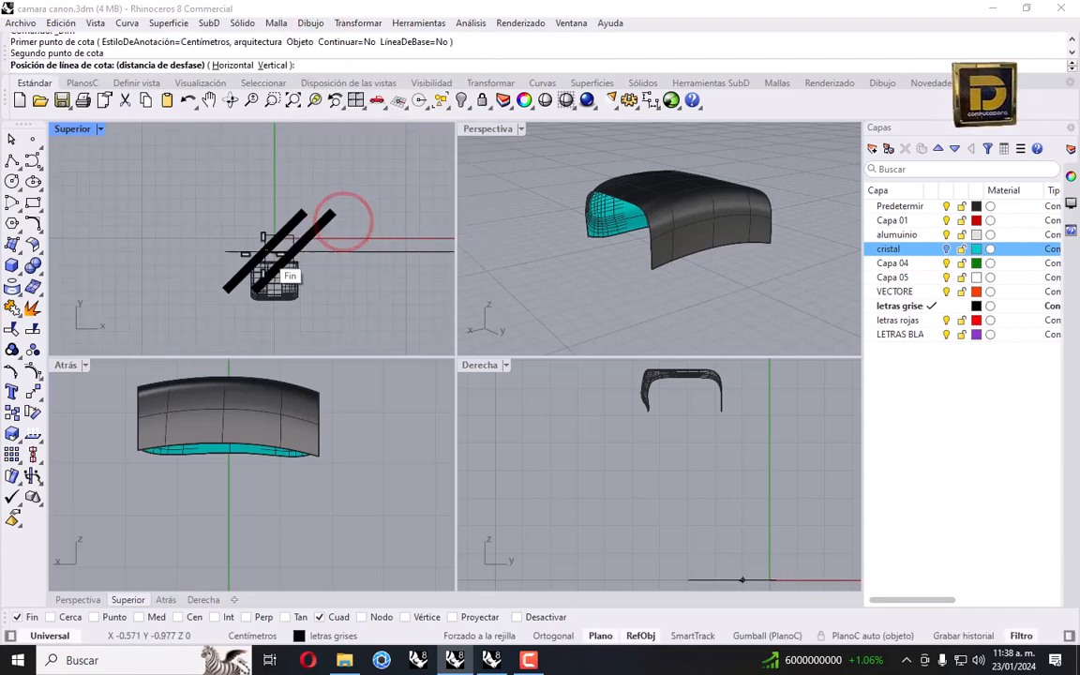
key("Escape")
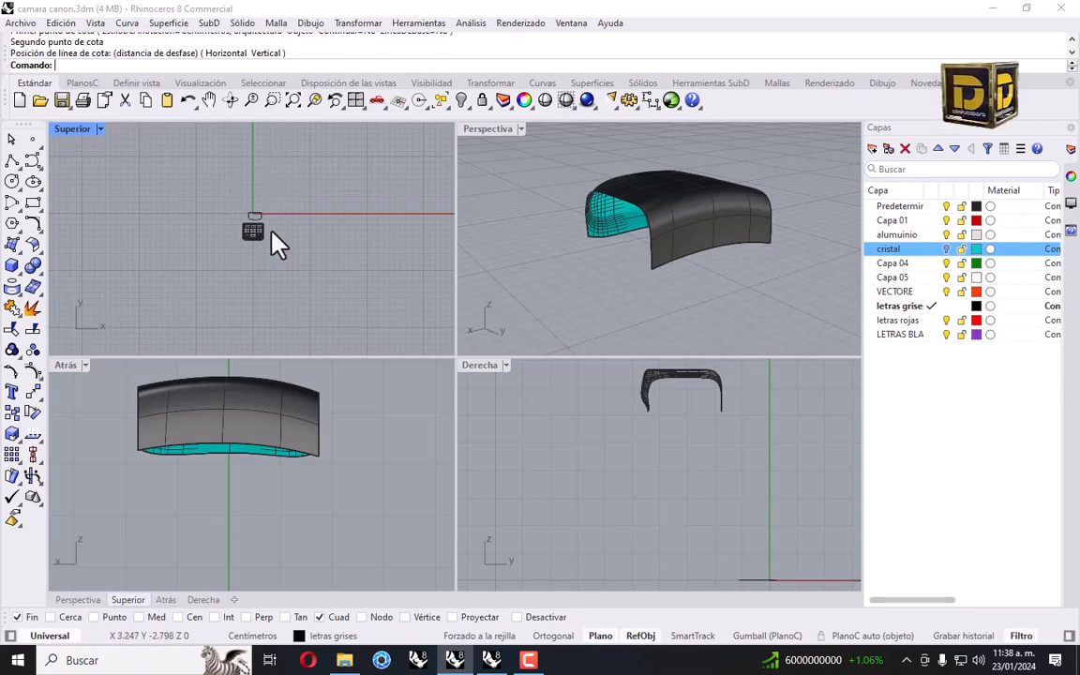
Join the outline's curves into one closed curve and move it over the rear edge of the top section.
scroll(272, 232, "up", 10)
right_click_drag(223, 142, 235, 228)
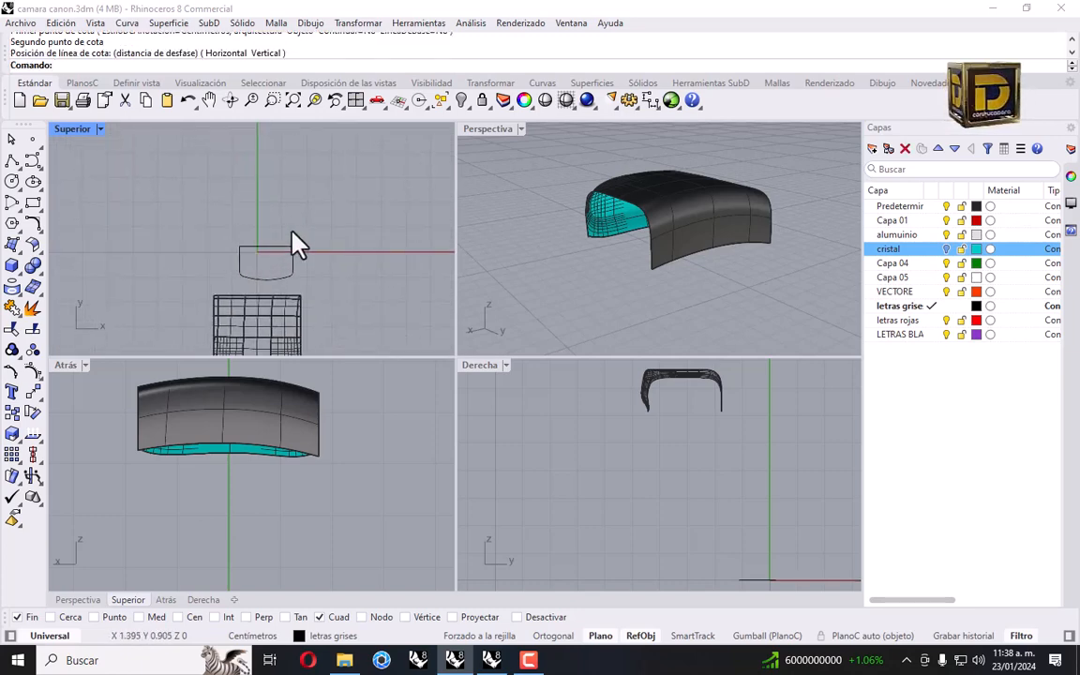
left_click_drag(236, 279, 220, 278)
left_click_drag(224, 222, 256, 354)
left_click(12, 309)
scroll(251, 286, "up", 2)
scroll(261, 271, "down", 3)
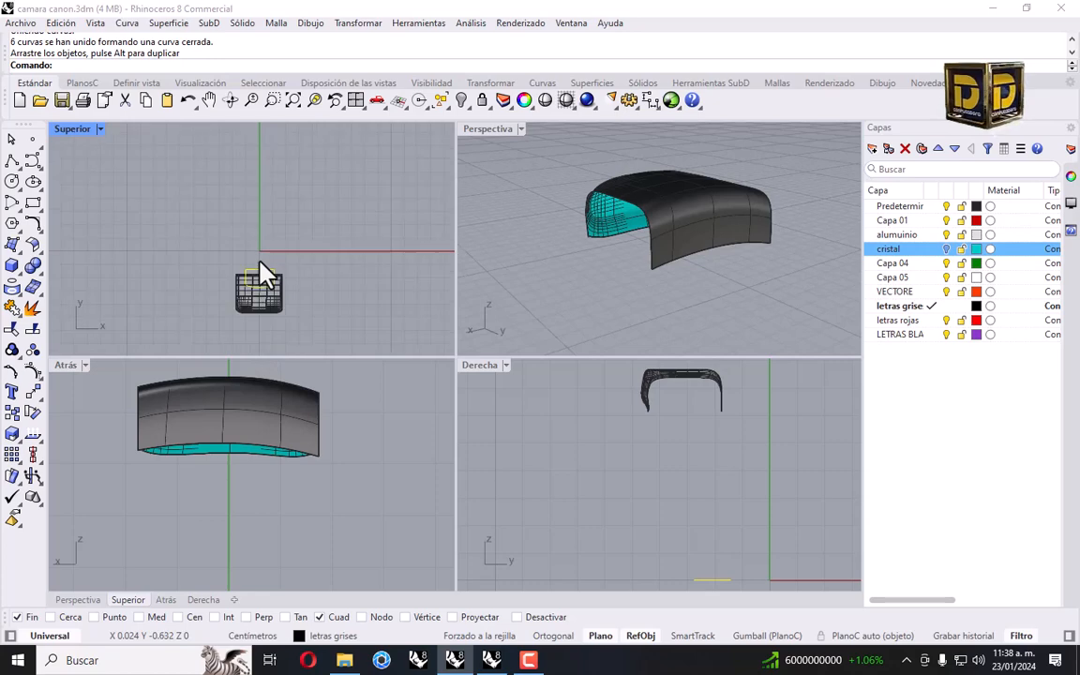
Trim away the part of the top section that lies inside the rounded outline in the top view.
left_click(11, 330)
scroll(268, 290, "up", 2)
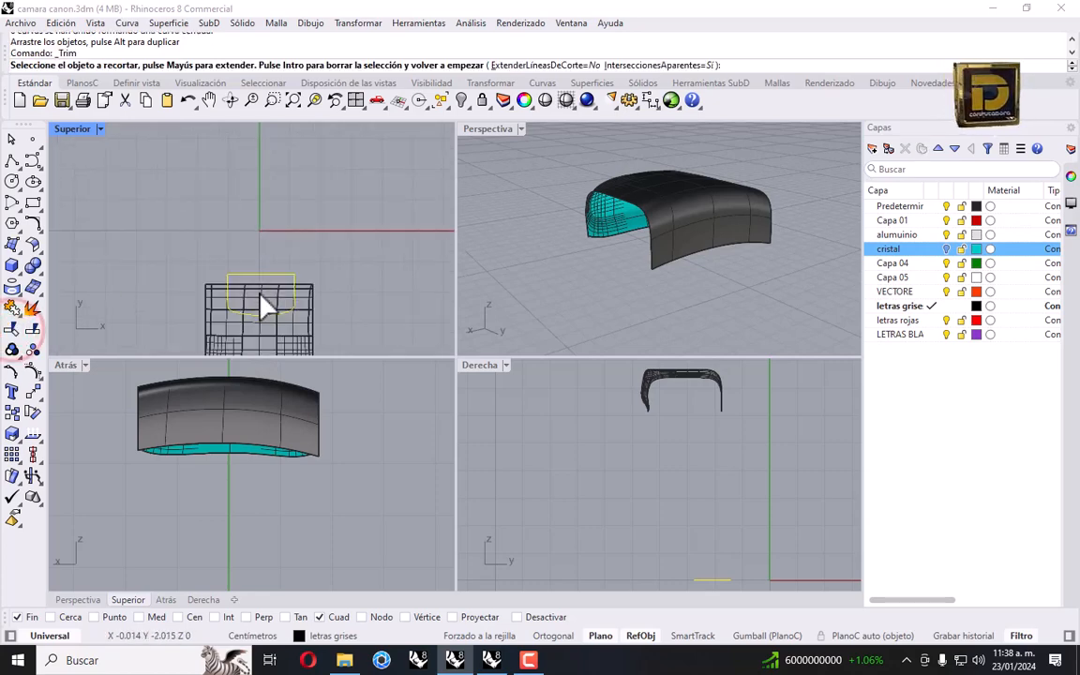
key("Return")
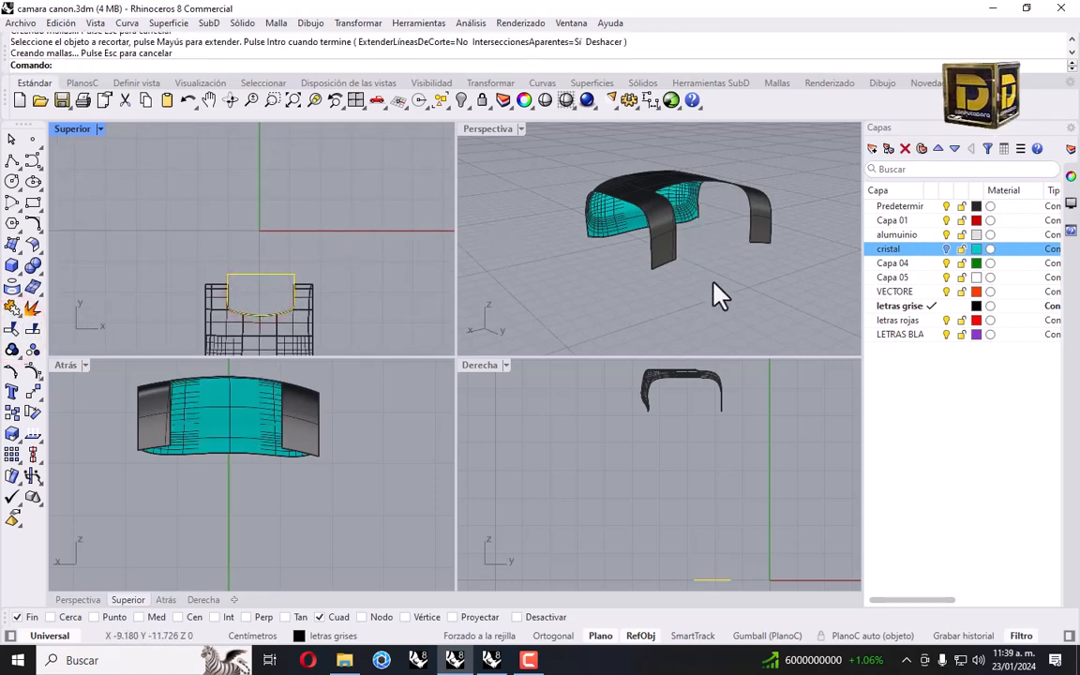
right_click_drag(717, 296, 804, 286)
Show all hidden camera objects around the trimmed section and clear the selection.
left_click(637, 185)
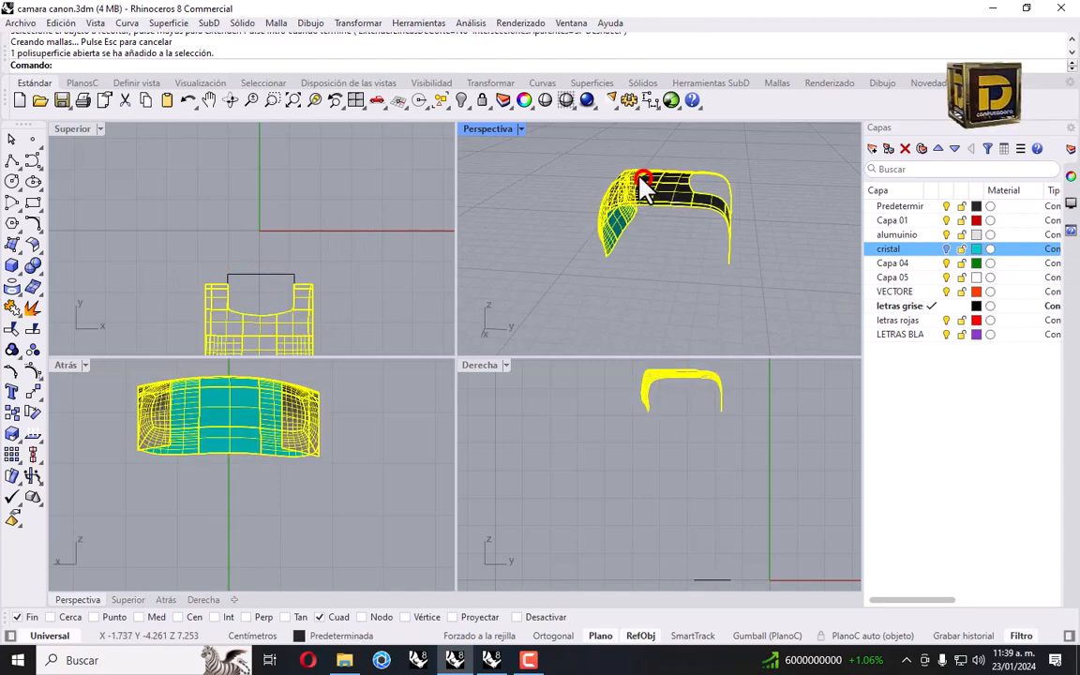
right_click(460, 101)
right_click_drag(668, 302, 643, 217)
key("Escape")
left_click(640, 215)
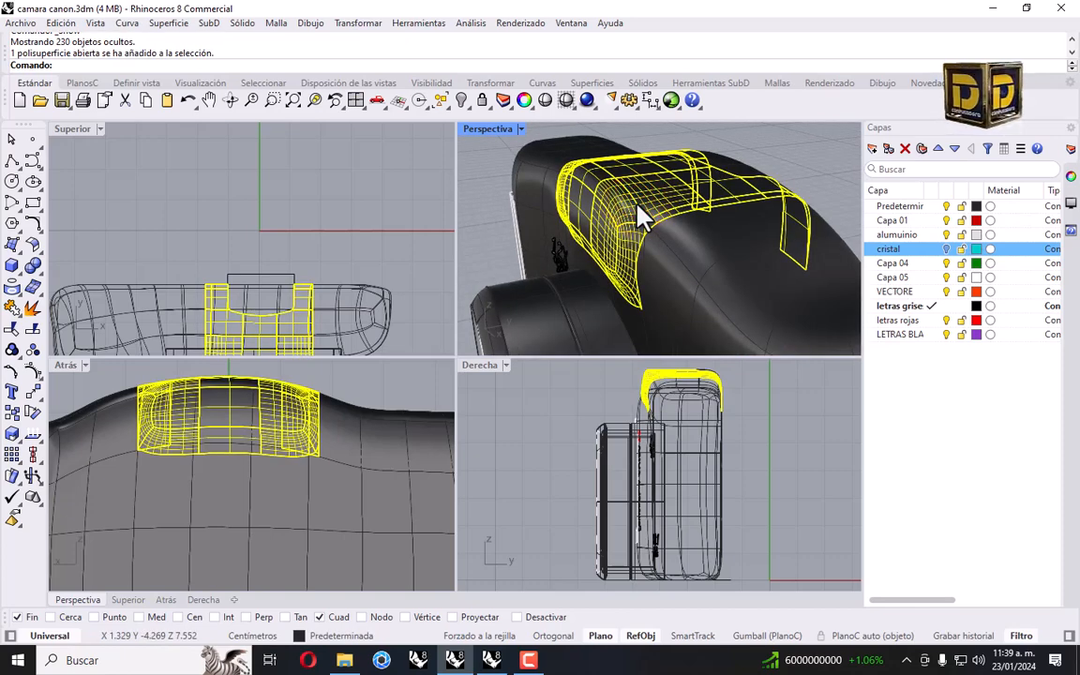
left_click(33, 244)
left_click(57, 293)
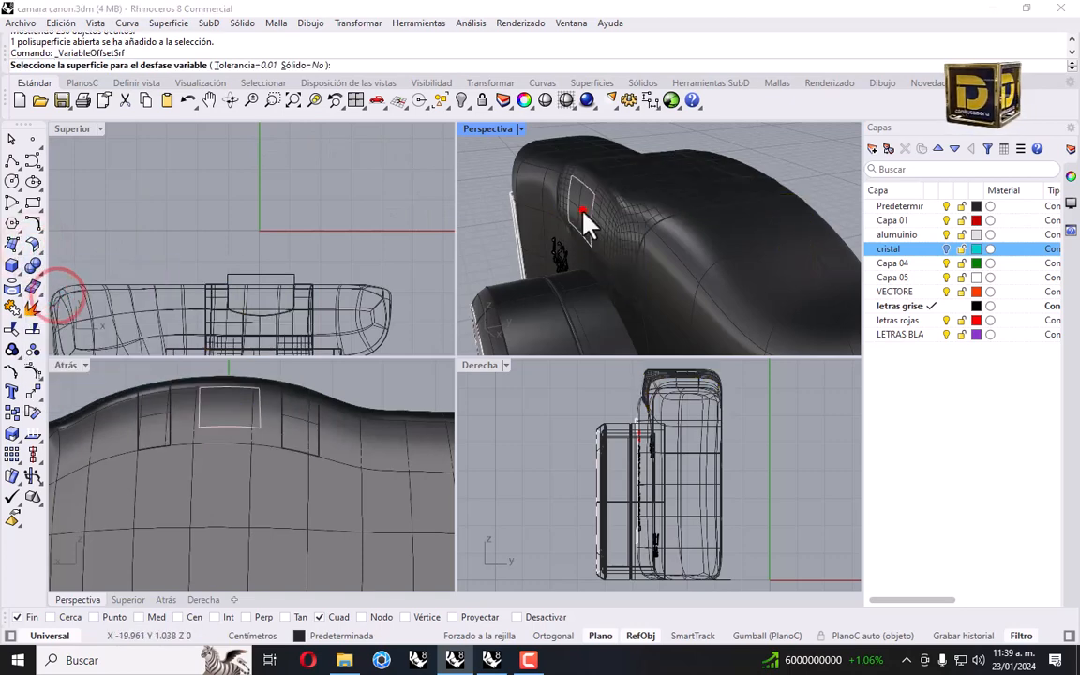
left_click(580, 216)
key("Escape")
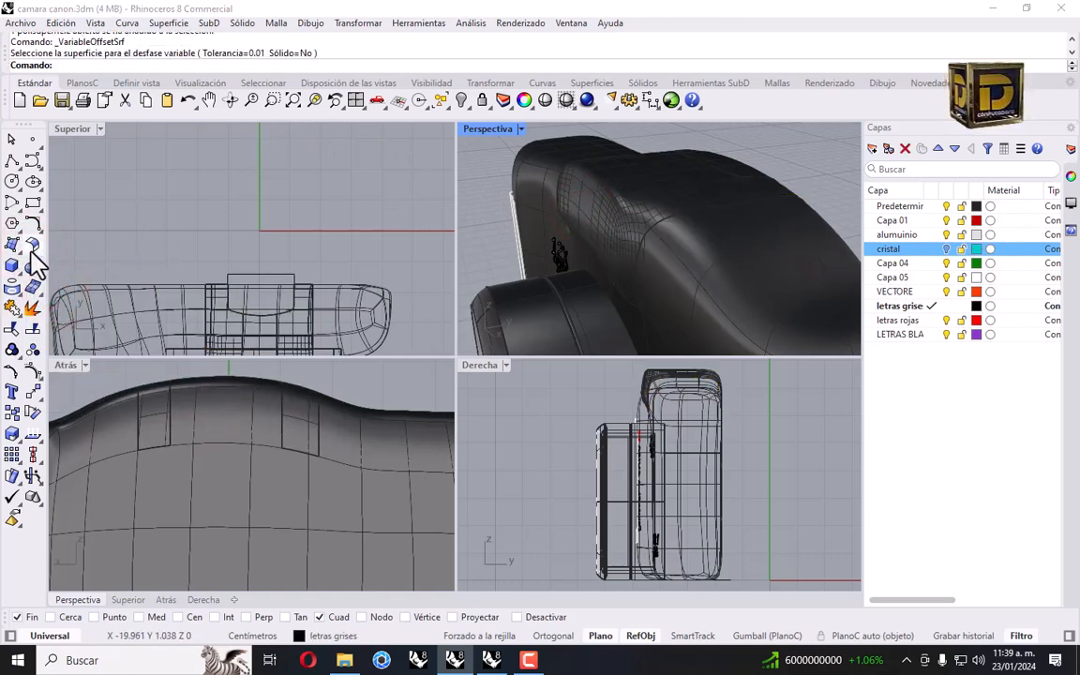
left_click(33, 245)
left_click(138, 270)
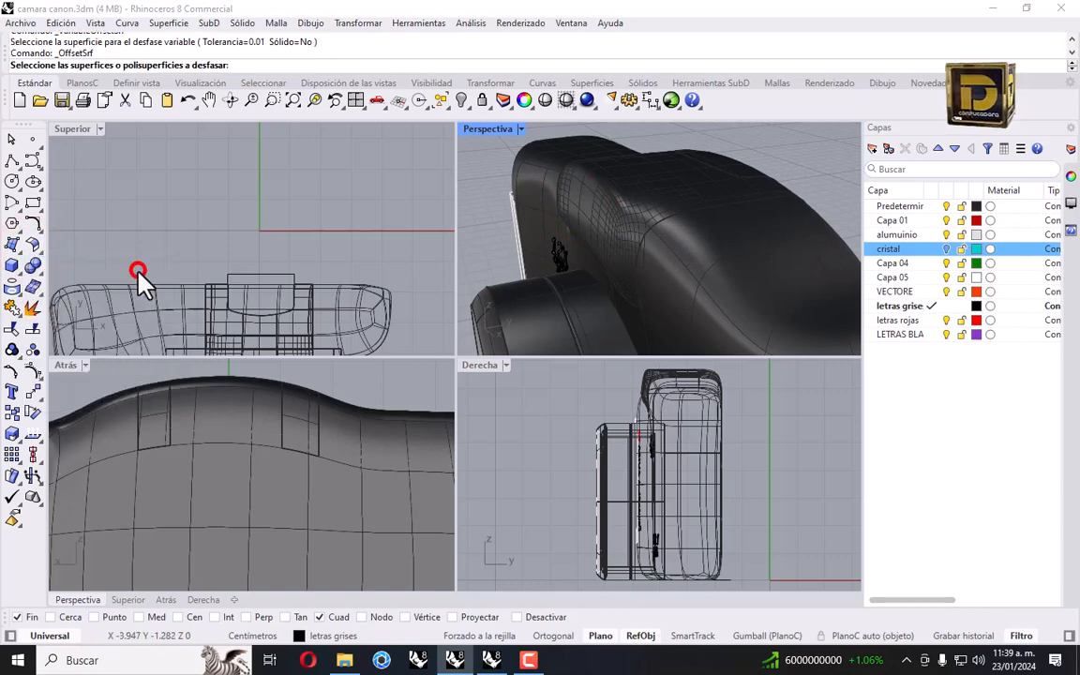
left_click(638, 187)
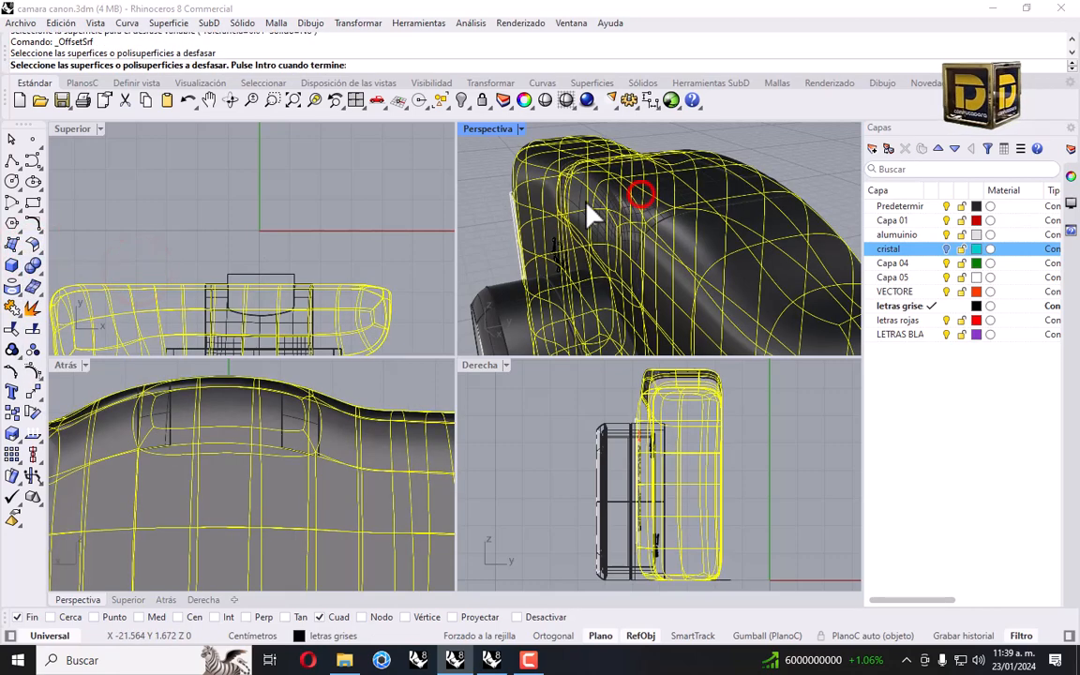
left_click(670, 177)
Offset the trimmed top section outward by 0.1 as a solid, replacing the original surface.
left_click(731, 228)
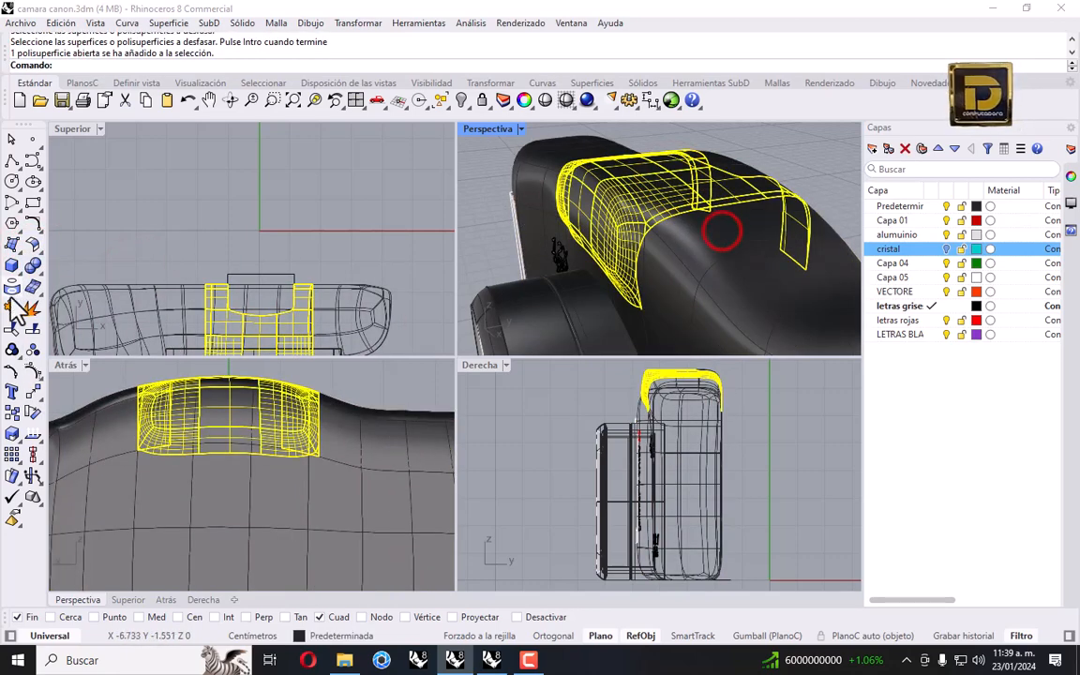
left_click(33, 246)
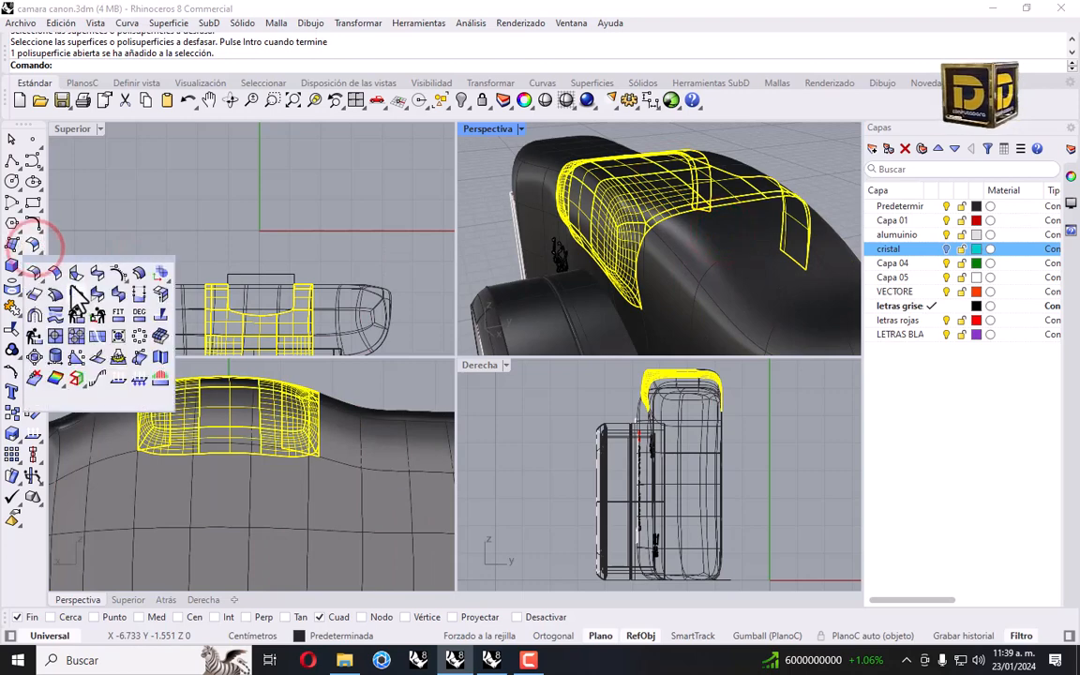
left_click(145, 272)
left_click(363, 64)
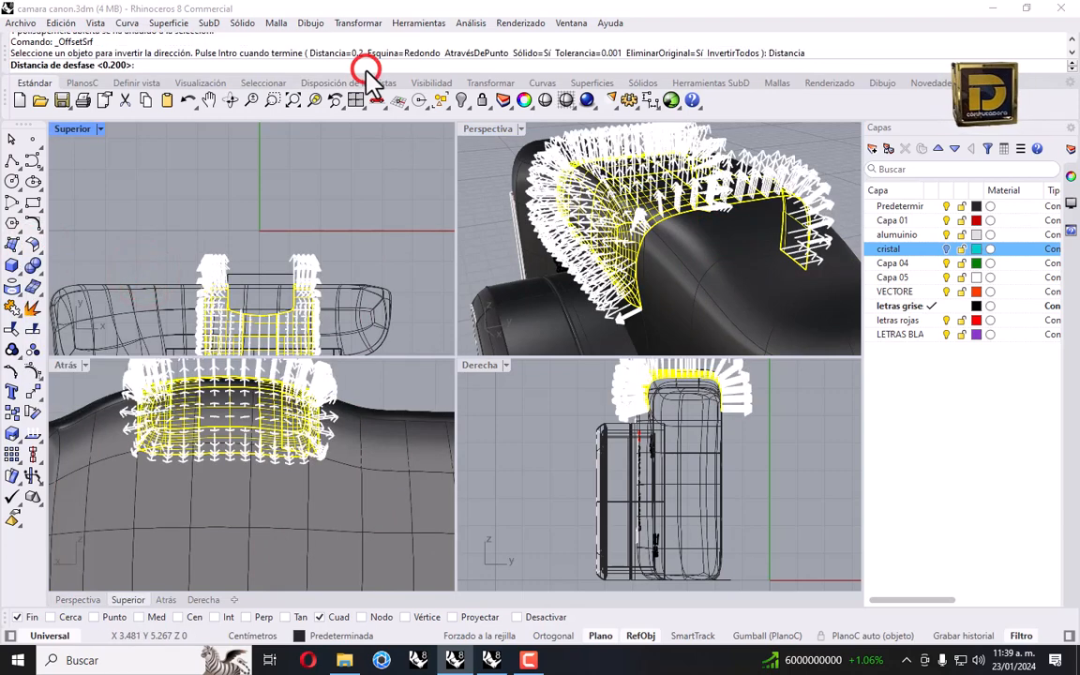
type(".1")
key("Return")
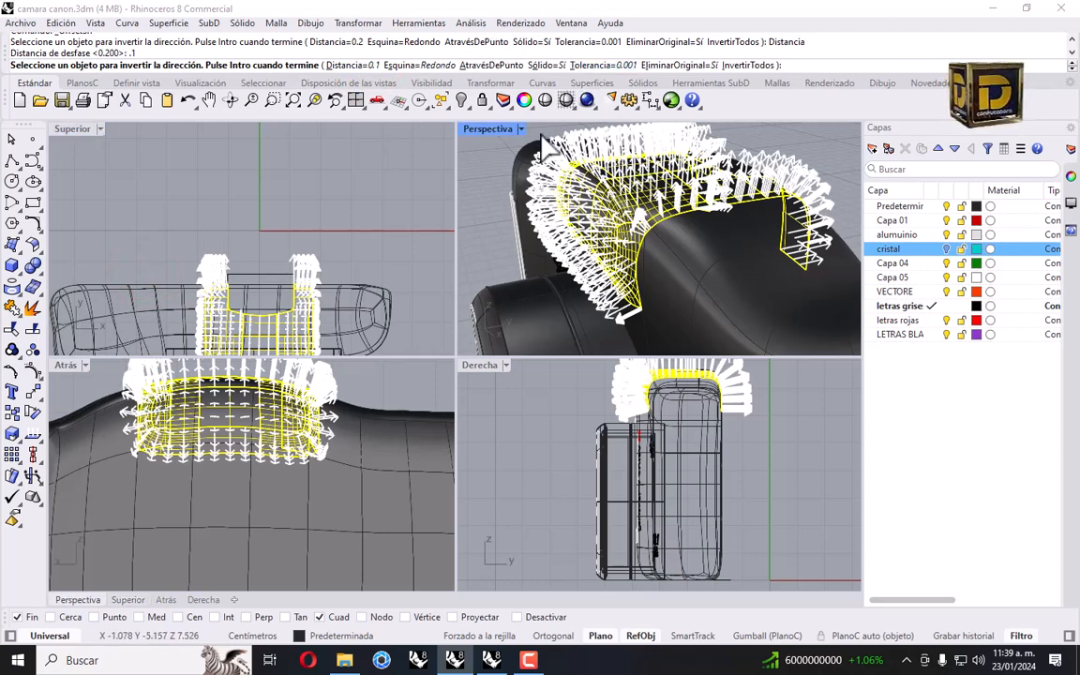
key("Return")
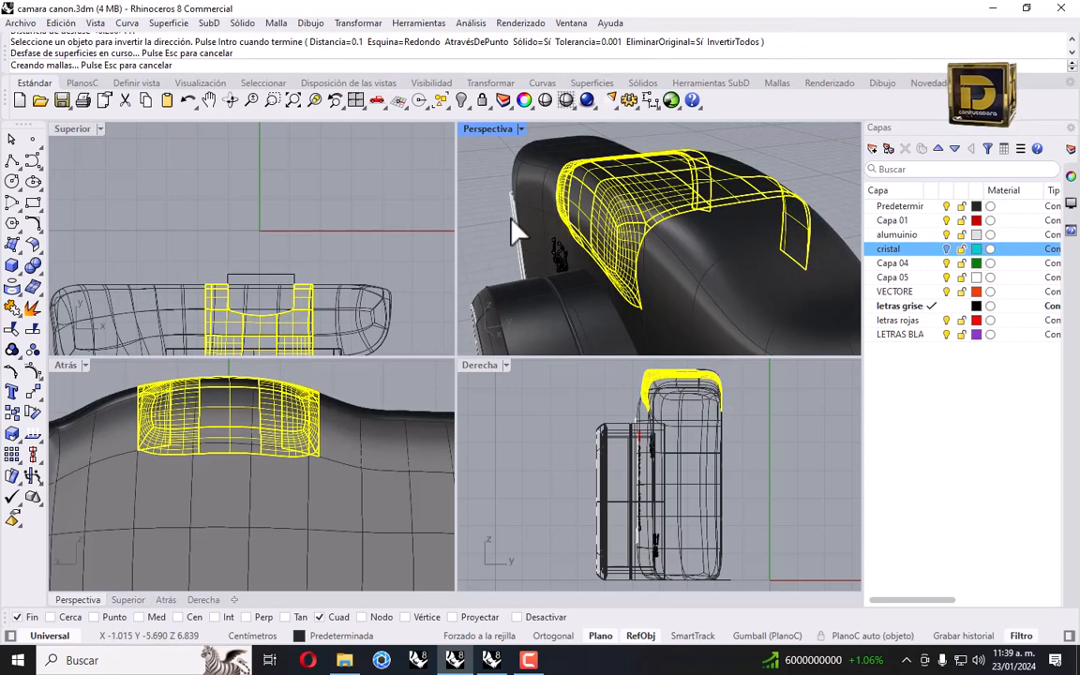
left_click(825, 160)
Set the perspective viewport's display mode to Tinta and view the thickened section from behind.
right_click_drag(825, 160, 616, 174)
left_click(518, 132)
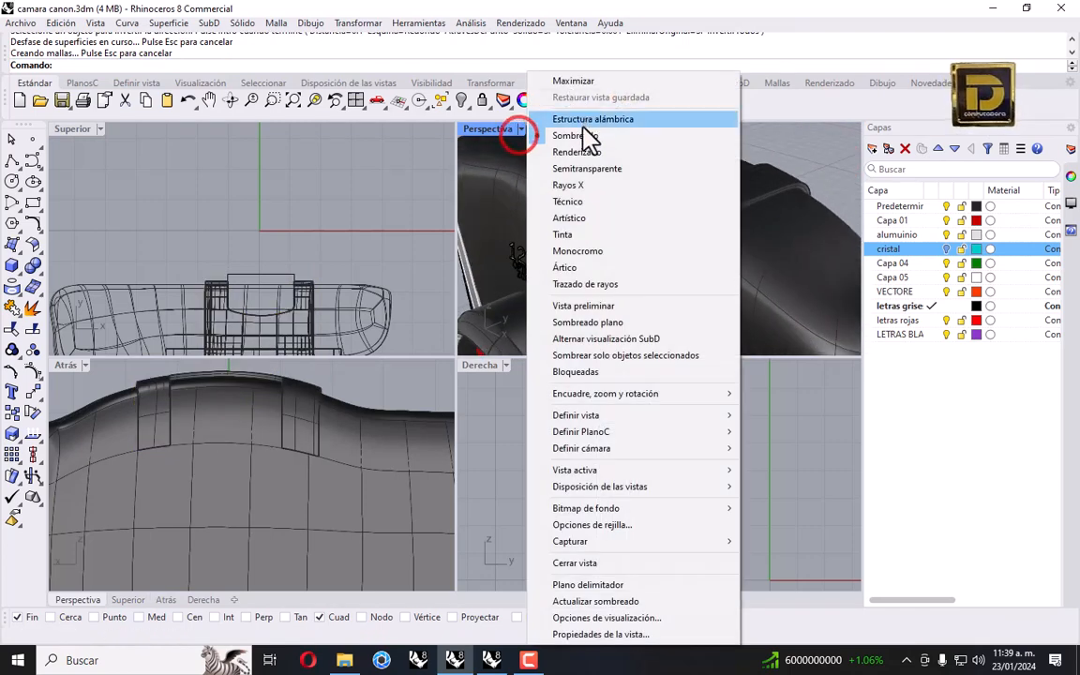
left_click(573, 235)
right_click_drag(578, 241, 820, 169)
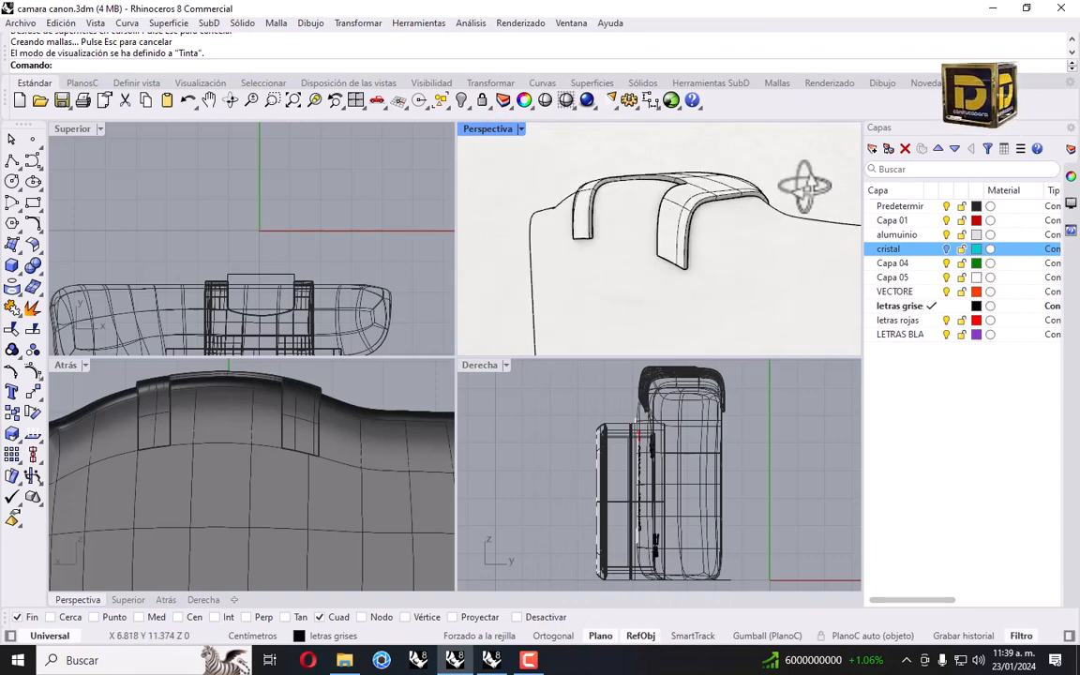
Turn on the cristal layer and inspect where the section's rear legs meet the glass panel.
left_click(947, 248)
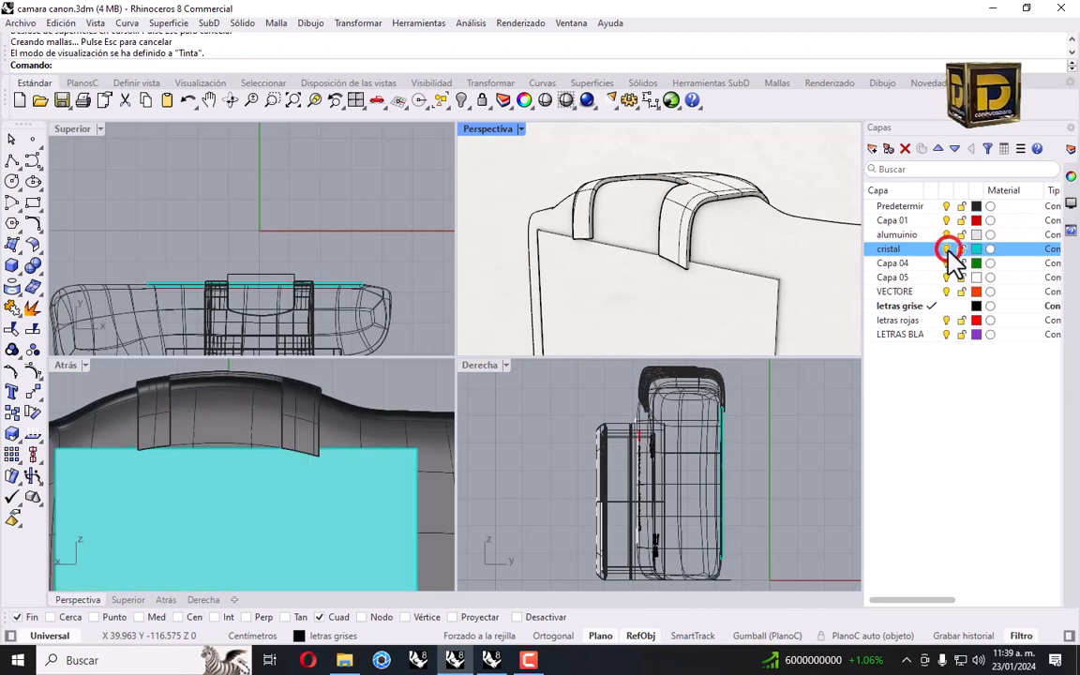
right_click_drag(816, 234, 717, 248)
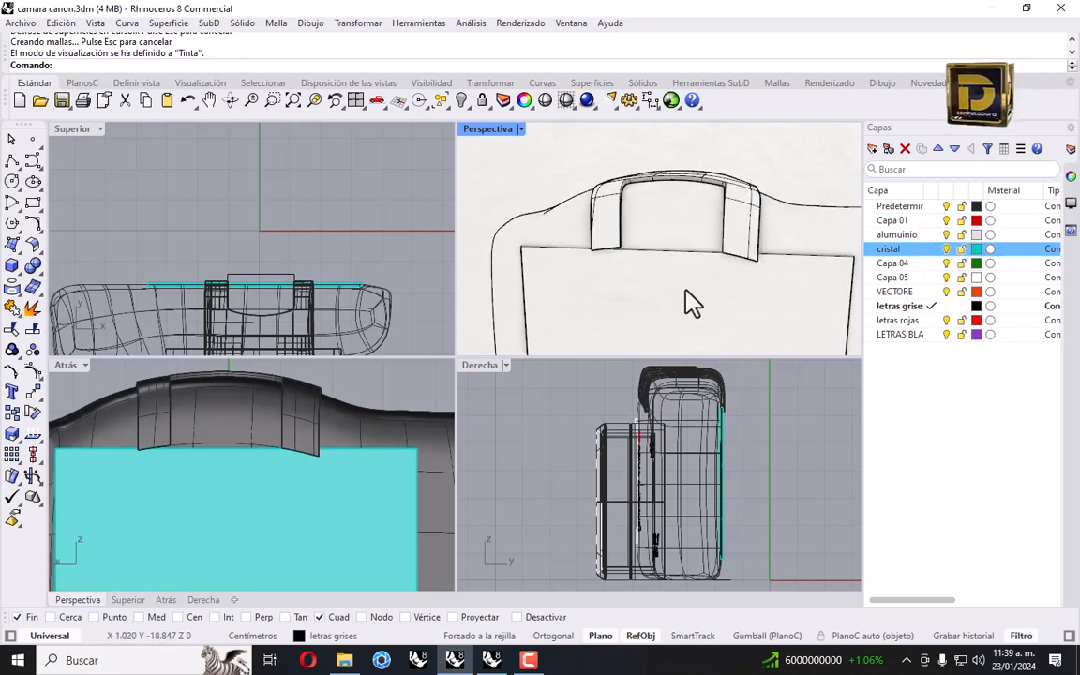
mouse_move(691, 271)
right_mouse_down()
mouse_move(700, 224)
mouse_move(681, 291)
right_mouse_up()
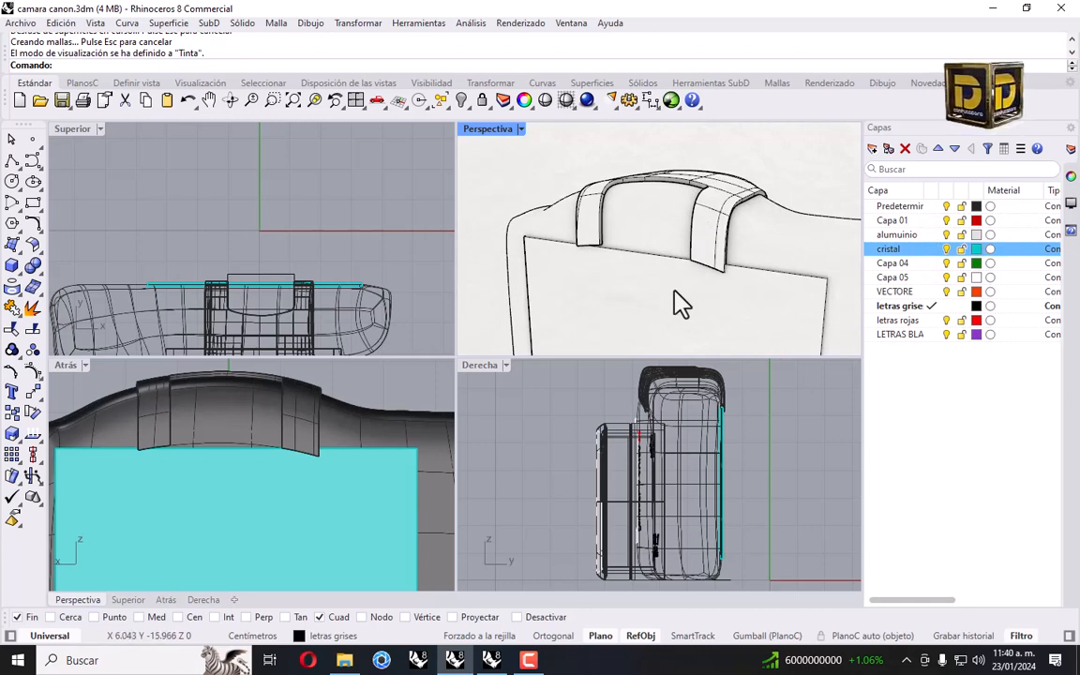
right_click_drag(673, 291, 743, 265)
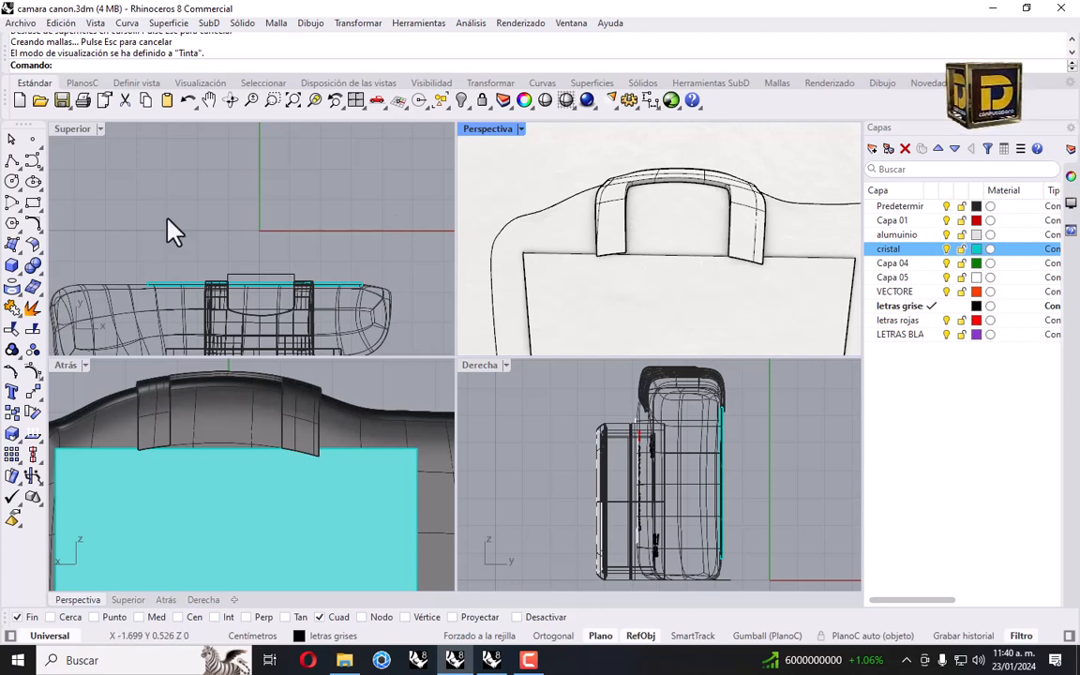
With object snaps disabled, draw a box across the ends of both rear legs in the back view, extending it through the body's rear face.
scroll(208, 549, "down", 3)
right_click_drag(236, 500, 242, 467)
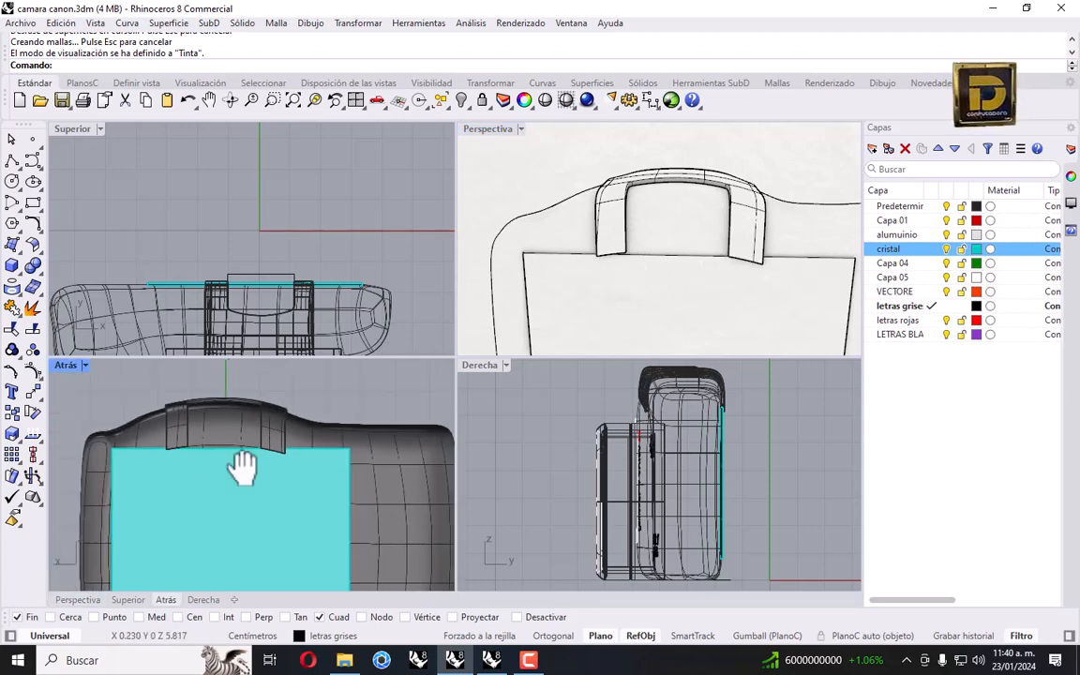
left_click(13, 266)
scroll(207, 418, "up", 4)
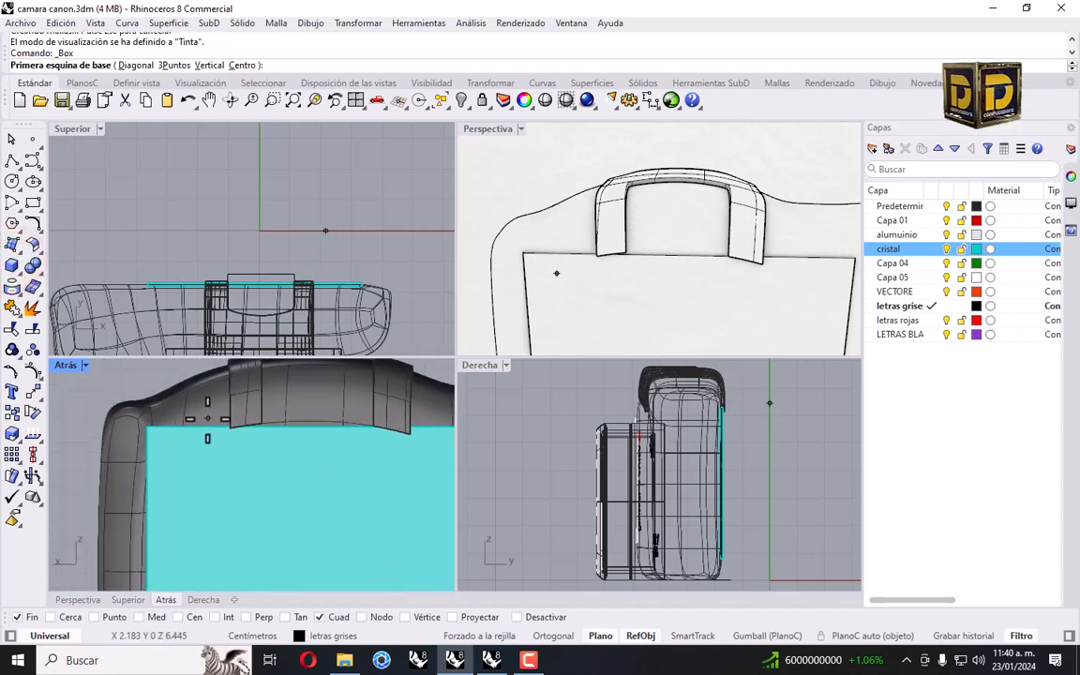
left_click(534, 616)
right_click_drag(241, 446, 223, 471)
left_click(186, 439)
right_click_drag(371, 483, 315, 438)
left_click(355, 446)
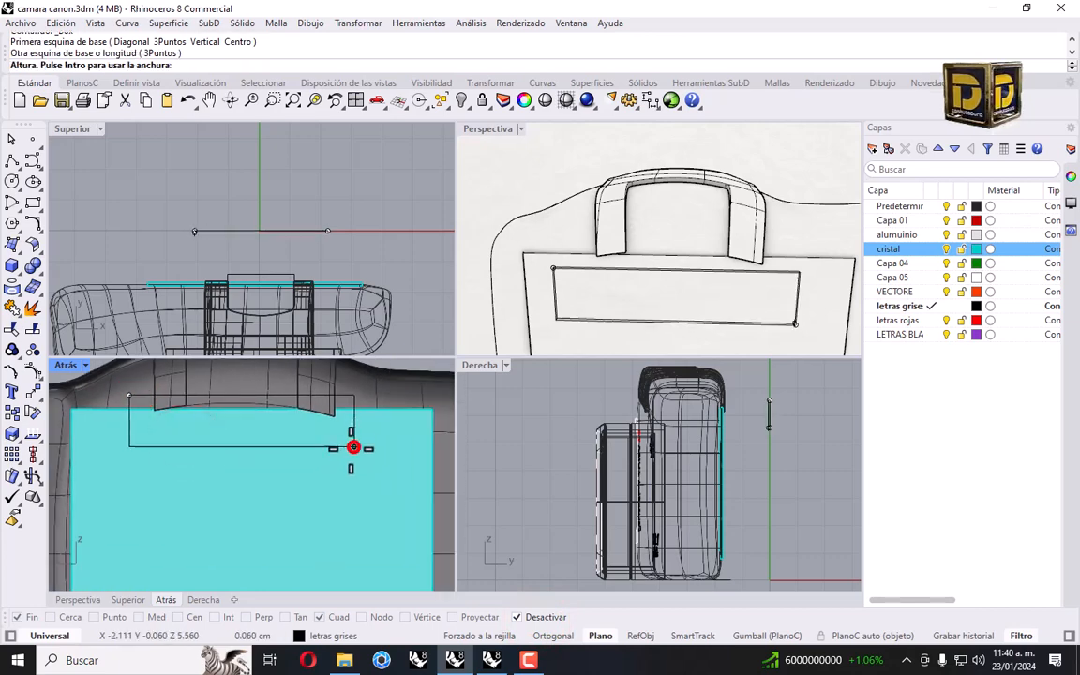
left_click(301, 308)
left_click(321, 245)
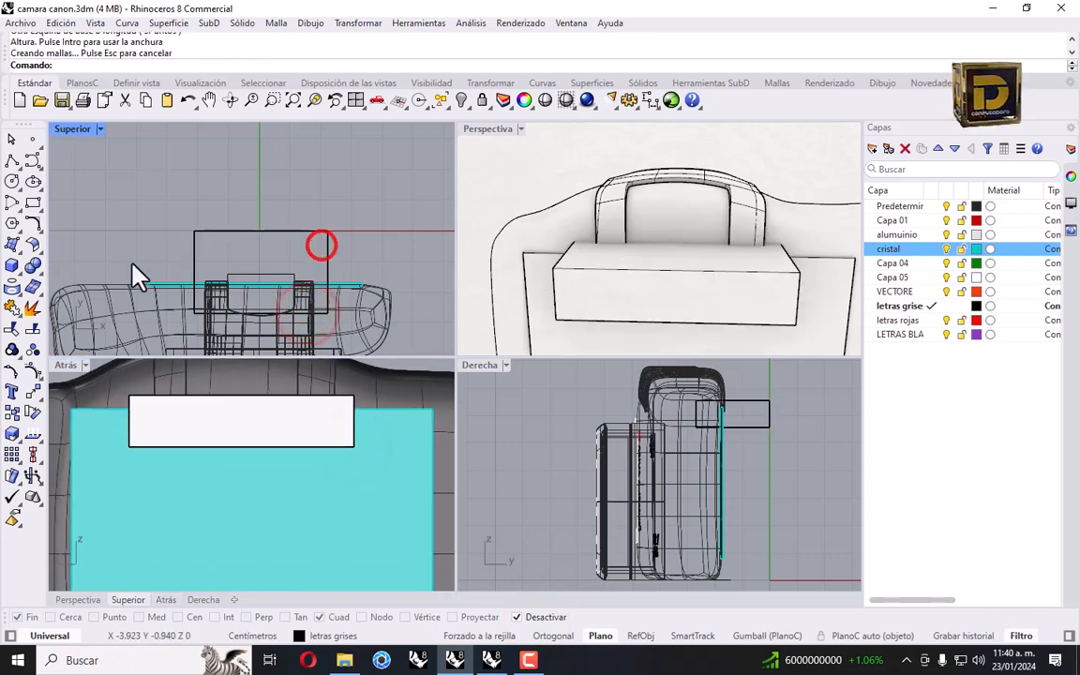
Subtract the box from the top section with Boolean Difference to shorten both of its rear legs.
left_click(32, 266)
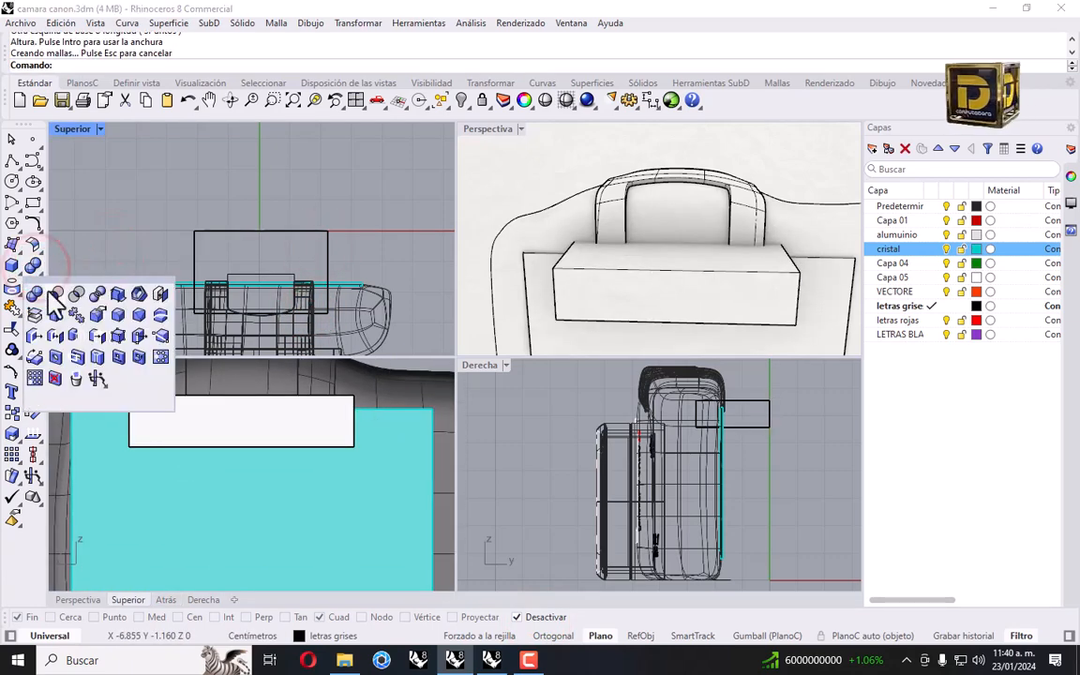
left_click(56, 294)
left_click(610, 223)
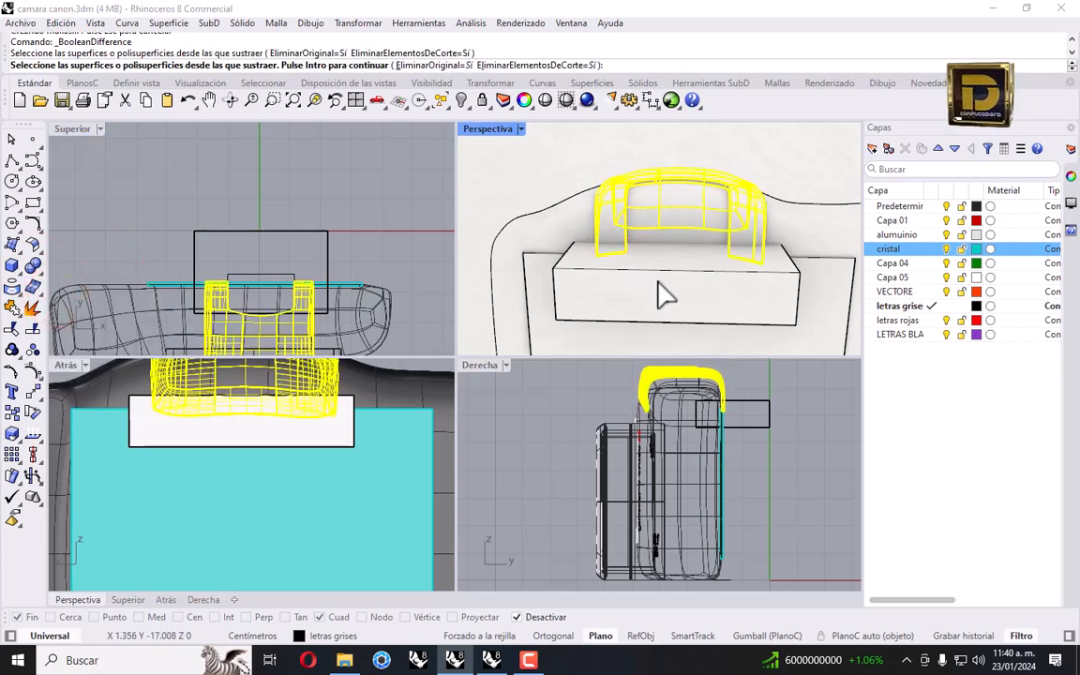
key("Return")
left_click(658, 284)
key("Return")
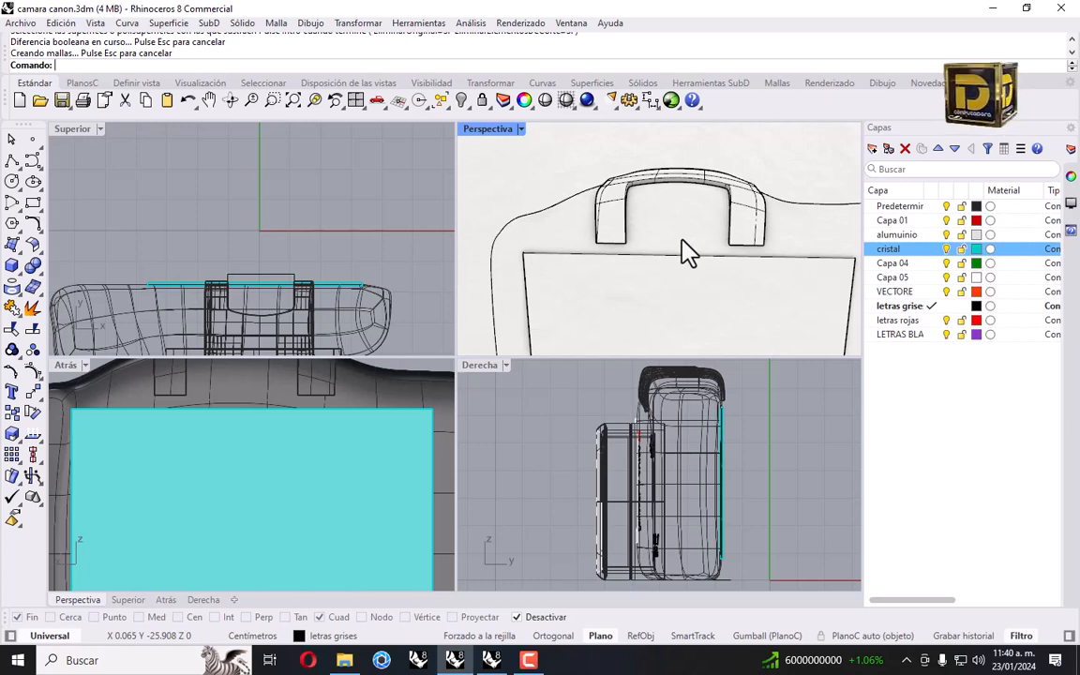
Isolate the trimmed top cover from the rest of the camera and fit it in the maximized perspective view.
right_click_drag(761, 173, 636, 174)
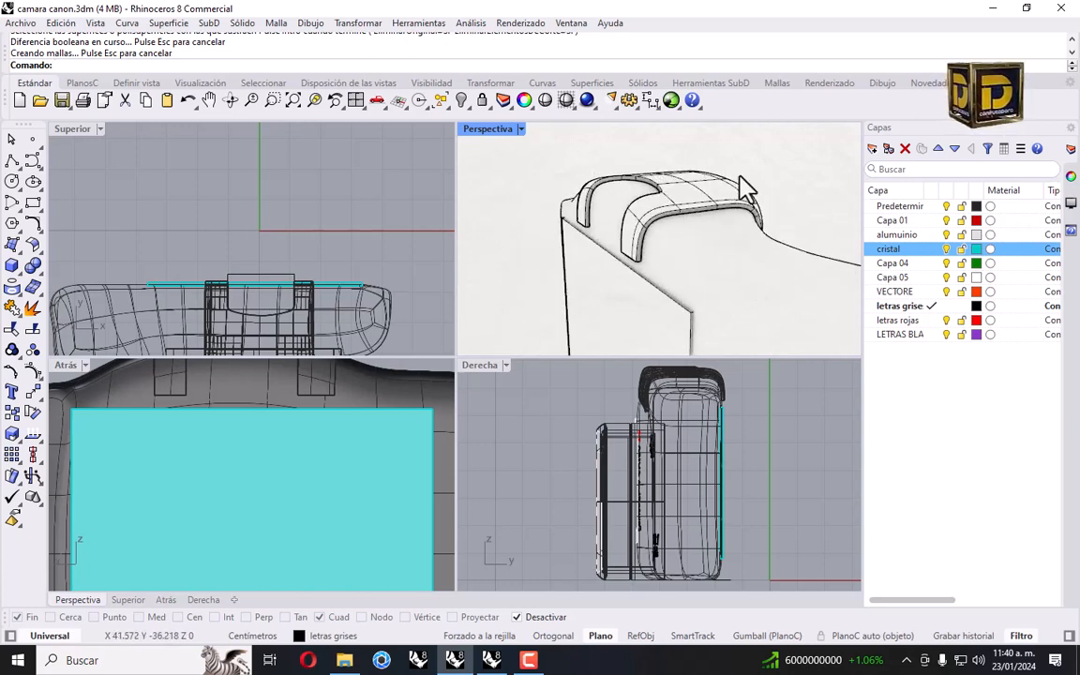
right_click_drag(745, 187, 614, 178)
double_click(487, 129)
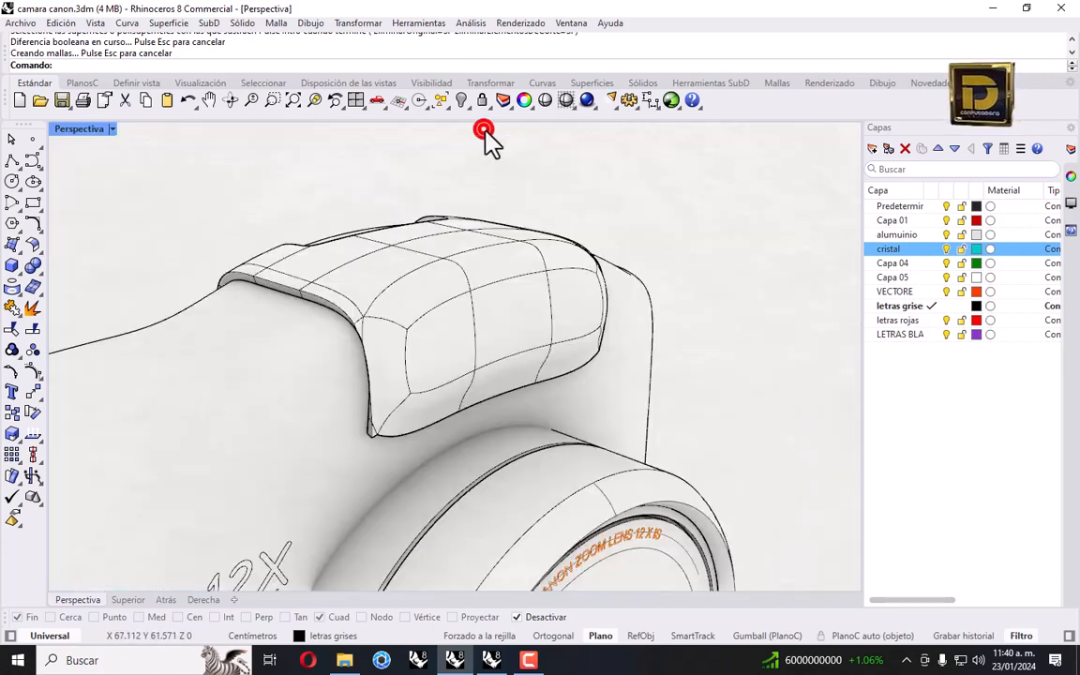
scroll(489, 200, "down", 5)
right_click_drag(501, 240, 472, 261)
scroll(515, 246, "up", 5)
left_click(468, 253)
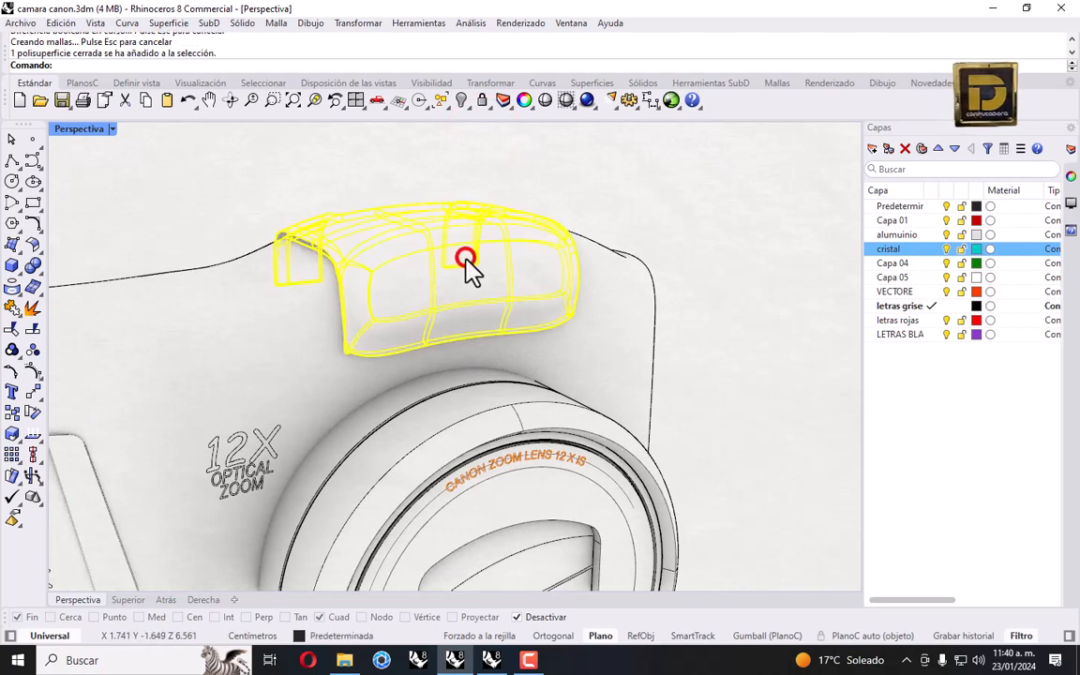
left_click(462, 100)
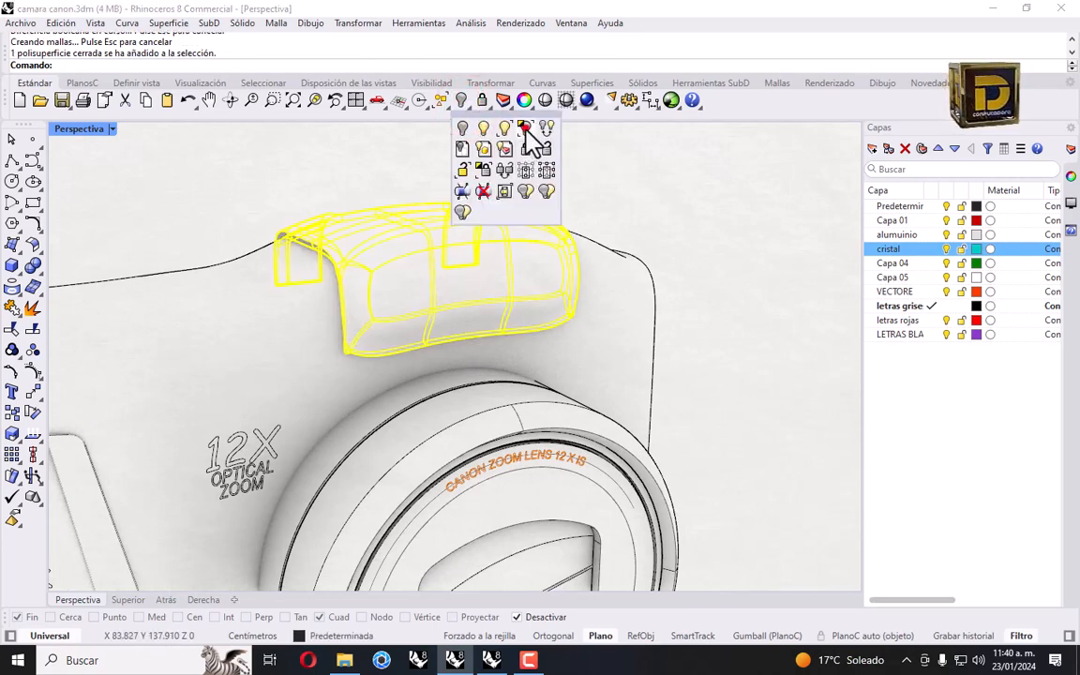
left_click(525, 131)
left_click(340, 159)
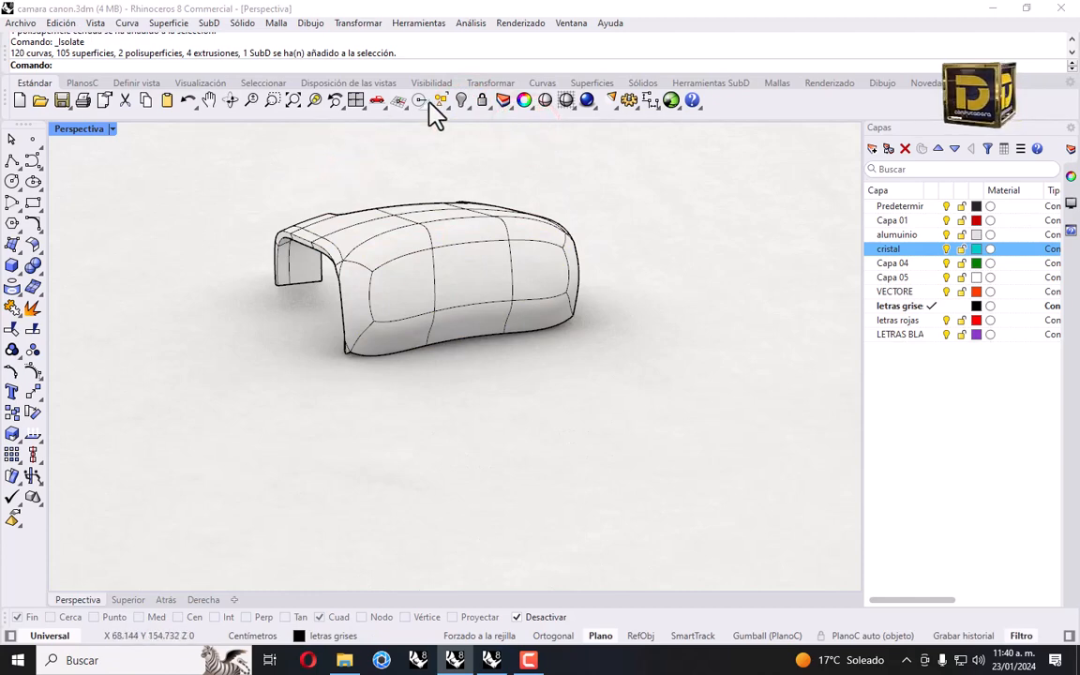
left_click(294, 100)
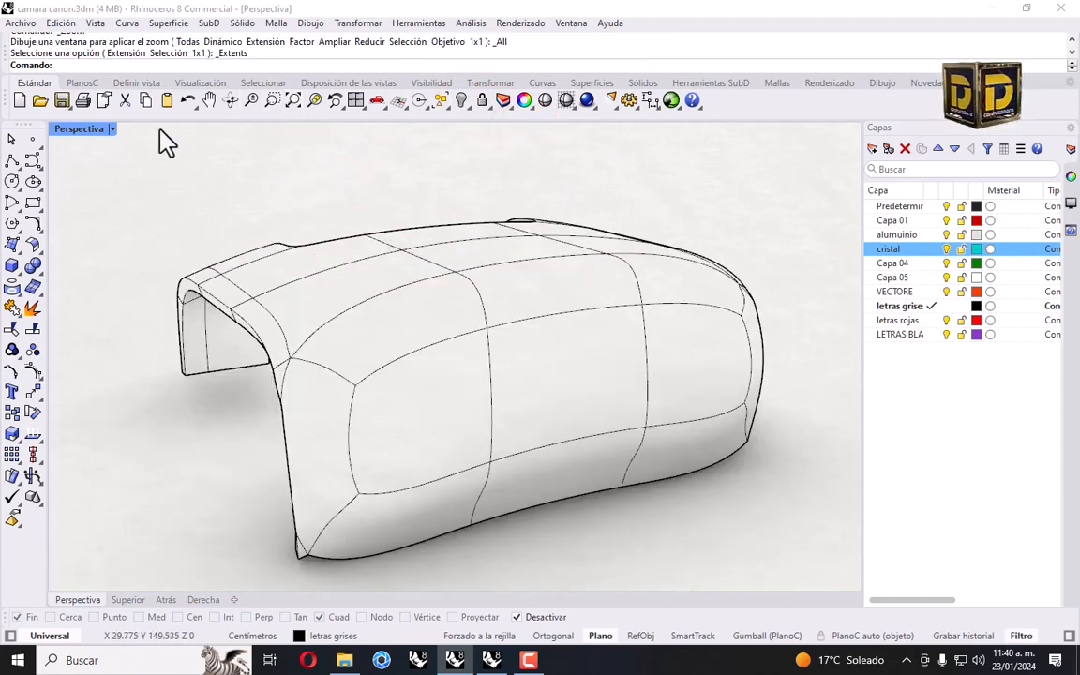
Restore the four-viewport layout and change the back viewport to the Frontal view.
double_click(103, 131)
left_click(129, 426)
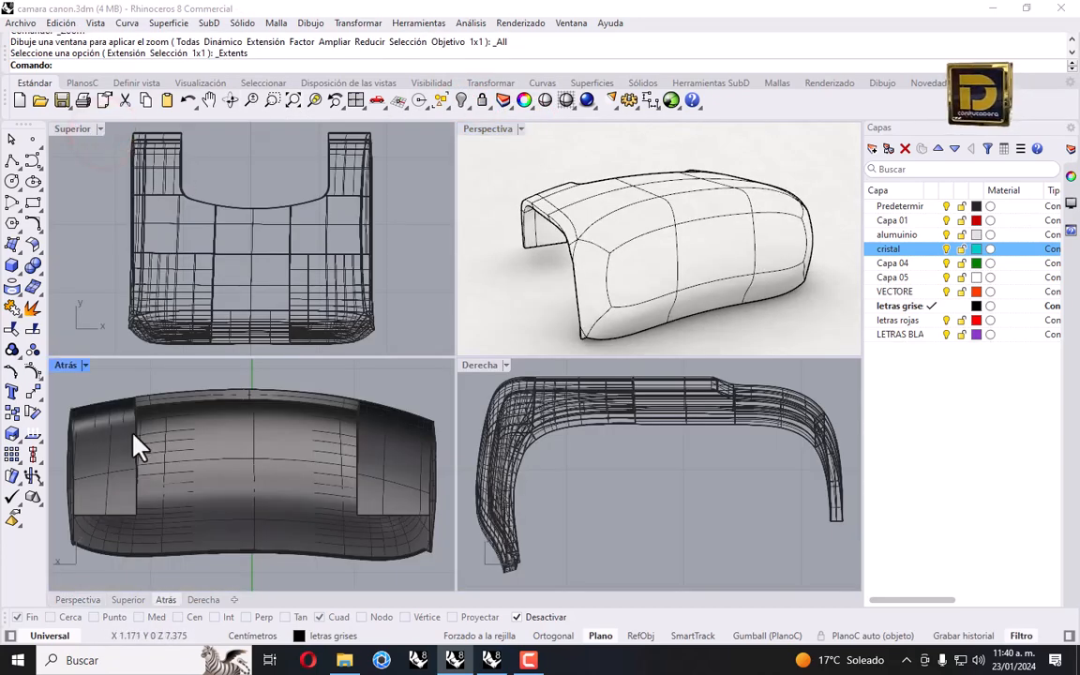
left_click(84, 367)
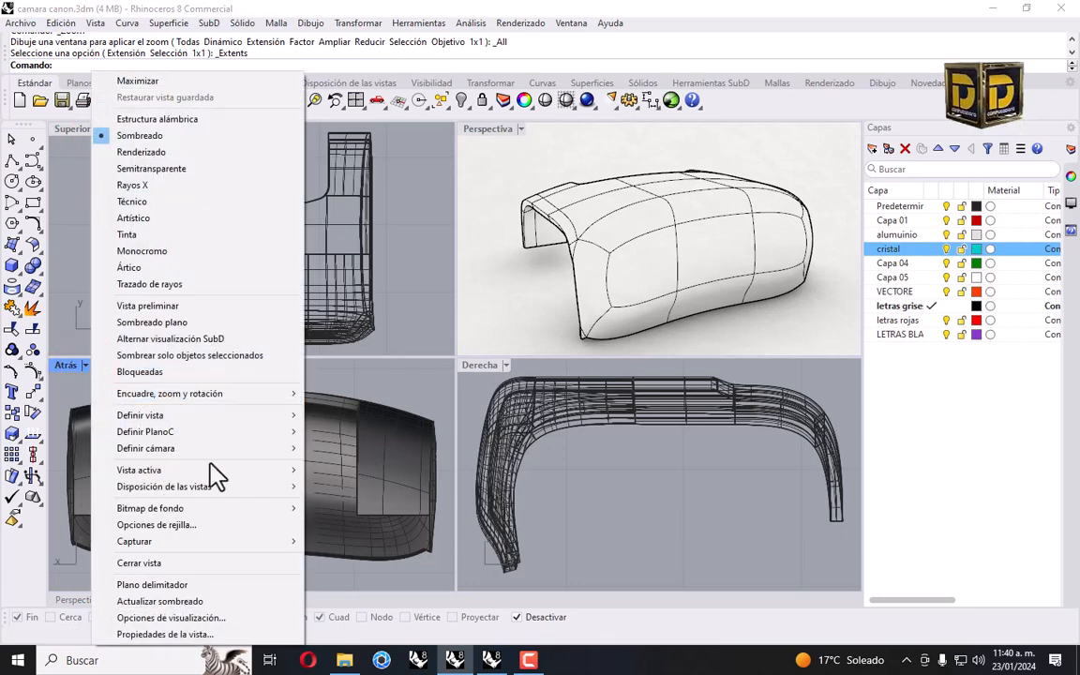
left_click(206, 419)
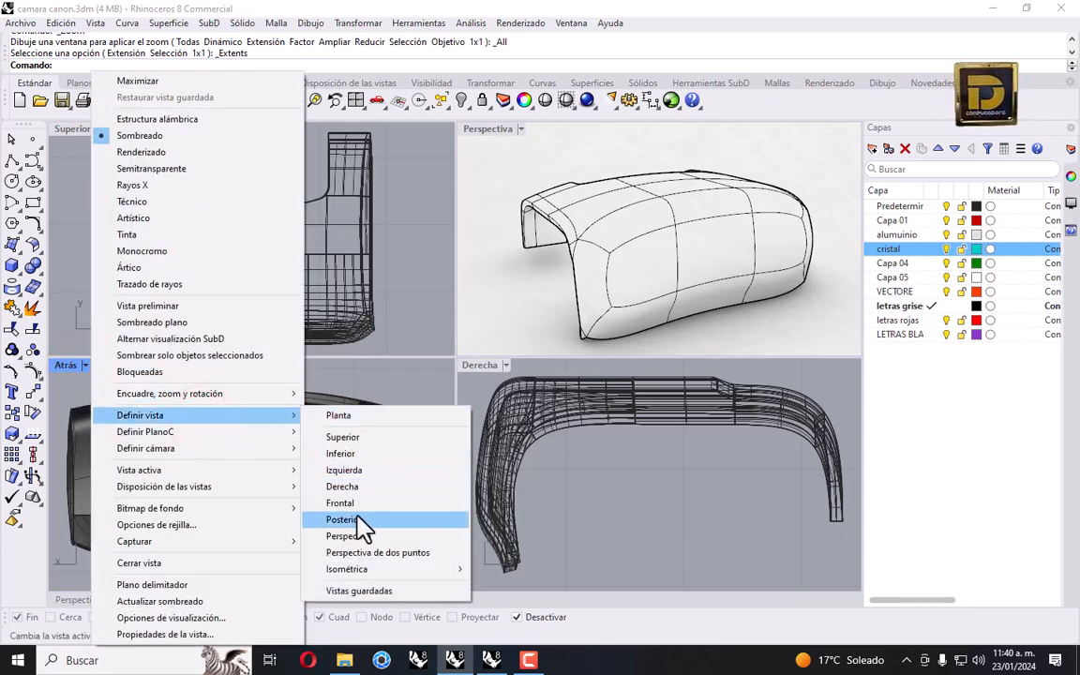
left_click(354, 504)
Place the image canon-logo-canon-icon-free-free-vector as a background bitmap beside the cover in the front view, and maximize that view.
left_click(94, 365)
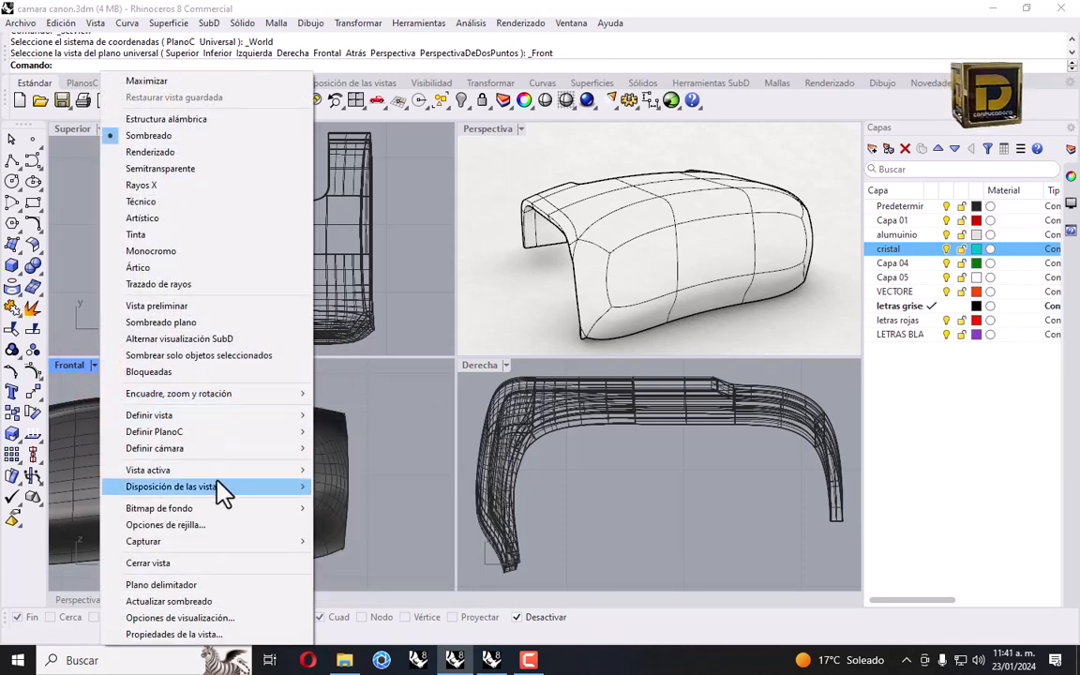
left_click(210, 509)
left_click(356, 348)
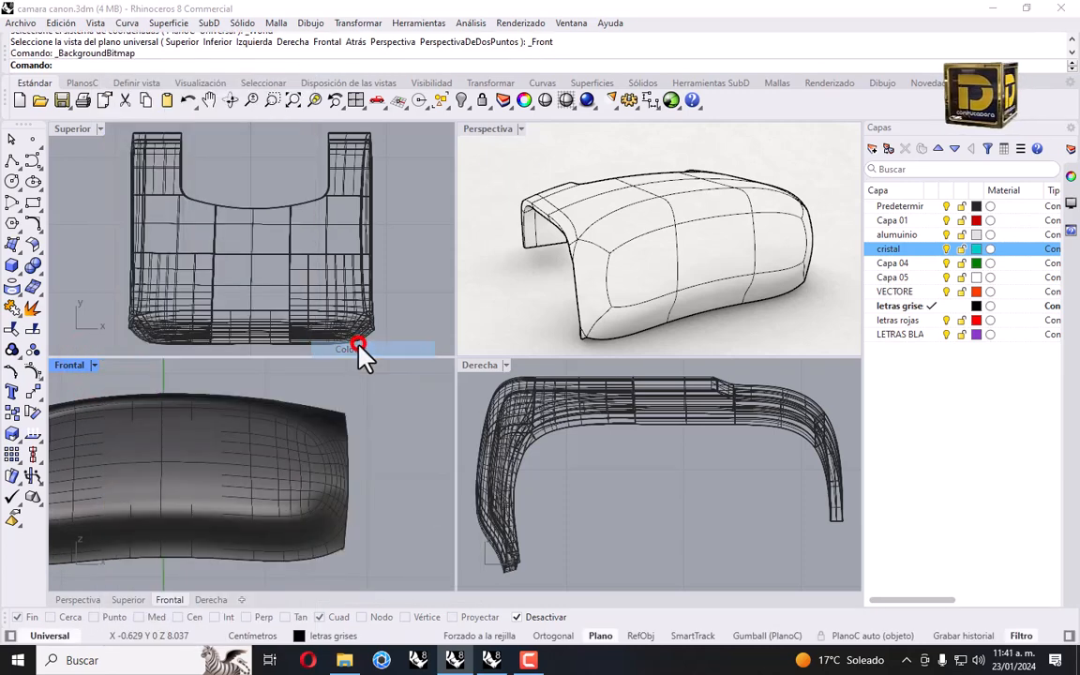
scroll(623, 326, "down", 3)
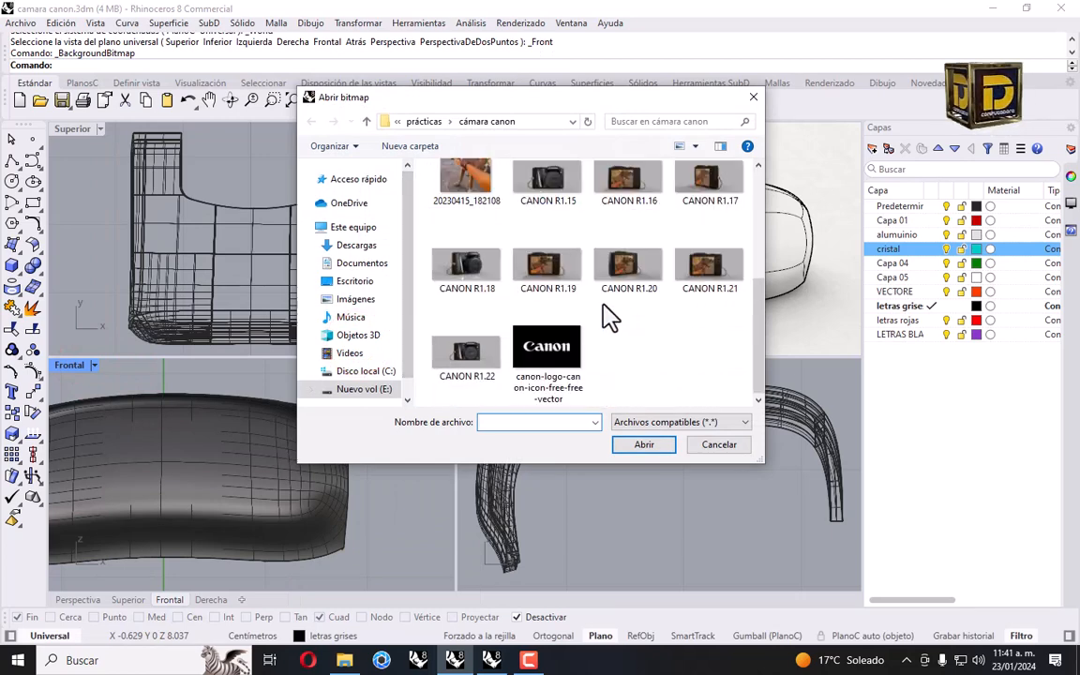
scroll(605, 314, "up", 3)
scroll(573, 262, "down", 3)
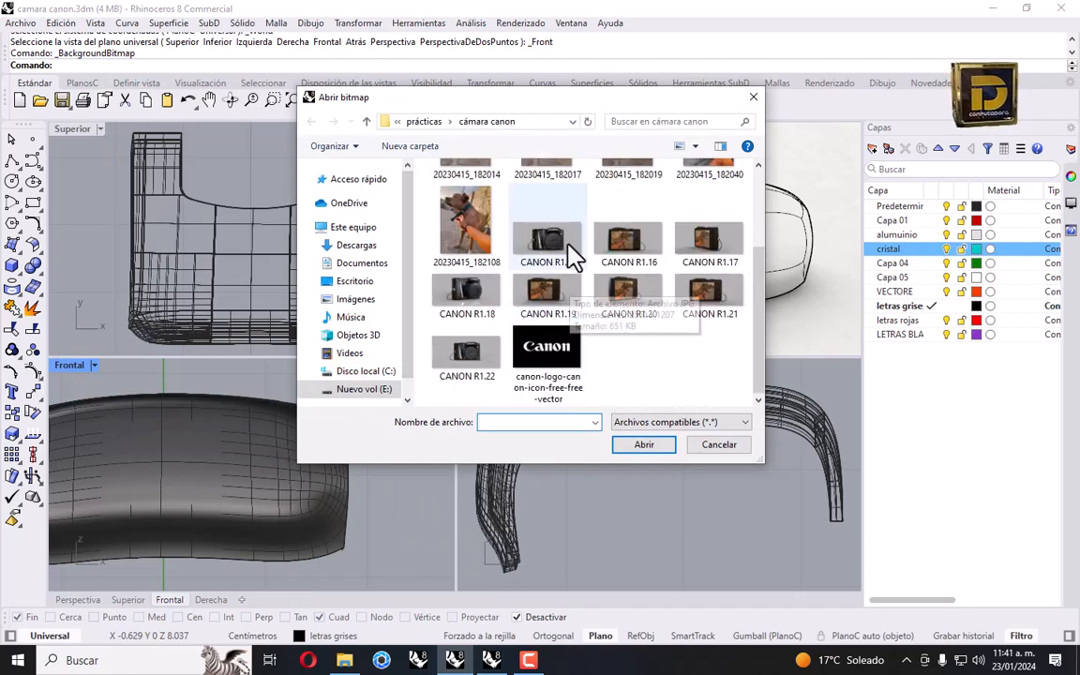
left_click(560, 361)
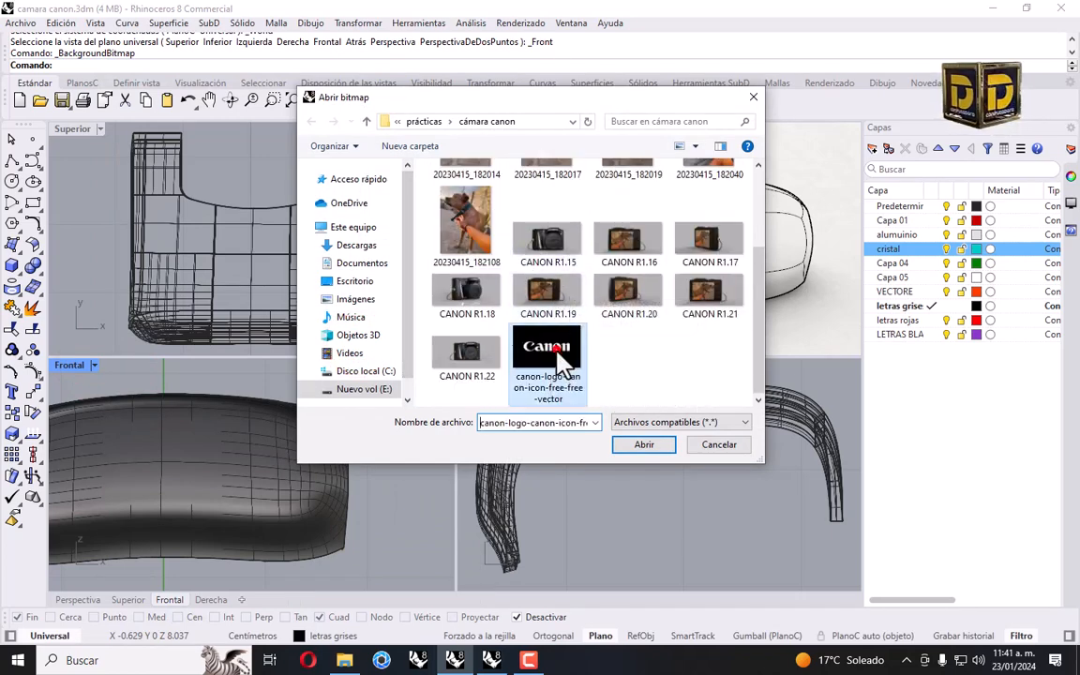
left_click(644, 446)
scroll(288, 412, "down", 3)
left_click(287, 412)
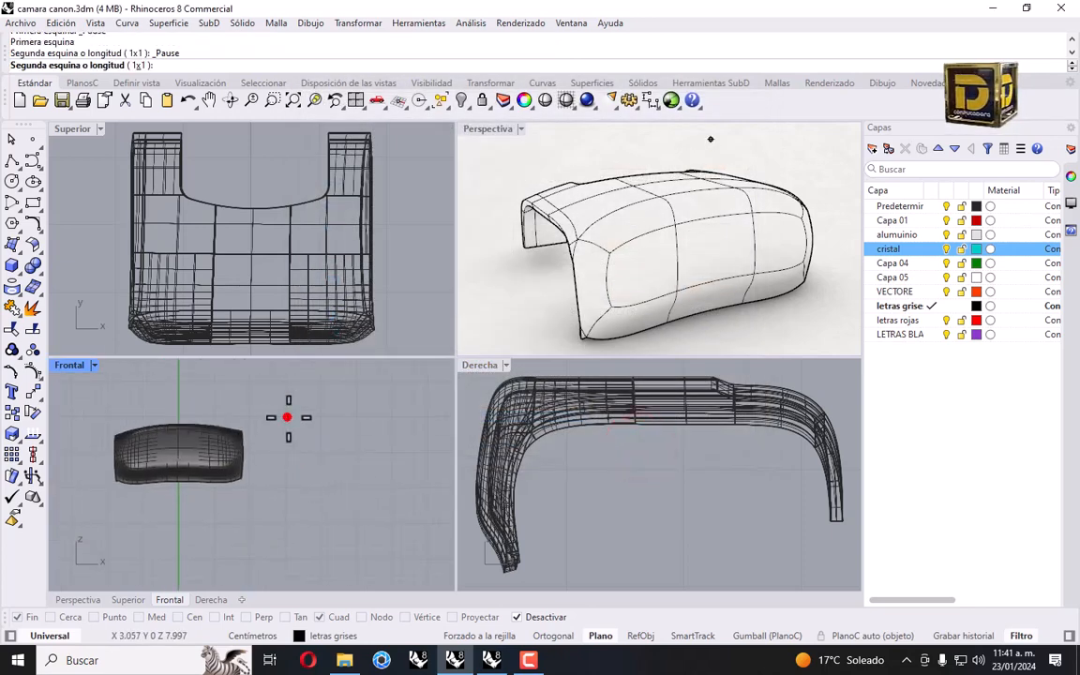
left_click(382, 450)
scroll(337, 438, "up", 5)
double_click(64, 366)
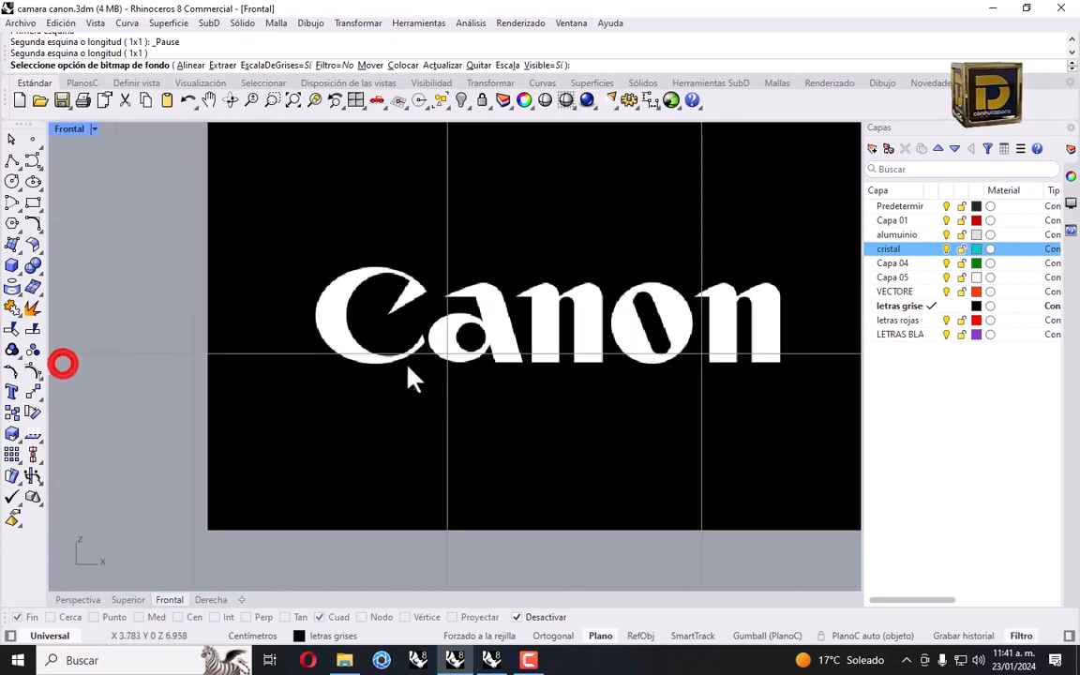
scroll(350, 362, "up", 5)
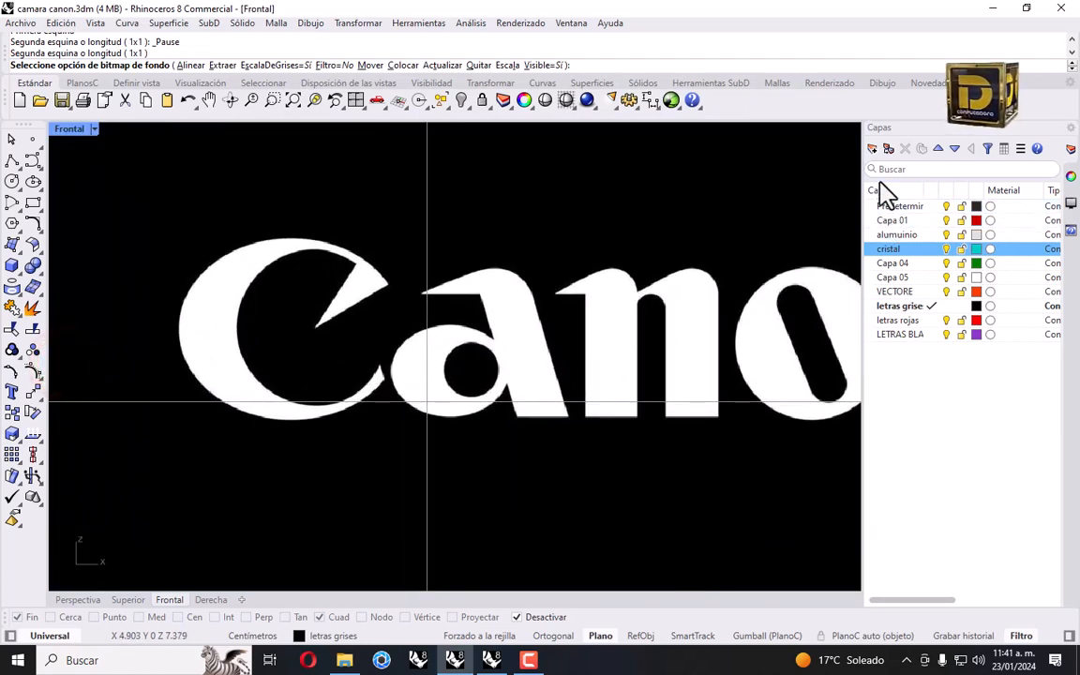
Try to add a new layer named "letras blancas".
left_click(872, 149)
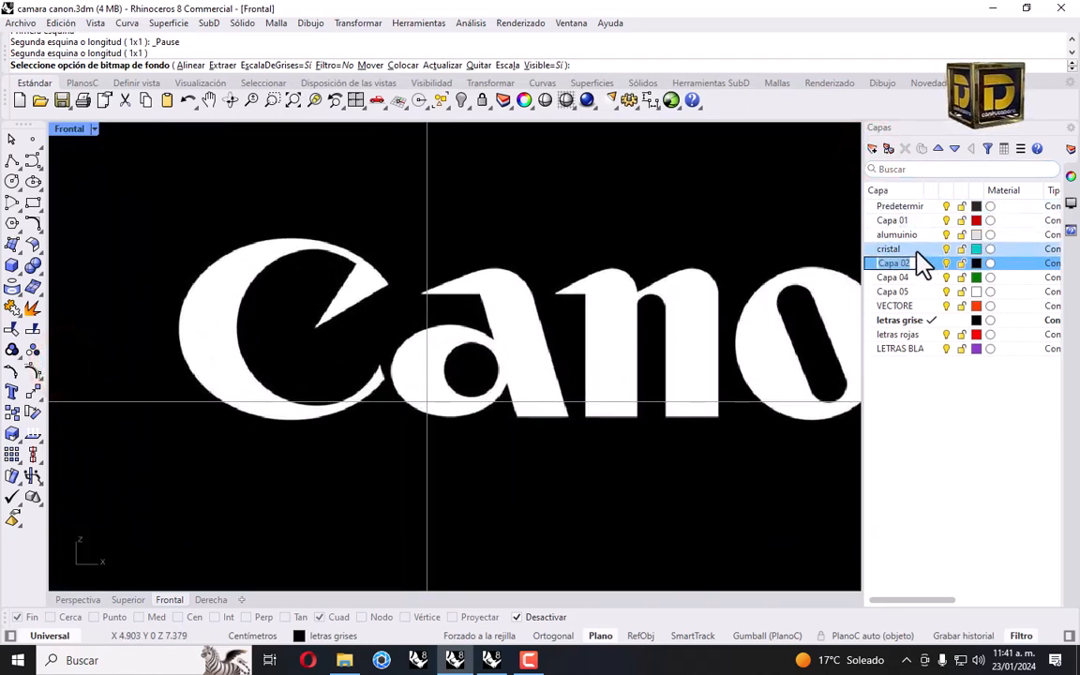
type("letras")
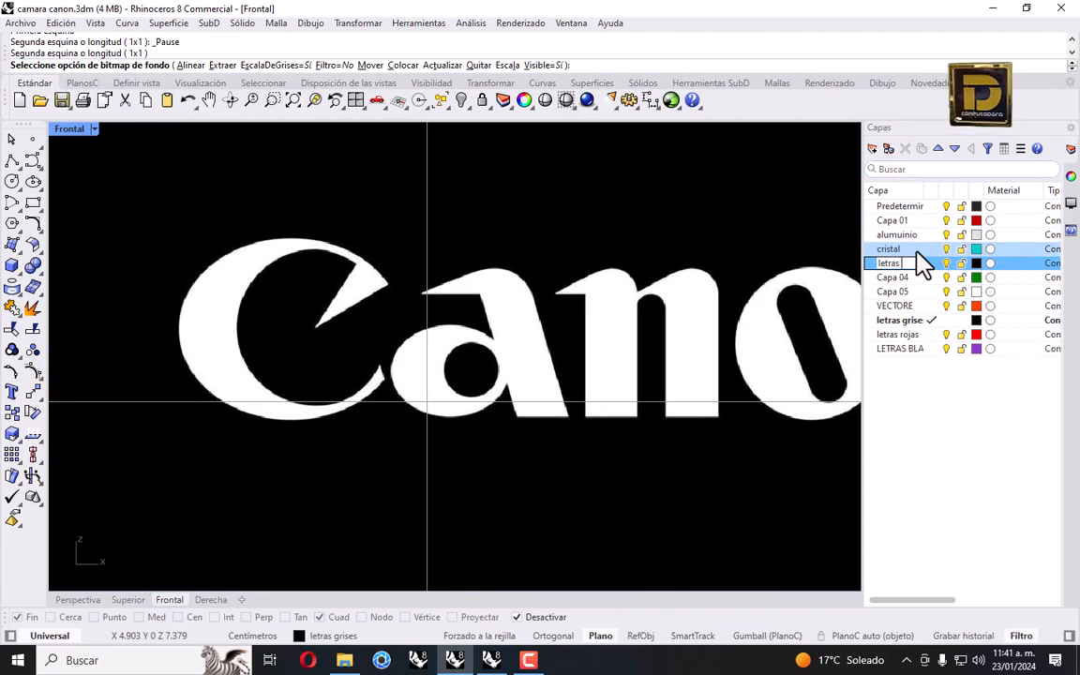
type(" blanca")
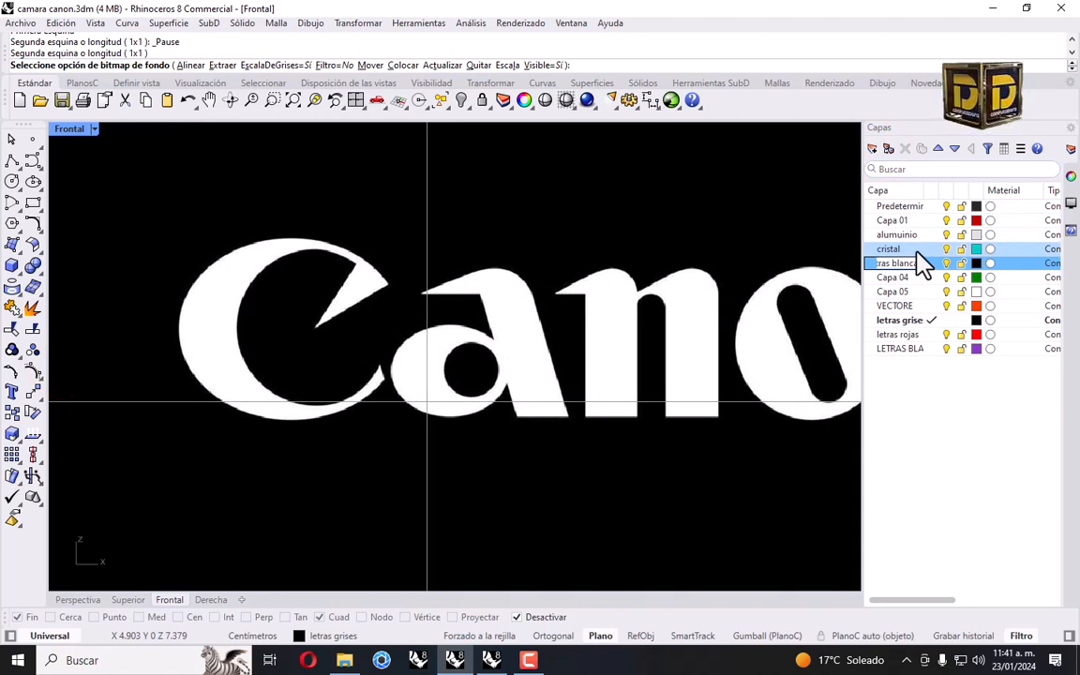
key("Return")
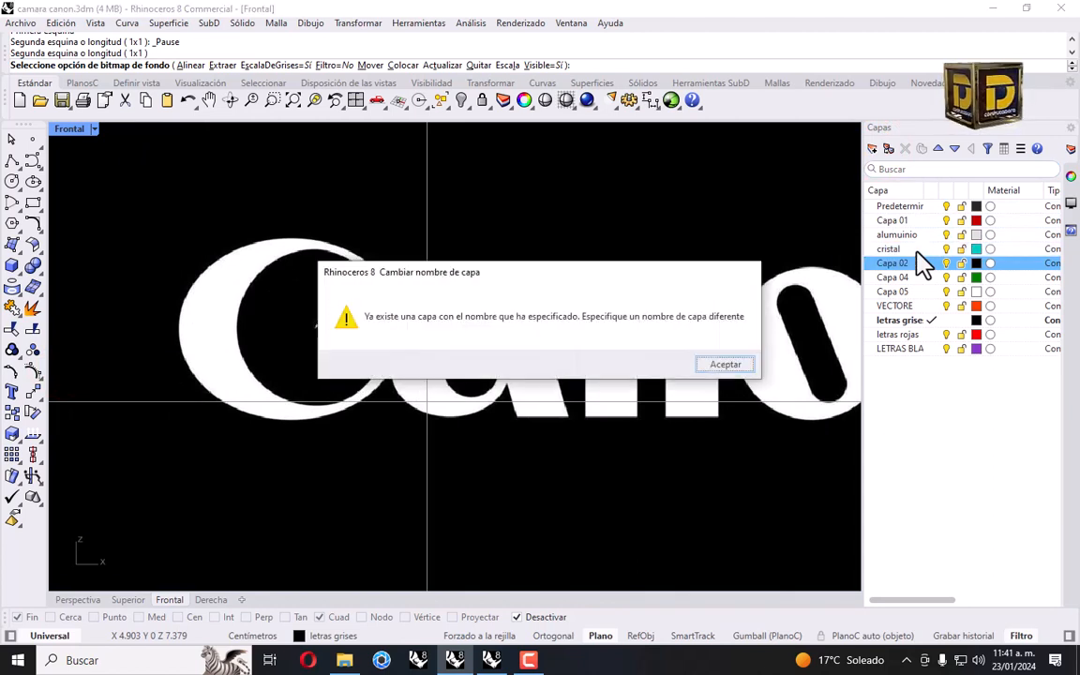
left_click(981, 263)
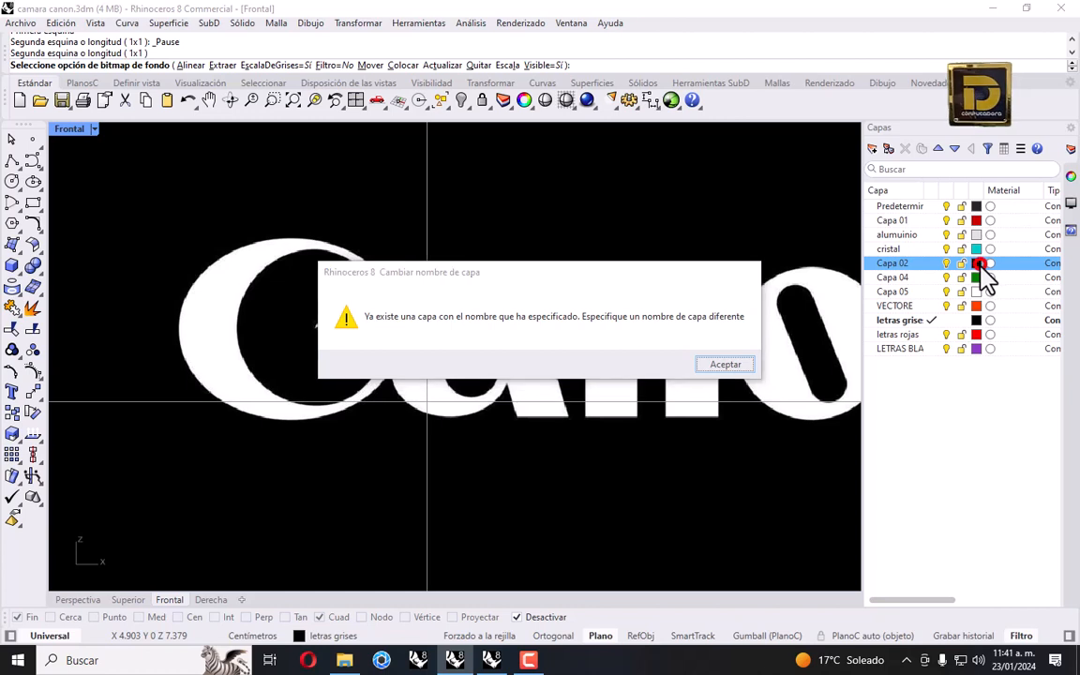
left_click(727, 364)
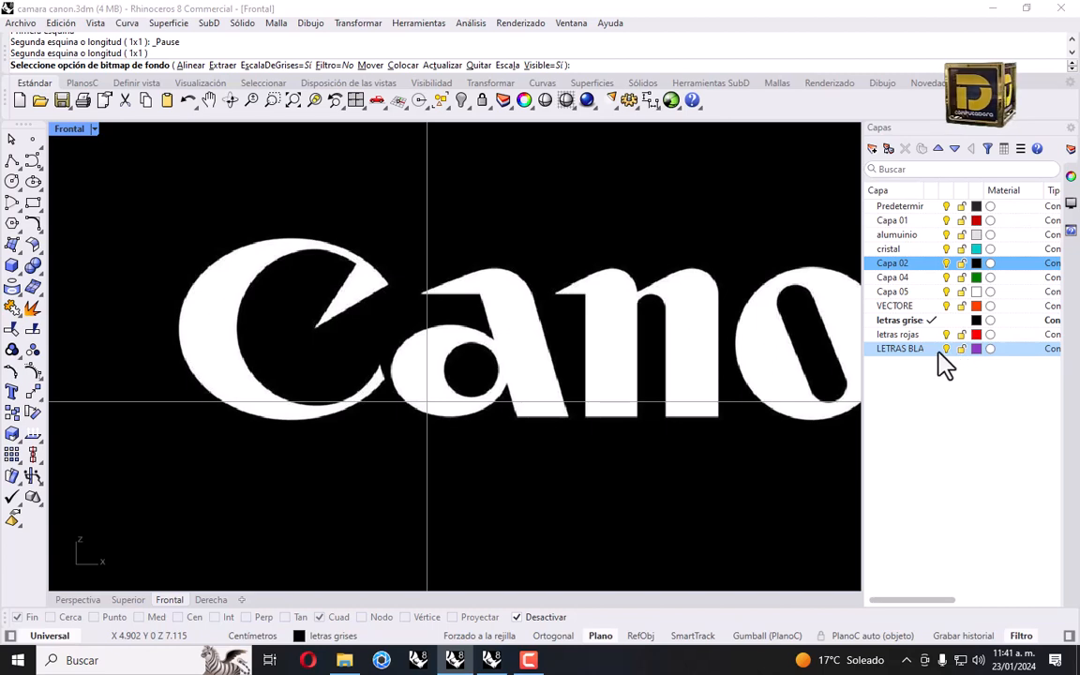
Set the color of the existing LETRAS BLANCAS layer to white.
left_click(977, 349)
left_click_drag(651, 159, 755, 26)
left_click(777, 333)
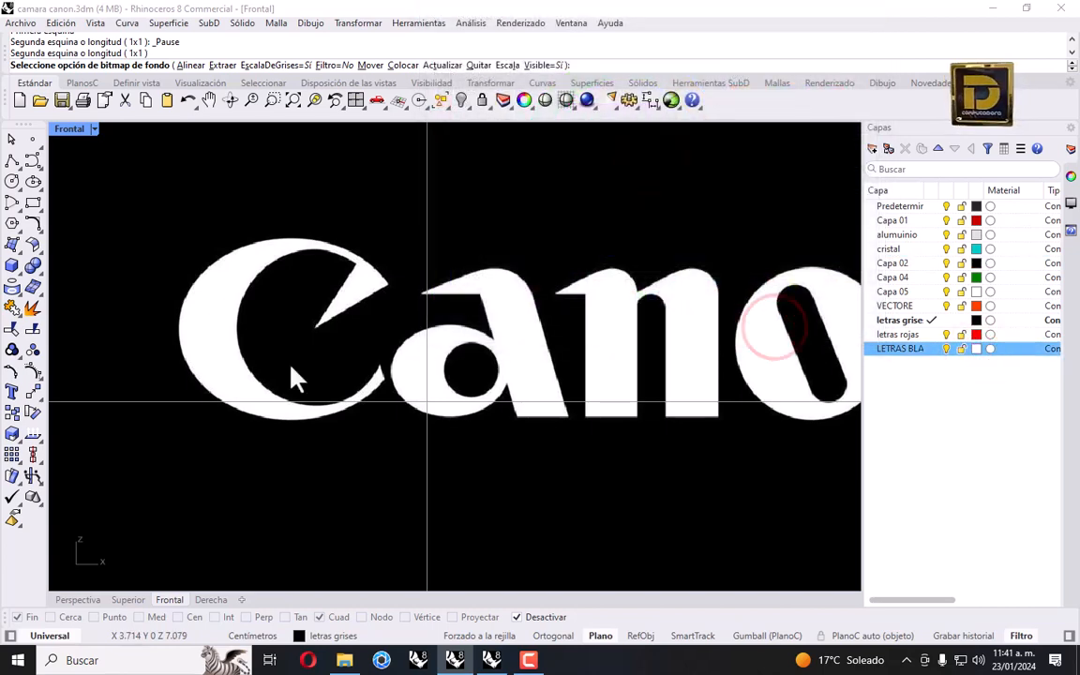
Start a polyline at the outer tip of the C's upper wedge and change the LETRAS BLANCAS layer color to dark blue (#00159A).
left_click(11, 160)
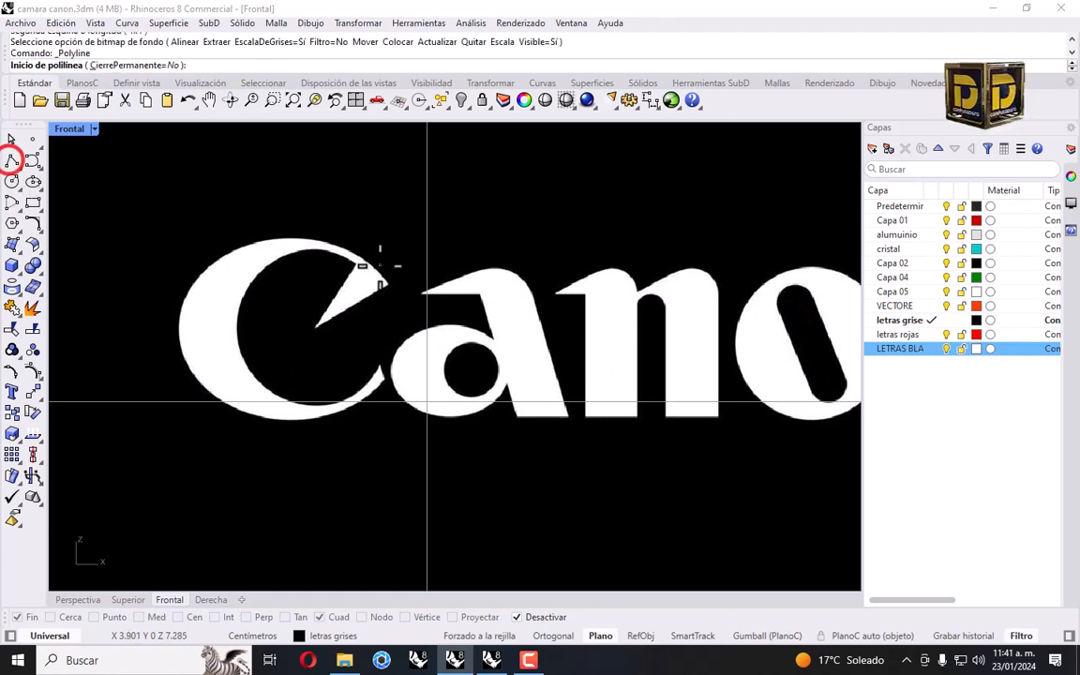
scroll(326, 309, "up", 3)
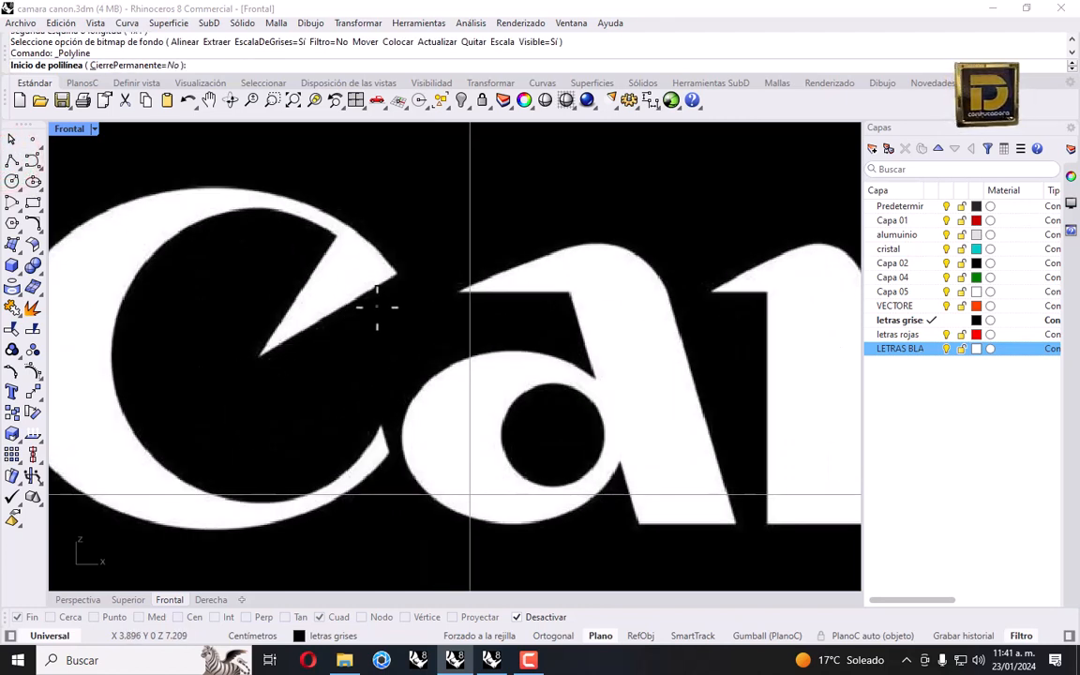
left_click(396, 274)
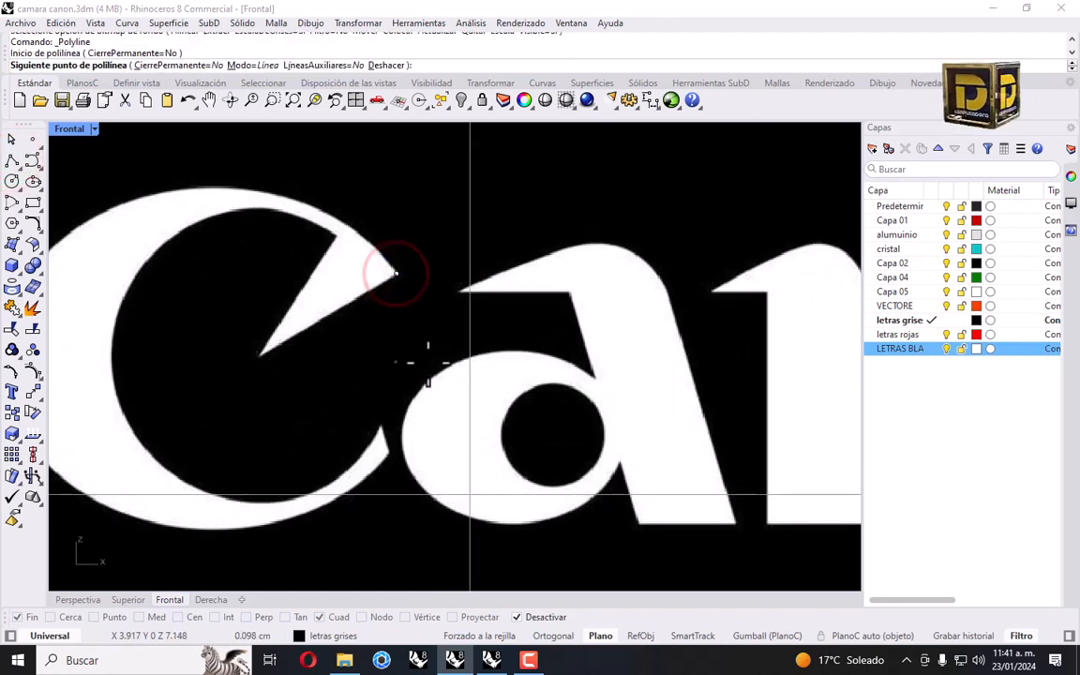
left_click(975, 349)
left_click(572, 221)
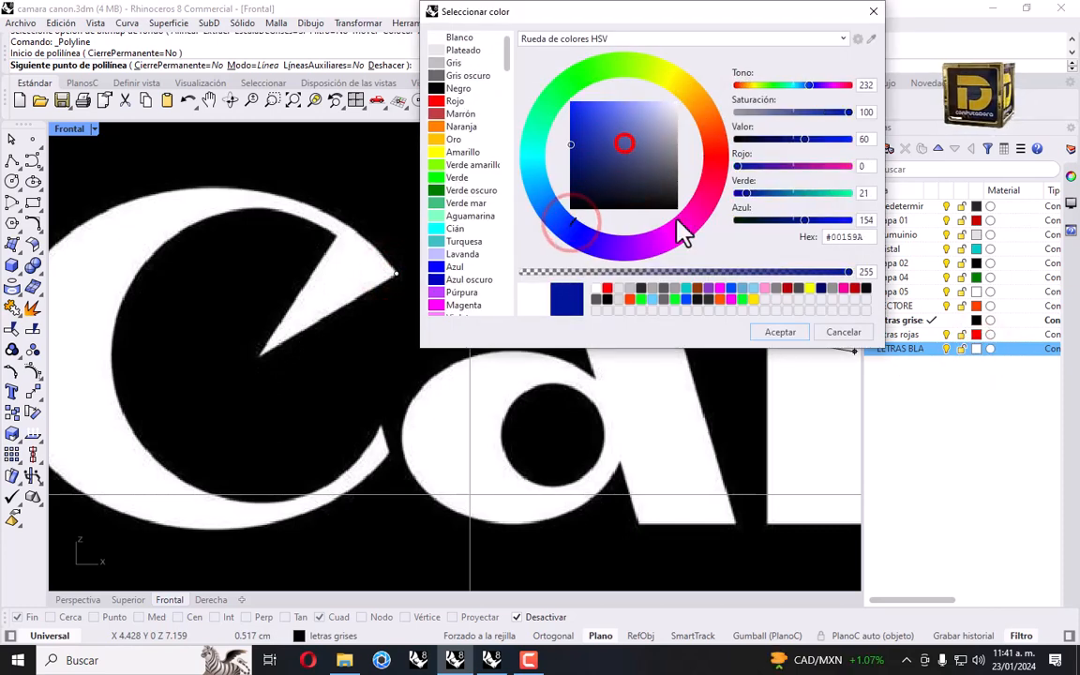
left_click(790, 331)
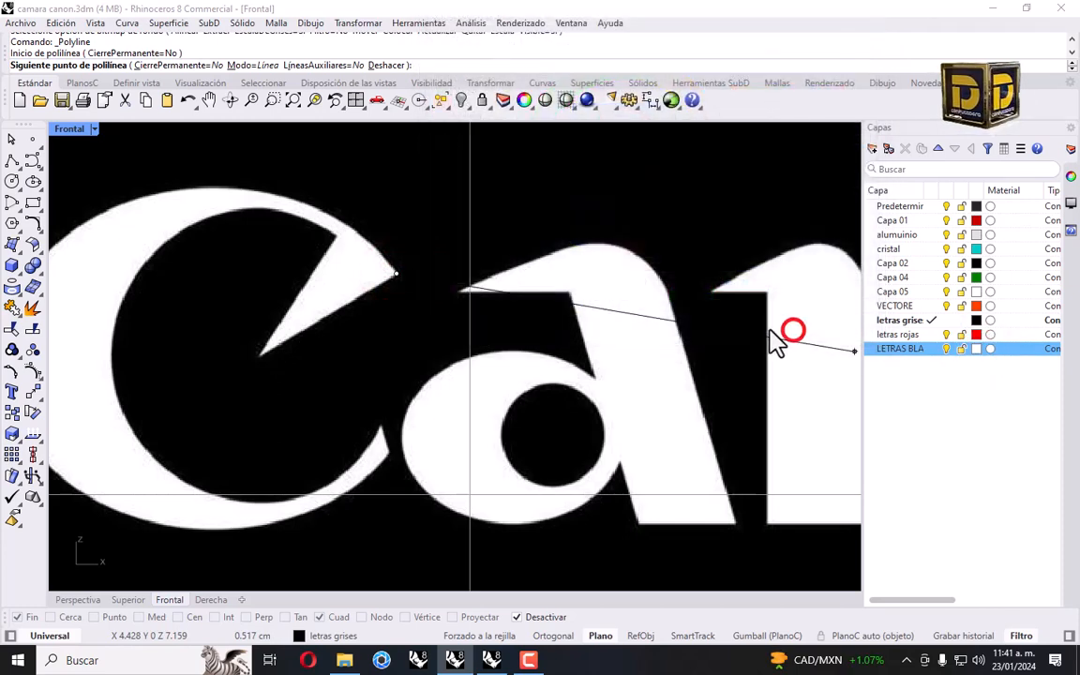
Trace the two straight edges of the C's wedge with the polyline, making LETRAS BLANCAS the current layer.
left_click(260, 358)
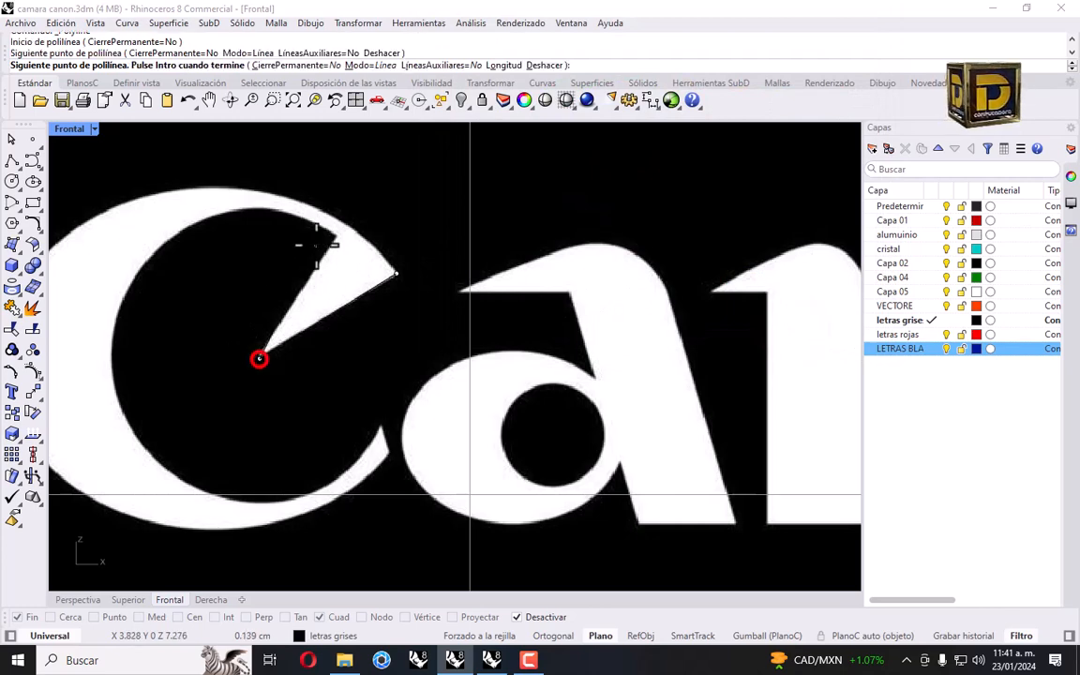
left_click(932, 348)
left_click(333, 240)
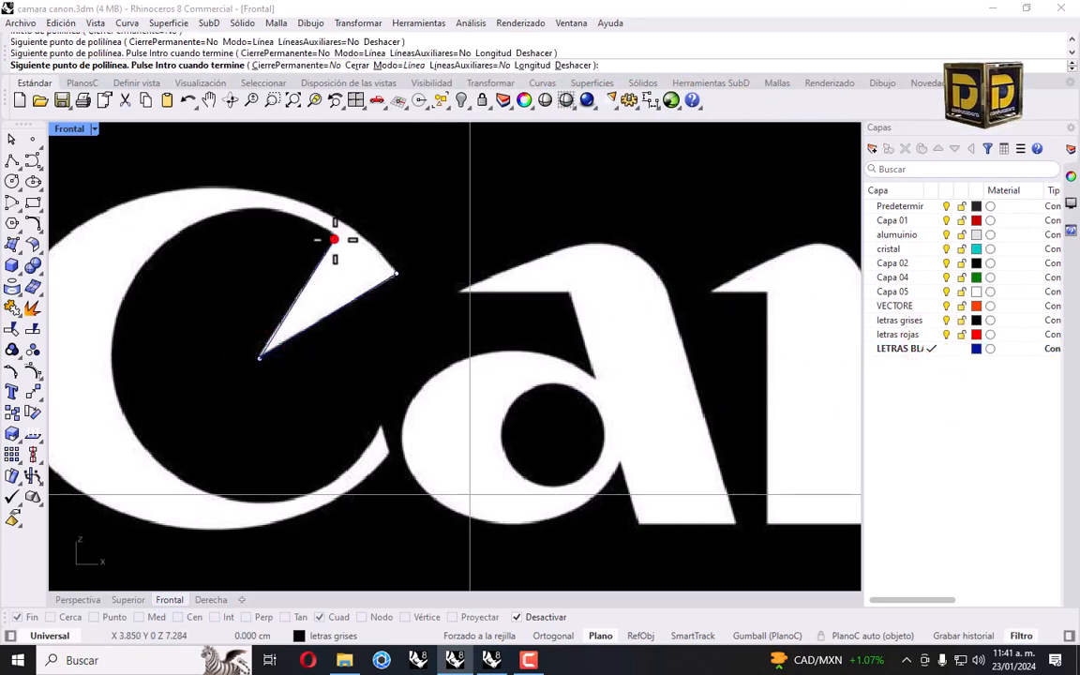
right_click(334, 240)
Re-enable object snaps and trace the C's upper outer edge with a control-point curve starting at the wedge's outer tip.
right_click_drag(336, 251, 371, 251)
left_click(31, 159)
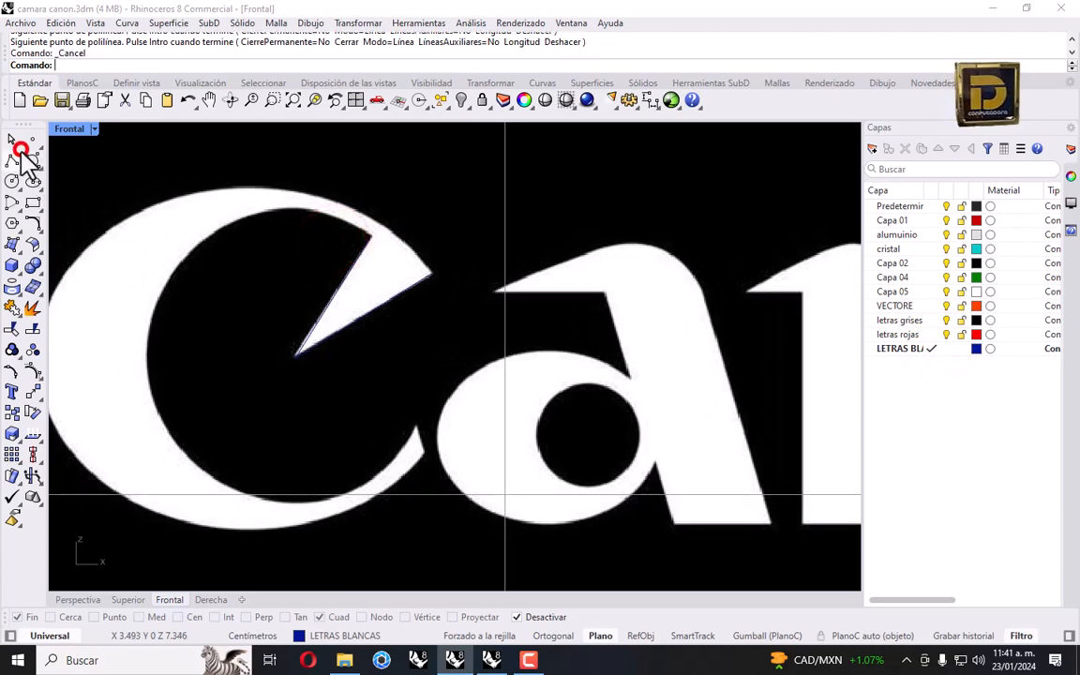
left_click(530, 617)
left_click(431, 272)
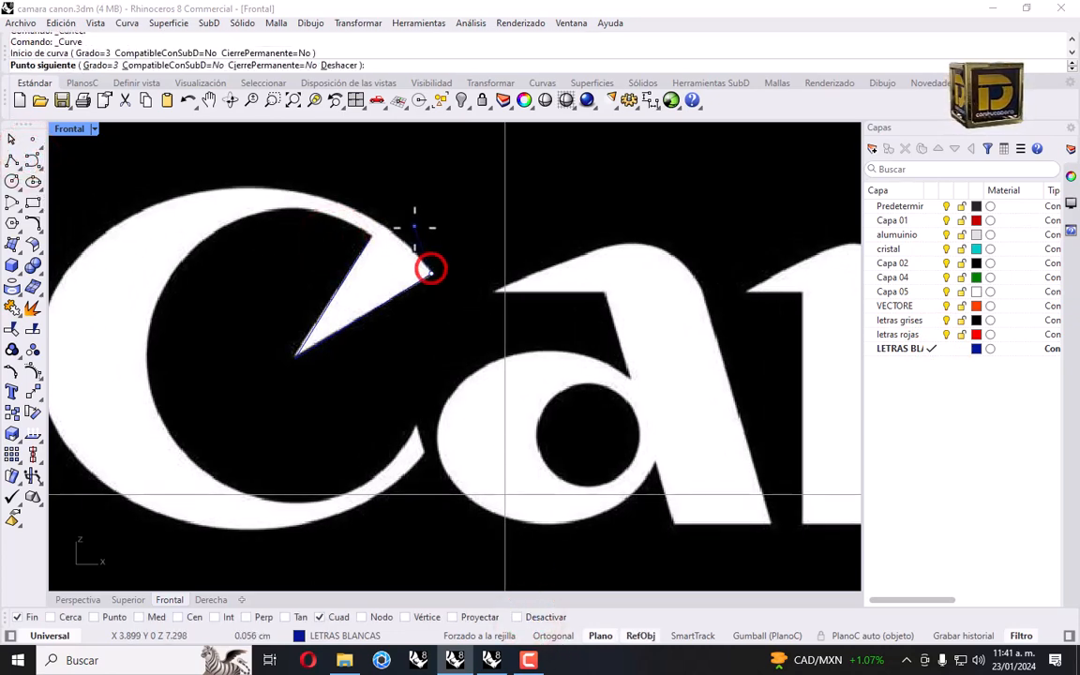
right_click_drag(416, 230, 482, 357)
scroll(481, 357, "up", 2)
left_click(468, 357)
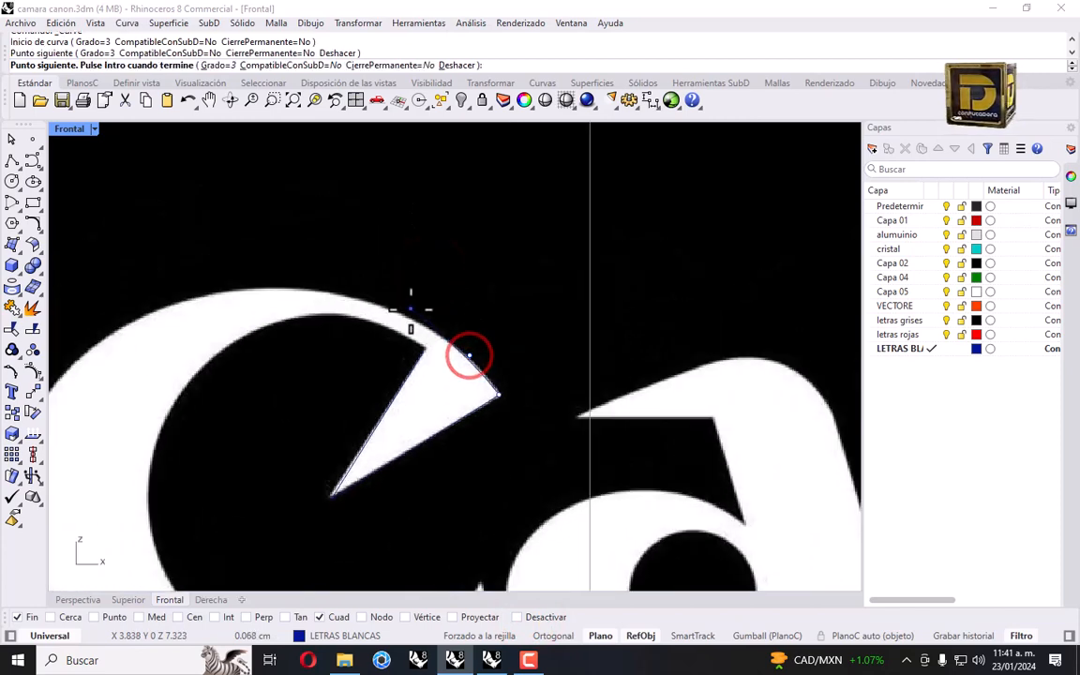
left_click(409, 308)
left_click(308, 281)
Continue the curve around the far side of the C's outer edge, down to its lower shoulder.
right_click_drag(230, 275, 405, 233)
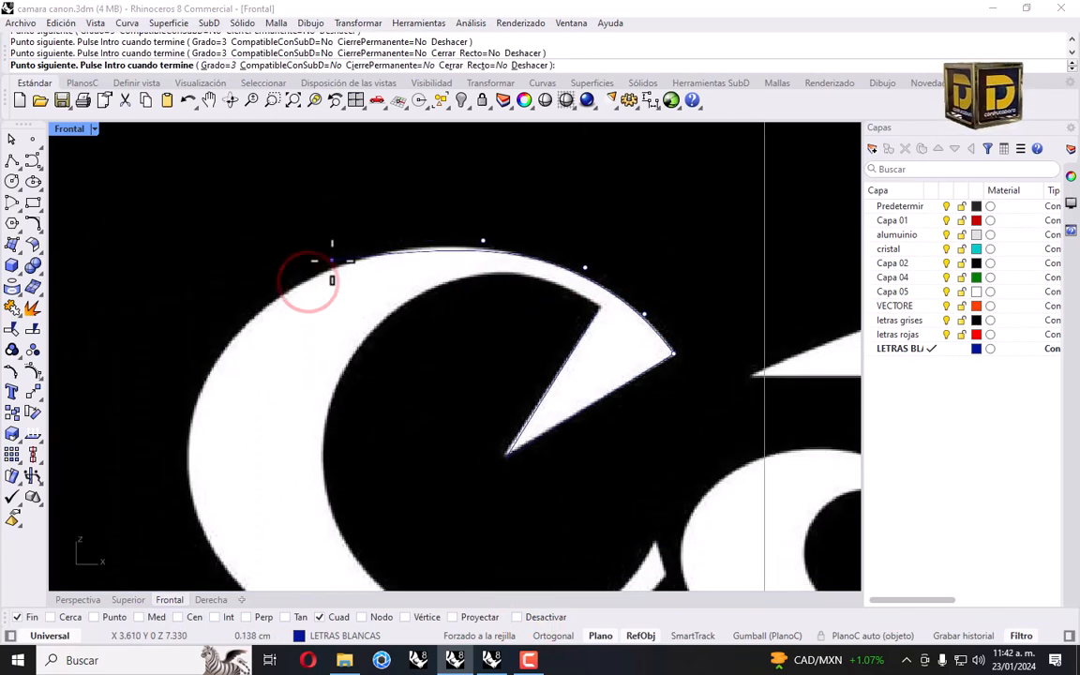
left_click(374, 250)
left_click(301, 267)
right_click_drag(296, 328, 389, 169)
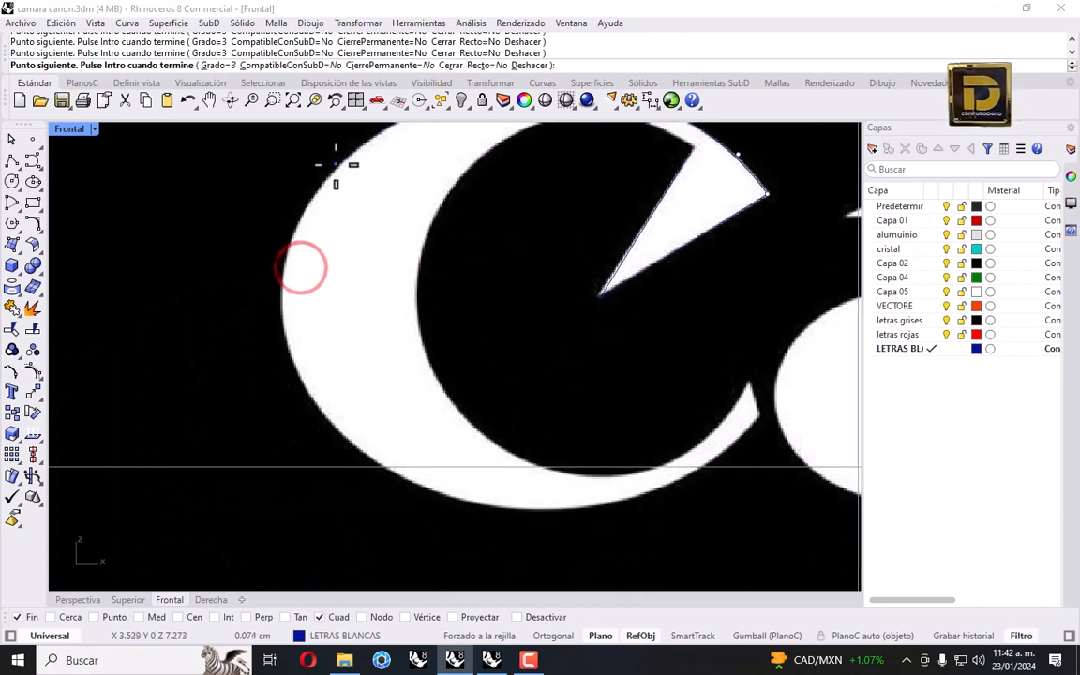
left_click(327, 167)
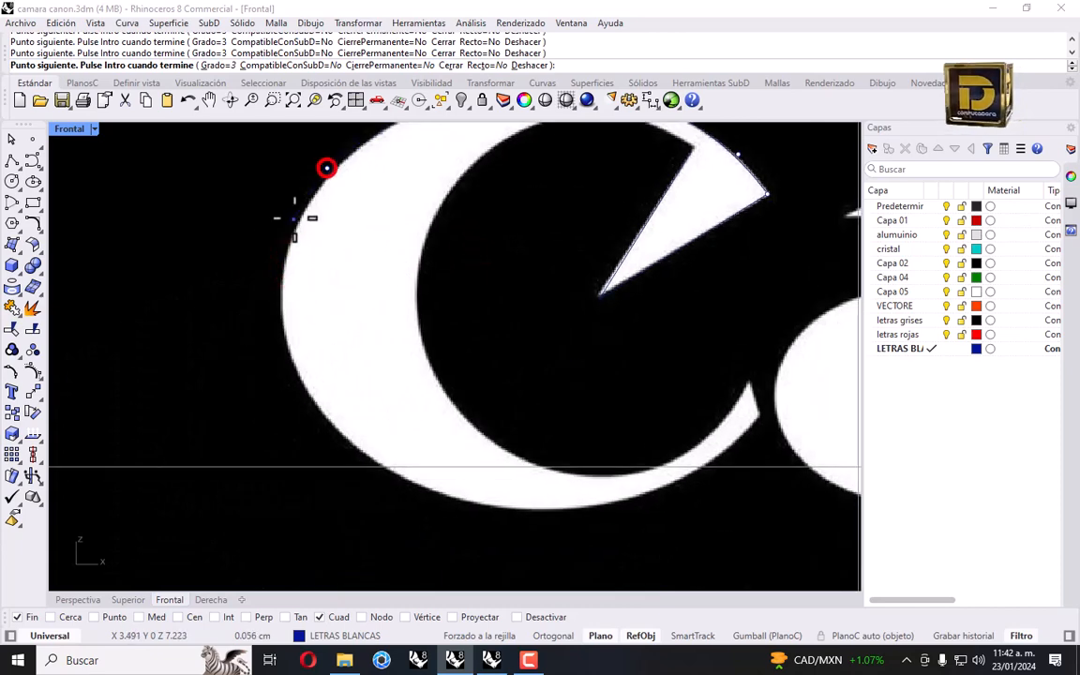
left_click(284, 329)
left_click(308, 397)
left_click(338, 434)
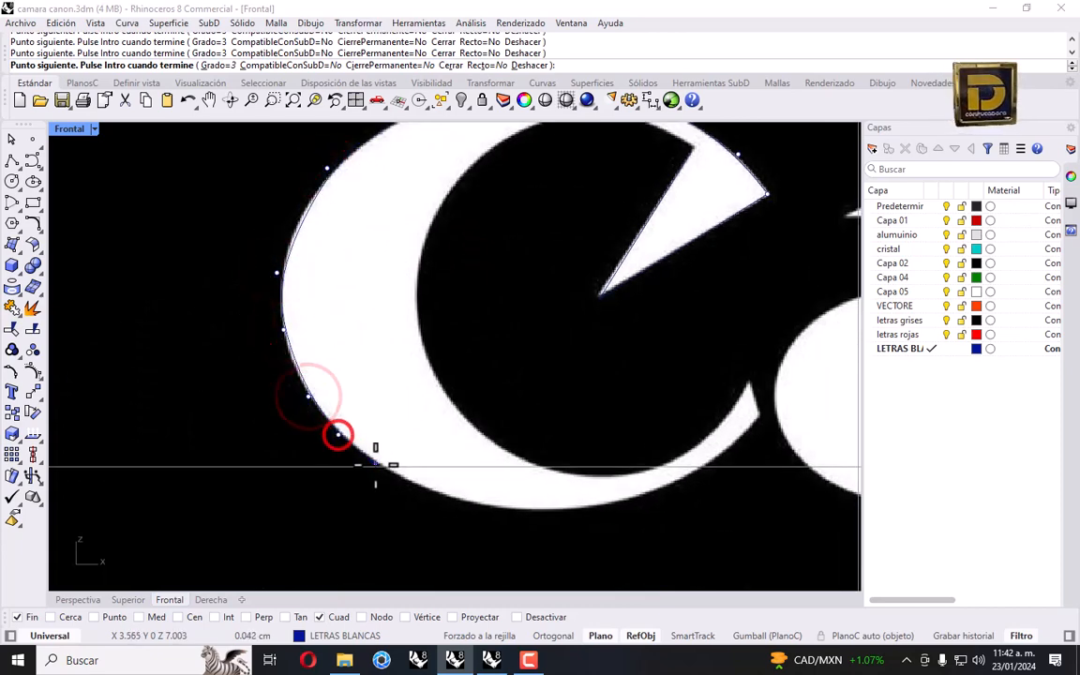
Trace the C's lower outer edge up to the lower terminal's outer corner and finish the curve.
left_click(374, 463)
left_click(414, 489)
left_click(493, 507)
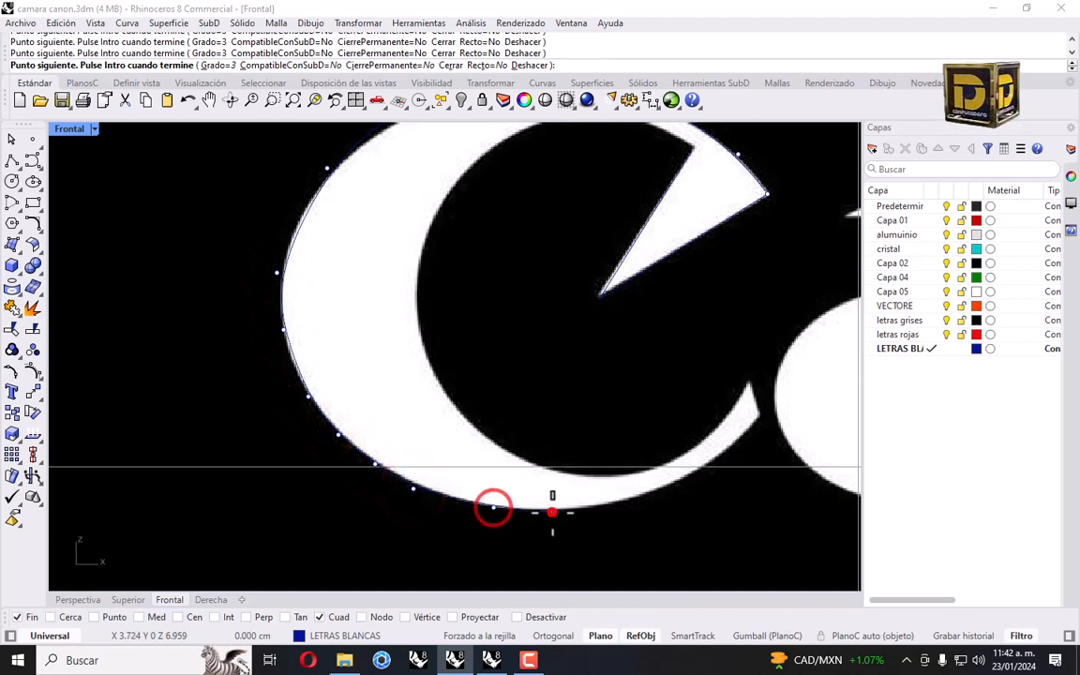
left_click(552, 512)
left_click(637, 494)
left_click(707, 471)
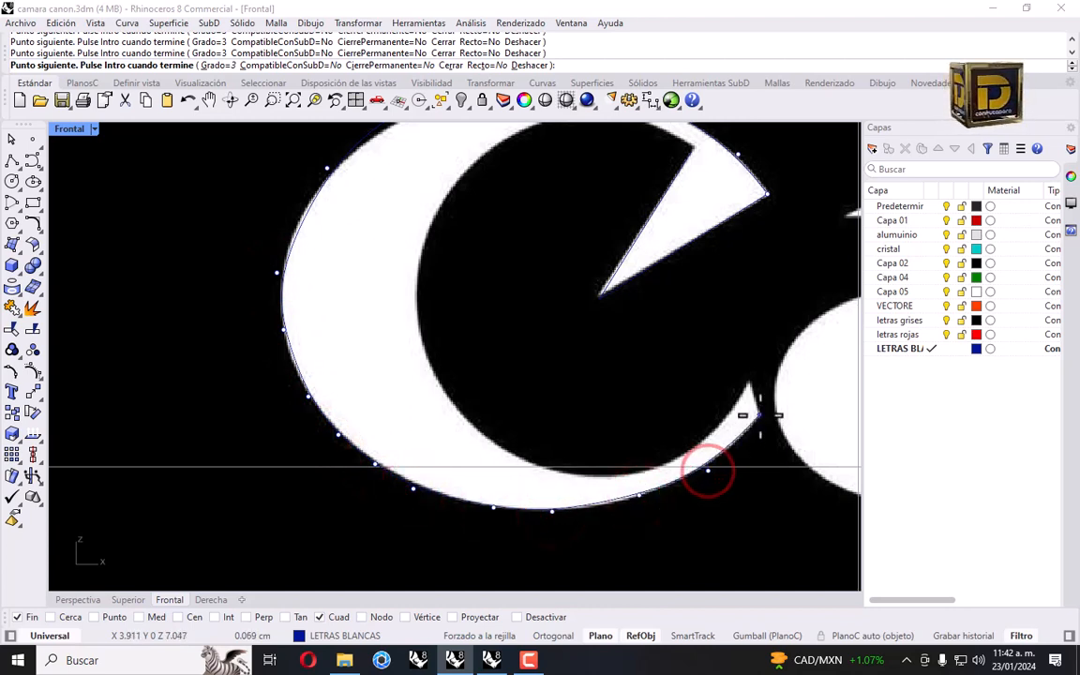
left_click(759, 415)
key("Return")
Trace the upper half of the C's inner edge with a new control-point curve starting at the wedge's inner corner.
key("Return")
left_click(698, 153)
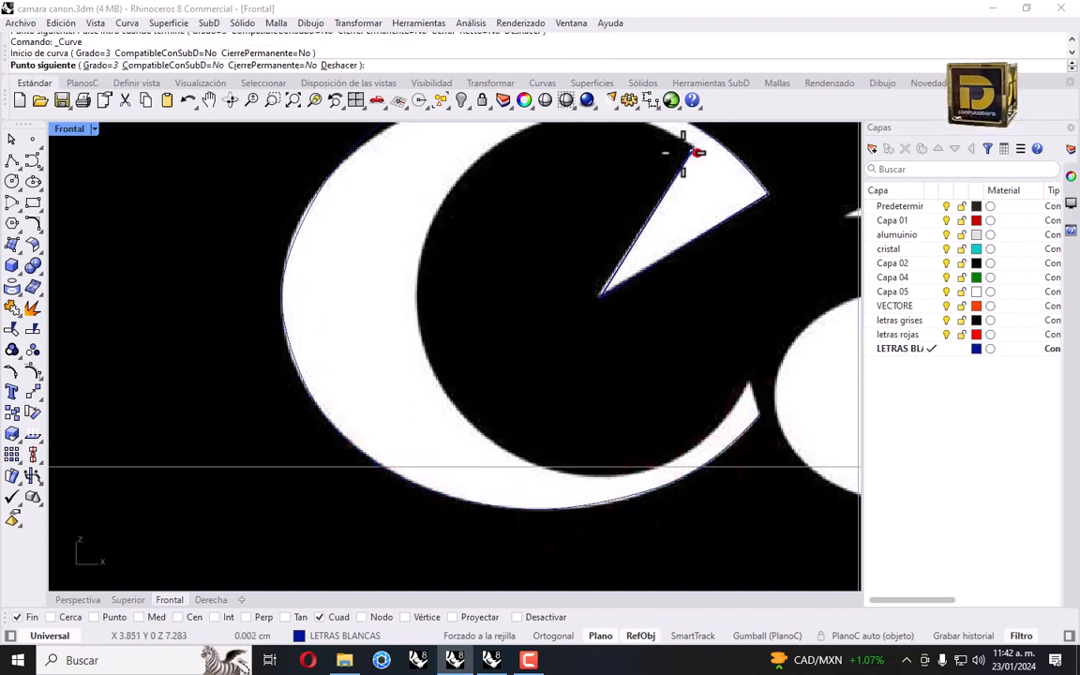
right_click_drag(682, 153, 739, 284)
left_click(716, 254)
left_click(640, 244)
left_click(590, 255)
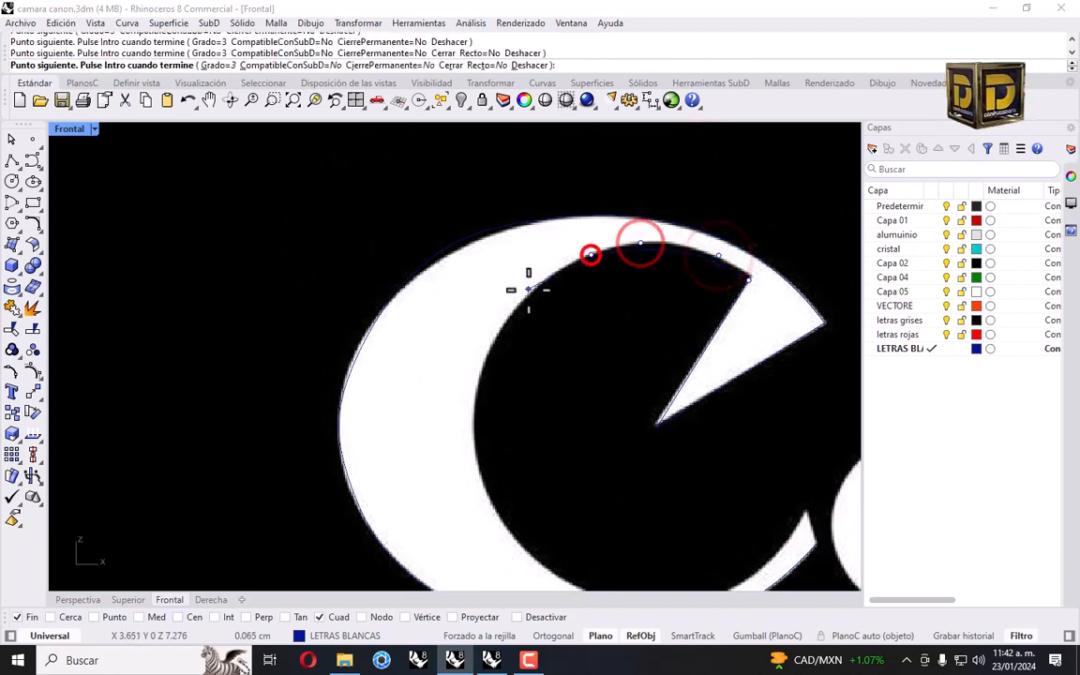
left_click(527, 289)
left_click(491, 349)
left_click(476, 399)
right_click_drag(468, 401, 426, 306)
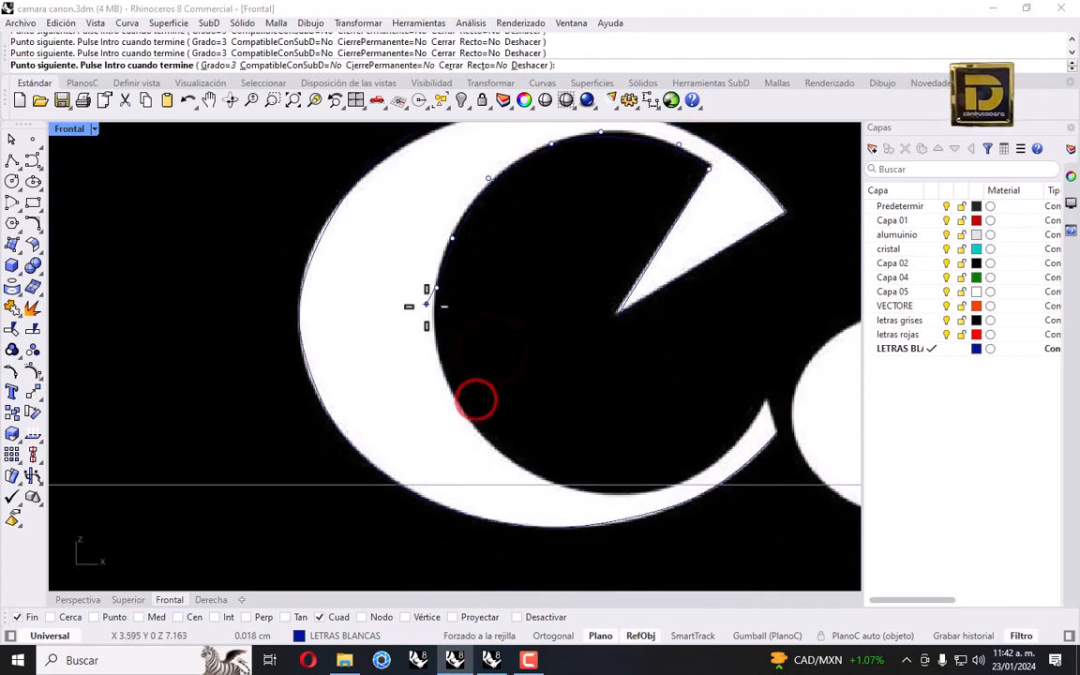
Trace the lower half of the C's inner edge to the lower terminal's upper tip and finish the curve.
left_click(434, 324)
left_click(440, 370)
left_click(469, 424)
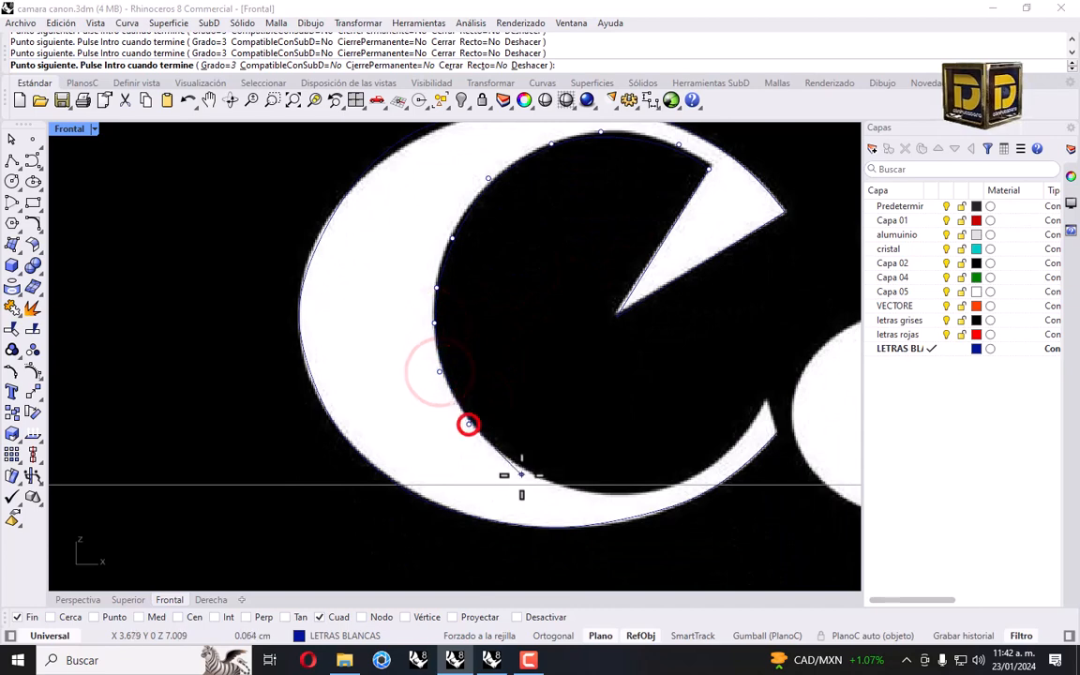
left_click(531, 474)
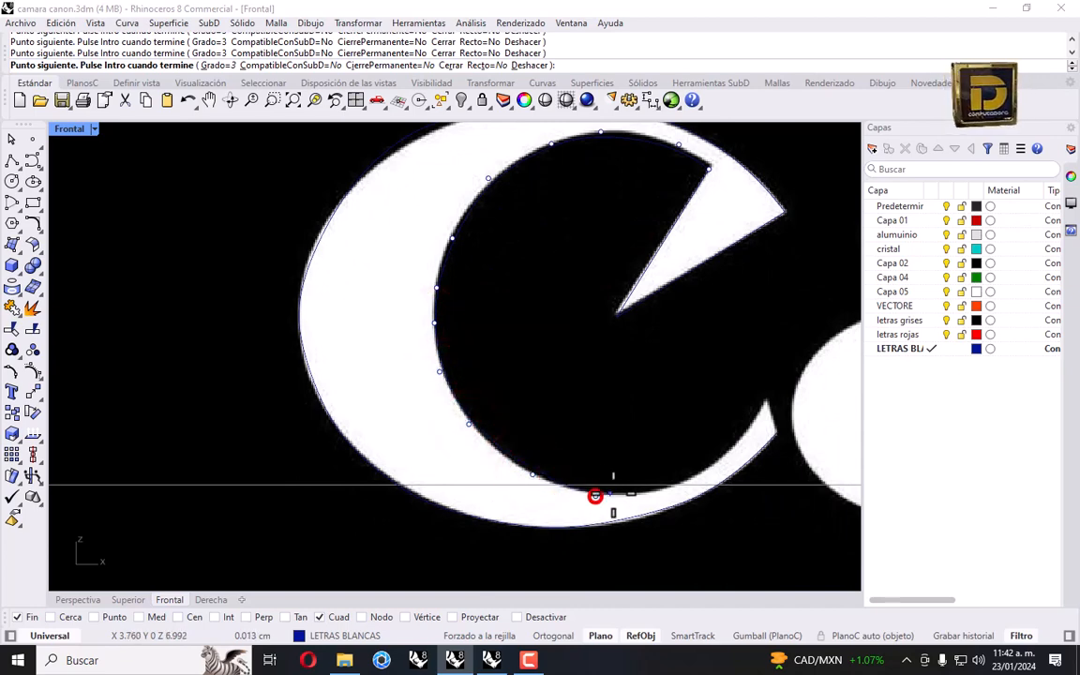
left_click(636, 491)
left_click(705, 469)
left_click(738, 437)
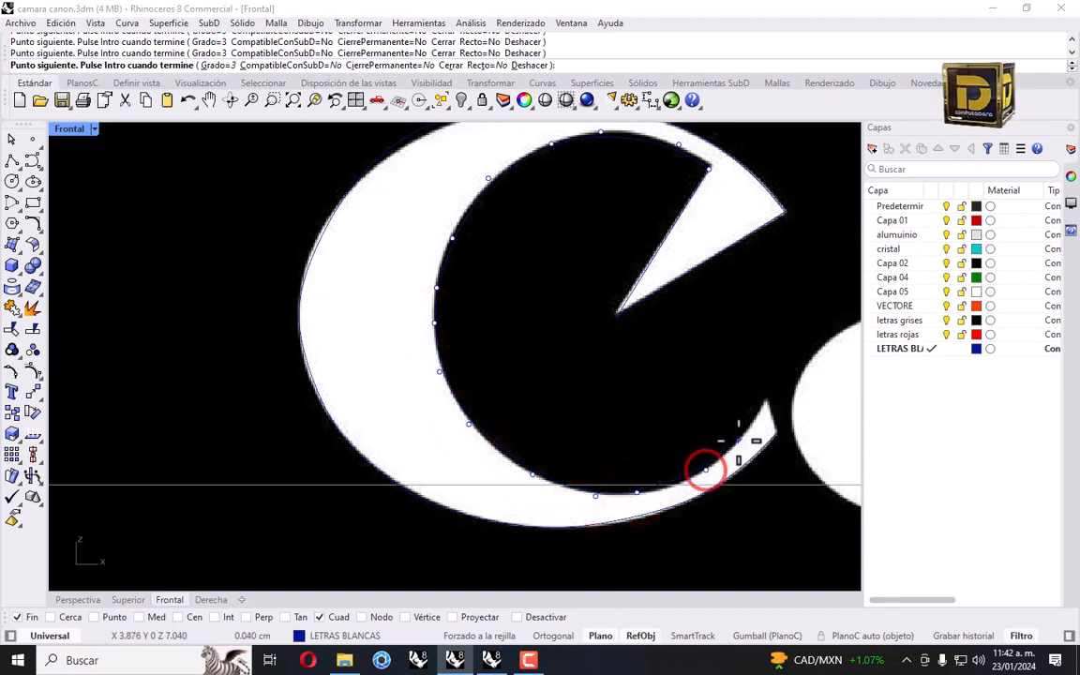
left_click(766, 401)
right_click(766, 401)
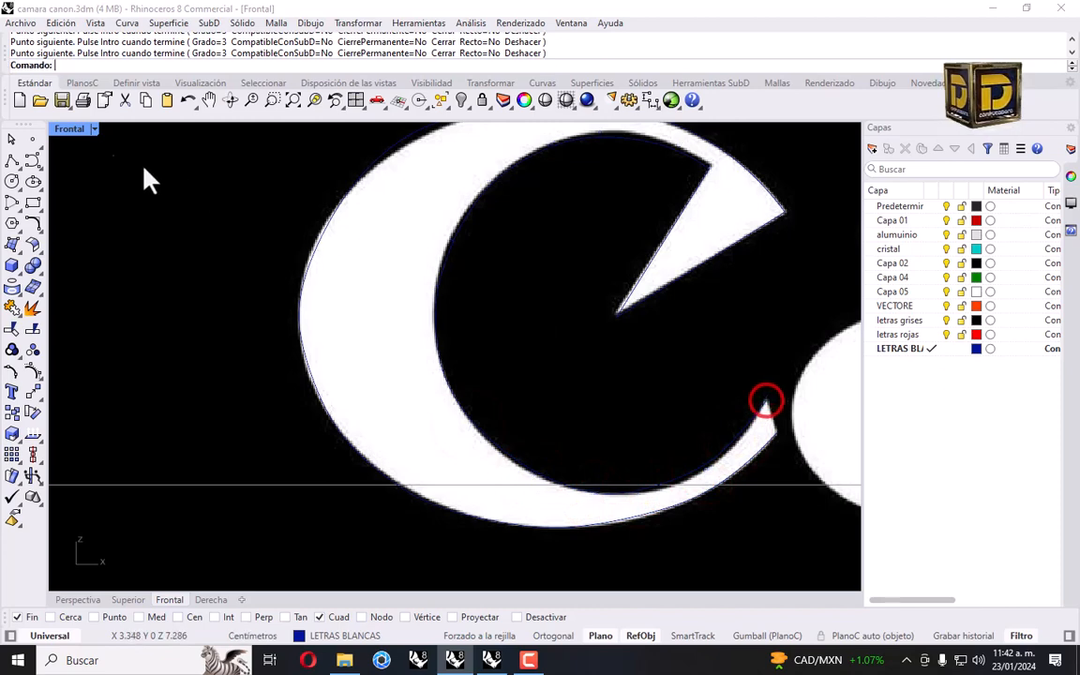
Close the C's lower terminal with a straight polyline segment between the inner and outer curve ends.
left_click(13, 159)
left_click(766, 399)
left_click(776, 431)
right_click(776, 431)
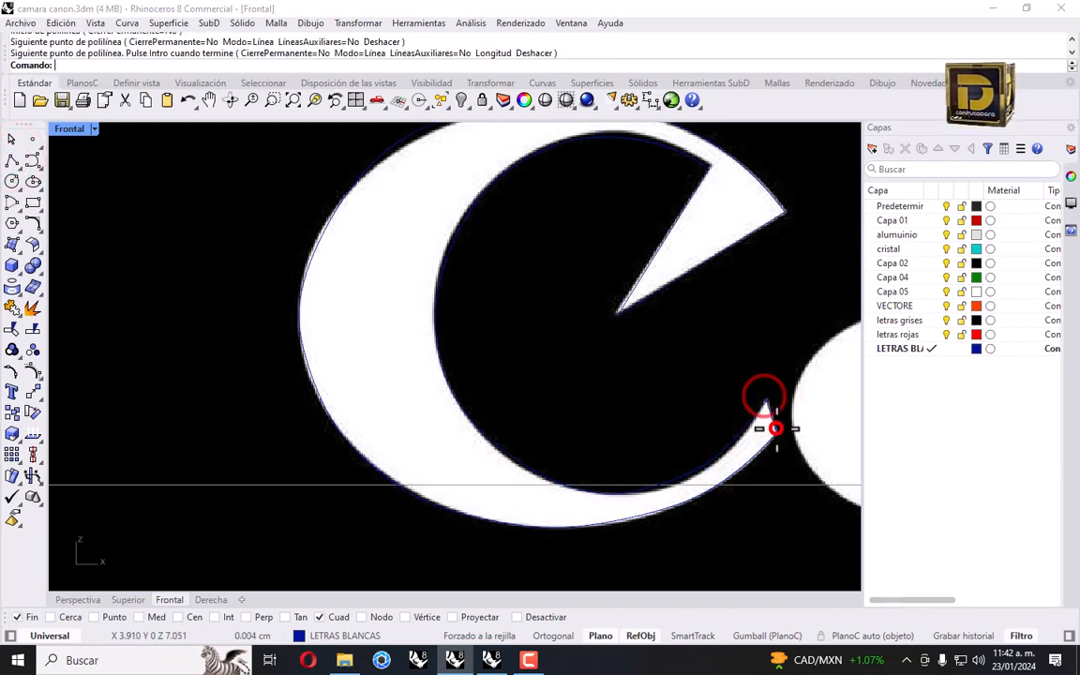
Trace the straight edges of the a's upper serif with a polyline from the bowl junction to the start of its rounded top.
scroll(620, 323, "down", 8)
scroll(712, 328, "up", 5)
right_click_drag(712, 325, 532, 318)
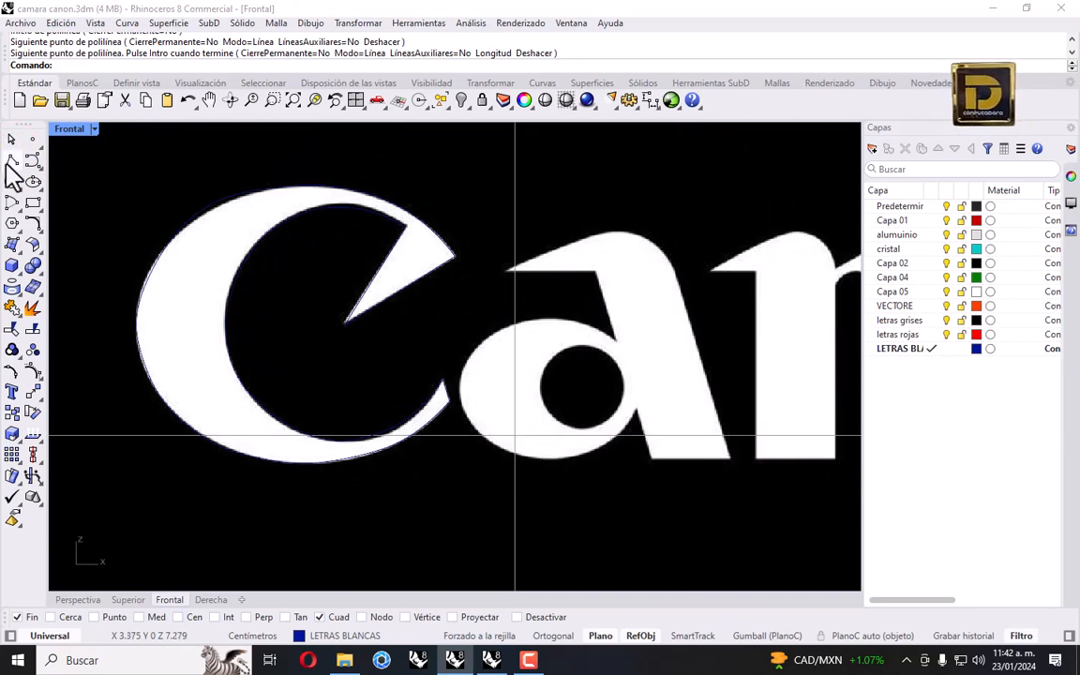
left_click(13, 158)
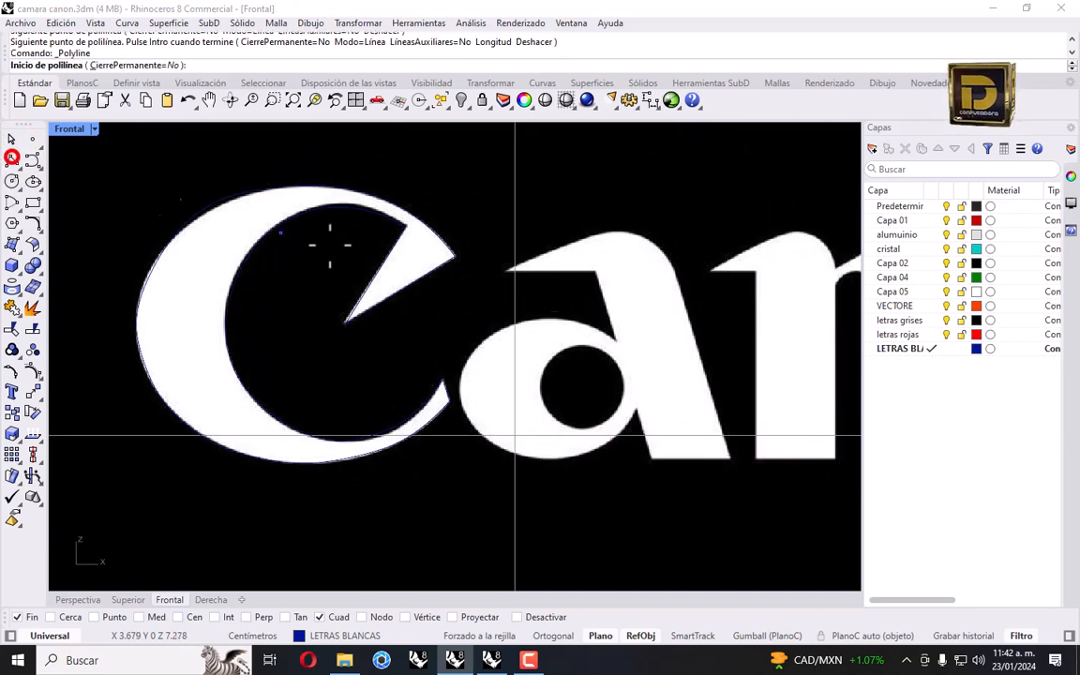
left_click(616, 340)
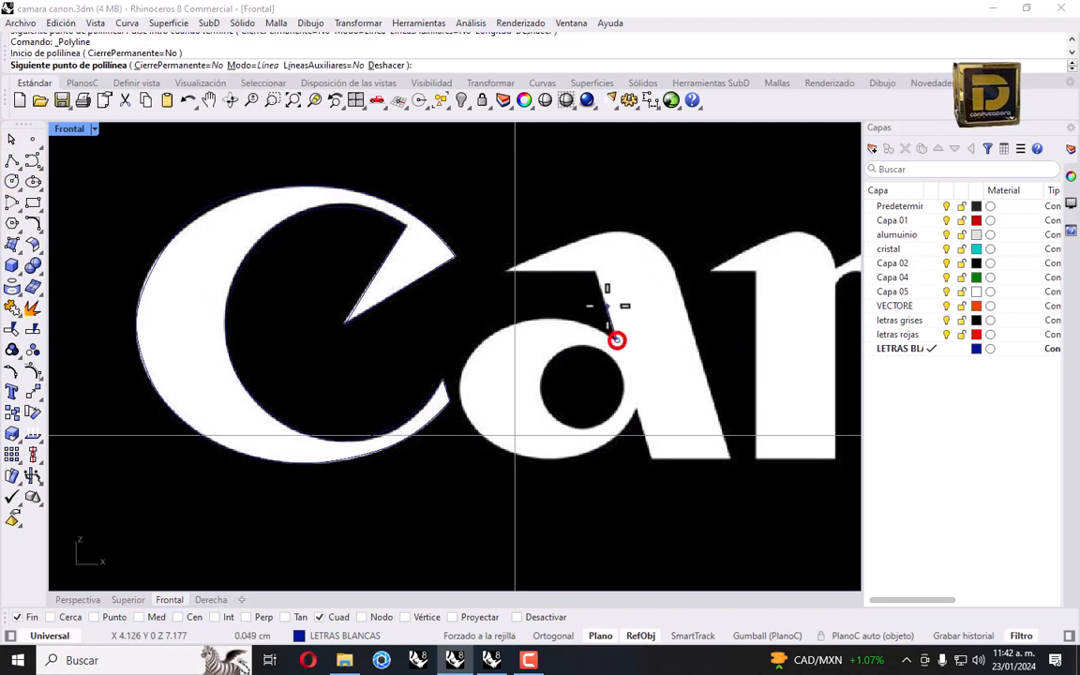
left_click(594, 272)
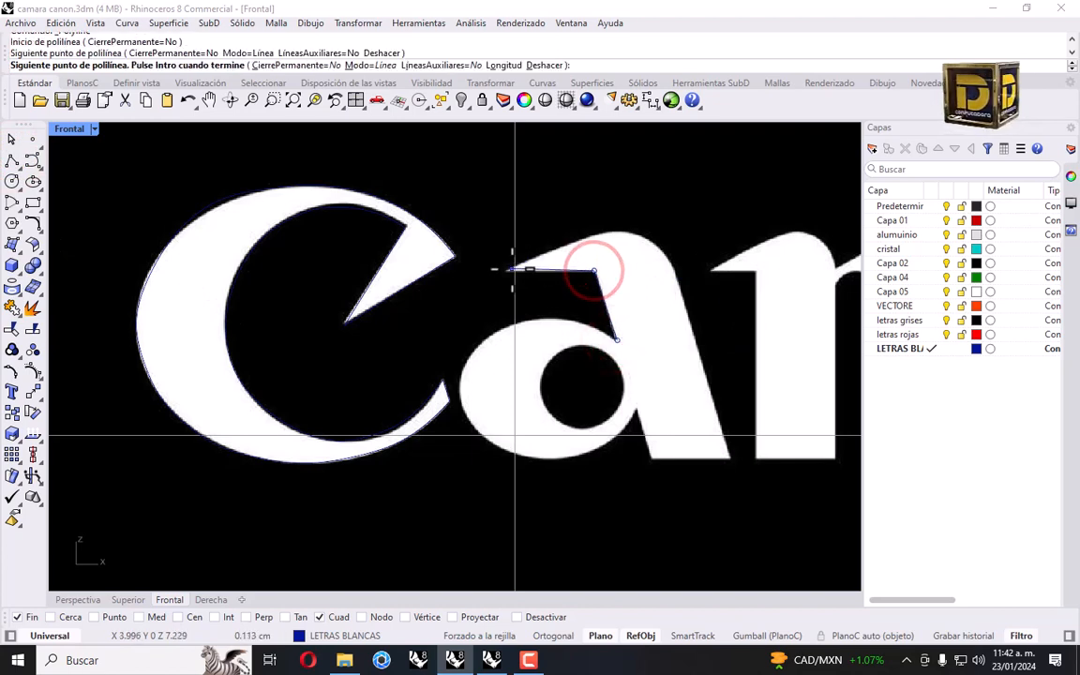
left_click(506, 269)
left_click(594, 235)
right_click(594, 235)
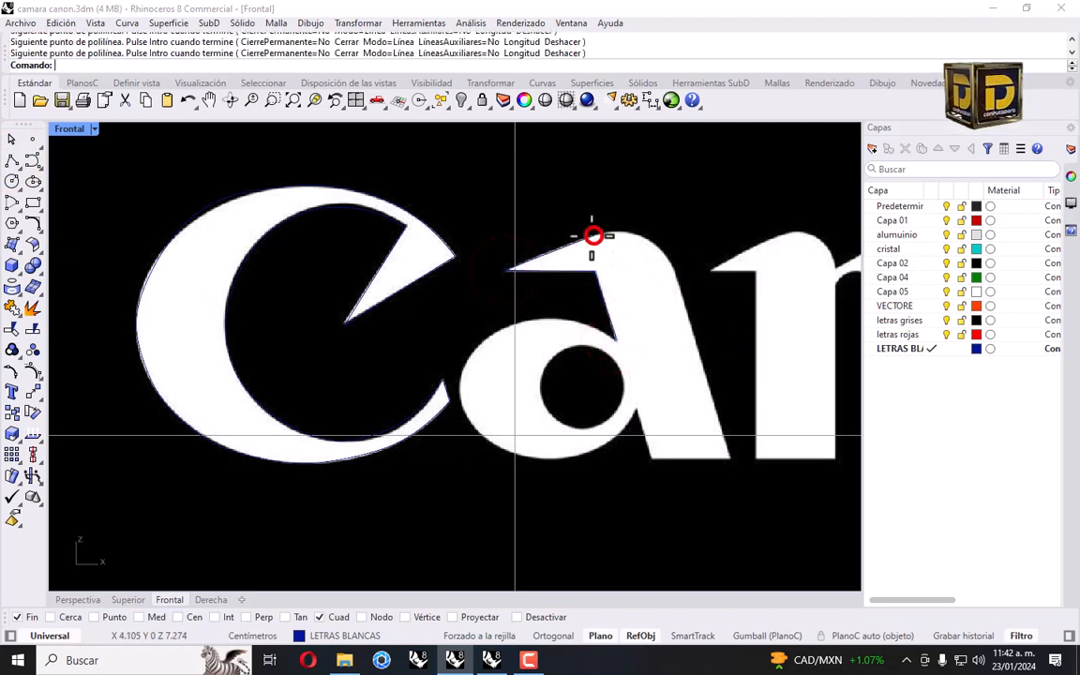
Trace the a's stem foot and long outer slanted edge with a polyline from the lower notch to the shoulder.
right_click(659, 478)
left_click(635, 411)
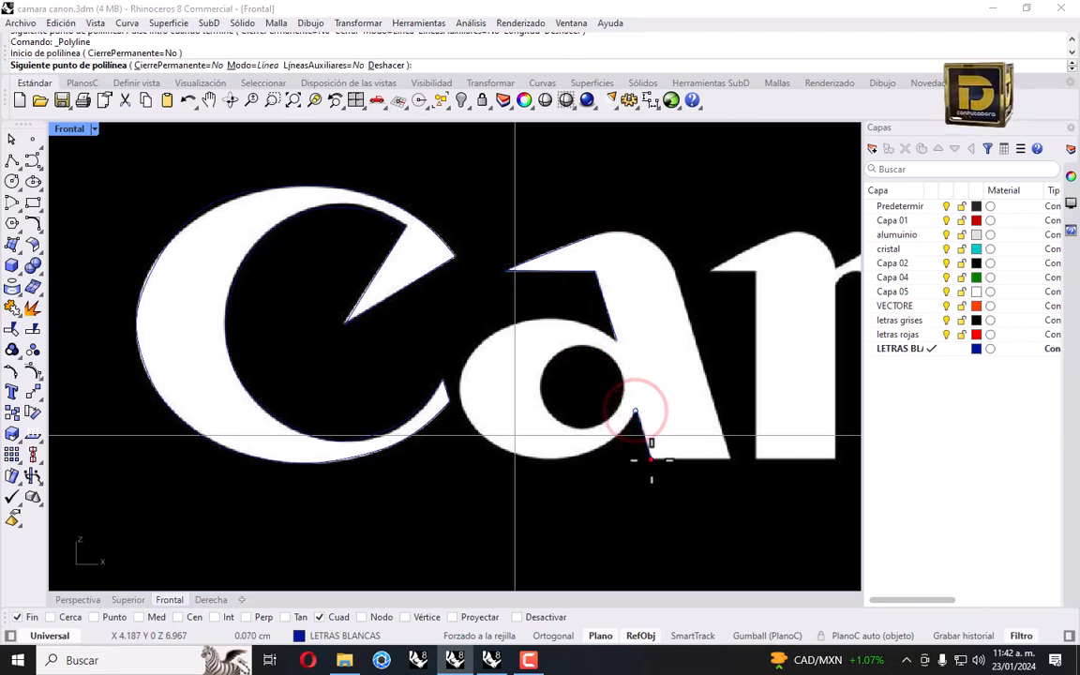
left_click(651, 459)
left_click(731, 459)
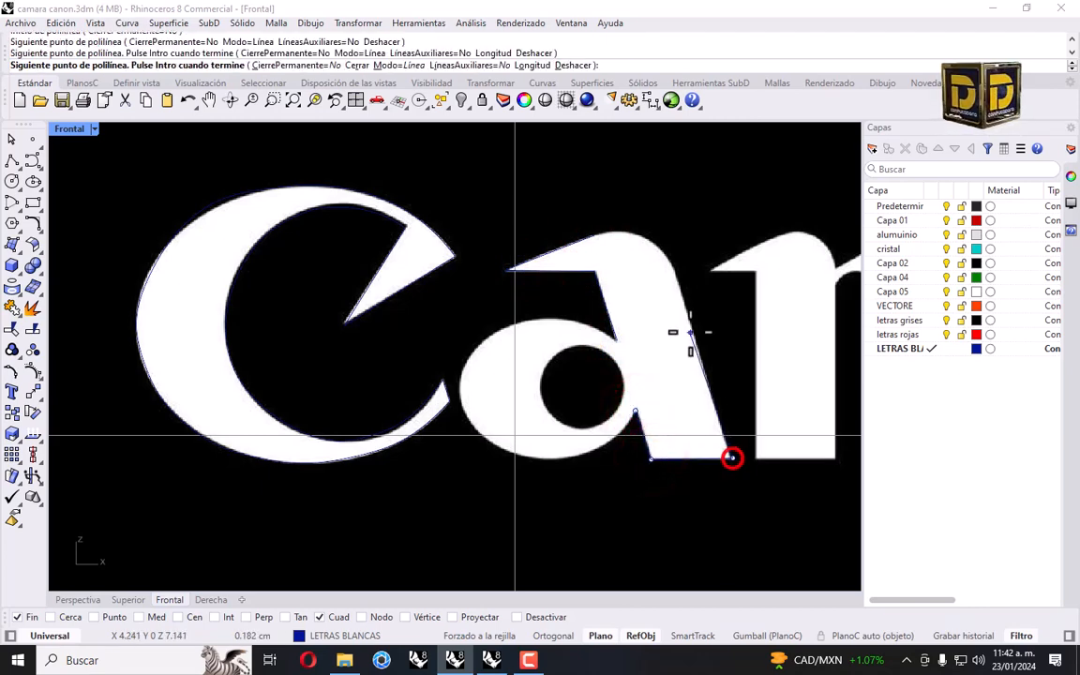
left_click(673, 272)
right_click(664, 281)
Draw a circle centered in the a's round counter and sized to its edge.
scroll(530, 362, "down", 5)
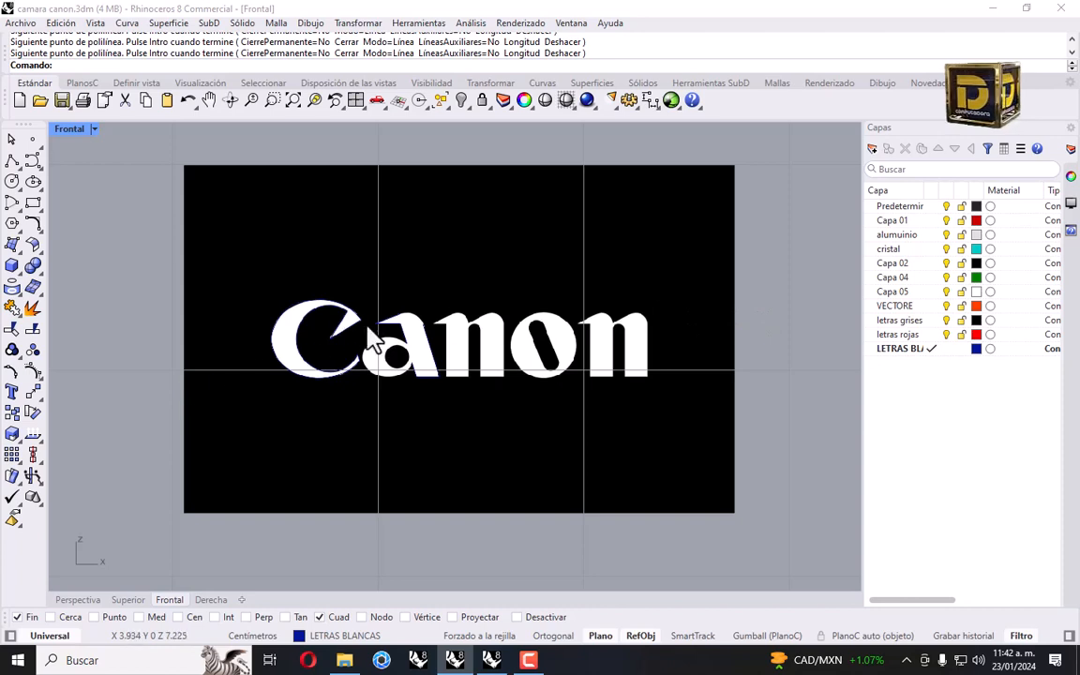
scroll(372, 341, "up", 5)
scroll(396, 366, "up", 2)
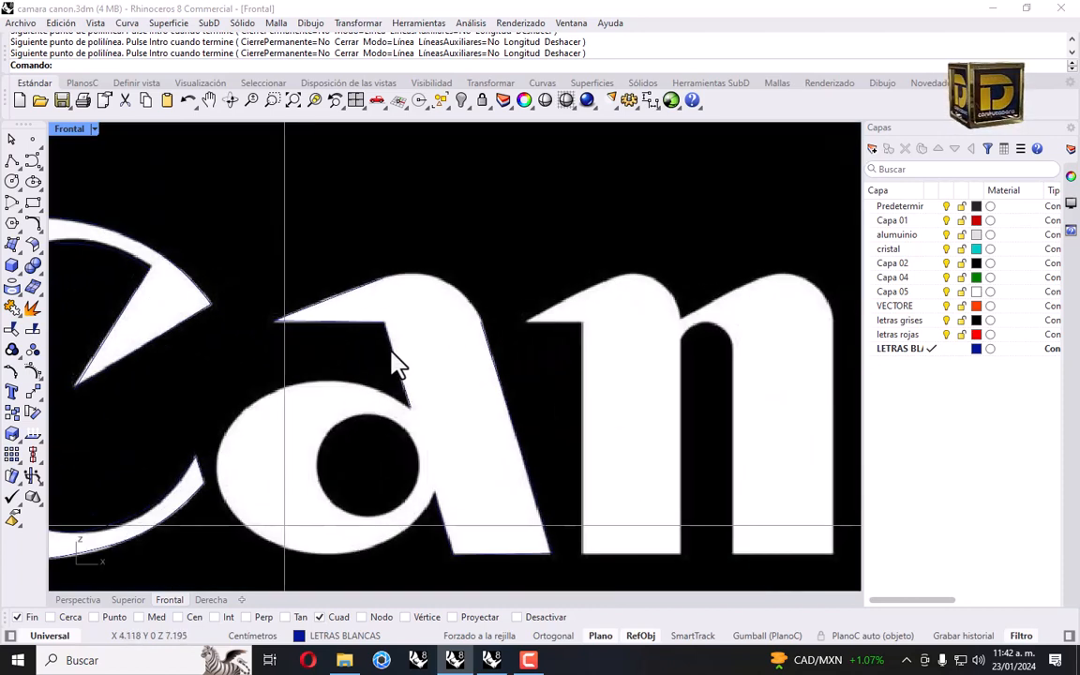
left_click(11, 181)
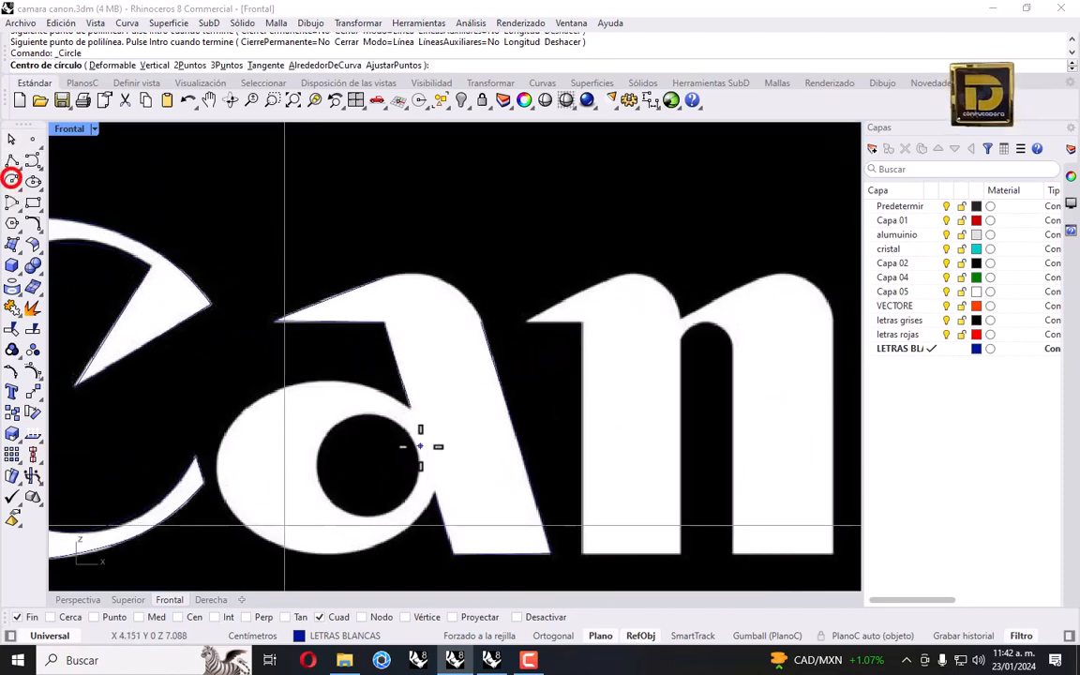
left_click(368, 462)
left_click(413, 444)
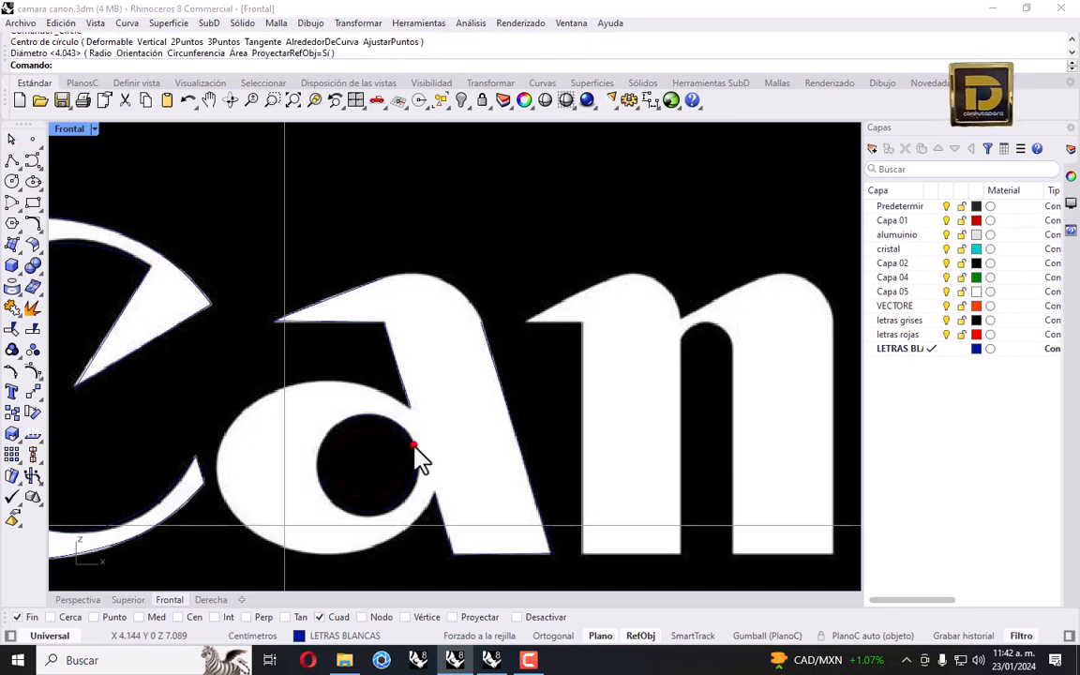
Trace the upper edge of the a's bowl with a control-point curve starting where the bowl meets the stem.
left_click(12, 160)
left_click(409, 405)
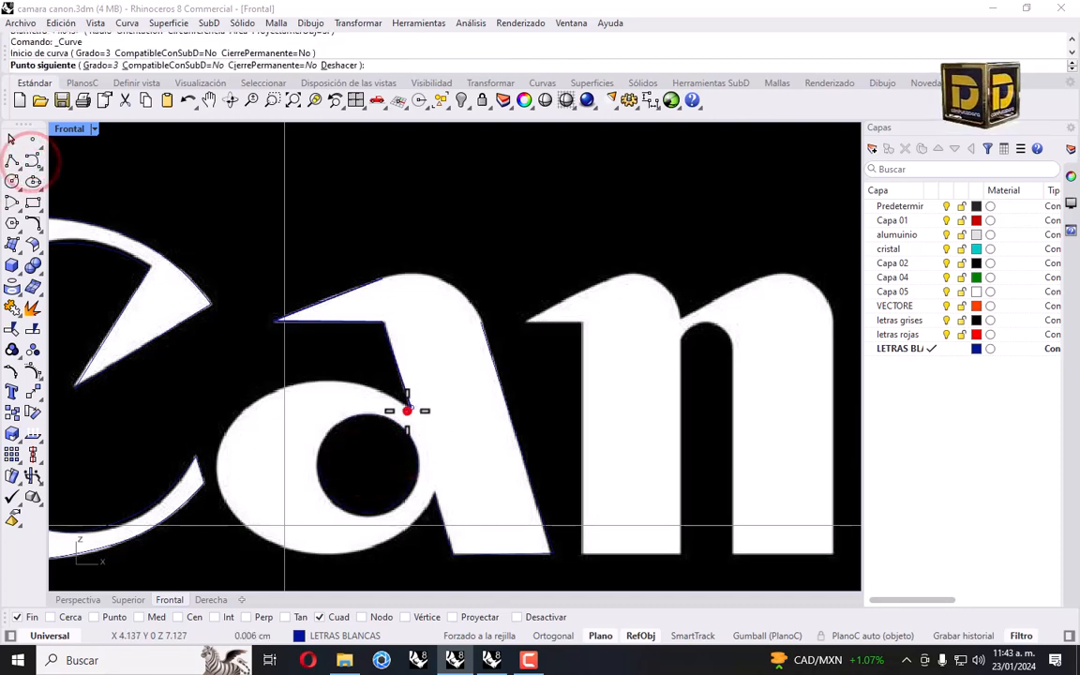
left_click(378, 386)
left_click(341, 382)
left_click(306, 382)
left_click(283, 386)
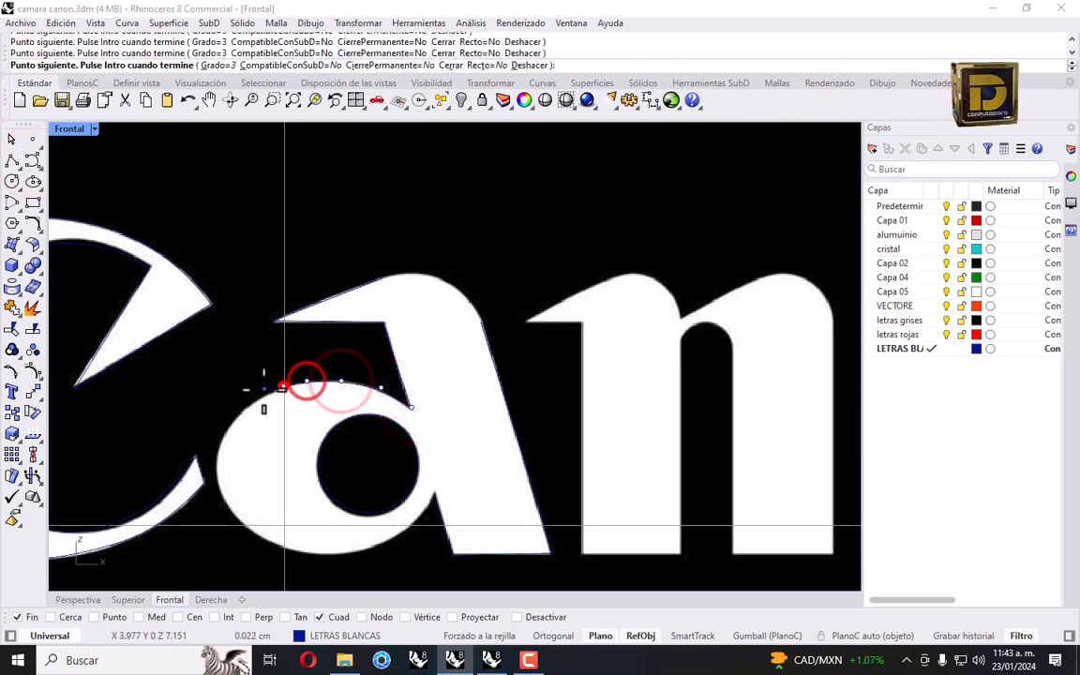
left_click(251, 400)
left_click(228, 416)
left_click(221, 442)
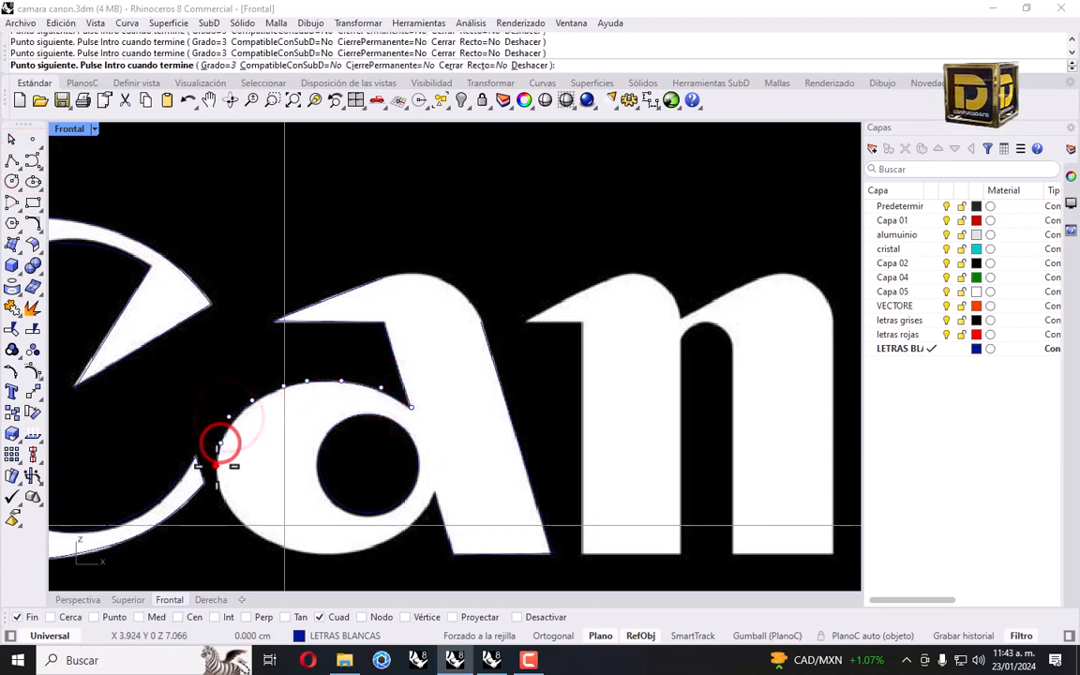
Trace the rest of the a's bowl along its underside and end the curve on the stem polyline's end at the lower notch.
left_click(217, 465)
left_click(218, 483)
left_click(229, 505)
left_click(241, 524)
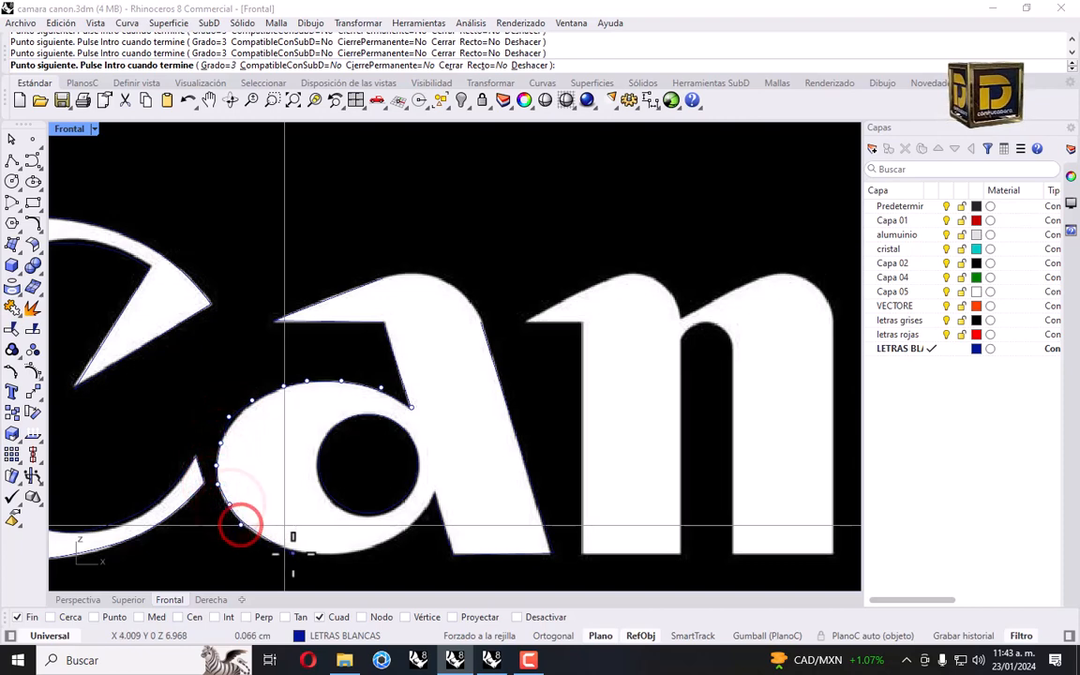
left_click(292, 553)
left_click(337, 556)
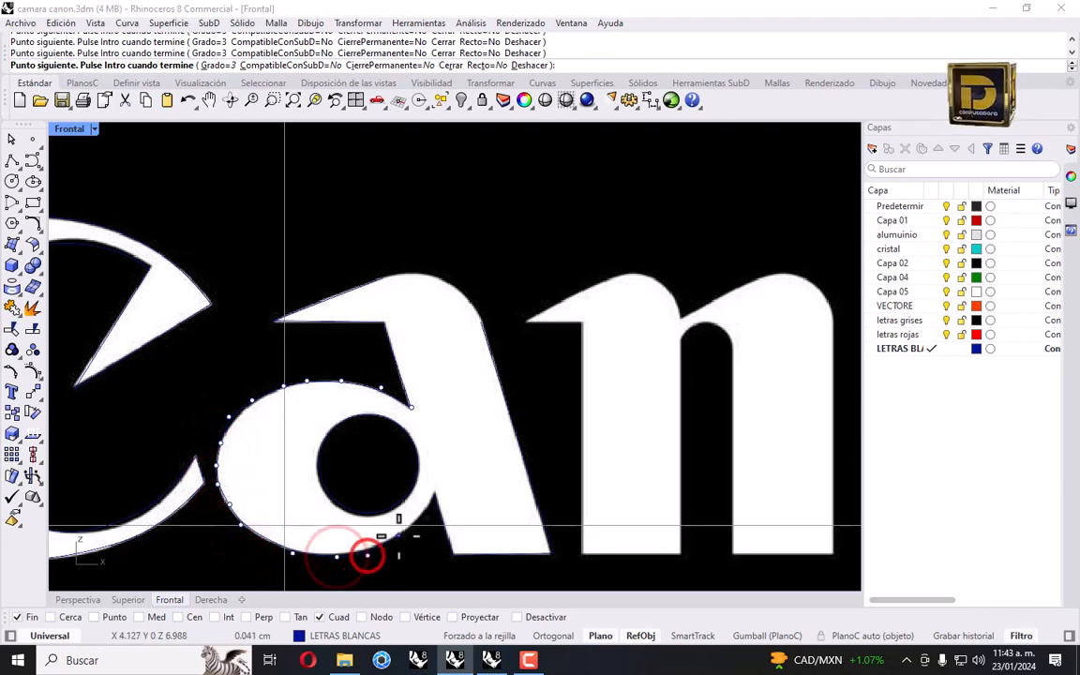
left_click(367, 554)
left_click(417, 514)
scroll(418, 513, "up", 8)
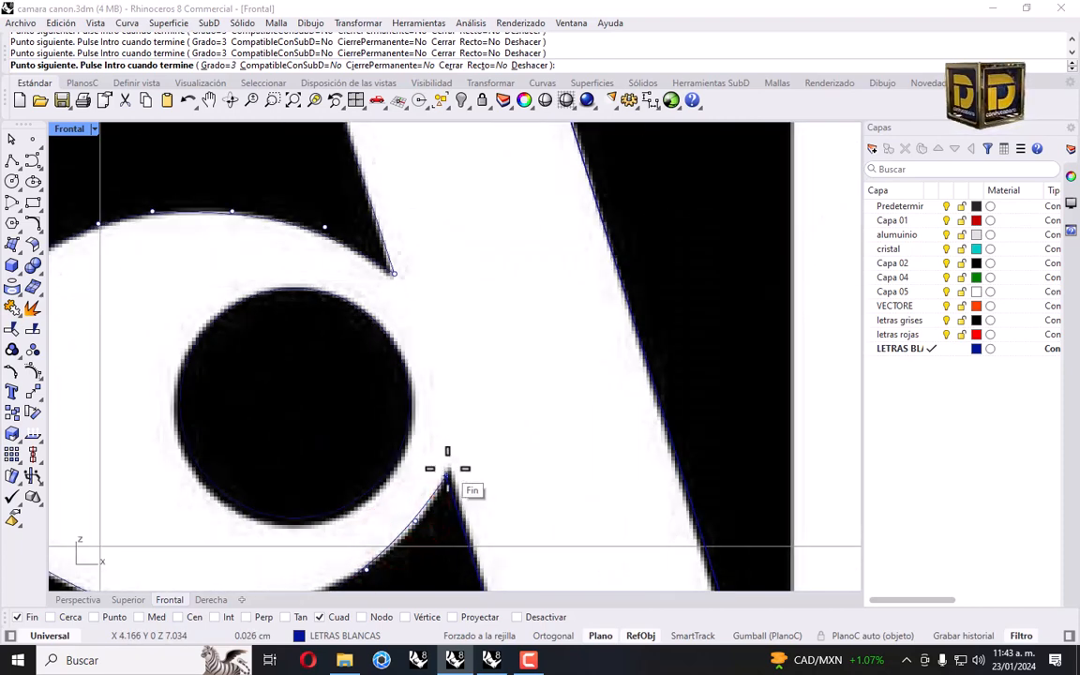
left_click(447, 468)
right_click(447, 467)
Check how the a's traced curves meet at the lower notch and around the stem and serif.
scroll(459, 465, "up", 2)
left_click(467, 445)
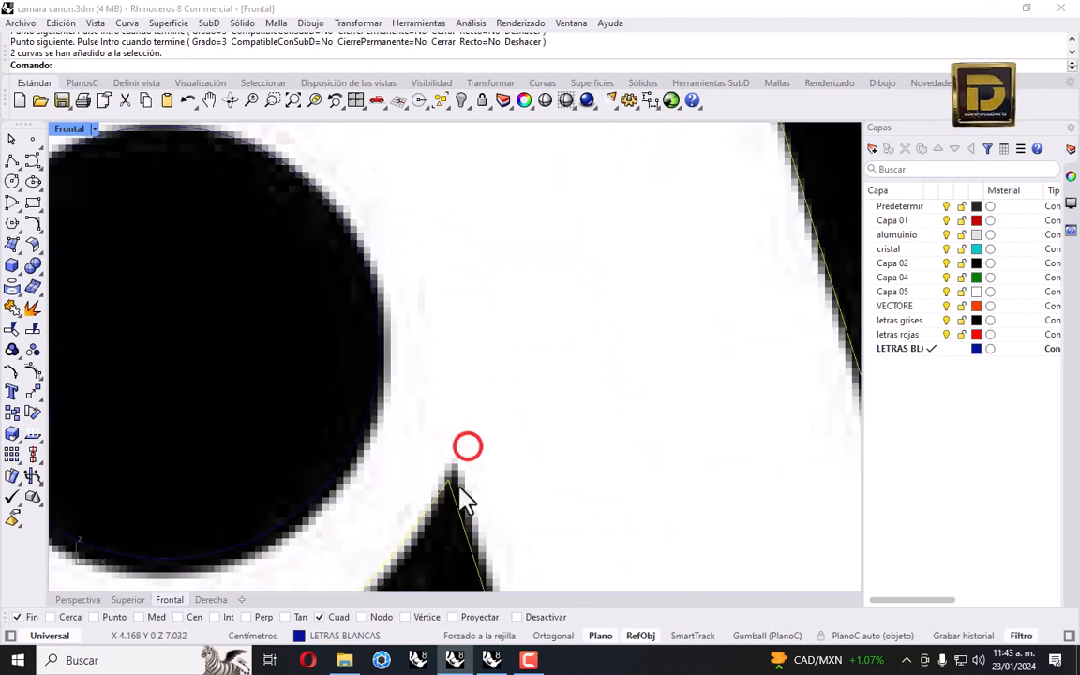
scroll(371, 459, "down", 8)
scroll(348, 452, "up", 6)
scroll(323, 466, "down", 8)
scroll(383, 414, "up", 2)
left_click_drag(364, 295, 283, 374)
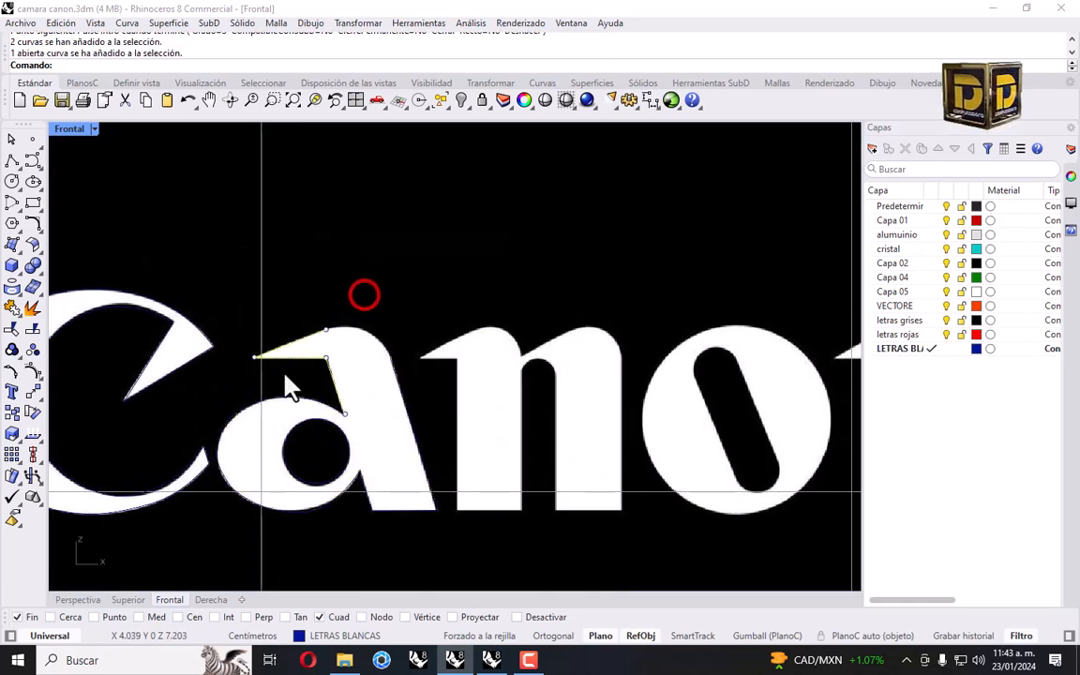
left_click(383, 313)
Trace the a's rounded shoulder with a control-point curve from the top of the outer slanted edge to the end of the serif line.
scroll(374, 356, "up", 5)
key("Return")
left_click(412, 374)
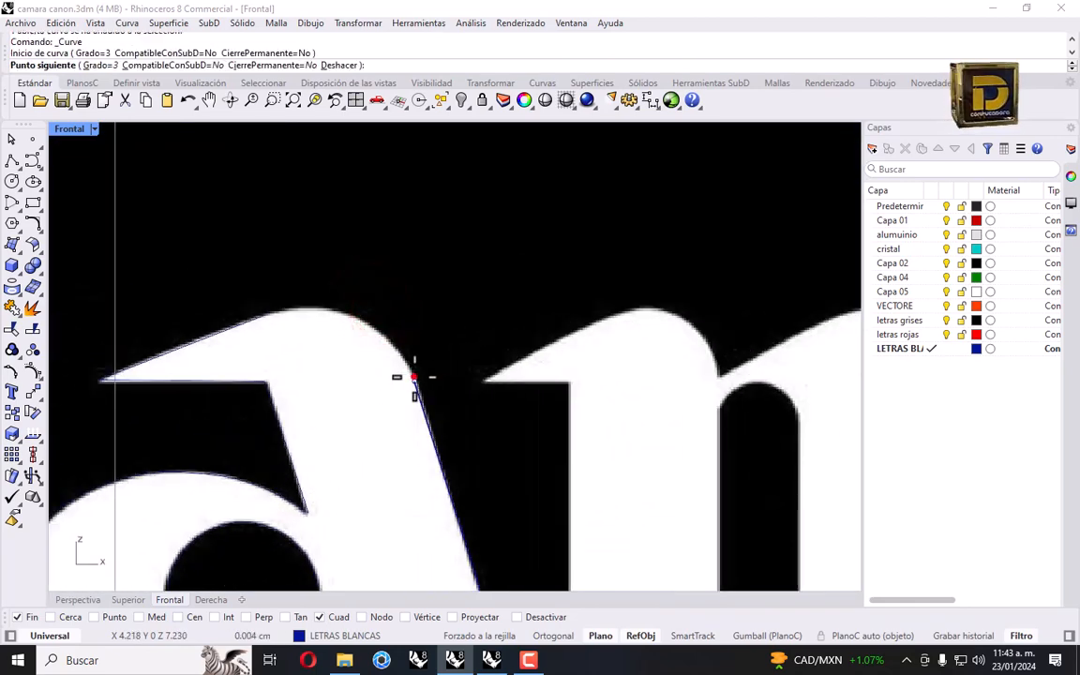
left_click(402, 347)
left_click(372, 323)
left_click(343, 311)
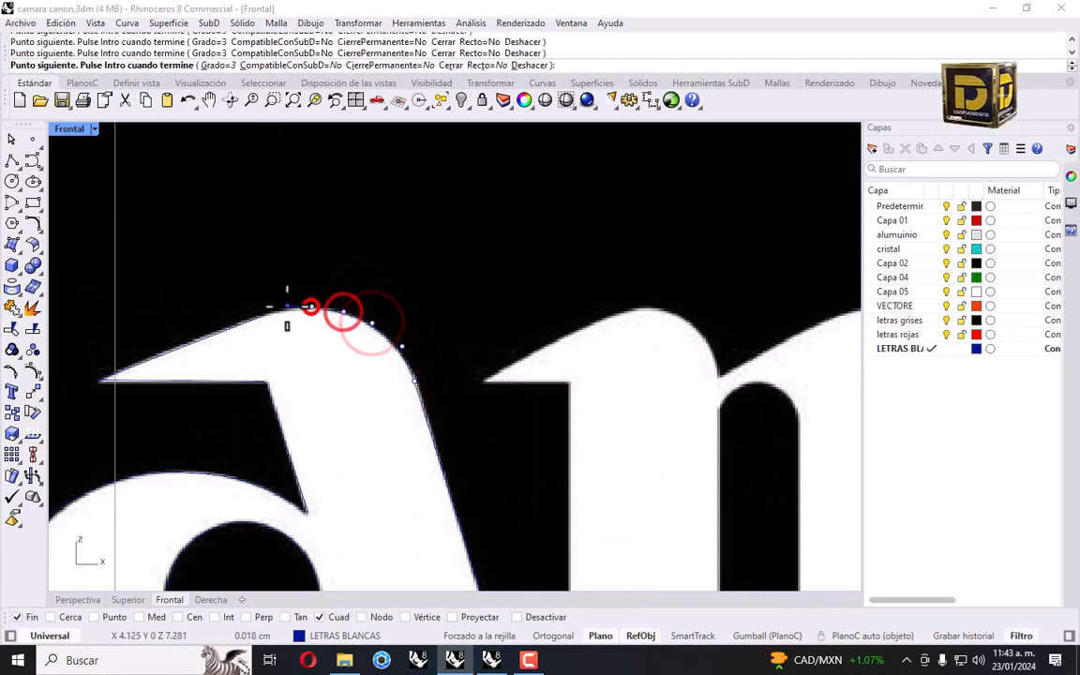
left_click(311, 308)
scroll(287, 305, "up", 3)
left_click(285, 311)
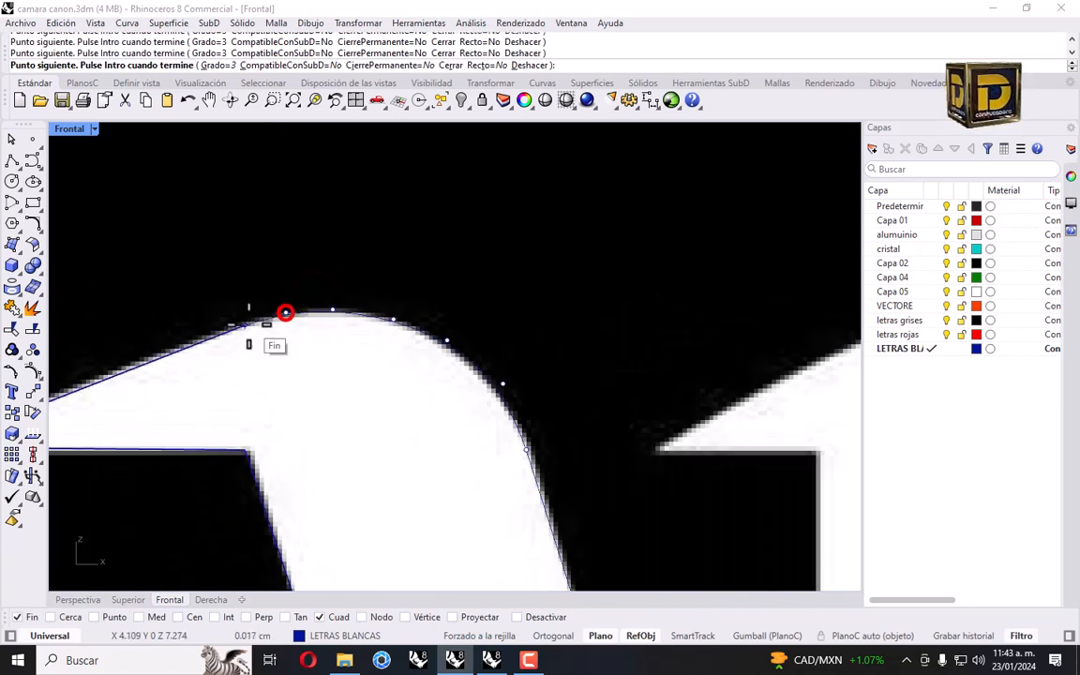
left_click(243, 325)
scroll(243, 325, "down", 4)
key("Return")
scroll(422, 337, "down", 2)
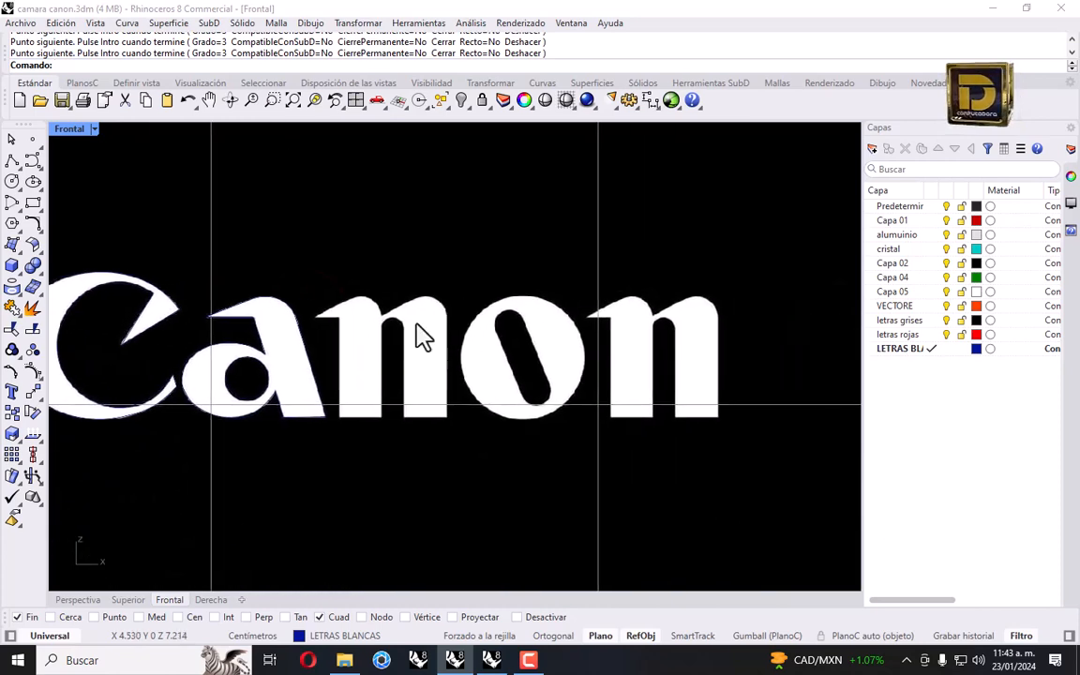
Trace the first n's left stem with a polyline down its outer side, across the foot and up the inner side, and select it.
left_click(13, 162)
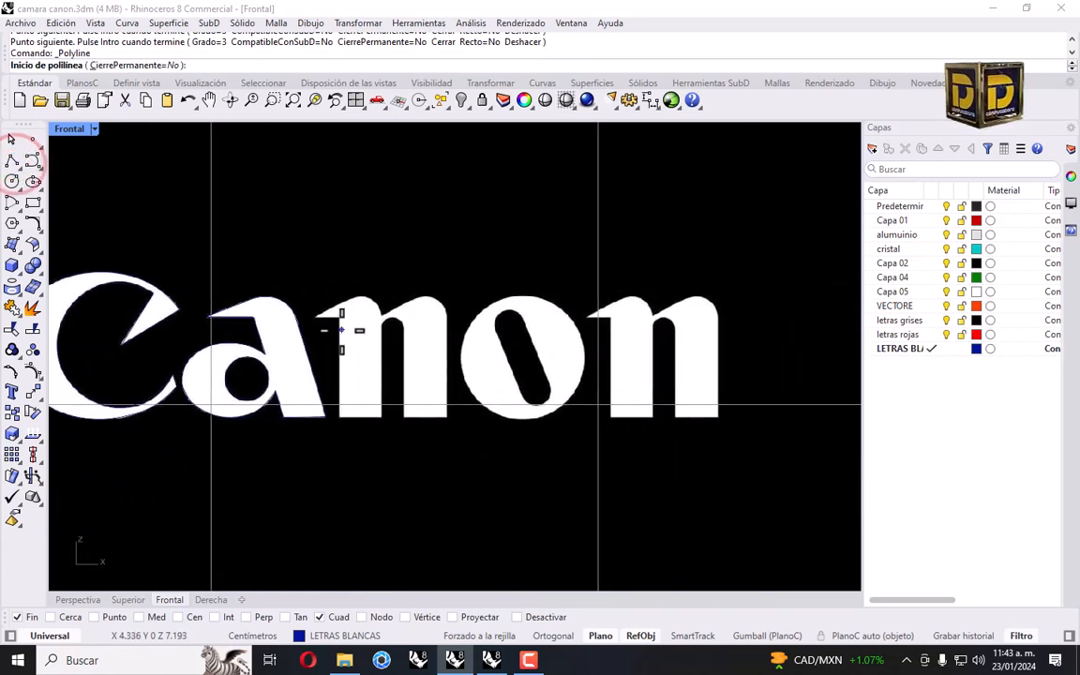
scroll(345, 325, "up", 2)
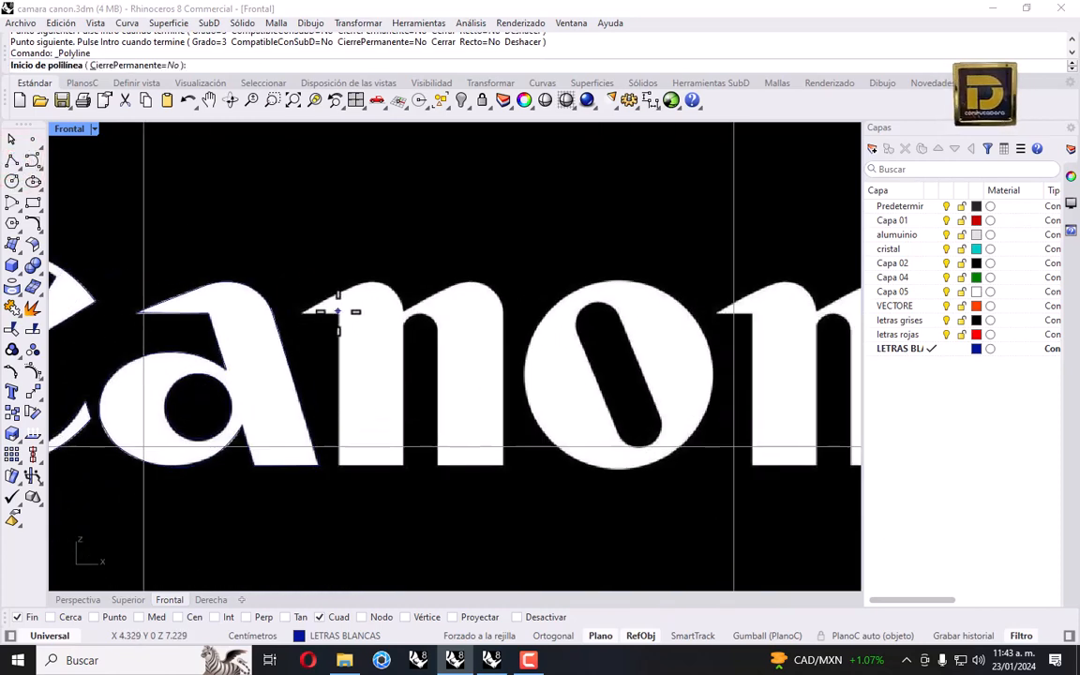
left_click(337, 317)
left_click(347, 466)
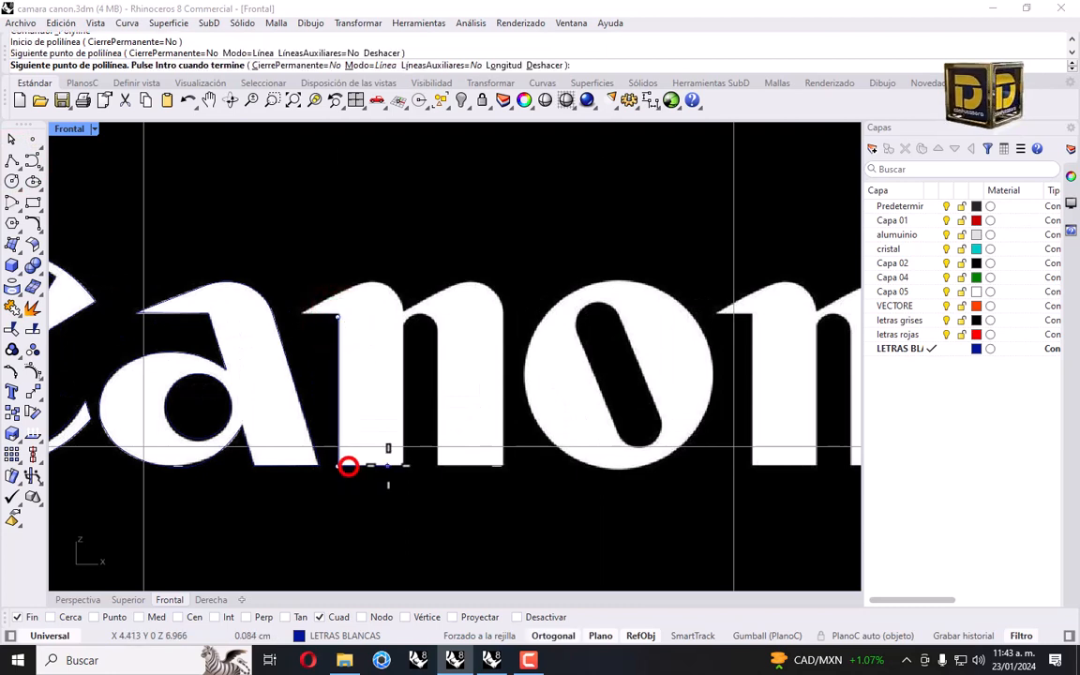
left_click(401, 465)
left_click(404, 328)
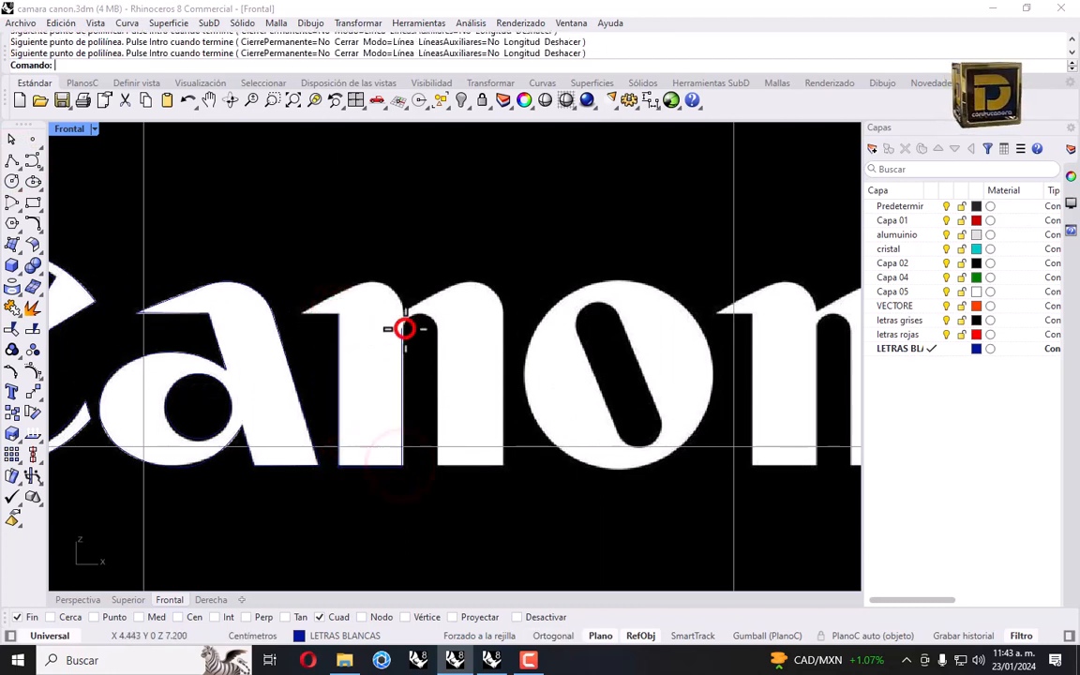
left_click(402, 339)
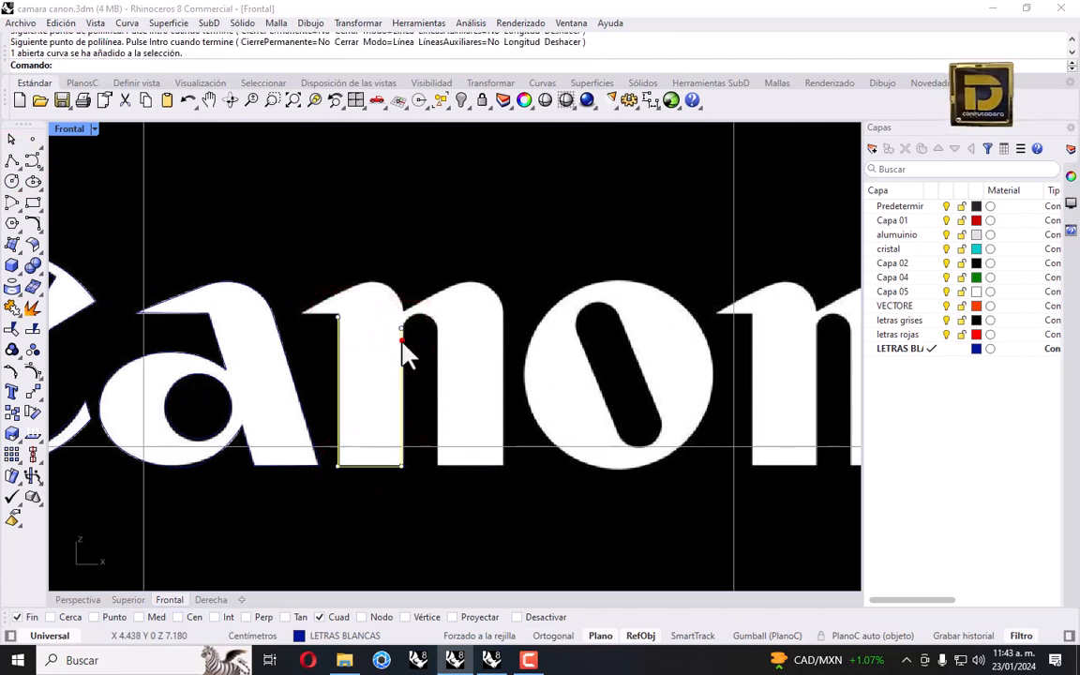
left_click(12, 329)
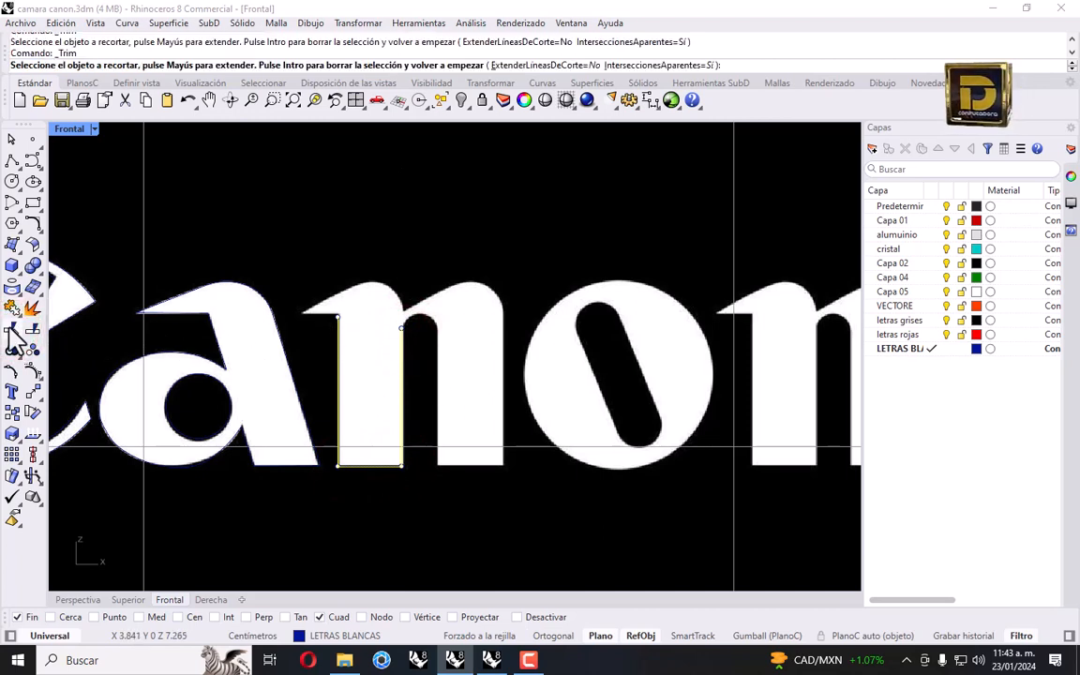
left_click(13, 409)
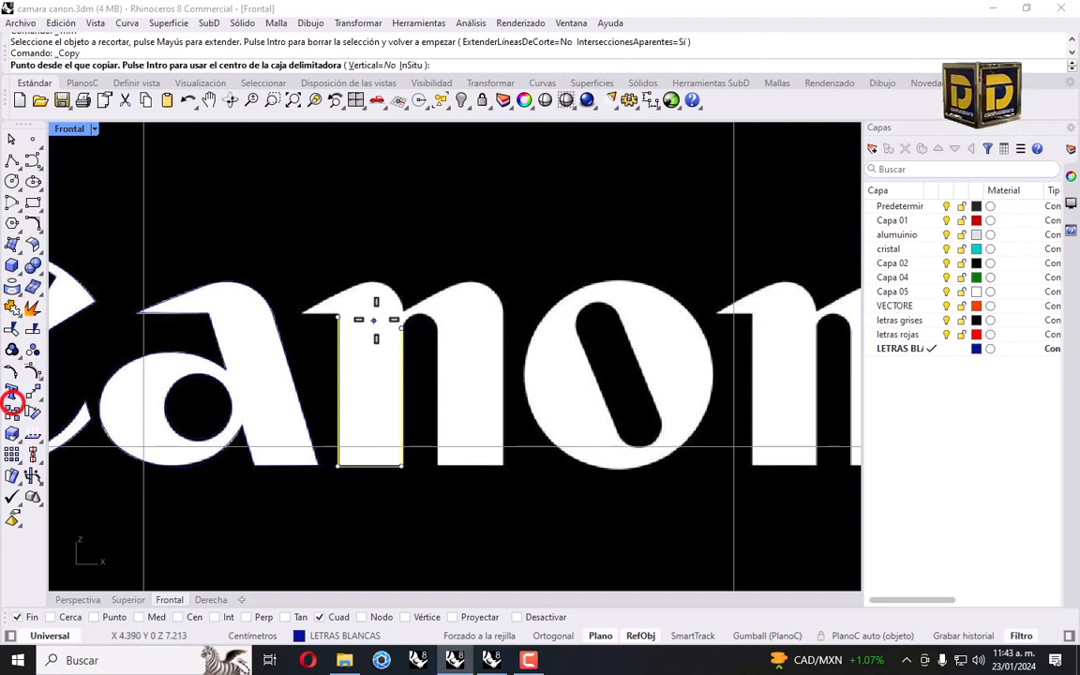
key("Return")
key("Escape")
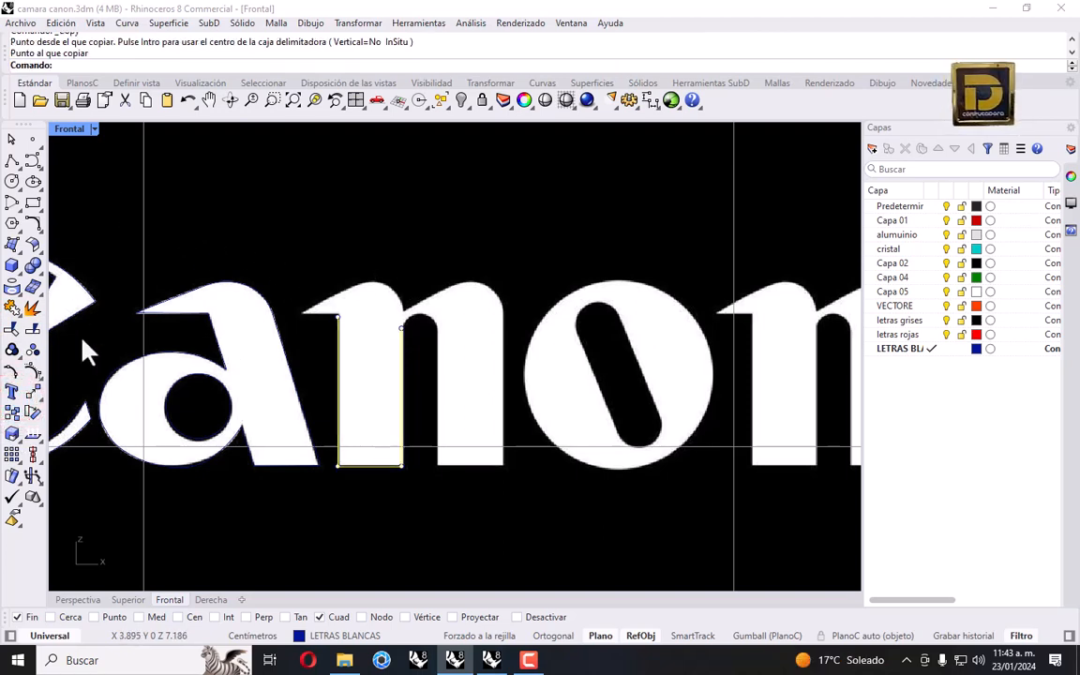
Mirror a copy of the left stem outline about a vertical axis through the middle of the first n's arch.
left_click(40, 409)
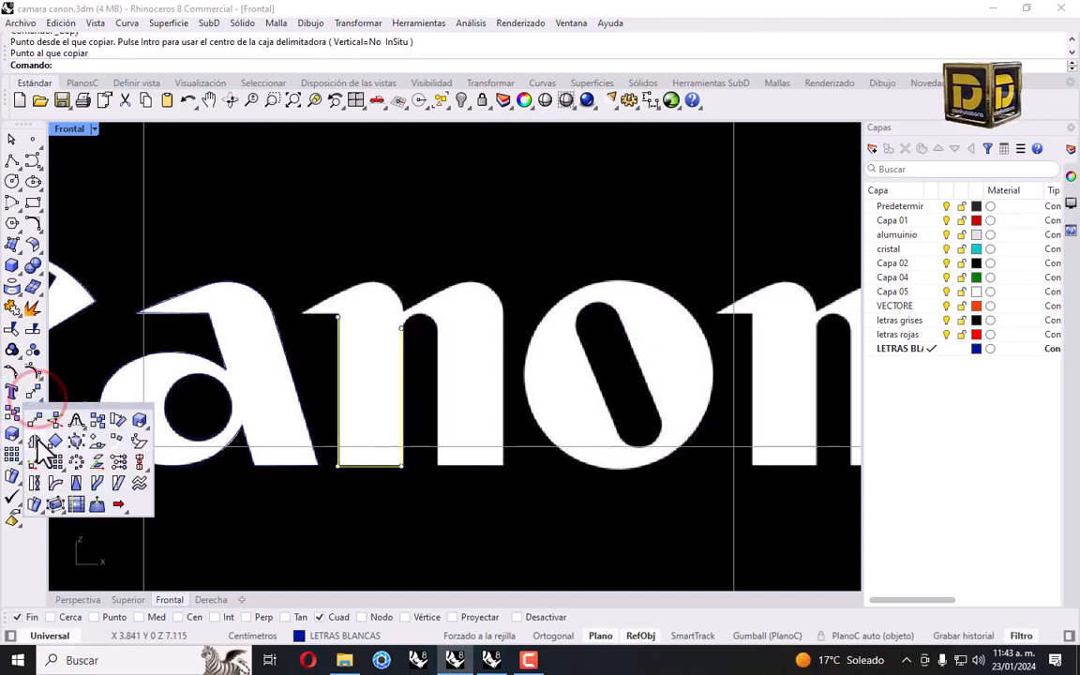
left_click(37, 434)
scroll(422, 322, "up", 1)
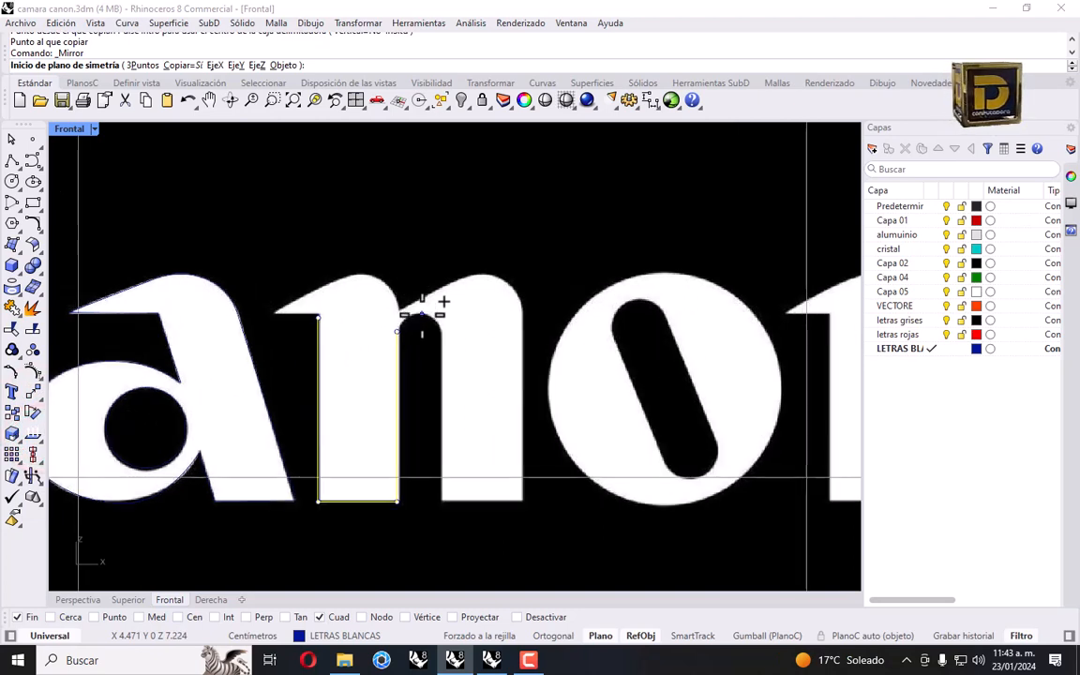
left_click(422, 314)
left_click(428, 400)
Move the mirrored stem outline horizontally to line up with the edges of the first n's right stem.
scroll(450, 349, "up", 1)
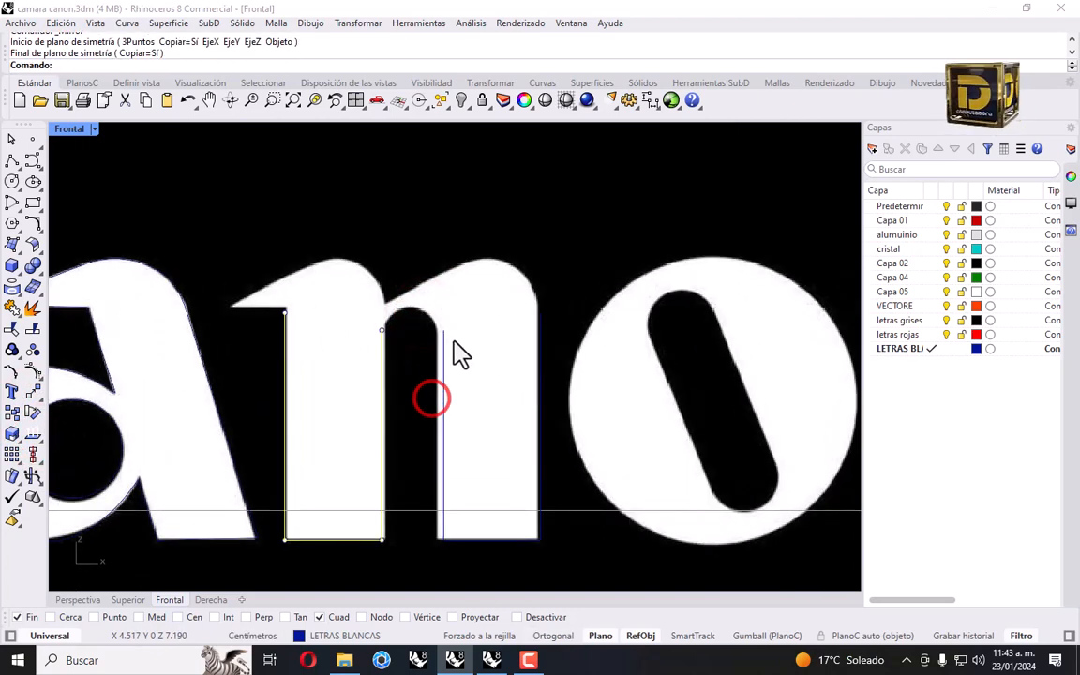
scroll(451, 348, "up", 1)
left_click_drag(446, 345, 435, 337, "shift")
Trace the underside of the first n's serif with a polyline from the left stem outline's upper end to the serif tip.
right_click_drag(234, 273, 297, 279)
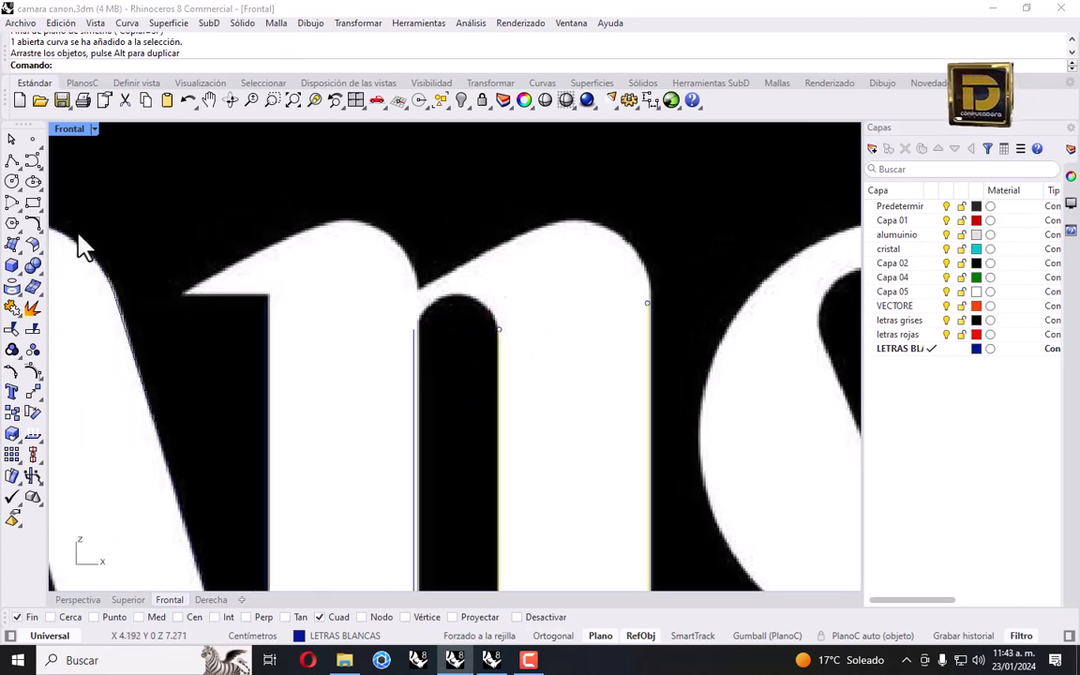
left_click(12, 161)
left_click(269, 296)
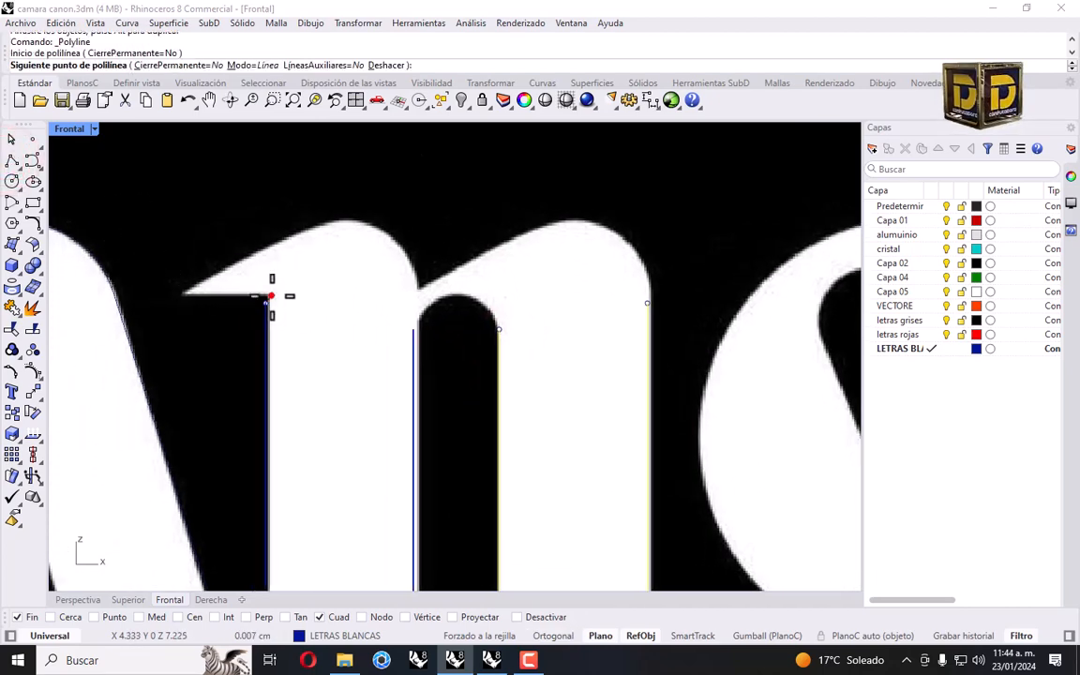
scroll(187, 297, "up", 1)
left_click(182, 293)
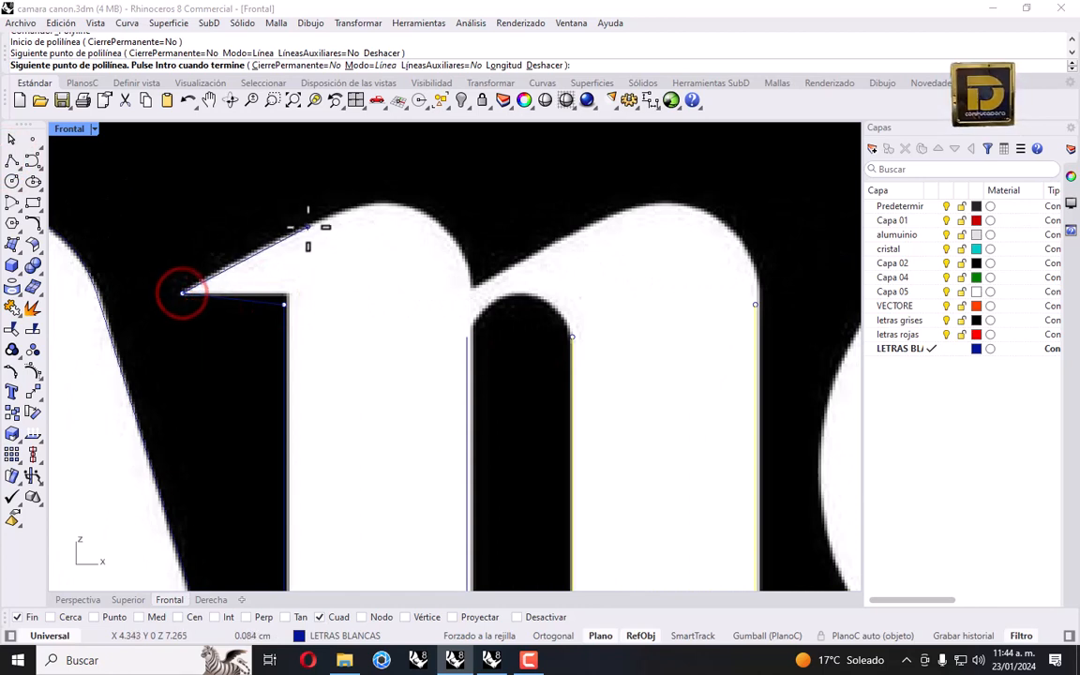
key("Return")
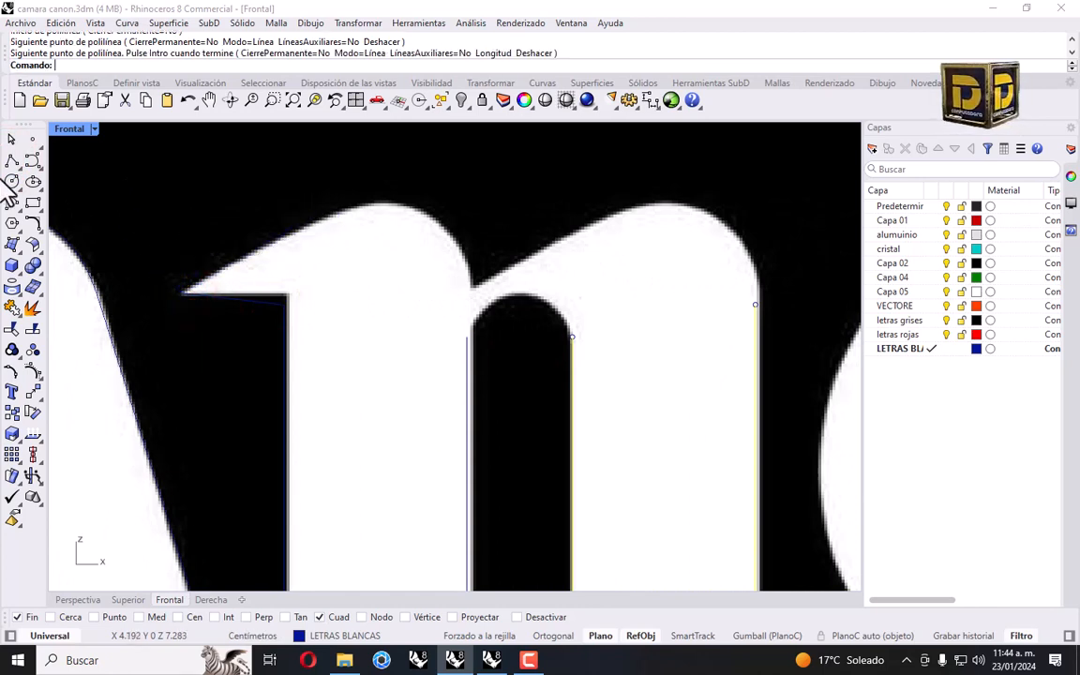
Trace the first n's left hump with a control-point curve from the serif tip over the top to the notch between the humps.
left_click(33, 161)
left_click(191, 287)
left_click(194, 285)
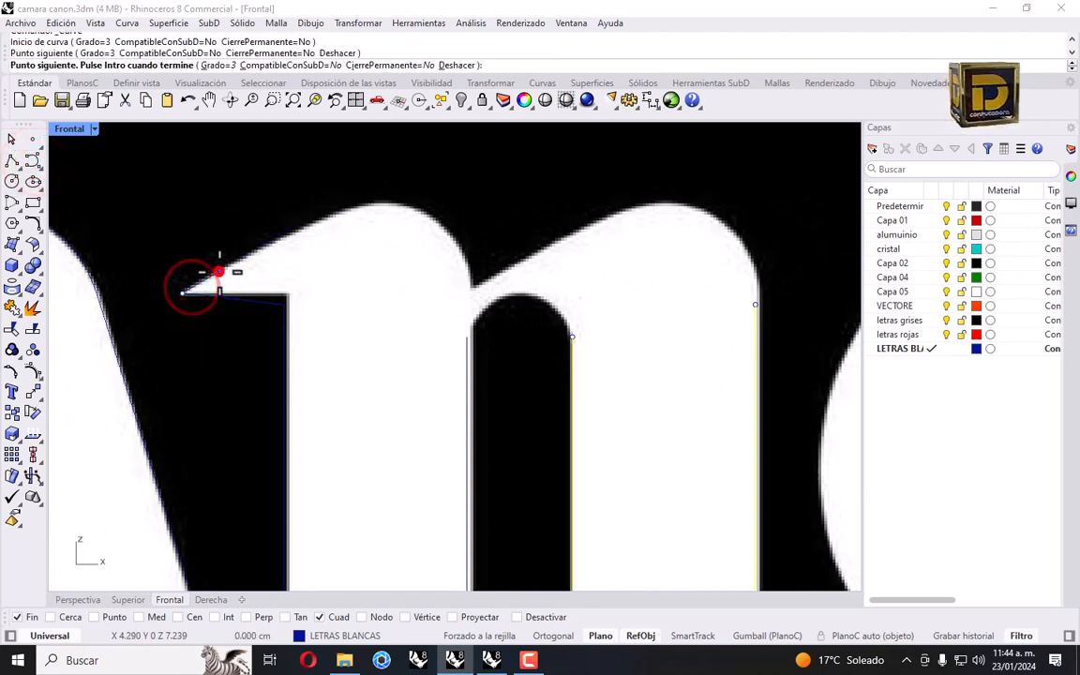
left_click(219, 270)
left_click(331, 216)
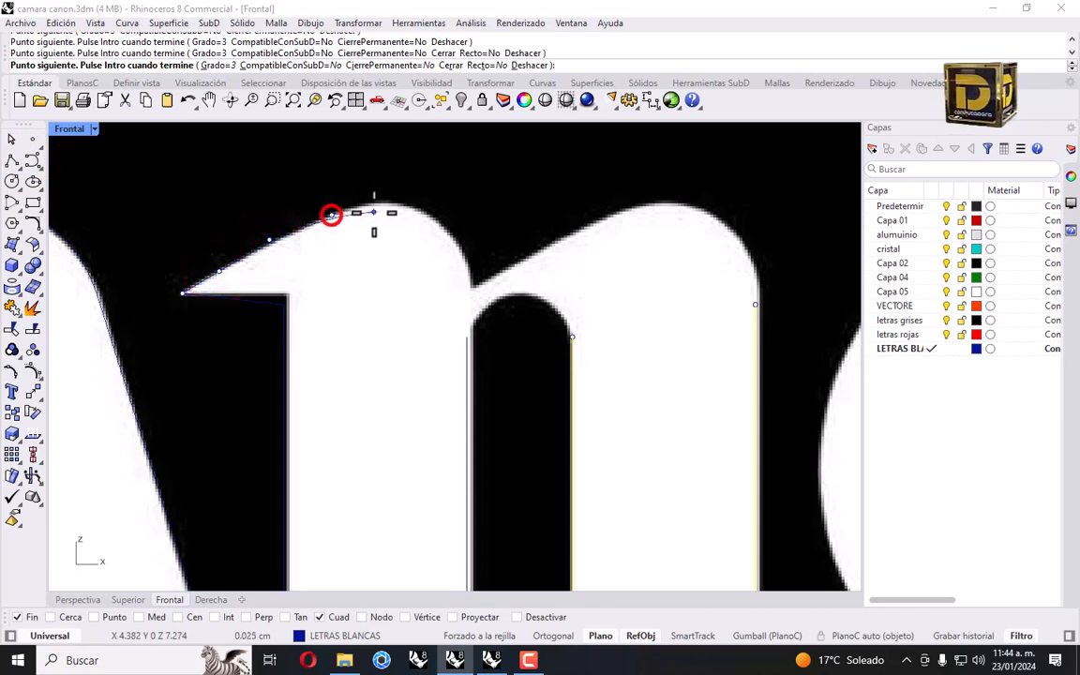
left_click(369, 203)
left_click(406, 205)
left_click(441, 214)
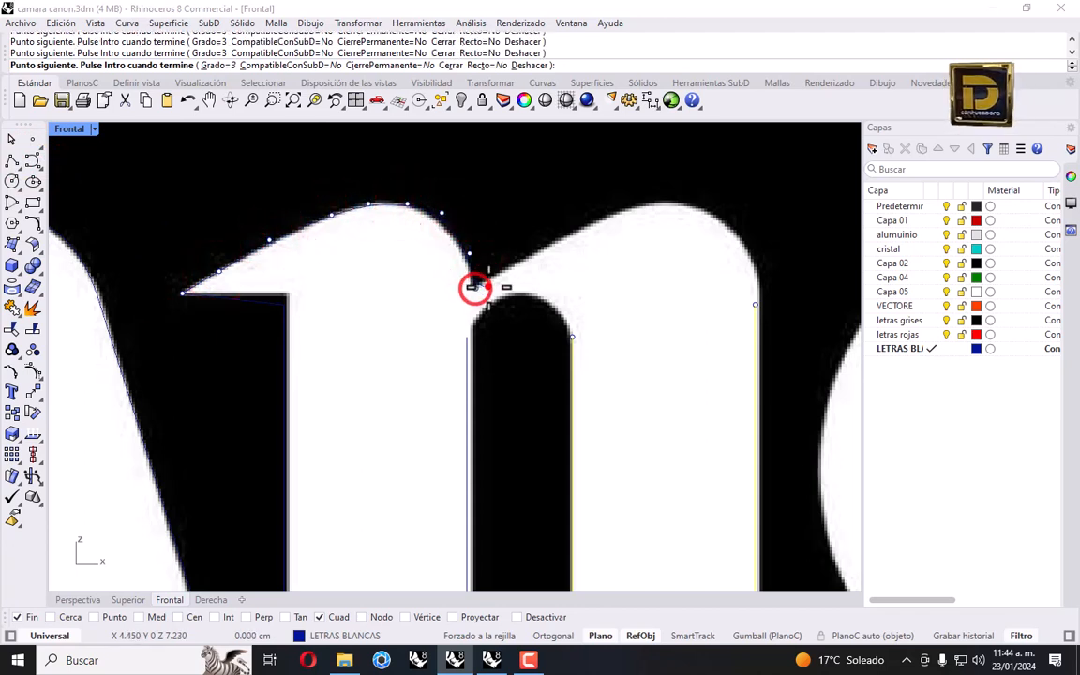
Continue the curve from the notch over the first n's right hump and end it on the right stem outline's outer upper end.
left_click(487, 284)
left_click(556, 241)
left_click(596, 219)
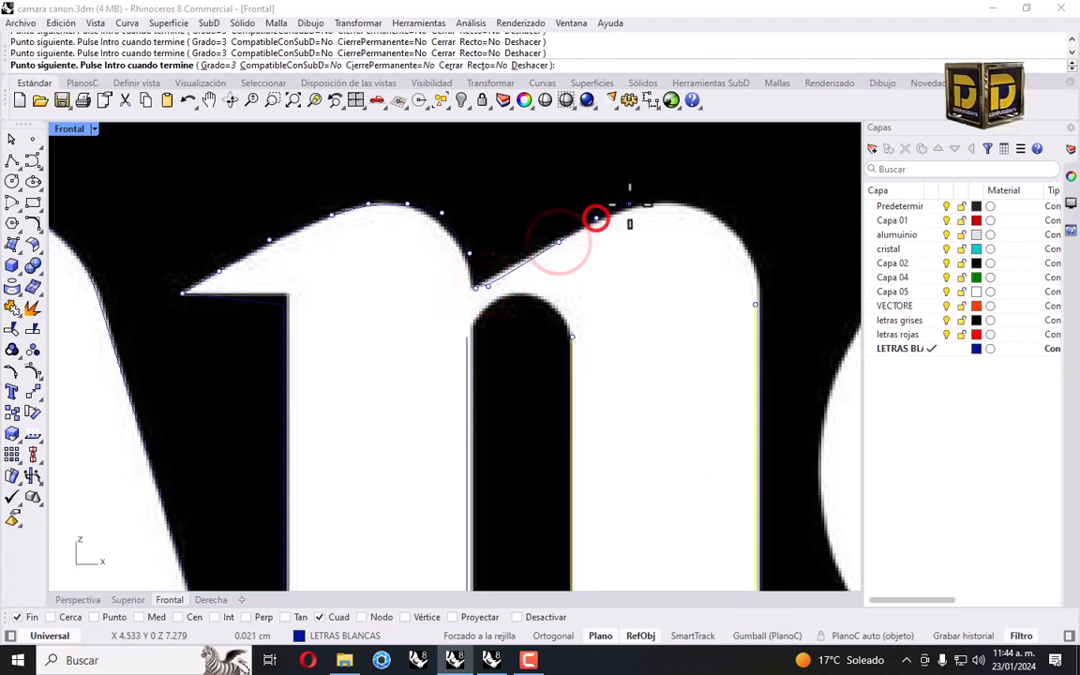
left_click(629, 204)
left_click(665, 201)
left_click(716, 219)
key("ctrl+z")
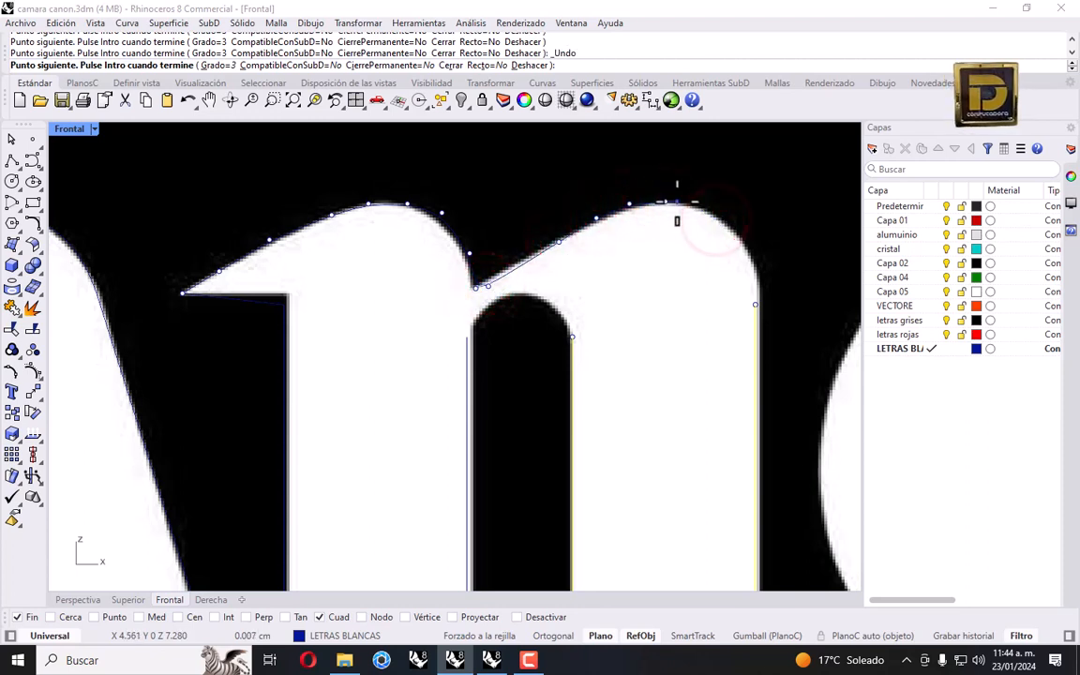
left_click(713, 207)
left_click(730, 222)
left_click(748, 248)
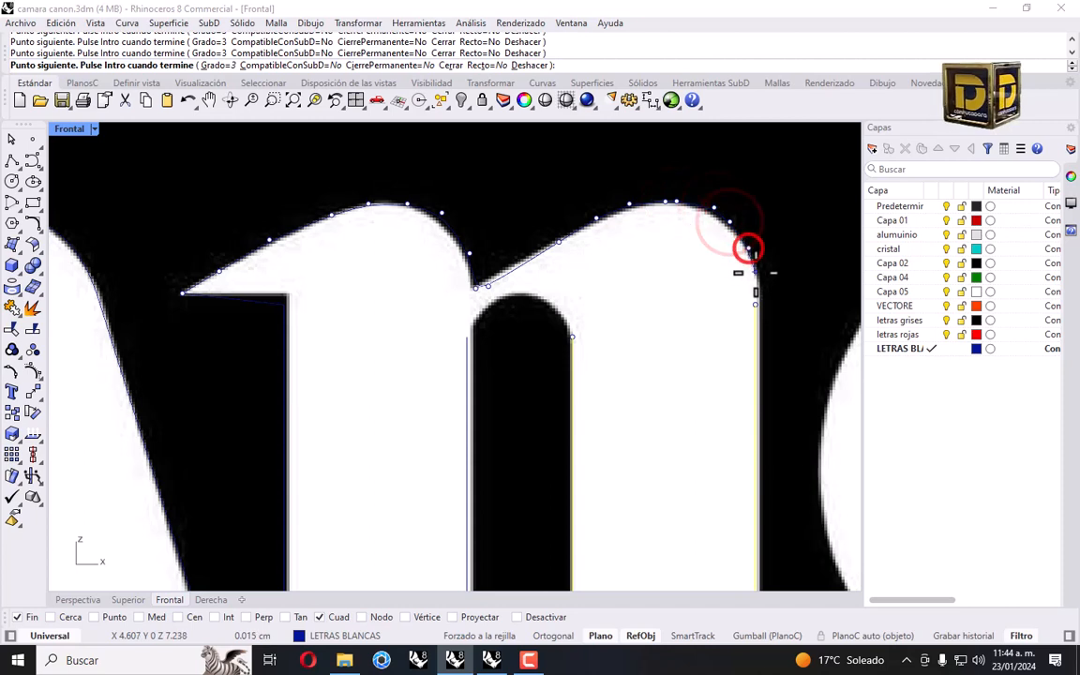
left_click(753, 303)
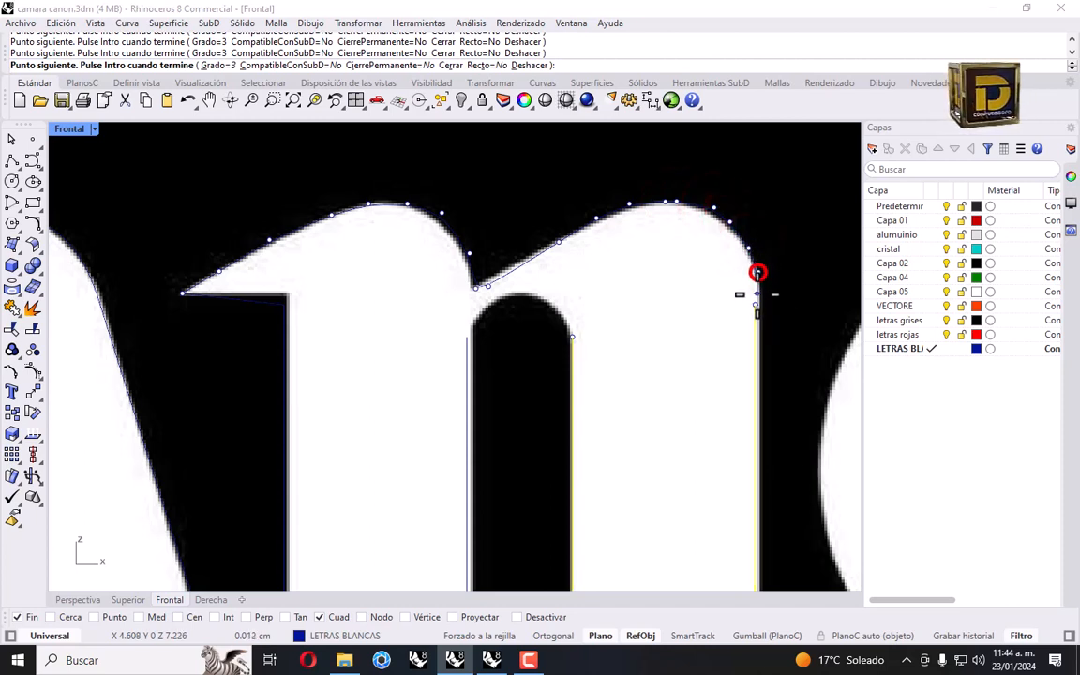
left_click(756, 305)
right_click(757, 305)
Close the first n's inner arch with an Arc Blend between the upper inner ends of its two stem outlines.
scroll(756, 305, "down", 10)
scroll(687, 308, "up", 2)
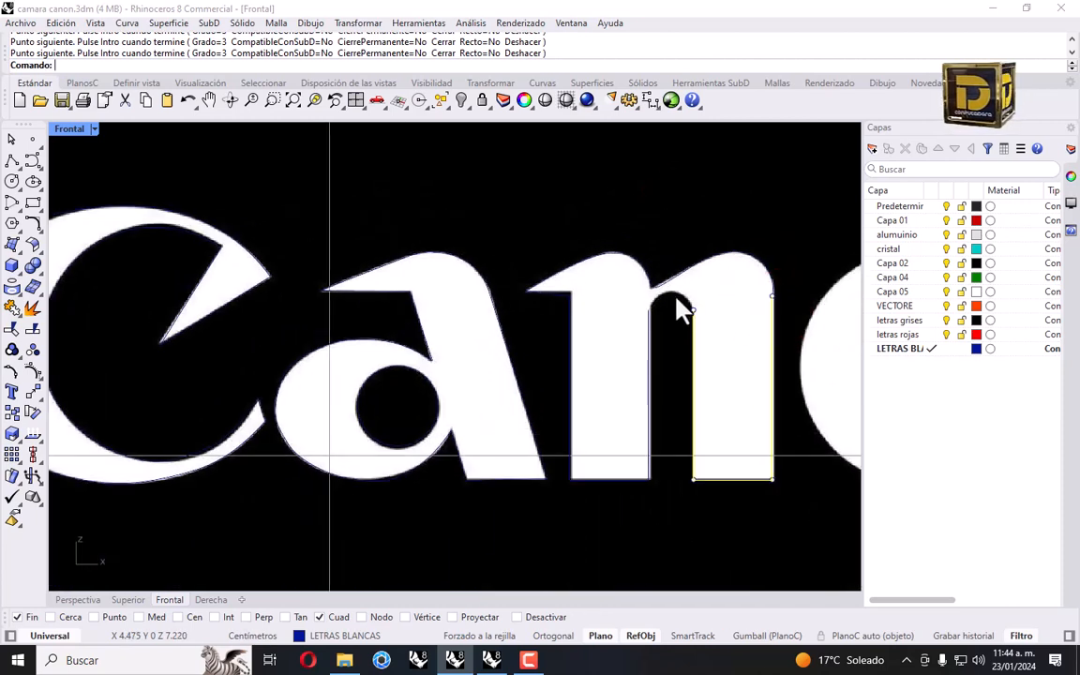
left_click(34, 229)
left_click(34, 230)
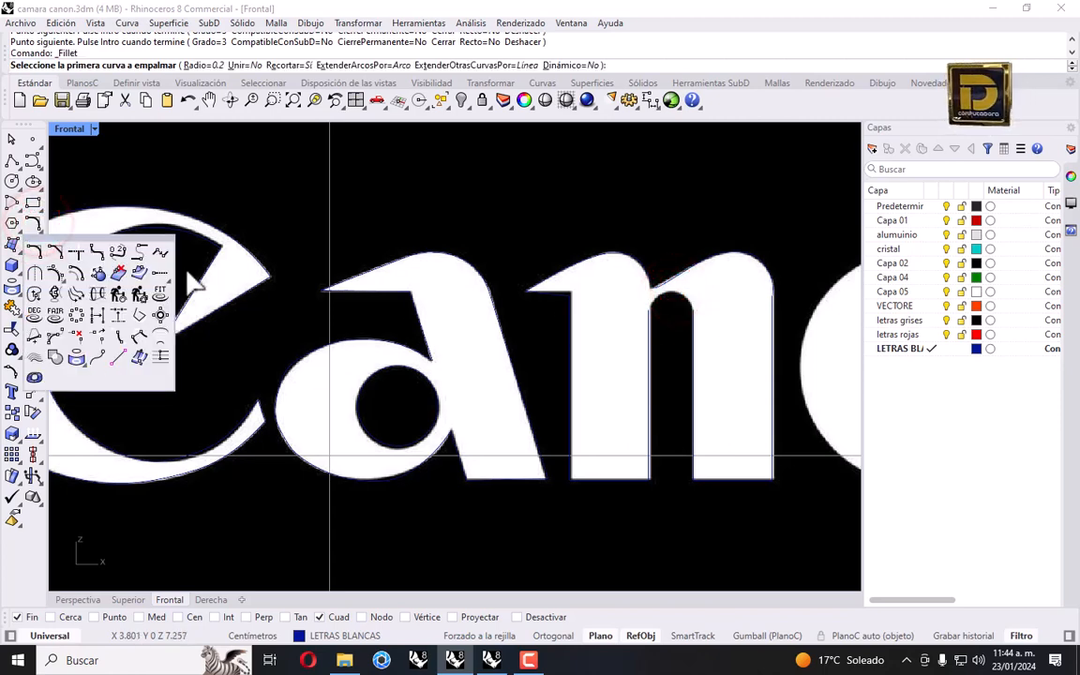
left_click(142, 252)
left_click(645, 315)
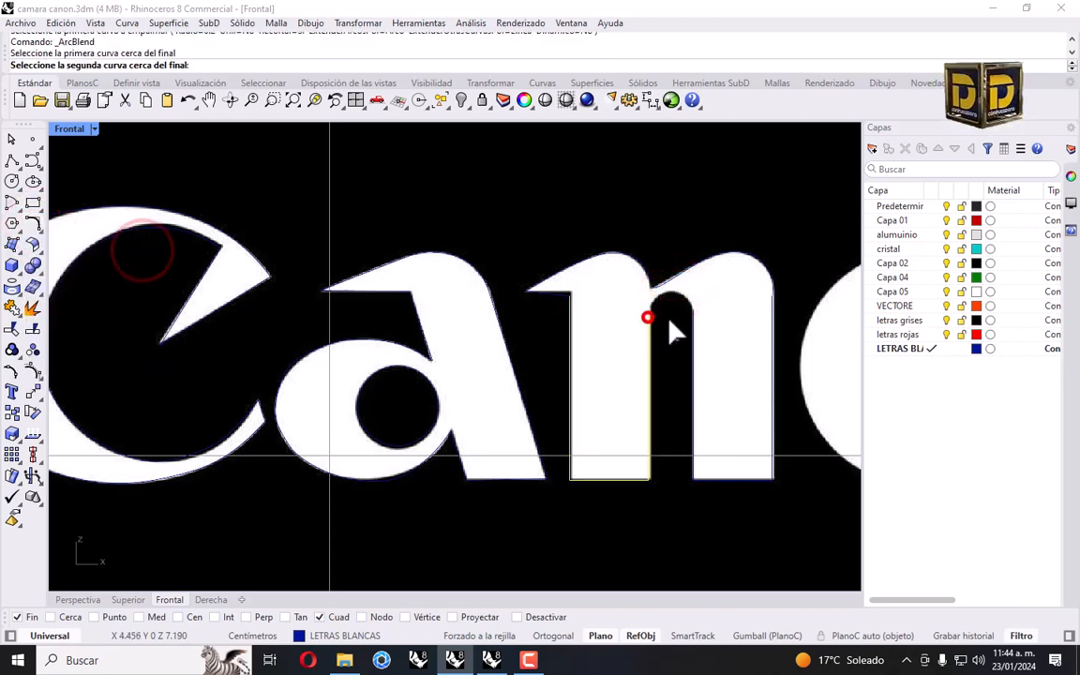
left_click(692, 312)
key("Return")
Draw a circle centered in the o's slanted counter and sized to the letter's outer edge.
scroll(560, 284, "down", 5)
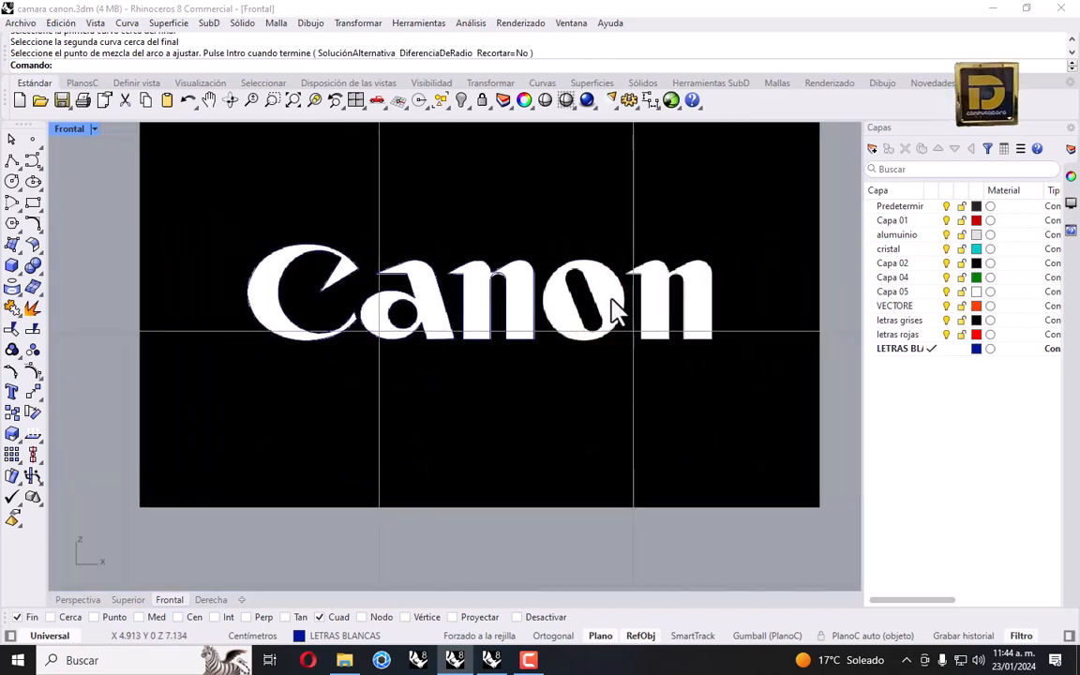
left_click(11, 181)
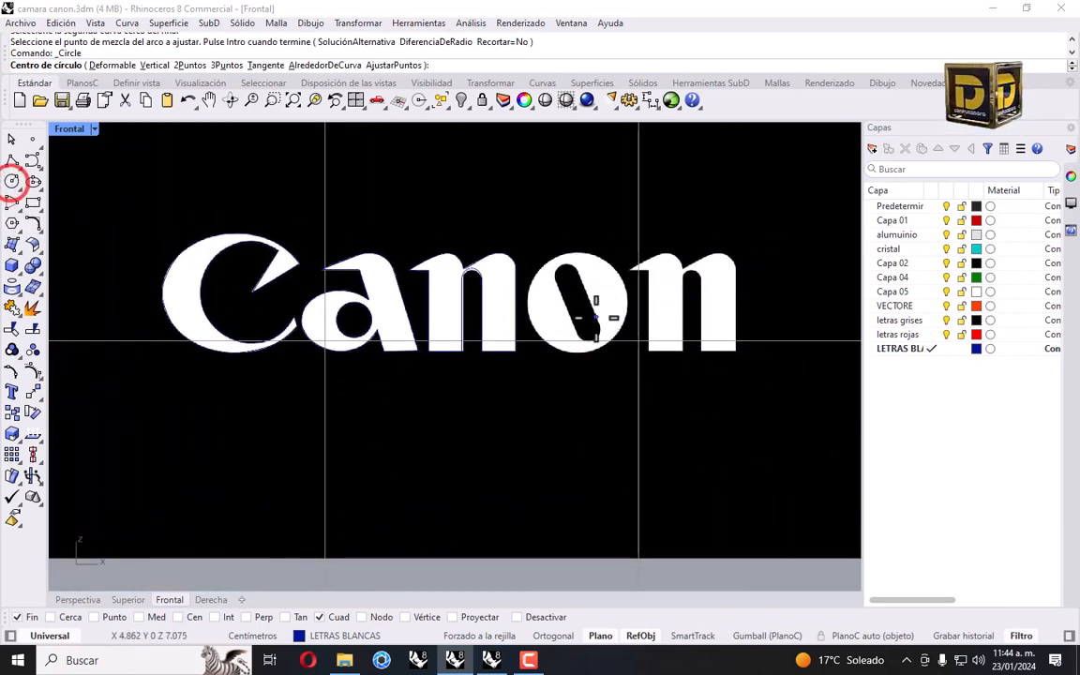
left_click(580, 305)
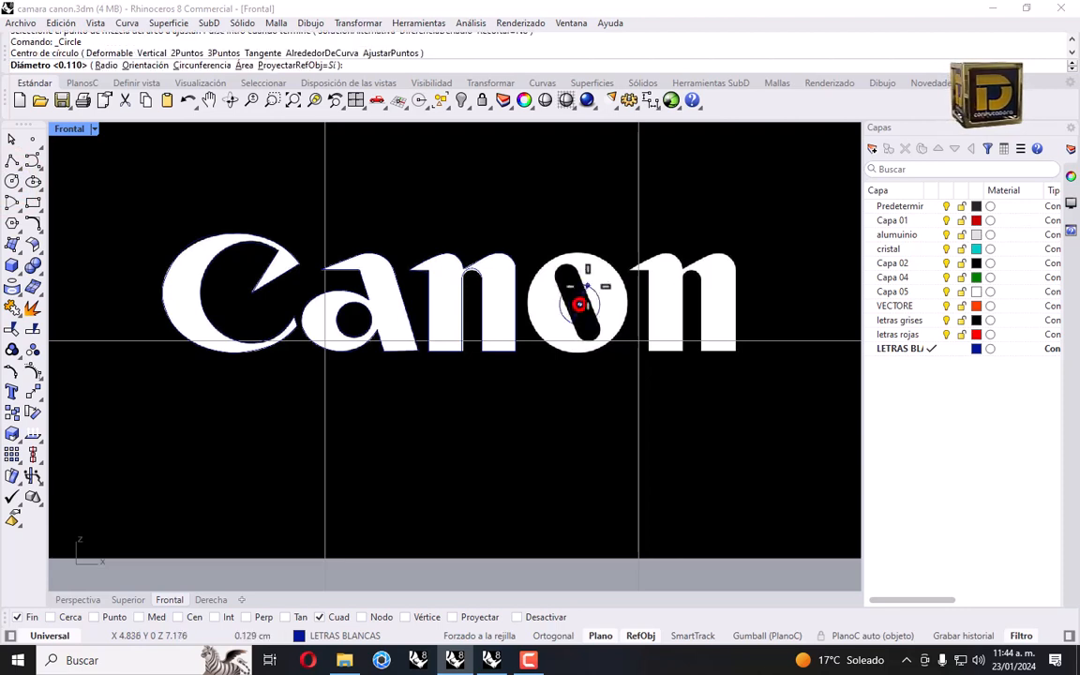
left_click(608, 266)
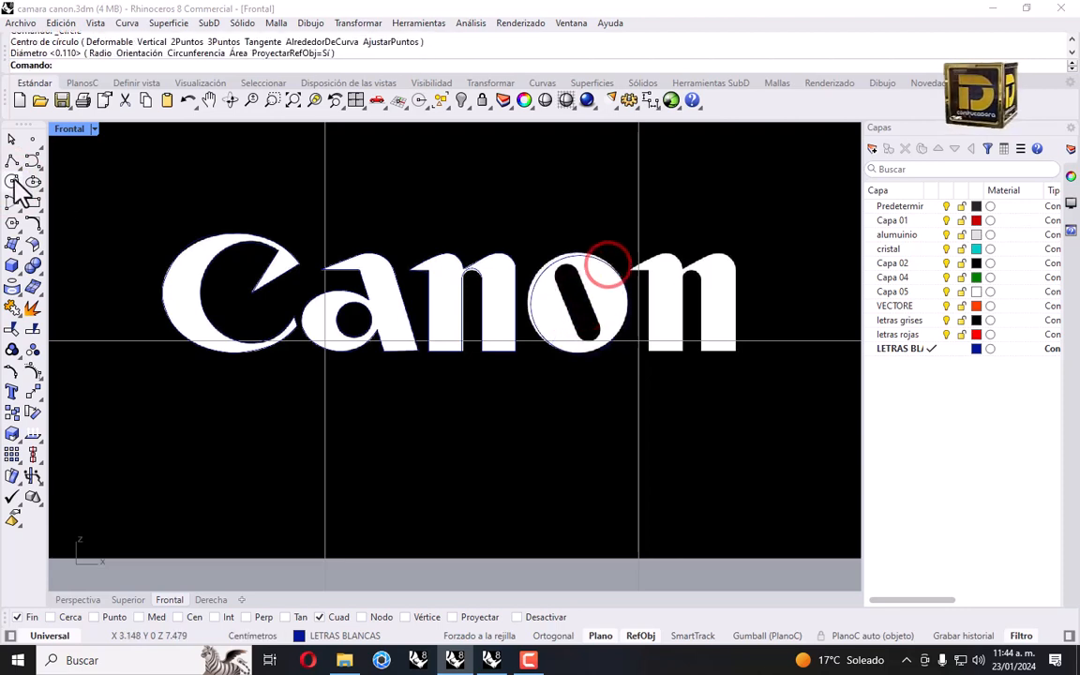
Draw a straight polyline along the slanted left side of the o's counter, between its two rounded ends.
left_click(11, 160)
scroll(458, 229, "up", 5)
right_click_drag(710, 384, 633, 349)
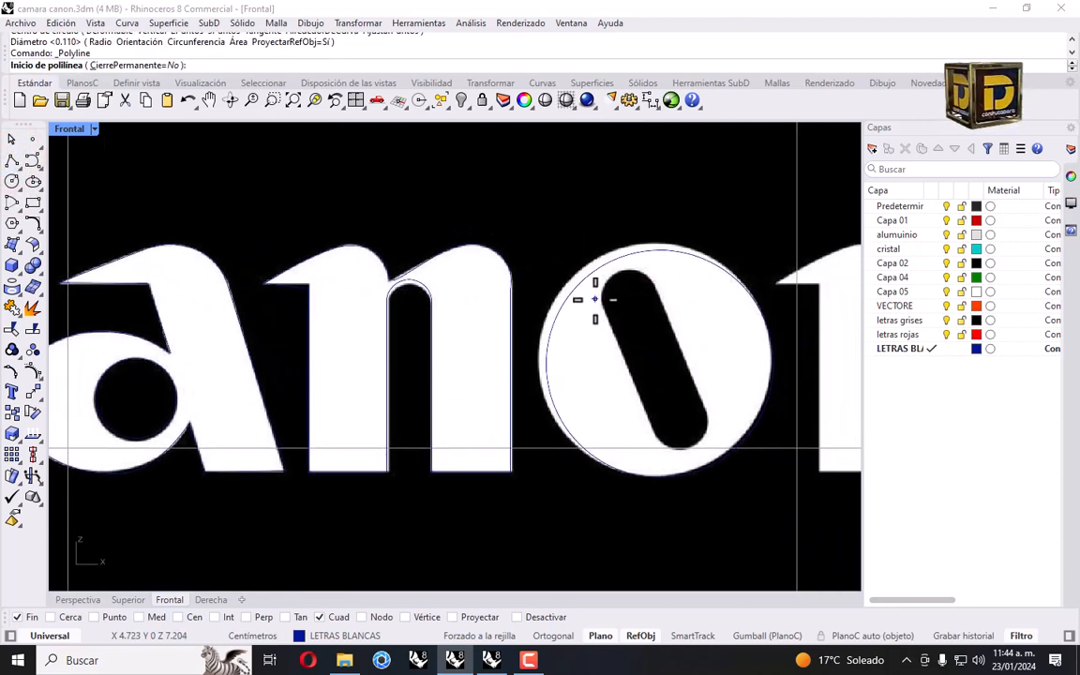
left_click(603, 305)
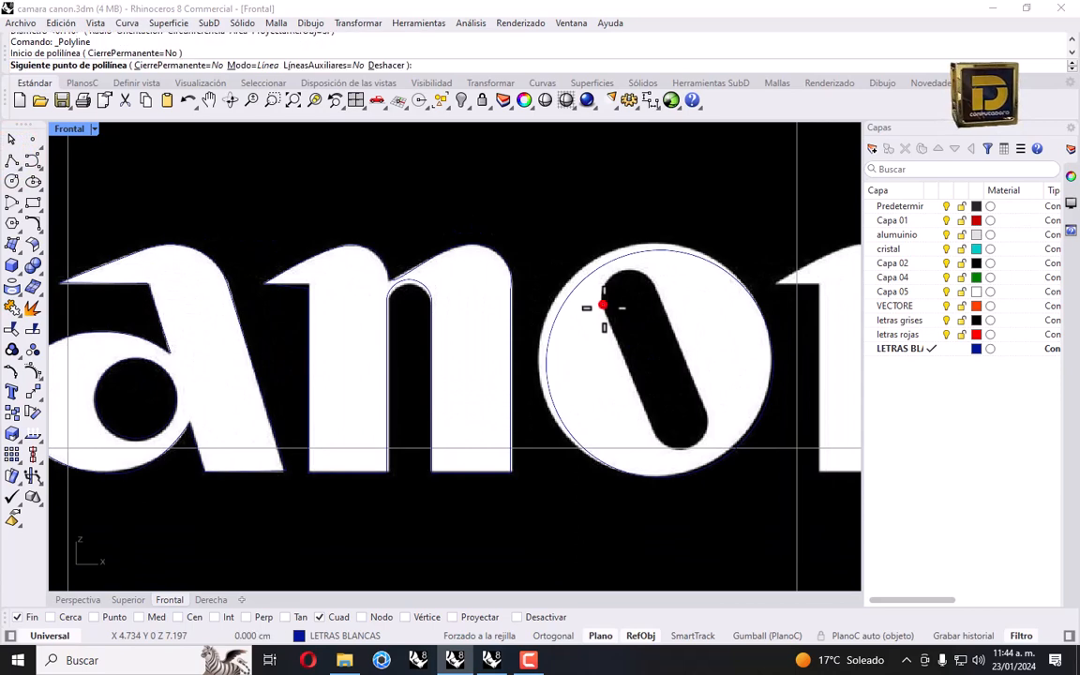
left_click(657, 433)
right_click(655, 433)
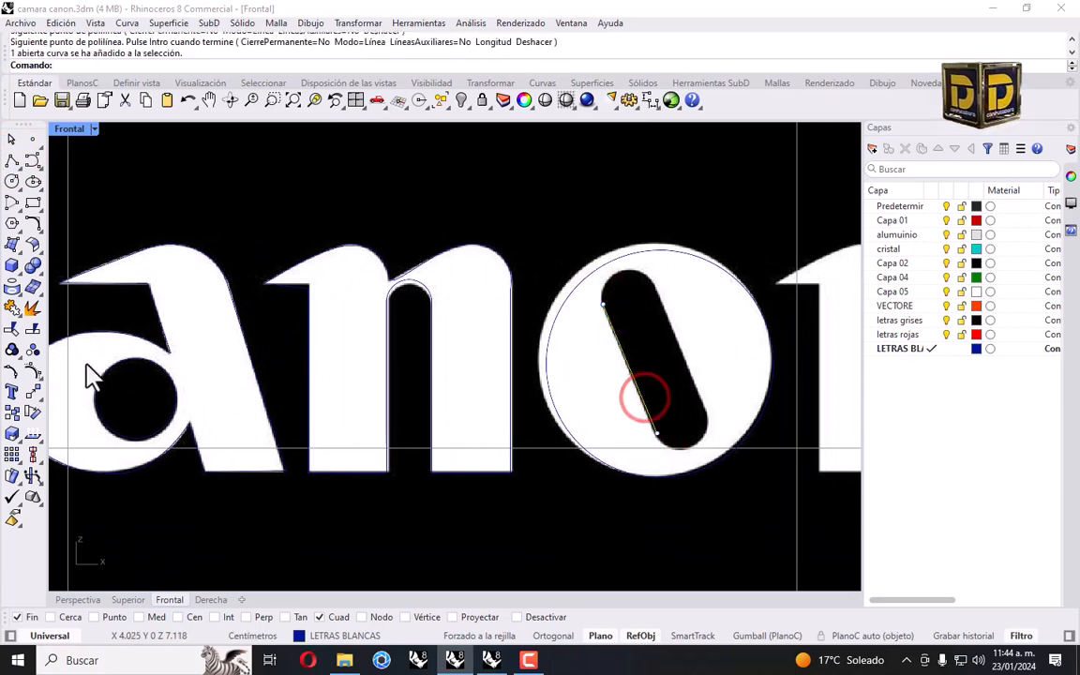
Copy the slanted line across onto the right side of the o's counter.
left_click(12, 423)
left_click(617, 345)
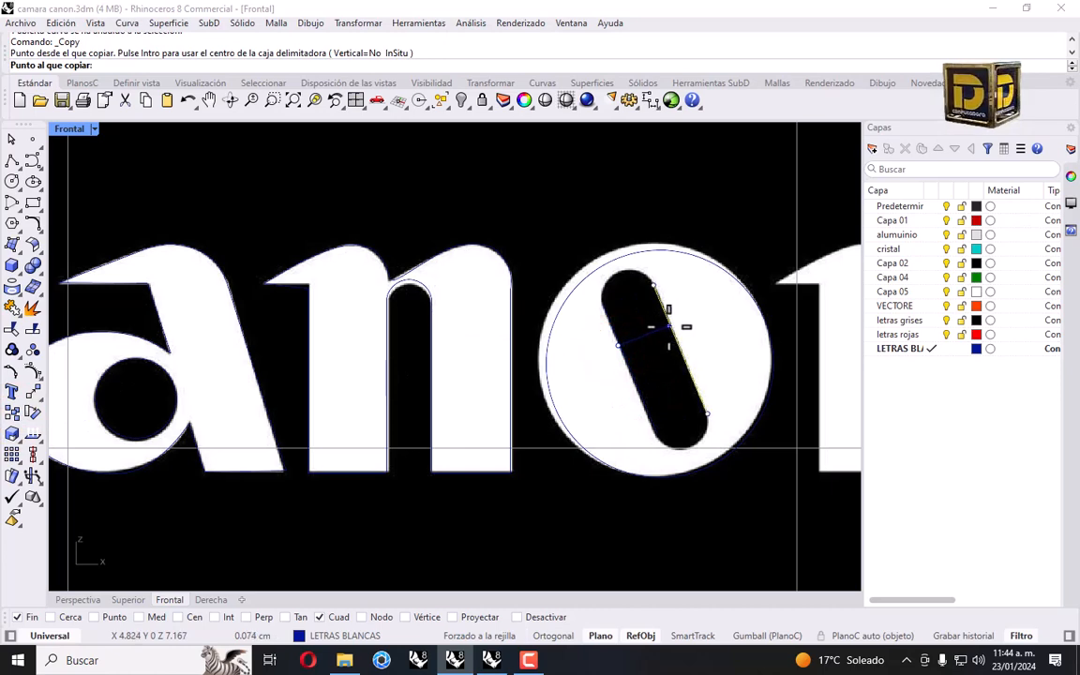
left_click(665, 318)
right_click(667, 320)
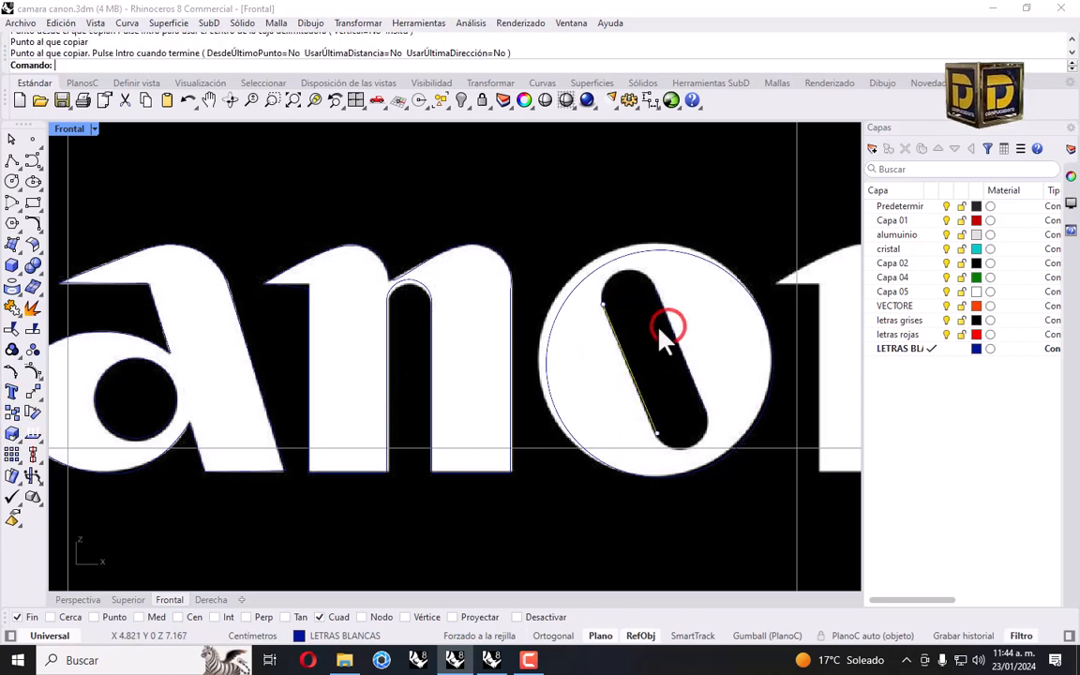
Close the upper and lower ends of the o's counter with Arc Blends between its two slanted lines.
left_click(36, 221)
left_click(139, 251)
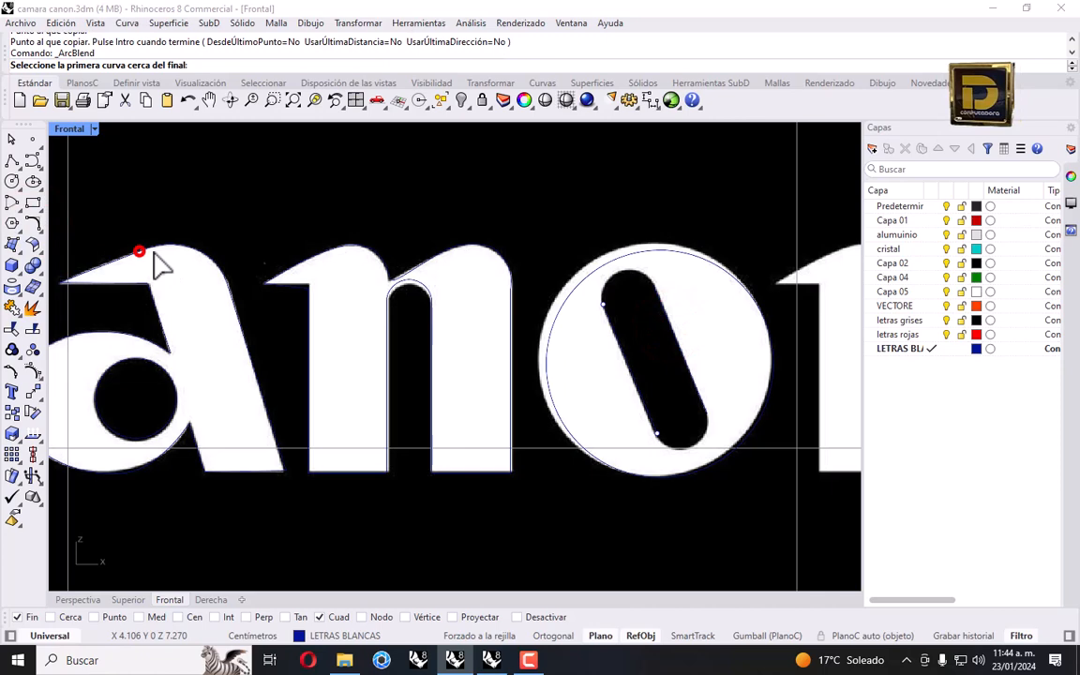
left_click(610, 320)
left_click(665, 300)
key("Return")
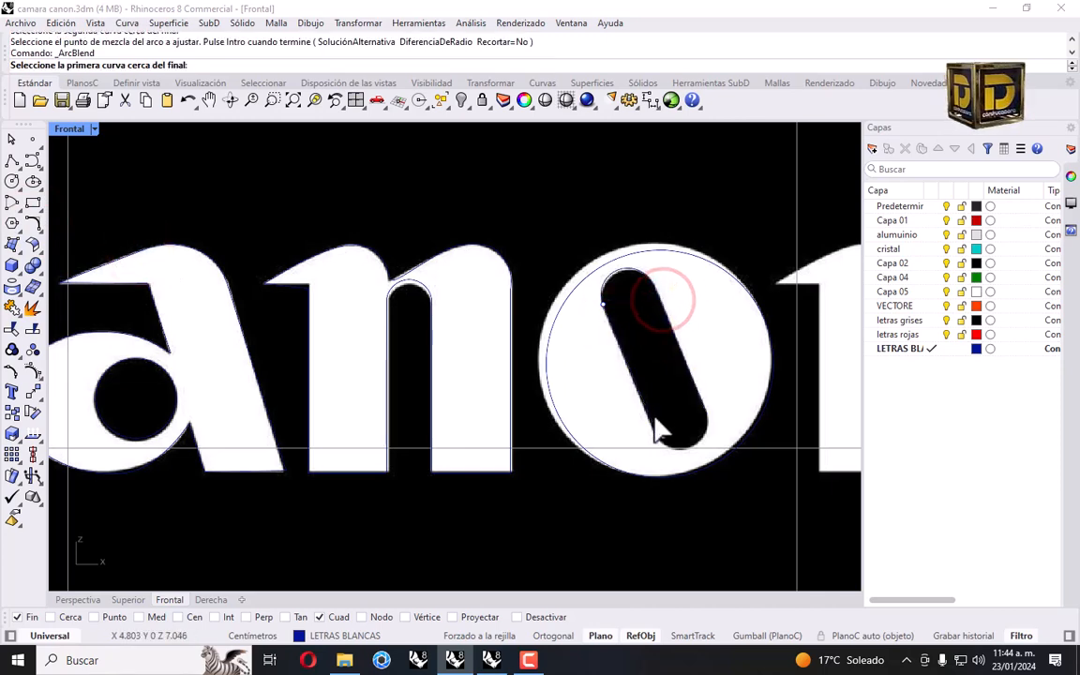
left_click(650, 414)
left_click(700, 394)
key("Return")
scroll(642, 389, "down", 5)
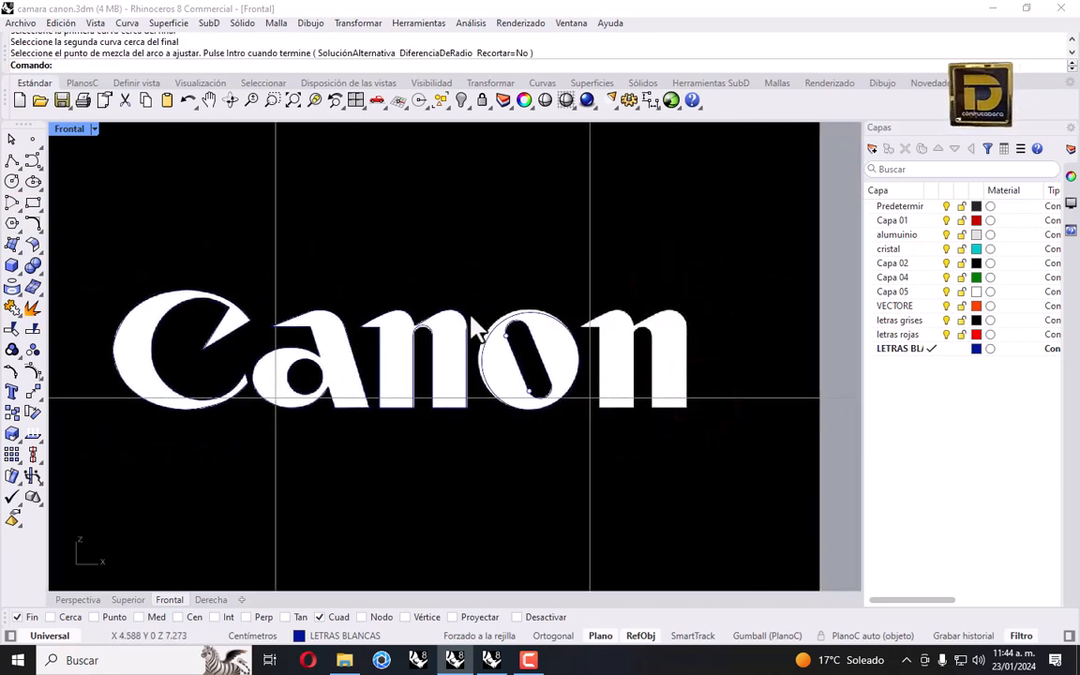
Copy the first n's complete outline horizontally onto the last n of the logo.
left_click_drag(384, 321, 476, 472)
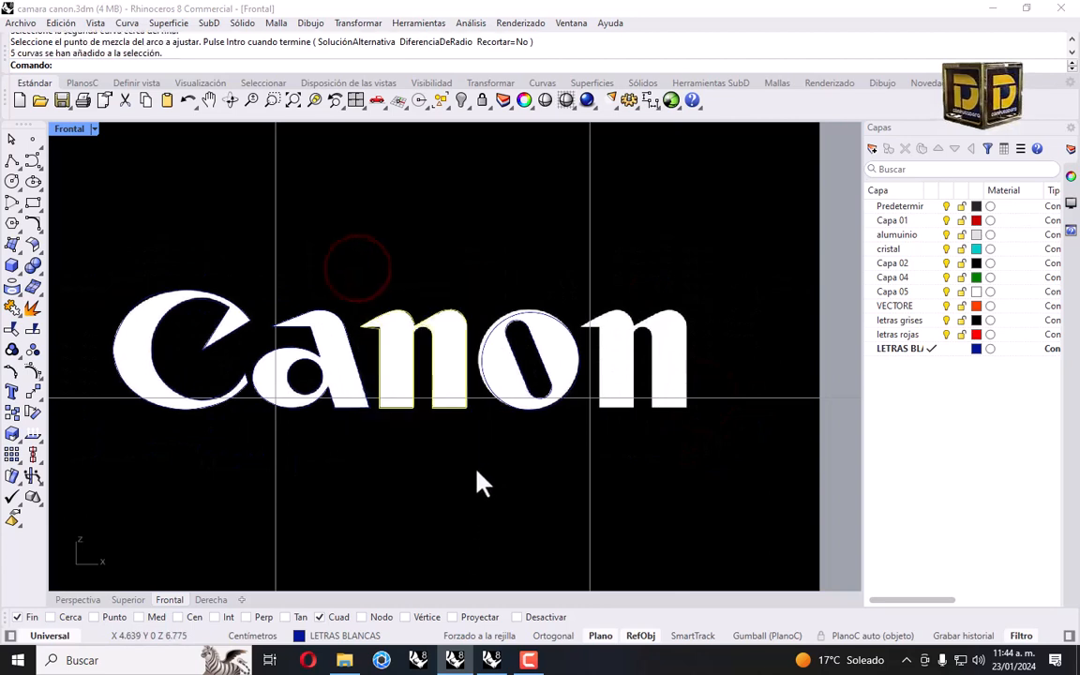
left_click(15, 415)
left_click(430, 356)
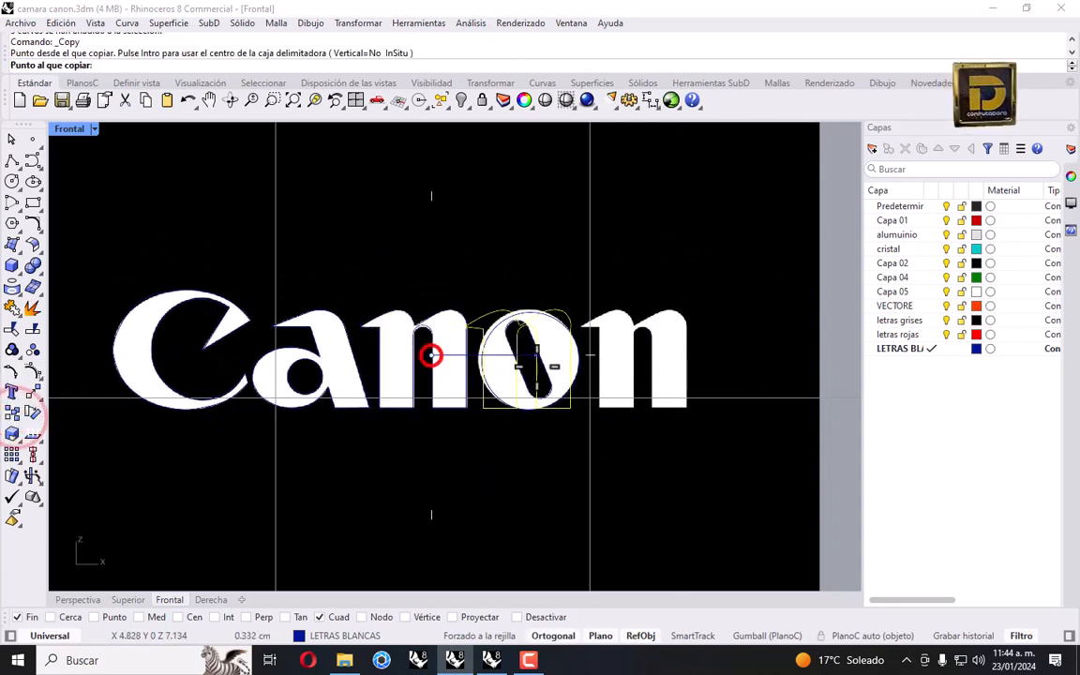
left_click(650, 364)
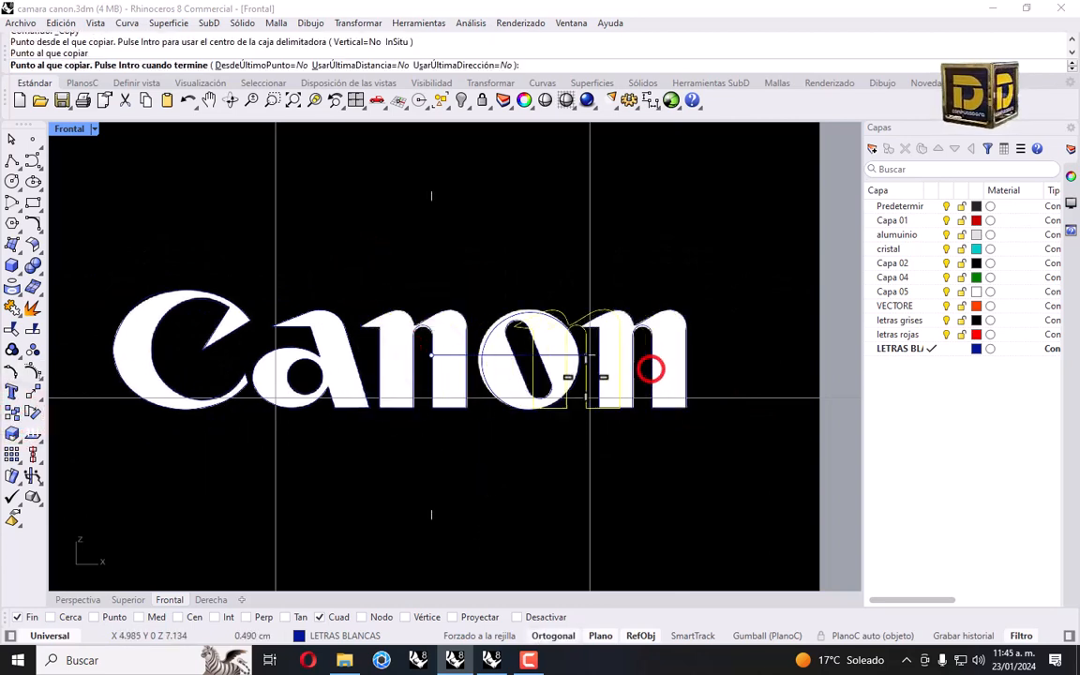
key("Return")
scroll(529, 329, "up", 2)
scroll(527, 326, "up", 2)
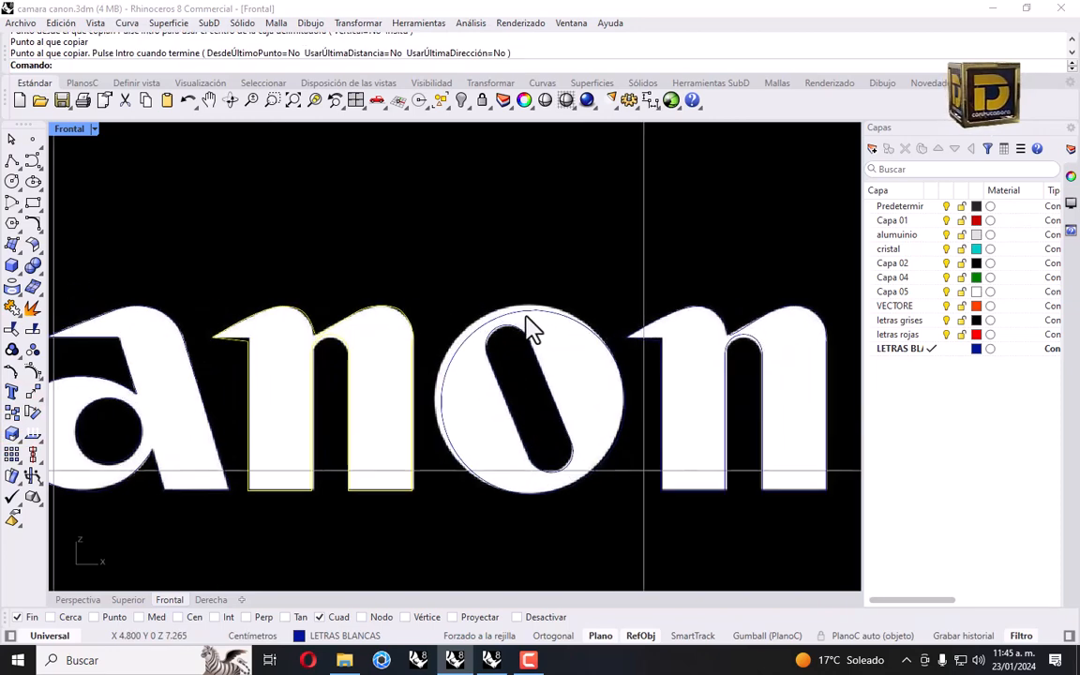
Nudge the o's circle to line up with the letter's outer edge, and save the camera model.
left_click_drag(523, 312, 522, 324)
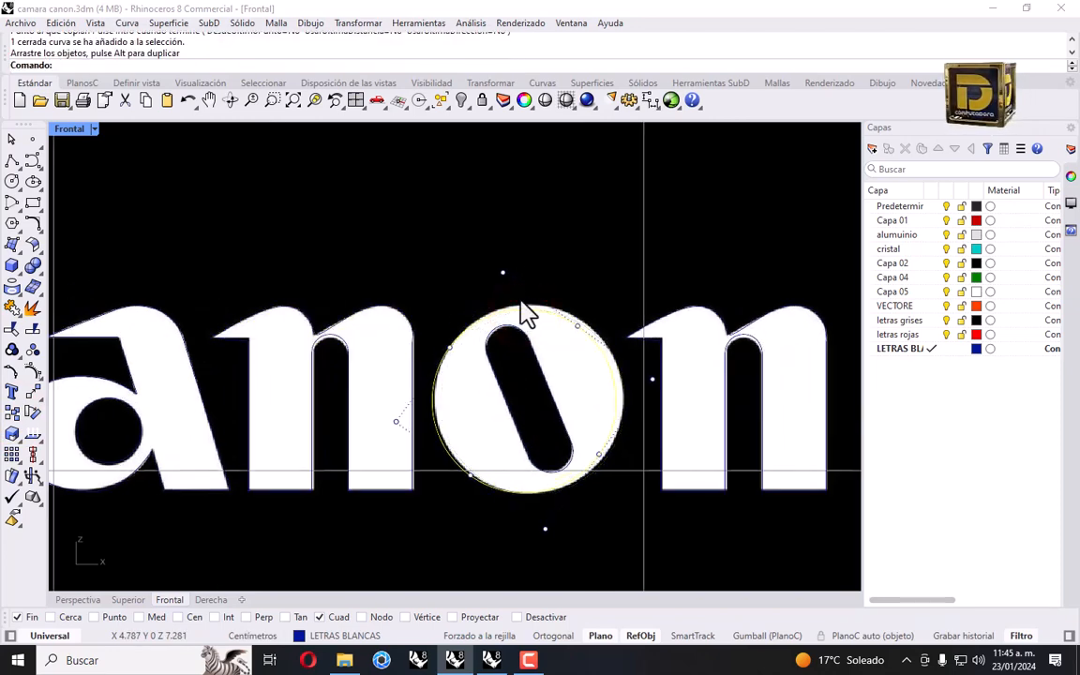
left_click(526, 266)
scroll(543, 288, "down", 10)
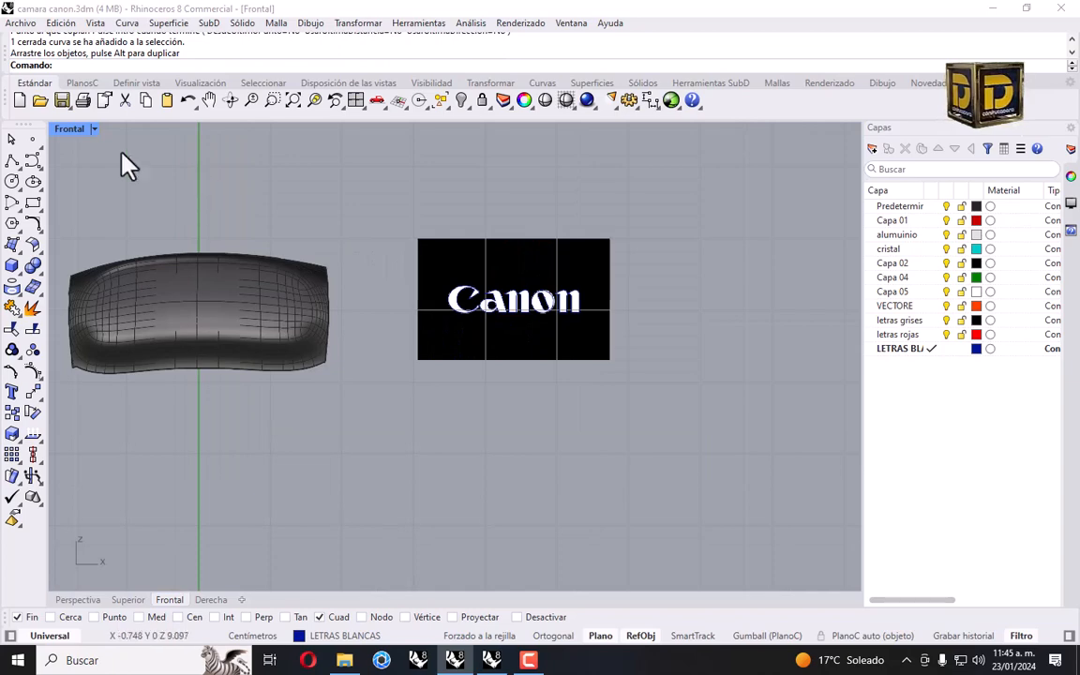
left_click(23, 24)
left_click(46, 97)
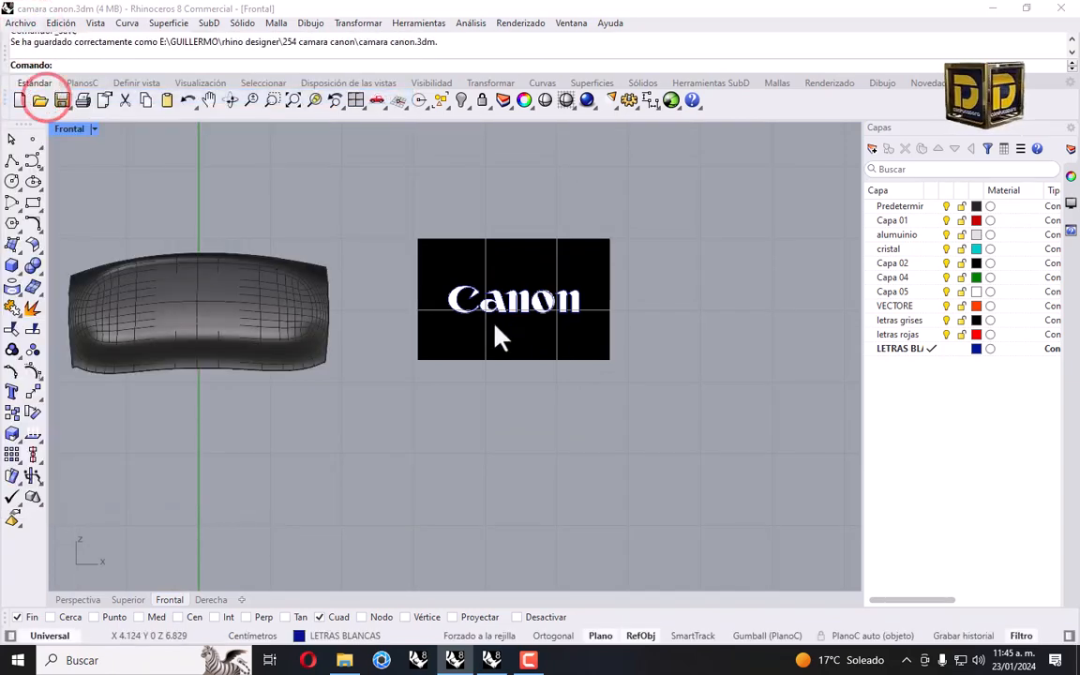
left_click(94, 129)
left_click(571, 454)
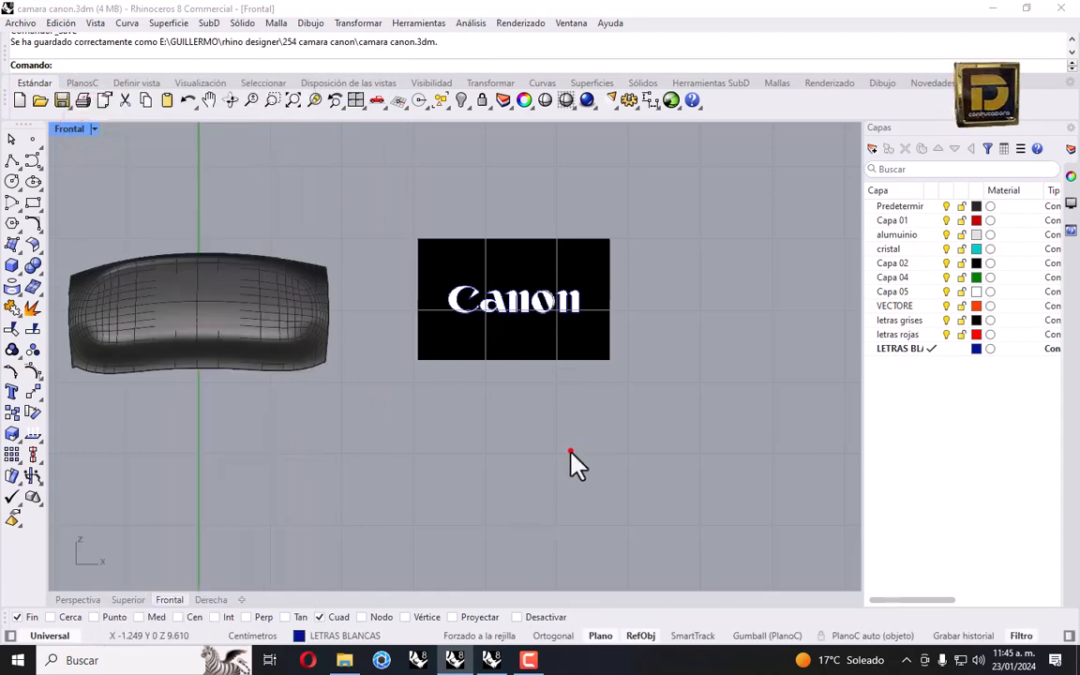
left_click(526, 254)
left_click(577, 249)
left_click(473, 230)
left_click(579, 217)
left_click(525, 244)
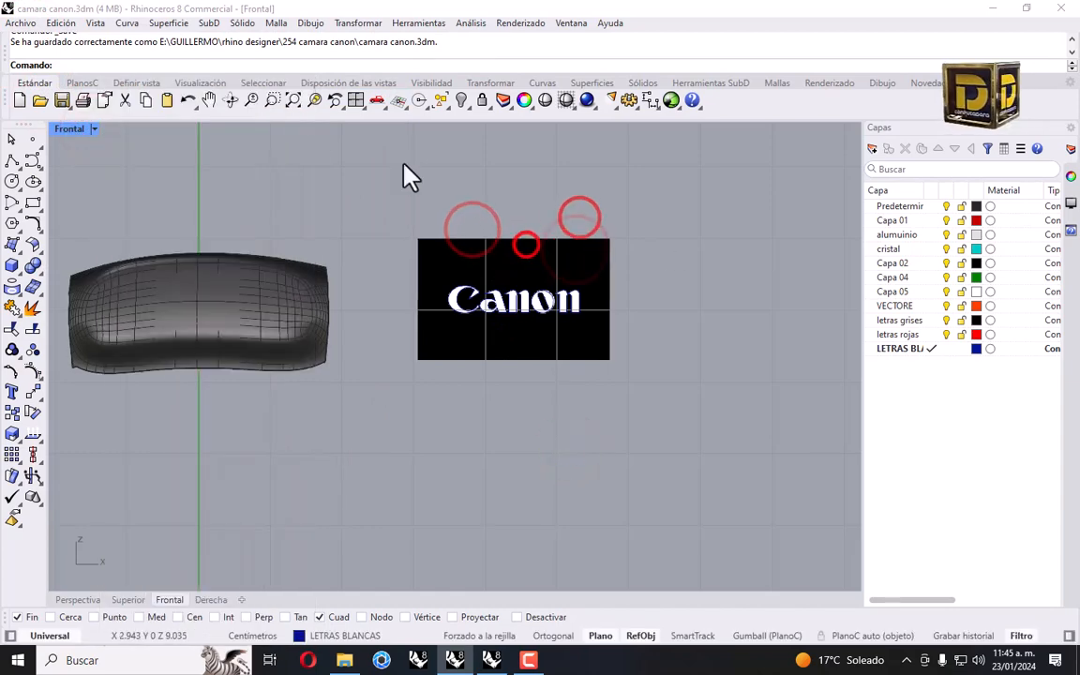
Hide the background bitmap in the Front view.
left_click(95, 128)
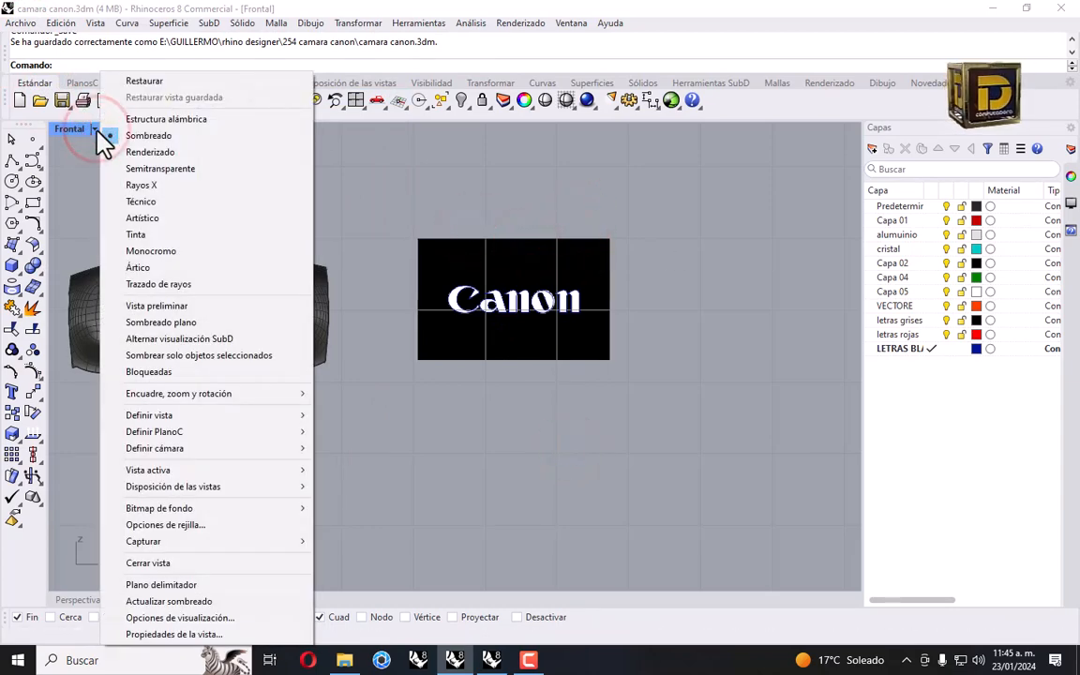
left_click(201, 508)
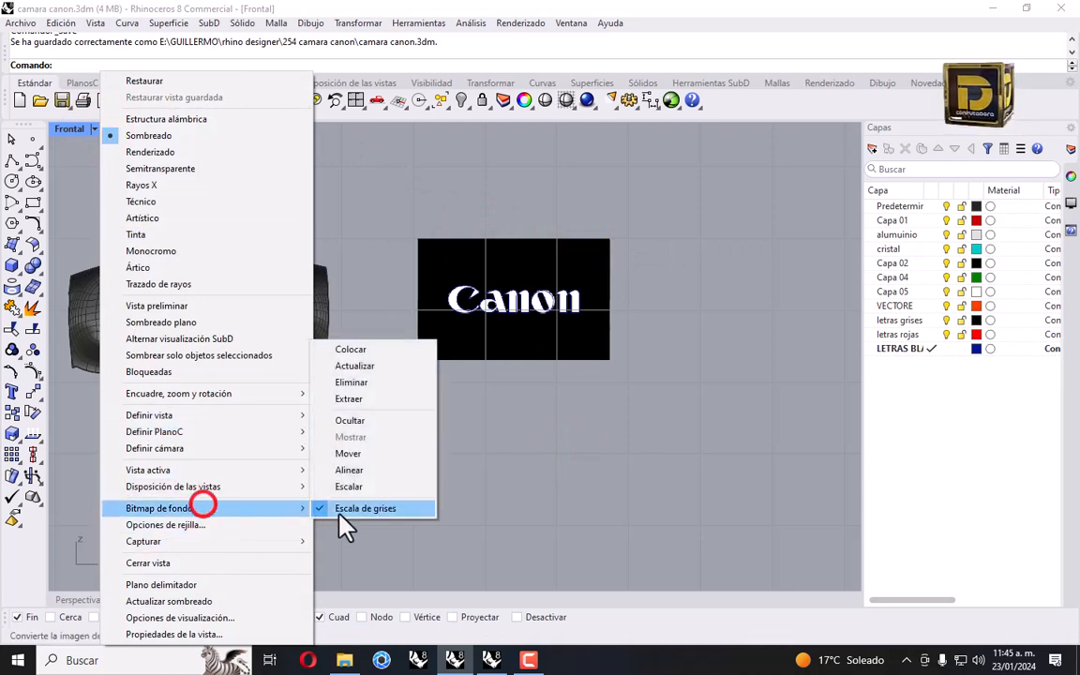
left_click(369, 424)
Select all Canon lettering curves and move them out in front of the camera housing in the Top view.
left_click_drag(407, 243, 649, 347)
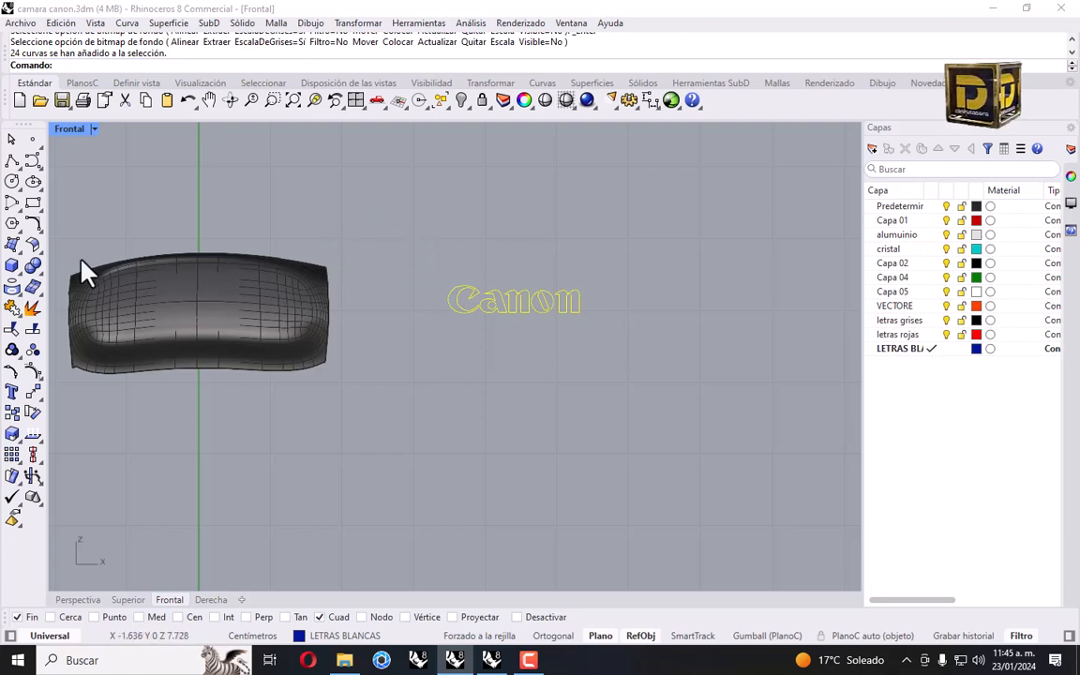
double_click(69, 129)
scroll(240, 199, "down", 3)
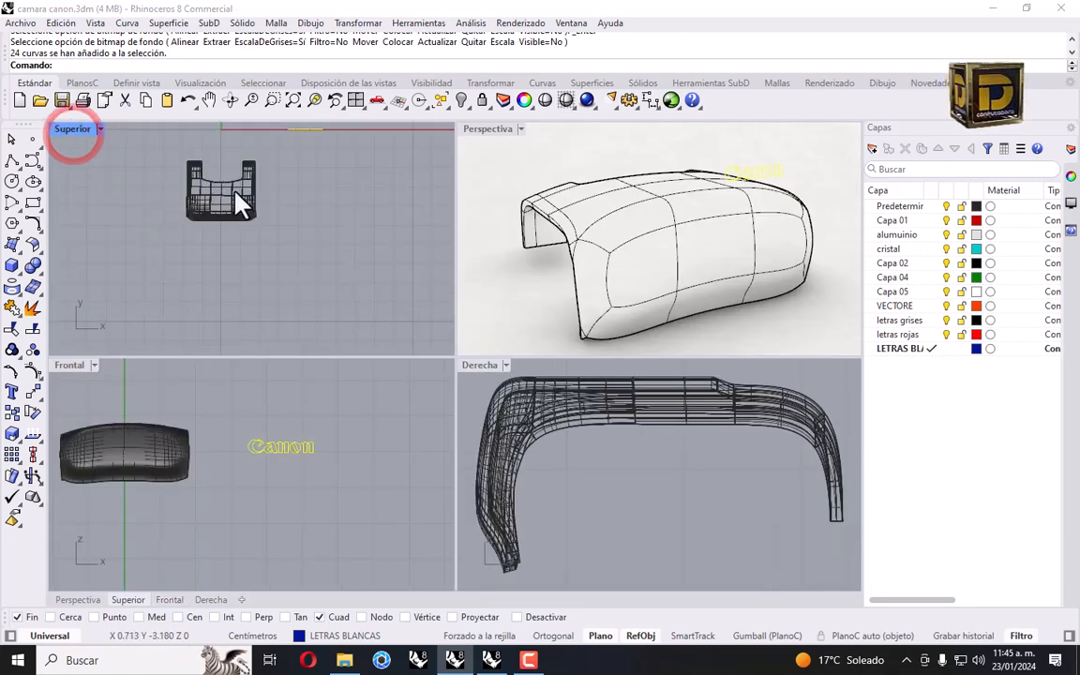
left_click_drag(296, 131, 292, 240)
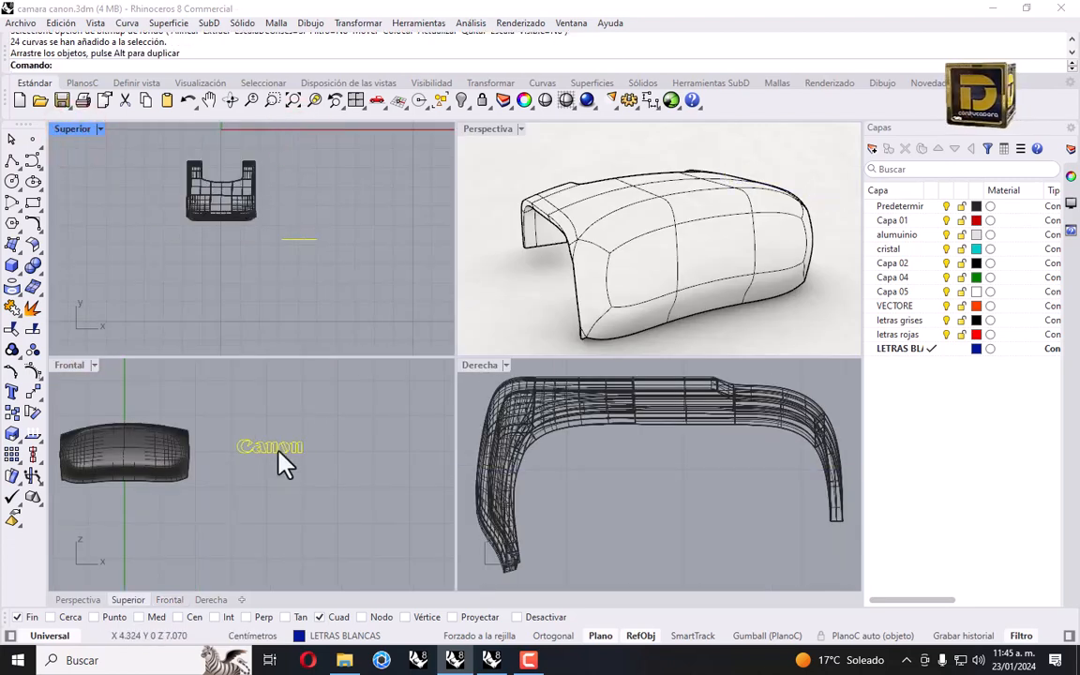
Move the lettering onto the middle of the housing's front face in the Front view.
left_click_drag(278, 449, 135, 445)
right_click_drag(170, 464, 264, 445)
scroll(217, 434, "up", 5)
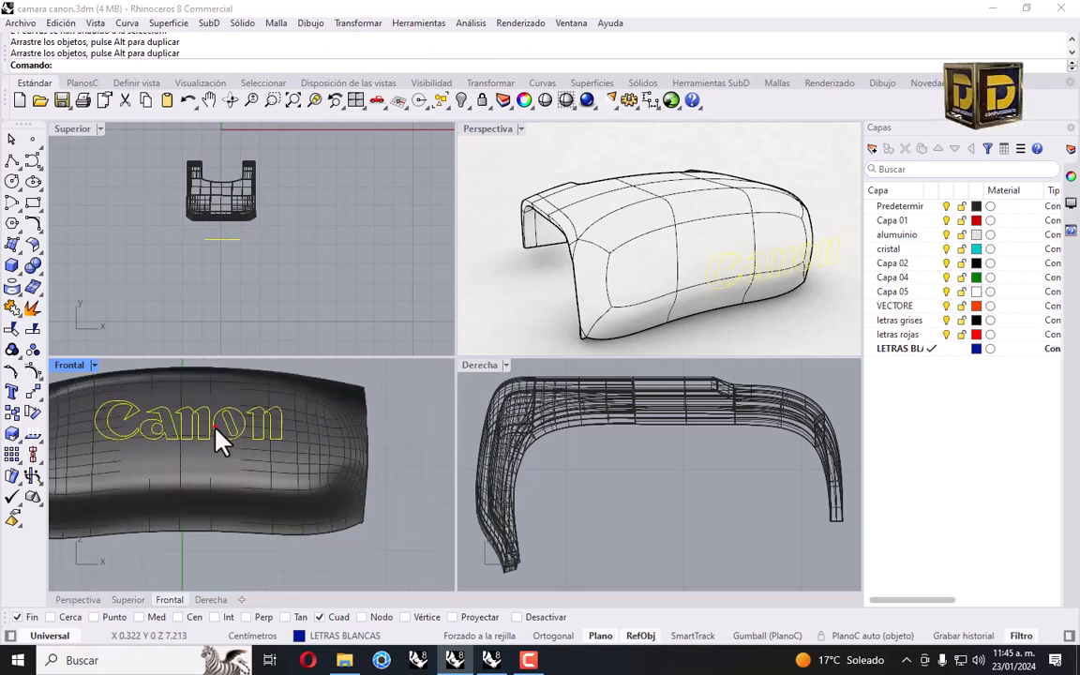
left_click_drag(215, 437, 212, 451)
right_click_drag(270, 441, 316, 448)
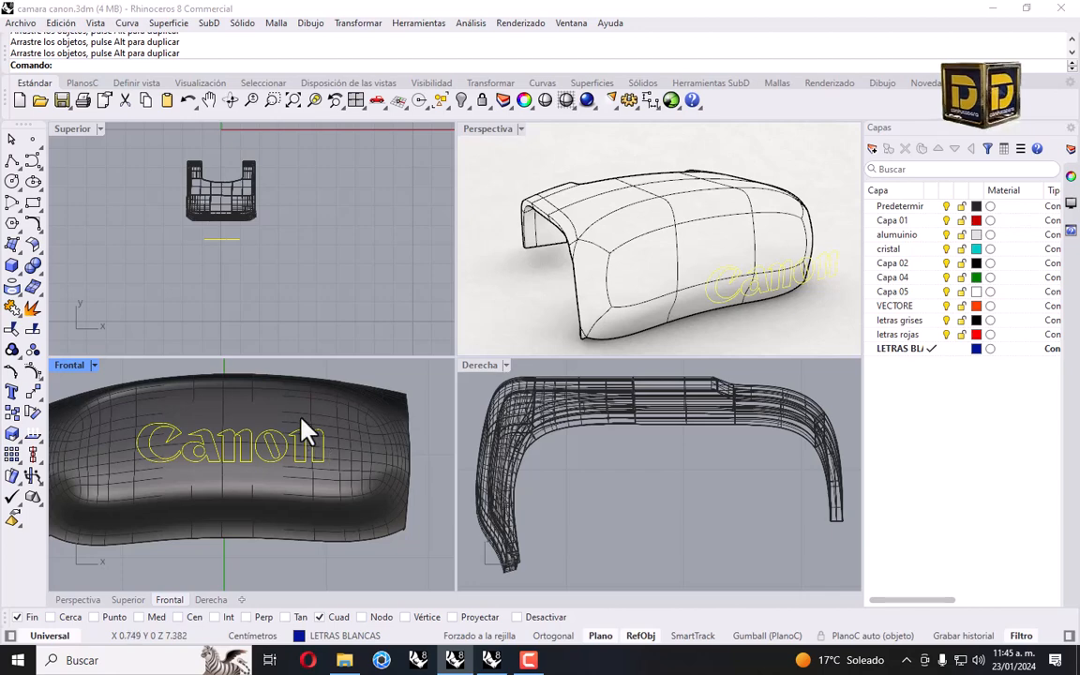
Enlarge the lettering with Scale 2D from its center, object snaps disabled, so it spans most of the housing's front face.
left_click(359, 22)
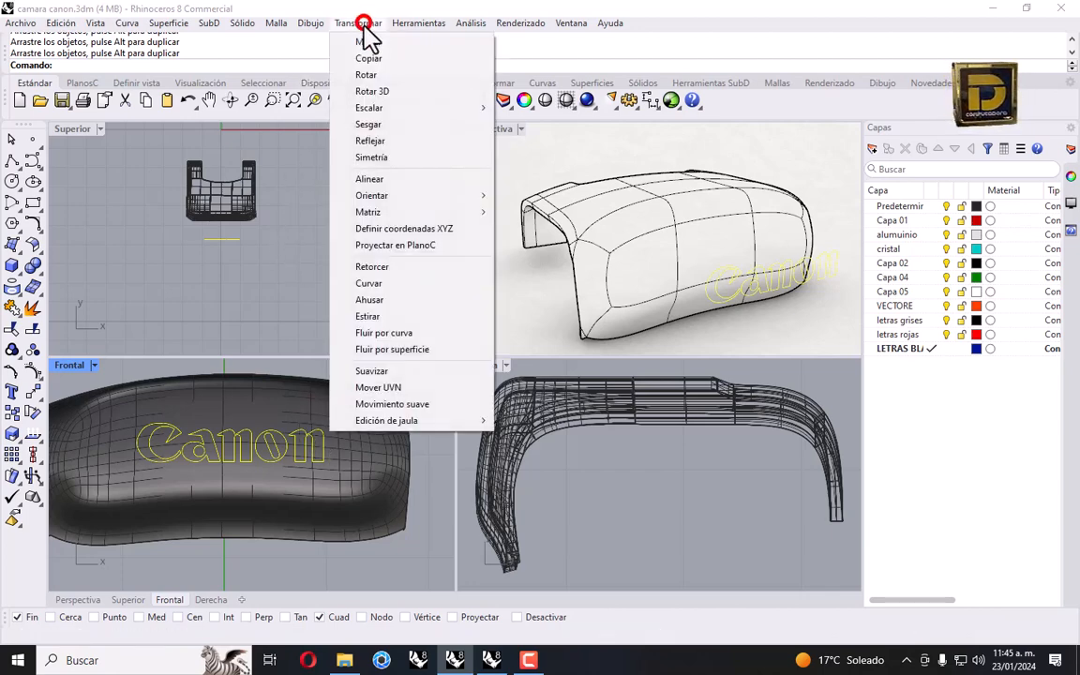
left_click(370, 108)
left_click(573, 126)
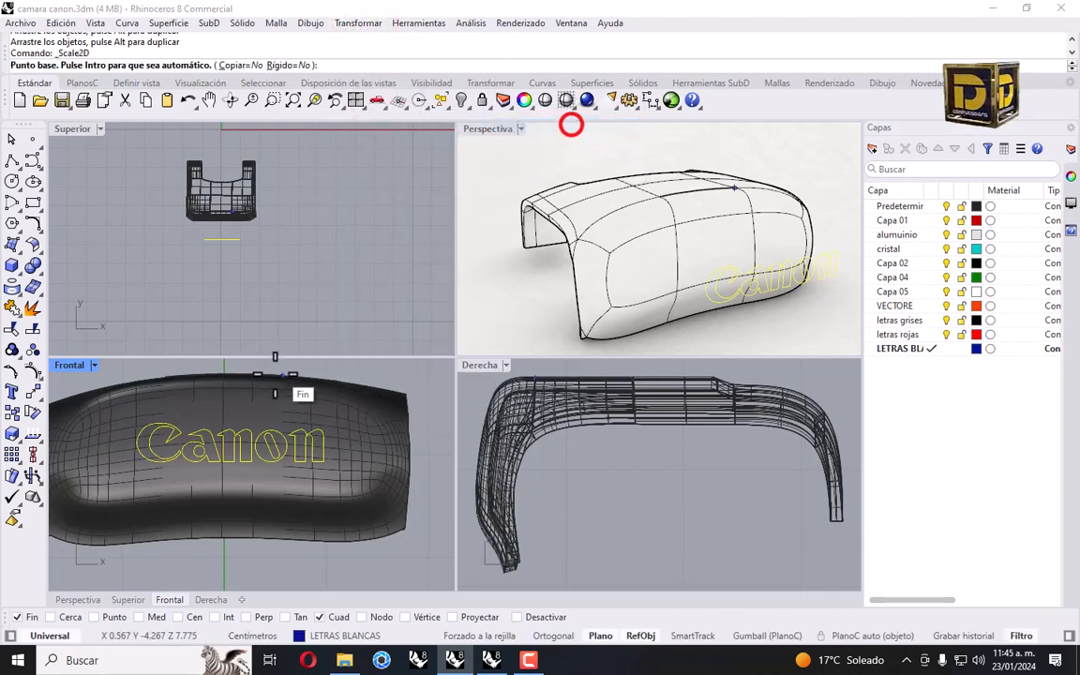
left_click(531, 617)
left_click(543, 634)
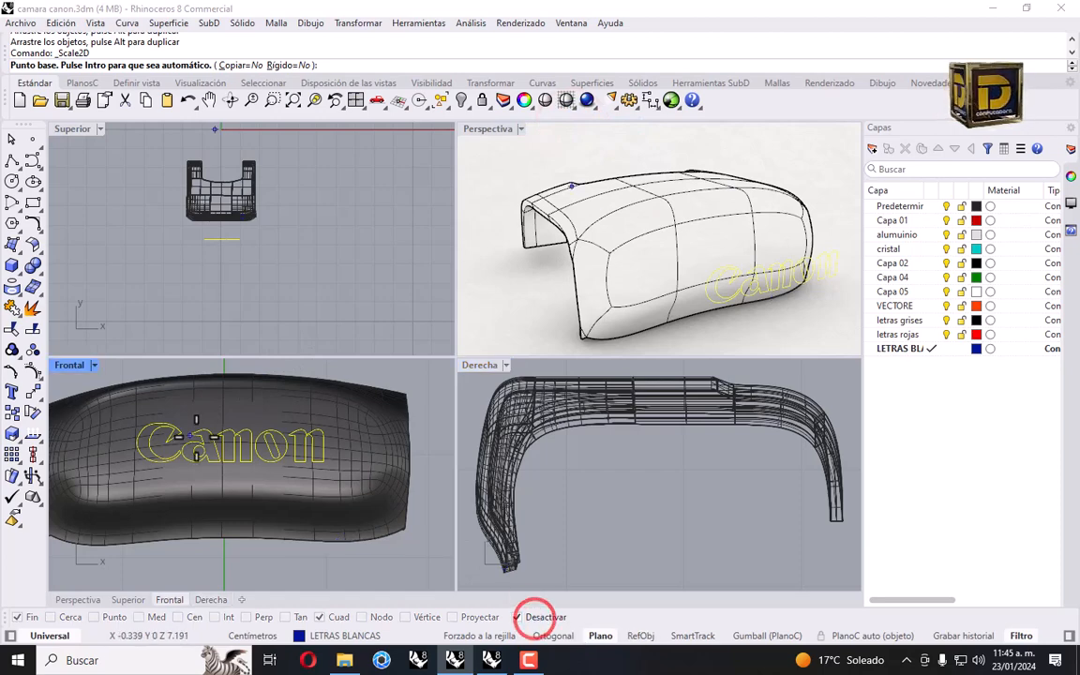
left_click(220, 451)
left_click(274, 451)
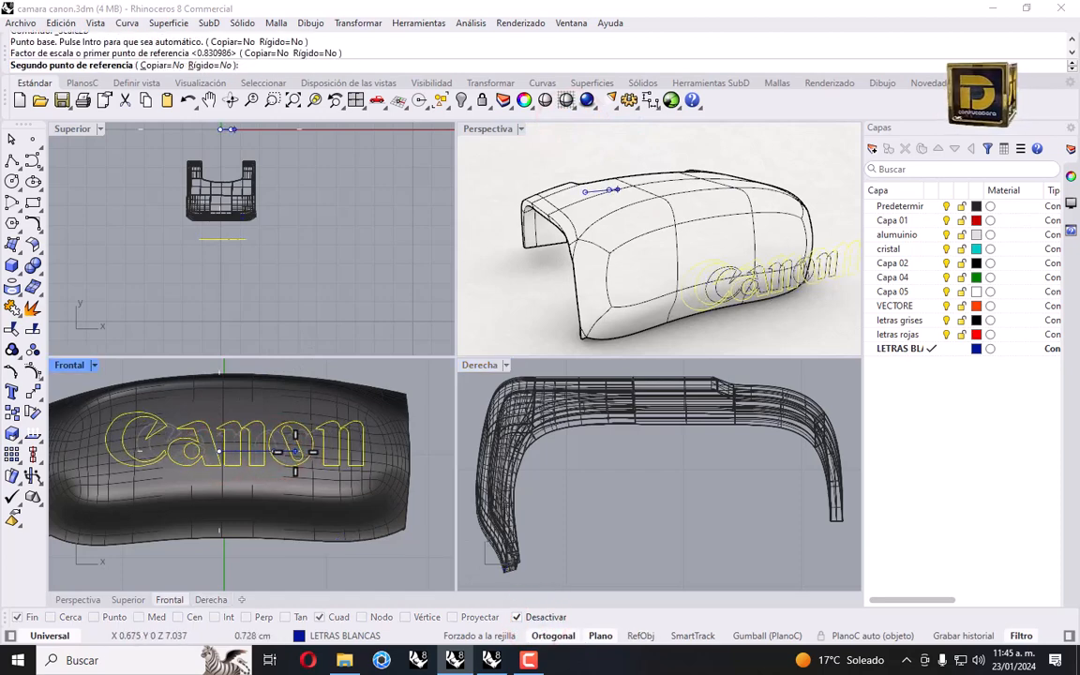
left_click(281, 452)
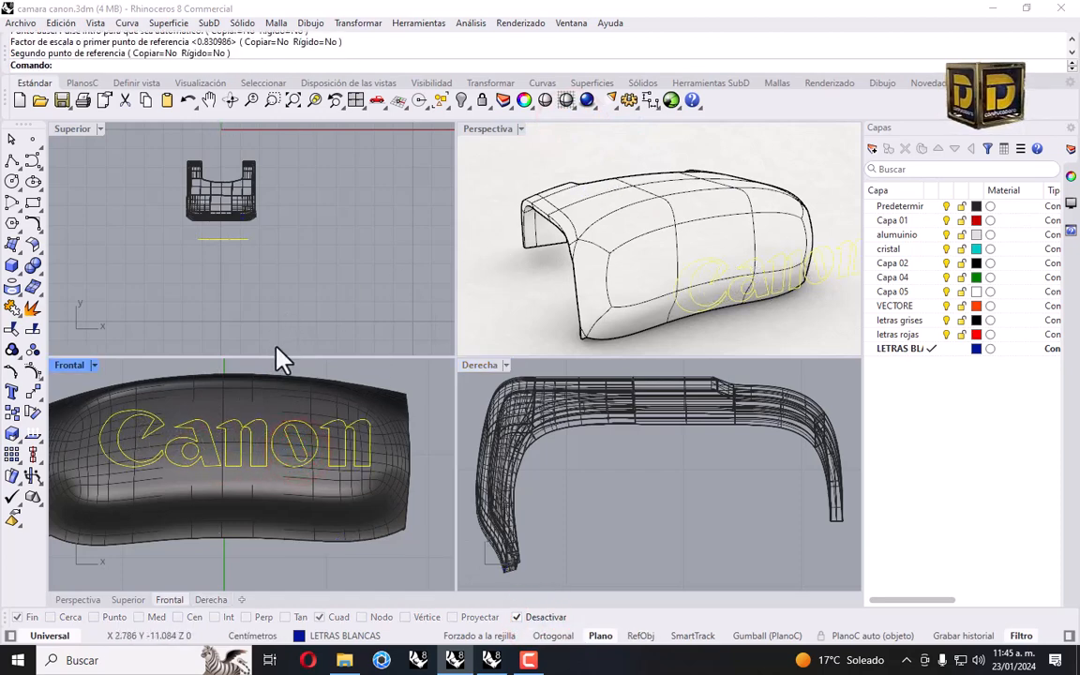
scroll(317, 375, "down", 1)
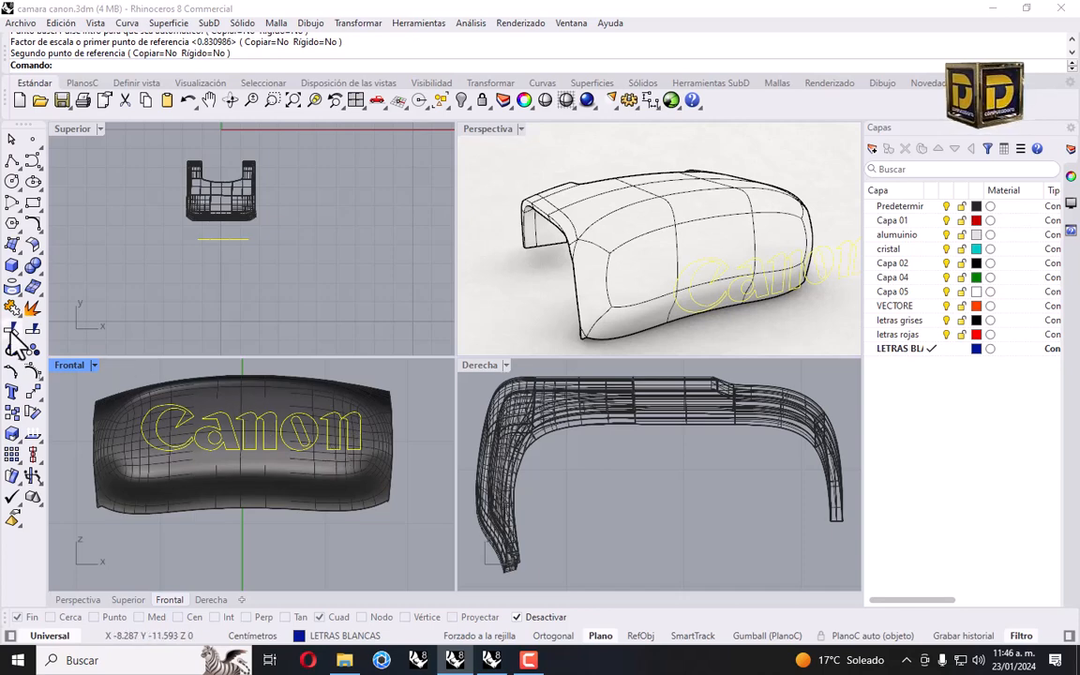
Project the lettering curves onto the camera housing from the Front view.
left_click(12, 287)
left_click(241, 413)
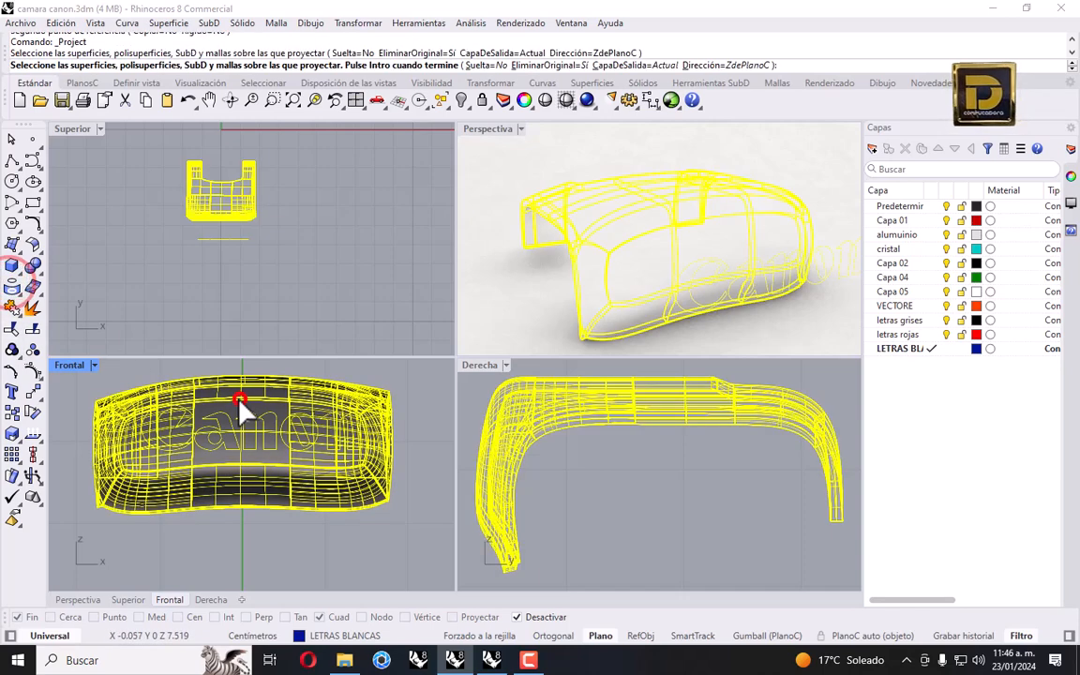
key("Return")
Delete the stray projected curves on the housing's two rear legs.
right_click_drag(631, 298, 581, 233)
left_click_drag(504, 182, 667, 320)
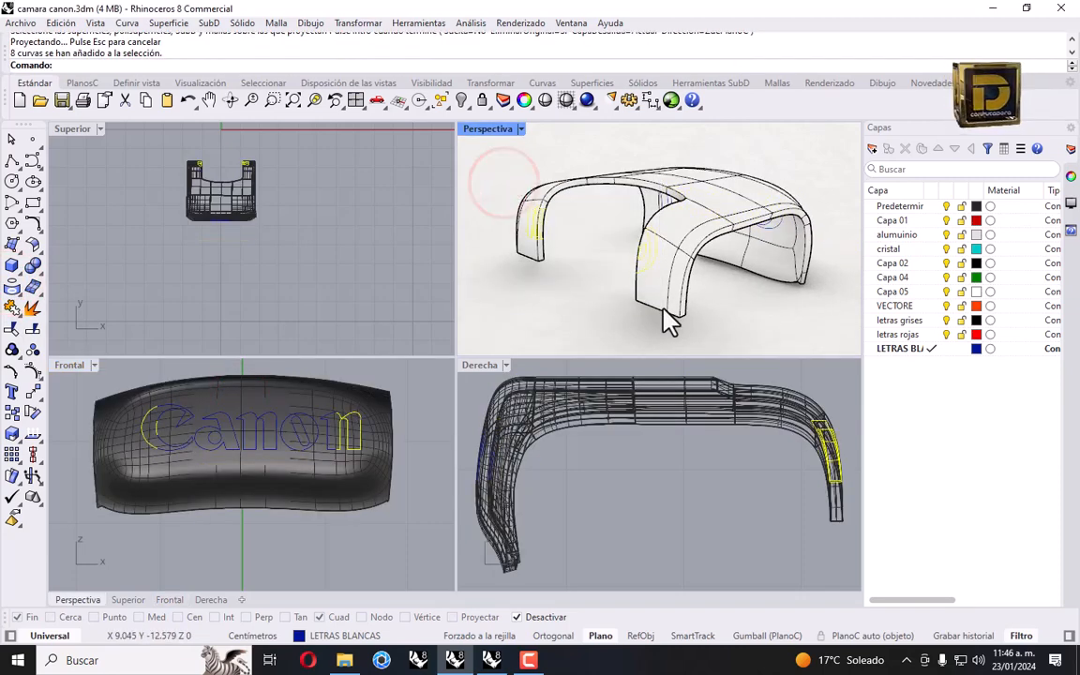
key("Delete")
Hide the camera housing polysurface so only the projected Canon lettering curves remain.
double_click(489, 130)
scroll(566, 272, "up", 5)
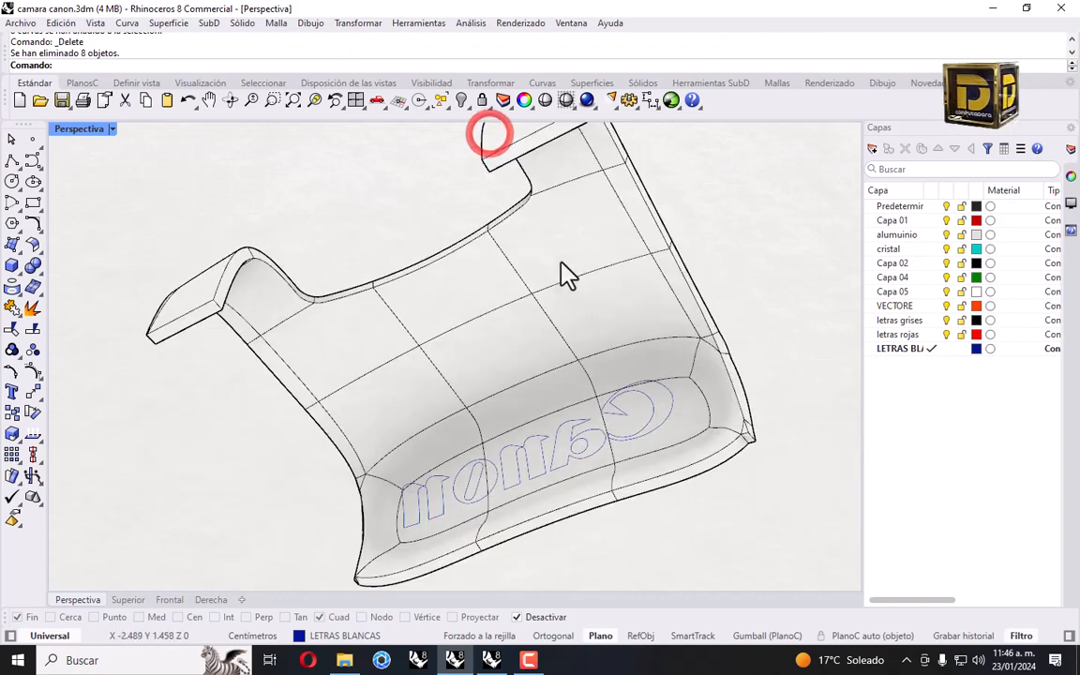
left_click(656, 426)
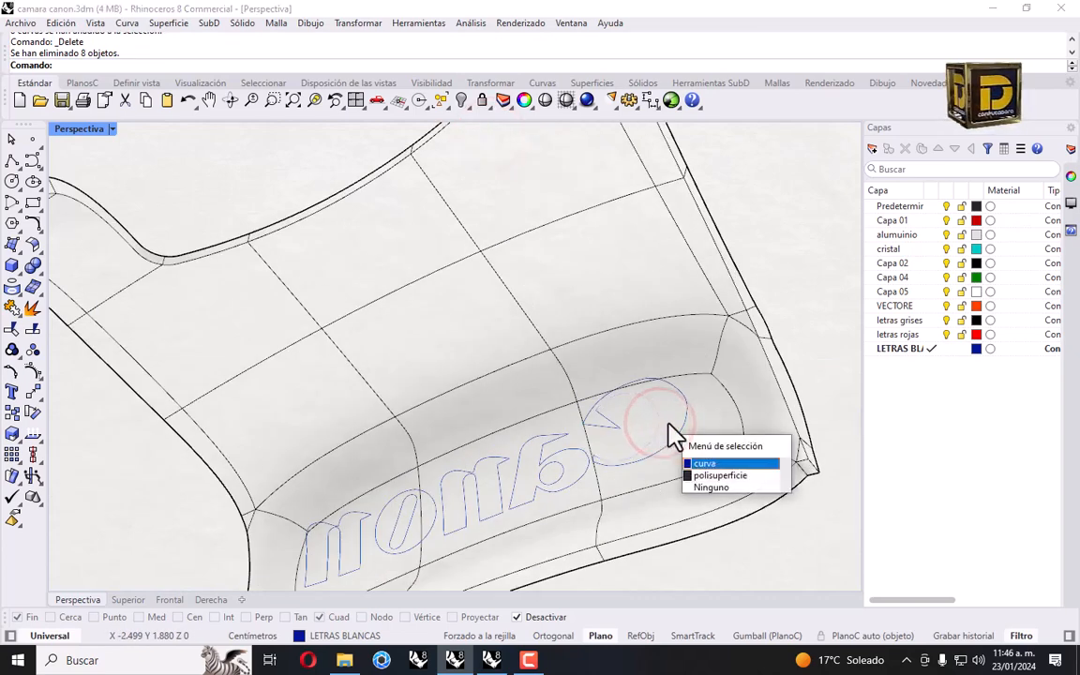
left_click(632, 281)
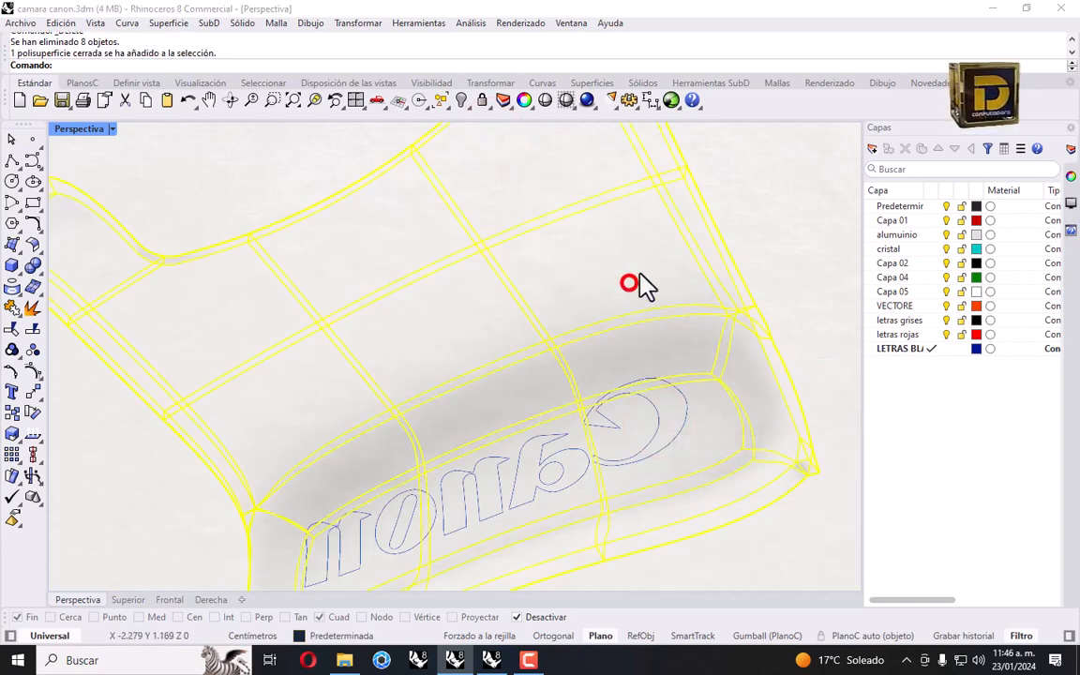
left_click(460, 100)
mouse_move(650, 258)
right_mouse_down()
mouse_move(680, 271)
mouse_move(675, 343)
right_mouse_up()
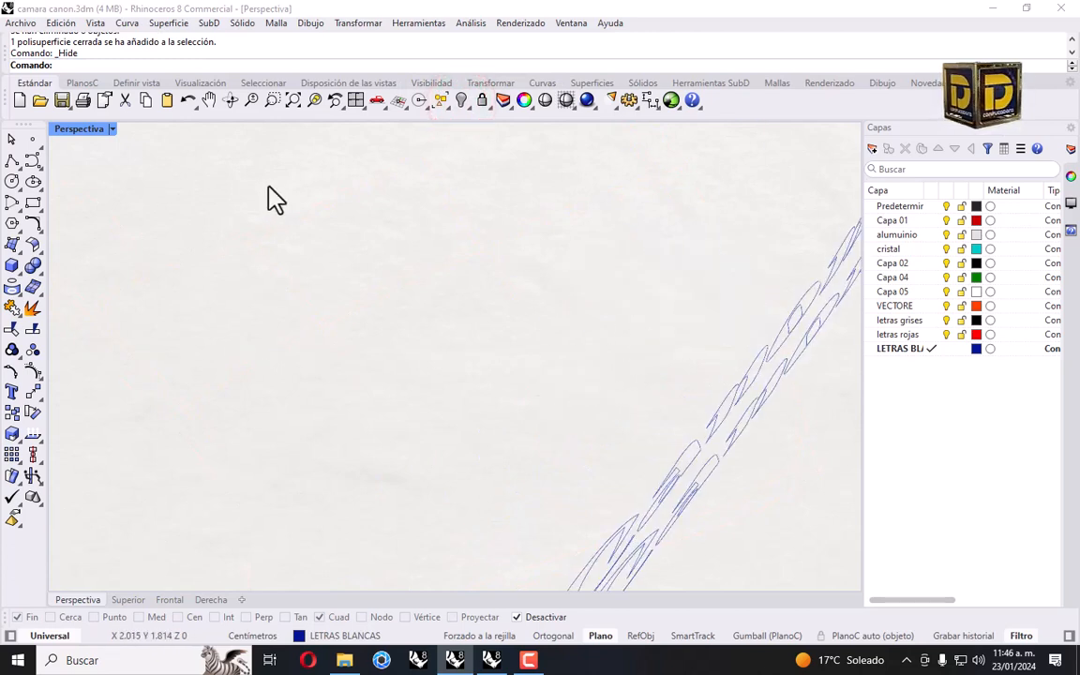
Delete the rear duplicate set of projected lettering curves in the Top view, keeping only the front set.
double_click(94, 132)
scroll(242, 249, "up", 3)
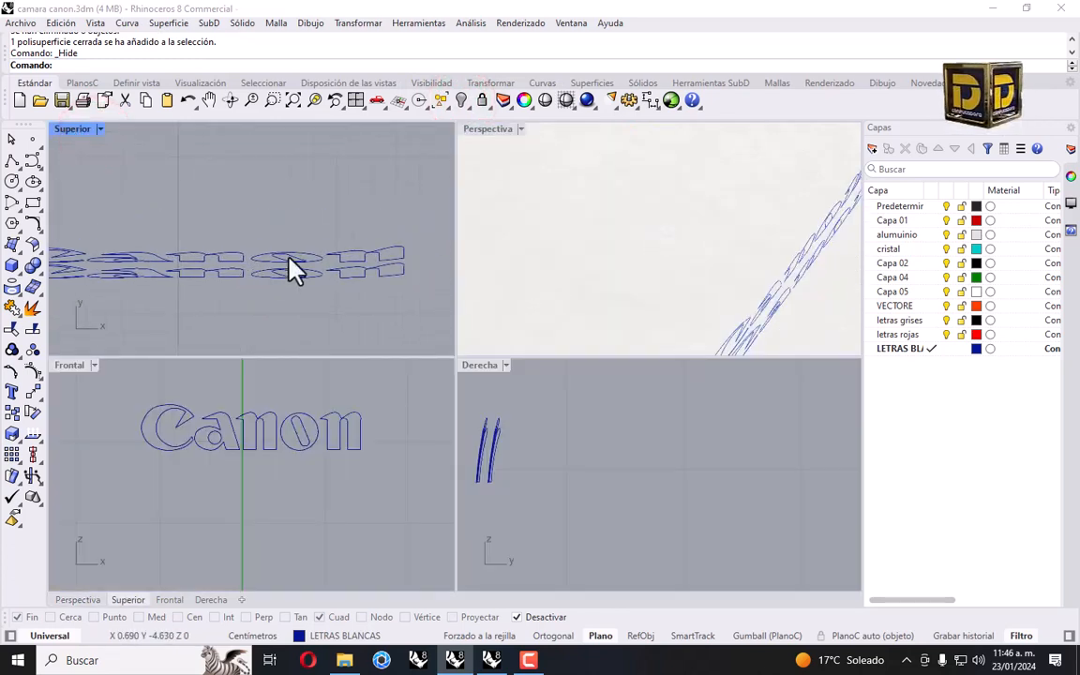
scroll(373, 255, "down", 1)
left_click_drag(129, 247, 106, 258)
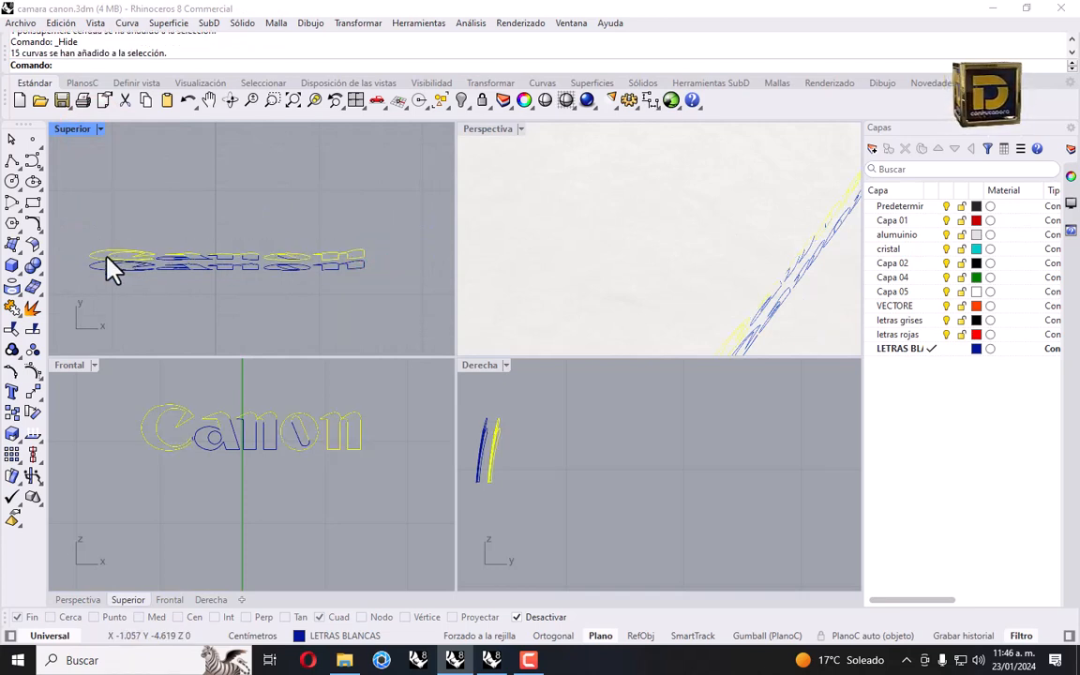
key("Delete")
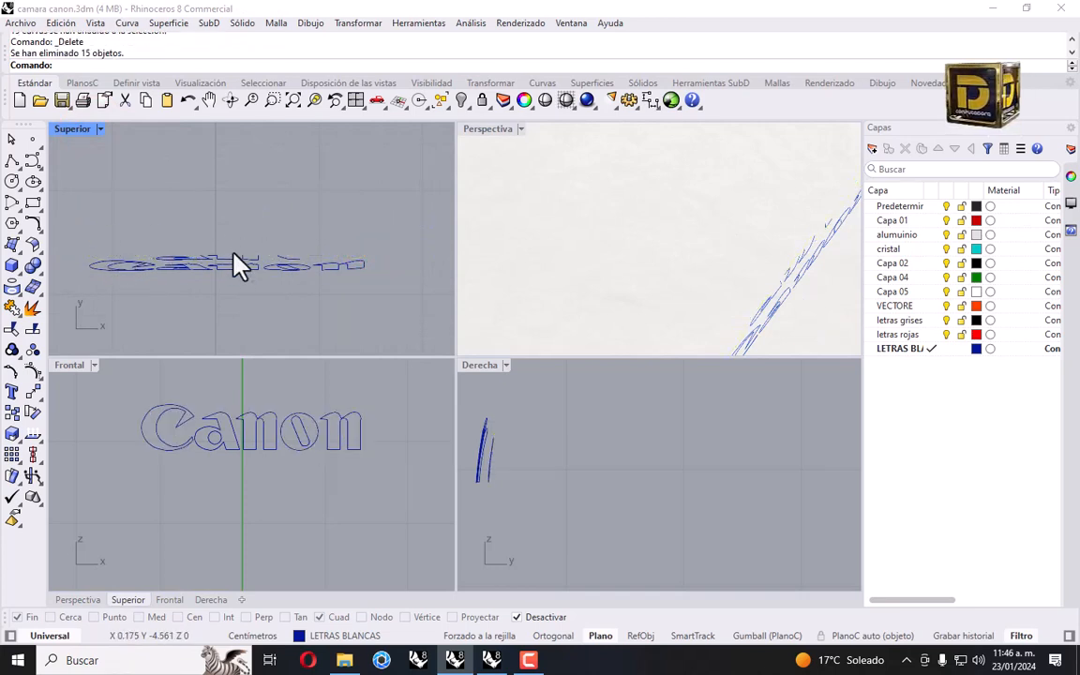
scroll(272, 259, "up", 2)
left_click_drag(71, 263, 75, 265)
key("Delete")
scroll(215, 253, "down", 1)
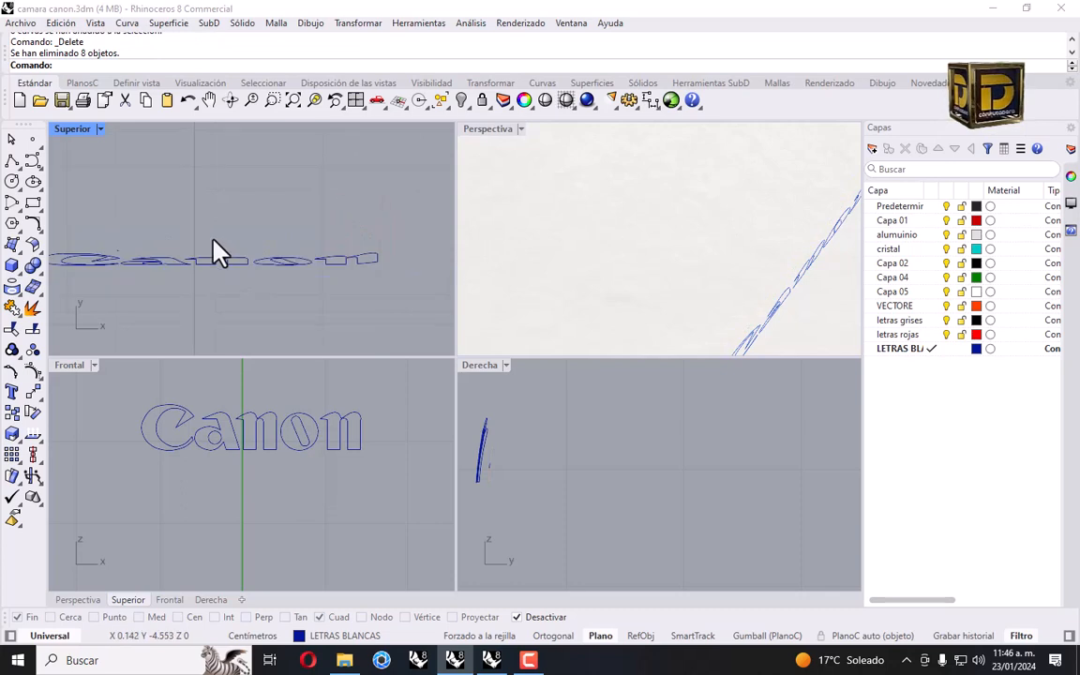
Join the remaining Canon lettering curves and check the outline of the letter a.
left_click_drag(129, 394, 349, 473)
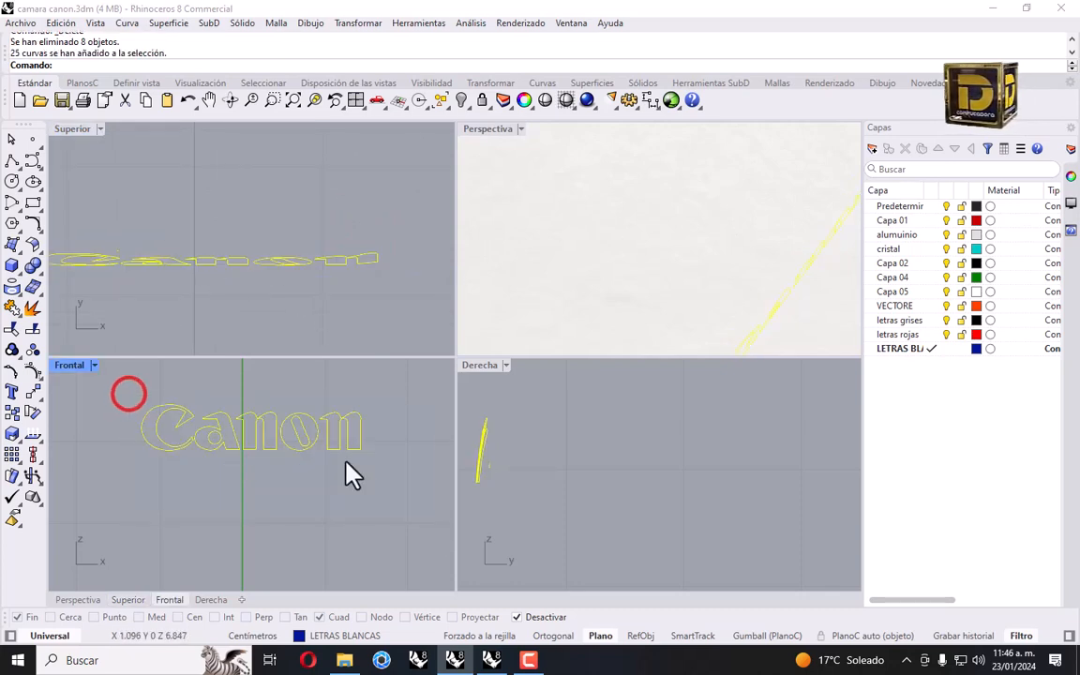
left_click(12, 308)
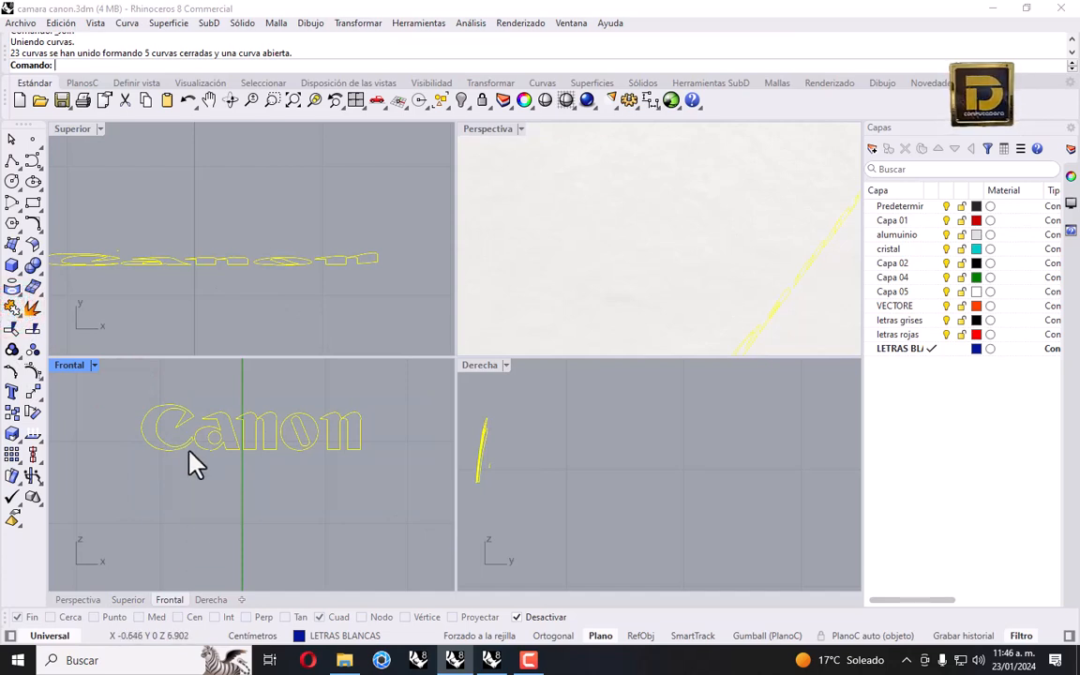
left_click(251, 406)
left_click(225, 429)
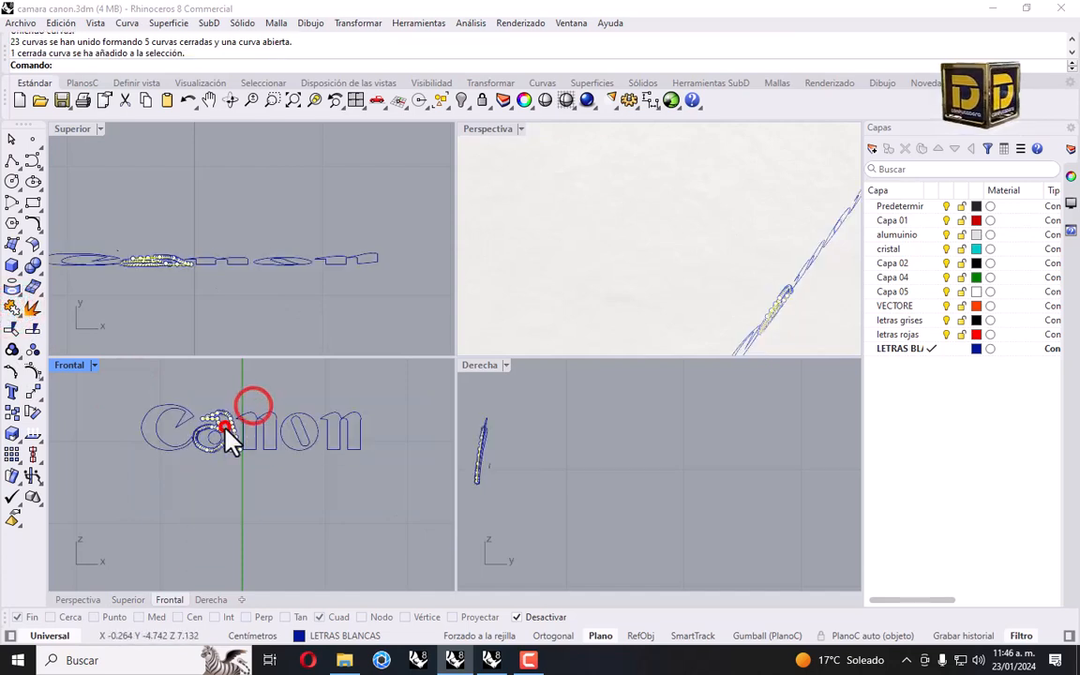
Create a Patch surface through all the lettering curves with 10 U and 10 V segments, stiffness 1 and automatic trim.
left_click(245, 193)
scroll(309, 262, "down", 2)
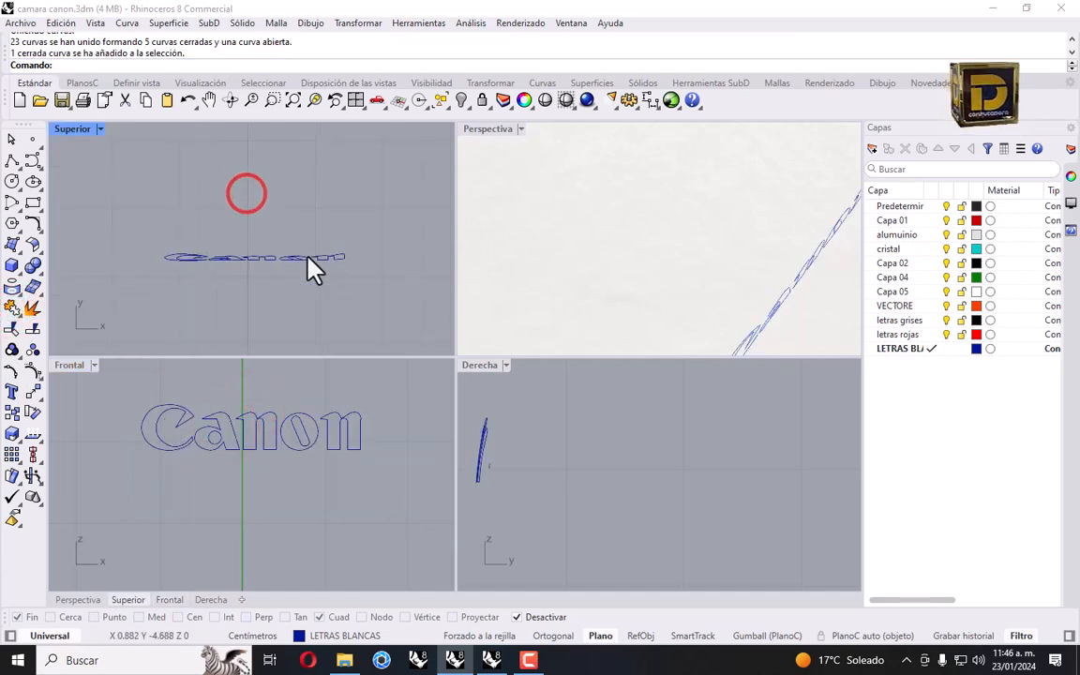
left_click_drag(152, 221, 412, 304)
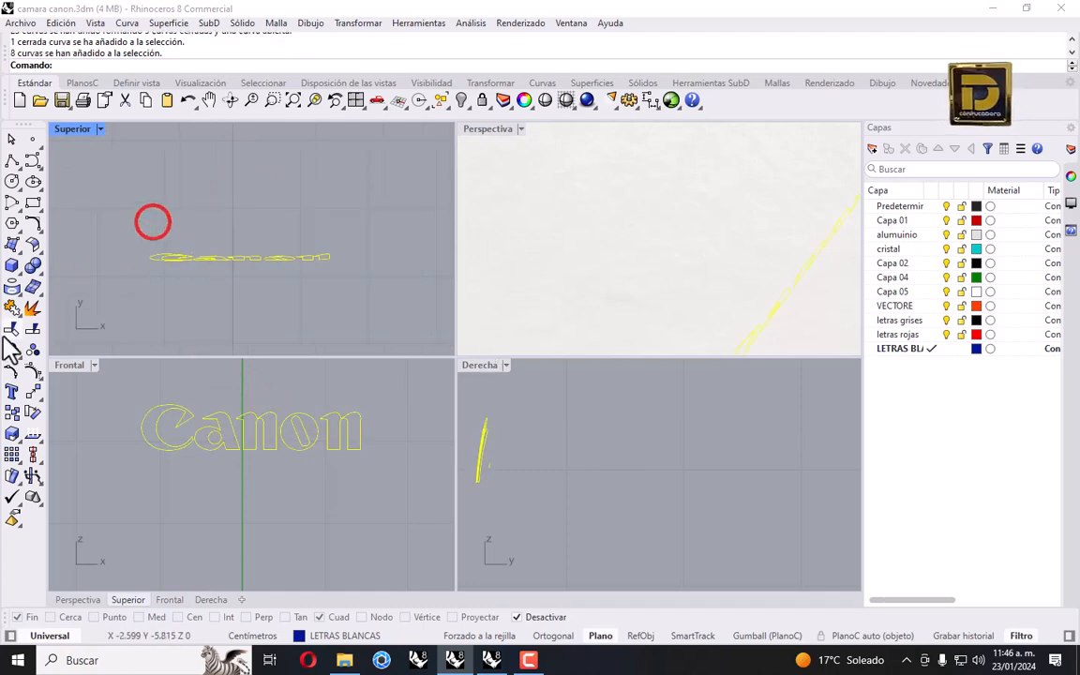
left_click(18, 240)
left_click(113, 266)
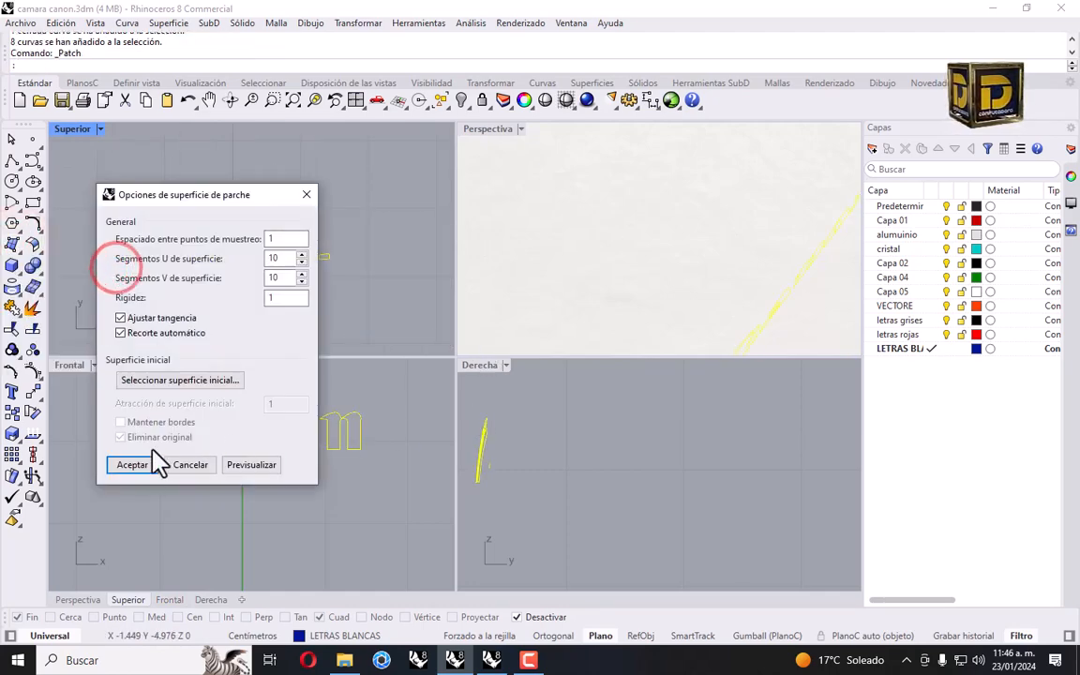
left_click(136, 460)
Trim the patch surface with the lettering curves, removing the outer area and the openings inside the a and o.
left_click(13, 327)
scroll(245, 467, "up", 7)
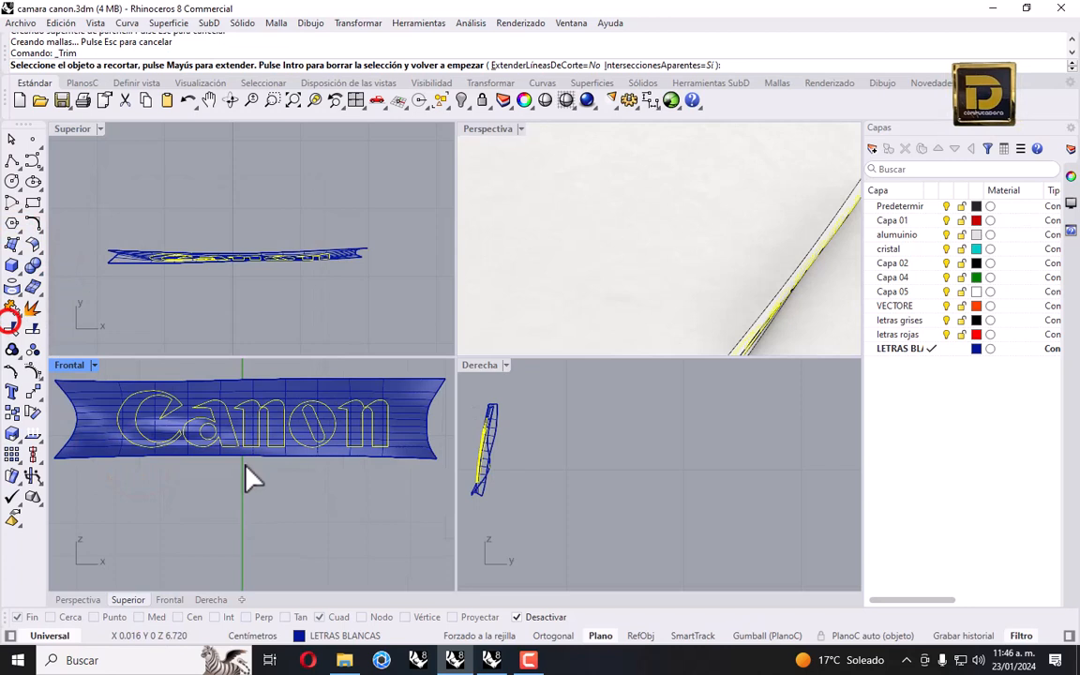
right_click_drag(233, 385, 233, 398)
left_click(228, 393)
left_click(165, 423)
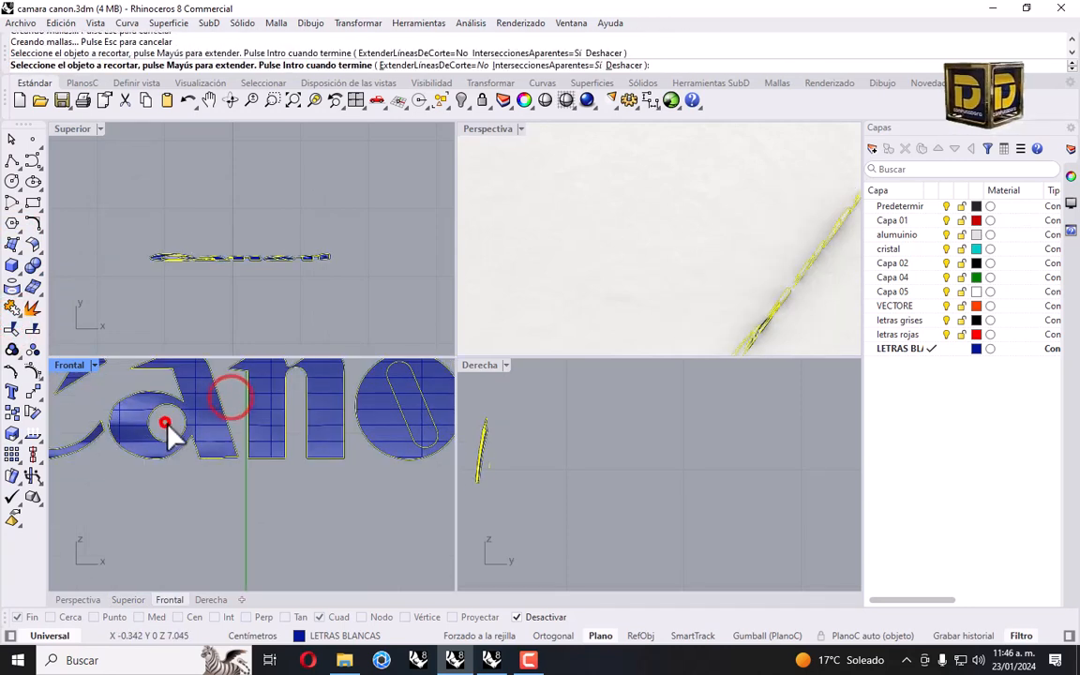
left_click(409, 409)
scroll(310, 436, "down", 3)
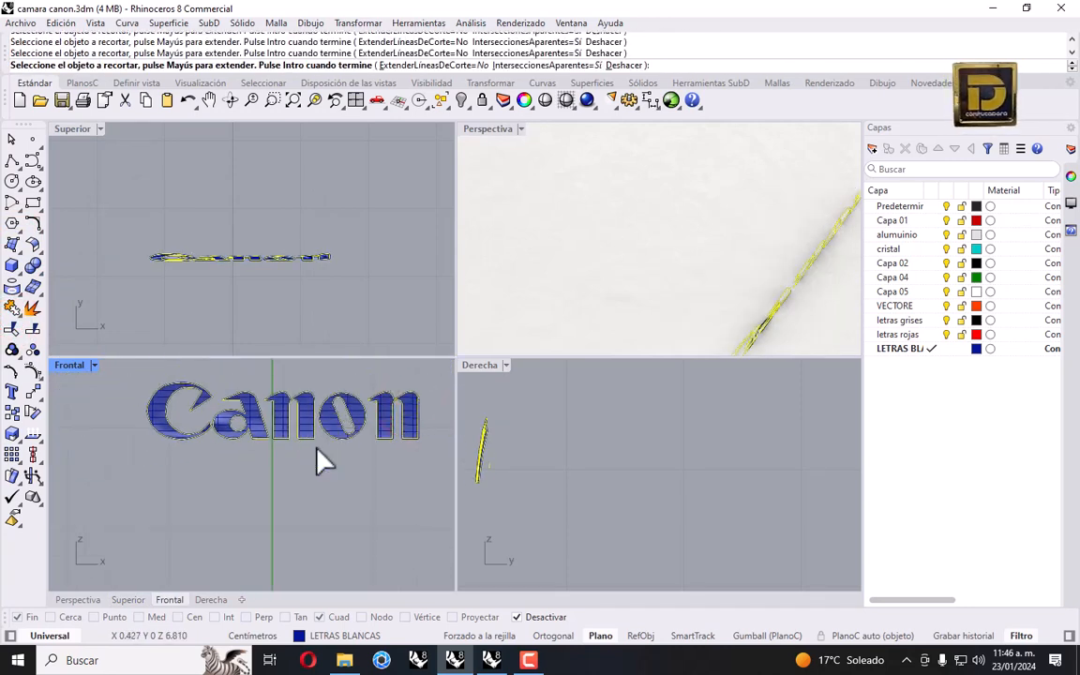
key("Return")
Try to offset the Canon letter surfaces 0.1 cm to both sides as solids, and show the hidden camera parts.
left_click_drag(127, 378, 489, 501)
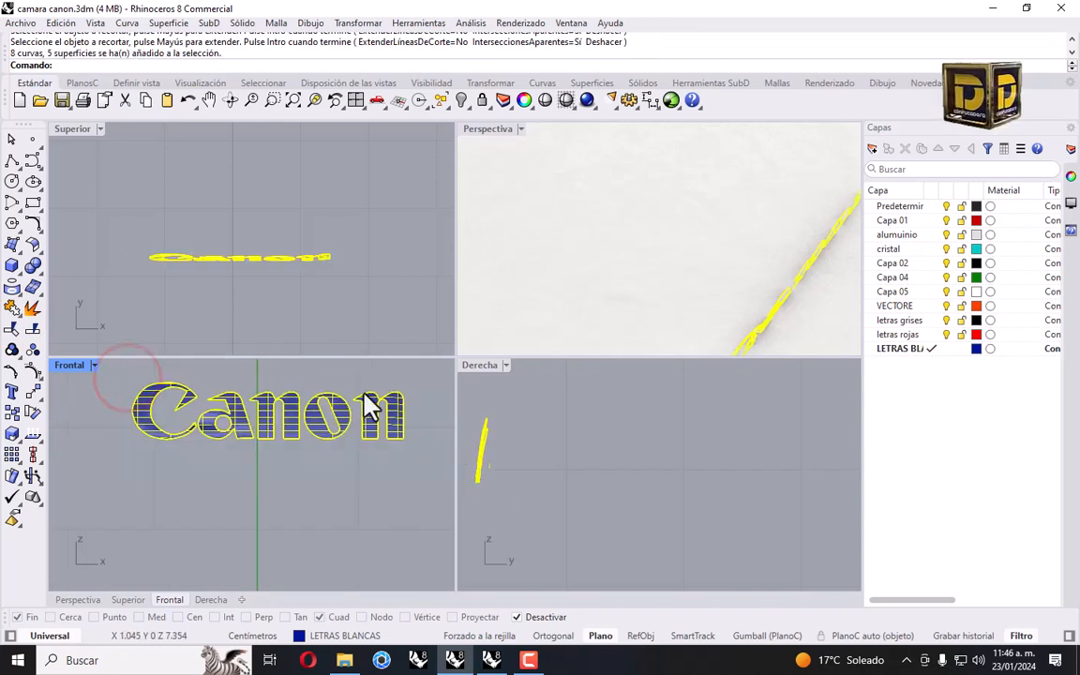
left_click(35, 250)
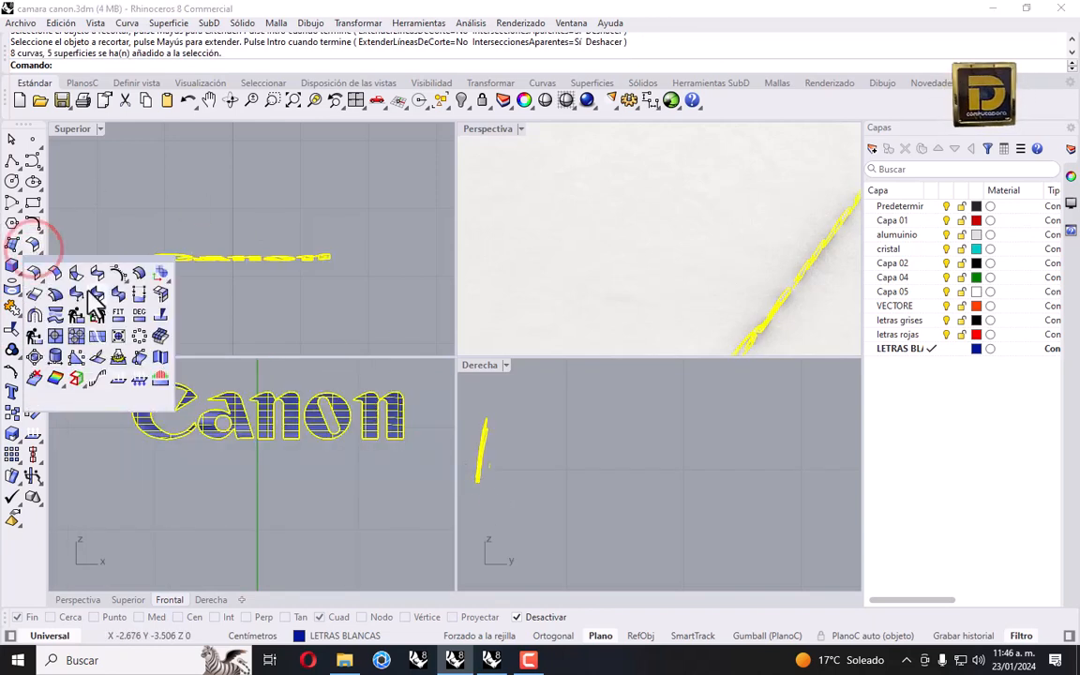
left_click(138, 274)
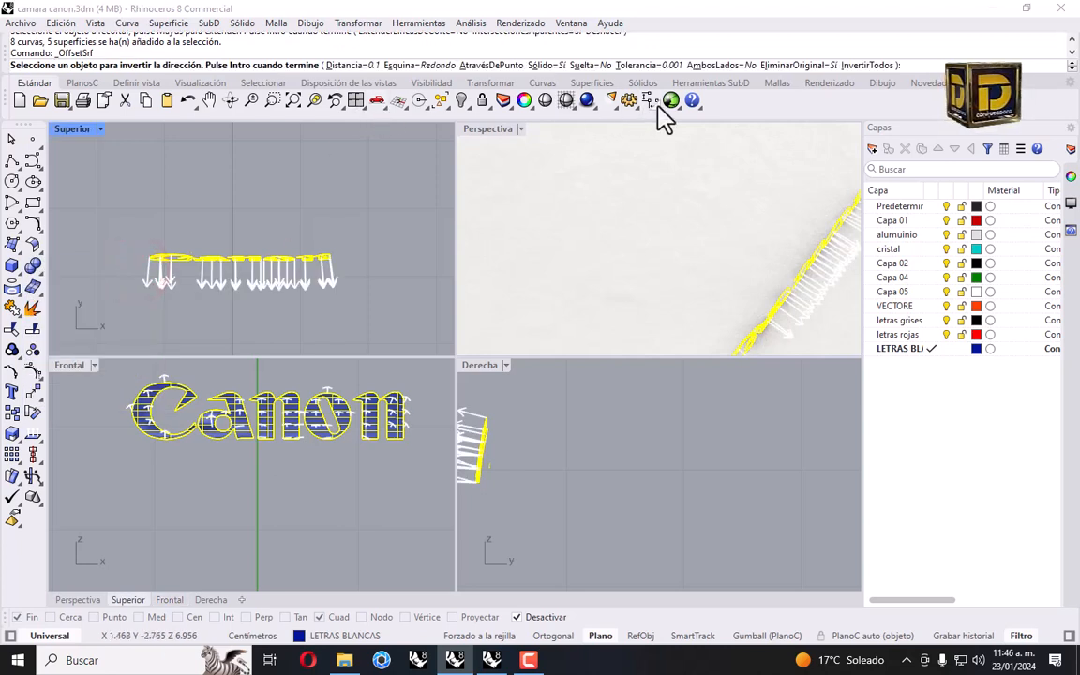
left_click(725, 65)
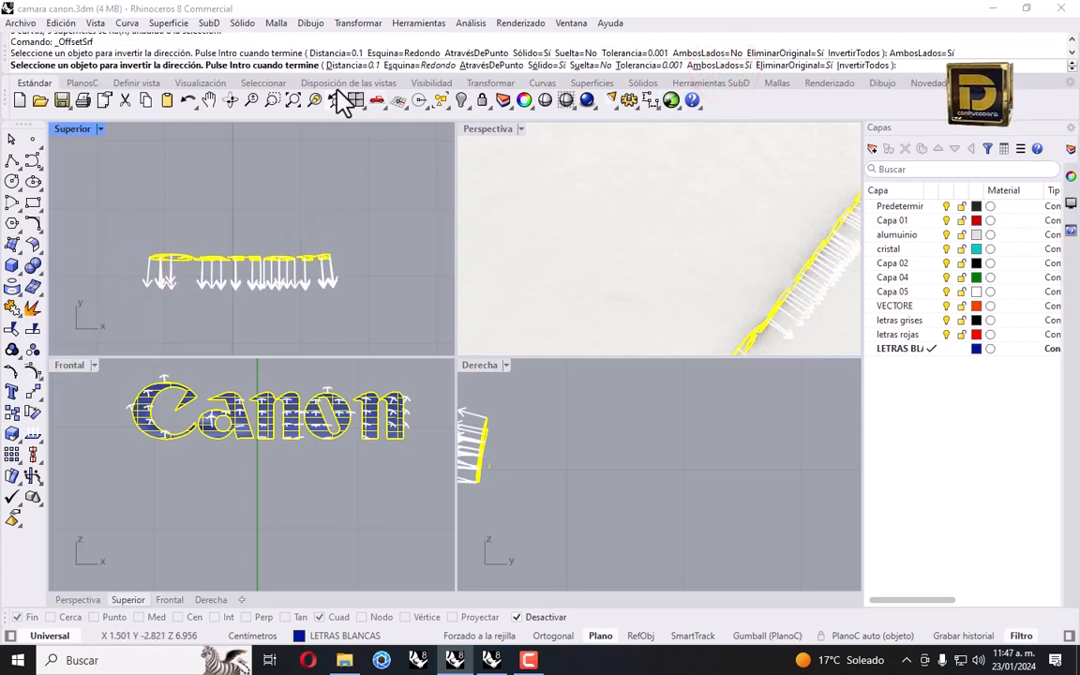
left_click(348, 65)
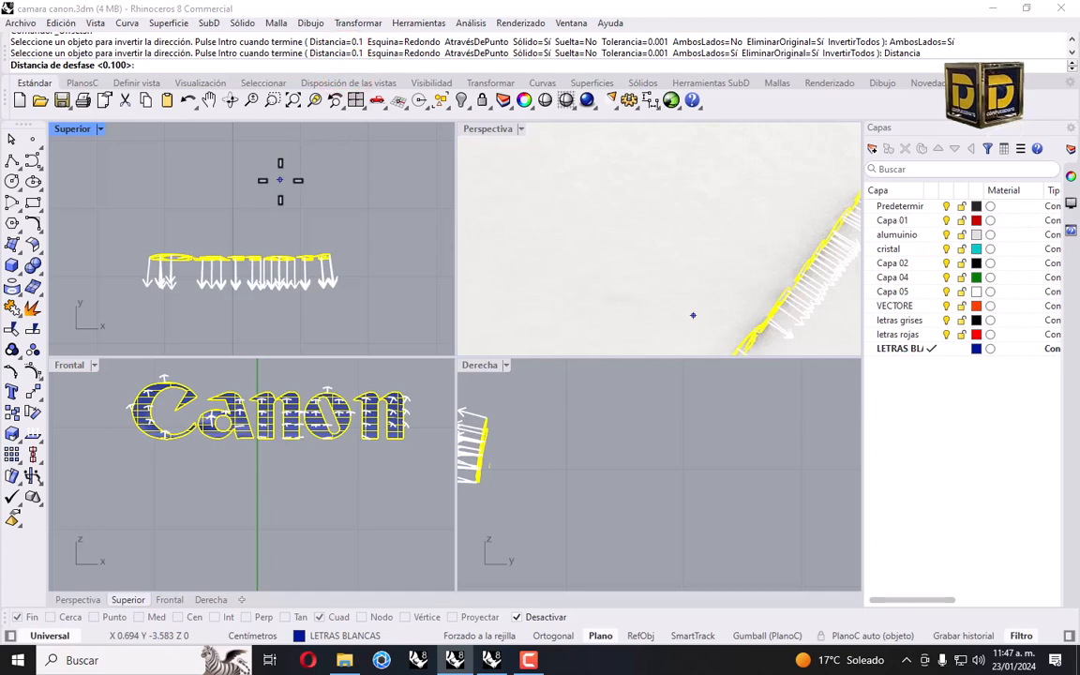
key("Return")
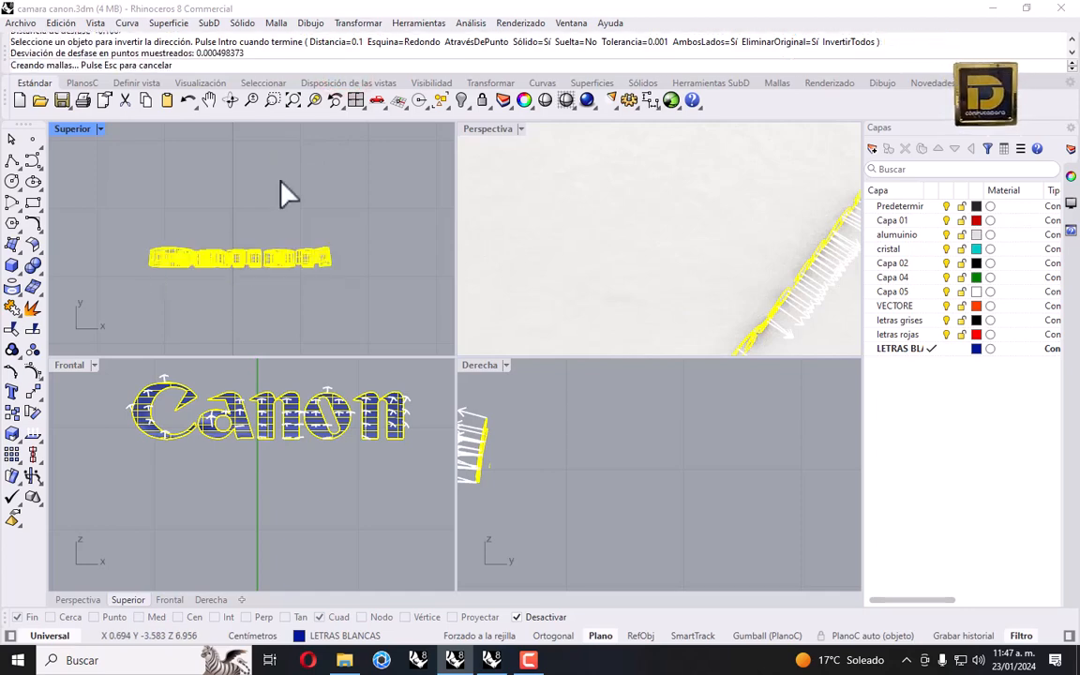
right_click(462, 102)
scroll(703, 281, "down", 5)
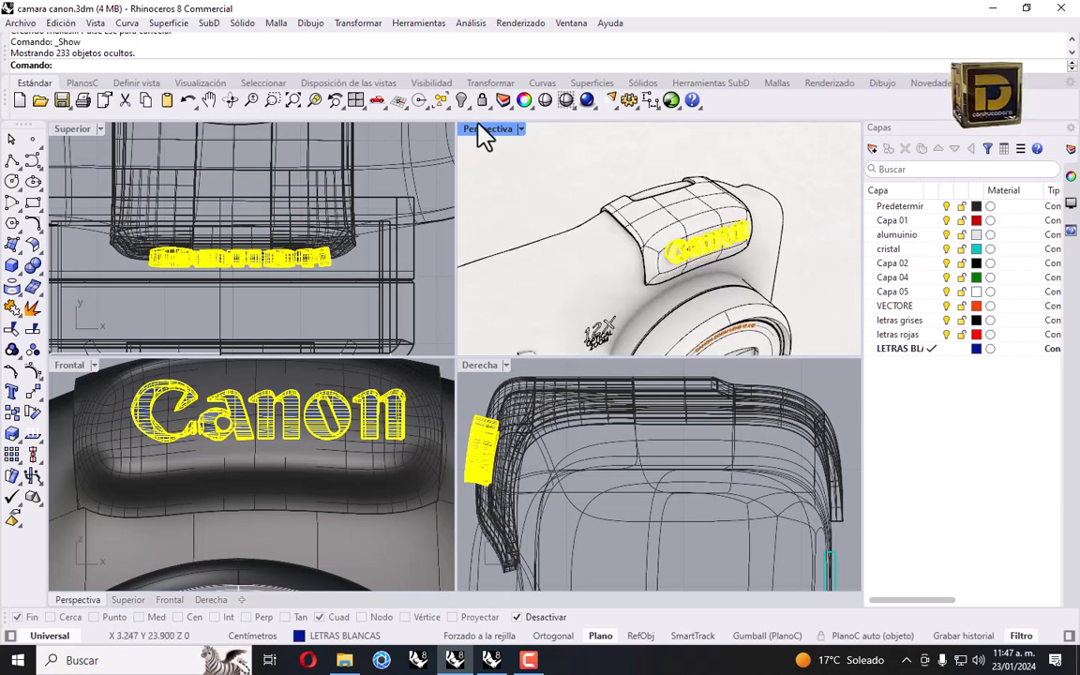
Undo the 0.1 cm letter offset and the unhiding of the camera parts.
key("ctrl+z")
key("ctrl+z")
right_click(279, 228)
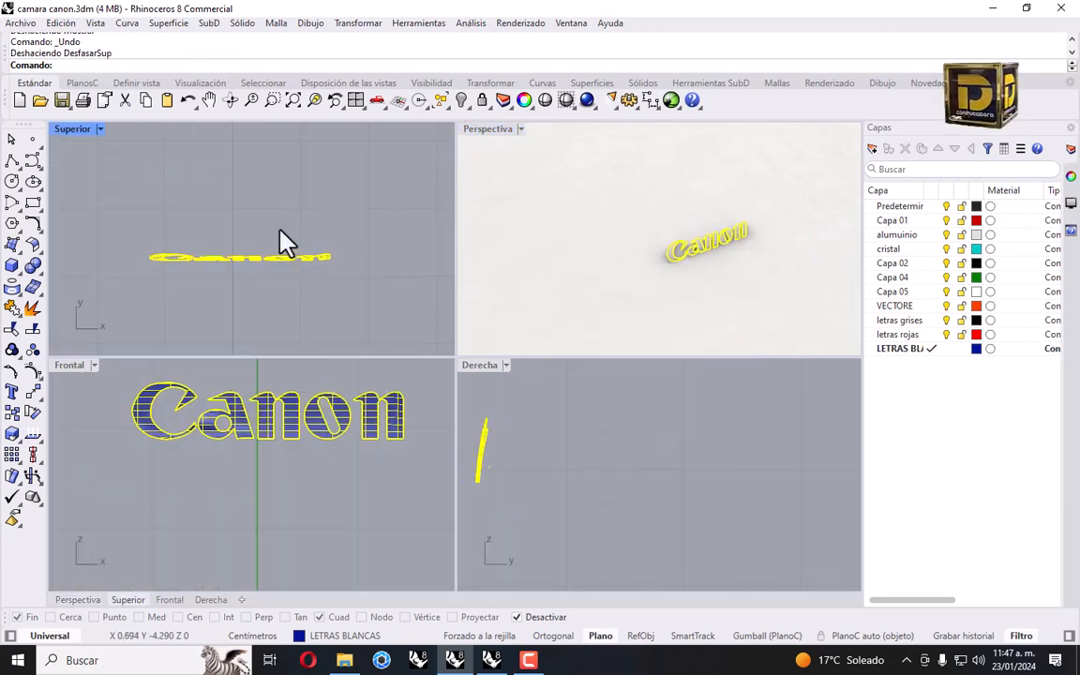
key("ctrl+z")
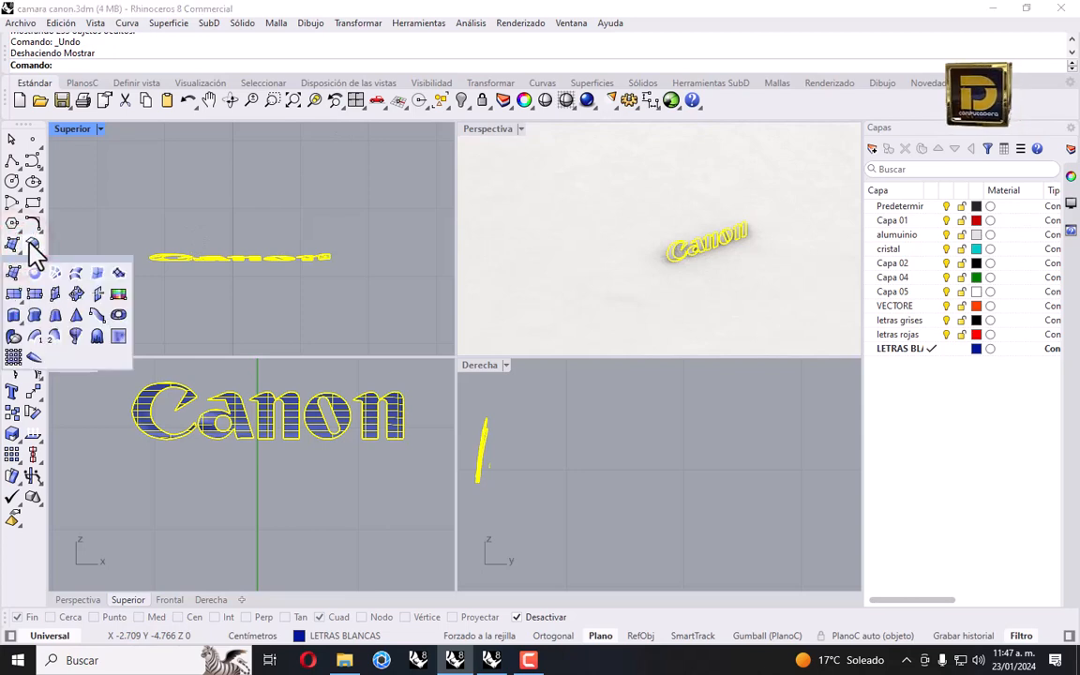
Try to offset the Canon letter surfaces 0.05 cm to both sides as solids, and show the hidden camera parts.
left_click(32, 242)
left_click(139, 272)
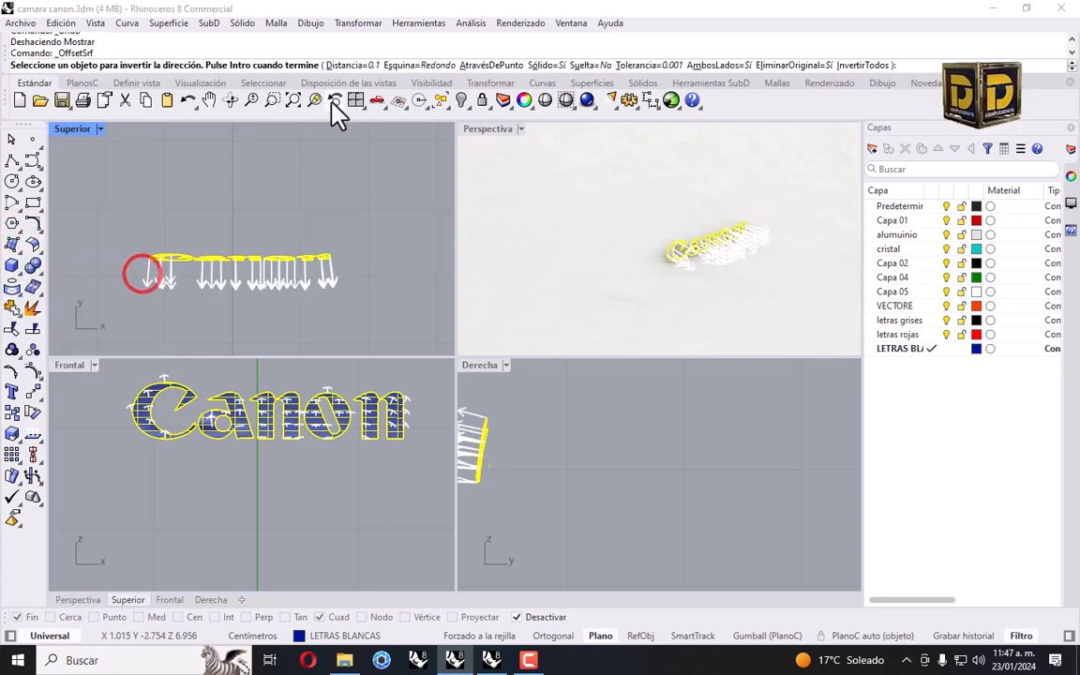
left_click(350, 67)
type("0.05")
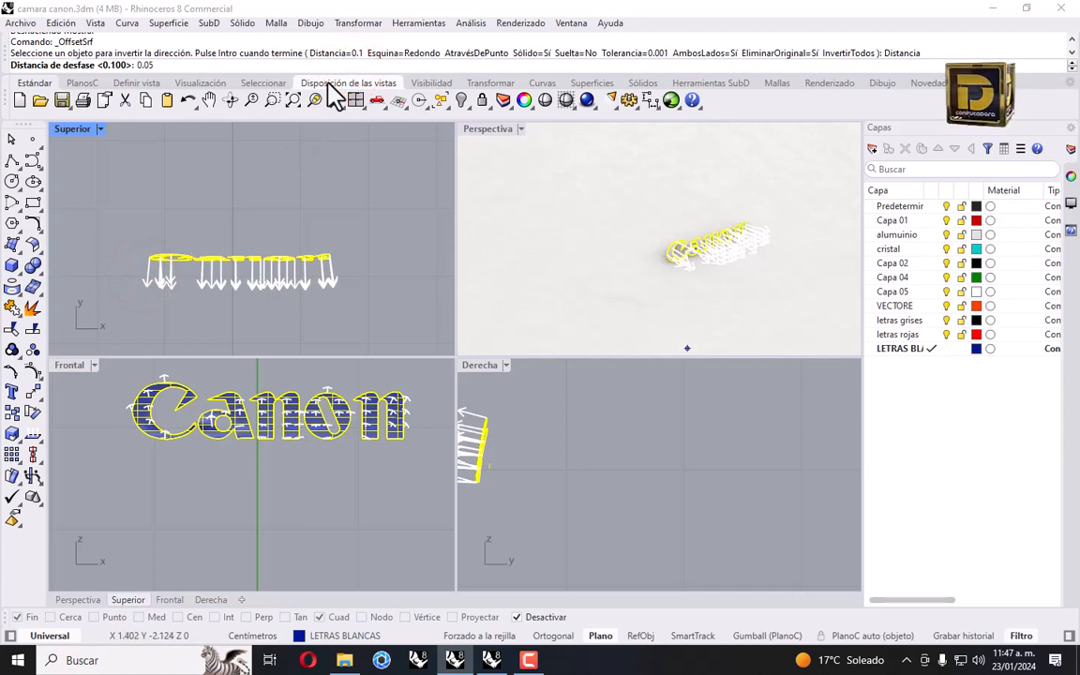
key("Return")
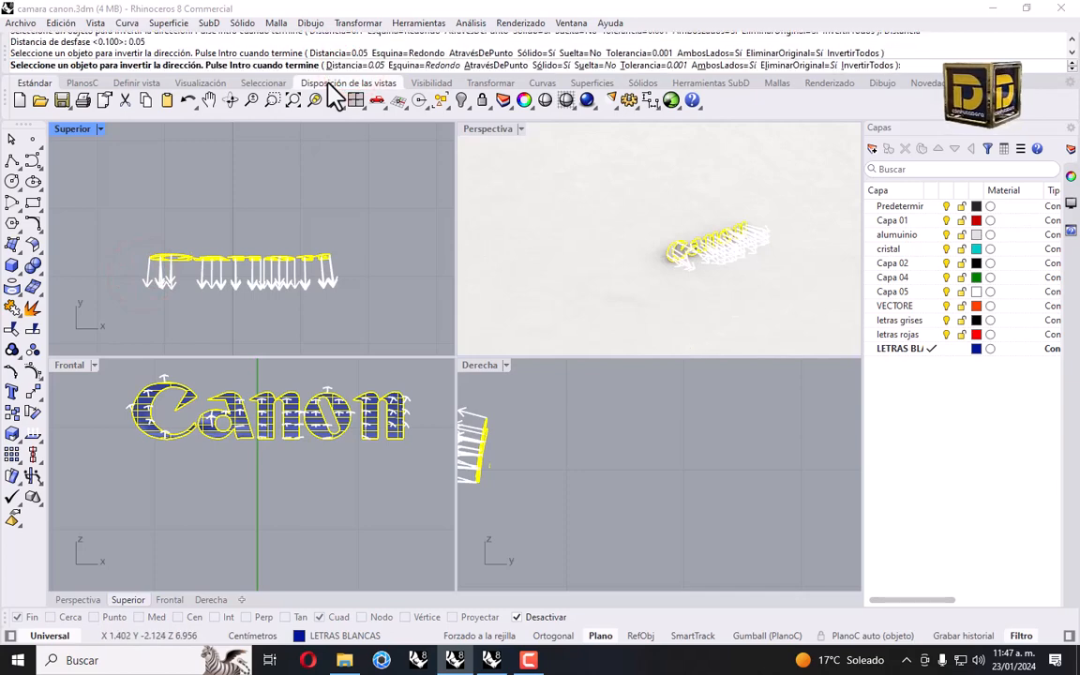
key("Return")
left_click(462, 101)
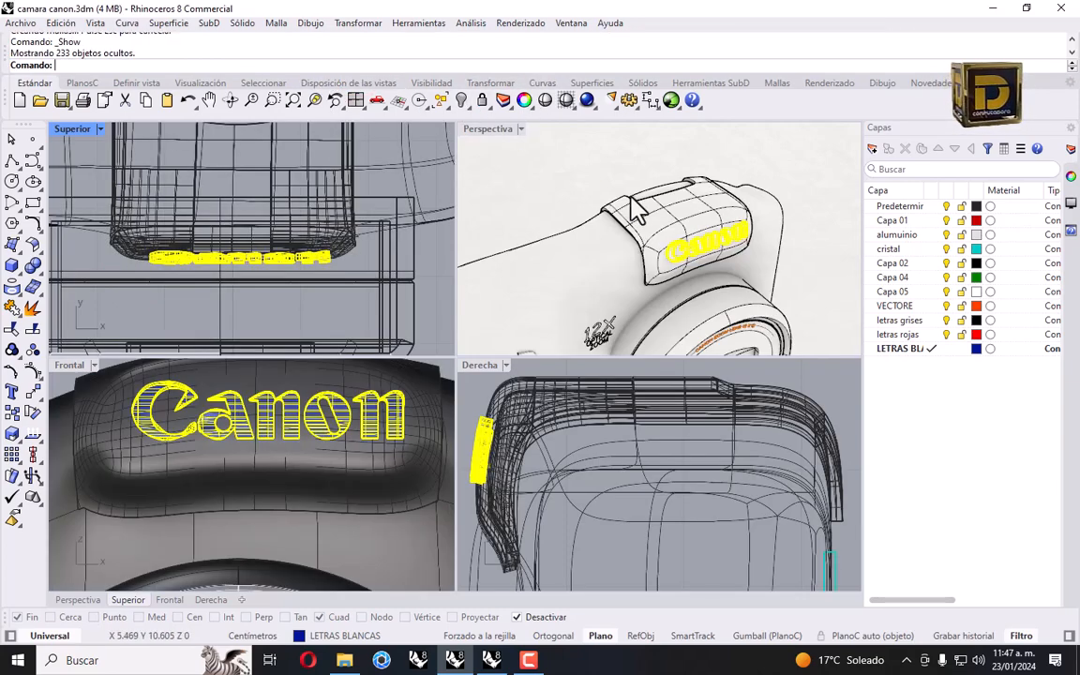
Check the letters' thickness against the housing, and undo the unhiding and the 0.05 cm offset.
scroll(323, 258, "up", 8)
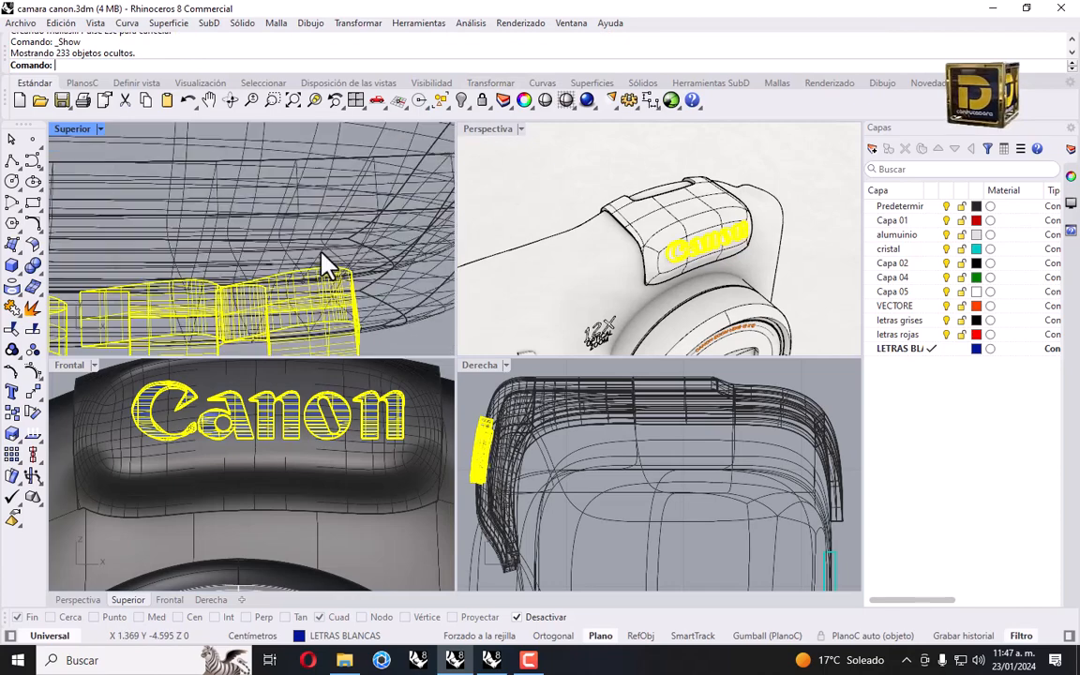
right_click_drag(342, 246, 324, 147)
scroll(716, 246, "up", 5)
right_click_drag(656, 218, 699, 212)
key("ctrl+z")
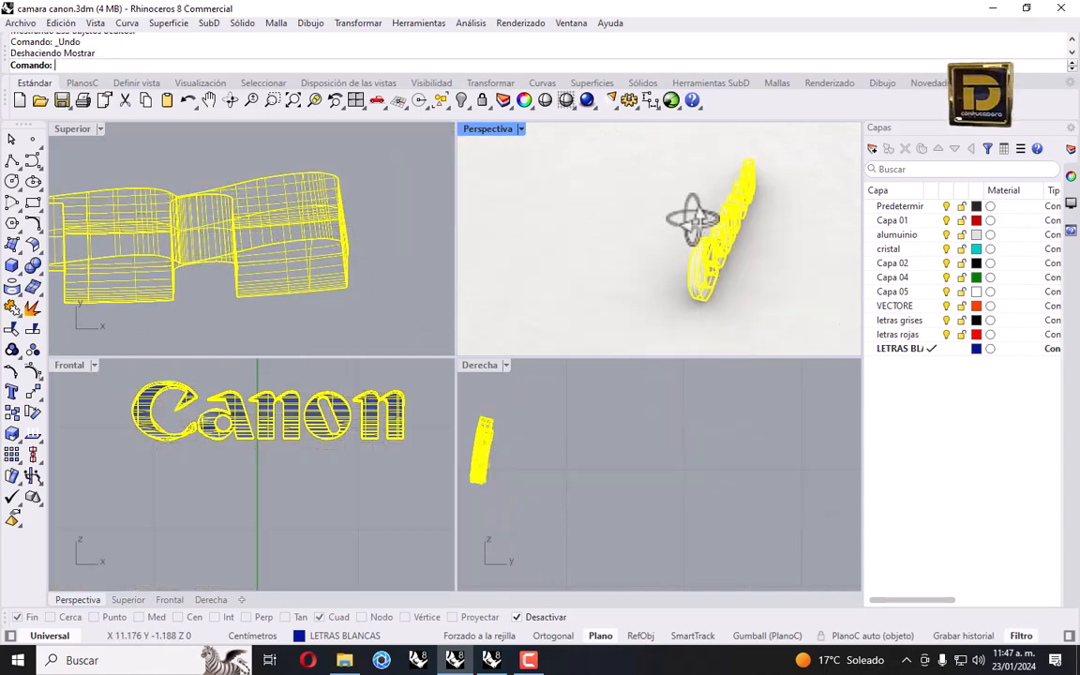
key("ctrl+z")
Offset the Canon letter surfaces 0.02 cm as solids to one side only, with all directions inverted toward the housing.
left_click(351, 210)
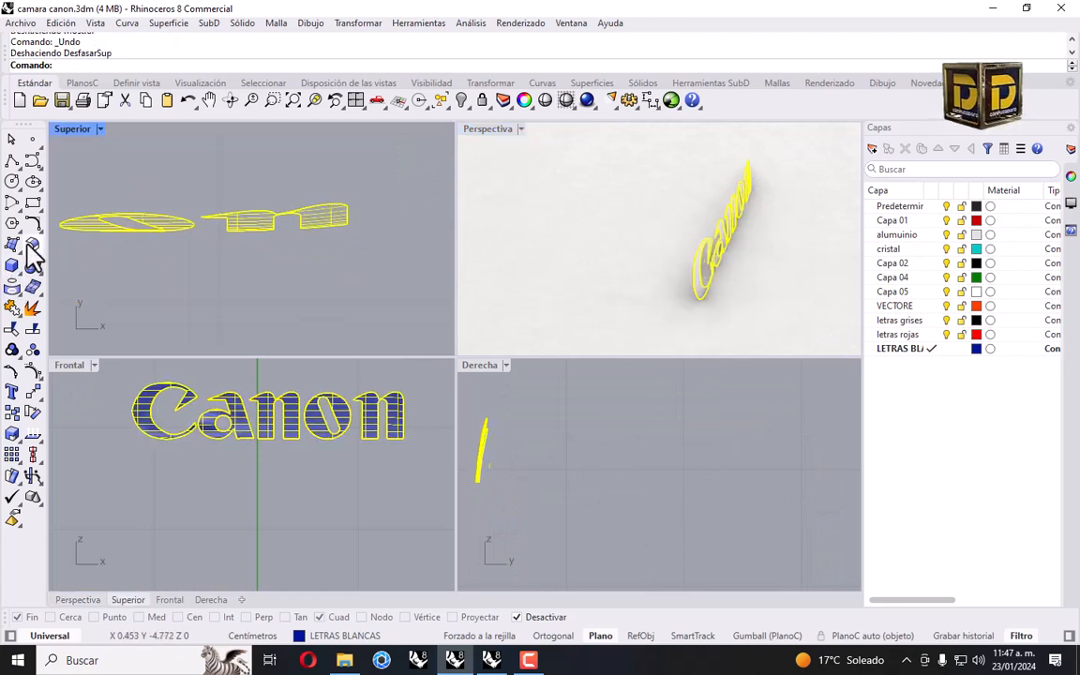
left_click(30, 245)
left_click(143, 273)
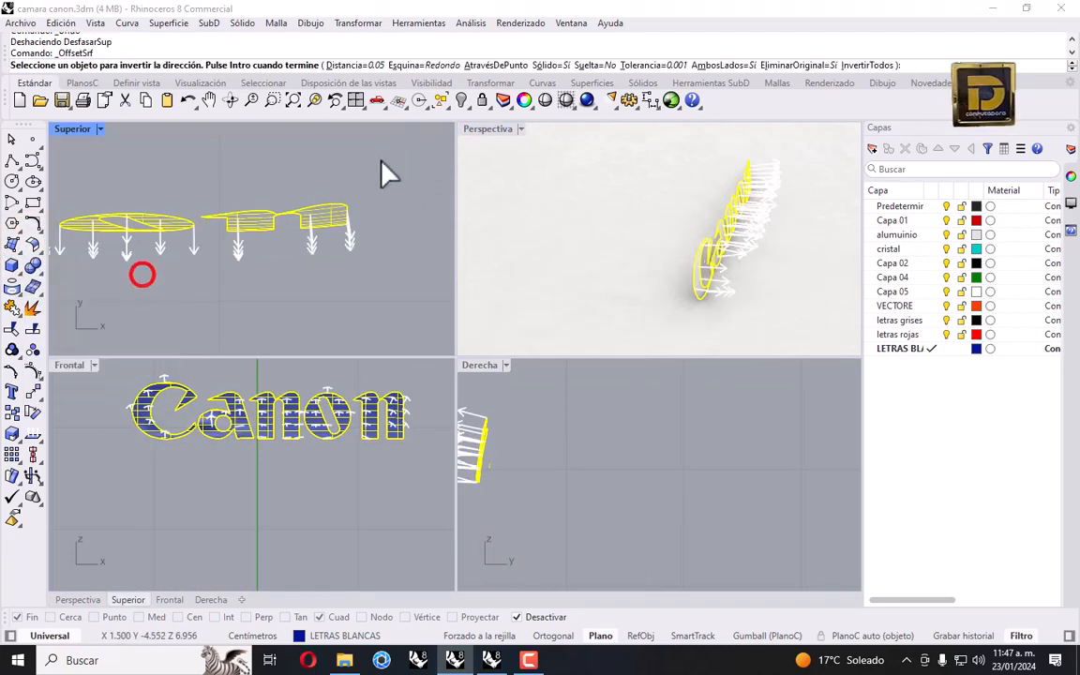
left_click(855, 64)
left_click(723, 65)
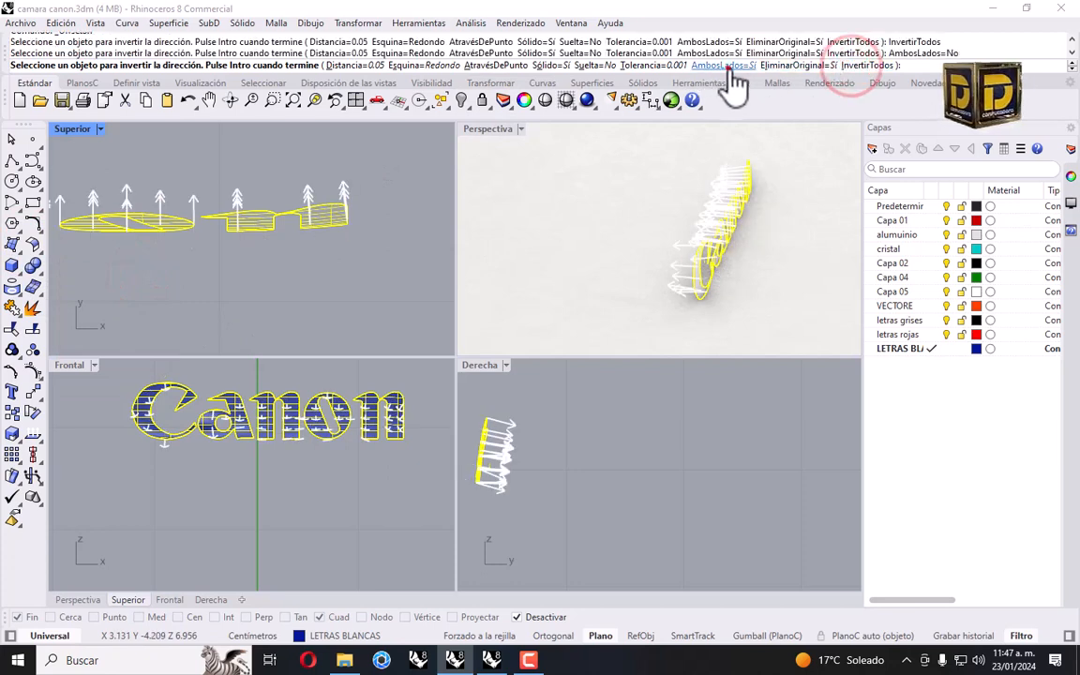
left_click(346, 64)
type("0.")
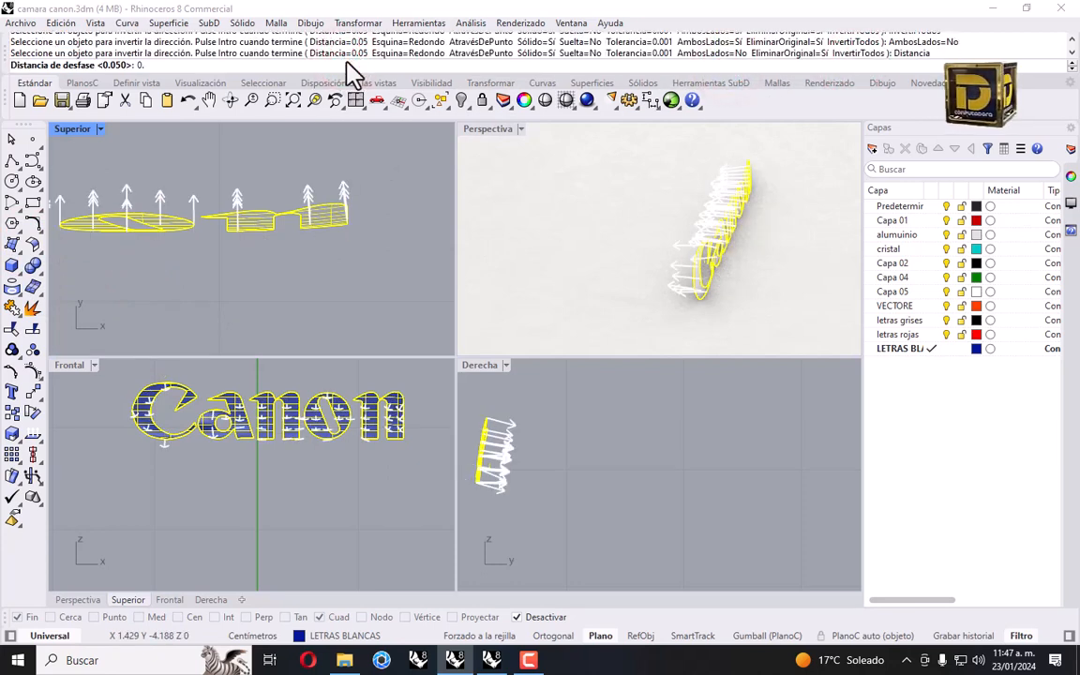
type("02")
key("Return")
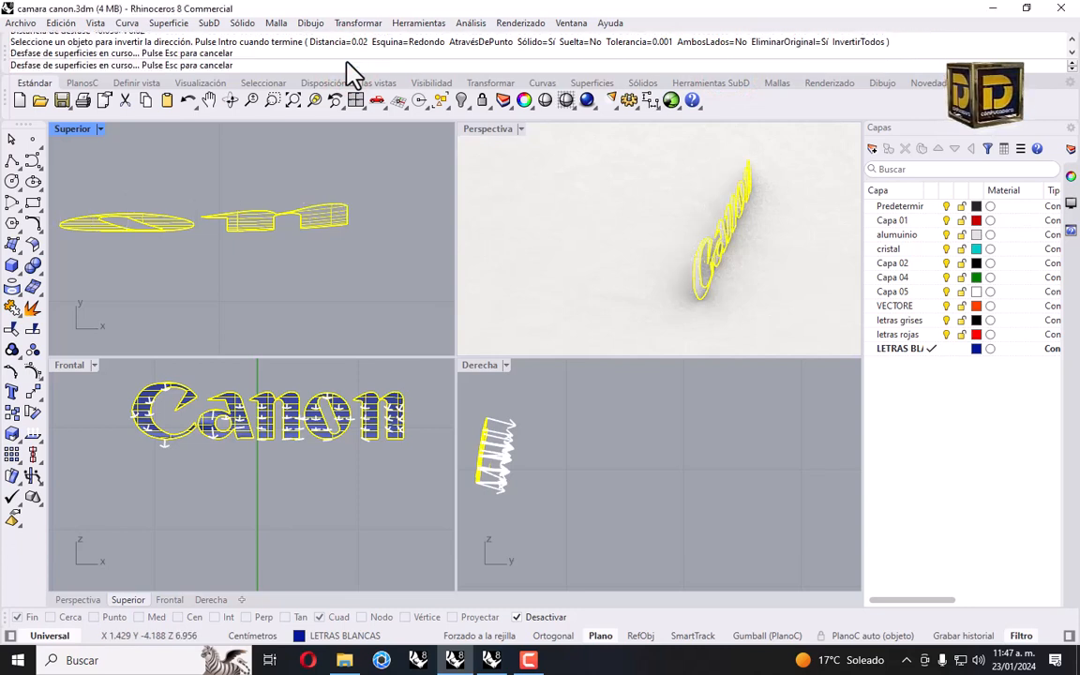
Inspect the thin Canon letter solids from above, and show the hidden camera parts.
scroll(258, 262, "down", 5)
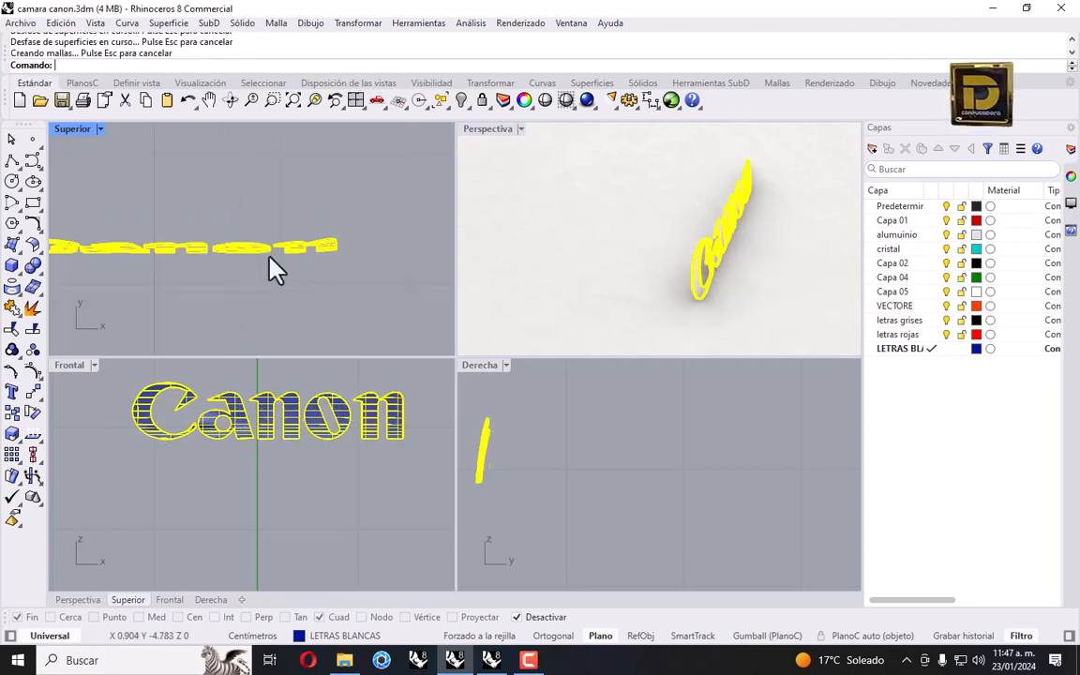
left_click_drag(165, 228, 305, 275)
scroll(296, 255, "up", 5)
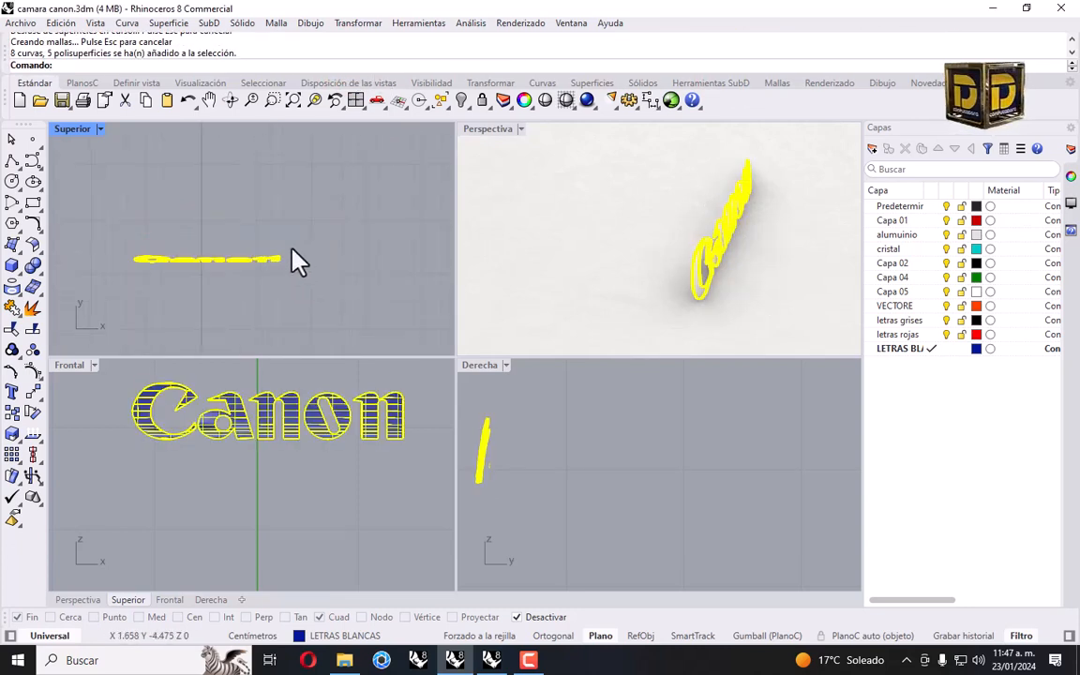
left_click(339, 221)
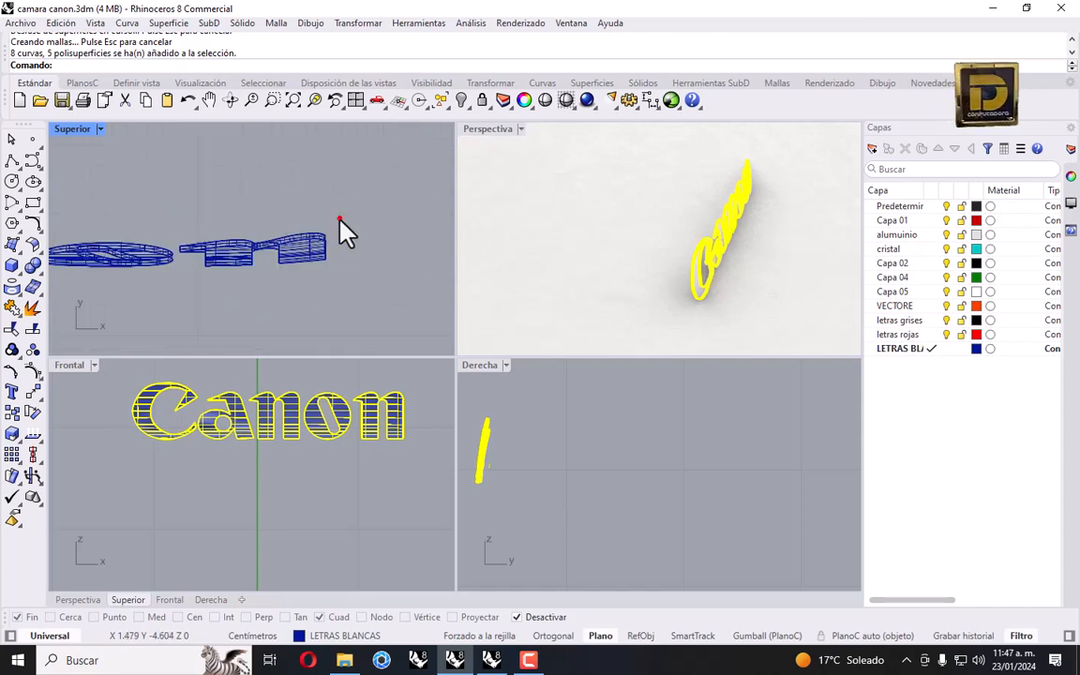
scroll(398, 185, "down", 3)
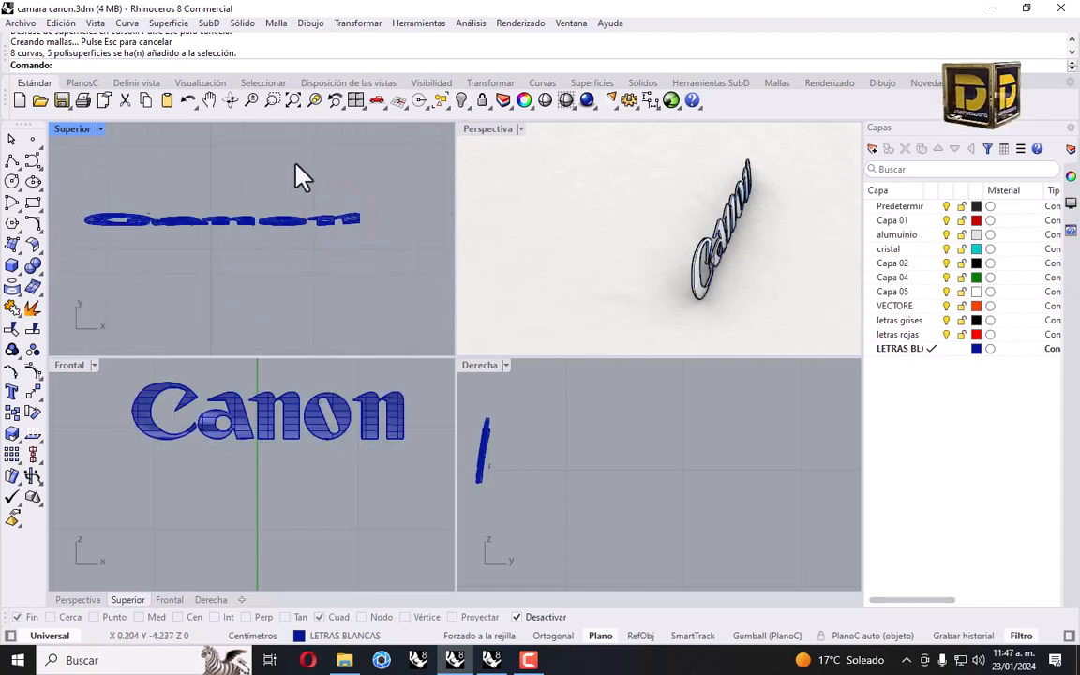
right_click(460, 101)
left_click(518, 160)
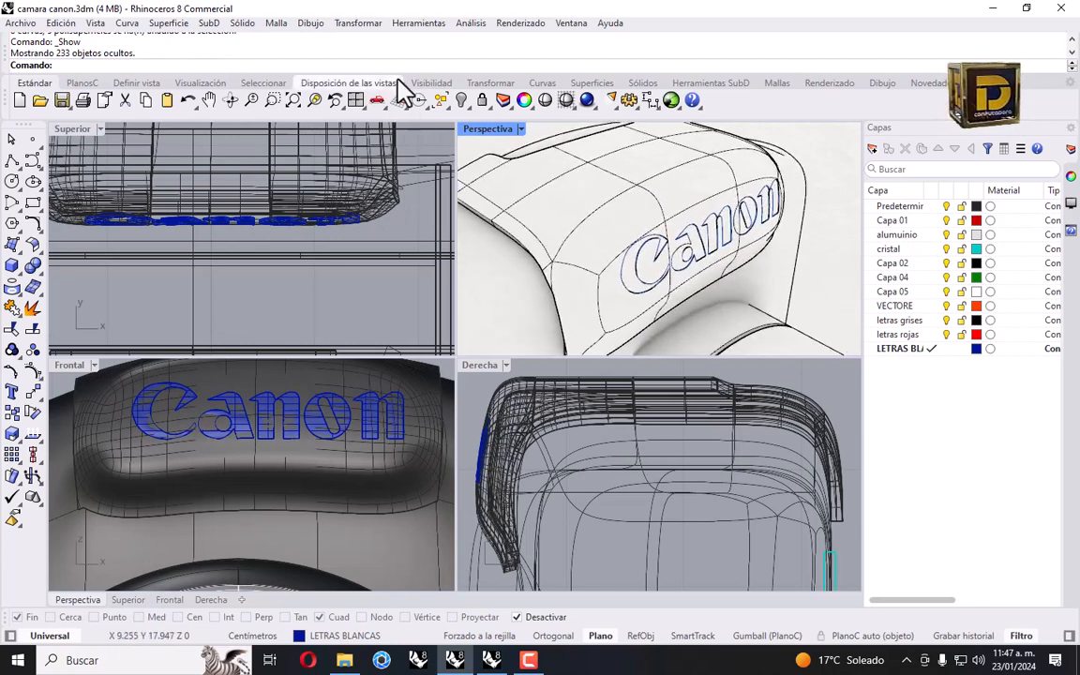
double_click(494, 129)
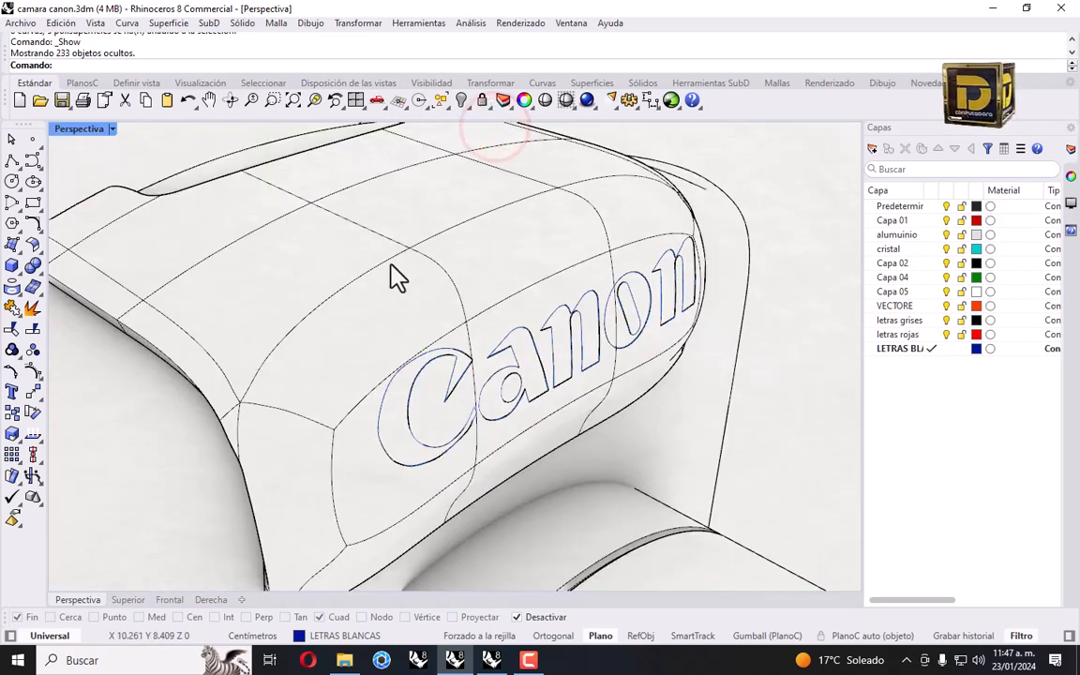
Try to subtract the Canon letters from the top housing with a Boolean difference that keeps the cutting objects.
left_click(36, 265)
left_click(58, 294)
left_click(311, 263)
key("Return")
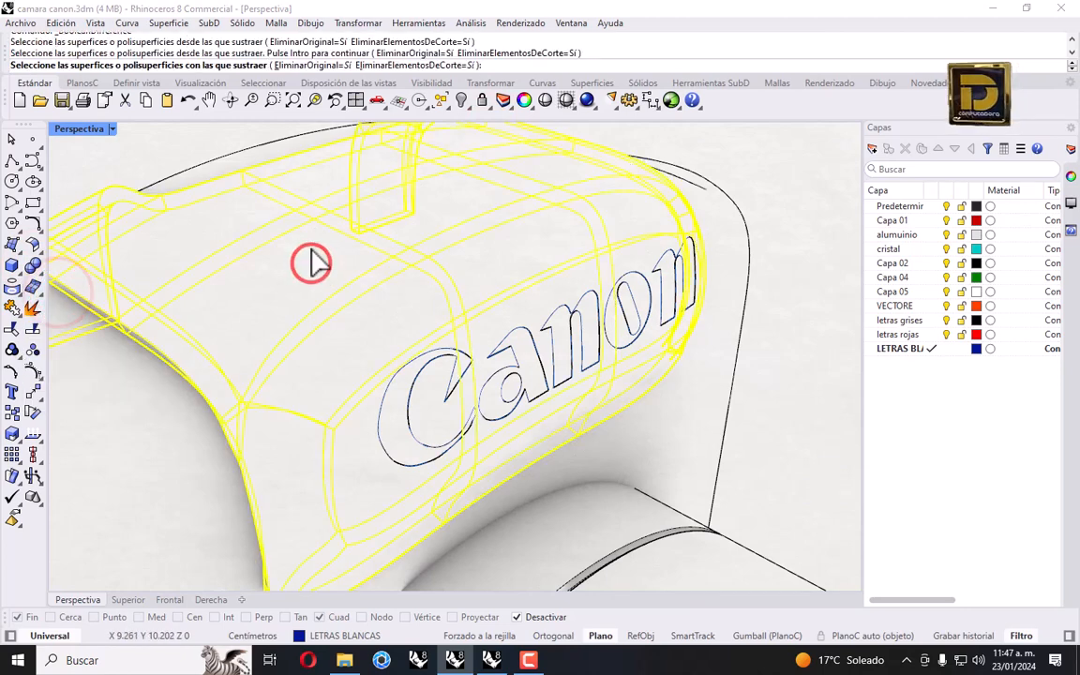
left_click(427, 67)
left_click(397, 404)
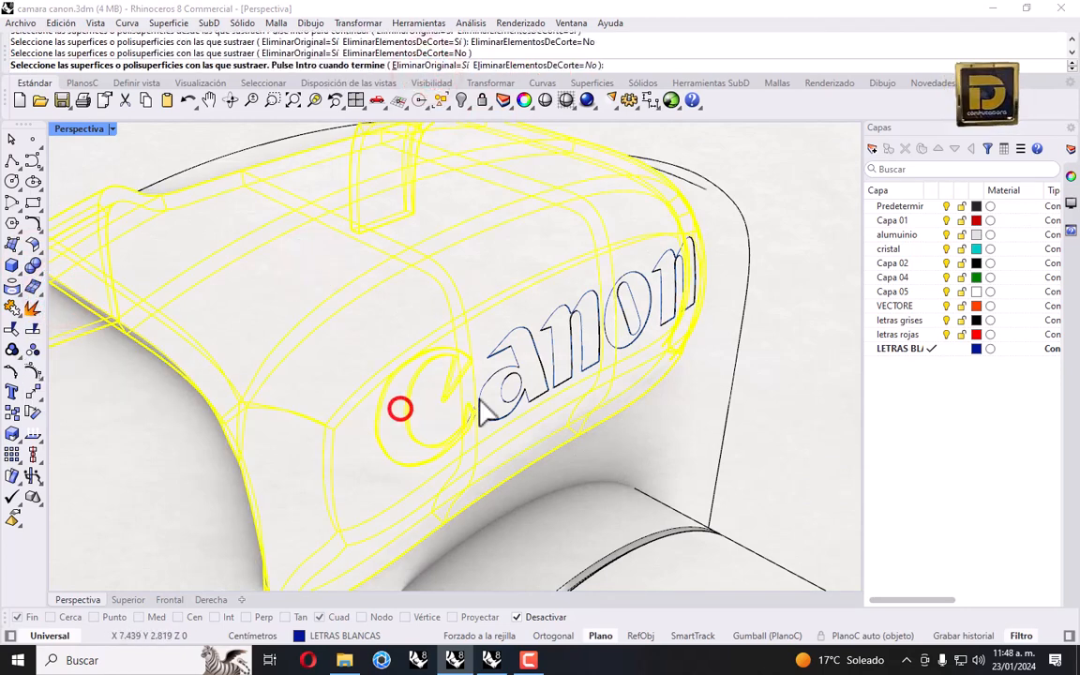
scroll(497, 404, "up", 3)
left_click(493, 401)
left_click(641, 316)
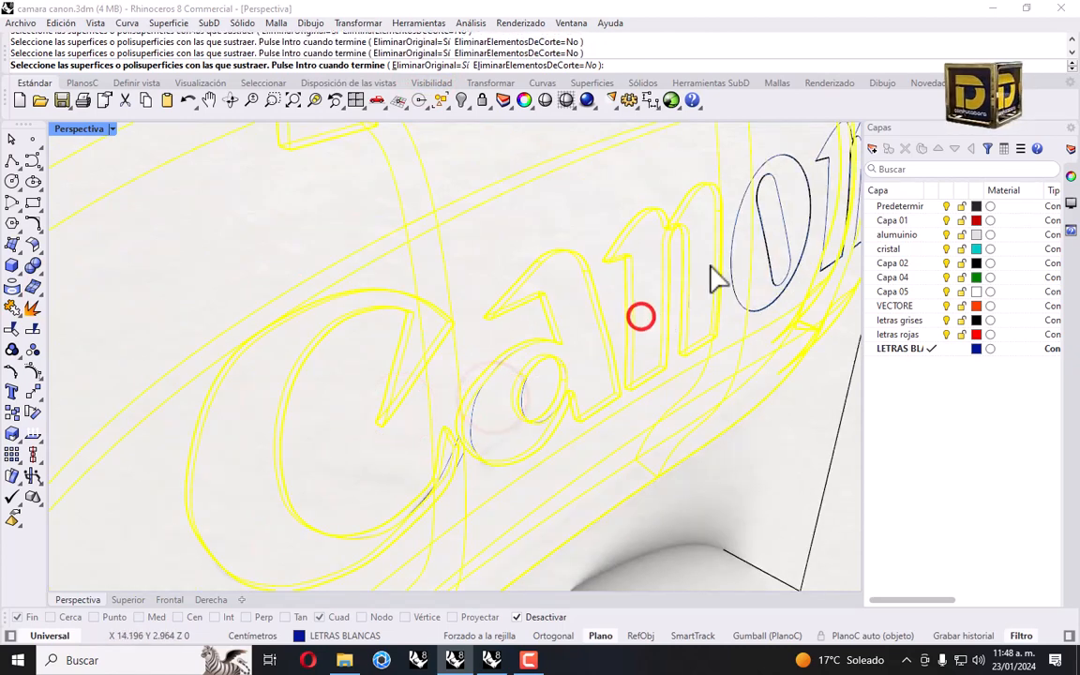
left_click(742, 257)
scroll(691, 248, "down", 3)
scroll(767, 217, "up", 3)
left_click(736, 207)
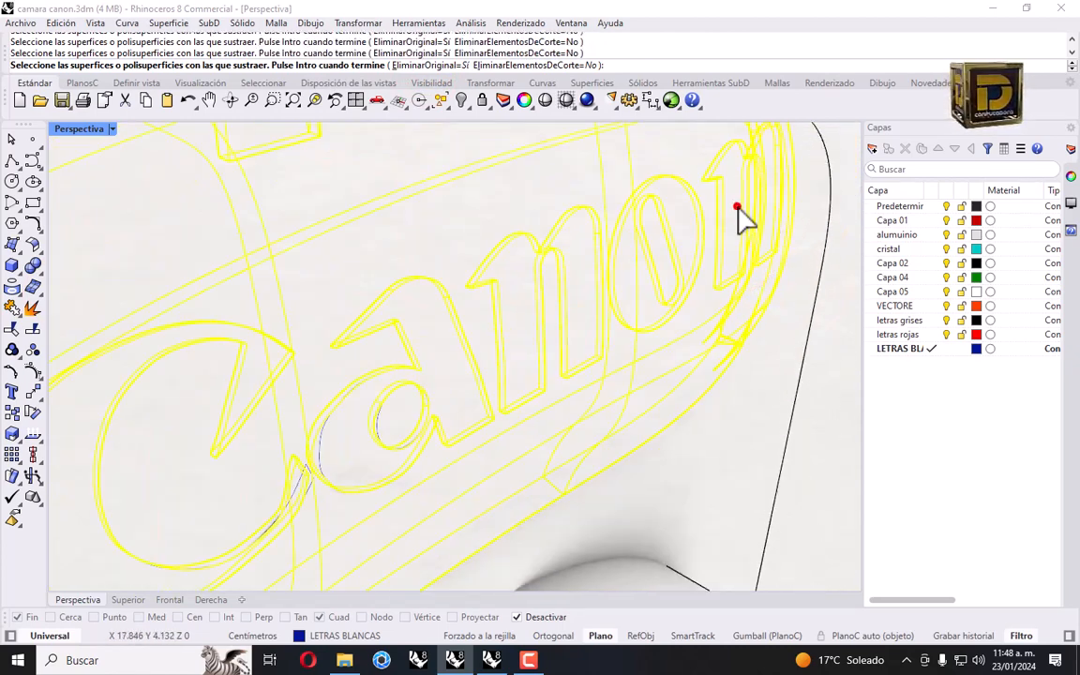
key("Return")
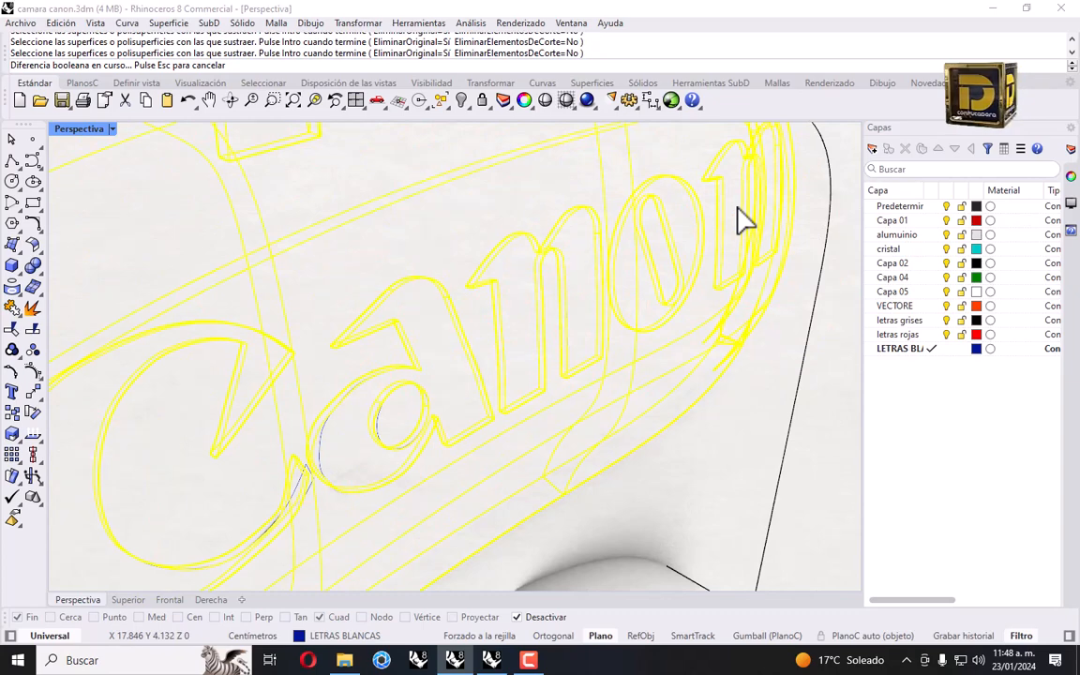
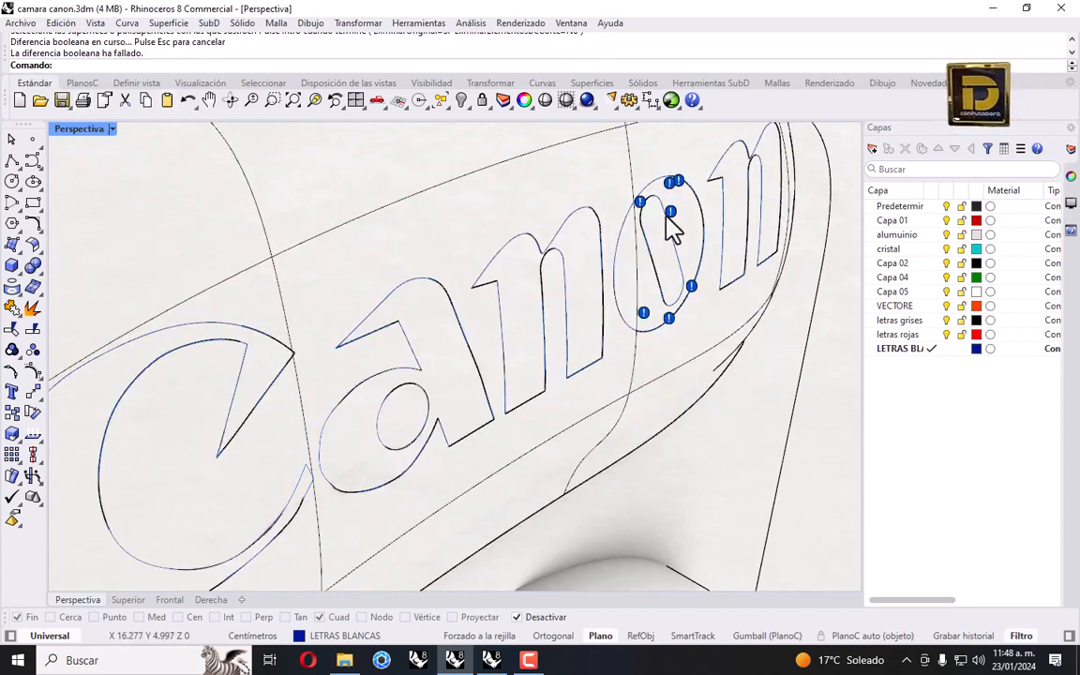
Set the perspective view to shaded display and undo the last Boolean difference on the housing.
left_click(112, 129)
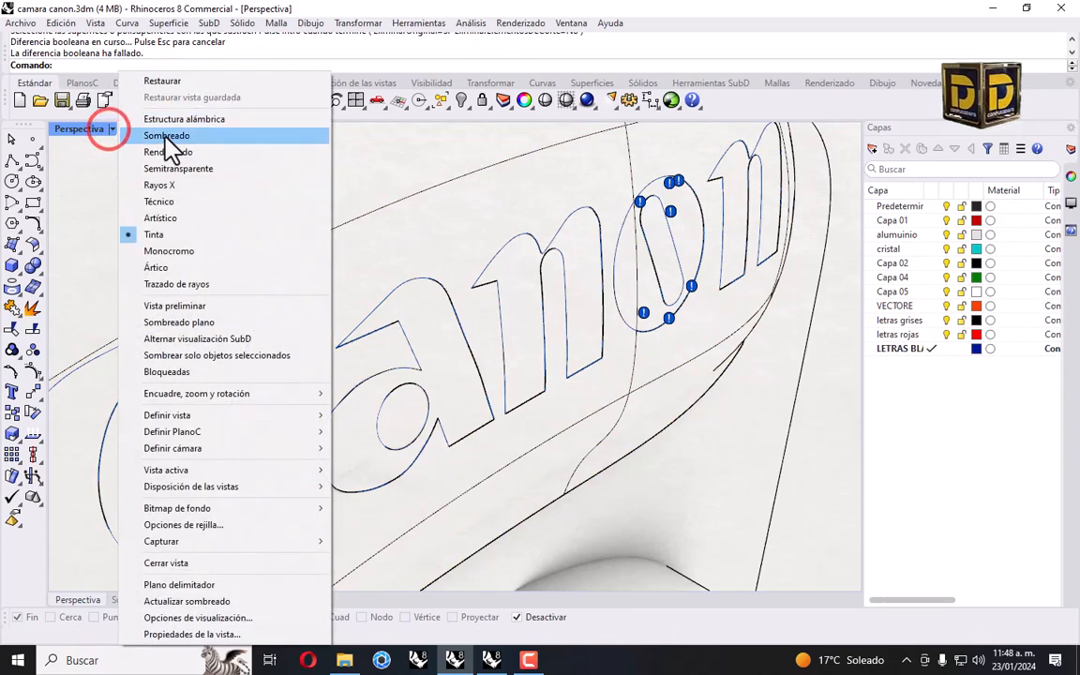
left_click(169, 138)
right_click_drag(714, 234, 660, 222)
left_click(652, 184)
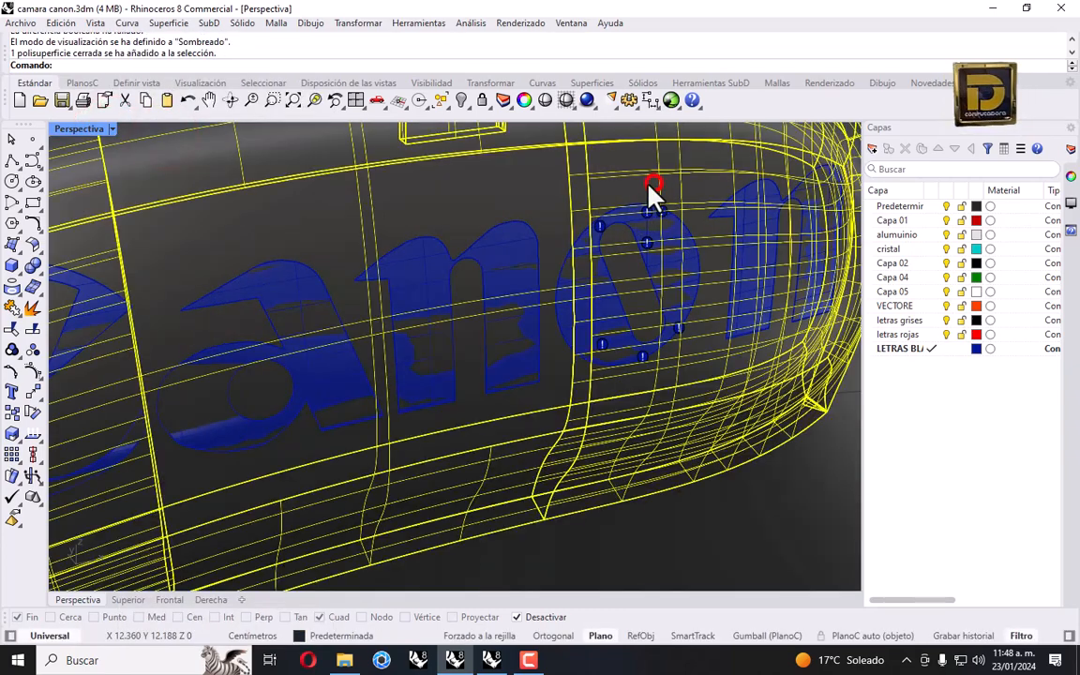
scroll(473, 218, "down", 5)
key("ctrl+z")
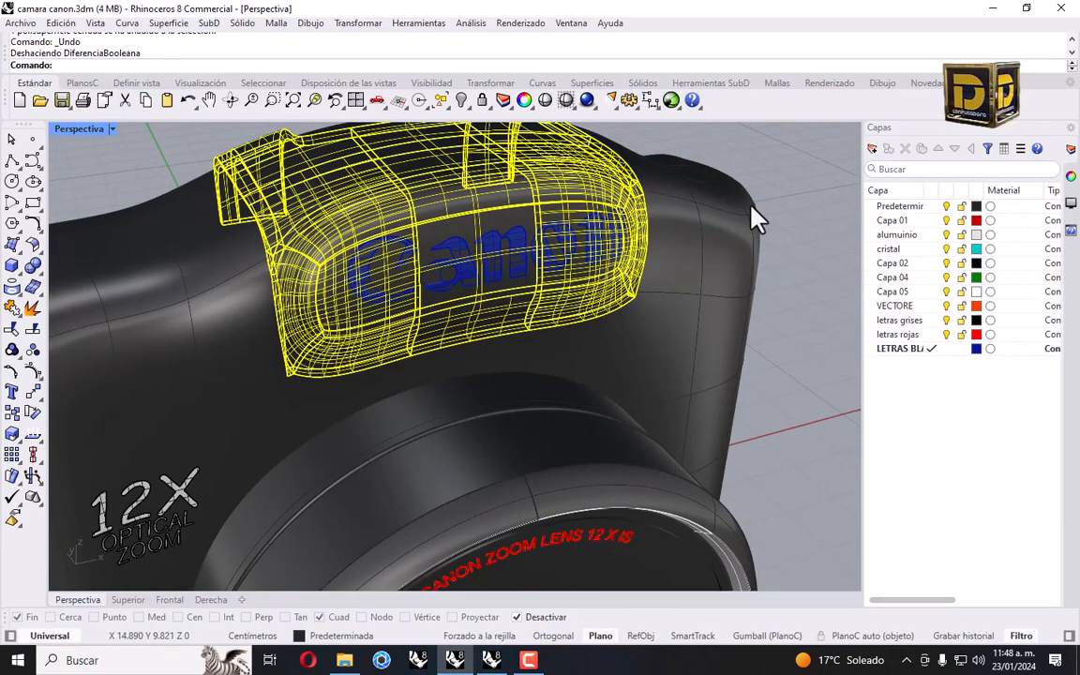
left_click(778, 181)
scroll(549, 226, "up", 8)
right_click_drag(570, 219, 598, 212)
Move all the Canon letters slightly forward in the top view so they protrude from the housing's front surface.
double_click(82, 128)
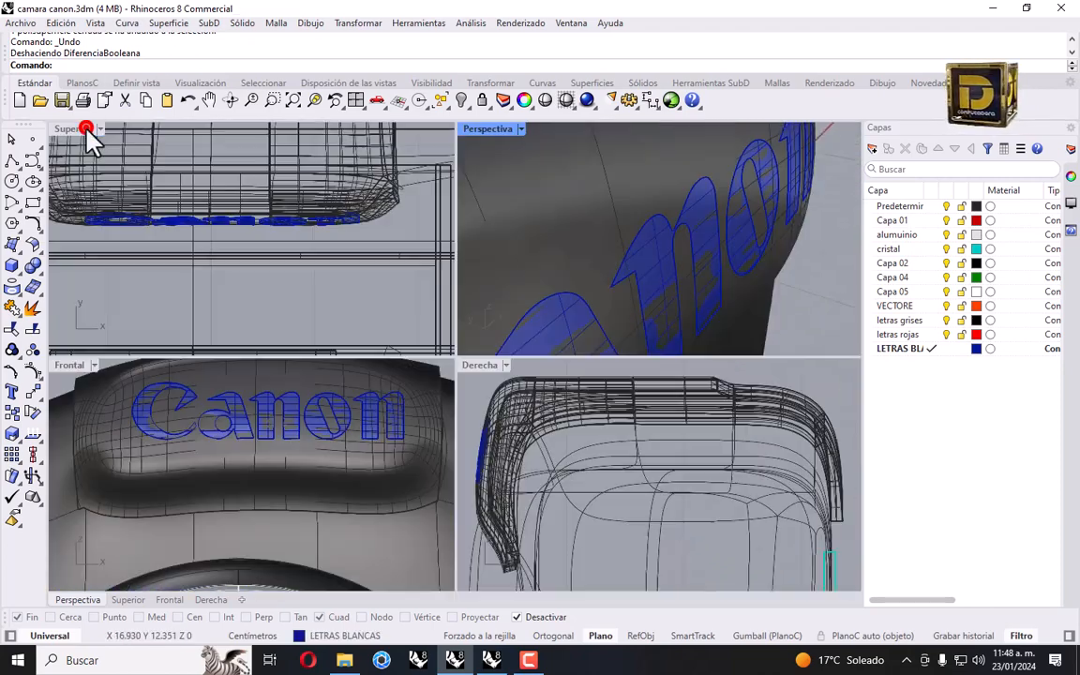
scroll(187, 207, "down", 8)
scroll(167, 212, "up", 12)
left_click_drag(119, 221, 362, 176)
scroll(309, 184, "up", 3)
scroll(204, 187, "up", 3)
left_click_drag(183, 169, 319, 150)
double_click(73, 129)
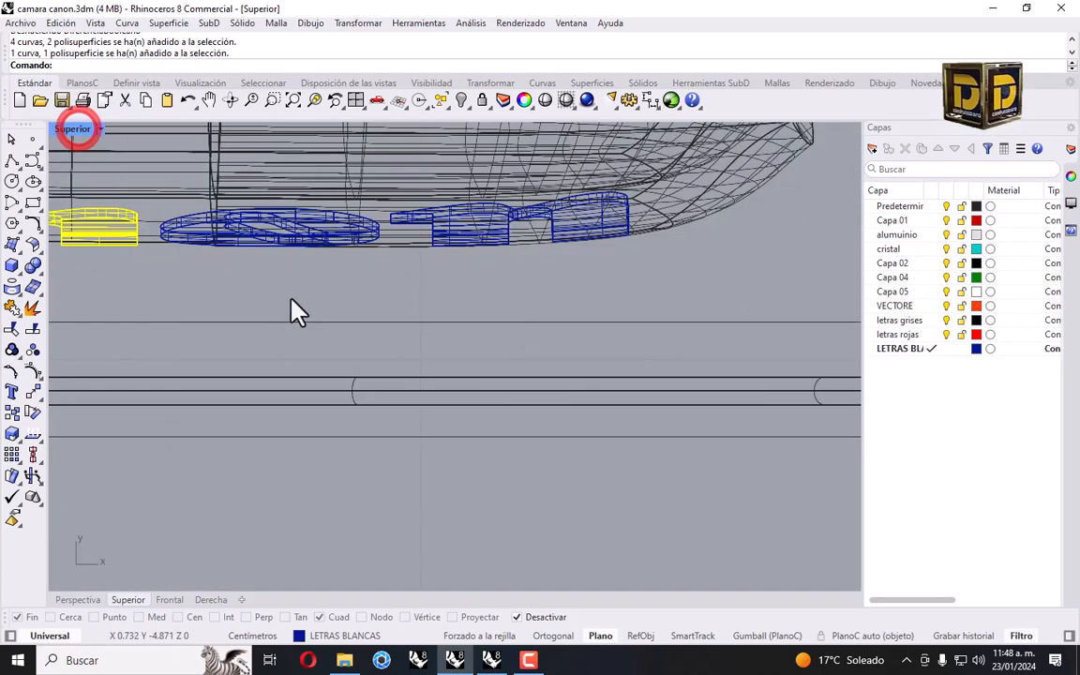
mouse_move(144, 272)
left_mouse_down()
mouse_move(645, 193)
mouse_move(621, 232)
left_mouse_up()
scroll(514, 270, "up", 3)
scroll(602, 214, "up", 3)
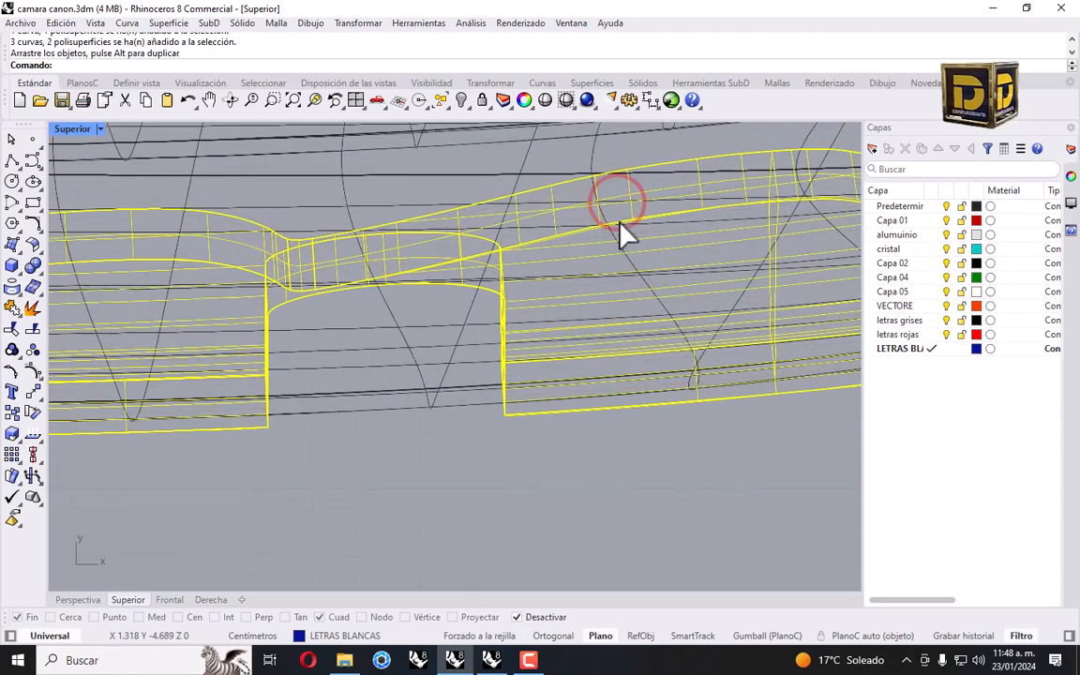
scroll(621, 233, "down", 3)
double_click(71, 128)
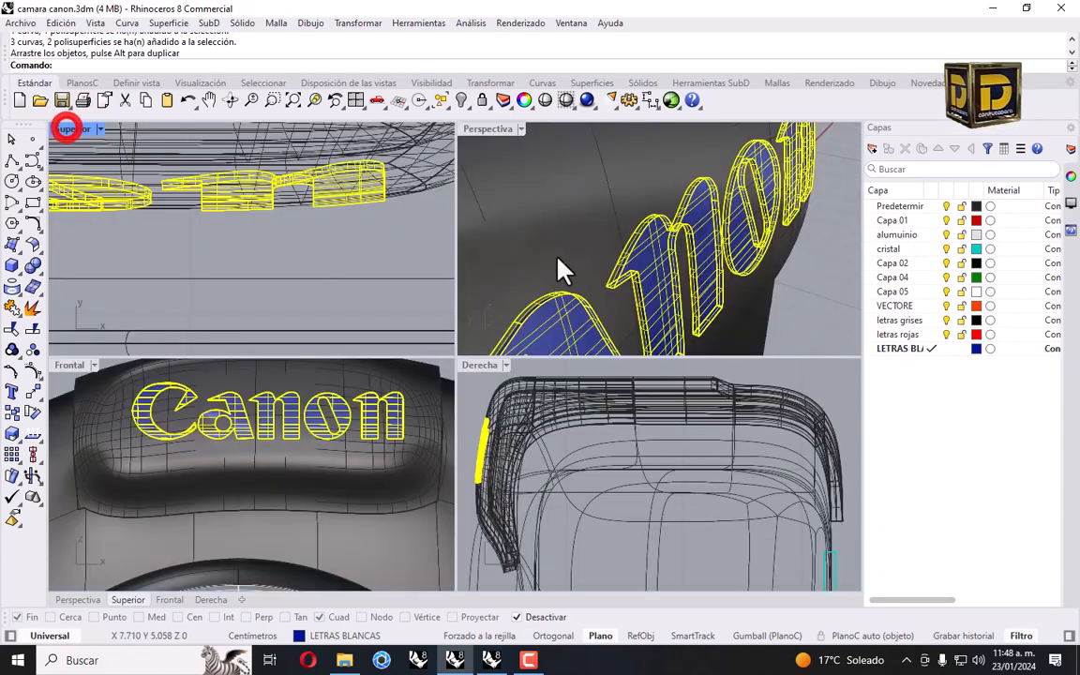
left_click(811, 286)
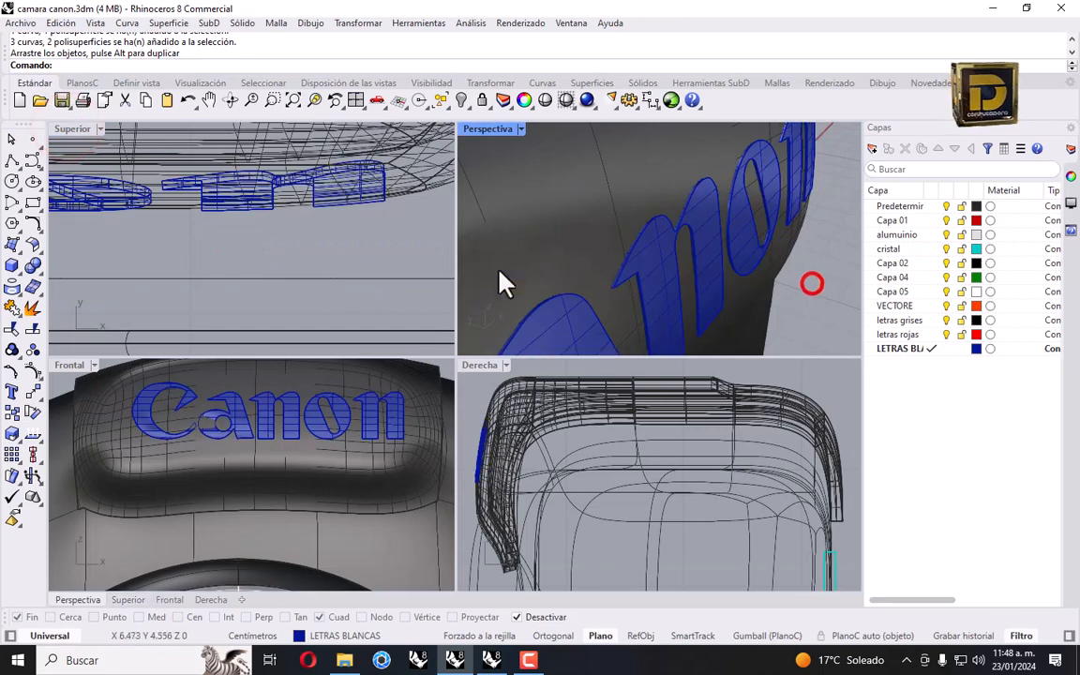
Subtract the Canon letters from the top housing with a Boolean difference, keeping the letters as separate solids.
left_click(33, 263)
left_click(56, 291)
left_click(504, 193)
key("Return")
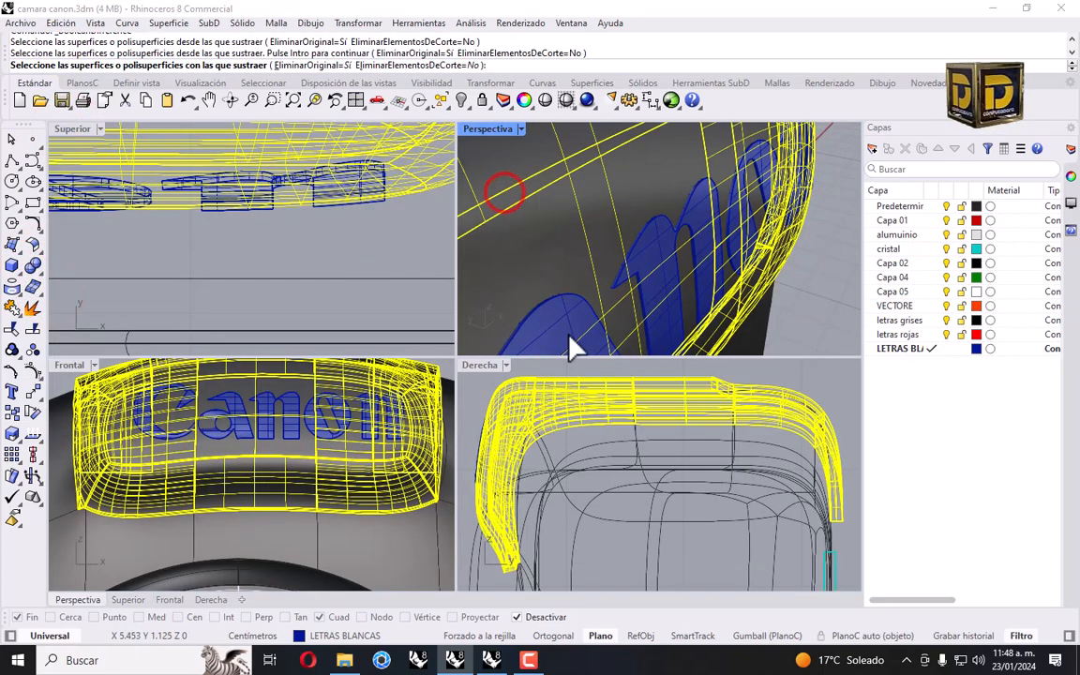
left_click(647, 256)
left_click(737, 215)
scroll(770, 192, "down", 3)
scroll(770, 193, "up", 3)
right_click_drag(771, 192, 738, 172)
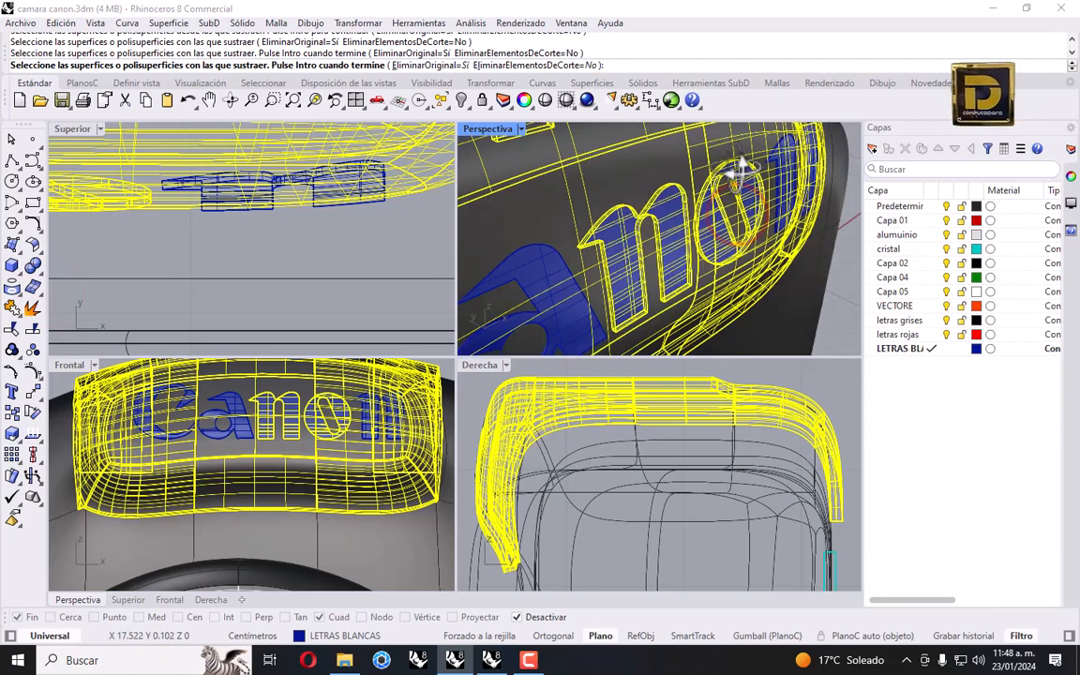
scroll(776, 182, "down", 5)
left_click(772, 181)
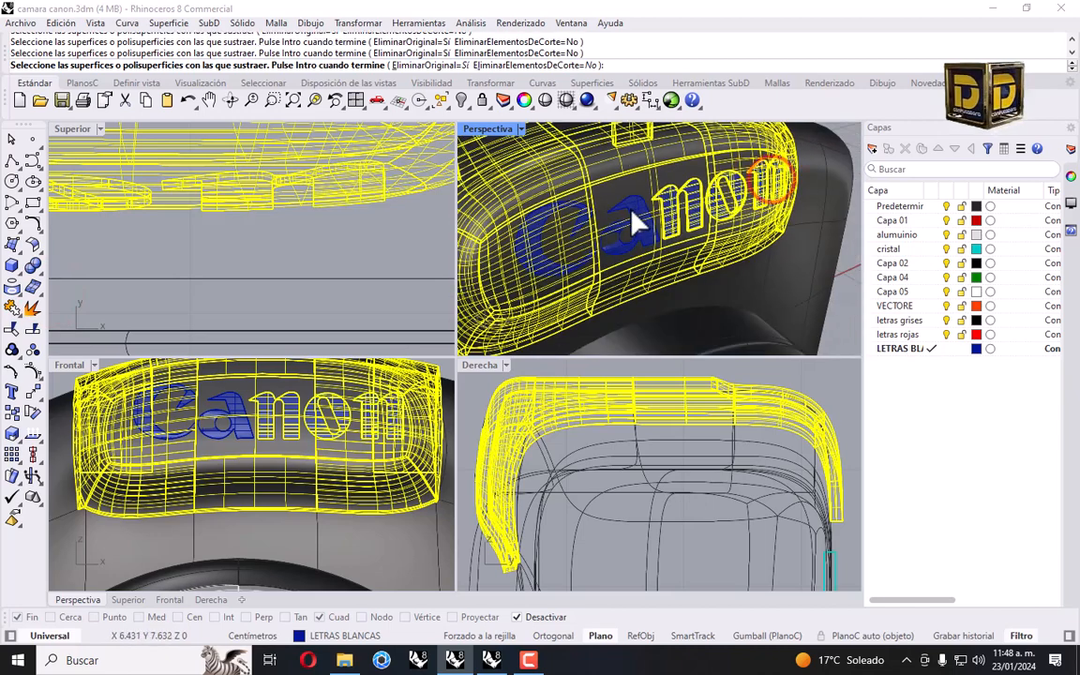
scroll(634, 223, "up", 3)
left_click(642, 213)
right_click(547, 227)
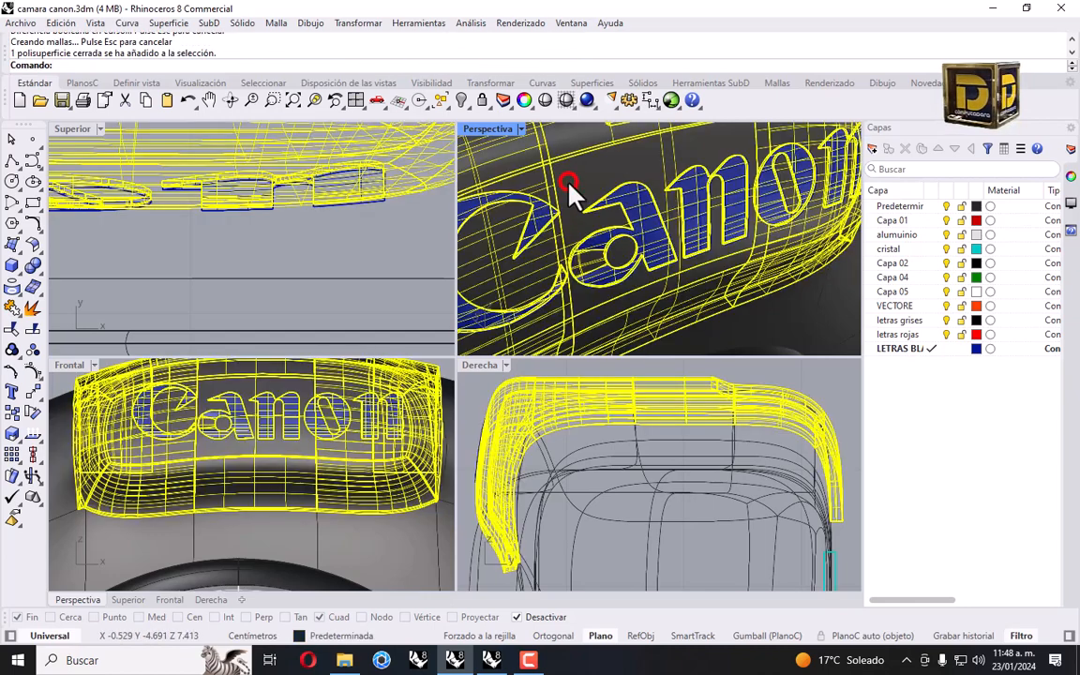
Make letras rojas the current layer, and temporarily hide the LETRAS BLANCAS layer to examine the cutouts in the housing.
left_click(931, 335)
left_click(946, 349)
scroll(647, 220, "down", 5)
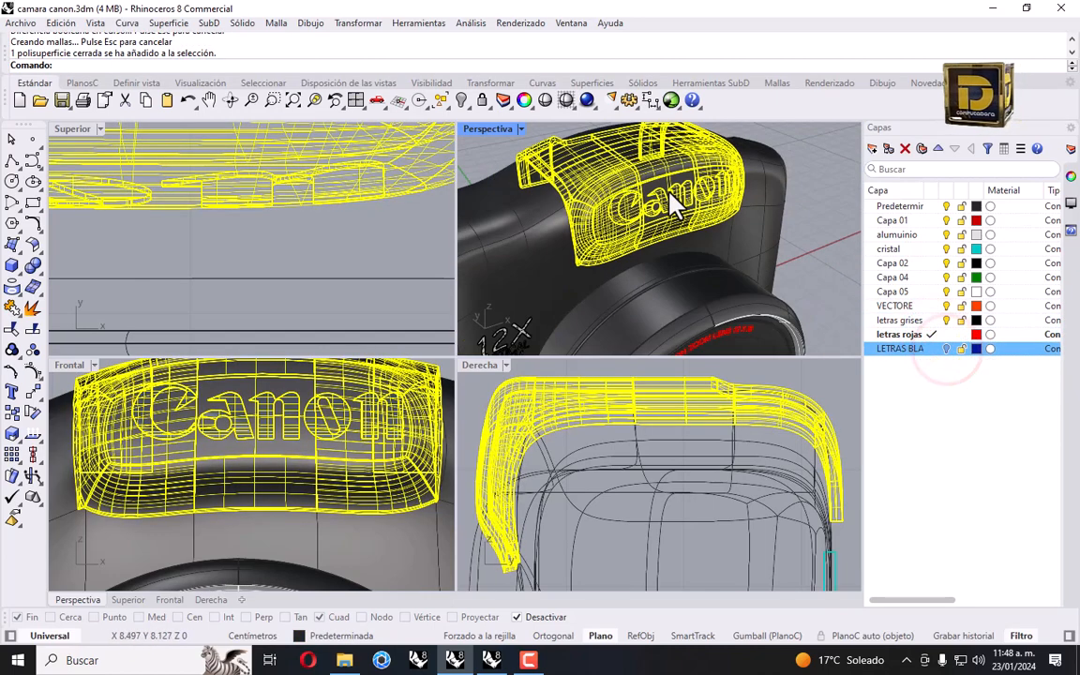
left_click(806, 143)
left_click(947, 348)
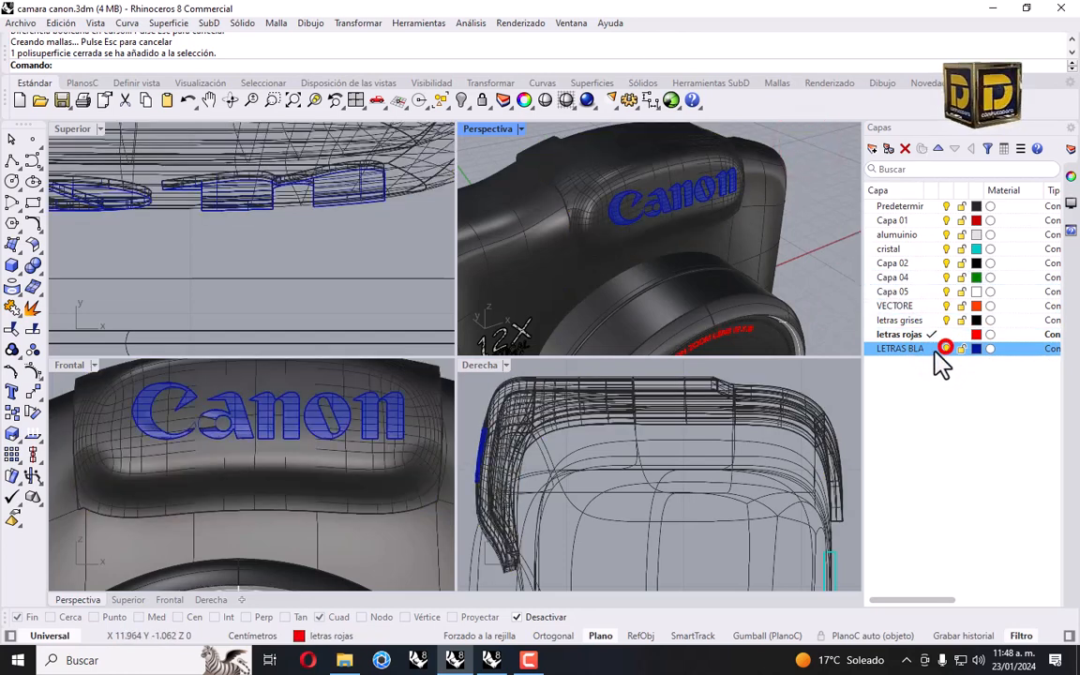
Move all the Canon letters slightly back into the housing in the top view, and check their fit in perspective.
scroll(192, 455, "up", 2)
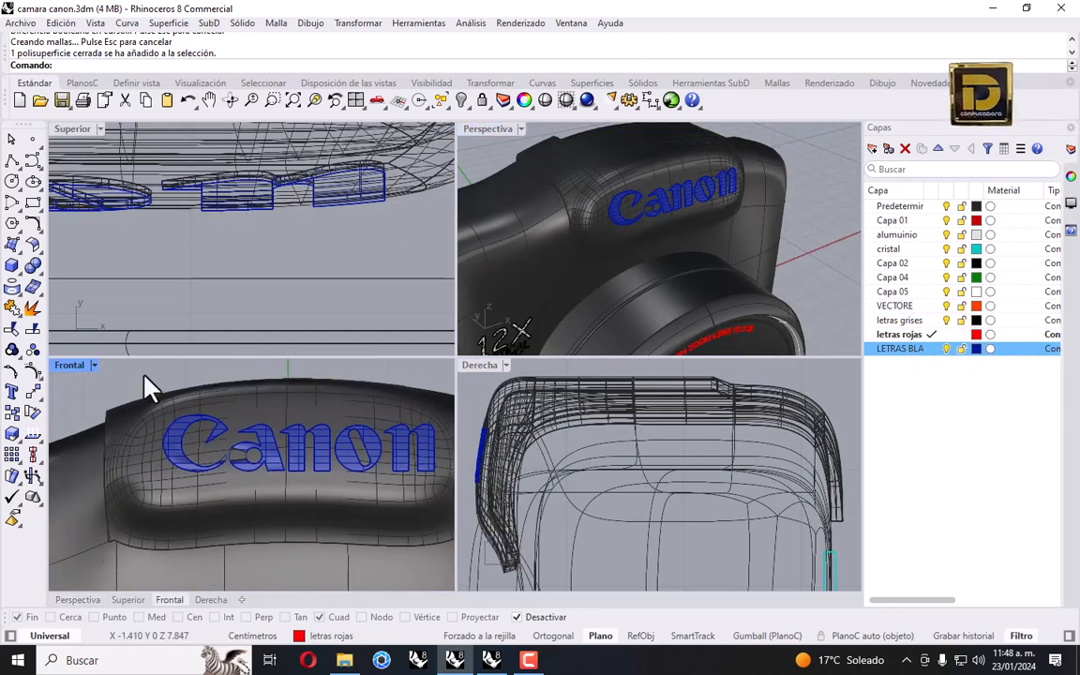
left_click_drag(146, 378, 439, 506)
scroll(367, 173, "up", 5)
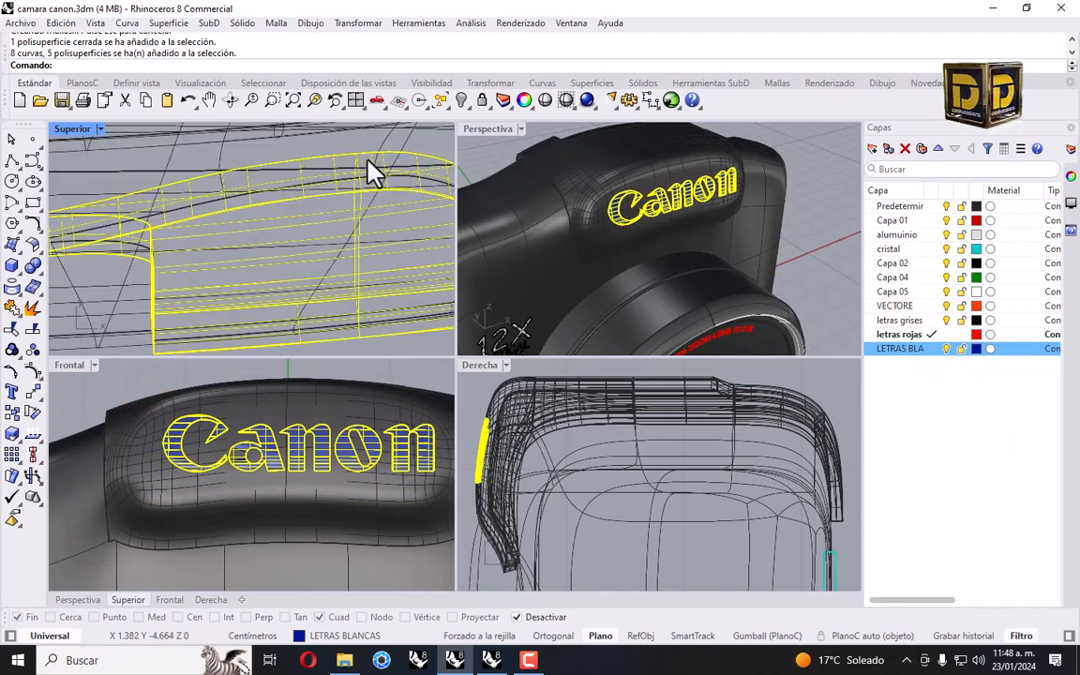
scroll(370, 187, "up", 2)
left_click_drag(362, 206, 363, 193, "shift")
left_click(819, 164)
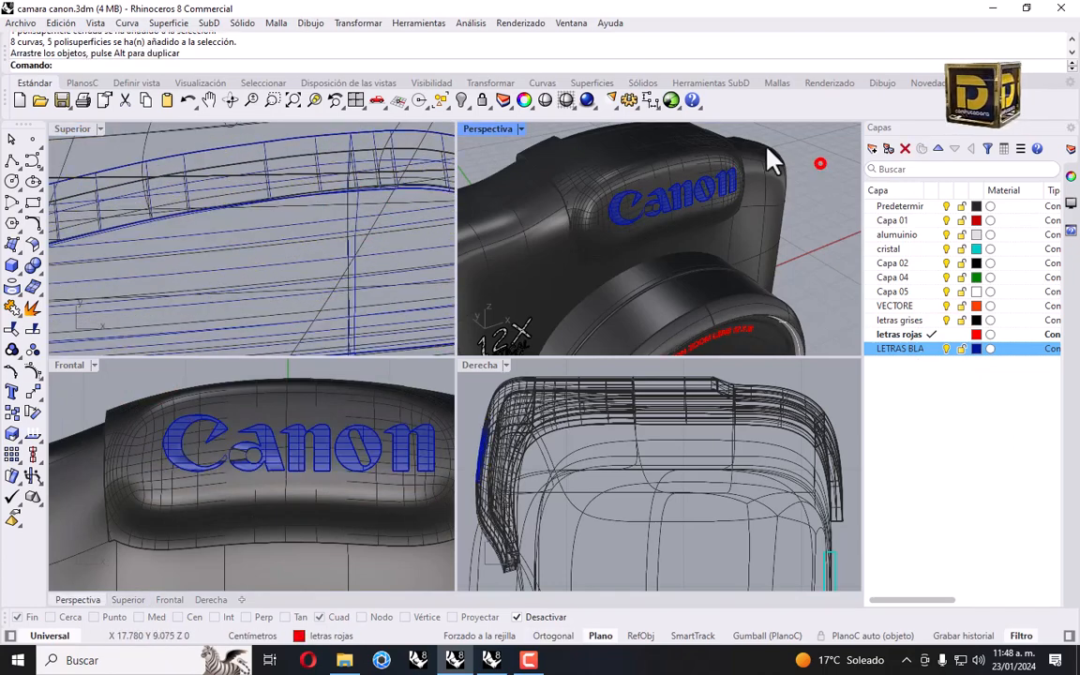
double_click(496, 129)
scroll(581, 211, "up", 5)
right_click_drag(655, 236, 605, 245)
double_click(97, 129)
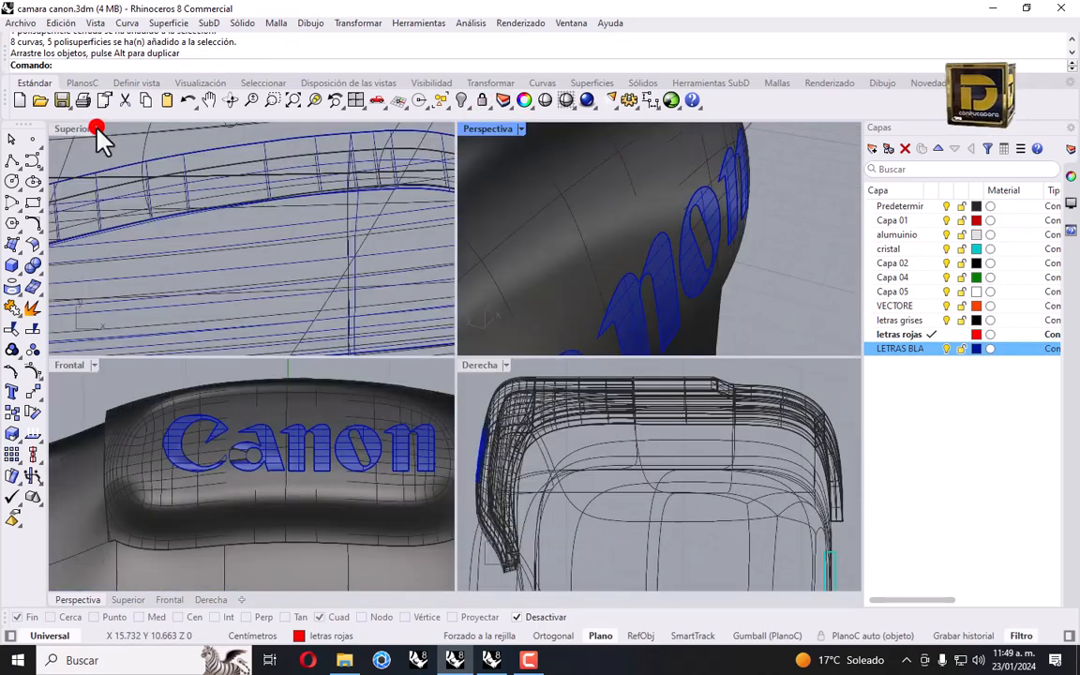
Move all the Canon letters slightly farther back into the housing in the top view, and check their fit in perspective.
scroll(273, 223, "down", 10)
left_click_drag(138, 379, 448, 504)
scroll(275, 252, "up", 3)
scroll(300, 239, "up", 5)
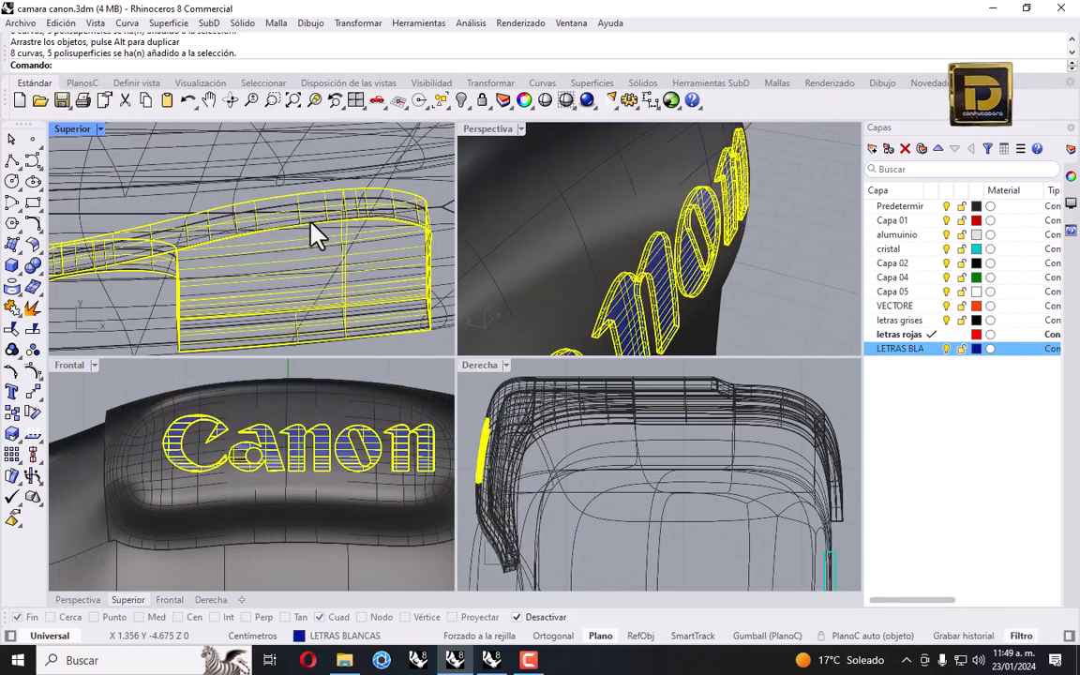
left_click(317, 216)
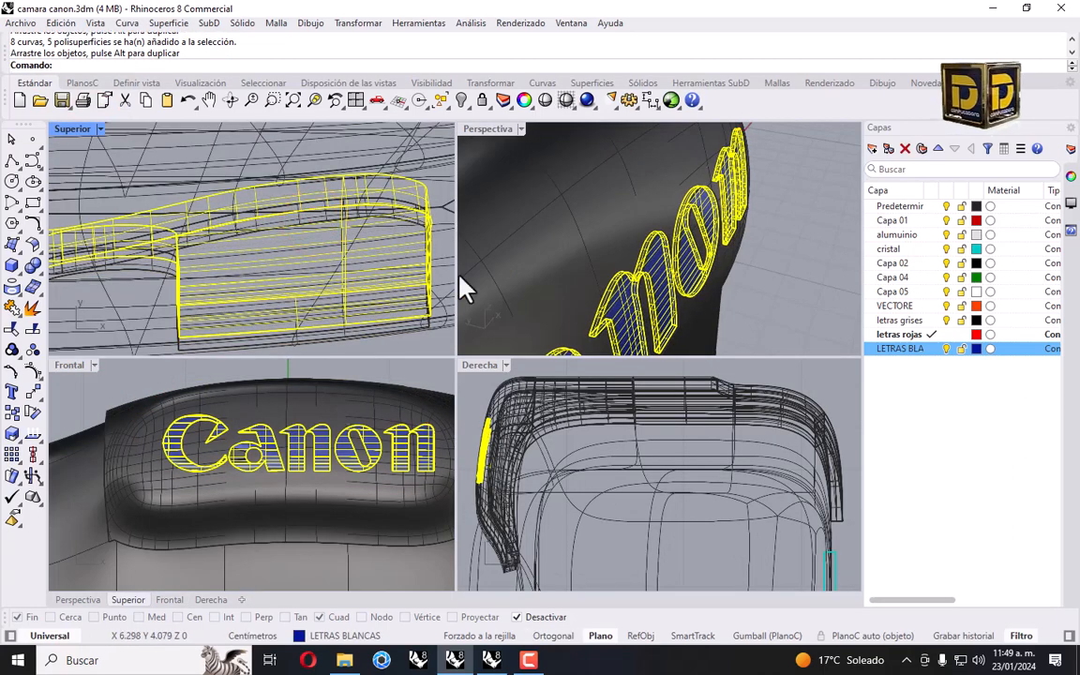
left_click(762, 278)
scroll(761, 194, "up", 4)
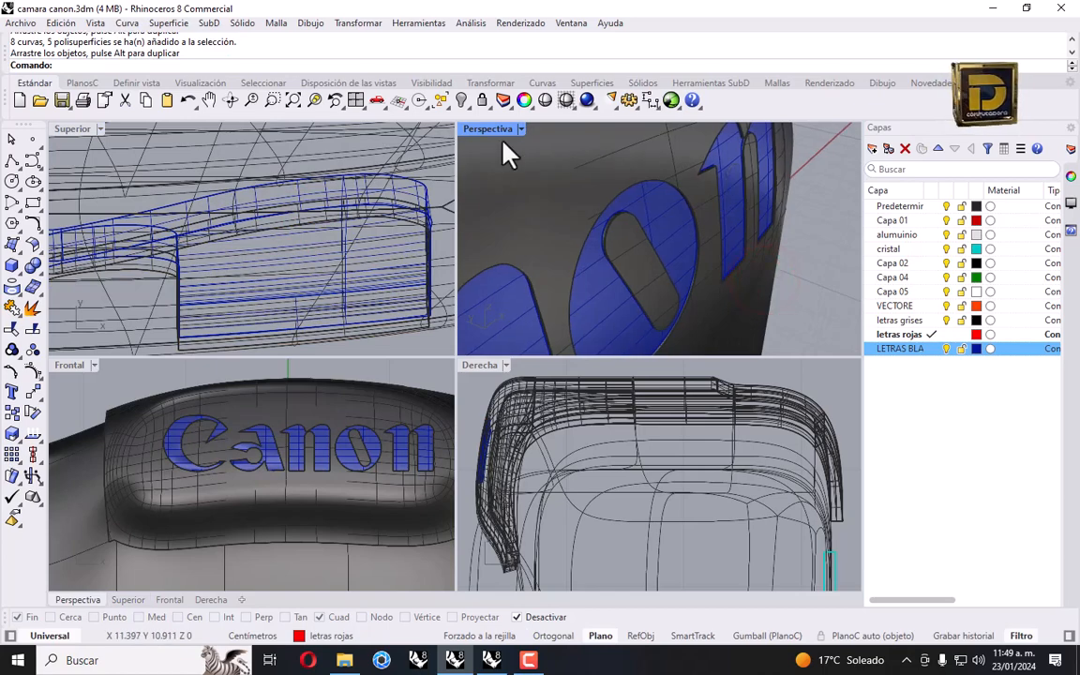
Enlarge the perspective view to show the whole camera and save the file.
left_click(499, 133)
double_click(500, 133)
scroll(719, 265, "down", 10)
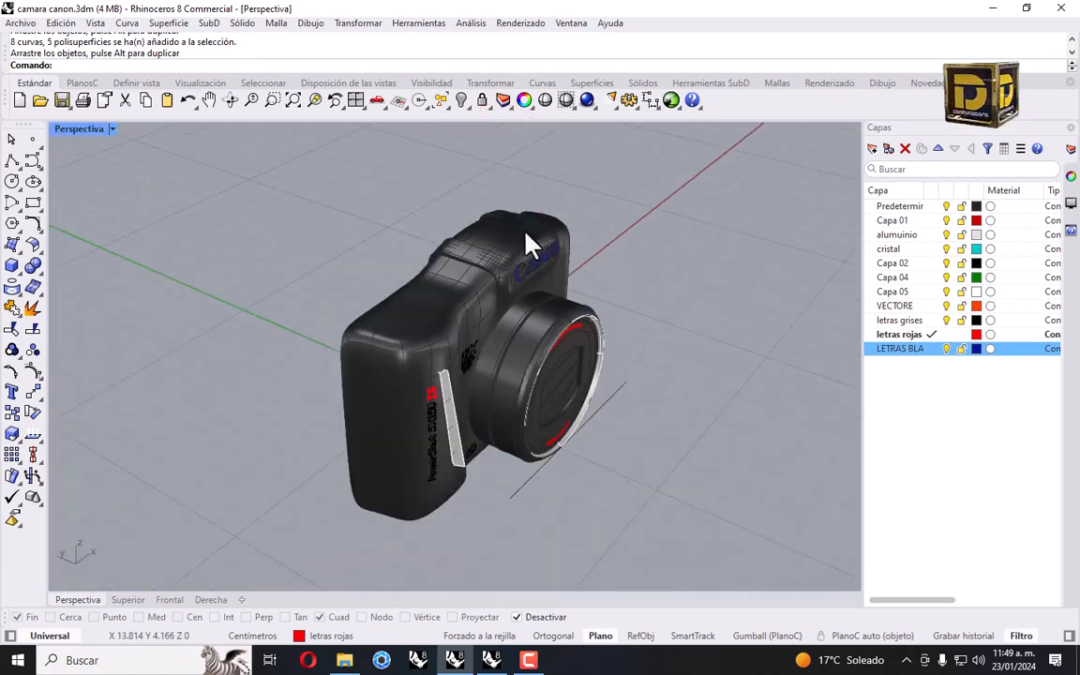
left_click(21, 23)
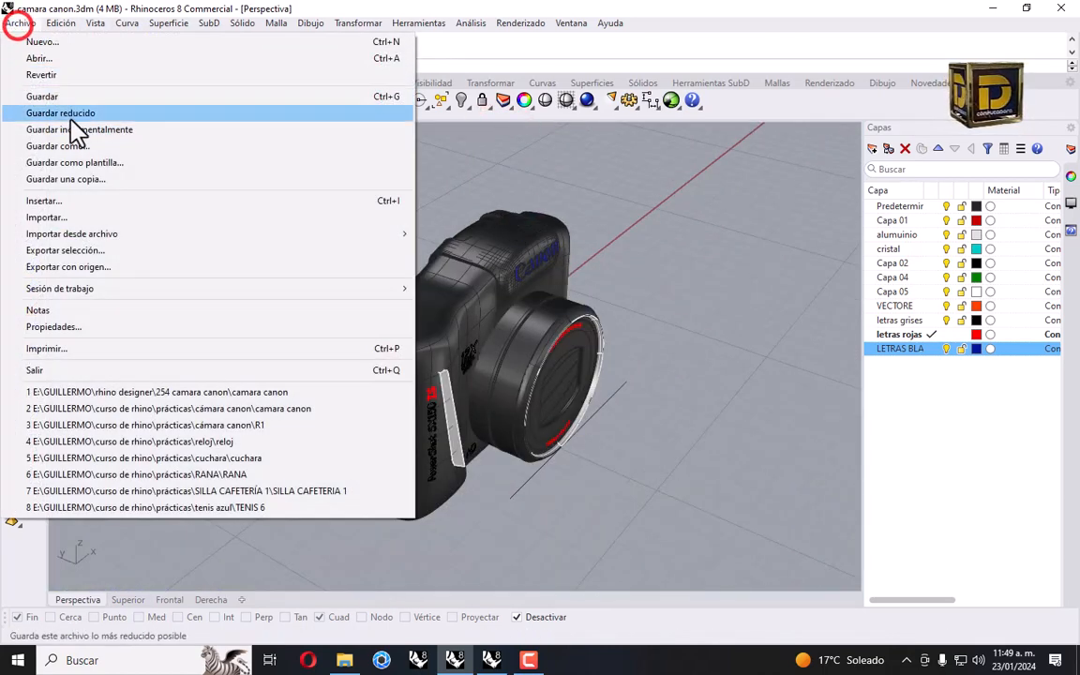
left_click(68, 101)
right_click_drag(609, 343, 459, 249)
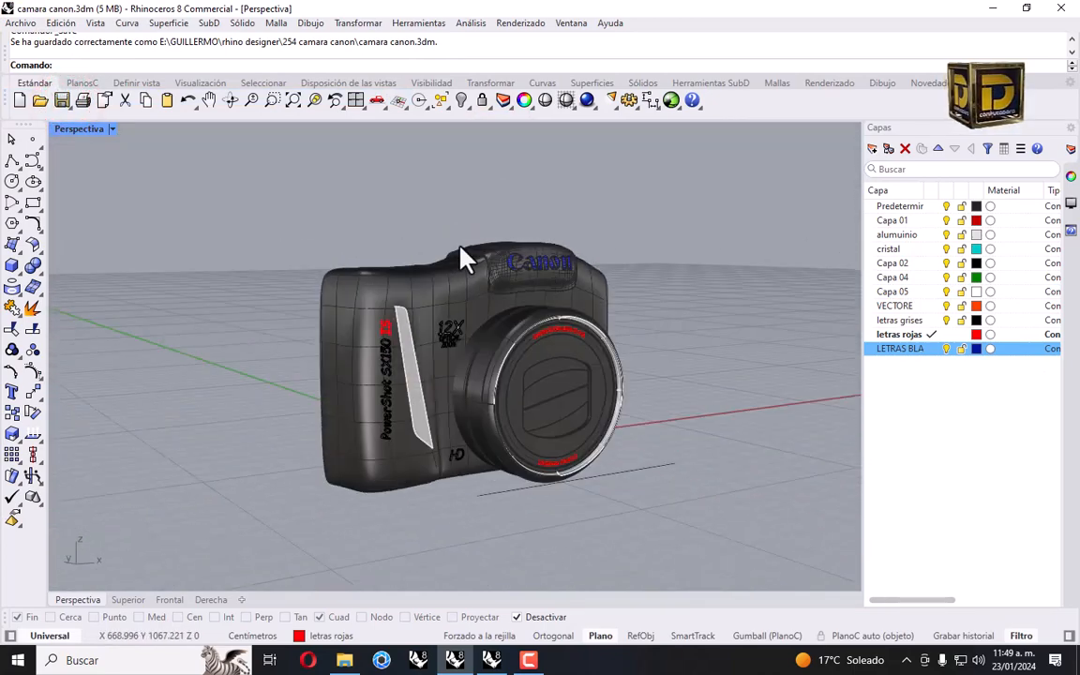
Set the perspective view to the Tinta display mode and save the file again.
left_click(112, 129)
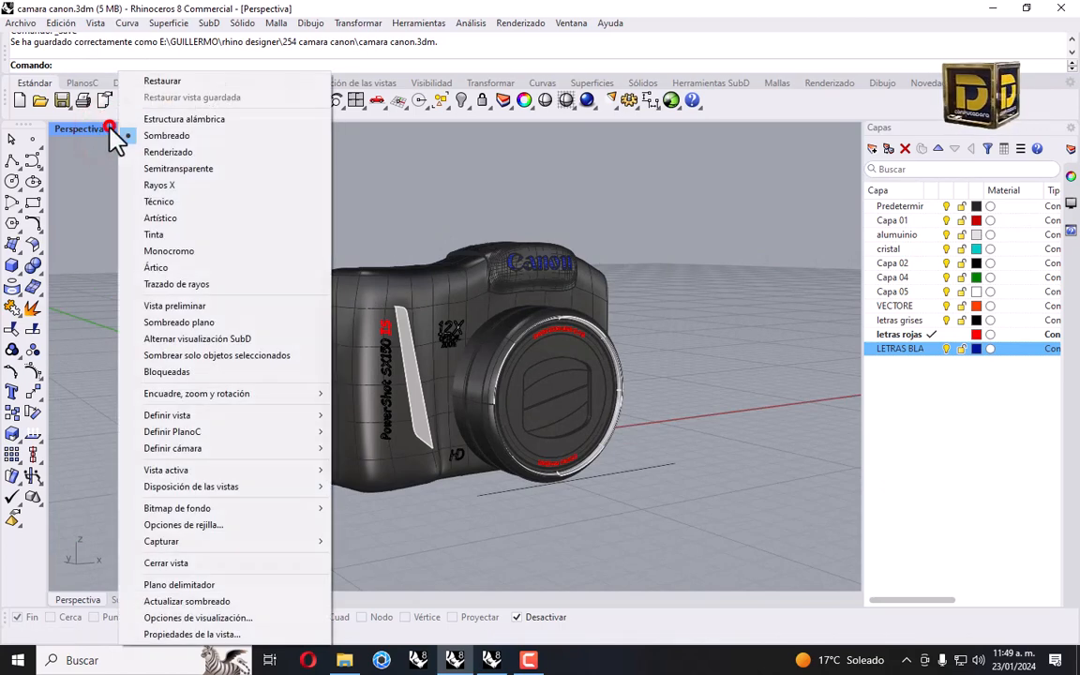
left_click(149, 229)
left_click(21, 22)
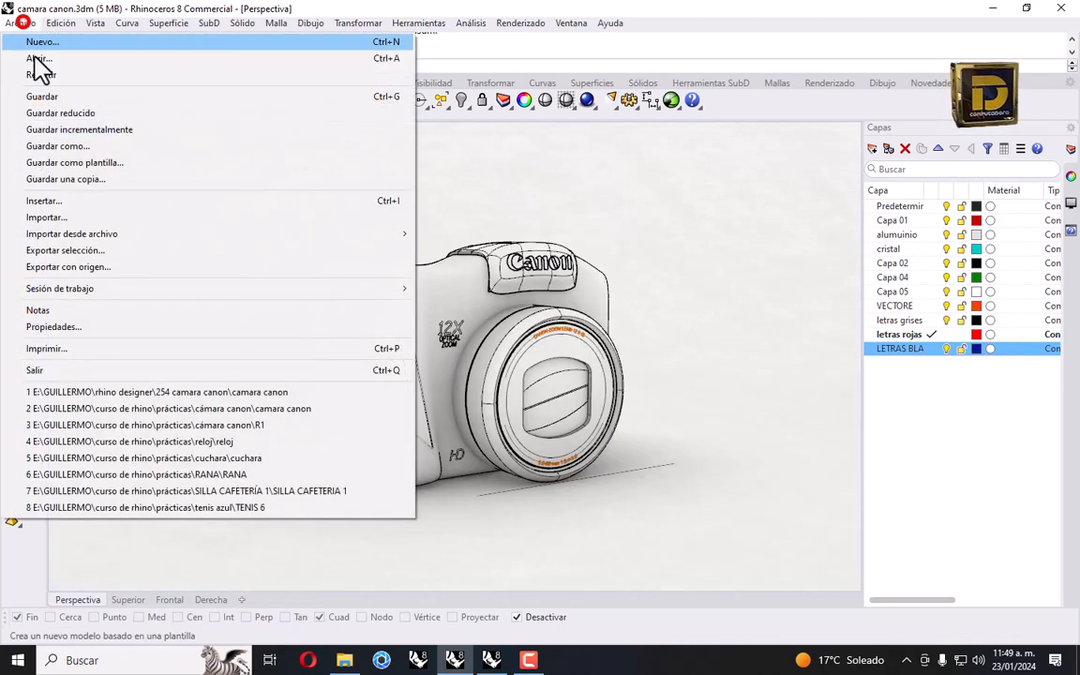
left_click(44, 98)
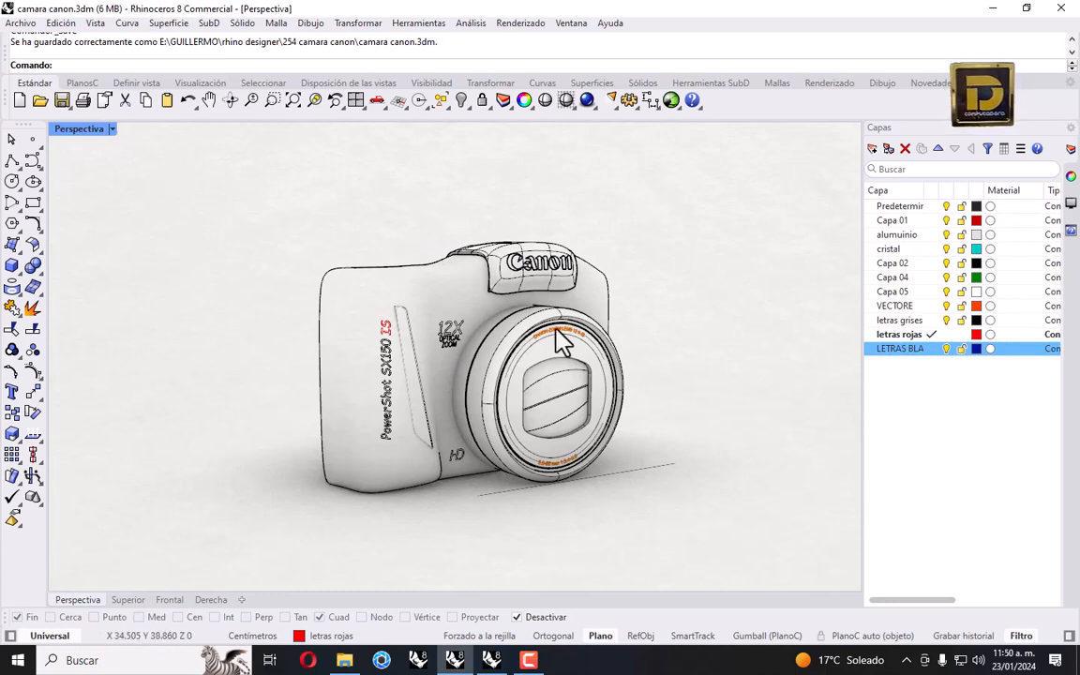
Inspect the camera from the back and side, and isolate the Canon letters together with their outline curves.
right_click_drag(556, 330, 309, 263)
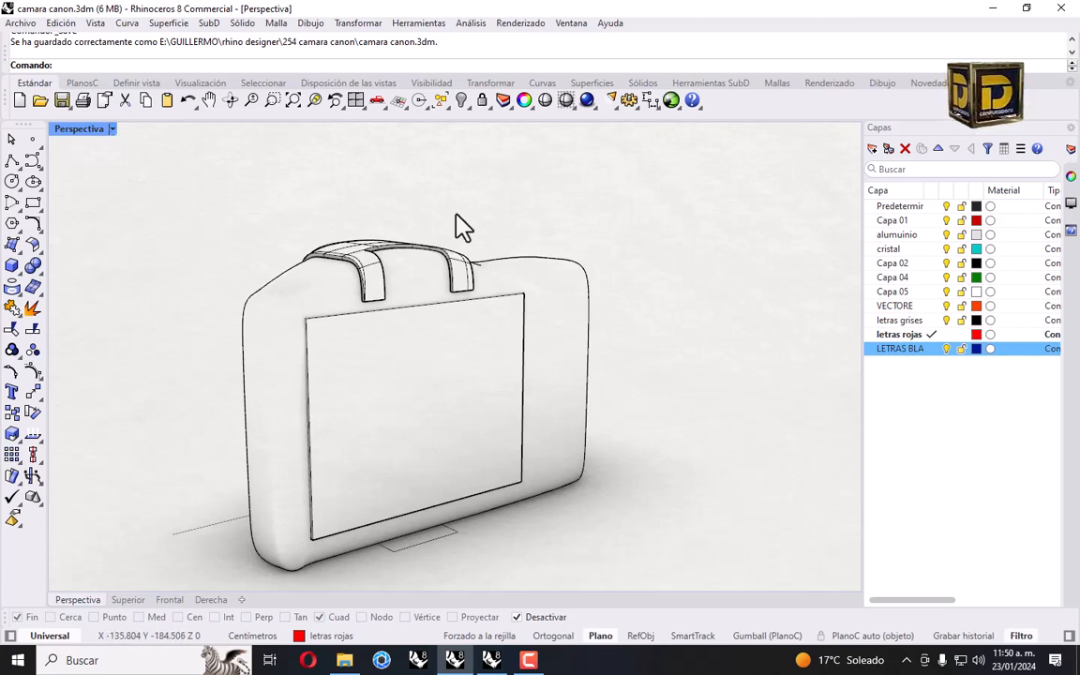
right_click_drag(458, 229, 333, 213)
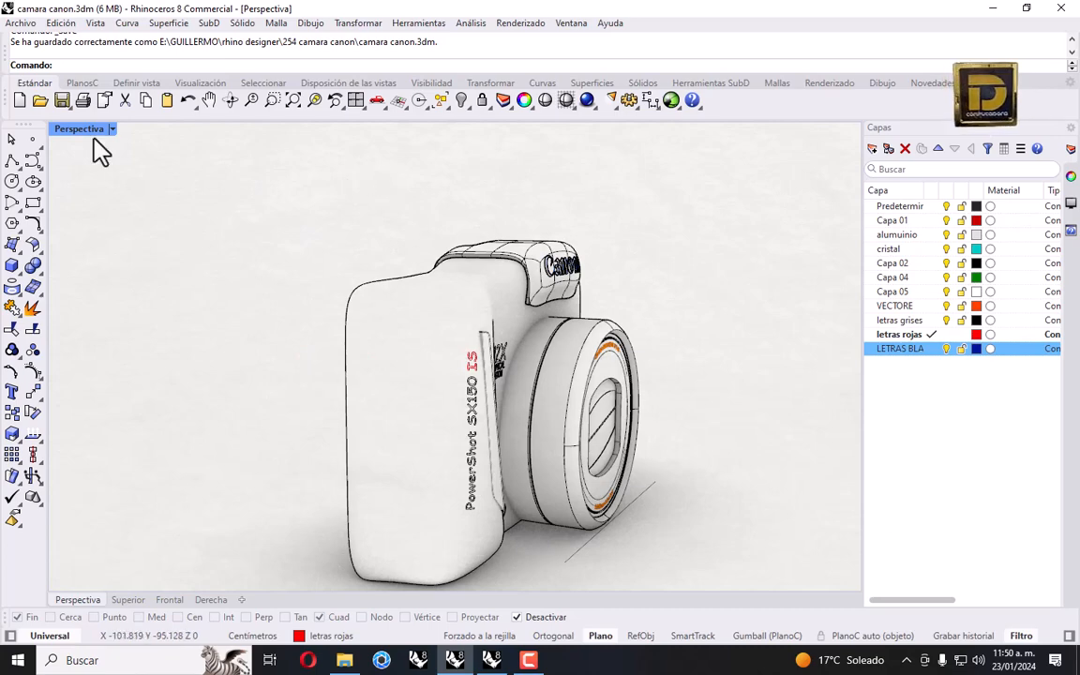
right_click_drag(474, 212, 506, 229)
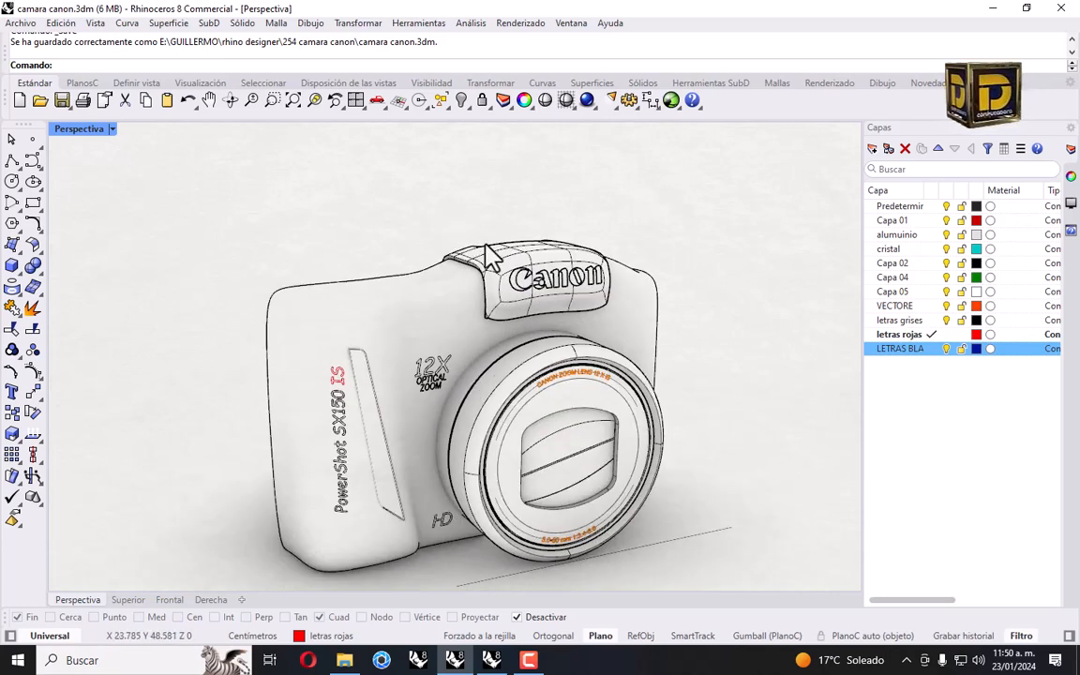
right_click_drag(485, 247, 531, 266)
left_click_drag(440, 191, 614, 320)
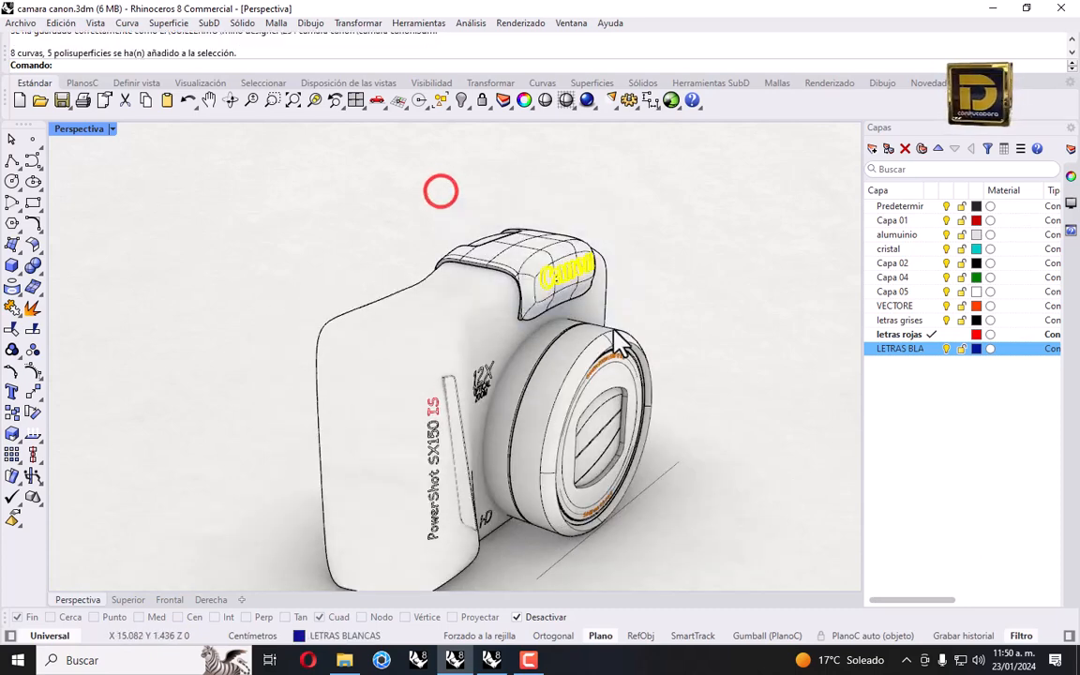
left_click(468, 106)
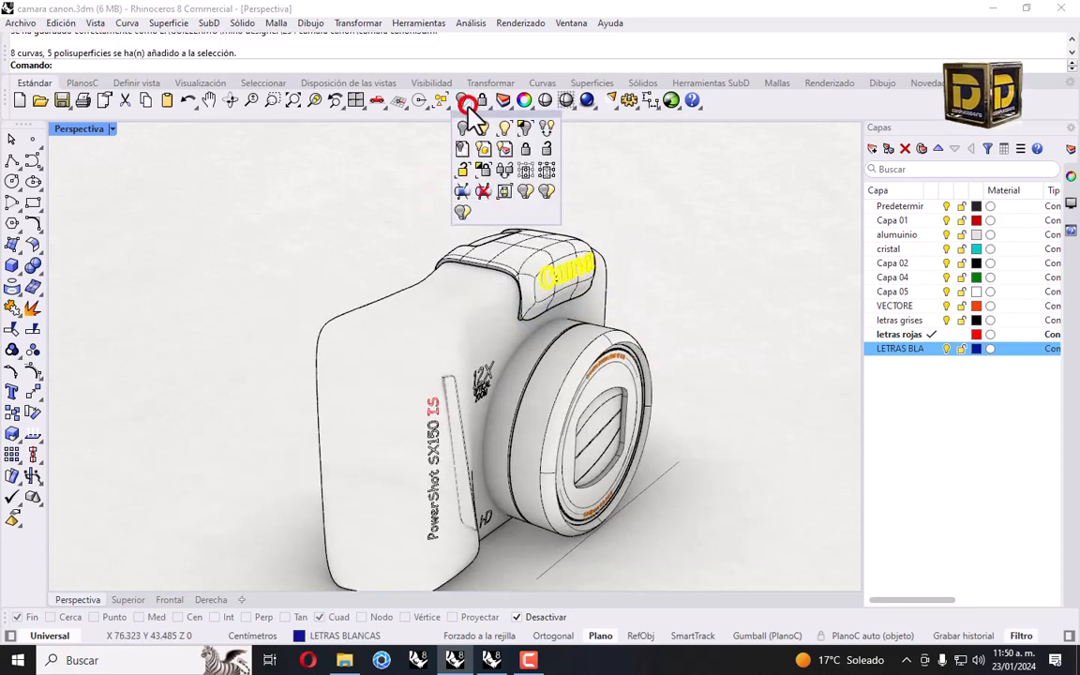
left_click(522, 129)
left_click(583, 284)
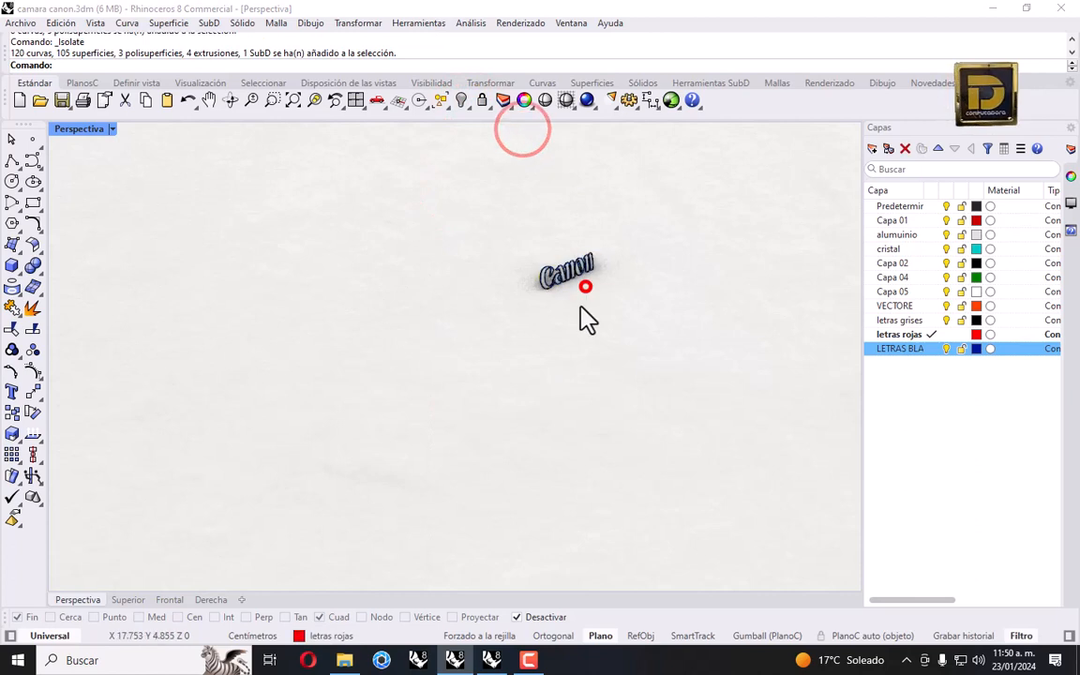
scroll(567, 290, "up", 5)
Project all the Canon outline curves onto the Frontal view's construction plane with ProjectToCPlane, deleting the input objects.
left_click(468, 107)
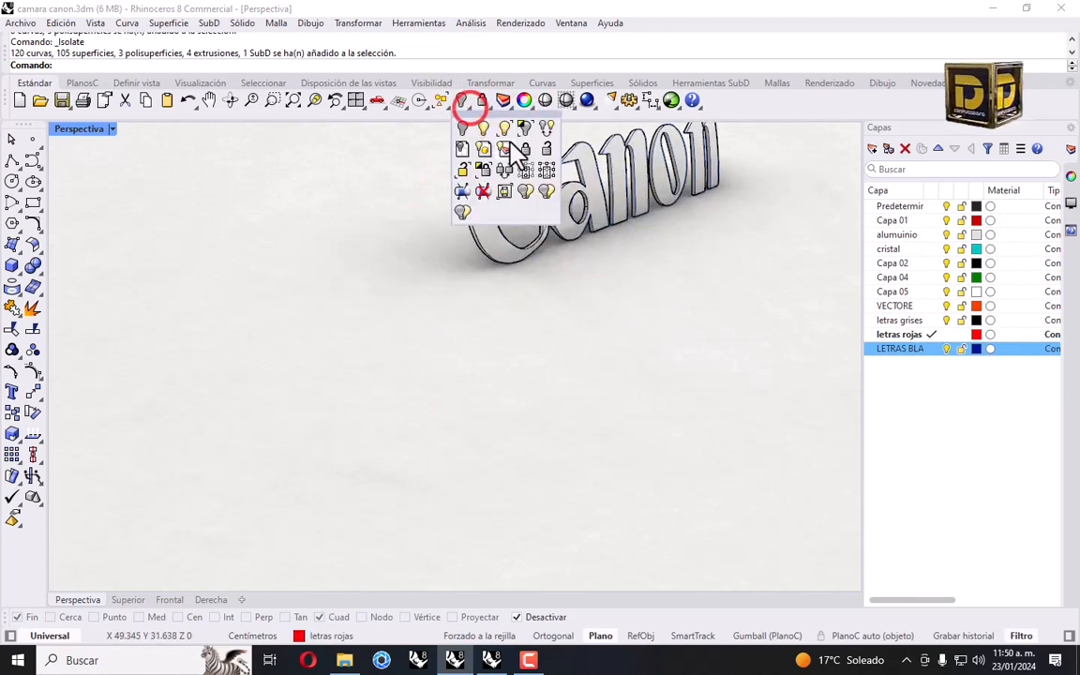
left_click(441, 103)
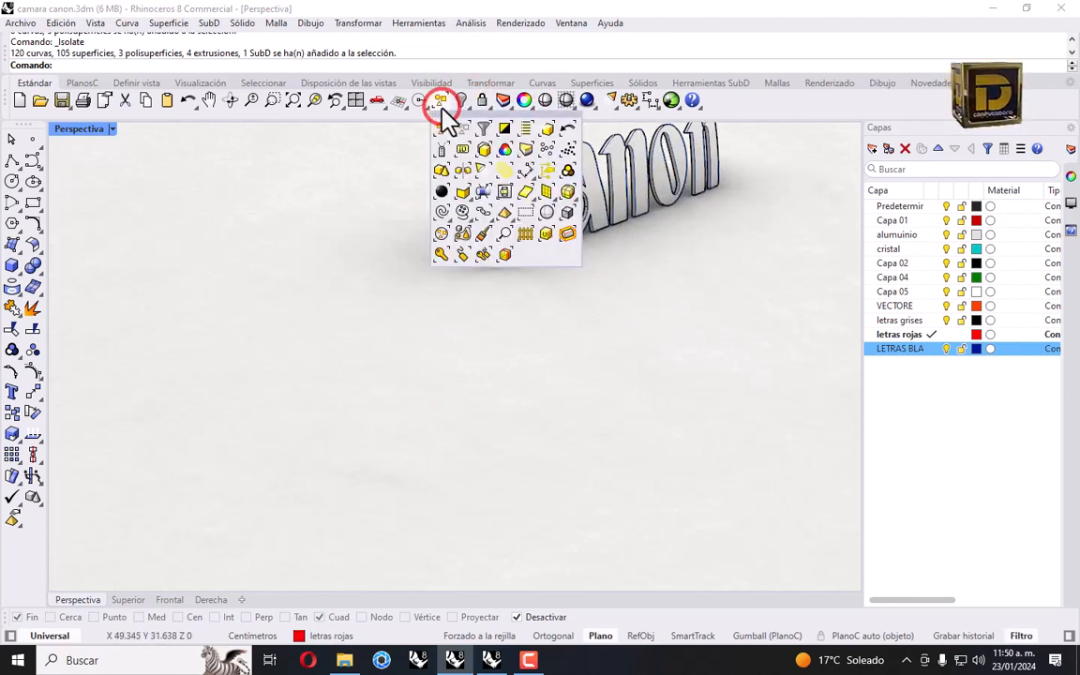
left_click(439, 214)
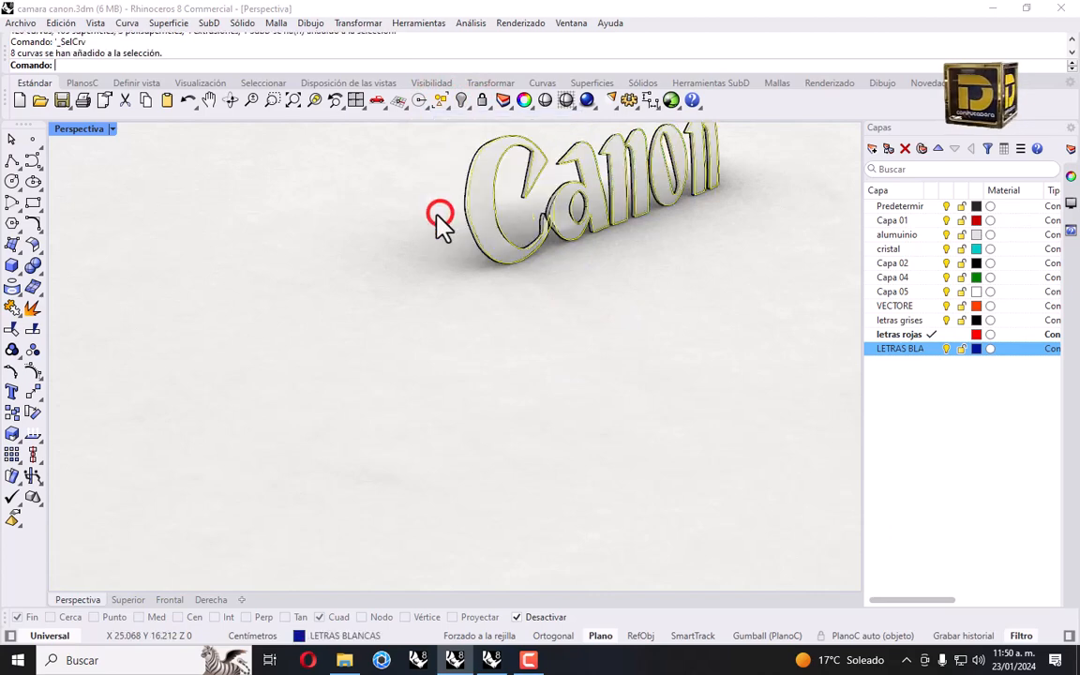
double_click(94, 130)
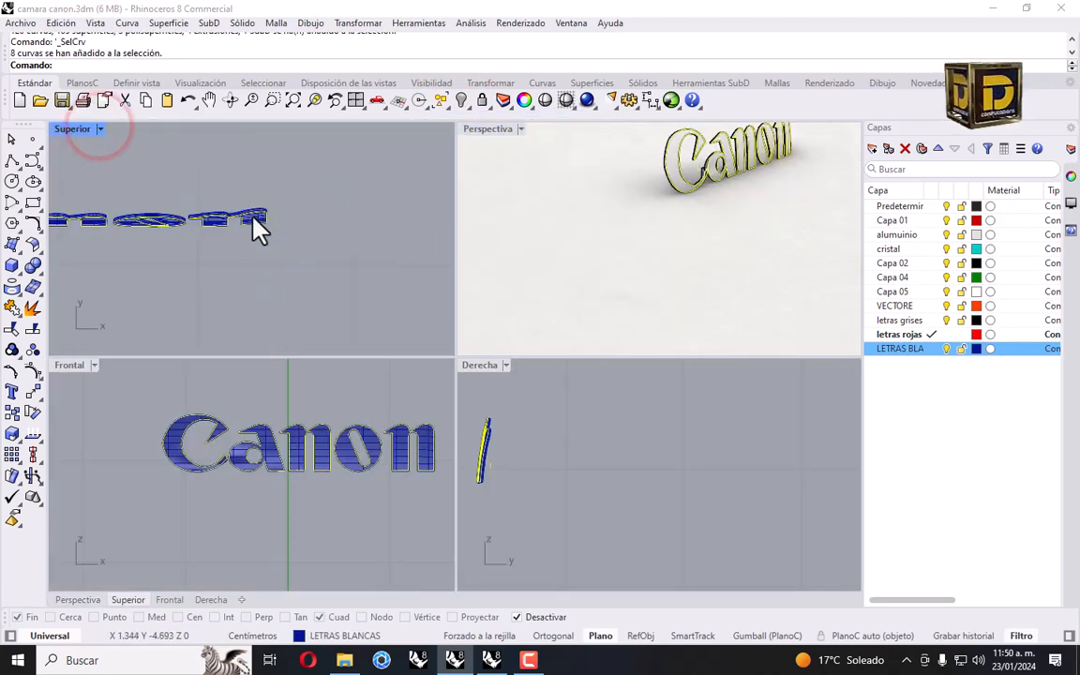
double_click(73, 365)
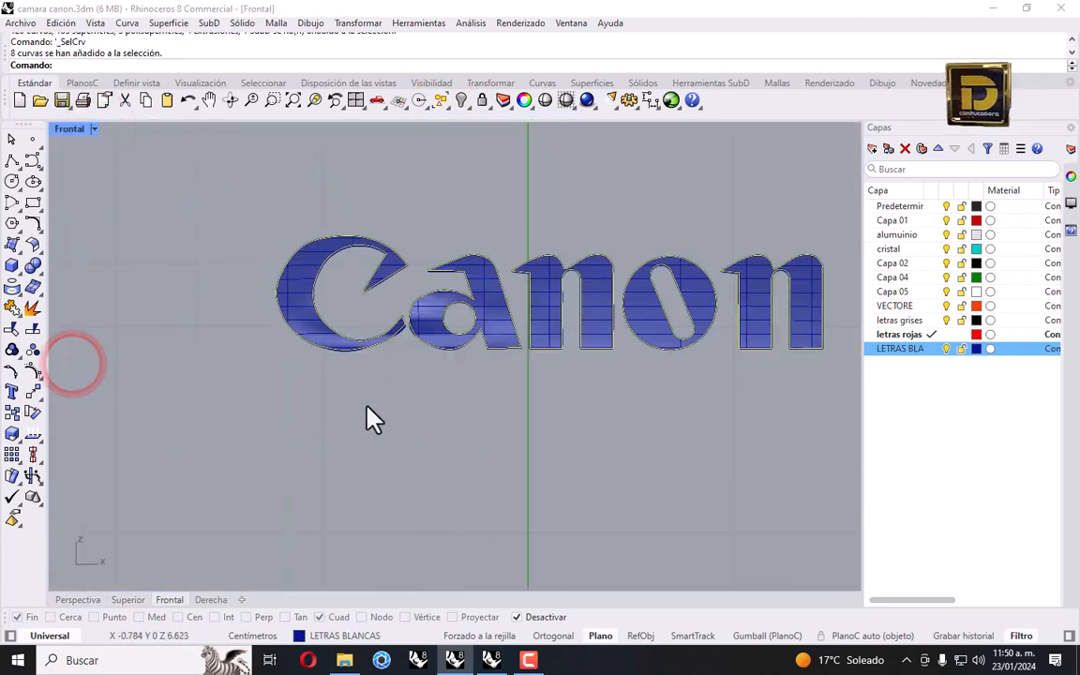
type("_Pr")
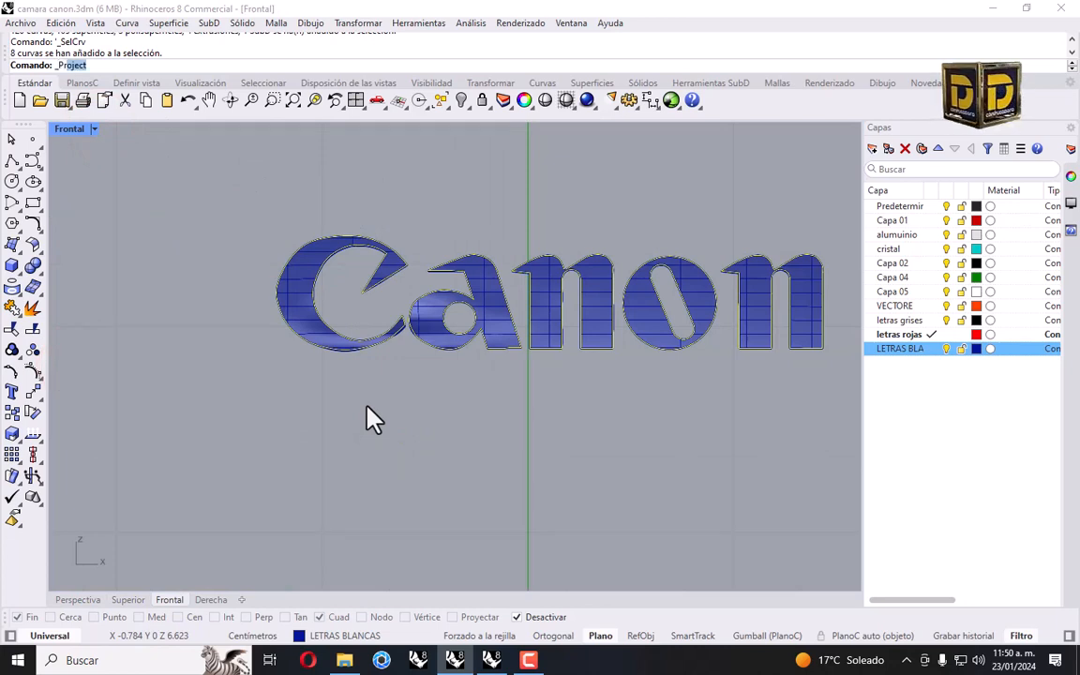
type("p")
key("BackSpace")
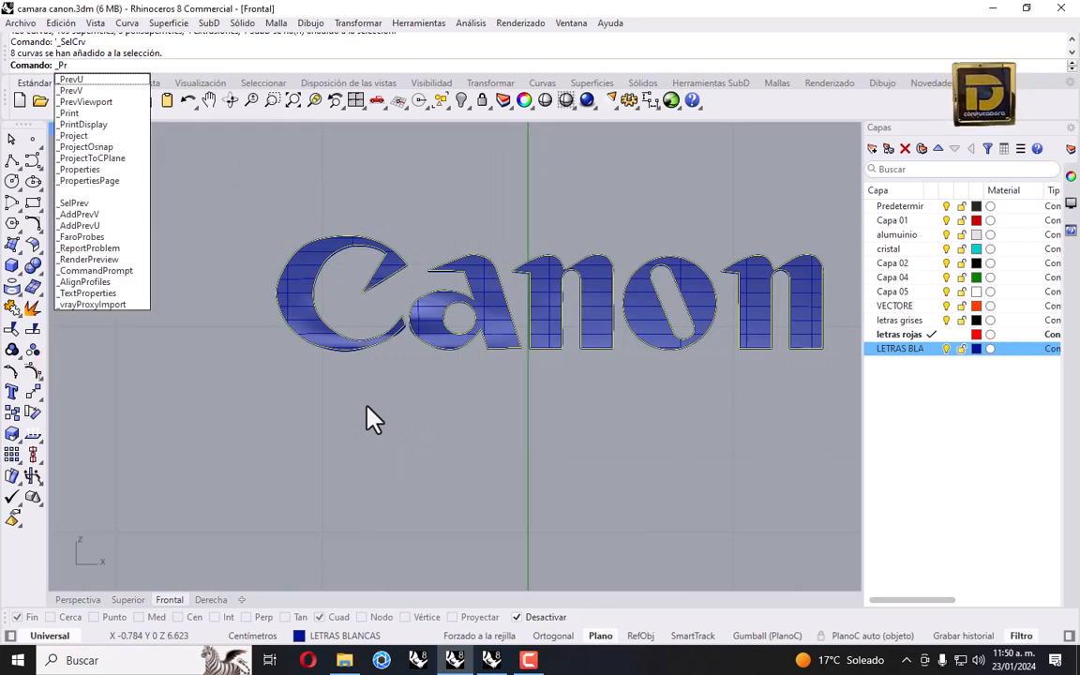
type("oject")
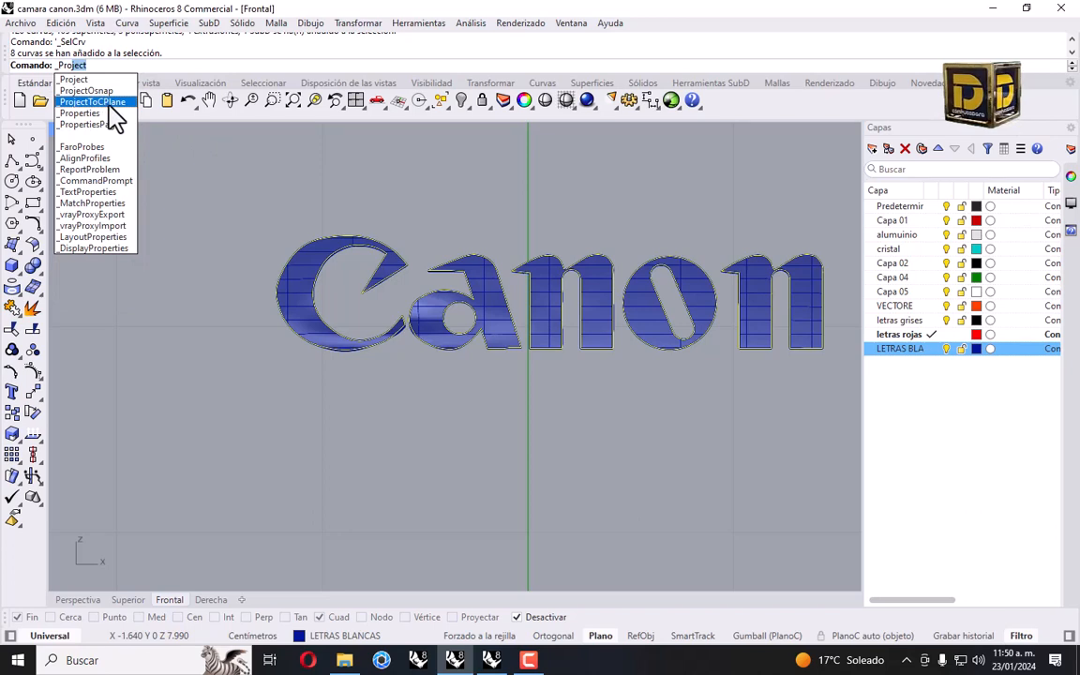
left_click(93, 101)
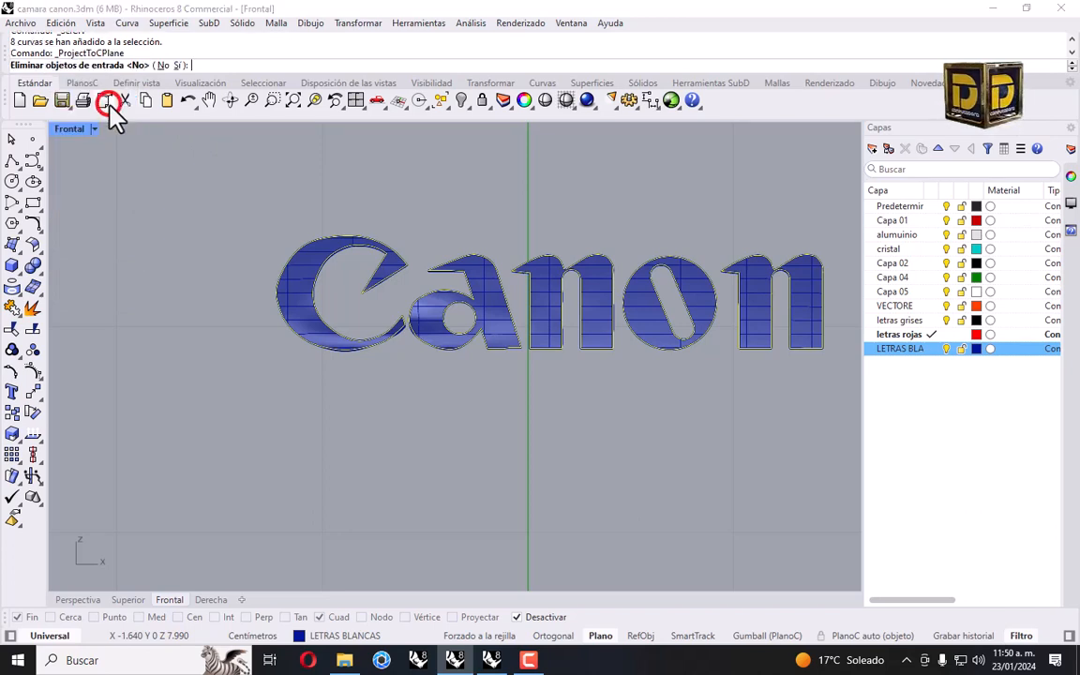
left_click(179, 65)
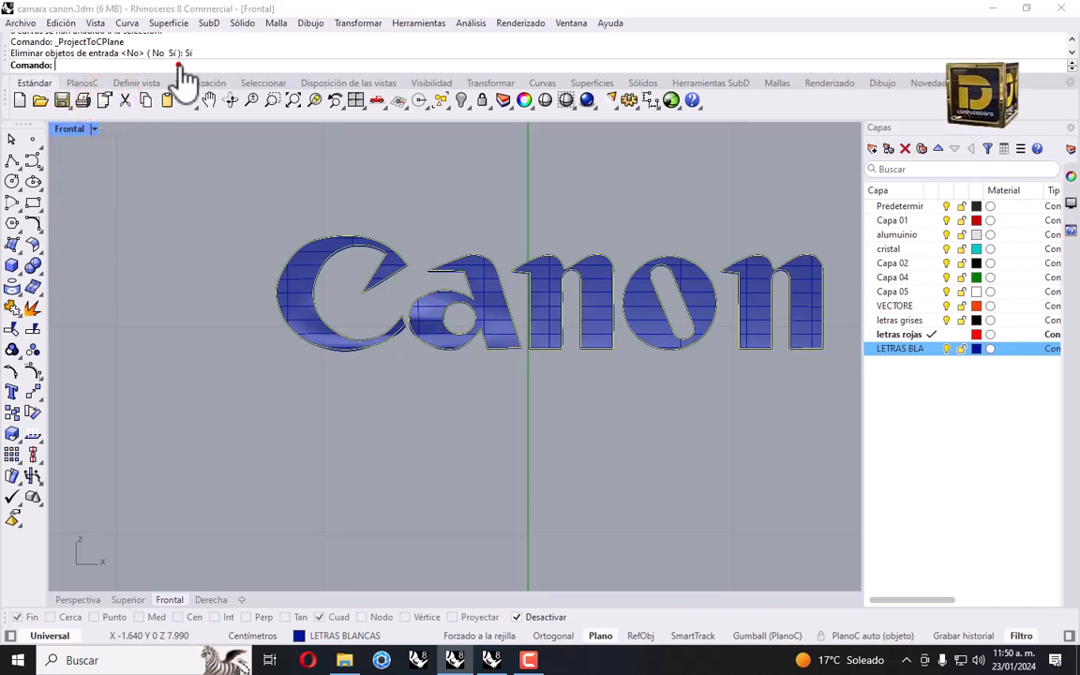
Move the projected Canon curves behind the camera in the top view, and show all hidden objects.
double_click(75, 129)
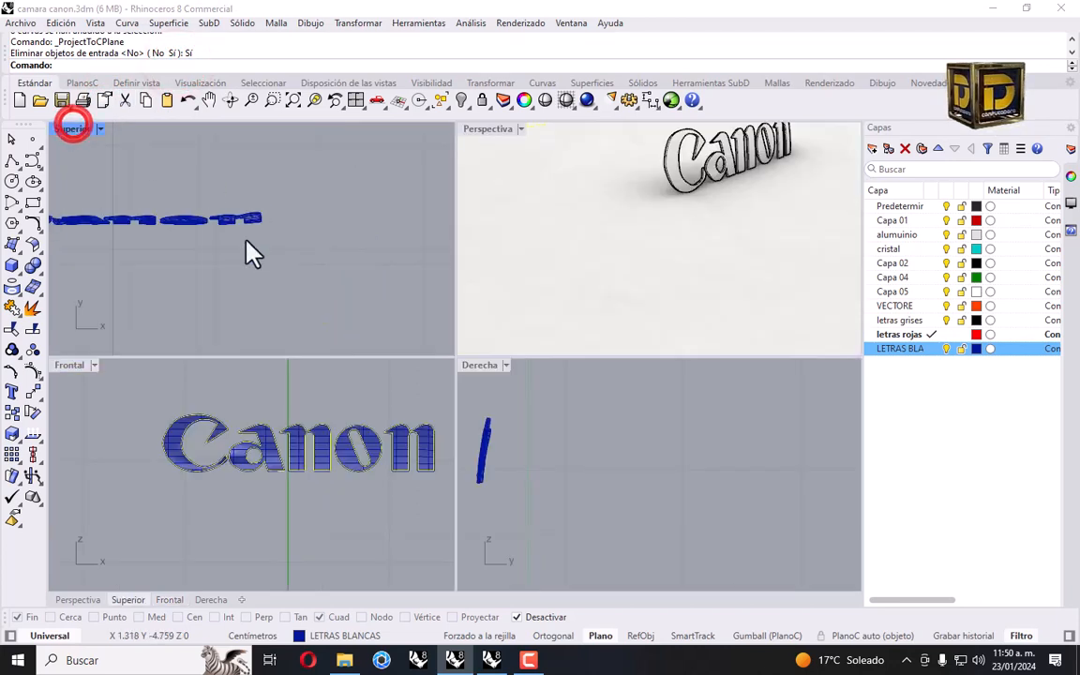
scroll(250, 245, "down", 4)
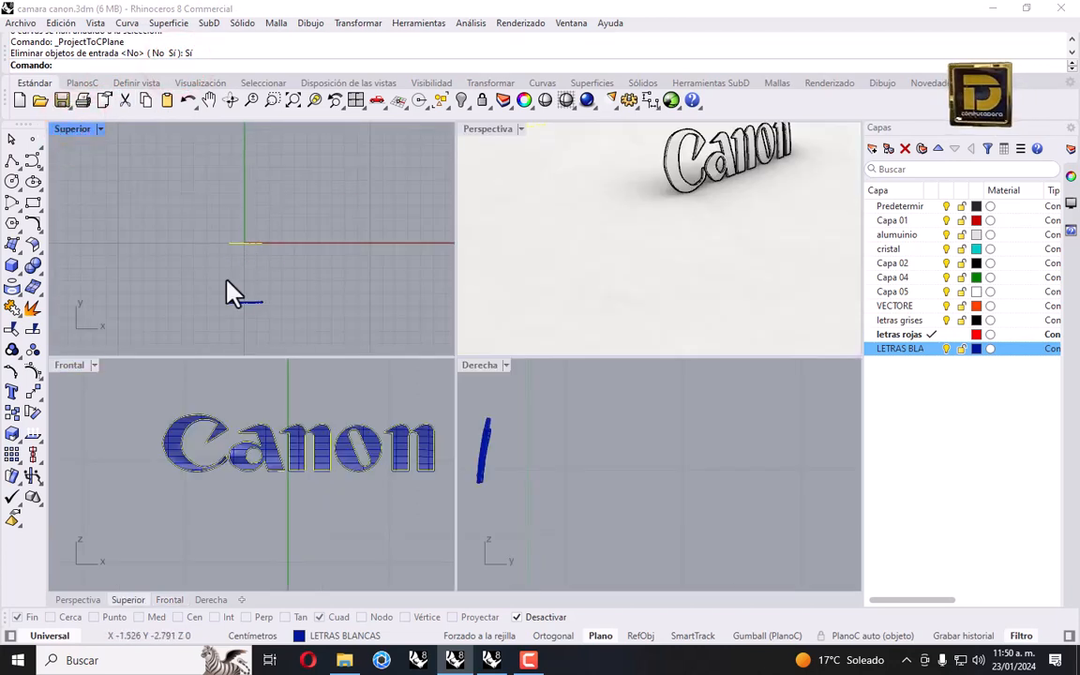
left_click_drag(208, 226, 328, 229)
left_click(462, 100)
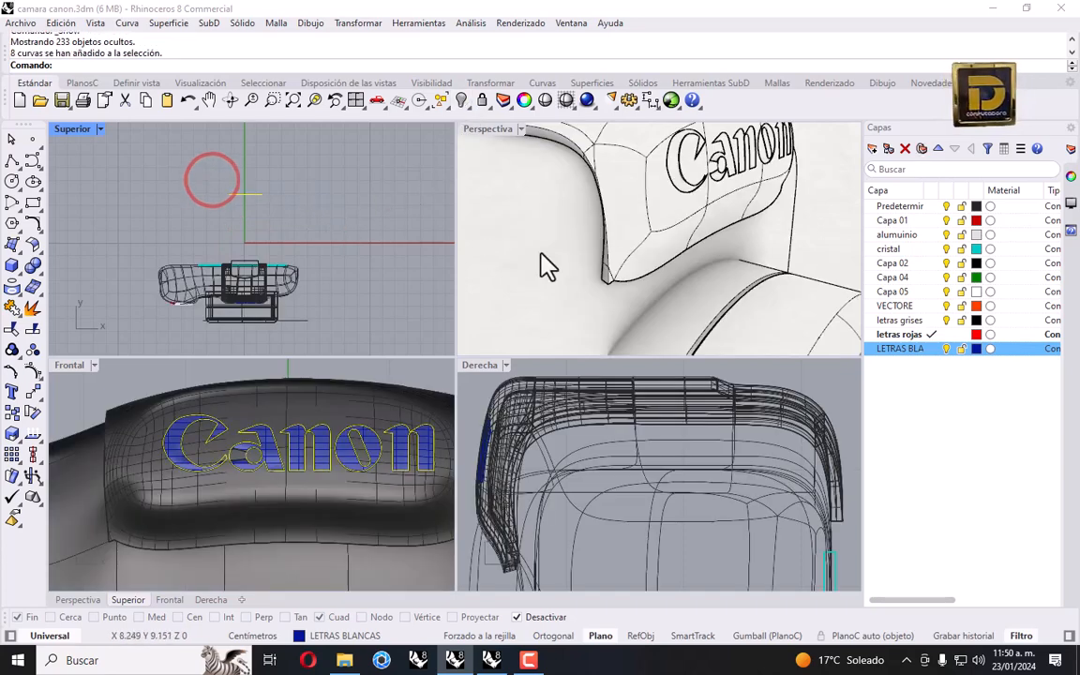
Move the Canon outline curves clear of the camera body, out to its side in the Frontal view.
scroll(313, 300, "down", 10)
scroll(276, 412, "down", 18)
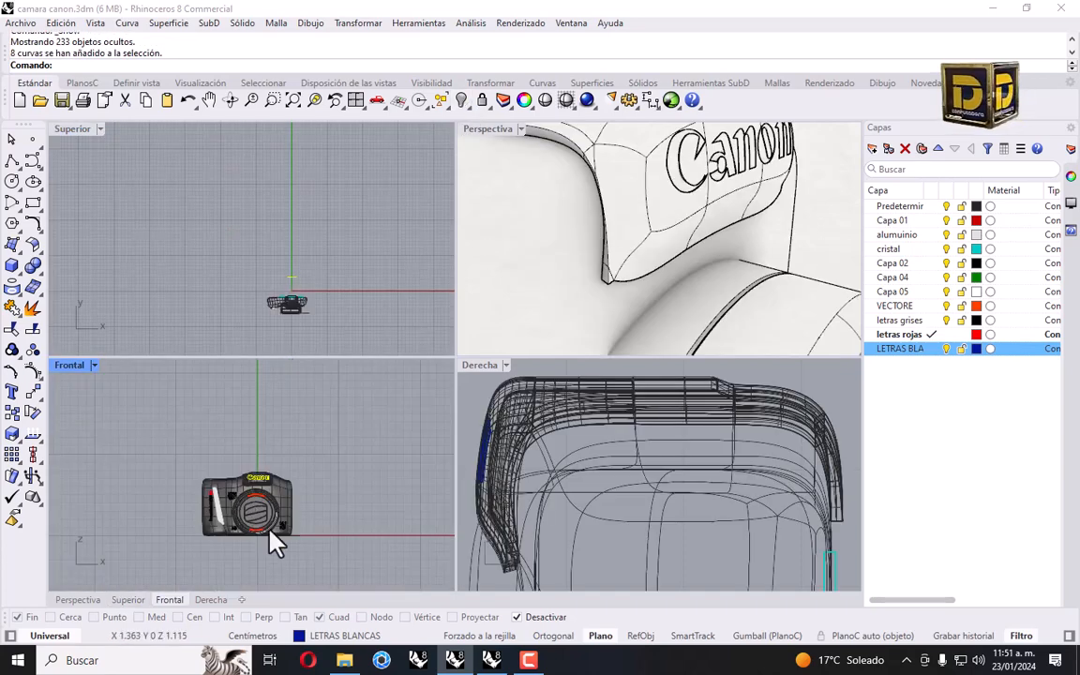
scroll(271, 530, "up", 9)
scroll(294, 505, "down", 9)
scroll(300, 482, "down", 5)
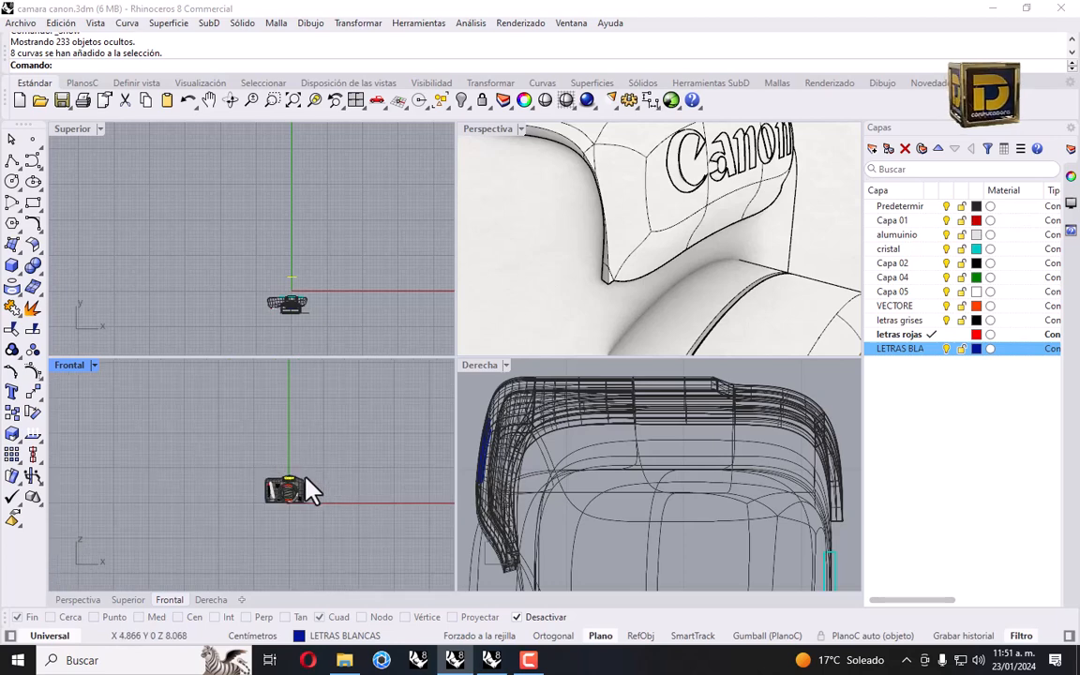
scroll(271, 492, "up", 5)
left_click_drag(263, 481, 357, 494)
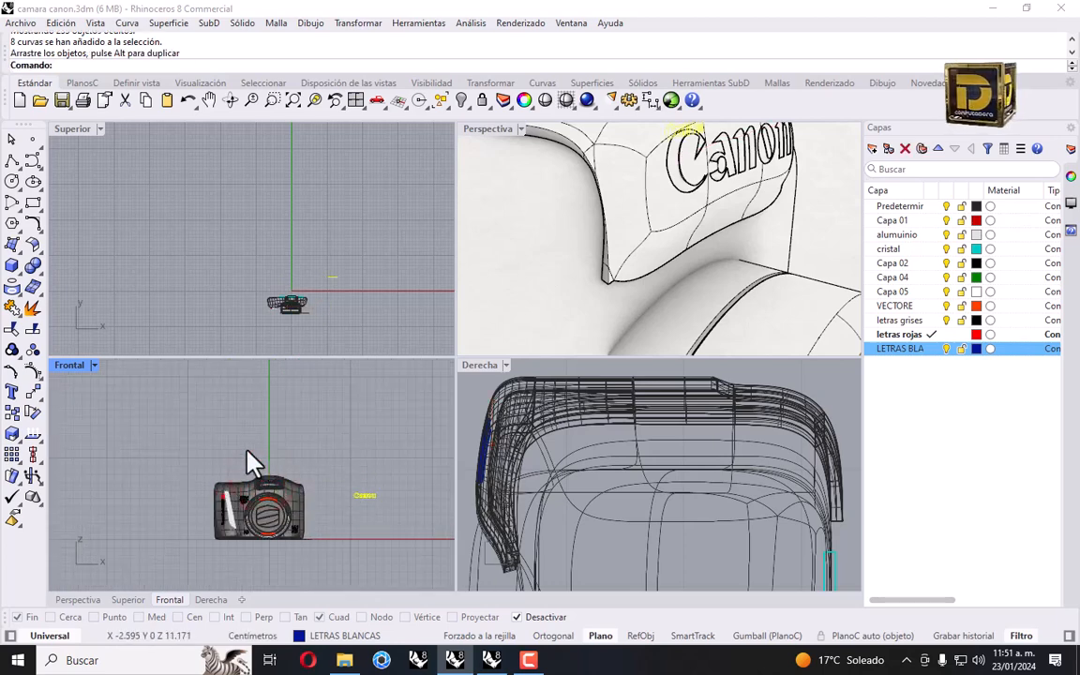
Switch the Frontal viewport to the Posterior view and move the Canon curves down beside the camera's lower edge.
left_click(94, 365)
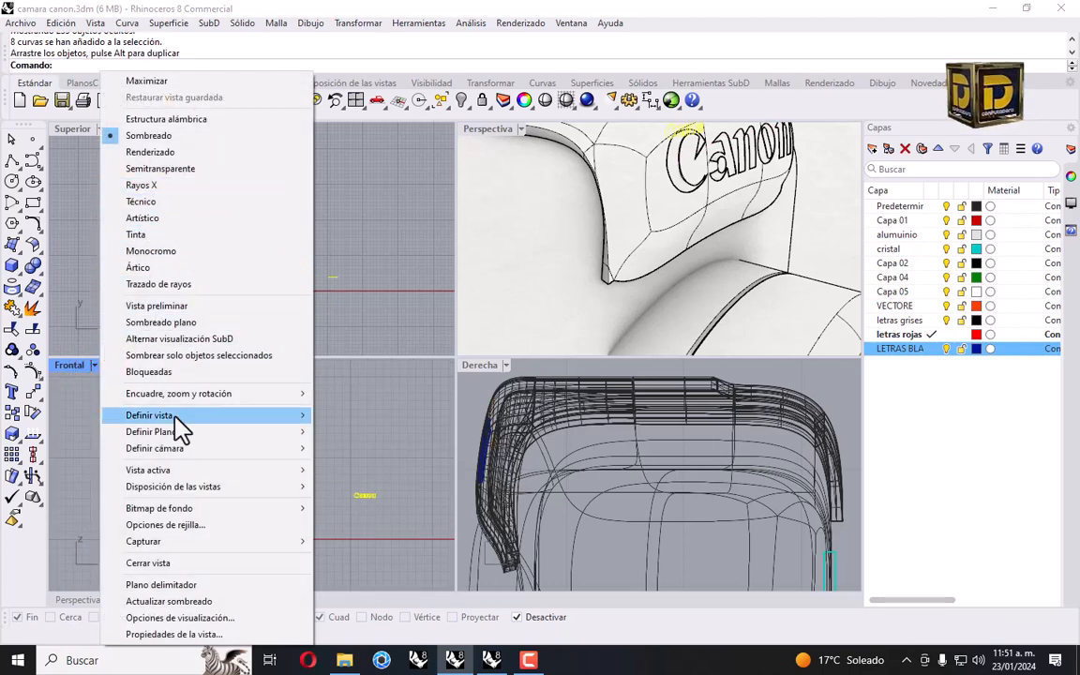
mouse_move(176, 446)
mouse_move(245, 418)
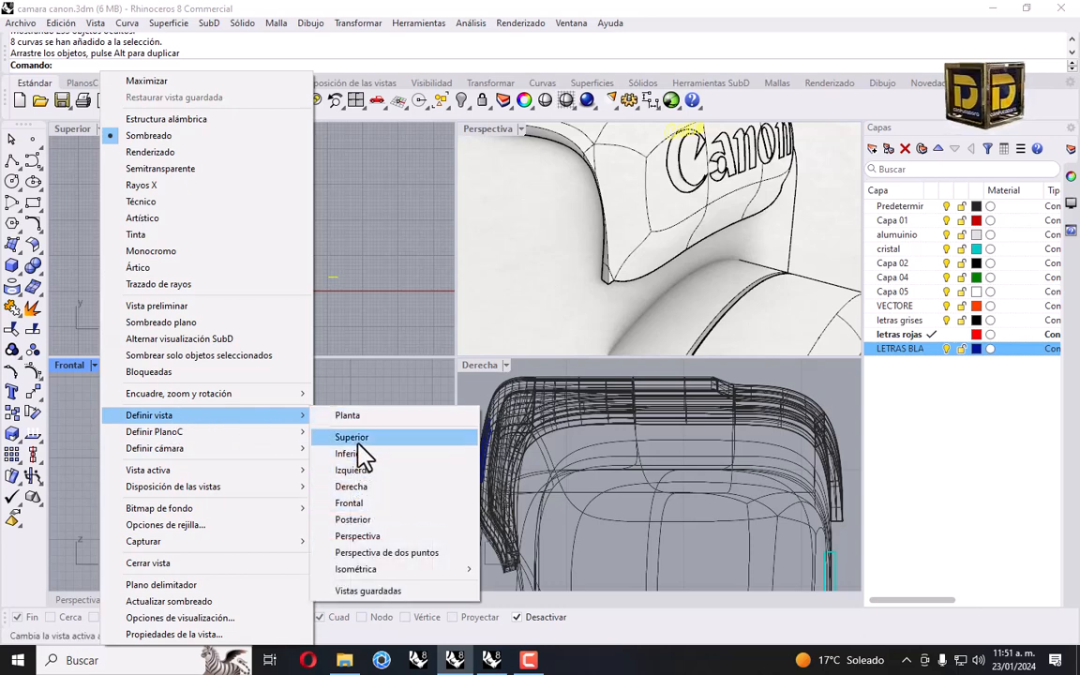
left_click(356, 518)
right_click_drag(248, 532, 307, 476)
left_click_drag(140, 426, 228, 527)
scroll(202, 450, "up", 6)
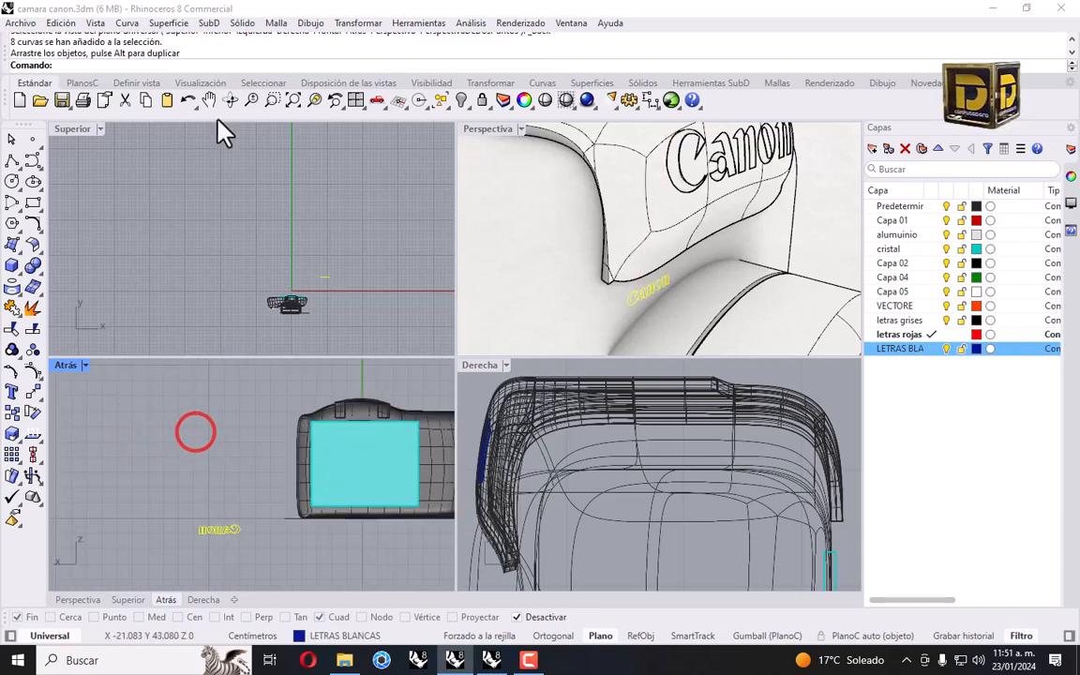
Rotate the Canon outline curves half a turn in the top view so they read correctly from behind the camera.
left_click(359, 23)
left_click(359, 77)
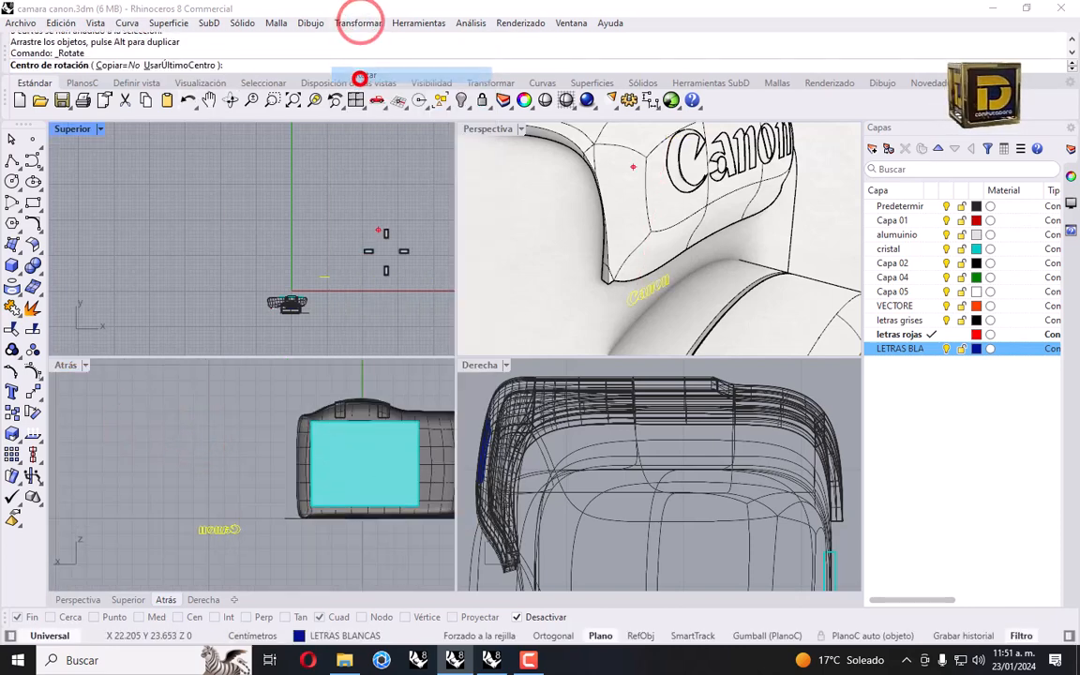
left_click(323, 277)
left_click(332, 278)
left_click(295, 274)
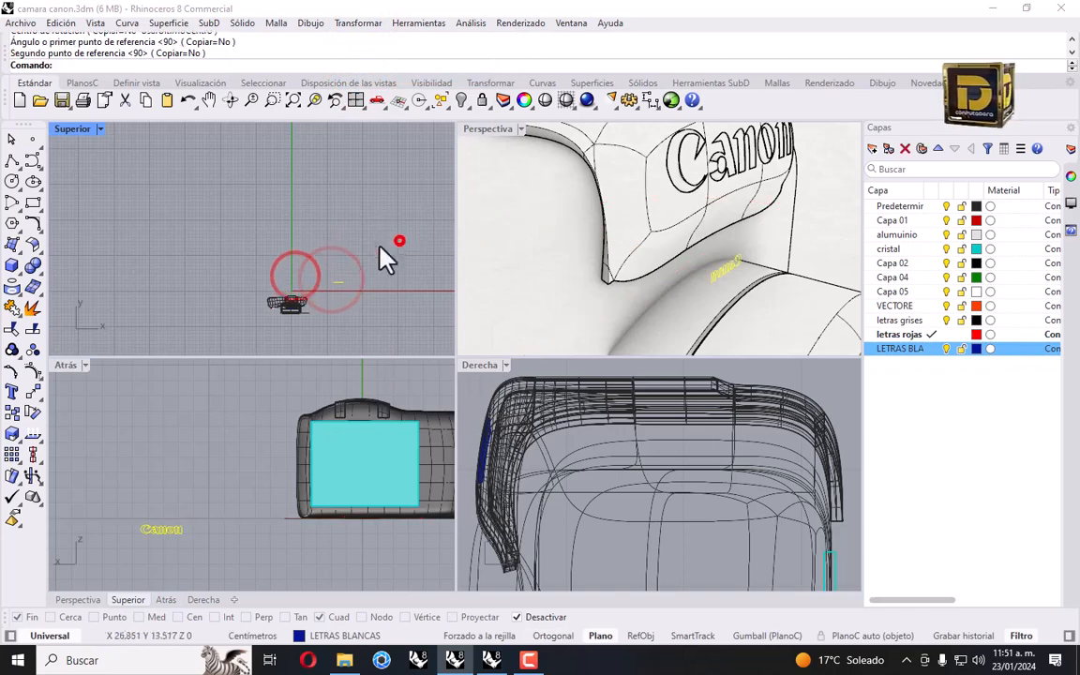
Move the Canon curves across in the Back view until they sit just beneath the camera, under the screen.
right_click_drag(350, 549, 226, 479)
right_click_drag(111, 461, 181, 470)
left_click_drag(106, 464, 316, 463)
scroll(324, 506, "up", 3)
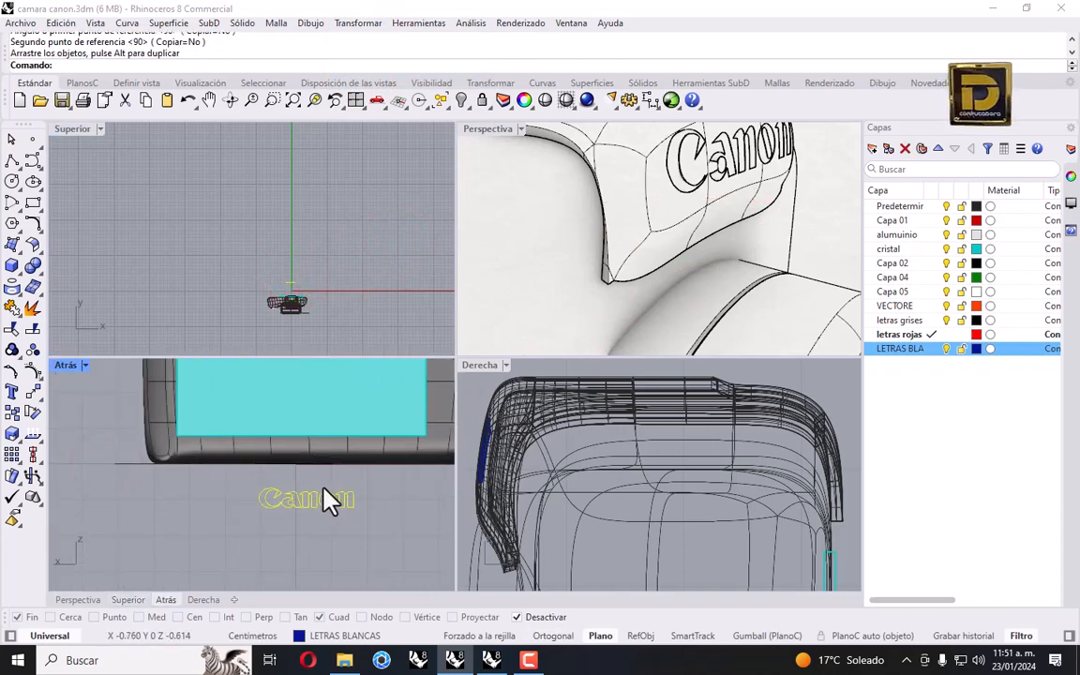
Scale the Canon curves down in the Back view with Scale2D, using the upper edge of the C as the base point.
left_click(358, 23)
left_click(369, 108)
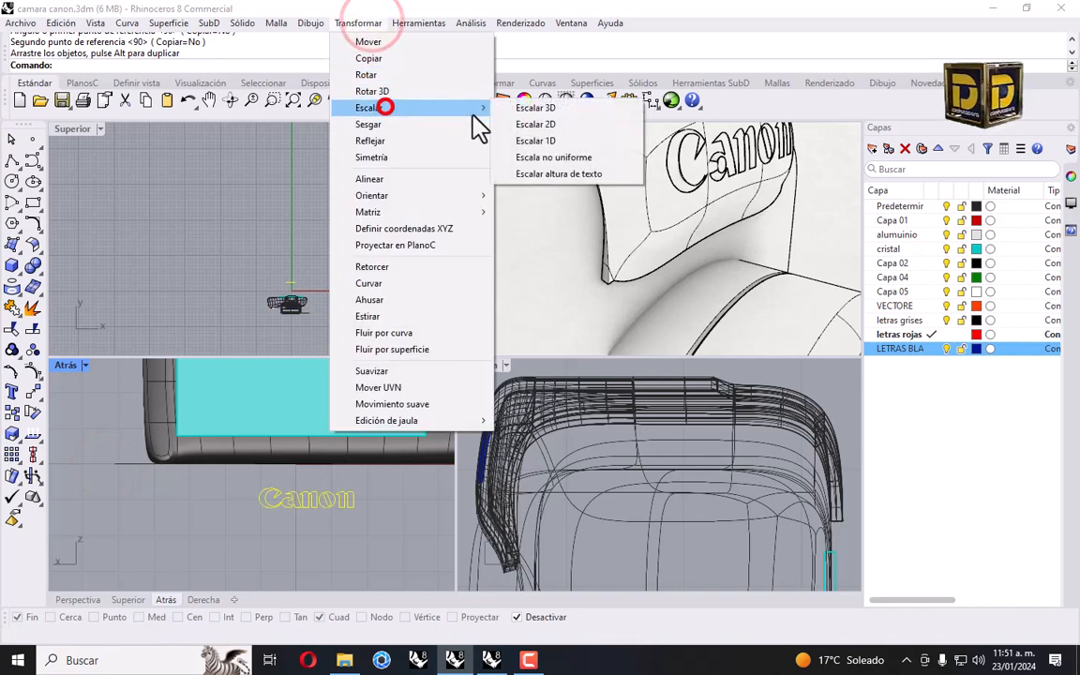
left_click(563, 127)
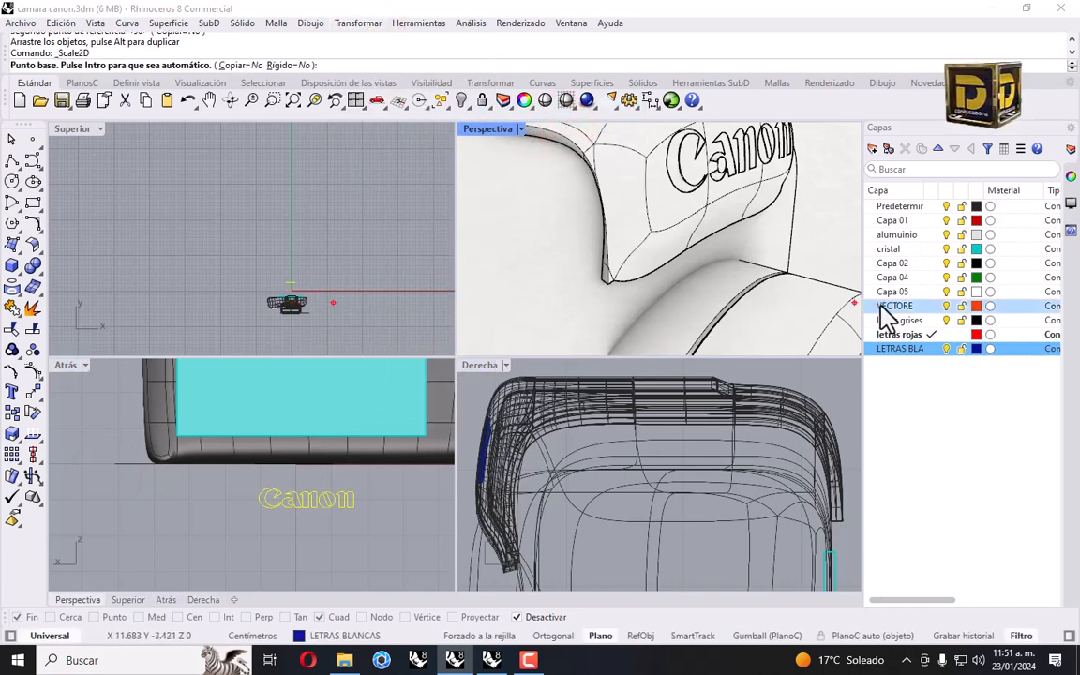
left_click(262, 492)
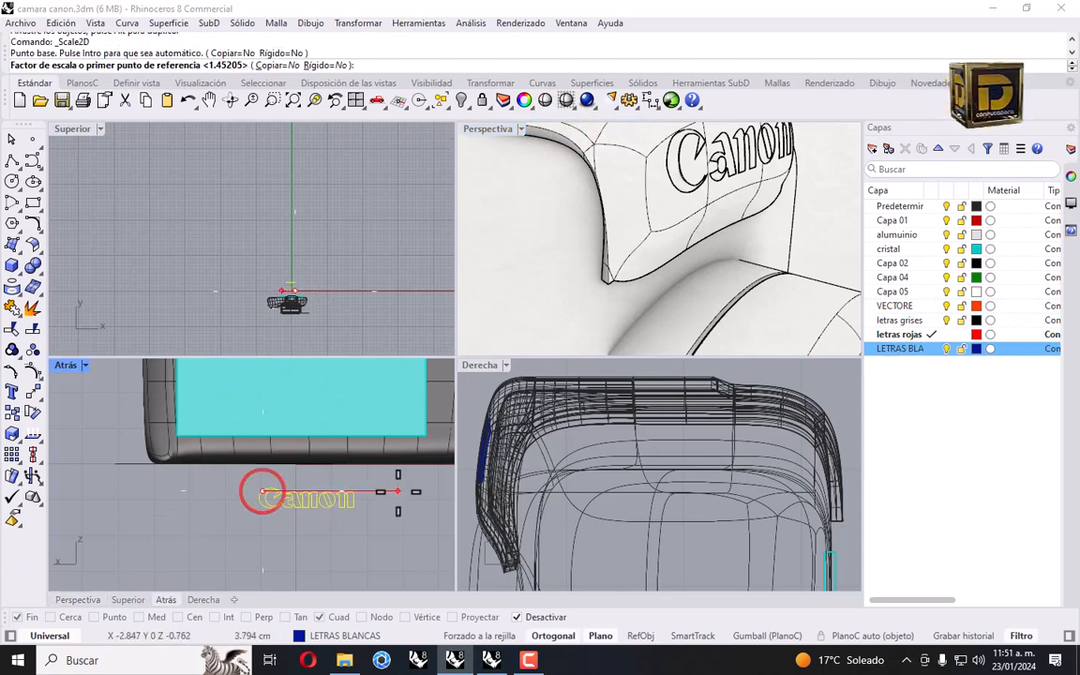
left_click(395, 492)
left_click(344, 489)
scroll(309, 495, "up", 3)
scroll(315, 503, "down", 3)
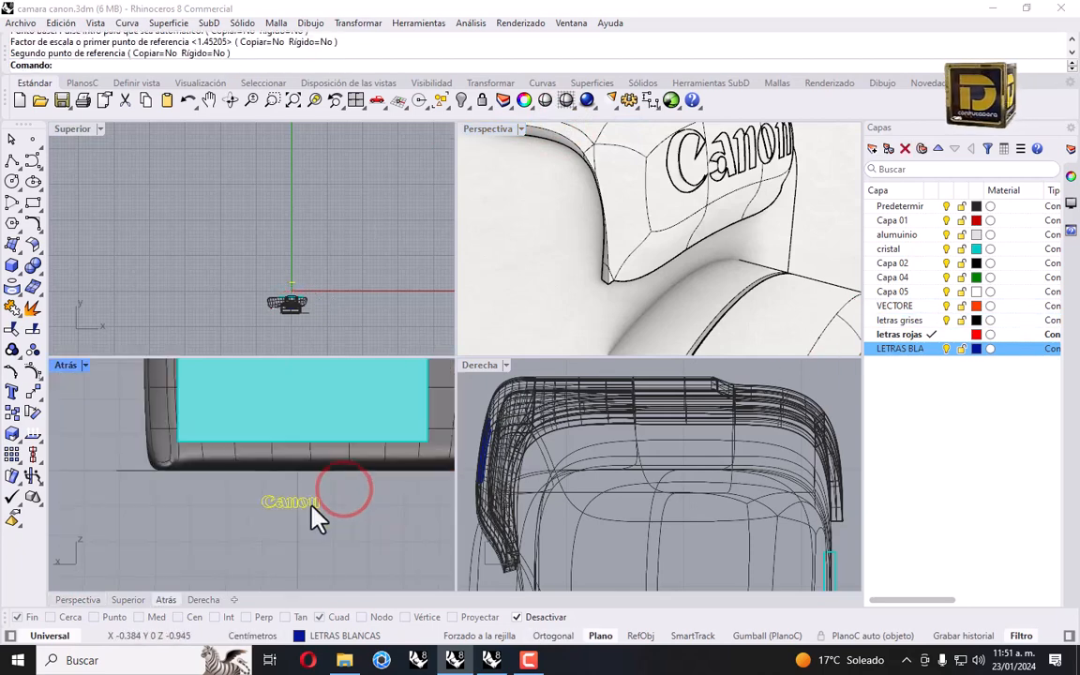
Maximize the Back view and move the Canon curves up onto the body strip below the screen, roughly centred under it.
double_click(66, 364)
scroll(409, 392, "up", 2)
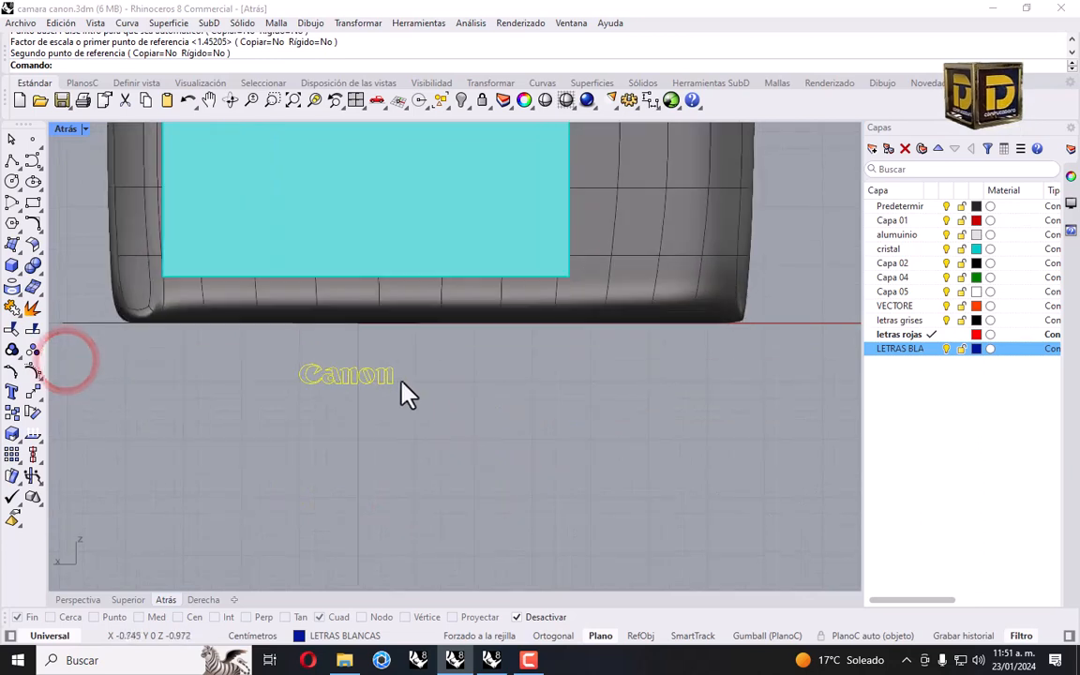
right_click_drag(410, 393, 410, 448)
left_click_drag(389, 429, 389, 343)
scroll(389, 345, "up", 3)
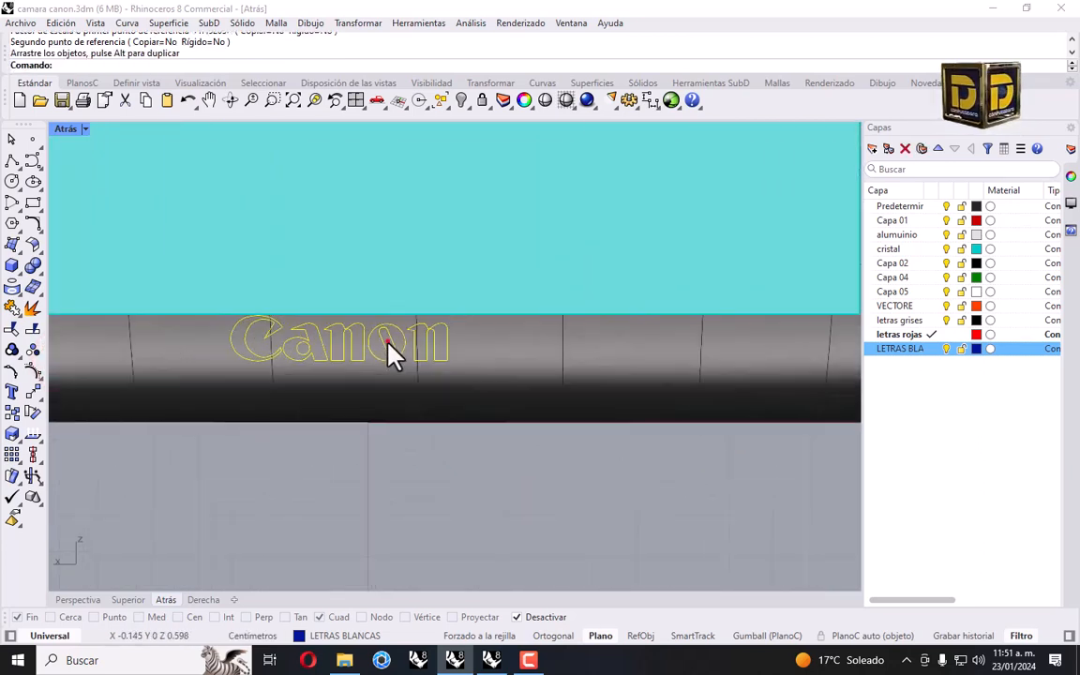
left_click(388, 352)
scroll(439, 441, "down", 5)
scroll(439, 426, "up", 4)
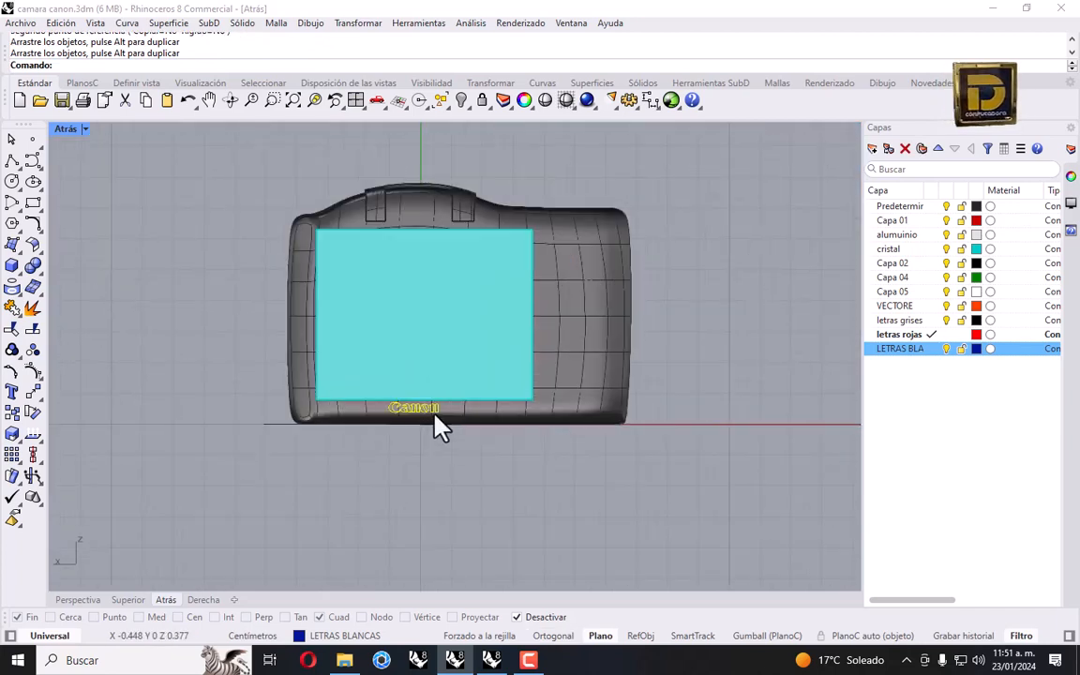
mouse_move(419, 422)
left_mouse_down()
mouse_move(434, 426)
mouse_move(424, 420)
left_mouse_up()
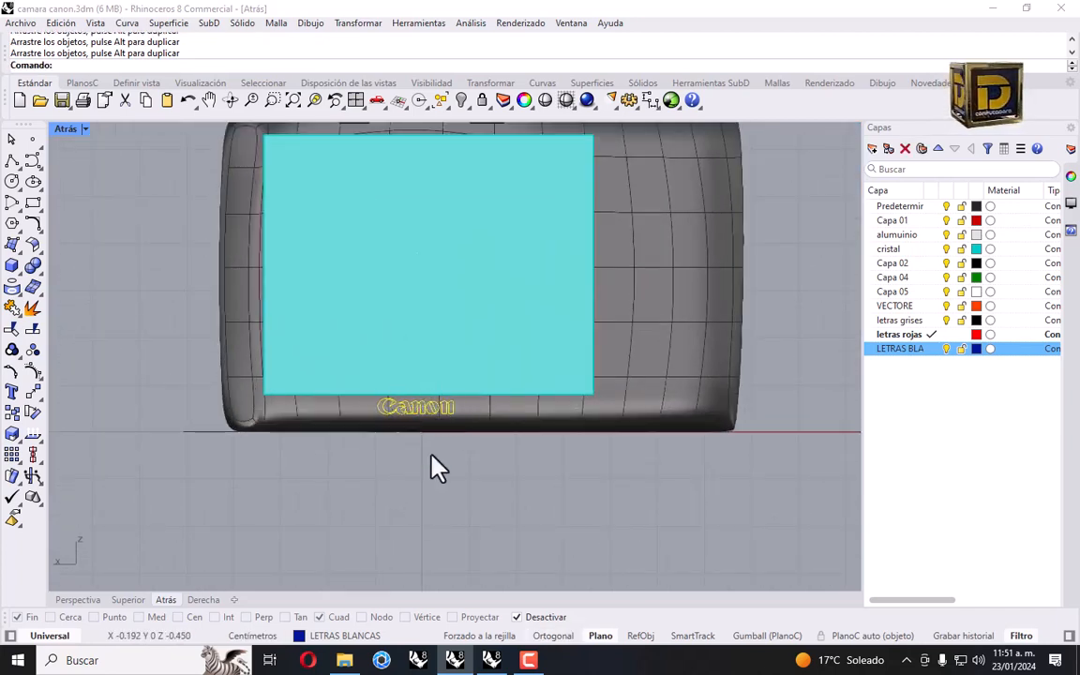
Draw a vertical guide line from the midpoint of the screen's top edge to below the camera, using only the midpoint snap.
scroll(430, 459, "down", 2)
left_click(12, 160)
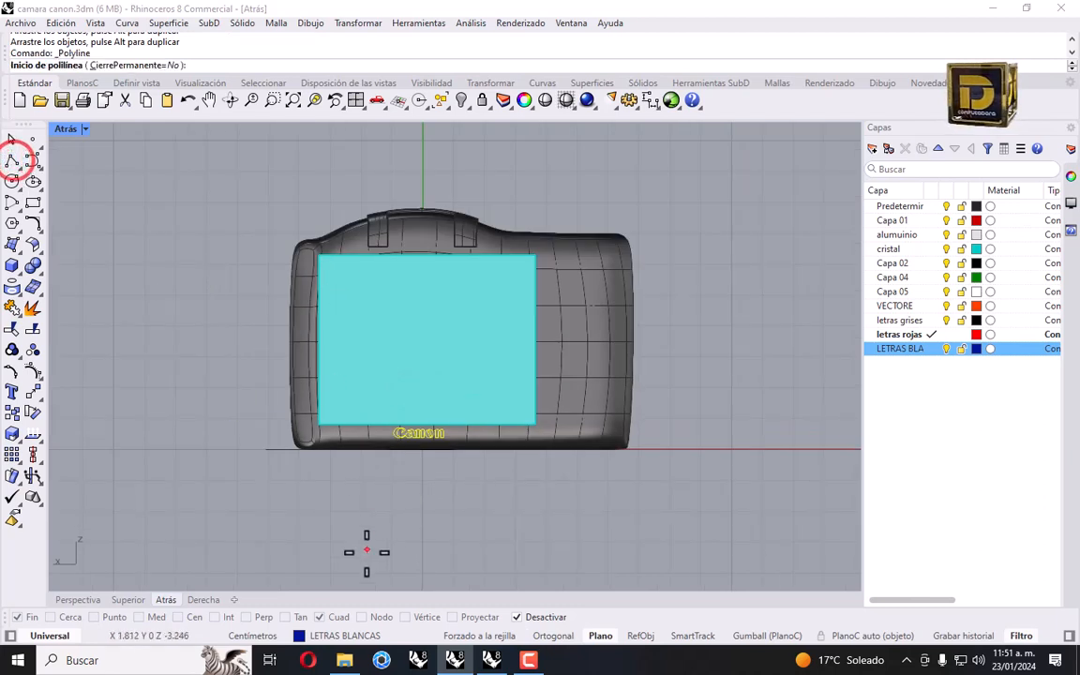
left_click(544, 617)
right_click(158, 618)
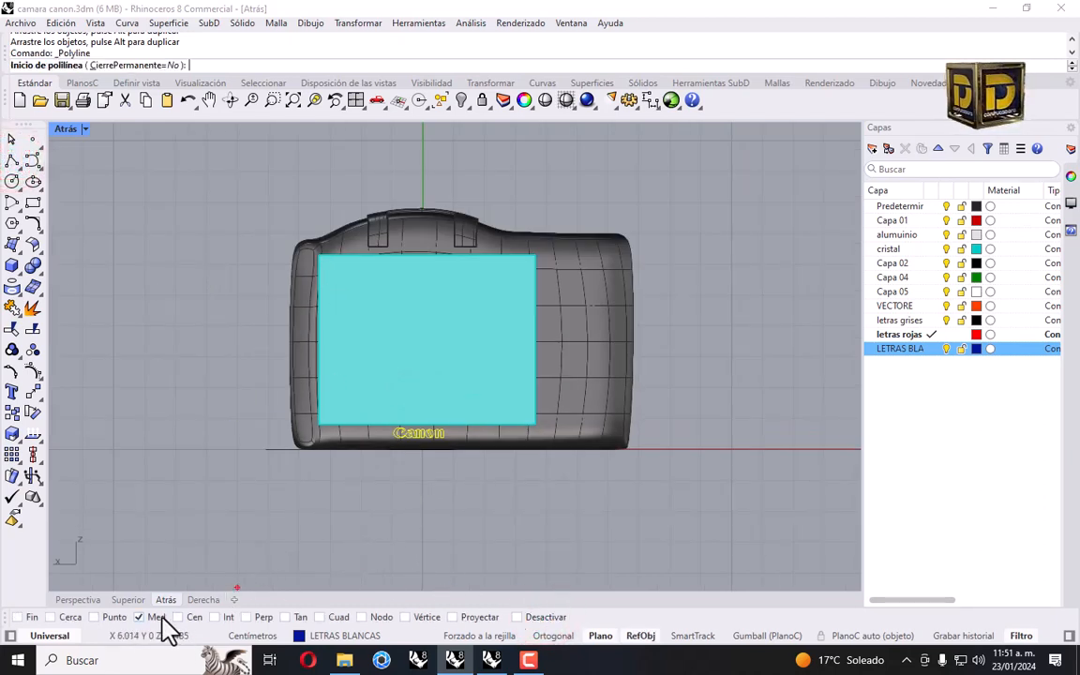
left_click(428, 254)
left_click(428, 540)
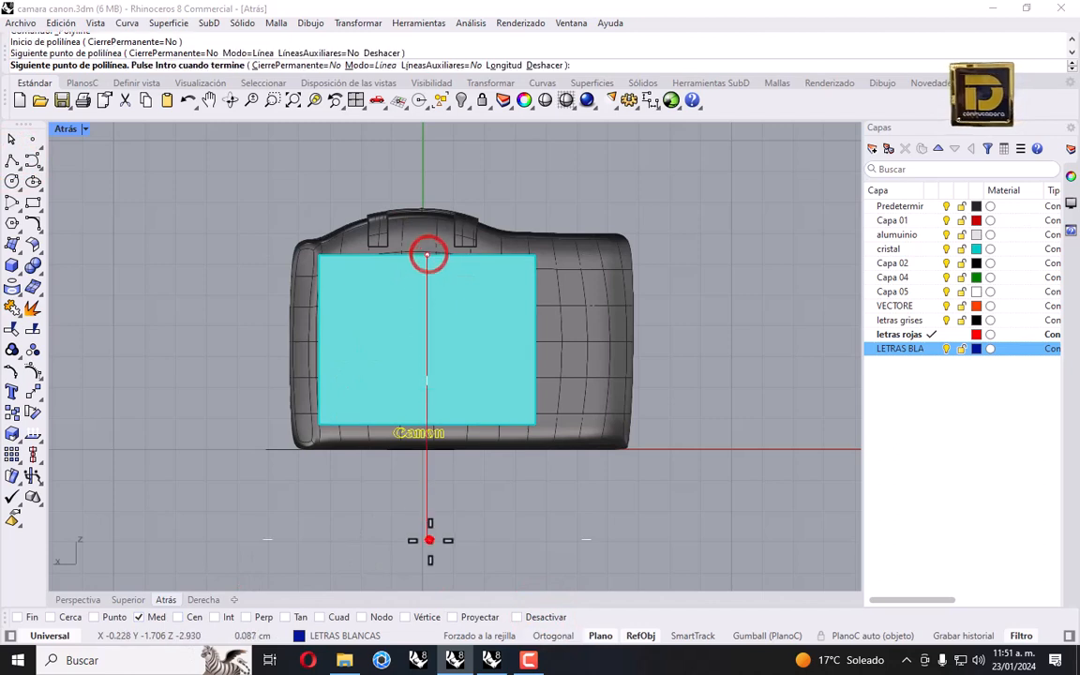
right_click(428, 540)
mouse_move(342, 530)
left_mouse_down()
mouse_move(433, 493)
mouse_move(450, 412)
left_mouse_up()
scroll(473, 417, "up", 2)
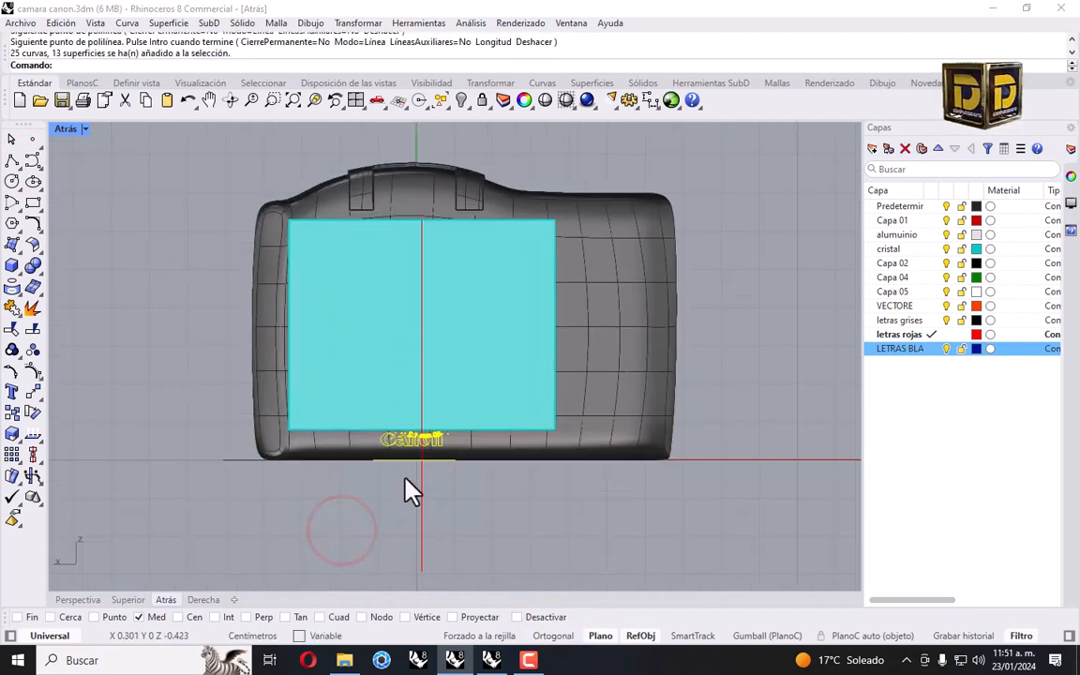
left_click_drag(349, 509, 459, 462, "ctrl")
scroll(424, 441, "up", 2)
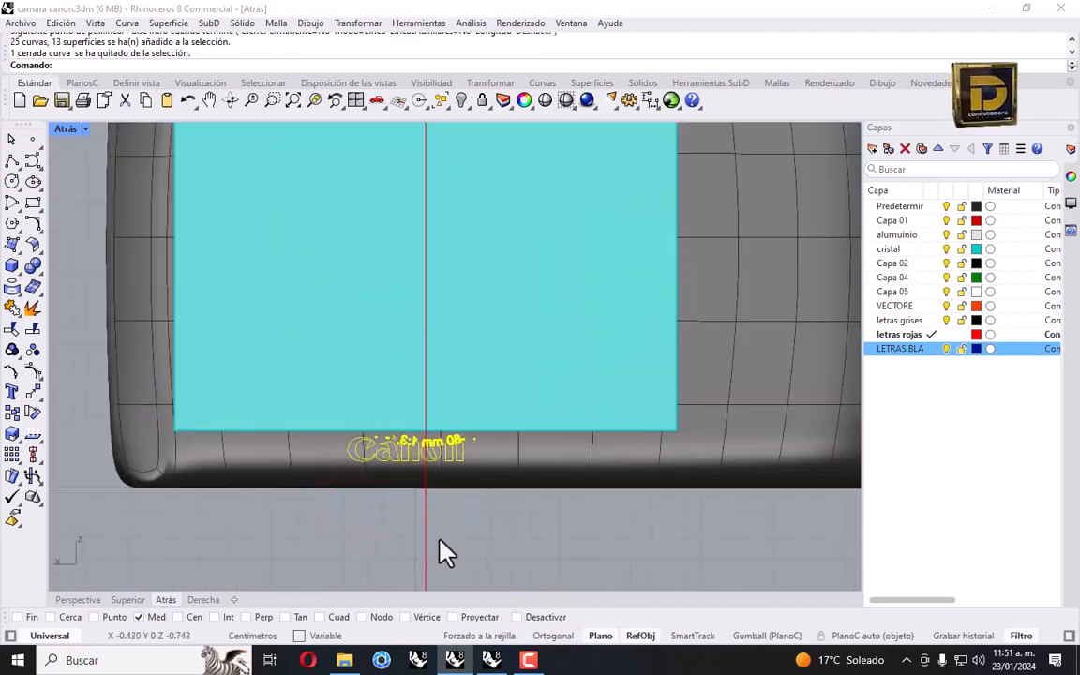
left_click(384, 487)
left_click(364, 458)
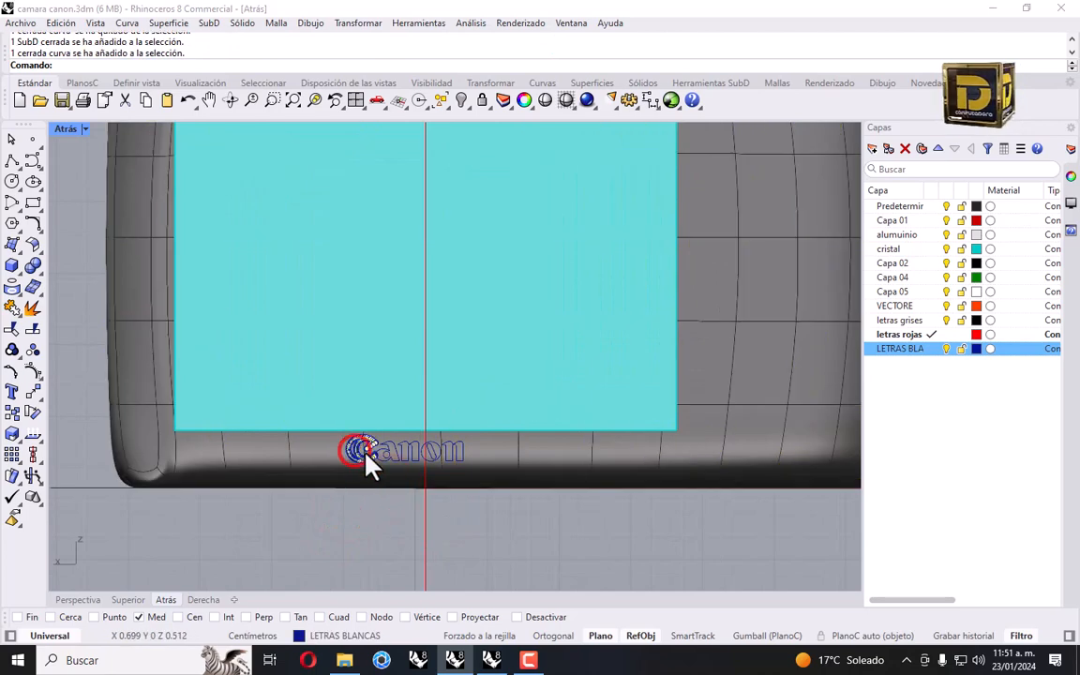
left_click(90, 352)
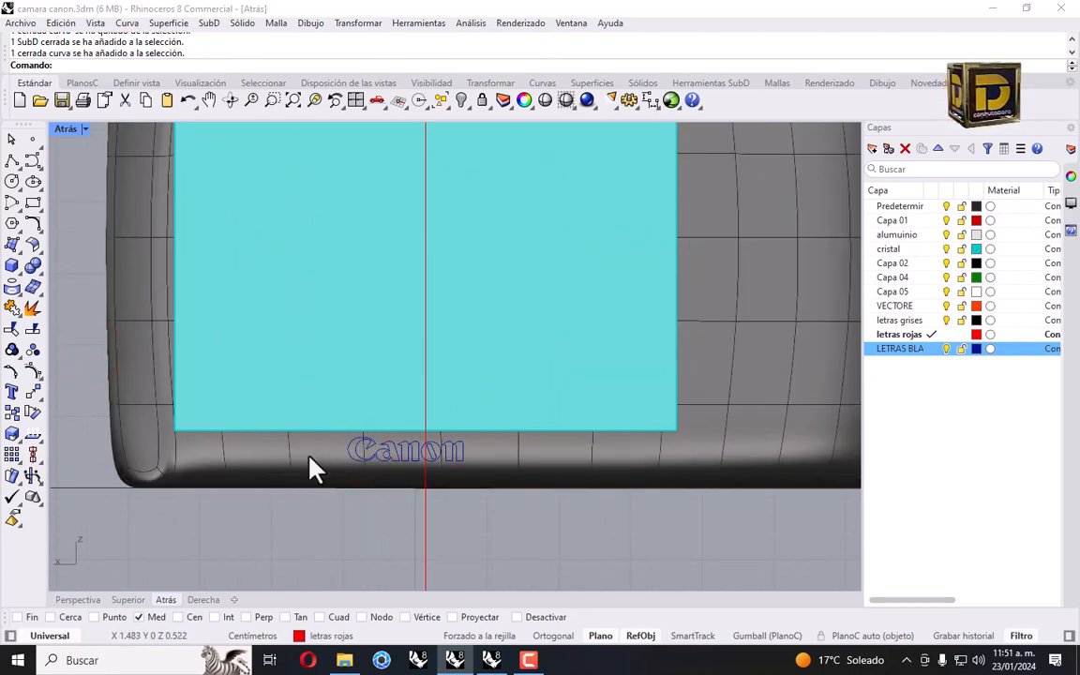
Switch the Back view to wireframe display around the Canon lettering.
scroll(354, 485, "up", 4)
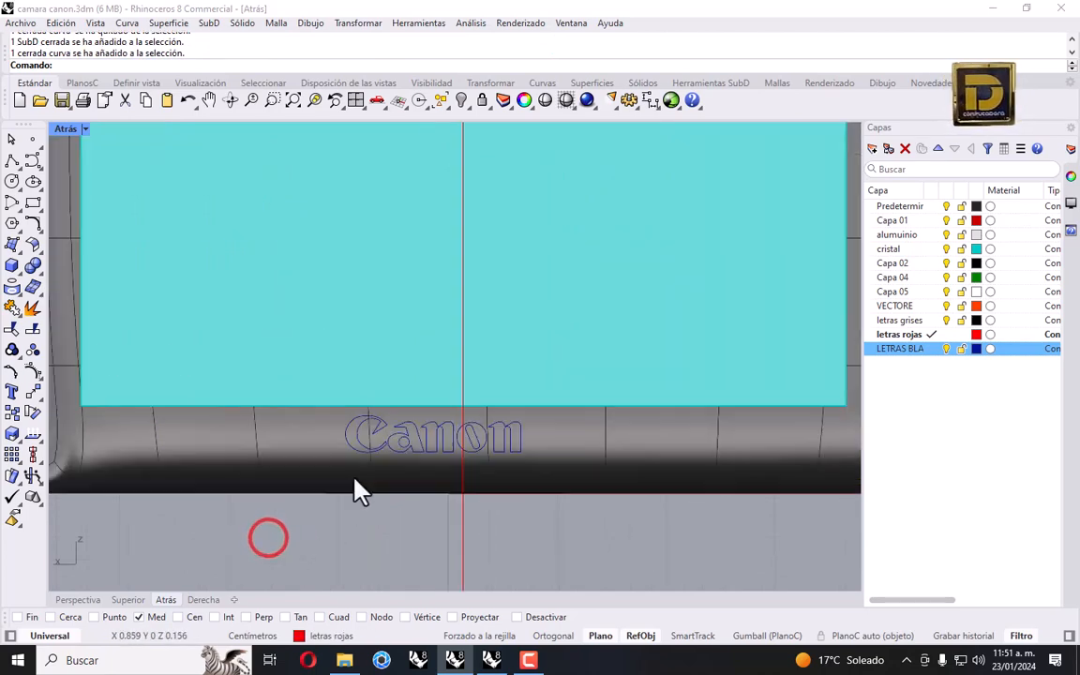
left_click(86, 129)
left_click(132, 115)
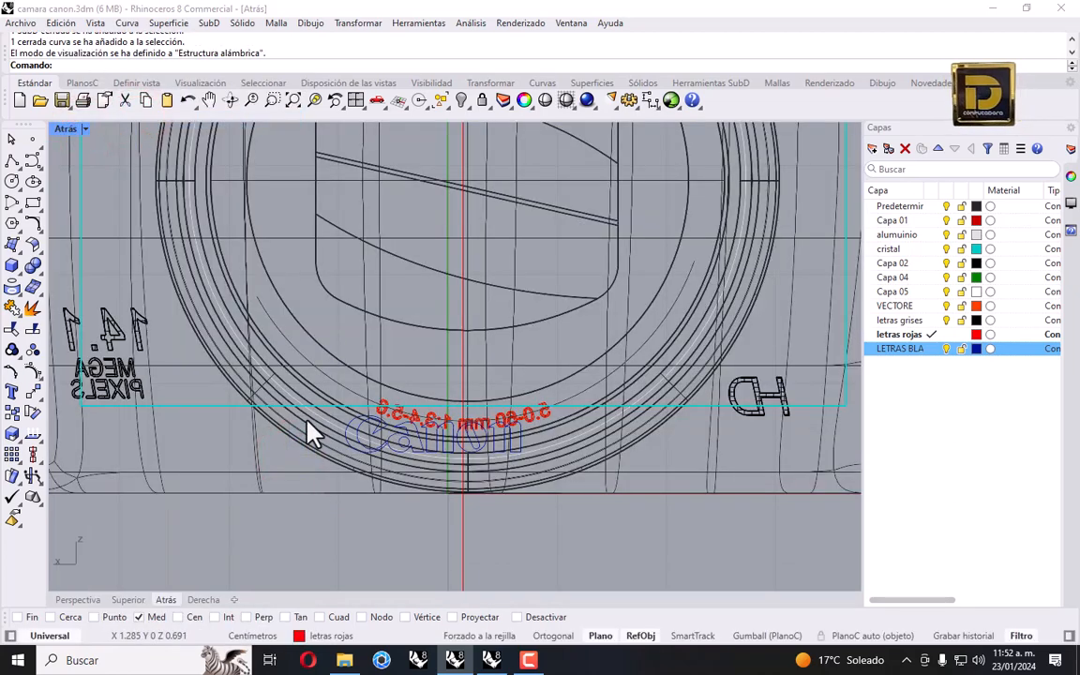
Select all the Canon letter outline curves, including the inner ones of the a and o, without the overlapping lens text.
left_click_drag(282, 484, 424, 420)
scroll(426, 433, "up", 3)
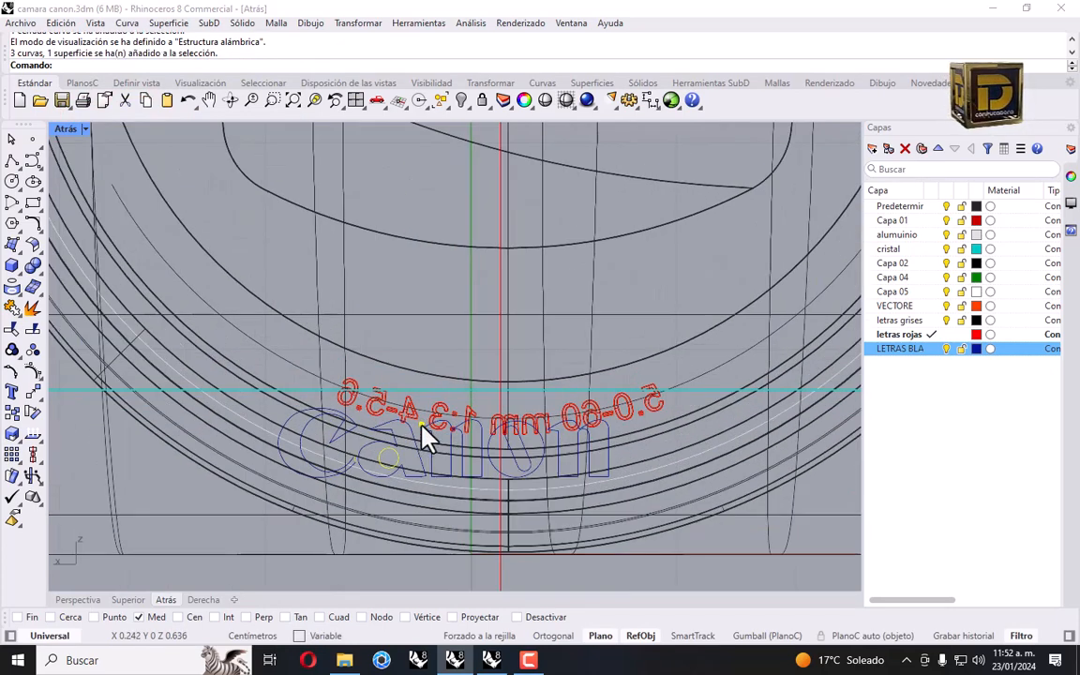
left_click(284, 422)
scroll(356, 448, "up", 2)
left_click(366, 454, "shift")
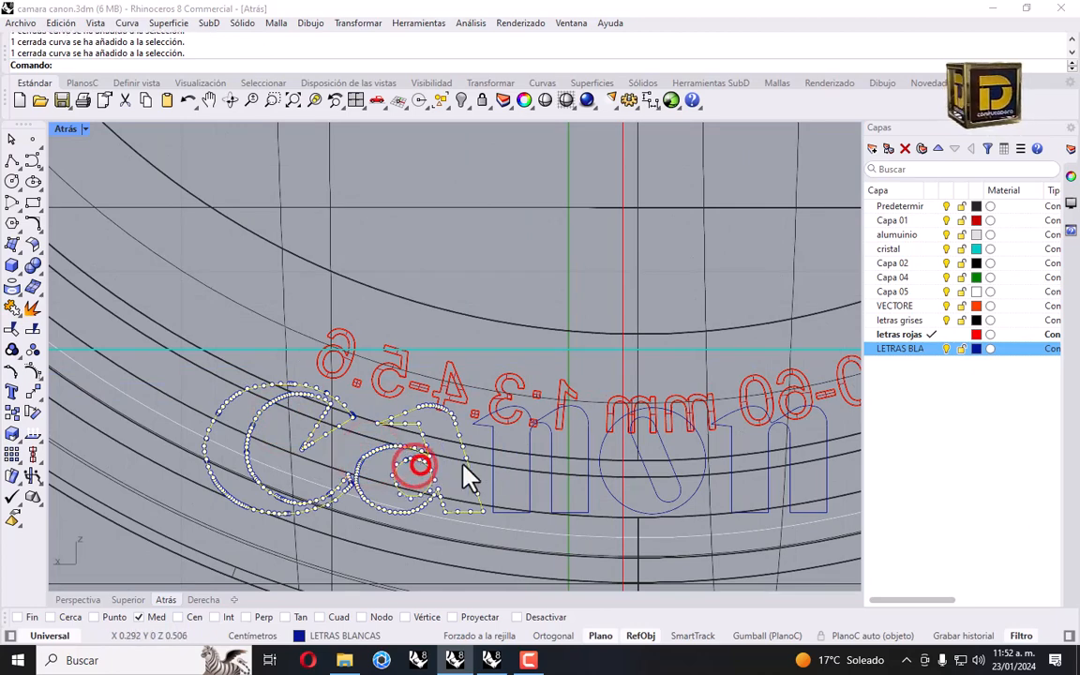
left_click(492, 436, "shift")
left_click(601, 442, "shift")
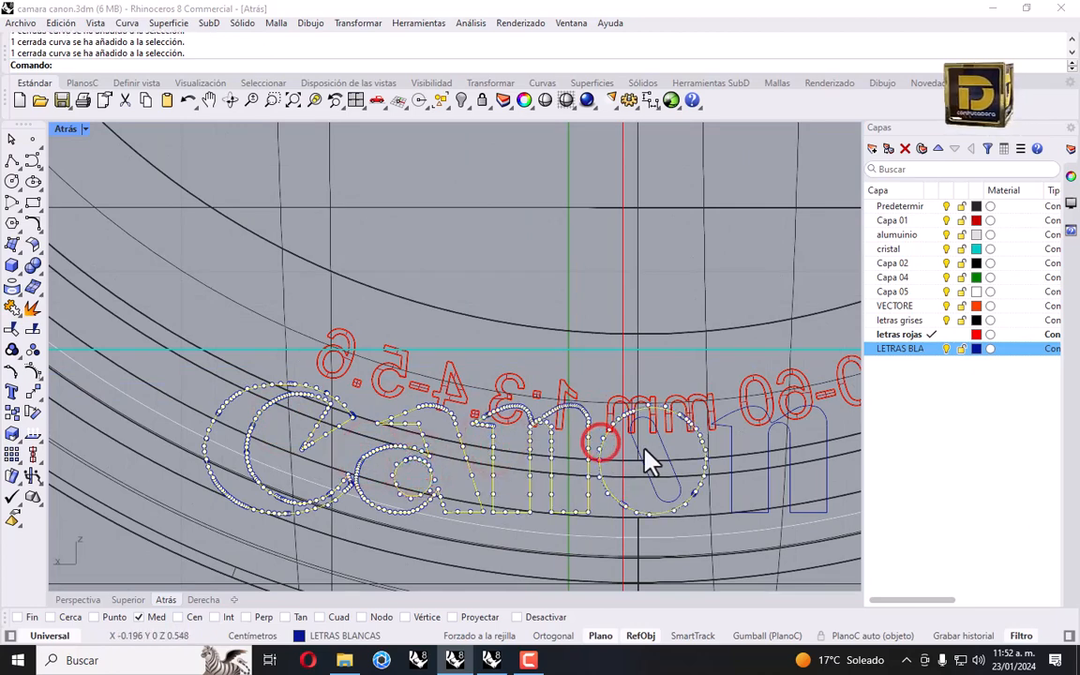
left_click(640, 452, "shift")
left_click(746, 442, "shift")
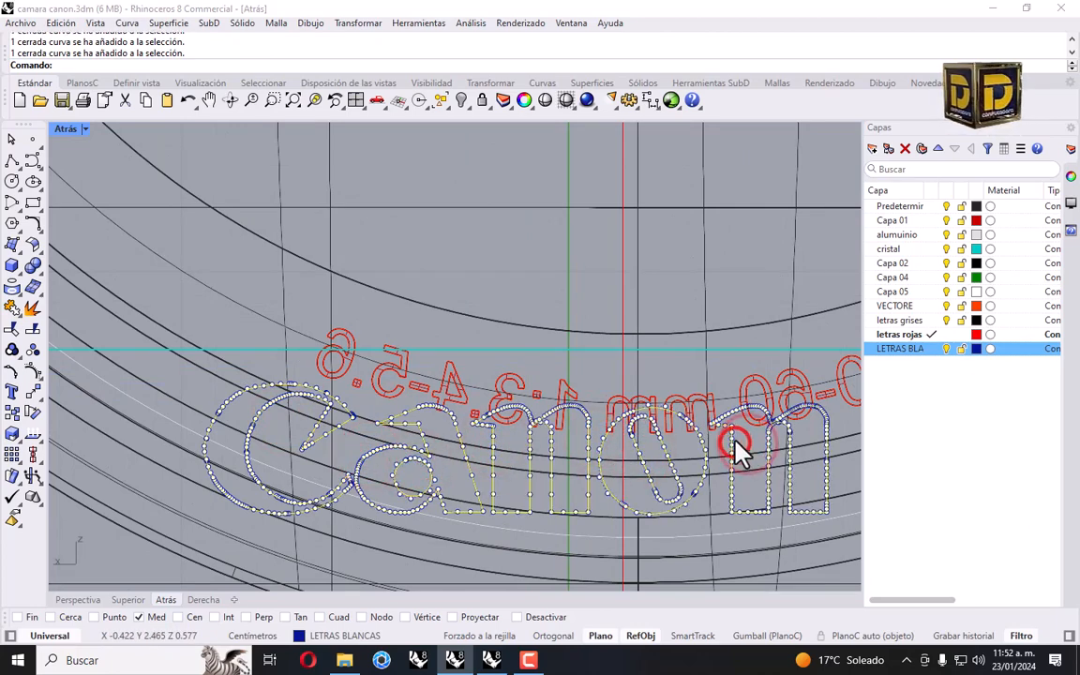
scroll(735, 446, "down", 4)
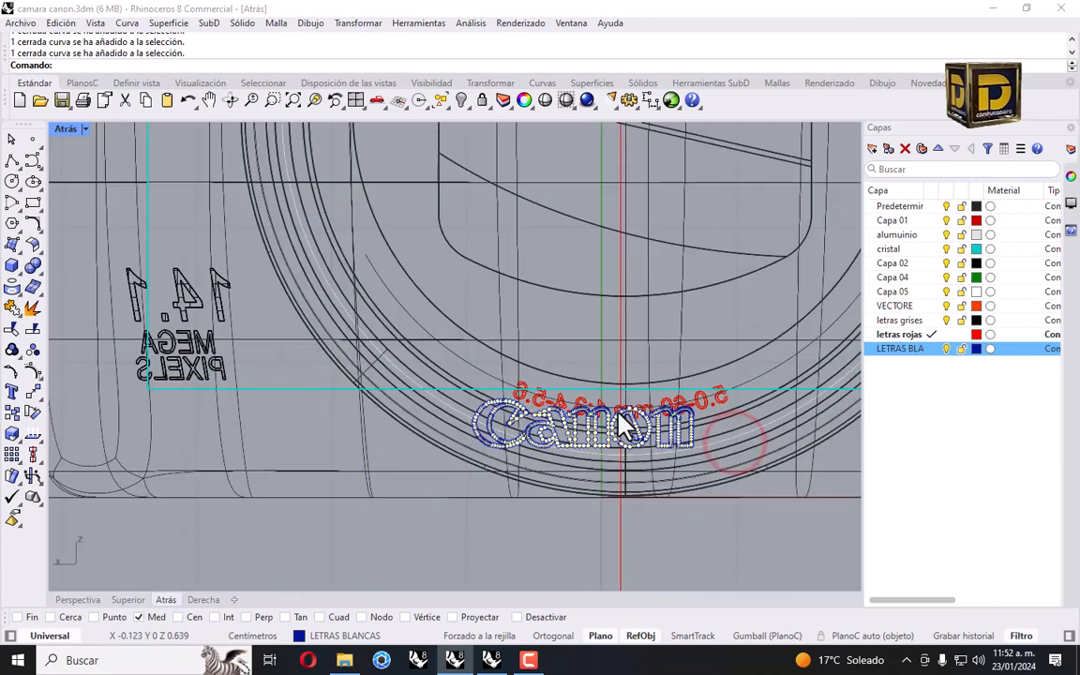
Return the Back view to shaded display with the Canon curves still selected.
left_click(85, 129)
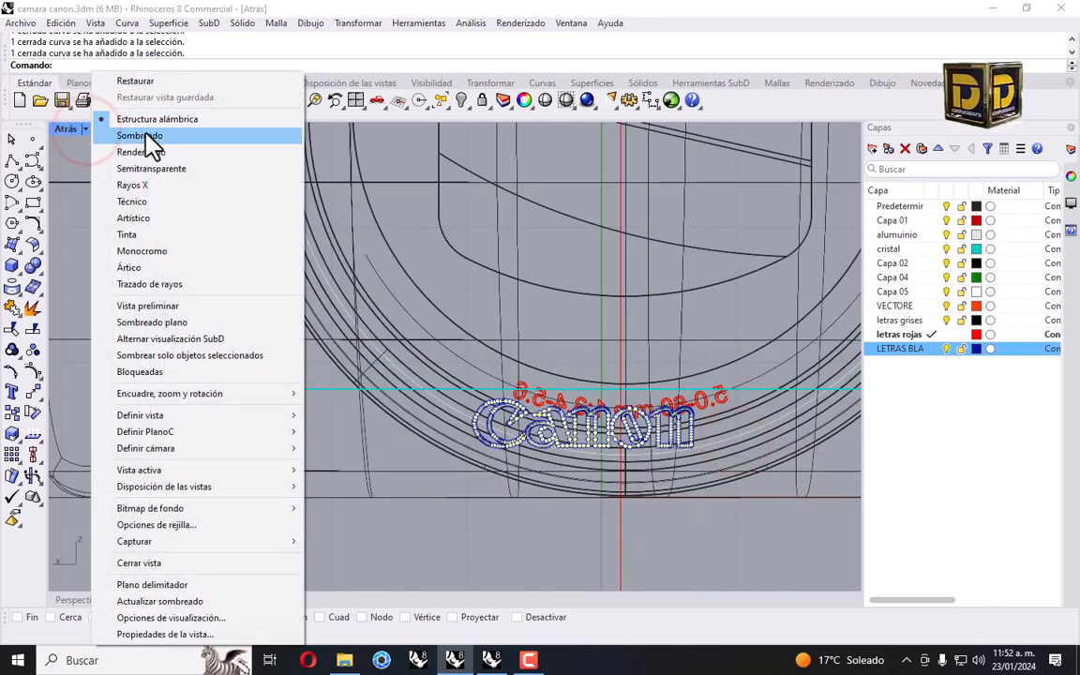
Set the Back view to shaded display and move the Canon letter curves to the centre of the body strip beneath the camera screen.
left_click(139, 136)
scroll(553, 412, "up", 5)
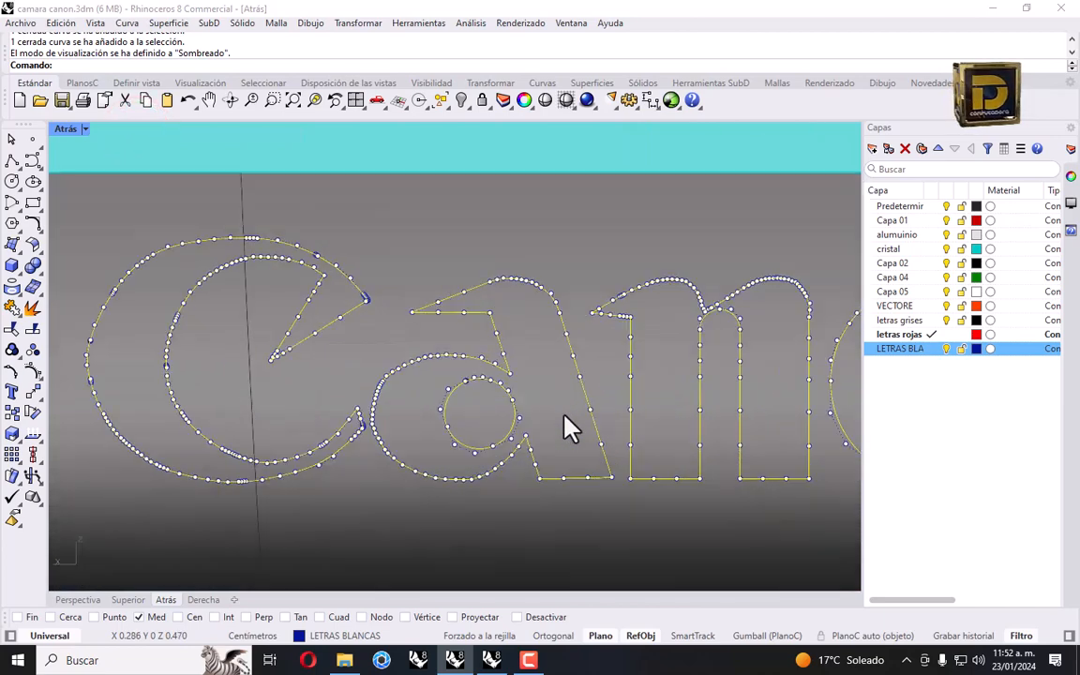
left_click(583, 392)
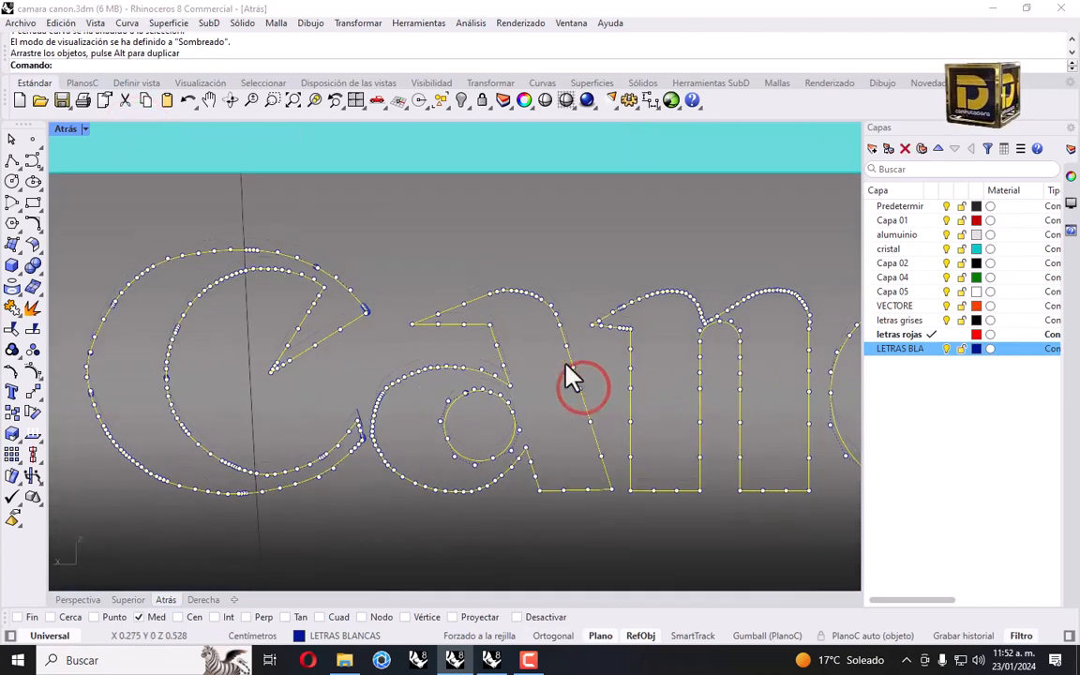
scroll(537, 367, "down", 5)
scroll(549, 378, "up", 5)
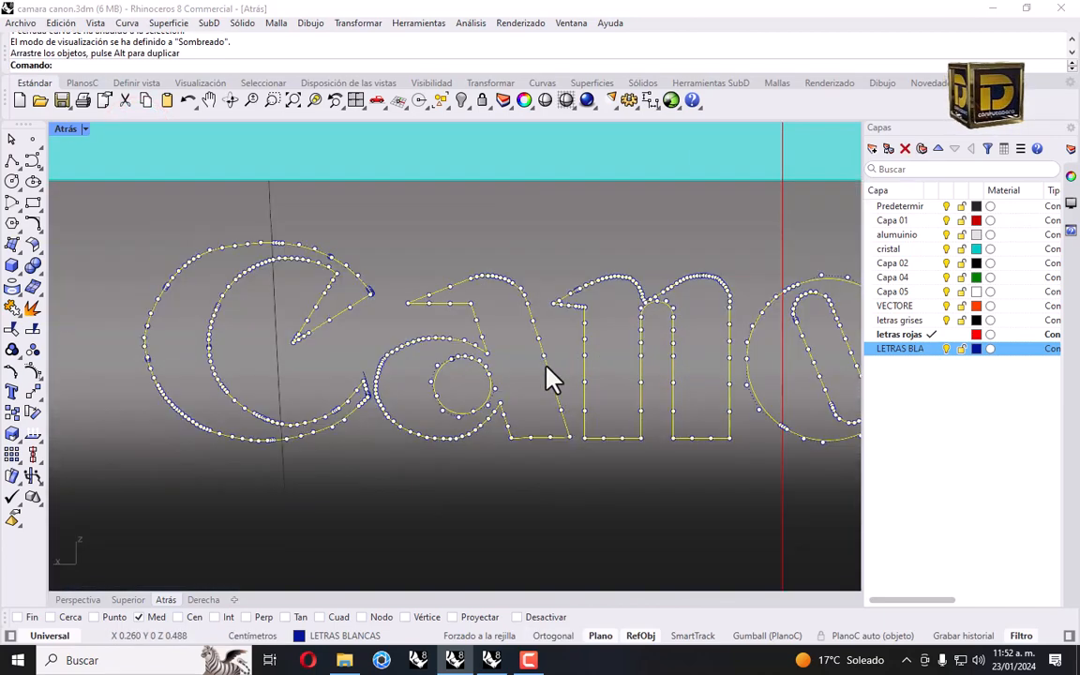
left_click_drag(545, 370, 637, 384)
scroll(636, 371, "down", 10)
right_click_drag(639, 373, 506, 368)
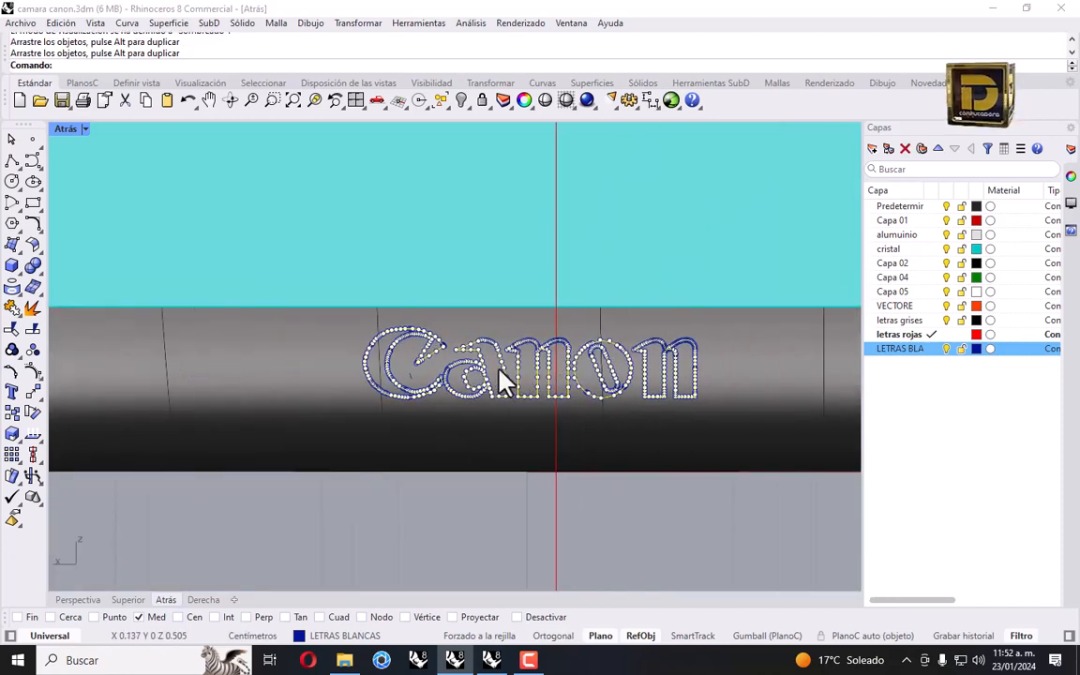
scroll(483, 369, "up", 10)
scroll(534, 386, "up", 4)
left_click_drag(540, 378, 603, 373, "shift")
scroll(548, 414, "down", 5)
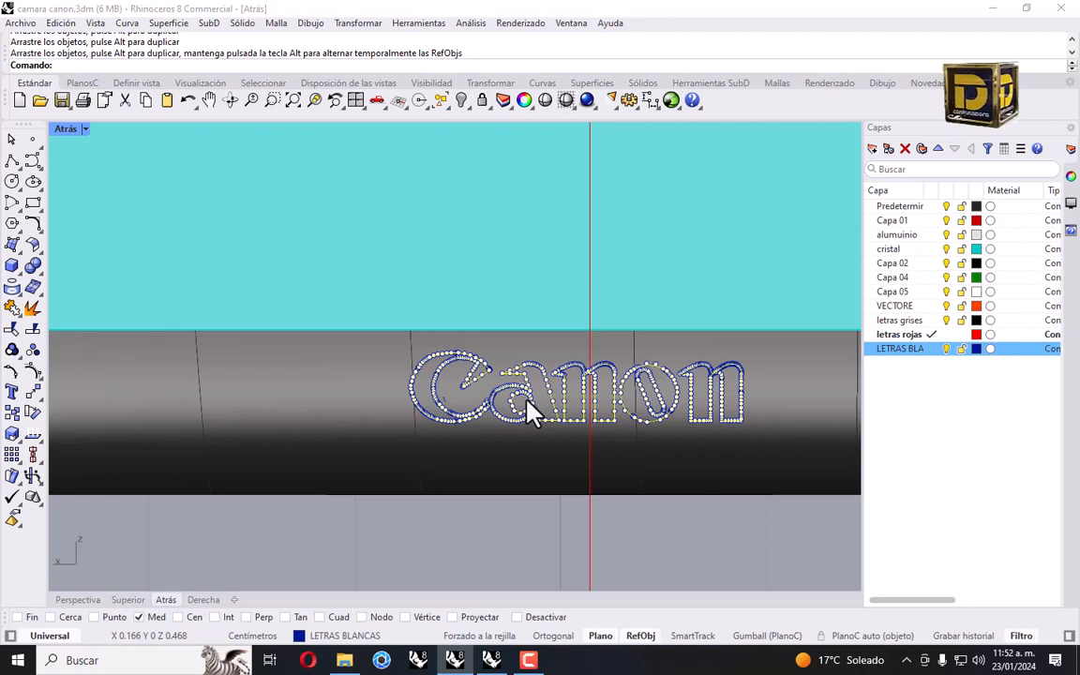
scroll(571, 417, "down", 7)
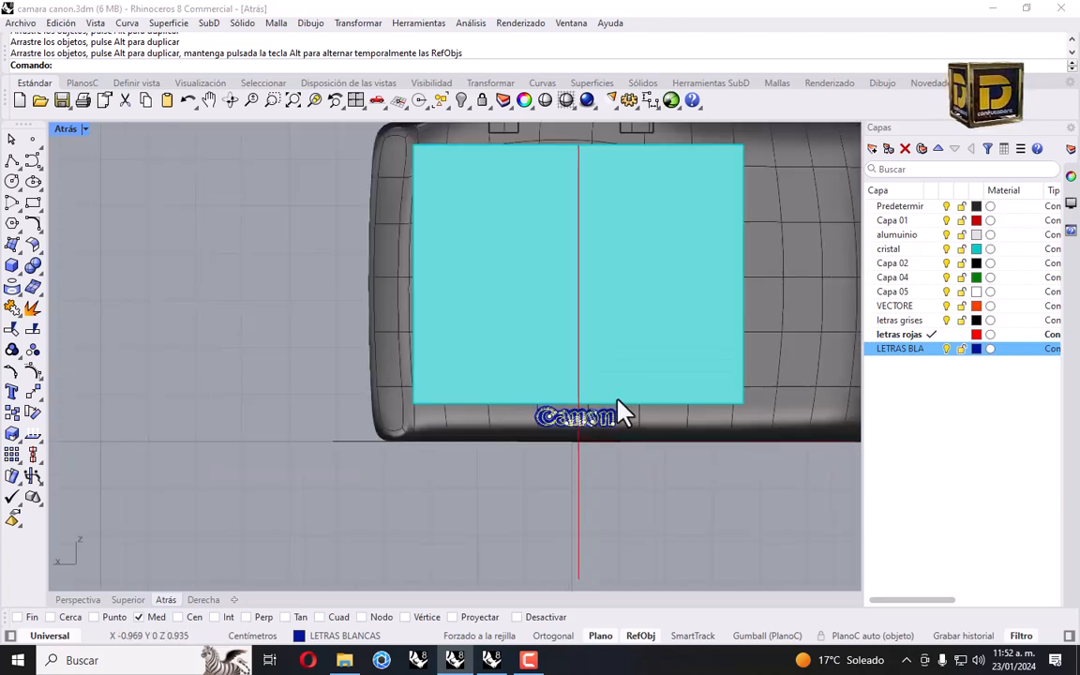
left_click(514, 575)
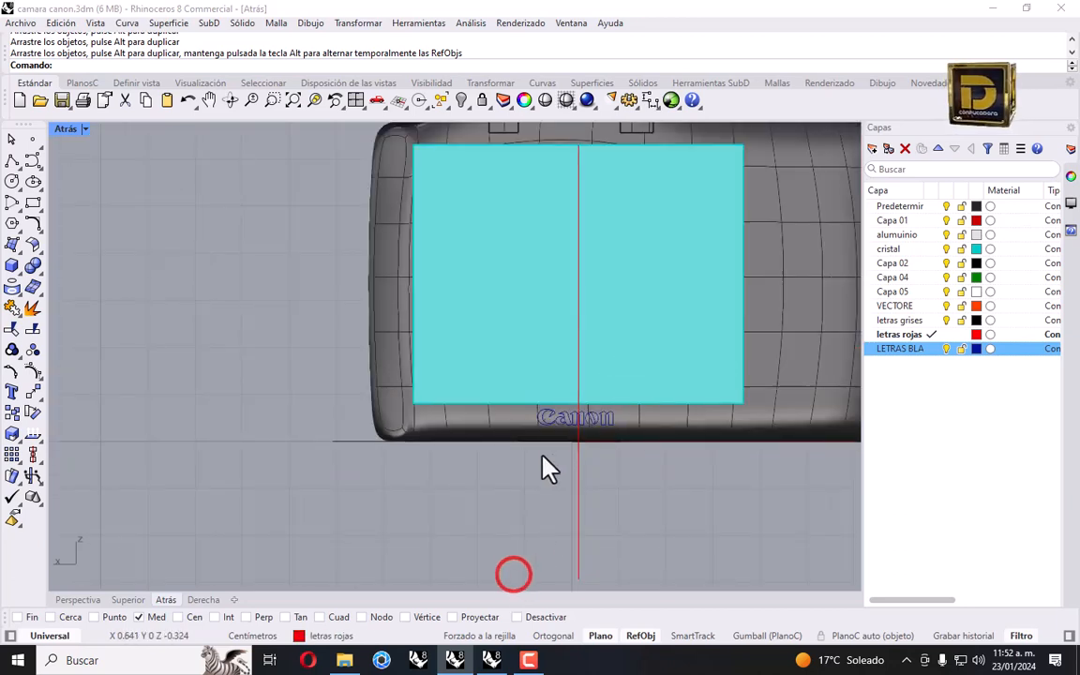
left_click_drag(551, 461, 646, 422)
scroll(579, 431, "up", 3)
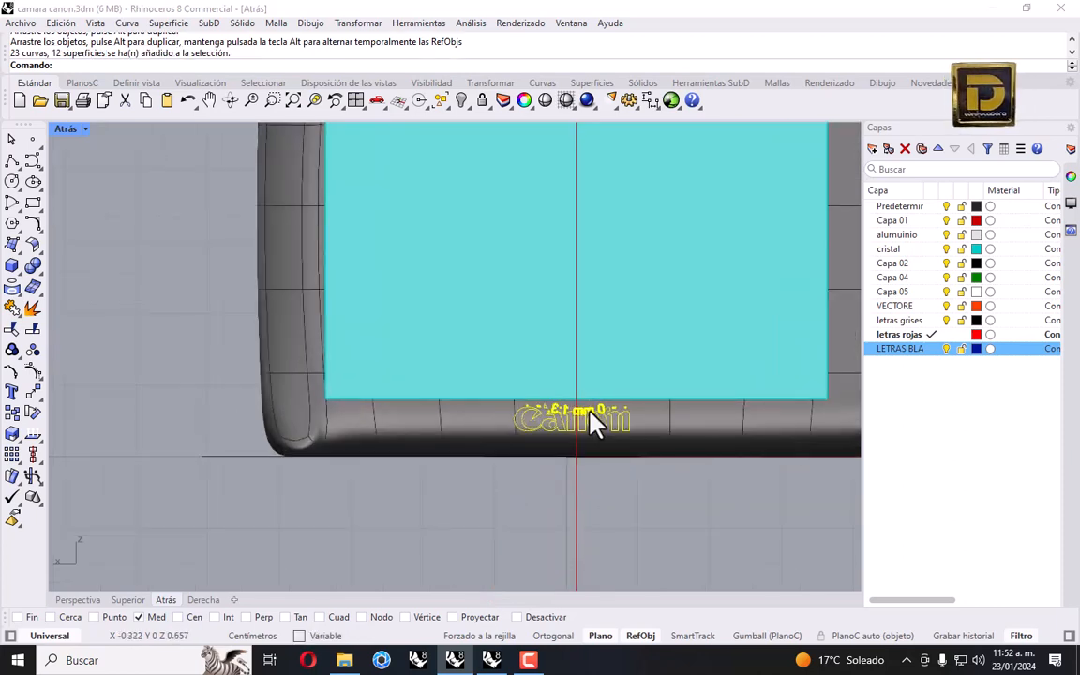
left_click(533, 458)
Project all the Canon letter curves onto the camera body along the construction plane's Z direction, deleting the original curves.
scroll(531, 421, "up", 4)
left_click(531, 420)
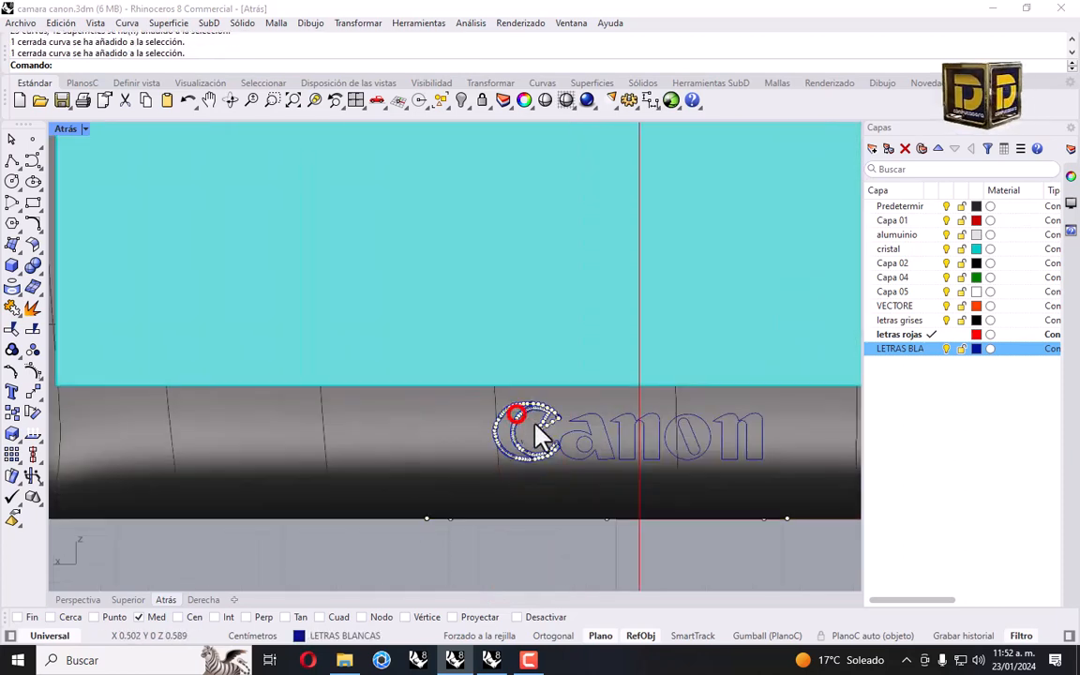
left_click(580, 437, "shift")
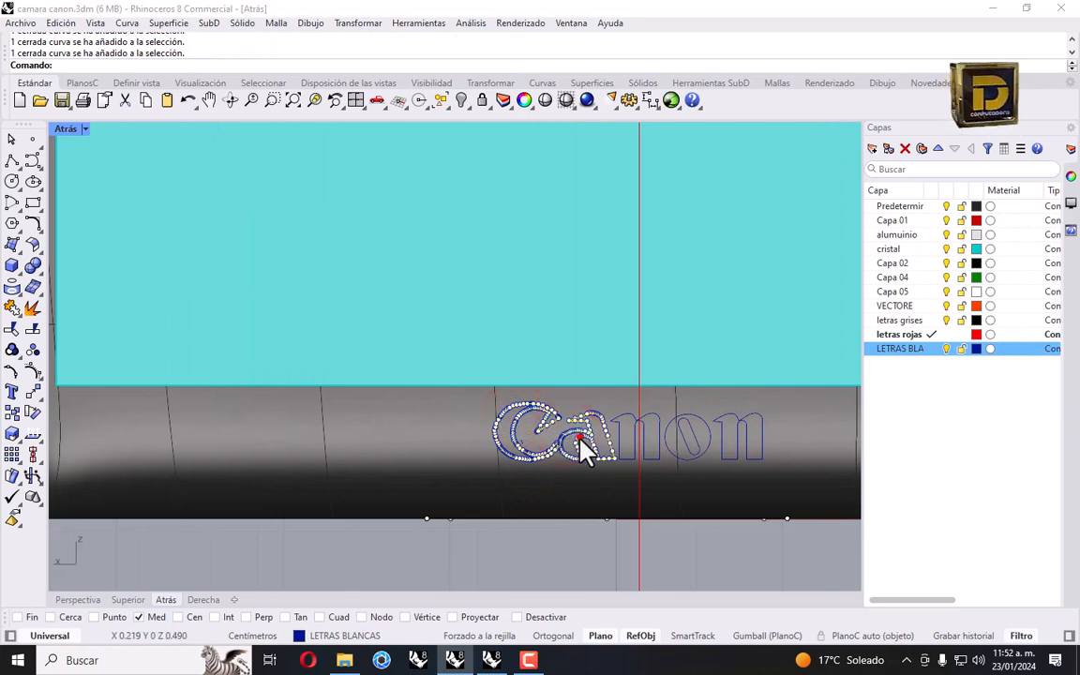
left_click(616, 430, "shift")
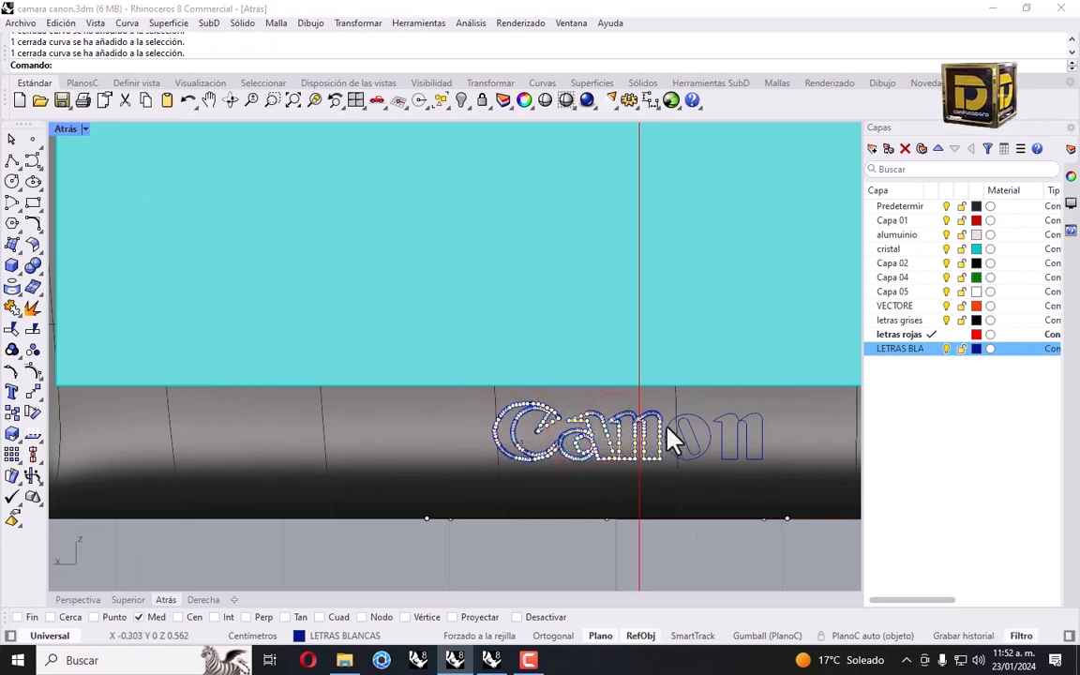
left_click(667, 427, "shift")
left_click(718, 426, "shift")
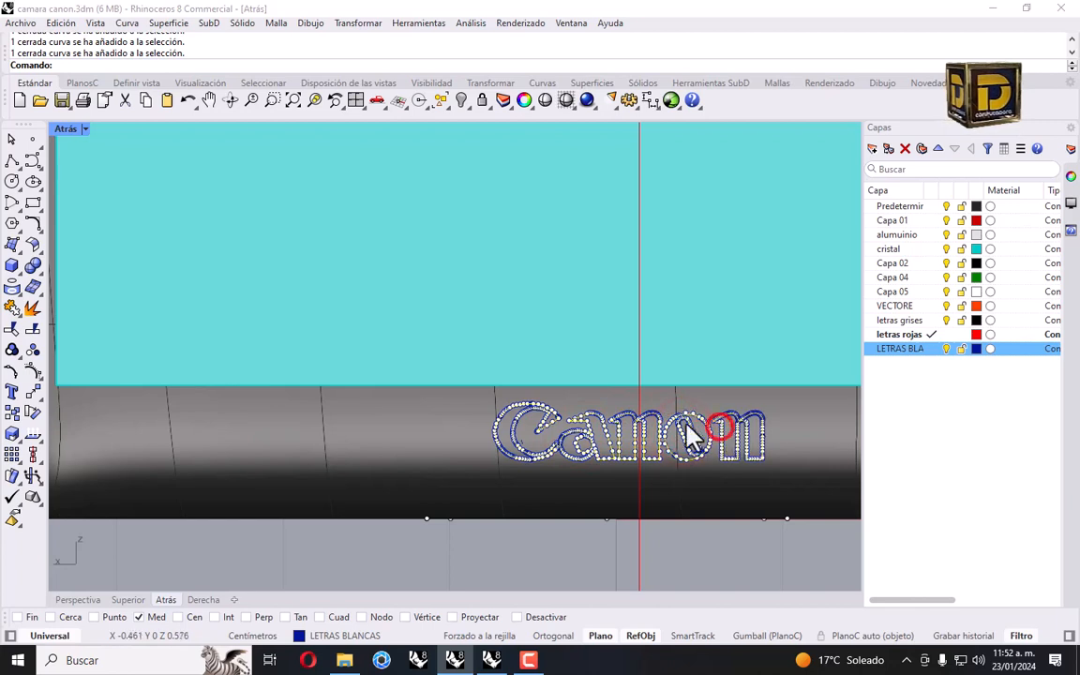
left_click(12, 293)
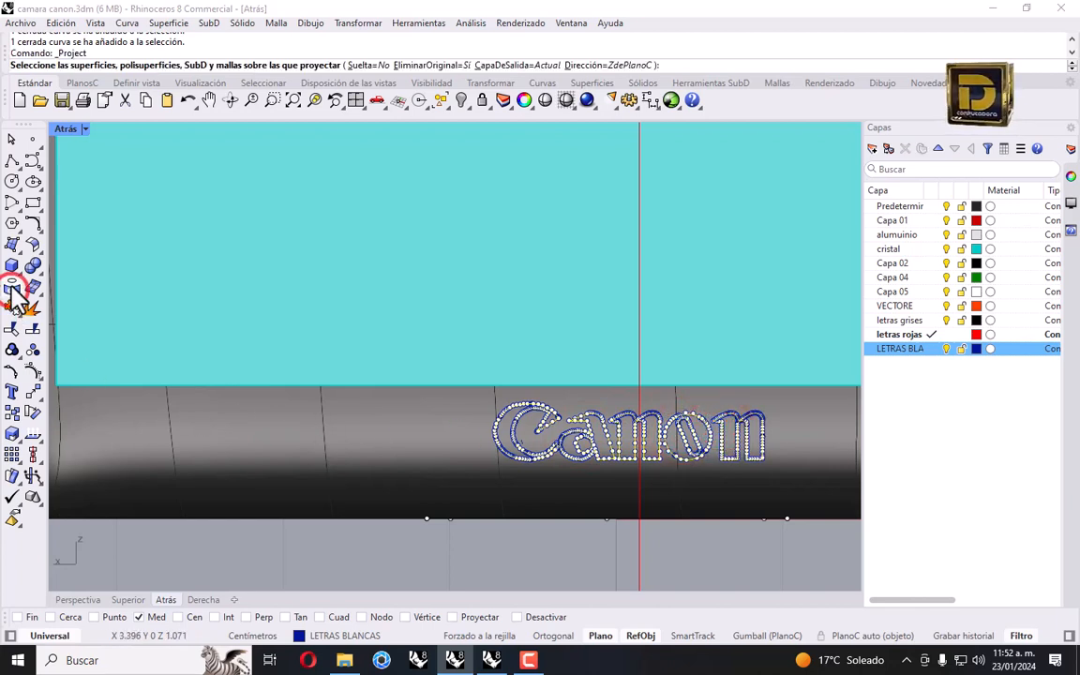
left_click(456, 440)
key("Return")
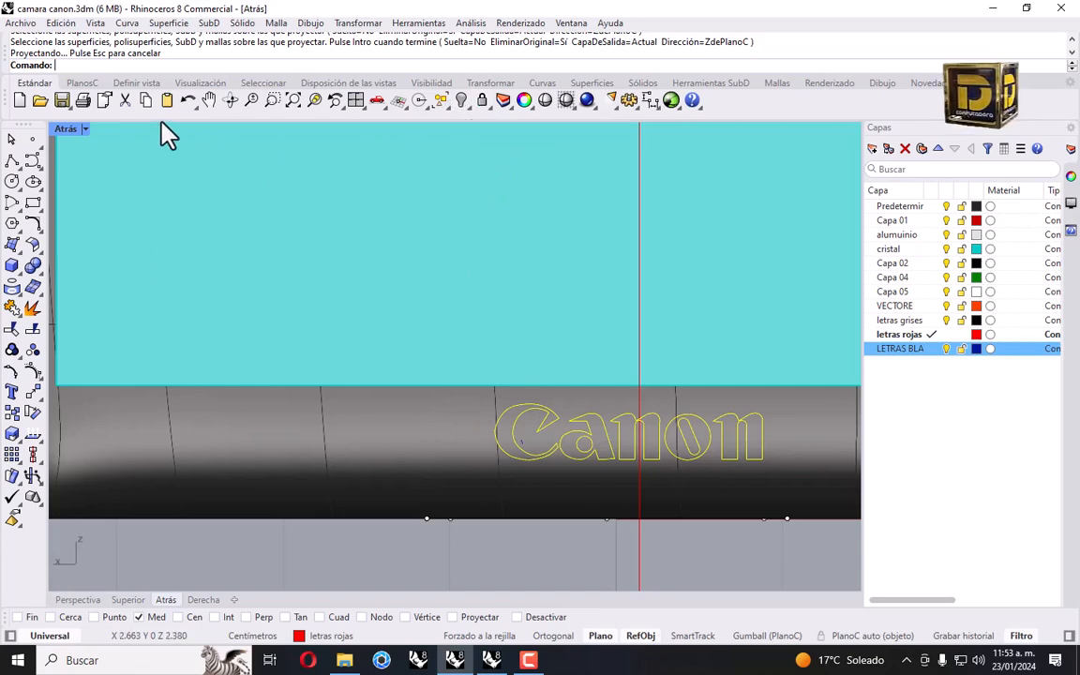
Isolate the projected Canon curves in the four-view layout and set the Perspective view to wireframe.
double_click(65, 128)
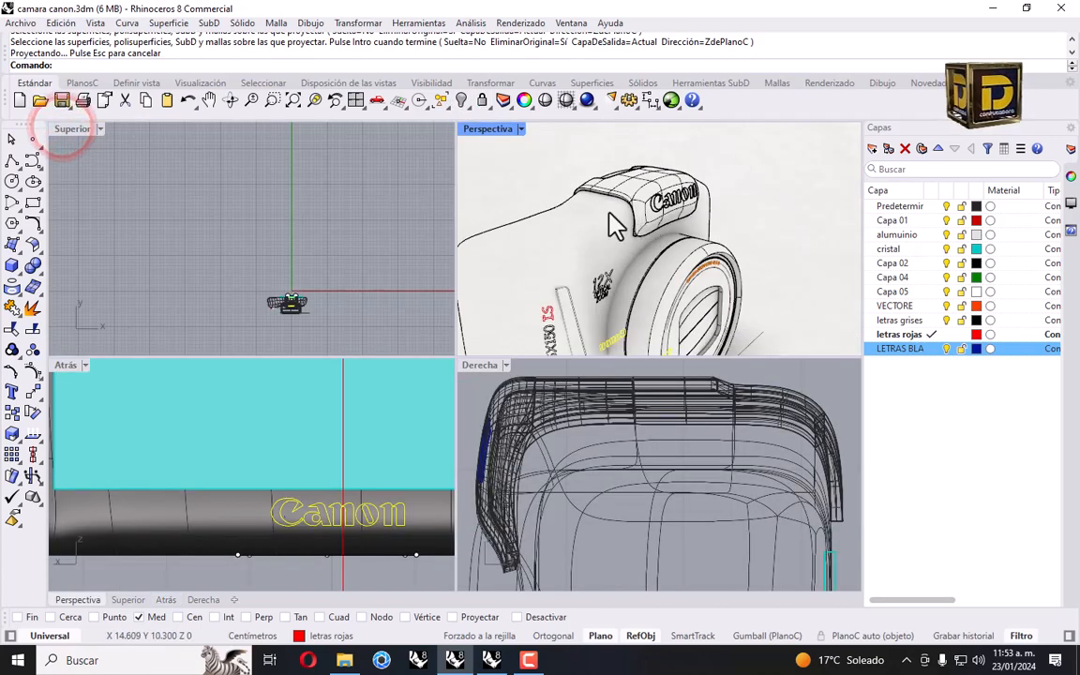
scroll(394, 272, "up", 6)
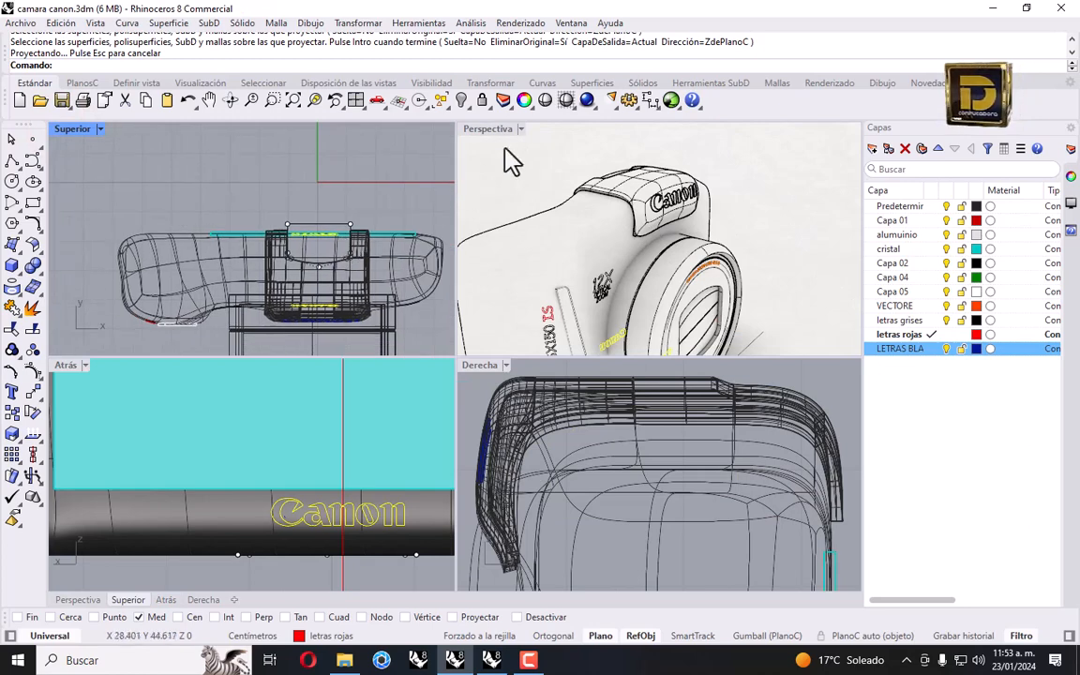
left_click(465, 102)
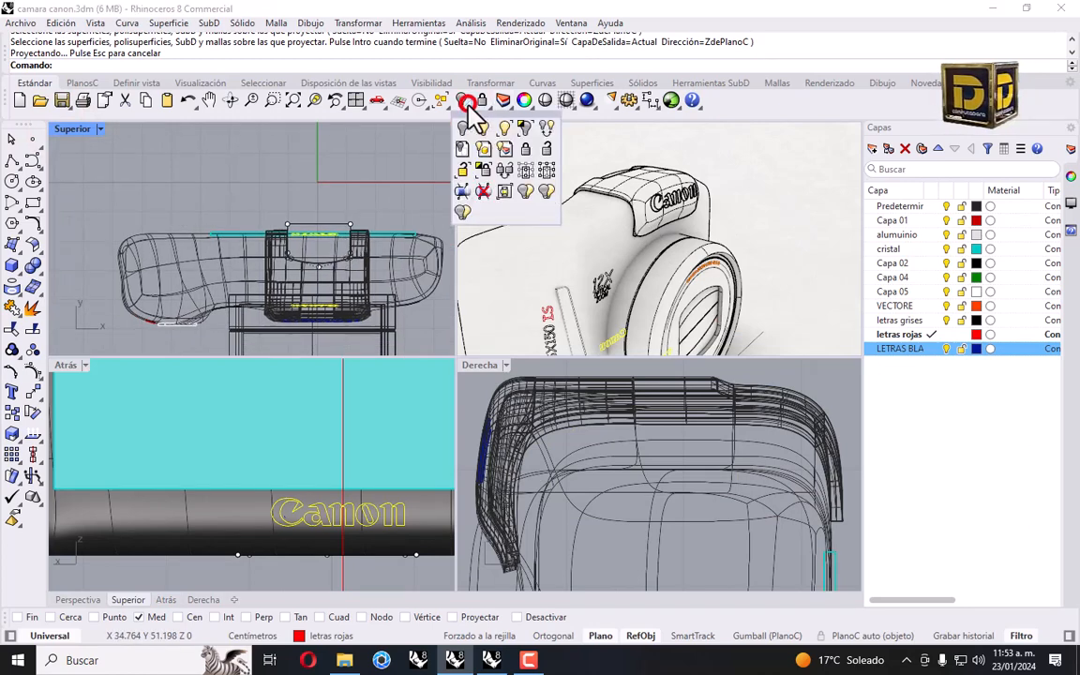
left_click(523, 132)
left_click(611, 199)
left_click(521, 130)
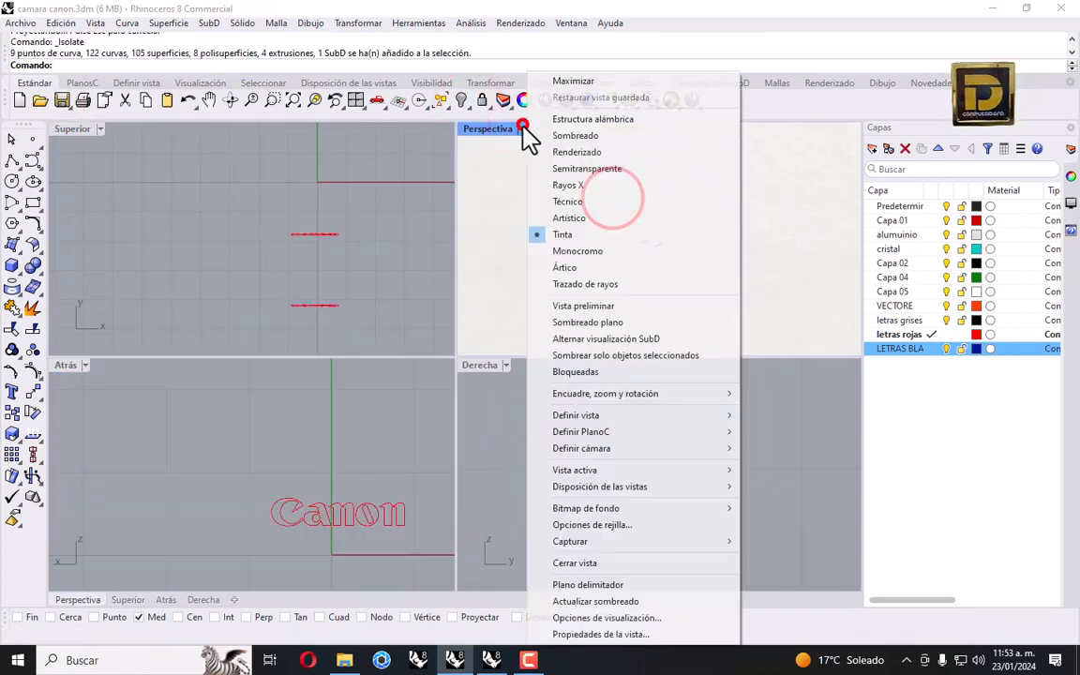
left_click(561, 121)
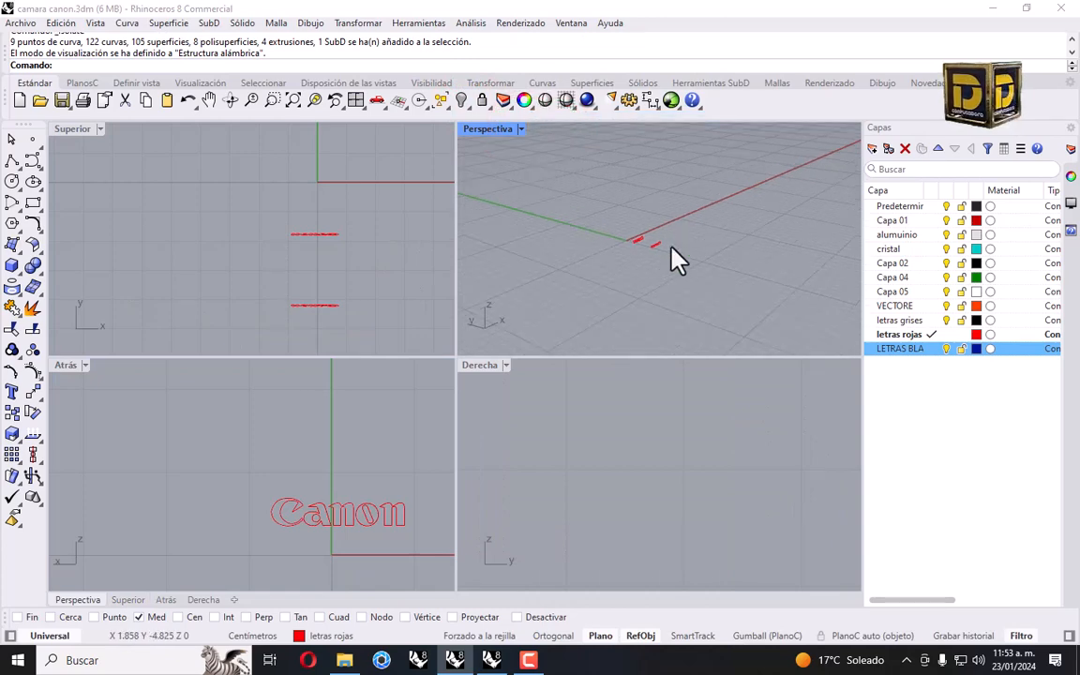
Delete the projected Canon curve set on the rear, screen side of the camera.
scroll(576, 229, "up", 2)
left_click_drag(525, 220, 665, 335)
key("Delete")
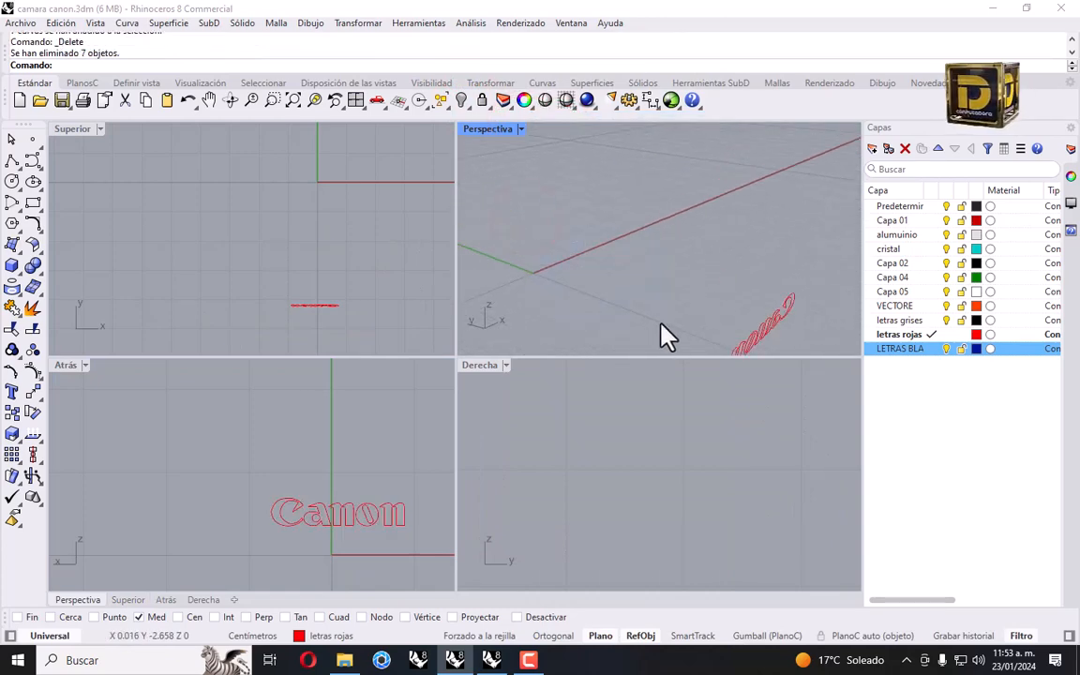
Create a patch surface through the remaining Canon curves with 10 U and 10 V surface segments.
left_click_drag(248, 434, 441, 571)
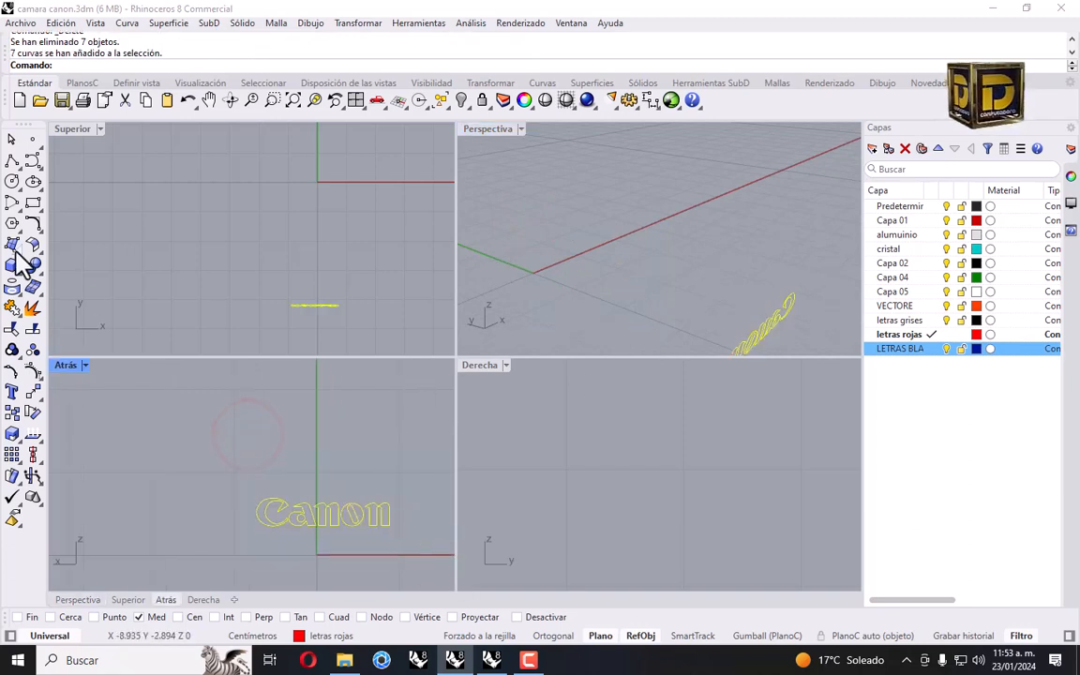
left_click(16, 249)
left_click(113, 275)
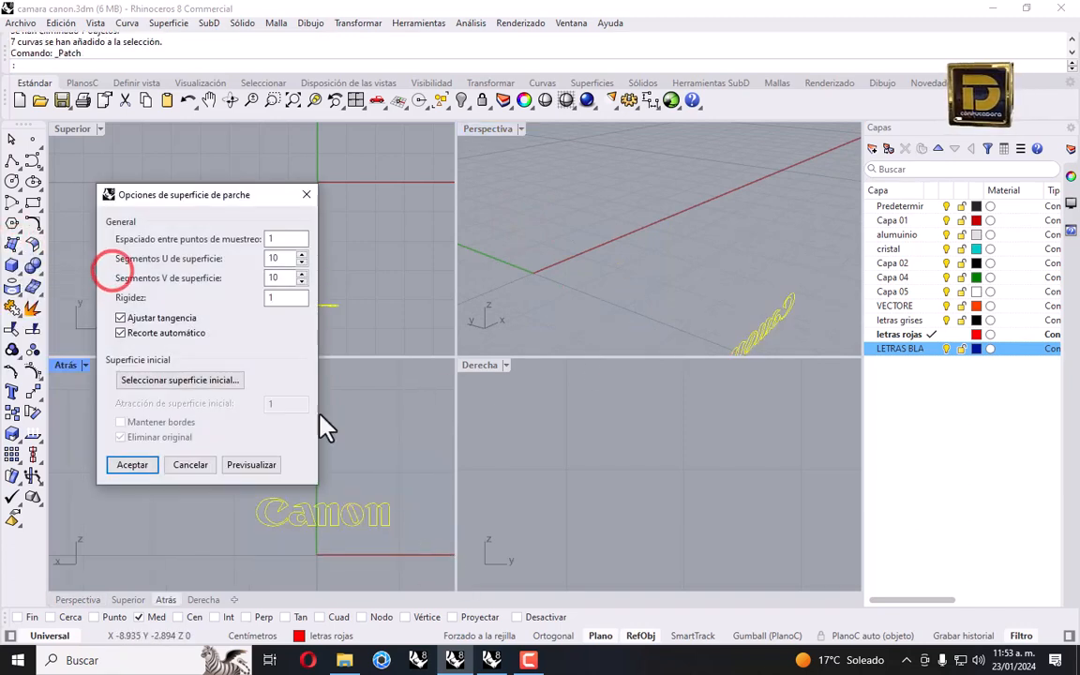
left_click(148, 465)
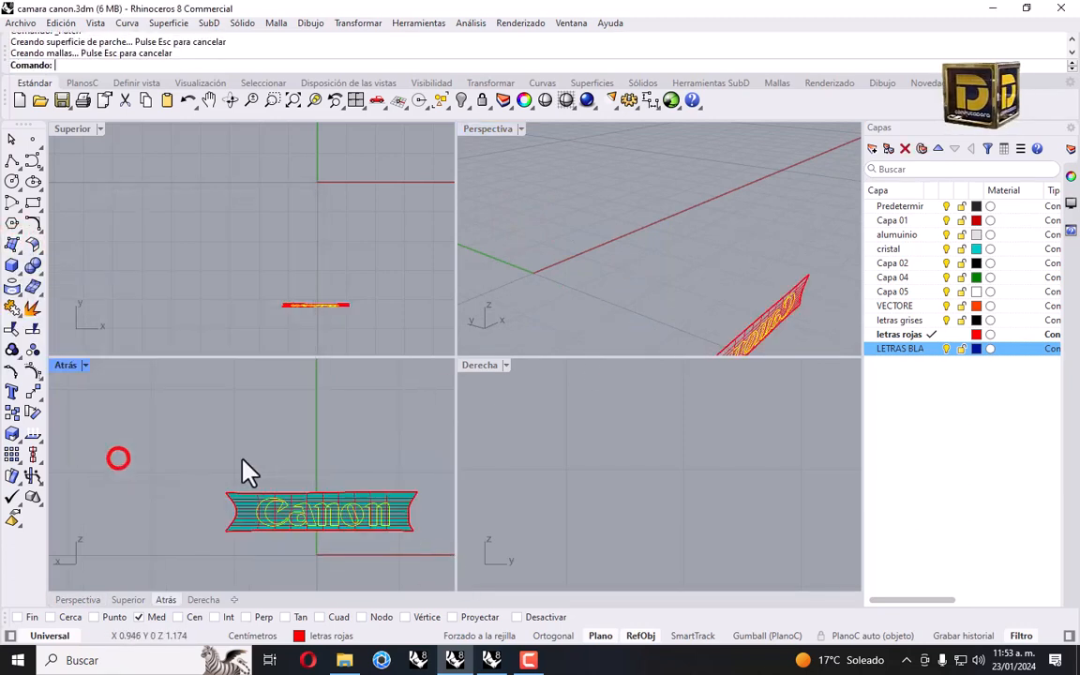
Trim the patch with the Canon curves, removing the area outside the letters and the openings inside the "o" and "a".
left_click(11, 321)
scroll(331, 505, "up", 5)
left_click(388, 502)
scroll(364, 532, "up", 8)
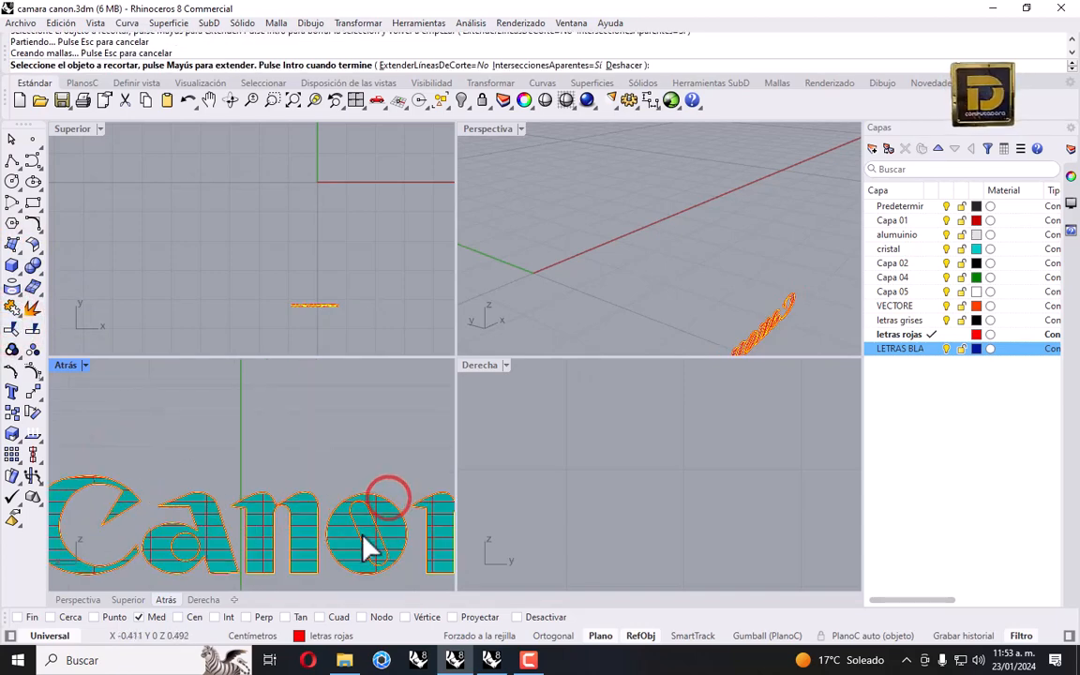
left_click(364, 518)
scroll(364, 515, "down", 9)
scroll(245, 510, "up", 6)
left_click(251, 546)
scroll(240, 455, "down", 10)
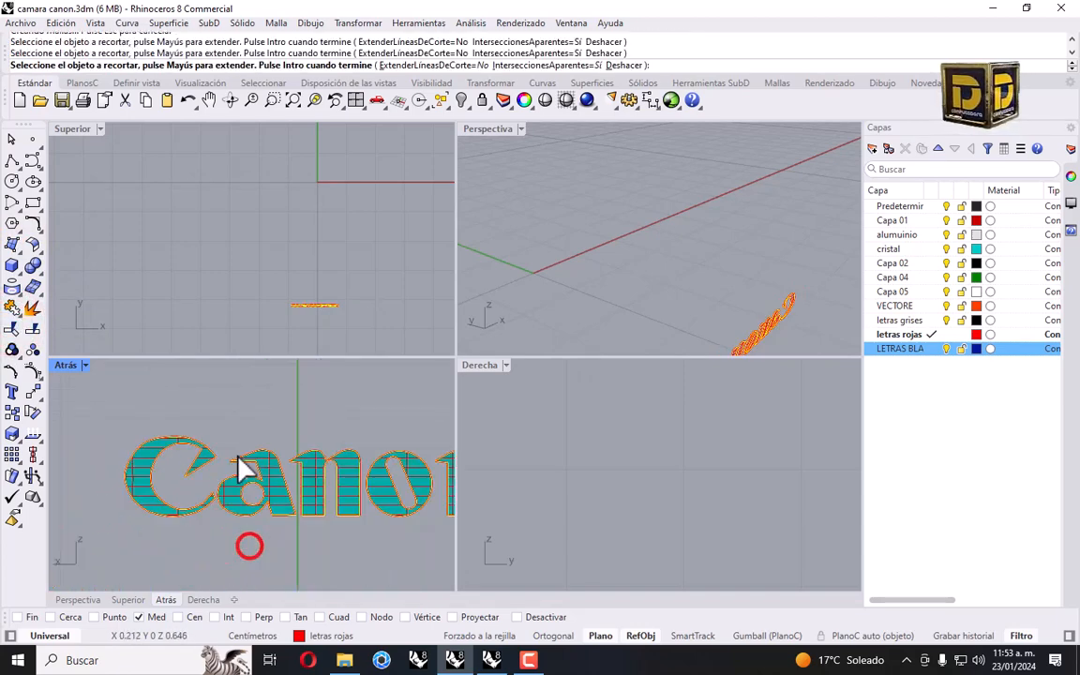
key("Return")
Select the Canon letter surfaces, show all hidden objects and check on which side of the camera body the letters lie.
left_click_drag(162, 424, 468, 537)
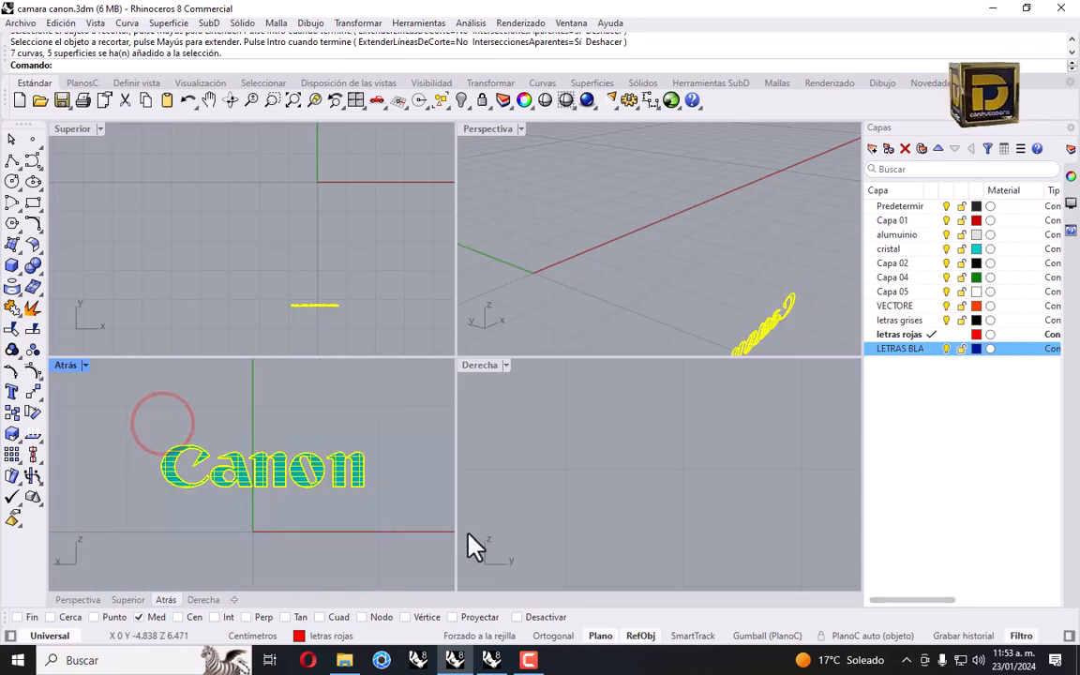
right_click(460, 101)
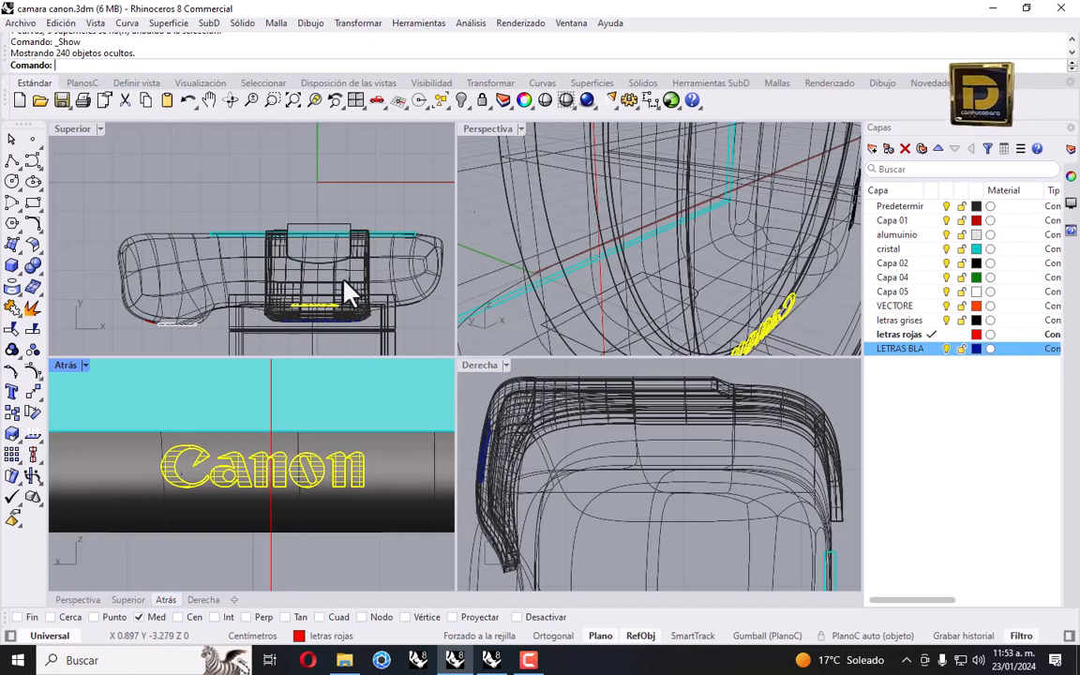
scroll(333, 469, "down", 5)
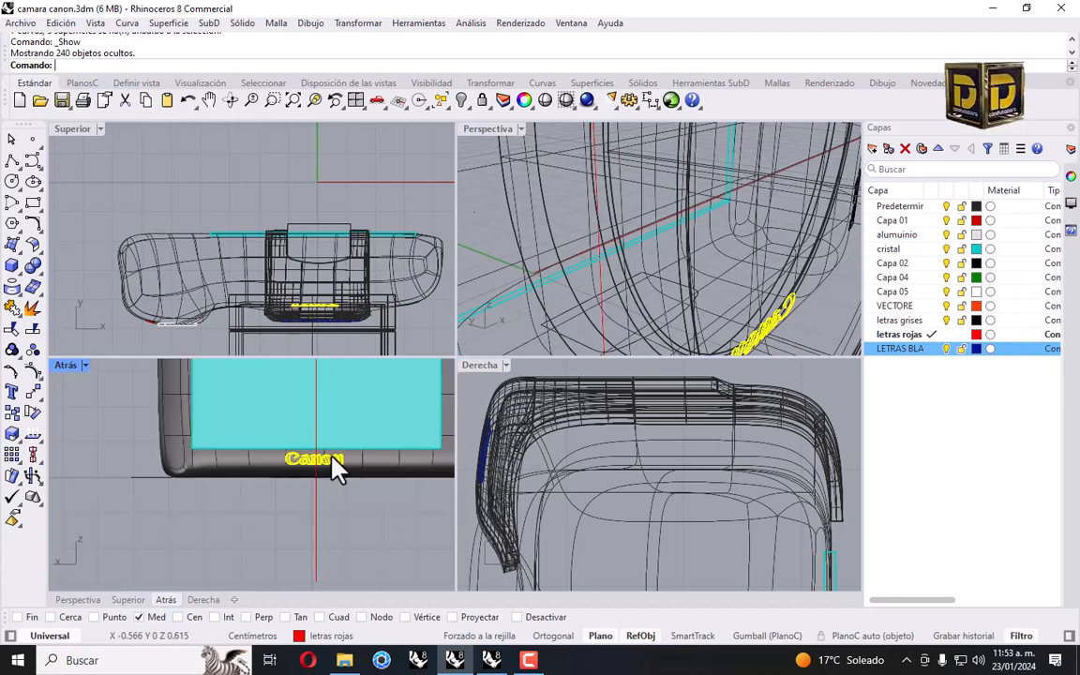
scroll(323, 320, "up", 4)
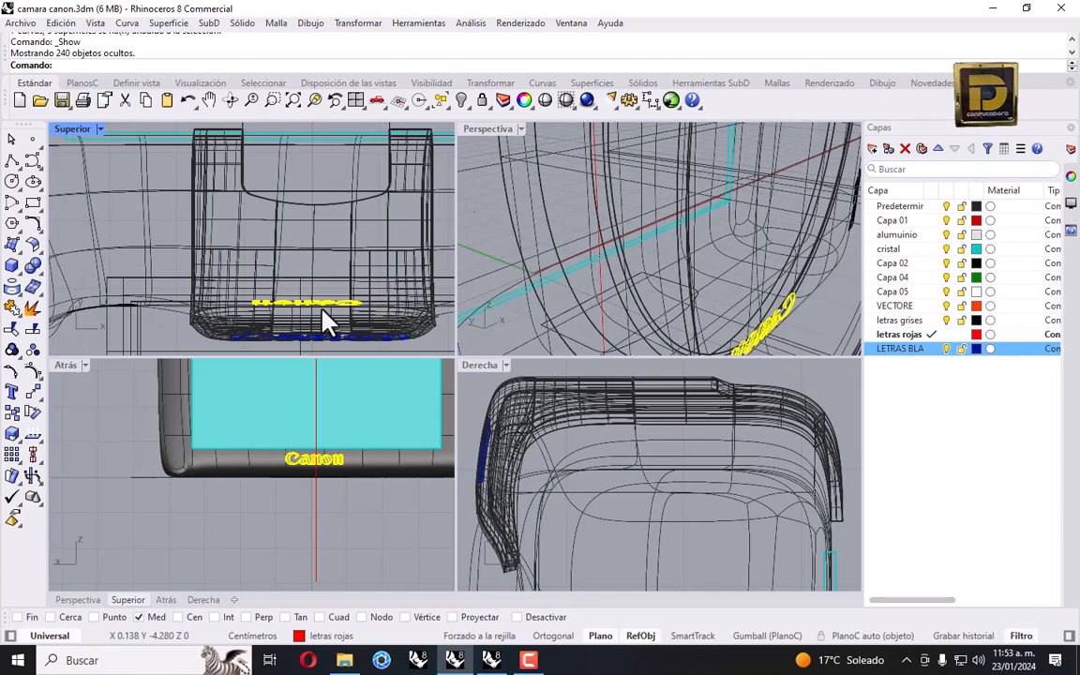
scroll(645, 410, "down", 10)
scroll(648, 469, "up", 6)
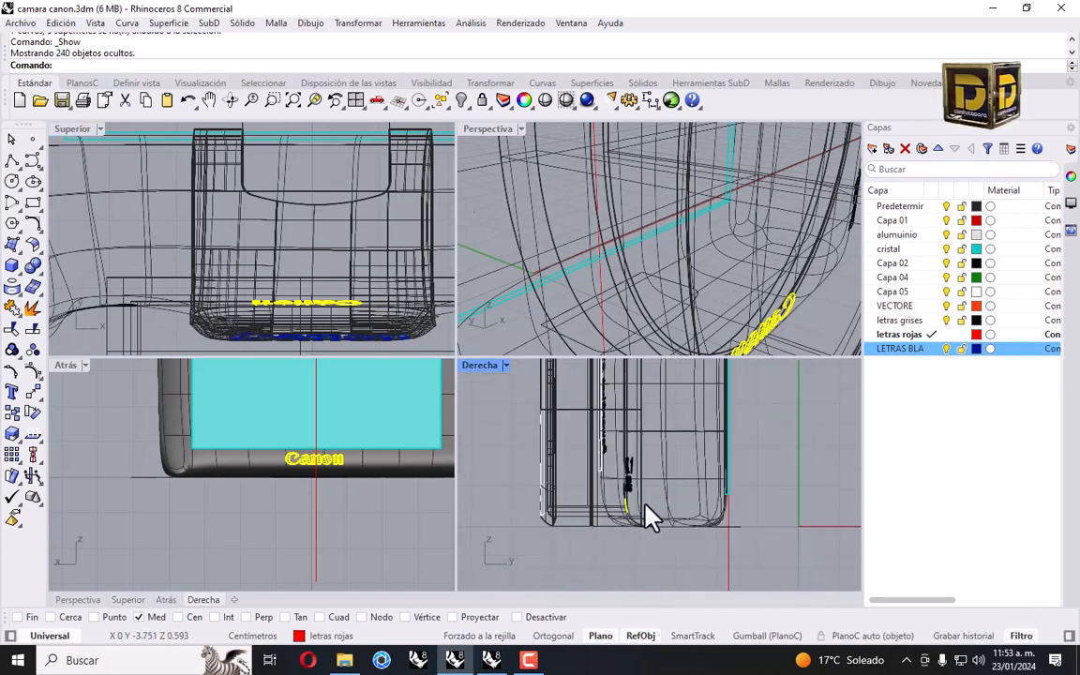
scroll(624, 342, "down", 8)
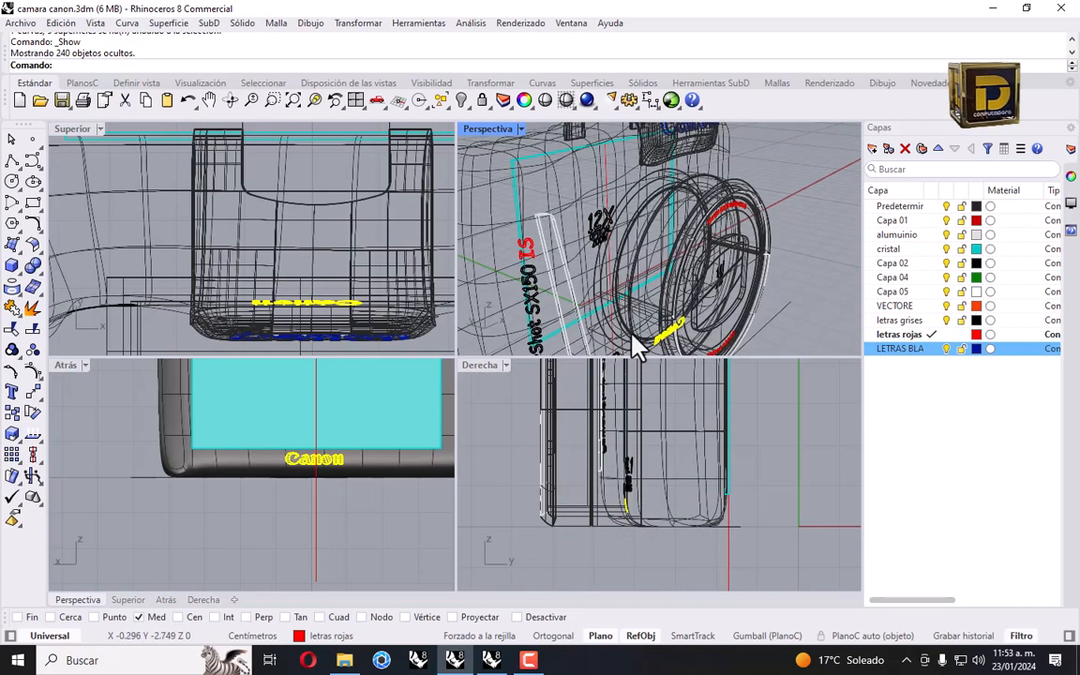
right_click_drag(608, 326, 745, 298)
Undo the trimmed letter patch and the deletion of the rear Canon curves.
key("ctrl+z")
key("ctrl+z")
key("ctrl+z")
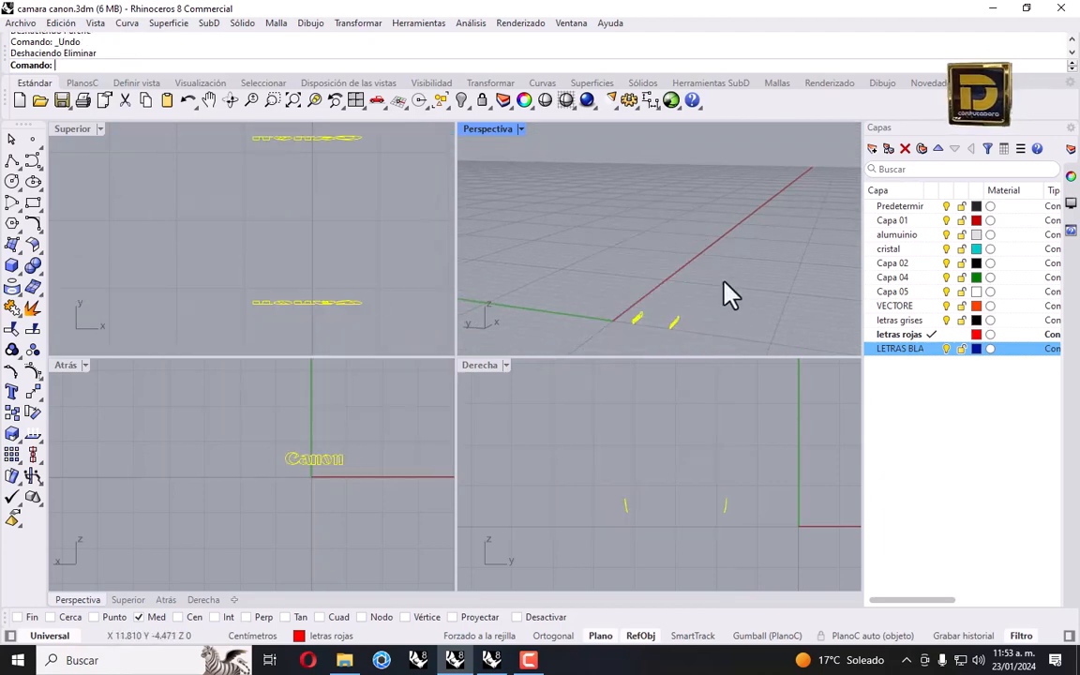
Delete the projected Canon curve set on the front, lens side of the camera.
left_click(652, 309)
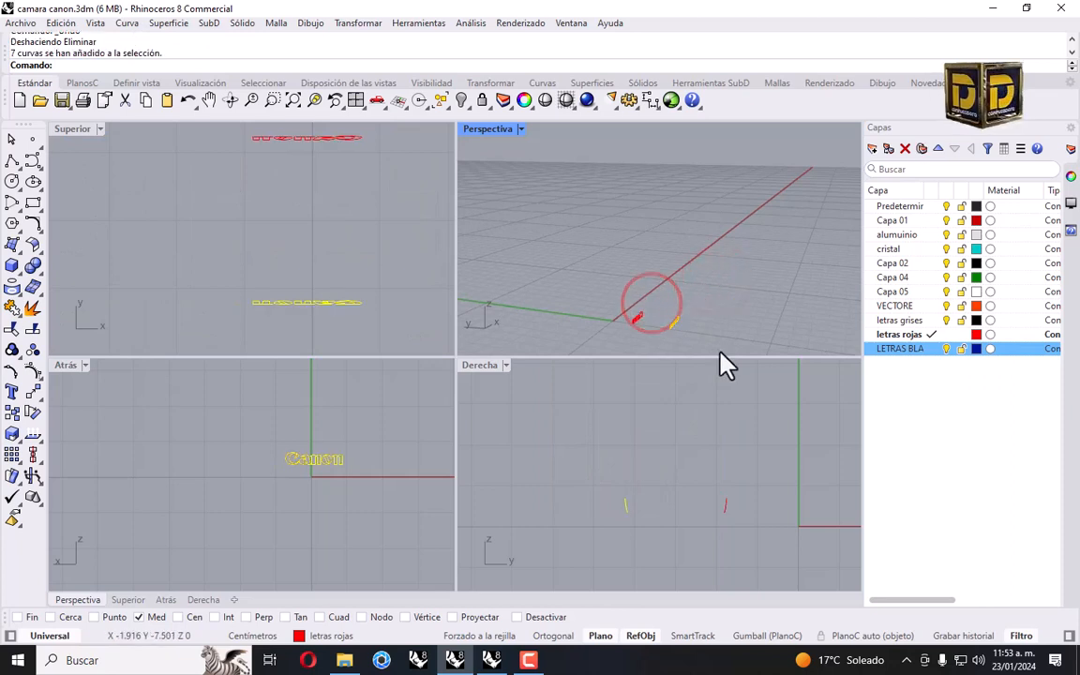
key("Delete")
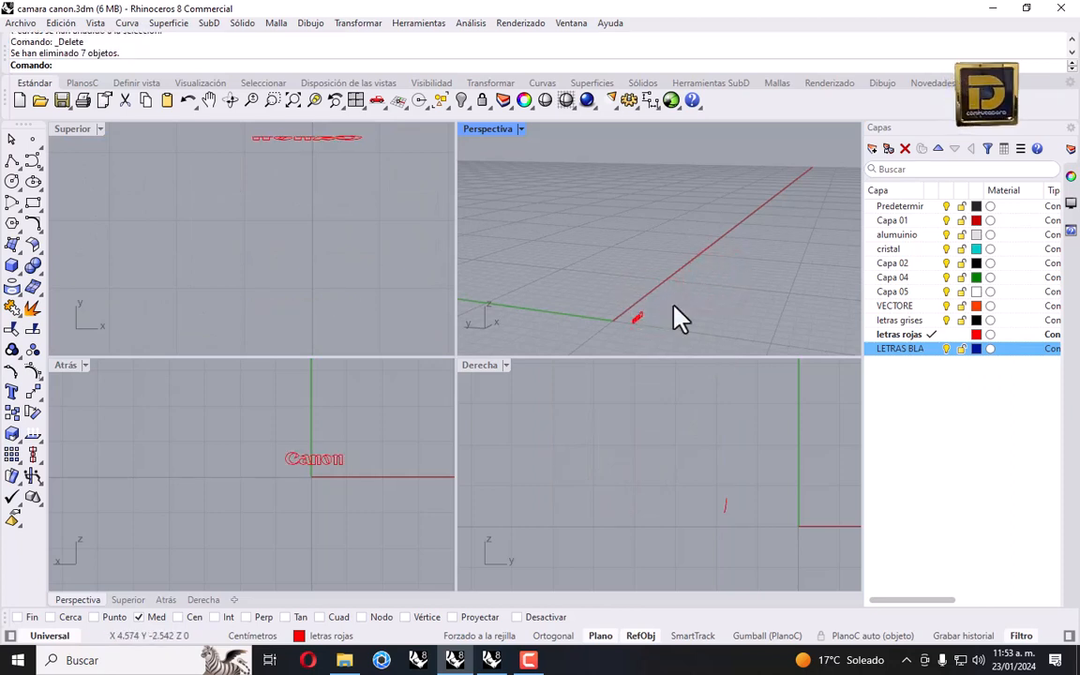
Create a patch surface from the projected Canon curves, with 10 segments in both U and V.
left_click(578, 283)
left_click(12, 242)
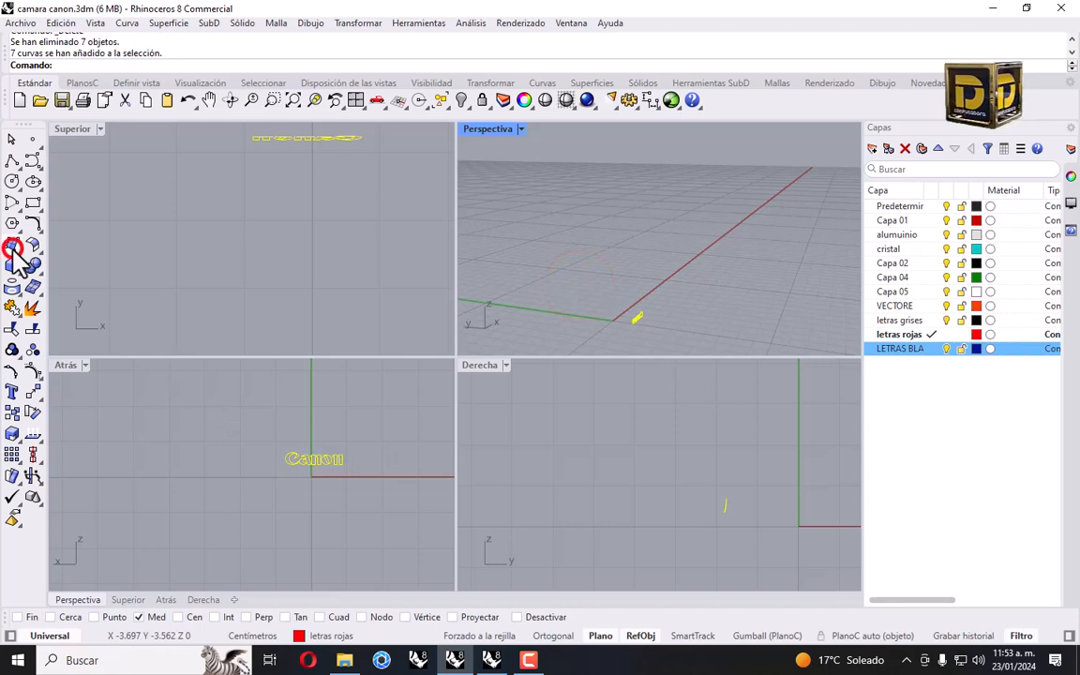
left_click(118, 274)
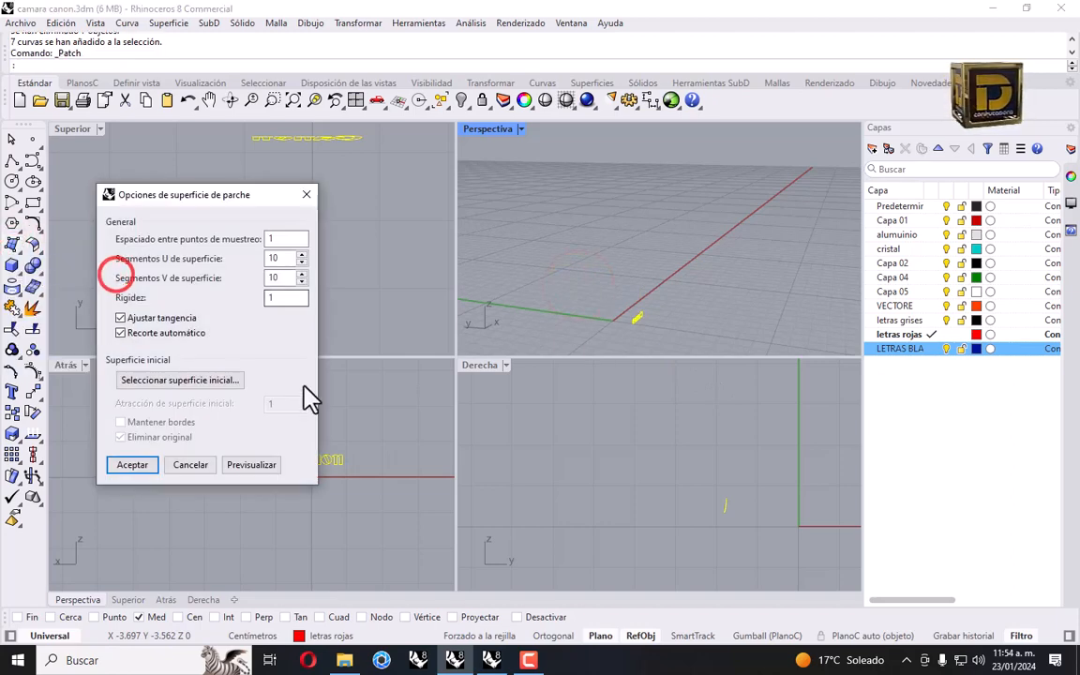
left_click(134, 460)
Trim the patch with the Canon curves to remove the area outside the letters.
scroll(562, 310, "up", 5)
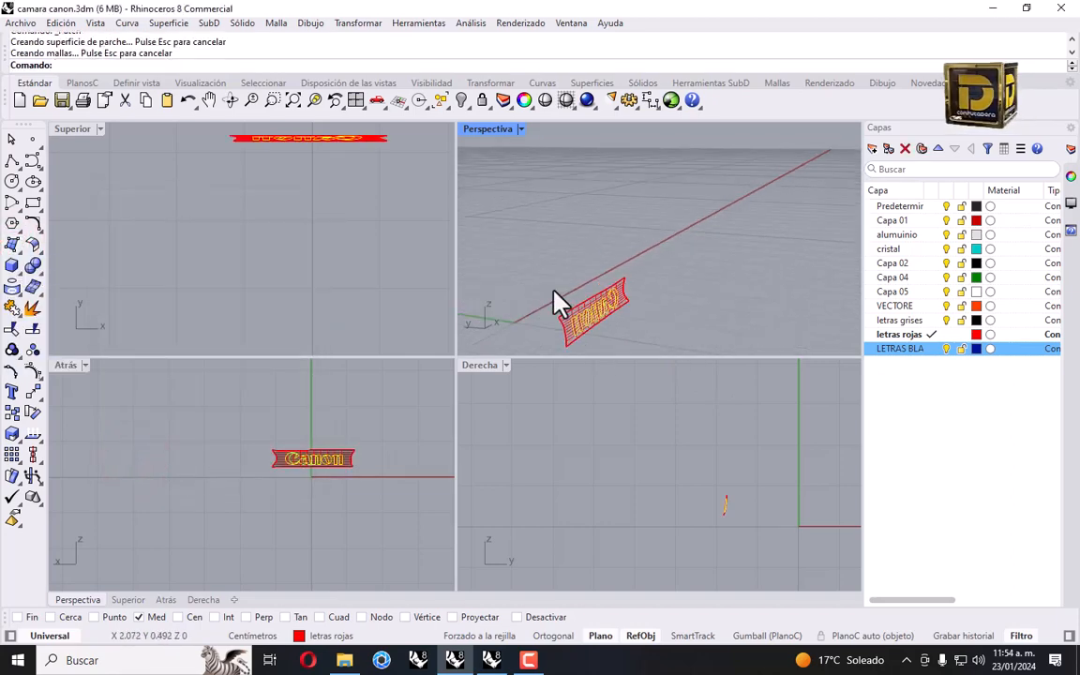
left_click(13, 330)
scroll(643, 334, "up", 2)
left_click(621, 259)
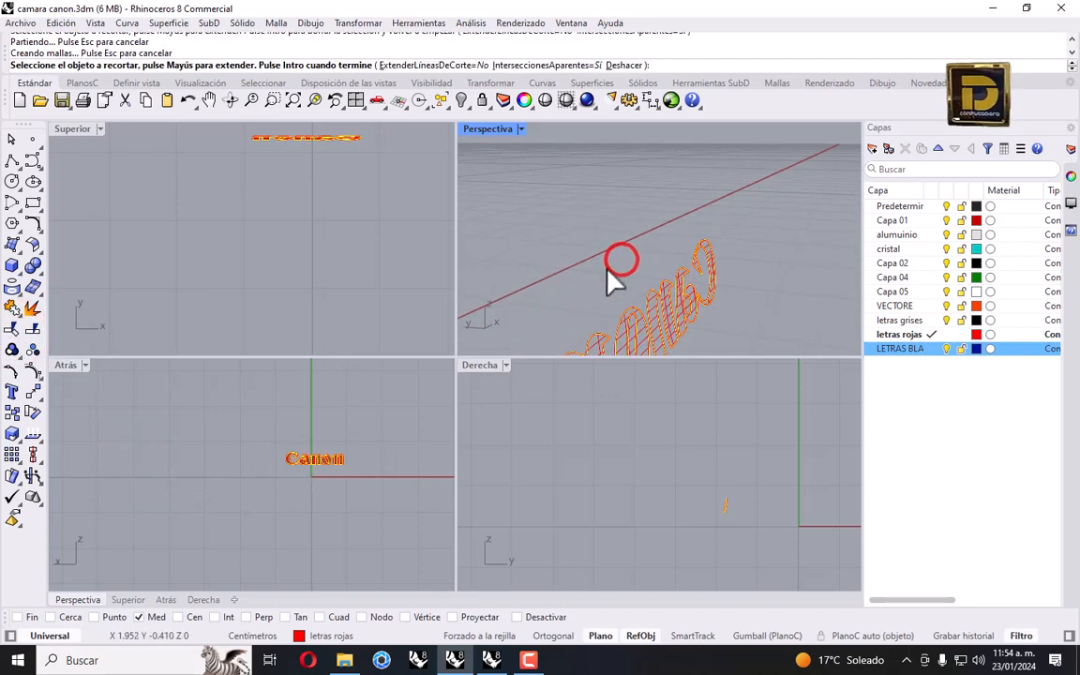
Shade the perspective view and trim out the openings inside the "o" and "a" of the Canon letters.
left_click(521, 128)
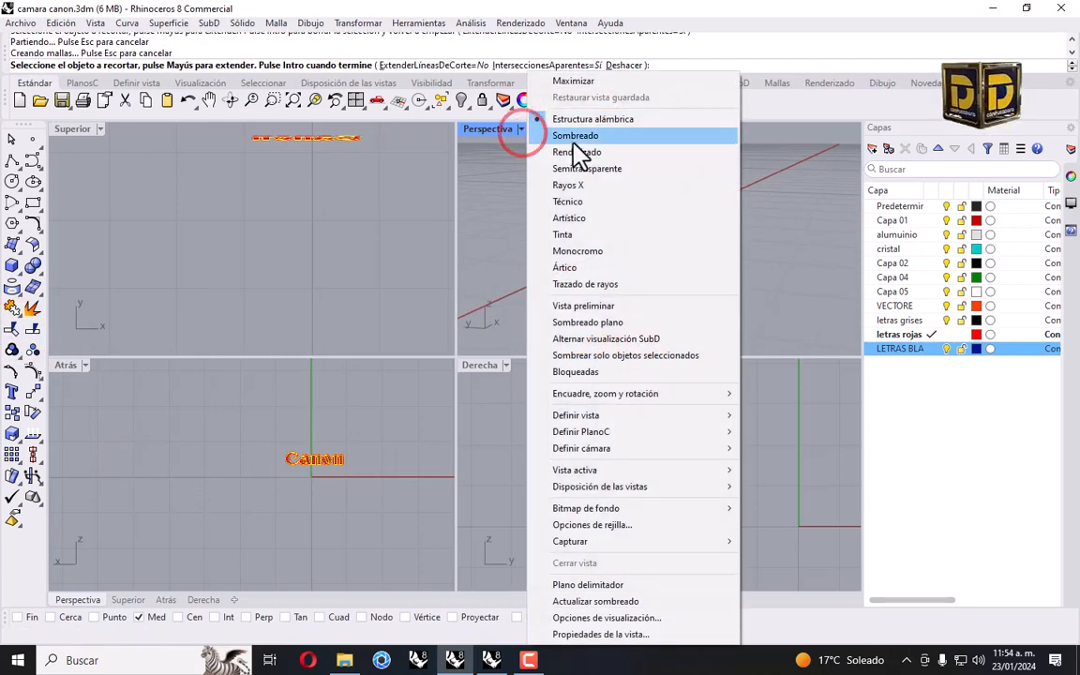
left_click(573, 141)
scroll(642, 333, "up", 3)
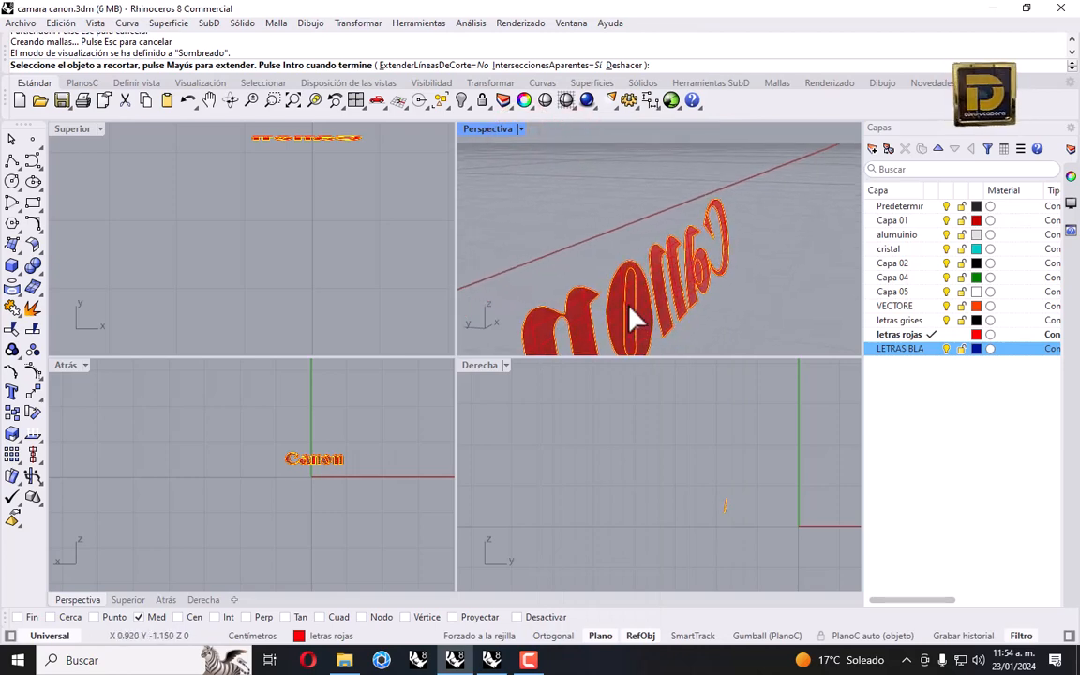
scroll(629, 306, "up", 2)
left_click(634, 304)
scroll(667, 246, "down", 1)
right_click_drag(667, 246, 787, 258)
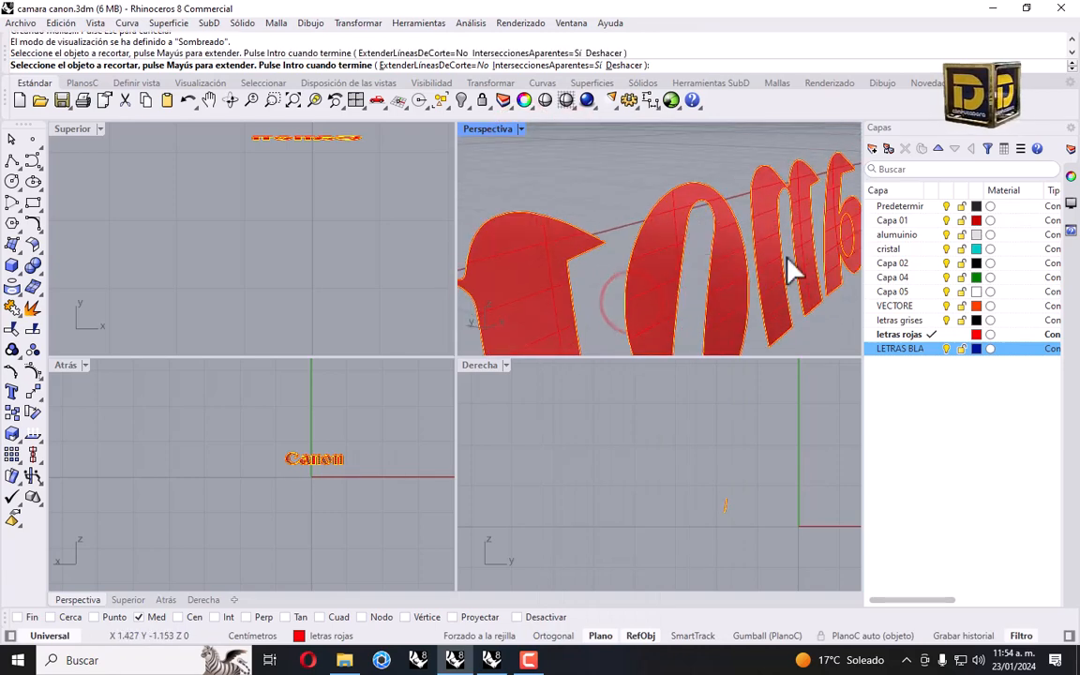
scroll(854, 258, "up", 2)
left_click(850, 237)
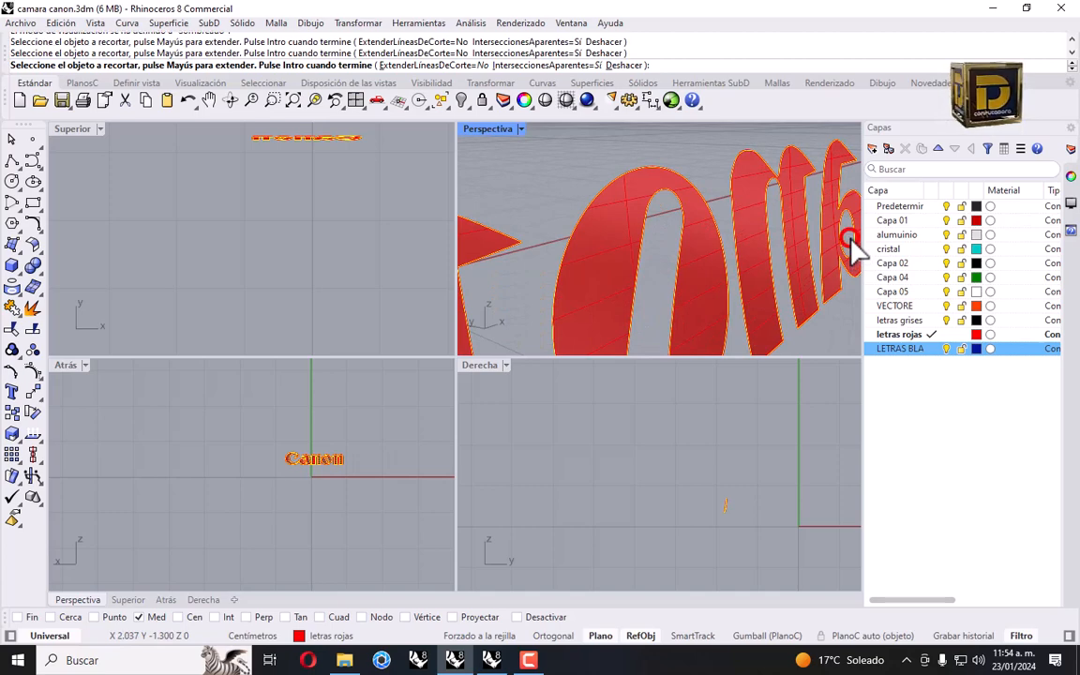
scroll(849, 245, "down", 5)
key("Return")
Move the Canon letter surfaces and curves to the LETRAS BLANCAS layer.
left_click_drag(580, 172, 861, 313)
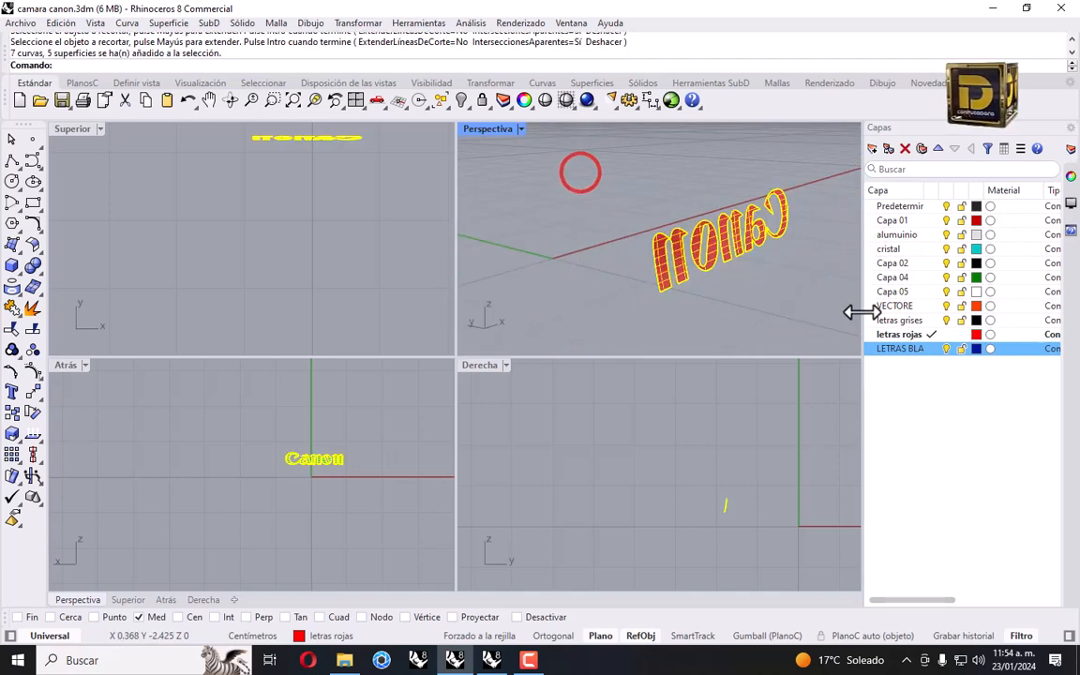
right_click(900, 361)
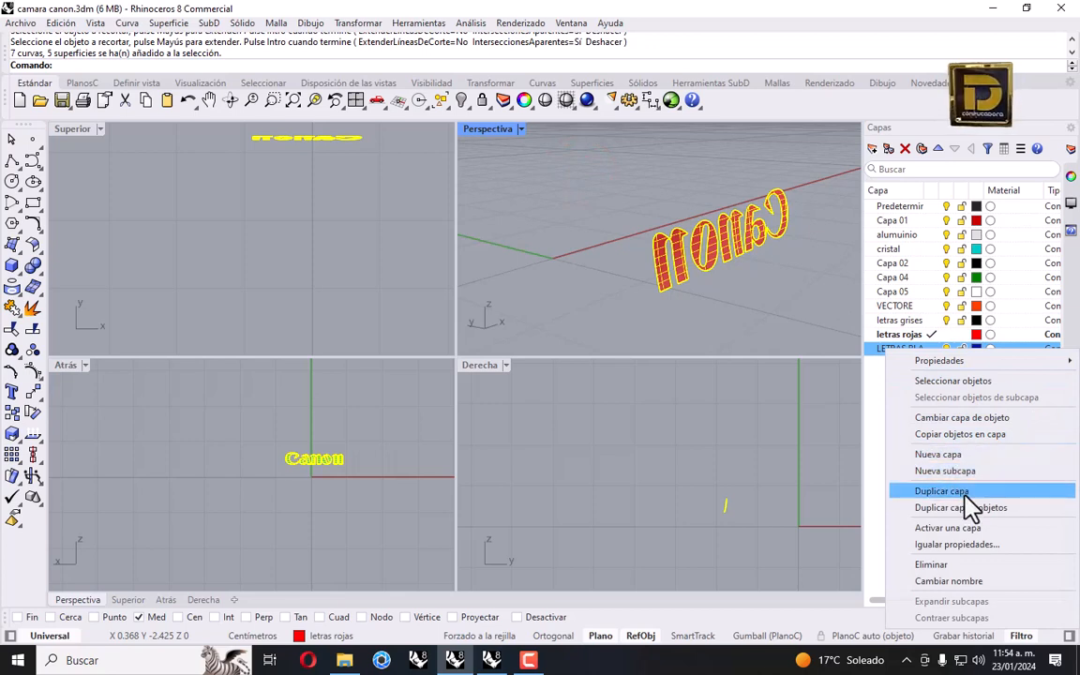
left_click(980, 421)
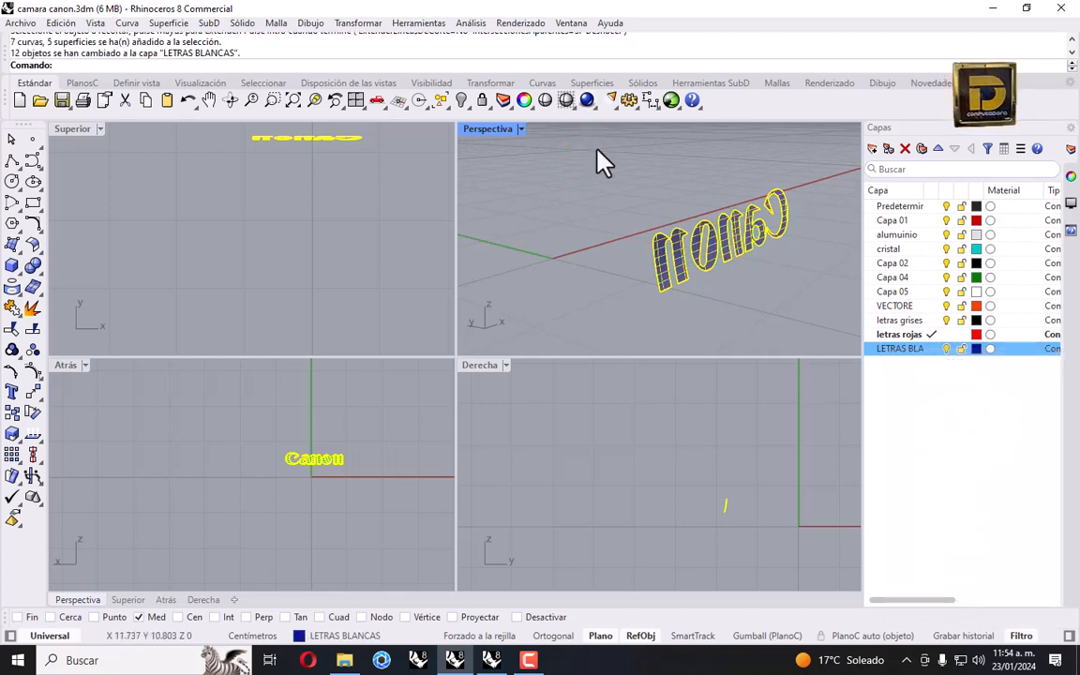
Keep the Canon letters and their curves selected and show all hidden objects.
left_click_drag(591, 161, 862, 354)
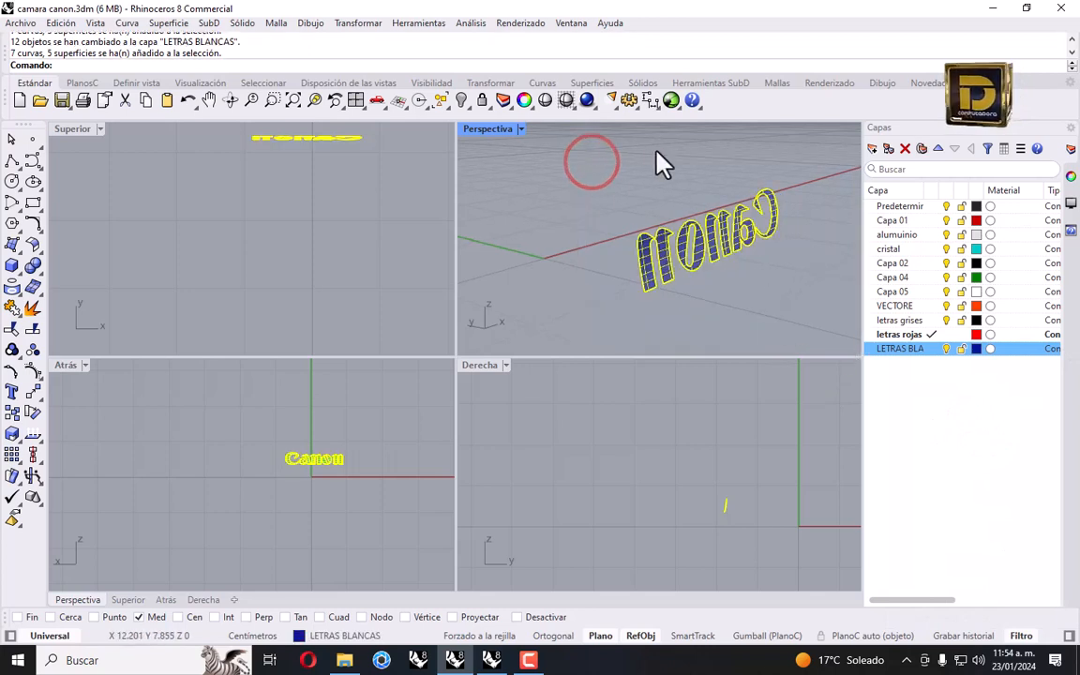
left_click(461, 100)
left_click(522, 129)
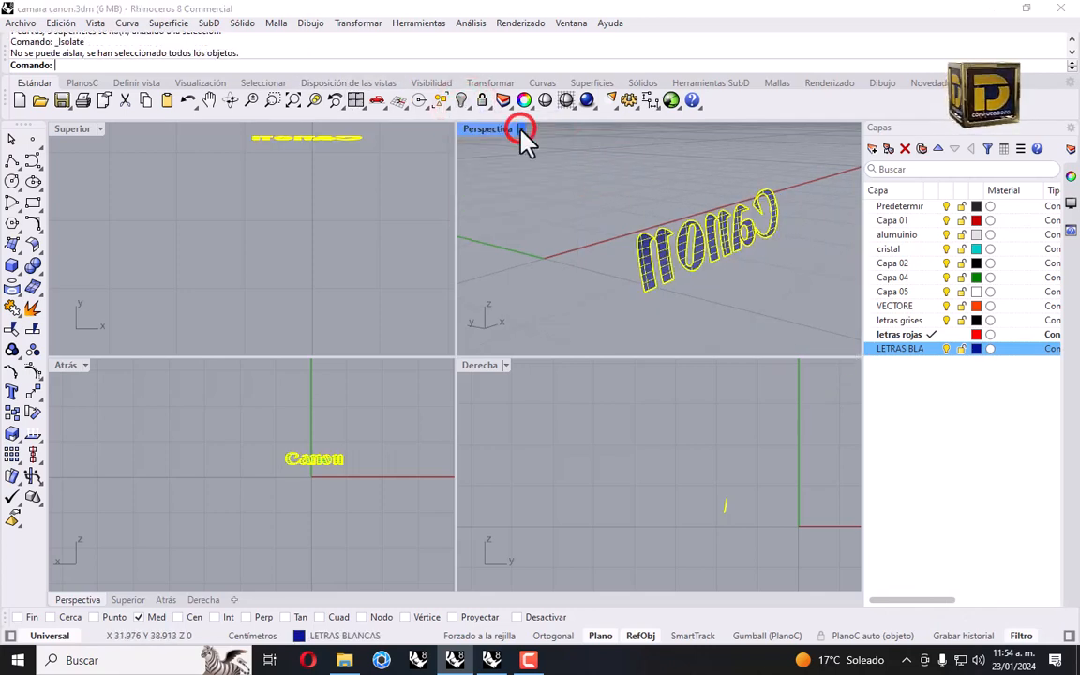
left_click(459, 101)
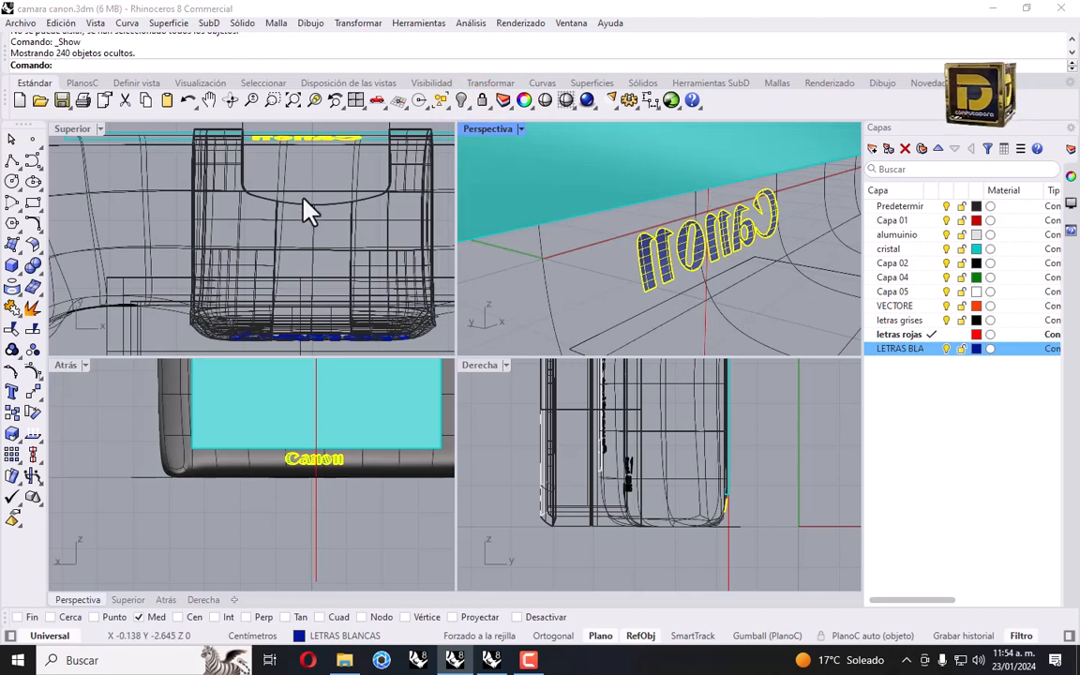
Nudge the selected Canon letters slightly outward from the camera's rear face and flip their surface direction.
right_click_drag(308, 208, 335, 198)
right_click_drag(478, 206, 638, 265)
scroll(375, 183, "up", 10)
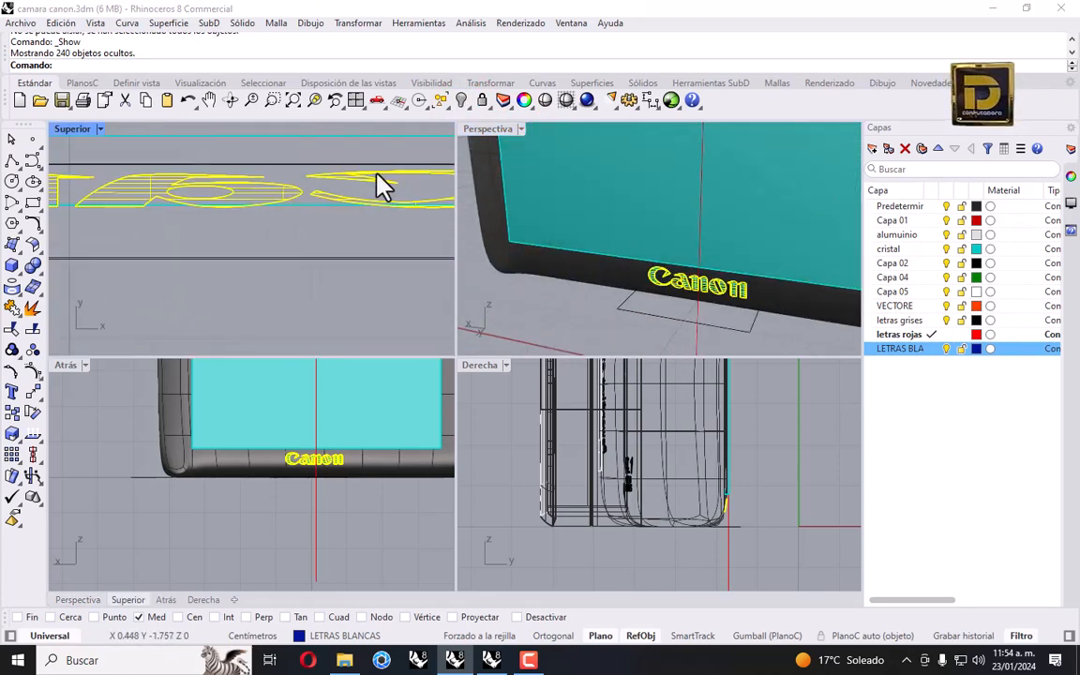
scroll(340, 193, "up", 2)
left_click_drag(344, 193, 348, 183)
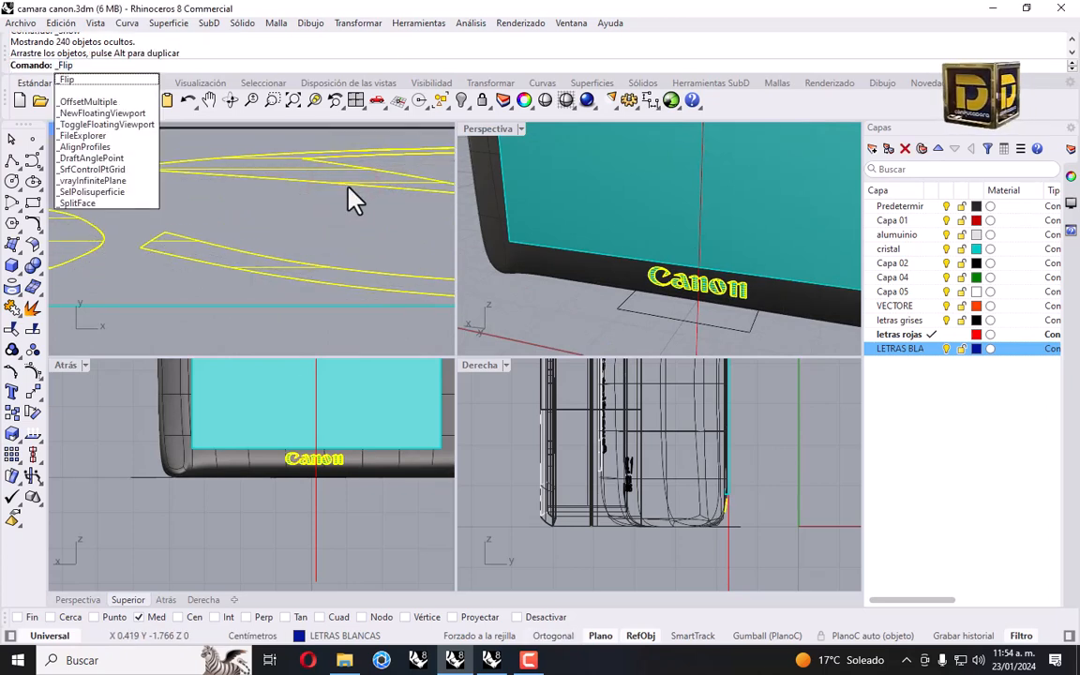
key("Return")
left_click(504, 291)
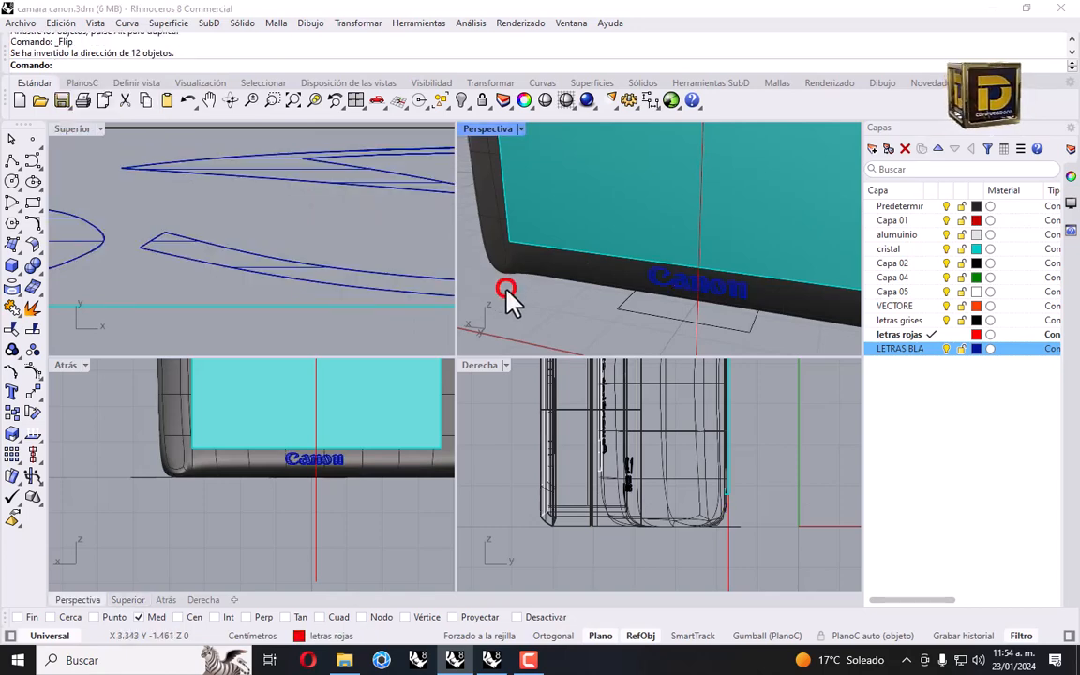
Set the display colour of the LETRAS BLANCAS layer to white.
left_click(977, 349)
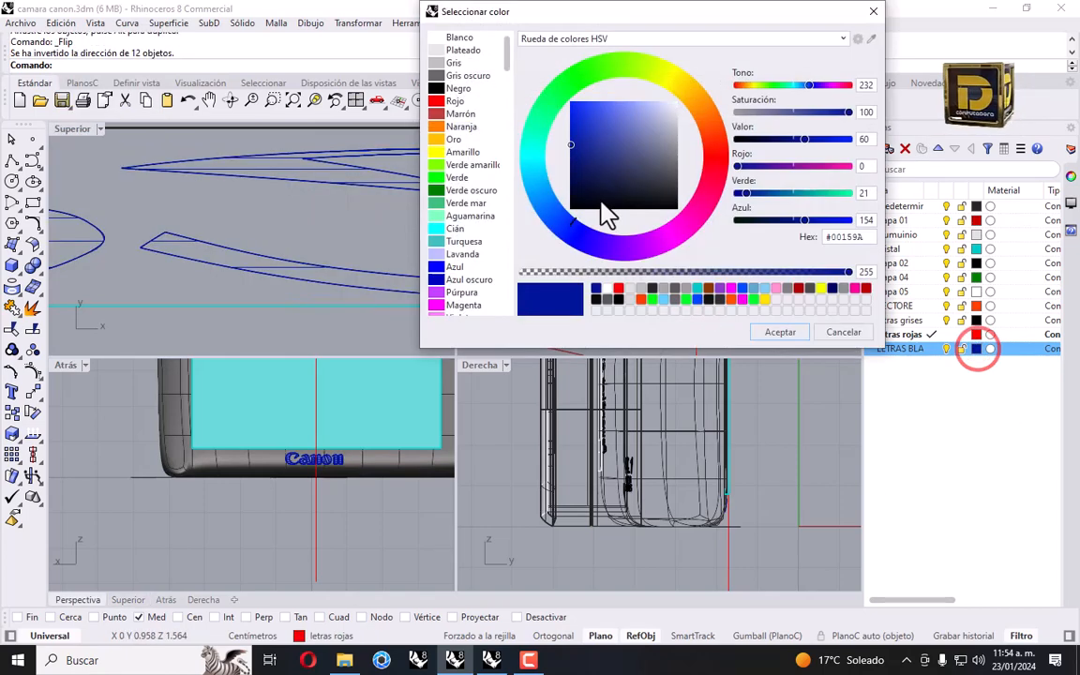
left_click_drag(657, 165, 752, 102)
left_click(780, 331)
Maximize the perspective view, frame the whole camera and save the camara canon file.
scroll(667, 241, "down", 5)
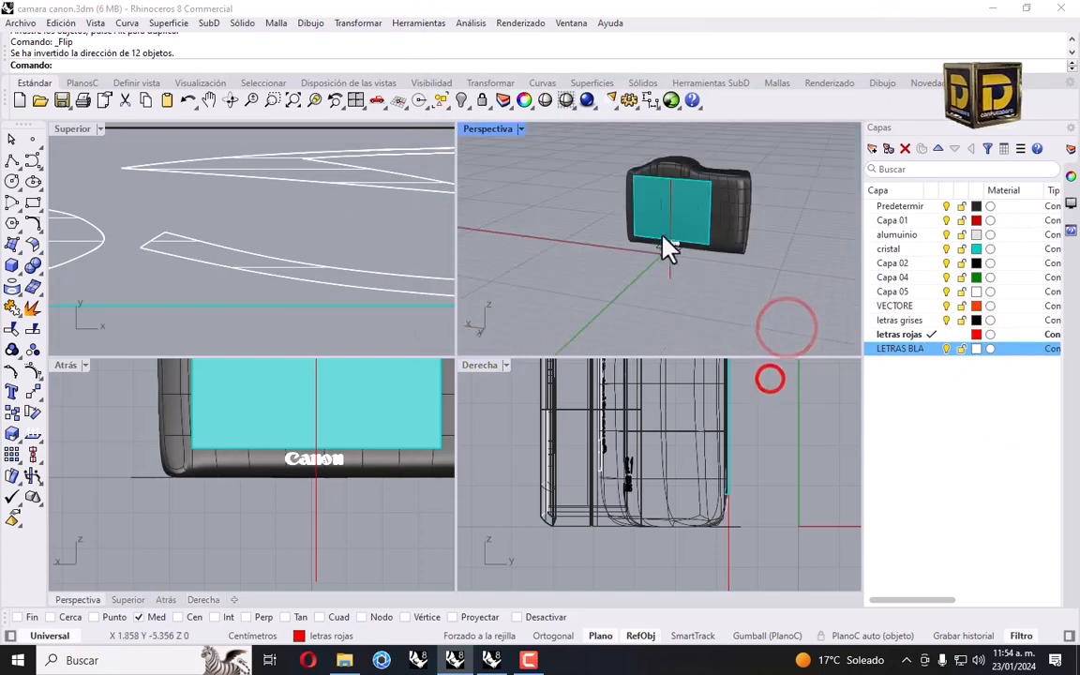
double_click(490, 130)
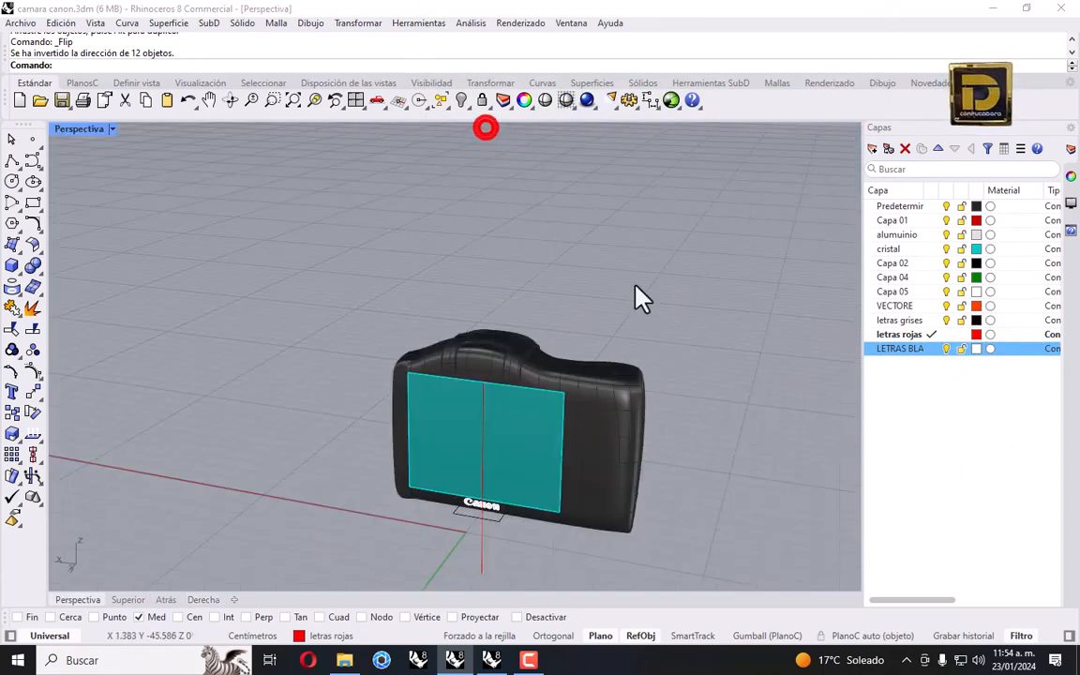
right_click_drag(633, 299, 424, 284)
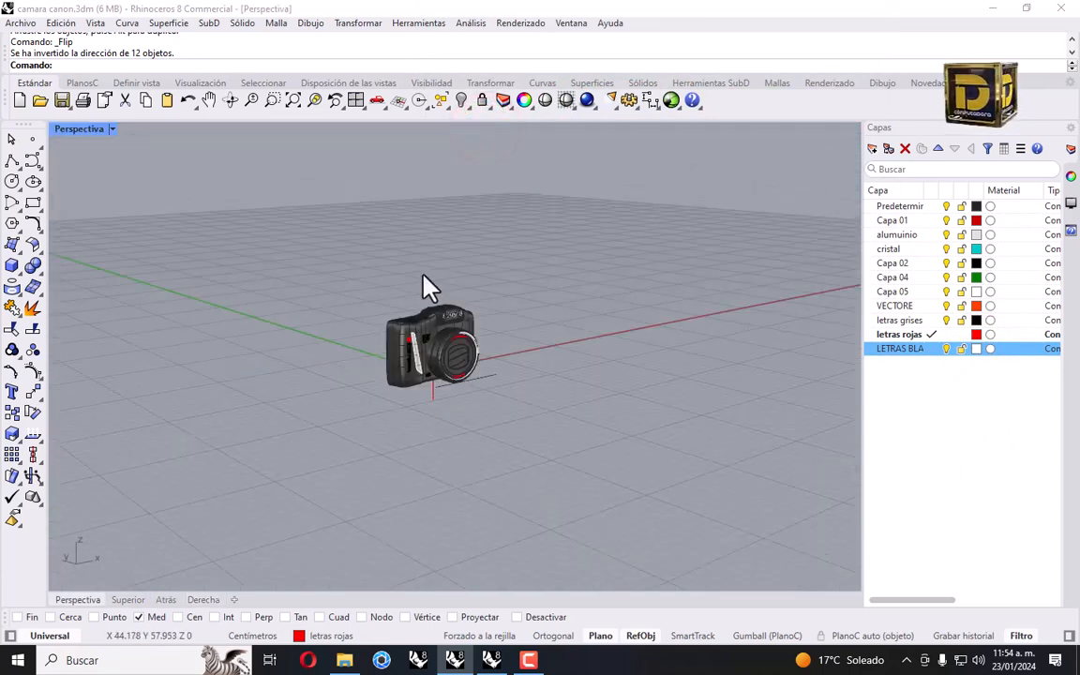
right_click(295, 101)
left_click(20, 22)
left_click(41, 96)
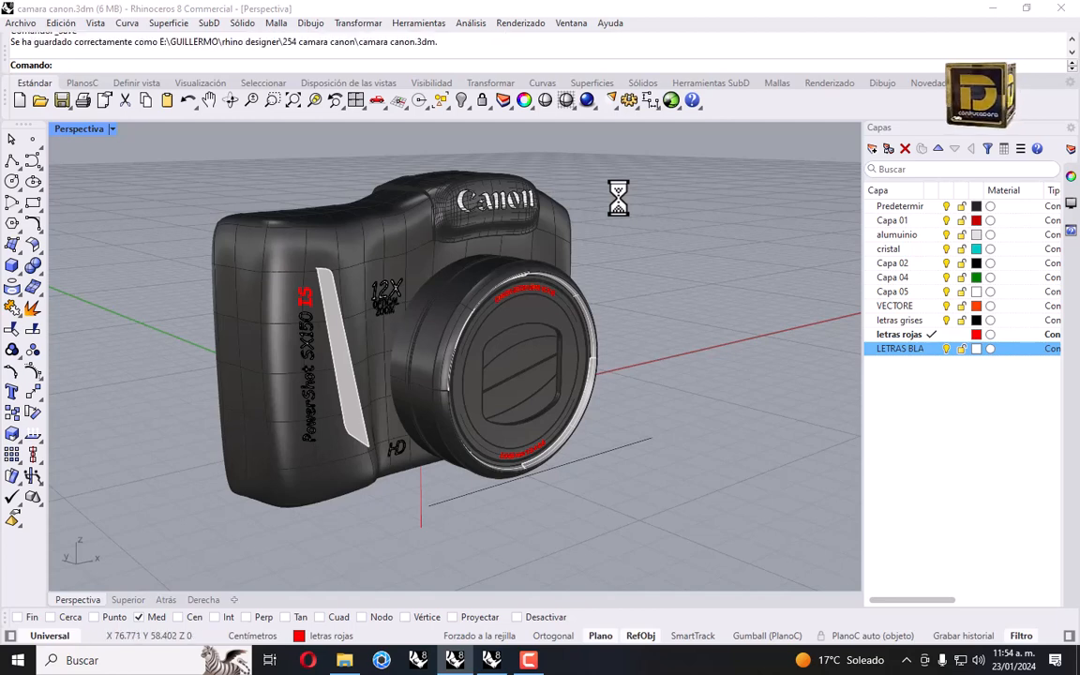
Maximize the rear viewport and set it to the Front view.
right_click_drag(600, 248, 525, 269)
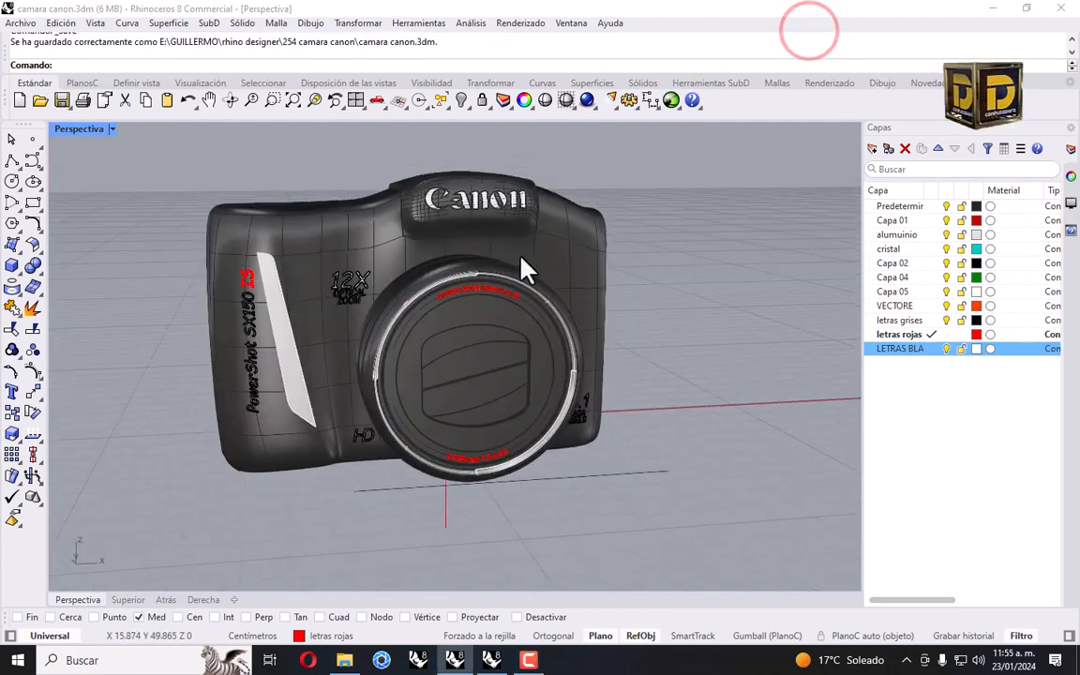
double_click(65, 130)
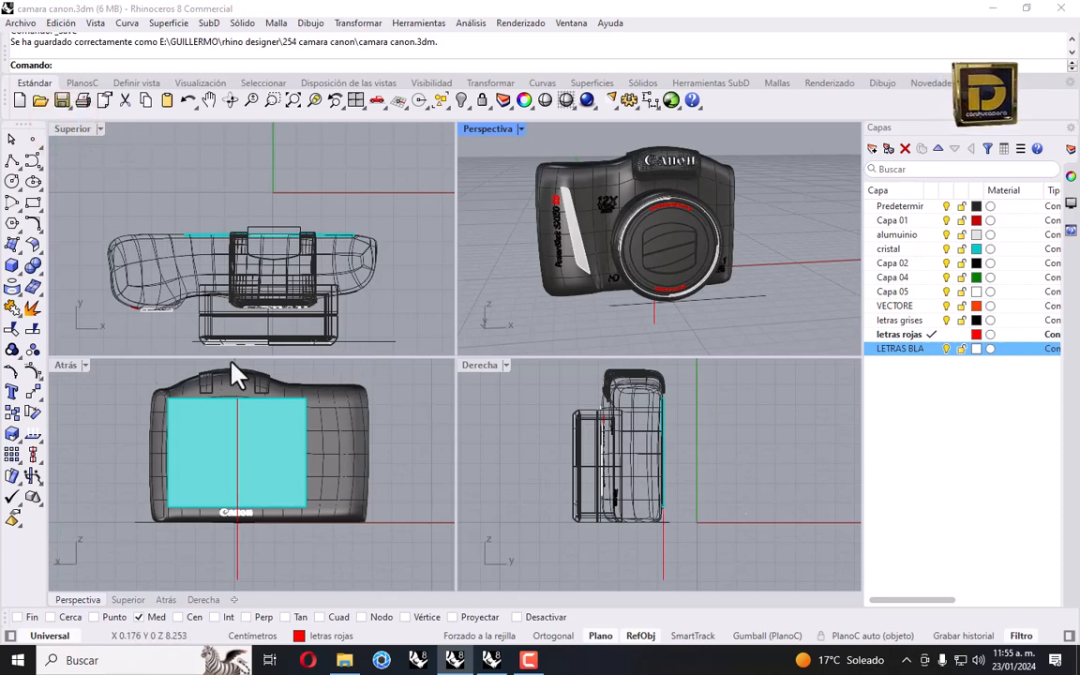
double_click(80, 368)
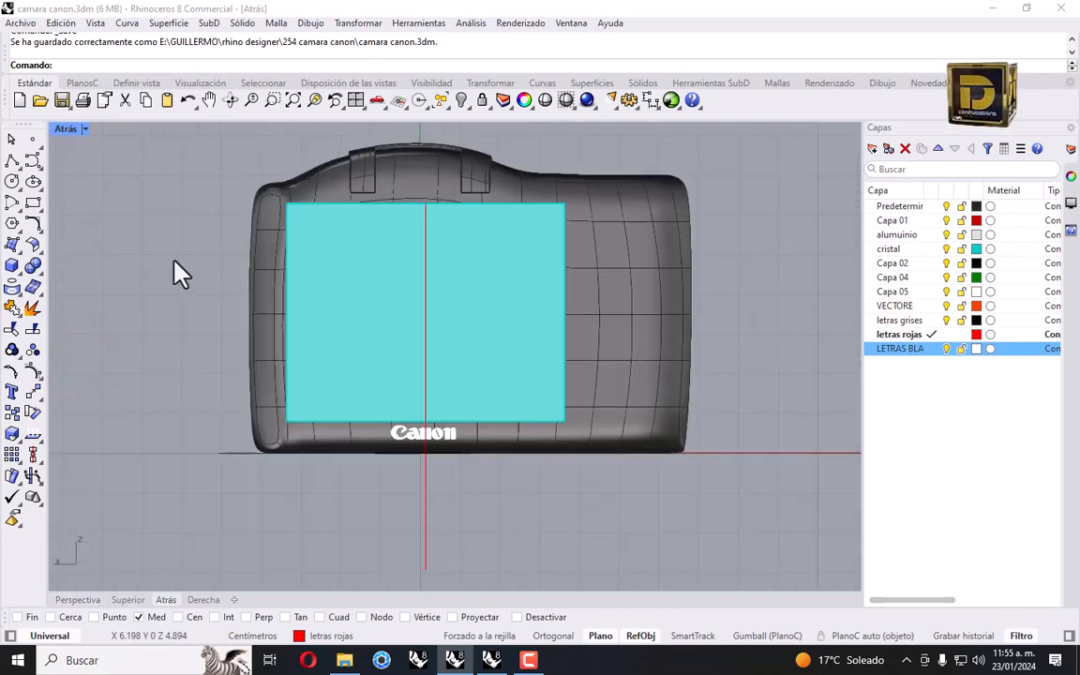
left_click(84, 129)
left_click(202, 423)
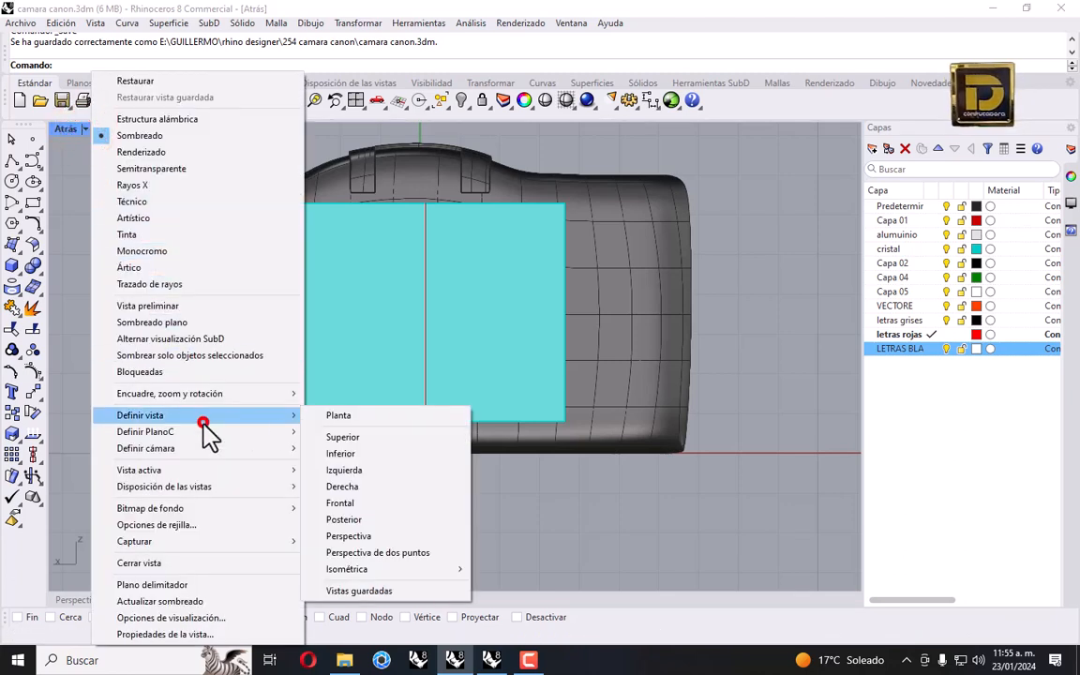
left_click(343, 504)
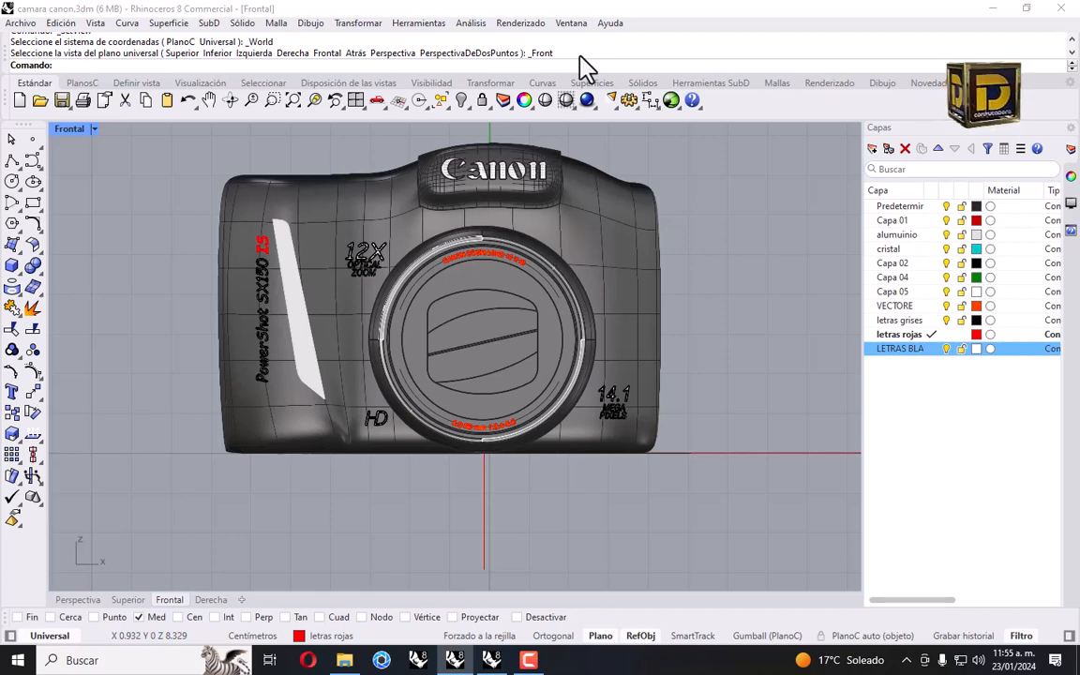
Draw a small slanted ellipse on the camera front between the raised Canon block and the lens, and display the front view in wireframe.
right_click_drag(433, 221, 431, 298)
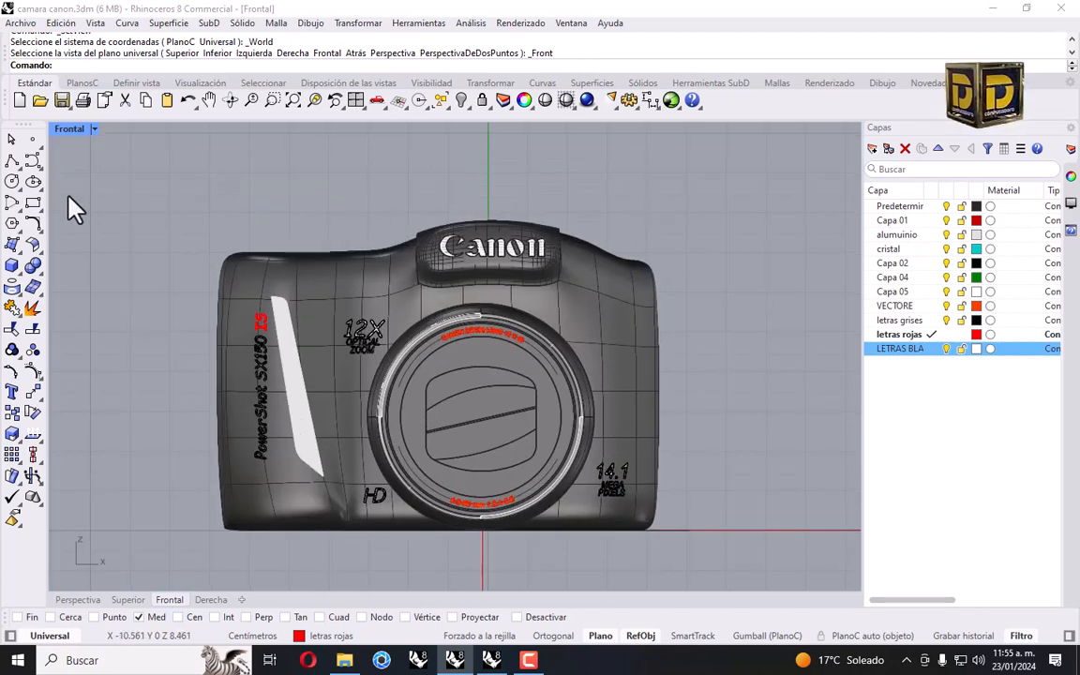
left_click(33, 180)
scroll(576, 290, "up", 2)
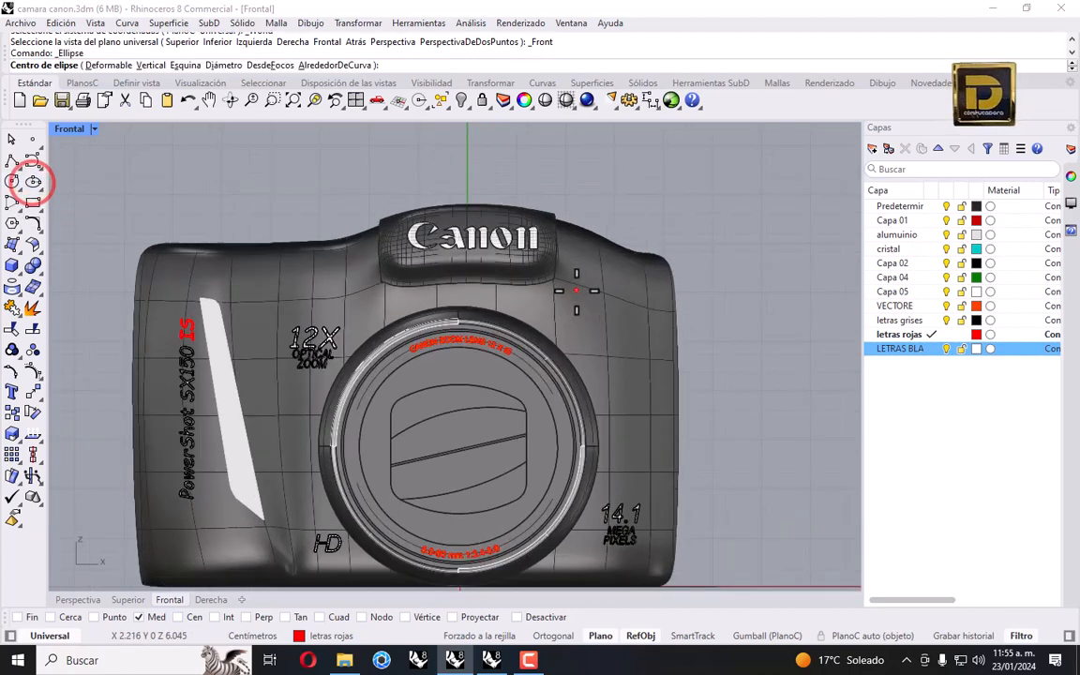
scroll(576, 290, "up", 1)
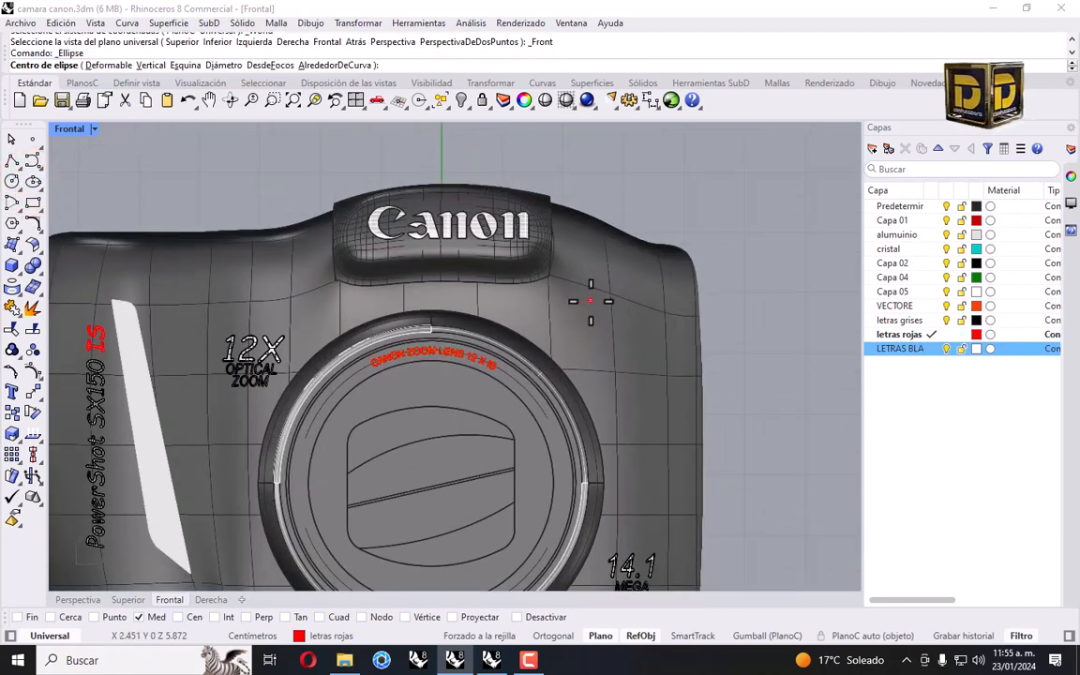
scroll(591, 301, "up", 1)
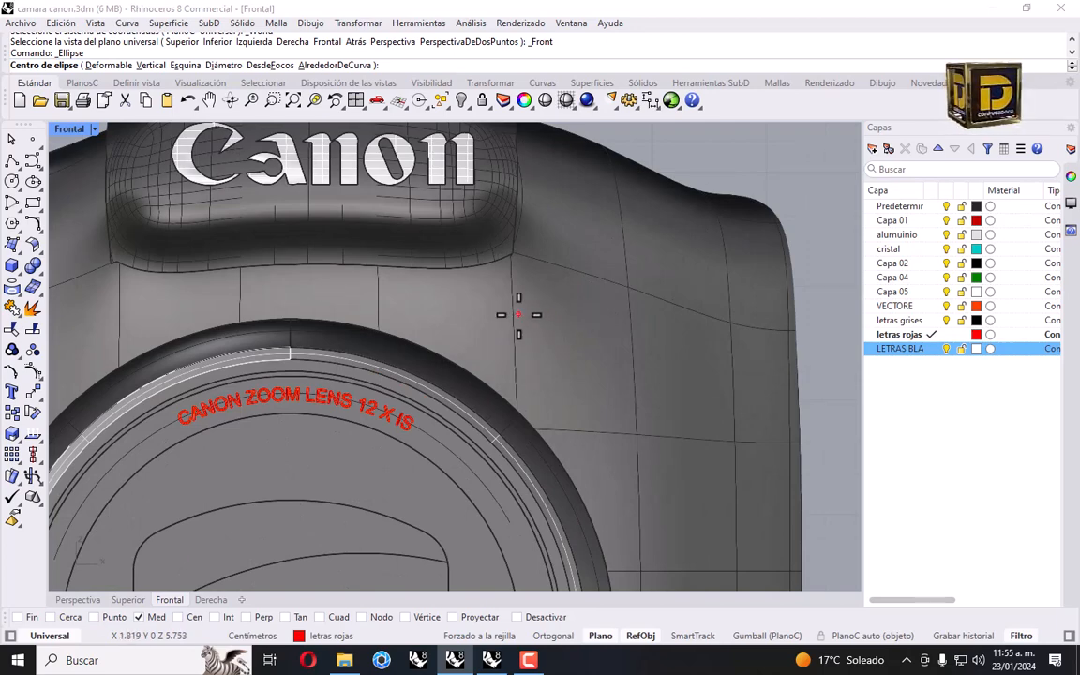
left_click(534, 301)
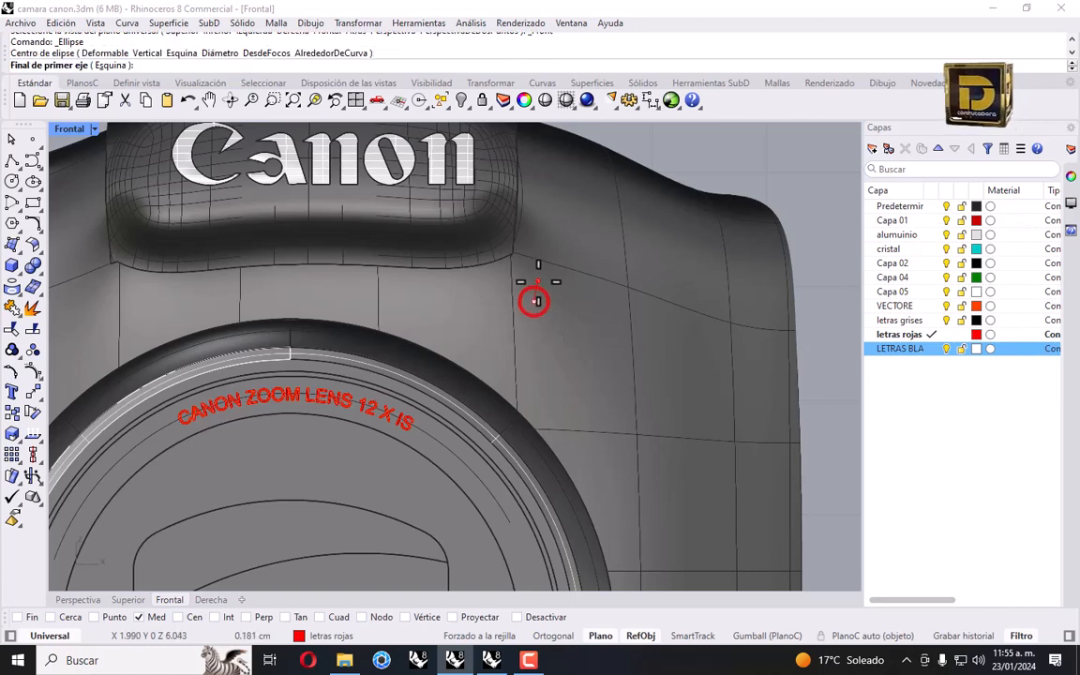
left_click(543, 286)
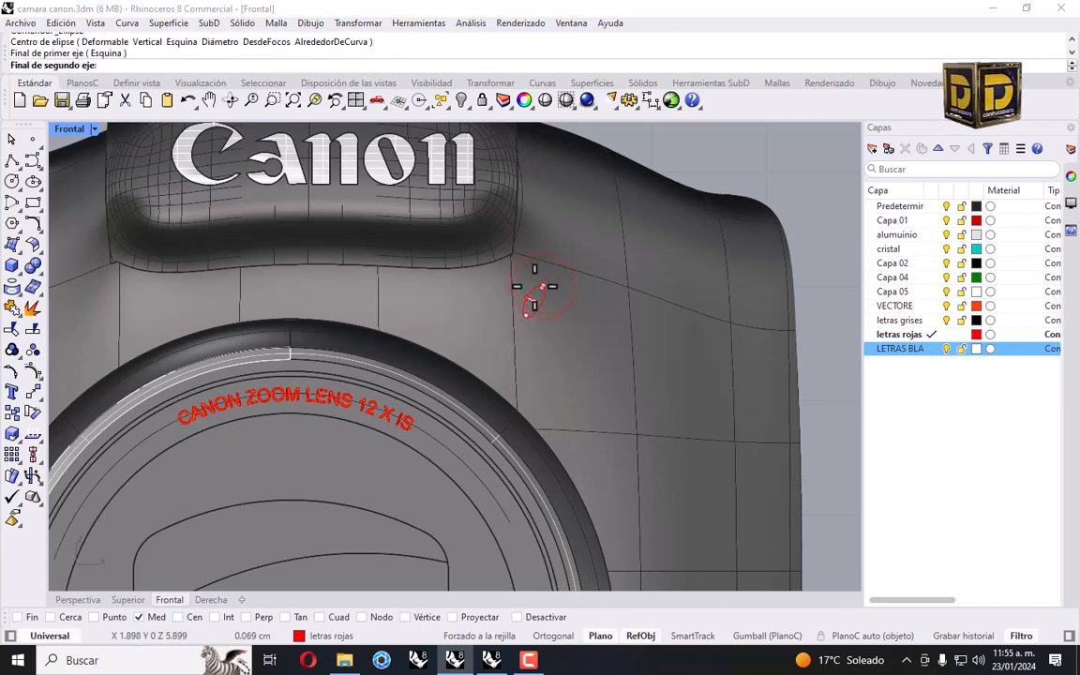
left_click(532, 295)
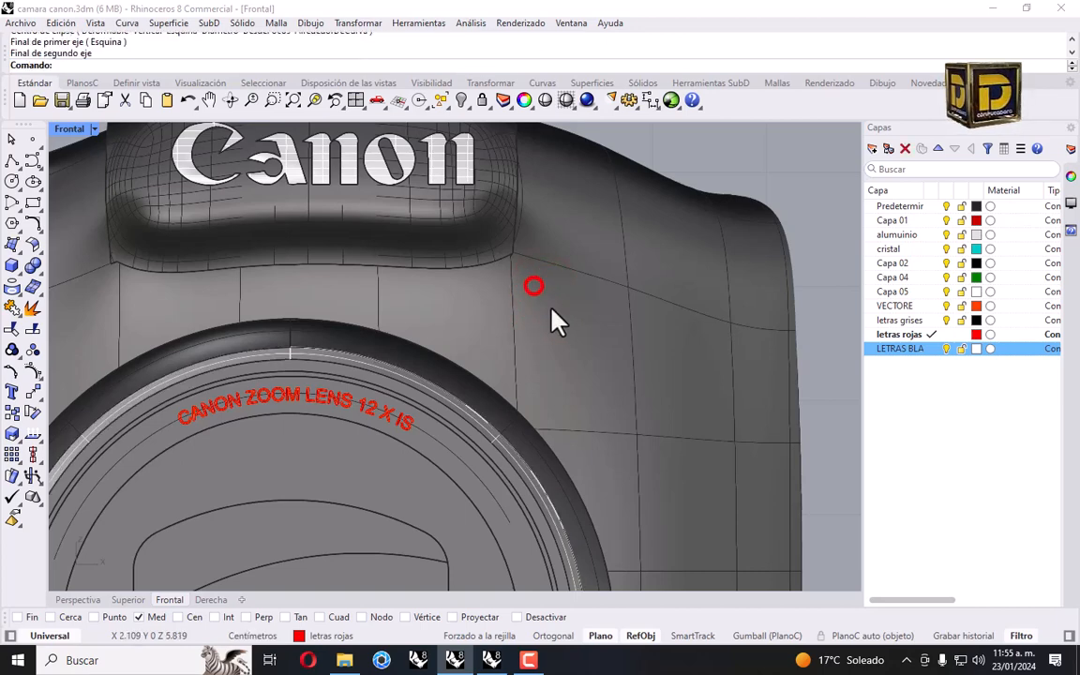
left_click(96, 127)
left_click(161, 116)
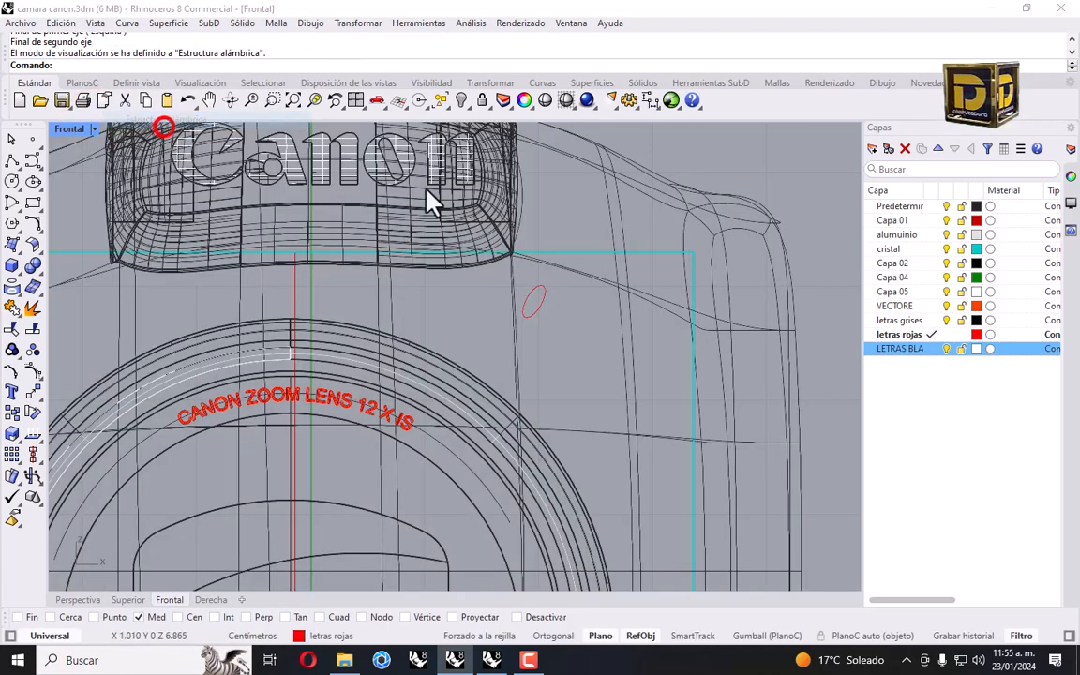
Scale the small slanted ellipse beside the Canon block in 2D to about half its size.
left_click(538, 315)
scroll(558, 294, "down", 5)
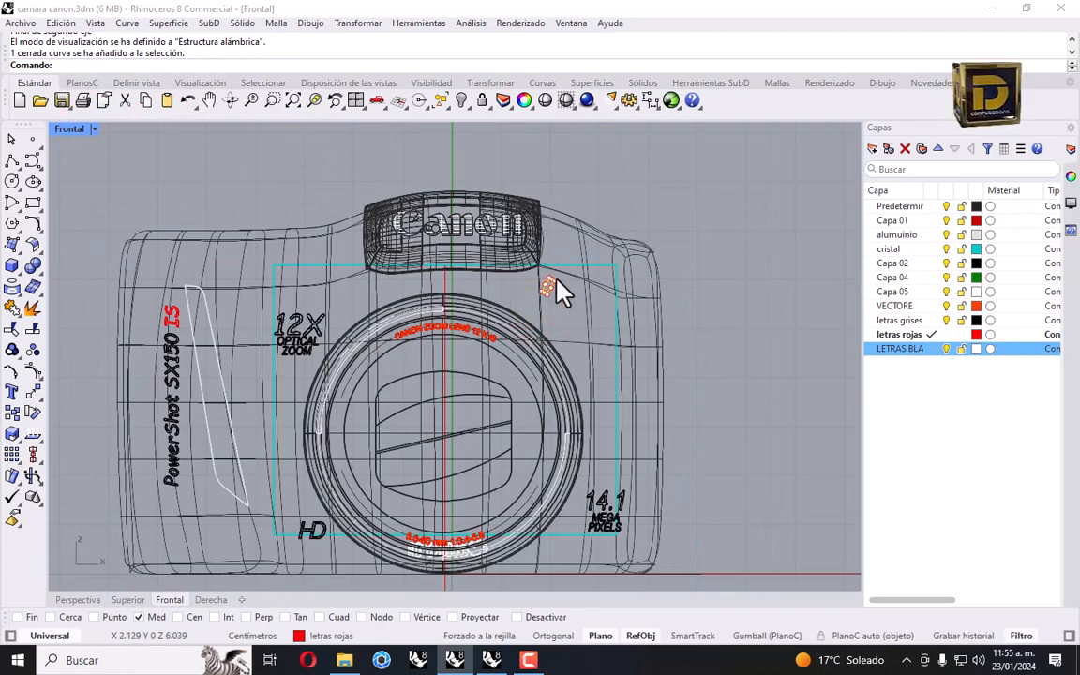
left_click(357, 23)
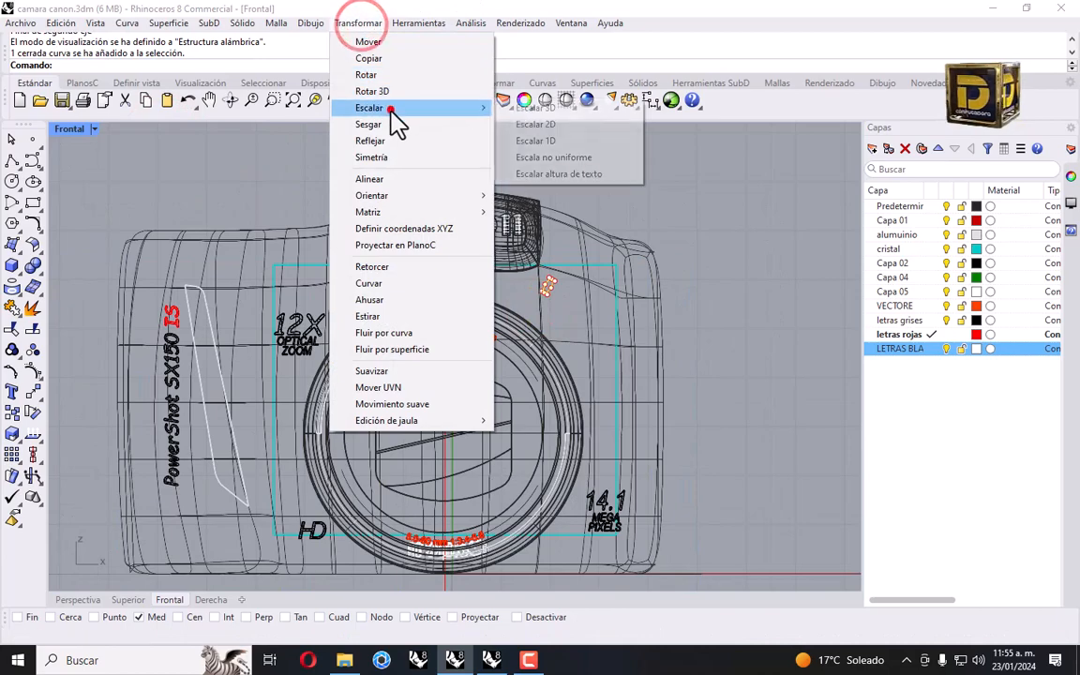
left_click(391, 108)
left_click(549, 125)
scroll(523, 270, "up", 8)
left_click(494, 271)
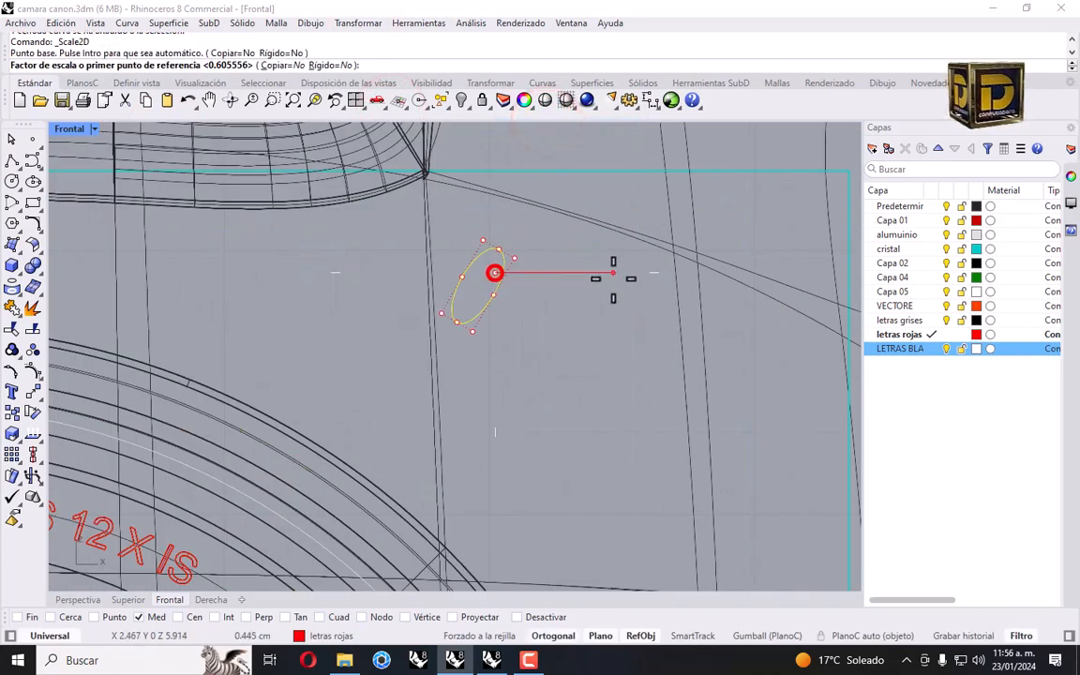
left_click(620, 279)
left_click(556, 276)
scroll(554, 272, "down", 5)
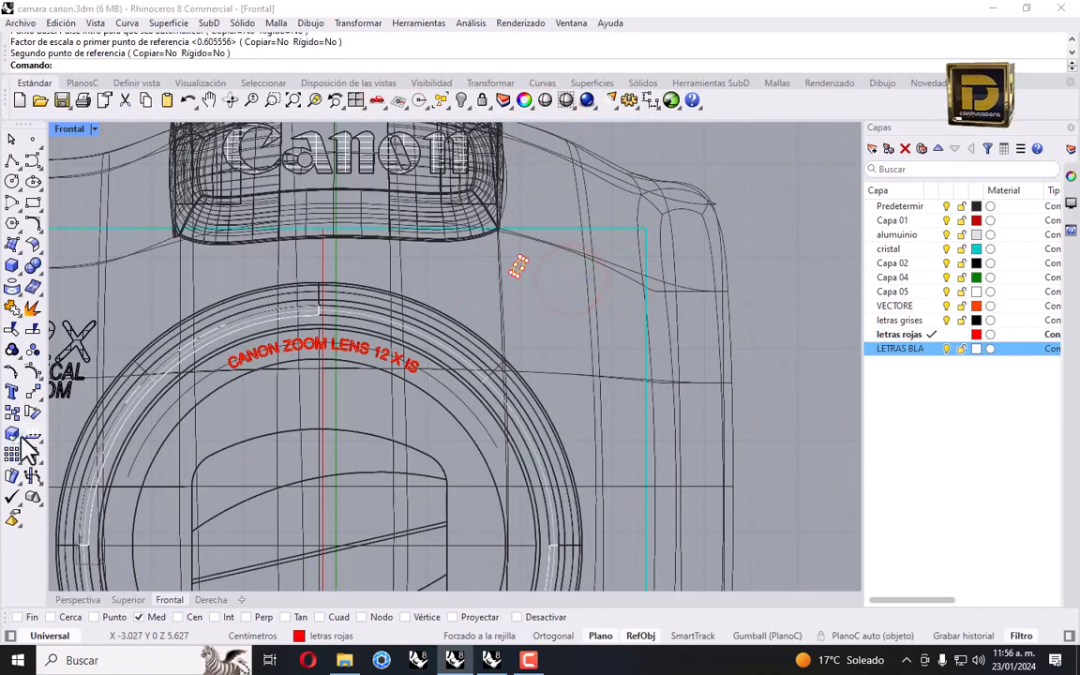
Mirror the ellipse across the lens's vertical centreline, select both ellipses and return to the four-viewport layout.
left_click(38, 394)
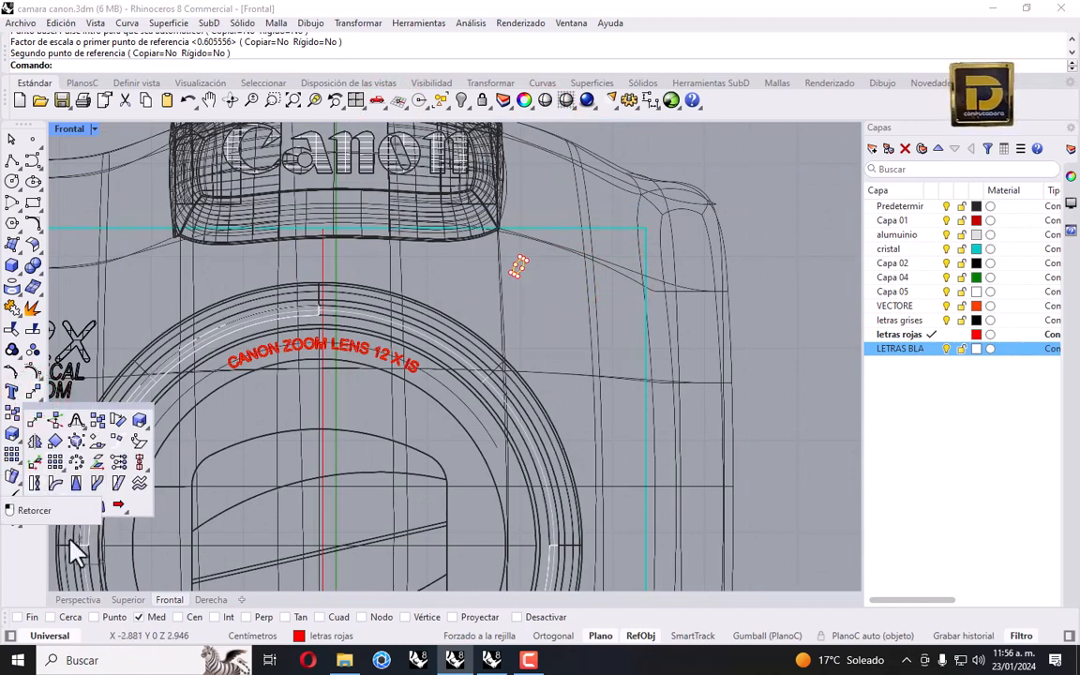
left_click(37, 463)
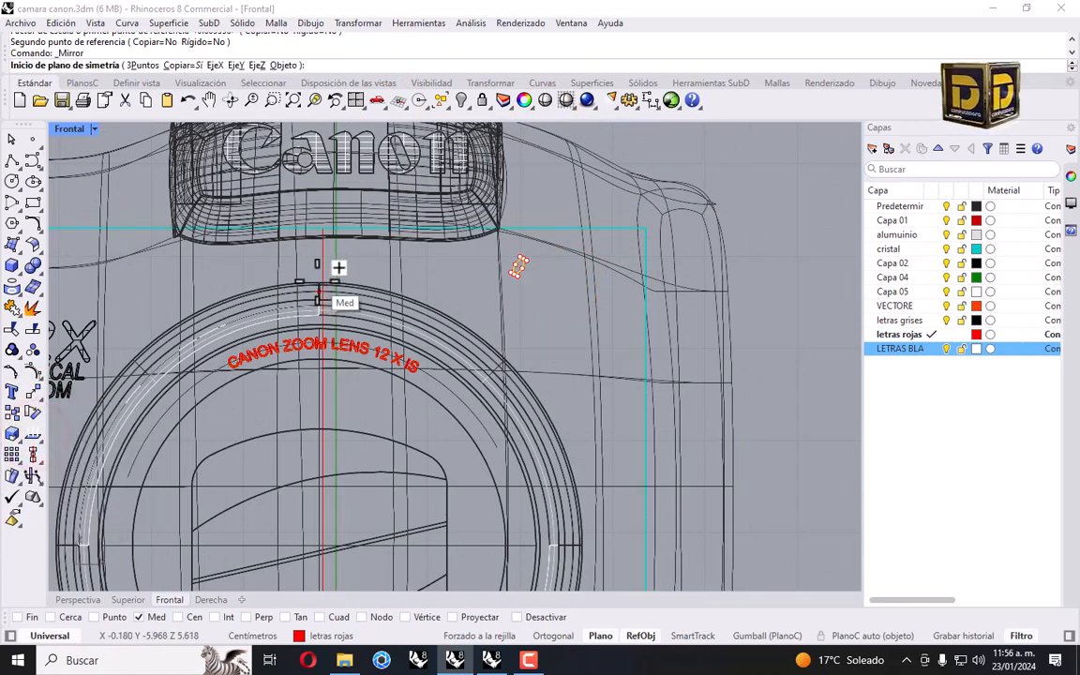
left_click(321, 298)
left_click(321, 269)
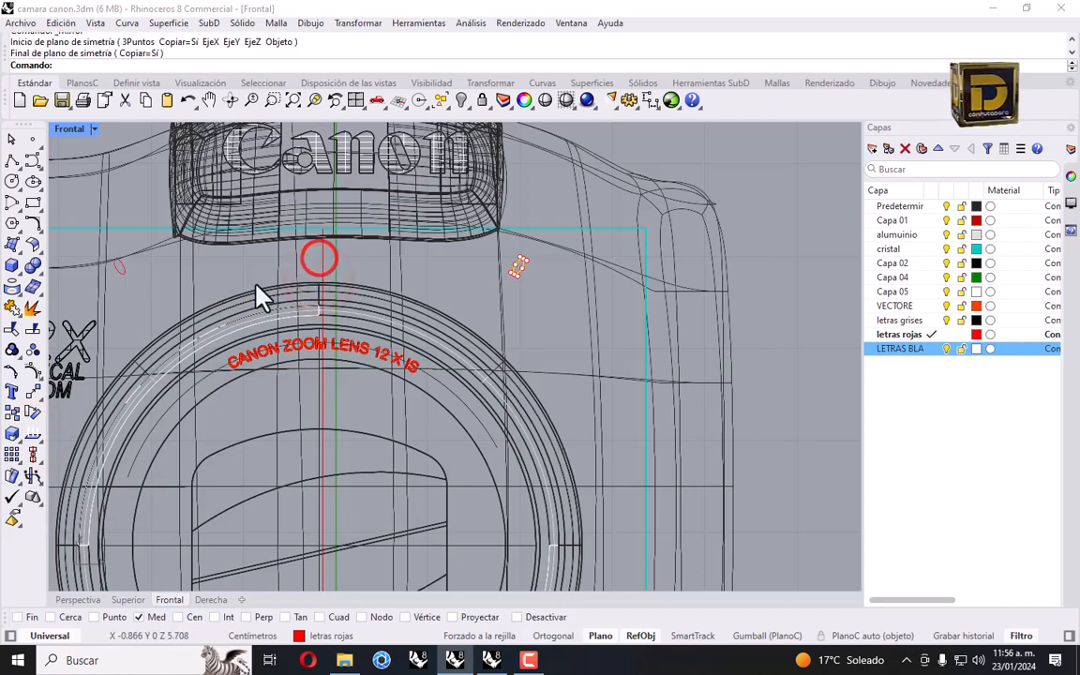
left_click(120, 267)
double_click(69, 128)
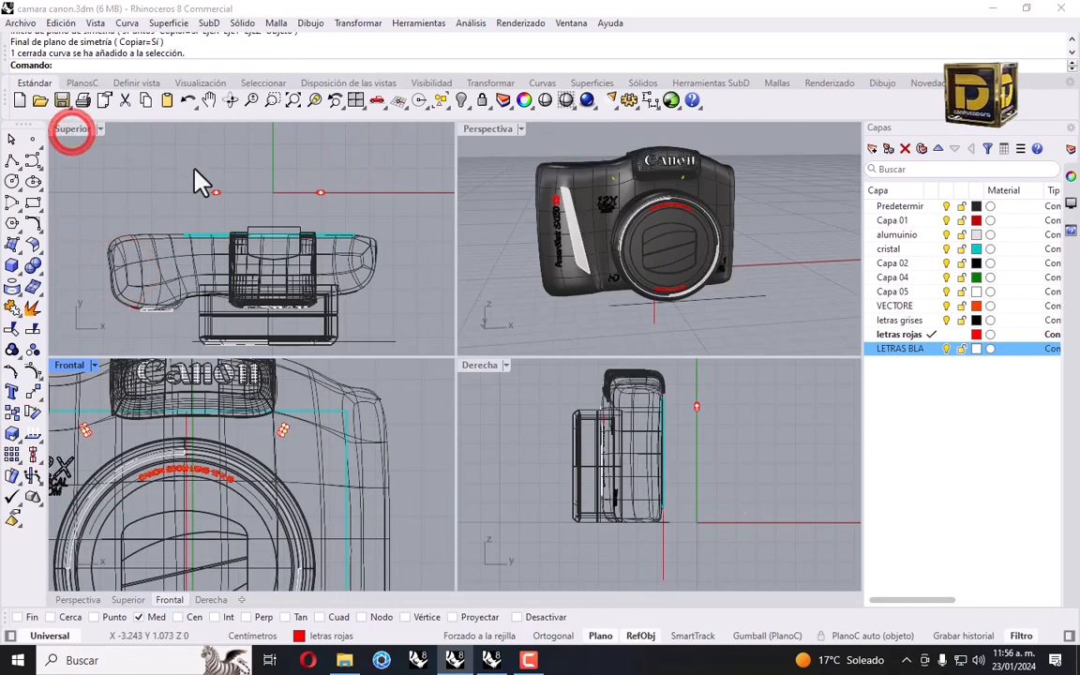
scroll(240, 191, "down", 6)
left_click(219, 187)
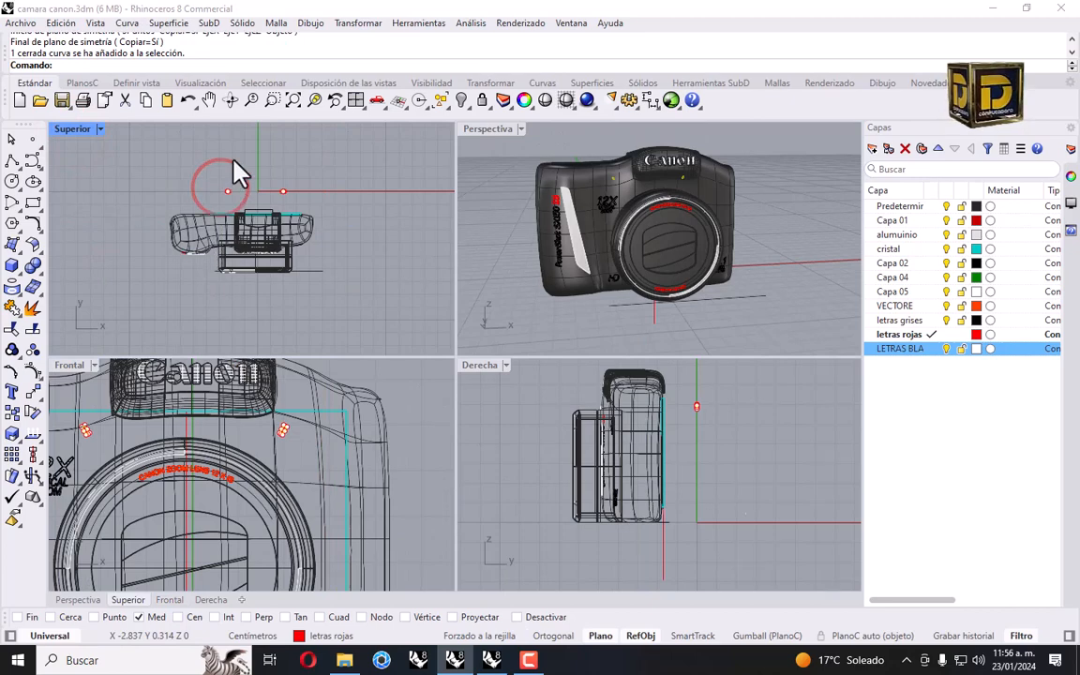
scroll(231, 187, "up", 4)
Try copying both ellipses to a position in front of the lens, and undo the copy.
left_click(12, 373)
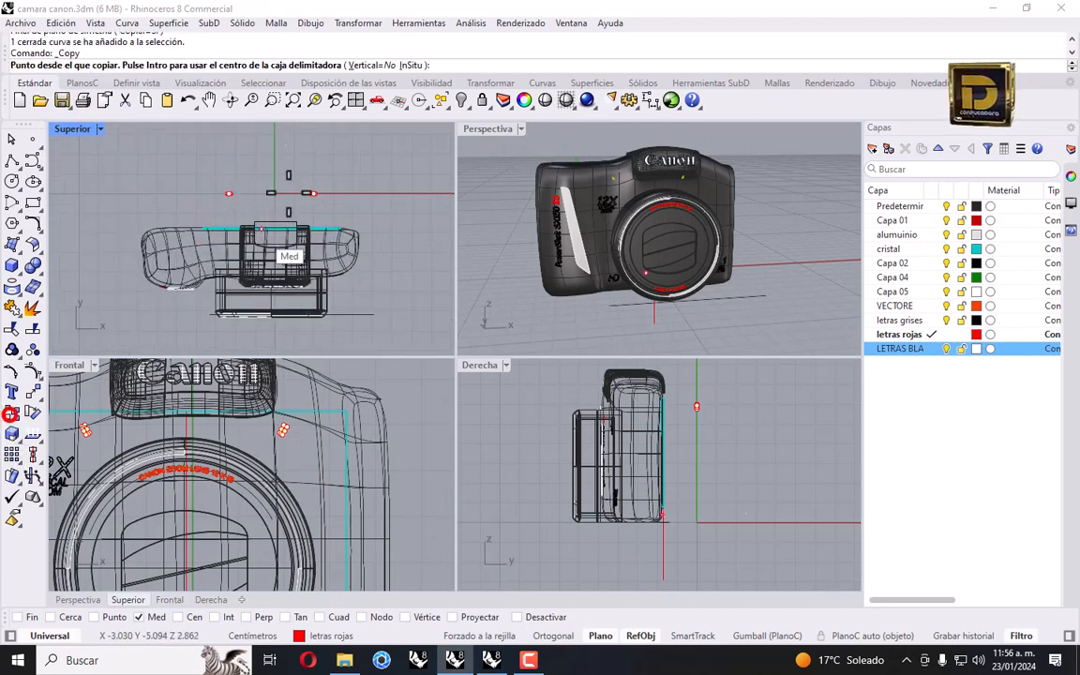
left_click(257, 185)
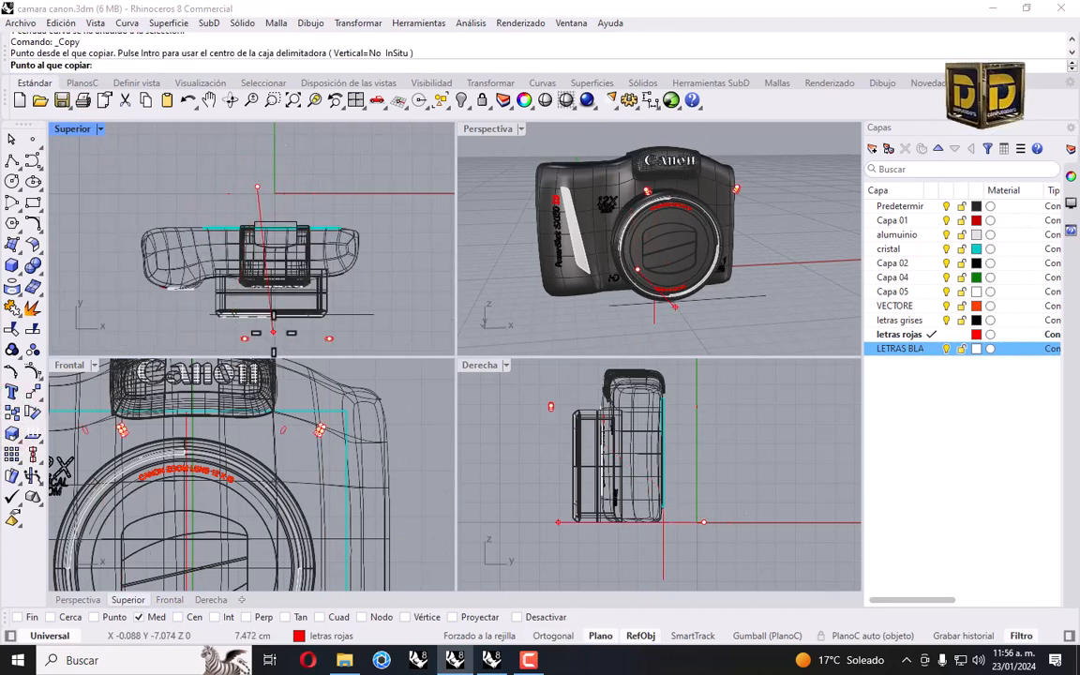
left_click(255, 311)
key("Return")
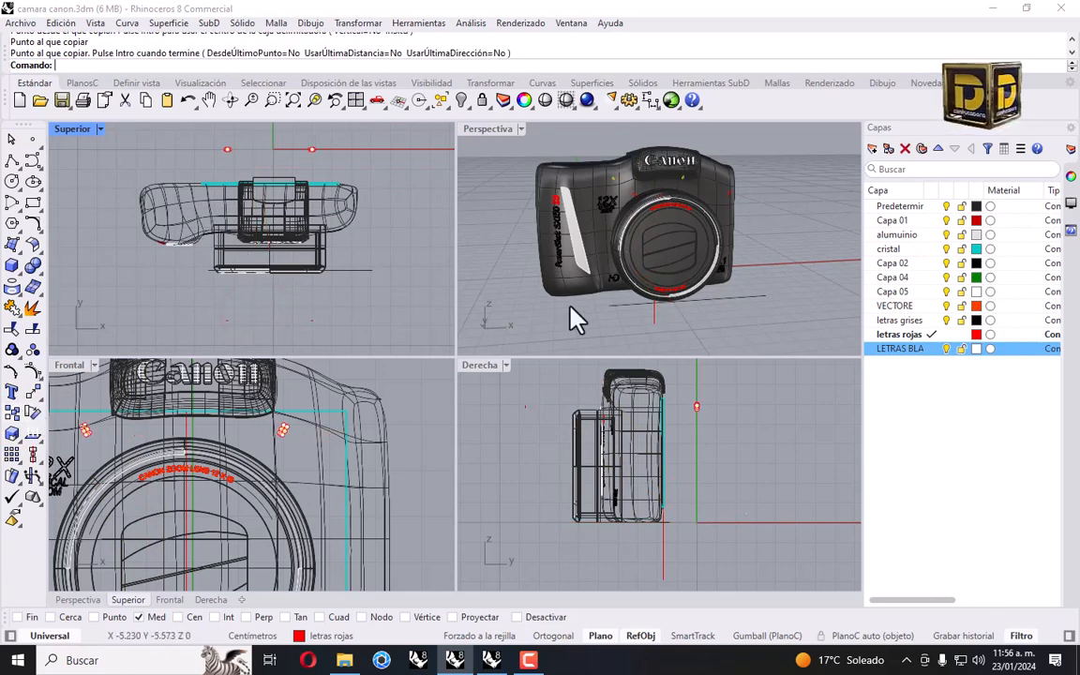
key("ctrl+z")
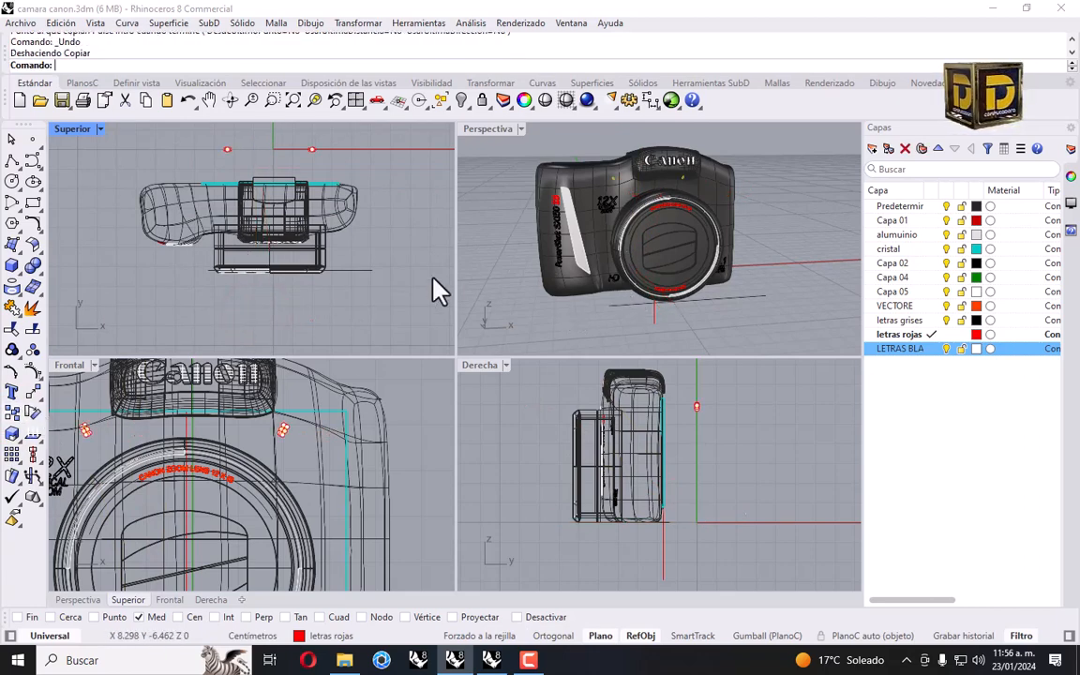
Move both ellipses about 7.9 cm straight forward in the top view, placing them in front of the lens.
left_click(33, 390)
left_click(270, 142)
left_click(266, 299)
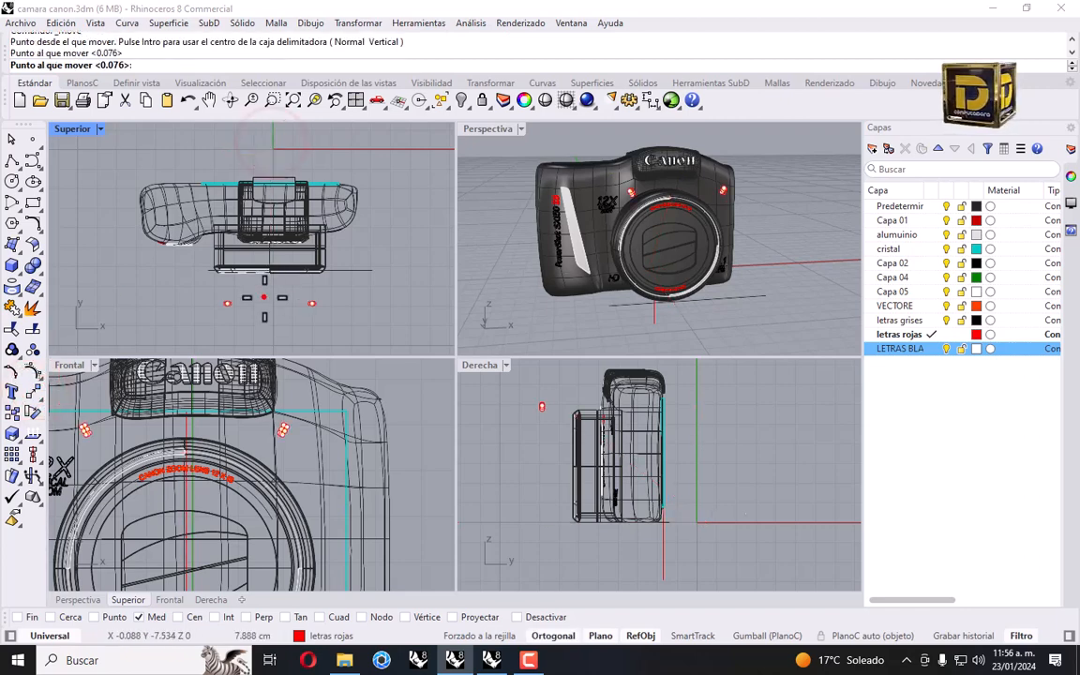
Extrude both ellipses as solids about 3.2 cm toward the camera body, with object snaps disabled.
left_click(12, 266)
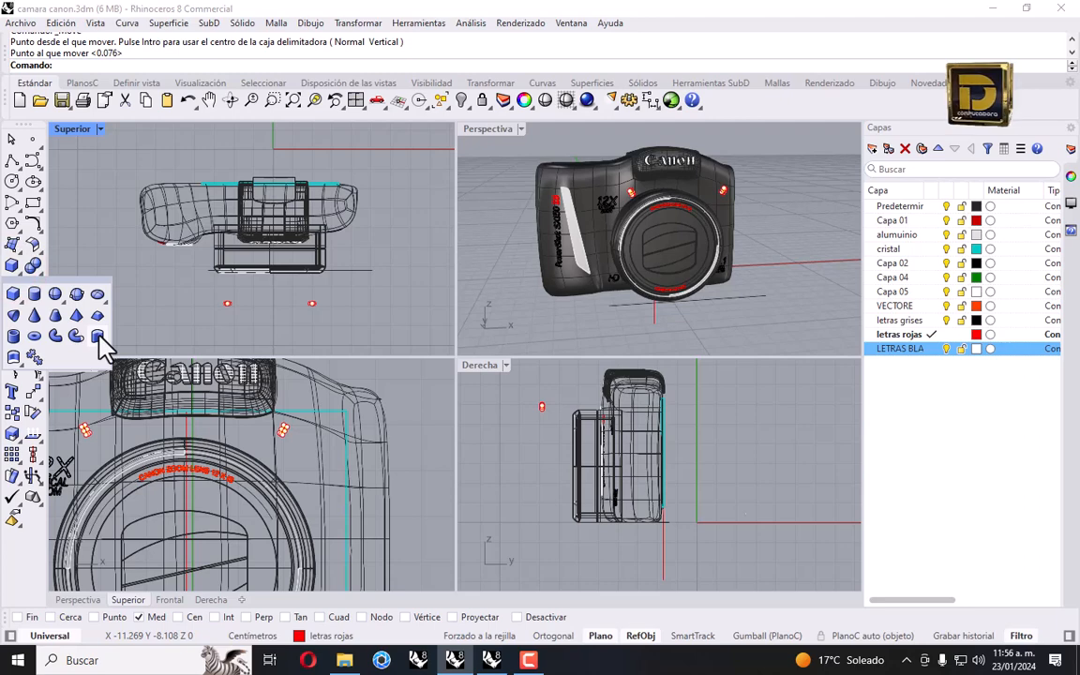
left_click(98, 336)
scroll(380, 434, "up", 5)
scroll(693, 405, "up", 5)
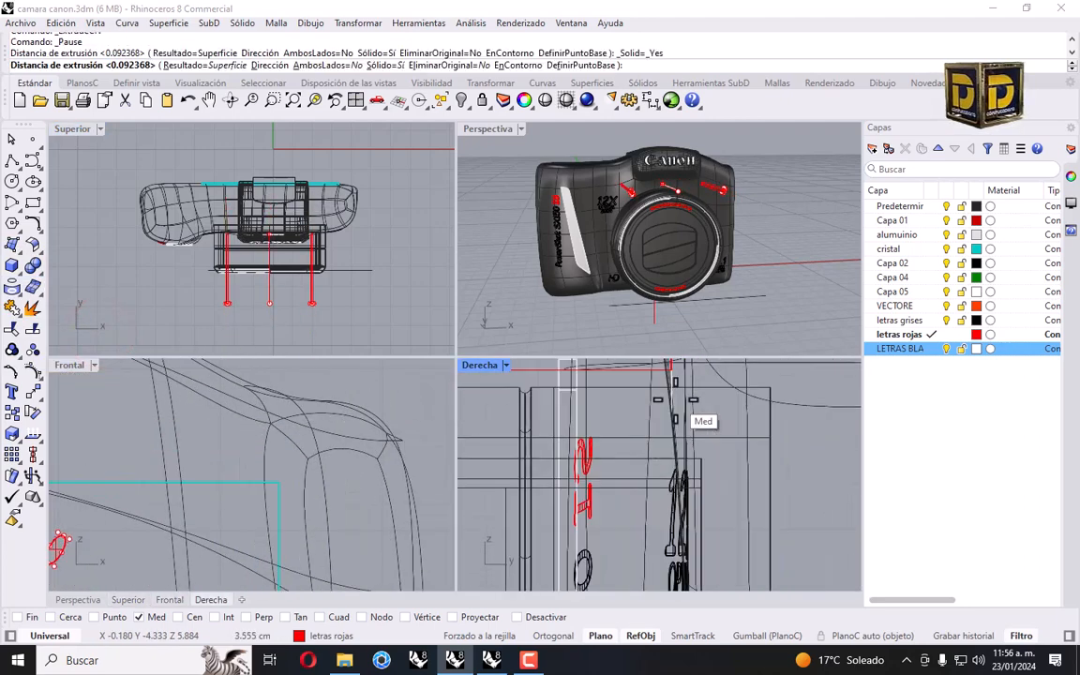
right_click_drag(692, 411, 672, 450)
left_click(546, 617)
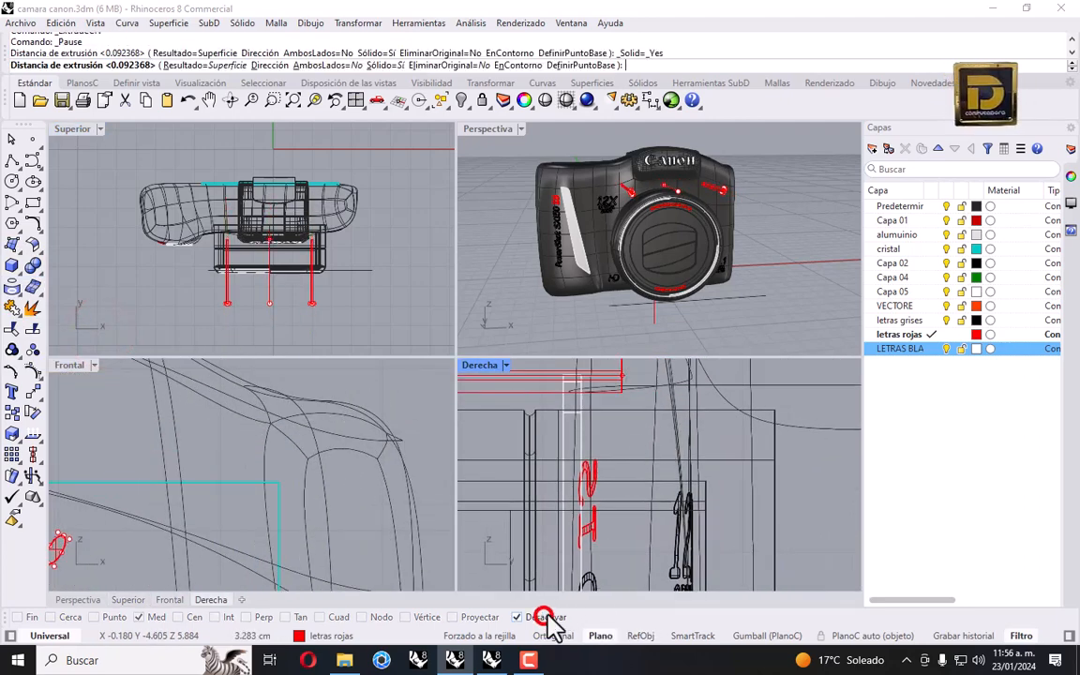
scroll(655, 476, "down", 7)
scroll(647, 478, "up", 2)
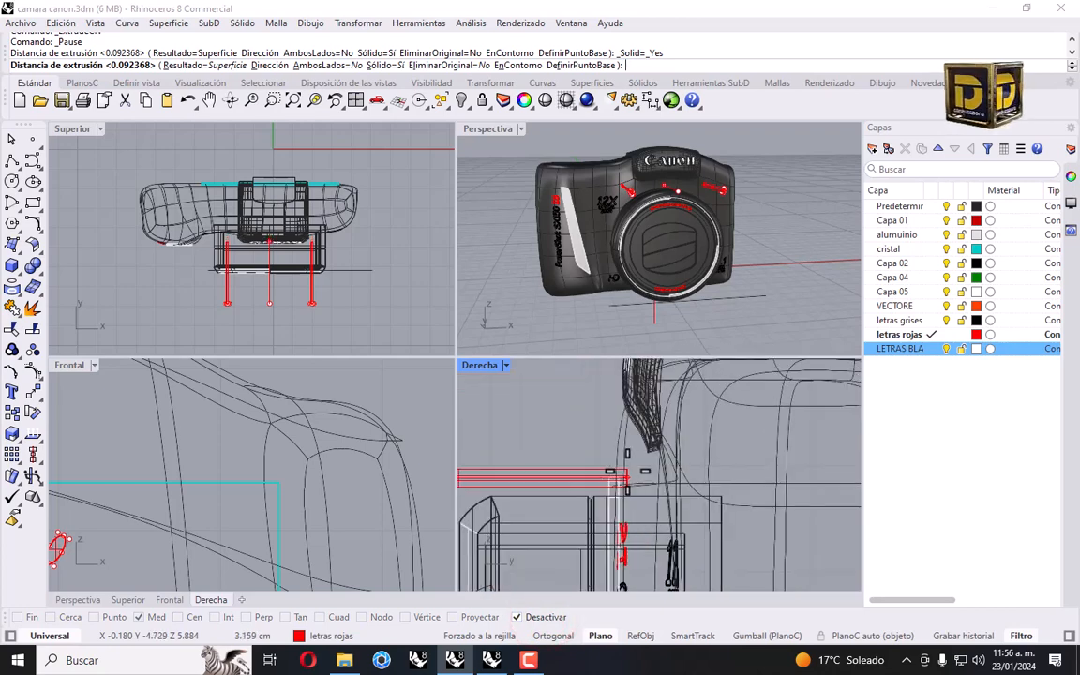
left_click(630, 478)
left_click(555, 335)
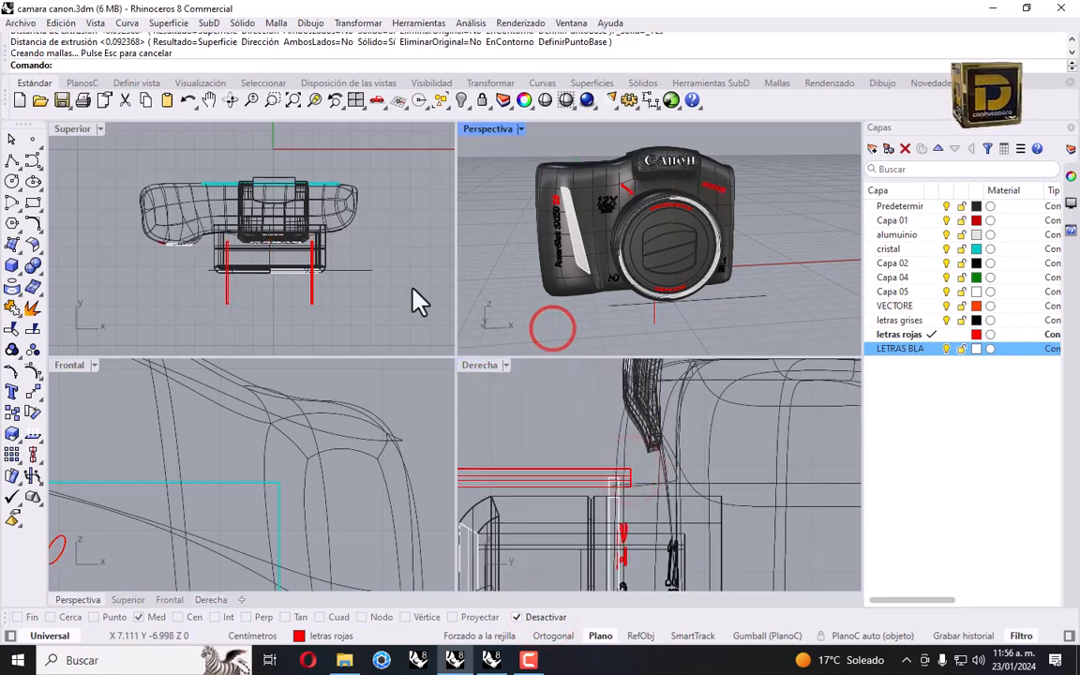
left_click(29, 269)
left_click(51, 296)
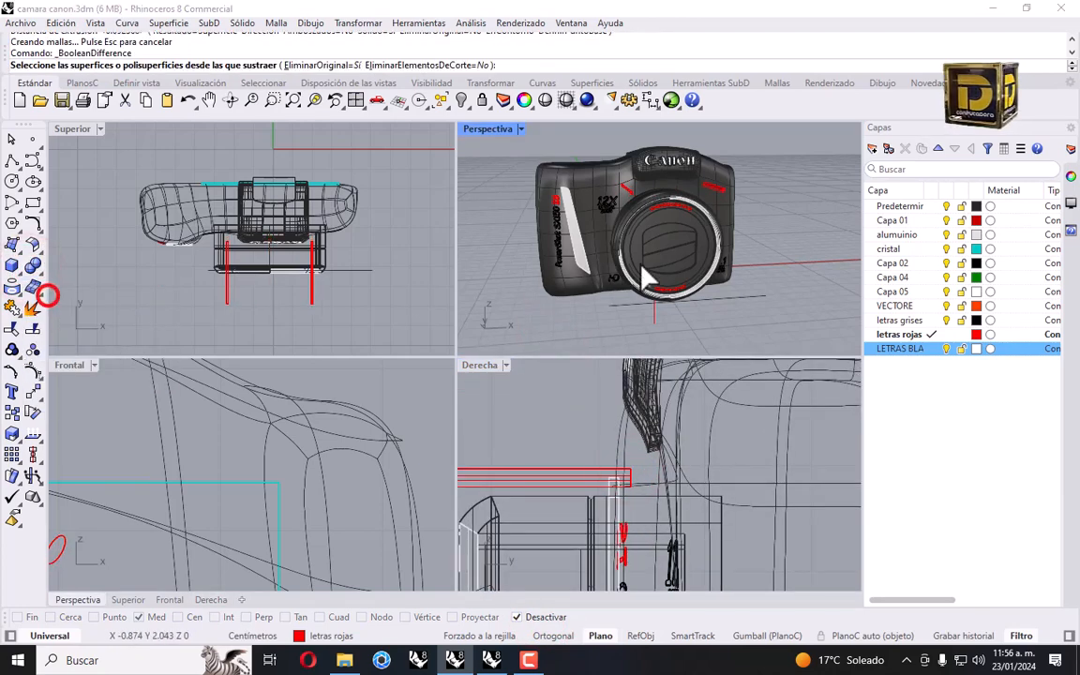
scroll(654, 227, "up", 4)
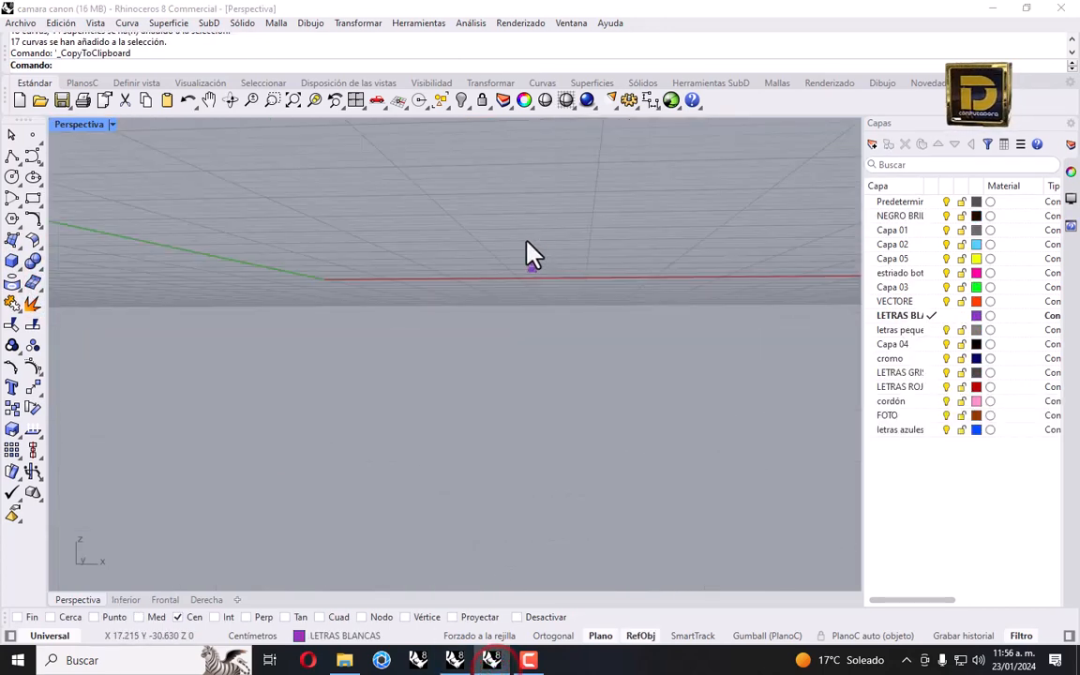
Show all hidden objects in the reference camara canon model and frame the whole scene.
right_click(461, 100)
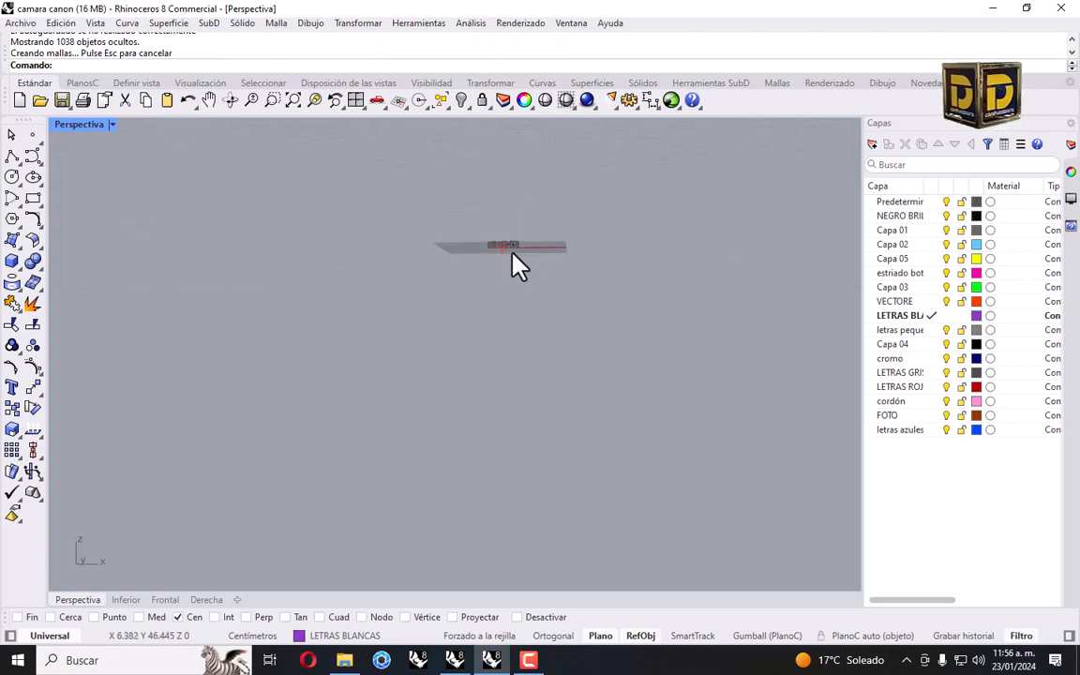
scroll(511, 314, "up", 5)
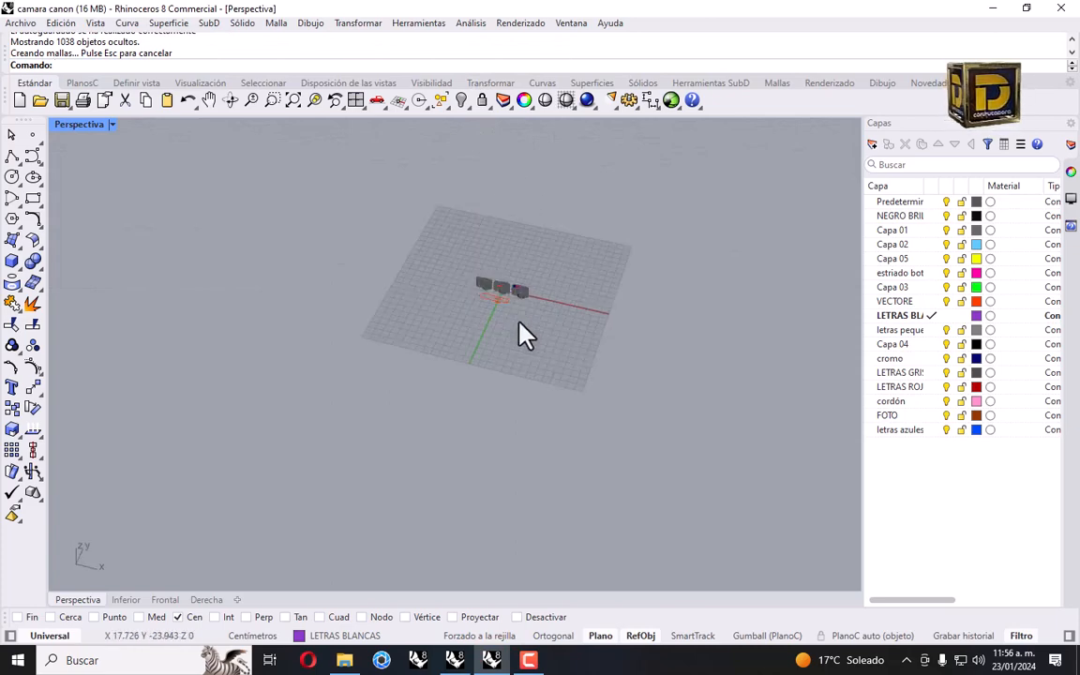
right_click(462, 103)
scroll(525, 289, "up", 10)
scroll(513, 319, "down", 8)
scroll(512, 394, "up", 10)
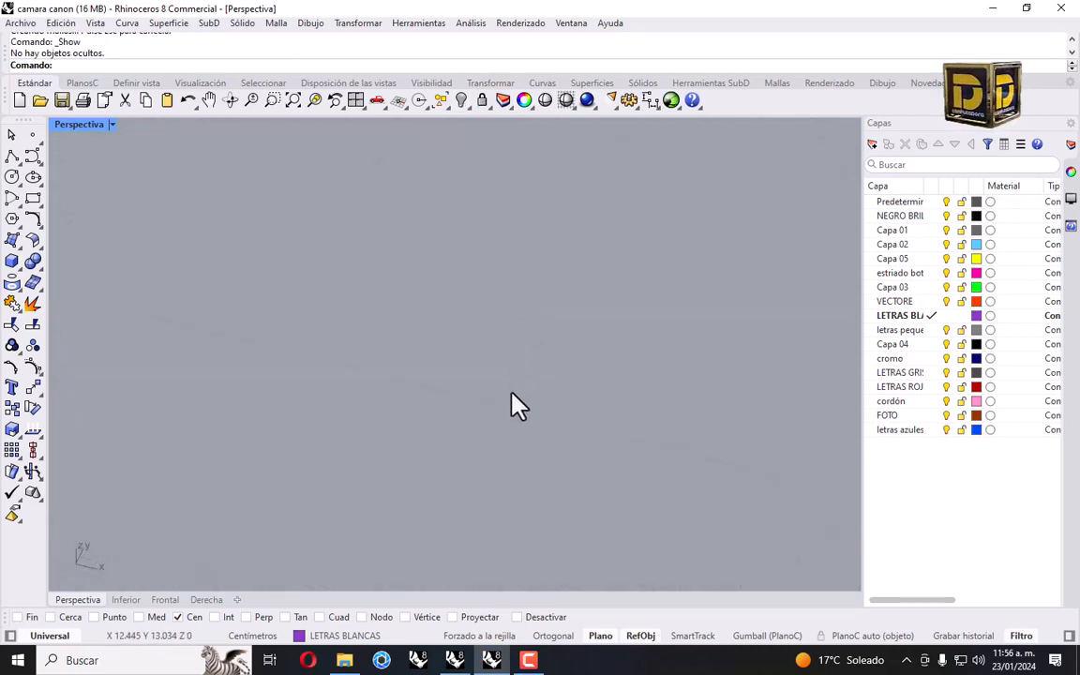
scroll(512, 405, "down", 10)
right_click(315, 101)
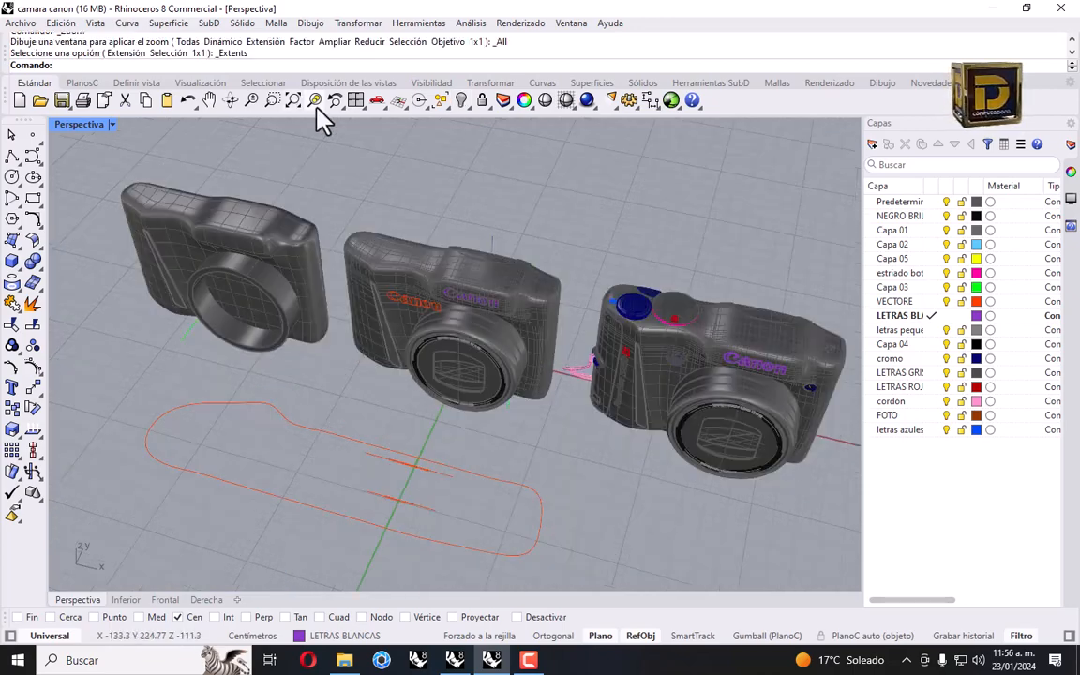
Examine the front details around the Canon lettering on the finished reference camera and return to the working model.
scroll(782, 359, "up", 10)
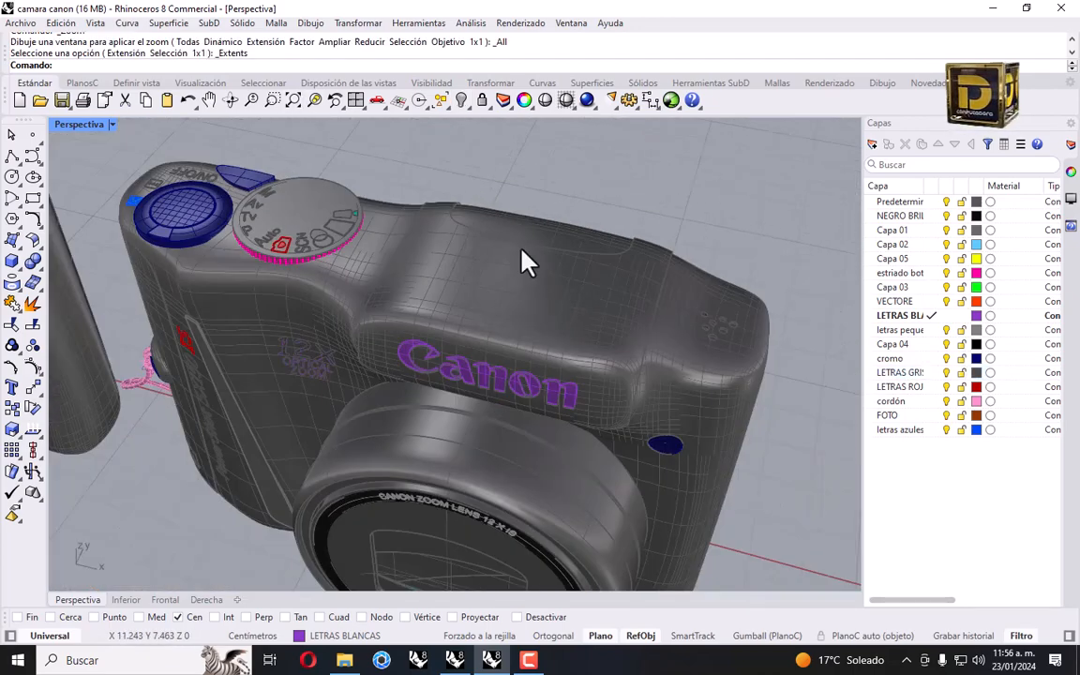
scroll(730, 325, "up", 3)
scroll(730, 325, "down", 12)
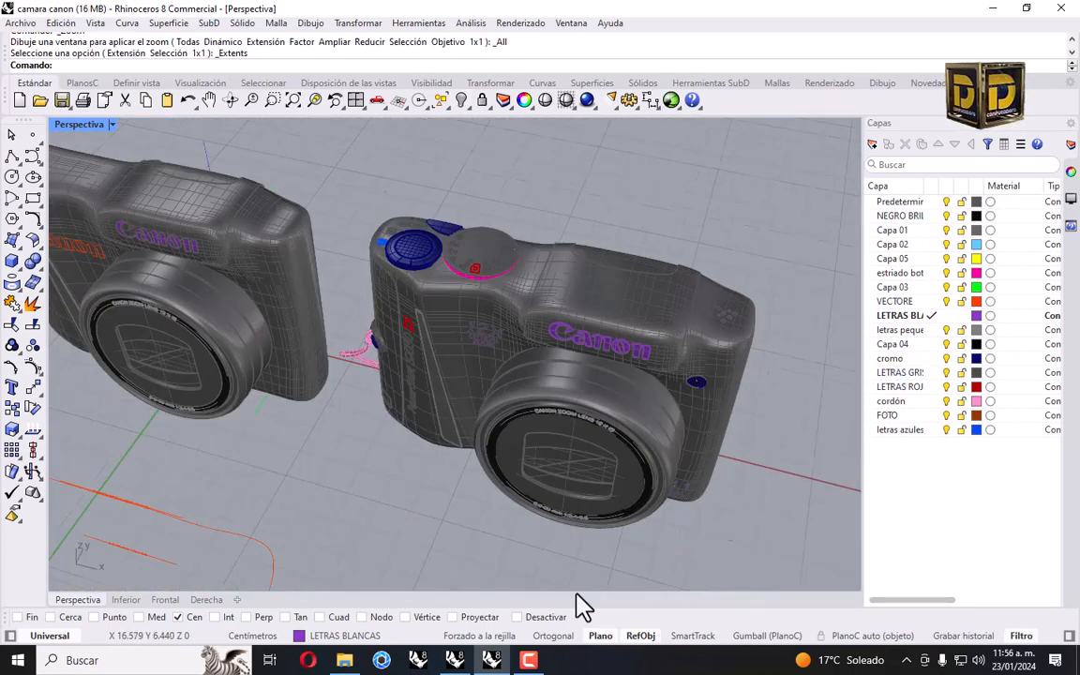
left_click(488, 659)
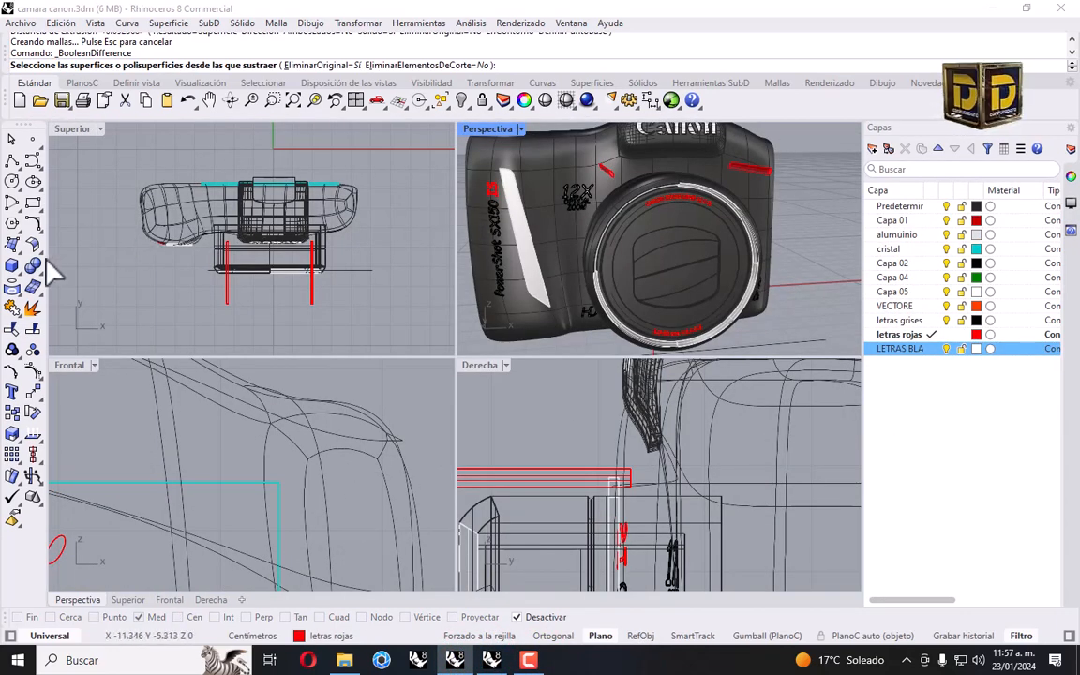
Try to subtract both elliptical extrusions from the camera body with Boolean Difference, deleting the cutting objects.
left_click(60, 296)
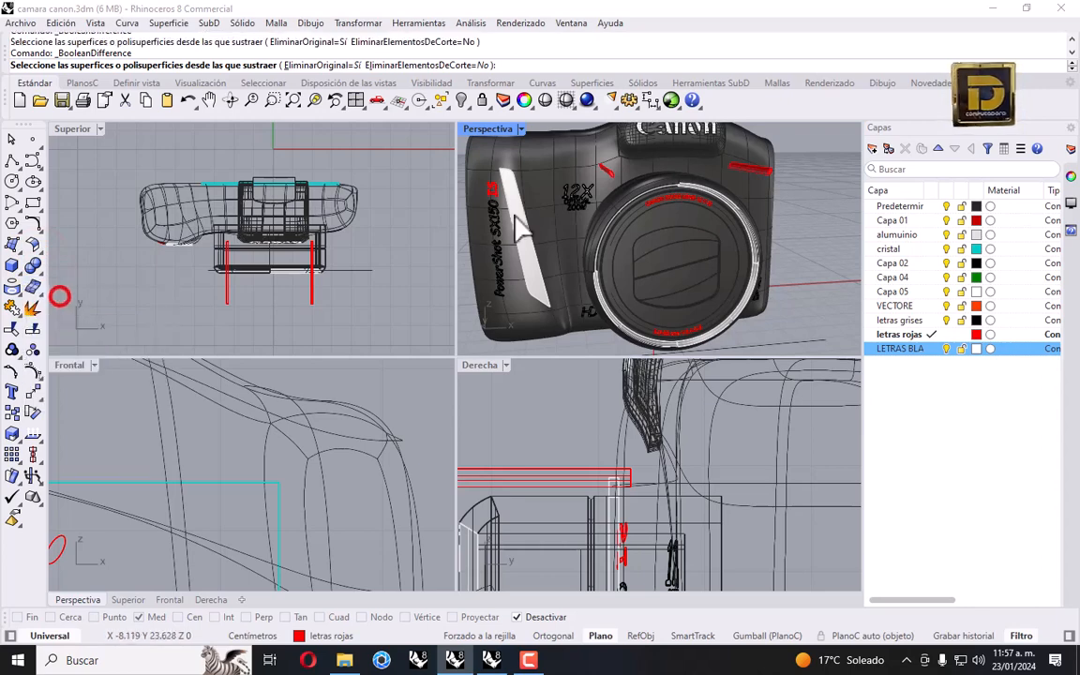
left_click(549, 187)
key("Return")
left_click(311, 296)
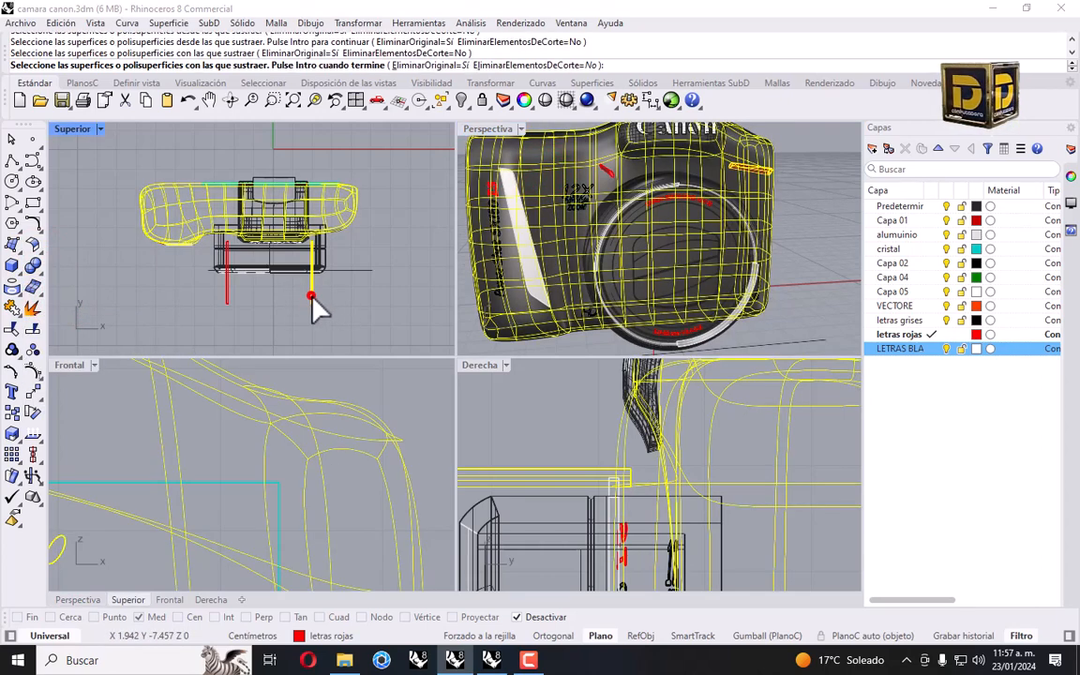
left_click(225, 295)
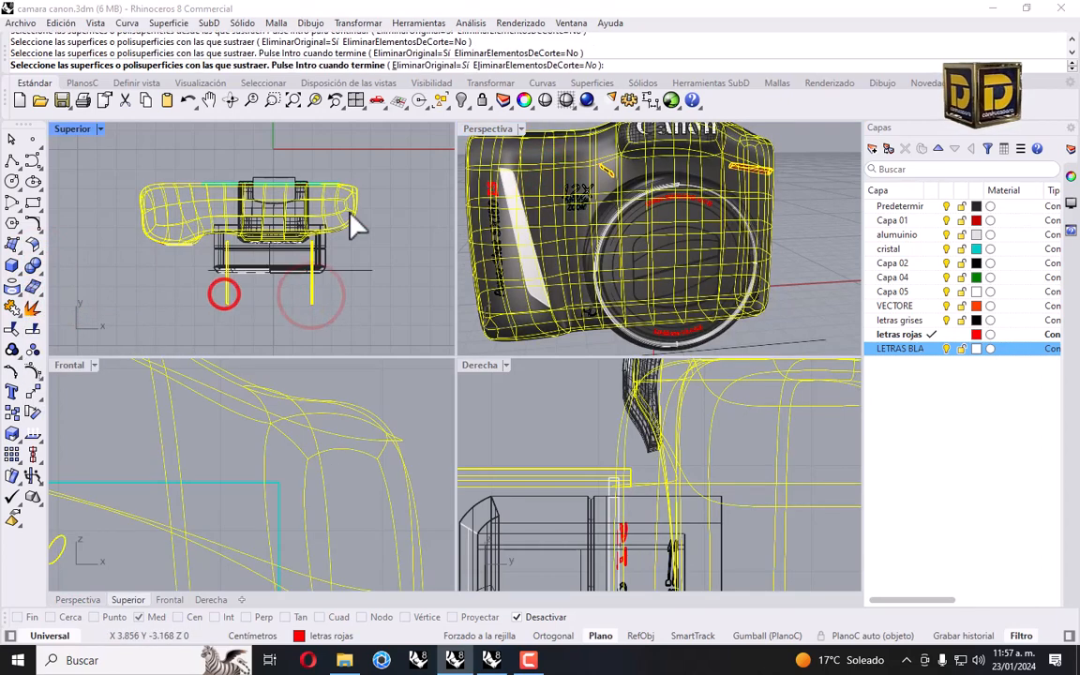
left_click(551, 65)
key("Return")
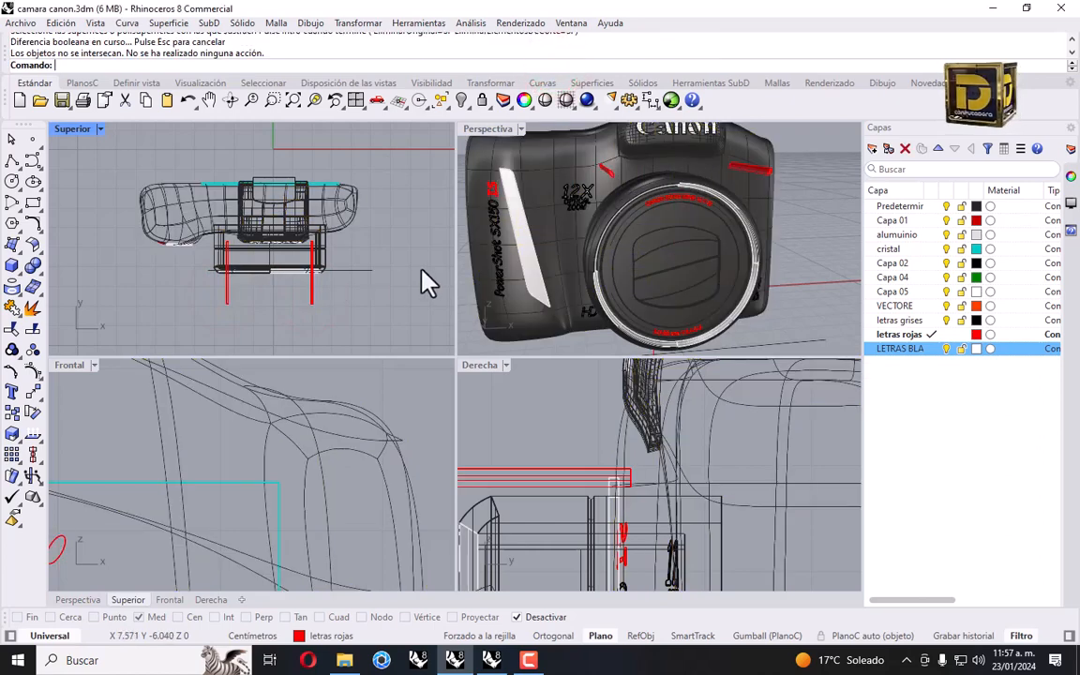
Move both elliptical extrusions further back in the right view so their ends reach deeper into the camera body.
scroll(309, 223, "up", 4)
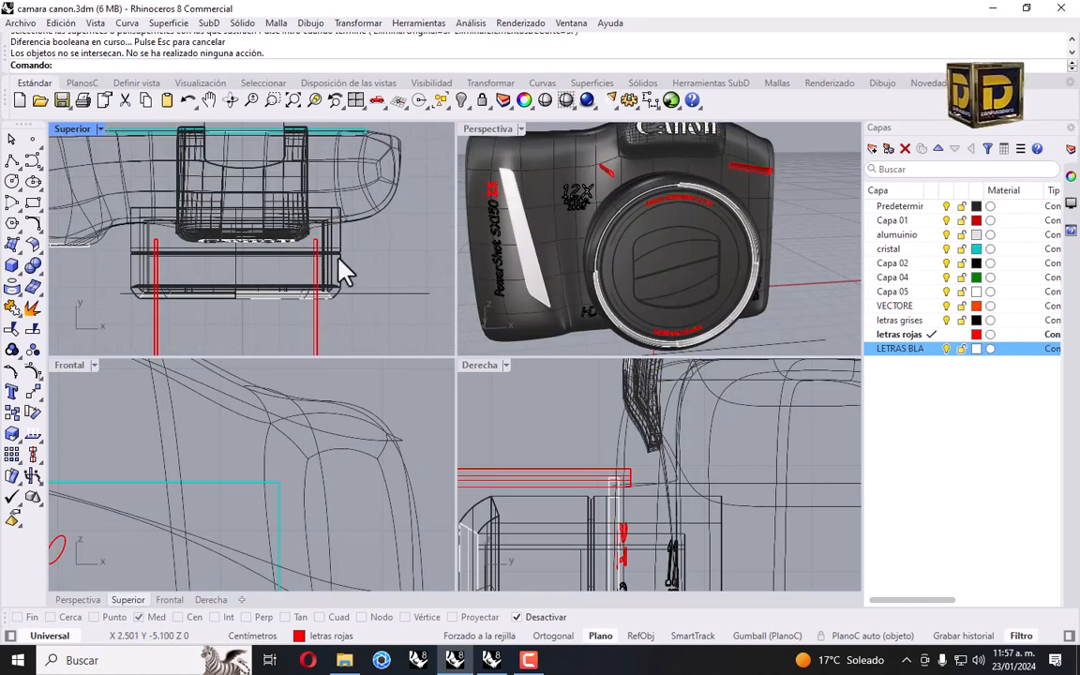
left_click_drag(354, 323, 144, 229)
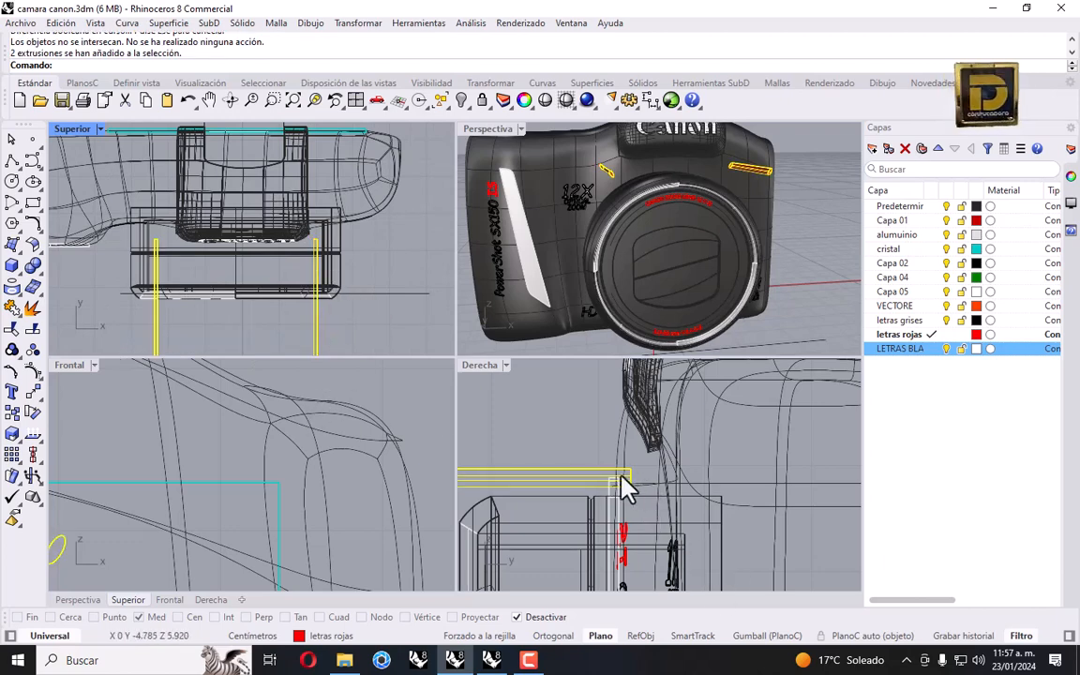
left_click_drag(562, 474, 608, 482)
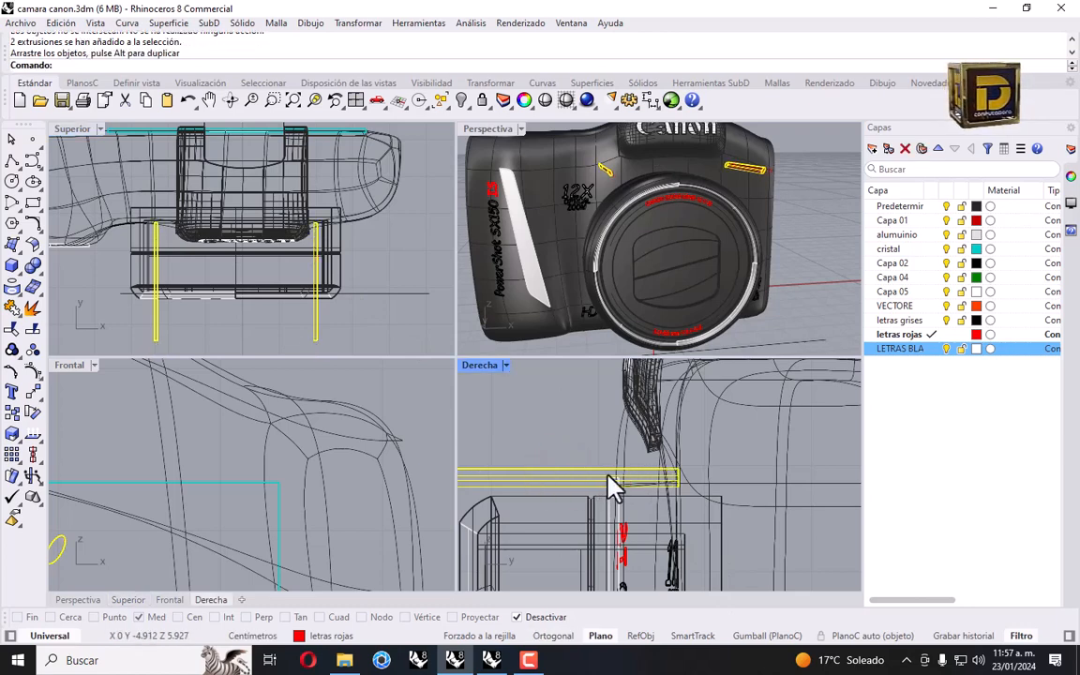
Subtract both elliptical extrusions from the camera body with Boolean Difference, deleting the cutting objects.
left_click(562, 417)
scroll(309, 183, "up", 5)
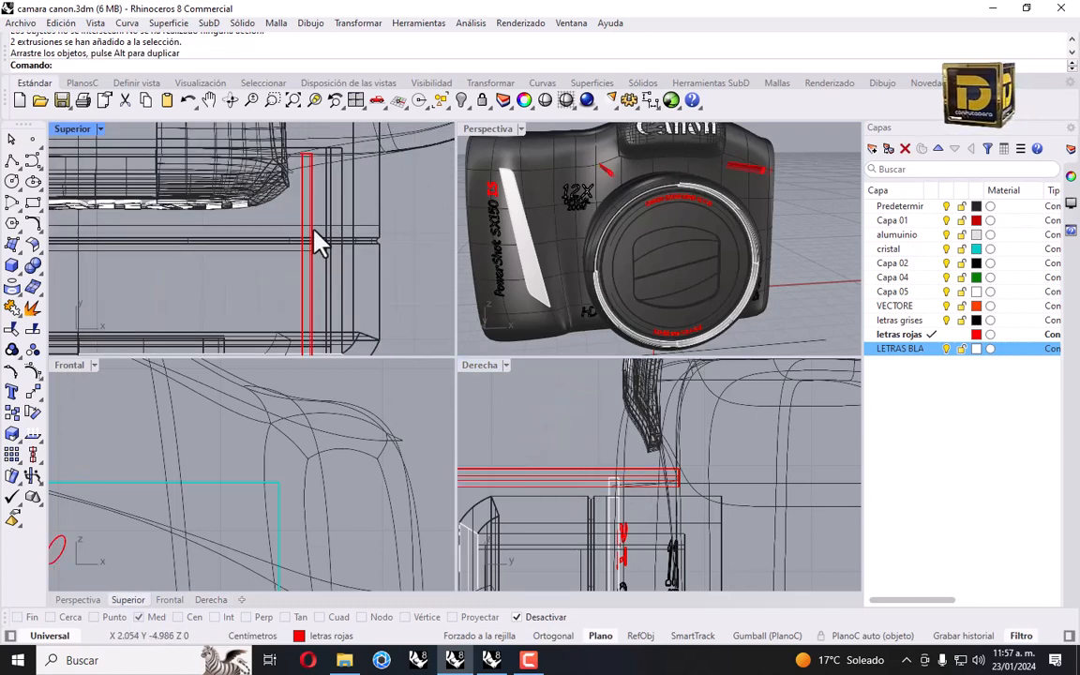
left_click(35, 245)
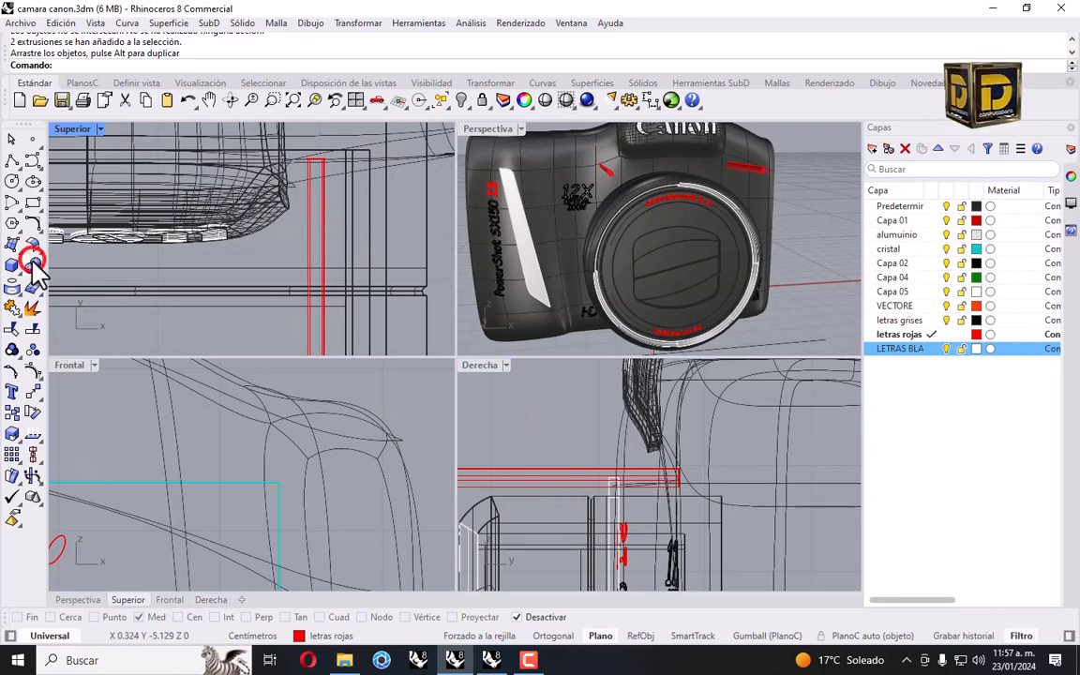
left_click(53, 289)
left_click(542, 201)
right_click(543, 202)
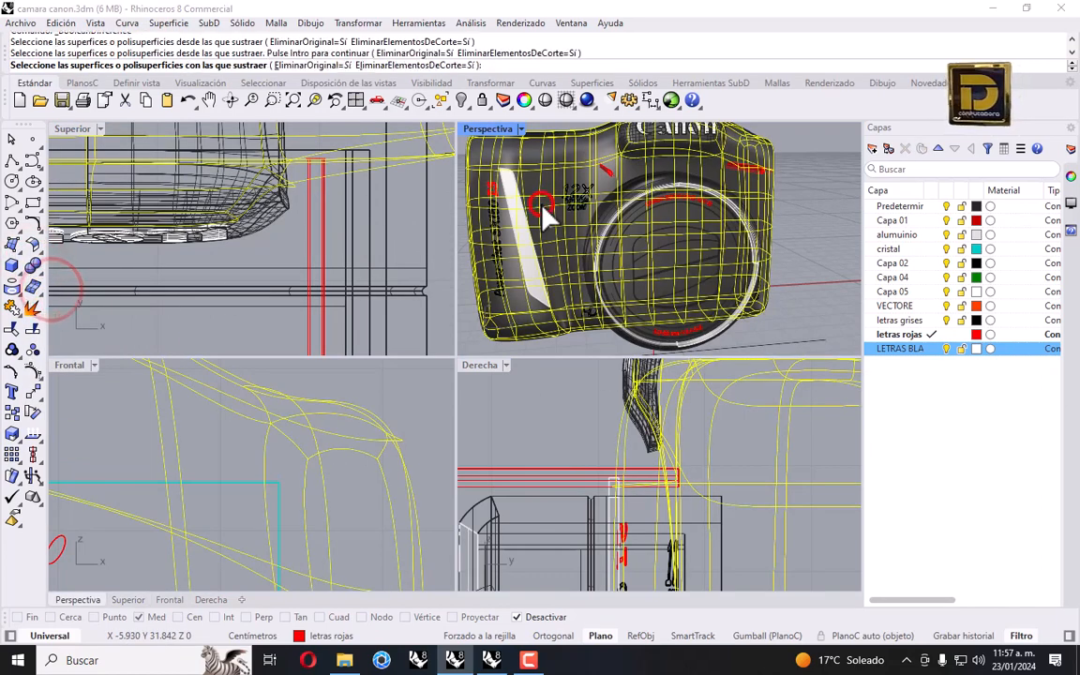
left_click_drag(558, 429, 533, 481)
right_click(543, 445)
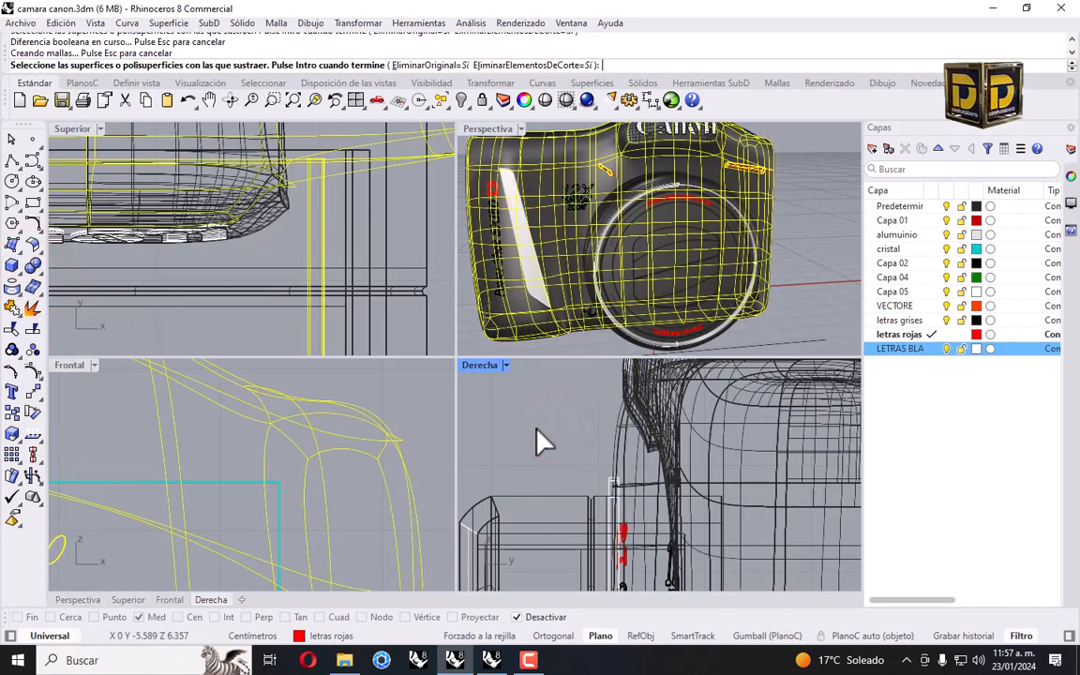
scroll(603, 198, "up", 6)
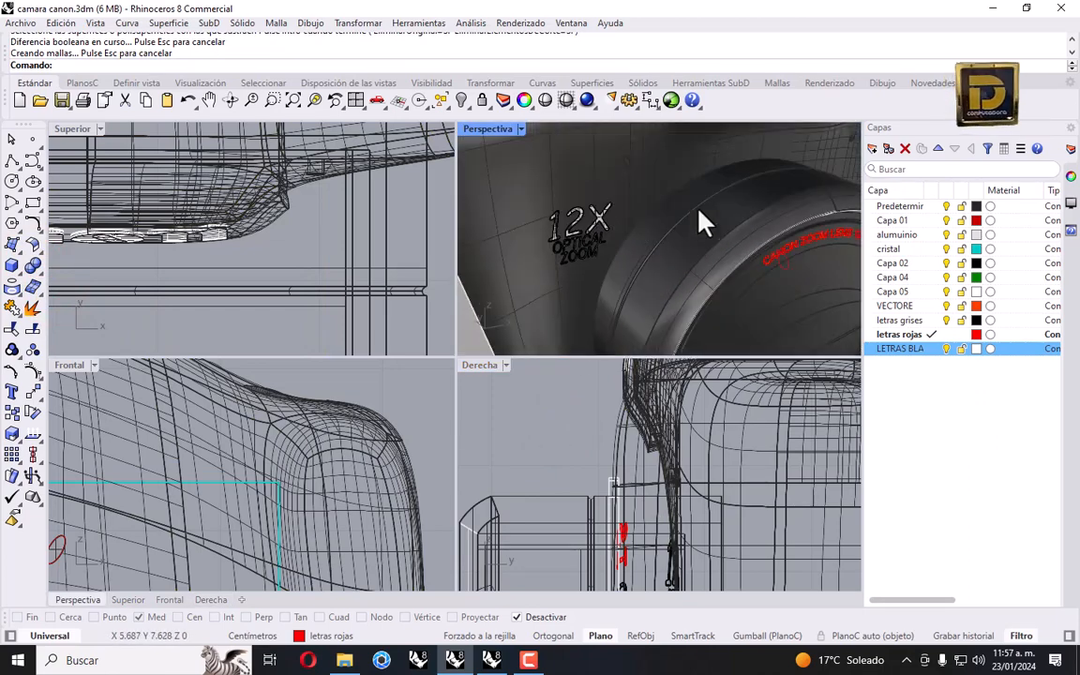
scroll(705, 223, "down", 8)
scroll(643, 278, "up", 2)
scroll(393, 241, "down", 3)
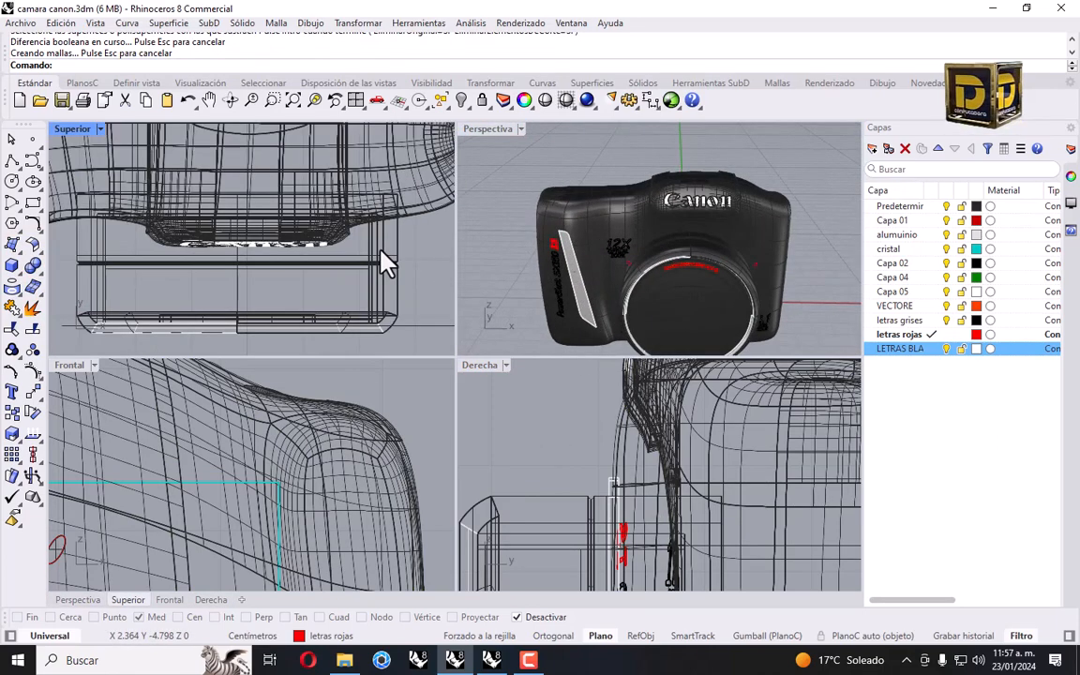
Delete the two leftover ellipse curves in front of the camera in the top view.
scroll(246, 319, "down", 4)
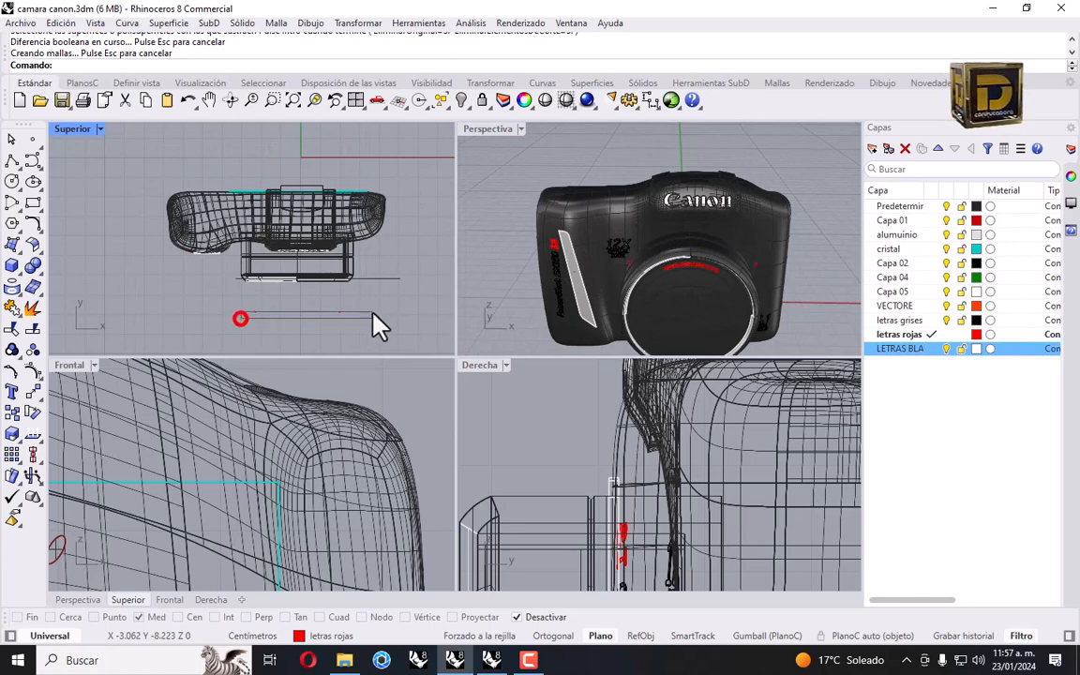
left_click_drag(372, 315, 373, 312)
key("Delete")
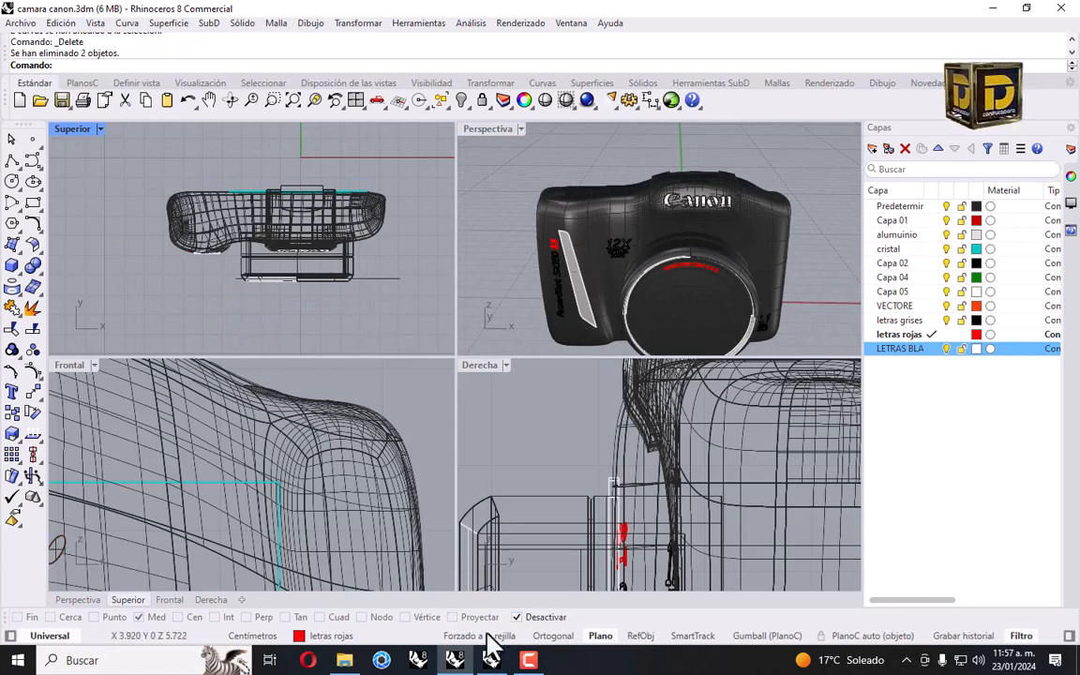
Examine the front details of the cameras in the reference camara canon model and return to the working model.
left_click(491, 660)
scroll(557, 211, "down", 5)
right_click_drag(603, 345, 598, 309)
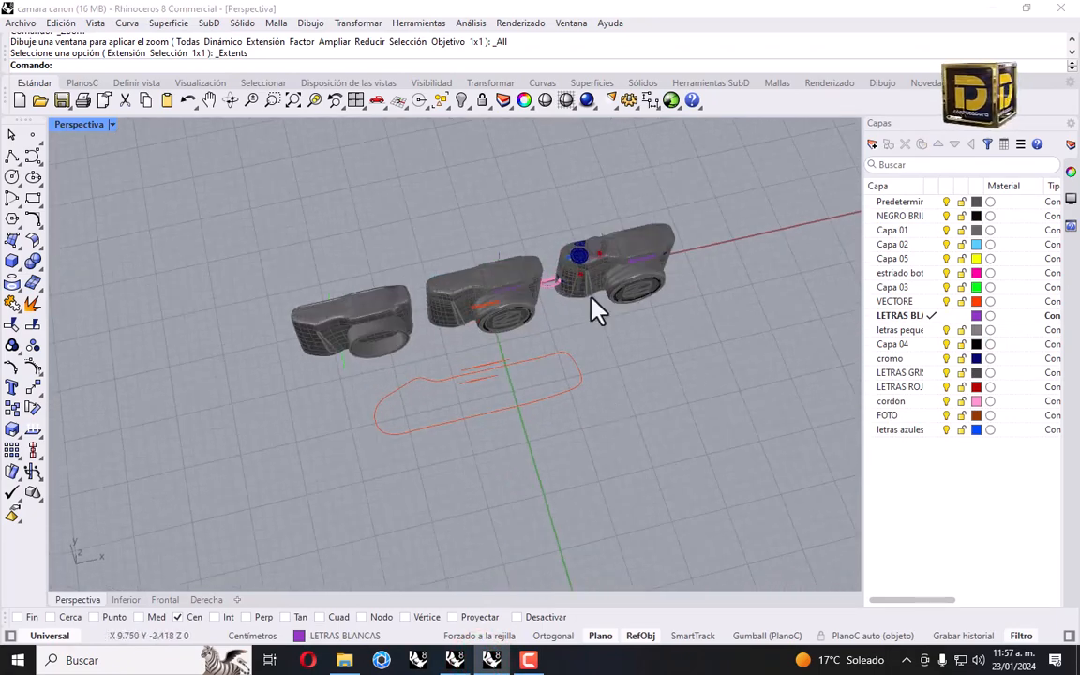
right_click(462, 100)
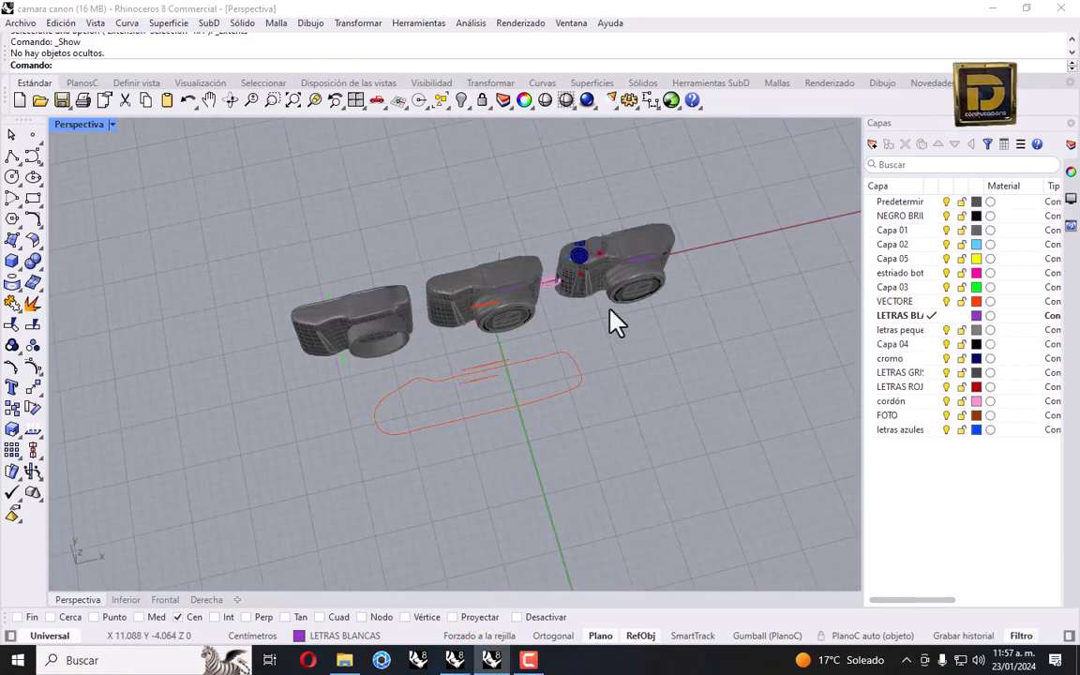
right_click_drag(614, 322, 513, 308)
scroll(453, 296, "up", 6)
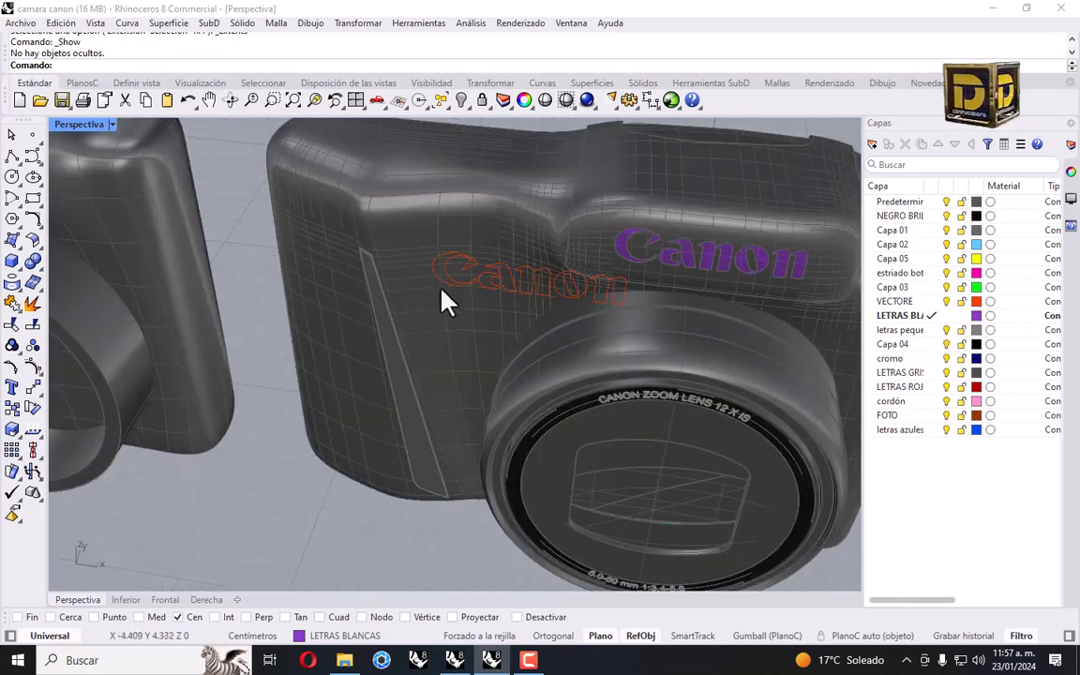
scroll(448, 300, "down", 6)
right_click_drag(448, 300, 592, 259)
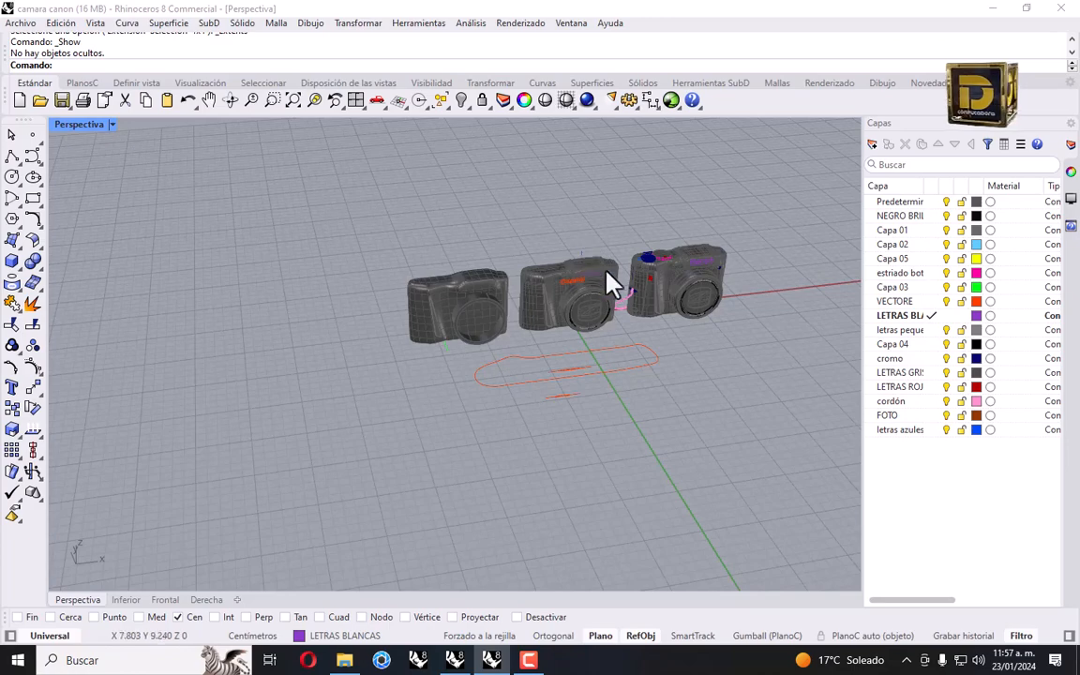
scroll(608, 278, "up", 3)
left_click(454, 660)
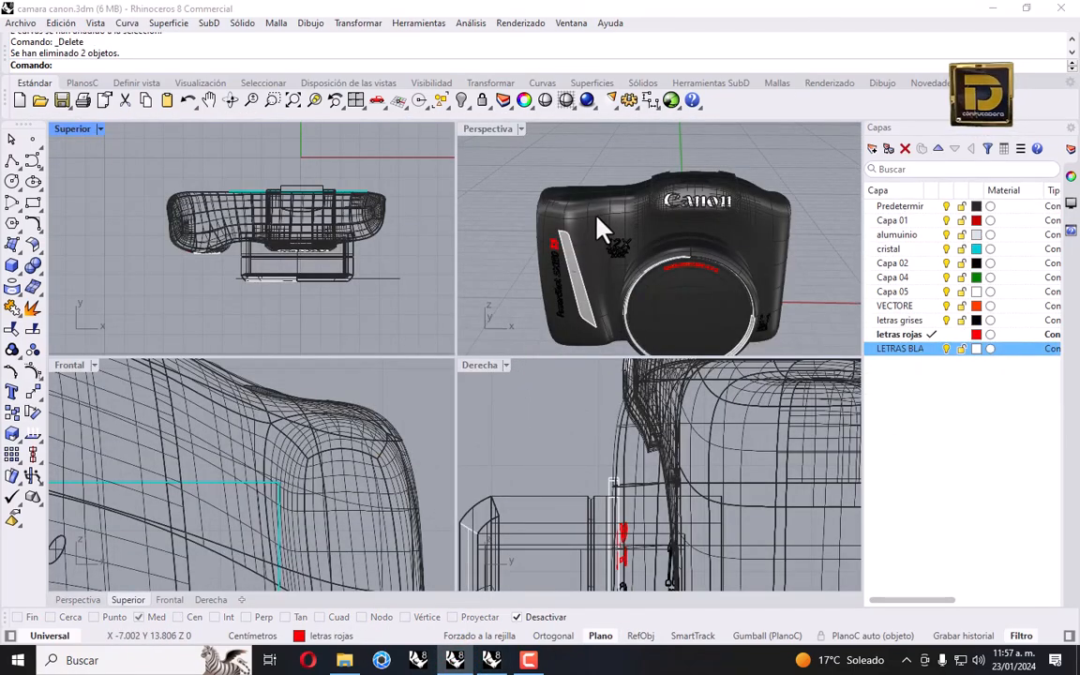
Create a solid cylinder 0.5 cm in diameter in the front view, between the lens ring and the body's outer edge beside the Canon block.
scroll(601, 229, "up", 5)
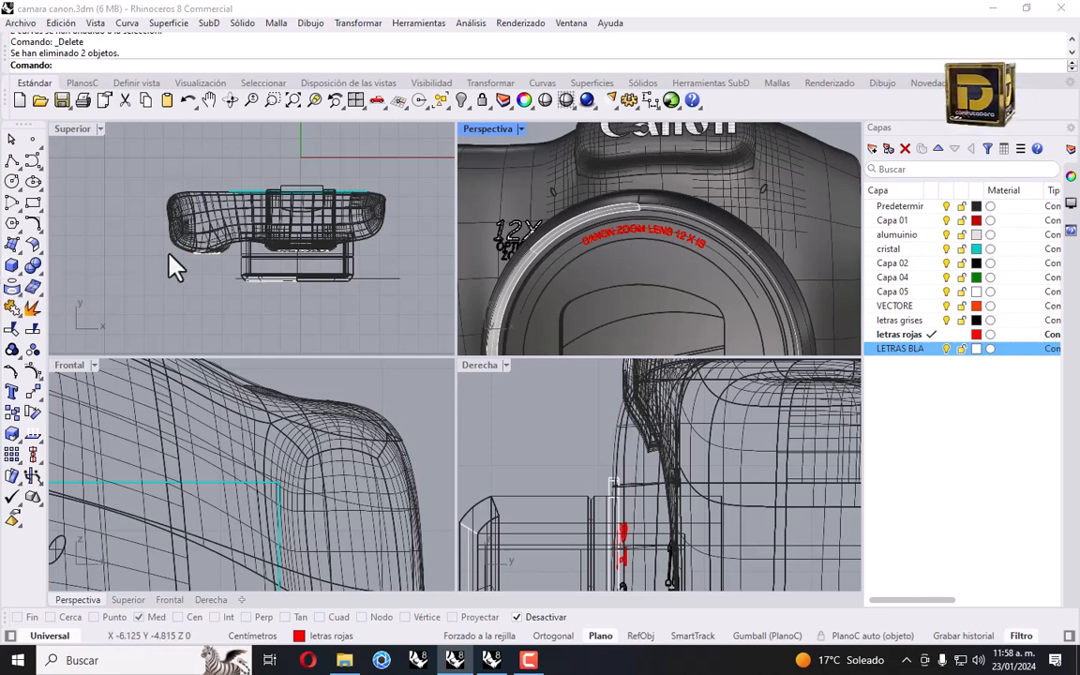
left_click(14, 263)
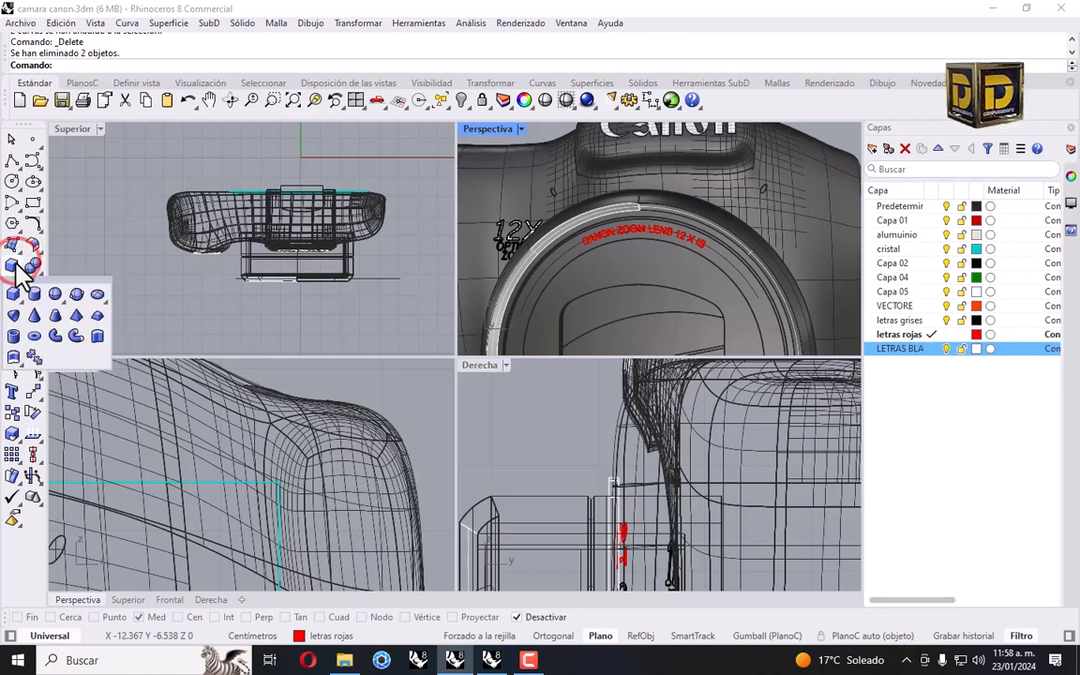
left_click(33, 294)
scroll(298, 438, "down", 10)
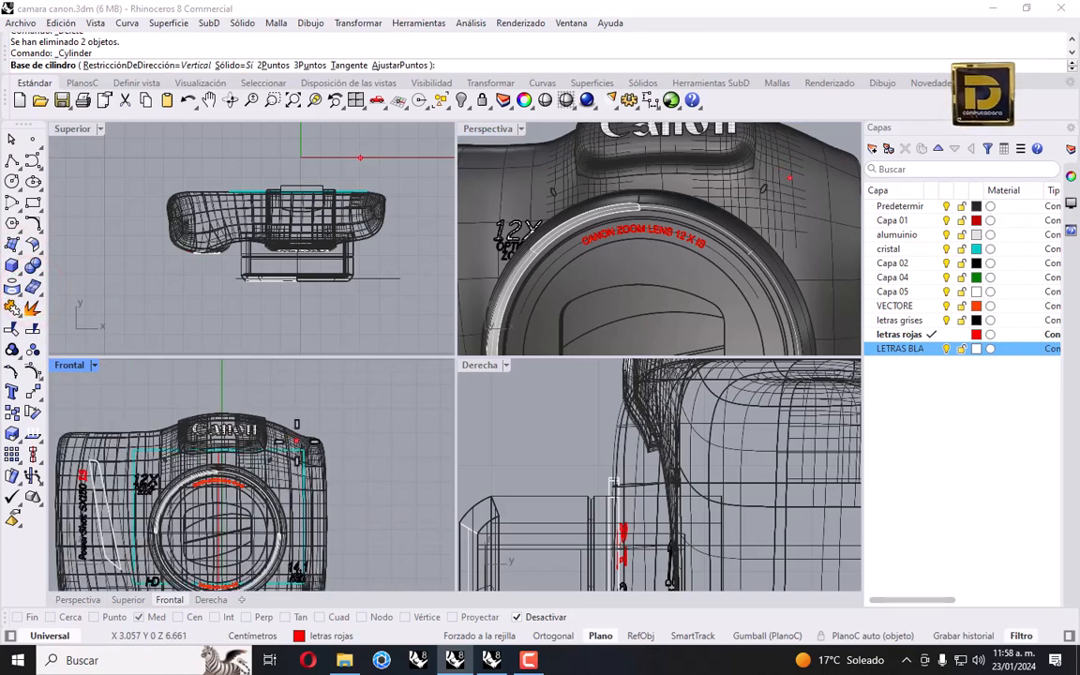
scroll(295, 441, "up", 4)
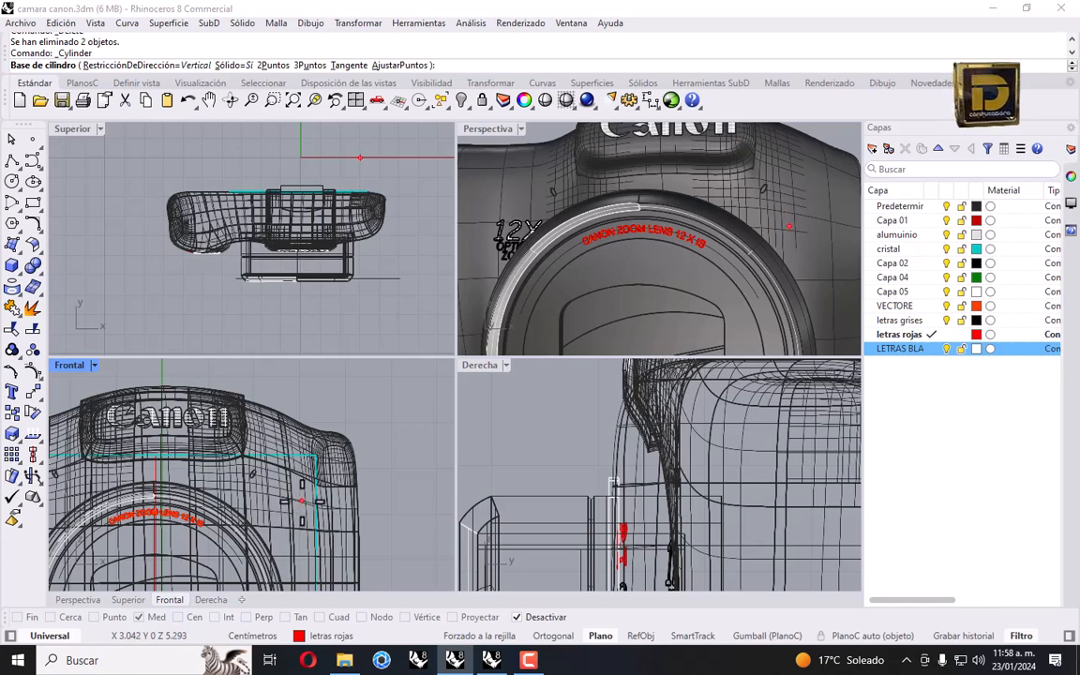
left_click(301, 499)
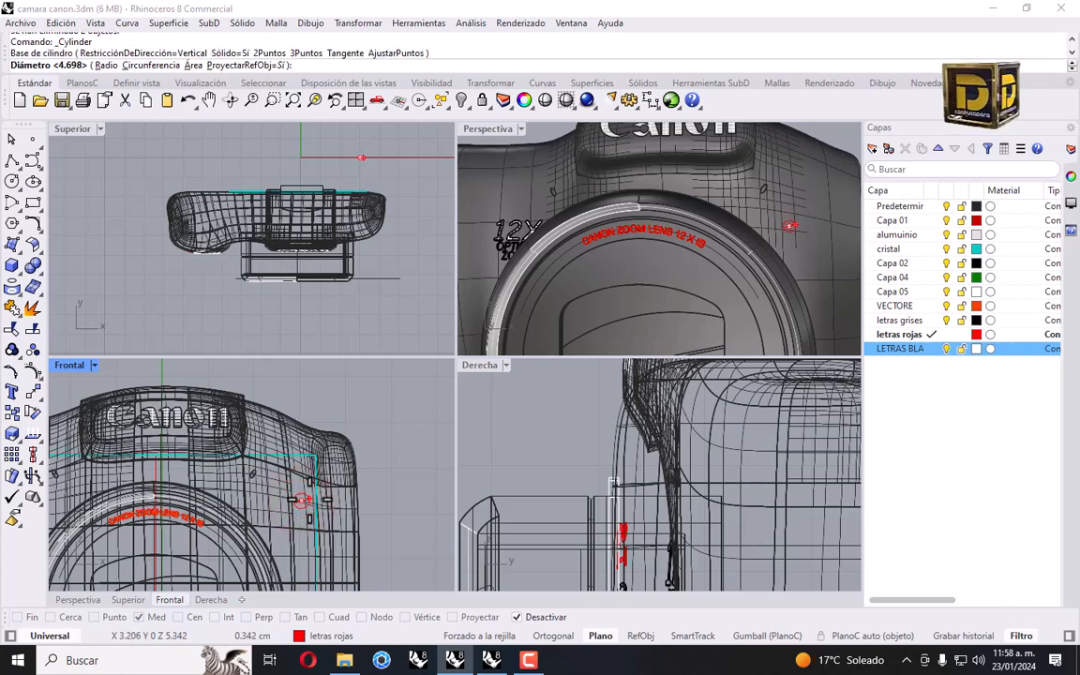
type(".")
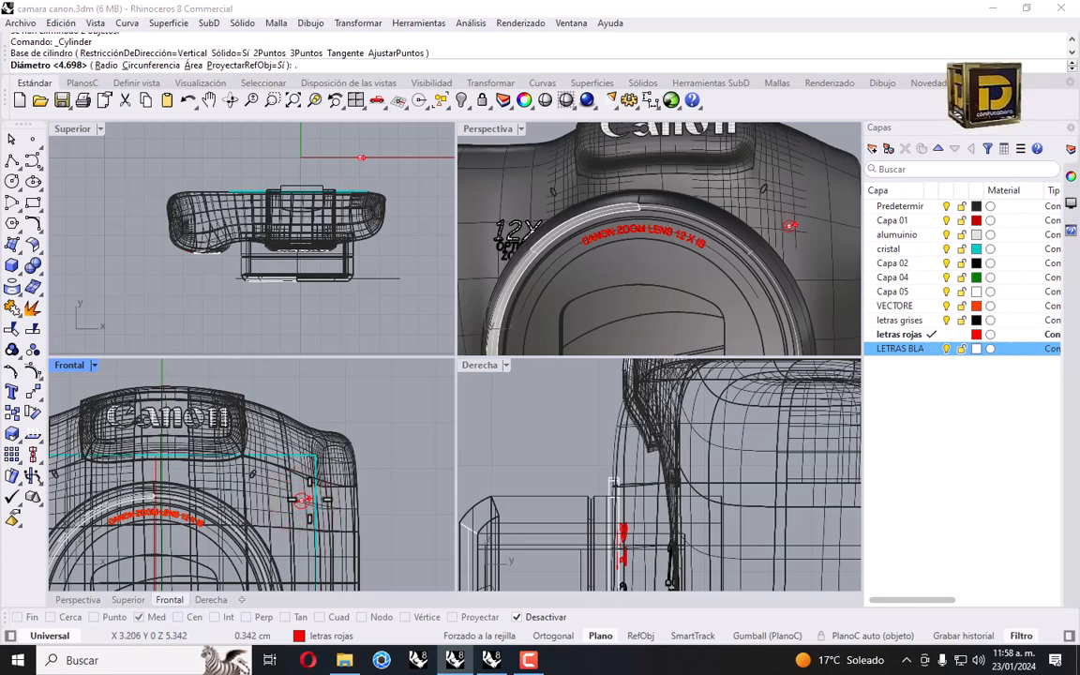
type("7")
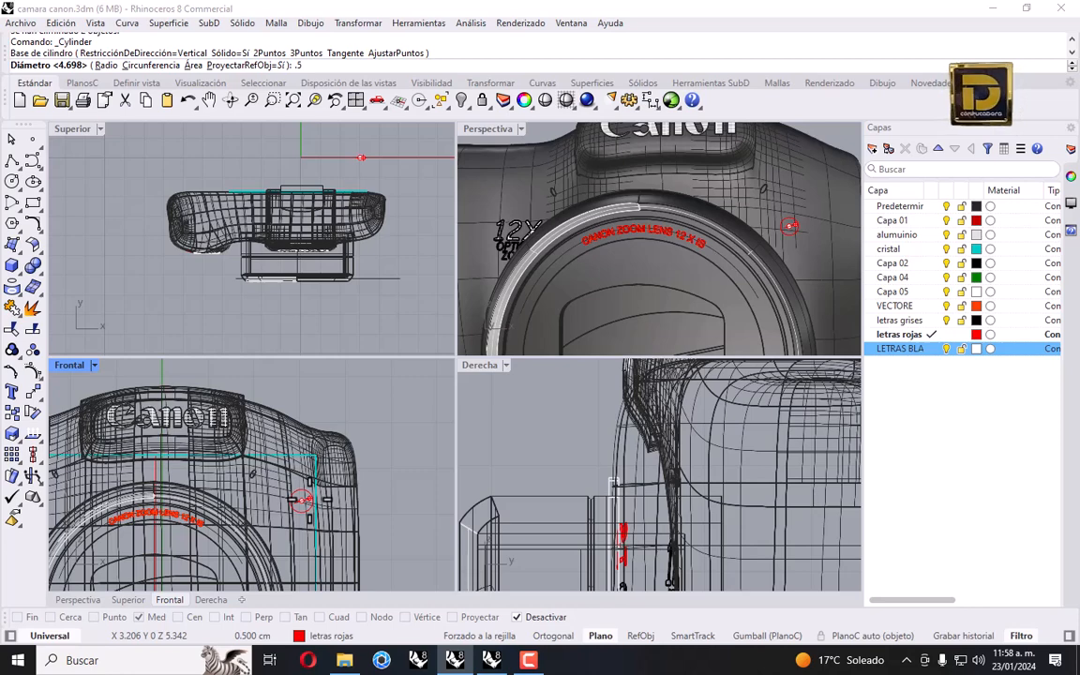
key("Return")
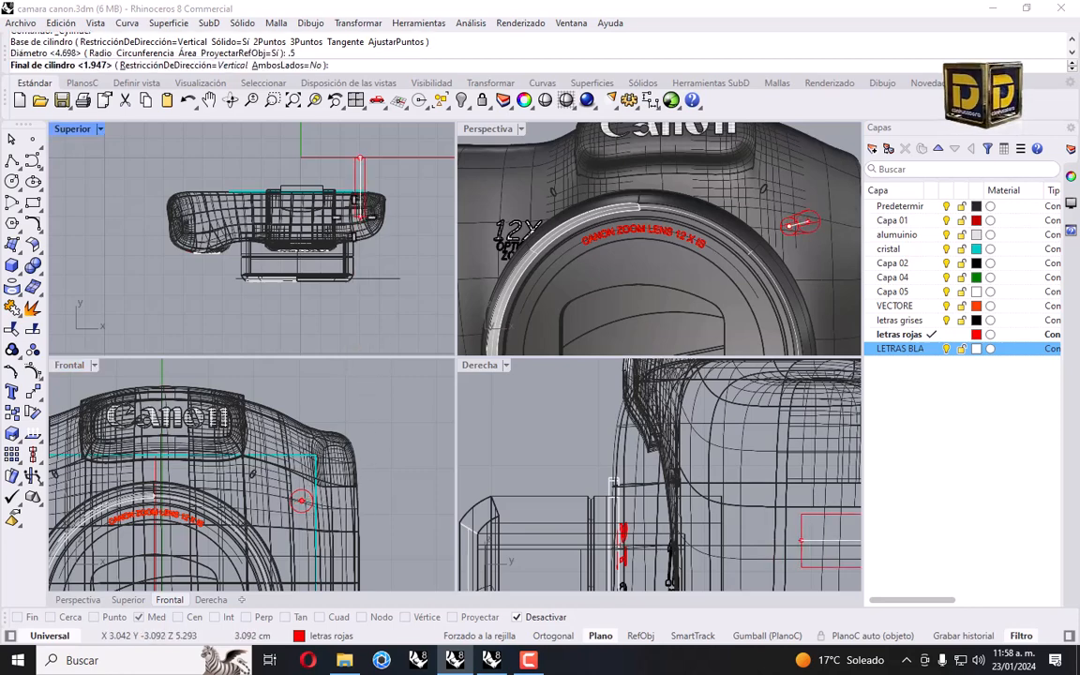
left_click(360, 165)
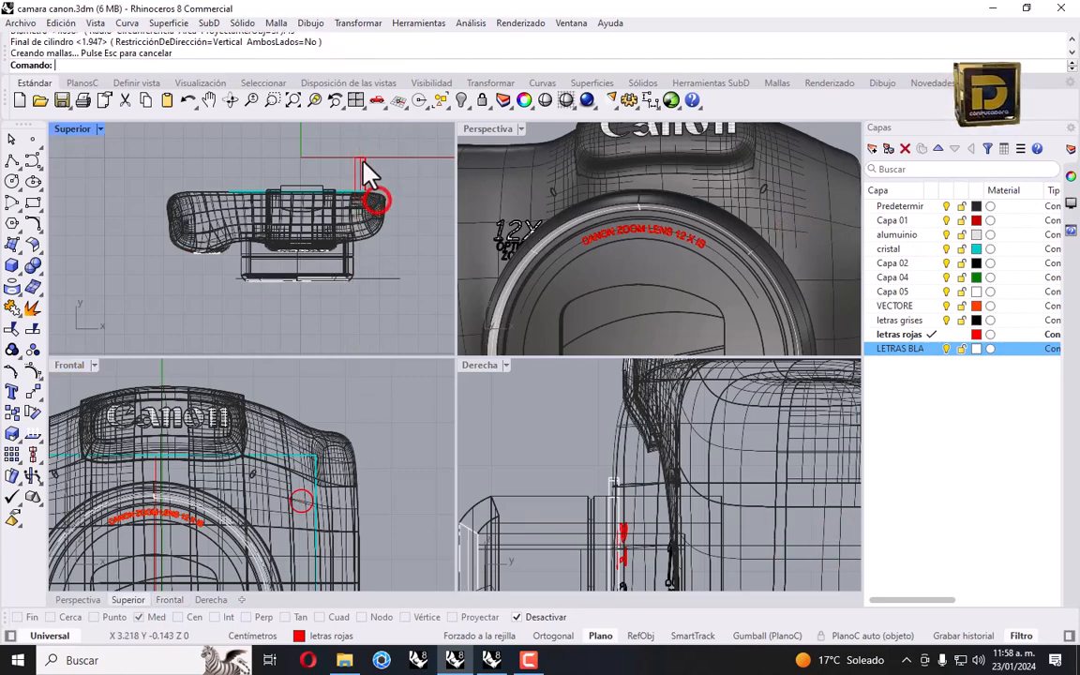
Move the cylinder forward until its rear end just enters the body's front face, and shift it slightly towards the lens.
left_click_drag(362, 164, 367, 268)
scroll(365, 240, "up", 8)
scroll(566, 215, "down", 12)
right_click_drag(566, 215, 650, 173)
scroll(607, 229, "up", 5)
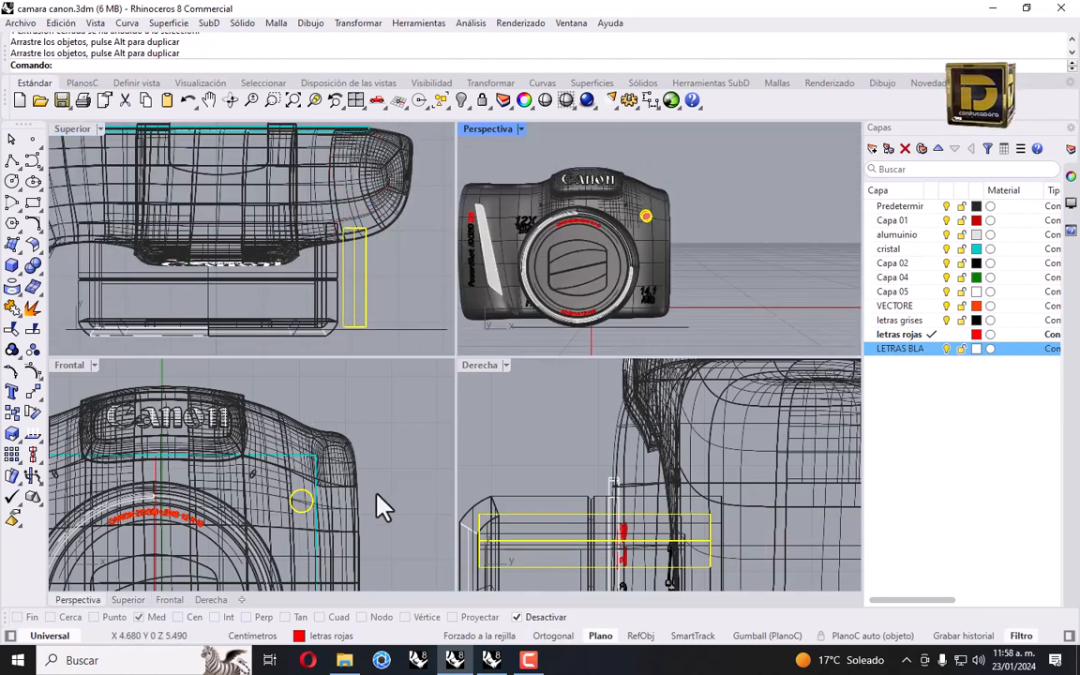
scroll(311, 511, "up", 4)
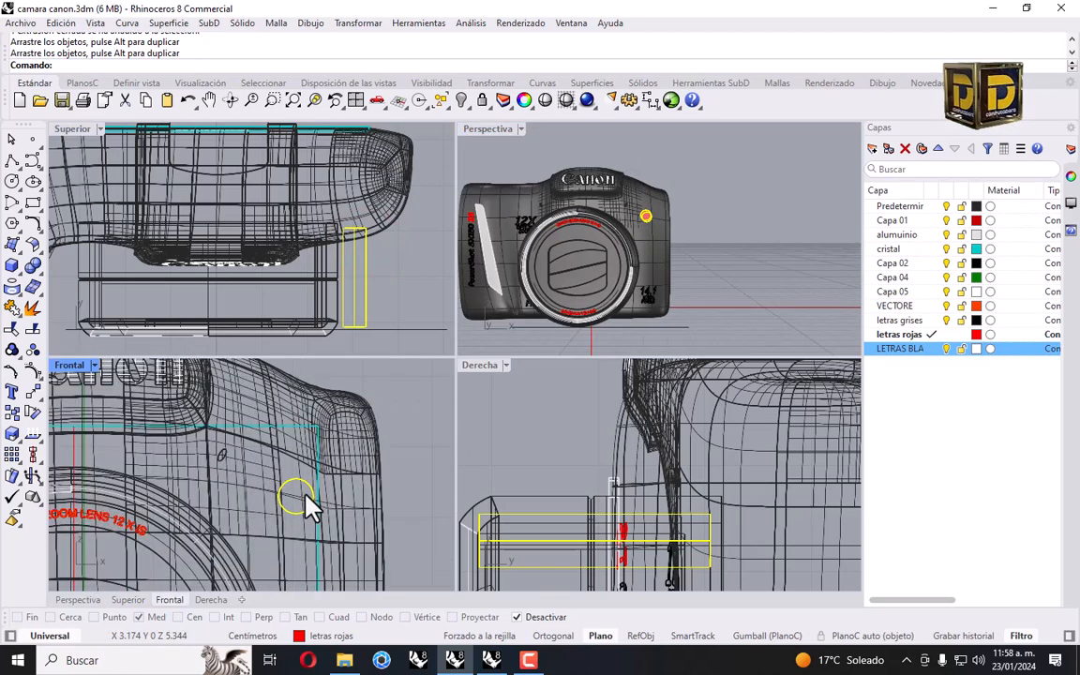
left_click_drag(308, 506, 296, 505)
left_click(403, 412)
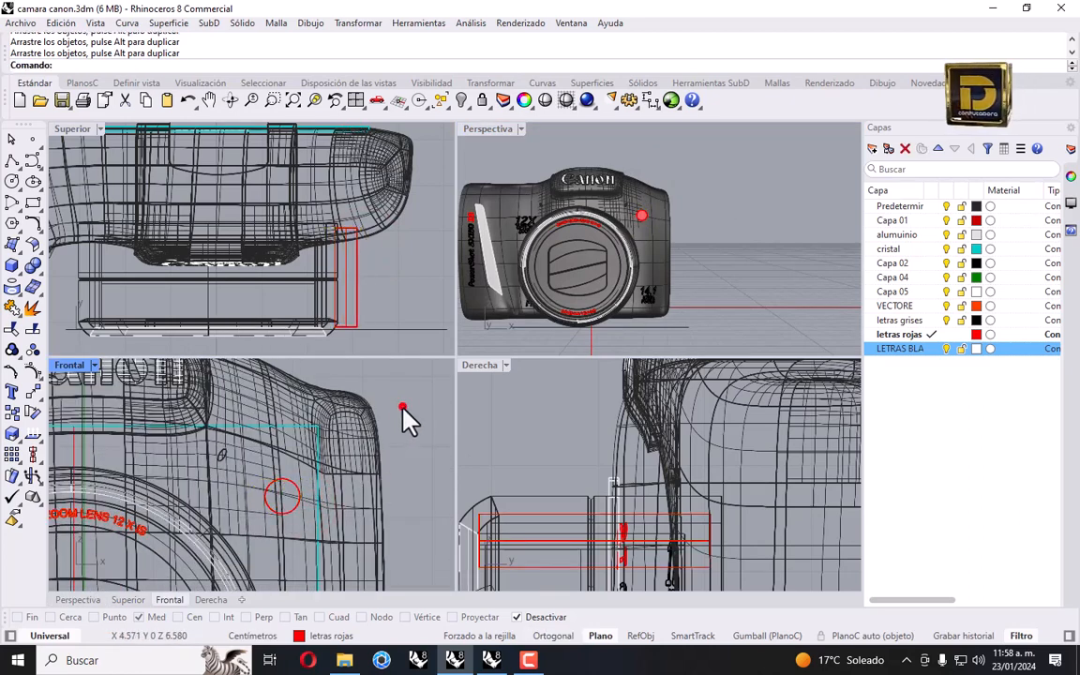
left_click(34, 263)
left_click(55, 294)
left_click(641, 233)
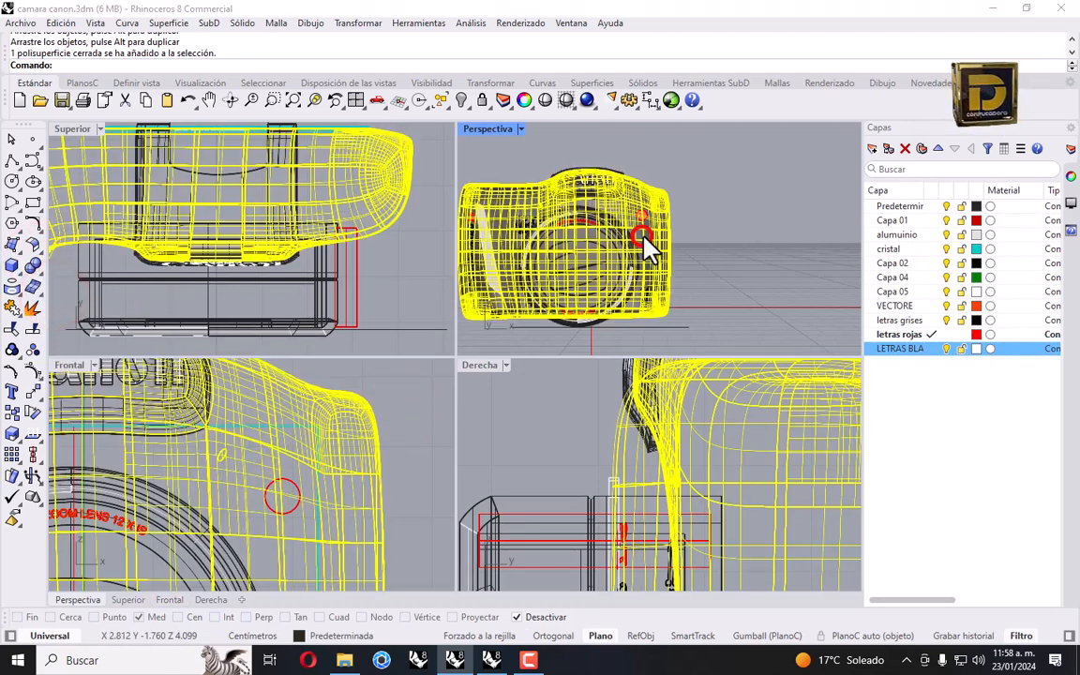
key("Return")
key("Escape")
key("Escape")
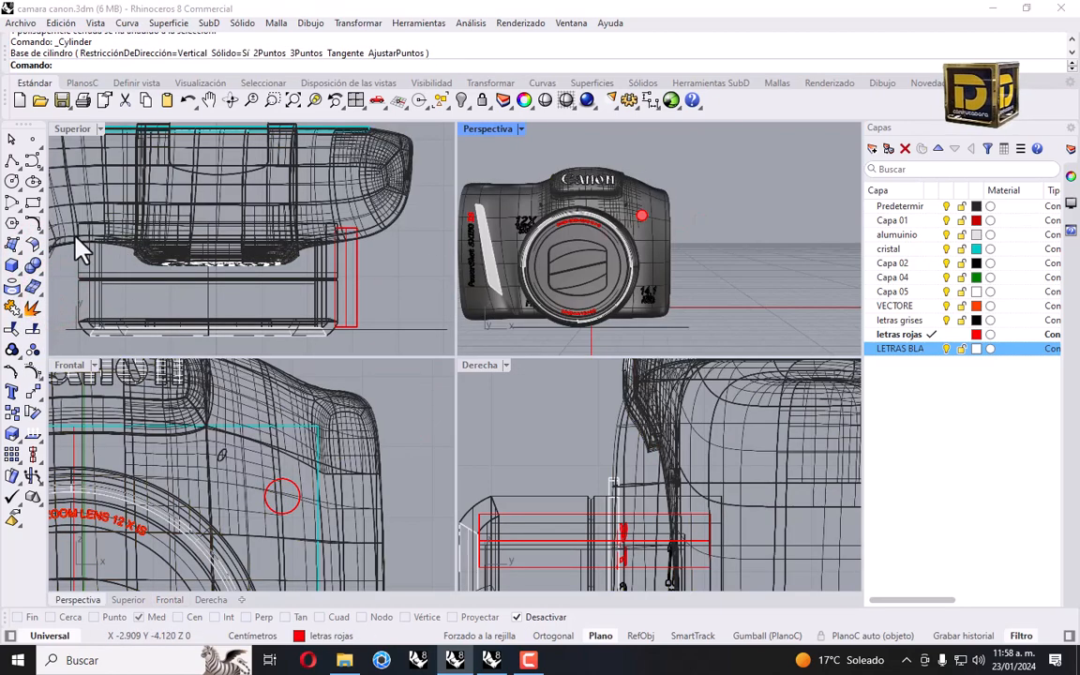
Subtract the cylinder from the camera body with Boolean Difference to cut a round recess beside the lens.
left_click(33, 246)
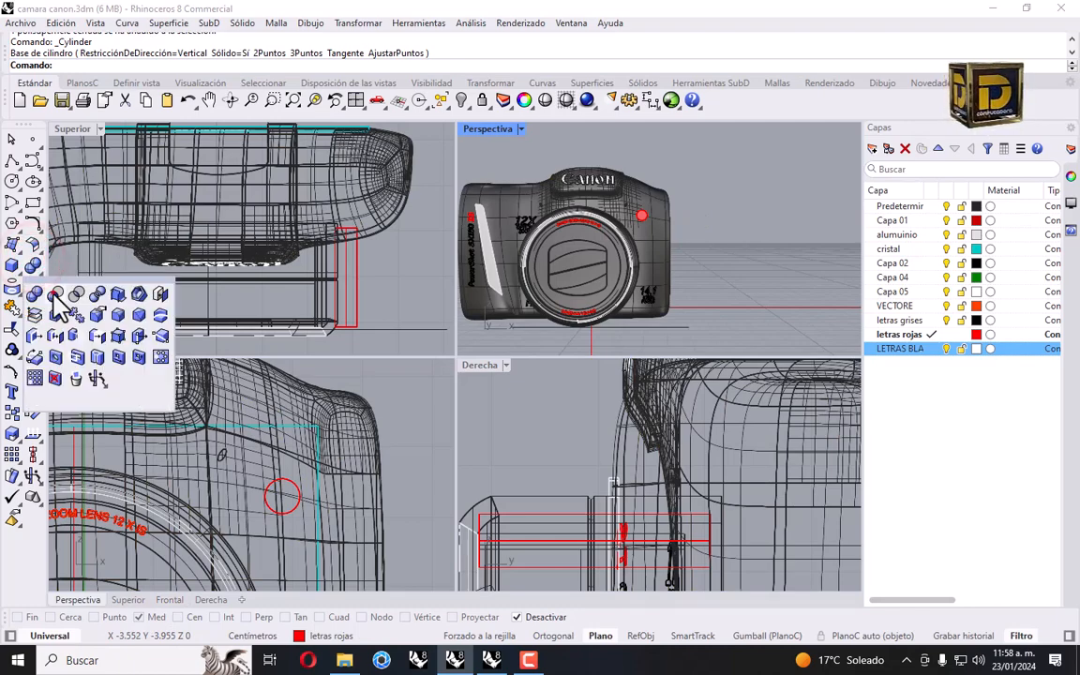
left_click(54, 292)
left_click(592, 207)
key("Return")
left_click(638, 208)
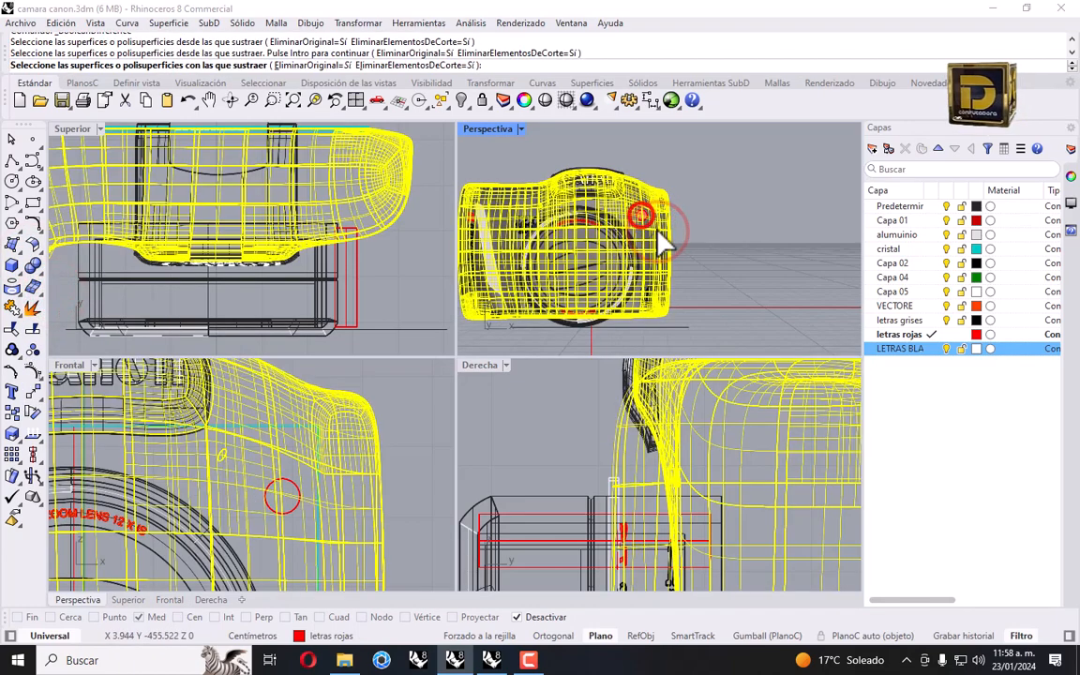
key("Return")
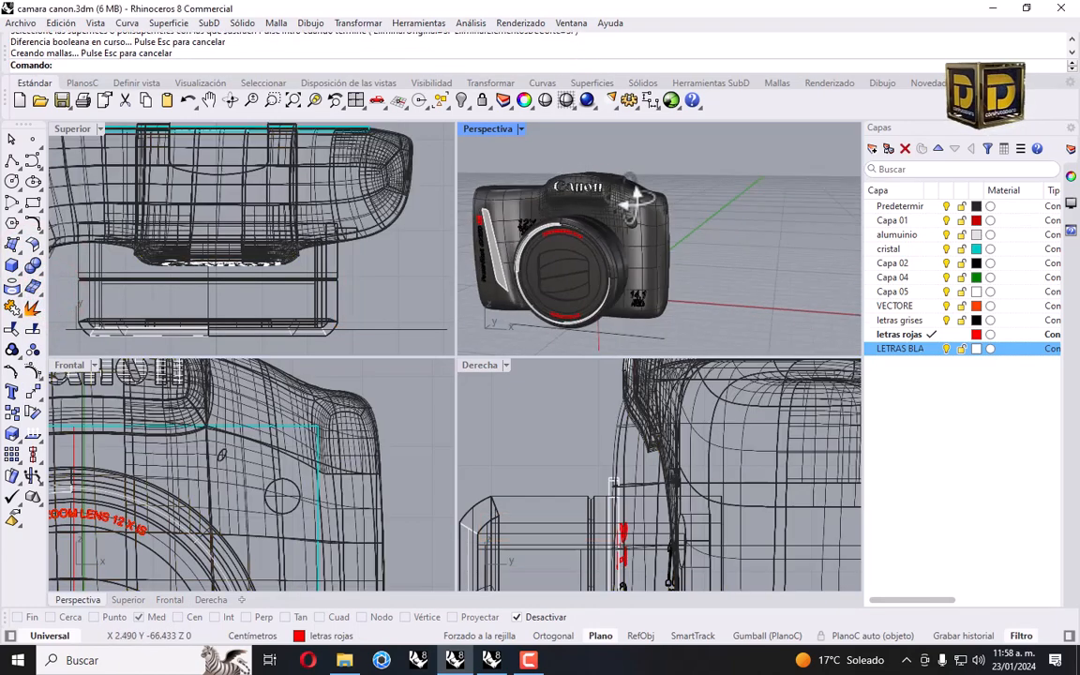
scroll(662, 218, "up", 3)
Create a sphere in the front view, centred on the round recess beside the lens and matching the recess's radius.
left_click(34, 245)
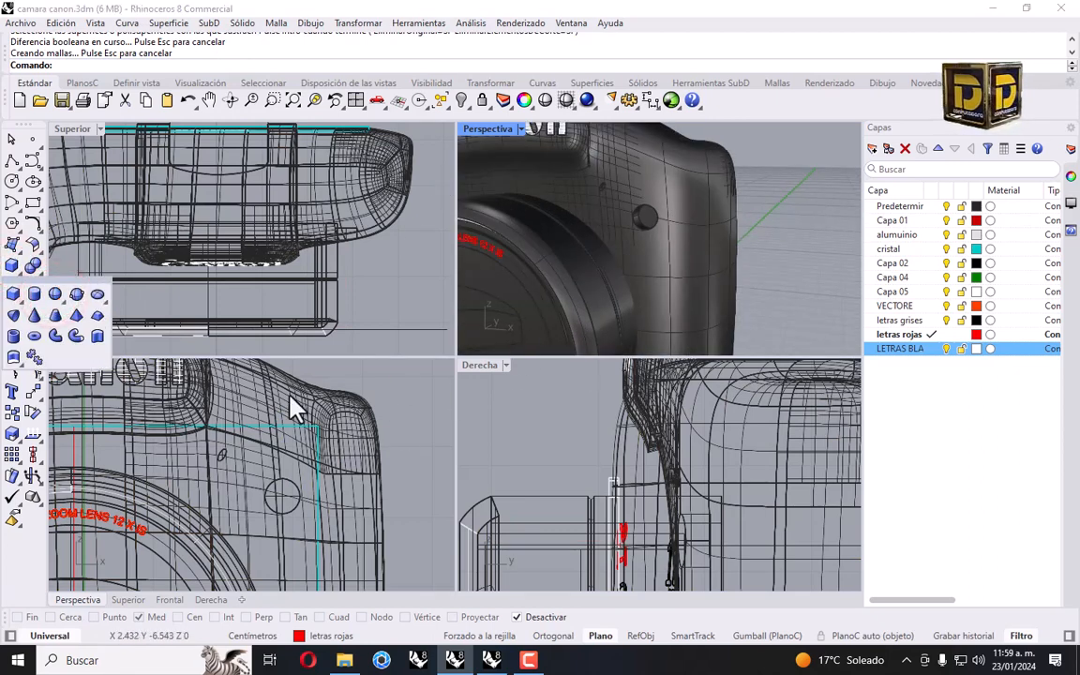
left_click(56, 293)
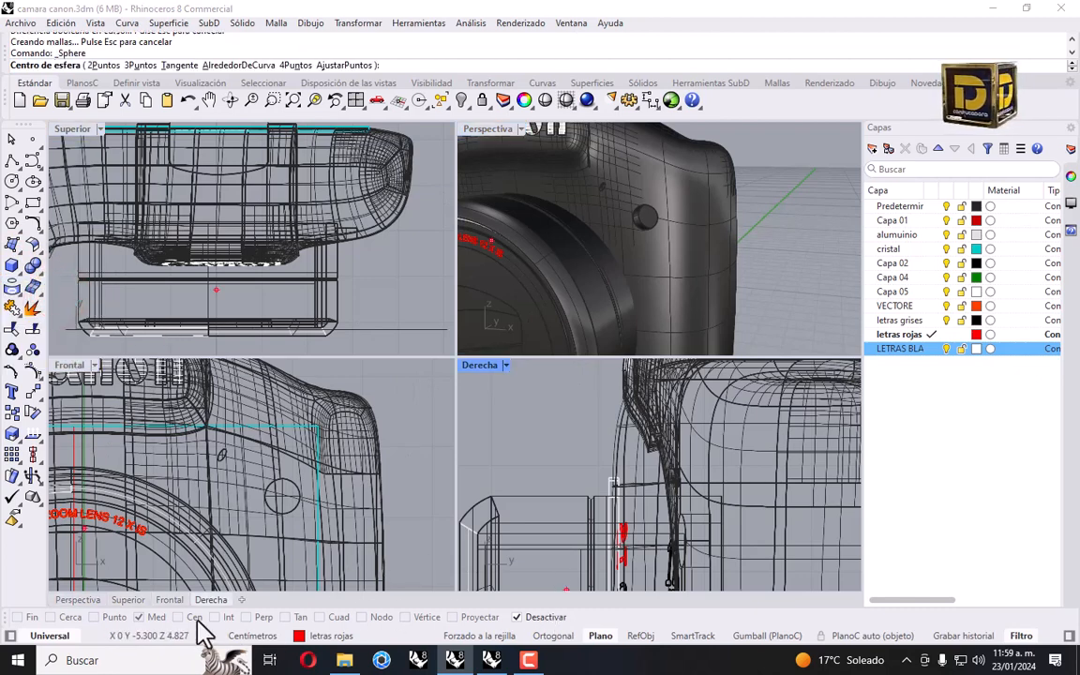
left_click(543, 617)
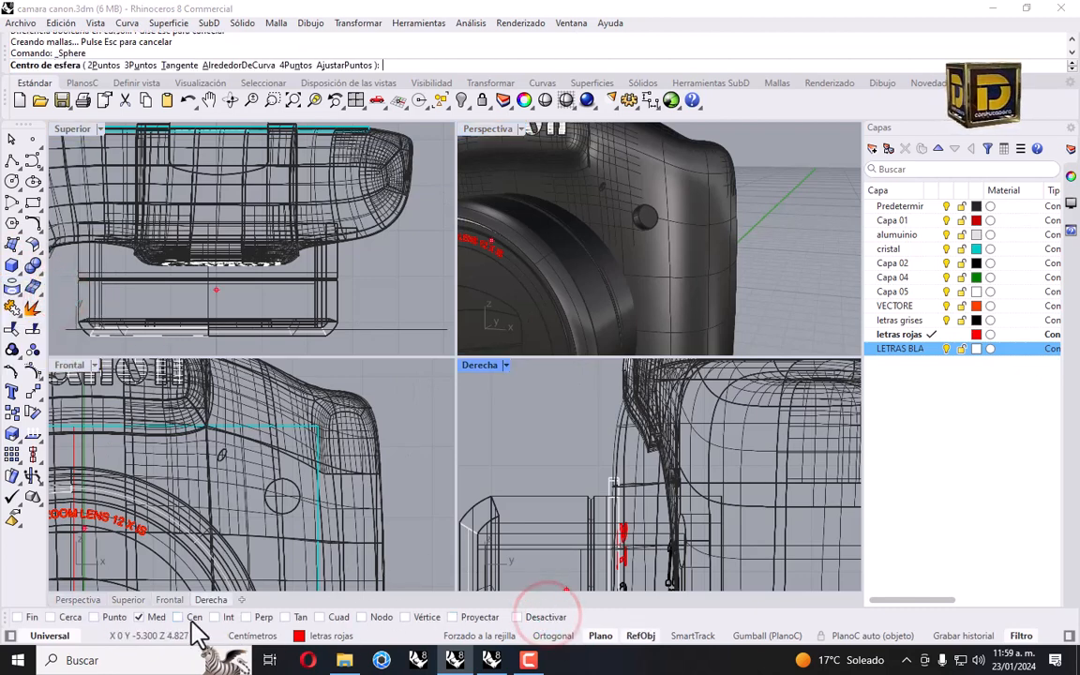
right_click(192, 620)
scroll(337, 514, "up", 2)
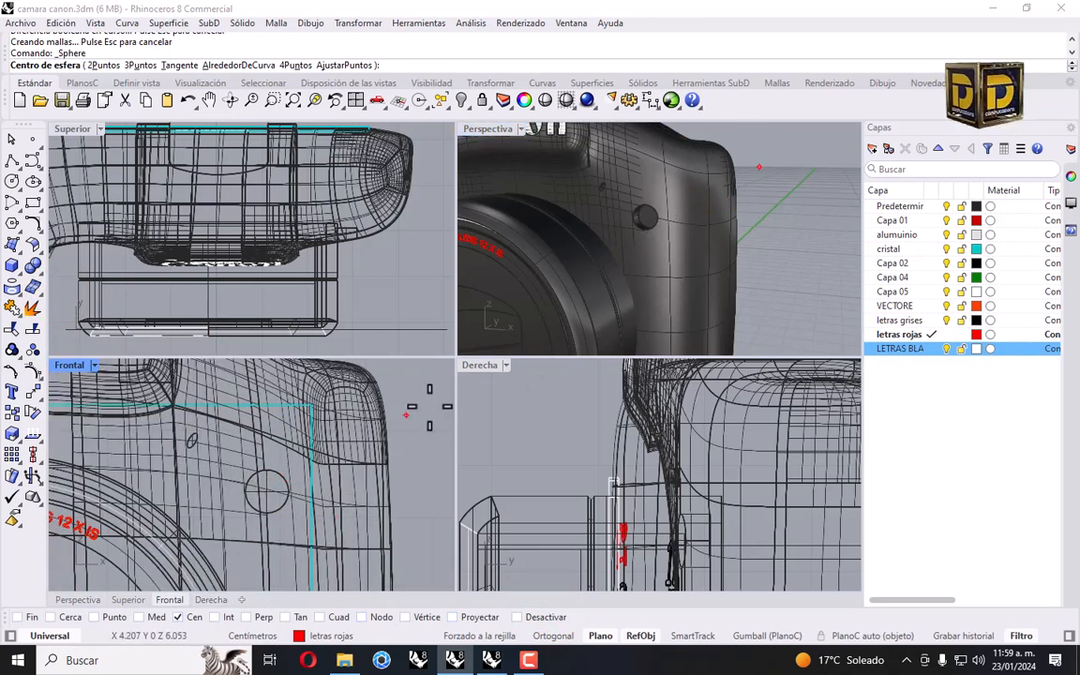
scroll(262, 493, "up", 1)
scroll(270, 496, "up", 1)
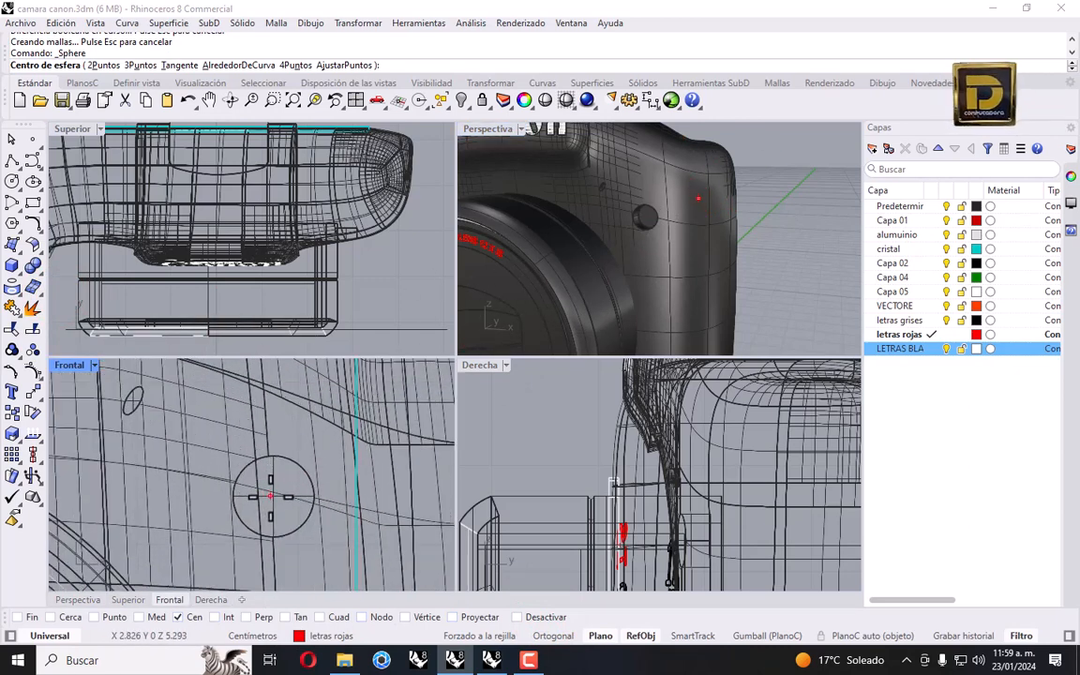
left_click(272, 496)
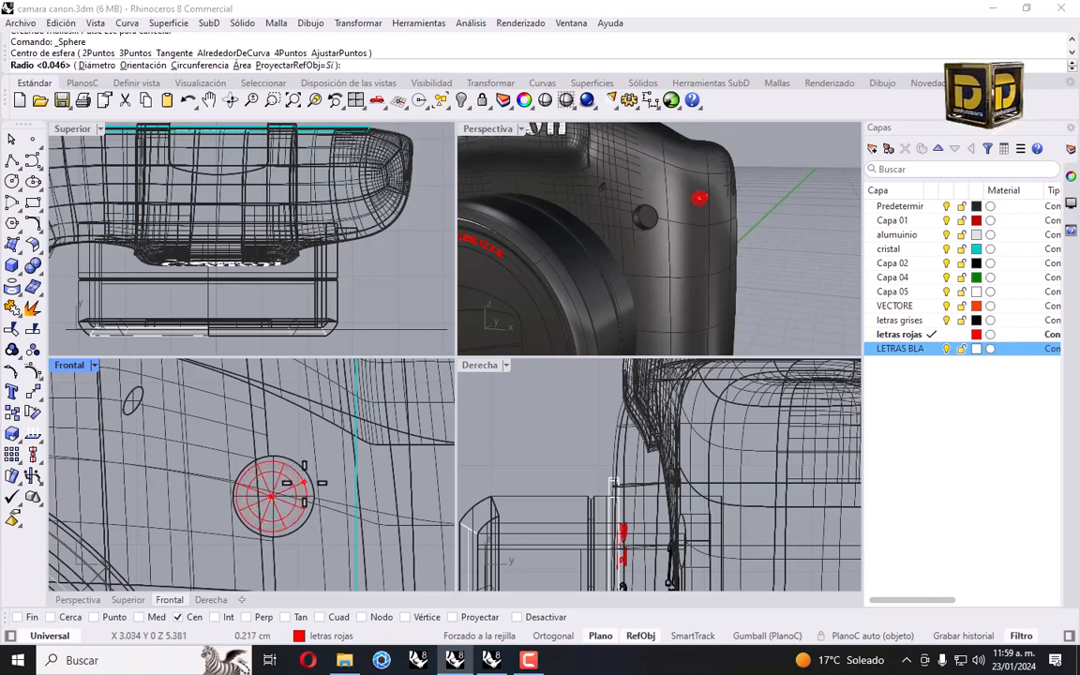
left_click(302, 497)
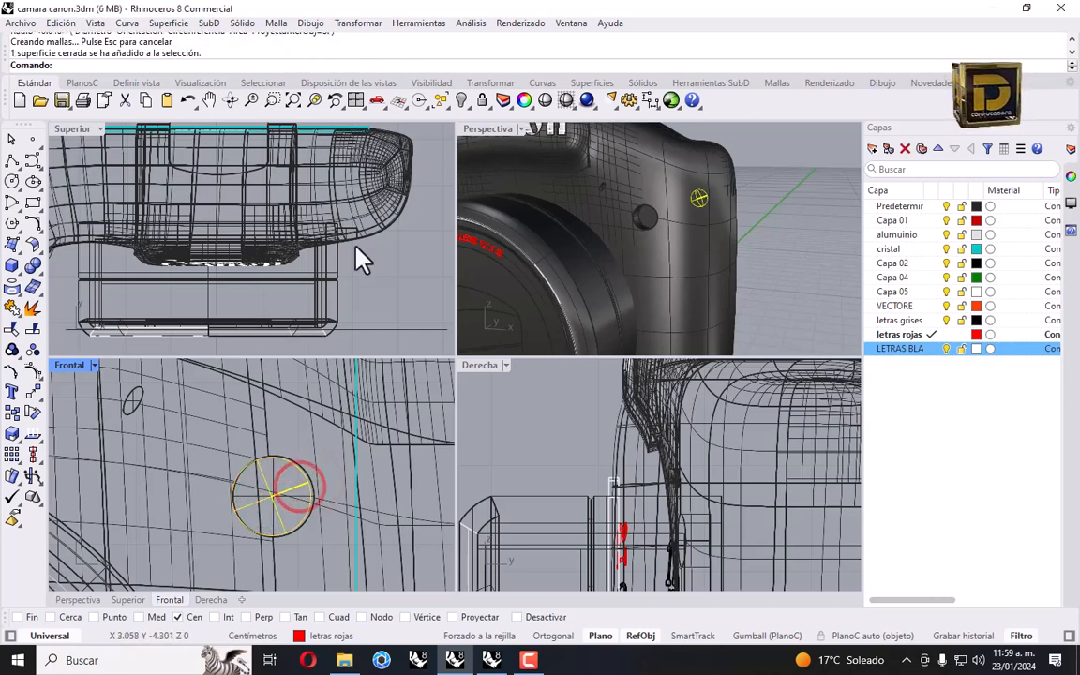
Move the sphere in the top view to the camera's front face so that it sits inside the round recess.
scroll(358, 225, "down", 5)
left_click_drag(353, 189, 355, 240)
scroll(358, 239, "up", 5)
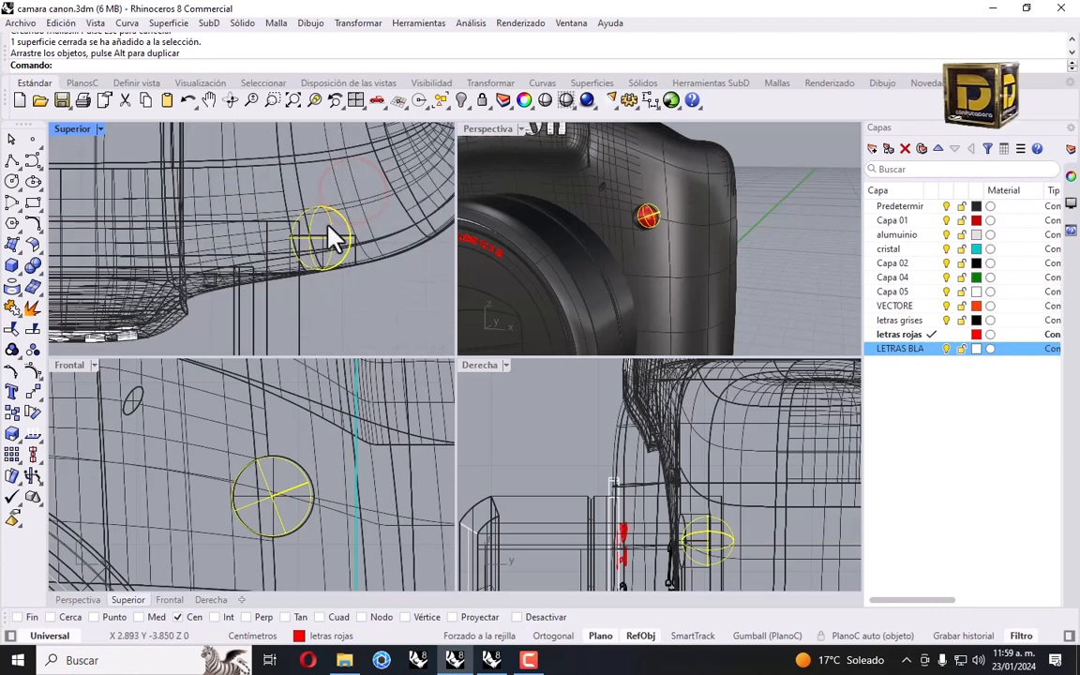
right_click_drag(345, 239, 295, 245)
mouse_move(292, 243)
left_mouse_down()
mouse_move(296, 262)
mouse_move(276, 256)
mouse_move(281, 265)
left_mouse_up()
scroll(281, 263, "up", 3)
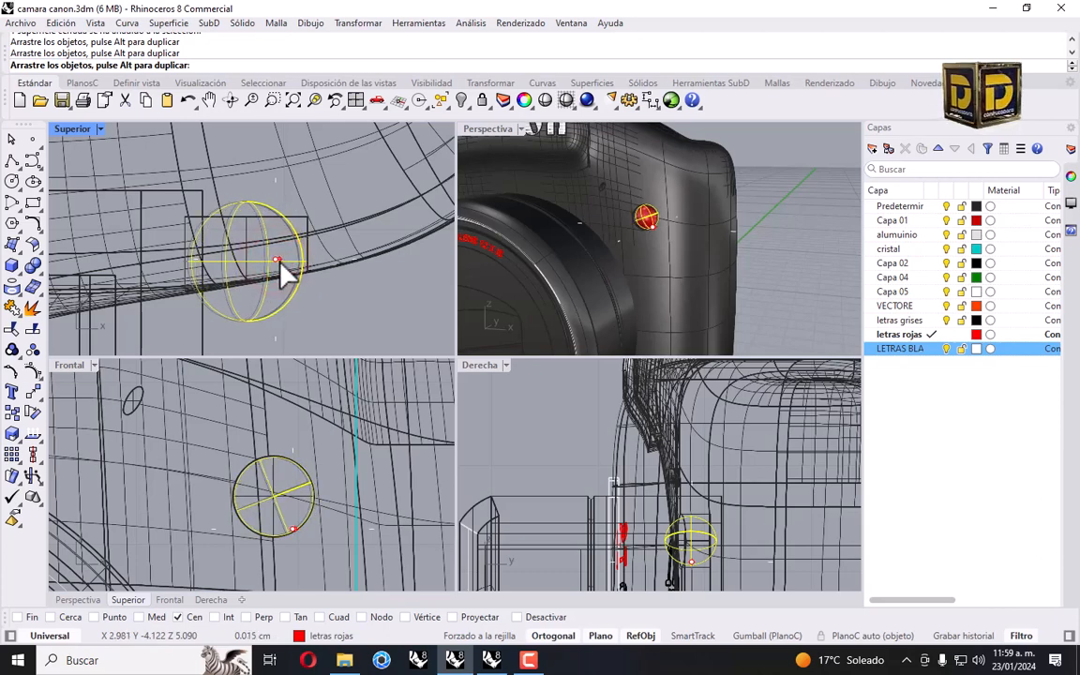
Flatten the sphere front to back with Scale 1D, then shift it slightly towards the front of the recess.
left_click(357, 22)
left_click(384, 107)
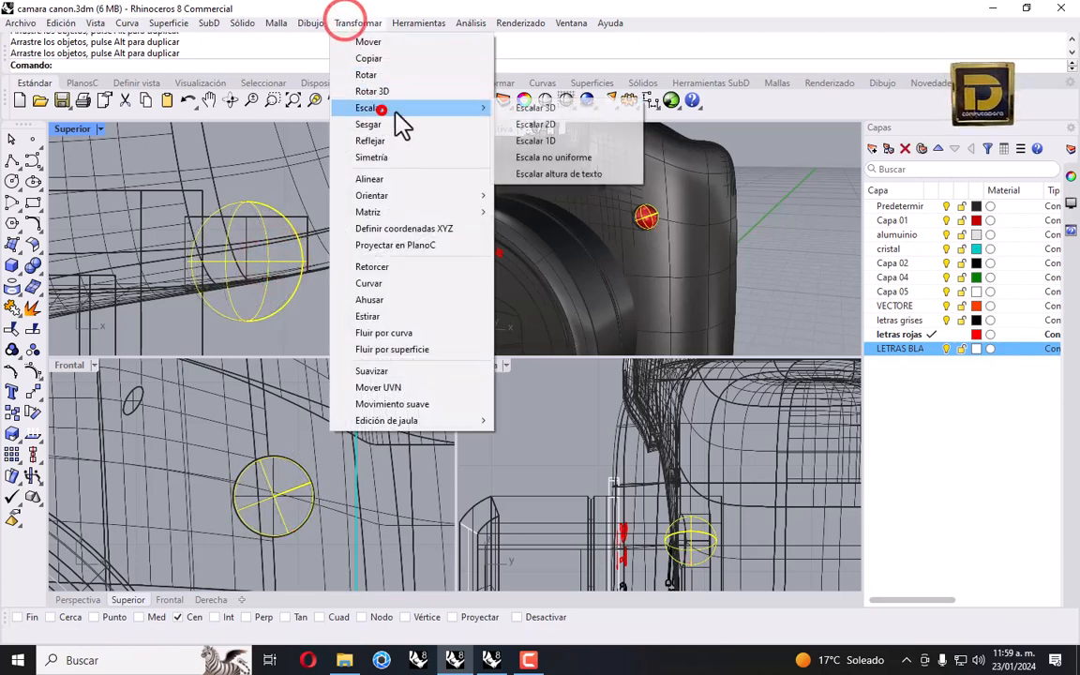
left_click(556, 142)
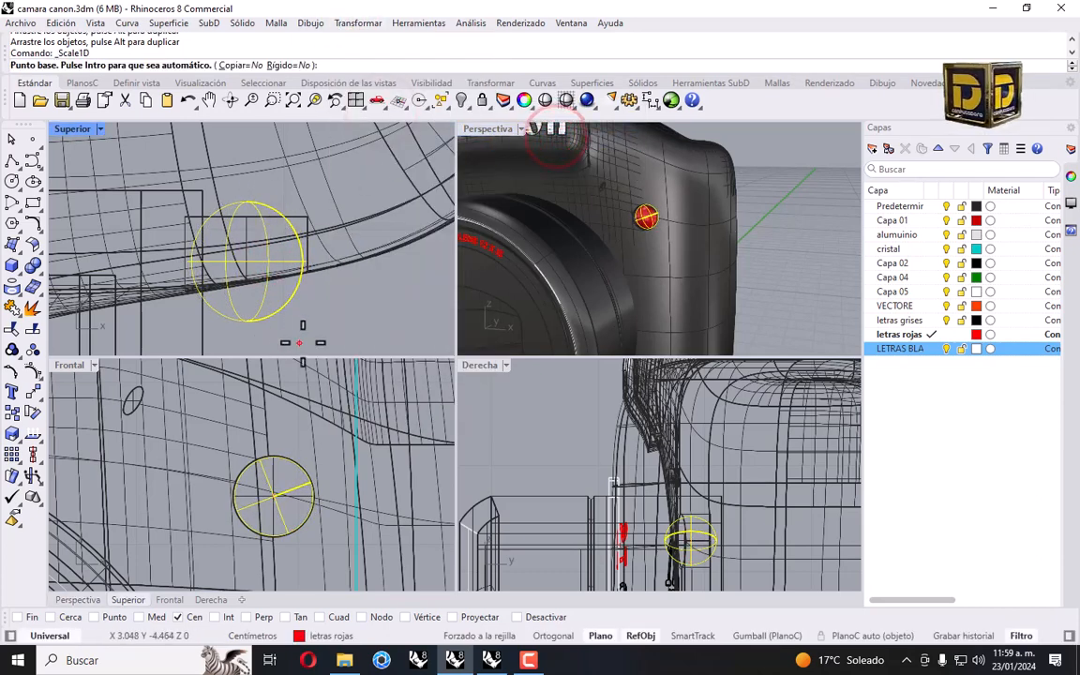
left_click(531, 617)
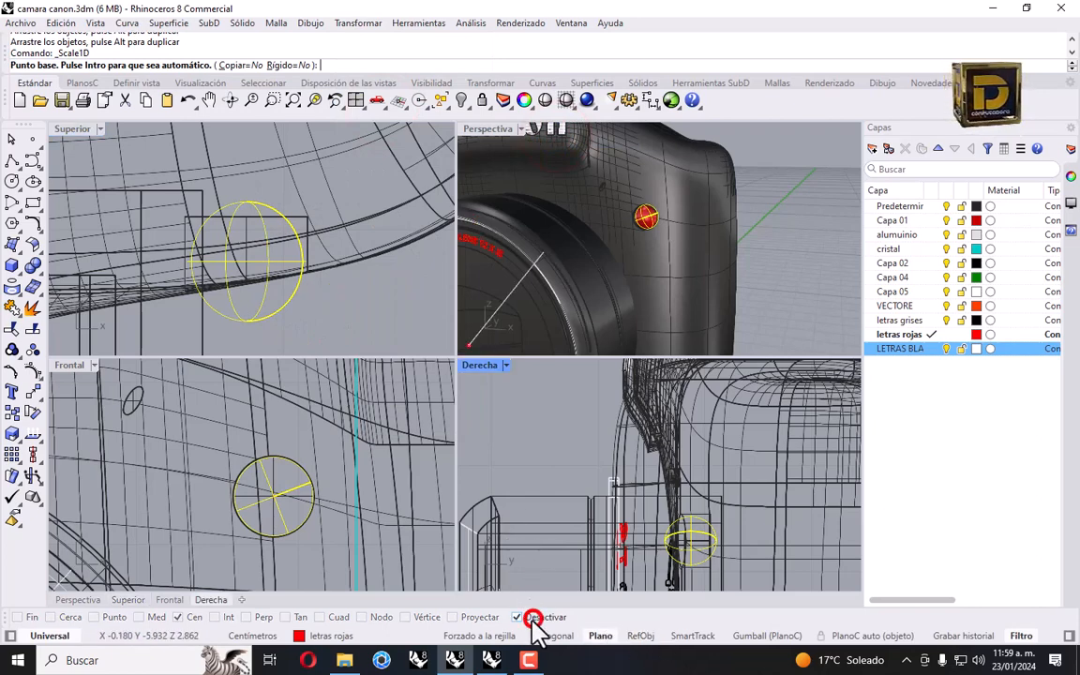
left_click(251, 203)
left_click(250, 340)
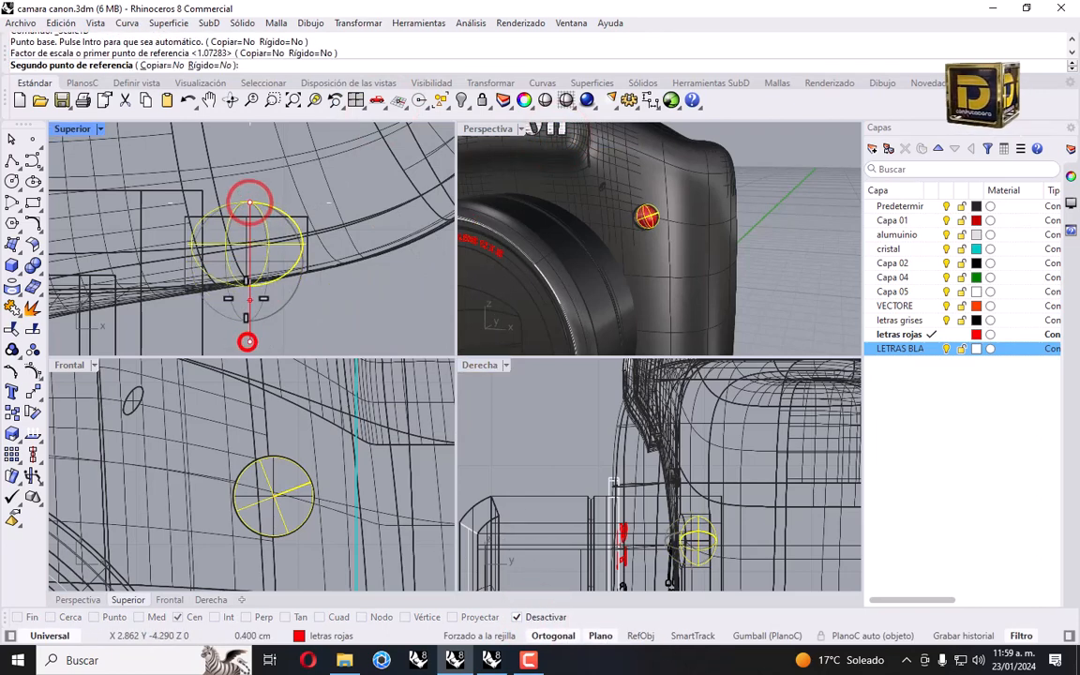
left_click(250, 274)
left_click_drag(257, 233, 261, 254)
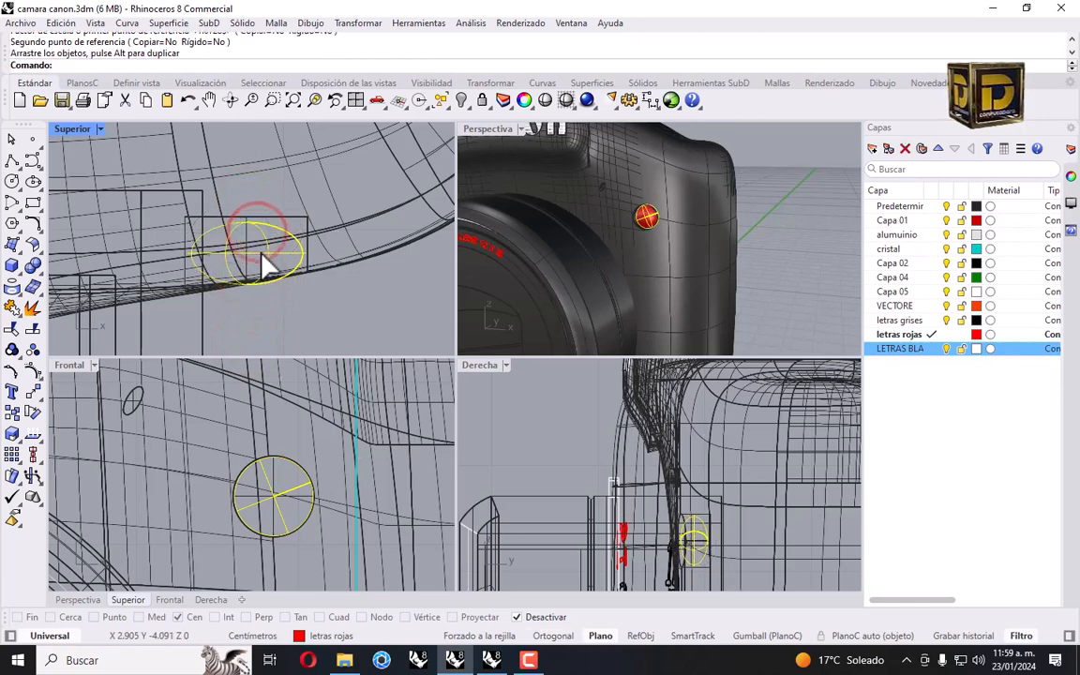
Flatten the sphere further along its depth with Scale 1D into a shallow dome inside the recess, and check its fit.
right_click(262, 254)
left_click(250, 230)
left_click(241, 306)
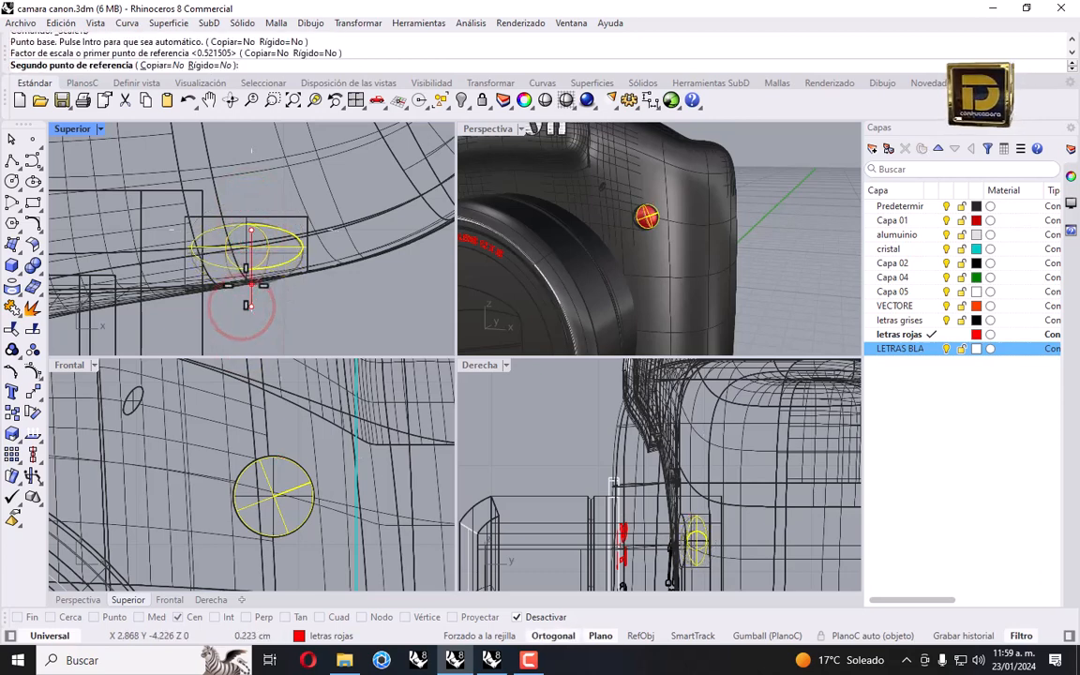
left_click(250, 276, "shift")
scroll(281, 254, "up", 2)
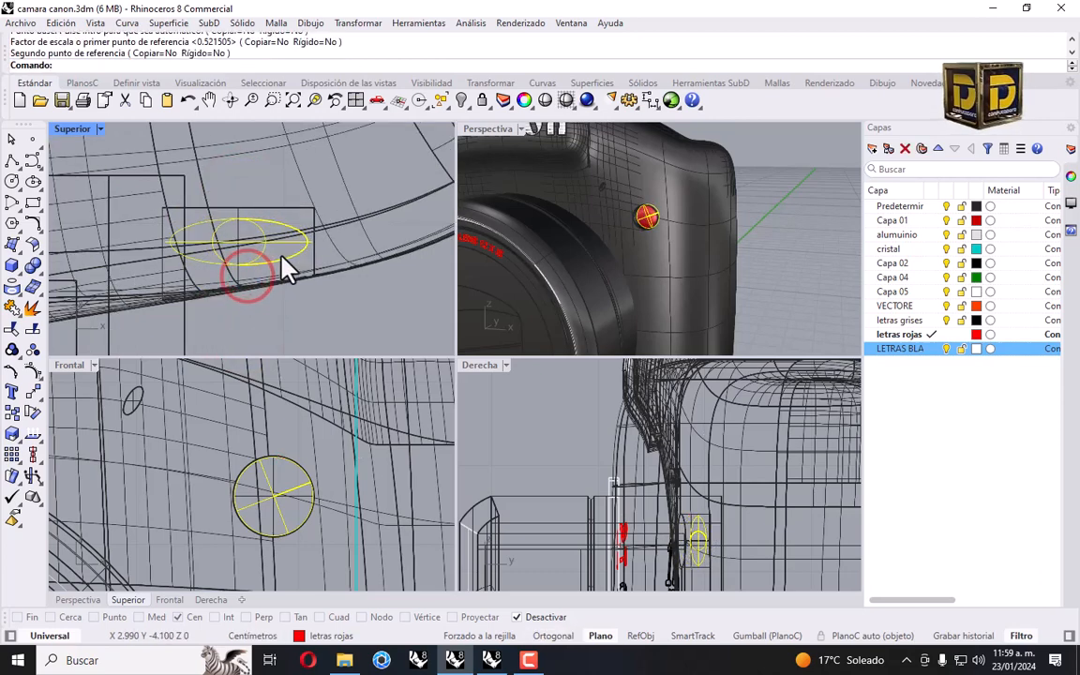
left_click(373, 284)
scroll(683, 236, "up", 5)
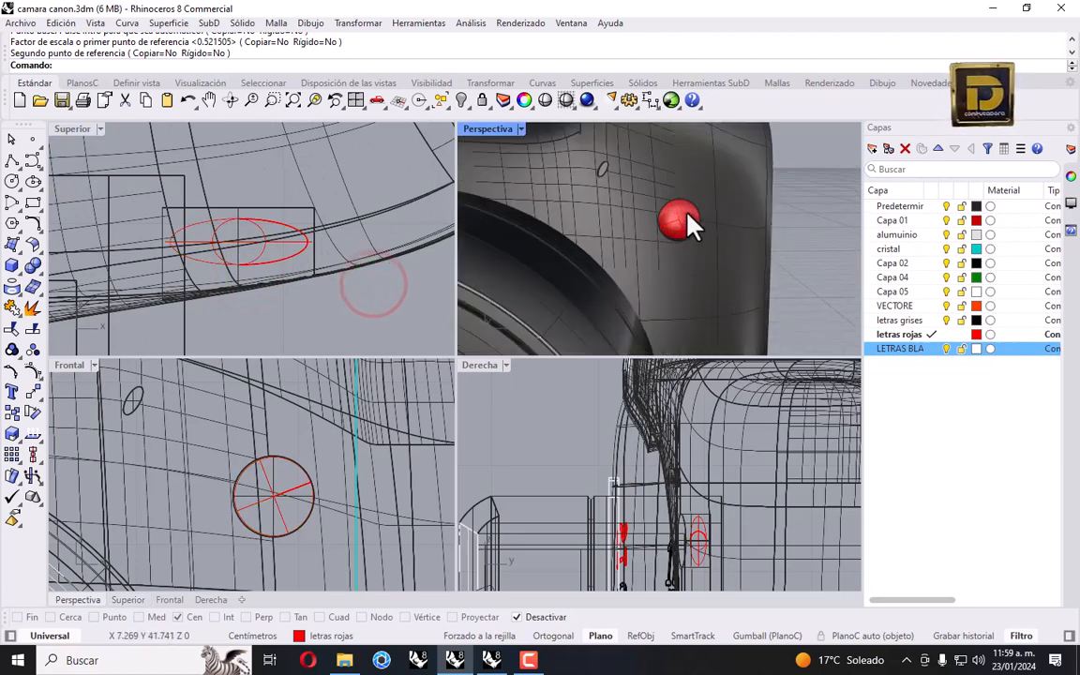
right_click_drag(684, 224, 667, 202)
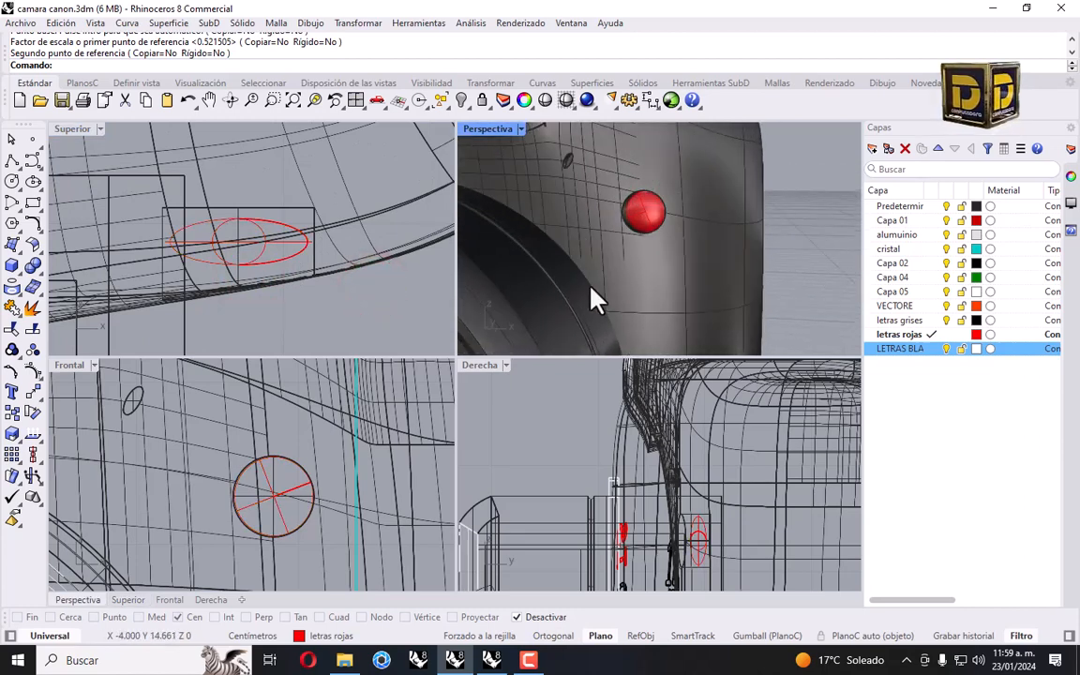
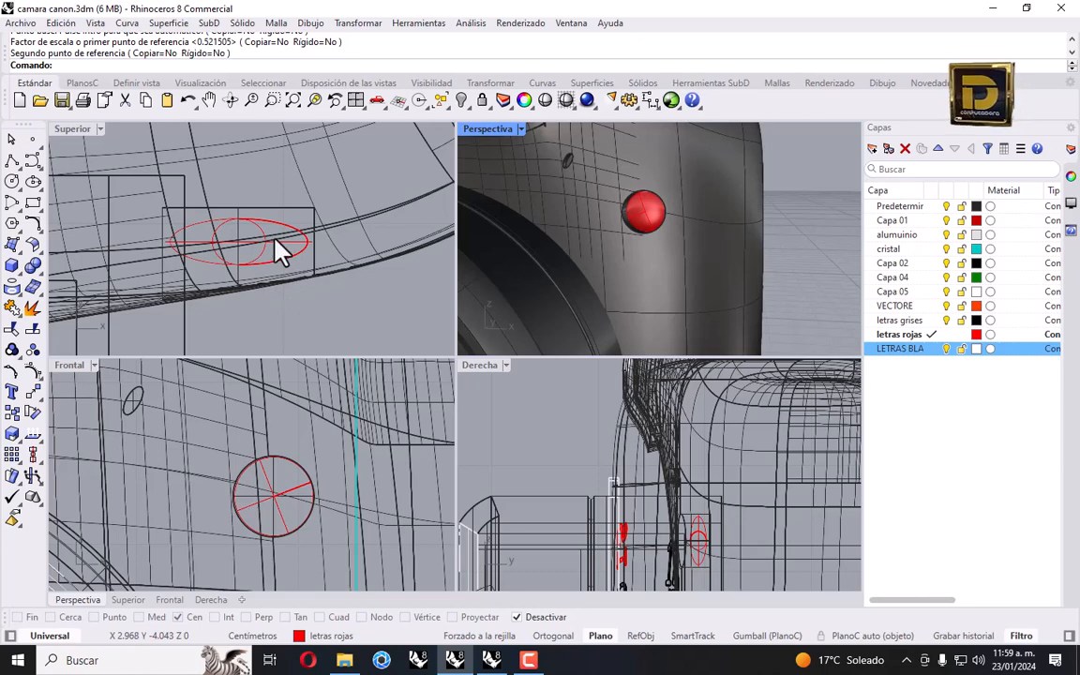
scroll(784, 258, "down", 3)
scroll(783, 250, "up", 5)
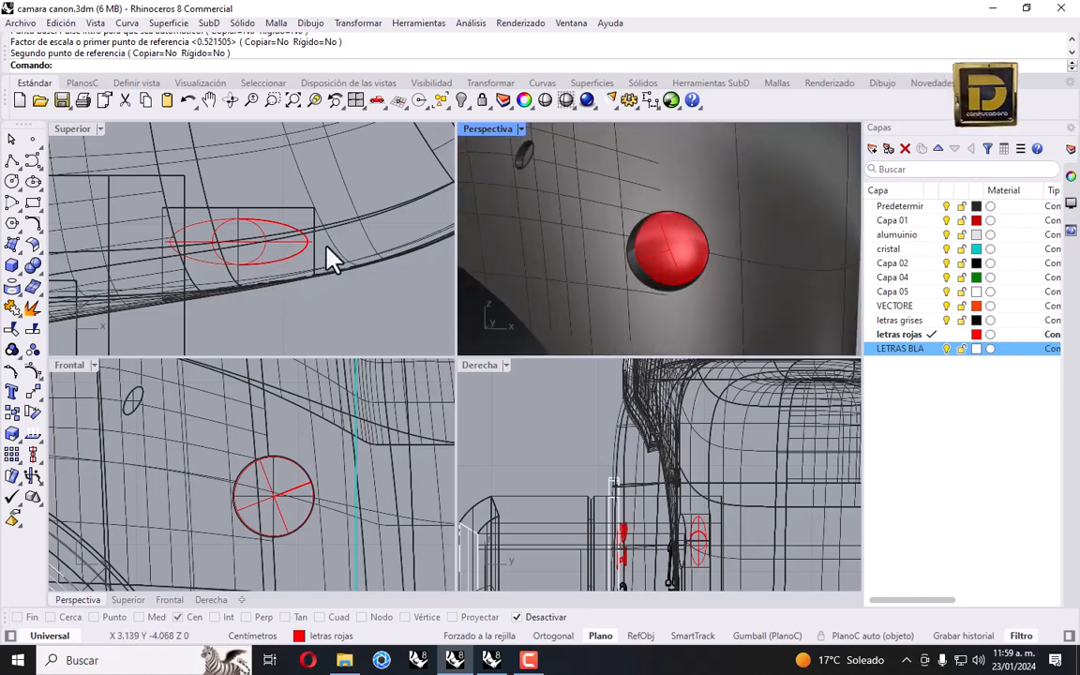
left_click(281, 272)
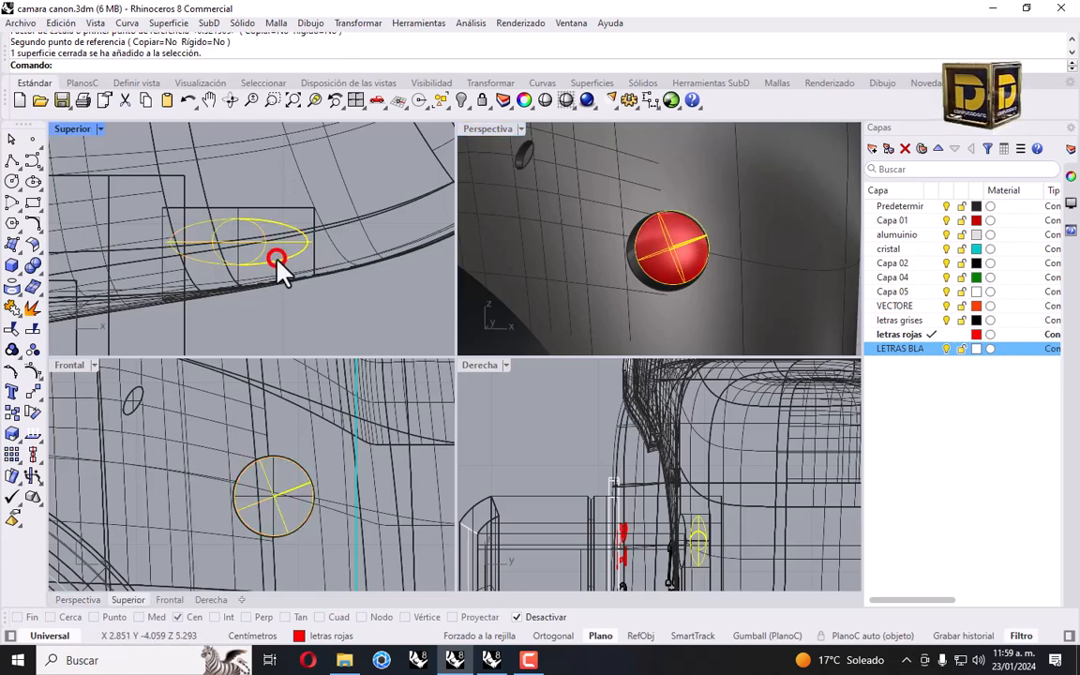
left_click(323, 328)
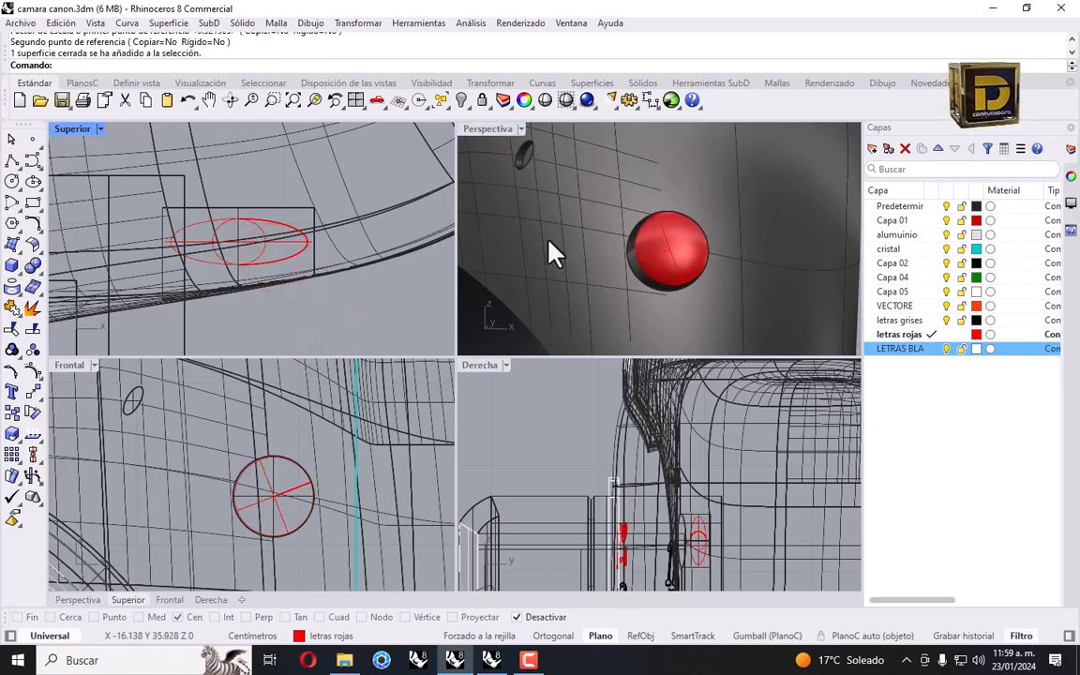
Select the flattened sphere and create a new layer named lúz.
left_click(697, 268)
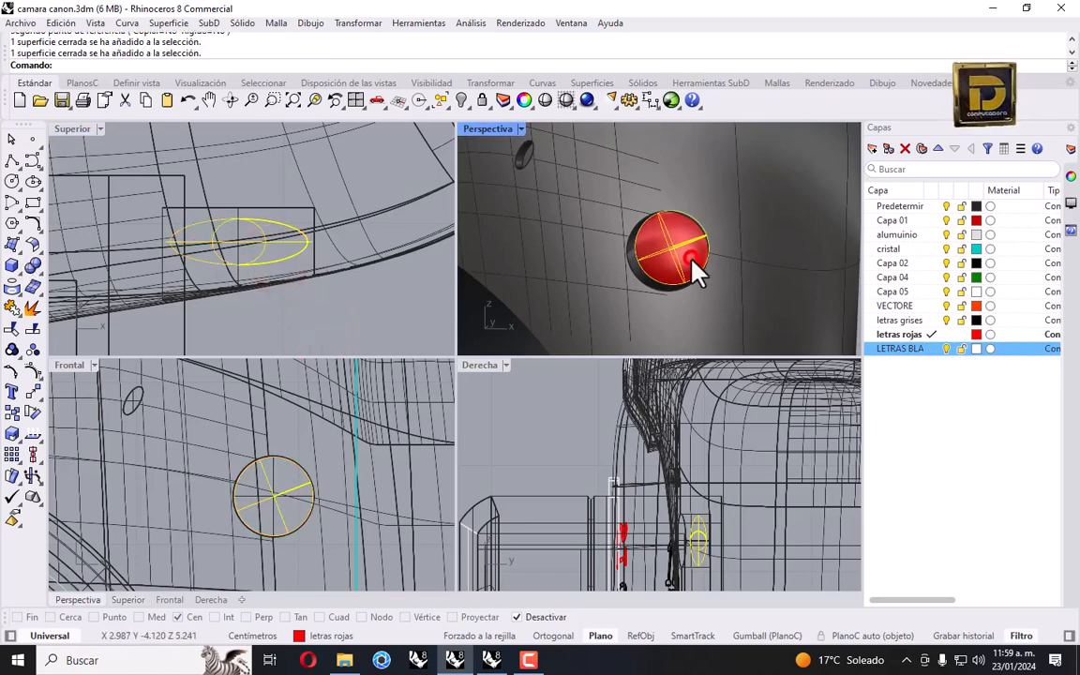
left_click(888, 149)
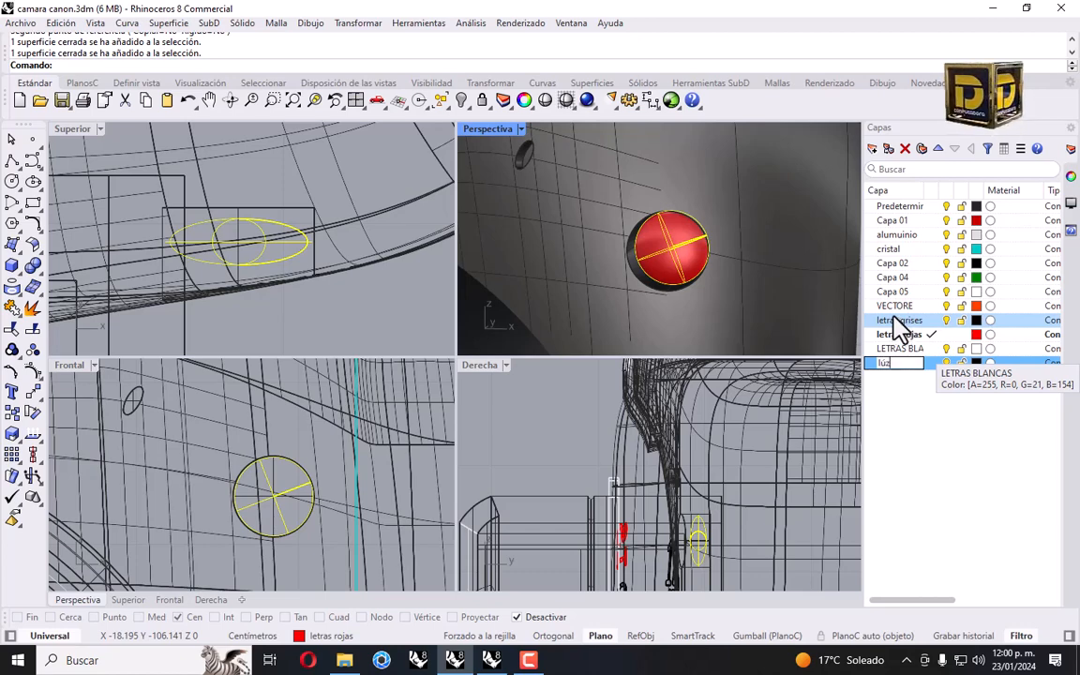
key("Return")
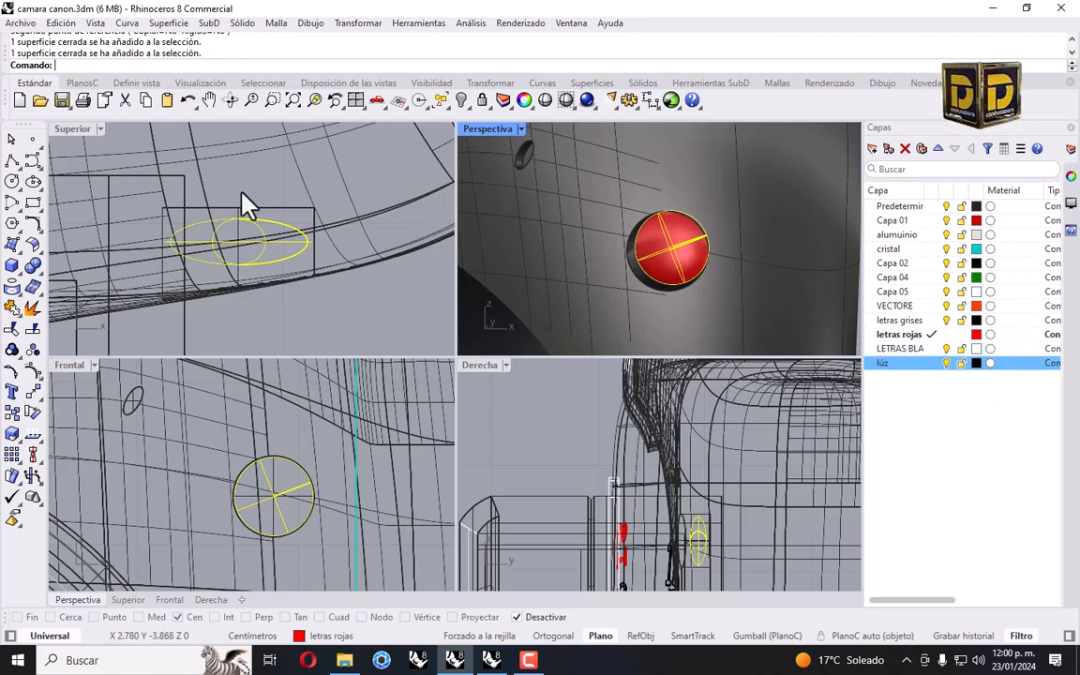
Set the lúz layer's colour to yellow #F7FF00 and move the flattened sphere to that layer.
left_click(976, 363)
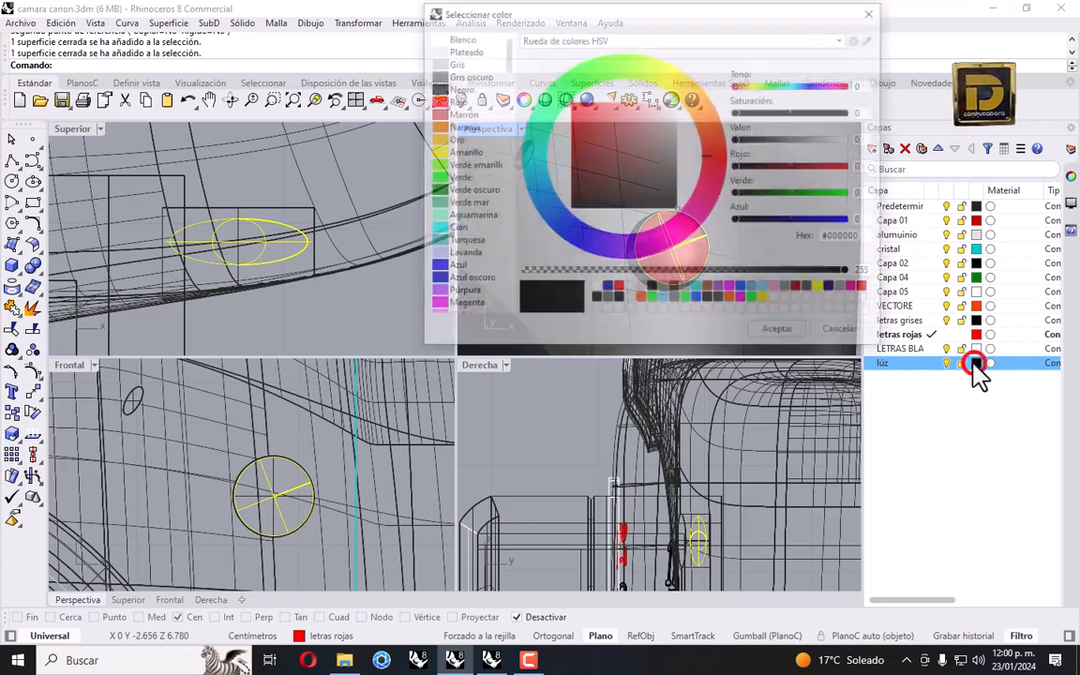
left_click(663, 189)
mouse_move(667, 193)
left_mouse_down()
mouse_move(692, 200)
mouse_move(713, 188)
left_mouse_up()
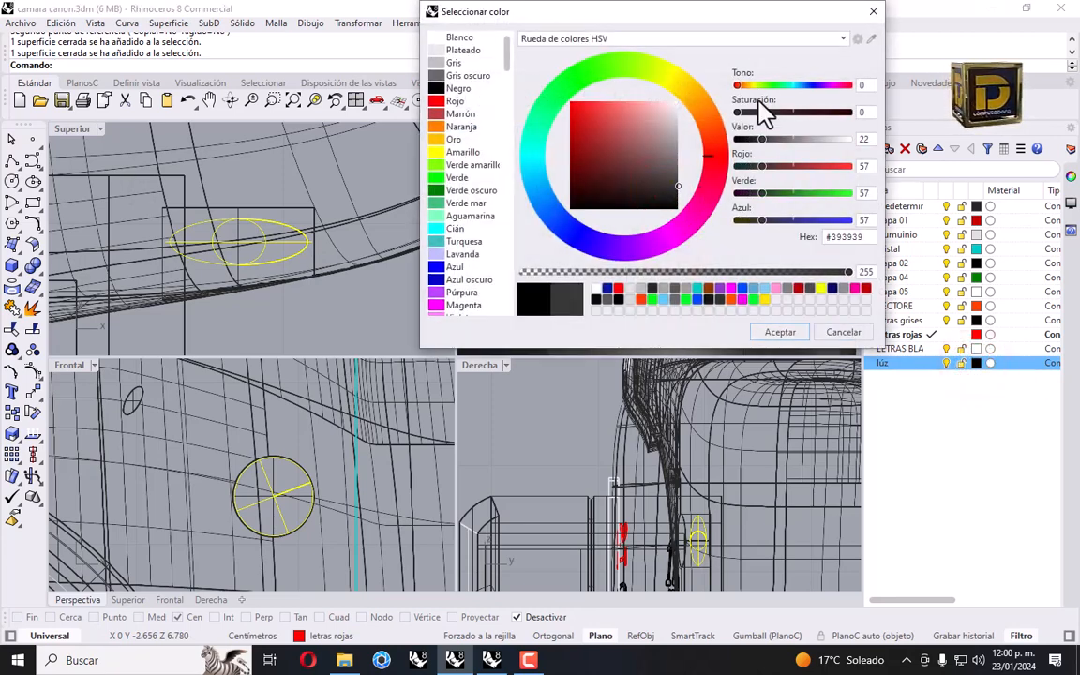
left_click(817, 288)
left_click(757, 334)
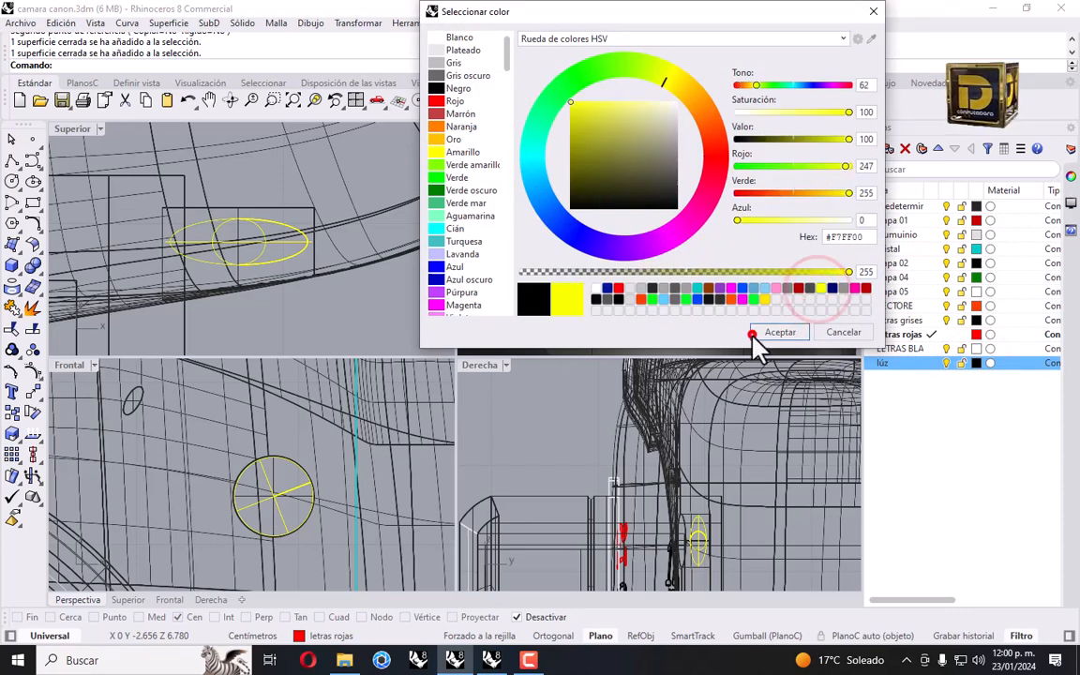
right_click(934, 370)
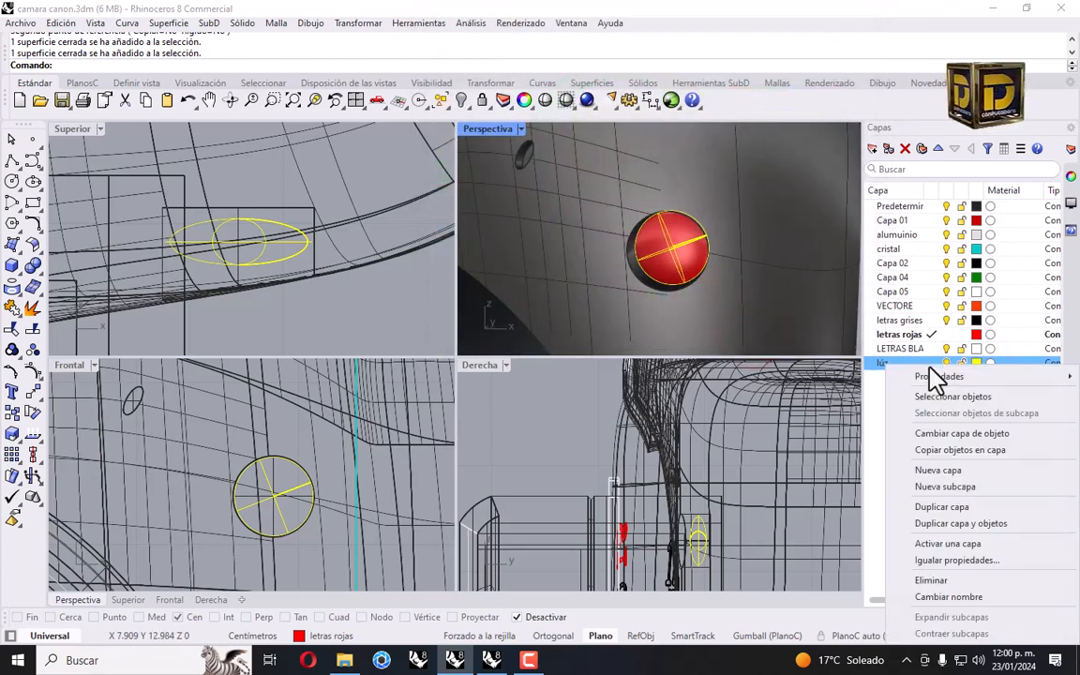
left_click(964, 435)
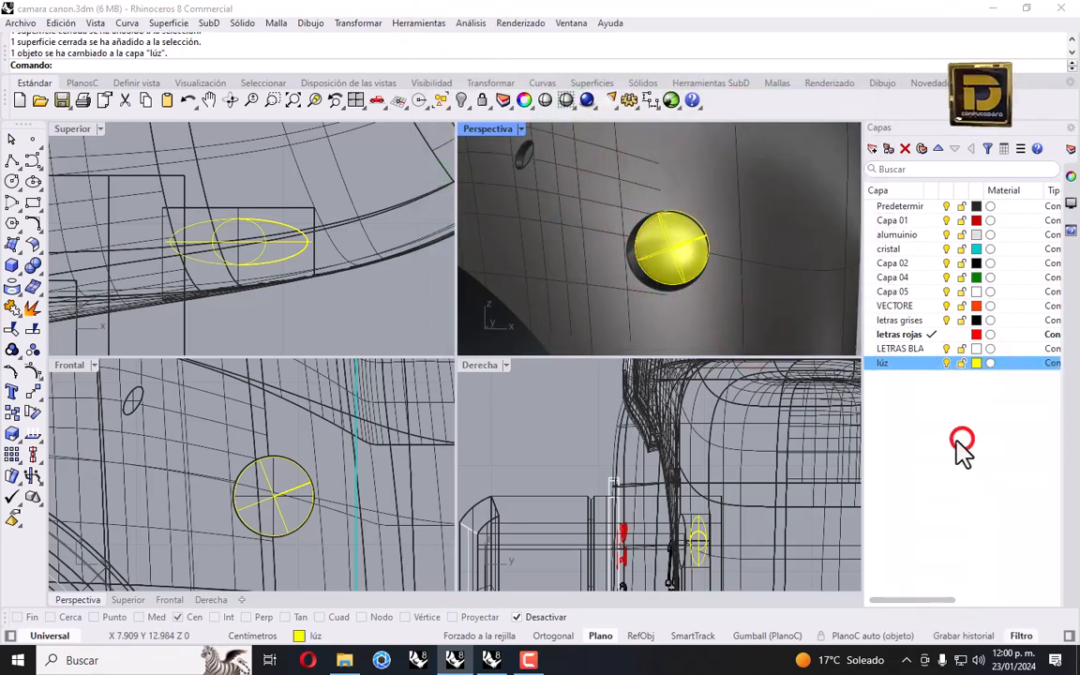
Make cristal the current layer and draw a cylinder about 0.05 cm thick, centred on the flattened sphere and matching the recess outline.
left_click(932, 248)
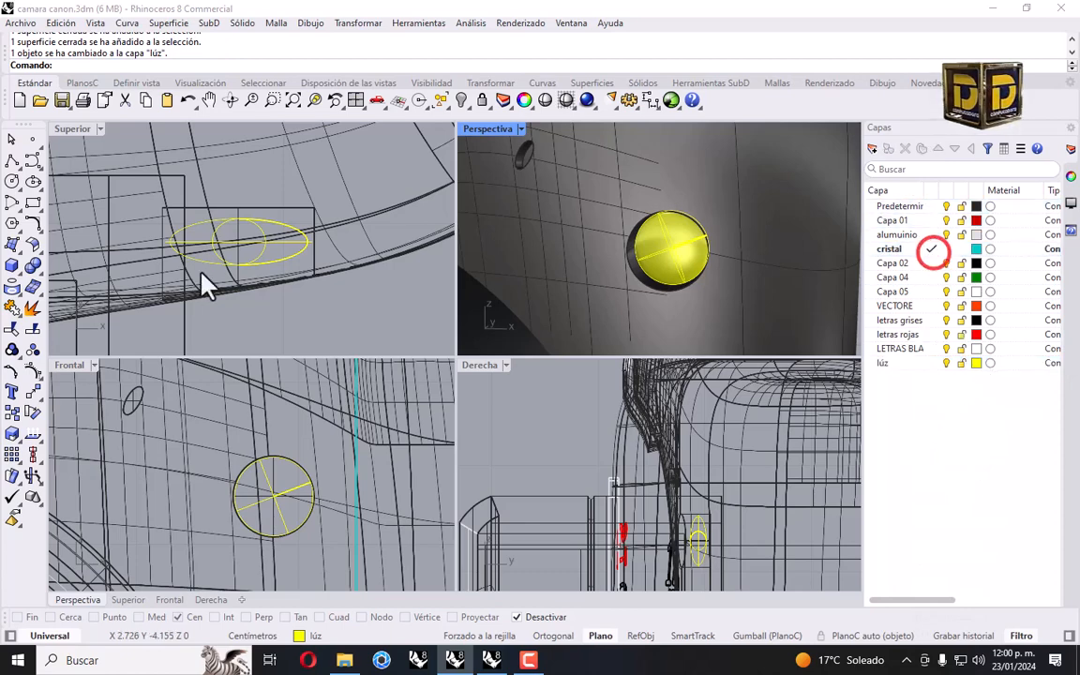
left_click(14, 266)
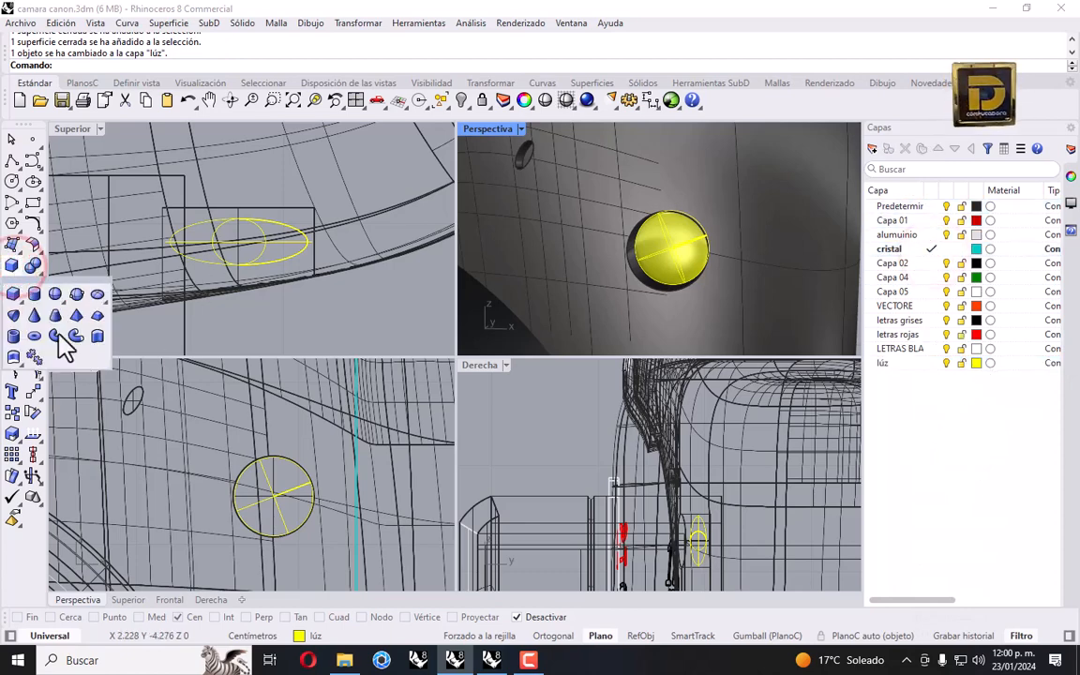
left_click(34, 289)
scroll(284, 507, "up", 2)
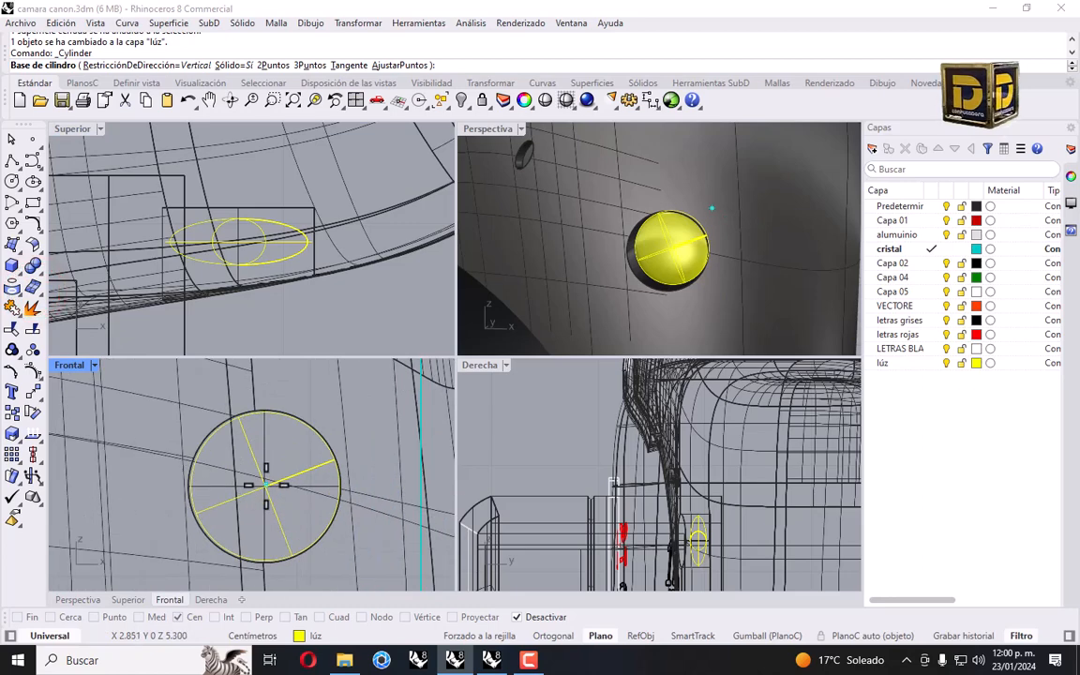
left_click(268, 487)
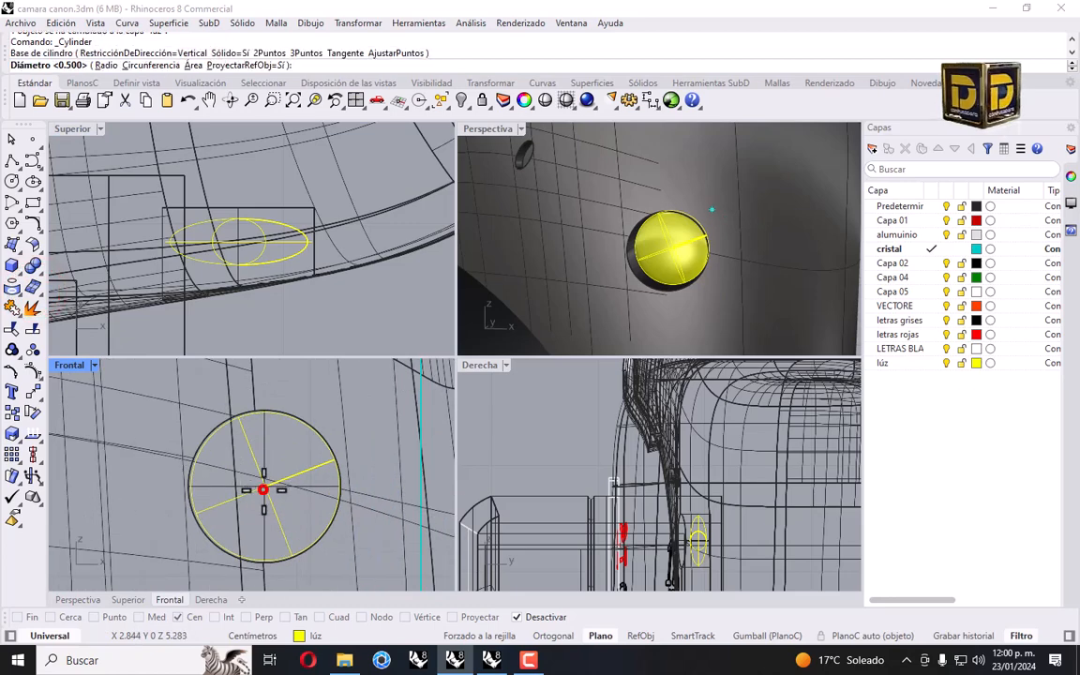
left_click(314, 437)
scroll(848, 501, "down", 3)
right_click_drag(868, 507, 667, 507)
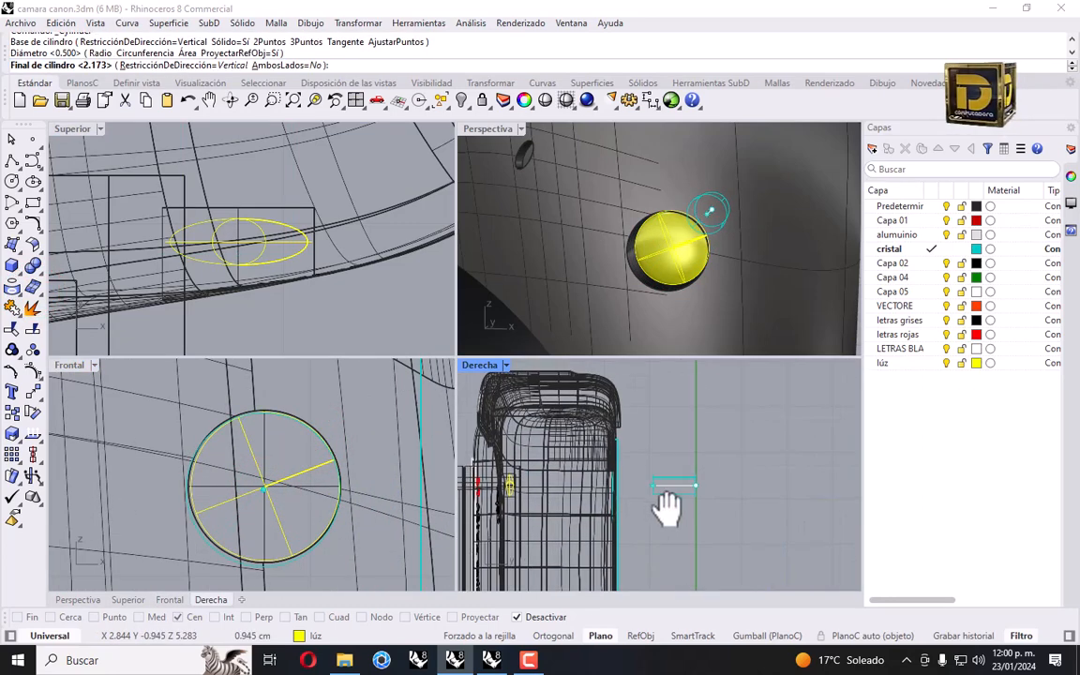
scroll(656, 476, "up", 5)
left_click(712, 485)
left_click(712, 485)
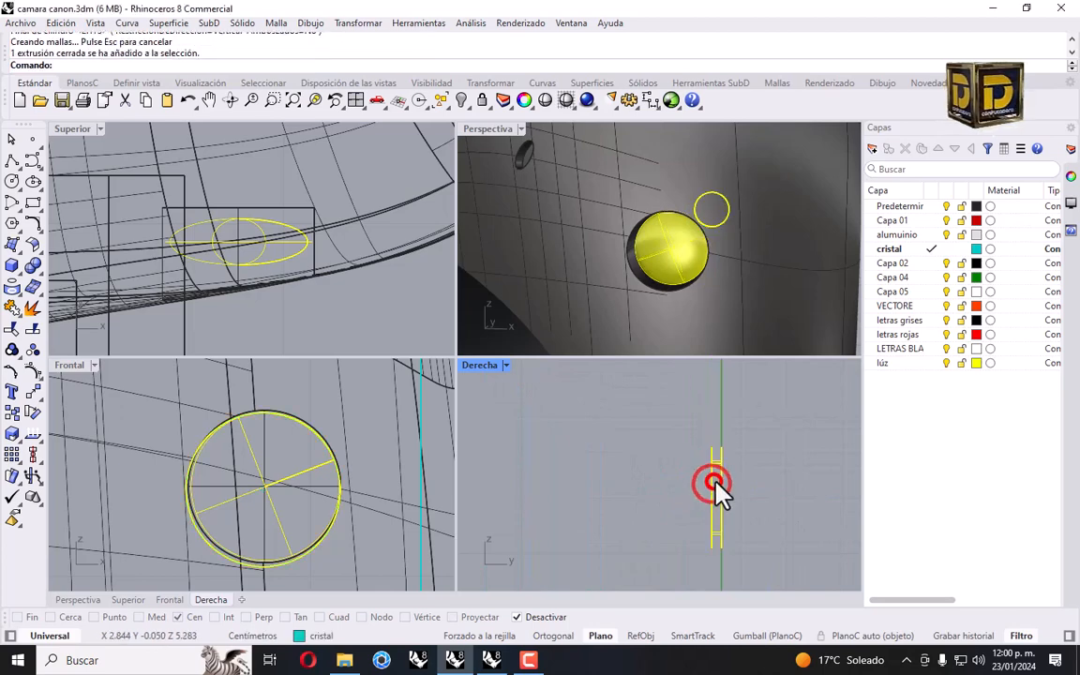
Move the glass cylinder along the camera's depth until it sits inside the recess in front of the flattened sphere.
scroll(714, 485, "down", 9)
left_click_drag(715, 483, 552, 483)
right_click_drag(600, 485, 782, 490)
scroll(727, 487, "up", 4)
scroll(727, 487, "up", 2)
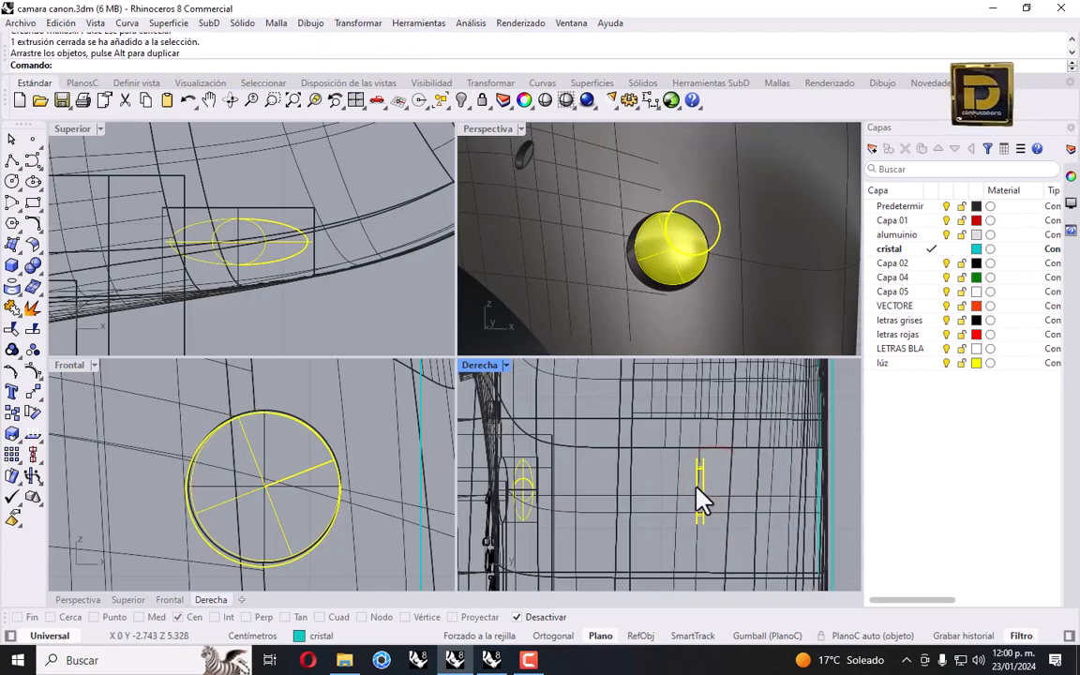
left_click_drag(696, 484, 529, 484)
right_click_drag(564, 506, 660, 509)
scroll(622, 472, "up", 4)
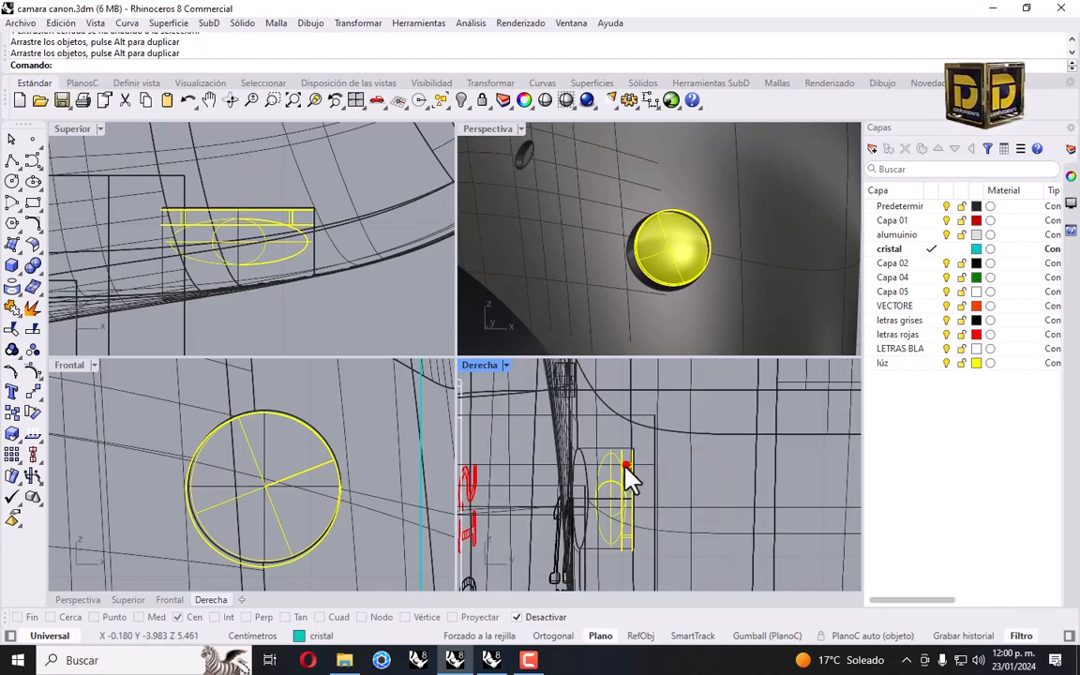
left_click_drag(629, 482, 591, 475, "shift")
left_click(710, 467)
Check the glass cylinder's fit at the recess opening and shift it slightly deeper into the body.
scroll(624, 246, "down", 5)
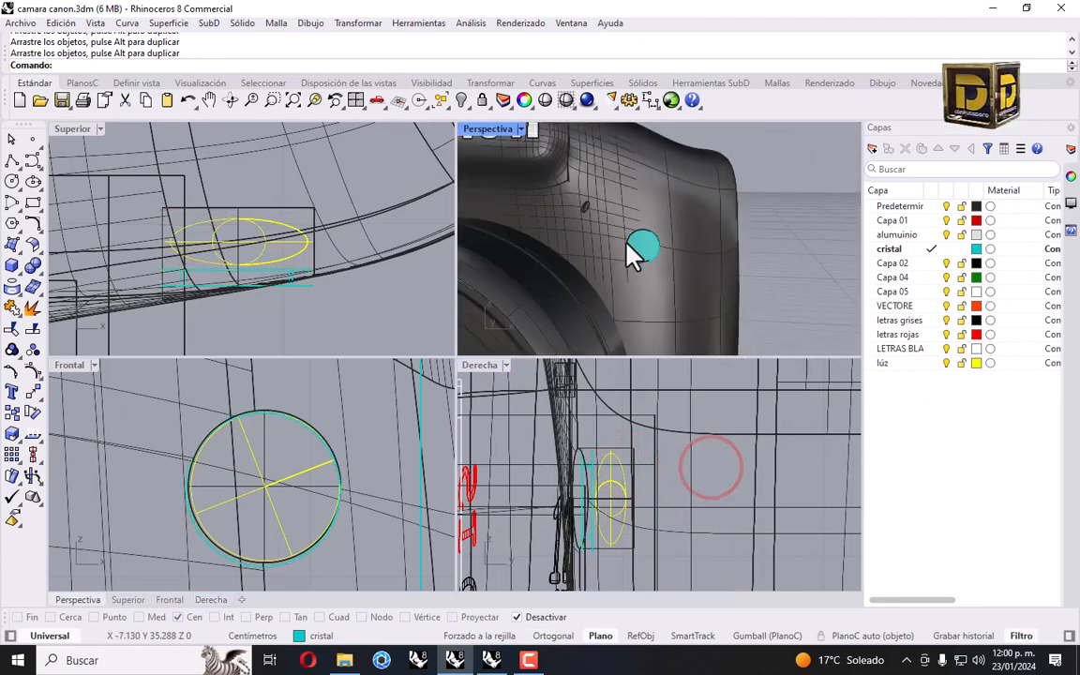
right_click_drag(627, 244, 695, 195)
scroll(572, 462, "up", 4)
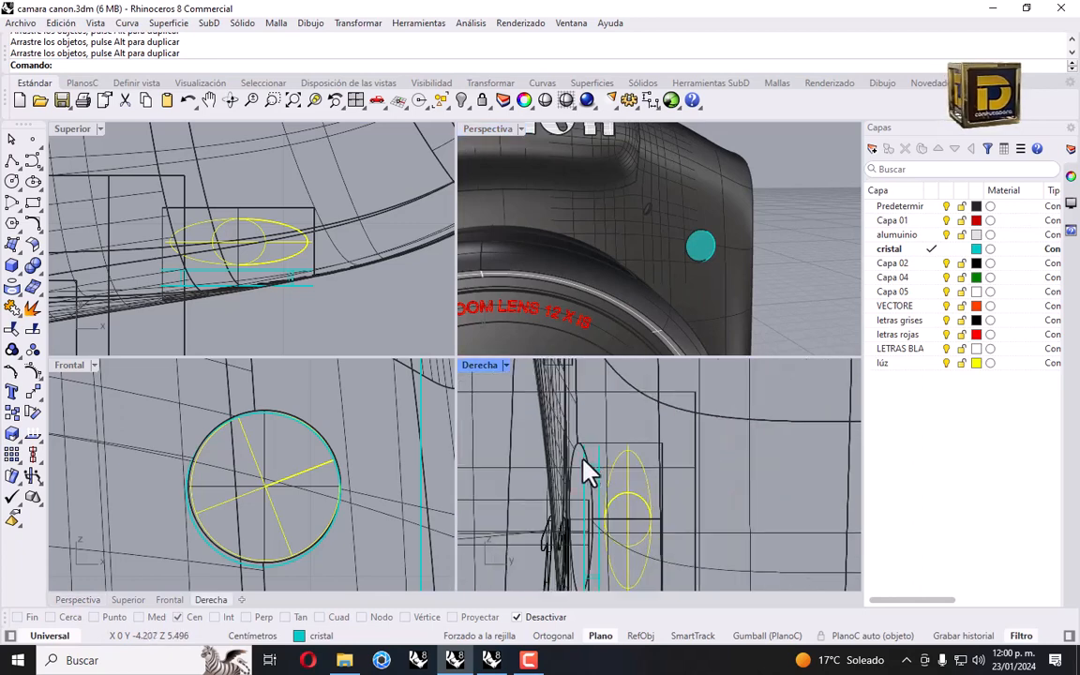
scroll(590, 473, "up", 3)
left_click(596, 454)
scroll(603, 469, "up", 2)
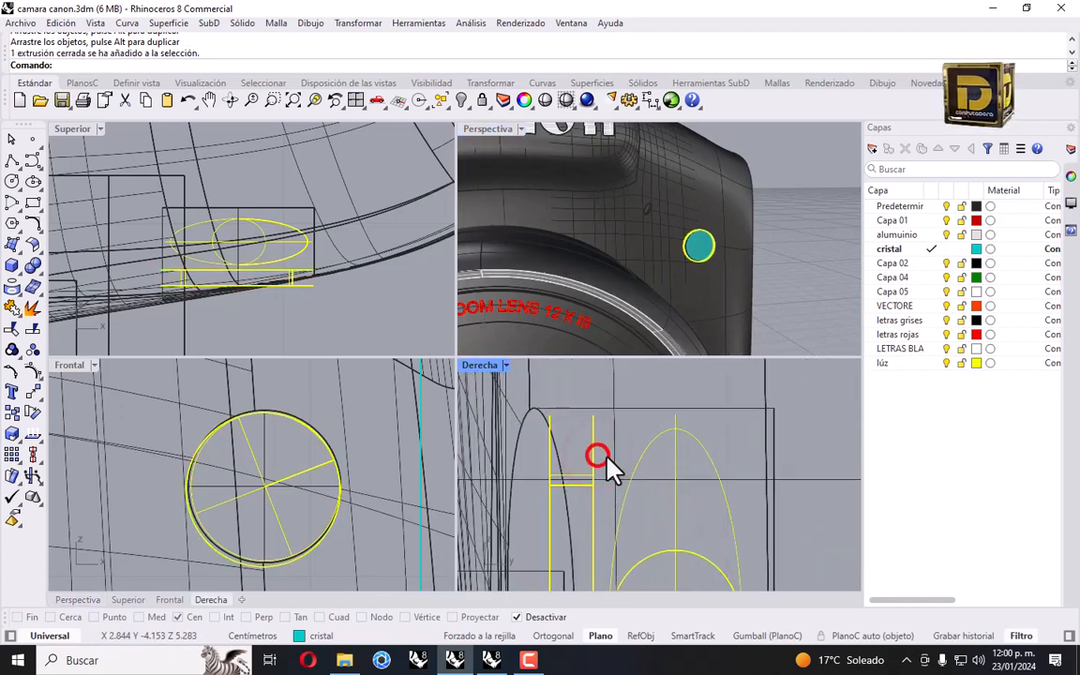
left_click_drag(606, 459, 616, 458)
left_click(750, 421)
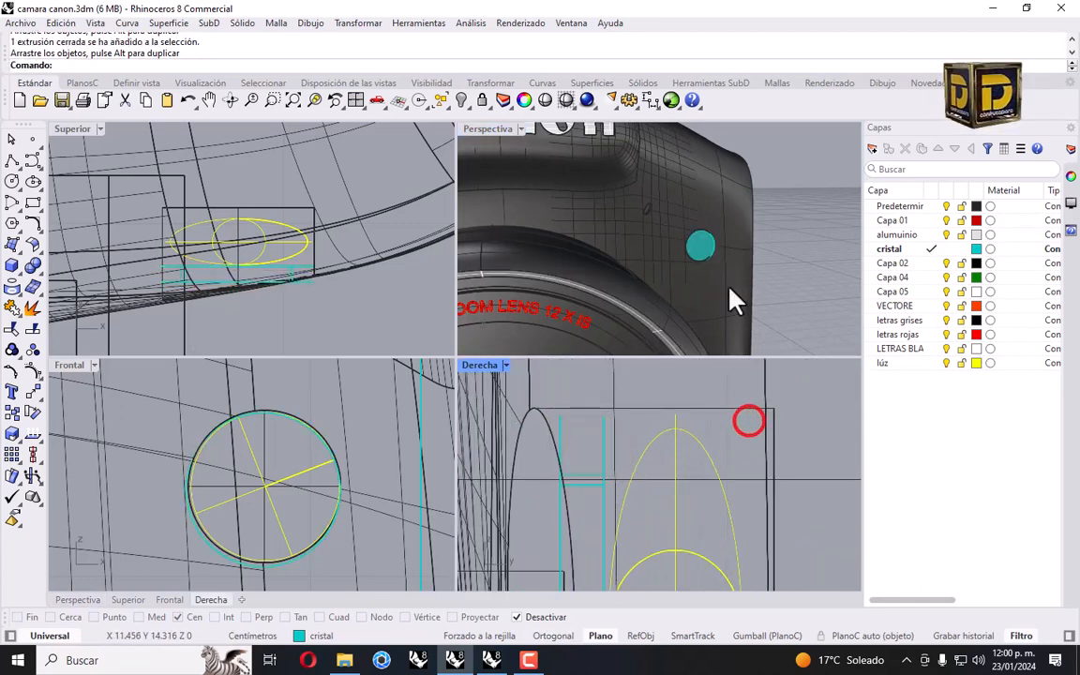
scroll(714, 250, "up", 8)
right_click_drag(787, 216, 717, 234)
Shrink the glass cylinder slightly with Scale 2D from its centre, then nudge it together with the flattened sphere inside the recess.
left_click(581, 229)
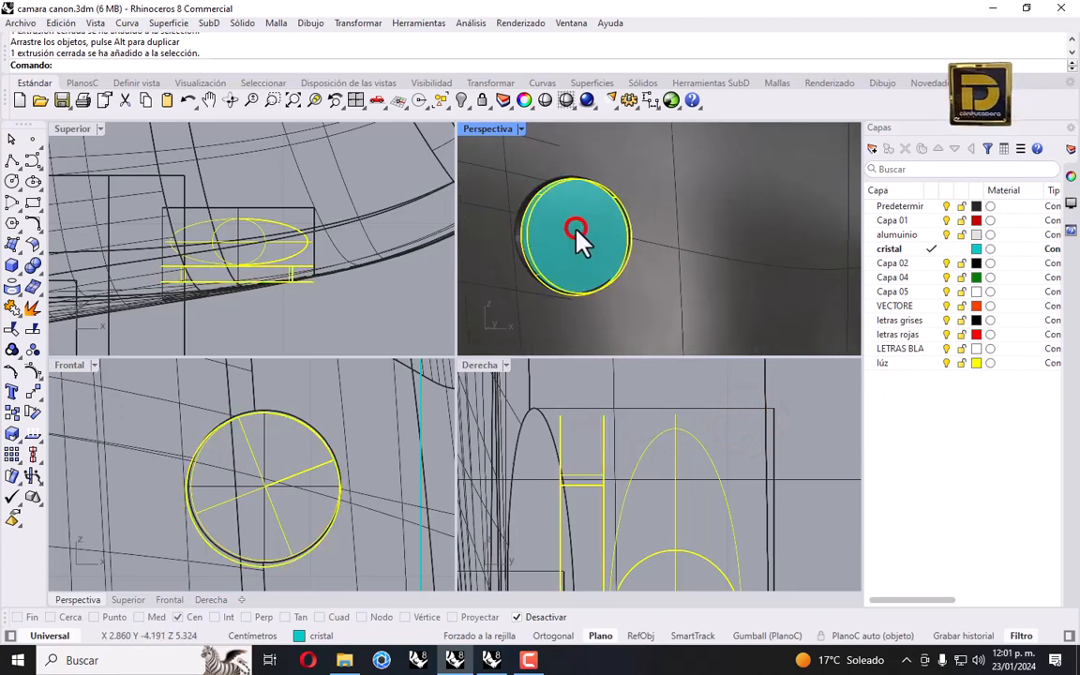
scroll(319, 469, "up", 5)
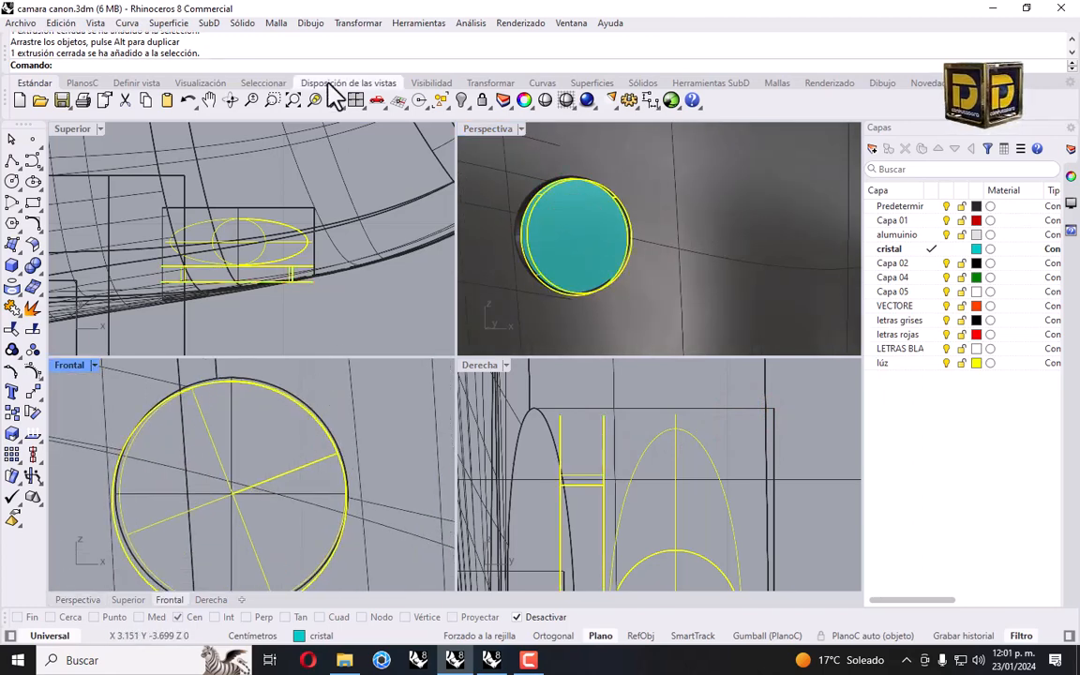
left_click(369, 26)
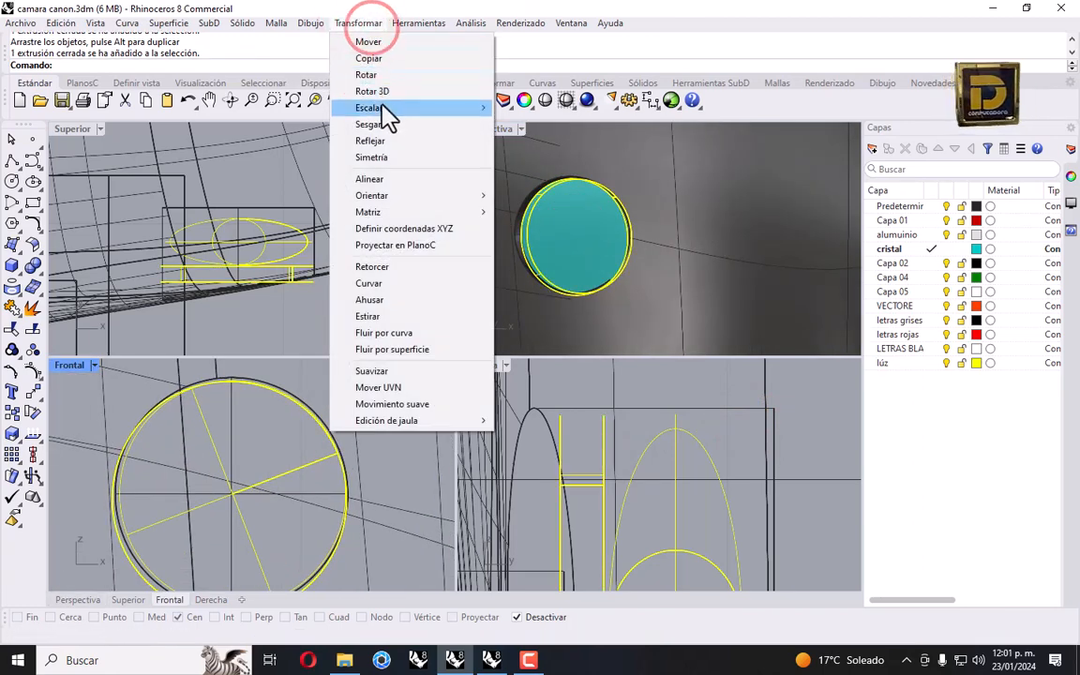
left_click(381, 108)
left_click(515, 127)
left_click(233, 497)
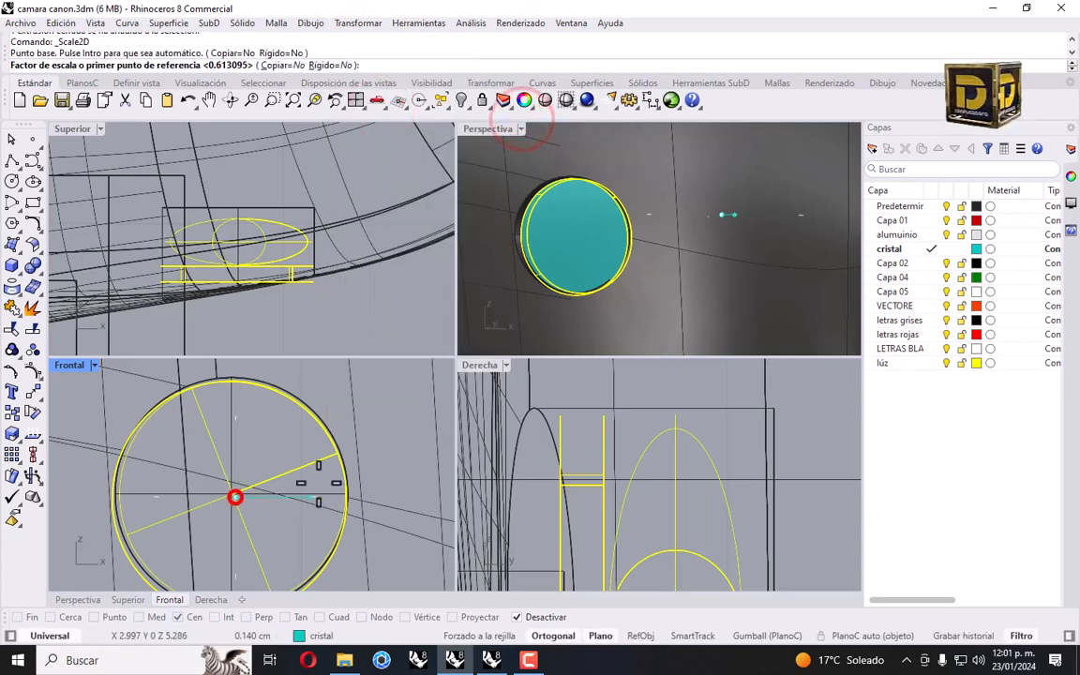
left_click(351, 465)
left_click(342, 470)
left_click(233, 489)
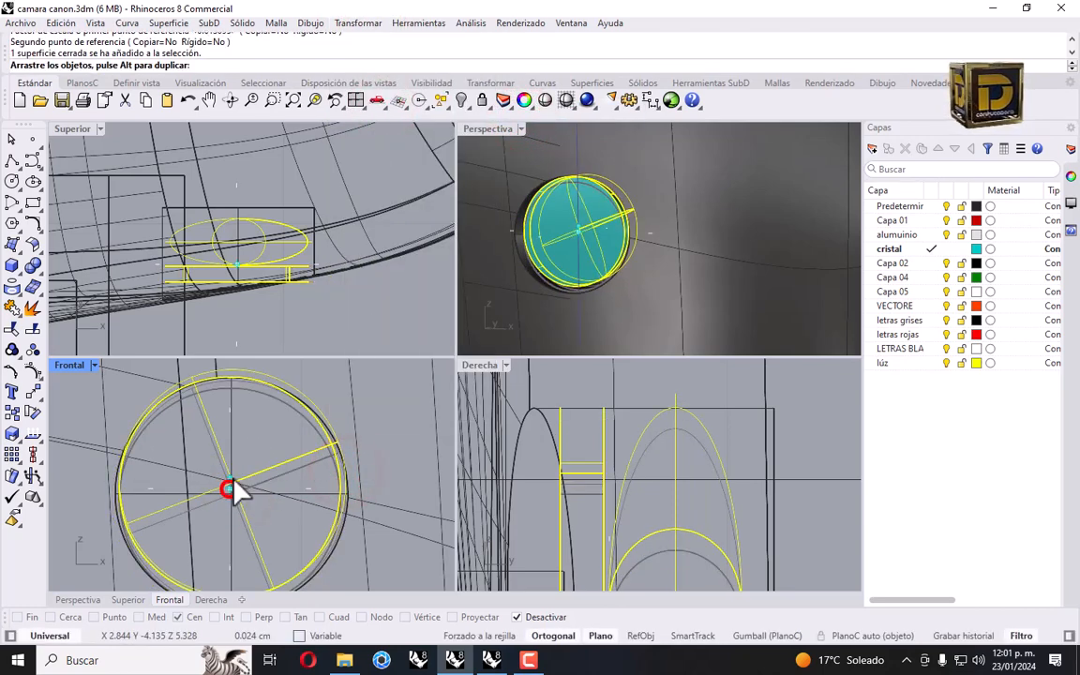
left_click(385, 411)
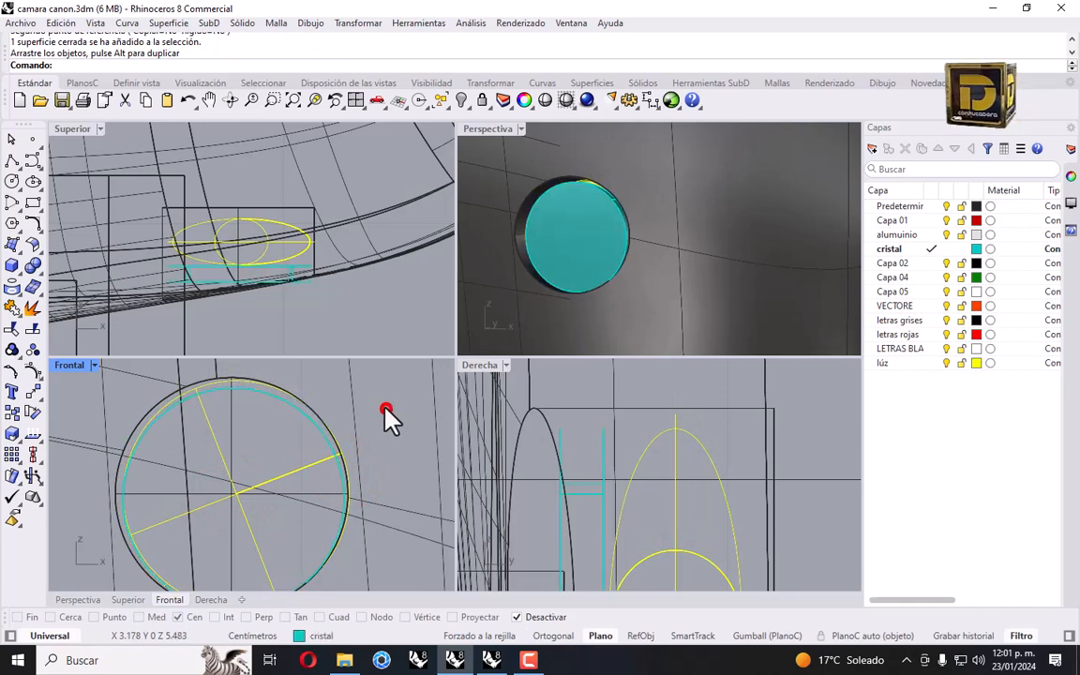
Enlarge the glass cylinder very slightly with Scale 2D so it fills the recess opening better.
right_click_drag(604, 276, 736, 255)
left_click(736, 255)
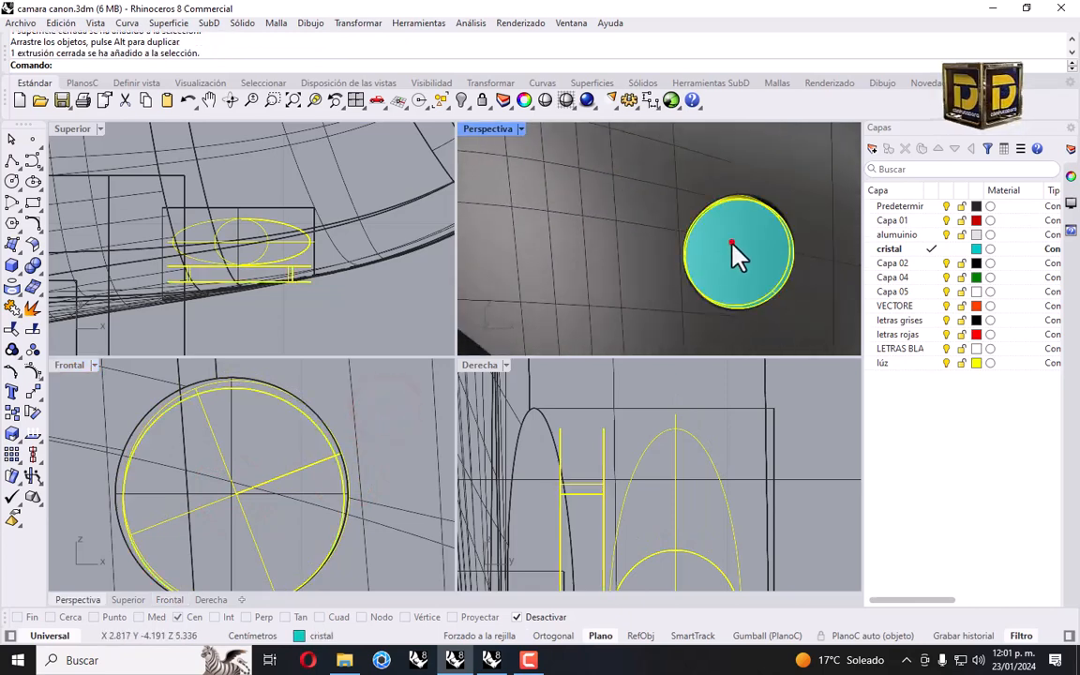
right_click(264, 406)
left_click(225, 500)
left_click(308, 503)
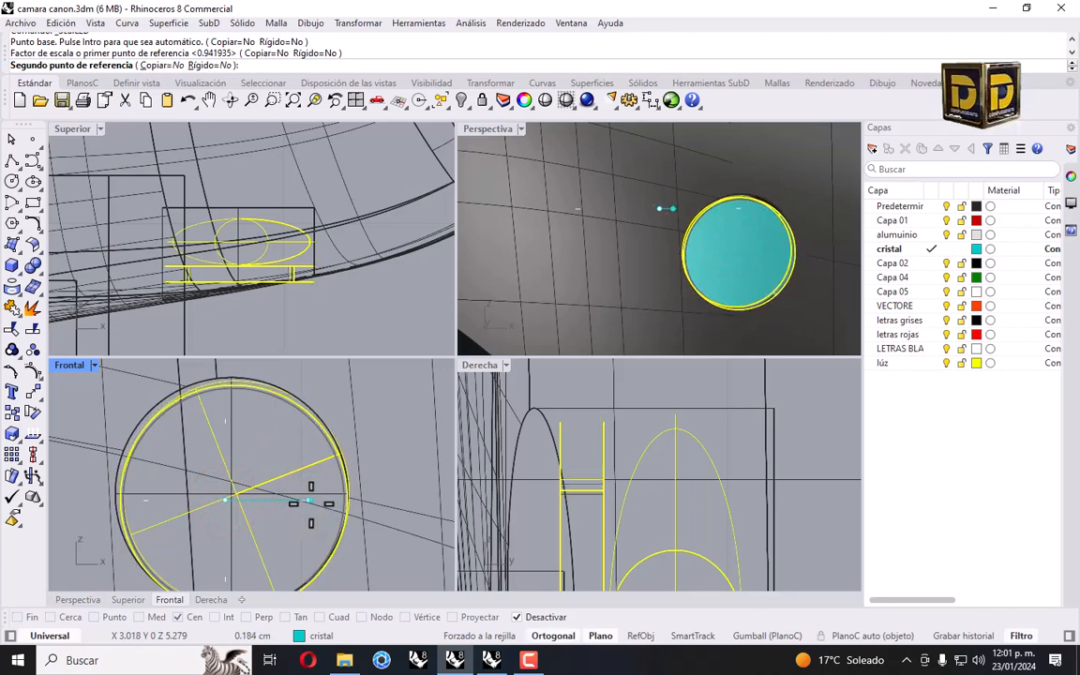
left_click(308, 502)
scroll(701, 298, "down", 3)
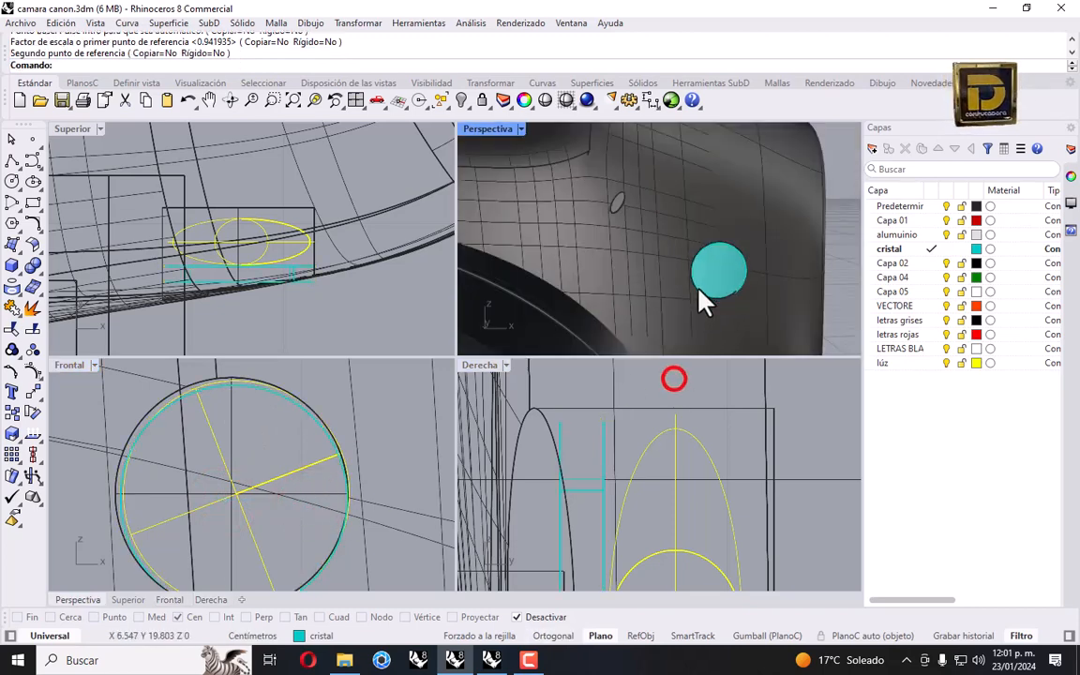
Select the glass cylinder and the flattened sphere and move both slightly deeper into the recess.
right_click_drag(703, 310, 589, 197)
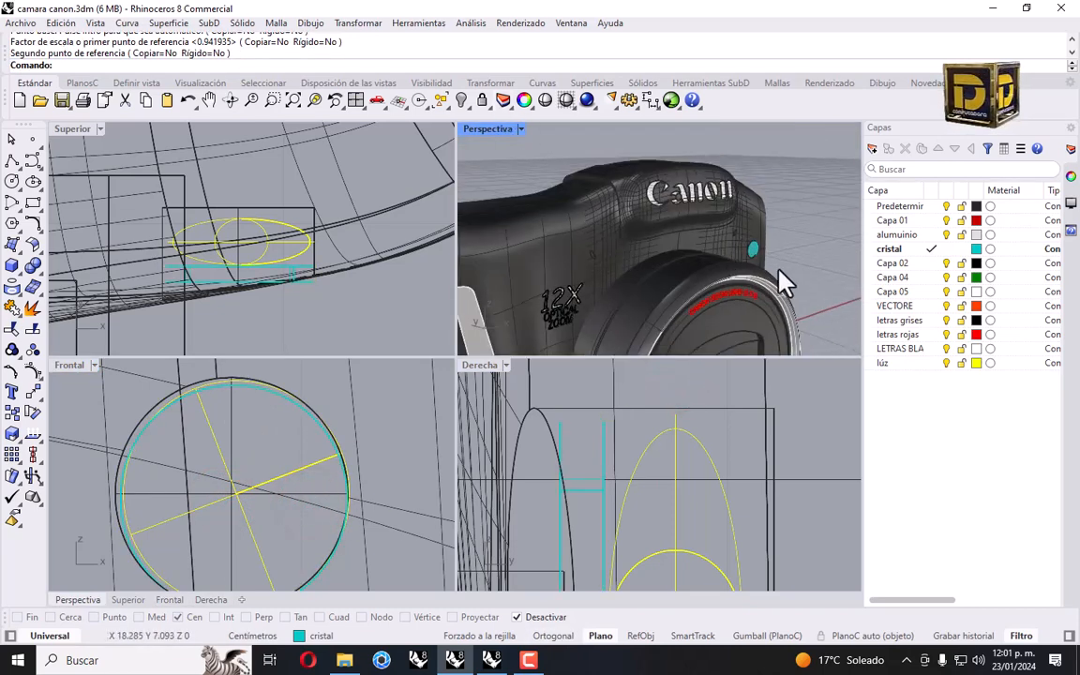
scroll(725, 248, "up", 3)
left_click(725, 242)
scroll(619, 534, "up", 4)
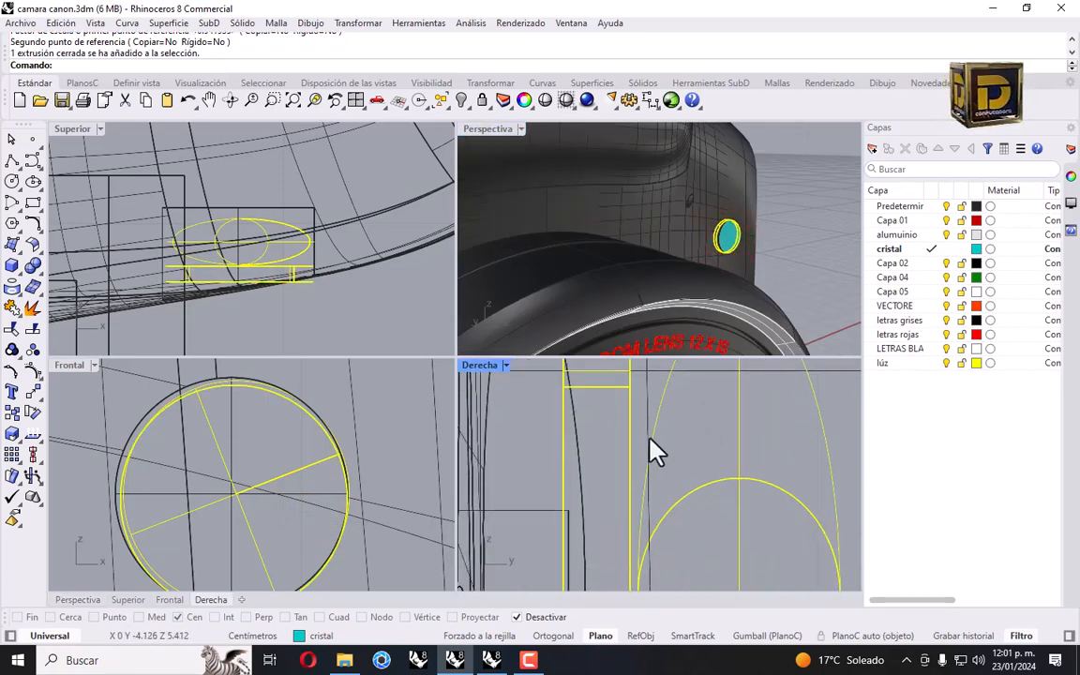
left_click(650, 437, "shift")
left_click(659, 420)
mouse_move(659, 424)
left_mouse_down("shift")
mouse_move(682, 426)
mouse_move(670, 439)
left_mouse_up("shift")
left_click(787, 279)
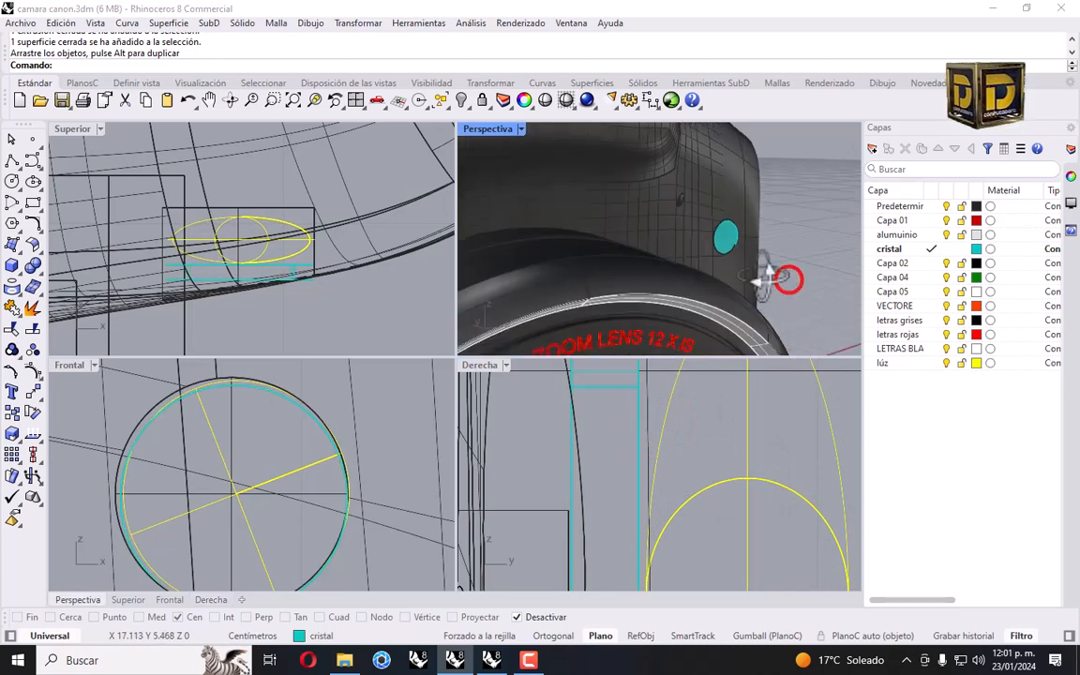
Try to adjust the glass cylinder's position against the recess outline in the front view, then undo the misplaced move of the sphere.
scroll(745, 244, "up", 3)
left_click(684, 241)
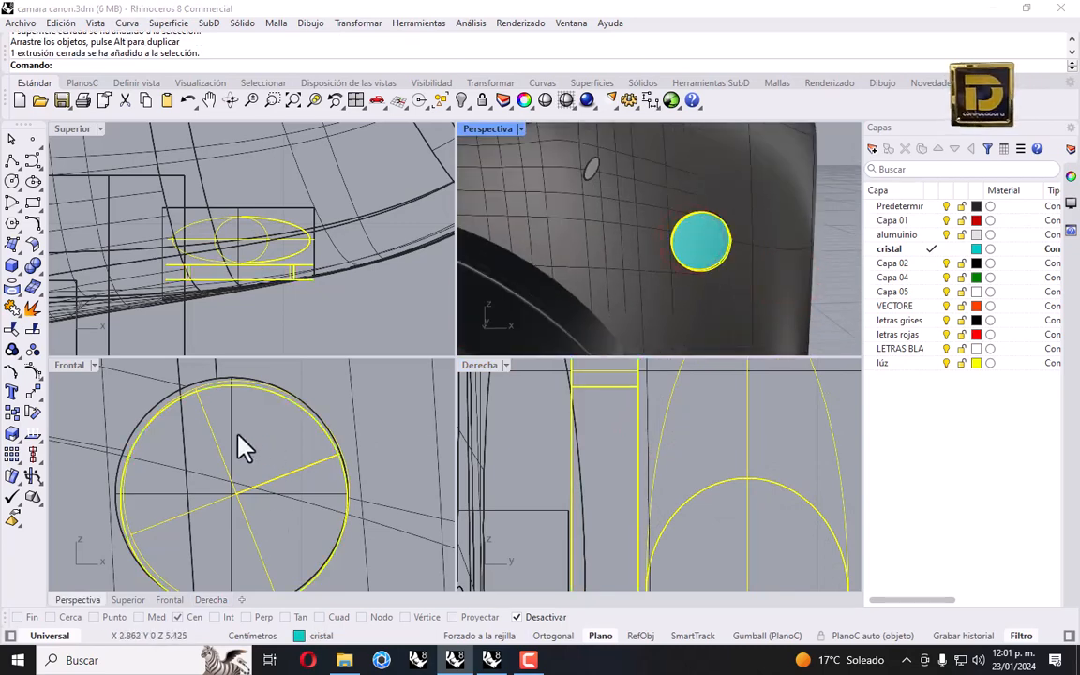
scroll(225, 488, "up", 2)
right_click_drag(211, 386, 320, 469)
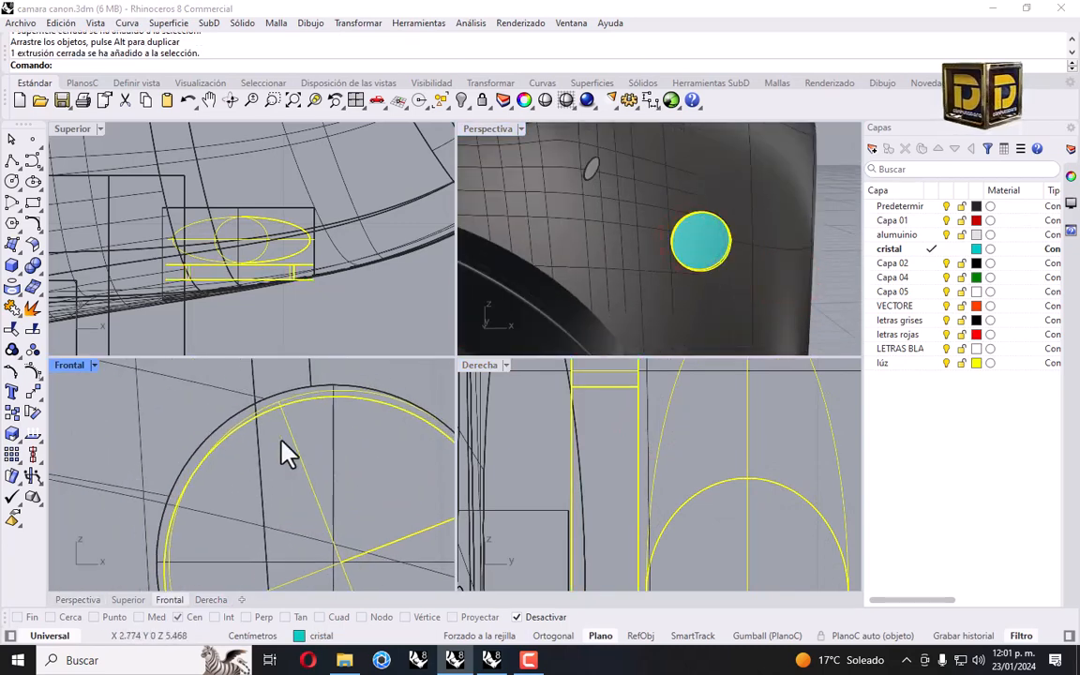
left_click_drag(281, 439, 249, 438)
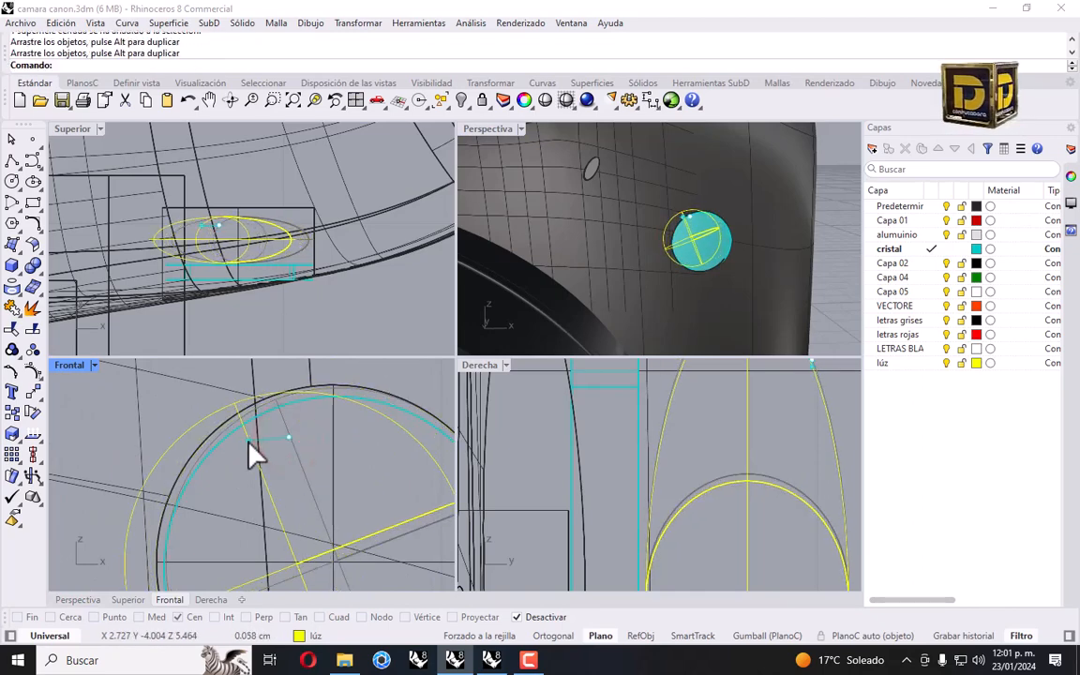
key("ctrl+z")
key("ctrl+z")
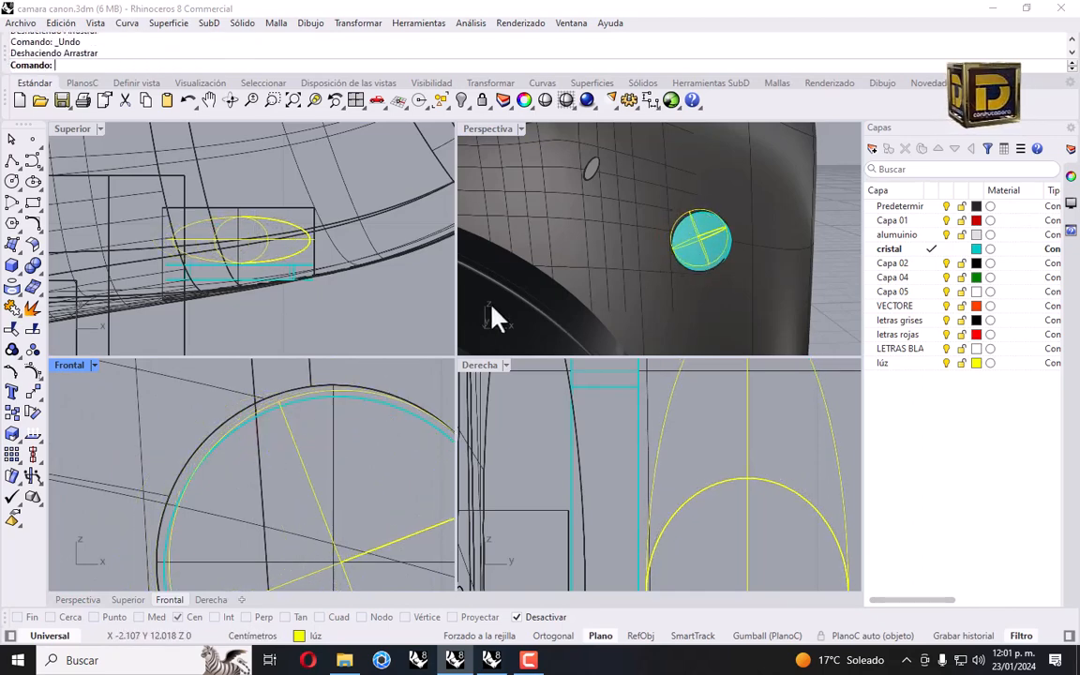
Nudge the glass cylinder in the front view to line up with the recess outline, then save the file.
left_click_drag(345, 413, 364, 405)
left_click(710, 418)
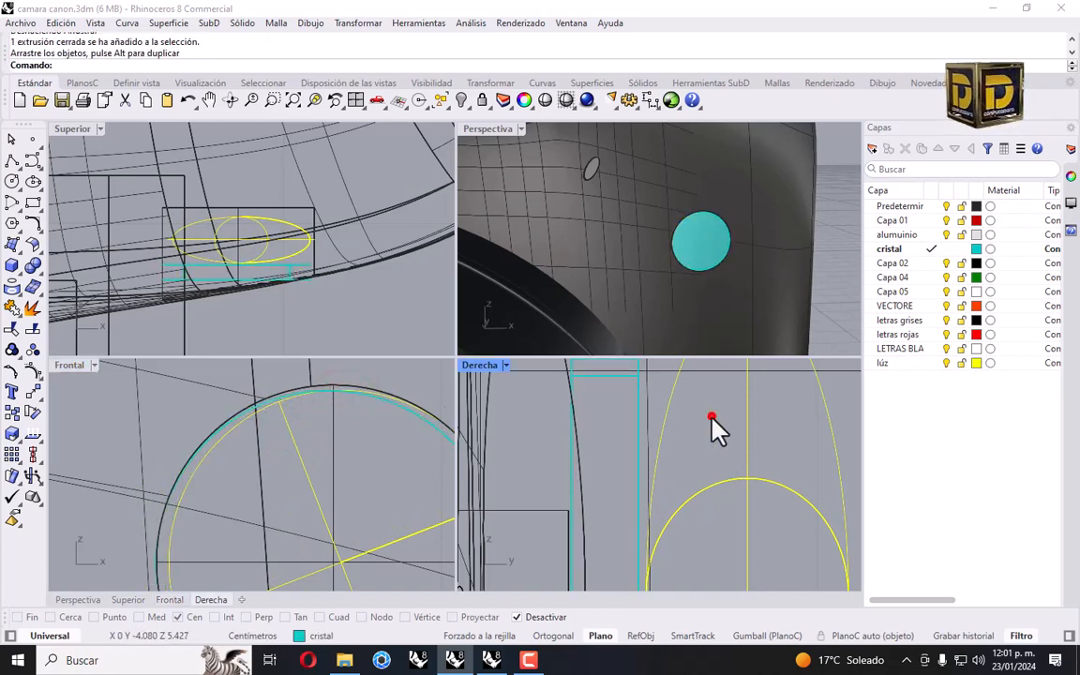
scroll(656, 217, "down", 5)
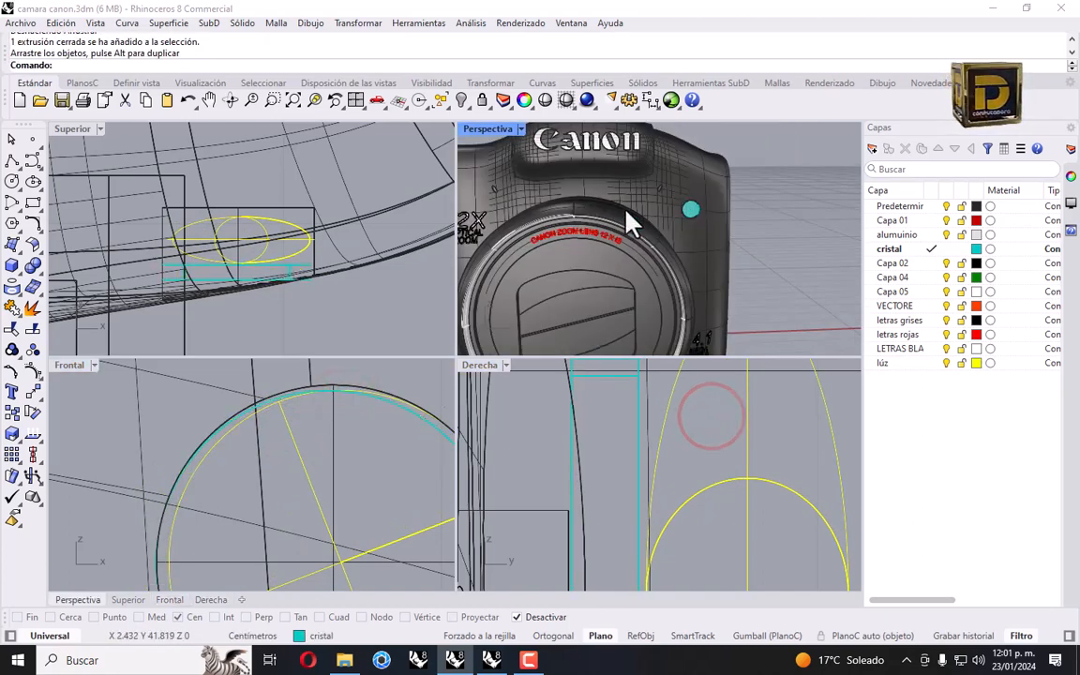
left_click(21, 24)
left_click(37, 94)
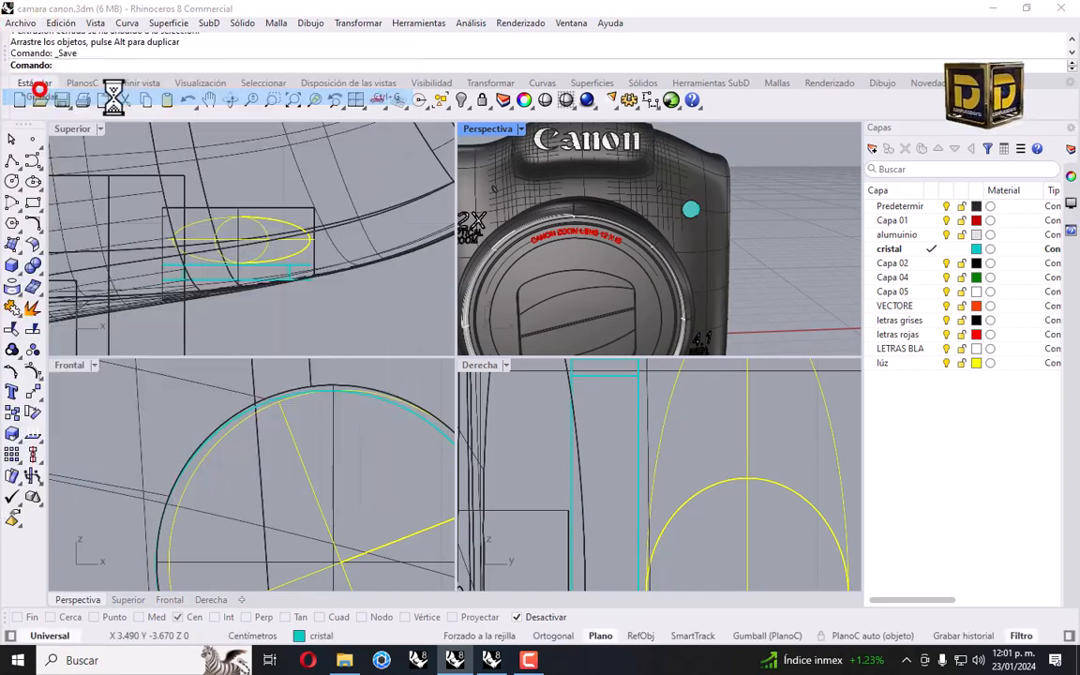
Maximize the perspective view, set its display mode to Tinta, and examine the camera from several angles.
double_click(479, 128)
scroll(525, 248, "down", 3)
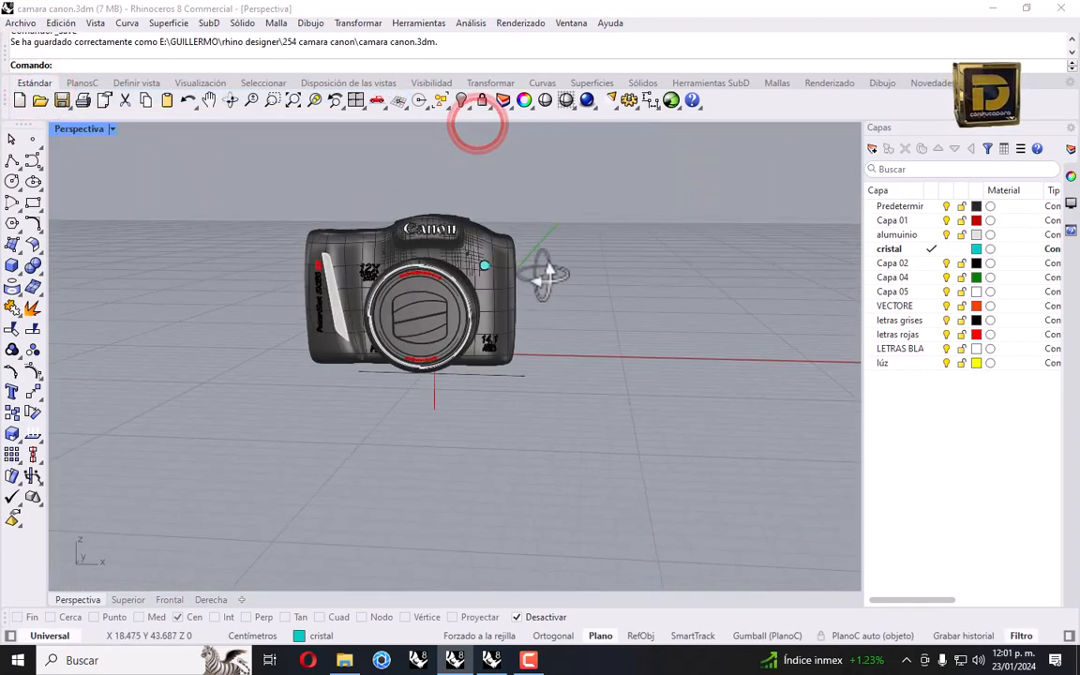
left_click(111, 128)
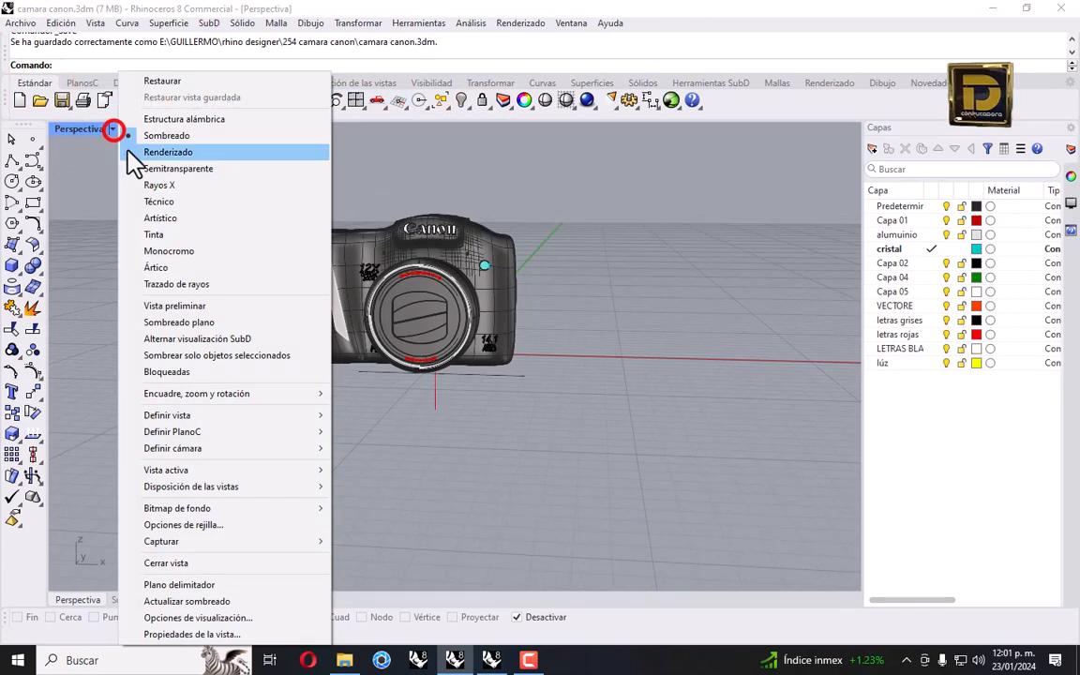
left_click(162, 235)
right_click_drag(166, 233, 553, 228)
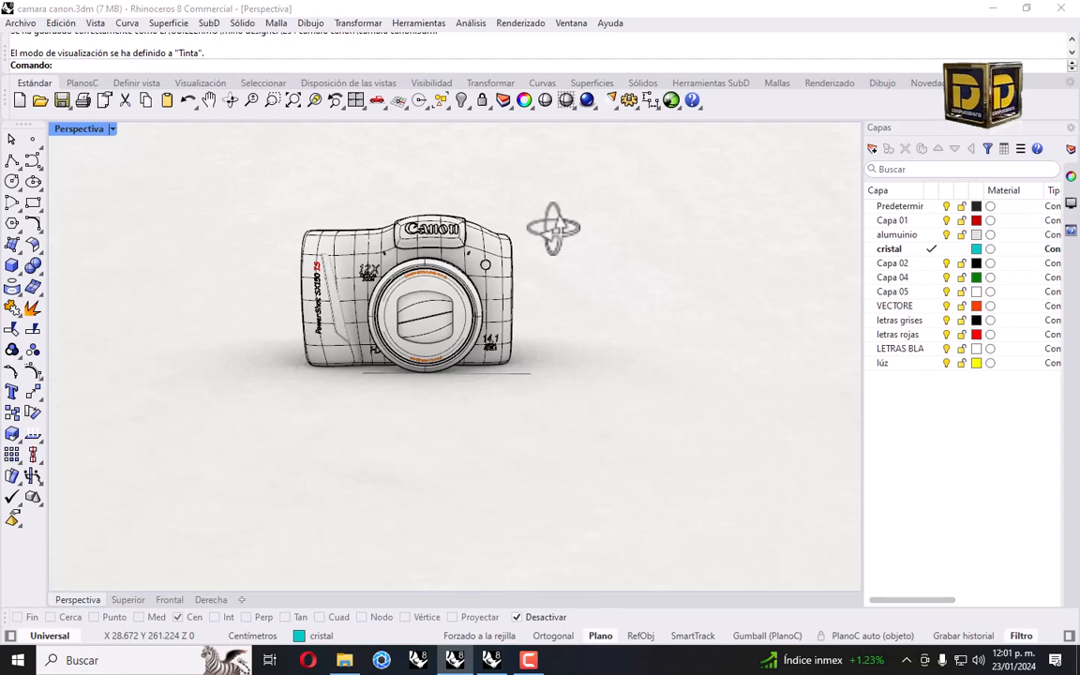
right_click_drag(501, 236, 497, 265)
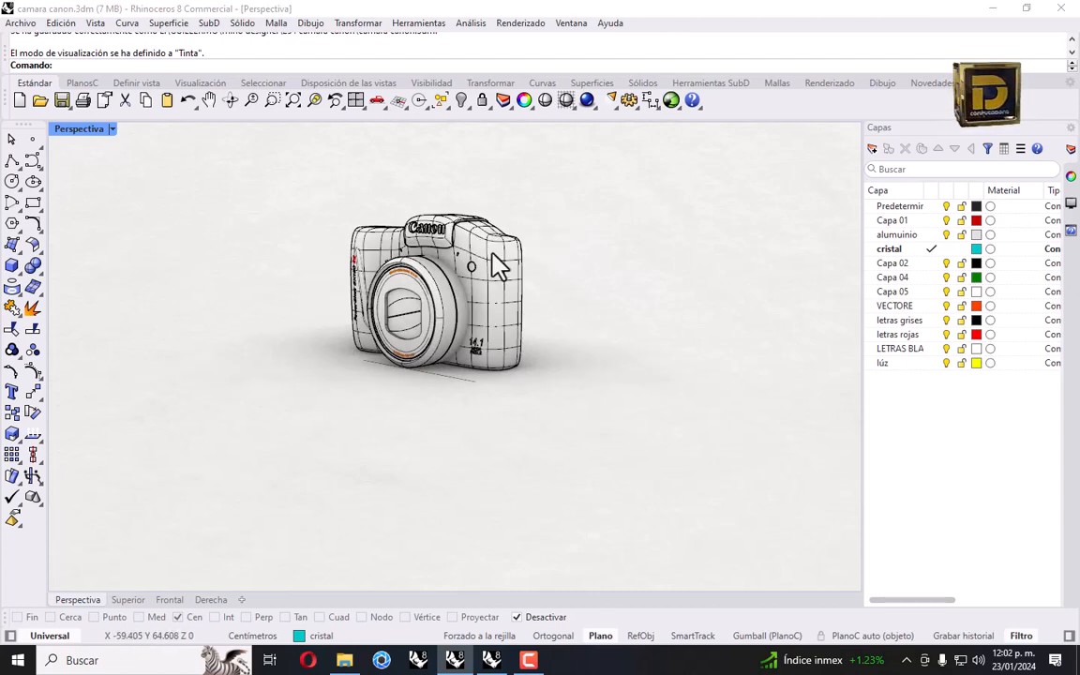
Restore the four-viewport layout and set the Derecha view's display mode to Sombreado.
double_click(76, 131)
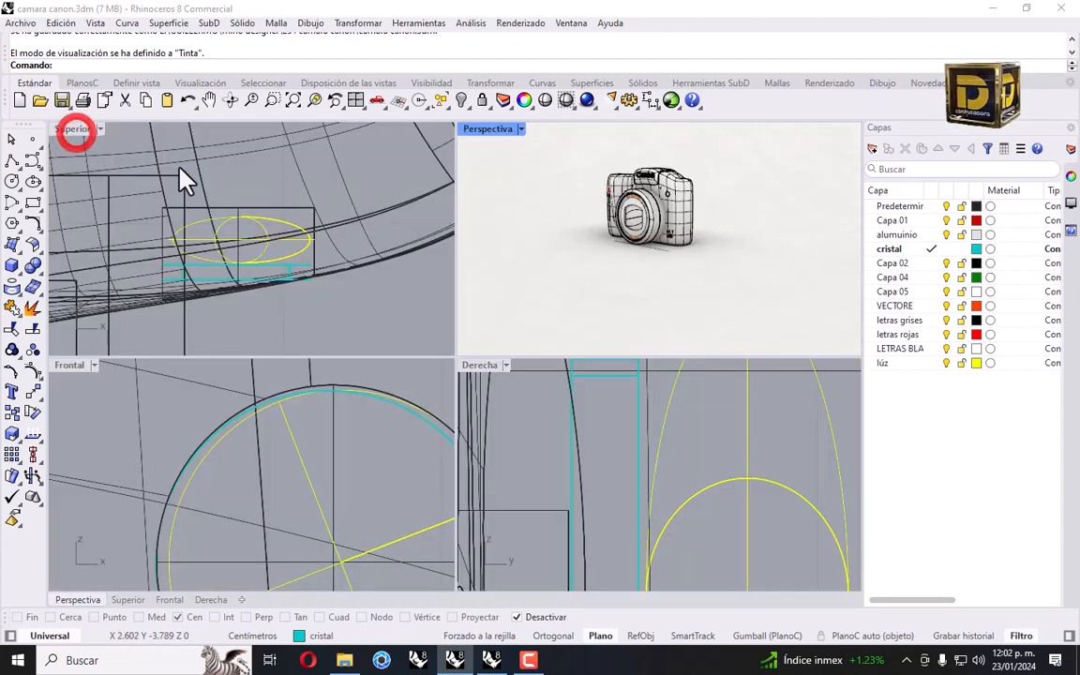
left_click(736, 511)
scroll(736, 510, "down", 4)
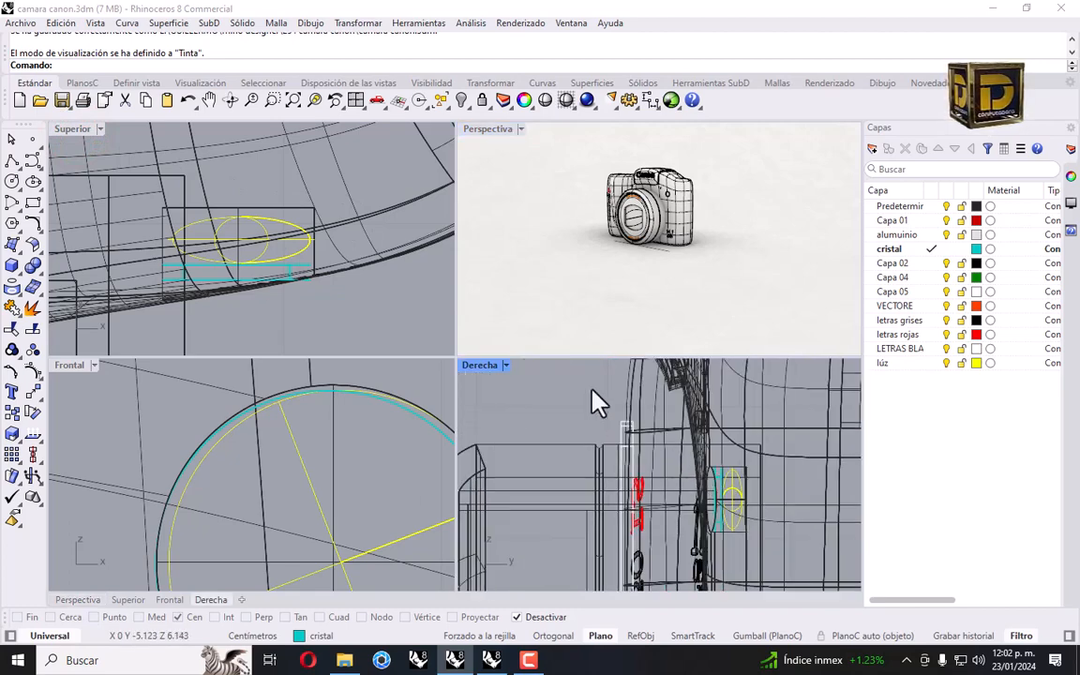
left_click(503, 367)
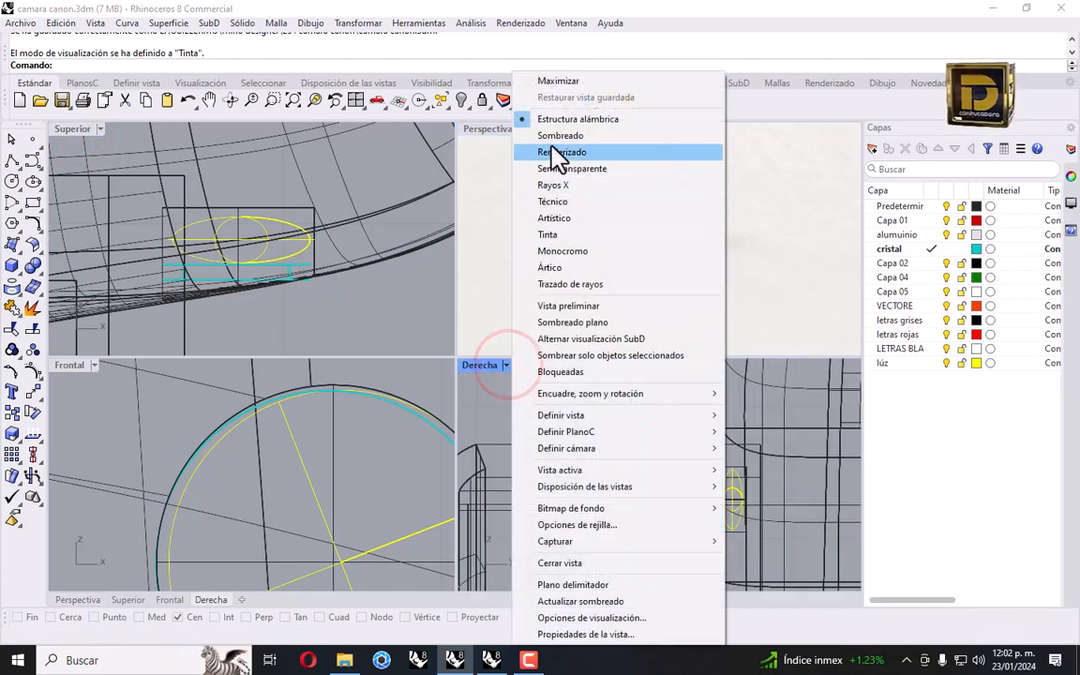
left_click(554, 139)
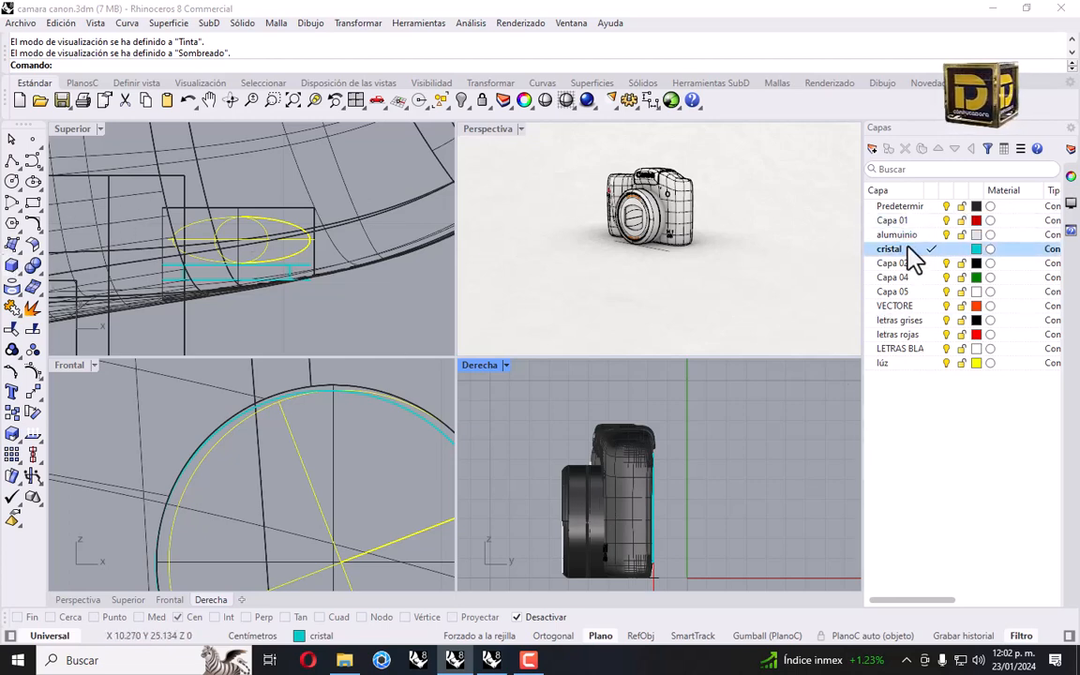
Make the alumuinio layer current and draw a 0.3 cm diameter cylinder, about 8.3 cm long, perpendicular to the camera's side.
left_click(931, 235)
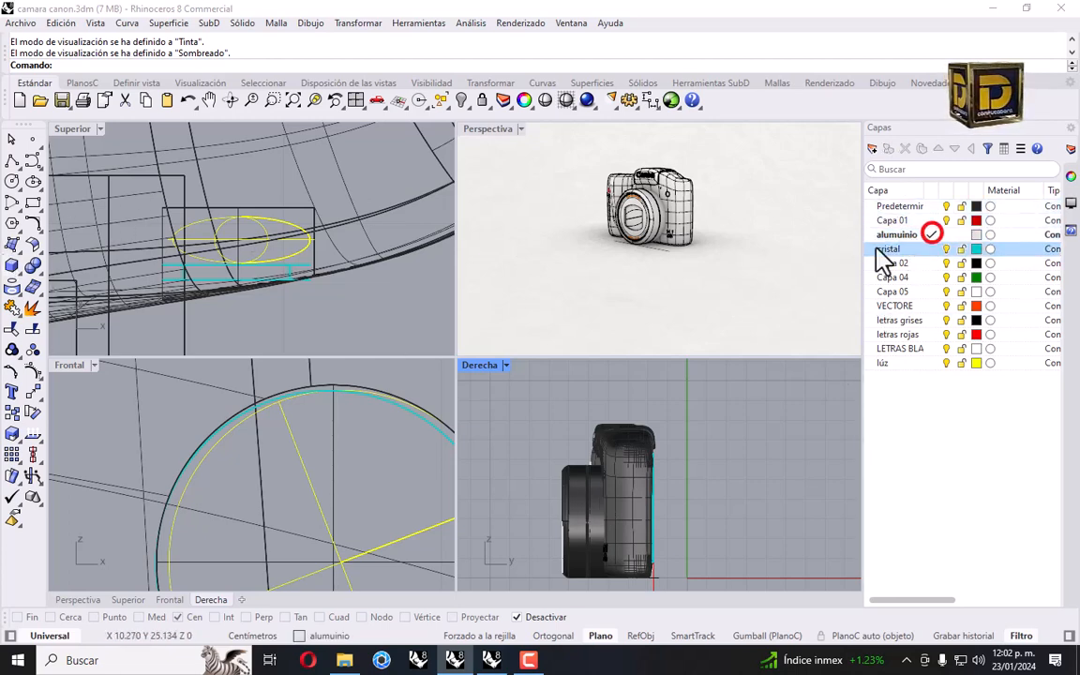
left_click(16, 265)
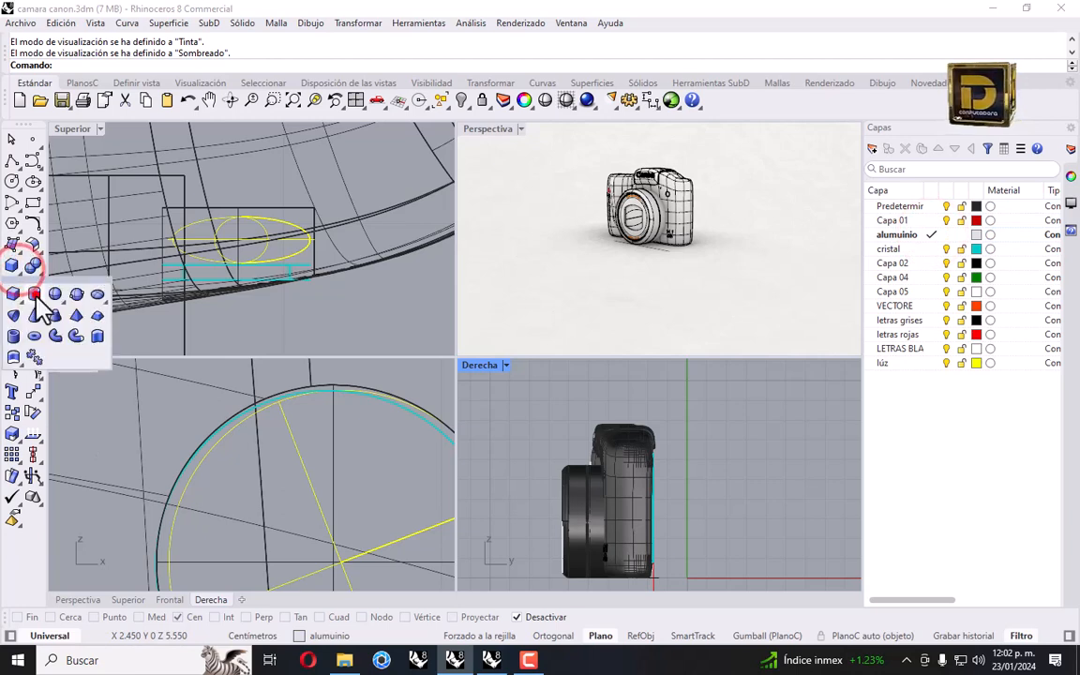
left_click(33, 294)
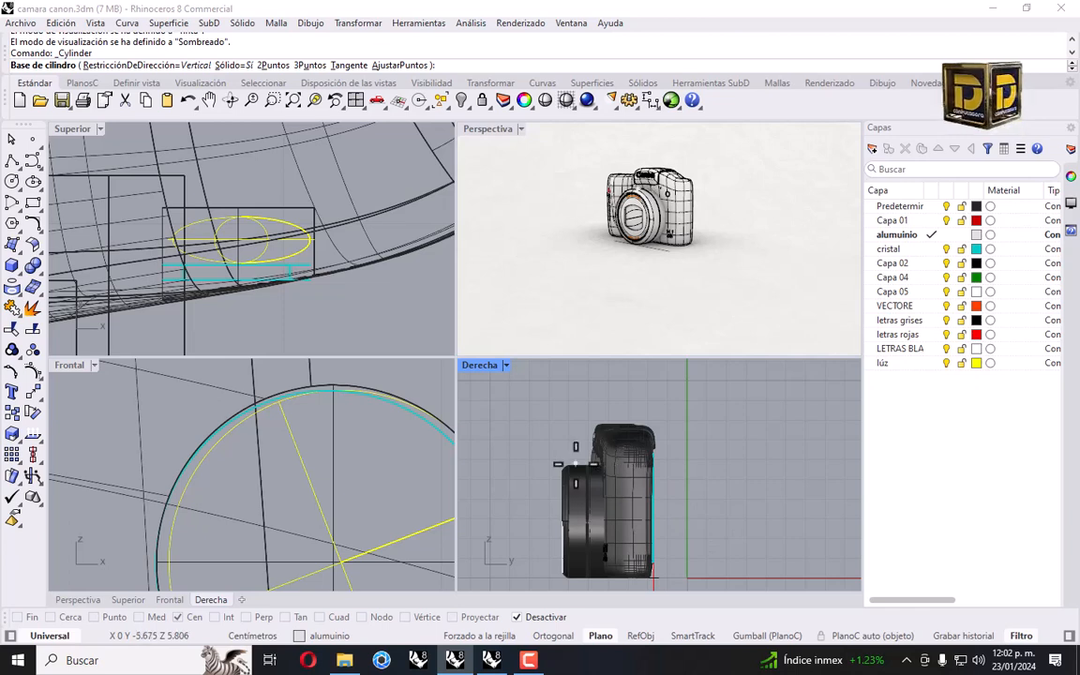
scroll(633, 489, "up", 3)
left_click(623, 482)
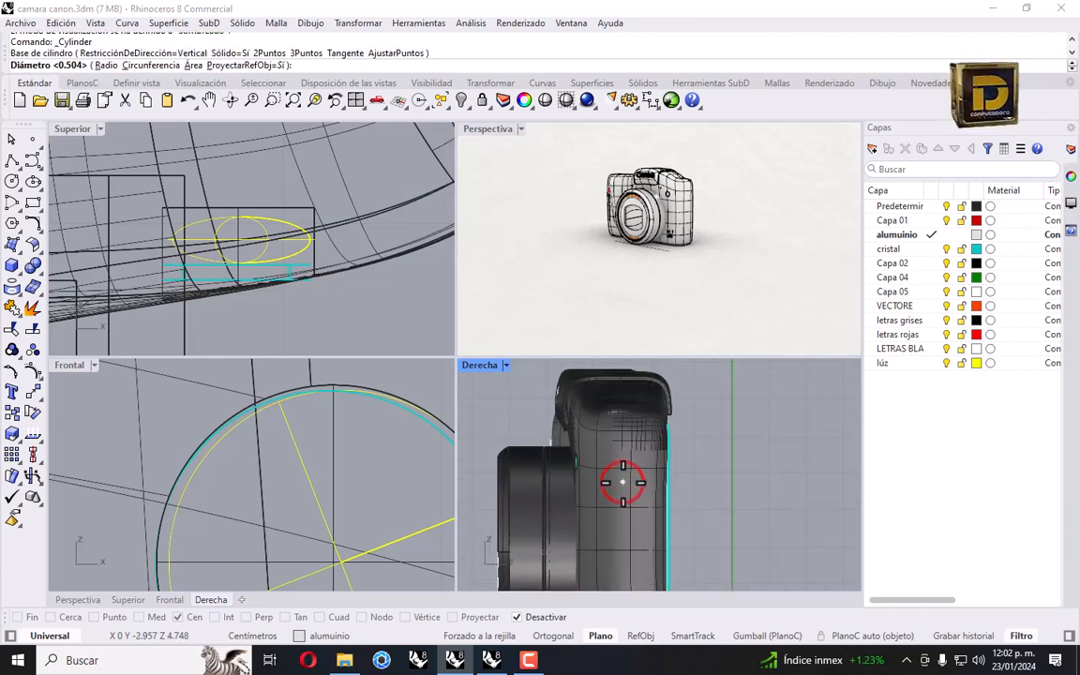
type(".3")
key("Return")
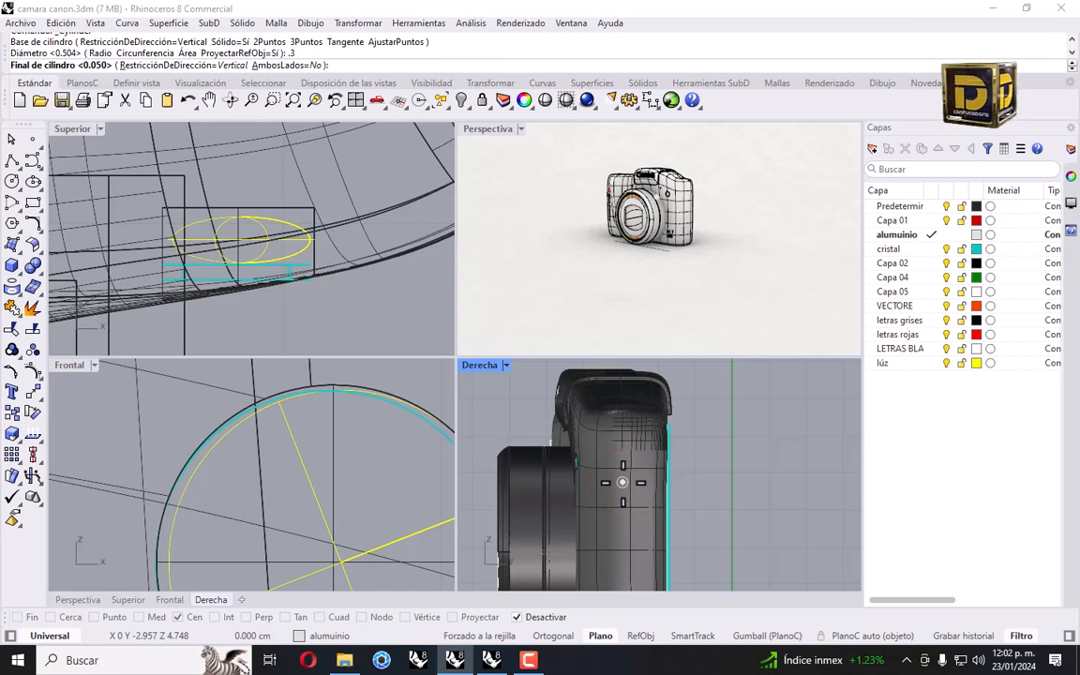
scroll(256, 472, "down", 6)
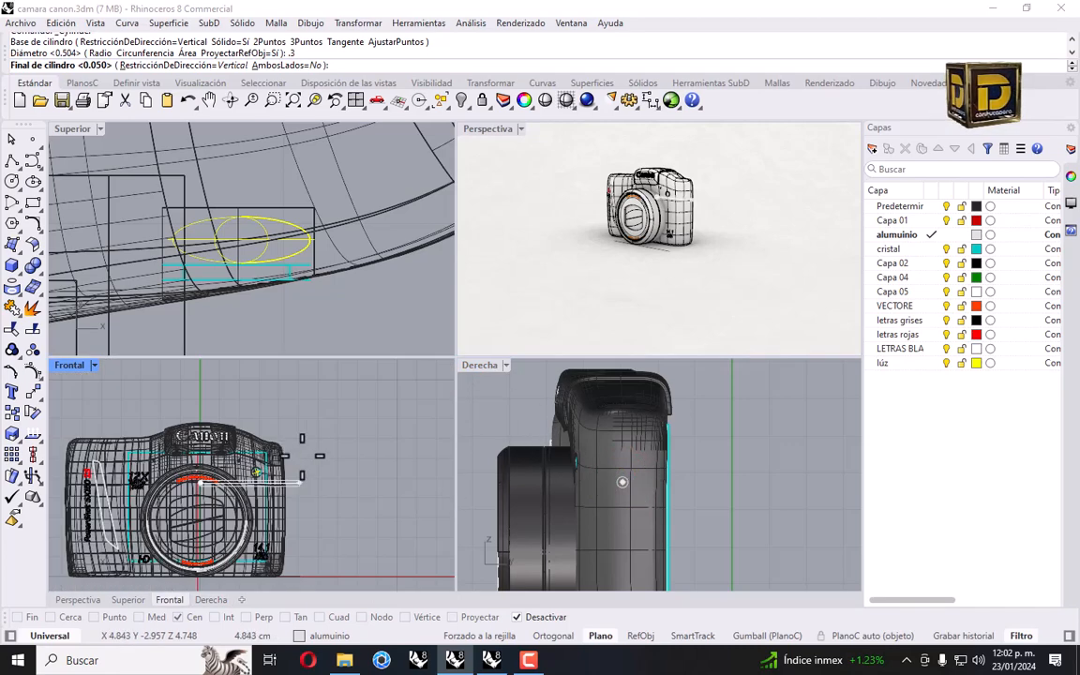
left_click(361, 455)
Move the long cylinder in the front view so only its inner end penetrates the side of the camera body.
left_click(306, 480)
scroll(301, 495, "up", 3)
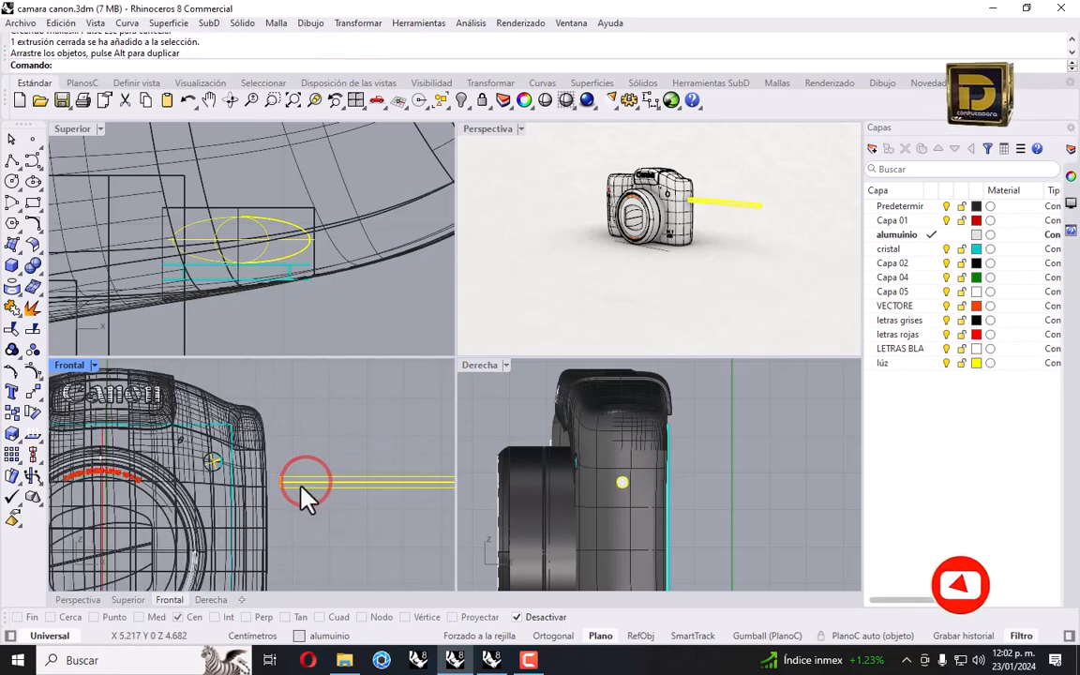
left_click_drag(277, 486, 278, 485, "shift")
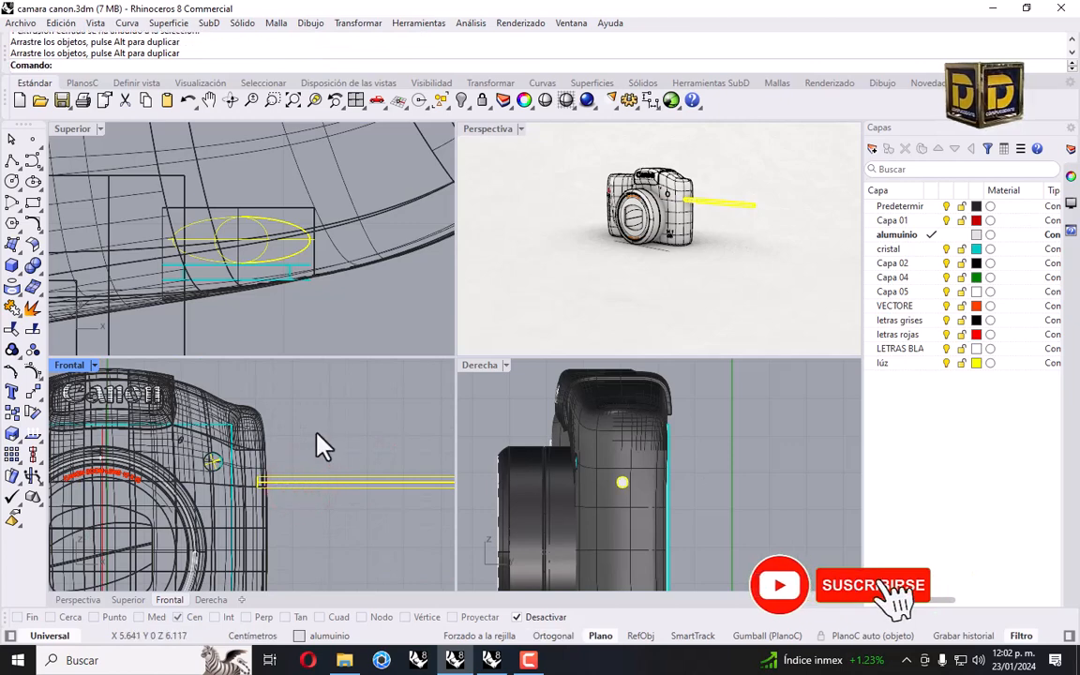
scroll(705, 210, "up", 8)
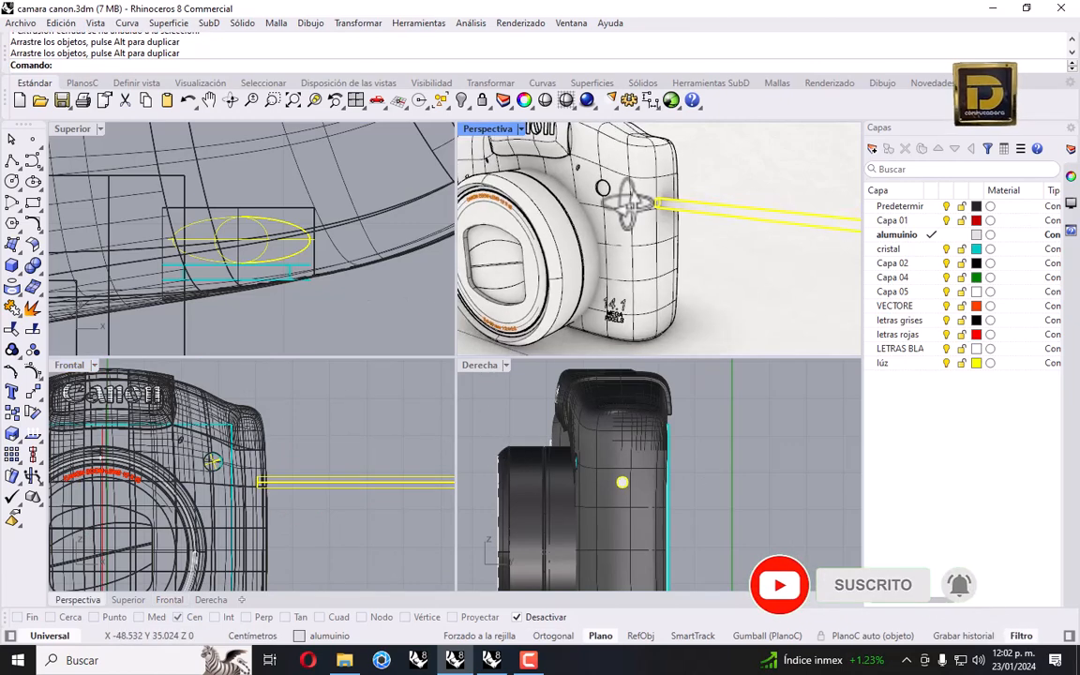
left_click(438, 287)
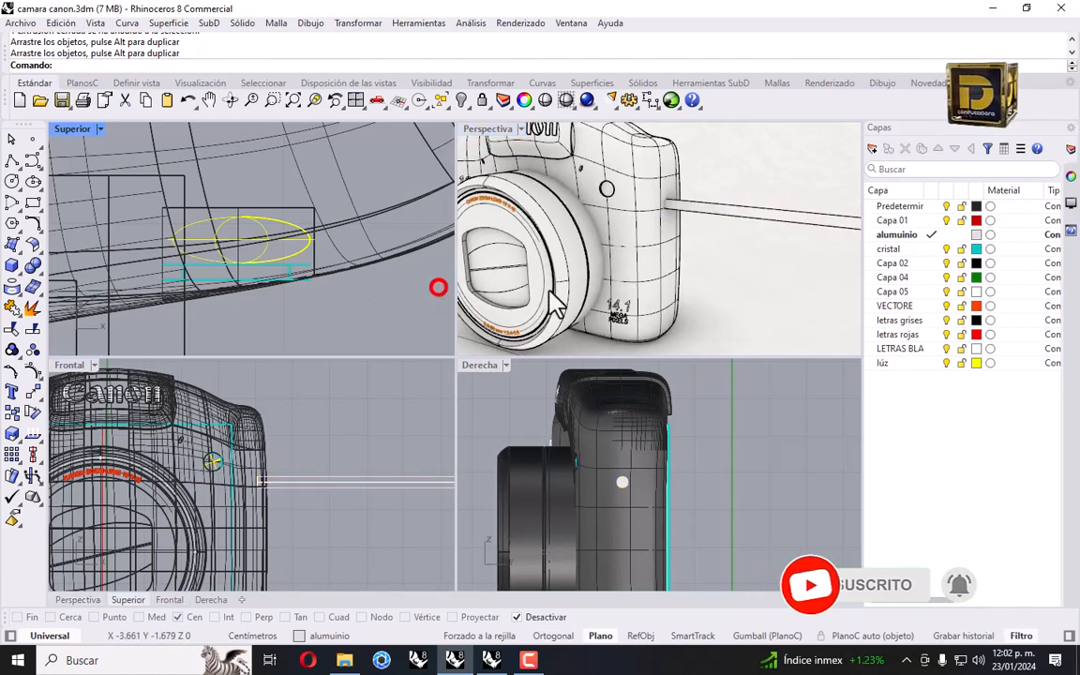
Subtract the long cylinder from the camera body with a Boolean difference to cut a round hole in its side.
left_click(33, 267)
left_click(55, 293)
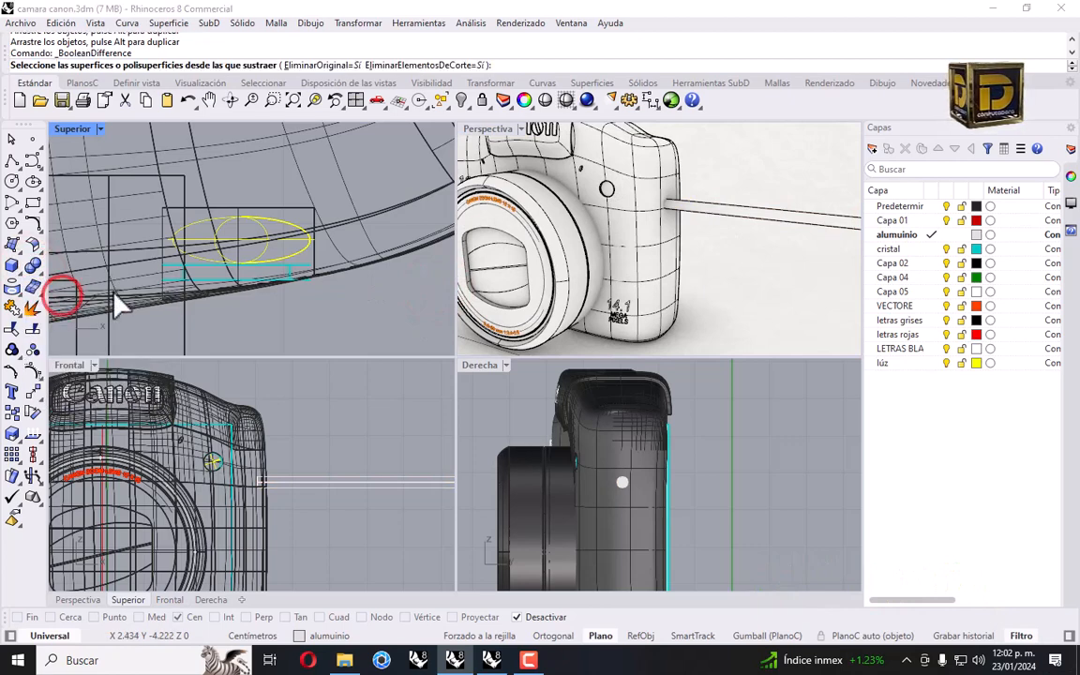
left_click(663, 246)
key("Return")
left_click(722, 207)
key("Return")
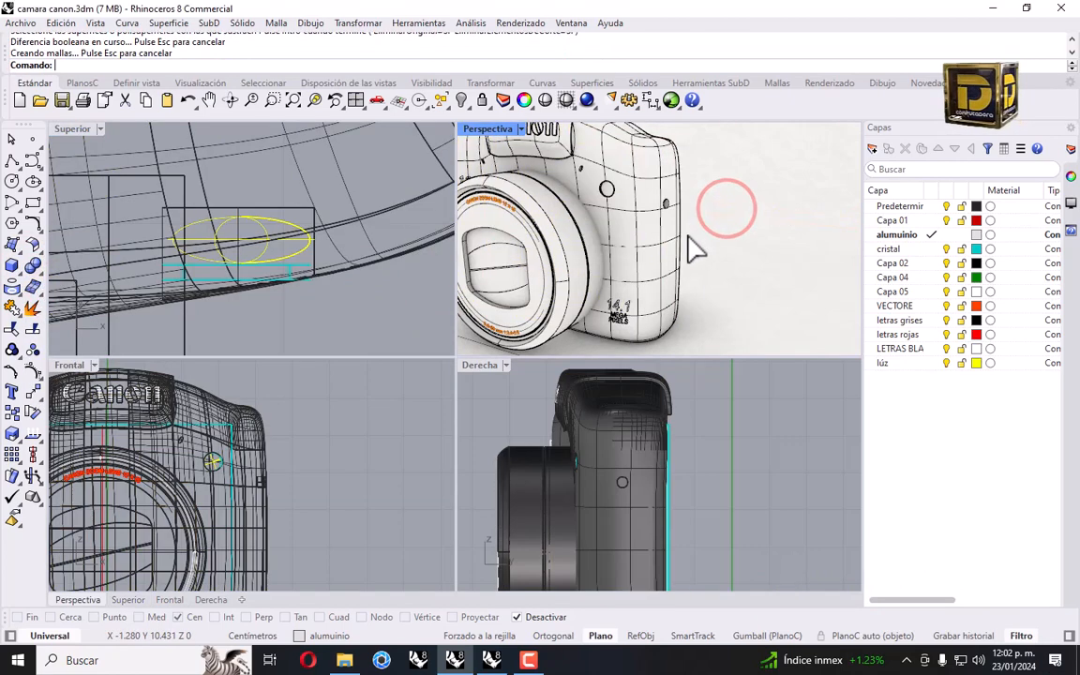
scroll(656, 204, "up", 5)
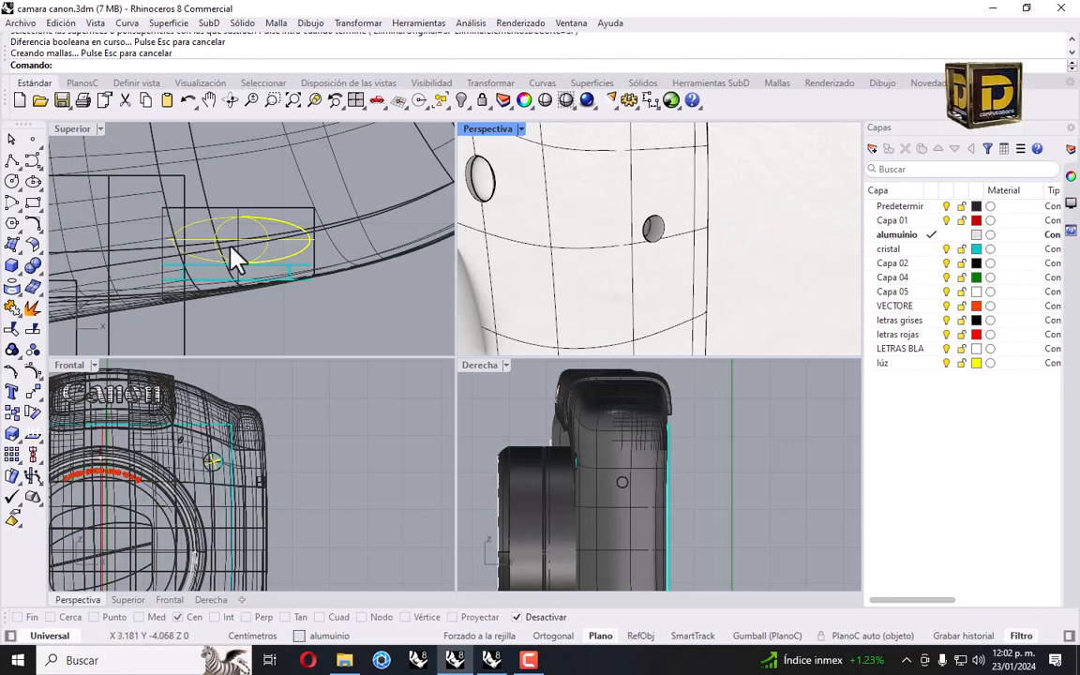
Draw a thin cylinder matching the side hole's outline, about 0.3 cm in diameter and 0.08 cm thick.
left_click(17, 268)
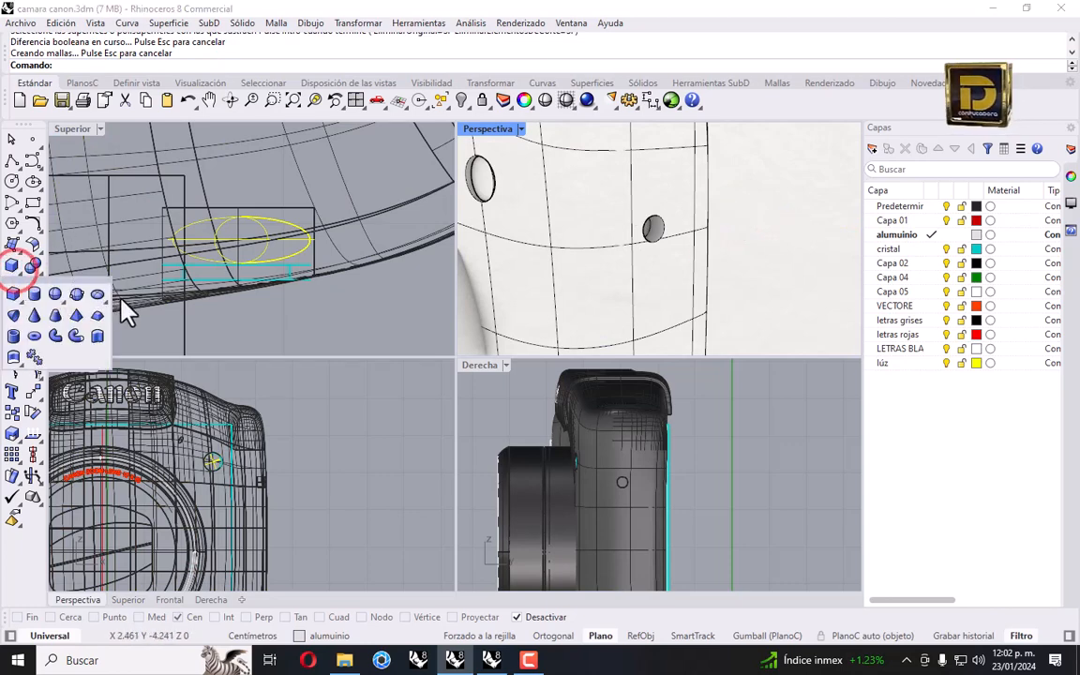
left_click(35, 295)
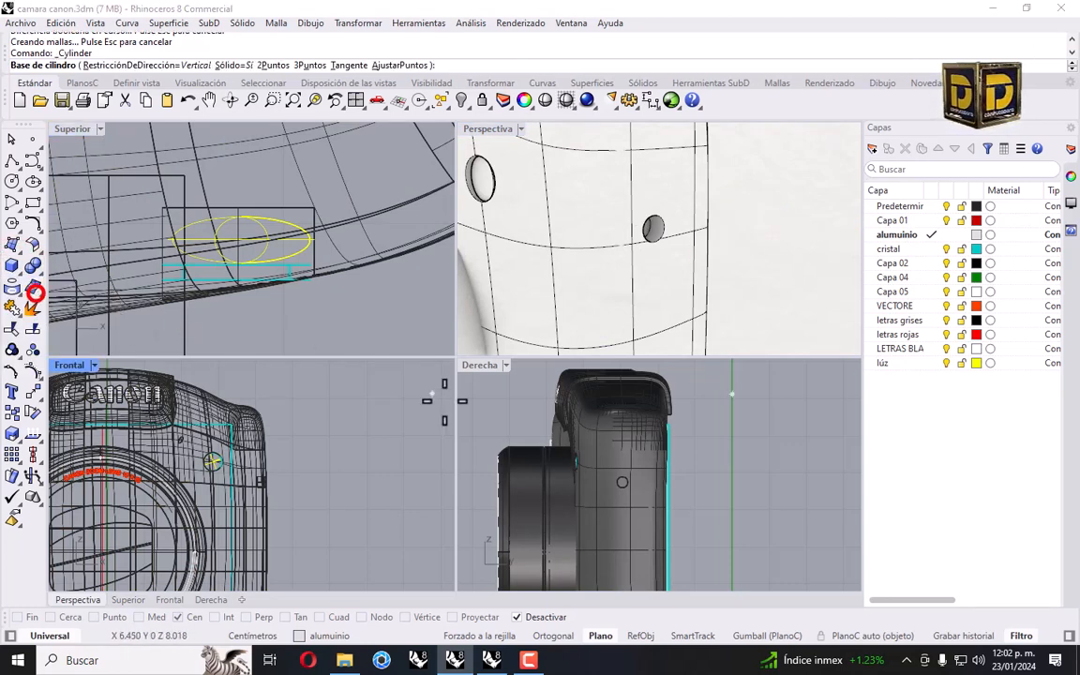
scroll(623, 476, "up", 6)
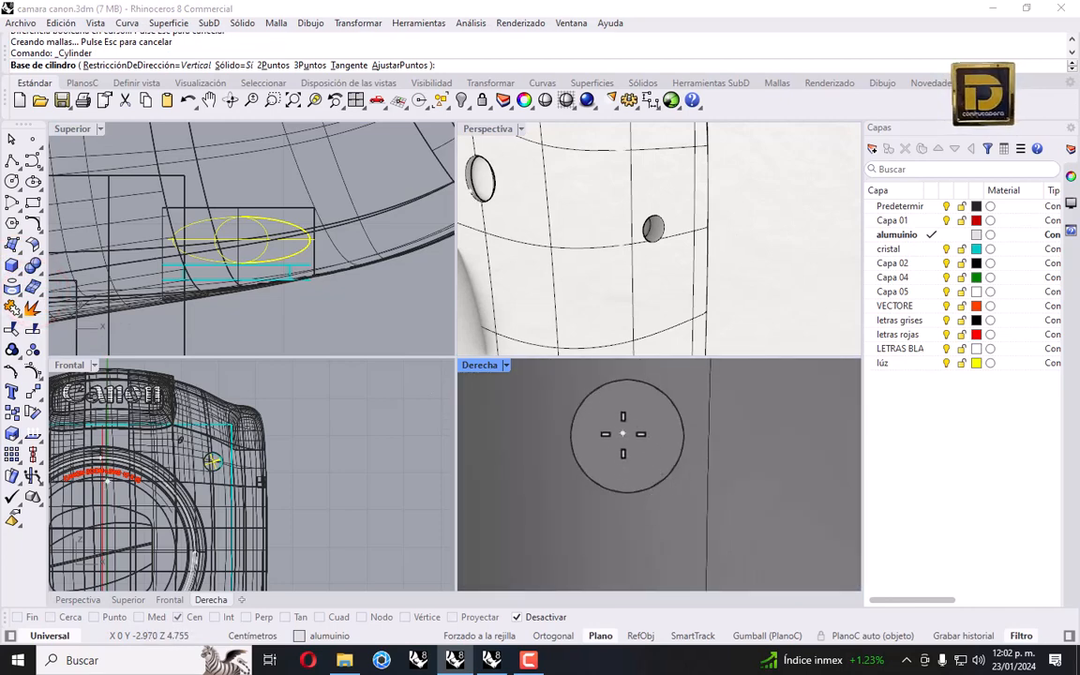
left_click(623, 433)
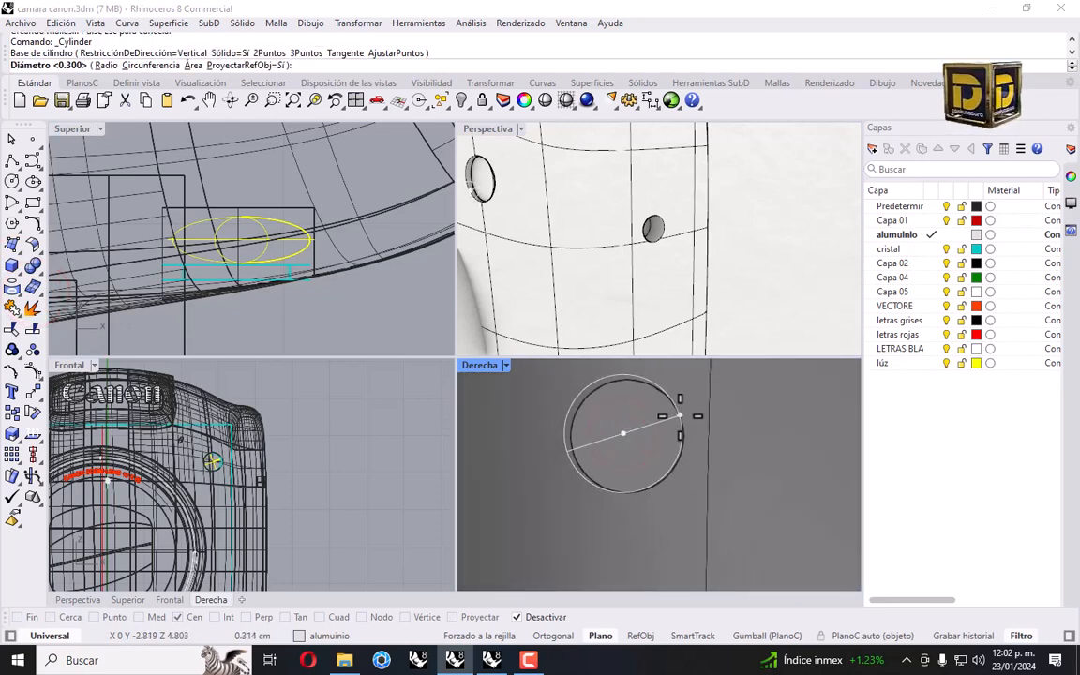
left_click(678, 420)
scroll(299, 400, "down", 3)
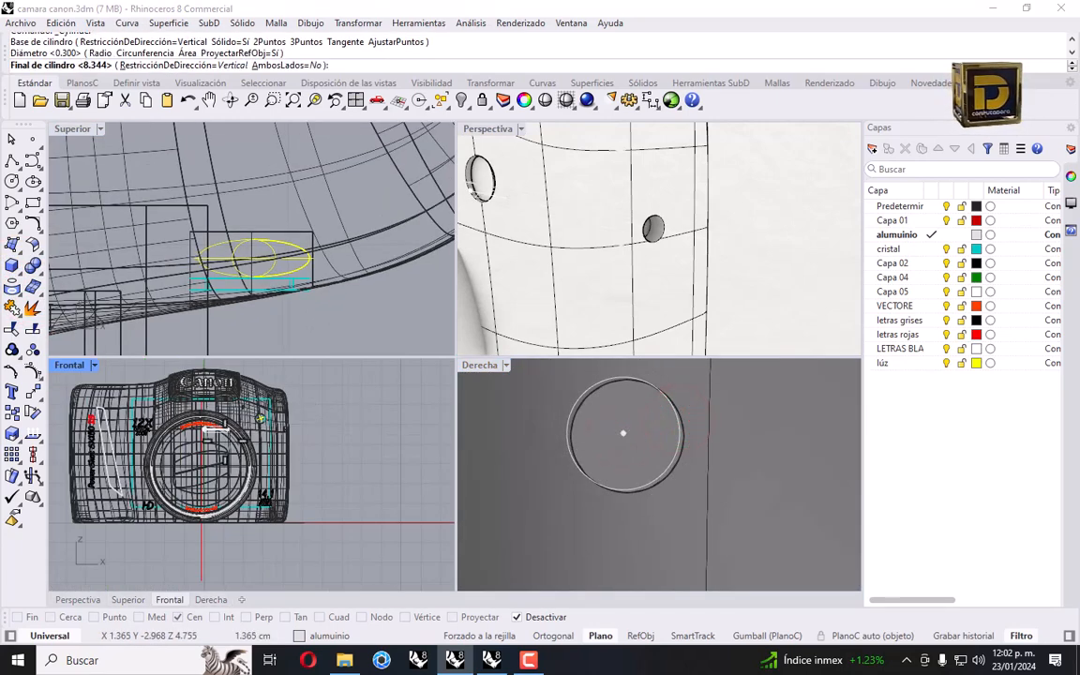
scroll(193, 405, "up", 6)
left_click(197, 413)
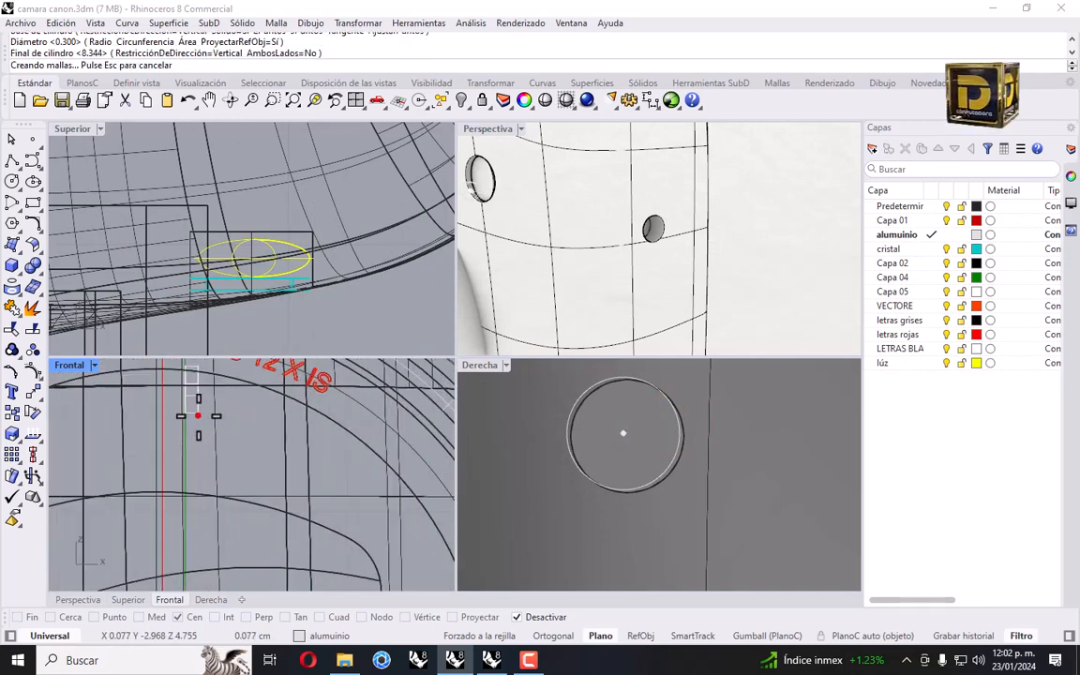
Move the thin cylinder across the front view into the hole in the camera's side.
left_click(196, 400)
scroll(193, 400, "down", 6)
left_click_drag(192, 400, 308, 404)
right_click_drag(367, 410, 220, 418)
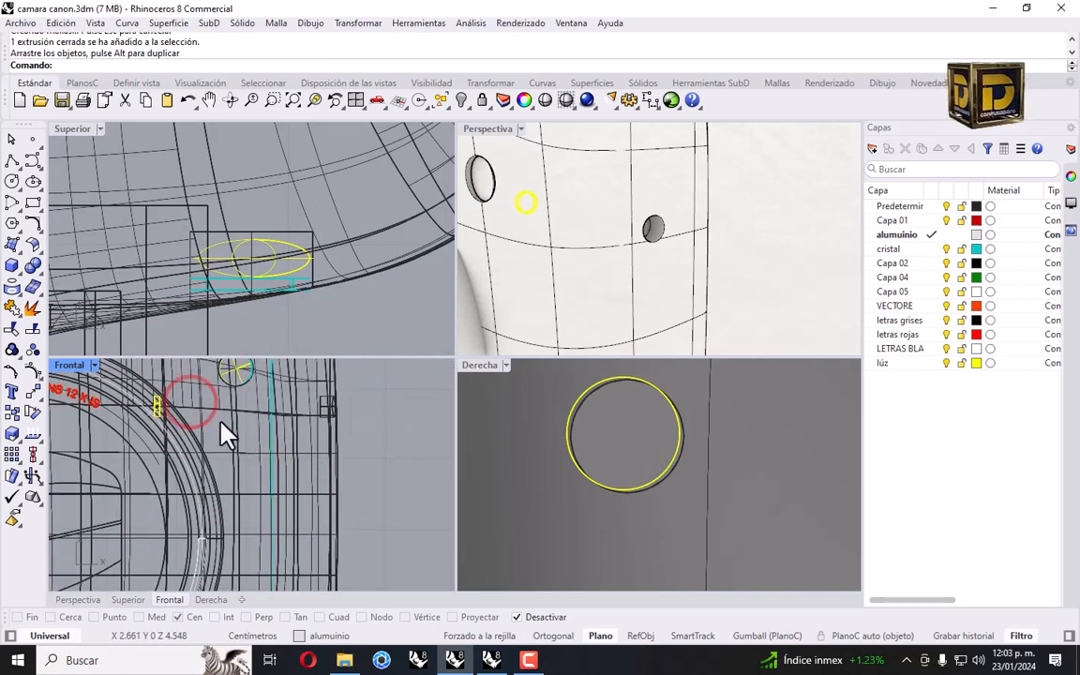
left_click_drag(159, 414, 329, 424)
scroll(330, 422, "up", 5)
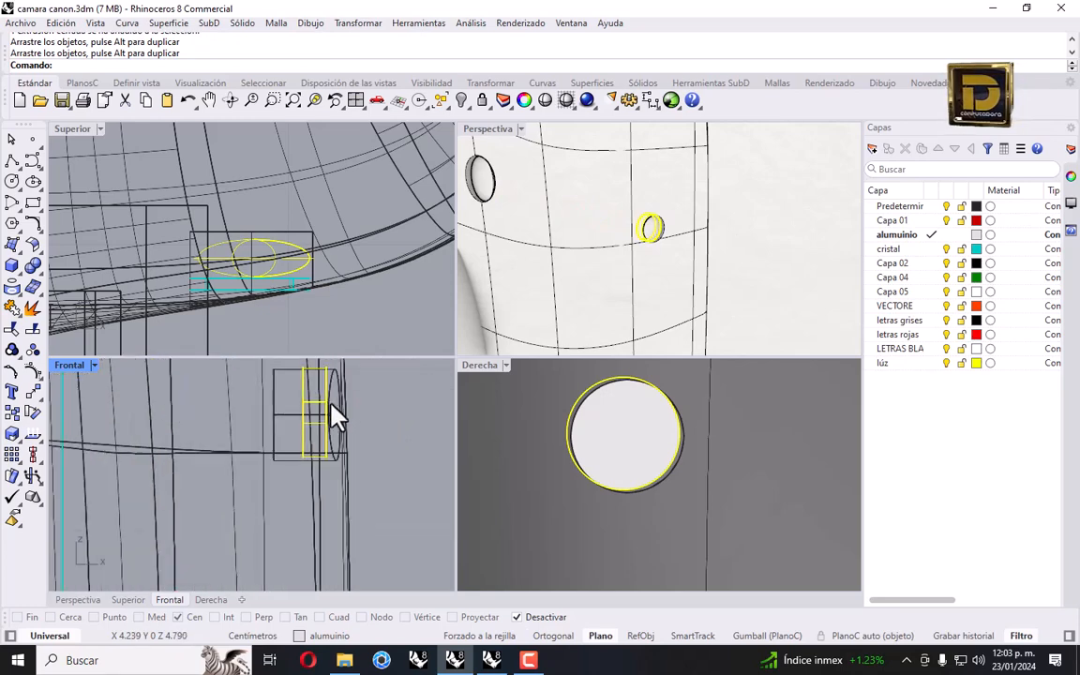
Set the perspective view's display mode to Sombreado and check how the thin disc sits in the side hole.
right_click_drag(630, 264, 628, 185)
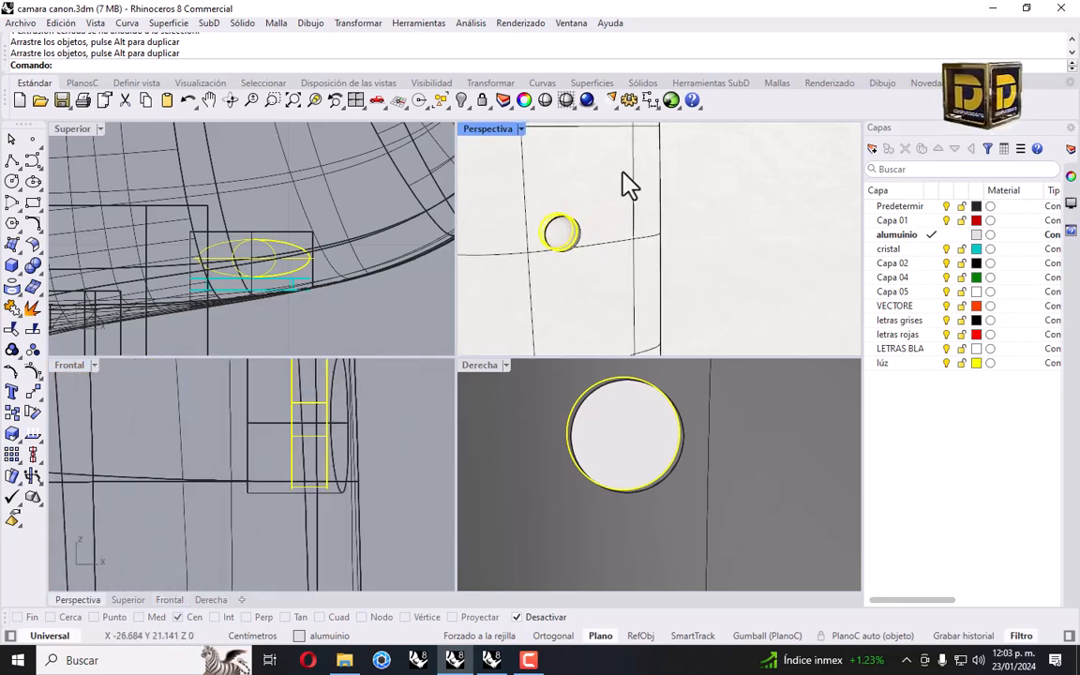
left_click(521, 129)
left_click(578, 130)
left_click(721, 219)
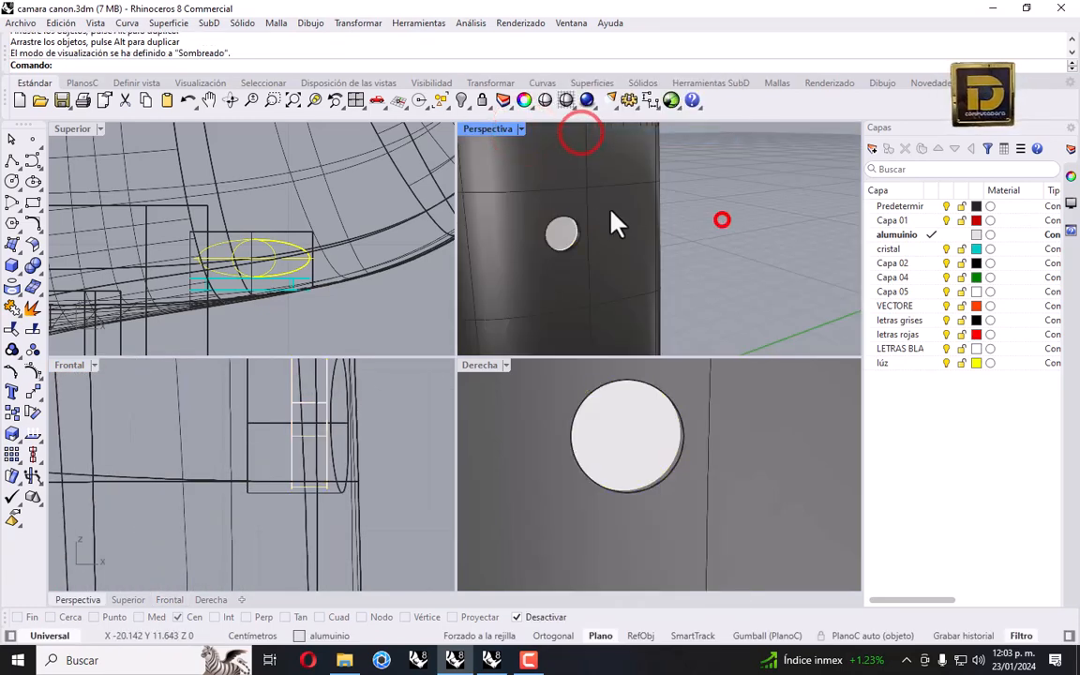
scroll(570, 231, "up", 3)
right_click_drag(328, 401, 345, 440)
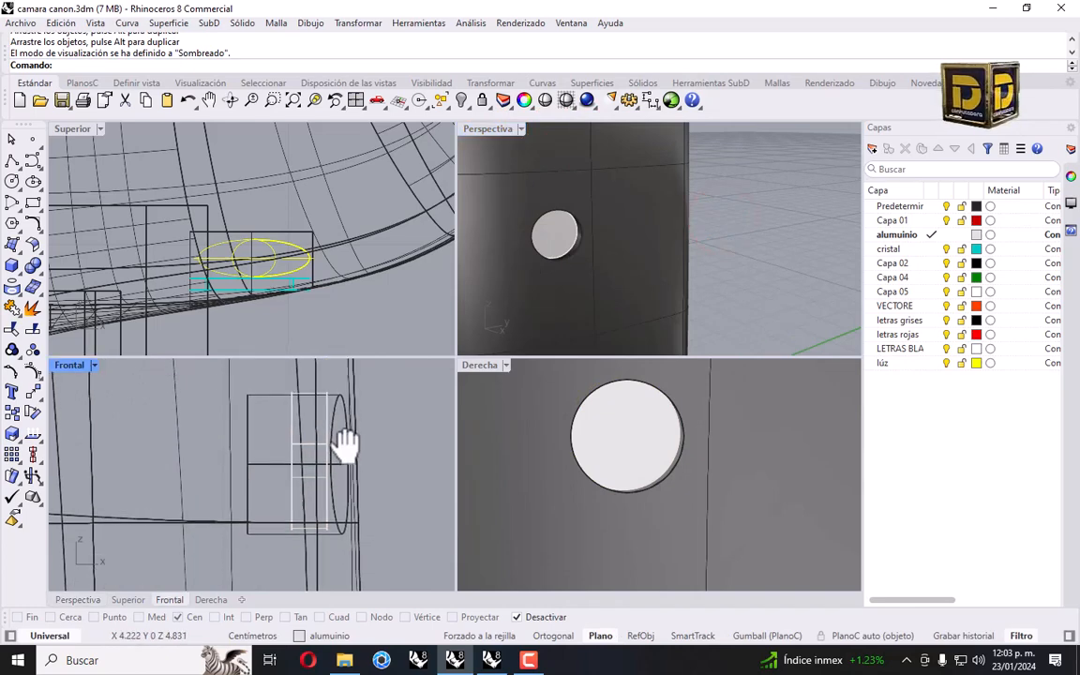
Try to fillet the outer rim of the thin disc in the side hole, then undo the fillet.
left_click(30, 269)
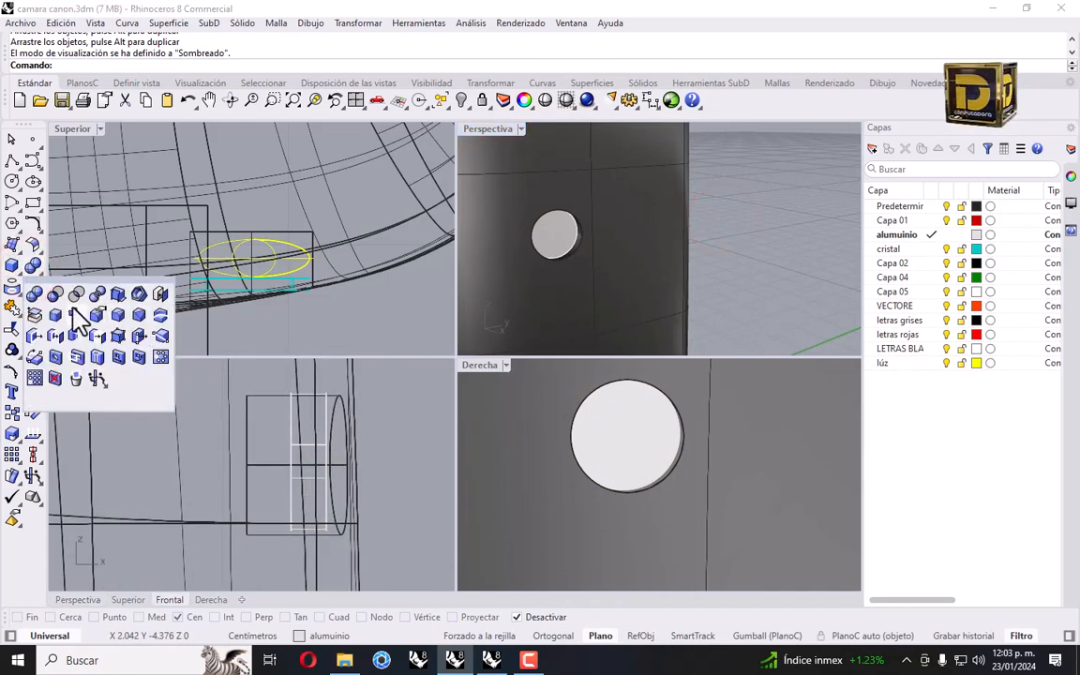
left_click(118, 313)
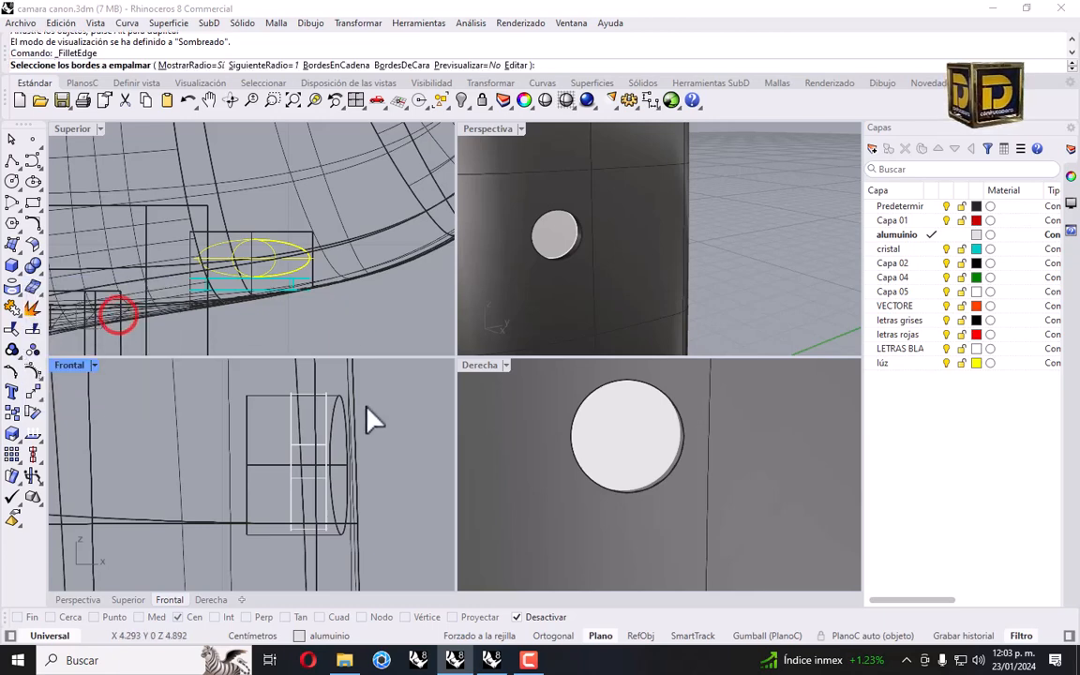
key("ctrl+z")
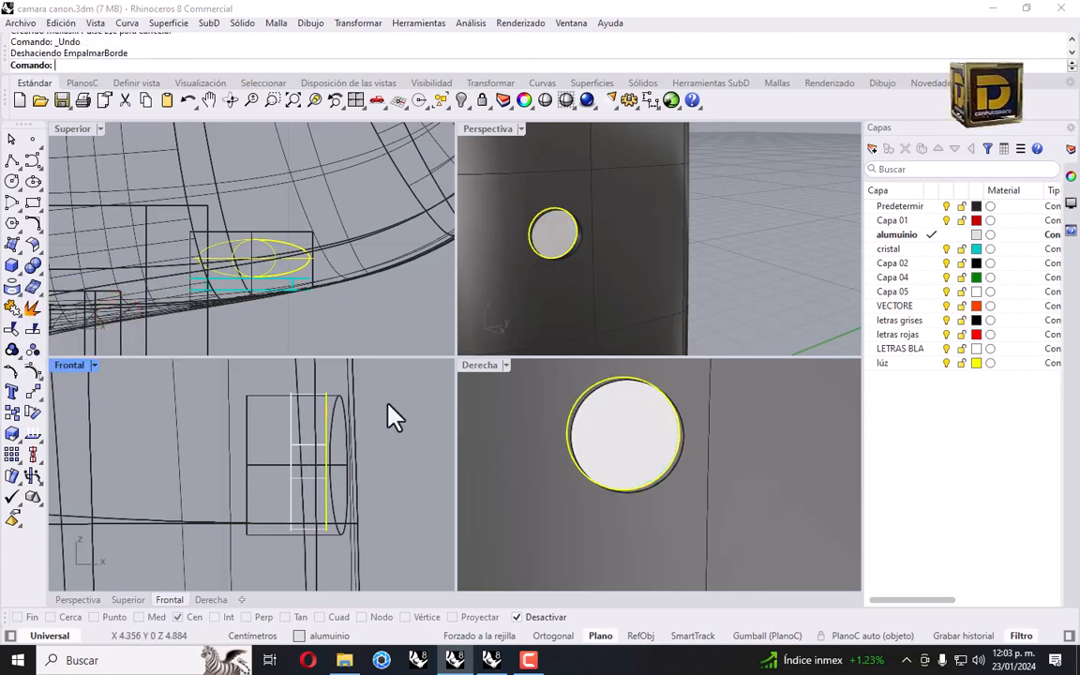
Select the thin disc and move it out of the hole, clear of the camera's side, in the front view.
left_click(293, 420)
scroll(296, 421, "down", 7)
right_click_drag(284, 436, 259, 442)
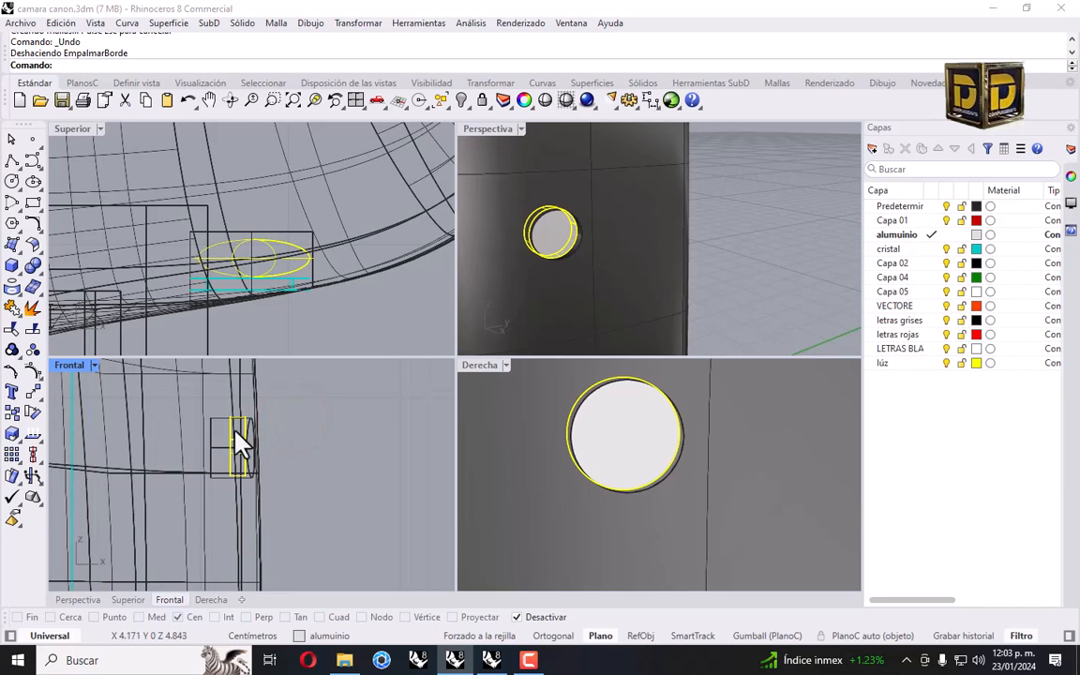
left_click_drag(240, 445, 344, 445)
scroll(667, 464, "down", 3)
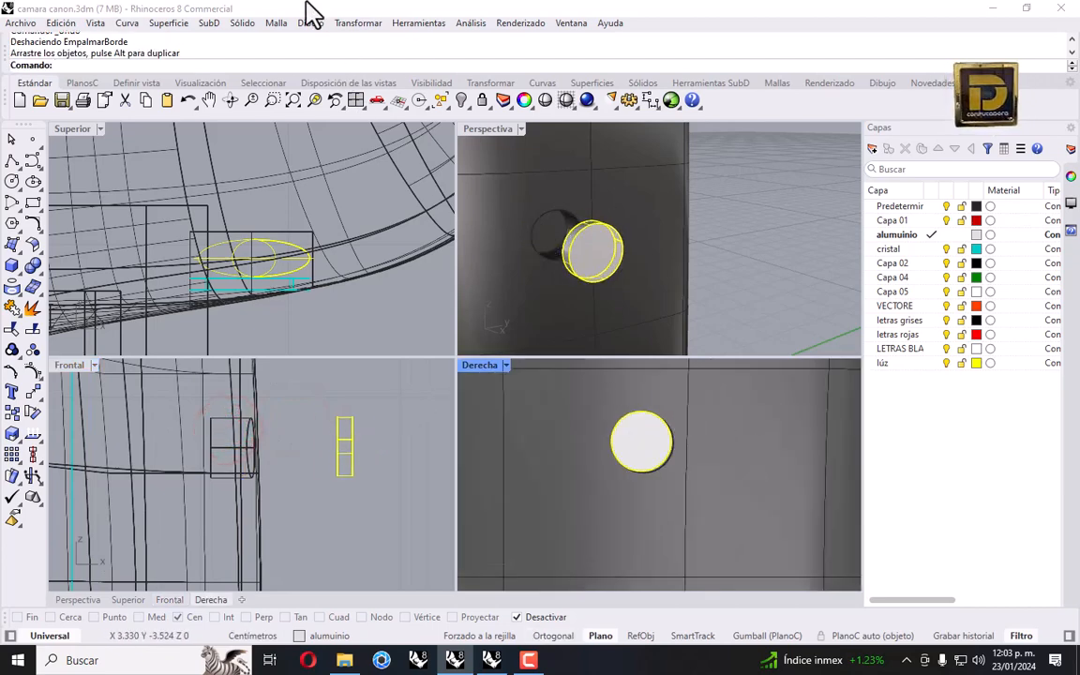
Enlarge the thin disc to more than twice its diameter with Scale 2D in the right view, keeping its thickness.
left_click(358, 22)
left_click(387, 108)
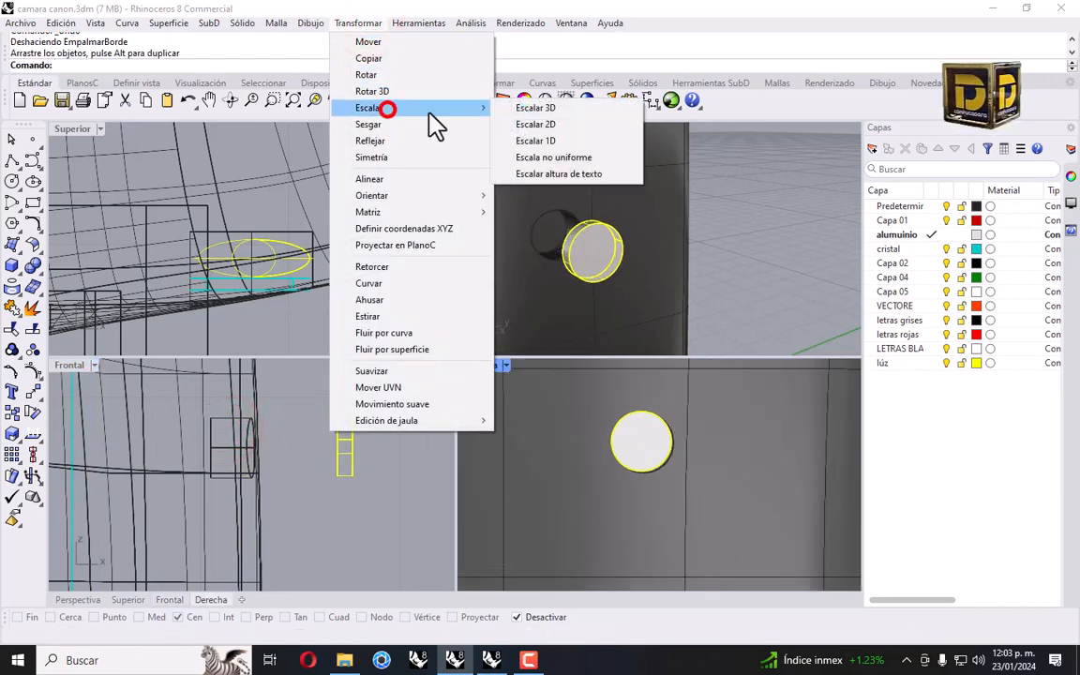
left_click(517, 124)
left_click(631, 449)
left_click(700, 453)
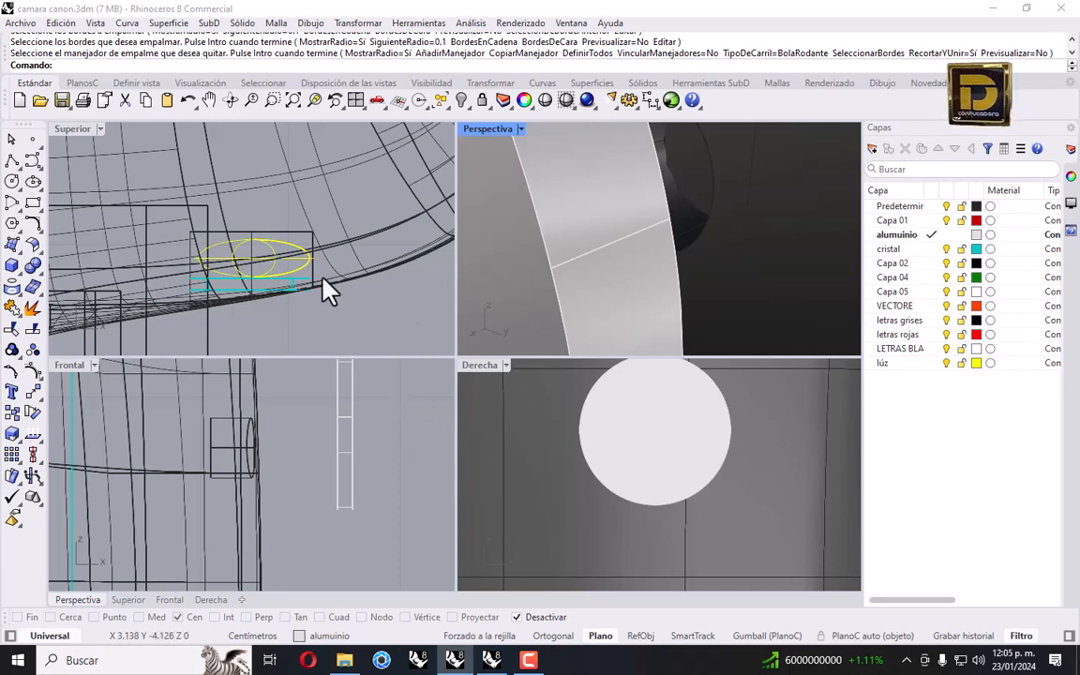
Fillet the enlarged disc's outward-facing circular rim with a small radius set freehand.
right_click(376, 398)
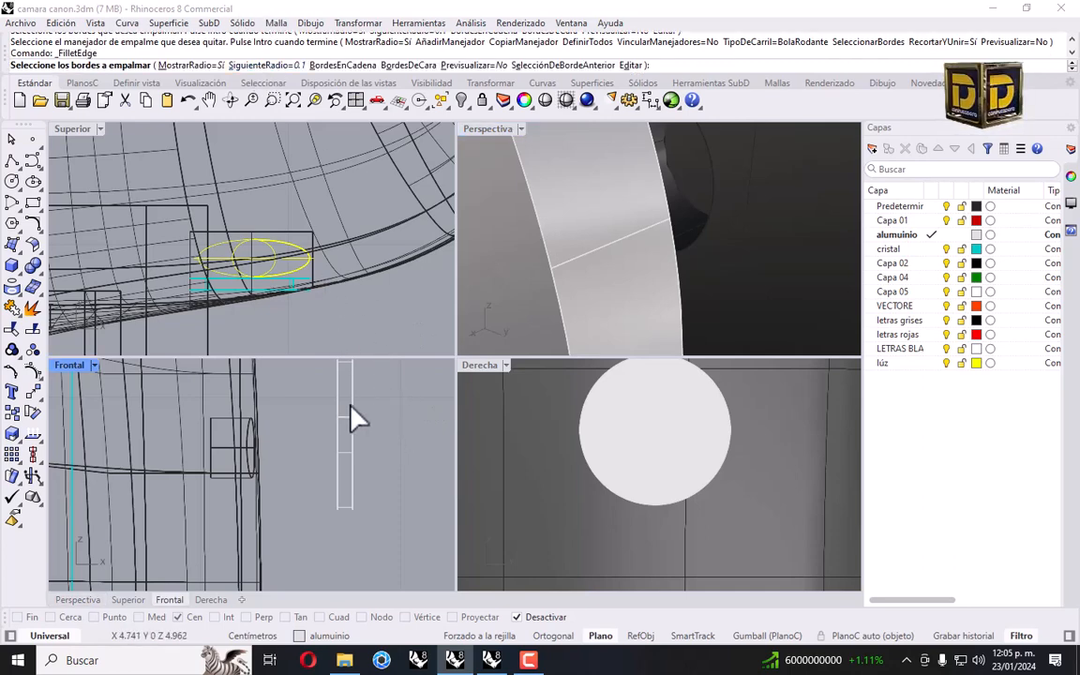
left_click(351, 384)
right_click(387, 389)
right_click_drag(506, 351, 656, 268)
scroll(726, 277, "down", 6)
scroll(632, 260, "up", 6)
left_click(623, 272)
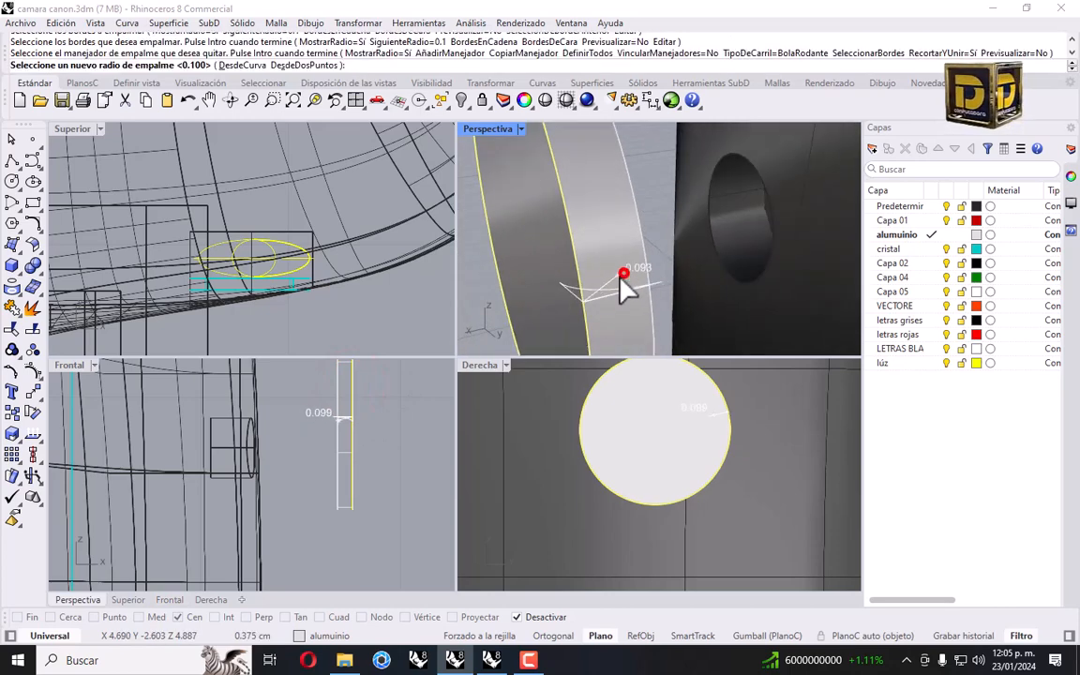
left_click(621, 295)
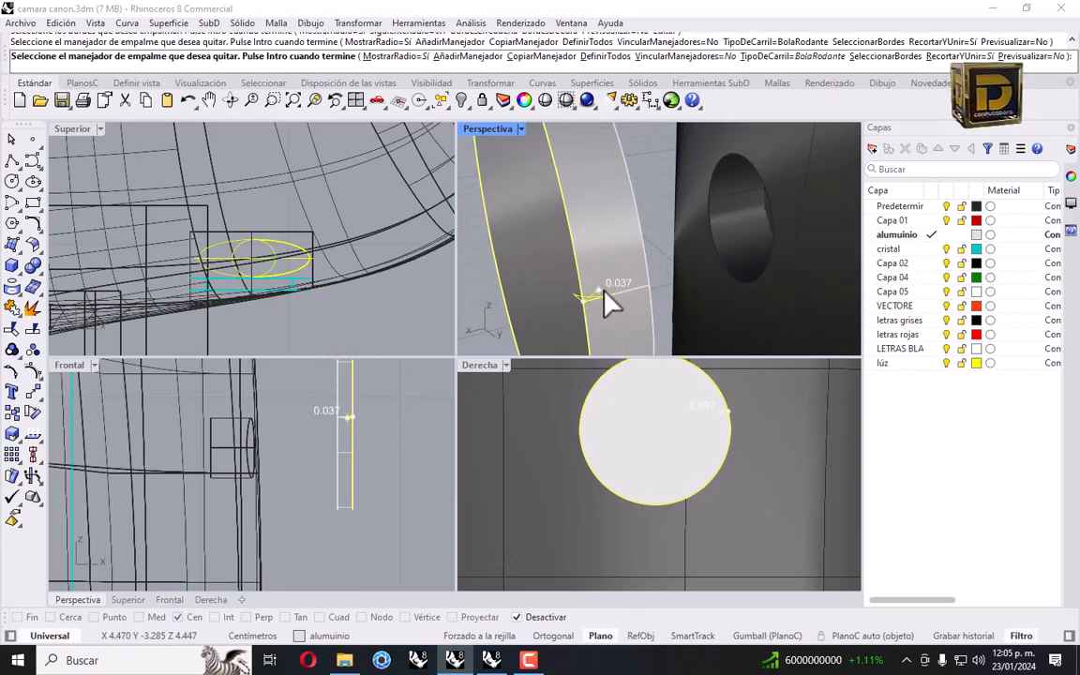
scroll(604, 293, "up", 2)
left_click(593, 296)
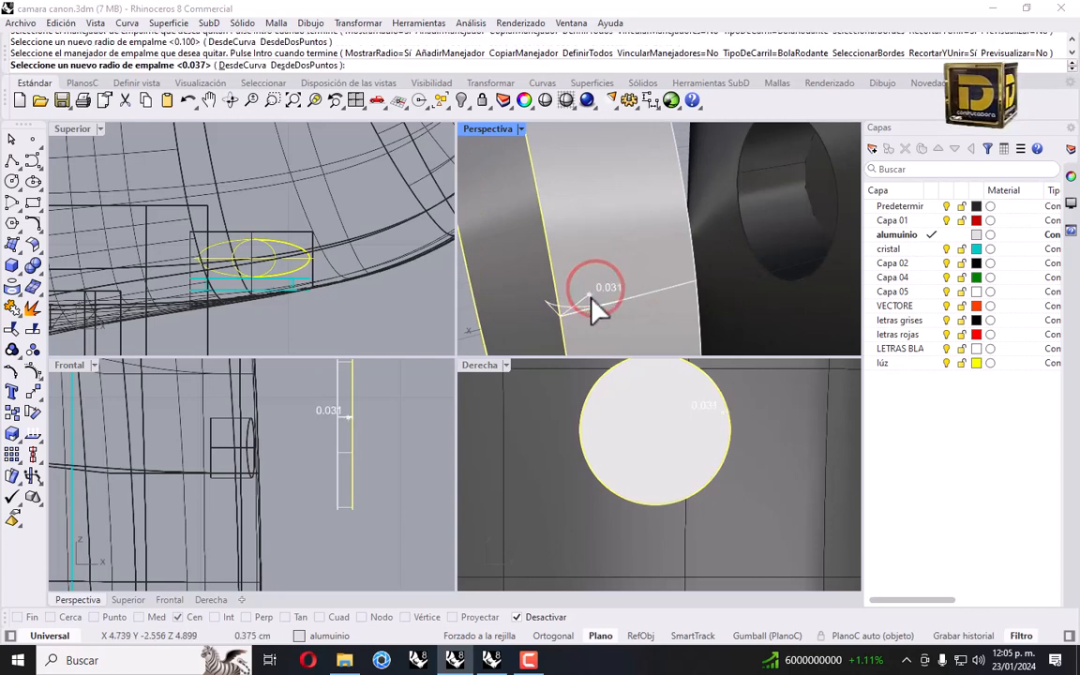
left_click(608, 285)
right_click(608, 285)
scroll(679, 217, "down", 8)
right_click_drag(679, 216, 661, 228)
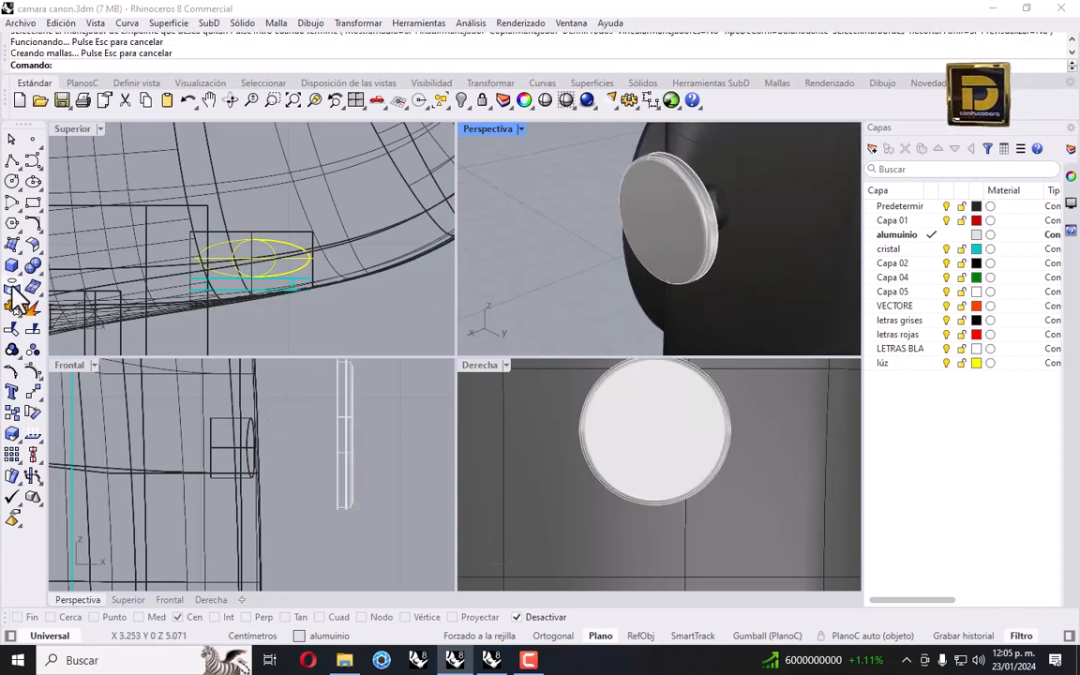
Draw a thin upright box taller than the disc across its face in the right view, with a long depth set in the front view.
left_click(13, 263)
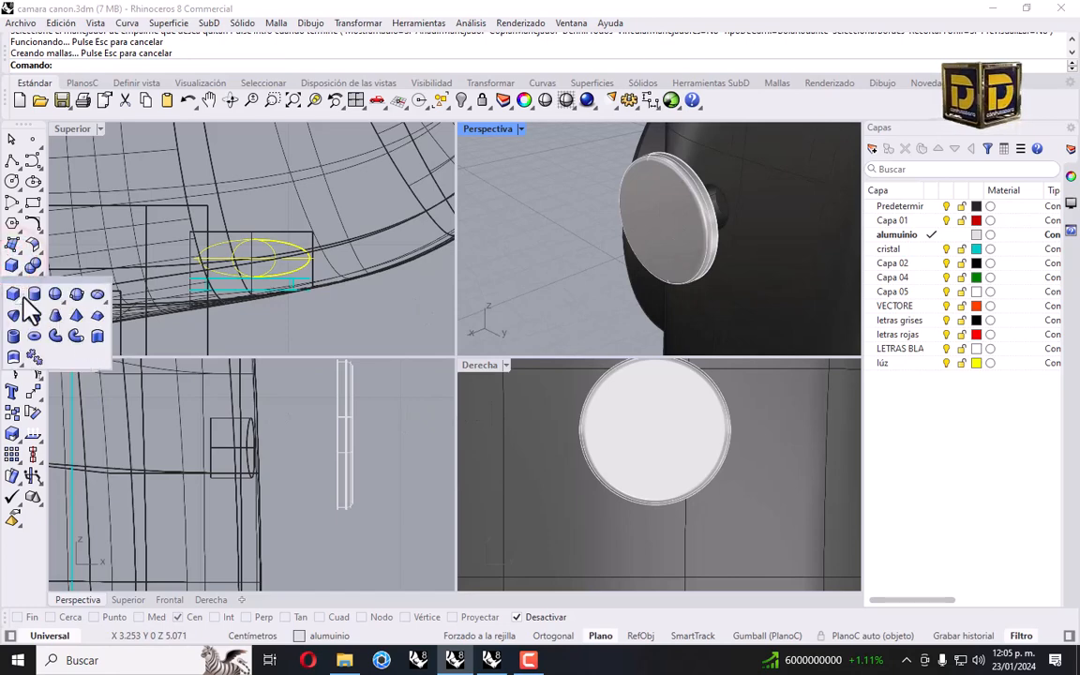
left_click(15, 295)
scroll(646, 482, "down", 3)
left_click(621, 418)
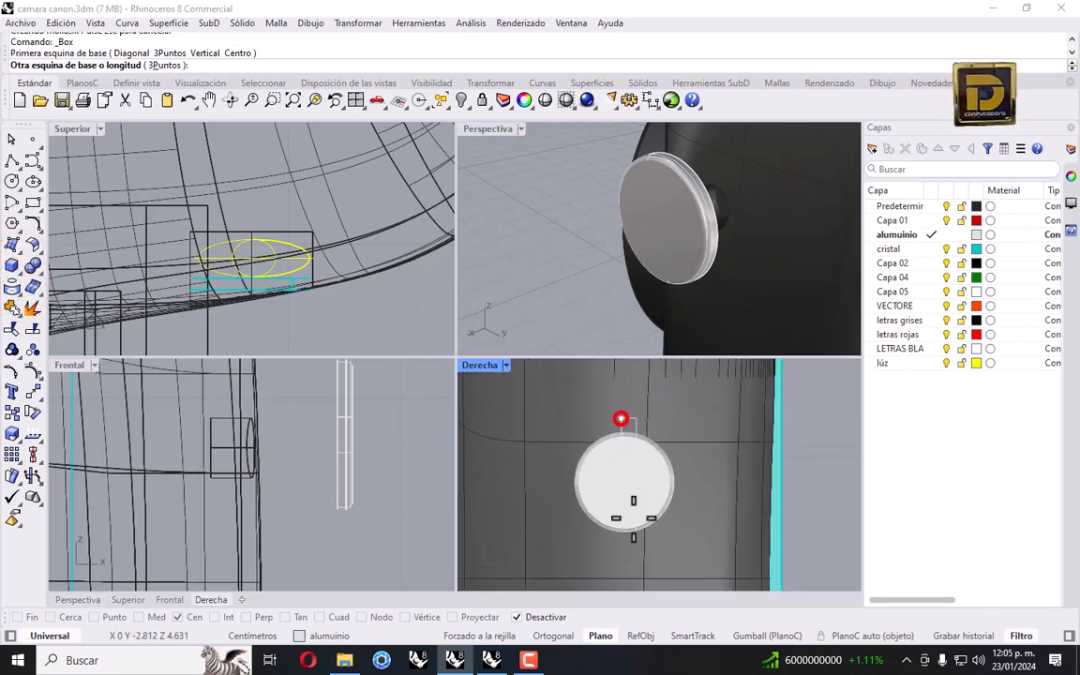
left_click(624, 554)
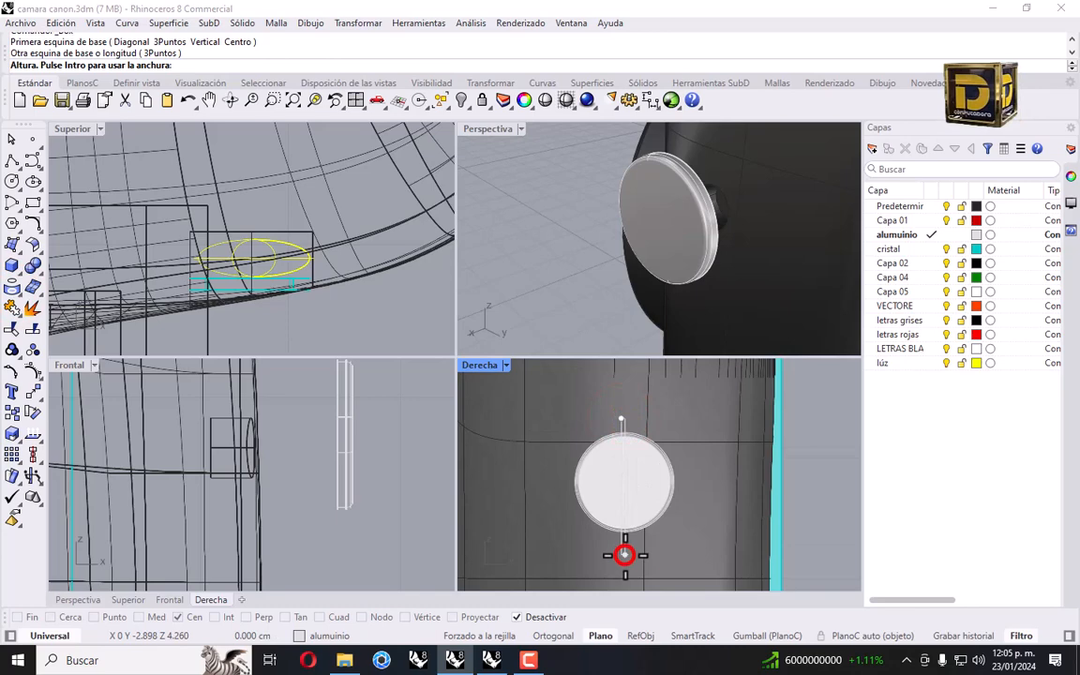
left_click(309, 409)
scroll(295, 426, "up", 2)
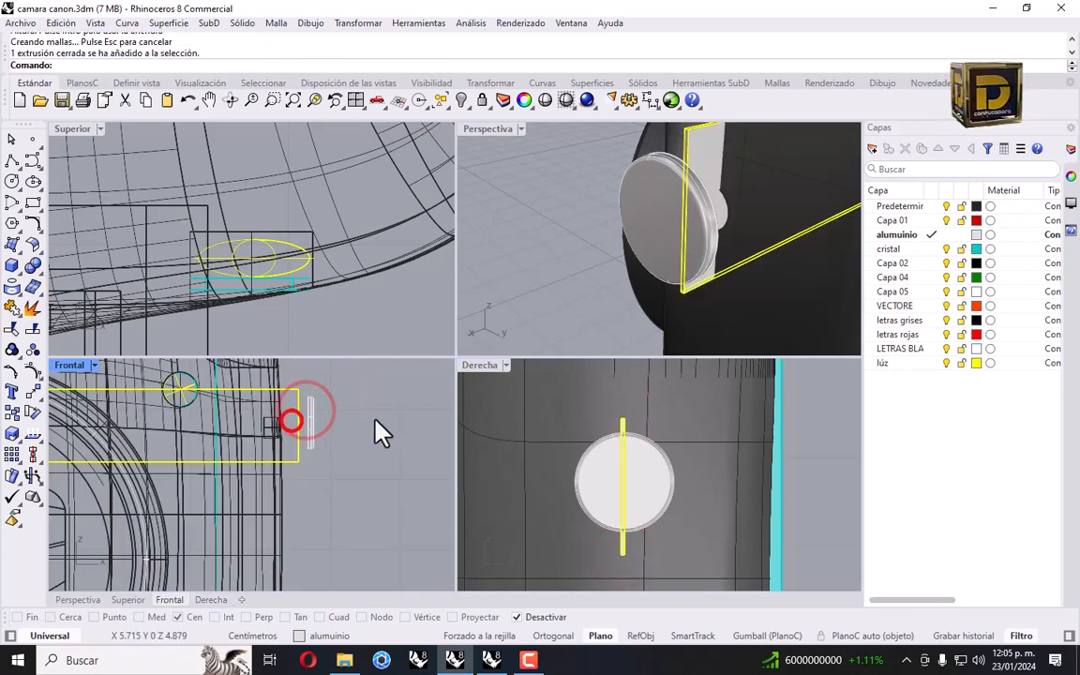
Move the thin box outward in the front view until its inner end cuts only slightly into the disc's outer face.
left_click_drag(294, 386, 439, 405)
right_click_drag(322, 431, 403, 438)
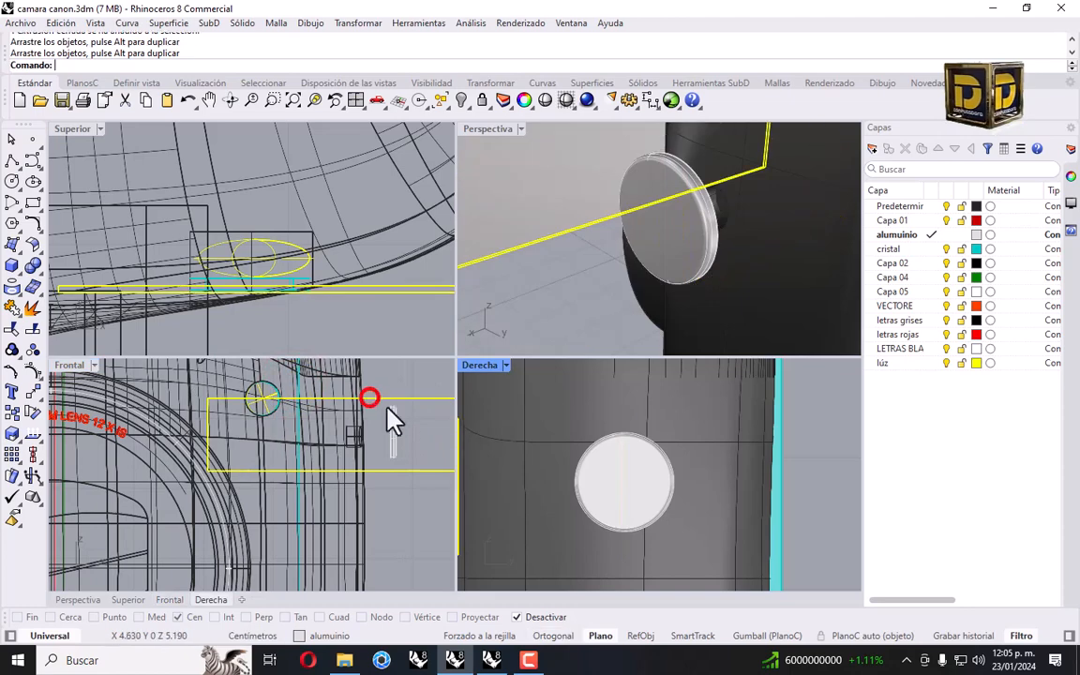
right_click_drag(371, 409, 239, 409)
left_click_drag(260, 397, 375, 399)
left_click_drag(306, 395, 389, 399)
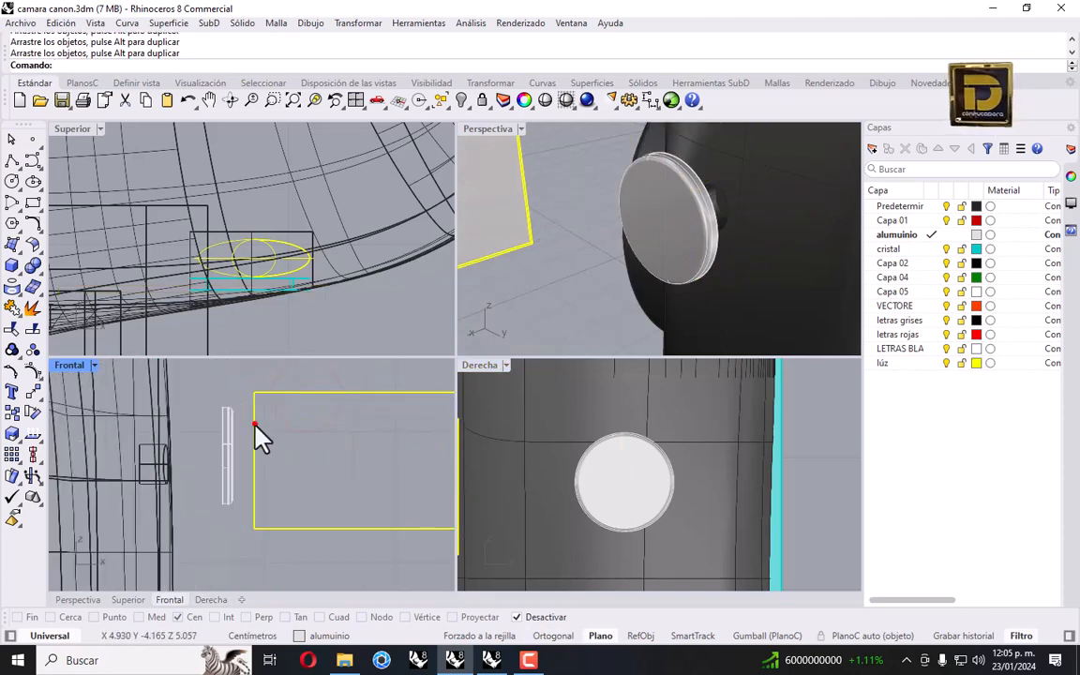
left_click_drag(254, 425, 234, 428)
scroll(235, 415, "up", 10)
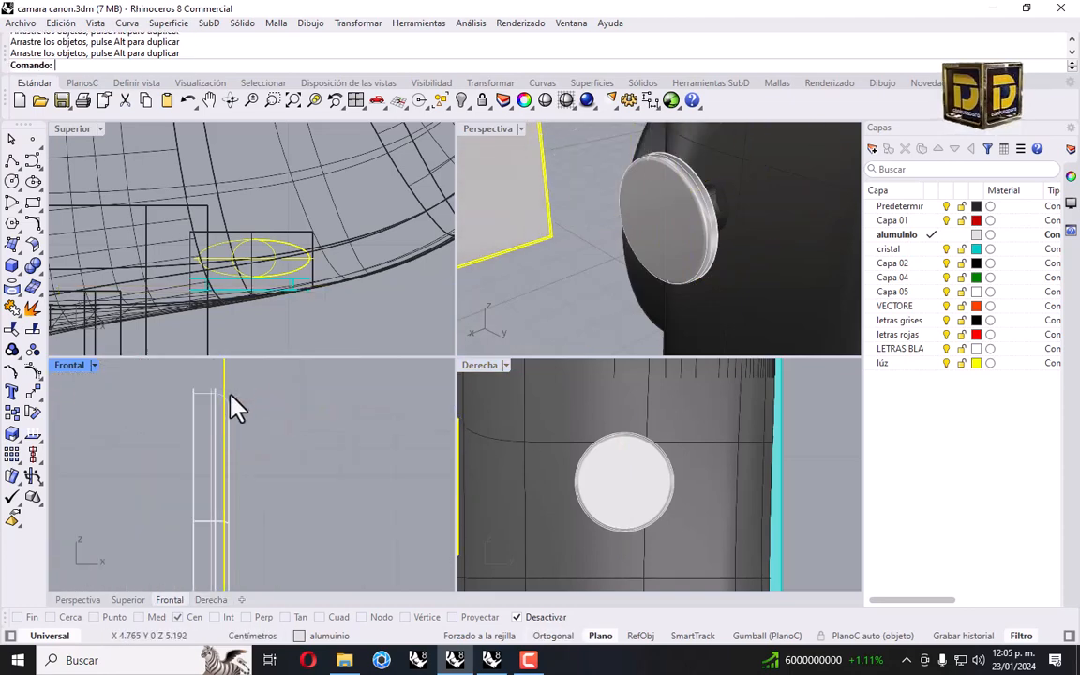
scroll(237, 405, "down", 5)
Move the thin box sideways in the right view to centre it on the disc.
scroll(641, 417, "down", 8)
right_click_drag(640, 427, 651, 448)
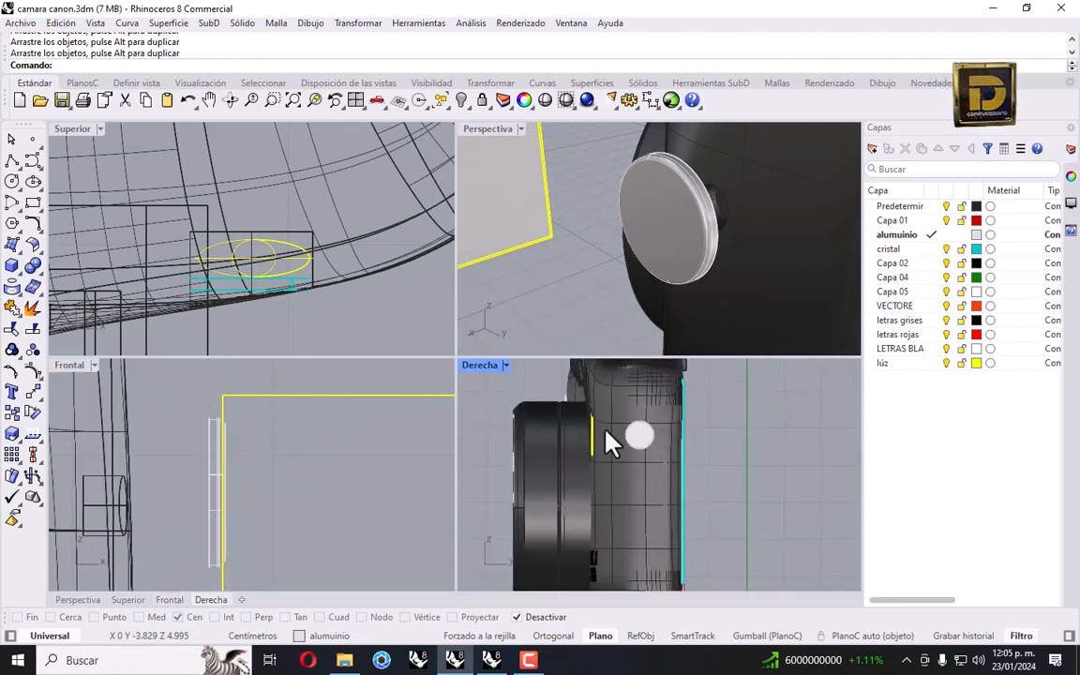
scroll(591, 429, "up", 2)
left_click_drag(590, 429, 639, 433)
scroll(653, 431, "up", 6)
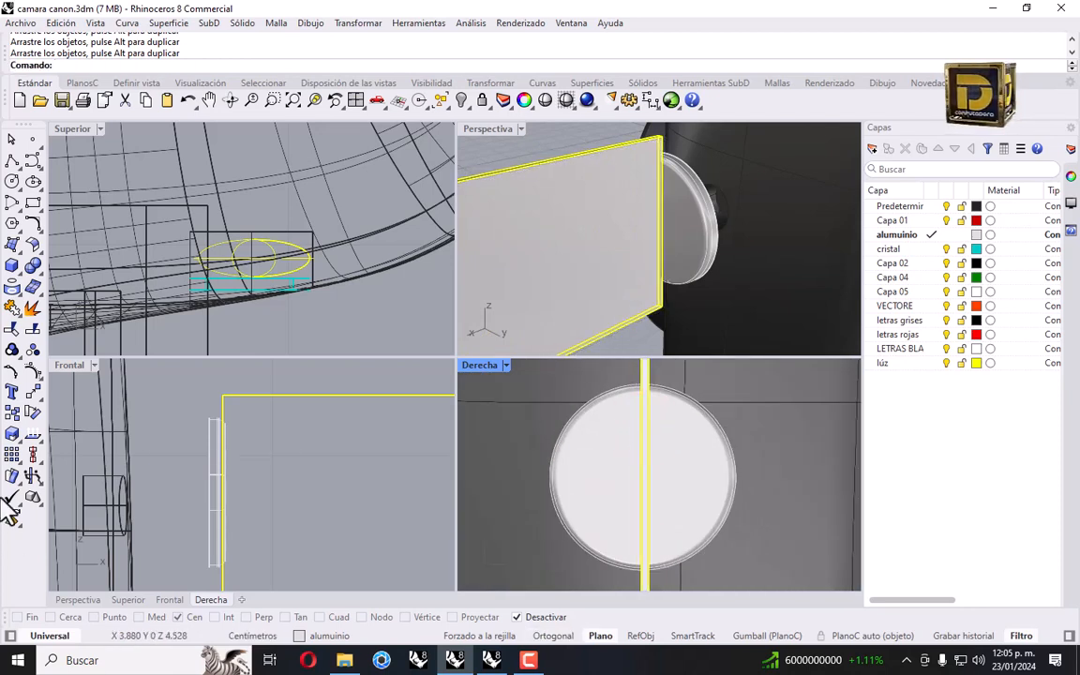
Enable object snaps and mirror a copy of the thin box about a 45-degree plane through the disc's centre, forming a cross.
left_click(34, 388)
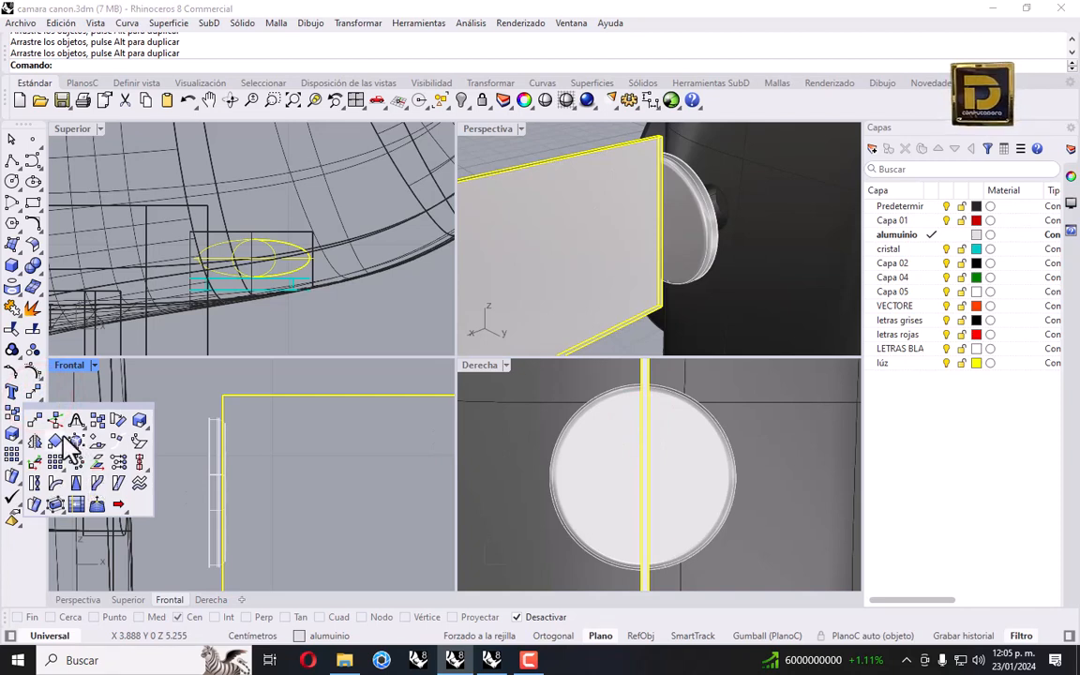
left_click(39, 438)
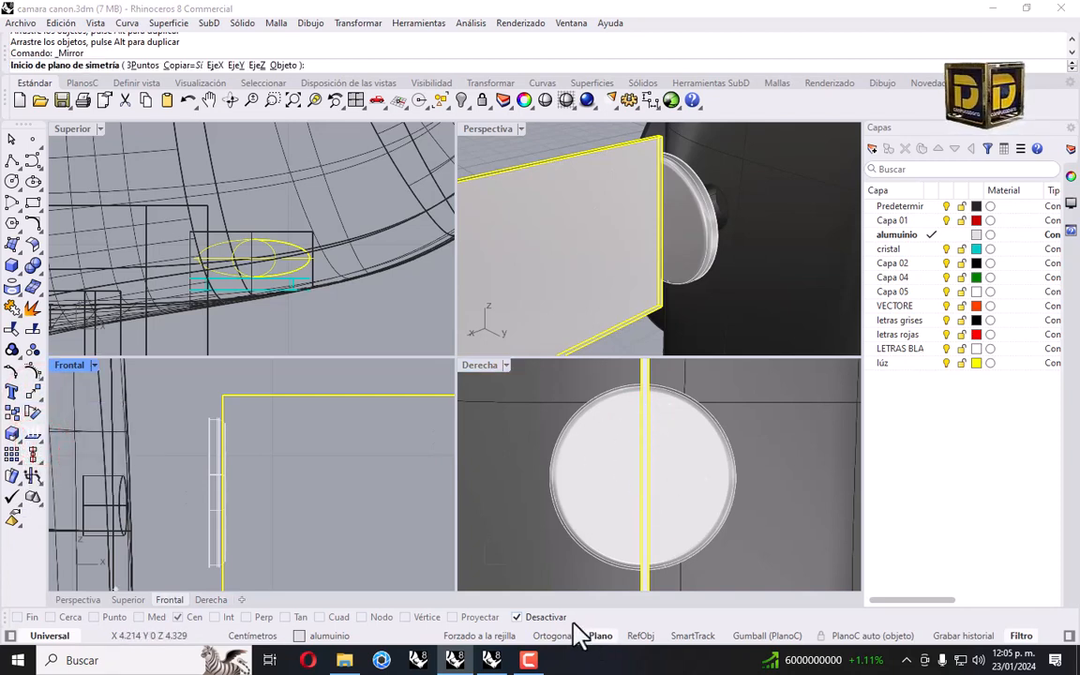
left_click(521, 615)
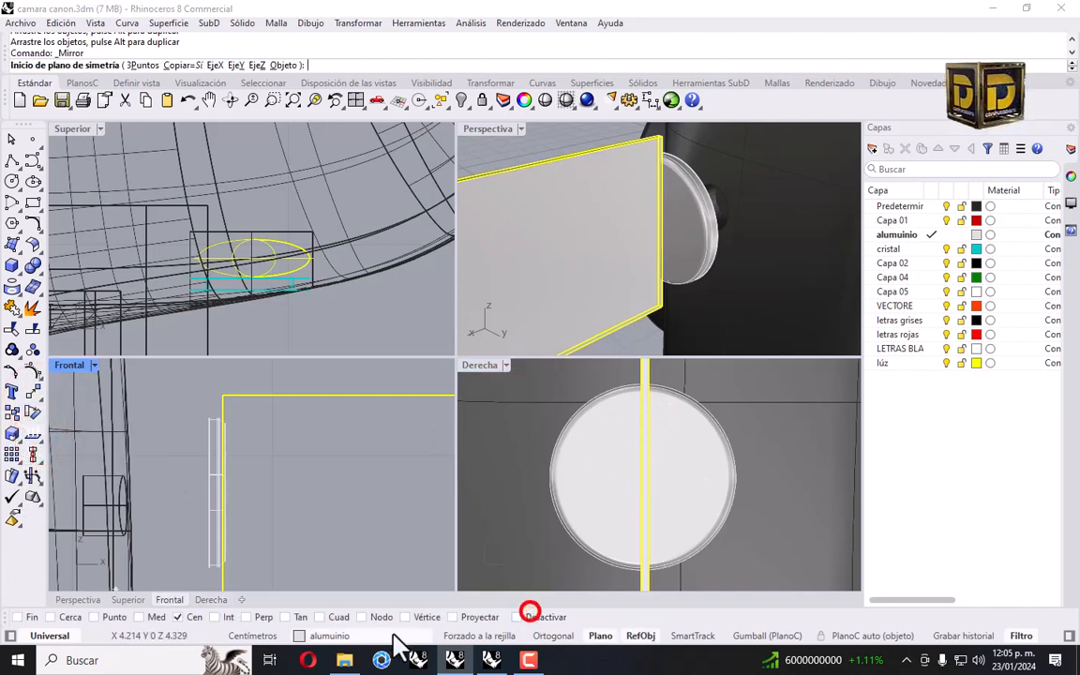
left_click(728, 505)
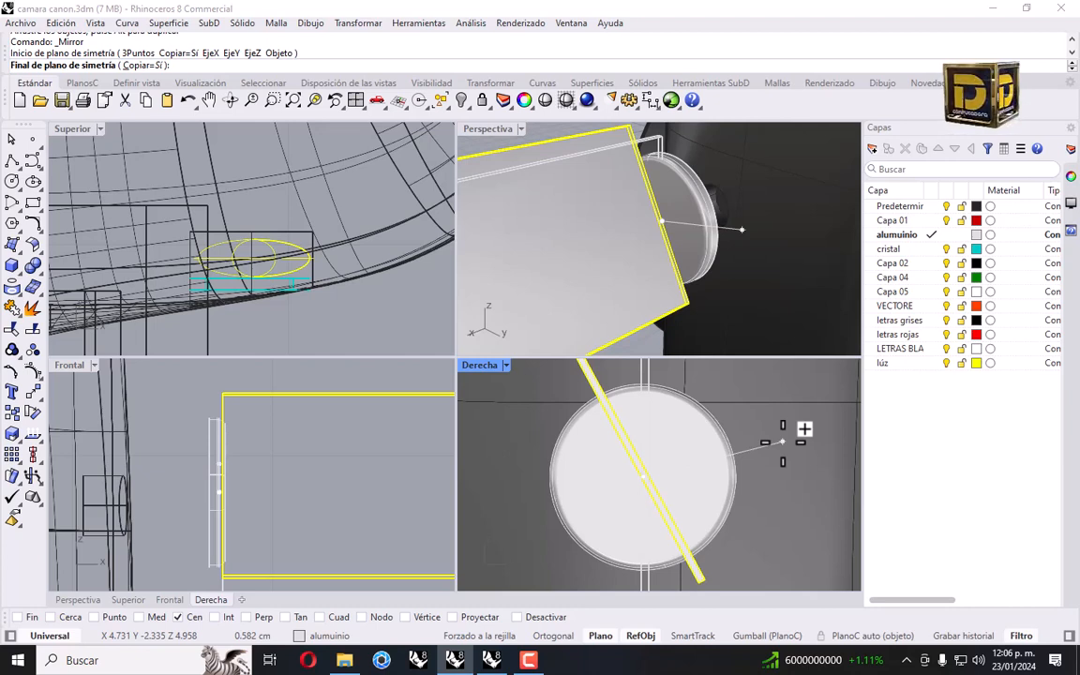
type("45")
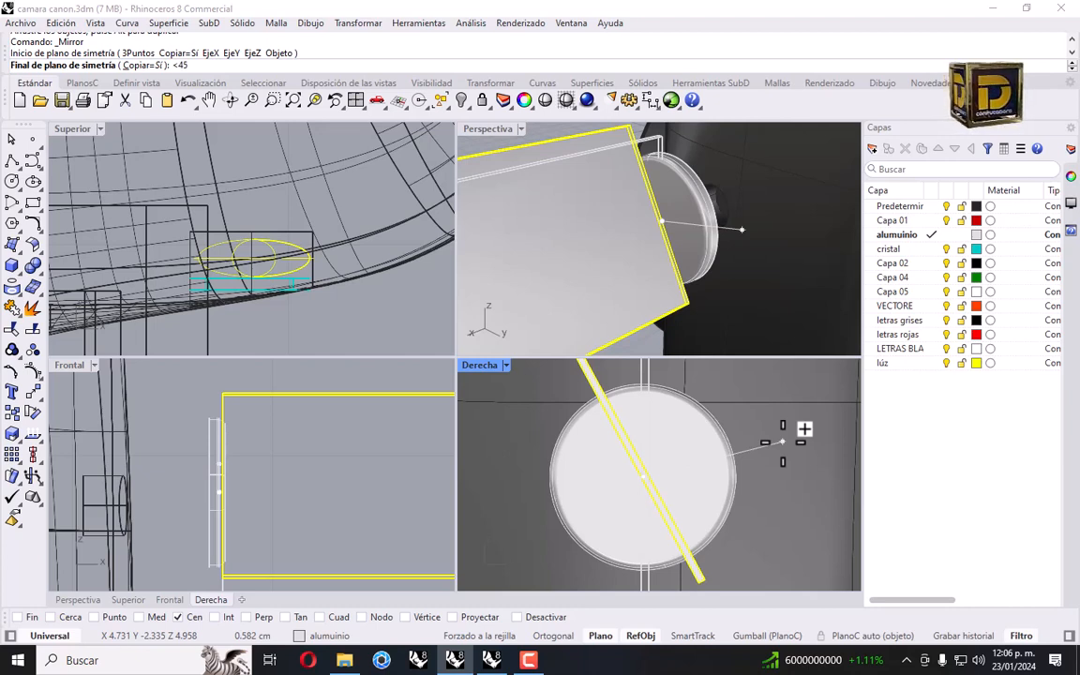
key("Return")
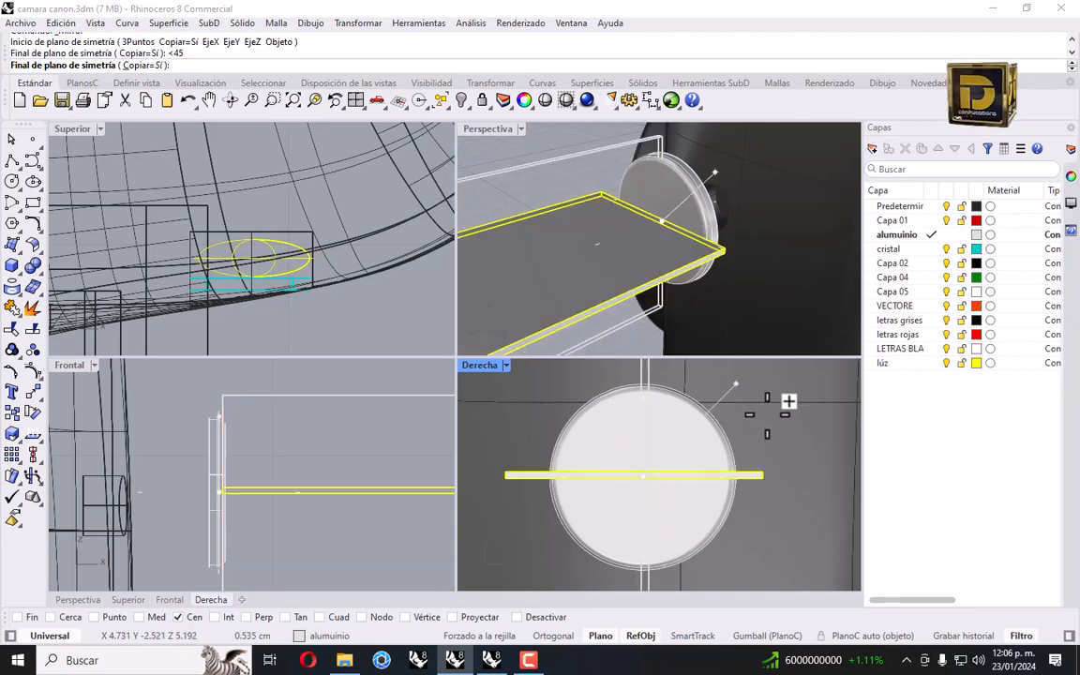
left_click(767, 412)
left_click(330, 448)
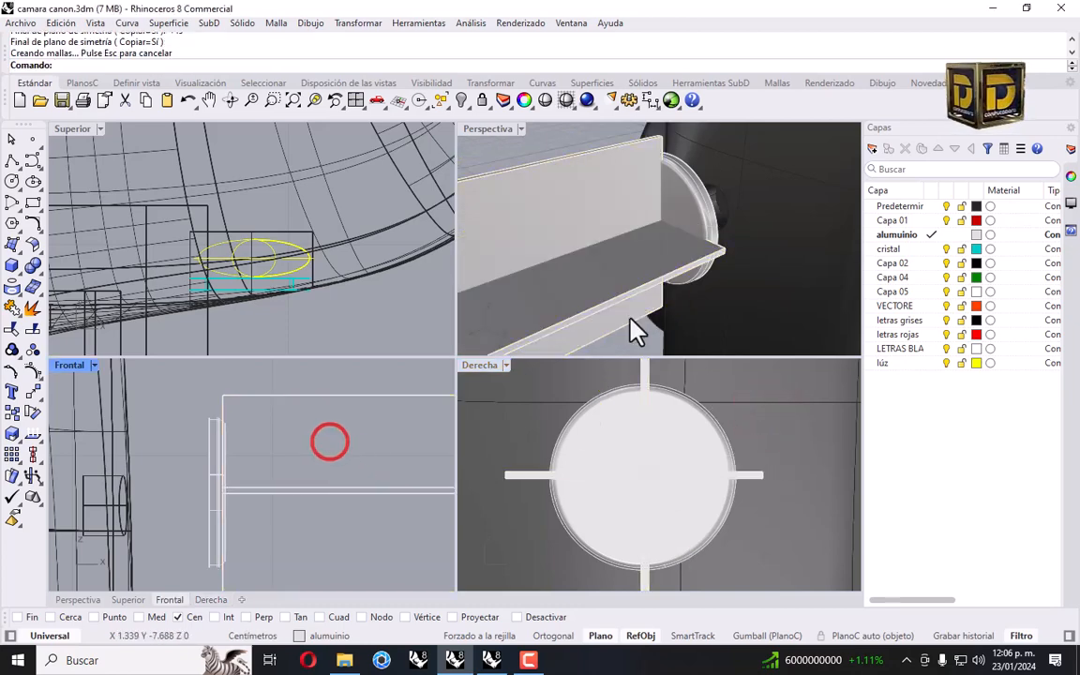
right_click_drag(638, 330, 440, 366)
double_click(466, 131)
left_click(33, 265)
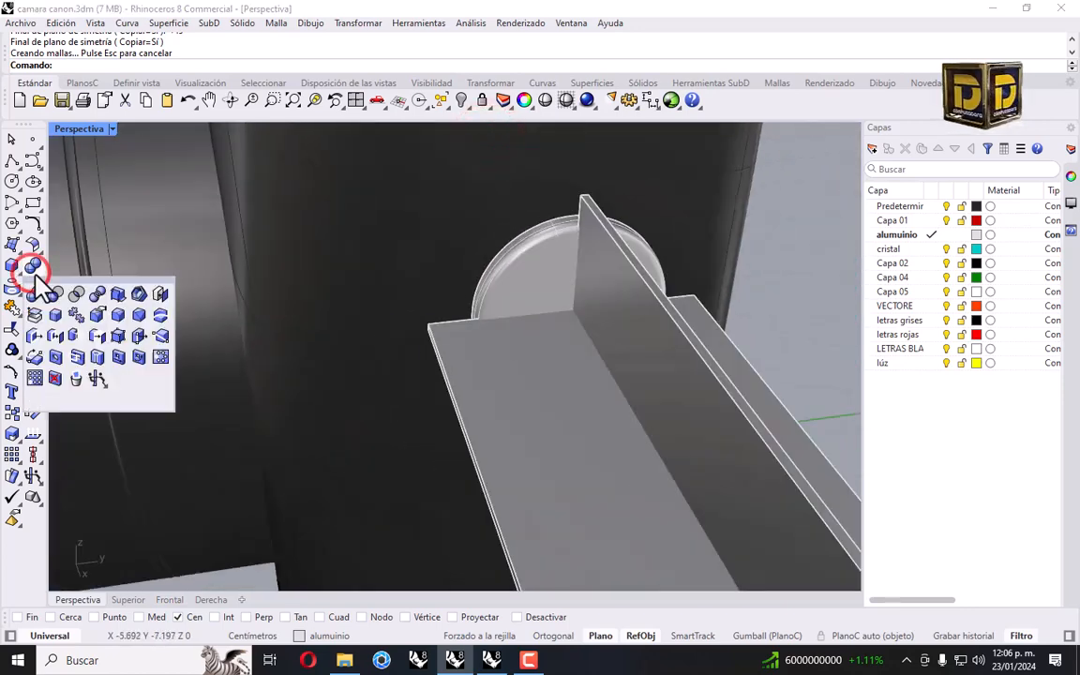
left_click(515, 296)
right_click(521, 292)
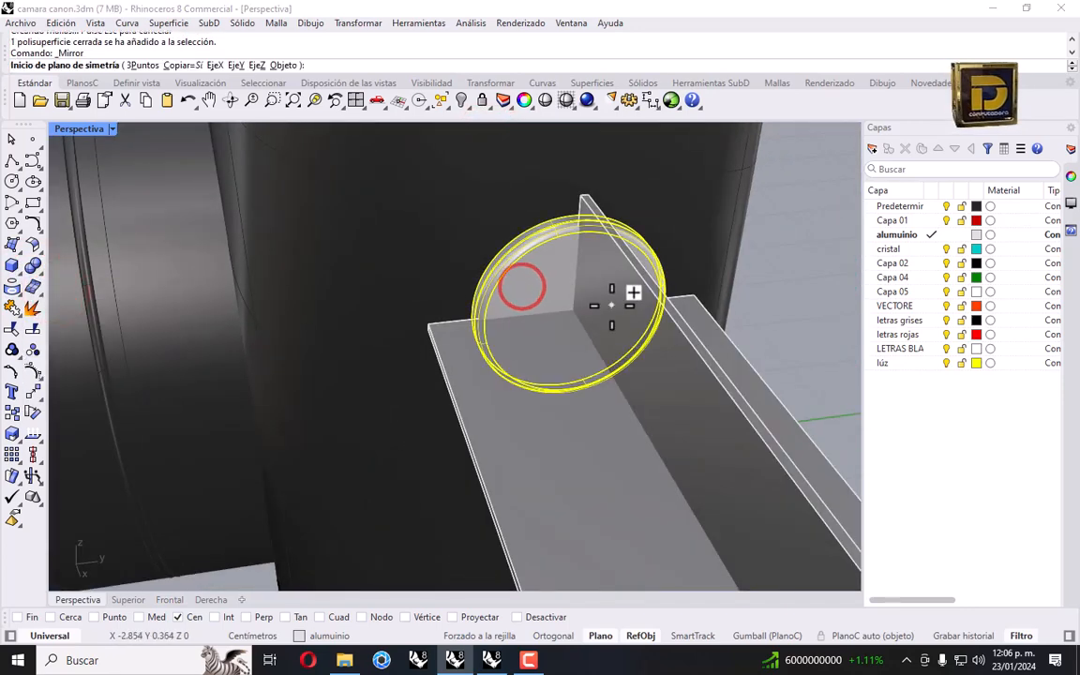
key("Escape")
Subtract the two crossed boxes from the disc with Boolean Difference to cut a cross-shaped groove in its face.
left_click(32, 268)
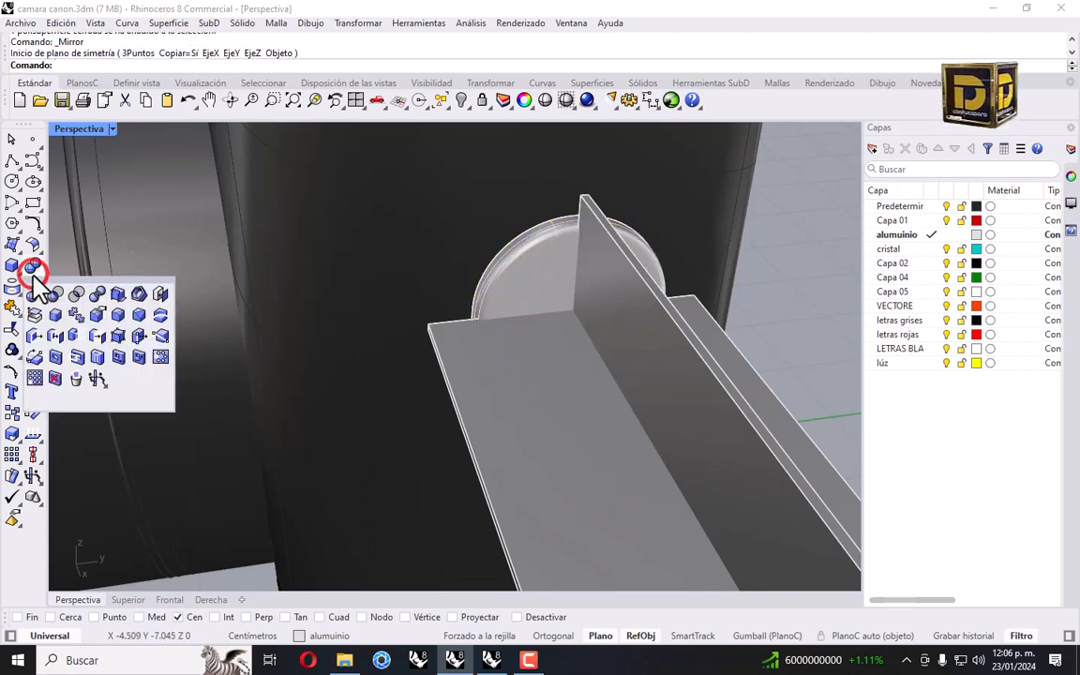
left_click(56, 309)
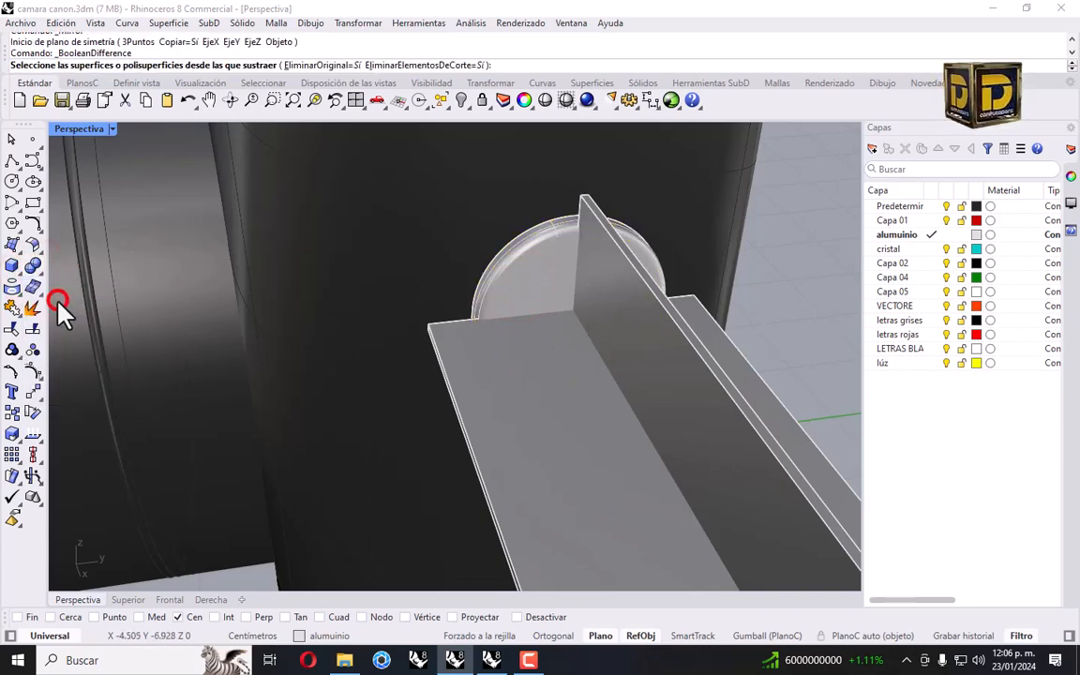
left_click(524, 293)
right_click(525, 292)
left_click(535, 333)
right_click(599, 314)
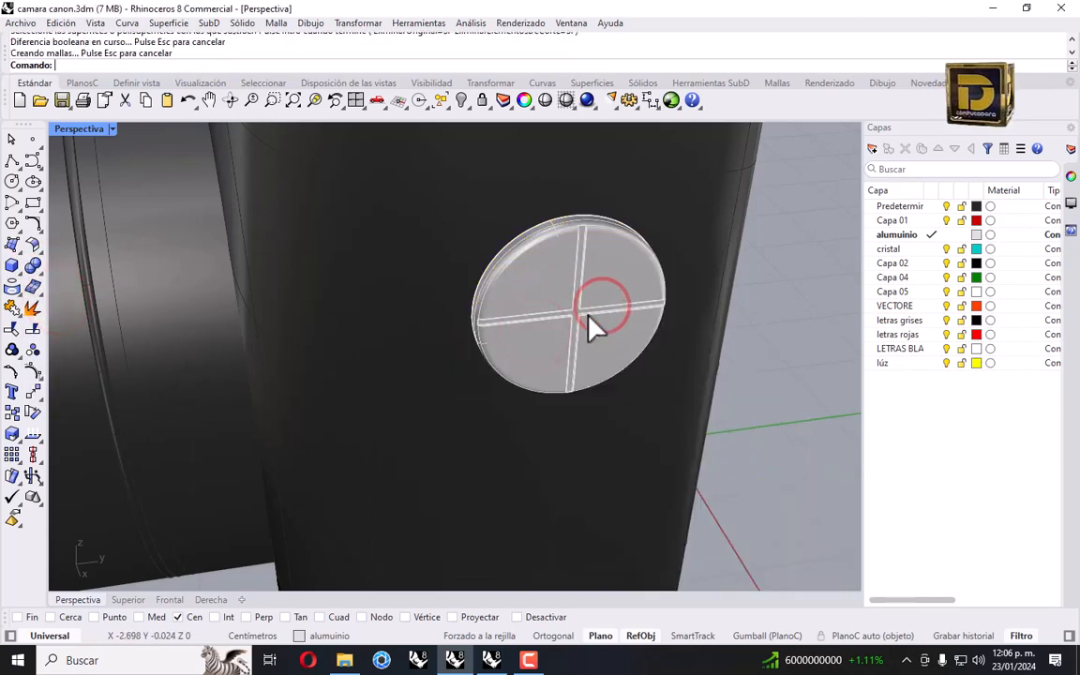
Shrink the grooved disc to about half its diameter with Scale 2D from its centre in the right view.
left_click(617, 275)
double_click(75, 130)
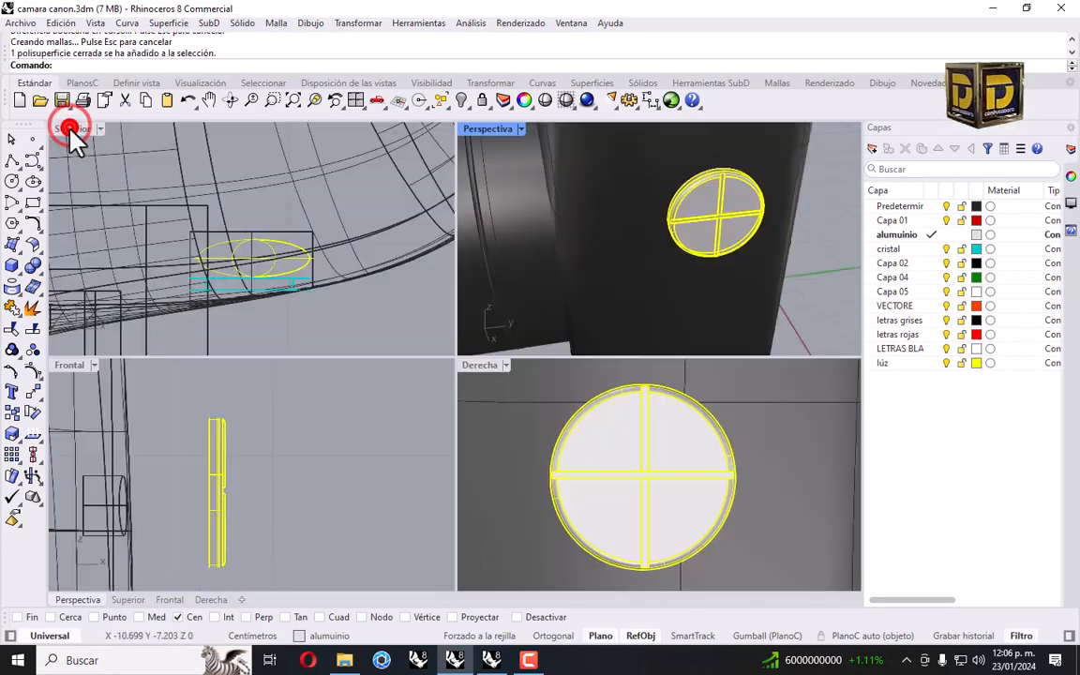
scroll(661, 469, "down", 5)
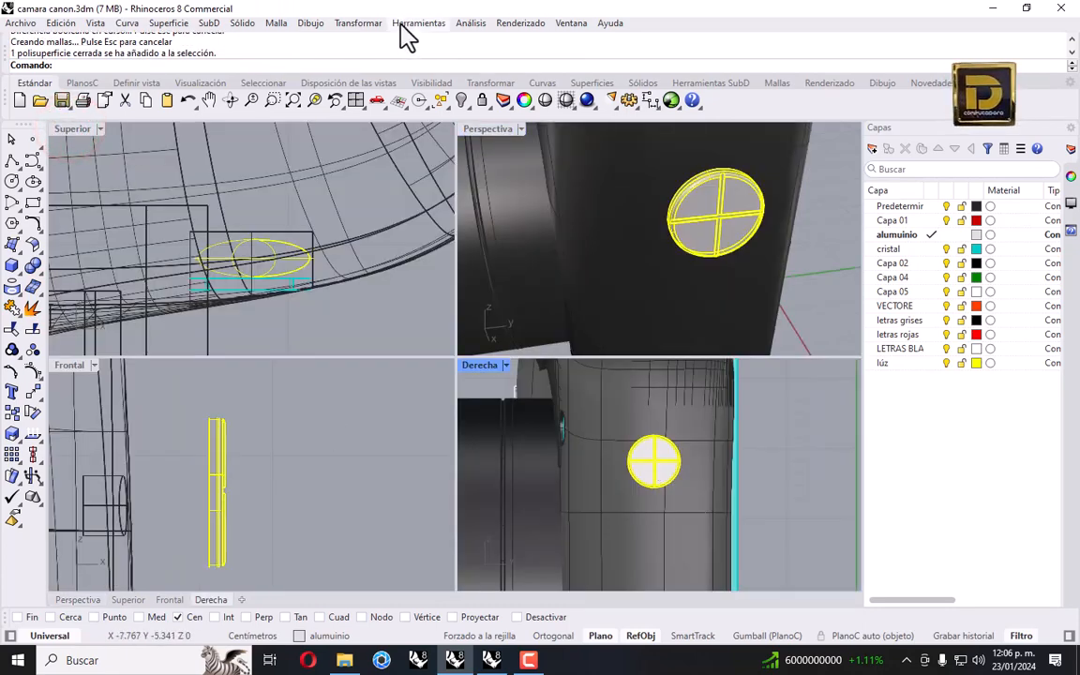
left_click(358, 23)
left_click(376, 107)
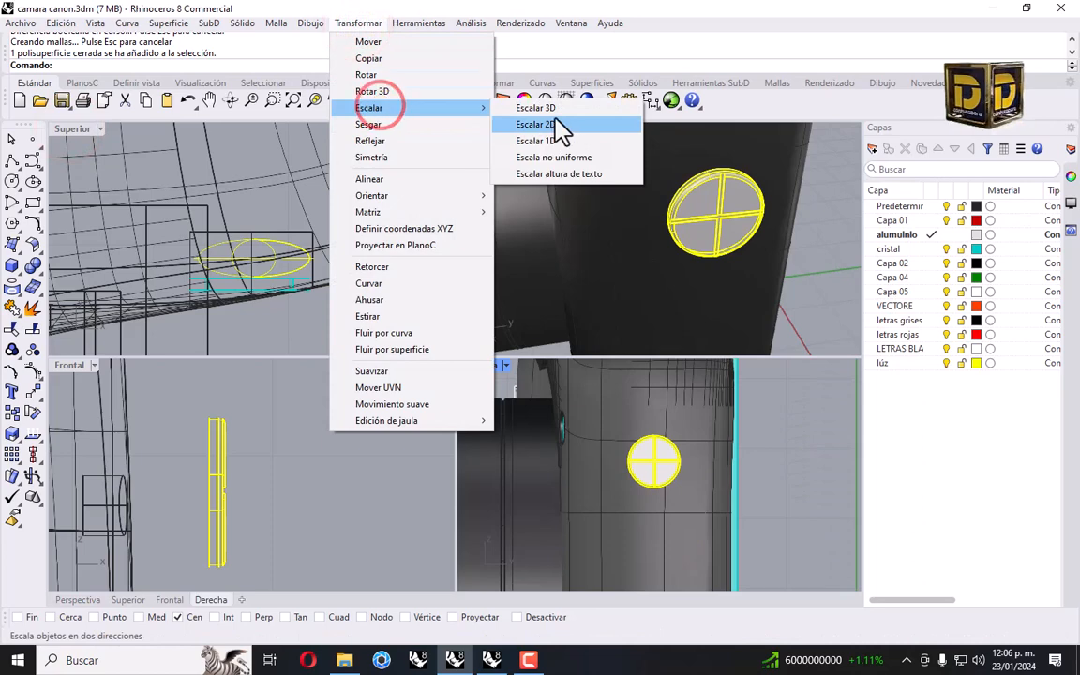
left_click(554, 125)
scroll(653, 459, "up", 4)
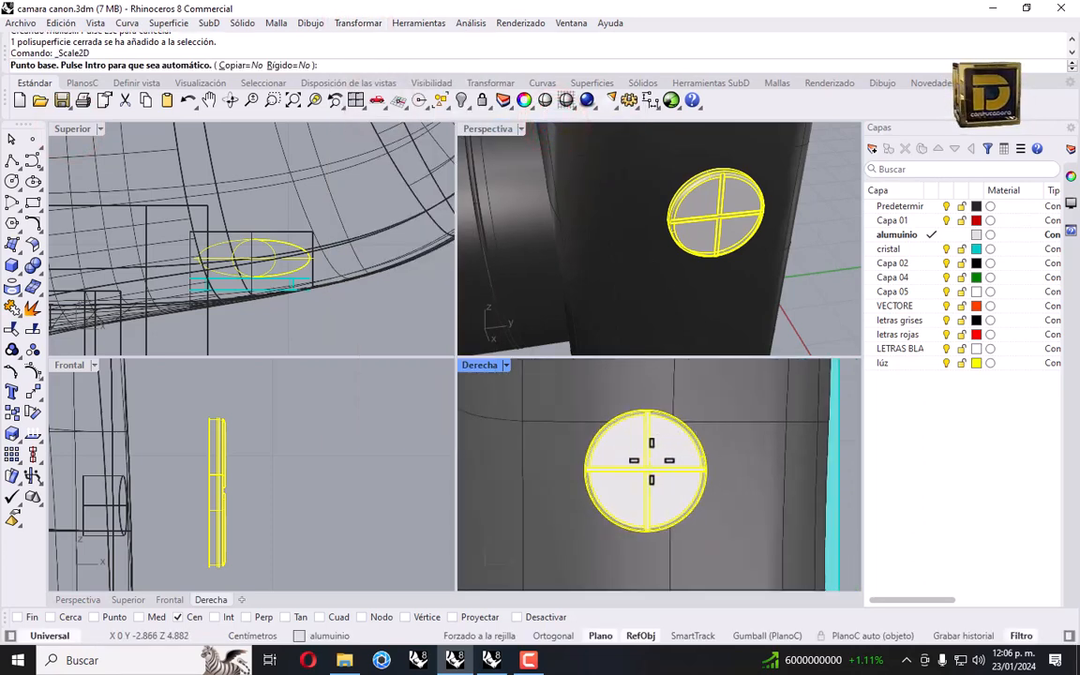
left_click(646, 461)
left_click(805, 463)
left_click(728, 463, "shift")
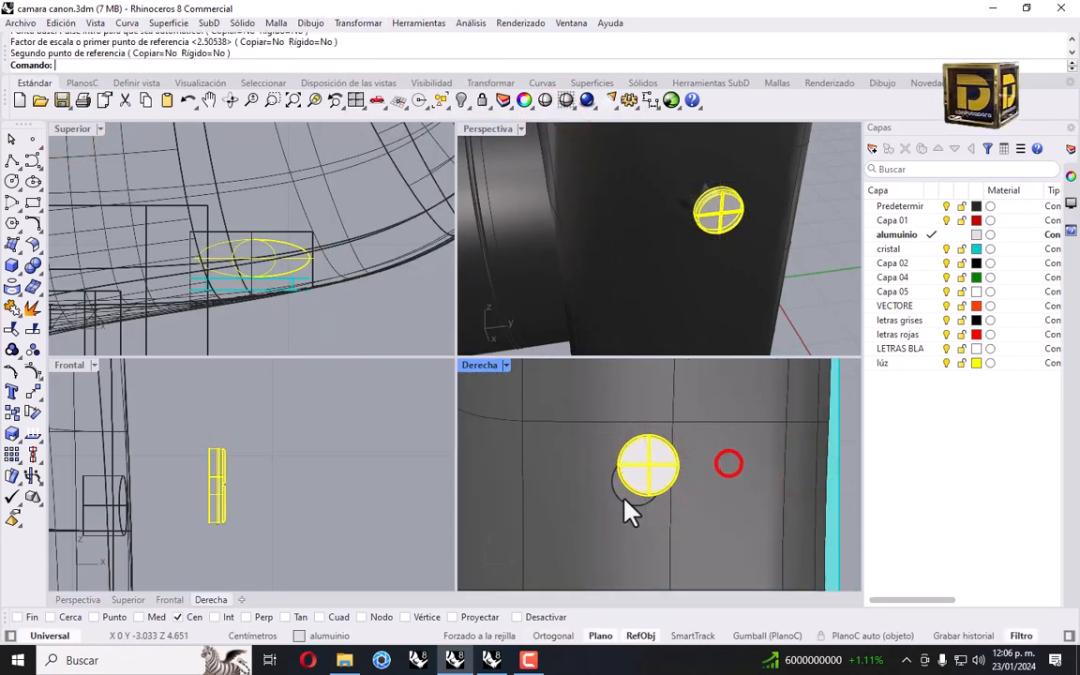
Scale the grooved disc down a second time in the right view so its diameter fits inside the side hole.
right_click_drag(646, 469, 624, 429)
right_click(625, 425)
left_click(624, 424)
left_click(545, 423)
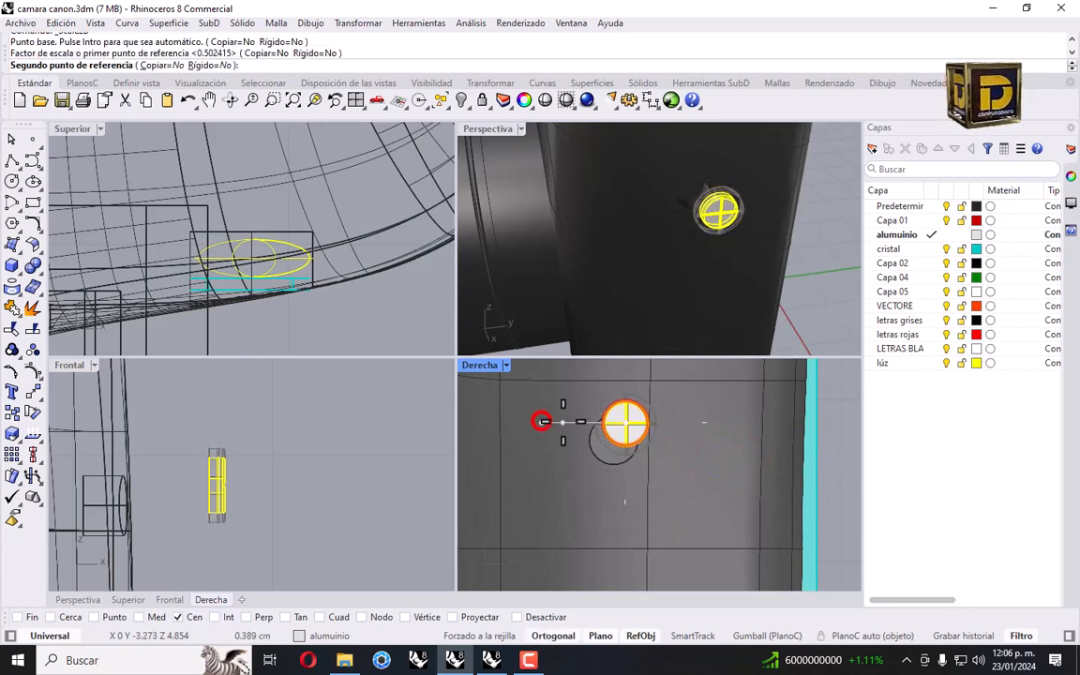
left_click(623, 433)
Align the grooved disc with the round side hole in the right view and move it into the hole in the front view.
scroll(631, 438, "up", 2)
right_click_drag(627, 428, 660, 424)
left_click_drag(660, 424, 644, 448)
right_click_drag(409, 455, 453, 431)
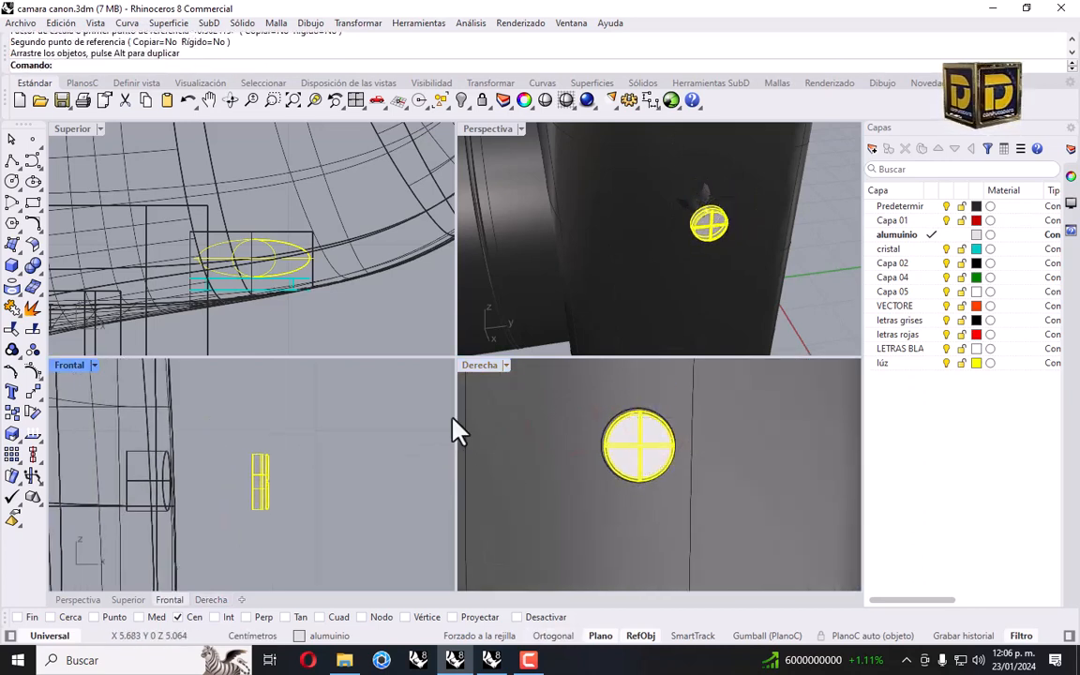
right_click_drag(234, 431, 280, 401)
left_click_drag(311, 455, 206, 458)
left_click(378, 453)
Sink the cross-grooved disc slightly deeper into the round side hole in the front view.
scroll(699, 188, "up", 5)
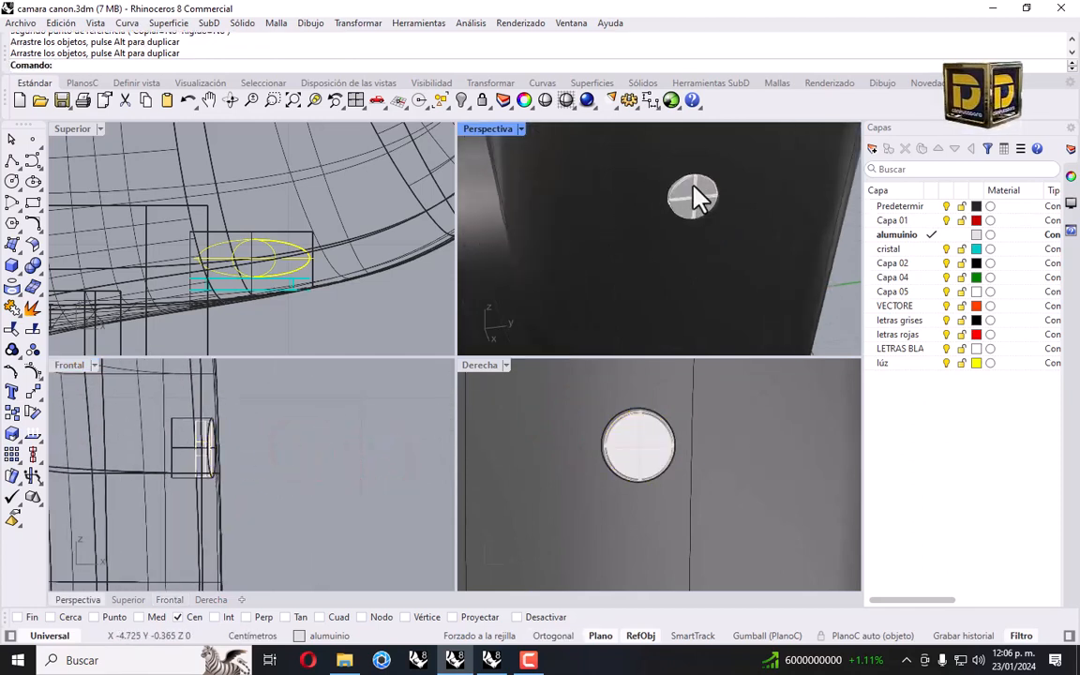
mouse_move(657, 203)
right_mouse_down()
mouse_move(767, 188)
mouse_move(670, 200)
right_mouse_up()
left_click(670, 199)
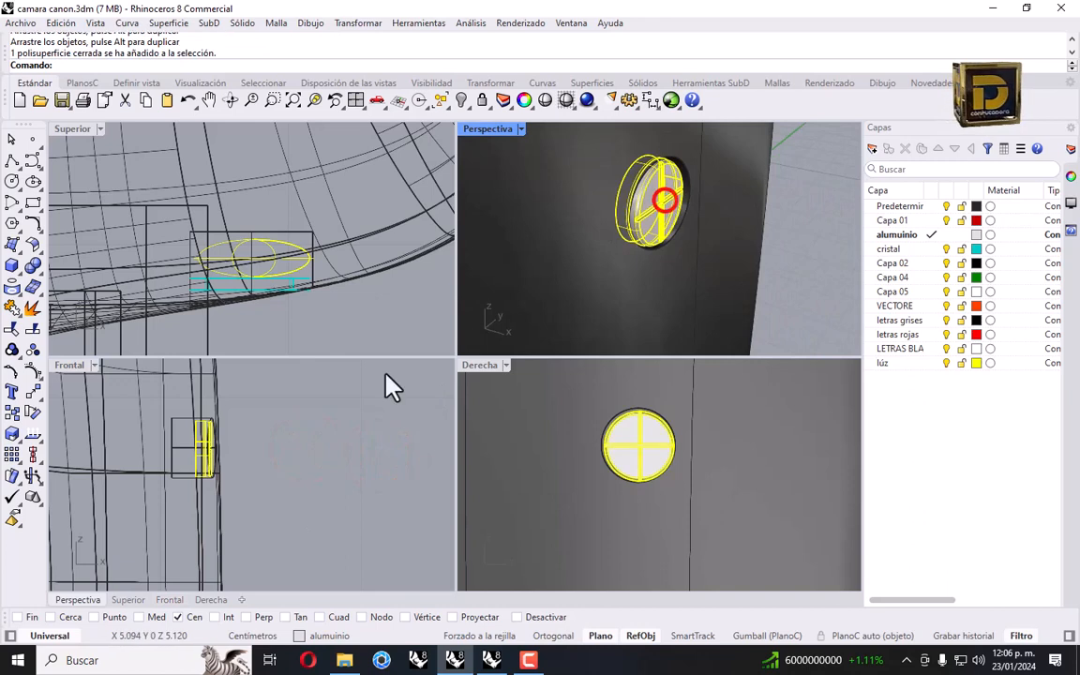
scroll(192, 450, "up", 3)
left_click_drag(203, 434, 193, 434)
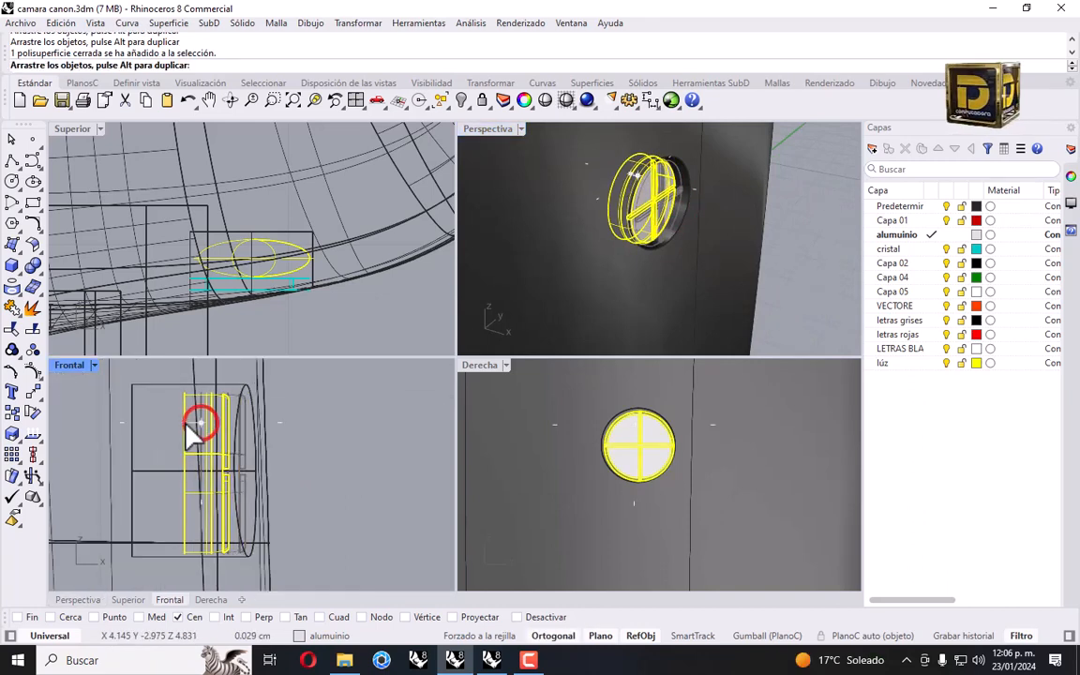
left_click(325, 420)
right_click_drag(609, 202, 695, 185)
scroll(679, 206, "down", 8)
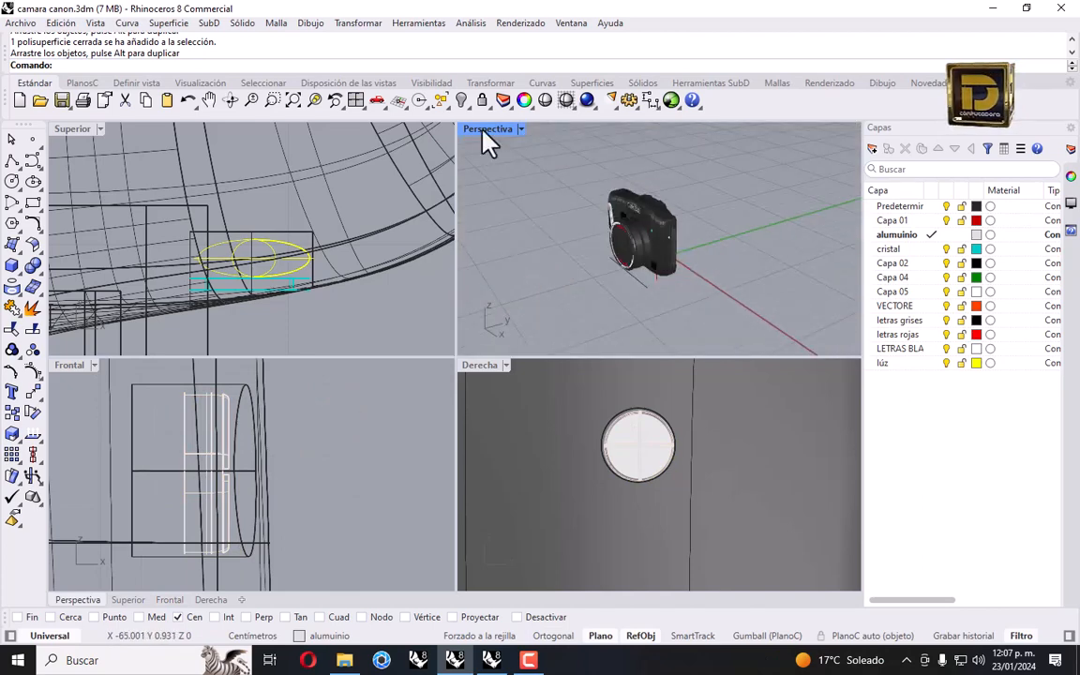
Save the camera model file.
left_click(21, 22)
left_click(60, 101)
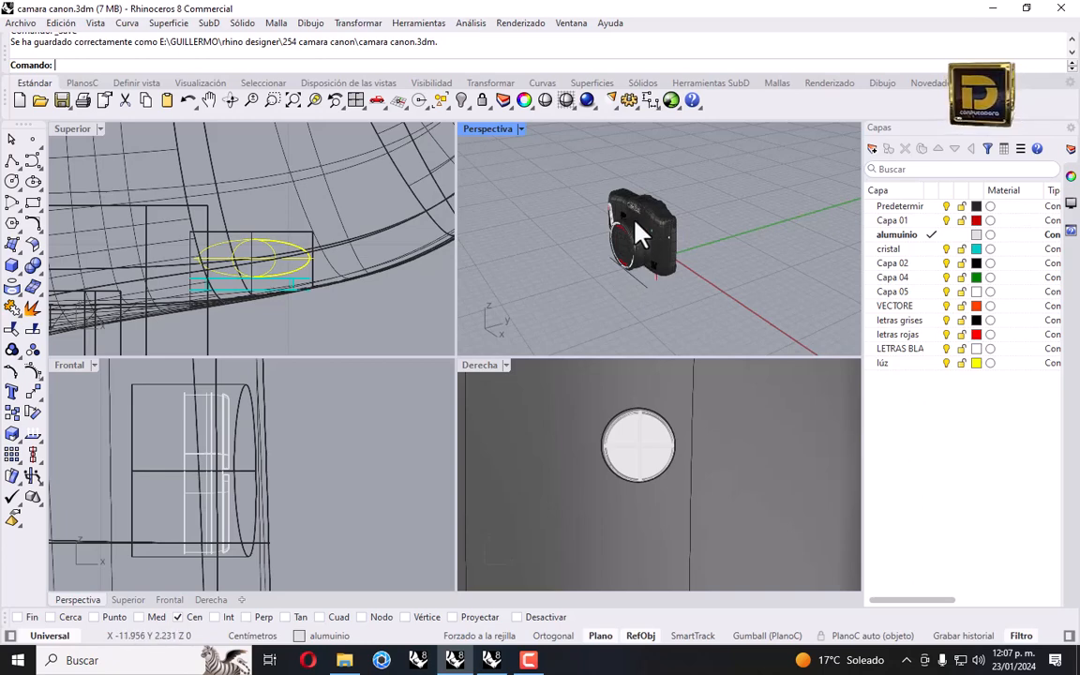
scroll(645, 234, "up", 5)
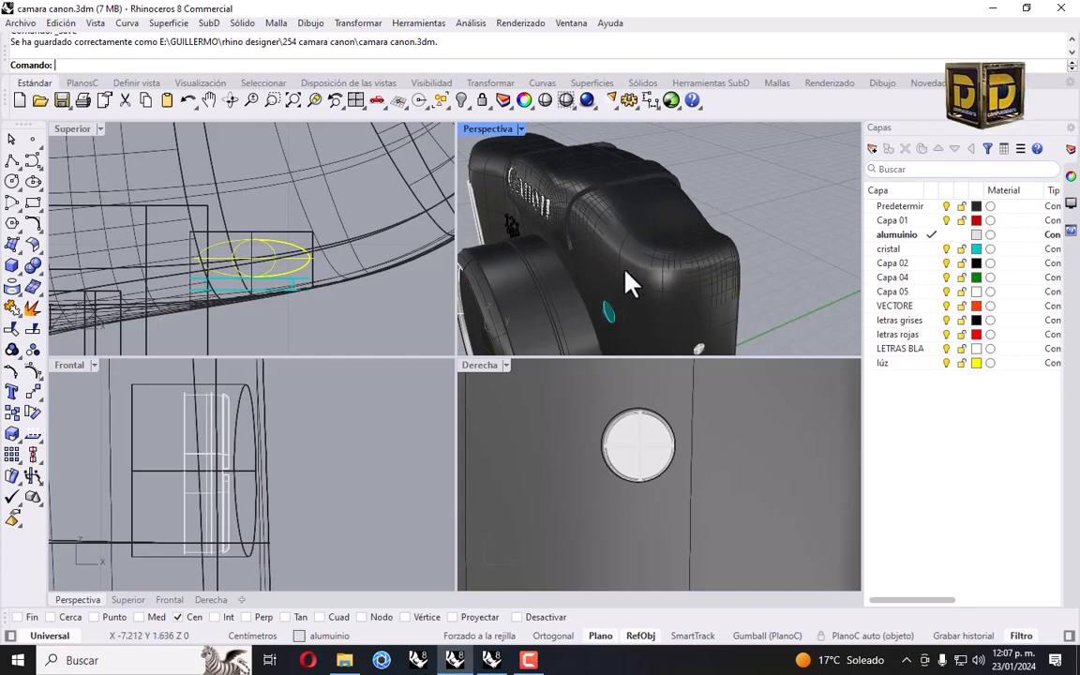
left_click(672, 224)
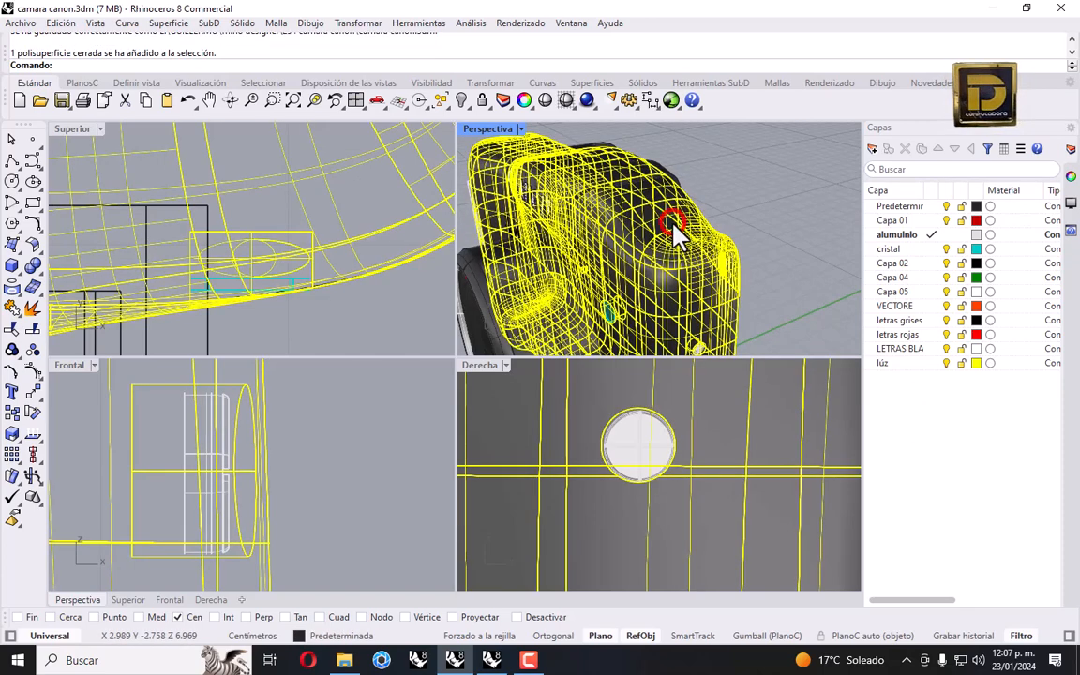
left_click(727, 182)
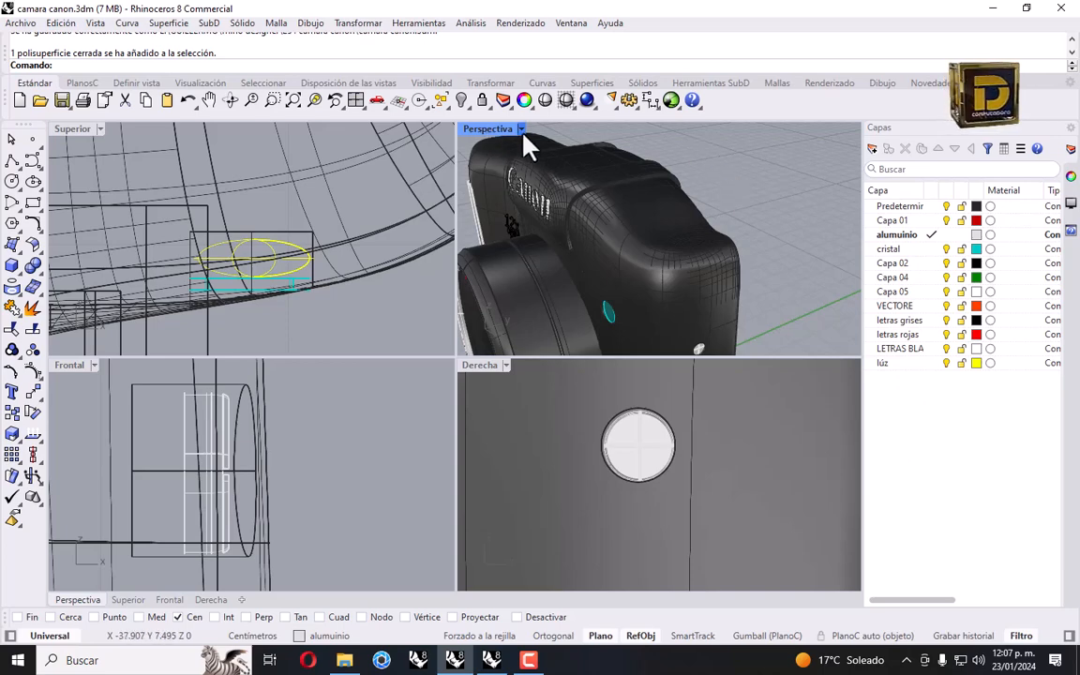
scroll(697, 222, "down", 7)
right_click_drag(665, 215, 676, 227)
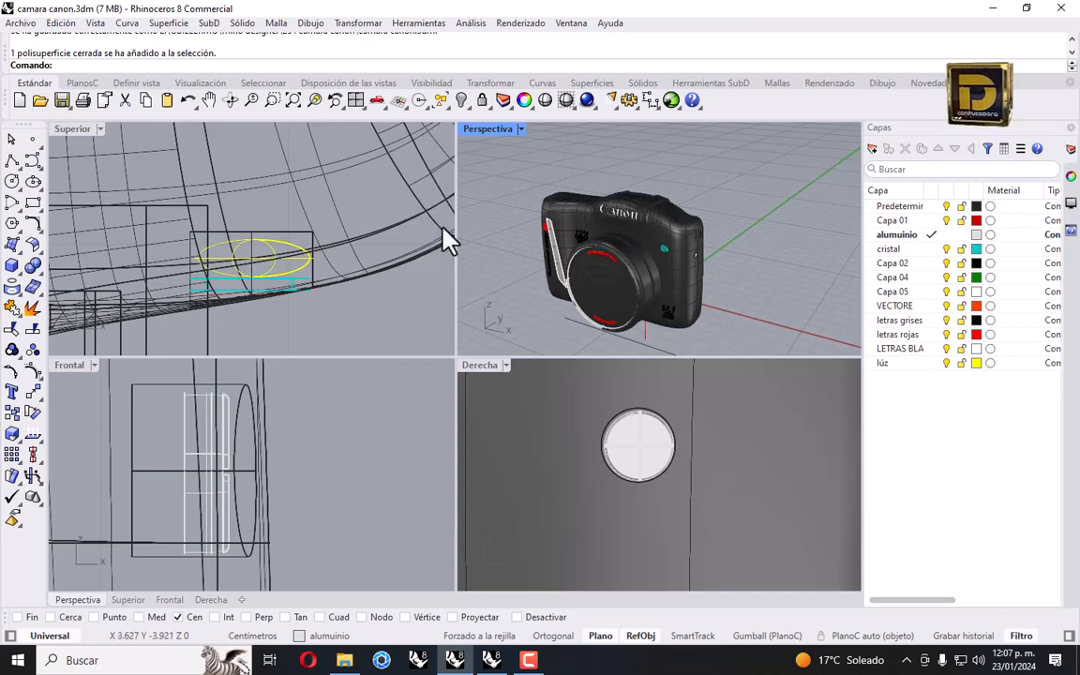
Make Predeterminada the current layer and start a solid cylinder of diameter 2 cm behind the camera body in the top view.
scroll(337, 241, "down", 5)
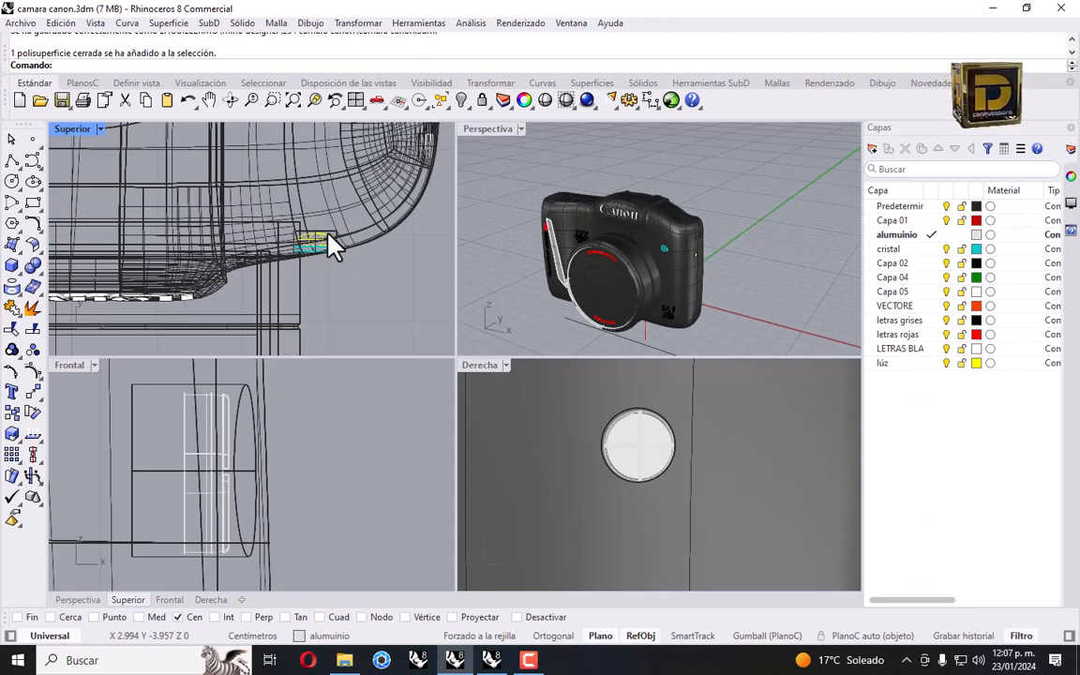
scroll(281, 310, "down", 4)
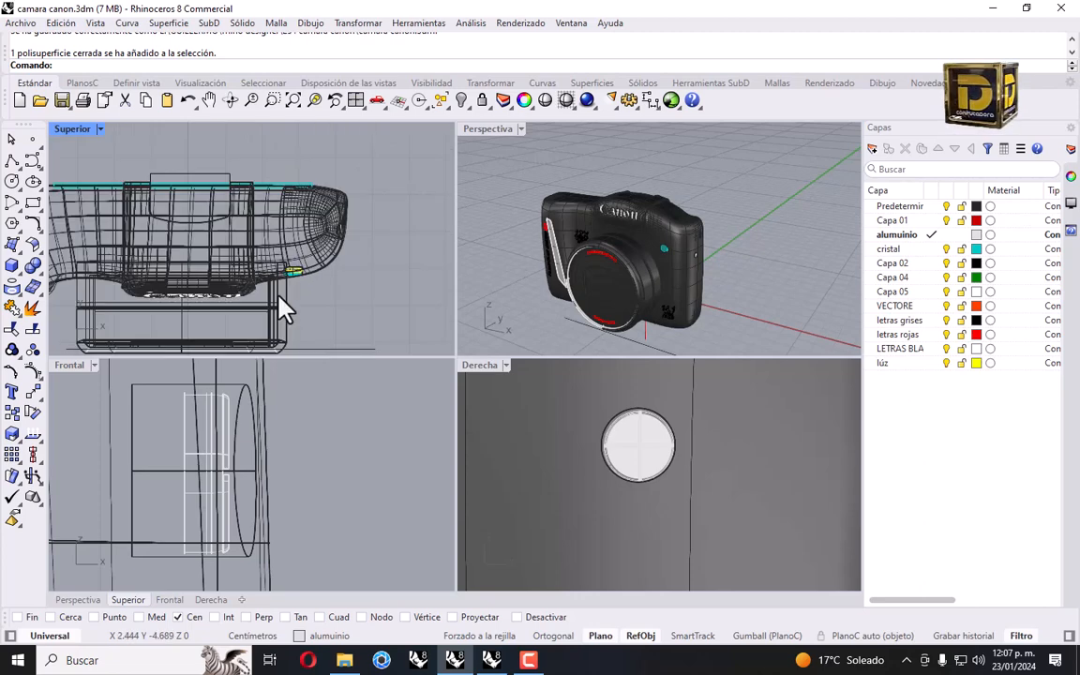
scroll(278, 296, "down", 2)
right_click_drag(201, 277, 293, 265)
left_click(15, 272)
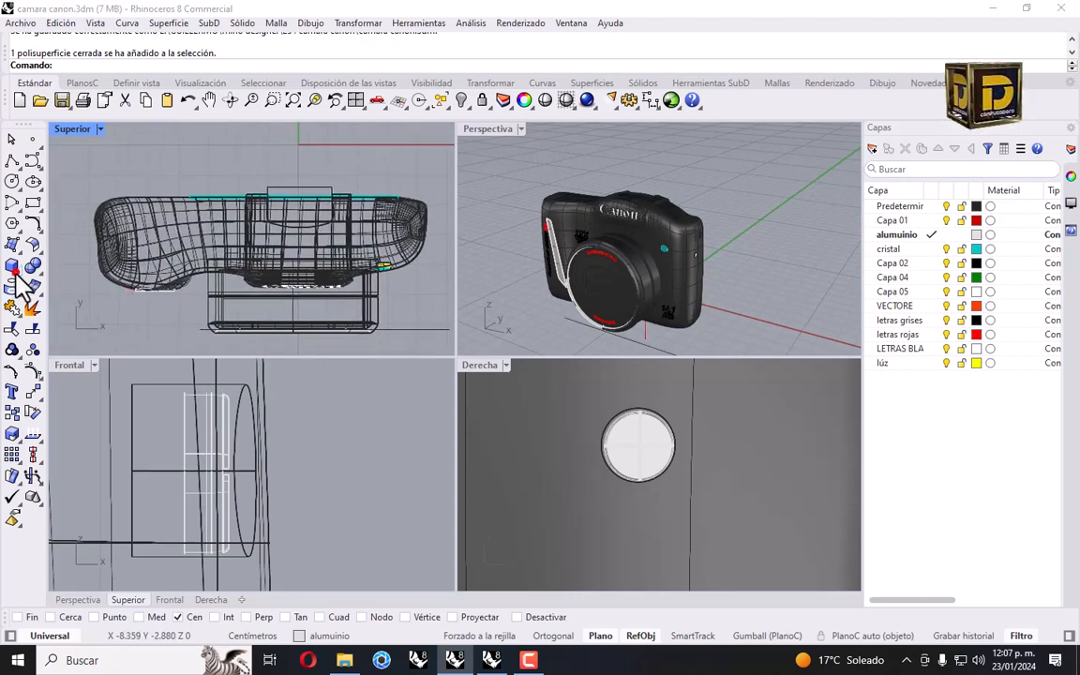
left_click(34, 295)
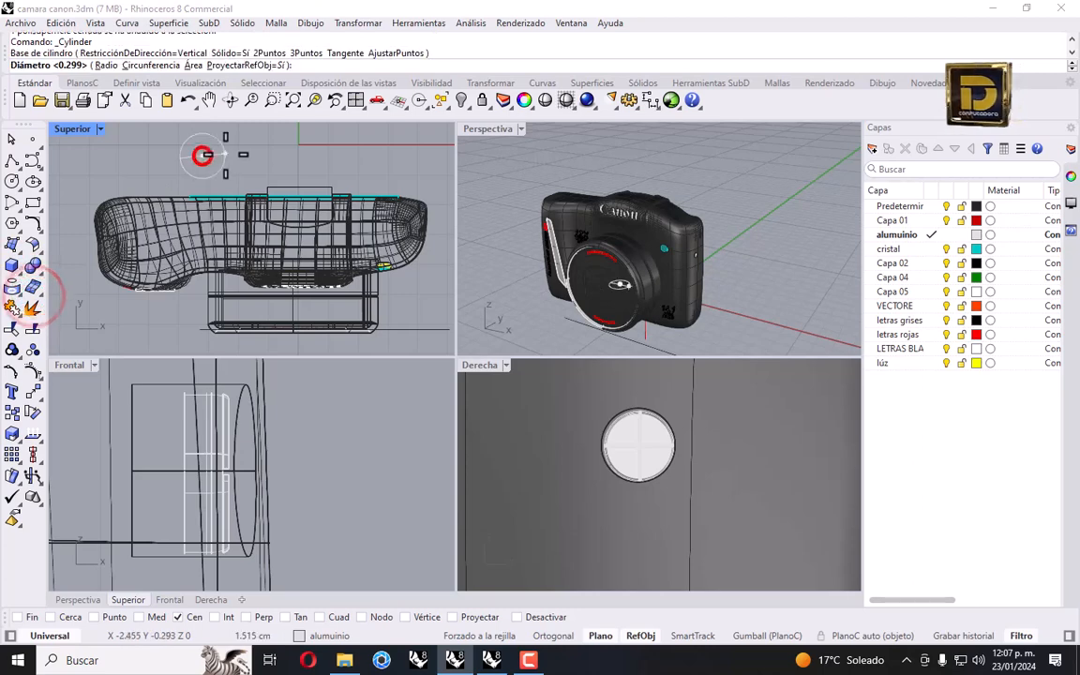
left_click(930, 207)
right_click_drag(194, 182, 211, 222)
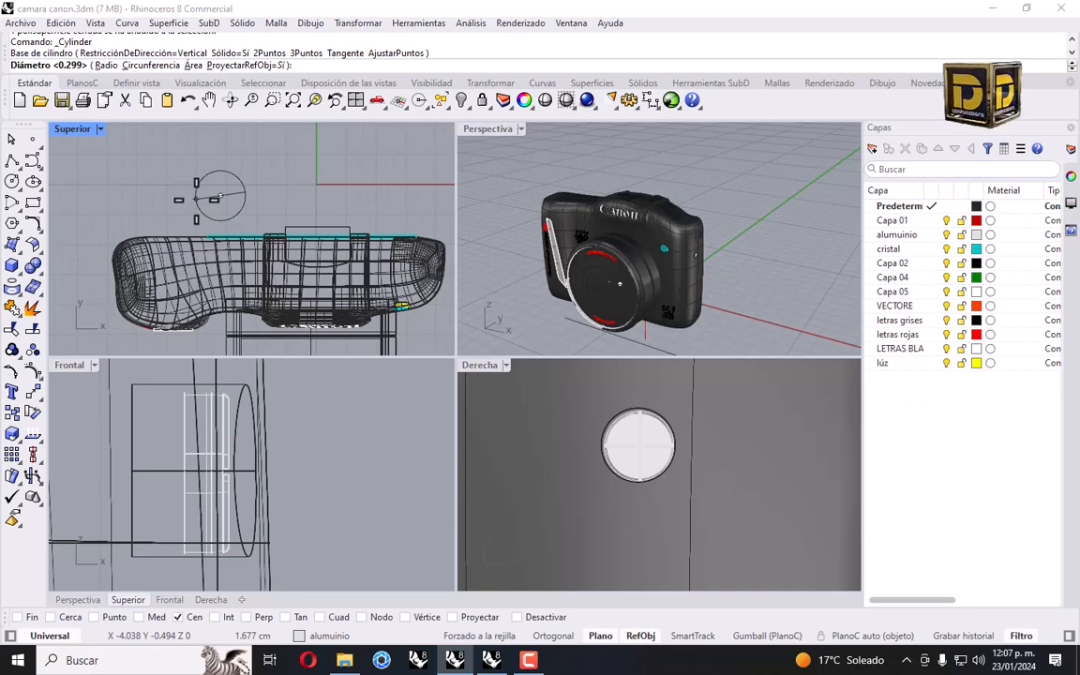
type("2")
key("Return")
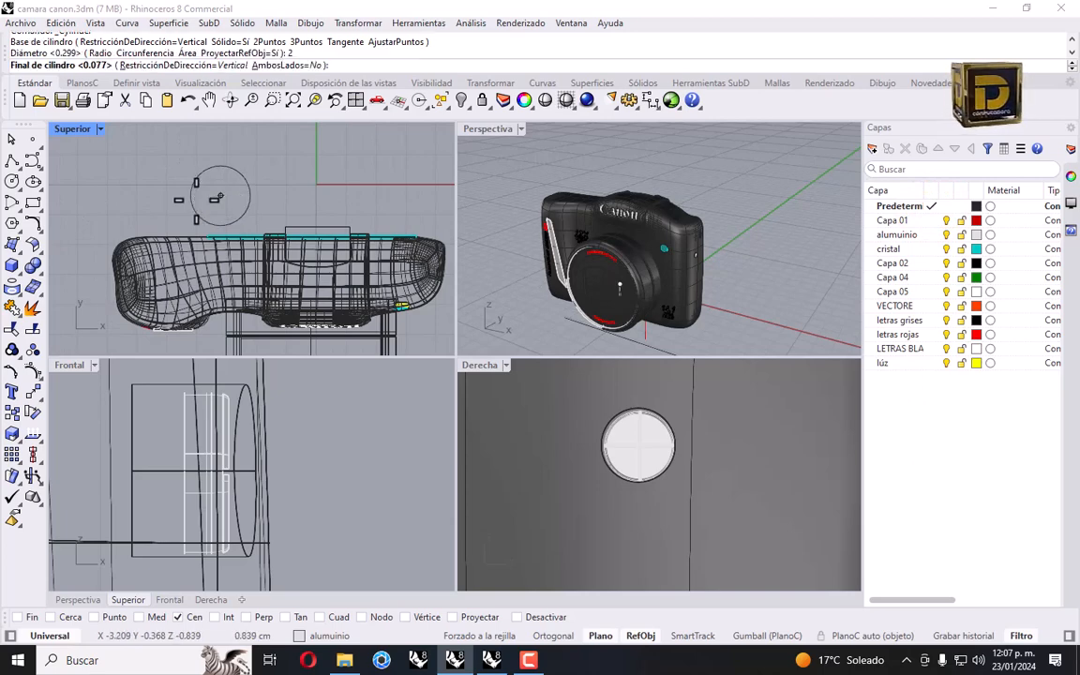
Finish the cylinder with a shallow height extending just below the camera's base in the front view.
scroll(302, 415, "up", 3)
scroll(298, 446, "down", 8)
right_click_drag(259, 439, 401, 439)
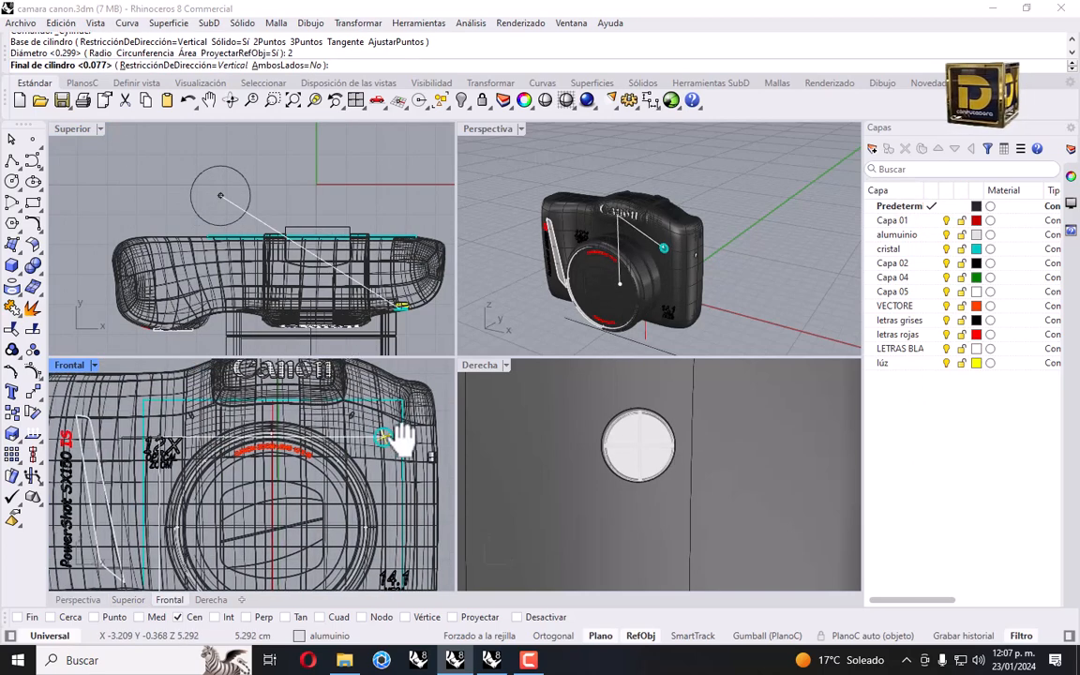
scroll(321, 427, "down", 4)
right_click_drag(230, 433, 249, 460)
scroll(251, 543, "up", 3)
scroll(241, 506, "down", 5)
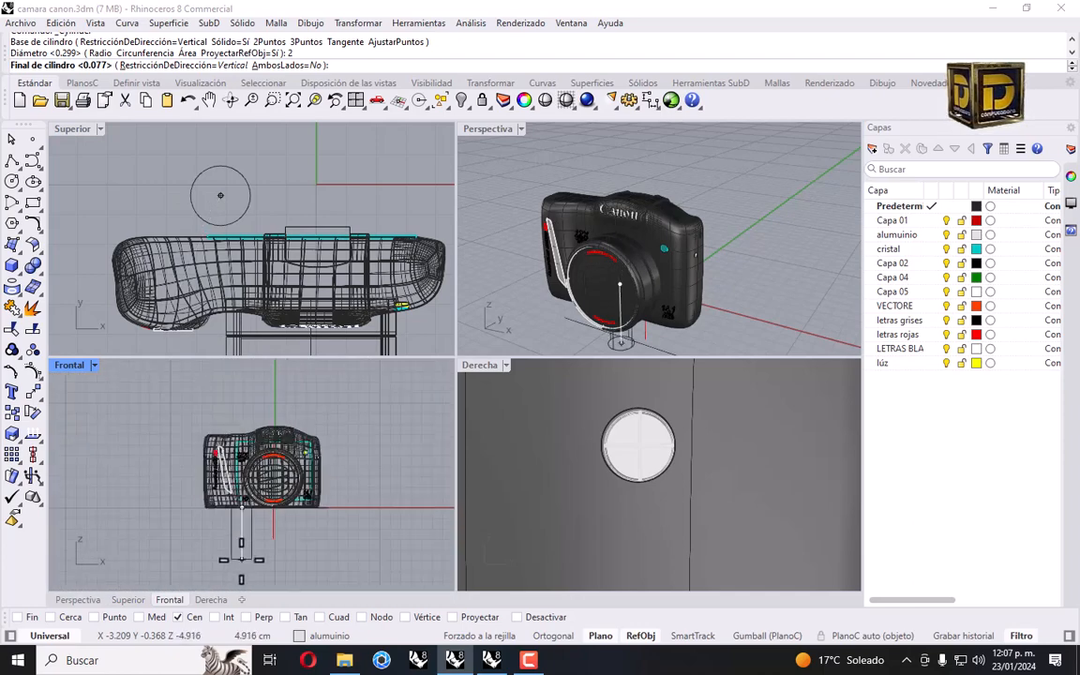
scroll(235, 478, "up", 7)
left_click(262, 463)
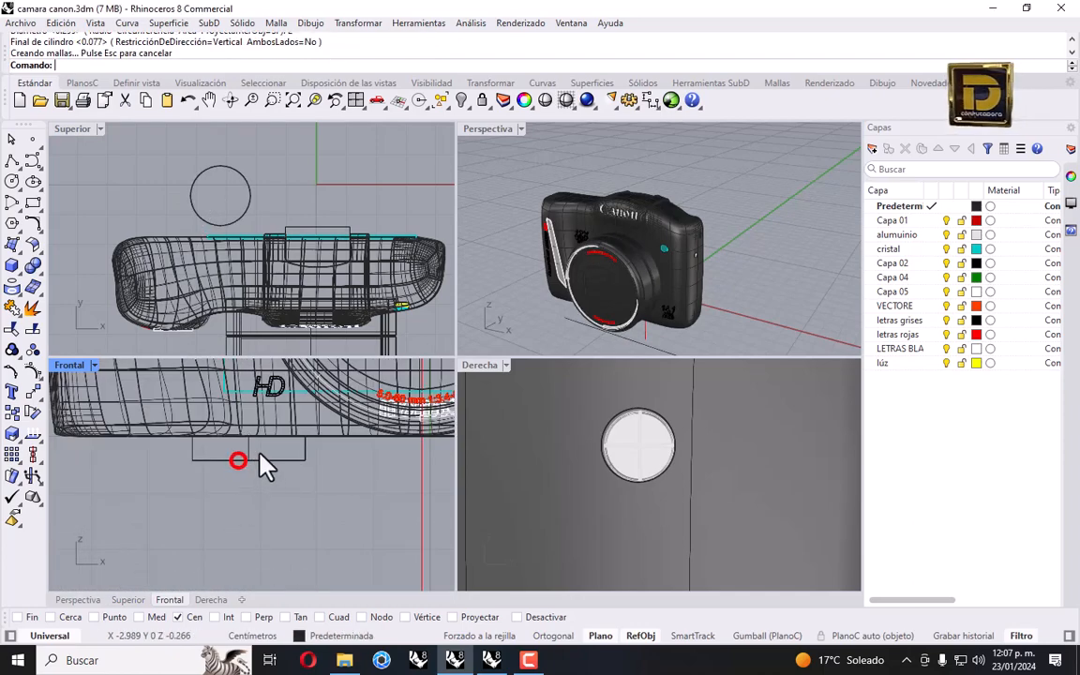
Select only the cylinder and raise it to the camera's upper surface in the front view.
scroll(265, 482, "down", 5)
left_click(264, 477)
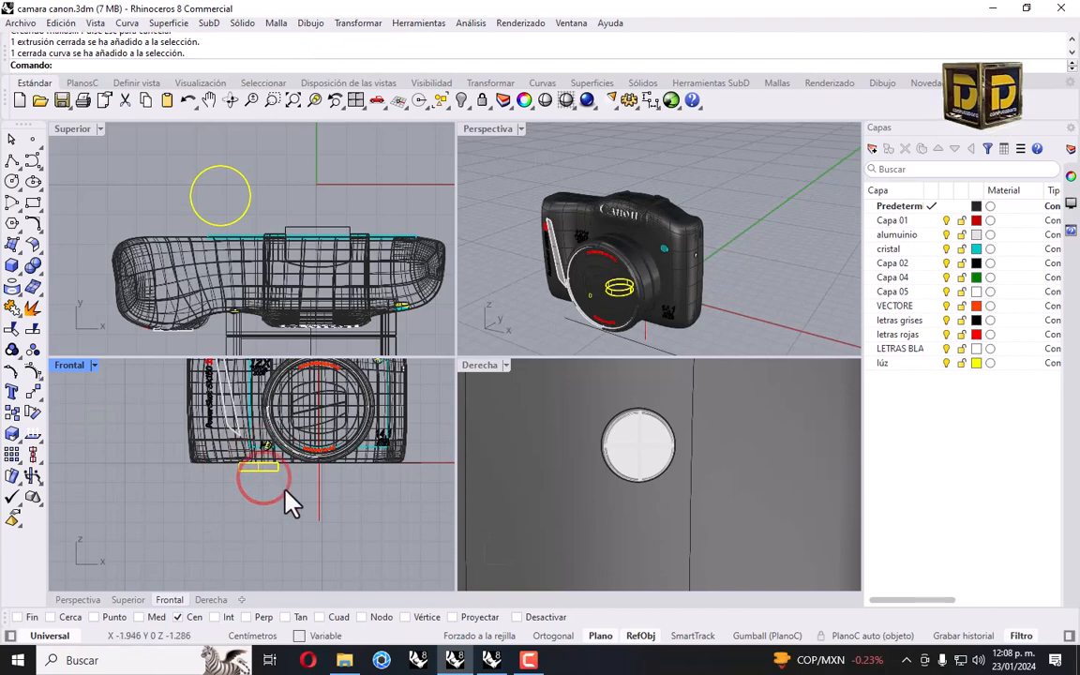
right_click_drag(287, 474, 298, 522)
left_click(291, 536)
left_click_drag(266, 516, 253, 382)
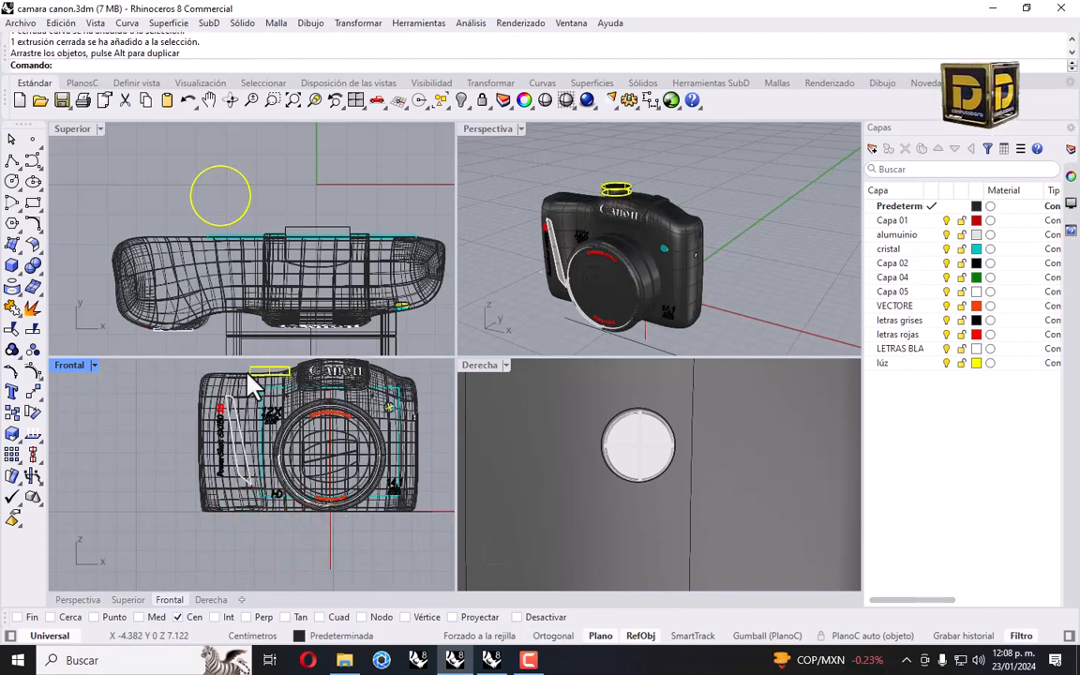
Move the cylinder onto the camera body beside the raised Canon hump in the top view.
scroll(241, 373, "up", 3)
left_click_drag(242, 219, 243, 301)
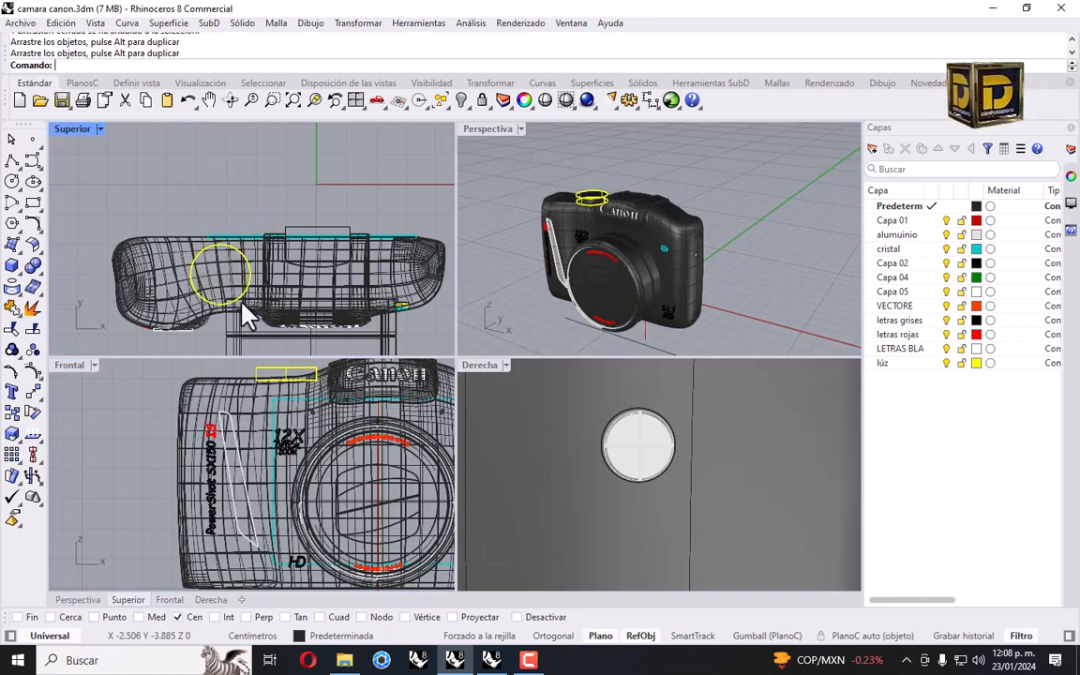
scroll(255, 267, "up", 3)
left_click_drag(241, 269, 246, 251)
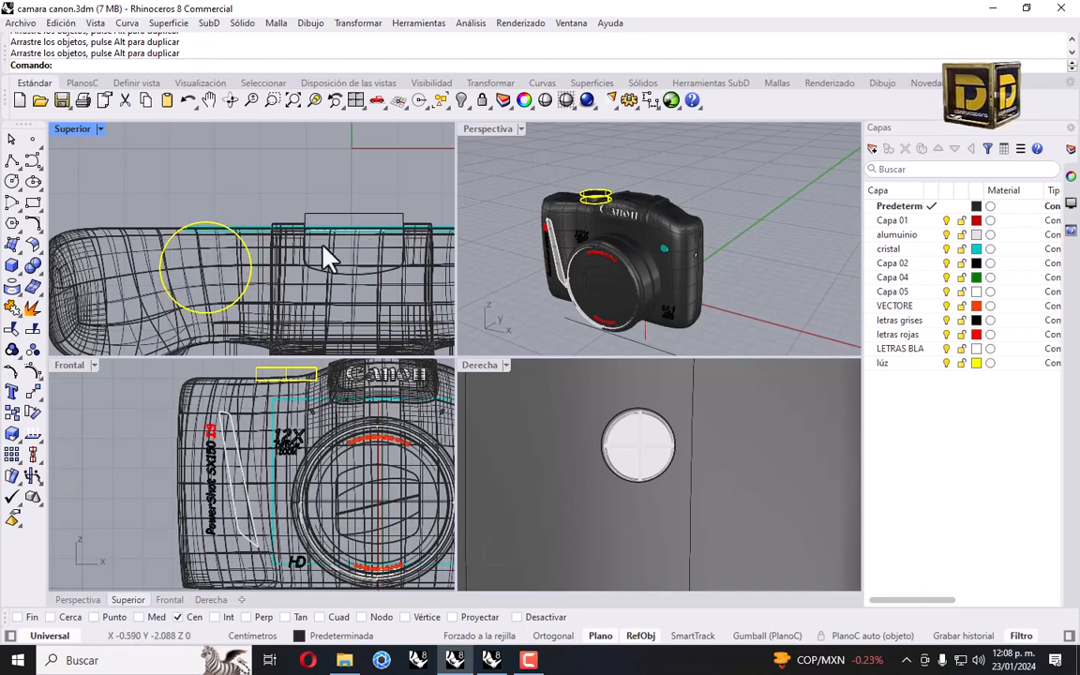
scroll(234, 261, "up", 2)
left_click(233, 252)
left_click(214, 182)
left_click(225, 246)
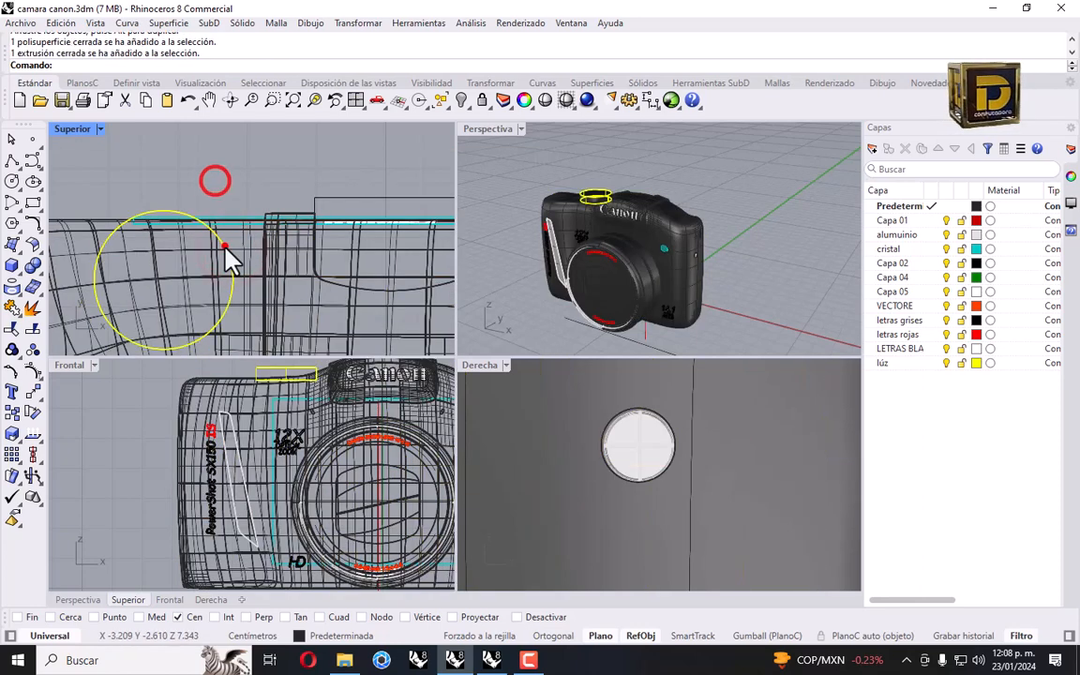
left_click_drag(230, 261, 248, 274)
Shift the cylinder slightly away from the Canon hump in the front view and undo the last drag.
scroll(313, 377, "up", 2)
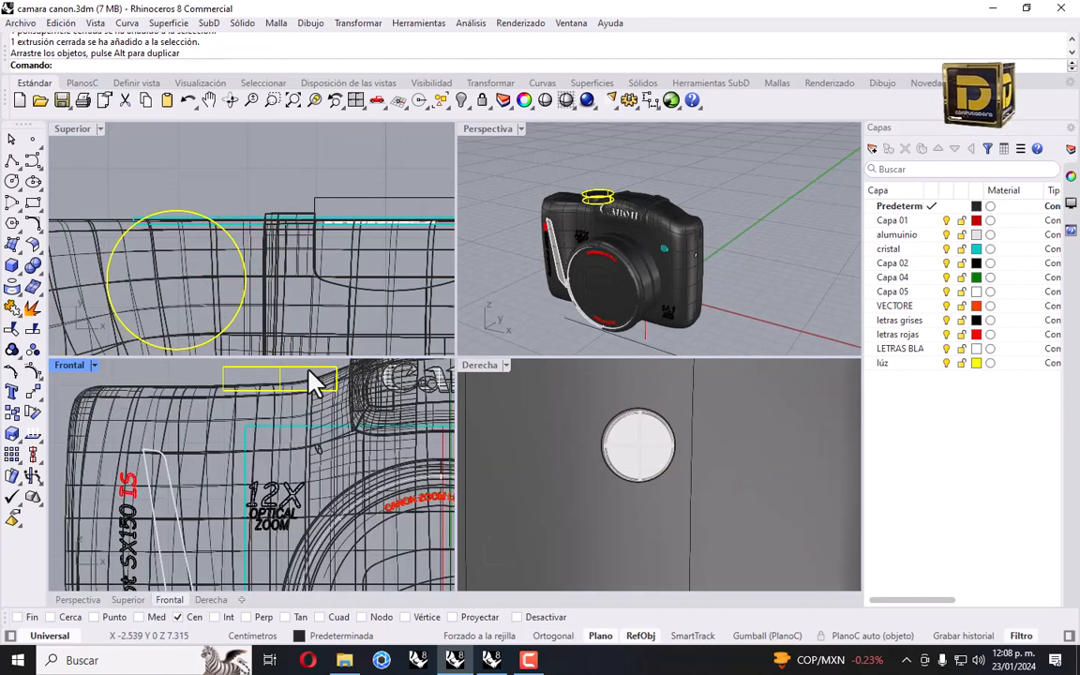
scroll(281, 412, "up", 2)
right_click_drag(281, 412, 291, 445)
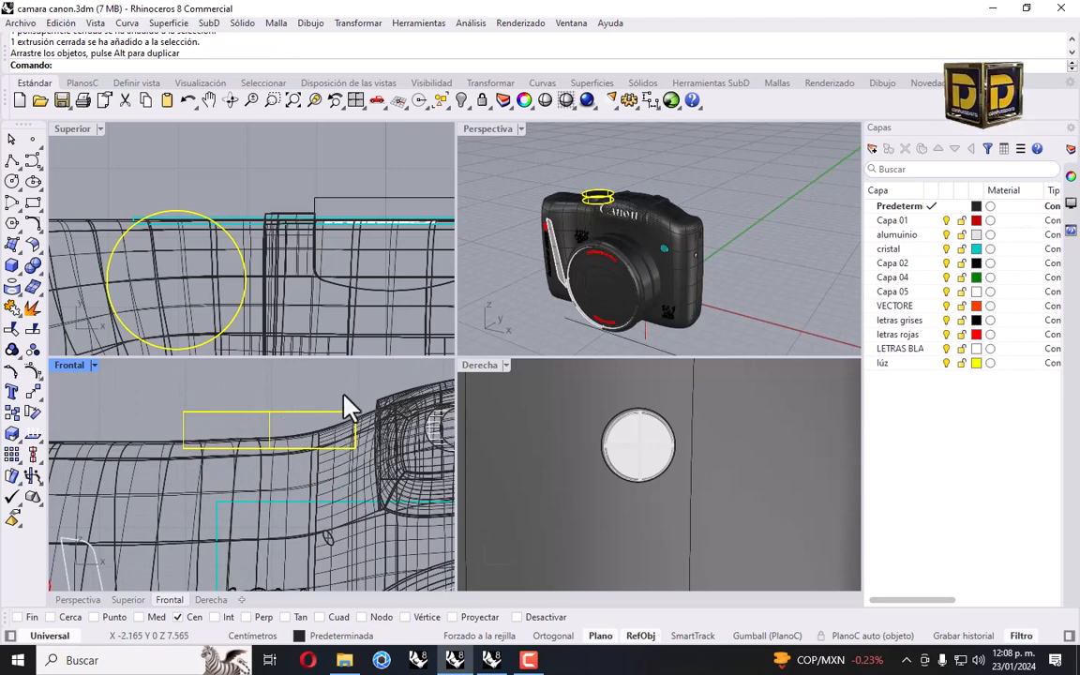
scroll(601, 147, "up", 8)
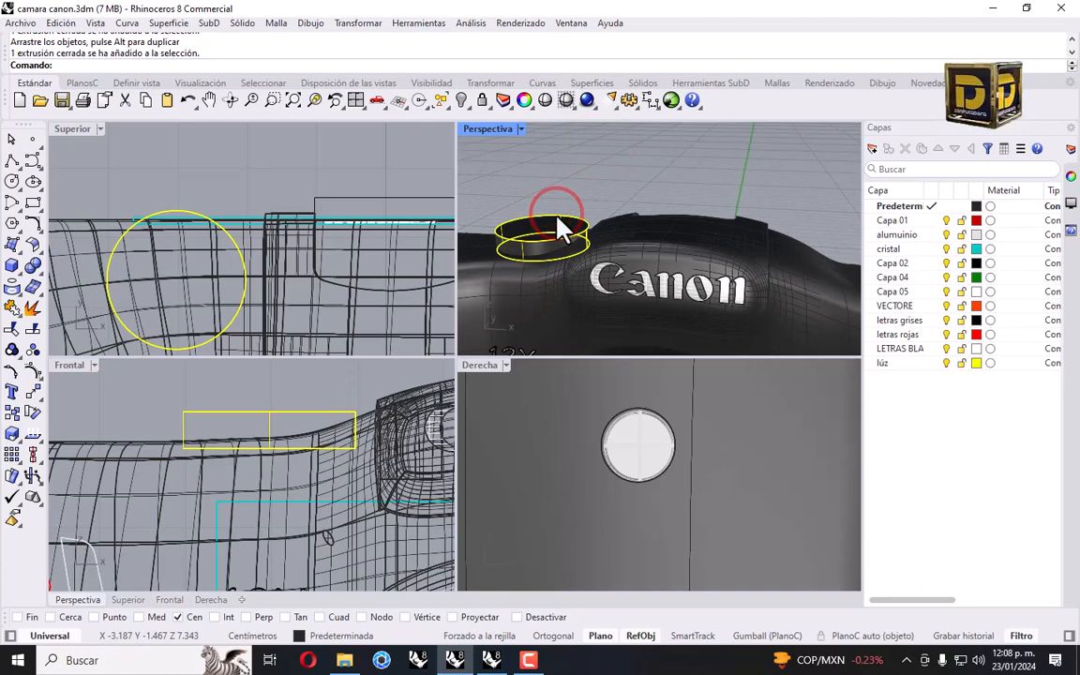
scroll(316, 403, "up", 3)
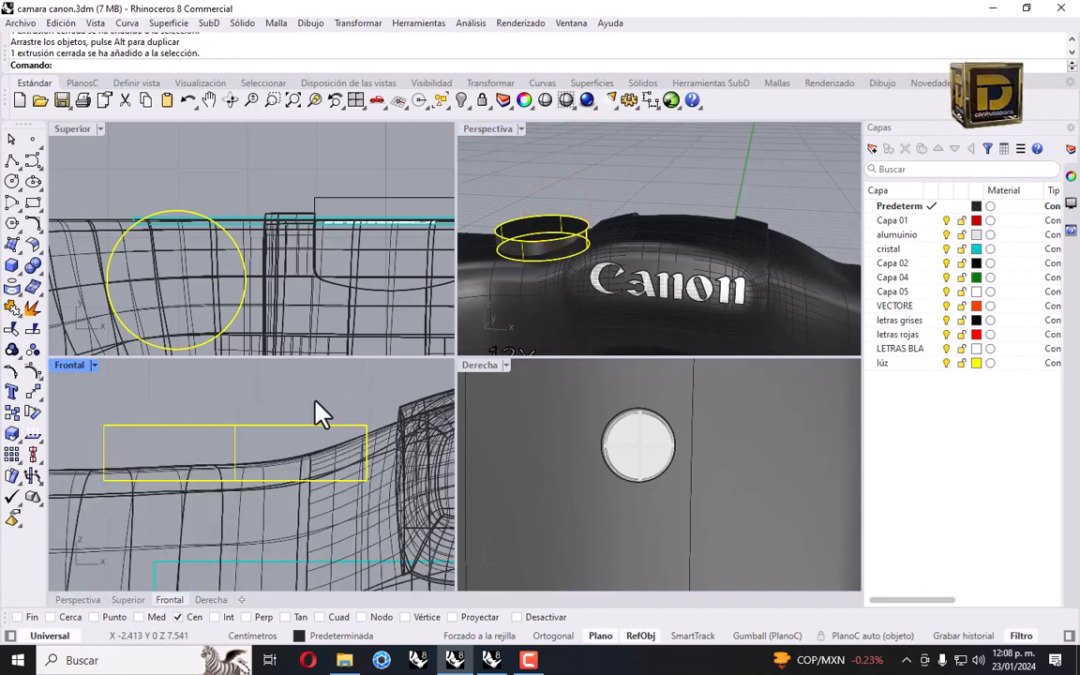
left_click_drag(311, 426, 274, 424)
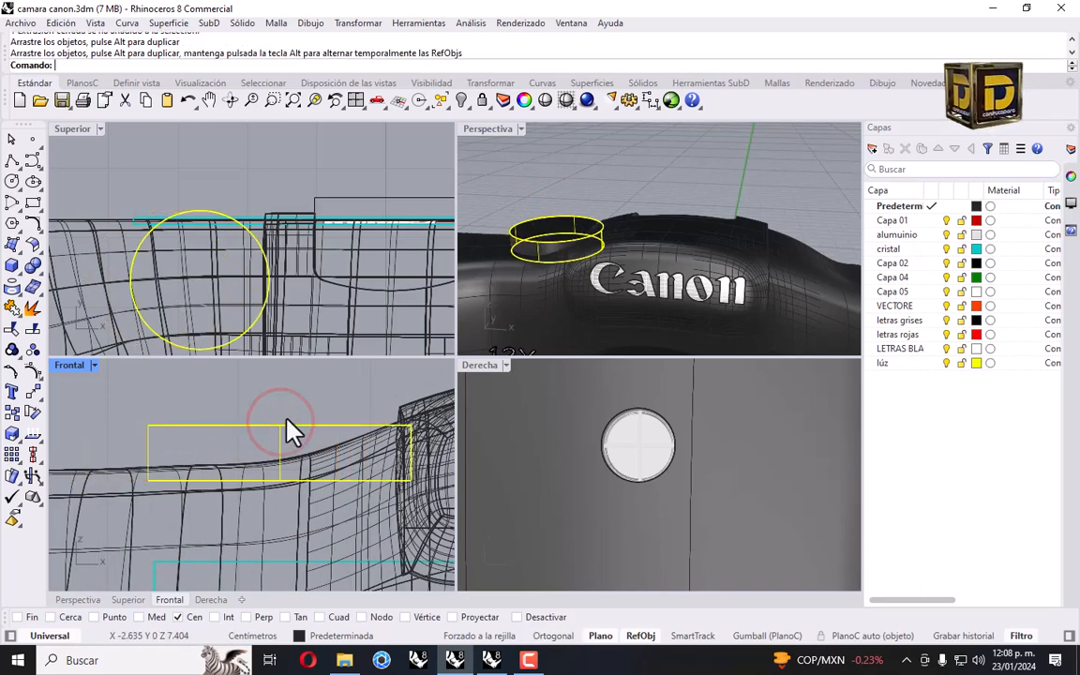
key("ctrl+z")
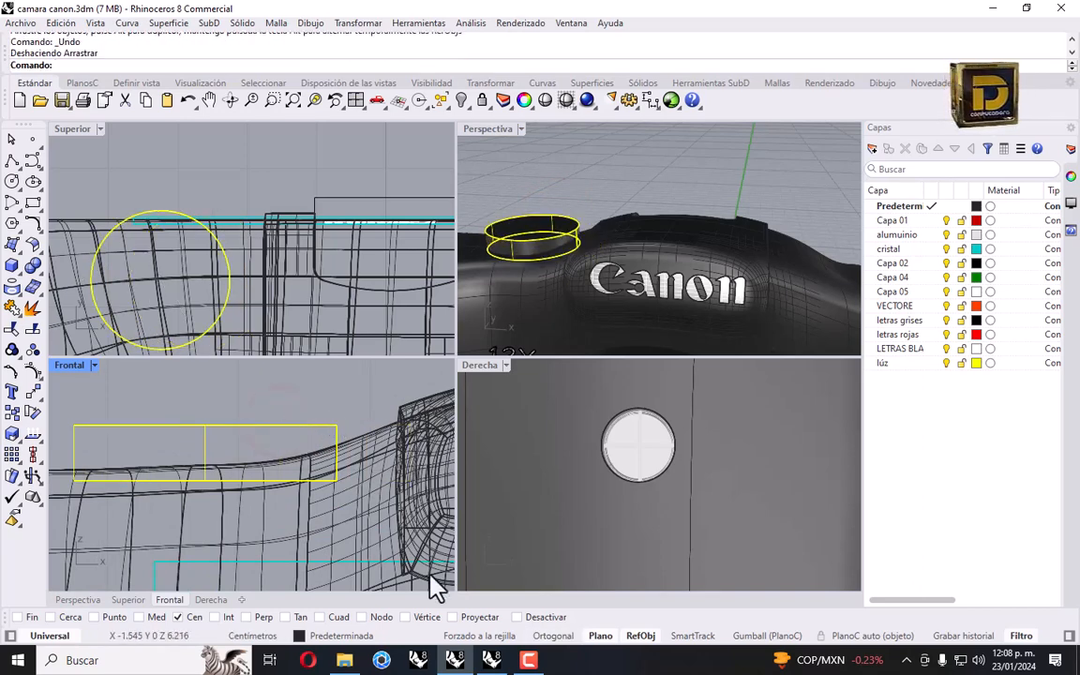
Disable object snaps and lower the cylinder vertically about 0.1 cm into the camera's upper surface in the front view.
left_click(516, 616)
left_click_drag(233, 426, 237, 437, "shift")
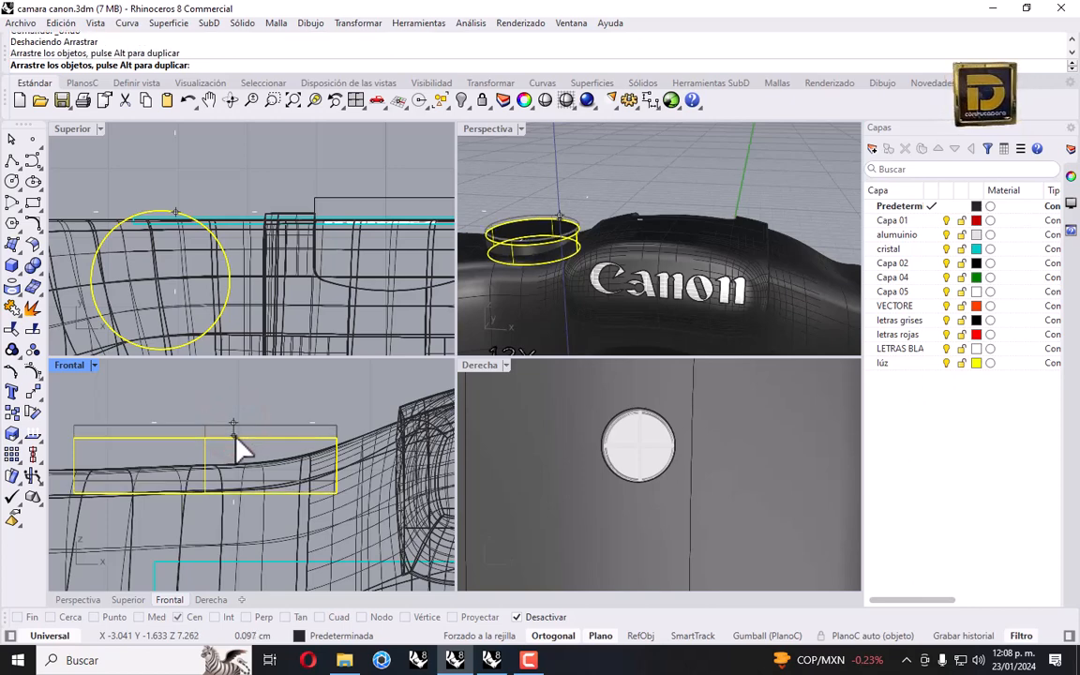
Reduce the cylinder's height slightly with Scale 1D from its upper face in the front view.
left_click(353, 24)
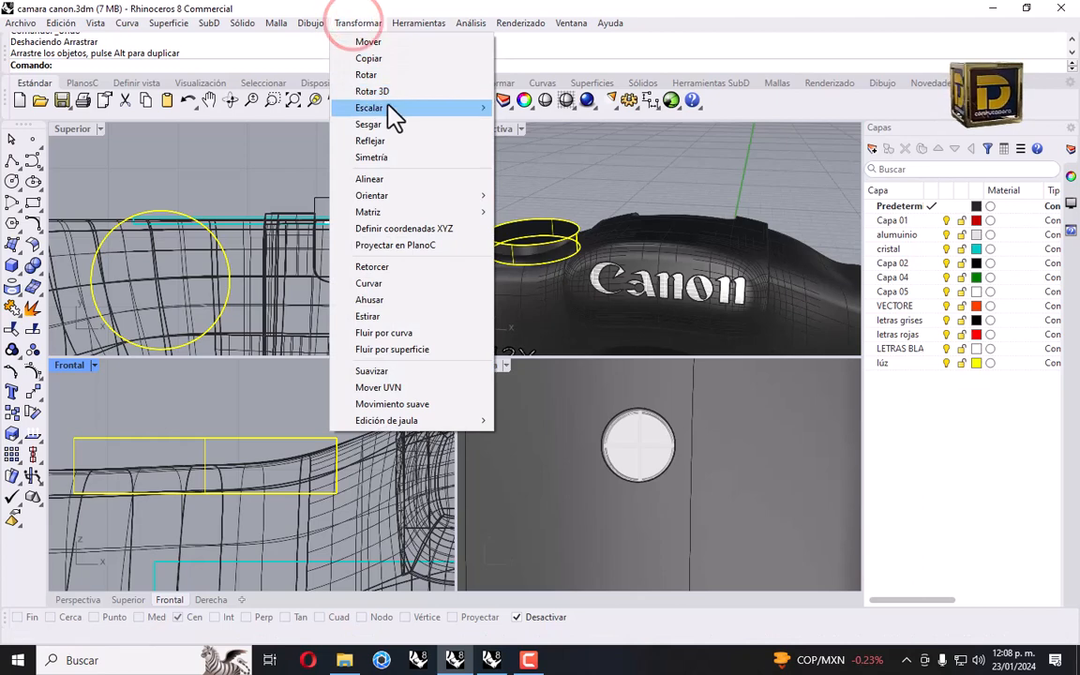
mouse_move(388, 109)
left_click(540, 143)
left_click(537, 134)
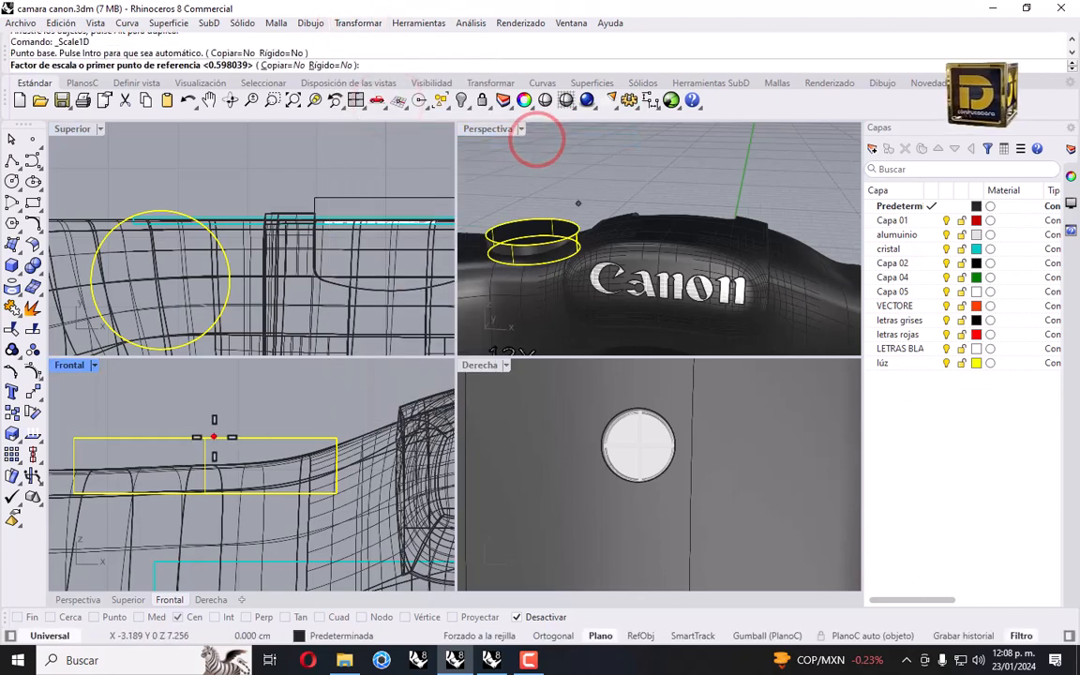
left_click(214, 437)
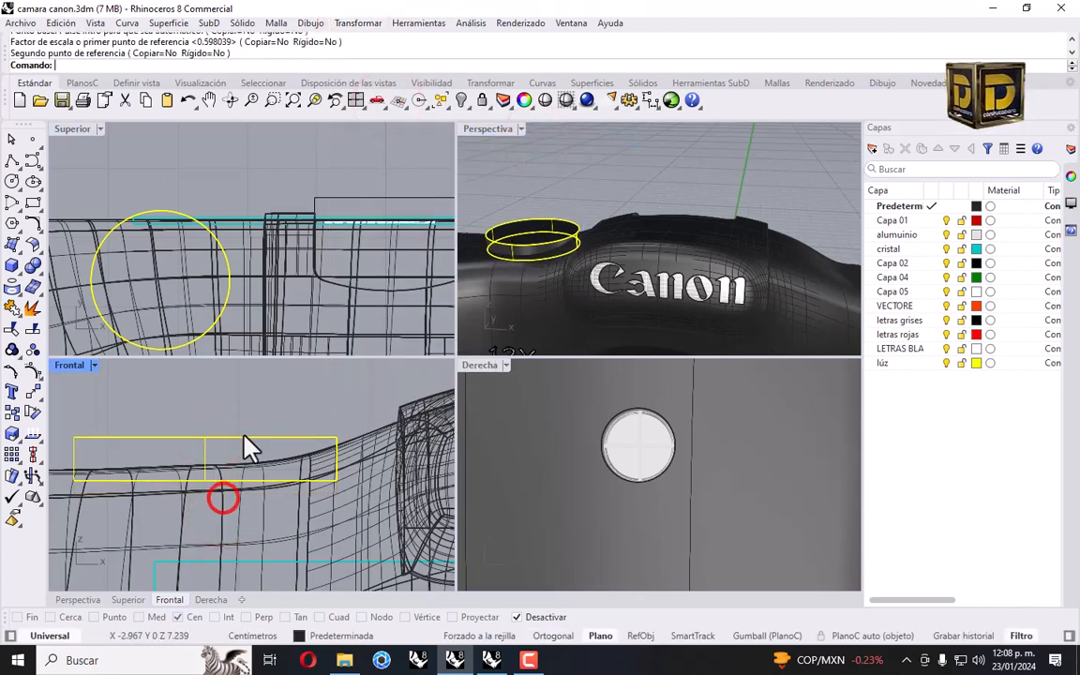
left_click(248, 390)
right_click_drag(556, 233, 648, 225)
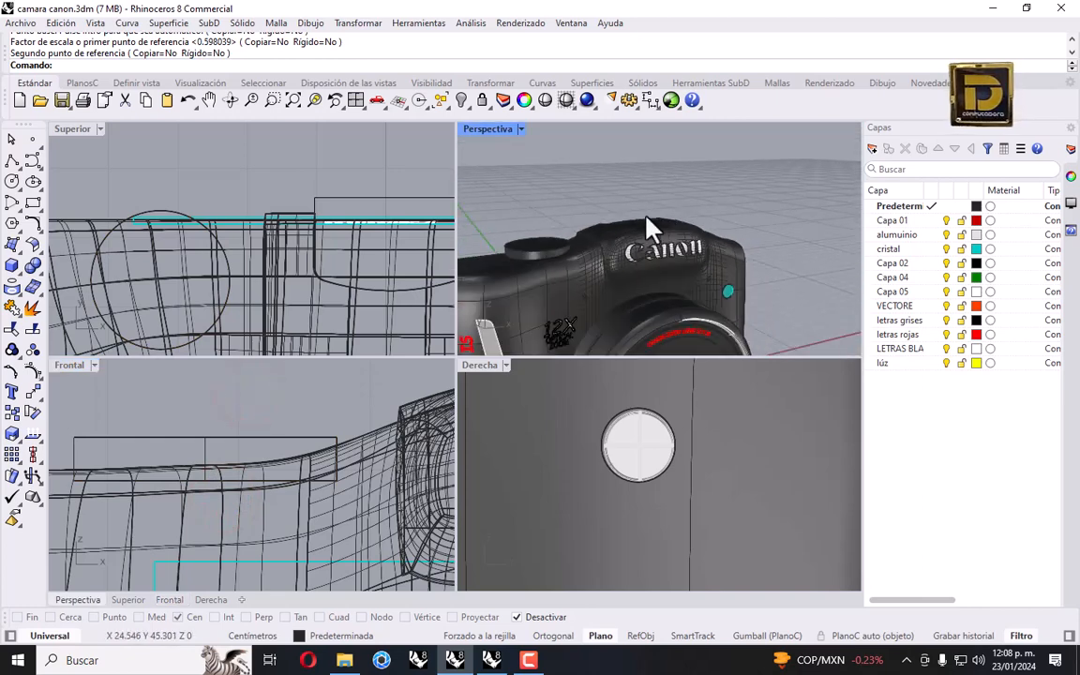
left_click(211, 443)
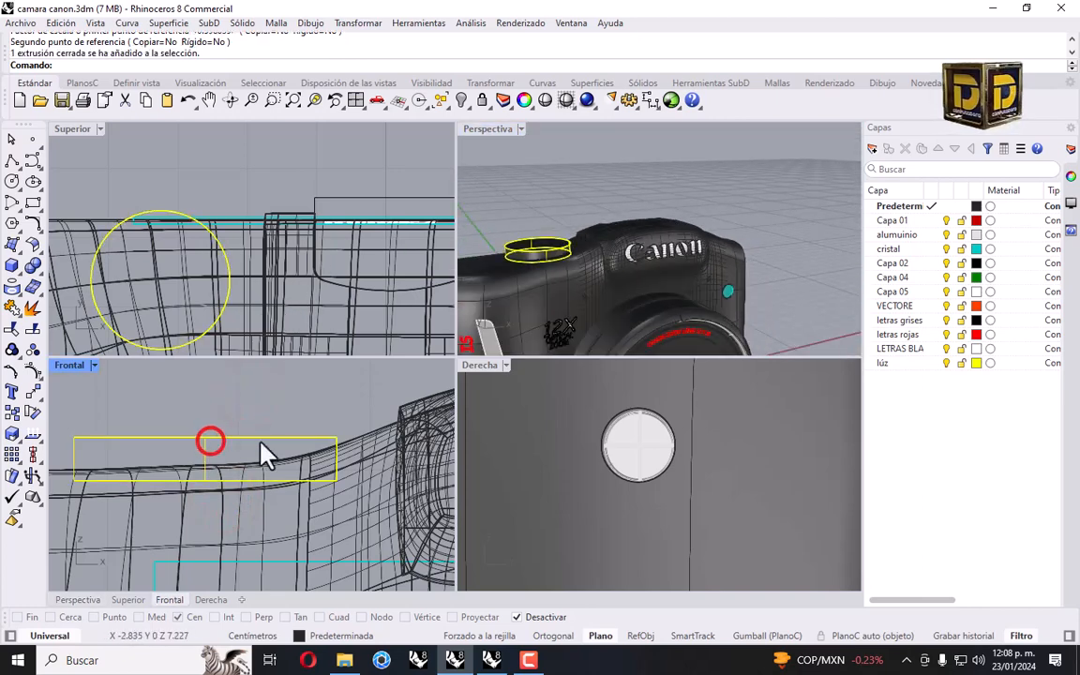
Shift the dial cylinder slightly away from the Canon hump and slightly deeper into the body in the front view, and save the file.
right_click_drag(266, 451, 434, 434)
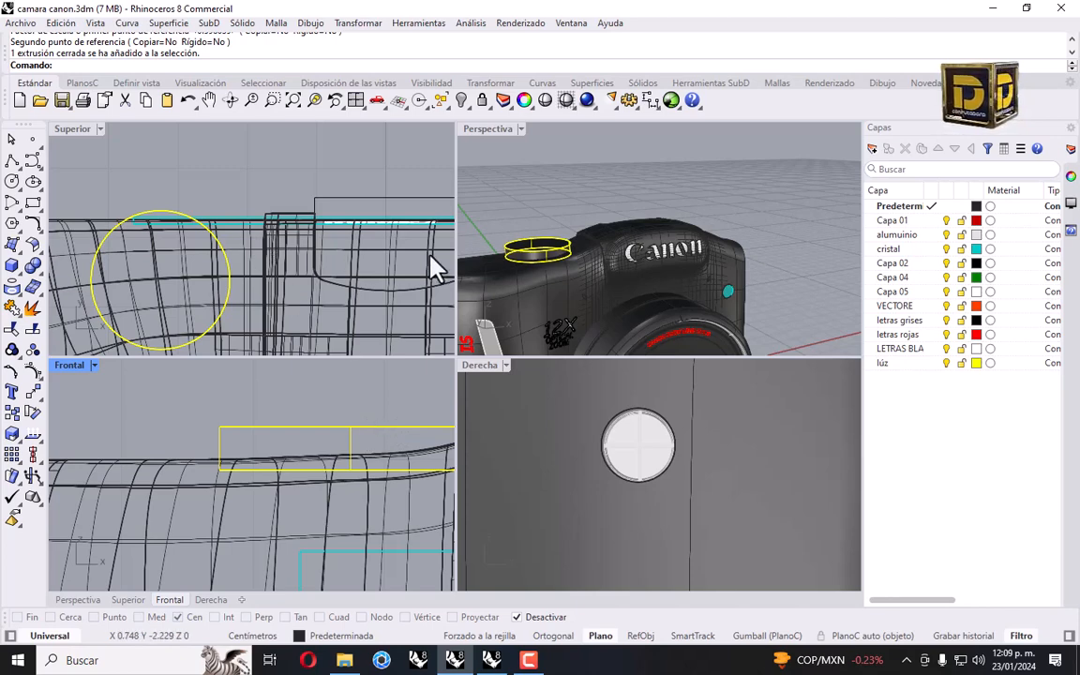
left_click_drag(355, 430, 338, 429)
right_click_drag(365, 437, 298, 431)
left_click_drag(292, 419, 295, 431)
left_click(344, 373)
right_click_drag(511, 272, 586, 263)
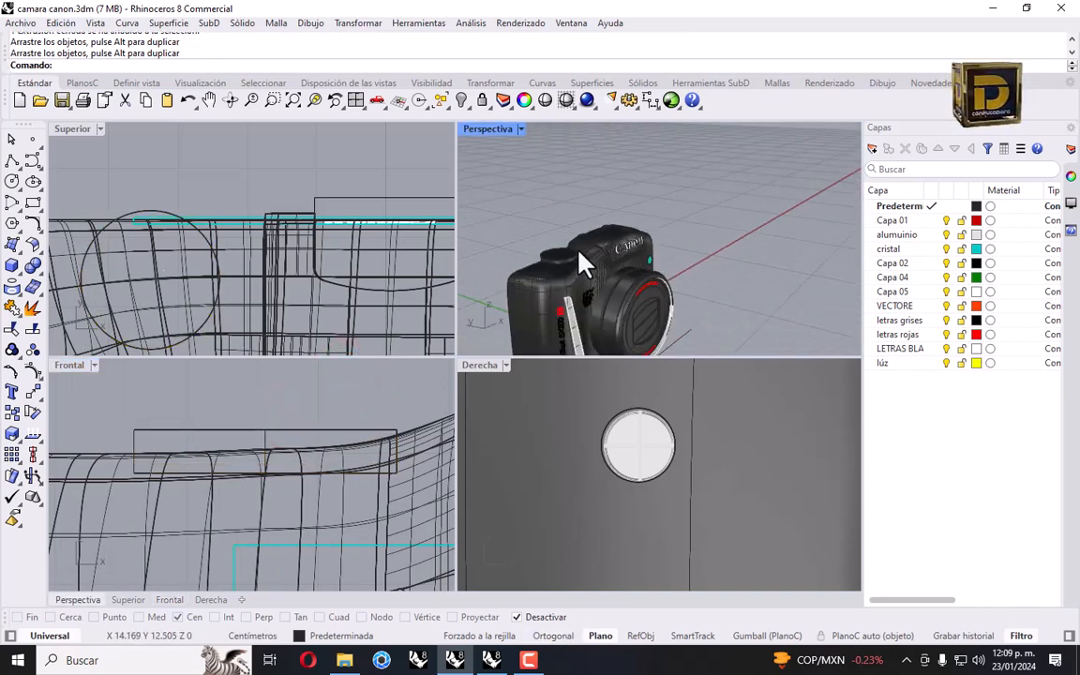
left_click(20, 22)
left_click(52, 99)
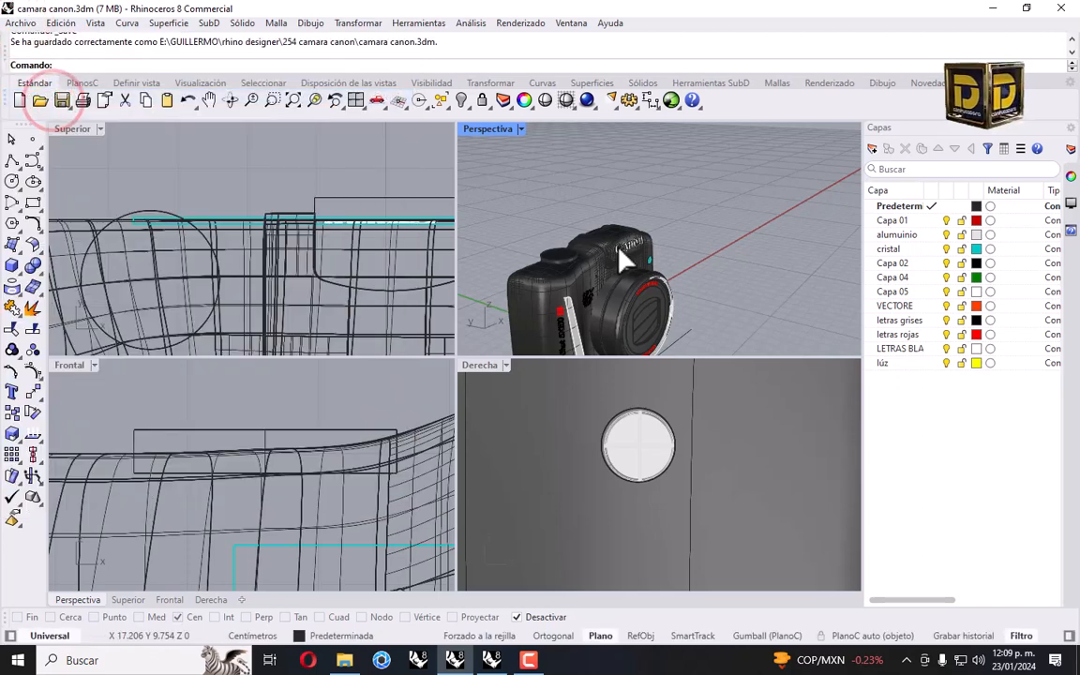
Inspect the whole camera with its new dial in a maximized perspective view.
double_click(500, 132)
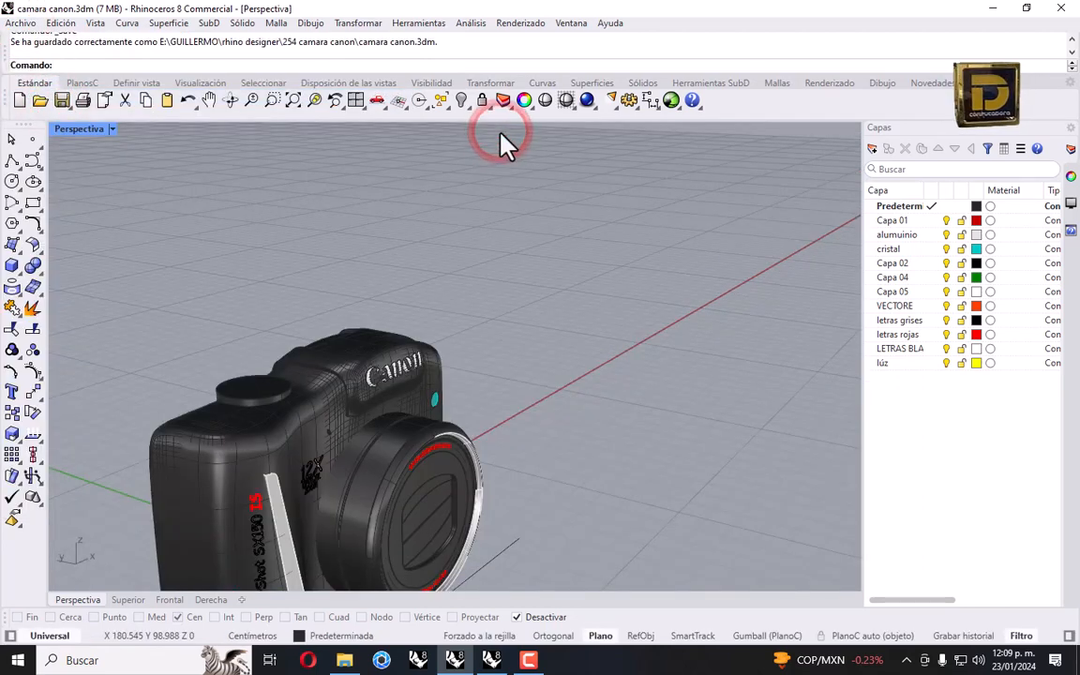
right_click(296, 100)
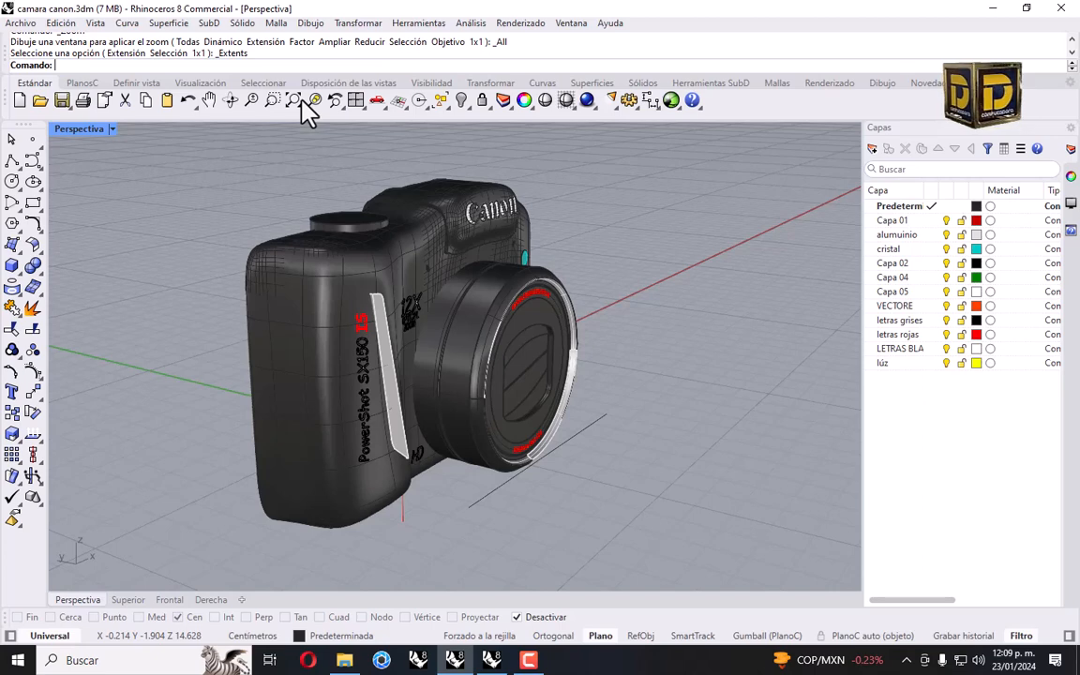
left_click(292, 362)
left_click(640, 456)
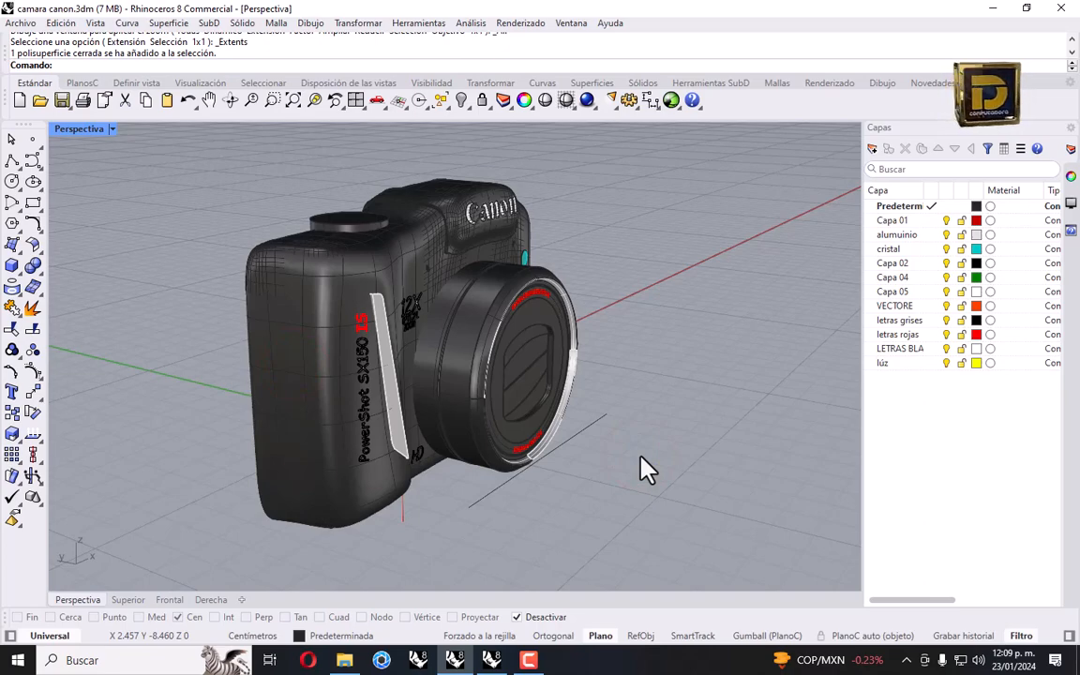
right_click_drag(205, 321, 419, 335)
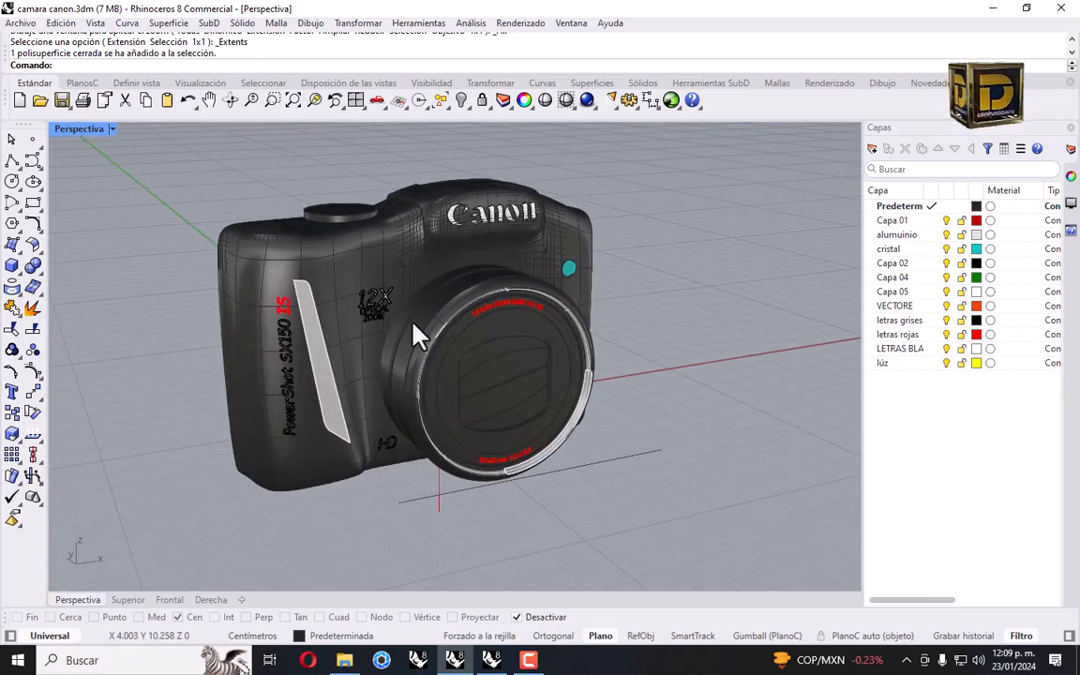
left_click(252, 293)
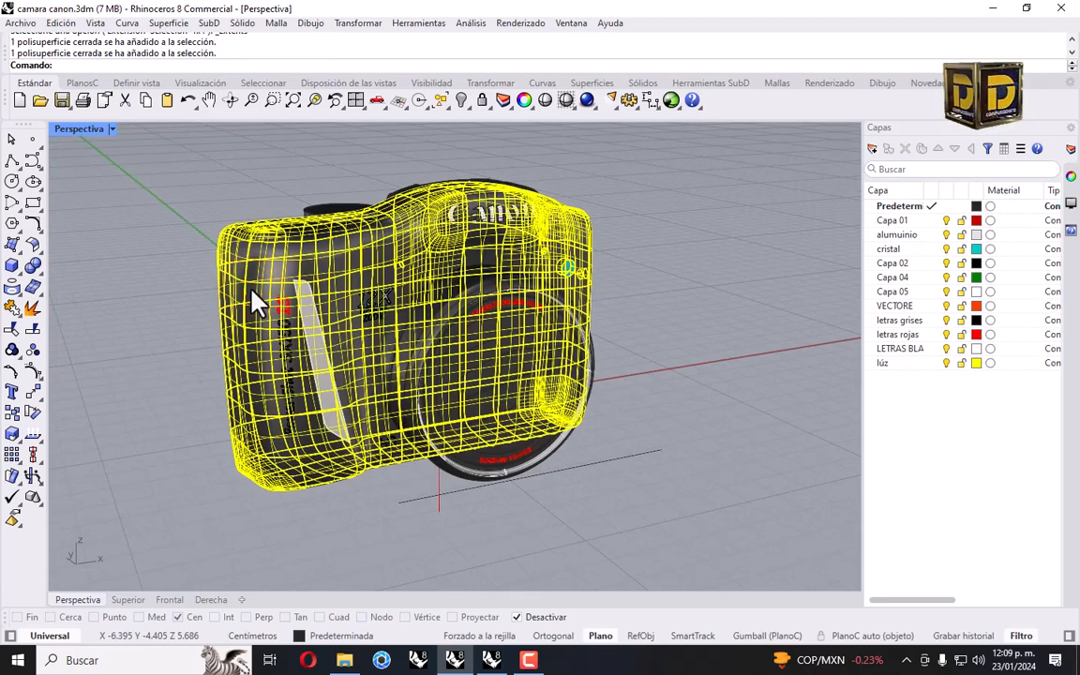
left_click(704, 313)
Examine the edge where the raised Canon hump meets the camera body.
scroll(422, 206, "up", 5)
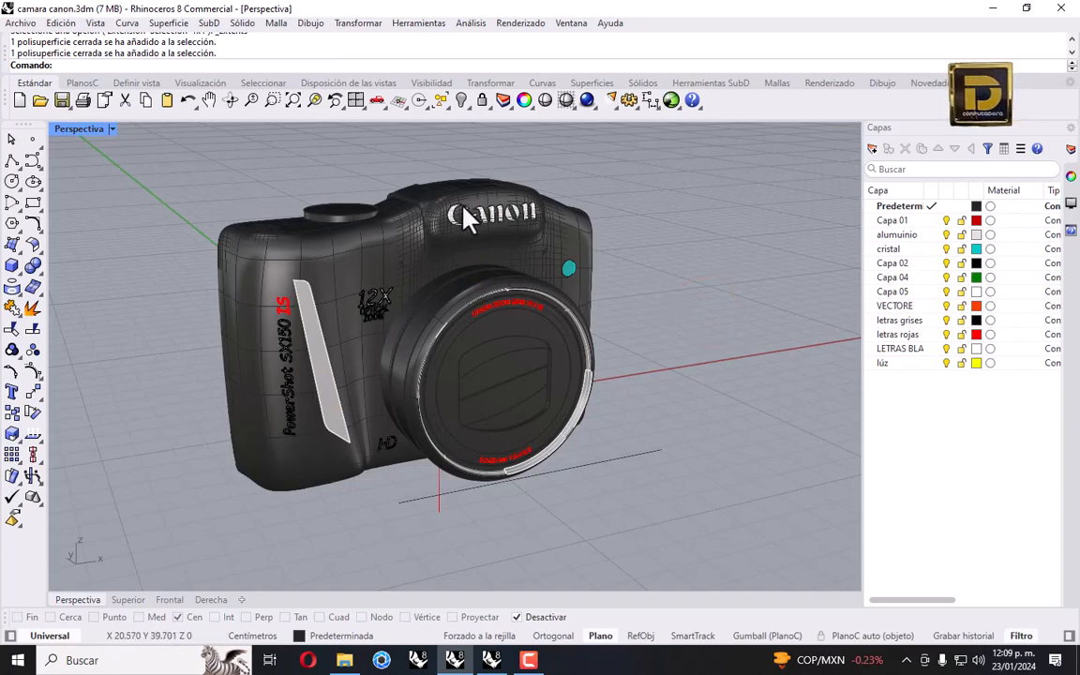
left_click(422, 205)
scroll(407, 220, "up", 2)
right_click_drag(394, 230, 450, 316)
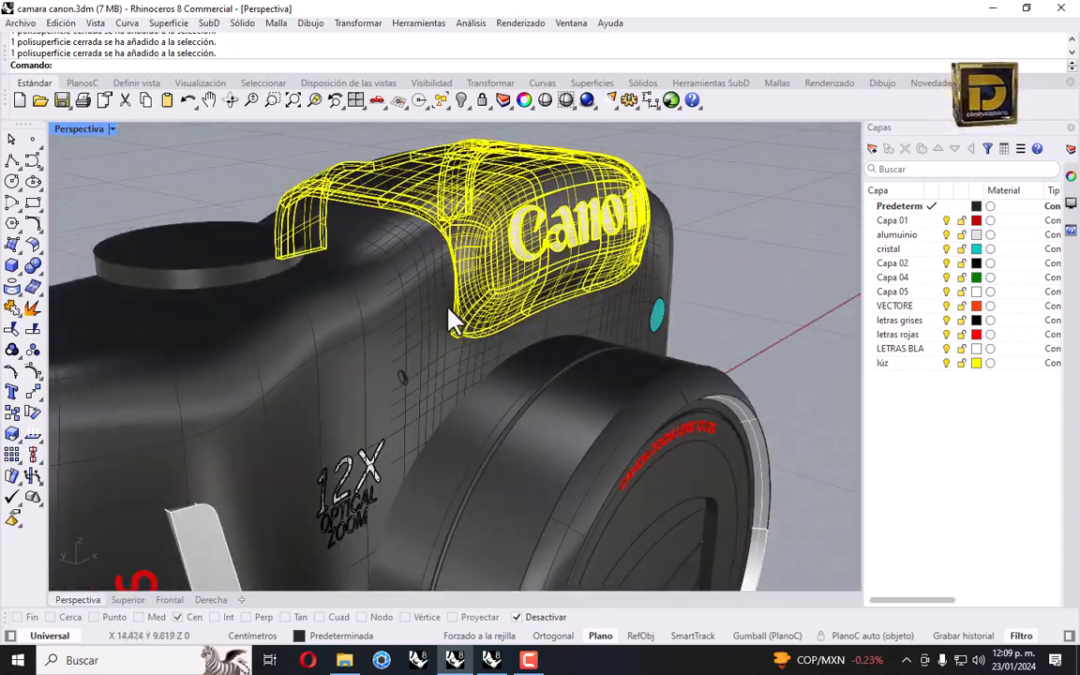
scroll(458, 362, "up", 8)
scroll(487, 376, "down", 8)
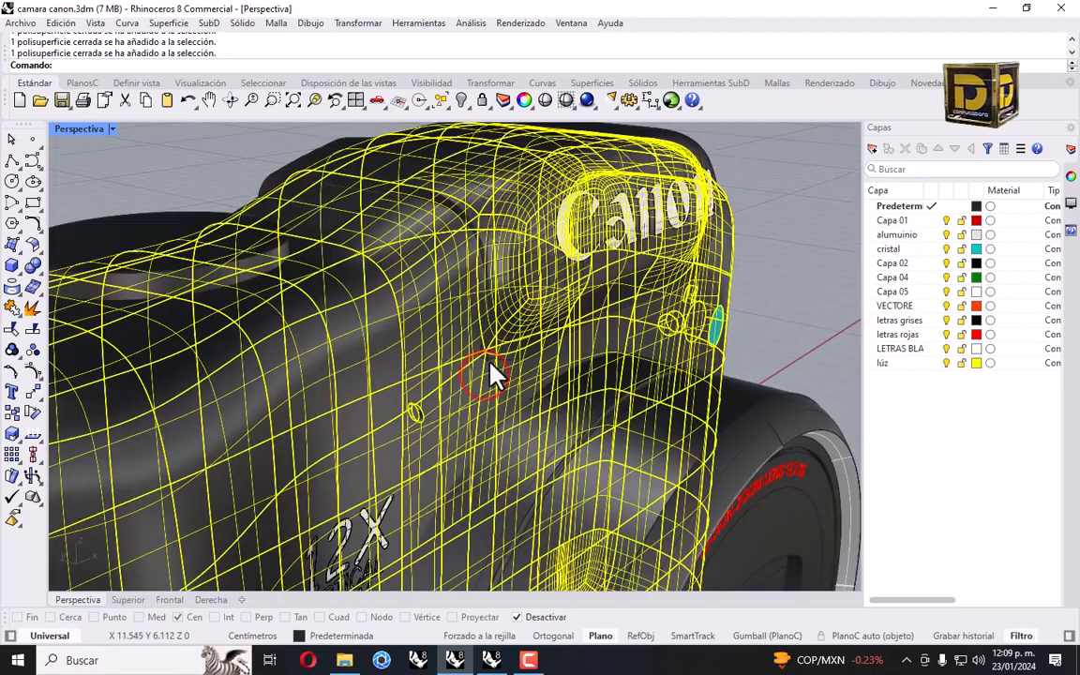
scroll(778, 354, "up", 6)
scroll(513, 351, "down", 6)
left_click(770, 299)
scroll(506, 342, "up", 8)
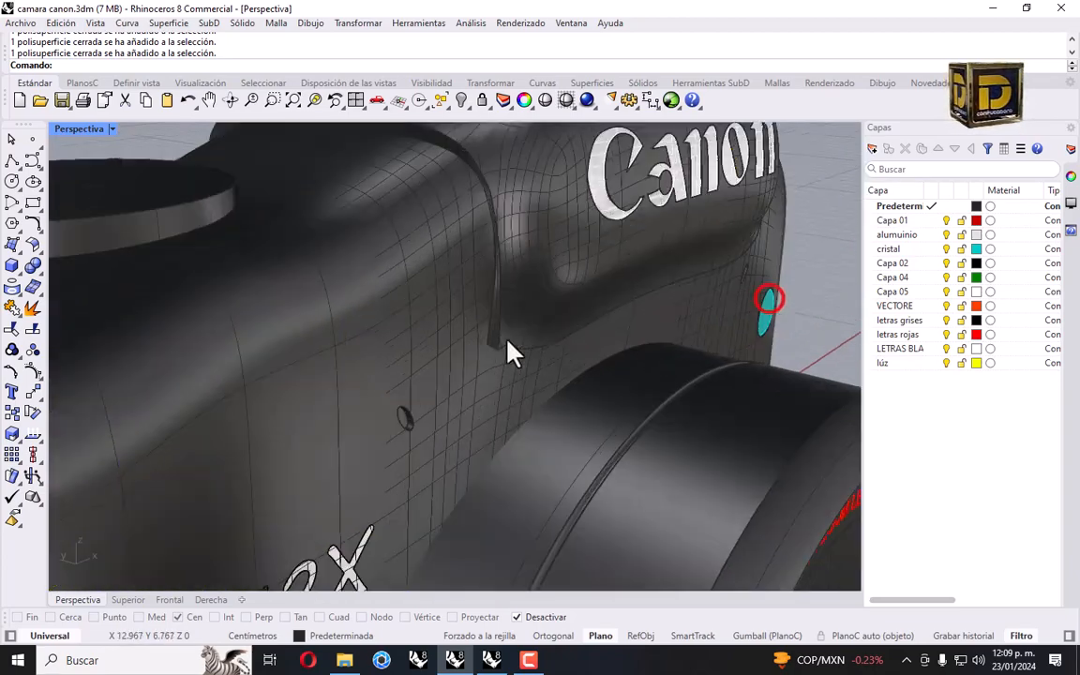
right_click_drag(492, 335, 506, 363)
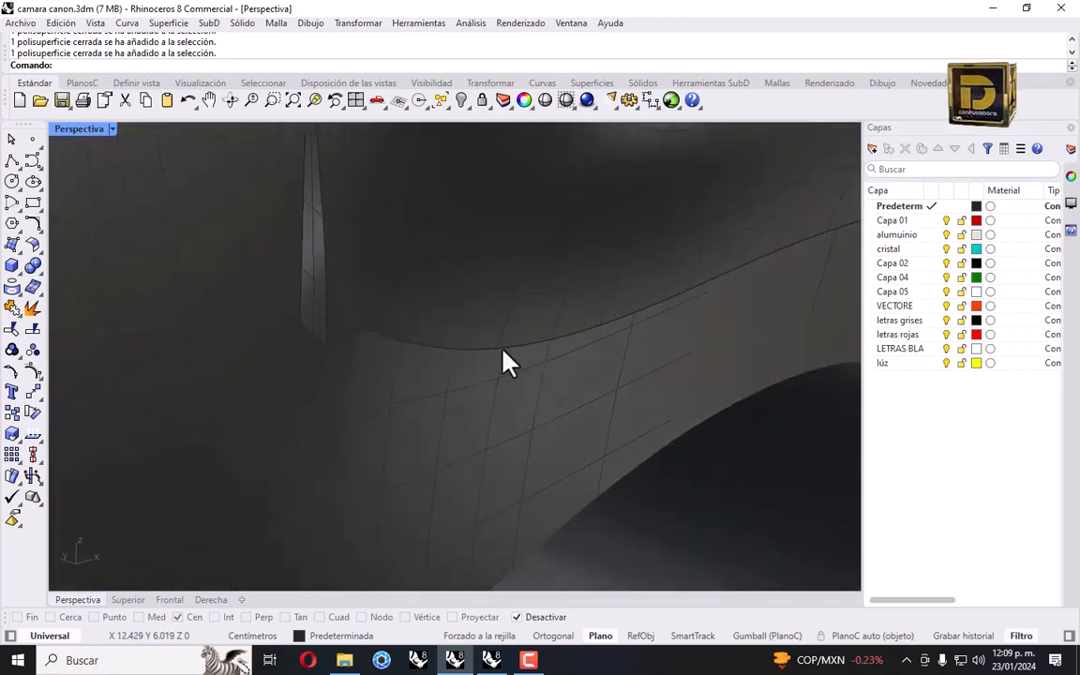
scroll(376, 339, "down", 5)
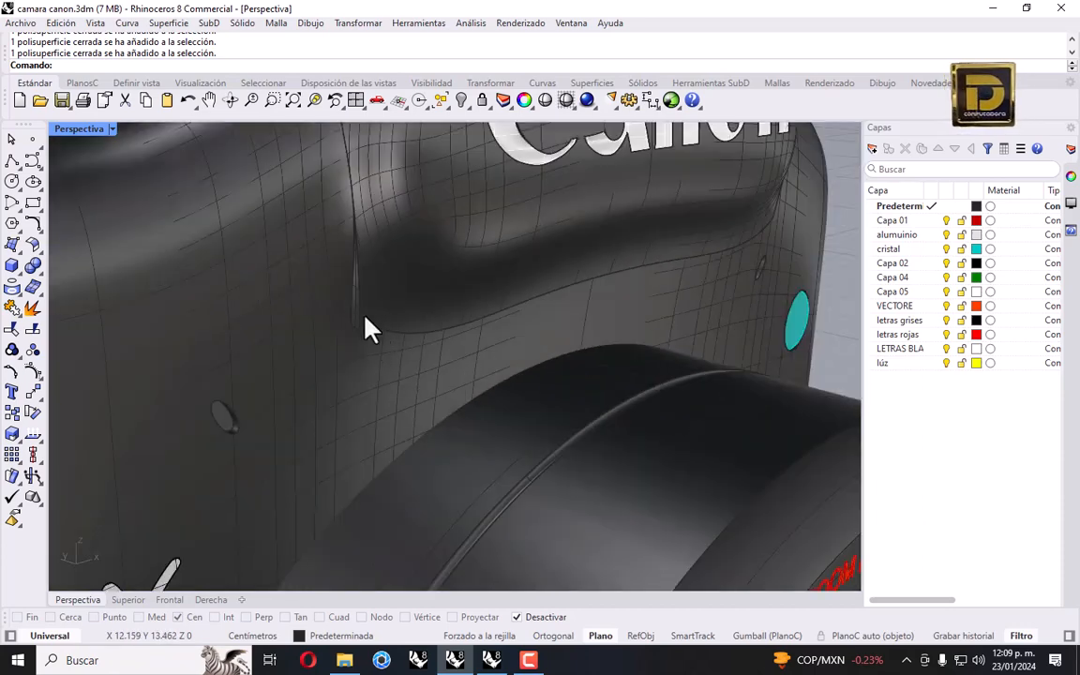
scroll(386, 315, "down", 12)
scroll(379, 337, "up", 7)
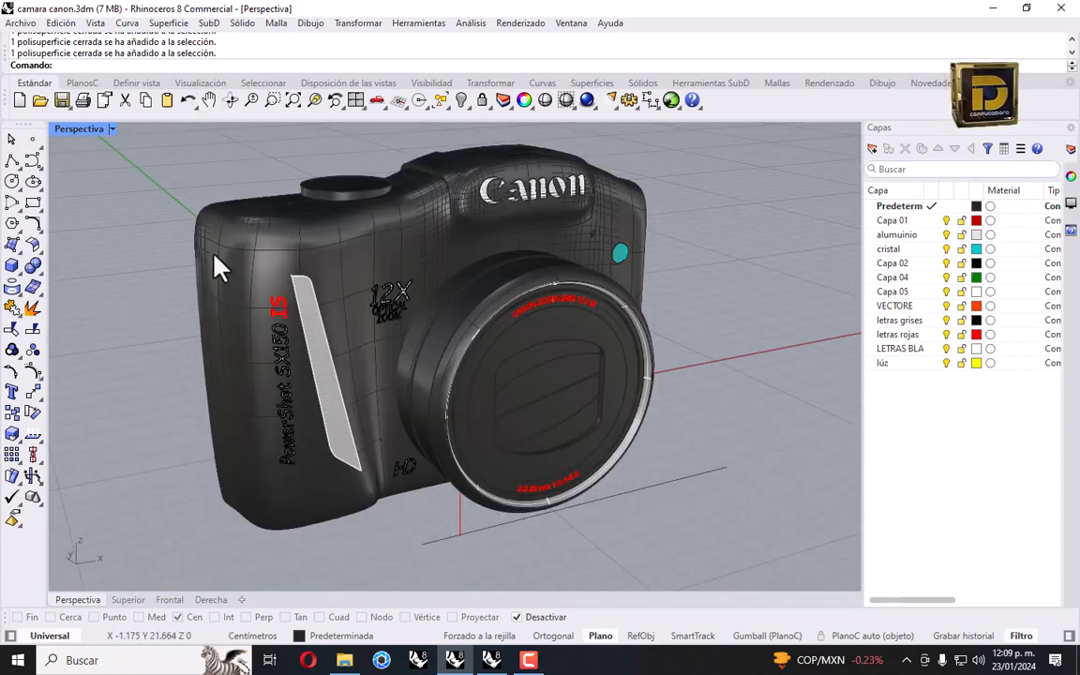
Isolate the dial cylinder on the camera's upper surface so that every other object is hidden.
right_click_drag(263, 195, 307, 219)
left_click(325, 205)
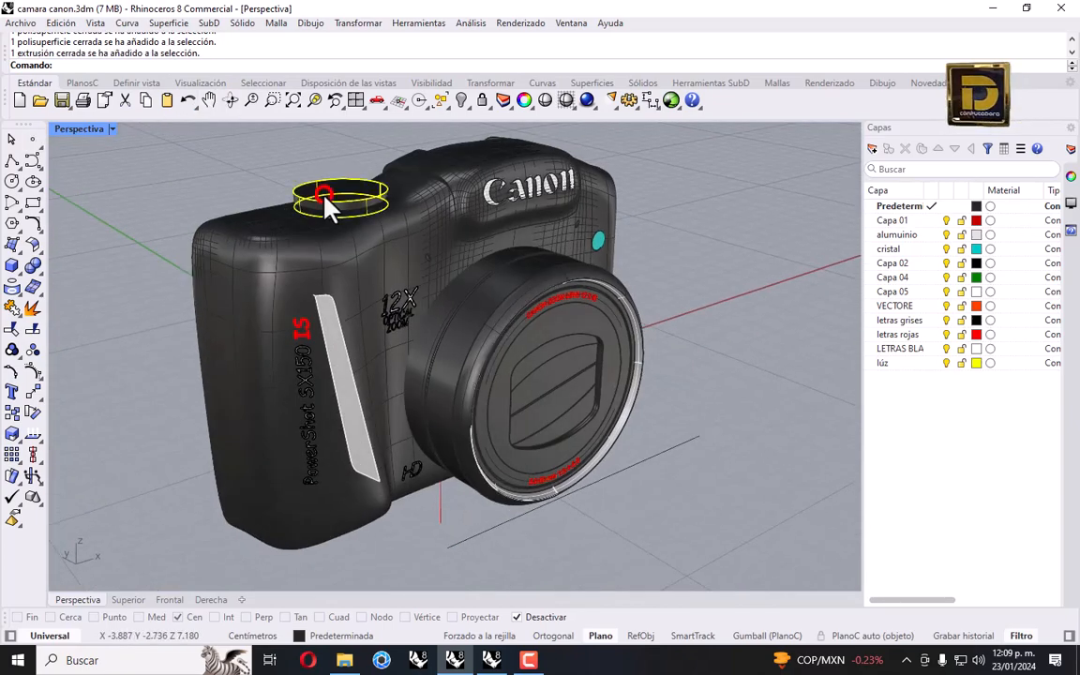
left_click(462, 102)
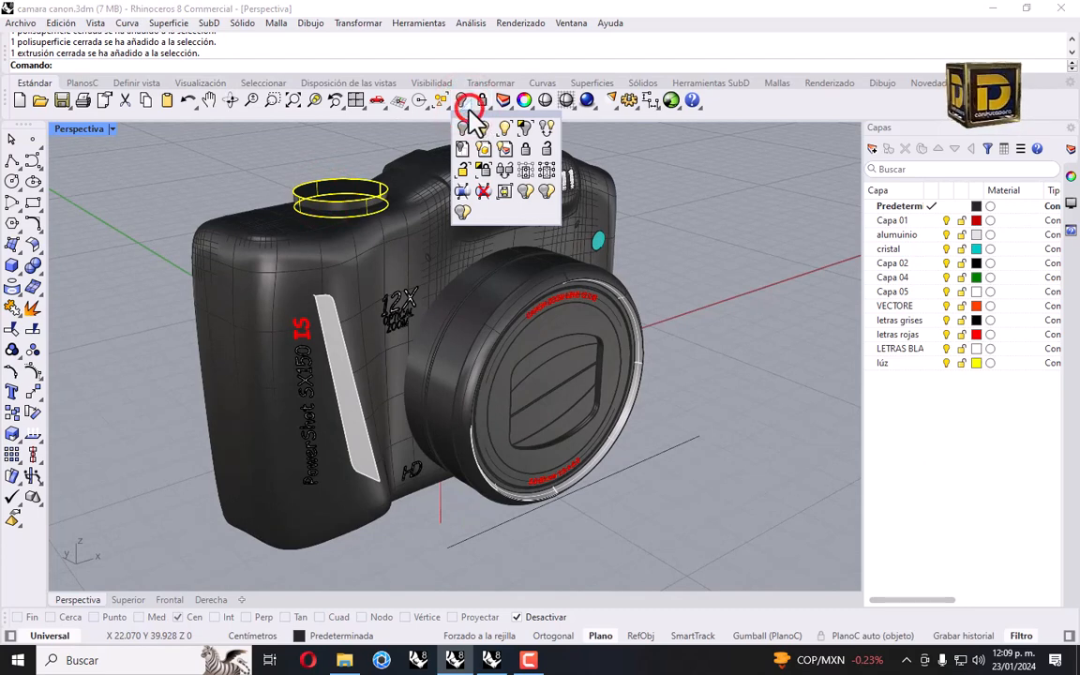
left_click(526, 128)
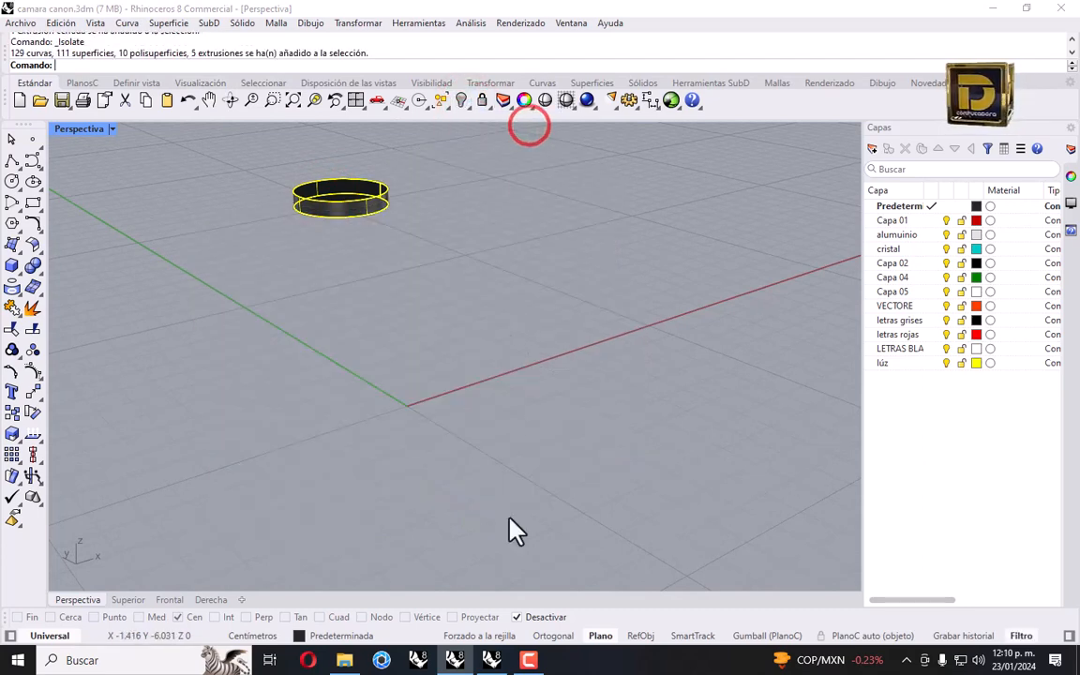
Switch to the finished reference camera file and view its mode dial from above in wireframe display.
left_click(509, 566)
left_click(491, 660)
scroll(682, 279, "up", 10)
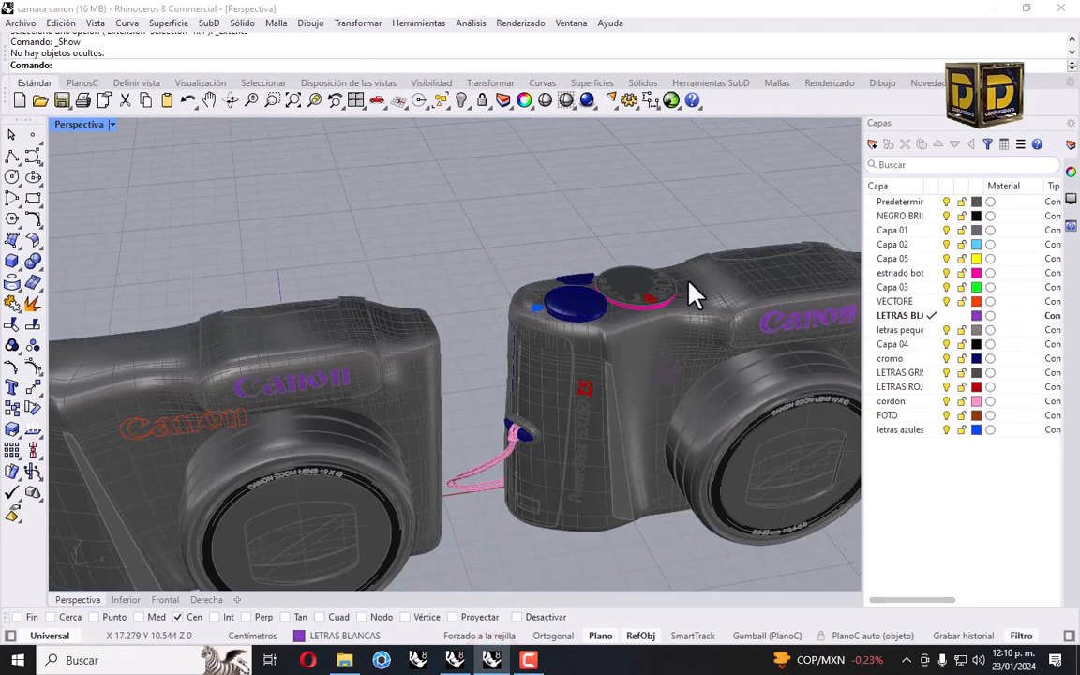
right_click_drag(686, 277, 642, 271)
scroll(637, 279, "down", 8)
right_click_drag(490, 255, 225, 200)
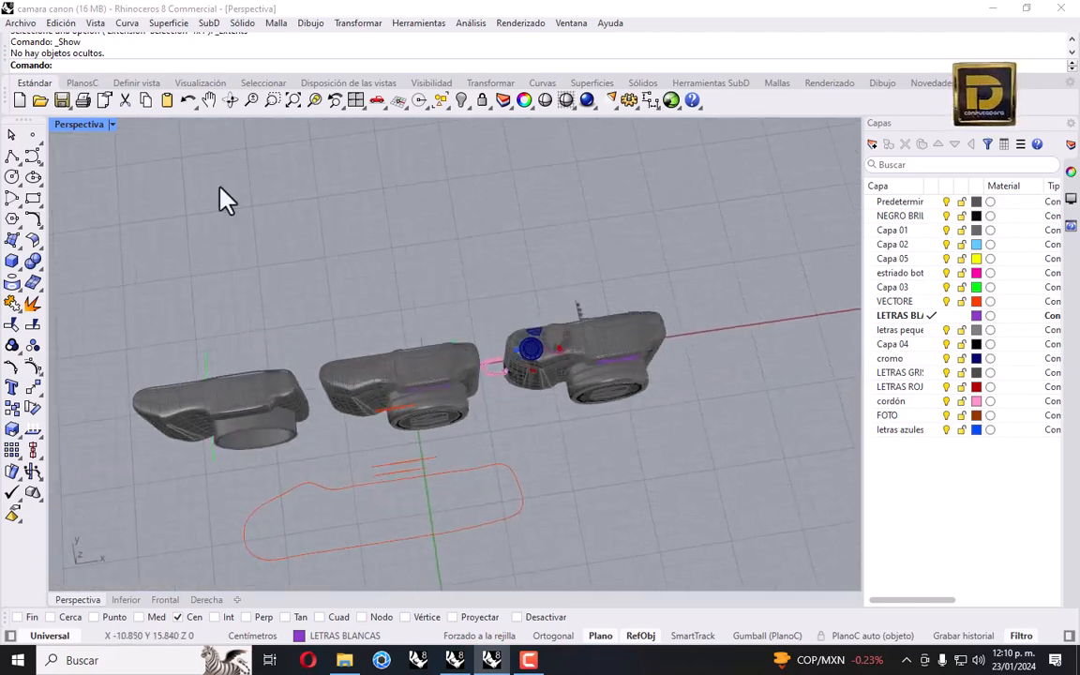
left_click(106, 123)
left_click(173, 120)
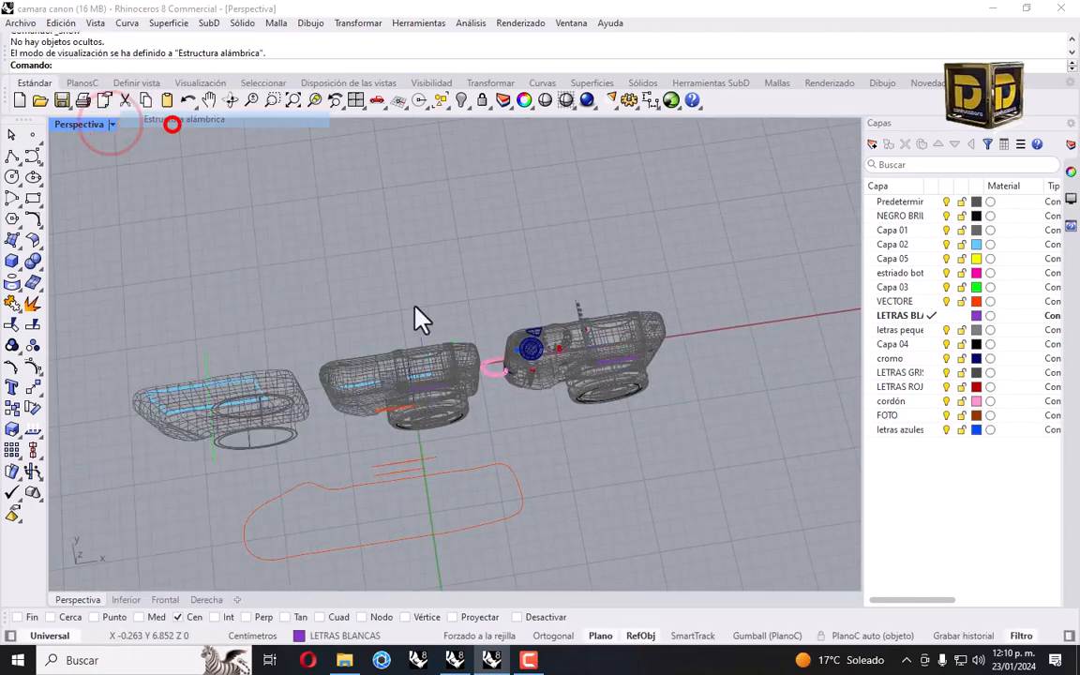
scroll(556, 366, "up", 3)
scroll(550, 354, "up", 7)
right_click_drag(535, 321, 484, 318)
right_click(460, 101)
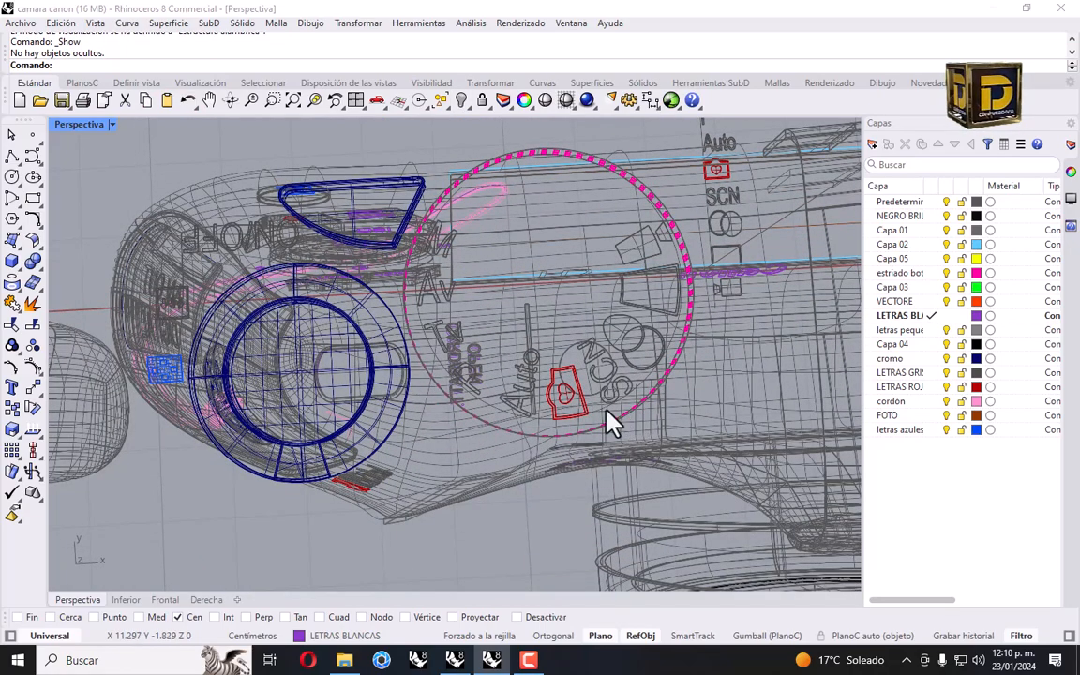
Examine the lettering and symbols on the reference mode dial, selecting the outer curve of the red camera symbol.
scroll(539, 393, "up", 3)
scroll(520, 395, "down", 6)
scroll(516, 389, "up", 4)
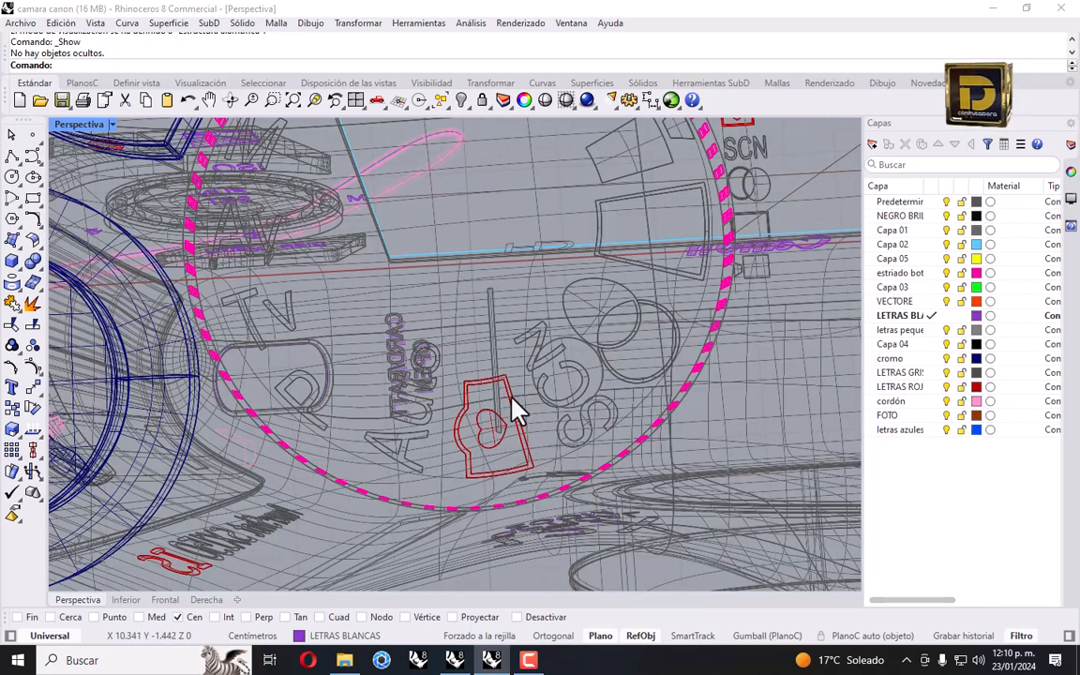
left_click(511, 403)
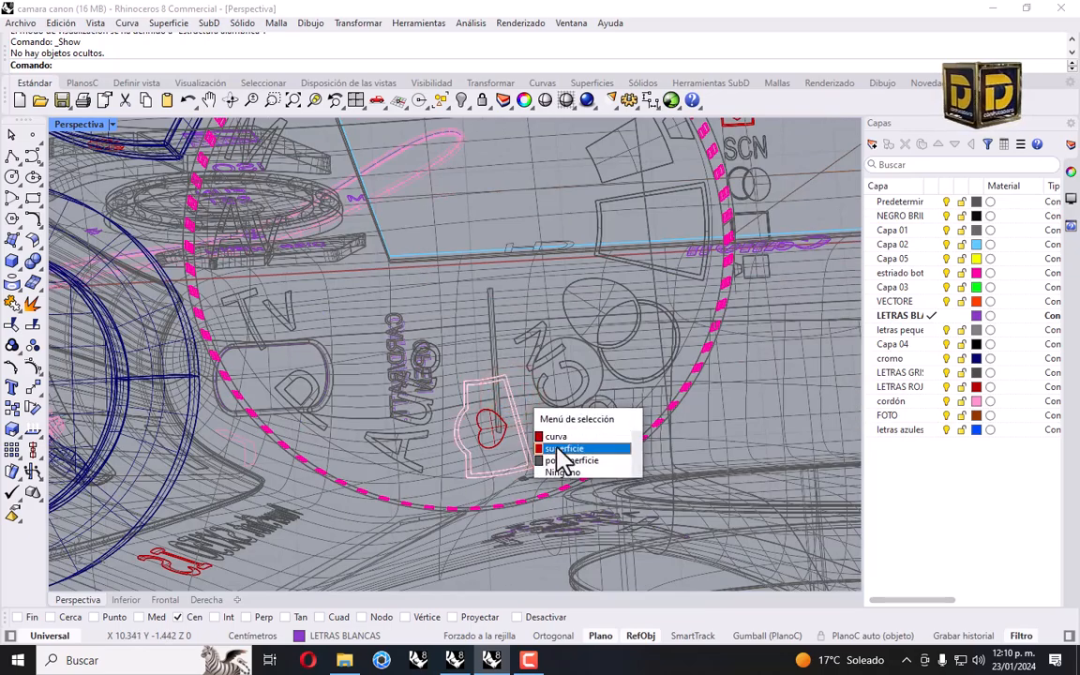
left_click(556, 437)
scroll(521, 441, "up", 5)
scroll(515, 436, "down", 5)
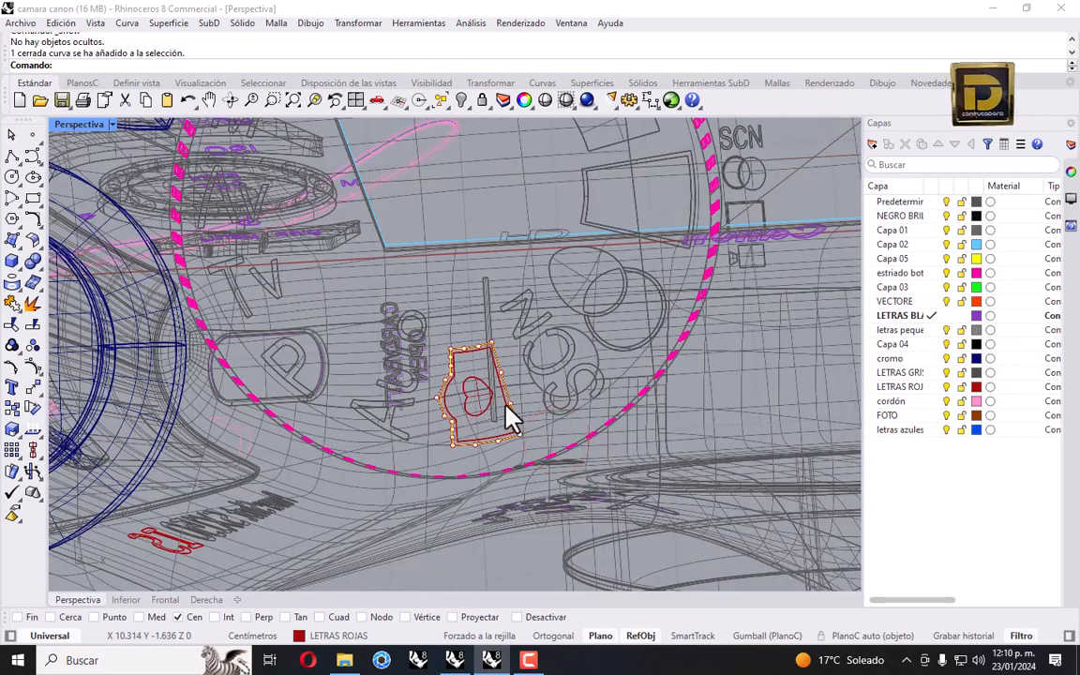
left_click(508, 413)
scroll(504, 386, "down", 5)
scroll(482, 373, "up", 5)
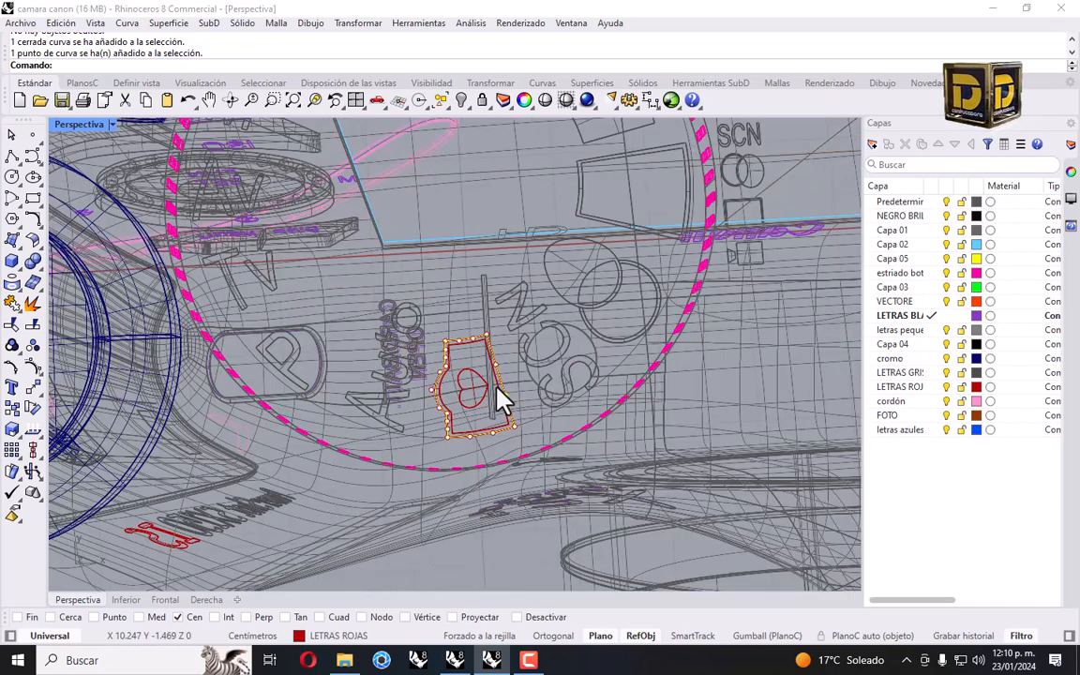
scroll(499, 397, "down", 5)
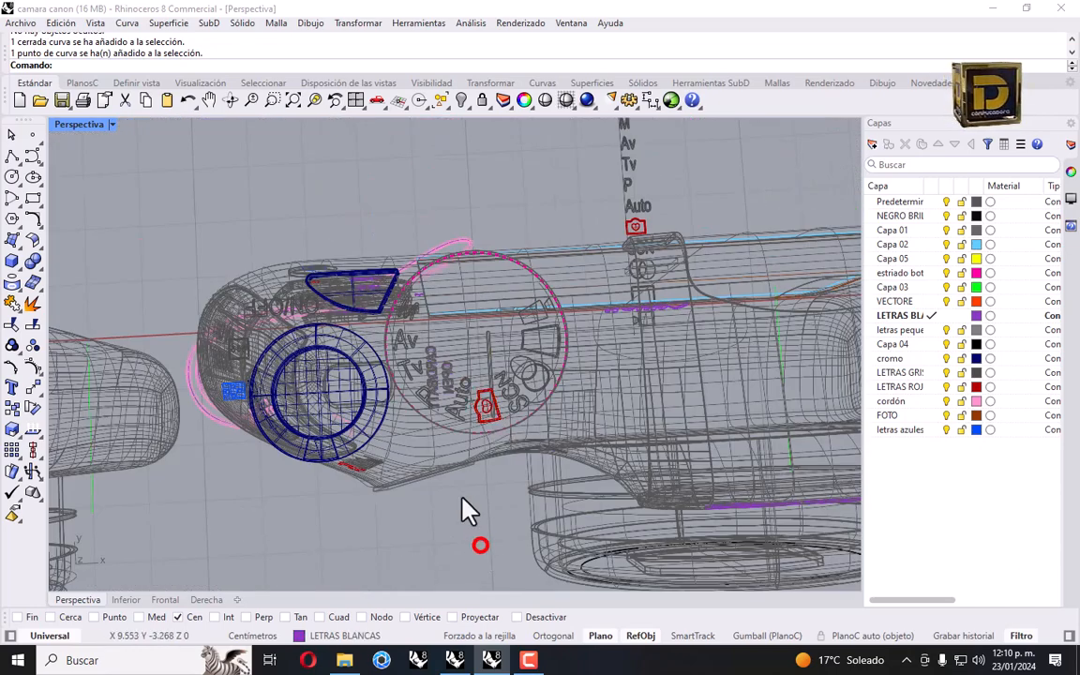
Return to the working camera file and restore the four-viewport layout with the dial in the top view.
left_click(454, 660)
scroll(438, 248, "down", 3)
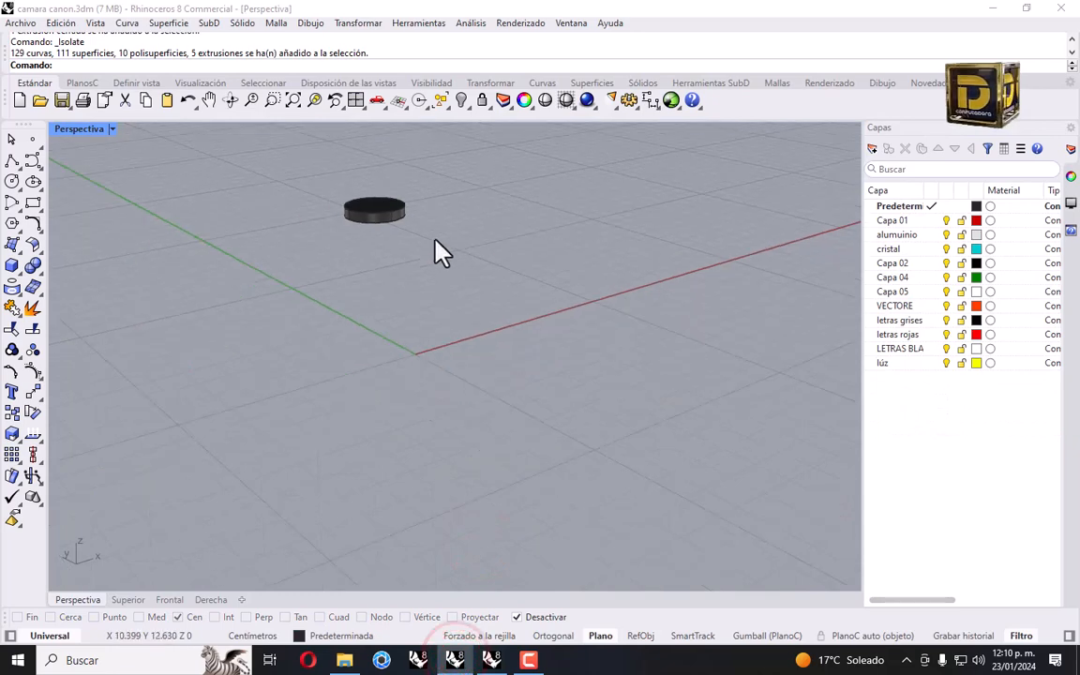
scroll(354, 225, "up", 3)
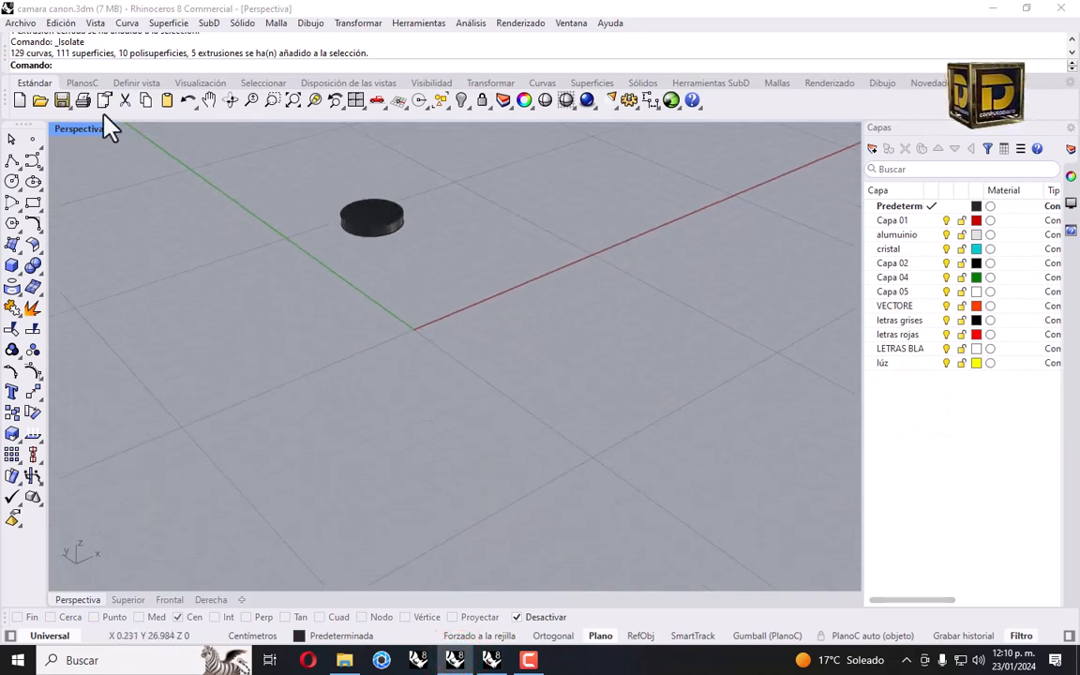
left_click(72, 129)
double_click(73, 130)
right_click_drag(200, 236, 218, 219)
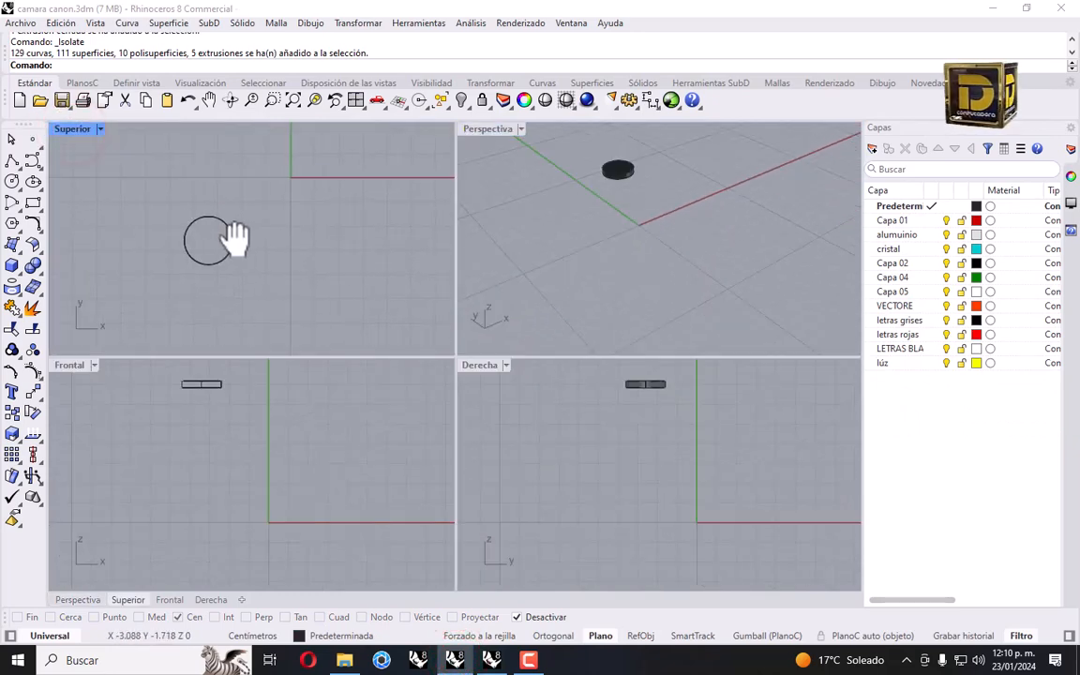
Draw a nearly closed arc by start, end and point just inside the dial's outline in the top view, and select it.
left_click(13, 208)
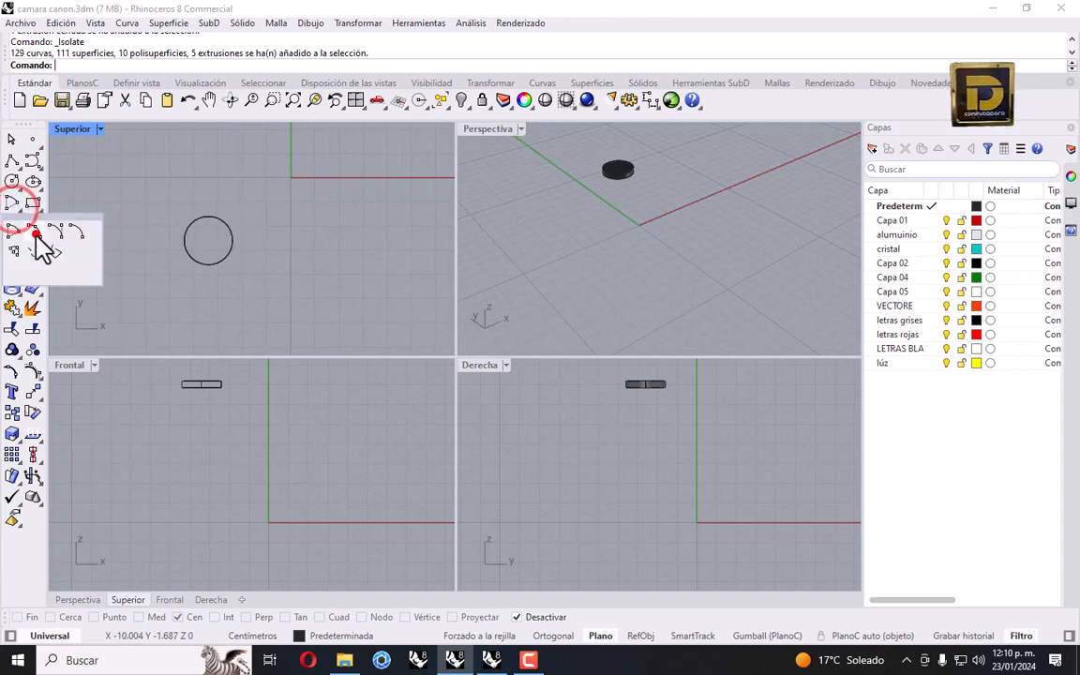
left_click(34, 229)
scroll(176, 234, "up", 2)
left_click(198, 257)
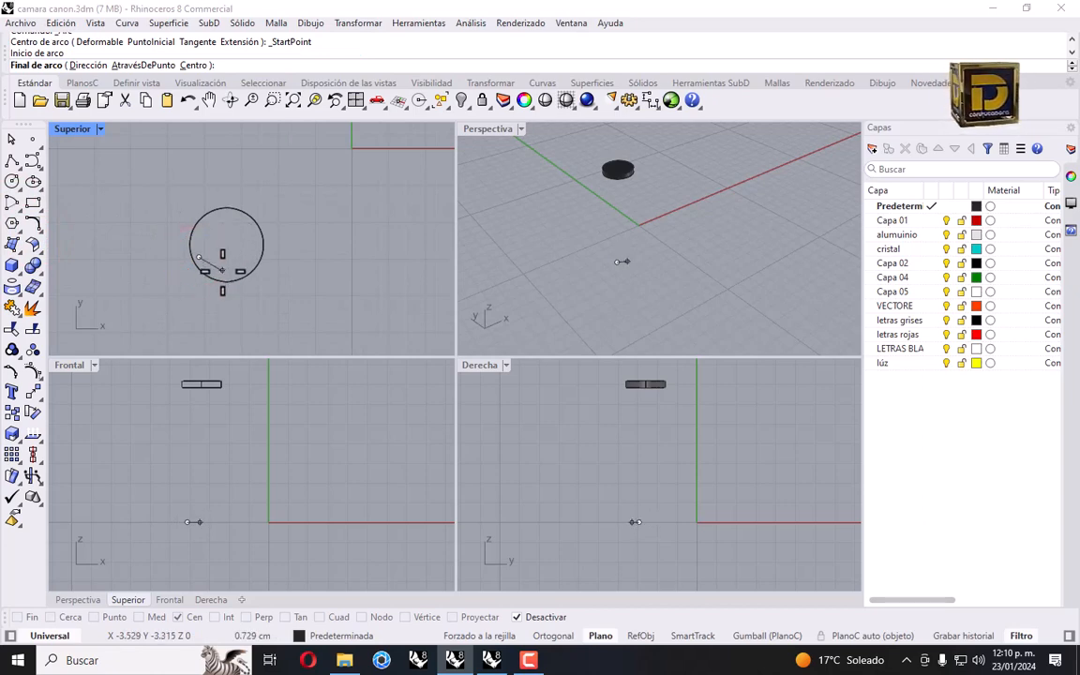
left_click(220, 275)
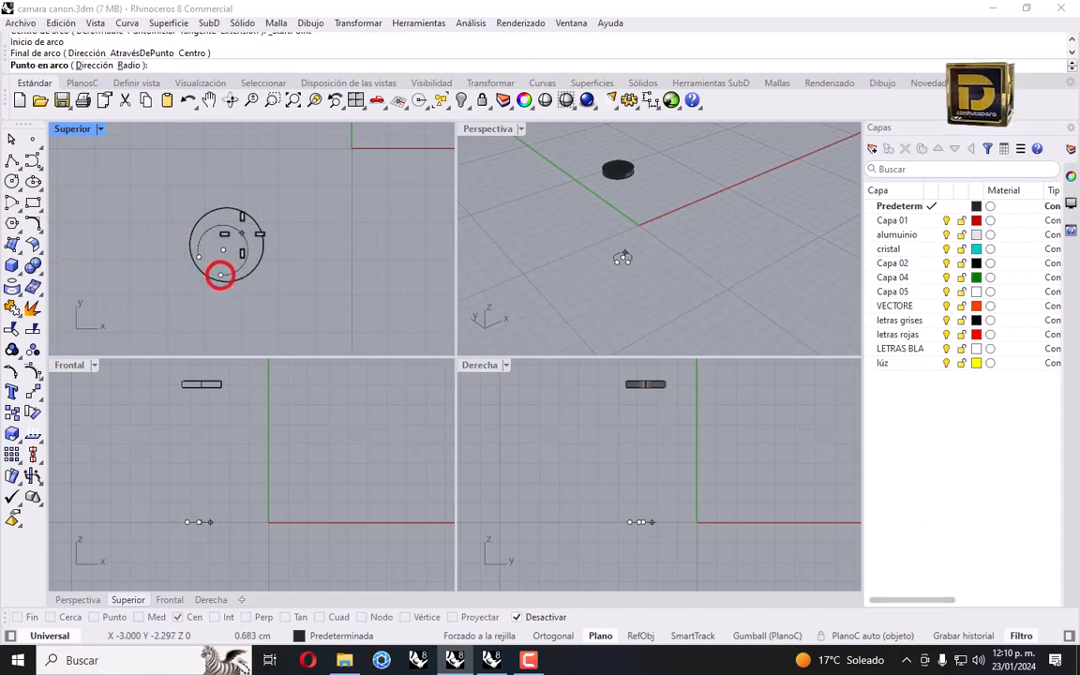
left_click(251, 227)
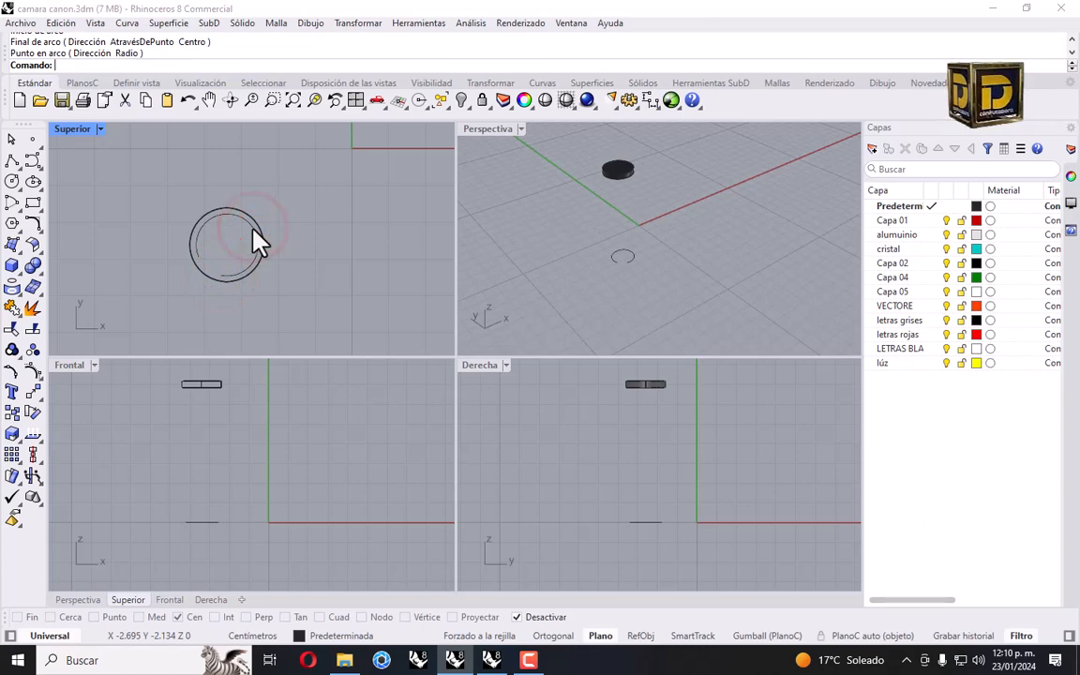
left_click(253, 229)
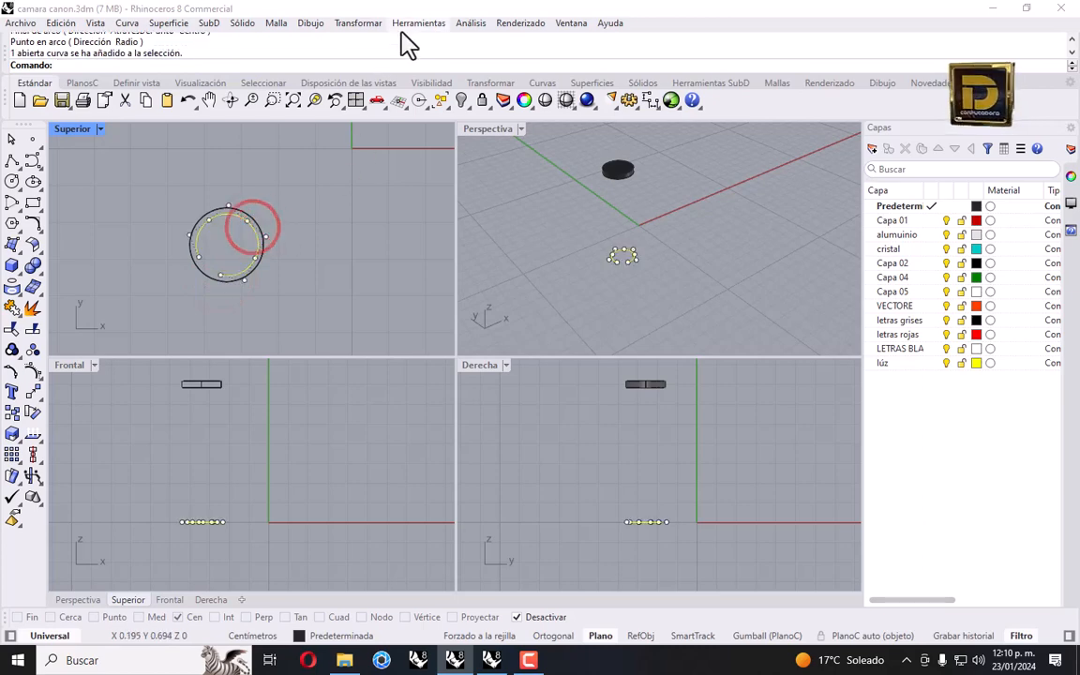
Measure the arc's length and draw a horizontal 4.5 cm polyline beside the dial in the top view.
left_click(469, 22)
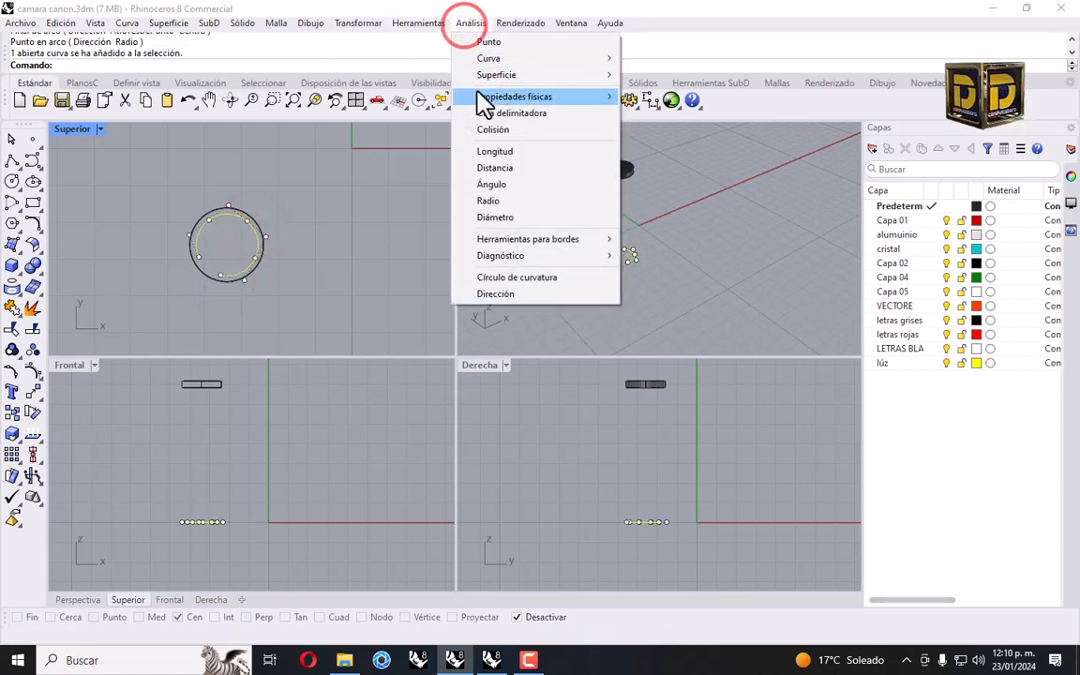
left_click(494, 150)
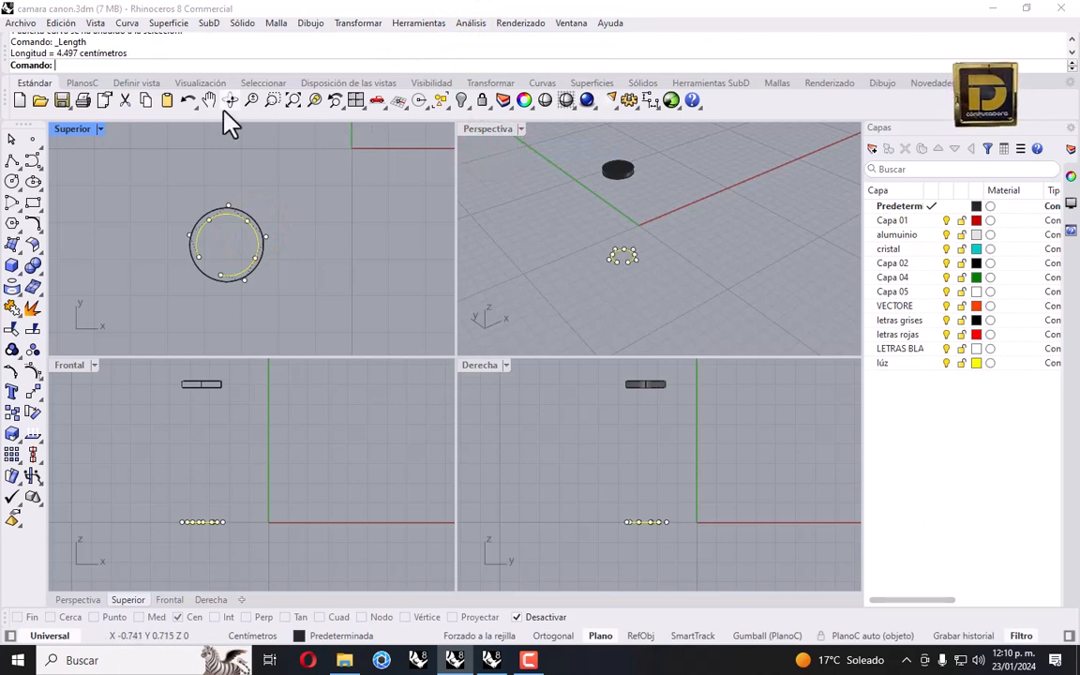
left_click(11, 160)
left_click(291, 189)
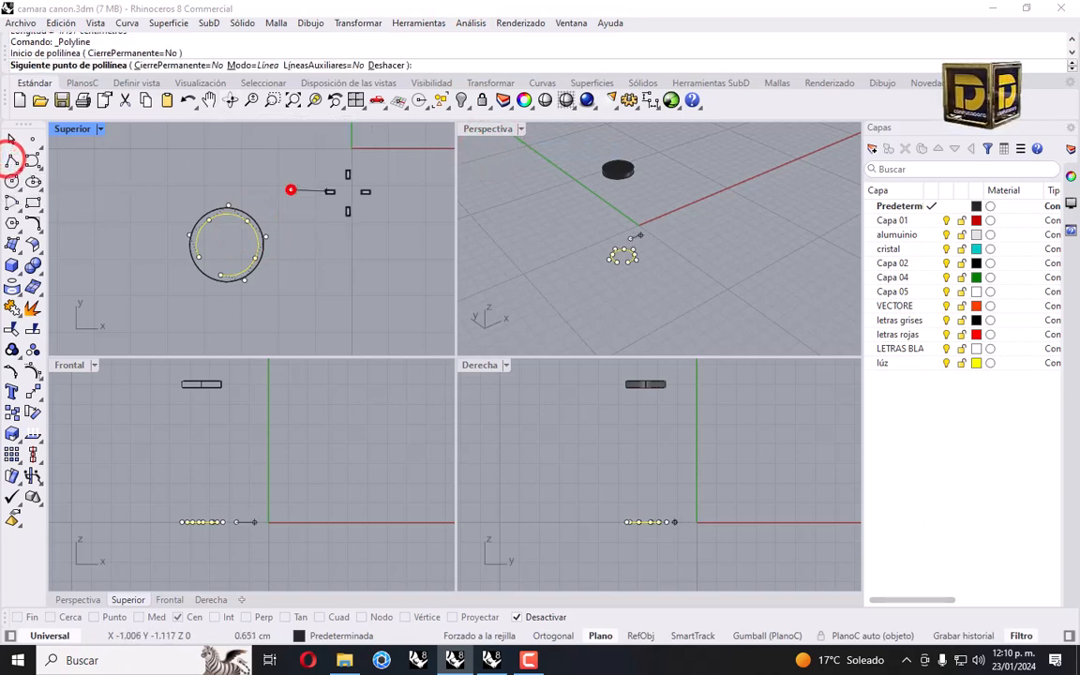
type("4.")
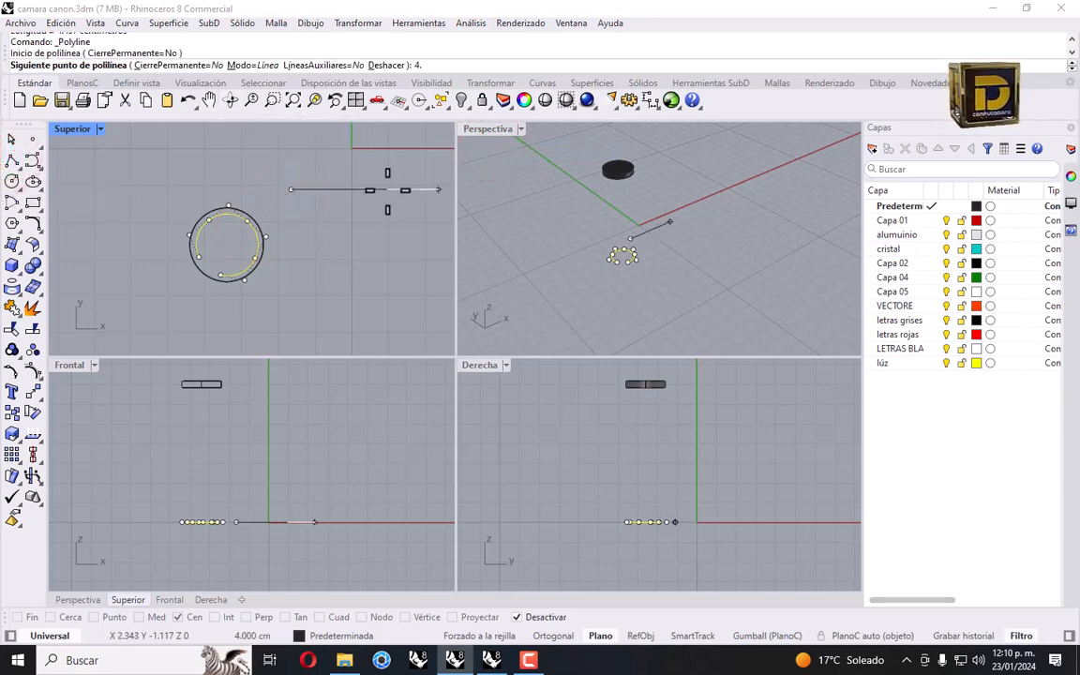
type("5")
key("Return")
scroll(366, 188, "down", 5)
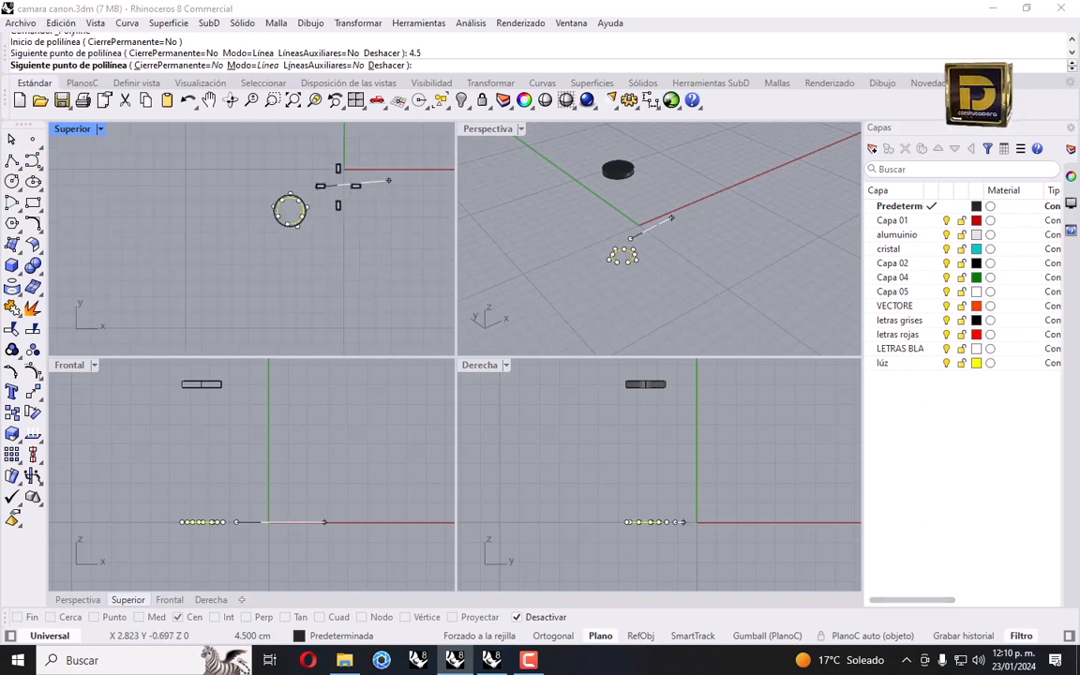
left_click(401, 194)
key("Return")
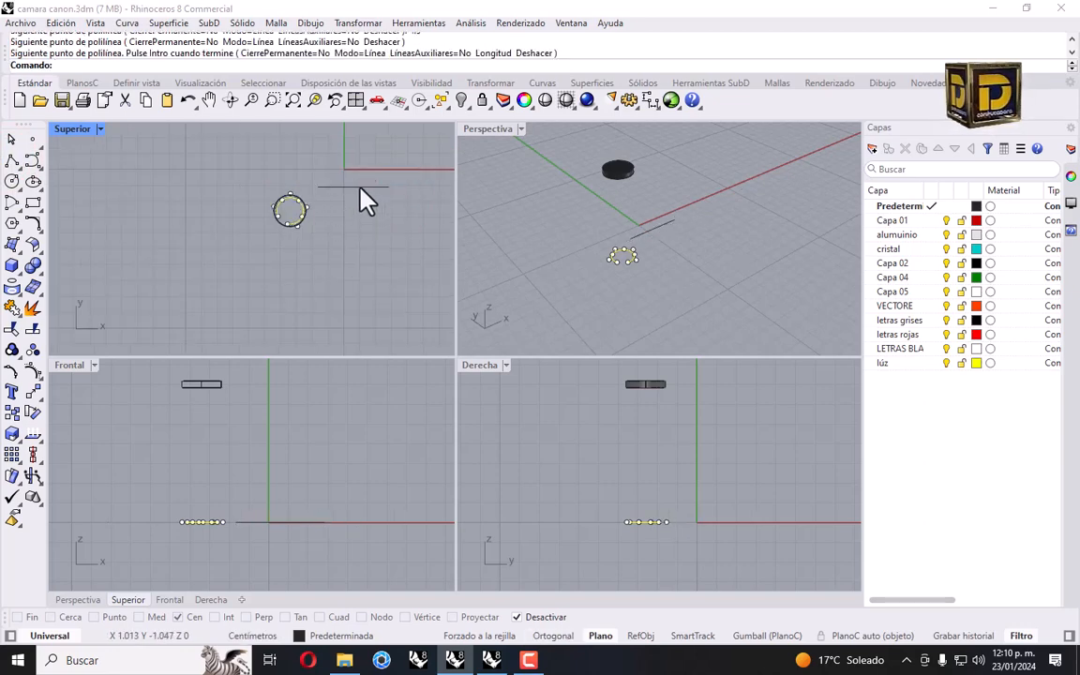
Rotate the 4.5 cm line to vertical about its end and place it between the dial and the Y axis.
left_click(359, 187)
left_click_drag(359, 186, 357, 161)
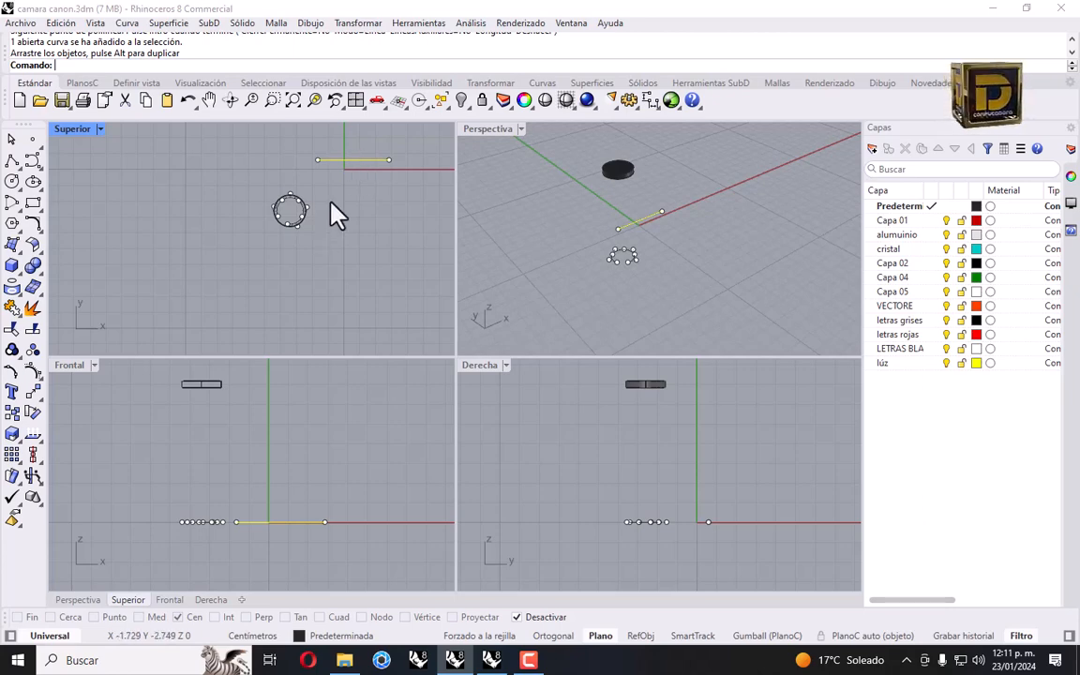
left_click(418, 22)
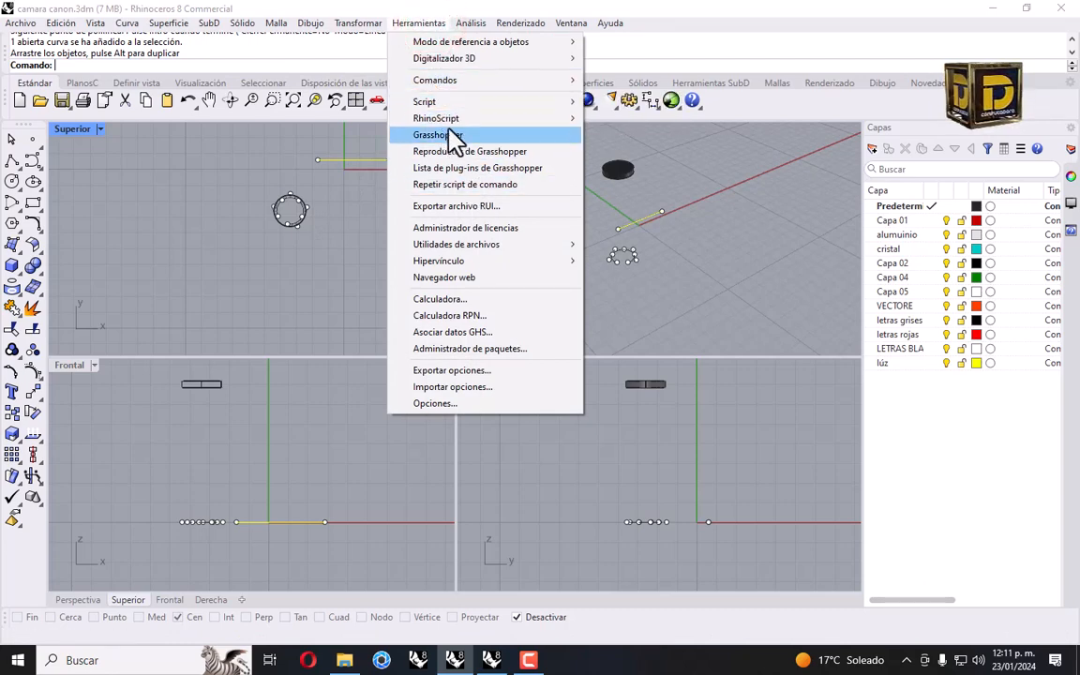
mouse_move(377, 26)
left_click(373, 78)
left_click(321, 156)
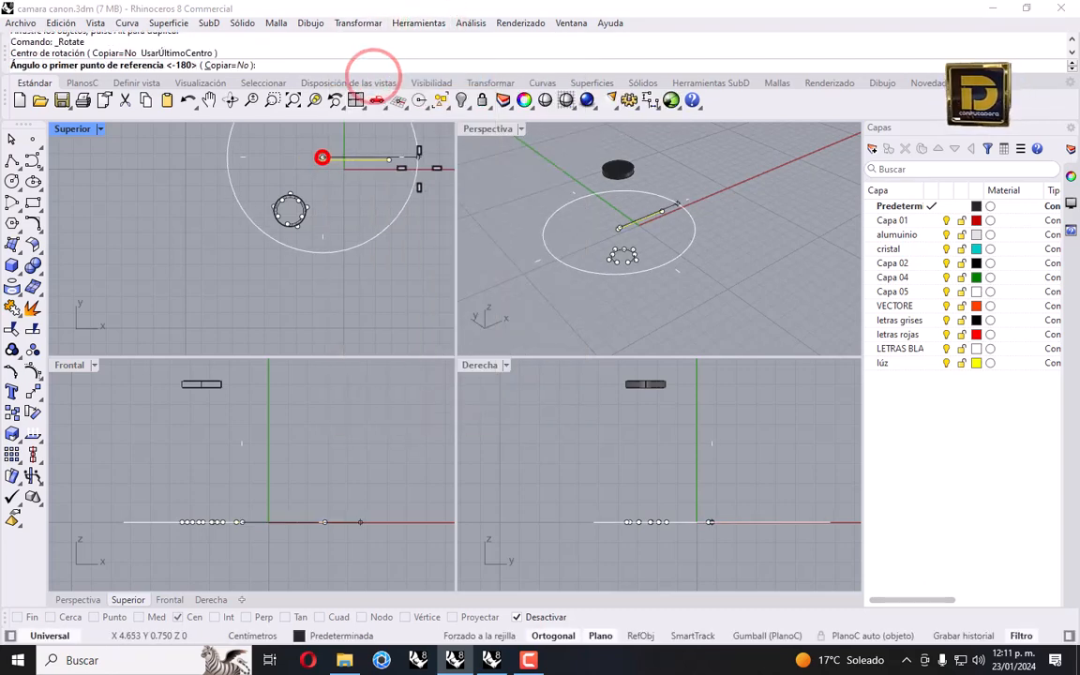
left_click(419, 164)
left_click(367, 225)
left_click_drag(320, 166, 339, 169)
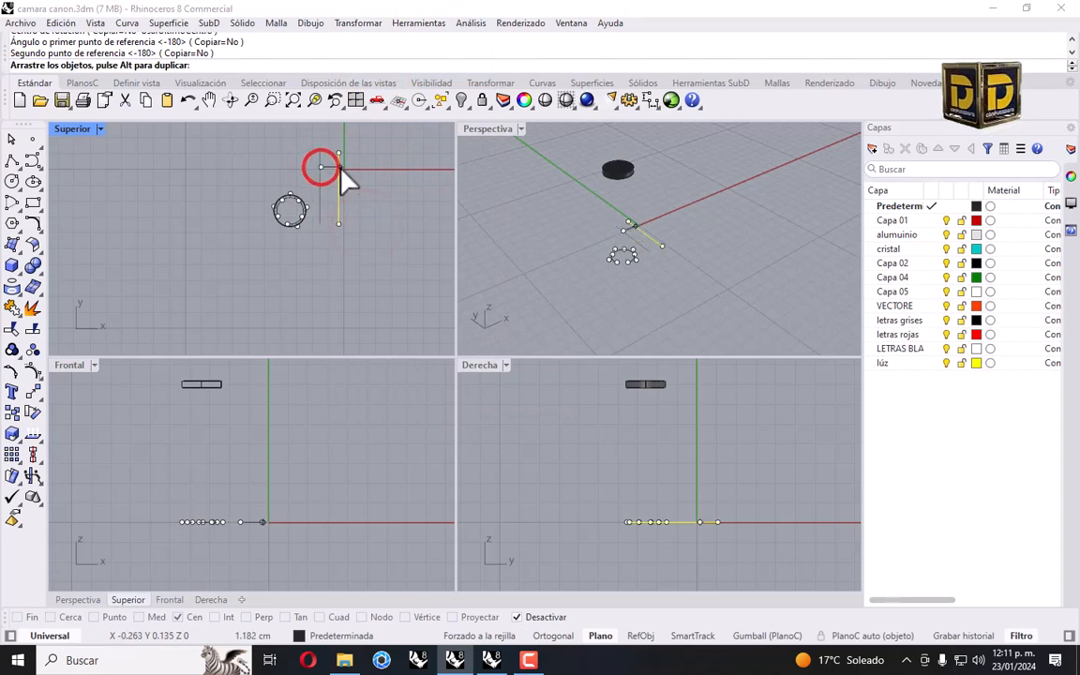
left_click(382, 208)
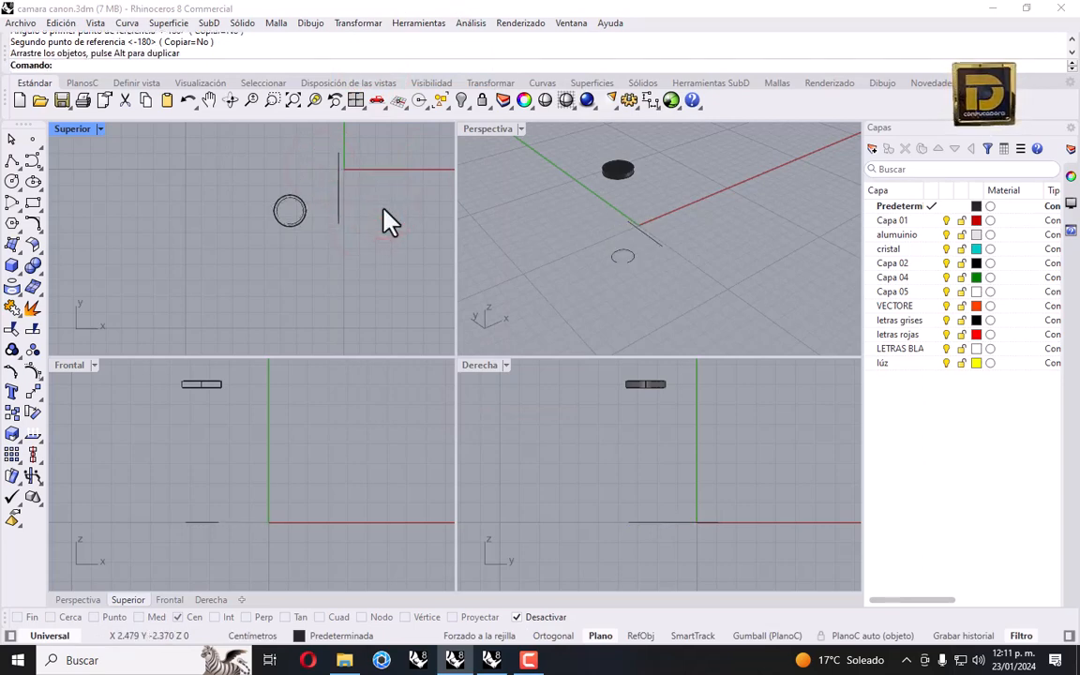
Create a text object with M, Av, Tv, P, AUTO and SCN on separate lines, leaving a blank line before SCN.
left_click(12, 390)
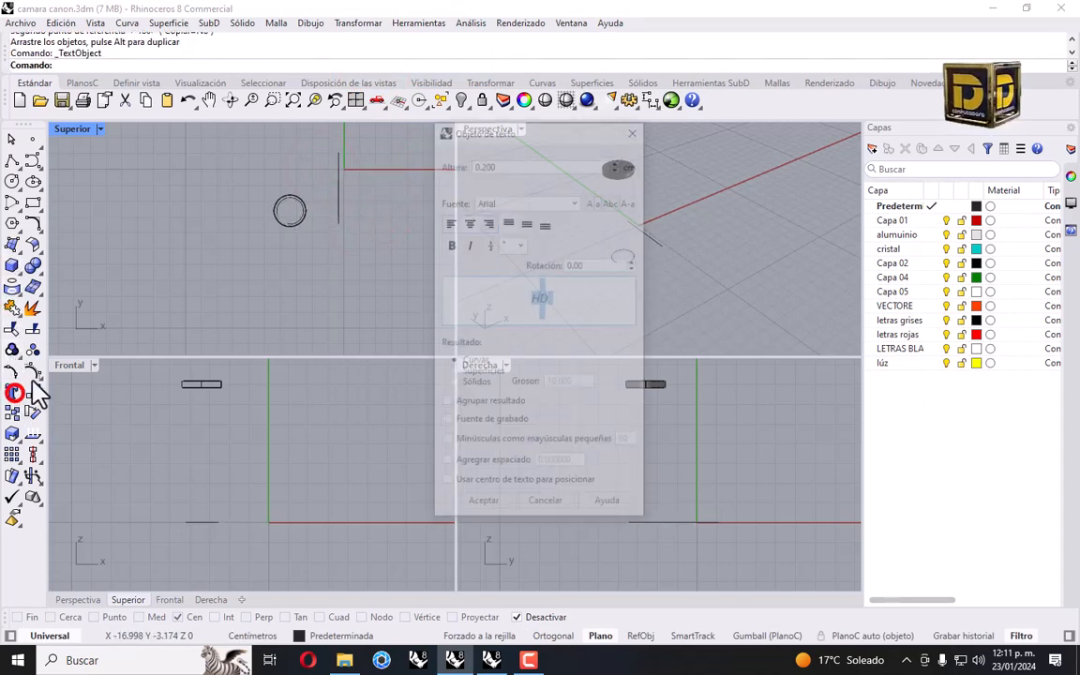
left_click(508, 165)
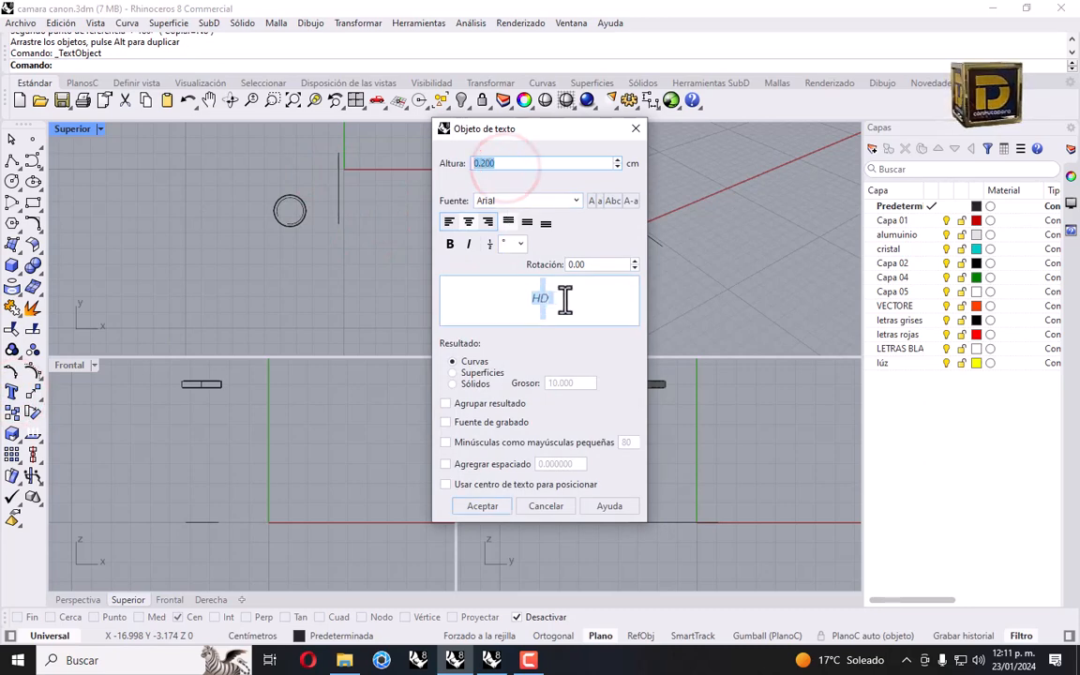
left_click_drag(583, 308, 465, 283)
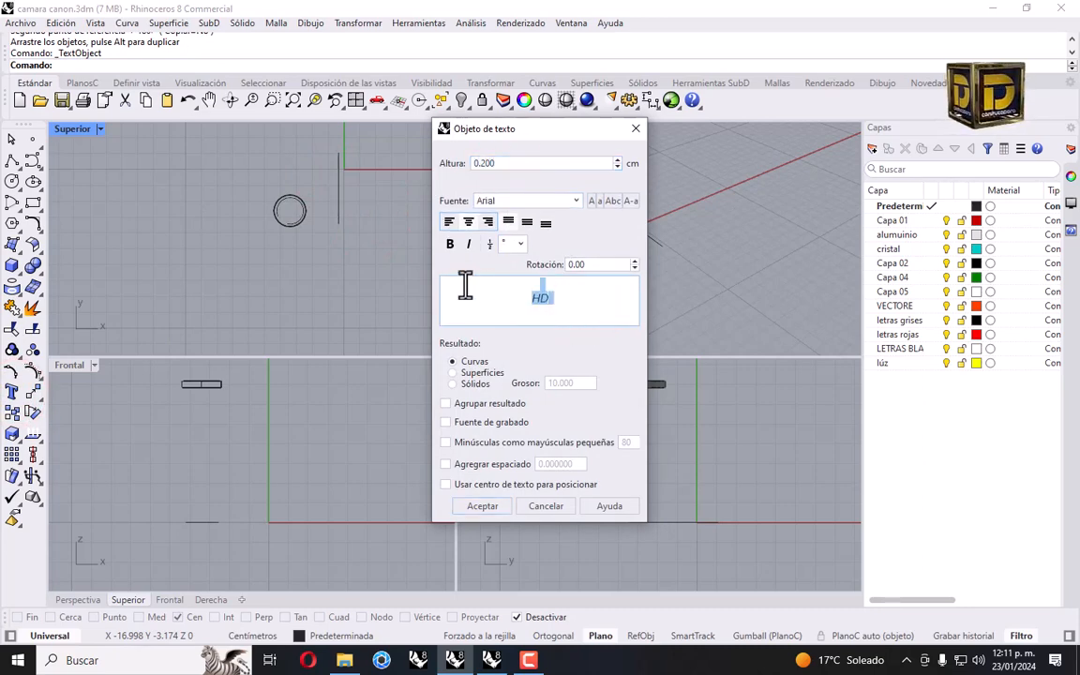
type("M")
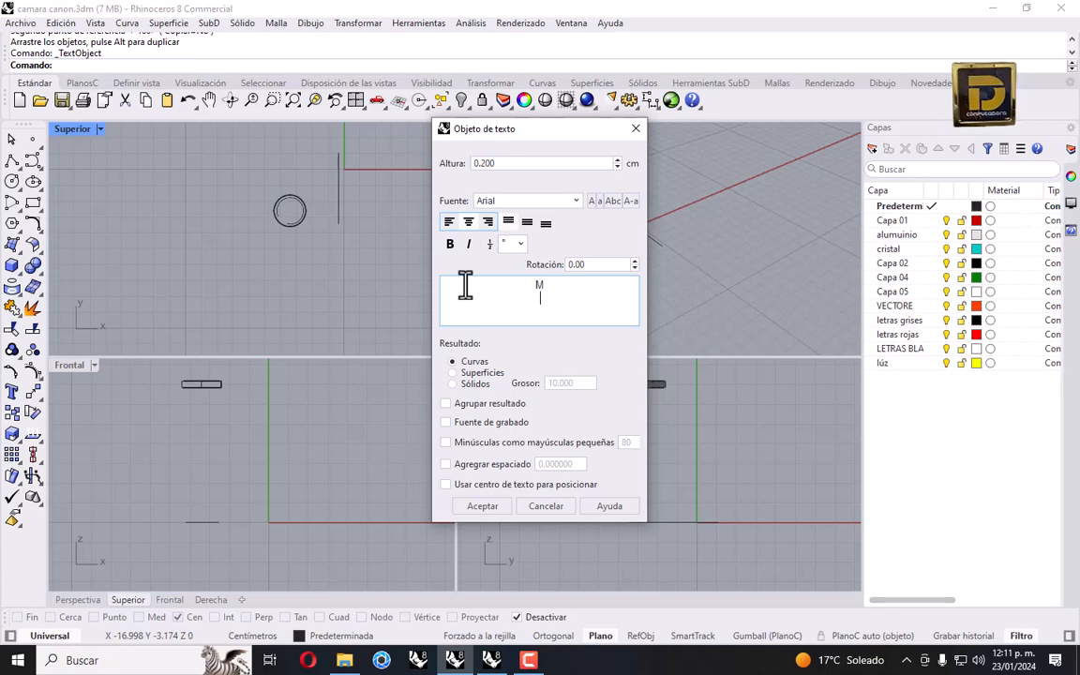
type("B")
key("BackSpace")
type("A")
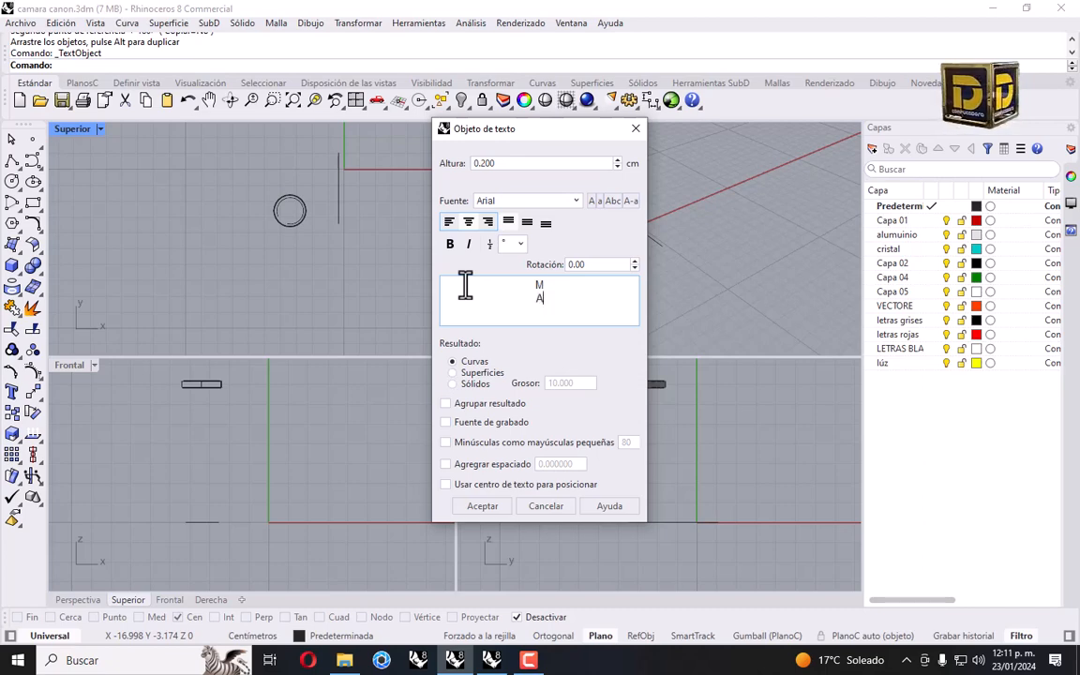
type("v")
key("Return")
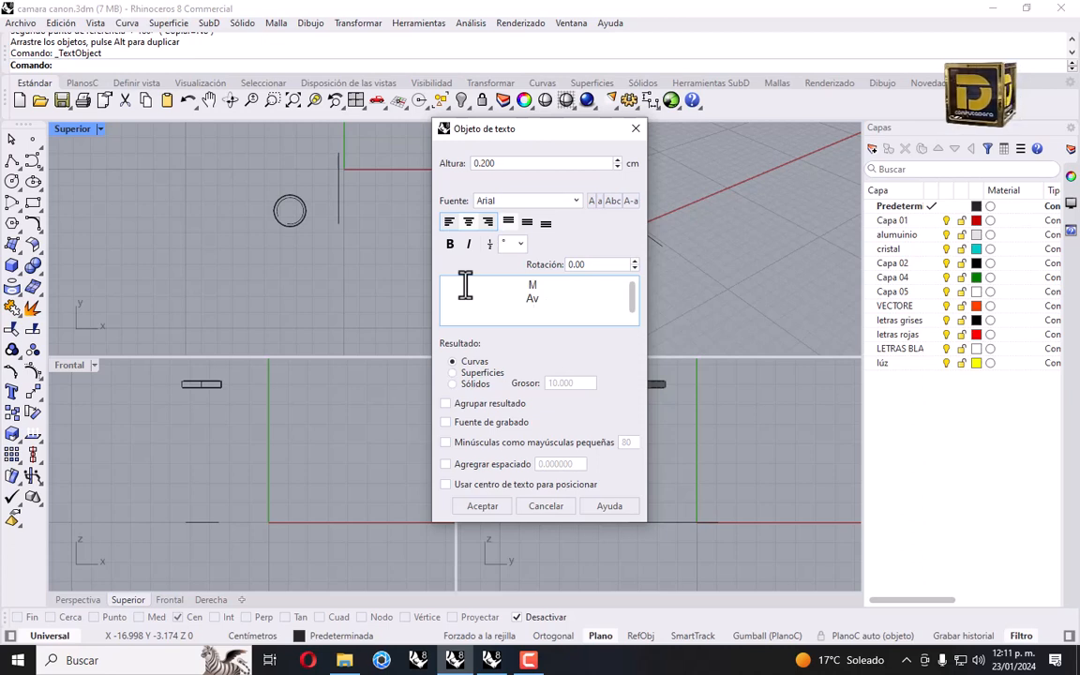
type("T")
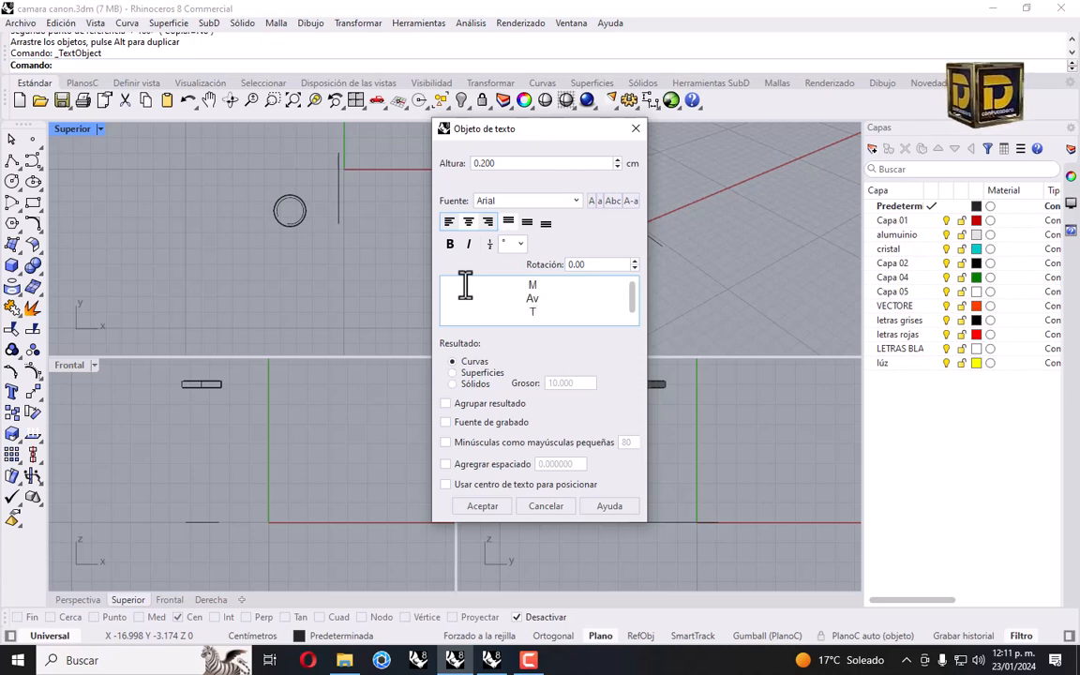
type("v")
key("Return")
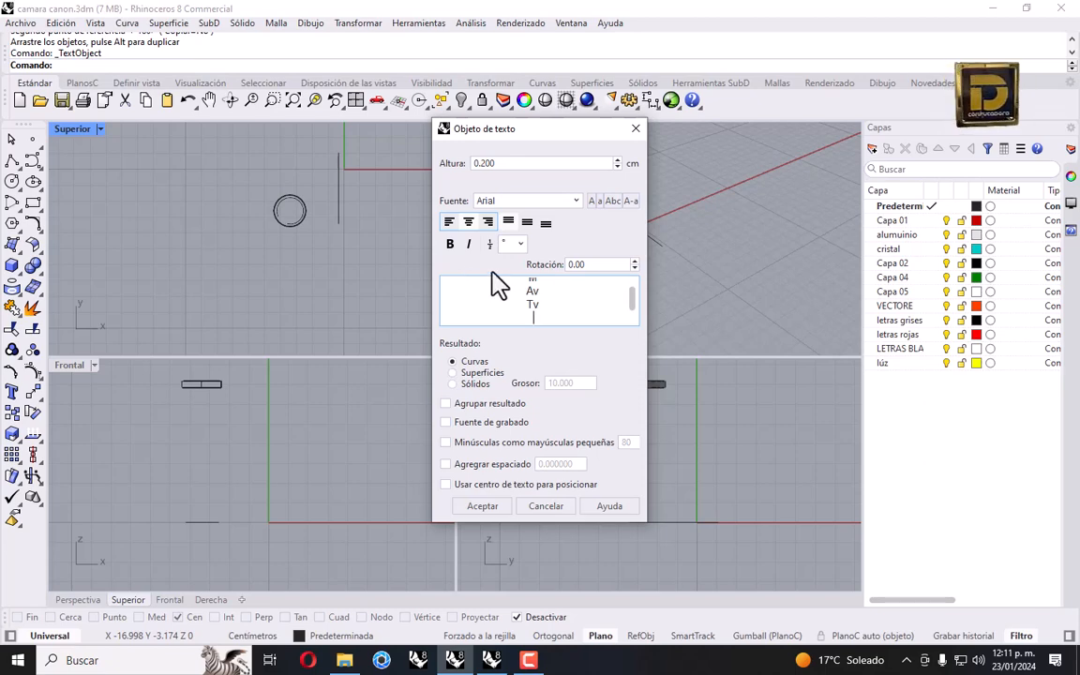
type("P")
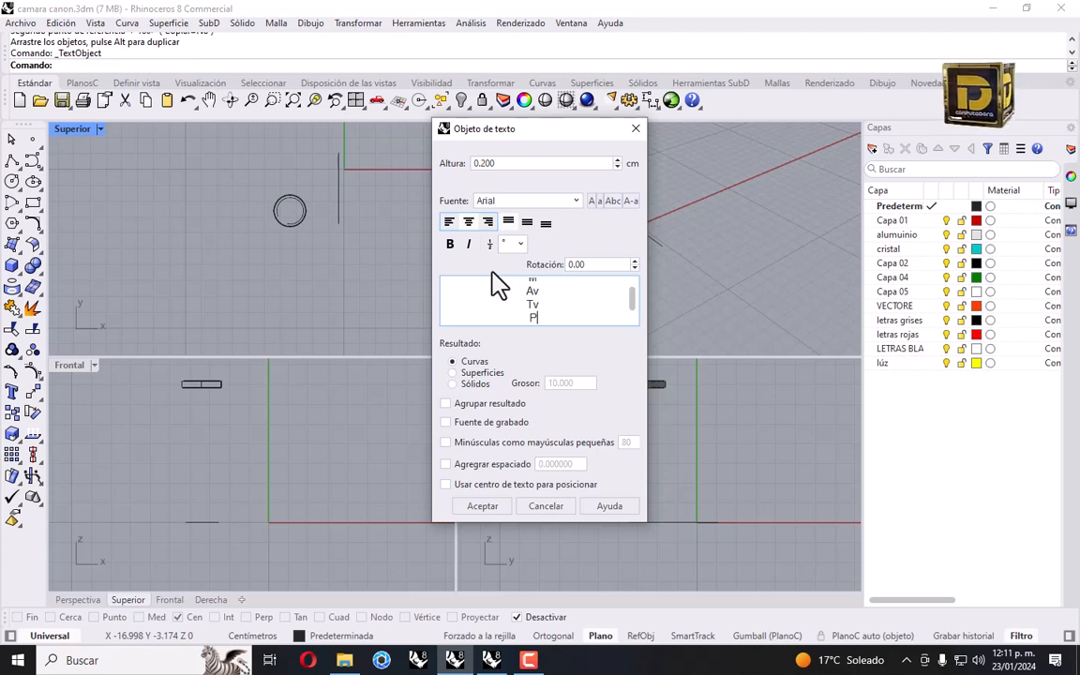
key("Return")
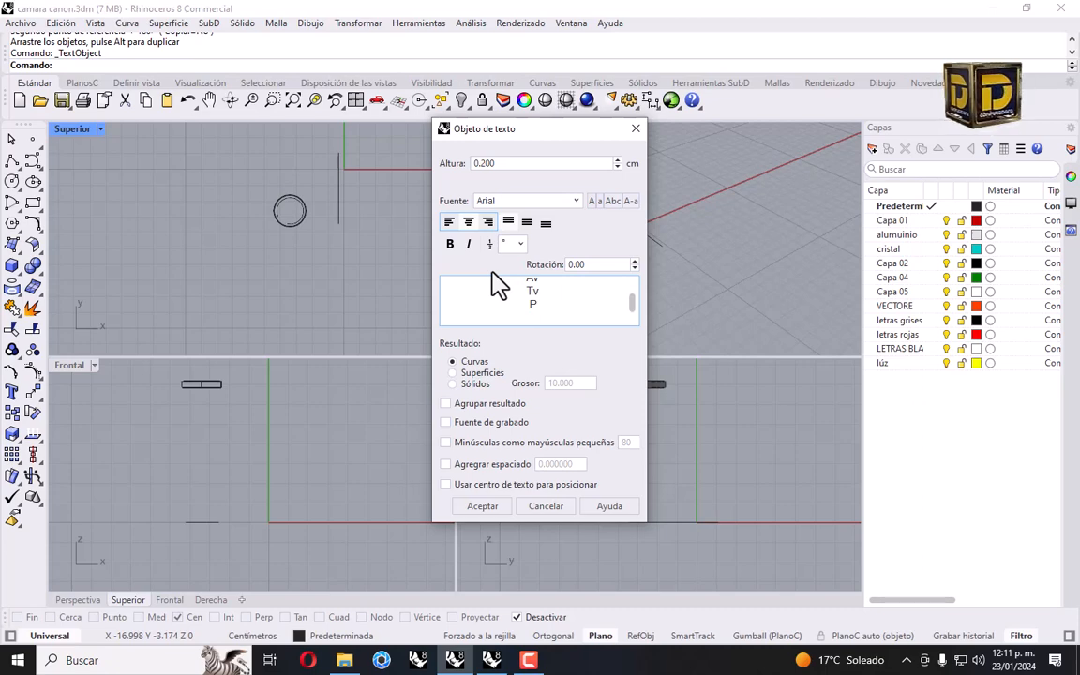
type("A")
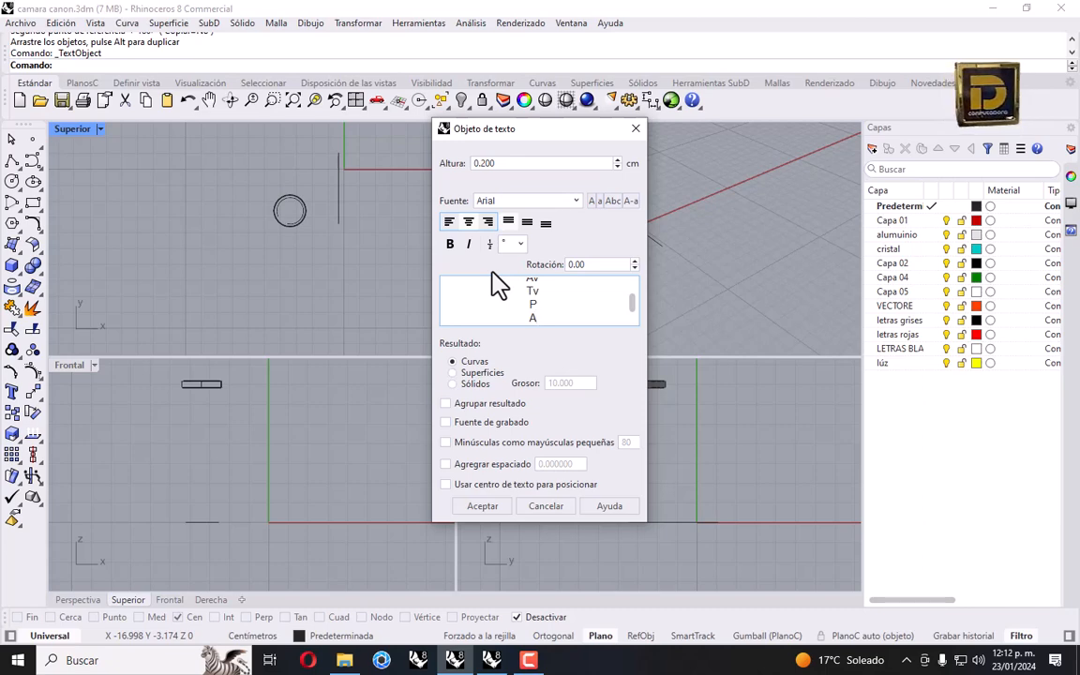
type("UTO")
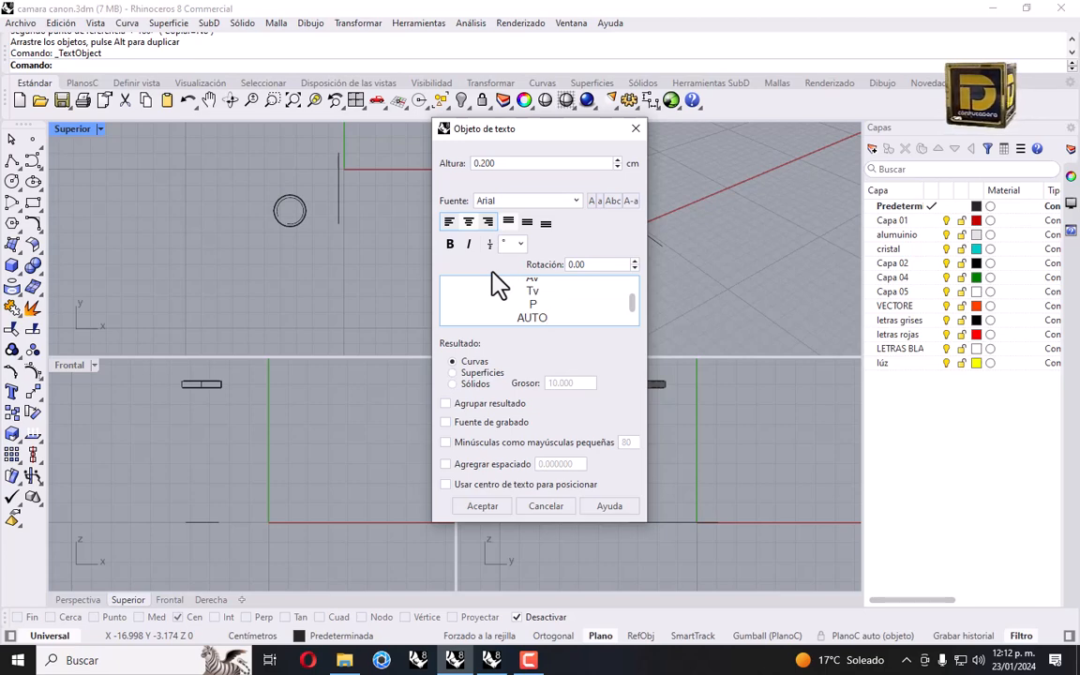
key("Return")
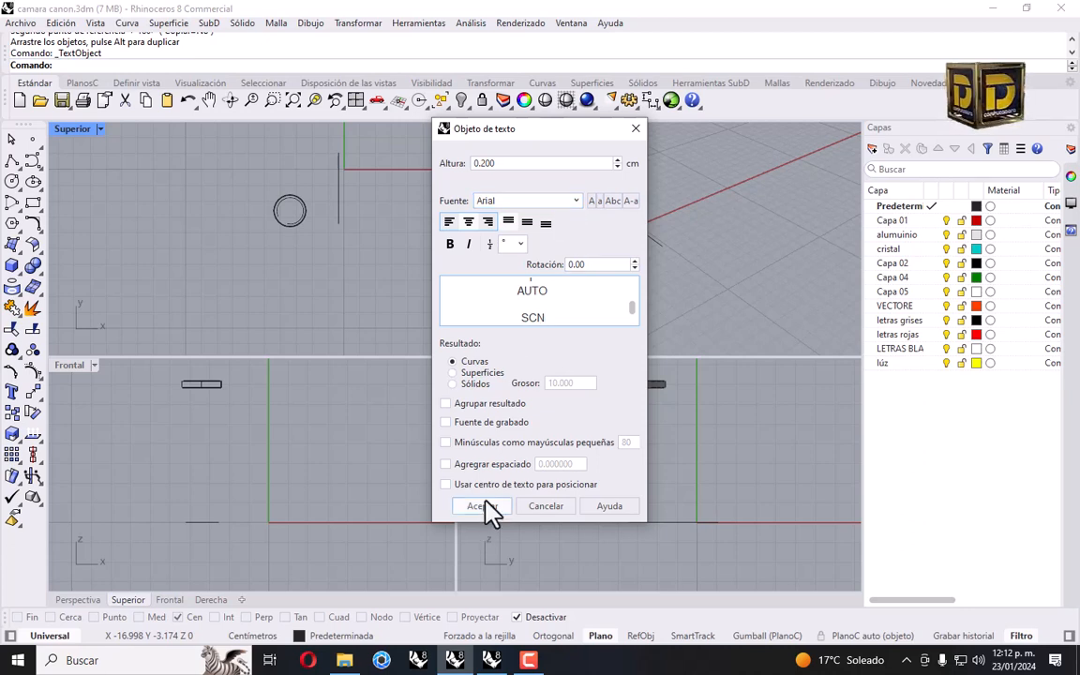
Left-align all the dial lettering and accept the text object for placement.
left_click(554, 318)
key("ctrl+a")
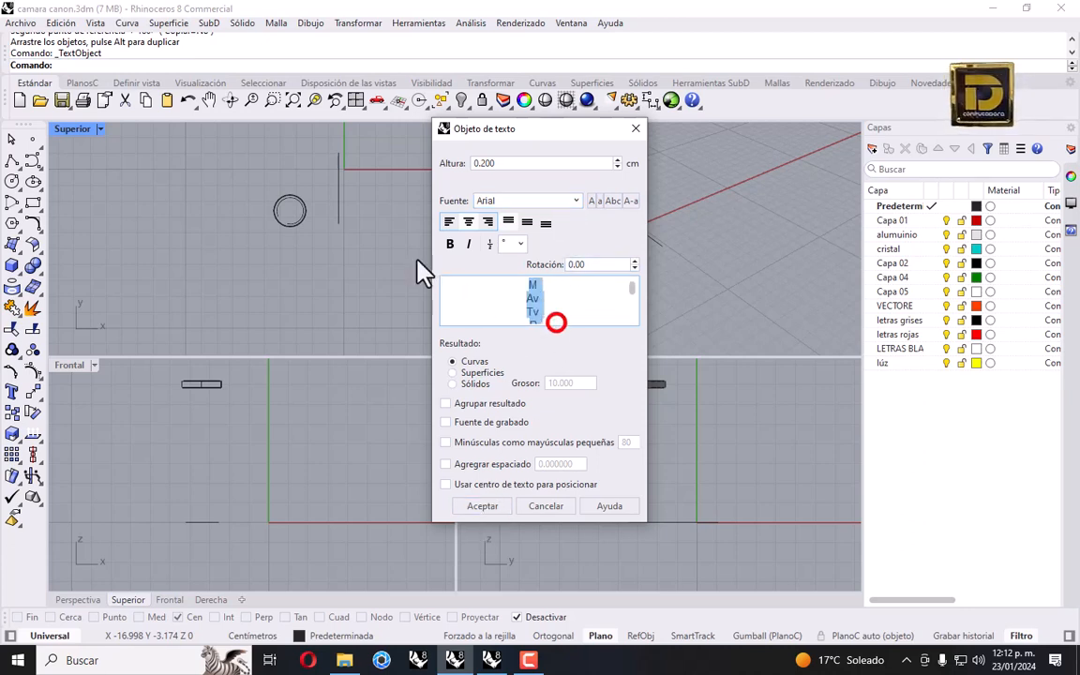
left_click(448, 222)
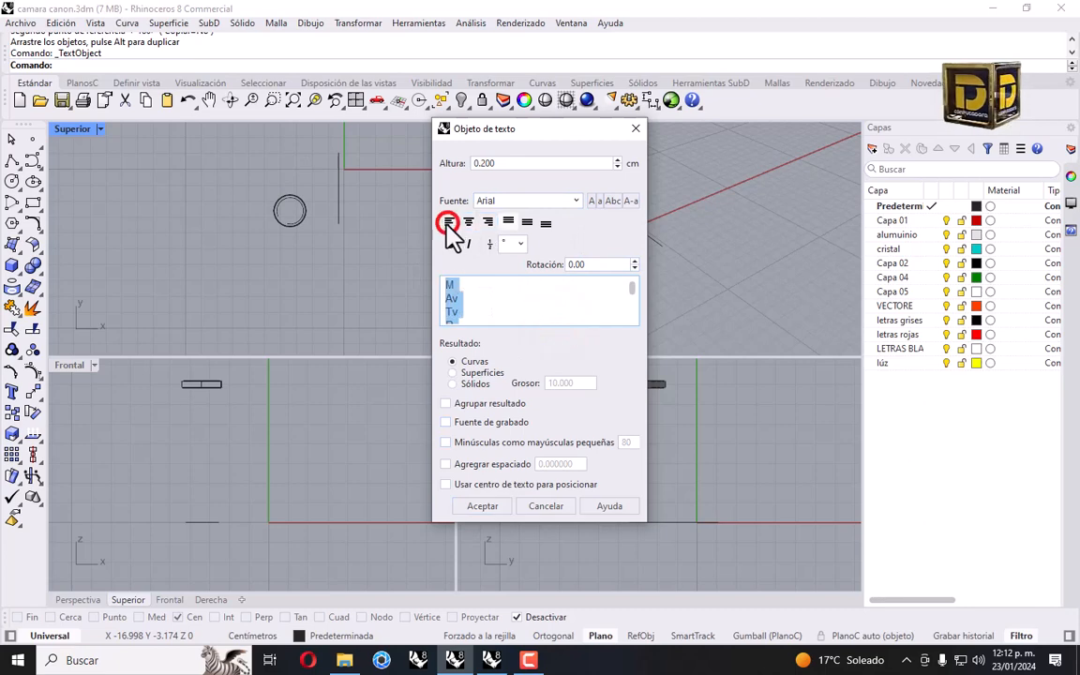
left_click(483, 505)
scroll(296, 393, "up", 5)
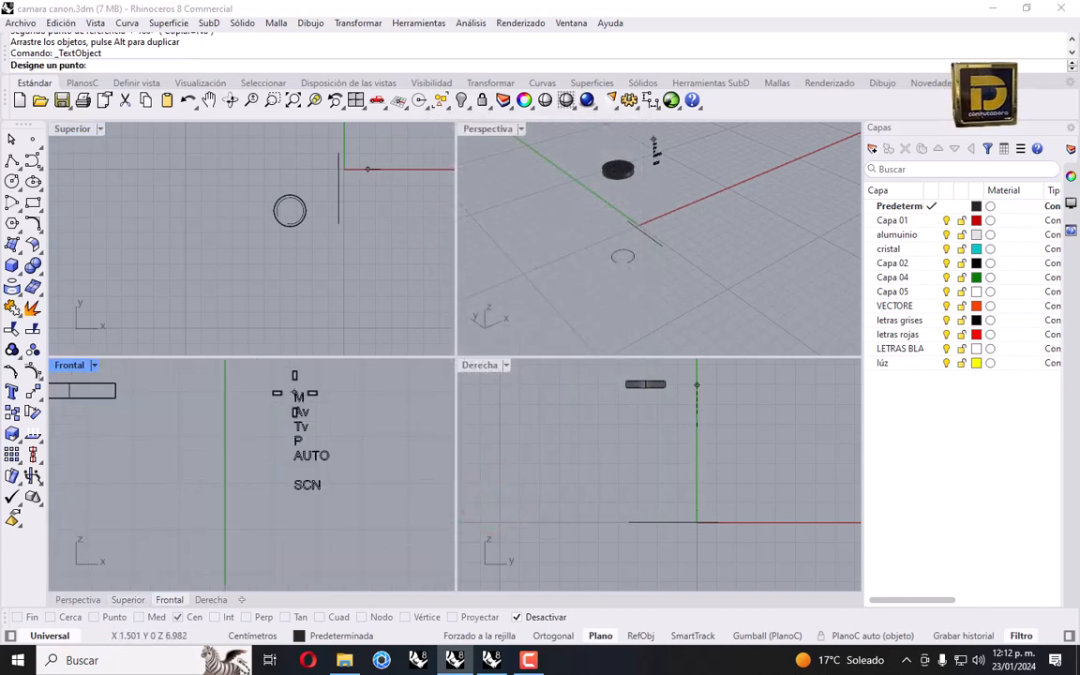
Place the mode-dial text column (M, Av, Tv, P, AUTO, SCN) just beside the vertical line in the Superior view.
scroll(308, 412, "down", 18)
scroll(322, 393, "up", 9)
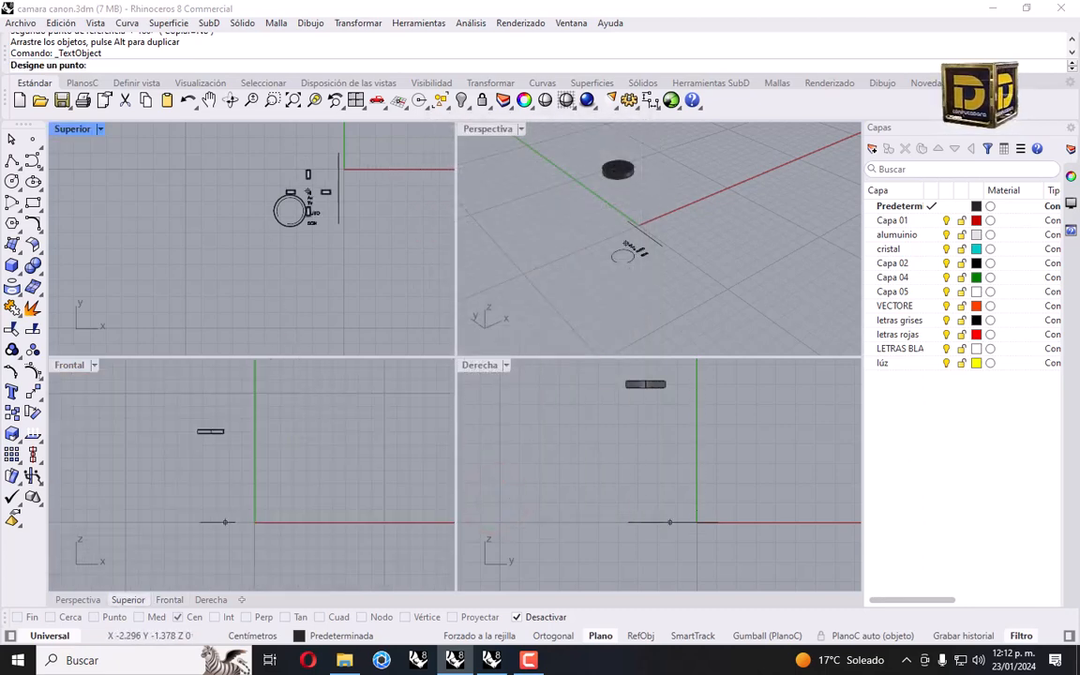
scroll(389, 168, "up", 3)
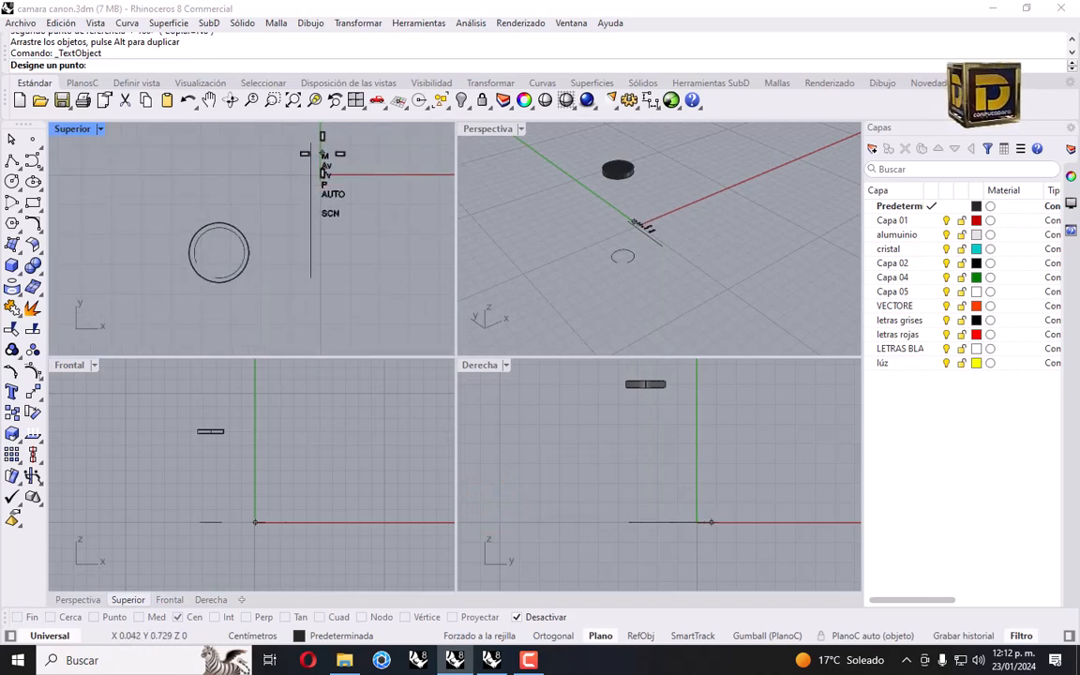
scroll(319, 140, "up", 2)
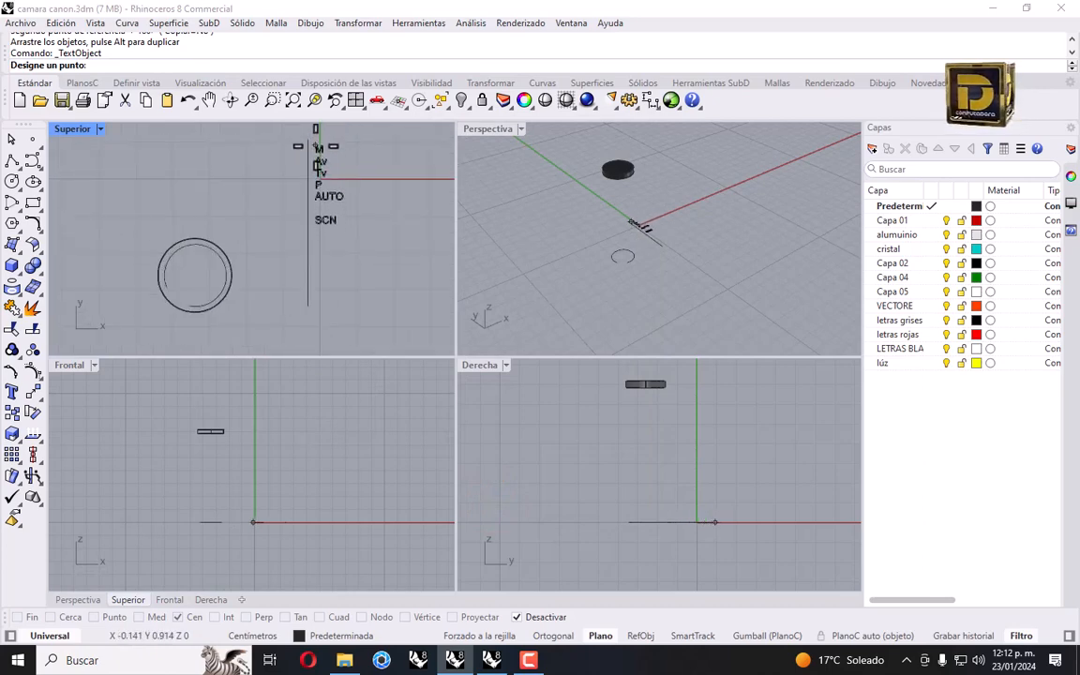
left_click(314, 148)
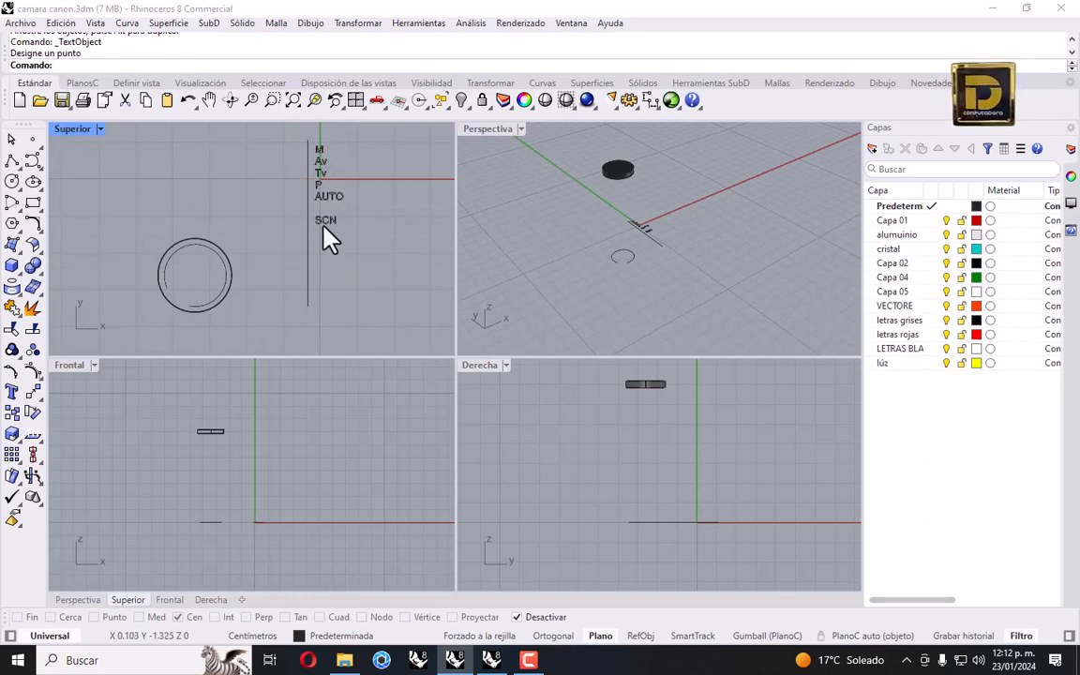
scroll(326, 229, "up", 5)
right_click_drag(328, 214, 317, 211)
scroll(300, 230, "down", 3)
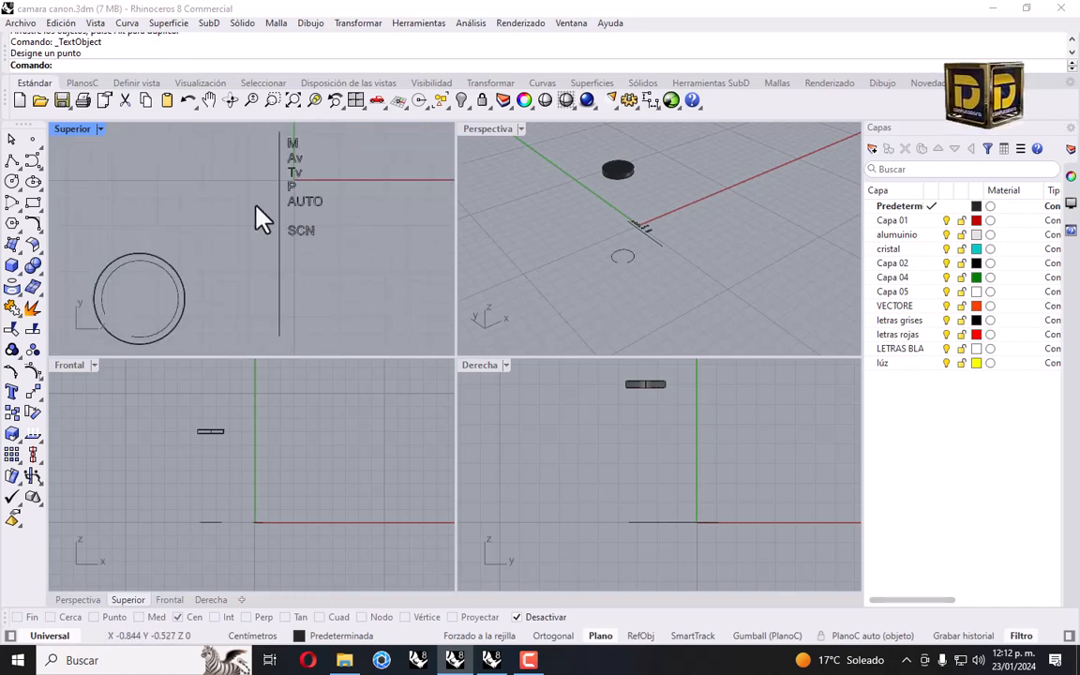
Maximize the Superior view, make the letras rojas layer current and draw a small rectangle beside the AUTO and SCN text.
double_click(84, 129)
scroll(488, 300, "down", 3)
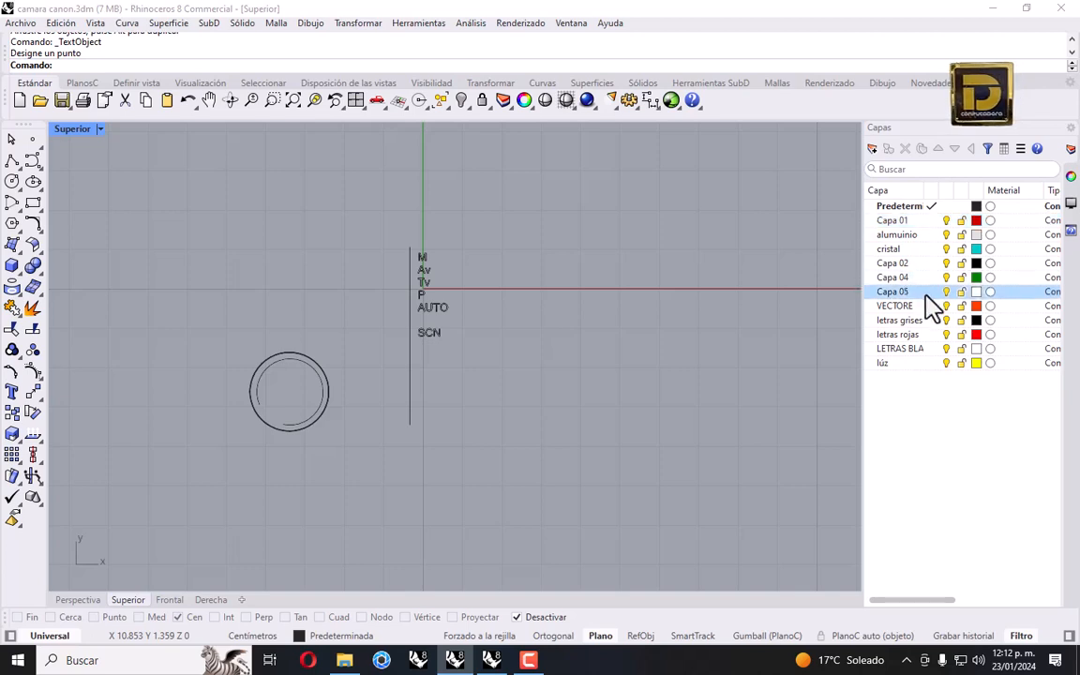
left_click(931, 333)
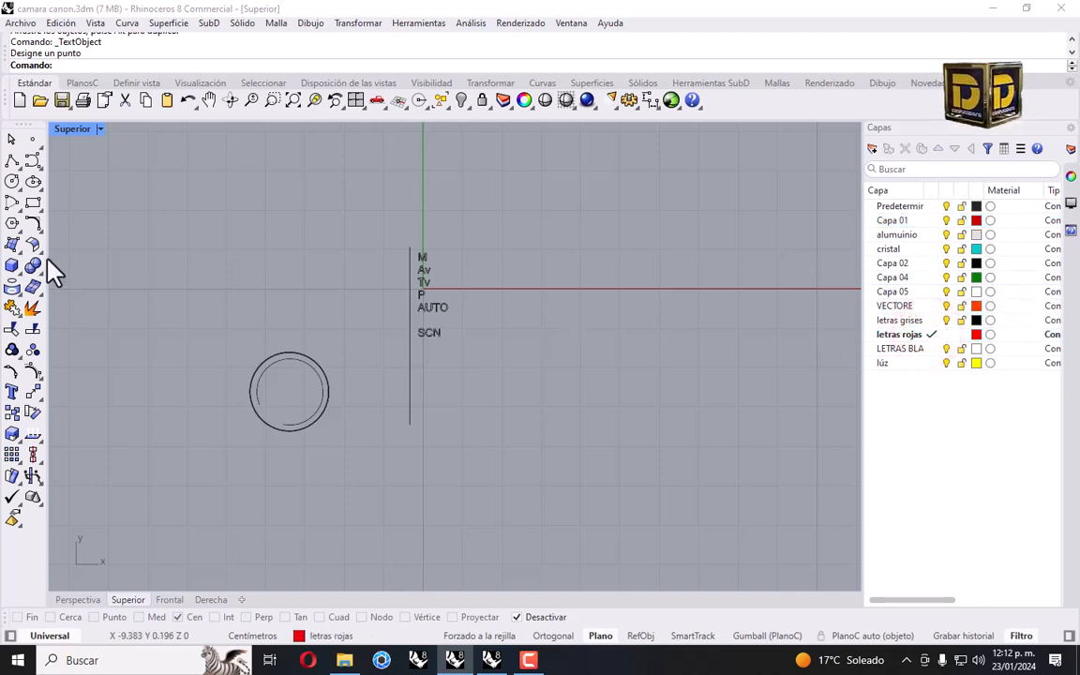
left_click(33, 201)
scroll(452, 304, "up", 2)
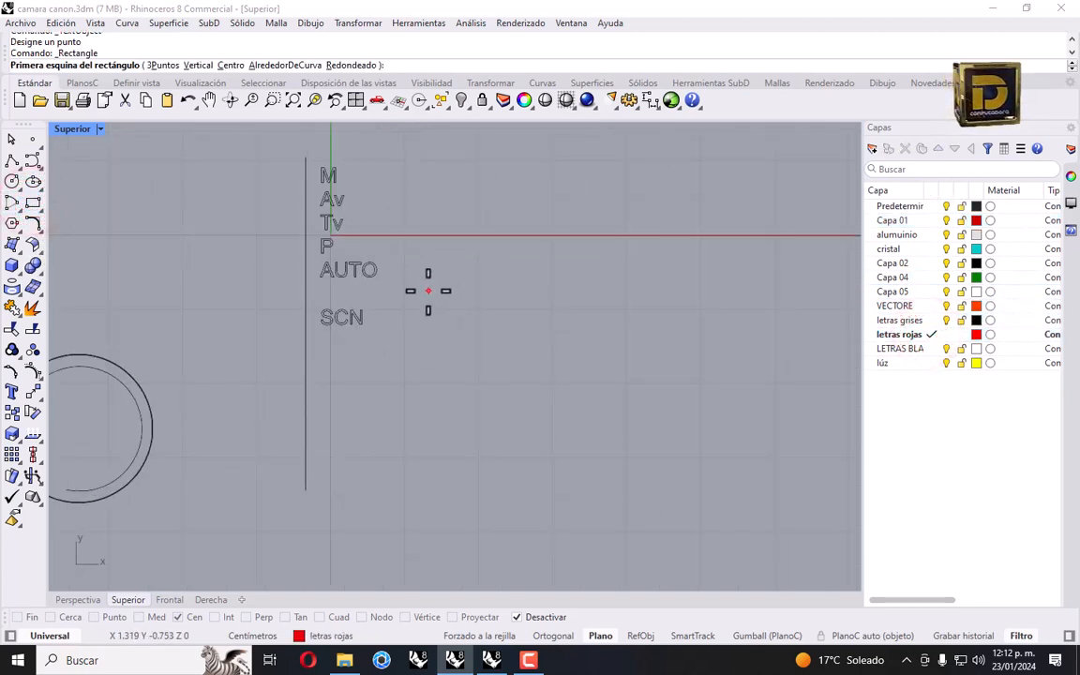
left_click(423, 287)
left_click(465, 314)
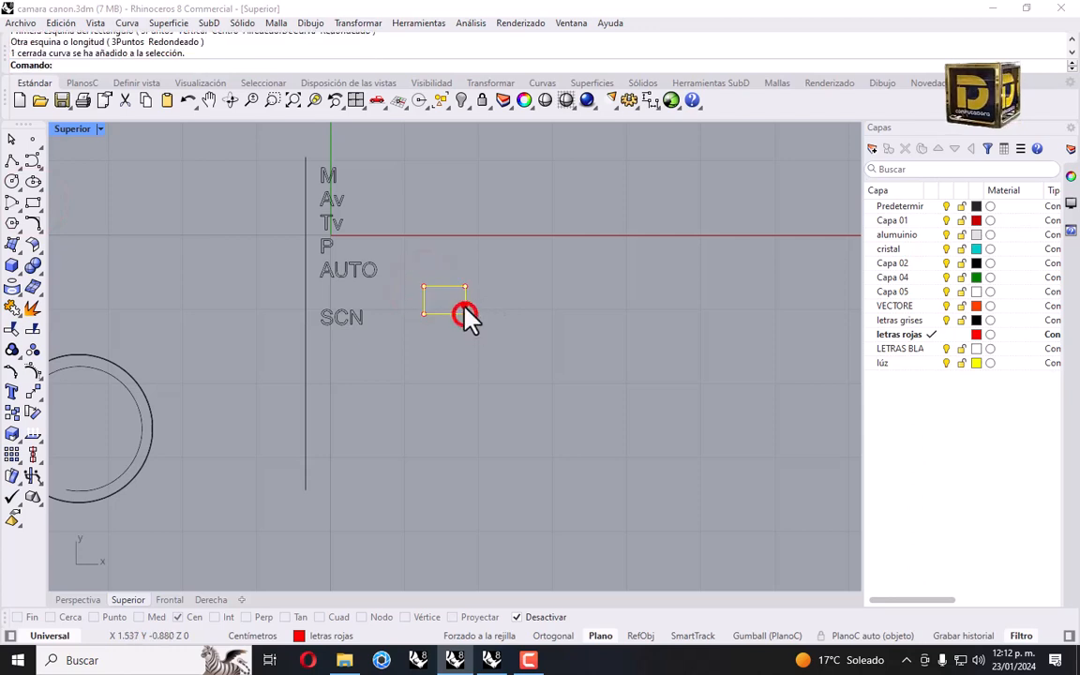
Offset the rectangle inward with the through-point option, picking a point just inside its upper corner.
left_click(28, 218)
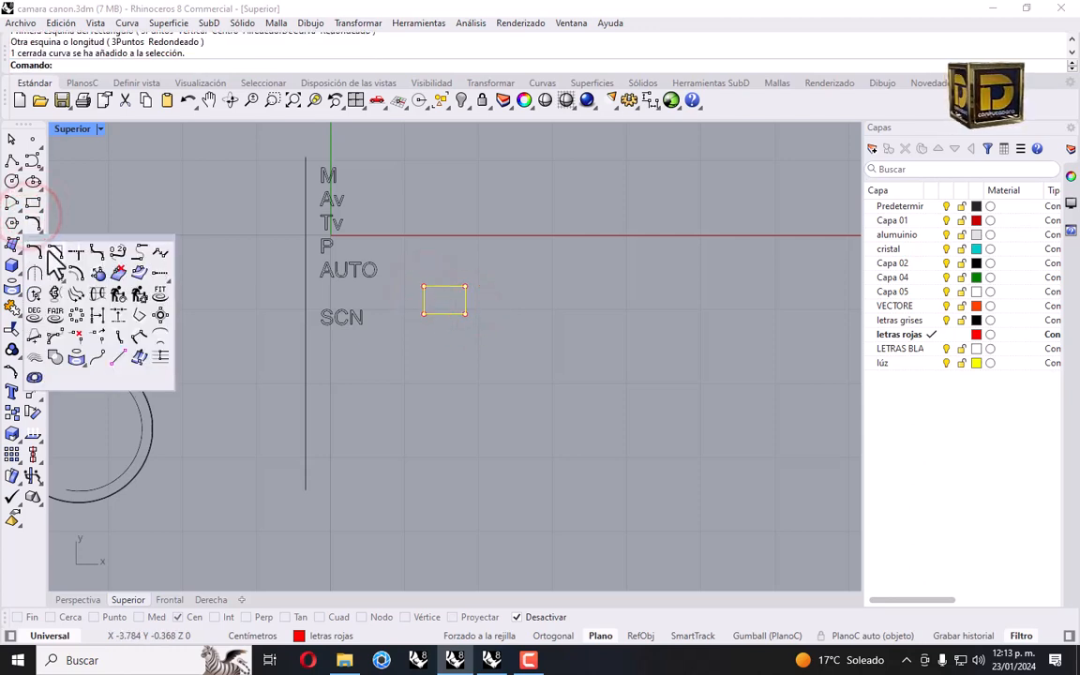
left_click(80, 272)
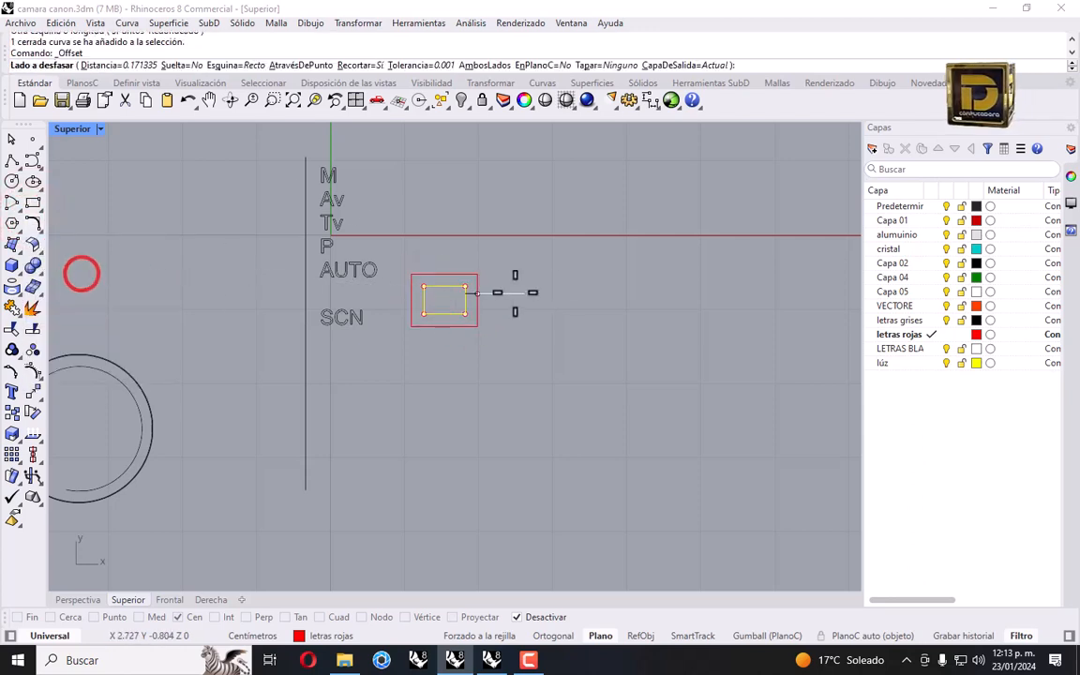
left_click(298, 65)
scroll(434, 284, "up", 5)
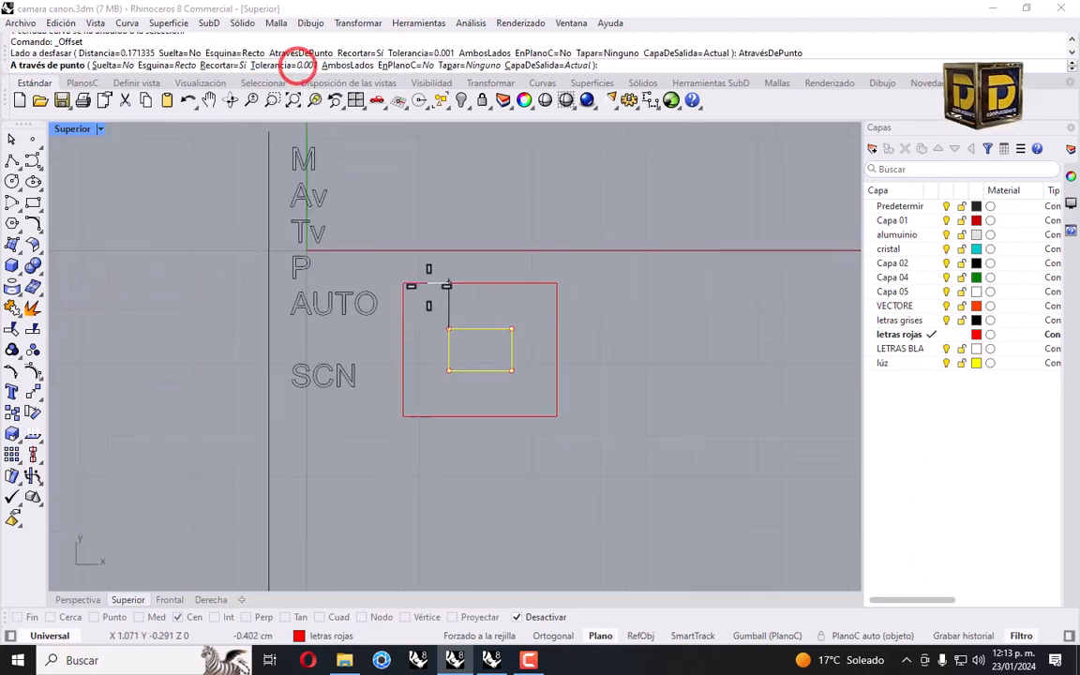
left_click(448, 335)
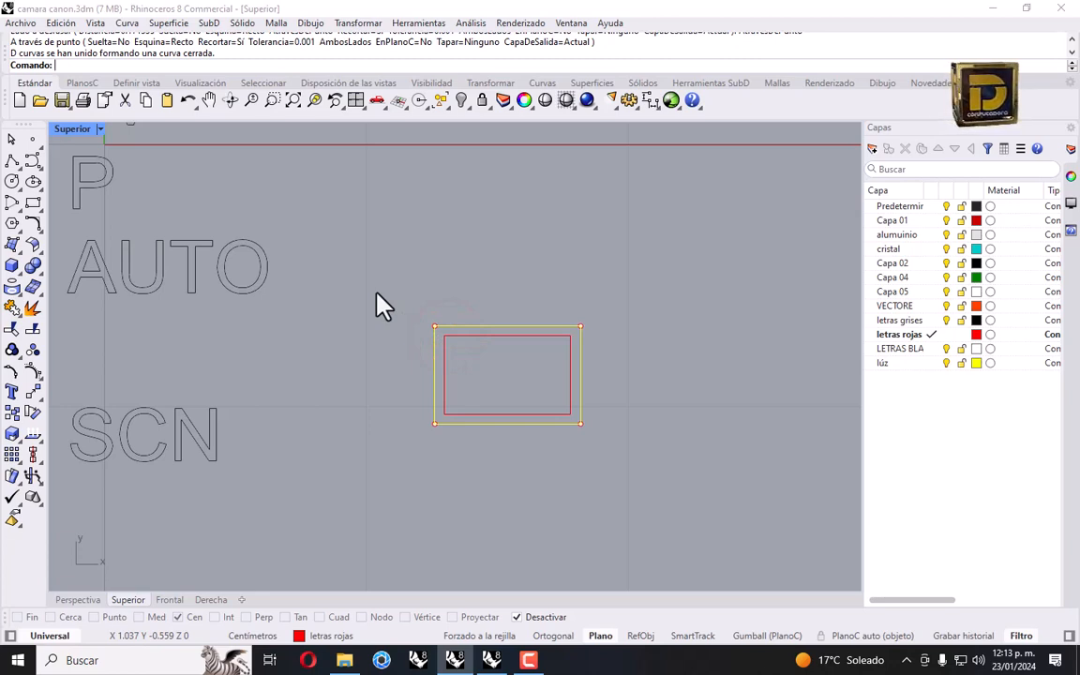
Turn on the Cerca object snap and draw an arc bulging upward from the middle of the outer rectangle's top edge.
left_click(13, 203)
left_click(38, 227)
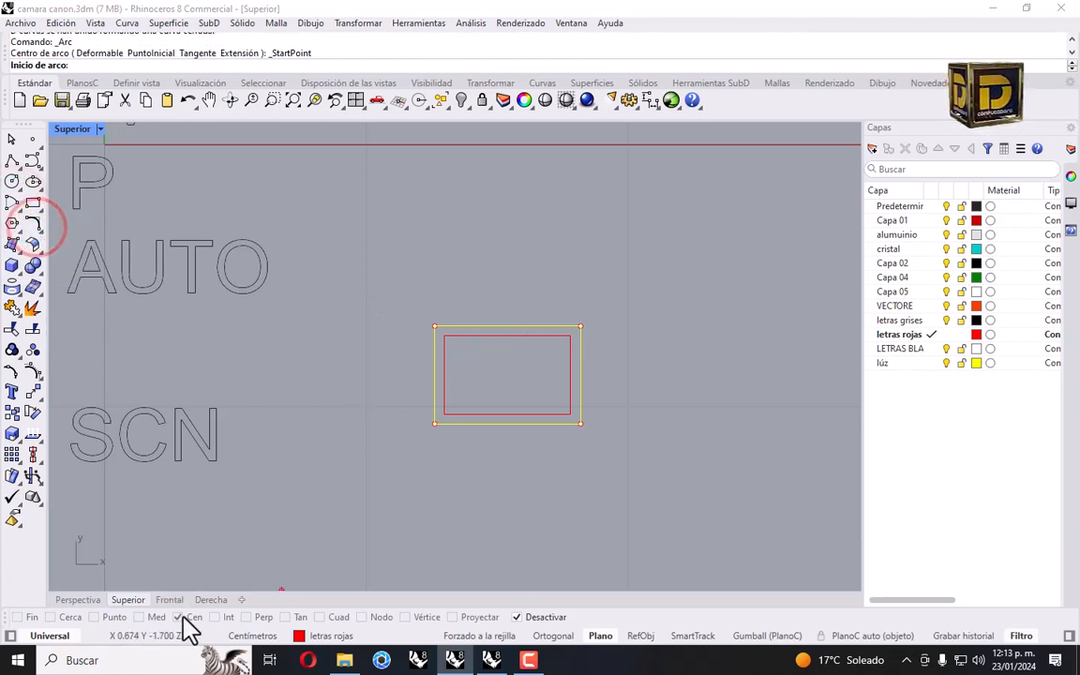
left_click(548, 618)
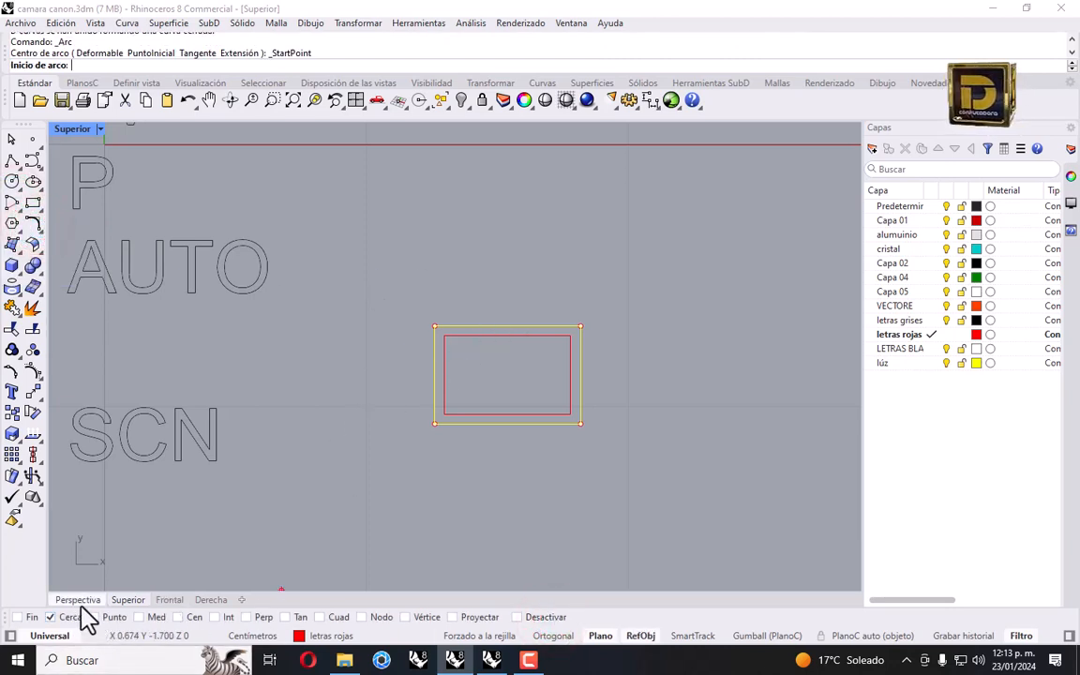
left_click(474, 326)
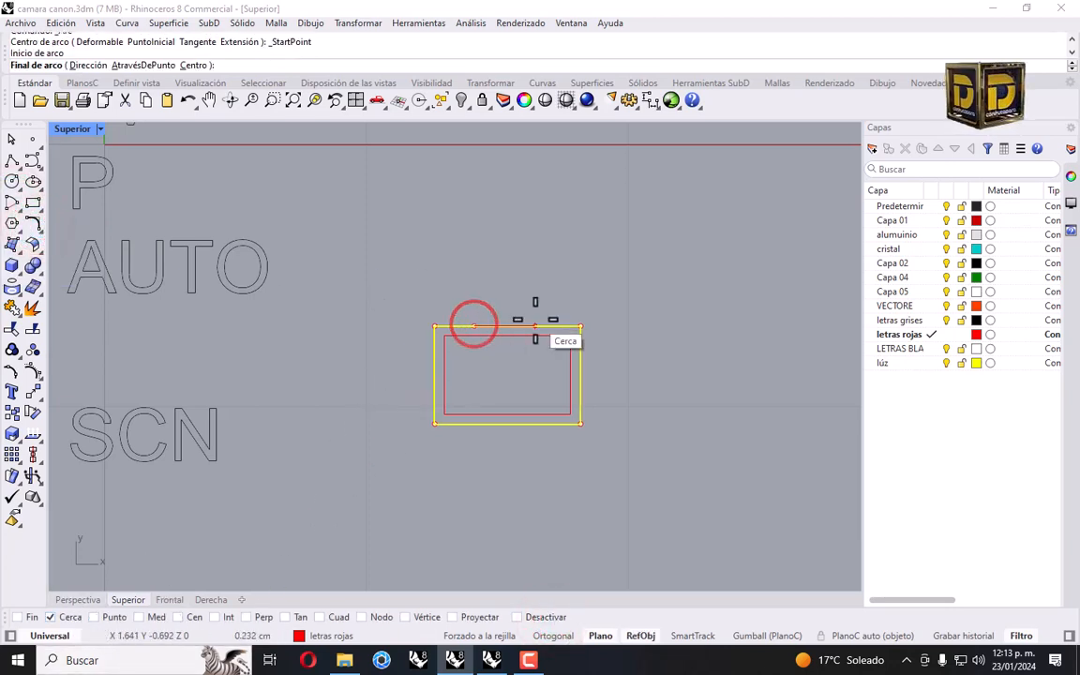
left_click(541, 327)
left_click(507, 296)
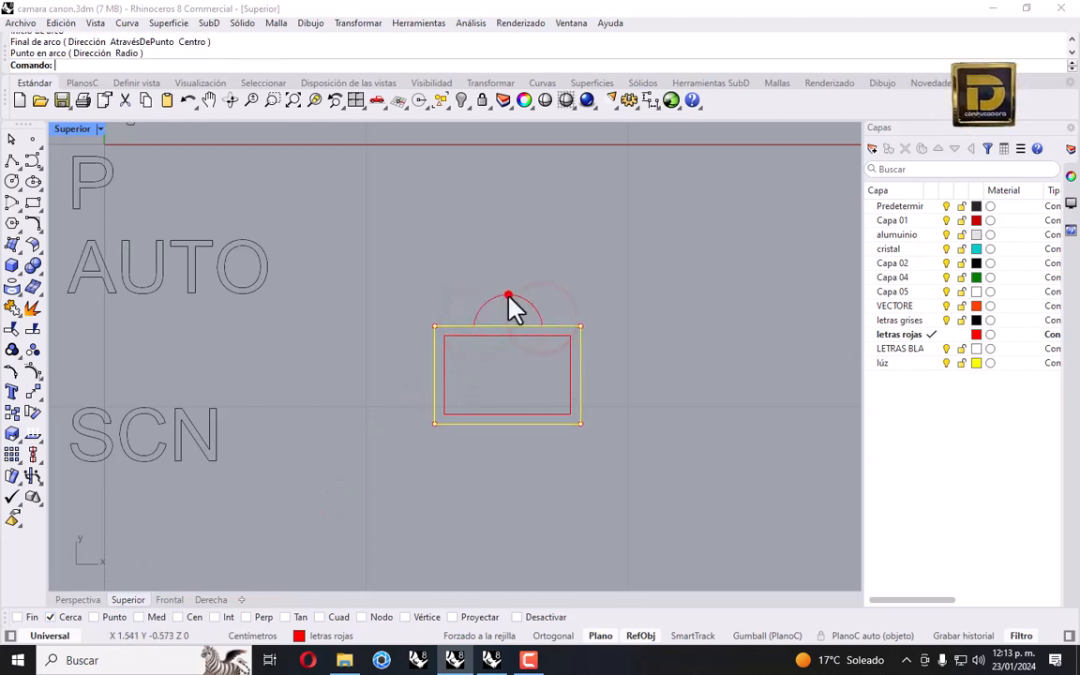
Delete the inner offset rectangle.
left_click(494, 299)
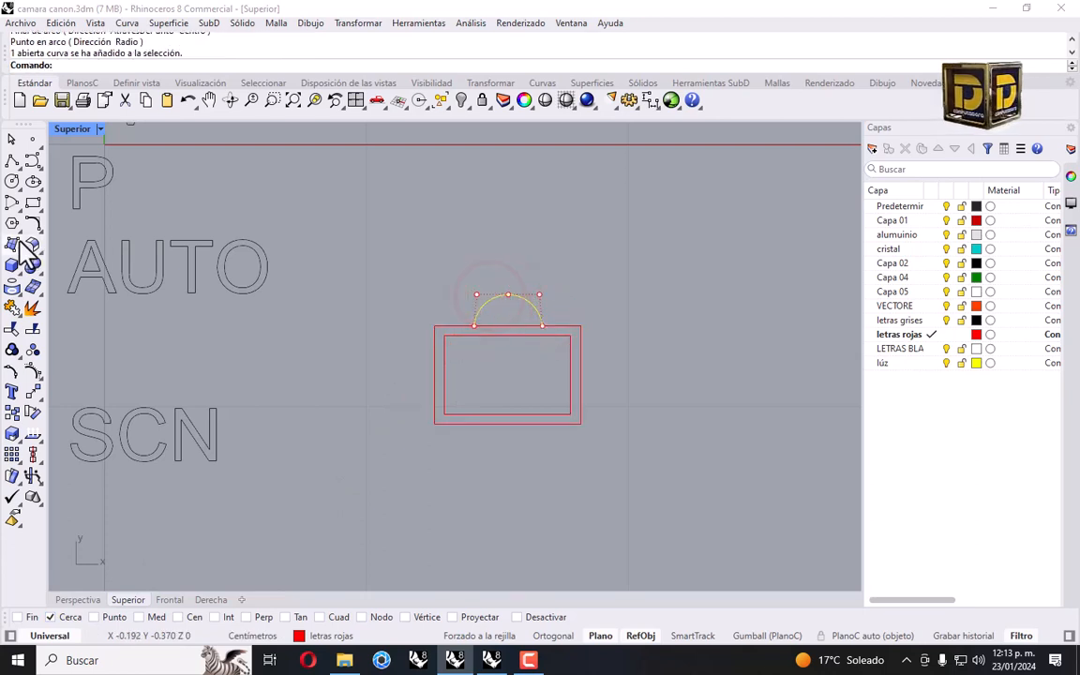
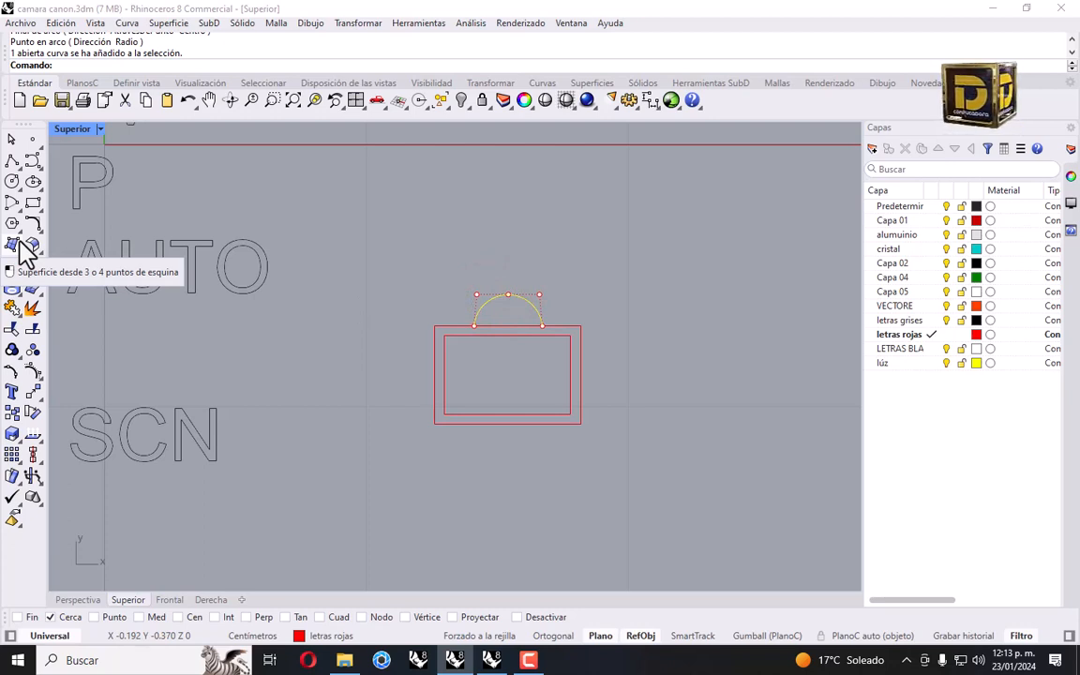
left_click(512, 337)
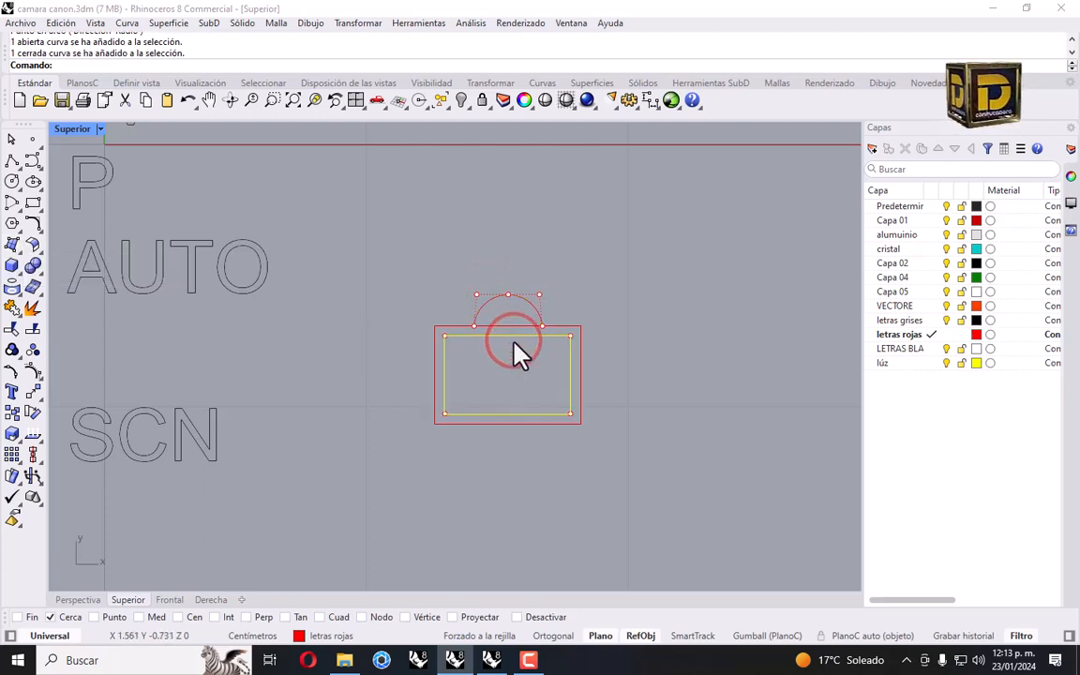
key("Delete")
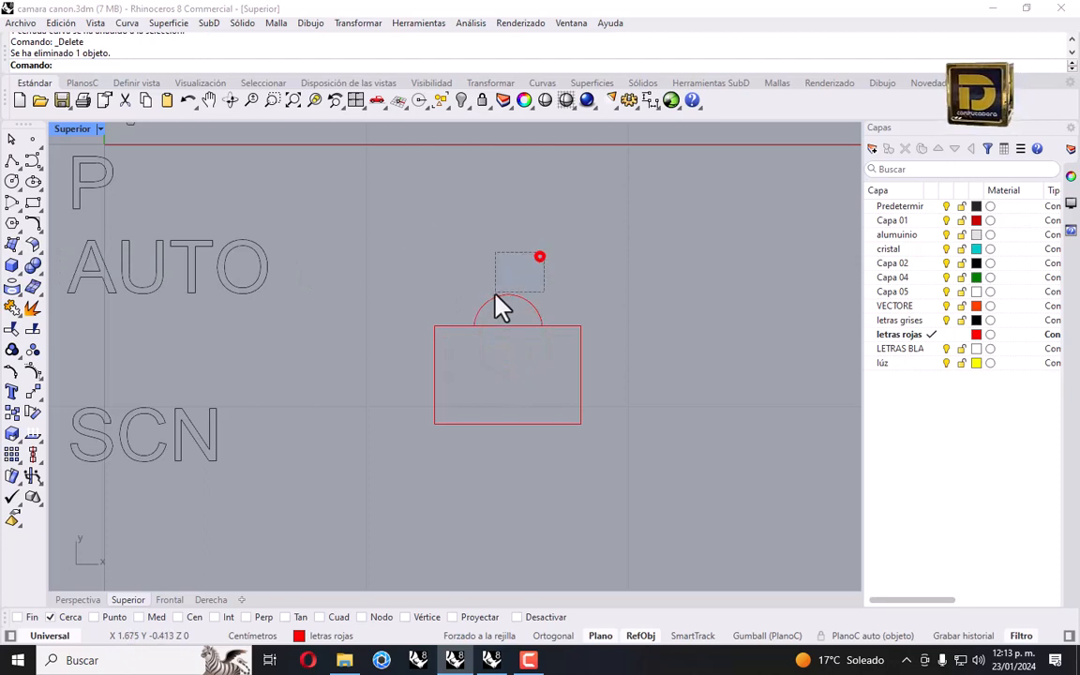
Trim the rectangle's top edge beneath the arc and join the two curves into one closed camera outline.
left_click_drag(496, 294, 492, 310)
left_click(12, 328)
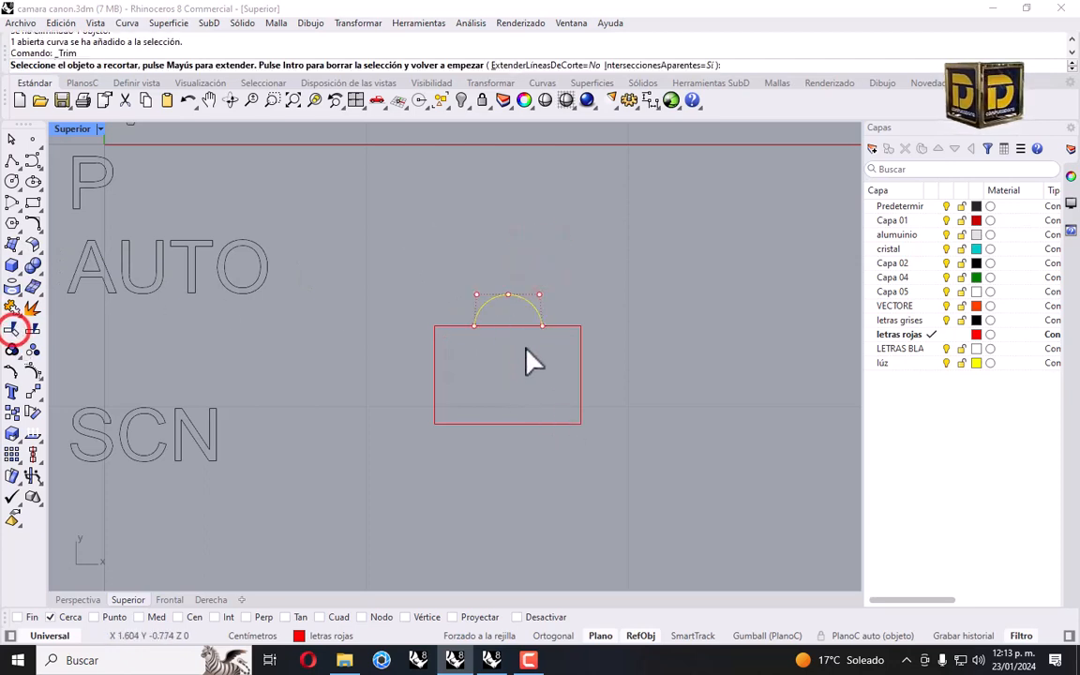
left_click(518, 328)
right_click(380, 248)
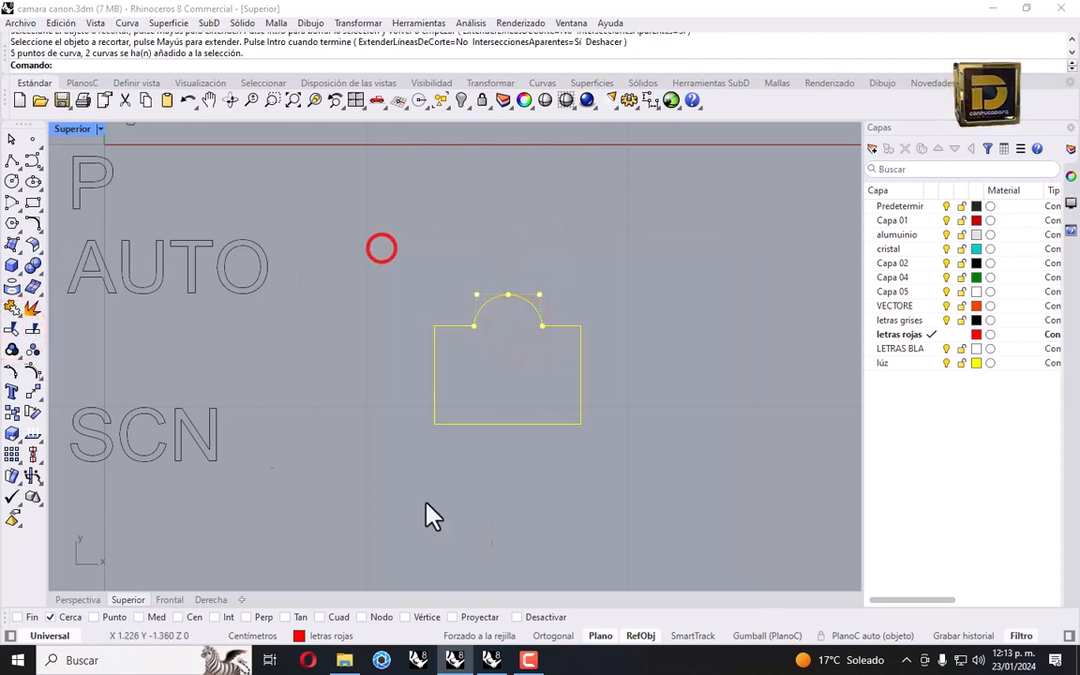
left_click(13, 306)
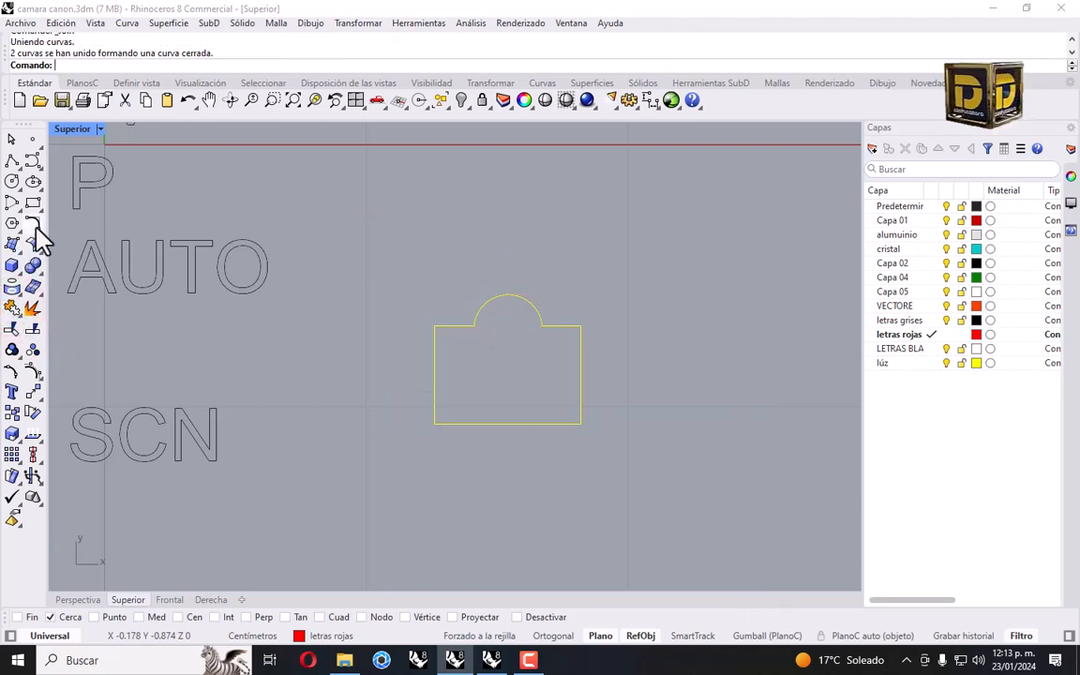
Offset the closed camera outline inward by about 0.038 cm.
left_click(35, 222)
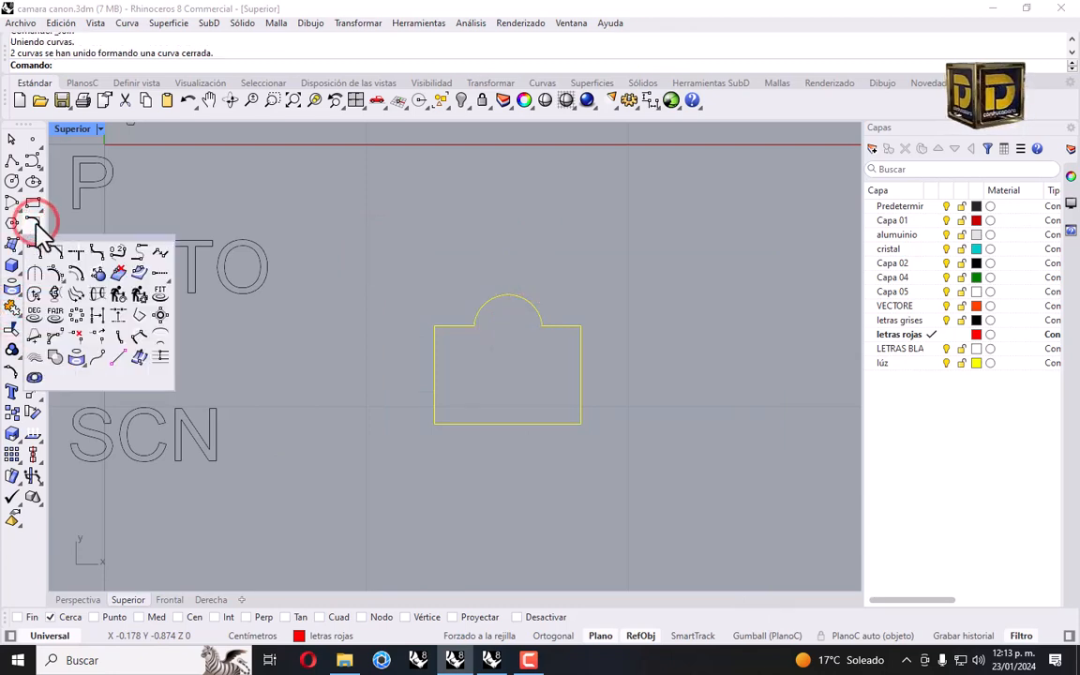
left_click(75, 270)
scroll(491, 348, "up", 2)
left_click(489, 351)
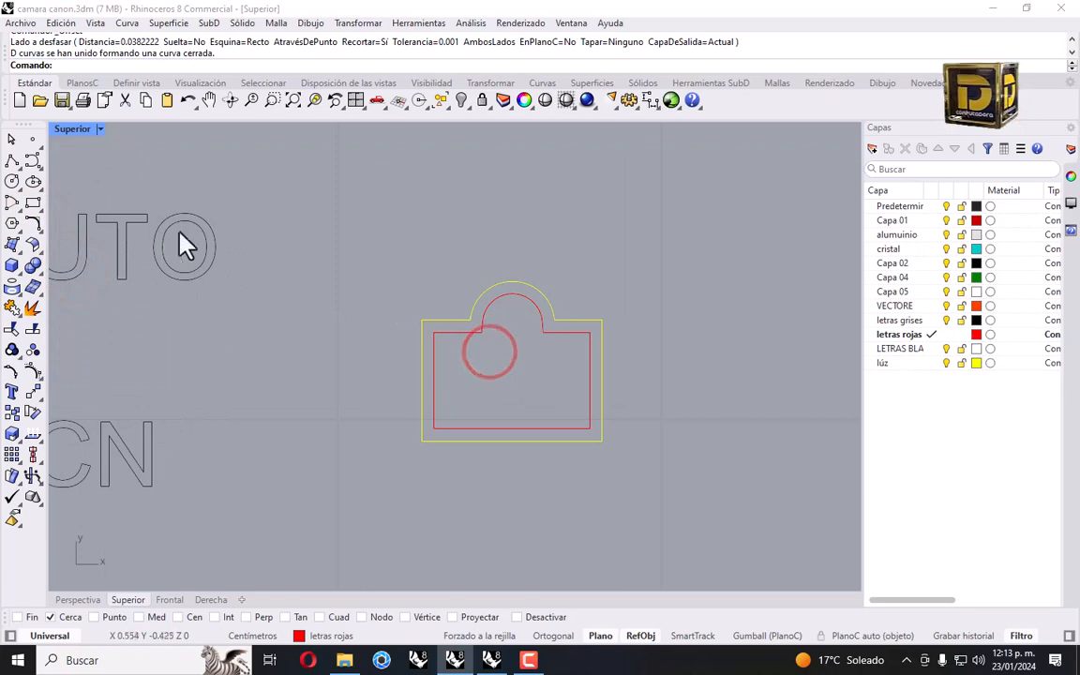
Draw a six-point degree 3 control-point curve shaped like the right half of a heart inside the inner outline.
left_click(33, 159)
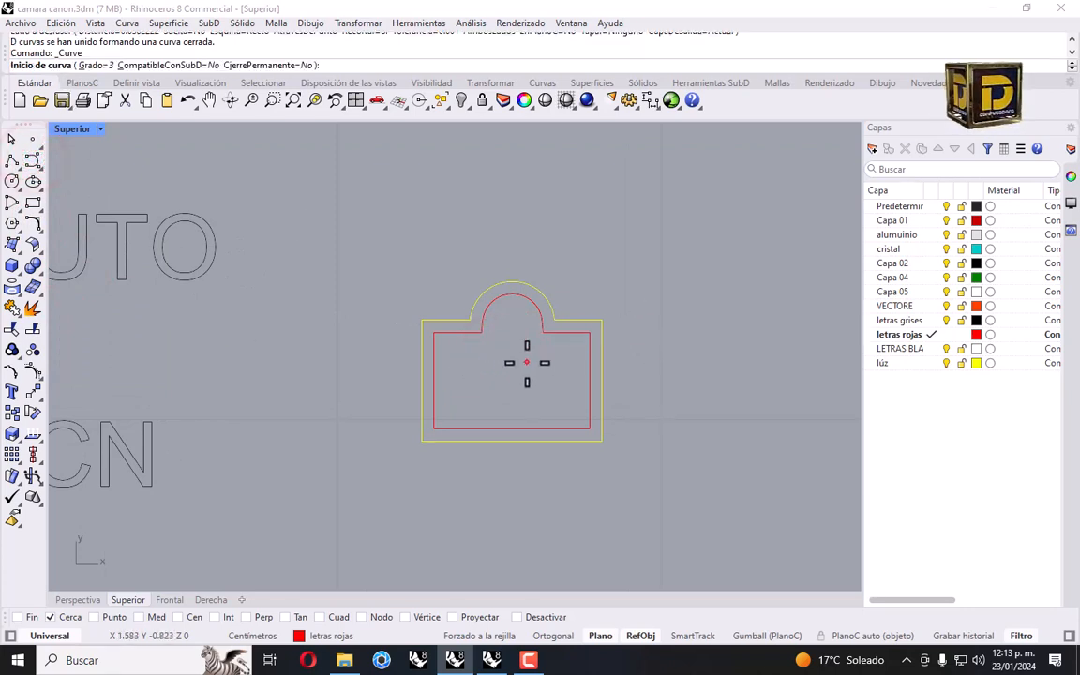
scroll(516, 370, "up", 2)
right_click_drag(516, 370, 514, 370)
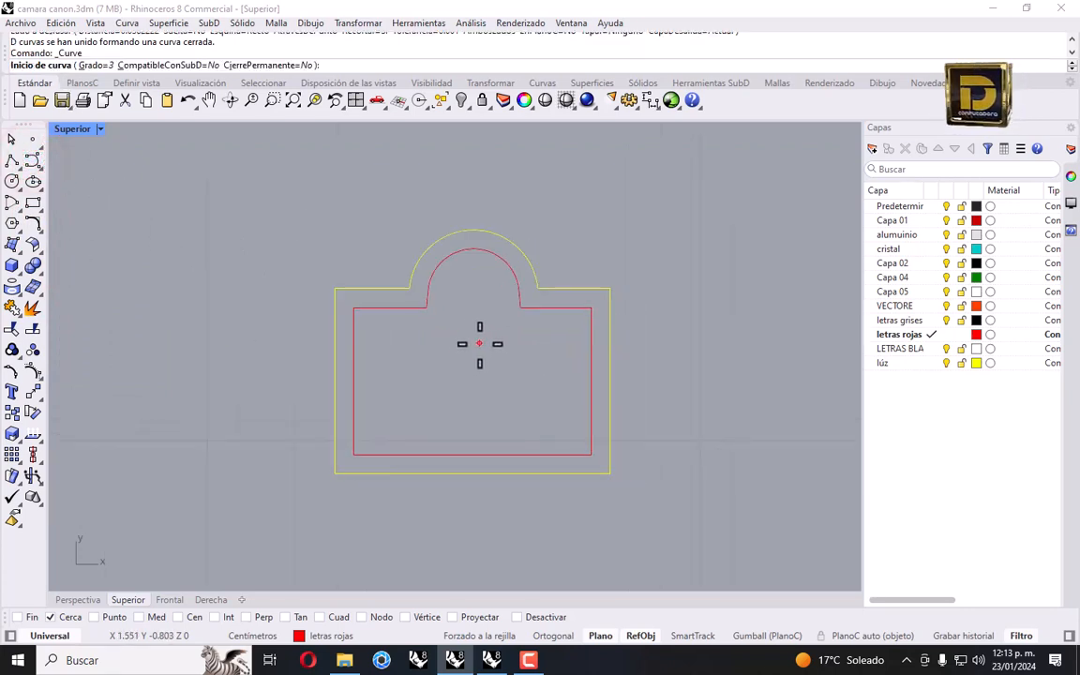
left_click(477, 343)
left_click(497, 329)
left_click(529, 331)
left_click(552, 356)
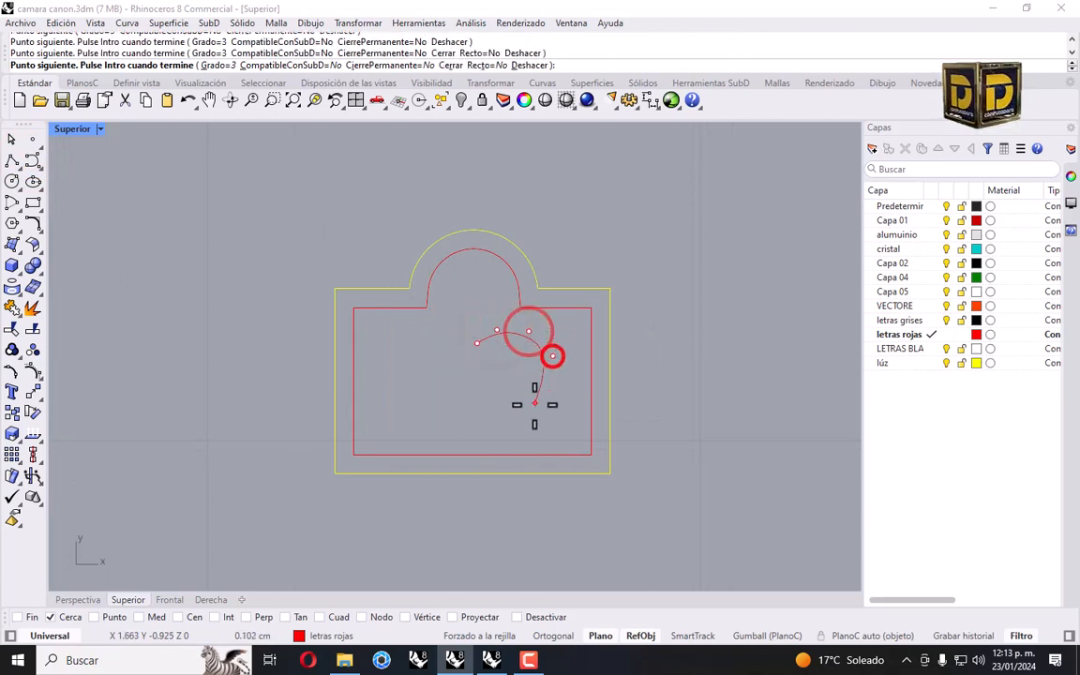
left_click(547, 402)
left_click(485, 439)
key("Return")
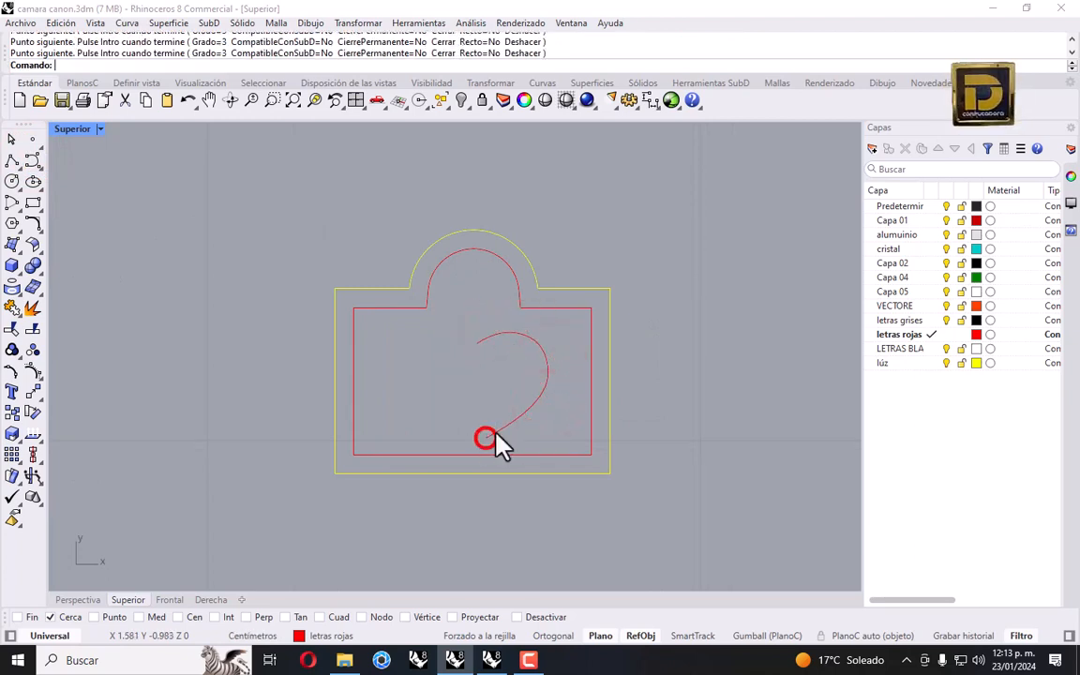
Mirror a copy of the half-heart curve about a vertical axis through its lower end point.
left_click(503, 426)
left_click(33, 394)
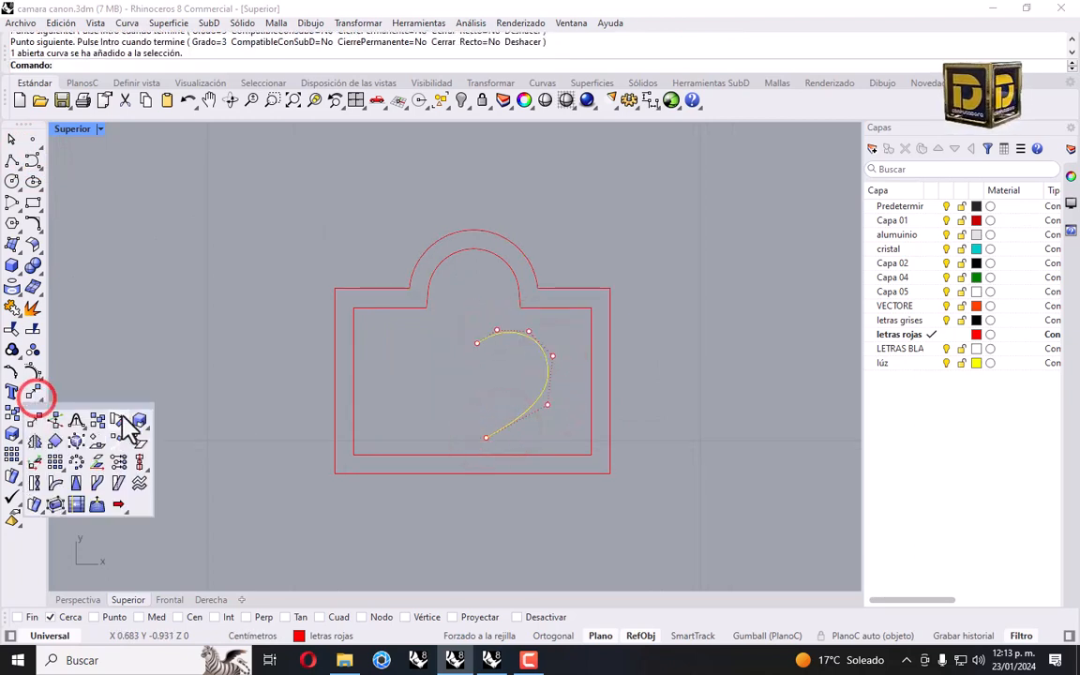
left_click(39, 440)
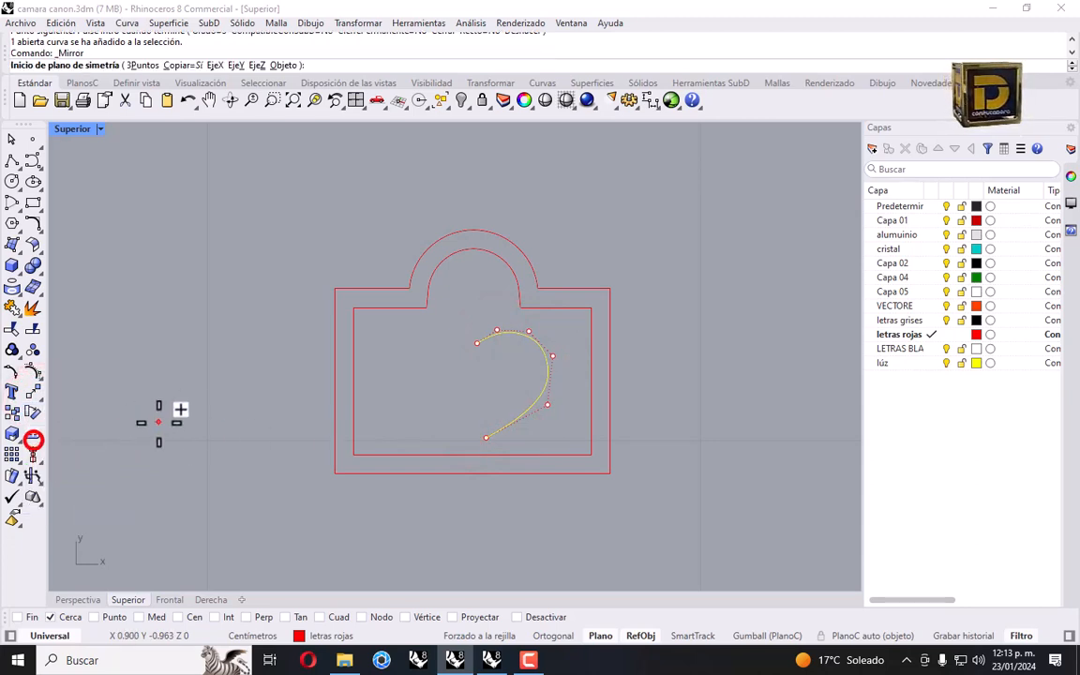
left_click(487, 437)
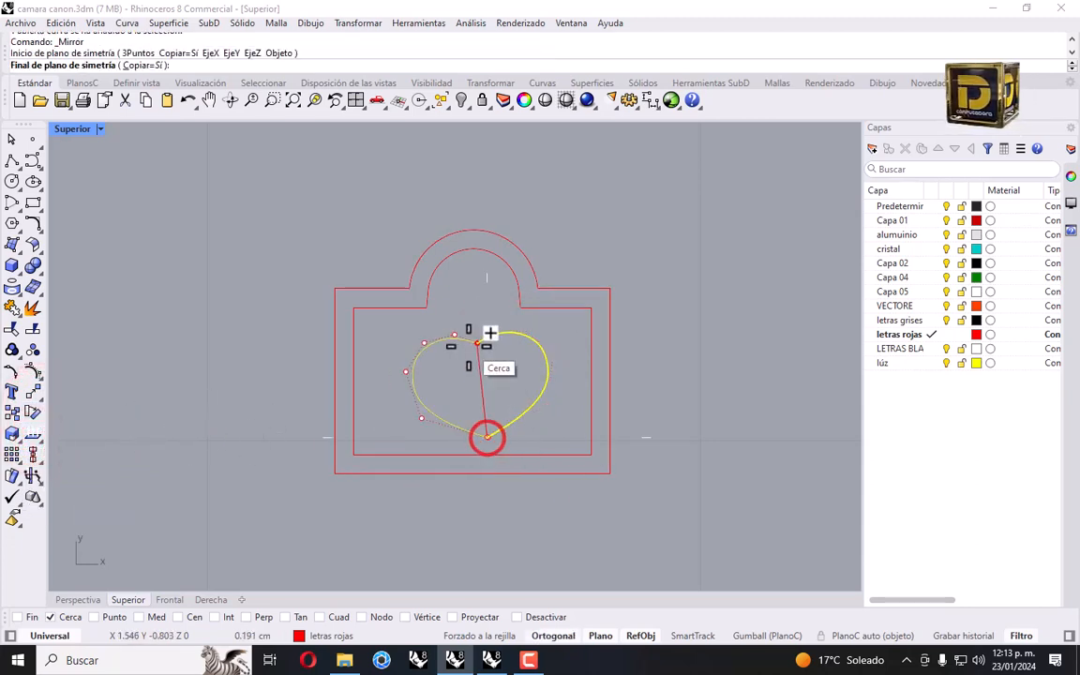
left_click(470, 318)
scroll(482, 351, "up", 3)
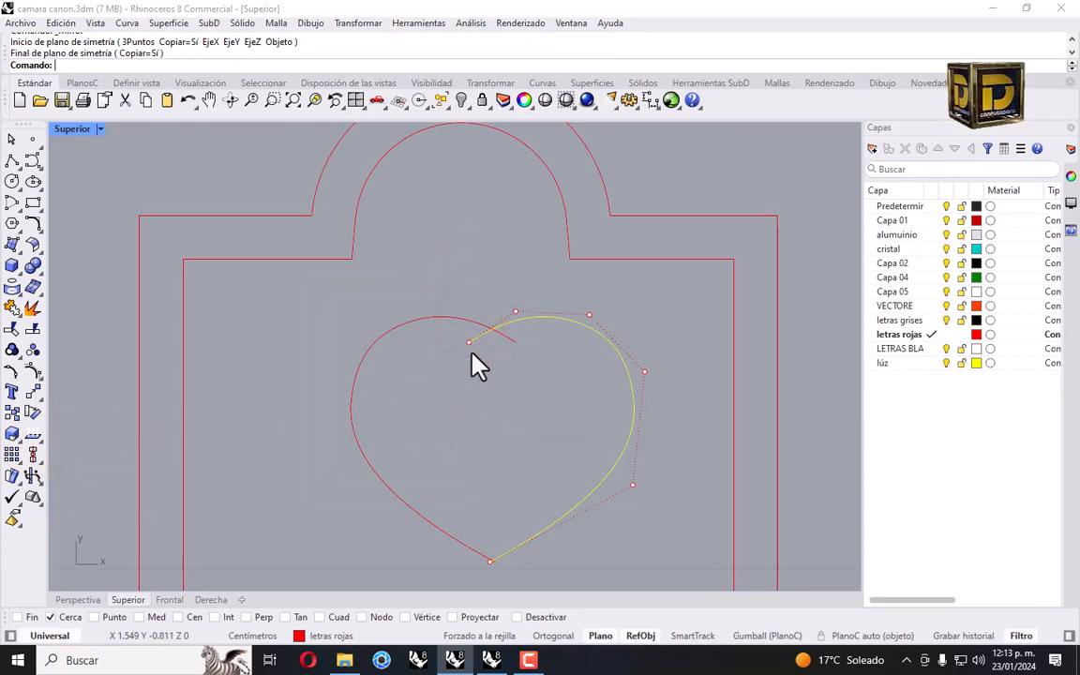
Undo the mirrored copy of the half-heart curve.
scroll(478, 366, "up", 1)
left_click(12, 160)
scroll(449, 350, "up", 2)
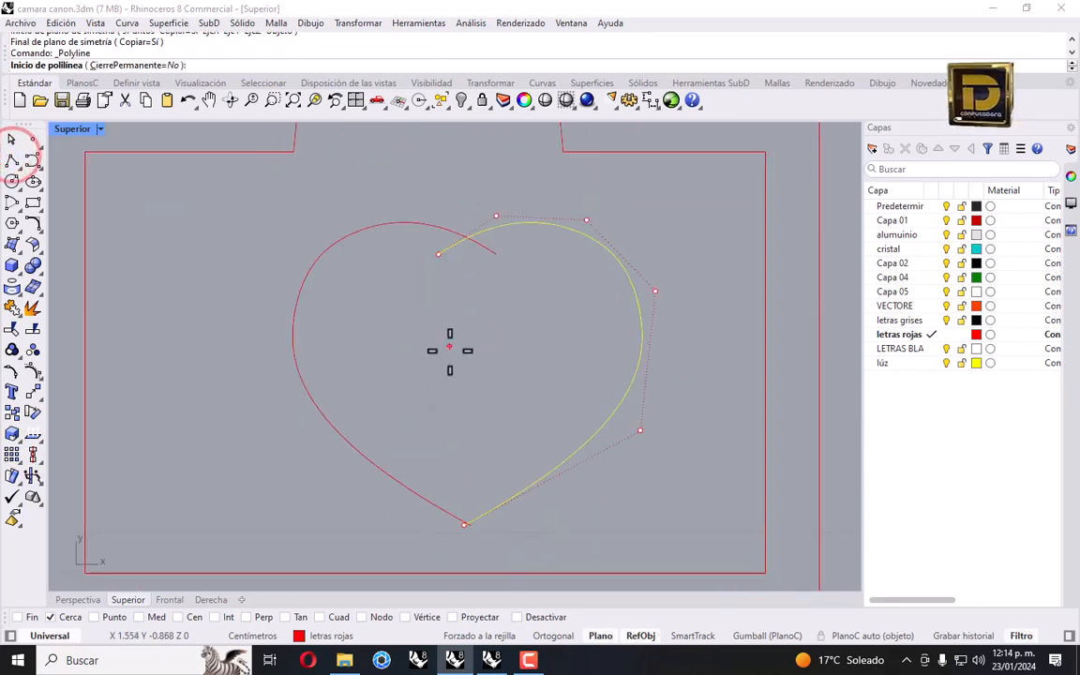
key("Escape")
key("ctrl+z")
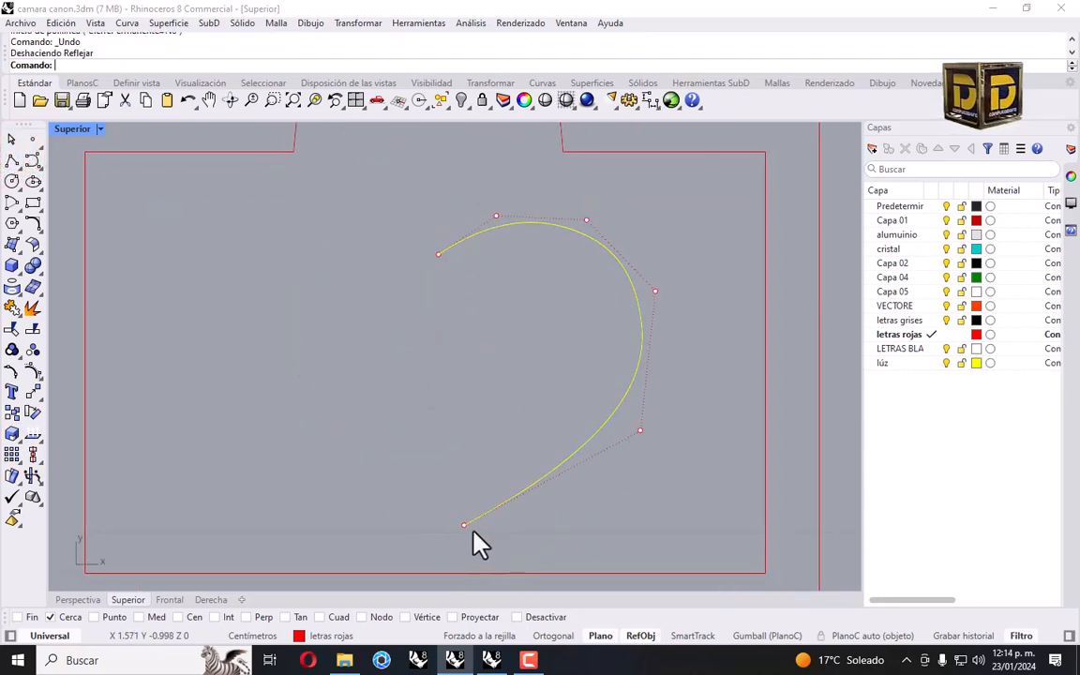
right_click(478, 544)
left_click(464, 525)
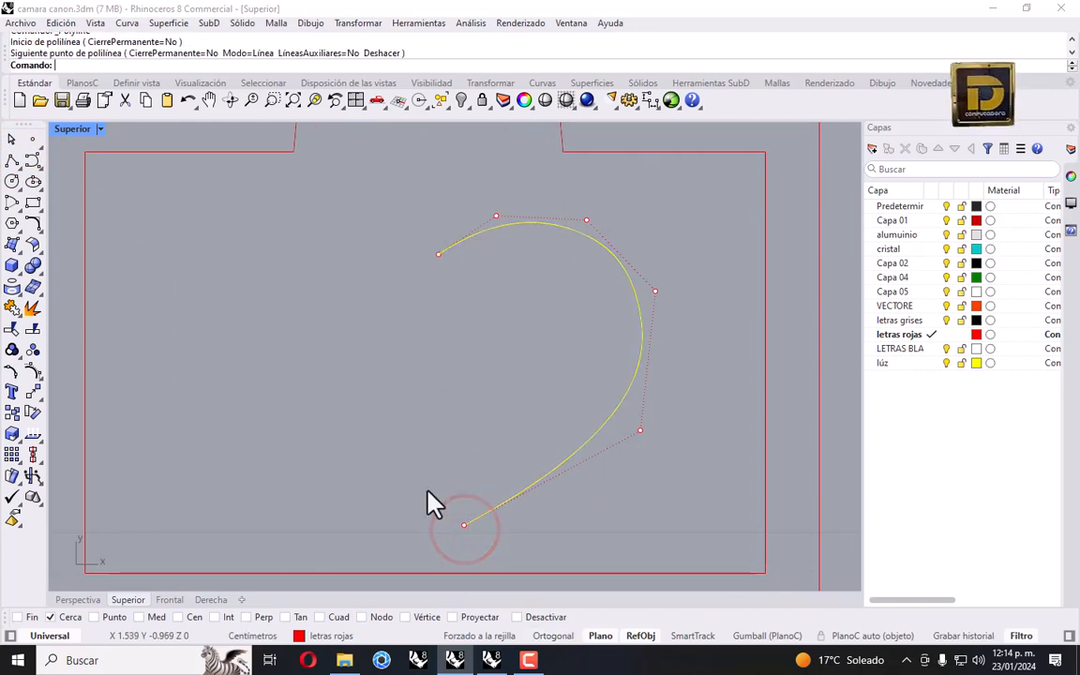
right_click(302, 525)
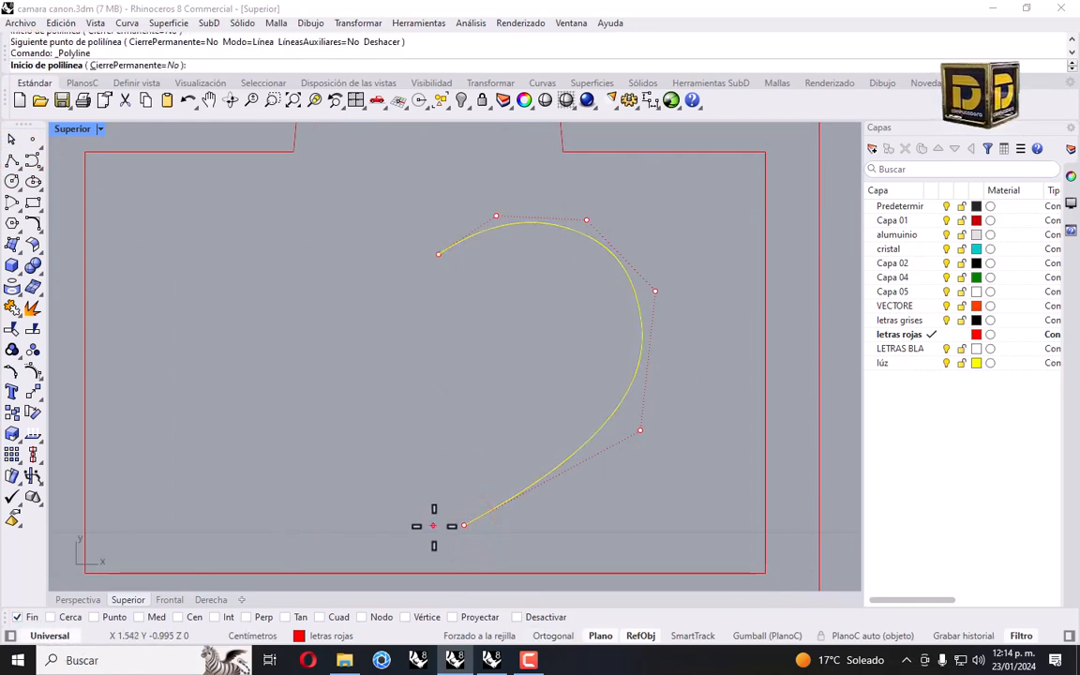
left_click(463, 525)
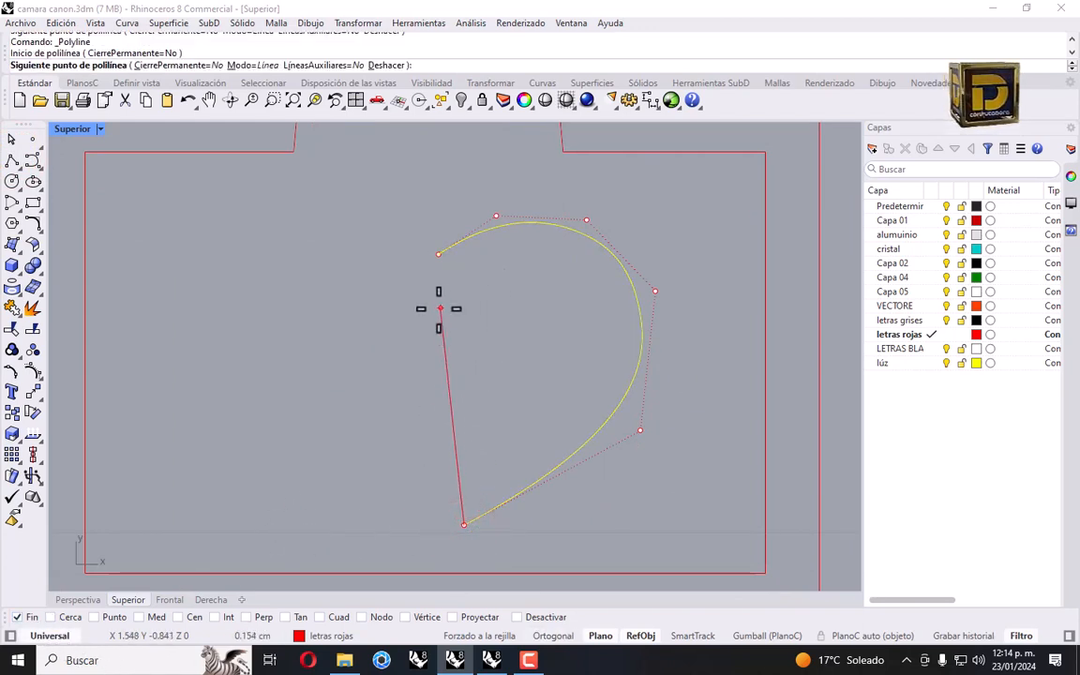
key("Escape")
Mirror a copy of the half-heart curve about a vertical axis starting exactly at its lower end point.
left_click(40, 407)
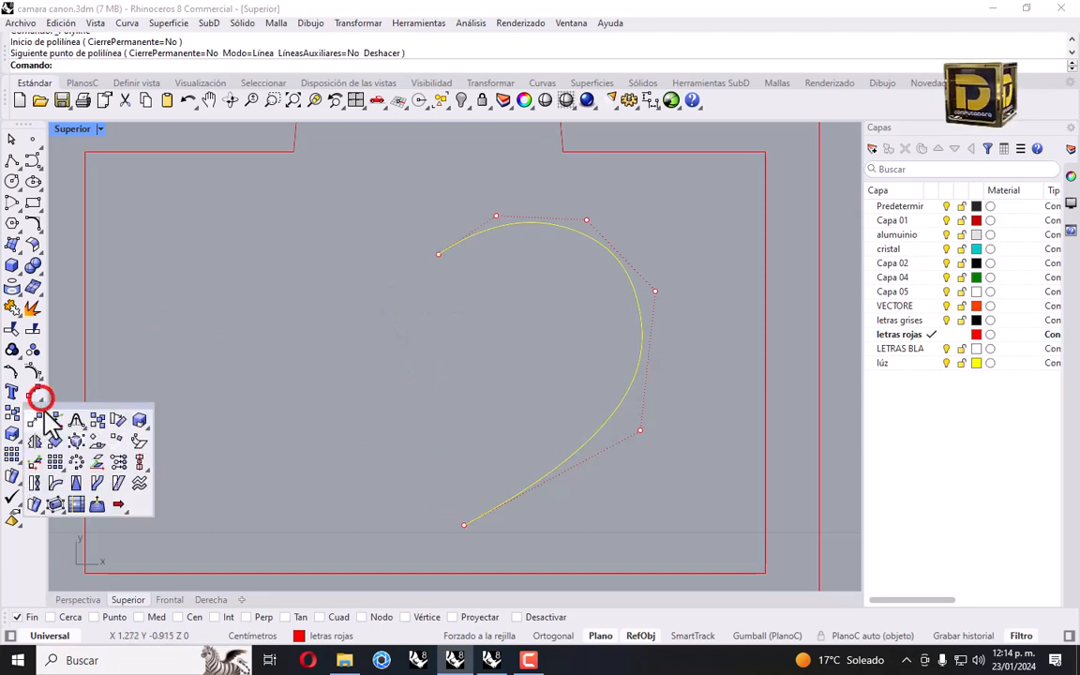
left_click(39, 436)
left_click(466, 518)
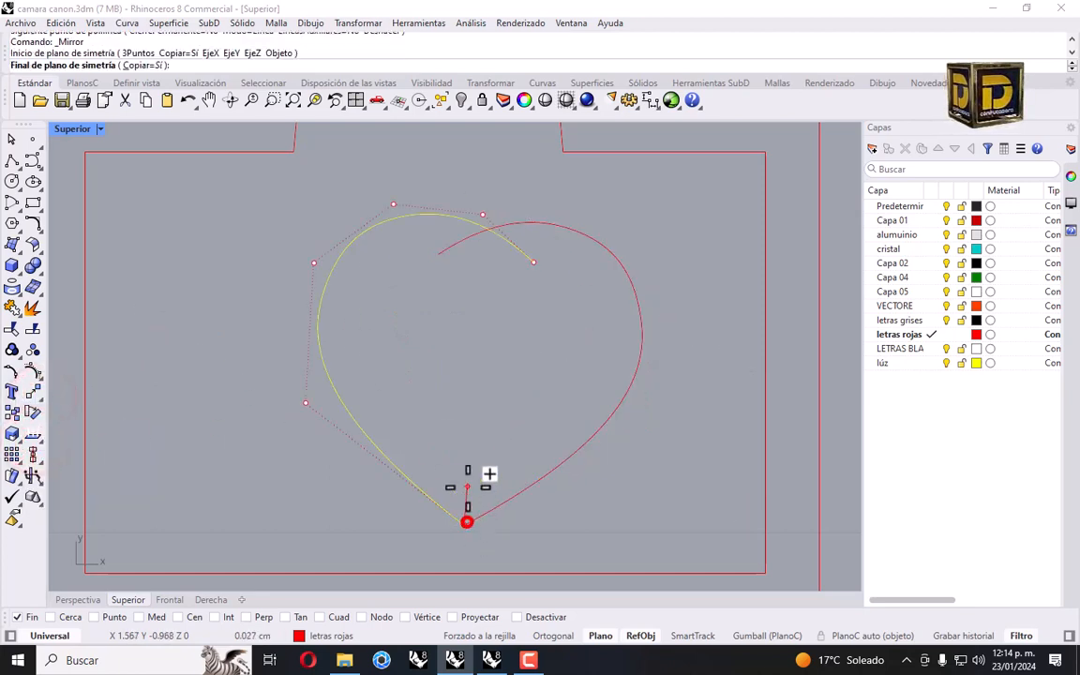
left_click(466, 323)
Draw a vertical guide line about 0.19 cm long from the heart's lower tip to just below the crossing curves.
left_click(11, 159)
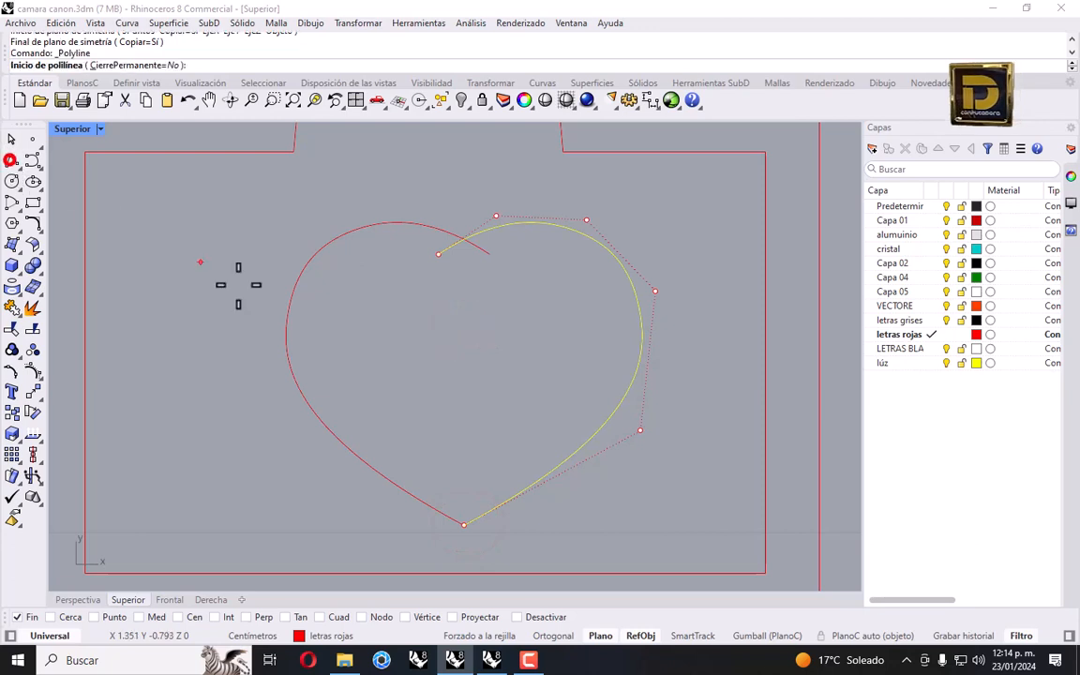
left_click(463, 524)
left_click(466, 263)
key("Return")
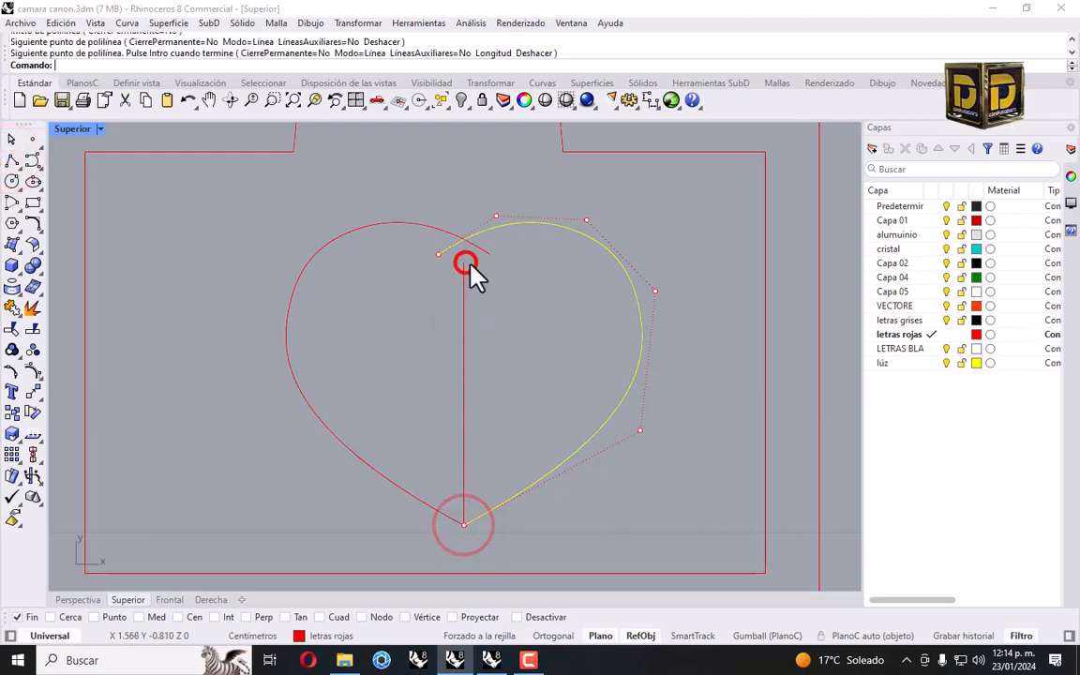
Shift the guide line slightly upward and move the upper end points of both half-heart curves onto its top end.
left_click(464, 265)
scroll(469, 263, "up", 2)
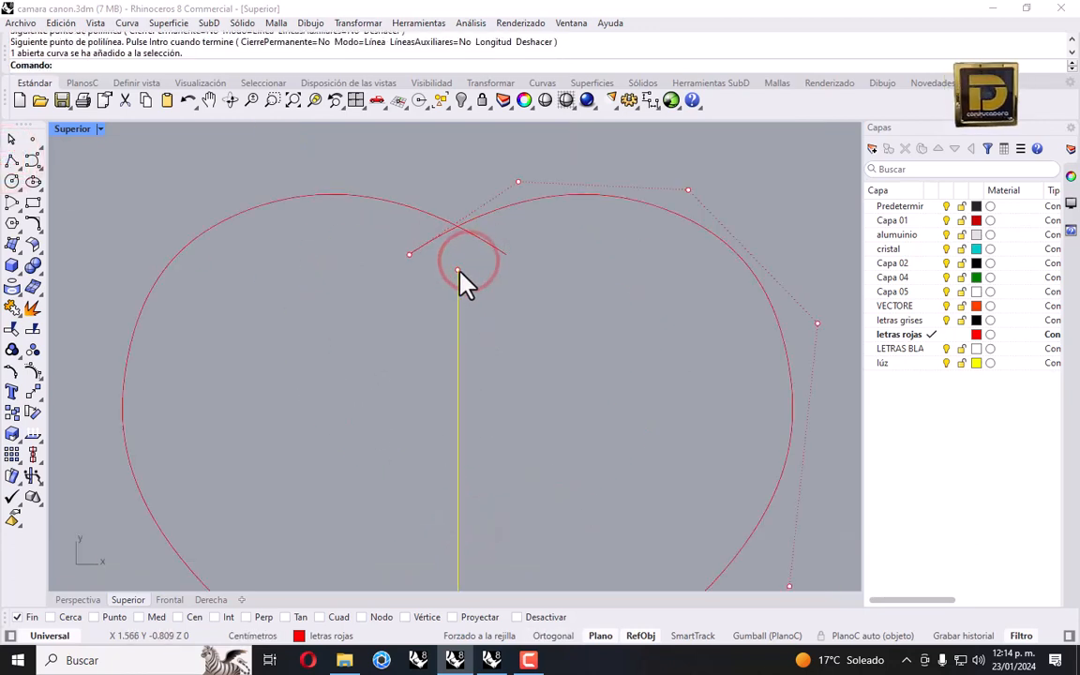
left_click_drag(458, 271, 457, 246)
left_click(426, 291)
left_click(412, 258)
left_click(412, 258)
left_click(502, 255)
scroll(513, 284, "down", 6)
Delete the vertical guide line and join the two half-heart curves into one closed heart.
left_click(497, 314)
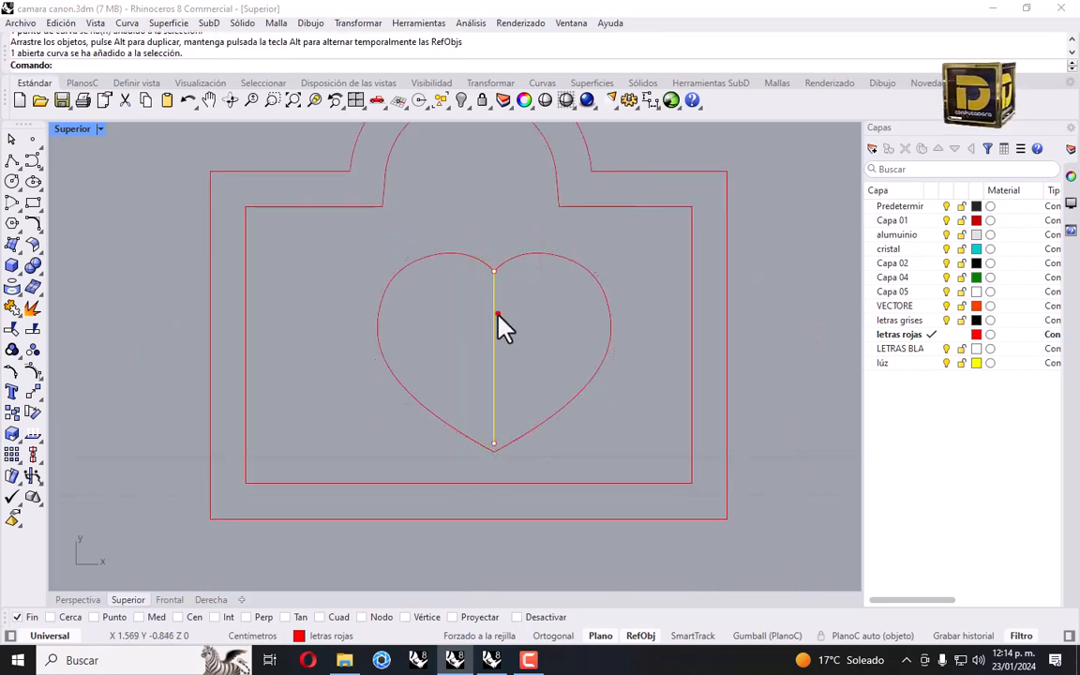
key("Delete")
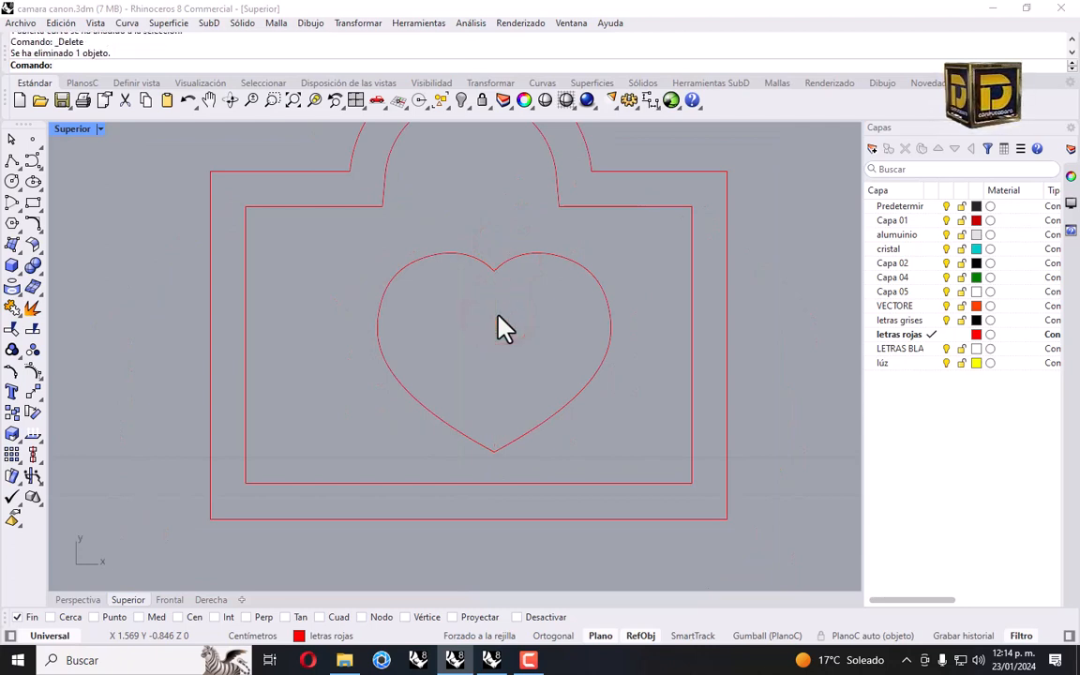
left_click_drag(606, 259, 494, 392)
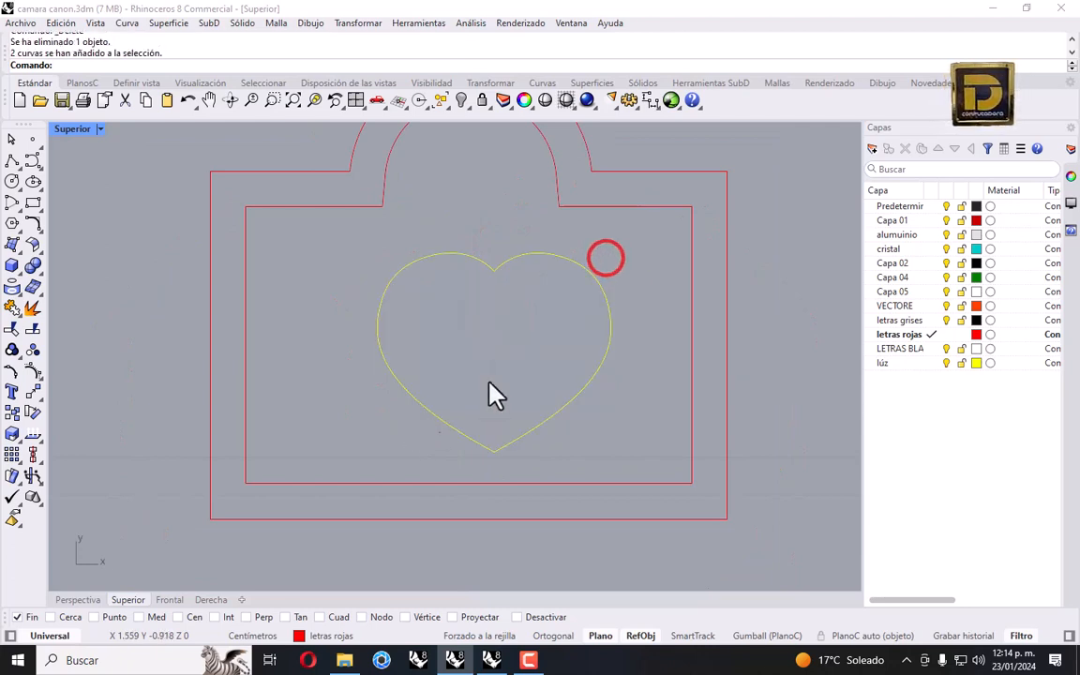
left_click(13, 307)
Scale the camera outlines and heart down uniformly with the 2D Scale command to about 80 percent.
scroll(450, 286, "down", 3)
left_click_drag(446, 277, 580, 362)
scroll(488, 313, "down", 5)
left_click(356, 23)
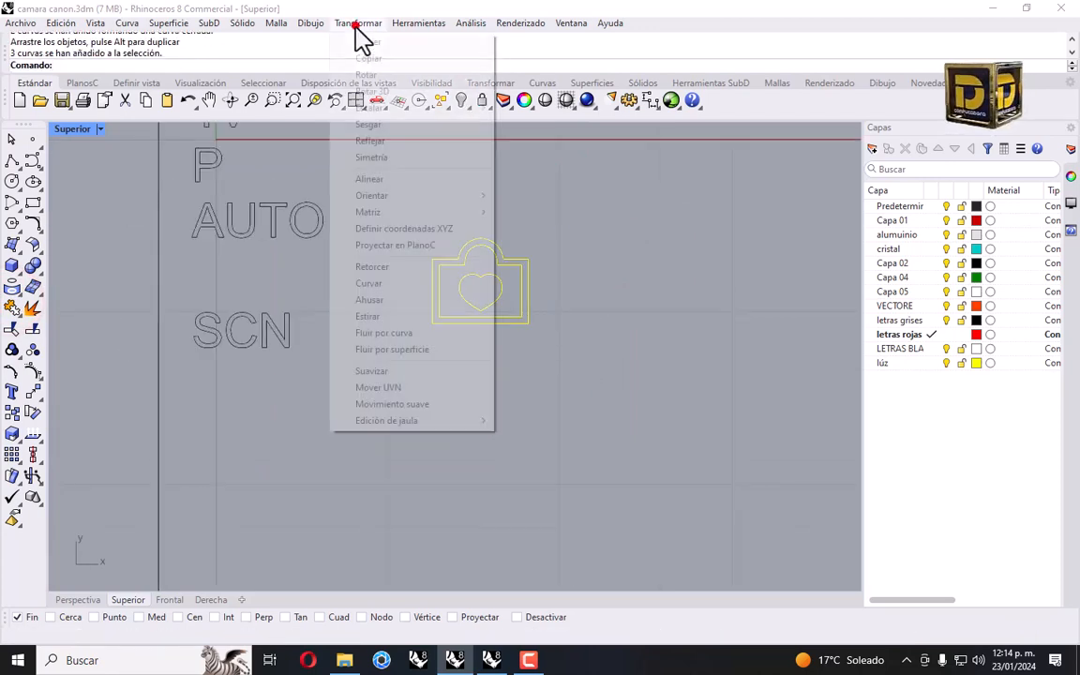
left_click(389, 107)
left_click(520, 123)
left_click(465, 293)
left_click(621, 292)
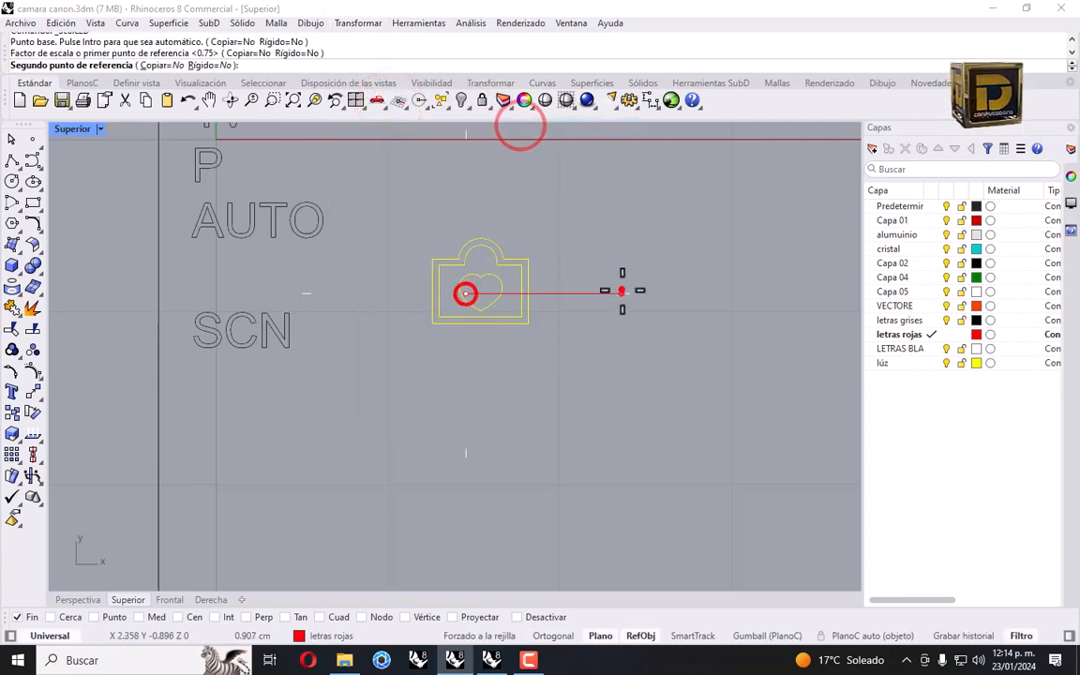
left_click(590, 291)
Place the camera-with-heart icon between the AUTO and SCN texts and scale it down once more by about 80 percent.
left_click_drag(506, 288, 260, 279)
key("Return")
left_click(464, 279)
left_click(619, 286)
left_click(589, 287)
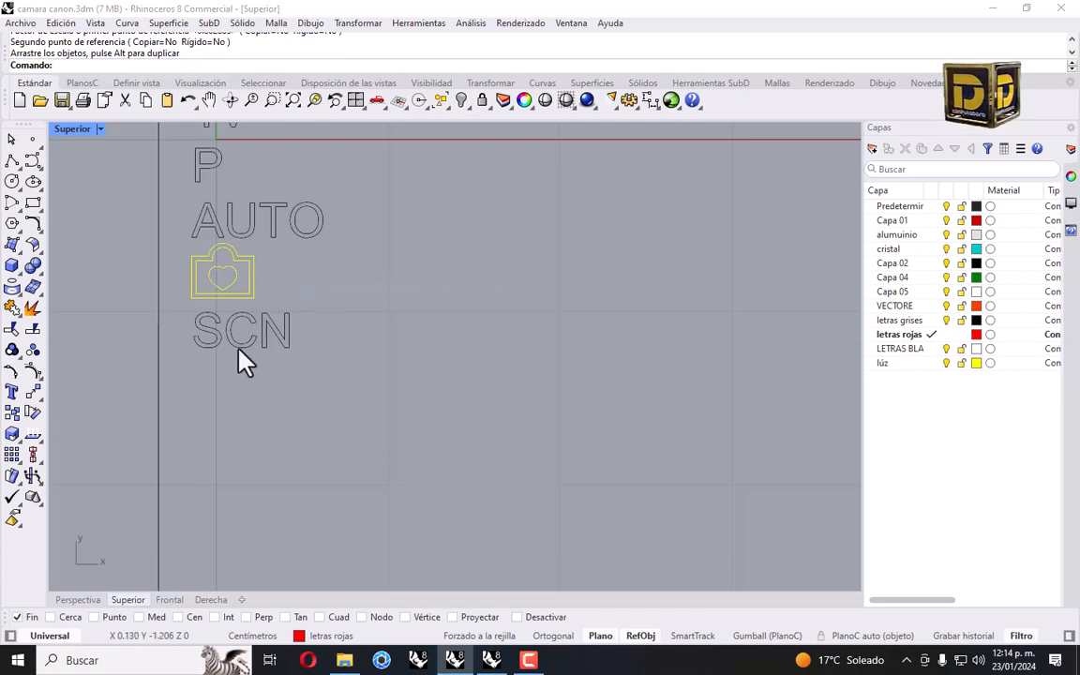
Make the LETRAS BLANCAS layer current and draw a circle about 0.364 cm in diameter below and beside the SCN text.
left_click(12, 181)
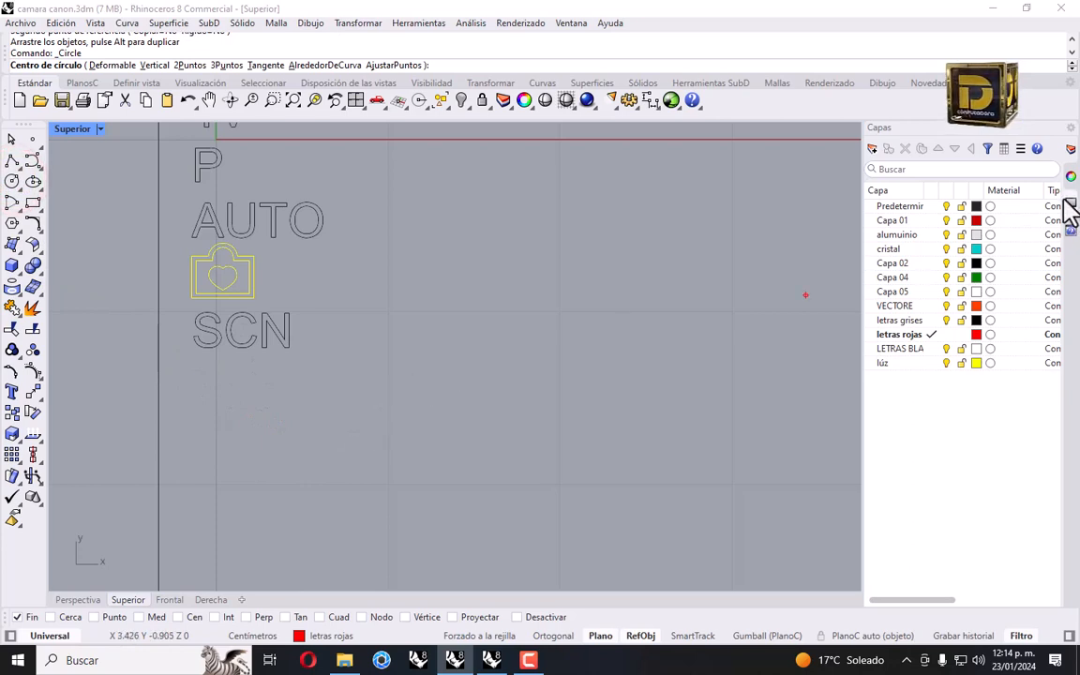
left_click(933, 348)
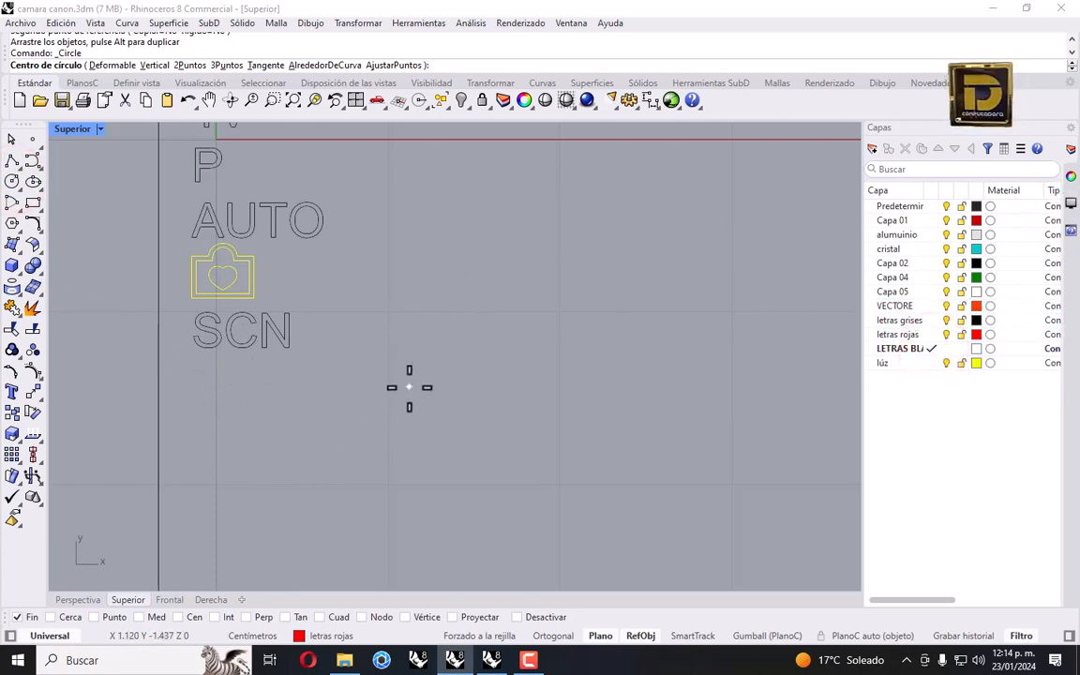
left_click(349, 380)
left_click(382, 378)
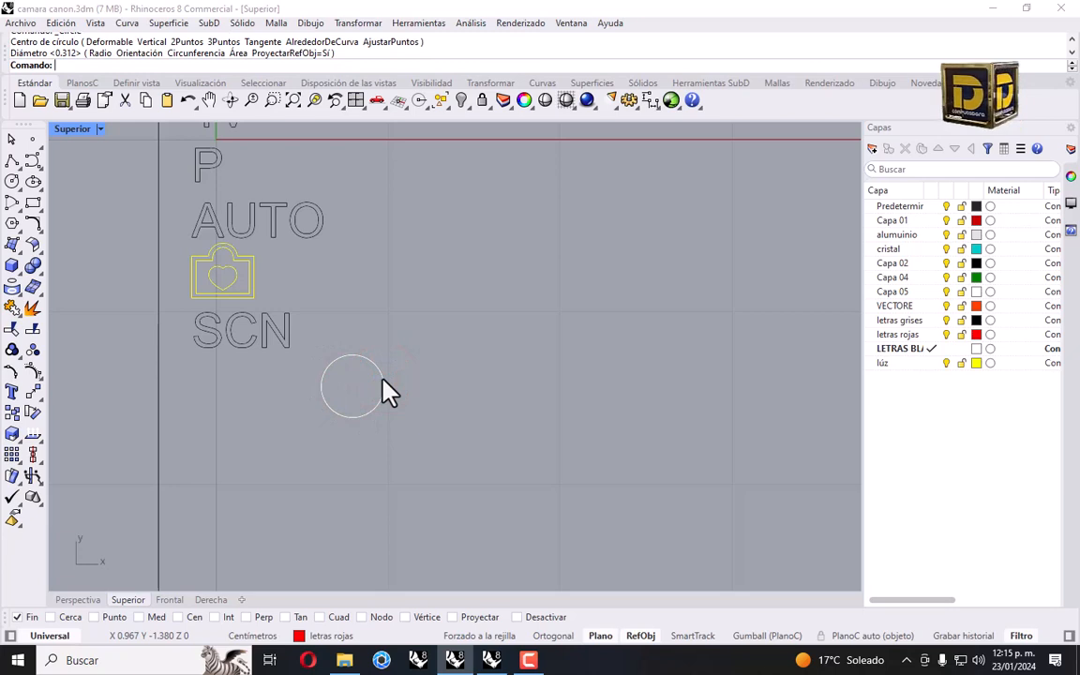
right_click(370, 378)
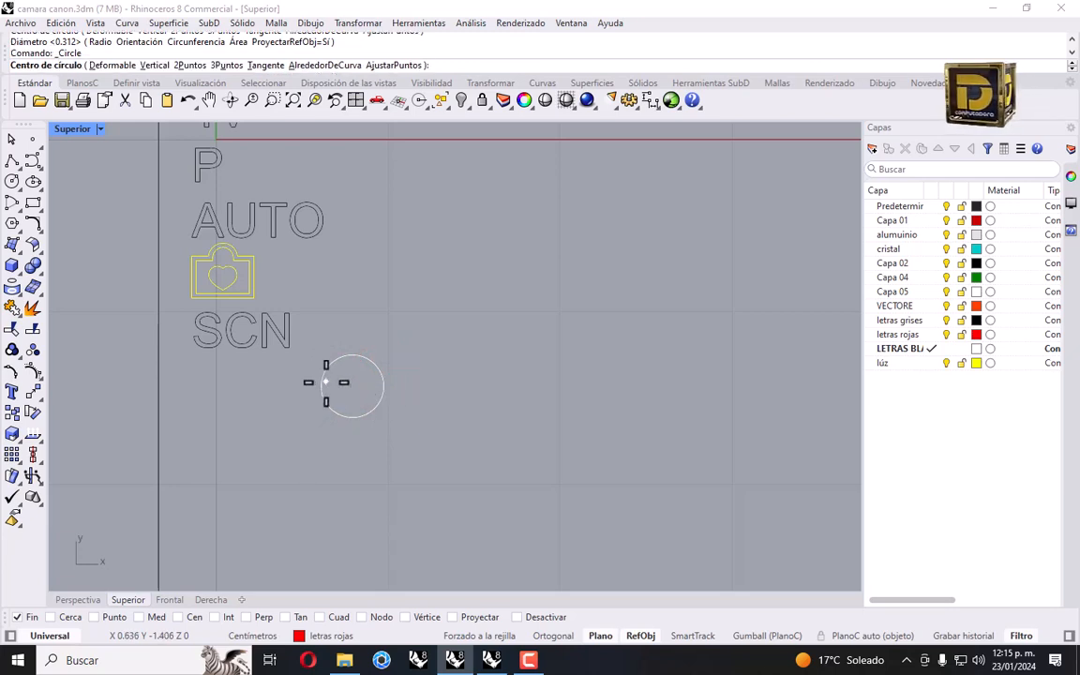
left_click(326, 382)
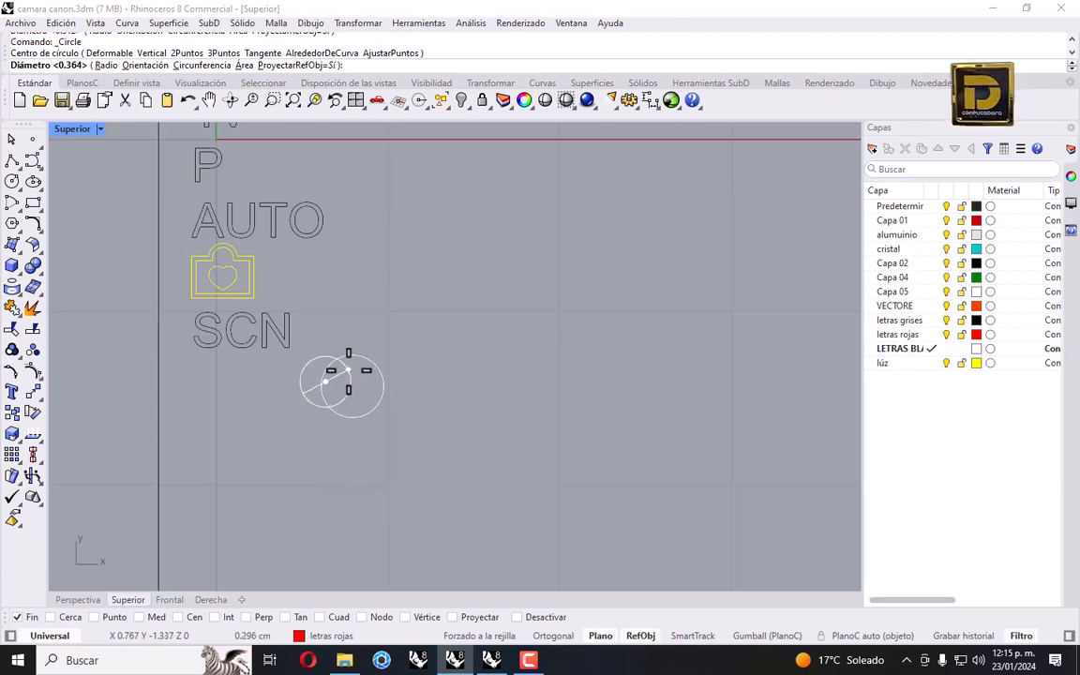
left_click(347, 369)
Try to copy the circle to its left so that the two circles overlap.
left_click(349, 367)
left_click(13, 412)
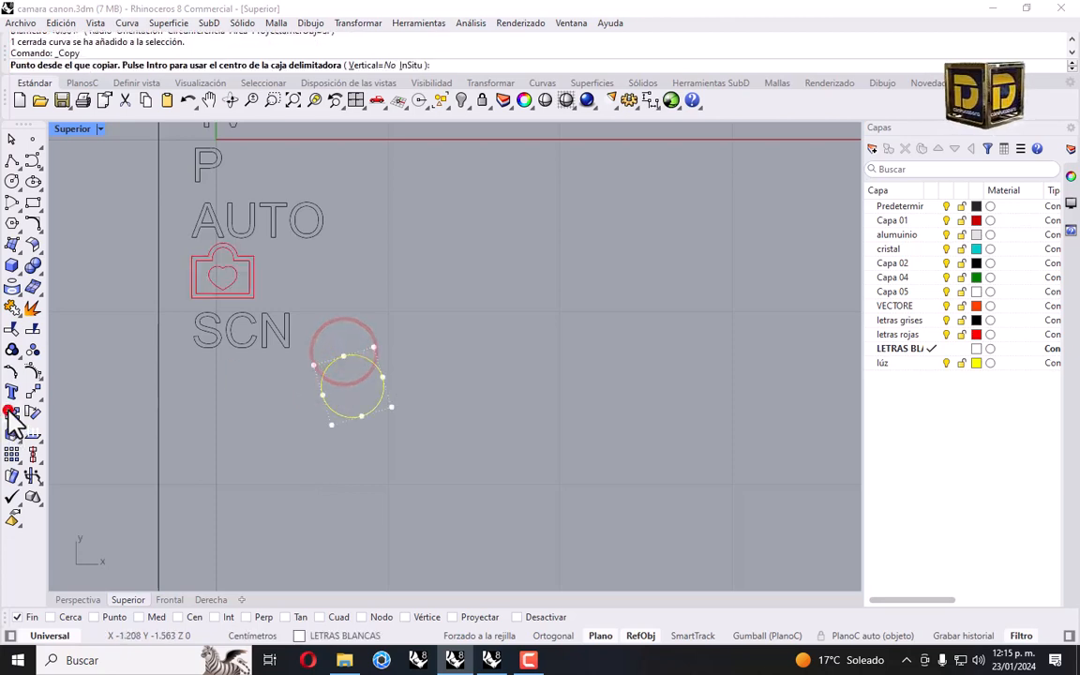
left_click(319, 394)
left_click(280, 402)
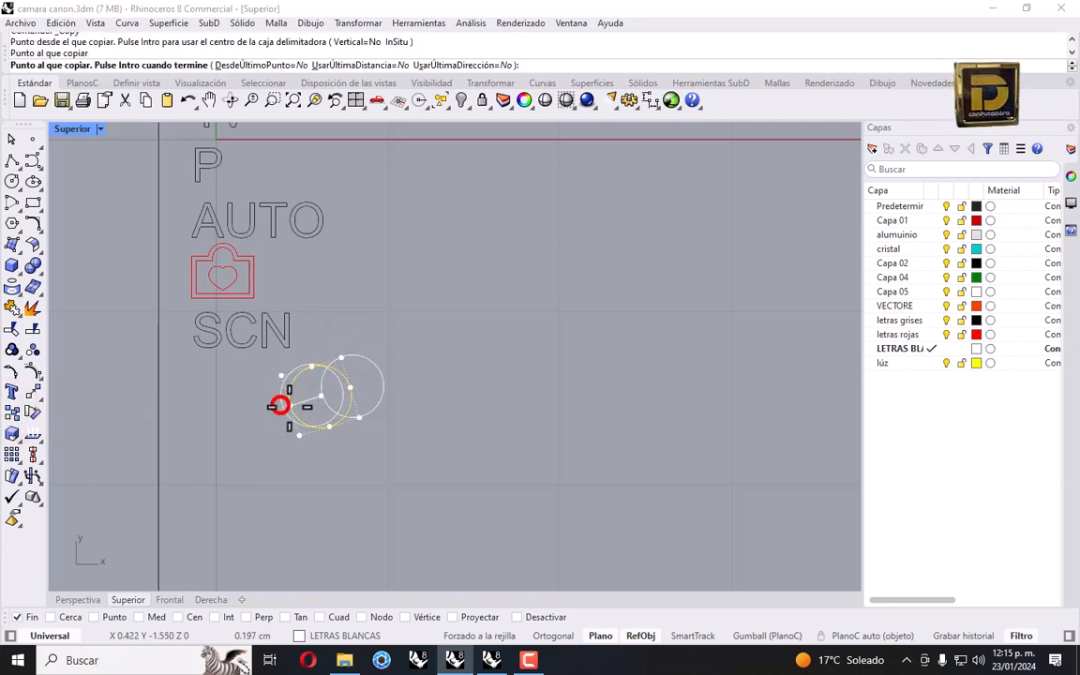
key("Return")
right_click_drag(346, 389, 362, 402)
key("ctrl+z")
Copy the circle horizontally about 0.2 cm to its left so that the two circles overlap at the same height.
right_click(355, 406)
left_click(364, 408)
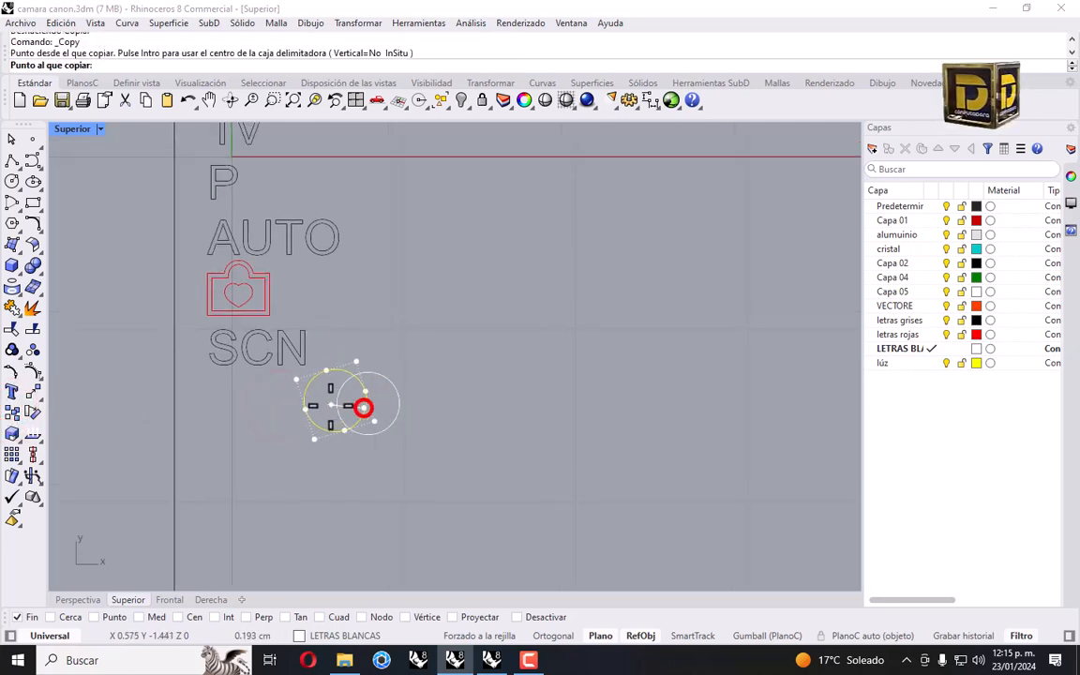
left_click(328, 407)
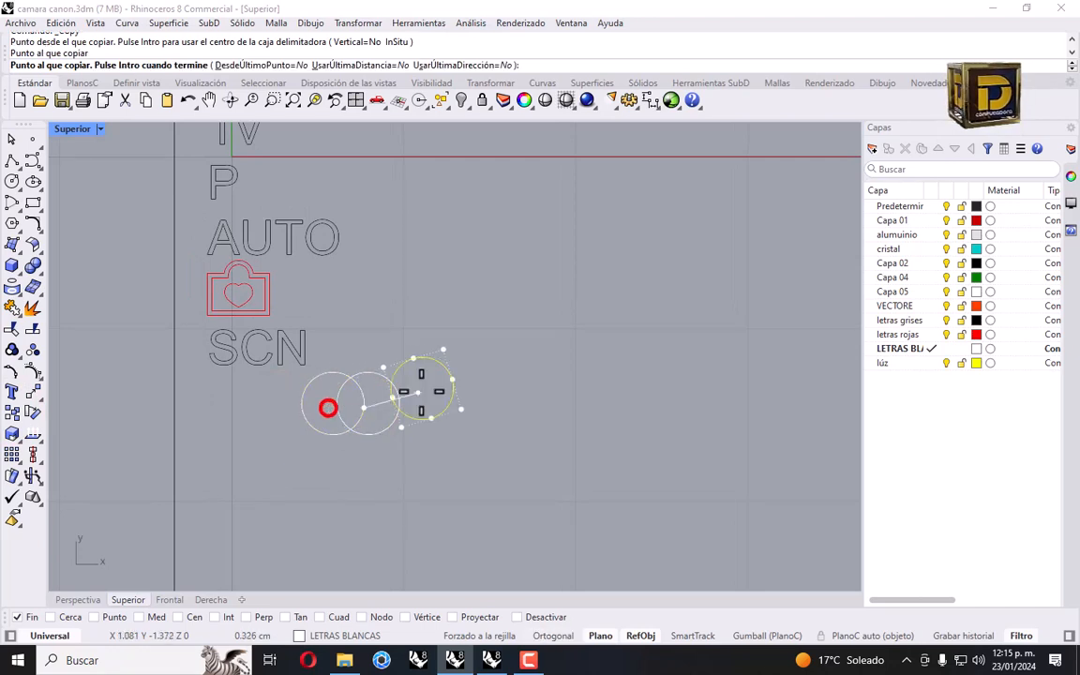
key("Return")
left_click(436, 349)
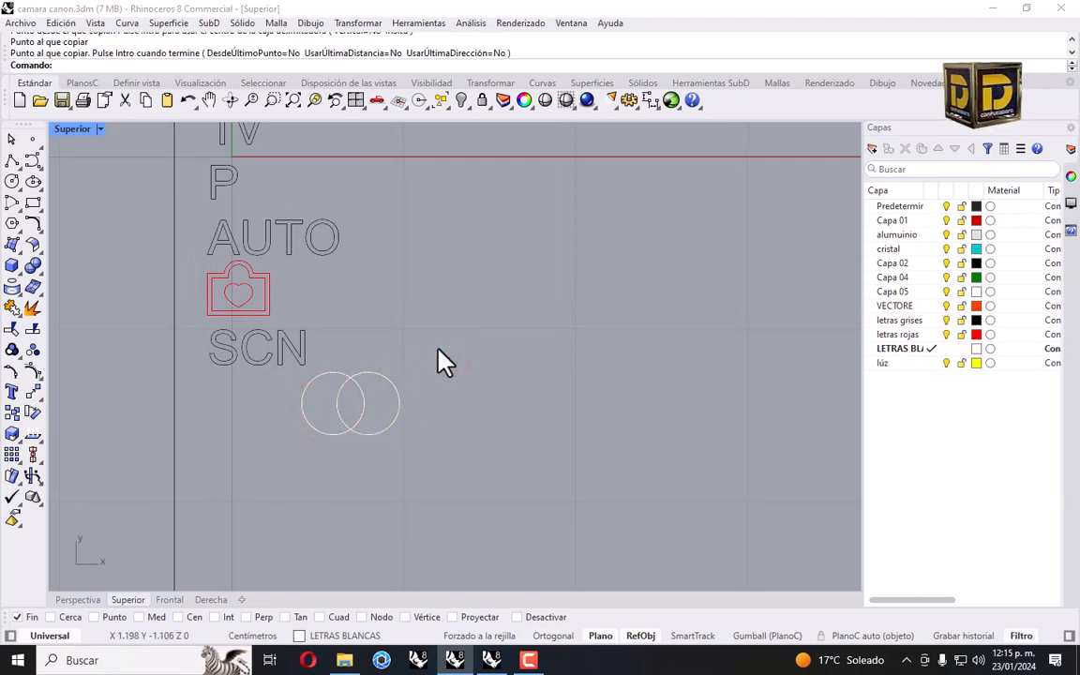
Offset both overlapping circles inward by 0.0382222 cm to form two interlocking rings.
left_click(382, 375)
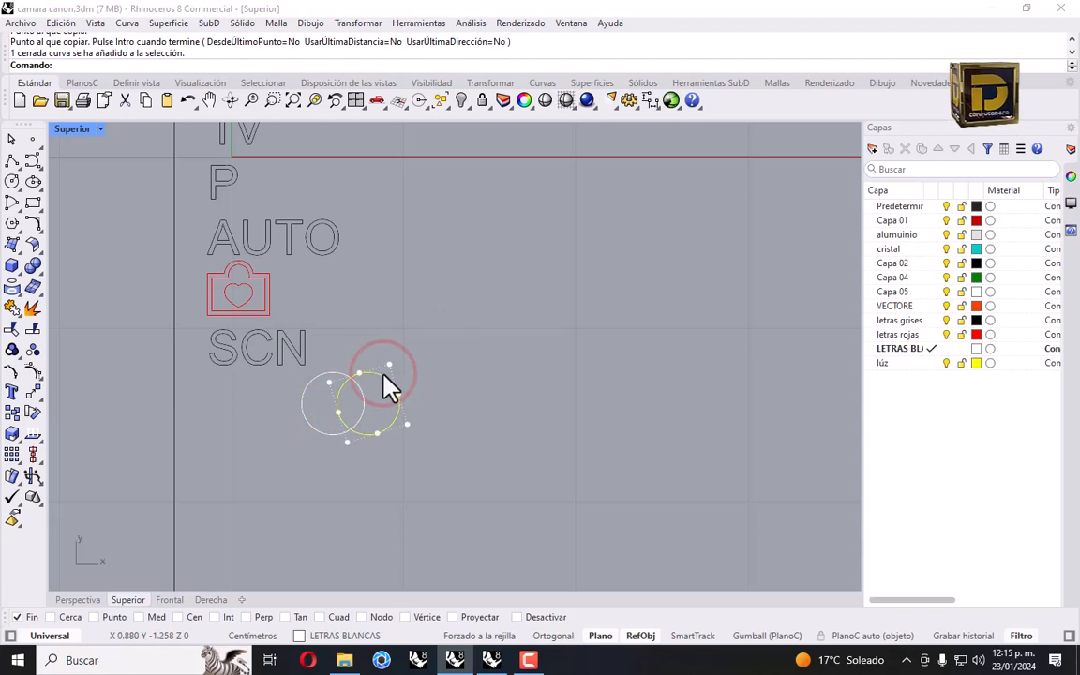
left_click(37, 214)
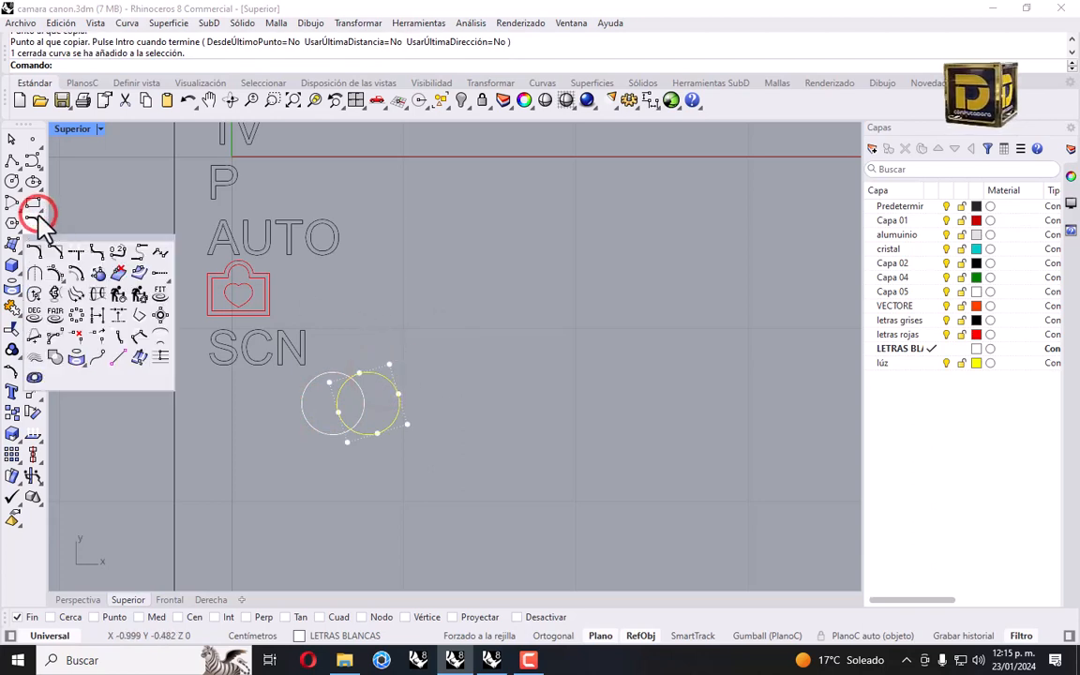
left_click(75, 272)
left_click(373, 397)
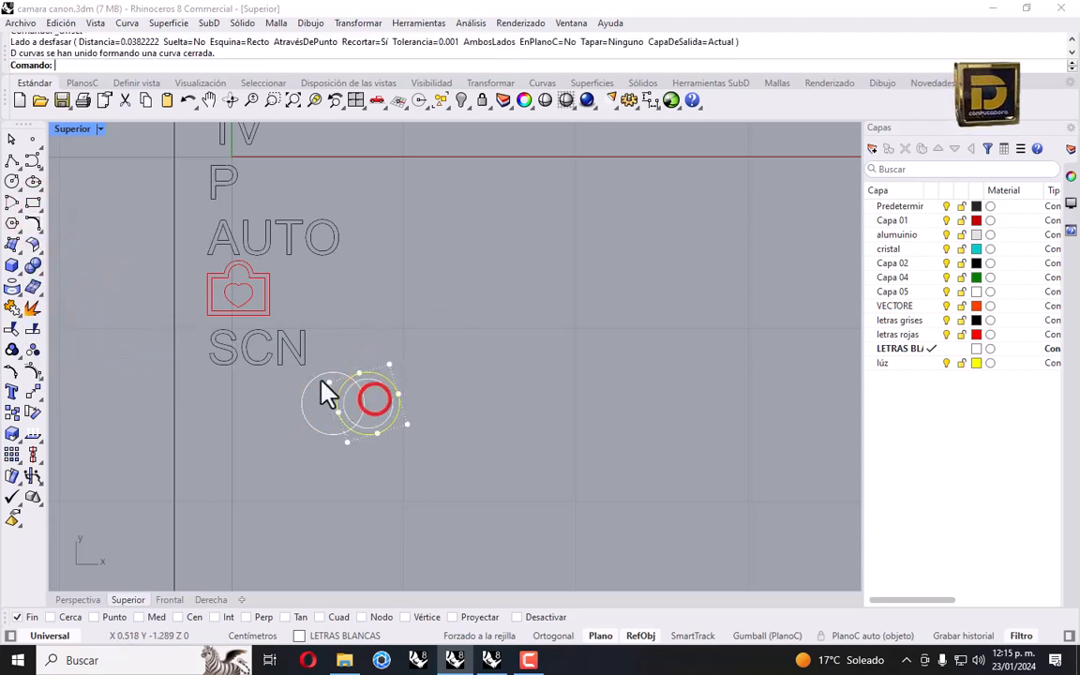
left_click(321, 380)
right_click(322, 379)
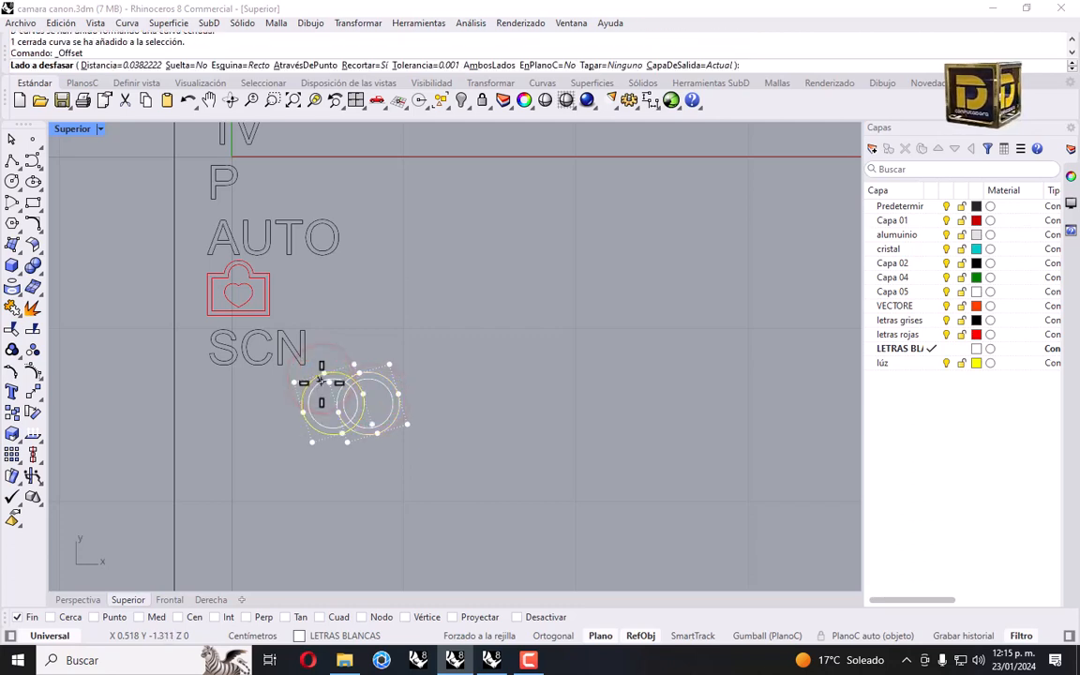
left_click(482, 368)
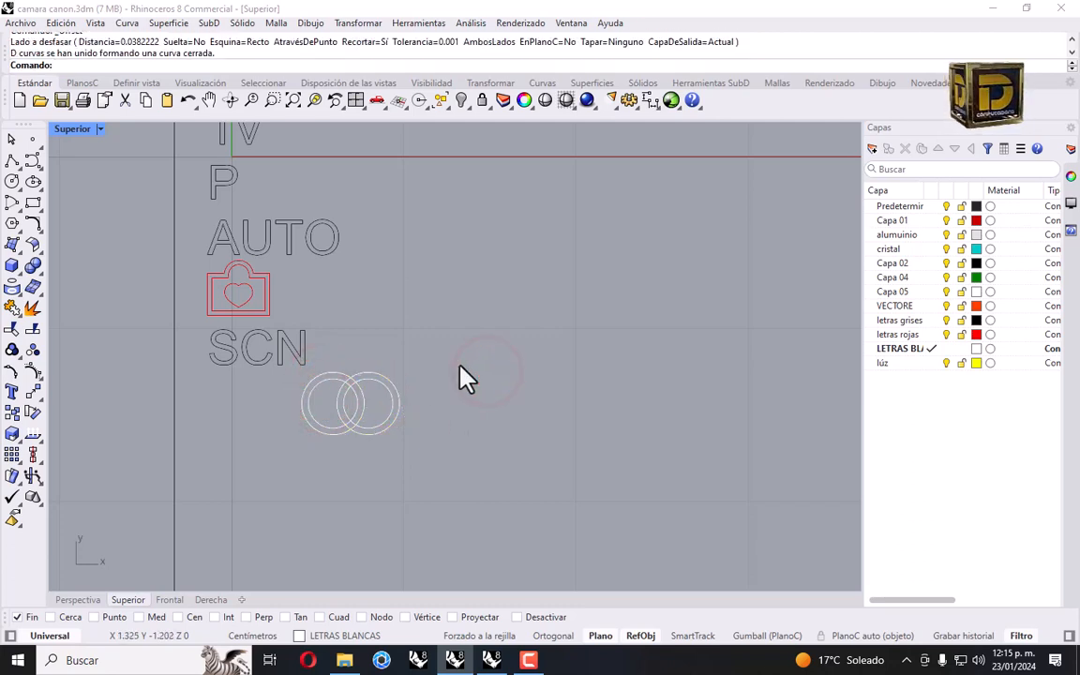
Create a planar surface from the right outer circle and trim away its part inside the left inner circle.
left_click(399, 398)
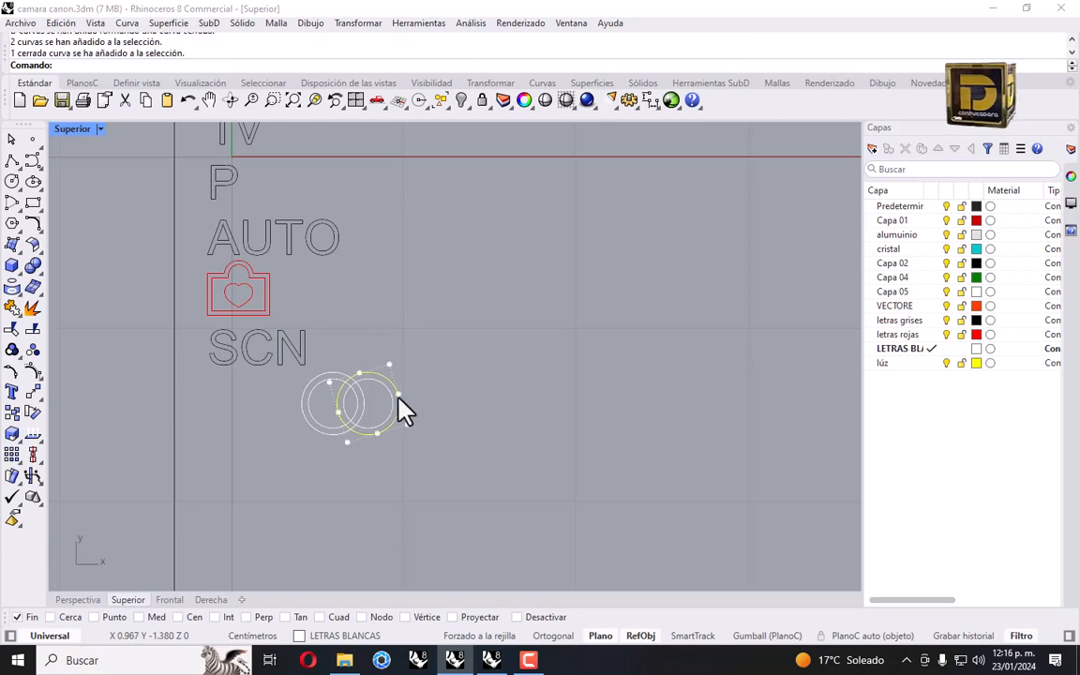
left_click(13, 246)
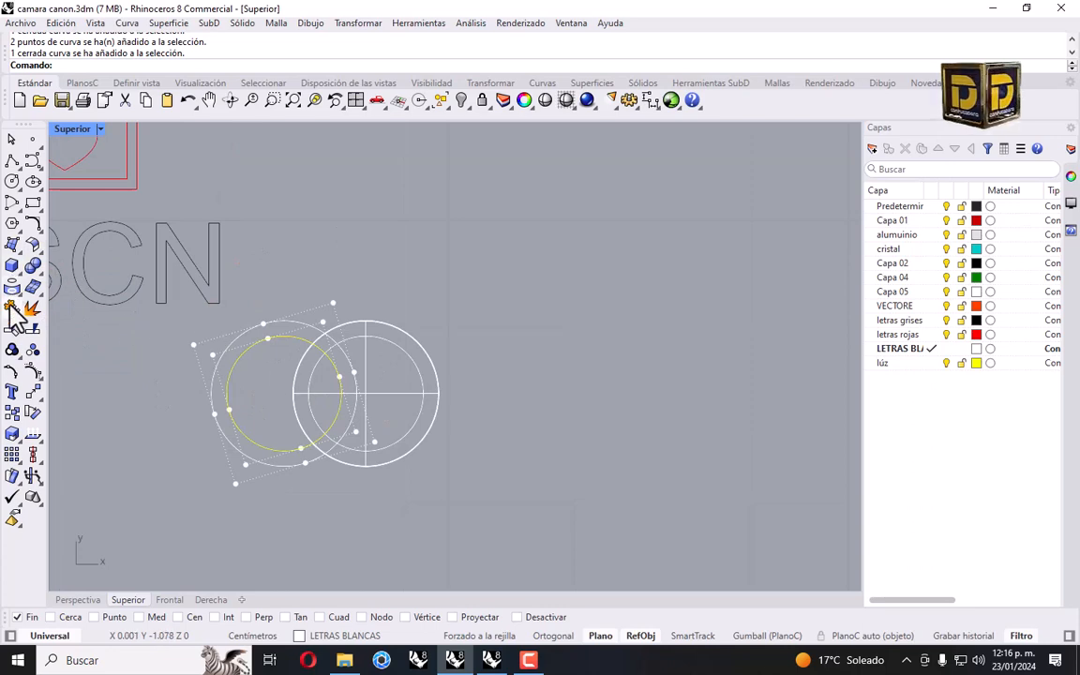
left_click(13, 328)
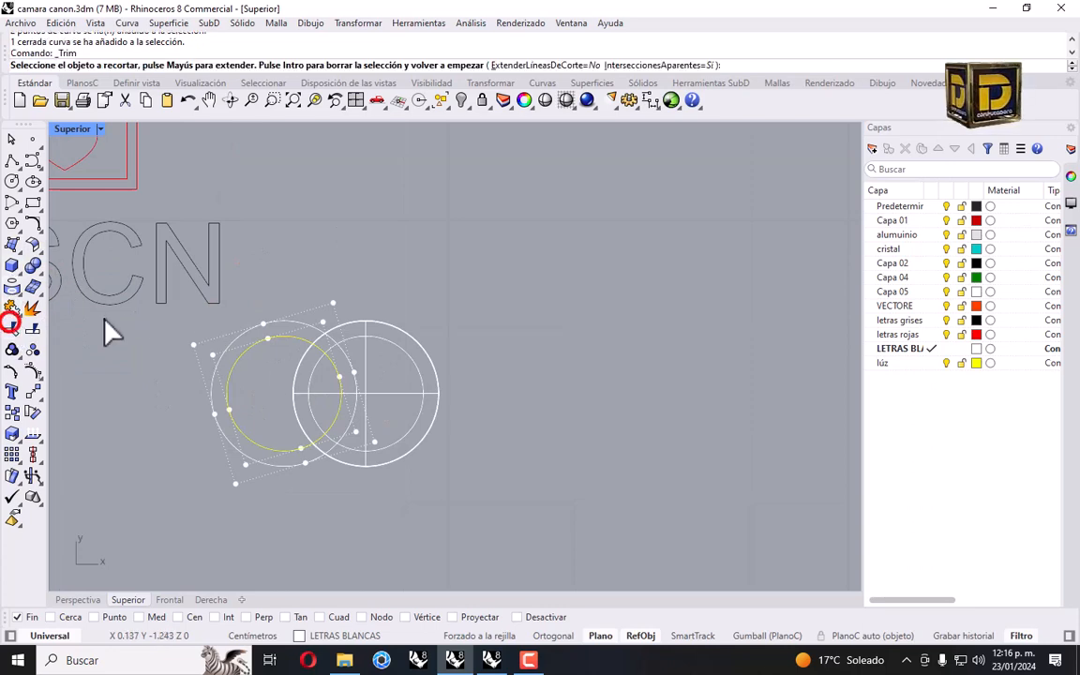
left_click(330, 393)
scroll(332, 393, "up", 2)
key("Return")
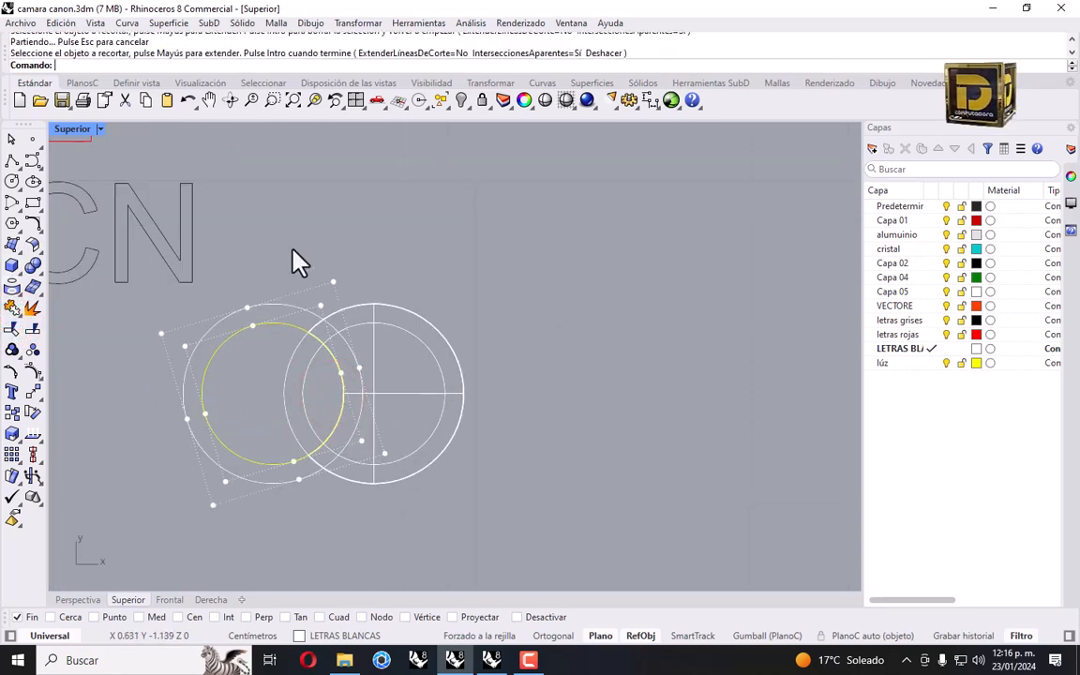
Check the right circle's surface in shaded display, undo its last trim, and return the Superior view to wireframe.
left_click(101, 131)
left_click(149, 134)
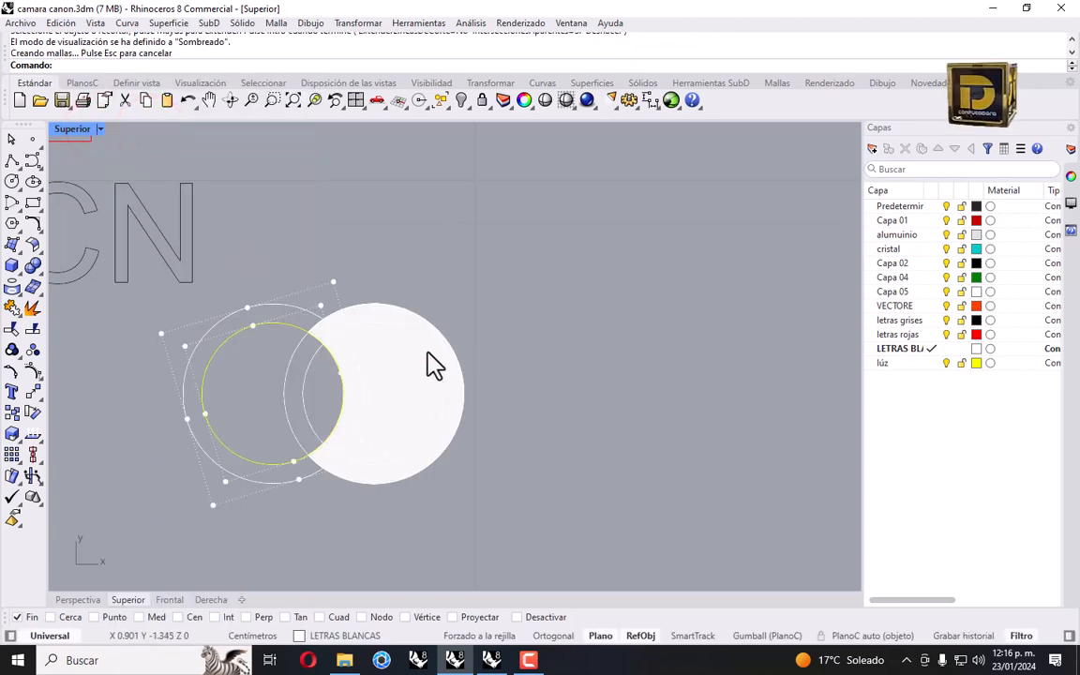
key("ctrl+z")
left_click(304, 370)
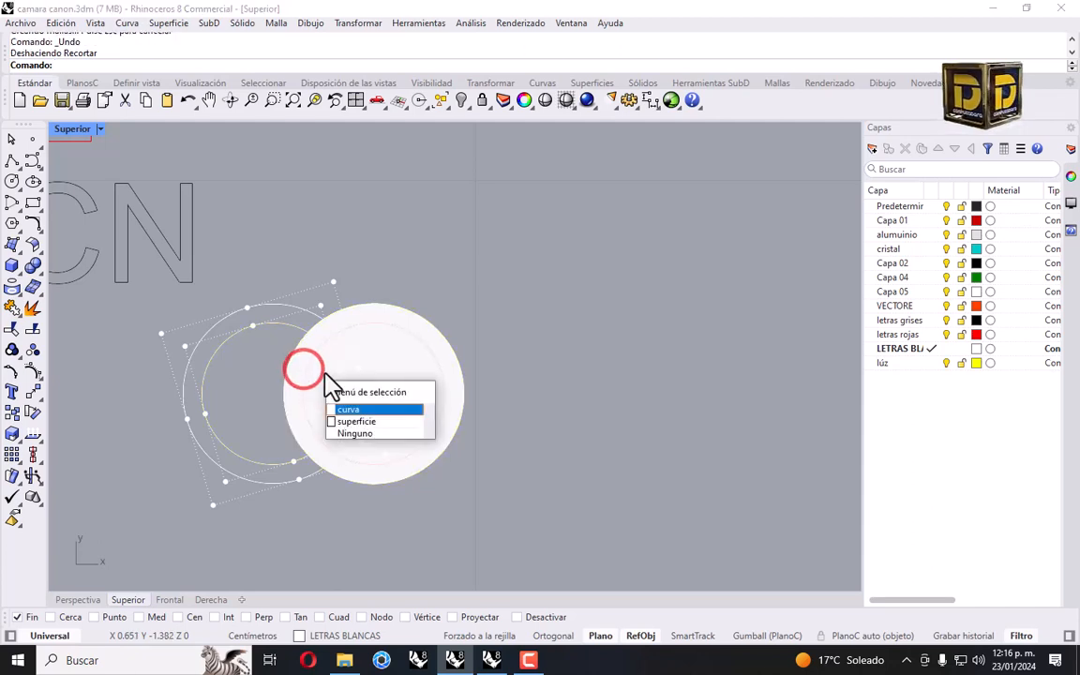
left_click(98, 129)
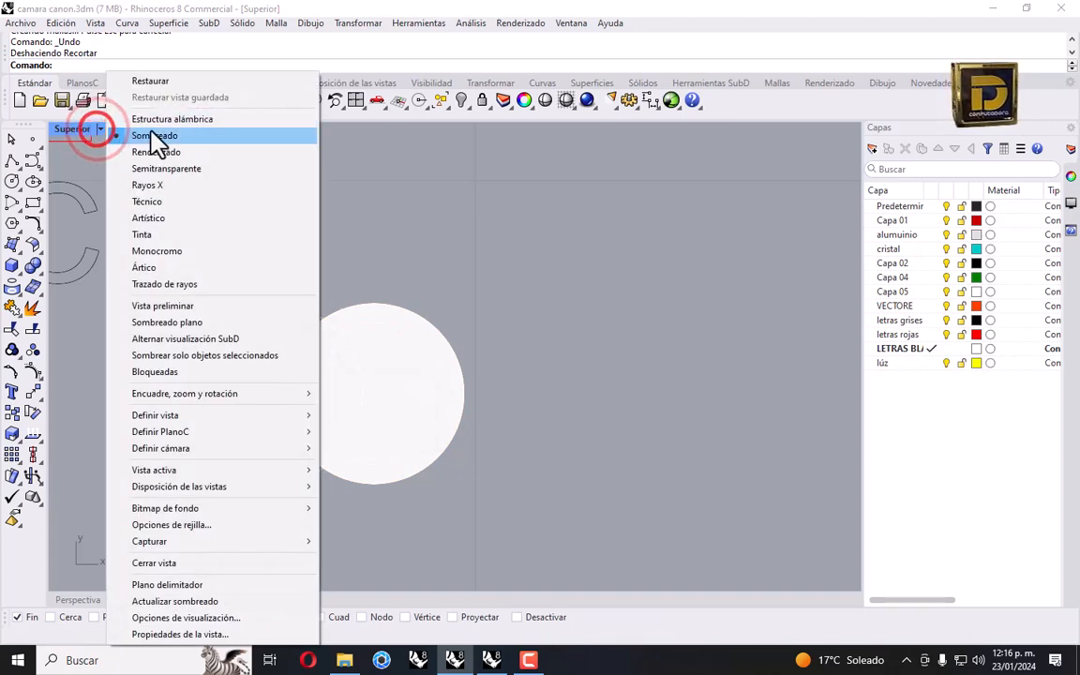
left_click(166, 122)
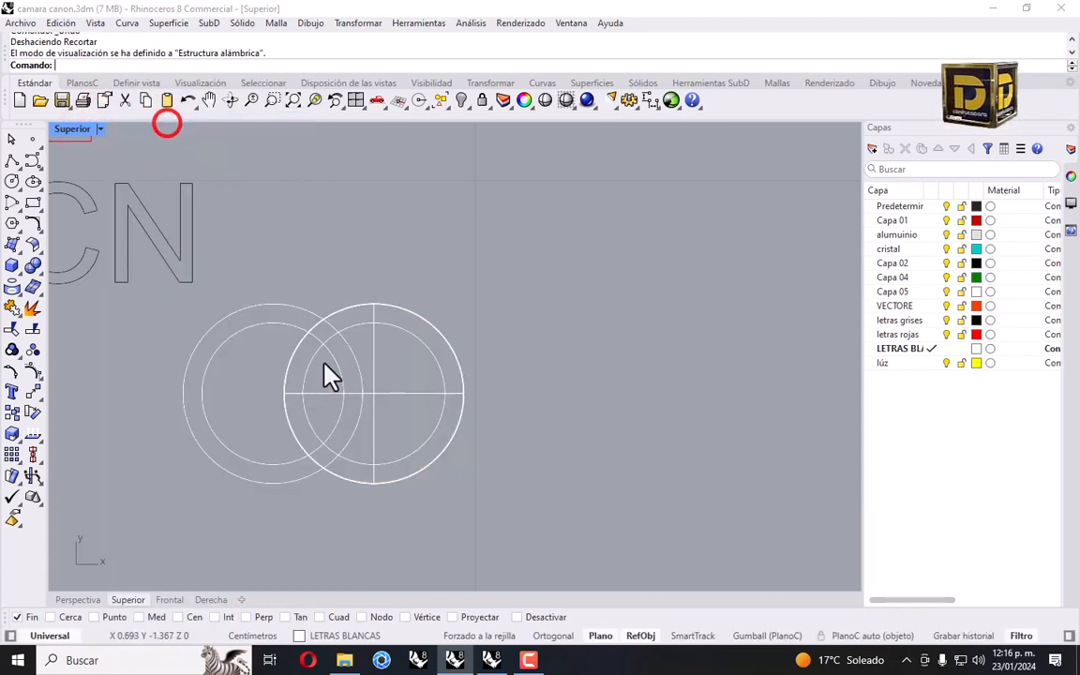
Trim the lens-shaped overlap of the two inner circles out of the right circle's surface and check it in shaded display.
left_click(315, 361)
left_click(332, 360)
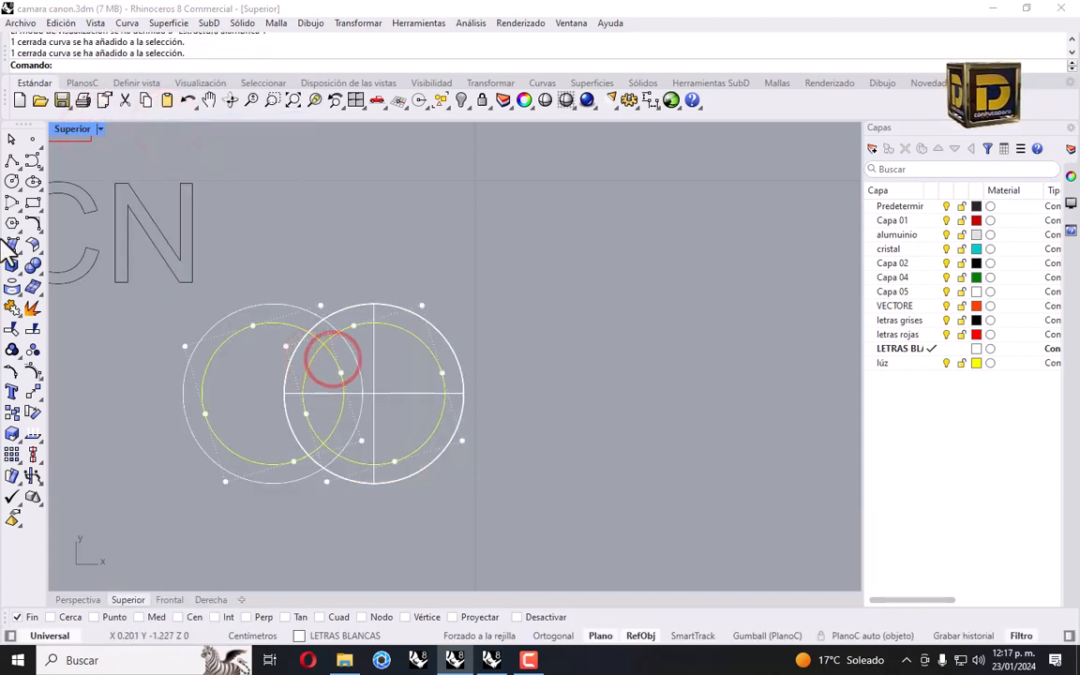
left_click(12, 324)
left_click(320, 379)
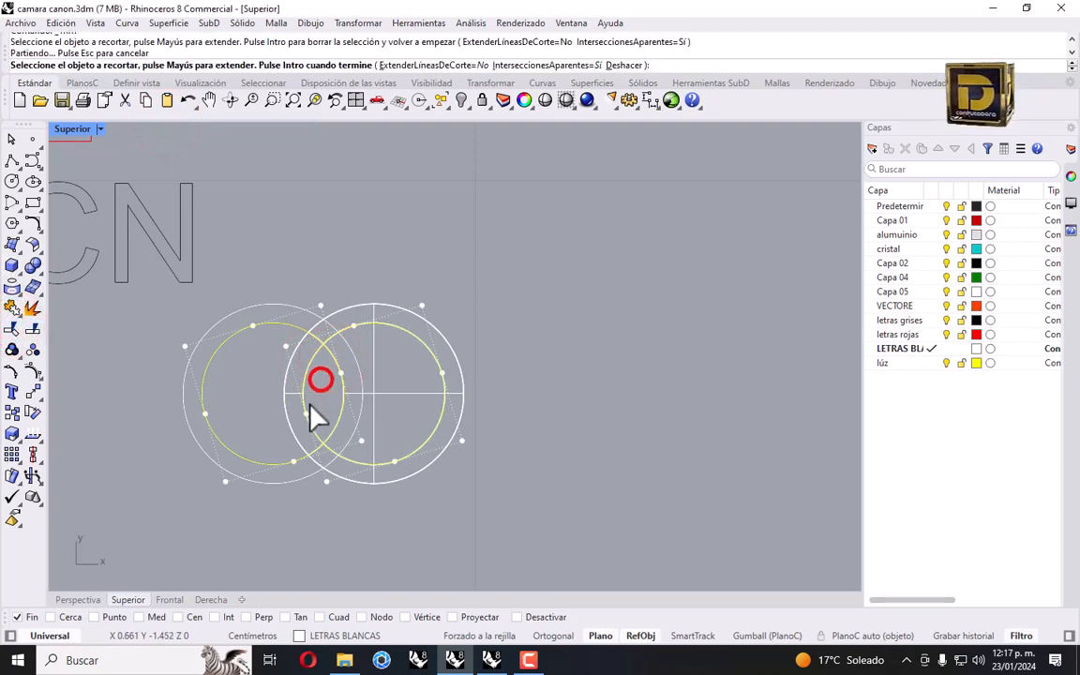
left_click(98, 129)
left_click(163, 136)
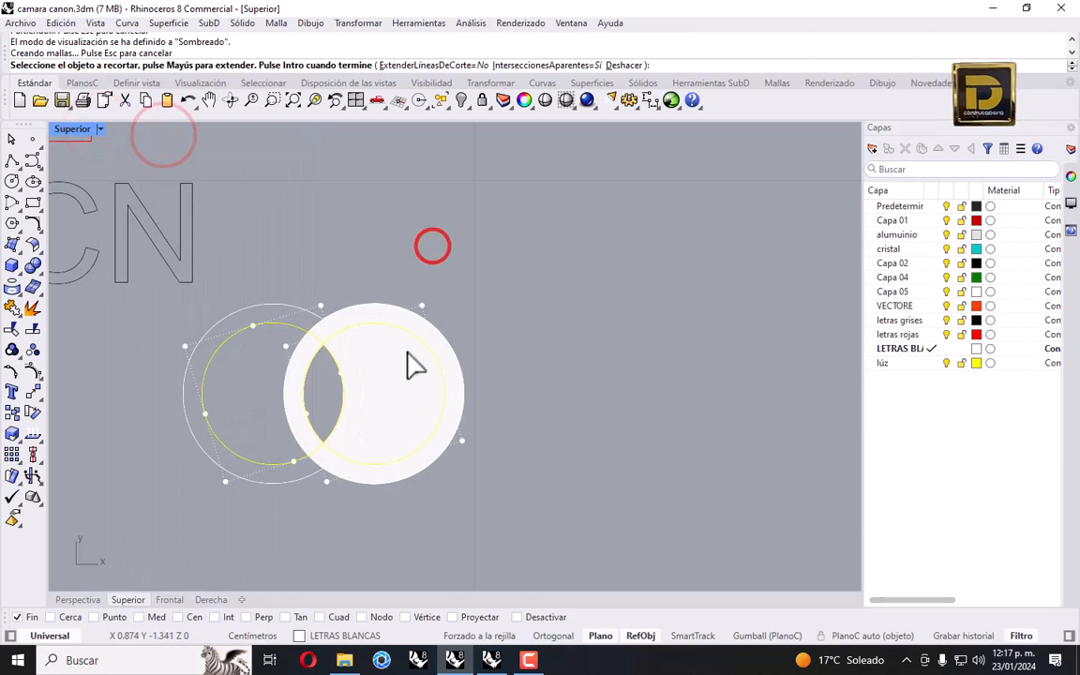
key("Escape")
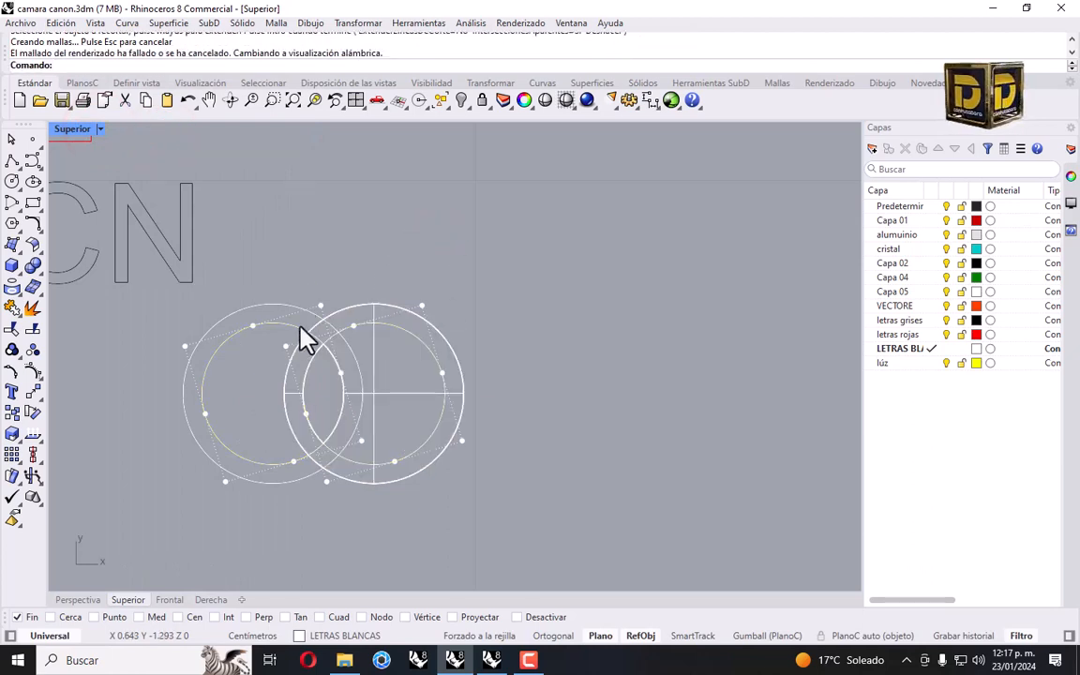
Hide the trimmed right circle surface and turn off the circles' control points.
left_click(299, 322)
left_click(399, 395)
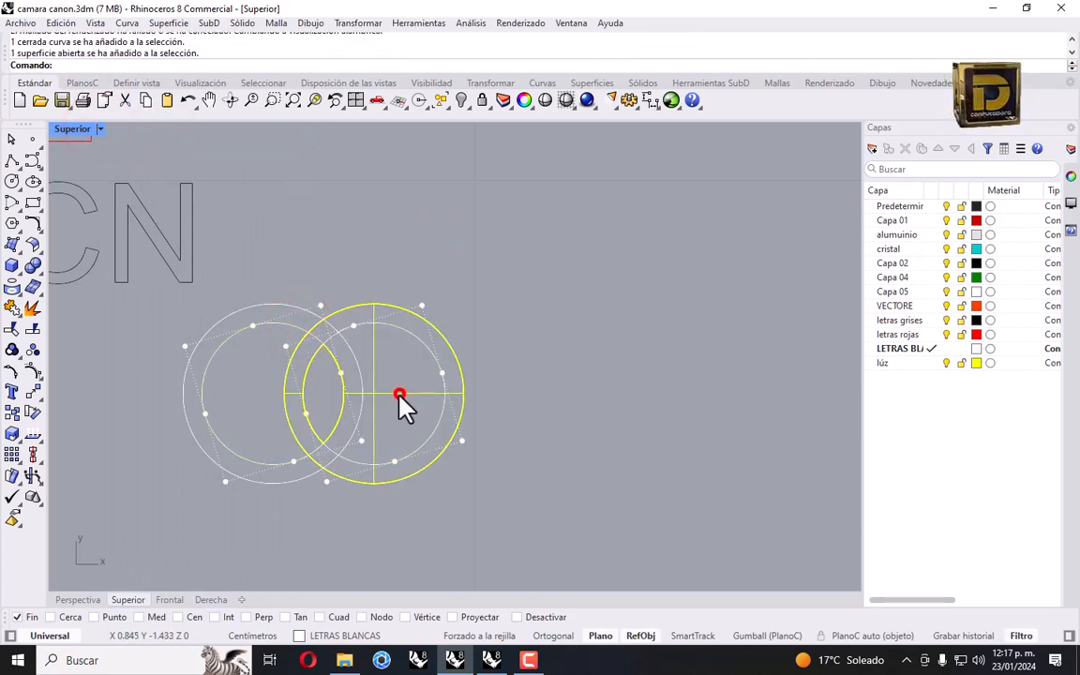
left_click(461, 101)
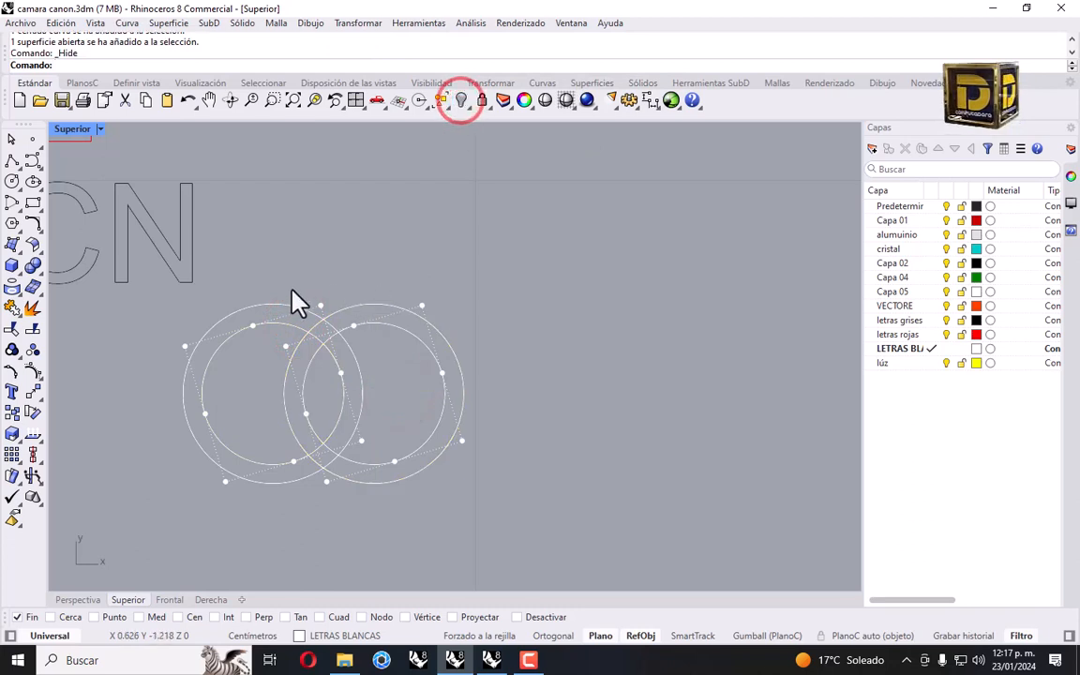
key("Escape")
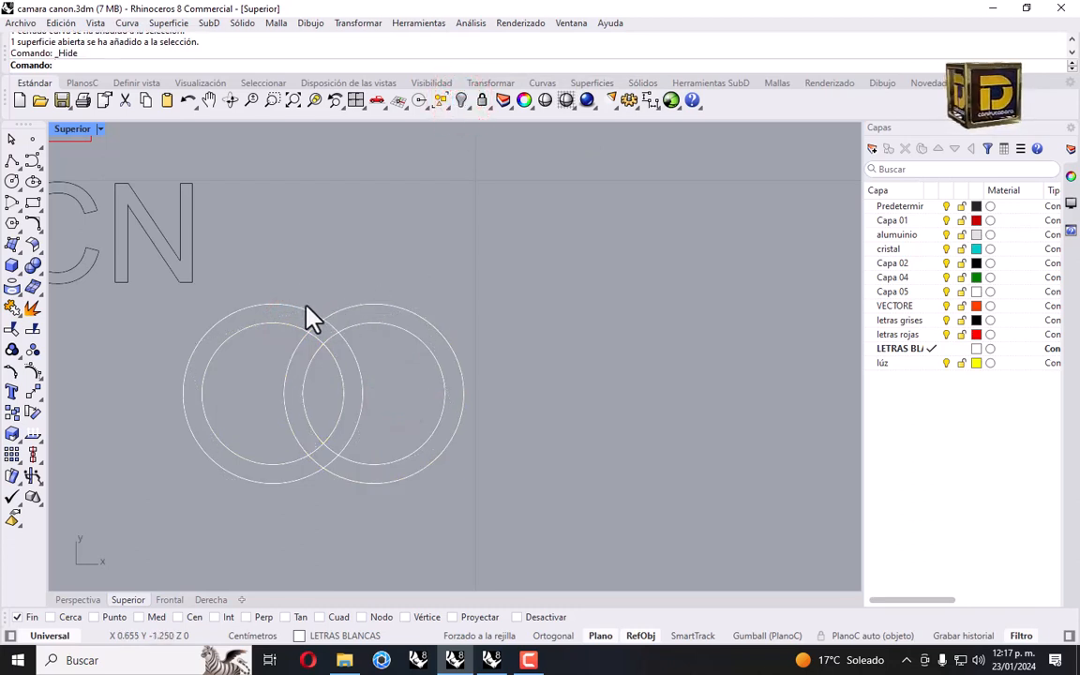
Trim the four overlapping circles against each other so that only a closed C-shaped outline of the left ring remains.
left_click_drag(287, 279, 263, 337)
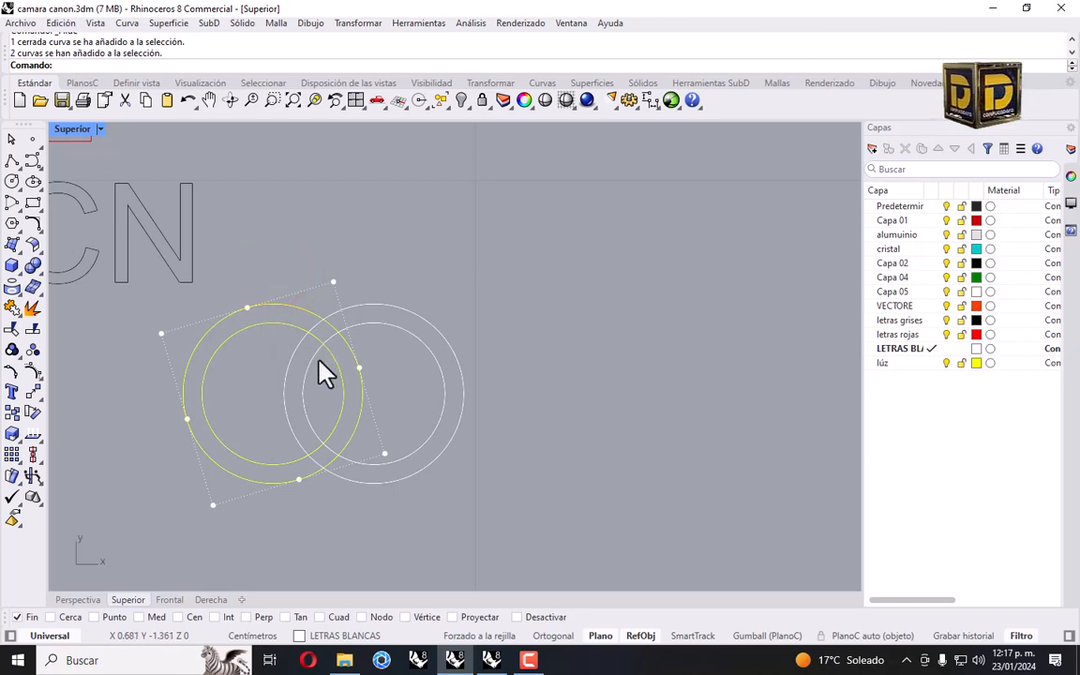
left_click_drag(403, 260, 310, 379)
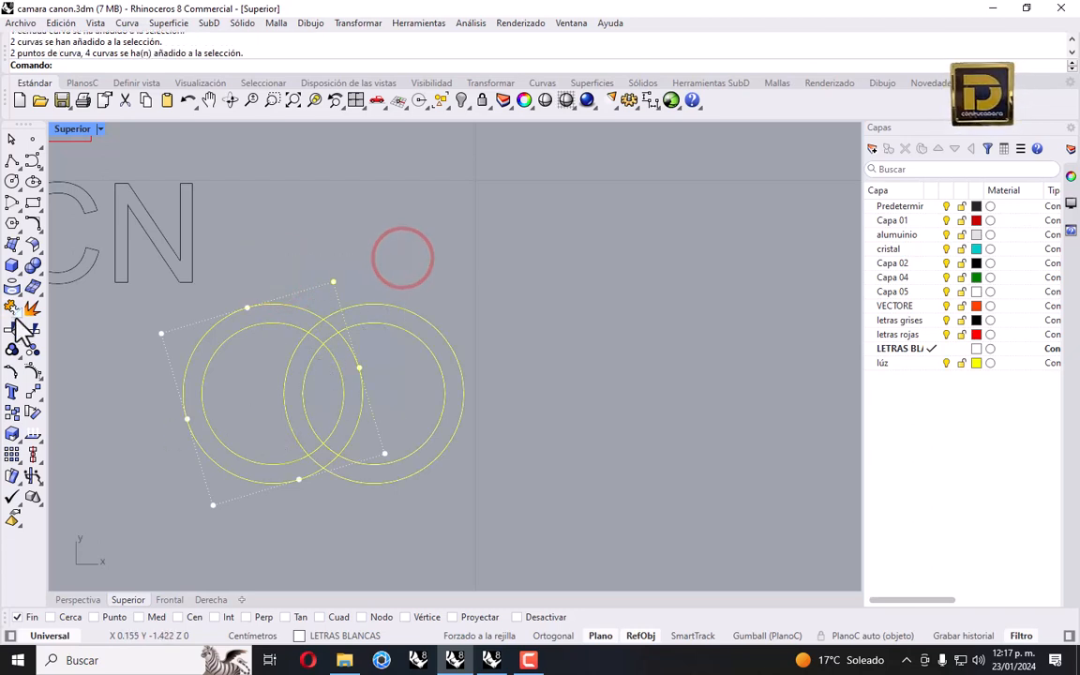
left_click(14, 327)
left_click(431, 300)
left_click(374, 342)
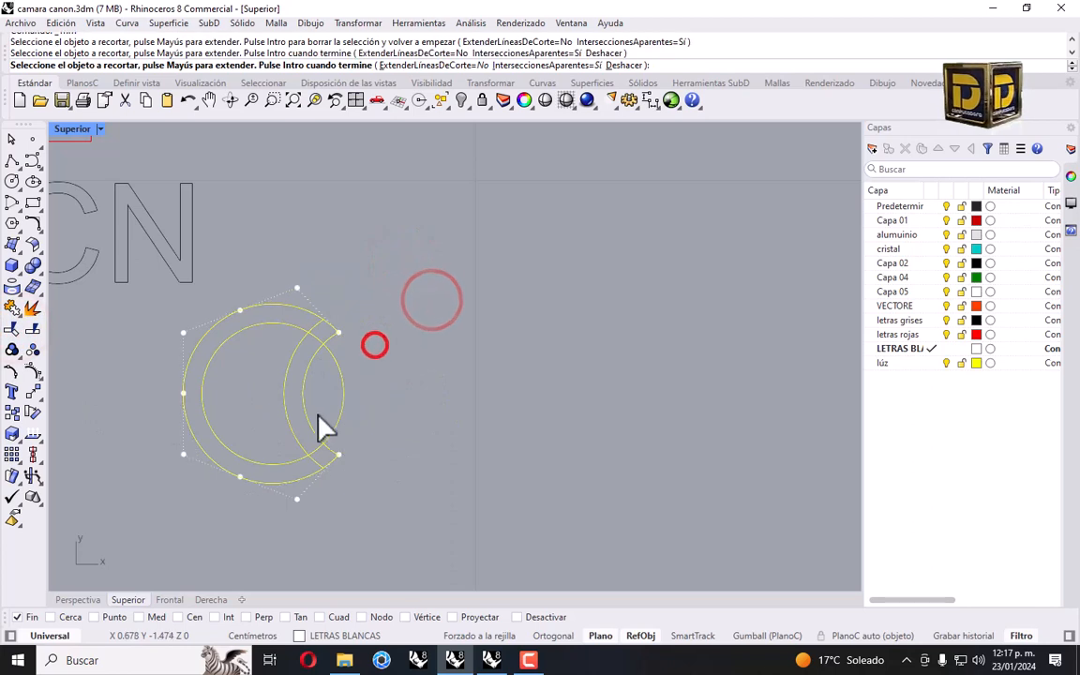
left_click(315, 388)
left_click(359, 387)
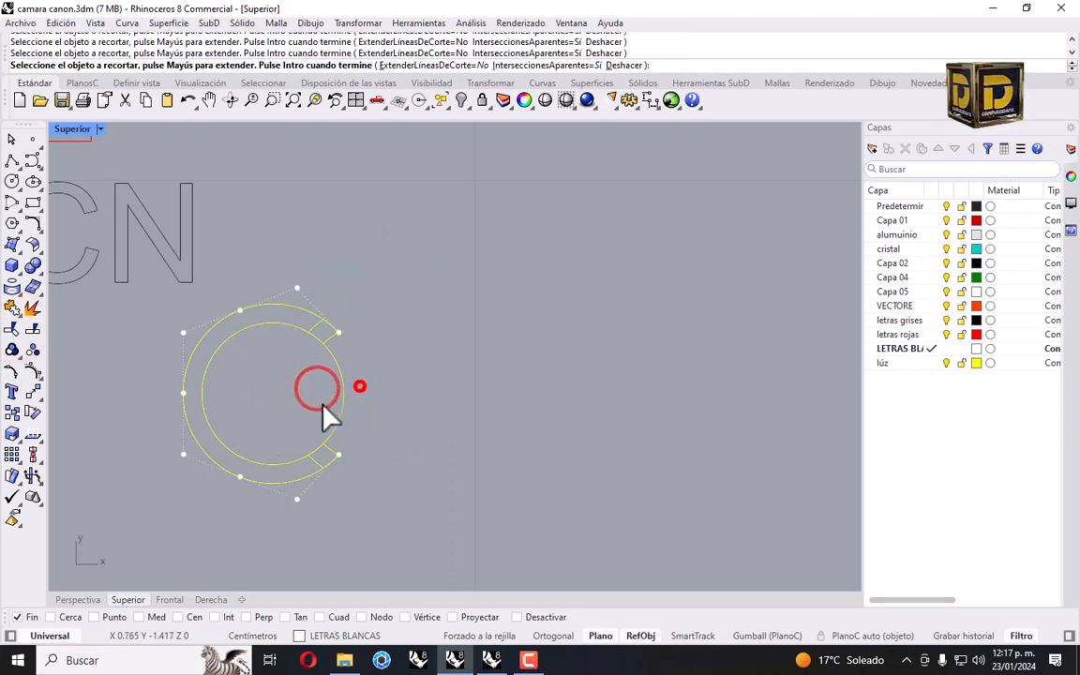
left_click(314, 464)
left_click(315, 321)
left_click(317, 329)
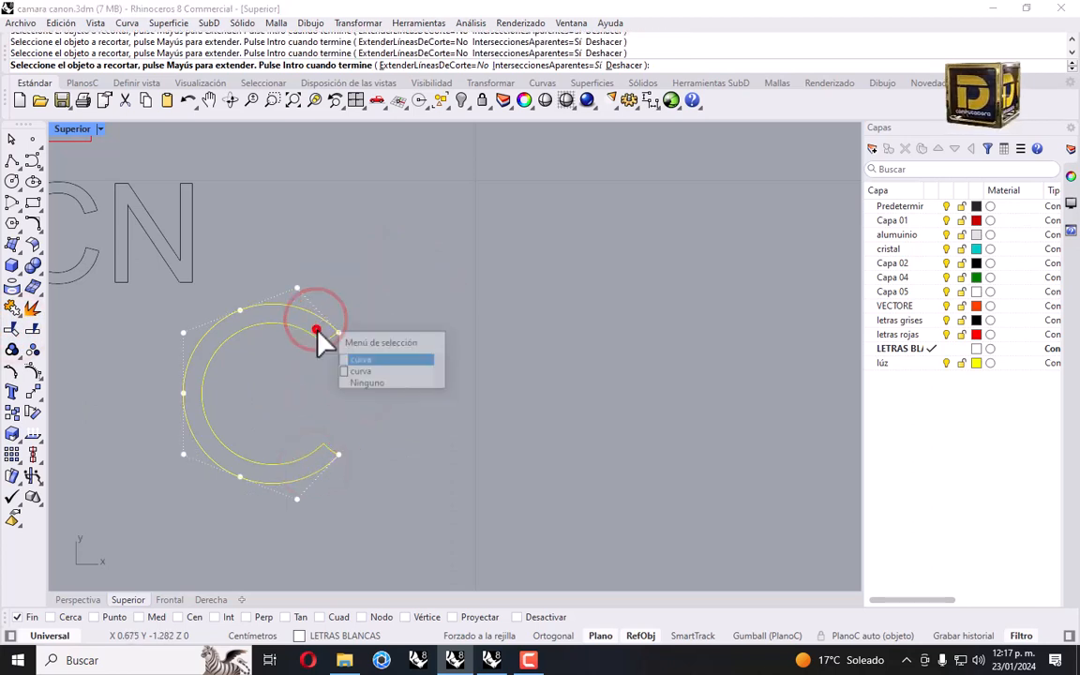
key("Return")
Create a planar surface from the four curves of the C-shaped ring outline.
left_click_drag(356, 316, 181, 574)
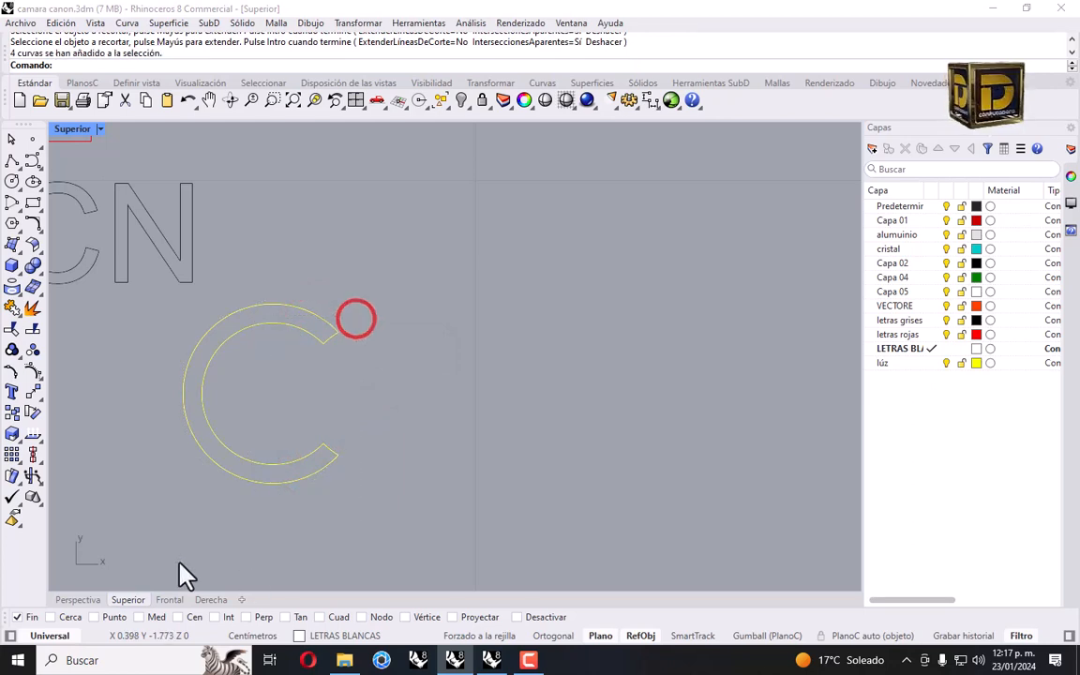
left_click(13, 241)
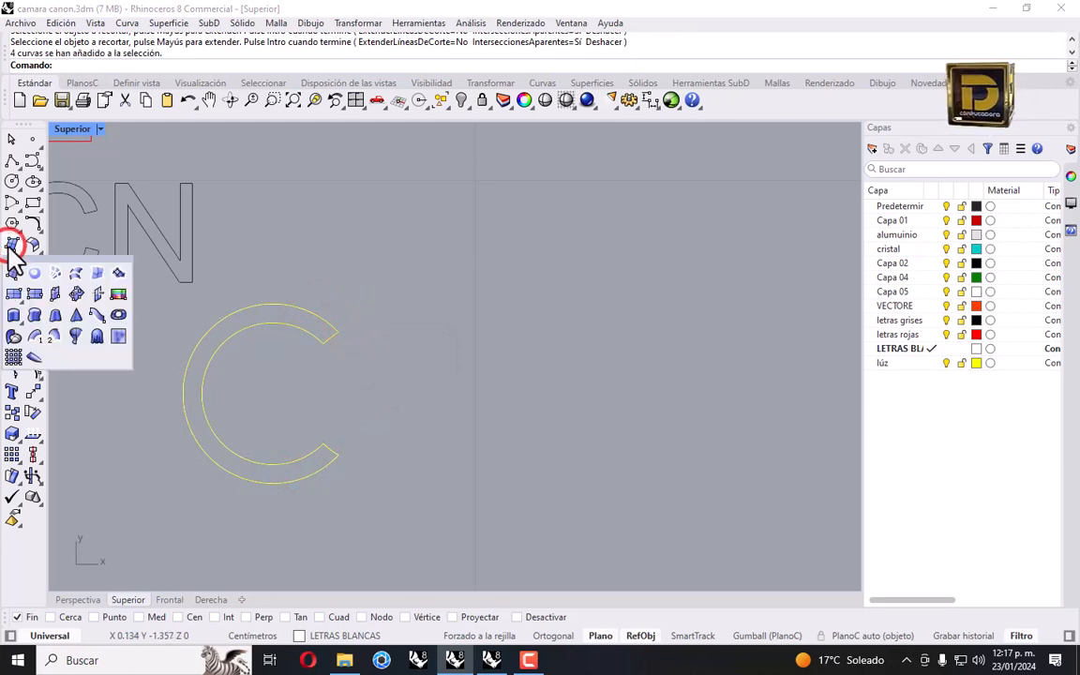
left_click(34, 272)
left_click(306, 255)
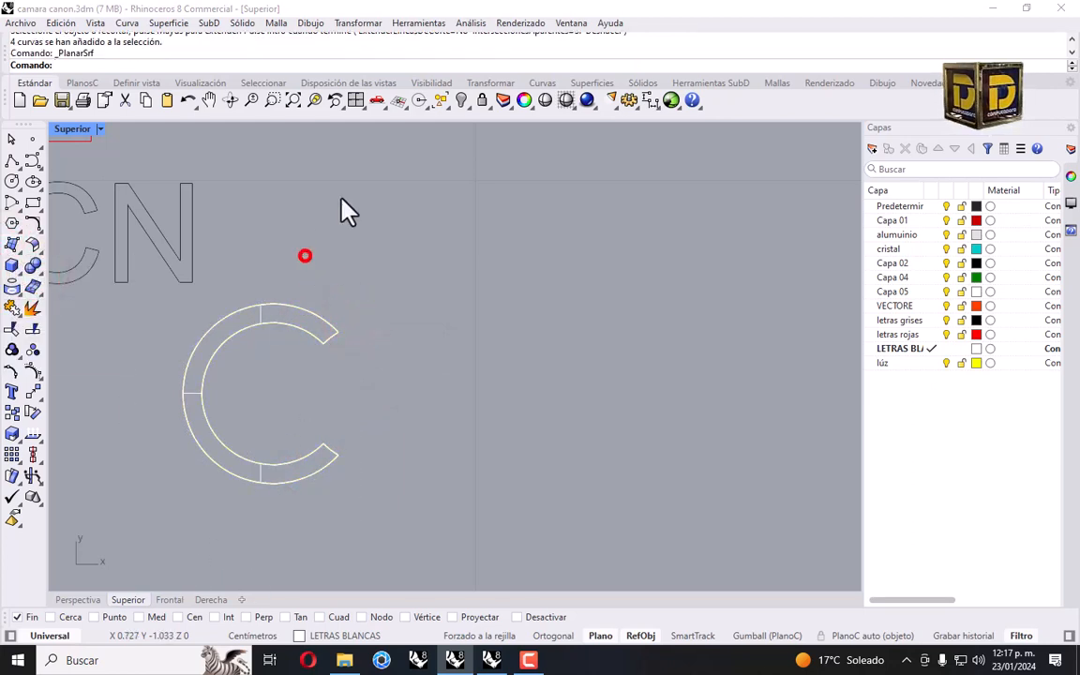
Show all hidden objects again and set the Superior view to shaded display.
left_click(463, 99)
scroll(350, 282, "down", 2)
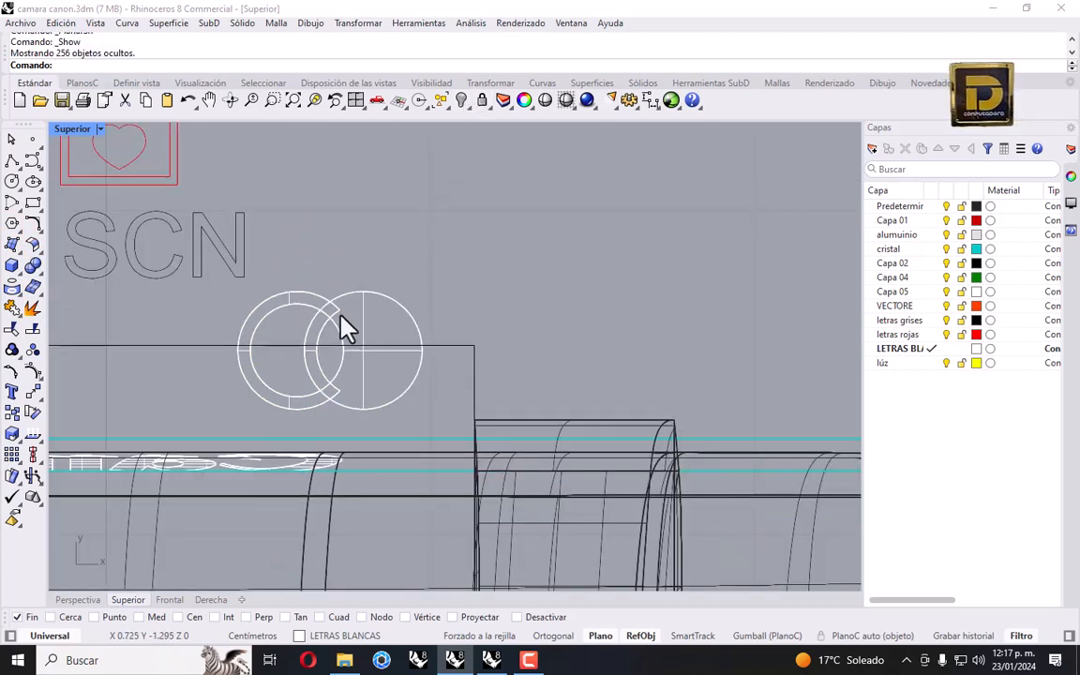
scroll(345, 325, "up", 1)
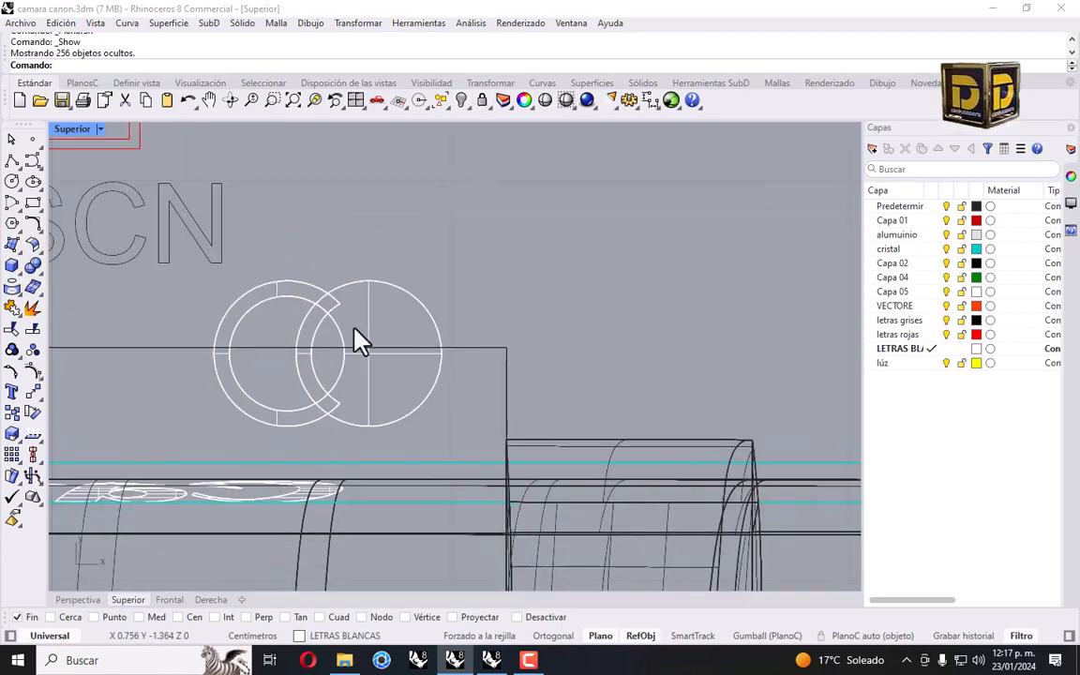
left_click(101, 129)
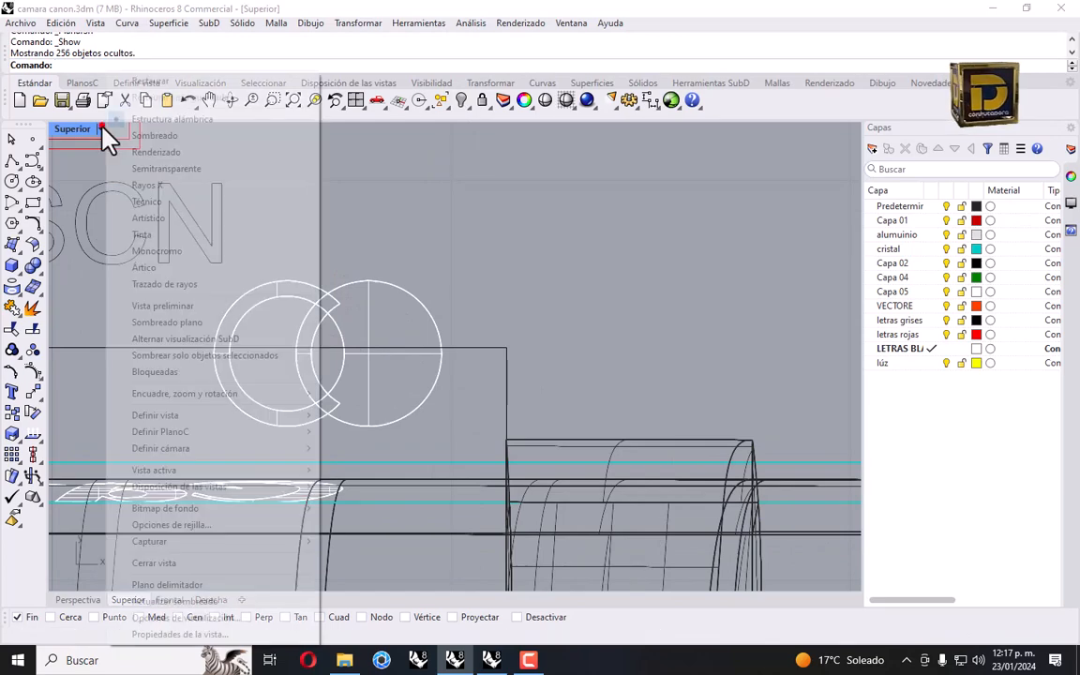
left_click(136, 136)
Flip the direction of the C-shaped ring surface with the Flip command.
left_click(305, 307)
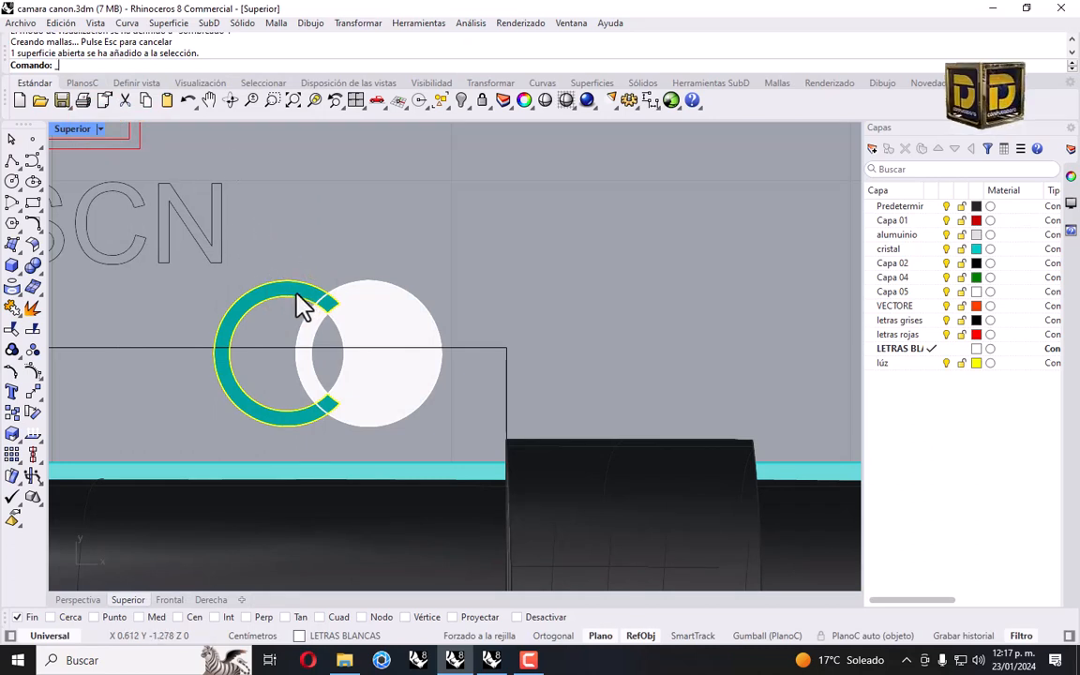
type("_DLIP")
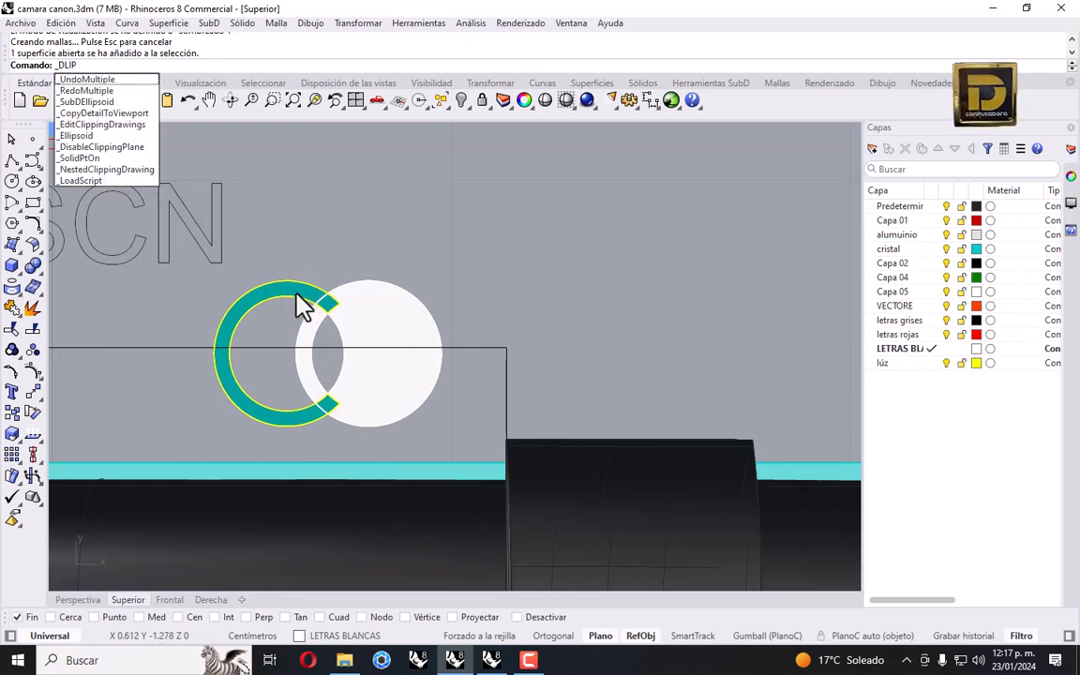
key("Return")
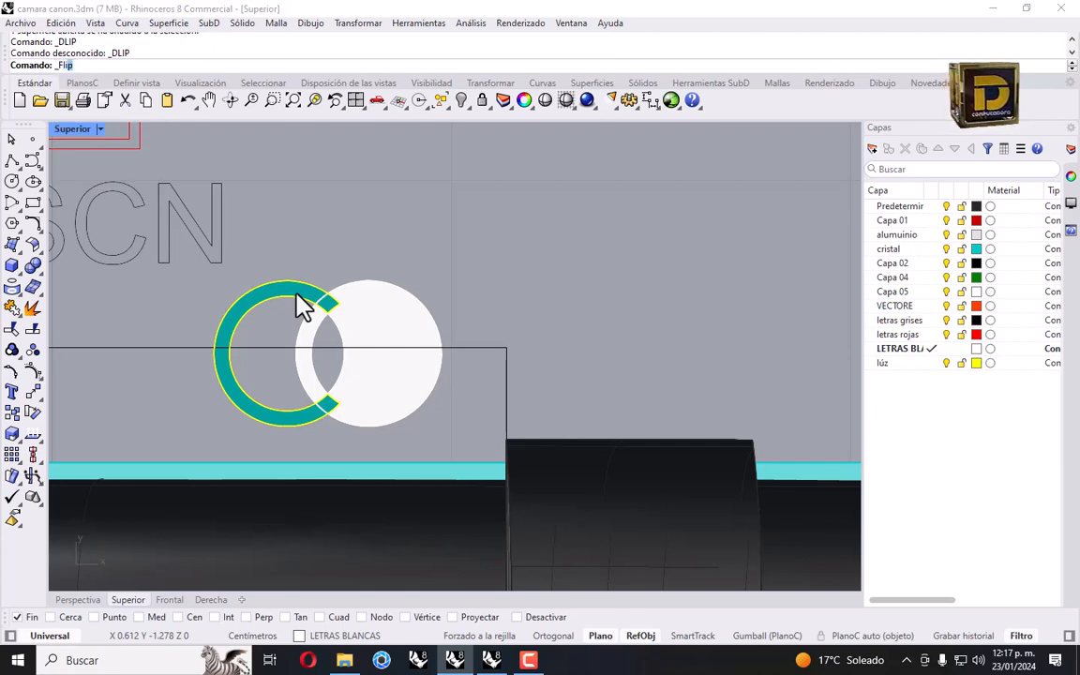
type("_F")
key("Return")
left_click(318, 246)
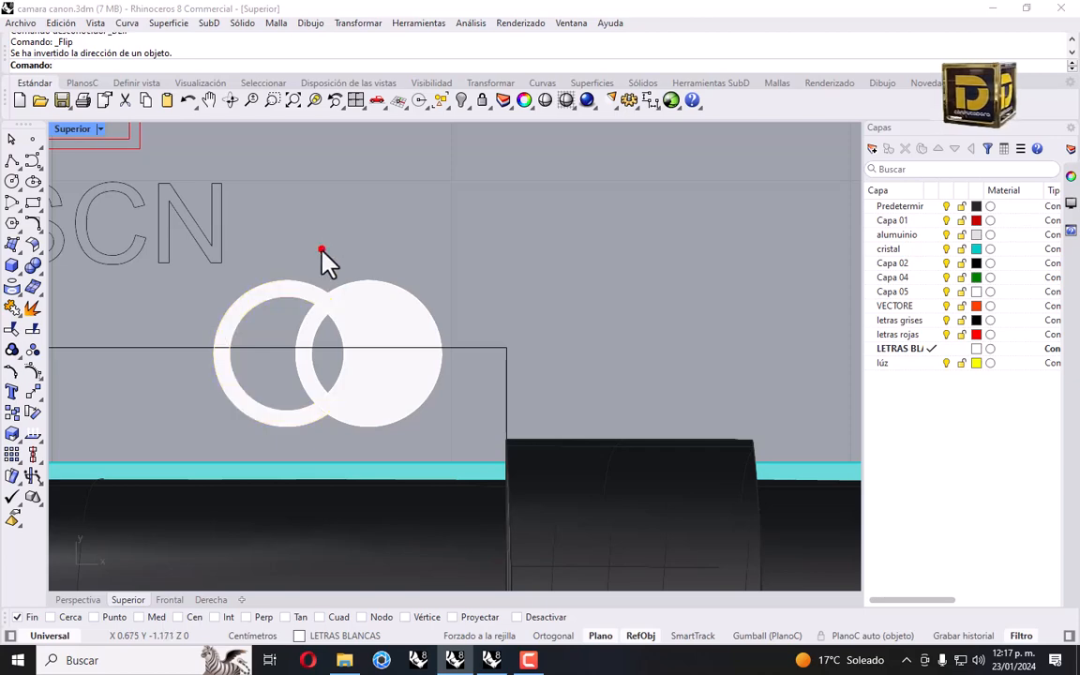
Move the column of dial lettering, its icons and the vertical guide line upward, clear of the camera body.
scroll(361, 267, "down", 3)
right_click_drag(344, 296, 378, 323)
scroll(409, 271, "down", 5)
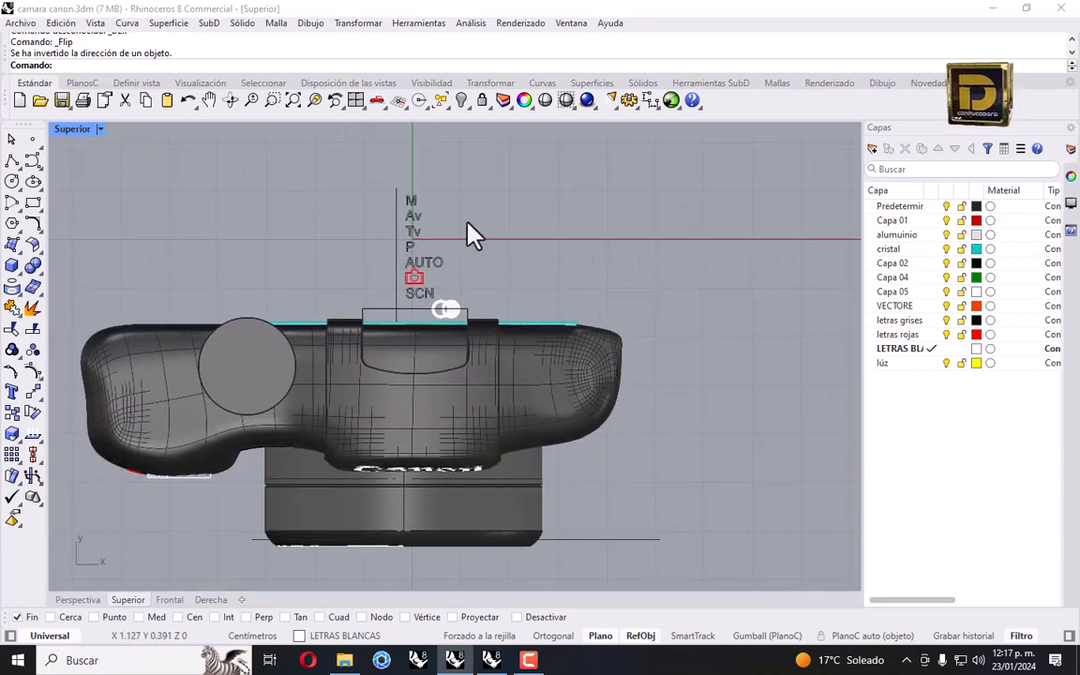
mouse_move(408, 279)
left_mouse_down()
mouse_move(365, 305)
mouse_move(426, 218)
left_mouse_up()
right_click_drag(445, 279, 451, 294)
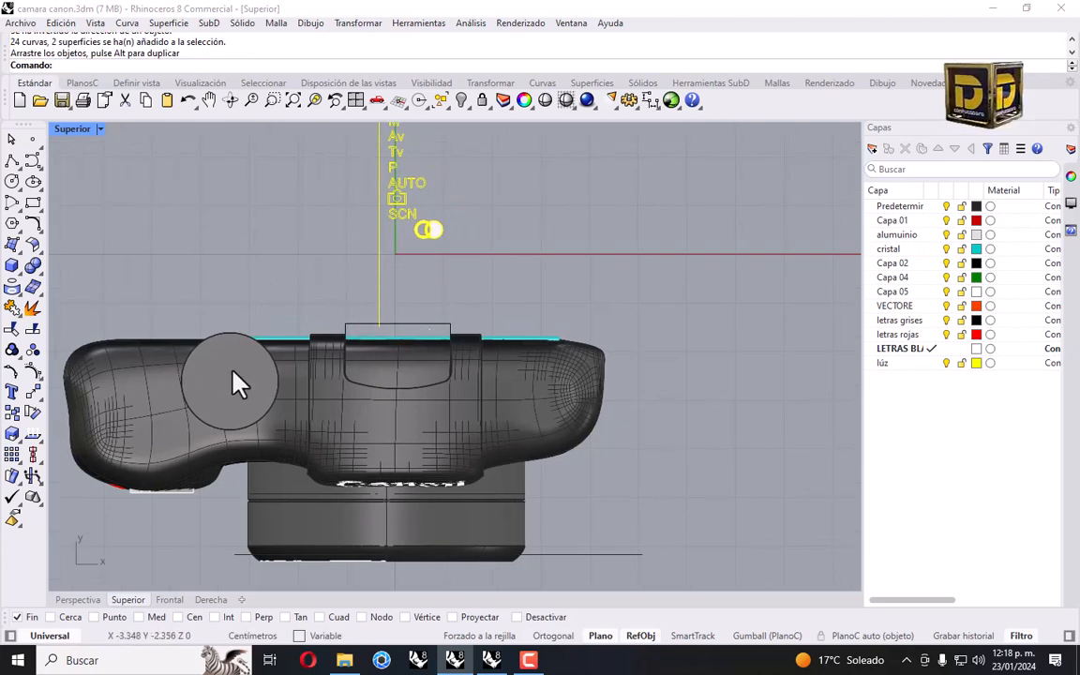
Isolate the round mode dial together with the lettering, icons and vertical guide line.
left_click_drag(143, 254, 278, 444)
left_click_drag(157, 292, 295, 450)
scroll(367, 425, "down", 5)
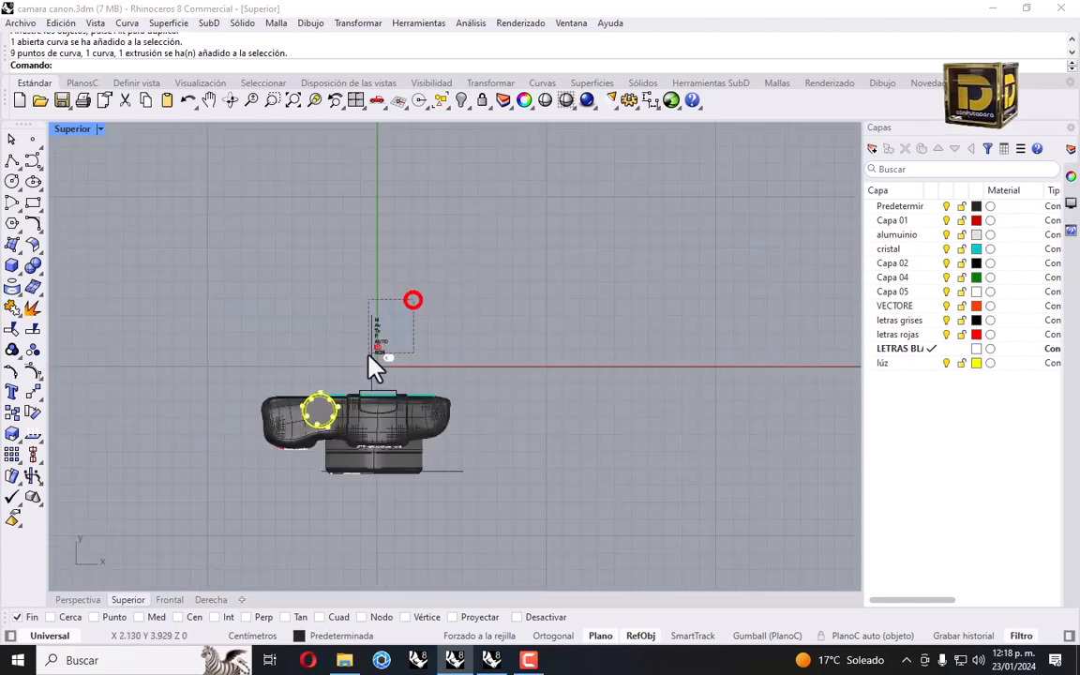
left_click_drag(368, 356, 370, 357)
left_click(469, 106)
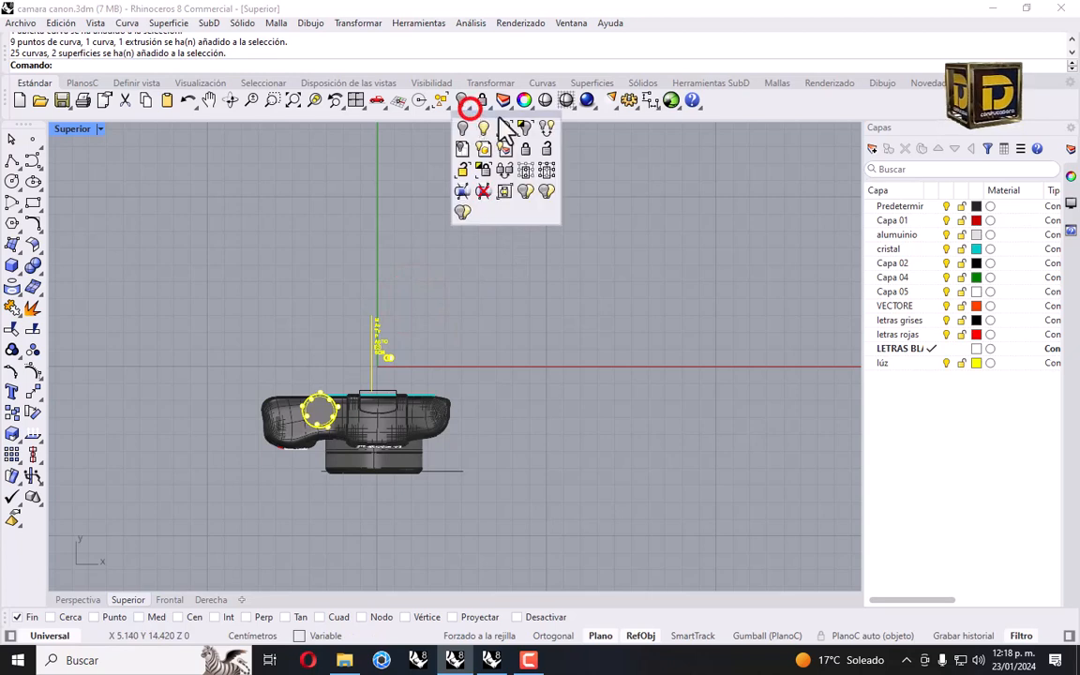
left_click(530, 131)
left_click(434, 297)
scroll(322, 383, "up", 3)
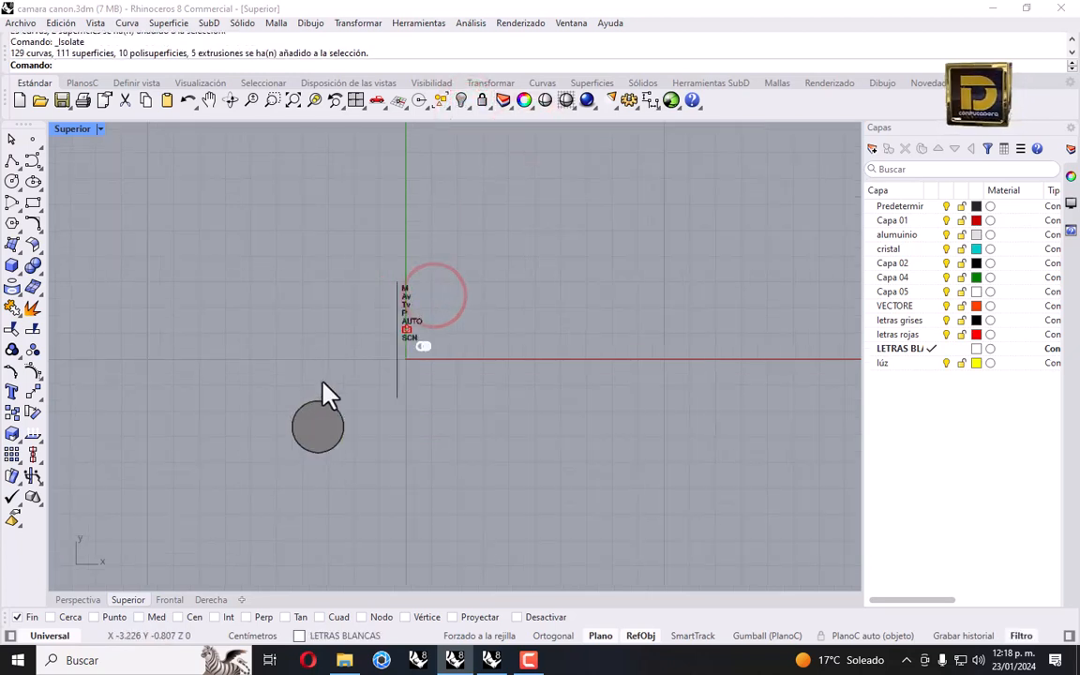
Scale the white overlapping-rings icon down in 2D to roughly match the height of the dial lettering.
scroll(424, 353, "up", 3)
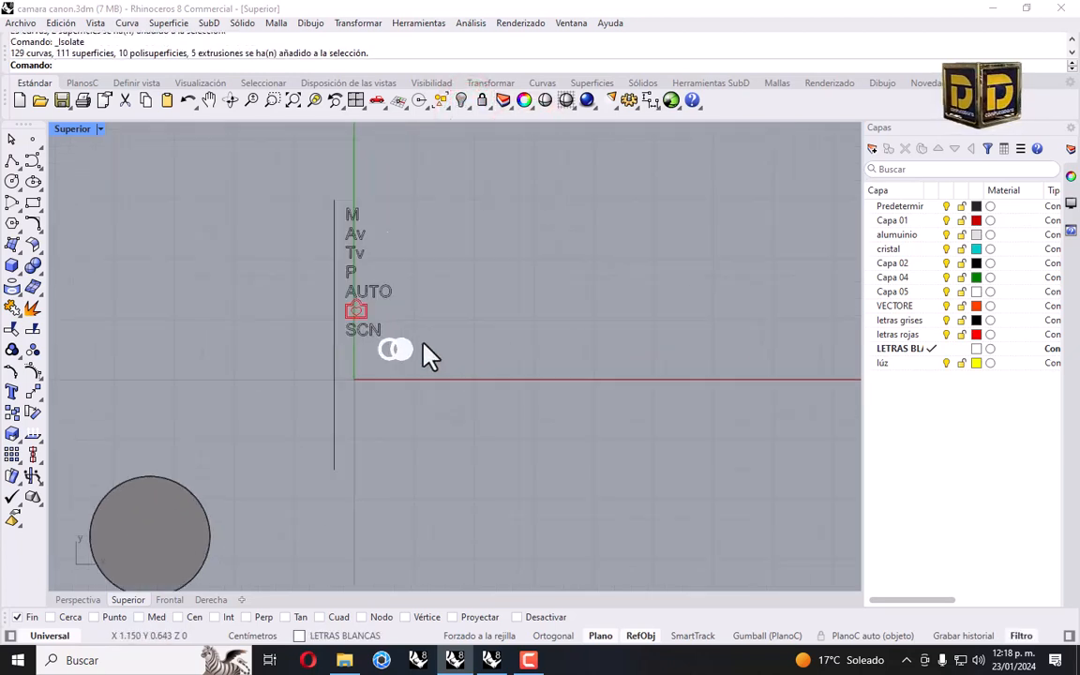
scroll(423, 357, "up", 3)
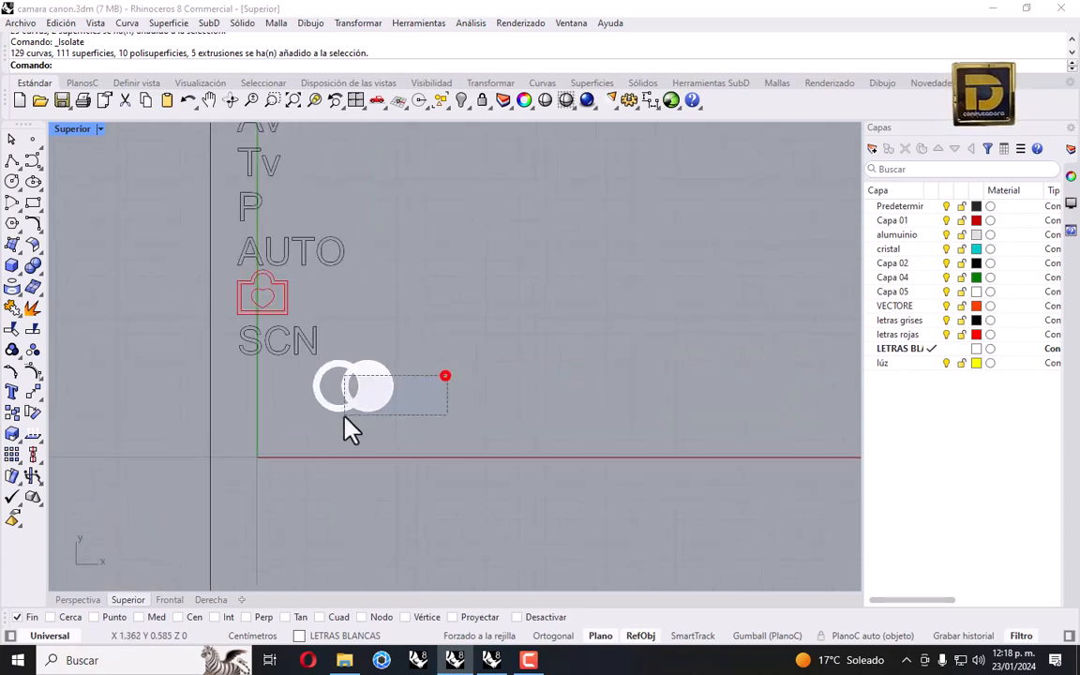
left_click(347, 407)
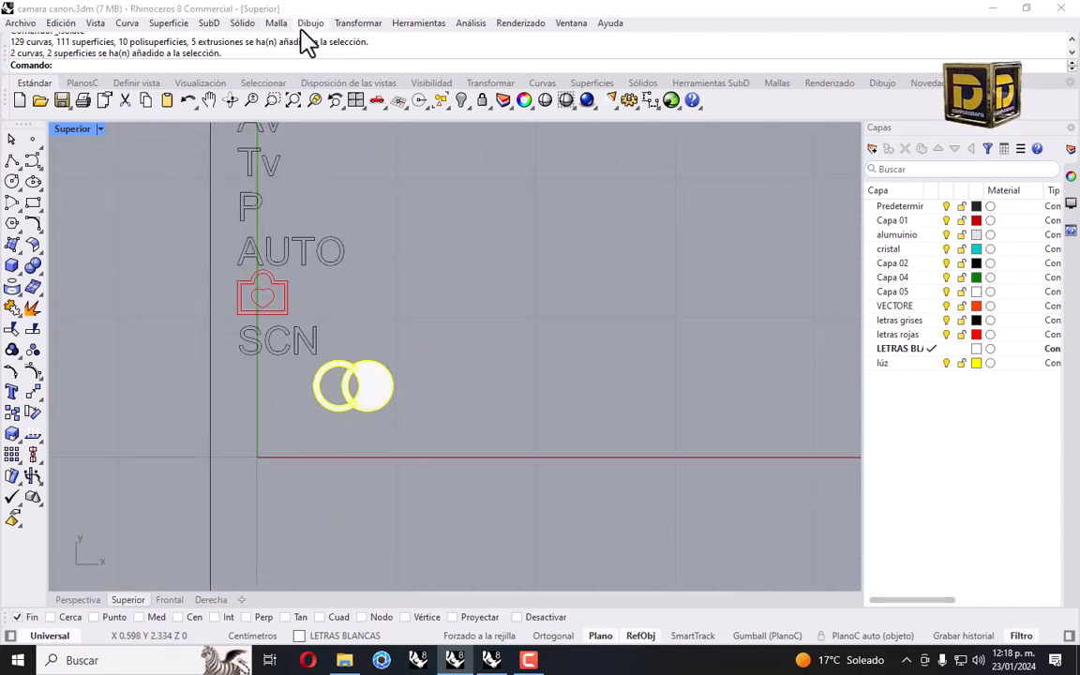
left_click(346, 23)
left_click(405, 107)
left_click(523, 124)
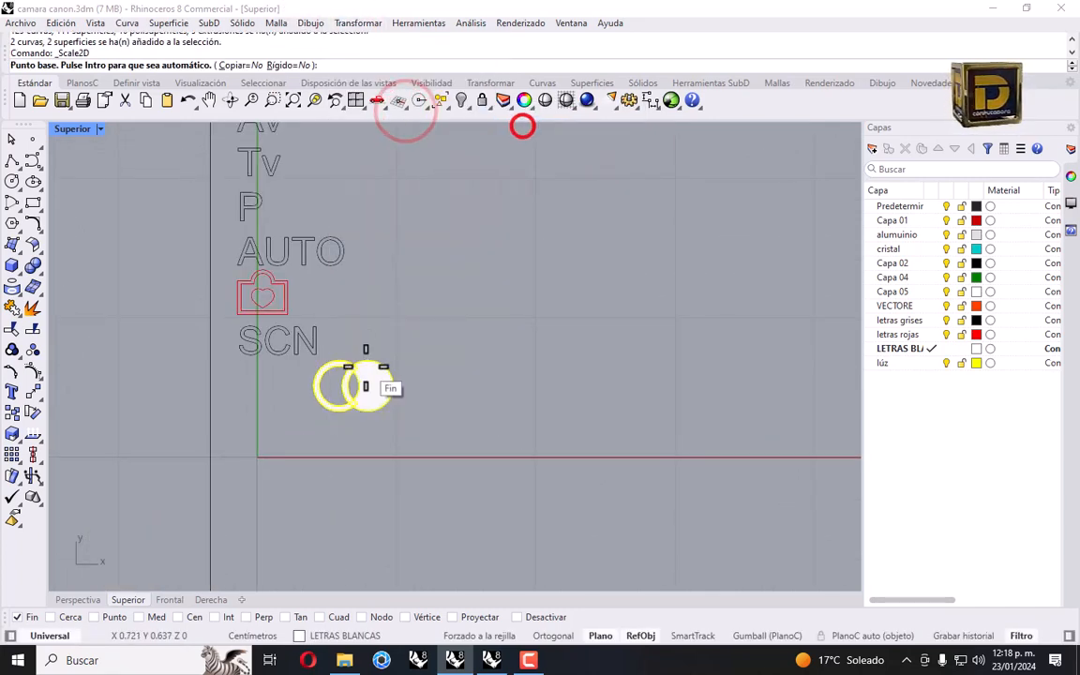
left_click(345, 378)
left_click(478, 372)
left_click(446, 368)
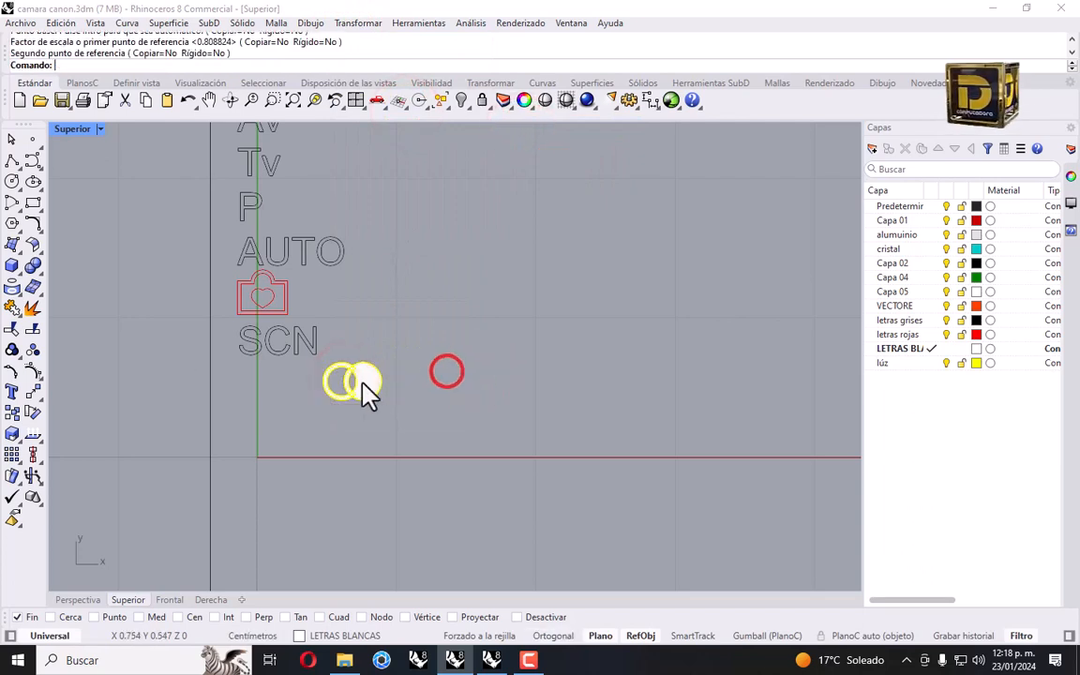
Move the overlapping-rings icon directly beneath SCN, aligned with the start of the lettering column.
left_click_drag(362, 379, 284, 386)
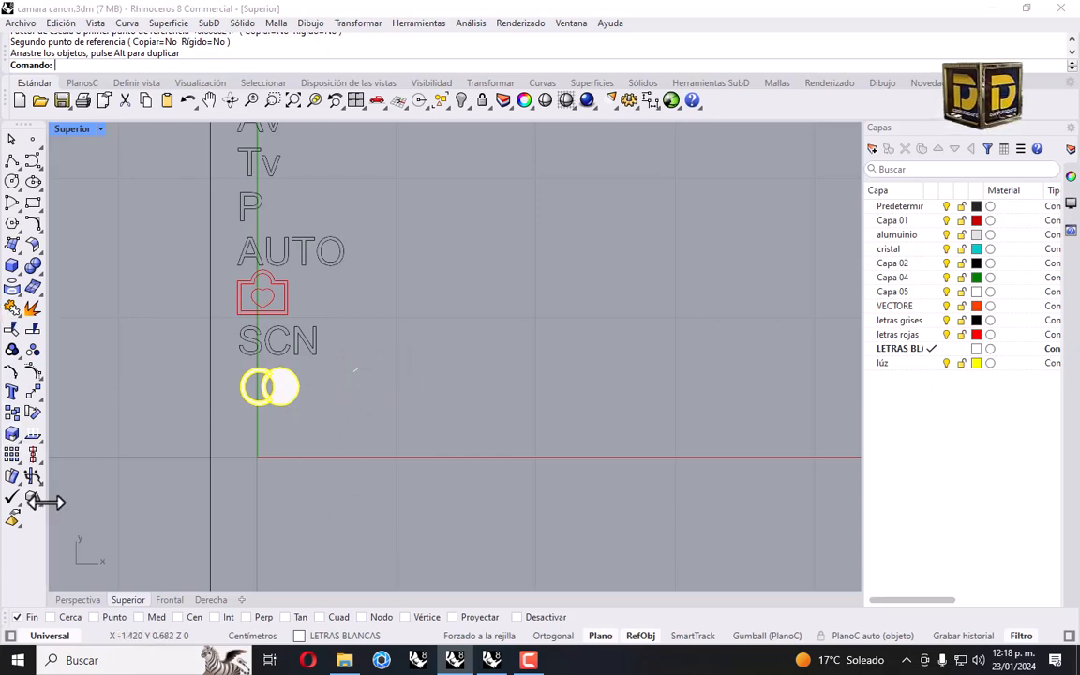
left_click(33, 200)
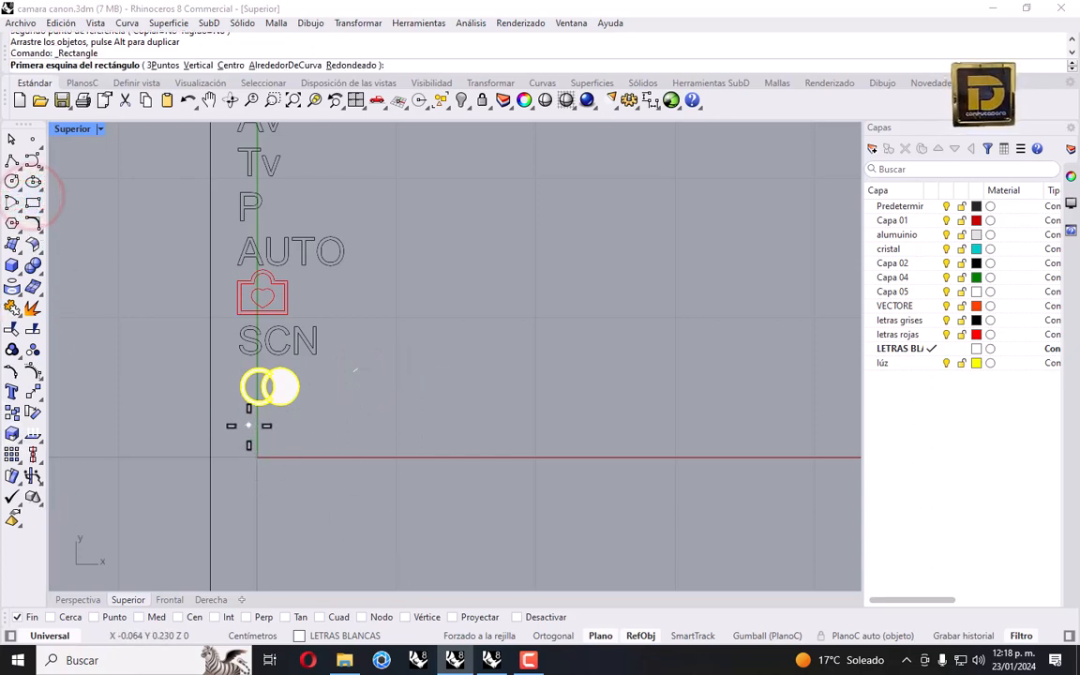
key("Escape")
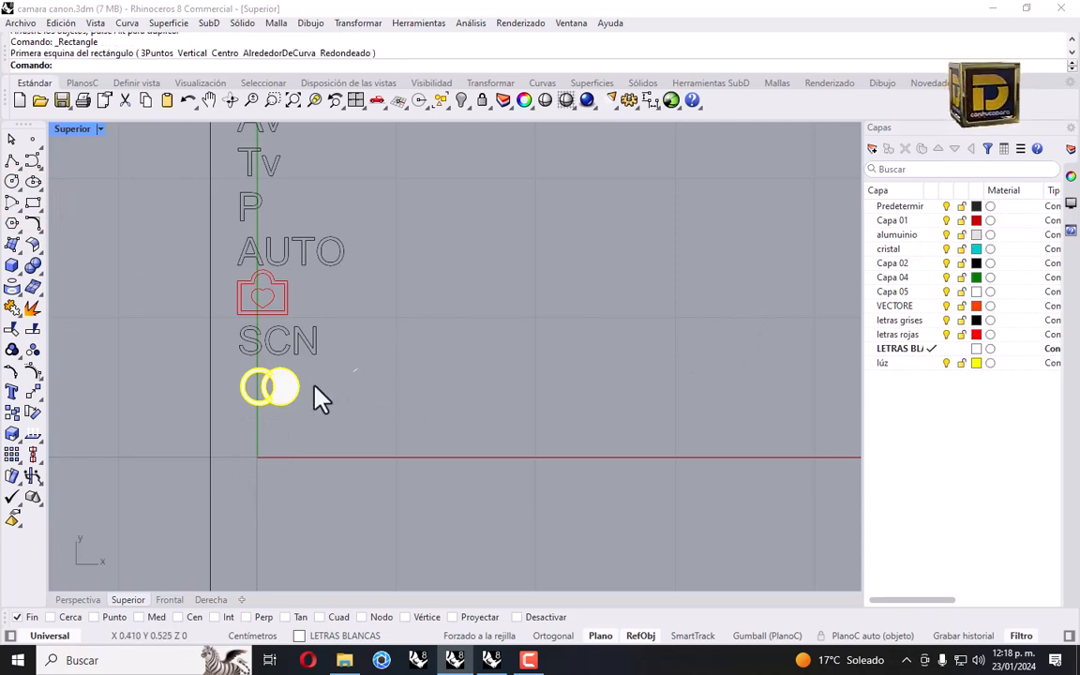
Assign the M, Av, Tv, P, AUTO and SCN outlines and the overlapping-rings icon to the LETRAS BLANCAS layer.
scroll(337, 335, "down", 3)
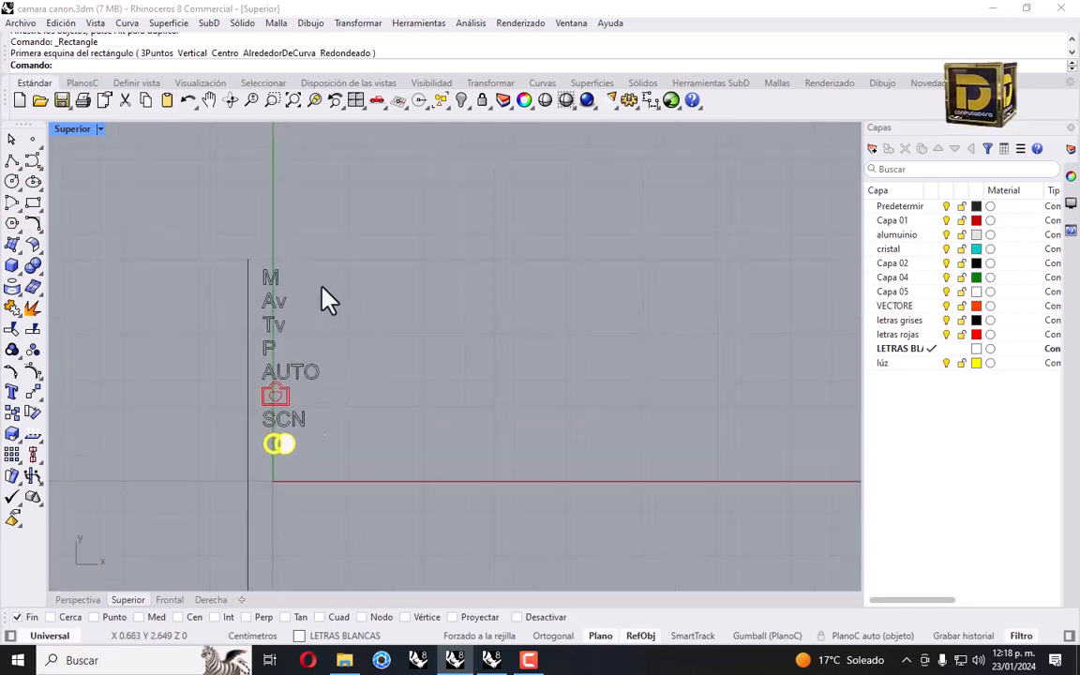
left_click_drag(301, 212, 265, 384)
left_click_drag(329, 342, 274, 473)
right_click(890, 349)
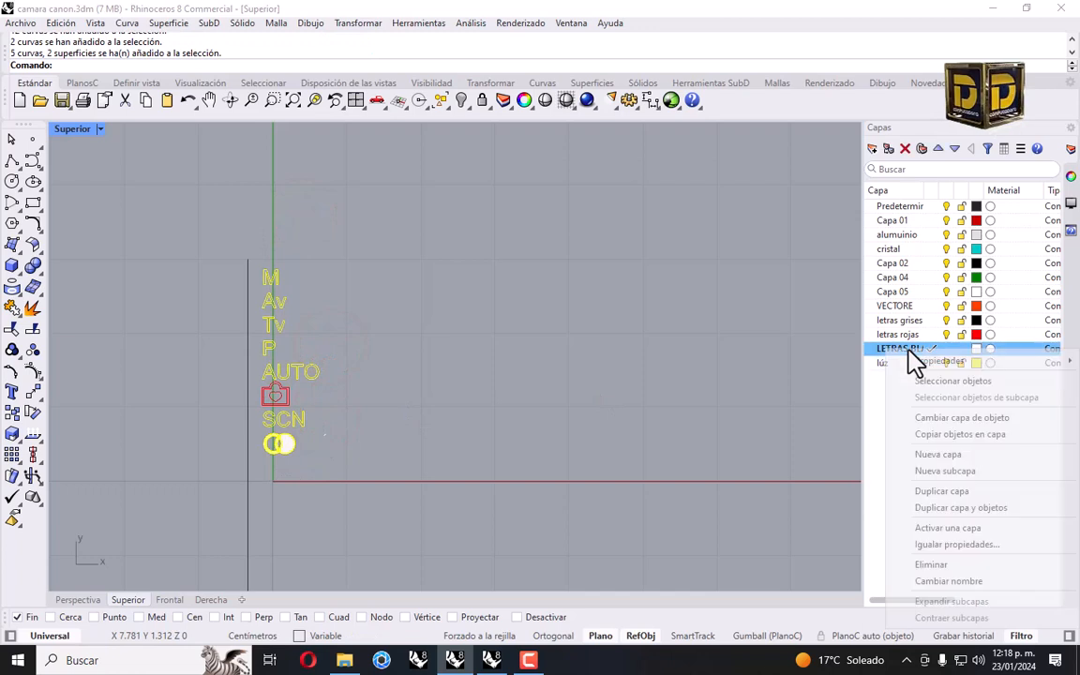
left_click(920, 418)
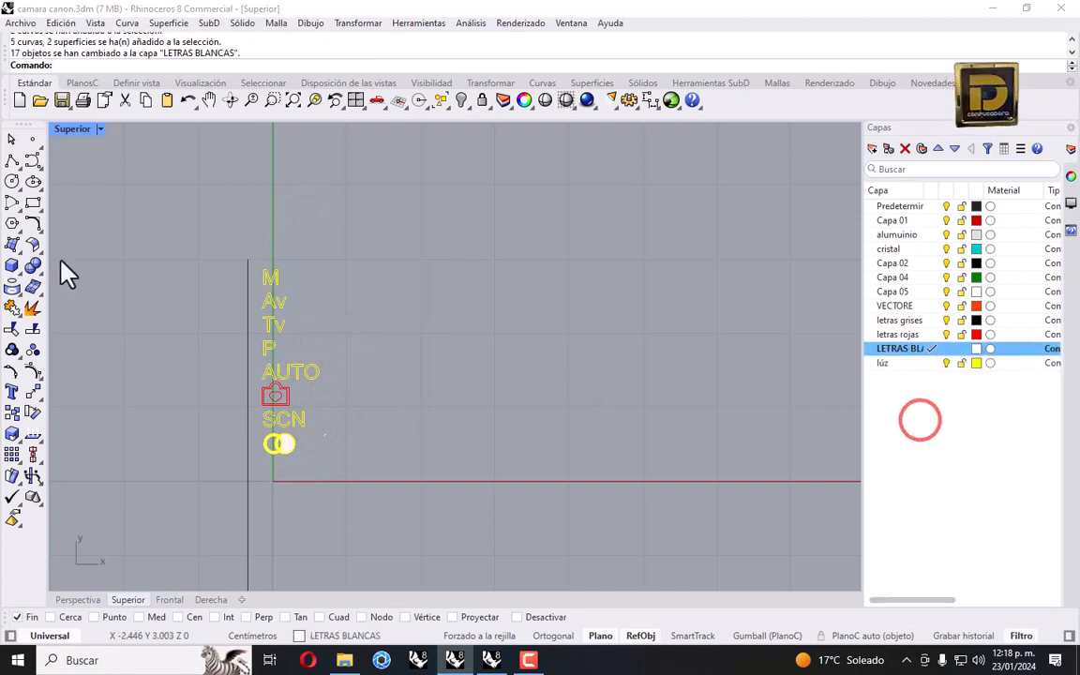
left_click(12, 246)
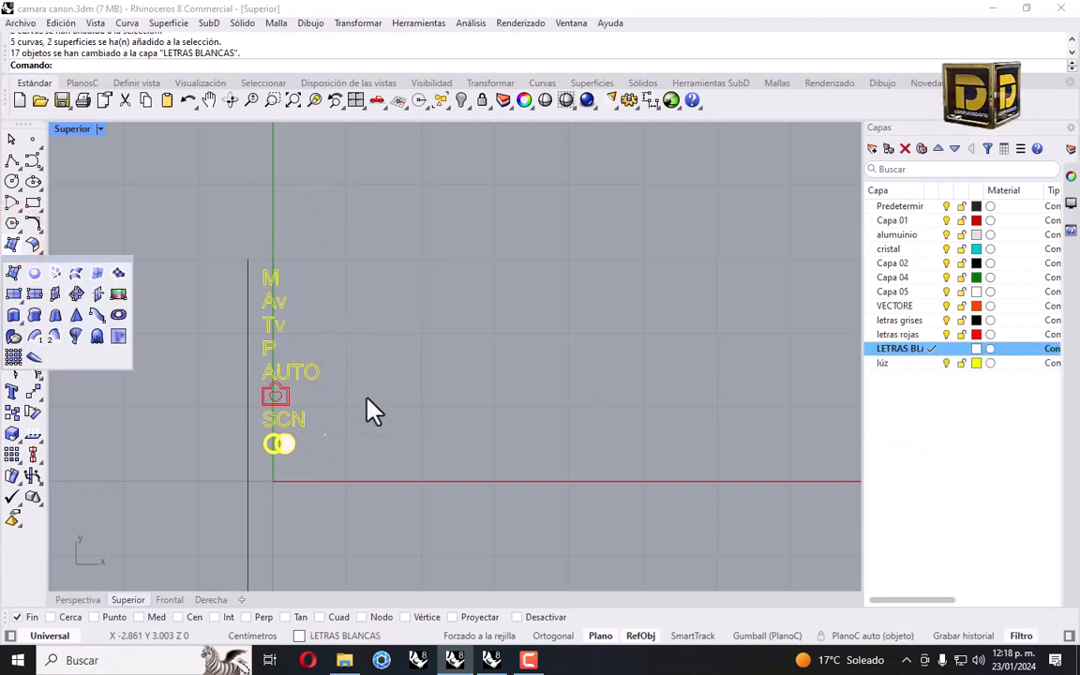
left_click(377, 422)
left_click(308, 435)
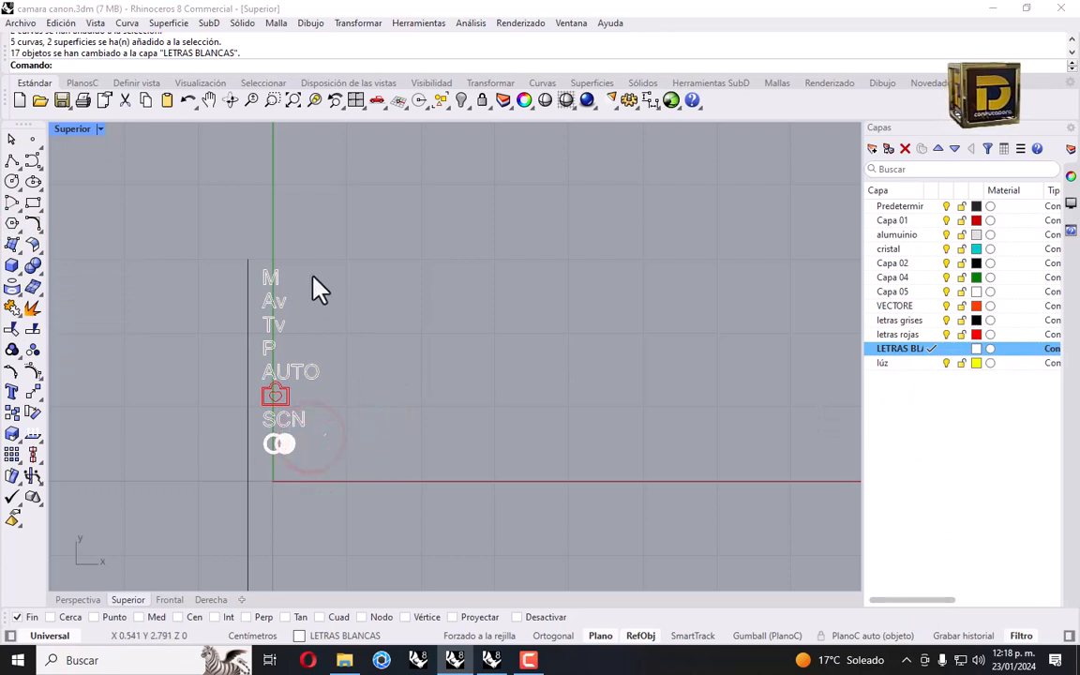
Create planar surfaces from the M, Av, Tv, P, AUTO and SCN outlines on the LETRAS BLANCAS layer.
left_click_drag(291, 364, 271, 439)
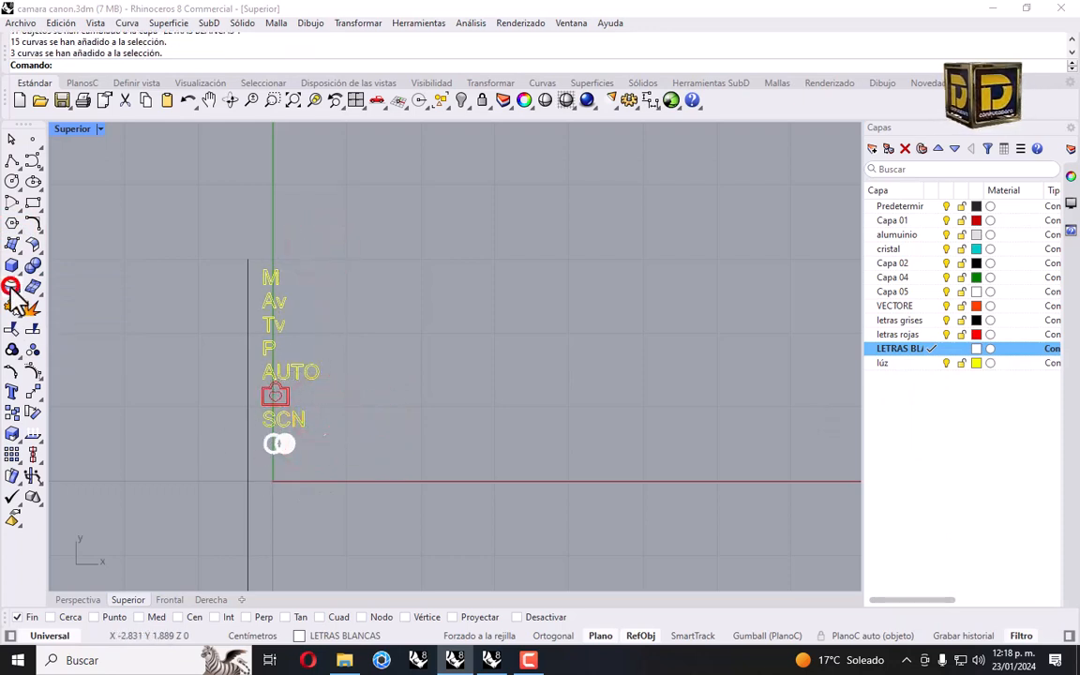
left_click(12, 246)
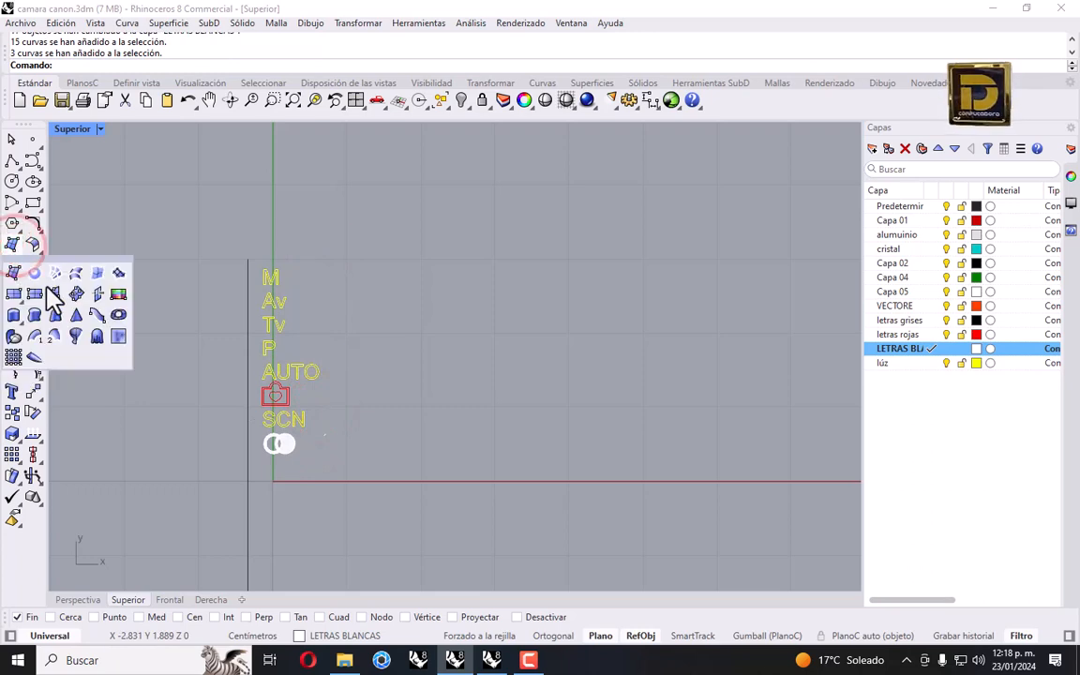
left_click(36, 274)
left_click(35, 274)
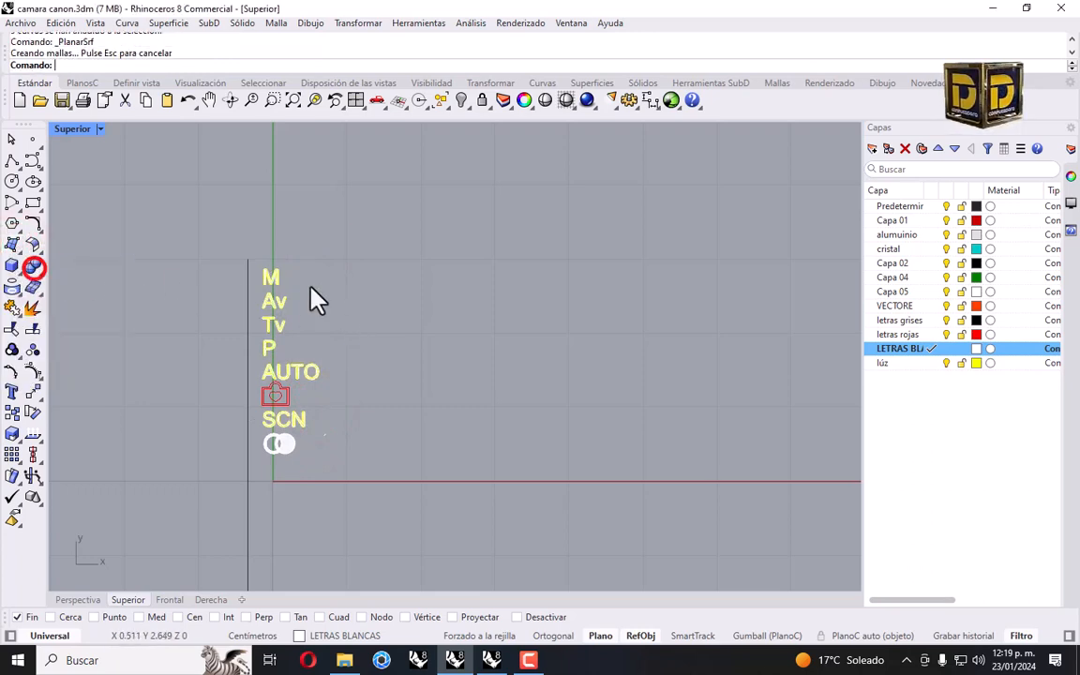
left_click(319, 285)
scroll(298, 389, "up", 1)
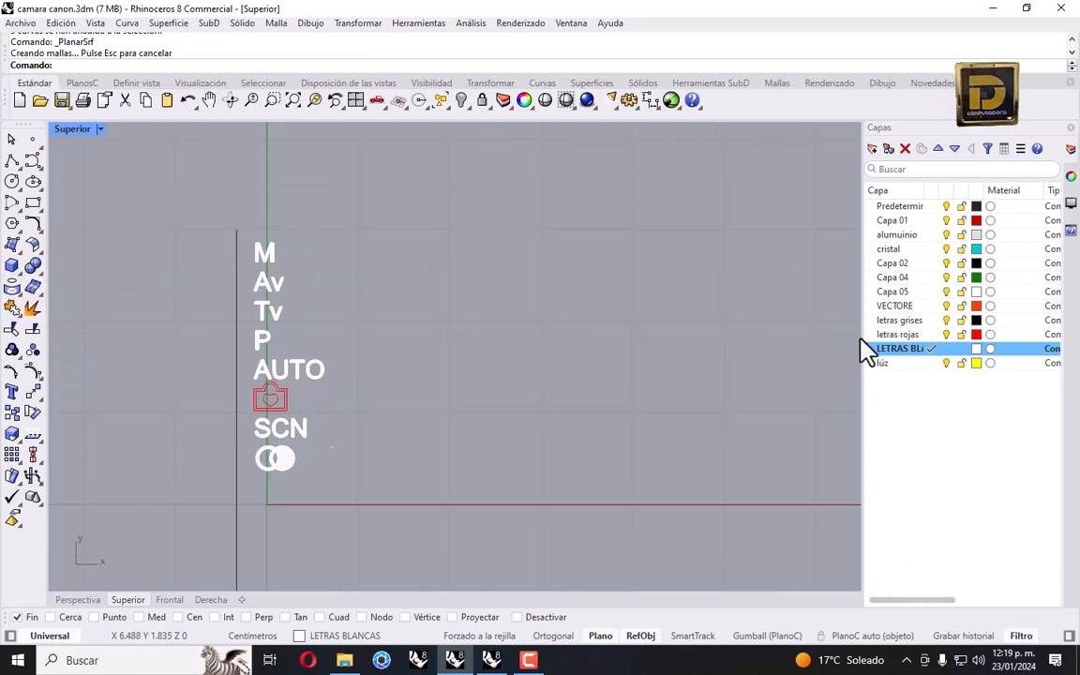
Make letras rojas the current layer and create planar surfaces from the camera-with-heart icon's curves.
left_click(934, 334)
scroll(312, 402, "up", 3)
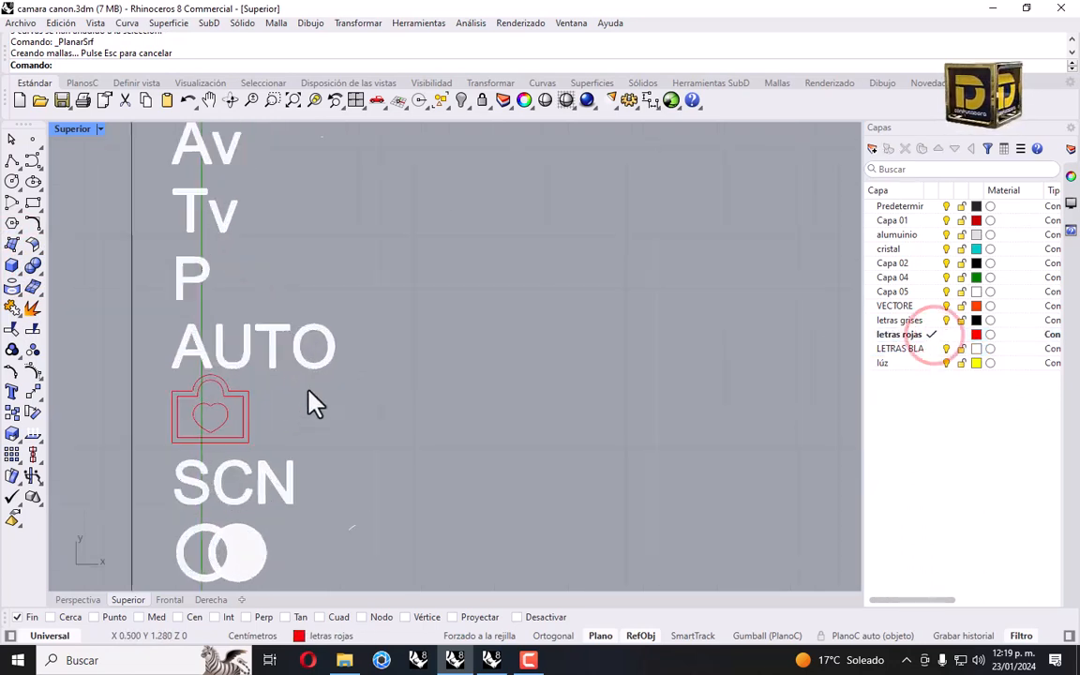
left_click_drag(306, 391, 198, 429)
right_click(904, 335)
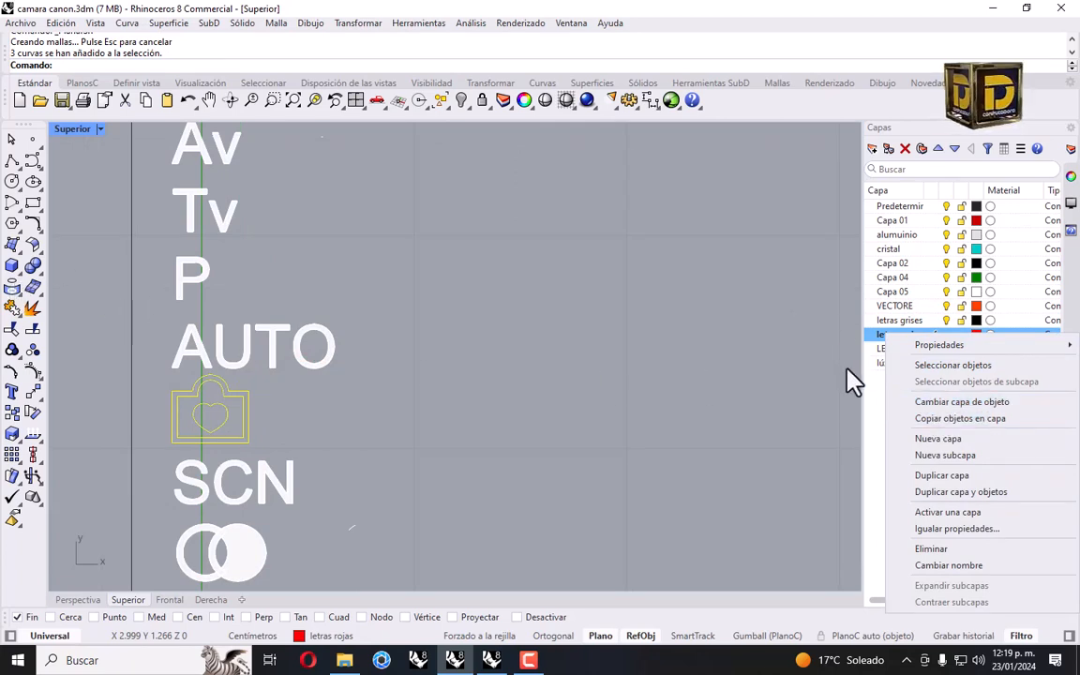
left_click(873, 389)
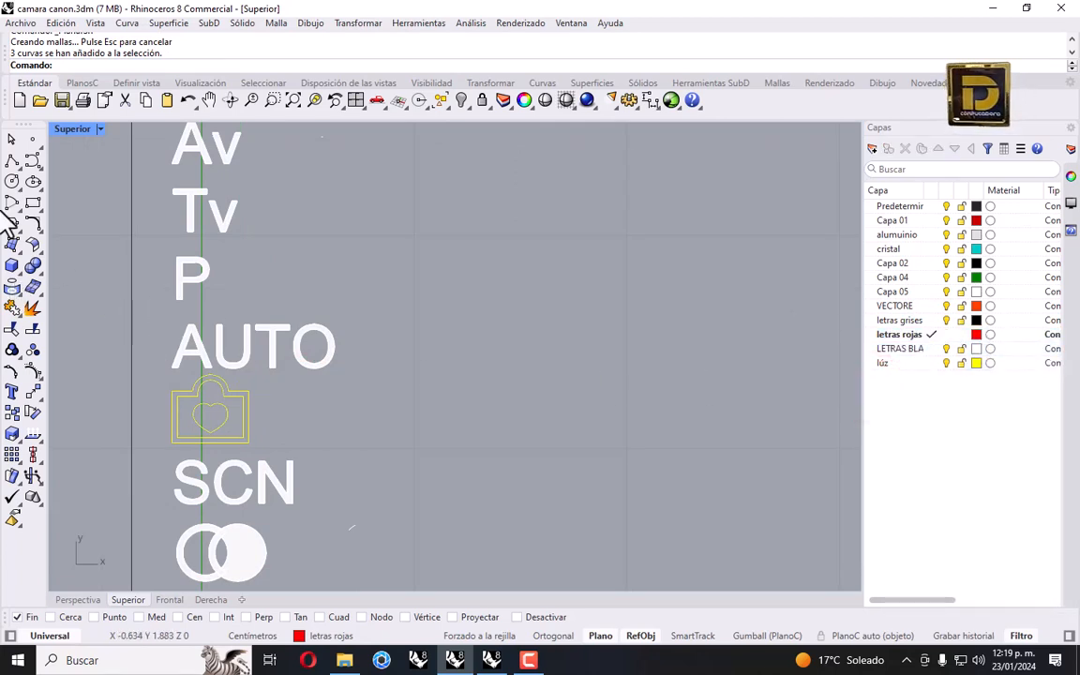
left_click(13, 245)
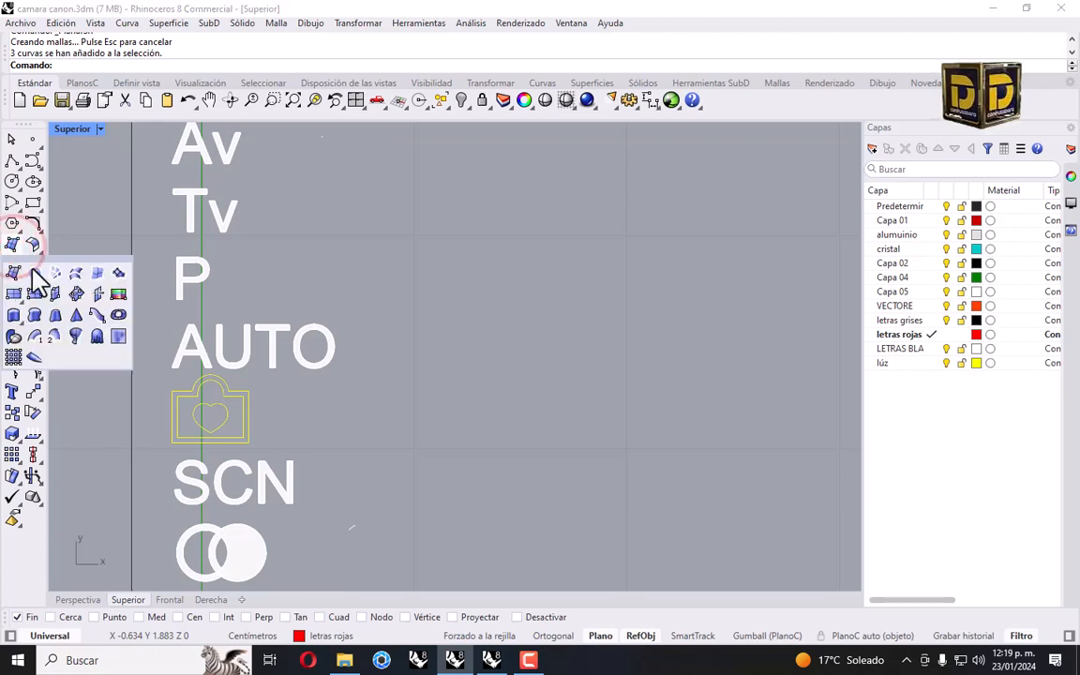
left_click(33, 270)
left_click(376, 394)
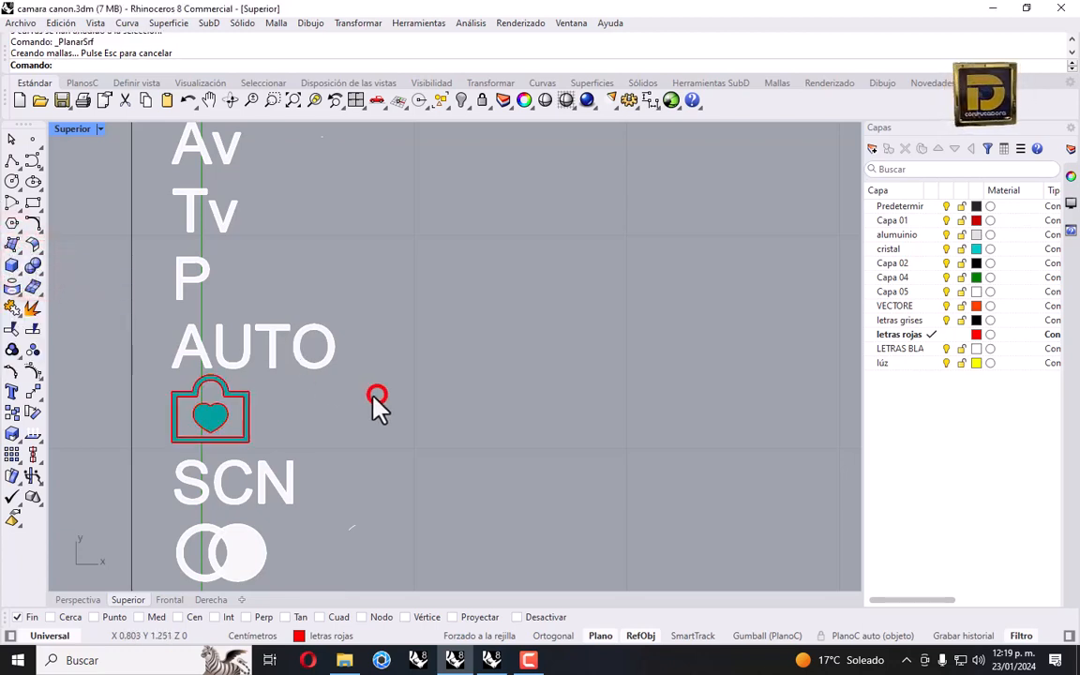
Reverse the direction of the camera-with-heart icon's surfaces and curves with the Flip command.
left_click_drag(292, 410, 224, 414)
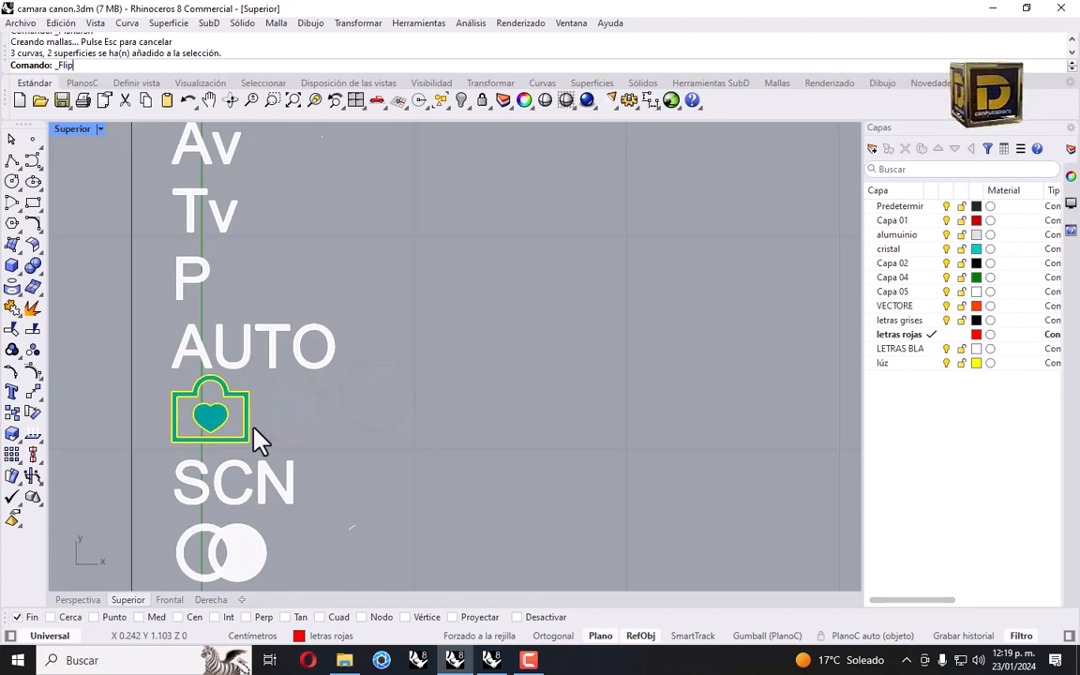
key("Return")
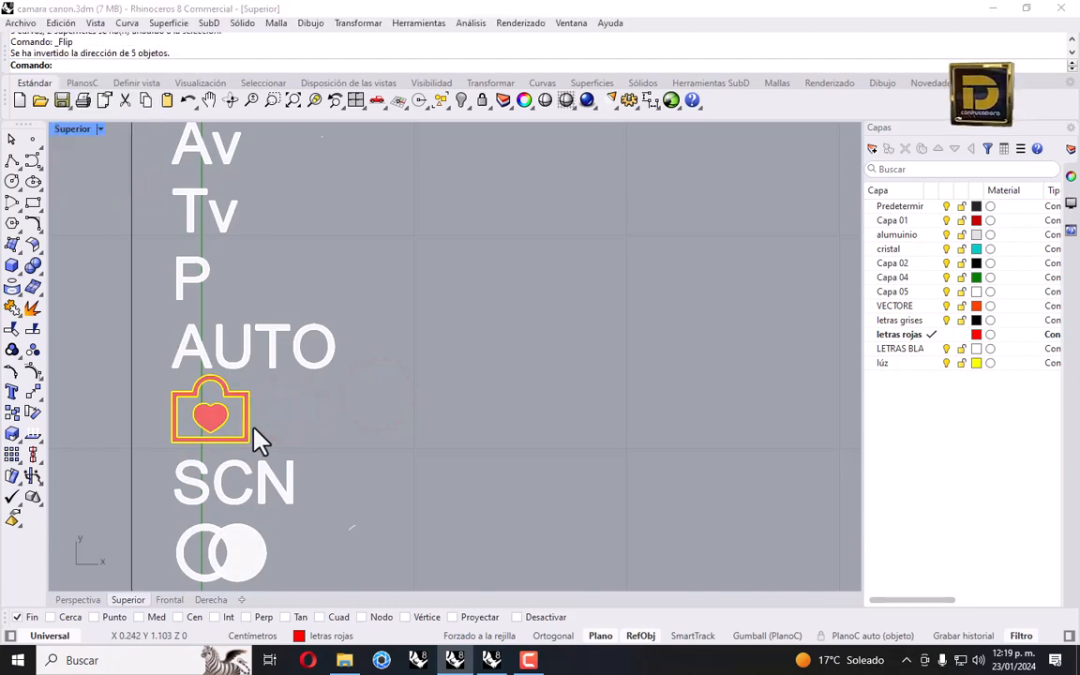
left_click(452, 459)
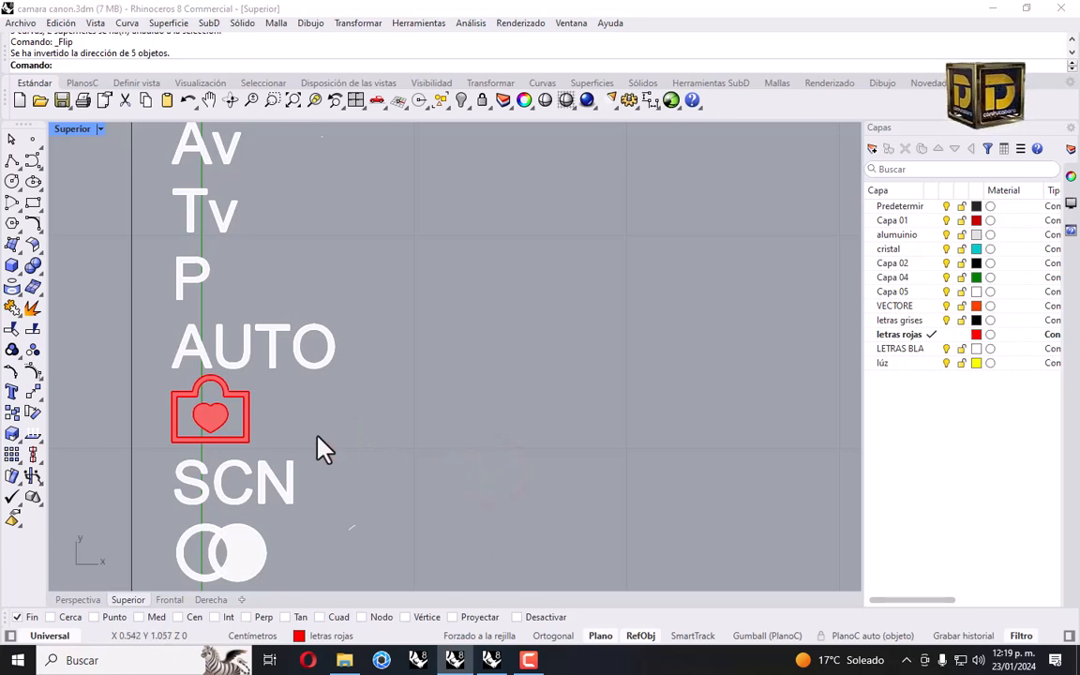
Make LETRAS BLANCAS the current layer and draw a small horizontal rectangle below the overlapping-rings icon.
scroll(317, 437, "down", 10)
right_click_drag(389, 473, 396, 379)
left_click(33, 202)
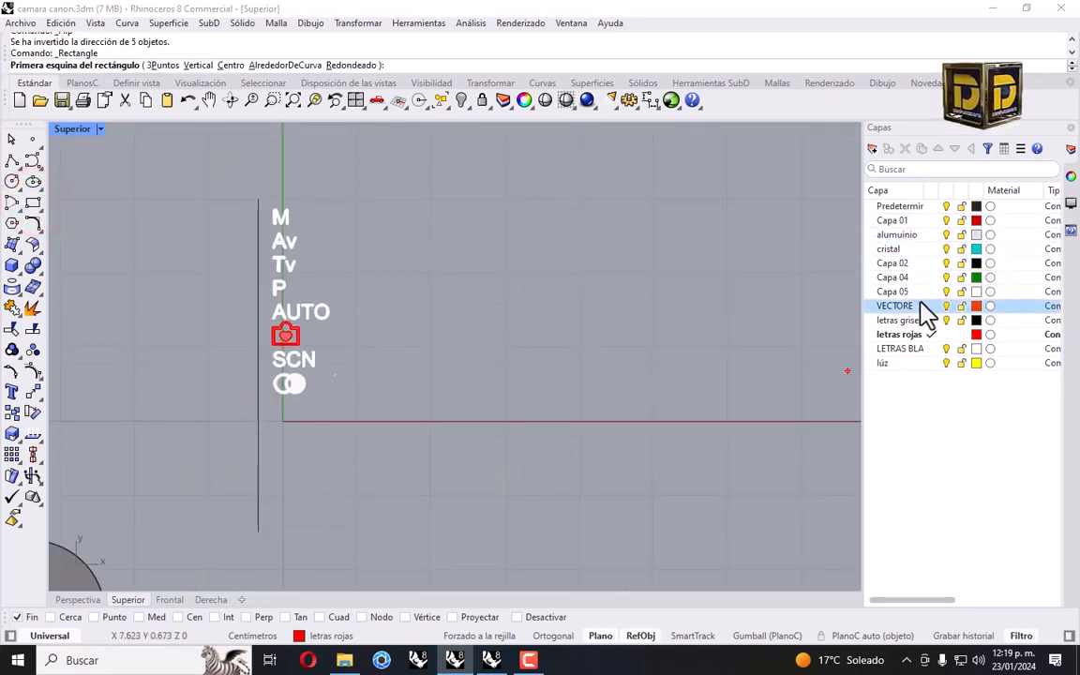
left_click(934, 349)
left_click(931, 349)
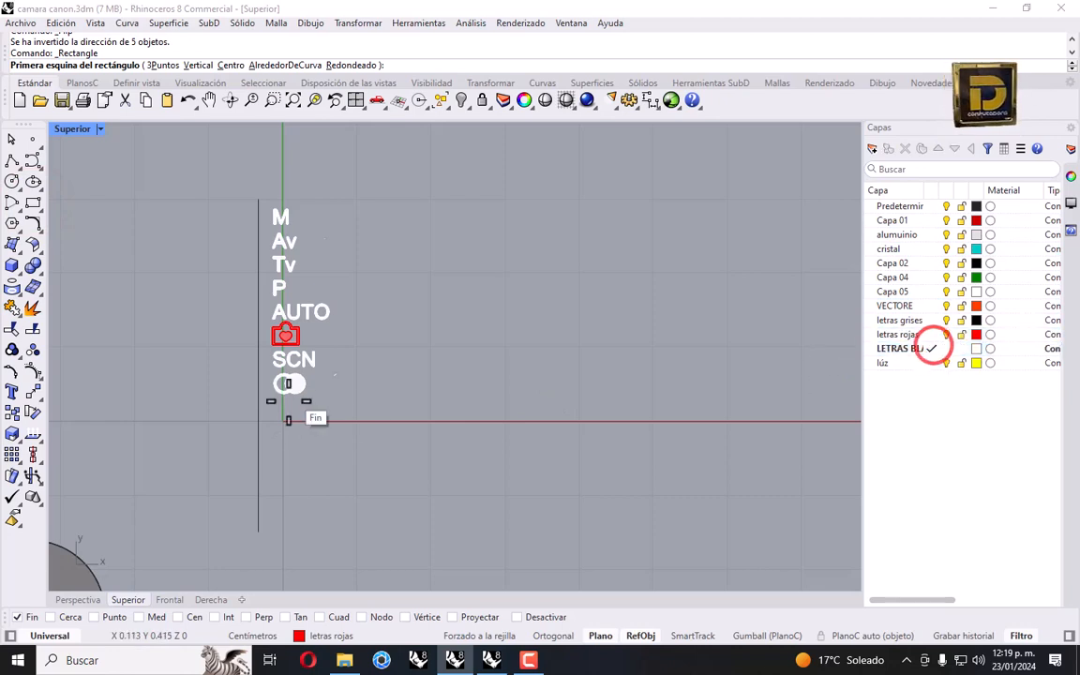
left_click(278, 412)
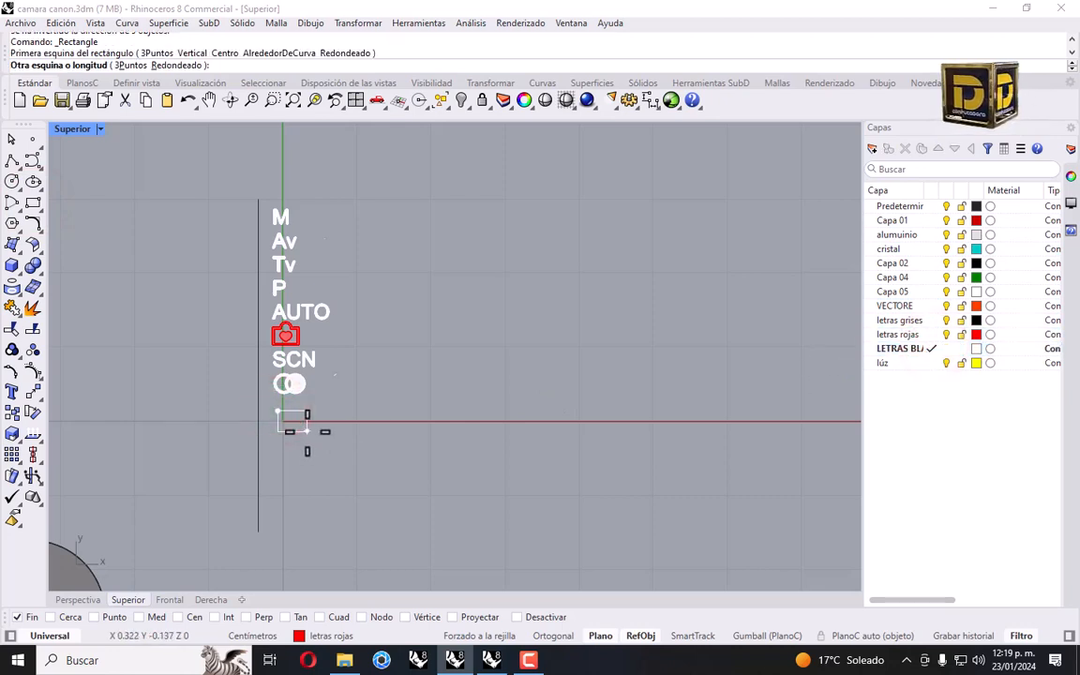
left_click(307, 431)
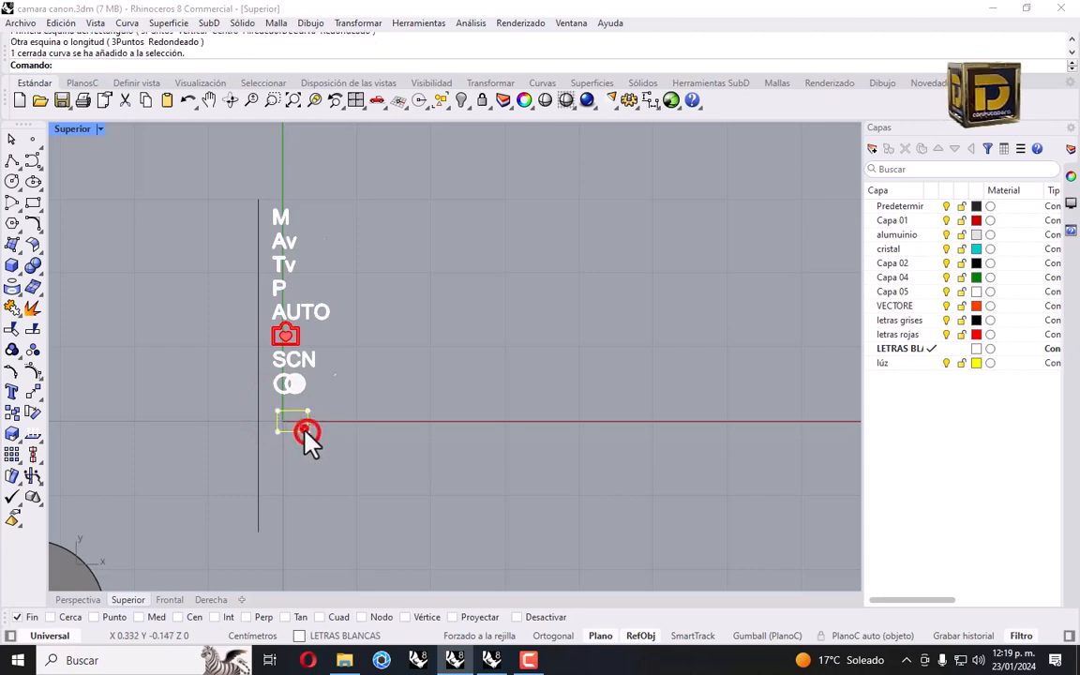
Offset the small rectangle outward to add a larger concentric outline around it.
left_click(34, 222)
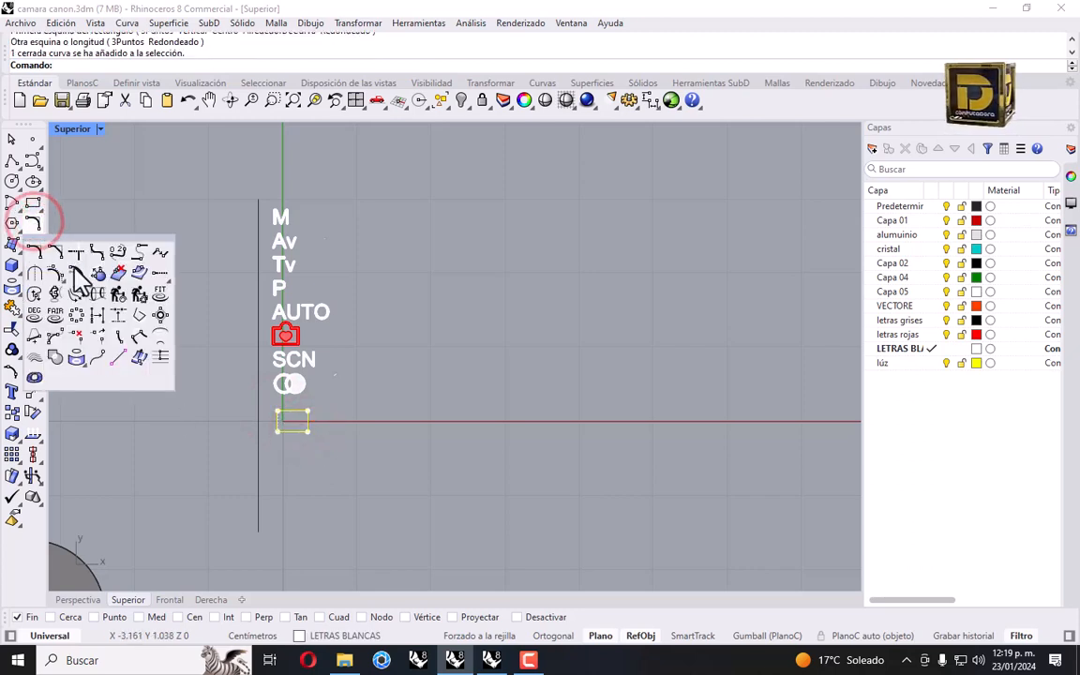
left_click(72, 267)
scroll(281, 417, "up", 4)
left_click(291, 414)
Try to move the two nested rectangles up toward the overlapping-rings icon.
left_click_drag(388, 379, 330, 423)
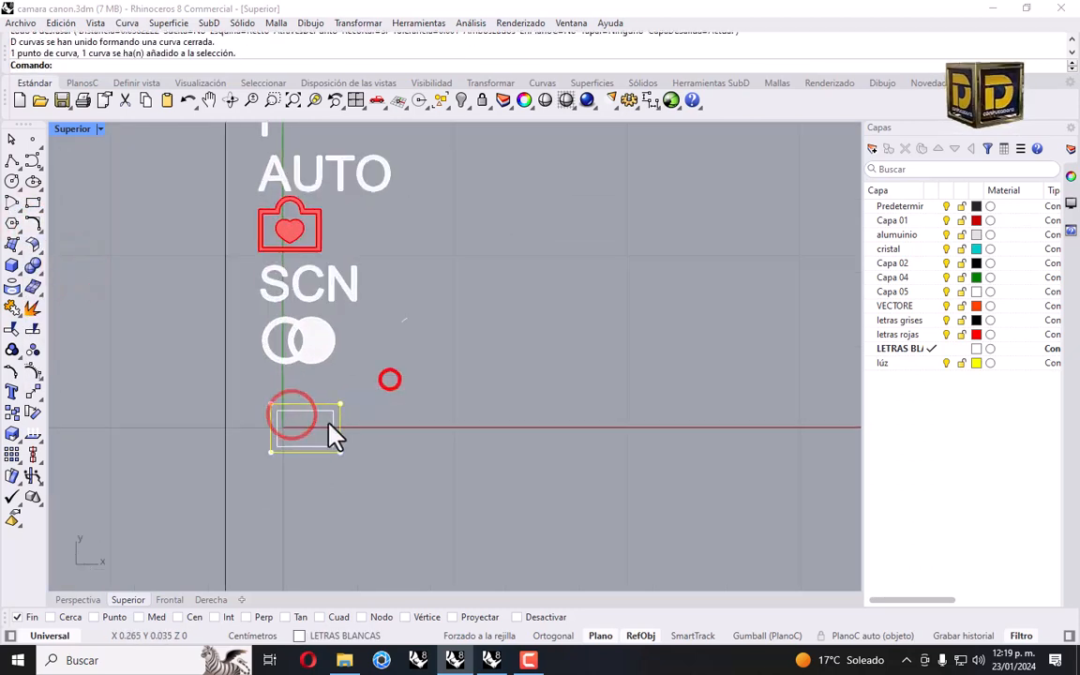
left_click_drag(365, 379, 325, 406)
key("ctrl+z")
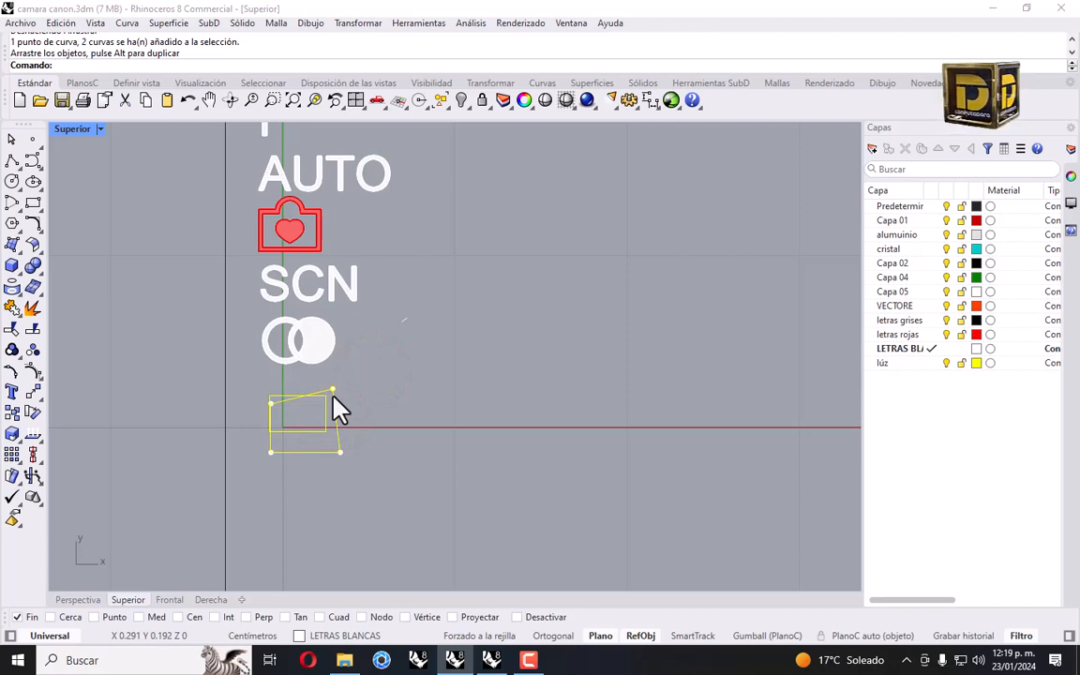
left_click(32, 202)
key("Escape")
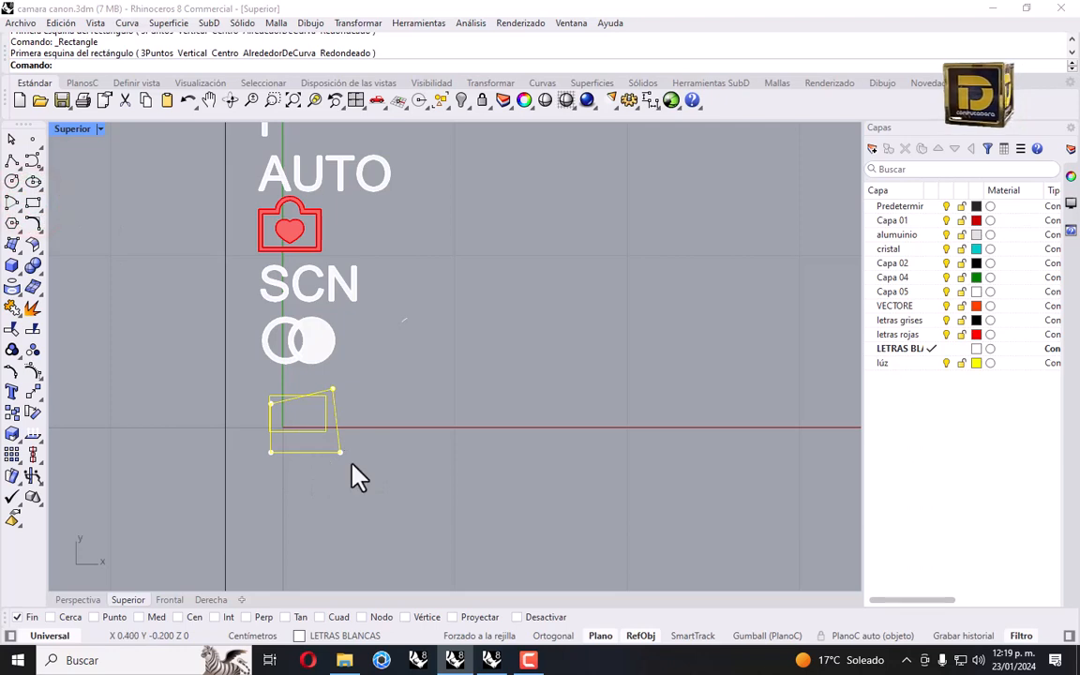
key("ctrl+z")
left_click(304, 405)
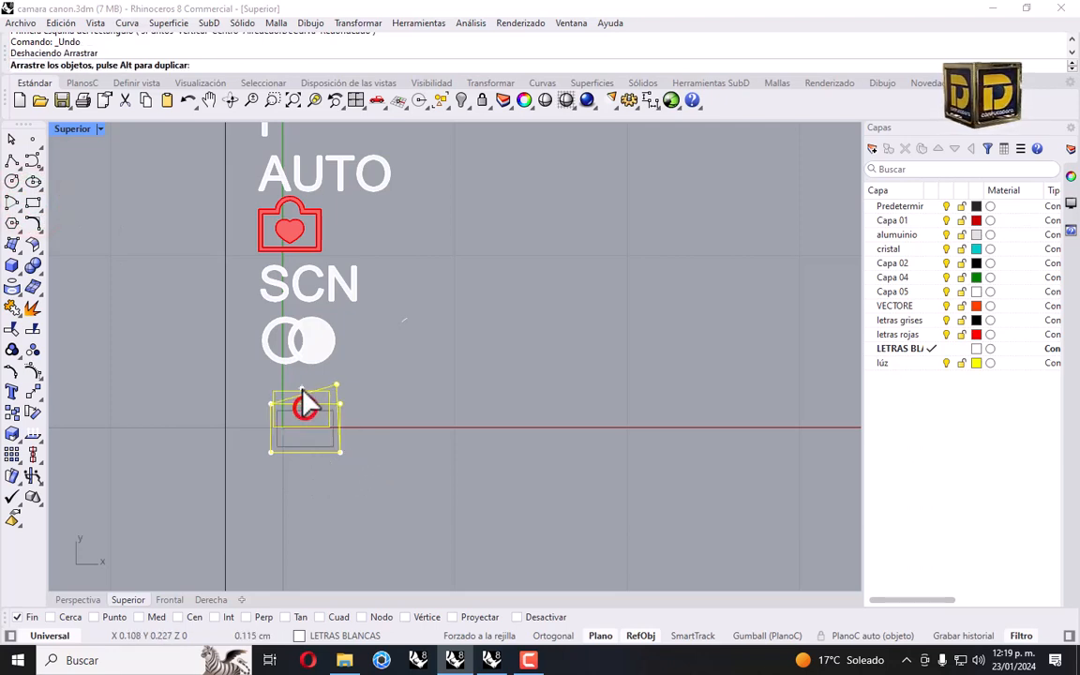
Move the two nested rectangles up toward the overlapping-rings icon and draw another small rectangle below them.
left_click_drag(407, 394, 274, 484)
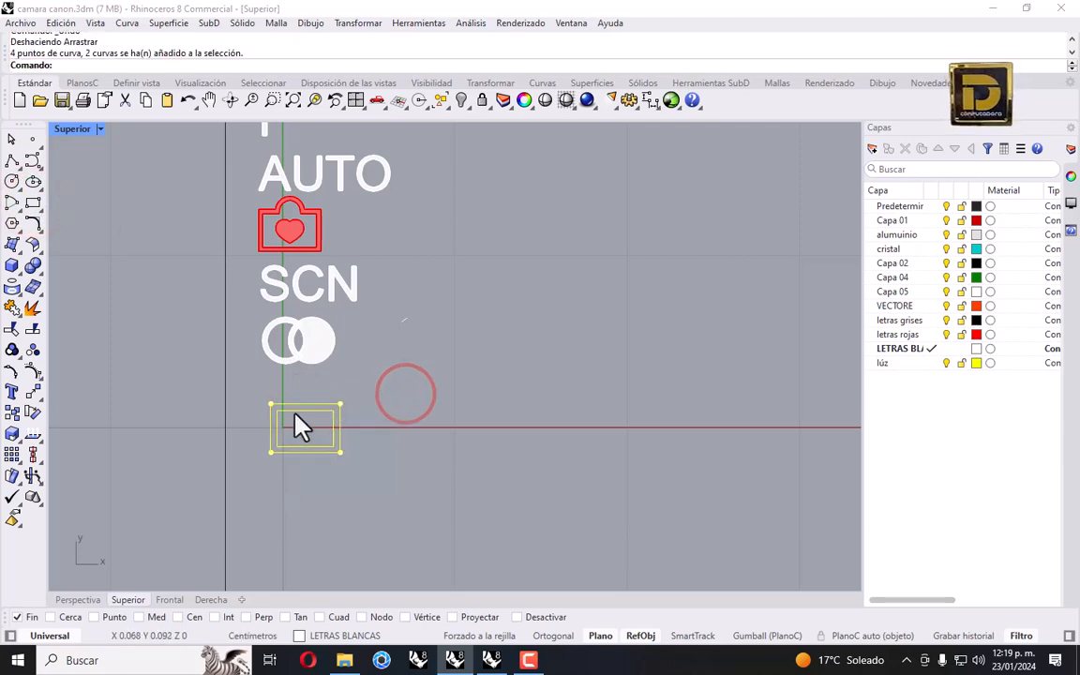
left_click_drag(296, 410, 295, 400)
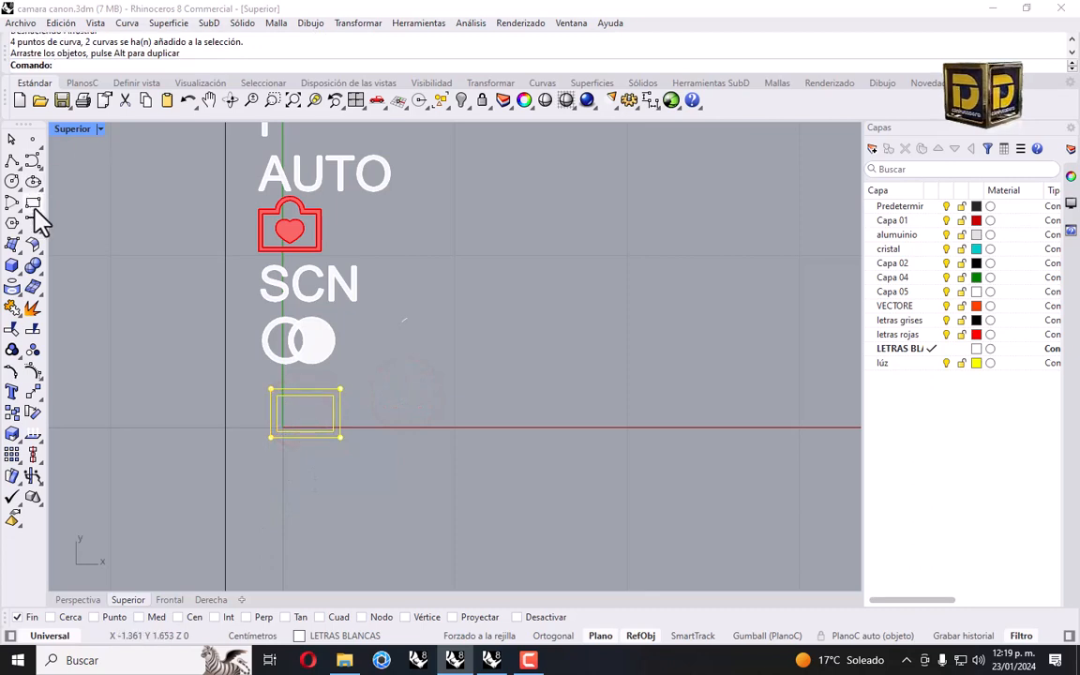
left_click(33, 180)
left_click(32, 199)
left_click(311, 464)
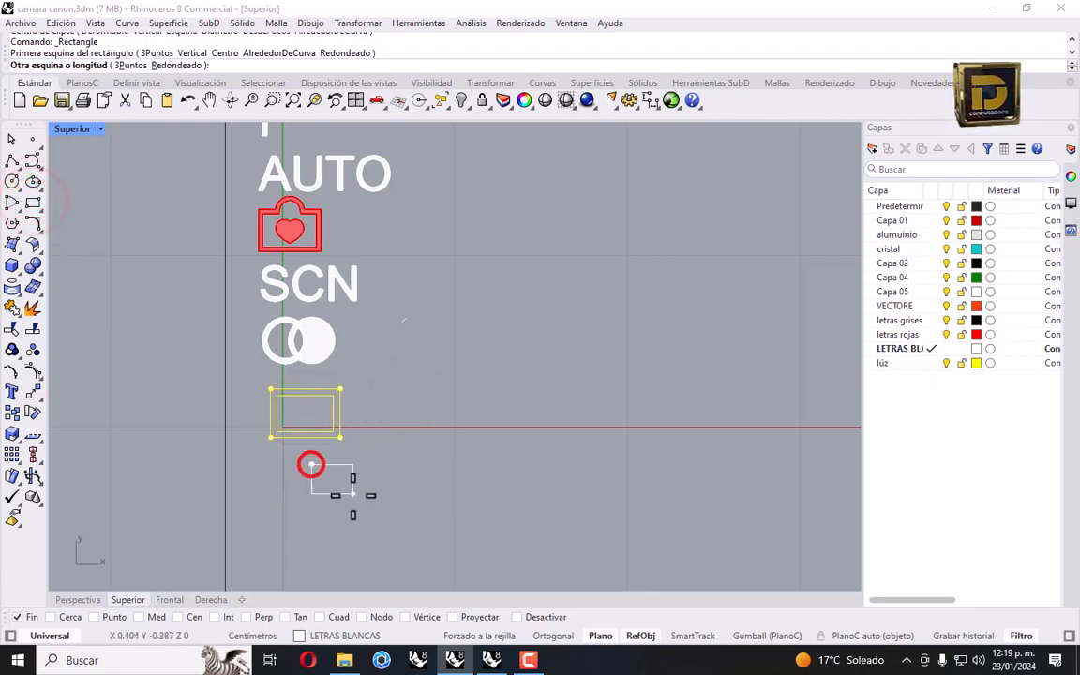
left_click(368, 502)
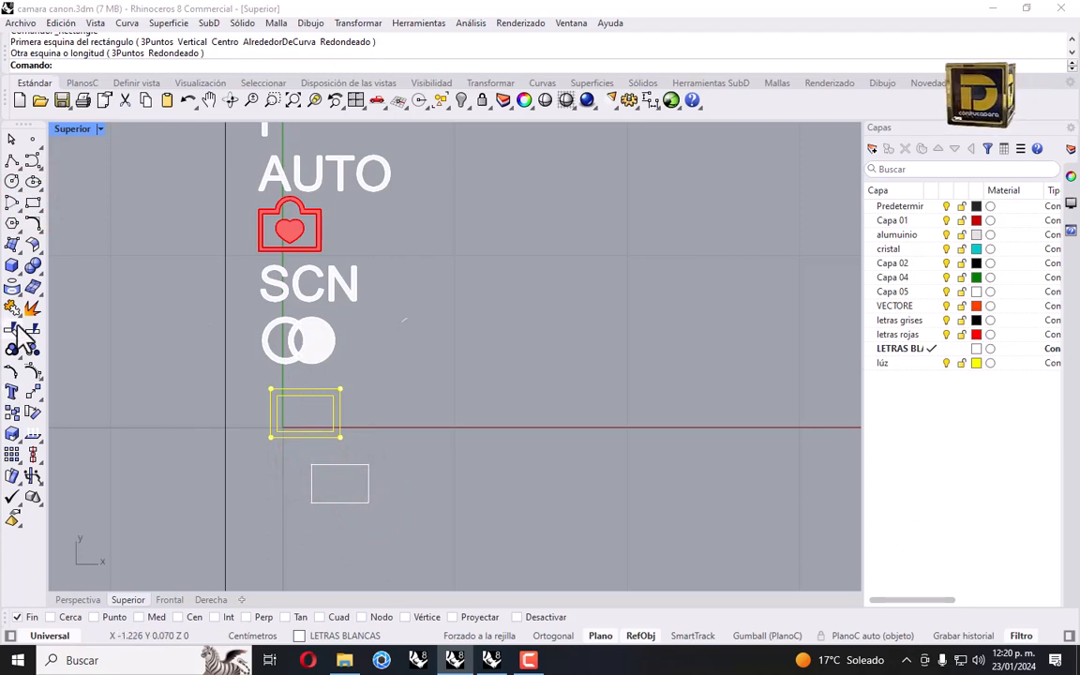
Draw a short vertical line about 0.1 cm long from its midpoint, just left of the lower rectangle's middle.
left_click(12, 163)
left_click(57, 187)
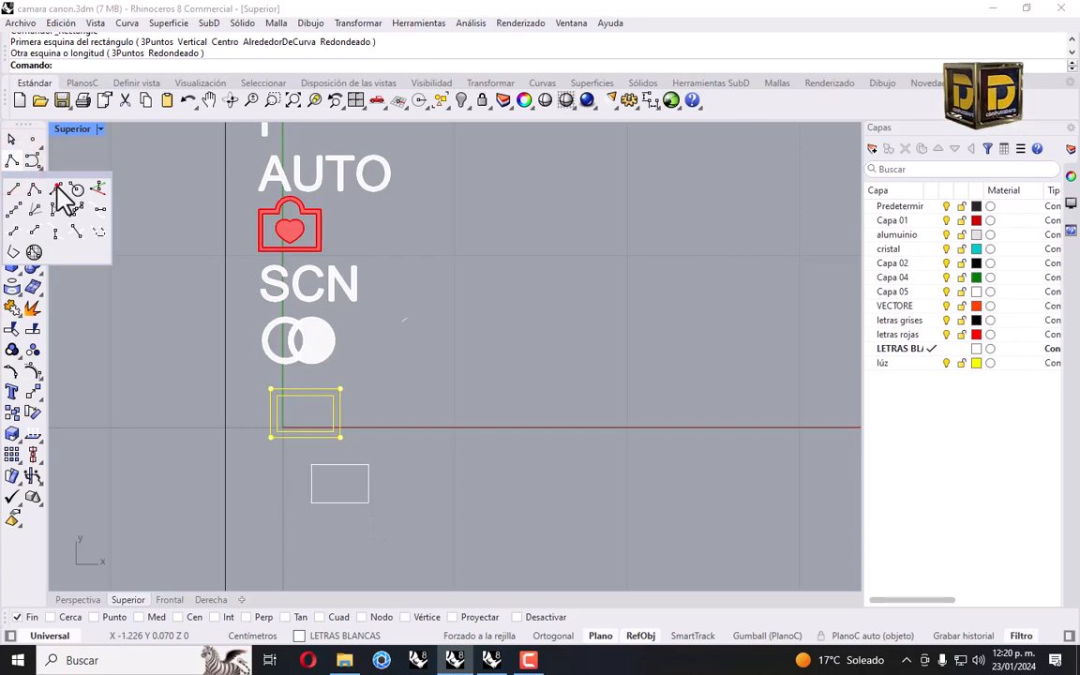
scroll(279, 465, "up", 2)
left_click(56, 187)
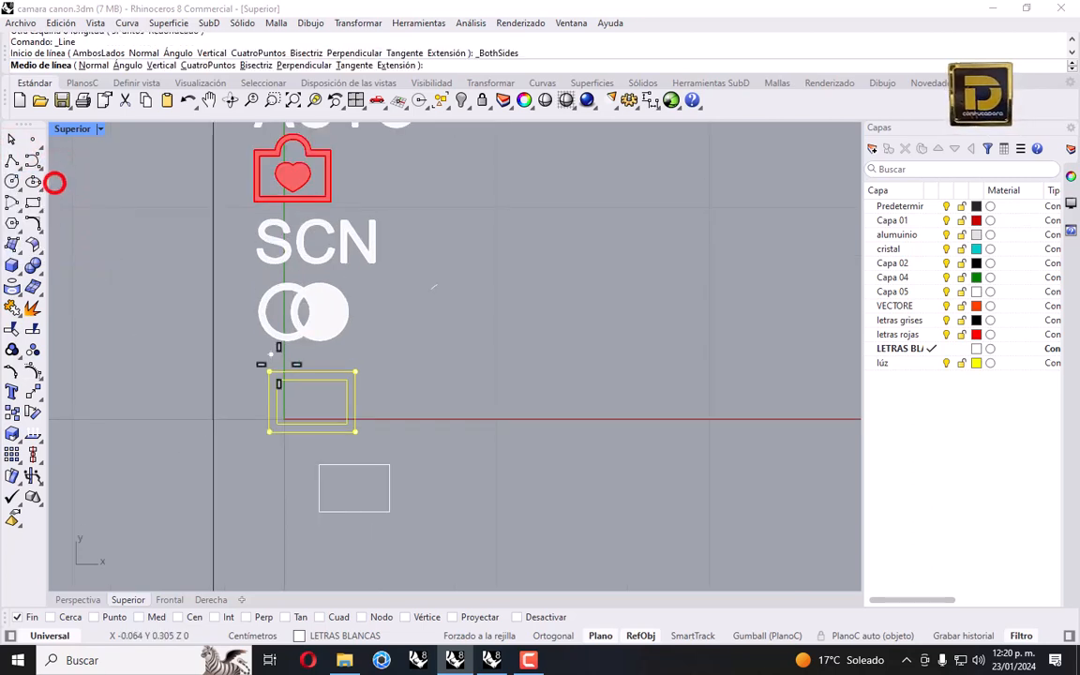
scroll(309, 490, "up", 3)
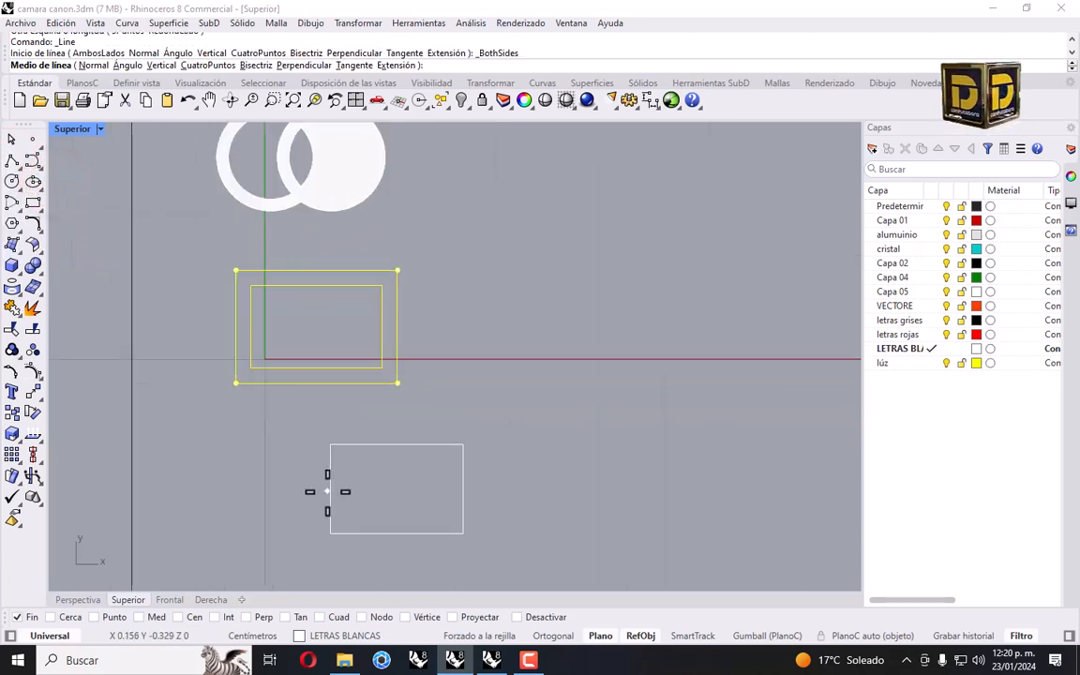
left_click(310, 492)
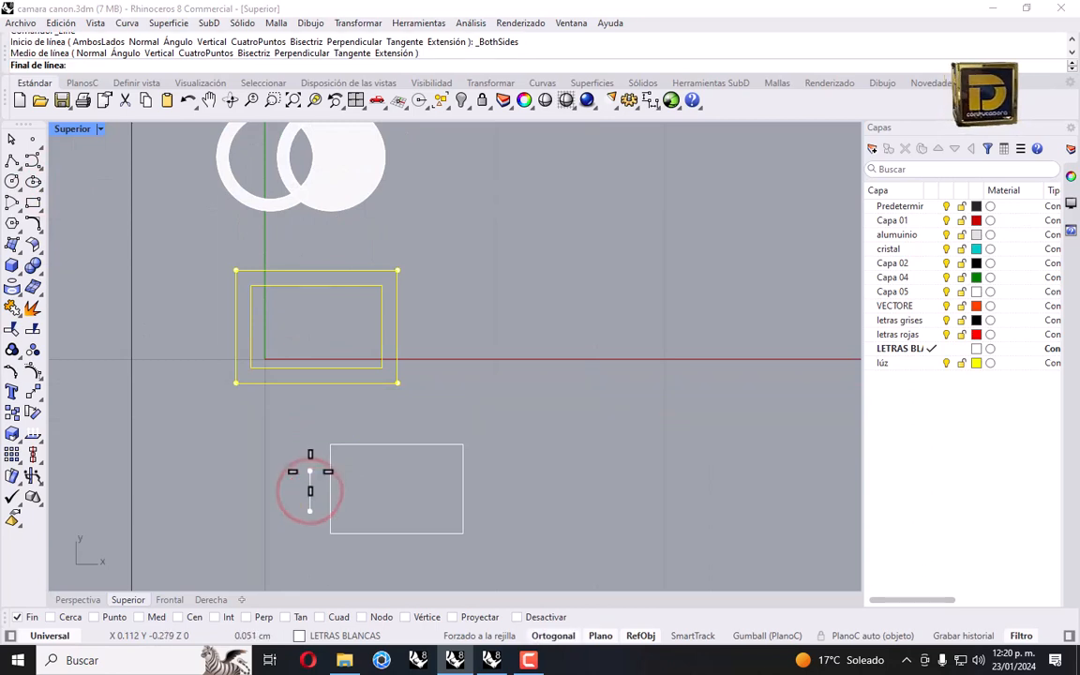
left_click(310, 472)
Draw a longer vertical line centred on the short line's midpoint and move it left of the short line.
right_click(309, 472)
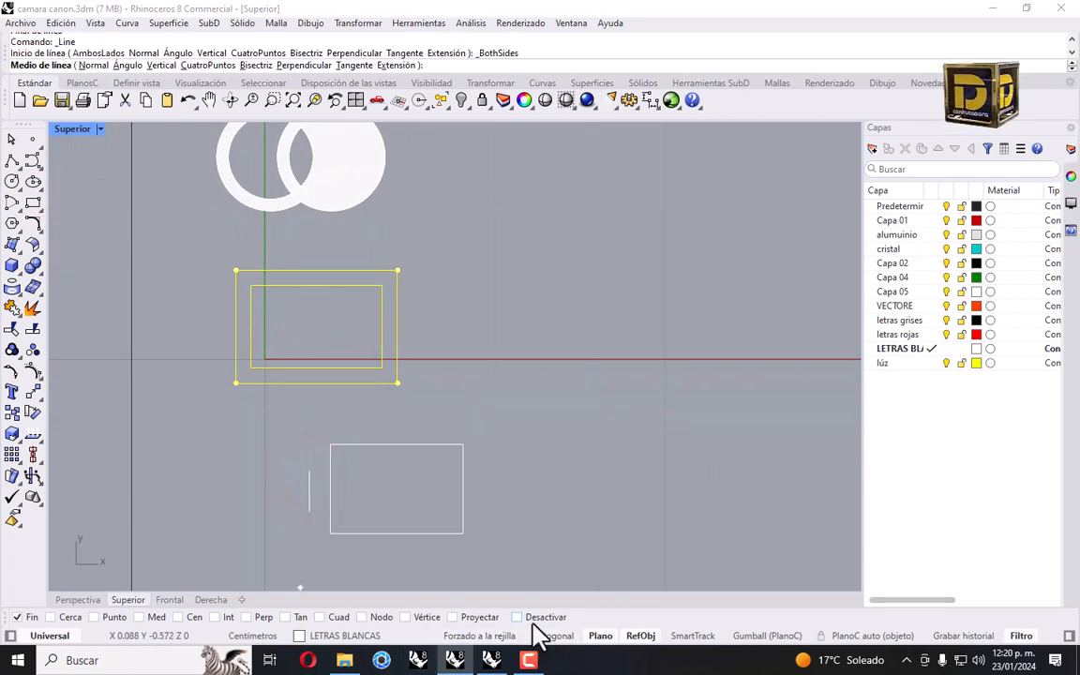
left_click(531, 618)
left_click(533, 624)
right_click(151, 620)
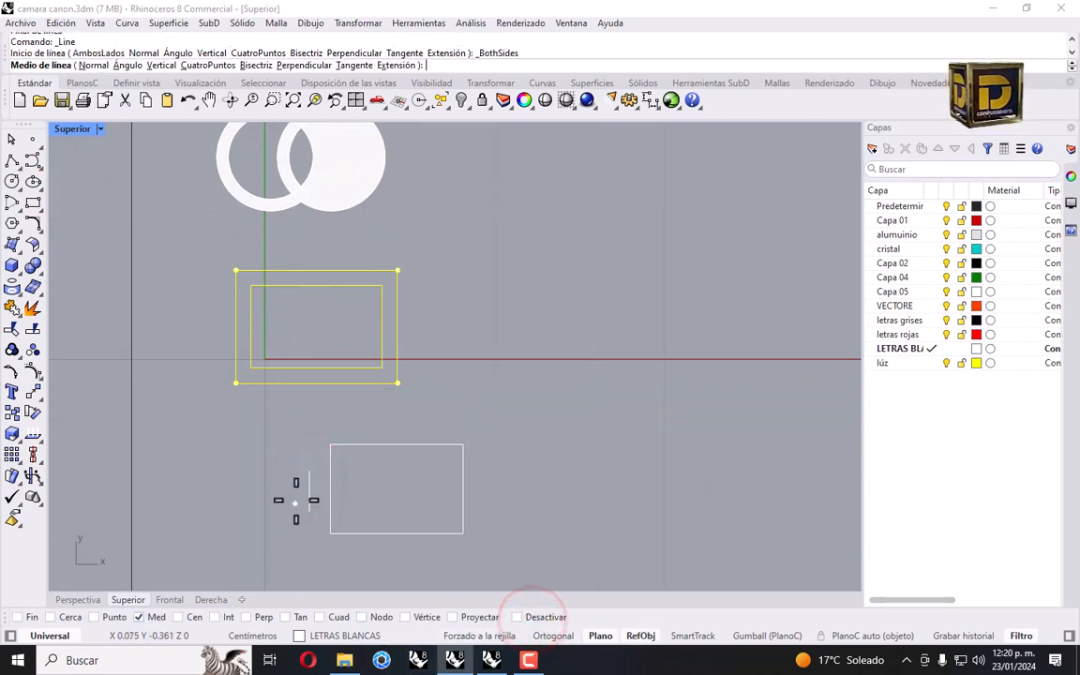
left_click(302, 485)
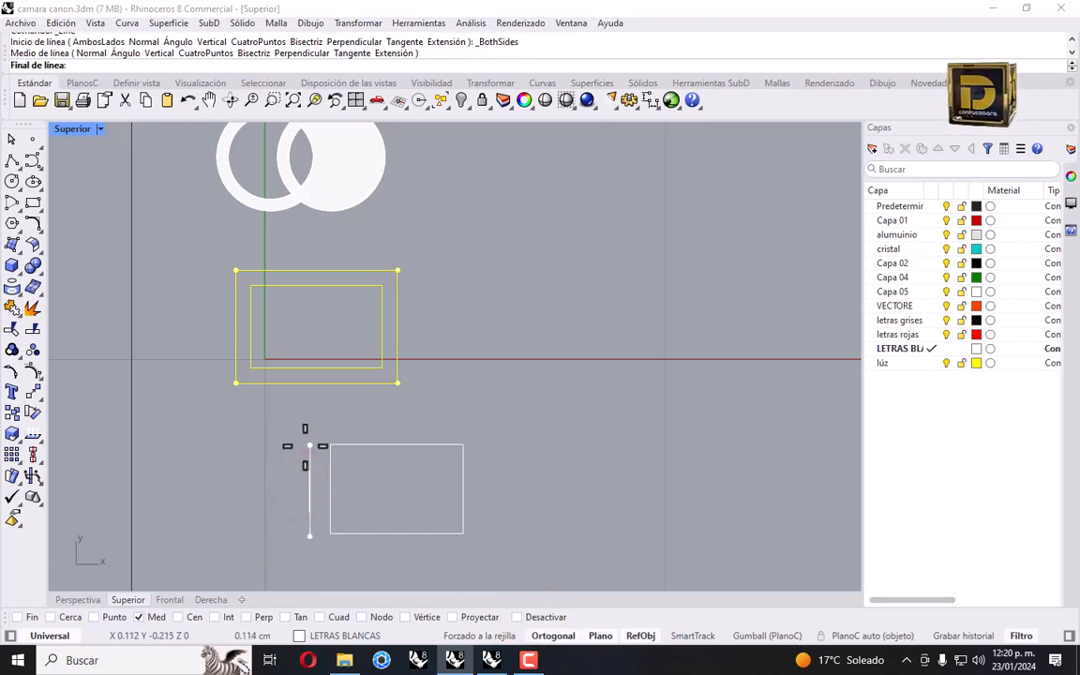
left_click(309, 456)
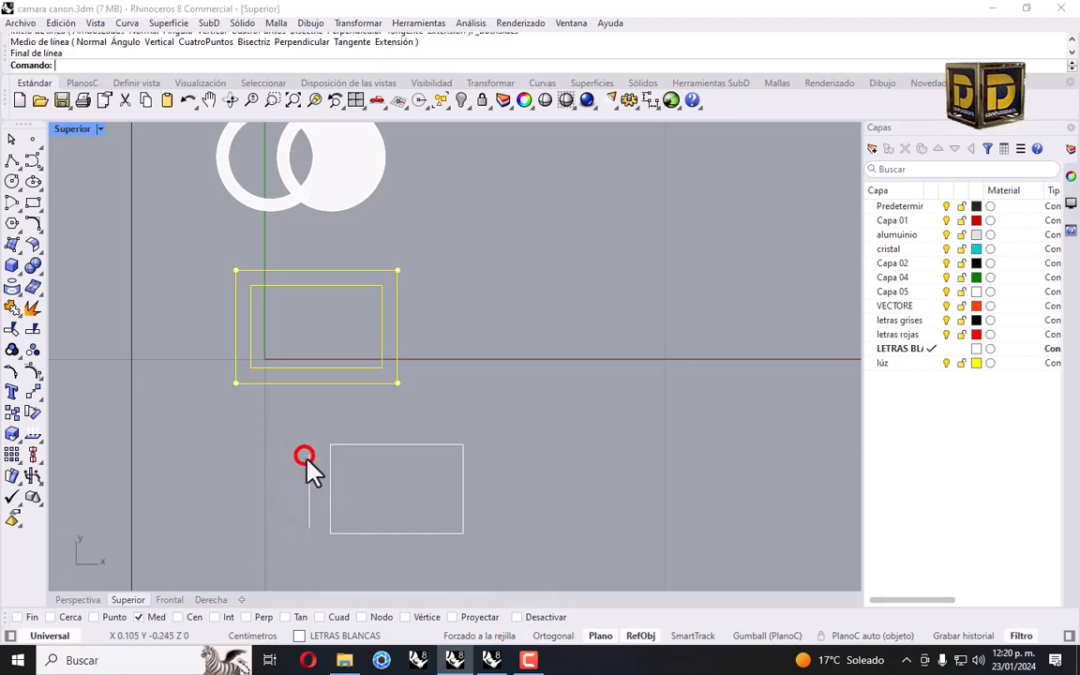
left_click_drag(308, 464, 265, 459)
Connect the upper and lower ends of the two vertical lines with polylines to close the trapezoidal video-camera lens shape.
left_click(12, 161)
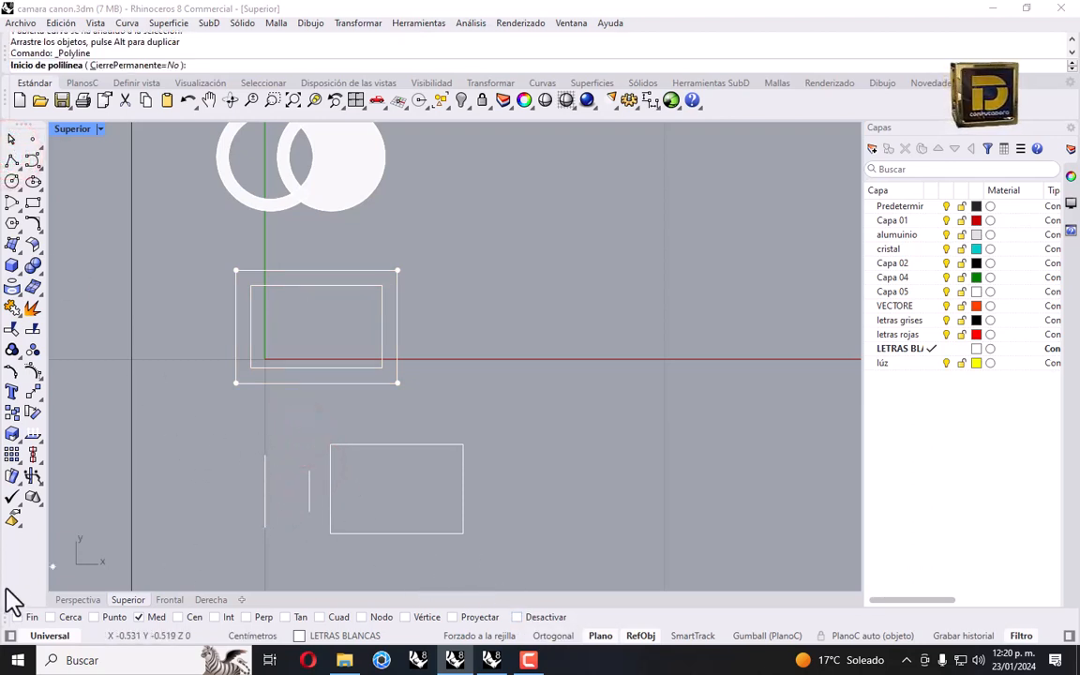
left_click(265, 456)
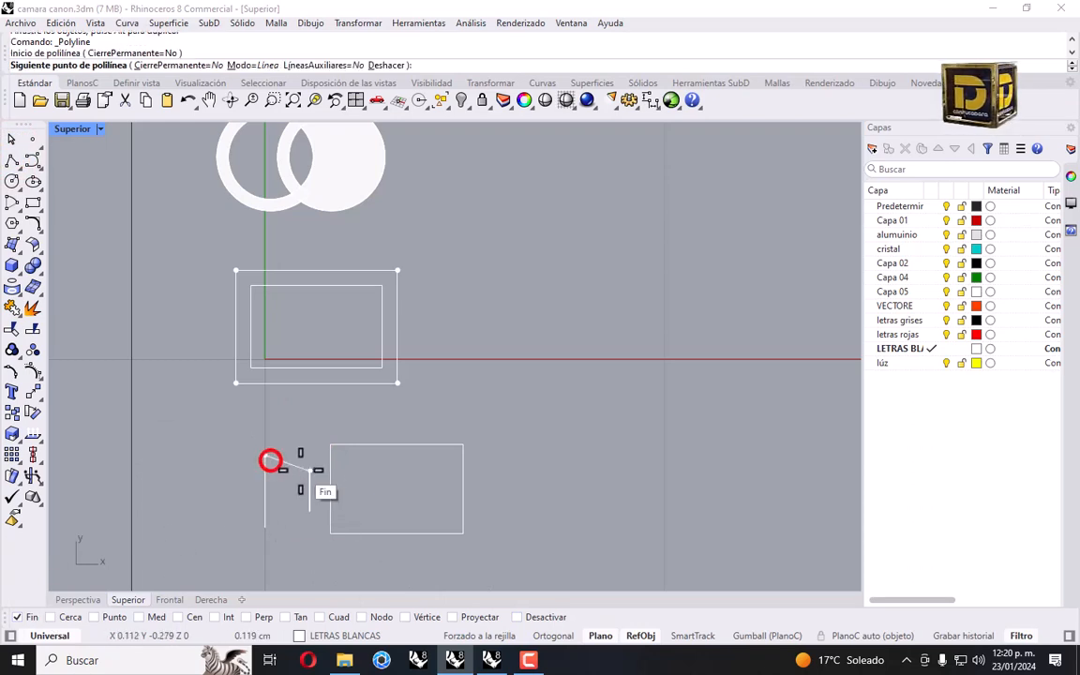
left_click(310, 470)
right_click(299, 525)
right_click(299, 525)
left_click(309, 512)
left_click(265, 527)
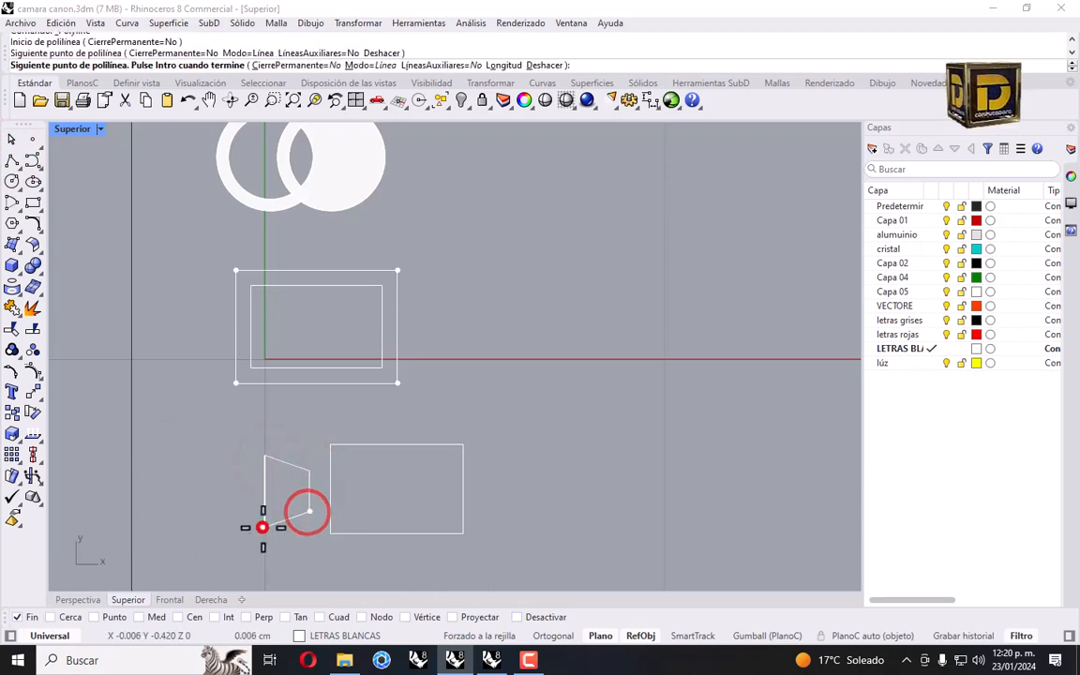
right_click(266, 526)
Create planar surfaces from the nested rectangles, lower rectangle and trapezoid curves, and flip the trapezoid surface's direction.
left_click_drag(221, 414, 536, 595)
left_click_drag(477, 296, 257, 405, "shift")
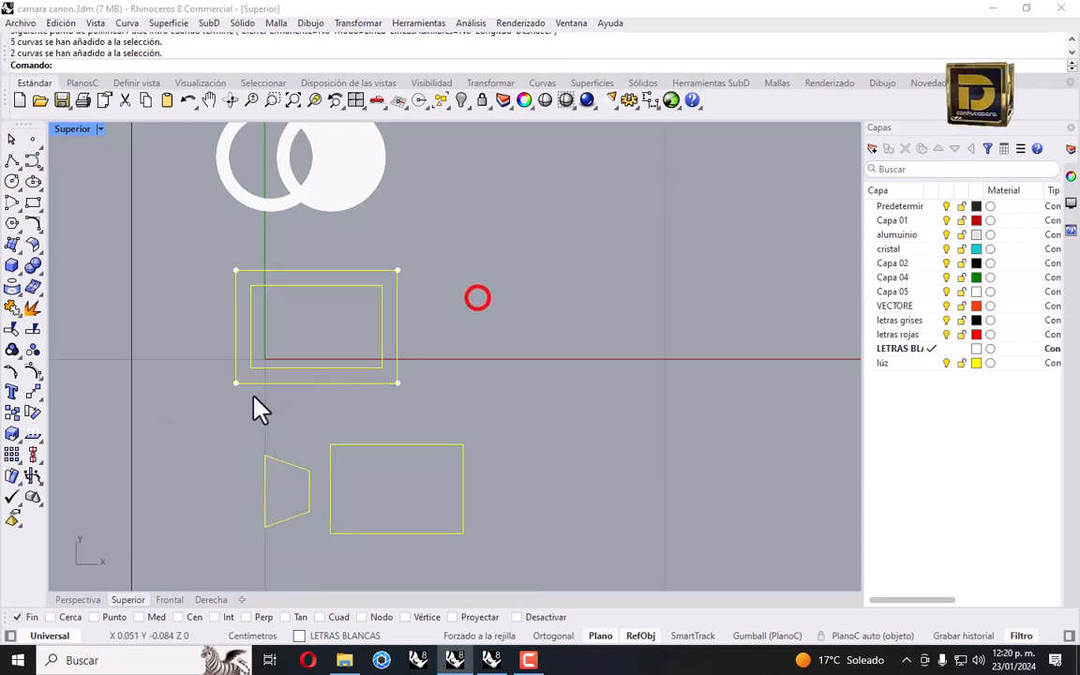
left_click(14, 247)
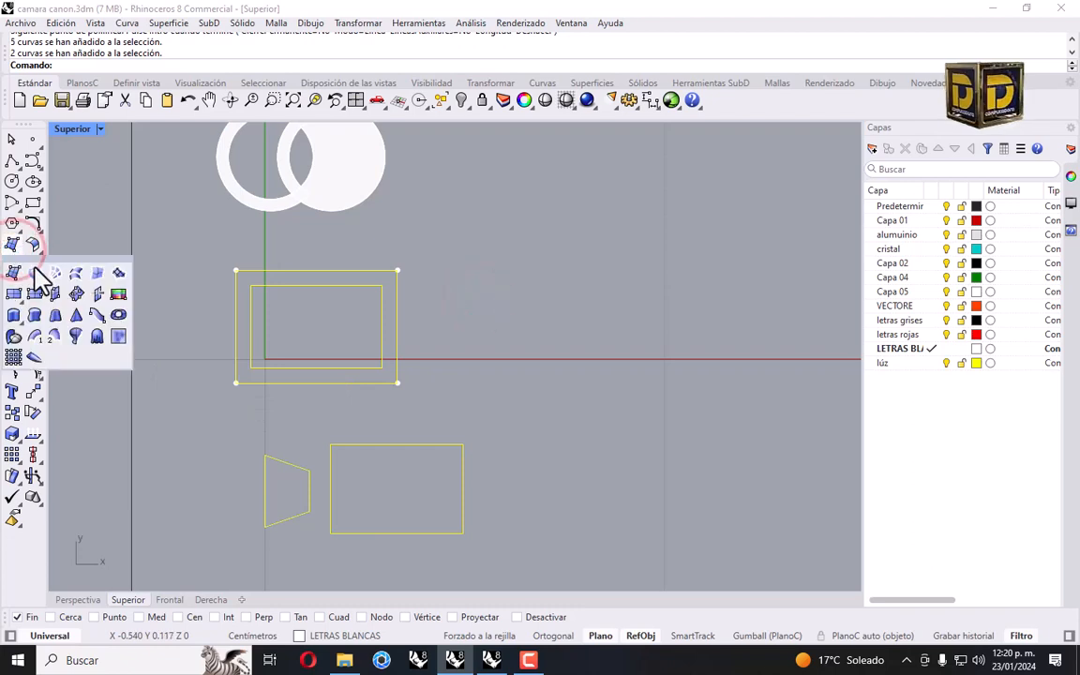
left_click(34, 272)
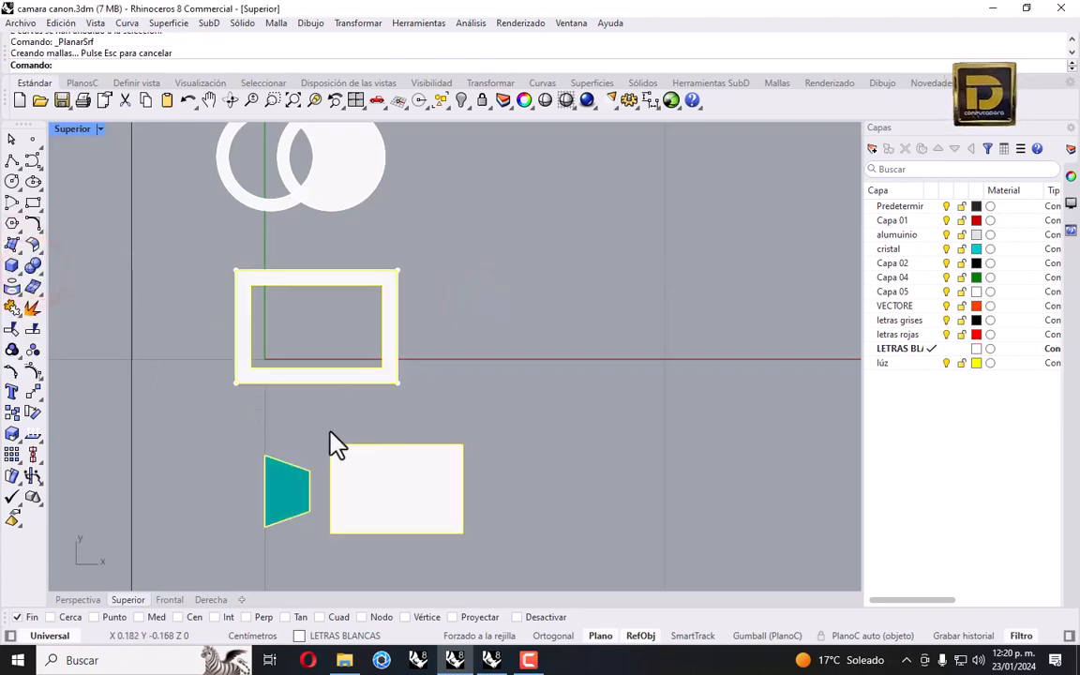
left_click(288, 489)
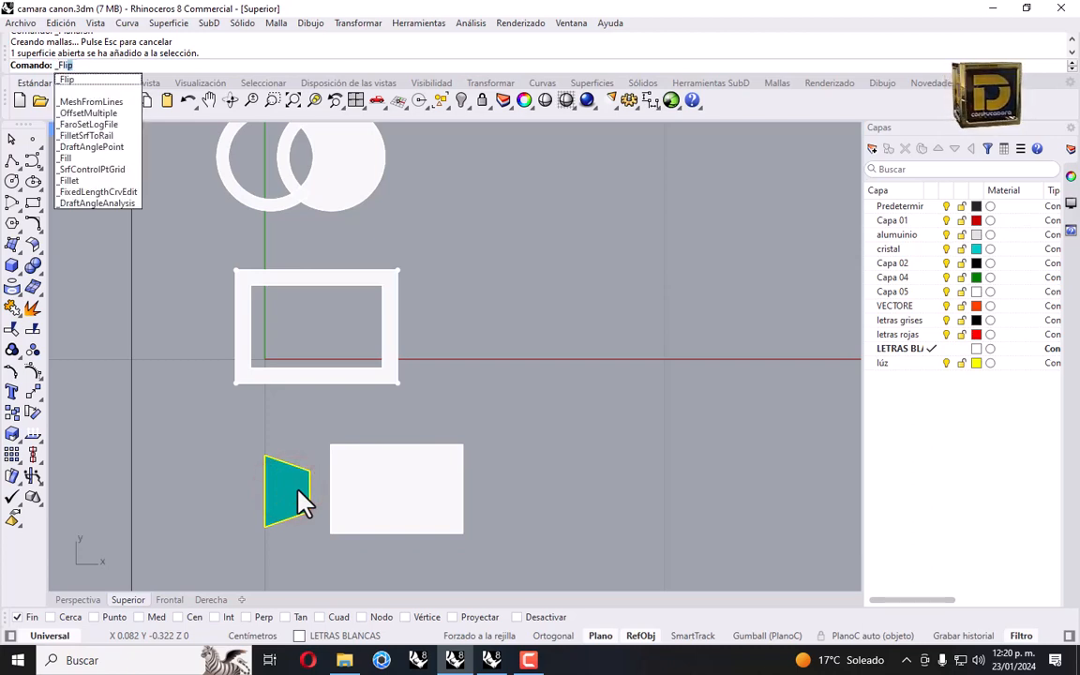
key("Return")
Select the whole column of mode labels and icons and shift it slightly down beside the vertical guide line.
scroll(299, 501, "down", 10)
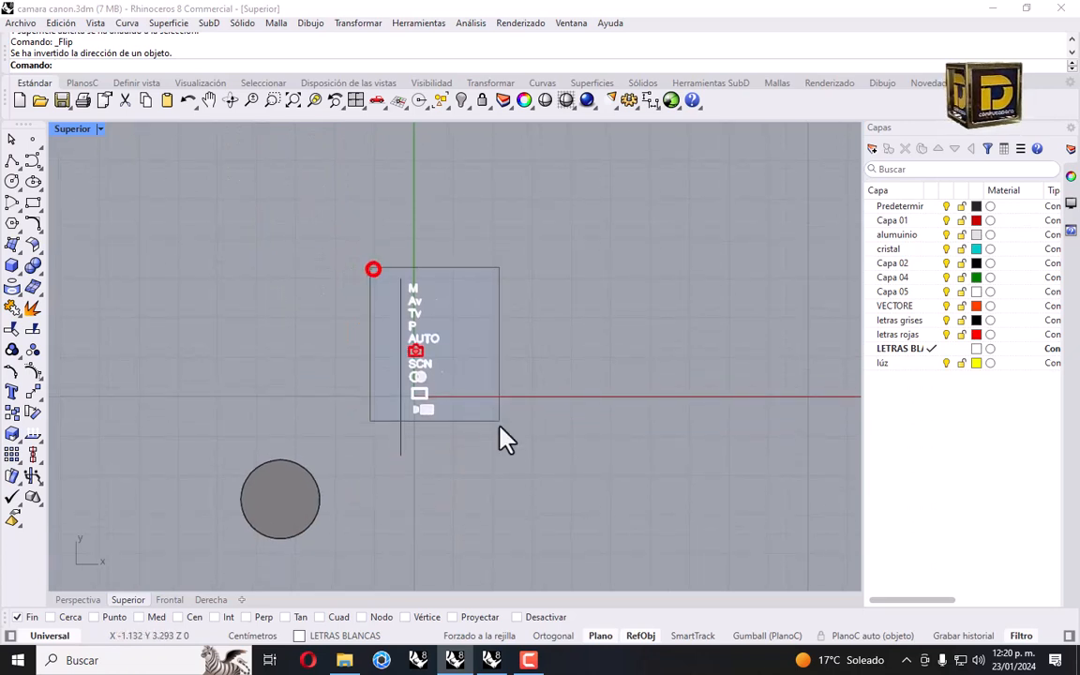
left_click_drag(373, 269, 499, 424)
scroll(441, 407, "up", 2)
left_click_drag(420, 416, 414, 440)
Enlarge the column of labels and icons slightly with Scale2D, using a base point above the M.
left_click(357, 23)
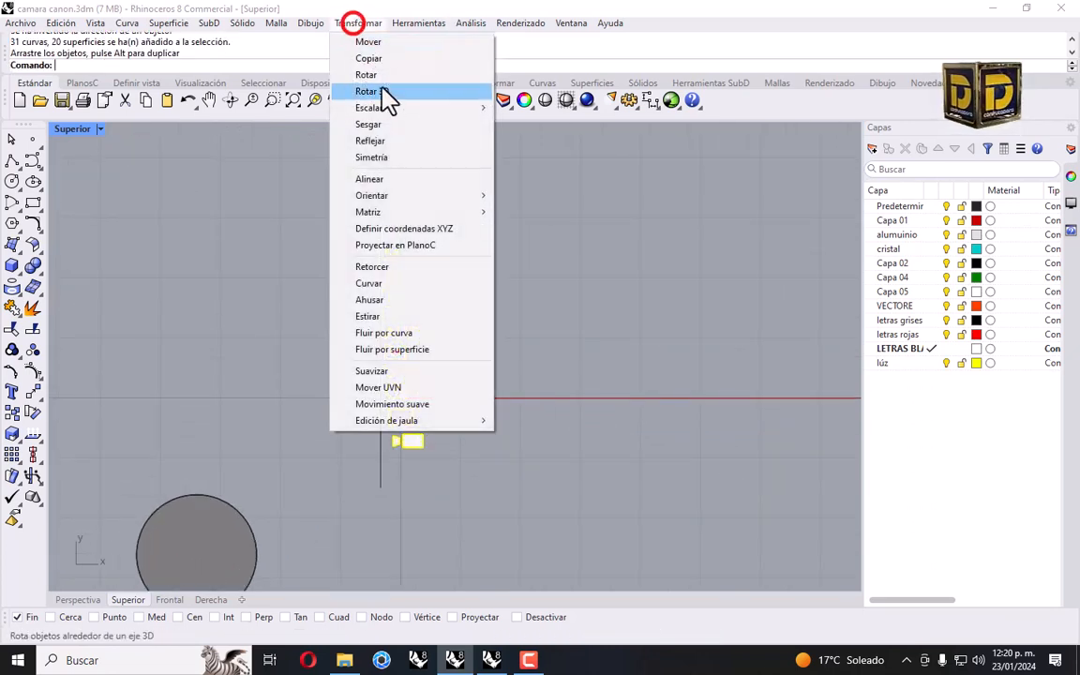
left_click(375, 107)
left_click(531, 127)
left_click(403, 242)
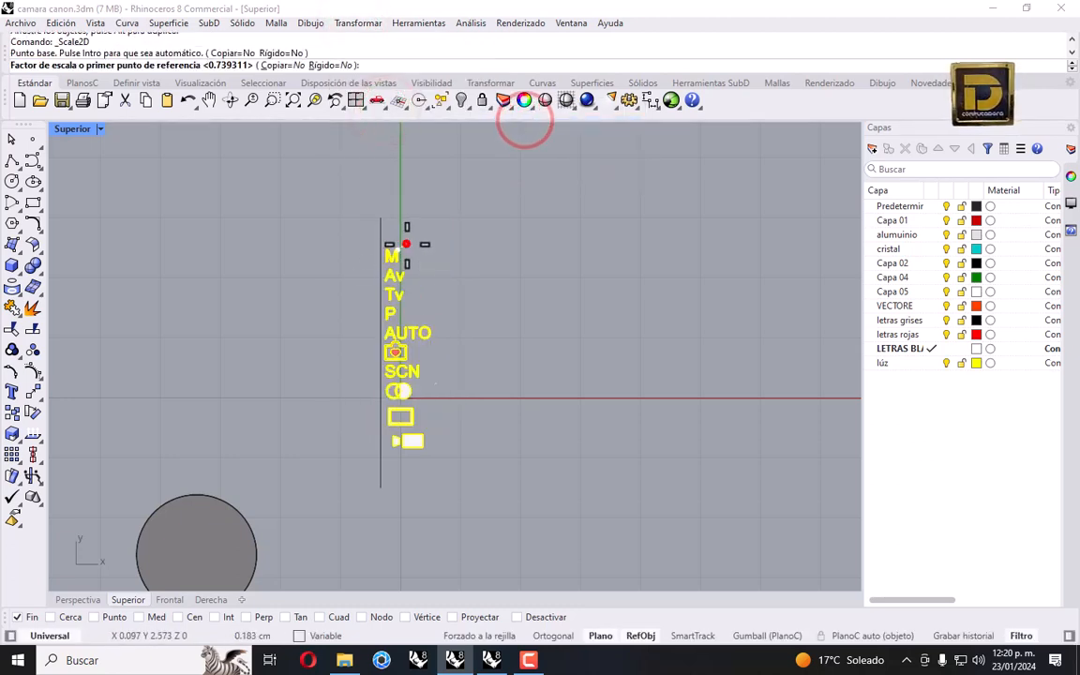
left_click(394, 479)
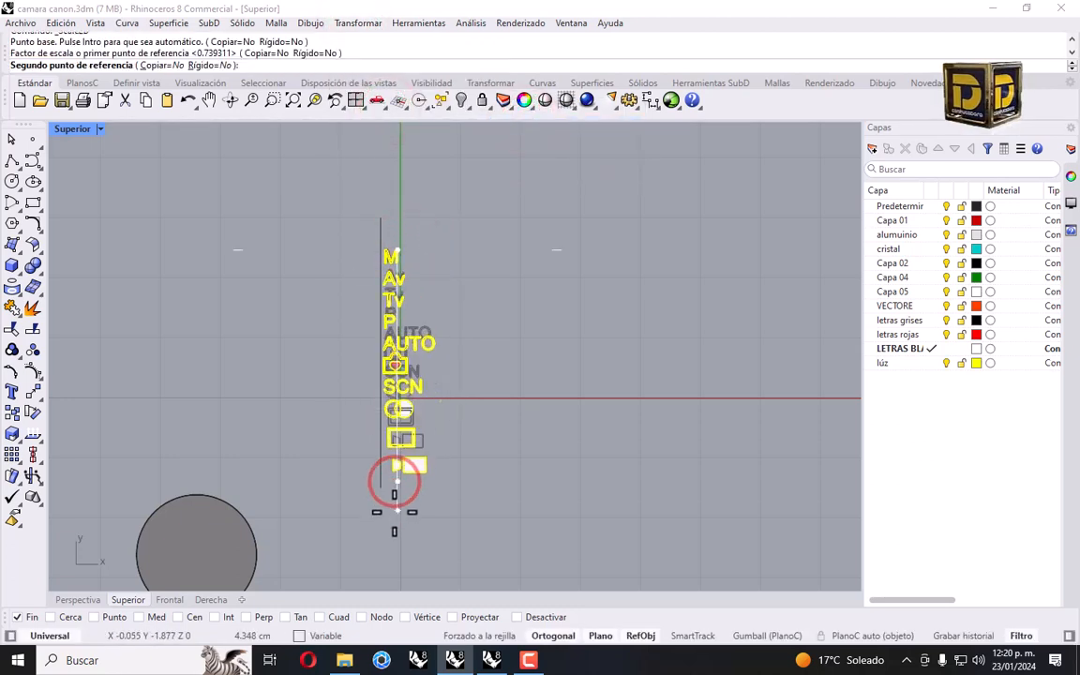
left_click(394, 513)
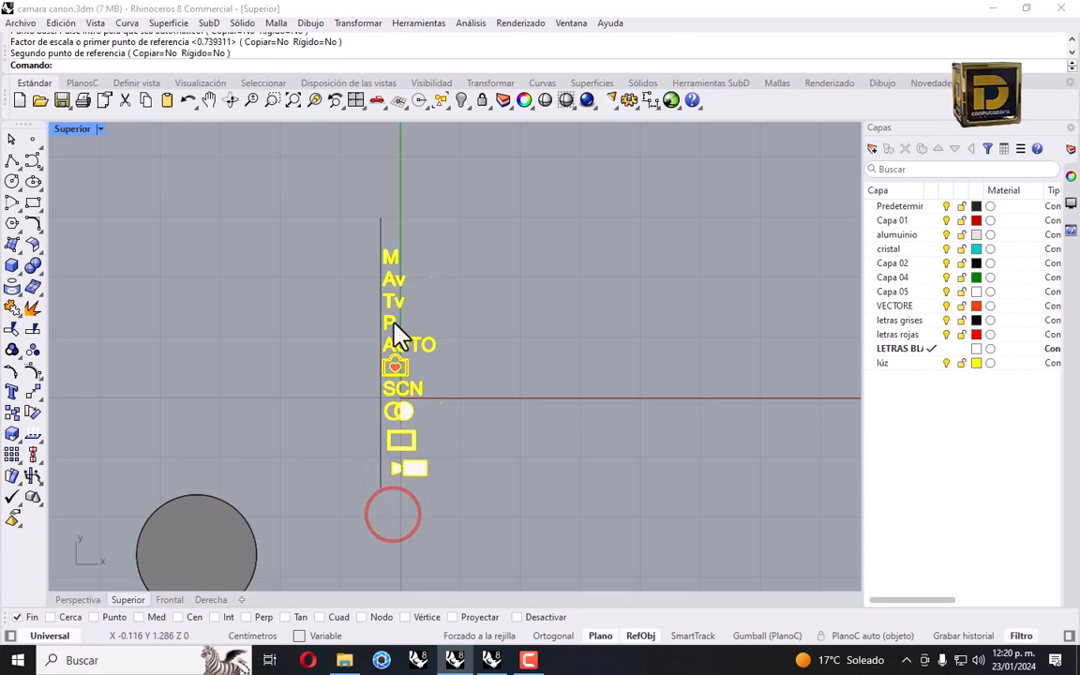
Move the enlarged column of labels and icons slightly up along the vertical guide line.
right_click_drag(398, 337, 405, 295)
scroll(395, 245, "up", 6)
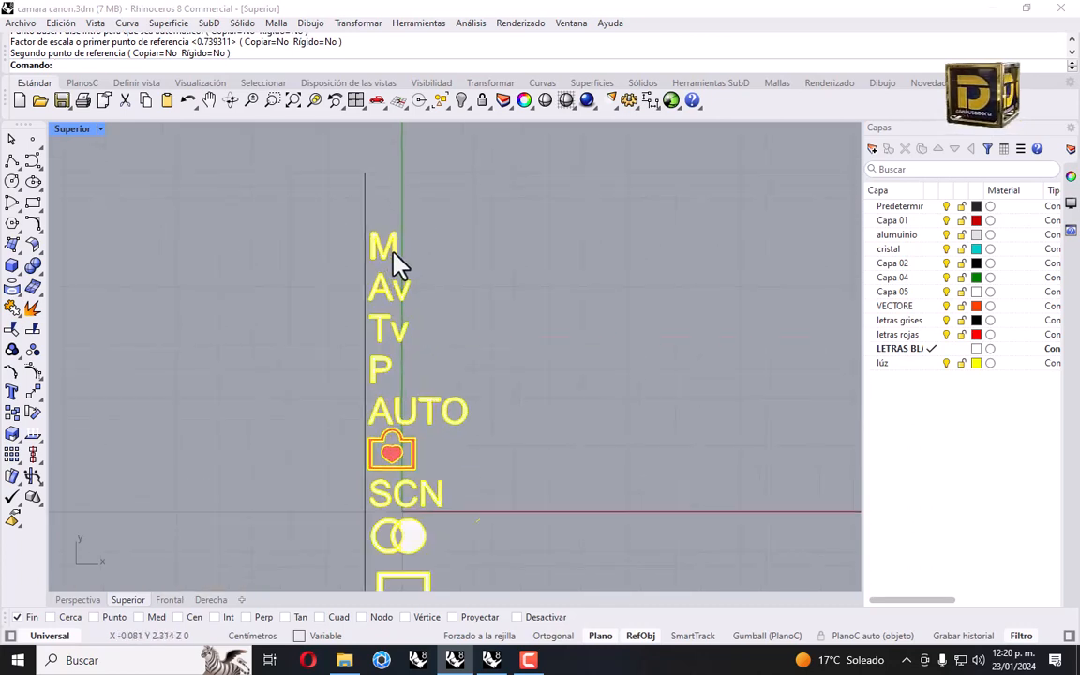
left_click_drag(394, 252, 400, 231)
scroll(399, 235, "down", 4)
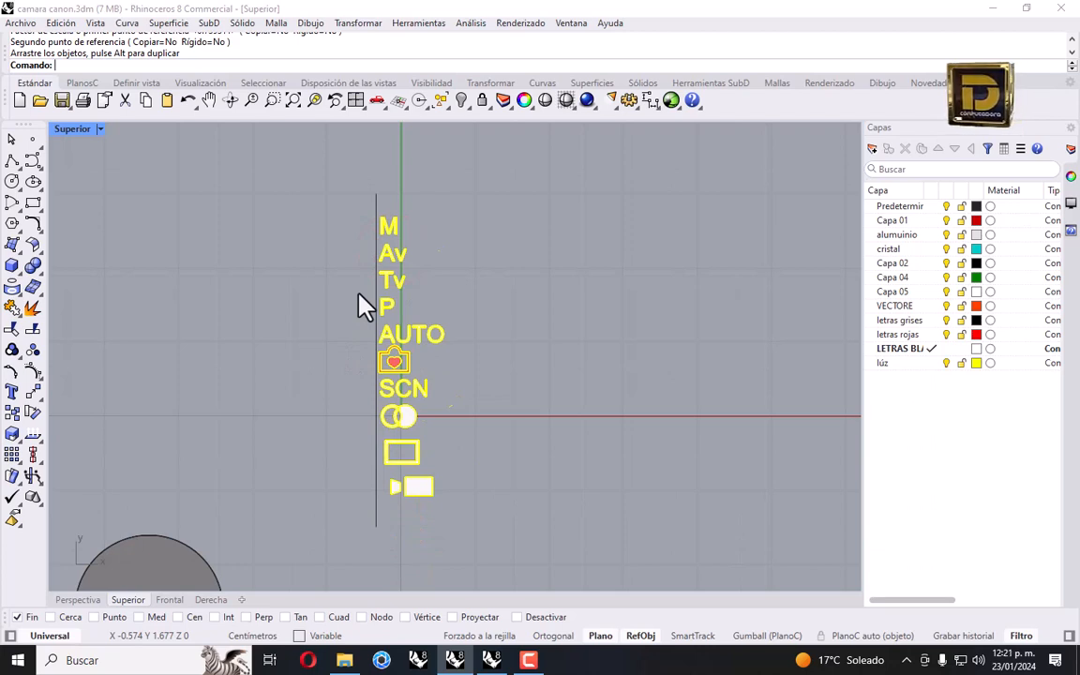
Select the video-camera icon's body and lens and move them left toward the vertical guide line.
left_click(474, 491)
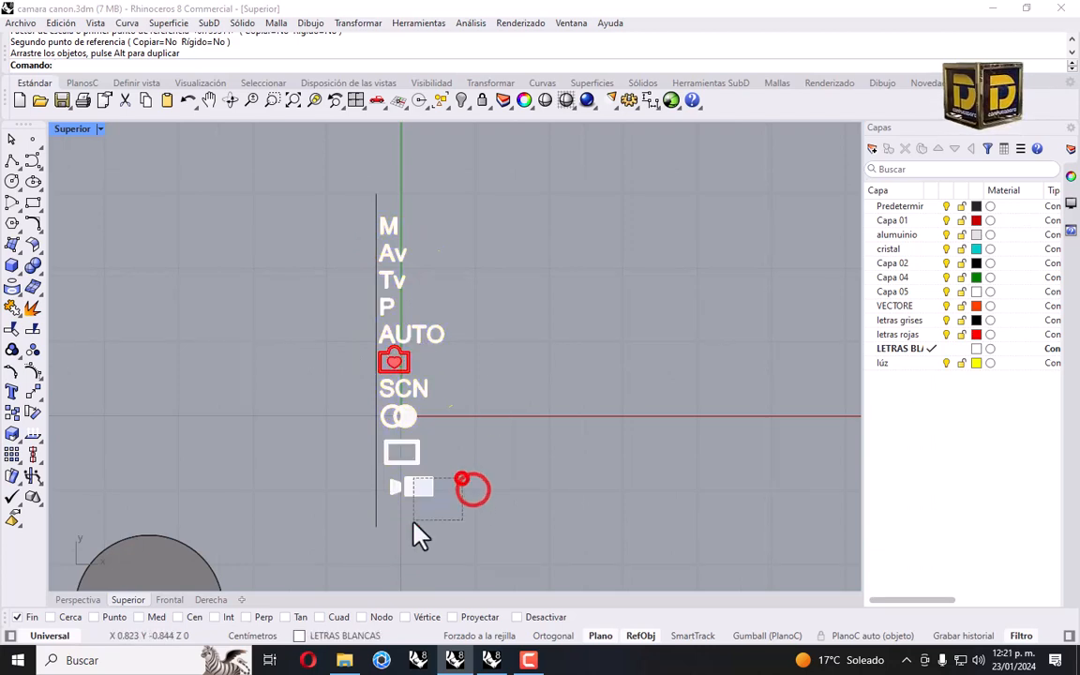
left_click_drag(414, 522, 413, 522)
scroll(437, 498, "up", 4)
left_click_drag(451, 477, 389, 483)
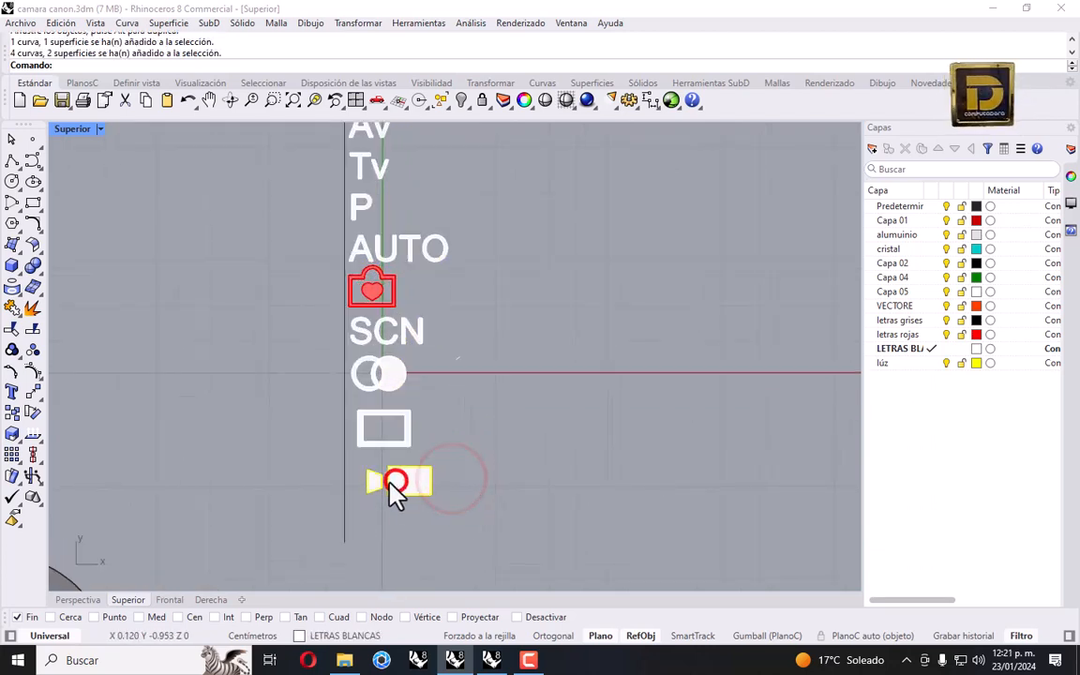
Narrow the hollow rectangle icon horizontally with Scale1D and move it left into line with the other icons.
left_click_drag(434, 402, 397, 448)
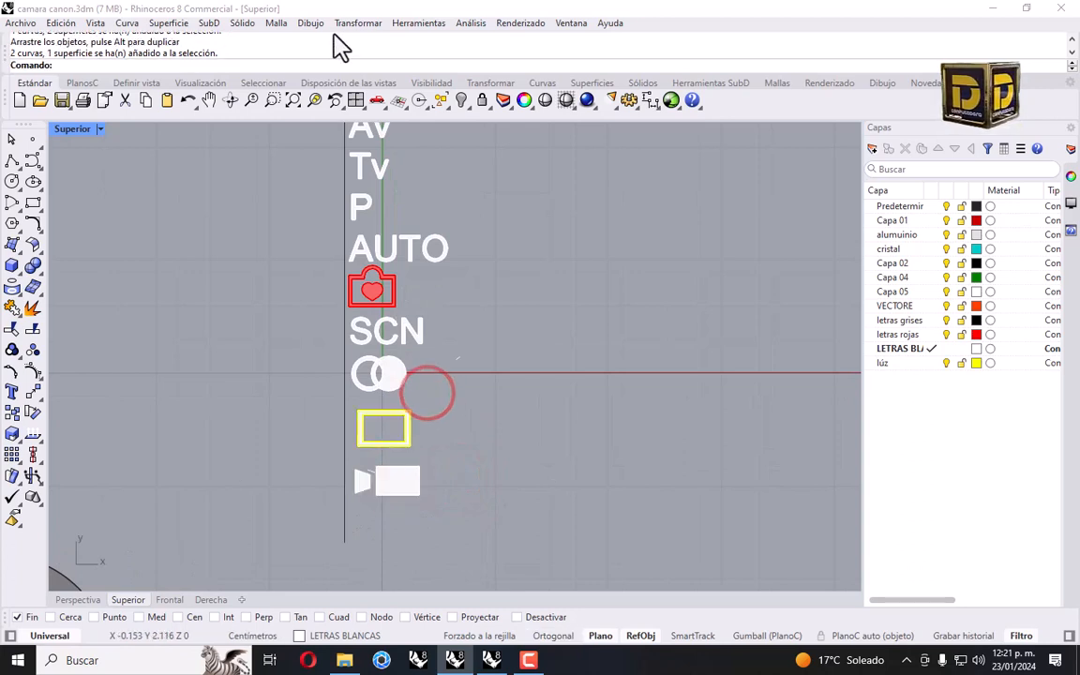
left_click(417, 21)
mouse_move(364, 28)
left_click(387, 107)
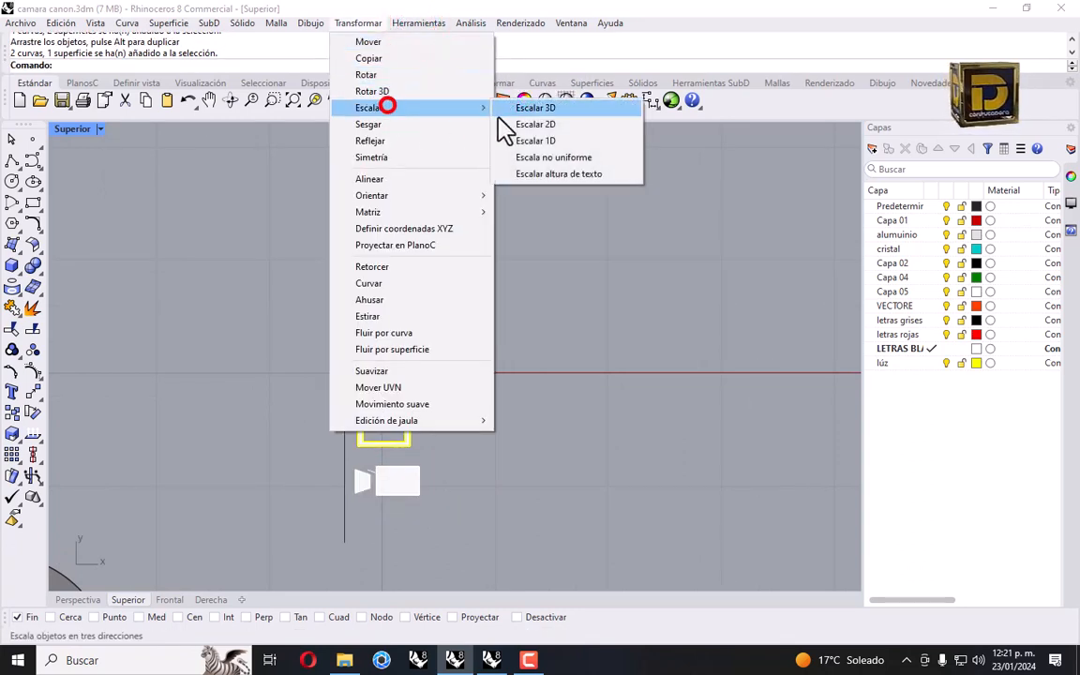
left_click(521, 141)
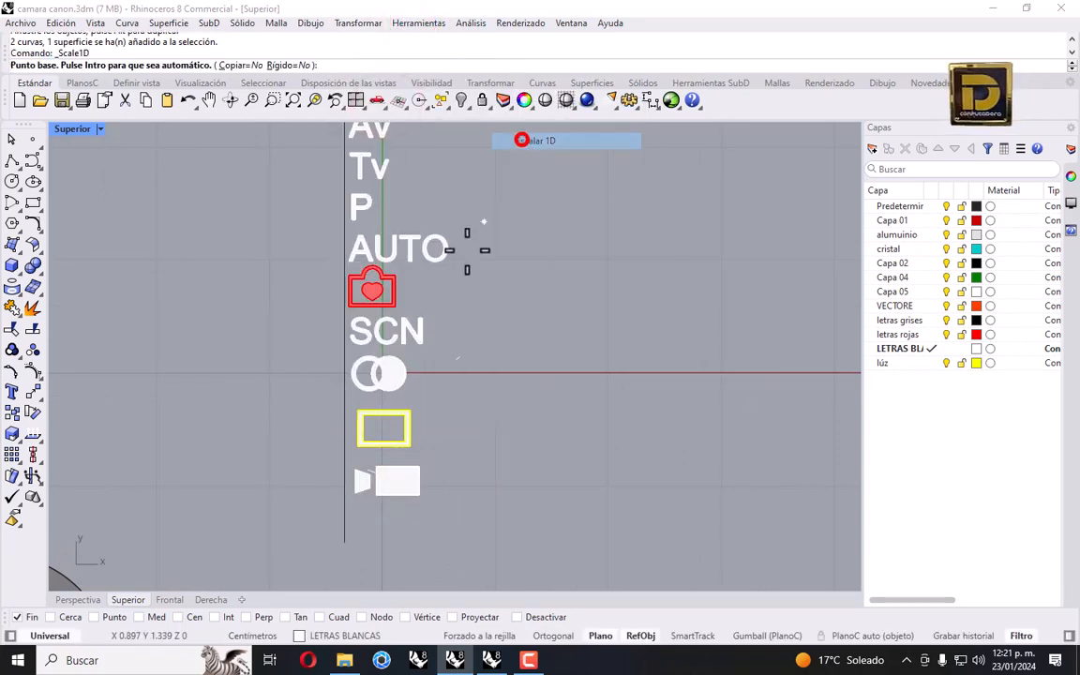
left_click(358, 418)
left_click(460, 412)
left_click(450, 413)
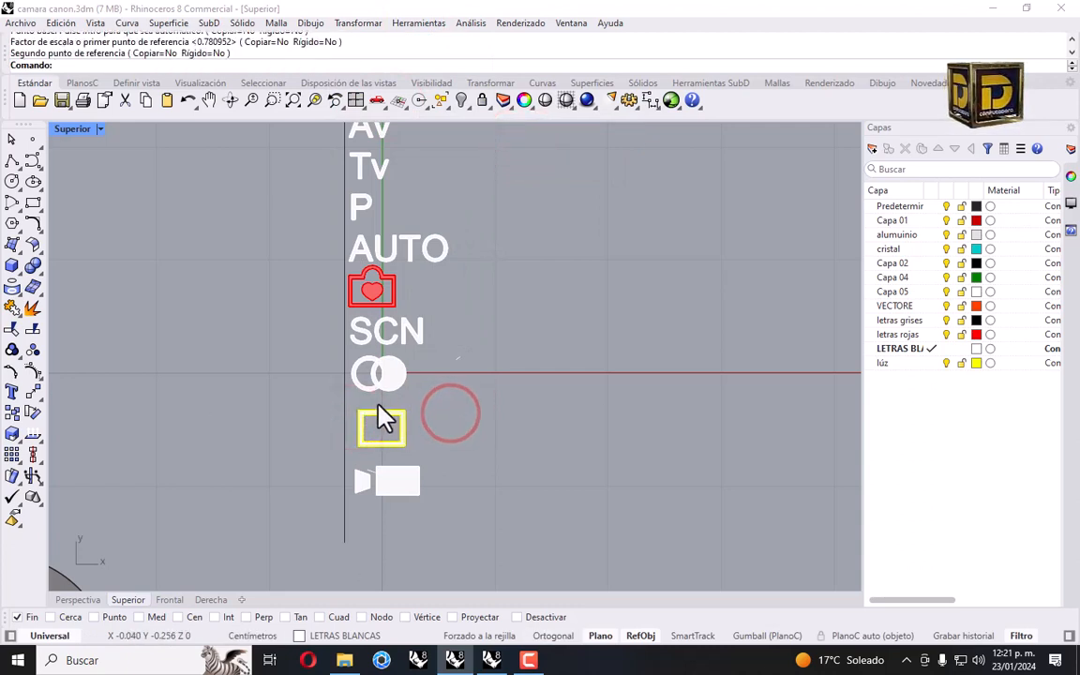
scroll(381, 420, "up", 1)
left_click(380, 427)
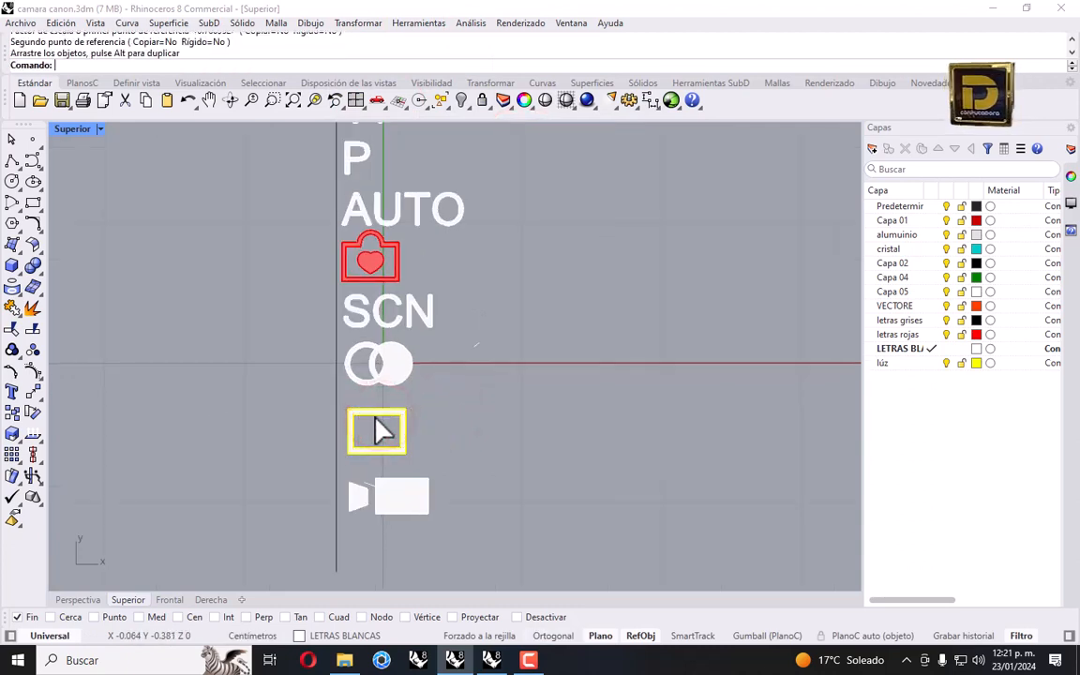
Select the labels, icons, guide line and dial arc, and raise them vertically in the Front view to the height of the dial.
scroll(415, 412, "down", 3)
left_click_drag(419, 269, 448, 433)
scroll(356, 417, "down", 4)
scroll(299, 448, "up", 1)
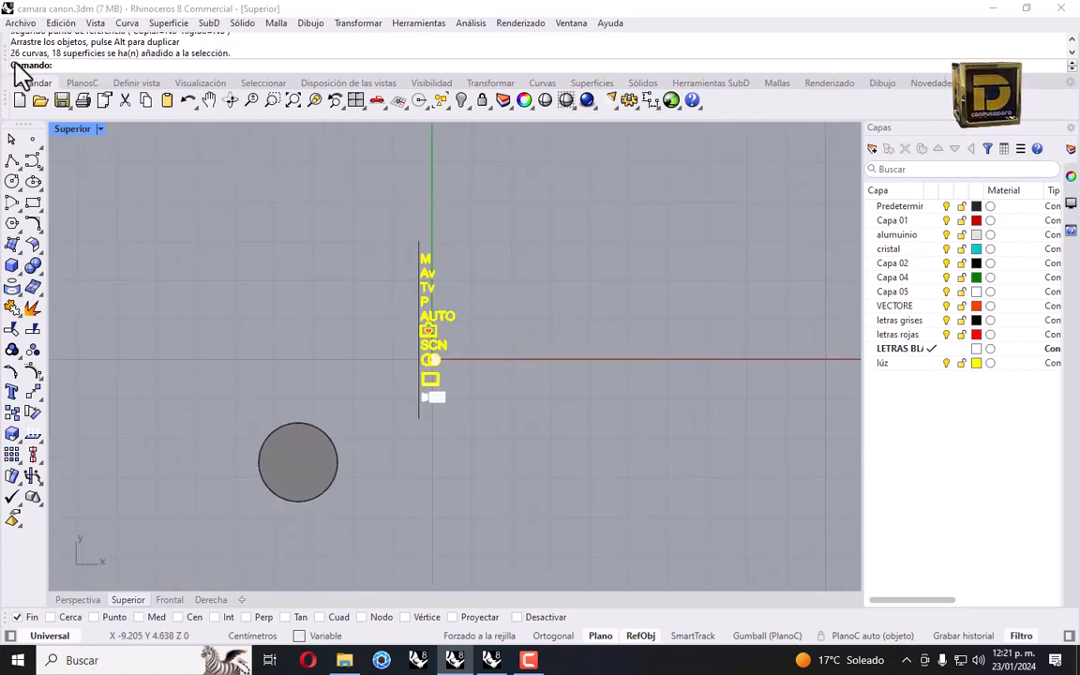
double_click(70, 129)
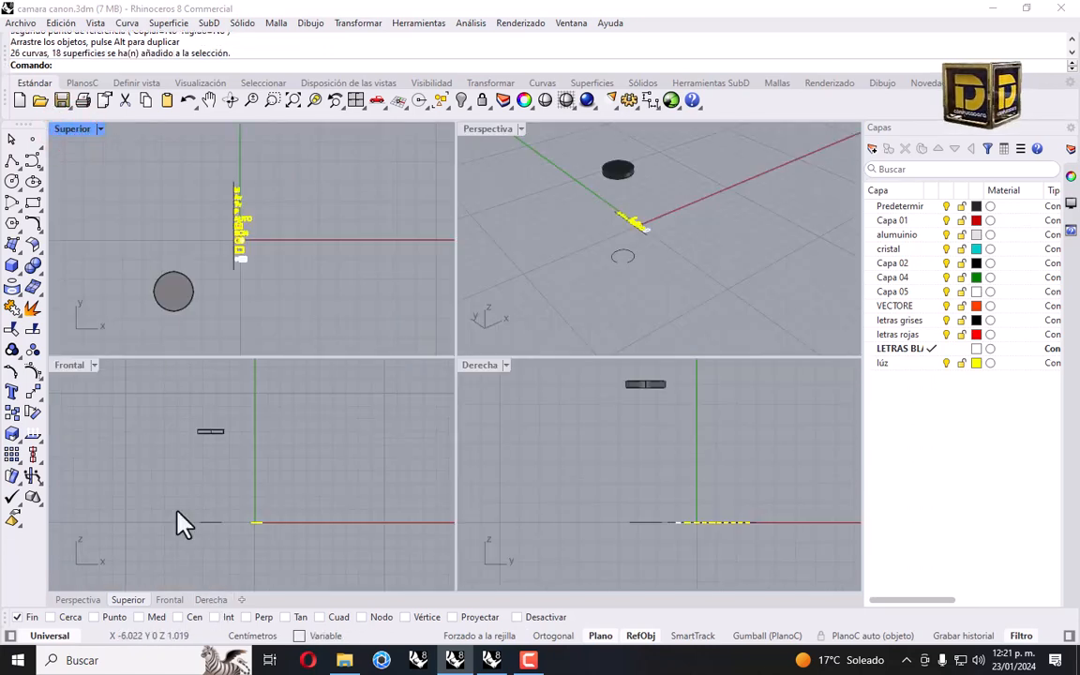
left_click(176, 510)
left_click_drag(164, 489, 284, 535)
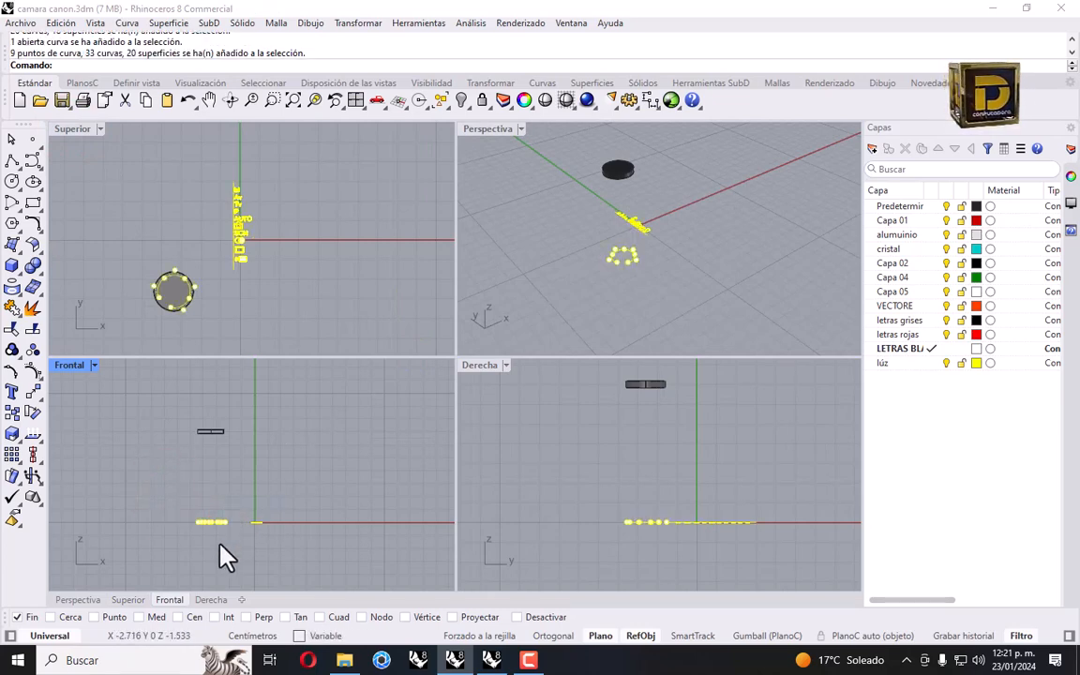
scroll(220, 543, "up", 7)
right_click_drag(227, 524, 240, 578)
scroll(218, 555, "up", 4)
left_click_drag(218, 560, 226, 385, "shift")
Fine-adjust the height of the raised lettering, guide line and arc so they sit on the dial's top face.
right_click_drag(236, 399, 273, 548)
left_click_drag(252, 531, 254, 428, "shift")
scroll(250, 379, "up", 6)
scroll(257, 393, "up", 5)
left_click(460, 301)
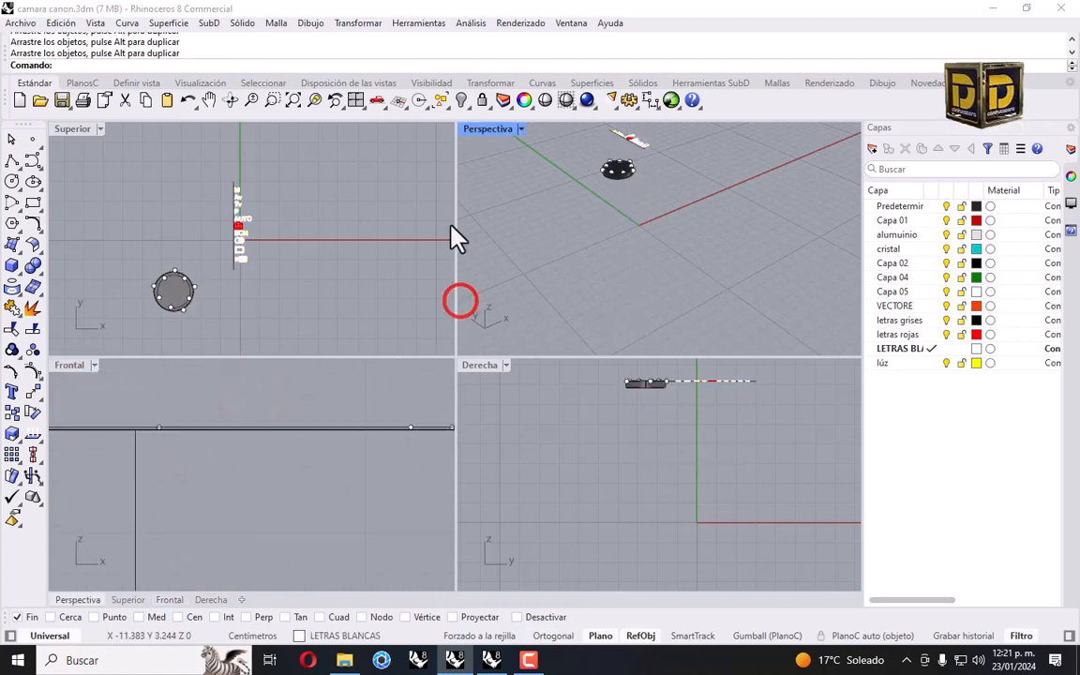
Select all the labels and icons in the Perspective view, leaving the guide line out of the selection.
double_click(490, 128)
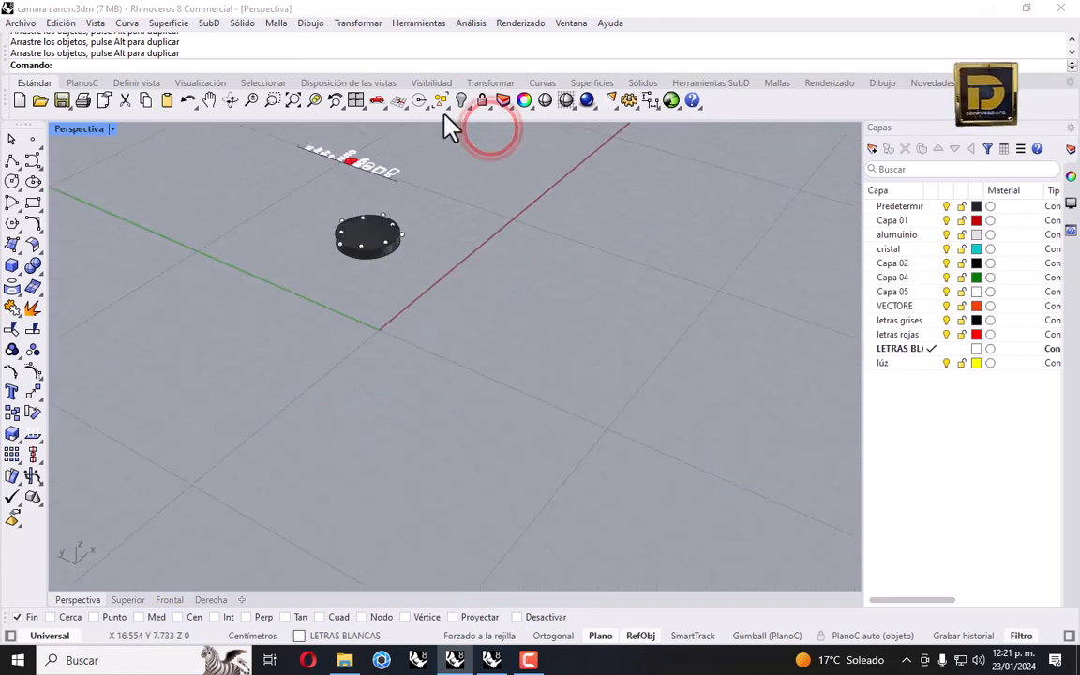
right_click(299, 97)
right_click_drag(287, 299, 469, 201)
left_click_drag(466, 208, 718, 472)
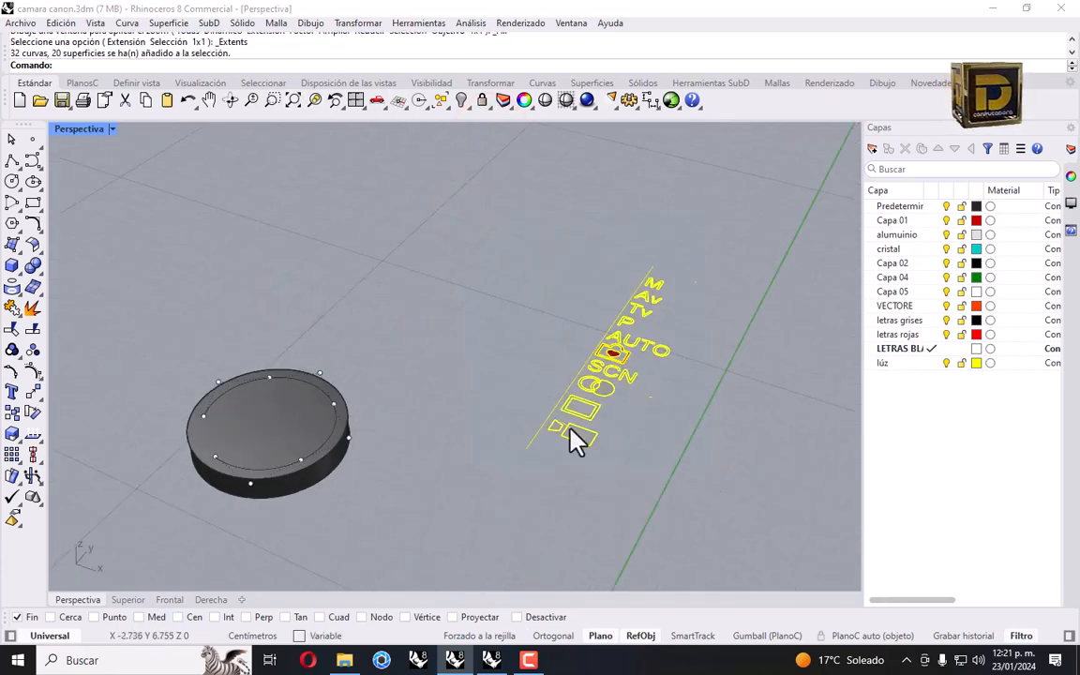
left_click(527, 431, "ctrl")
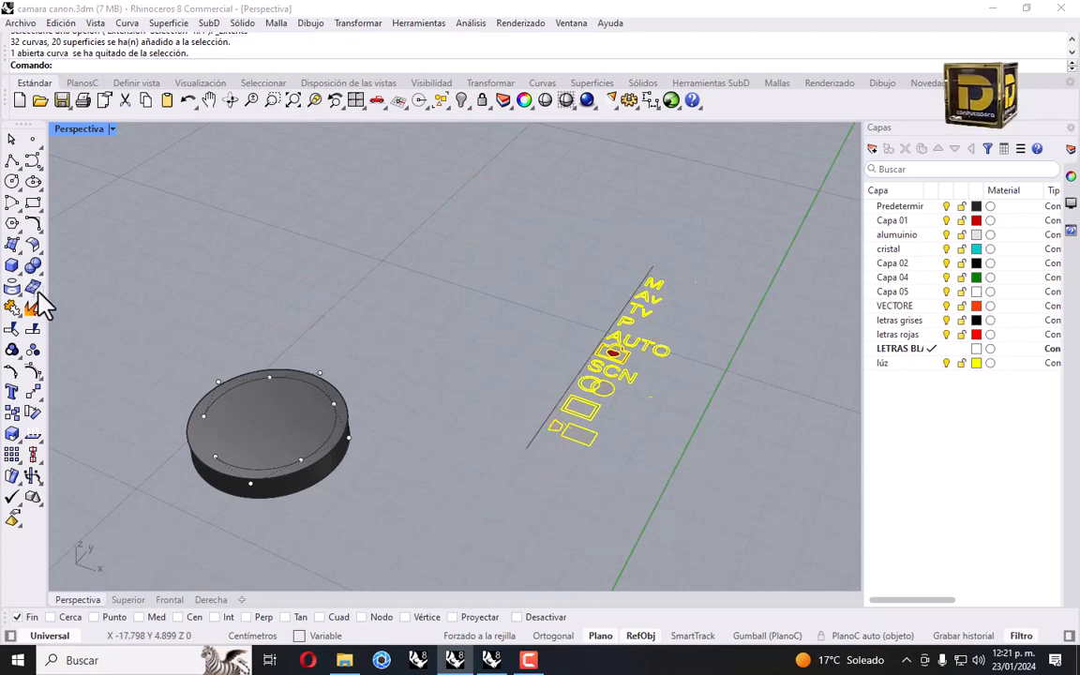
Try flowing a copy of the labels and icons from the guide line onto the dial's inner arc, and undo it.
left_click(37, 401)
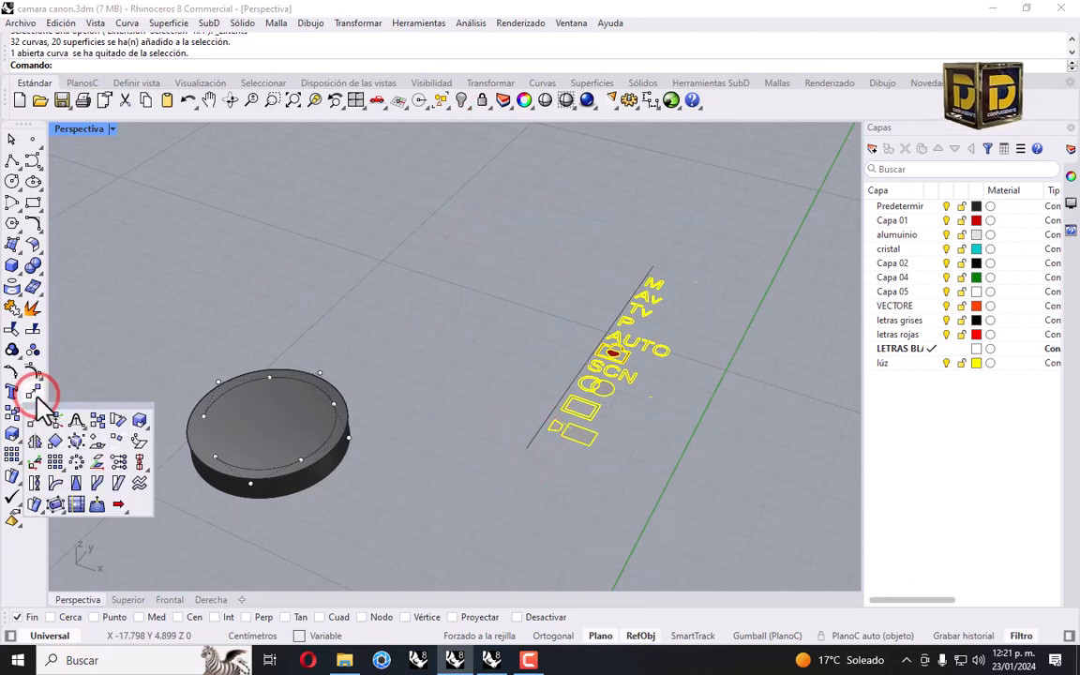
left_click(96, 484)
right_click_drag(620, 324, 680, 350)
scroll(553, 187, "up", 4)
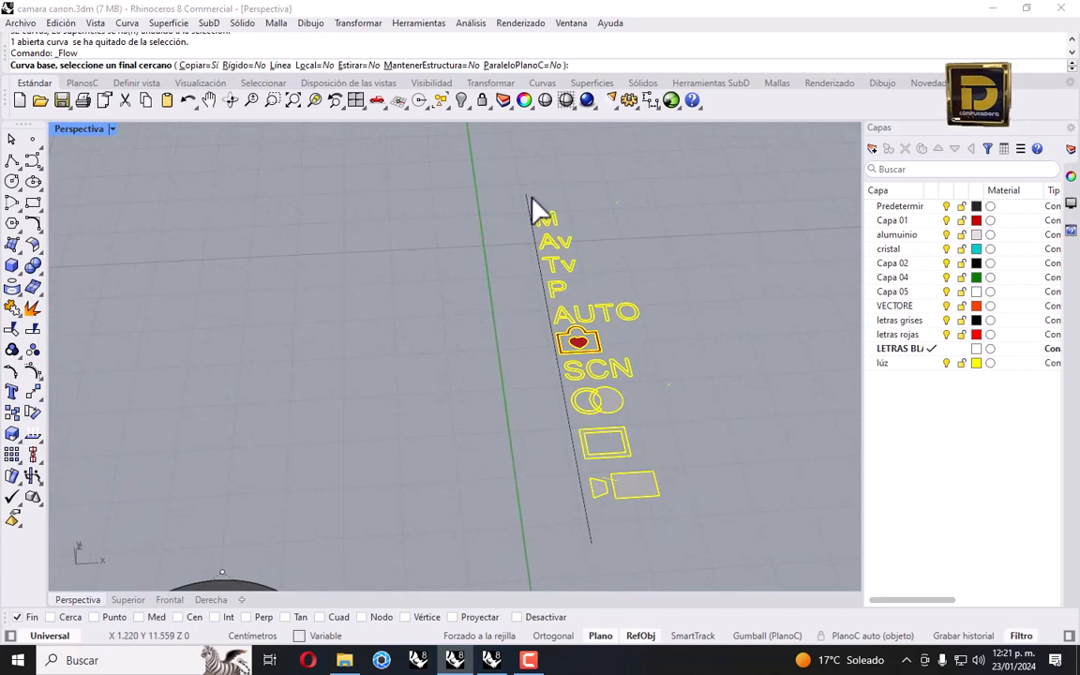
left_click(528, 196)
scroll(307, 429, "down", 4)
scroll(282, 456, "up", 1)
left_click(279, 458)
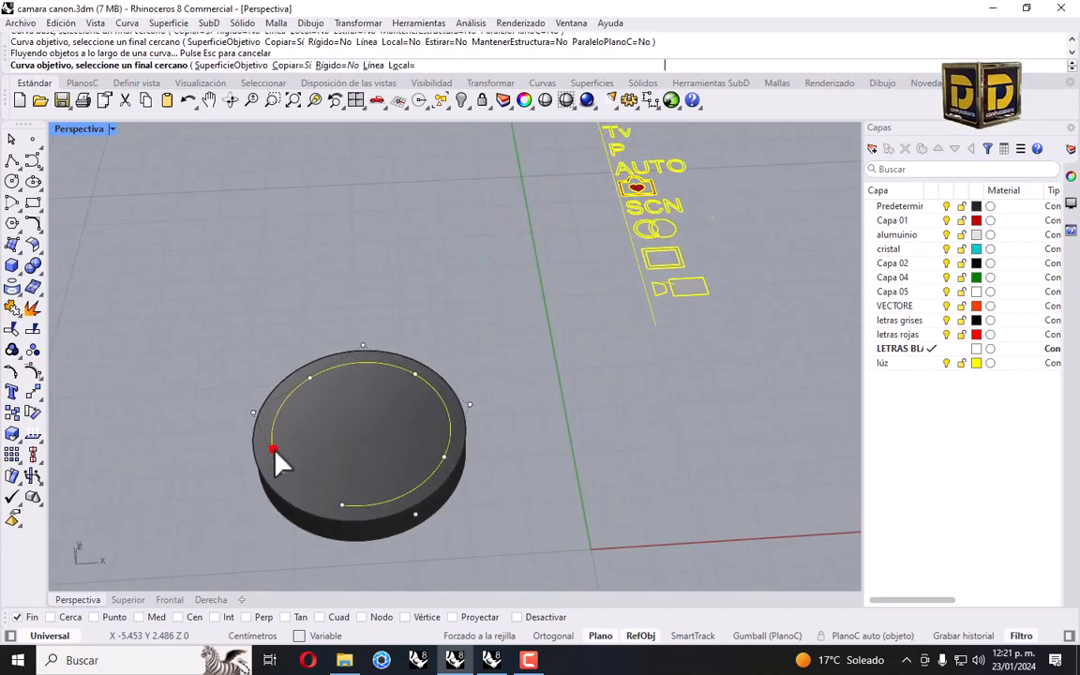
right_click_drag(342, 461, 489, 362)
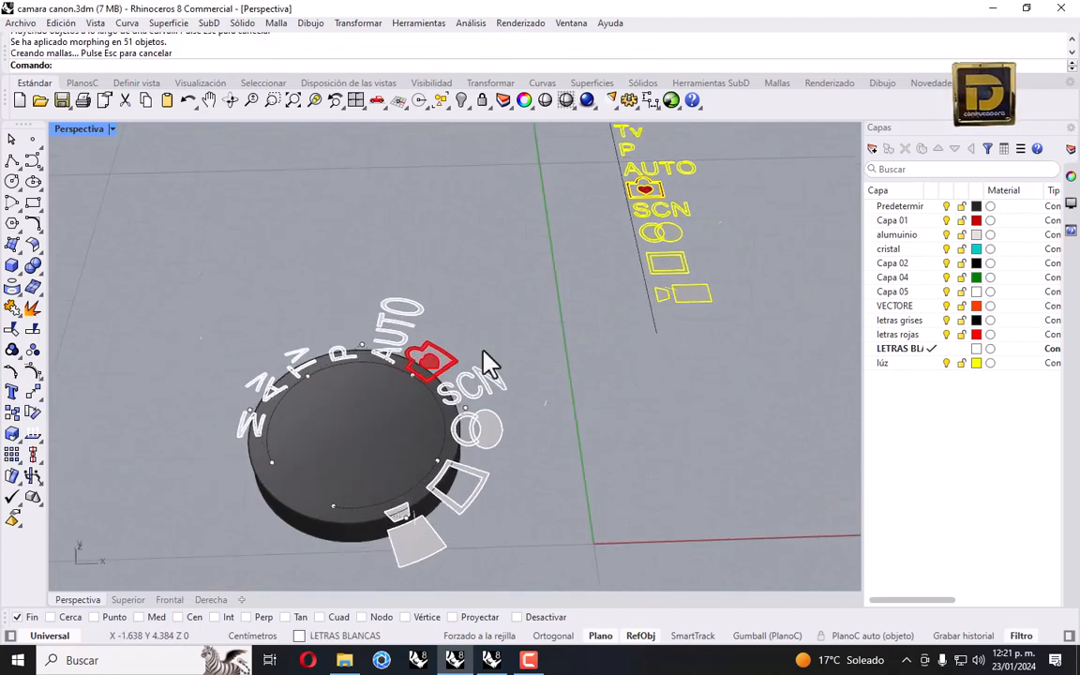
key("ctrl+z")
Move the lettering to the other side of the guide line and try flowing it onto the dial's arc again.
scroll(534, 290, "down", 4)
left_click_drag(583, 277, 554, 293)
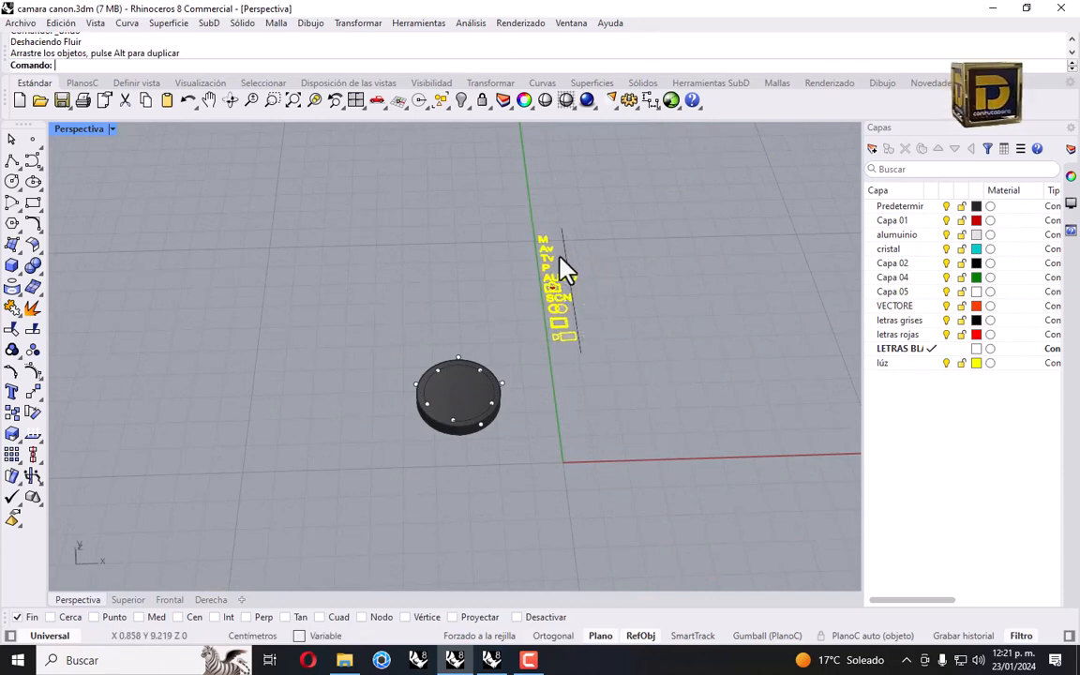
key("Return")
left_click(560, 230)
scroll(419, 402, "up", 3)
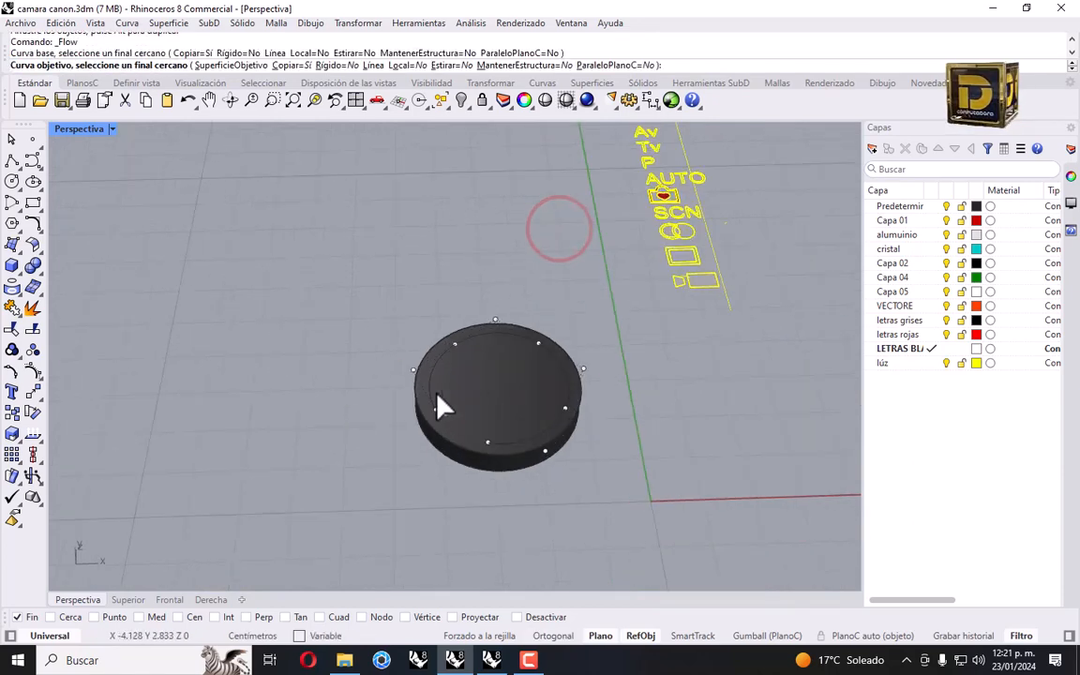
left_click(440, 409)
right_click_drag(465, 410, 627, 380)
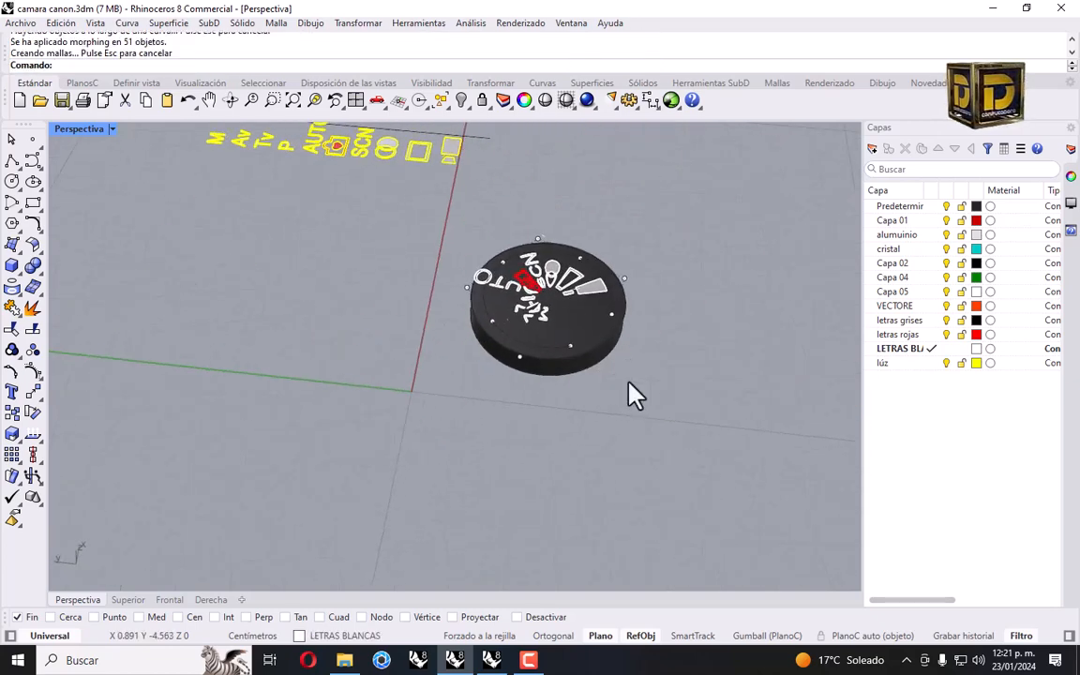
scroll(577, 270, "up", 6)
right_click_drag(585, 276, 300, 279)
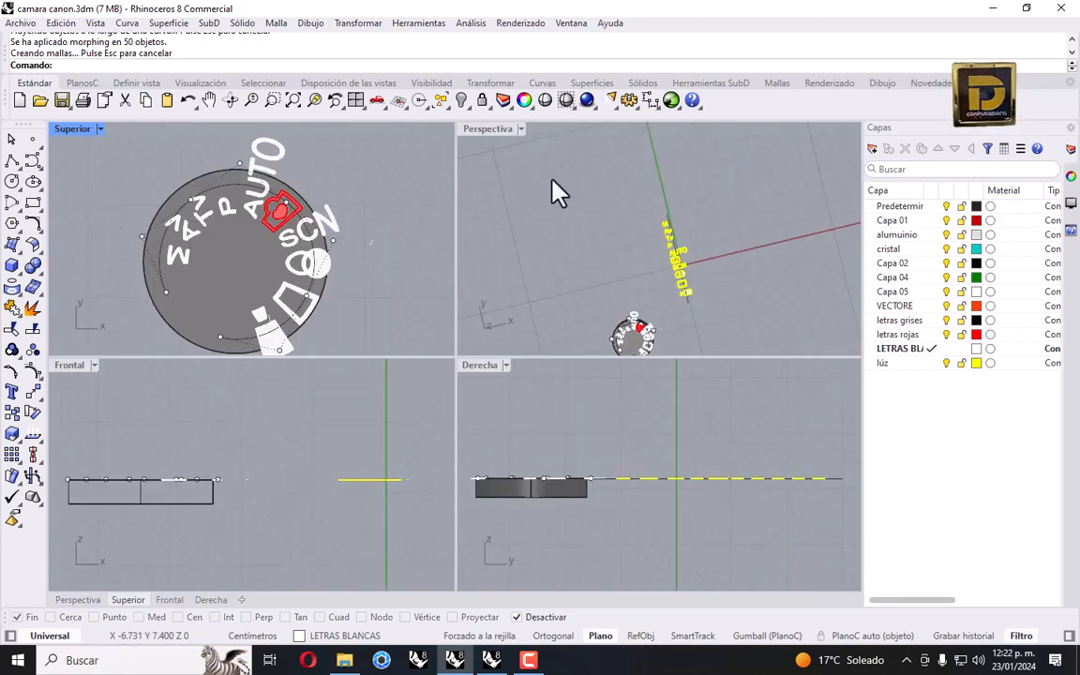
Undo the last Flow of the labels and icons onto the dial.
double_click(491, 133)
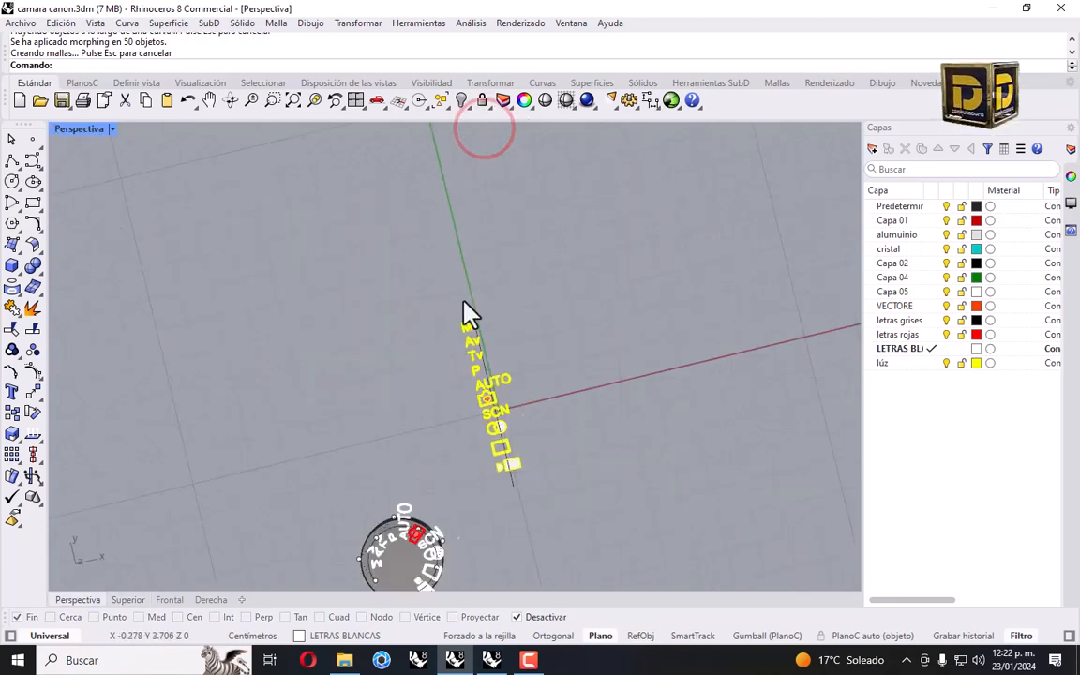
double_click(63, 131)
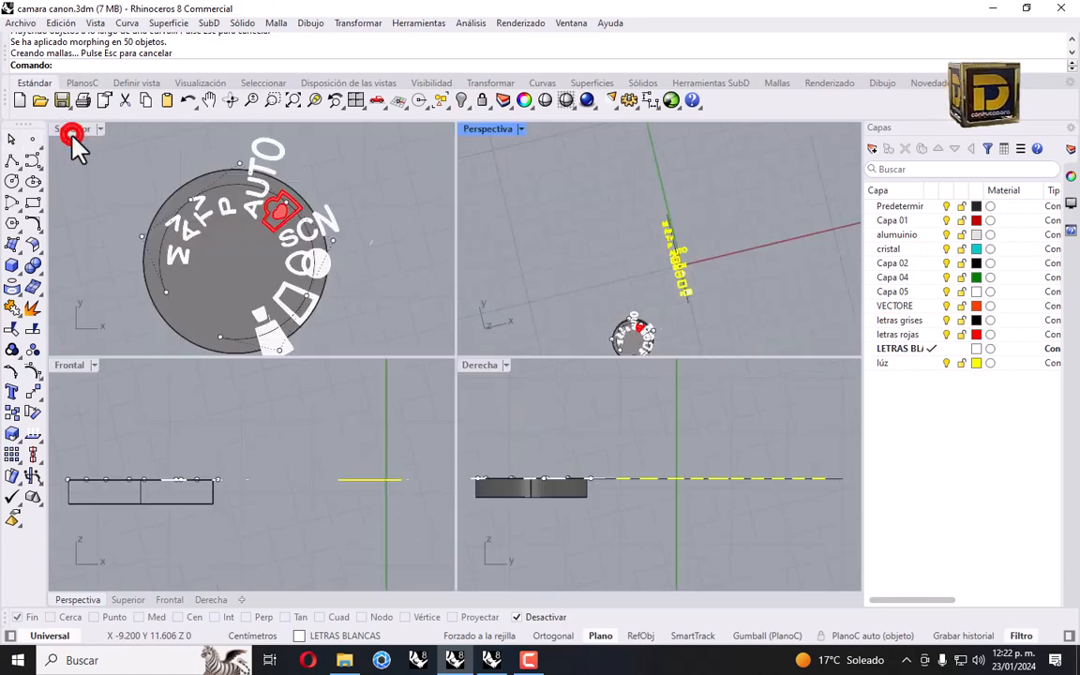
key("ctrl+z")
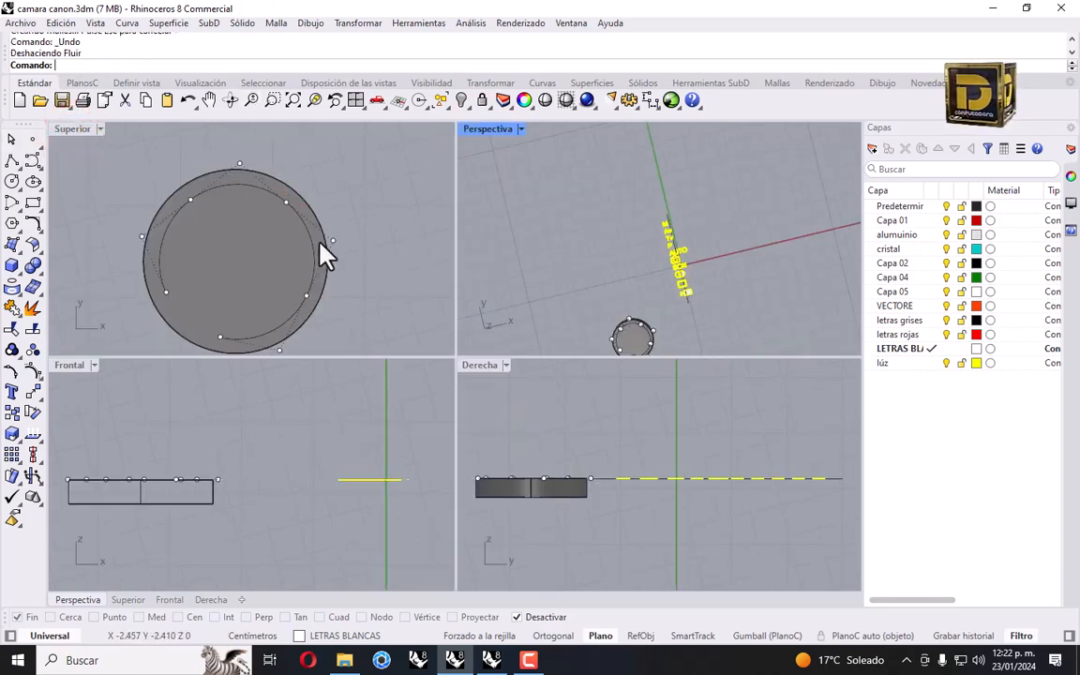
scroll(294, 301, "down", 3)
Narrow the column of labels and icons horizontally with Scale1D by a factor of about 0.56.
left_click(357, 22)
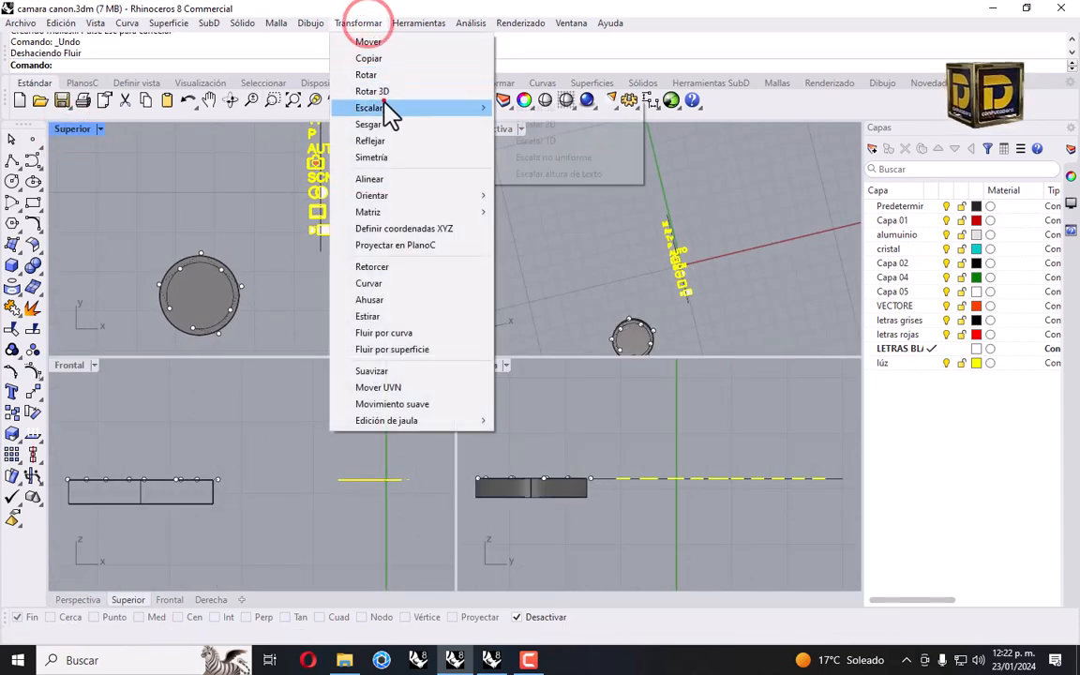
left_click(385, 106)
left_click(521, 139)
scroll(309, 216, "up", 3)
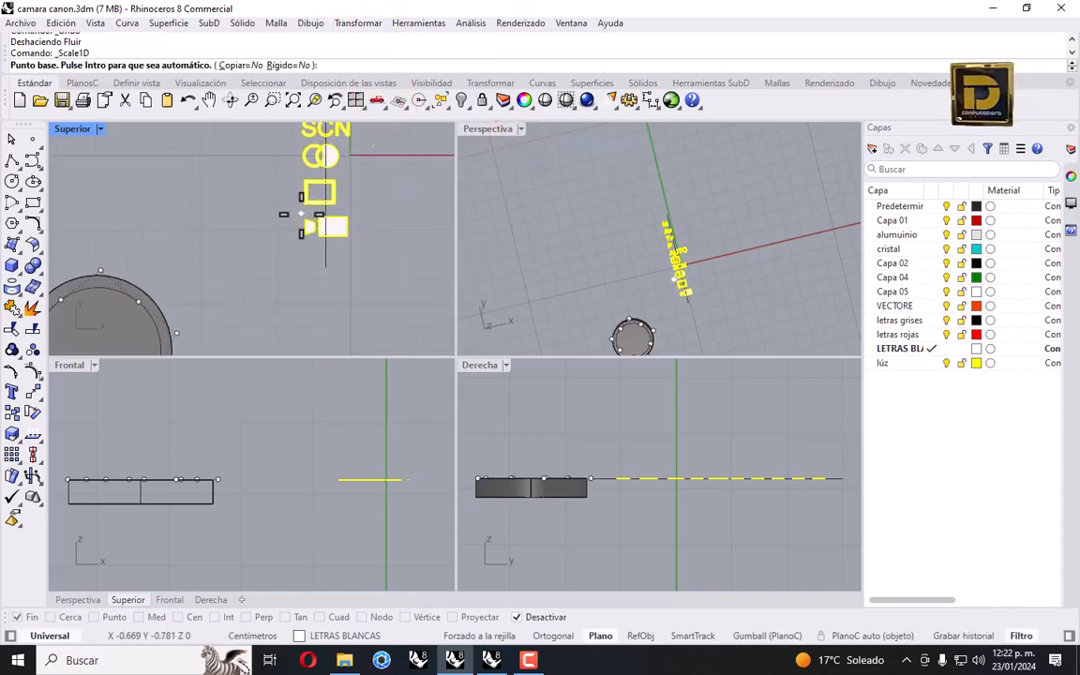
left_click(299, 212)
left_click(405, 214)
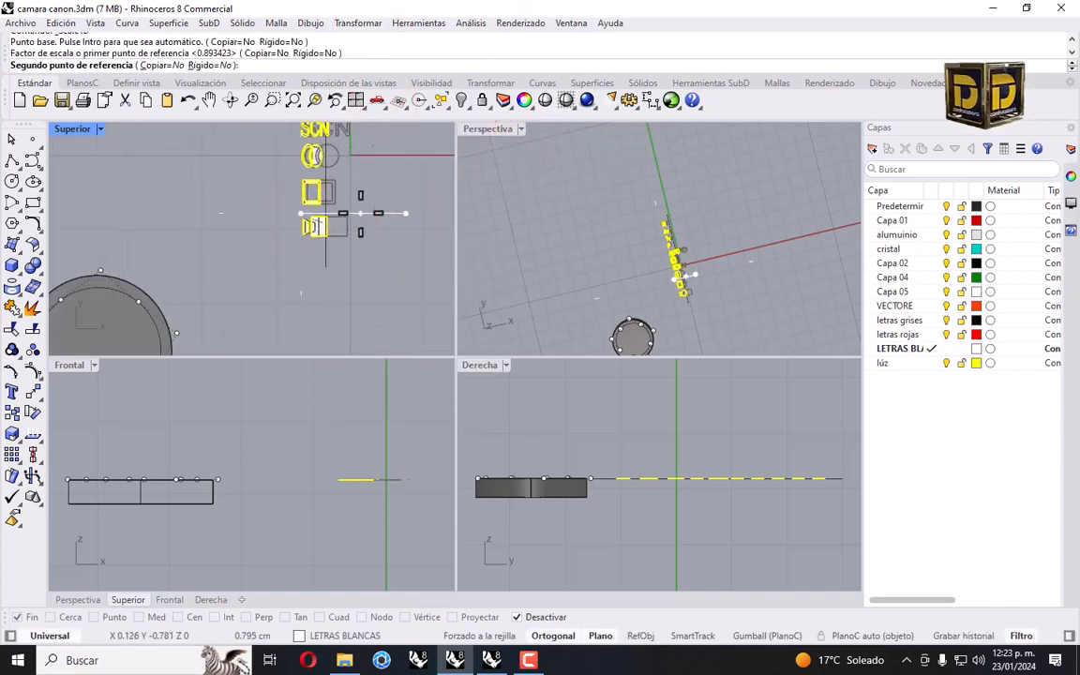
left_click(359, 212)
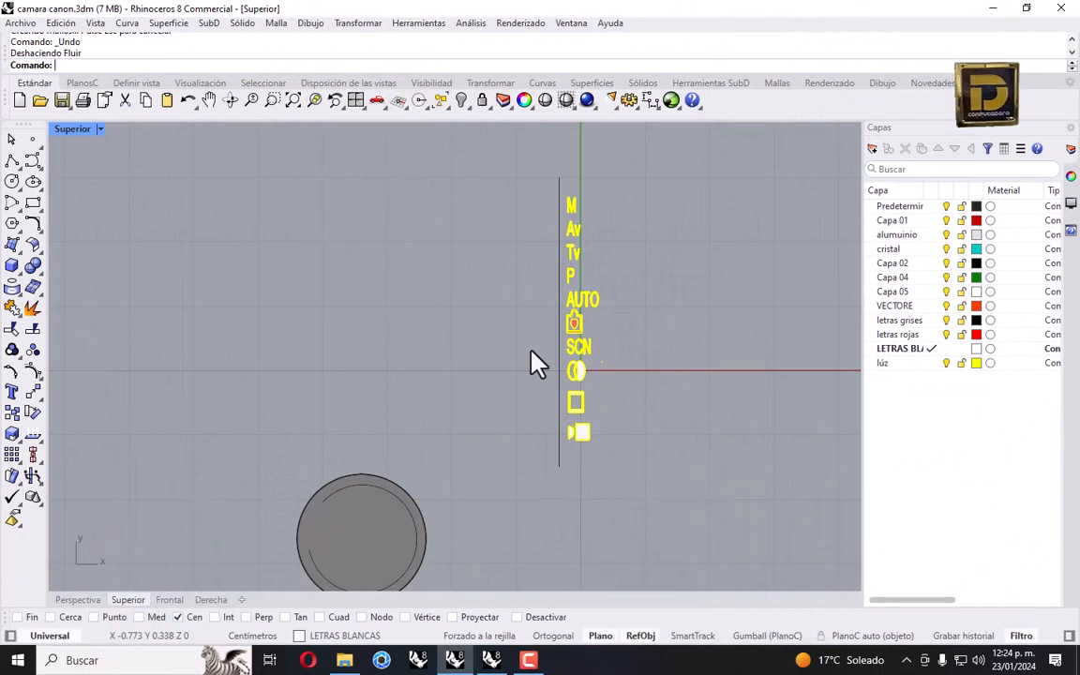
Move the narrowed column of labels and icons left so it sits close against the vertical guide line.
scroll(578, 210, "up", 4)
left_click_drag(578, 210, 555, 201)
scroll(555, 200, "down", 5)
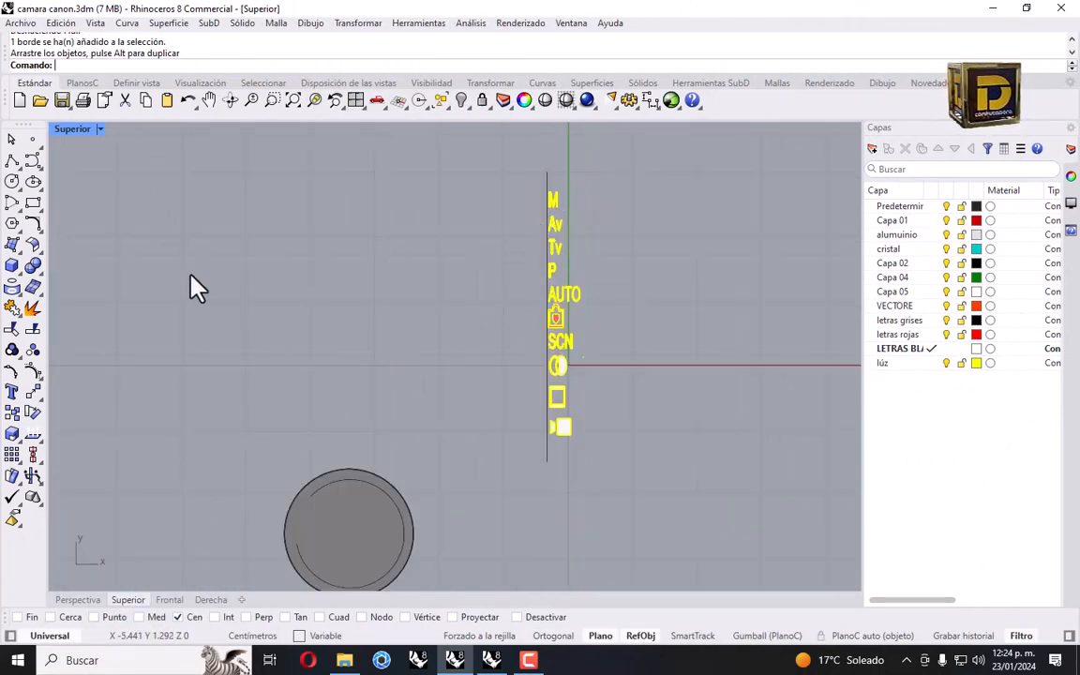
Try flowing a copy of the narrowed labels from the guide line's upper end onto the dial's arc, and undo it.
left_click(39, 391)
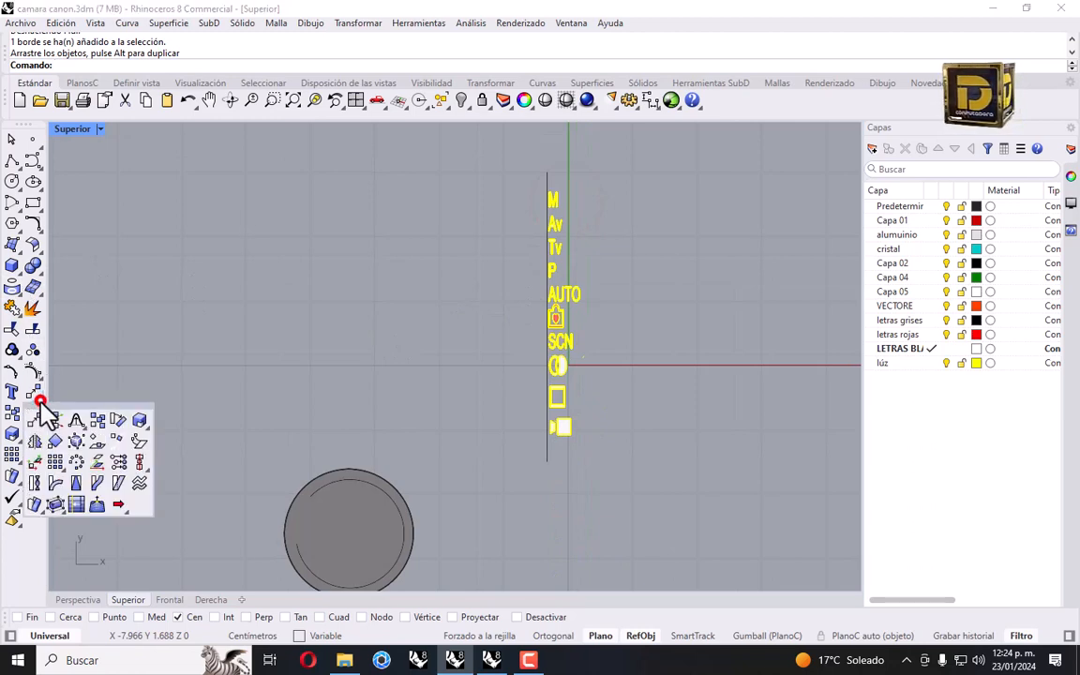
left_click(97, 482)
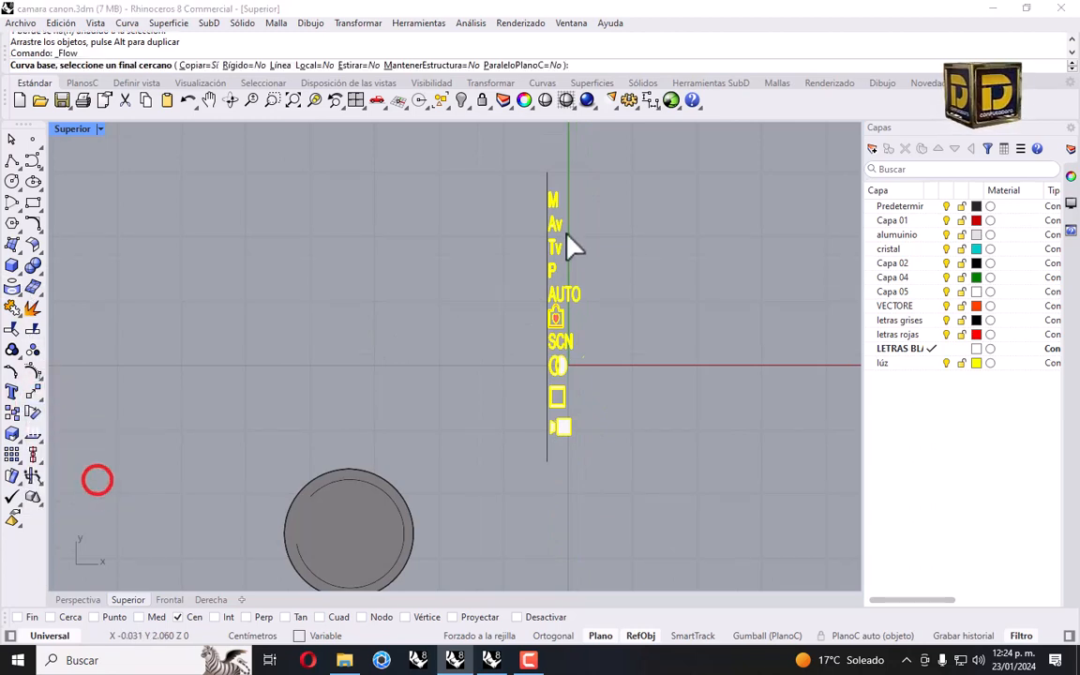
left_click(547, 178)
right_click_drag(328, 482, 306, 375)
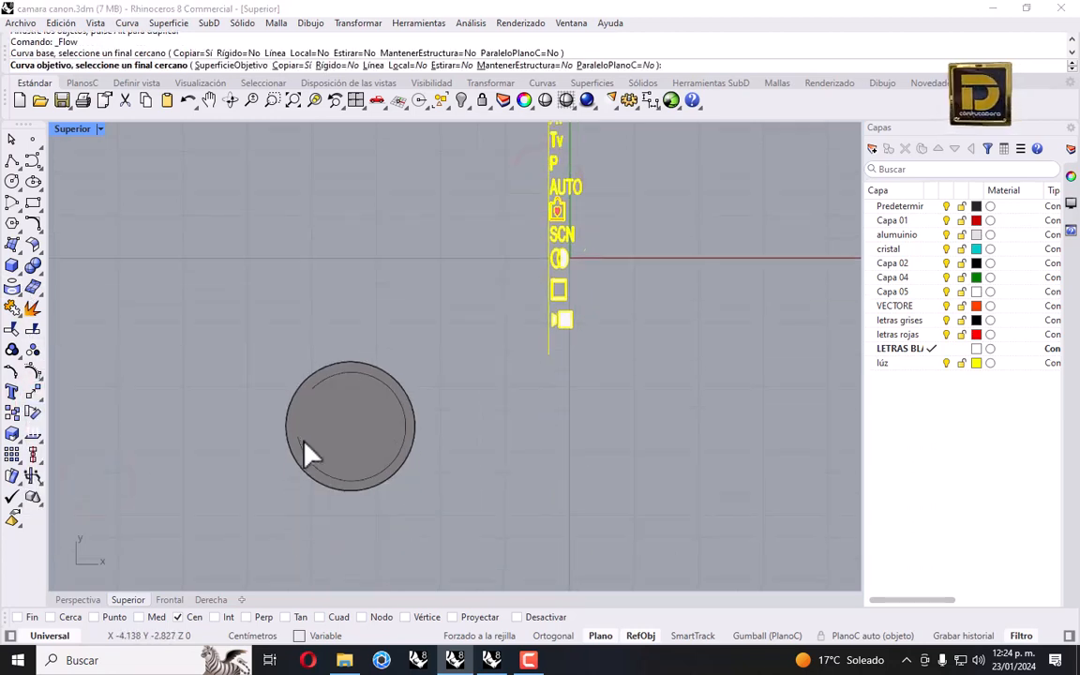
left_click(303, 440)
scroll(400, 424, "up", 5)
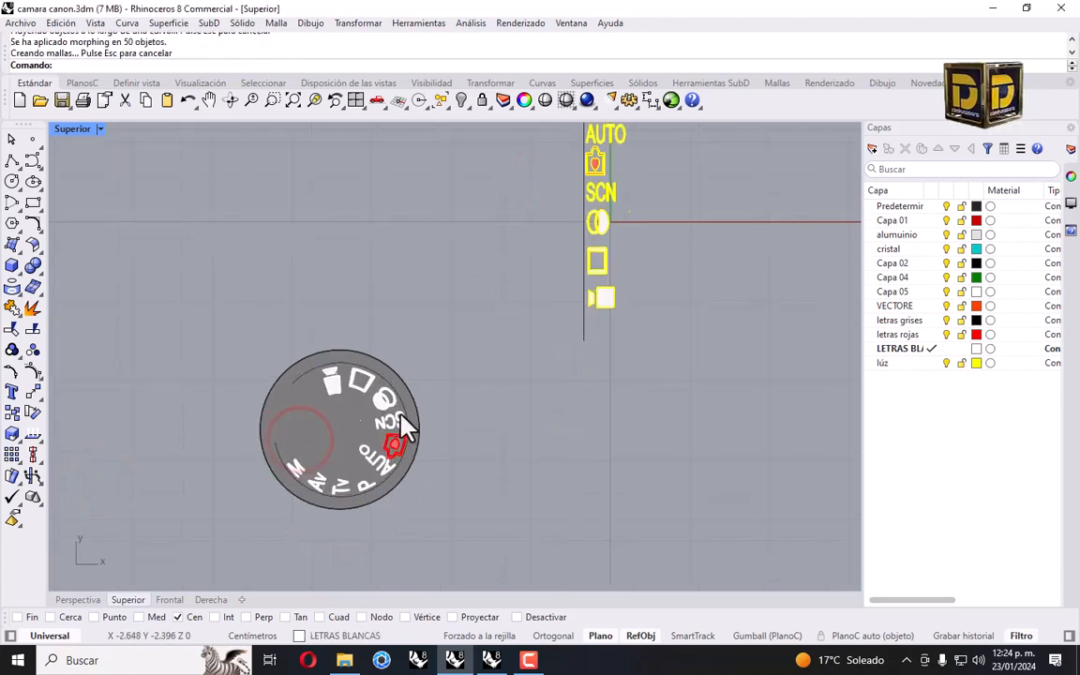
right_click_drag(391, 423, 433, 441)
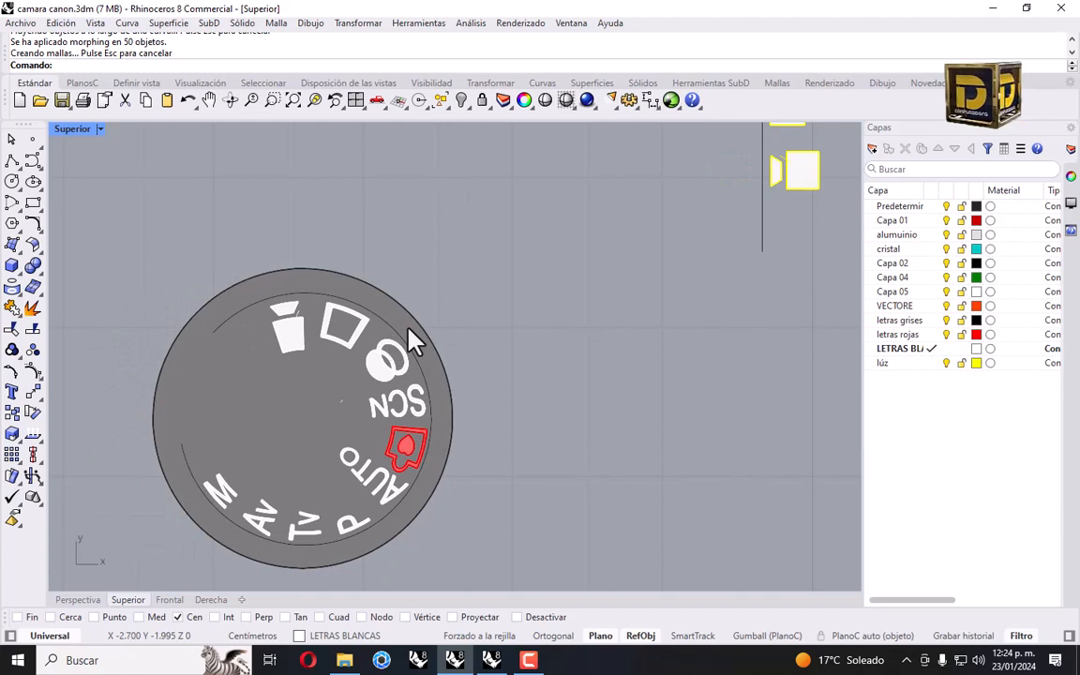
scroll(403, 337, "down", 3)
right_click_drag(540, 311, 511, 379)
key("ctrl+z")
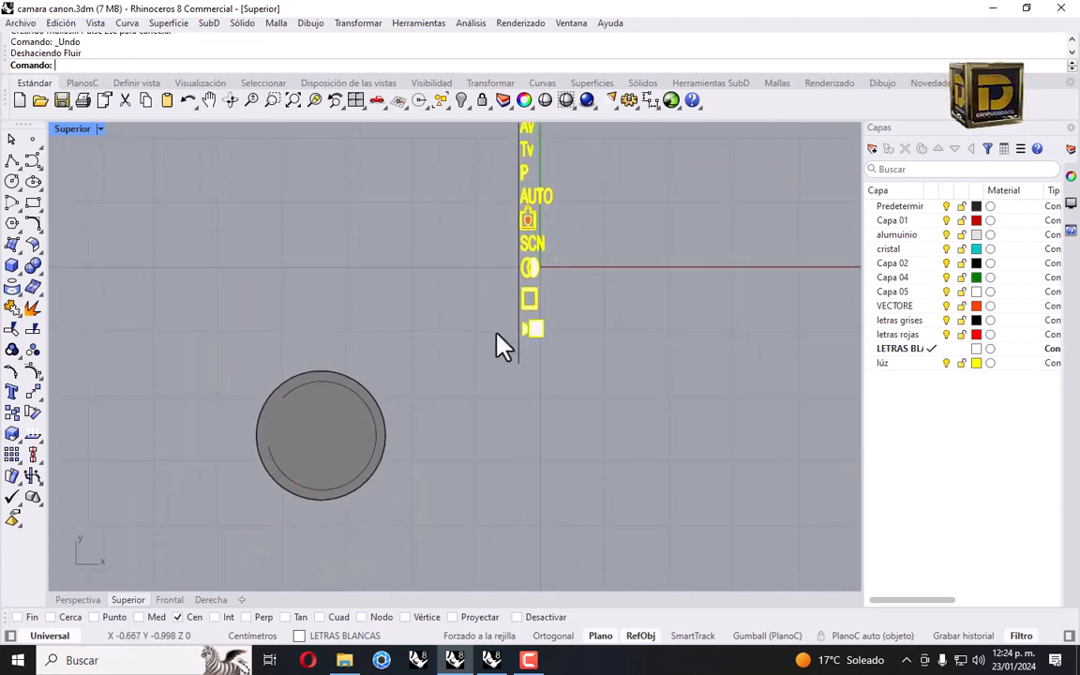
Shorten the column of labels and icons slightly in the vertical direction with Scale1D, using a base point near its middle.
right_click_drag(492, 329, 472, 406)
left_click(357, 23)
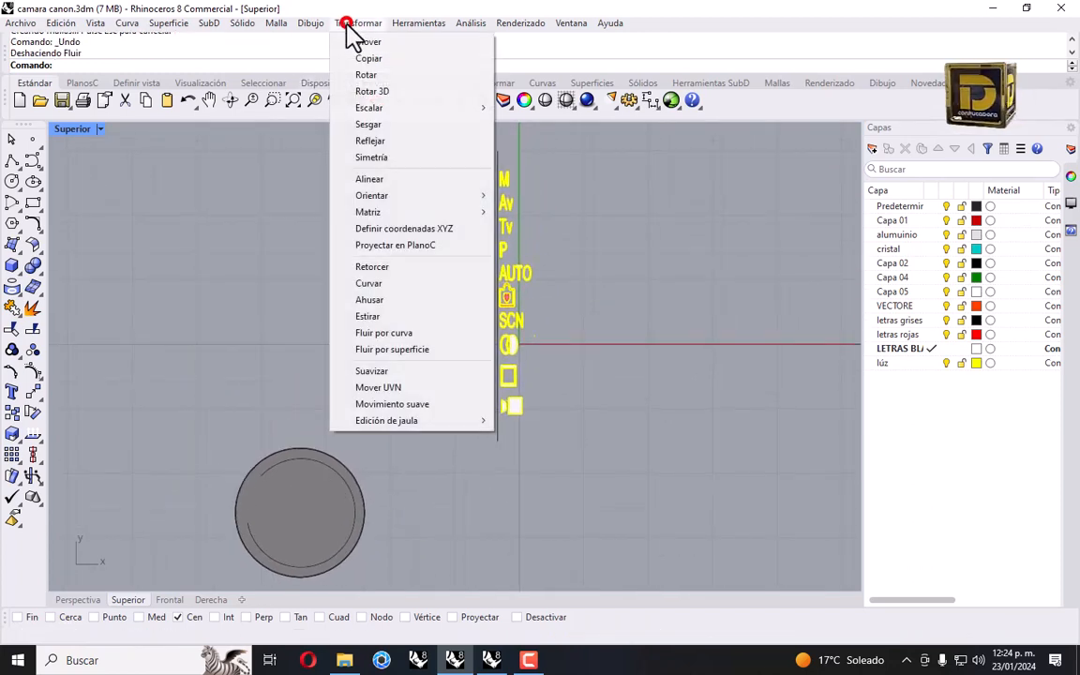
left_click(393, 107)
left_click(530, 139)
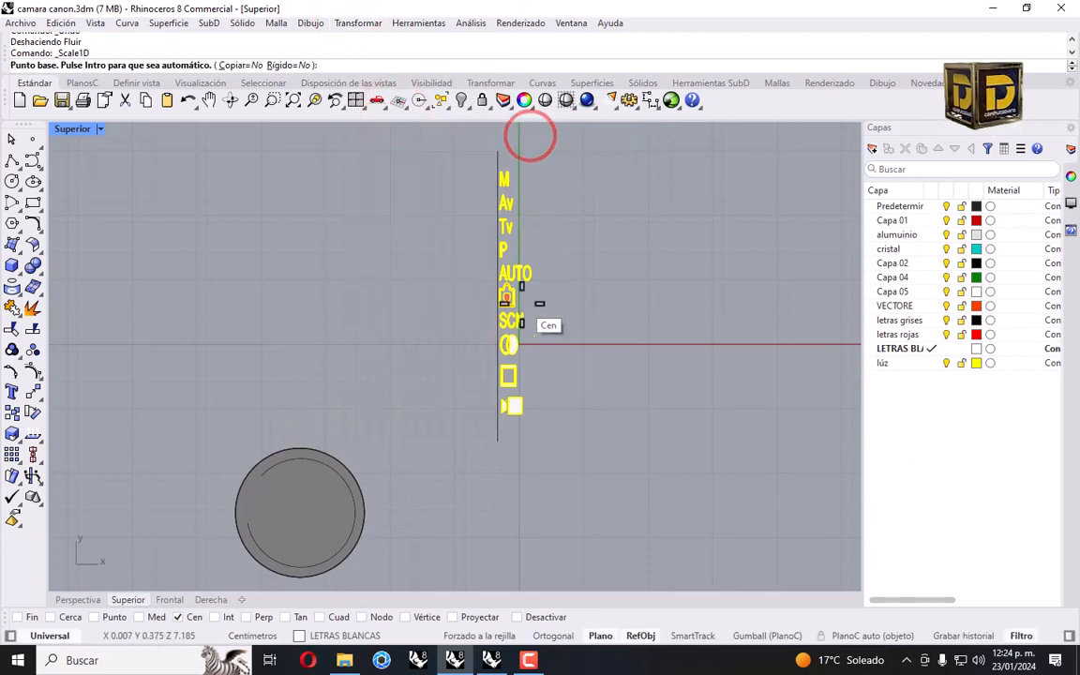
left_click(520, 300)
left_click(521, 156)
left_click(524, 172)
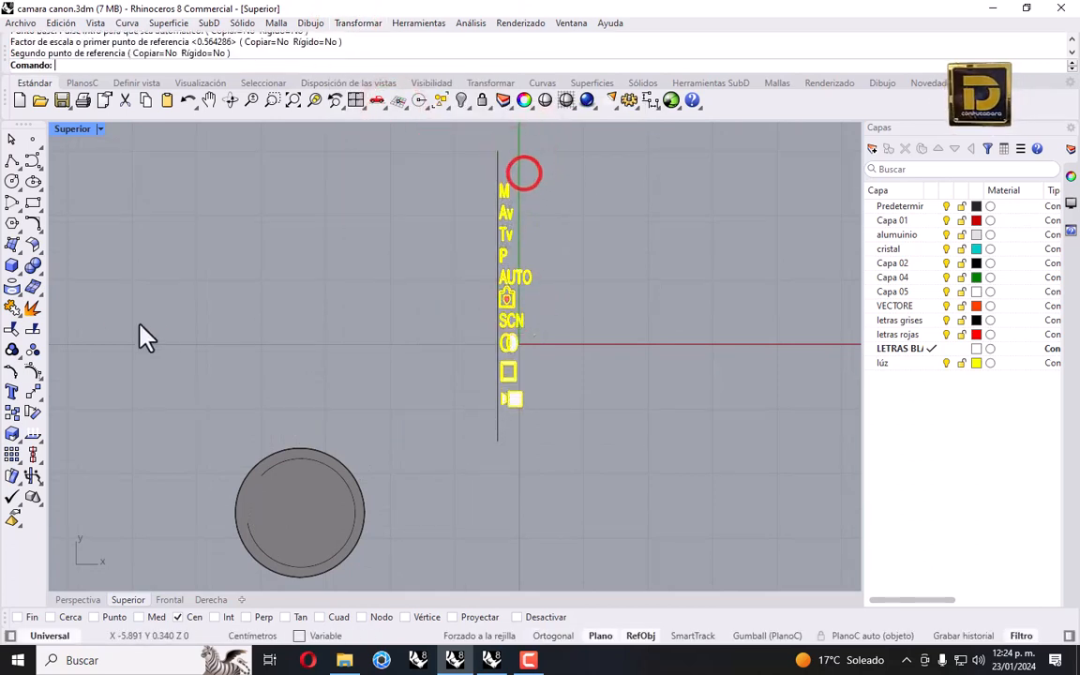
Flow a copy of the labels and icons from the guide line's upper end onto the dial's inner arc, starting at its lower-left end.
left_click(35, 395)
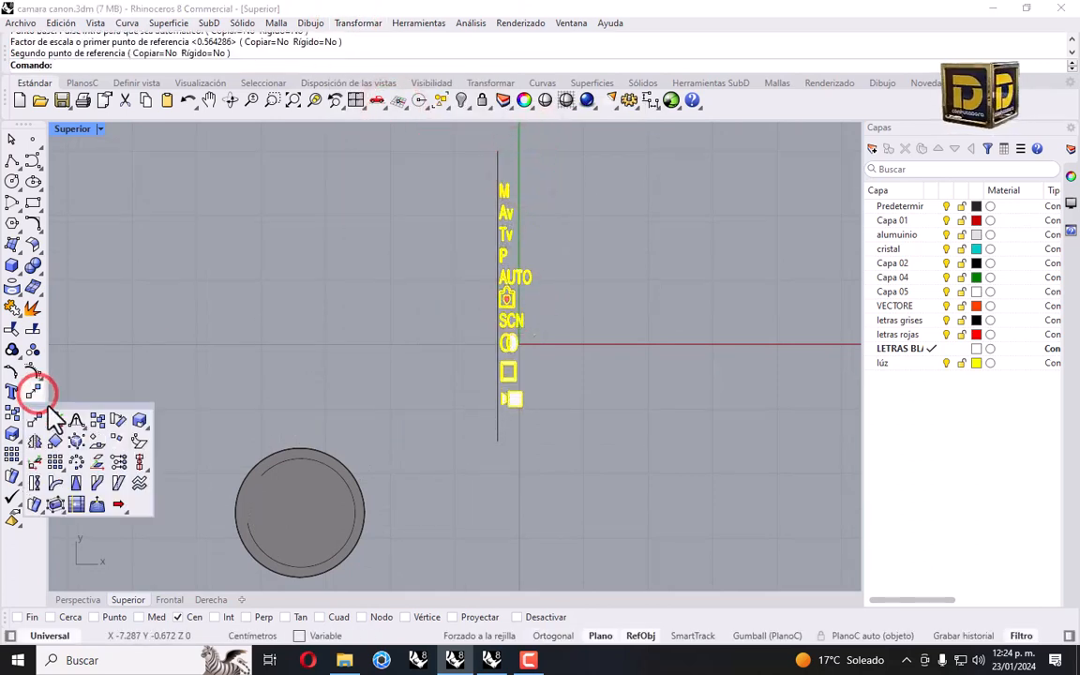
left_click(97, 488)
left_click(497, 150)
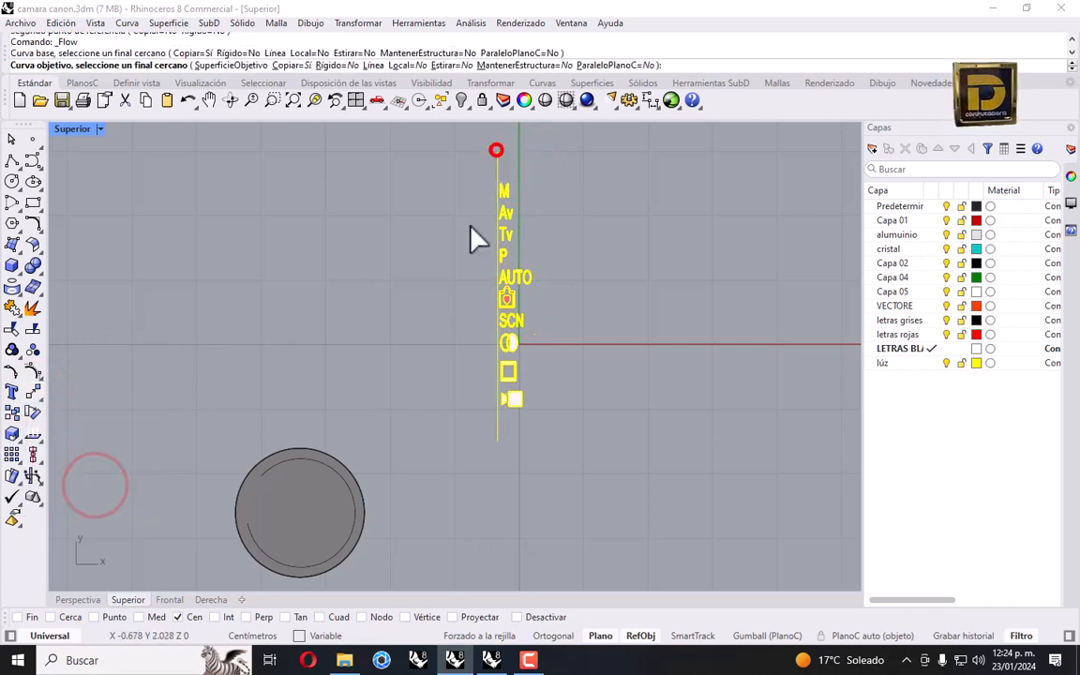
left_click(246, 524)
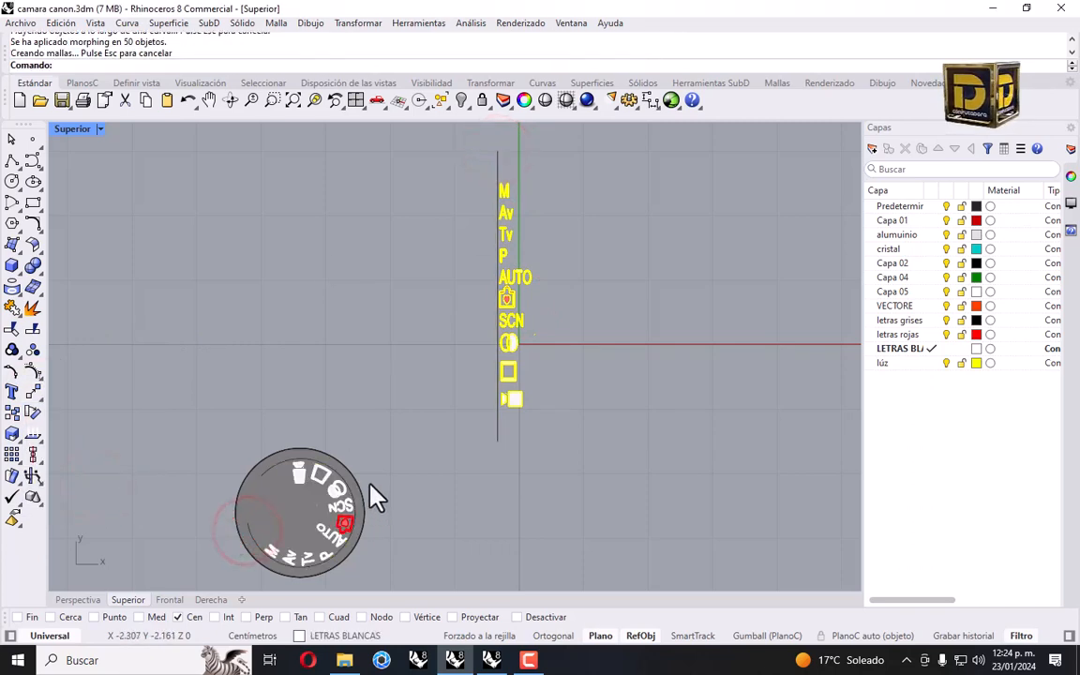
Flow a copy of the labels and icons from the guide line's upper end onto the cleared dial's inner arc again.
right_click_drag(375, 499, 395, 425)
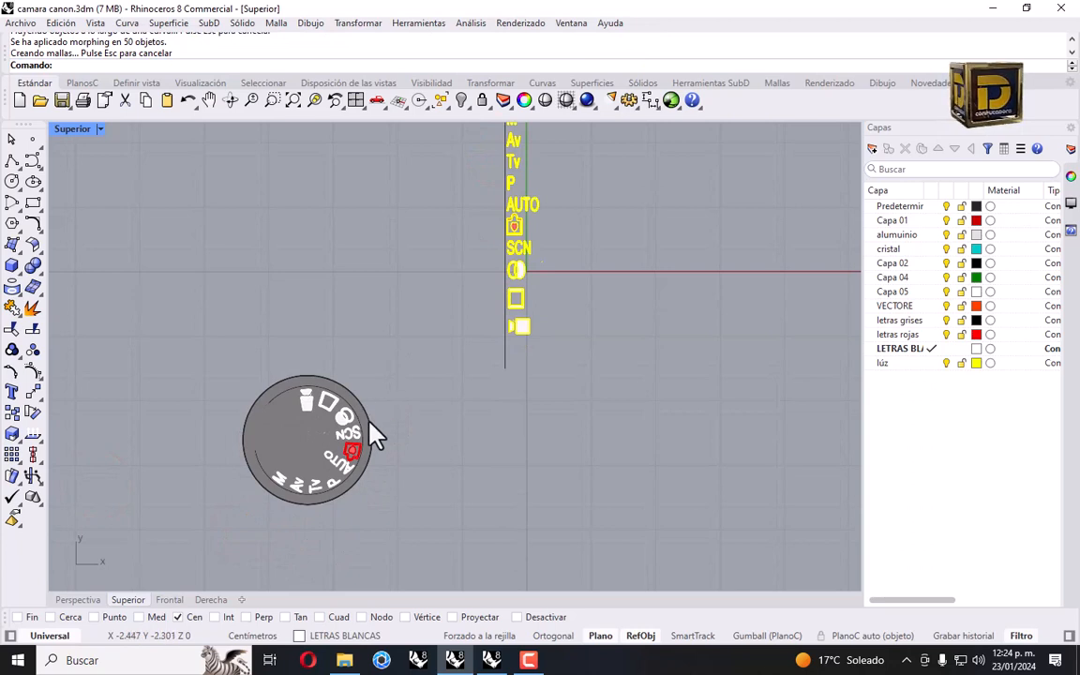
right_click_drag(480, 367, 527, 385)
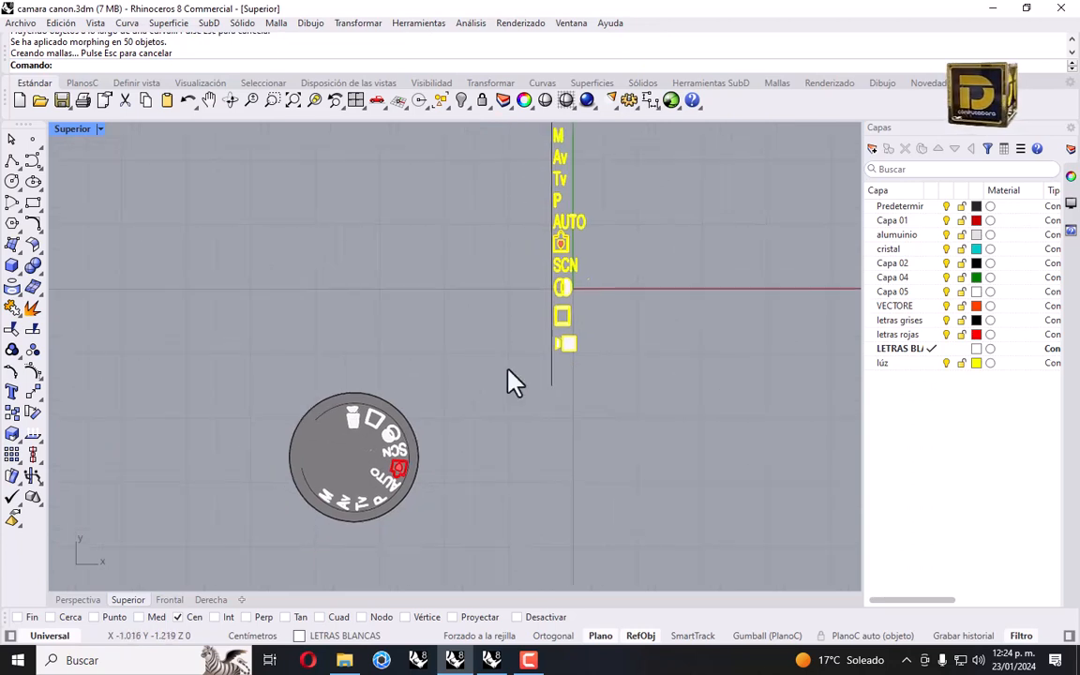
scroll(426, 464, "up", 8)
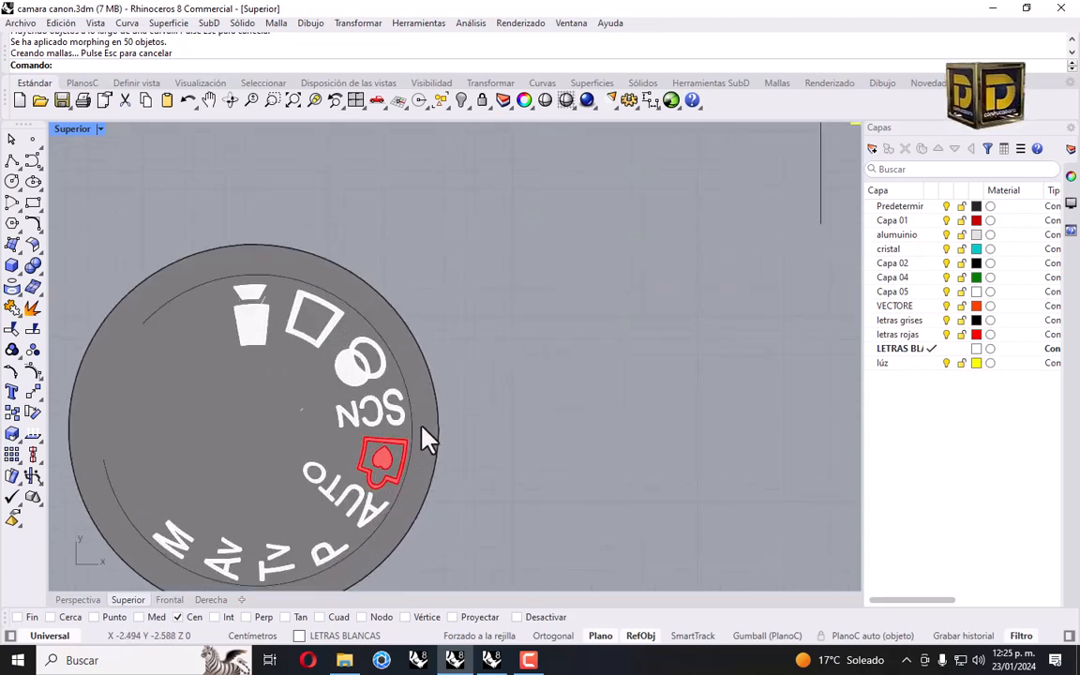
scroll(427, 441, "down", 8)
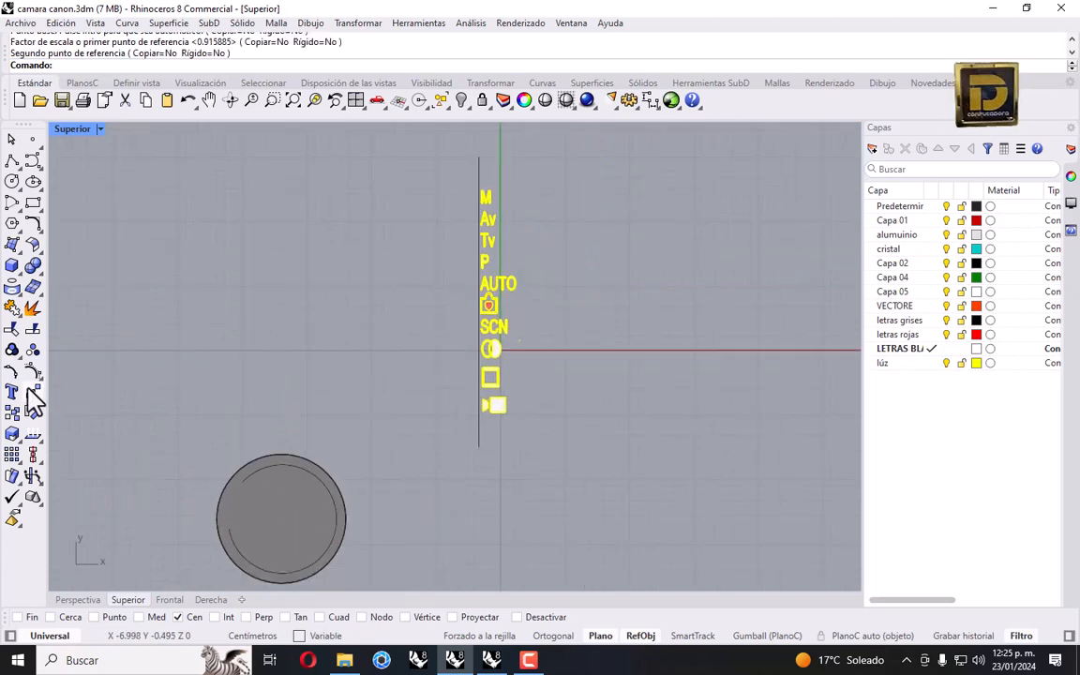
left_click(33, 392)
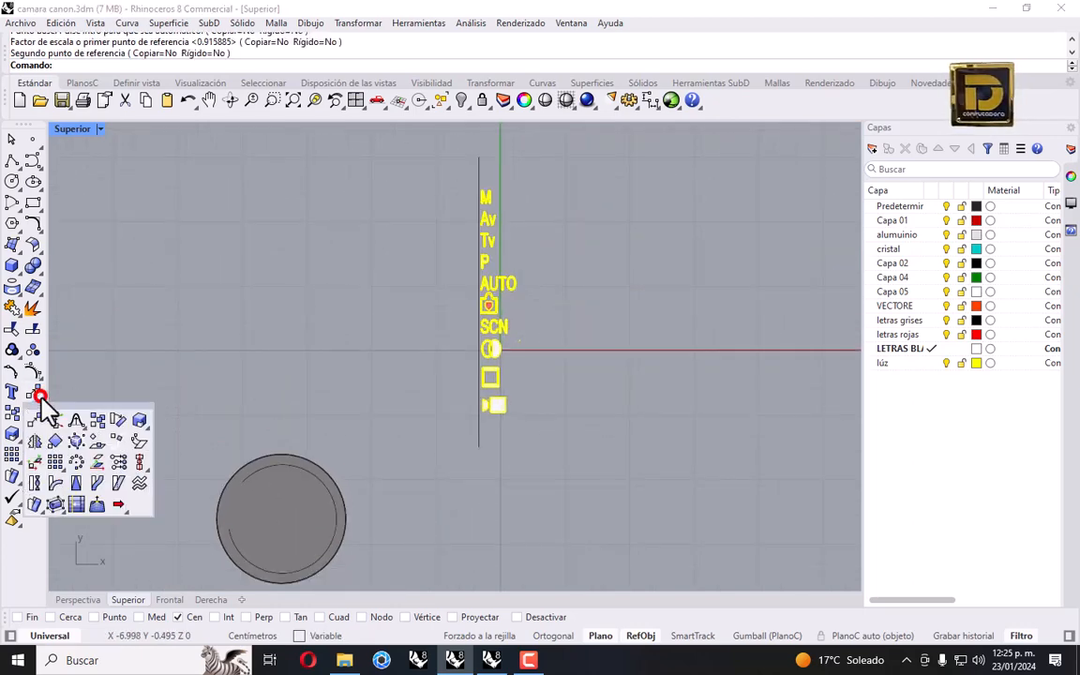
left_click(97, 483)
left_click(479, 168)
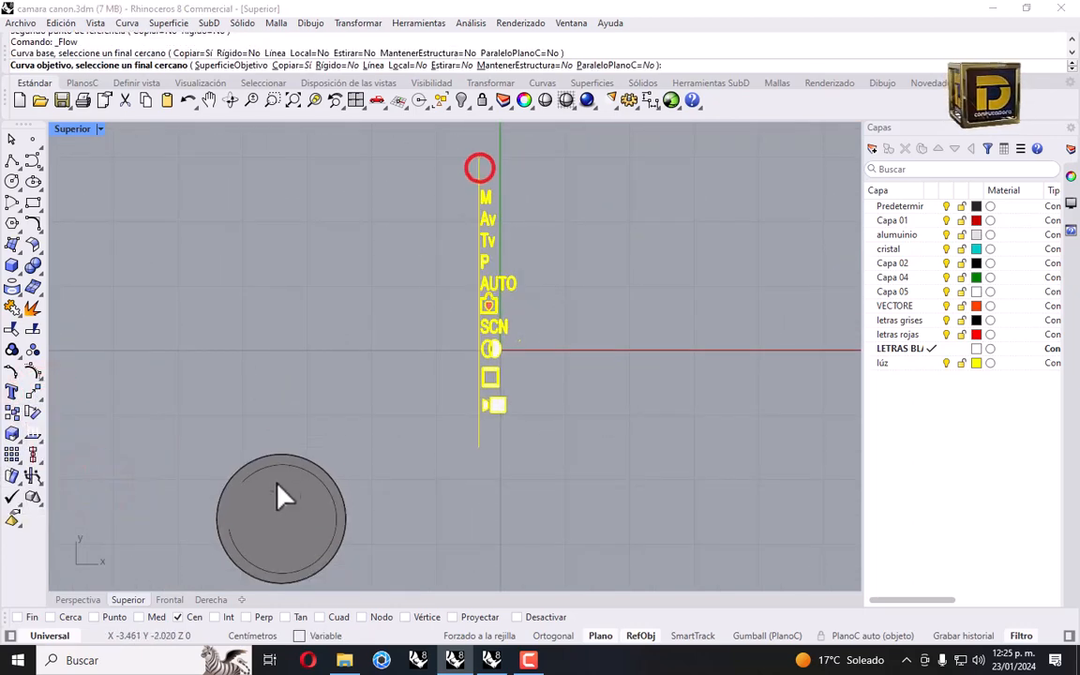
left_click(233, 538)
scroll(332, 492, "up", 5)
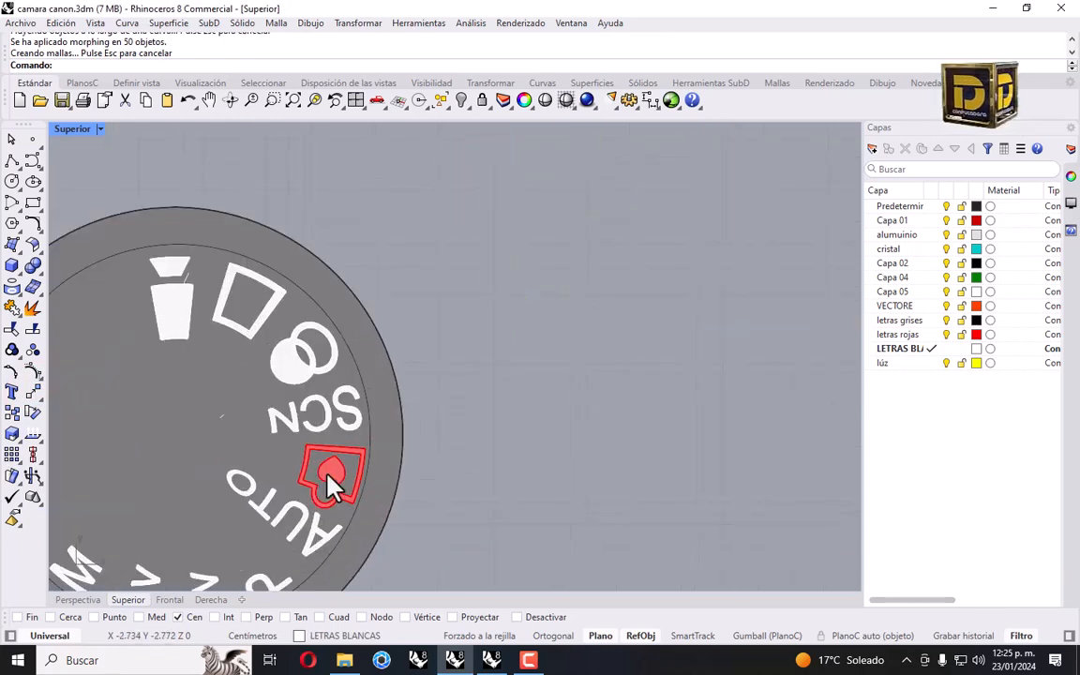
scroll(327, 417, "down", 3)
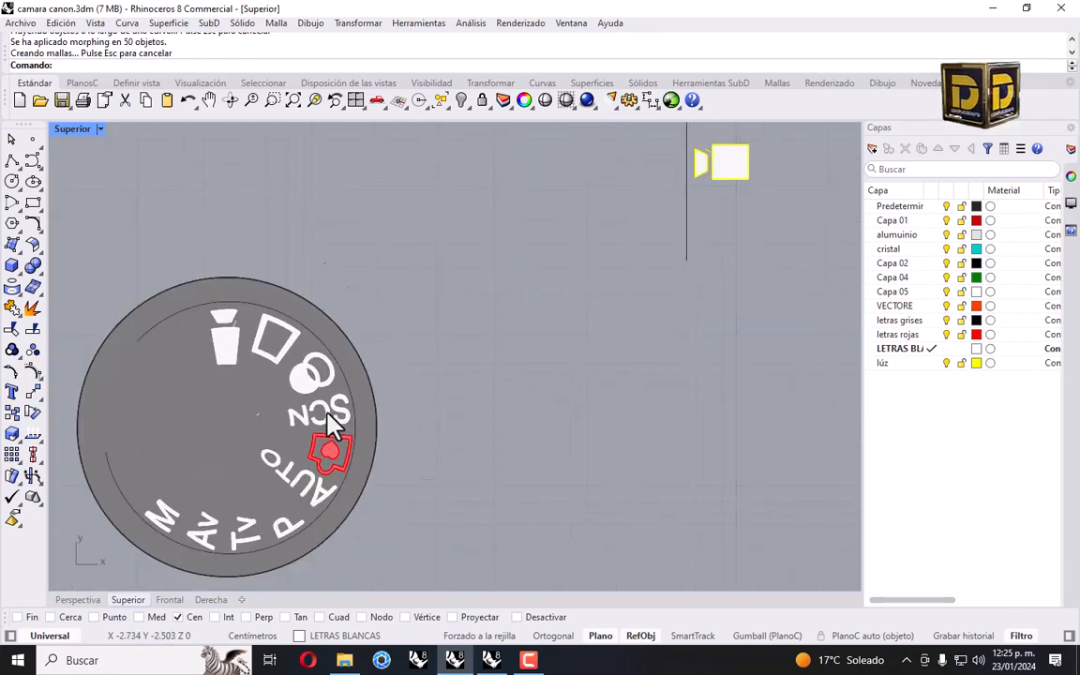
Examine in the front view how the wrapped icons sit relative to the dial's top face.
double_click(81, 129)
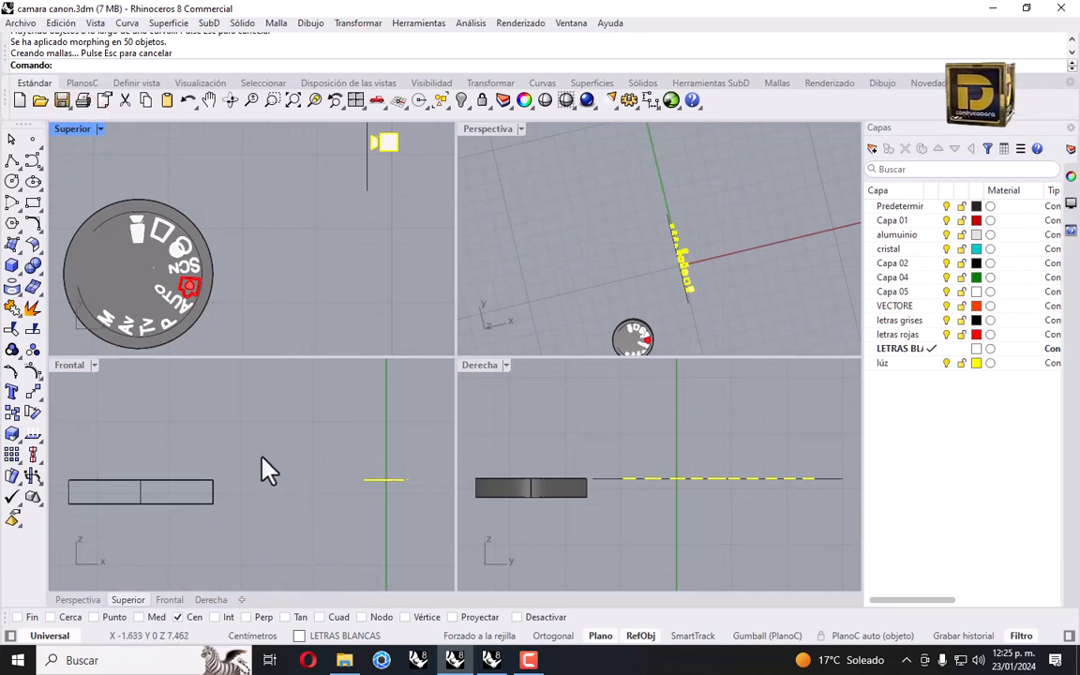
scroll(239, 469, "down", 3)
left_click_drag(109, 187, 188, 239)
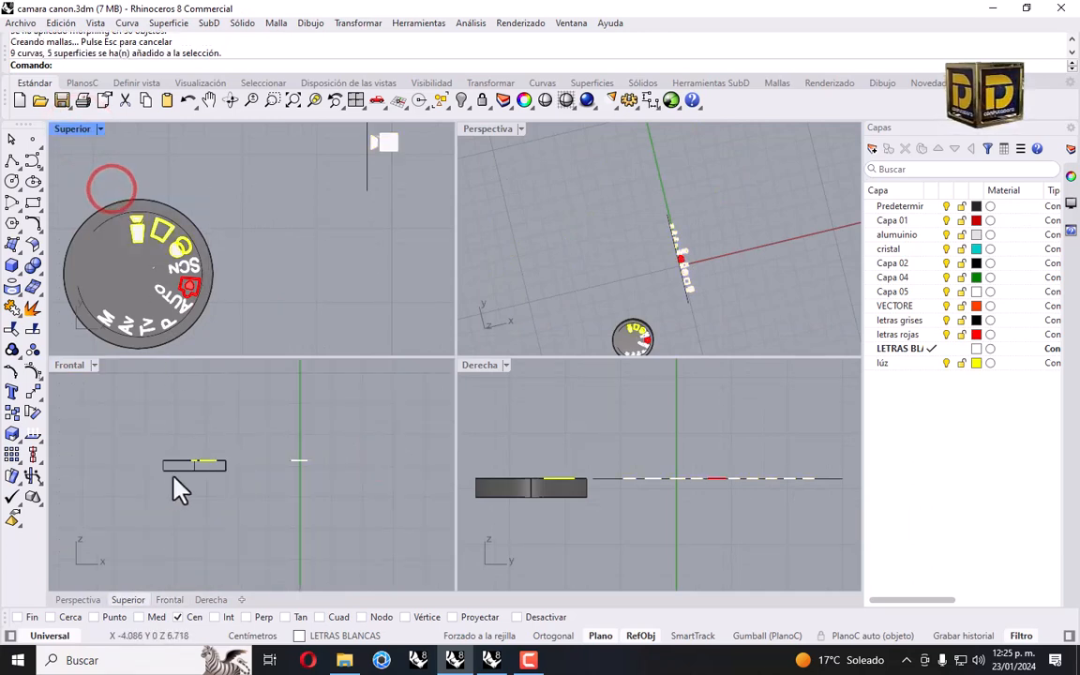
scroll(241, 448, "up", 5)
scroll(276, 390, "up", 4)
scroll(277, 388, "down", 4)
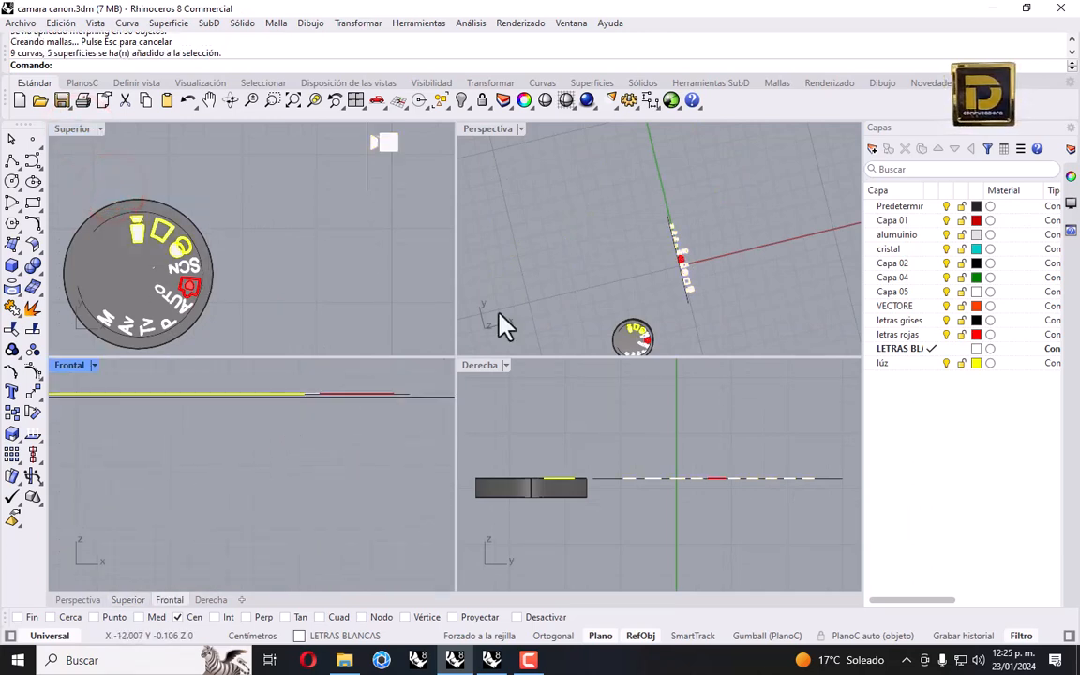
scroll(679, 196, "down", 6)
Show the hidden camera parts and hide the original column of labels and icons together with its guide line.
left_click_drag(669, 174, 713, 224)
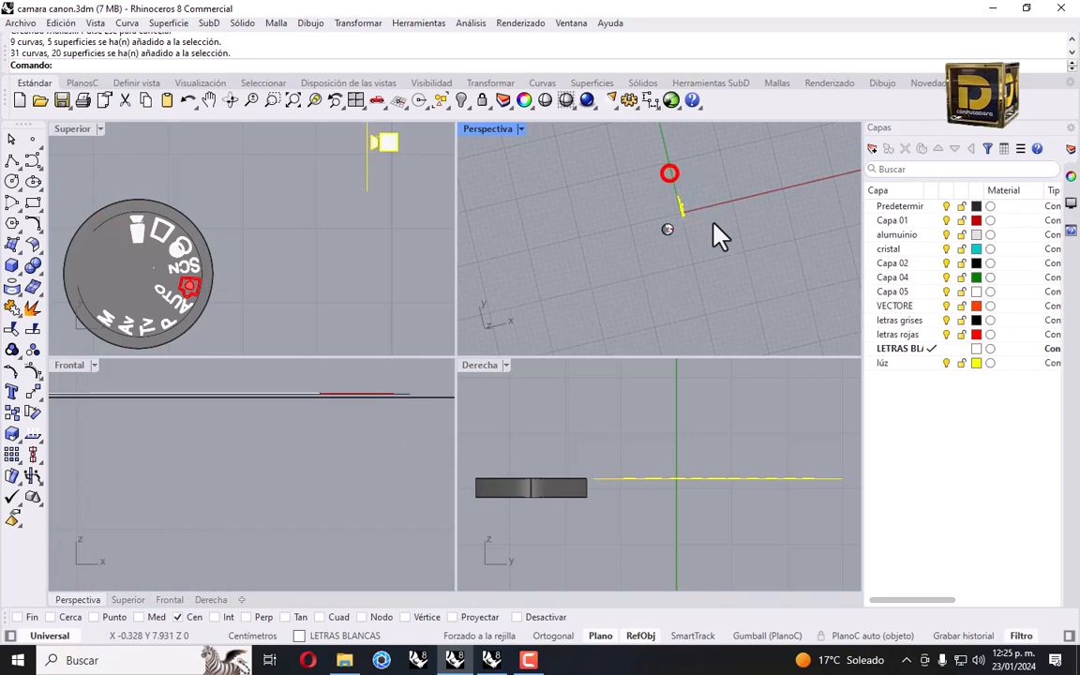
left_click(461, 100)
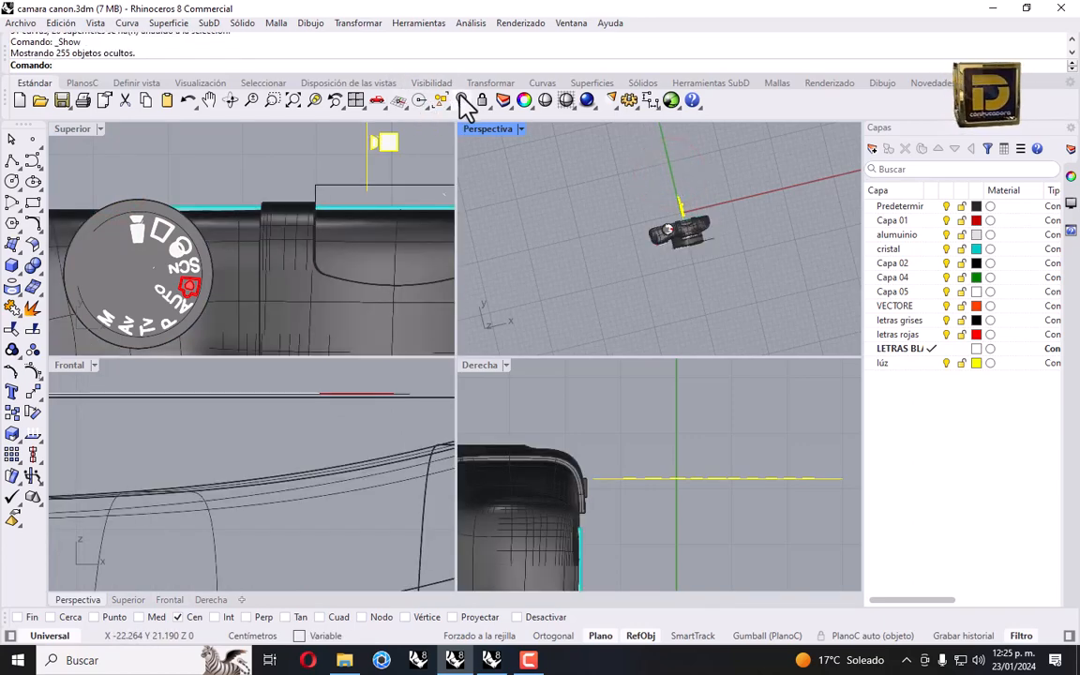
left_click(460, 98)
Maximize the Perspective view, orbit to the camera's front, and save the file.
double_click(503, 131)
right_click_drag(410, 277, 224, 169)
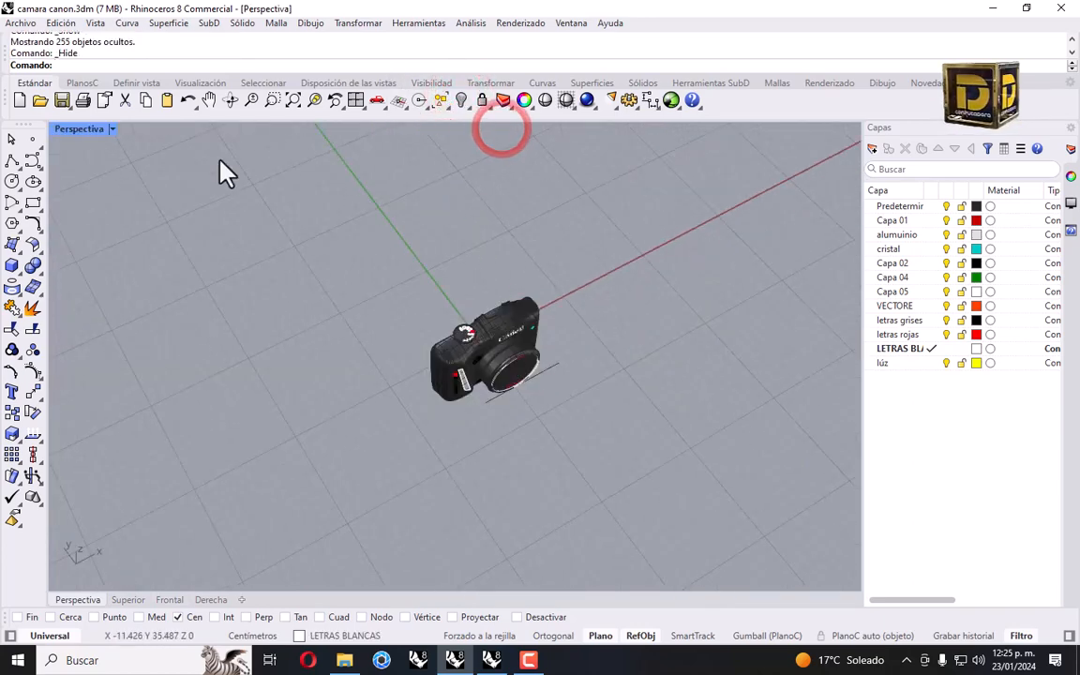
left_click(13, 23)
left_click(44, 93)
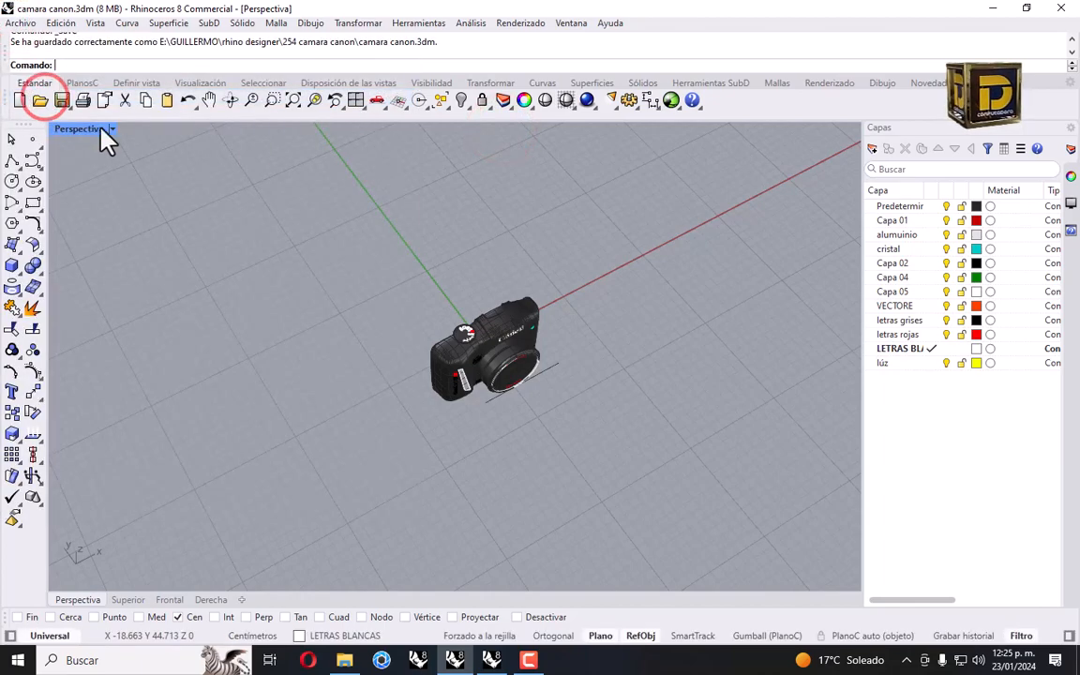
Display the Perspective view in Tinta mode and inspect the mode dial with its wrapped labels up close.
left_click(112, 130)
left_click(169, 234)
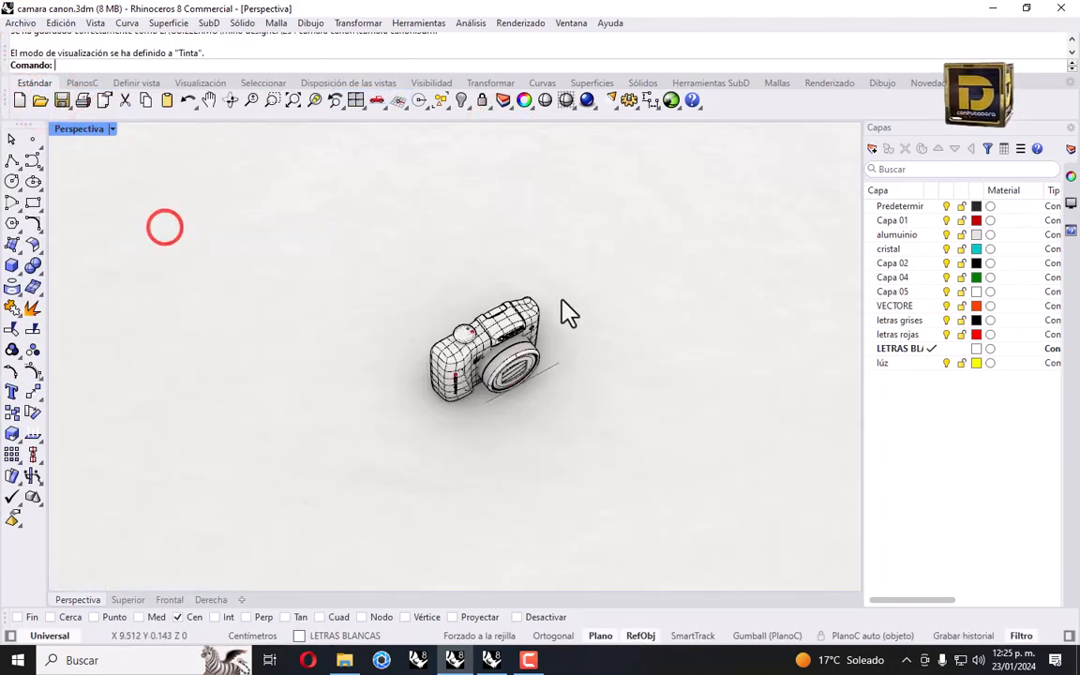
scroll(391, 357, "up", 6)
right_click_drag(413, 298, 497, 202)
right_click_drag(442, 245, 318, 384)
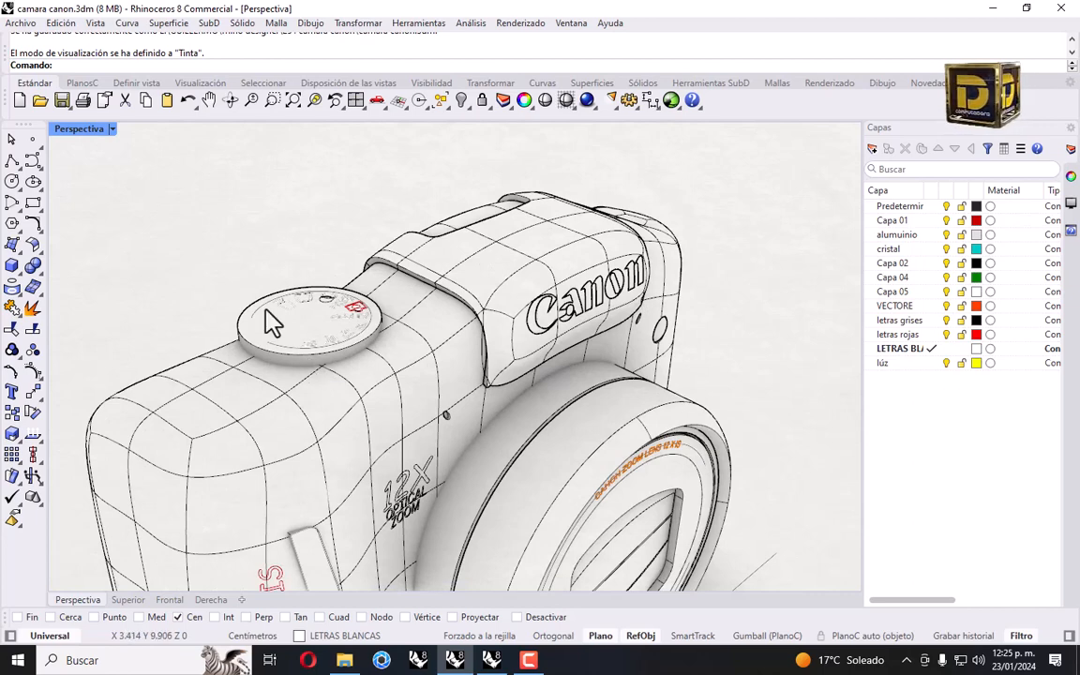
scroll(269, 322, "up", 3)
left_click(251, 341)
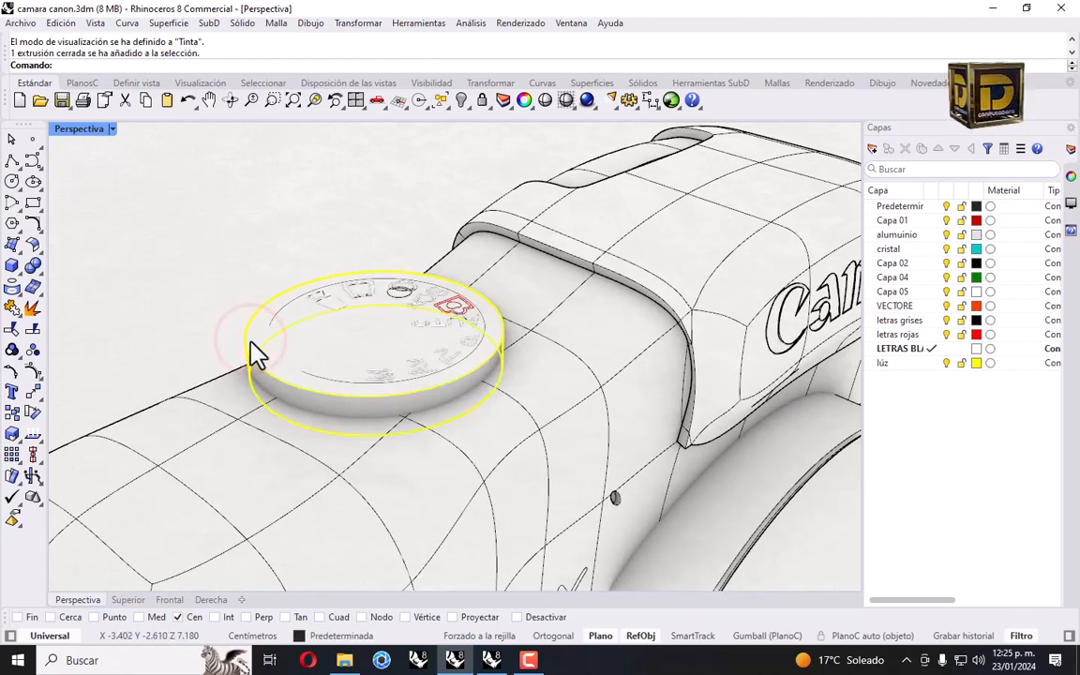
left_click(472, 105)
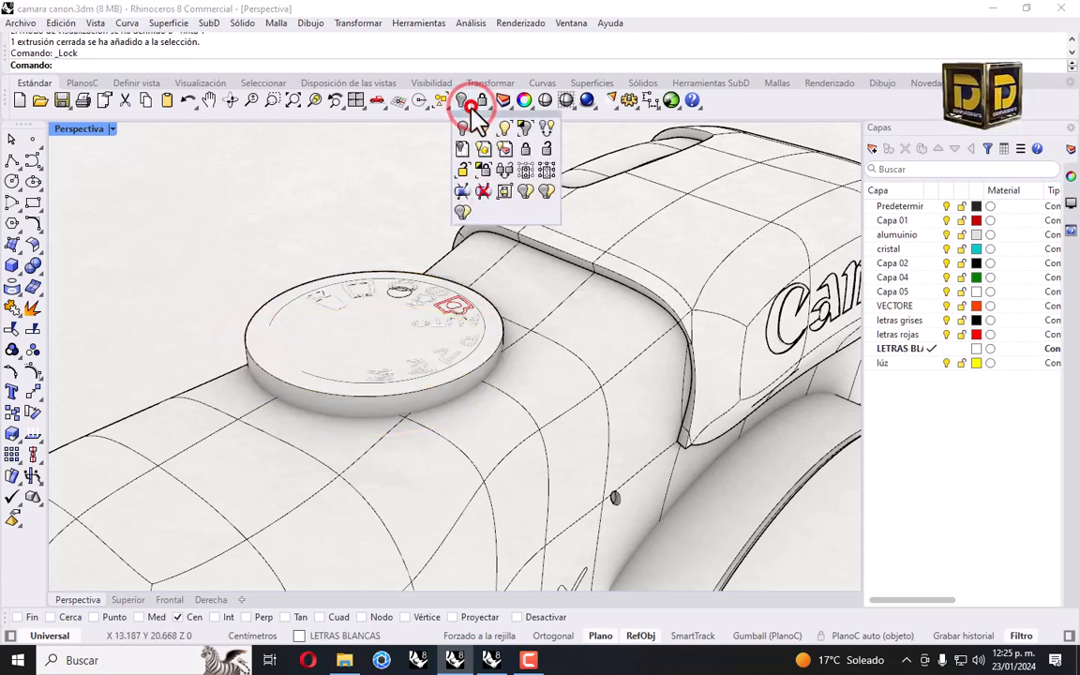
left_click(530, 129)
key("Escape")
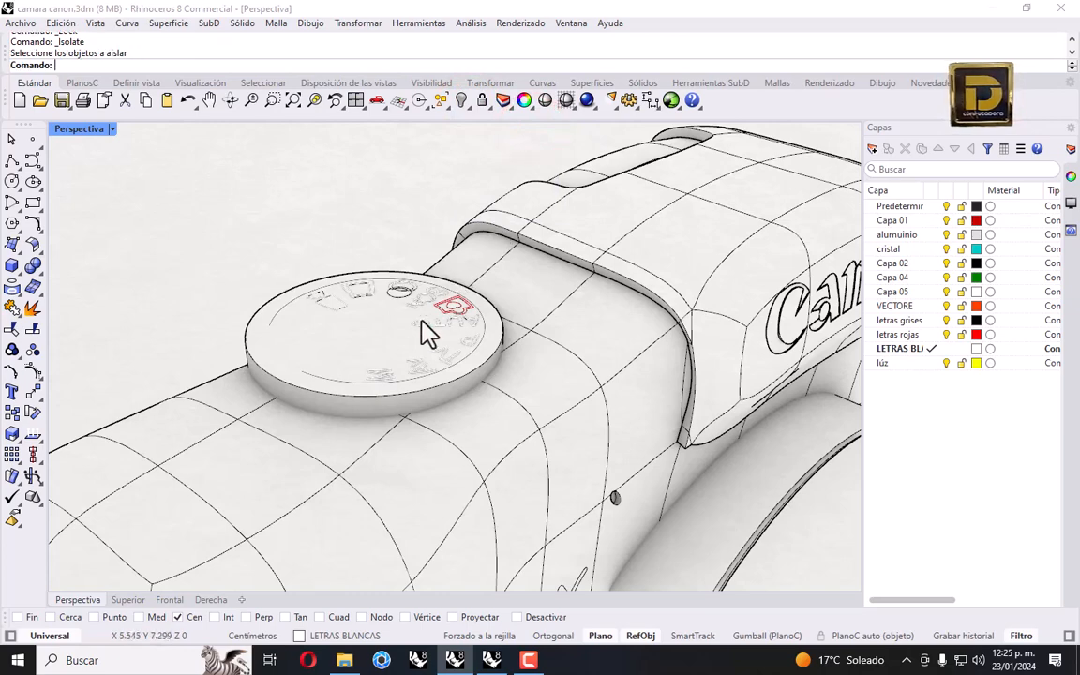
left_click(364, 339)
left_click(284, 307)
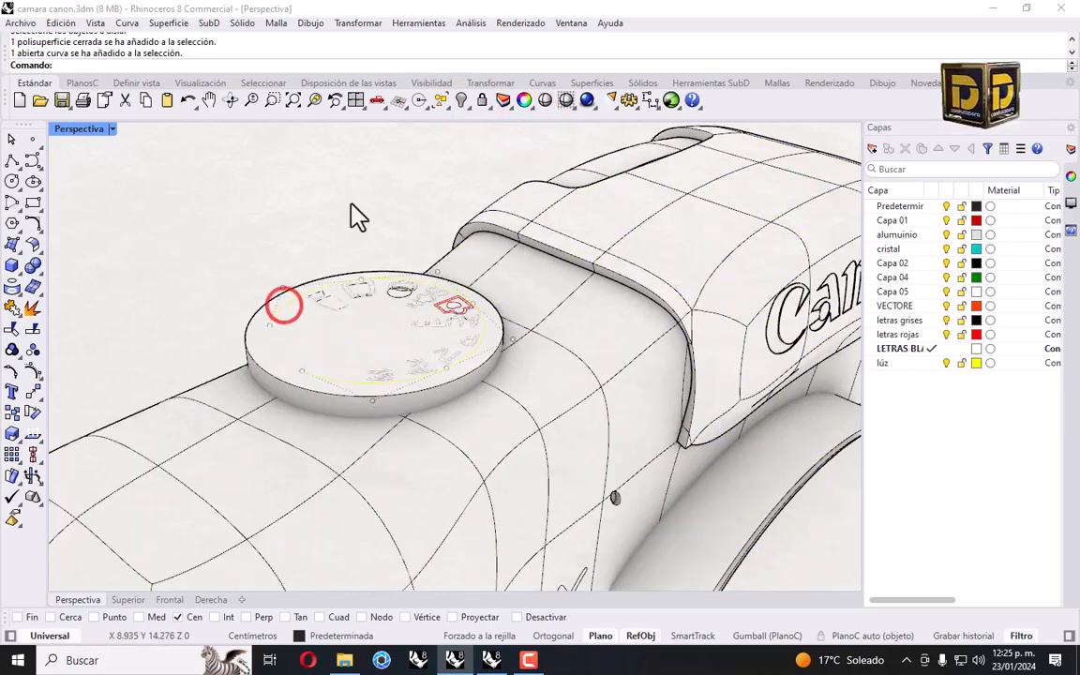
left_click(250, 323)
scroll(273, 409, "up", 3)
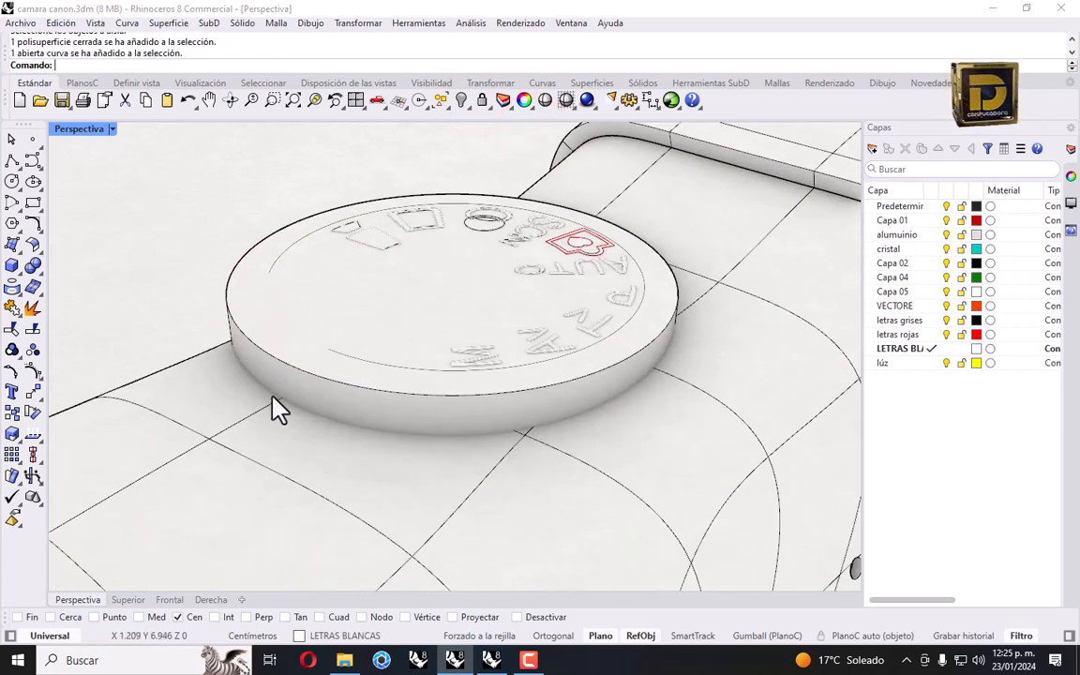
left_click(282, 385)
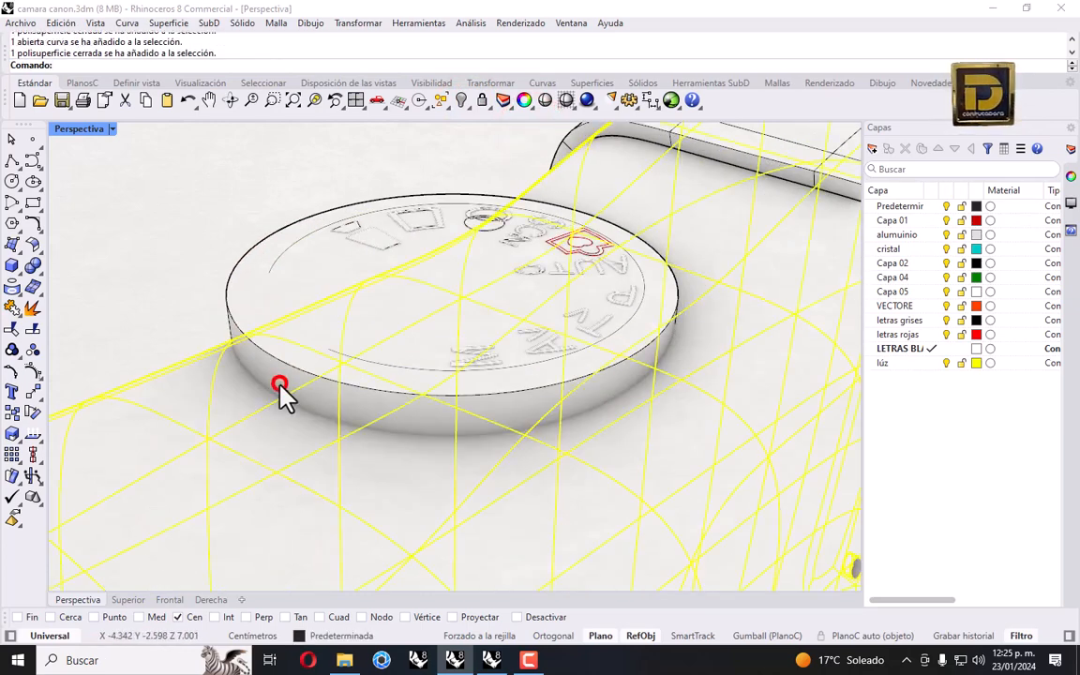
Set the Perspective view's display mode to Sombreado and clear the selection of the camera body.
left_click(109, 128)
left_click(168, 136)
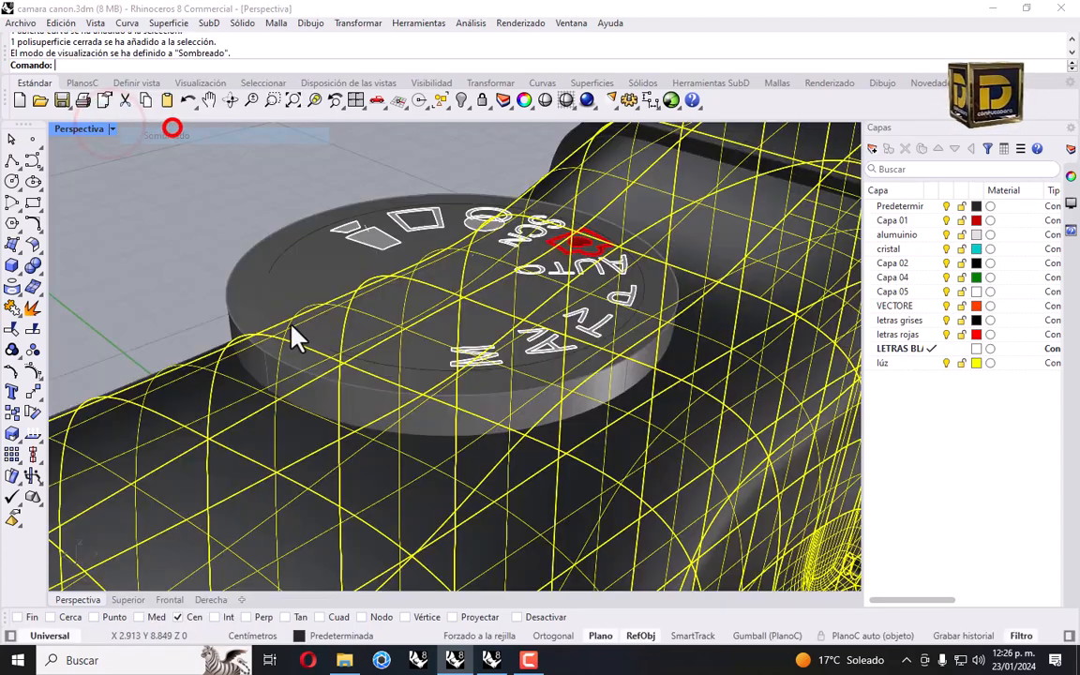
left_click(279, 265)
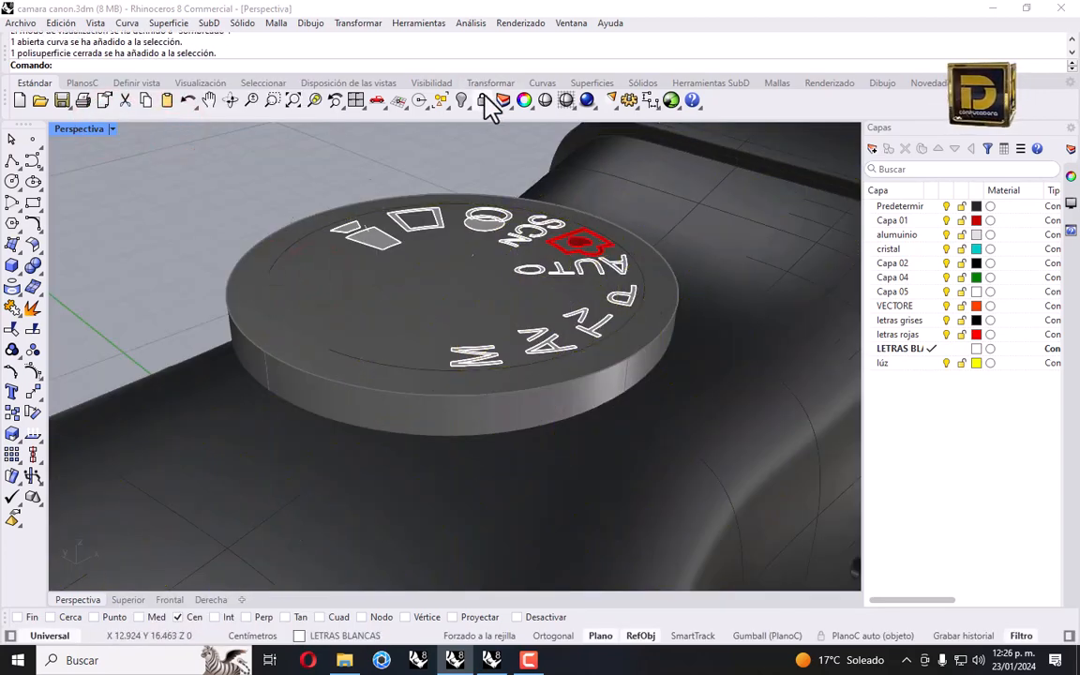
Unlock the mode dial and isolate it from the rest of the camera.
right_click(482, 100)
left_click(362, 316)
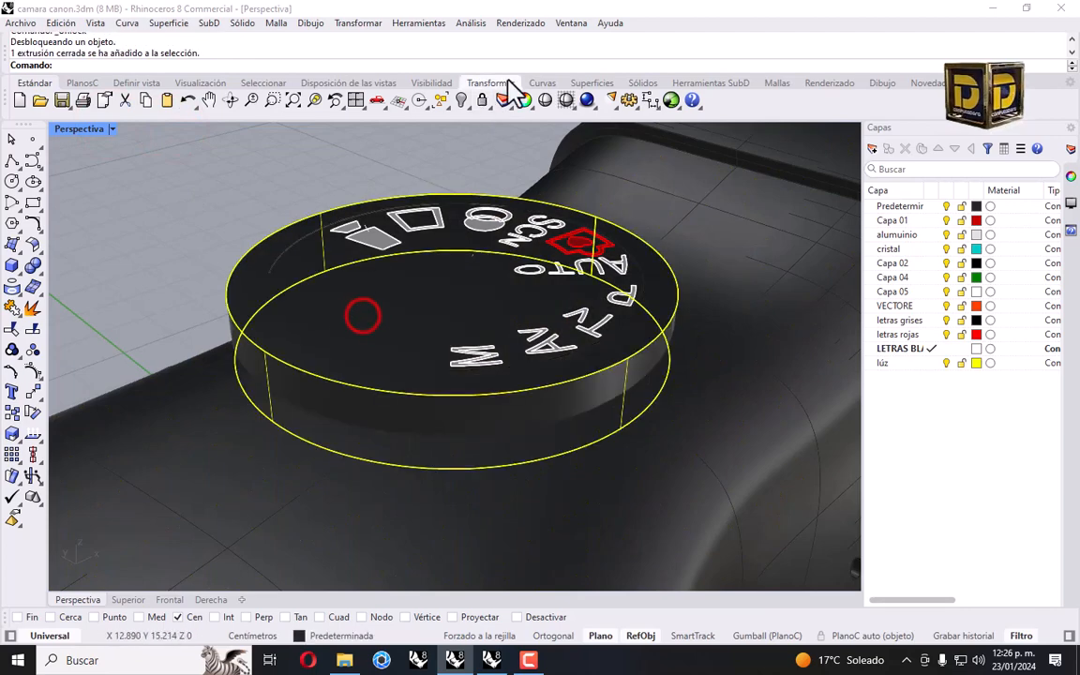
left_click(464, 105)
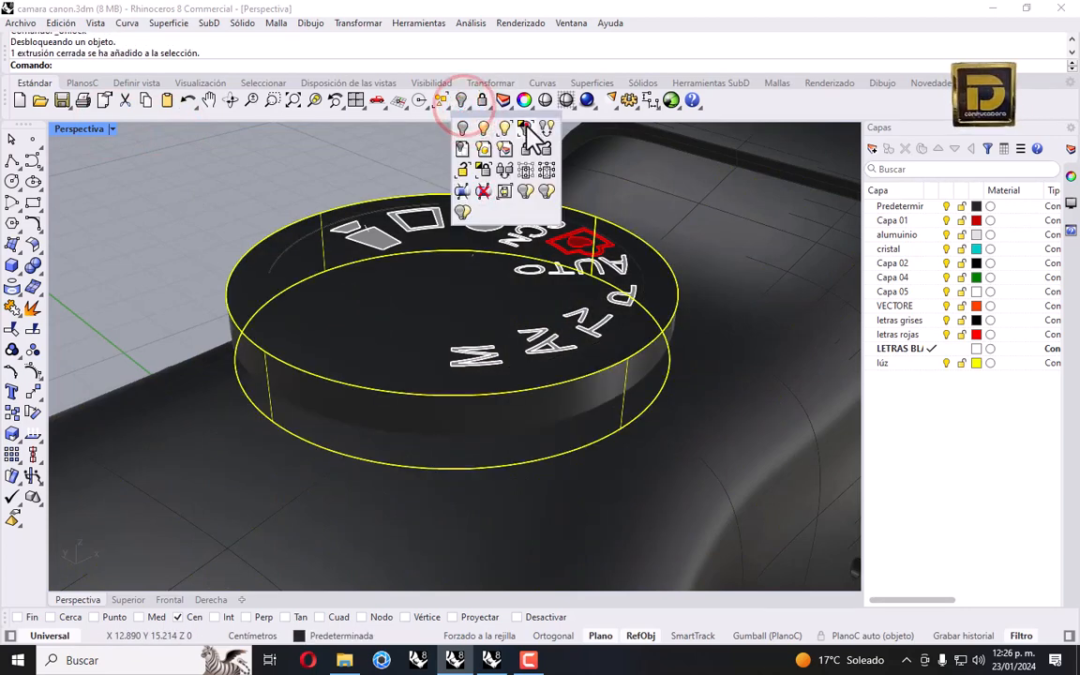
left_click(526, 124)
left_click(338, 137)
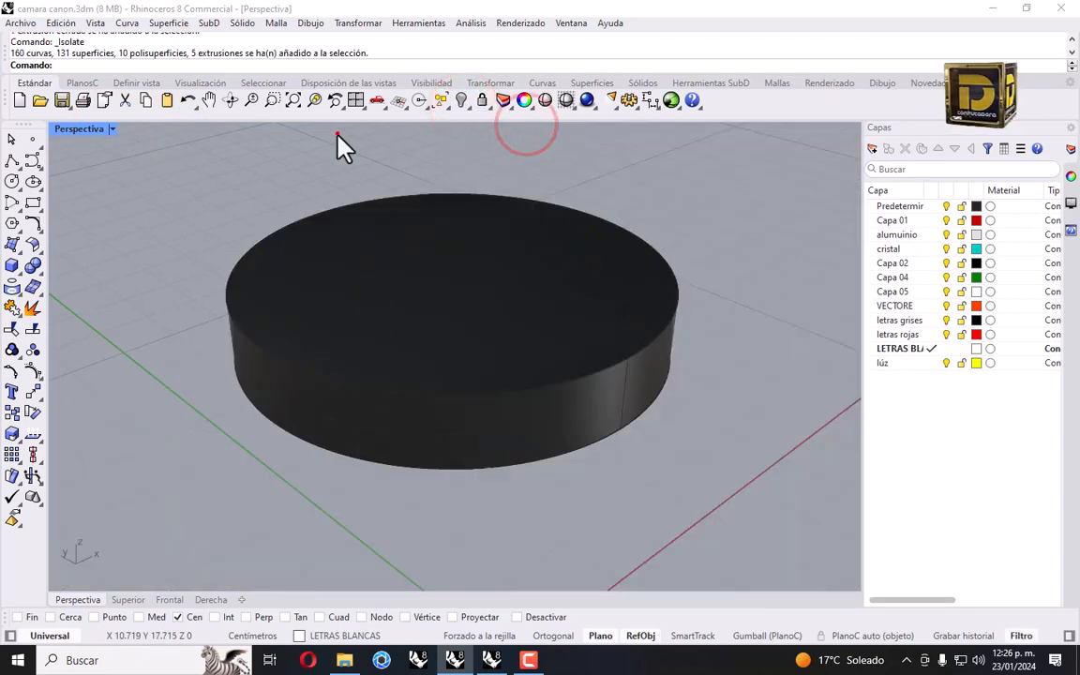
Restore the four-viewport layout around the isolated mode dial.
left_click(84, 121)
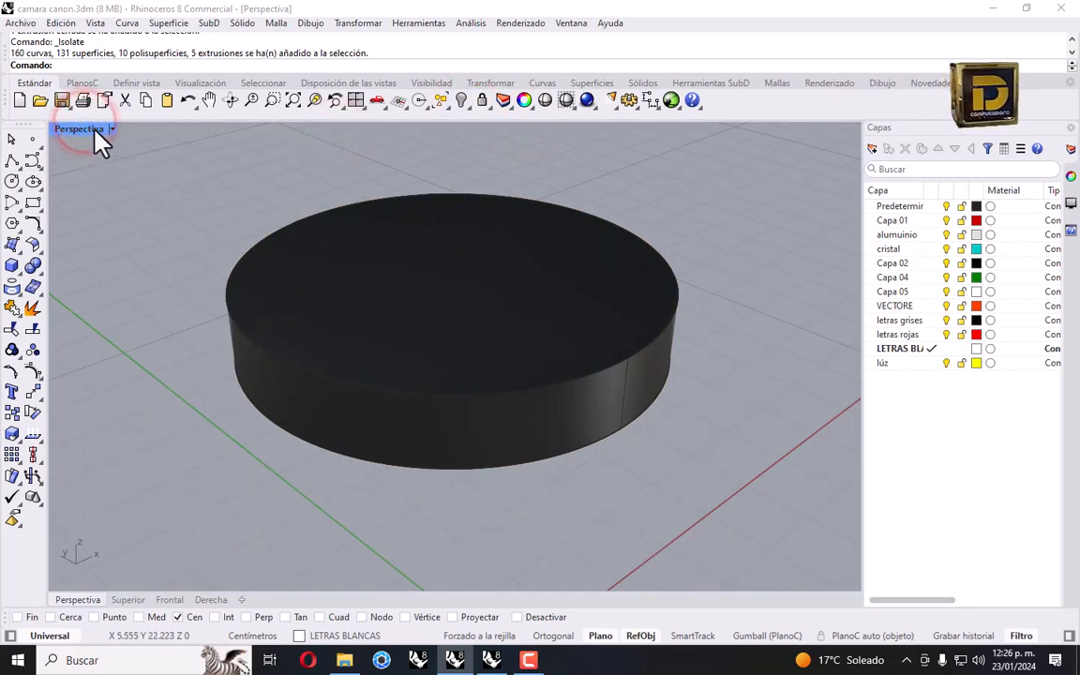
double_click(94, 130)
scroll(510, 489, "up", 2)
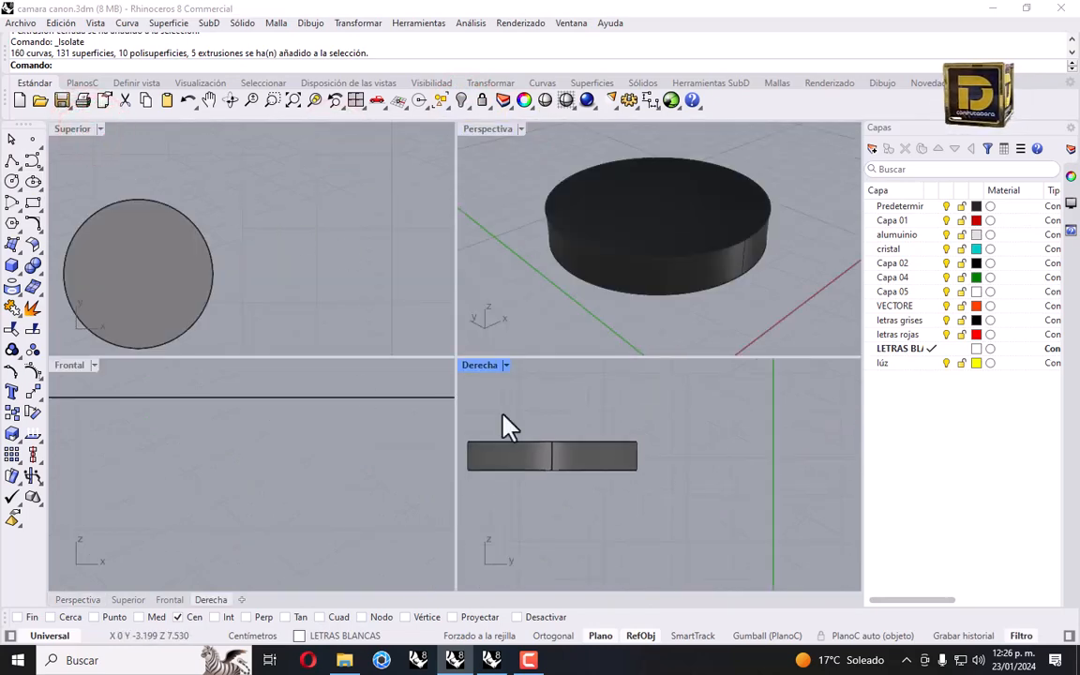
Make Predeterminado the current layer and draw a small box over the dial's vertical seam using the Derecha and Superior views.
left_click(14, 267)
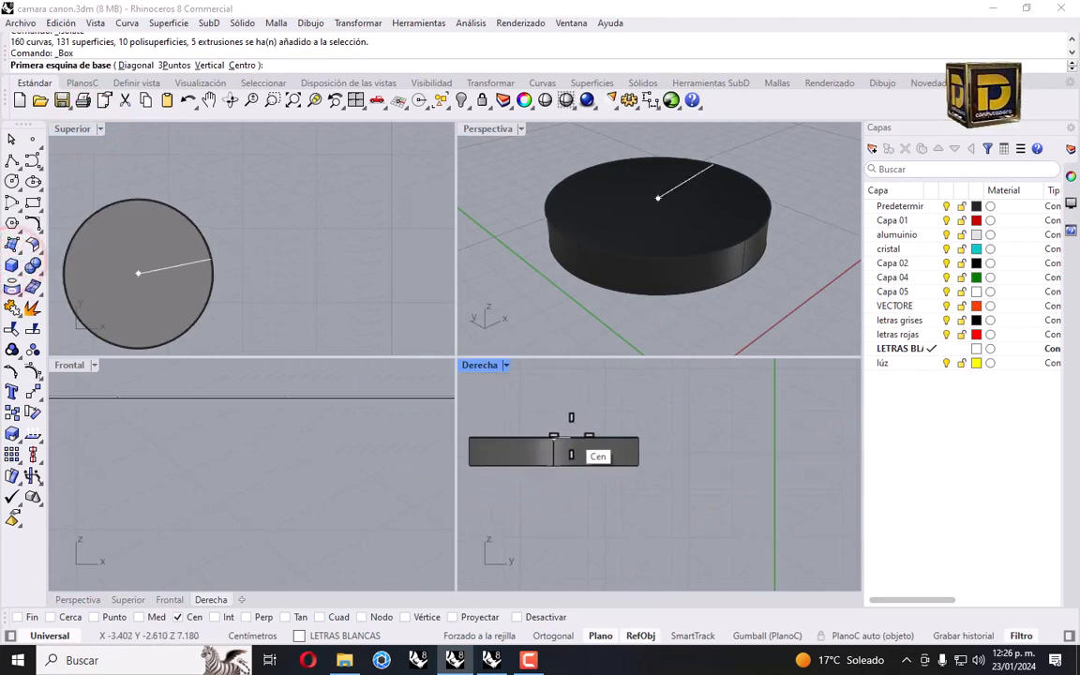
scroll(541, 453, "up", 2)
scroll(541, 453, "up", 2)
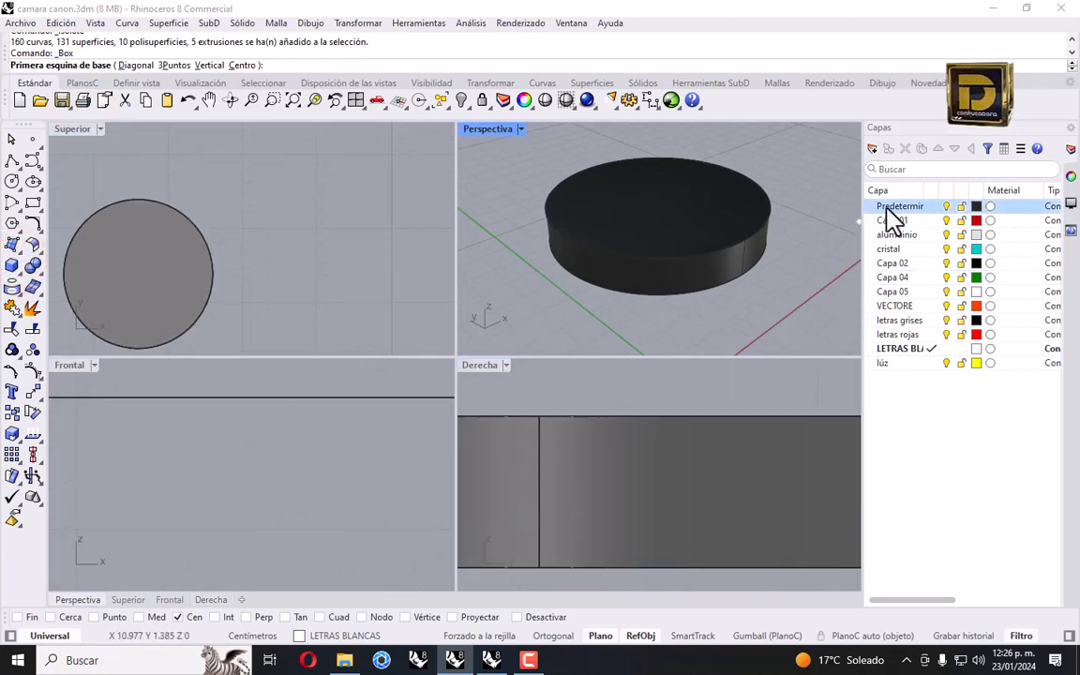
left_click(931, 206)
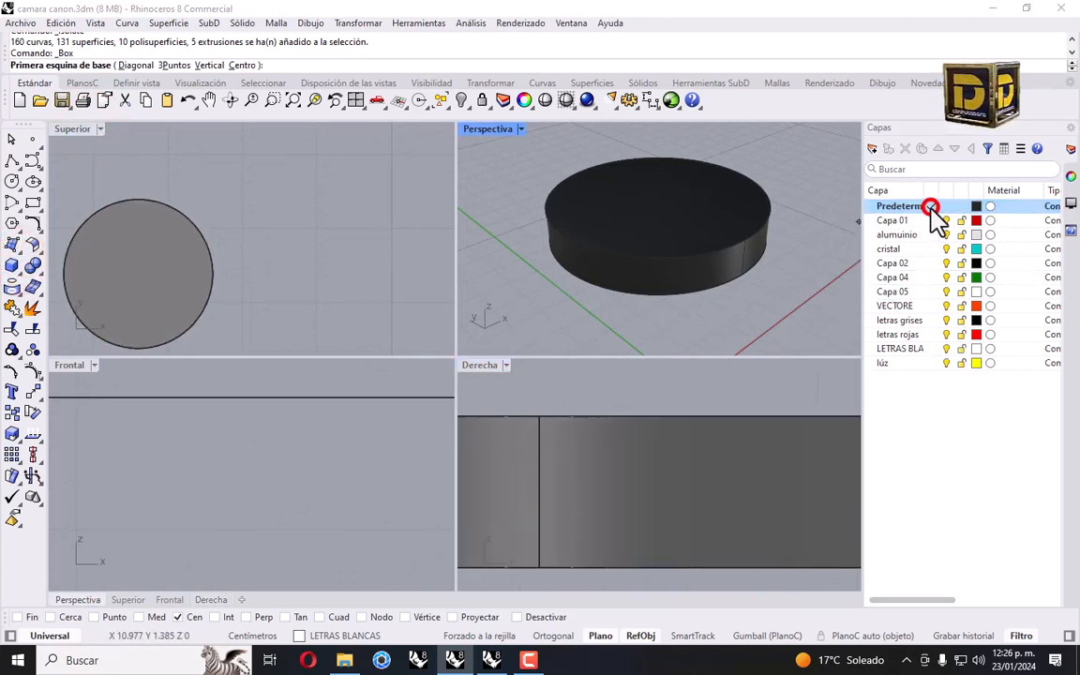
left_click(528, 442)
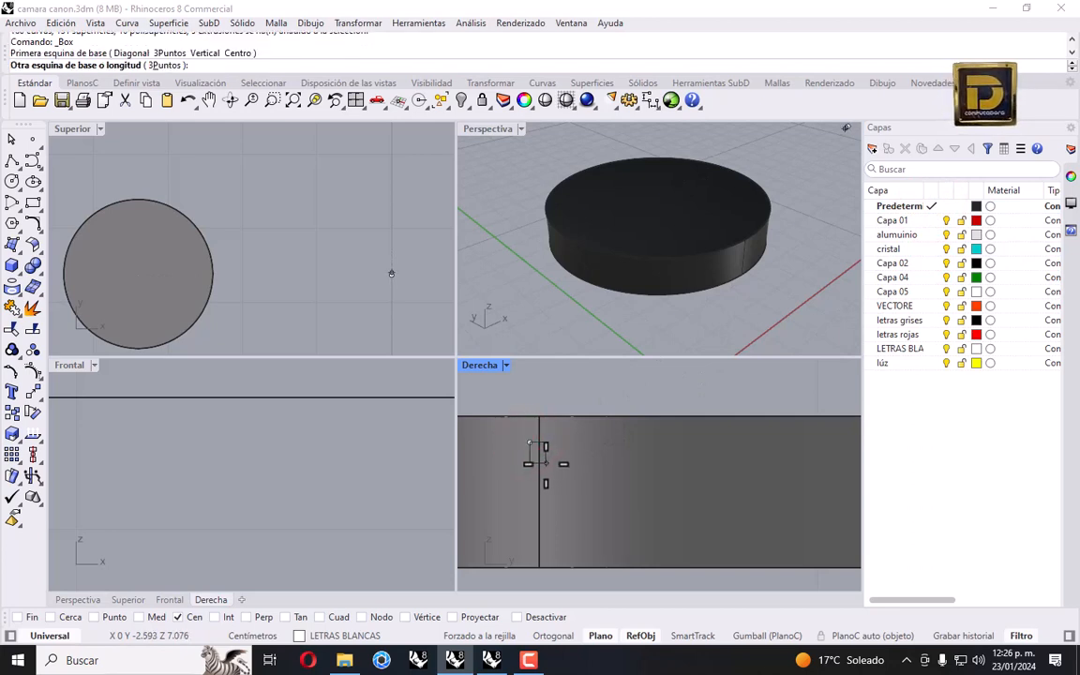
left_click(542, 461)
scroll(292, 257, "up", 4)
right_click_drag(380, 286, 248, 258)
scroll(304, 255, "up", 3)
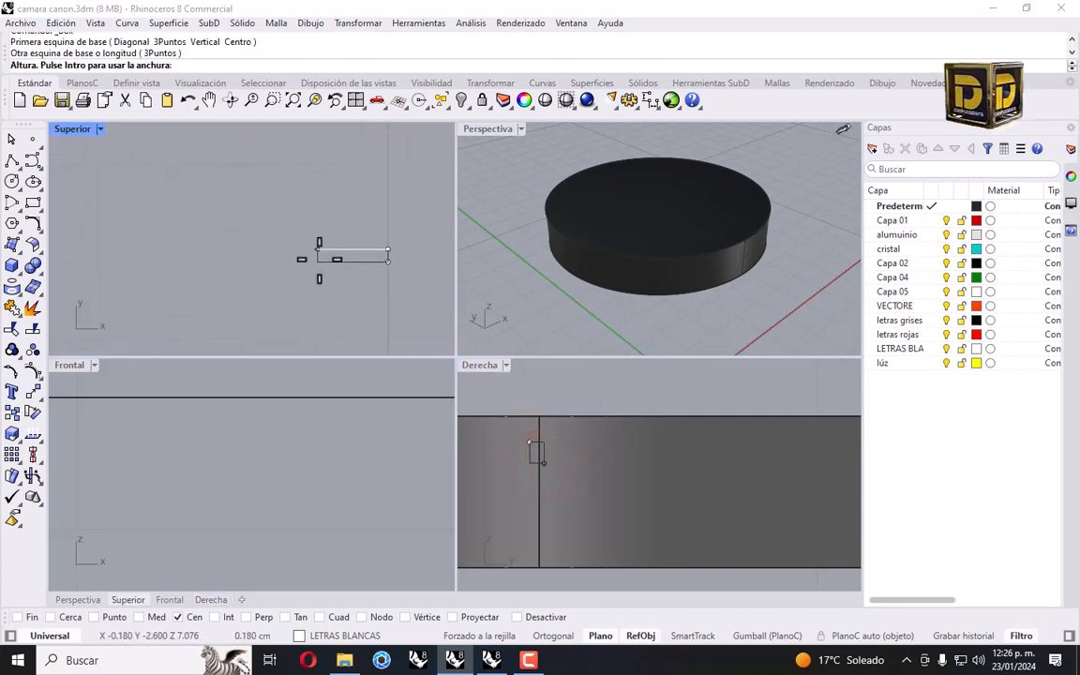
left_click(378, 257)
Move the small box in the Superior view so that it straddles the dial's outer edge.
left_click(378, 257)
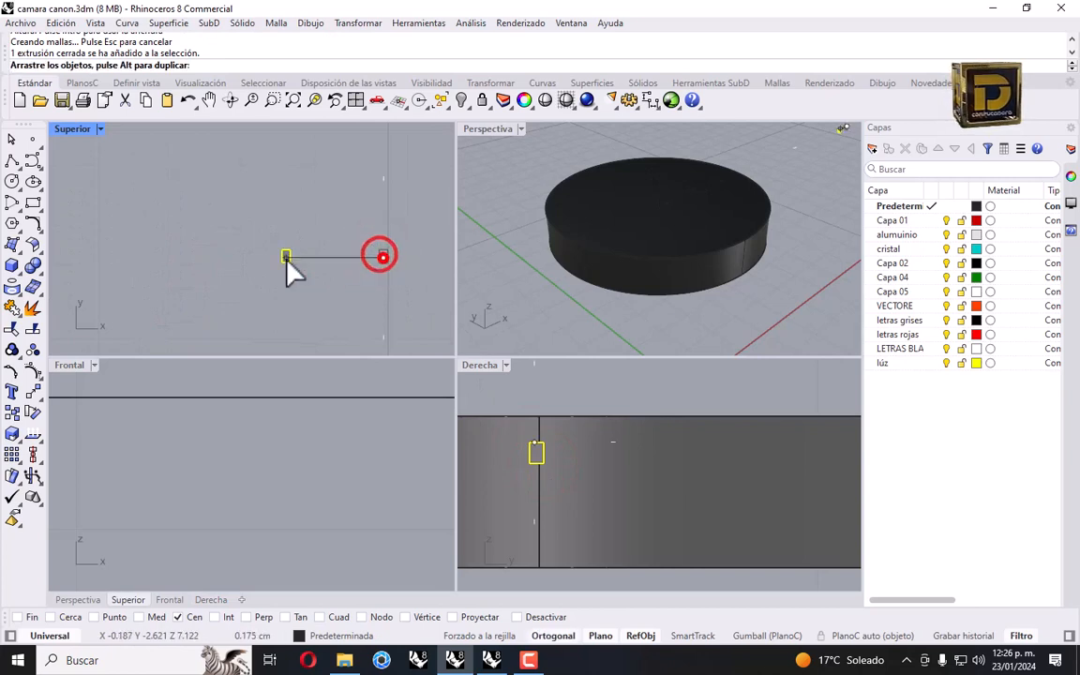
left_click_drag(355, 256, 100, 250)
right_click_drag(99, 249, 255, 232)
scroll(270, 240, "up", 7)
left_click_drag(269, 247, 202, 245)
right_click_drag(561, 417, 561, 383)
scroll(560, 384, "down", 9)
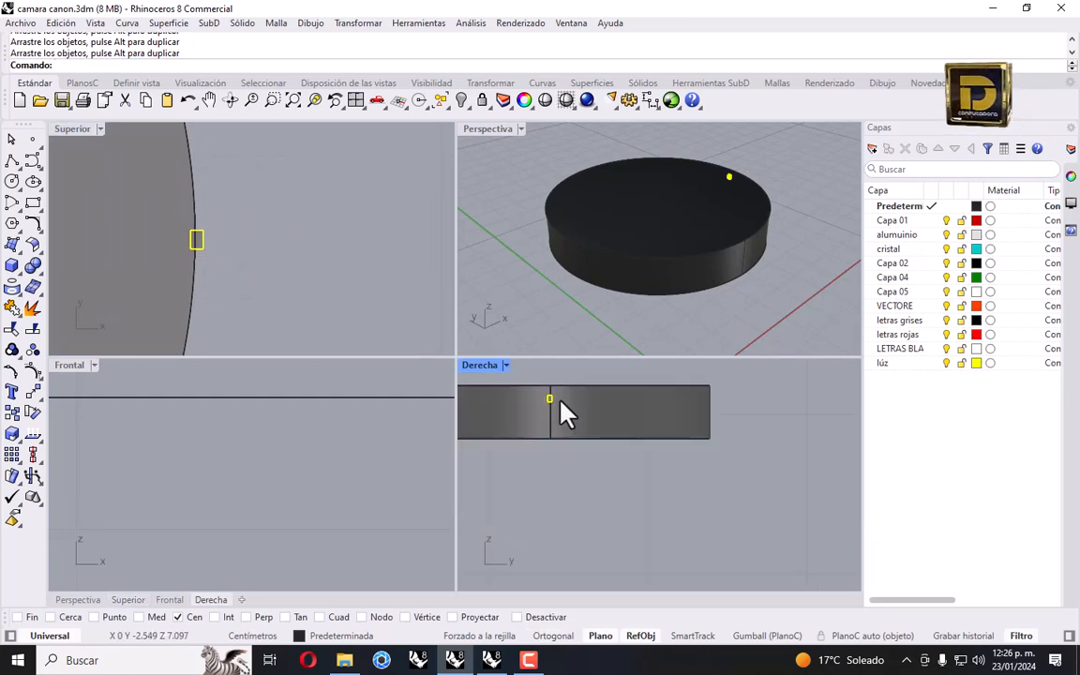
Widen the small box horizontally in the Derecha view with two successive Scale 1D operations.
scroll(560, 398, "up", 6)
left_click(541, 396)
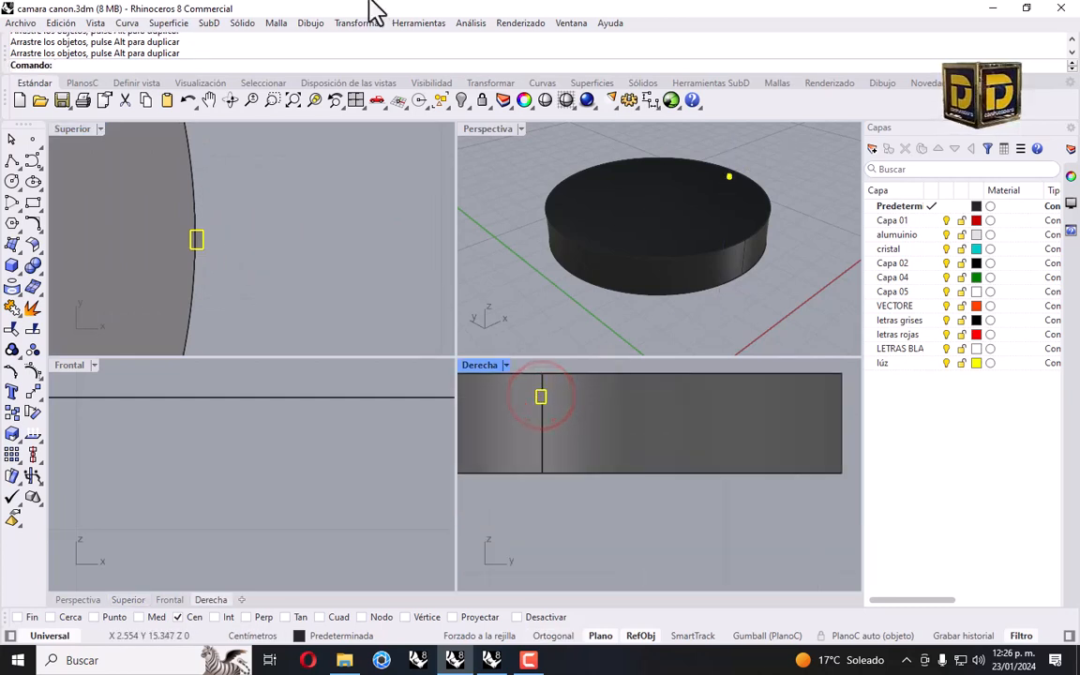
left_click(339, 22)
left_click(412, 108)
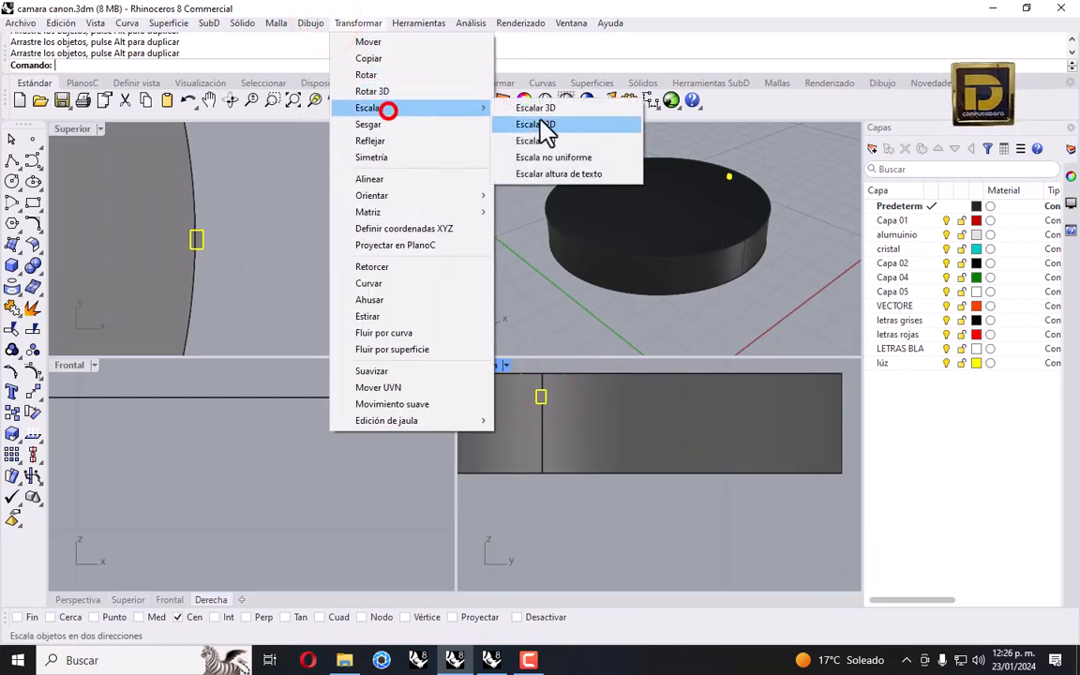
left_click(547, 140)
scroll(553, 399, "up", 6)
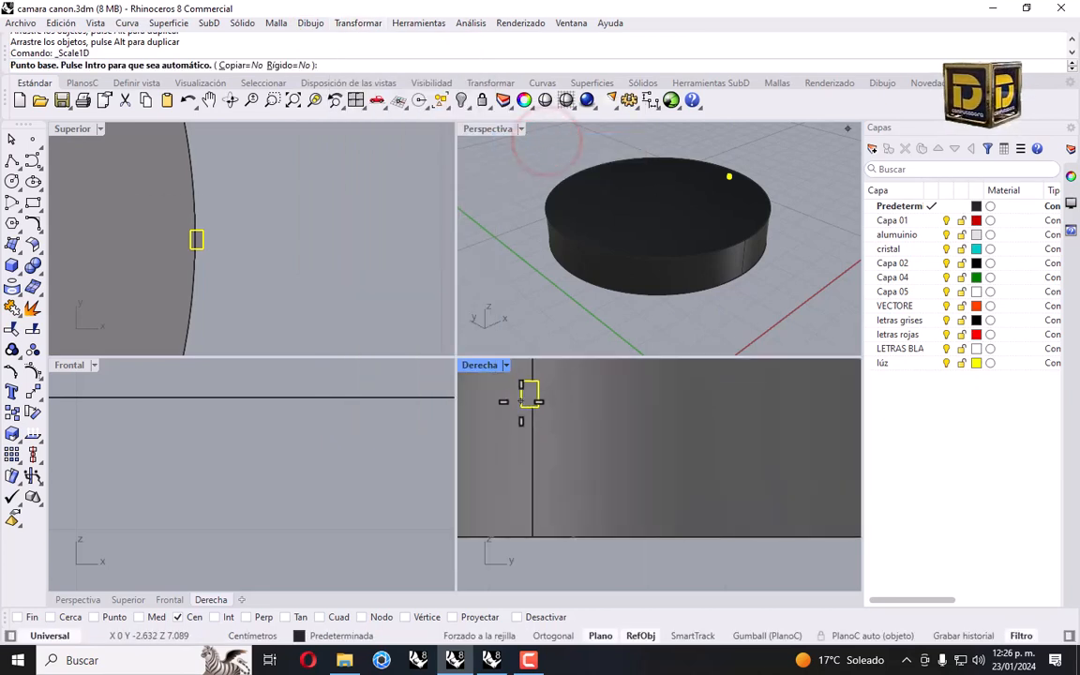
left_click(520, 401)
left_click(557, 402, "shift")
left_click(563, 403, "shift")
key("Return")
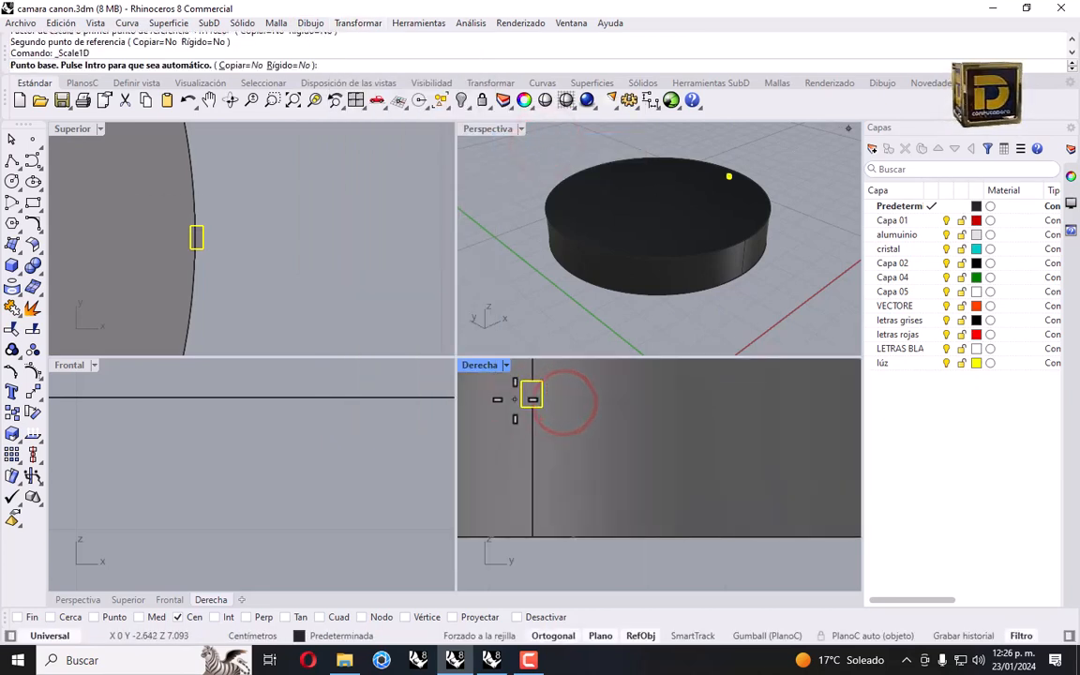
left_click(514, 399, "shift")
left_click(532, 399, "shift")
left_click(538, 400, "shift")
Reduce the small box's height slightly in the Derecha view with Scale 1D.
key("Return")
left_click(537, 398)
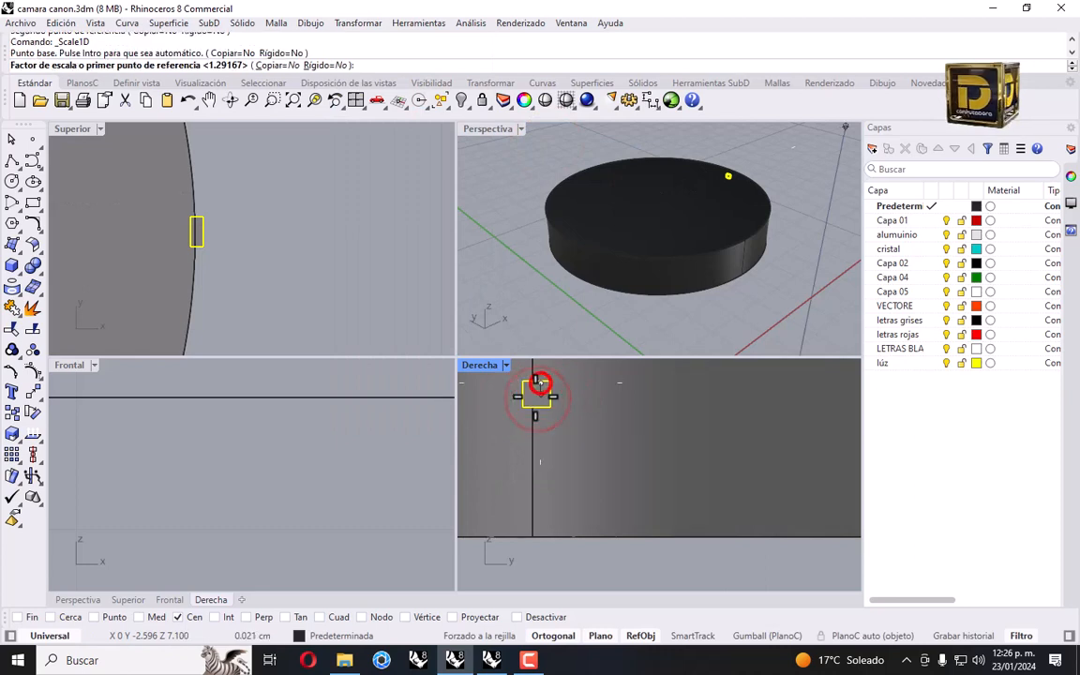
left_click(540, 385)
left_click(538, 398)
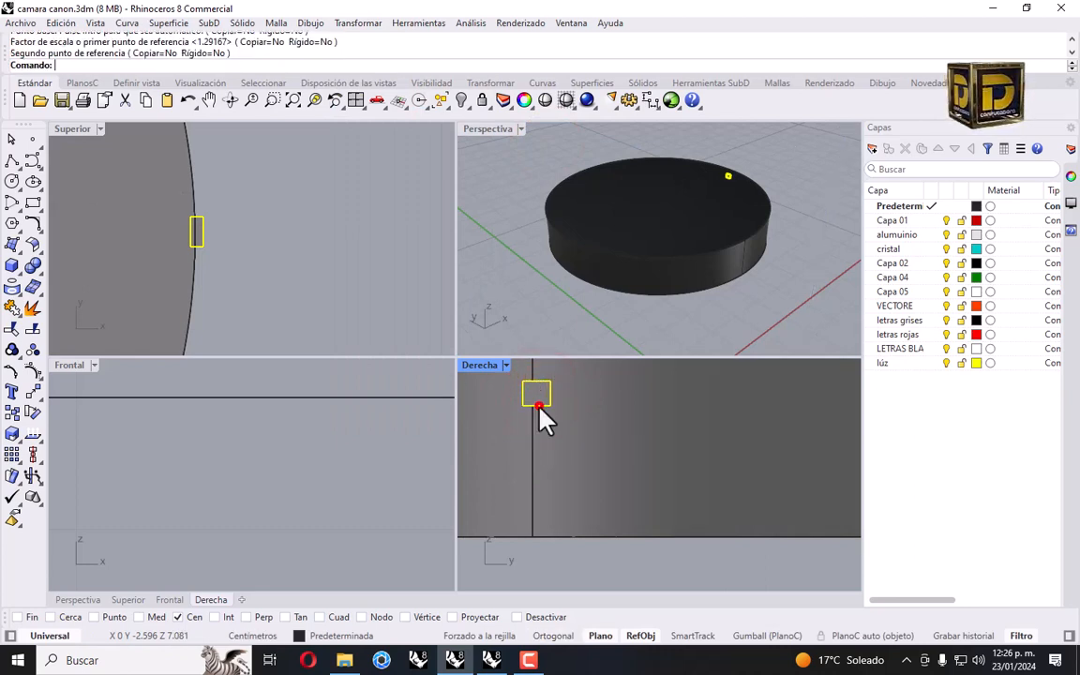
Copy the small box straight down to the lower part of the dial's side in the Derecha view.
left_click(12, 414)
scroll(514, 405, "down", 3)
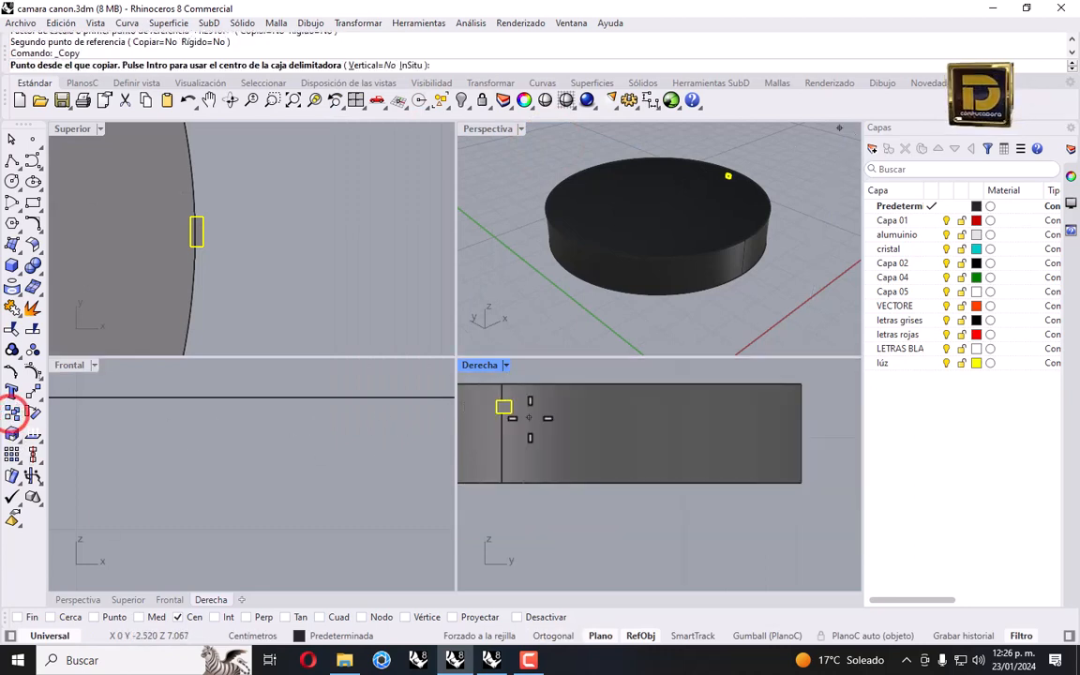
left_click(563, 411)
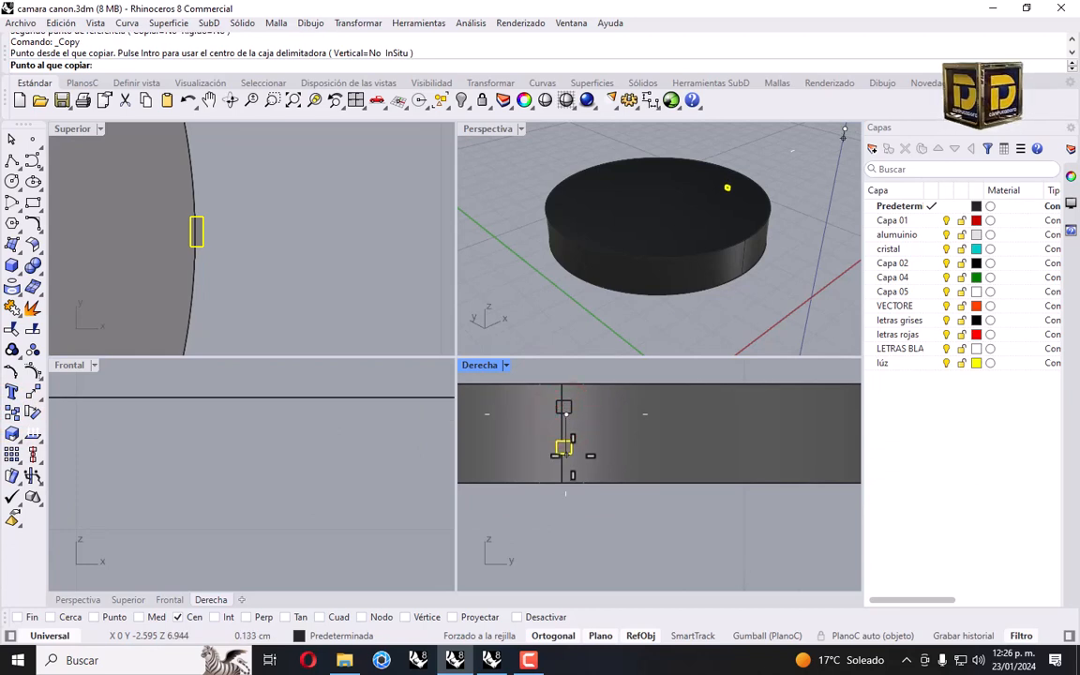
left_click(566, 460, "shift")
right_click(570, 459)
Select both small boxes and preview a polar array of 60 elements over 360° around the dial's center.
left_click_drag(543, 379, 588, 469)
key("ctrl+z")
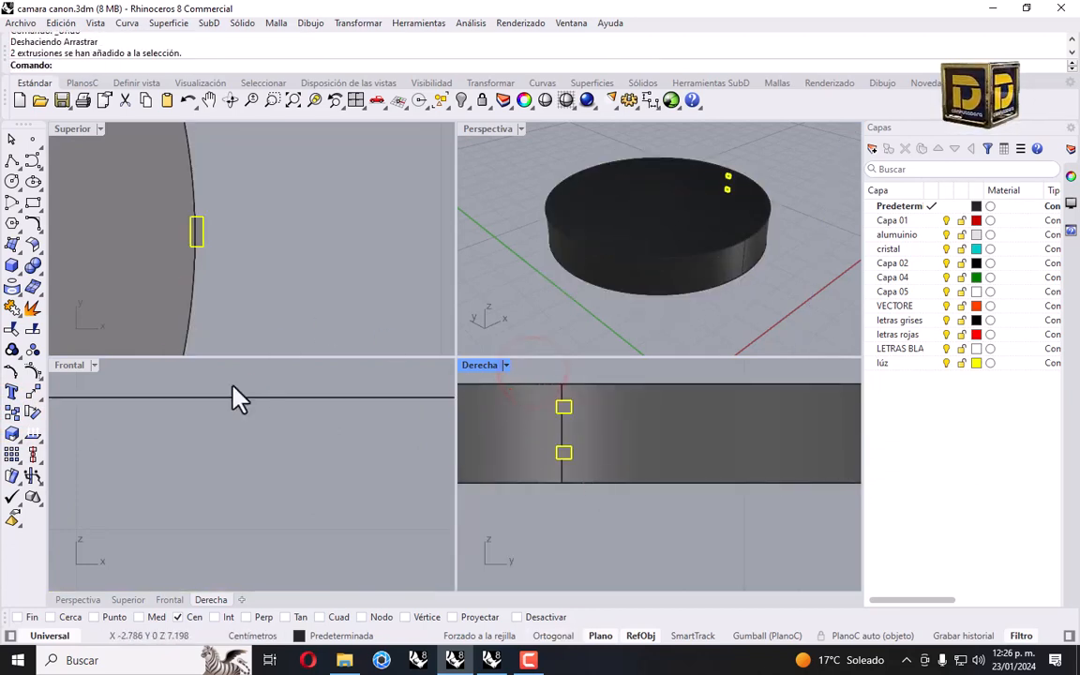
left_click(36, 413)
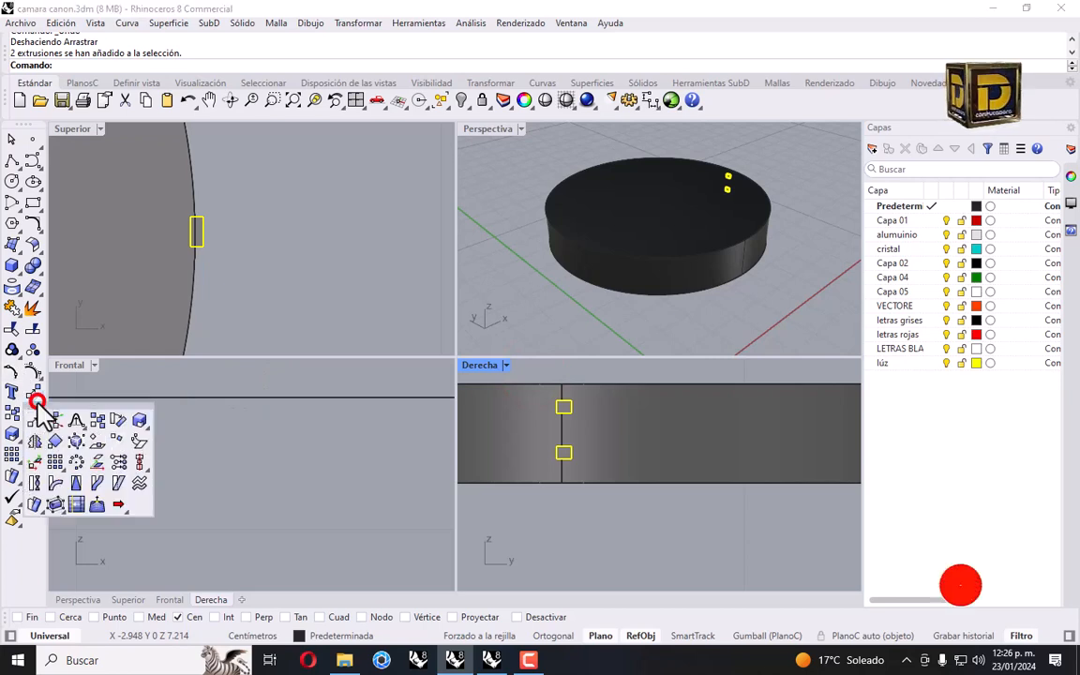
left_click(75, 466)
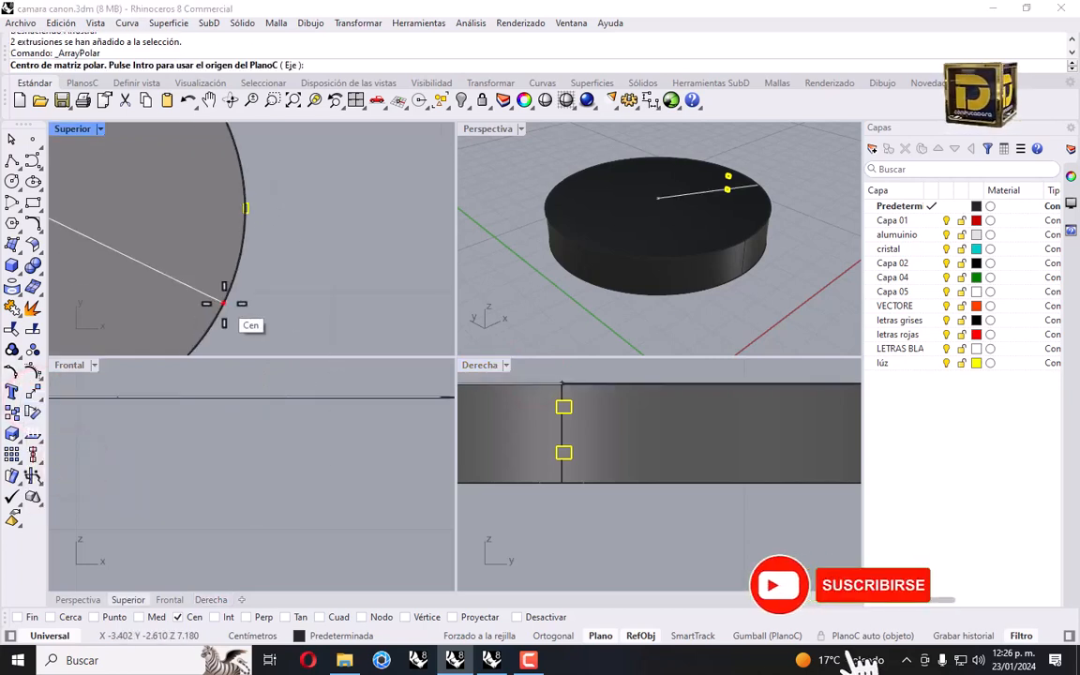
left_click(223, 300)
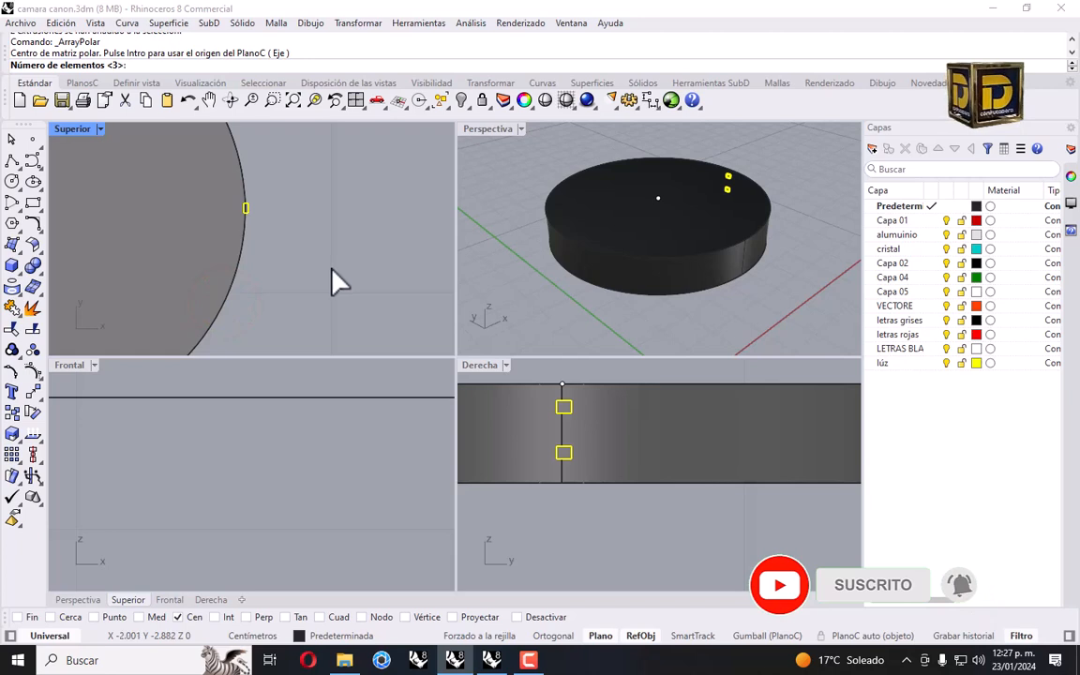
key("BackSpace")
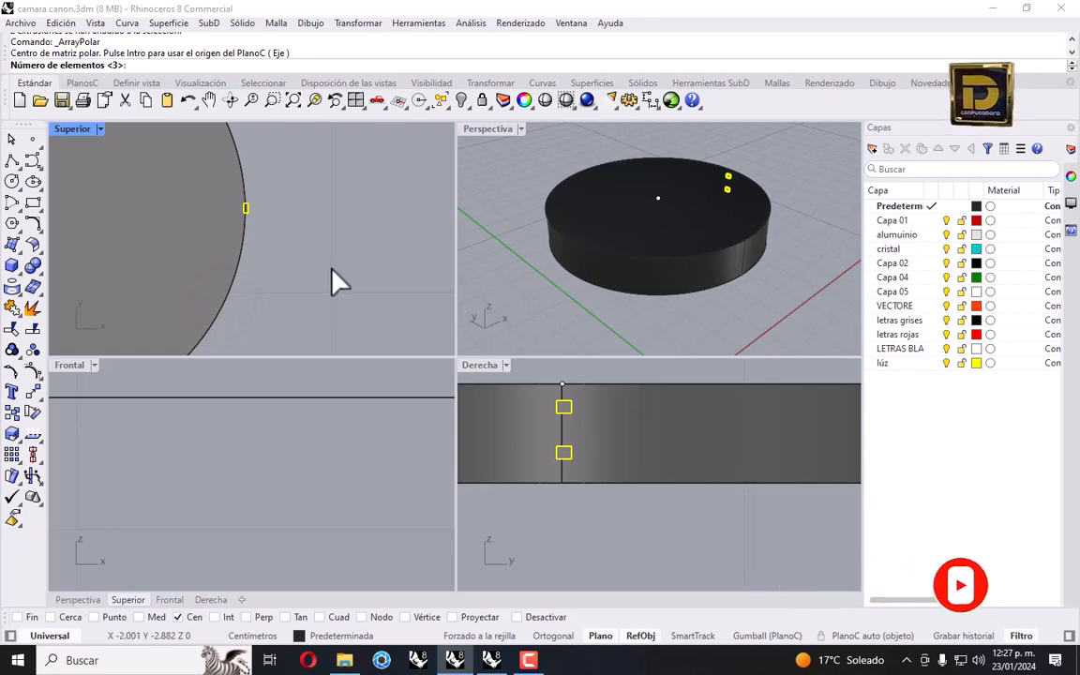
type("60")
key("Return")
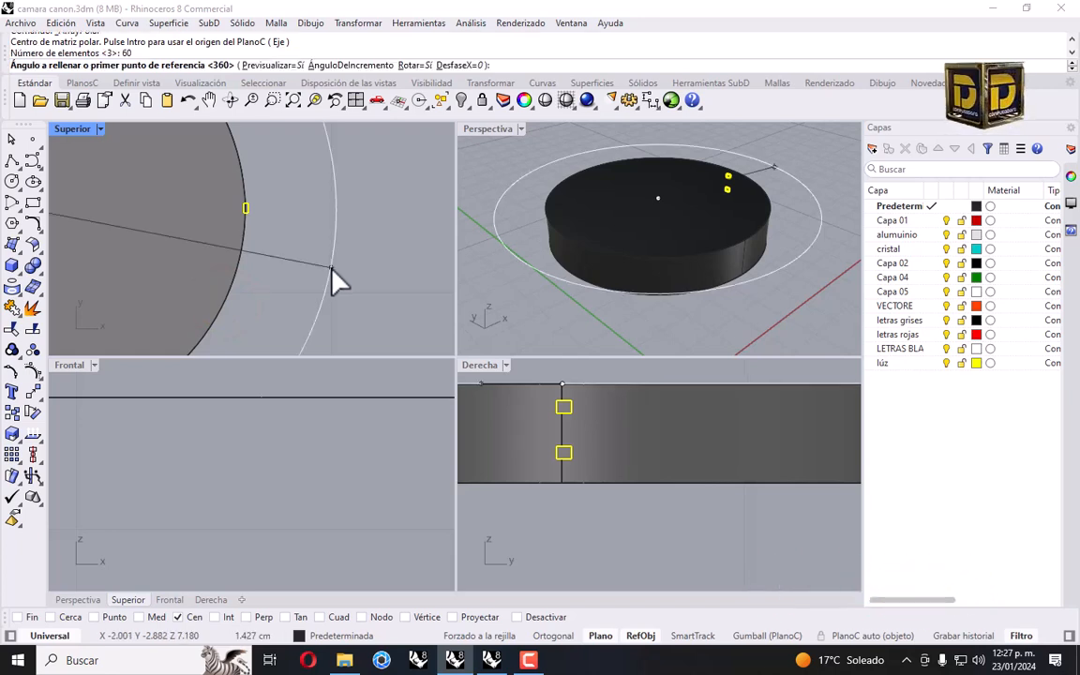
key("Return")
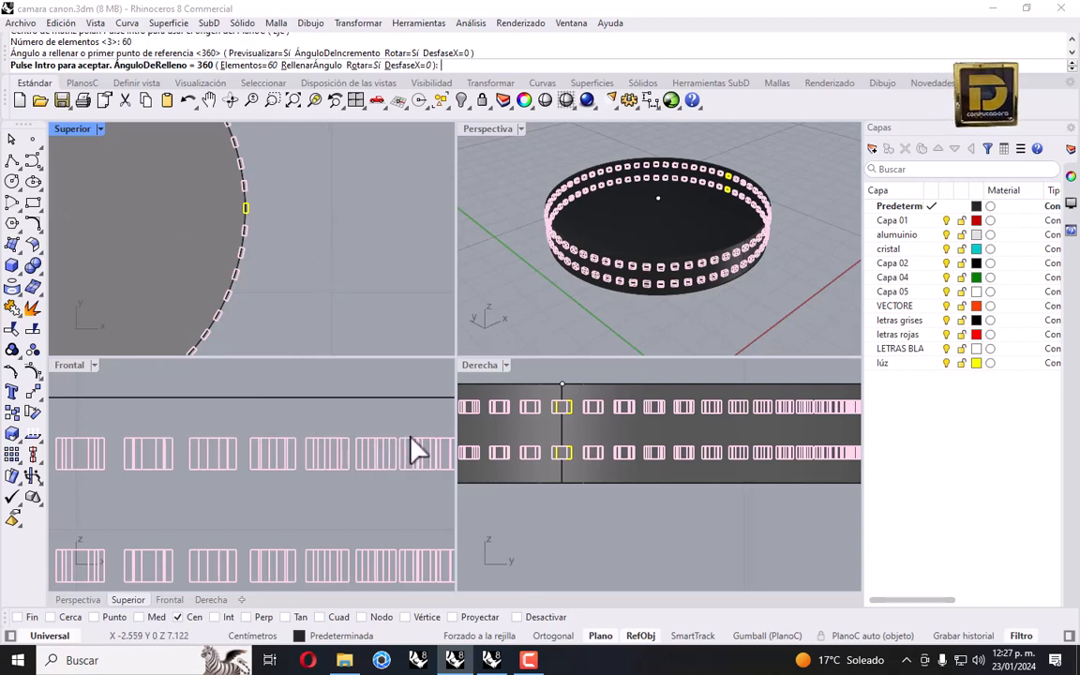
scroll(731, 225, "up", 5)
scroll(693, 270, "down", 2)
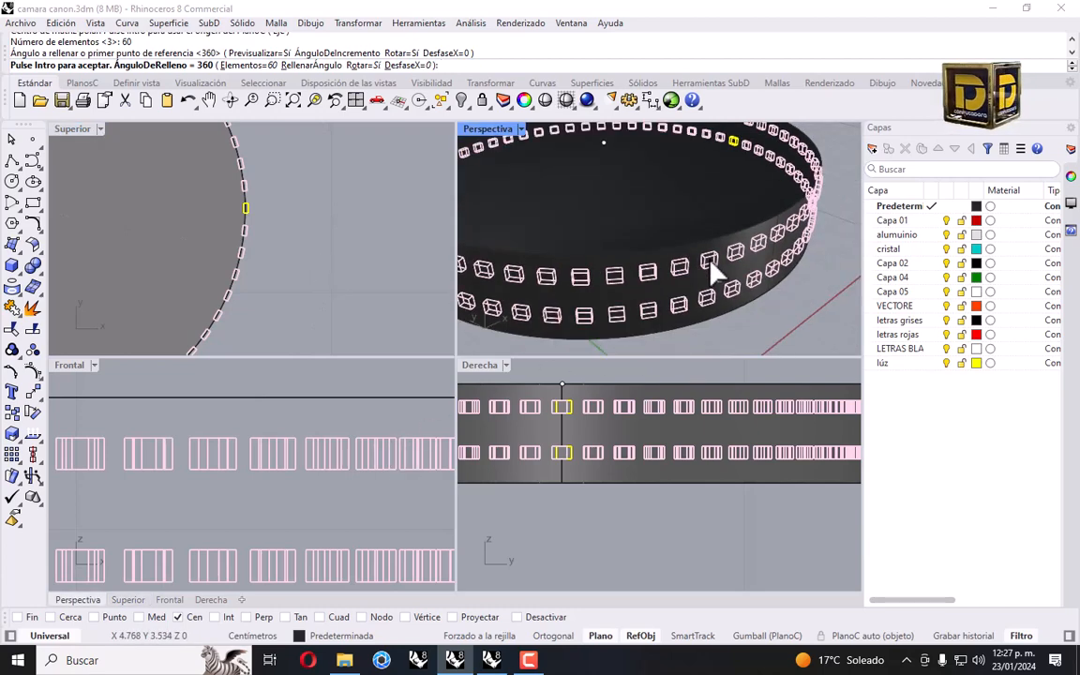
Set the polar array's element count to 75 and accept it.
left_click(263, 64)
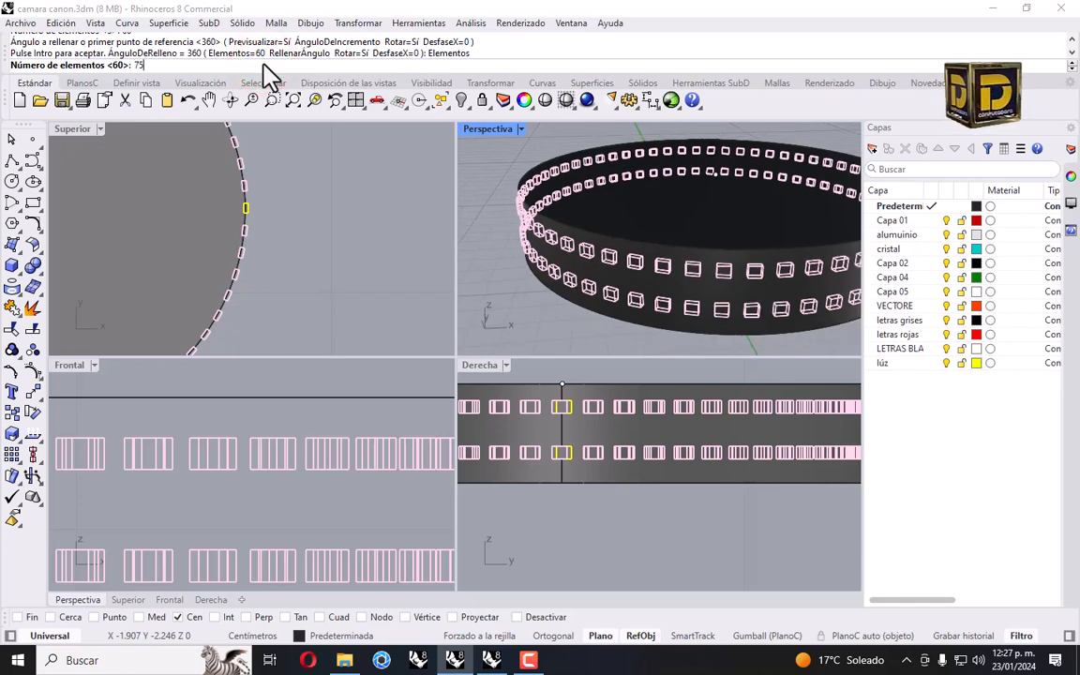
key("Return")
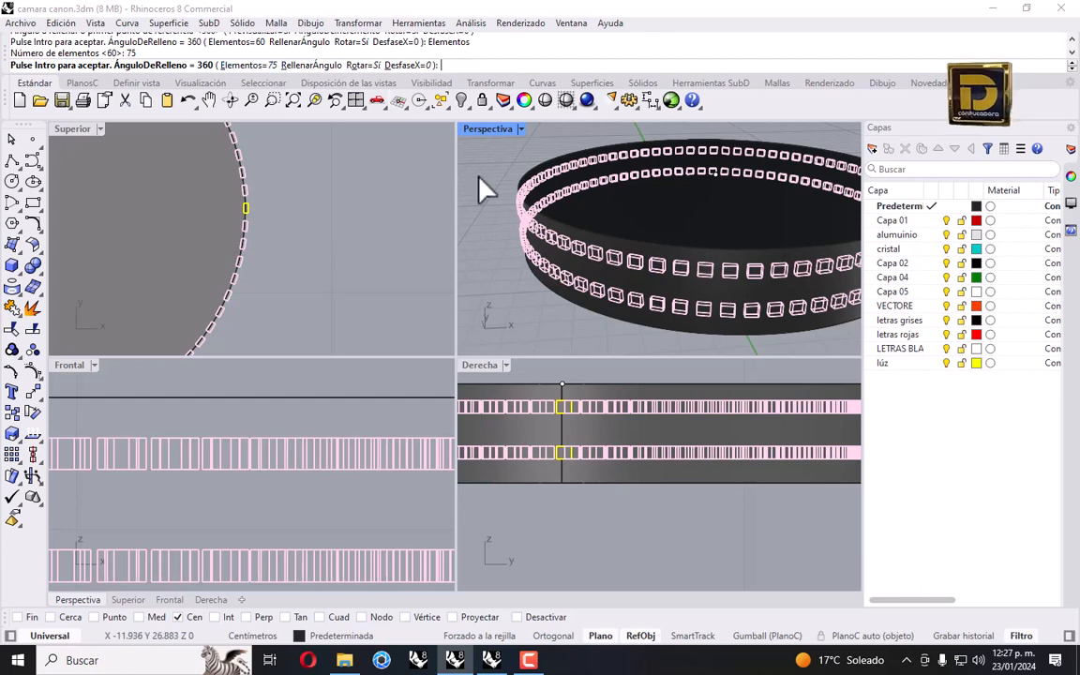
right_click(668, 259)
scroll(668, 259, "down", 7)
right_click_drag(675, 210, 682, 255)
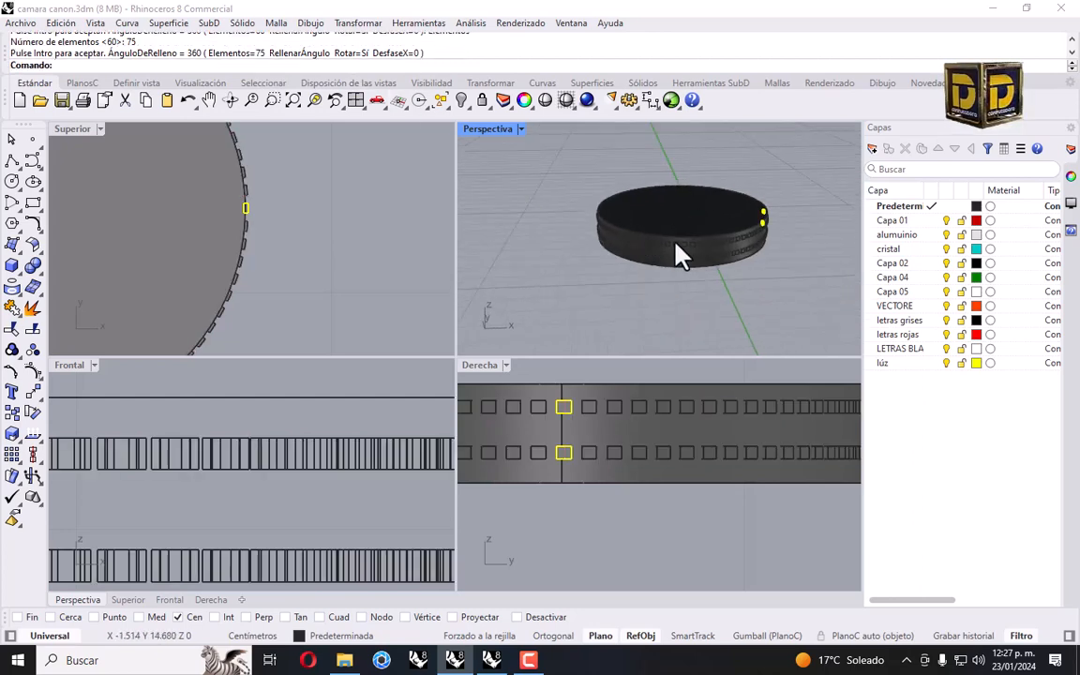
Set the Perspective view's display mode to Tinta and view the dial's side details.
left_click(521, 131)
left_click(562, 232)
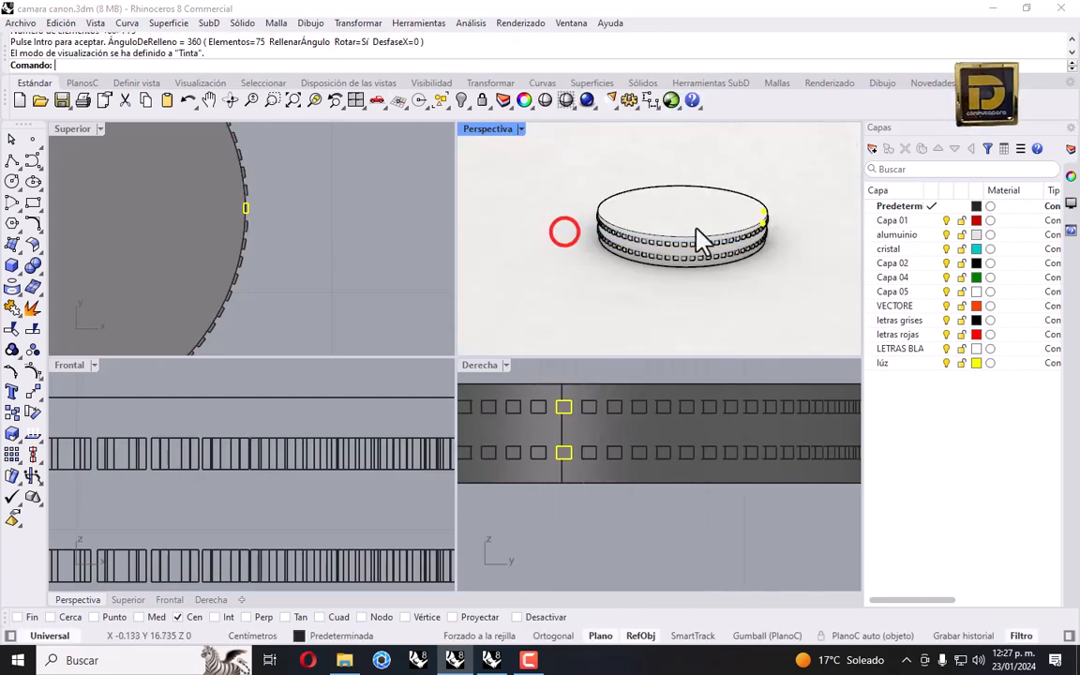
right_click_drag(701, 192, 586, 194)
Merge the dial with all its small boxes by Boolean union and show the hidden camera parts again.
left_click_drag(535, 143, 735, 306)
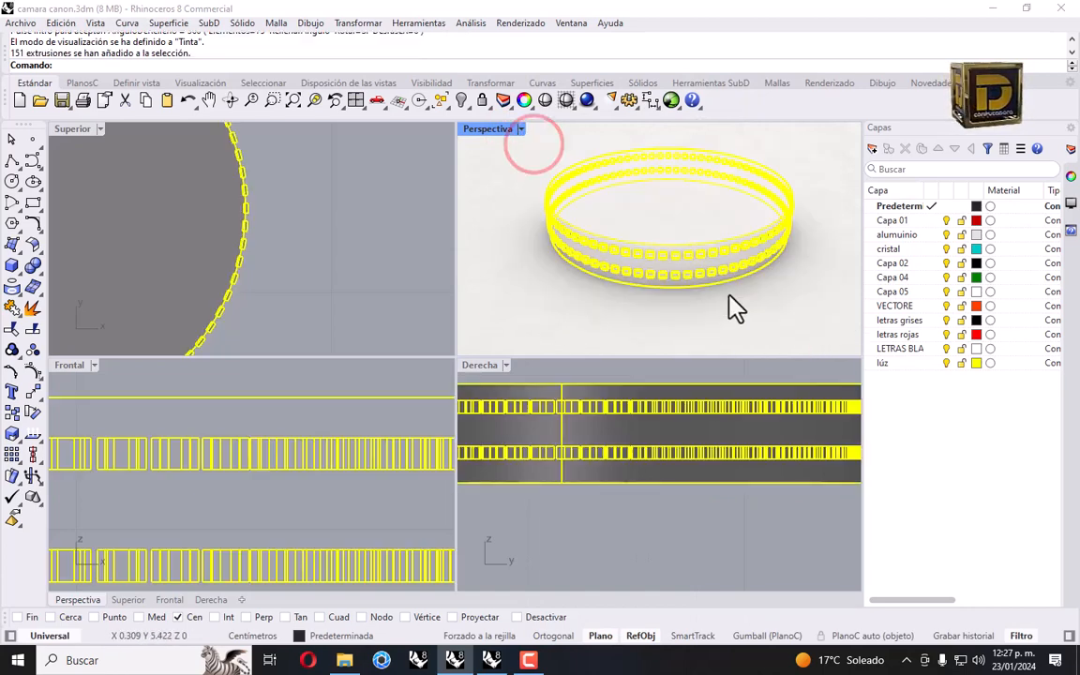
left_click(33, 265)
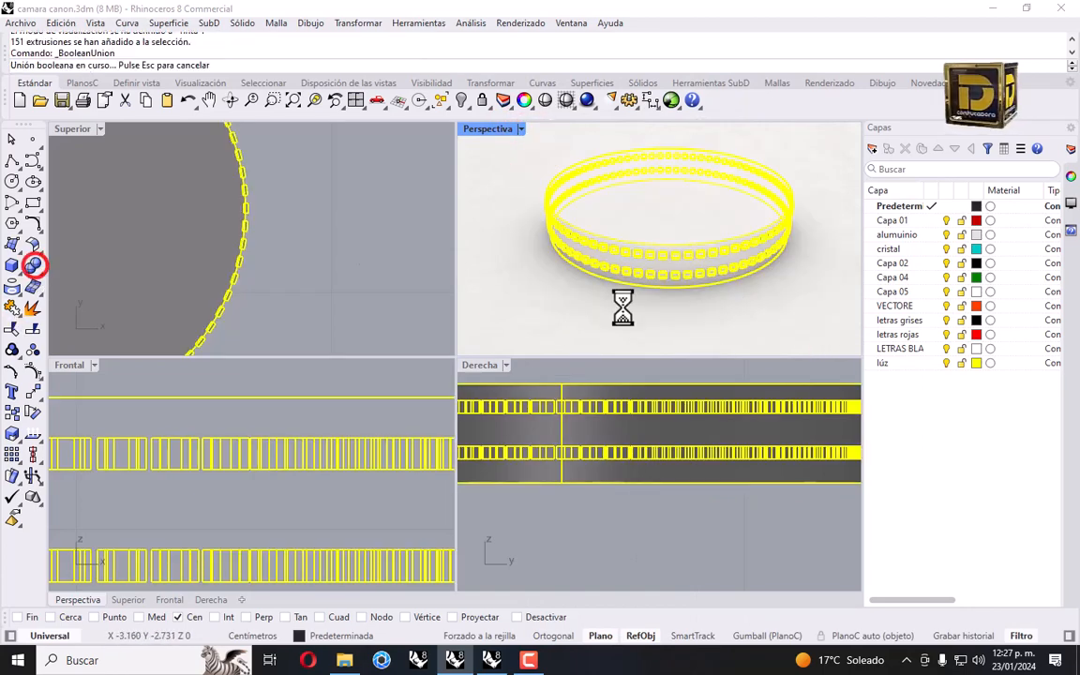
scroll(624, 262, "up", 4)
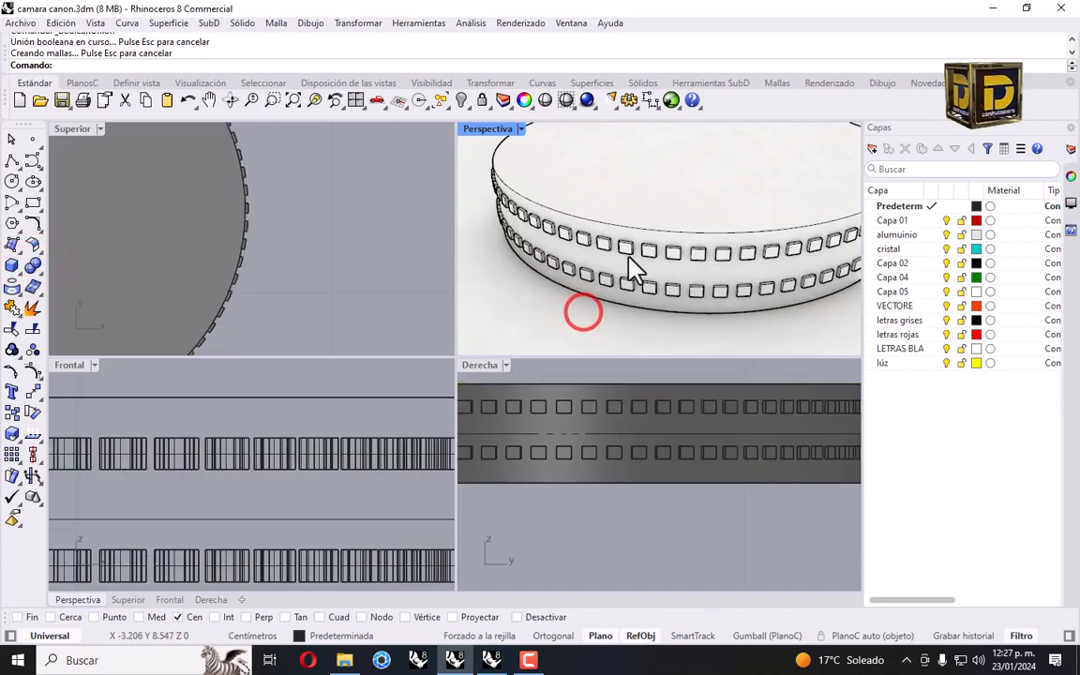
right_click(461, 101)
scroll(499, 185, "down", 3)
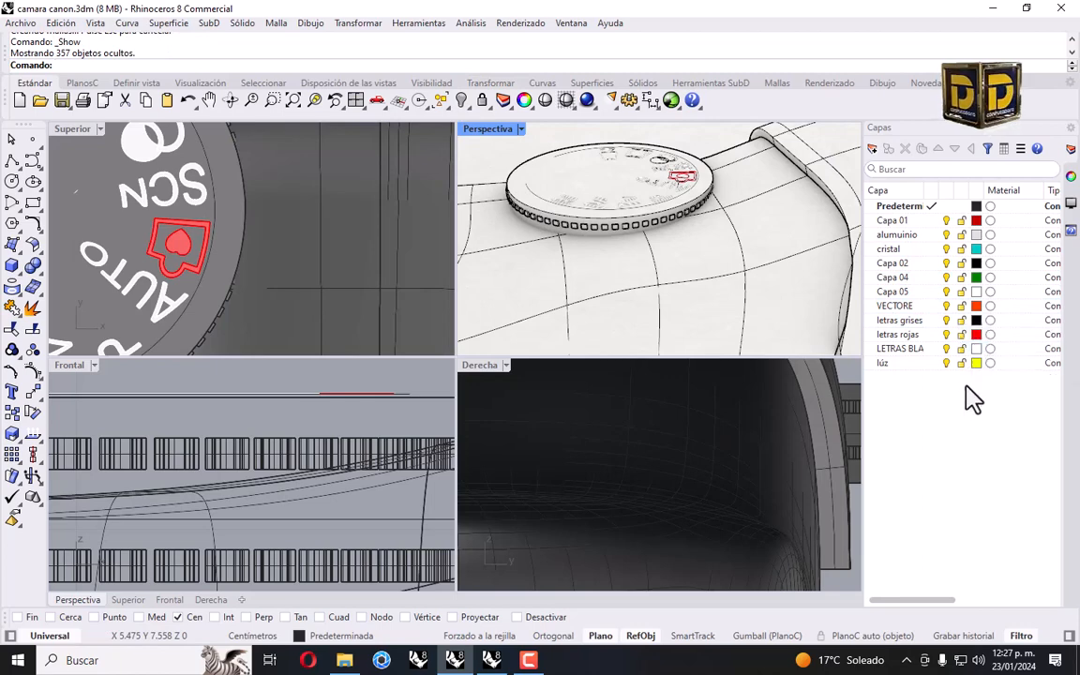
Change the LETRAS BLA layer's color to blue (#0033FF).
left_click(971, 350)
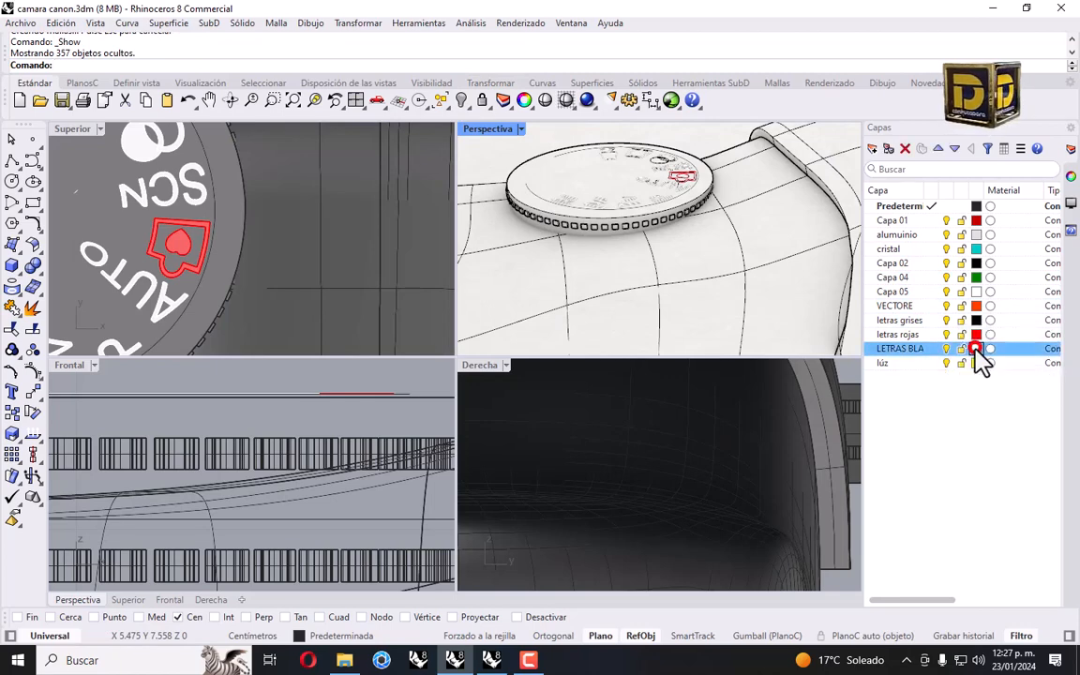
left_click(976, 349)
left_click(565, 230)
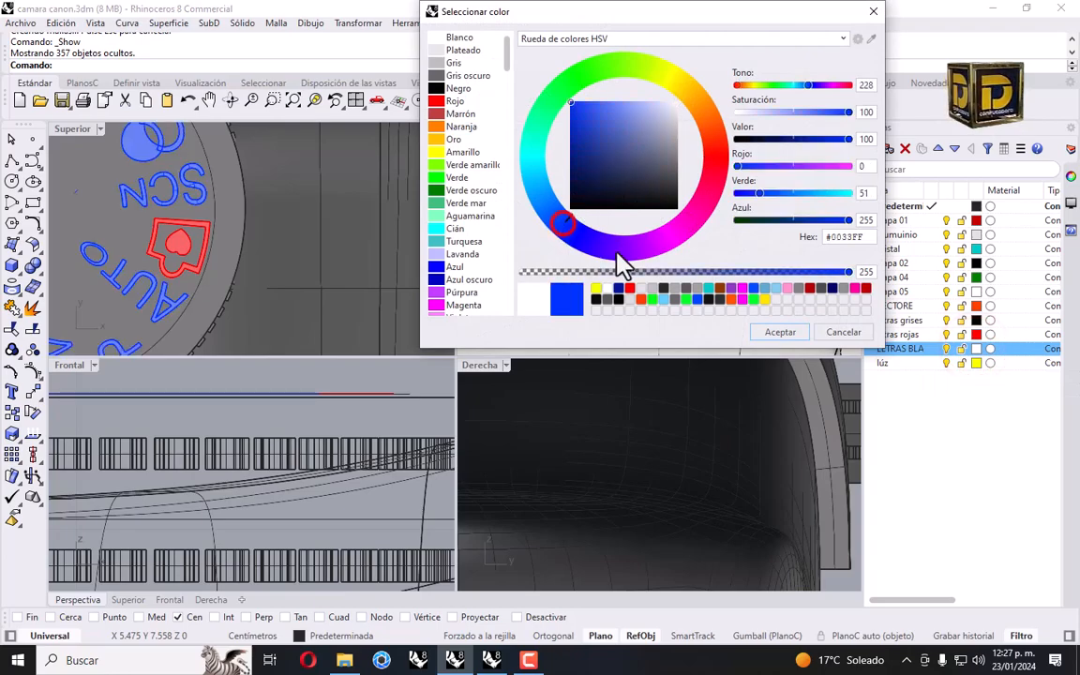
left_click(780, 332)
Maximize the Perspective view, review the whole camera from the dial side, and save the file.
double_click(496, 128)
scroll(476, 197, "down", 12)
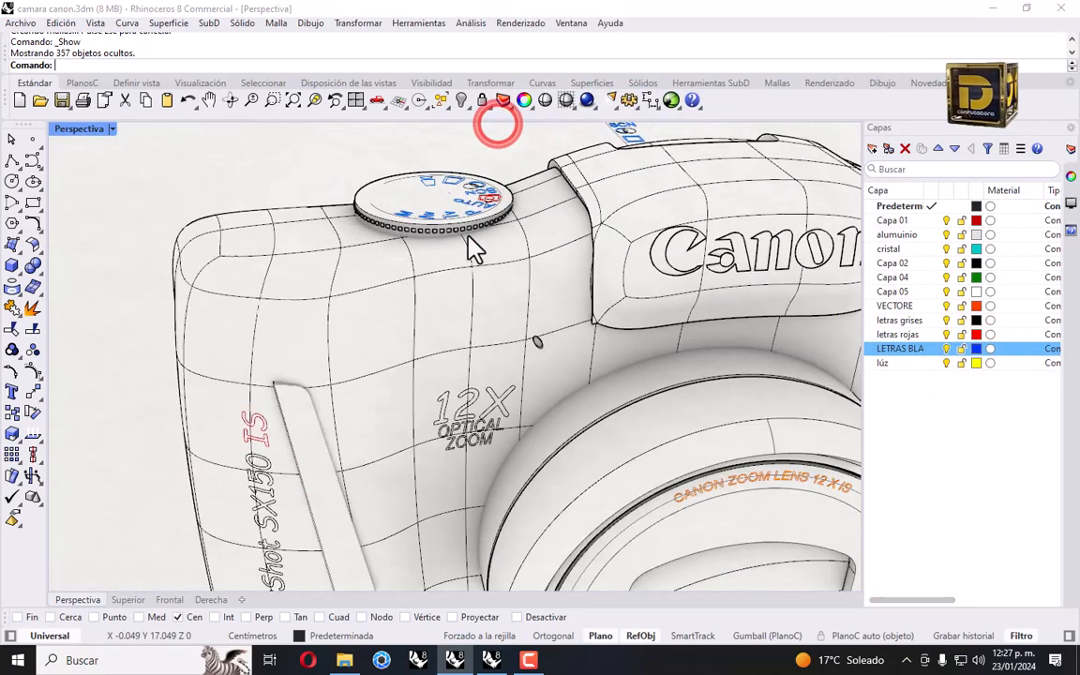
right_click_drag(413, 243, 532, 250)
scroll(527, 241, "down", 6)
right_click_drag(377, 239, 281, 187)
left_click(24, 22)
left_click(44, 99)
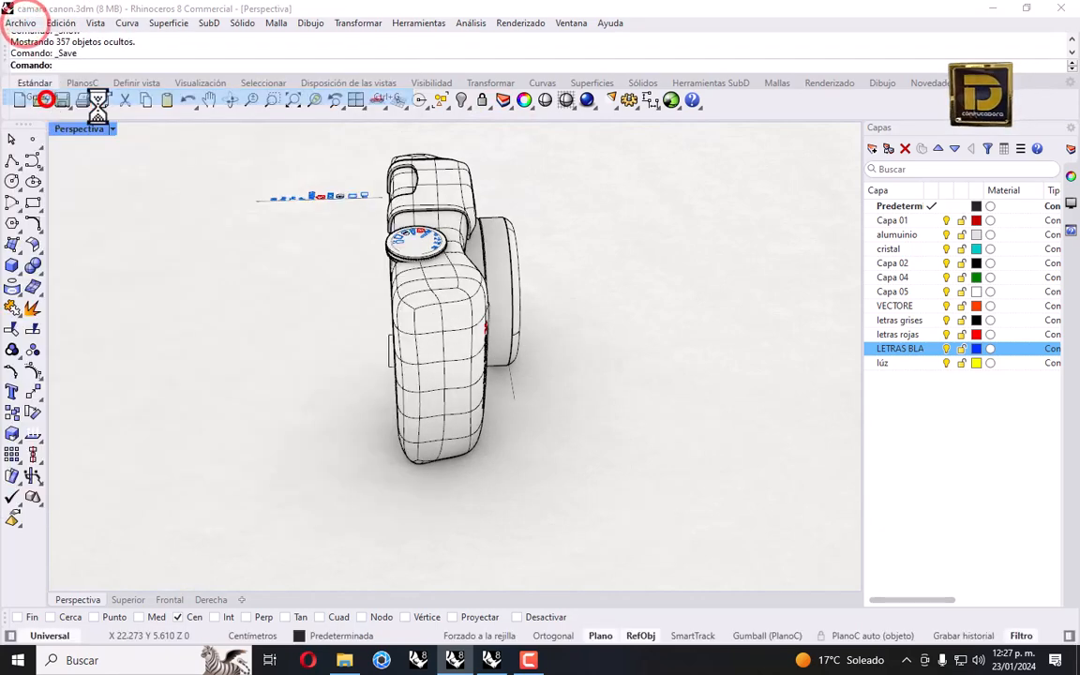
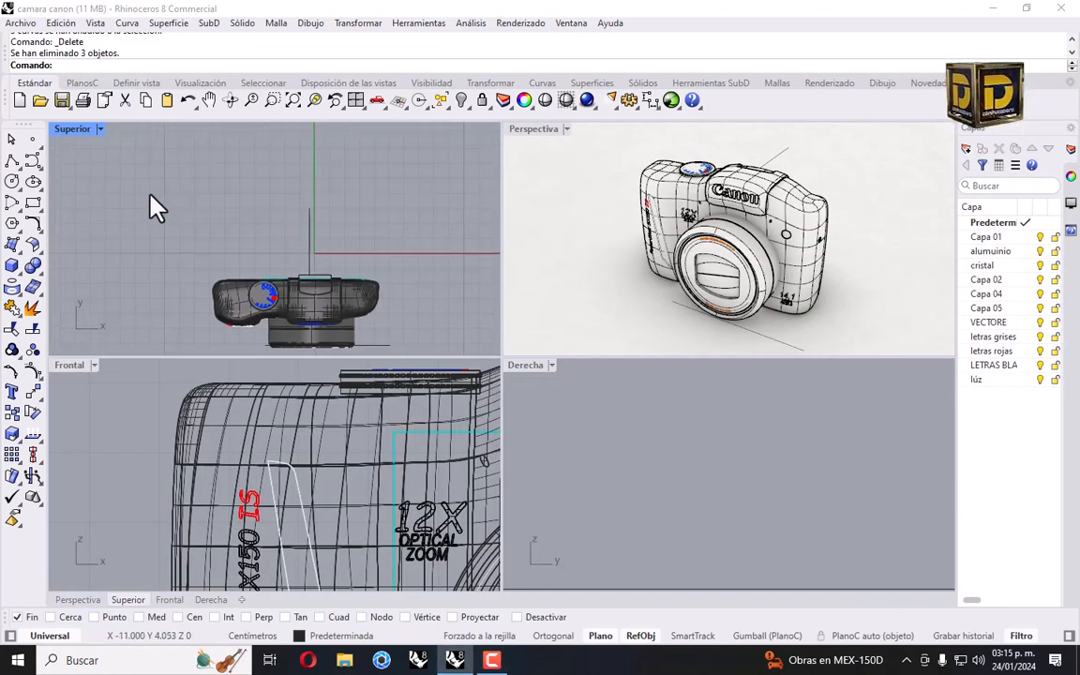
Draw a horizontal polyline segment about 1 cm long in the Superior view, in empty space behind the camera.
left_click(11, 160)
left_click(181, 182)
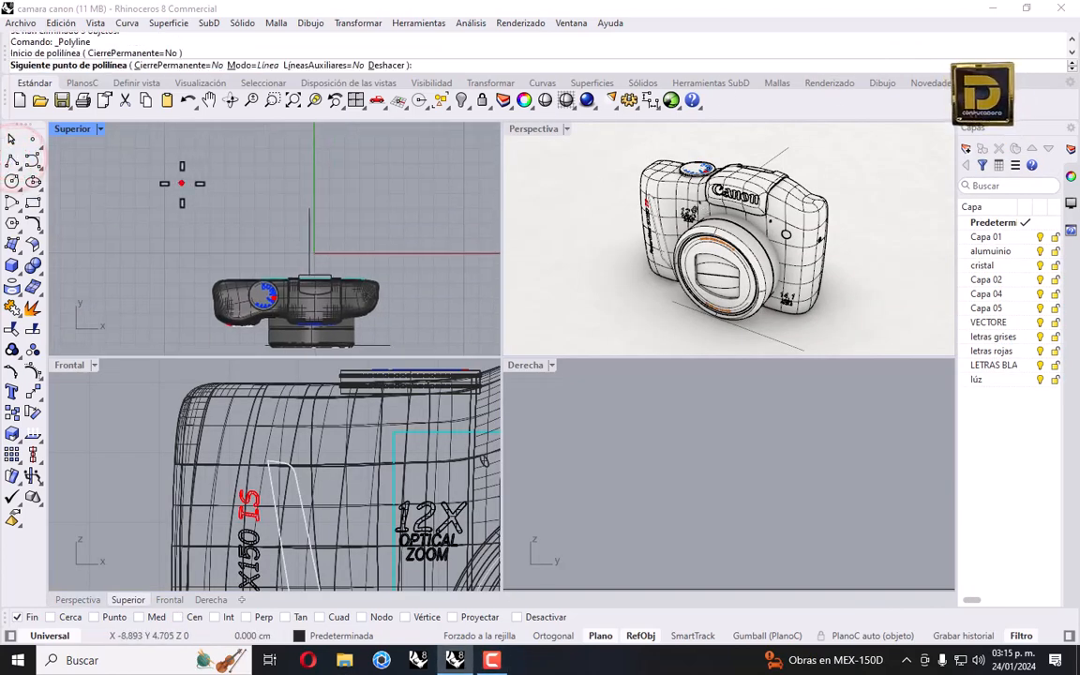
key("Return")
left_click(302, 188, "shift")
key("Return")
scroll(187, 184, "up", 8)
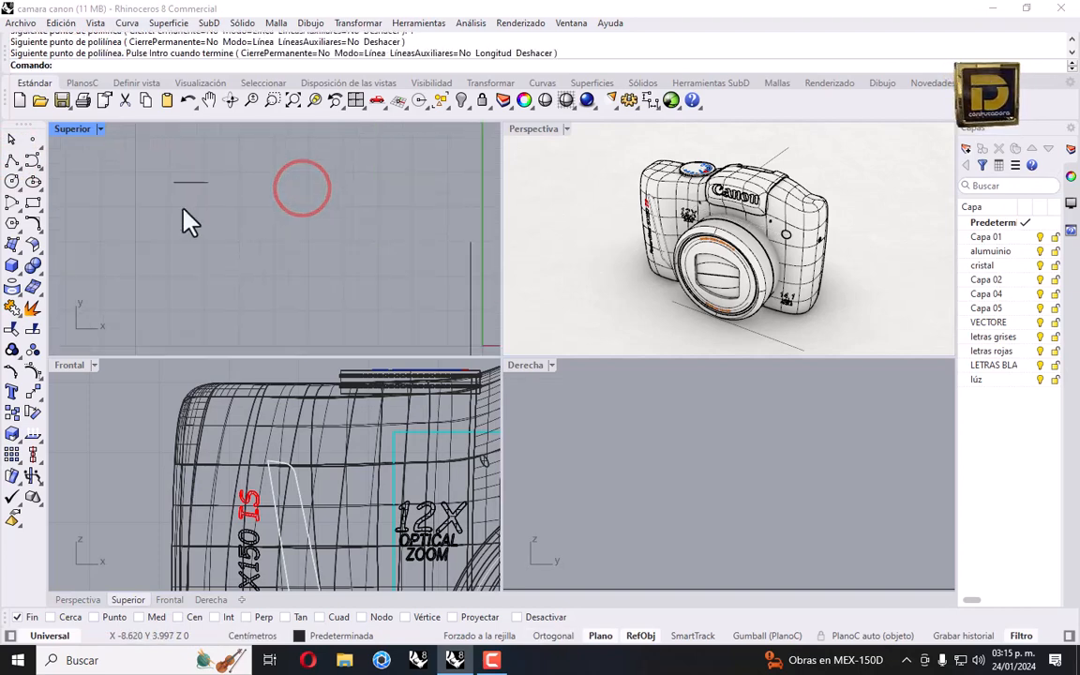
scroll(183, 215, "up", 2)
Draw a 0.5 cm slanted segment down from the line's right end and connect it to the left end, forming a triangle.
left_click(12, 161)
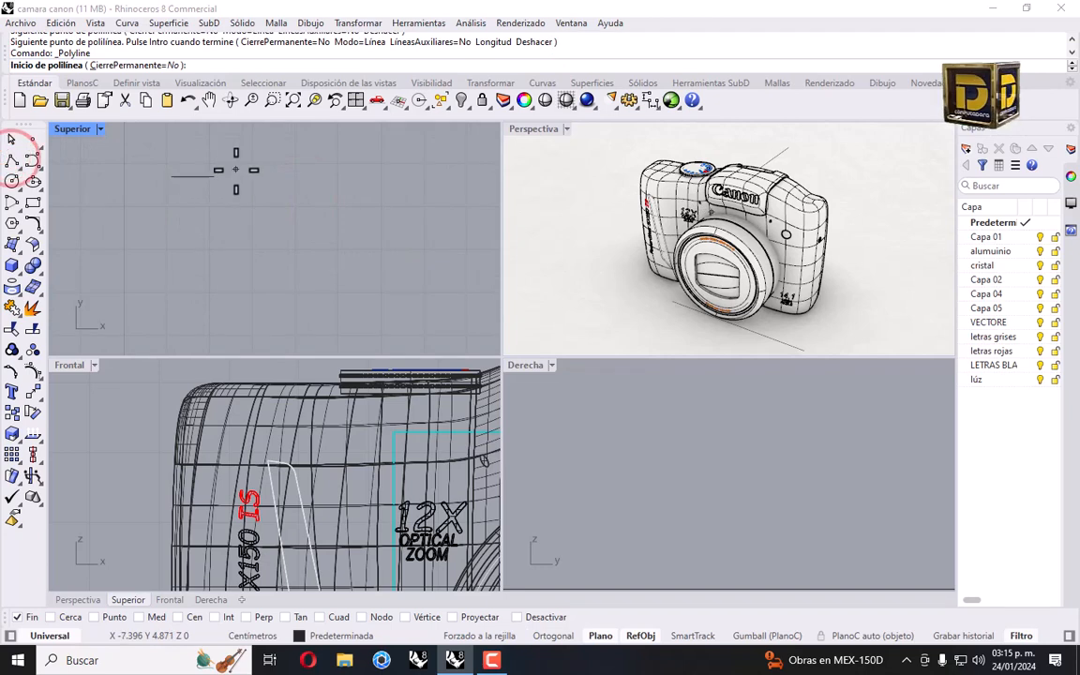
left_click(212, 176)
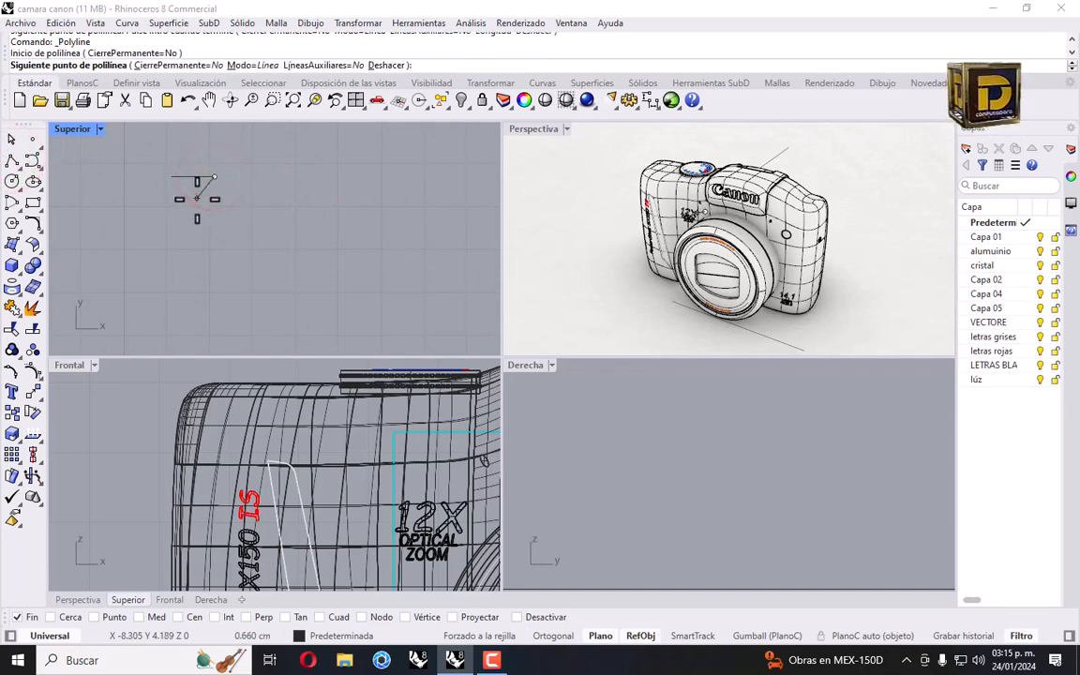
key("Return")
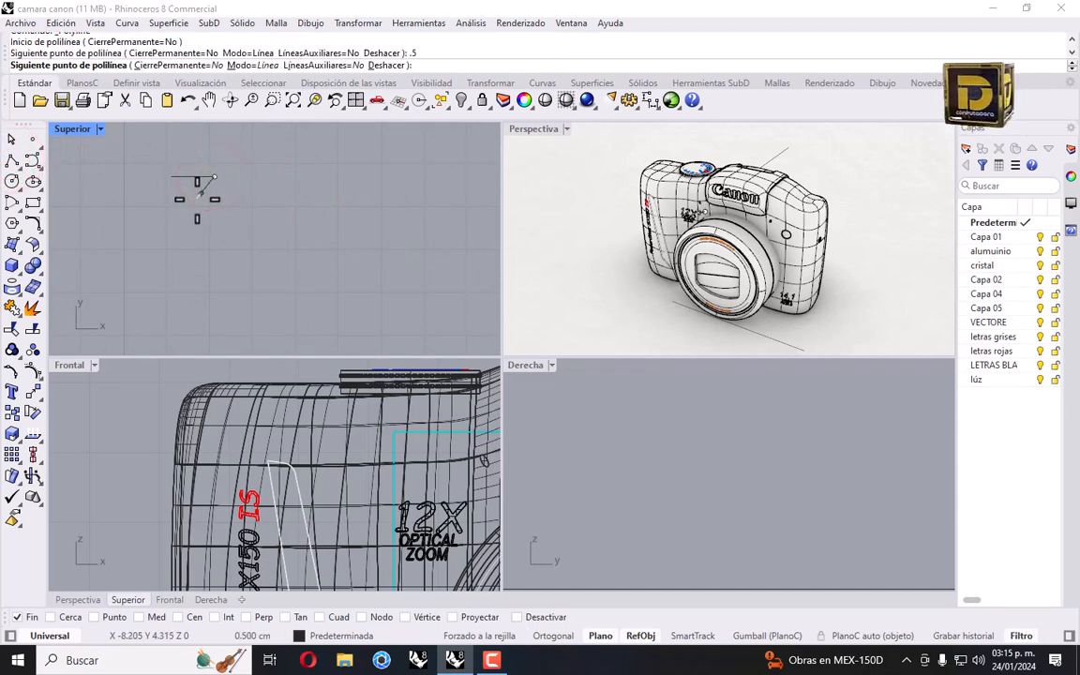
left_click(197, 192)
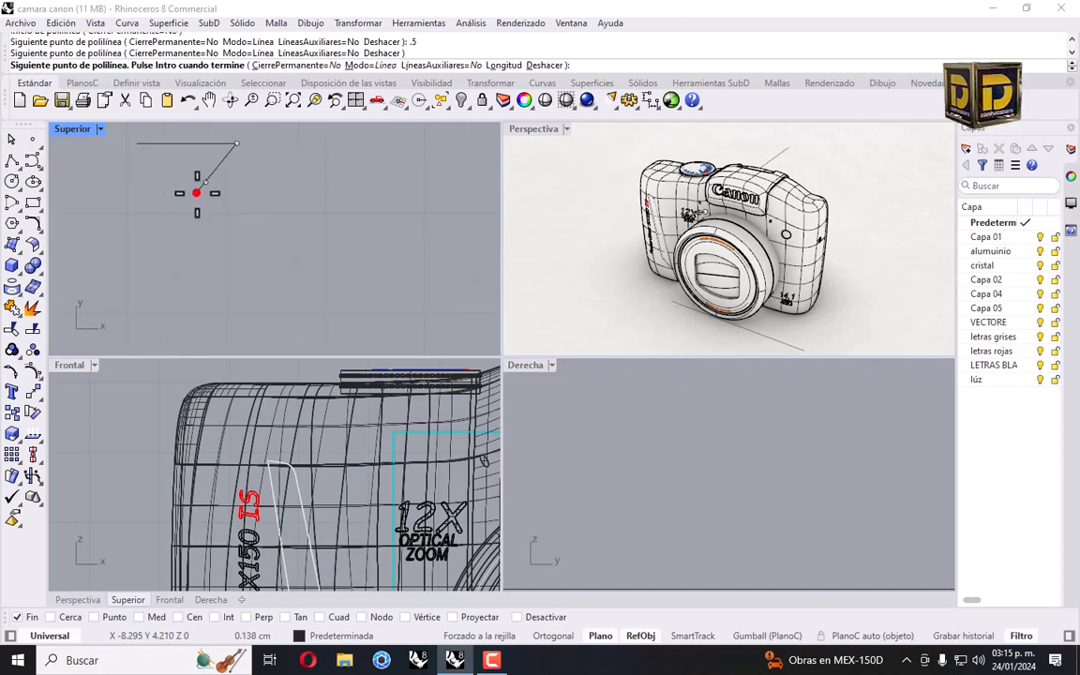
left_click(138, 144)
scroll(160, 183, "up", 1)
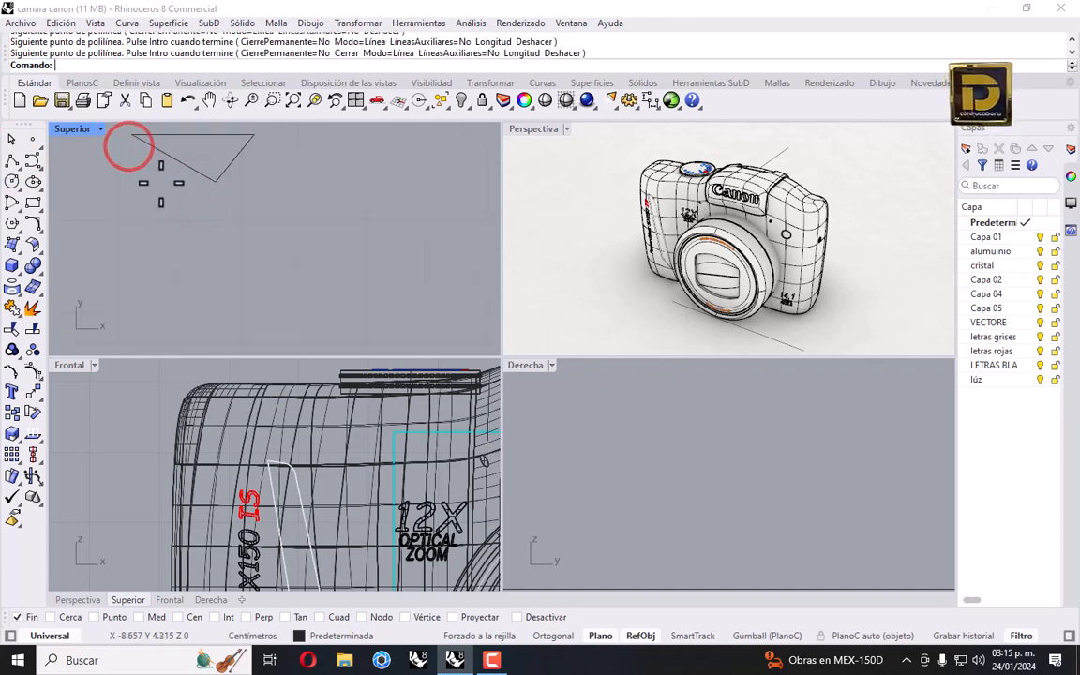
Fillet the triangle's upper-right and lower corners with a 0.03 radius.
left_click(34, 226)
right_click_drag(241, 188, 260, 260)
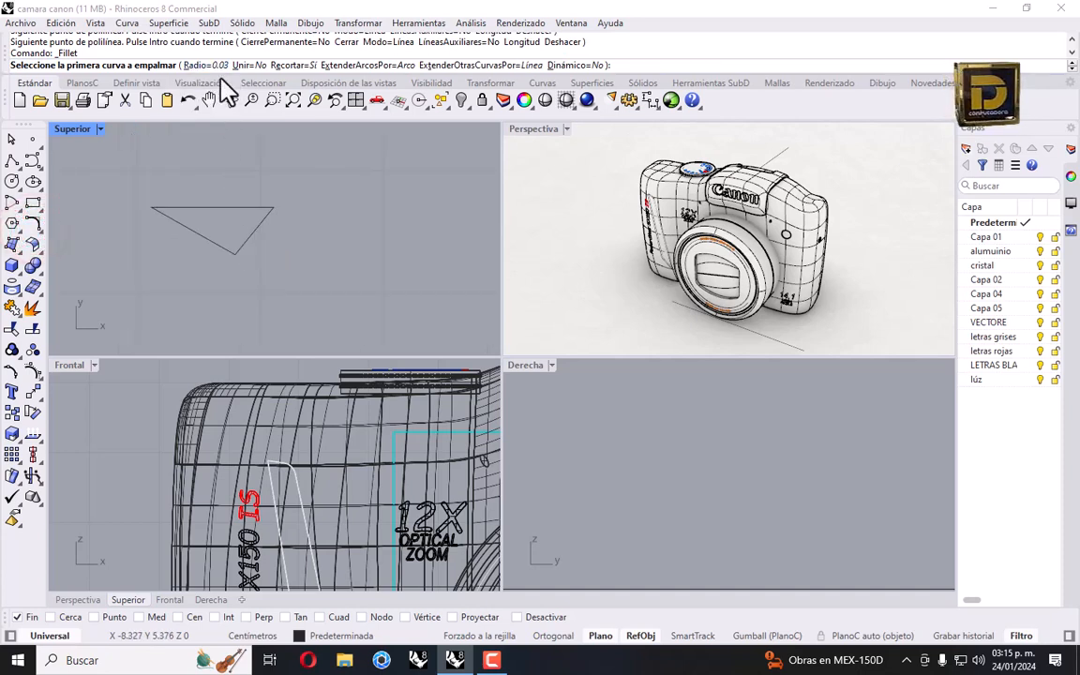
scroll(261, 225, "up", 3)
left_click(254, 192)
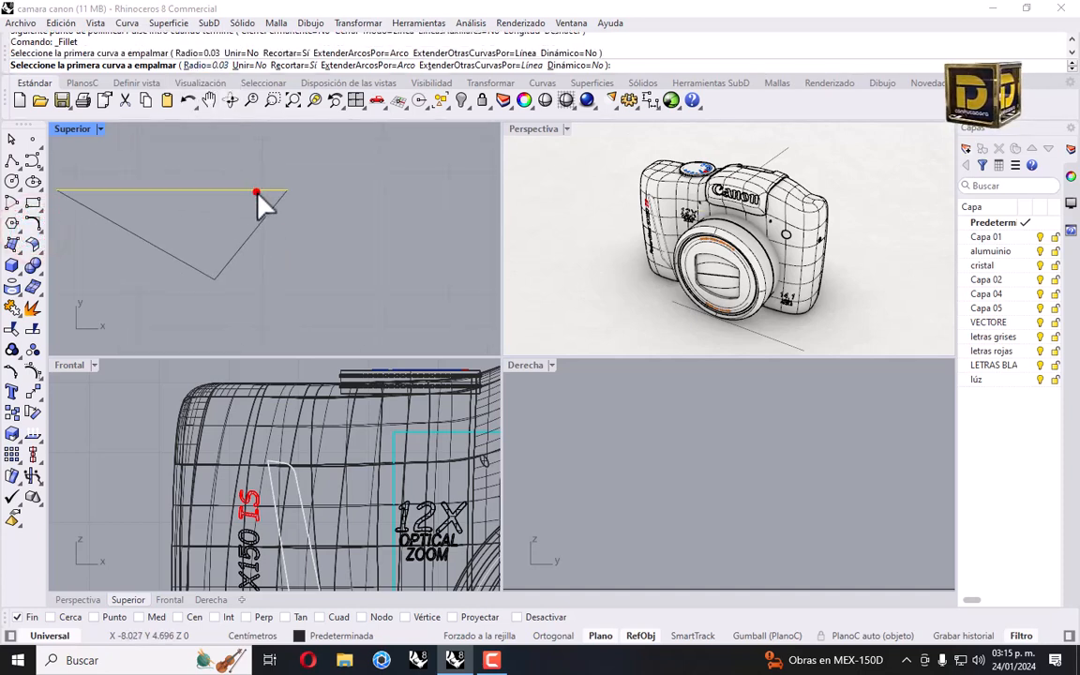
left_click(269, 208)
key("Return")
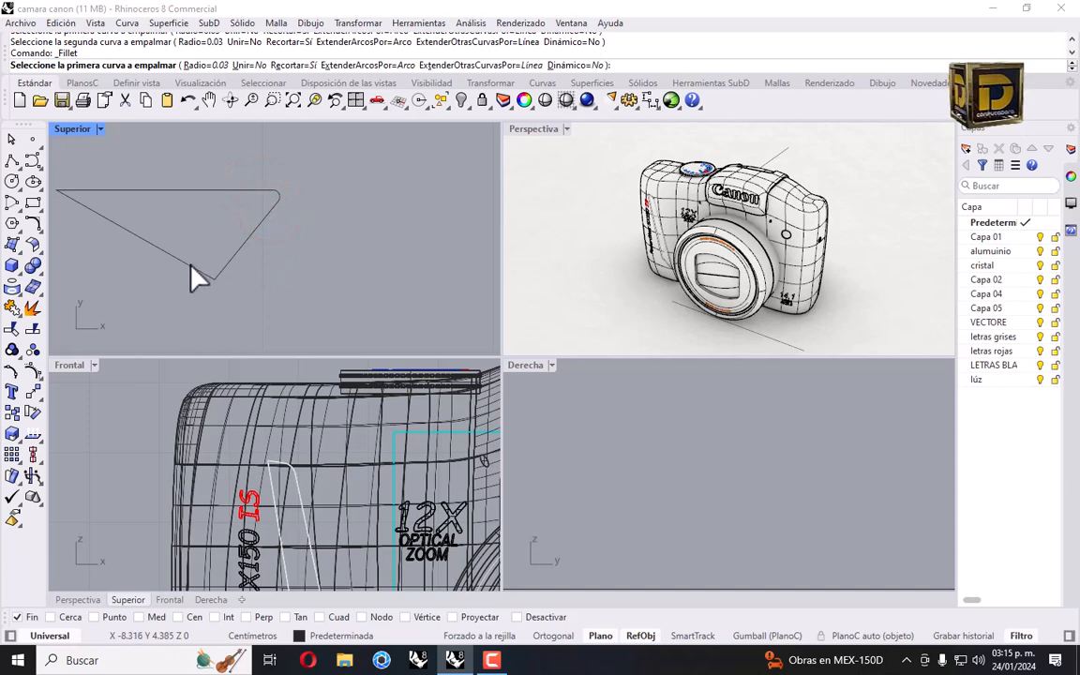
left_click(187, 260)
left_click(220, 265)
Try a 0.08 radius fillet on the triangle's sharp left corner, and undo it.
key("Return")
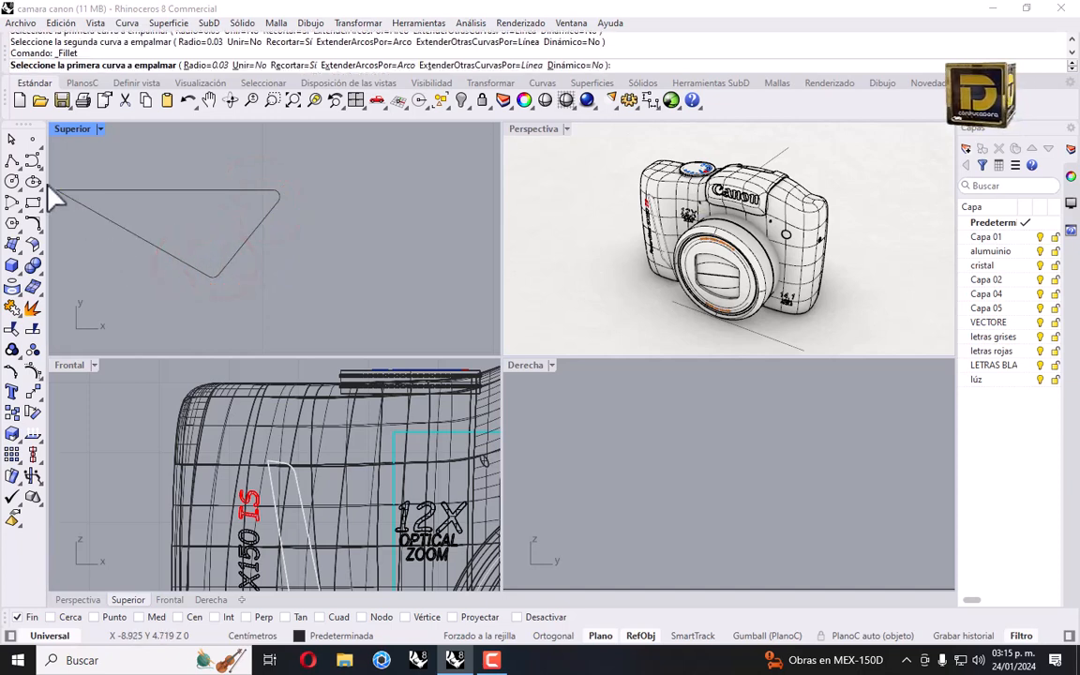
left_click(214, 65)
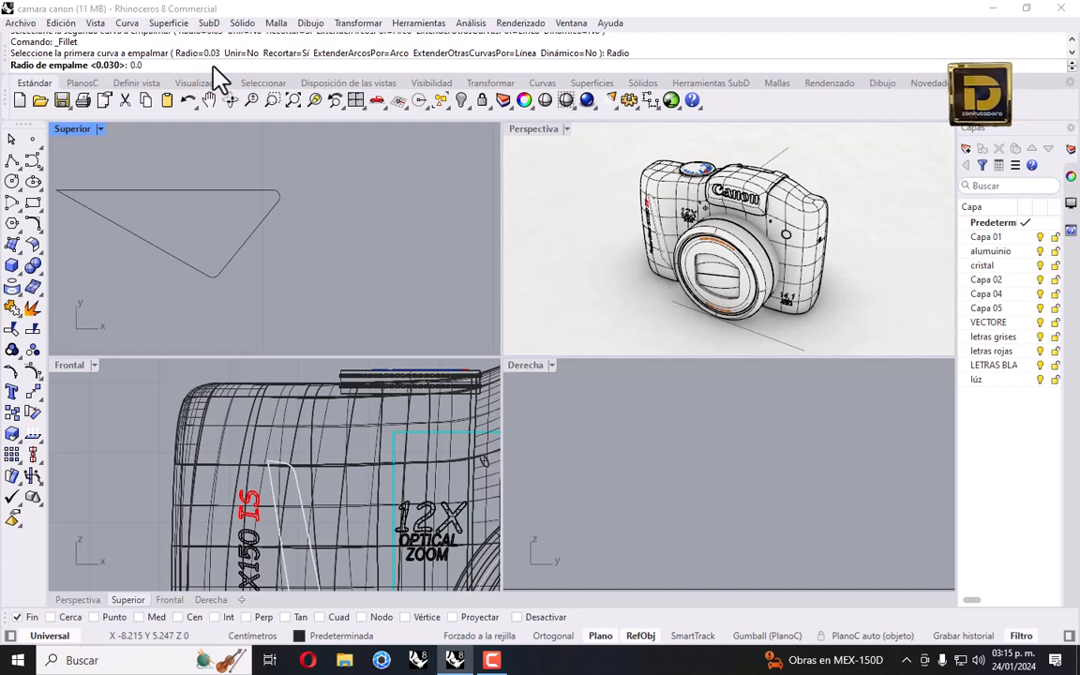
key("Return")
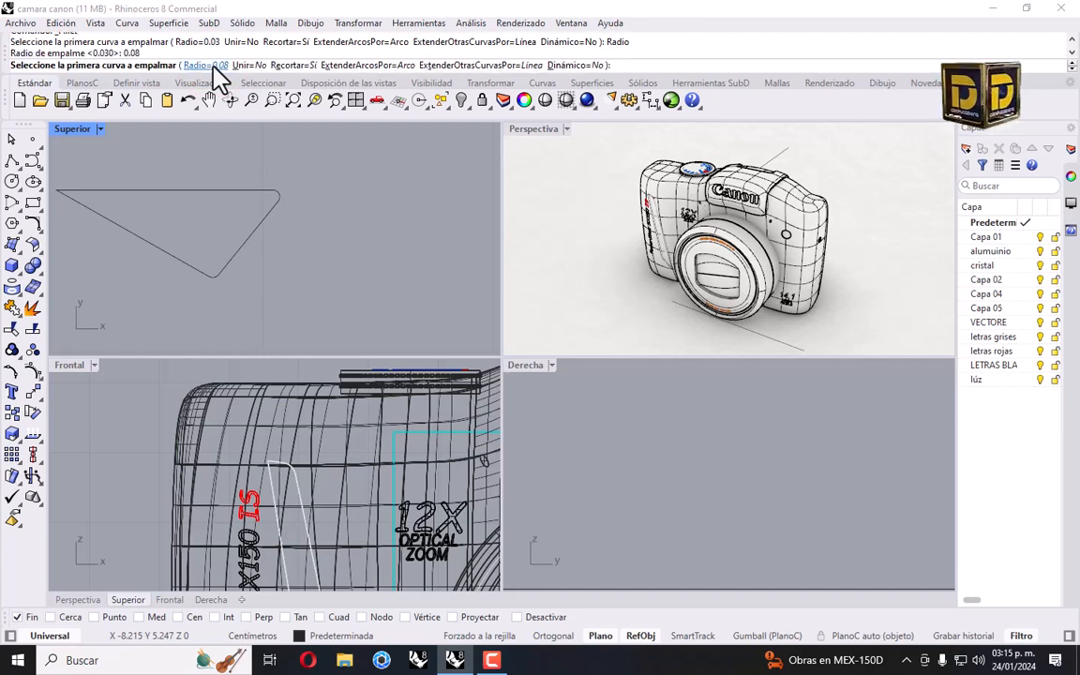
left_click(113, 190)
left_click(106, 217)
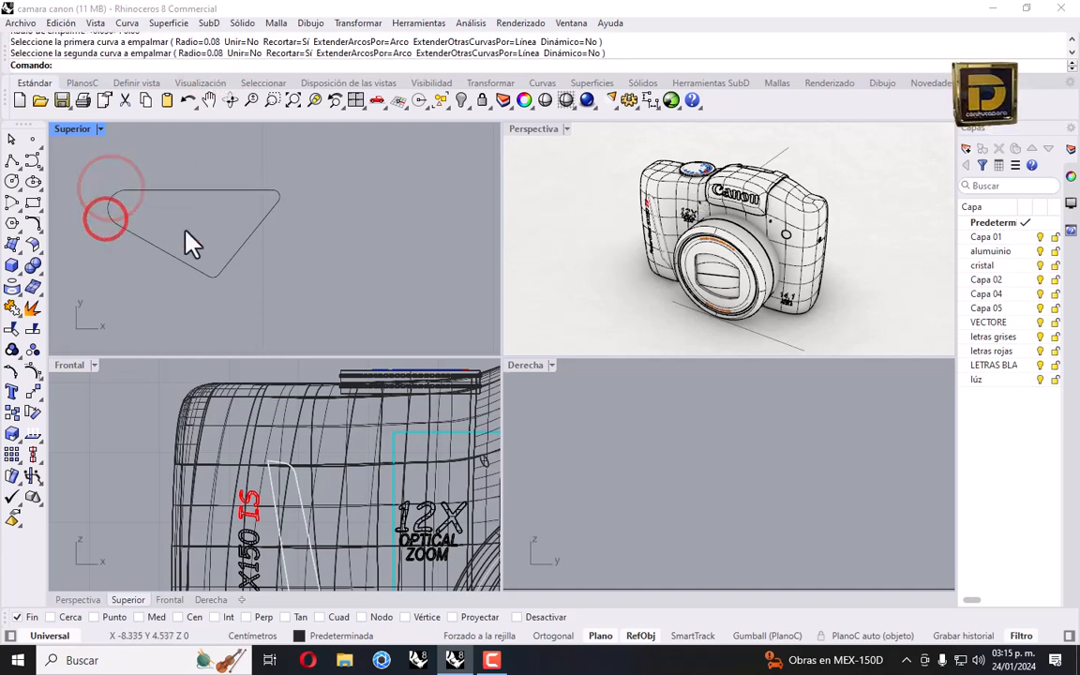
key("ctrl+z")
Fillet the triangle's sharp left corner with a 0.06 radius.
right_click(214, 234)
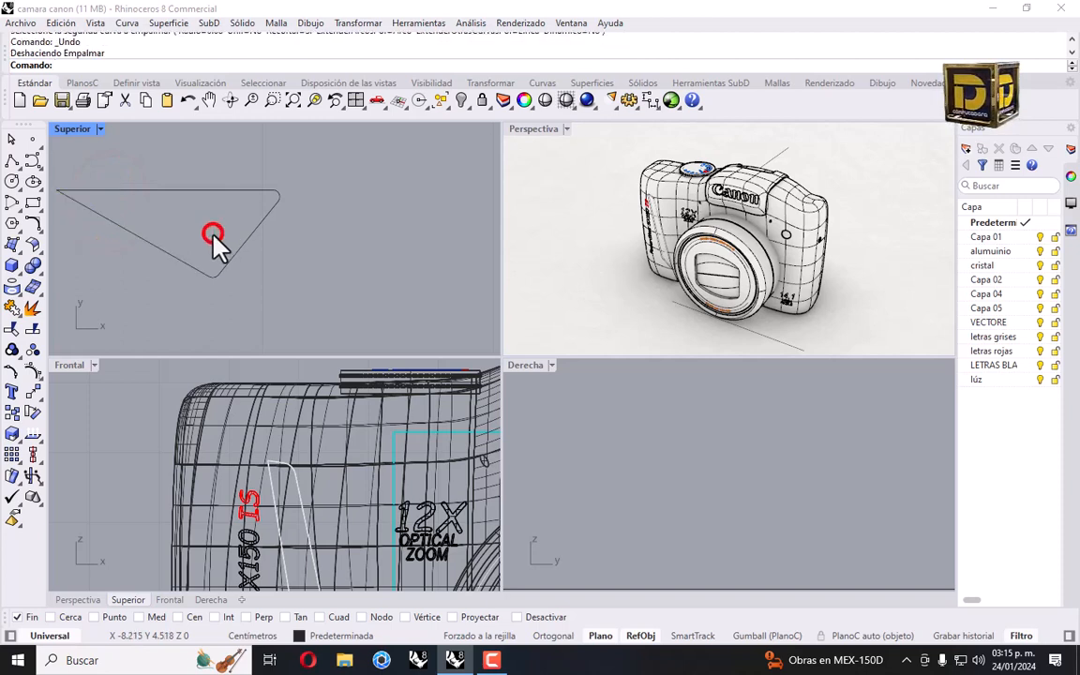
key("Return")
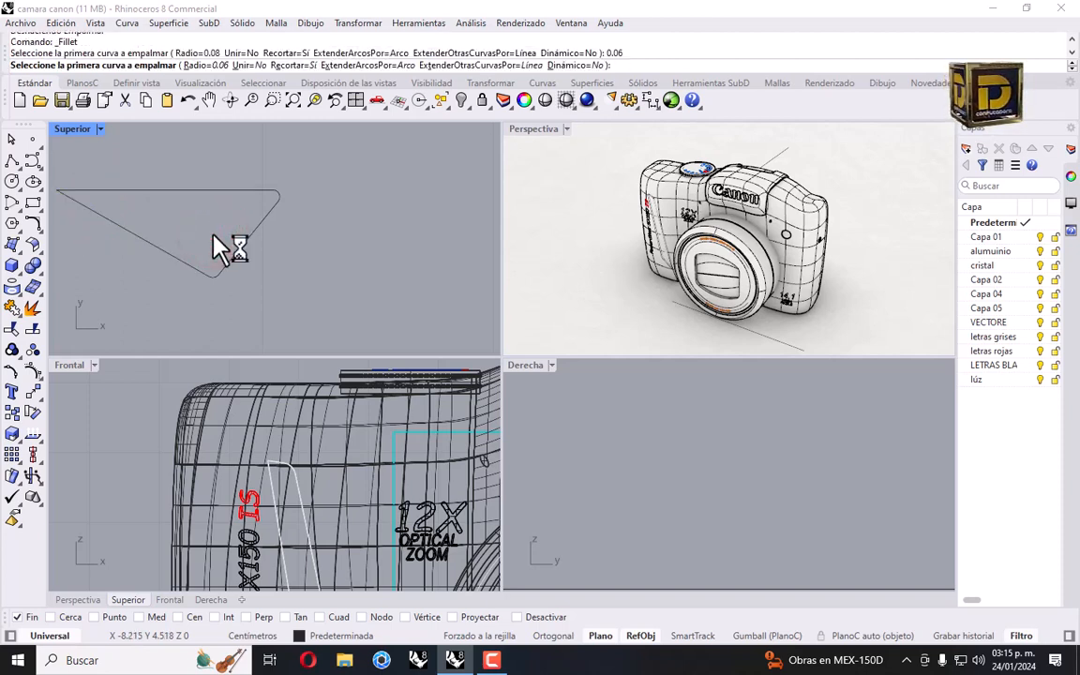
left_click(82, 206)
left_click(86, 191)
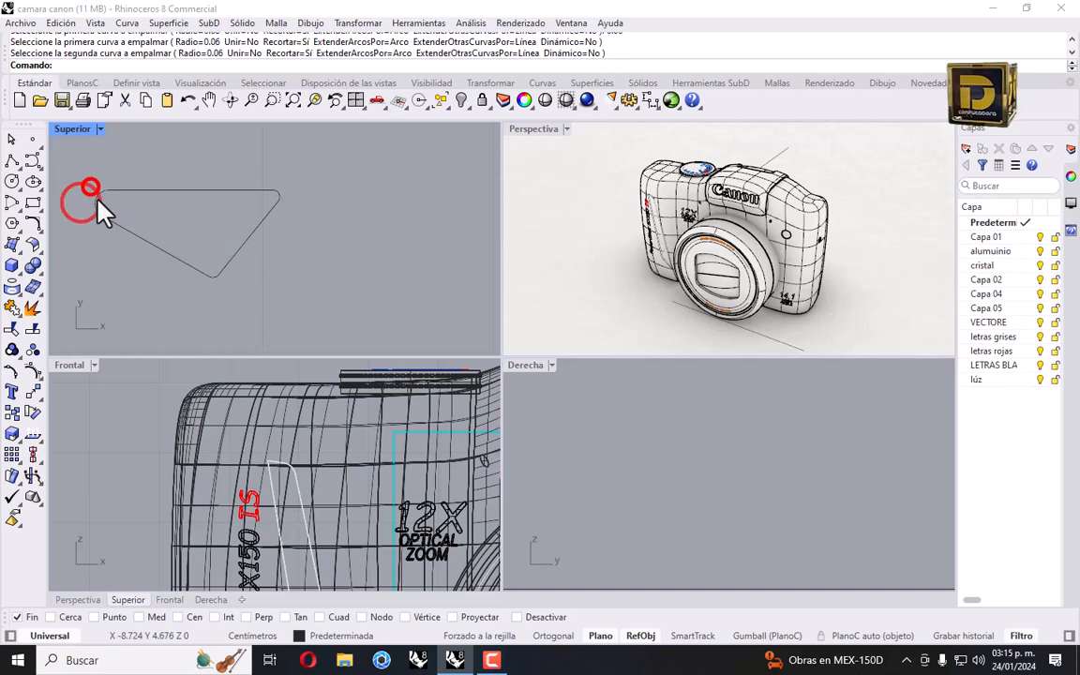
Select all the rounded triangle's segments and join them into one closed curve.
right_click(193, 204)
right_click_drag(212, 200, 283, 221)
key("Escape")
left_click_drag(150, 152, 363, 330)
left_click(13, 298)
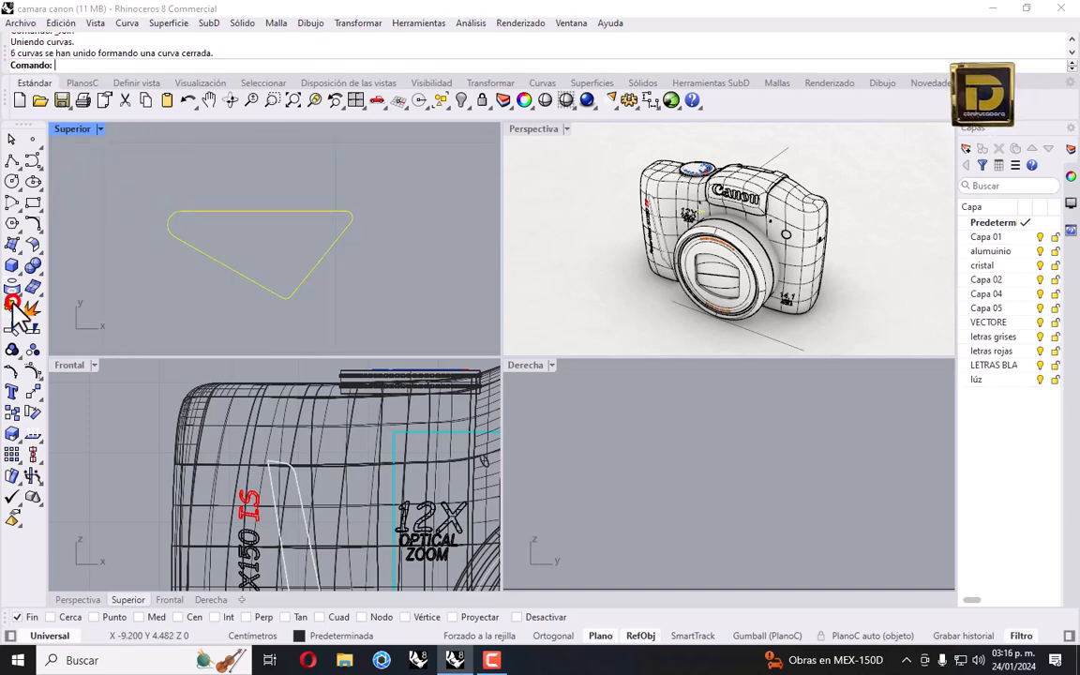
Create a planar surface from the closed rounded-triangle curve.
left_click(234, 232)
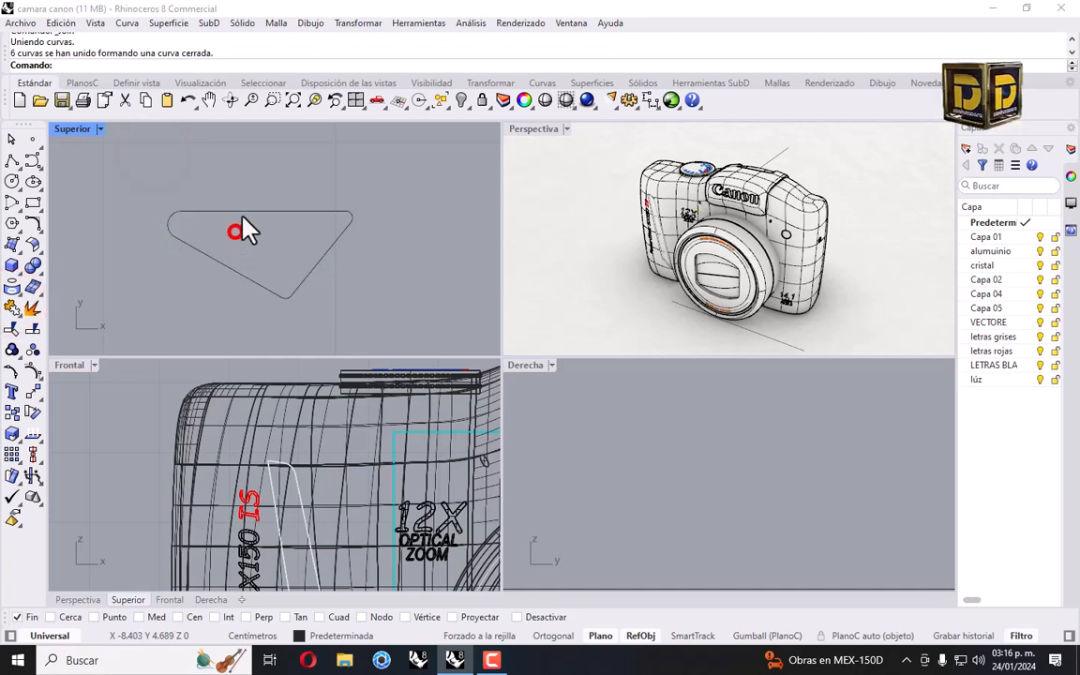
left_click(263, 210)
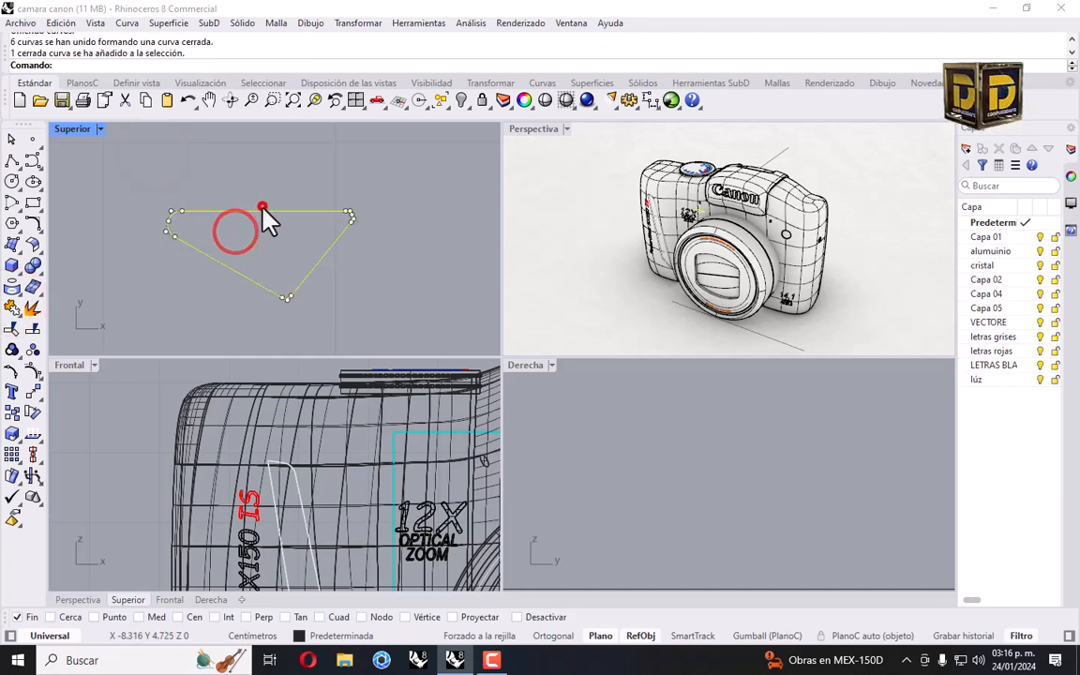
left_click(11, 264)
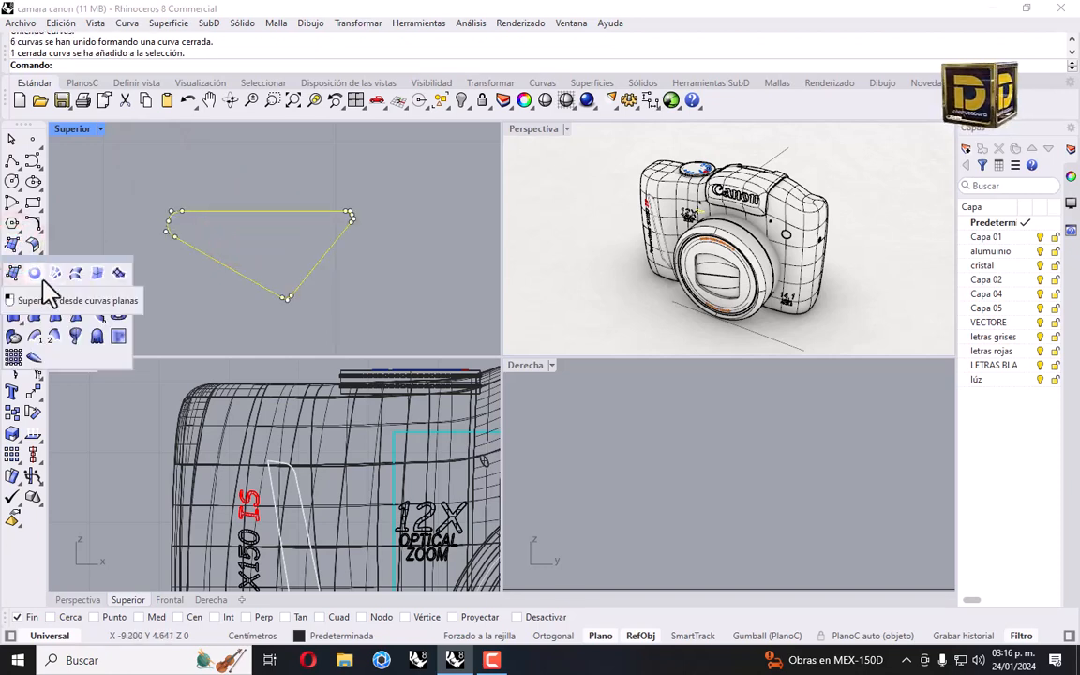
left_click(41, 276)
left_click(263, 239)
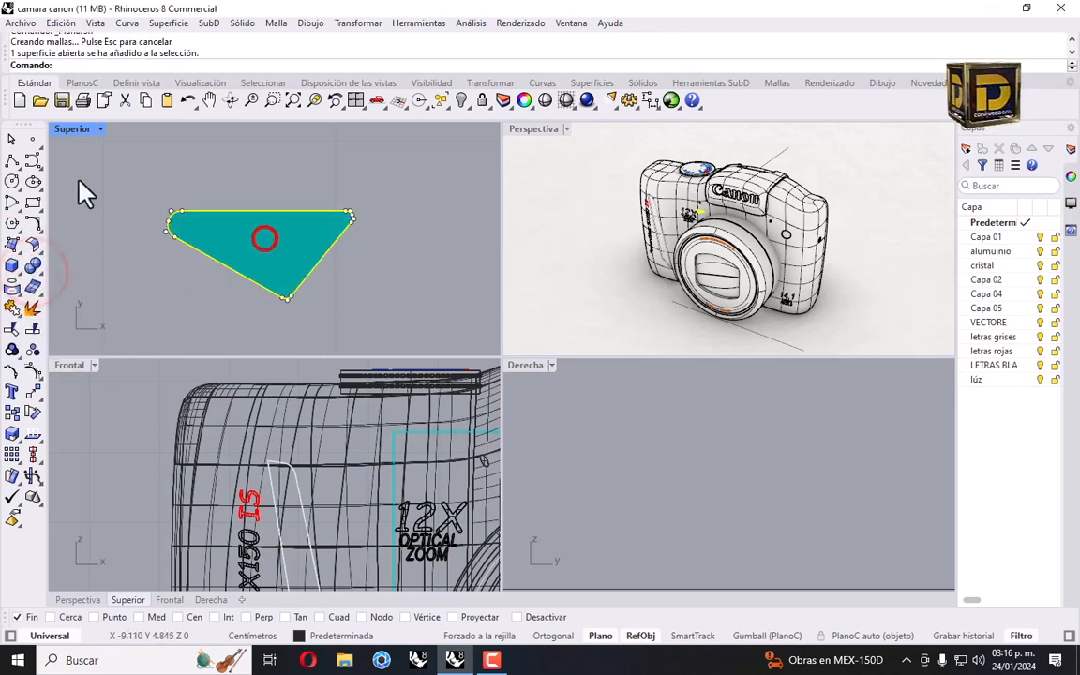
scroll(285, 235, "up", 3)
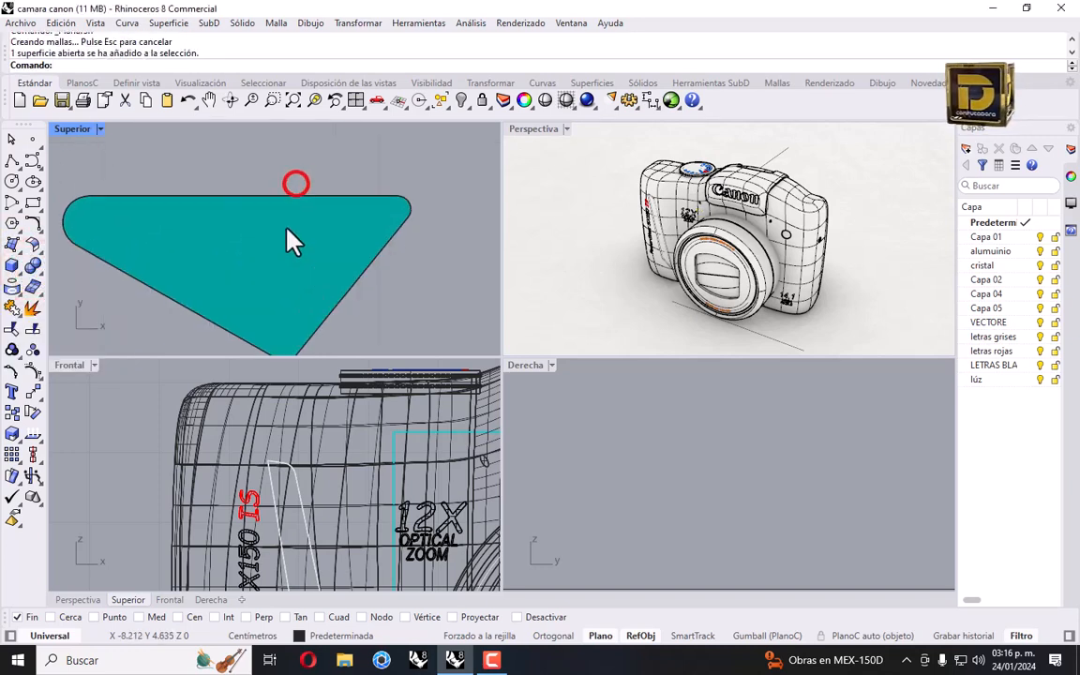
Switch the Superior view to wireframe display and back to shaded.
left_click(248, 229)
left_click(97, 130)
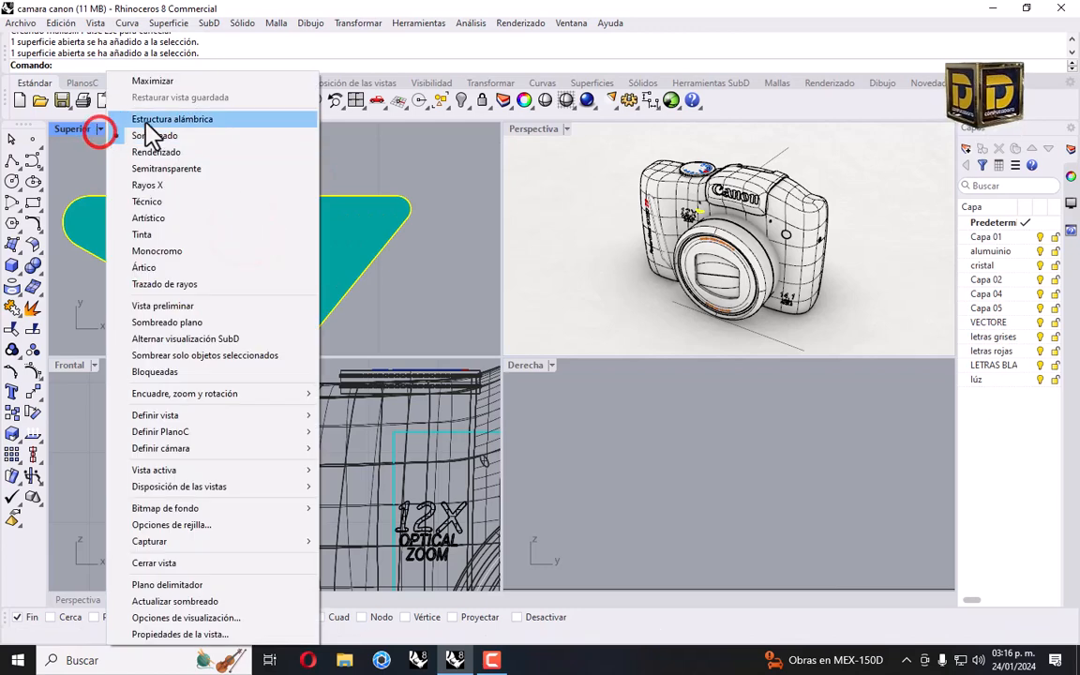
left_click(146, 117)
left_click(205, 234)
left_click(99, 130)
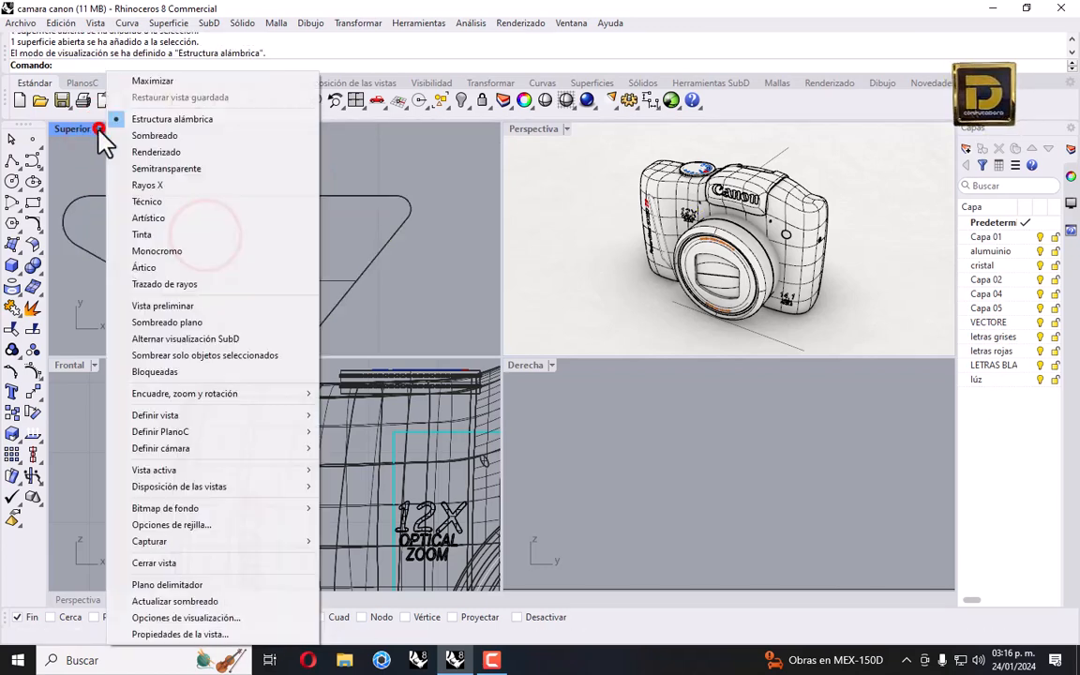
left_click(145, 137)
Flip the normal direction of the rounded-triangle surface.
left_click(187, 238)
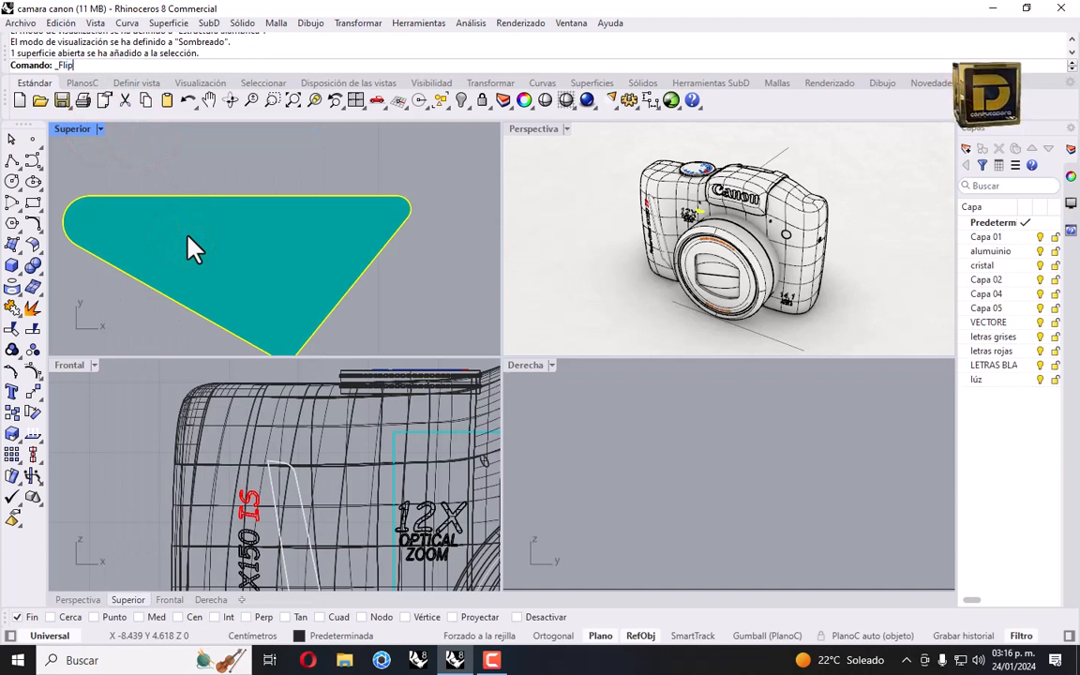
key("Return")
scroll(192, 157, "down", 3)
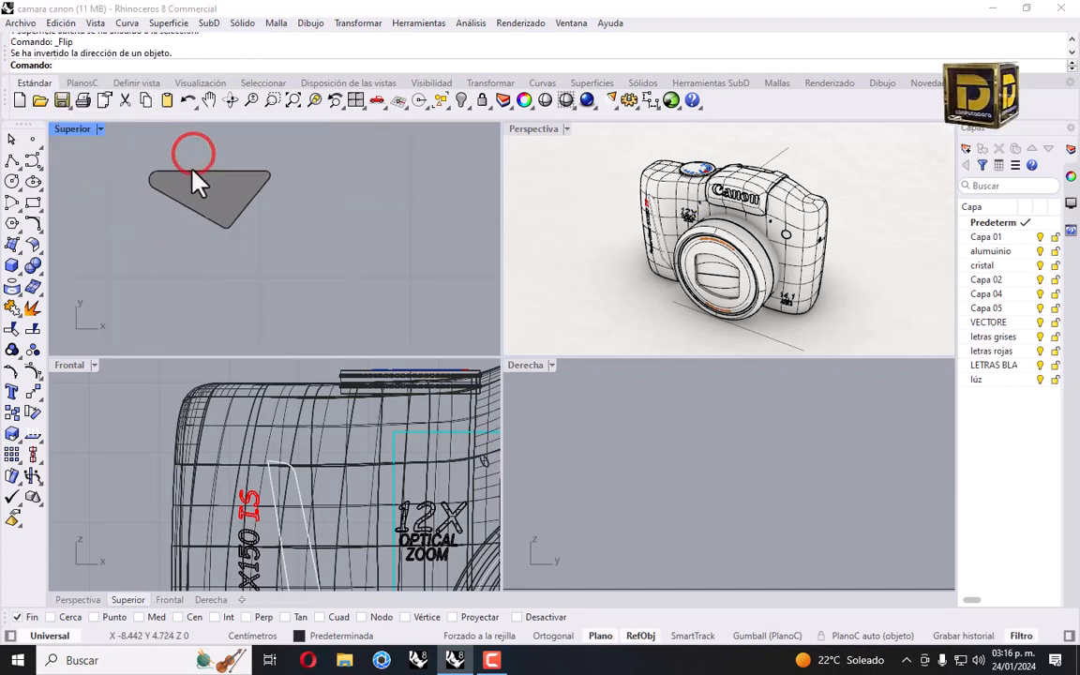
Select the rounded-triangle surface with its outline curve and move both vertically up about 5.2 cm in the Frontal view.
left_click(191, 206)
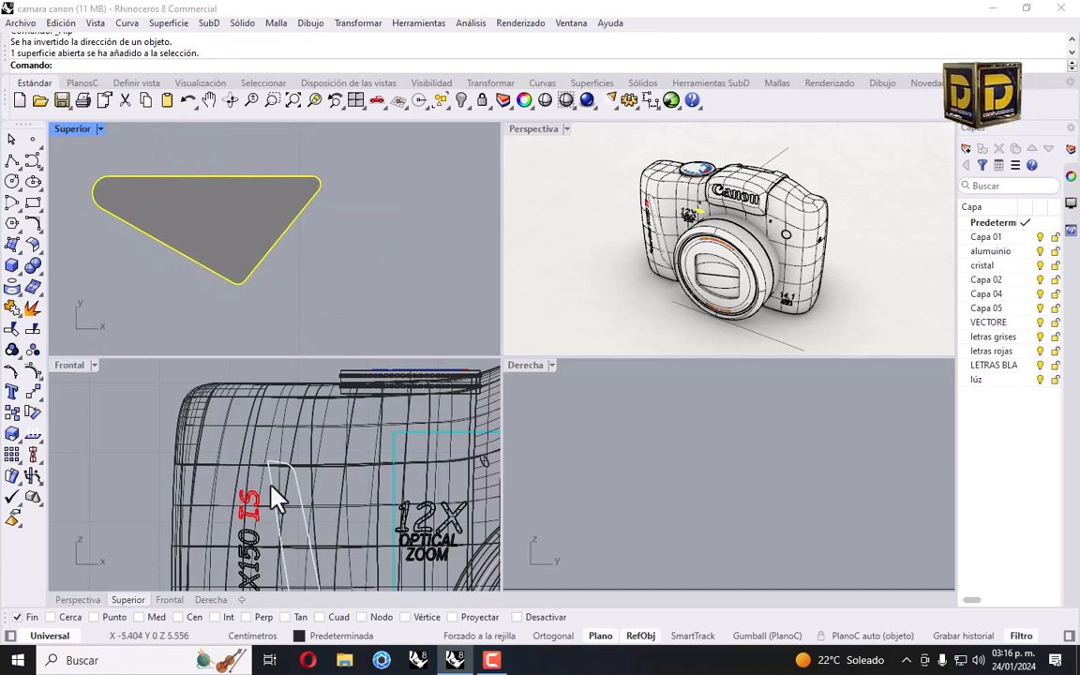
scroll(277, 496, "down", 5)
scroll(301, 482, "up", 6)
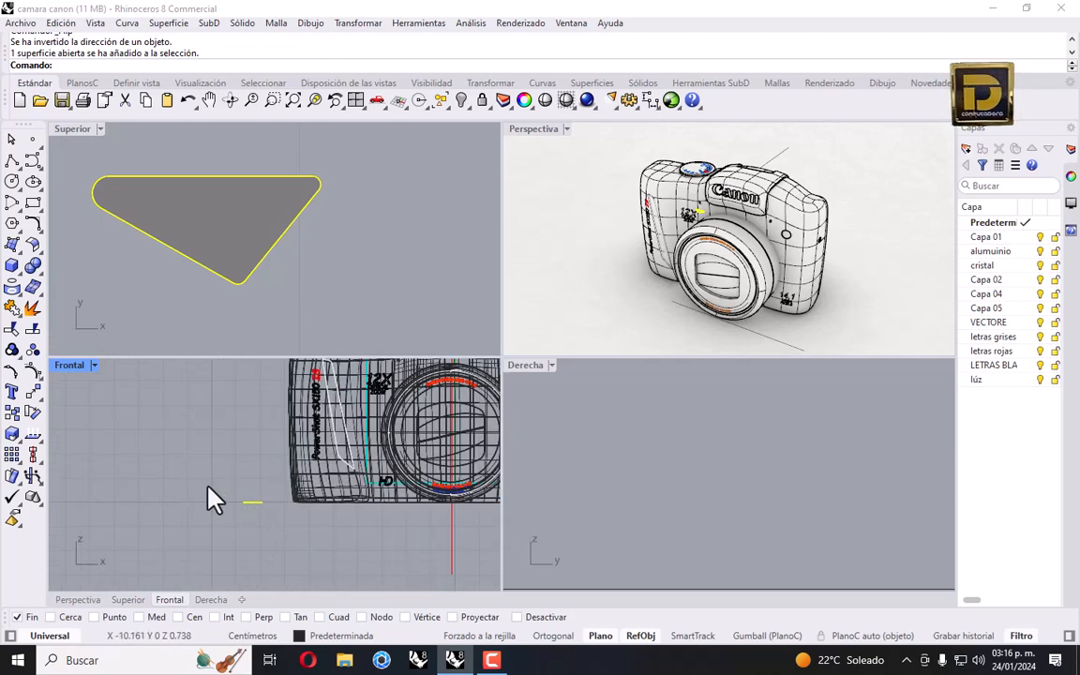
left_click_drag(208, 485, 251, 396)
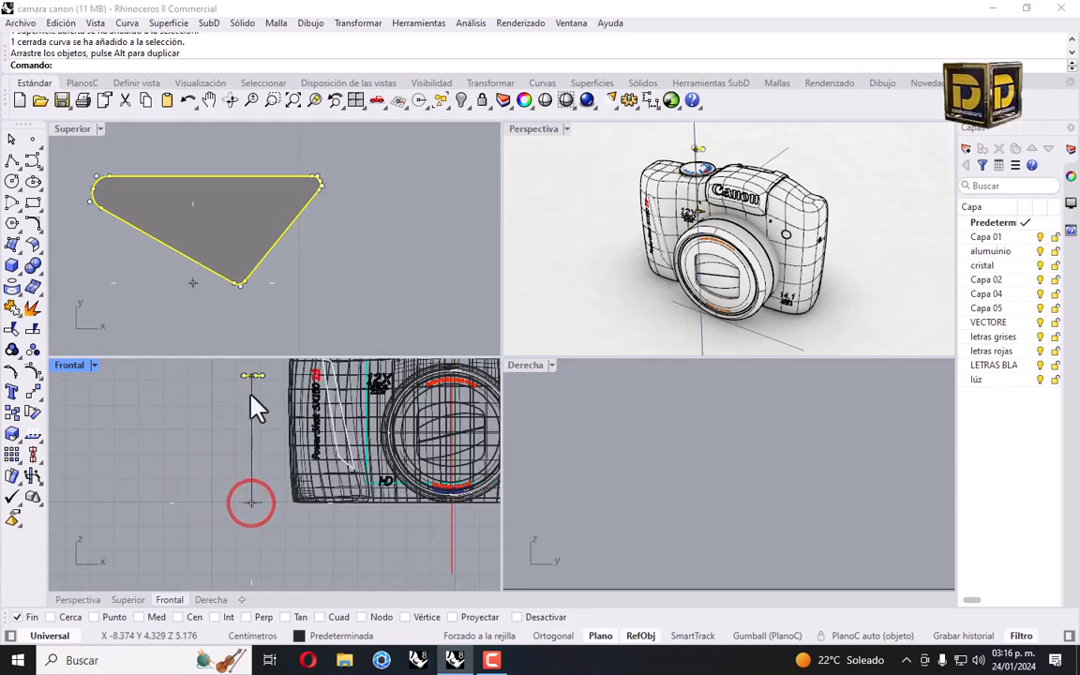
Move the rounded-triangle surface and its outline further up in the Frontal view, above the height of the camera body.
right_click_drag(251, 376, 253, 527)
scroll(253, 527, "up", 8)
left_click_drag(245, 531, 254, 384)
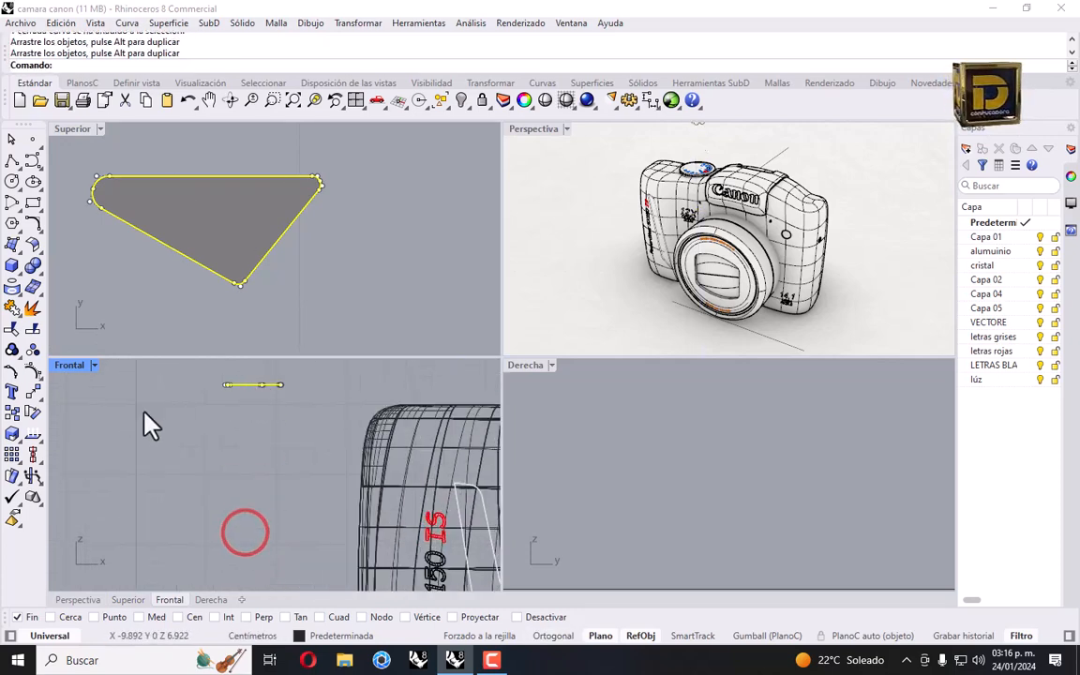
Copy the rounded-triangle surface and its outline 0.2 cm straight down in the Frontal view.
left_click(12, 412)
scroll(236, 396, "up", 6)
left_click(244, 380)
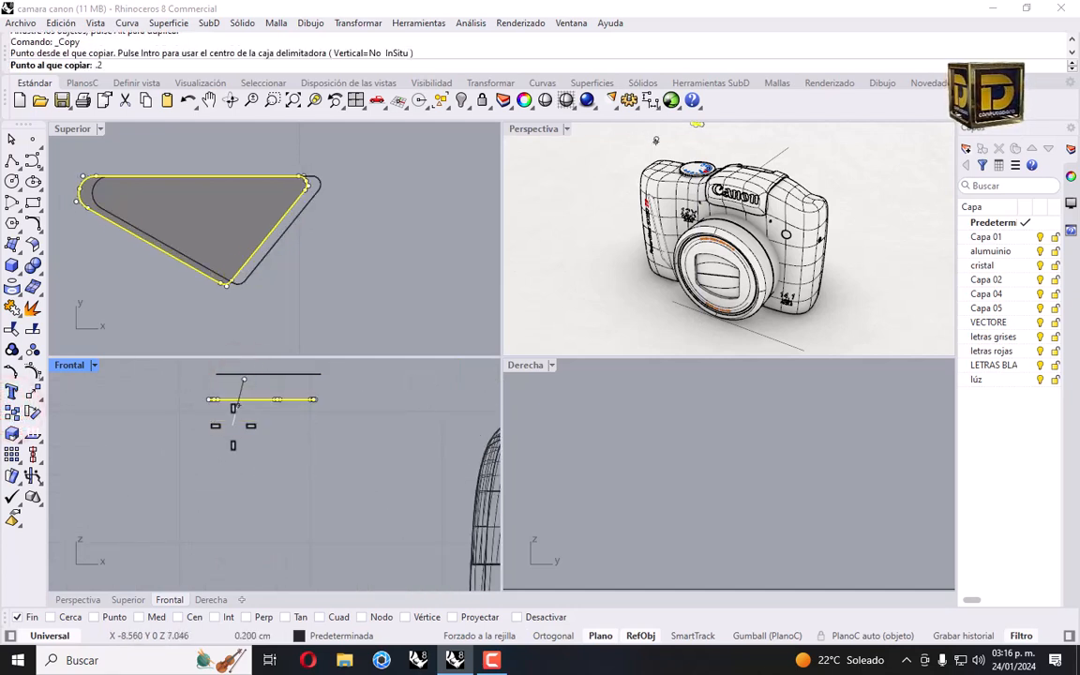
type("2")
key("Return")
left_click(232, 425)
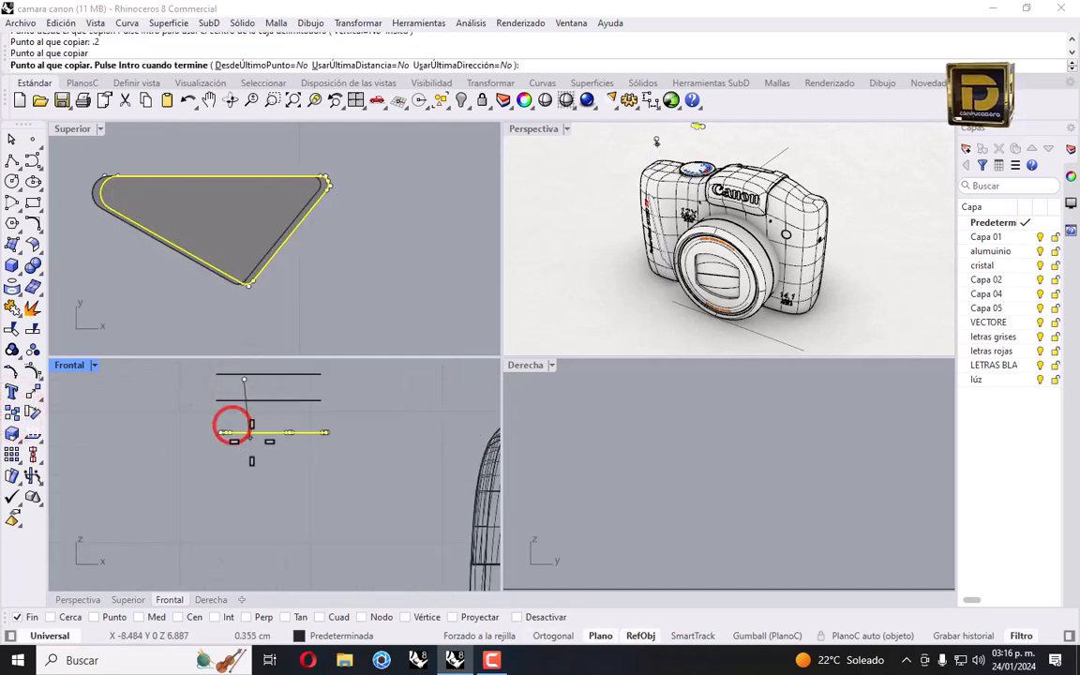
key("Return")
With object snaps disabled, bend the upper surface and outline slightly downward from their middle in the Frontal view, using the symmetric option.
right_click_drag(291, 370, 302, 439)
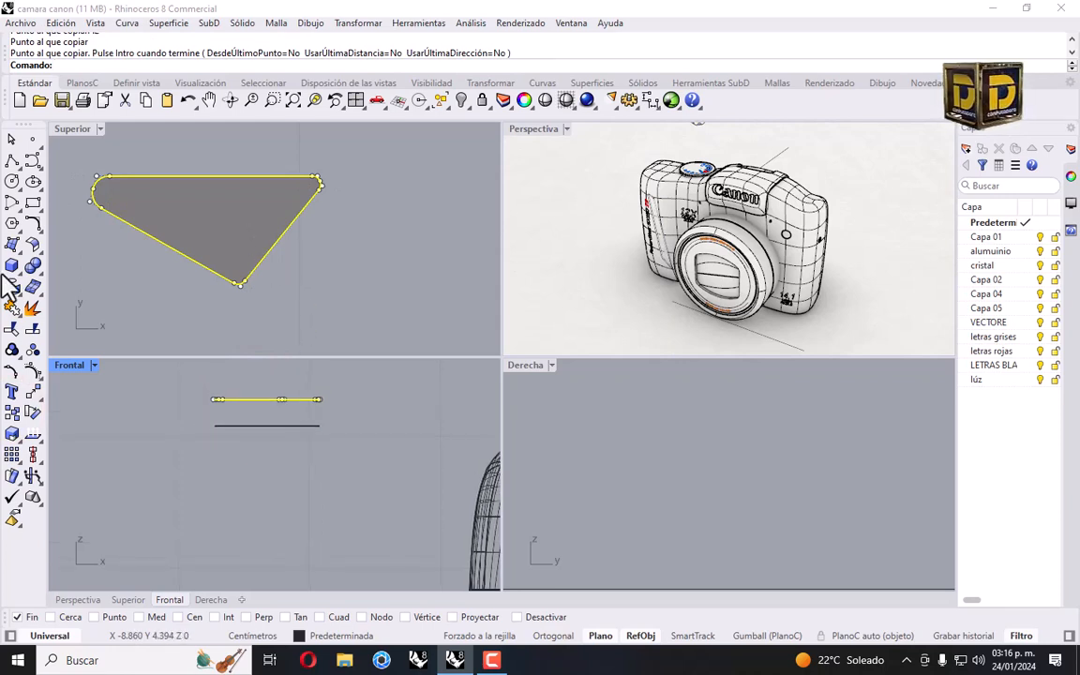
left_click(37, 401)
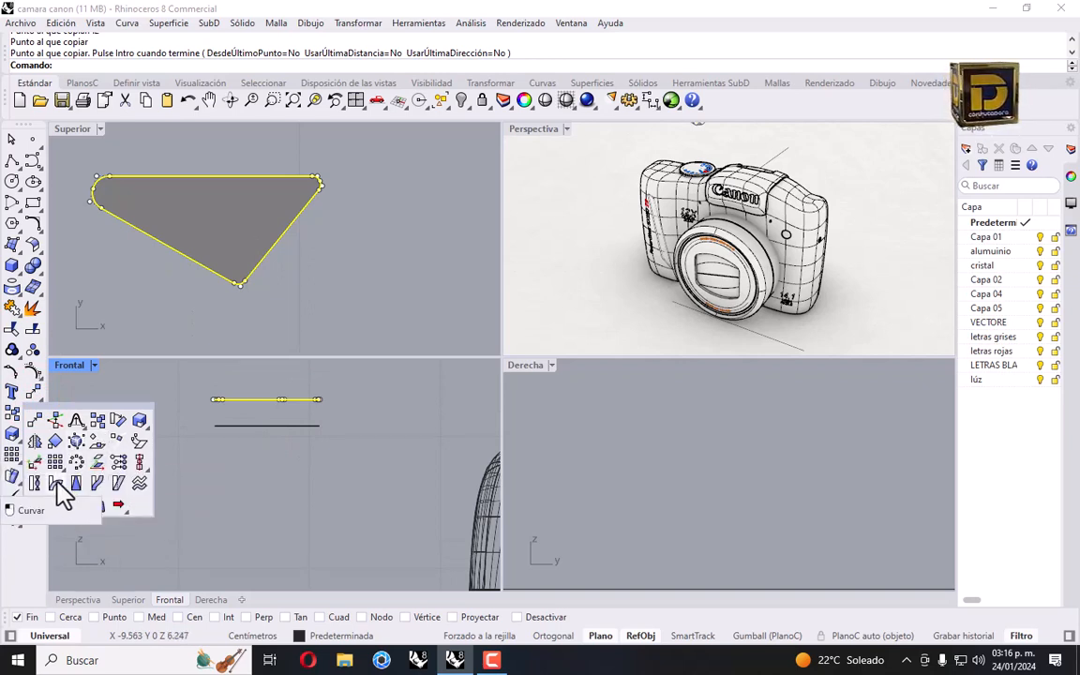
left_click(55, 482)
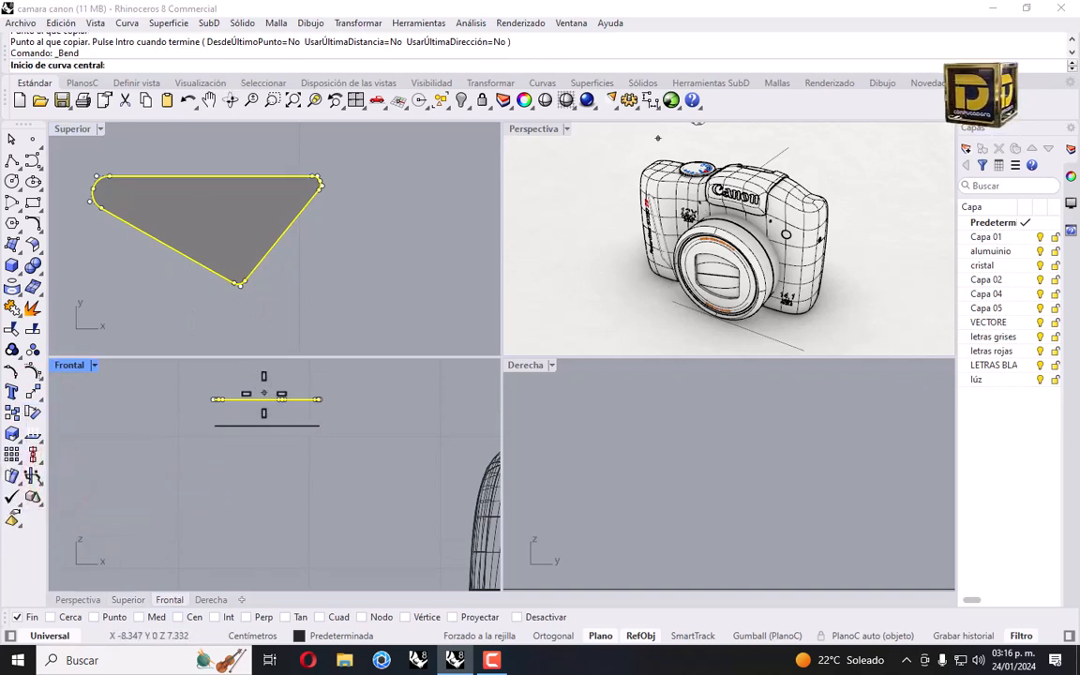
left_click(523, 617)
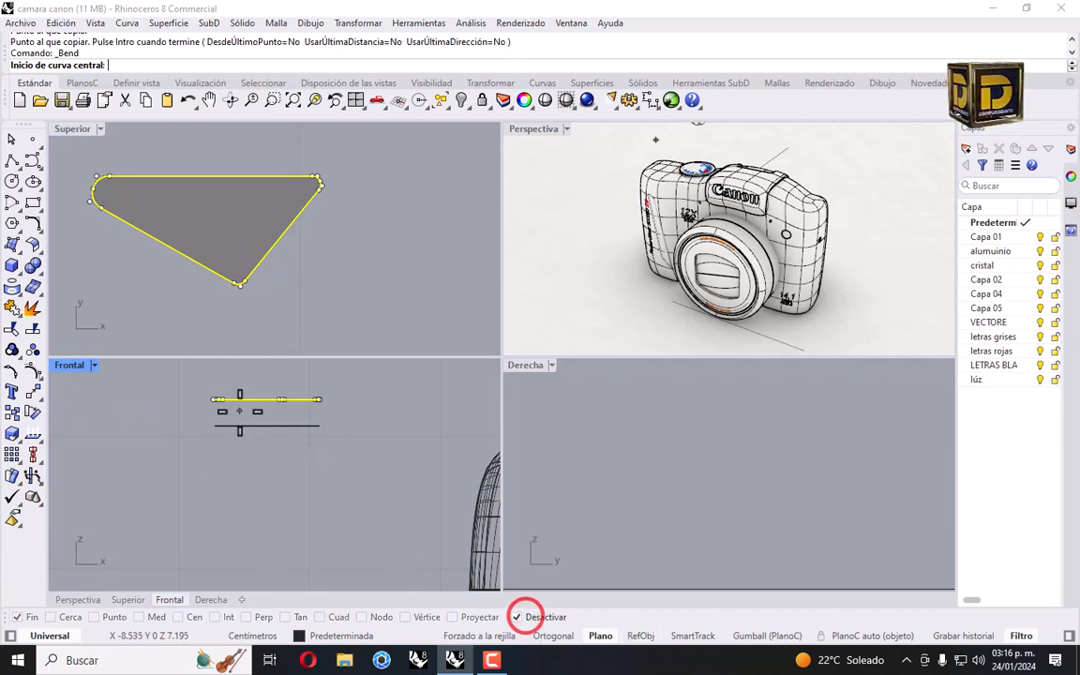
left_click(266, 400)
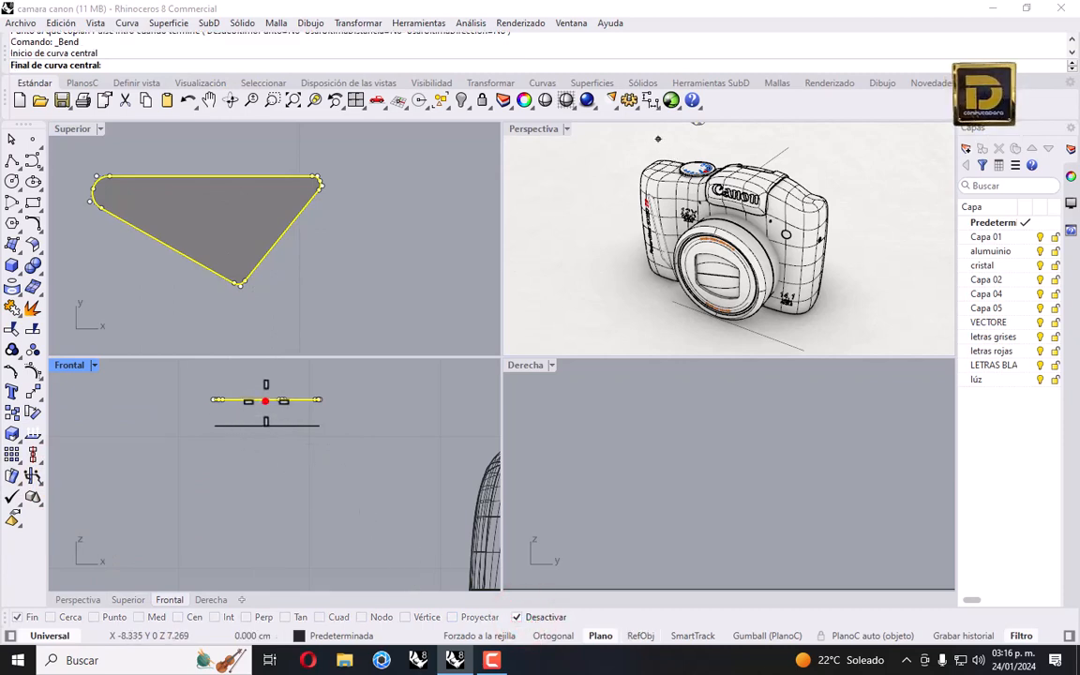
left_click(356, 401)
left_click(626, 29)
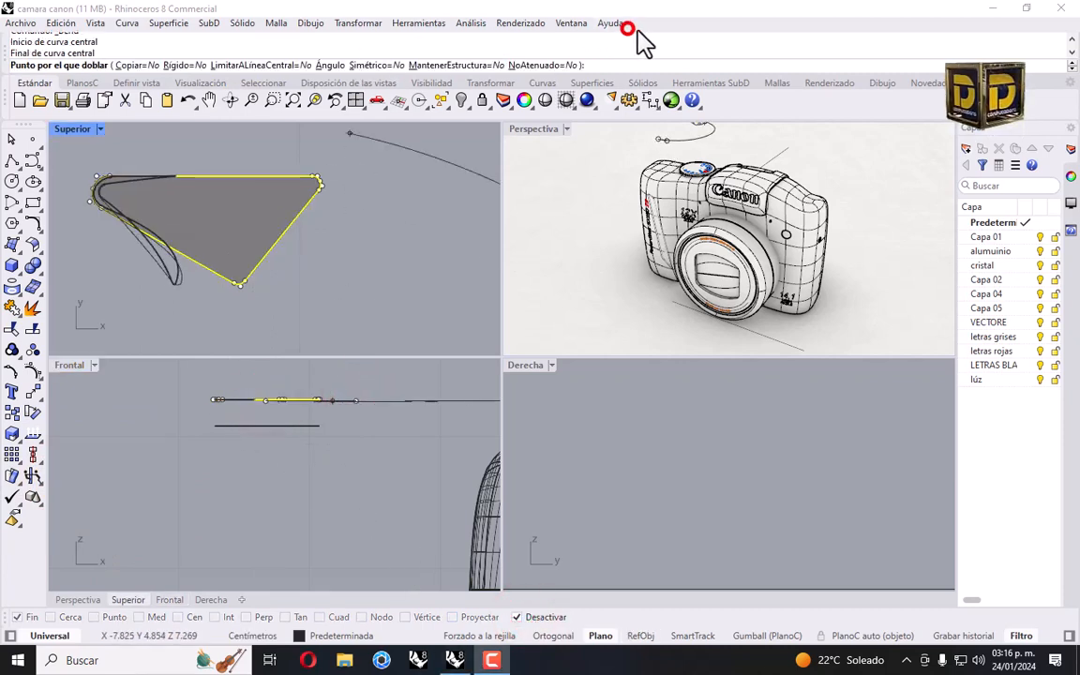
left_click(375, 65)
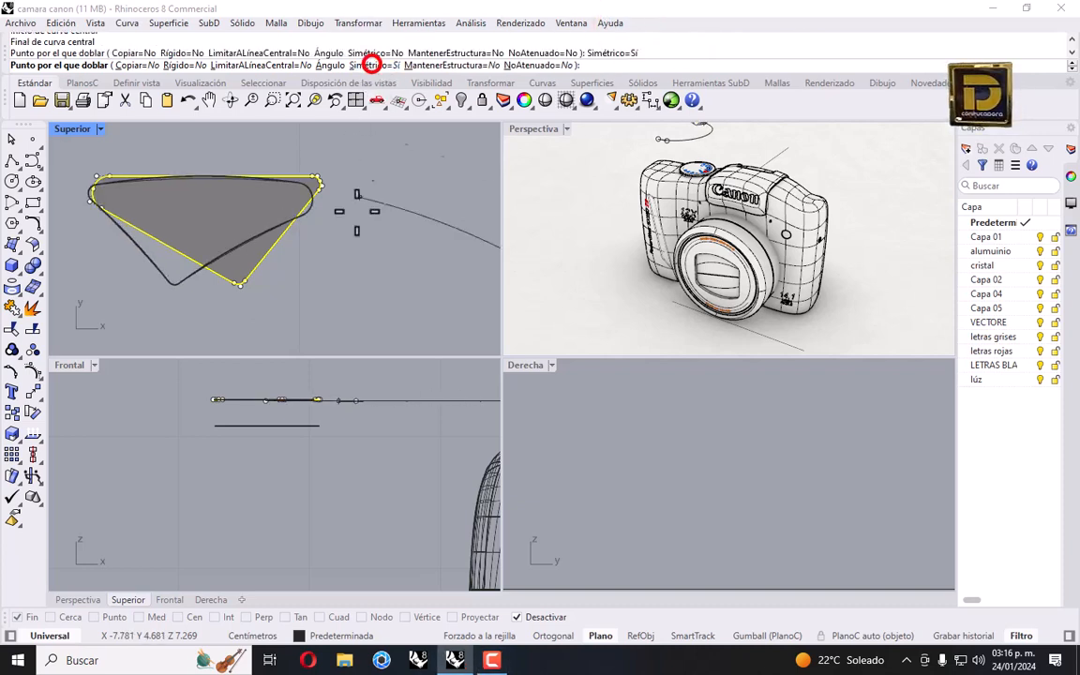
left_click(342, 409)
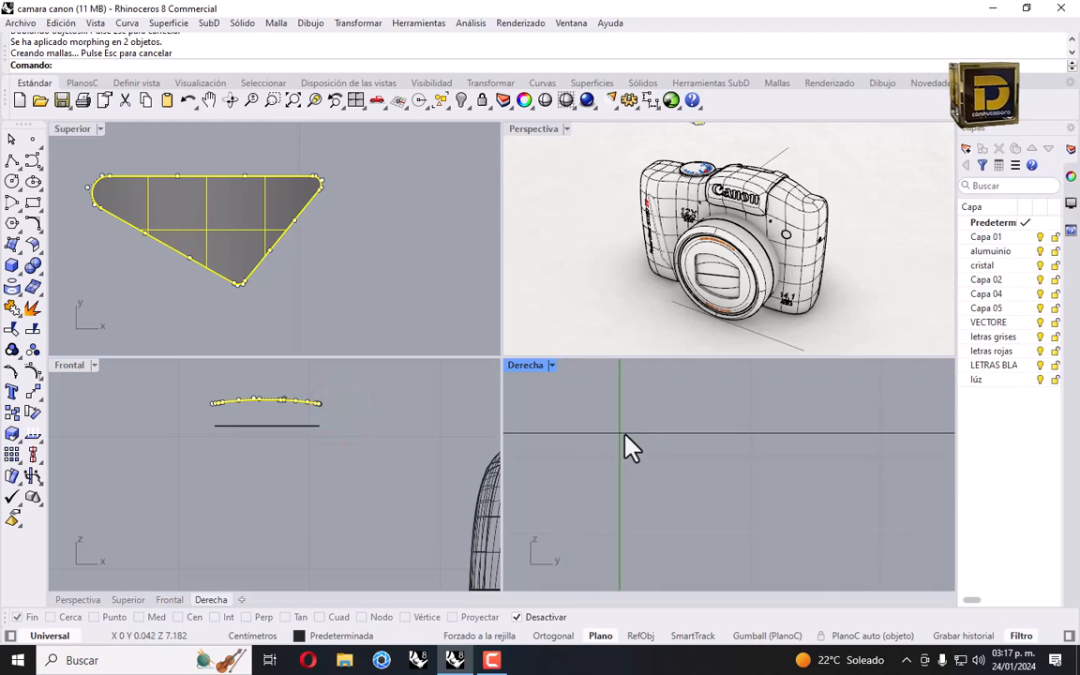
Inspect the bent surface's profile in the Derecha view and undo the bend.
scroll(625, 433, "down", 10)
scroll(728, 420, "up", 9)
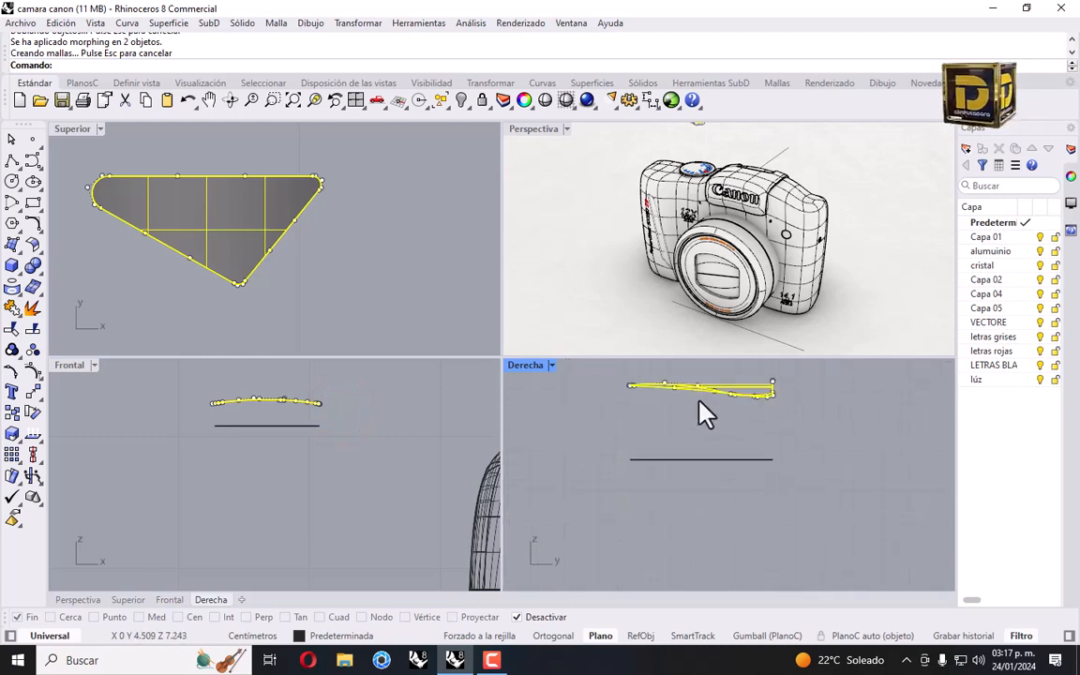
scroll(716, 421, "up", 6)
scroll(699, 435, "down", 10)
right_click_drag(712, 427, 714, 455)
scroll(695, 434, "up", 8)
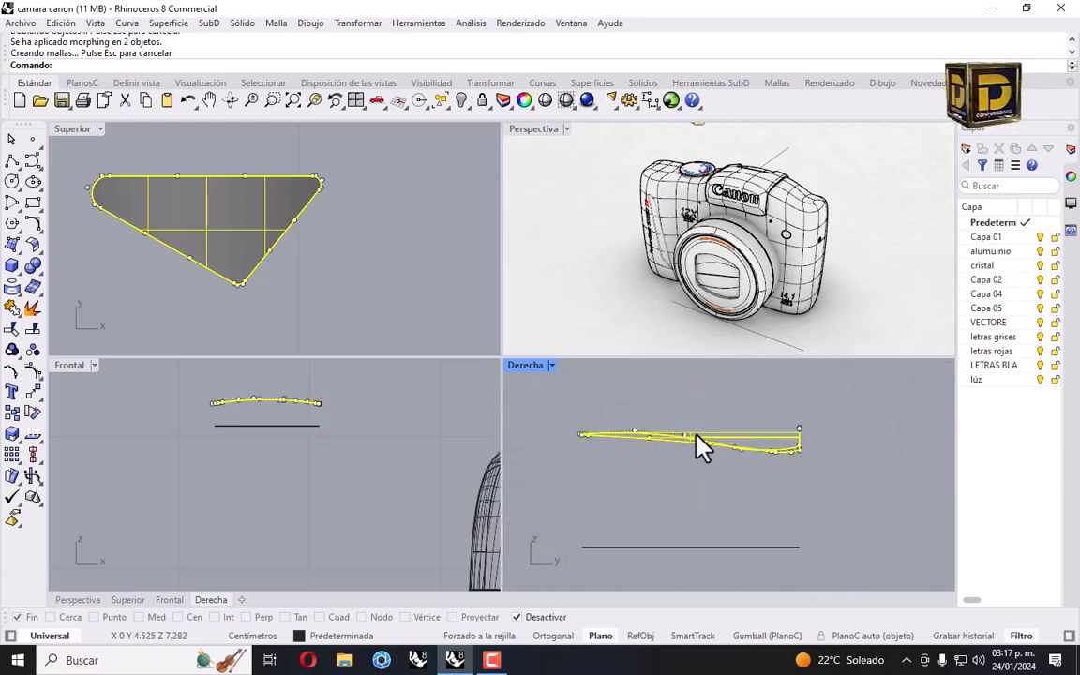
key("ctrl+z")
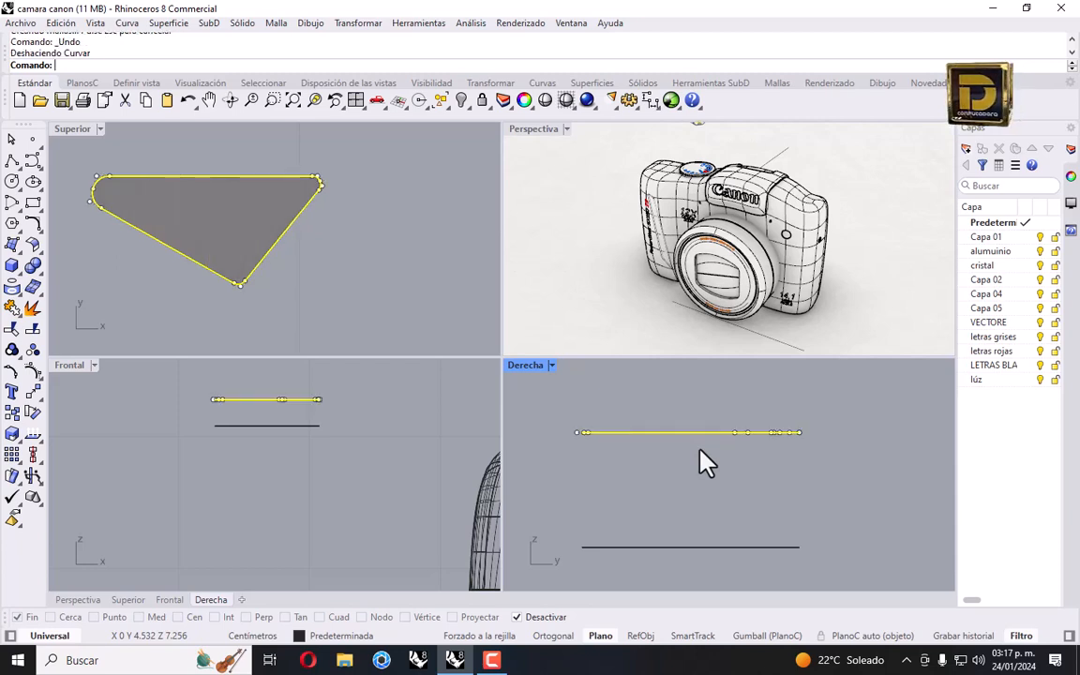
Bend the upper surface and outline symmetrically downward again in the Frontal view, with a shorter spine from their middle.
right_click(295, 400)
left_click(265, 400)
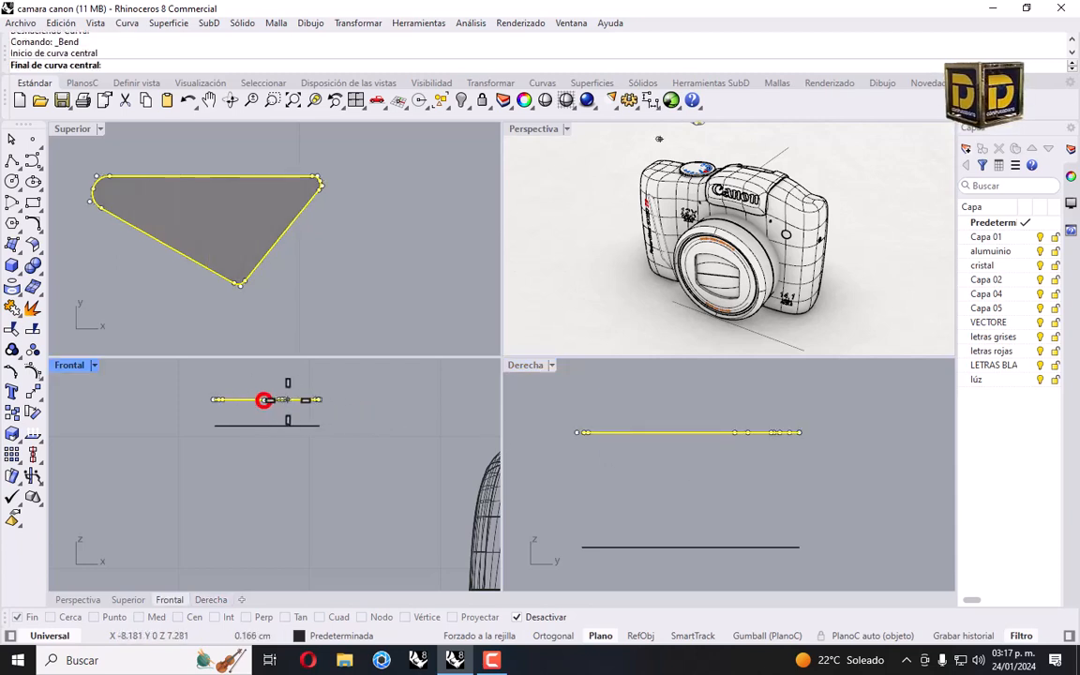
left_click(333, 399)
left_click(345, 411)
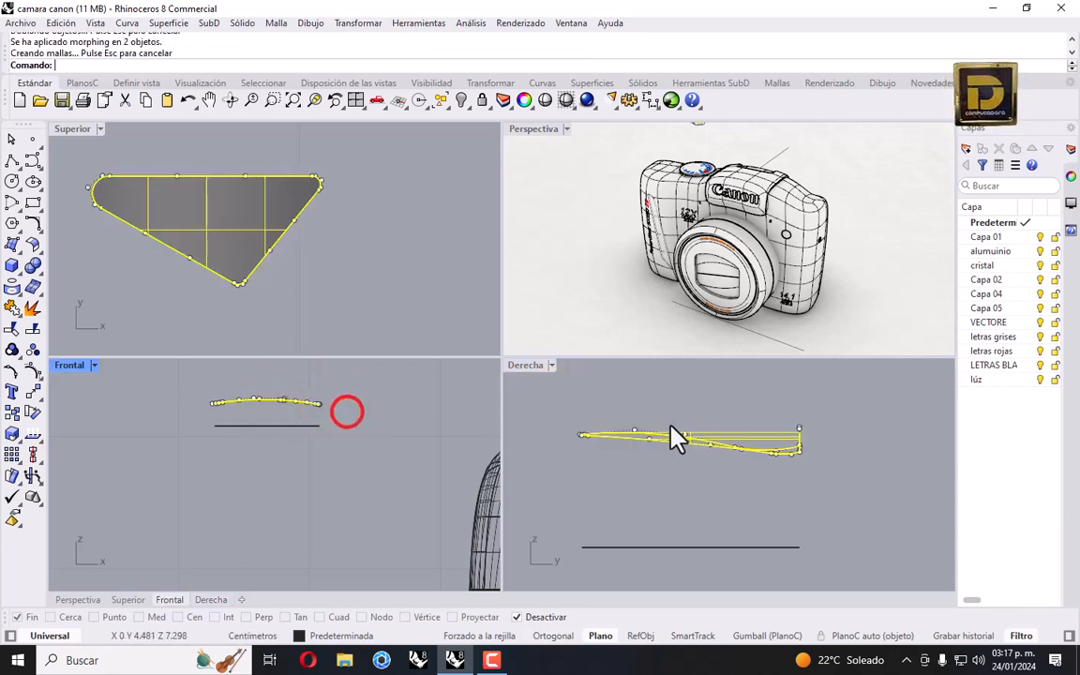
Bend the same surface and outline symmetrically downward from their middle in the Derecha view, and clear the selection.
right_click(712, 436)
left_click(705, 437)
left_click(544, 432)
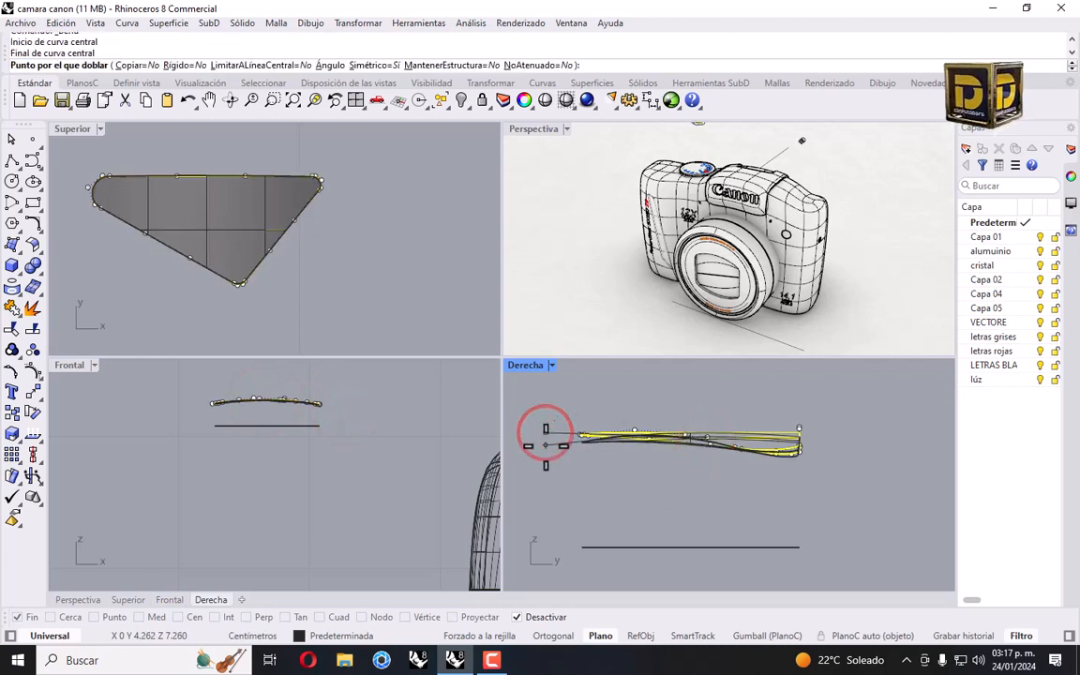
left_click(545, 441)
left_click(603, 386)
Select the whole camera model in the Perspectiva view and hide it, leaving only the rounded-triangle part.
scroll(609, 223, "down", 3)
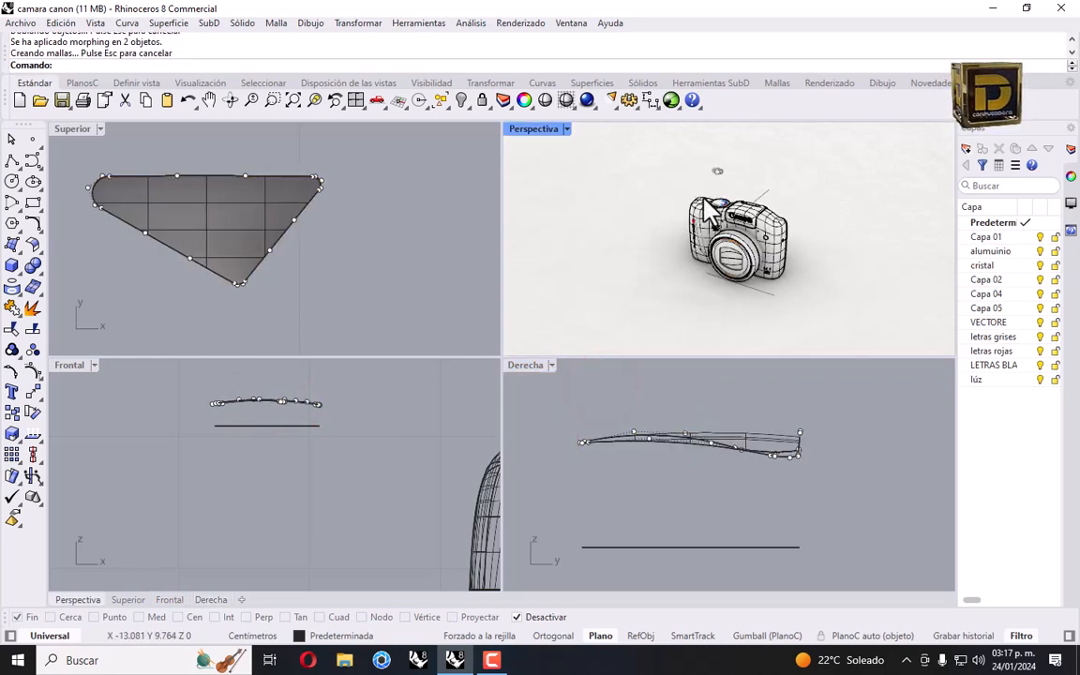
left_click_drag(663, 173, 855, 367)
left_click(460, 100)
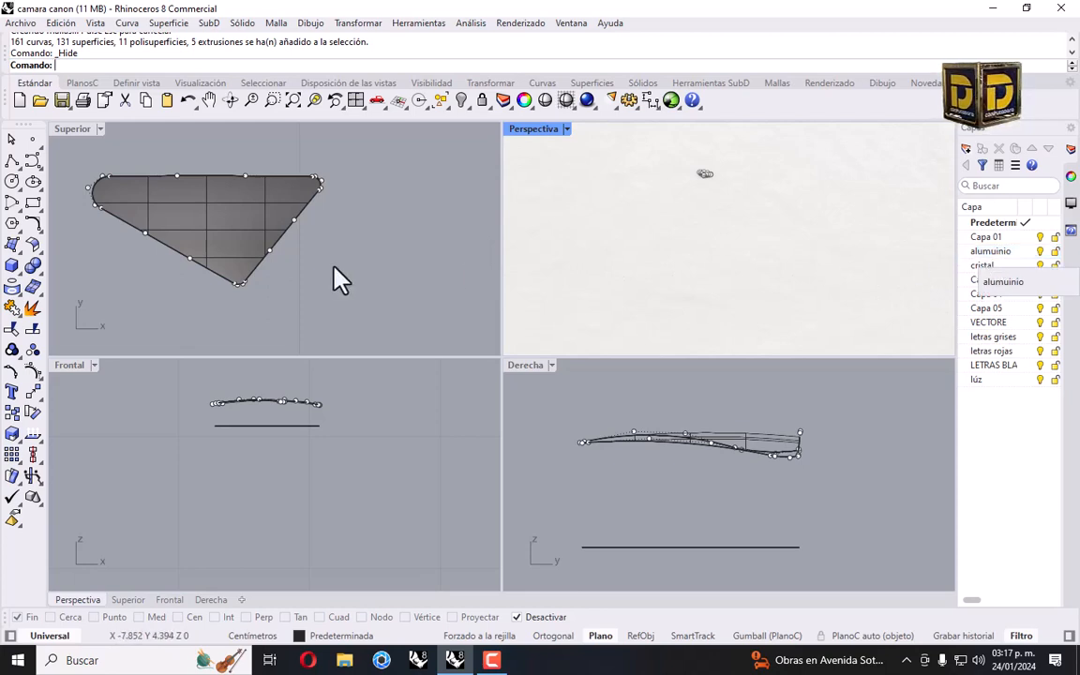
Widen the layer list to show the layer colours and turn off the curve control points.
left_click(963, 223)
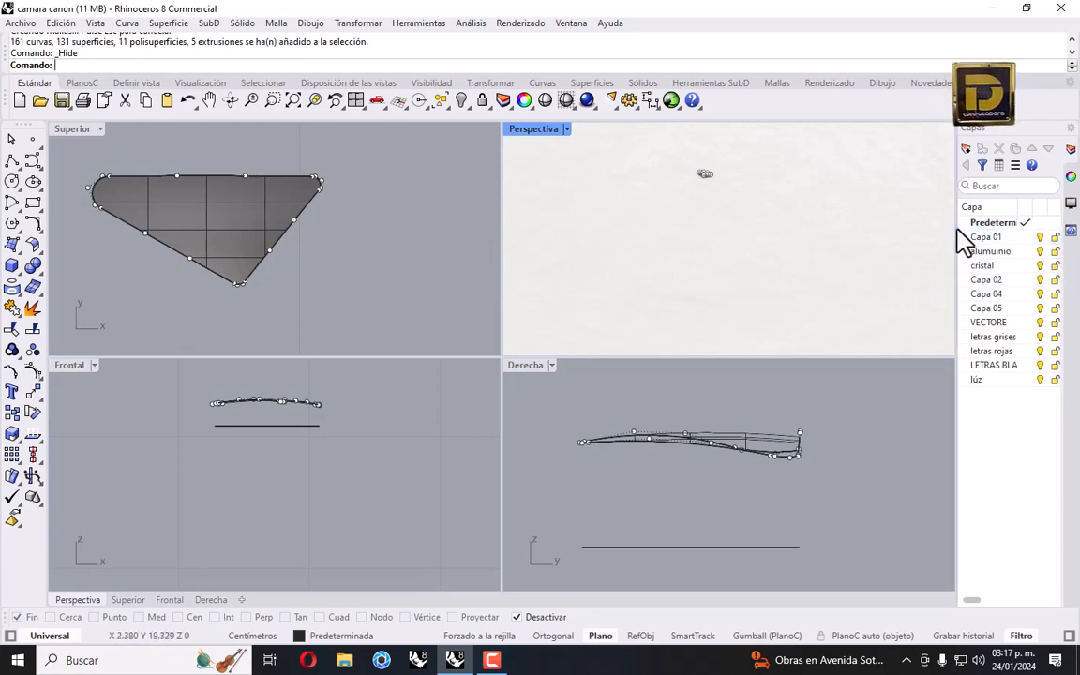
left_click_drag(957, 228, 934, 229)
left_click(387, 232)
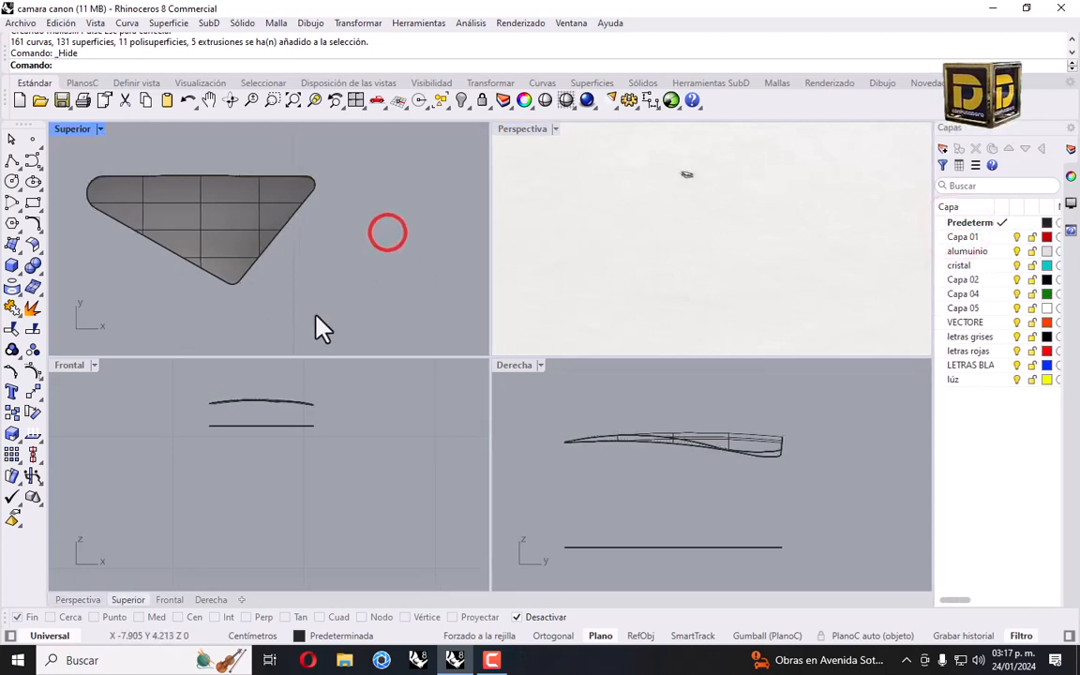
Duplicate the border of the upper bent surface as a curve.
left_click(217, 229)
left_click(104, 290)
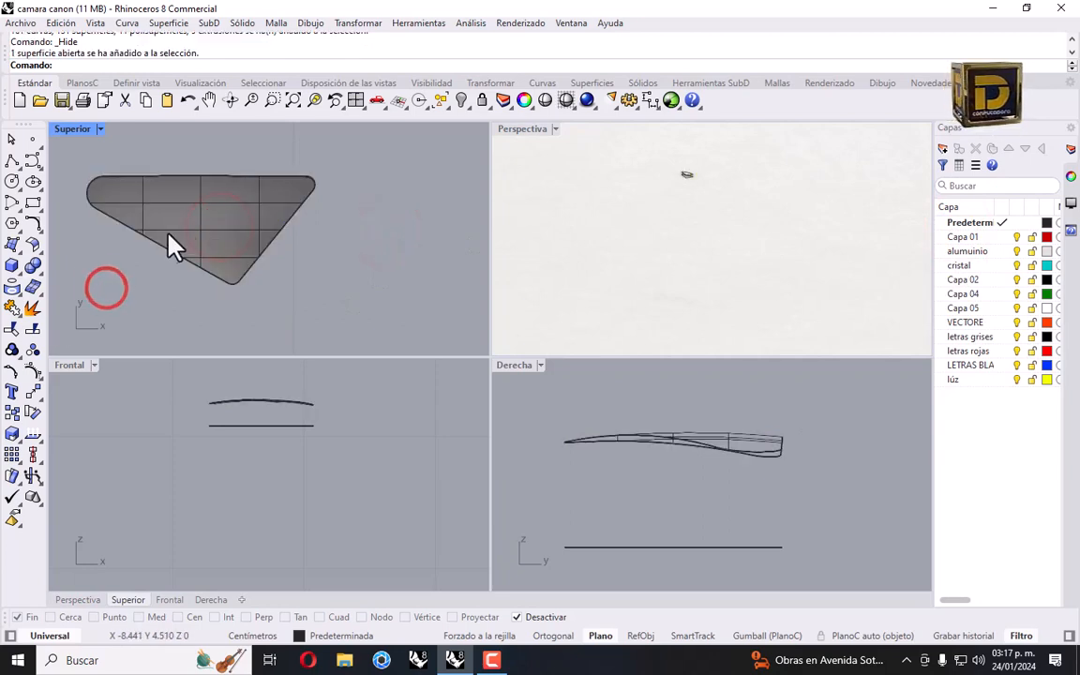
left_click(13, 287)
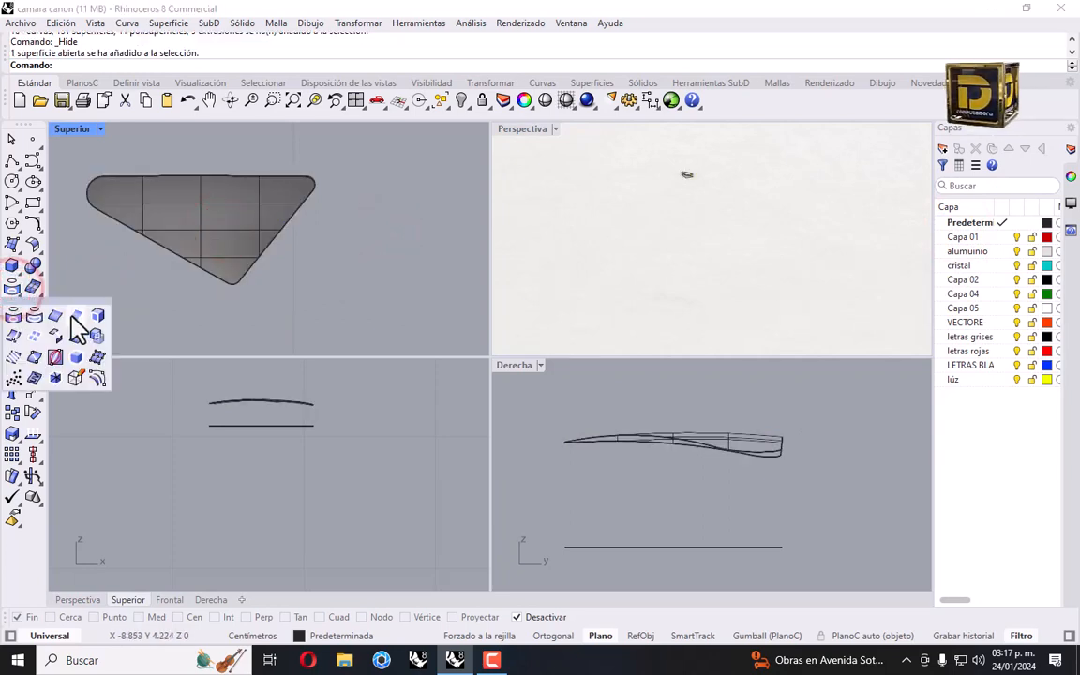
left_click(72, 312)
left_click(166, 207)
key("Return")
left_click(335, 399)
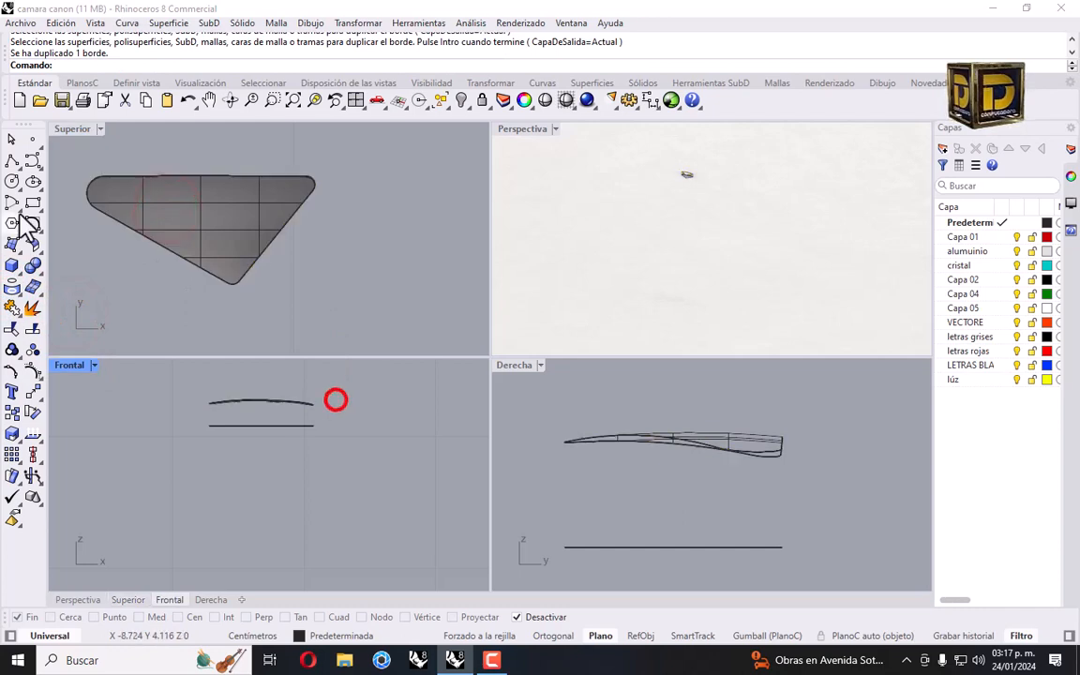
Re-enable object snaps and draw a vertical polyline from the front corner of the upper outline down to the lower outline.
left_click(13, 156)
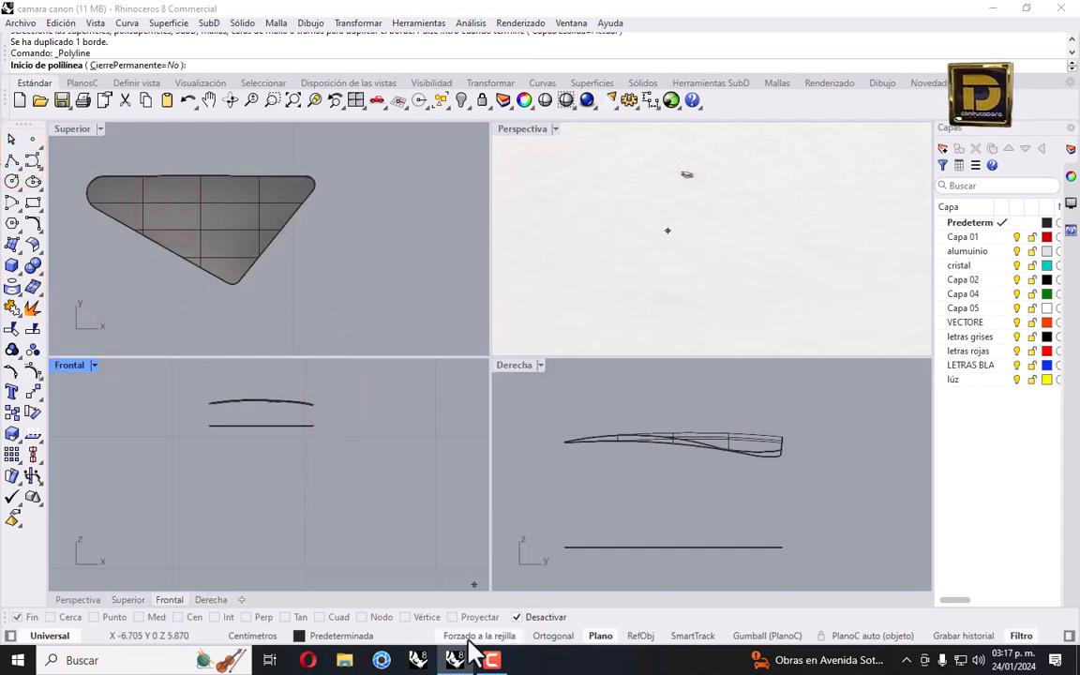
left_click(516, 616)
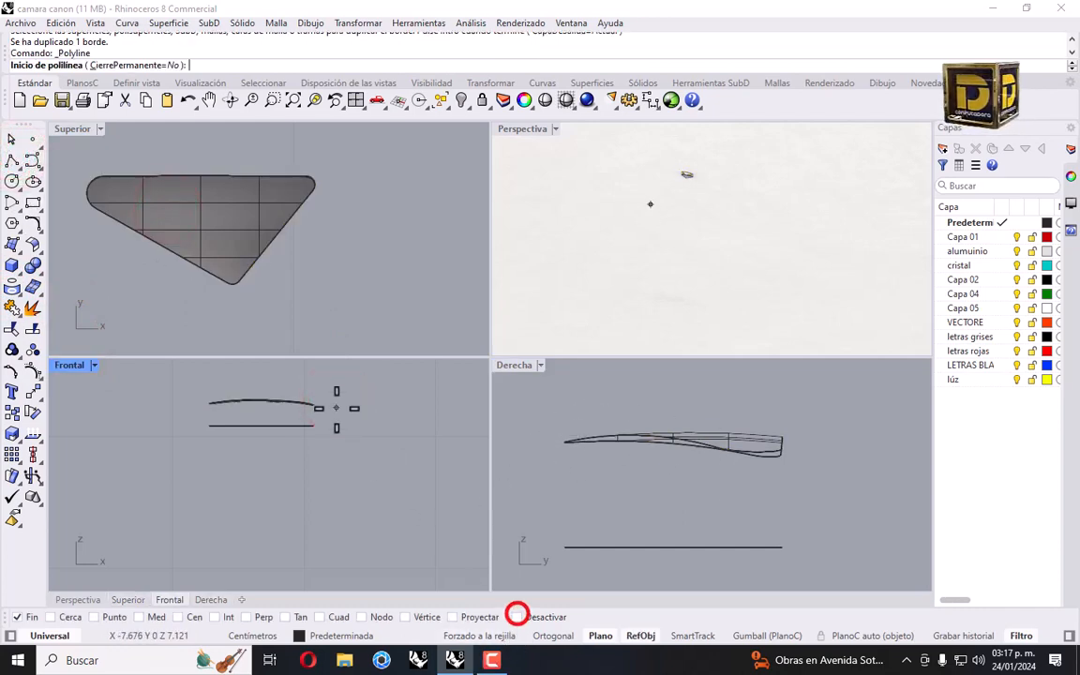
left_click(237, 285)
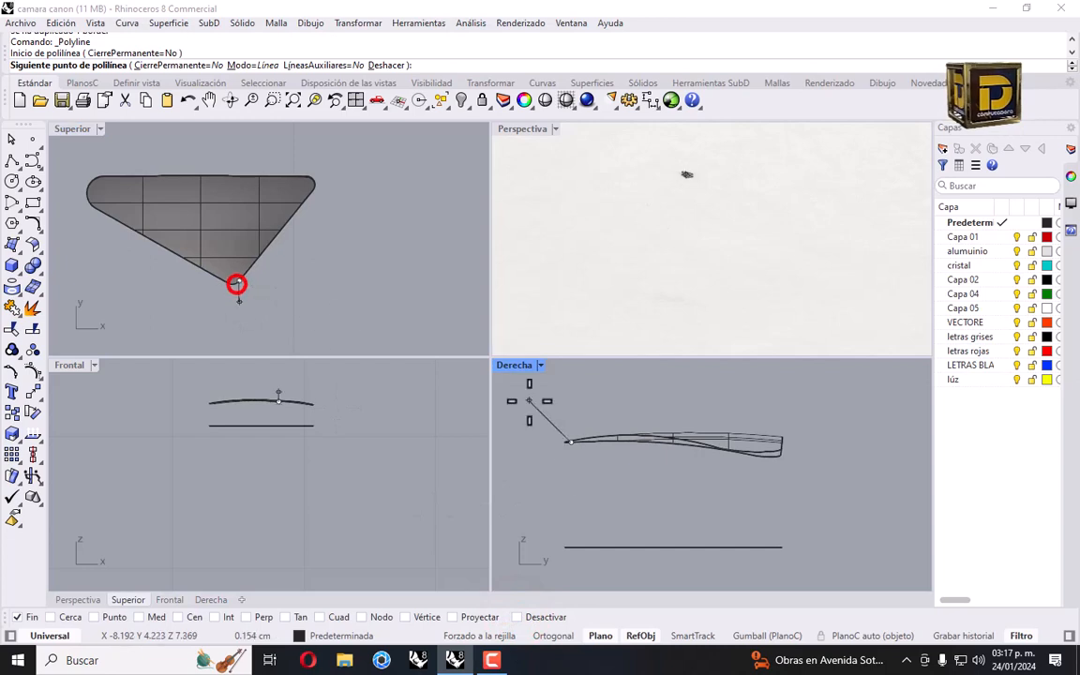
left_click(576, 548)
key("Return")
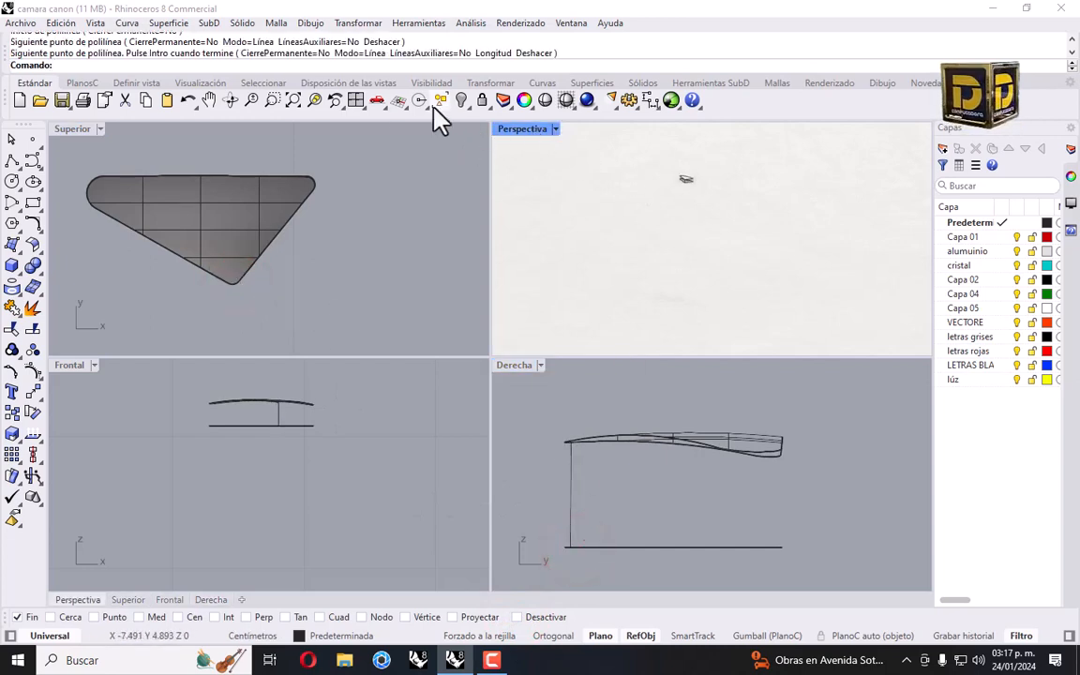
Sweep the vertical line along two rails, the upper and lower rounded-triangle outlines, to create the side wall.
right_click(291, 105)
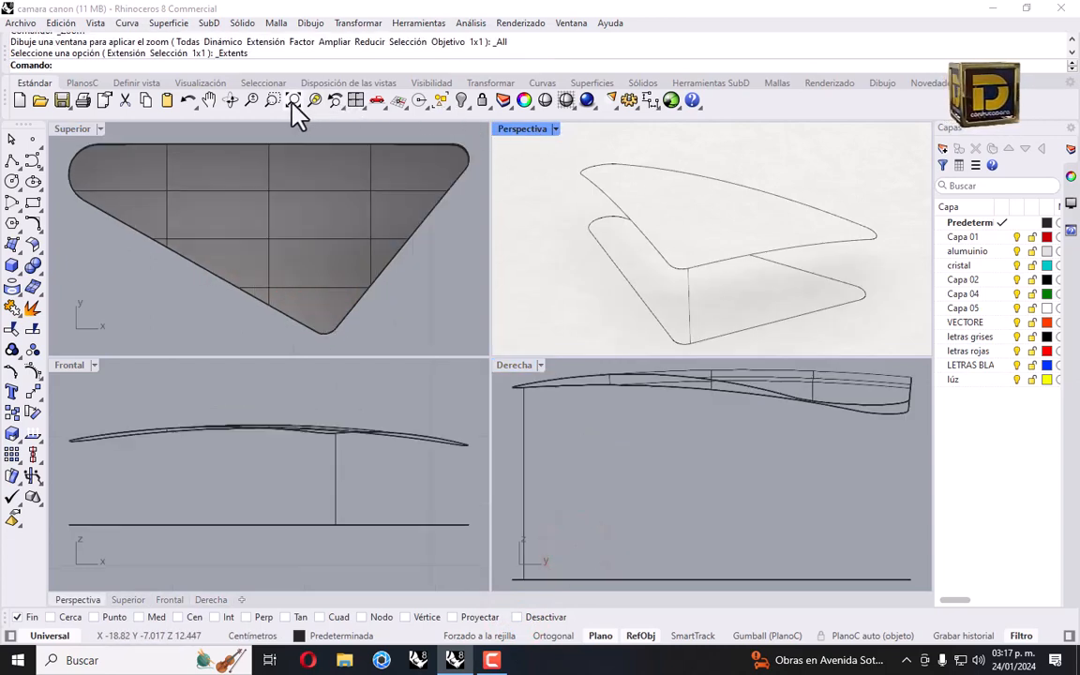
left_click(20, 272)
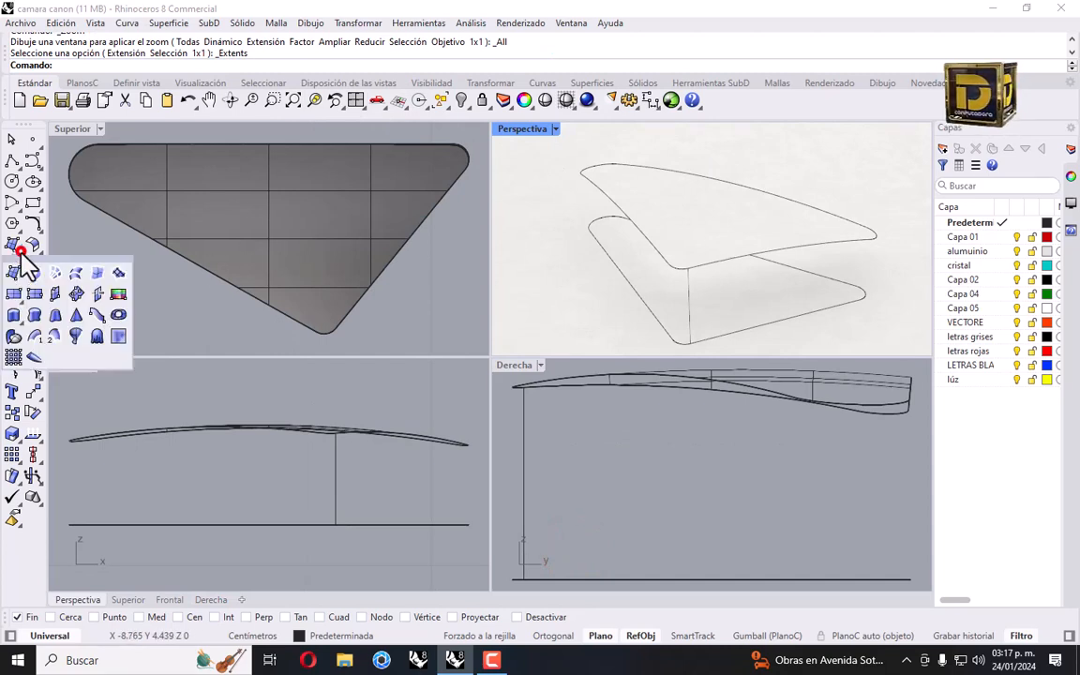
left_click(54, 333)
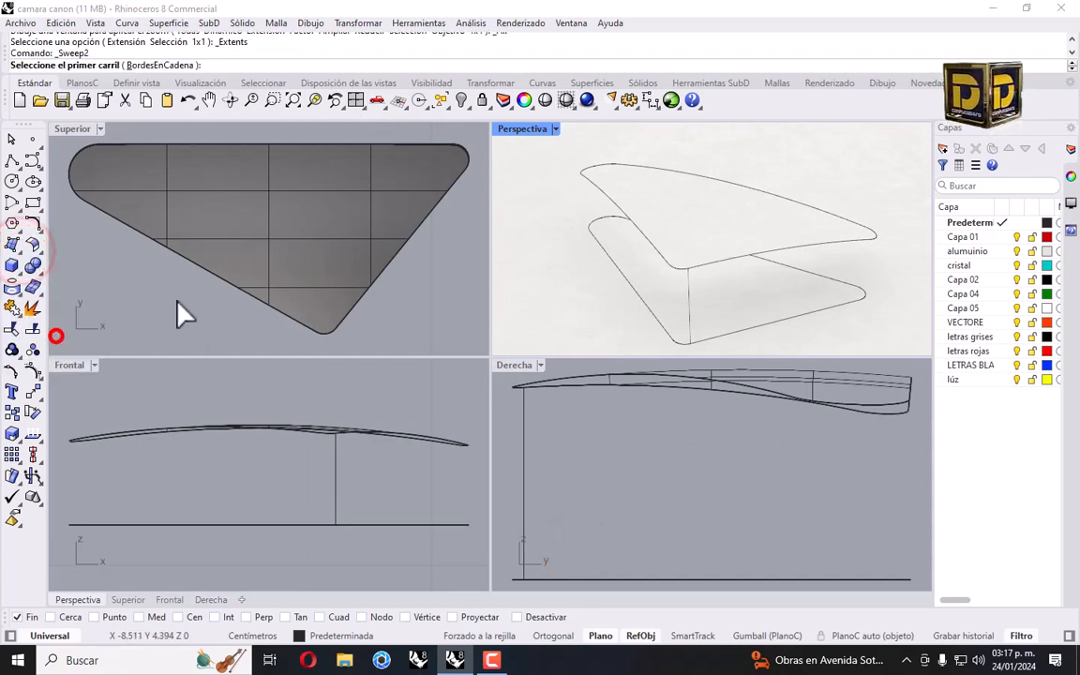
left_click(733, 258)
left_click(776, 298)
left_click(754, 323)
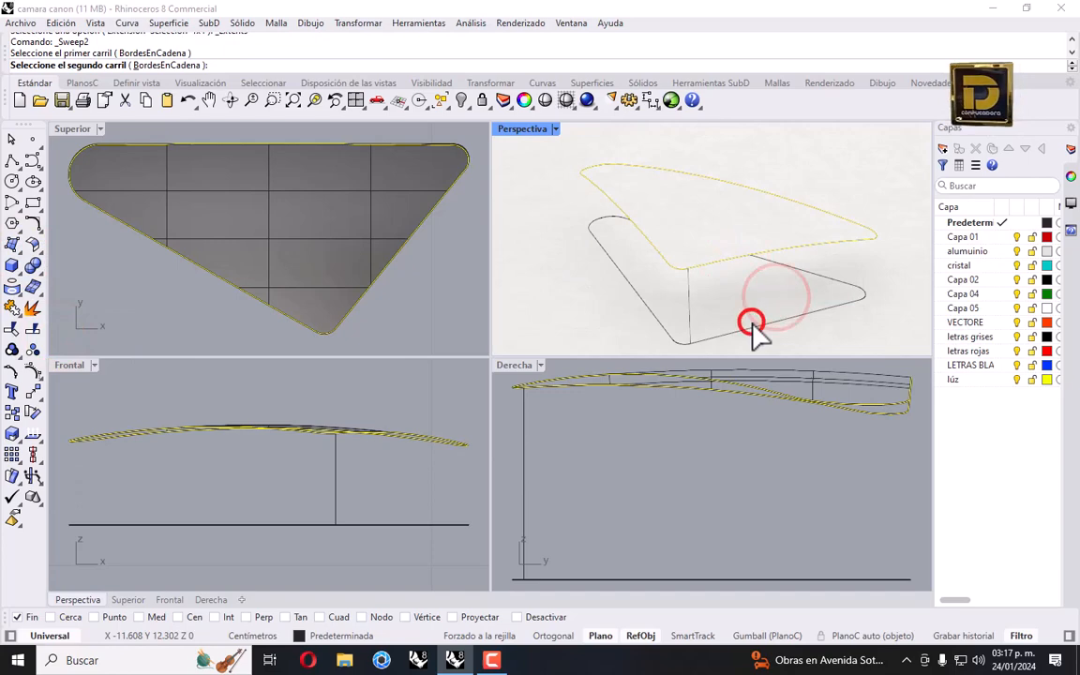
left_click(791, 367)
left_click(693, 313)
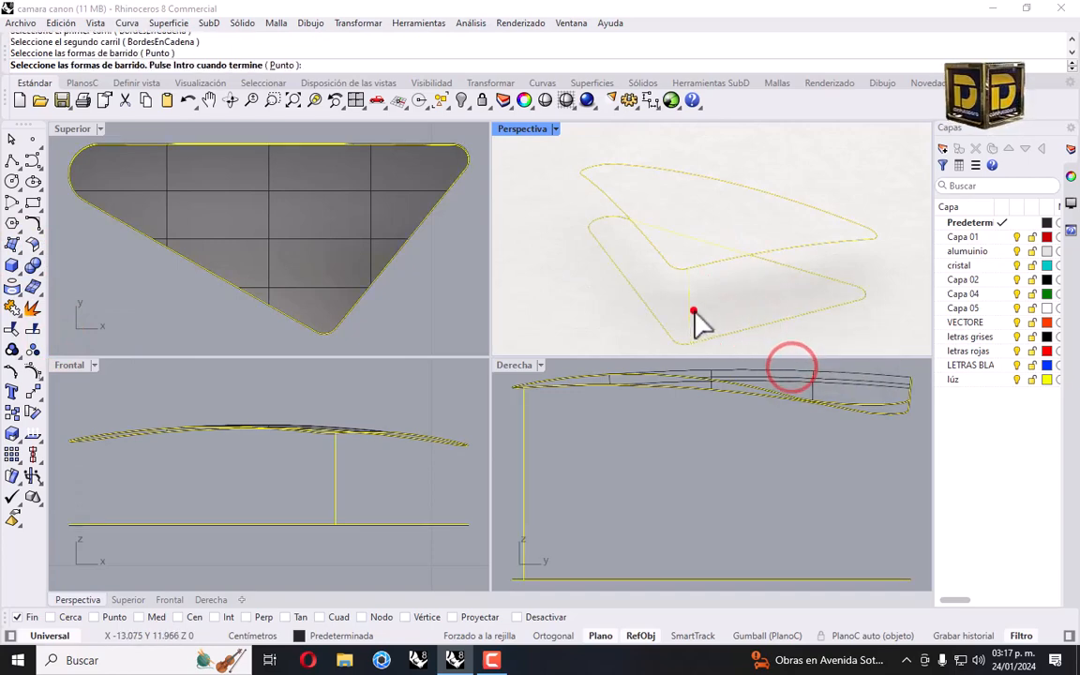
key("Return")
key("Return")
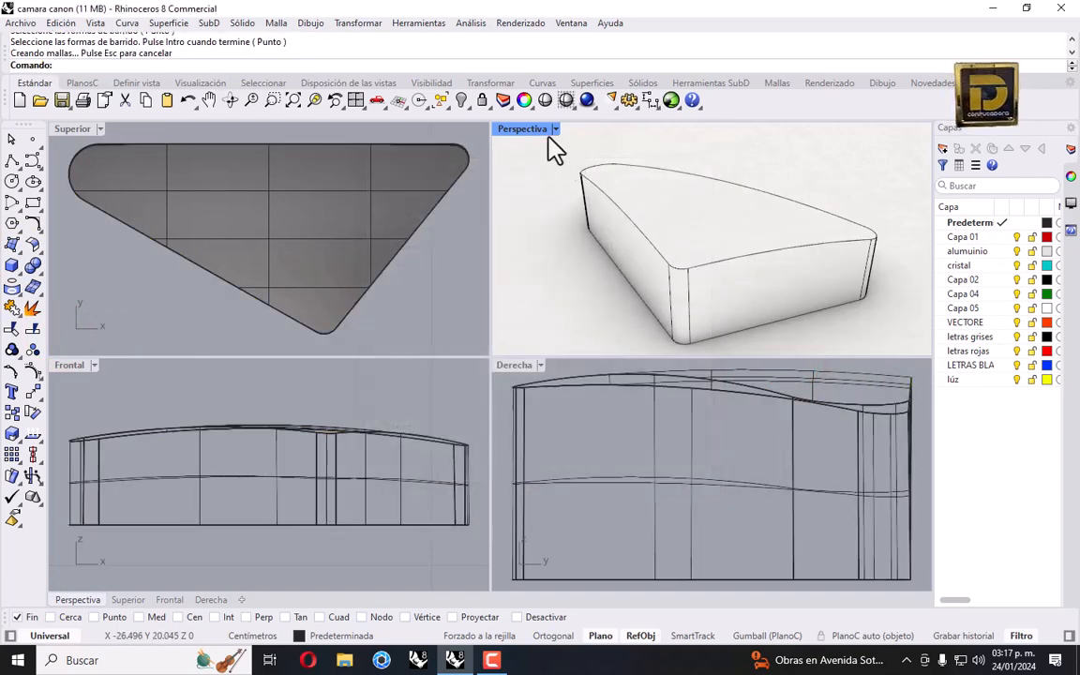
Maximize the Perspectiva view, select all parts of the rounded-triangle piece and join them.
double_click(555, 132)
right_click_drag(371, 272, 381, 188)
scroll(381, 191, "down", 6)
left_click_drag(256, 198, 684, 421)
left_click(12, 307)
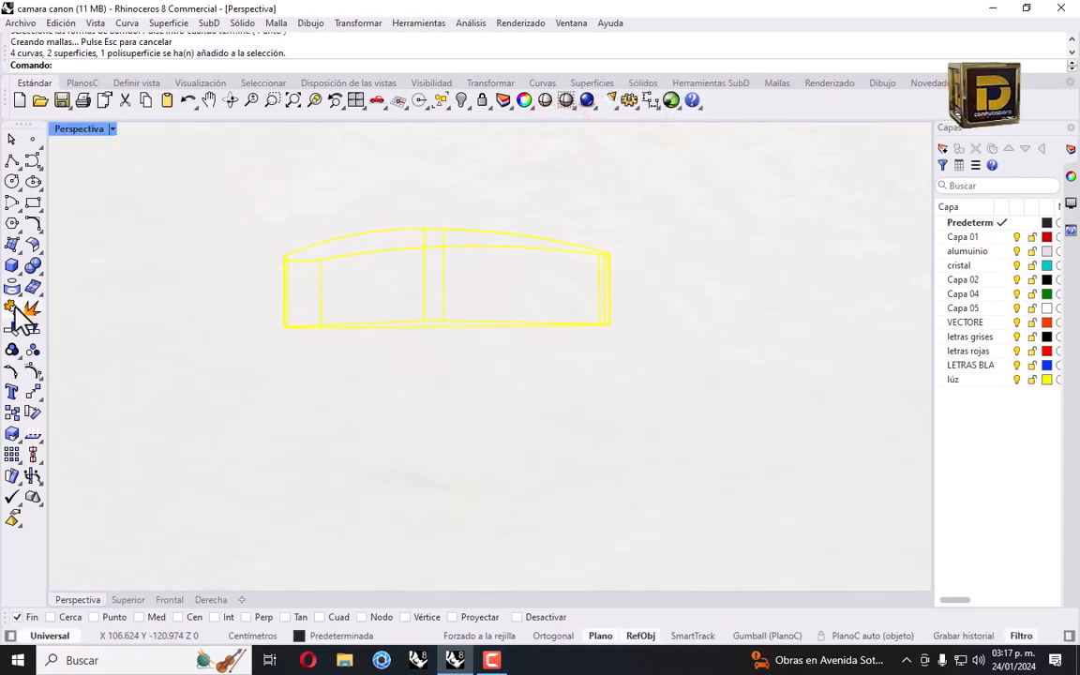
Set the Perspectiva view to Sombreado display and inspect the joined rounded-triangle solid from several angles.
left_click(111, 128)
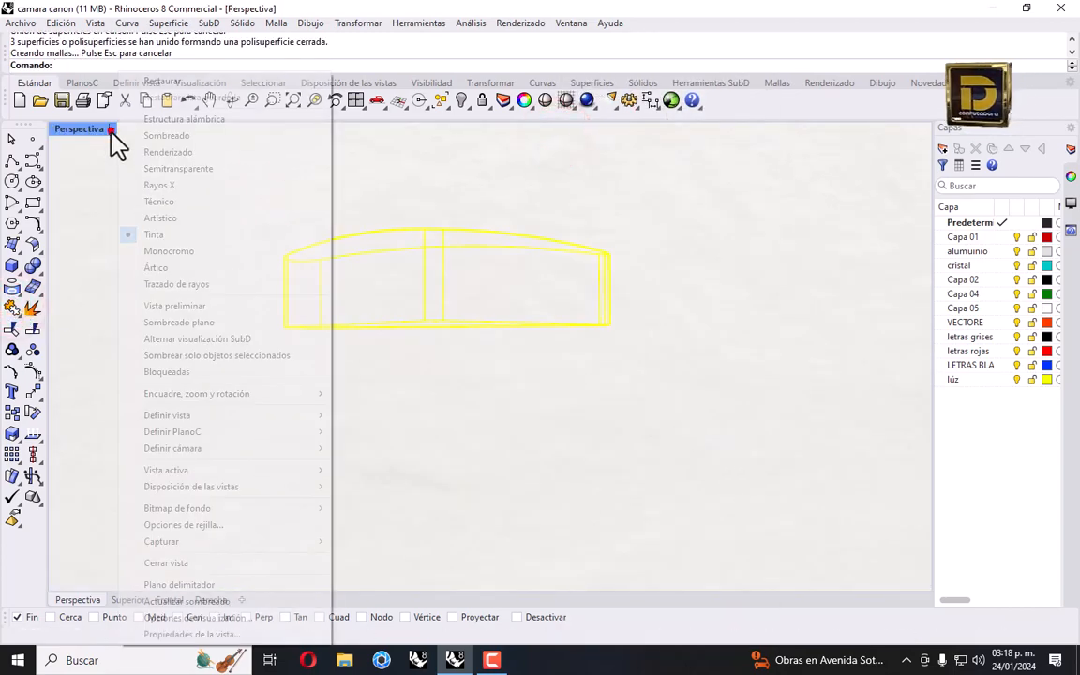
left_click(187, 139)
right_click_drag(269, 269, 385, 335)
left_click(346, 410)
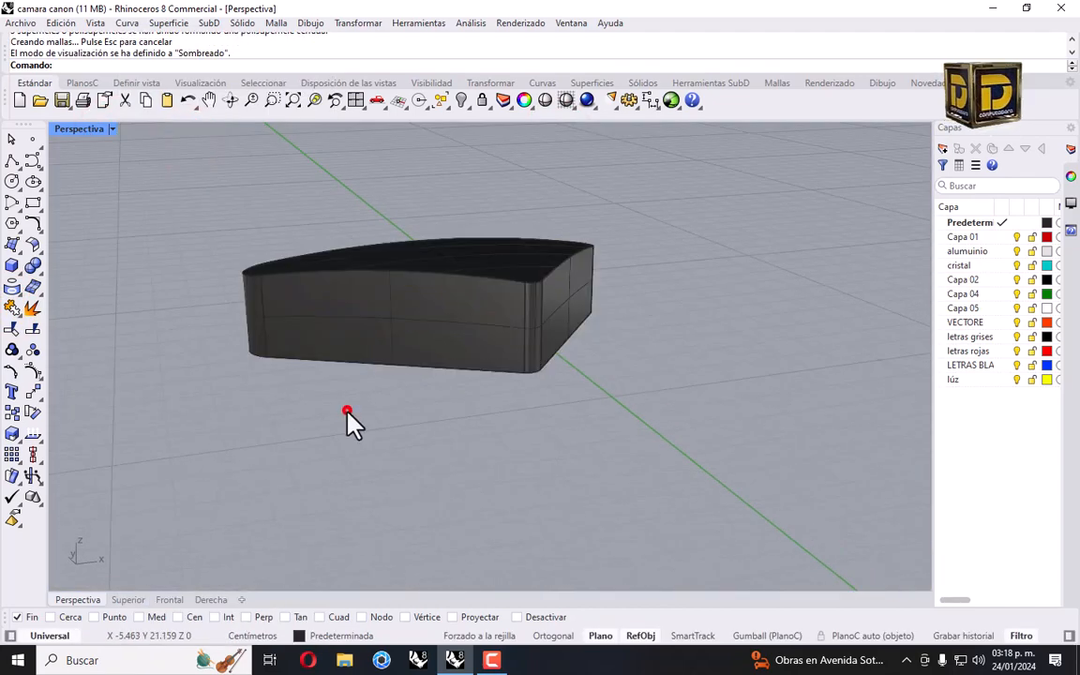
right_click_drag(347, 439, 350, 286)
right_click_drag(476, 279, 395, 174)
left_click(534, 371)
right_click_drag(548, 421, 525, 562)
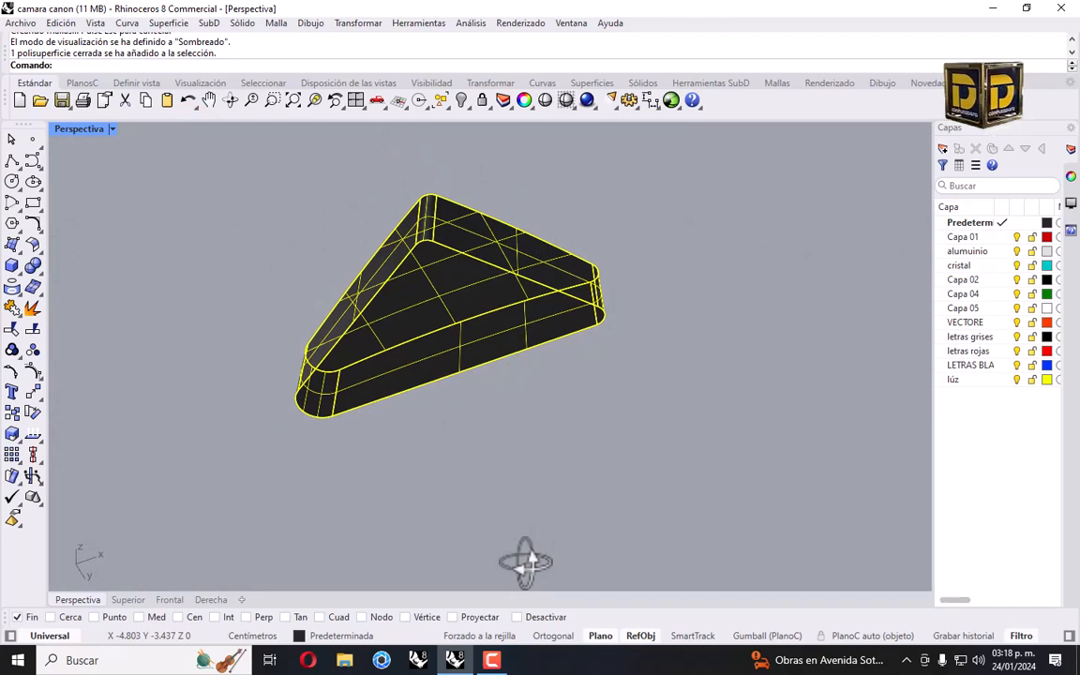
type("ap")
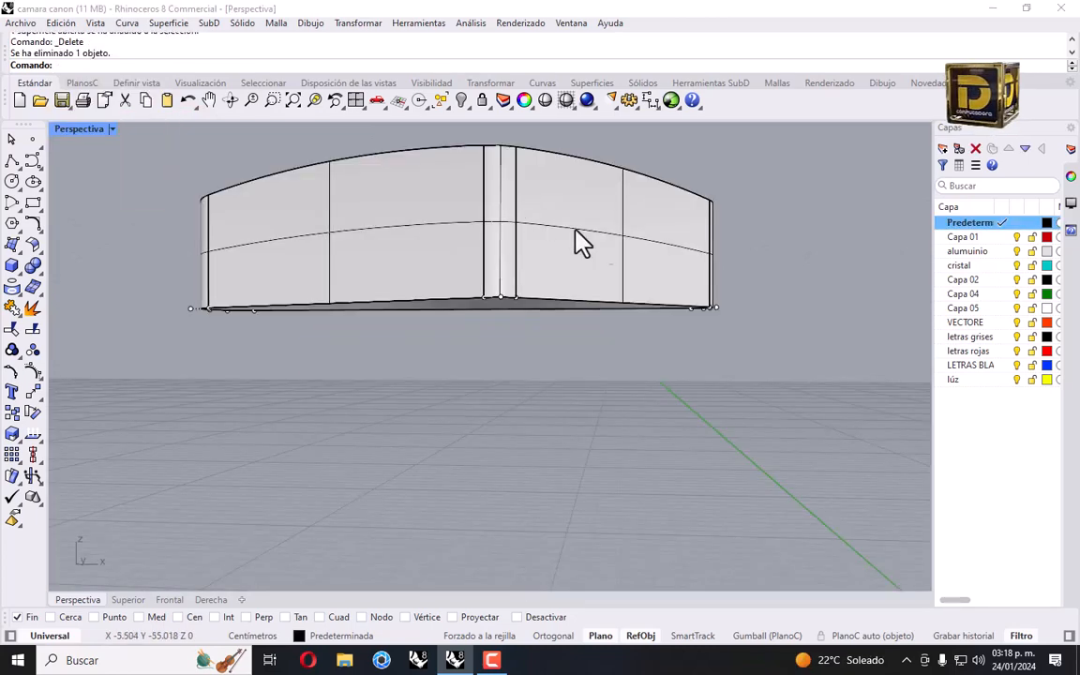
Select the whole rounded-triangle piece with its curves and change its objects to the alumuinio layer.
right_click_drag(574, 243, 506, 271)
left_click_drag(376, 165, 750, 429)
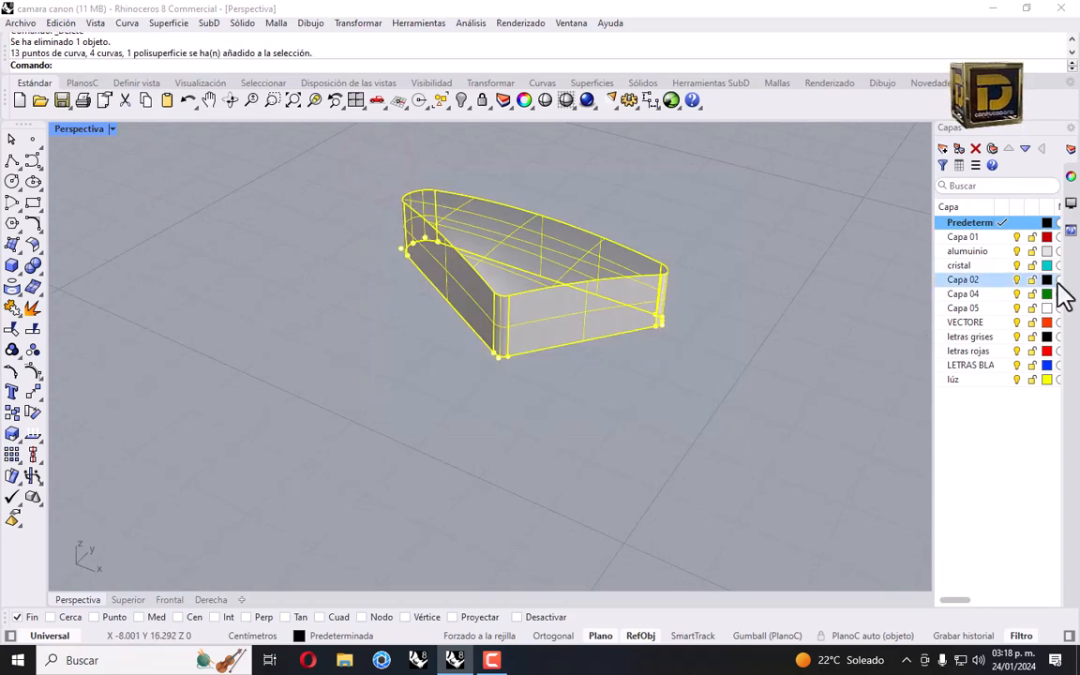
right_click(996, 251)
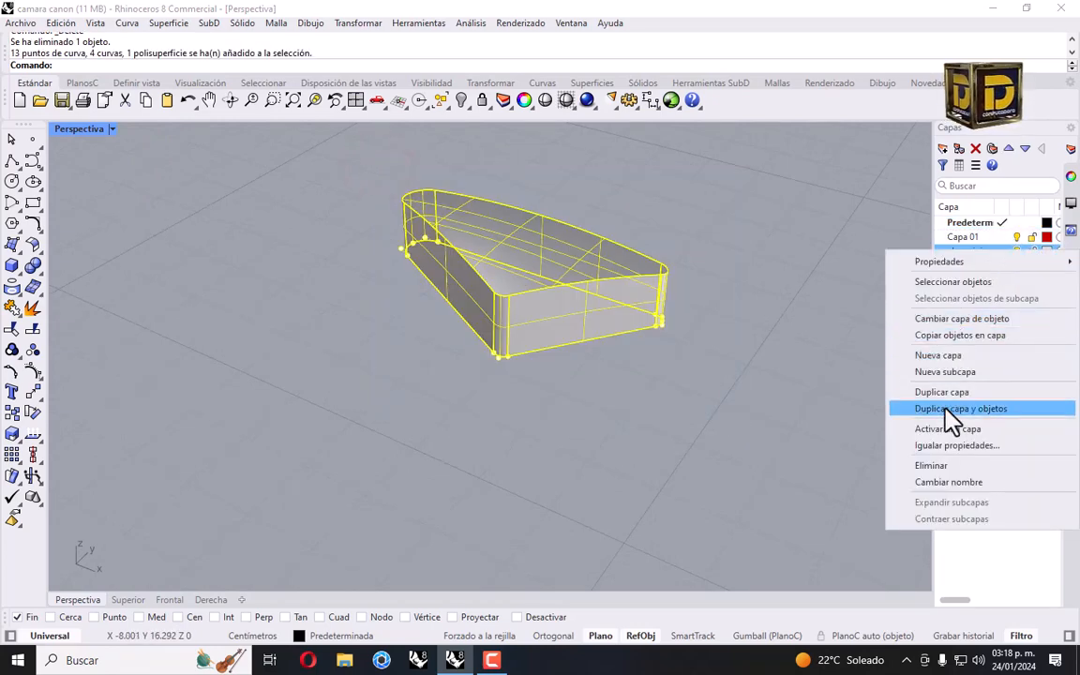
left_click(947, 320)
left_click(763, 298)
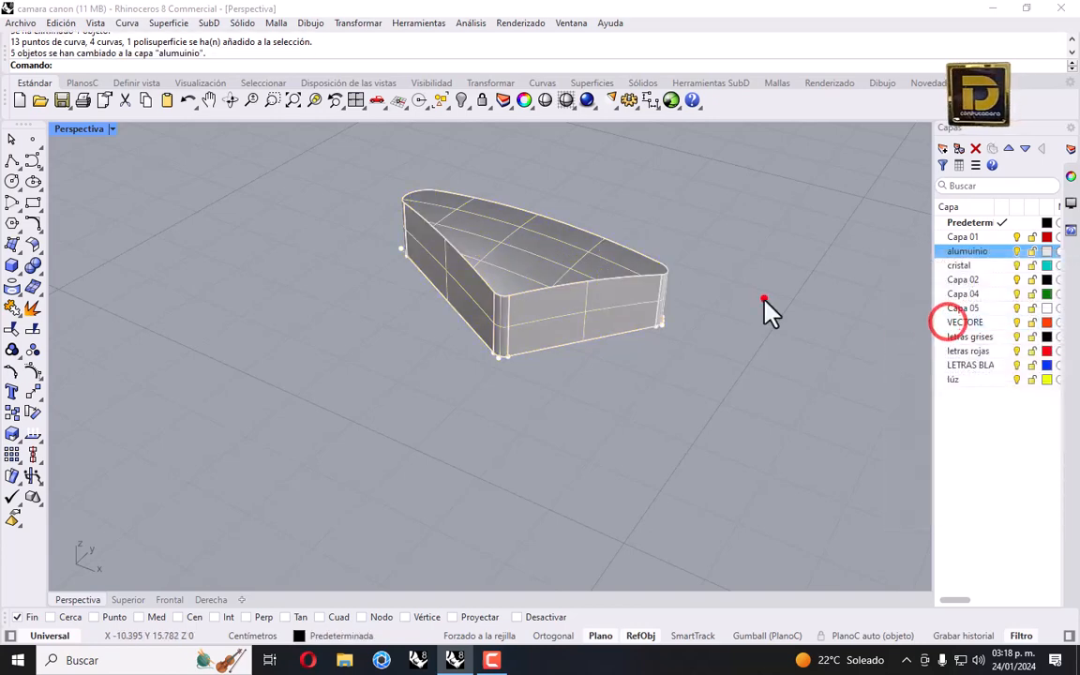
Fillet all the upper perimeter edges of the rounded-triangle solid, corners included, with a 0.02 radius.
right_click_drag(764, 299, 645, 255)
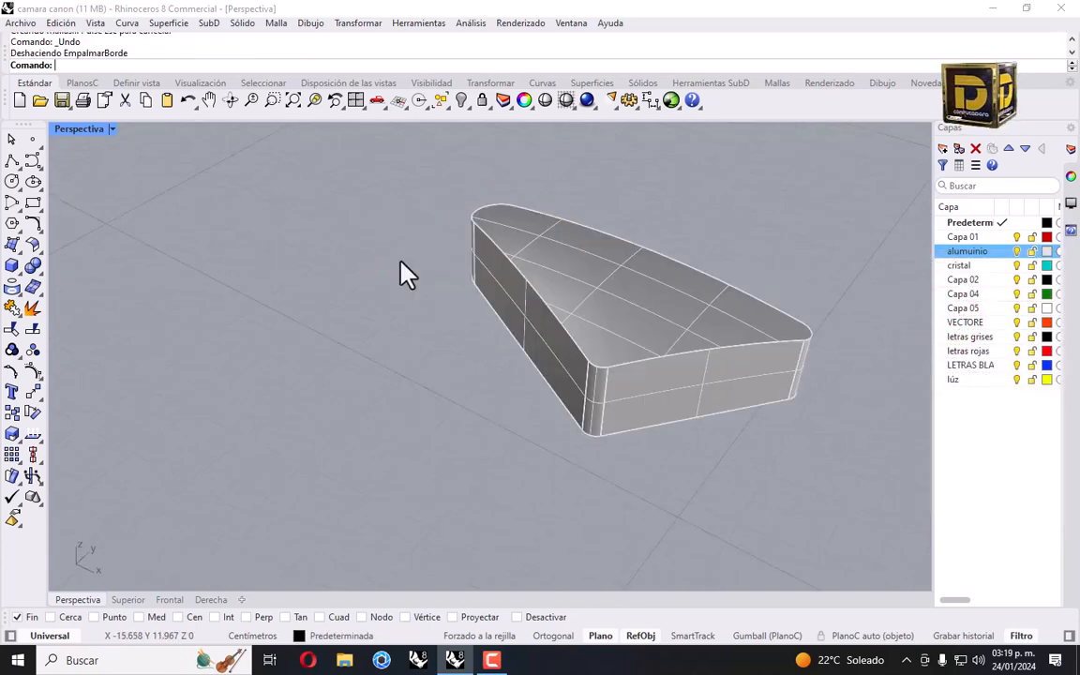
right_click(400, 261)
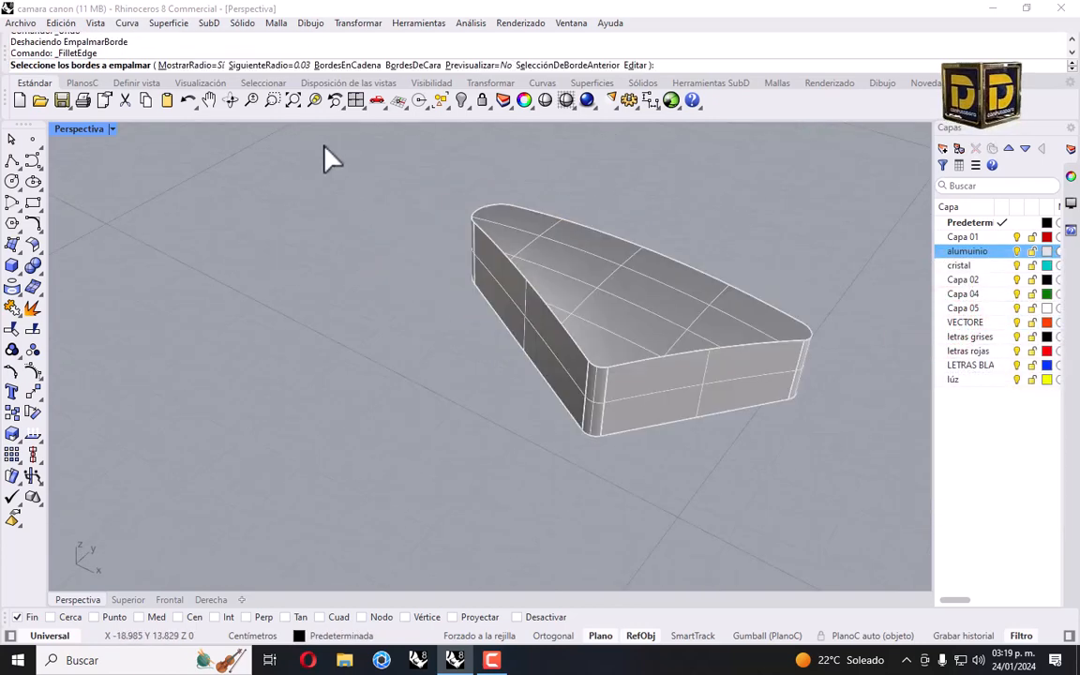
left_click(278, 66)
type("0")
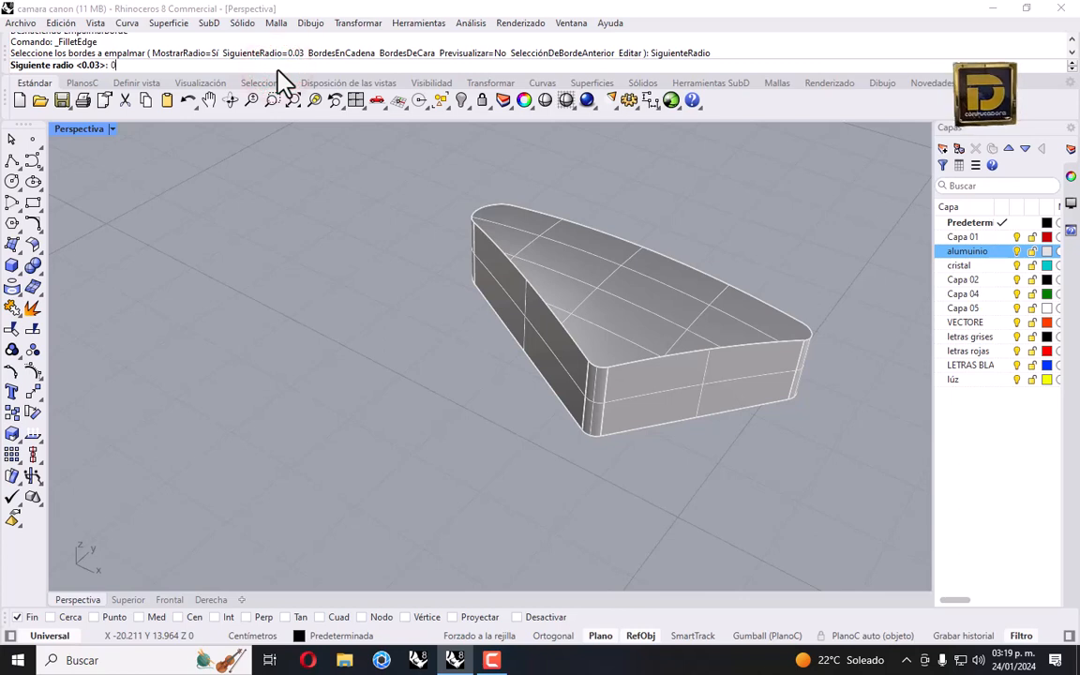
type(".02")
key("Return")
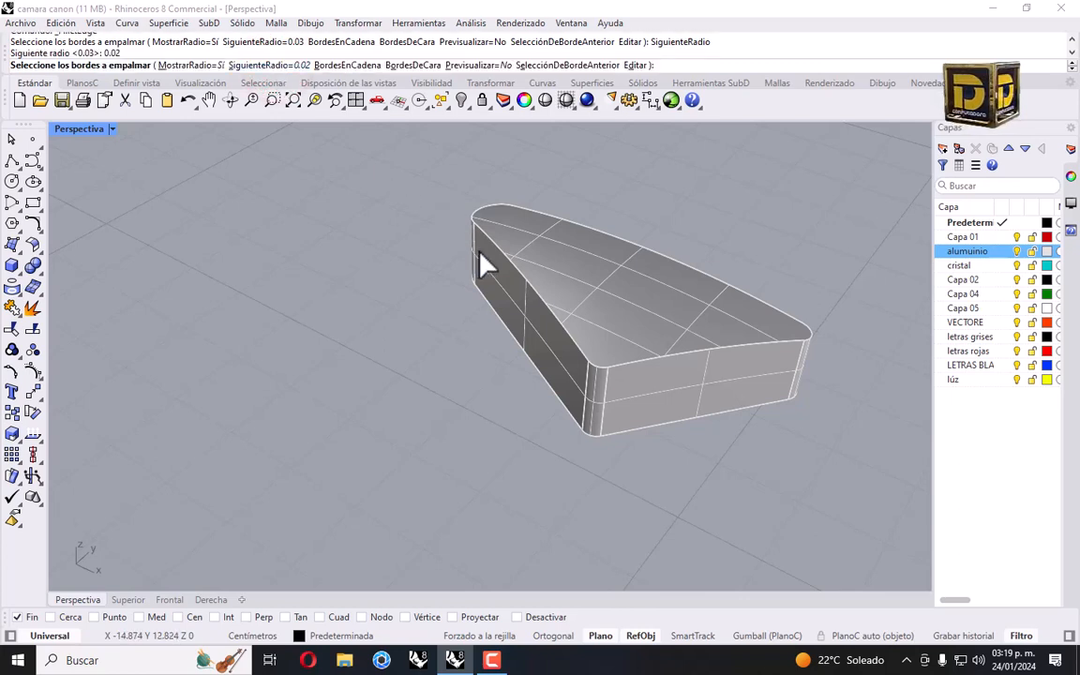
left_click(535, 296)
scroll(605, 365, "up", 3)
left_click(607, 361)
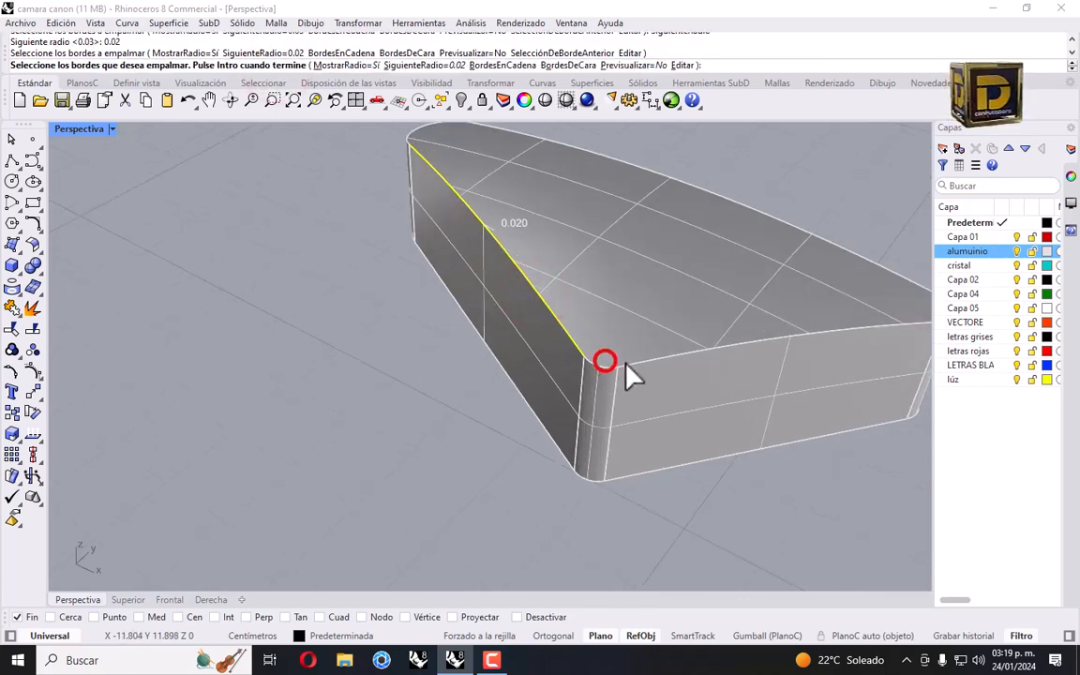
scroll(682, 239, "down", 3)
scroll(682, 239, "up", 2)
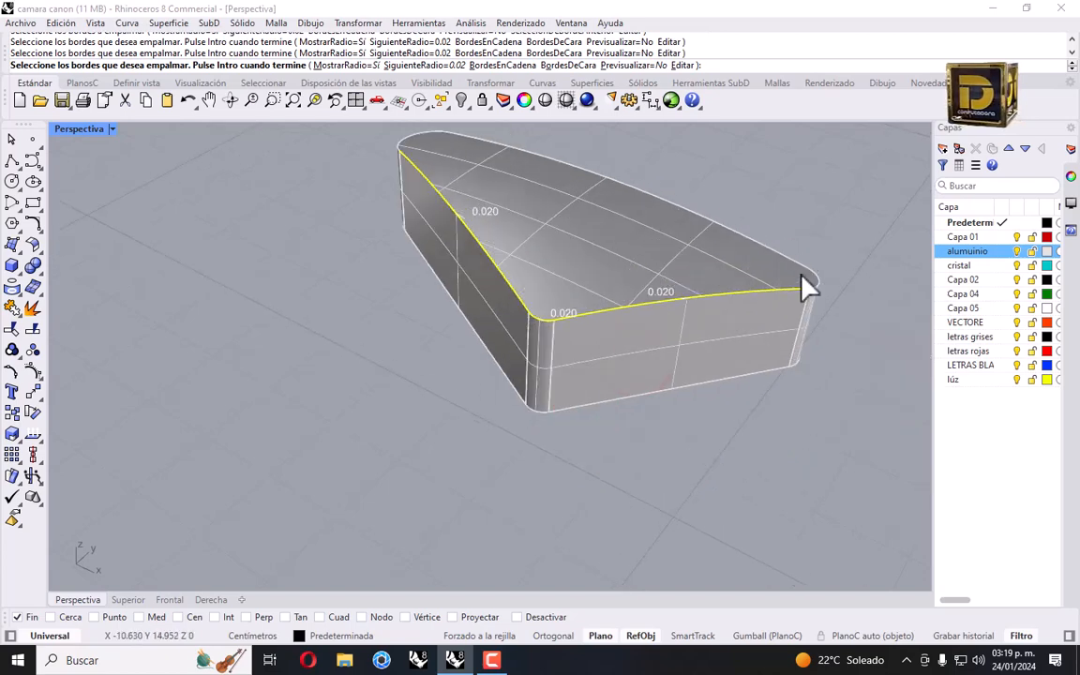
left_click(822, 284)
left_click(437, 134)
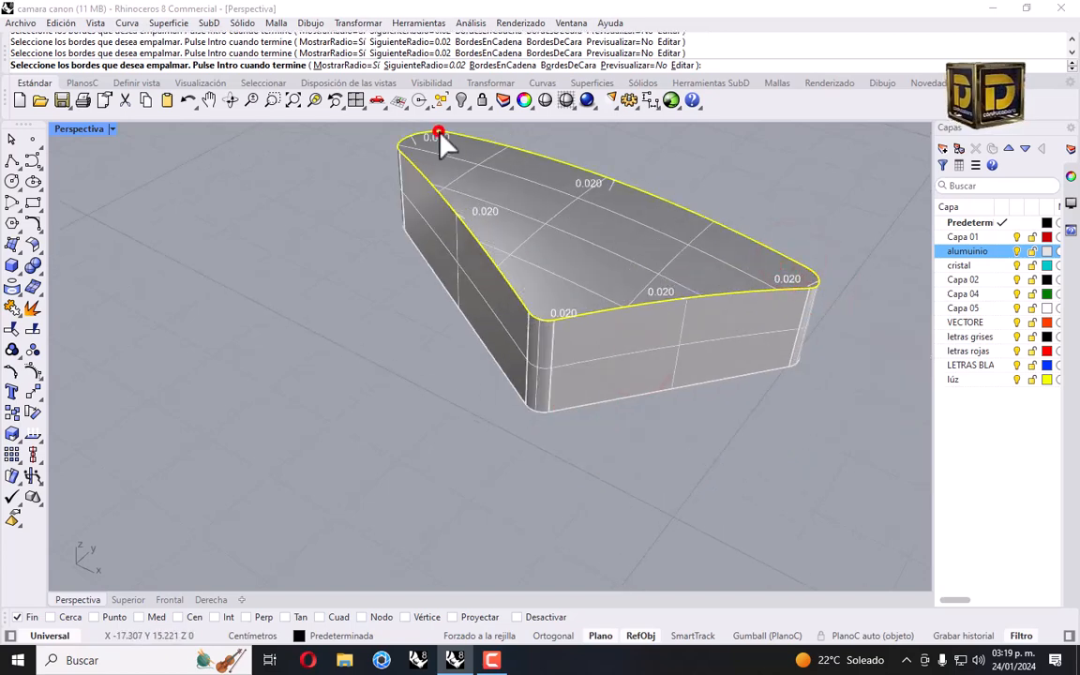
key("Return")
key("Return")
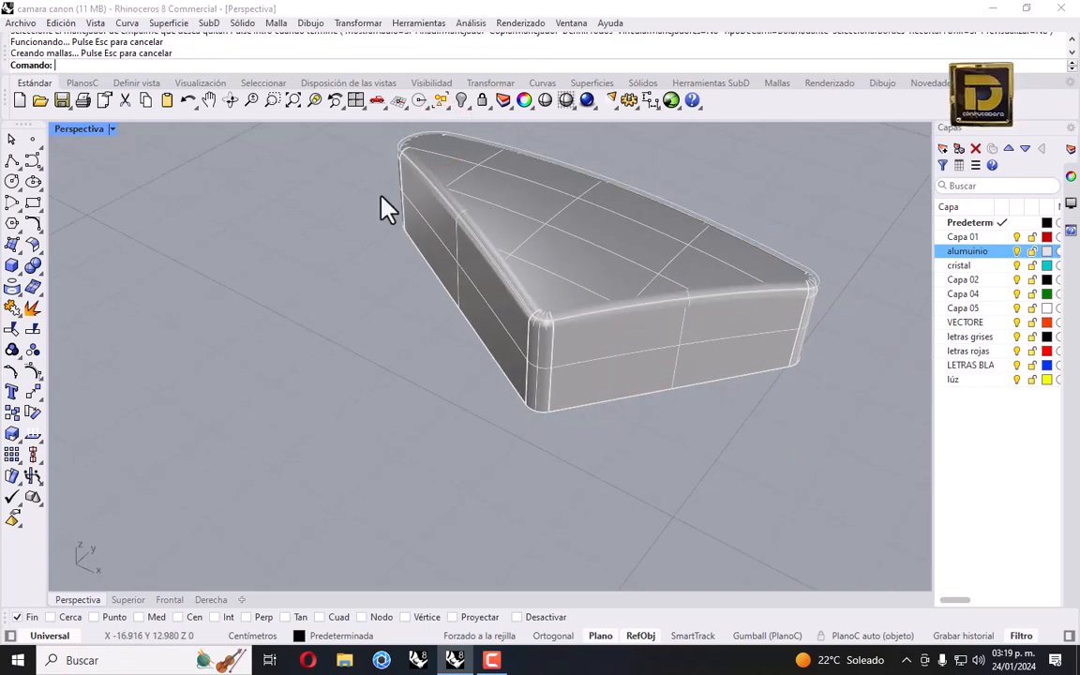
Select the filleted button together with its curves and show all hidden camera objects.
scroll(374, 139, "up", 5)
right_click_drag(380, 168, 448, 208)
scroll(440, 206, "down", 8)
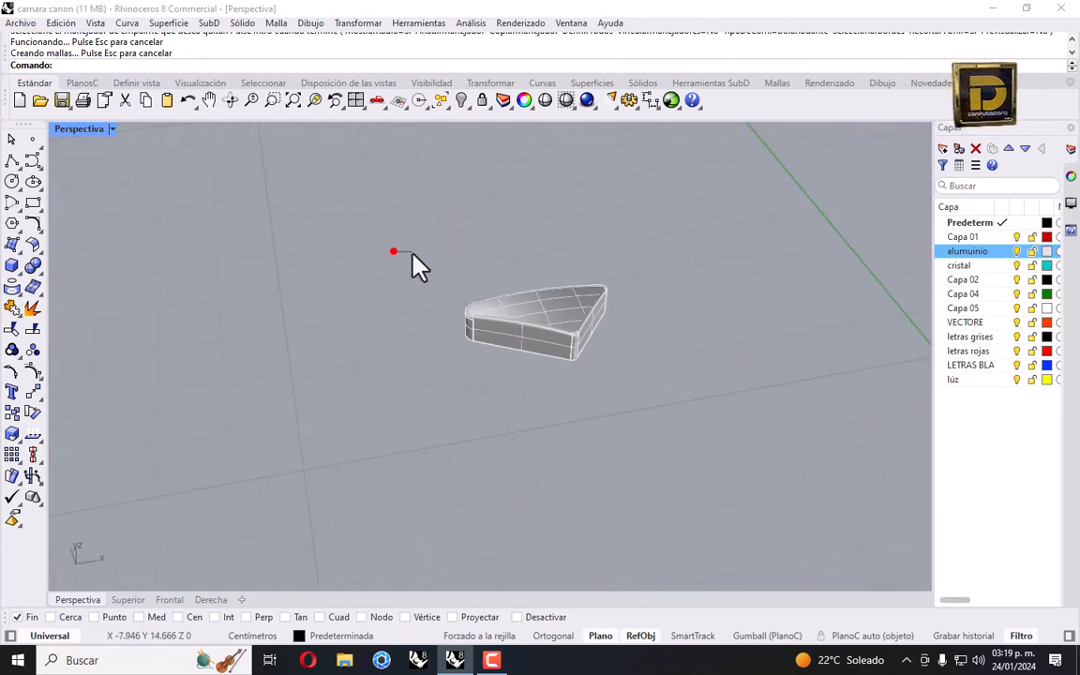
left_click_drag(417, 265, 684, 423)
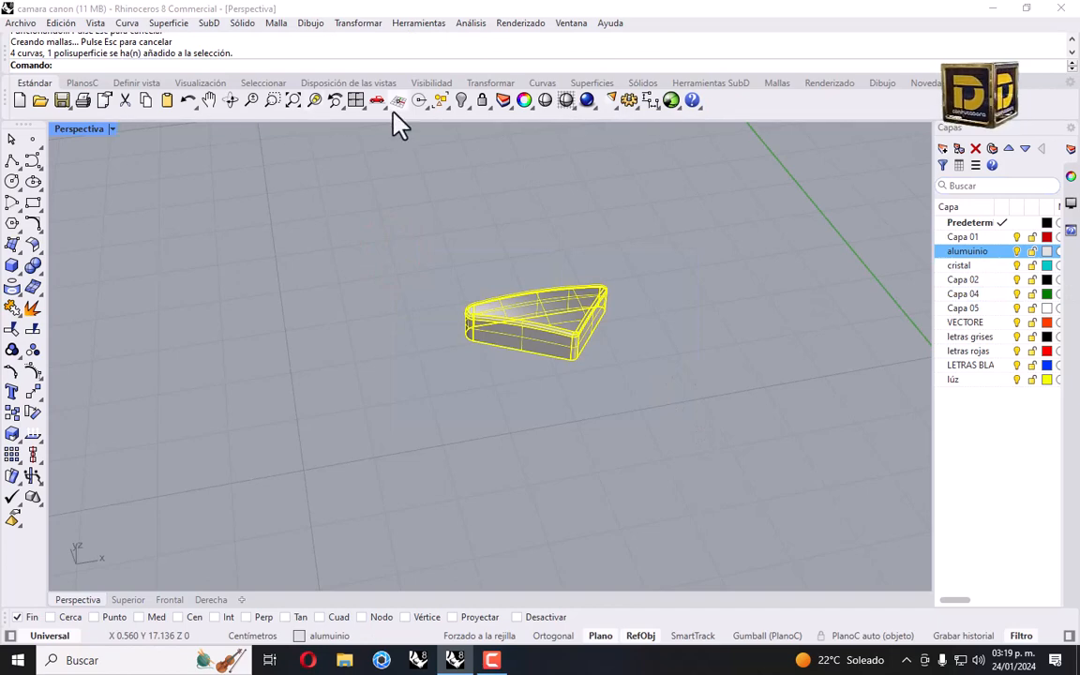
right_click(462, 101)
right_click(464, 101)
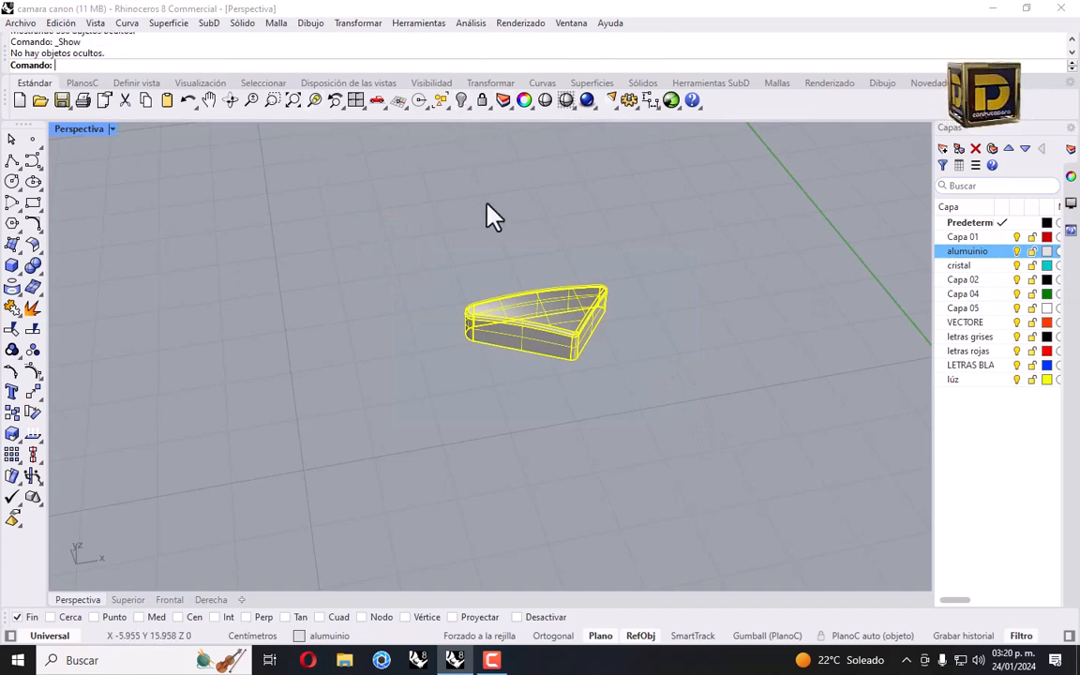
scroll(478, 230, "down", 12)
Restore the four-view layout and move the button in the Superior view onto the camera top beside the mode dial.
double_click(82, 128)
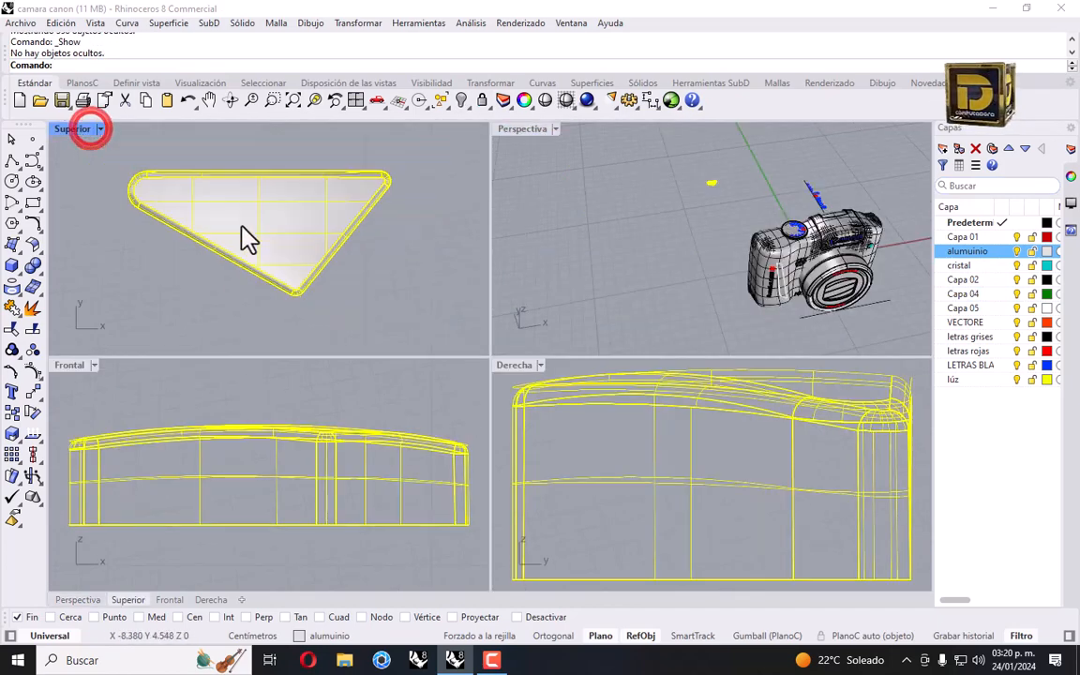
scroll(241, 220, "down", 8)
scroll(246, 216, "up", 4)
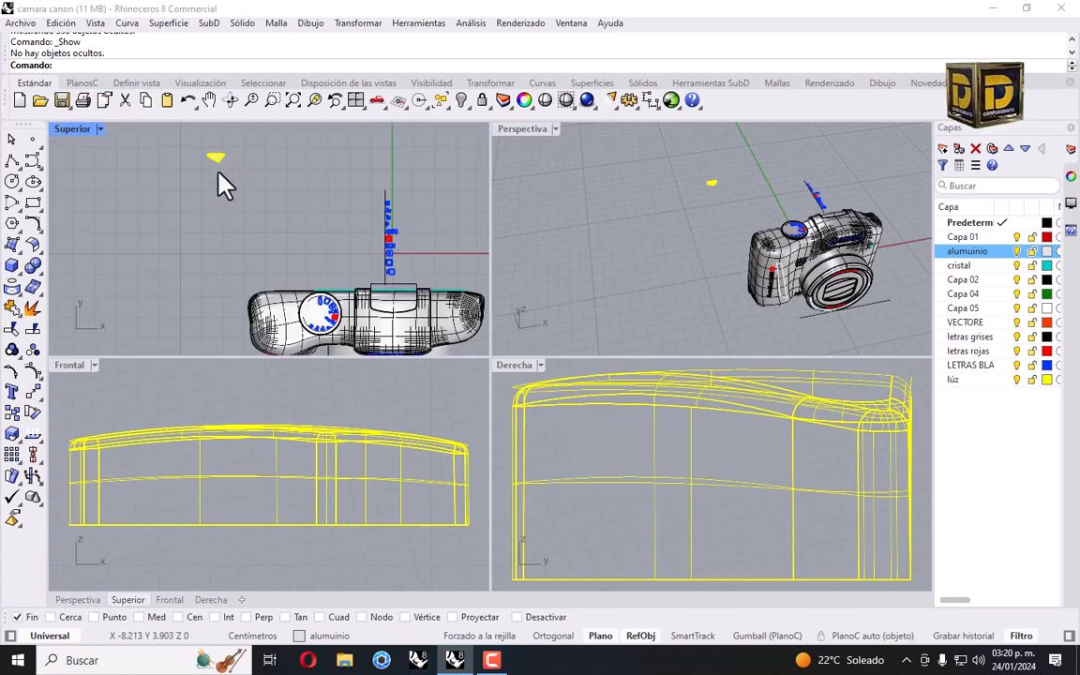
left_click_drag(216, 157, 286, 303)
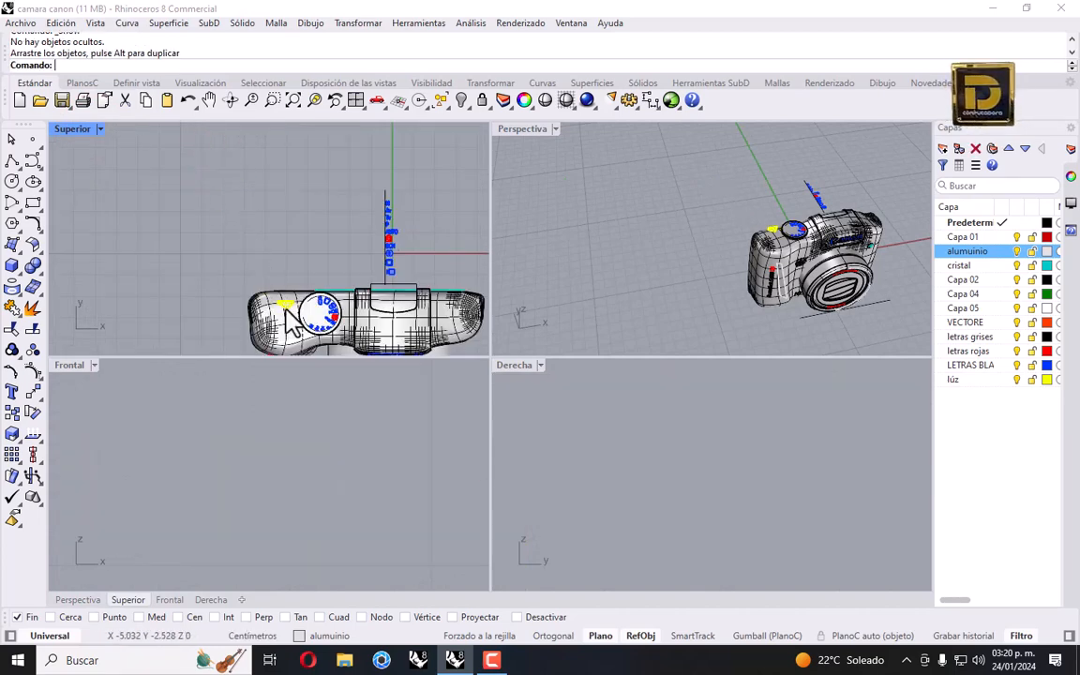
Lower the button in the Frontal view until its base sinks into the camera top, and shift it slightly toward the mode dial.
scroll(248, 437, "down", 12)
scroll(328, 496, "up", 15)
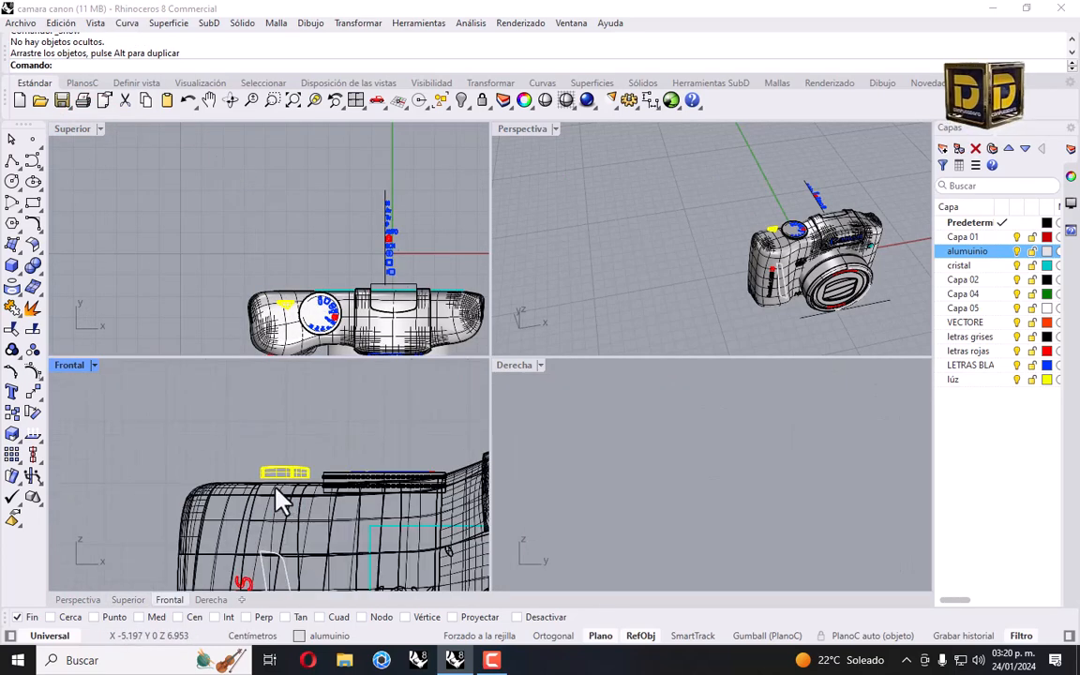
left_click_drag(306, 450, 314, 511)
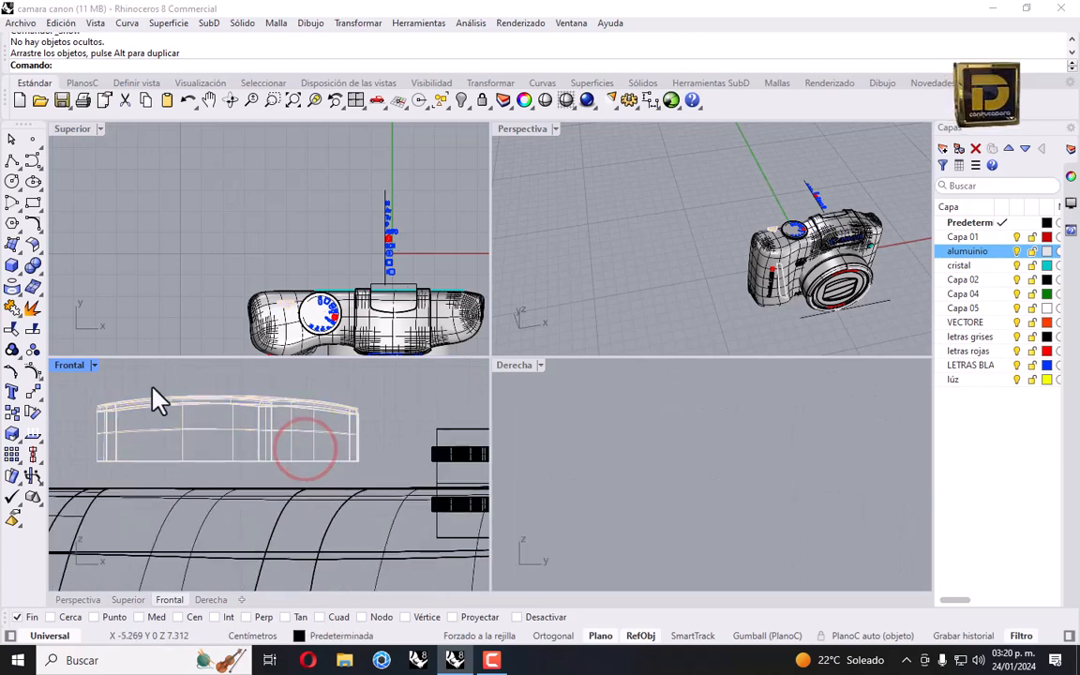
left_click_drag(72, 385, 362, 458)
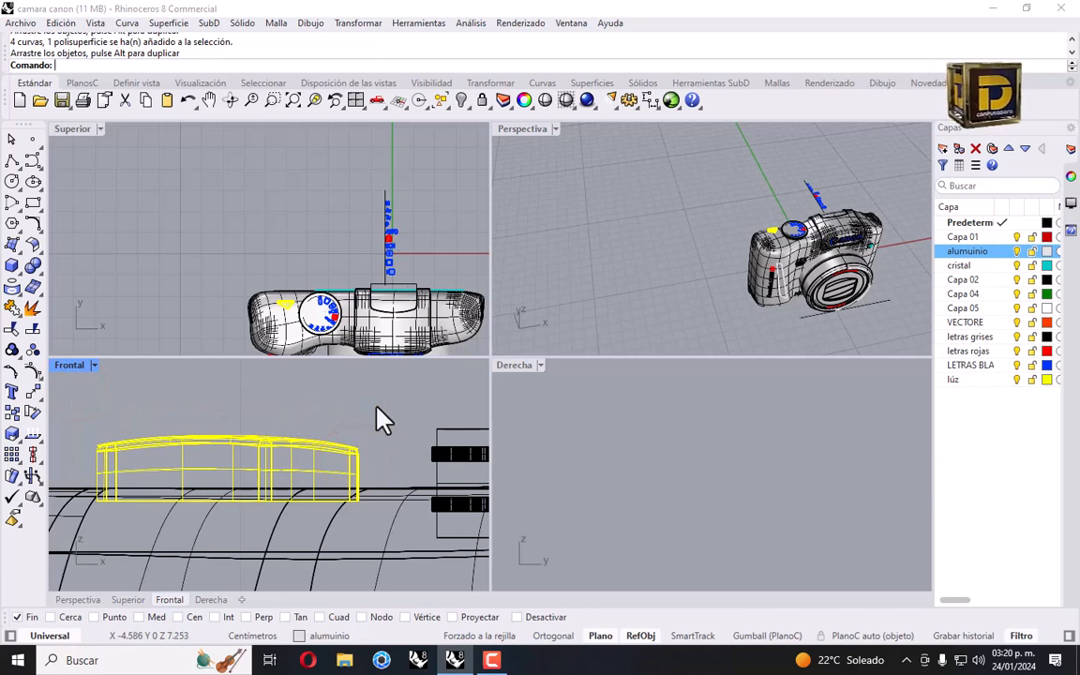
scroll(284, 321, "up", 5)
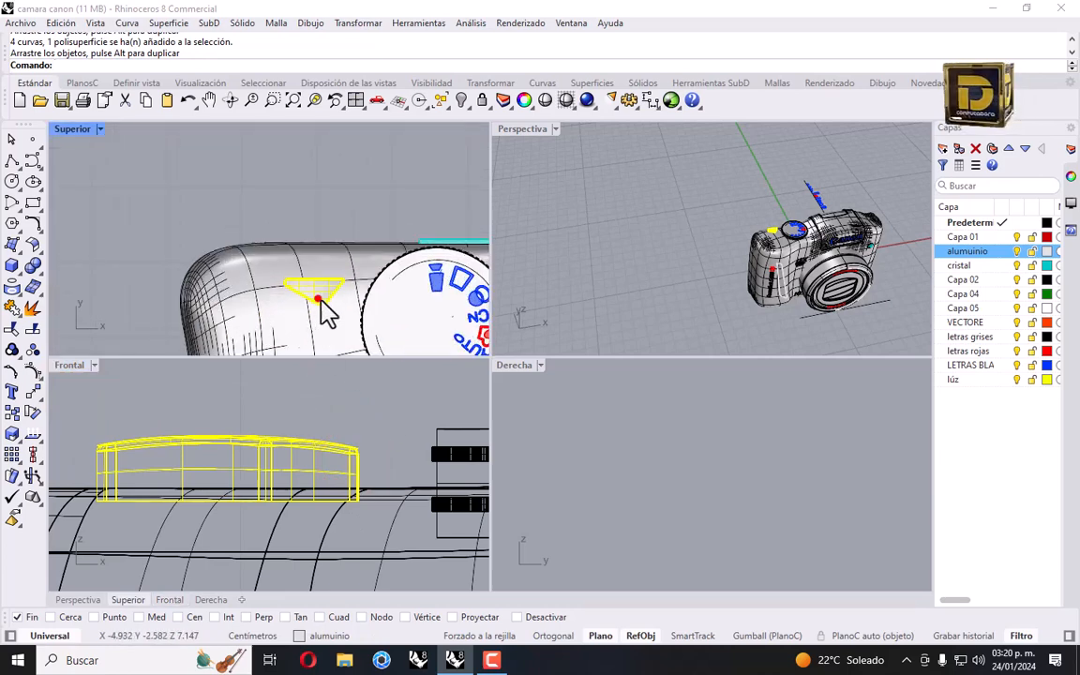
left_click_drag(319, 300, 328, 299)
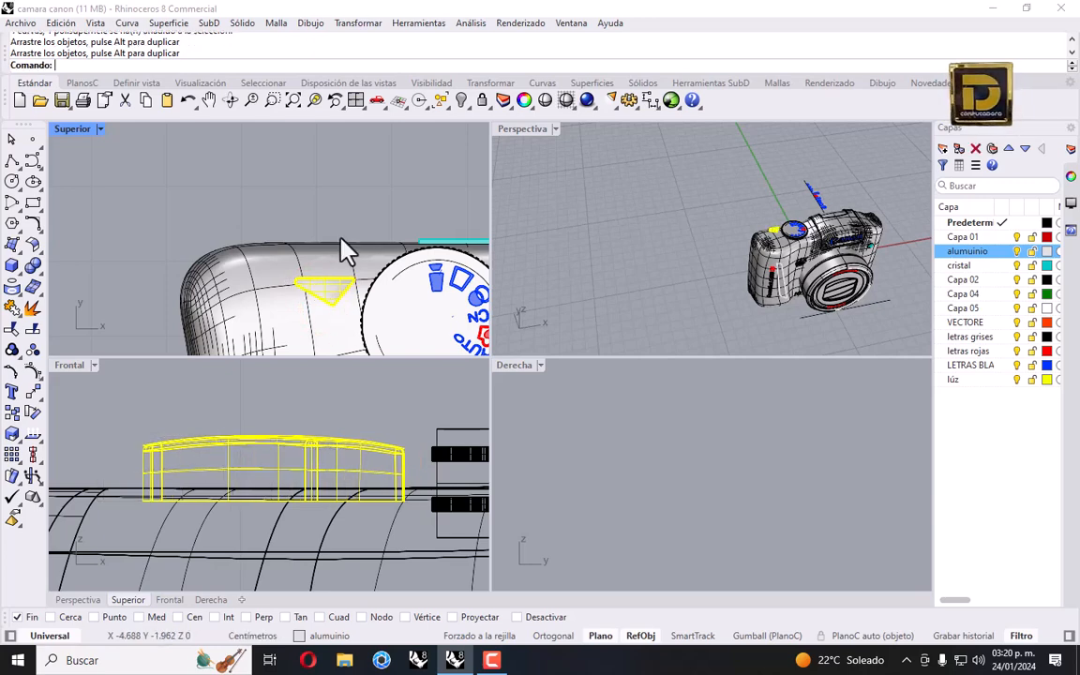
Turn off object snaps and stretch the button lengthwise in the Superior view with a one-direction scale.
left_click(358, 22)
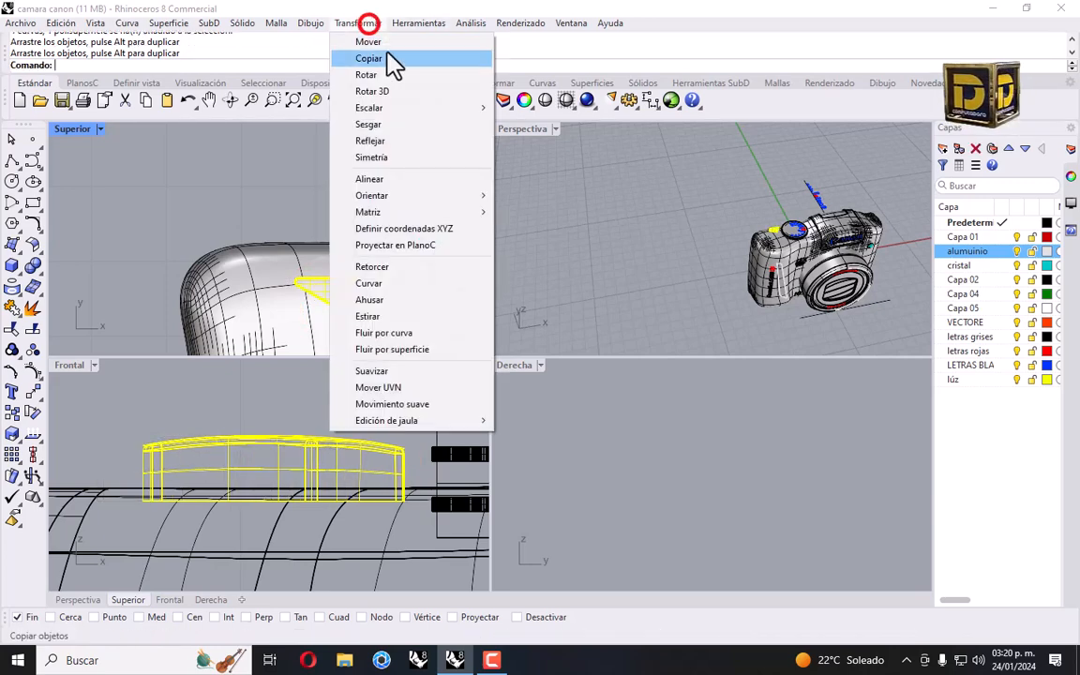
left_click(399, 107)
left_click(544, 141)
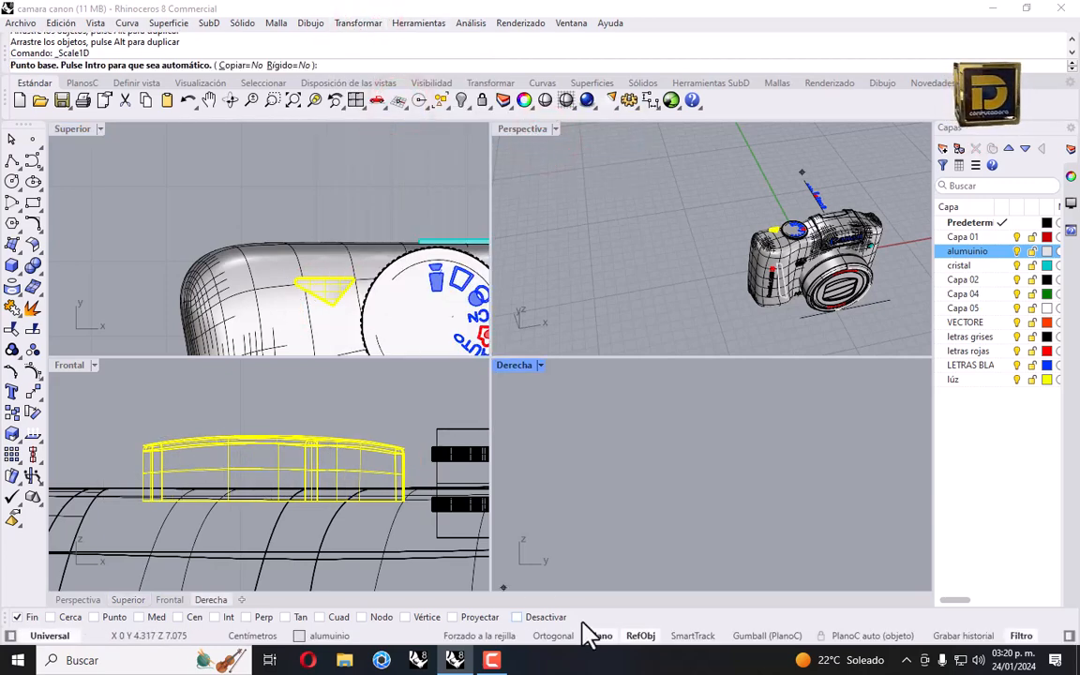
left_click(533, 617)
left_click(343, 292)
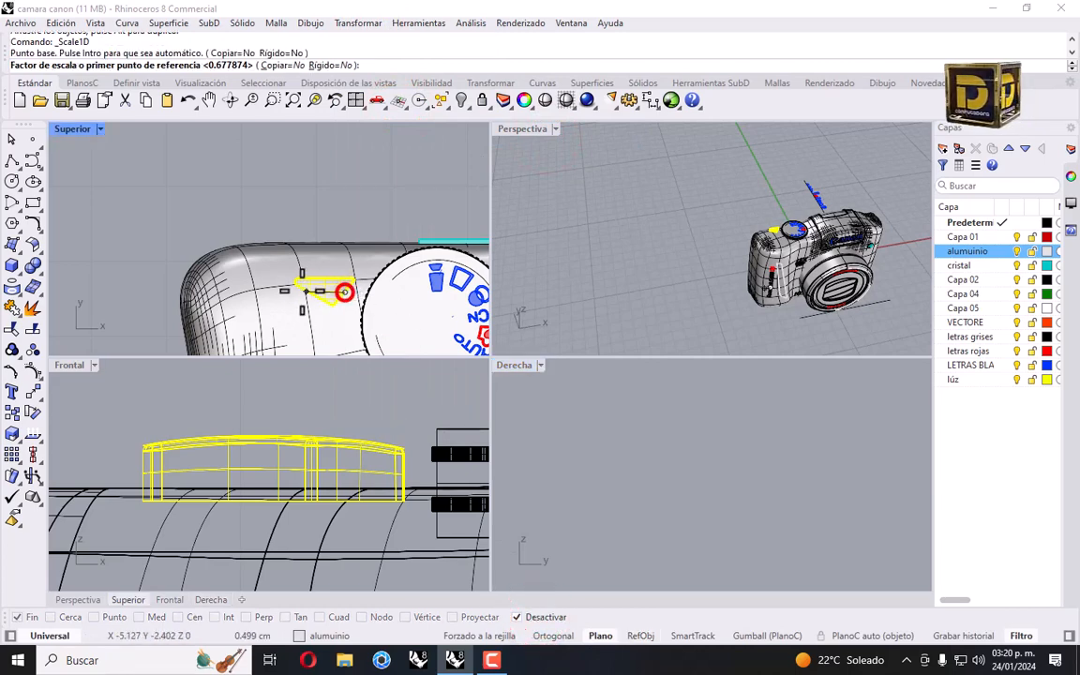
left_click(291, 288)
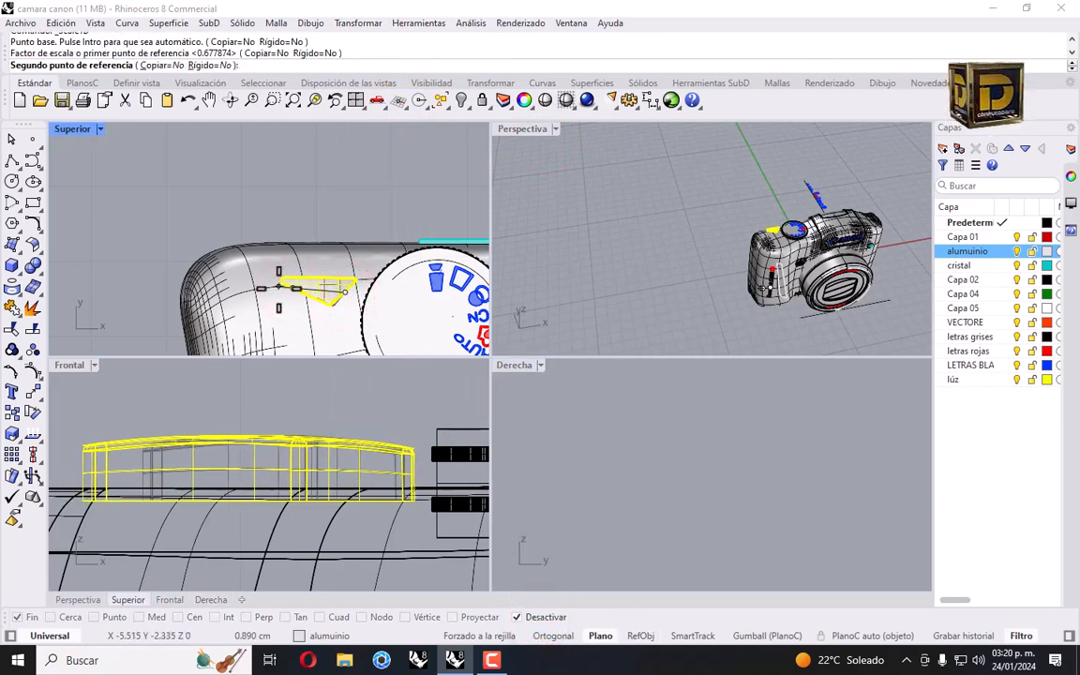
Finish scaling down the small triangular piece beside the mode dial in the top view.
left_click(279, 288)
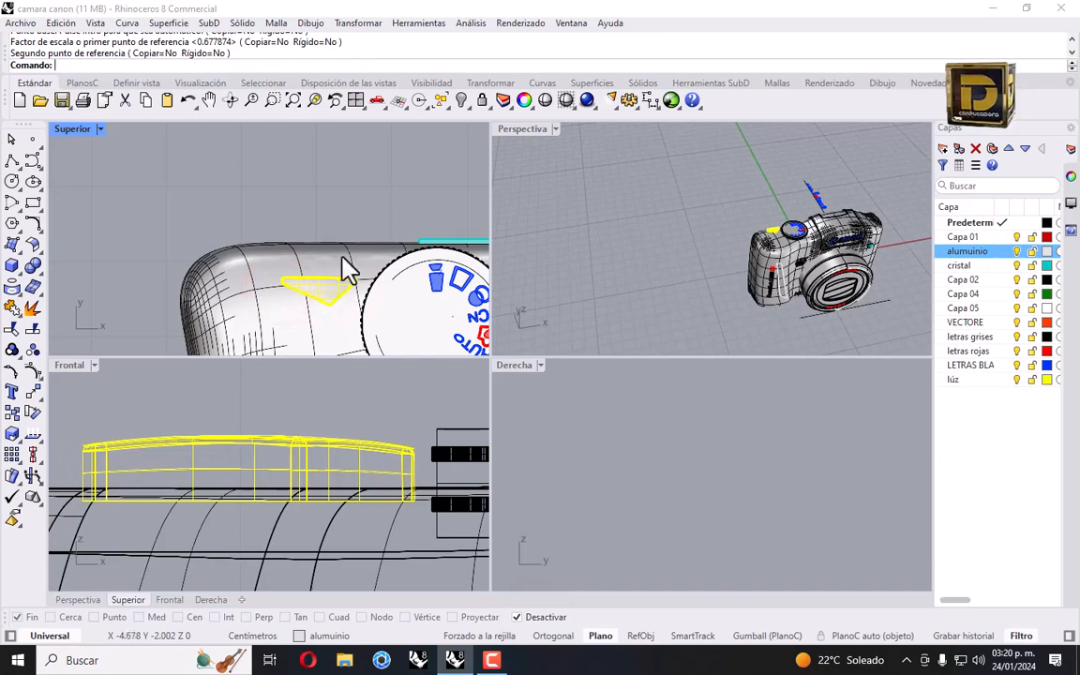
scroll(349, 269, "down", 3)
left_click(642, 249)
scroll(797, 226, "up", 6)
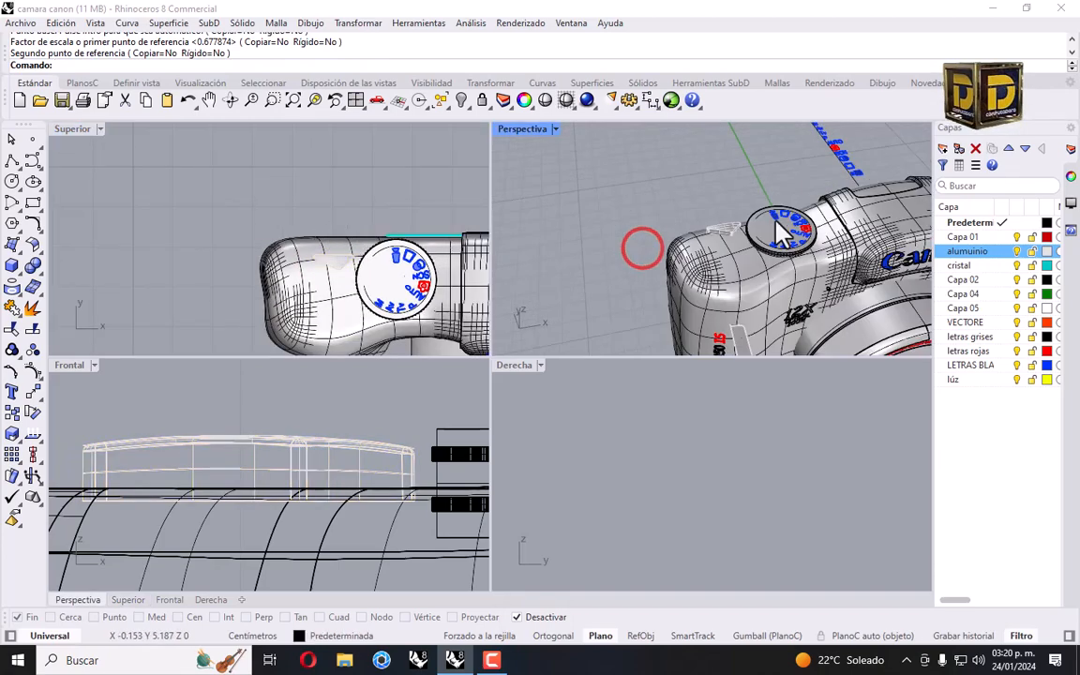
Lower the triangular piece beside the mode dial slightly into the camera body in the front view.
right_click_drag(773, 217, 778, 253)
scroll(839, 140, "up", 4)
right_click_drag(814, 177, 693, 167)
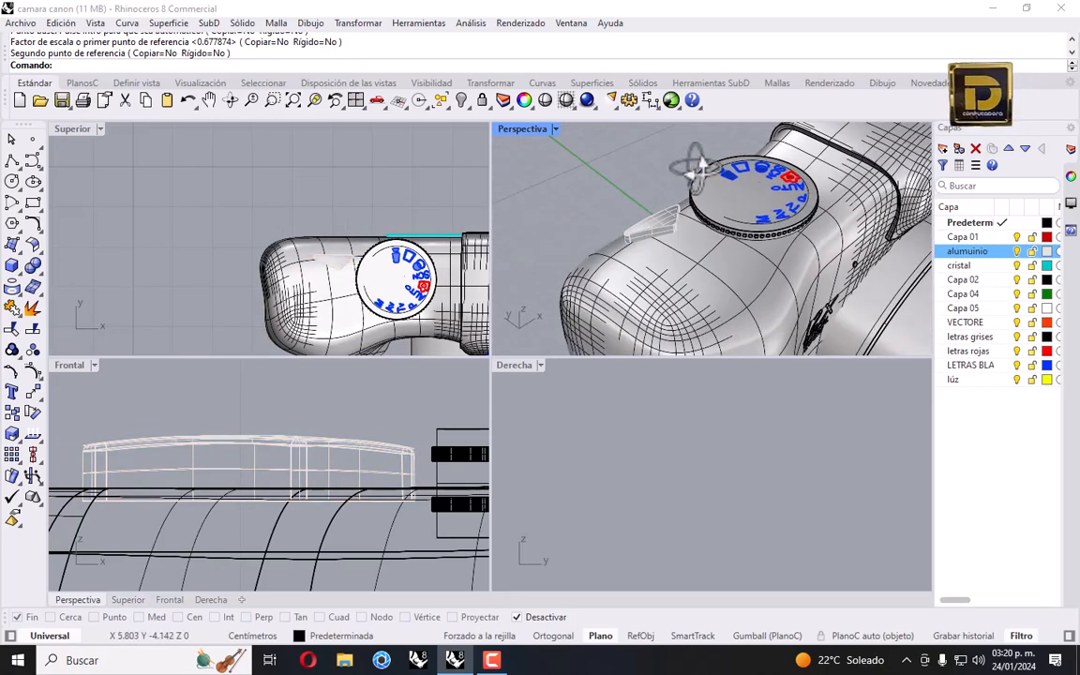
scroll(653, 217, "up", 3)
left_click(659, 241)
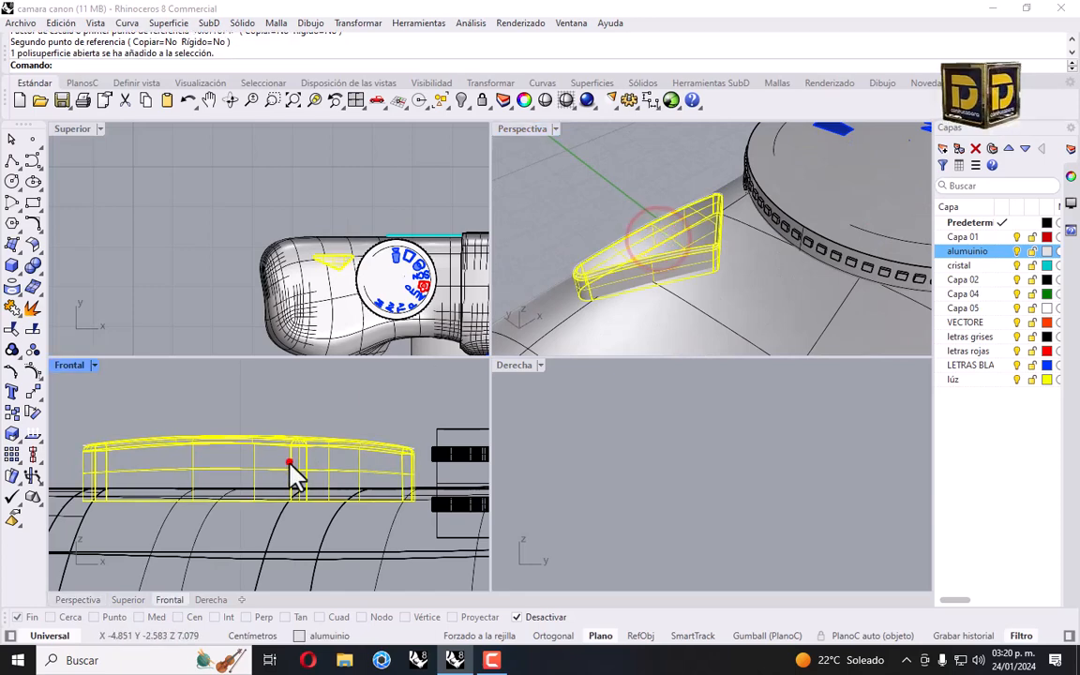
left_click_drag(289, 461, 291, 478)
left_click(313, 413)
right_click_drag(710, 286, 815, 281)
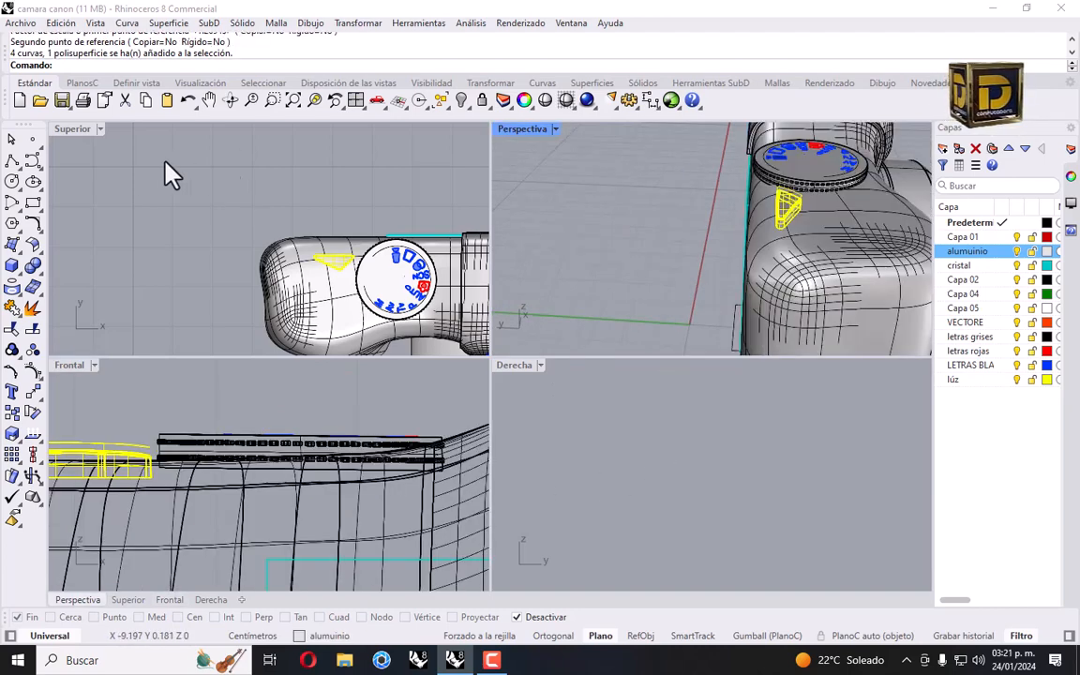
left_click(208, 232)
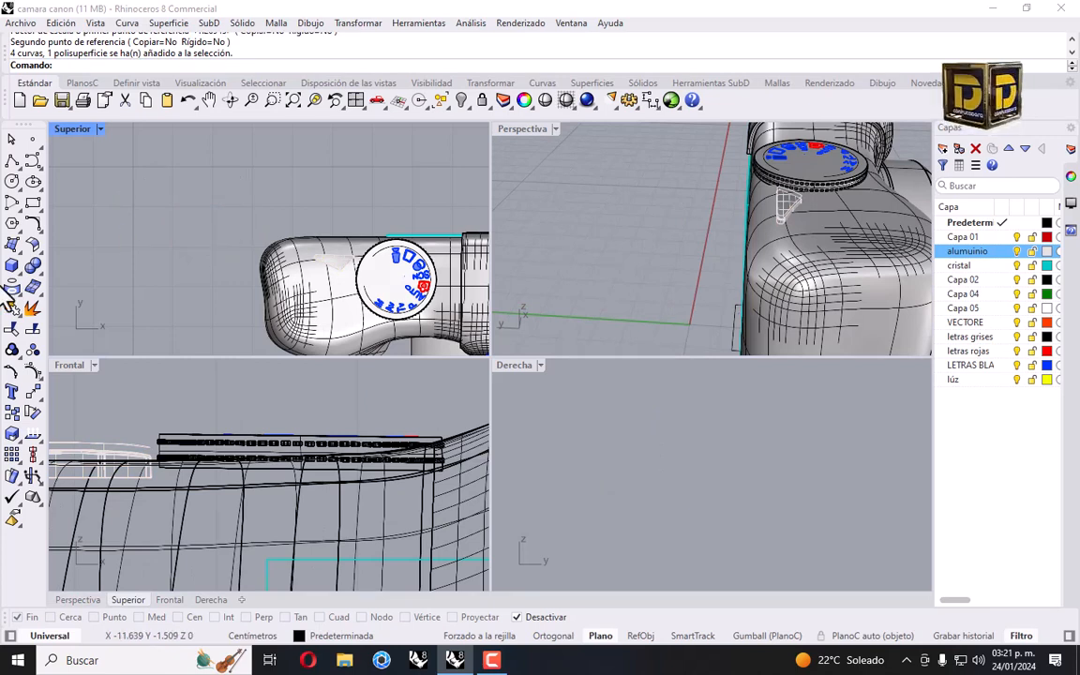
Start a circle centred in the empty area beside the camera's grip end in the top view.
left_click(11, 181)
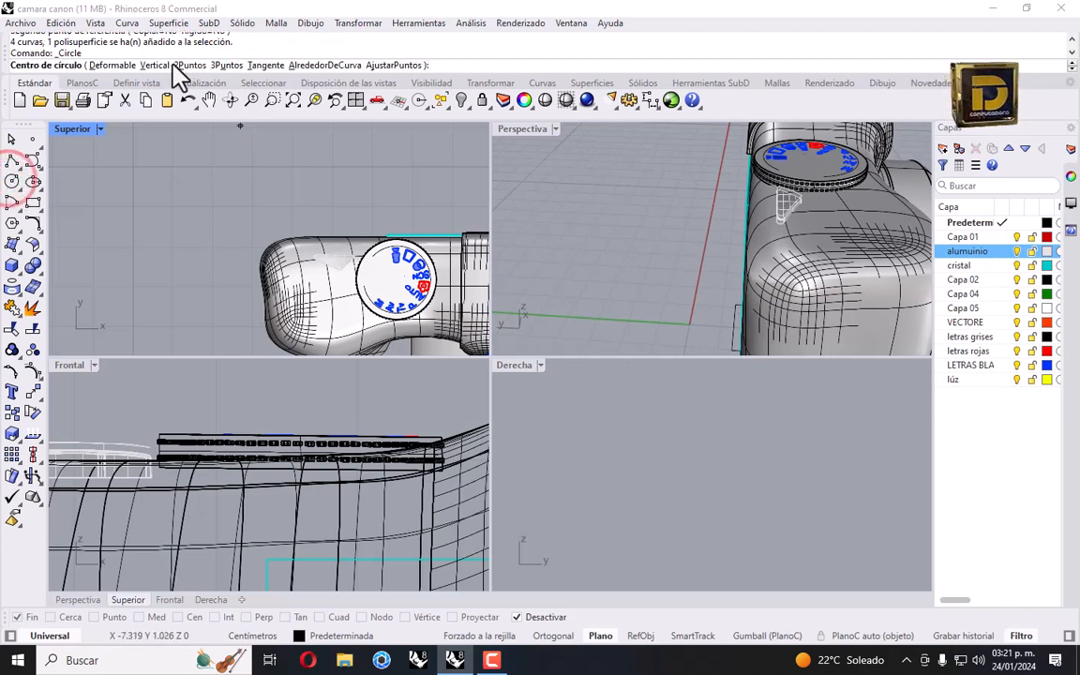
left_click(178, 260)
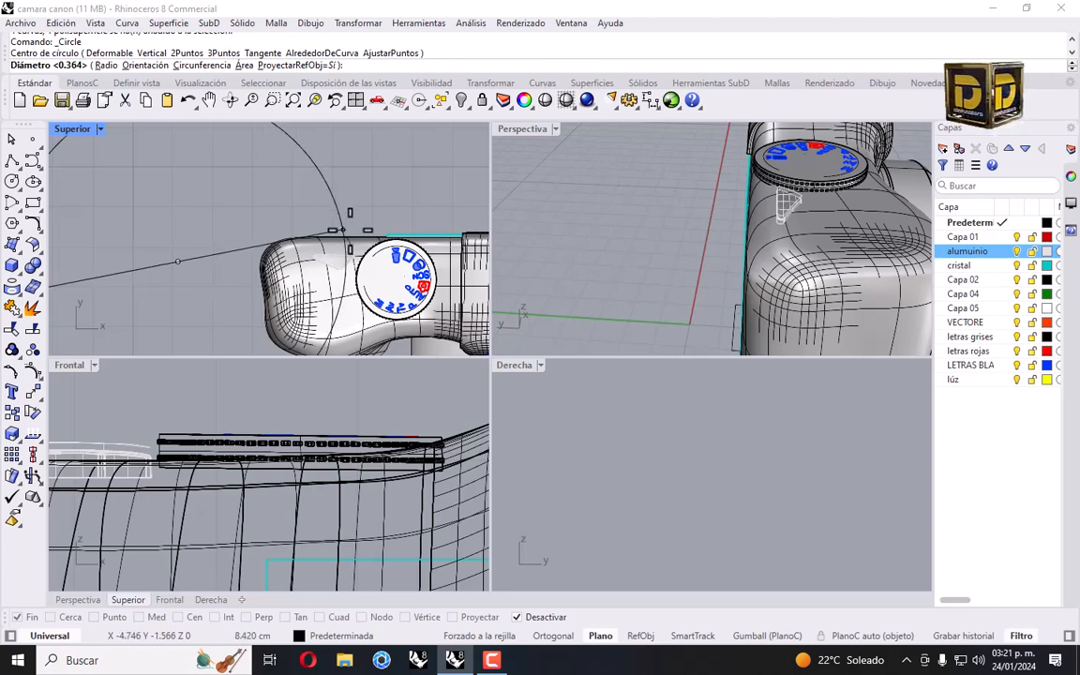
Create a layer named "pl+astico blanco" with a magenta colour and make it the current layer.
left_click(942, 147)
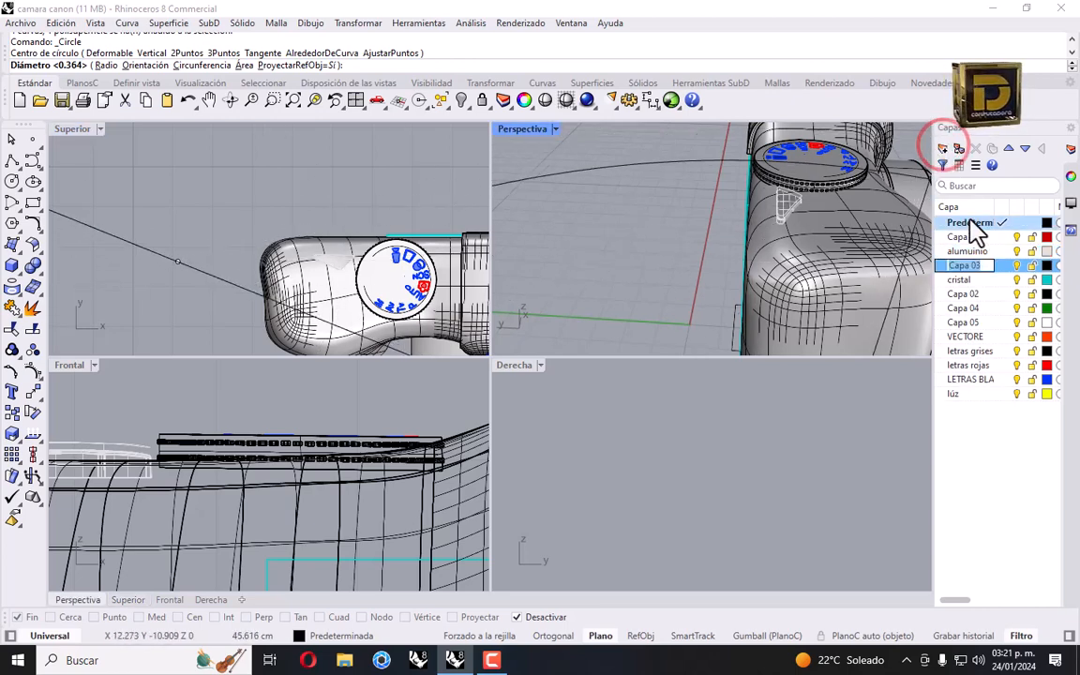
type("pl")
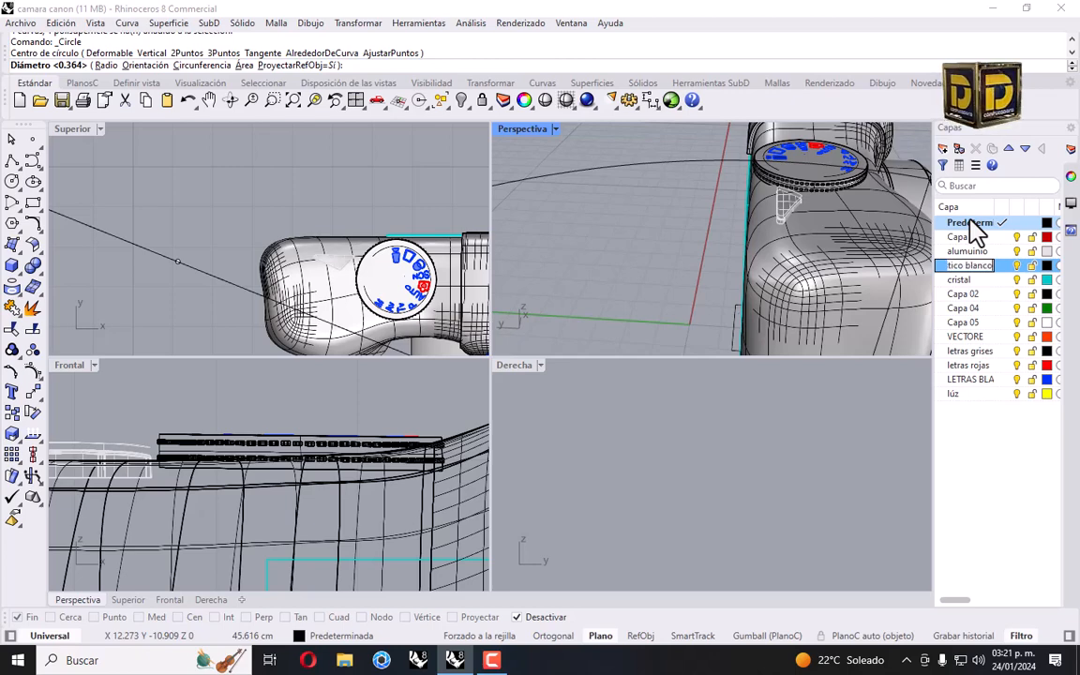
left_click(1034, 417)
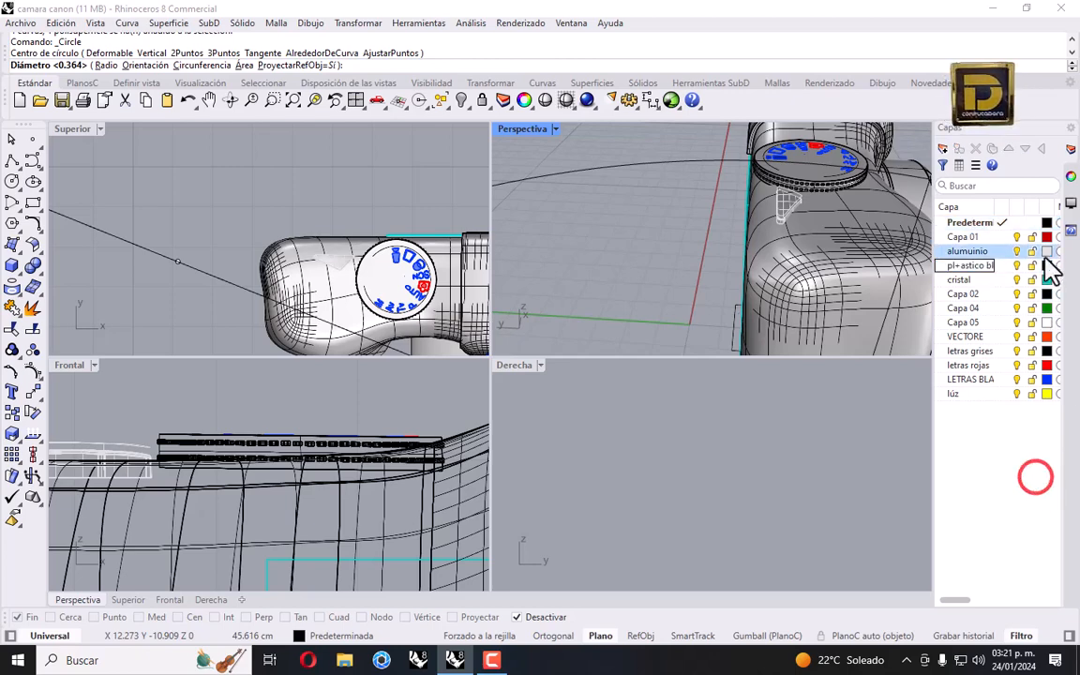
left_click(1047, 265)
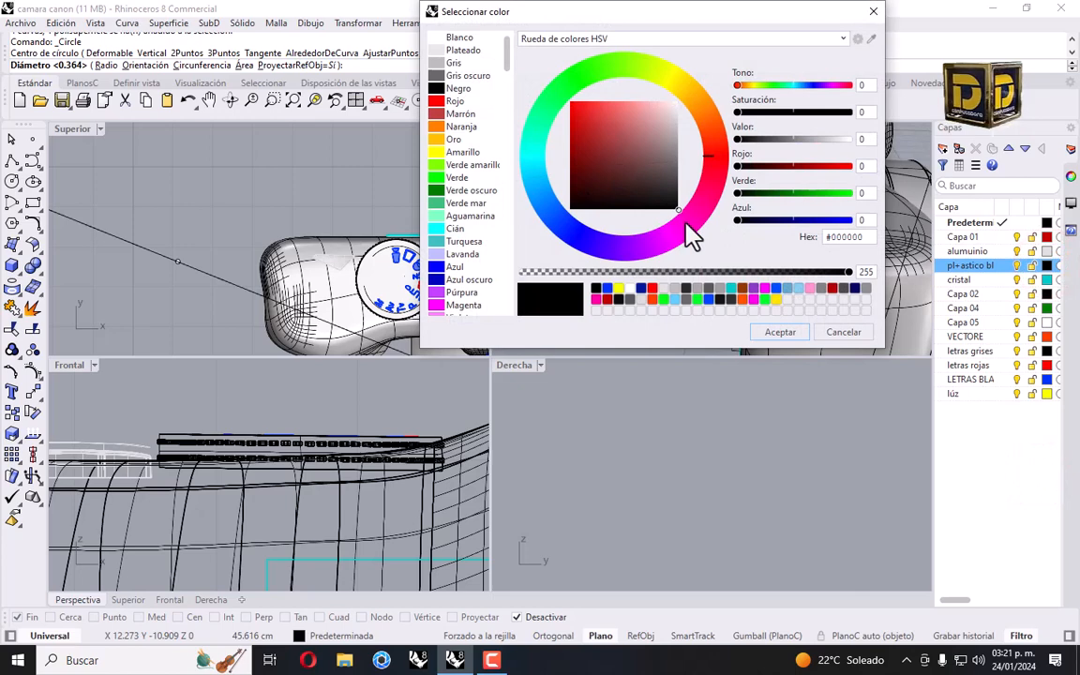
left_click(638, 300)
left_click(778, 333)
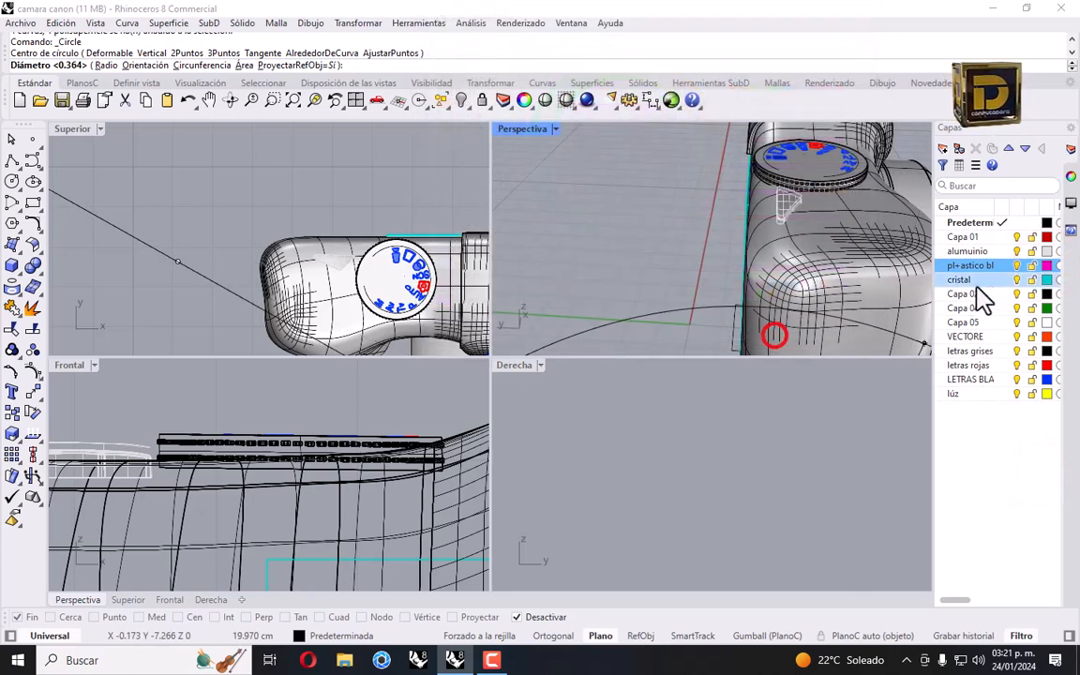
left_click(1004, 266)
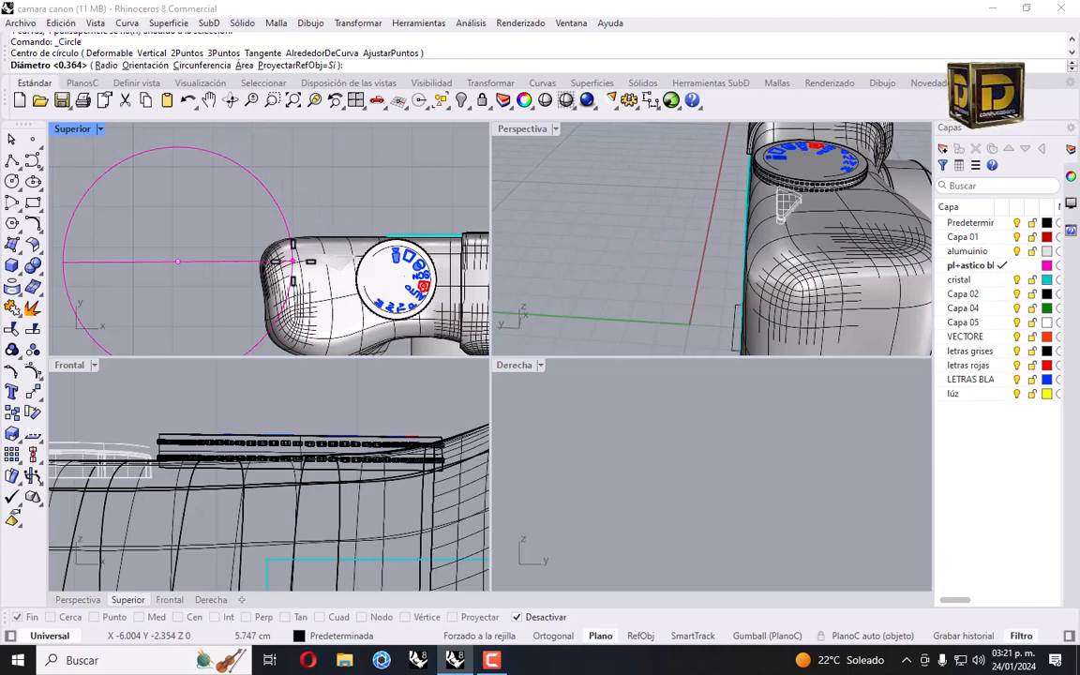
Complete the circle beside the camera with a diameter of 1.2 cm.
type("1.2")
key("Return")
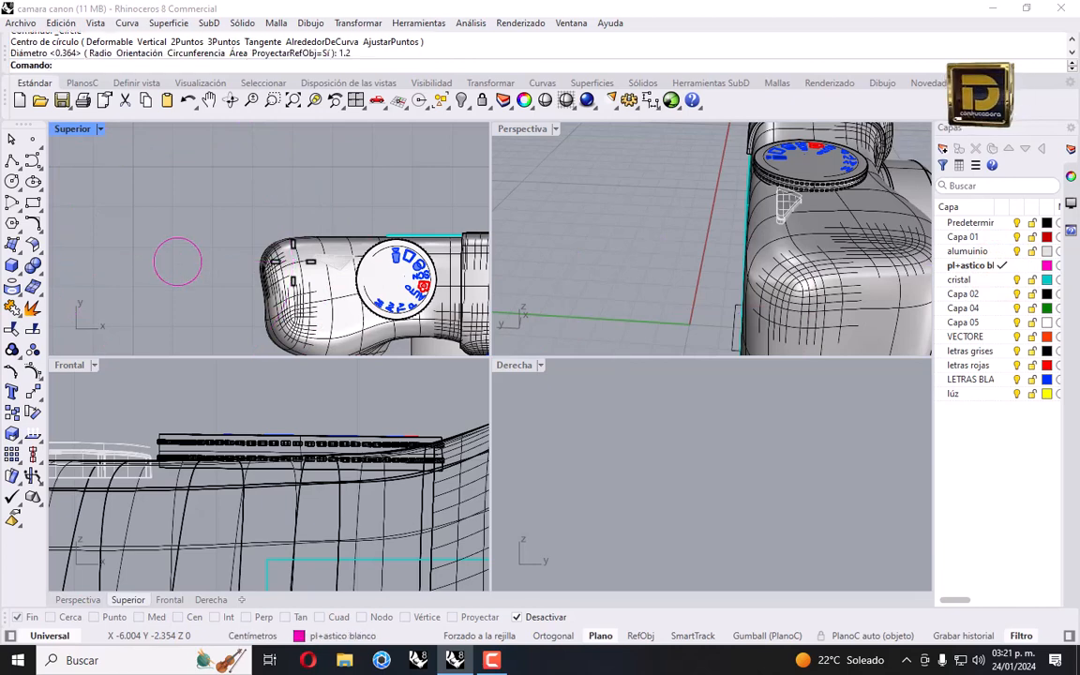
key("Return")
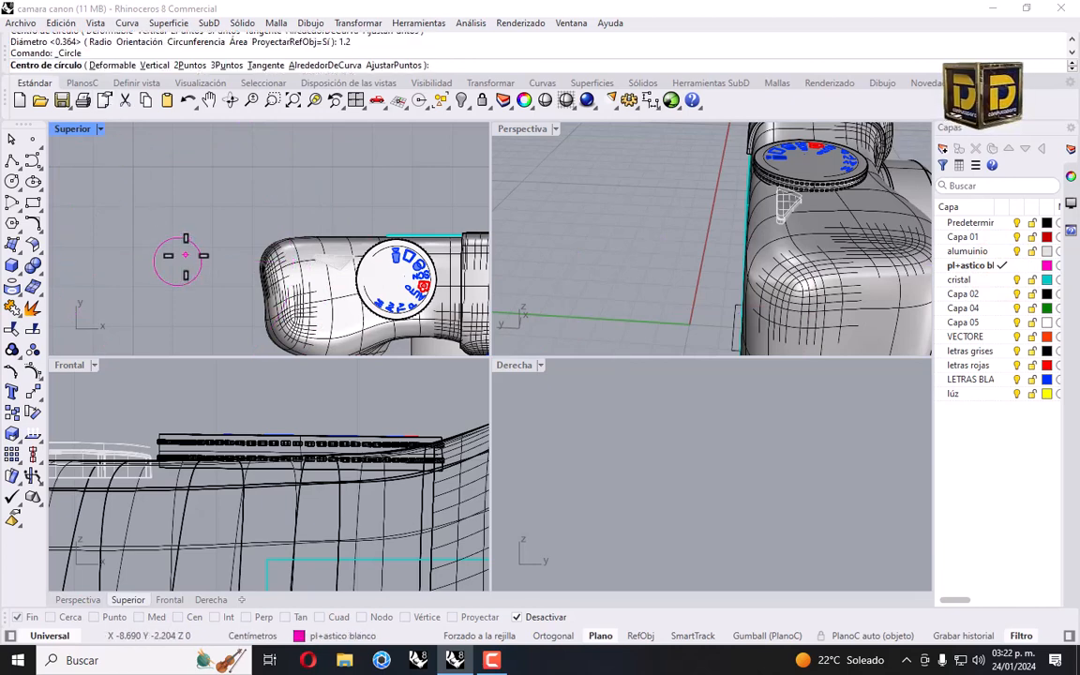
key("Escape")
Offset the 1.2 cm circle inward through a picked point to make a smaller concentric circle.
left_click(33, 223)
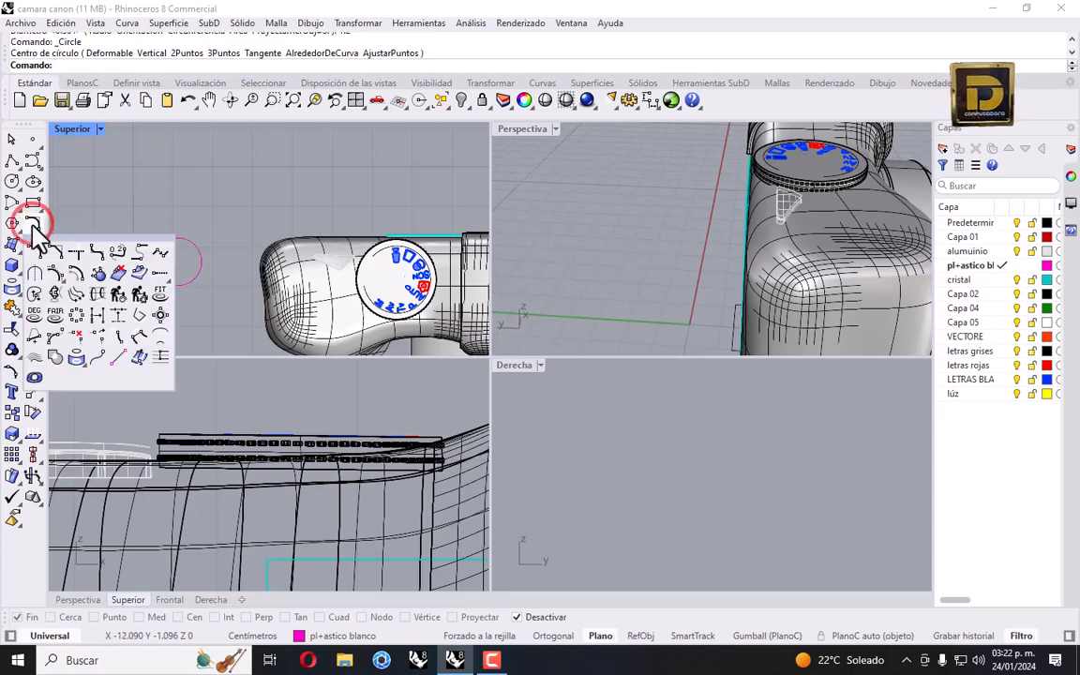
left_click(82, 272)
left_click(176, 286)
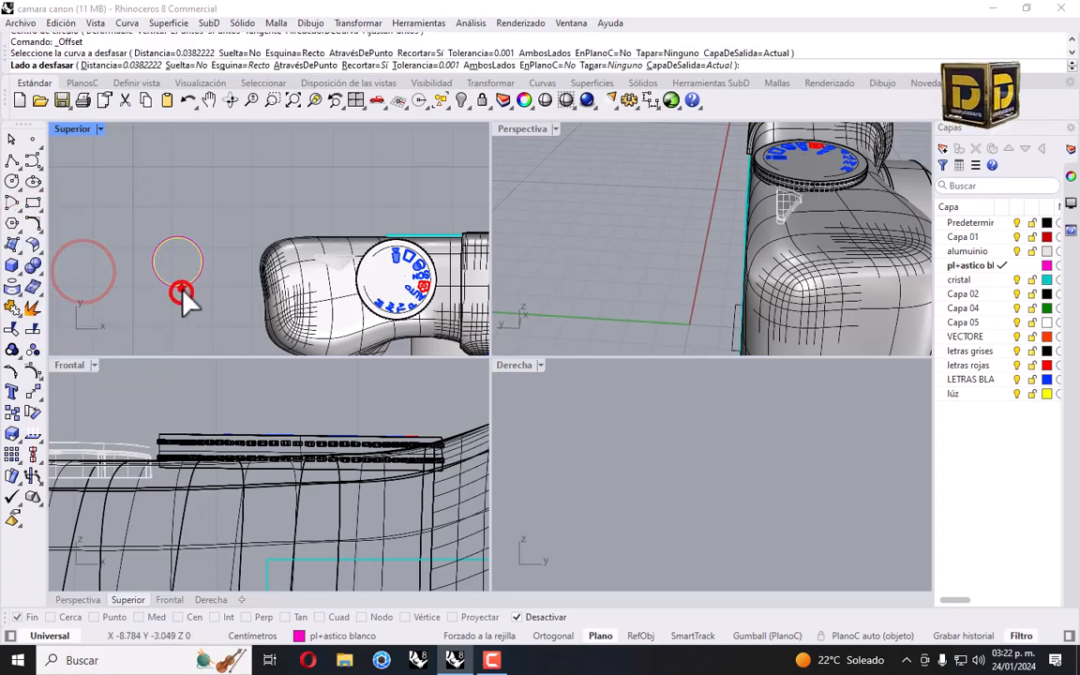
left_click(304, 65)
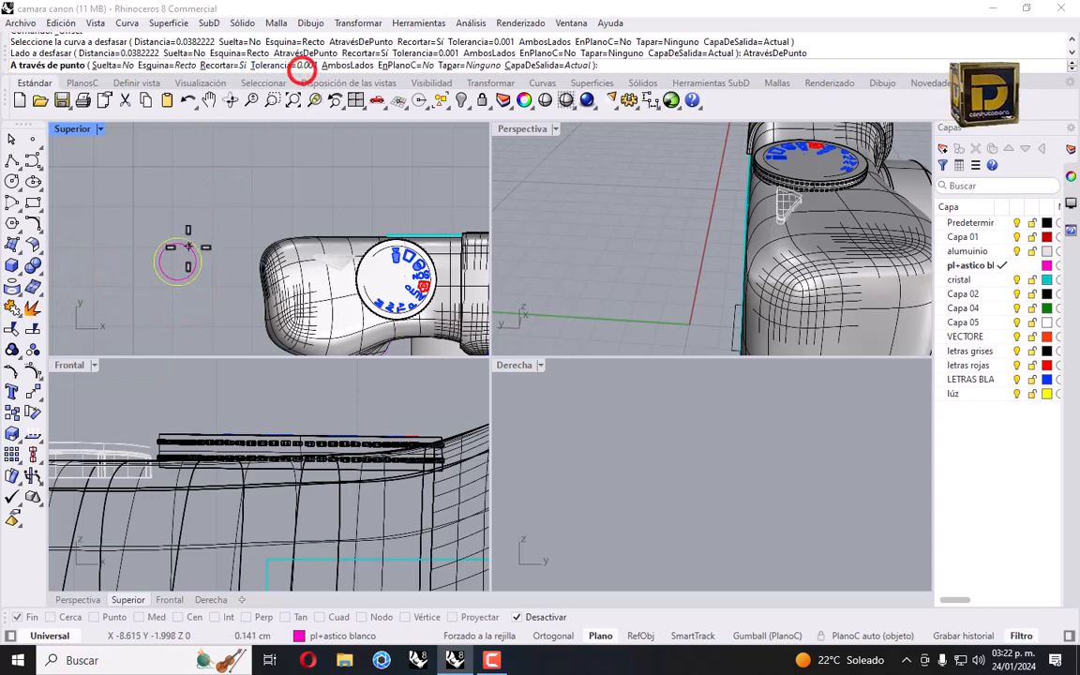
scroll(186, 246, "up", 5)
left_click(184, 246)
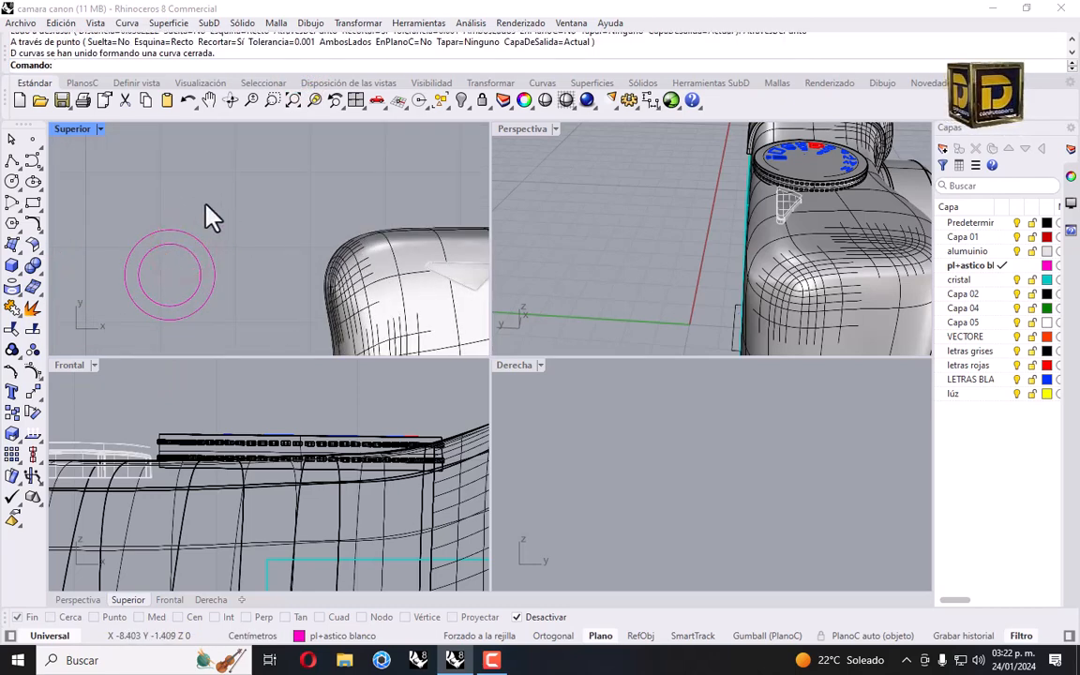
Move the inner circle 0.1 cm straight up in the front view so it sits above the outer circle.
scroll(210, 214, "down", 2)
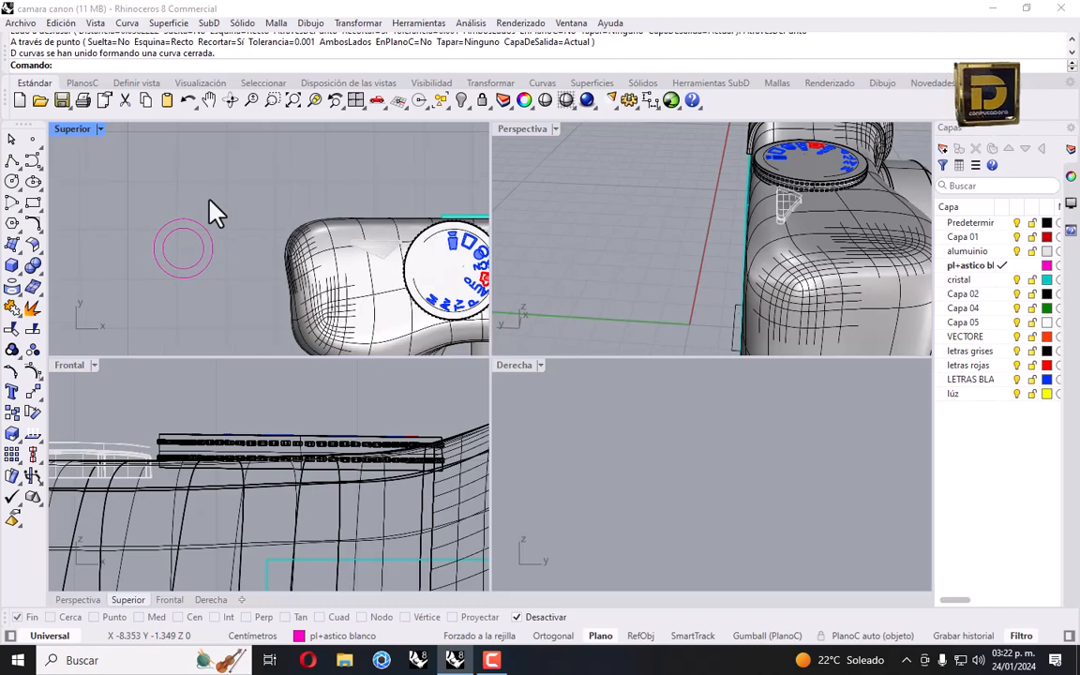
left_click(193, 267)
scroll(306, 470, "down", 5)
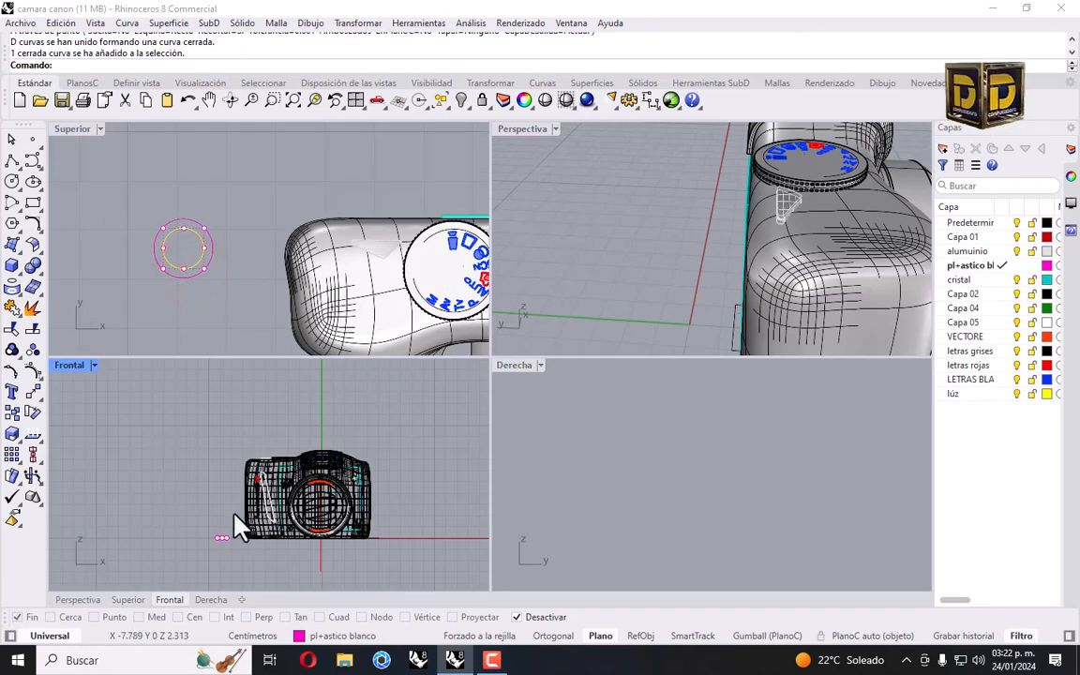
scroll(212, 576, "up", 4)
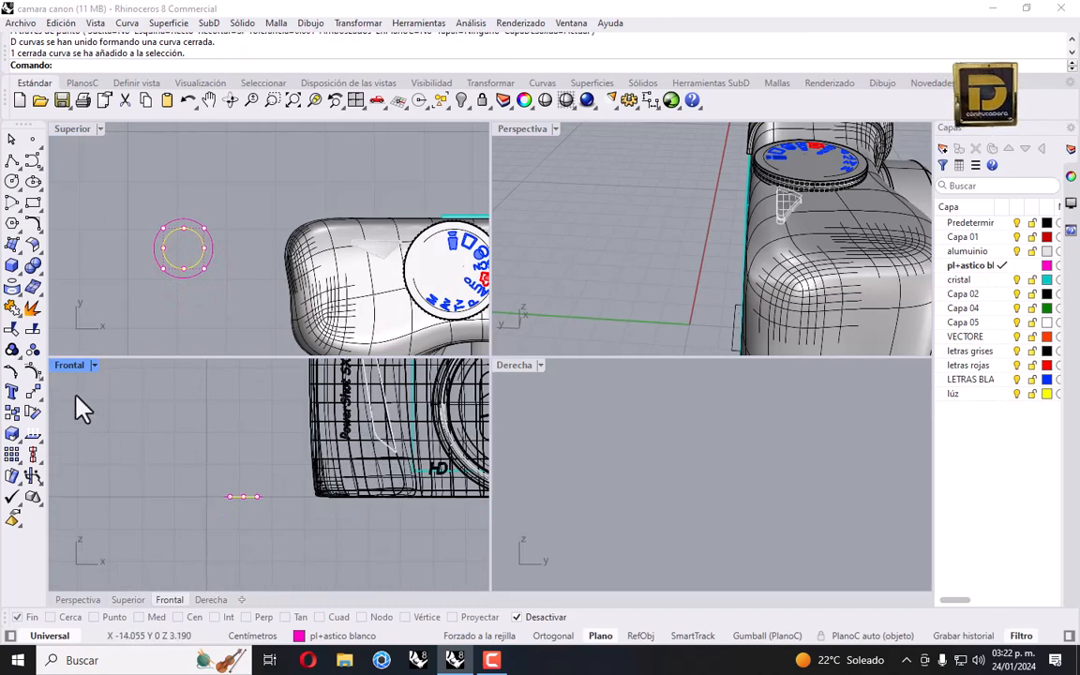
left_click(31, 349)
left_click(251, 498)
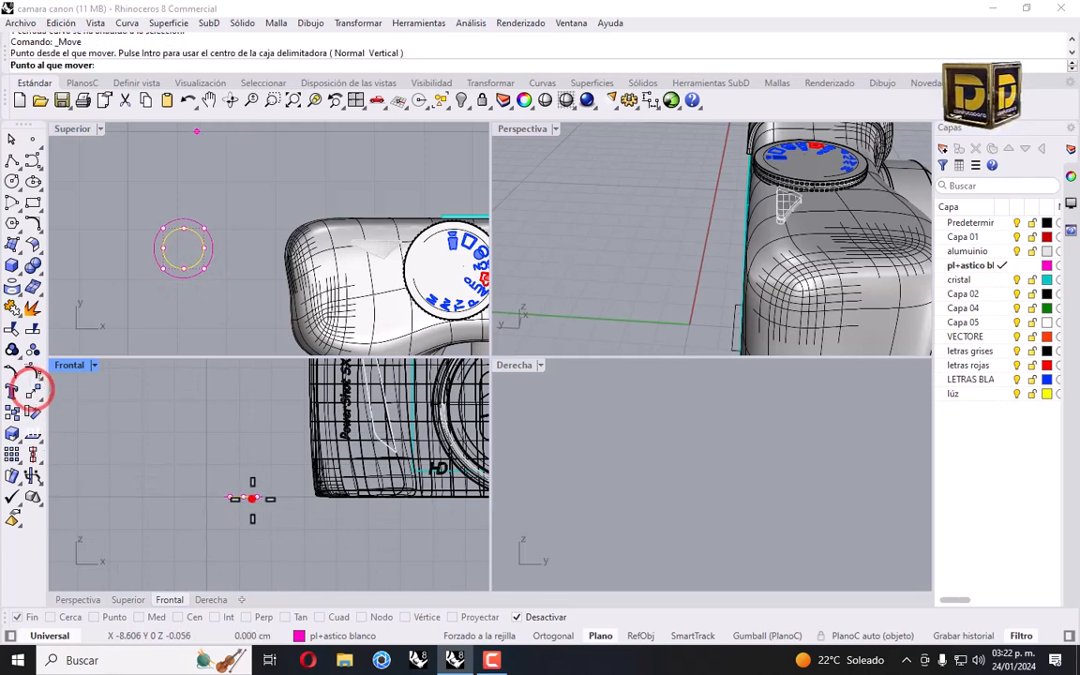
key("Return")
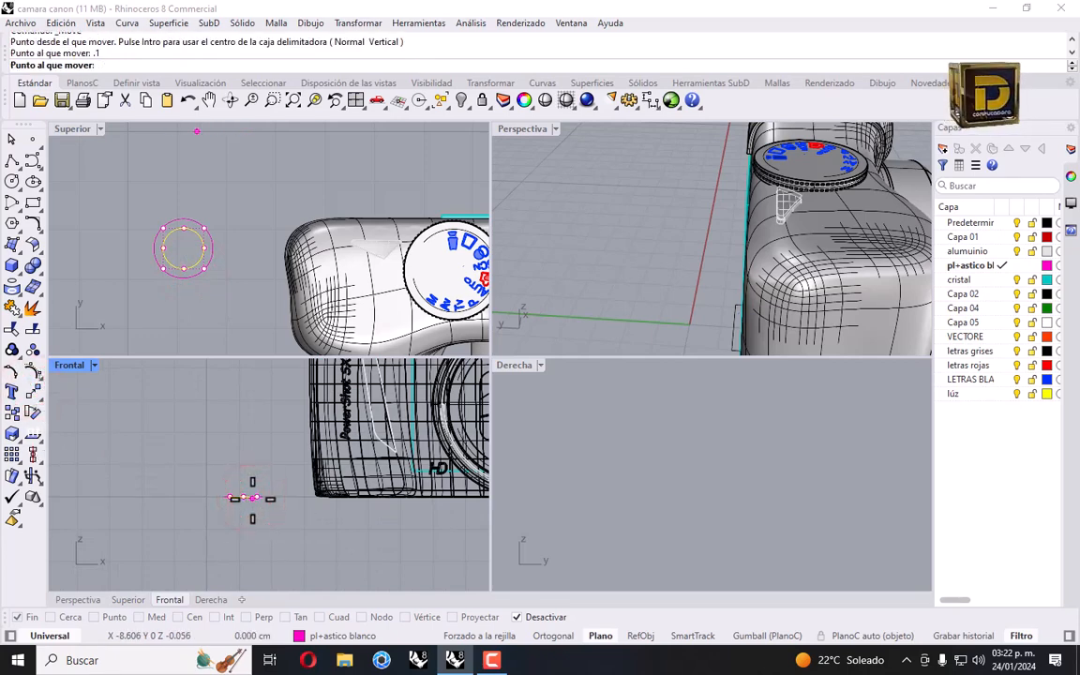
scroll(241, 454, "up", 2)
left_click(247, 469)
key("Return")
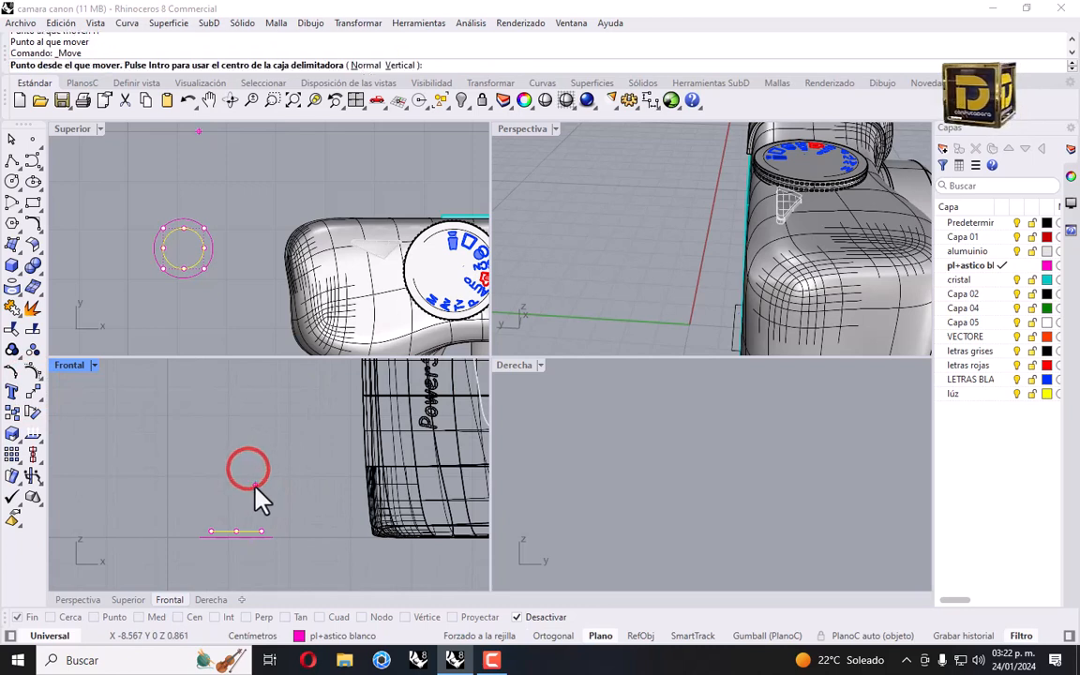
key("Escape")
key("Escape")
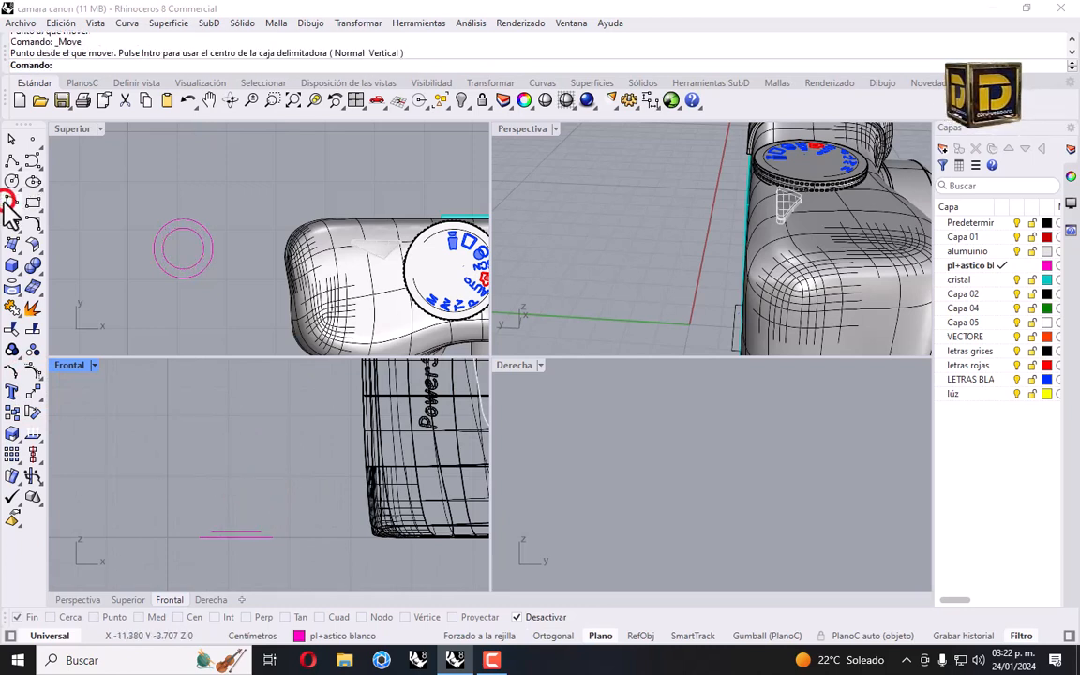
Draw a convex arc in the front view from the outer circle's quadrant to the inner circle's quadrant, using the quadrant snap.
left_click(7, 205)
left_click(35, 229)
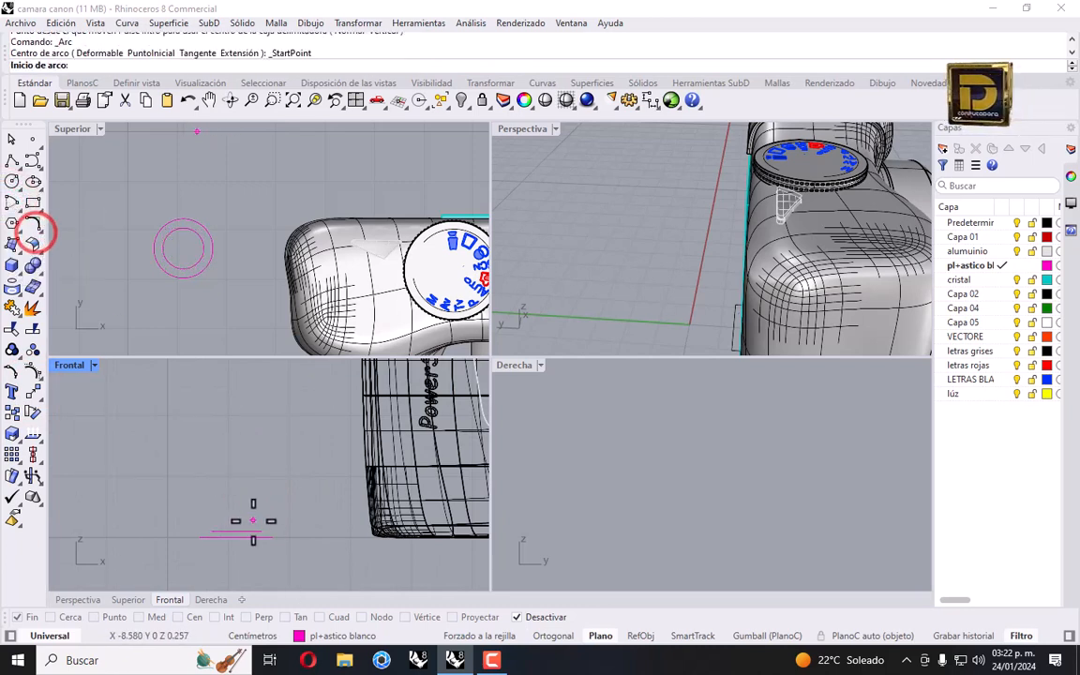
left_click(516, 617)
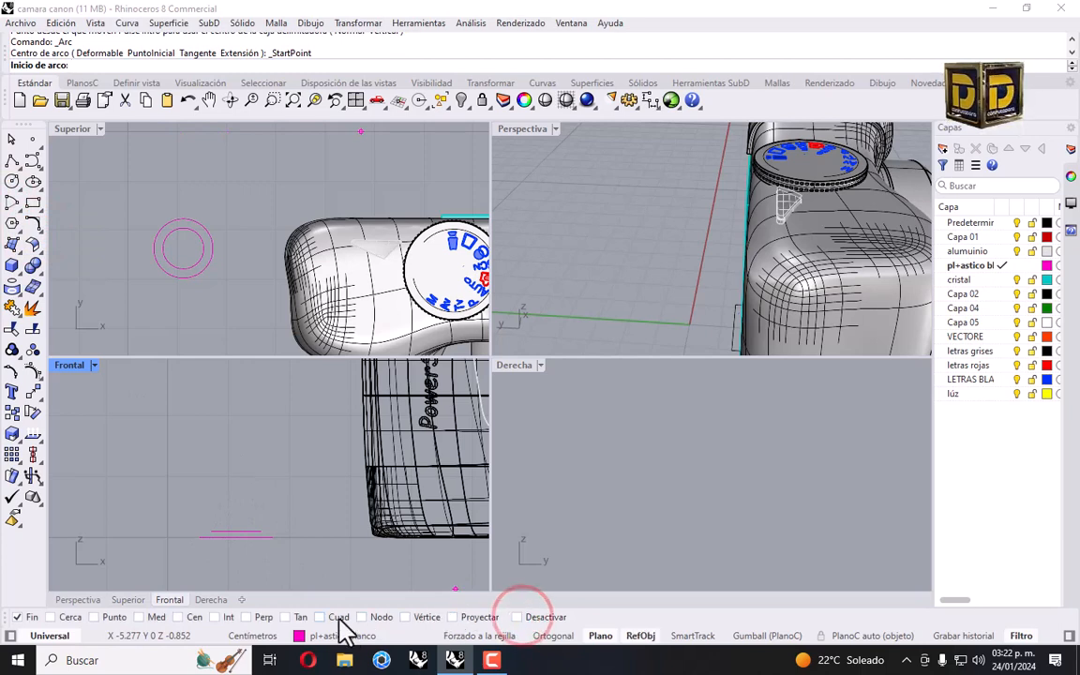
left_click(340, 619)
left_click(201, 542)
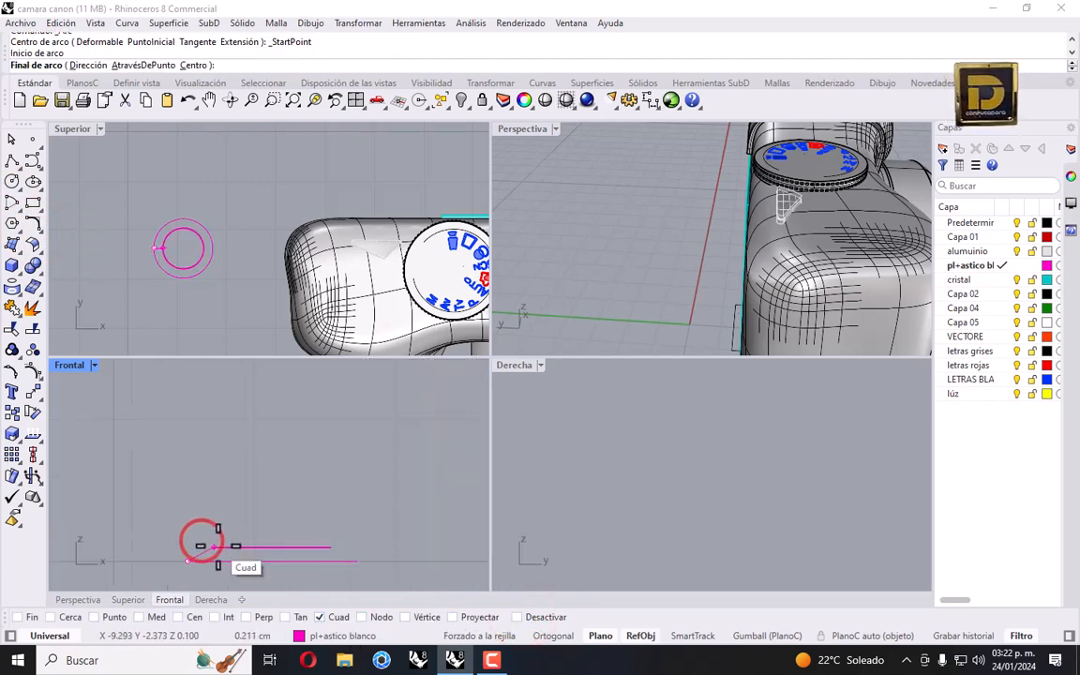
left_click(215, 546)
scroll(202, 550, "up", 6)
left_click(198, 549)
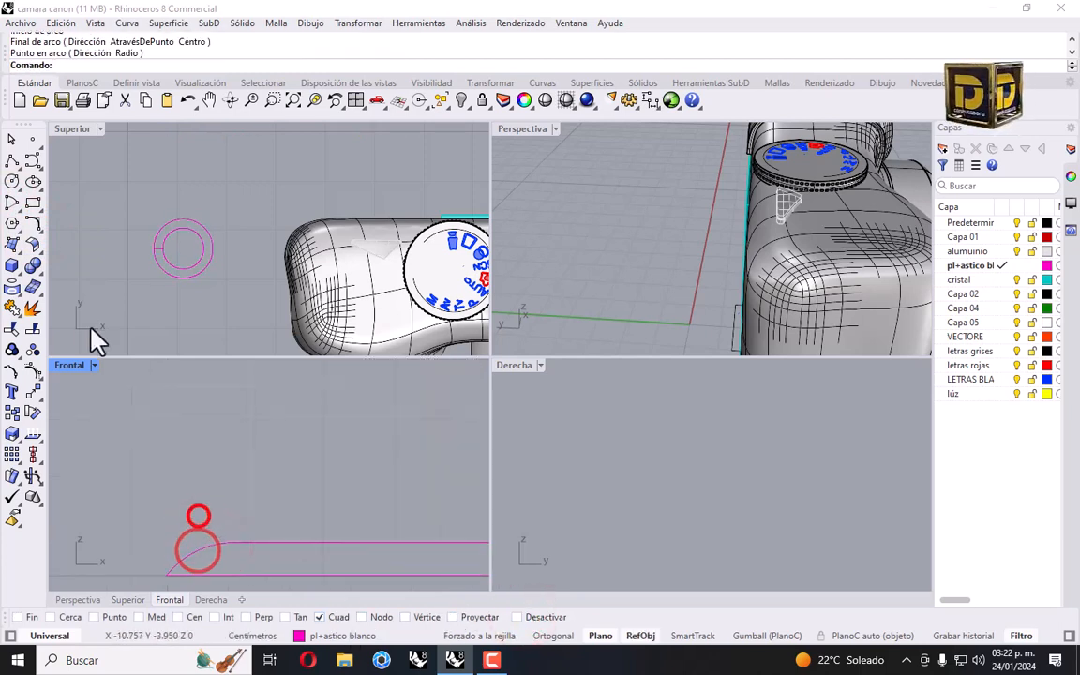
Sweep the arc along the outer and inner circles as two rails to form a rounded ring surface.
left_click(13, 243)
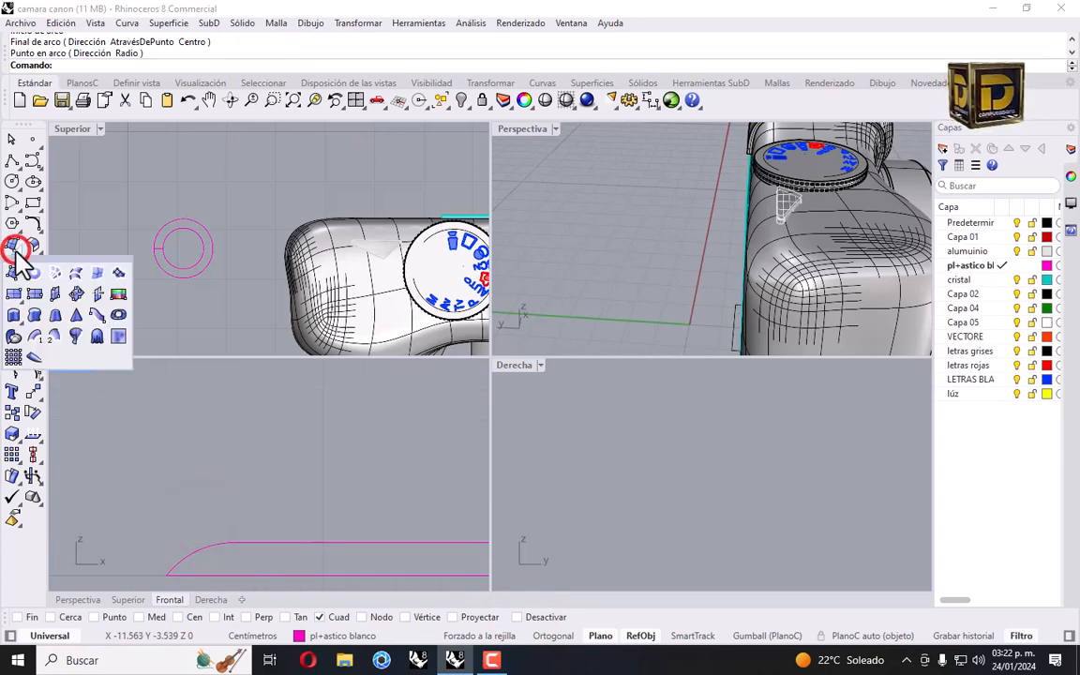
left_click(55, 336)
scroll(168, 260, "up", 5)
left_click(133, 262)
left_click(161, 262)
left_click(140, 243)
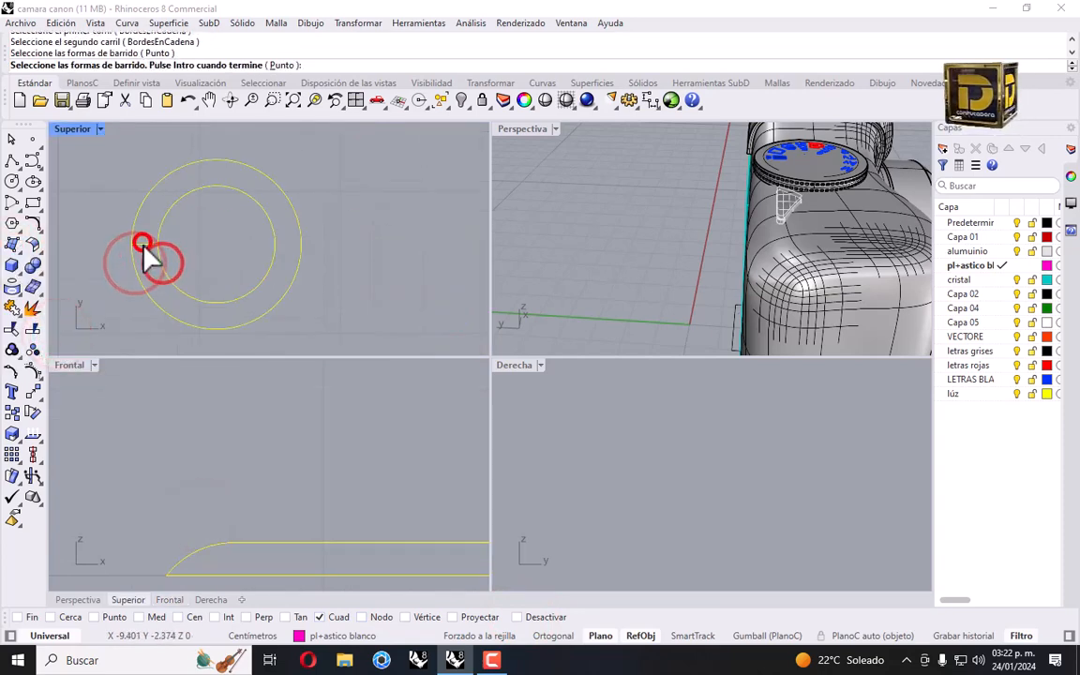
key("Return")
key("Return")
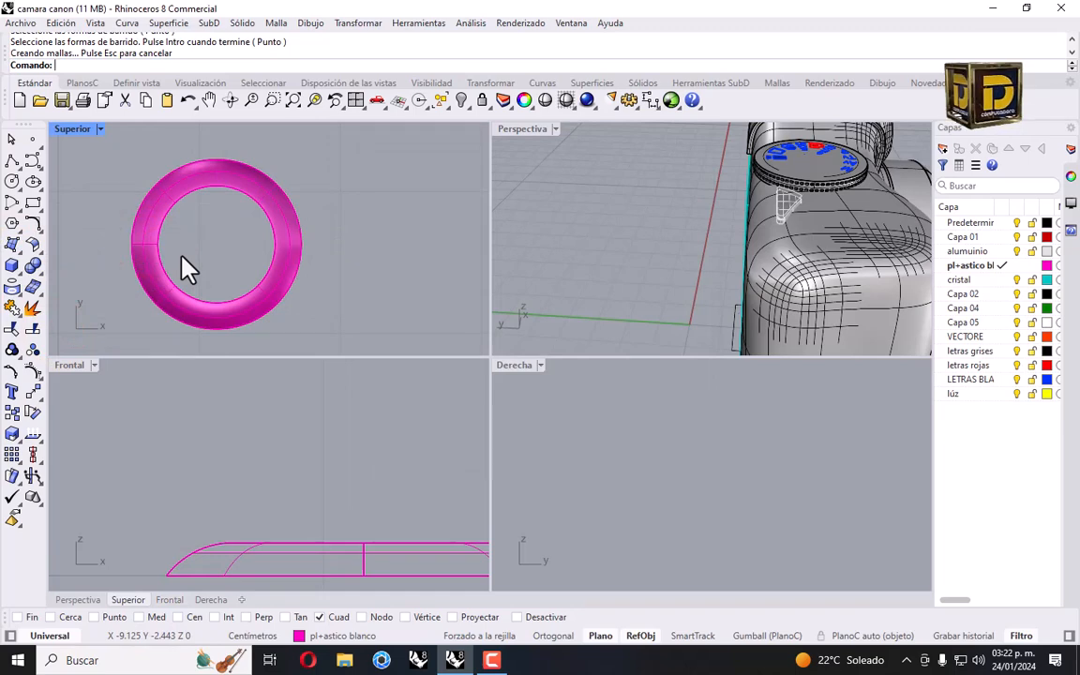
scroll(510, 290, "down", 6)
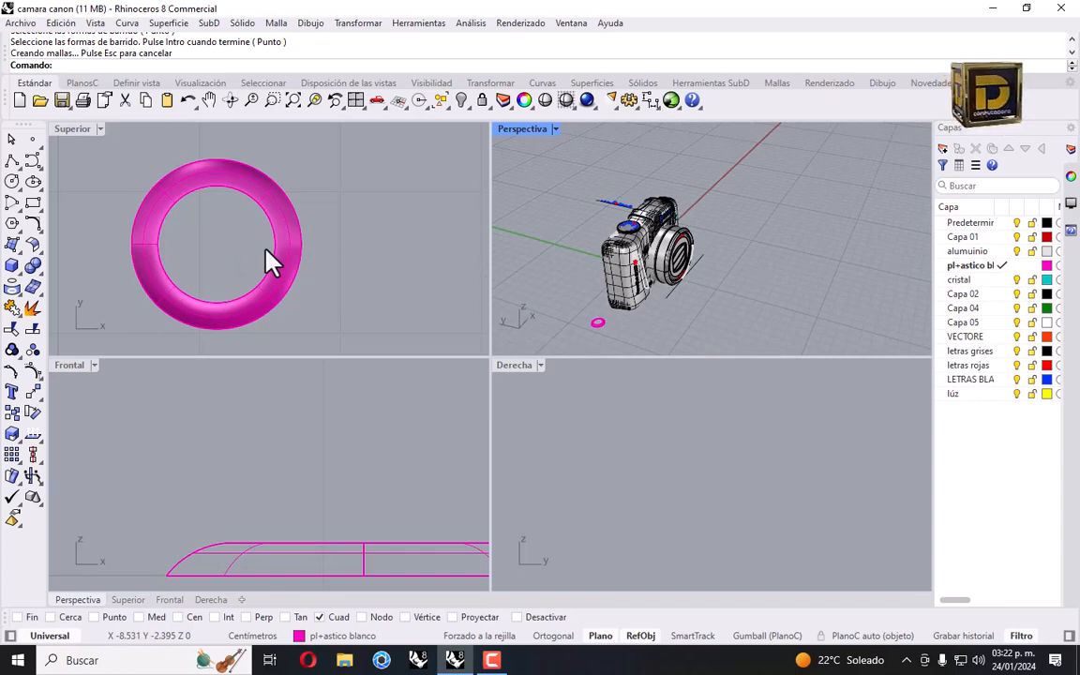
Draw an upward-bulging arc between the inner circle's front and back quadrants, suspending object snaps only while setting its curvature in the right view.
left_click(167, 237)
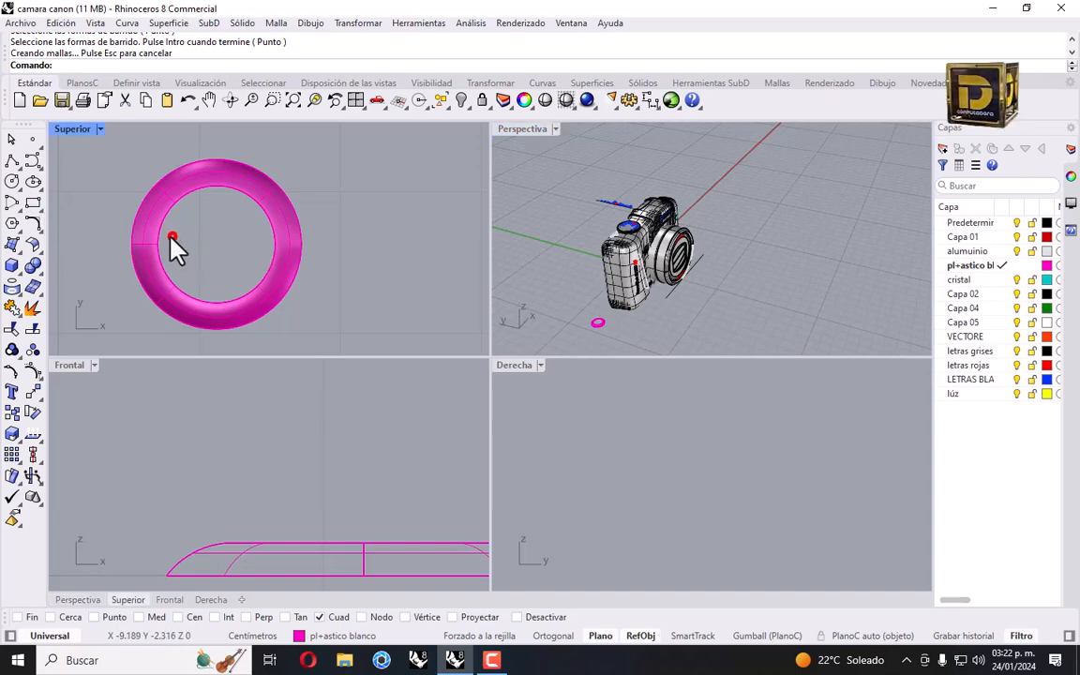
left_click(199, 272)
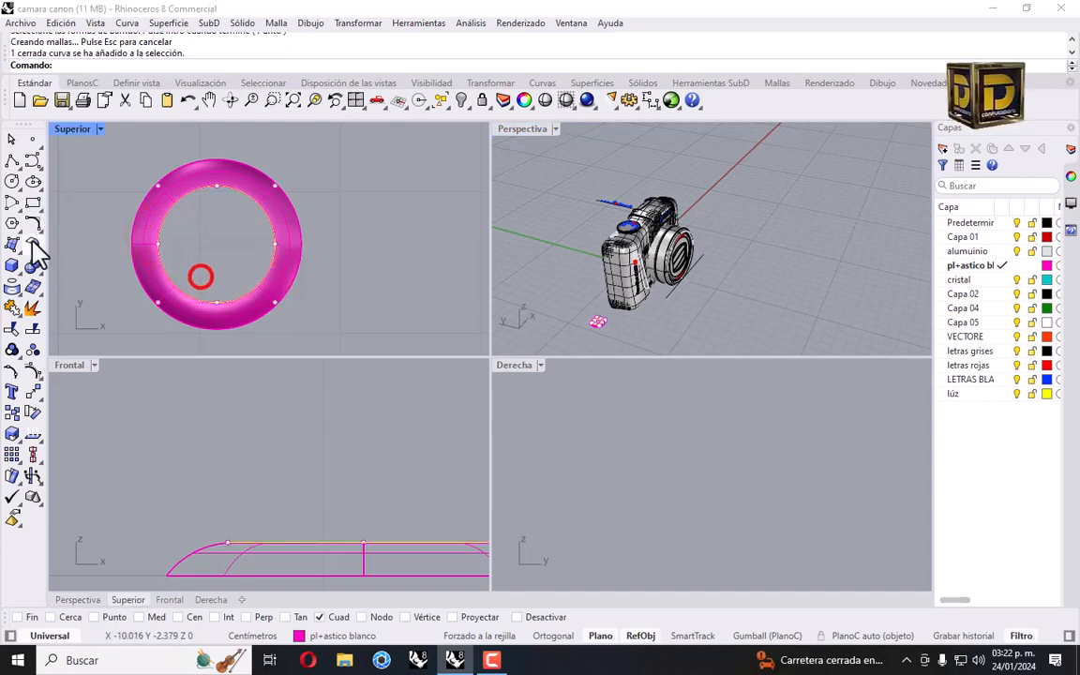
left_click(32, 225)
left_click(55, 232)
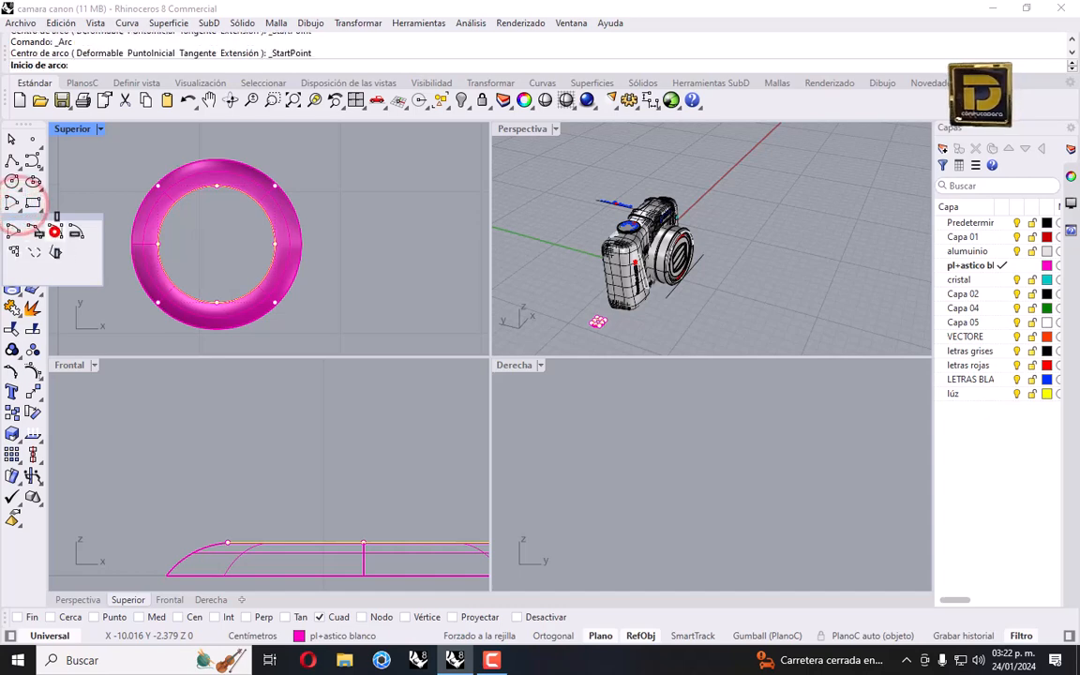
left_click(216, 185)
left_click(216, 302)
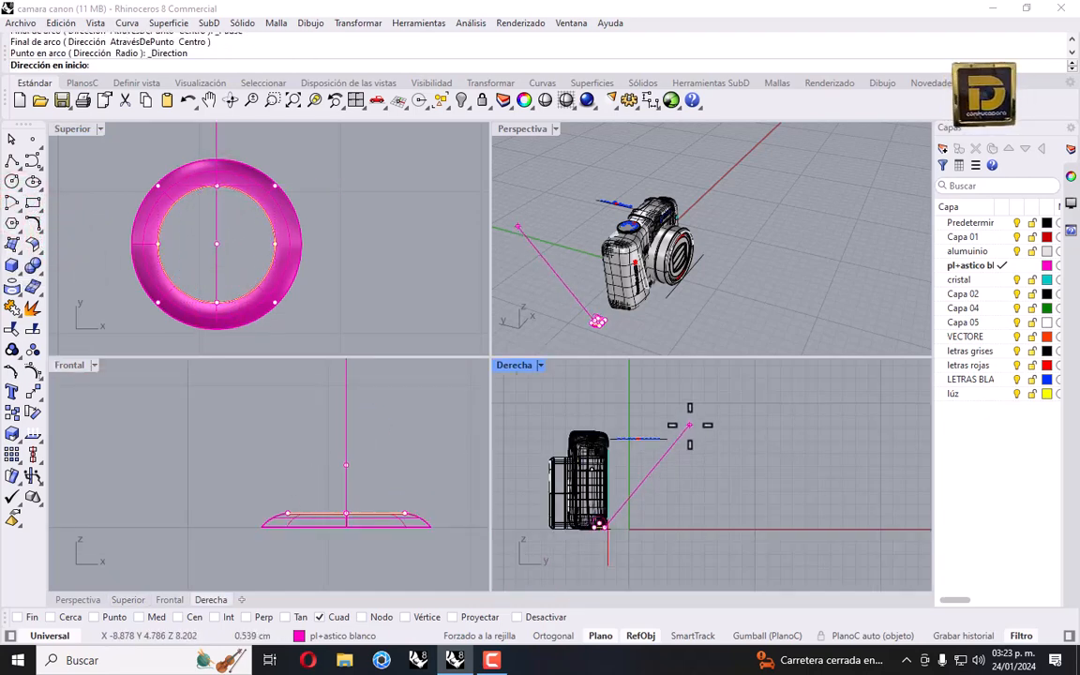
scroll(627, 492, "up", 8)
left_click(544, 618)
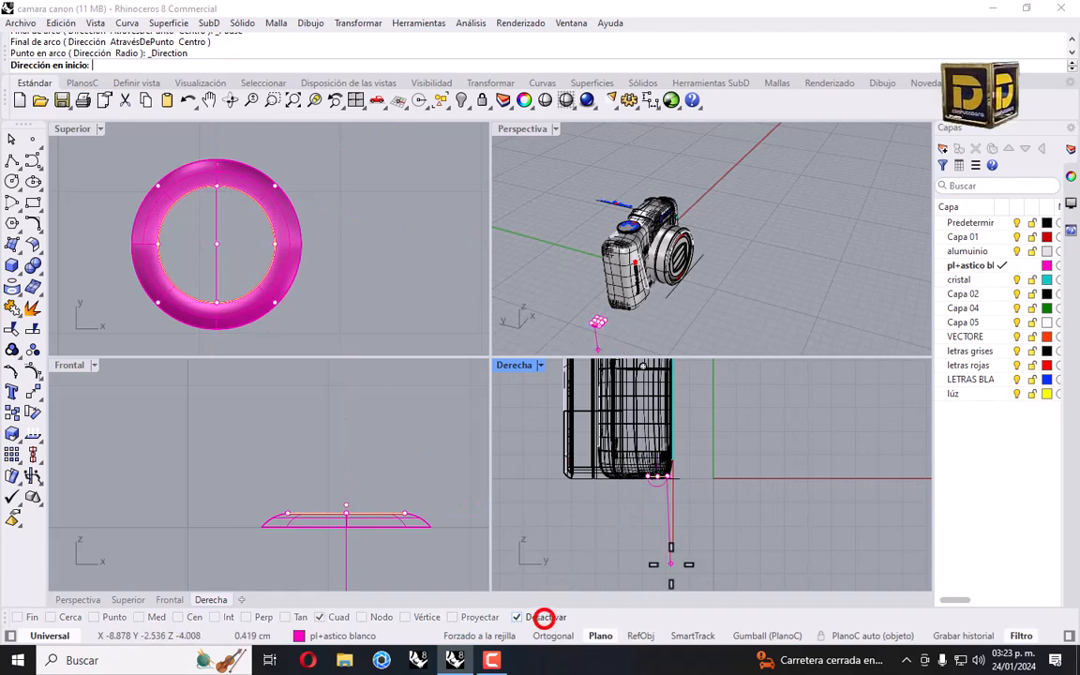
scroll(696, 475, "up", 10)
scroll(616, 496, "up", 6)
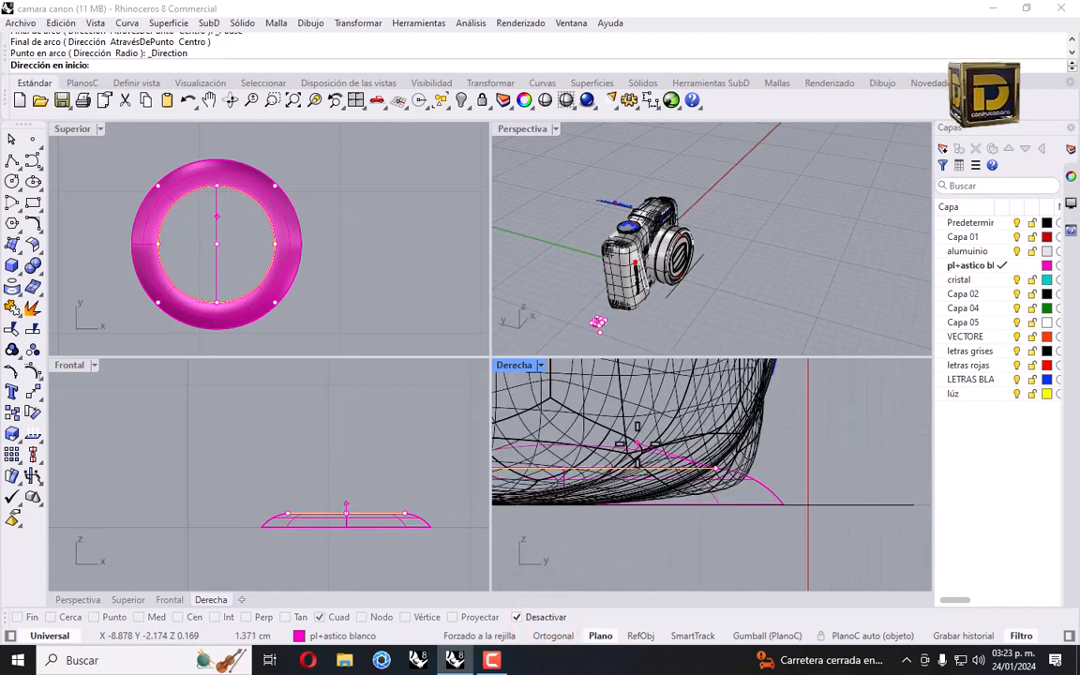
right_click_drag(656, 445, 714, 464)
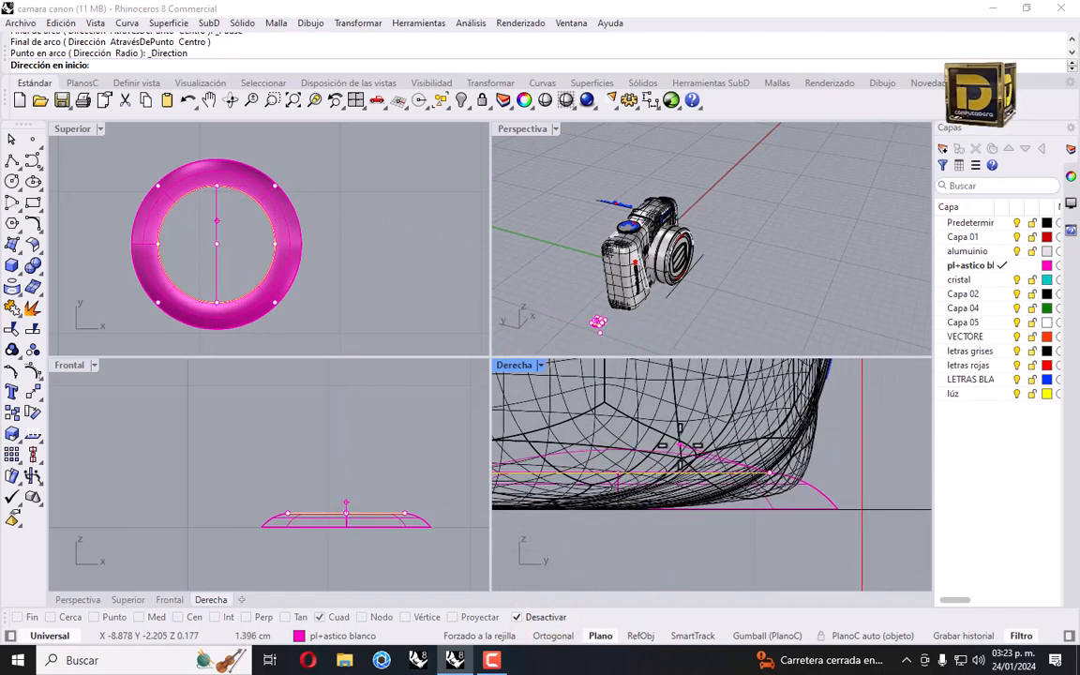
left_click(680, 445)
key("Return")
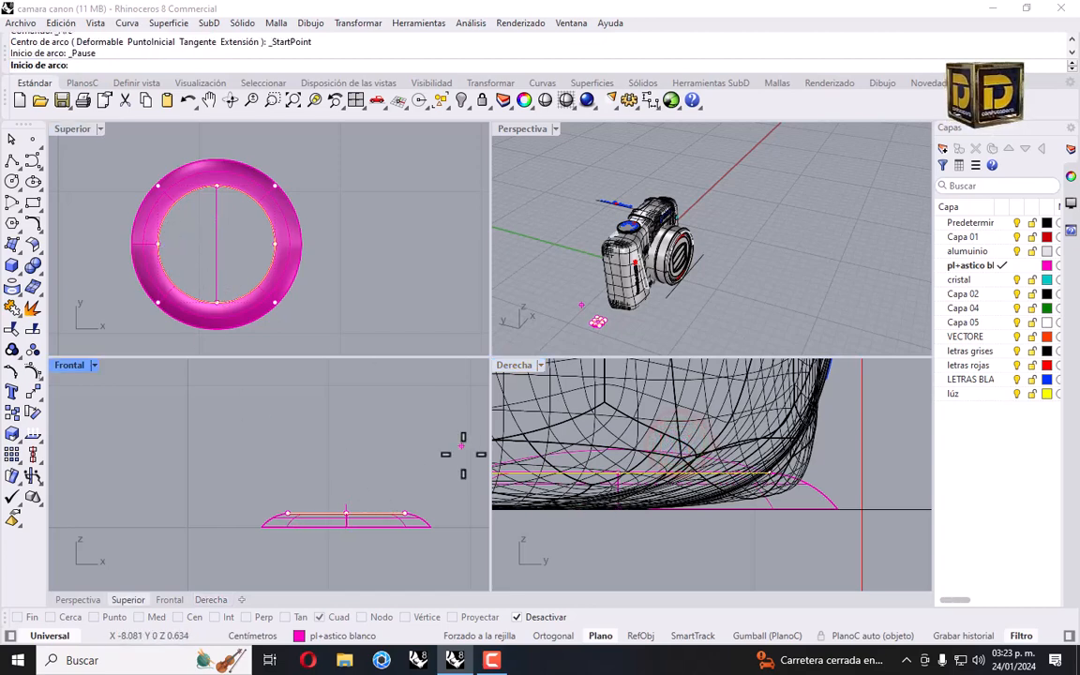
left_click(516, 617)
left_click(157, 240)
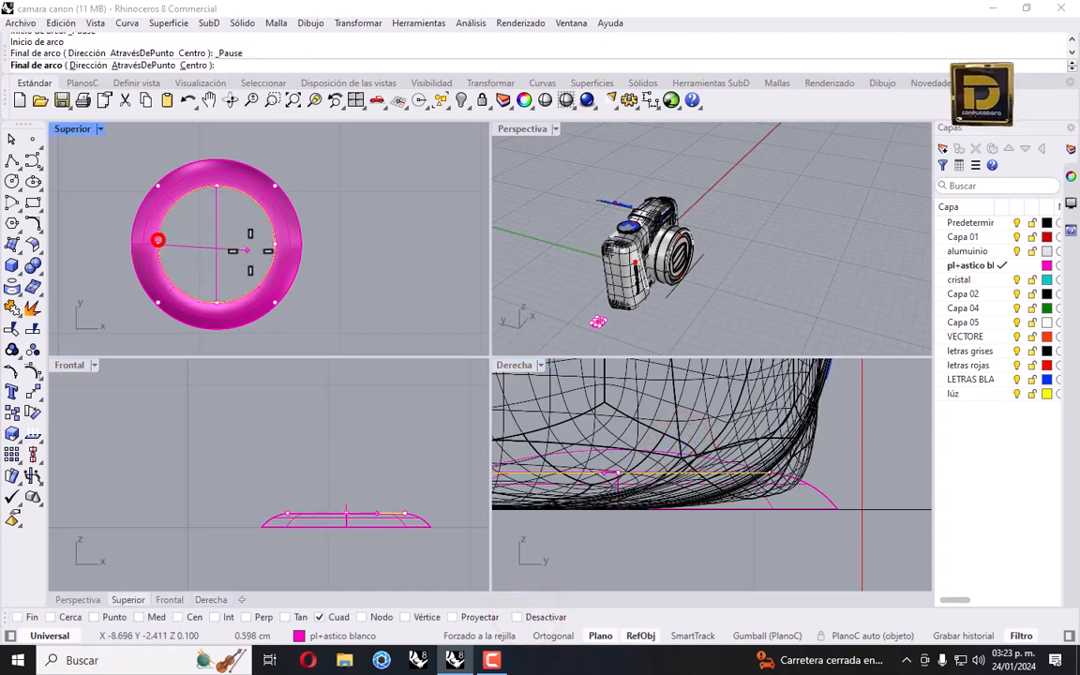
left_click(274, 243)
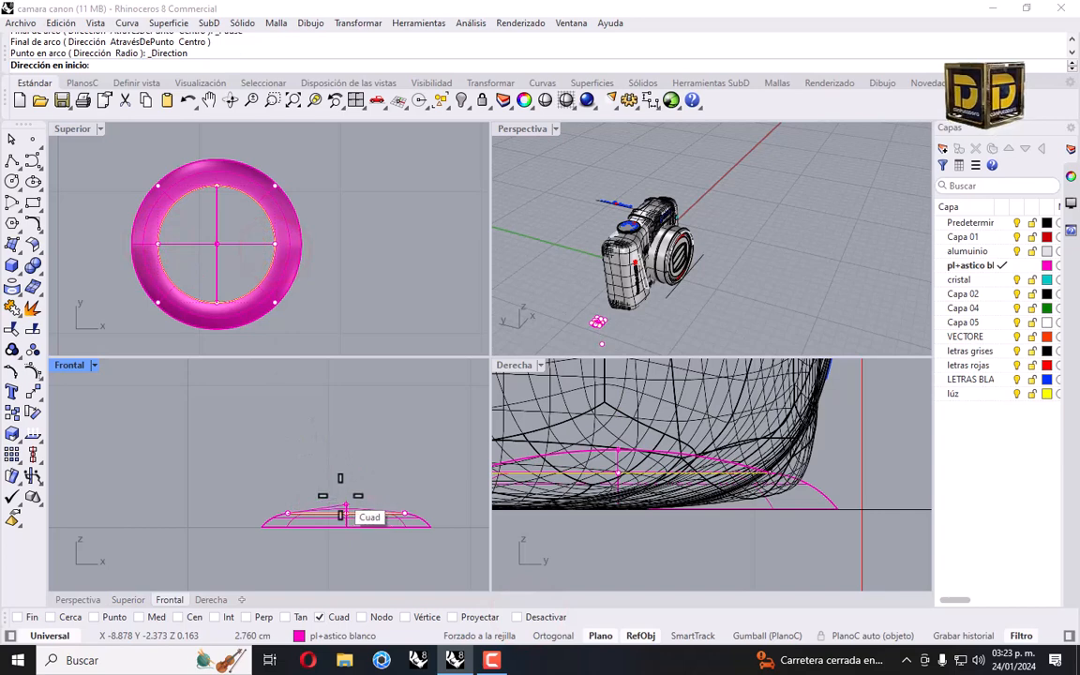
scroll(340, 515, "up", 4)
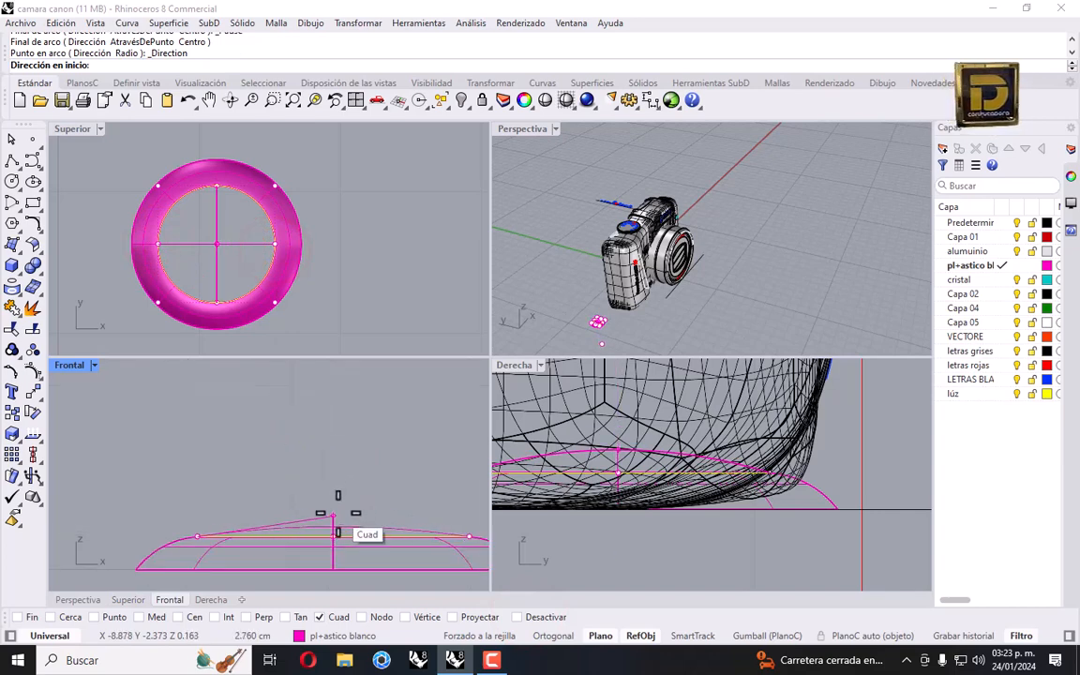
key("Escape")
Draw a crossing arc in the front view between the inner circle's left and right quadrants, passing through the first arc's peak.
left_click(10, 206)
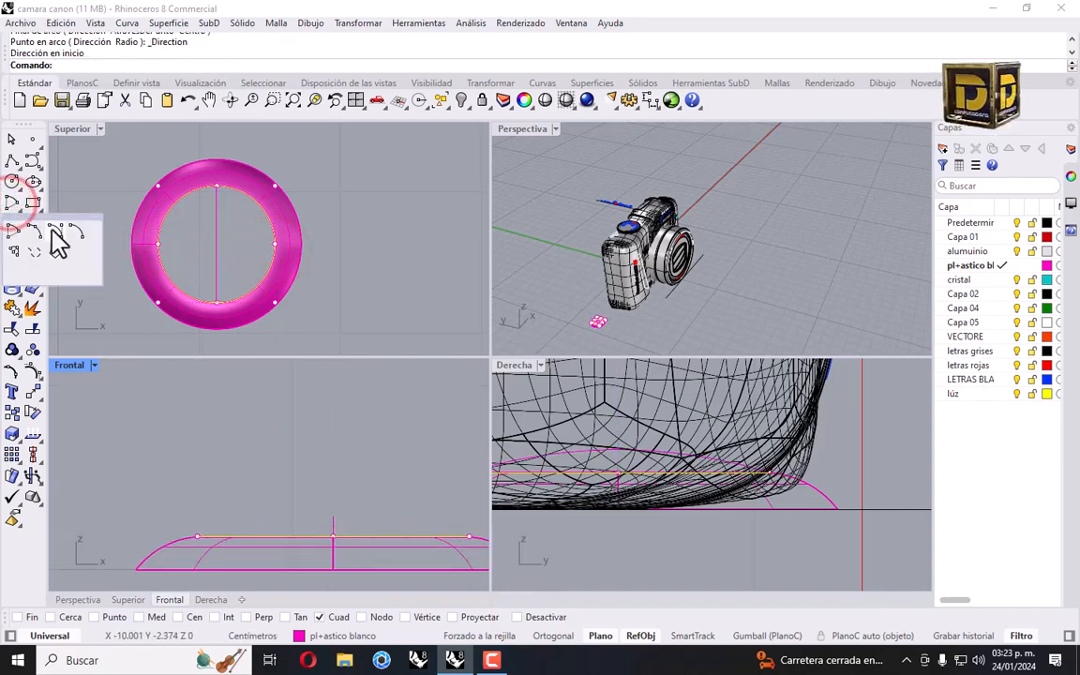
left_click(38, 233)
left_click(206, 529)
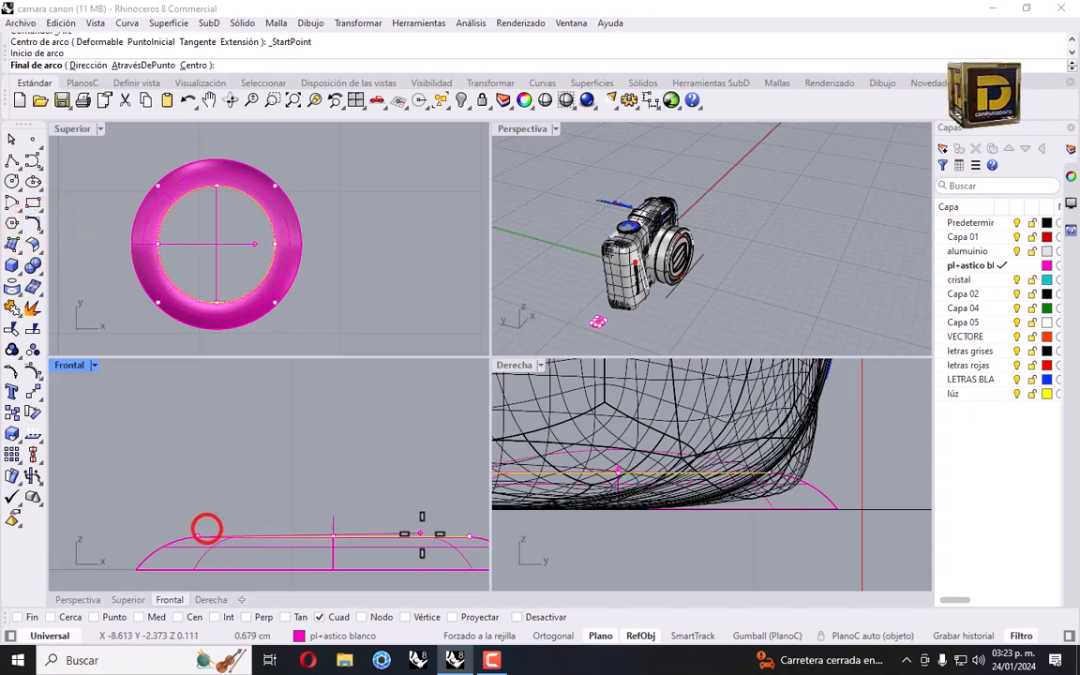
left_click(467, 533)
left_click(336, 514)
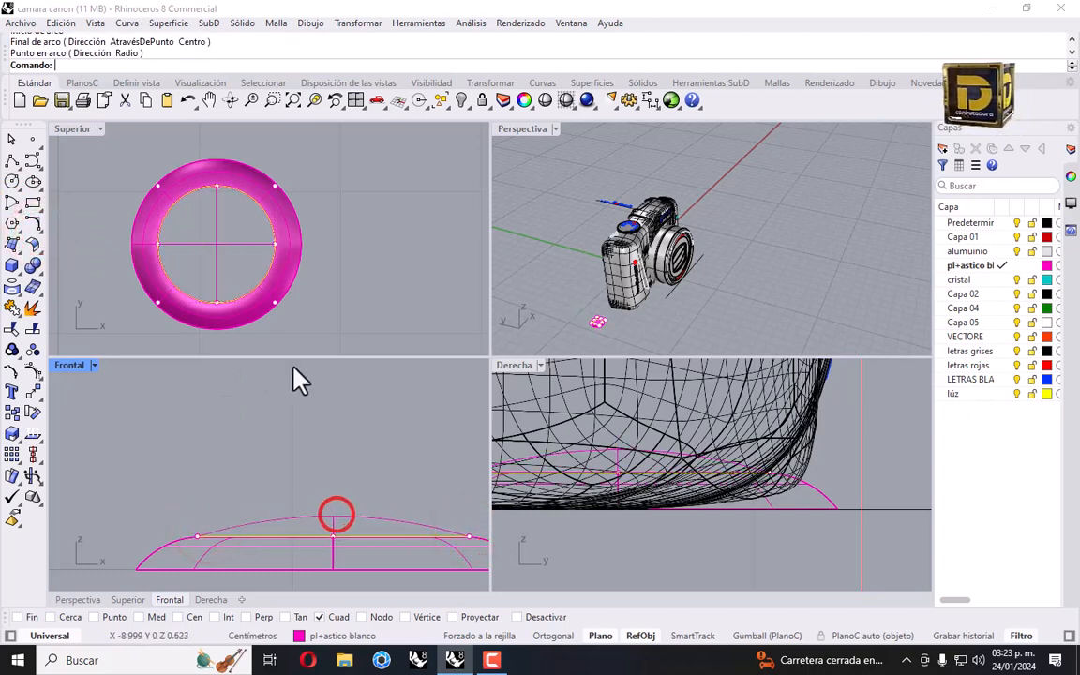
key("Escape")
Make alumuinio the current layer and patch a domed surface from the two crossing arcs and the inner circle.
left_click_drag(237, 219, 208, 259)
scroll(190, 198, "up", 6)
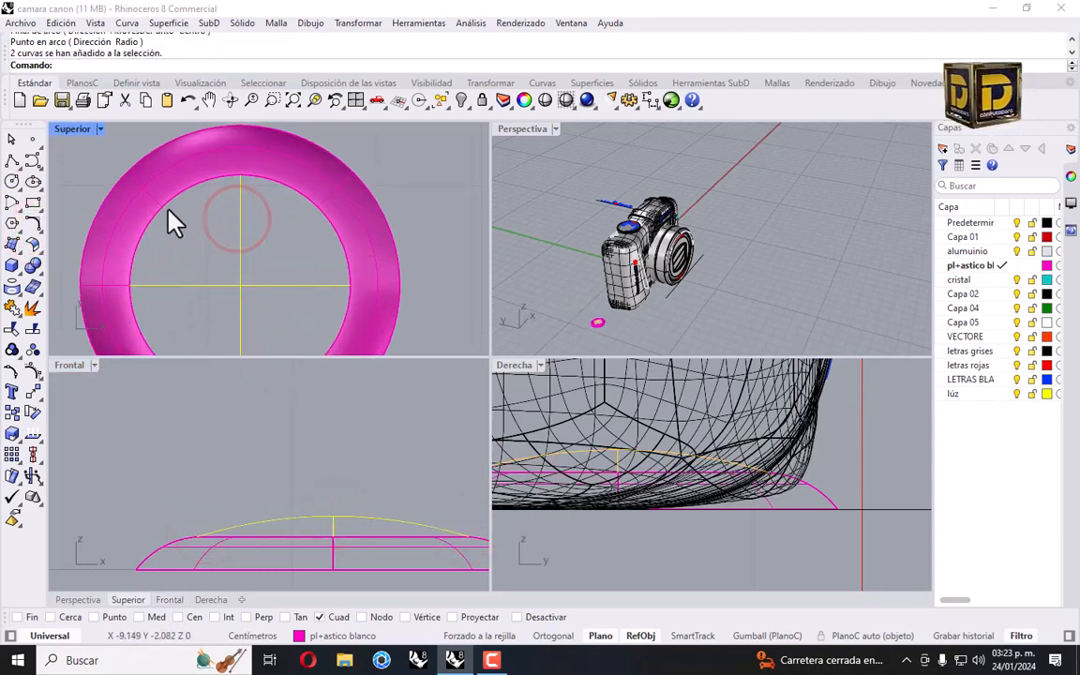
left_click(165, 206)
left_click(238, 250)
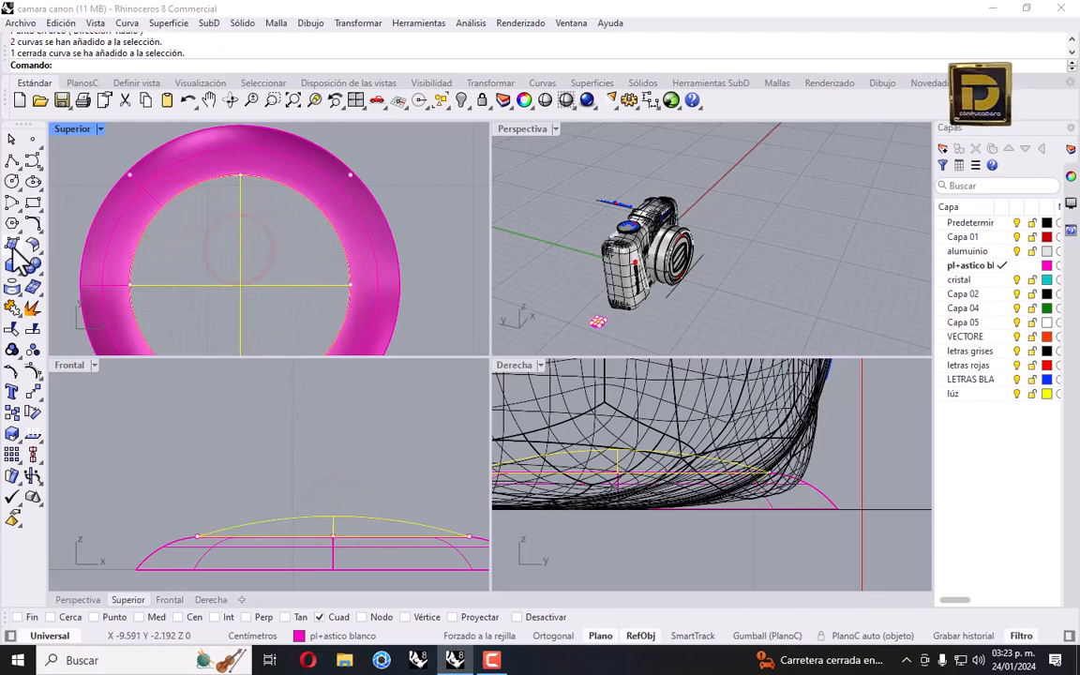
left_click(1000, 251)
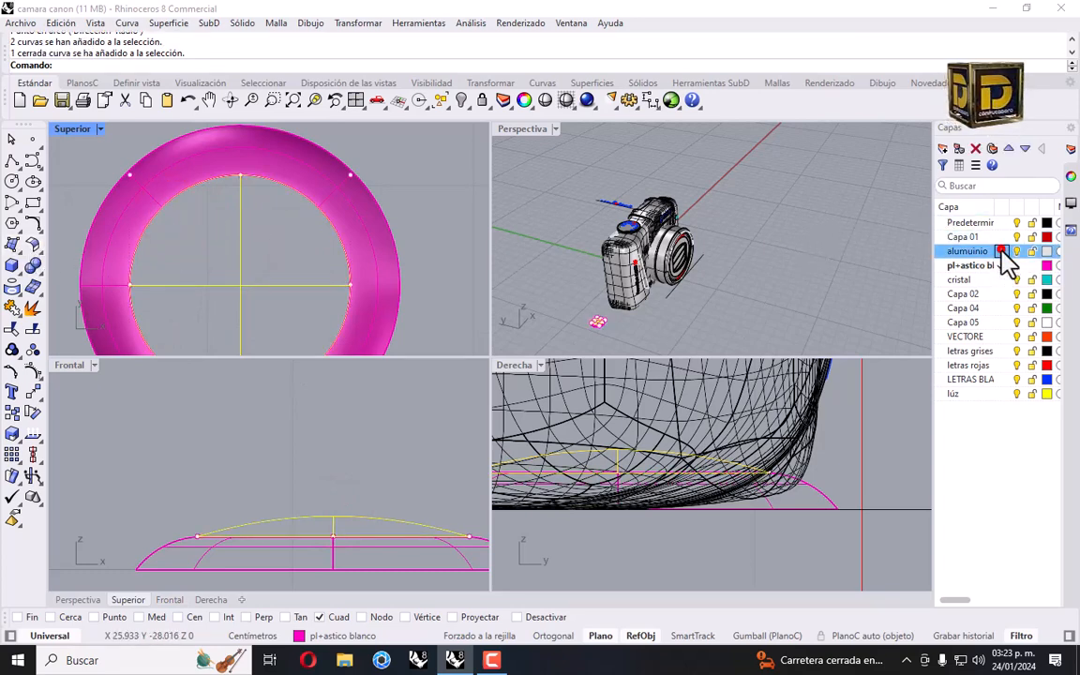
left_click(12, 242)
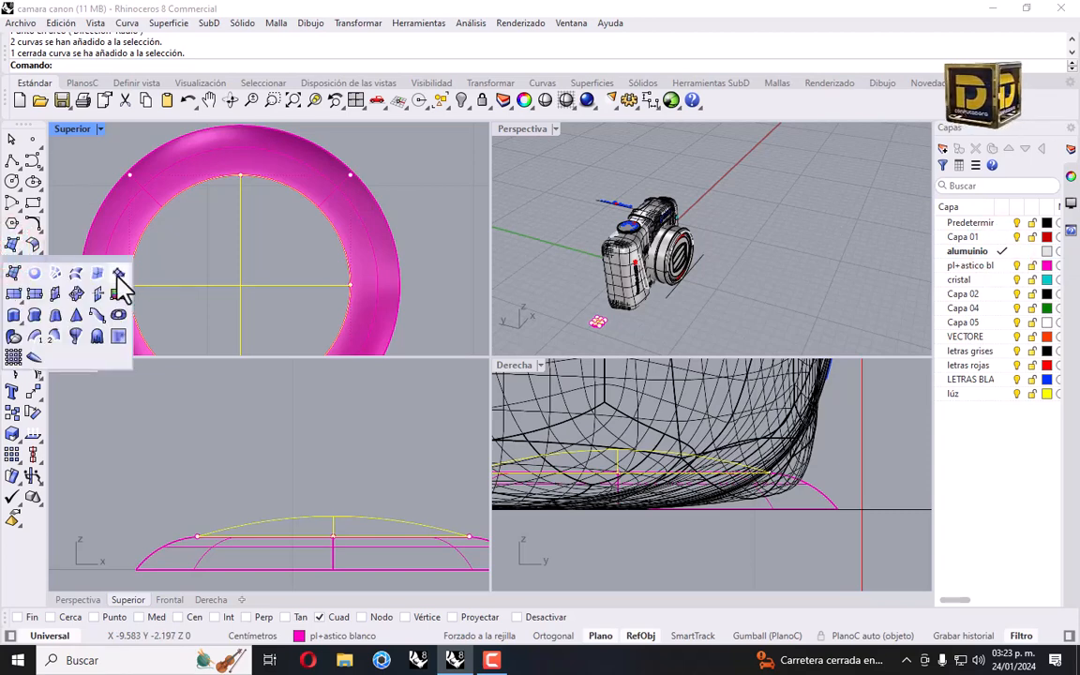
left_click(113, 273)
left_click(146, 464)
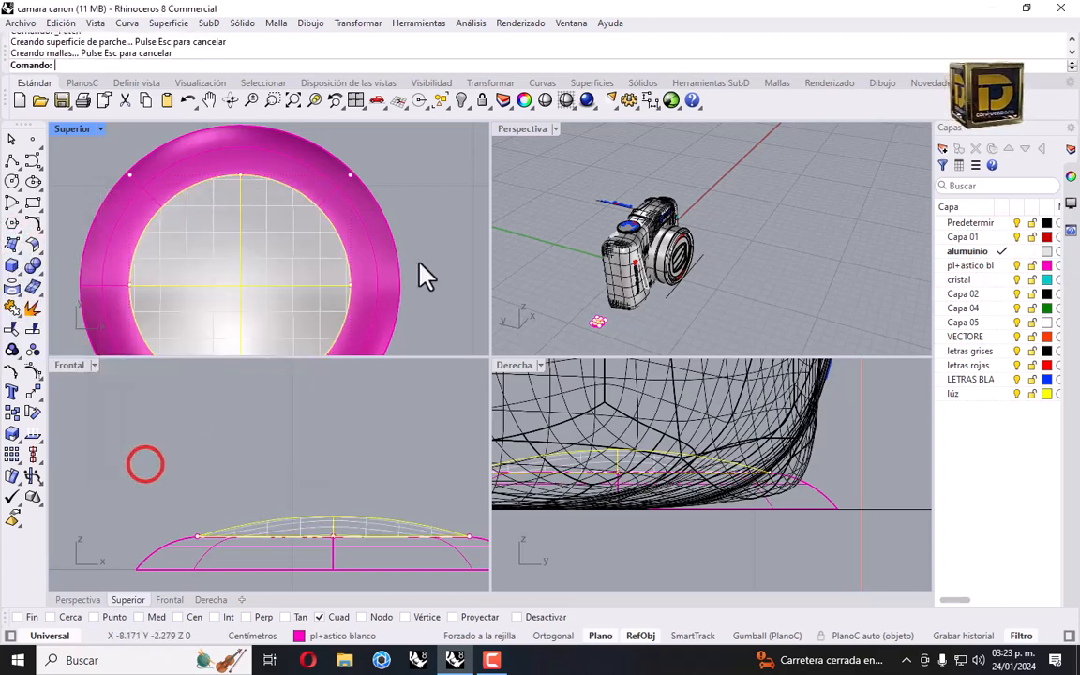
scroll(643, 269, "down", 5)
scroll(630, 286, "up", 10)
scroll(716, 309, "up", 8)
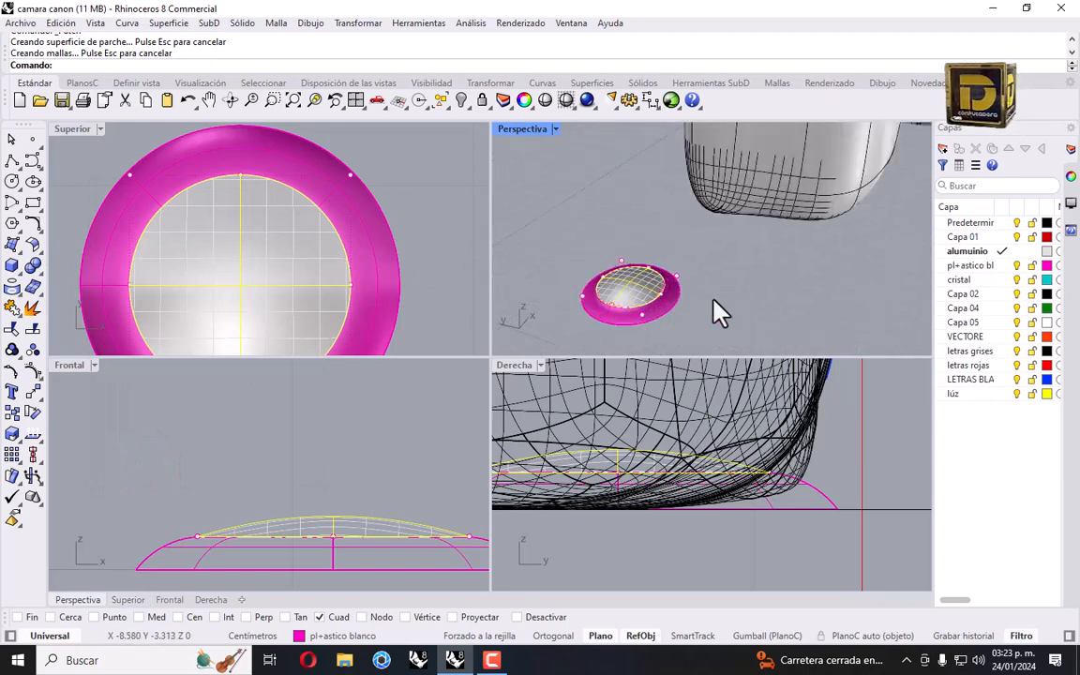
left_click(699, 284)
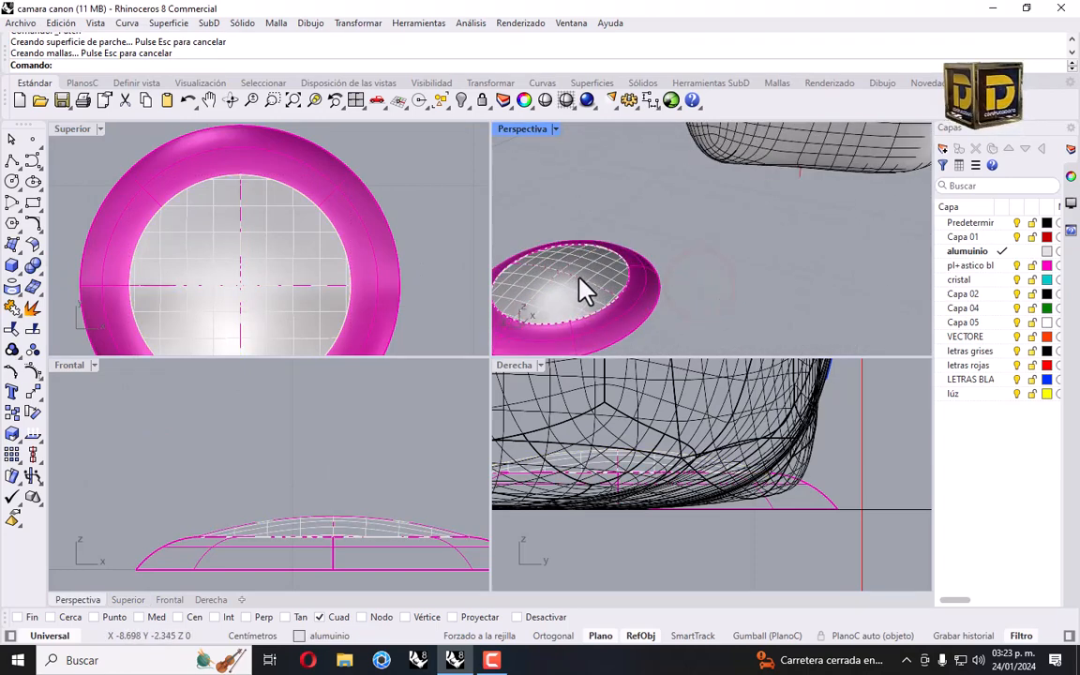
On the pl+astico blanco layer, draw a 0.1 cm vertical line down from the outer circle's left quadrant in the front view.
left_click(12, 160)
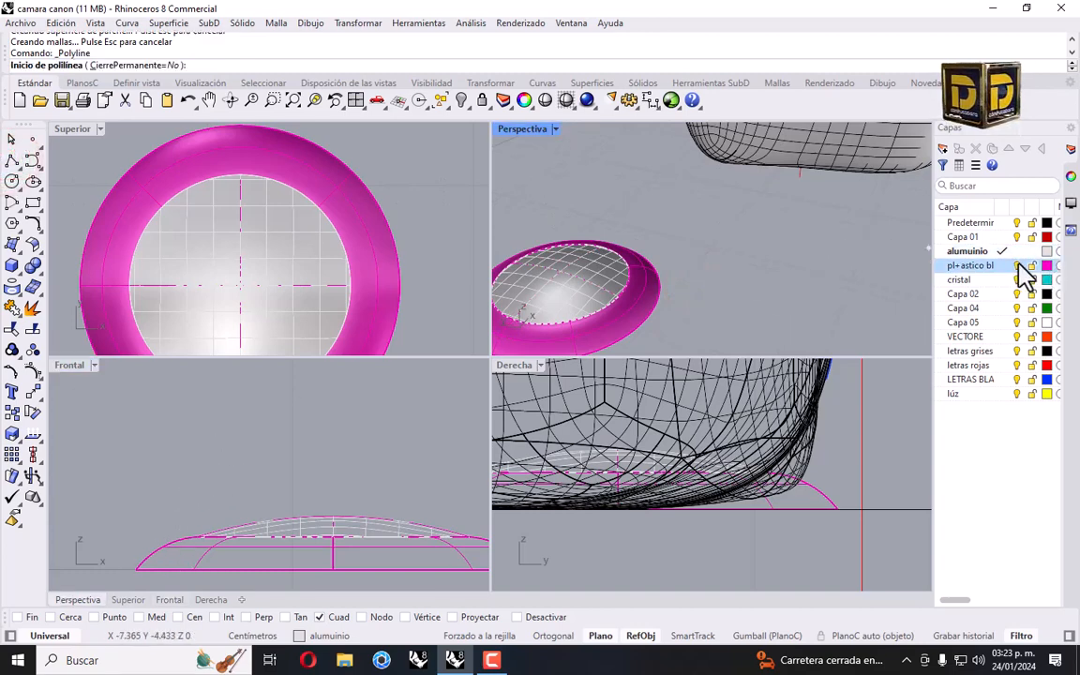
left_click(1002, 266)
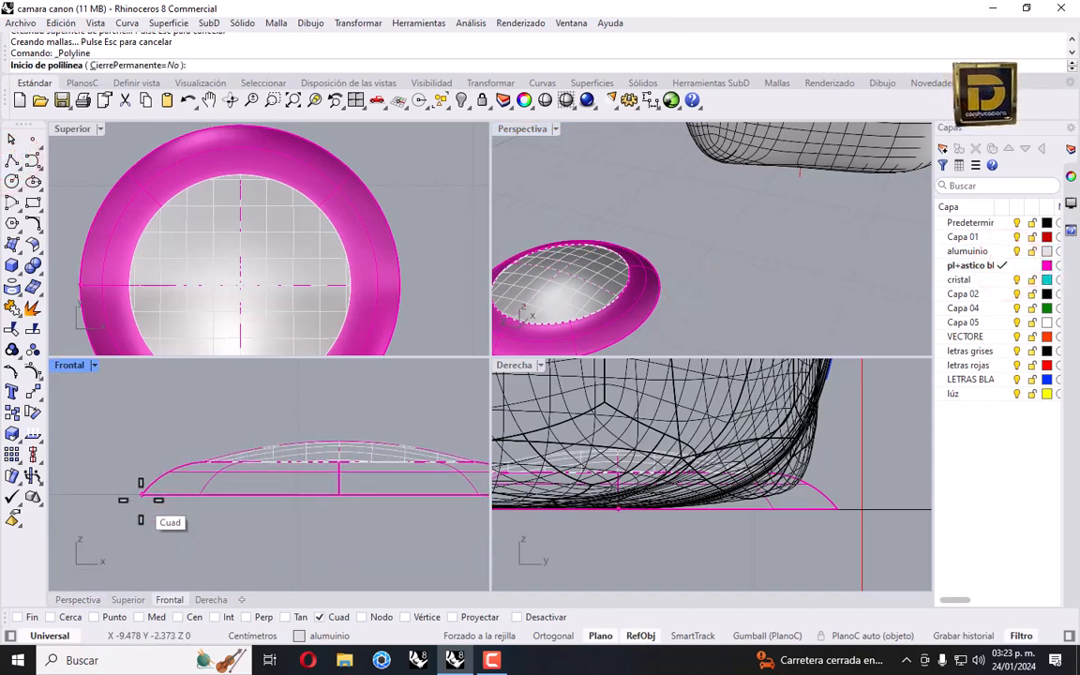
left_click(140, 502)
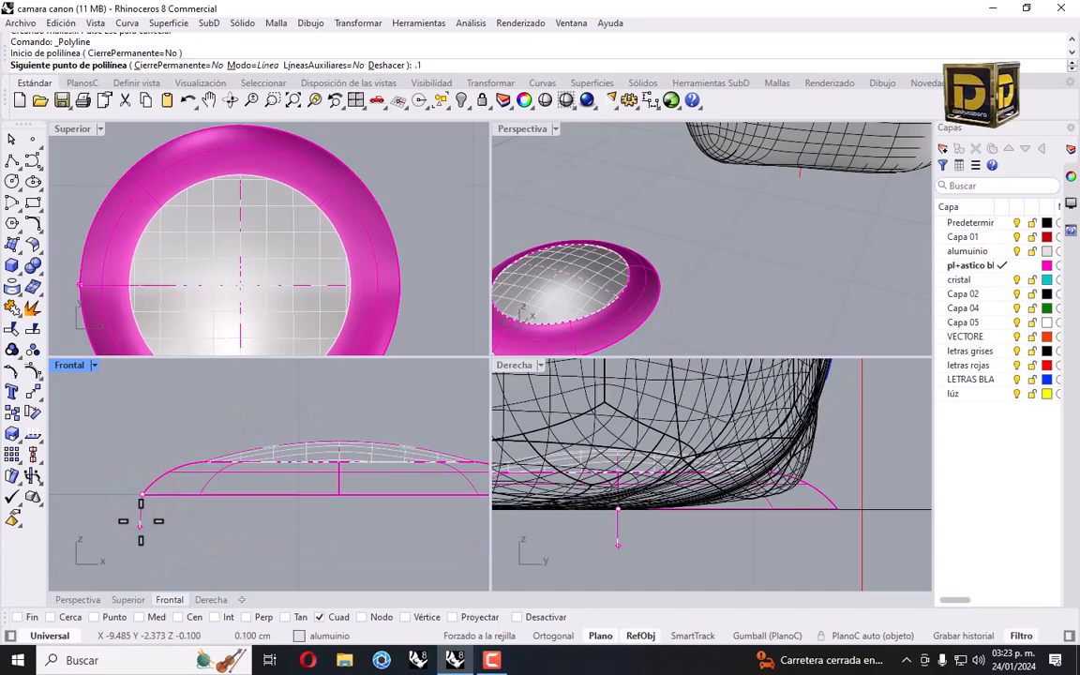
key("Return")
left_click(141, 544)
key("Return")
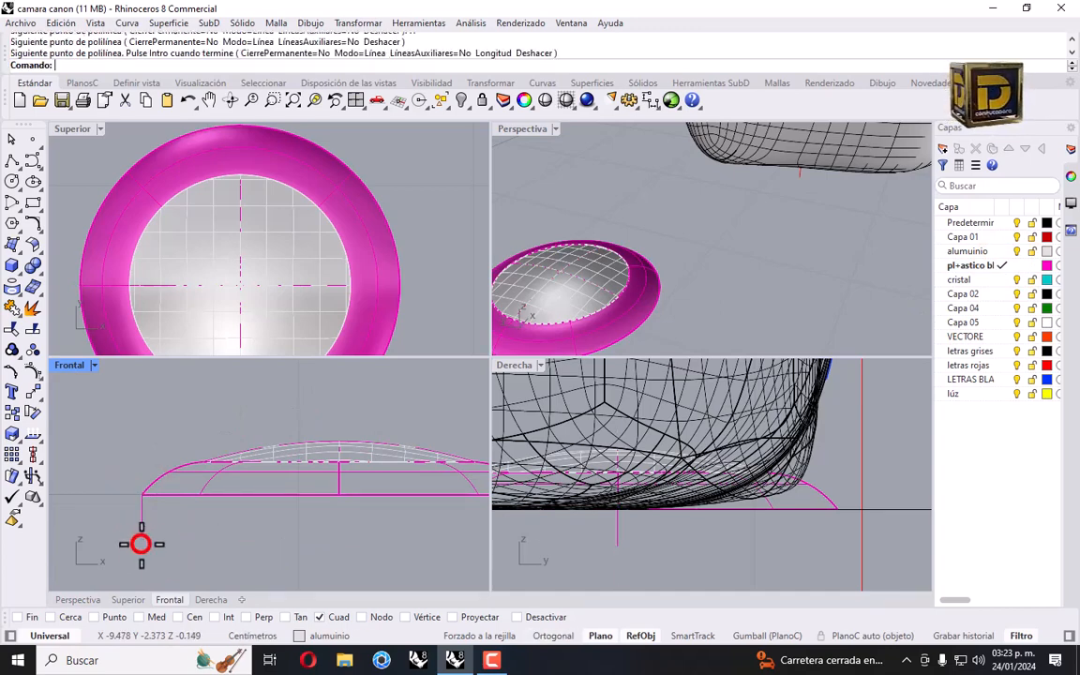
Sweep the short vertical line along the outer circle as a single freeform rail to form the side wall.
left_click(33, 240)
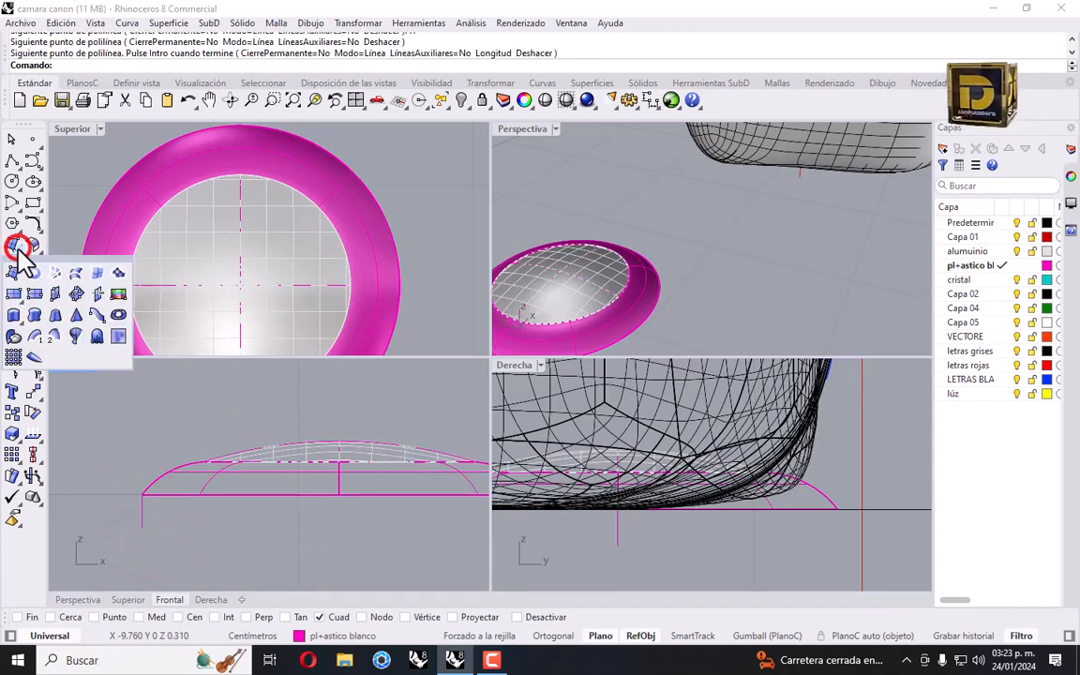
left_click(31, 319)
left_click(208, 497)
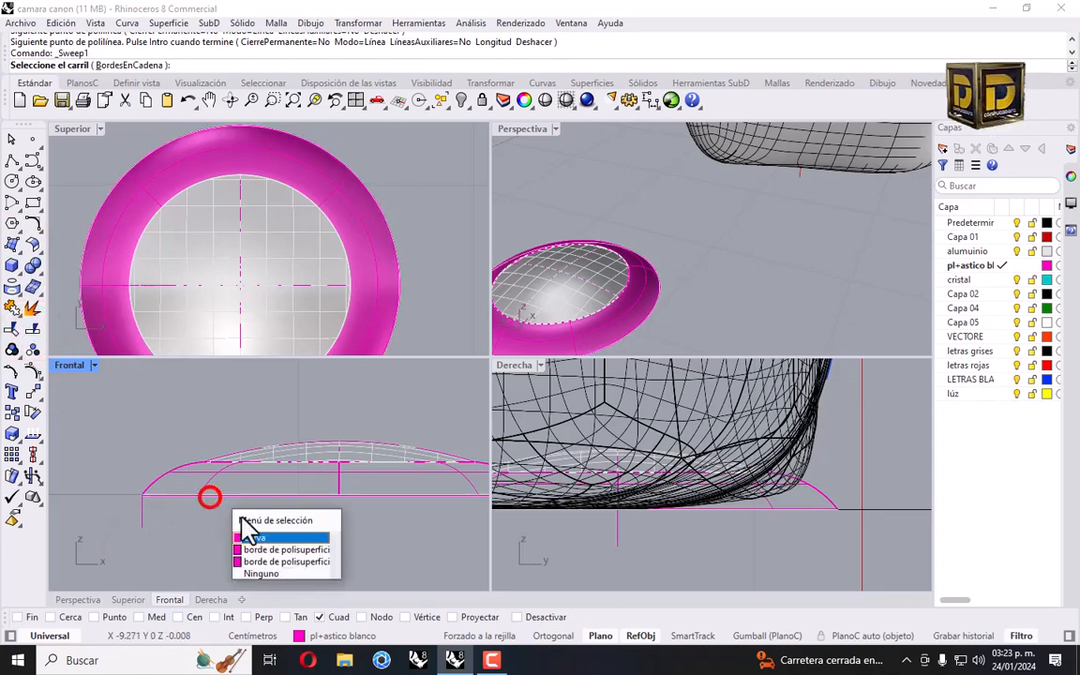
left_click(255, 538)
left_click(144, 511)
key("Return")
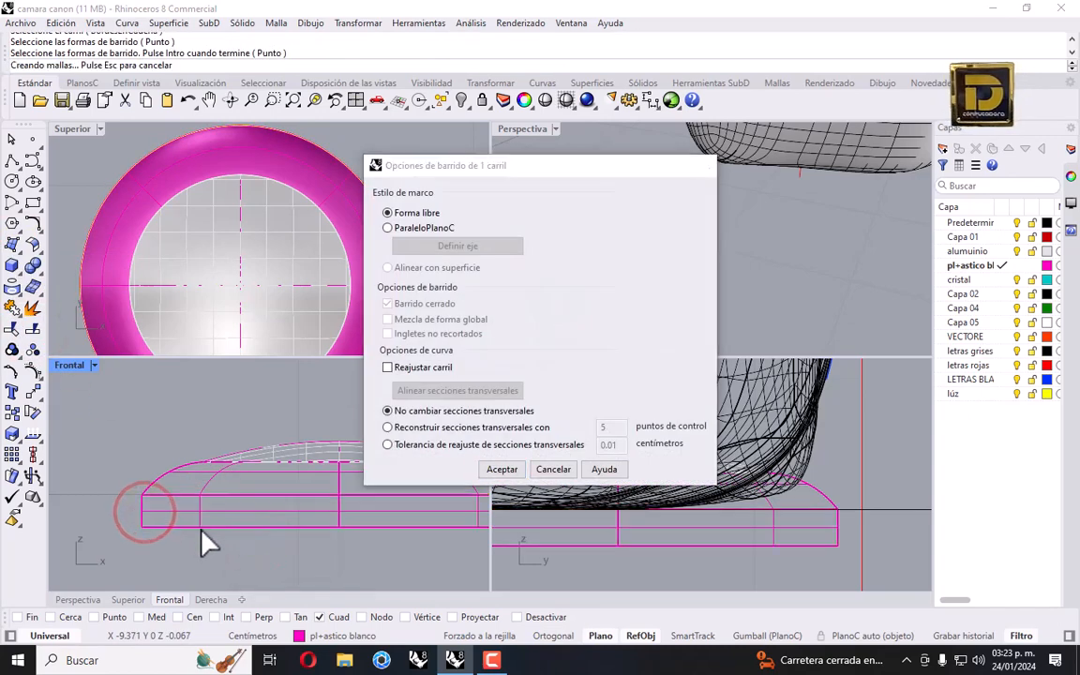
key("Return")
Join the rounded ring surface and the swept side wall into one polysurface.
scroll(229, 455, "down", 3)
left_click_drag(146, 448, 147, 449)
left_click_drag(353, 502, 146, 451)
left_click(13, 307)
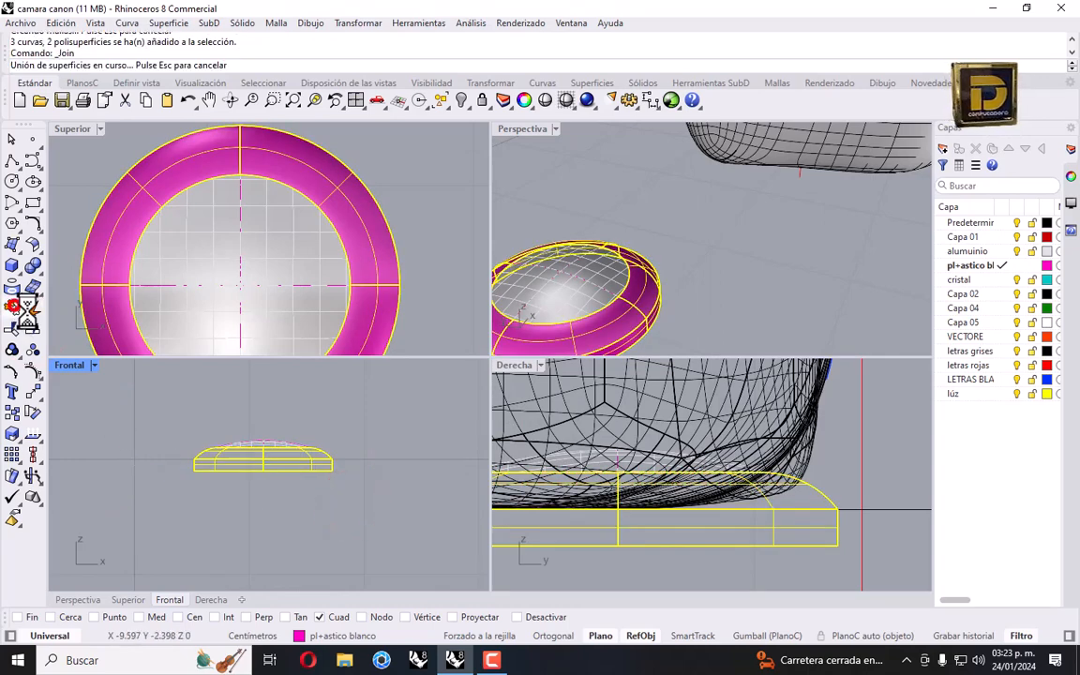
left_click(351, 452)
Move the complete round button with its curves in the top view onto the camera's grip, beside the mode dial and below the triangular piece.
left_click_drag(178, 406, 357, 511)
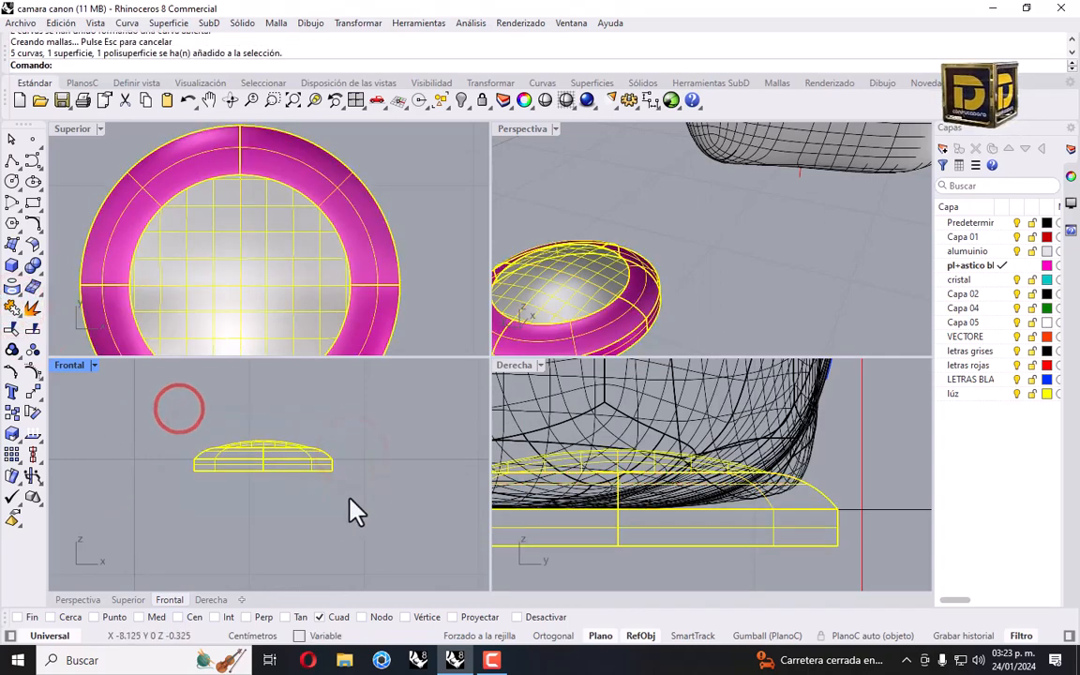
scroll(626, 471, "down", 5)
scroll(626, 471, "down", 3)
scroll(223, 203, "down", 5)
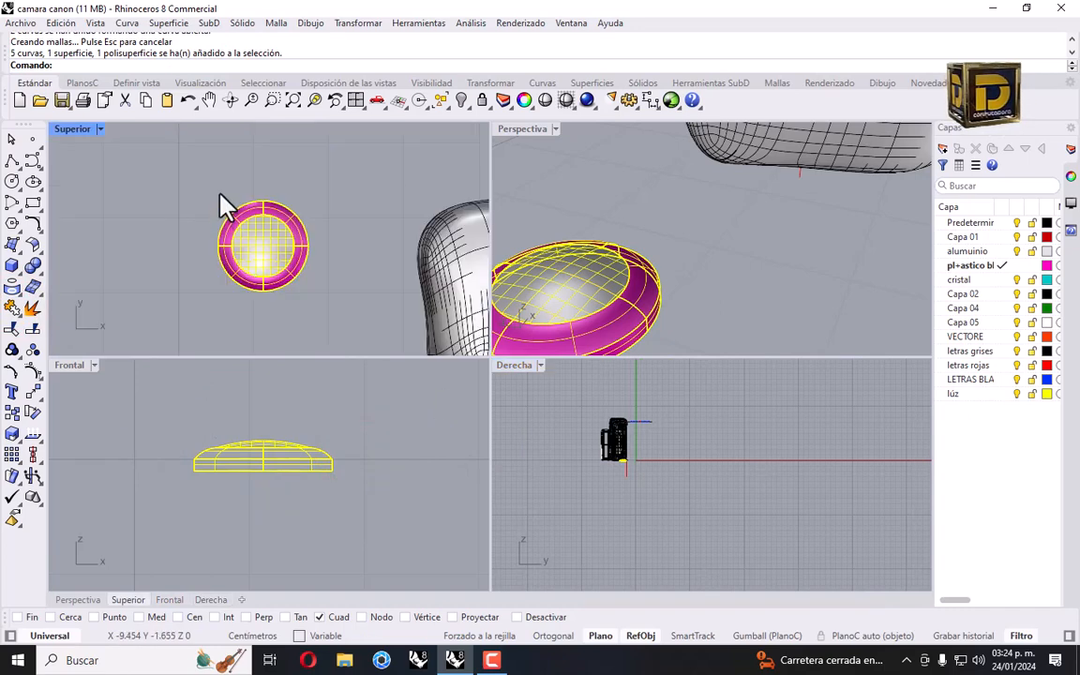
scroll(229, 208, "up", 3)
left_click_drag(250, 199, 430, 255)
scroll(308, 227, "down", 6)
scroll(310, 231, "up", 8)
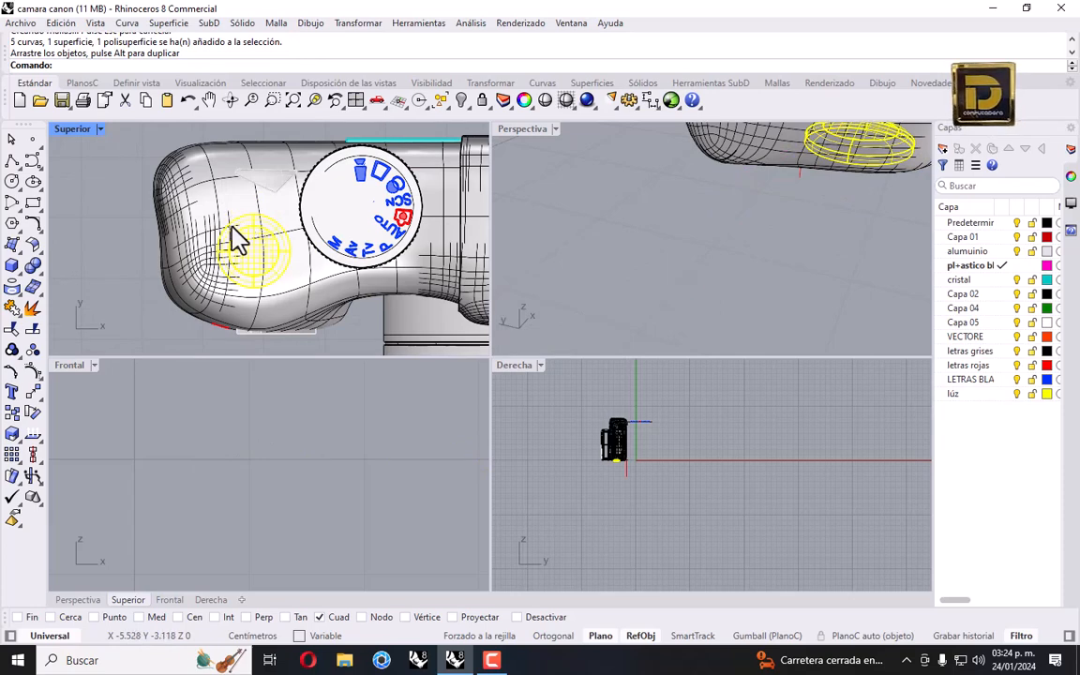
scroll(239, 242, "up", 3)
mouse_move(265, 277)
left_mouse_down()
mouse_move(279, 277)
mouse_move(275, 265)
left_mouse_up()
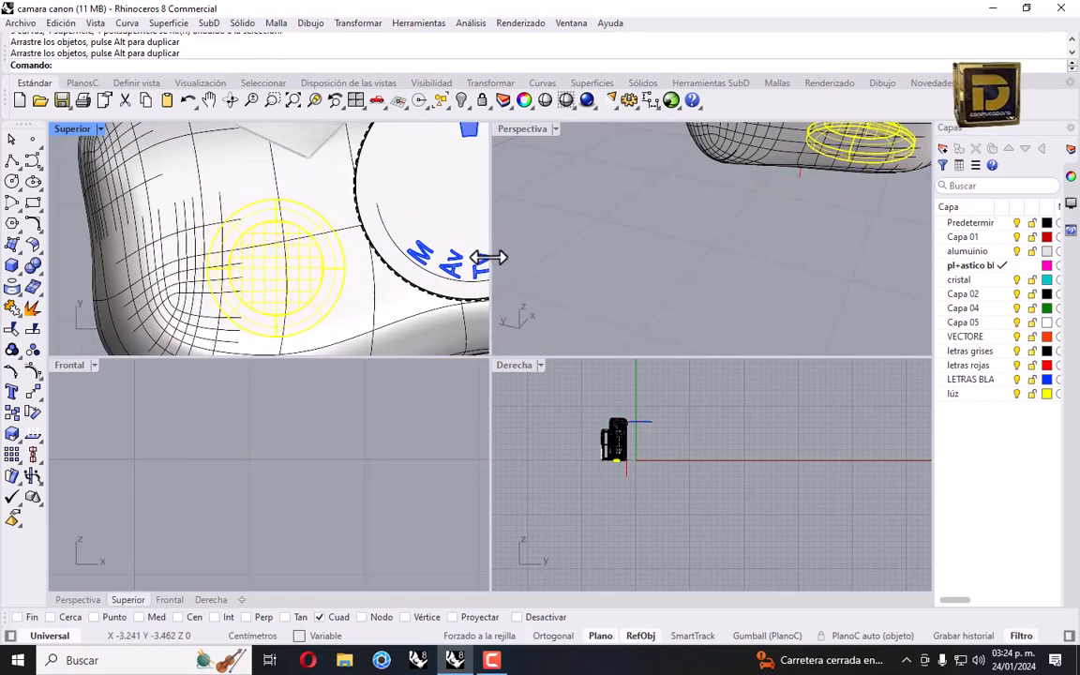
scroll(426, 178, "down", 5)
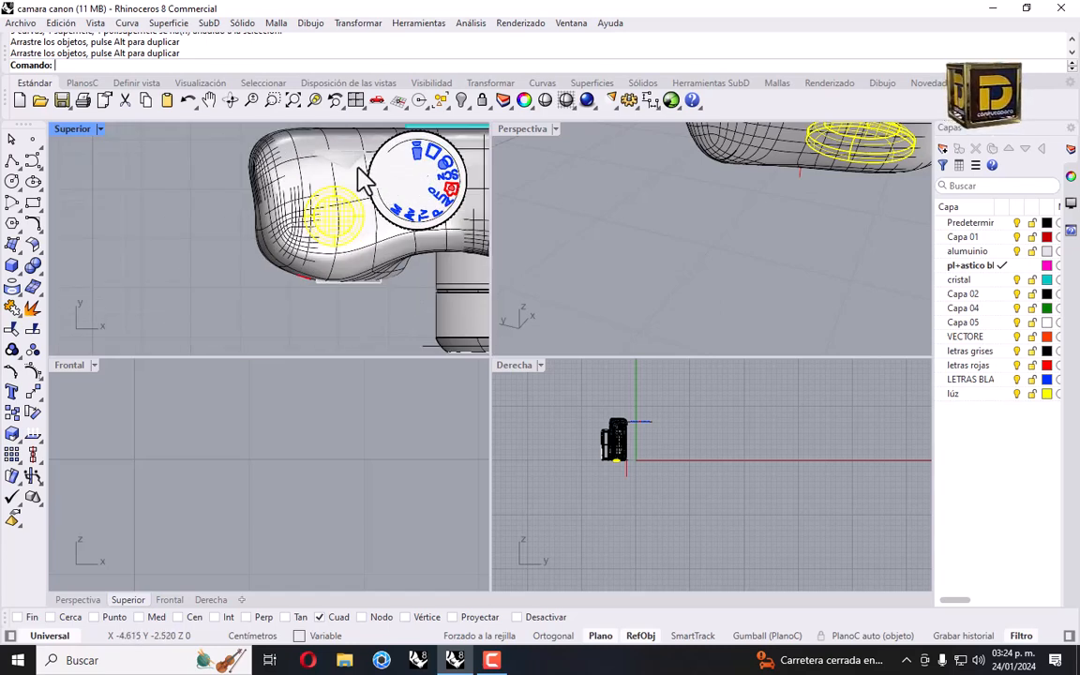
scroll(366, 212, "up", 1)
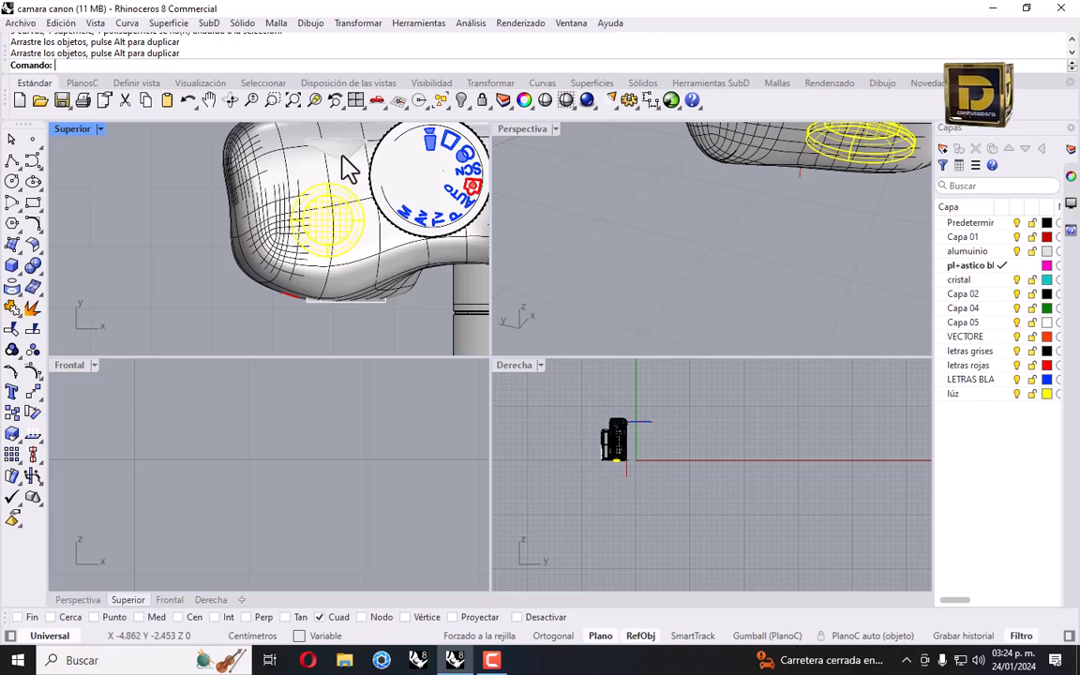
Set the top view's display mode to Tinta so the grip, round button and triangular piece show as outlines.
scroll(349, 168, "up", 1)
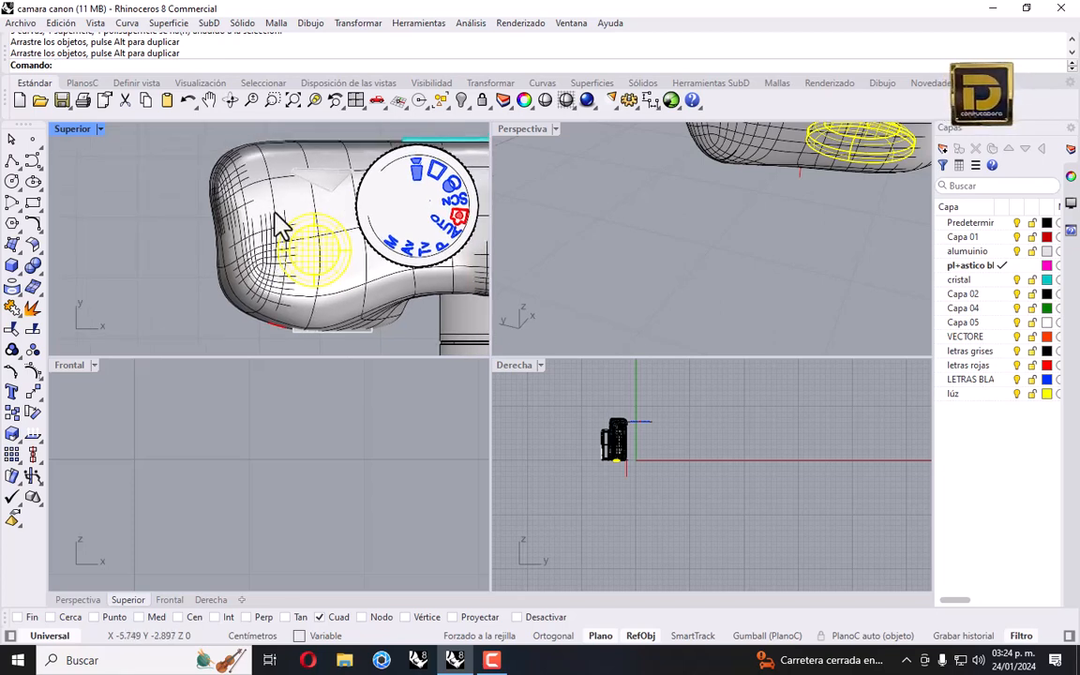
right_click_drag(375, 212, 302, 242)
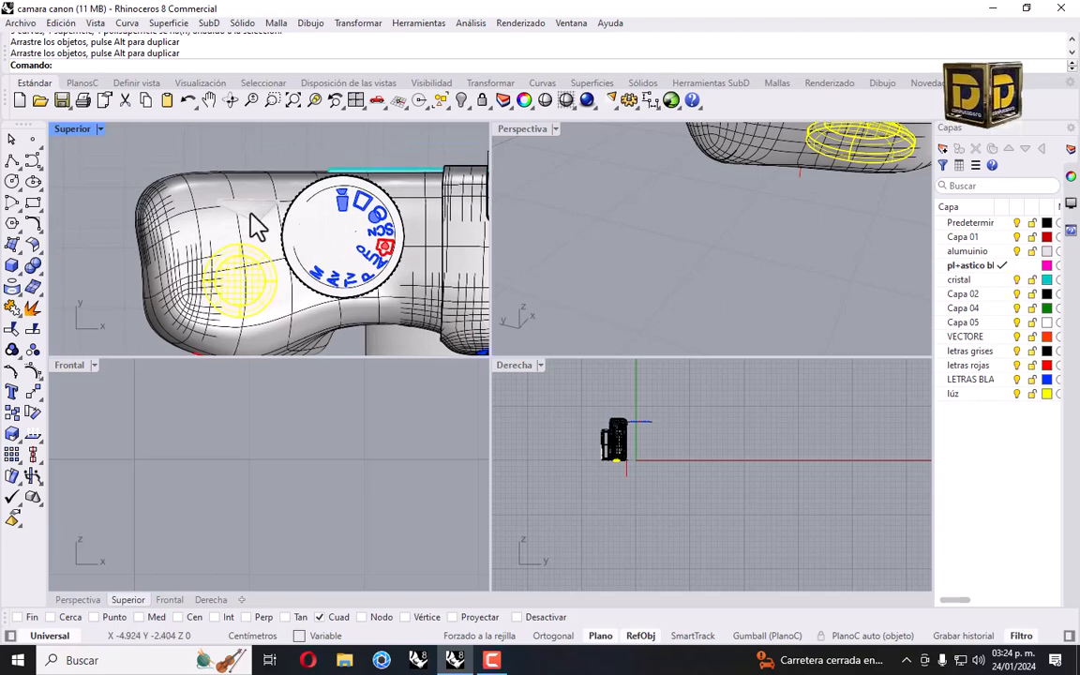
left_click(100, 129)
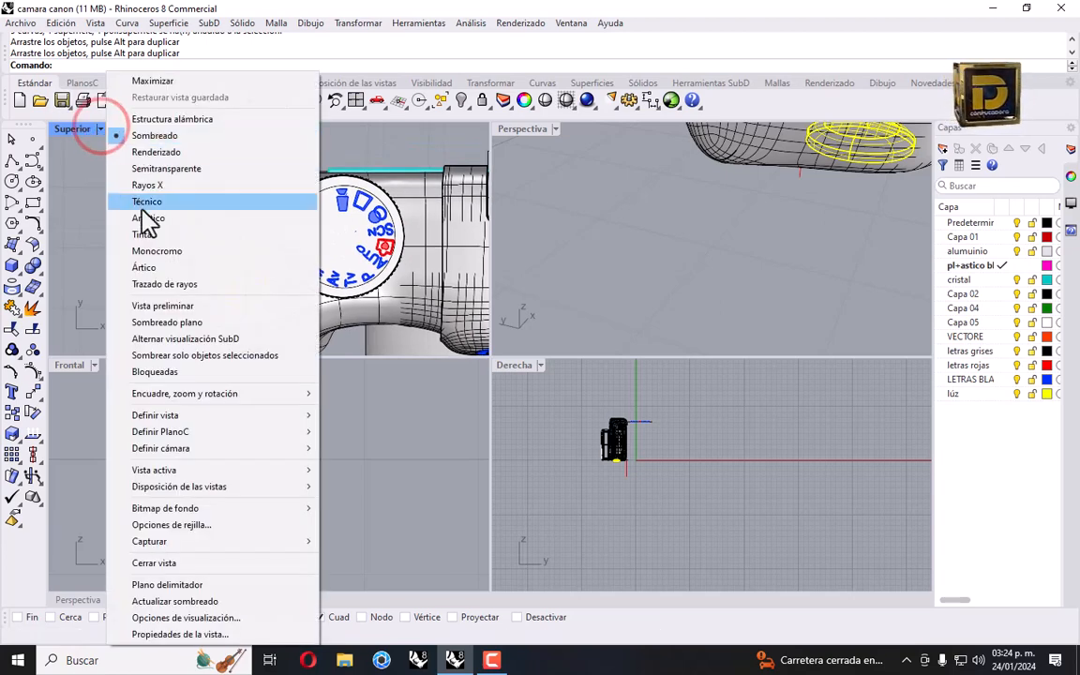
left_click(144, 234)
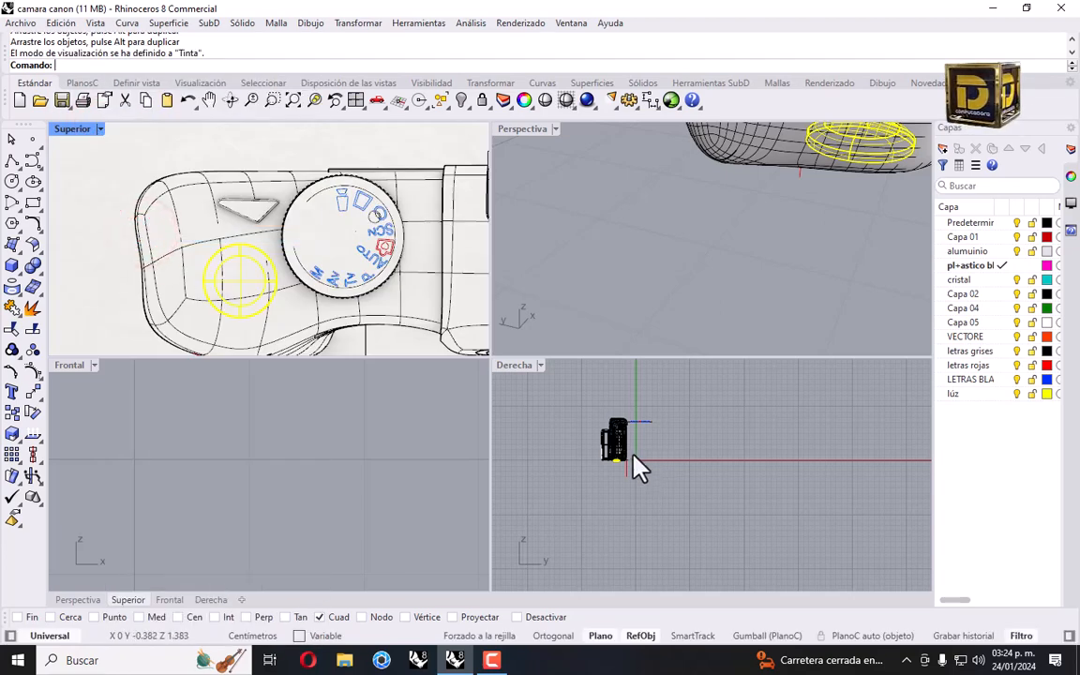
Raise the round button to the camera's upper surface in the right view and shift it slightly away from the triangular piece in the top view.
scroll(623, 467, "up", 5)
right_click_drag(592, 494, 659, 517)
left_click_drag(632, 591, 627, 379)
scroll(361, 478, "down", 3)
scroll(609, 281, "down", 6)
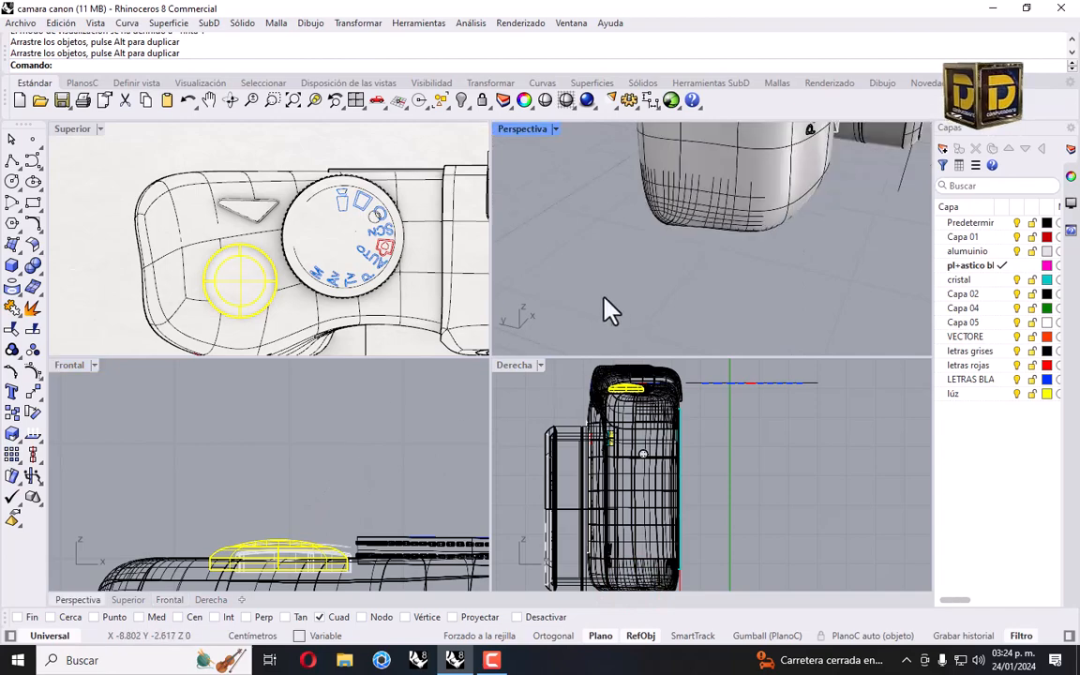
scroll(653, 215, "up", 10)
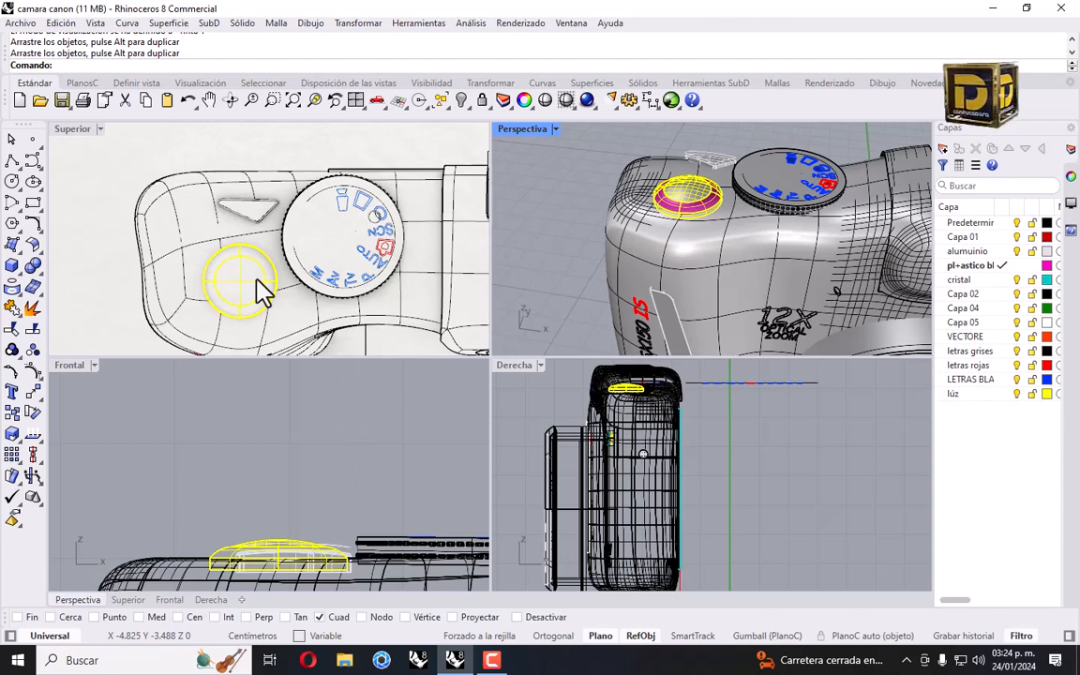
left_click_drag(255, 274, 248, 298)
Try to scale the triangular piece with its curves in two dimensions from a point on its upper edge.
left_click_drag(201, 160, 279, 240)
left_click(356, 22)
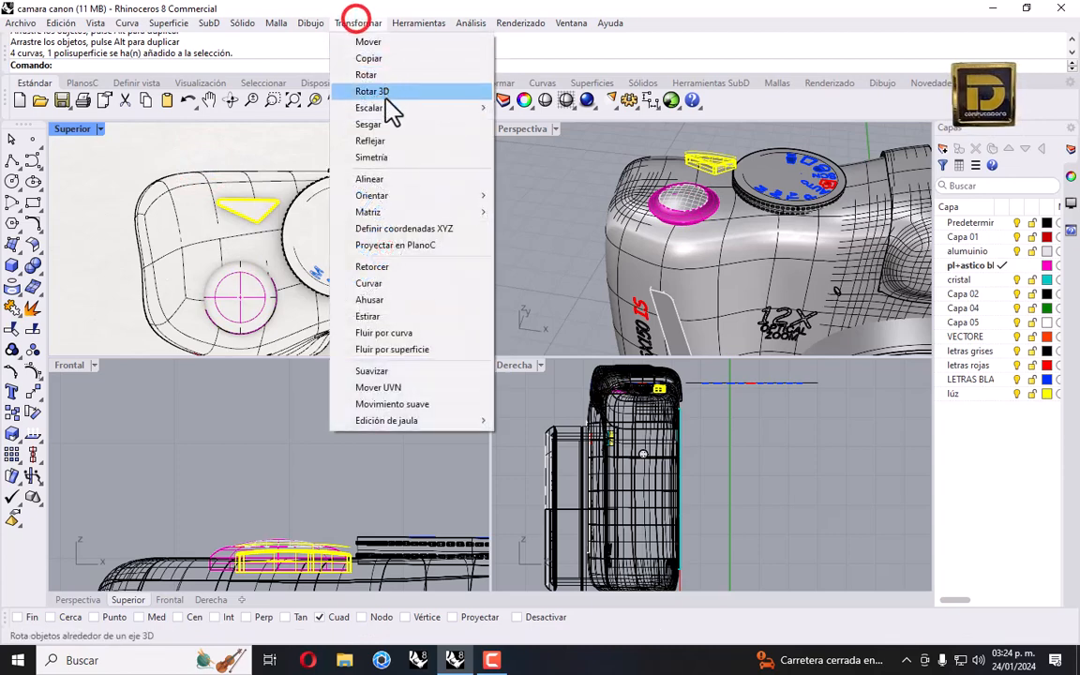
left_click(383, 107)
left_click(573, 129)
left_click(251, 204)
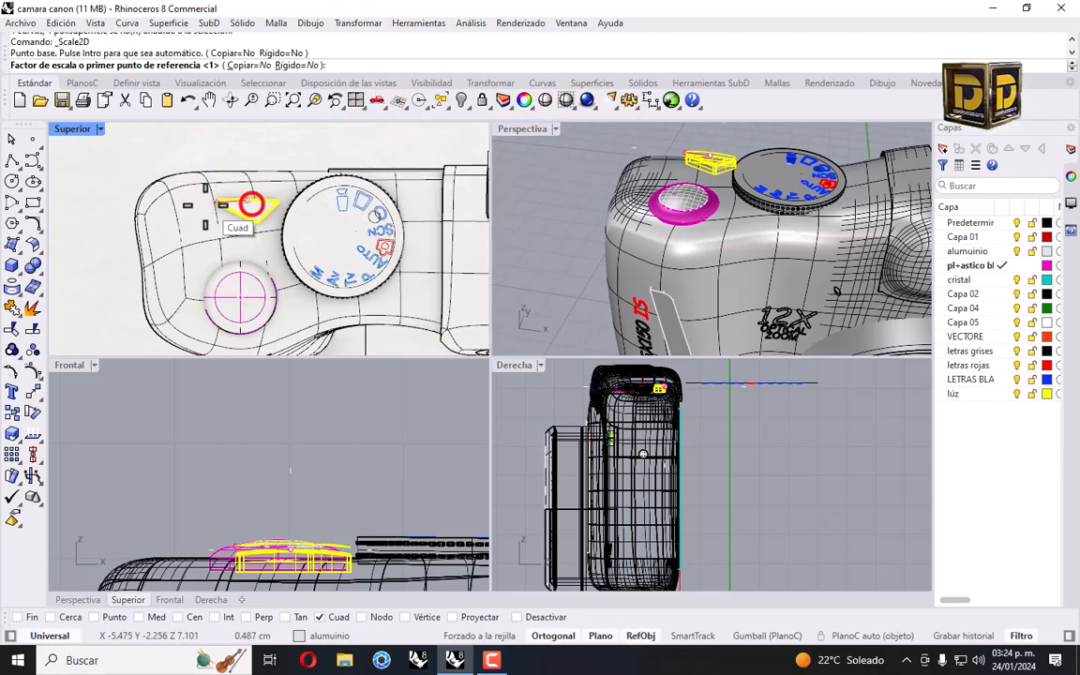
left_click(143, 198, "shift")
key("Escape")
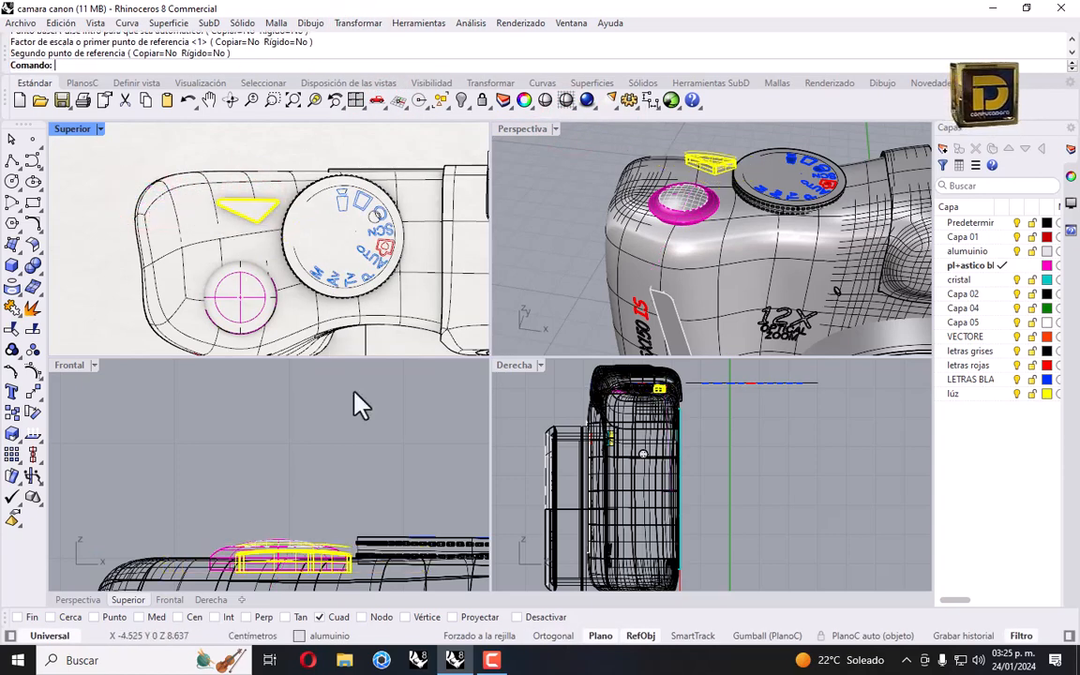
Enlarge the triangular piece with Scale 2D in the top view with object snaps disabled, and shift it away from the mode dial above the round button.
left_click(534, 618)
right_click(245, 219)
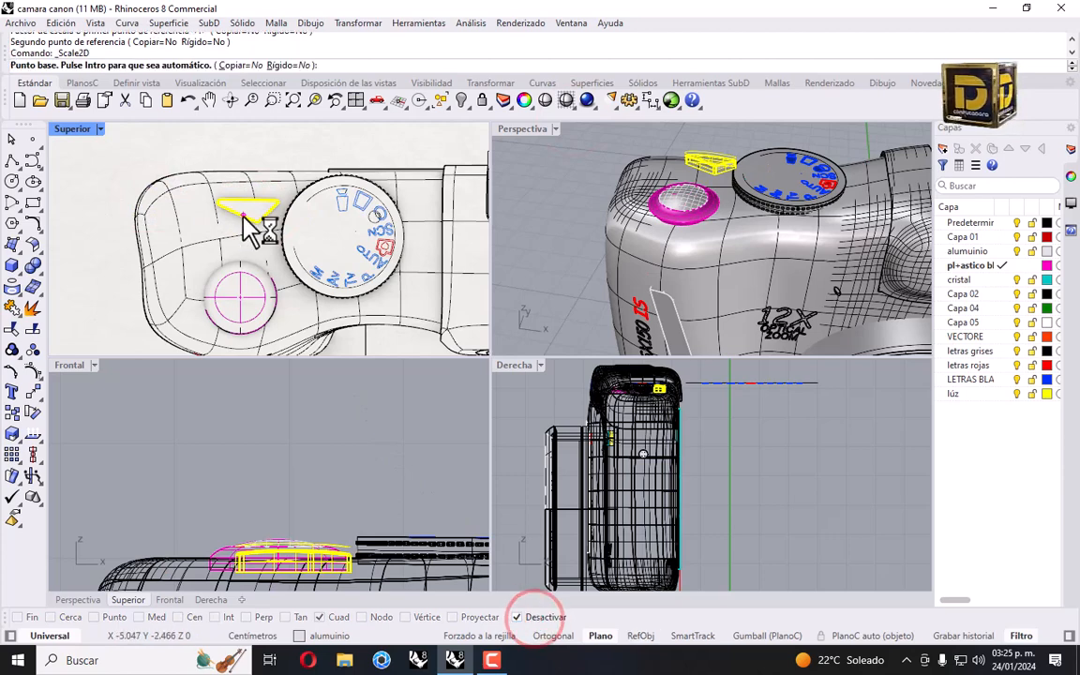
left_click(246, 213)
left_click(205, 212, "shift")
left_click(185, 211, "shift")
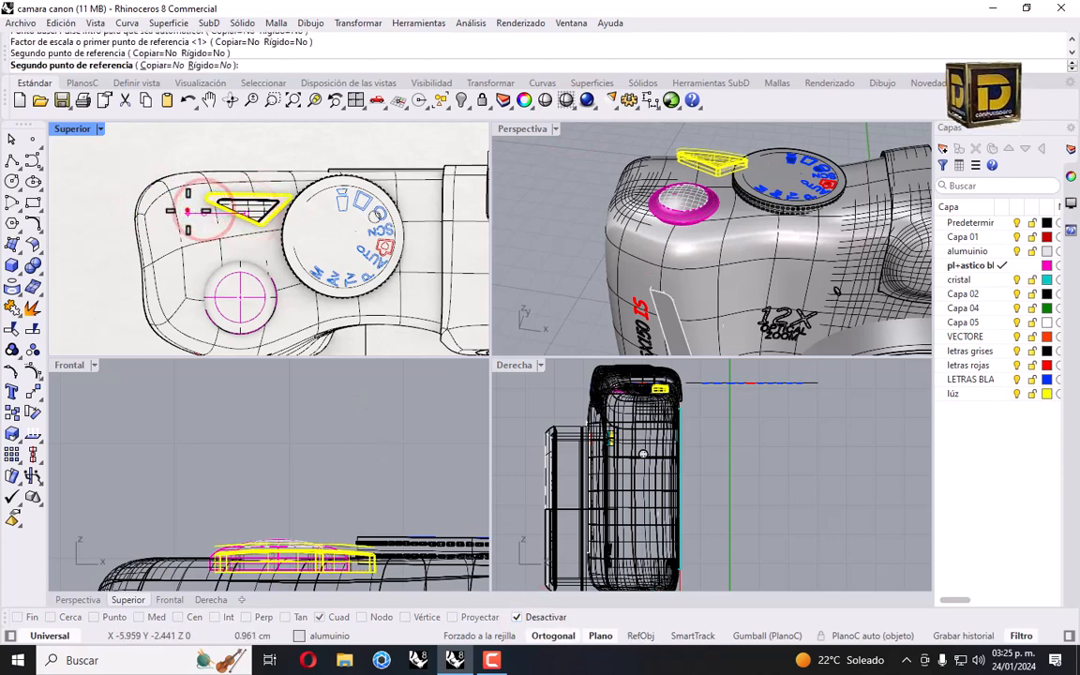
mouse_move(256, 212)
left_mouse_down()
mouse_move(241, 219)
mouse_move(250, 235)
left_mouse_up()
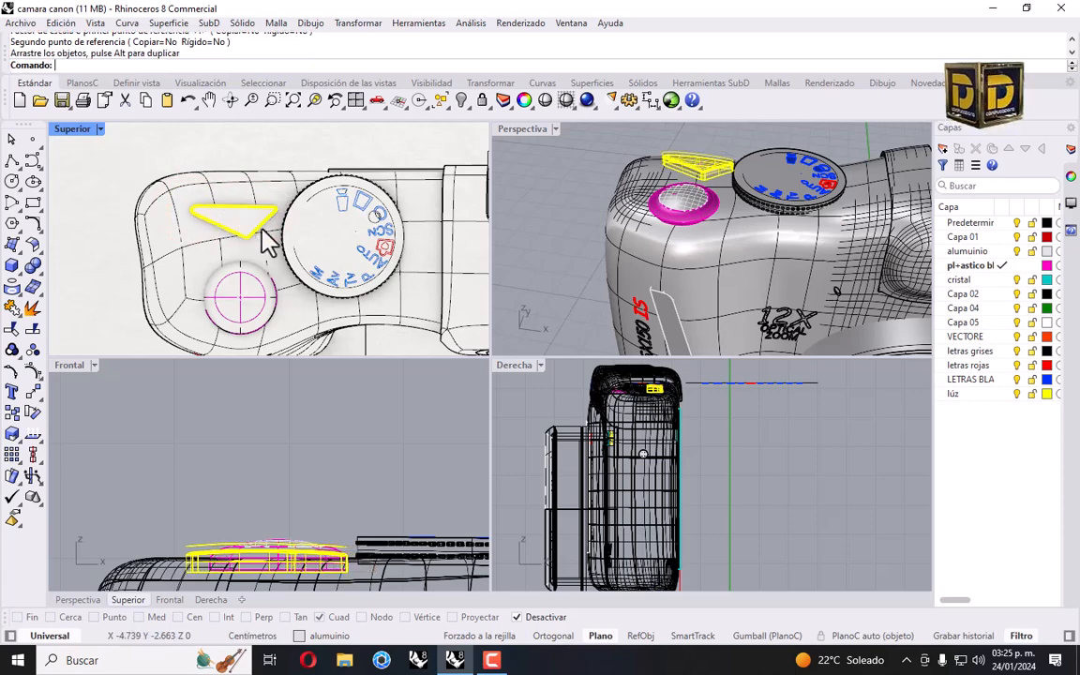
left_click(314, 485)
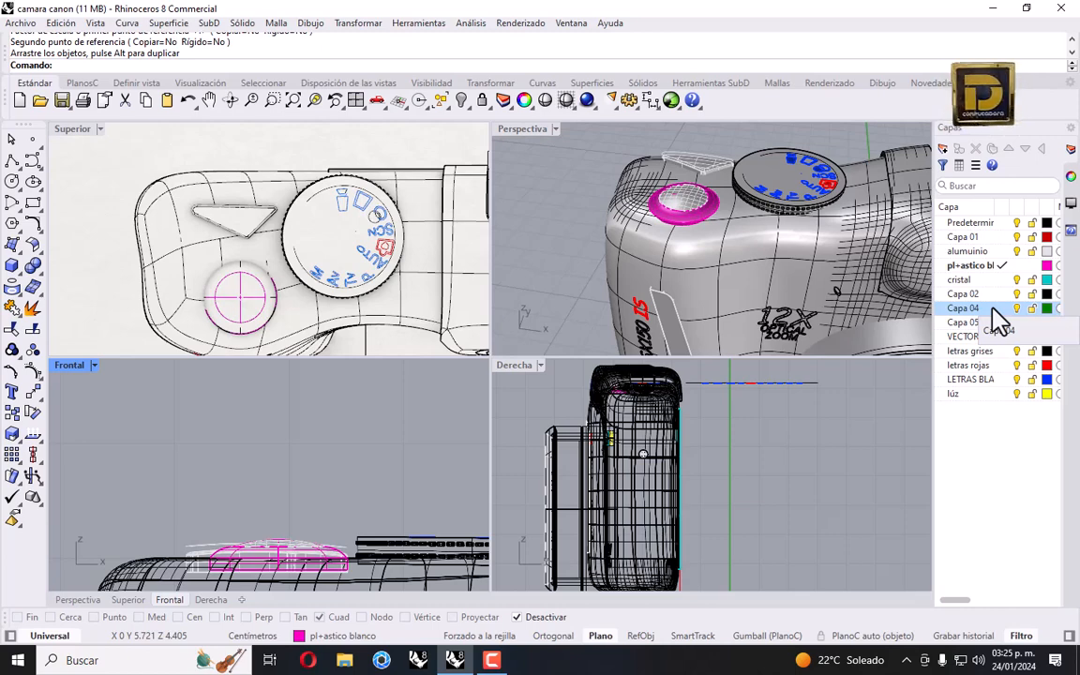
Hide the camera body parts and the mode dial with its lettering.
scroll(298, 228, "down", 4)
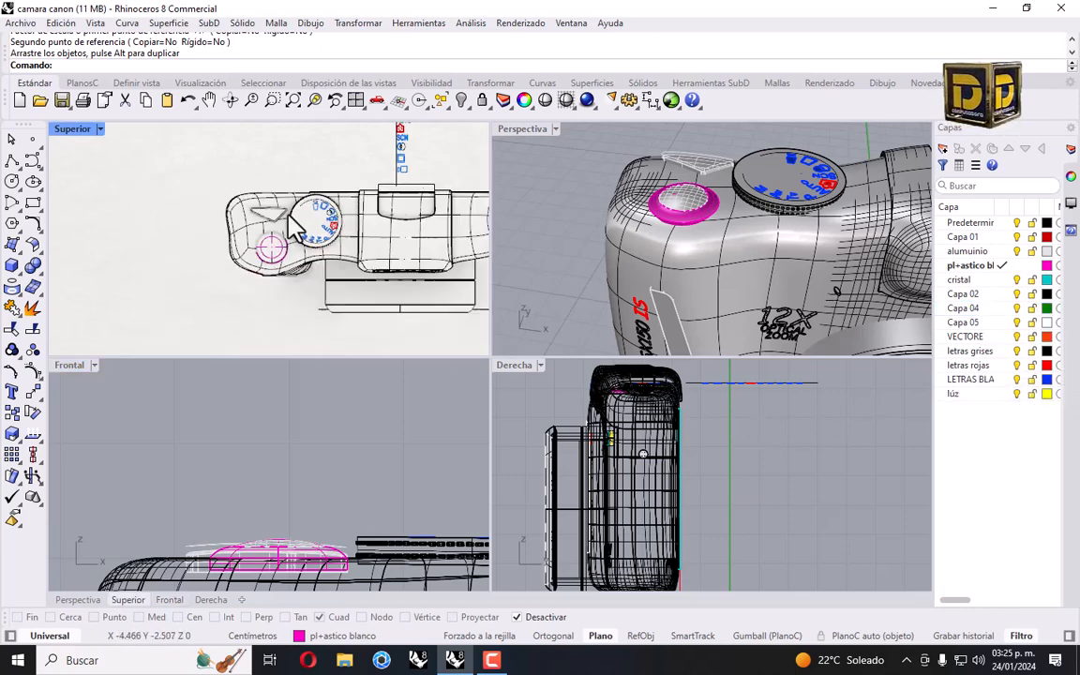
scroll(298, 228, "down", 1)
left_click_drag(459, 154, 300, 243)
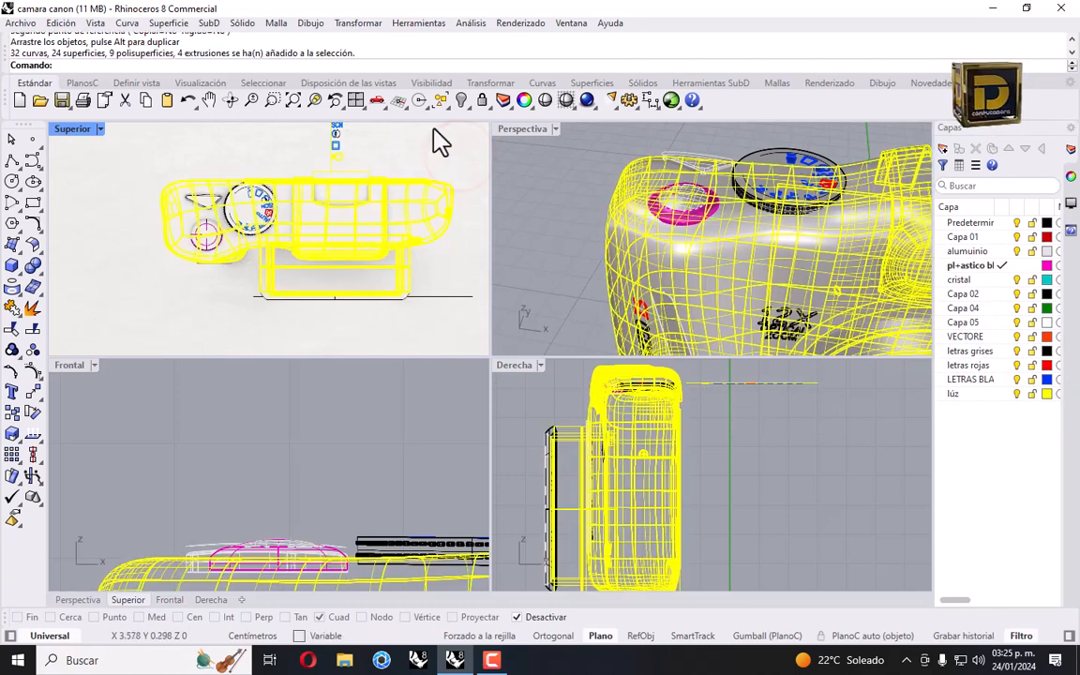
left_click(461, 99)
scroll(573, 399, "up", 5)
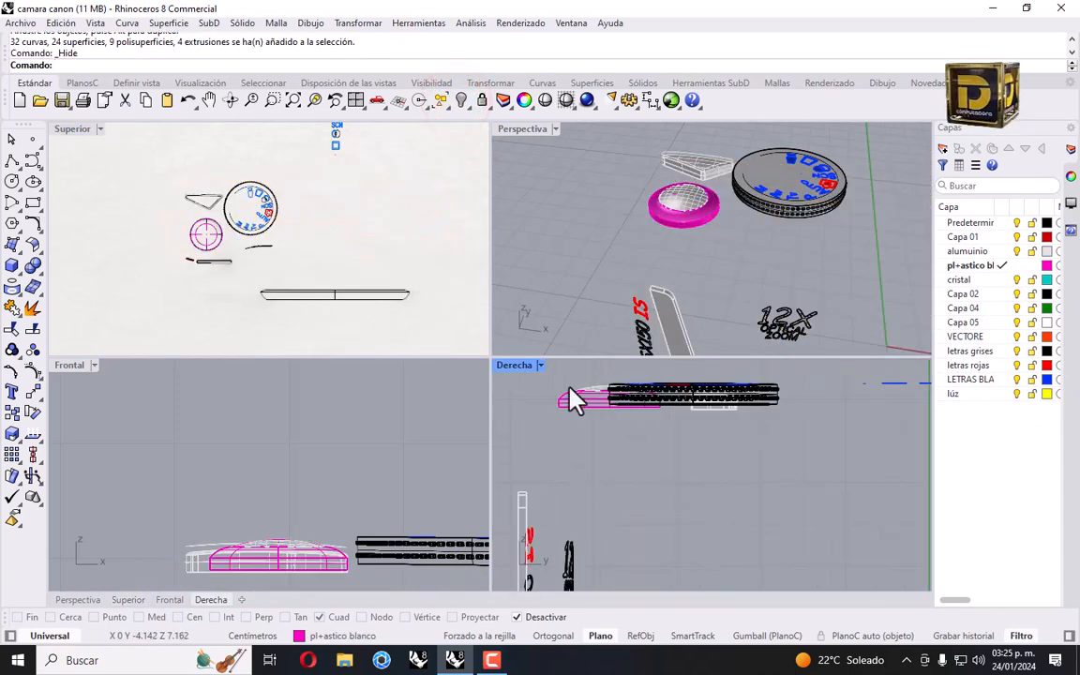
left_click_drag(308, 176, 260, 265)
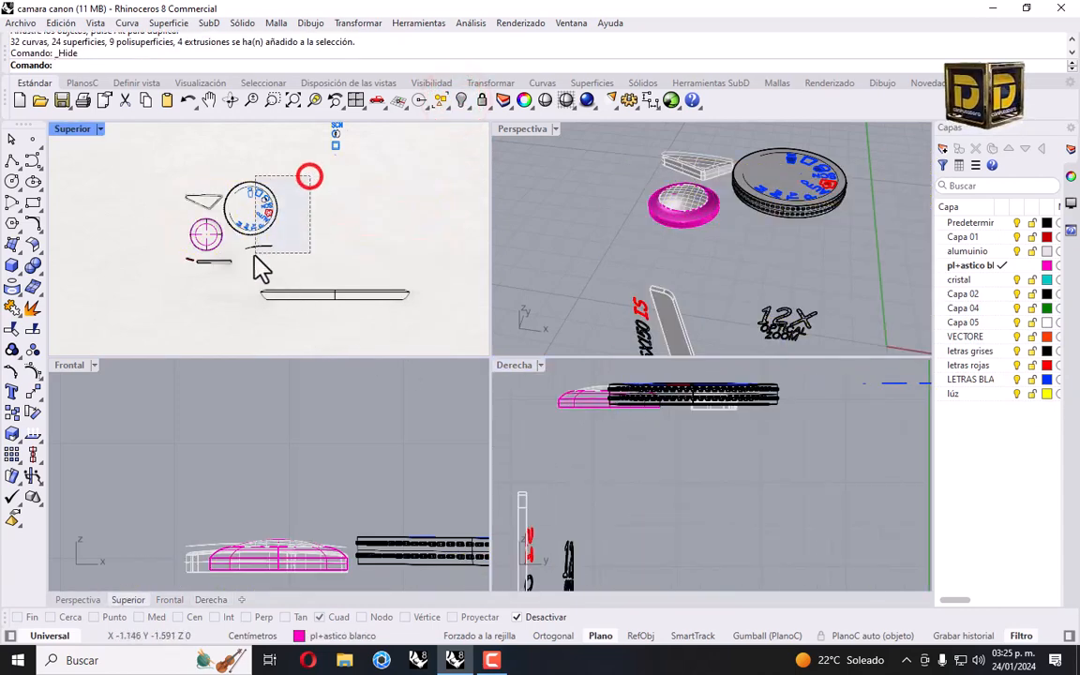
left_click(461, 99)
left_click(703, 235)
left_click(701, 293)
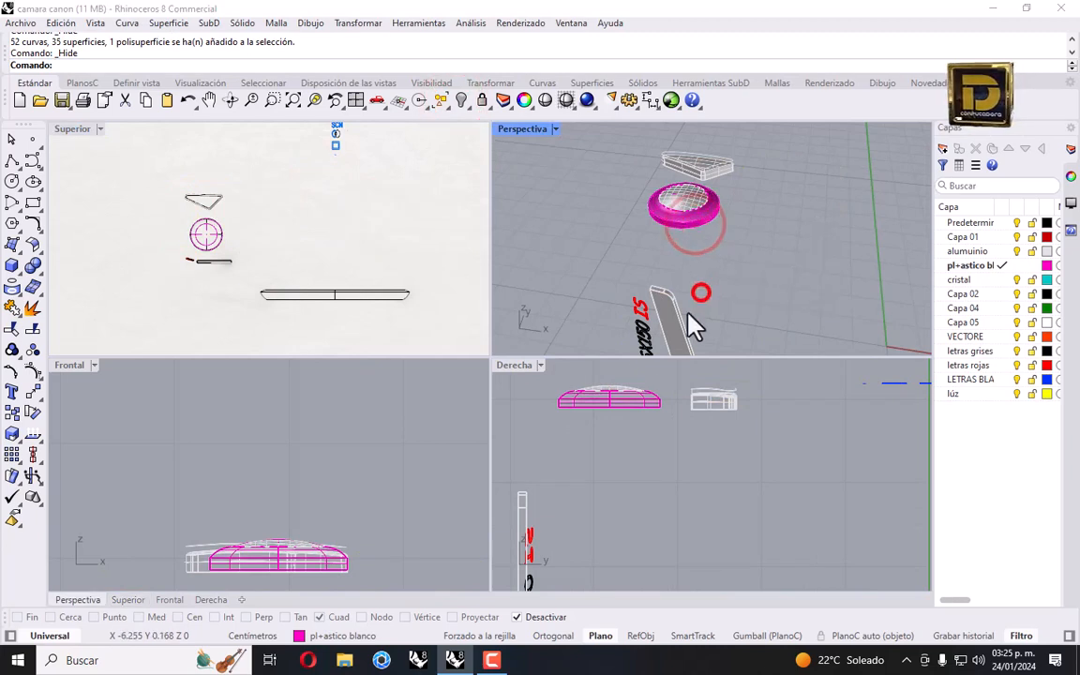
scroll(576, 401, "up", 4)
right_click_drag(572, 390, 626, 458)
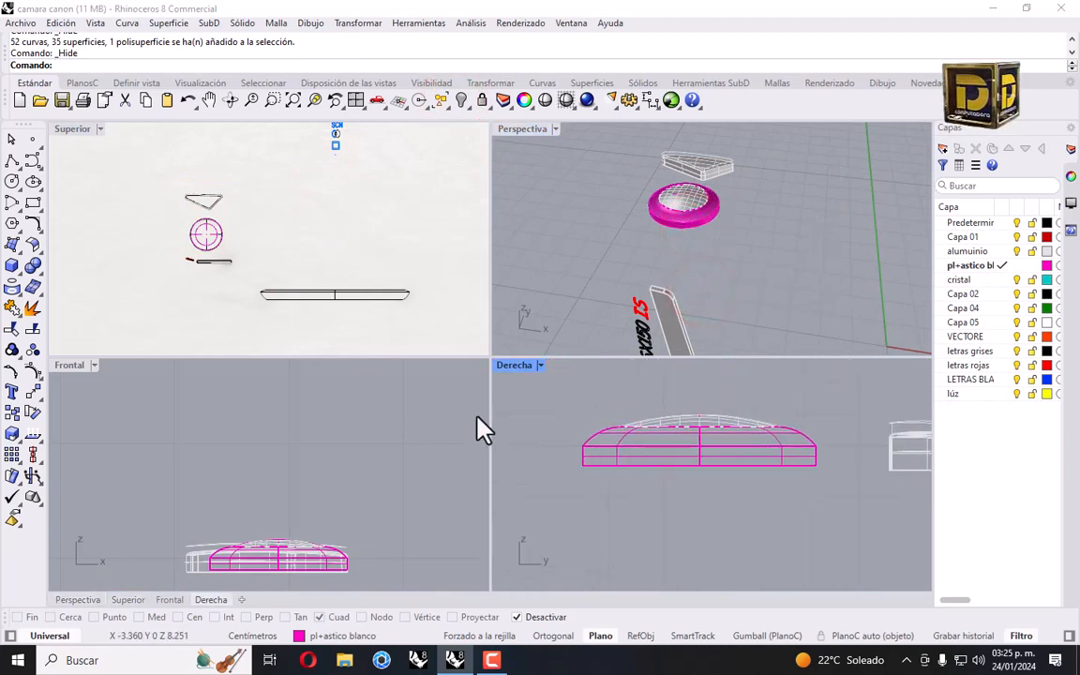
left_click(19, 208)
left_click(35, 227)
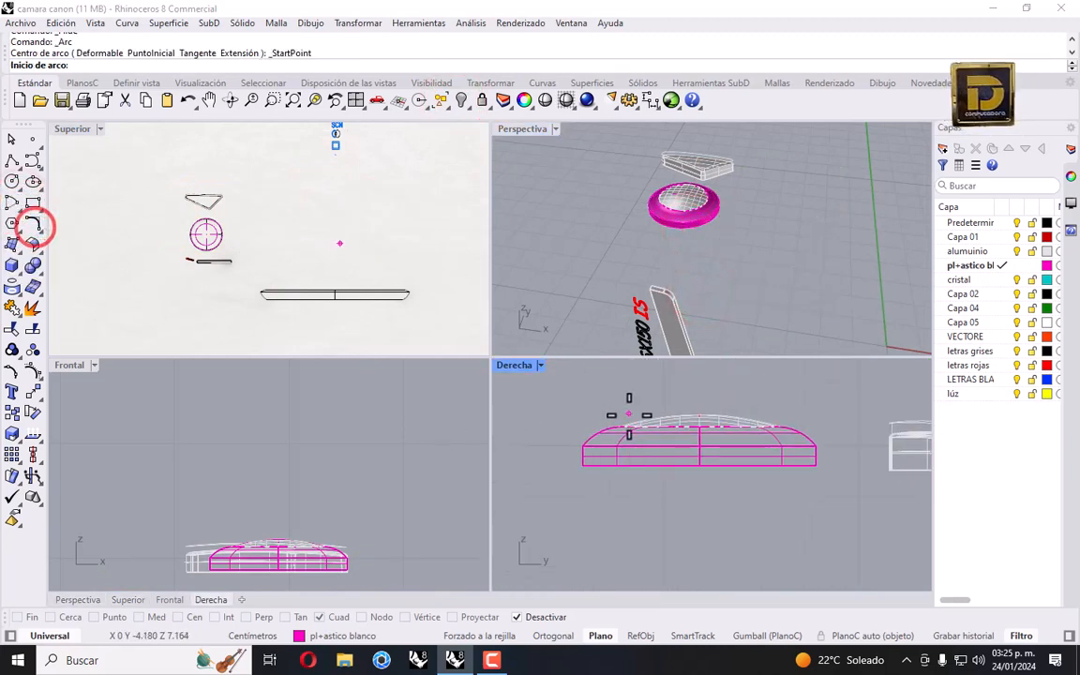
scroll(614, 416, "up", 6)
right_click_drag(613, 416, 663, 457)
scroll(660, 456, "up", 3)
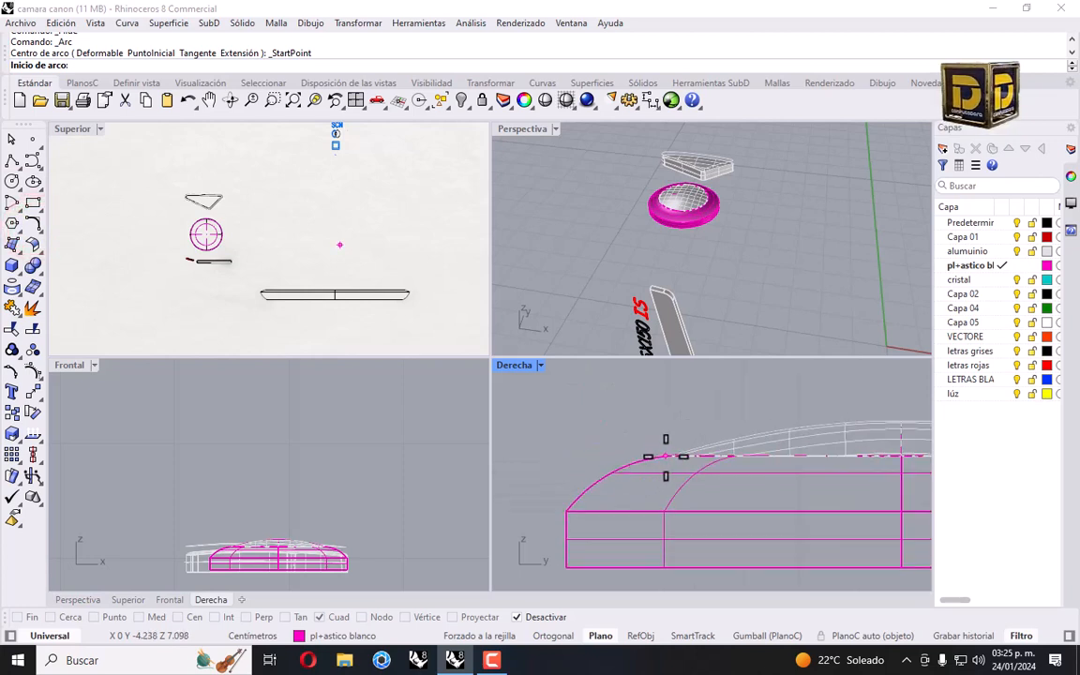
left_click(673, 457)
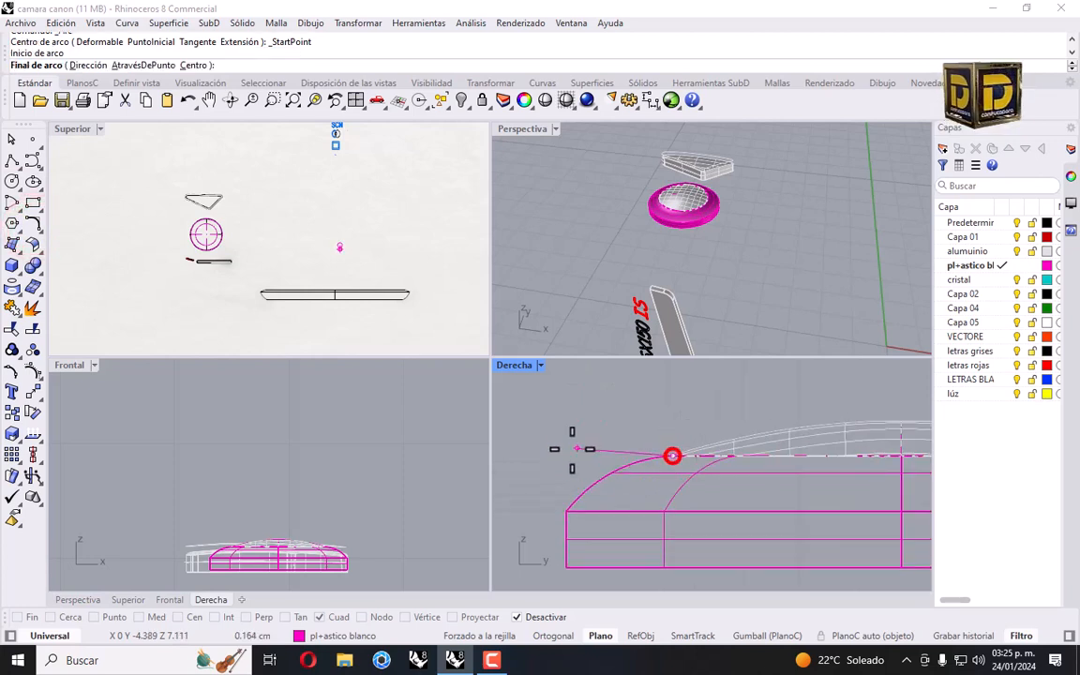
left_click(578, 513)
key("Escape")
Try an outward-bulging arc over the ring's rounded edge in the right view with object snaps disabled, and undo it.
right_click(635, 478)
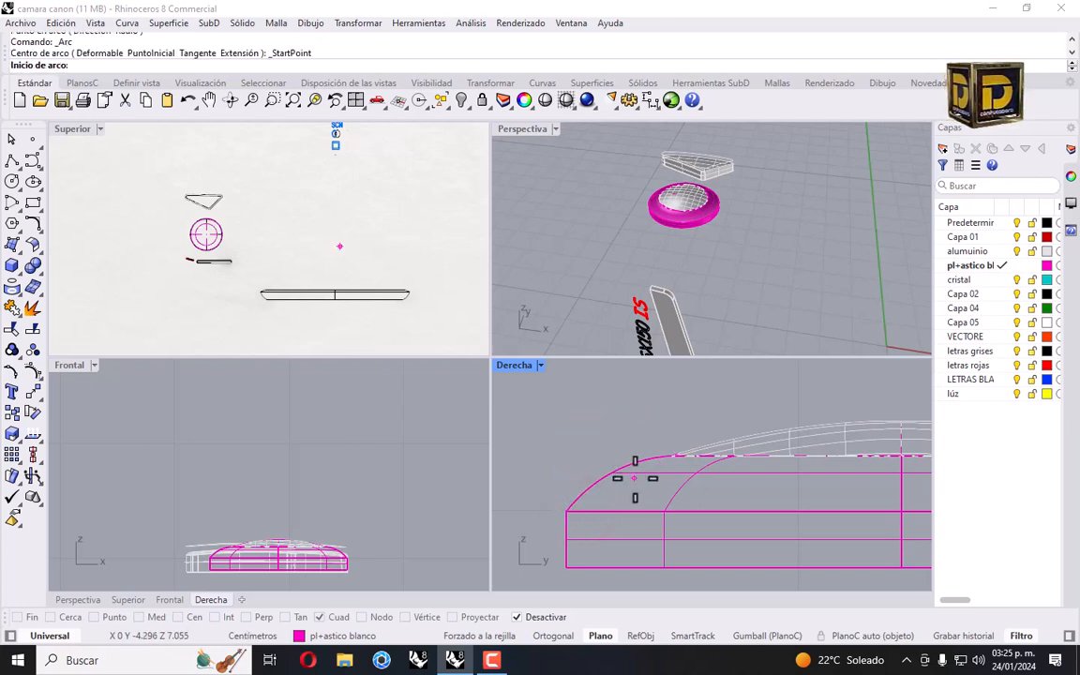
left_click(672, 456)
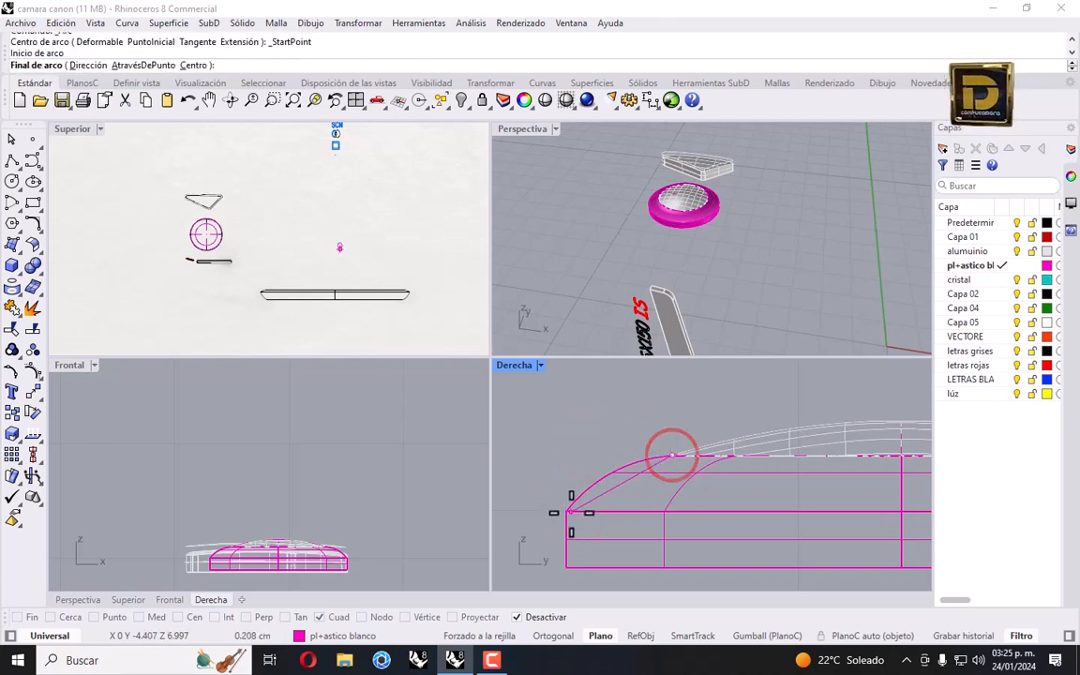
left_click(567, 513)
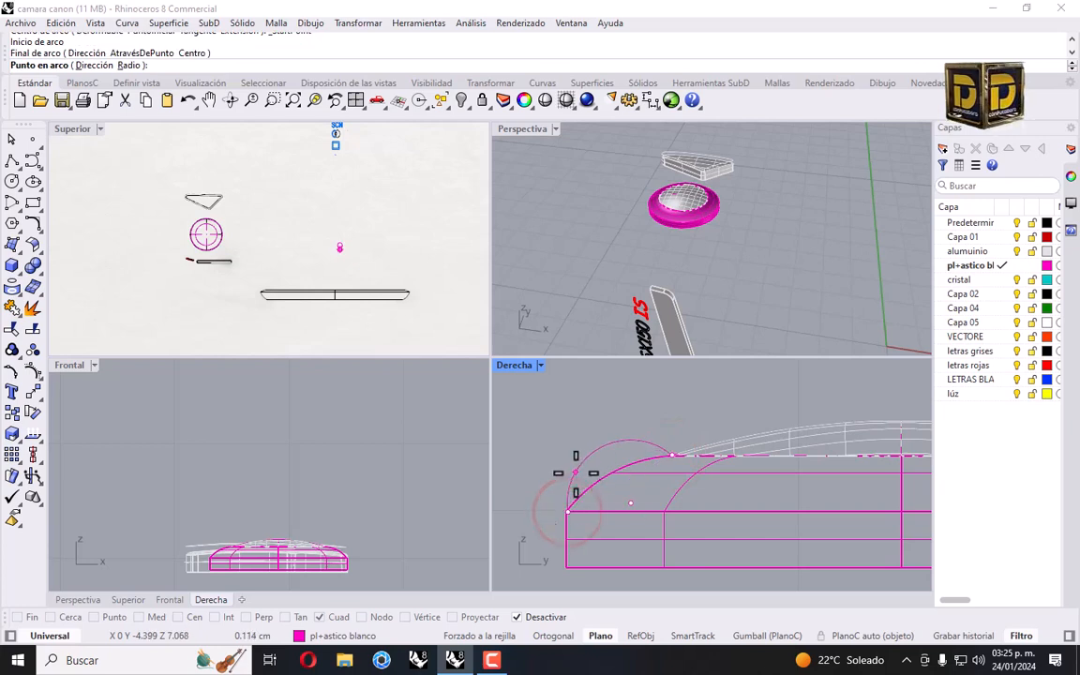
left_click(567, 469)
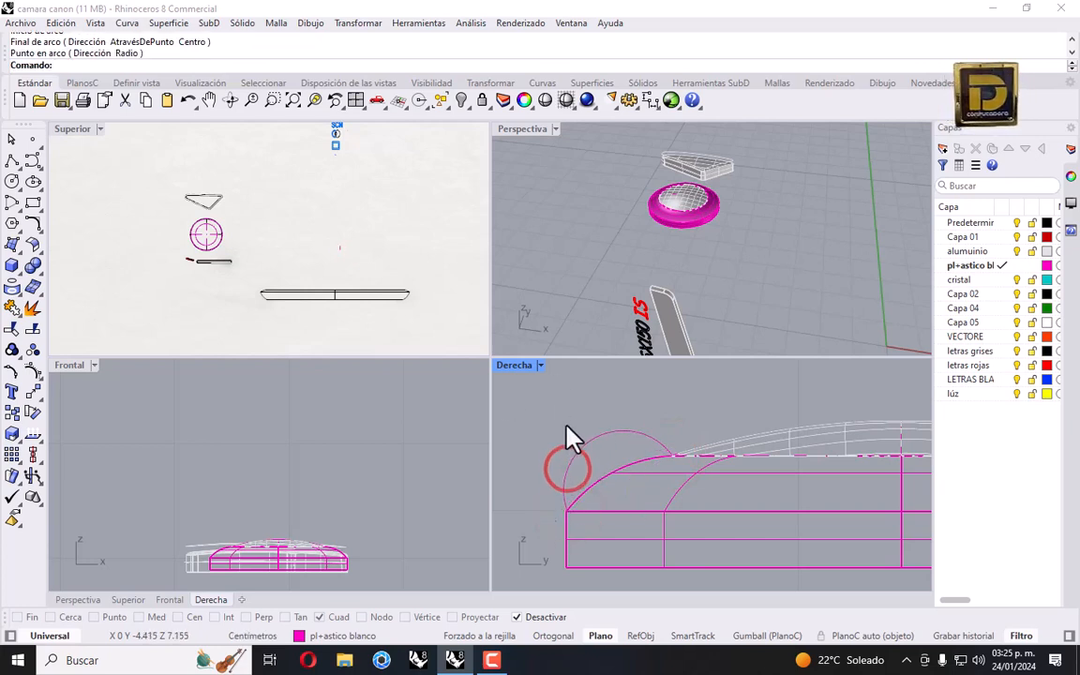
left_click(599, 444)
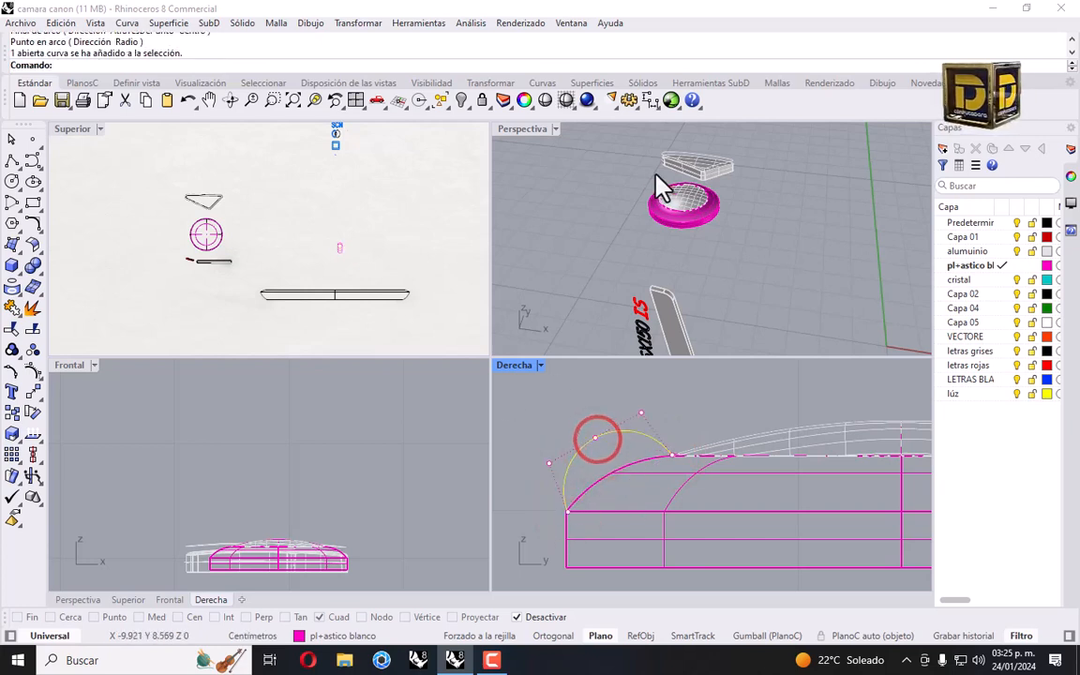
key("ctrl+z")
Draw an outward-bulging arc in the right view from the ring's outer edge to its inner circle, using re-enabled quadrant snaps.
key("Return")
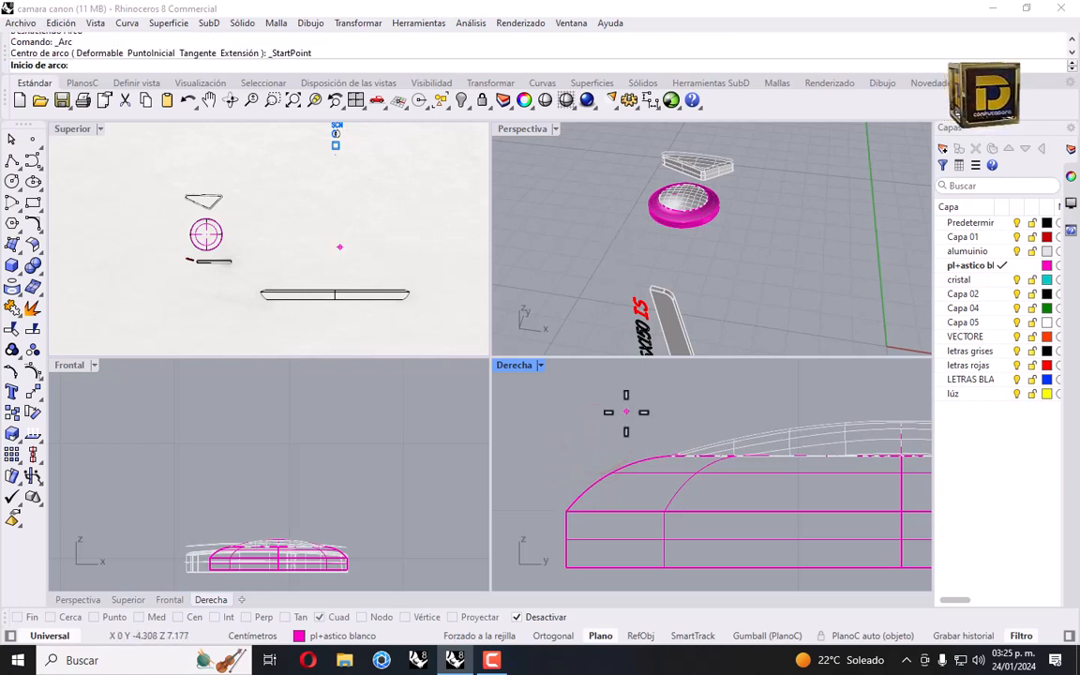
left_click(543, 617)
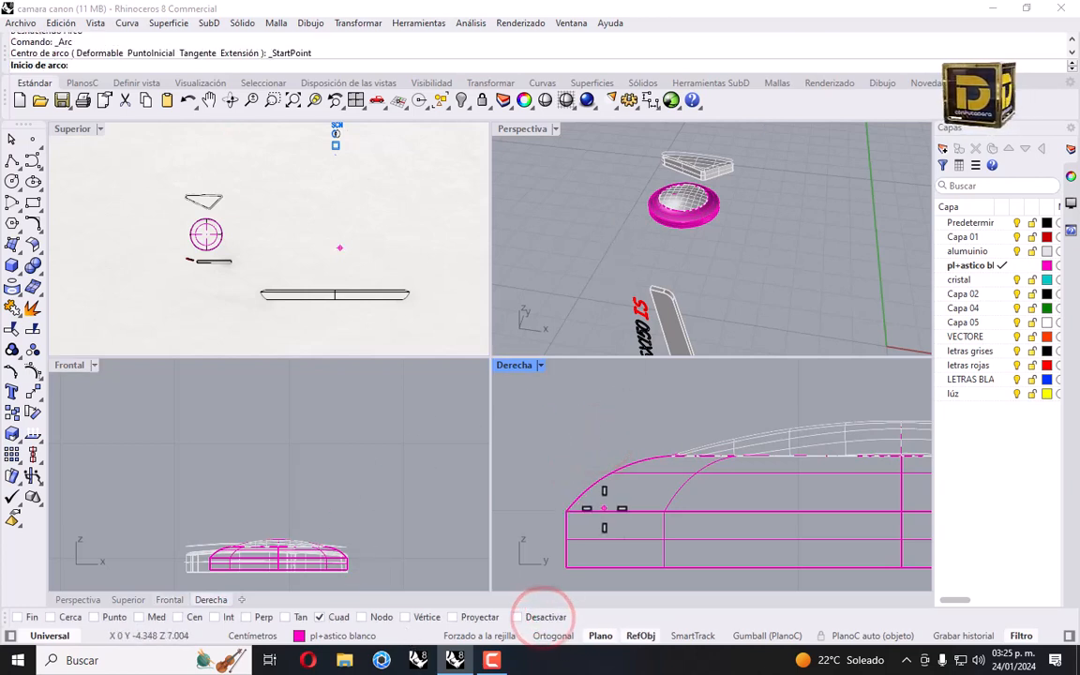
left_click(567, 514)
left_click(665, 454)
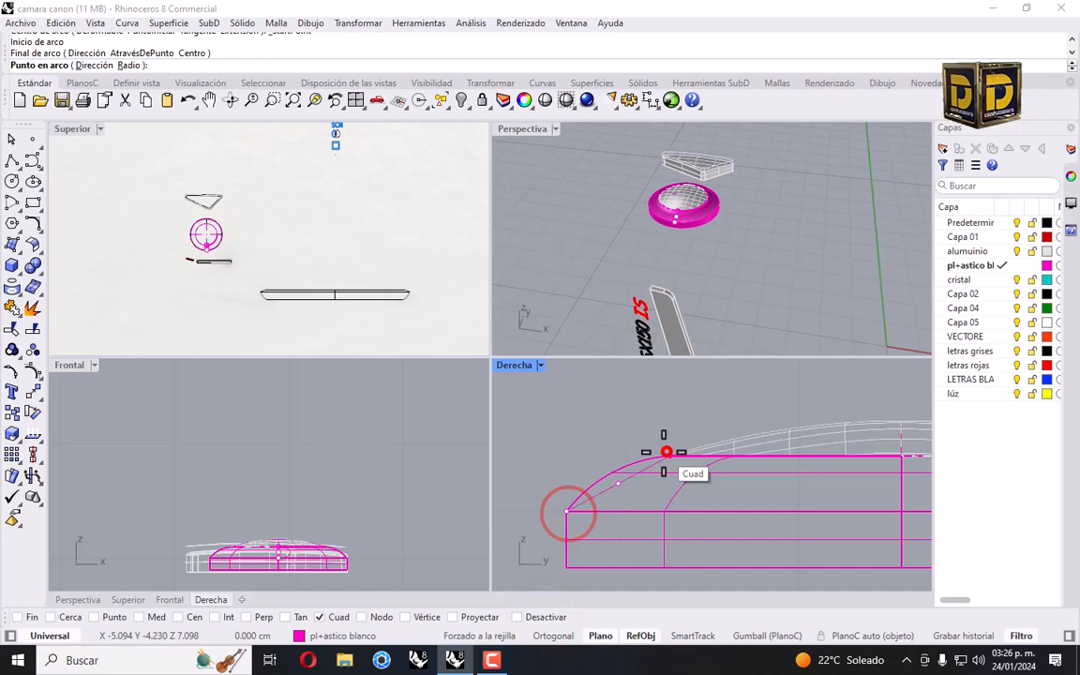
left_click(586, 457)
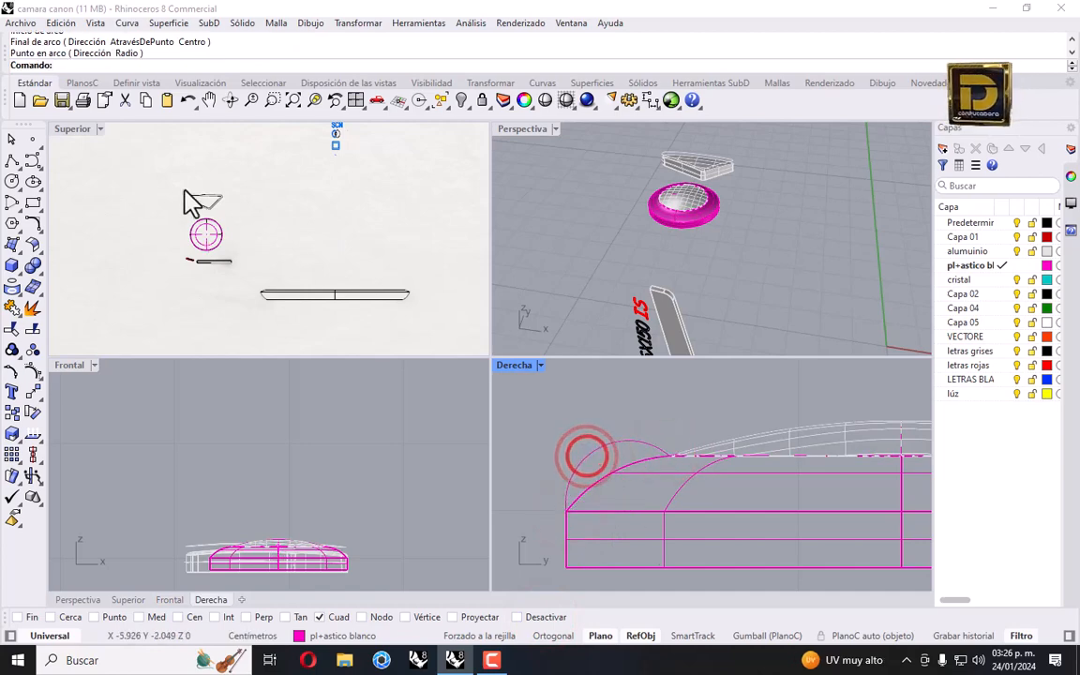
Set the top view's display mode to Sombreado and select the new arc over the ring.
left_click(99, 128)
left_click(151, 136)
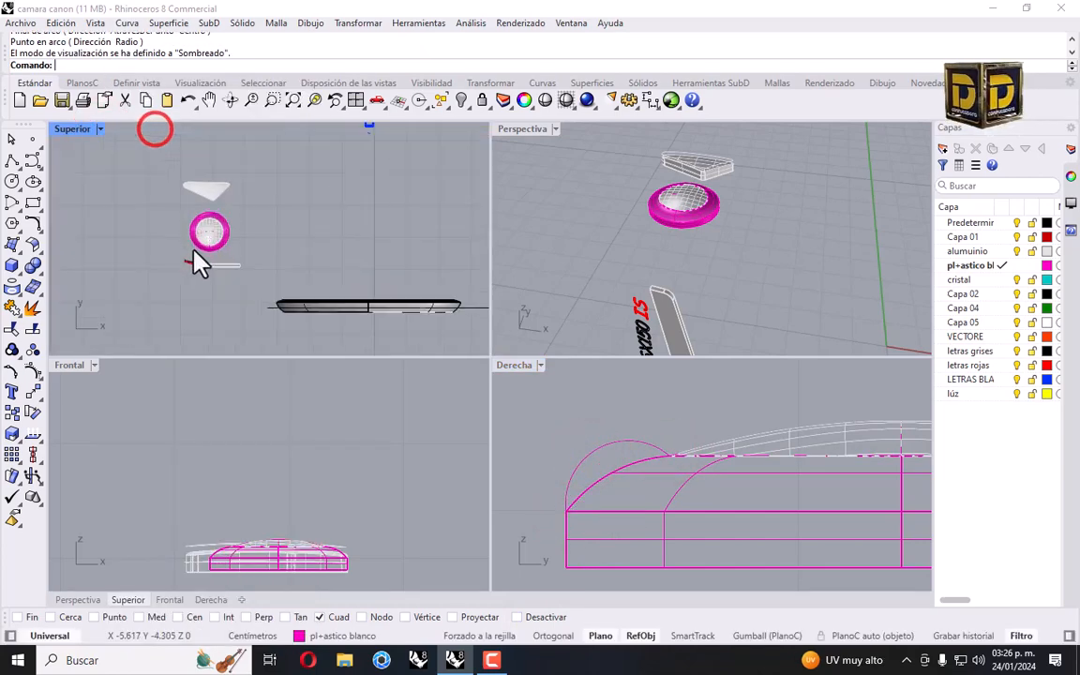
scroll(246, 253, "up", 5)
scroll(258, 235, "down", 5)
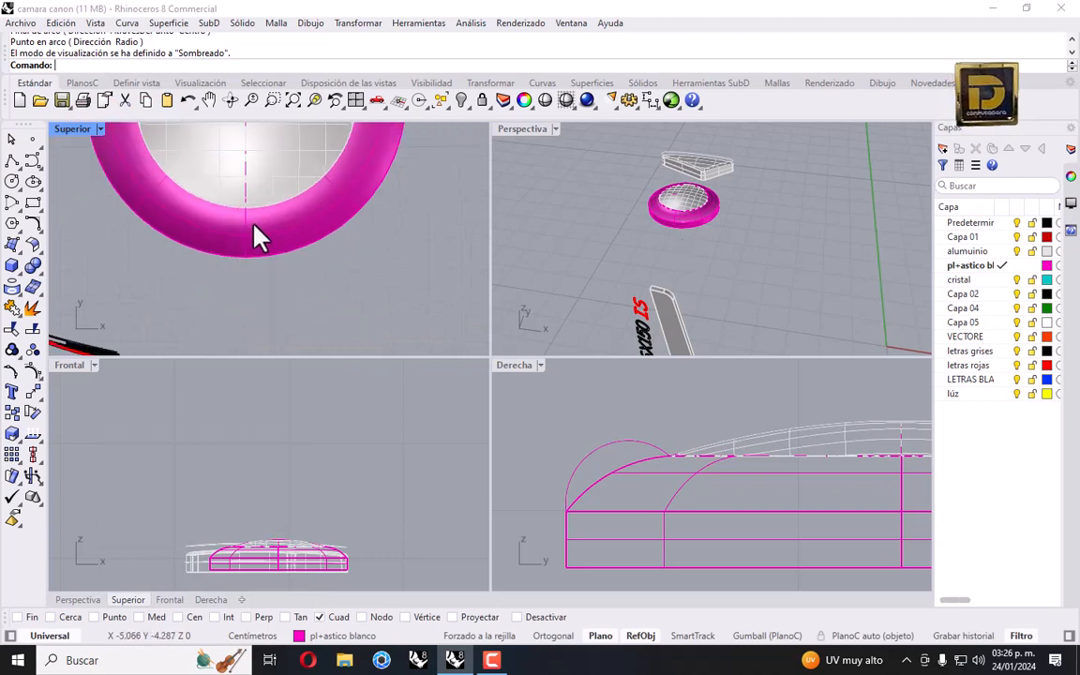
left_click(601, 454)
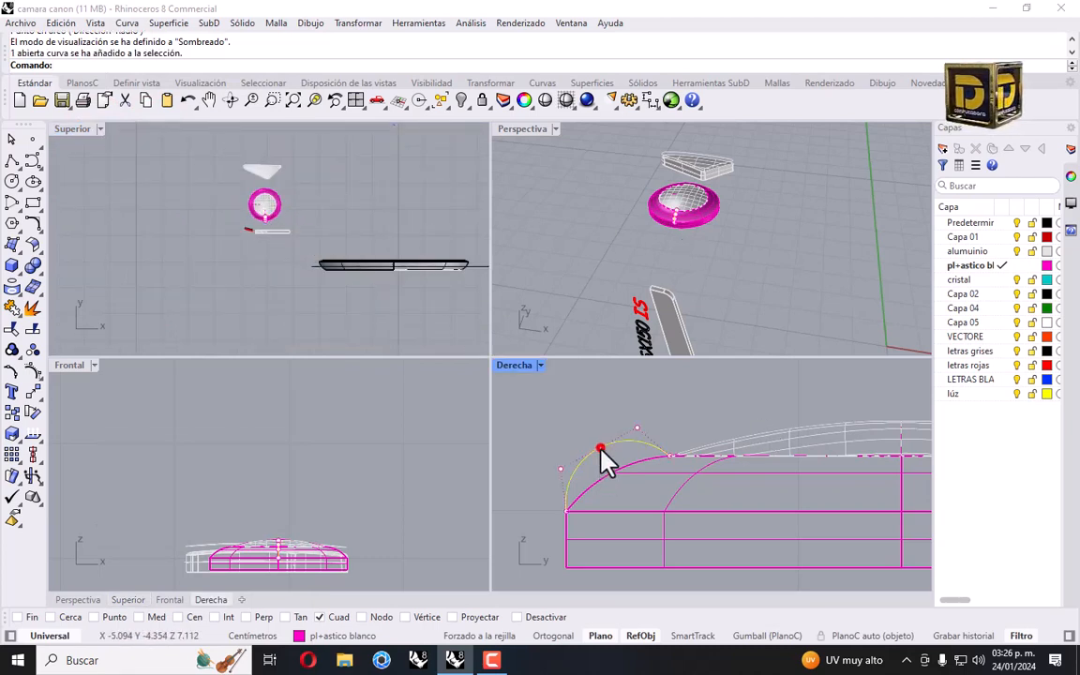
scroll(267, 249, "up", 5)
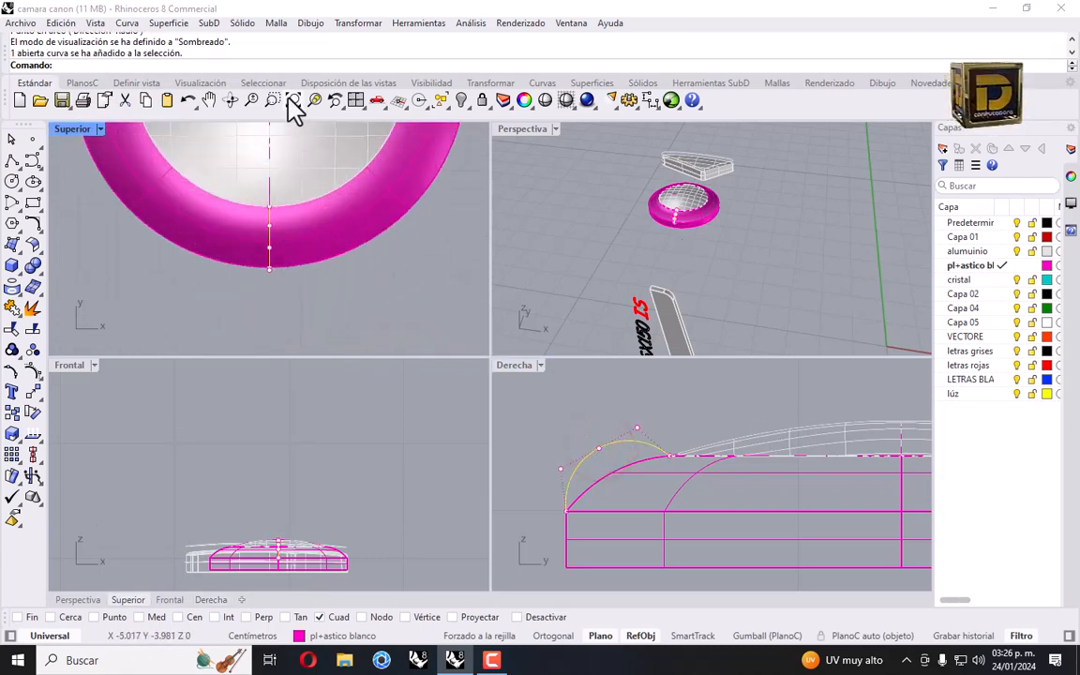
Rotate the selected arc in the top view about the ring's centre, swinging it slightly to one side of the vertical axis.
left_click(354, 23)
left_click(366, 75)
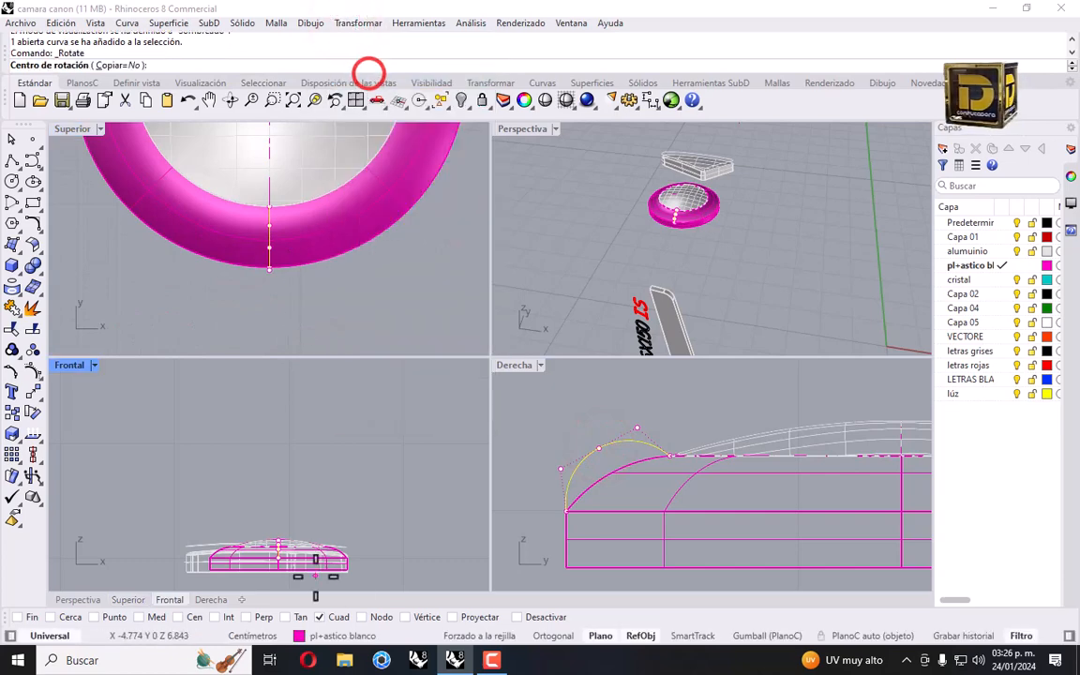
left_click(313, 271)
scroll(313, 272, "down", 2)
left_click(282, 306)
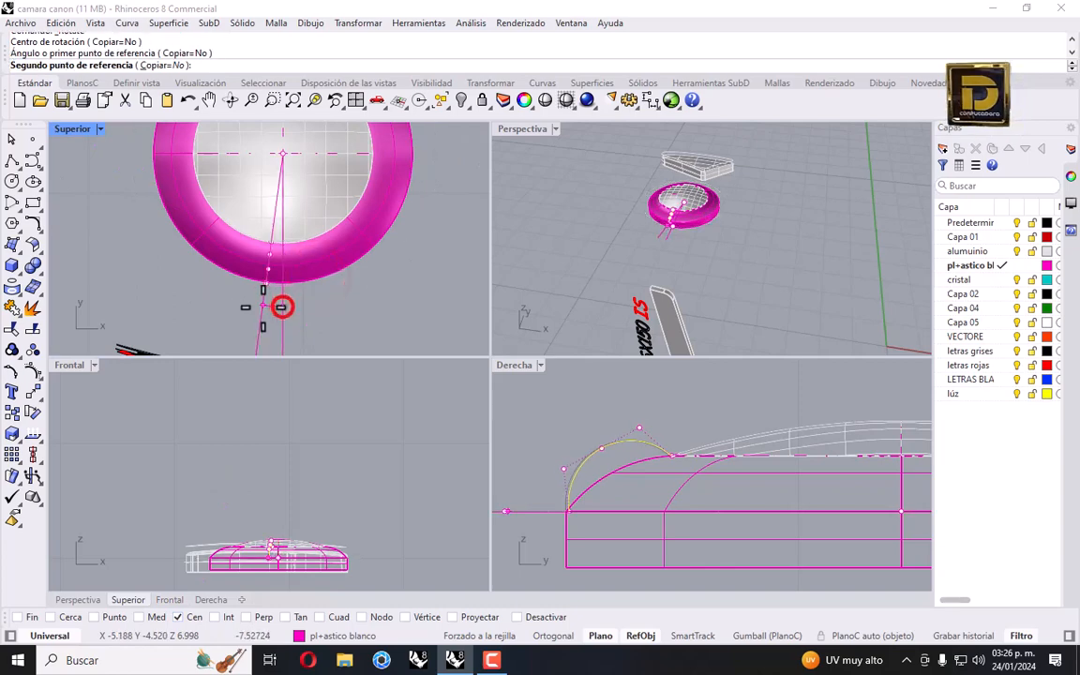
left_click(232, 307)
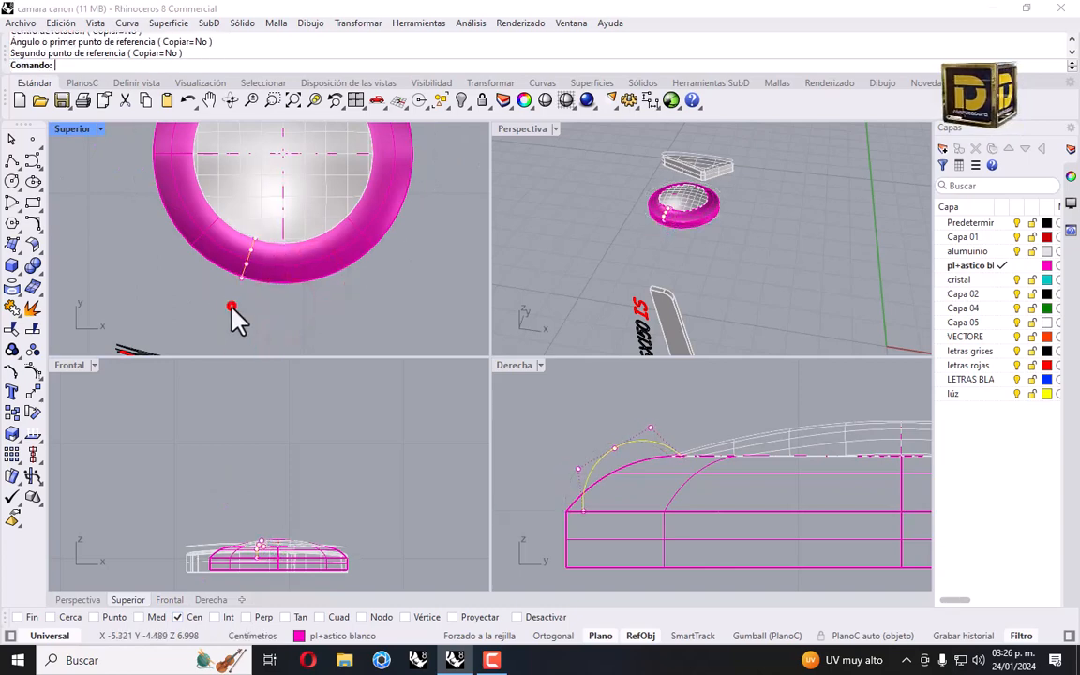
Mirror the rotated arc in the top view across the vertical axis through the ring's centre.
left_click(33, 392)
left_click(37, 437)
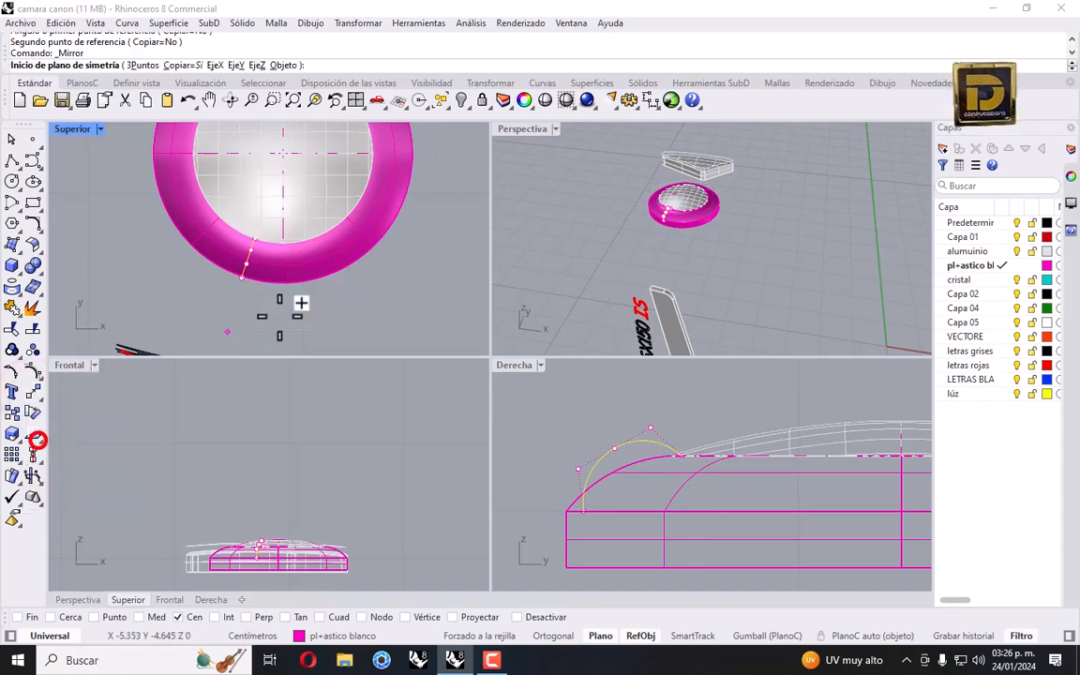
left_click(332, 268)
left_click(277, 325)
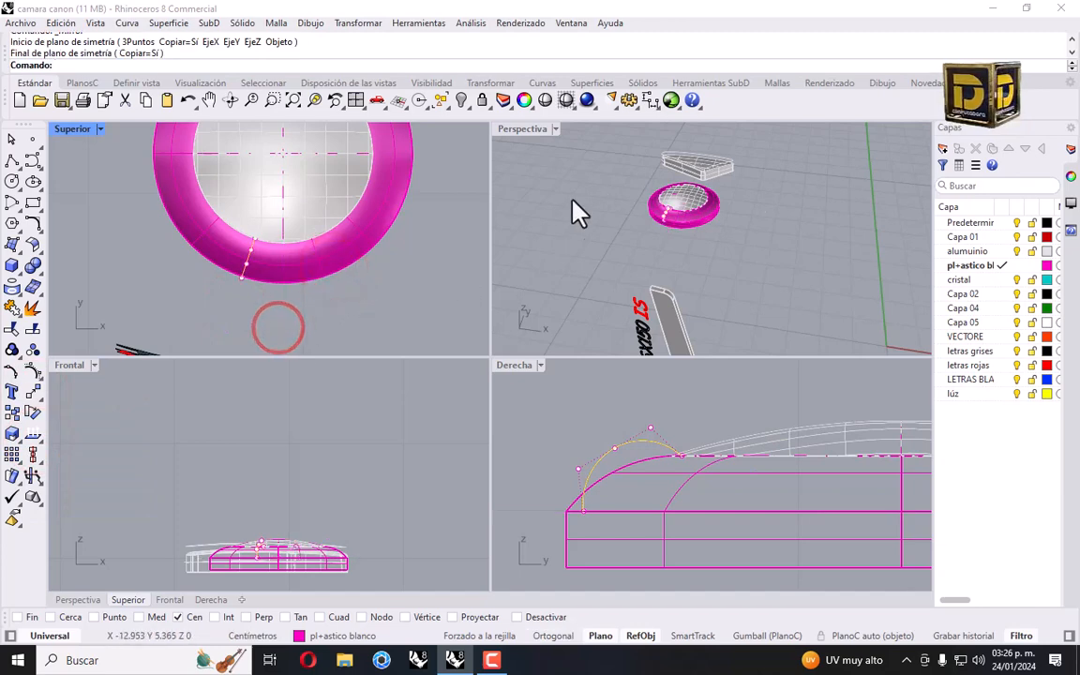
Hide the ring polysurface and the domed cap surface, leaving their construction curves.
scroll(698, 234, "up", 2)
scroll(698, 235, "up", 5)
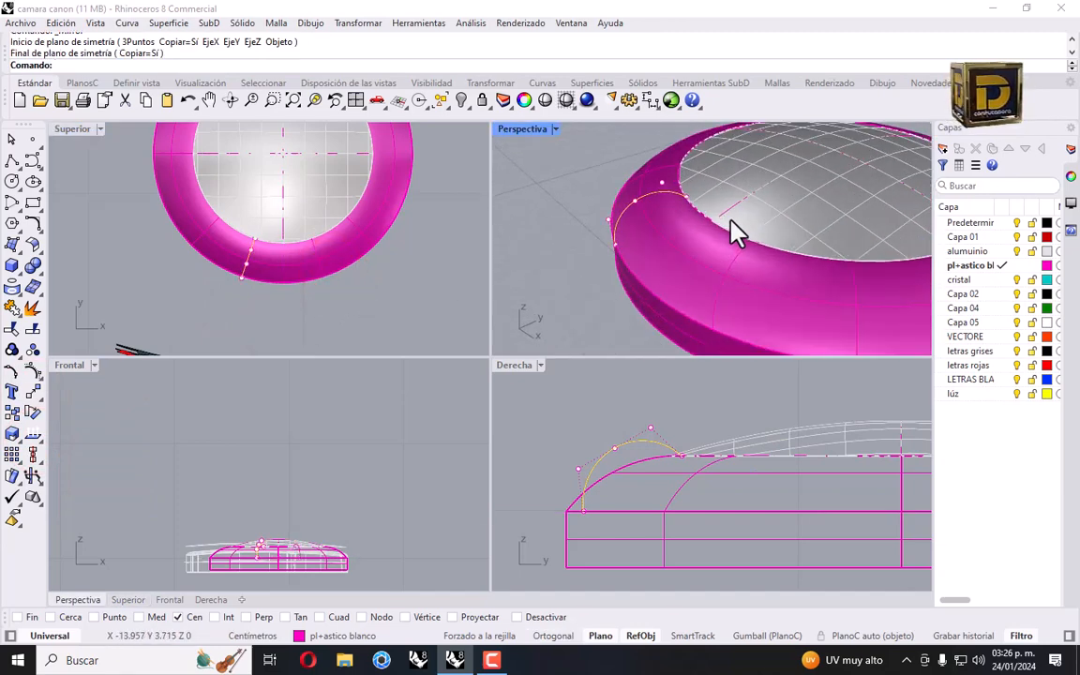
left_click(684, 251)
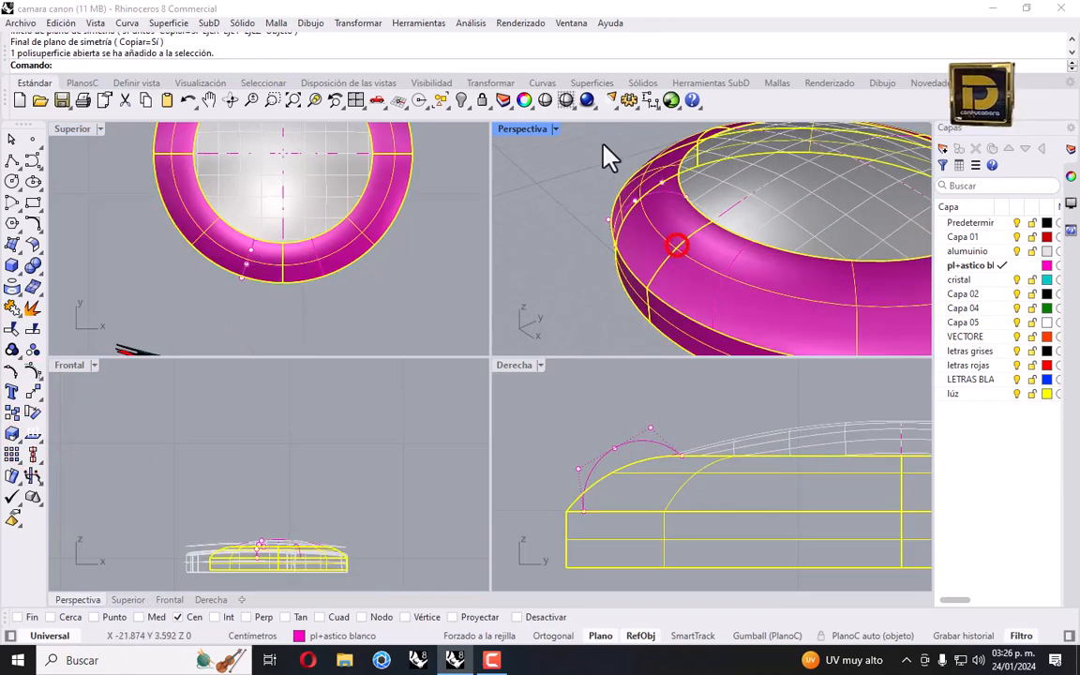
left_click(460, 100)
left_click(767, 194)
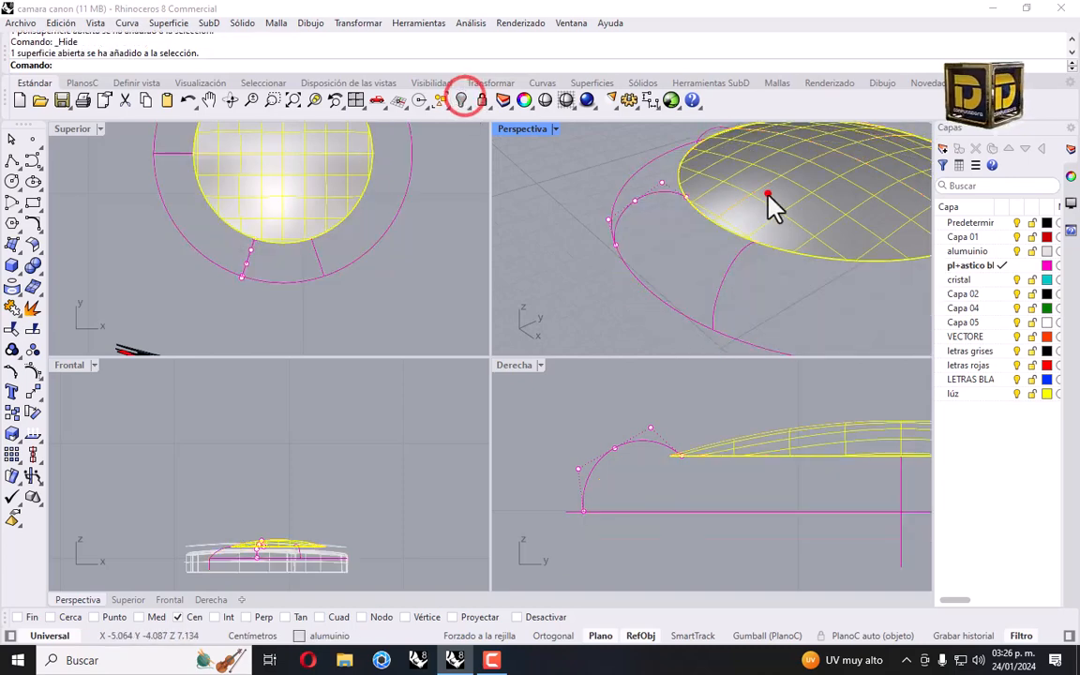
left_click(460, 101)
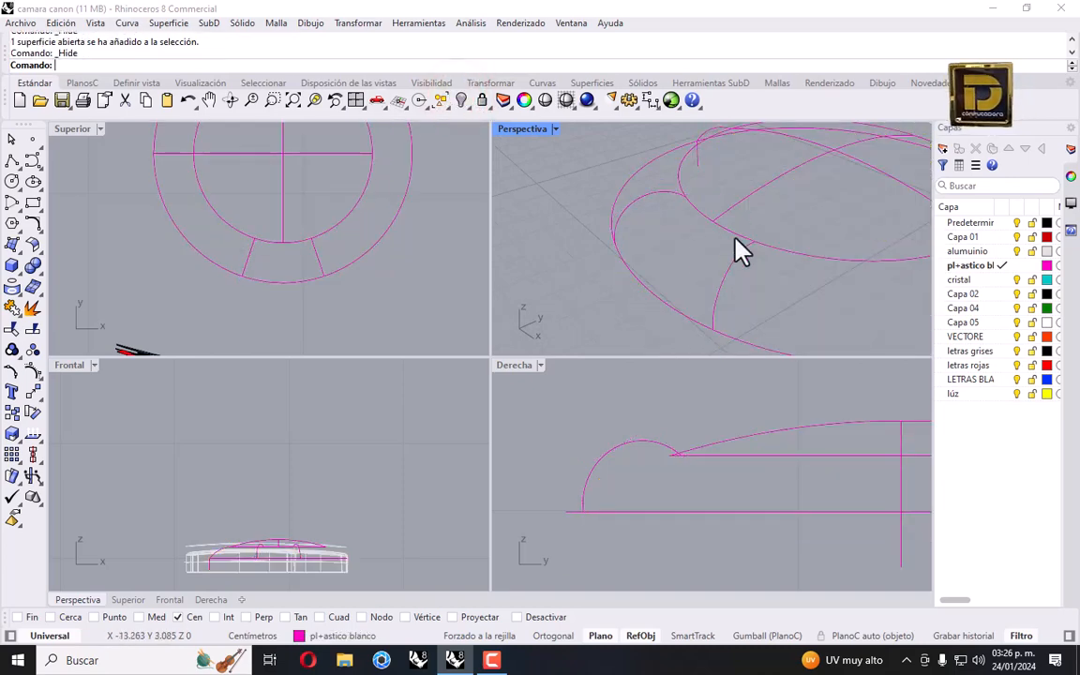
Split the ring's inner and outer circles using the two arcs as cutting objects.
left_click(788, 242)
left_click(746, 340)
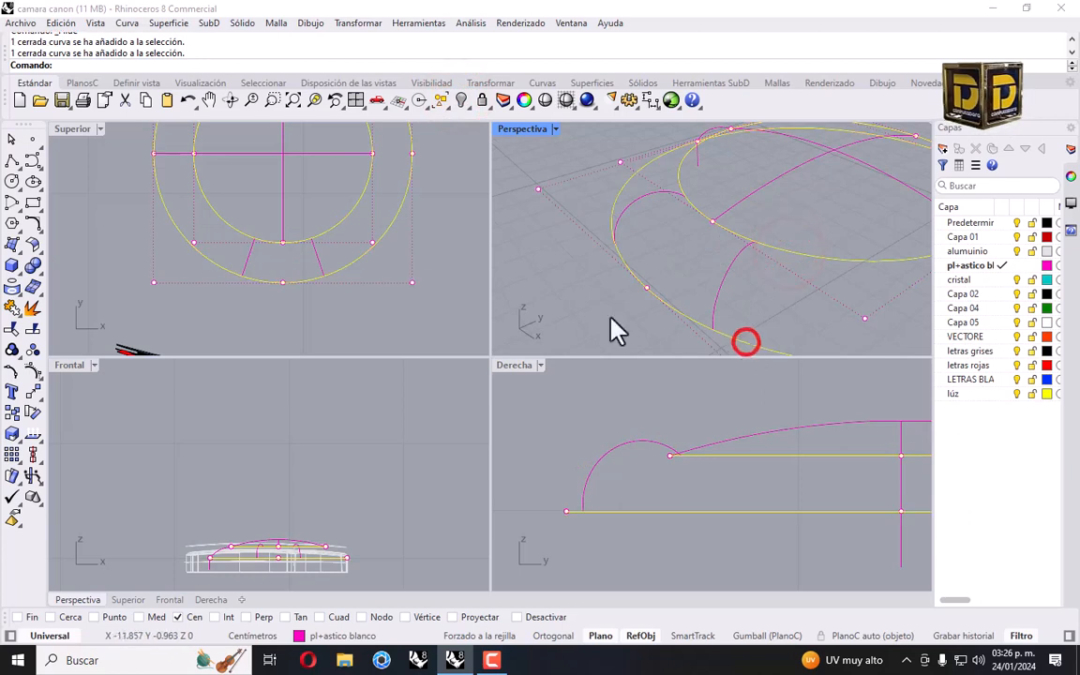
left_click(32, 327)
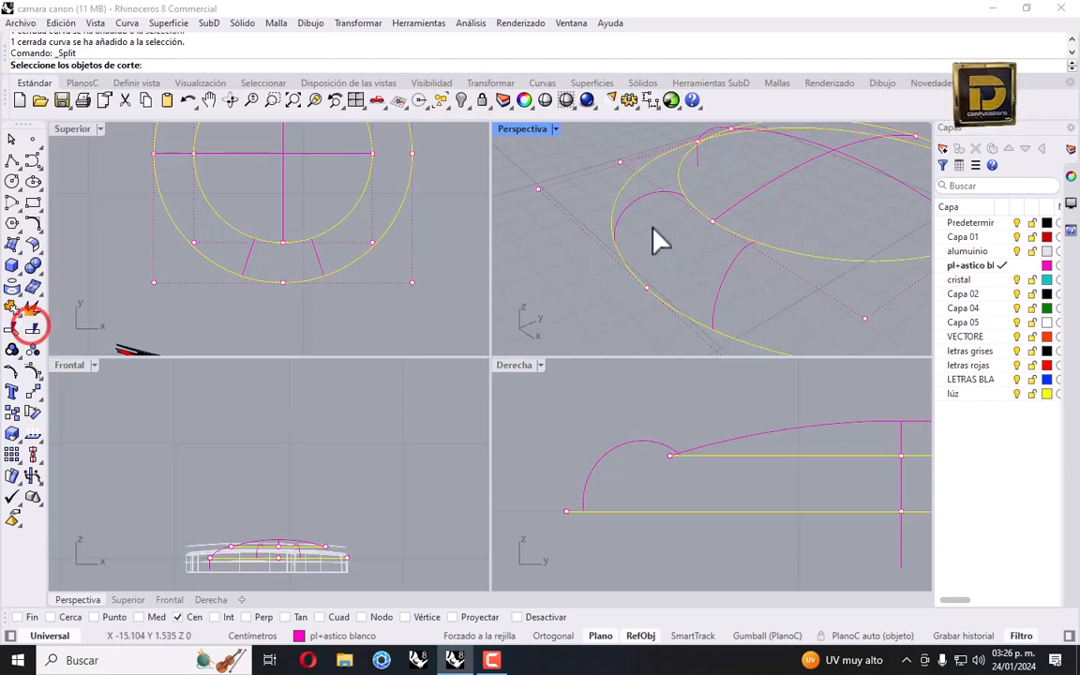
left_click(641, 202)
left_click(730, 267)
key("Return")
left_click(690, 274)
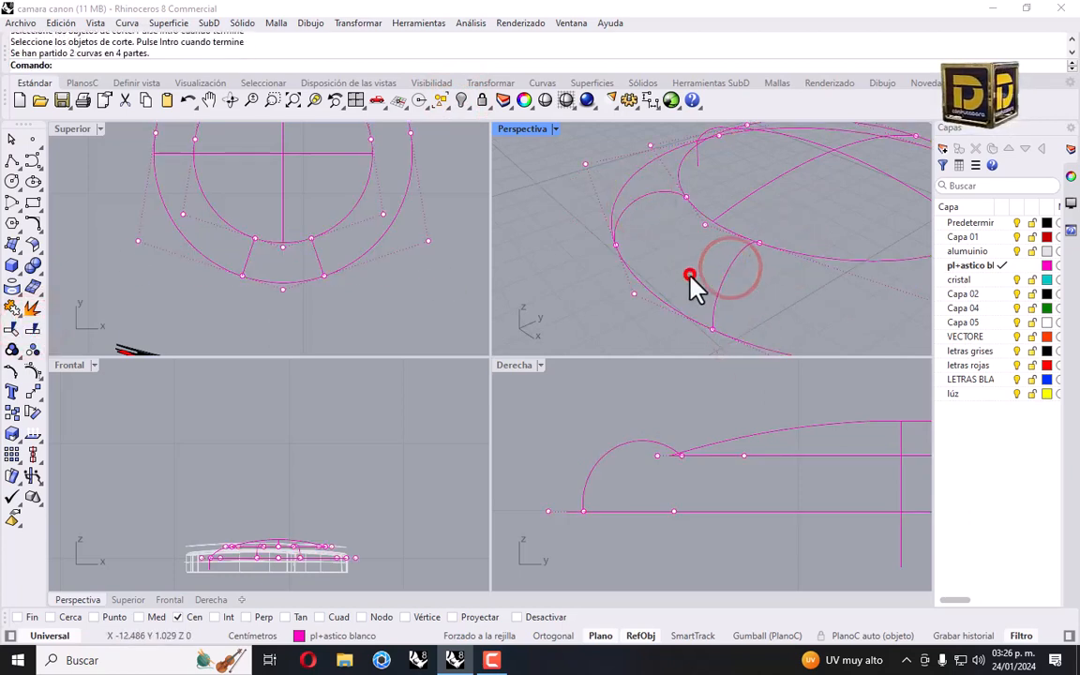
left_click(738, 235)
left_click(549, 250)
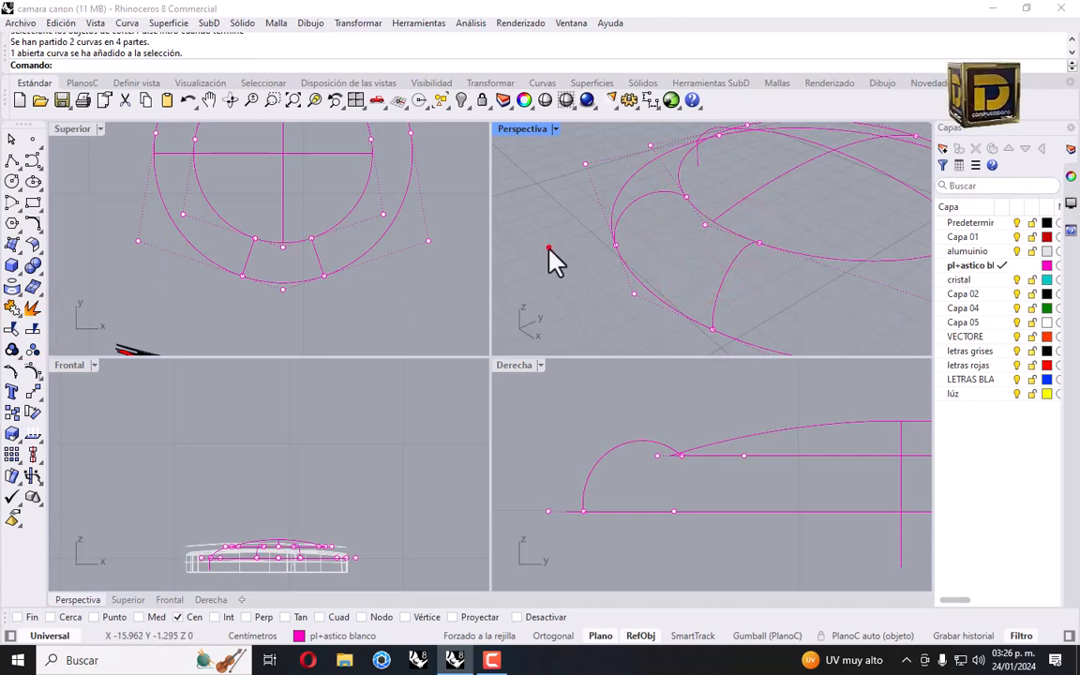
Draw a straight line between the endpoints of each of the two arcs, using only the end snap.
right_click_drag(661, 225, 616, 195)
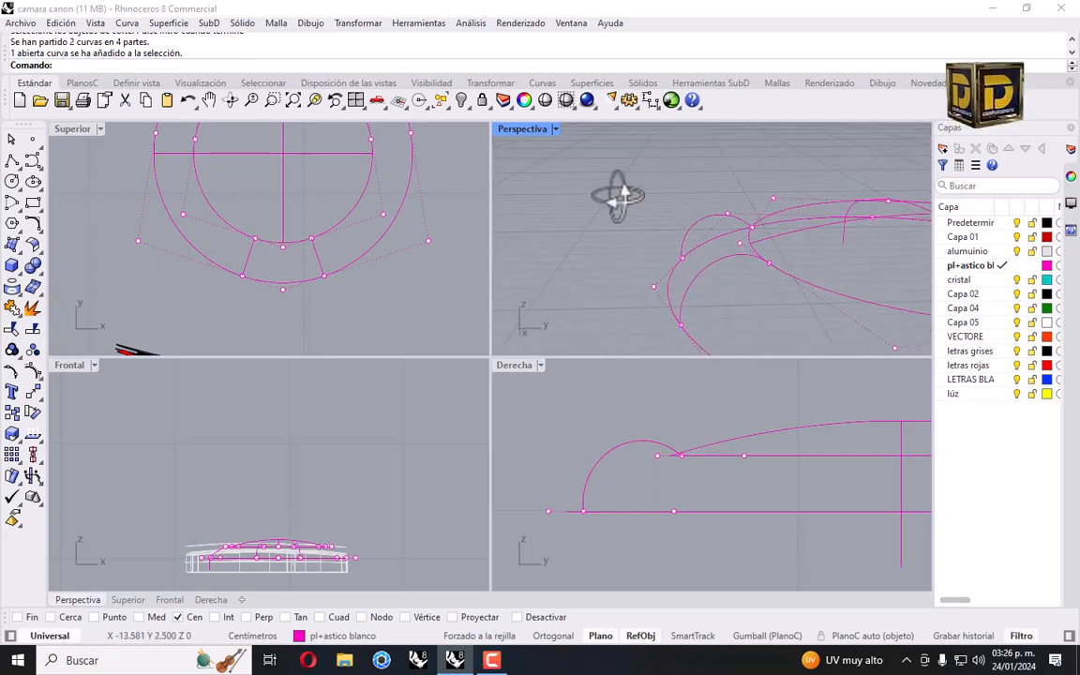
right_click_drag(619, 197, 625, 193)
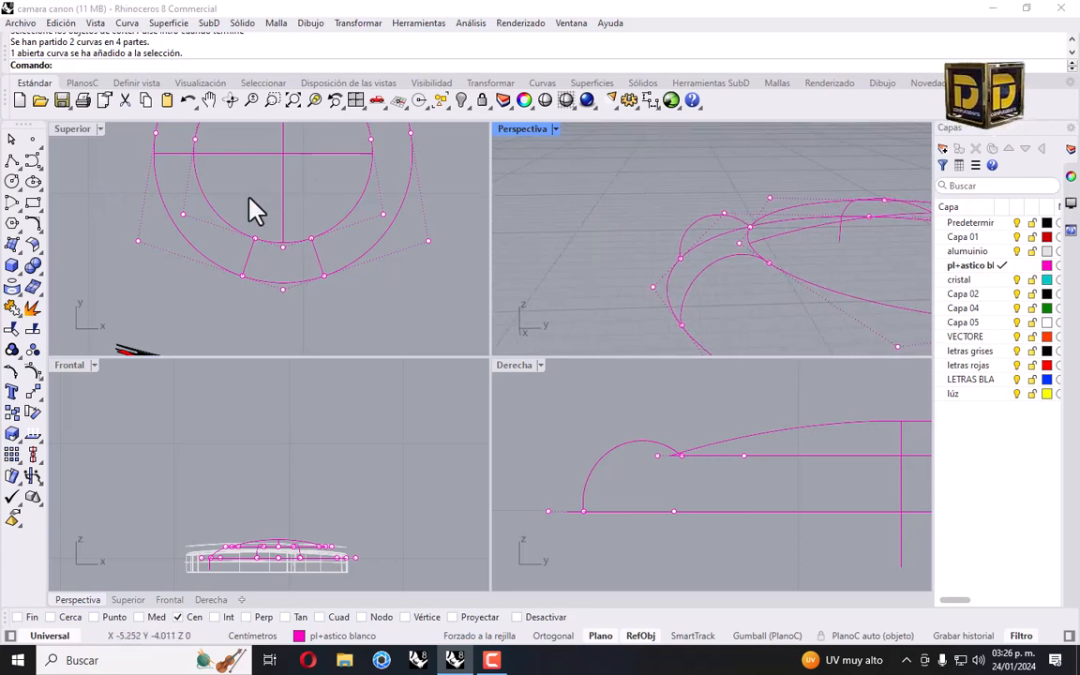
left_click(12, 161)
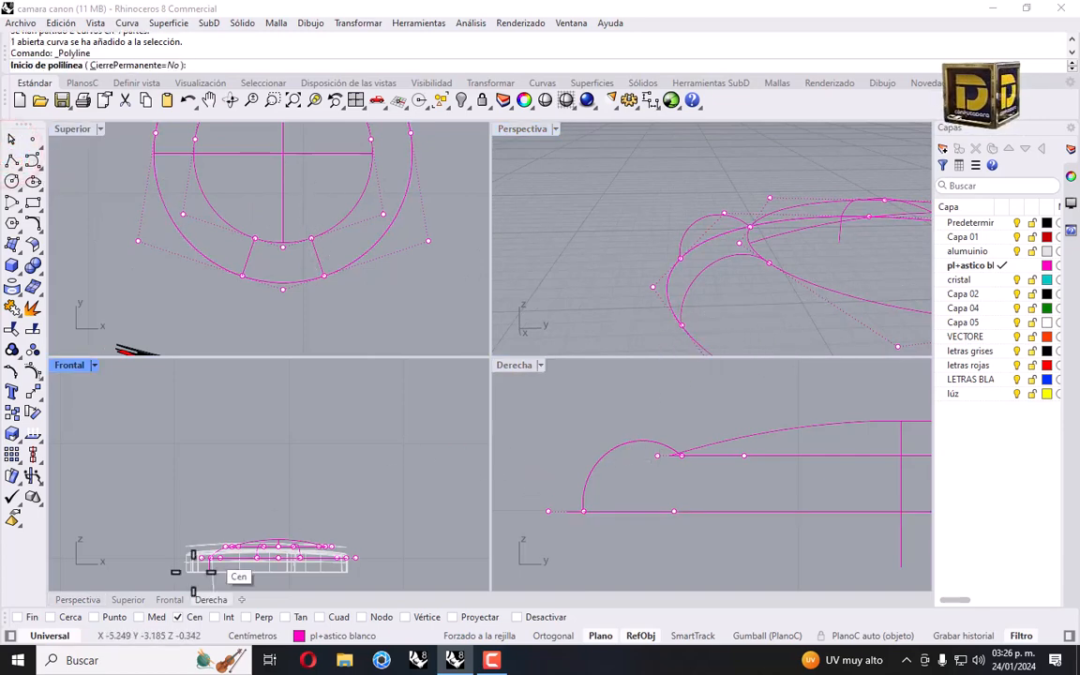
right_click(22, 617)
left_click(684, 329)
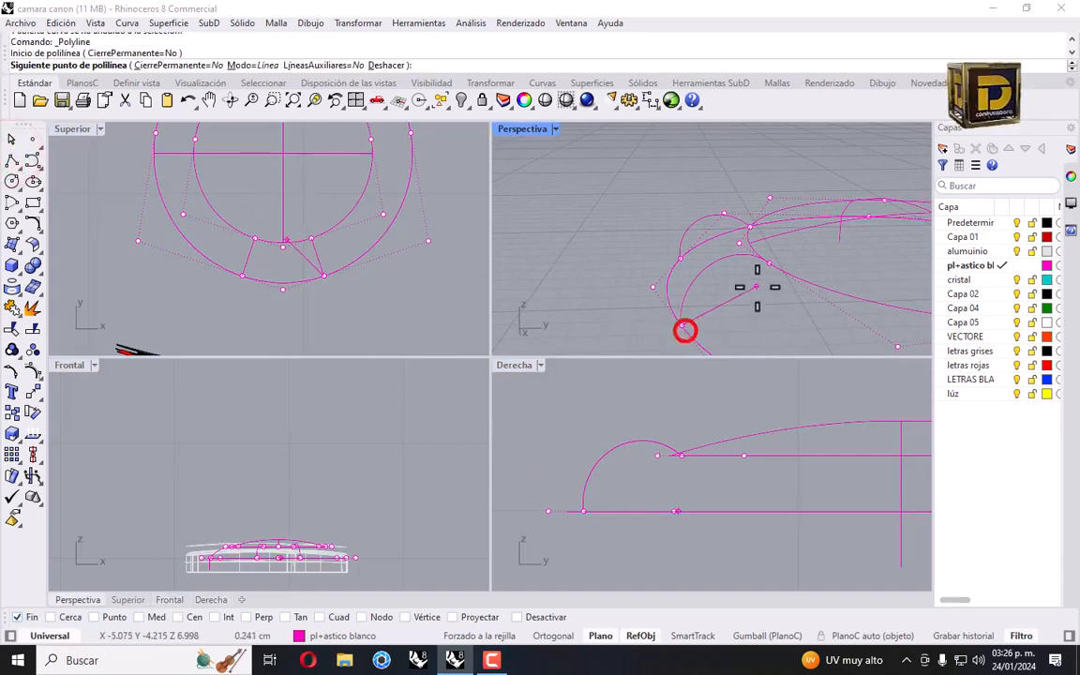
left_click(767, 269)
right_click(761, 267)
right_click(726, 255)
left_click(684, 258)
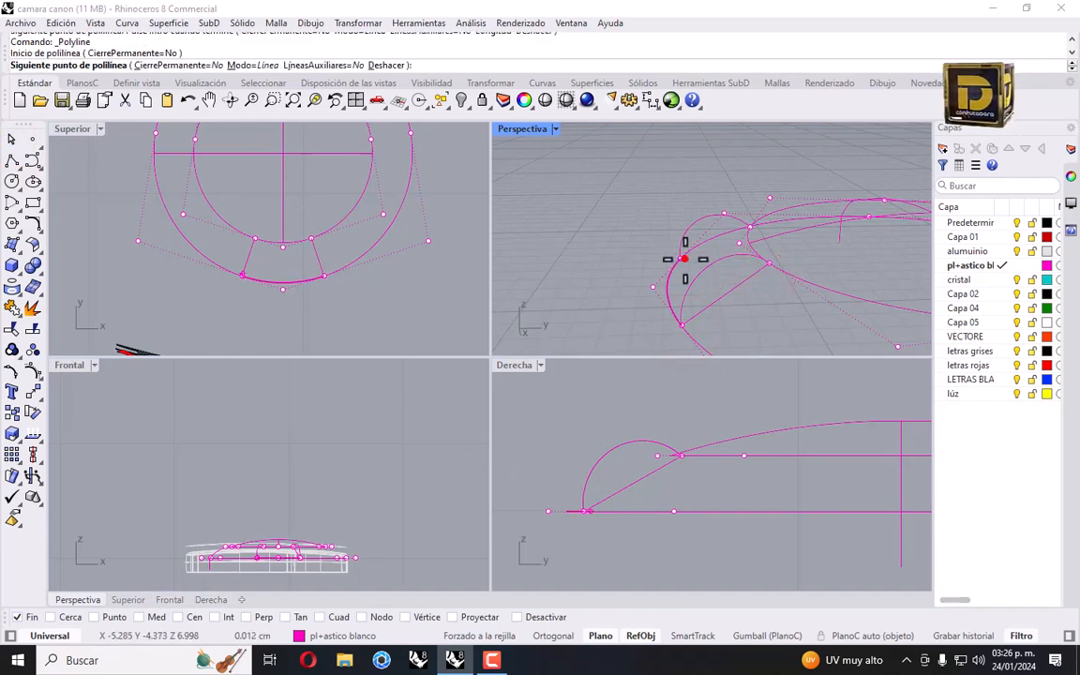
left_click(748, 228)
right_click(749, 229)
mouse_move(712, 249)
right_mouse_down()
mouse_move(694, 260)
mouse_move(788, 281)
mouse_move(819, 274)
right_mouse_up()
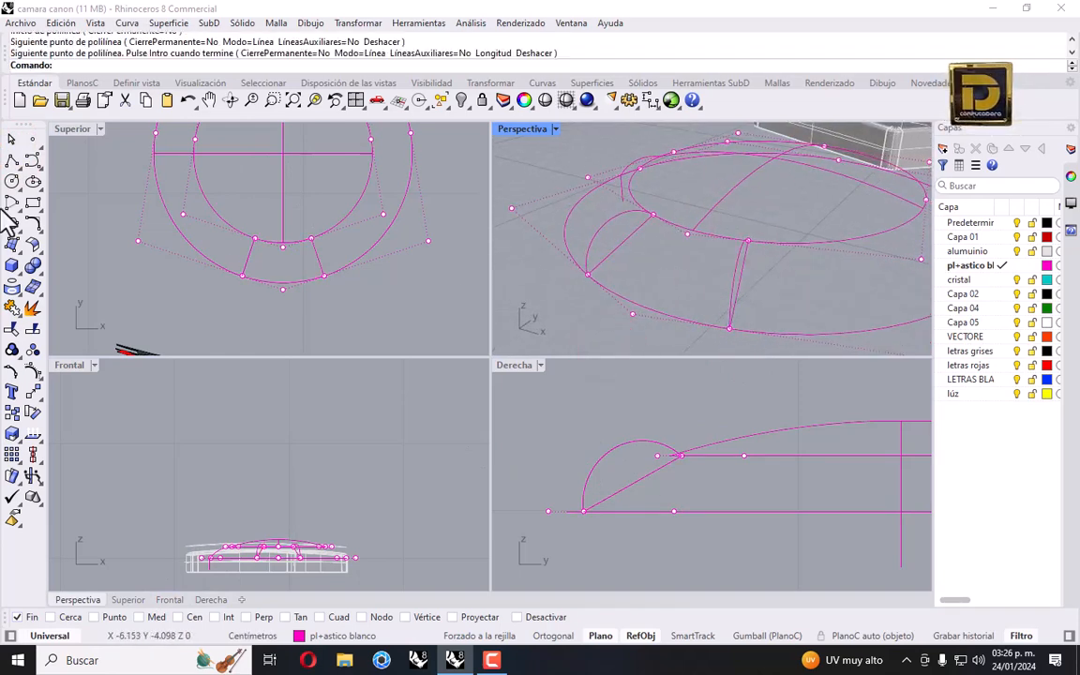
left_click(11, 181)
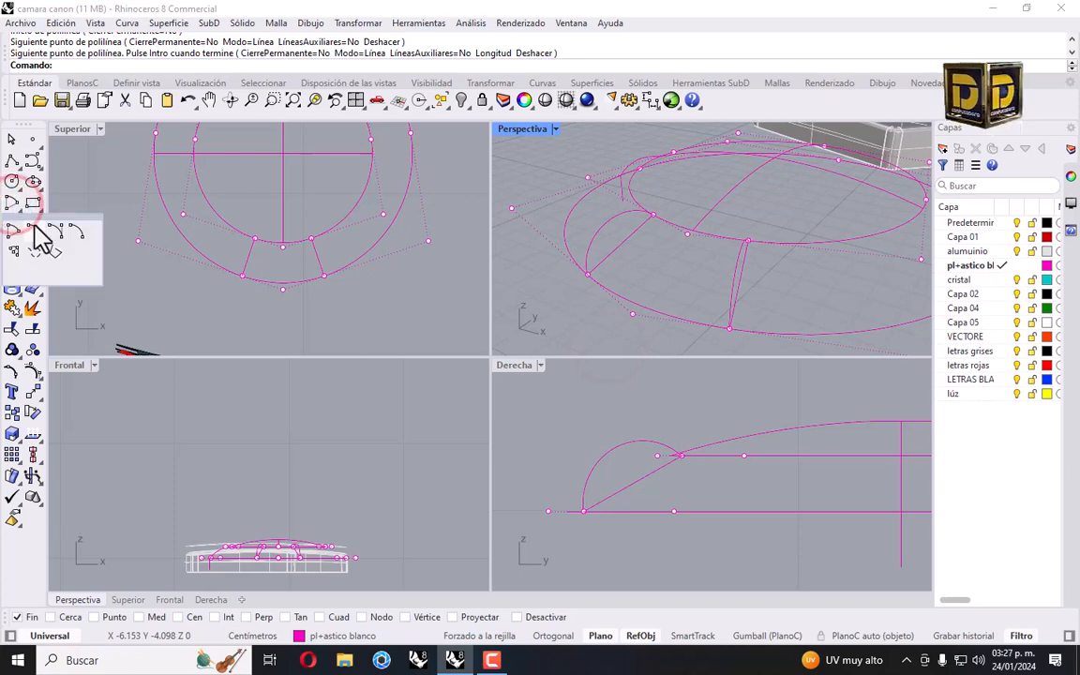
left_click(106, 181)
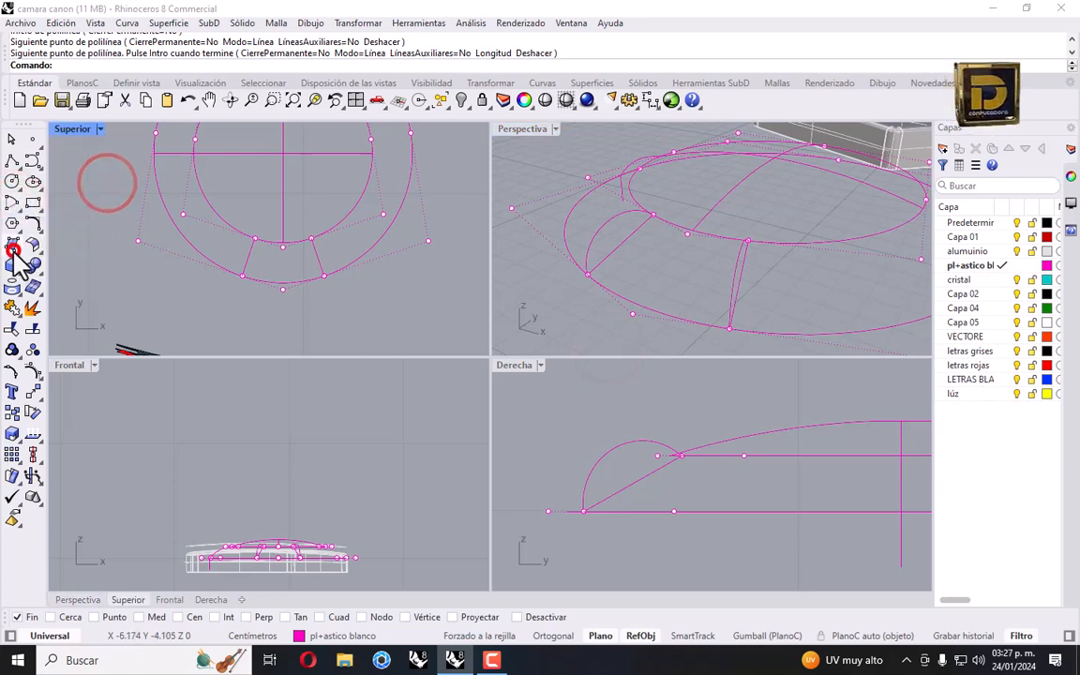
left_click(13, 246)
left_click(30, 337)
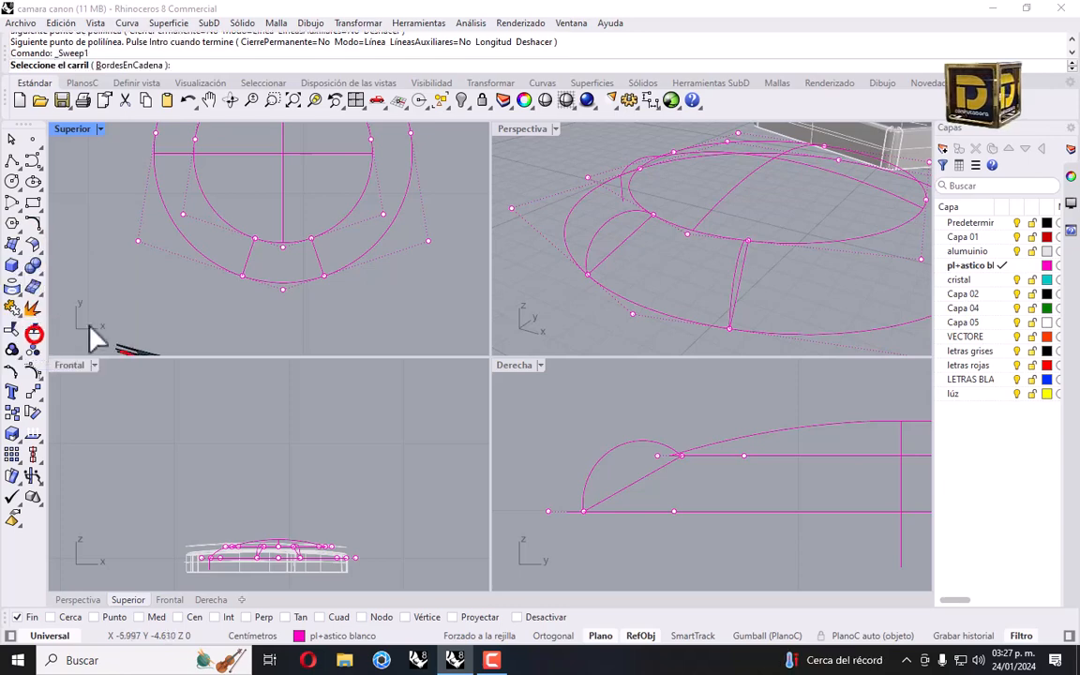
Try a two-rail sweep along the short circle segments with one straight line and one arc as profiles, and undo it.
left_click(16, 247)
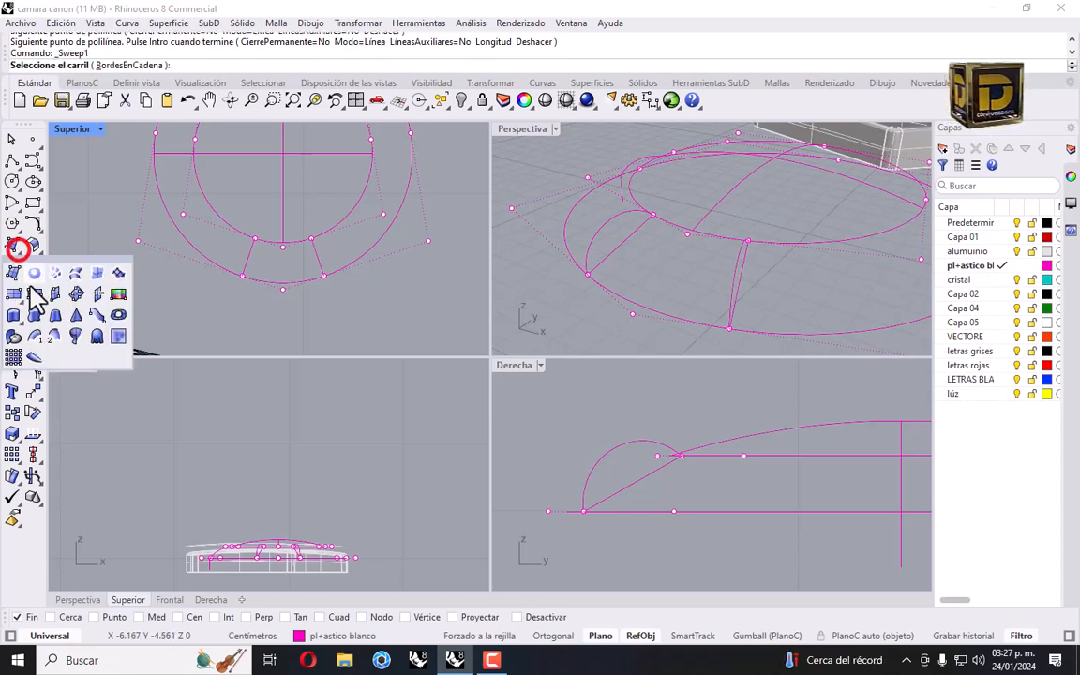
left_click(49, 328)
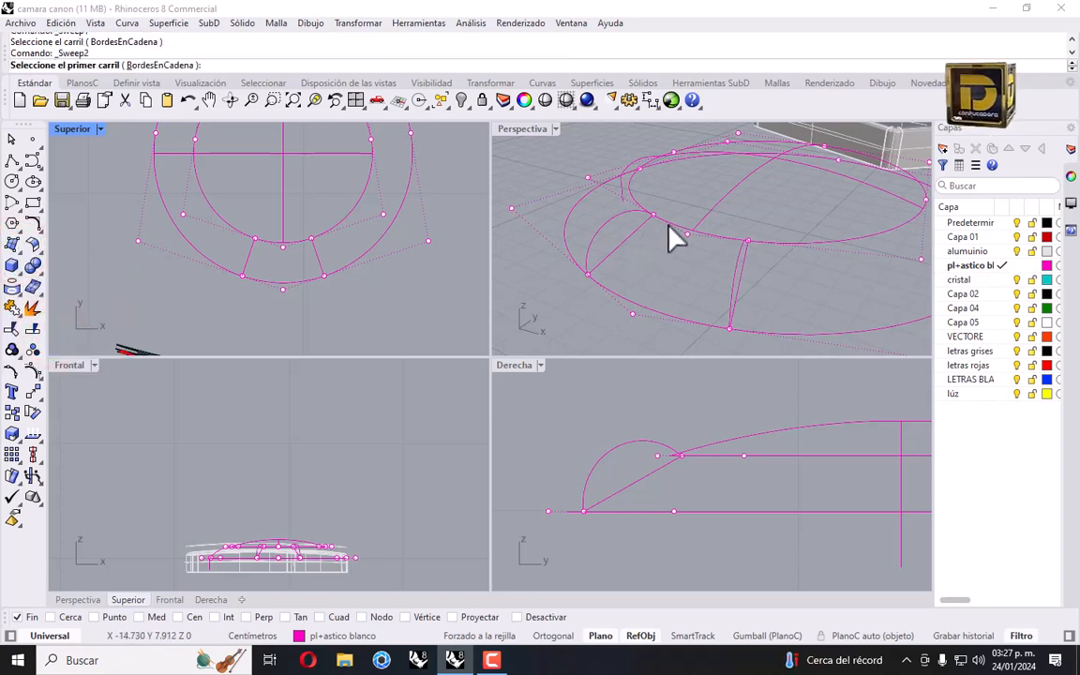
left_click(671, 225)
left_click(661, 310)
left_click(624, 246)
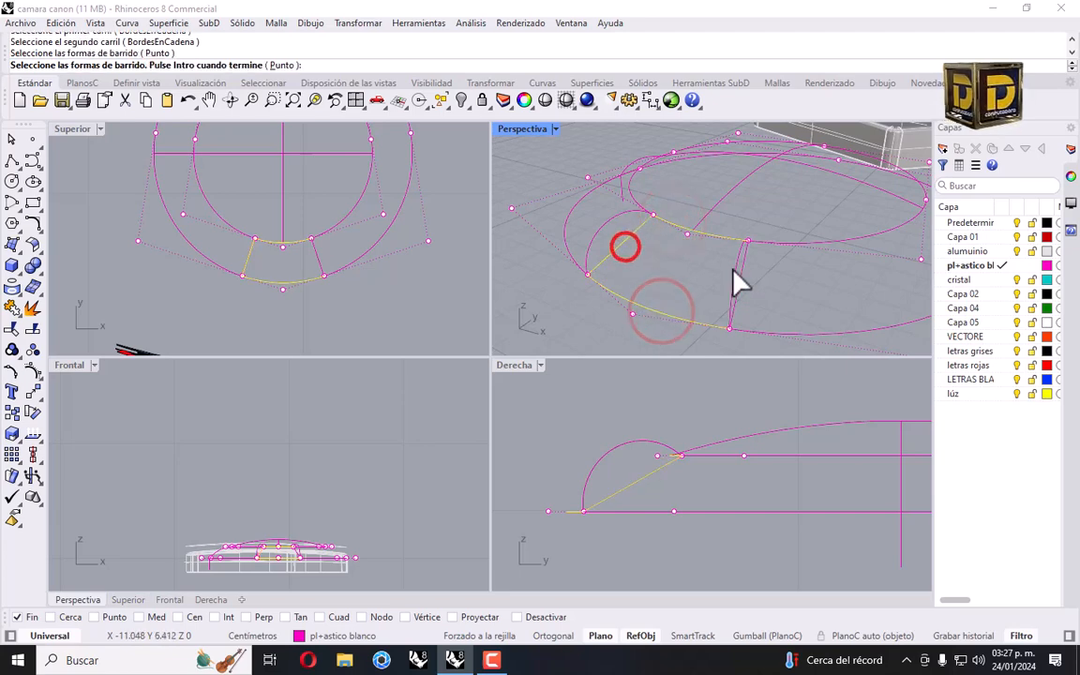
left_click(733, 270)
key("Return")
key("Return")
right_click_drag(803, 292, 824, 286)
right_click_drag(706, 262, 630, 228)
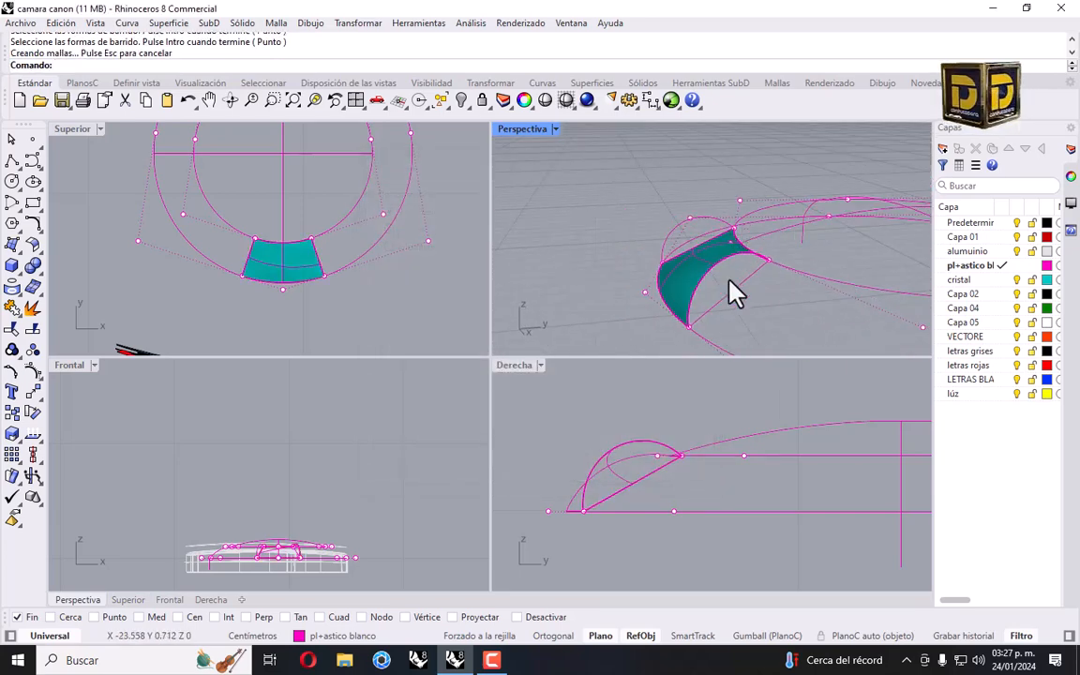
mouse_move(734, 293)
right_mouse_down()
mouse_move(694, 284)
mouse_move(747, 294)
right_mouse_up()
key("ctrl+z")
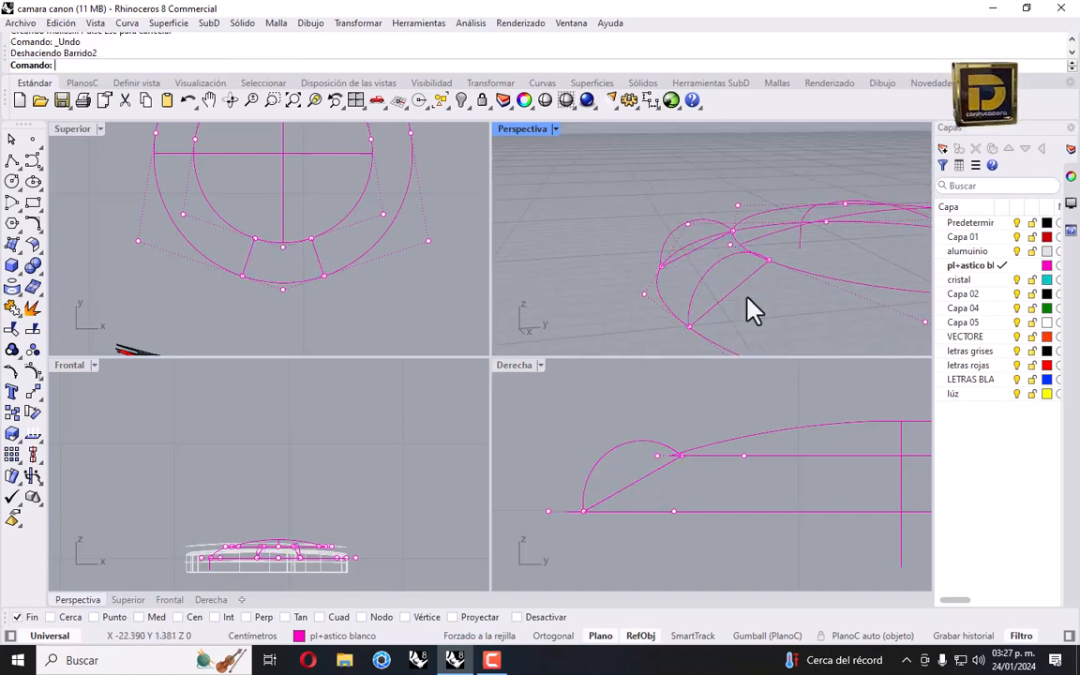
key("Return")
left_click(737, 287)
key("Escape")
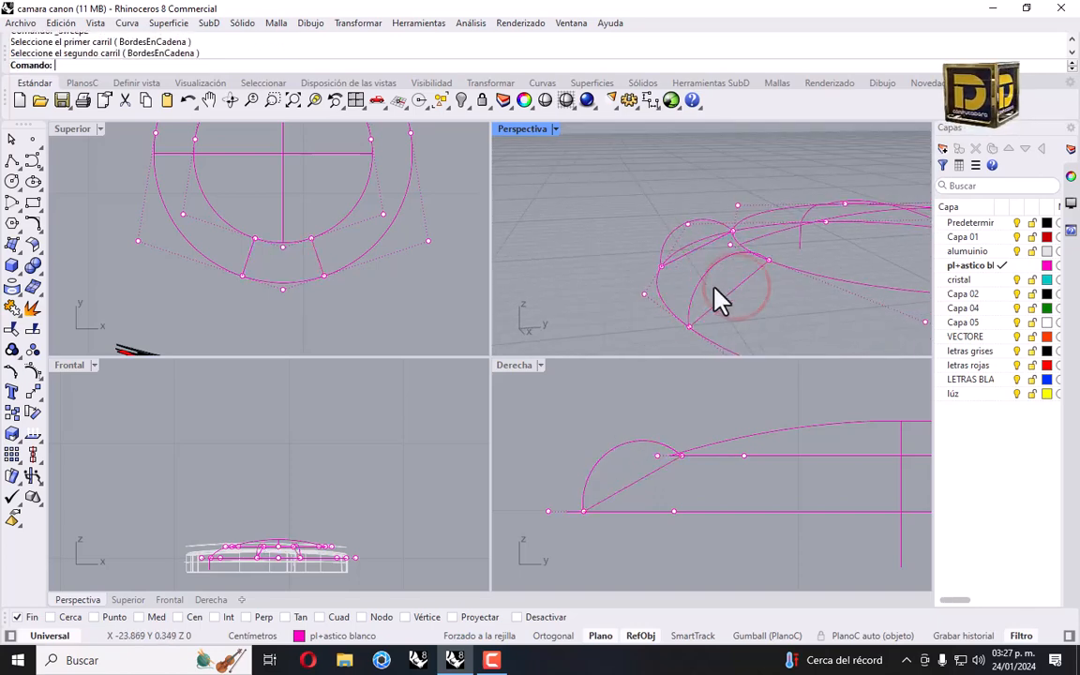
Sweep the two straight lines along the short inner and outer circle segments as rails to create the sloped base surface.
right_click_drag(713, 285, 678, 292)
key("Return")
left_click(648, 290)
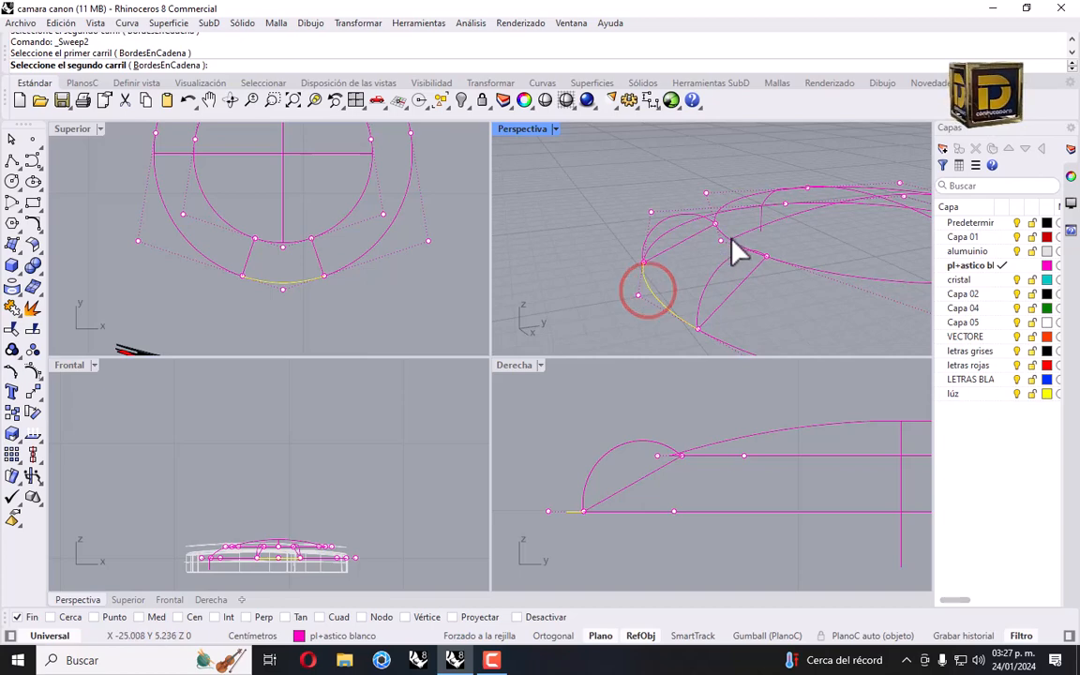
right_click_drag(733, 251, 755, 265)
left_click(750, 248)
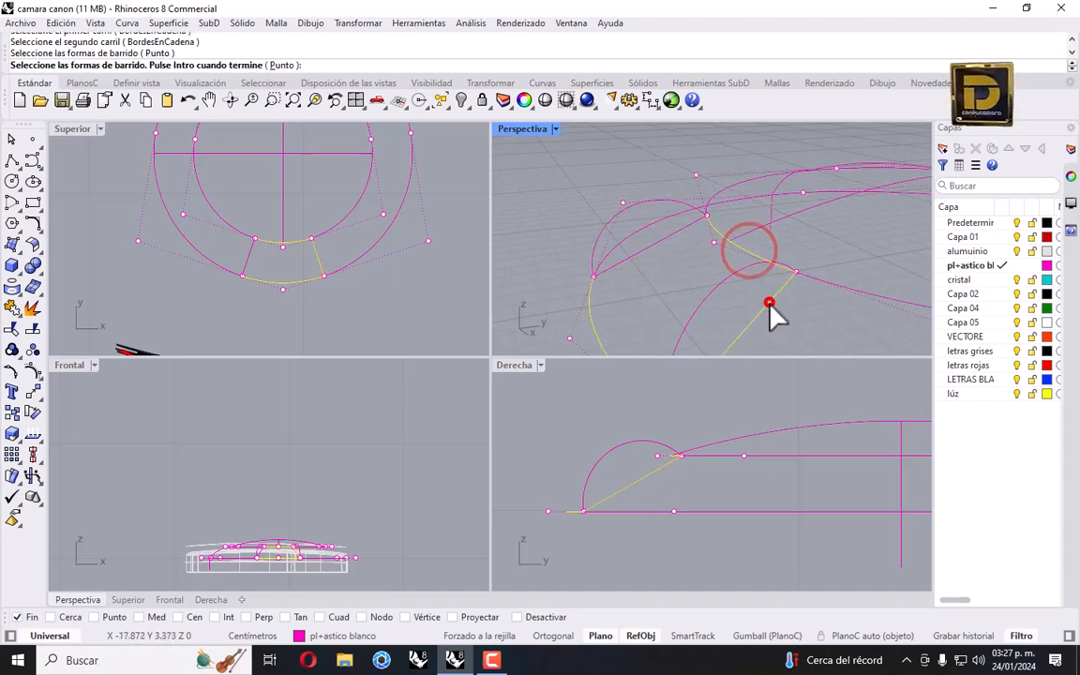
left_click(664, 238)
key("Return")
key("Return")
right_click_drag(776, 269, 804, 263)
right_click_drag(708, 228, 750, 250)
Sweep the two arcs along the short inner and outer circle segments as rails to create the bulging top surface.
right_click(750, 250)
left_click(750, 256)
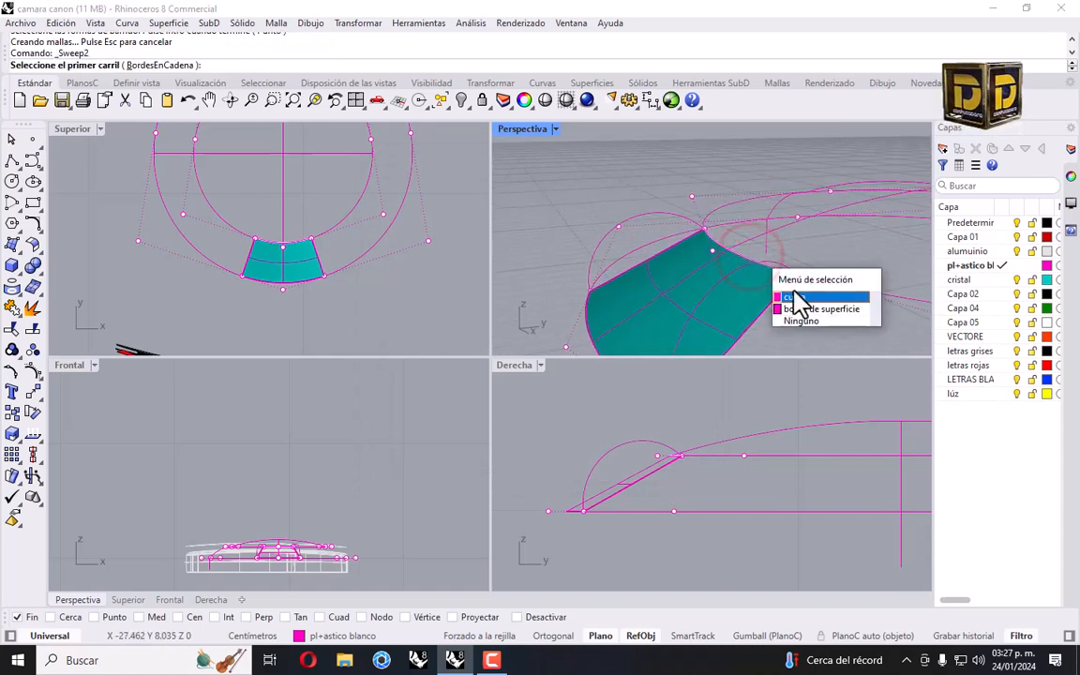
left_click(794, 300)
scroll(750, 201, "down", 1)
scroll(673, 282, "down", 4)
scroll(662, 286, "up", 4)
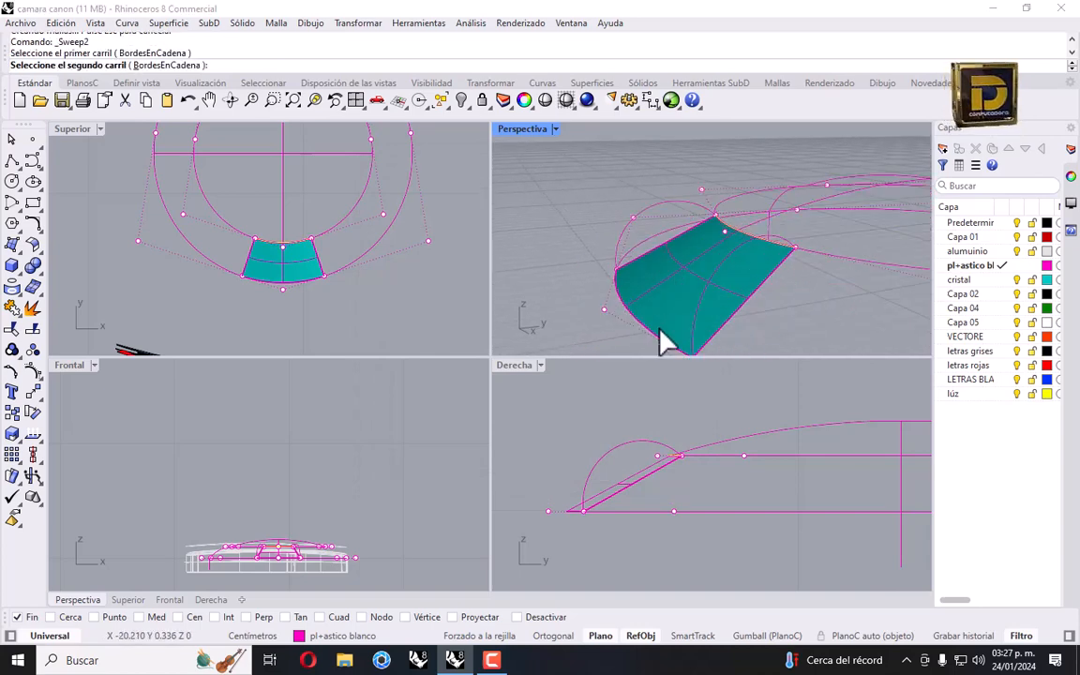
left_click(653, 329)
left_click(690, 369)
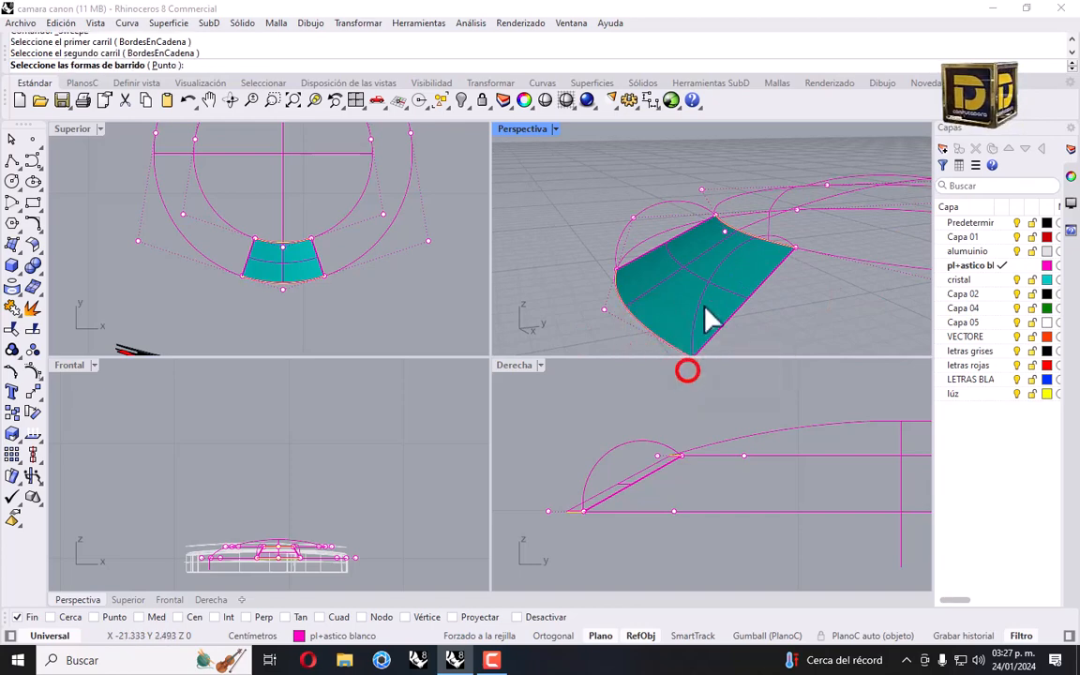
left_click(720, 281)
left_click(640, 206)
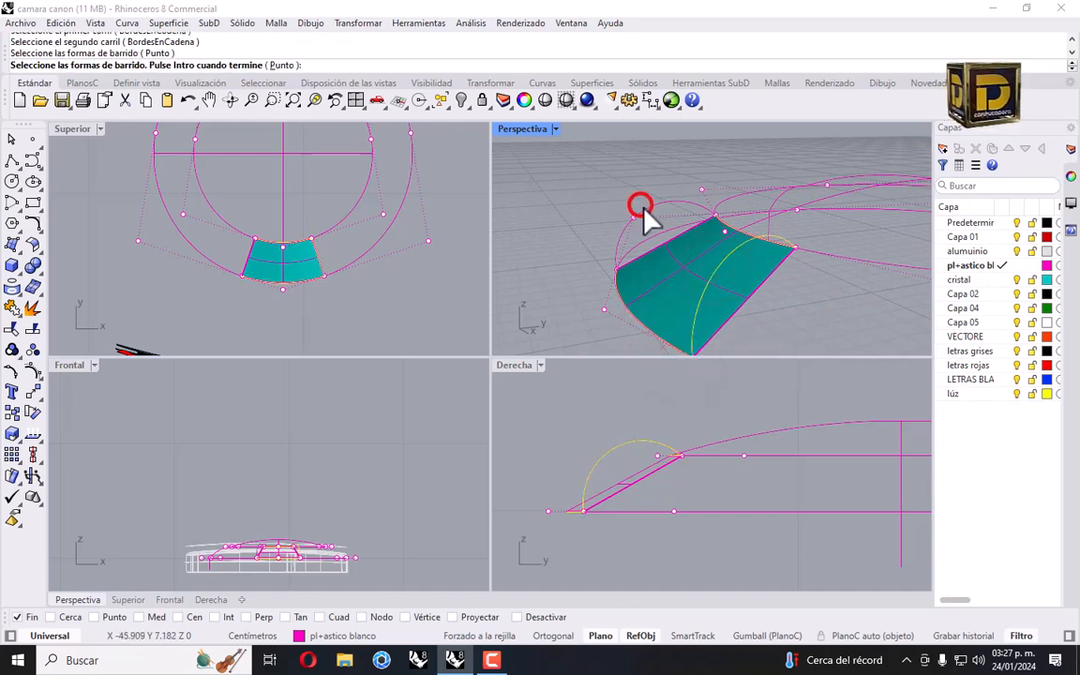
key("Return")
key("Return")
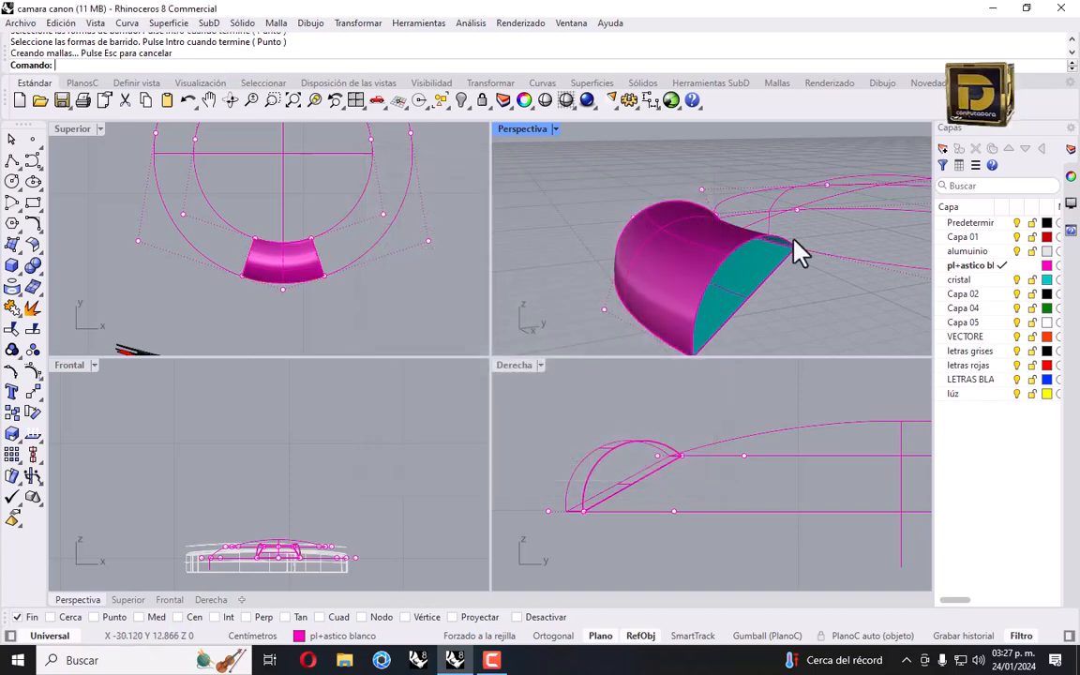
Join the sloped base and bulging top surfaces of the grip segment, and cap the open ends into a closed solid.
right_click_drag(770, 229, 741, 236)
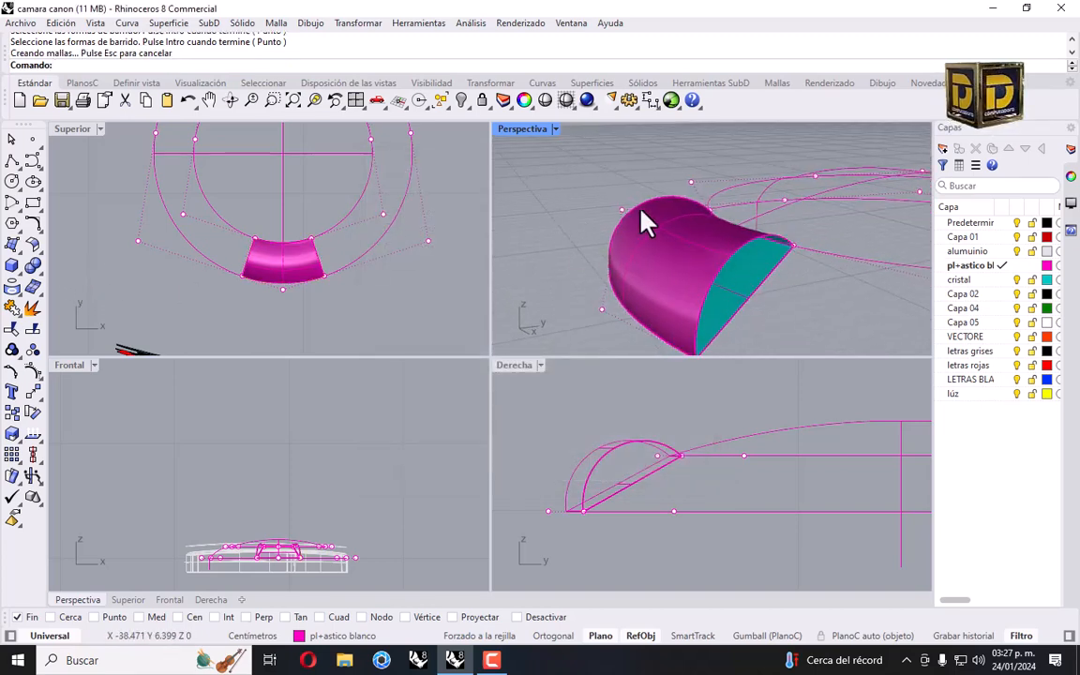
right_click_drag(645, 222, 677, 236)
left_click(13, 301)
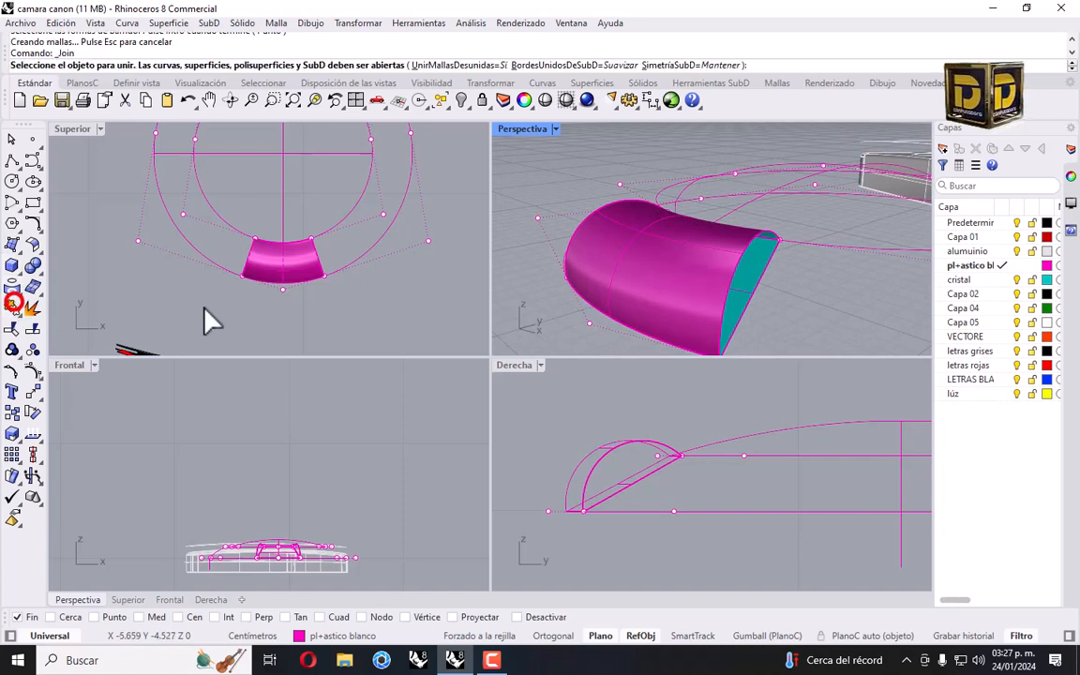
left_click(635, 234)
left_click(745, 292)
right_click(742, 291)
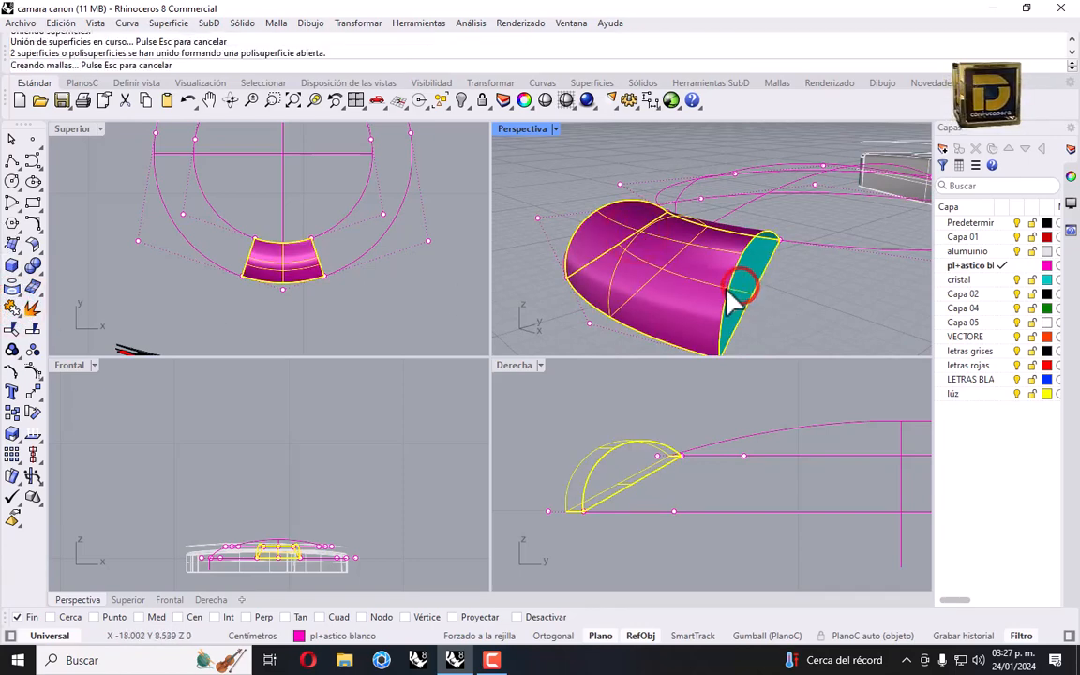
left_click(660, 270)
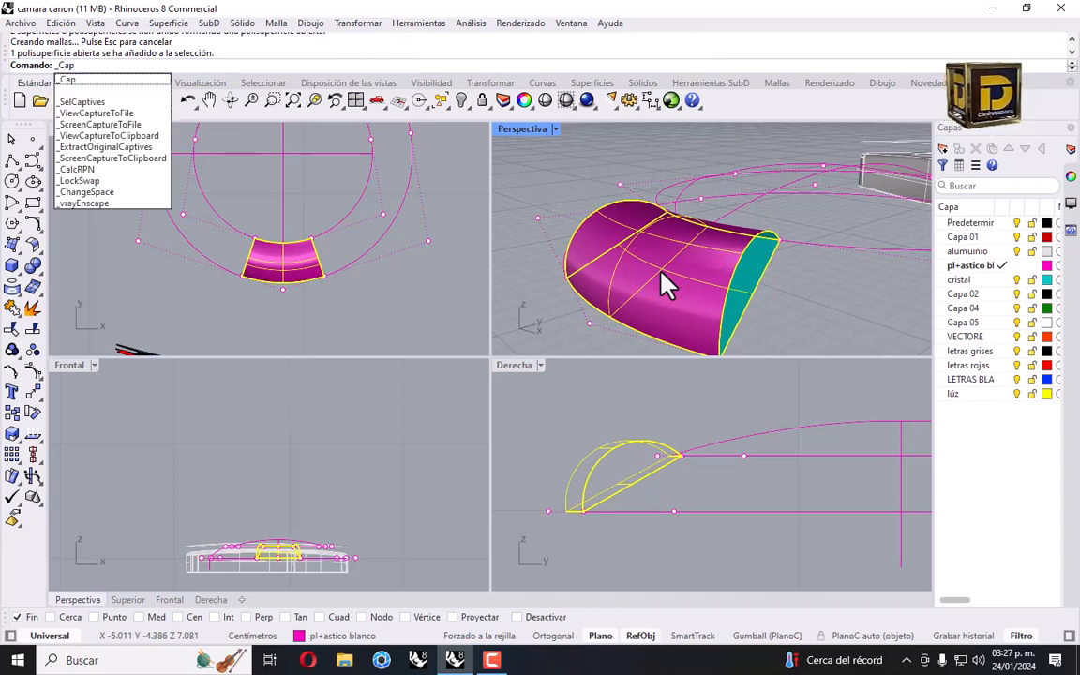
key("Return")
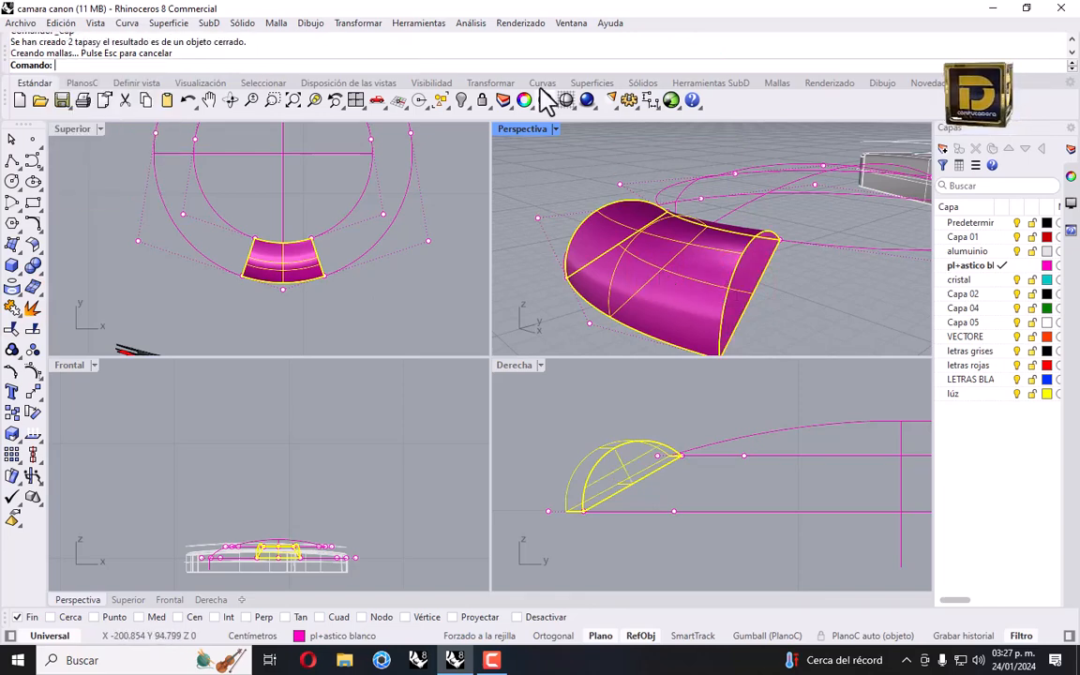
Show all hidden camera objects and maximize the perspective view.
left_click(460, 101)
right_click_drag(783, 306, 792, 246)
scroll(789, 246, "down", 5)
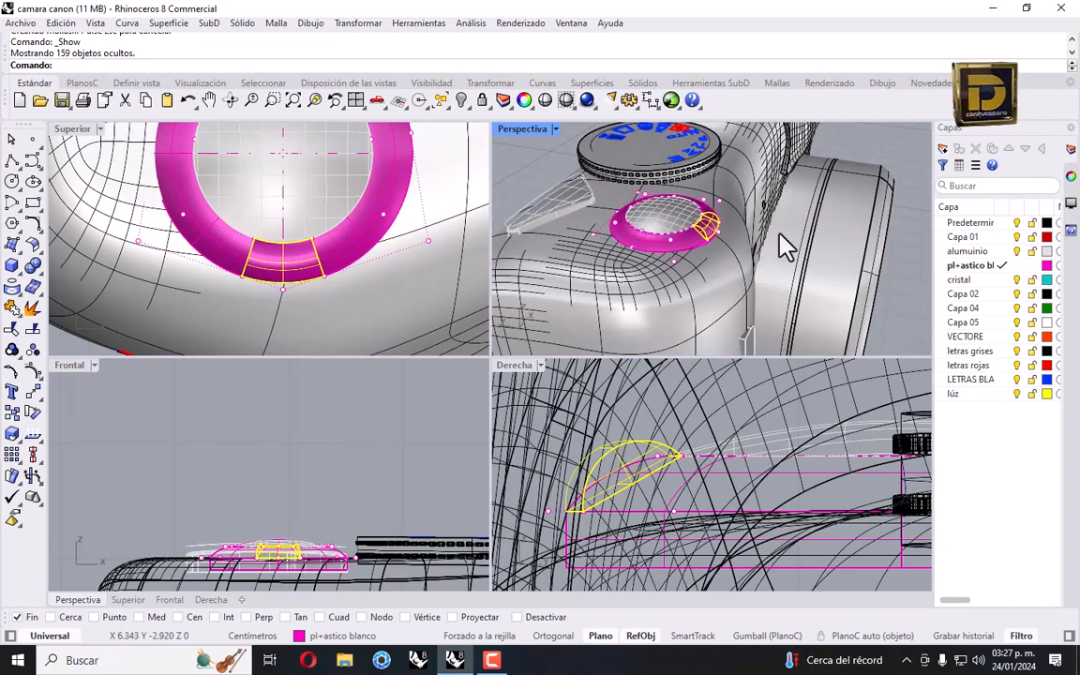
left_click(856, 140)
double_click(521, 129)
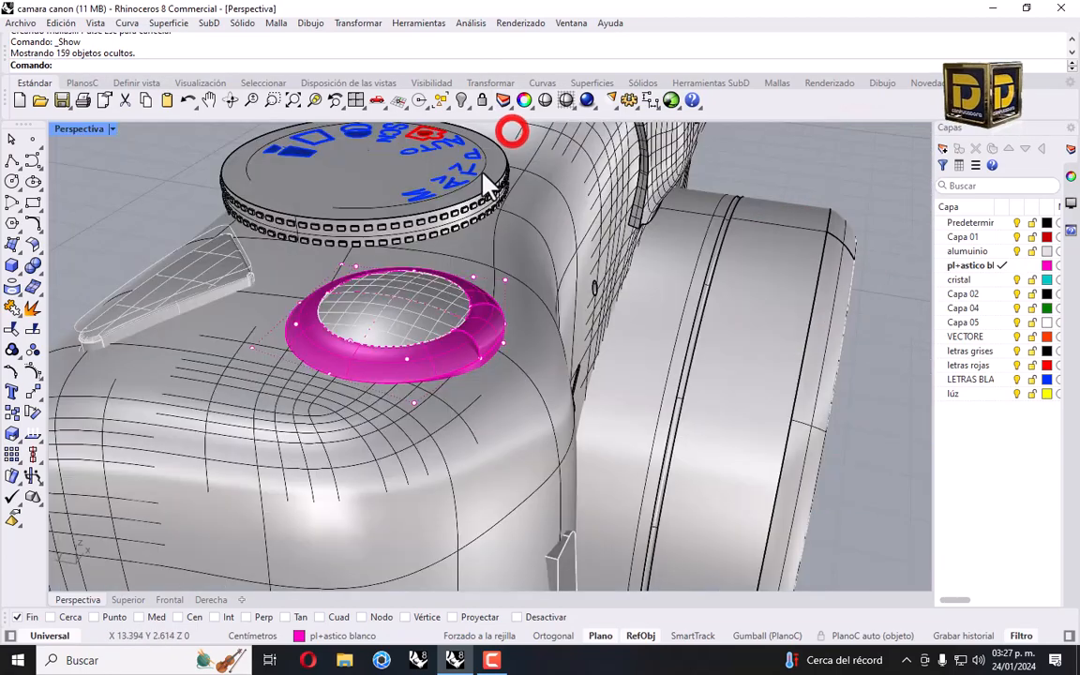
Examine the whole camera and the round button beside the mode dial from several angles.
right_click_drag(544, 308, 482, 326)
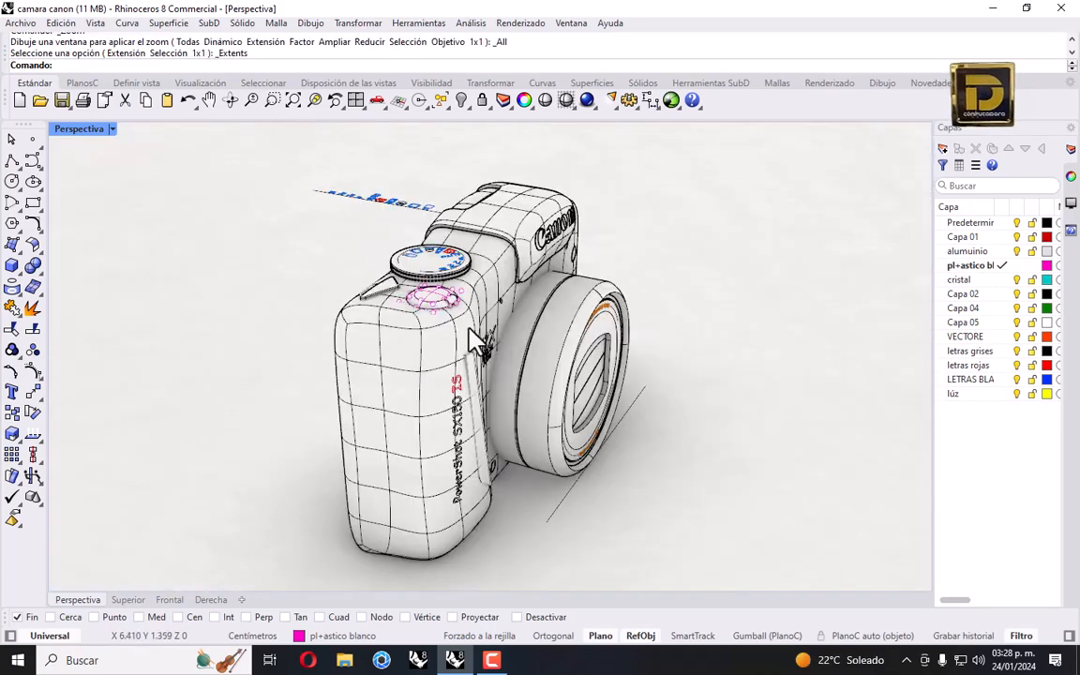
right_click_drag(471, 329, 641, 248)
left_click(664, 222)
scroll(491, 298, "up", 6)
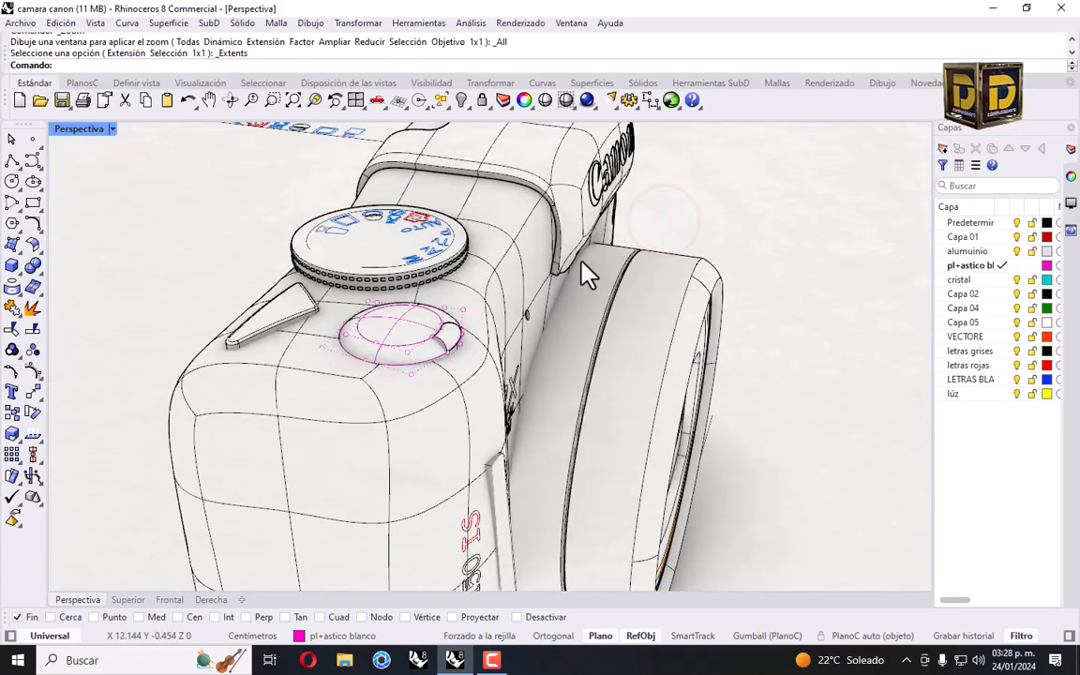
left_click(9, 138)
scroll(384, 231, "down", 7)
mouse_move(392, 235)
right_mouse_down()
mouse_move(477, 262)
mouse_move(391, 228)
right_mouse_up()
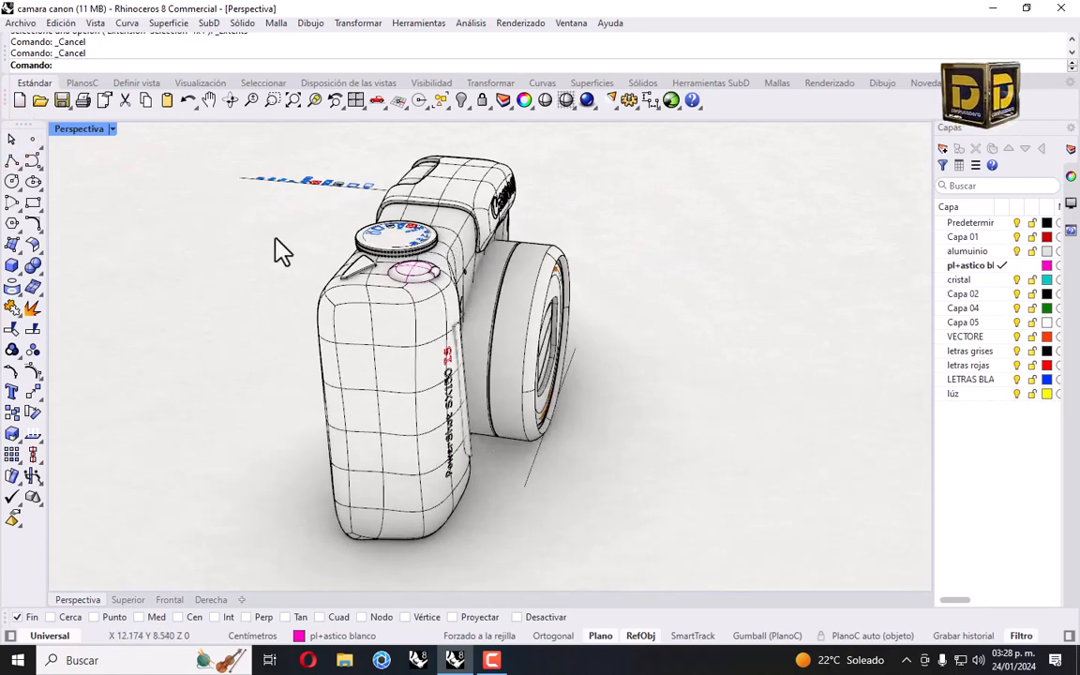
right_click_drag(436, 279, 372, 277)
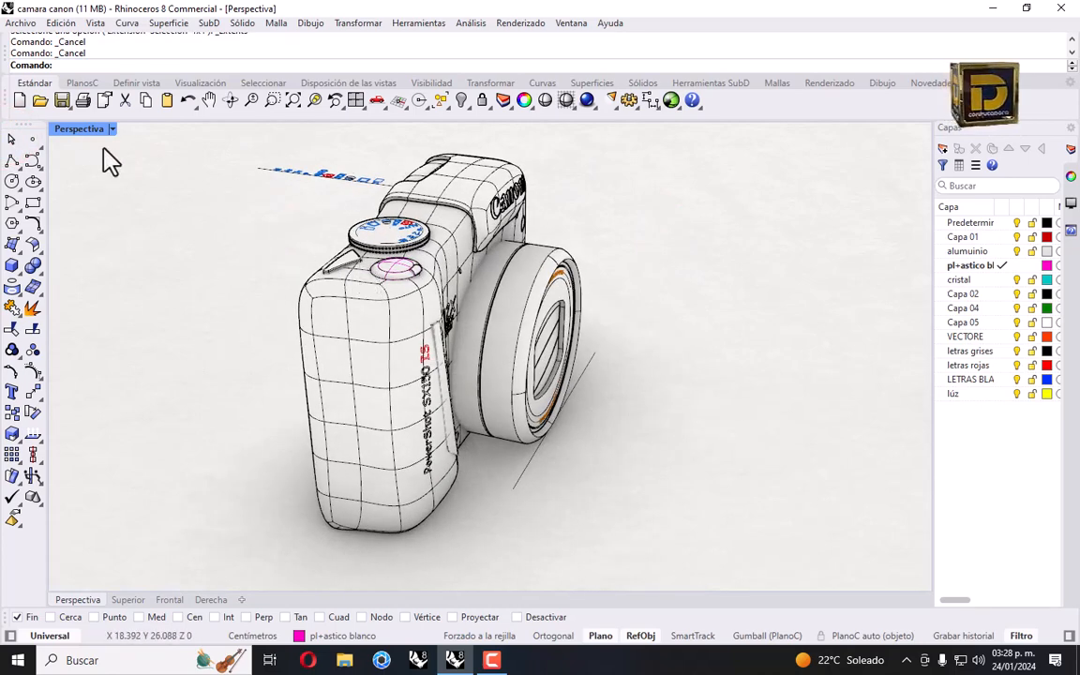
Restore the four-viewport layout and move the triangular piece on the camera's top slightly towards the round button in the top view.
double_click(83, 128)
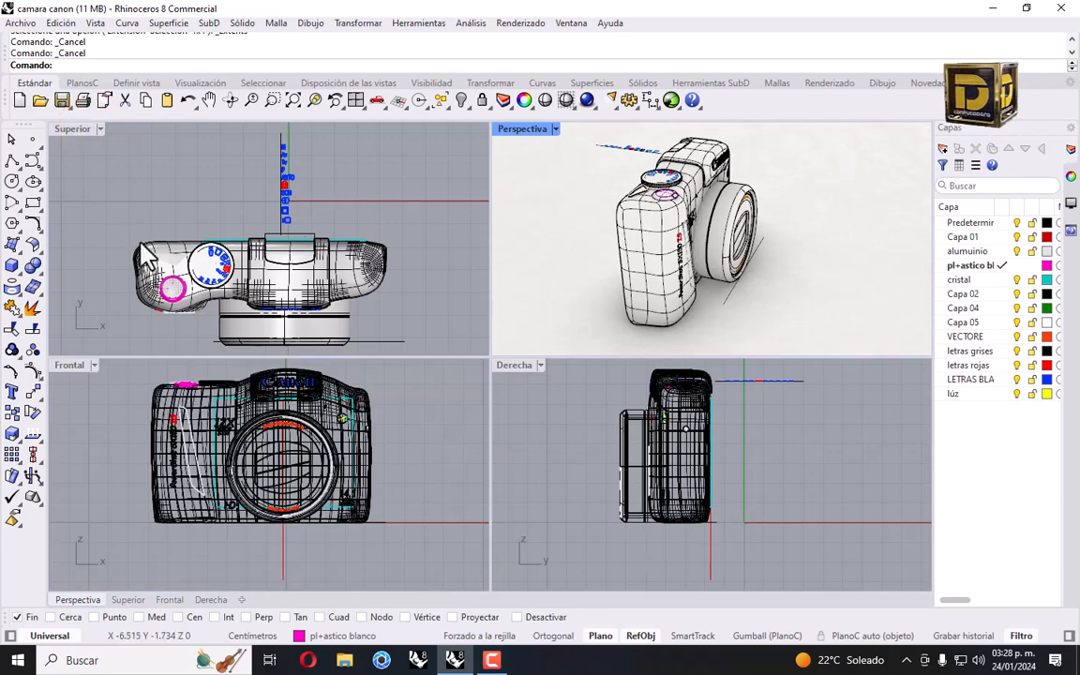
scroll(145, 236, "up", 5)
scroll(152, 258, "up", 3)
left_click(172, 301)
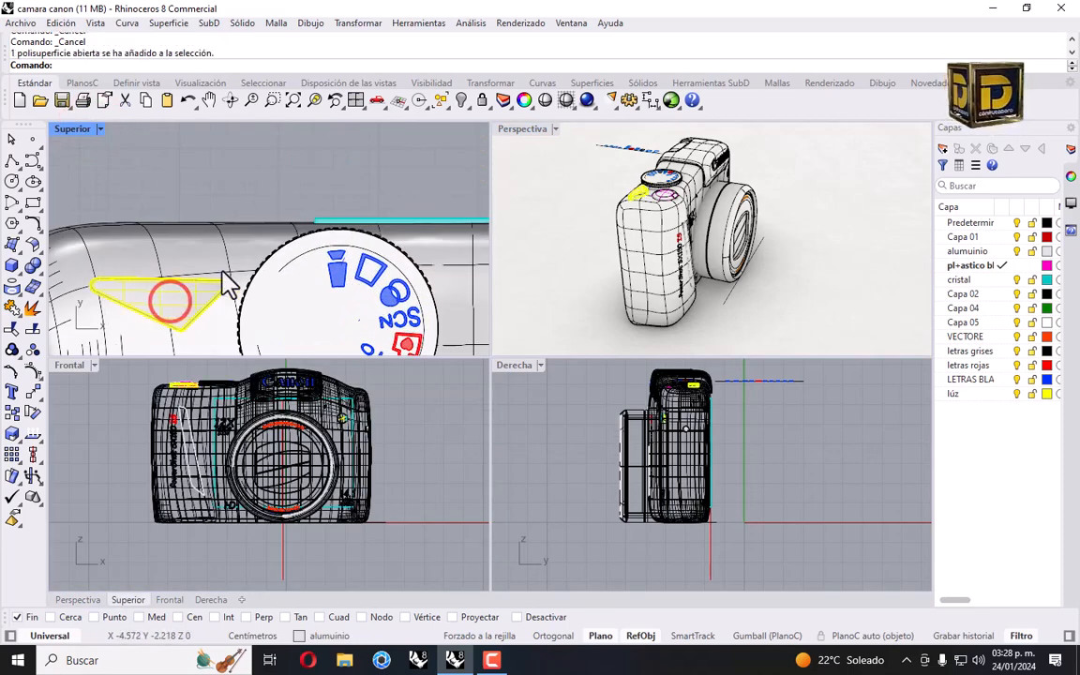
right_click_drag(224, 277, 234, 263)
scroll(248, 246, "up", 4)
mouse_move(255, 223)
left_mouse_down()
mouse_move(265, 251)
mouse_move(258, 239)
left_mouse_up()
scroll(301, 231, "down", 8)
right_click_drag(166, 214, 115, 192)
left_click(88, 213)
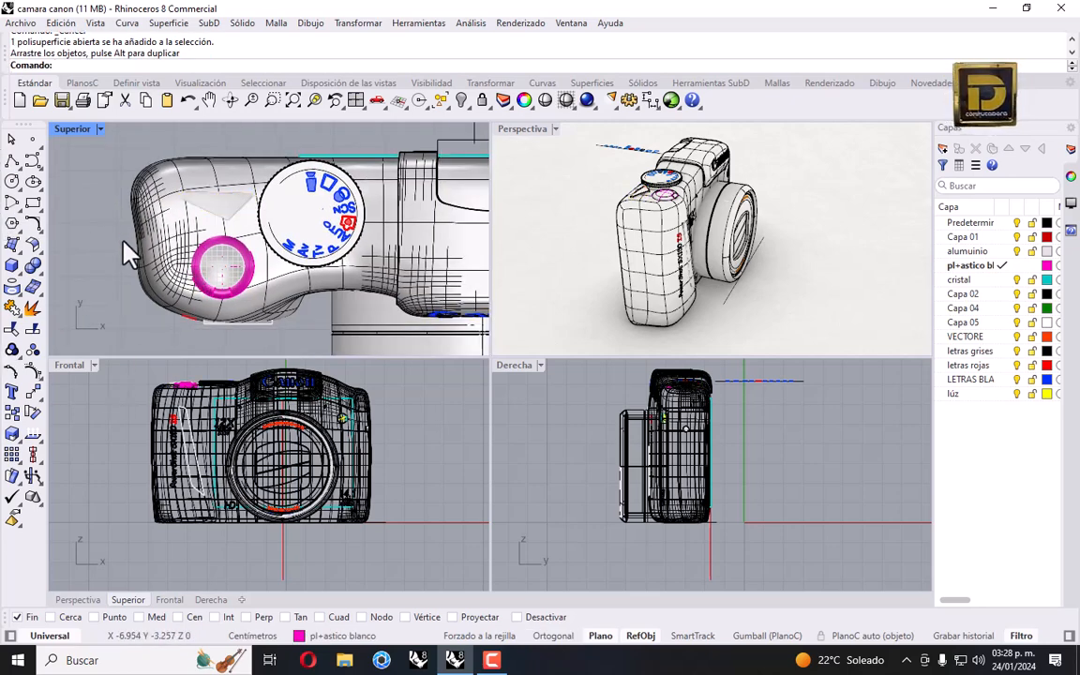
Scale the round button and its ring in 2D by a factor of 1.5 about the button's centre, with object snaps disabled.
left_click_drag(123, 242, 253, 286)
left_click_drag(280, 306, 273, 308)
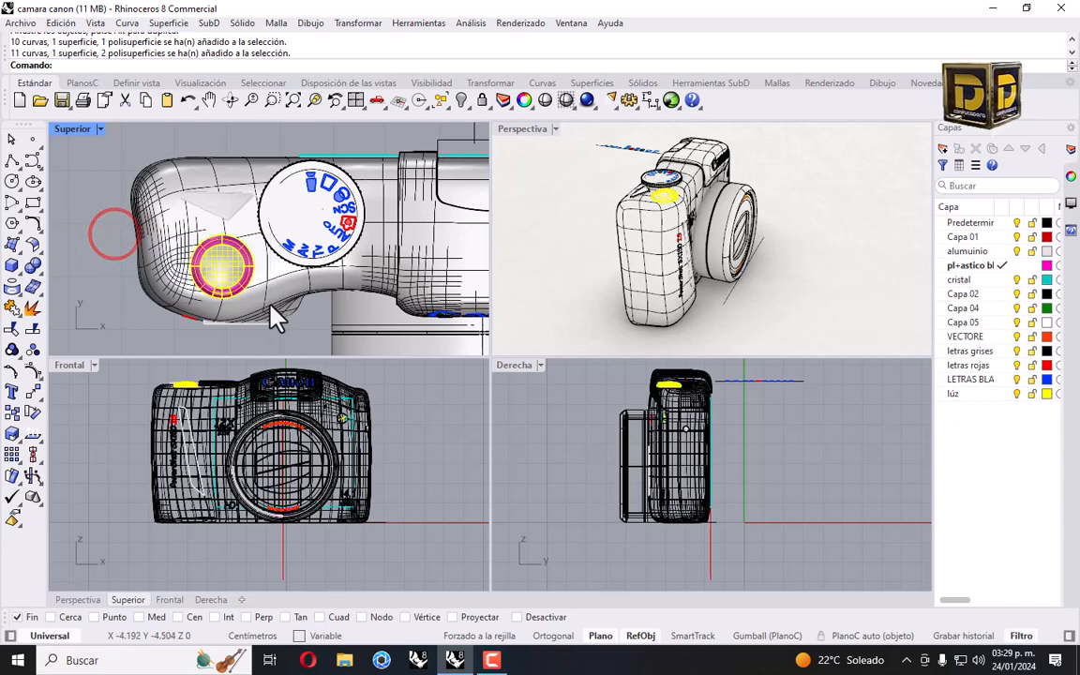
left_click(367, 23)
left_click(399, 108)
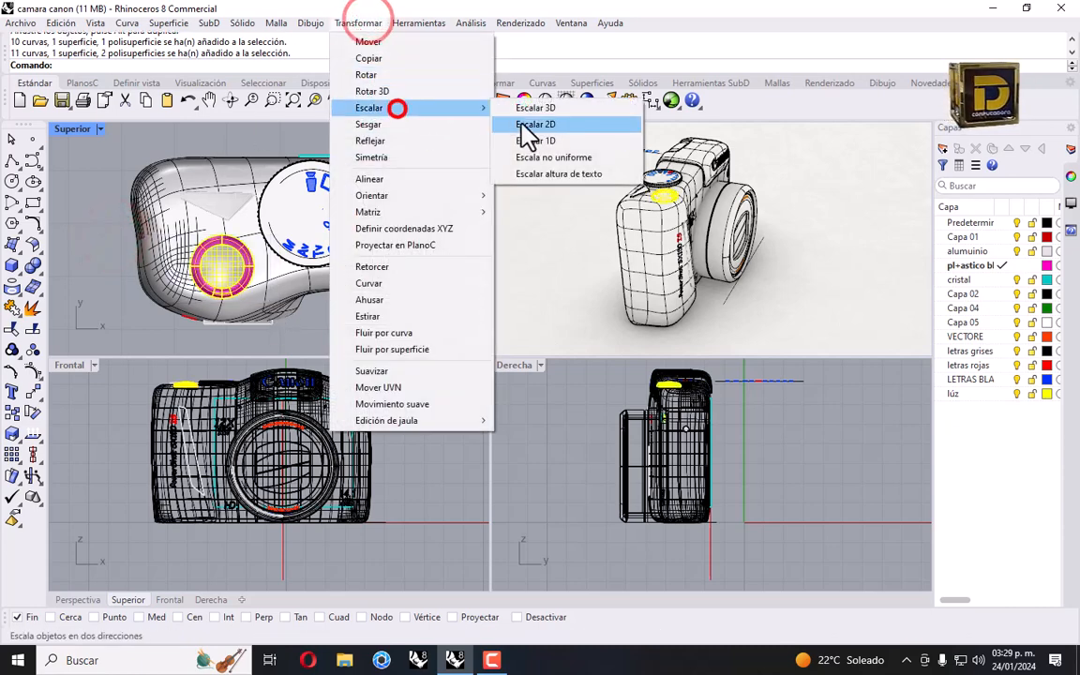
left_click(552, 125)
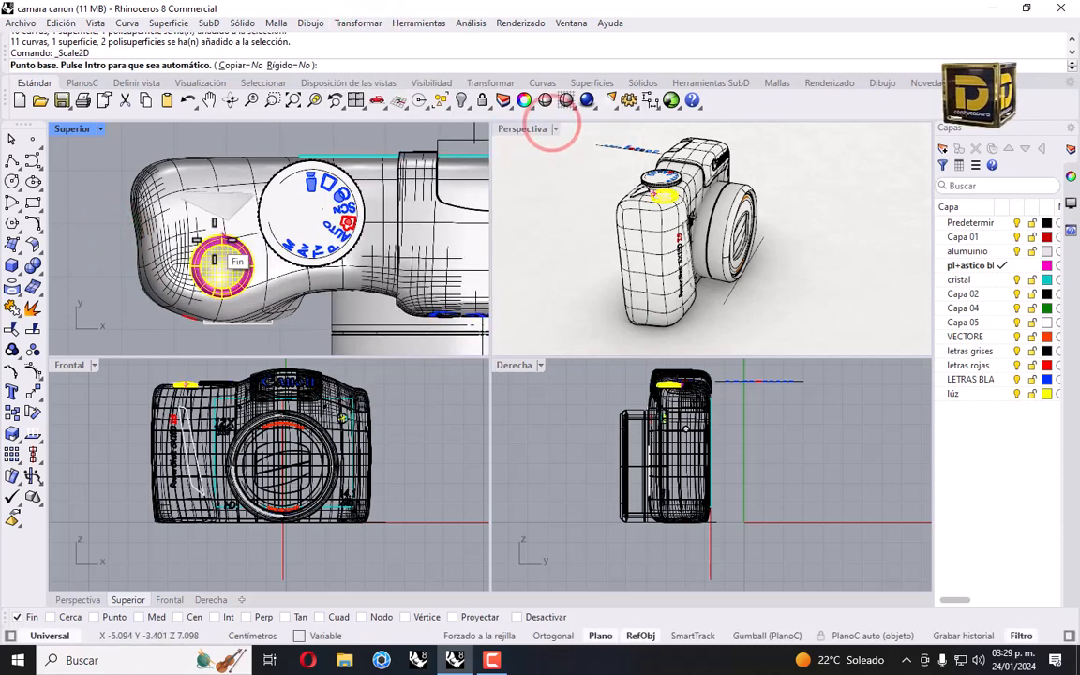
left_click(533, 616)
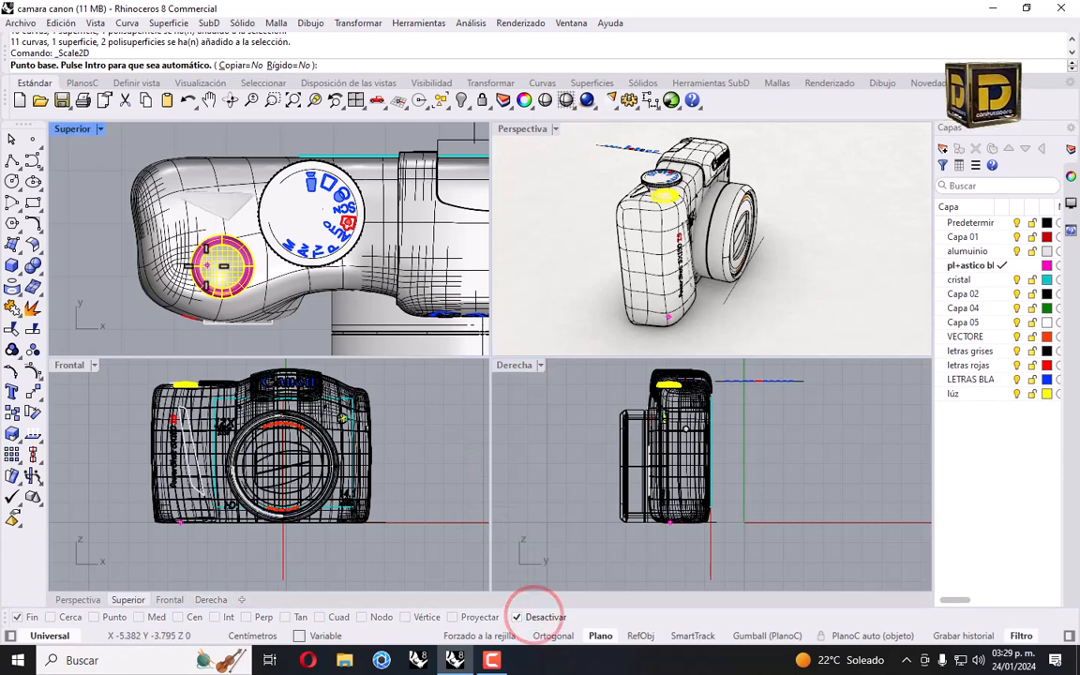
left_click(222, 266)
scroll(221, 266, "up", 2)
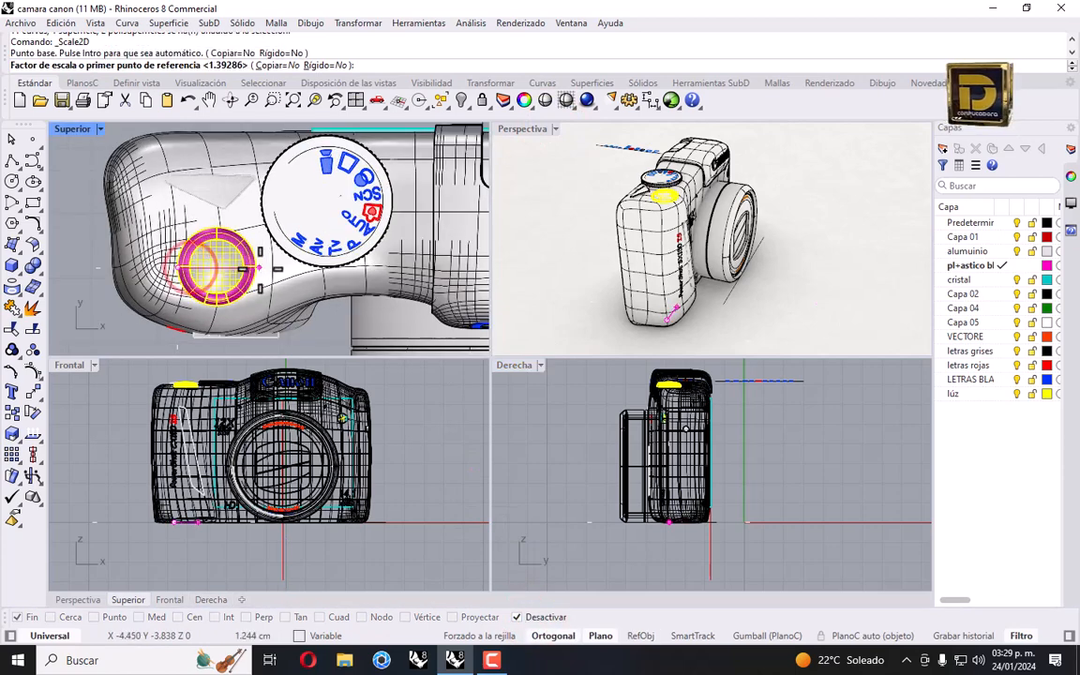
left_click(258, 269)
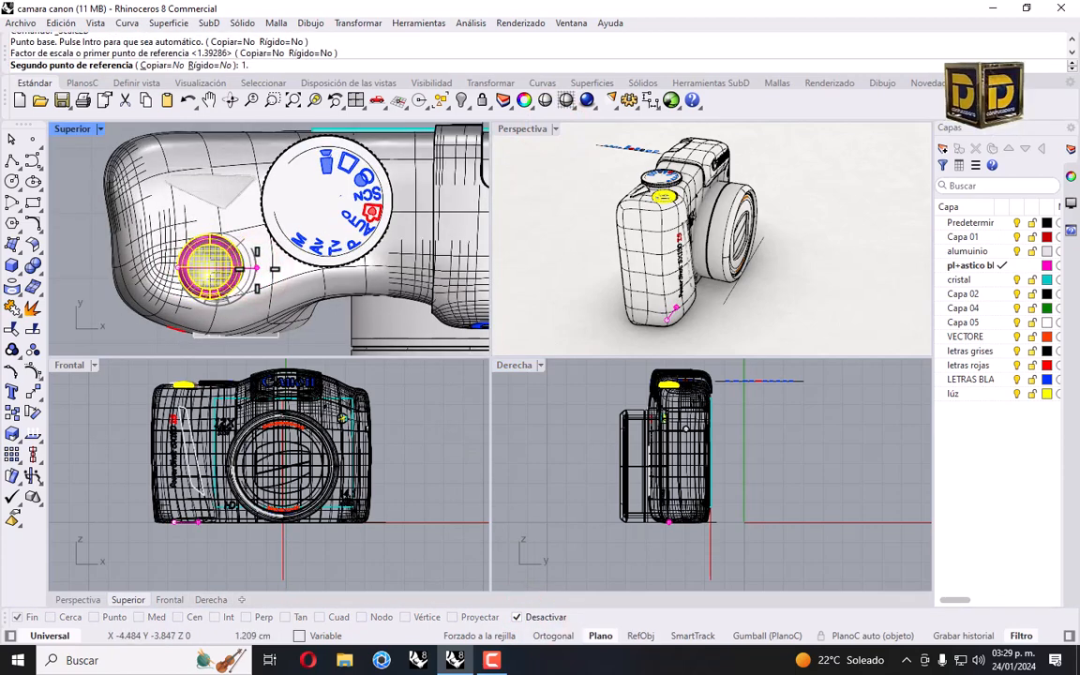
type("1.5")
key("Return")
Shift the enlarged round button and its ring slightly away from the mode dial in the top view.
left_click_drag(234, 269, 224, 267)
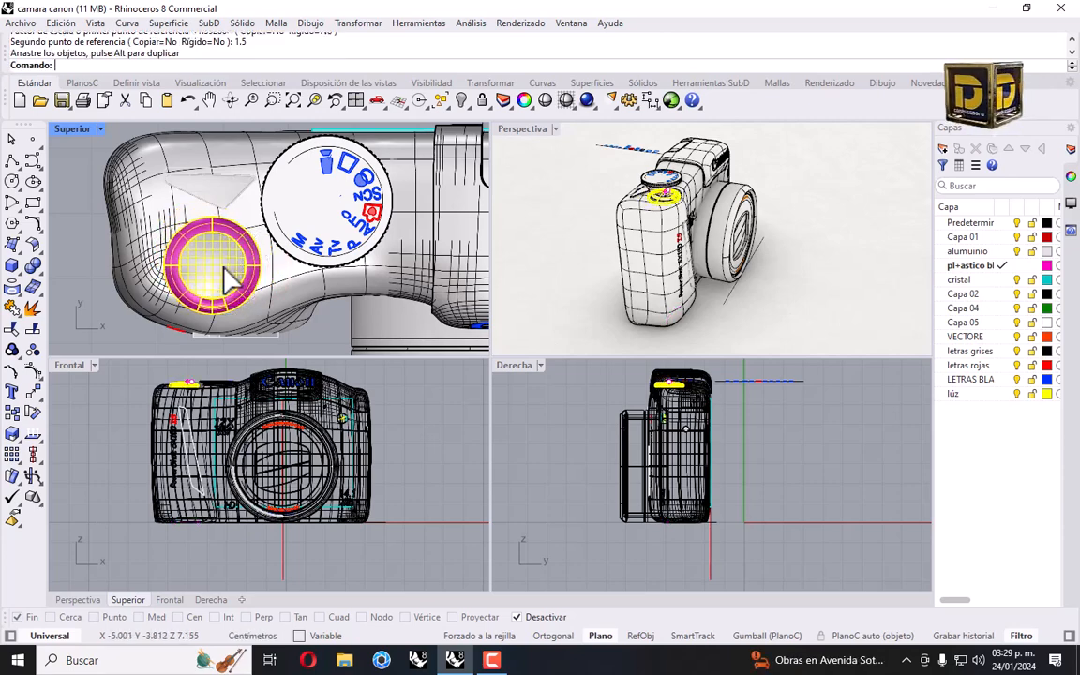
right_click_drag(243, 230, 255, 245)
left_click_drag(77, 164, 241, 211)
scroll(242, 198, "up", 2)
scroll(243, 199, "up", 2)
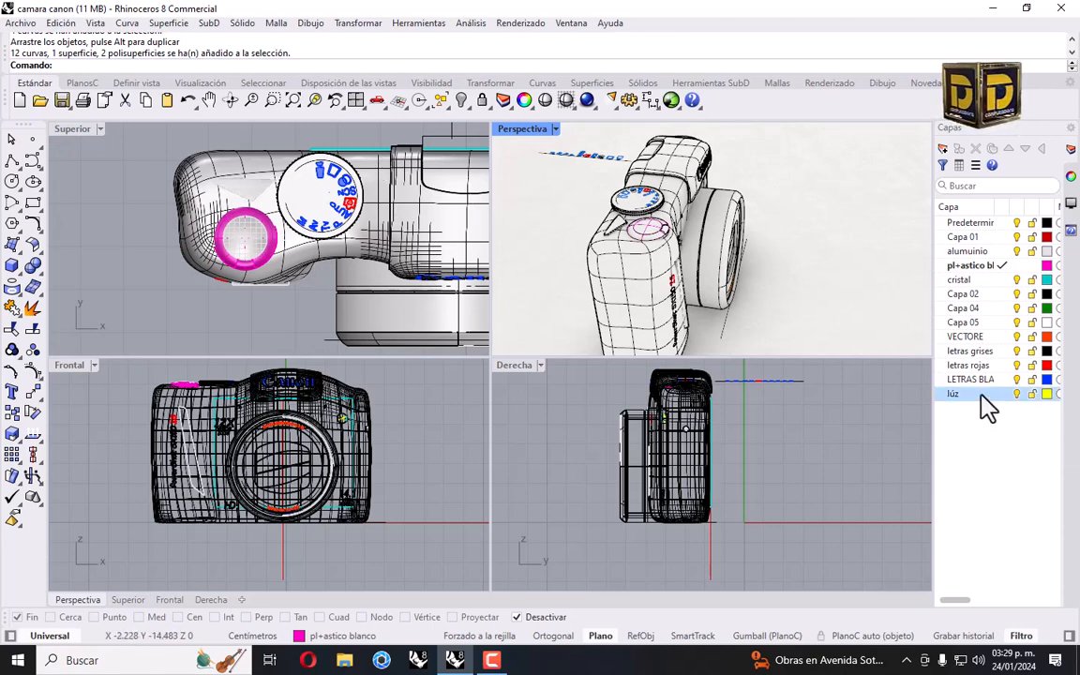
Make LETRAS BLANCAS the current layer and place an ON/OFF text object as Arial curves, 0.200 cm high, beside the camera in the top view.
left_click(1003, 378)
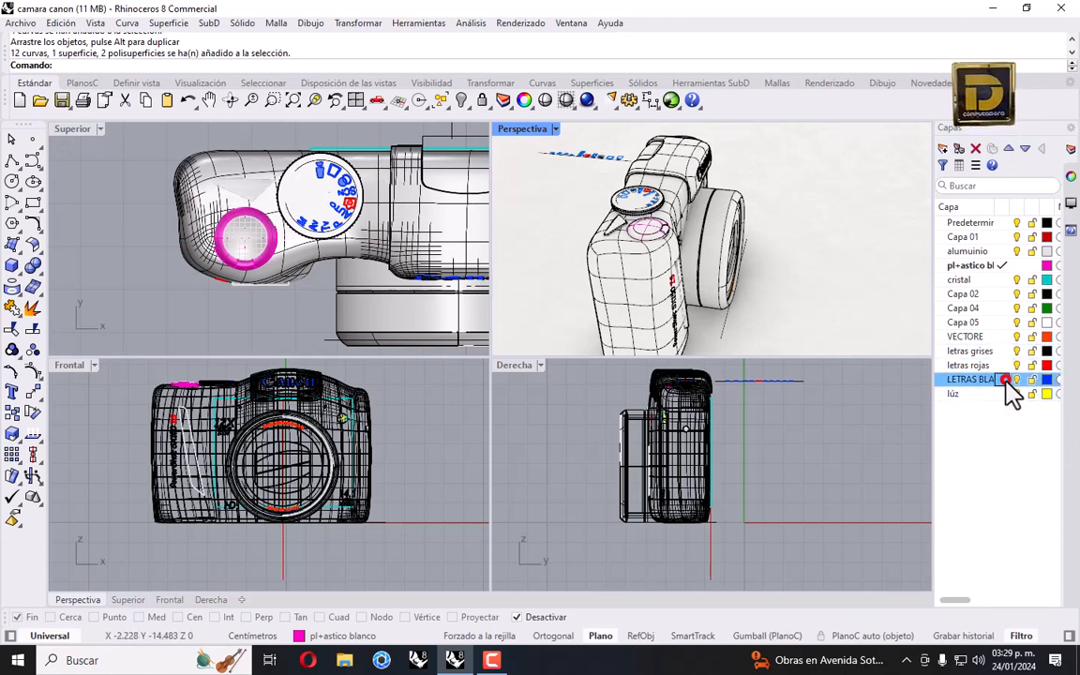
left_click(11, 390)
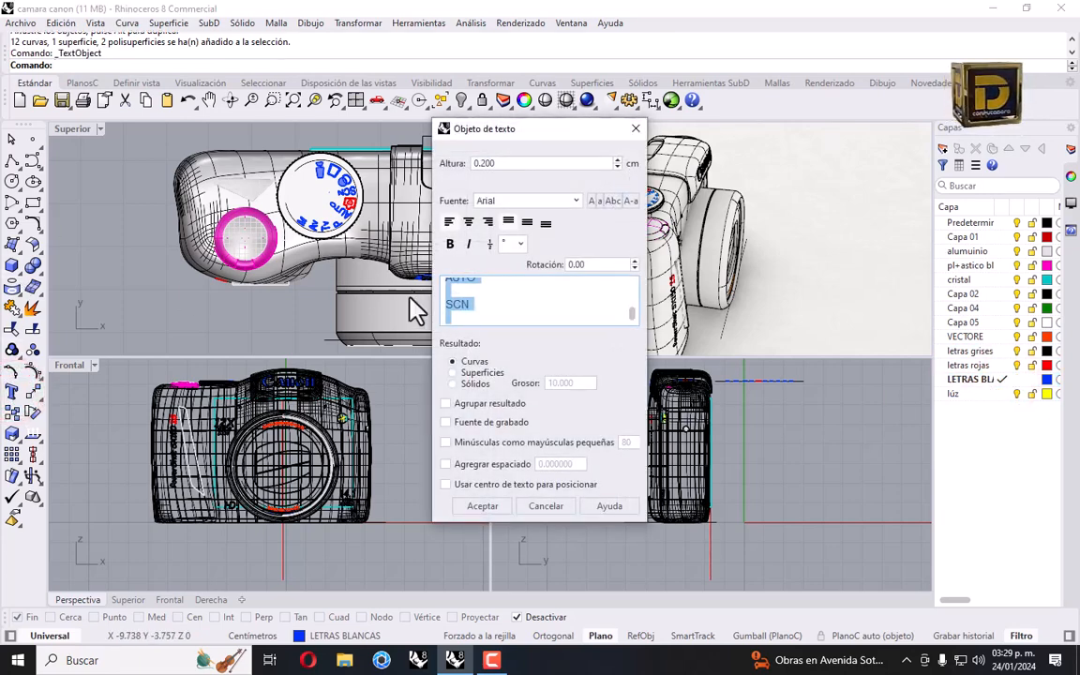
type("om/off")
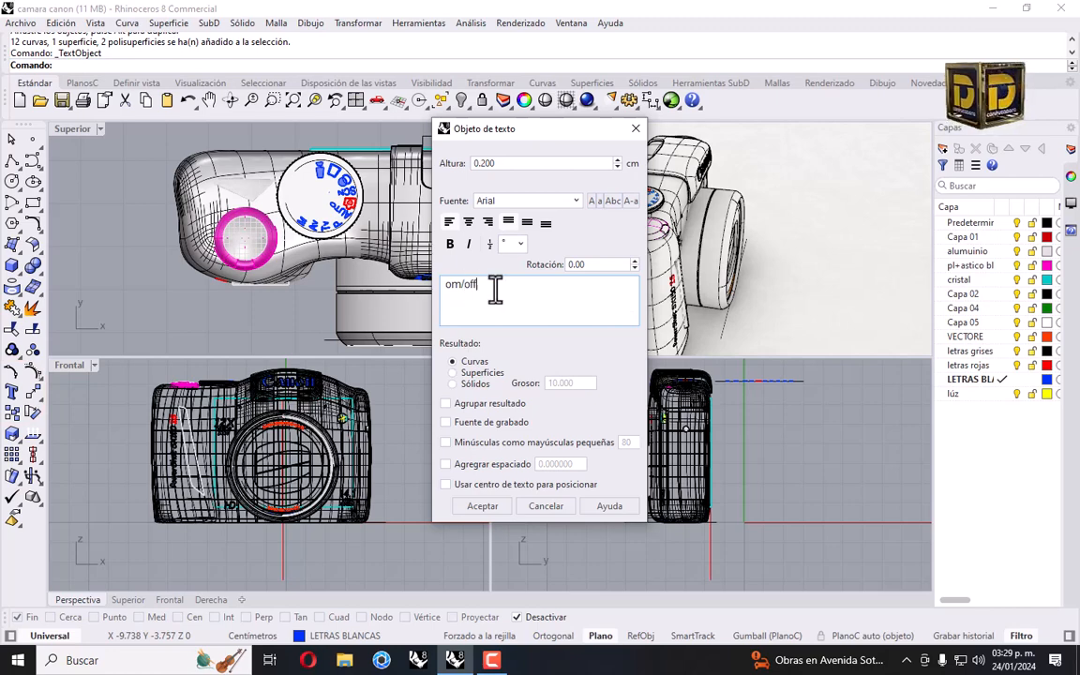
left_click_drag(494, 284, 452, 284)
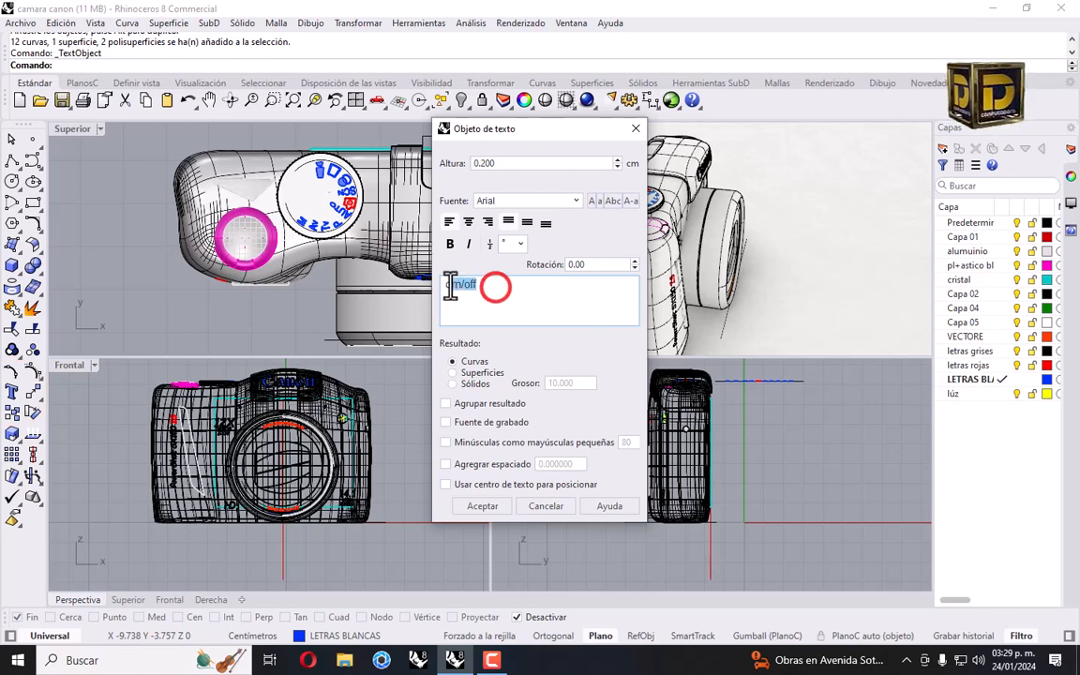
key("BackSpace")
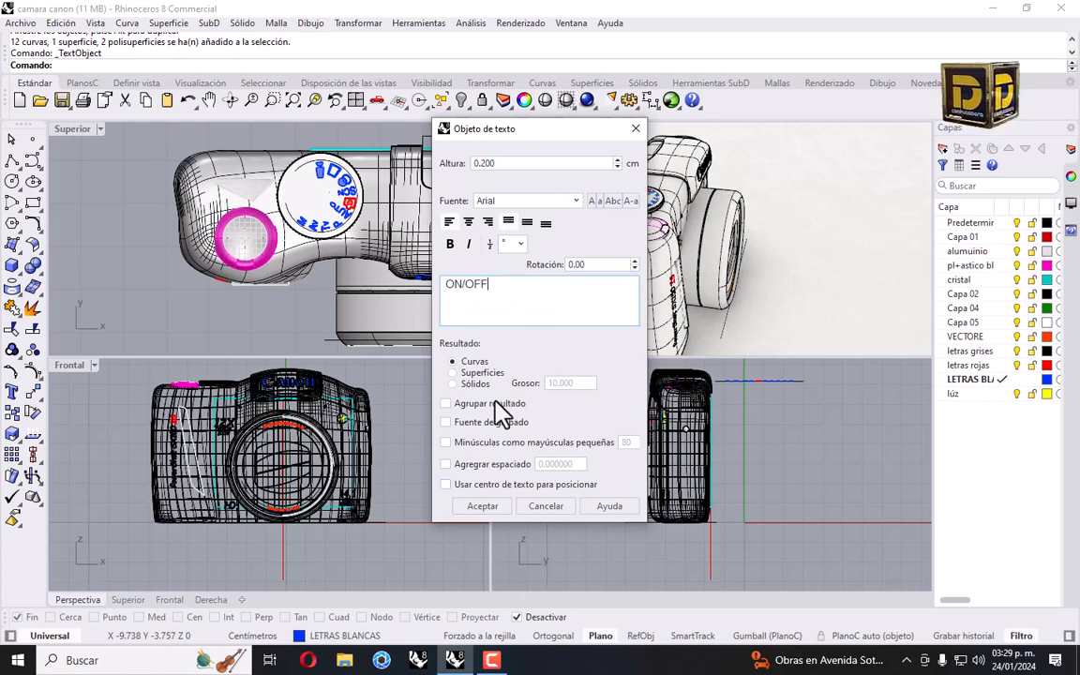
left_click(481, 506)
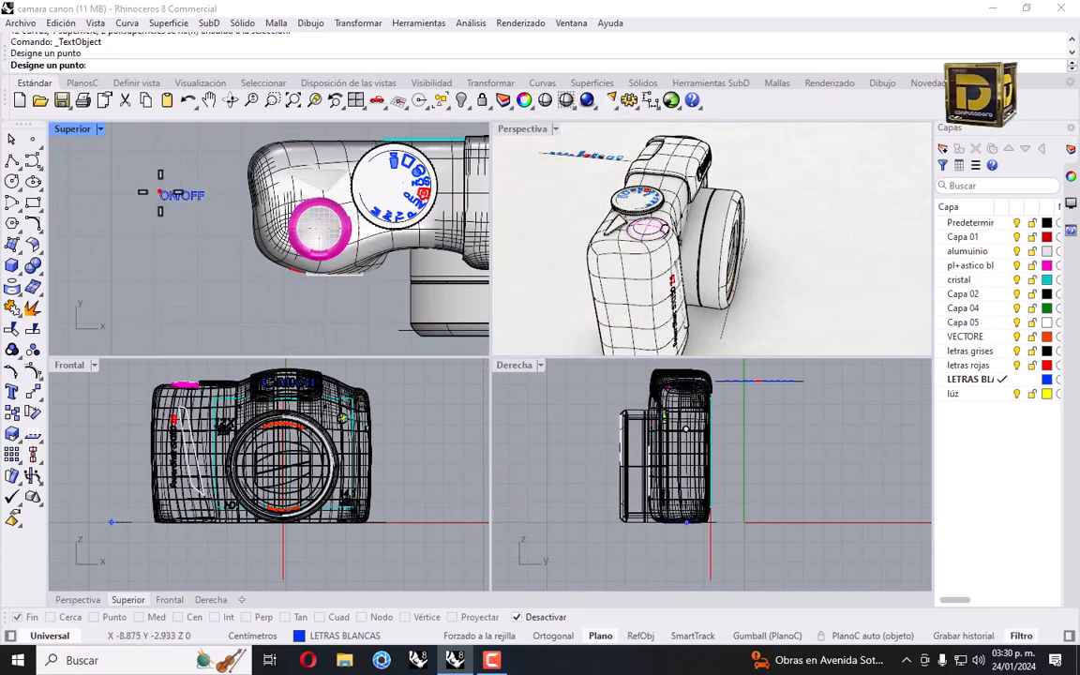
left_click(158, 193)
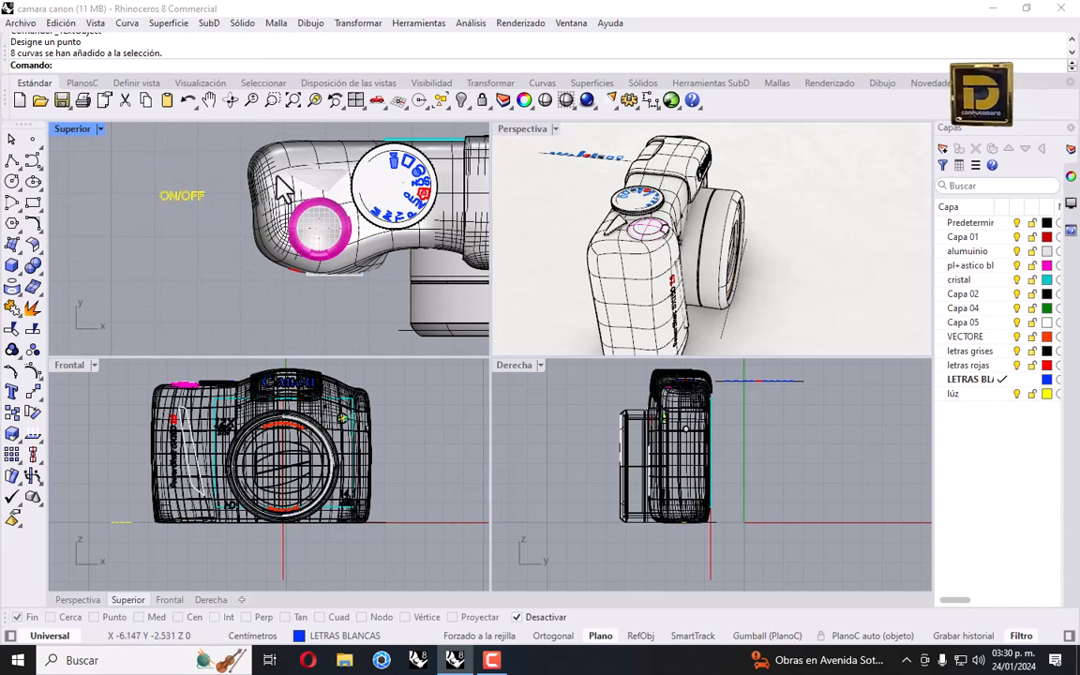
Rotate the ON/OFF text 180 degrees in the top view.
scroll(296, 192, "up", 4)
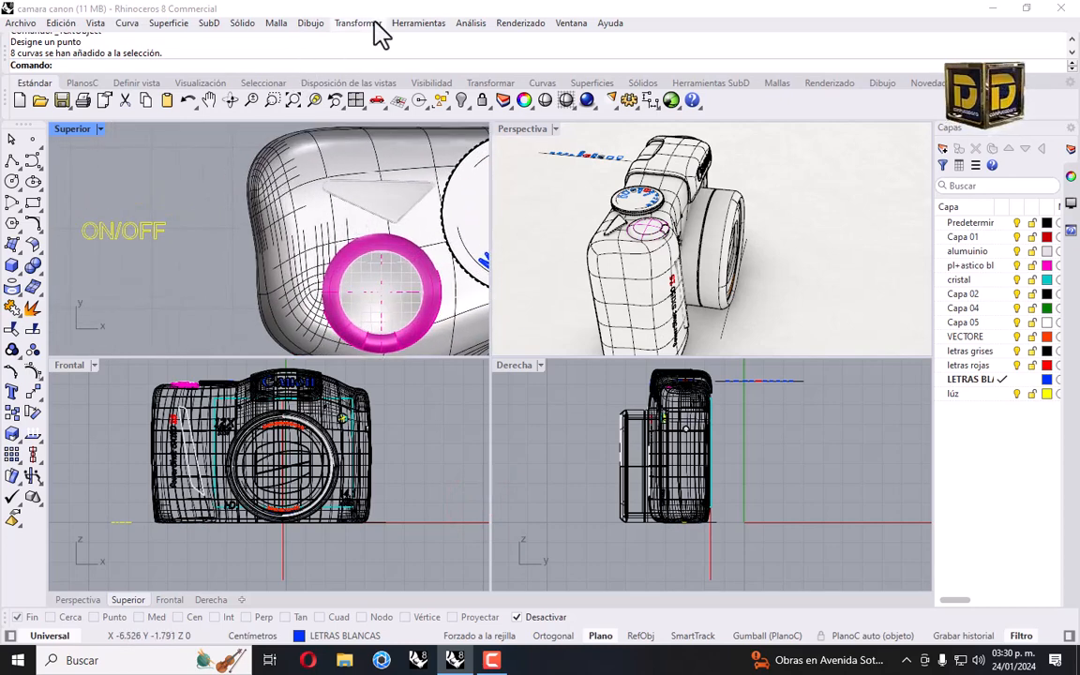
left_click(356, 23)
left_click(377, 75)
left_click(60, 216)
left_click(178, 215)
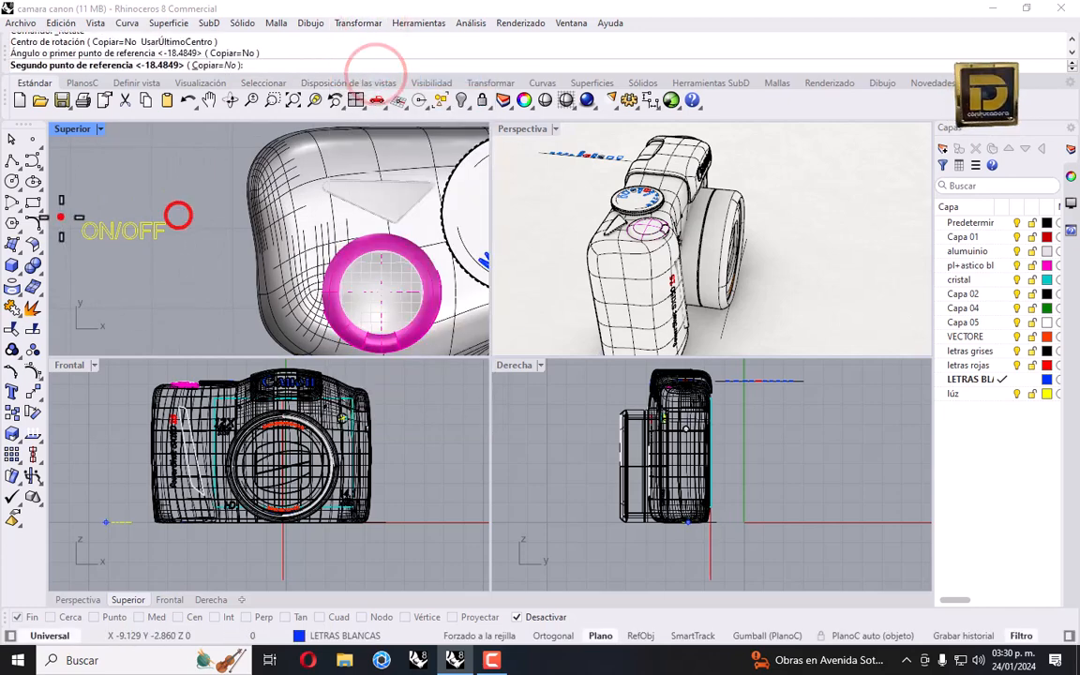
left_click(202, 231)
Move the triangular piece together with its curves slightly towards the mode dial in the top view.
right_click_drag(415, 220, 337, 220)
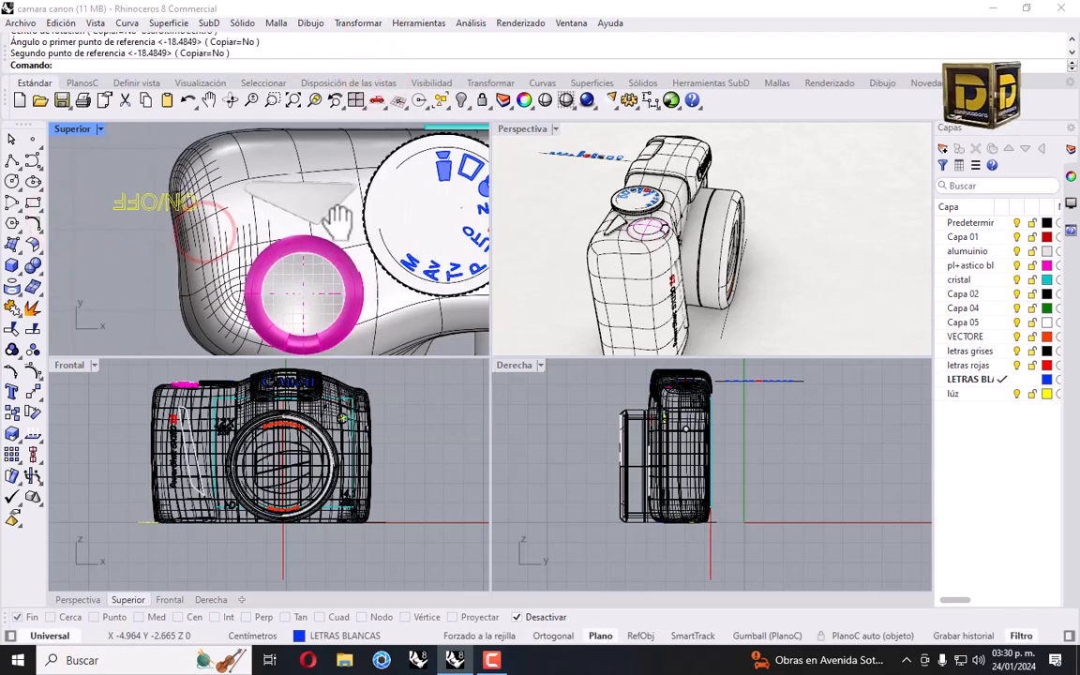
scroll(315, 206, "up", 2)
left_click(305, 202)
right_click_drag(293, 178, 290, 219)
left_click(208, 139)
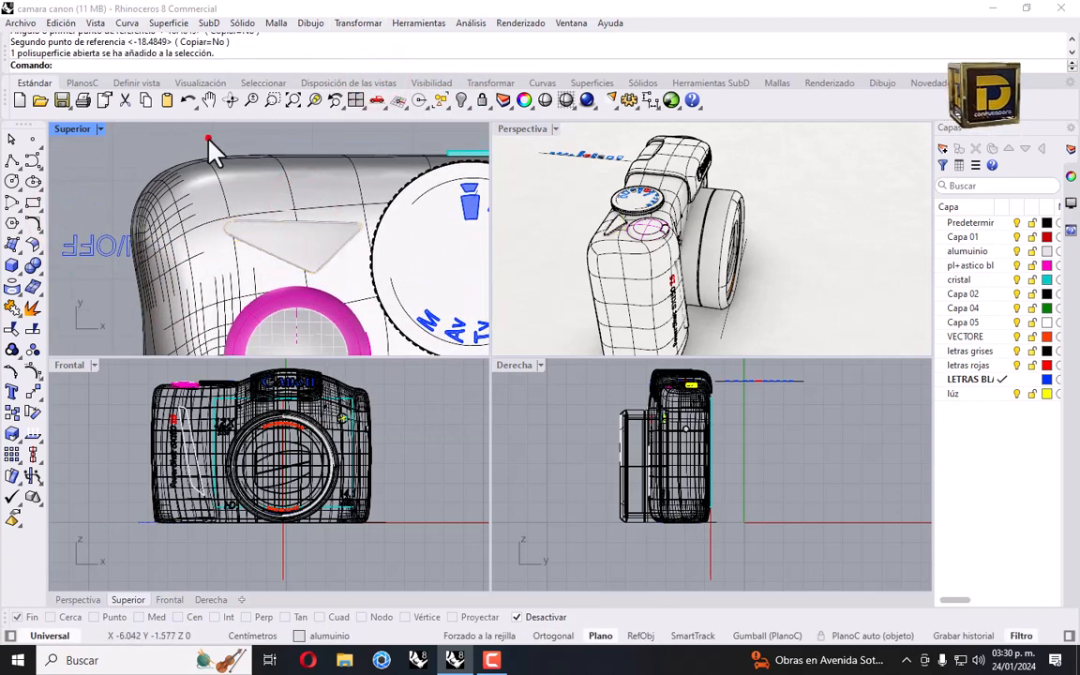
left_click(352, 283)
left_click_drag(190, 134, 375, 300)
left_click_drag(299, 250, 321, 261)
left_click(106, 140)
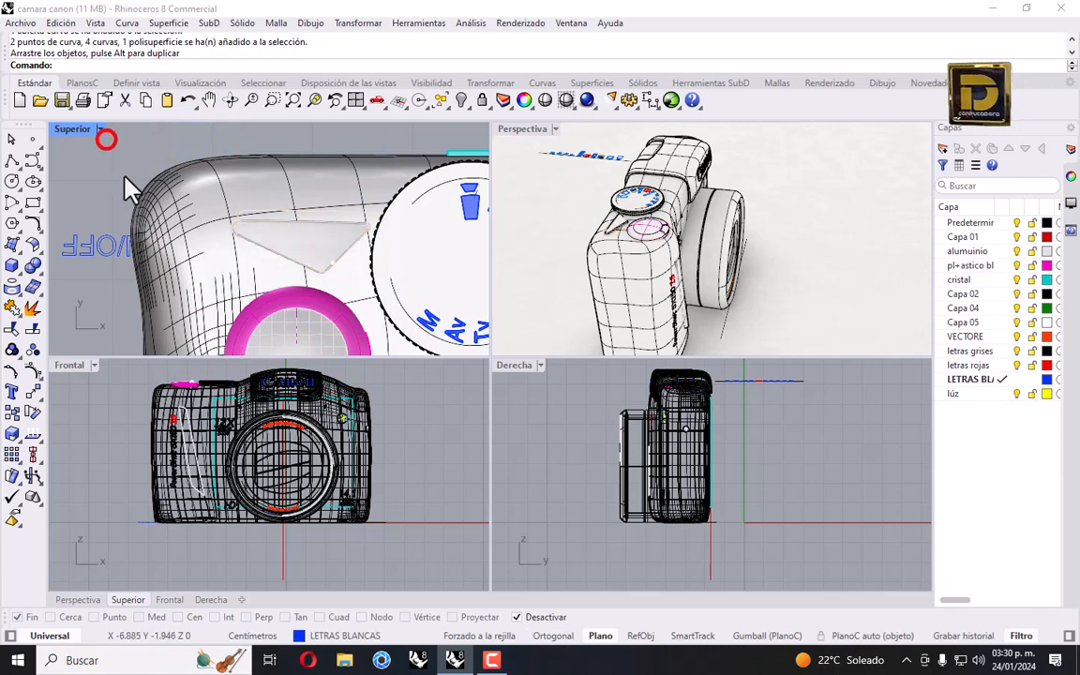
Move the ON/OFF text onto the camera body beside the round button and display the top view as wireframe.
right_click_drag(123, 176, 216, 186)
left_click_drag(132, 211, 261, 297)
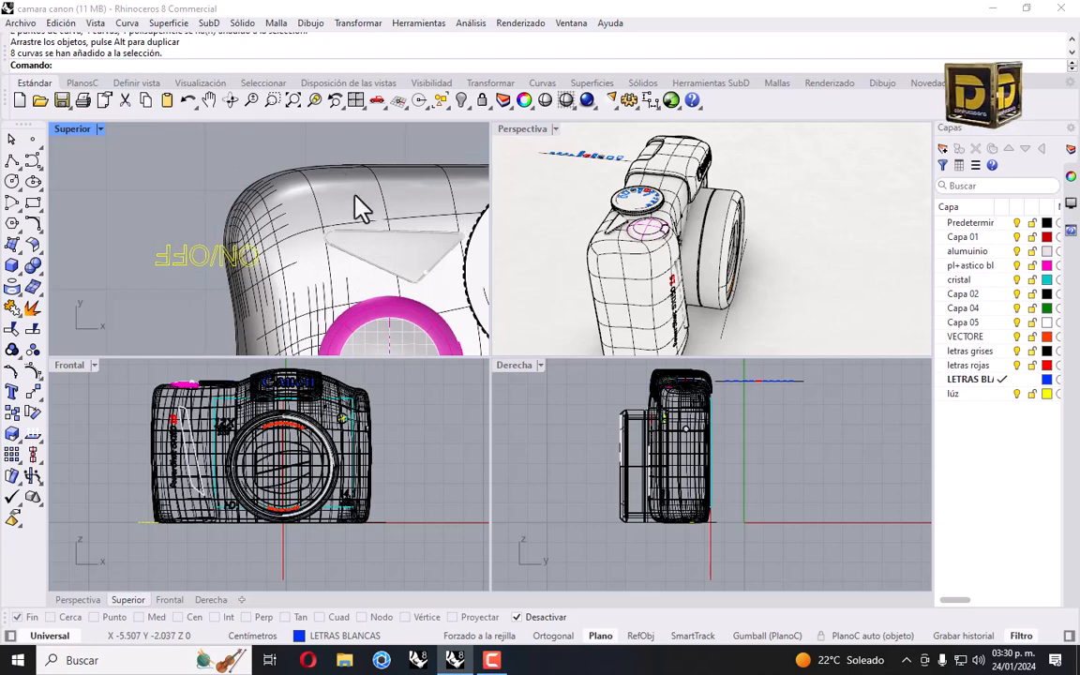
left_click_drag(218, 271, 312, 294)
left_click(100, 129)
left_click(161, 116)
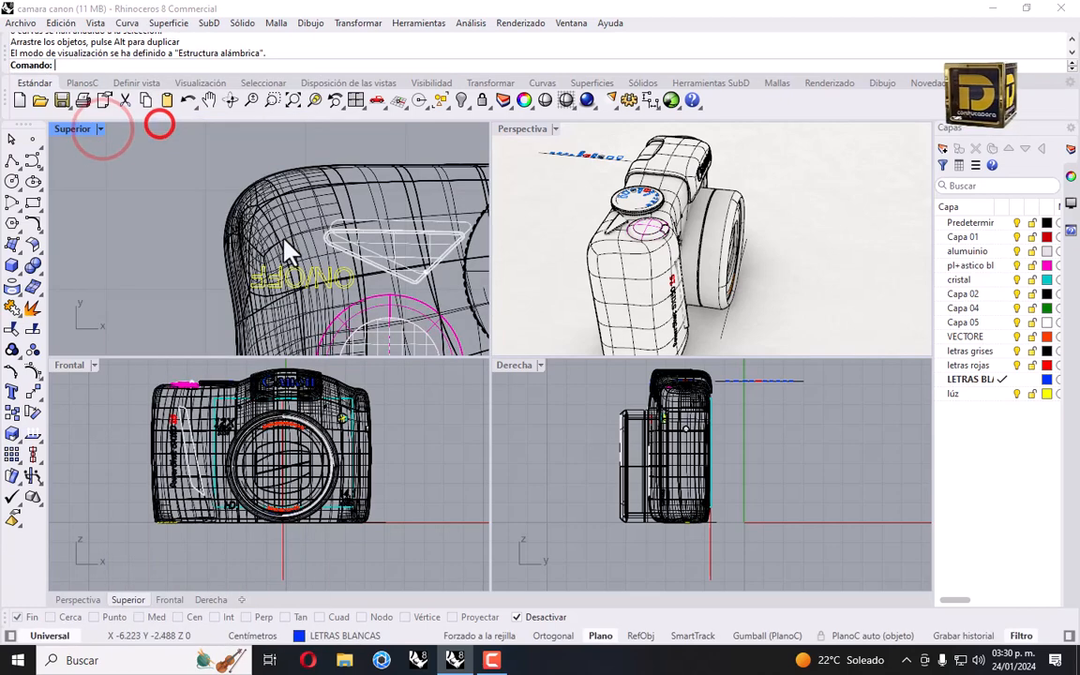
Scale the ON/OFF text down slightly in 2D, using its end nearest the round button as base point.
right_click_drag(267, 225, 278, 150)
left_click(352, 23)
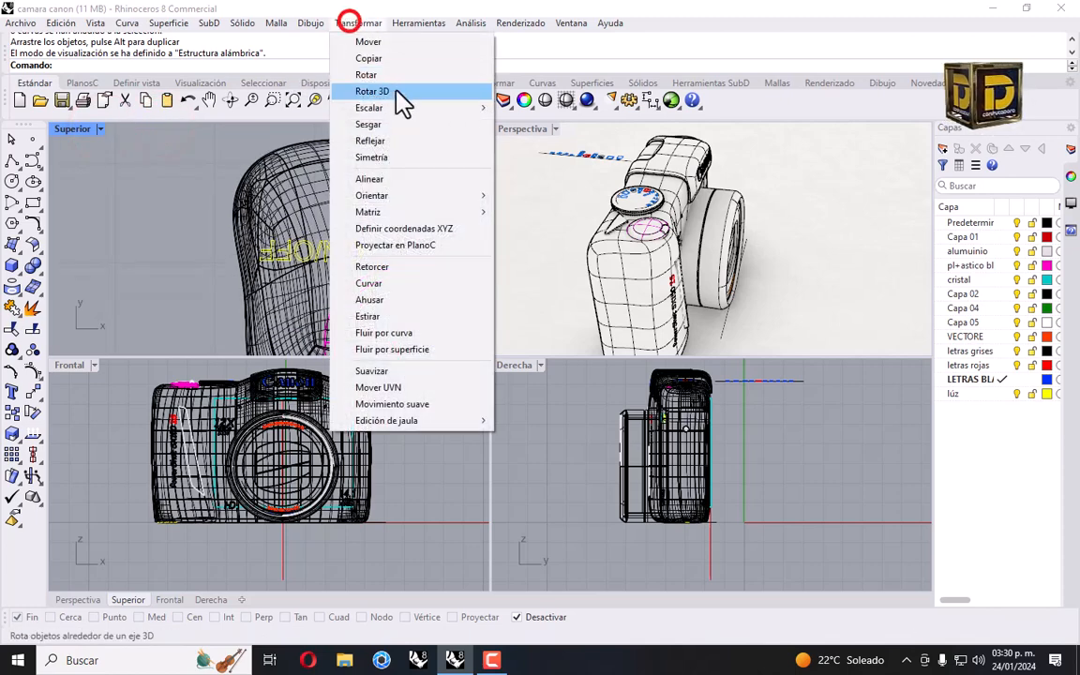
left_click(390, 107)
left_click(551, 126)
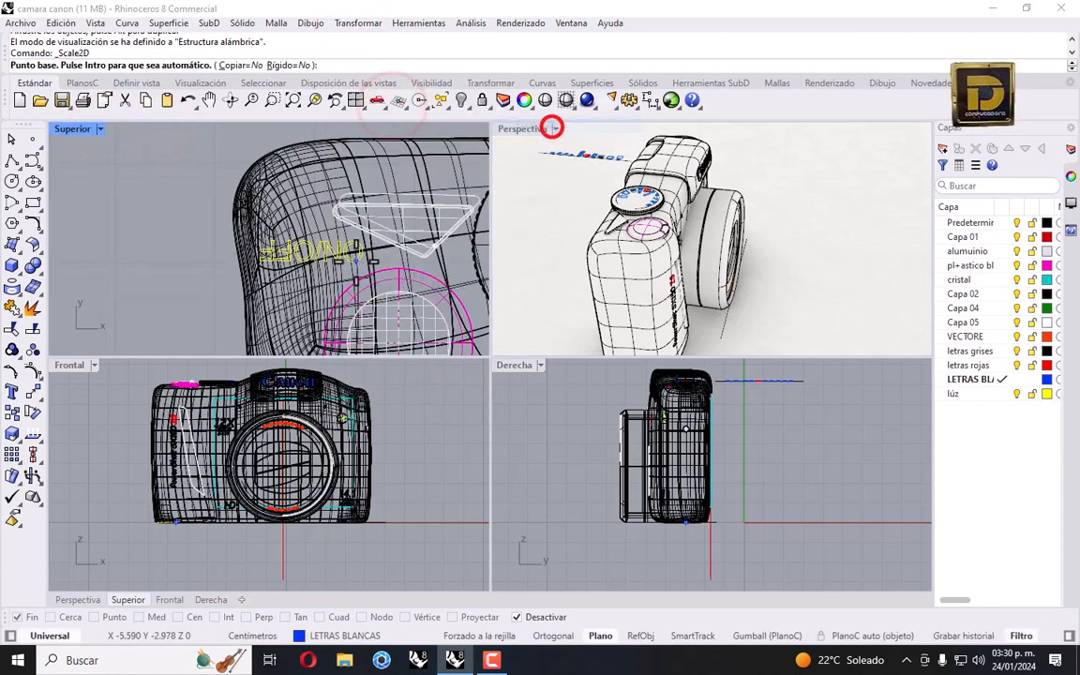
left_click(345, 249)
left_click(239, 250)
left_click(265, 251)
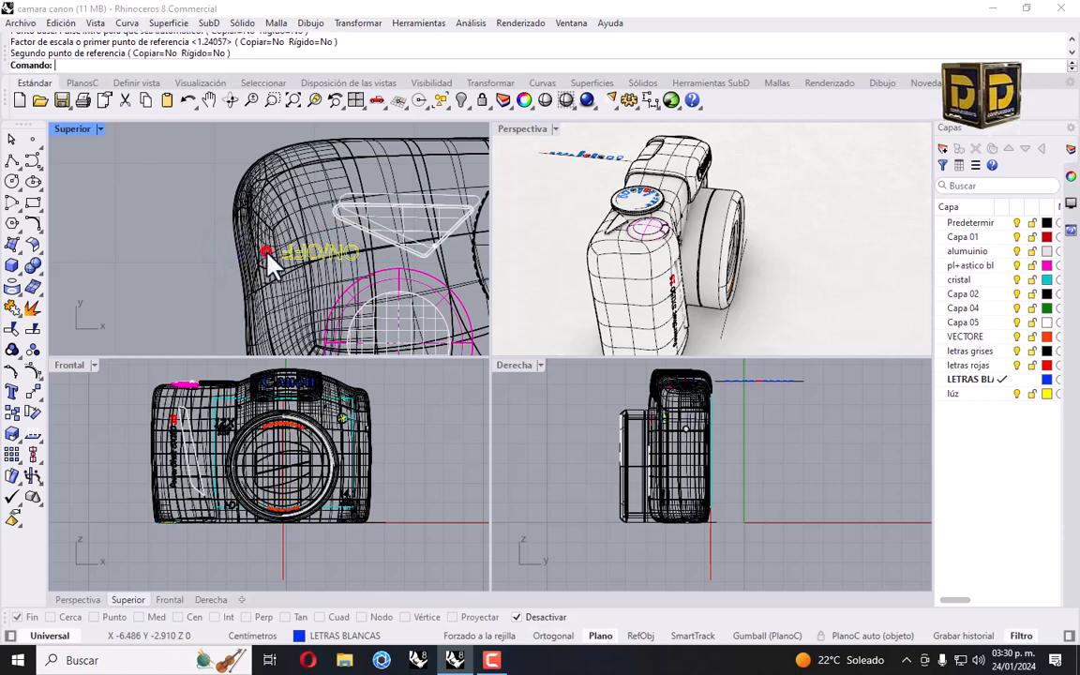
Position the reduced ON/OFF text beside the pointed end of the triangular piece in the top view.
left_click_drag(270, 250, 347, 252)
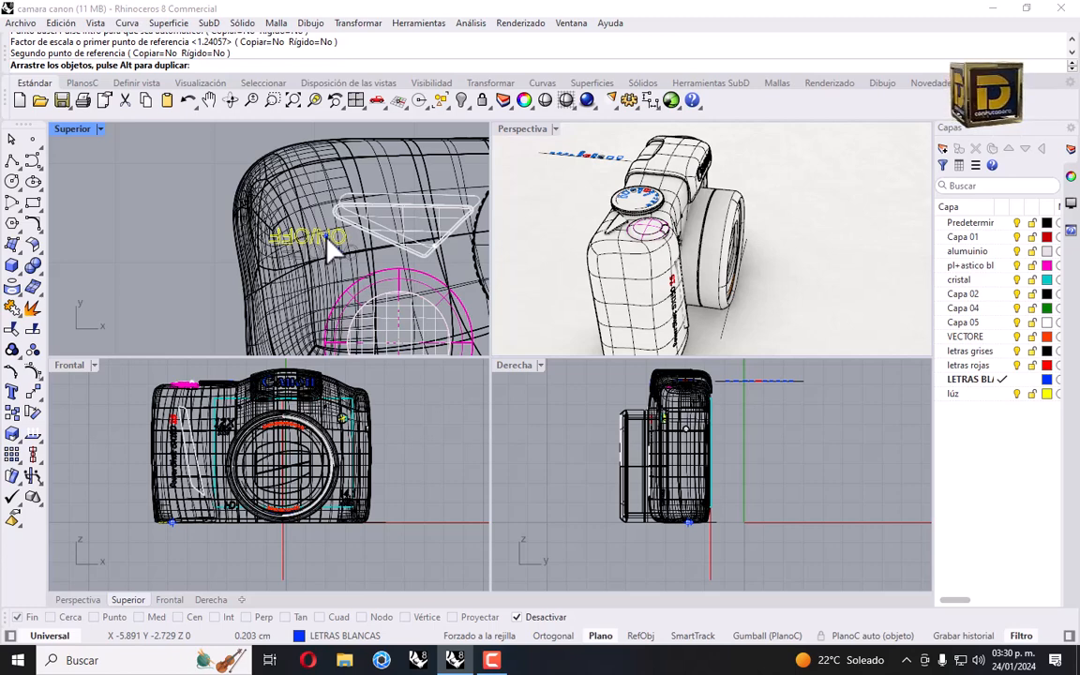
left_click_drag(330, 246, 343, 240)
Delete the closed curve lying over the upper edge of the triangular piece in the top view.
left_click(361, 202)
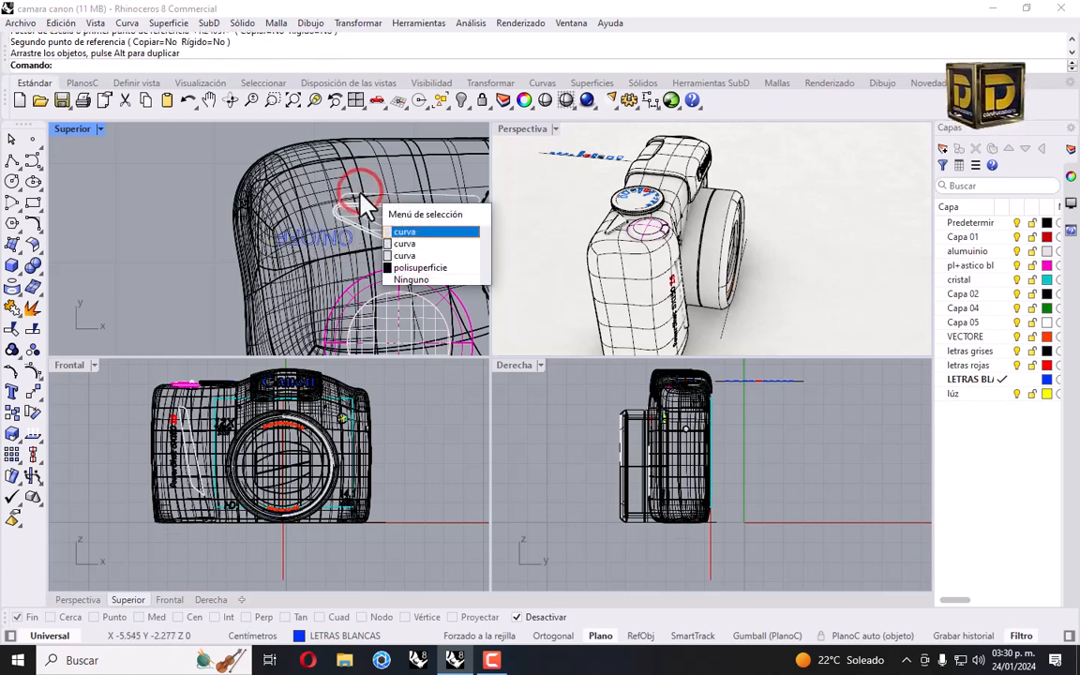
key("Return")
key("Delete")
left_click(368, 192)
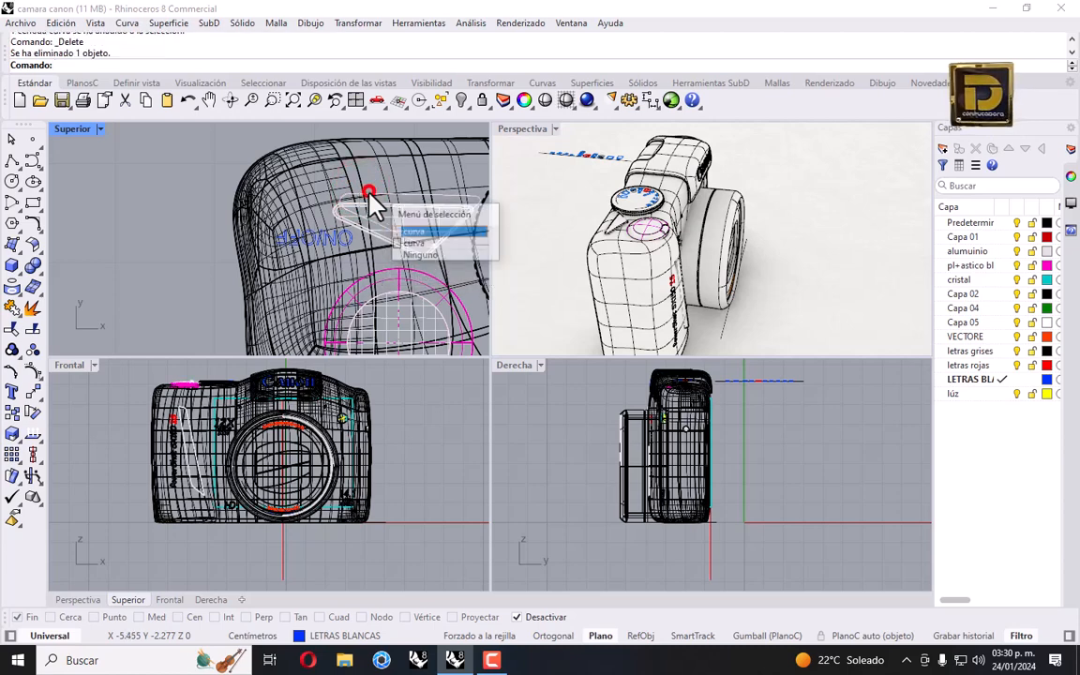
key("Escape")
scroll(375, 193, "up", 2)
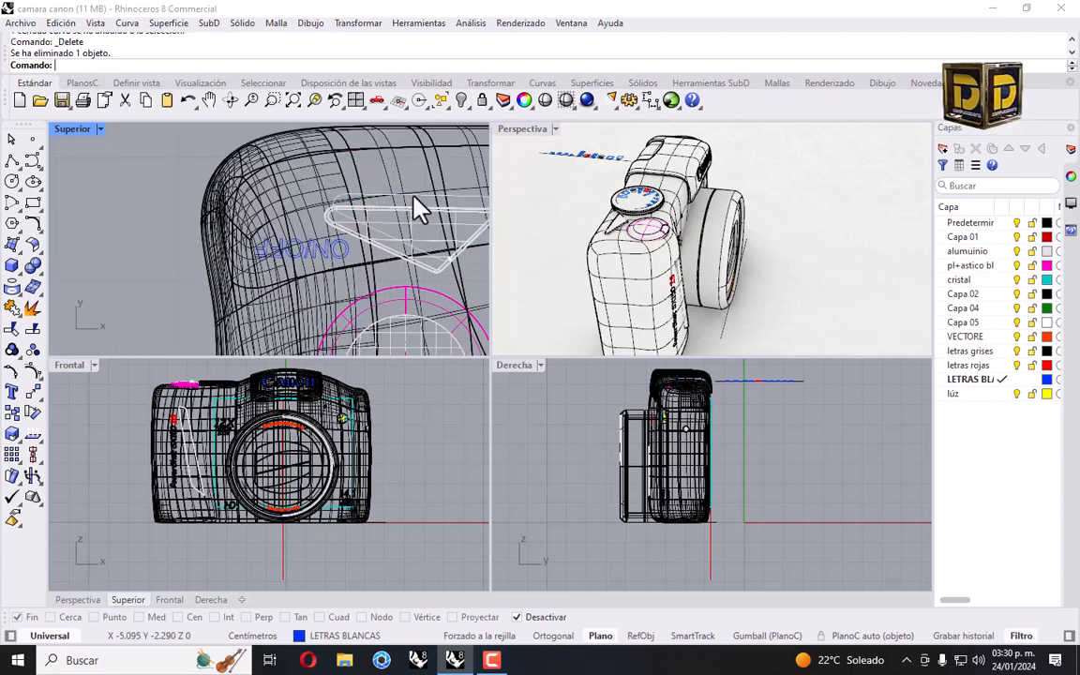
left_click(355, 195)
key("Escape")
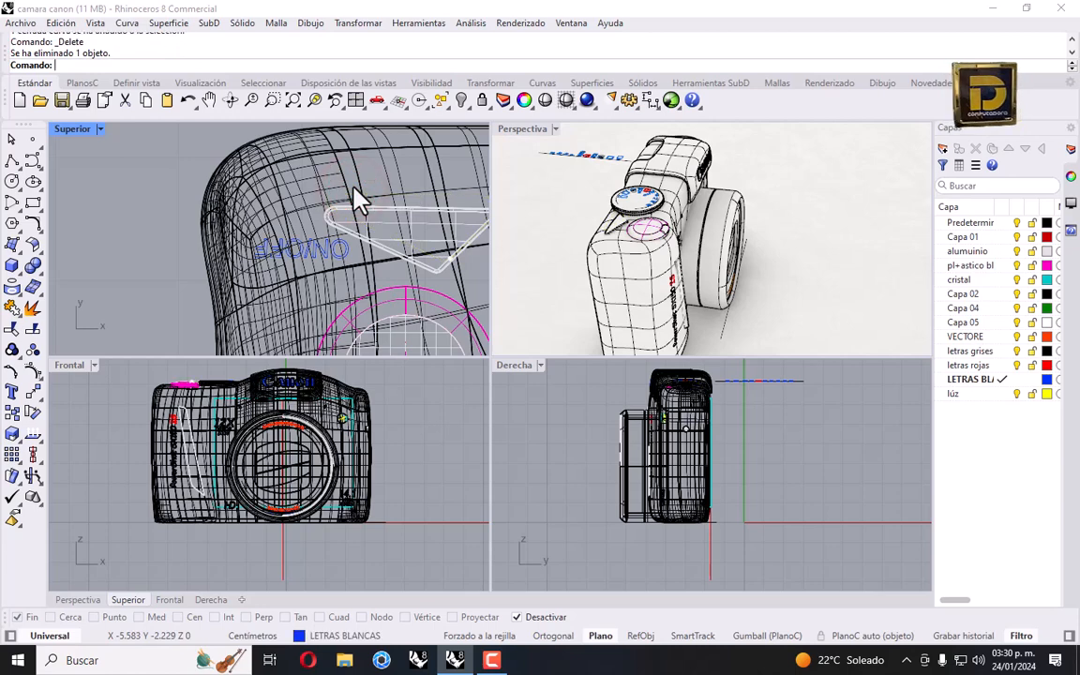
scroll(226, 160, "down", 2)
scroll(228, 160, "down", 1)
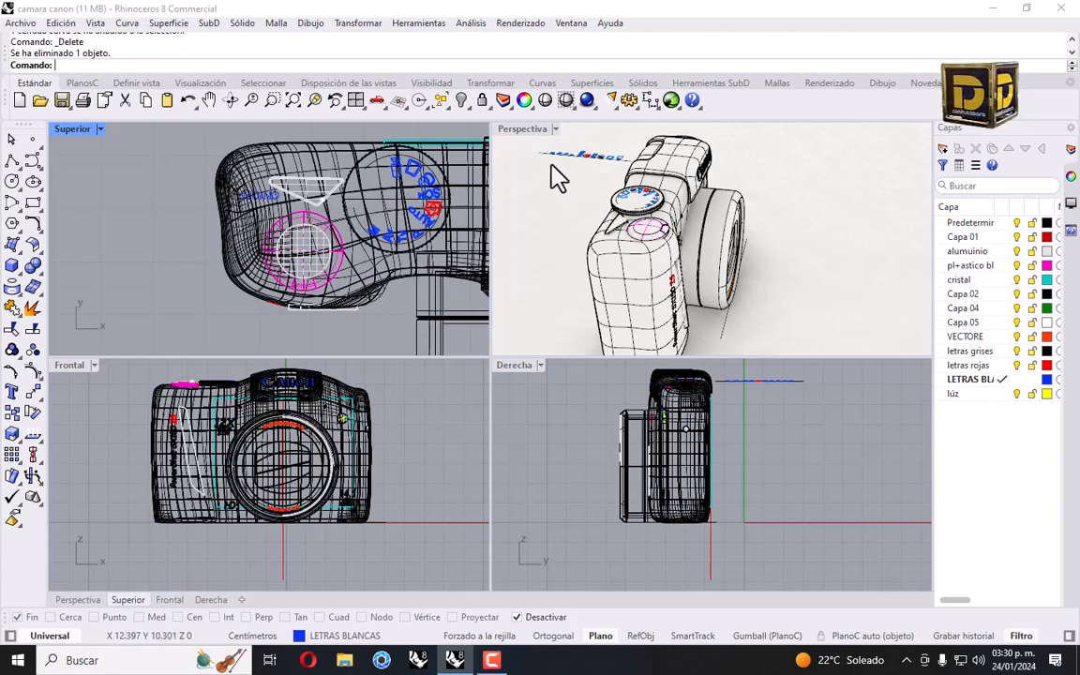
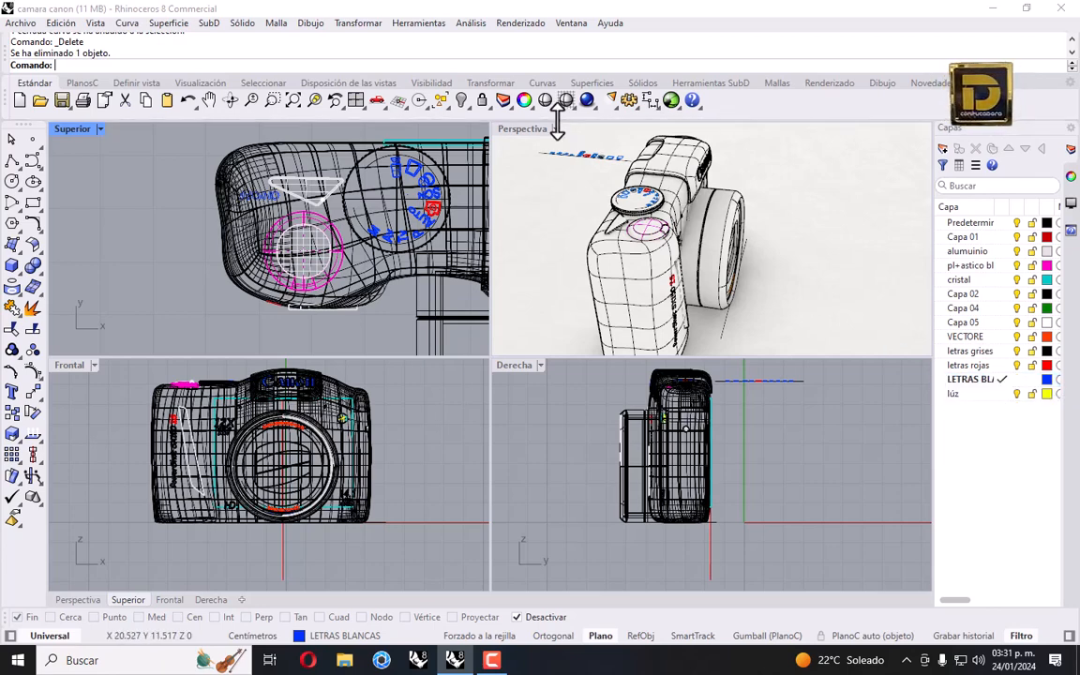
Create a layer named LETRZ AZUL with the light blue colour #00A8FF and make it current.
left_click(941, 148)
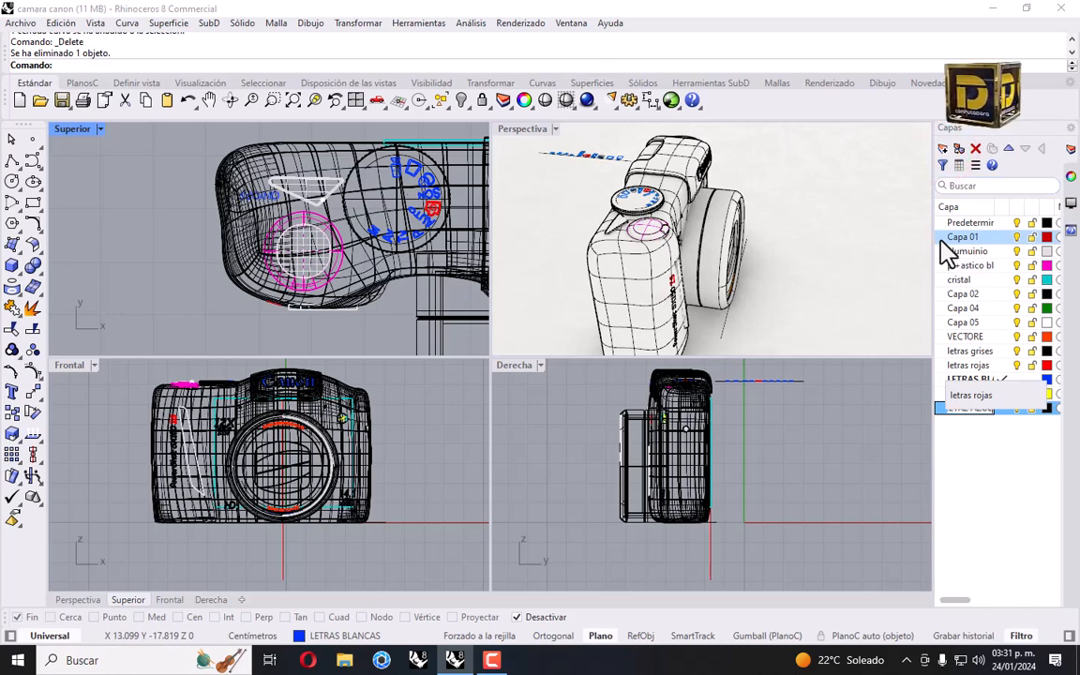
key("Return")
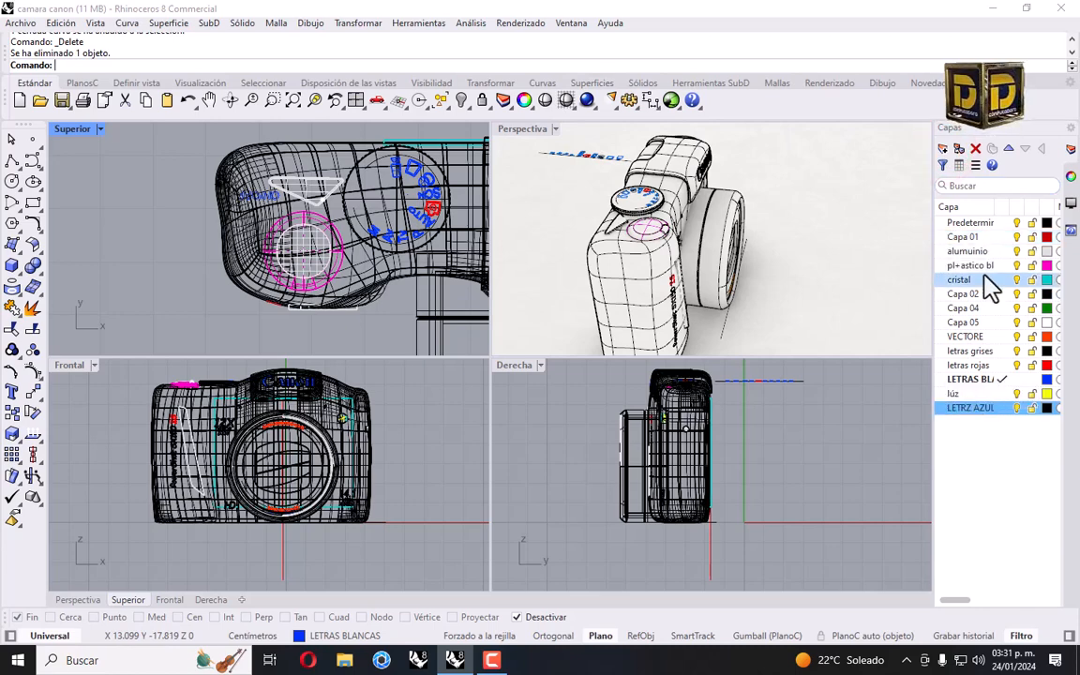
left_click(1049, 410)
left_click(539, 191)
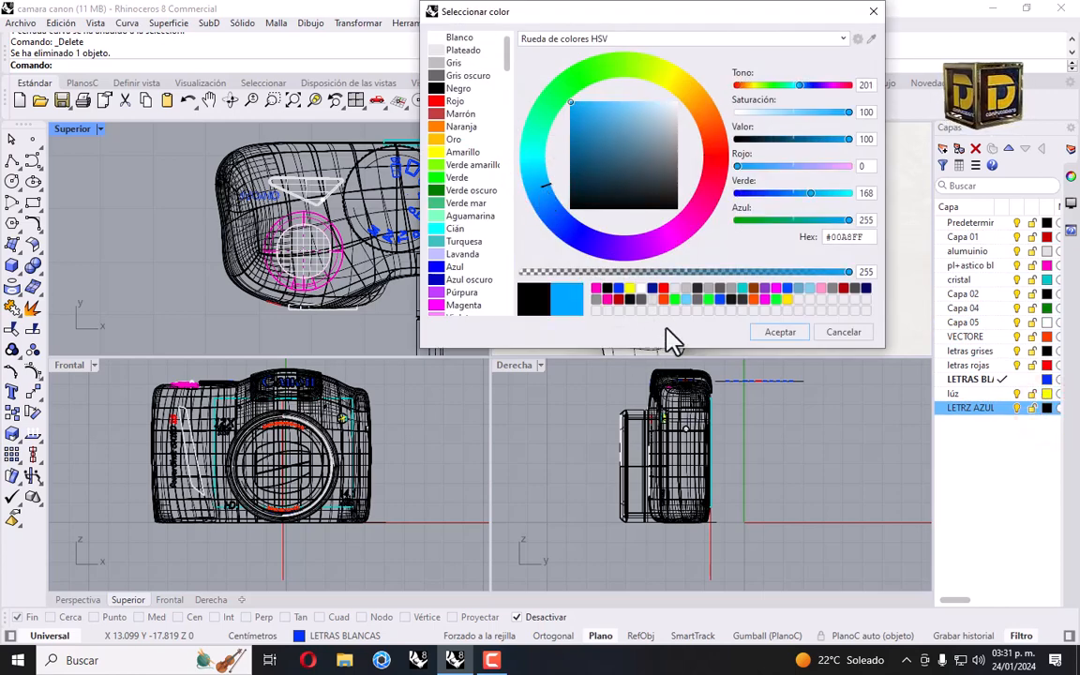
left_click(778, 332)
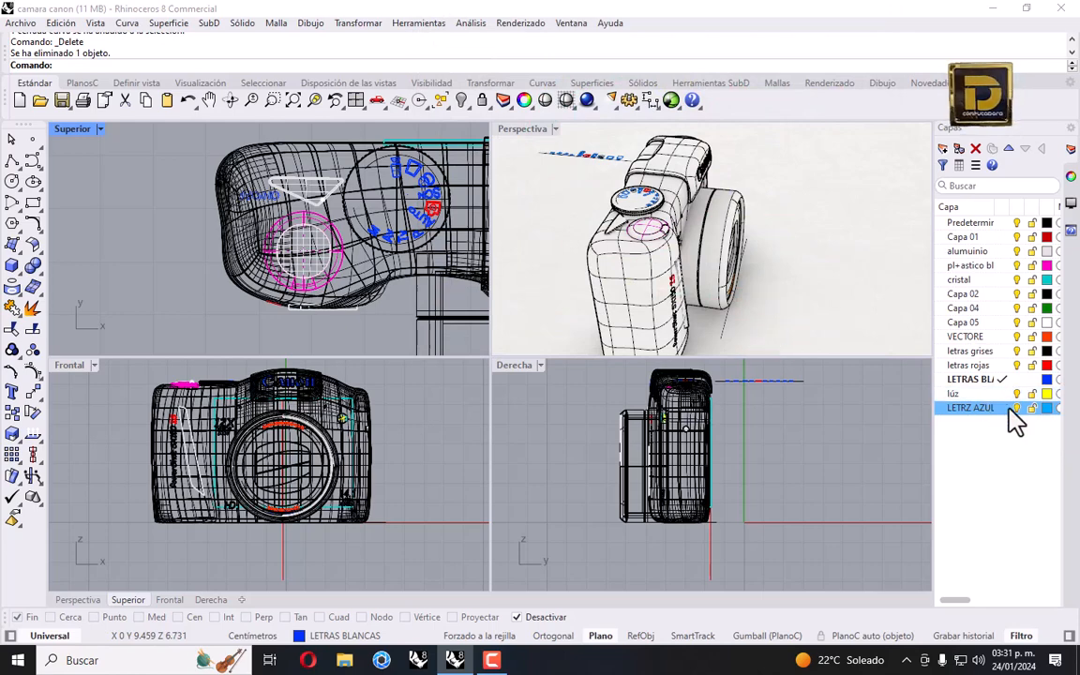
left_click(1003, 409)
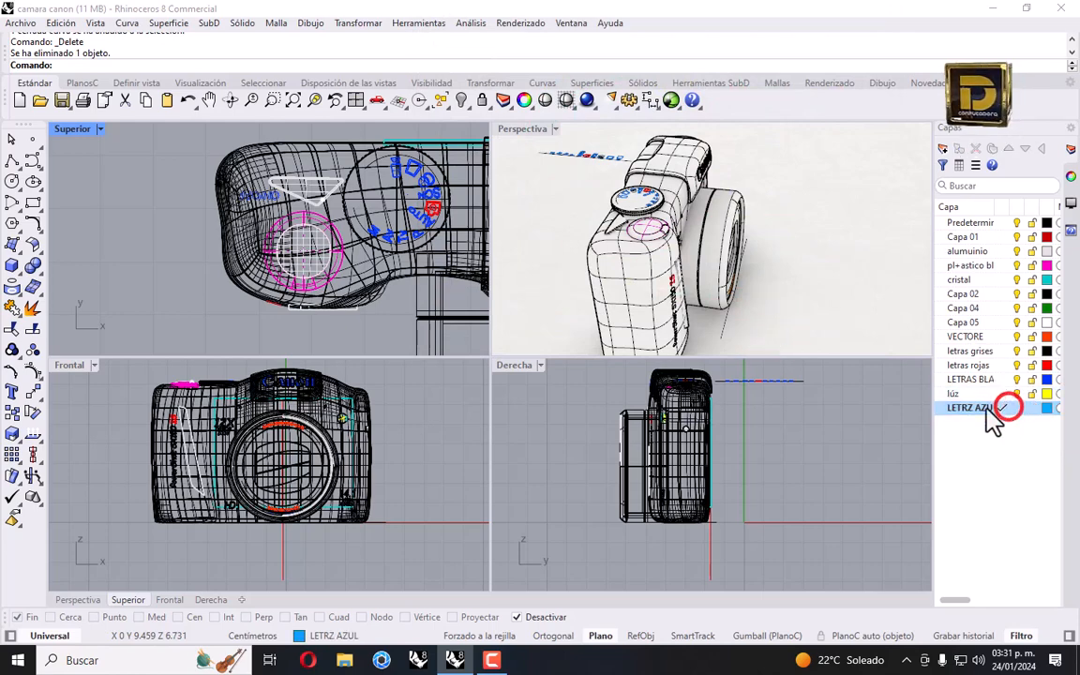
Draw a small circle in the empty area beside the camera body in the top view.
left_click(12, 183)
left_click(133, 224)
left_click(145, 225)
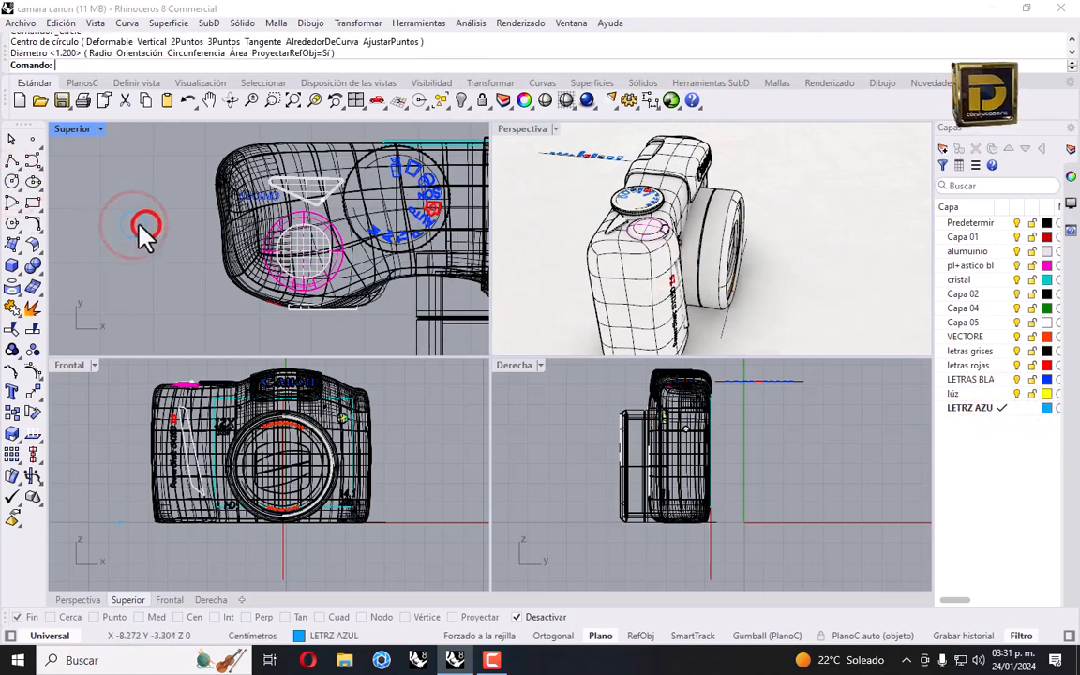
left_click(133, 213)
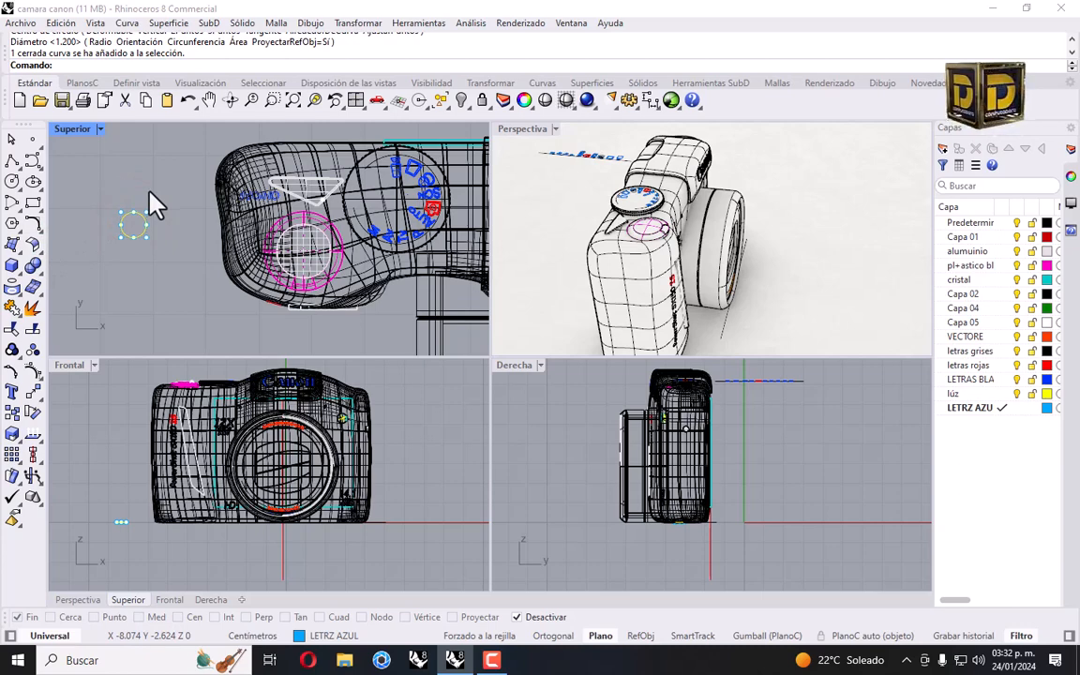
Draw a narrow upright rectangle just above the small circle in the top view.
left_click(34, 203)
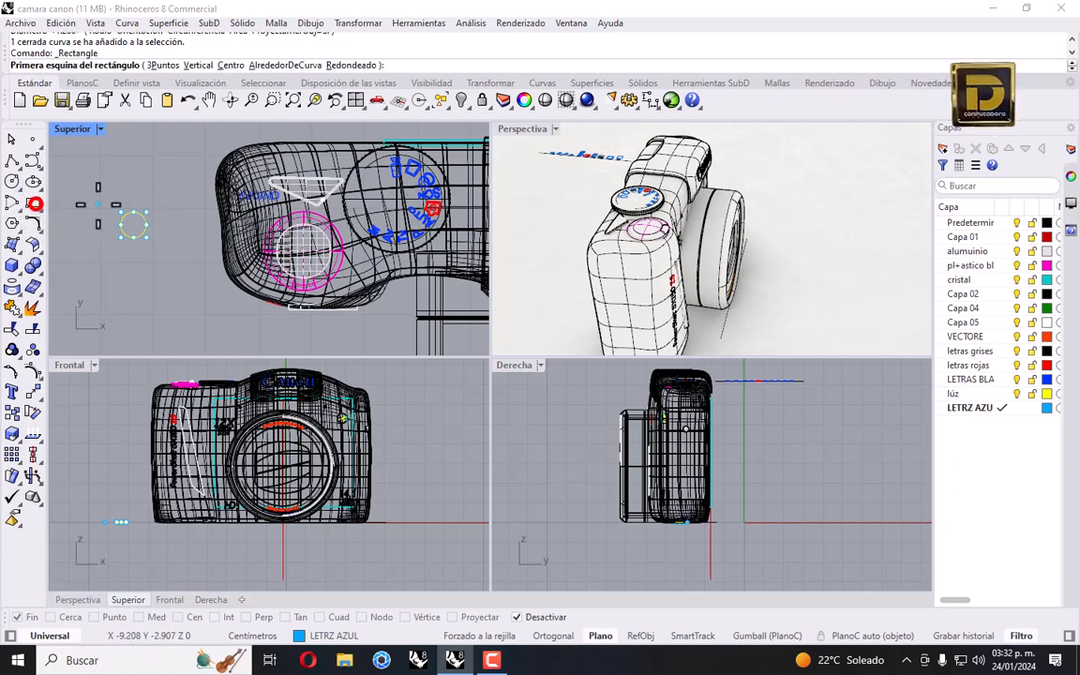
scroll(138, 189, "up", 3)
left_click(117, 174)
left_click(130, 211)
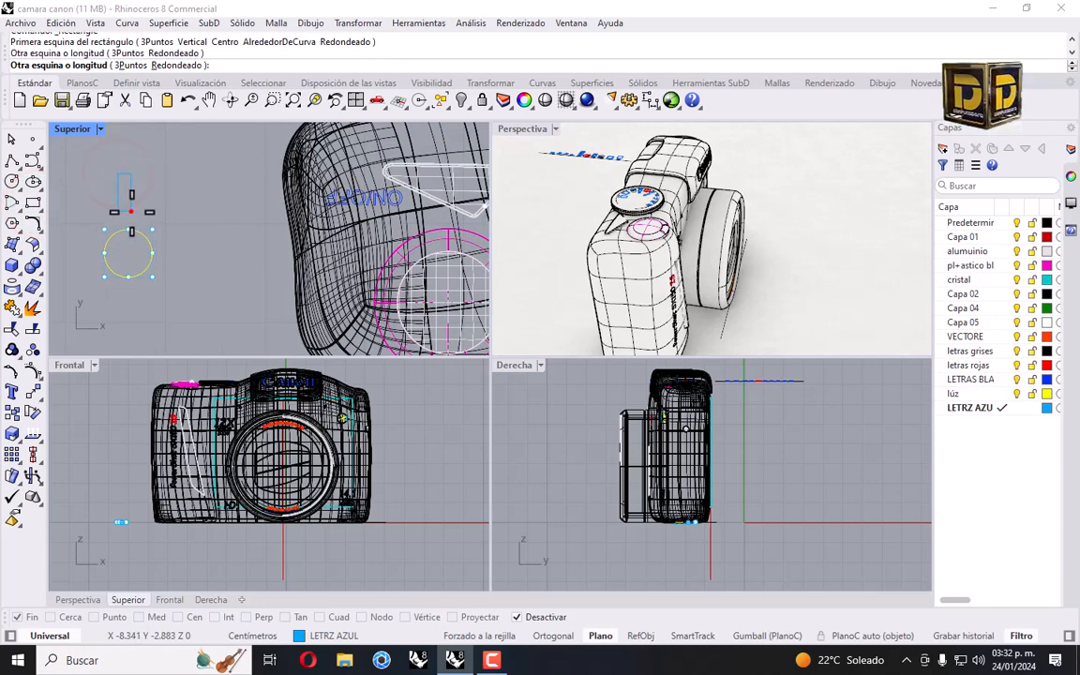
Move the whole narrow rectangle so its lower end overlaps the top of the small circle.
left_click_drag(136, 170, 130, 214)
key("ctrl+z")
scroll(119, 230, "up", 5)
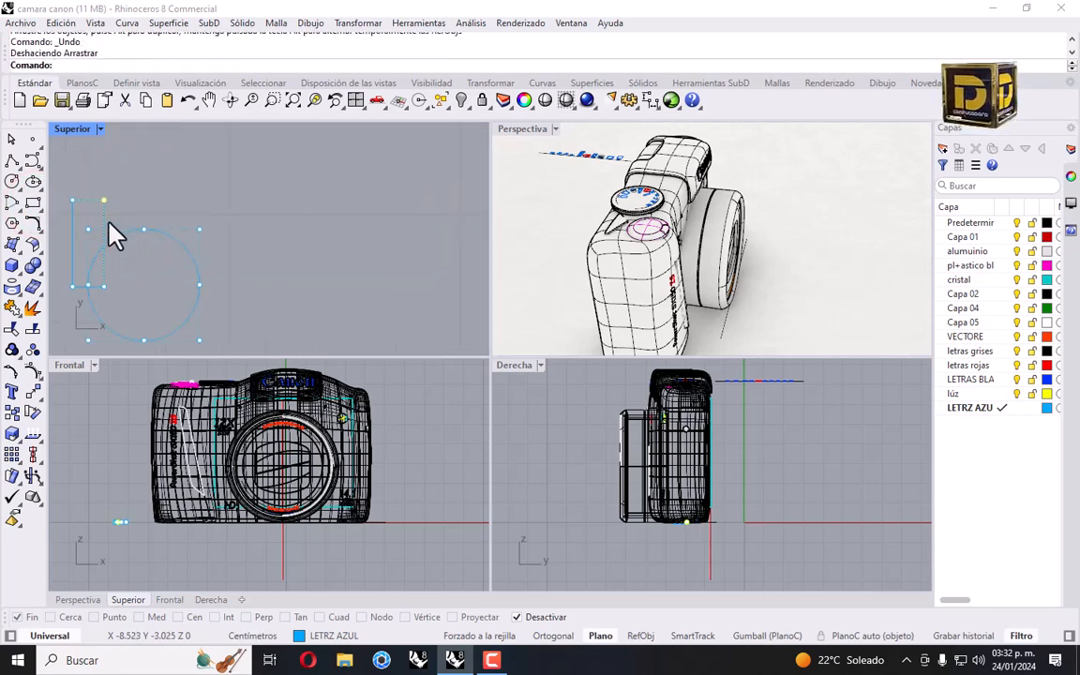
left_click(106, 220)
left_click(140, 198)
scroll(111, 208, "up", 2)
left_click(100, 218)
left_click_drag(101, 219, 169, 202)
scroll(168, 203, "down", 3)
Rotate the narrow rectangle slightly counter-clockwise and shift it so its lower end just overlaps the circle.
left_click(365, 20)
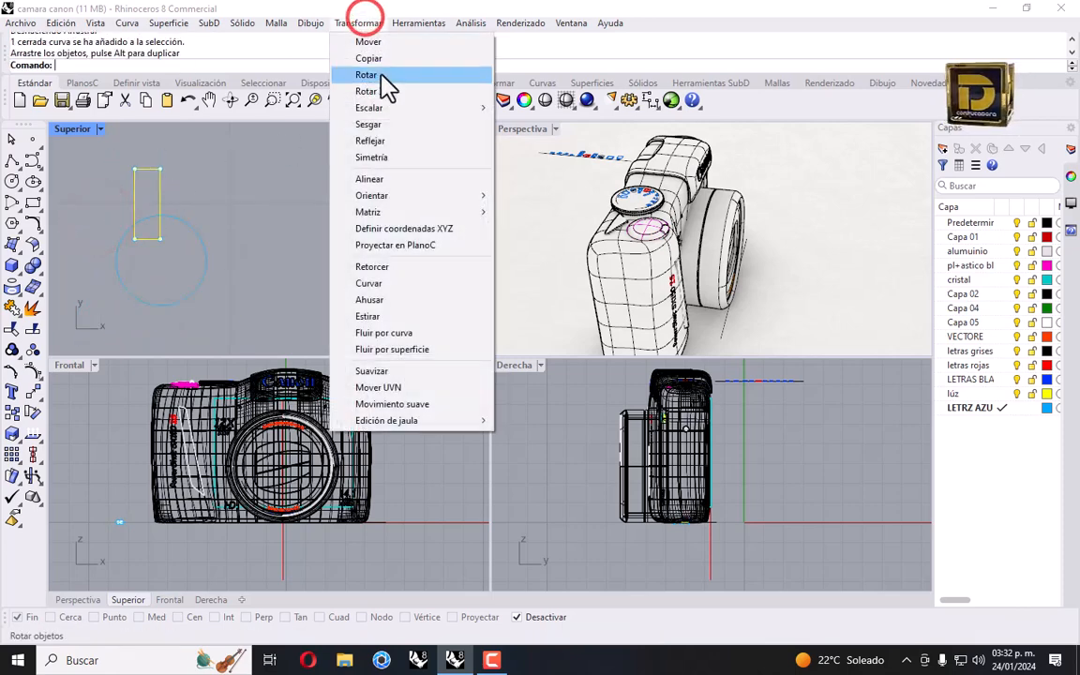
left_click(375, 75)
left_click(185, 235)
left_click(194, 161)
left_click(168, 157)
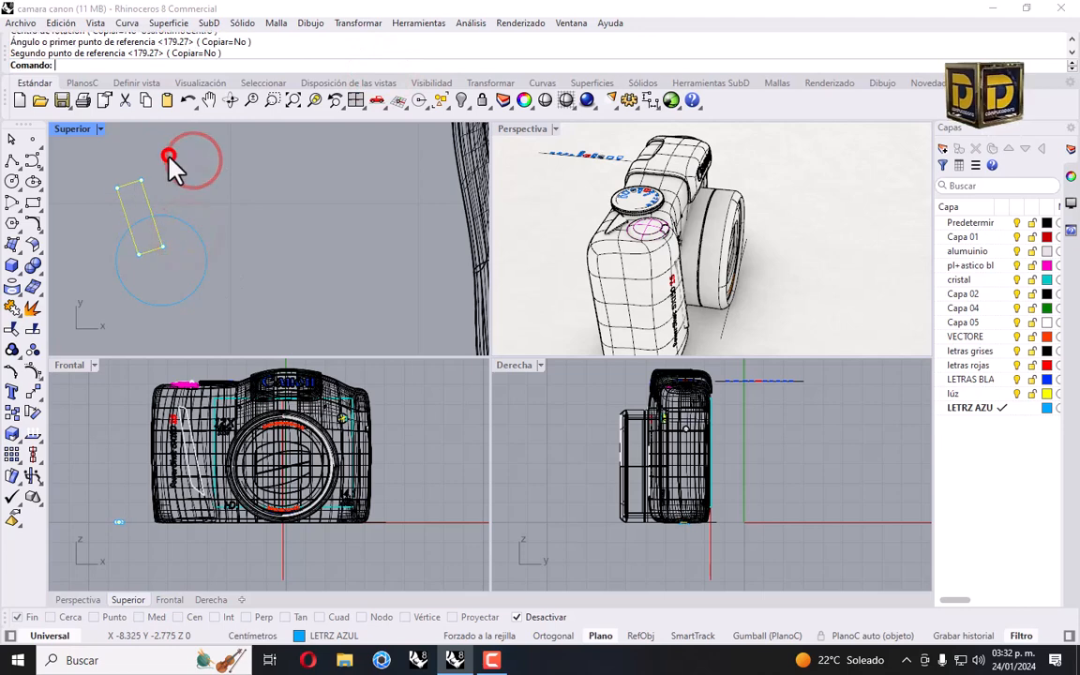
left_click_drag(154, 224, 151, 203)
Offset the small circle inwards through a point to make a concentric inner circle.
left_click(316, 203)
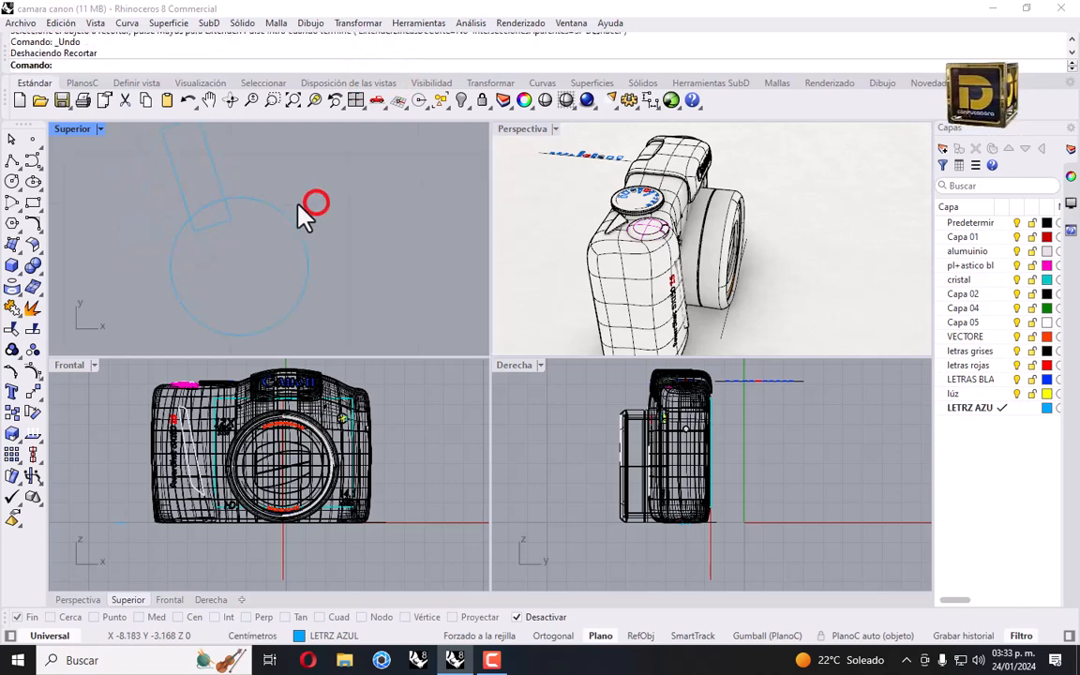
left_click(282, 221)
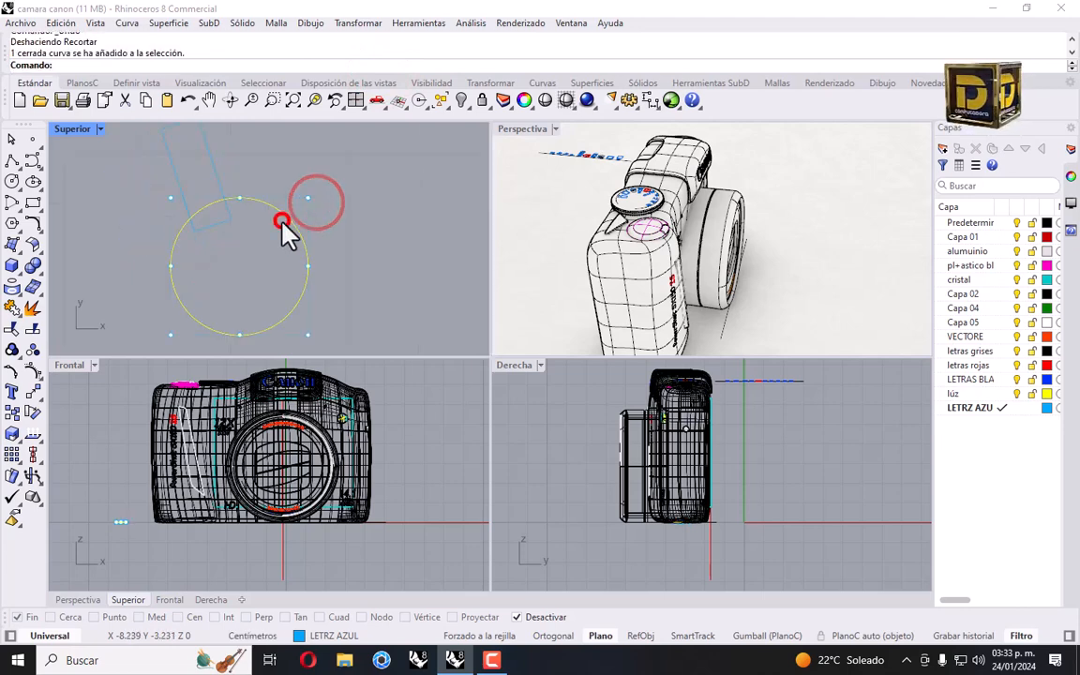
left_click(37, 225)
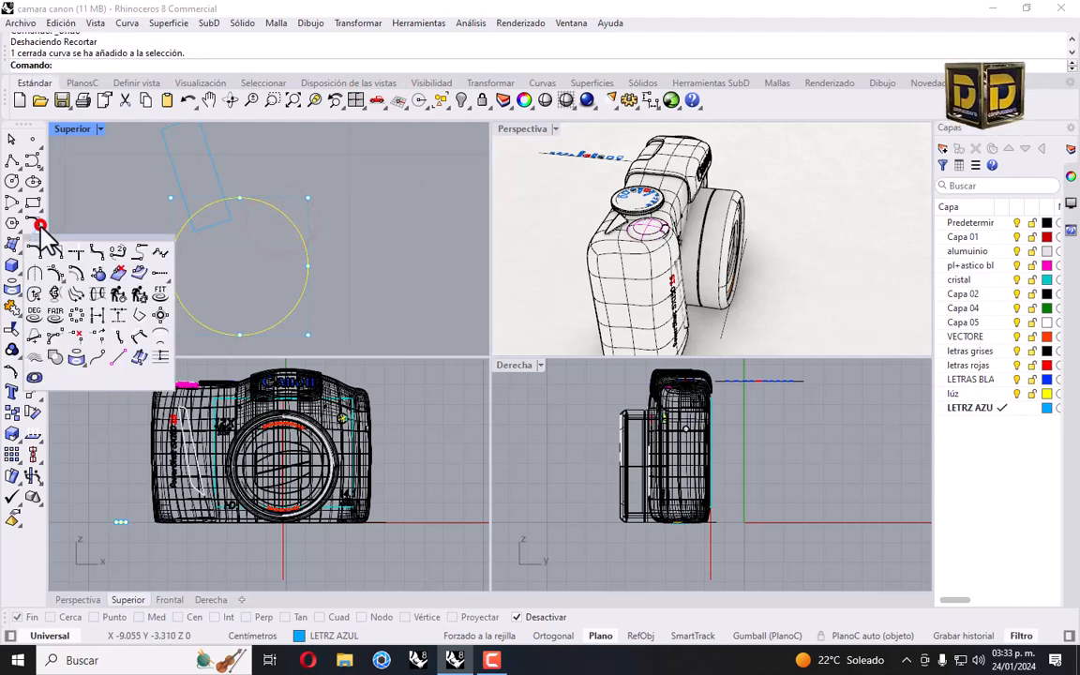
left_click(75, 271)
left_click(306, 65)
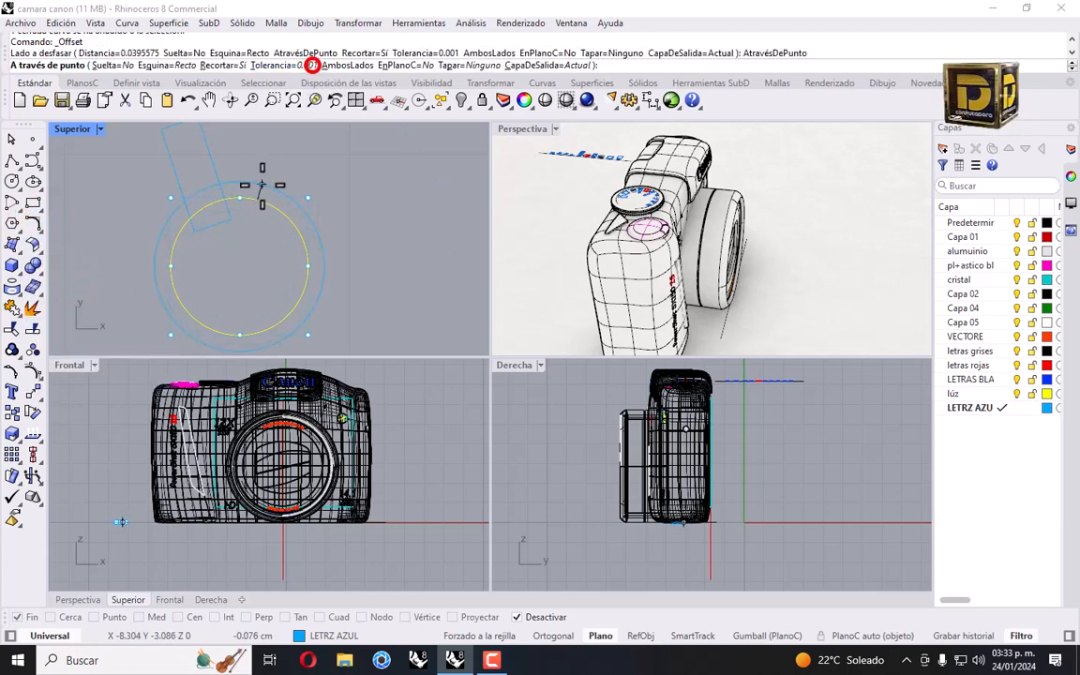
left_click(250, 225)
left_click(300, 182)
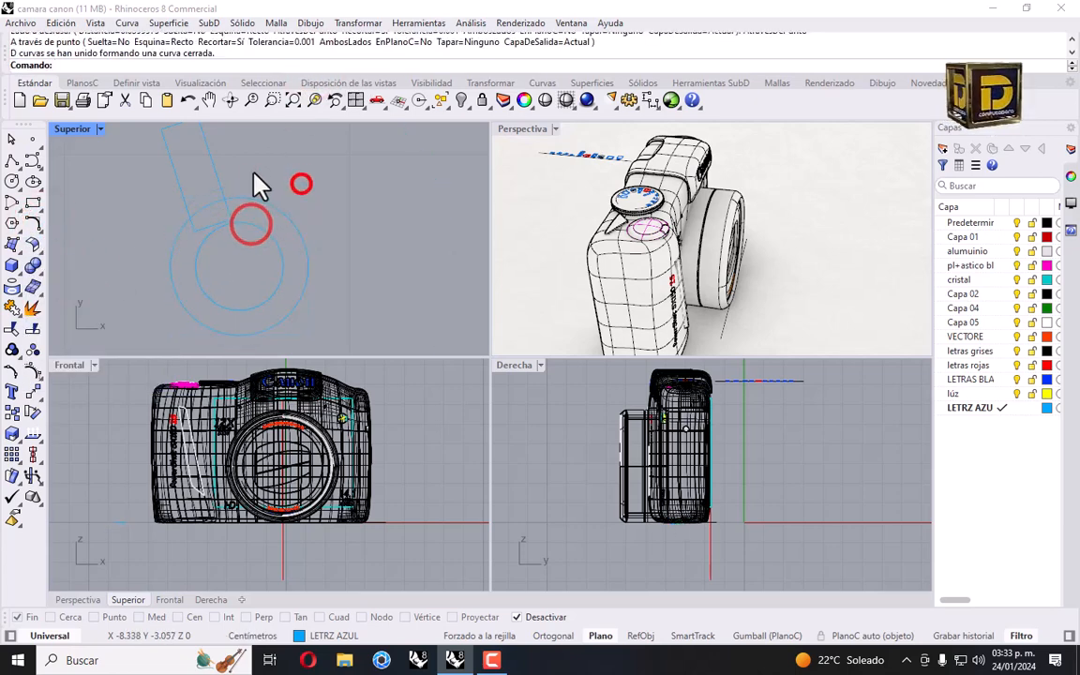
Trim the overlapping parts of the rectangle and outer circle so they form one ring-with-handle outline.
left_click_drag(252, 172, 213, 204)
left_click(5, 327)
scroll(183, 197, "up", 3)
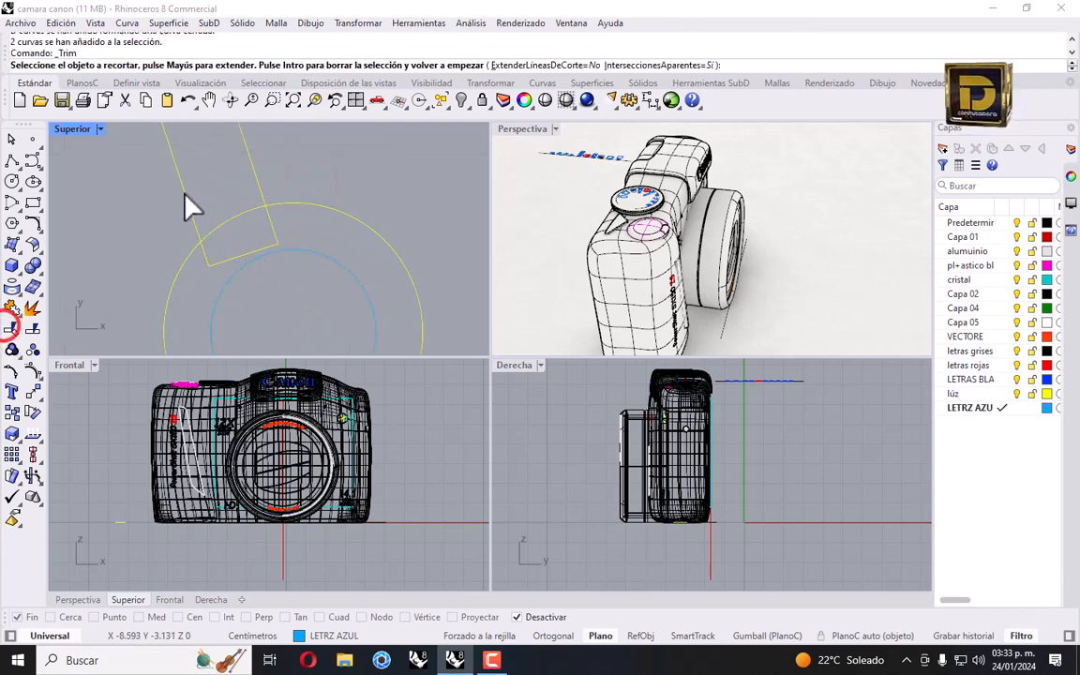
left_click(218, 257)
right_click(232, 240)
scroll(248, 188, "down", 7)
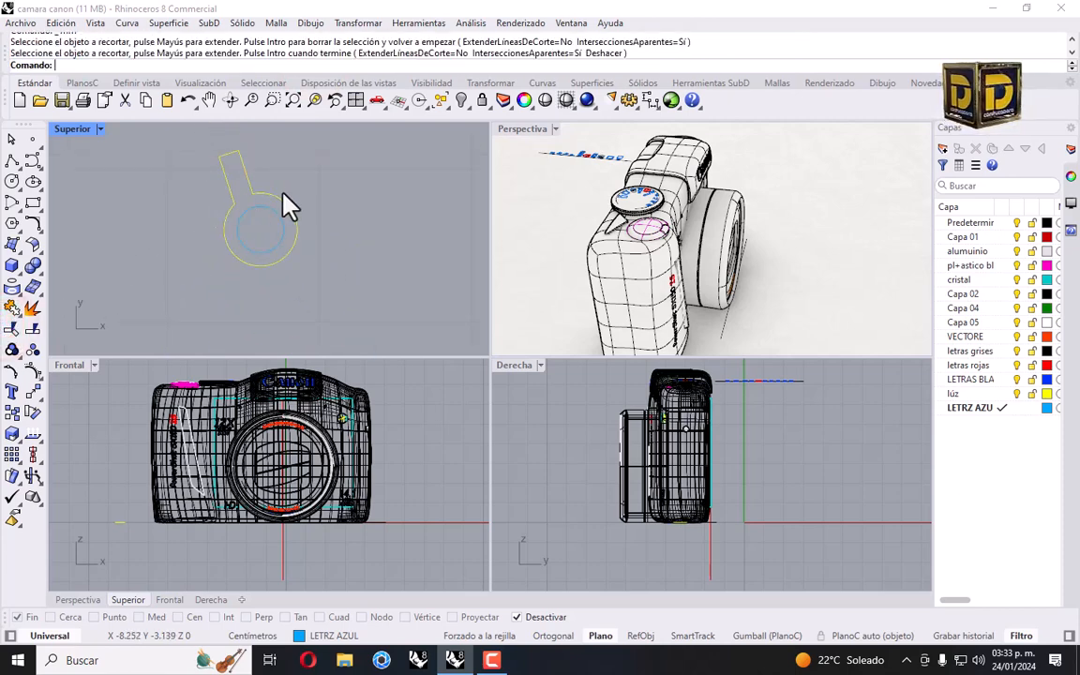
Scale the ring-with-handle symbol down in 2D from the top of its handle by a factor of about 0.75.
left_click(299, 169)
left_click_drag(308, 160, 224, 254)
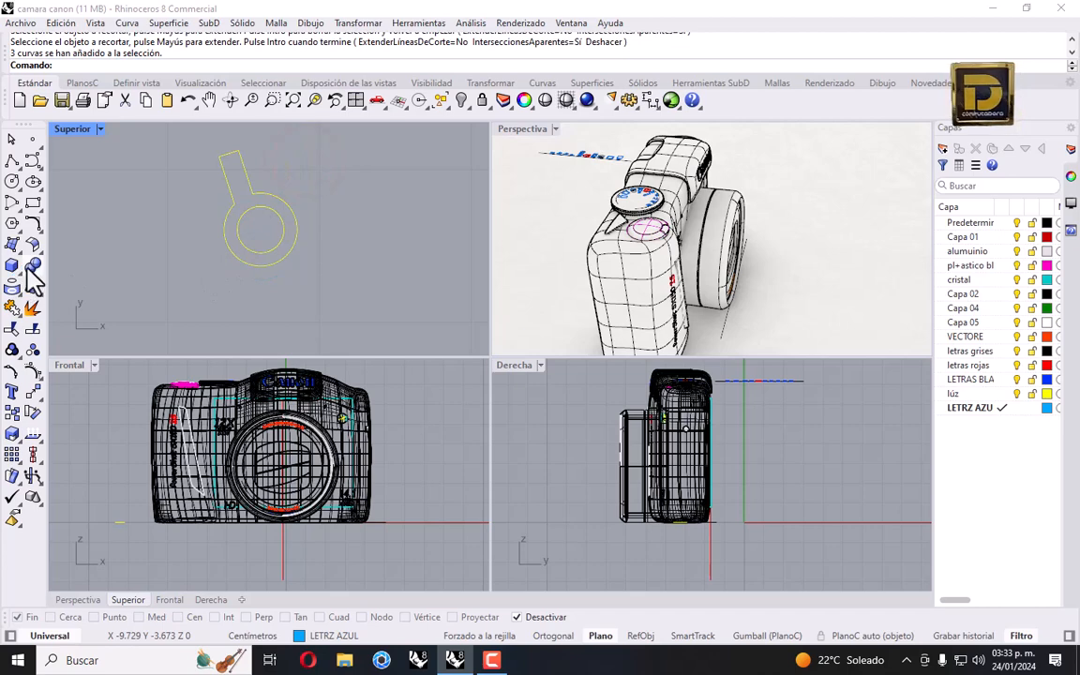
left_click(360, 23)
left_click(129, 201)
left_click_drag(184, 149, 308, 274)
scroll(183, 205, "down", 15)
scroll(240, 198, "up", 7)
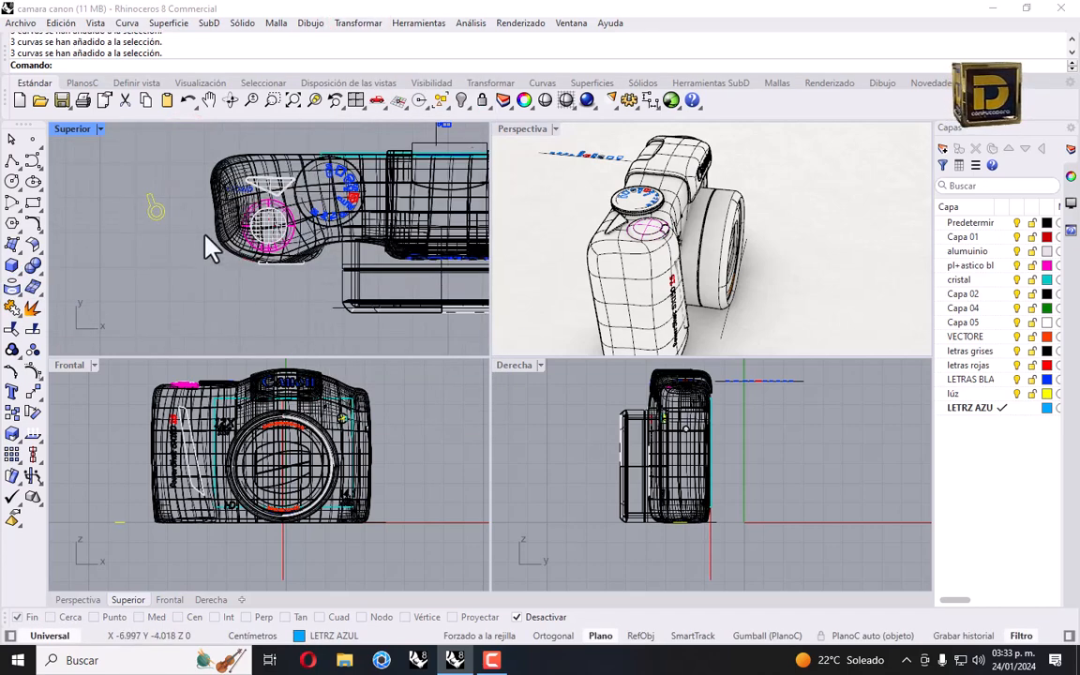
left_click(358, 22)
left_click(379, 106)
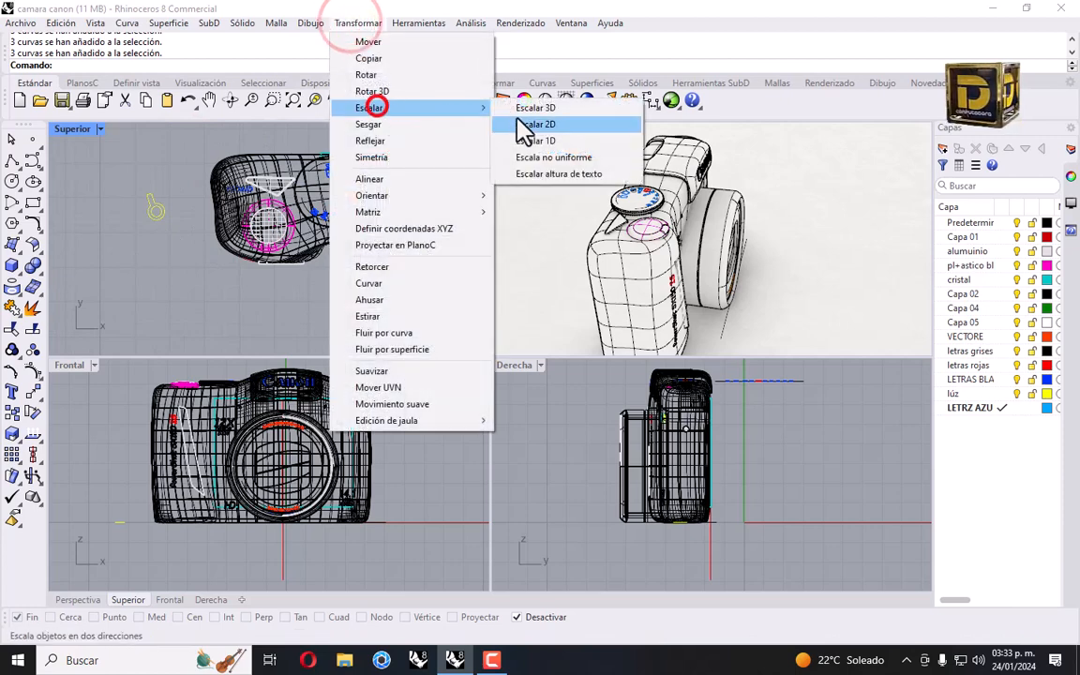
left_click(527, 128)
left_click(148, 195)
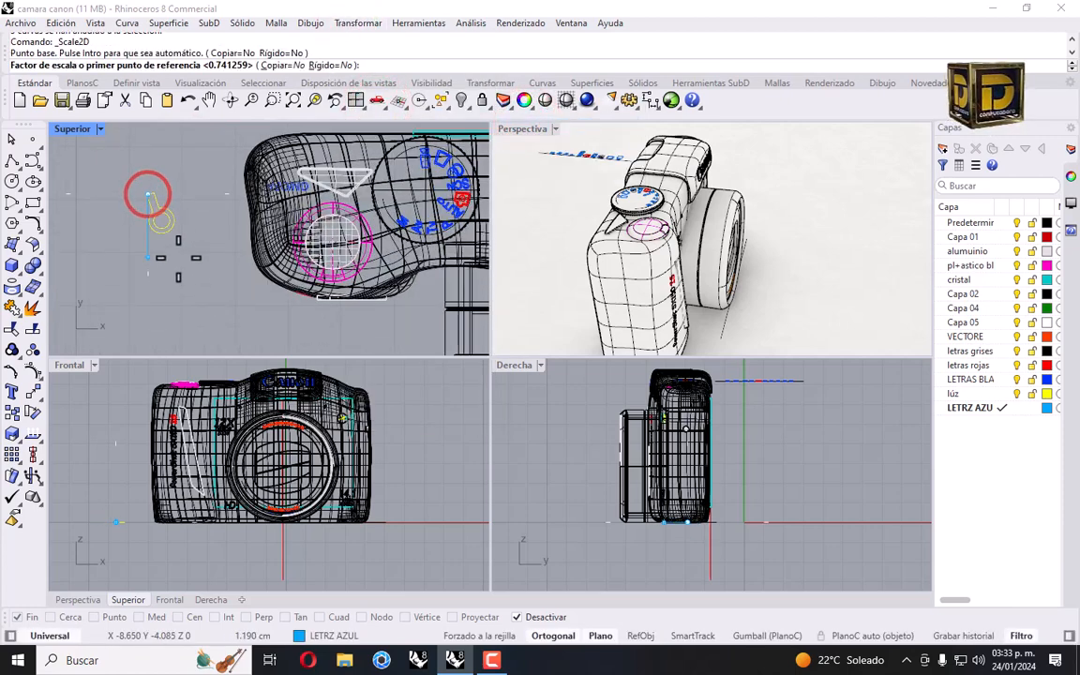
left_click(177, 258)
left_click(178, 252)
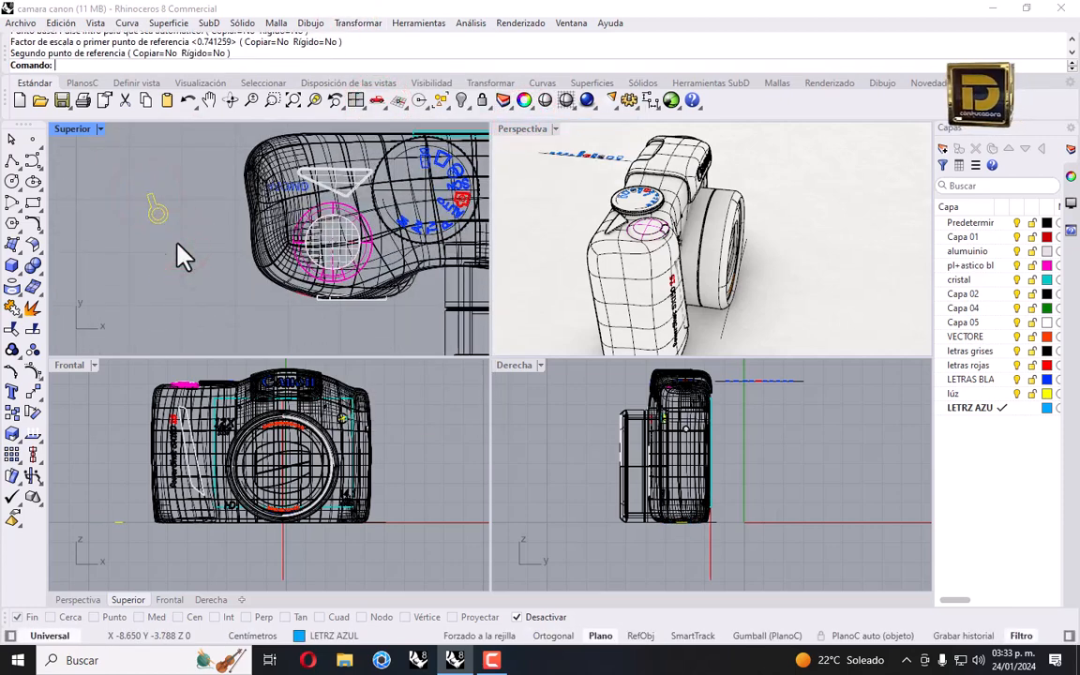
Scale the symbol down again in 2D from its handle's upper corner, by a factor of about 0.65.
scroll(163, 210, "up", 2)
right_click(161, 207)
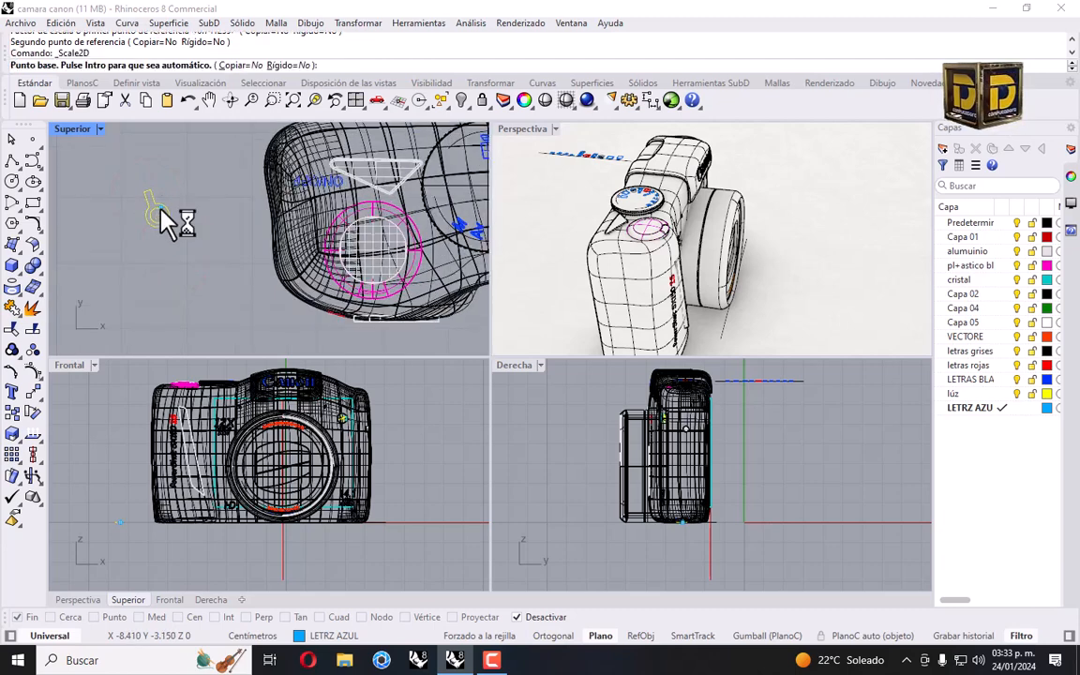
left_click(142, 191)
left_click(177, 260)
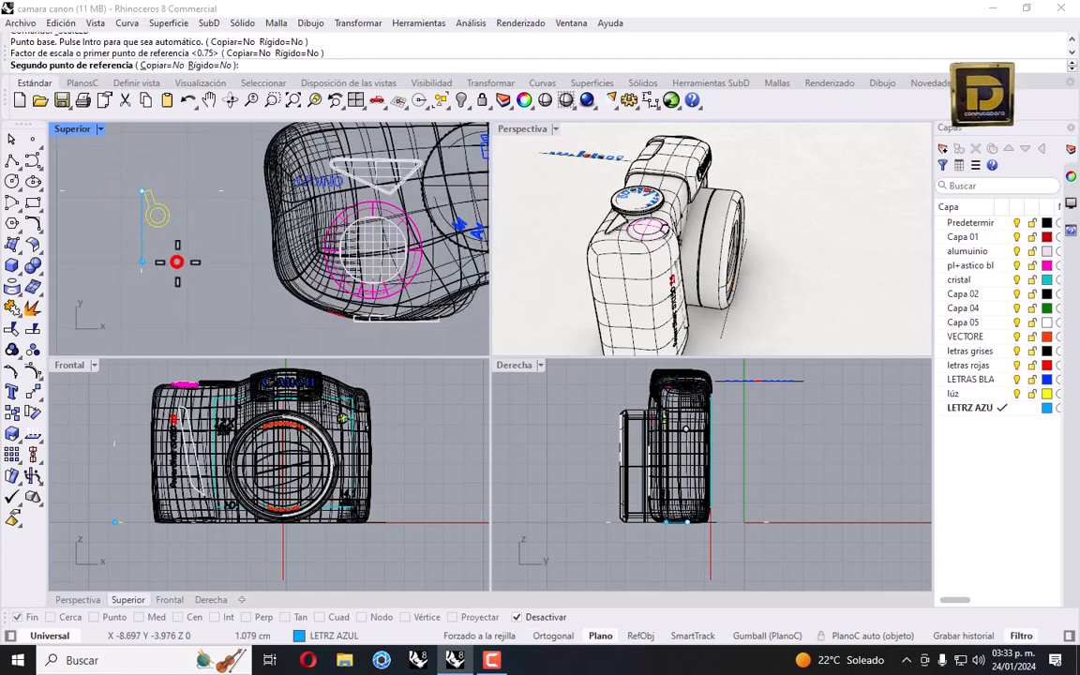
key("shift")
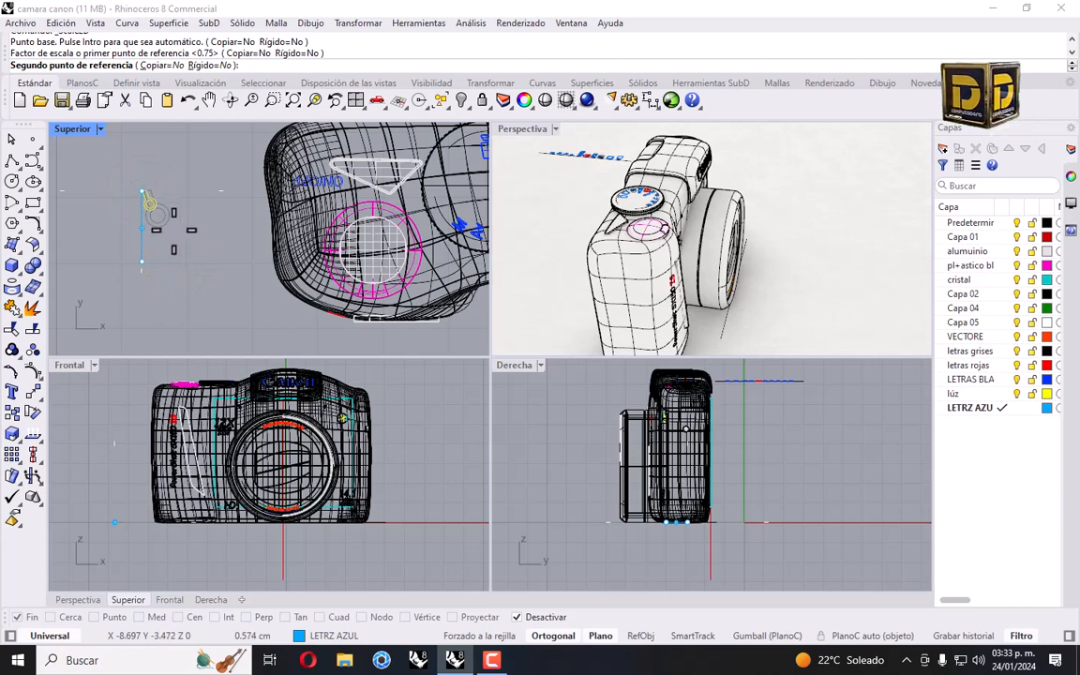
left_click(185, 237, "shift")
Move the scaled ring-with-handle symbol onto the camera top, just below the ON/OFF lettering.
left_click_drag(150, 205, 325, 213)
scroll(309, 210, "up", 4)
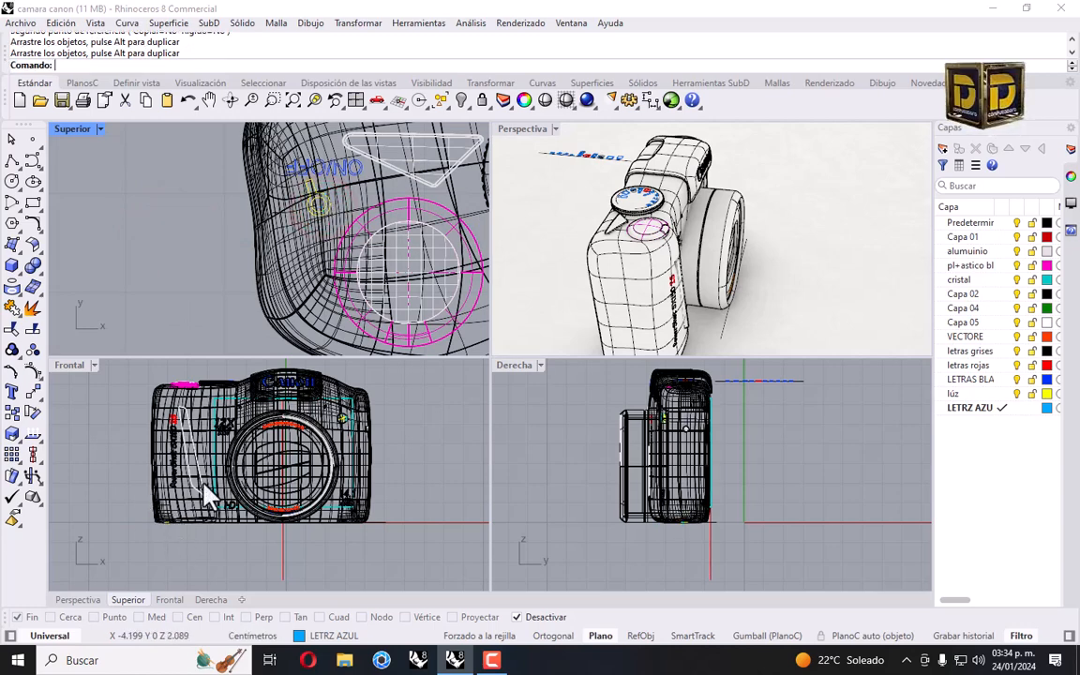
right_click_drag(231, 293, 284, 295)
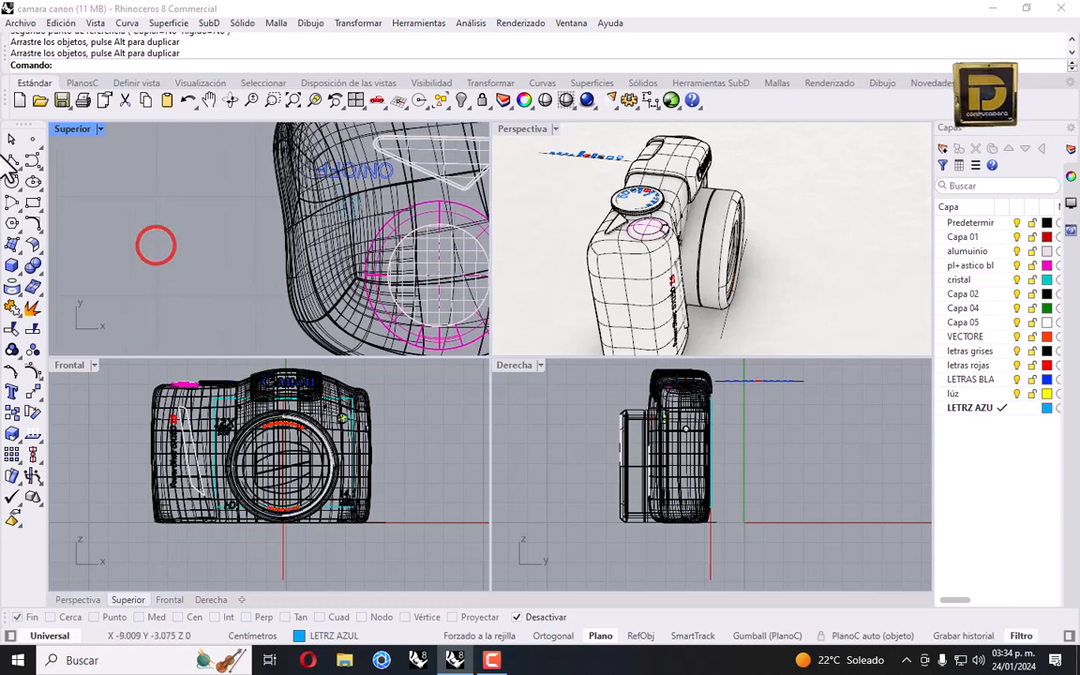
Make the LETRAS BLANCAS layer current and draw a small downward-pointing three-sided inscribed polygon beside the camera in the top view.
left_click(13, 156)
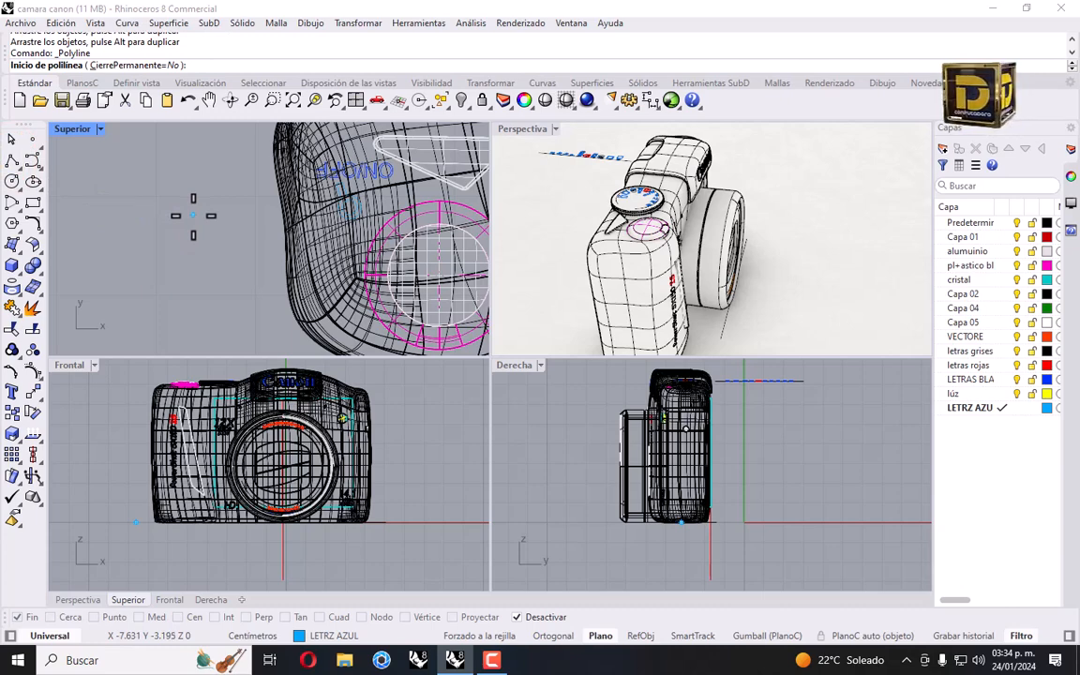
left_click(1002, 379)
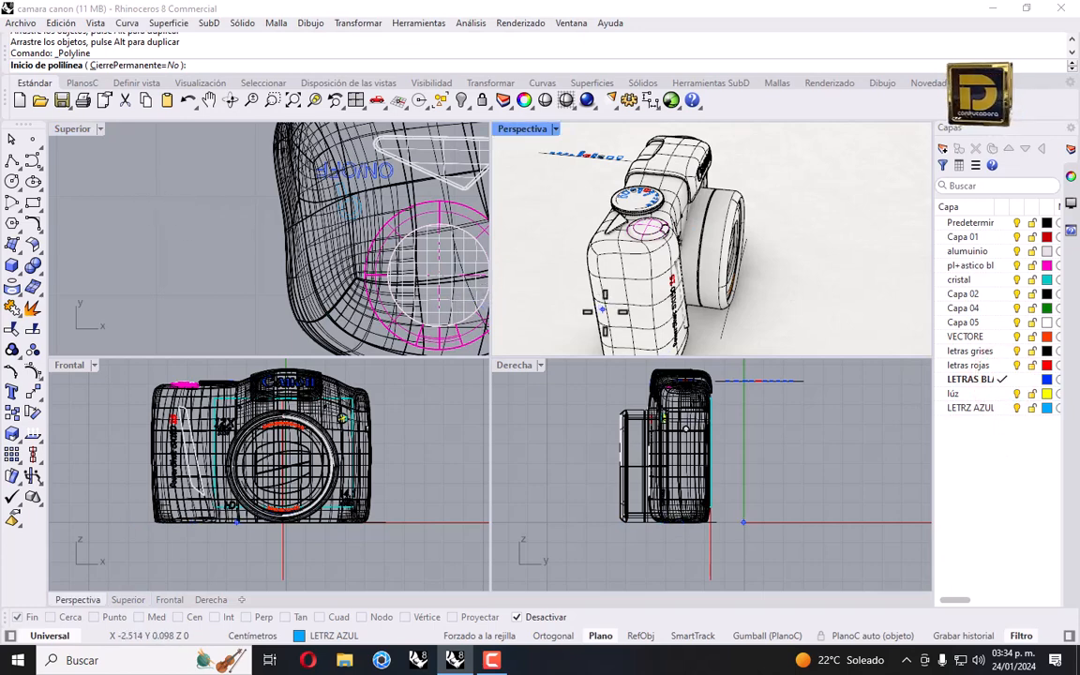
scroll(223, 216, "up", 2)
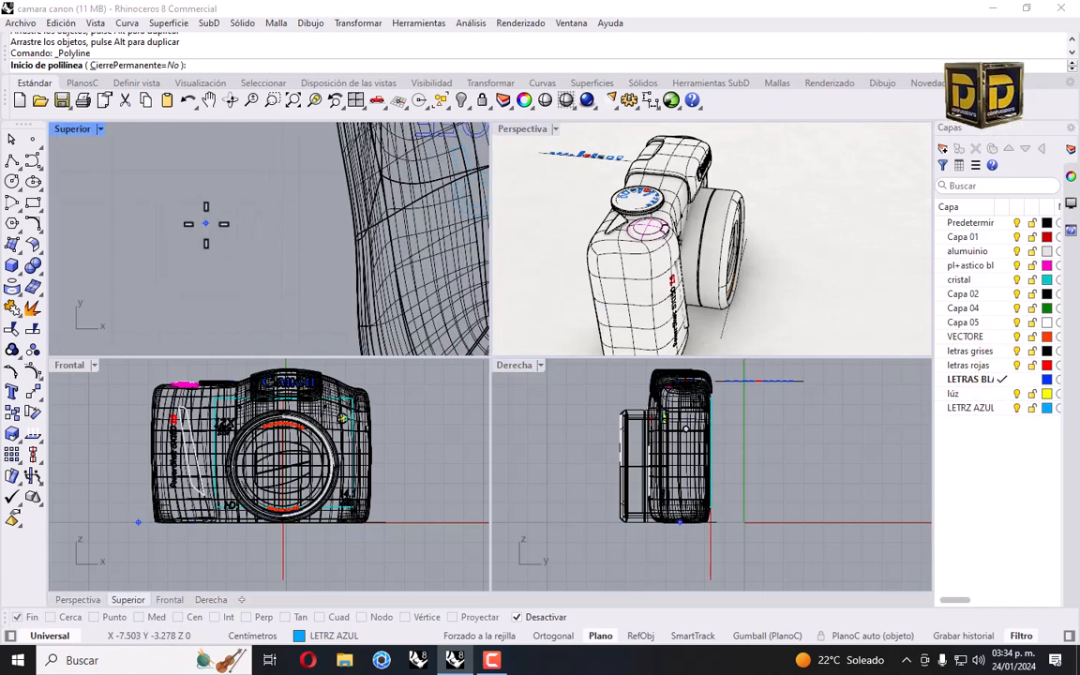
left_click(15, 221)
left_click(190, 228)
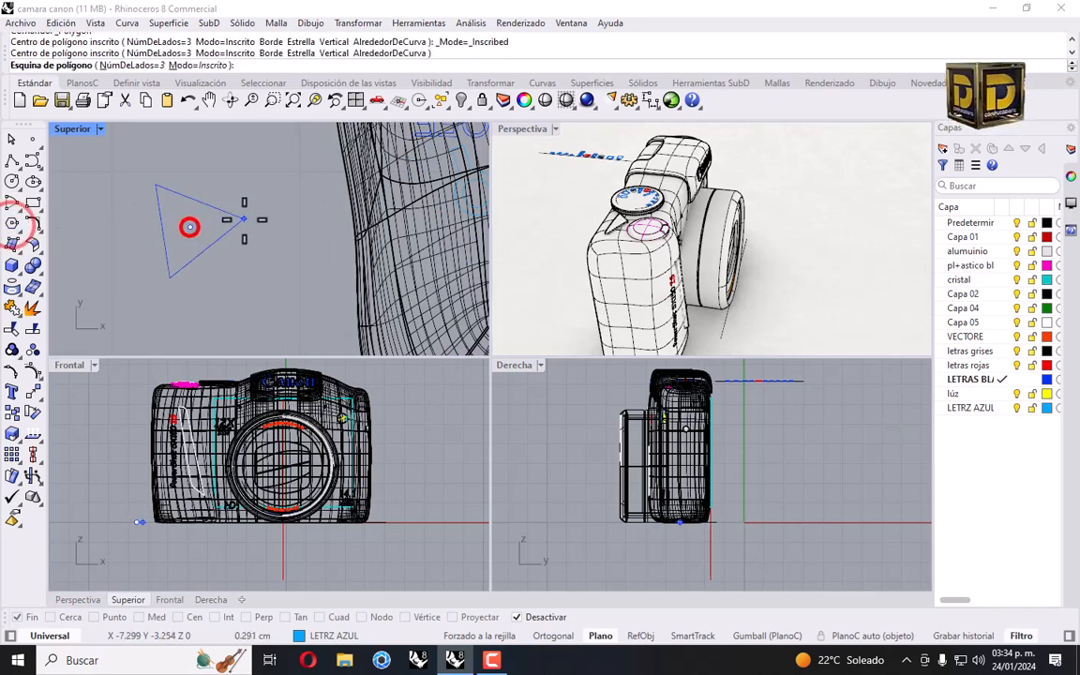
scroll(201, 247, "up", 2)
left_click(183, 232, "shift")
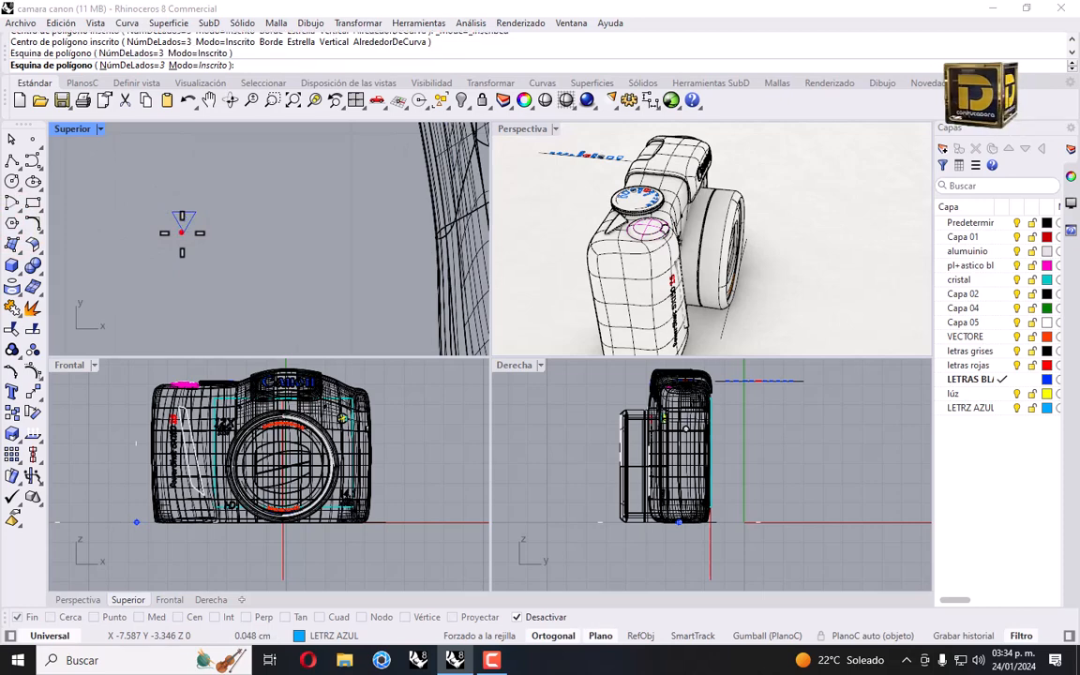
Re-enable object snapping with only the Near (Cerca) snap active.
right_click(206, 225)
right_click_drag(176, 207, 181, 231)
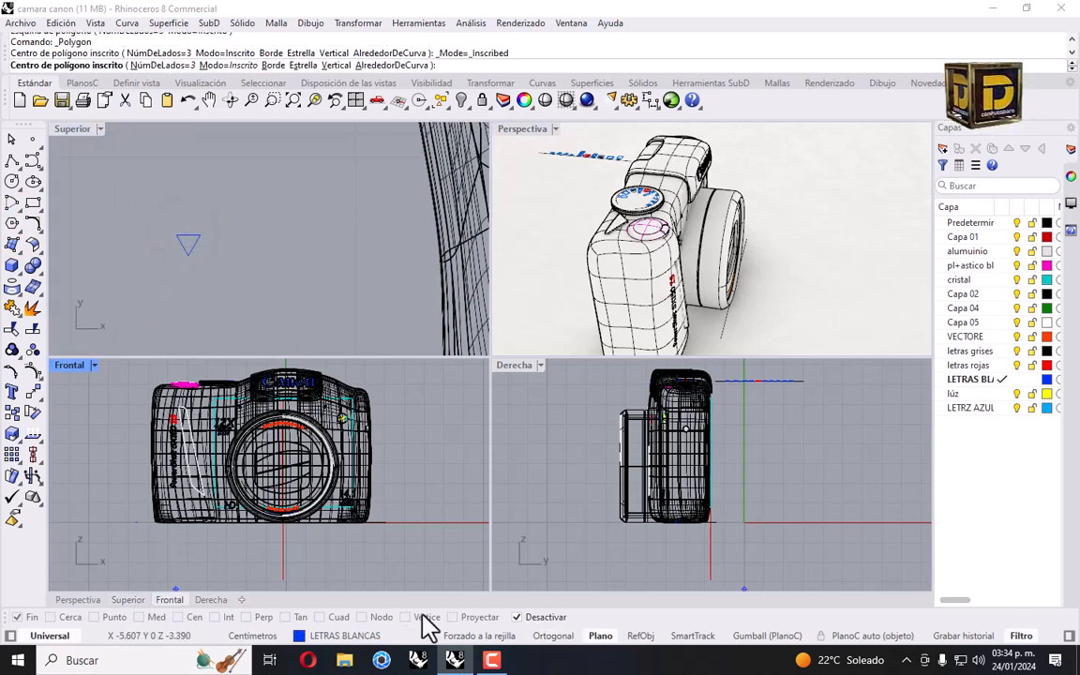
left_click(518, 617)
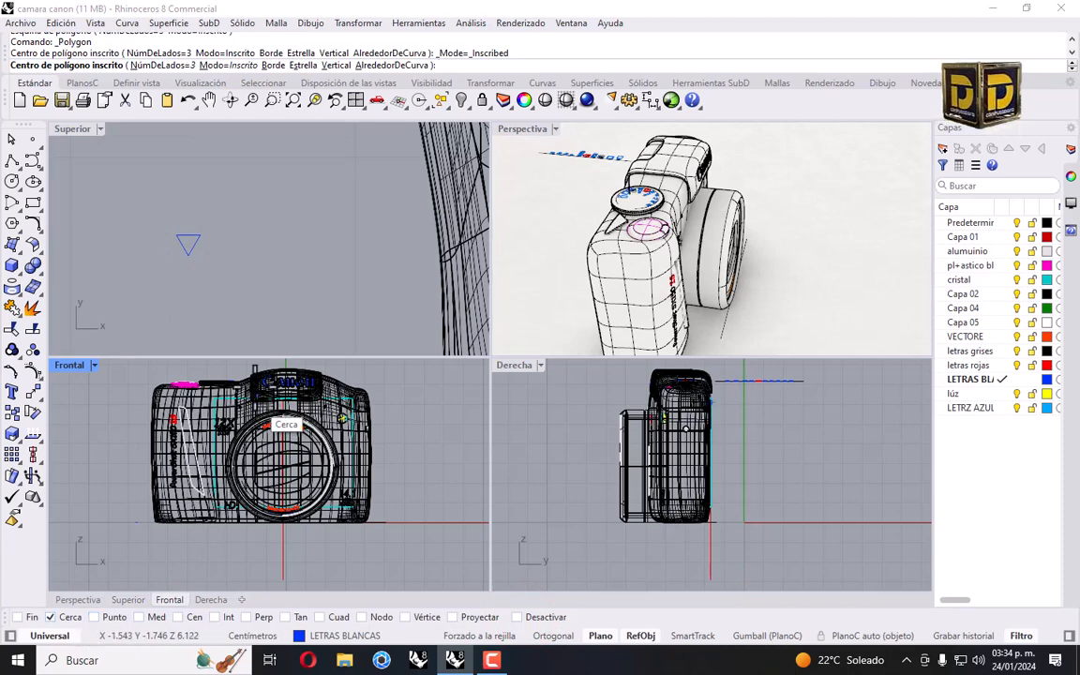
scroll(190, 225, "up", 4)
left_click(177, 292)
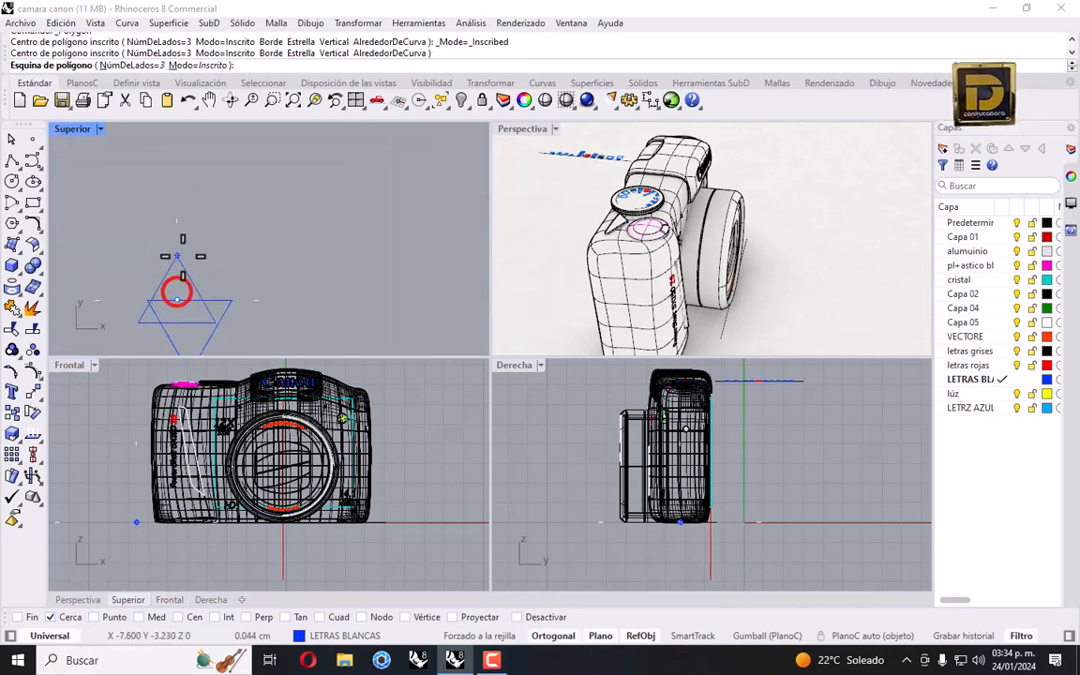
key("Escape")
left_click(9, 161)
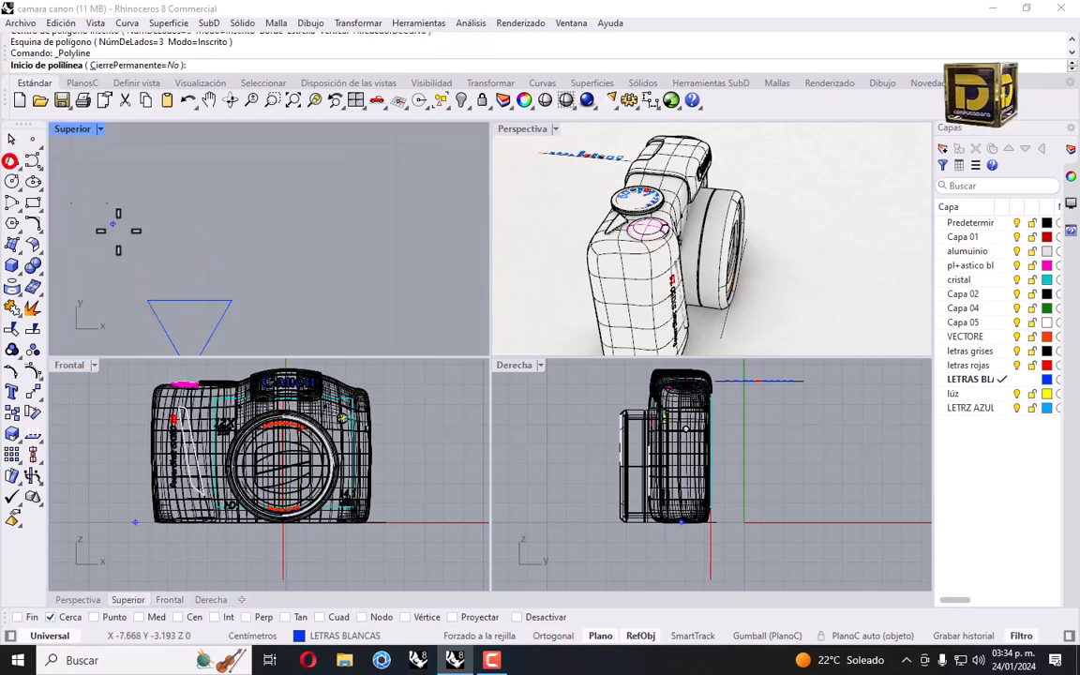
left_click(173, 296)
key("Escape")
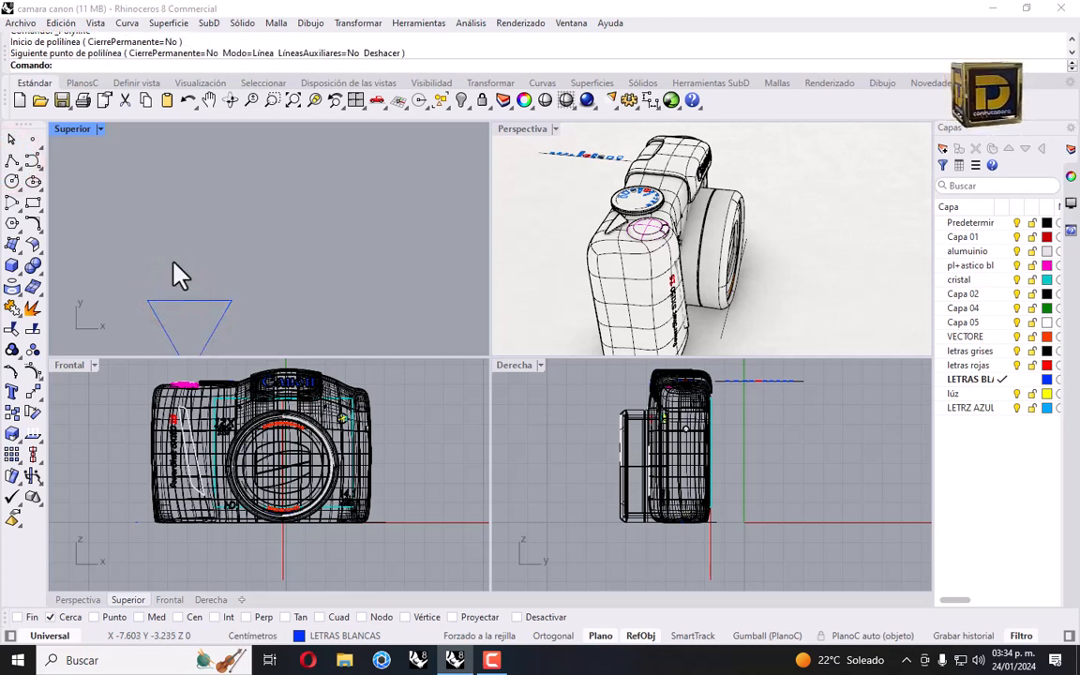
Draw an open zigzag polyline from the triangle's upper edge: straight up, a short segment left, and a long slanted segment up.
key("Return")
left_click(182, 294)
left_click(183, 265)
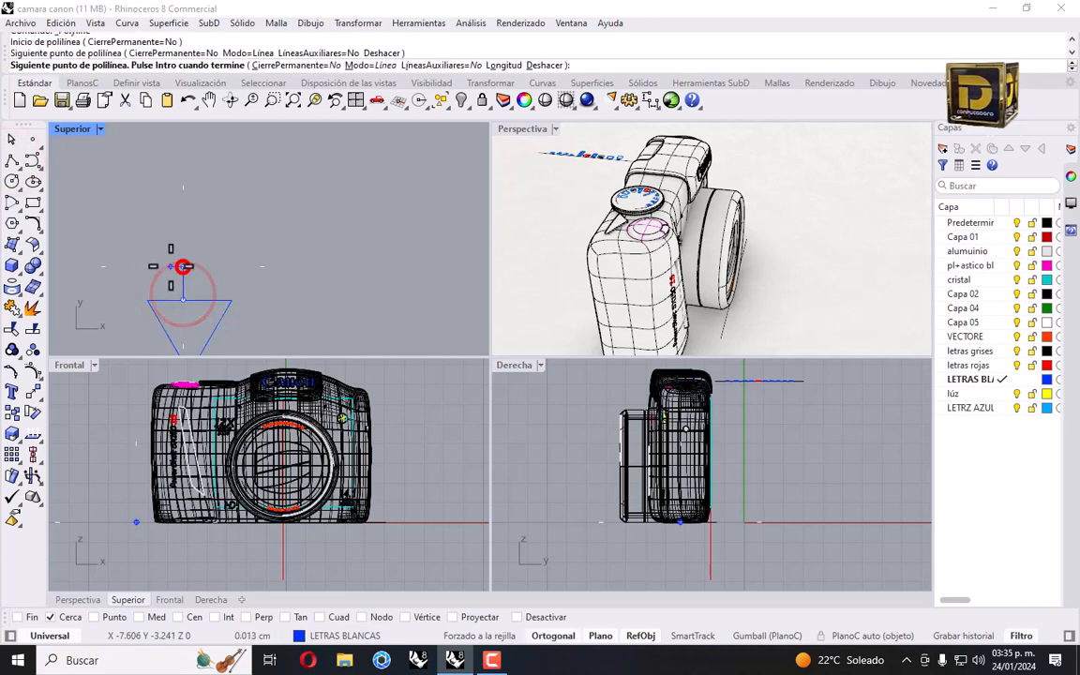
left_click(165, 266)
key("F8")
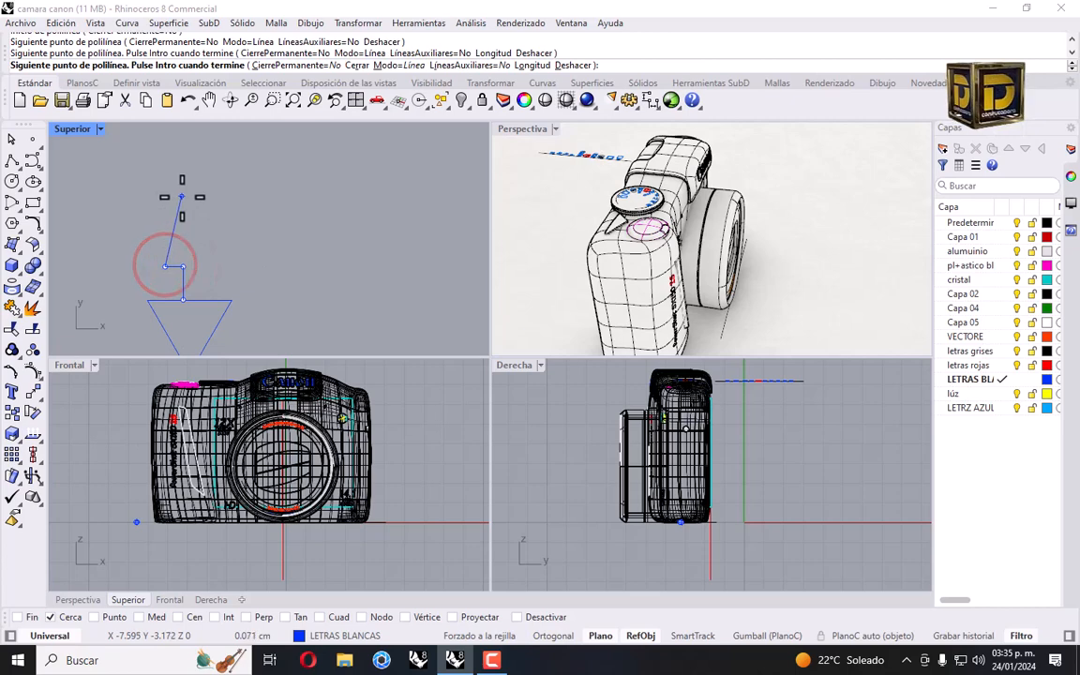
left_click(178, 196)
key("Return")
Scale the triangle down in 2D about the middle of its upper edge to form a smaller arrowhead.
scroll(216, 272, "down", 3)
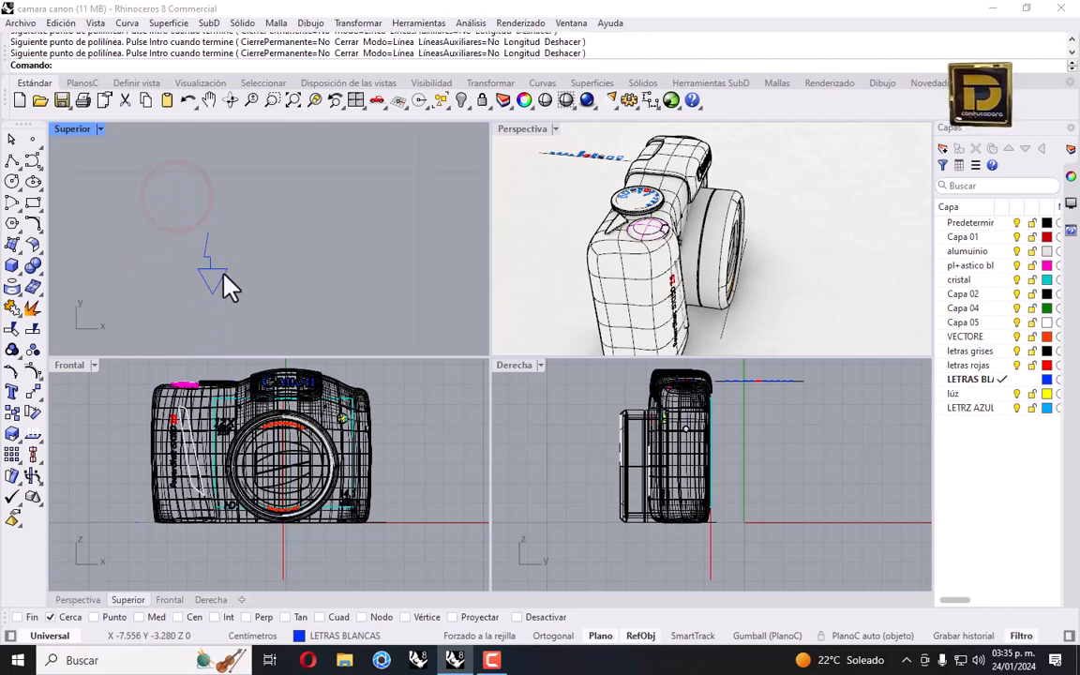
left_click(223, 282)
left_click(338, 22)
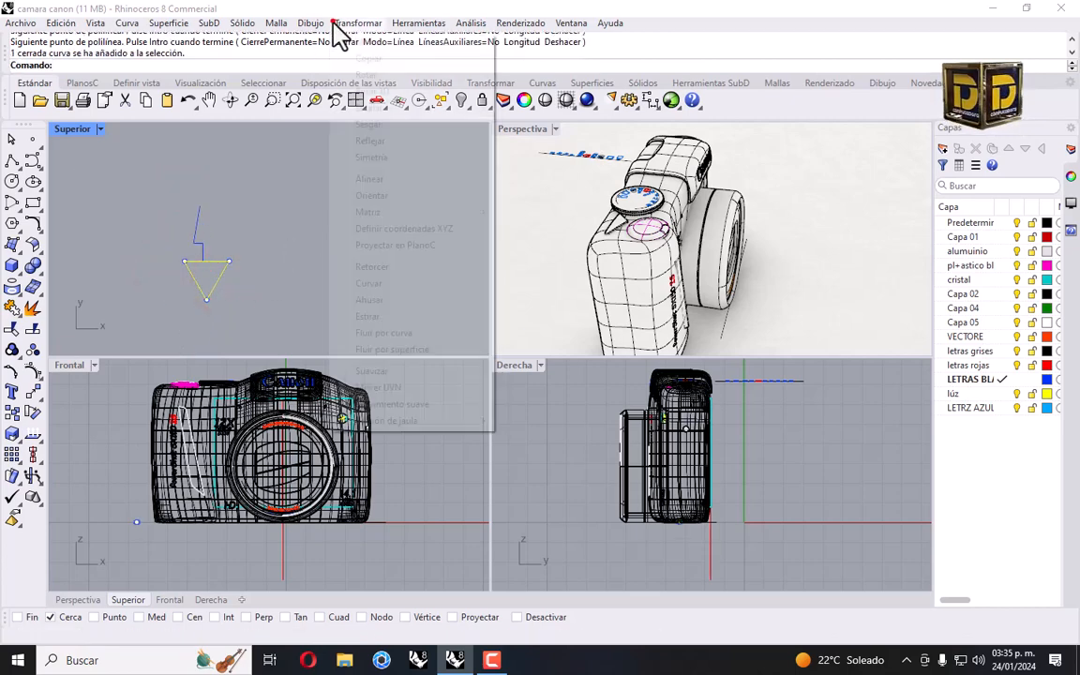
left_click(376, 108)
left_click(530, 123)
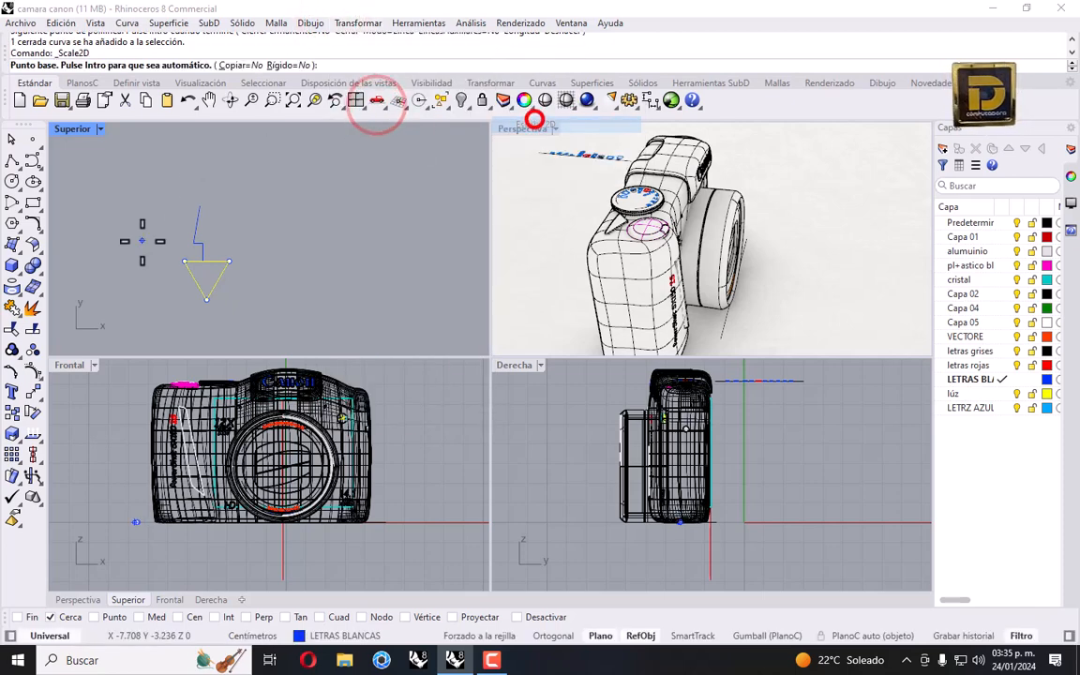
left_click(208, 273)
left_click(309, 282, "shift")
left_click(263, 282, "shift")
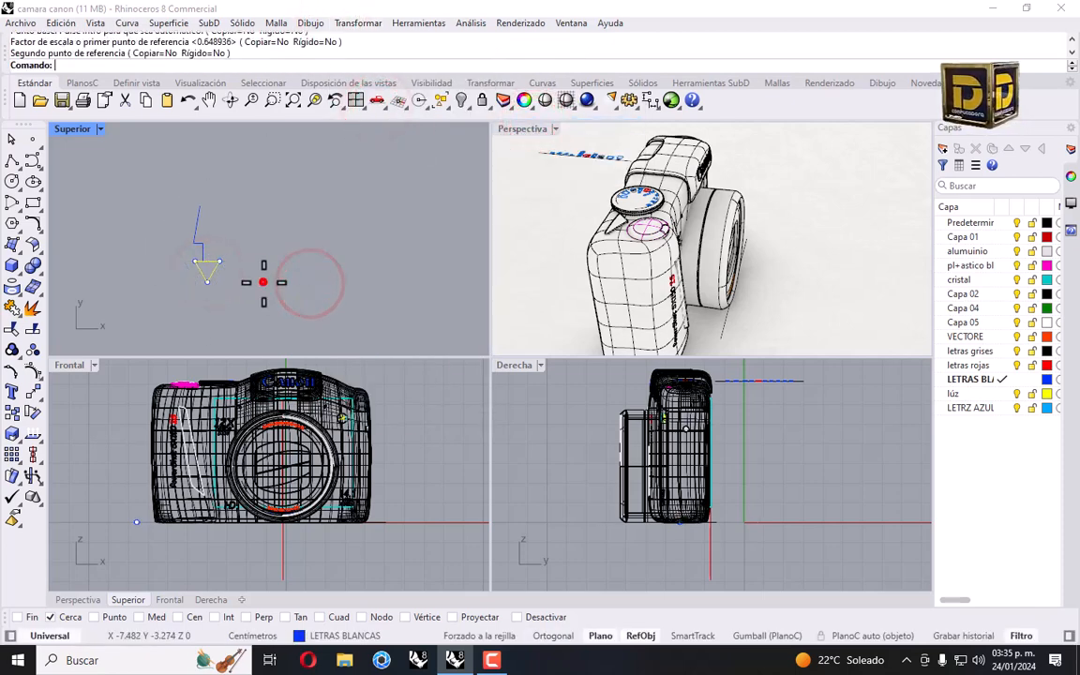
scroll(208, 263, "up", 10)
left_click(180, 230)
Offset the zigzag polyline to its right through a point, about 0.011 cm away, to give the arrow shaft its width.
scroll(227, 246, "down", 8)
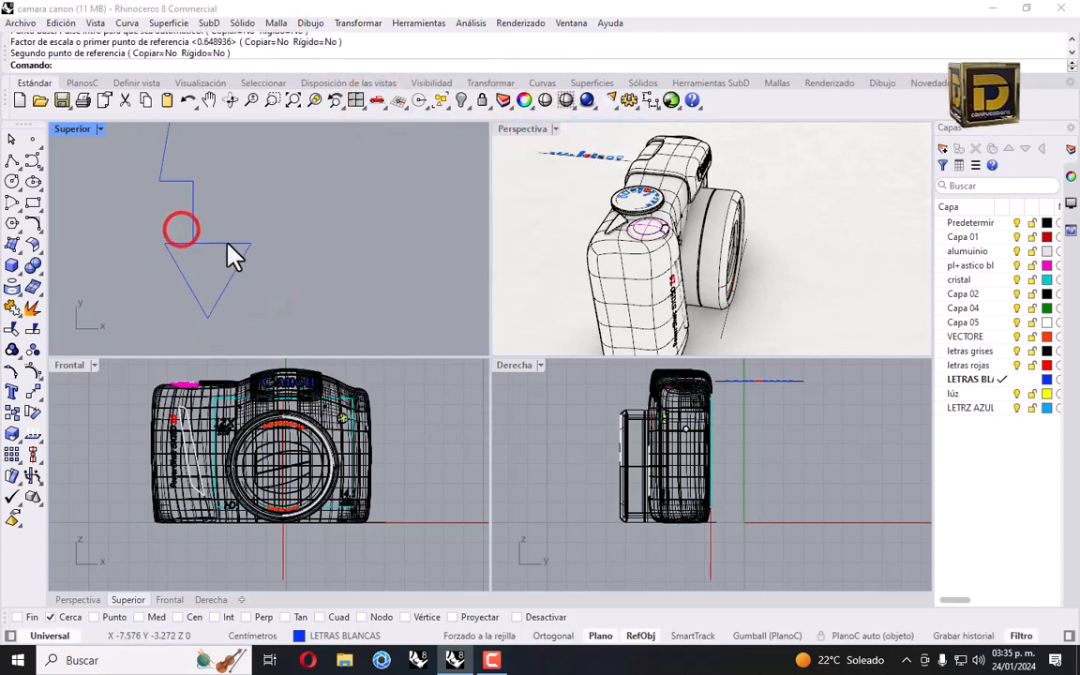
left_click(210, 226)
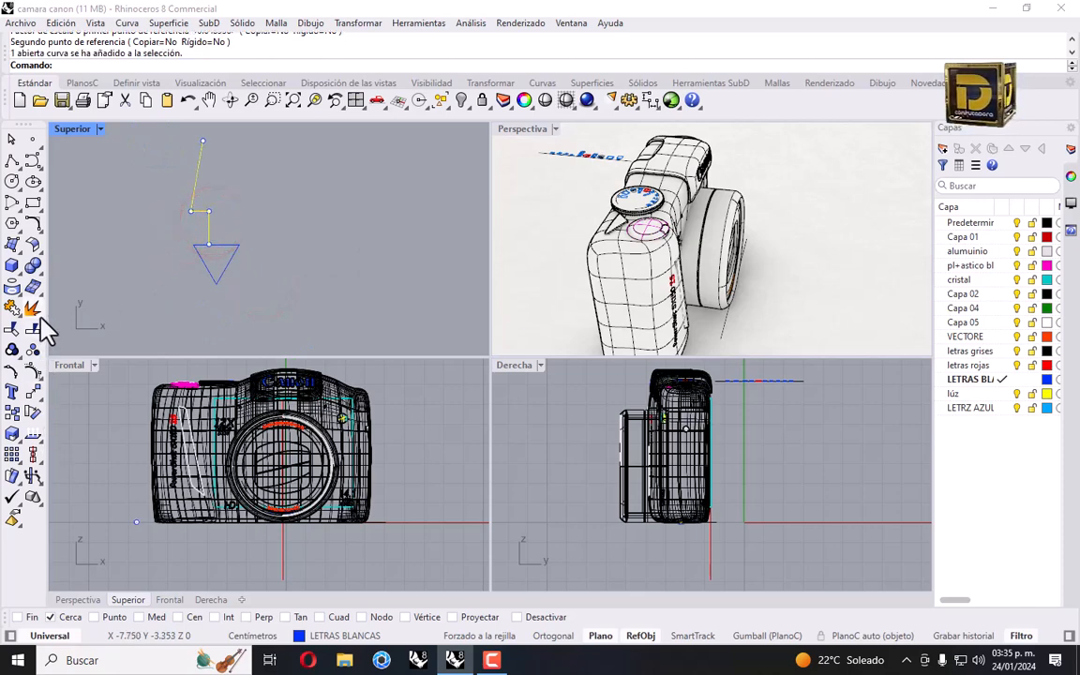
left_click(35, 230)
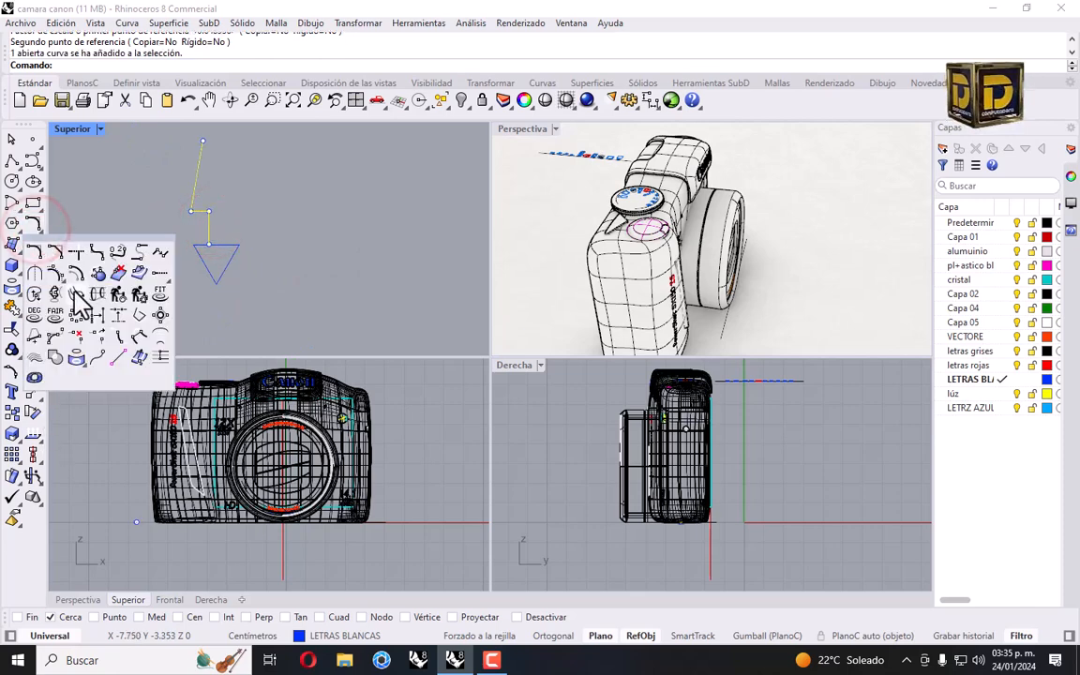
left_click(99, 275)
scroll(75, 270, "up", 1)
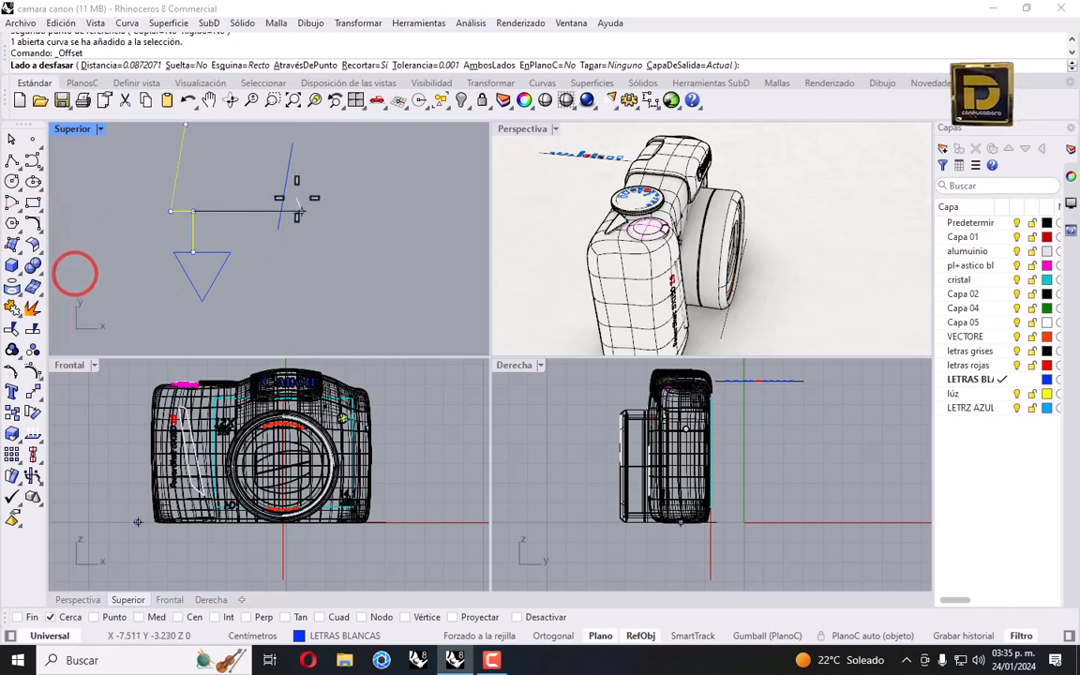
left_click(319, 54)
scroll(210, 207, "up", 5)
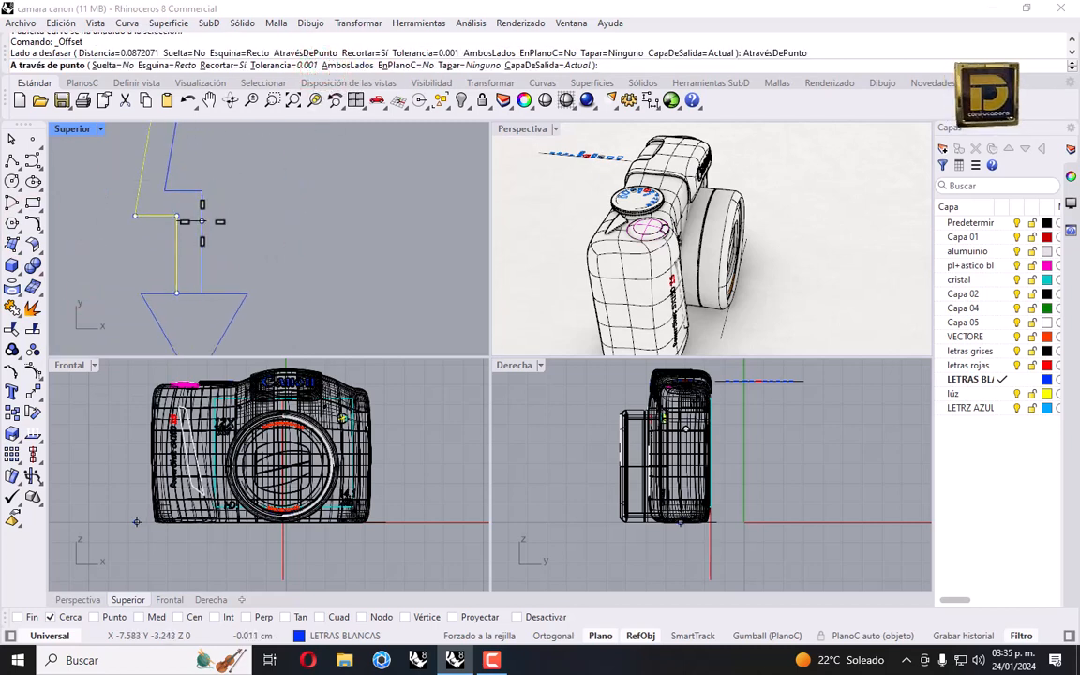
left_click(202, 221)
Move both zigzag curves together so the shaft is centred on the triangle's upper edge.
left_click_drag(241, 217, 183, 248)
scroll(170, 248, "up", 4)
scroll(222, 252, "down", 10)
left_click(131, 172)
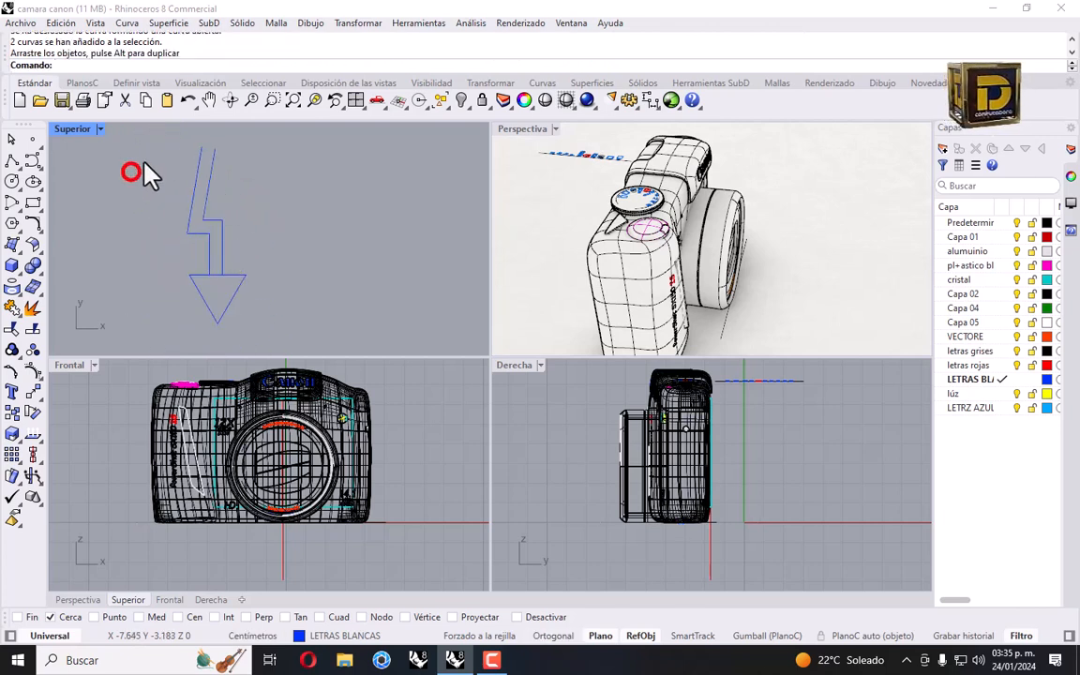
Draw a horizontal line from the upper end of the right zigzag curve leftwards across the other curve.
left_click(12, 160)
left_click(214, 146)
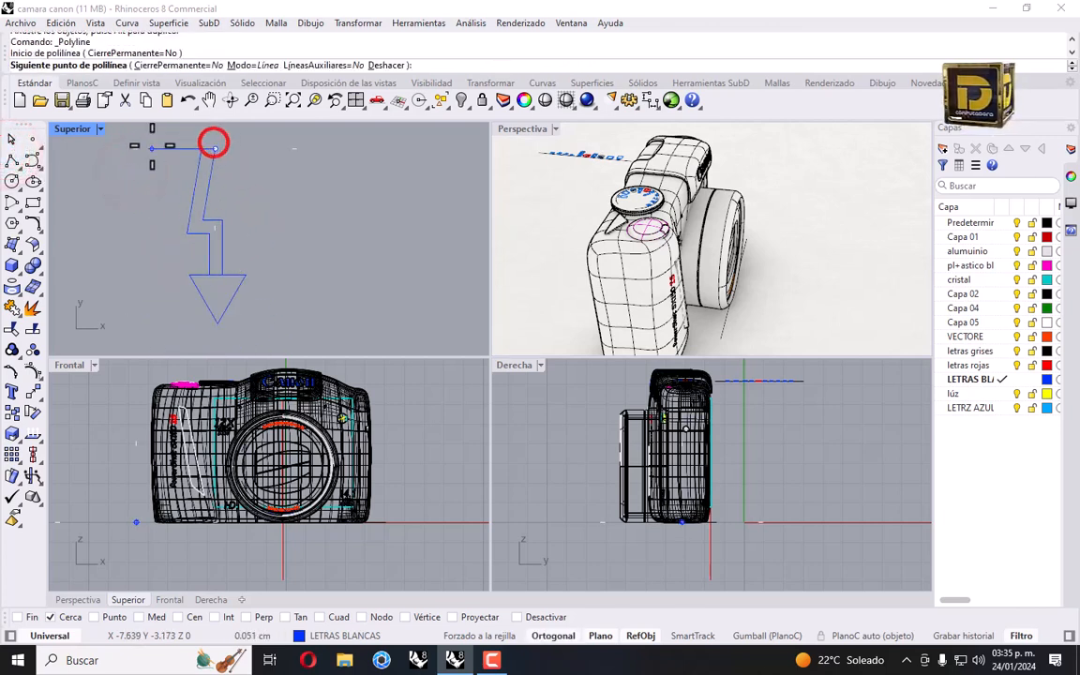
scroll(199, 167, "up", 11)
left_click(161, 128, "shift")
right_click(161, 130)
Trim the lightning-arrow curves, removing the overhanging ends at the shaft's top and the triangle edge segment between the two shaft lines.
right_click_drag(178, 131, 181, 205)
left_click_drag(317, 168, 202, 221)
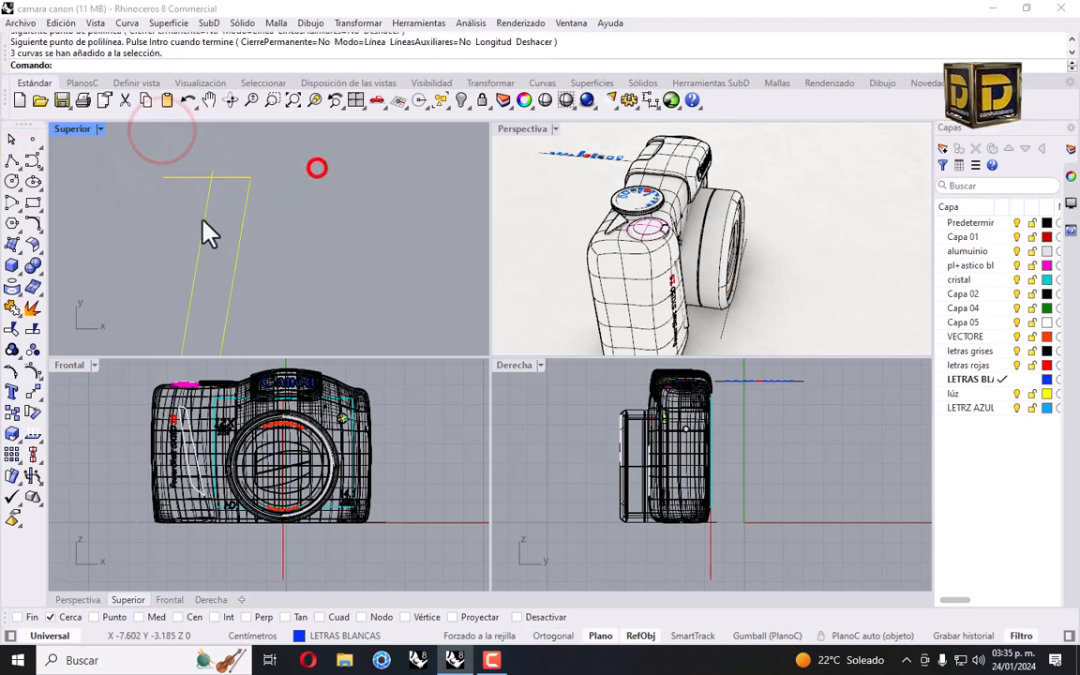
scroll(269, 158, "down", 10)
left_click_drag(297, 156, 202, 296)
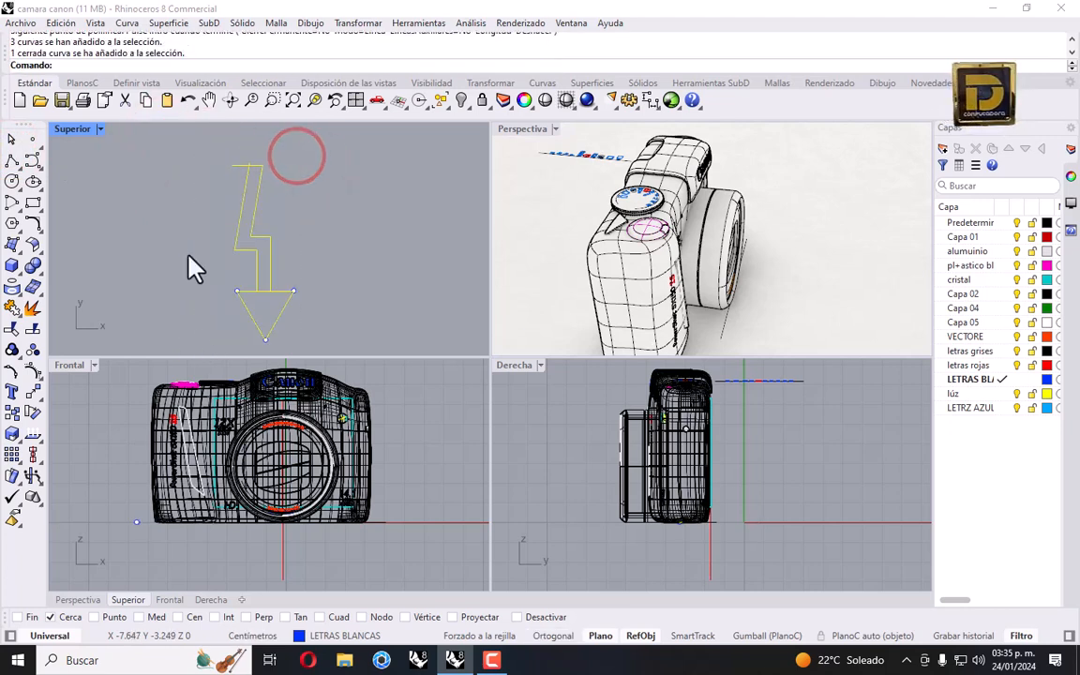
left_click(14, 309)
scroll(239, 183, "up", 5)
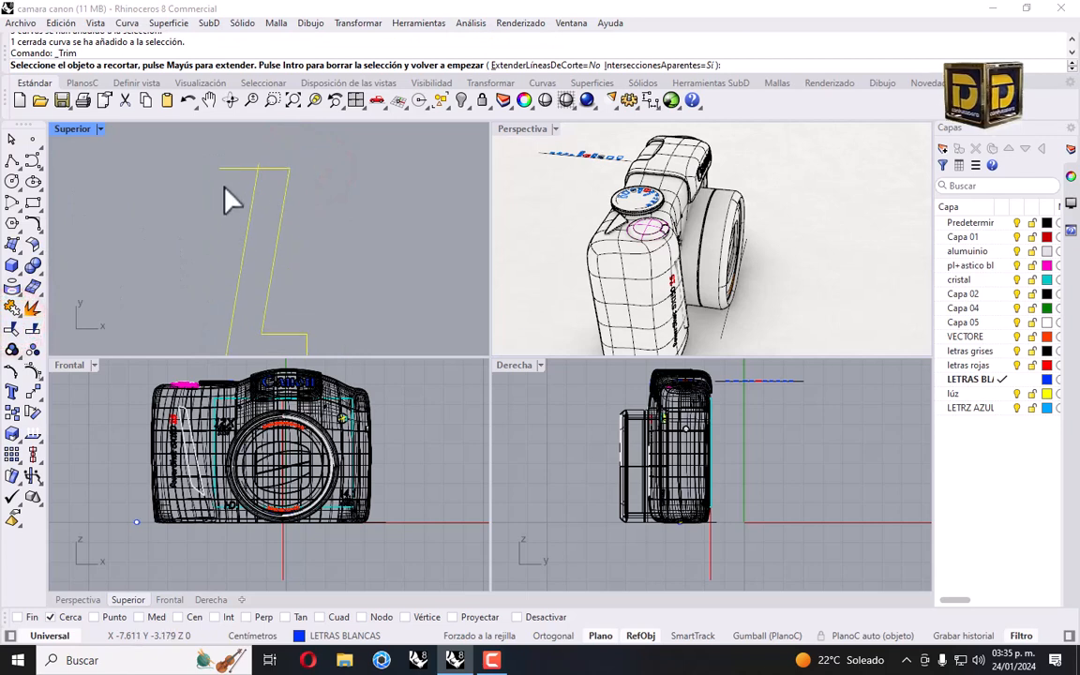
left_click(232, 162)
left_click(267, 161)
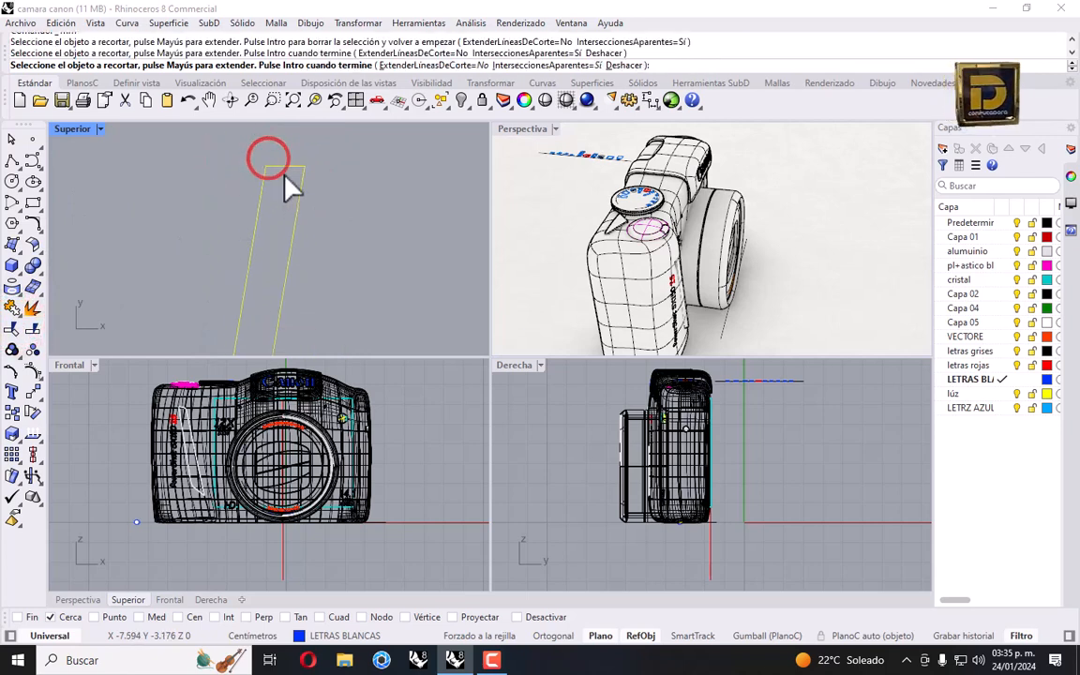
scroll(271, 178, "down", 5)
left_click_drag(278, 298, 277, 306)
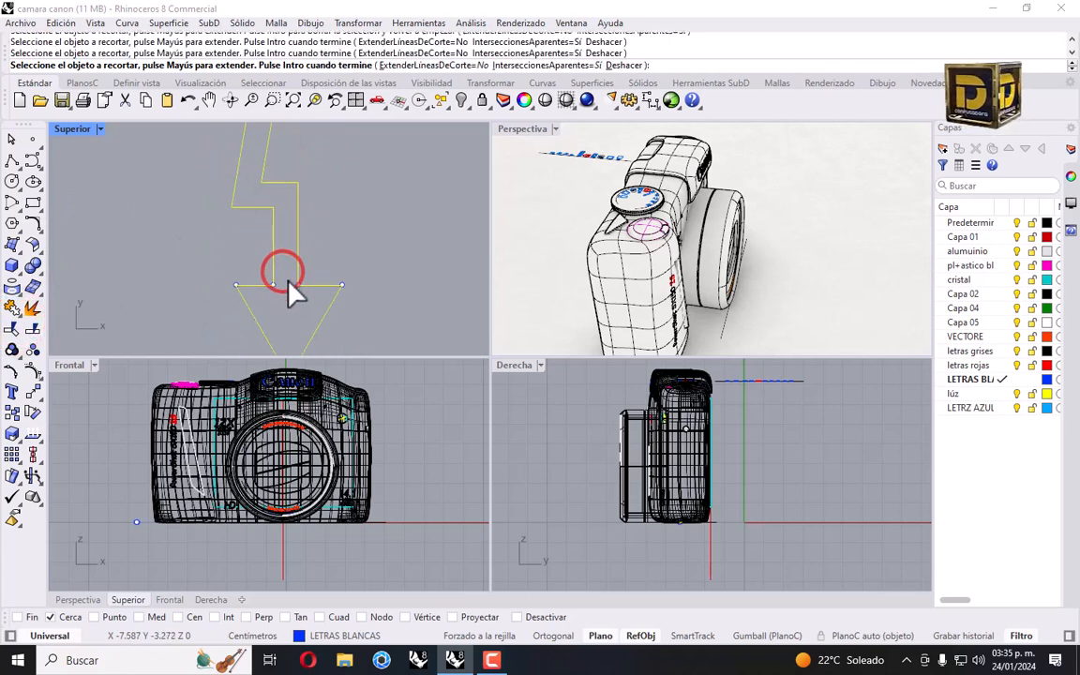
scroll(274, 274, "down", 8)
key("Return")
Join the trimmed shaft and arrowhead curves into one closed lightning-arrow outline.
left_click_drag(231, 180, 286, 326)
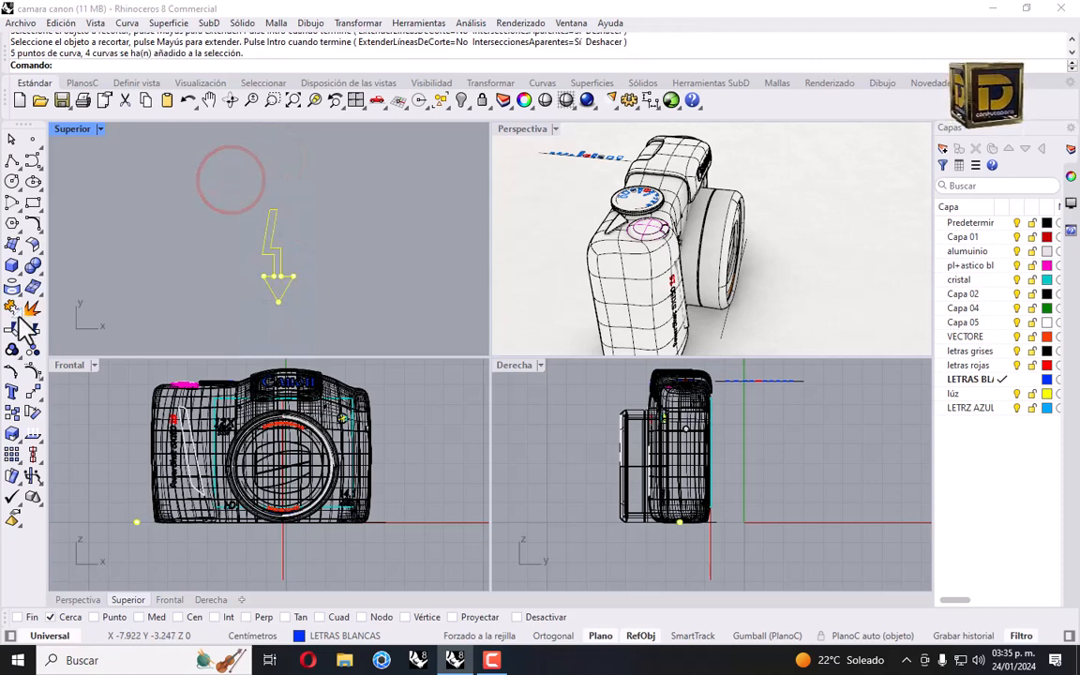
left_click(13, 305)
scroll(249, 237, "down", 3)
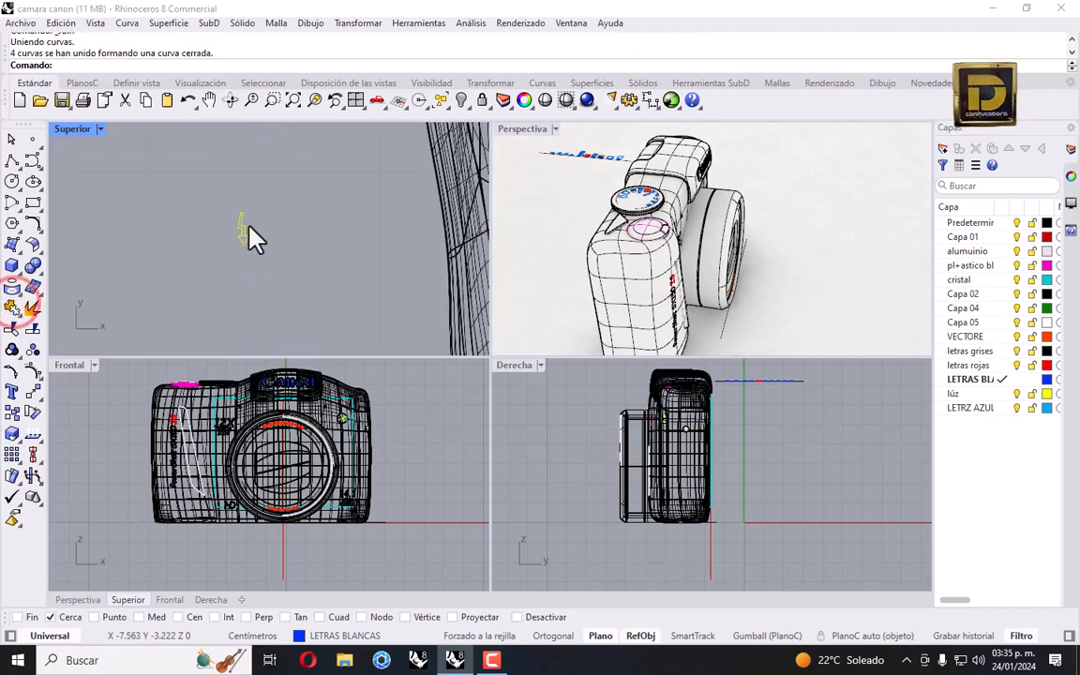
Copy the lightning arrow twice to its right to form a row of three arrows, the farther copy about 0.124 cm away.
left_click(15, 426)
scroll(313, 229, "up", 3)
left_click(164, 254)
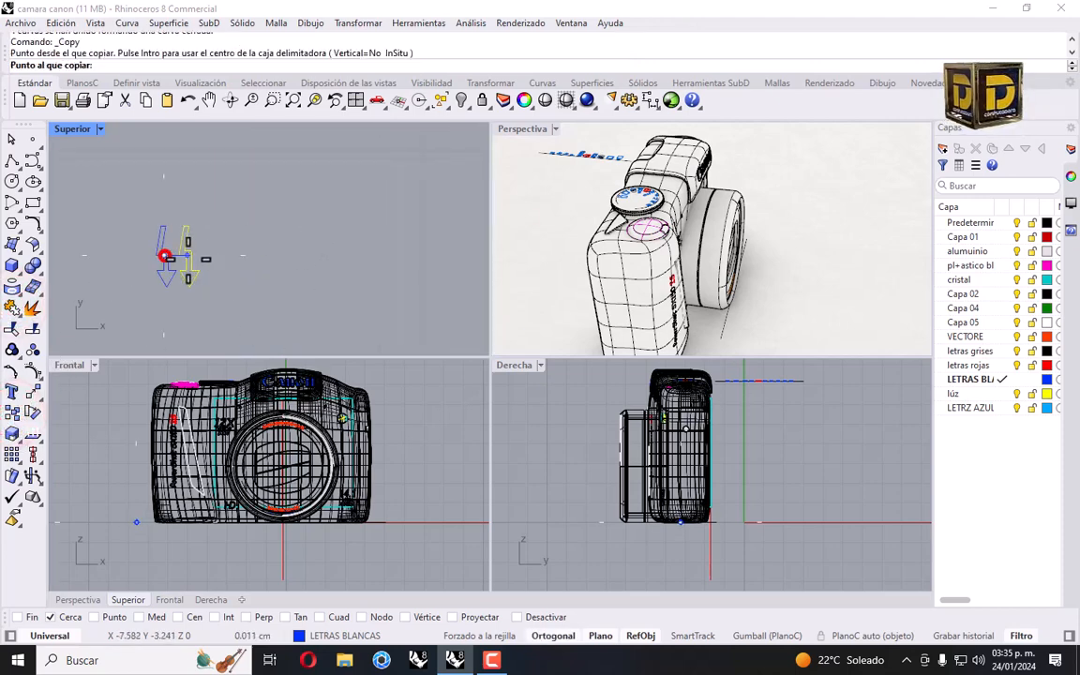
left_click(193, 249)
left_click(217, 260)
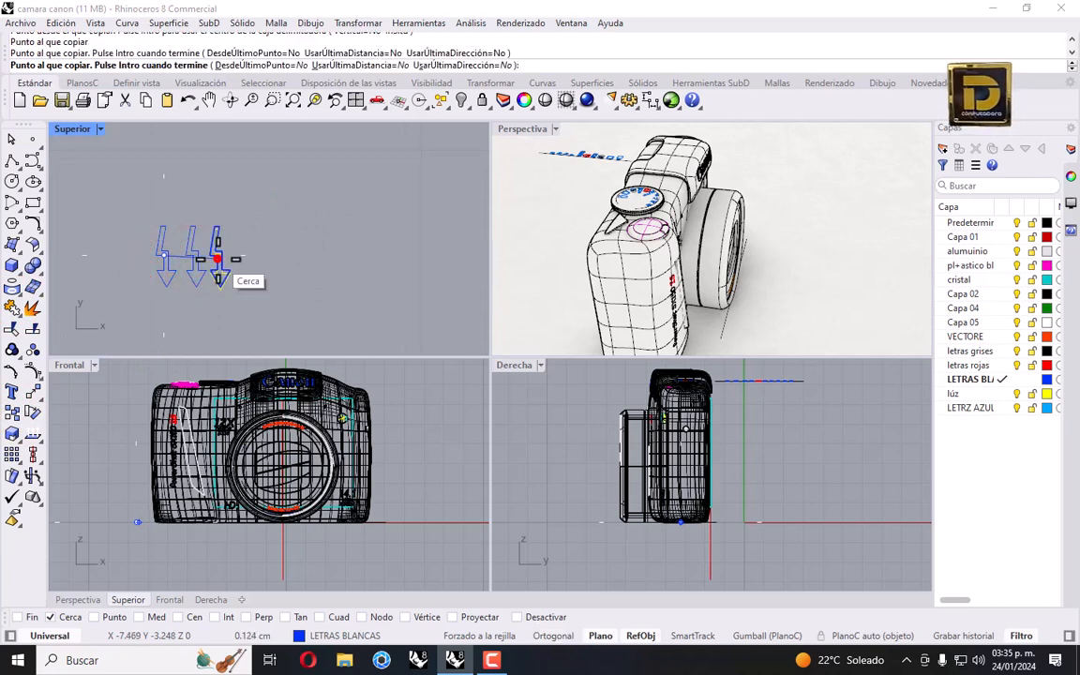
key("Return")
left_click(127, 219)
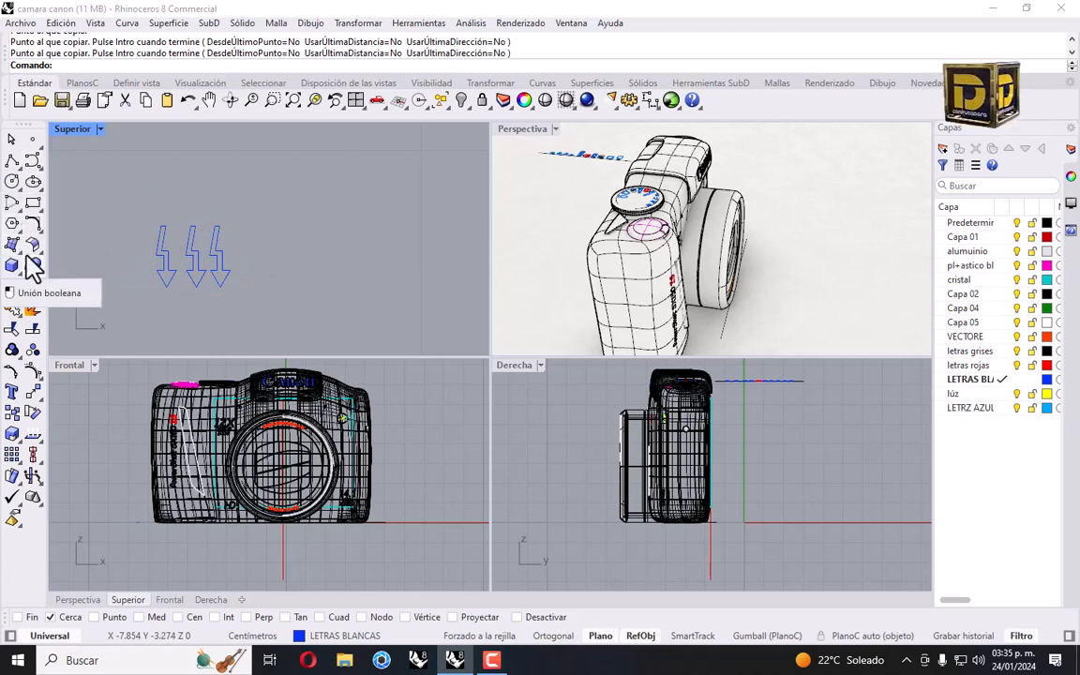
Draw a rectangle around the three lightning arrows, leaving a margin on every side.
left_click(32, 201)
left_click(127, 216)
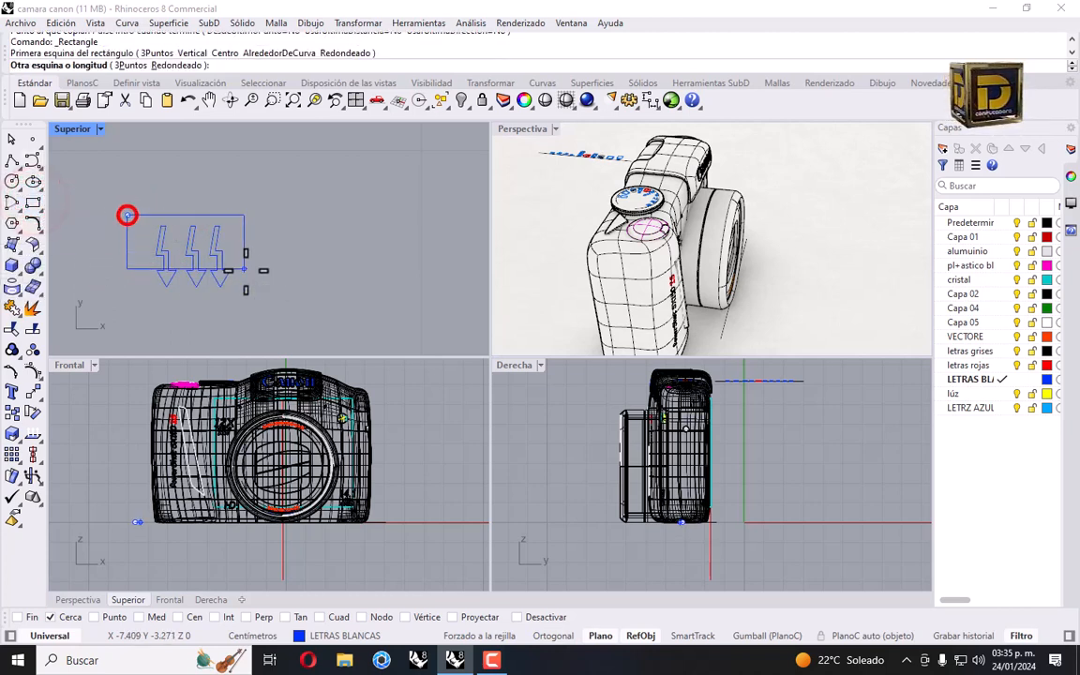
left_click(258, 297)
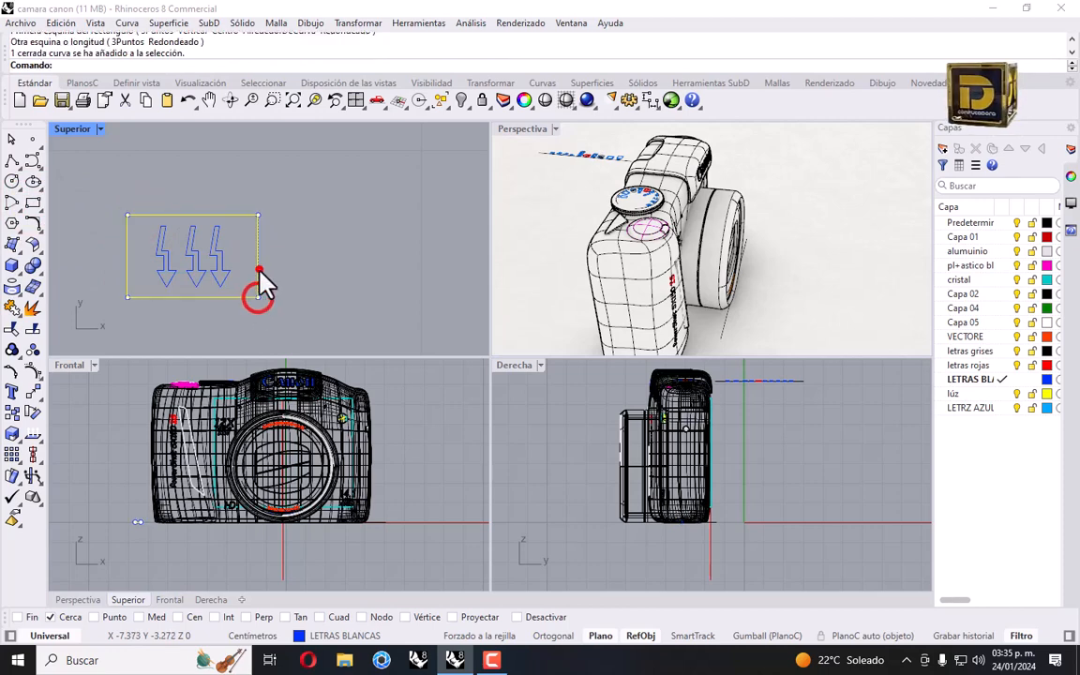
Offset the rectangle inwards by 0.010743 cm to make a double frame around the arrows.
left_click(37, 226)
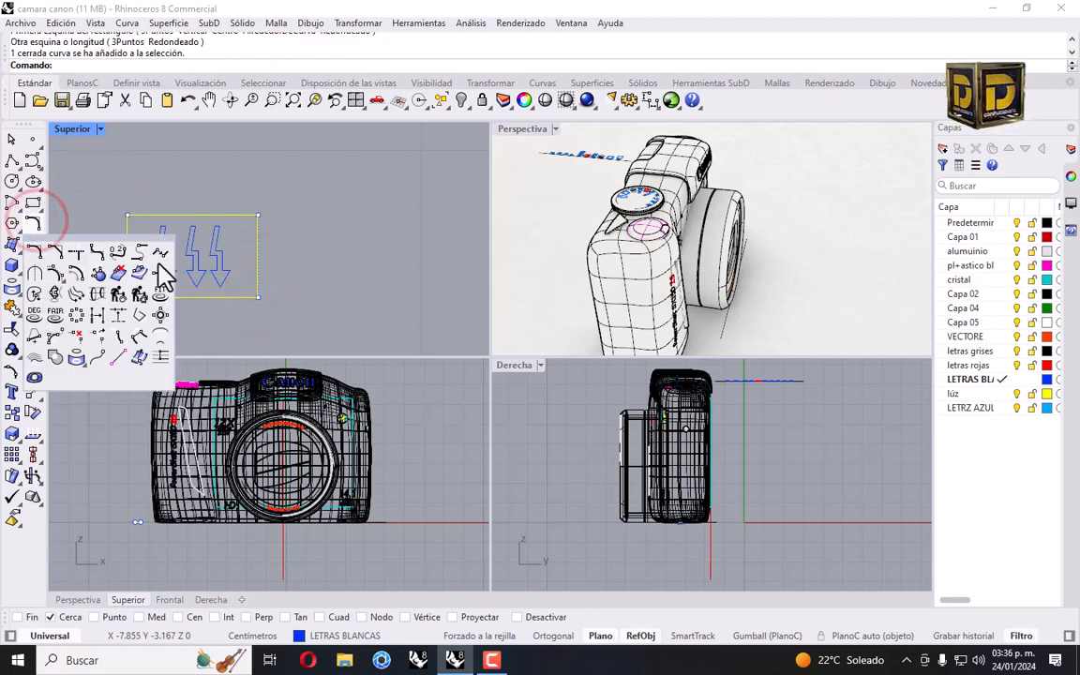
left_click(77, 268)
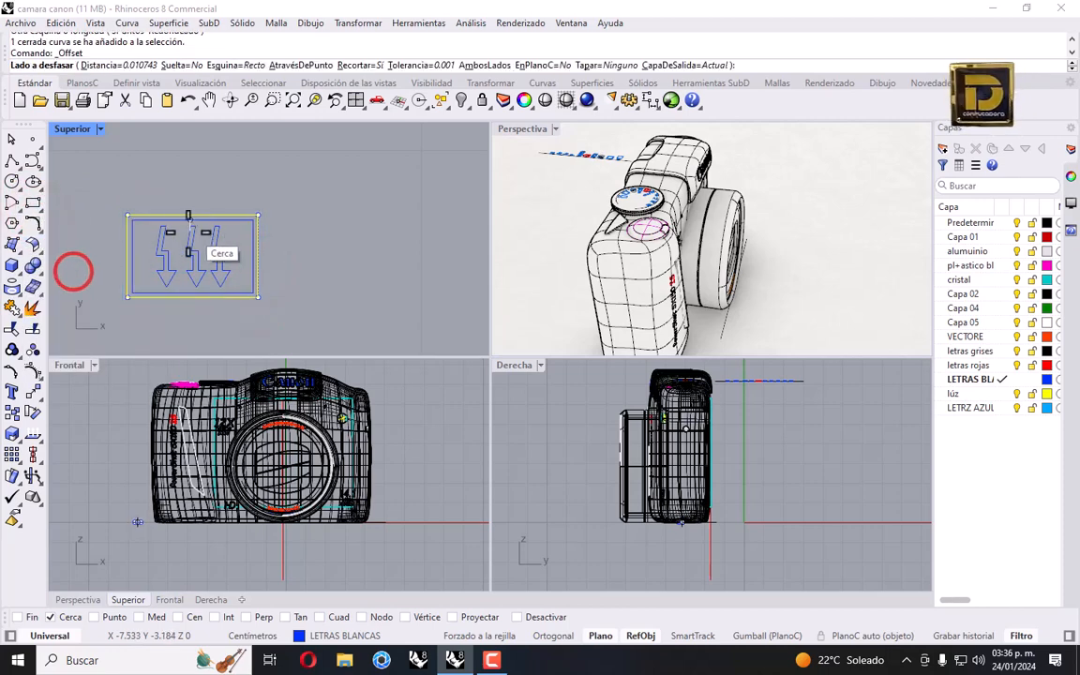
left_click(136, 228)
left_click(287, 196)
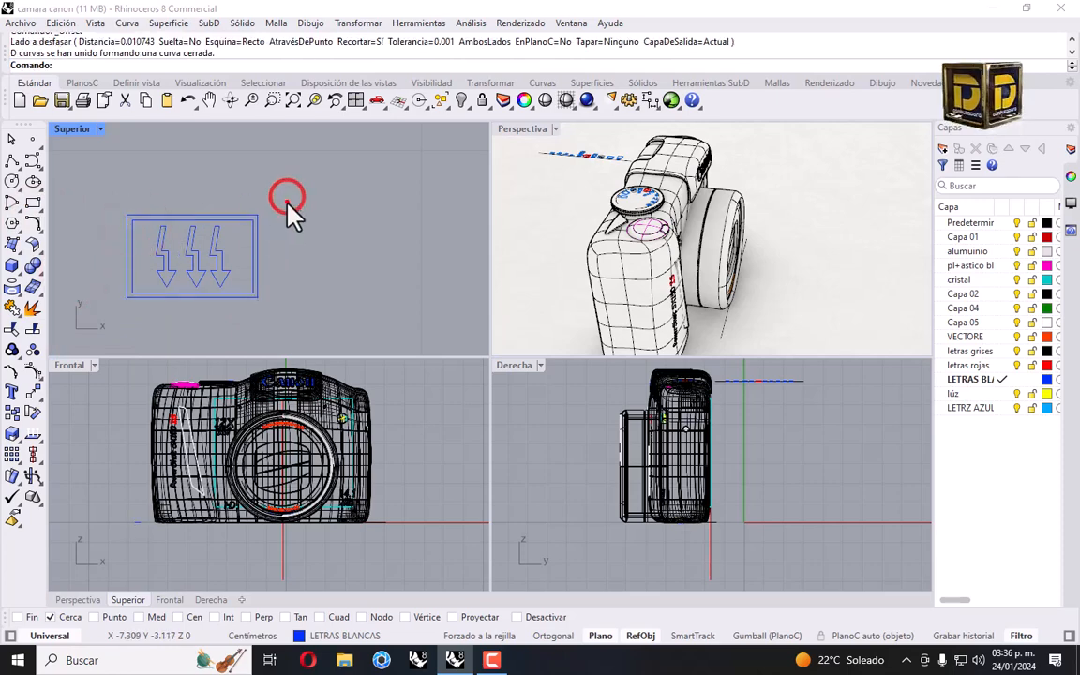
Move the framed three-arrow symbol onto the camera top, below the light blue symbol near ON/OFF.
left_click_drag(286, 198, 112, 281)
scroll(164, 248, "down", 5)
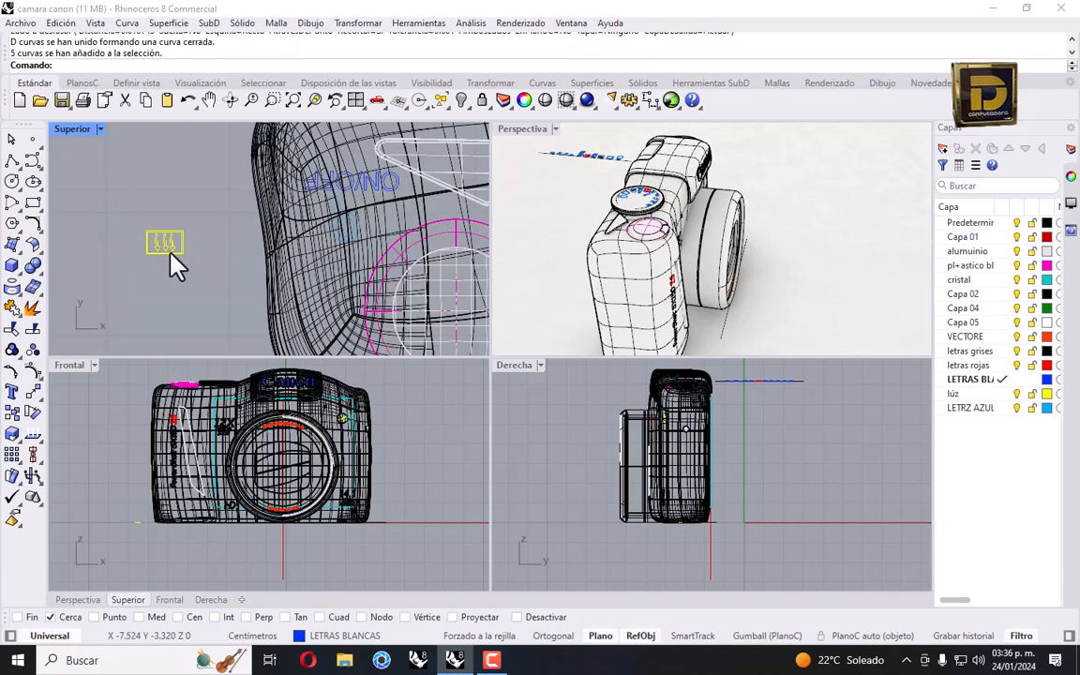
scroll(170, 249, "down", 4)
scroll(173, 251, "up", 4)
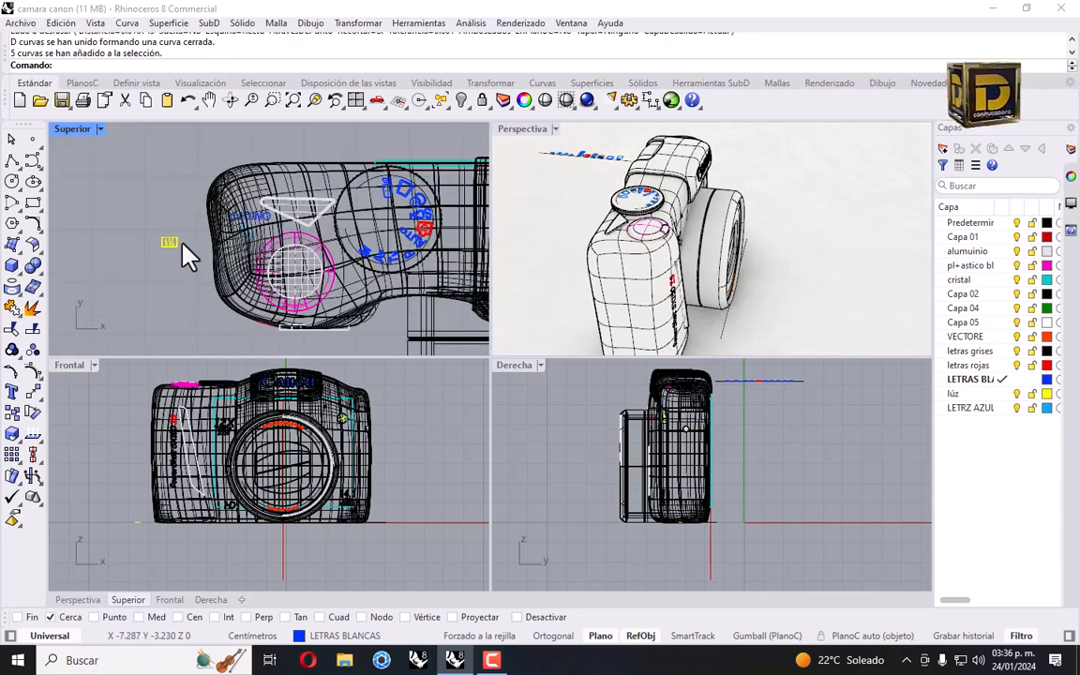
scroll(225, 239, "up", 4)
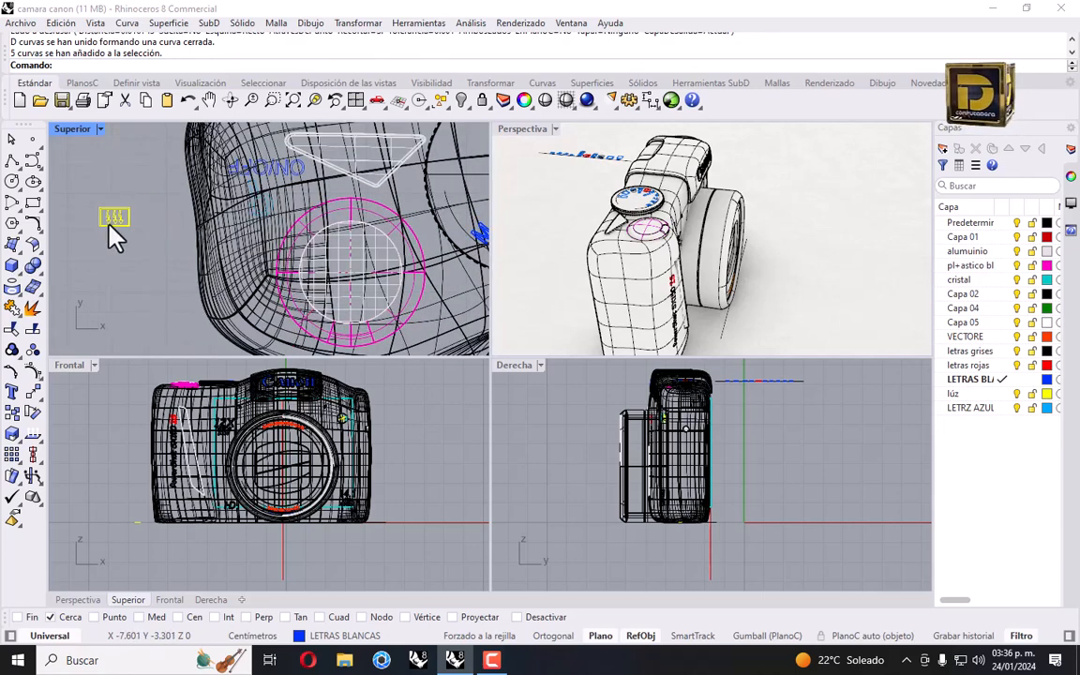
left_click_drag(110, 234, 276, 221)
left_click(159, 175)
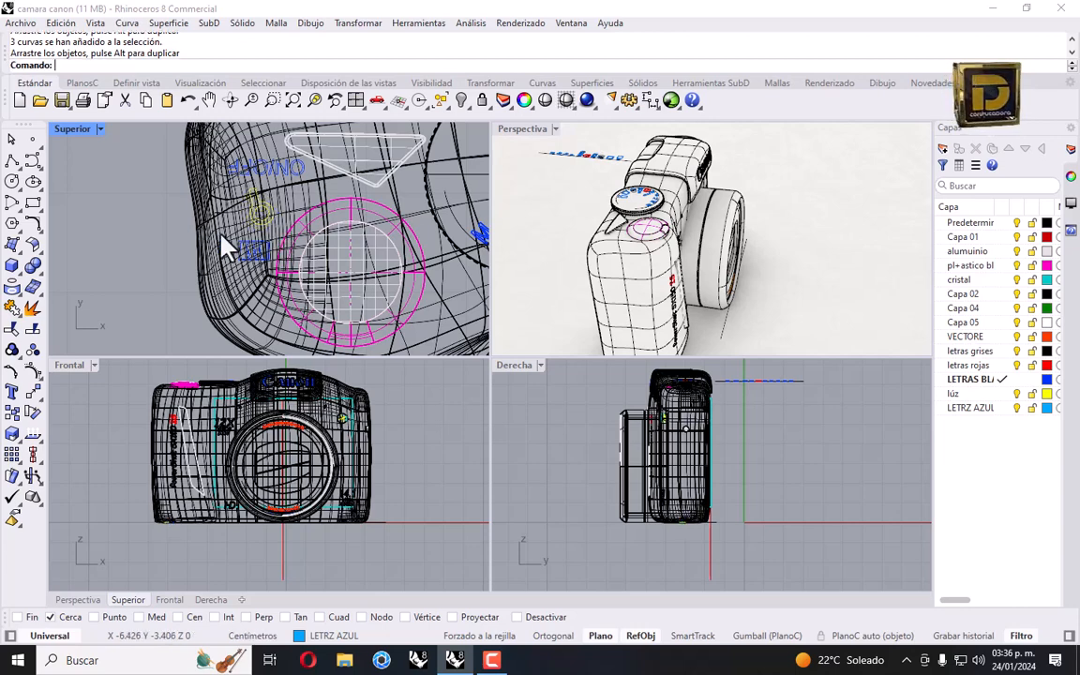
Disable object snaps and shift the framed arrow symbol slightly lower on the camera top.
left_click_drag(171, 225, 304, 290)
left_click_drag(254, 249, 253, 267)
key("ctrl+z")
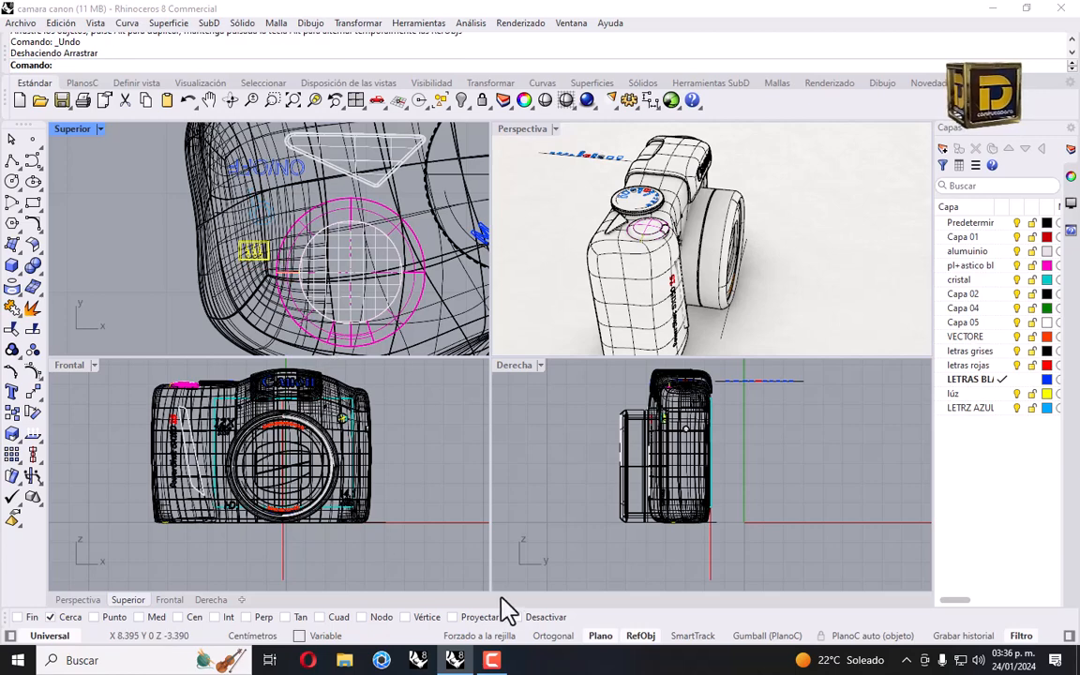
left_click(535, 619)
left_click_drag(248, 256, 250, 268)
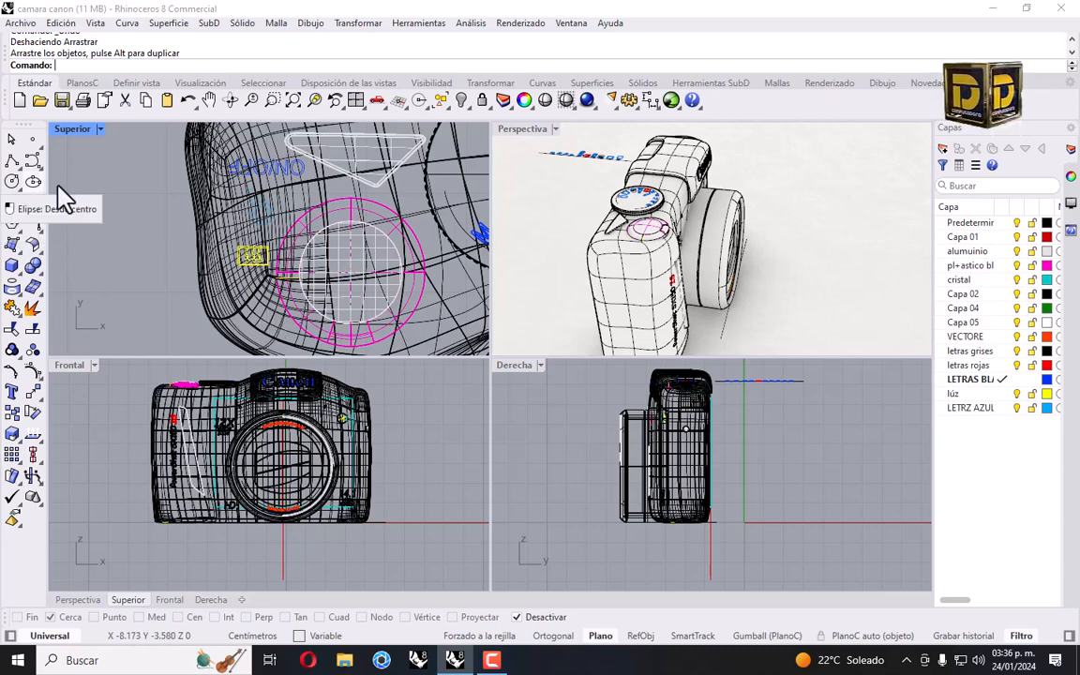
Make LETRZ AZUL the current layer.
left_click(974, 407)
left_click(1009, 380)
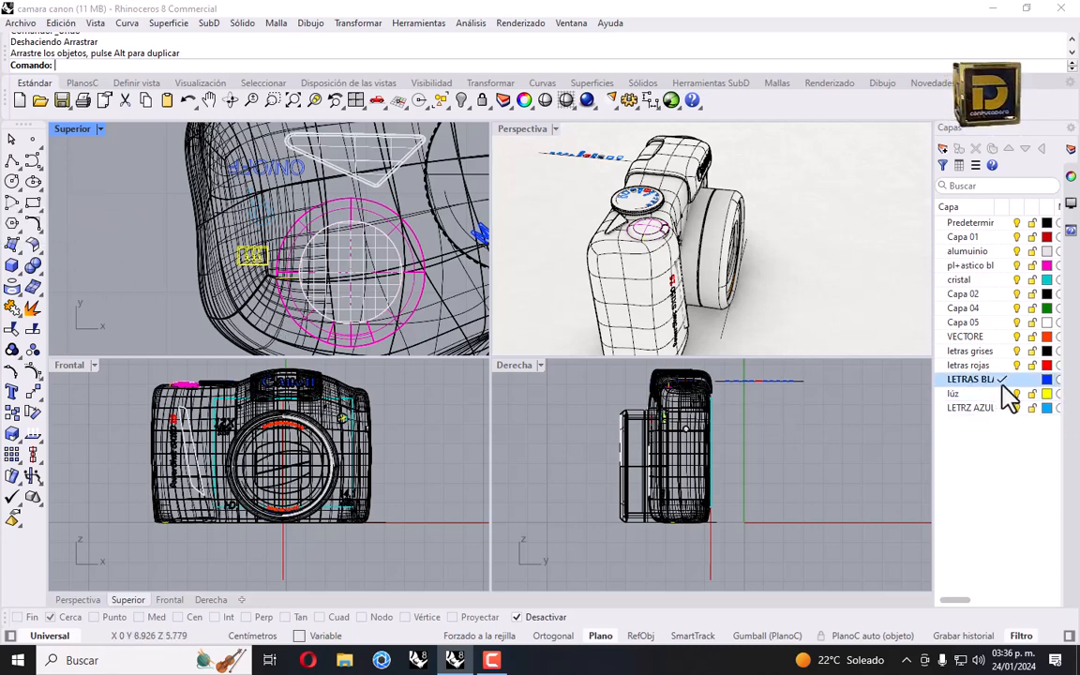
left_click(1001, 409)
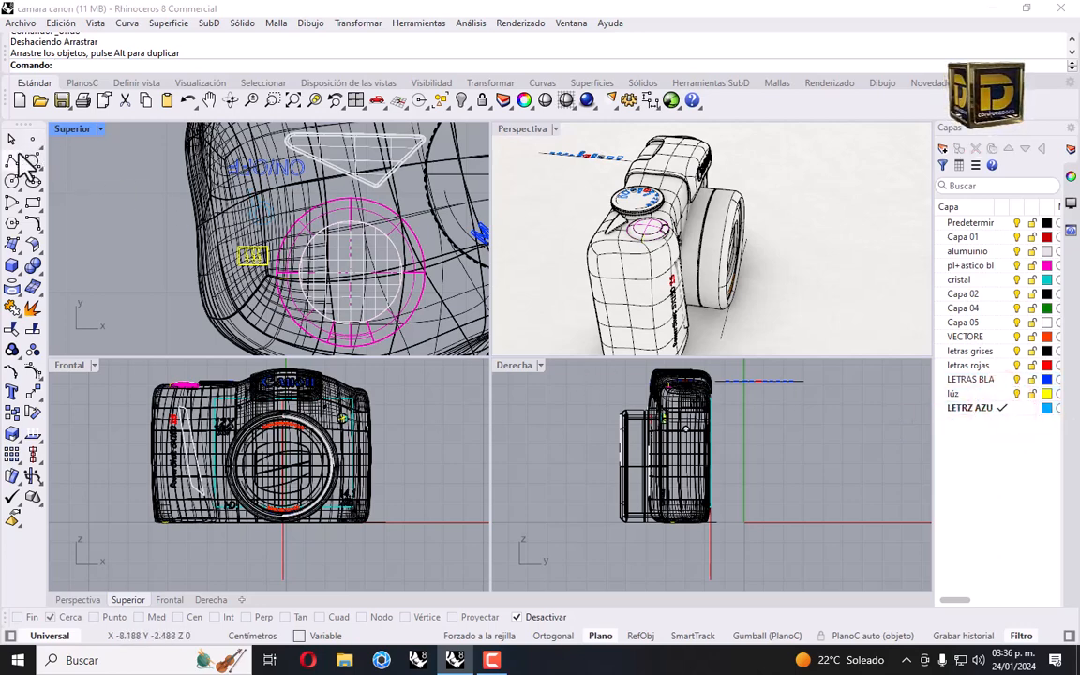
left_click(33, 201)
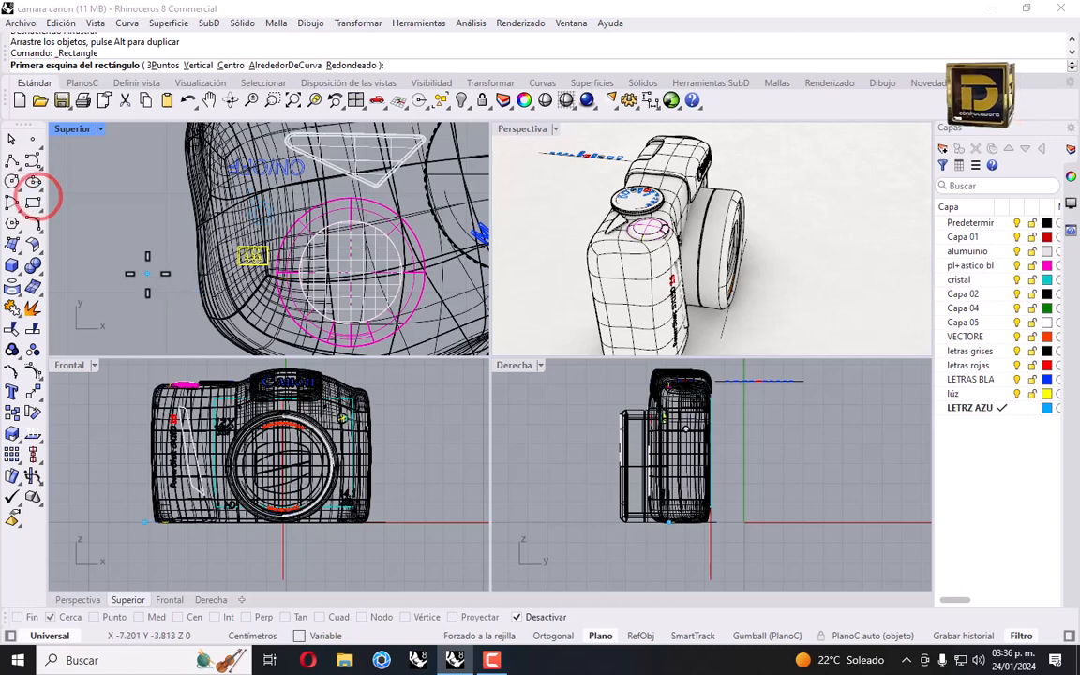
scroll(214, 261, "up", 3)
key("Escape")
Copy the outer frame rectangle of the arrow symbol to the empty area left of the camera in the top view.
left_click(200, 241)
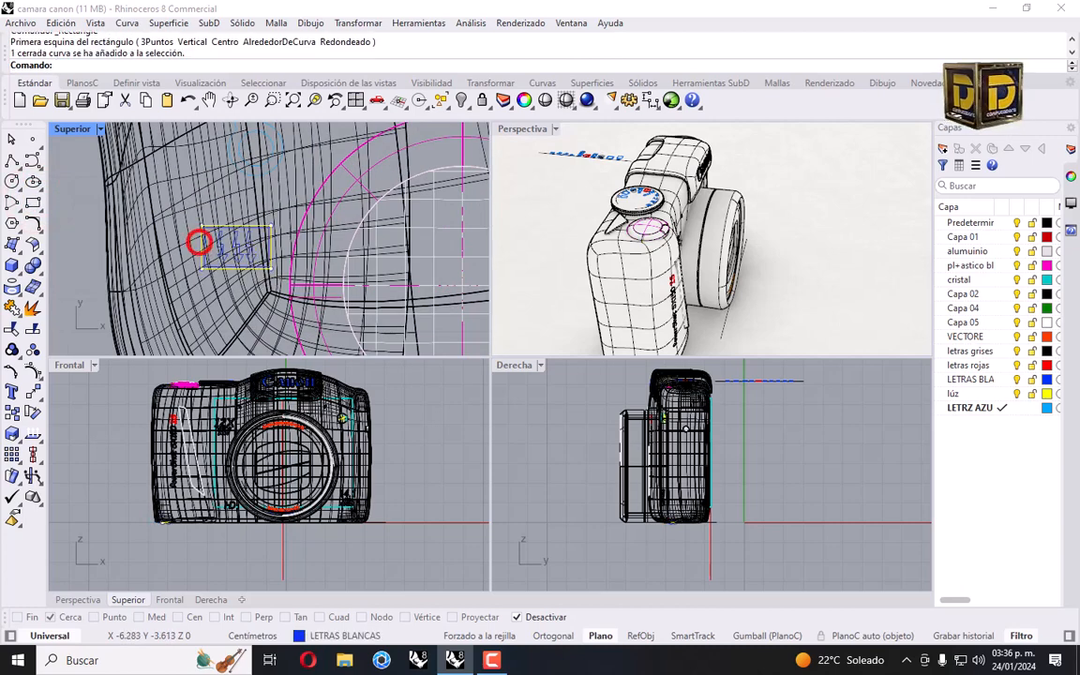
left_click(11, 412)
left_click(307, 222)
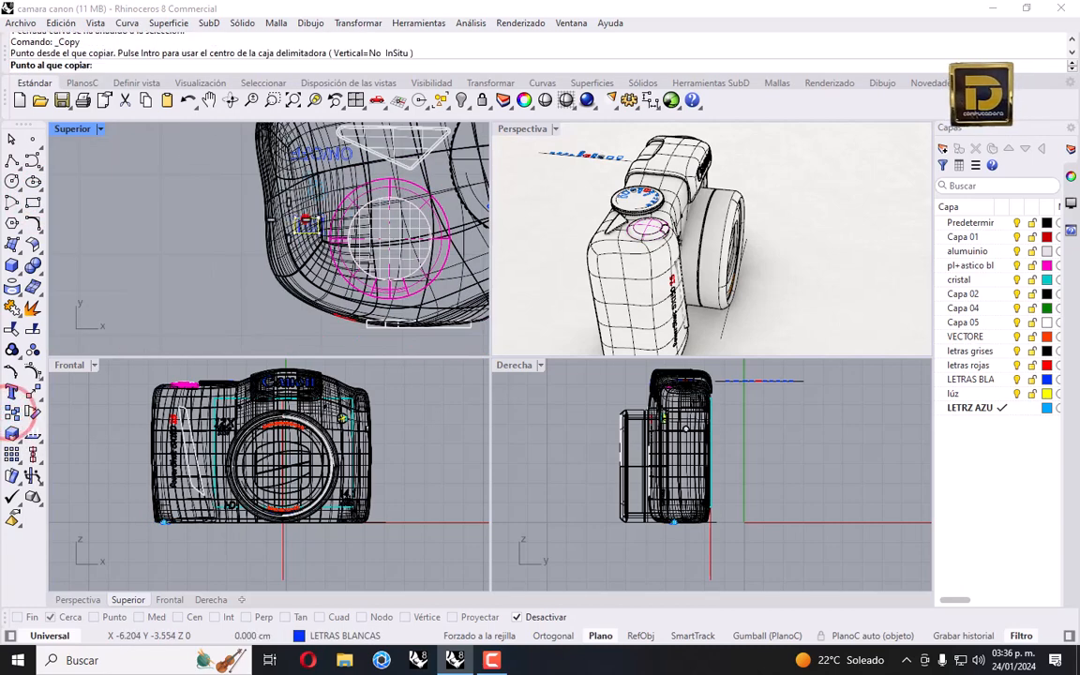
left_click(205, 235)
right_click(205, 235)
scroll(214, 229, "up", 6)
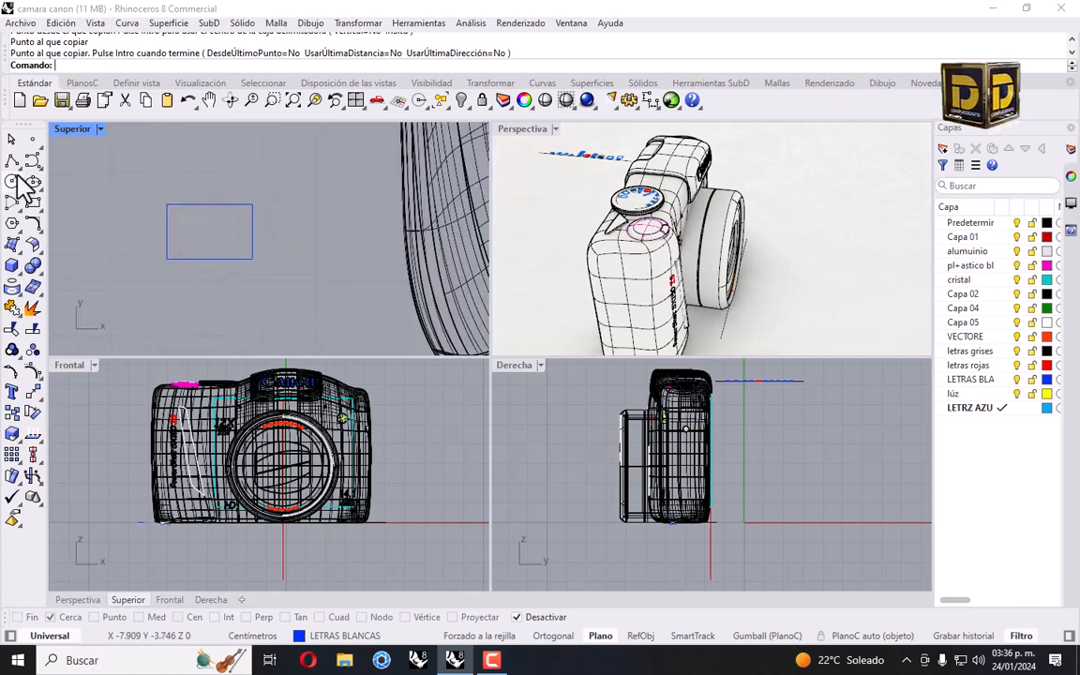
Draw a small centre-based rectangle about 0.07 cm wide in the copied frame's upper part and shift it to the frame's horizontal middle.
left_click(33, 202)
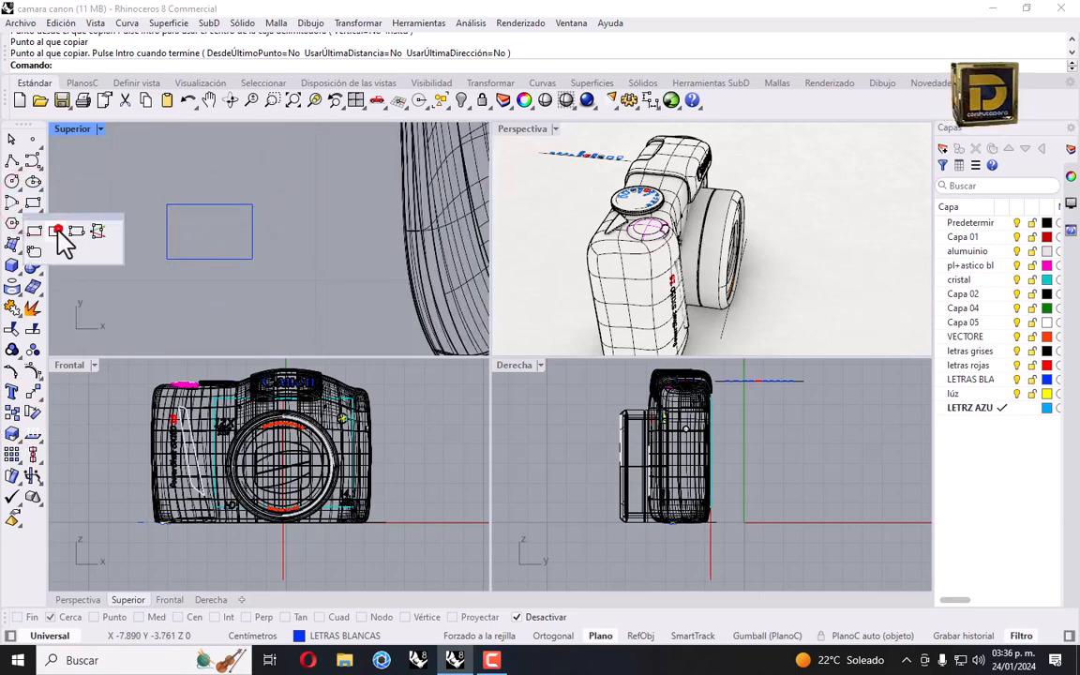
left_click(60, 230)
scroll(208, 215, "up", 3)
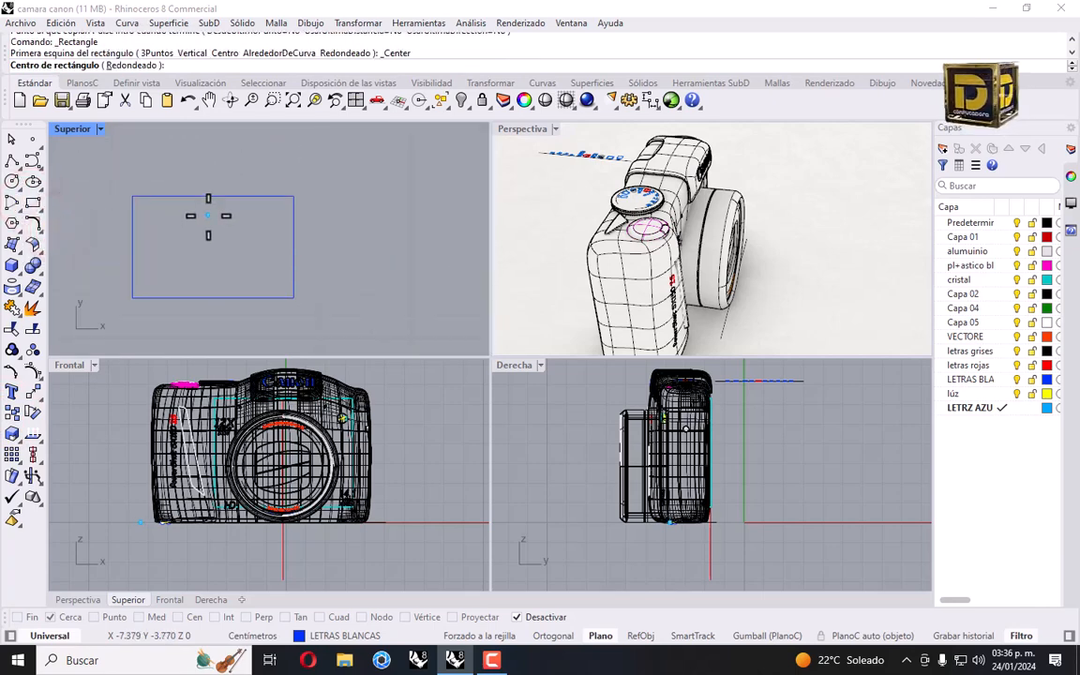
left_click(207, 215)
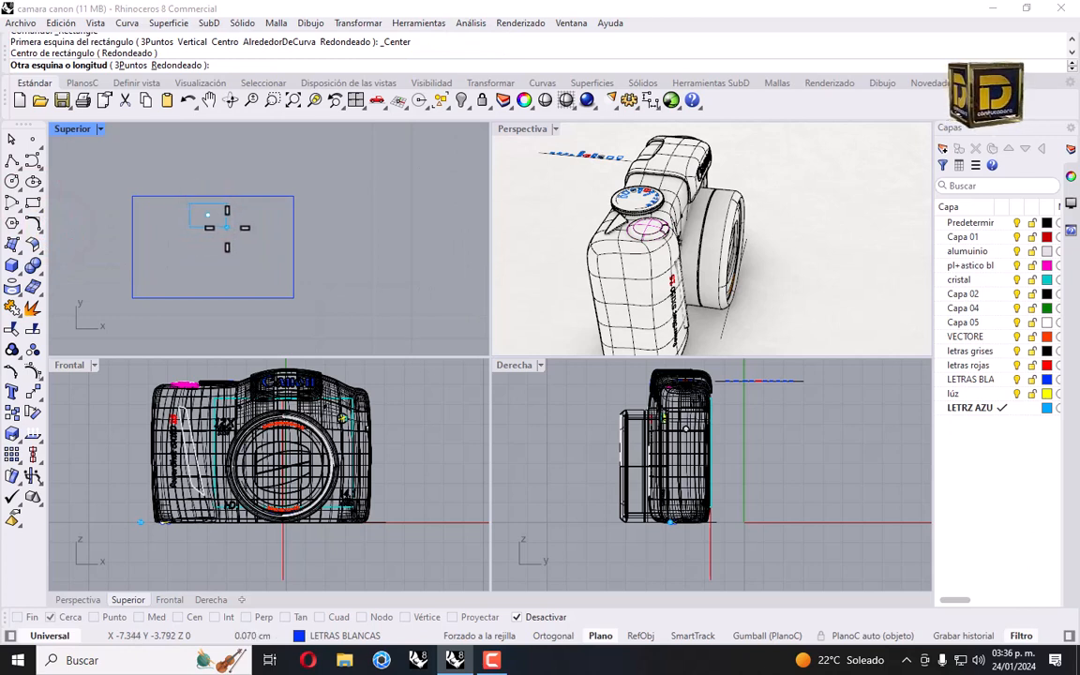
left_click(234, 230)
left_click(220, 230)
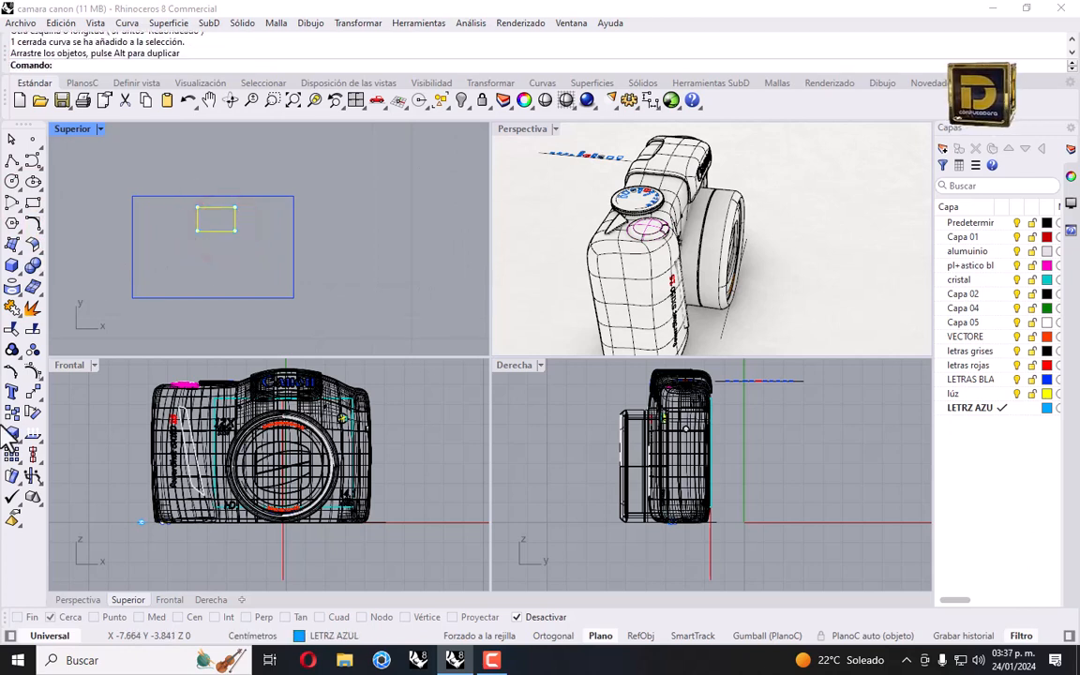
Copy the small rectangle about 0.116 cm straight down and to the left side of the frame.
left_click(15, 416)
left_click(216, 229)
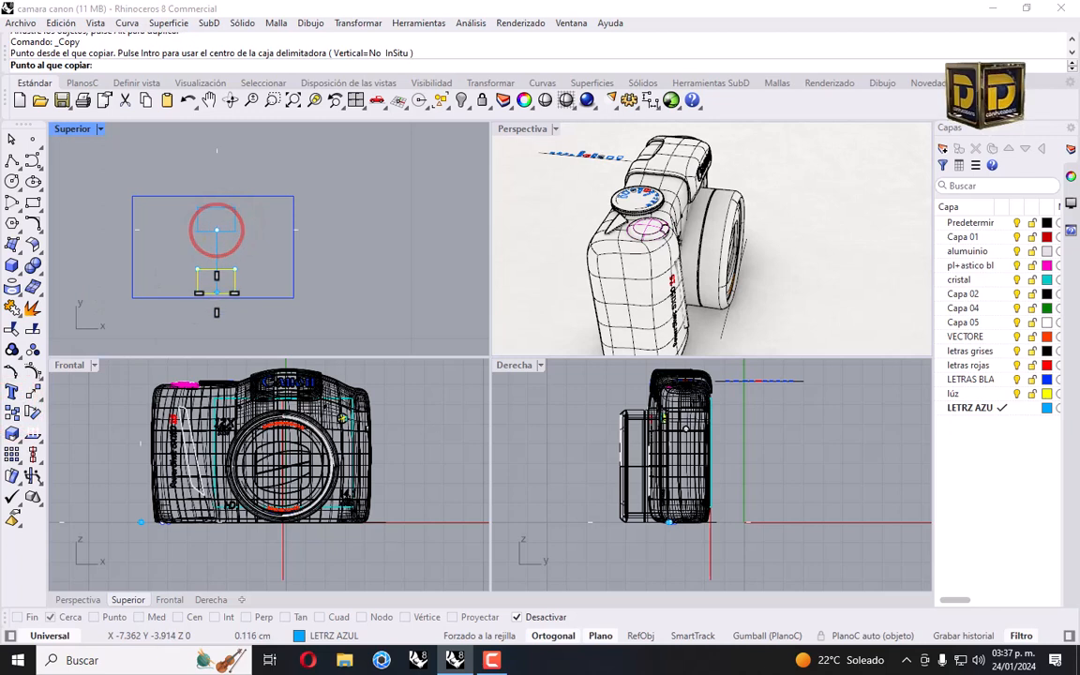
left_click(216, 292)
left_click(160, 255)
right_click(160, 256)
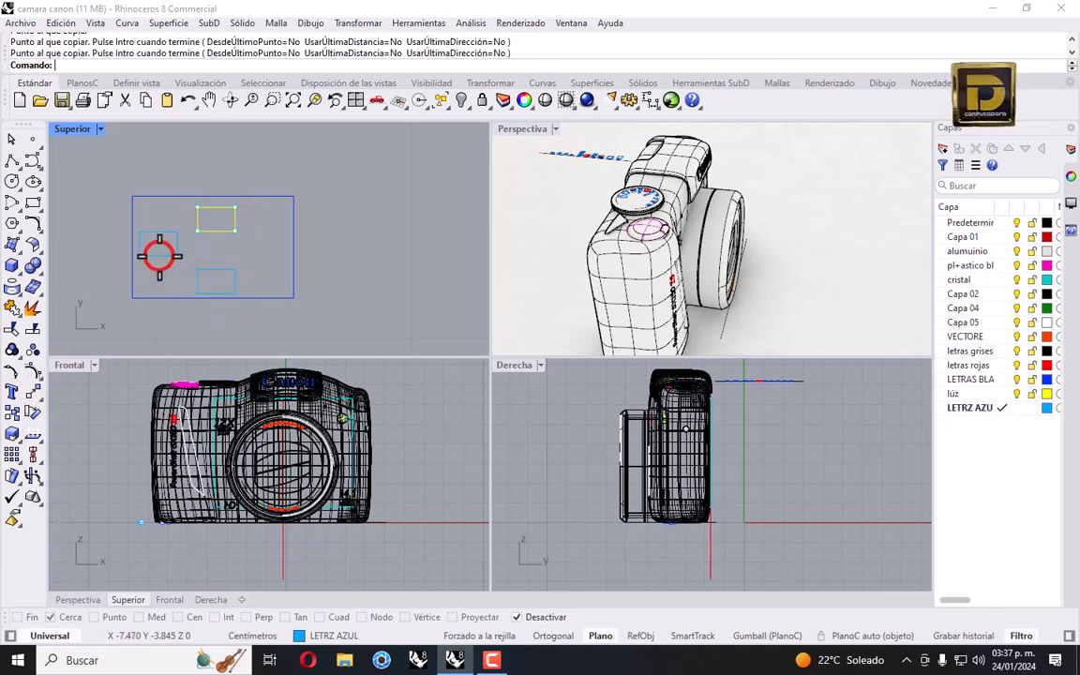
Copy the left small rectangle about 0.205 cm horizontally to the right side of the frame.
left_click(159, 256)
right_click(159, 256)
left_click(160, 250)
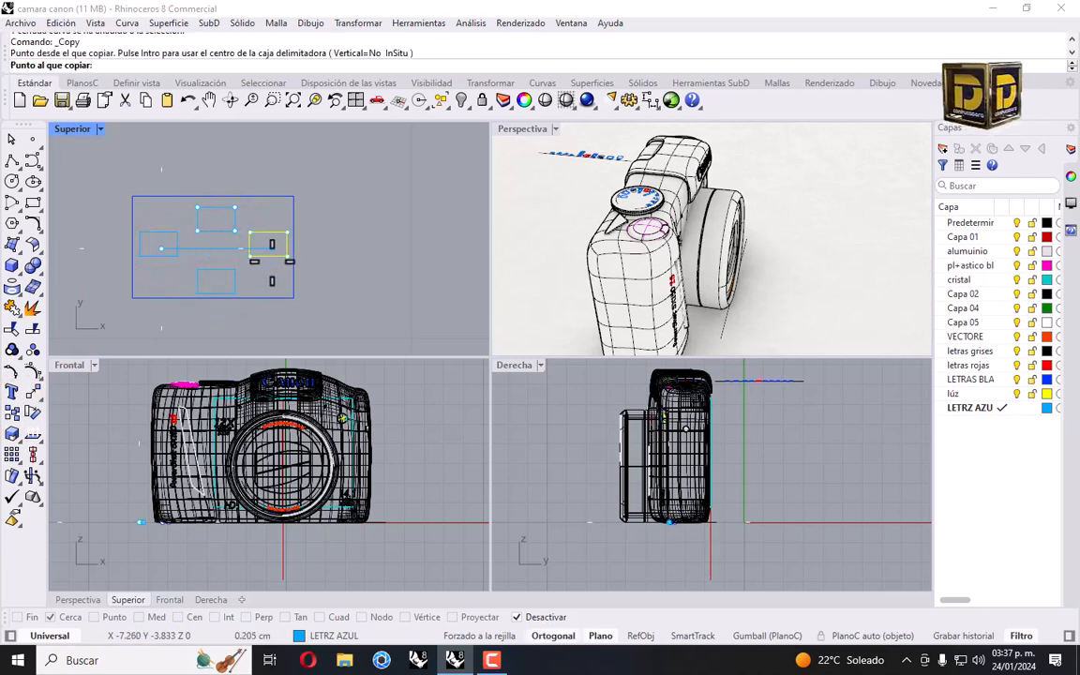
left_click(271, 261)
right_click(270, 261)
Move the framed four-rectangle symbol from beside the camera onto its top, directly below the lightning-arrow symbol in the top view.
left_click_drag(376, 176, 120, 314)
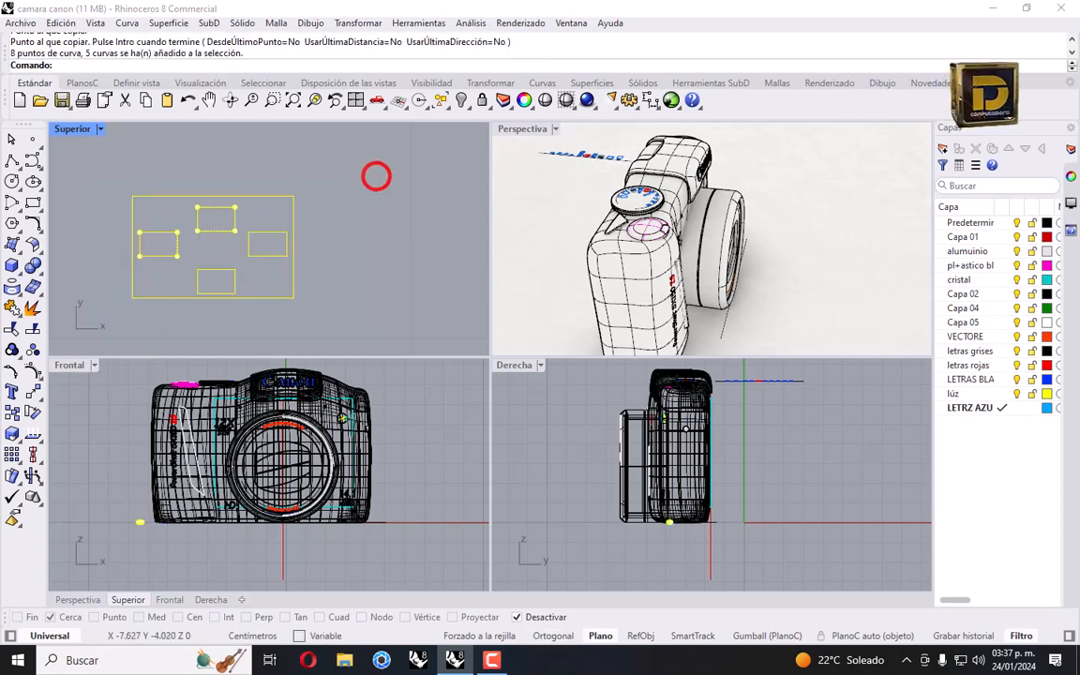
scroll(193, 268, "down", 5)
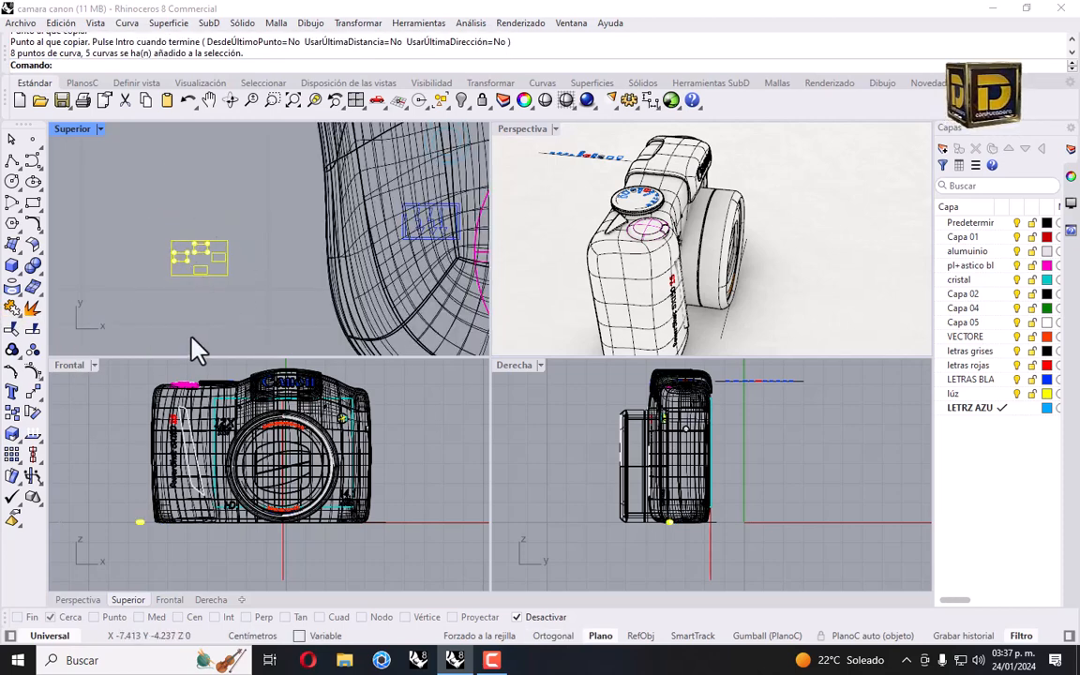
scroll(208, 286, "up", 4)
left_click_drag(176, 253, 380, 304)
scroll(229, 252, "down", 4)
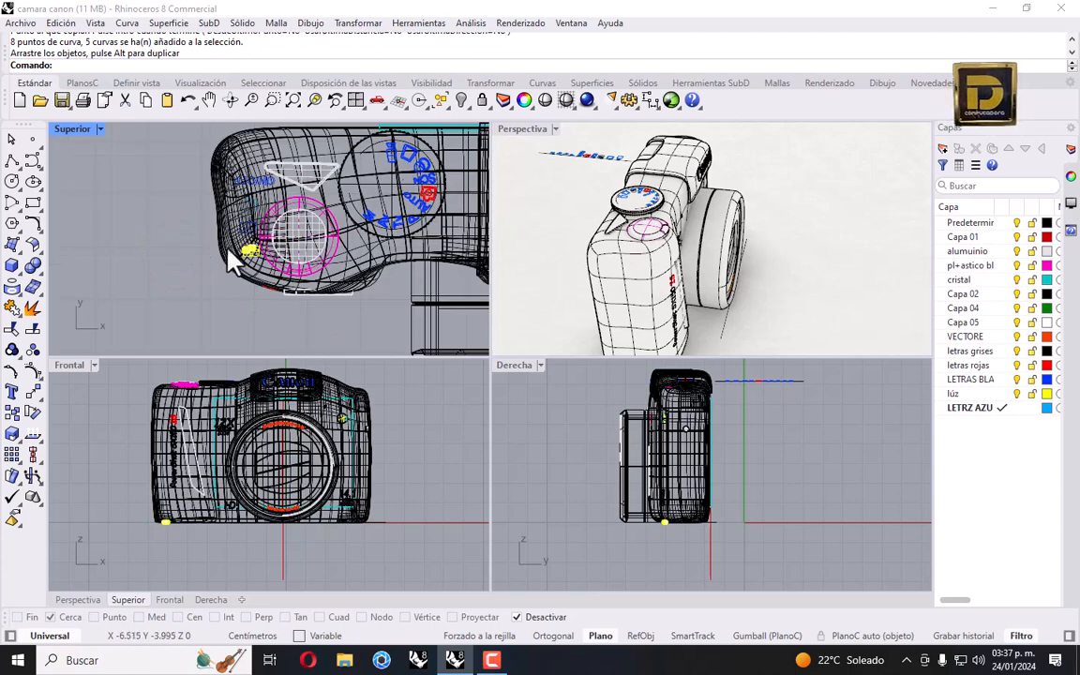
Project the ON/OFF text and the three symbols vertically onto the camera body from the top view, deleting the original curves.
left_click_drag(125, 515, 201, 539)
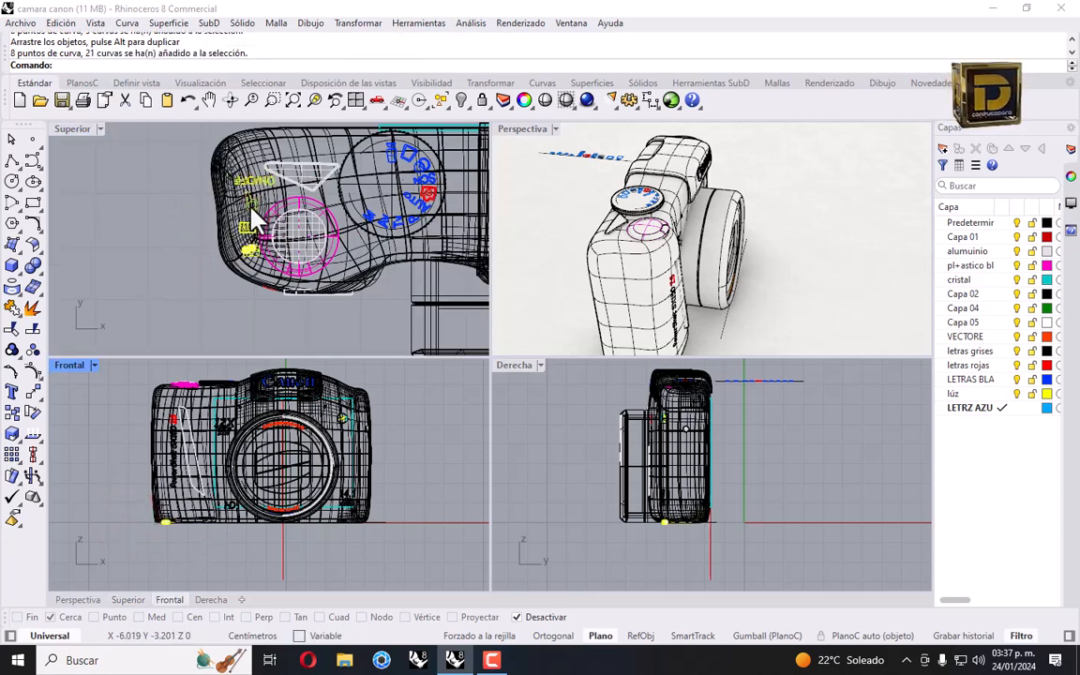
left_click(17, 300)
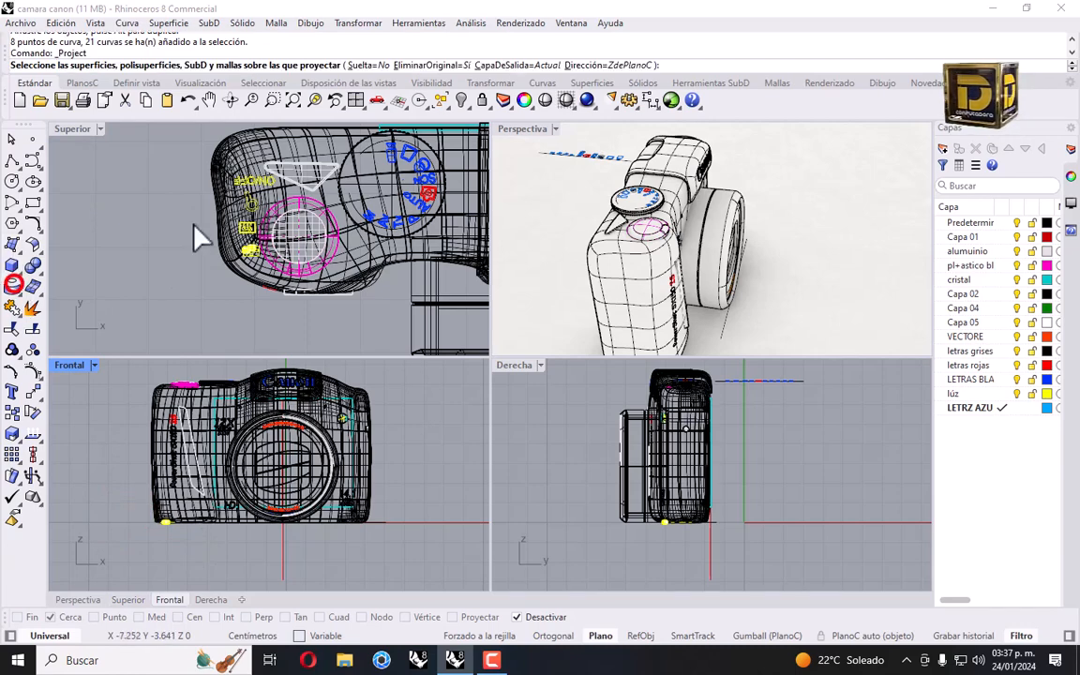
scroll(241, 212, "up", 2)
left_click(232, 204)
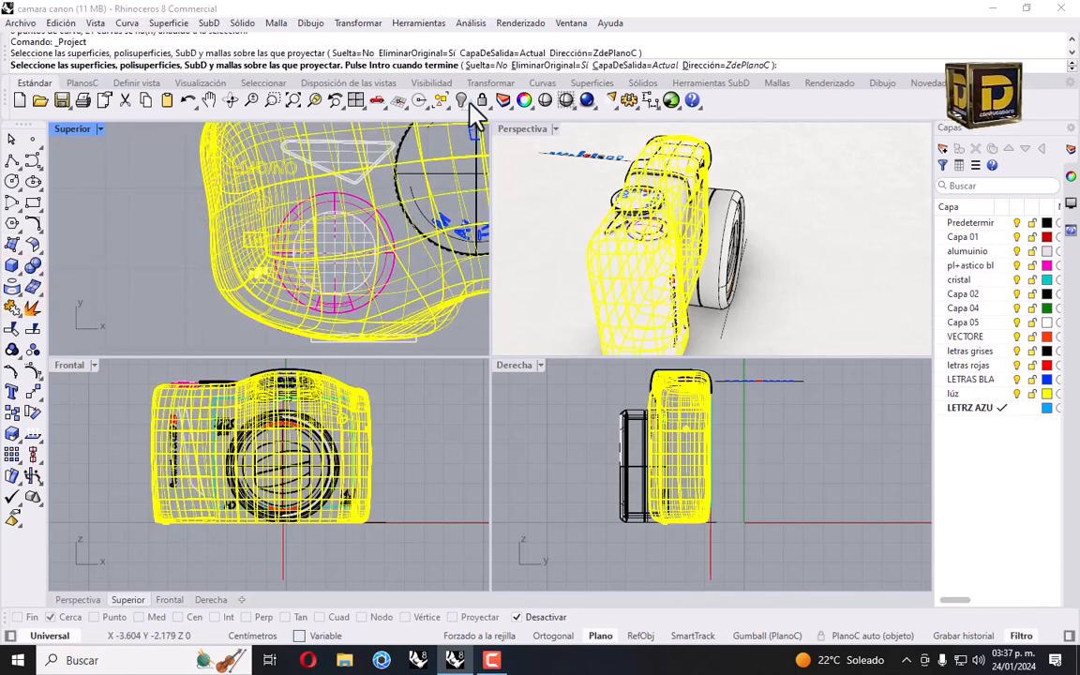
left_click(733, 24)
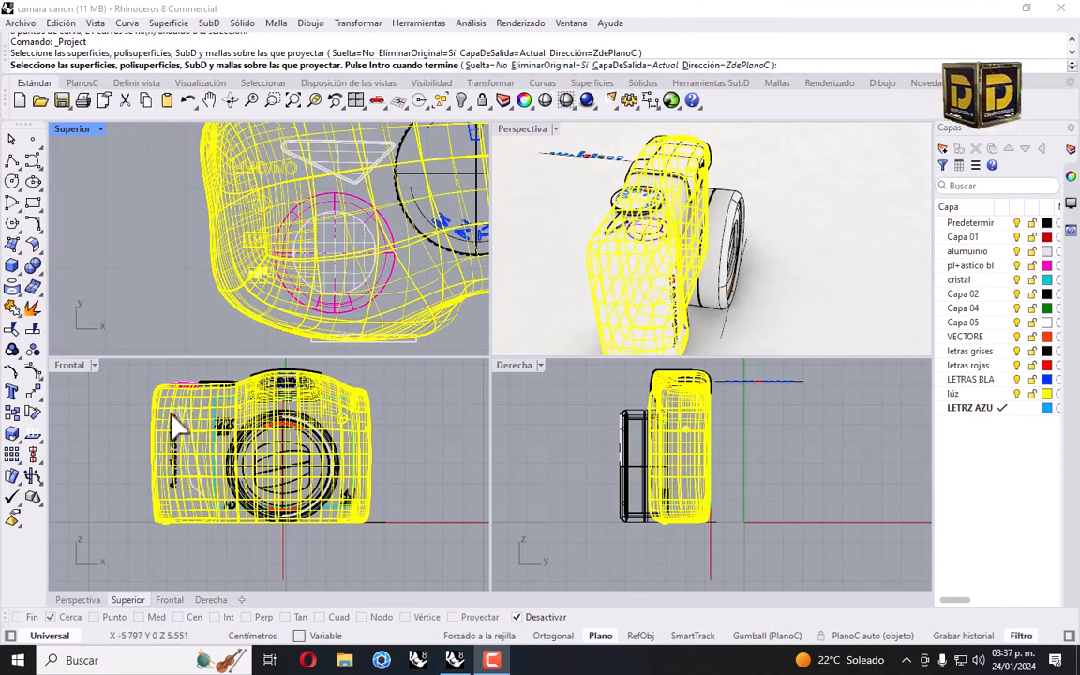
key("Return")
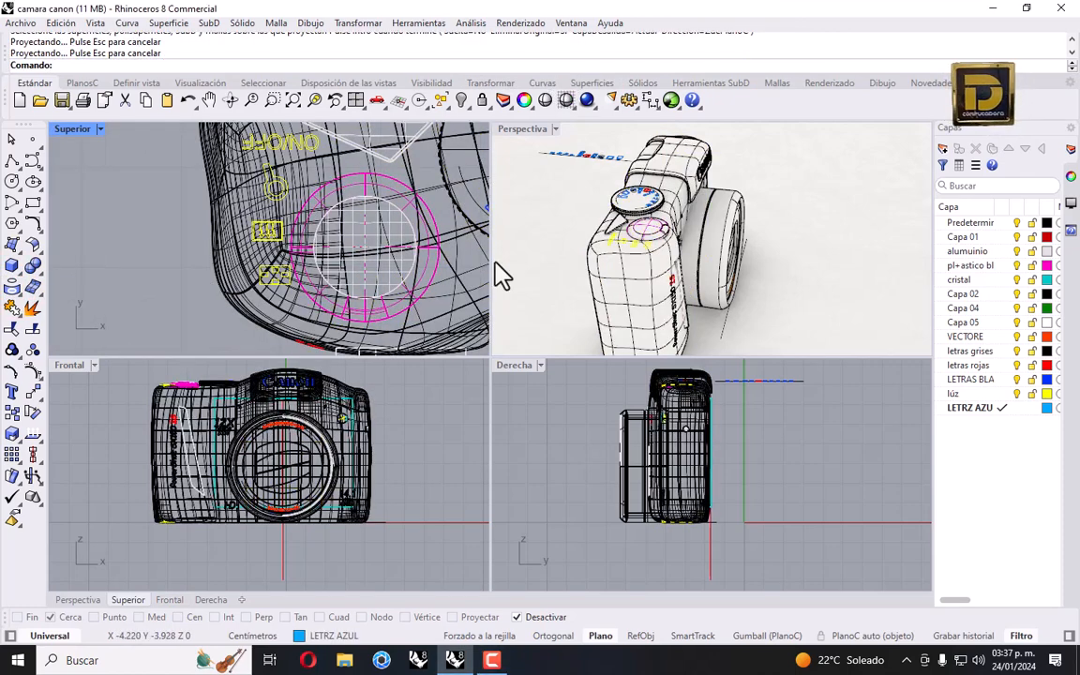
Set the perspective view to the Shaded display mode with the camera's upper grip area in view.
left_click(621, 241)
scroll(723, 241, "up", 4)
left_click(555, 128)
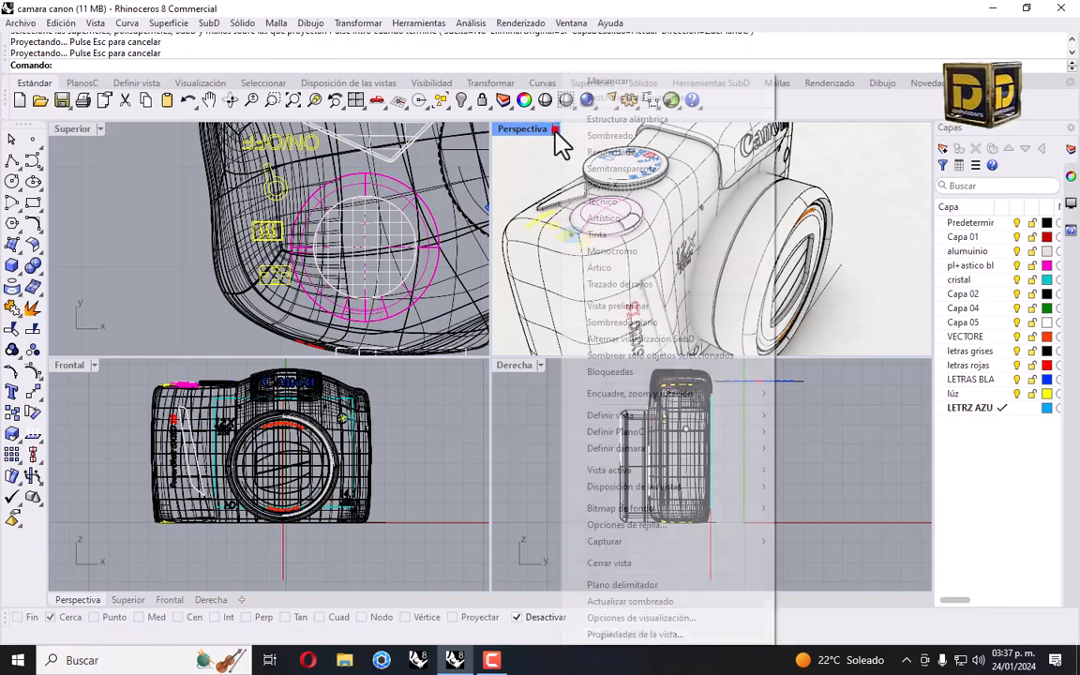
left_click(621, 120)
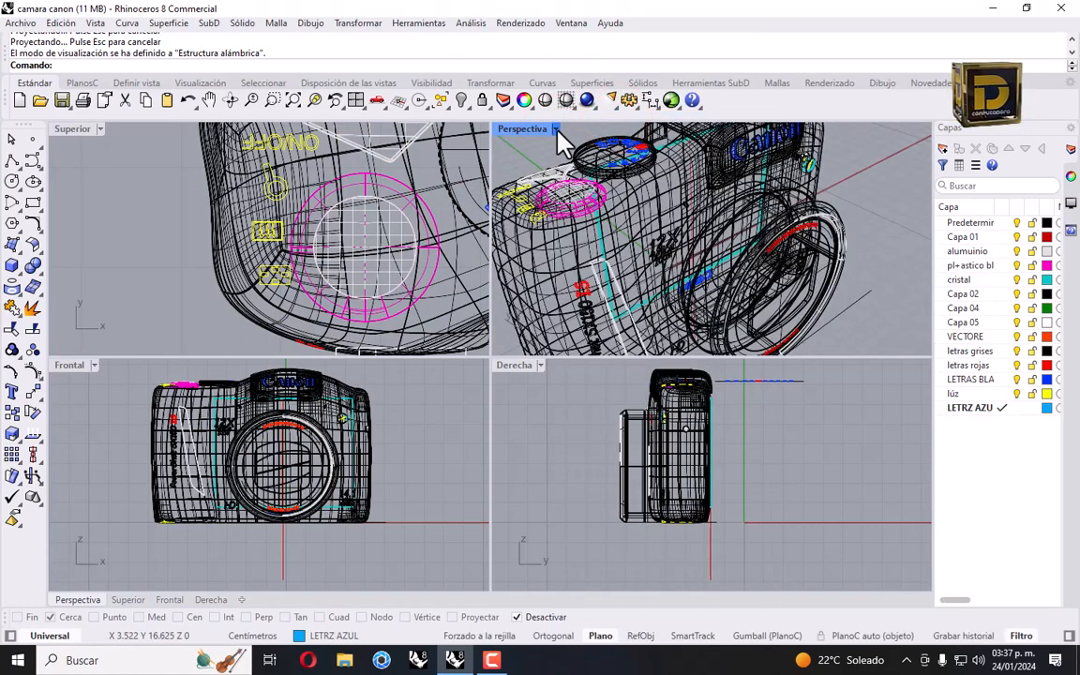
left_click(557, 130)
left_click(600, 139)
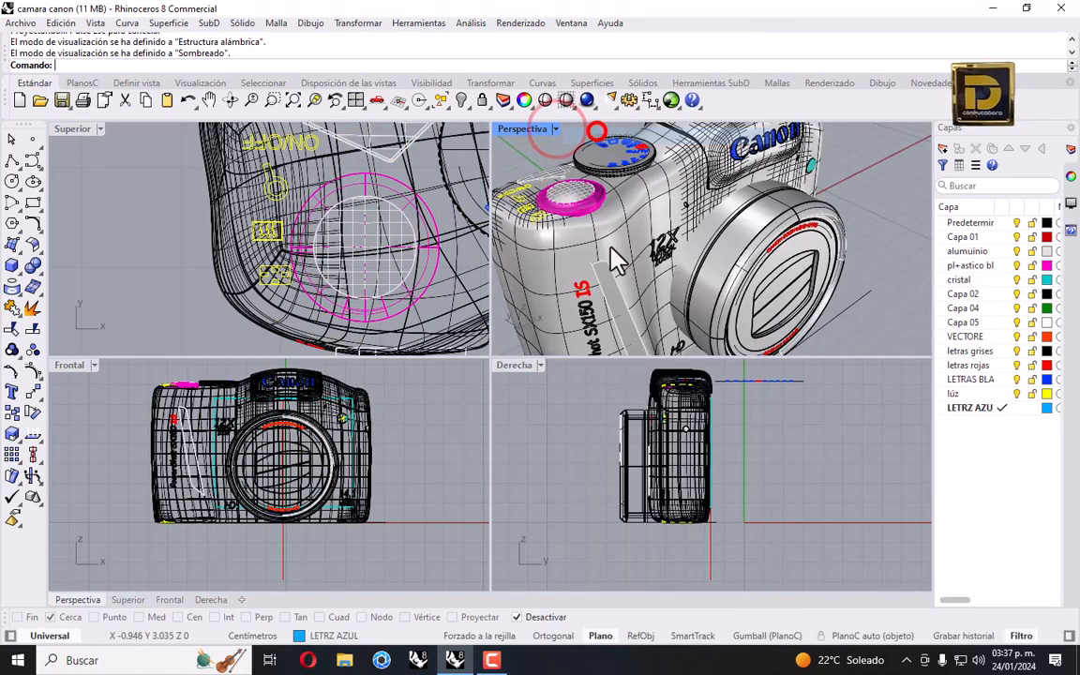
Delete the duplicate set of projected text and symbol curves on the underside of the camera in the perspective view.
double_click(513, 130)
scroll(510, 141, "down", 5)
scroll(375, 281, "up", 8)
left_click_drag(320, 265, 417, 323)
key("Delete")
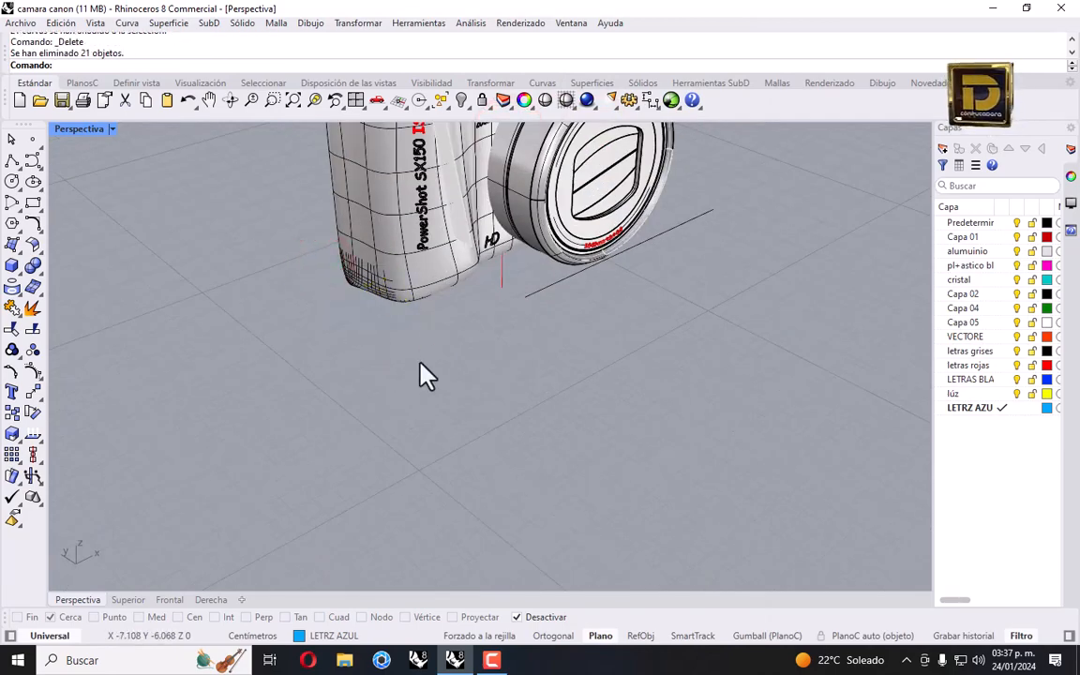
Isolate the projected text and symbols on the camera's top and hide the triangular piece selected along with them.
scroll(426, 375, "down", 5)
scroll(410, 290, "up", 8)
left_click_drag(295, 288, 427, 429)
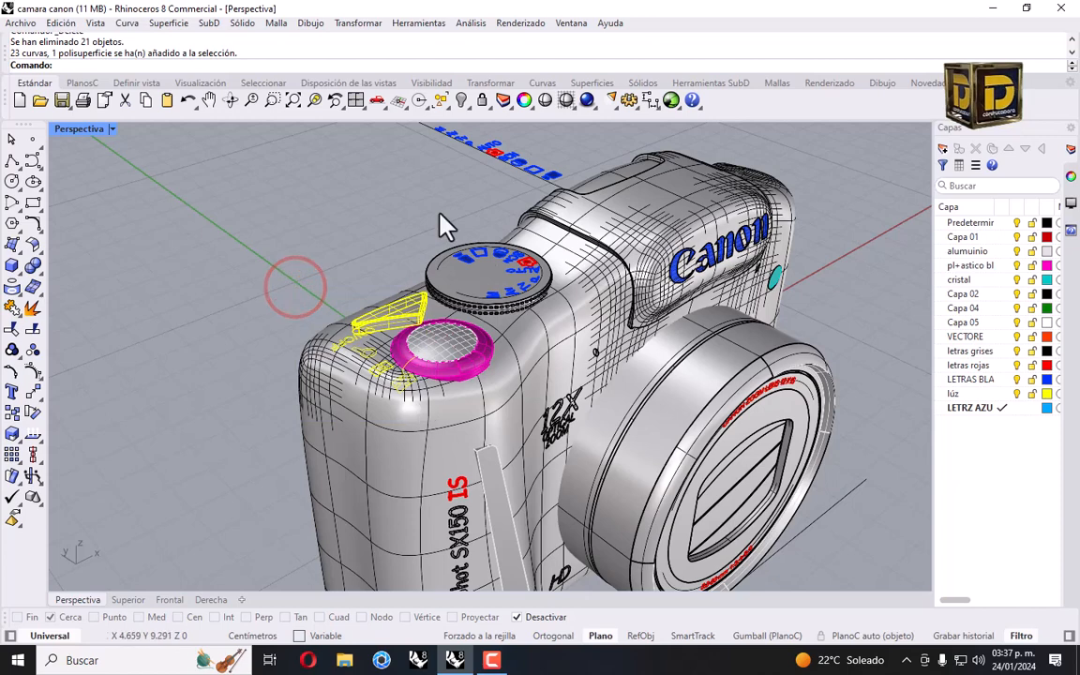
left_click(471, 105)
left_click(518, 125)
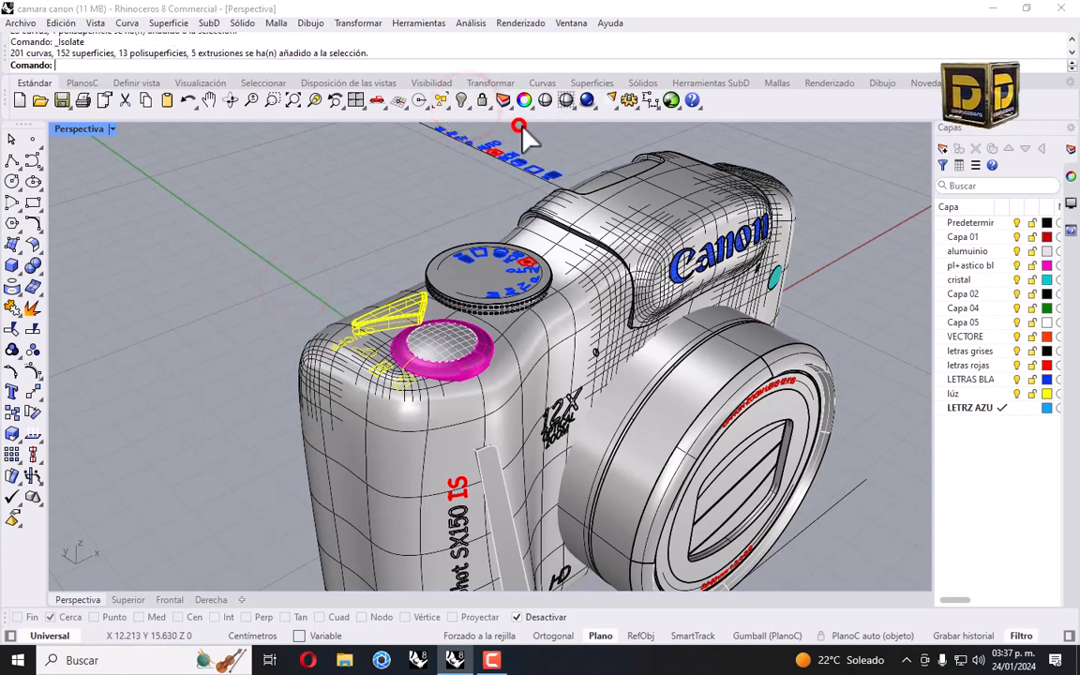
left_click(376, 196)
left_click_drag(428, 279, 430, 281)
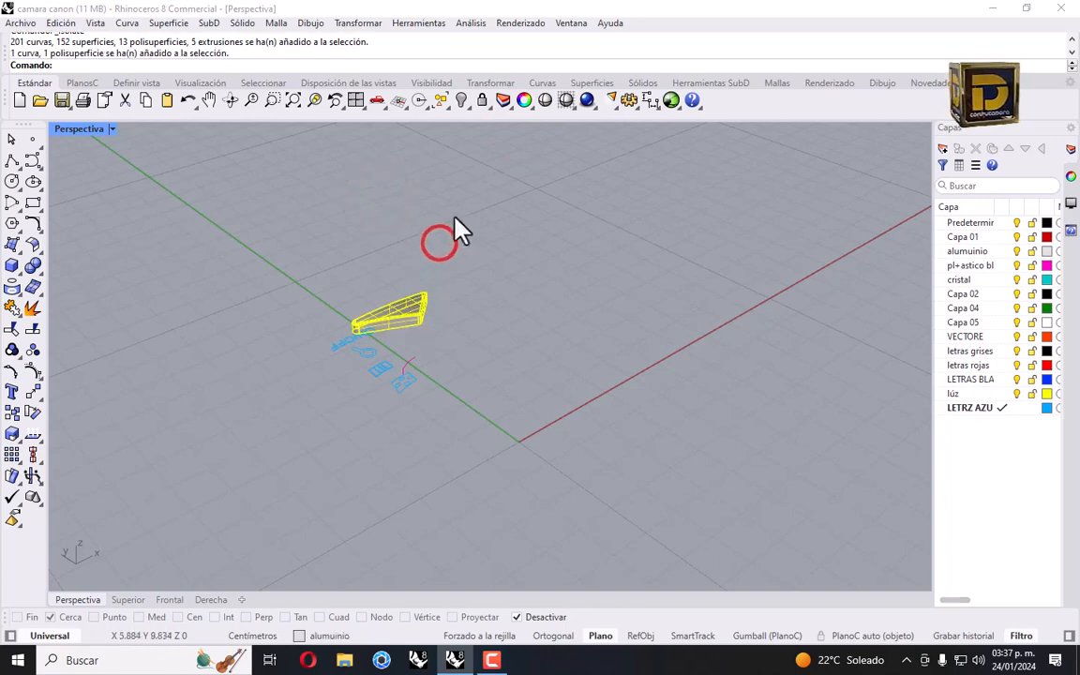
left_click(462, 100)
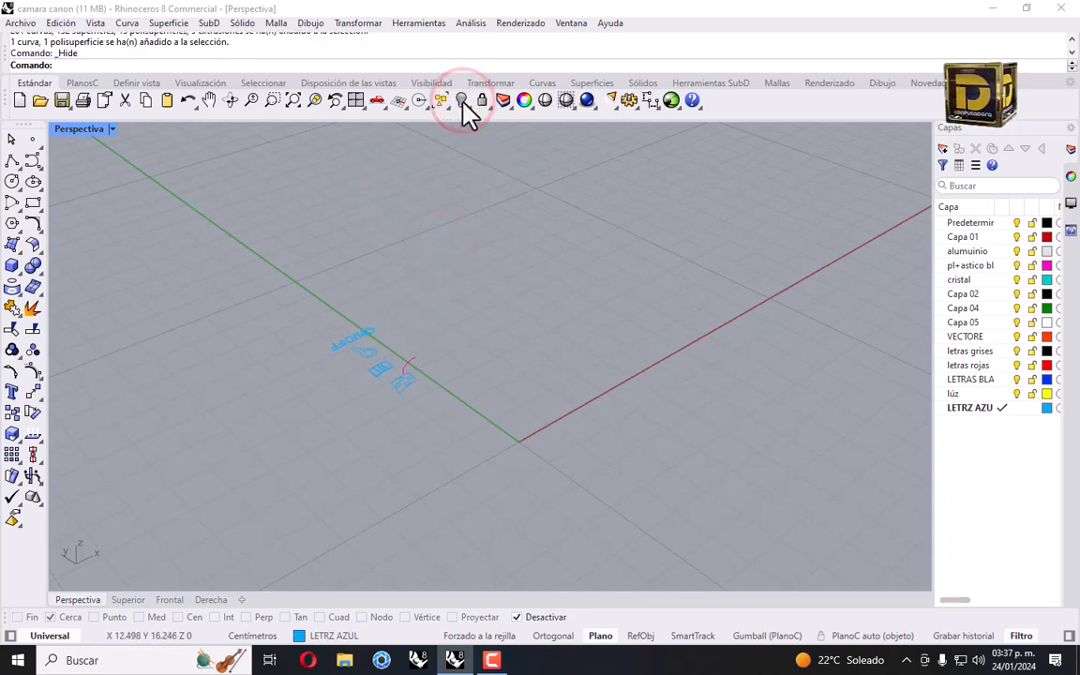
Hide the stray magenta curve beside the four-rectangle symbol.
right_click_drag(468, 272, 412, 334)
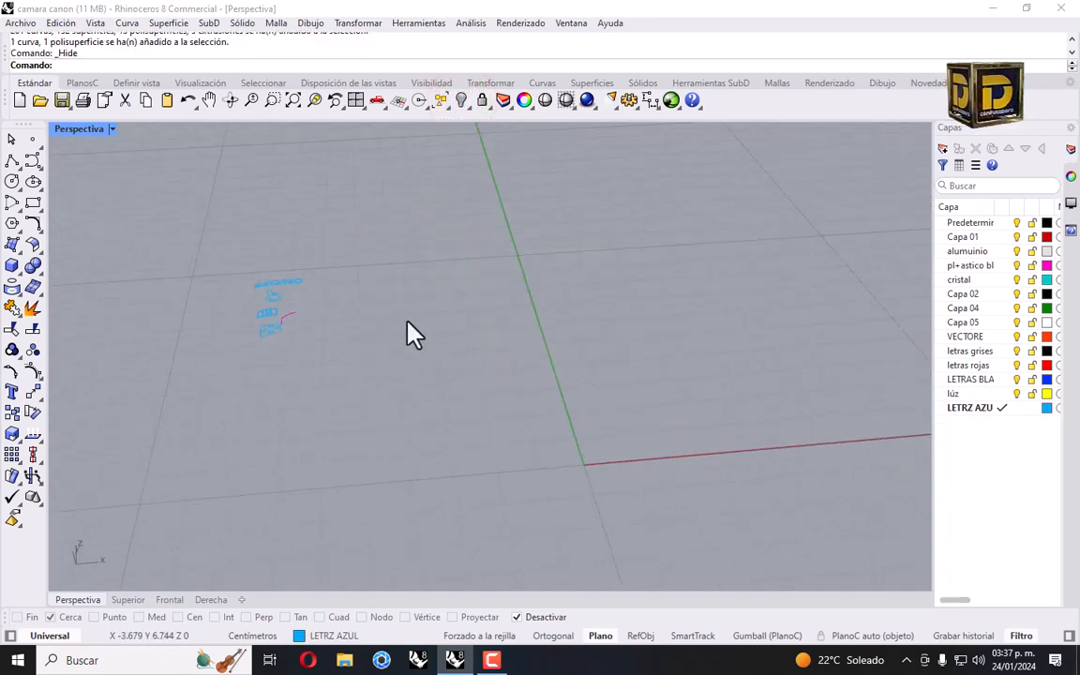
right_click_drag(689, 292, 253, 271)
left_click_drag(222, 272, 403, 492)
left_click(373, 406)
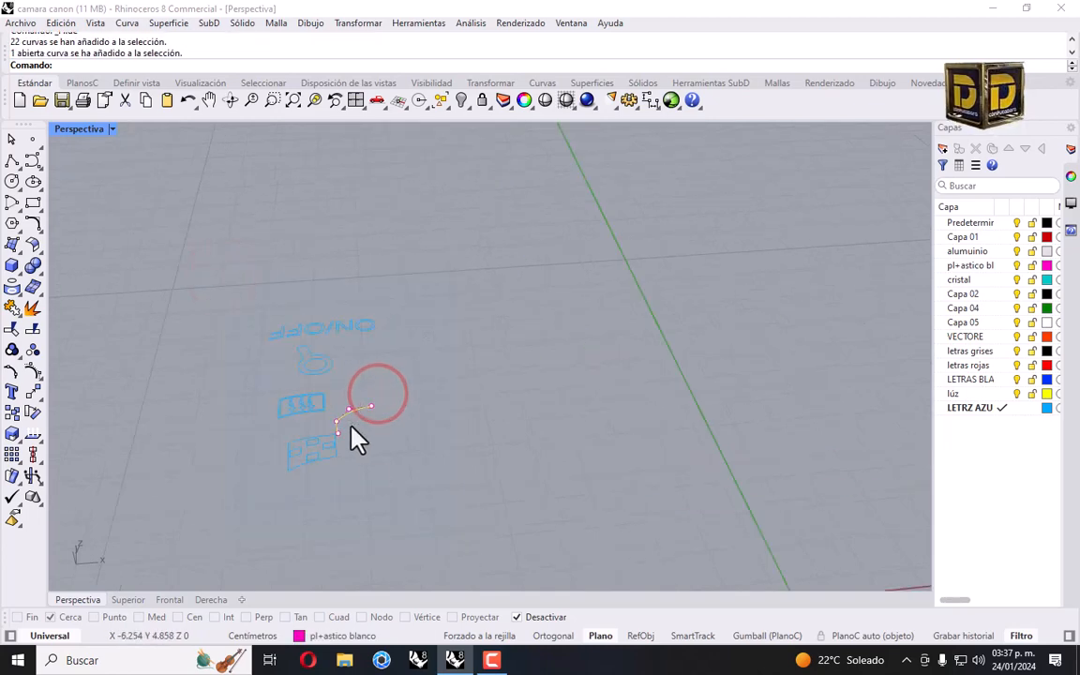
left_click(459, 100)
Create a Patch surface through all the ON/OFF text and symbol curves.
left_click_drag(419, 285, 219, 547)
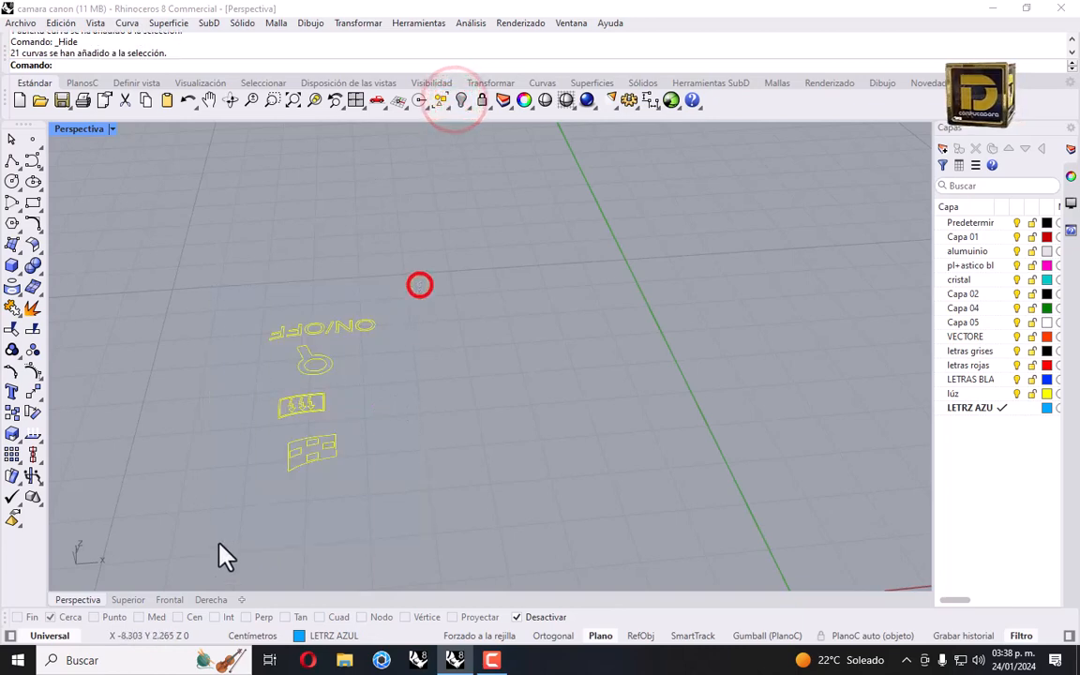
left_click(7, 260)
left_click(15, 247)
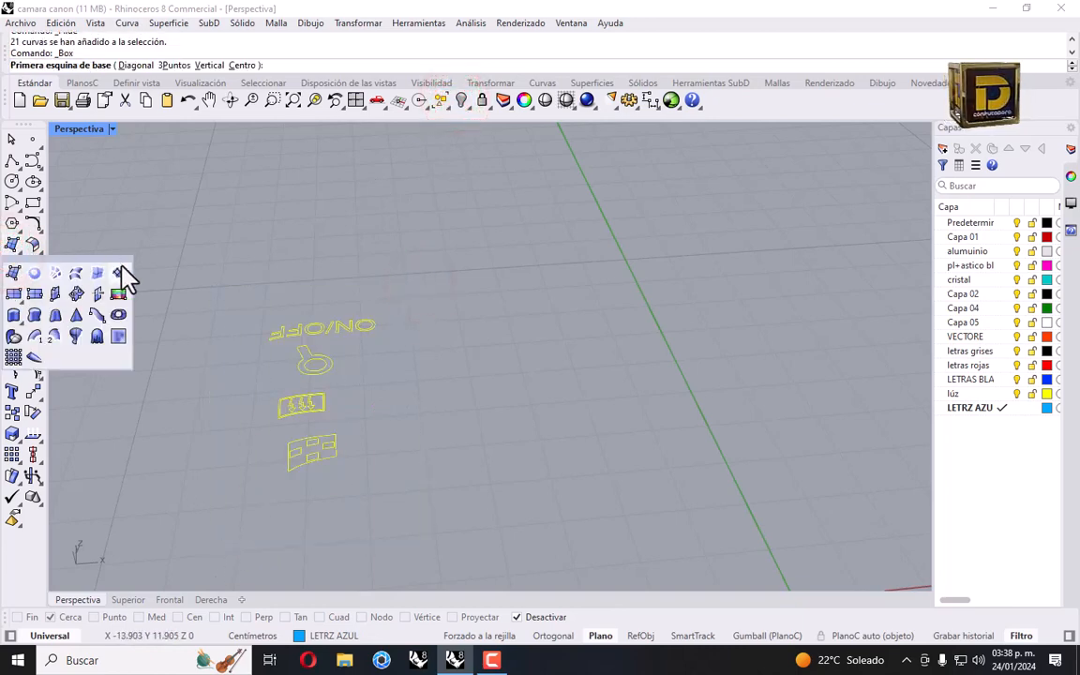
left_click(120, 271)
left_click(134, 461)
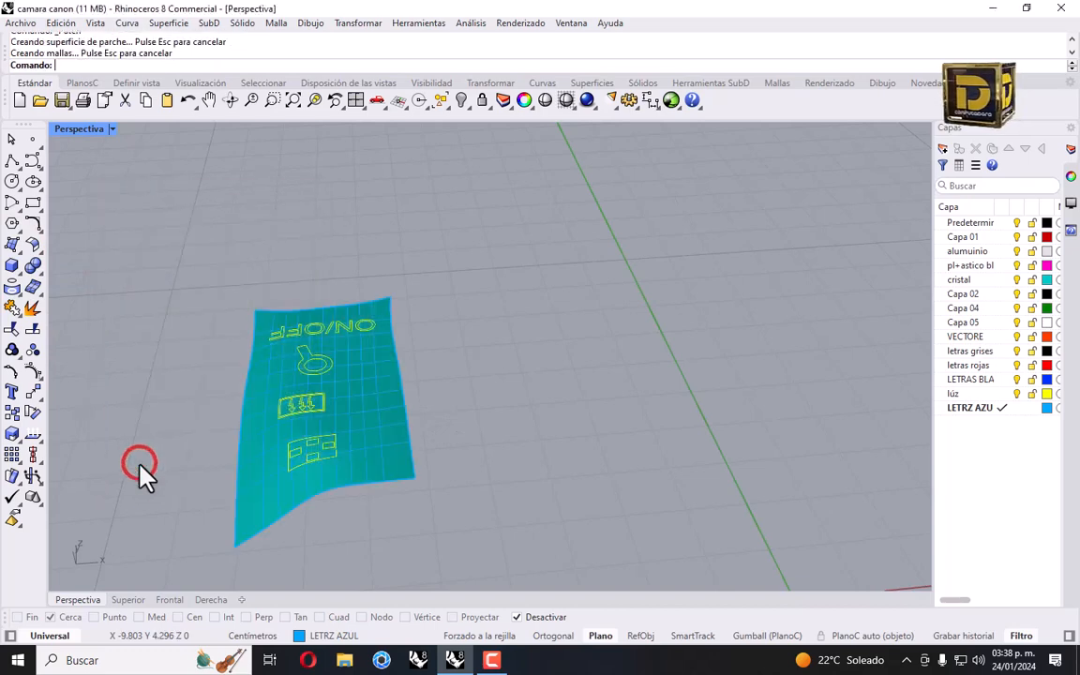
Trim away the patch surface outside the letters and symbols and the area around the arrows inside their frame.
left_click(11, 309)
scroll(301, 417, "up", 3)
scroll(397, 409, "down", 2)
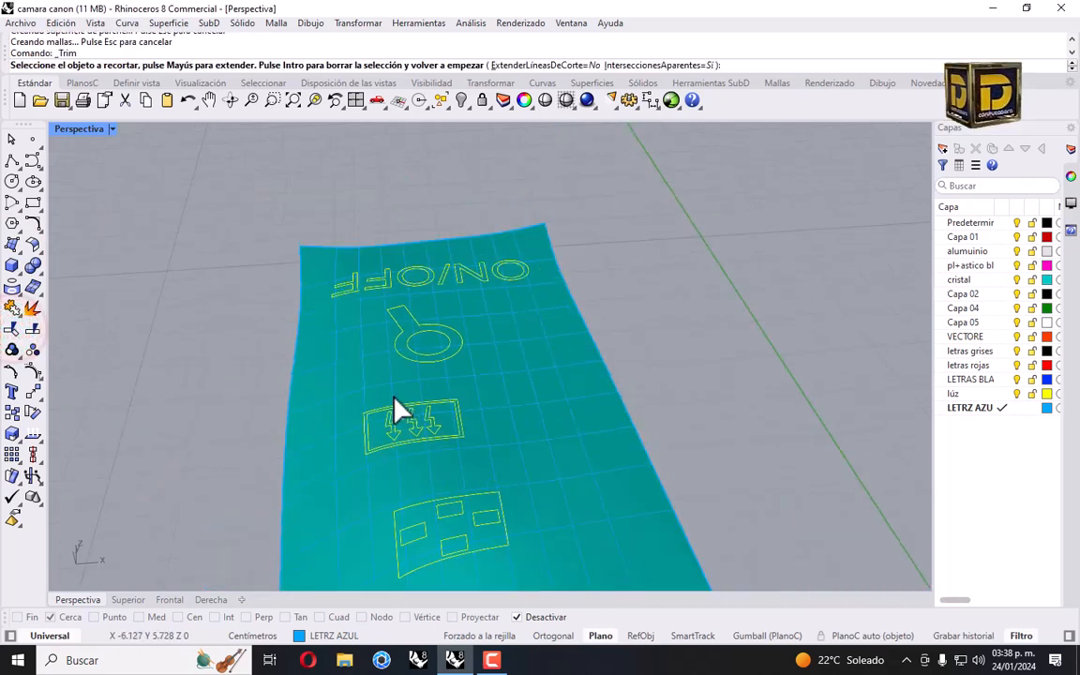
scroll(434, 480, "up", 1)
left_click(433, 471)
scroll(451, 439, "up", 7)
left_click(436, 381)
scroll(461, 455, "down", 9)
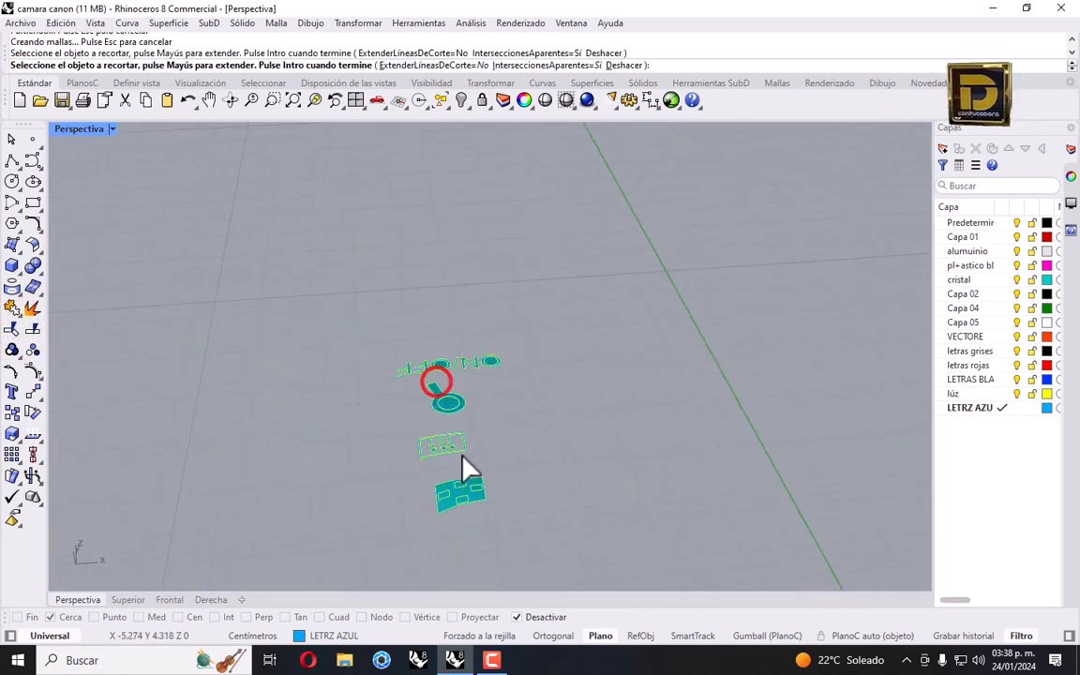
Trim the four small rectangular openings out of the framed four-rectangle symbol's surface.
scroll(464, 484, "up", 6)
left_click(466, 556)
scroll(502, 535, "up", 3)
scroll(523, 511, "down", 5)
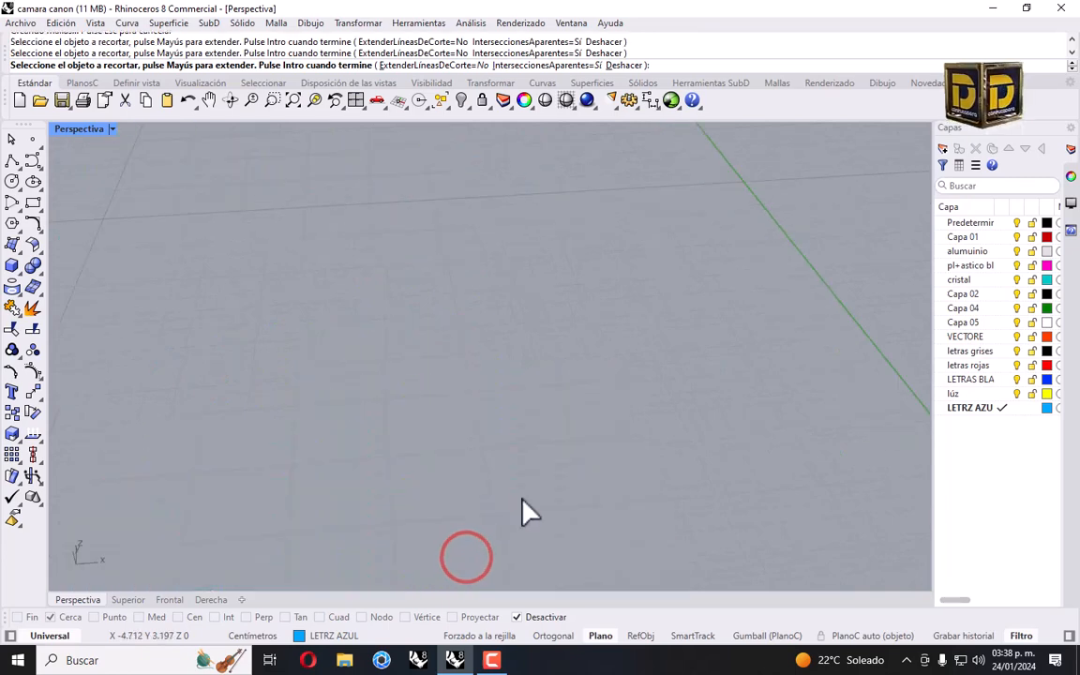
scroll(557, 496, "up", 5)
left_click(553, 463)
left_click(415, 409)
left_click(217, 509)
scroll(337, 497, "down", 8)
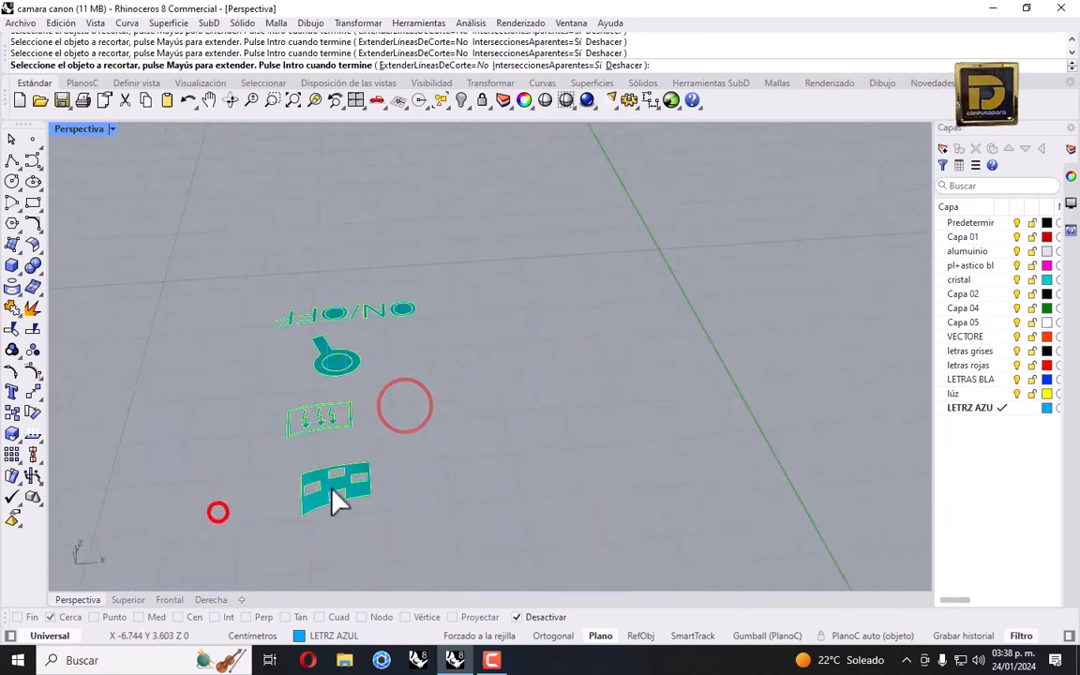
Trim the surface inside the ring symbol and inside both O letters of the ON/OFF text.
scroll(330, 463, "up", 7)
left_click(332, 401)
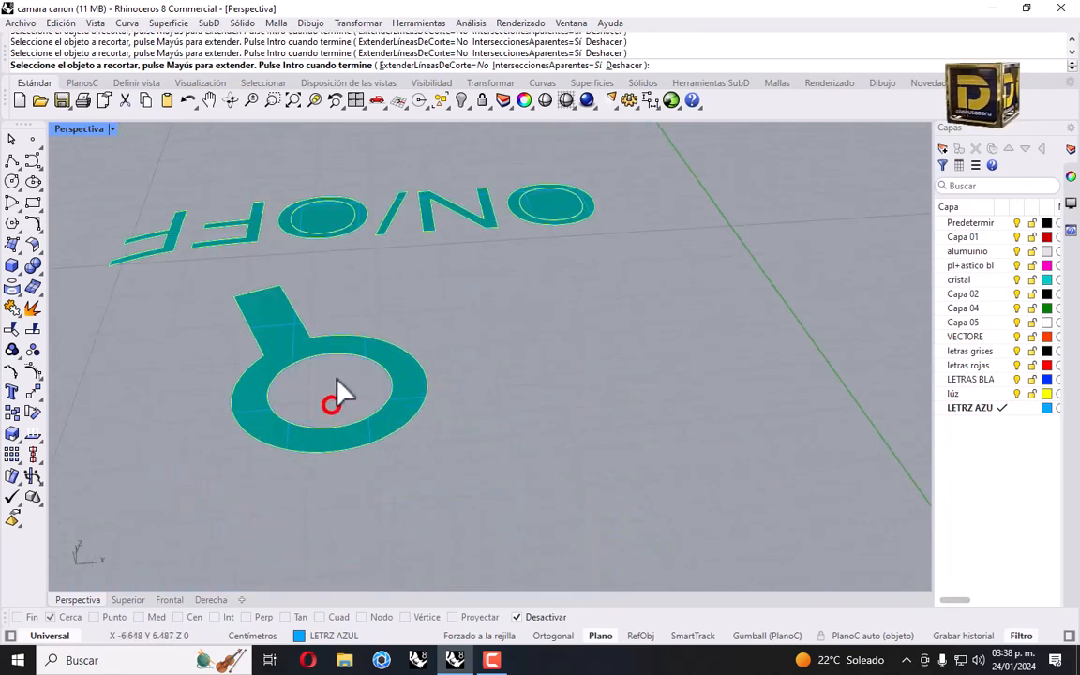
left_click(337, 215)
left_click(556, 204)
scroll(557, 206, "down", 6)
key("Return")
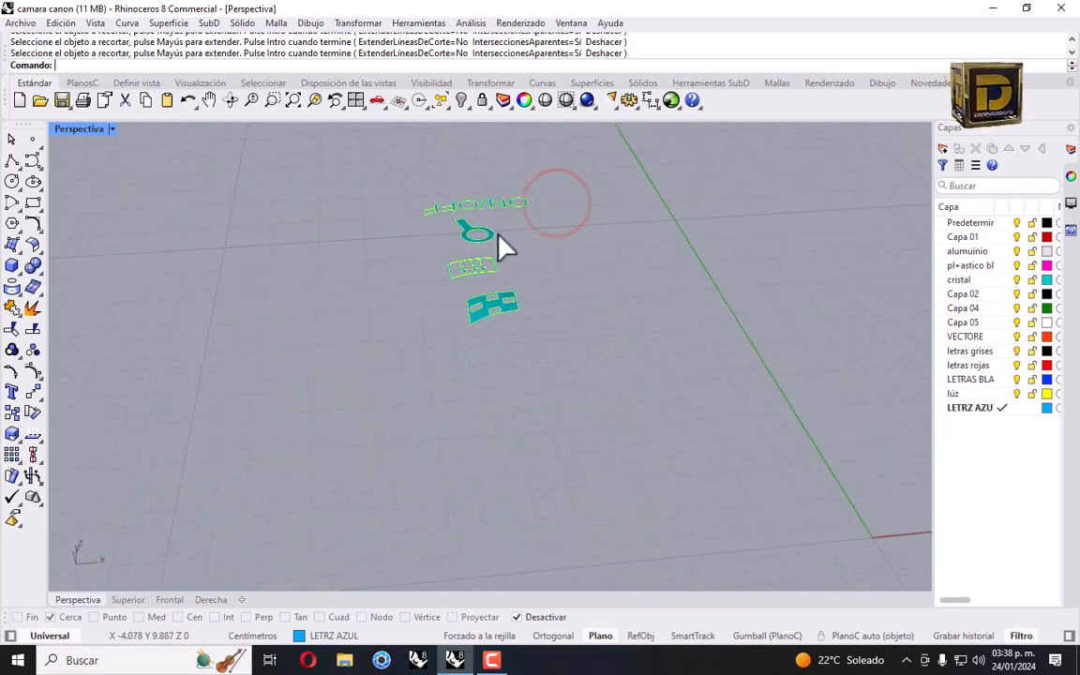
Raise all the text and symbol curves and surfaces very slightly in the front view.
left_click_drag(351, 168, 591, 371)
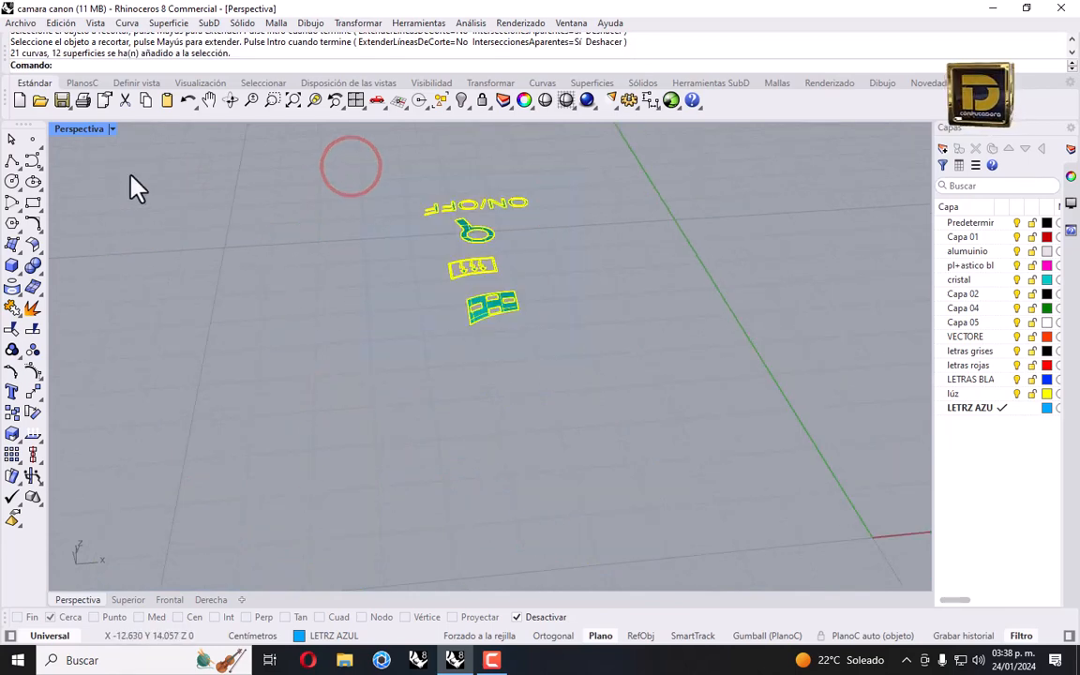
double_click(79, 129)
left_click(280, 414)
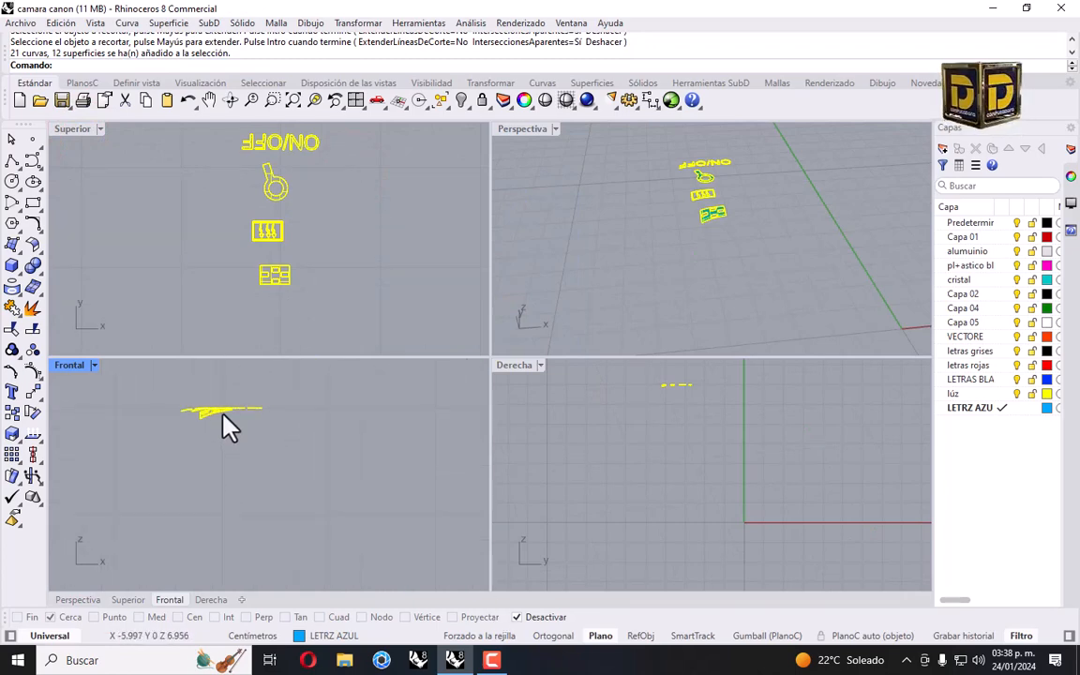
scroll(222, 415, "up", 3)
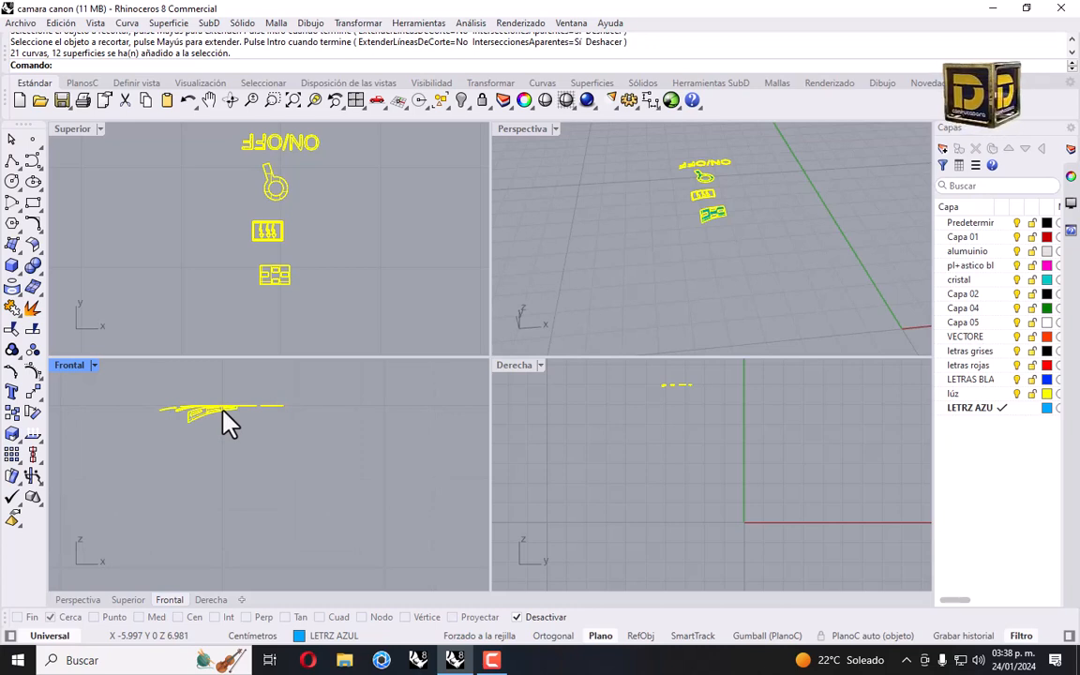
scroll(240, 410, "up", 3)
right_click_drag(241, 410, 256, 446)
scroll(246, 475, "up", 2)
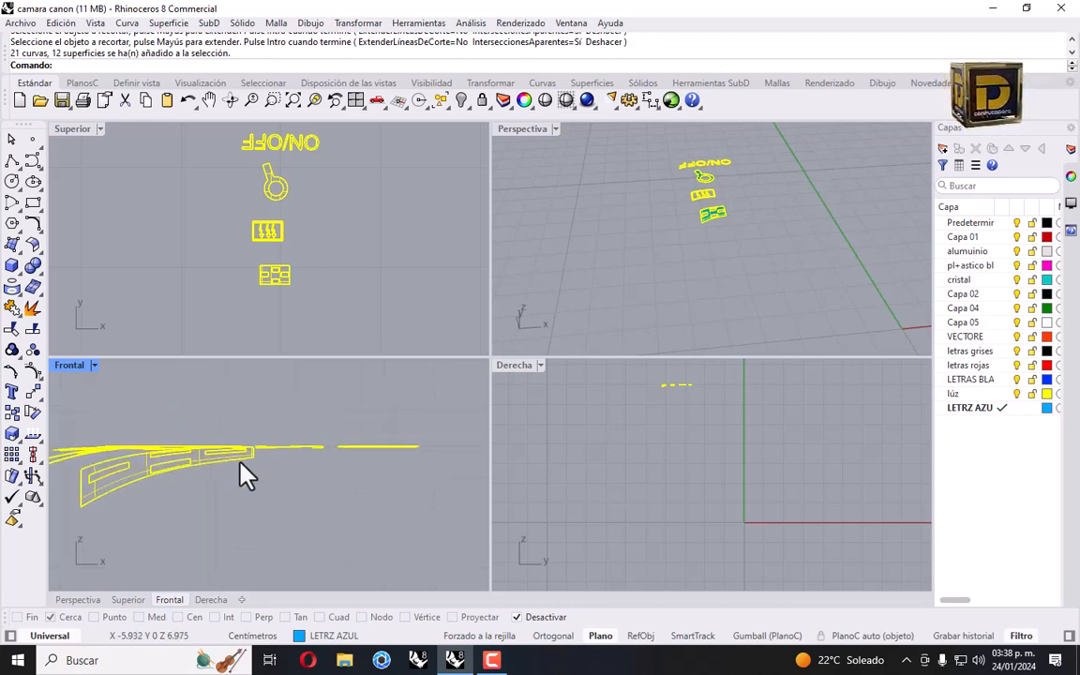
scroll(240, 463, "up", 2)
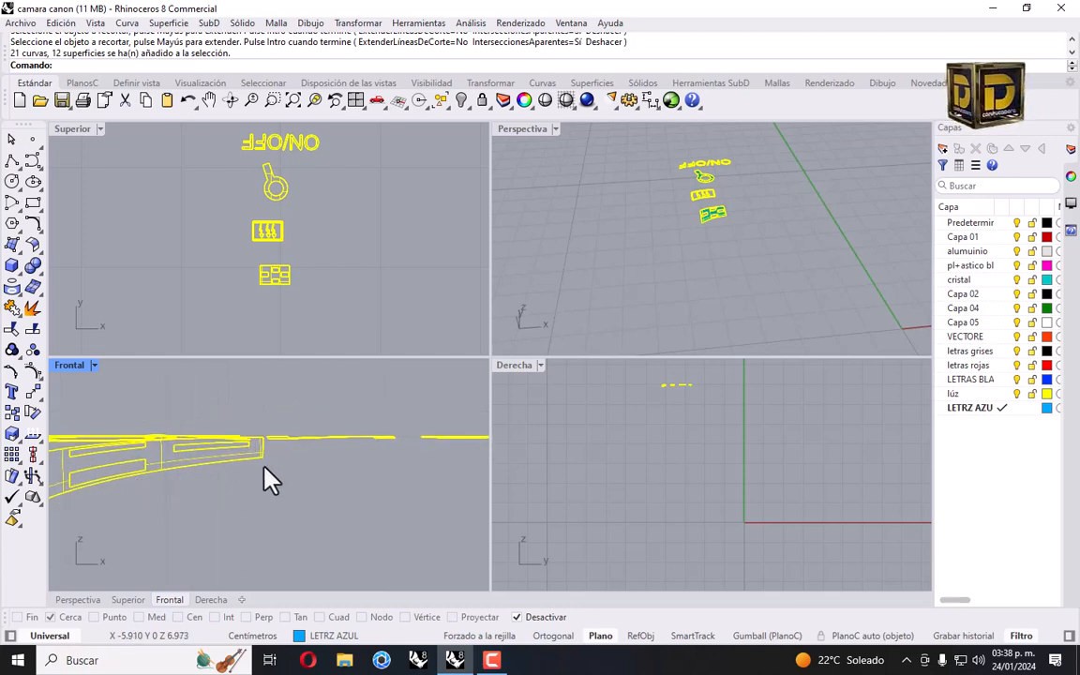
scroll(261, 450, "up", 1)
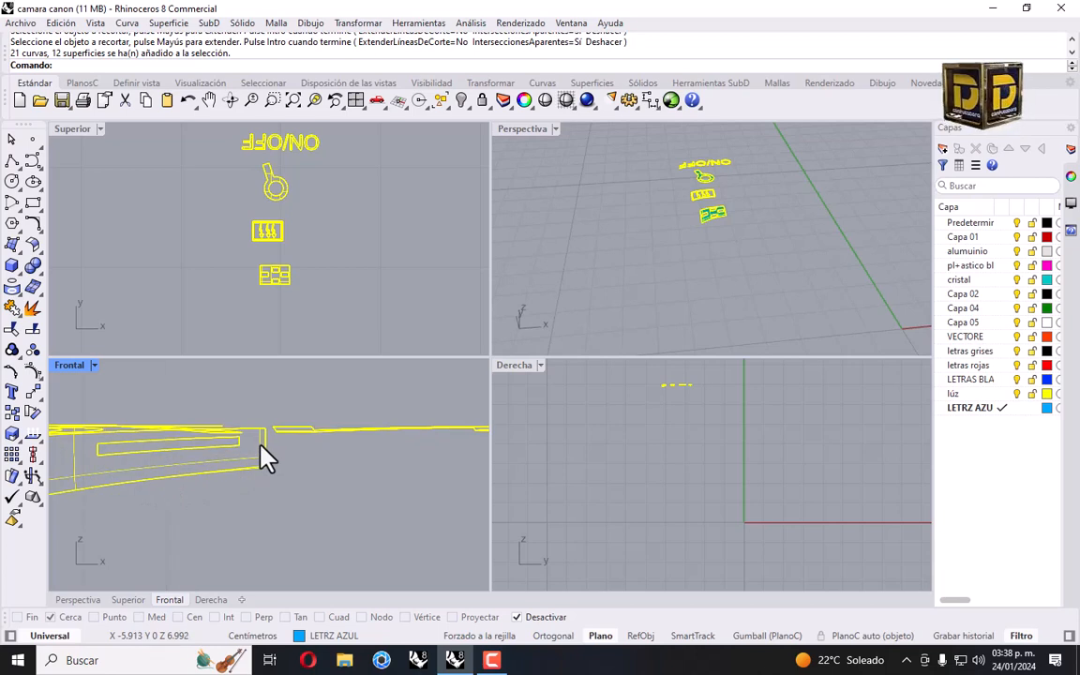
scroll(265, 455, "up", 2)
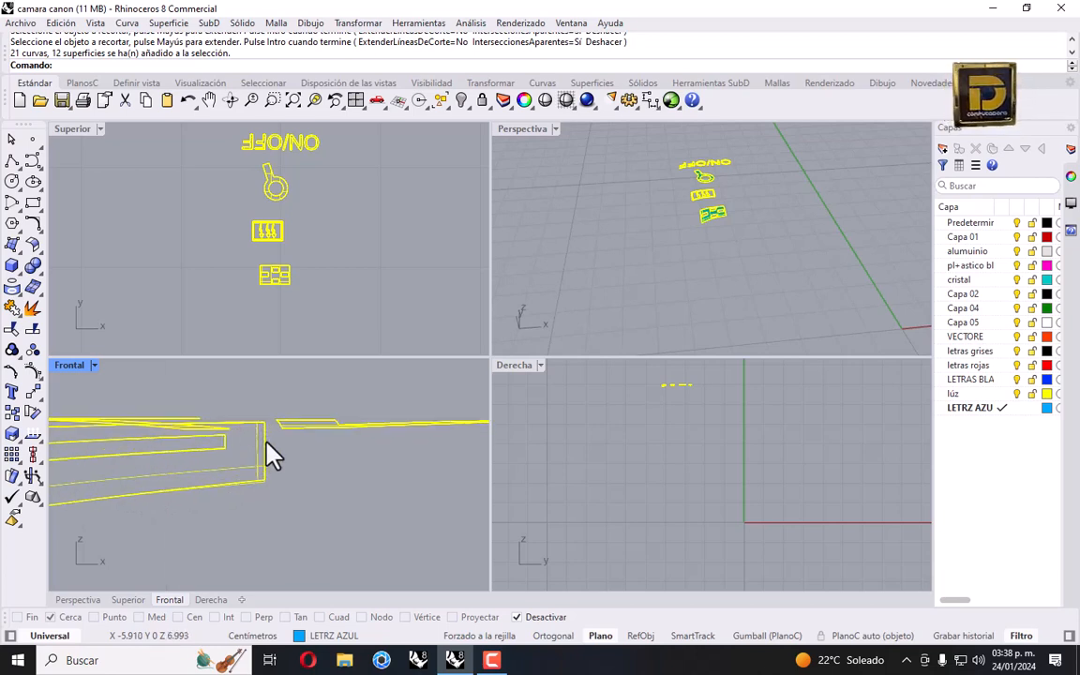
left_click_drag(266, 441, 267, 434)
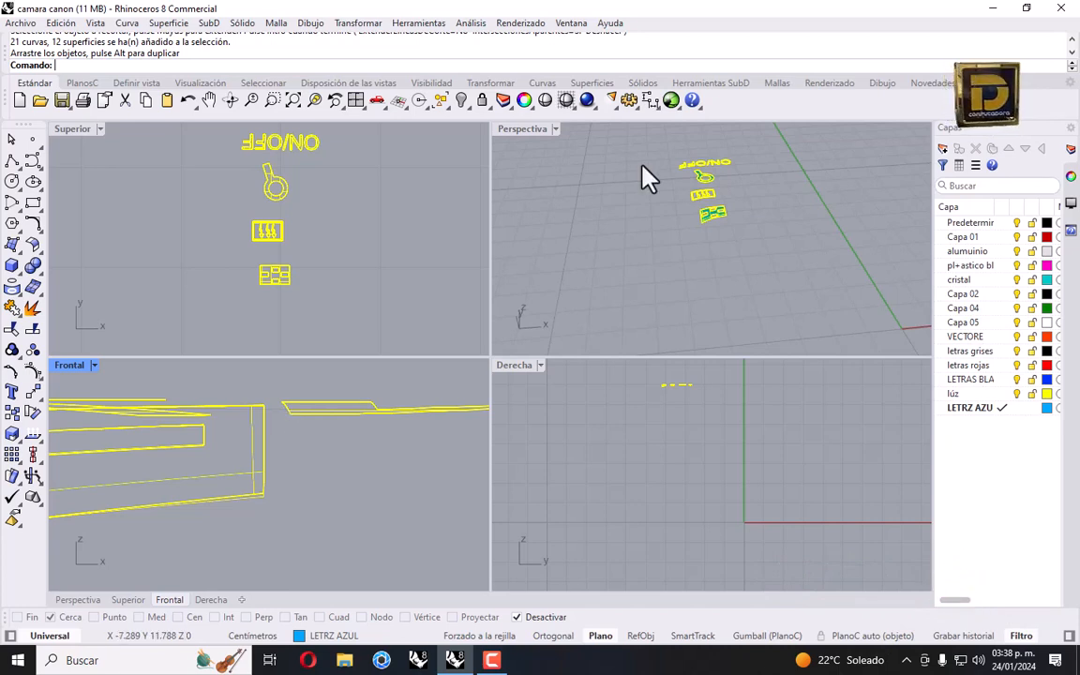
Show all the hidden camera objects again and deselect the text and symbols.
left_click(534, 142)
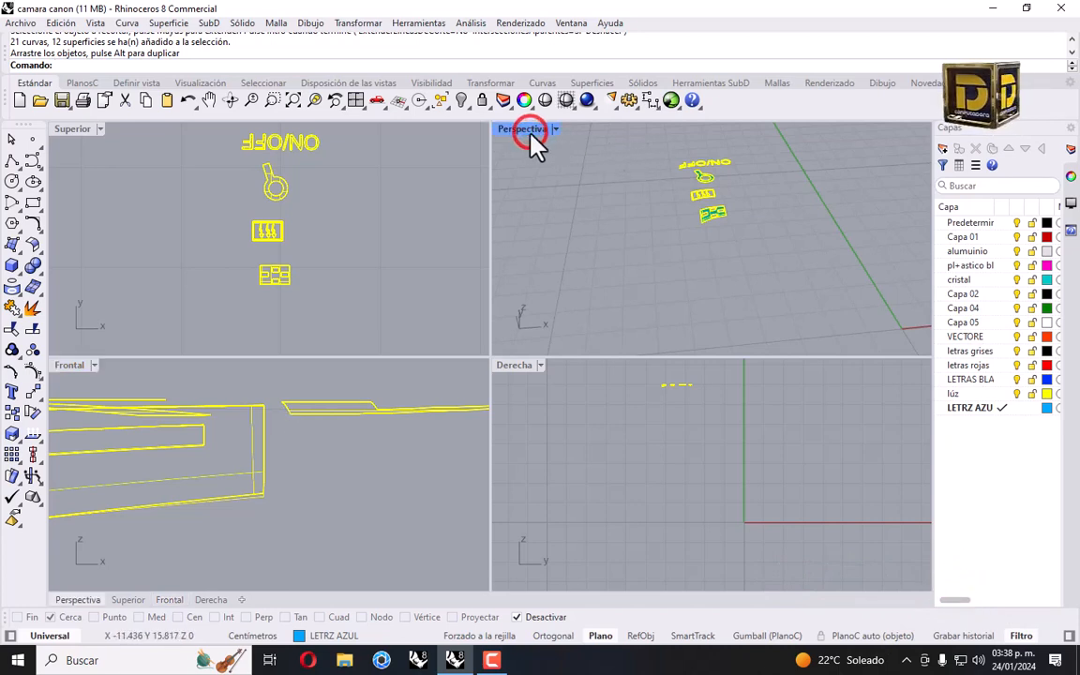
left_click(460, 100)
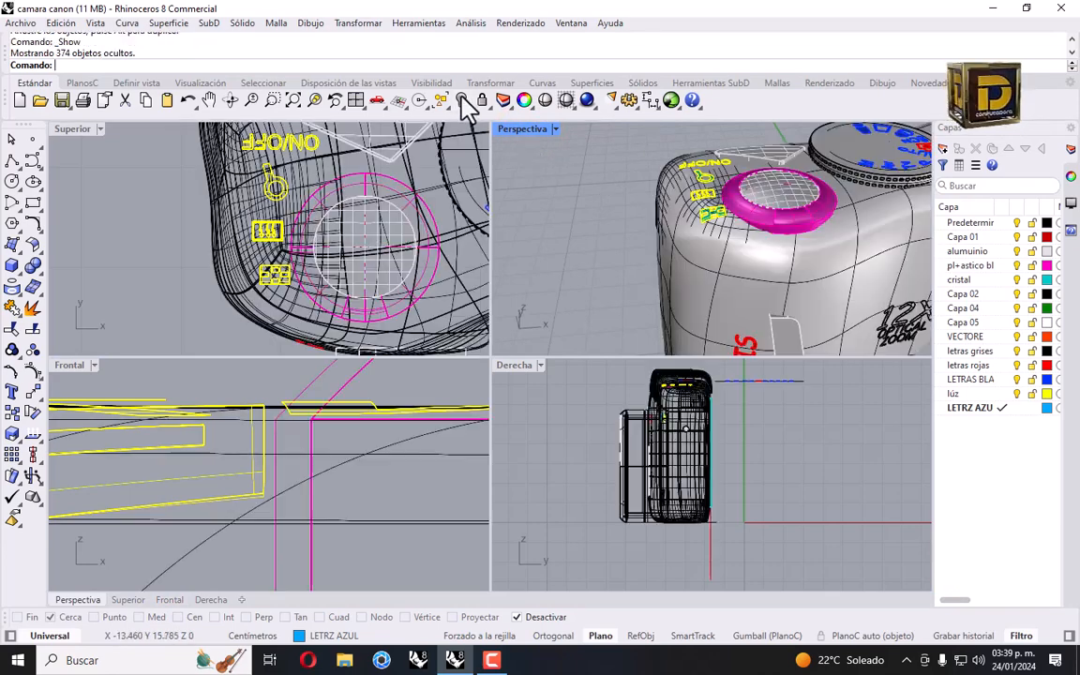
left_click(542, 155)
right_click_drag(660, 157, 620, 165)
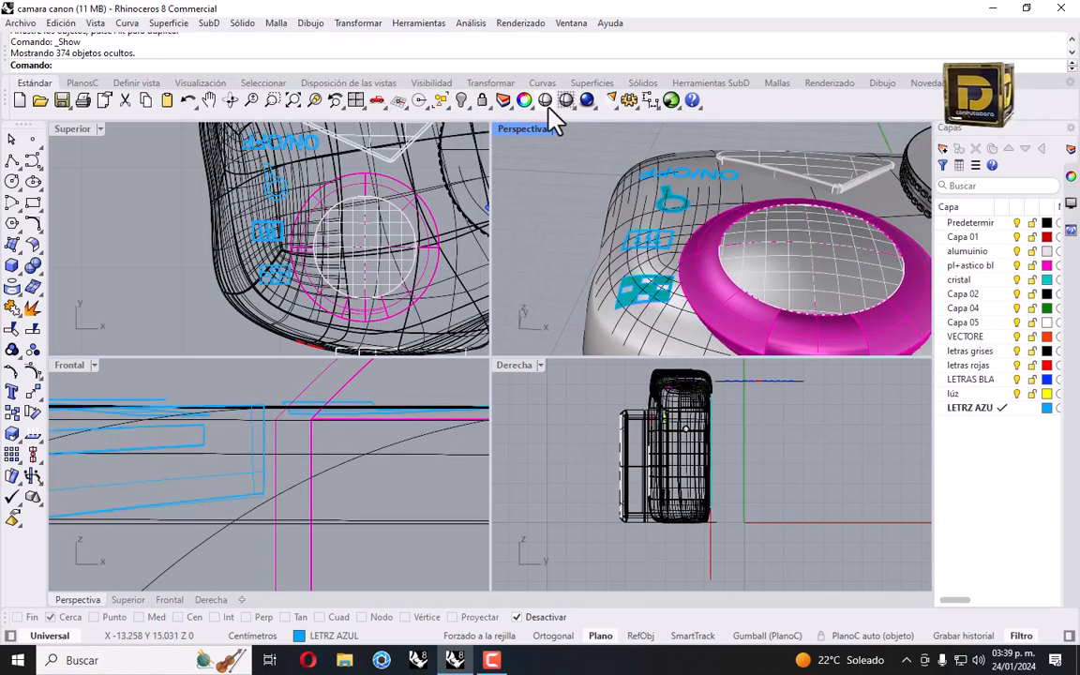
Set the perspective view to the Ink (Tinta) display mode and maximize it.
left_click(556, 129)
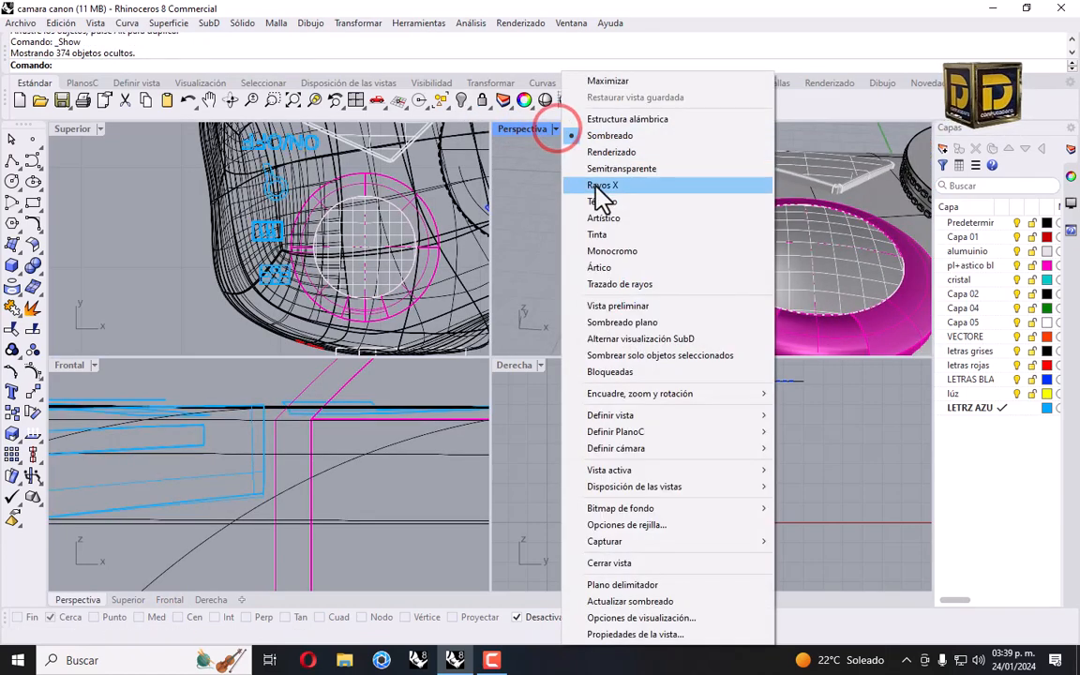
left_click(605, 233)
scroll(605, 233, "down", 5)
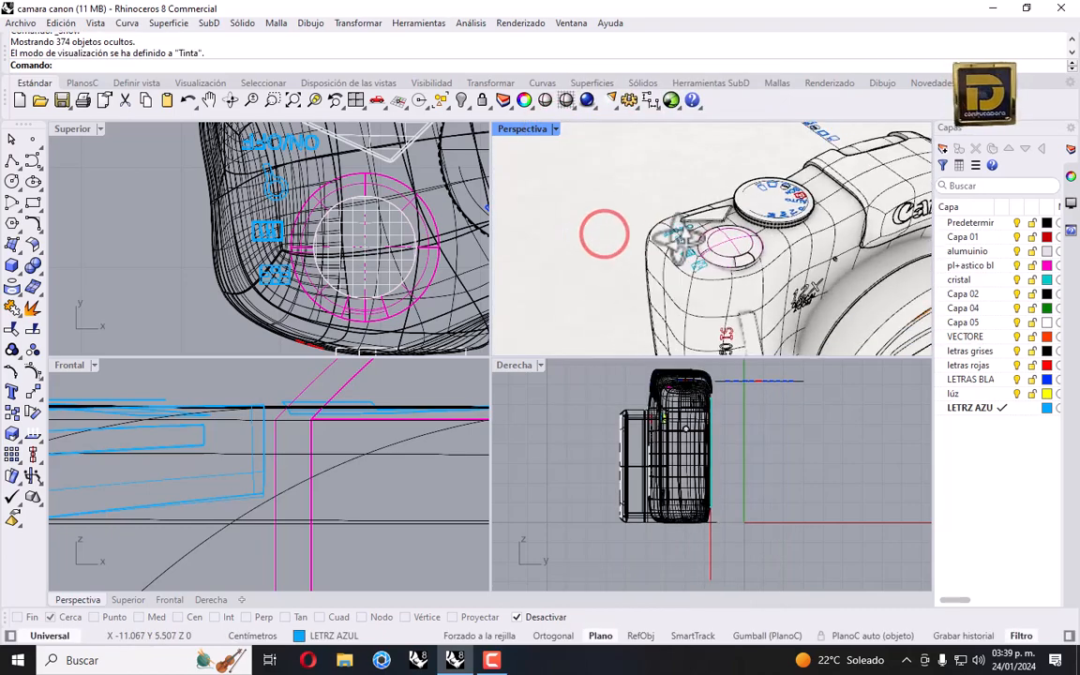
double_click(527, 133)
right_click_drag(523, 251, 586, 243)
scroll(590, 236, "down", 4)
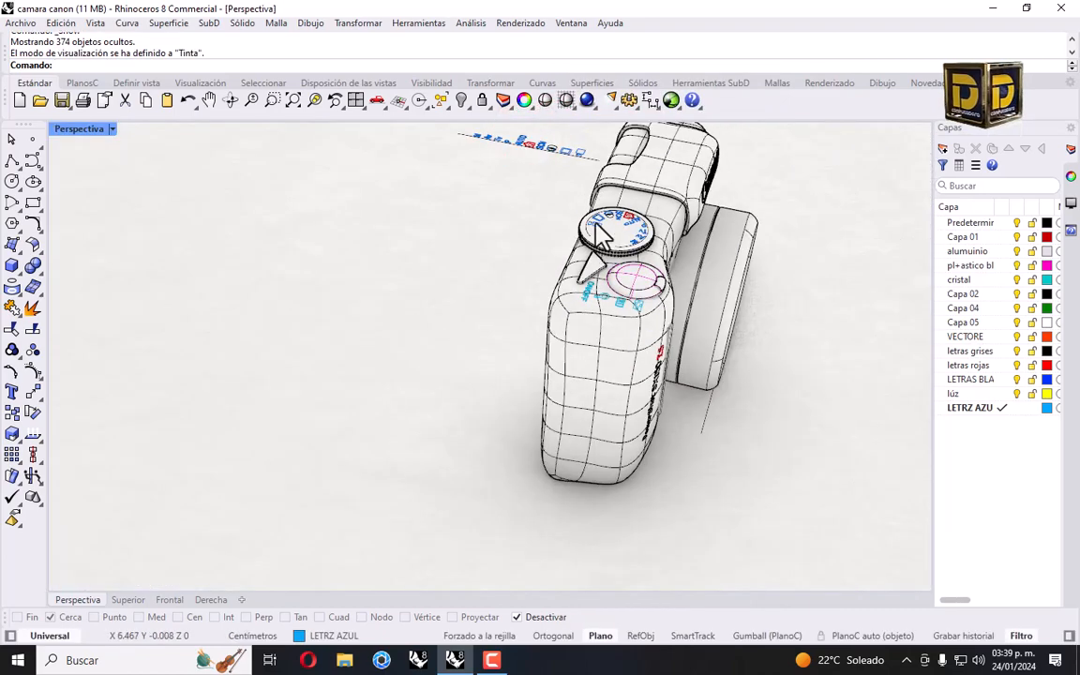
Select all the curves in the model and hide them.
left_click(445, 101)
left_click(439, 207)
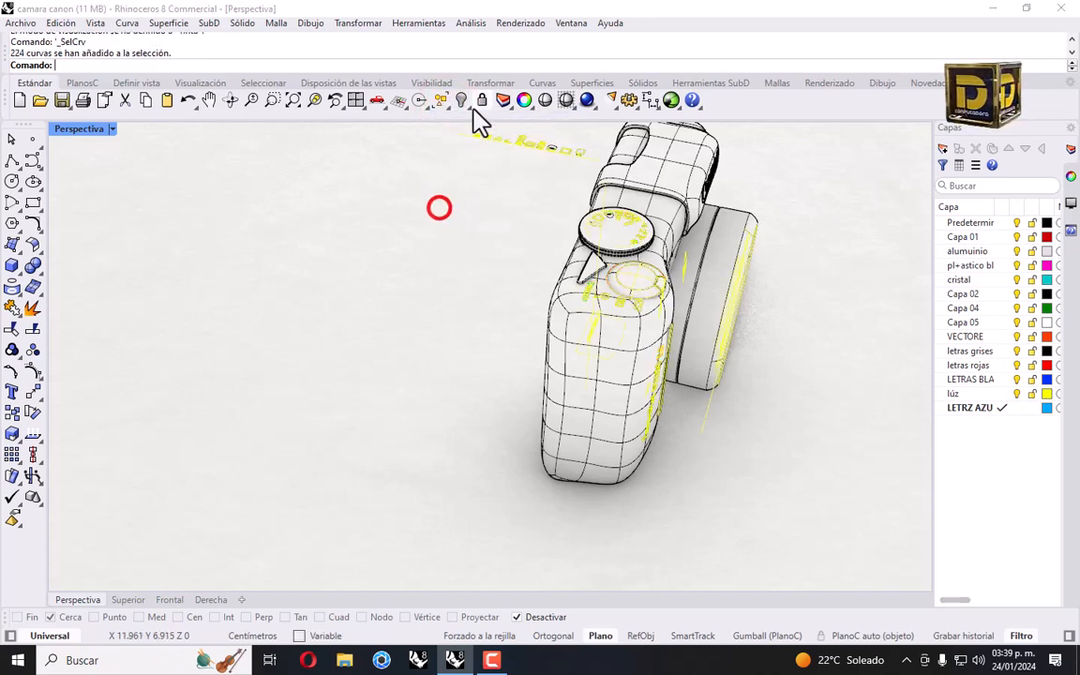
left_click(462, 102)
Hide the row of flat symbol surfaces floating behind the camera.
right_click_drag(796, 258, 675, 234)
scroll(750, 258, "down", 4)
scroll(657, 229, "up", 3)
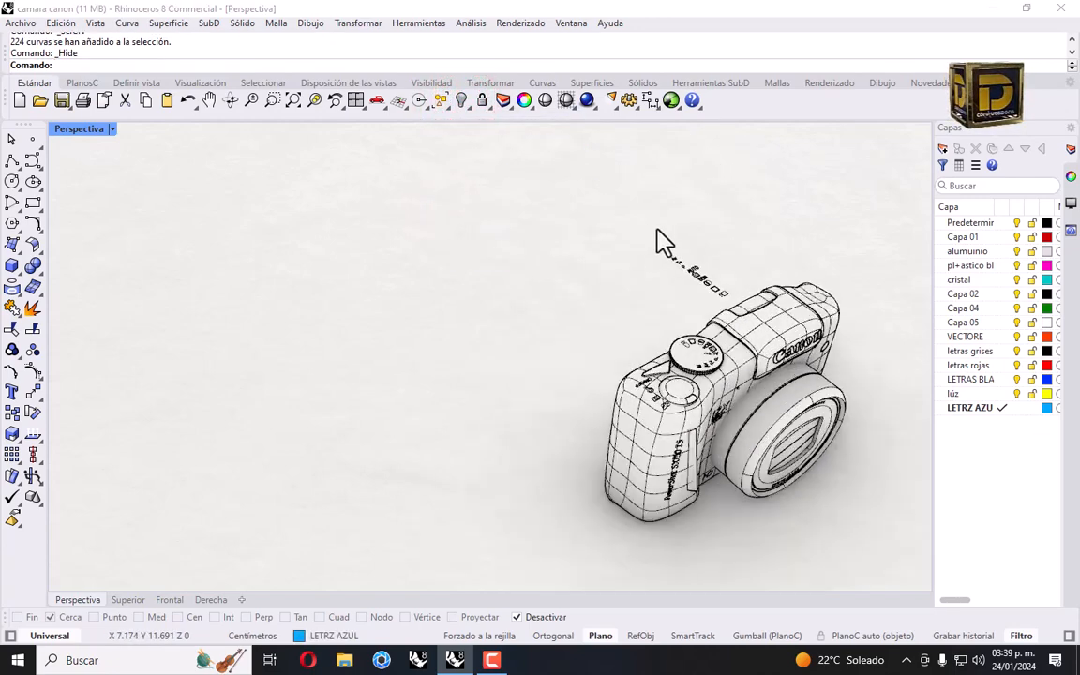
scroll(662, 242, "up", 3)
left_click_drag(664, 232, 911, 482)
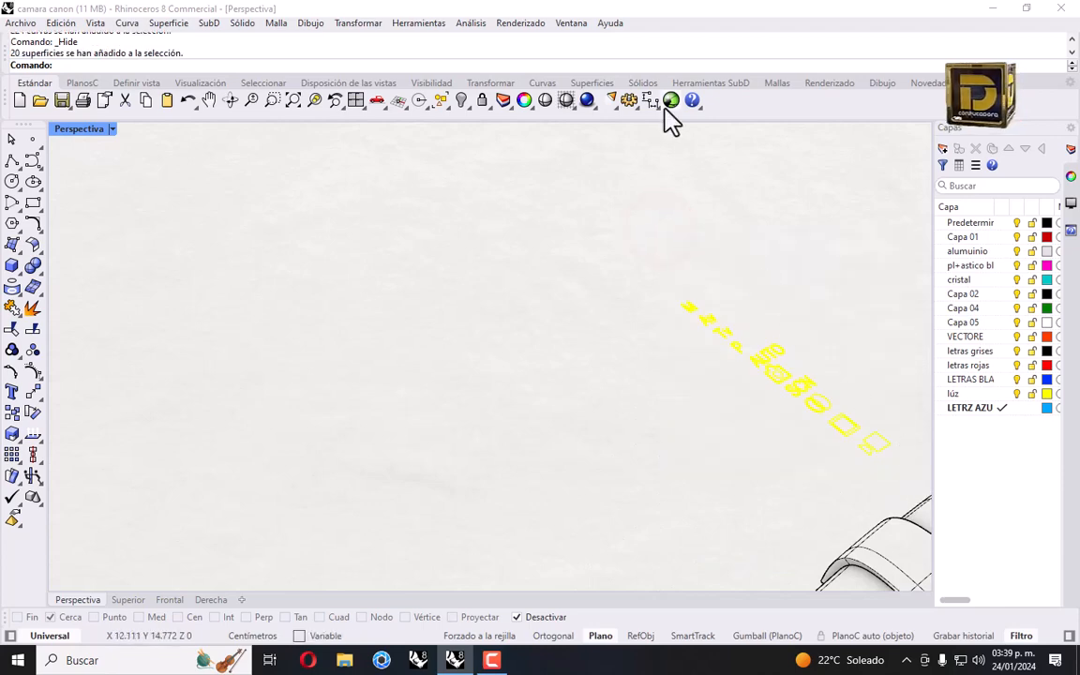
left_click(461, 101)
scroll(540, 295, "down", 5)
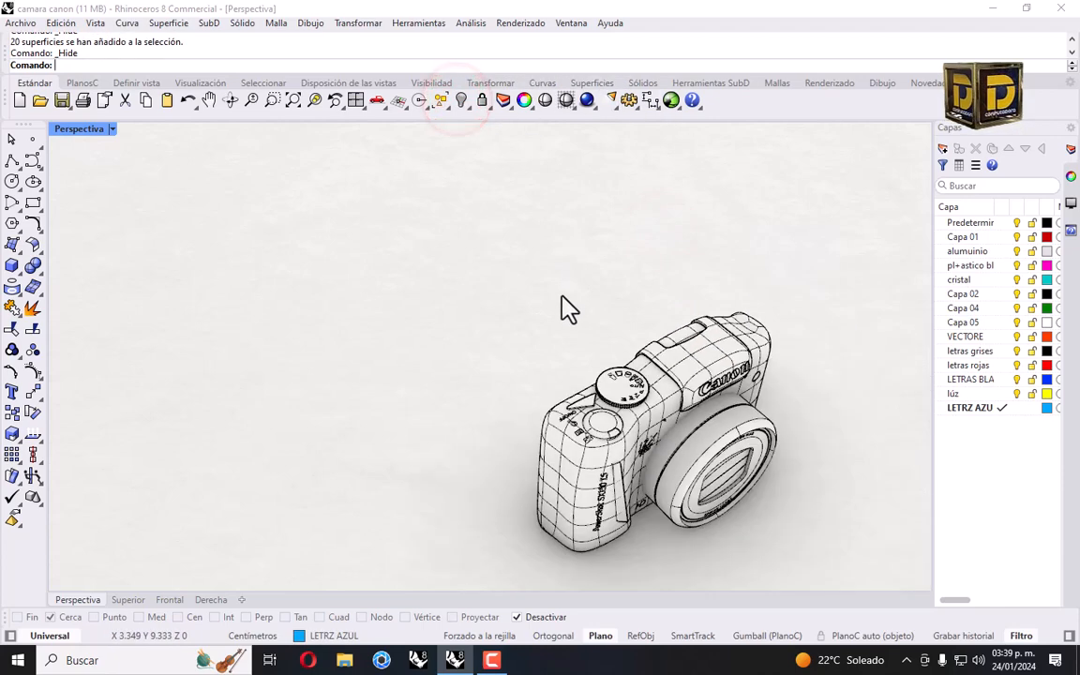
Zoom to the extents of the camera and examine its front, grip side and back.
mouse_move(565, 307)
right_mouse_down()
mouse_move(510, 281)
mouse_move(566, 298)
right_mouse_up()
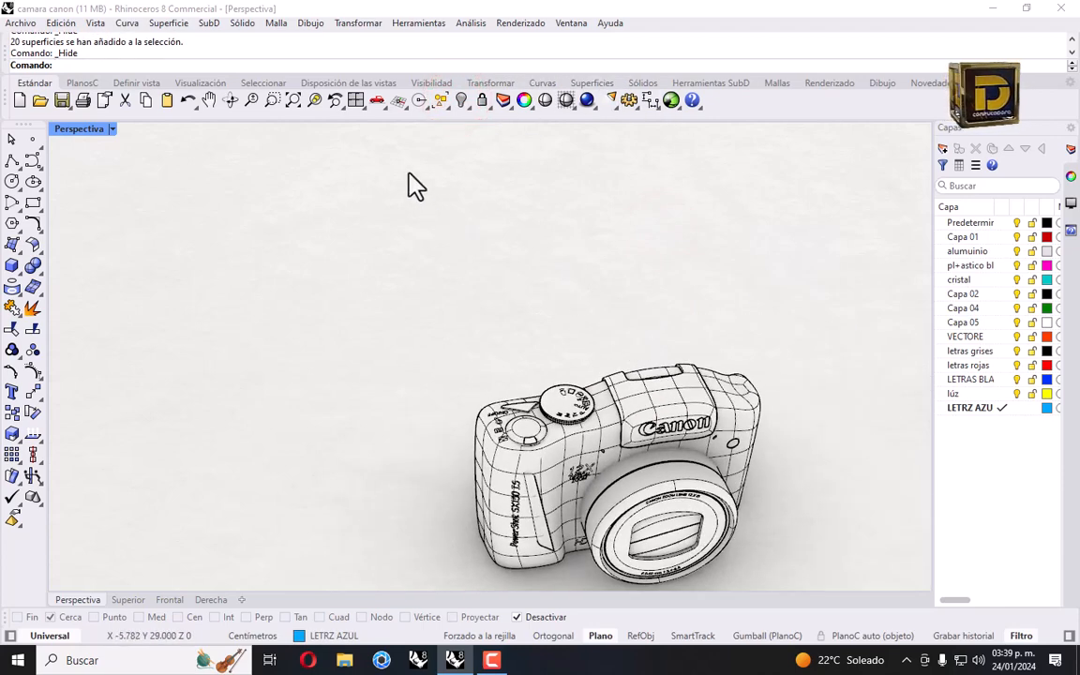
right_click(293, 100)
right_click_drag(308, 181, 328, 223)
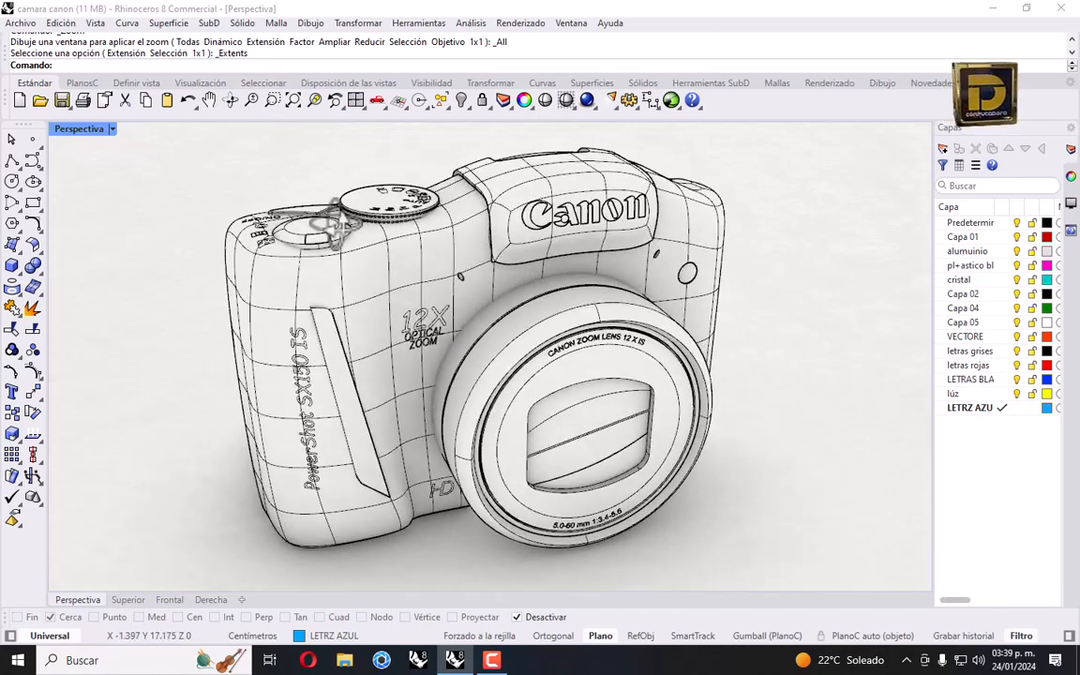
right_click_drag(259, 317, 574, 351)
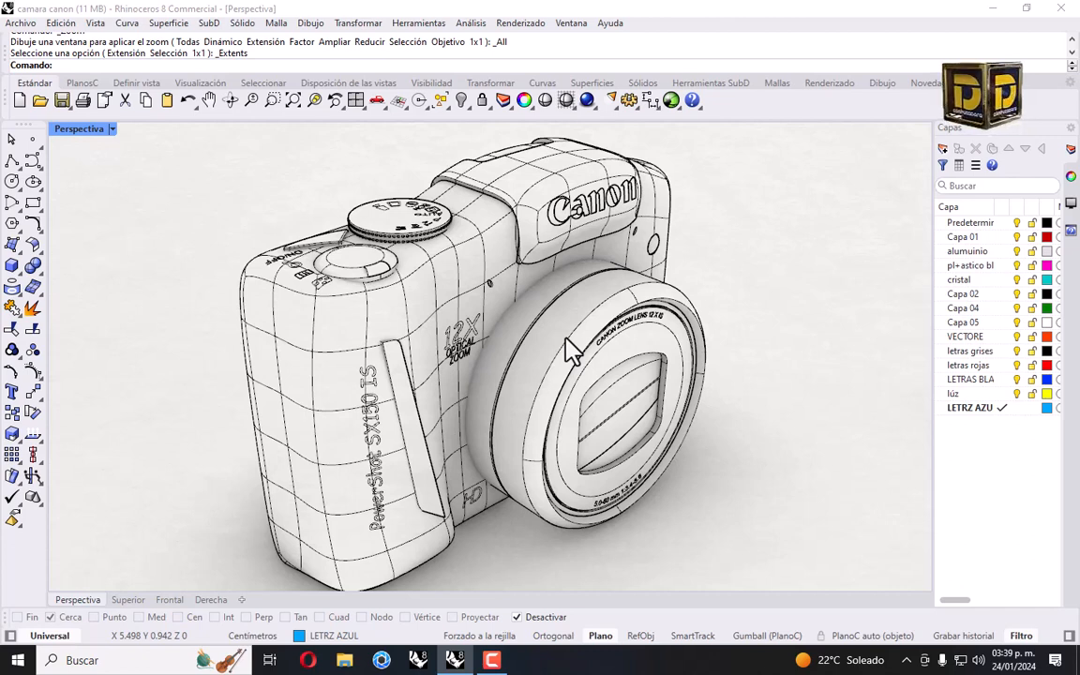
right_click_drag(455, 295, 433, 230)
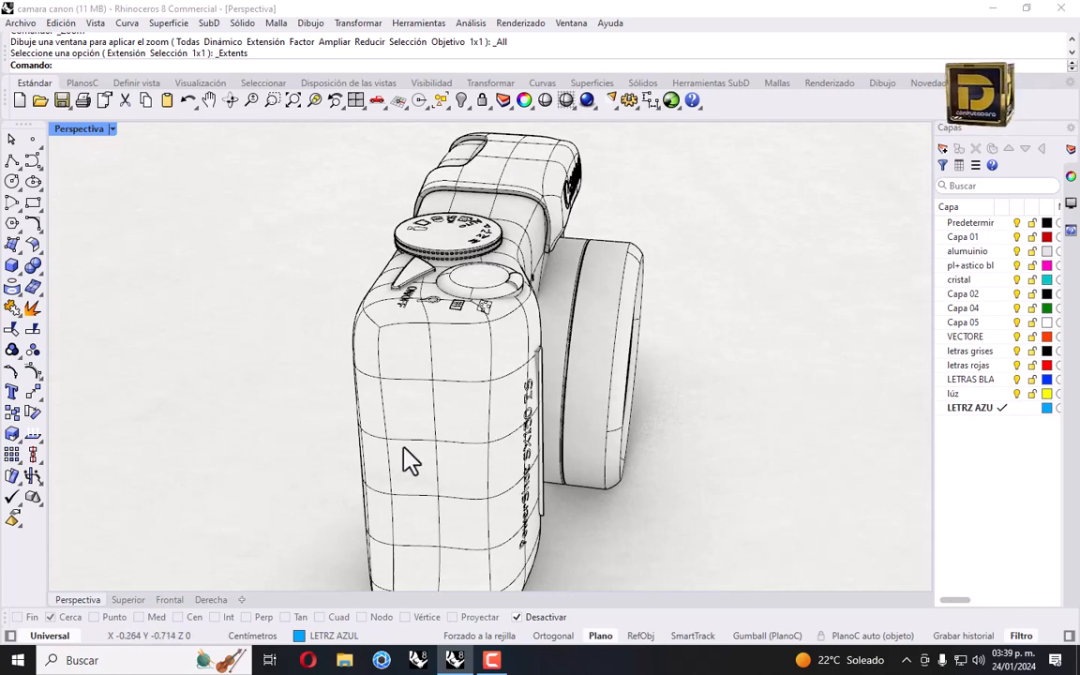
right_click_drag(404, 453, 519, 359)
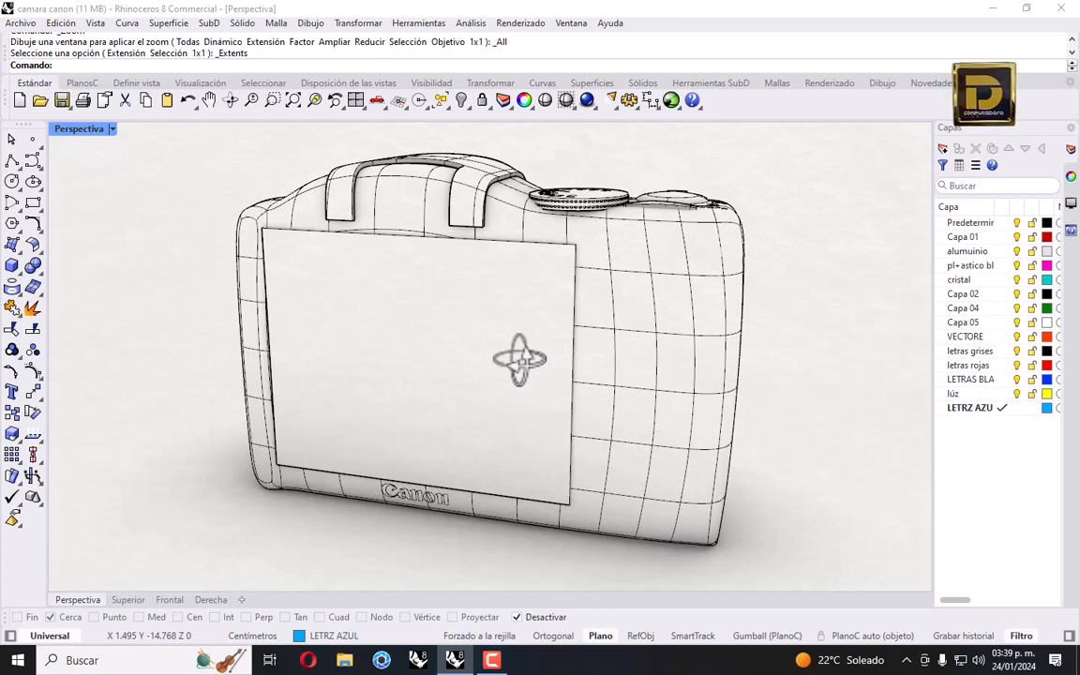
right_click_drag(526, 349, 523, 302)
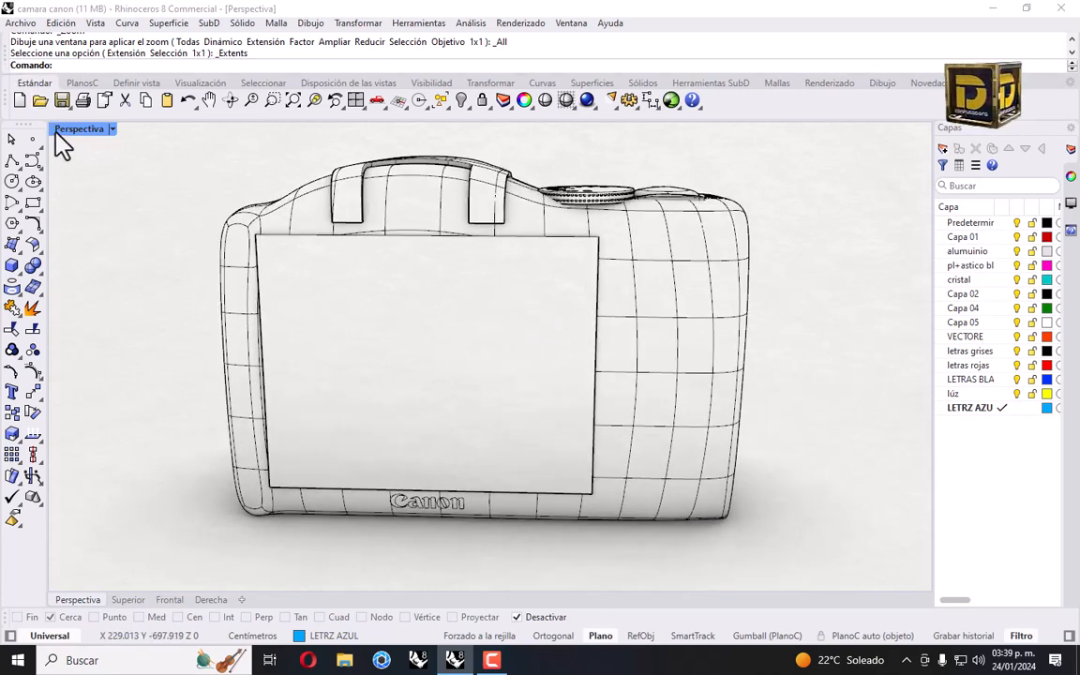
Restore the four-view layout and change the front view to a back view in Shaded (Sombreado) display.
left_click(111, 129)
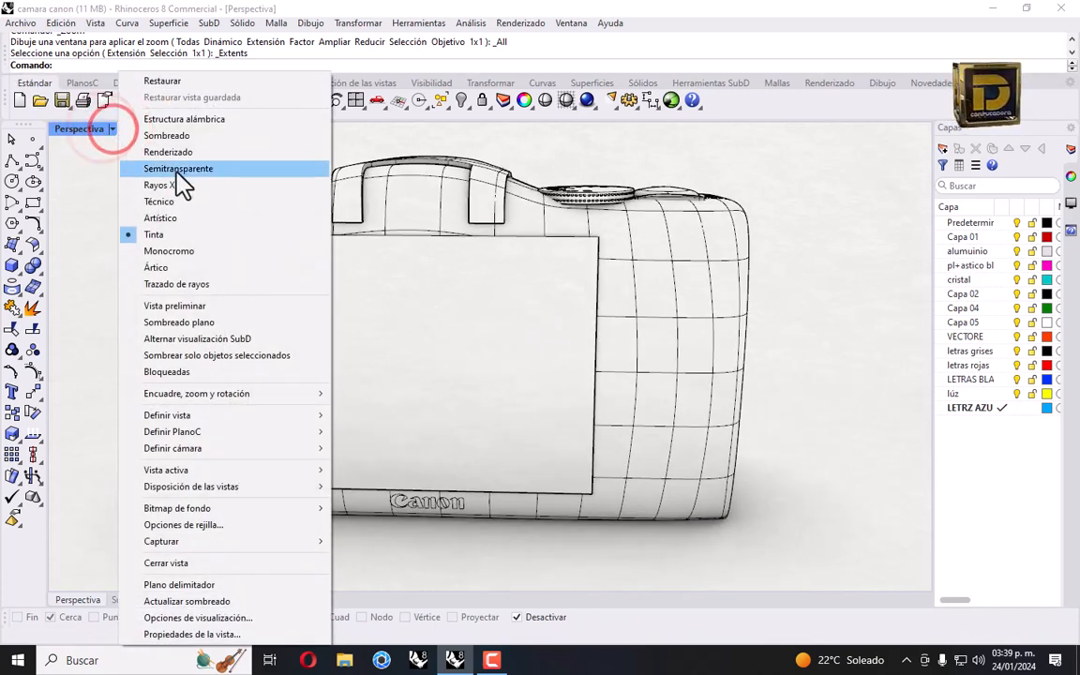
left_click(46, 142)
double_click(68, 130)
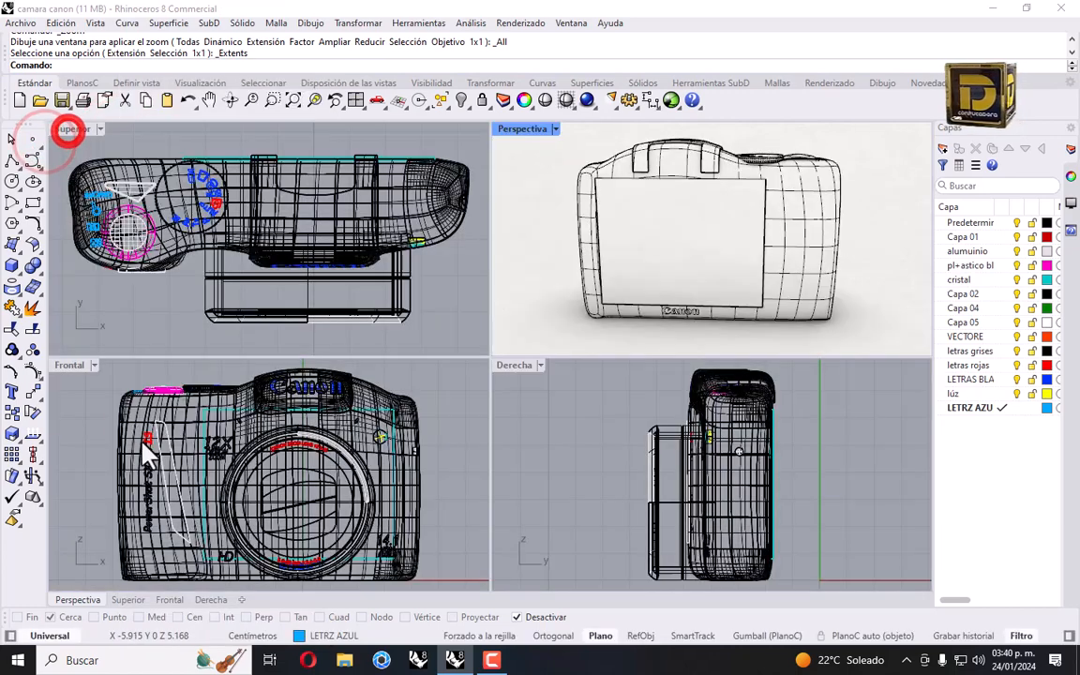
left_click(93, 365)
left_click(229, 431)
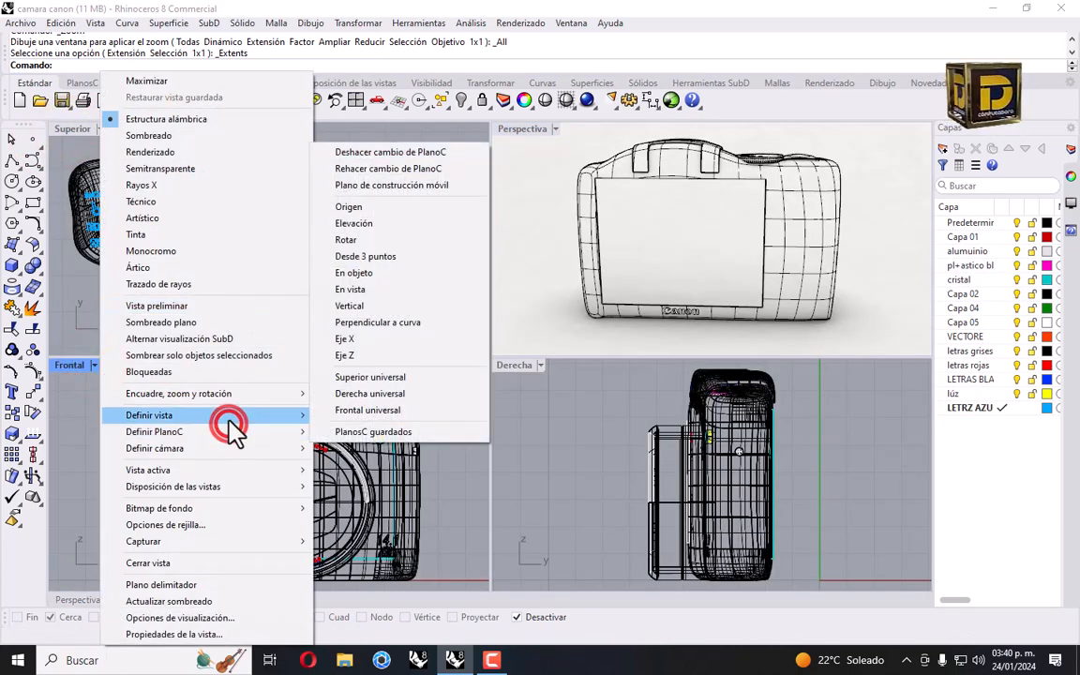
left_click(229, 414)
left_click(370, 518)
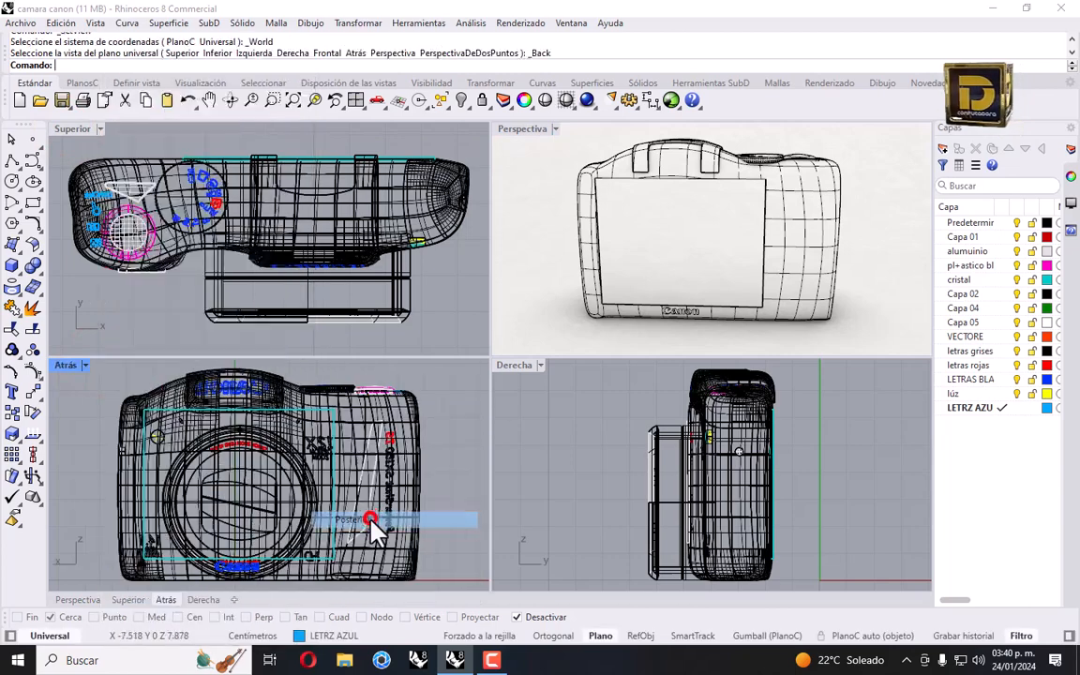
left_click(81, 365)
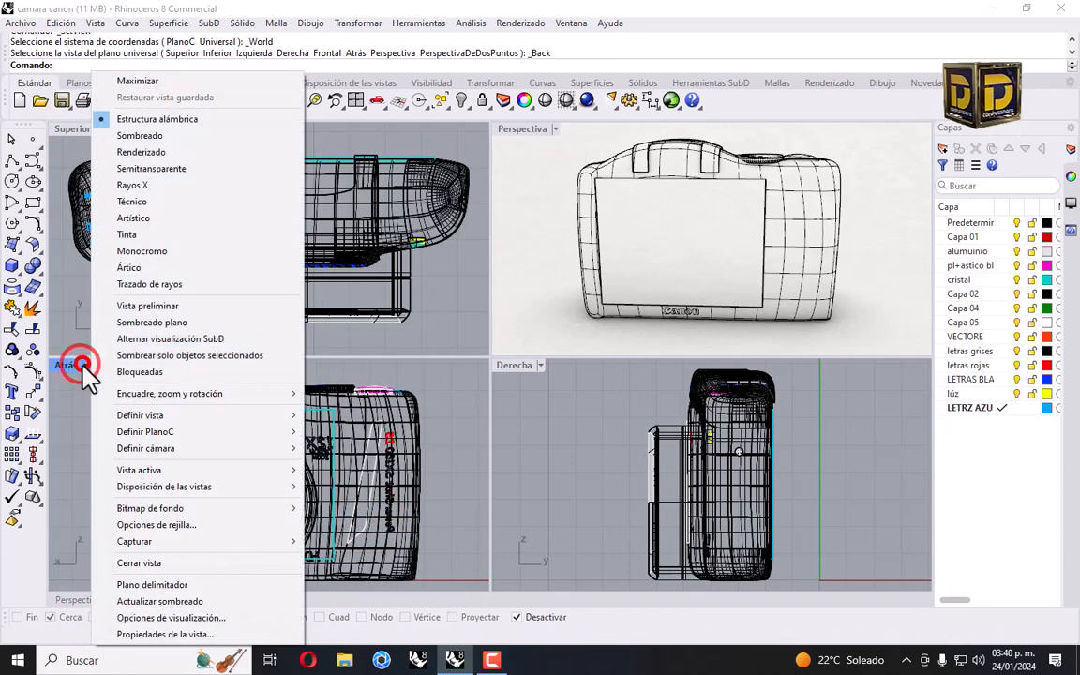
left_click(137, 129)
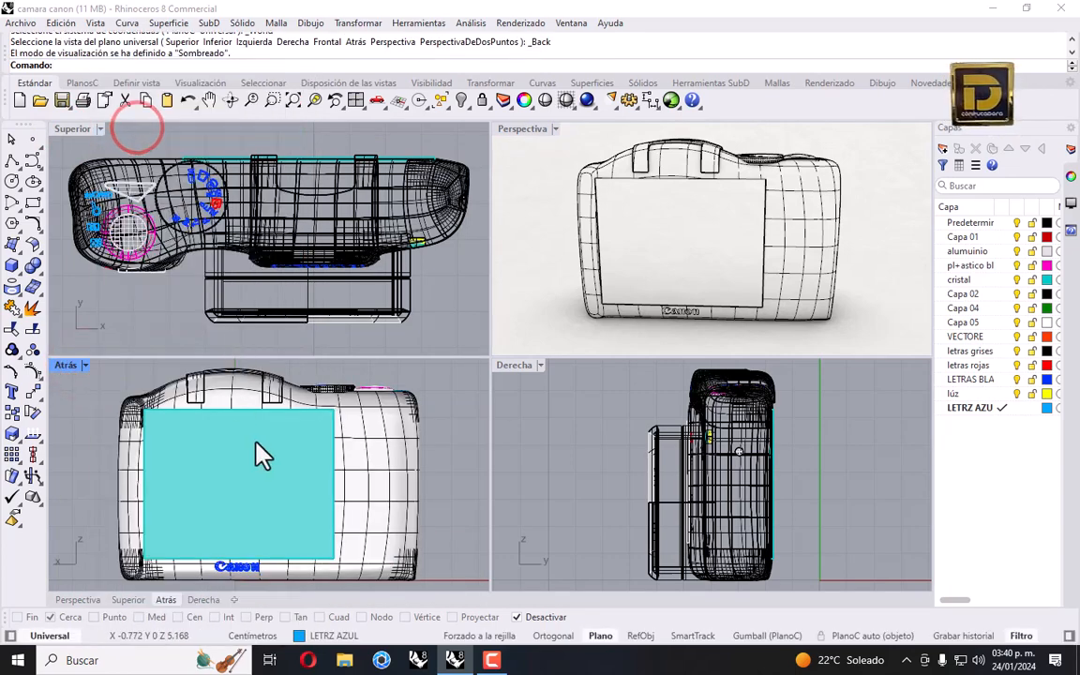
right_click_drag(256, 439, 224, 444)
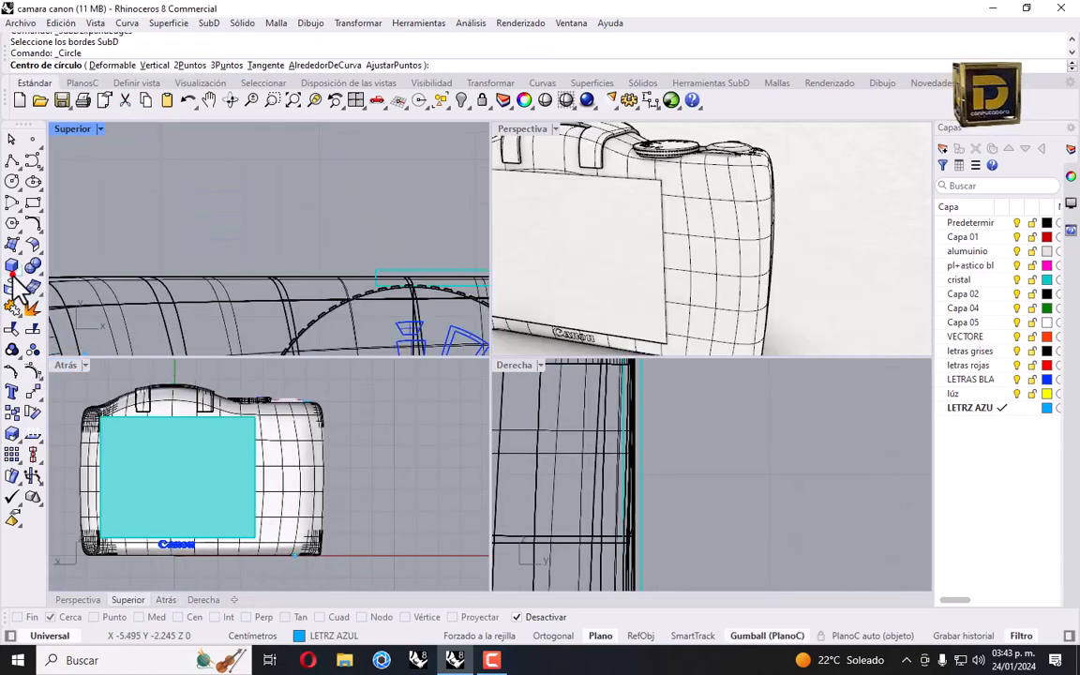
Create a short solid tube beside the camera in the back view, with diameters of 0.5 and 0.6 cm.
left_click(13, 276)
left_click(19, 324)
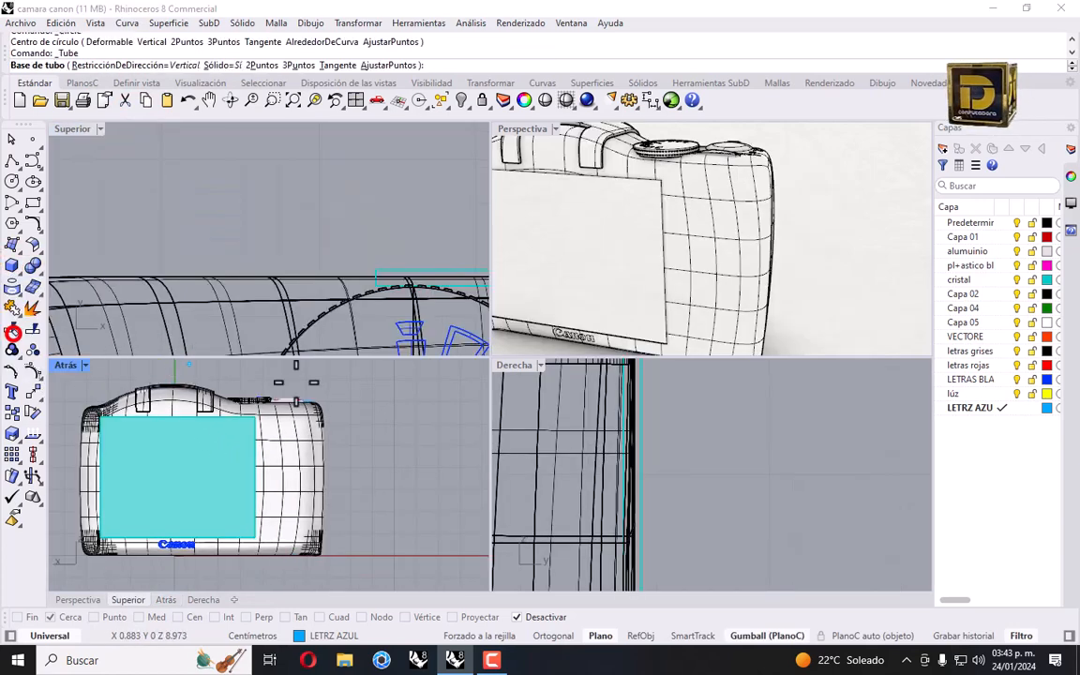
left_click(873, 210)
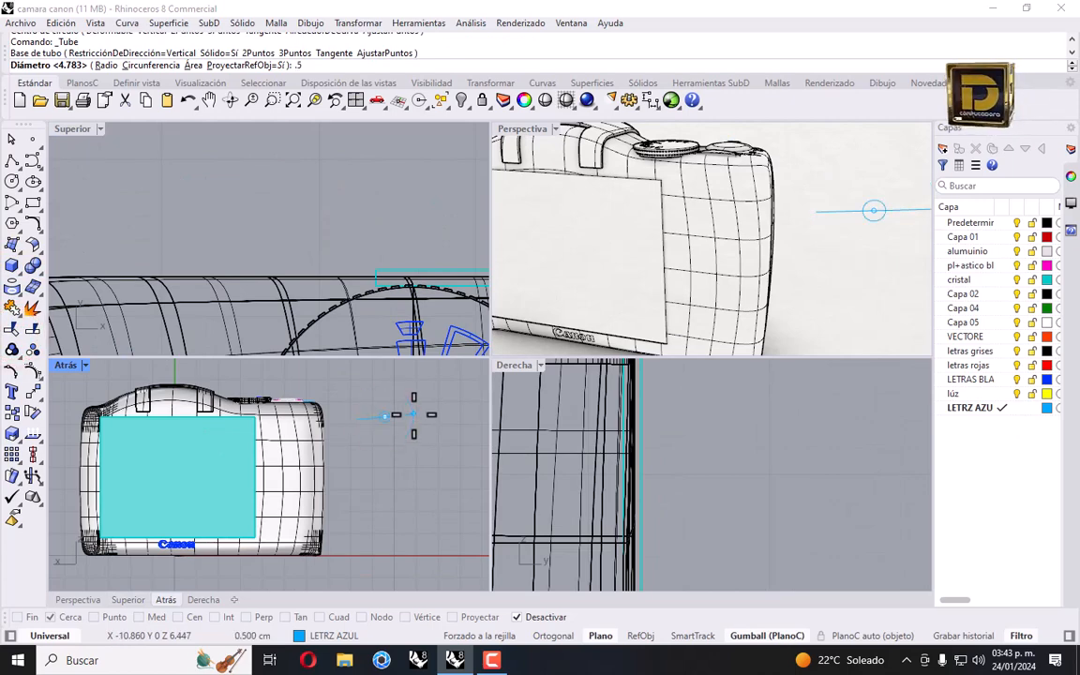
key("Return")
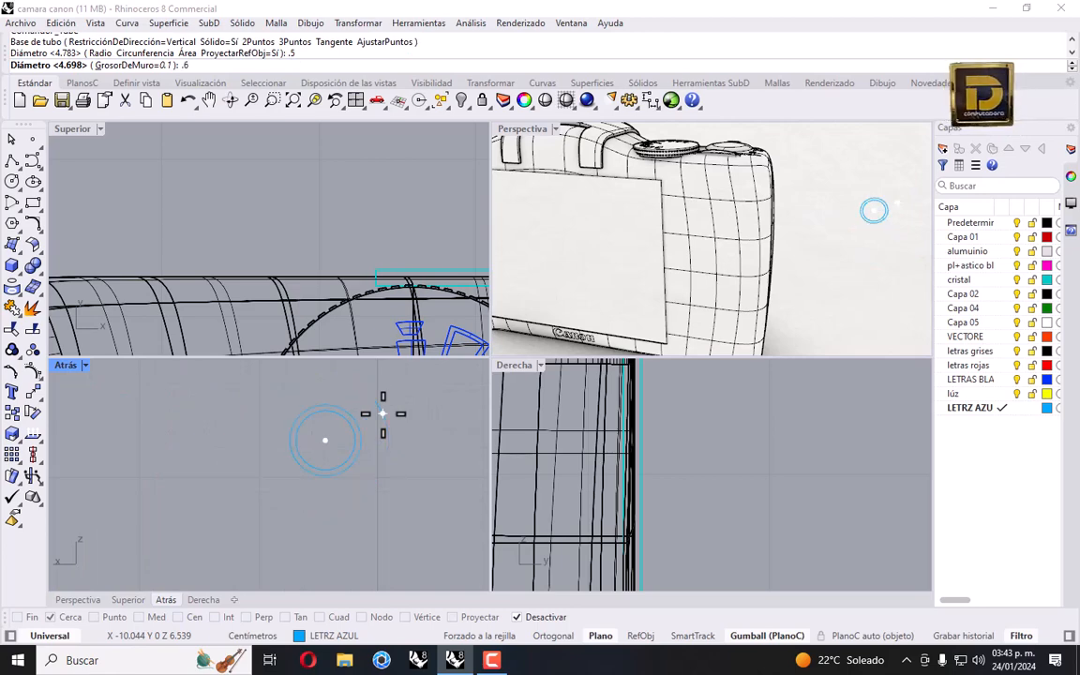
key("Return")
scroll(713, 243, "down", 3)
scroll(597, 468, "down", 3)
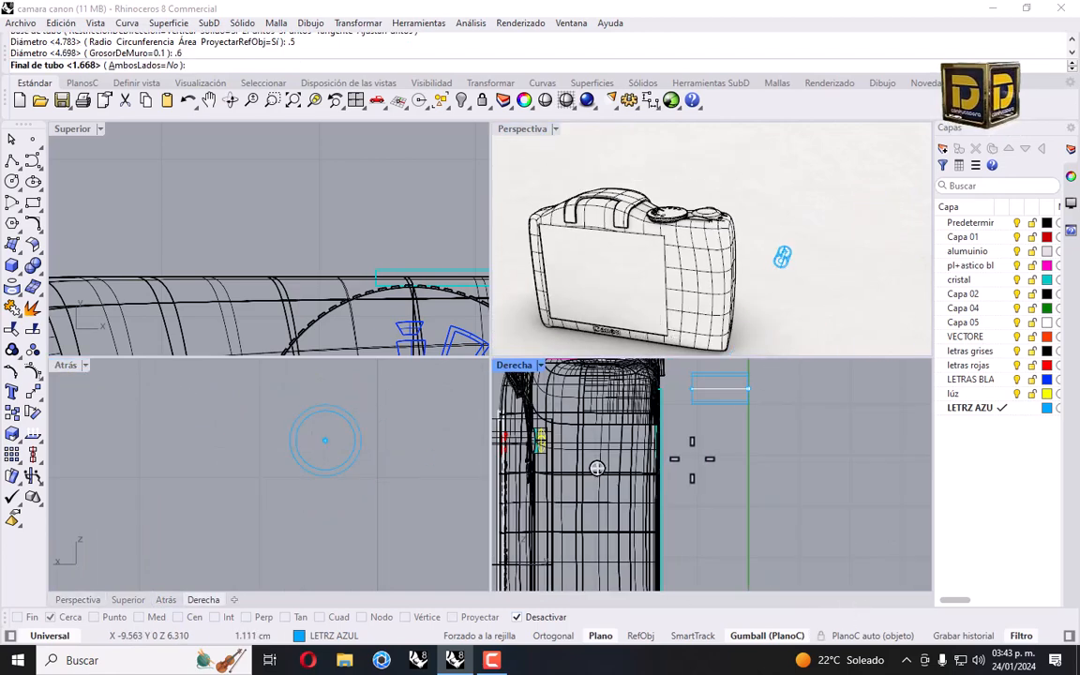
scroll(691, 459, "down", 8)
scroll(711, 445, "up", 4)
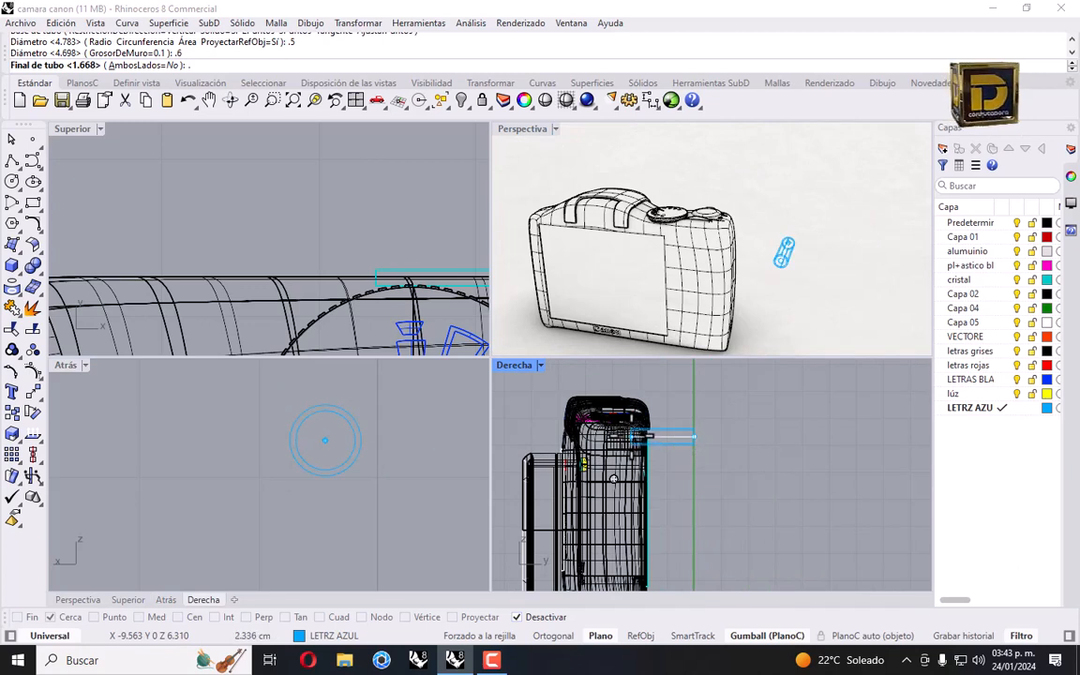
left_click(701, 436)
left_click(689, 439)
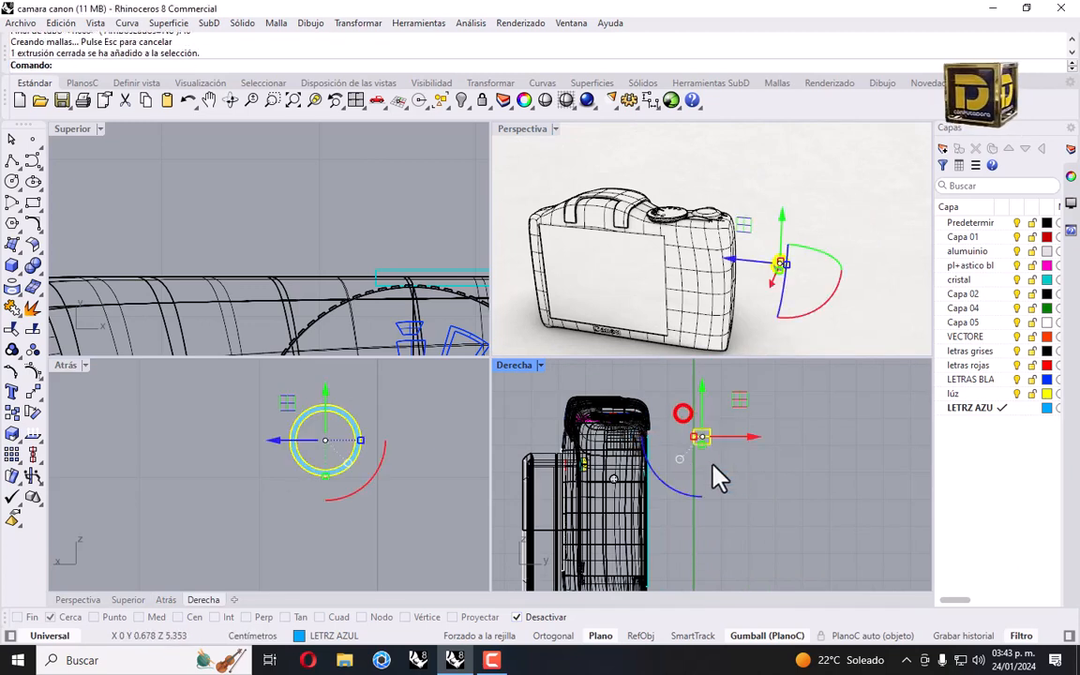
With the Gumball off and object snaps enabled, move the tube in the back view to the body's upper area beside the screen.
scroll(356, 412, "down", 3)
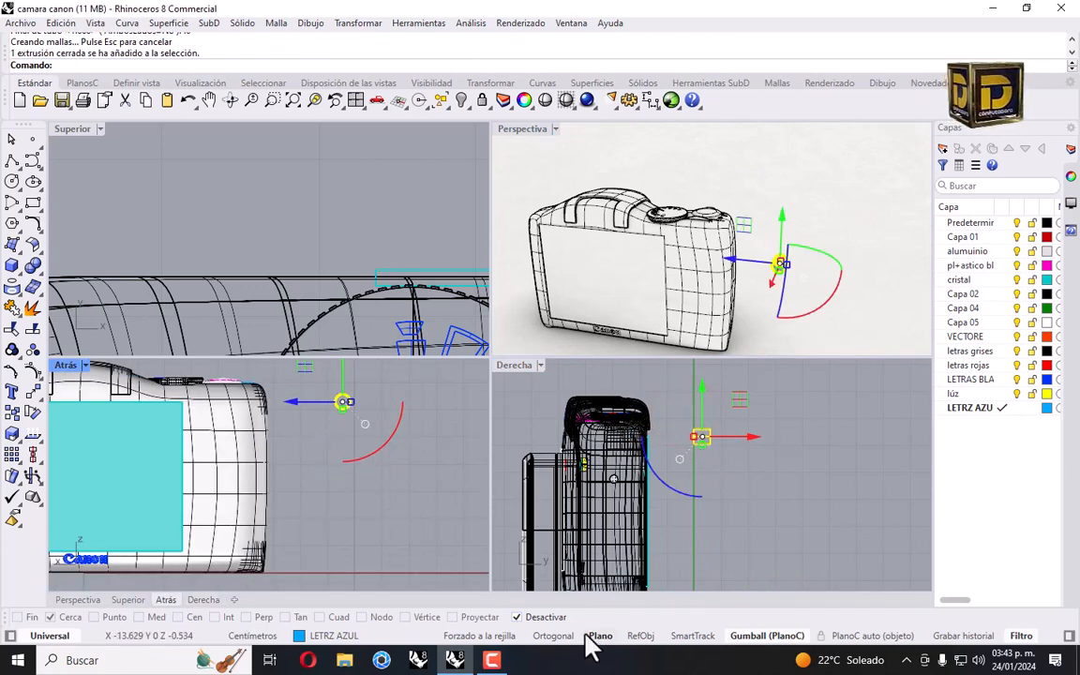
left_click(530, 618)
left_click(763, 635)
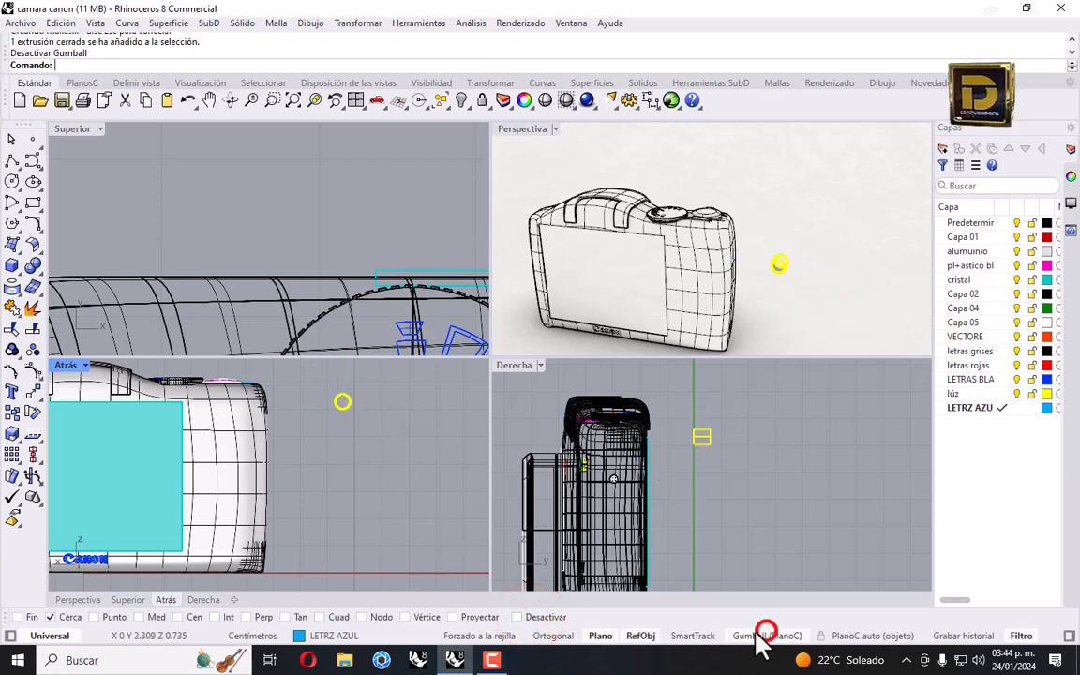
right_click_drag(334, 425, 399, 417)
left_click_drag(405, 403, 298, 419)
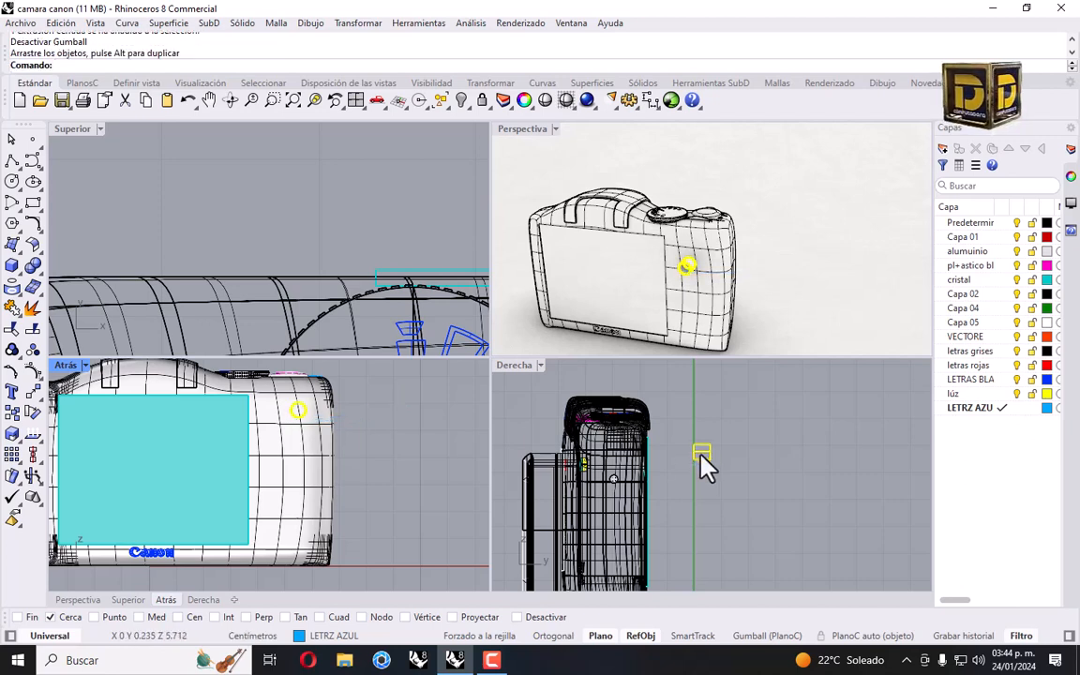
Move the tube into the camera body in the right view, leaving only a thin rim protruding from the back.
left_click_drag(704, 456, 652, 469, "shift")
scroll(712, 267, "up", 6)
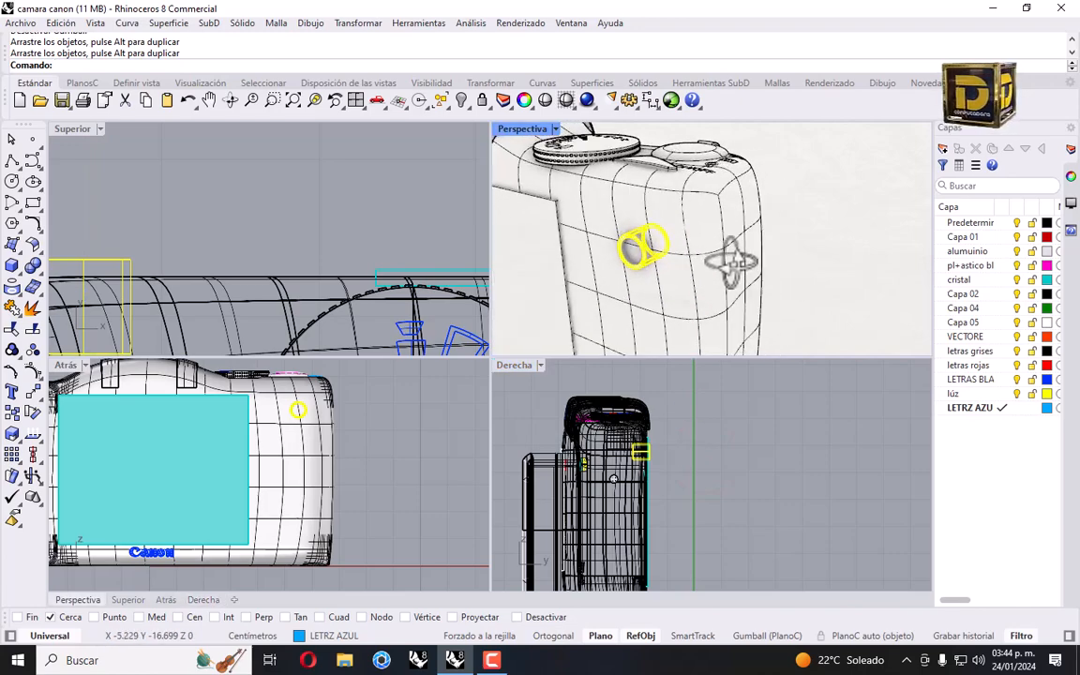
right_click_drag(681, 266, 640, 276)
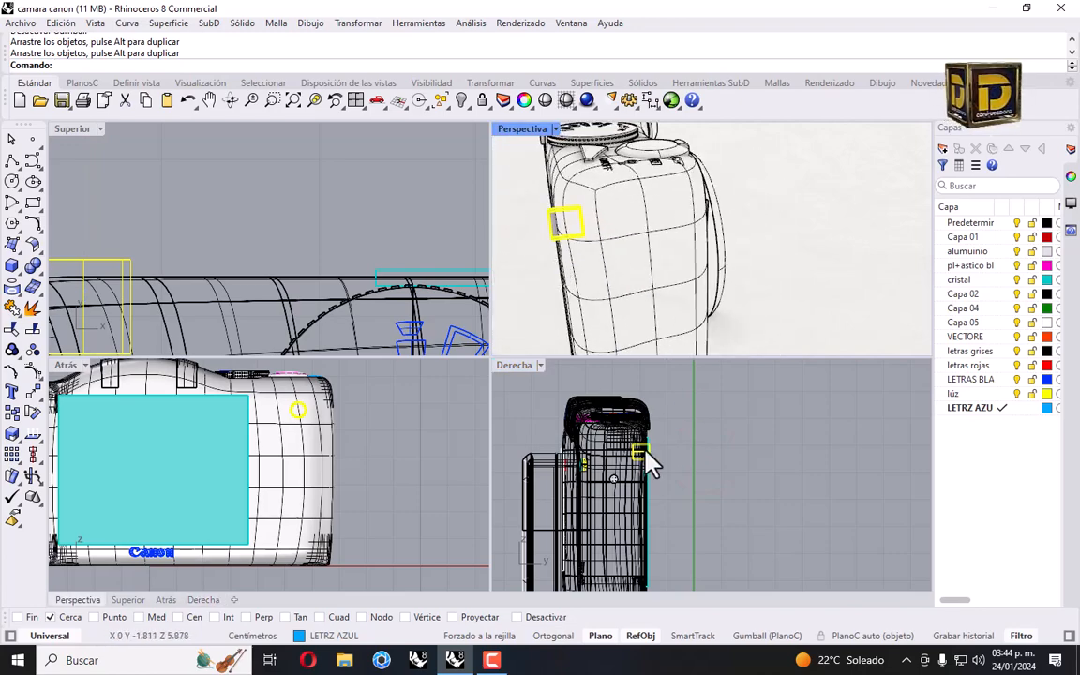
scroll(645, 454, "up", 15)
left_click(721, 405)
right_click_drag(570, 343, 668, 333)
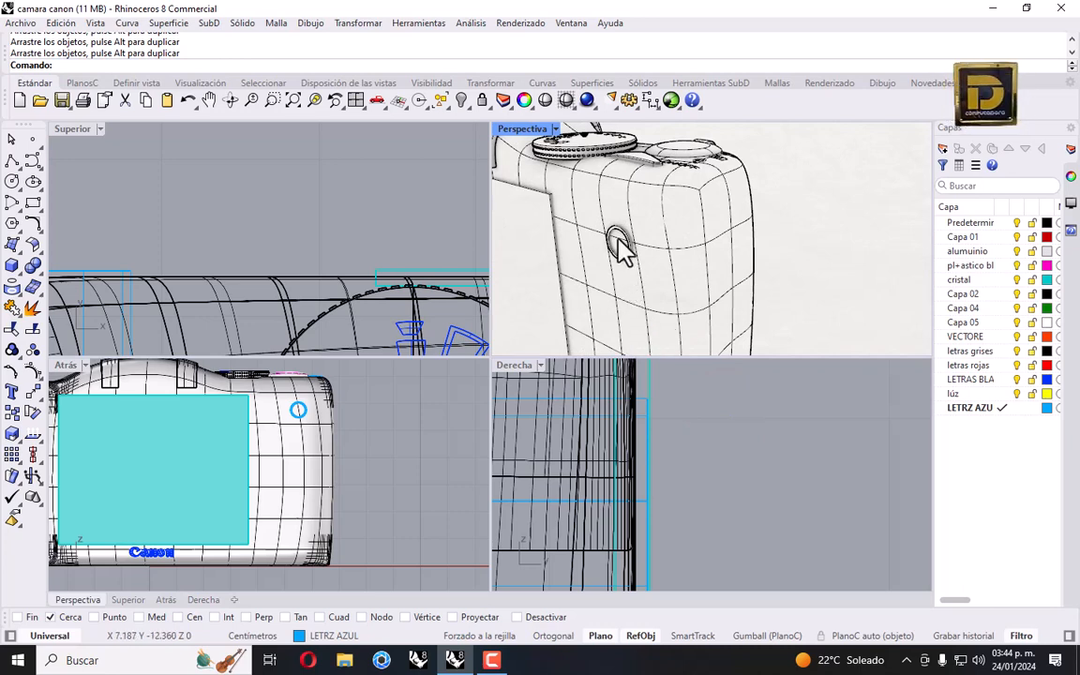
scroll(599, 220, "up", 5)
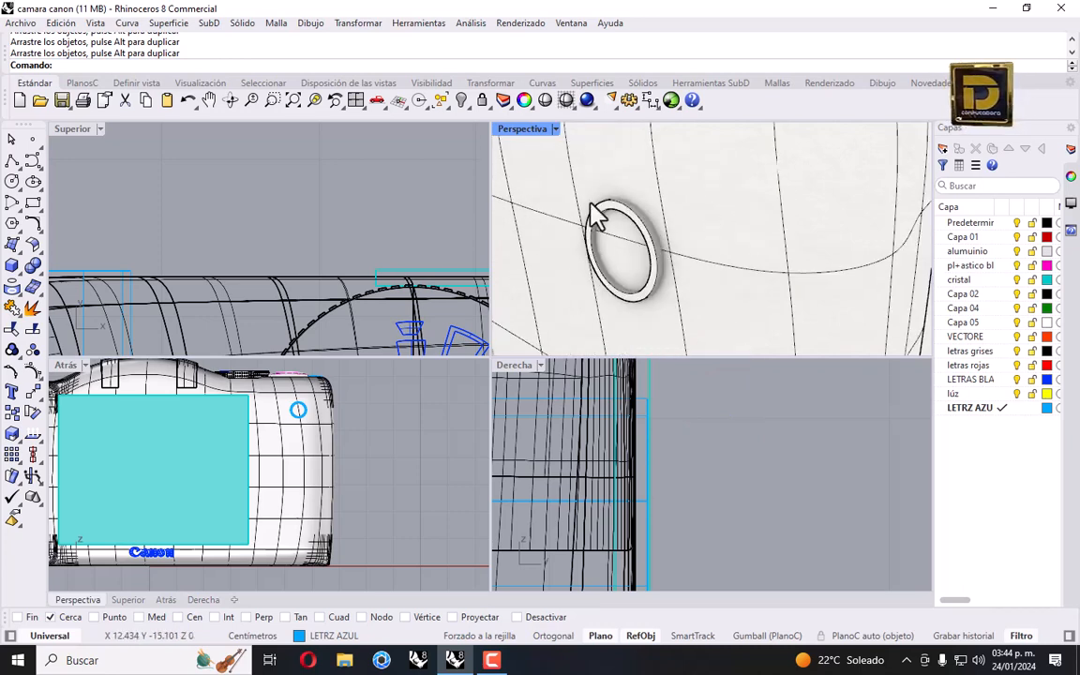
left_click(33, 225)
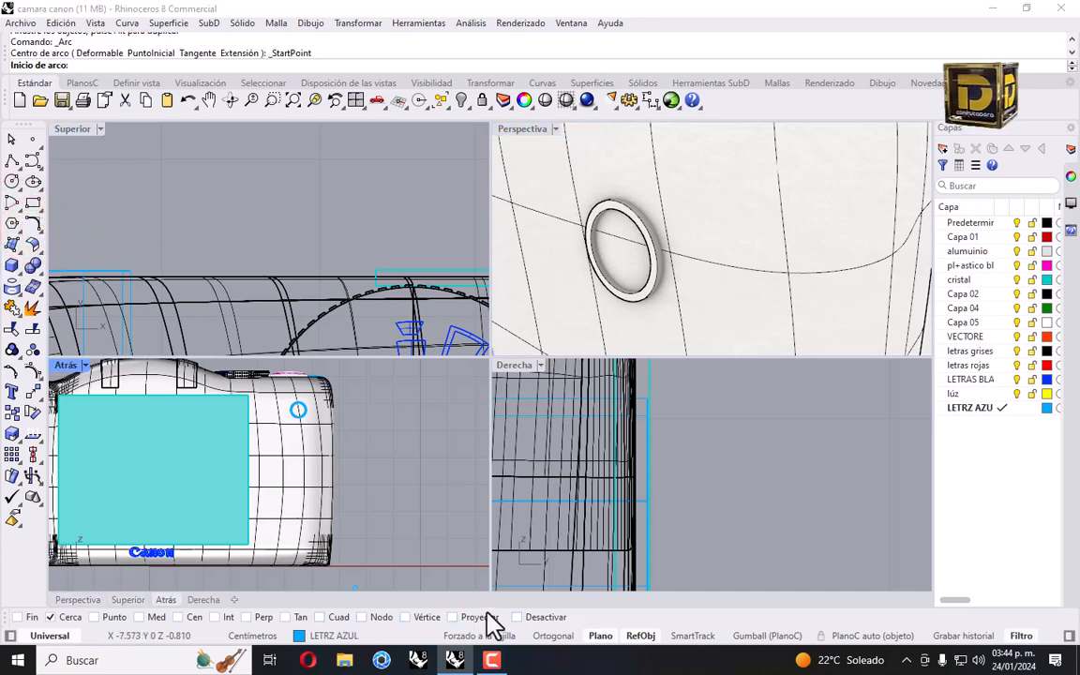
left_click(614, 217)
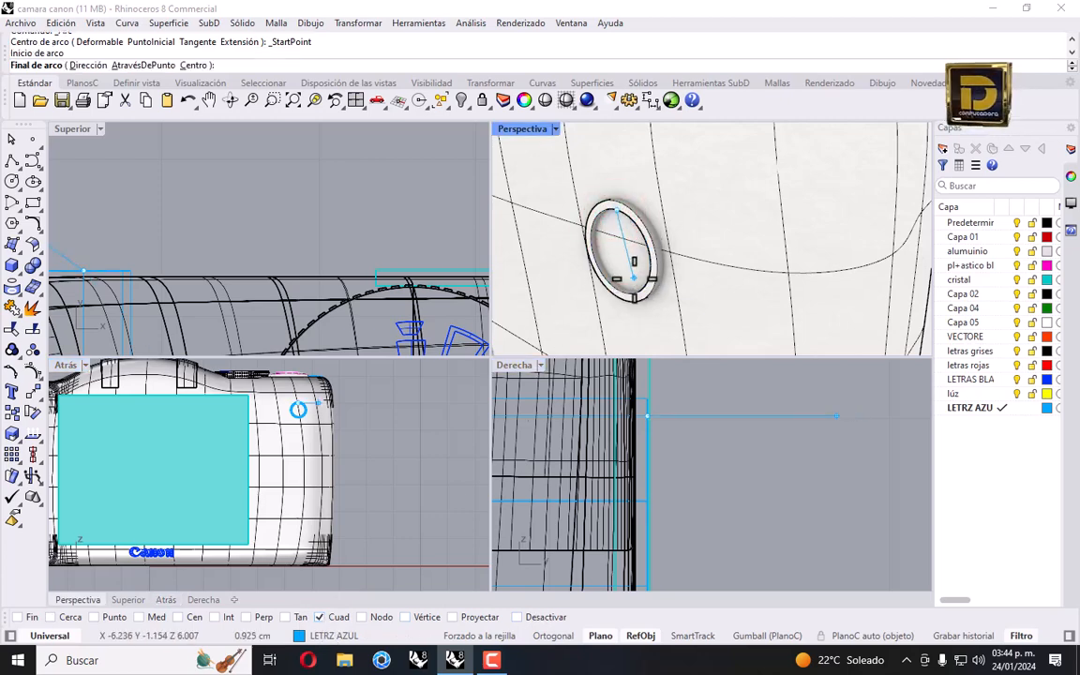
Select the extruded ring on the camera's back, move it to the Predeterminada layer, and make that layer current.
left_click(655, 258)
left_click(656, 255)
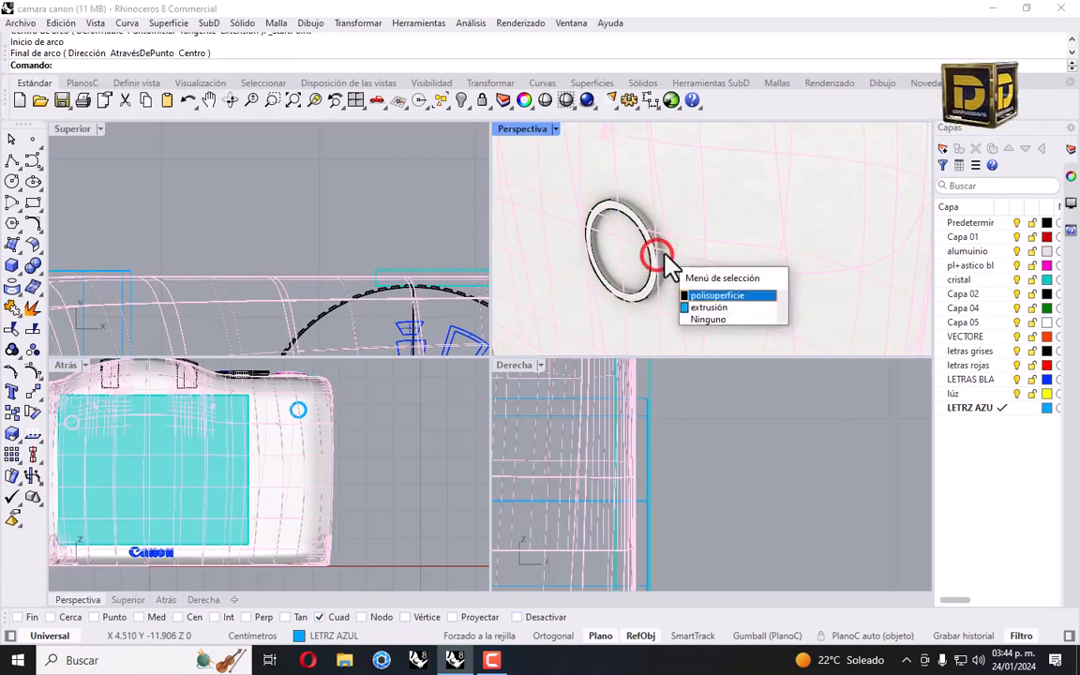
left_click(701, 308)
right_click(971, 223)
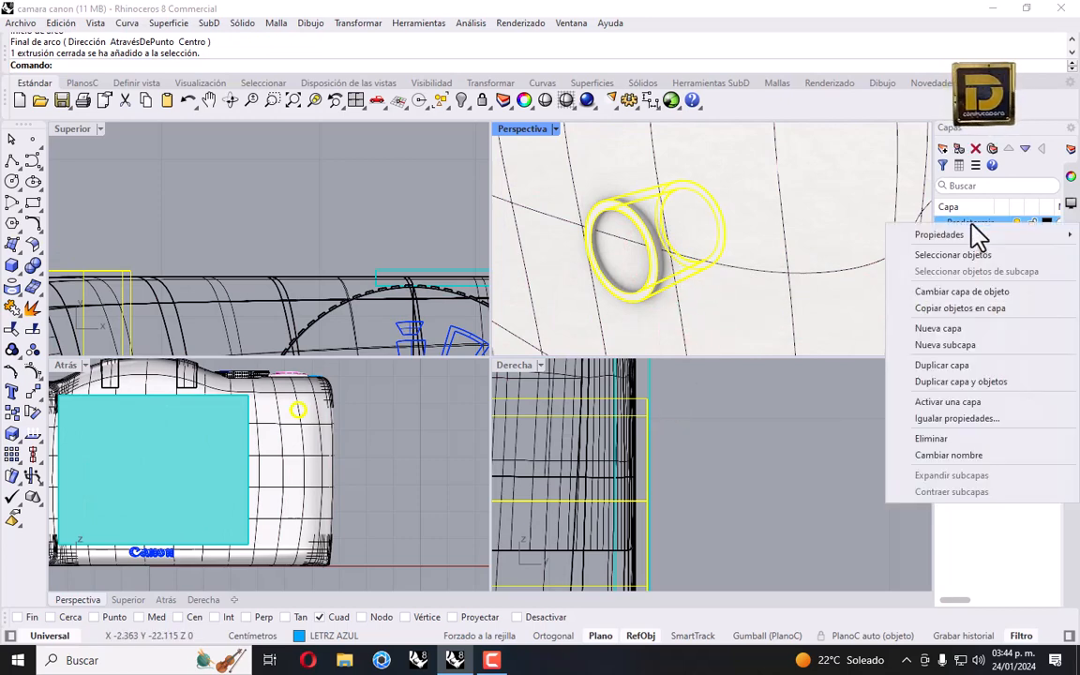
left_click(948, 292)
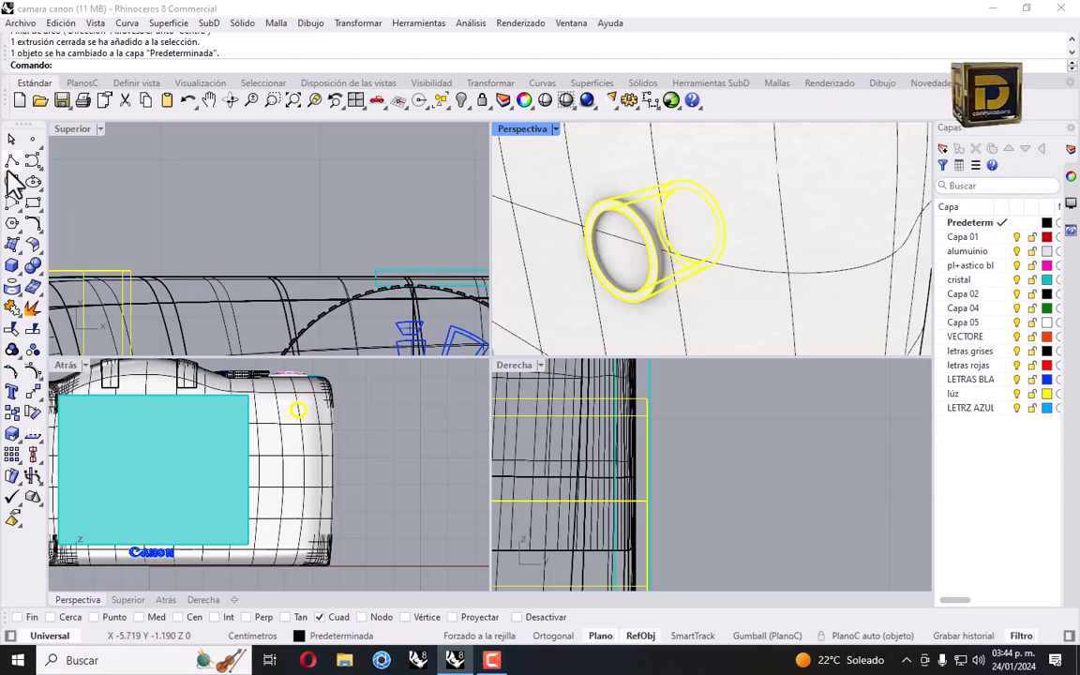
Draw a vertical arc across the ring's inner opening between its upper and lower quadrants, bulging slightly outward from the camera's back.
left_click(32, 225)
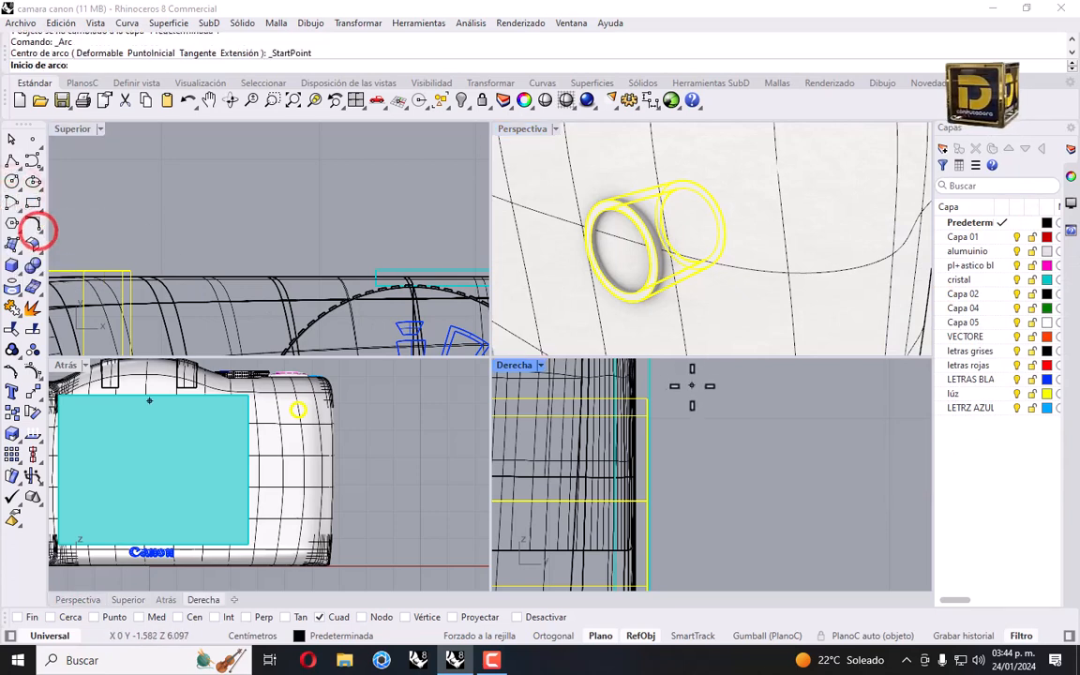
left_click(616, 210)
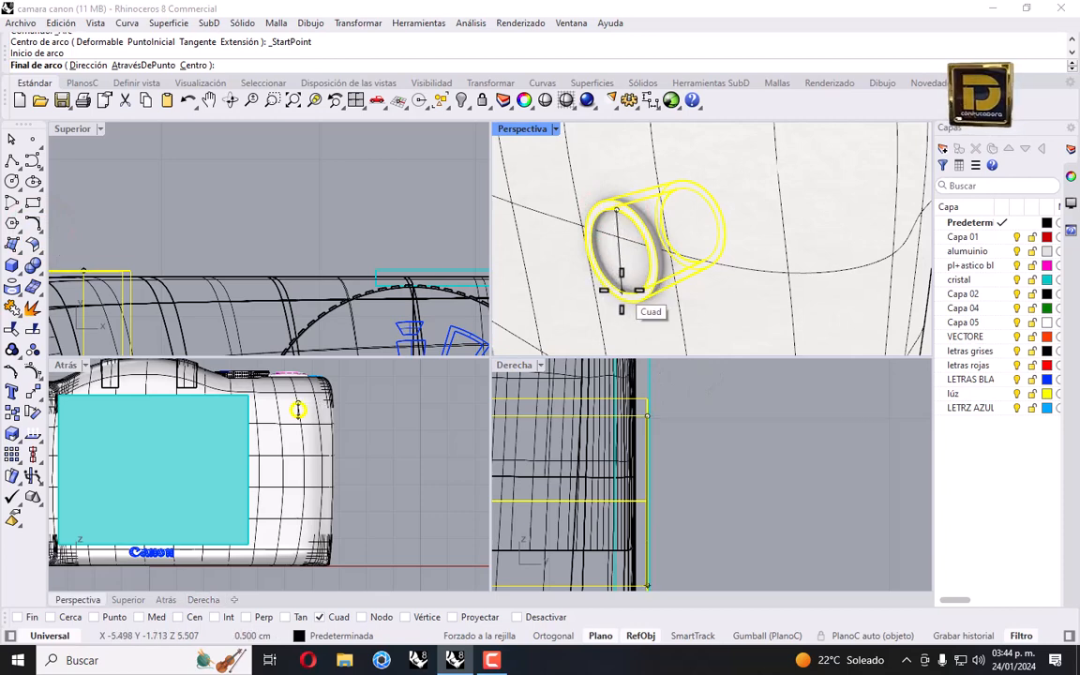
left_click(620, 291)
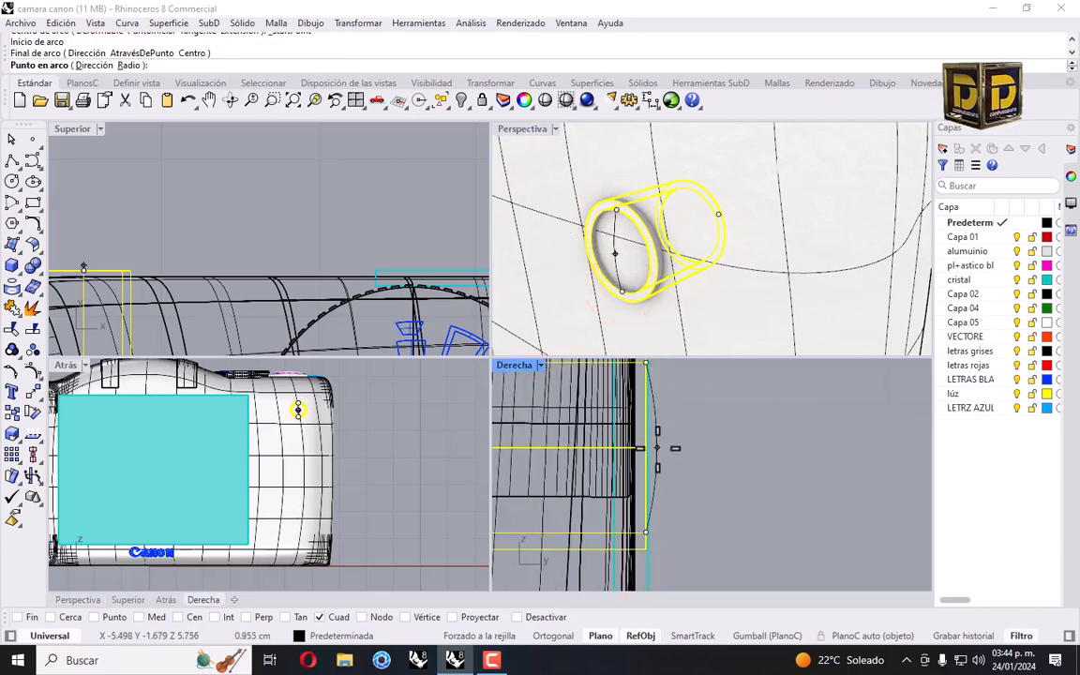
left_click(659, 443)
Draw a second arc between the ring's two side inner quadrants, crossing the middle of the vertical arc, and clear the selection.
scroll(581, 243, "up", 5)
right_click(603, 245)
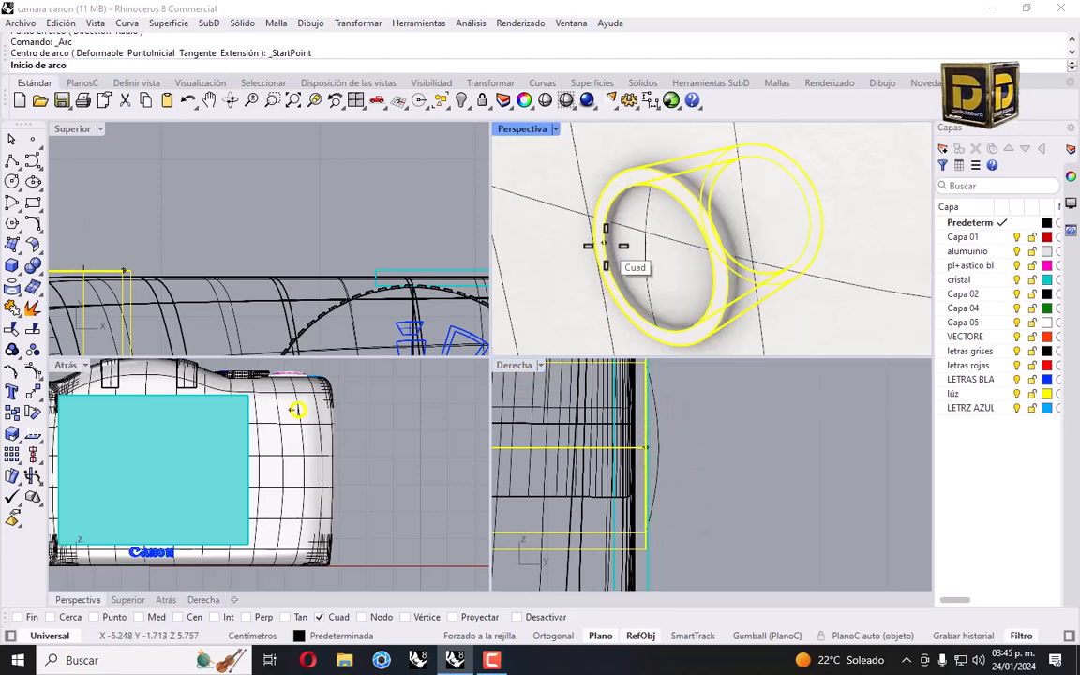
left_click(604, 245)
left_click(705, 281)
left_click(650, 263)
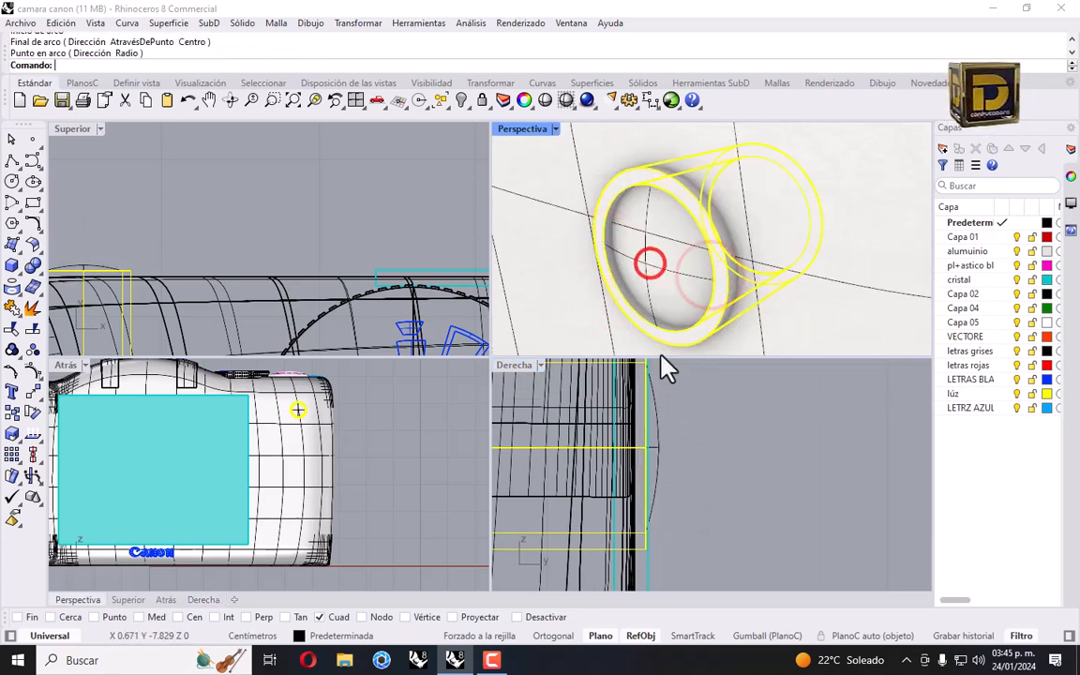
left_click(750, 494)
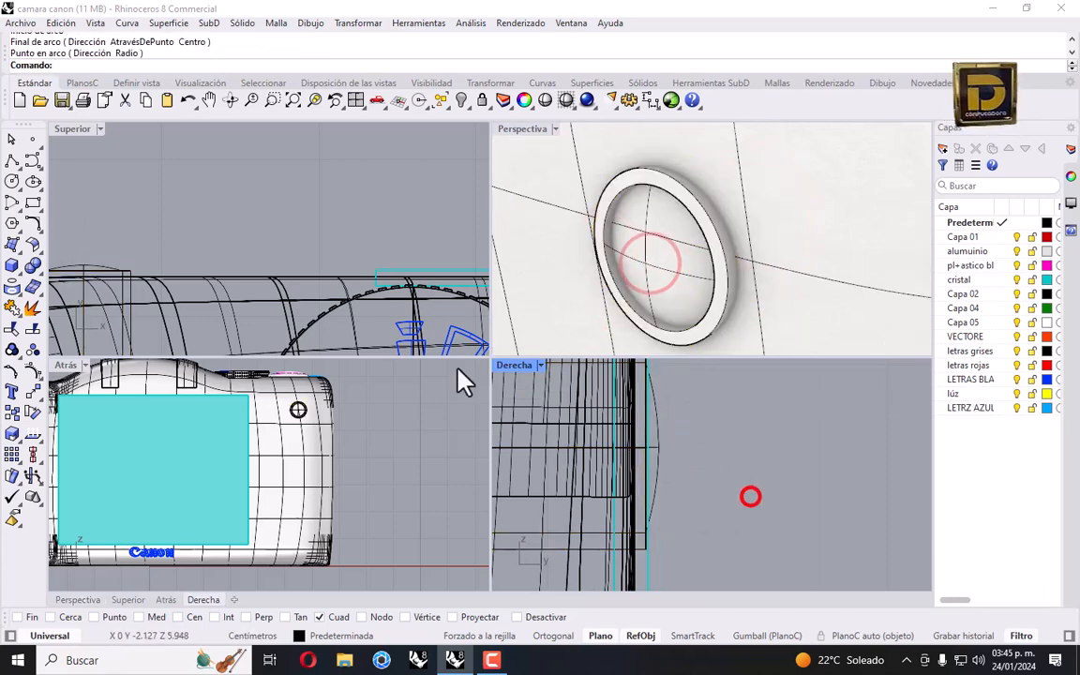
Create a domed Patch surface inside the ring from its inner front edge and the two crossing arcs.
left_click(14, 247)
left_click(119, 261)
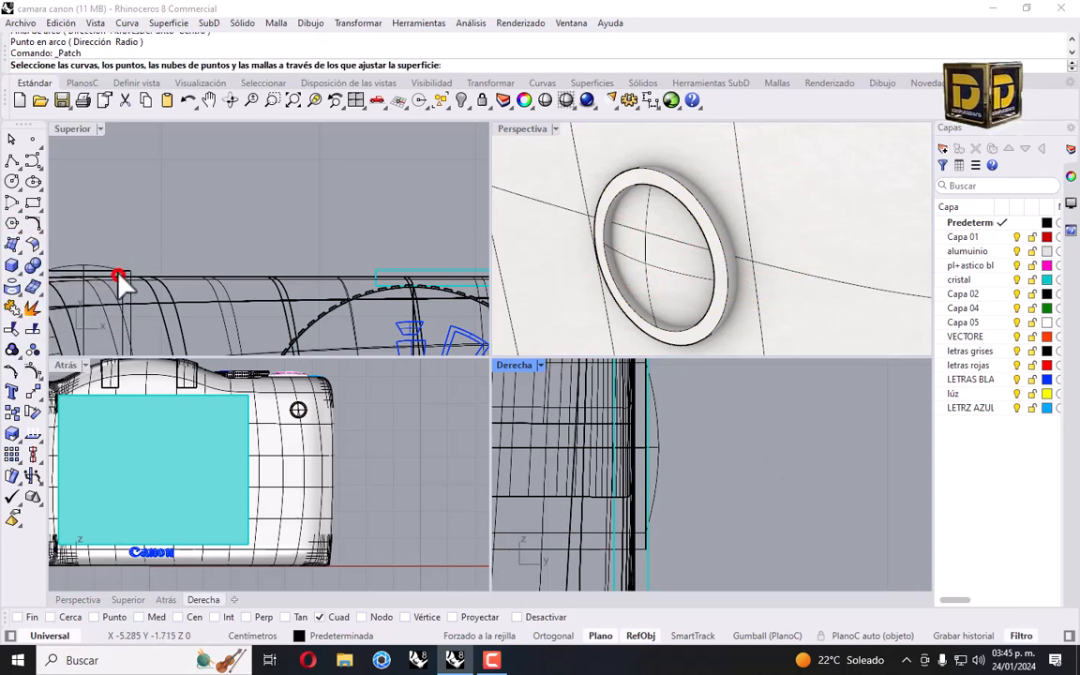
left_click(610, 214)
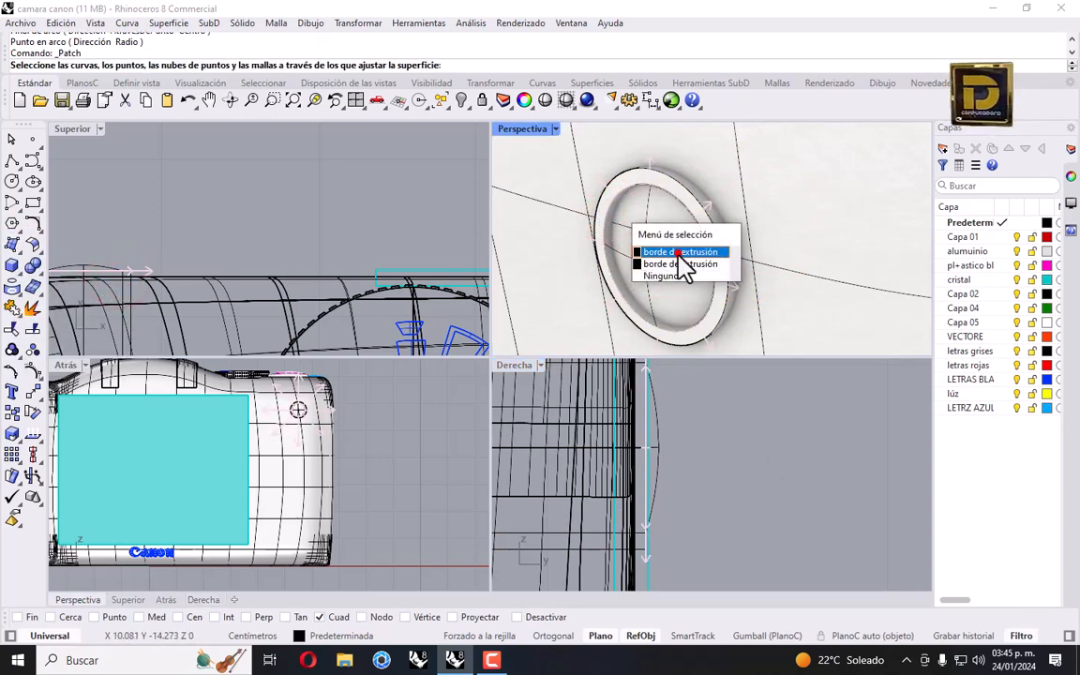
left_click(678, 253)
left_click(645, 241)
left_click(661, 268)
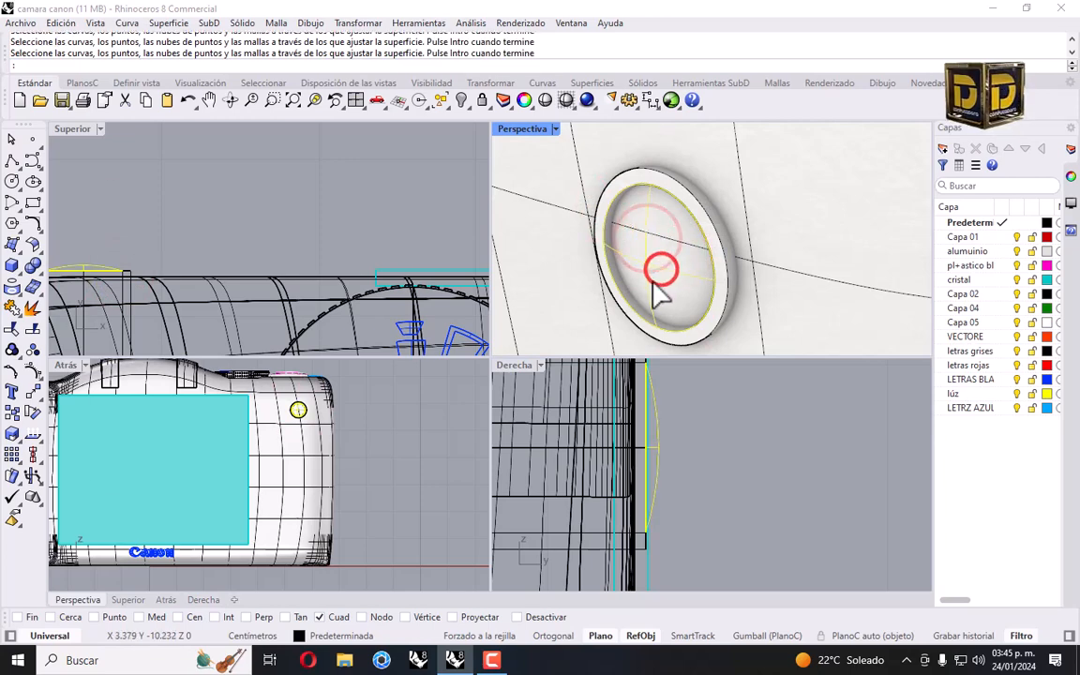
key("Return")
key("Return")
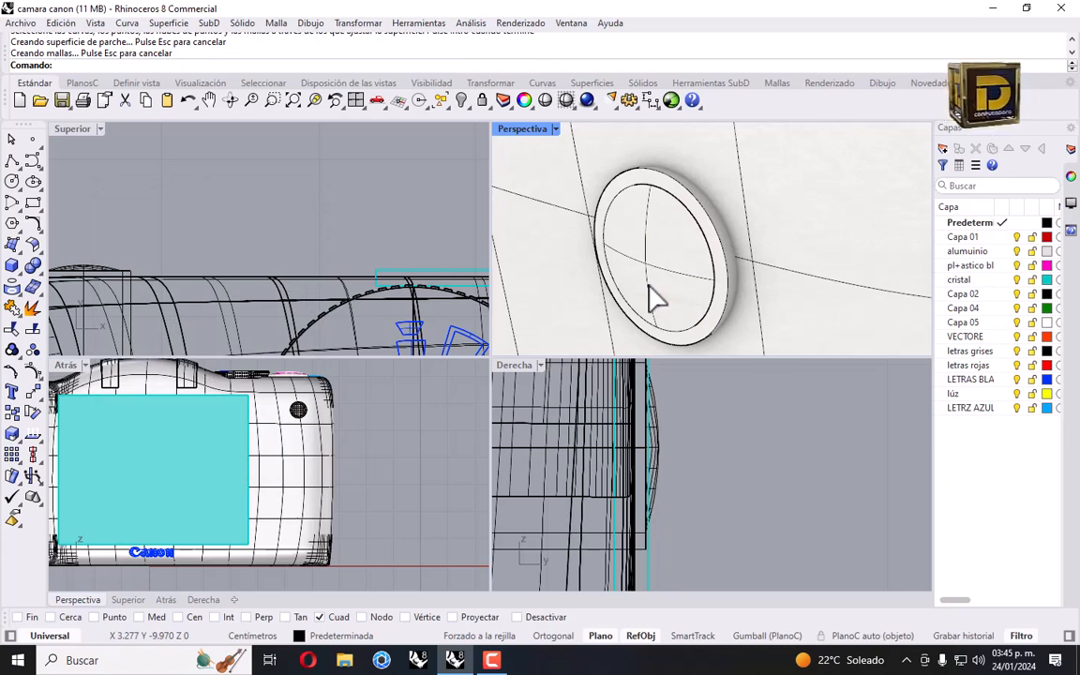
Maximize the back view and draw a 2 cm horizontal line in the empty area beside the camera on the Predeterminada layer.
left_click(1004, 409)
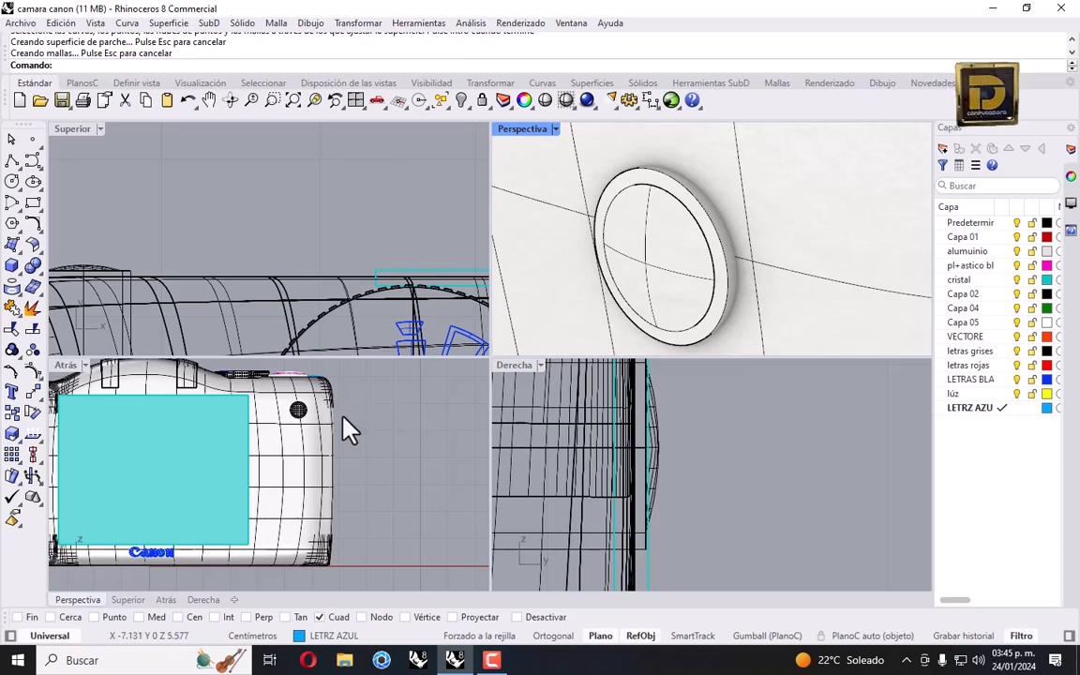
double_click(62, 365)
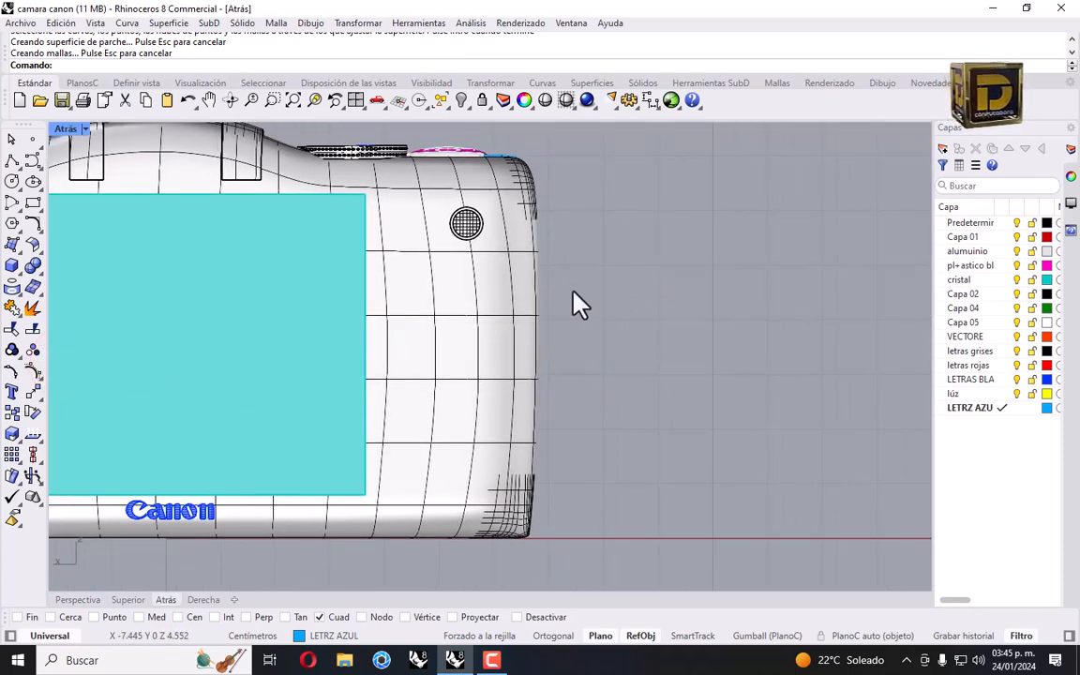
left_click(11, 161)
left_click(661, 239)
type("2")
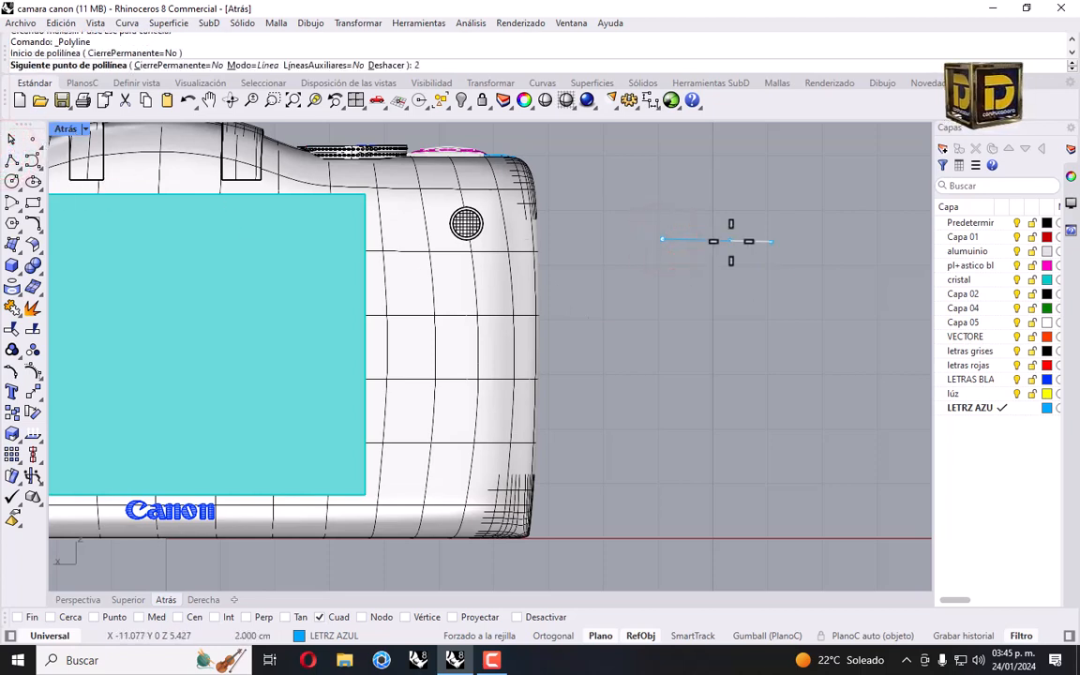
left_click(1001, 222)
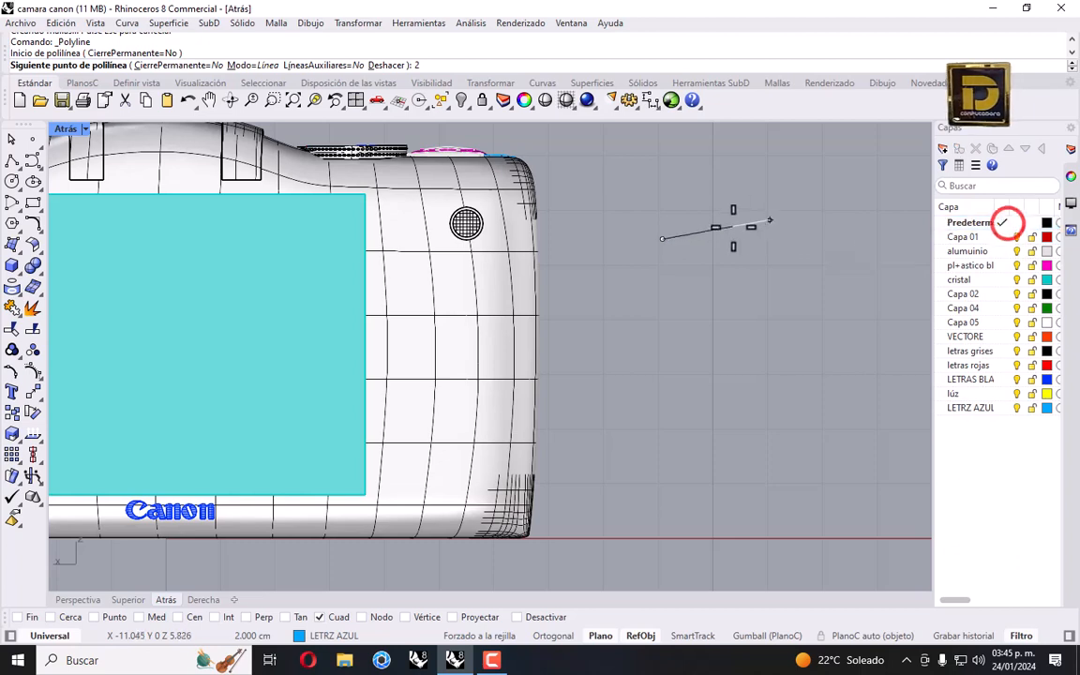
left_click(770, 237, "shift")
right_click(776, 260)
Start another polyline and turn on the Desactivar option for object snaps.
right_click(726, 257)
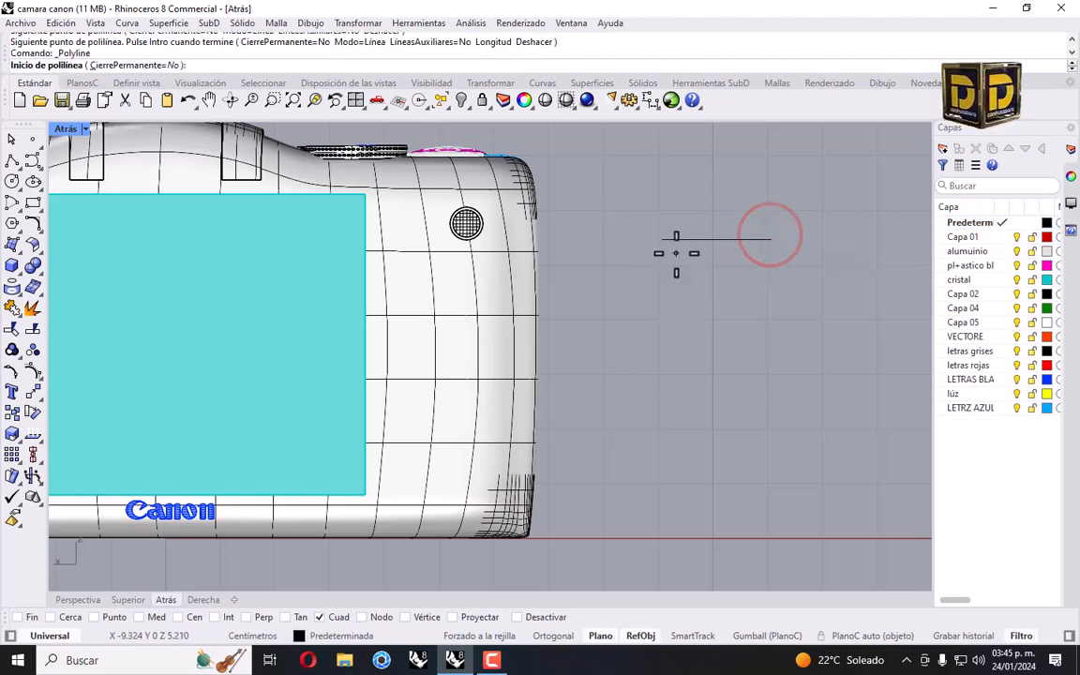
left_click(530, 617)
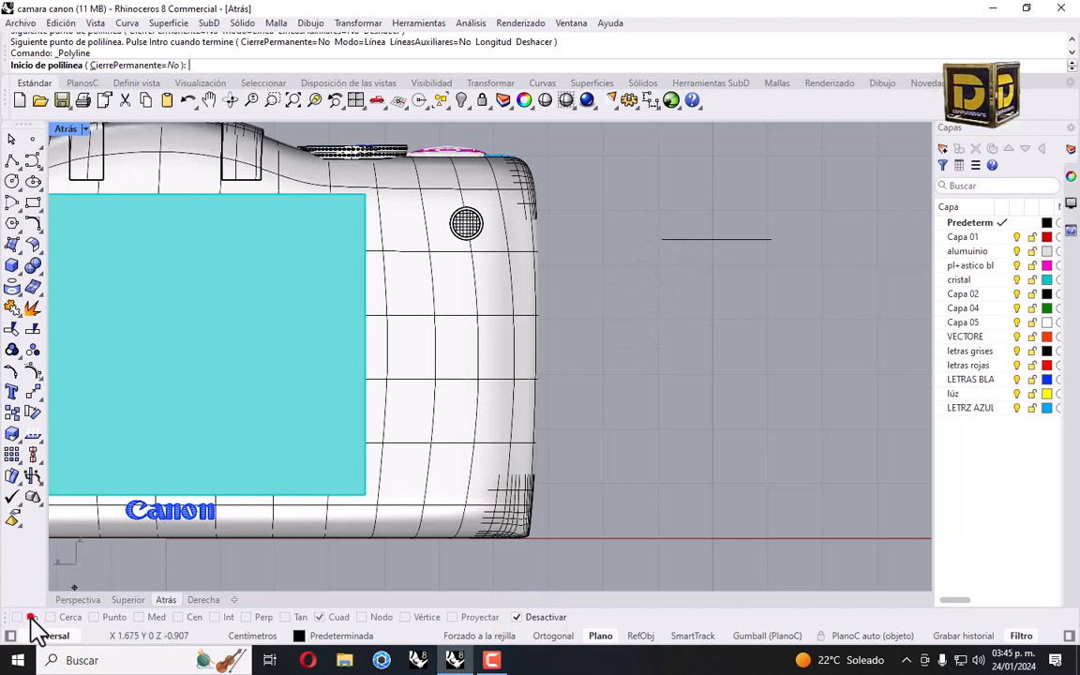
Enable only the End object snap and draw a vertical 0.8 cm line downward from the horizontal line's left end.
left_click(519, 616)
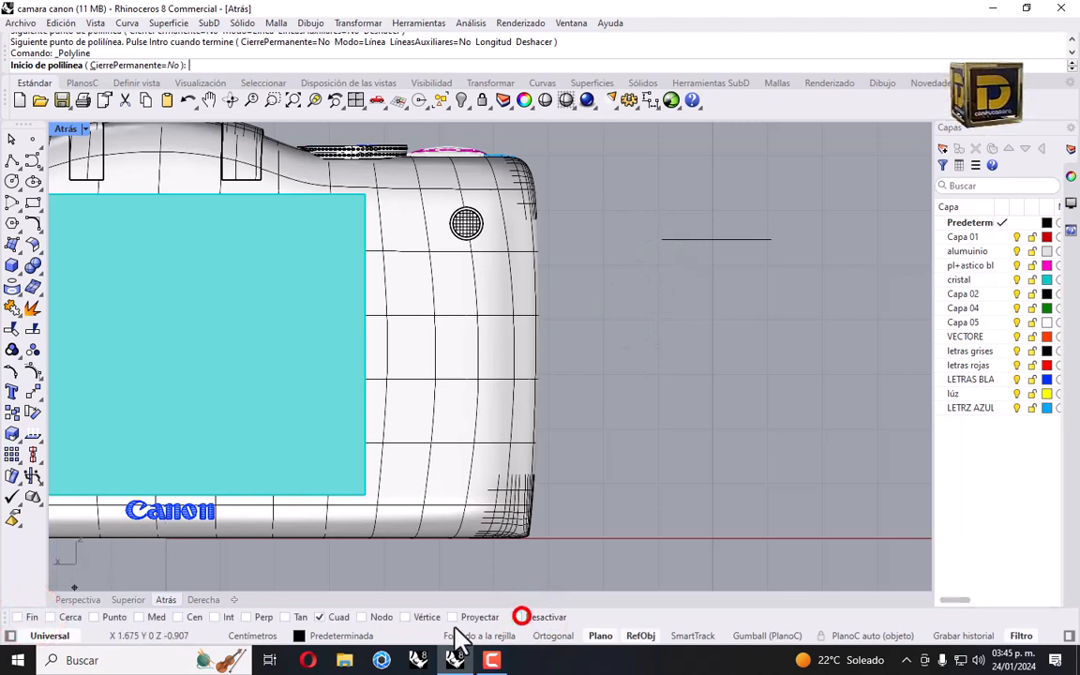
right_click(32, 617)
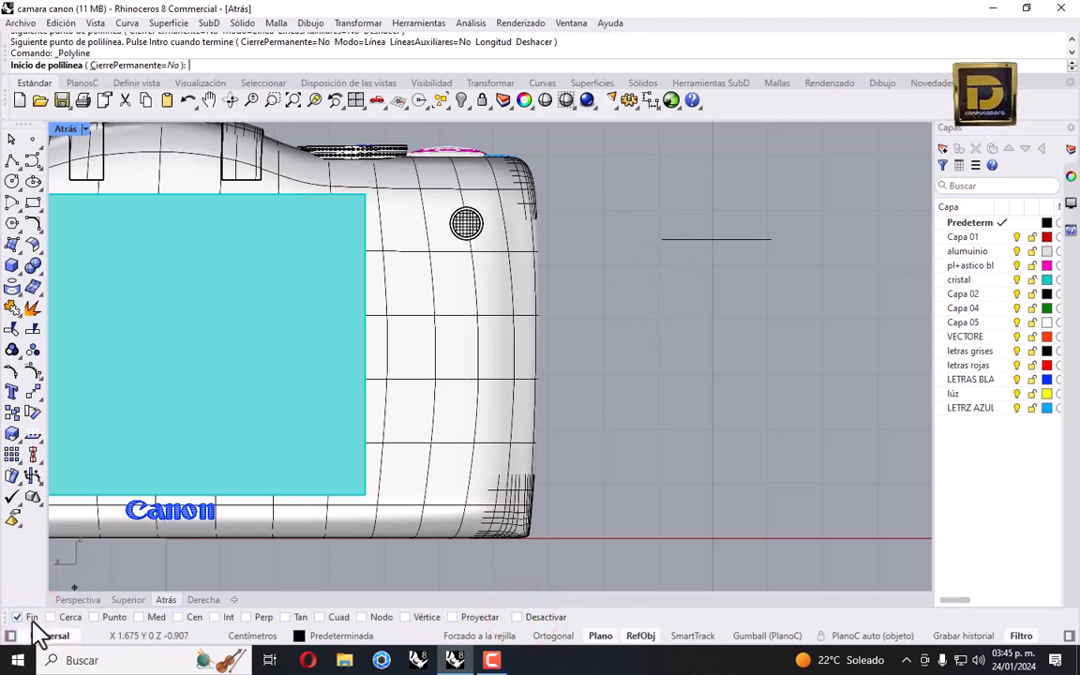
left_click(662, 240)
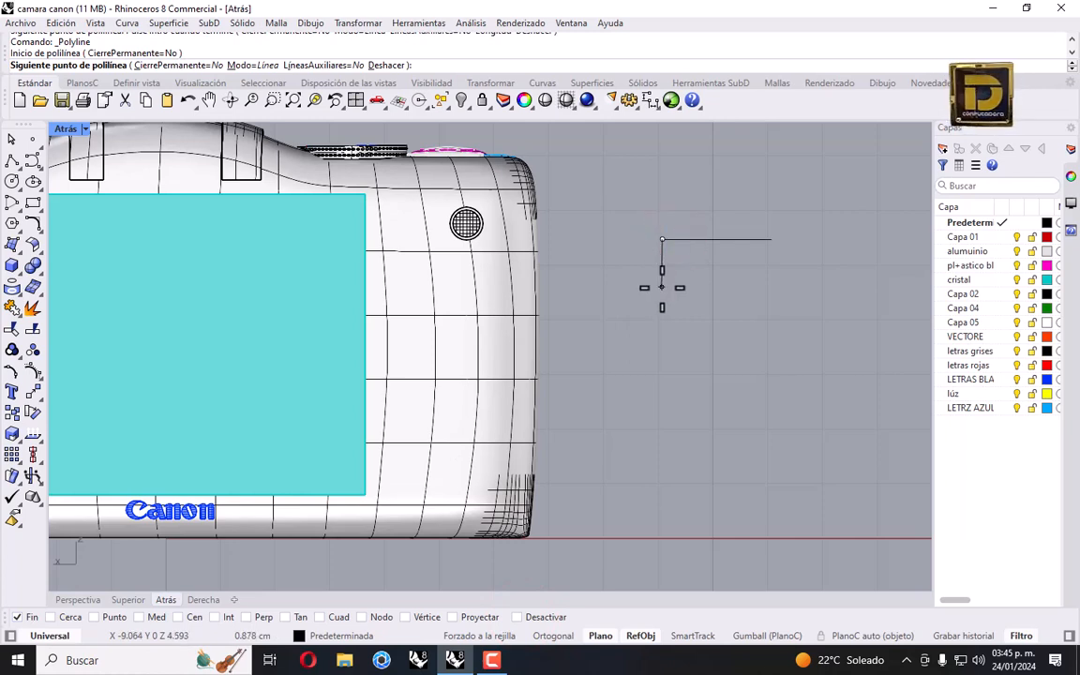
type(".8")
key("Return")
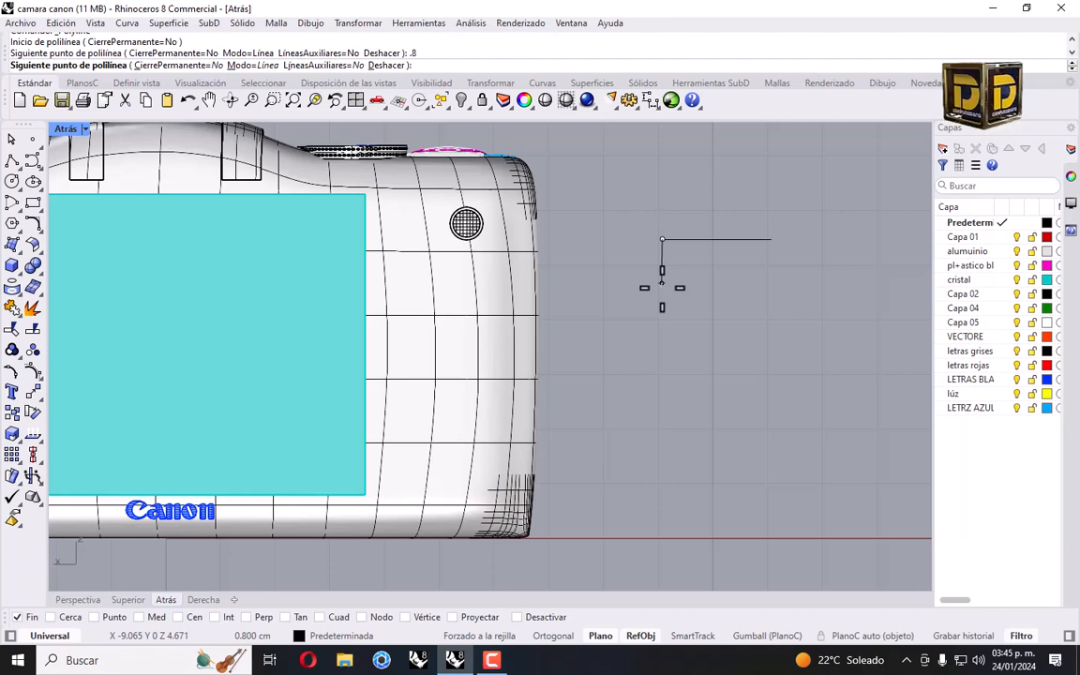
left_click(664, 304)
key("Return")
key("Return")
Draw a second 0.8 cm vertical line downward from the horizontal line's right end.
left_click(770, 242)
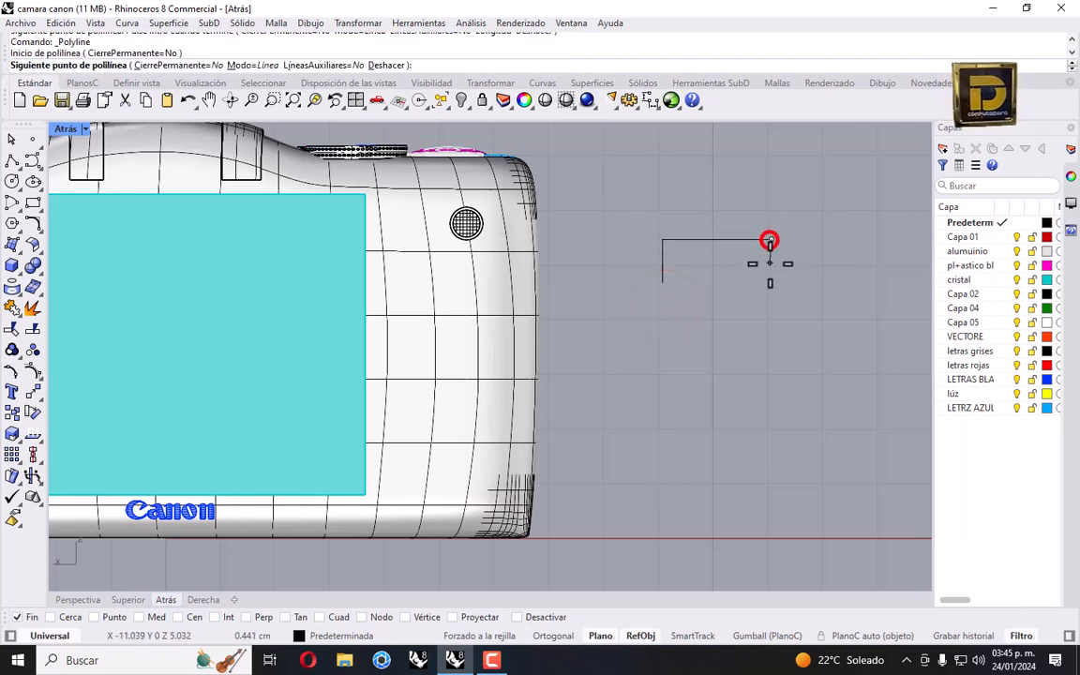
type(".8")
key("Return")
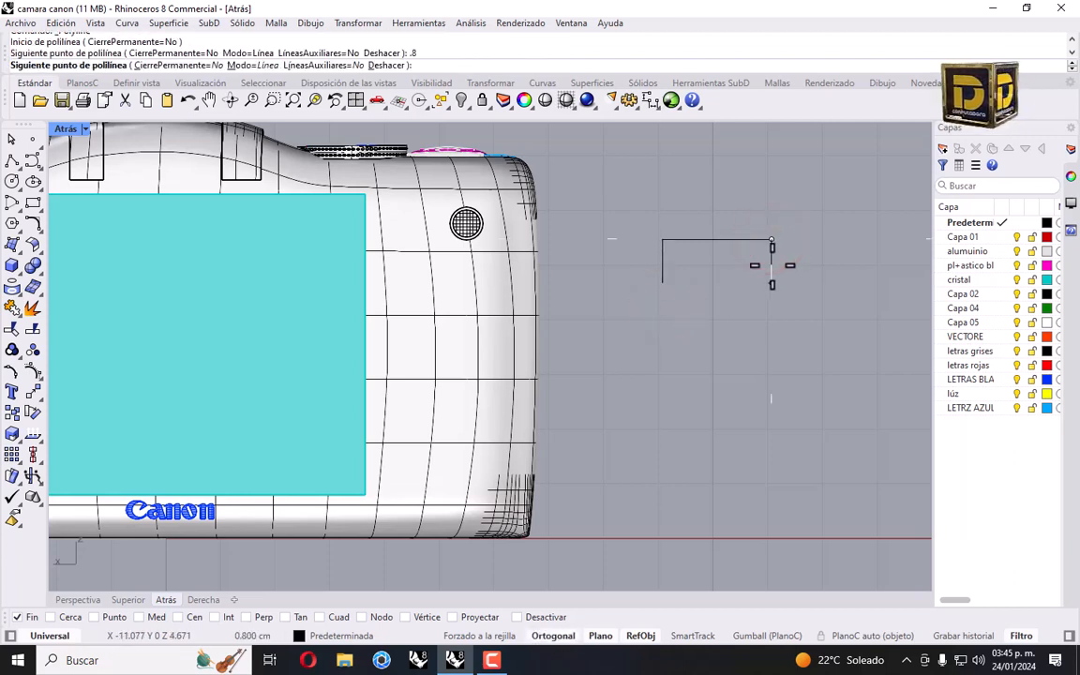
left_click(771, 282)
key("Return")
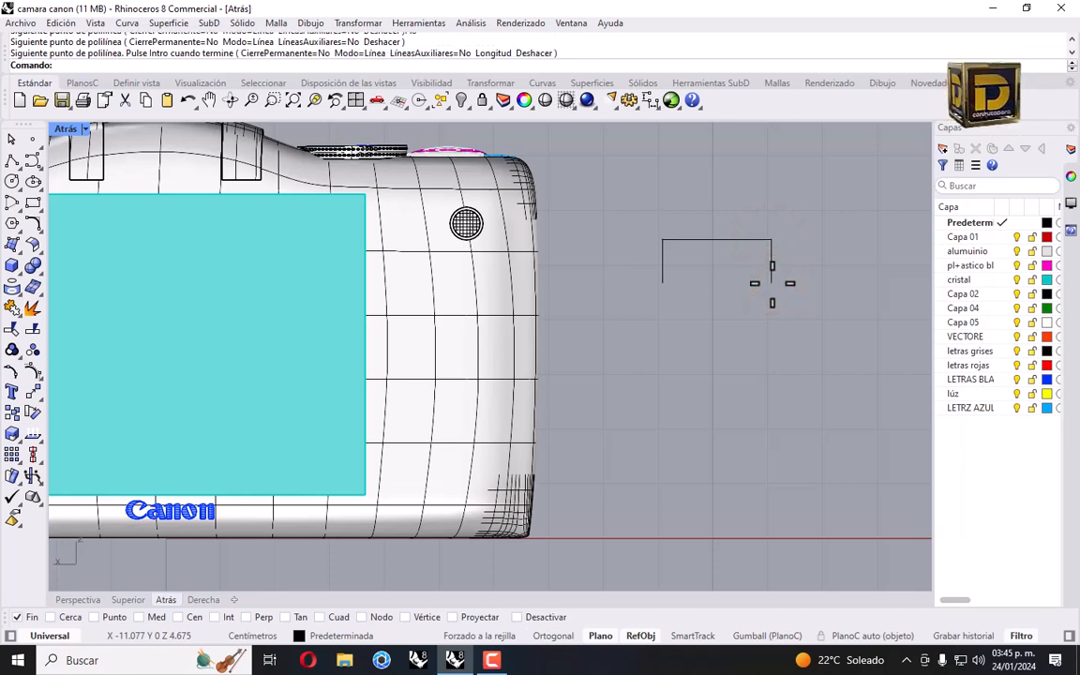
left_click(21, 212)
left_click(26, 225)
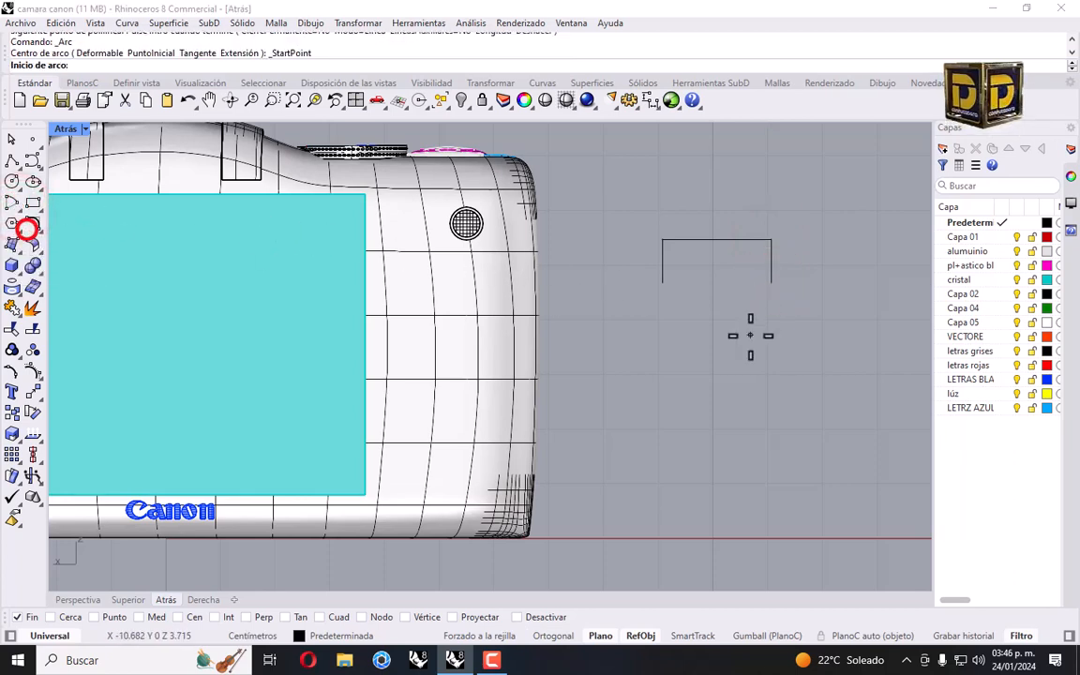
left_click(667, 285)
left_click(776, 286)
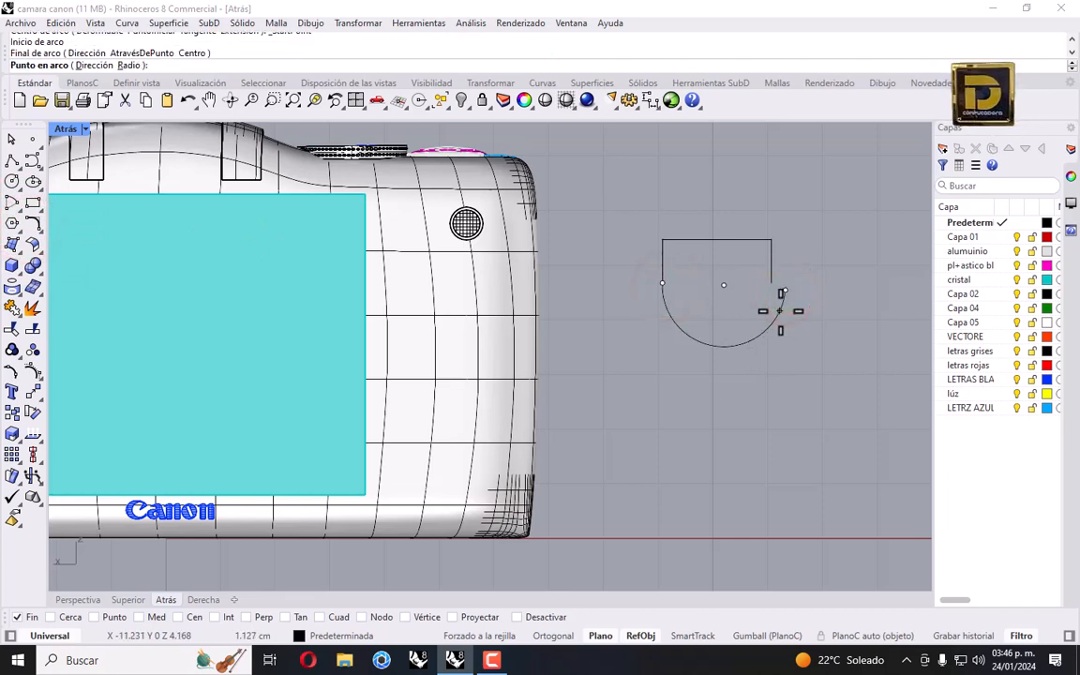
key("Escape")
Close the outline's bottom with an arc between the lower ends of both vertical lines, bulging slightly upward.
key("Return")
left_click(661, 282)
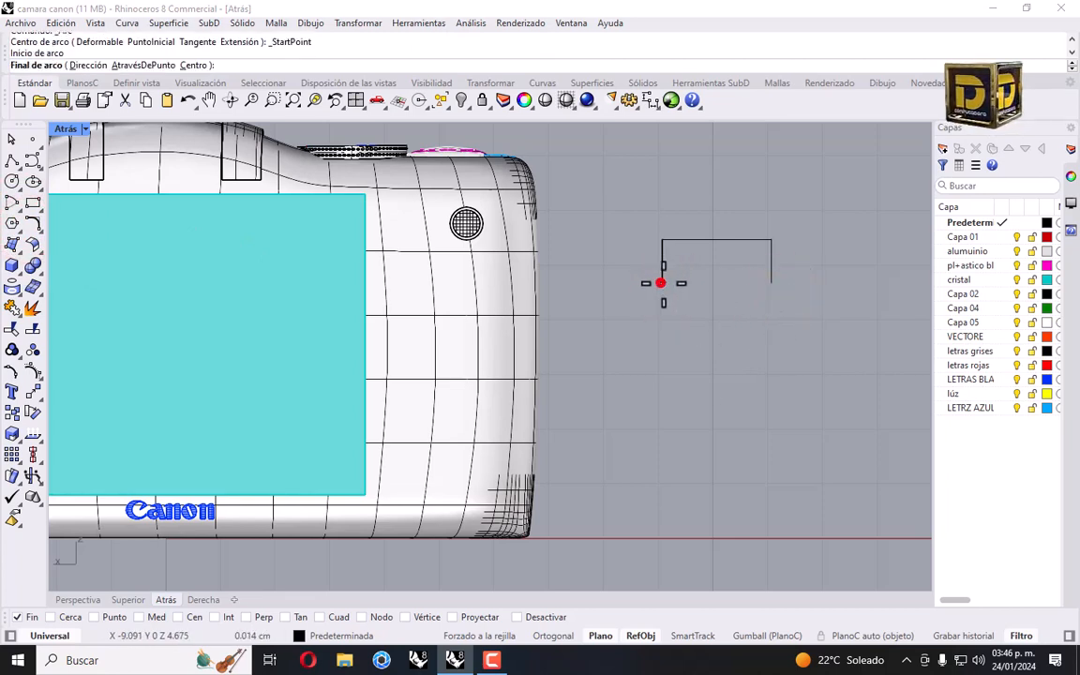
left_click(772, 281)
left_click(710, 271)
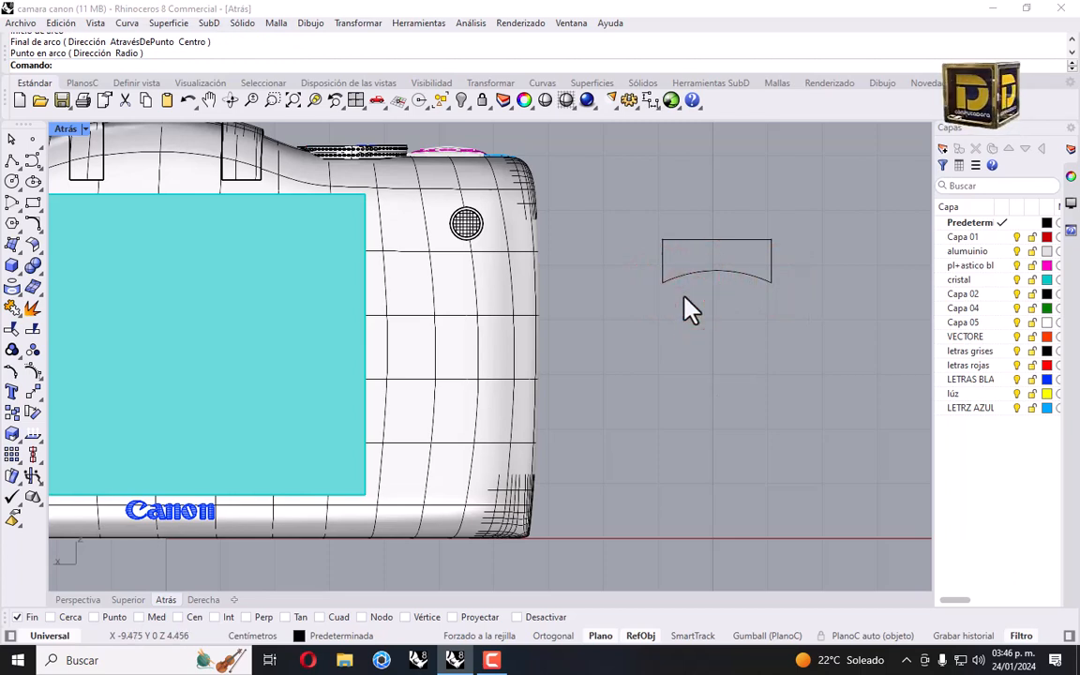
Try filleting the outline's upper-left corner with a radius of 0.02, and undo it.
left_click(34, 222)
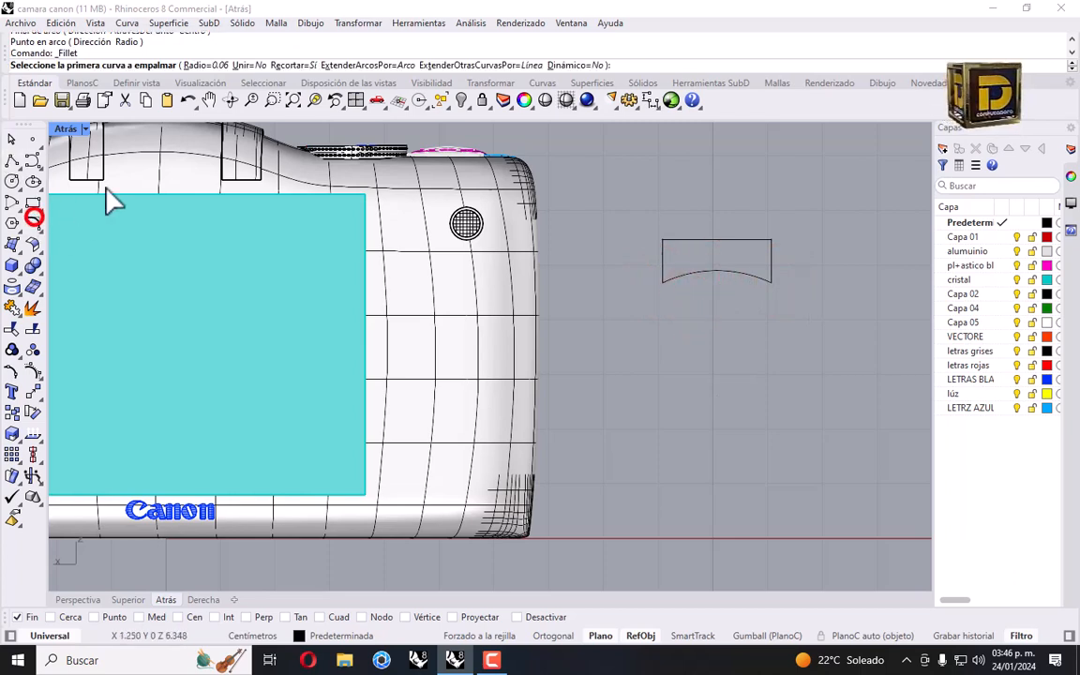
left_click(221, 64)
type("0.02")
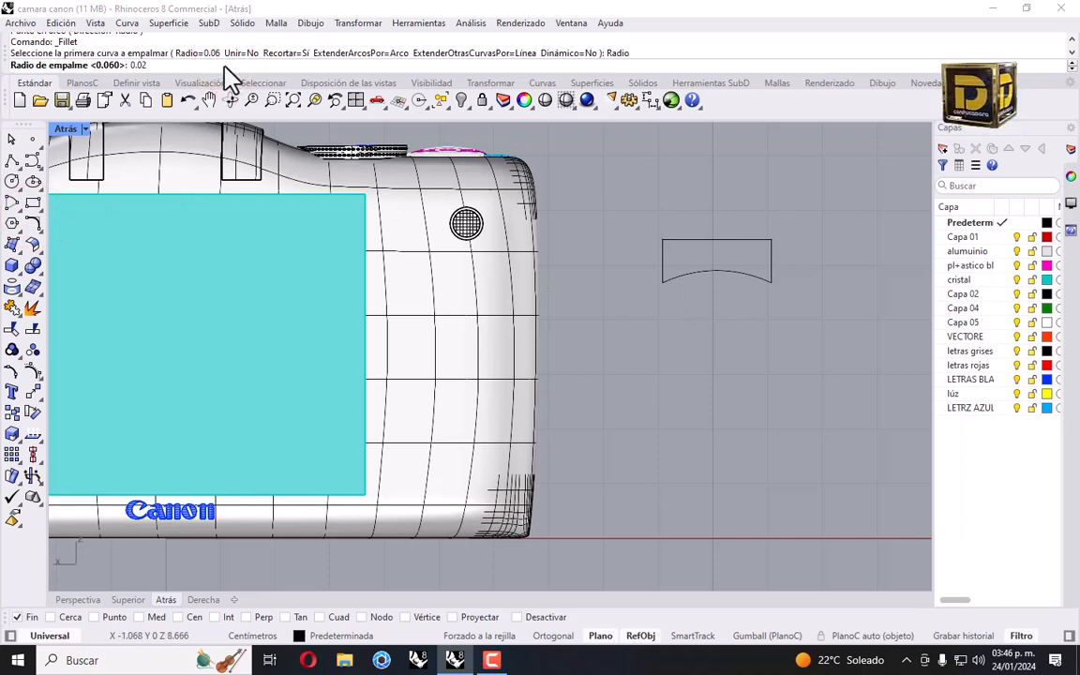
key("Return")
scroll(680, 263, "up", 3)
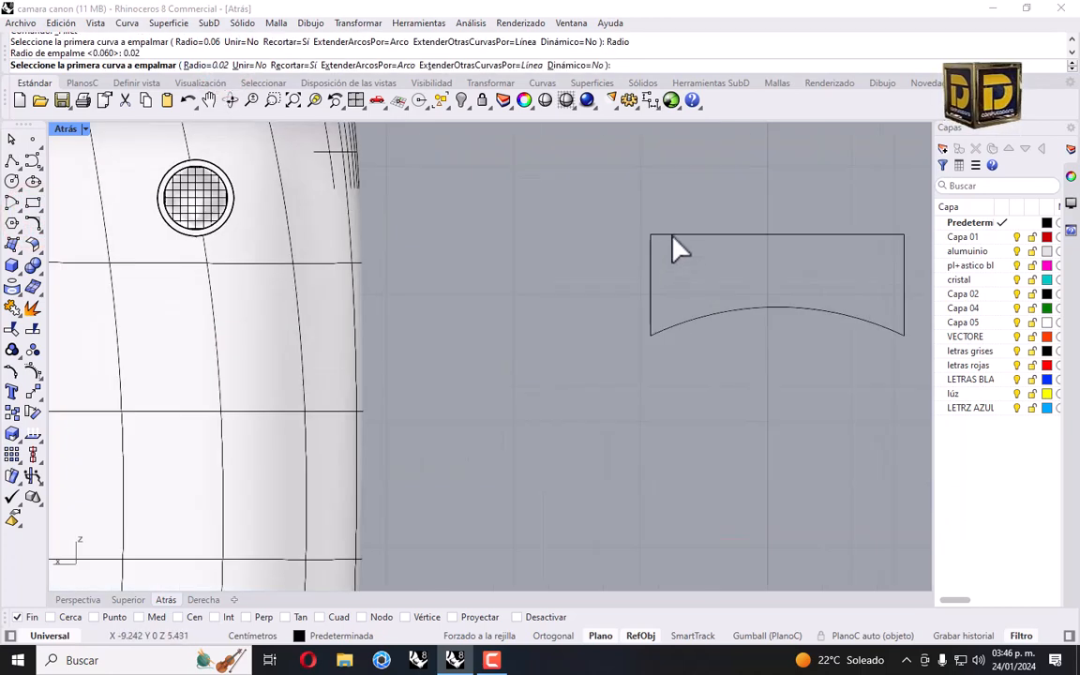
left_click(671, 232)
left_click(650, 255)
scroll(685, 277, "up", 3)
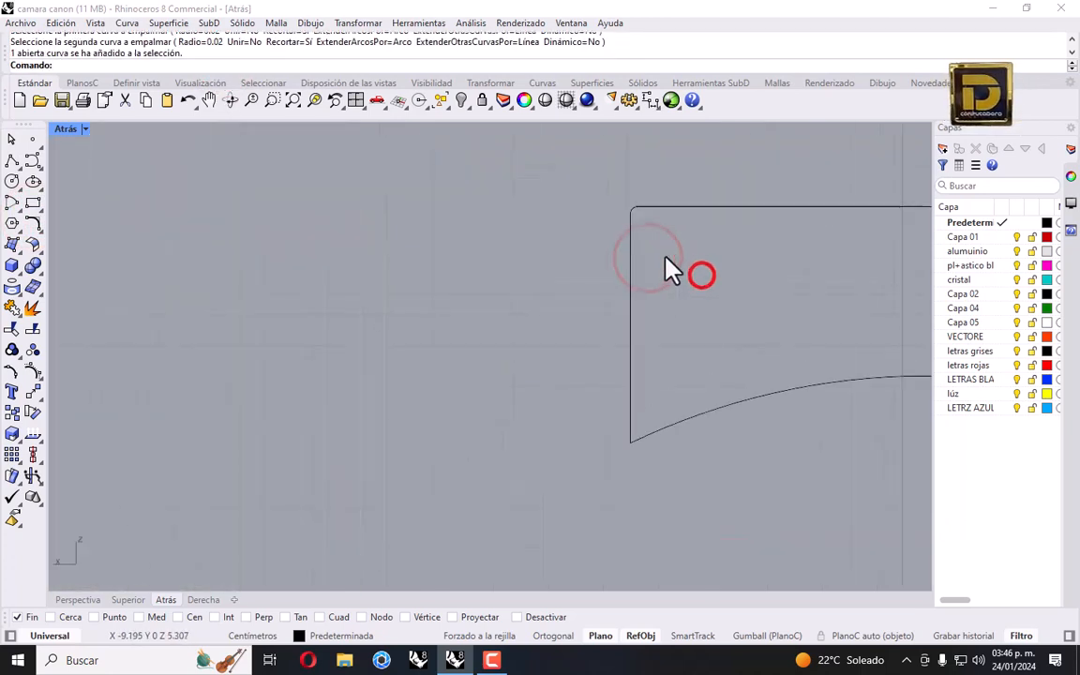
key("ctrl+z")
Try a fillet radius of 0.05 on the outline's upper-left corner, and undo it.
right_click(691, 286)
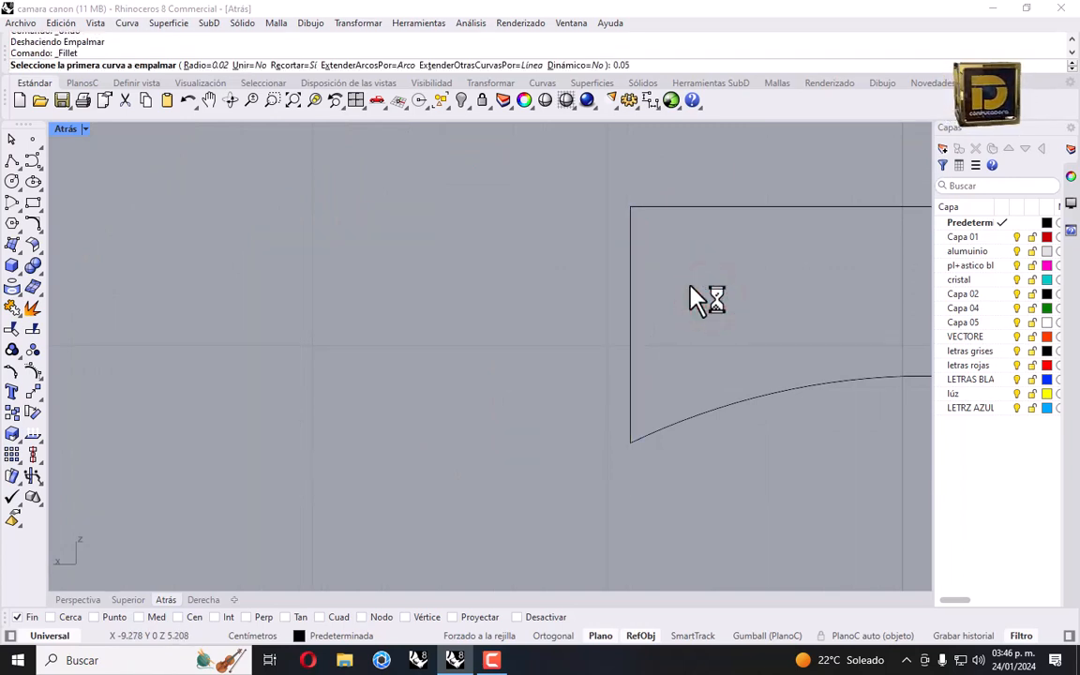
key("Return")
left_click(629, 233)
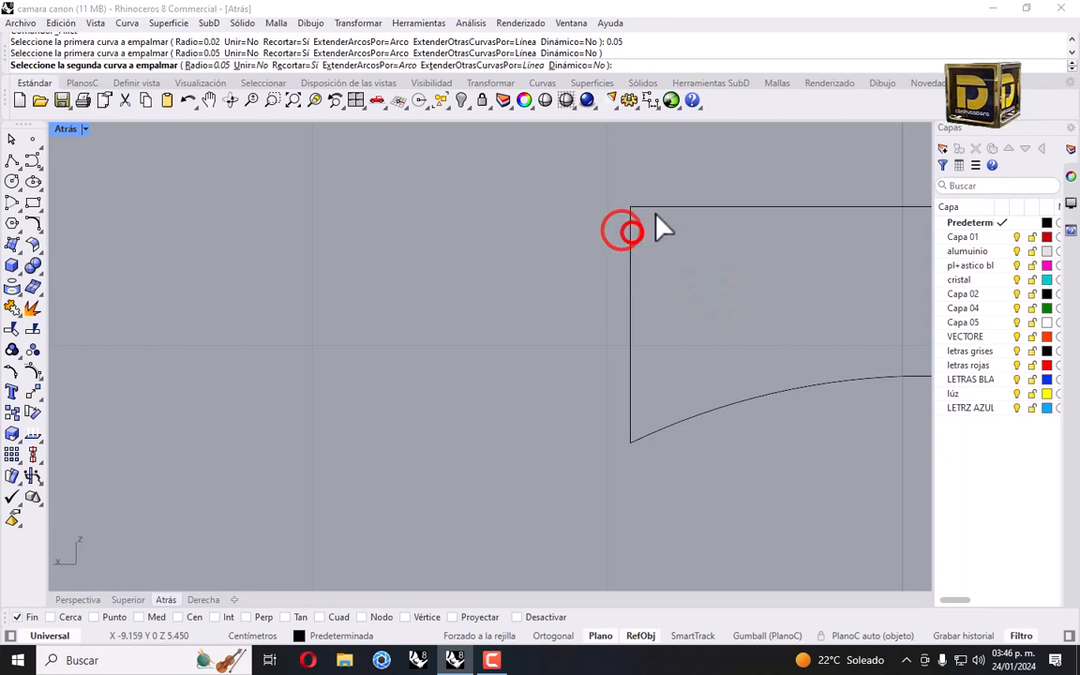
left_click(655, 208)
key("ctrl+z")
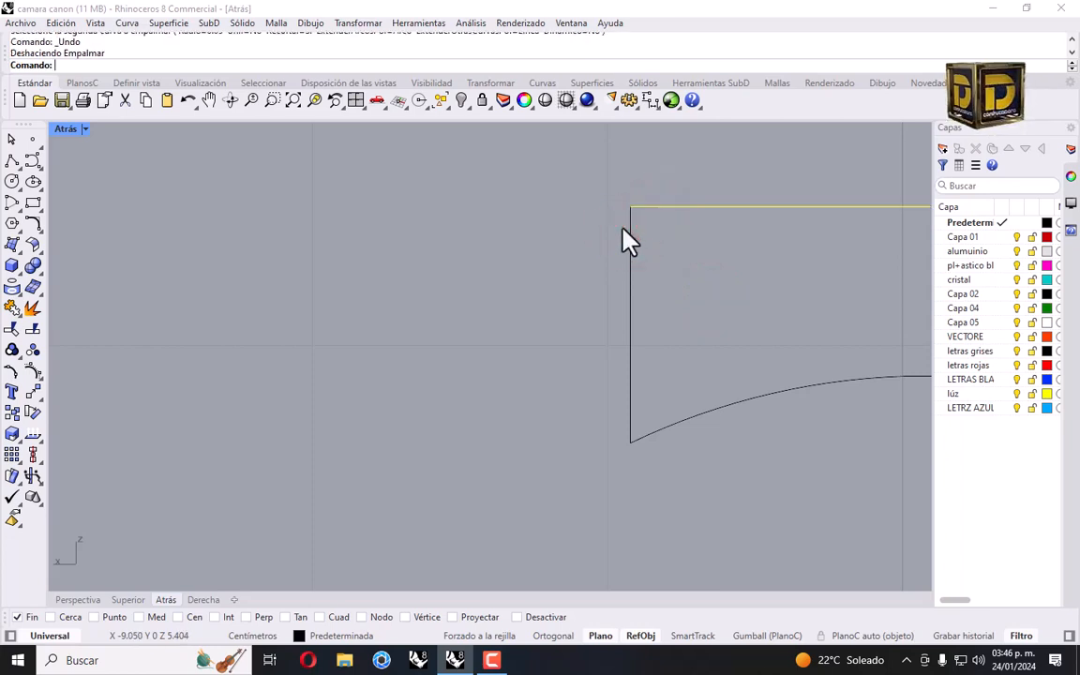
Fillet the outline's upper-left corner with a radius of 0.1.
right_click(669, 256)
key("Return")
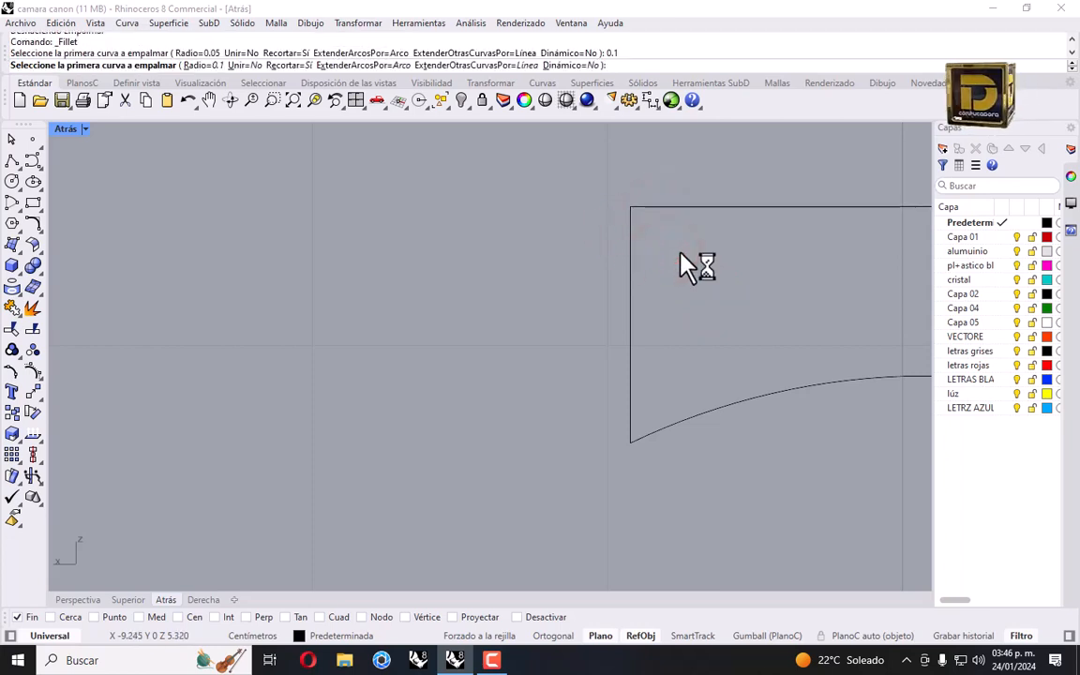
left_click(630, 260)
left_click(666, 212)
scroll(593, 221, "down", 8)
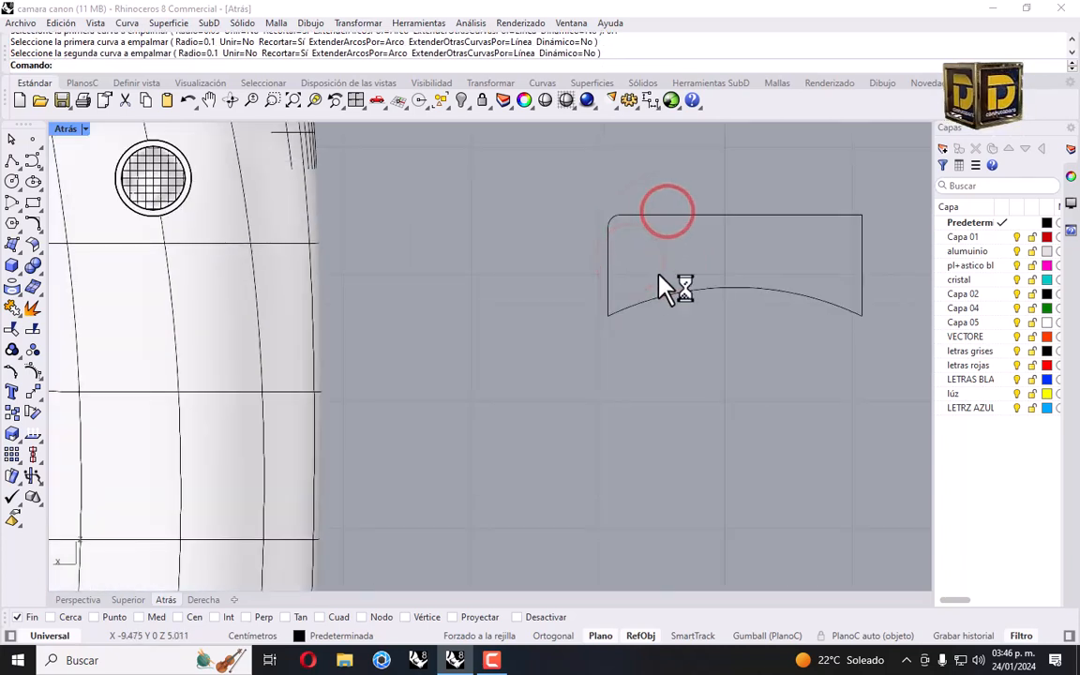
Fillet the outline's two lower corners and its upper-right corner with the same 0.1 radius.
right_click(659, 275)
left_click(604, 280)
left_click(638, 302)
right_click(800, 333)
left_click(826, 299)
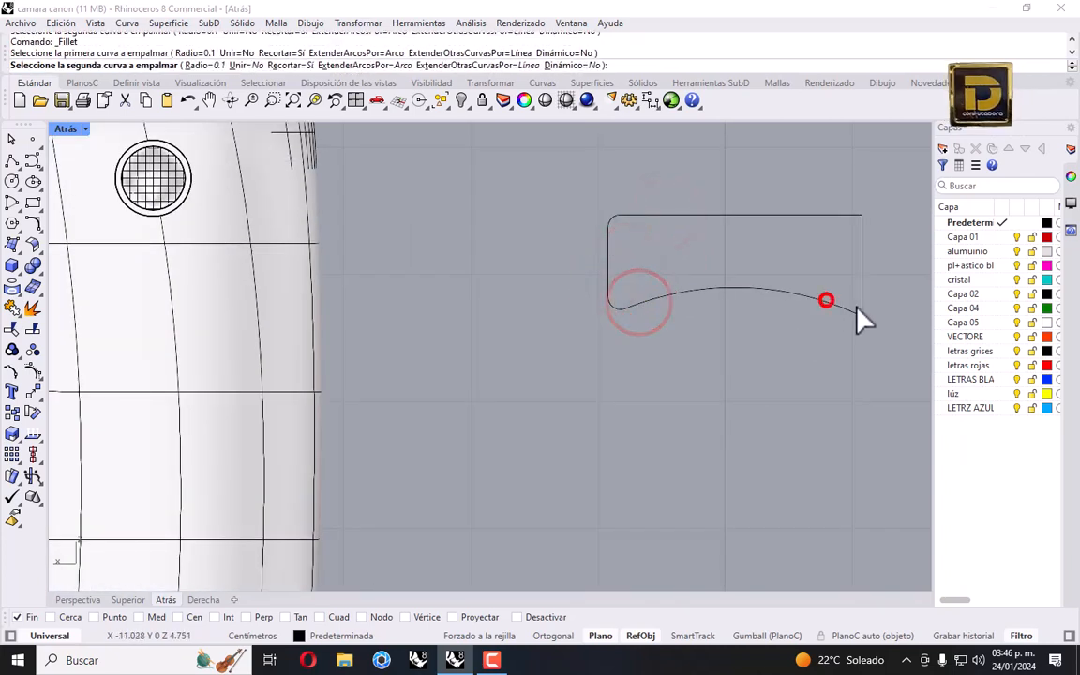
left_click(862, 287)
right_click(844, 222)
left_click(870, 229)
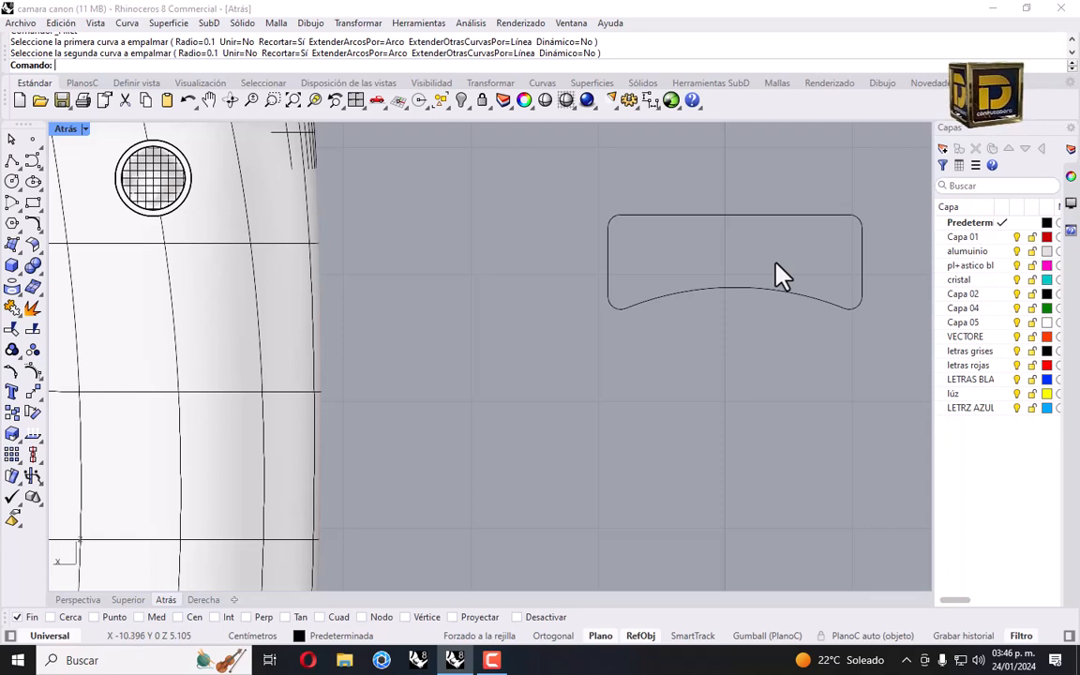
Draw a slanted straight line across the middle of the rounded outline, extending past its upper and lower edges.
left_click(13, 159)
left_click(760, 199)
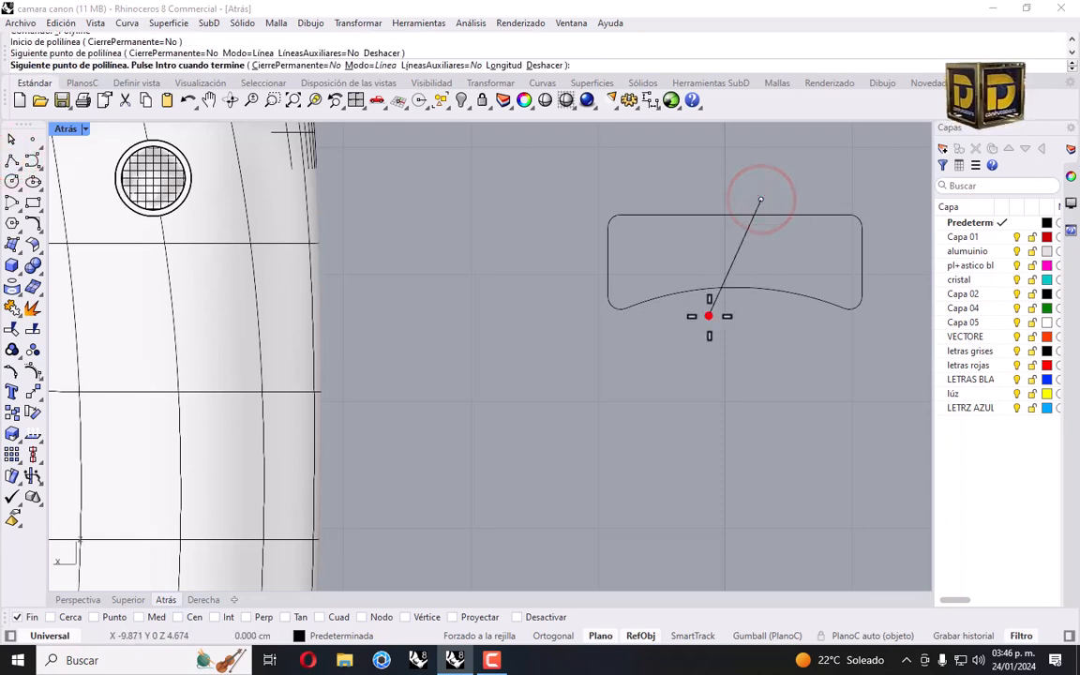
right_click(708, 315)
left_click_drag(877, 183, 851, 288)
key("Escape")
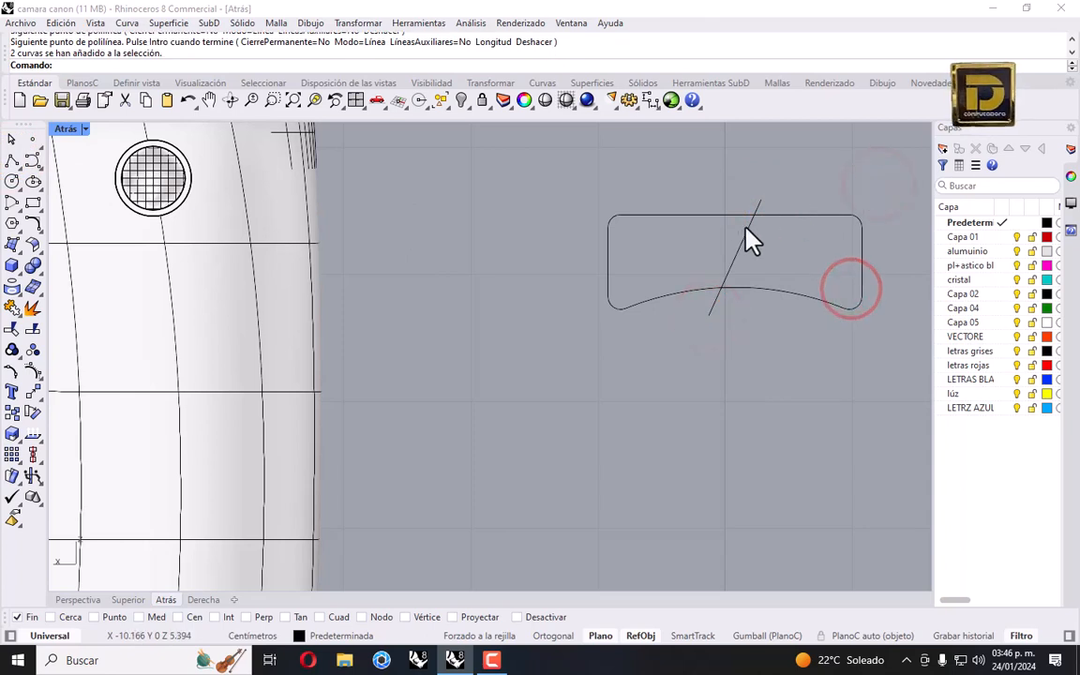
Create a planar surface from the eight curves of the rounded outline.
left_click(699, 215)
left_click(588, 185)
left_click_drag(572, 205, 923, 378)
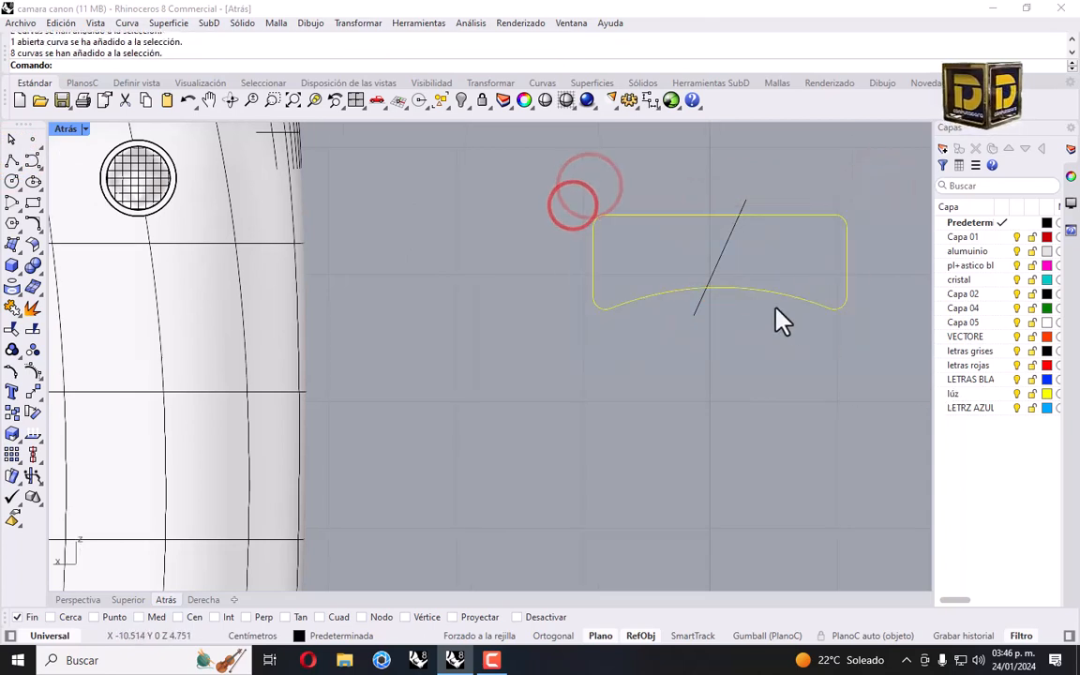
left_click(718, 261)
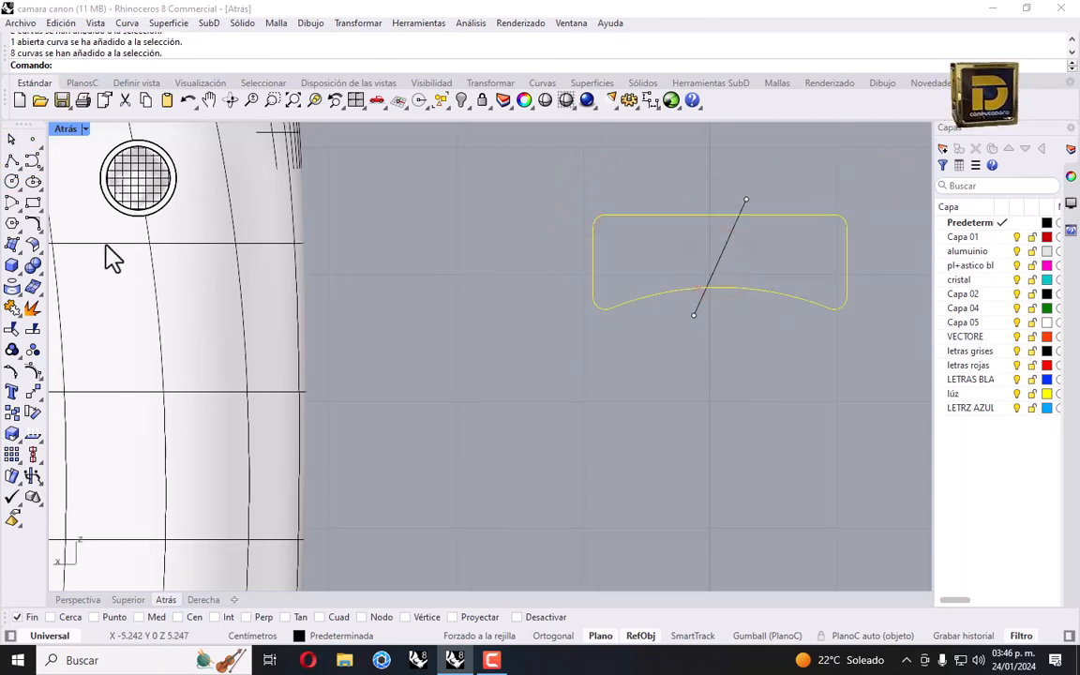
left_click(12, 244)
left_click(33, 267)
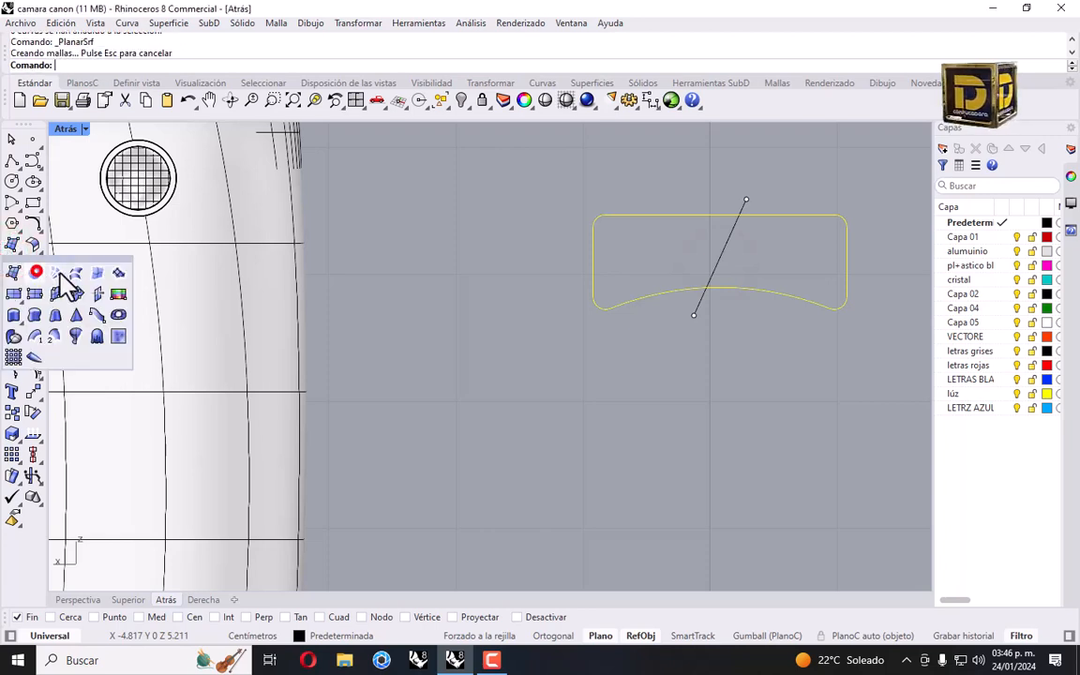
Copy the planar surface 0.2 cm in the positive Y direction using the Superior view.
left_click(629, 267)
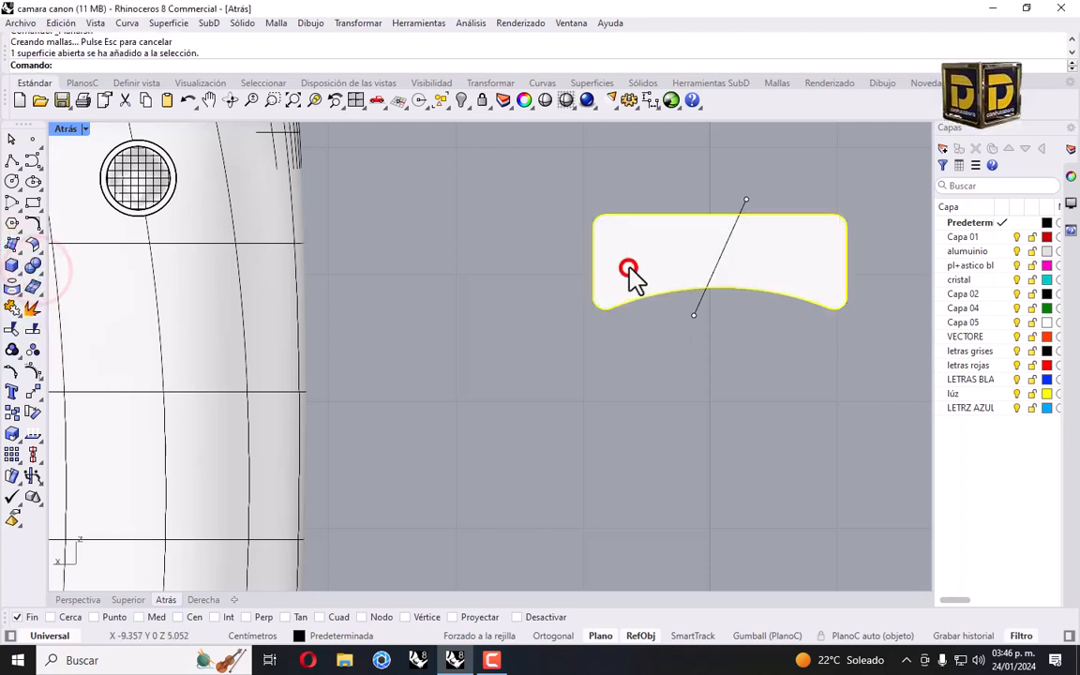
double_click(66, 129)
scroll(281, 234, "down", 5)
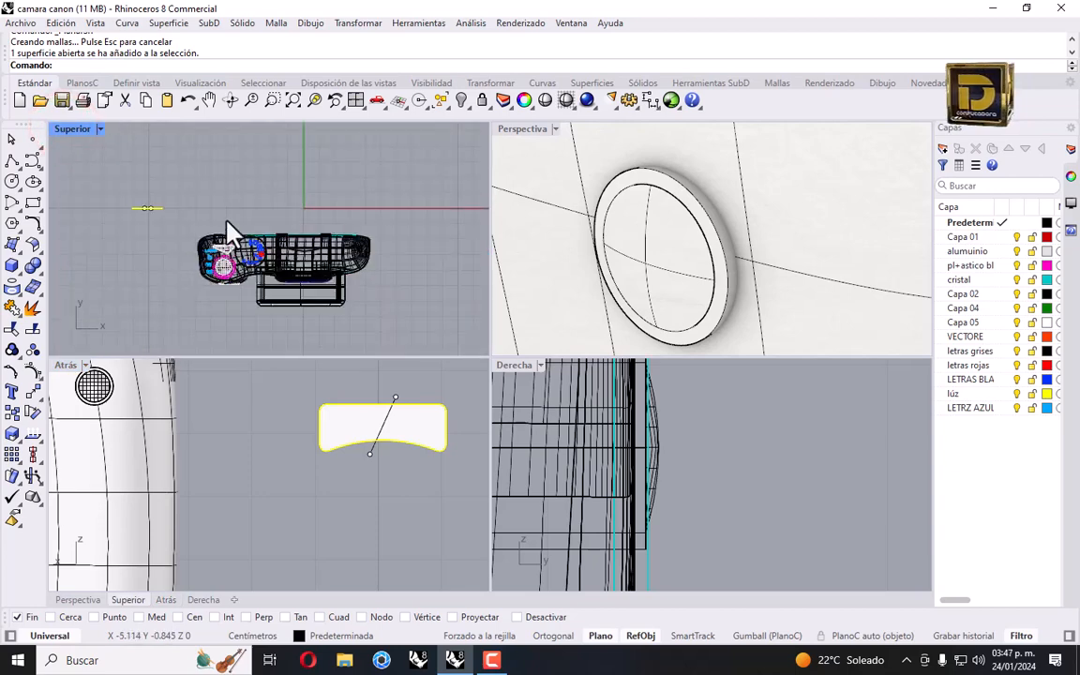
left_click(12, 393)
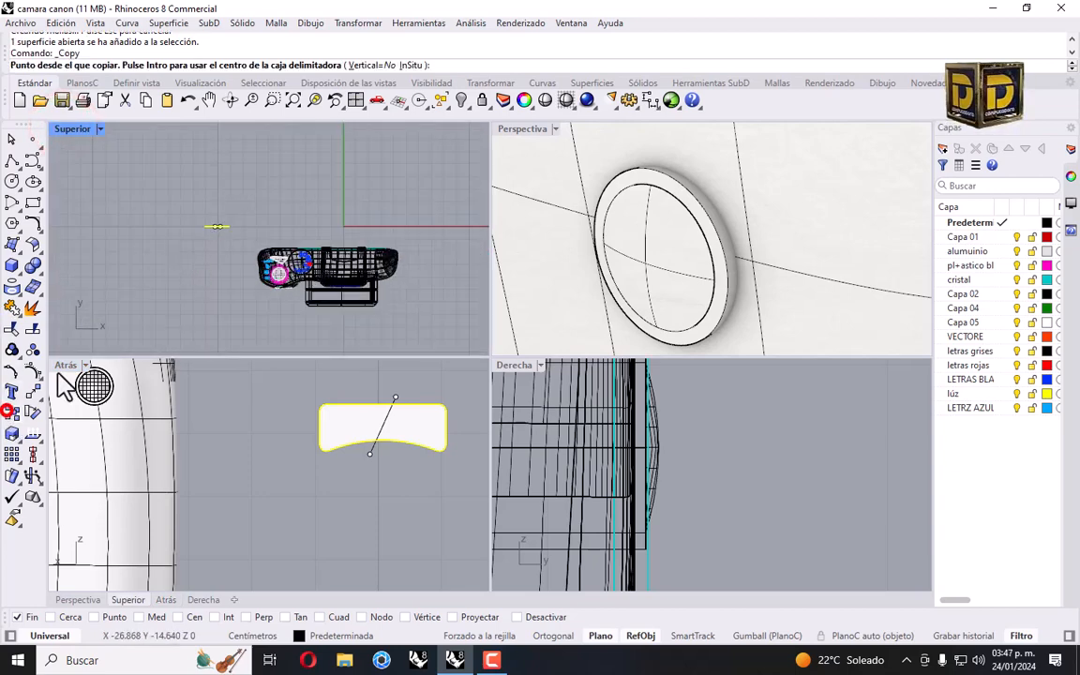
scroll(211, 225, "up", 3)
left_click(211, 226)
type(".1")
key("Return")
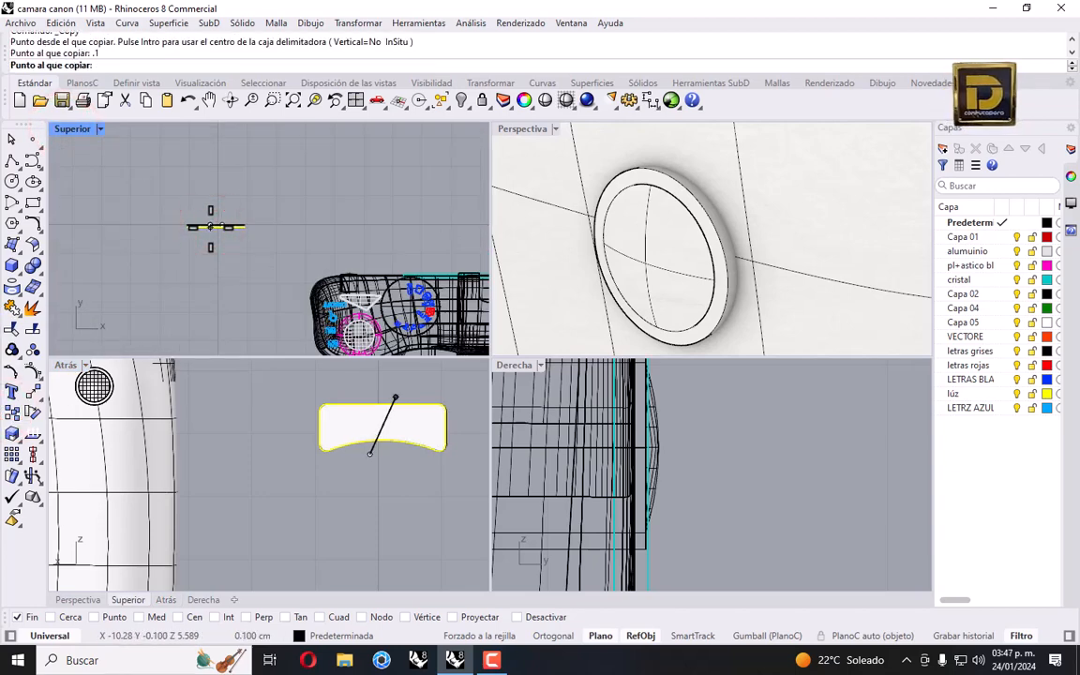
scroll(211, 224, "up", 3)
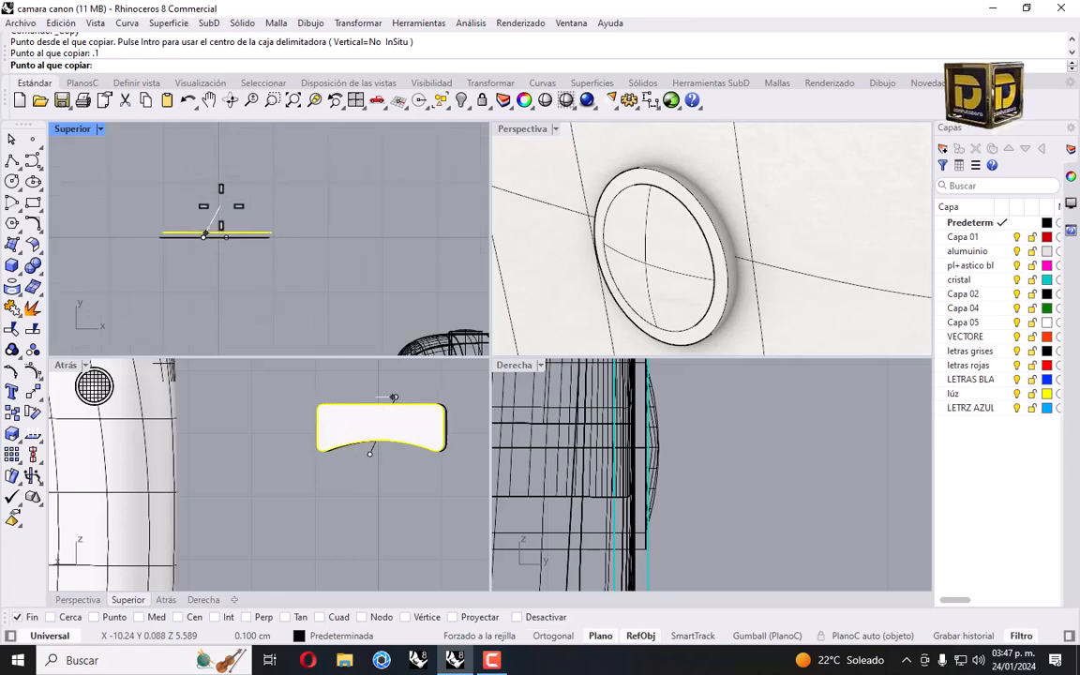
type(".2")
key("Return")
left_click(207, 195, "shift")
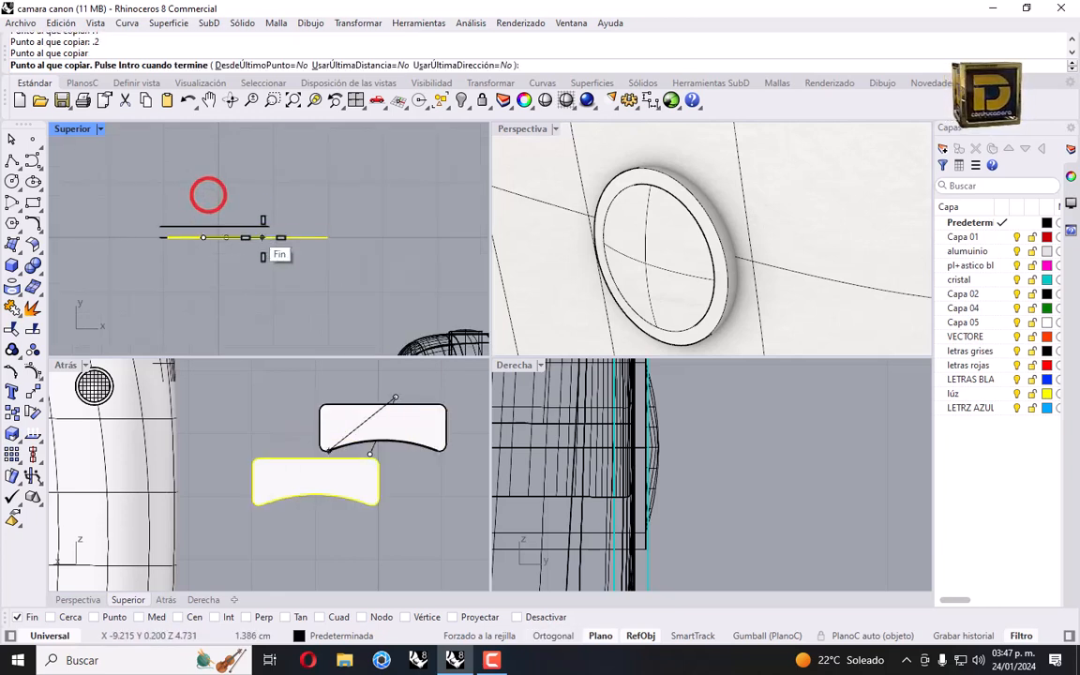
key("Return")
left_click(231, 271)
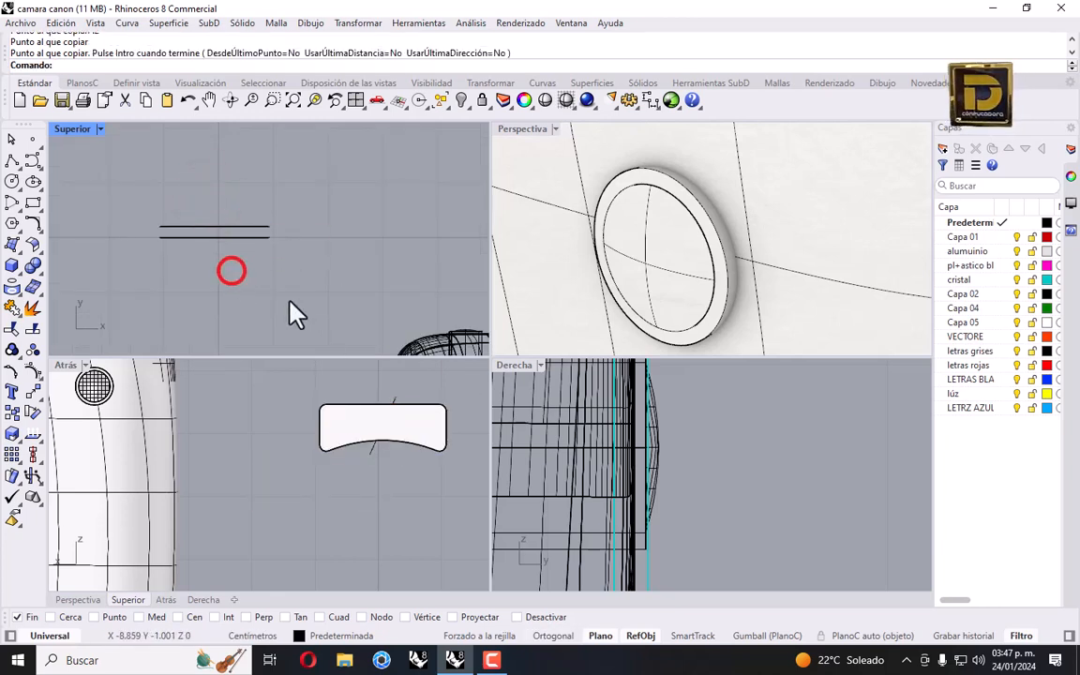
Bend the copied surface symmetrically in the Superior view, with a spine from its centre past one end, curving its ends towards the flat surface.
left_click(359, 437)
scroll(687, 244, "down", 5)
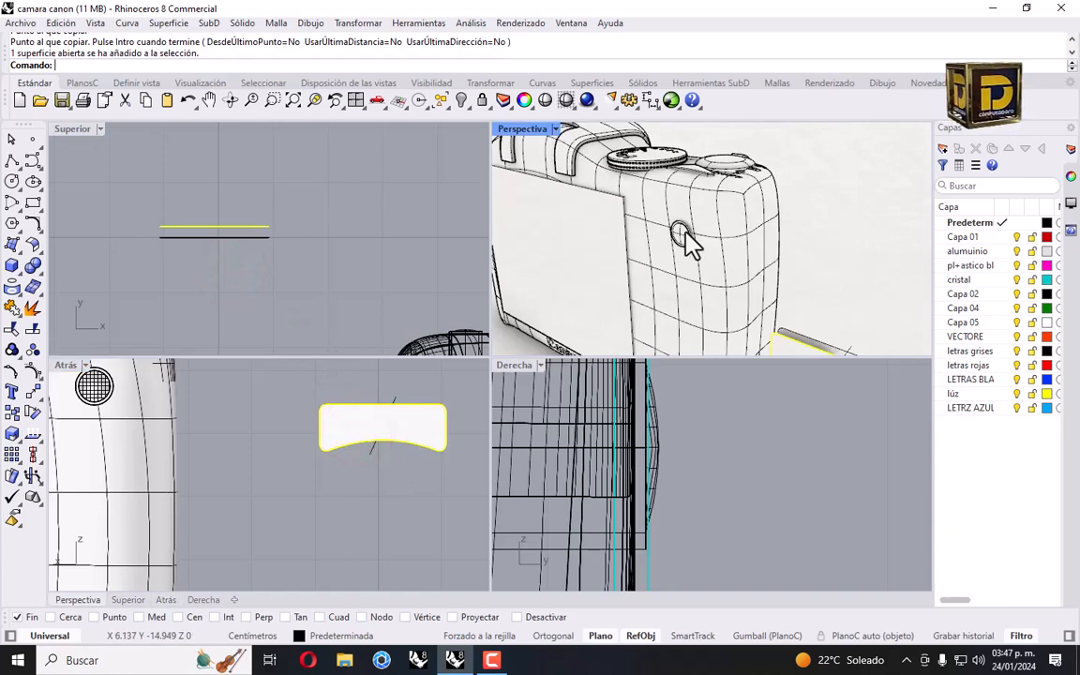
scroll(687, 244, "down", 3)
right_click_drag(687, 243, 648, 239)
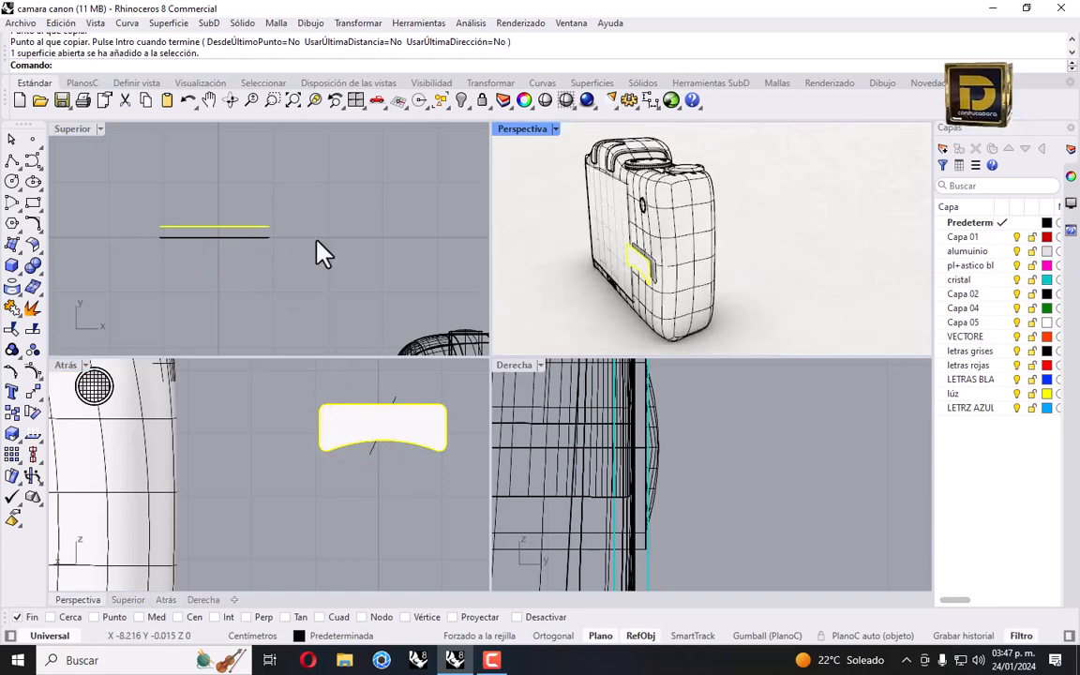
left_click(37, 393)
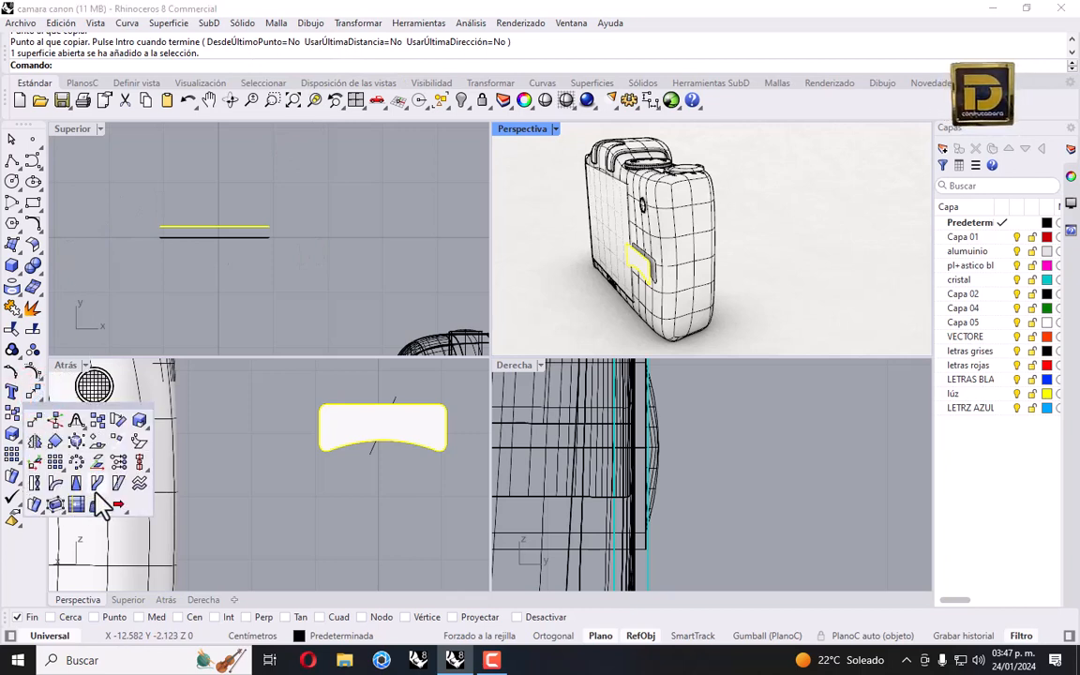
left_click(55, 496)
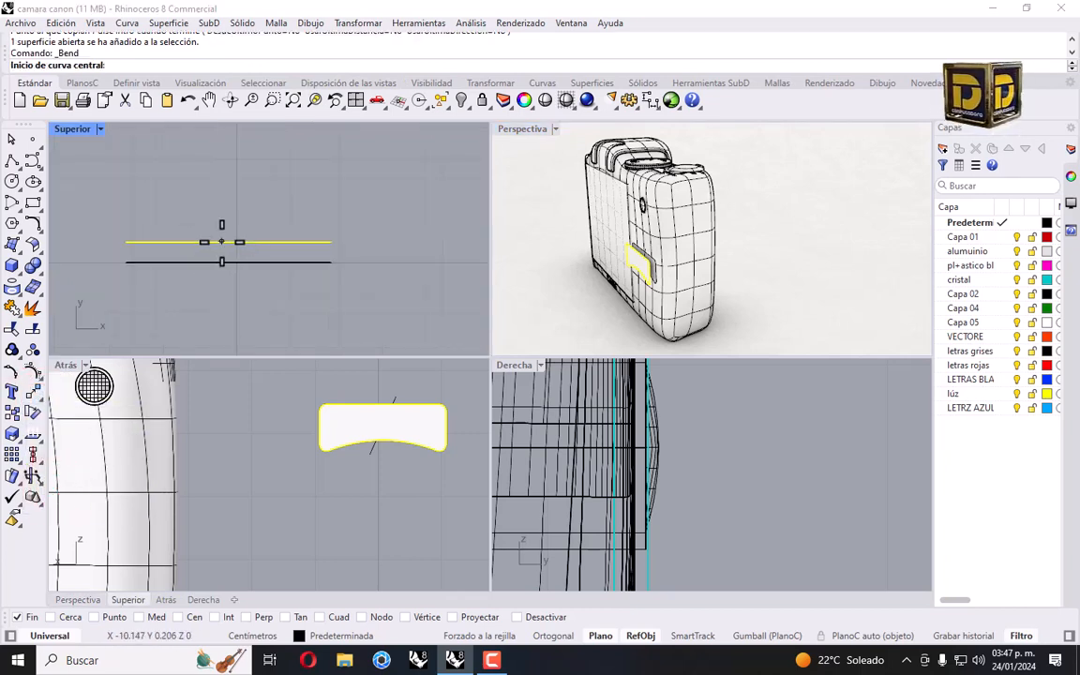
left_click(225, 243)
left_click(393, 243)
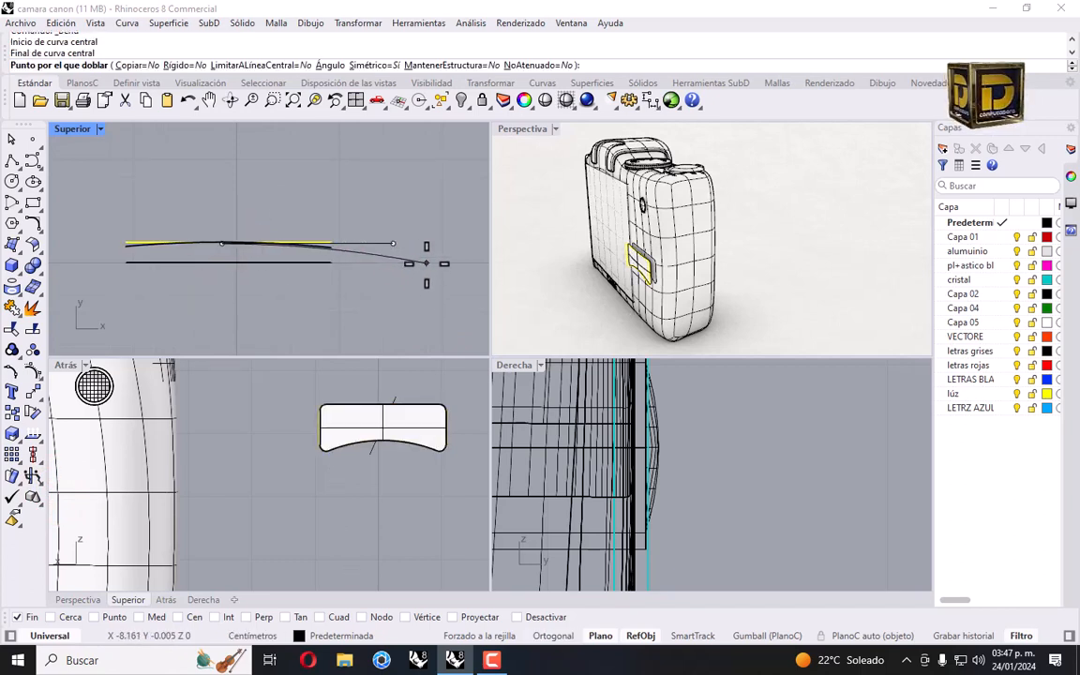
left_click(426, 264)
Bend the curved surface again in the Derecha view, from mid-height past its upper edge, tipping its ends slightly towards the flat surface.
scroll(715, 506, "down", 3)
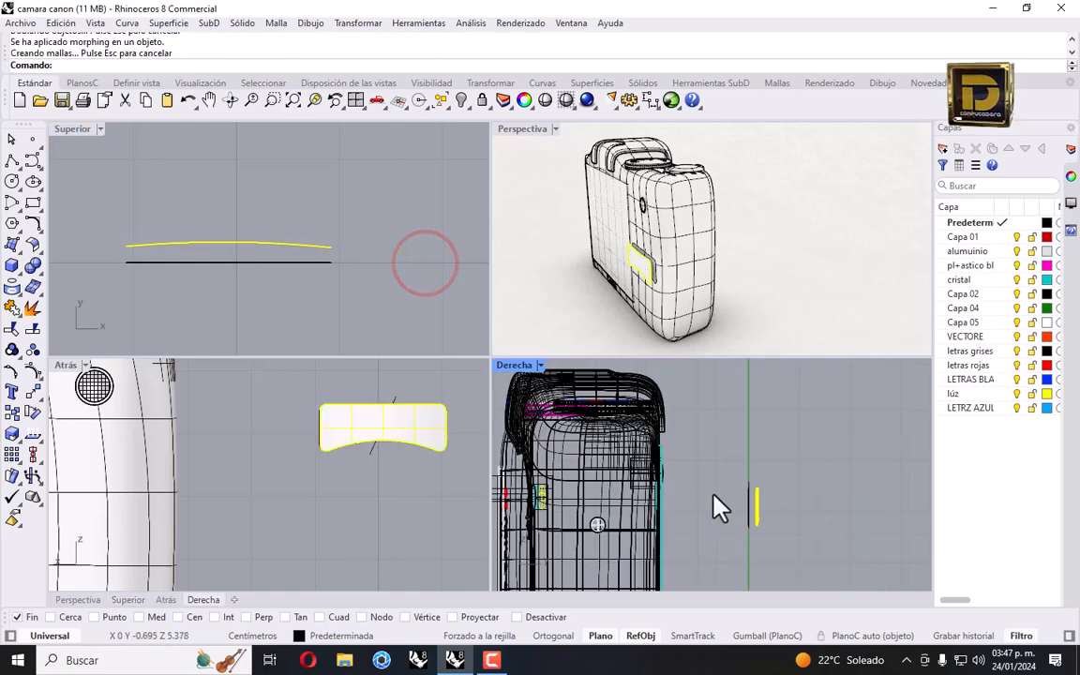
scroll(778, 540, "up", 10)
right_click_drag(745, 452, 744, 491)
right_click(712, 488)
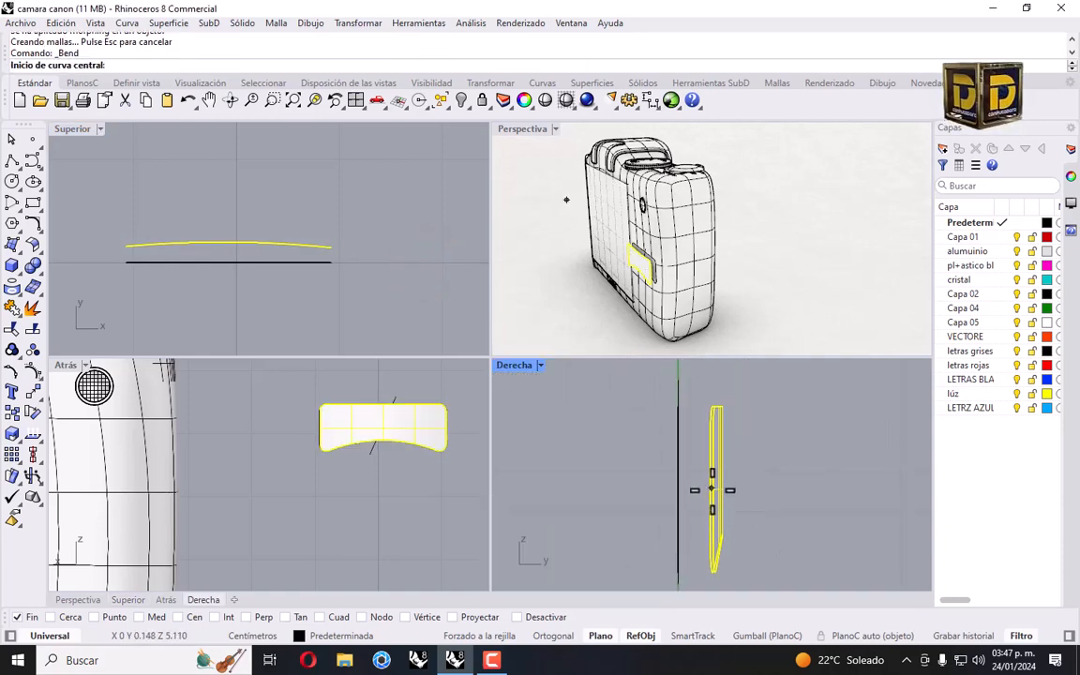
left_click(712, 490)
left_click(710, 385)
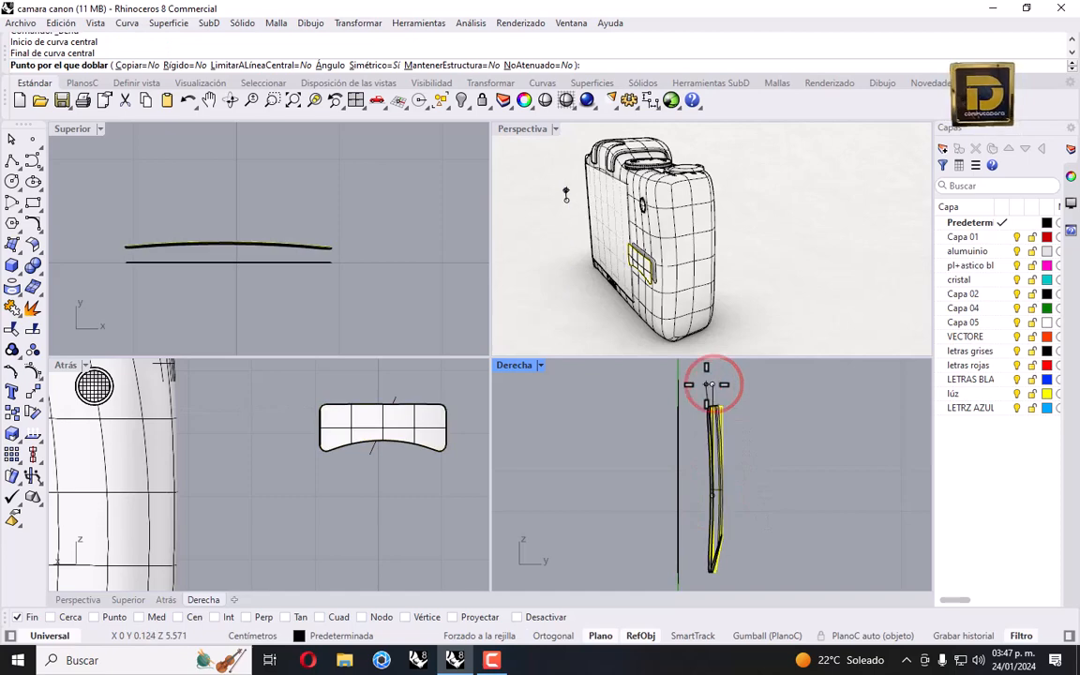
left_click(704, 382)
left_click(785, 390)
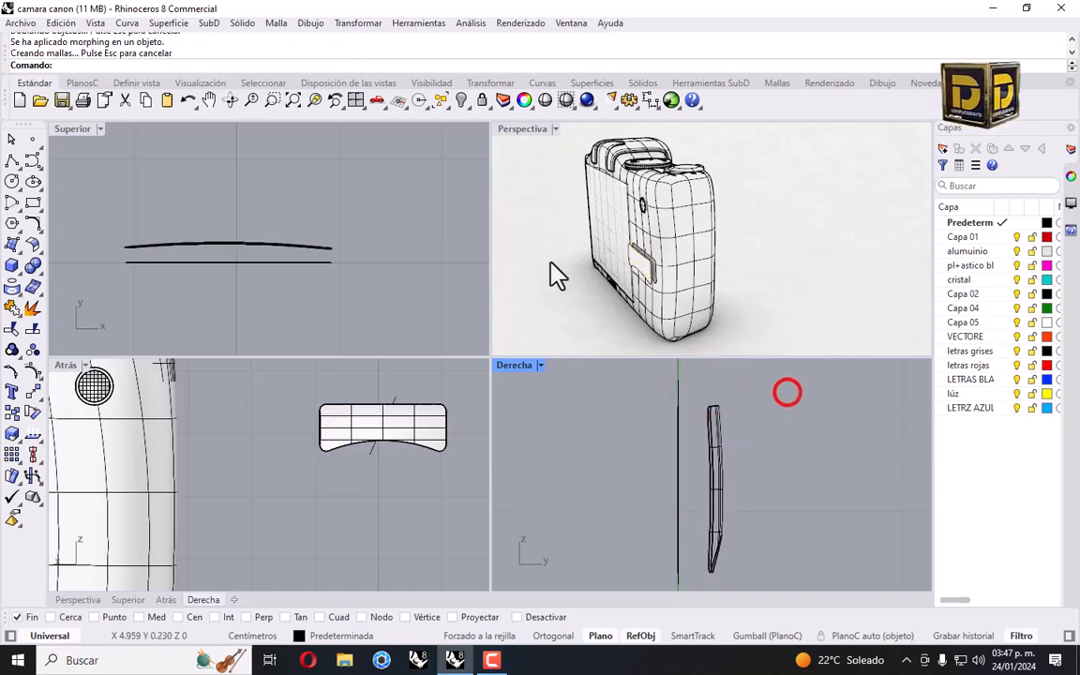
Draw a straight polyline connecting the matching upper corners of the flat surface and the bent surface in the Perspectiva view.
scroll(644, 275, "up", 5)
right_click_drag(645, 275, 638, 262)
double_click(517, 134)
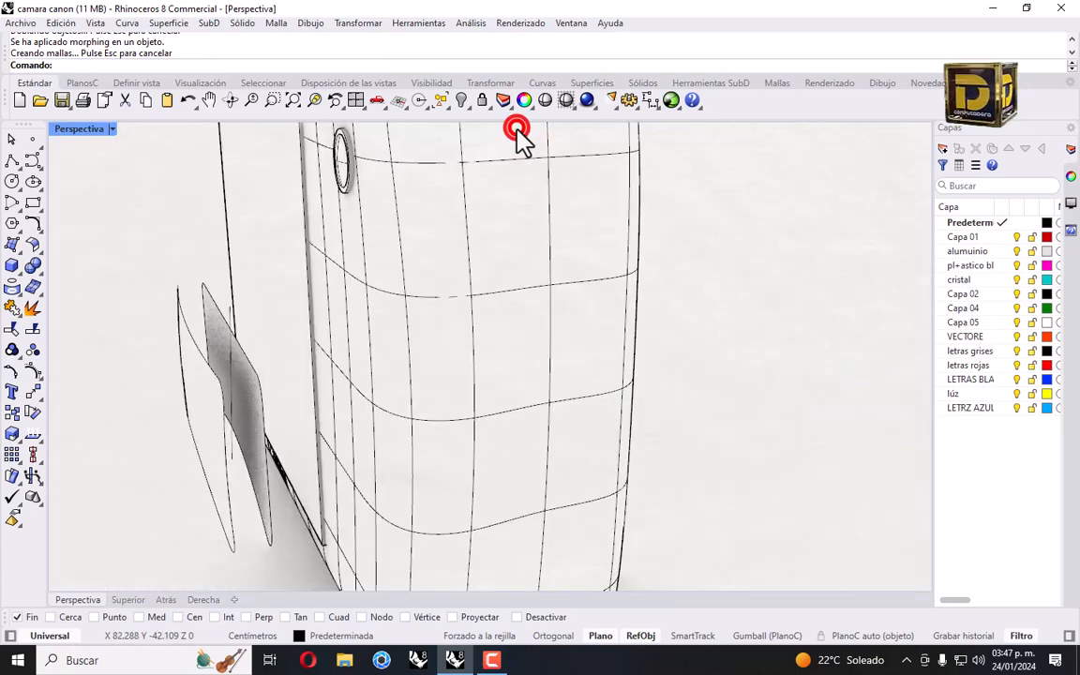
scroll(157, 273, "down", 3)
left_click(12, 161)
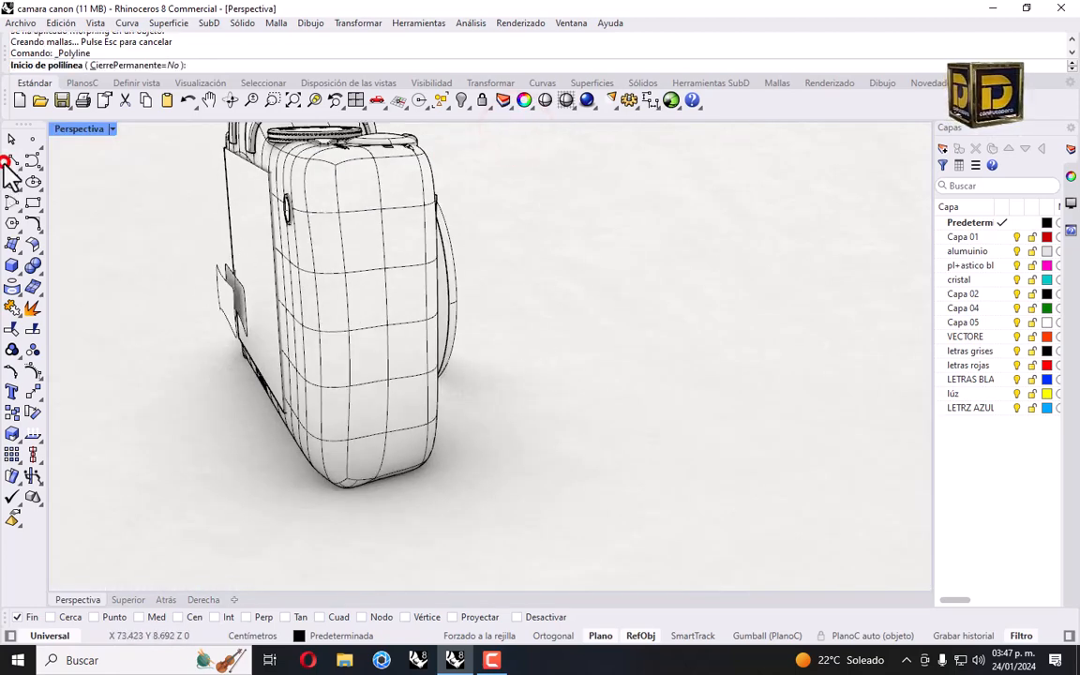
scroll(230, 255, "up", 5)
left_click(182, 271)
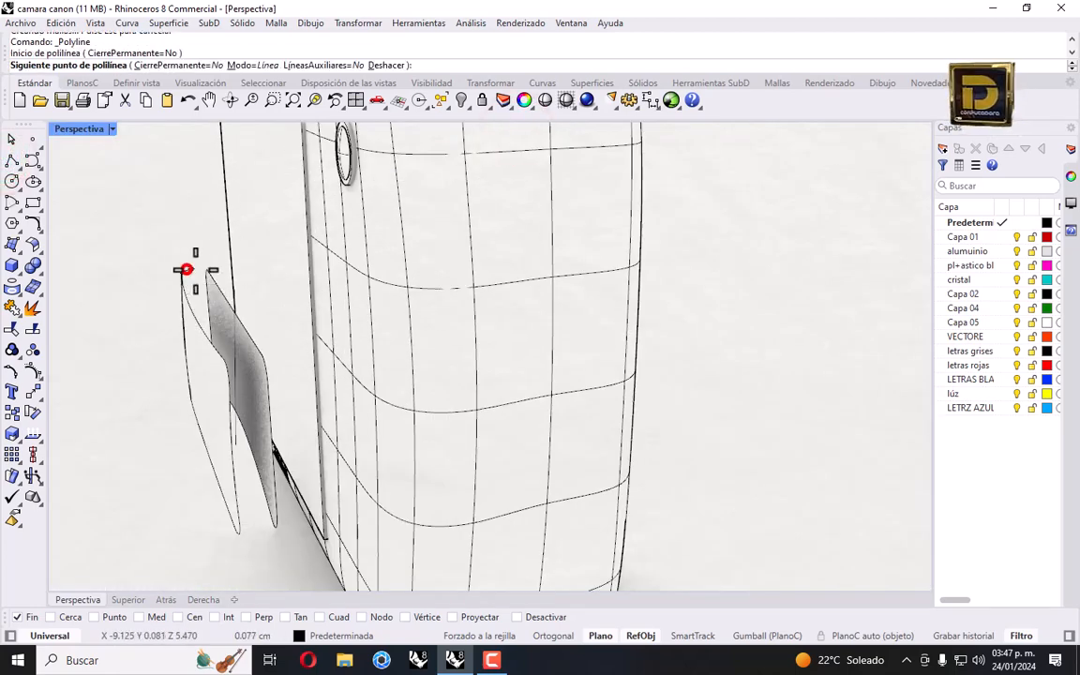
left_click(205, 270)
key("Return")
left_click(195, 315)
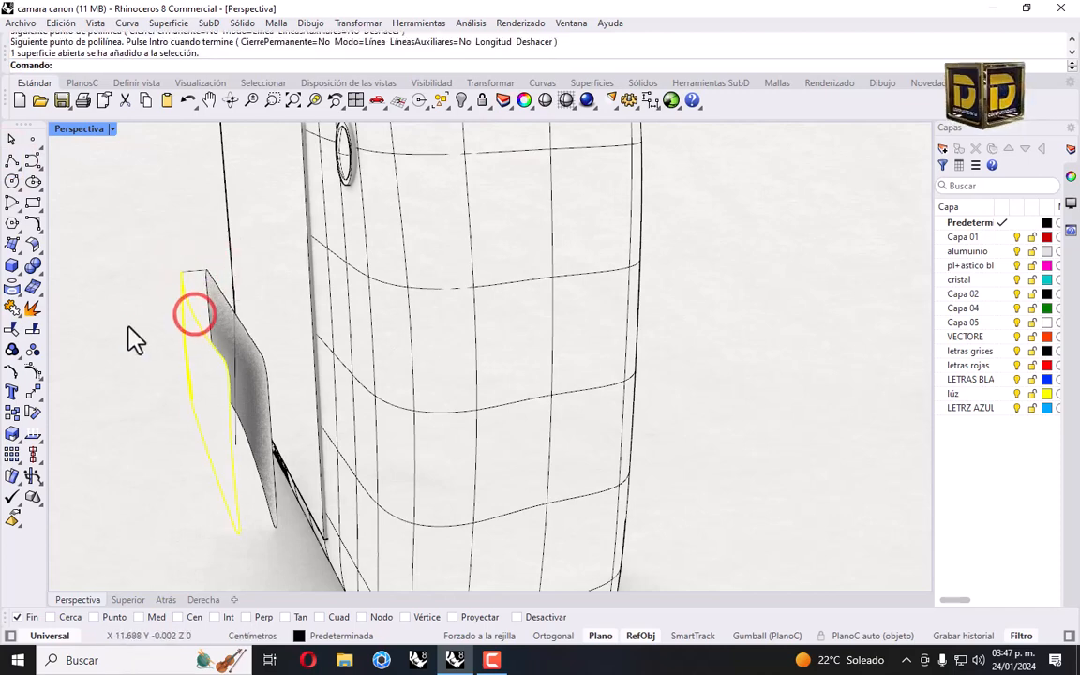
left_click(120, 305)
left_click(225, 284)
left_click(111, 290)
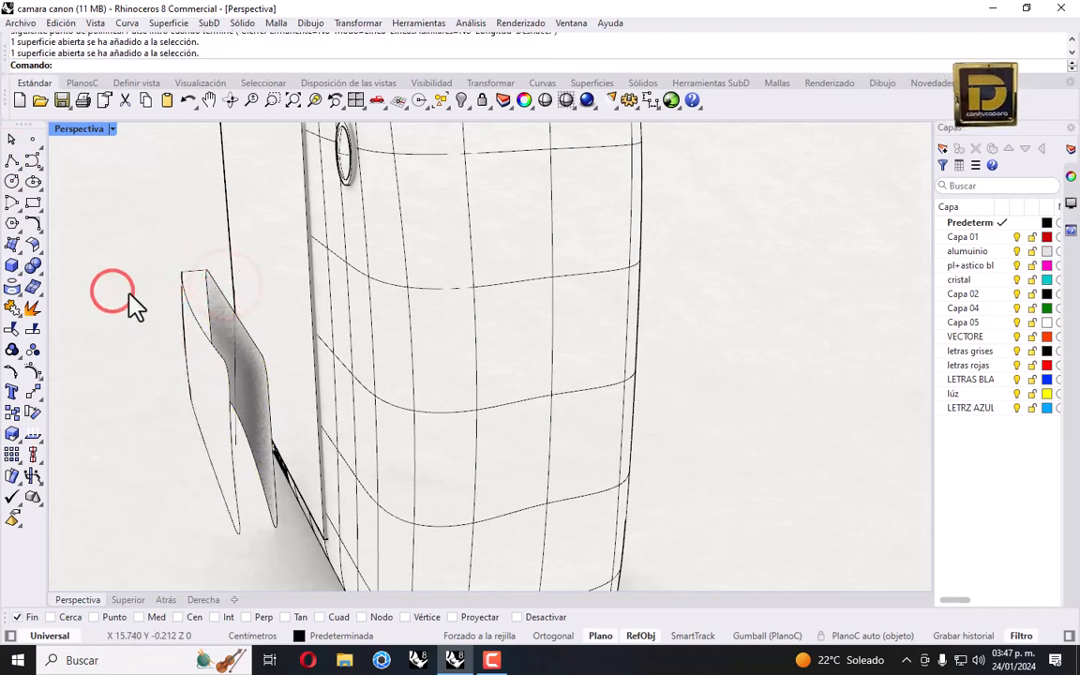
left_click(13, 246)
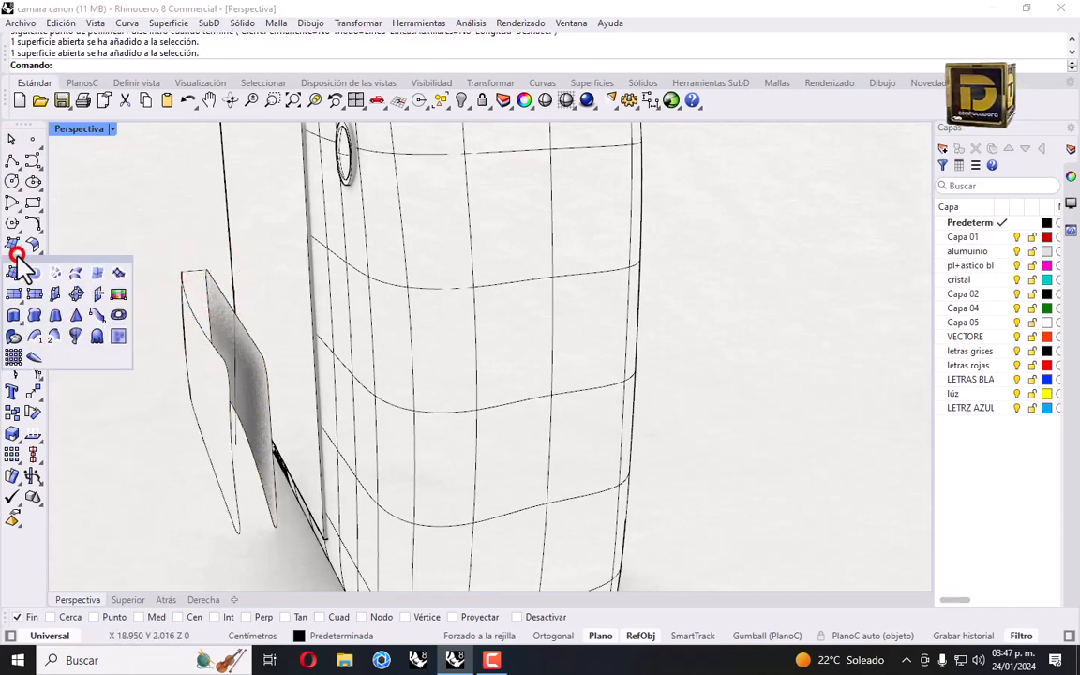
left_click(54, 334)
scroll(193, 314, "up", 3)
left_click(192, 308)
key("Escape")
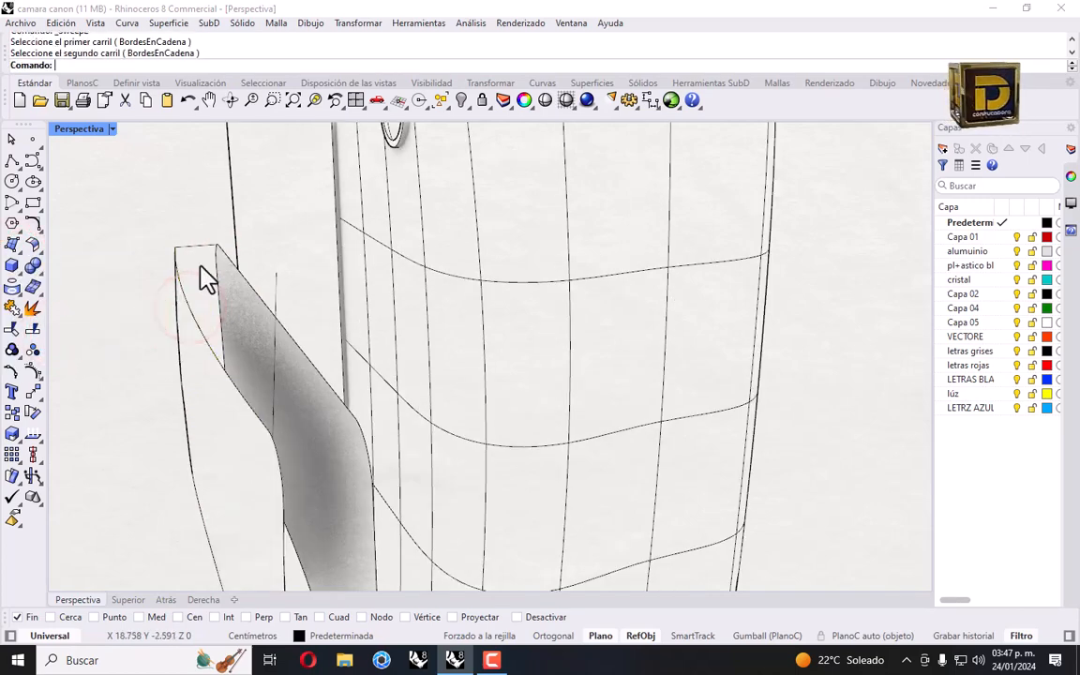
Join the curves of the rounded outline into one closed curve, selecting them in the Atrás view.
scroll(155, 277, "down", 5)
double_click(85, 128)
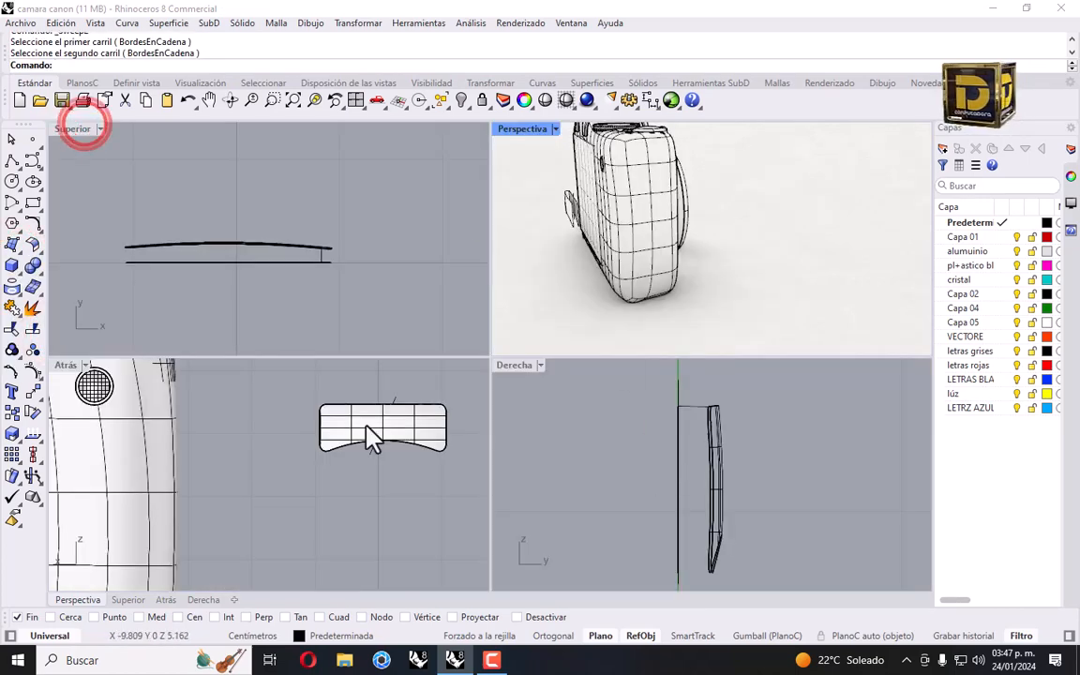
left_click(303, 398)
left_click_drag(417, 455, 457, 469)
left_click(11, 308)
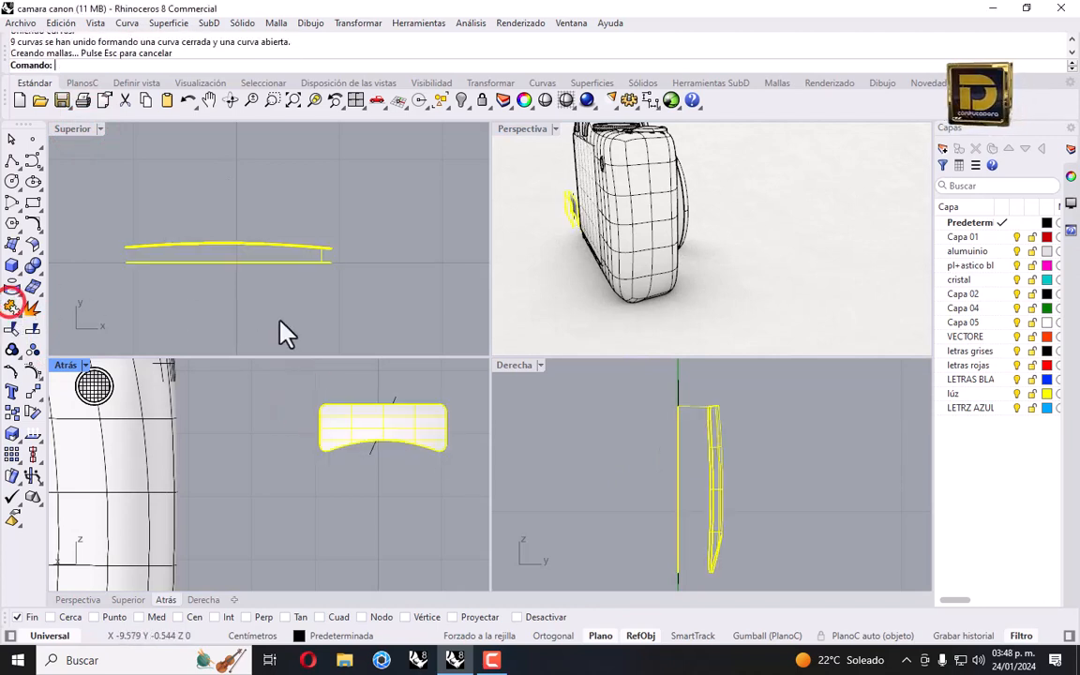
left_click(284, 318)
Sweep the short connecting line along two rails, the joined outline curve and the bent surface's edge, to build the button's side wall.
scroll(571, 234, "up", 5)
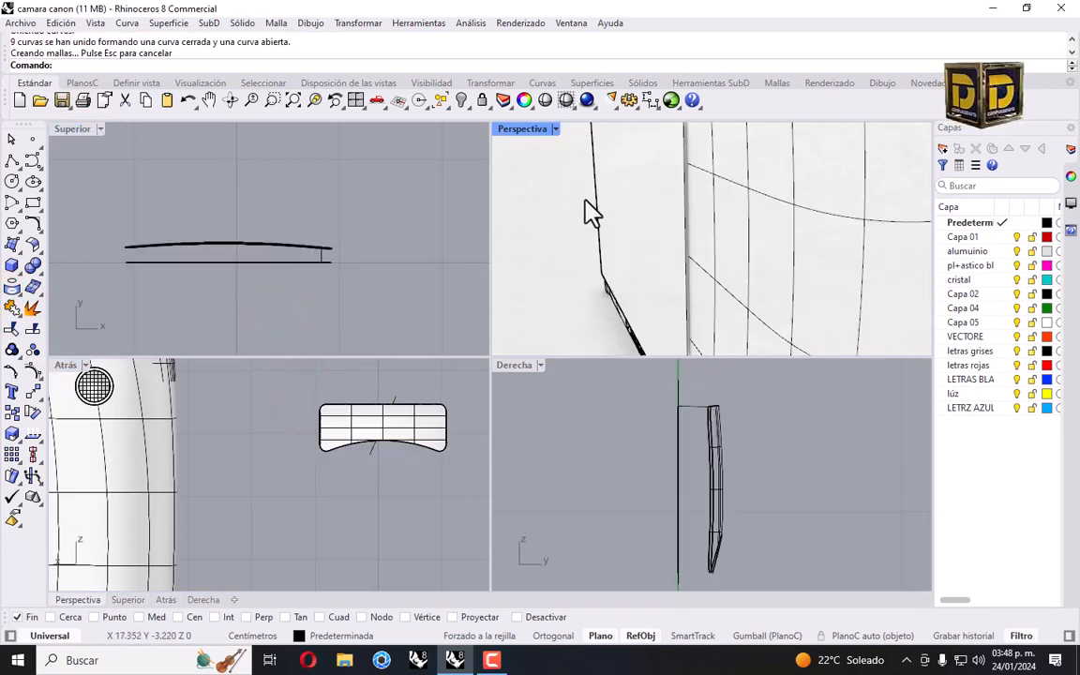
right_click_drag(589, 212, 634, 228)
left_click(665, 227)
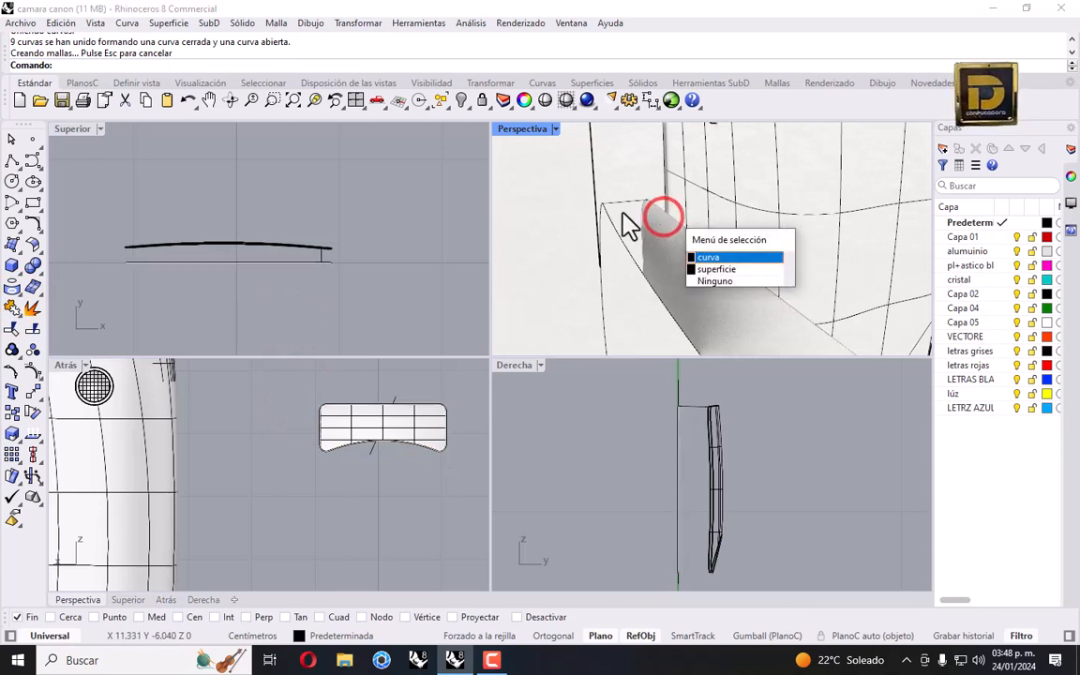
left_click(551, 225)
left_click(17, 247)
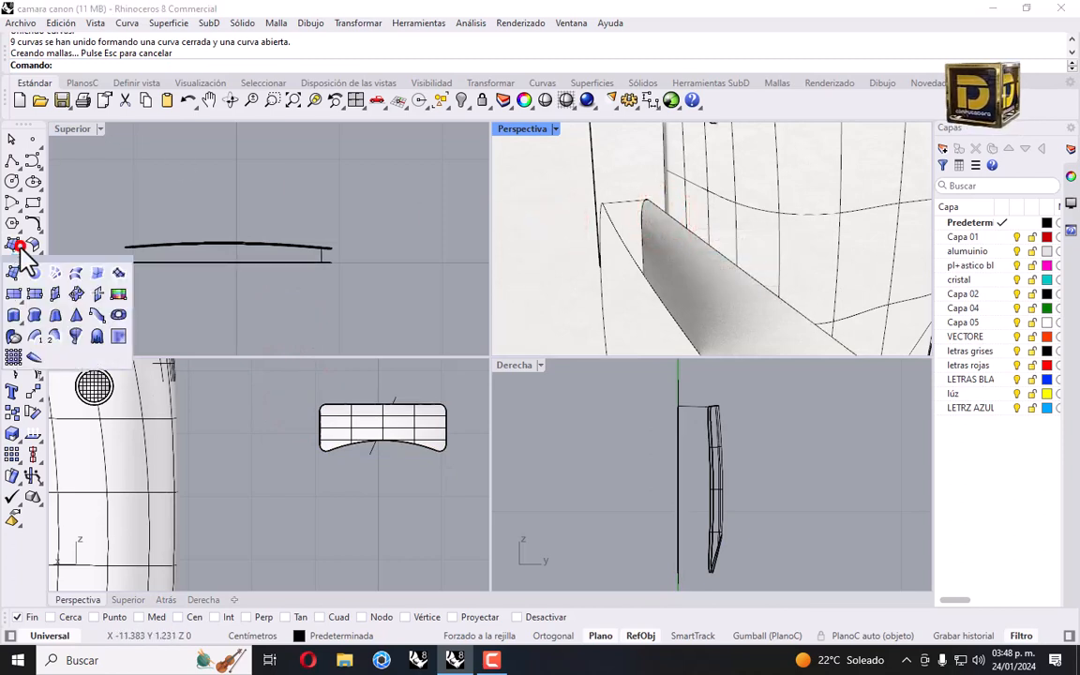
left_click(50, 329)
left_click(706, 248)
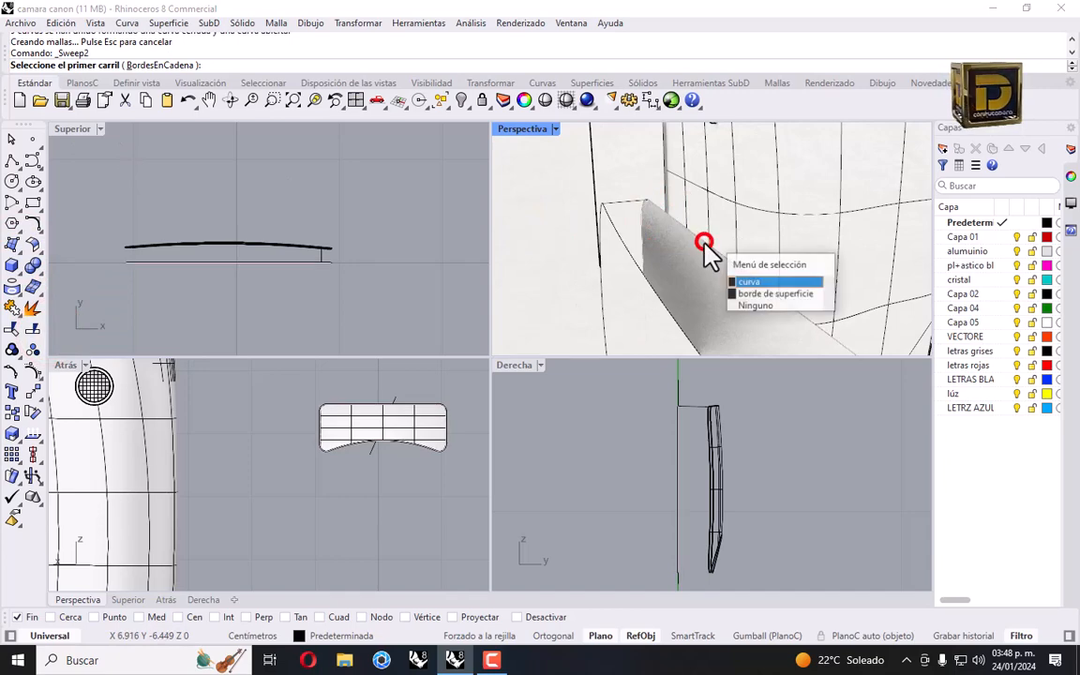
left_click(757, 282)
scroll(626, 234, "down", 5)
scroll(626, 235, "up", 8)
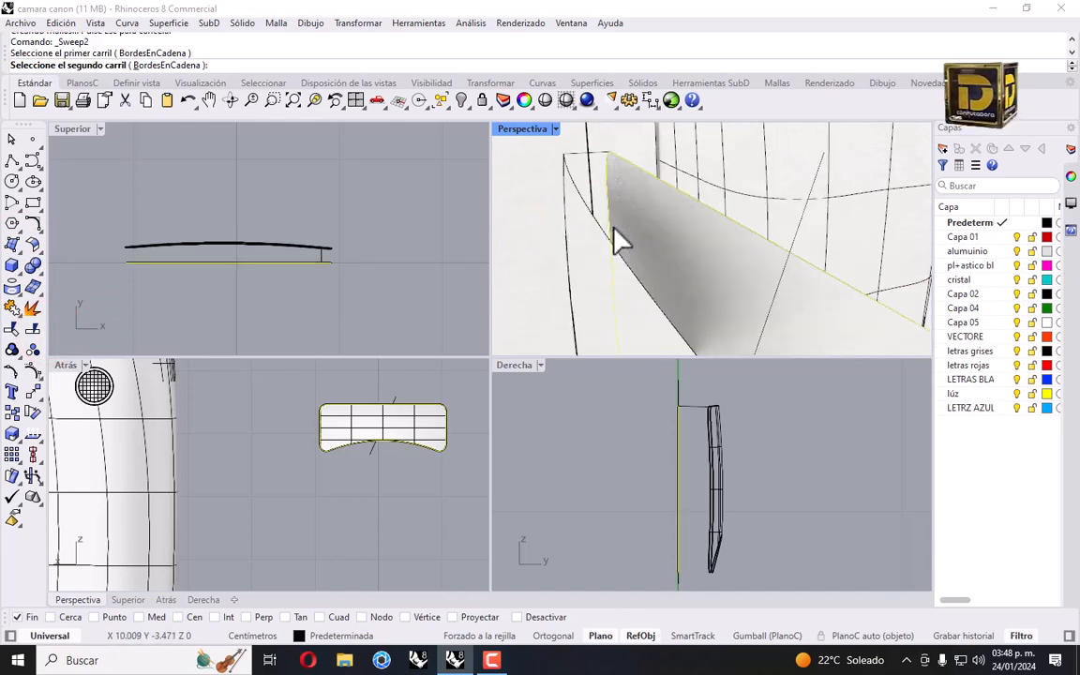
left_click(594, 214)
left_click(574, 152)
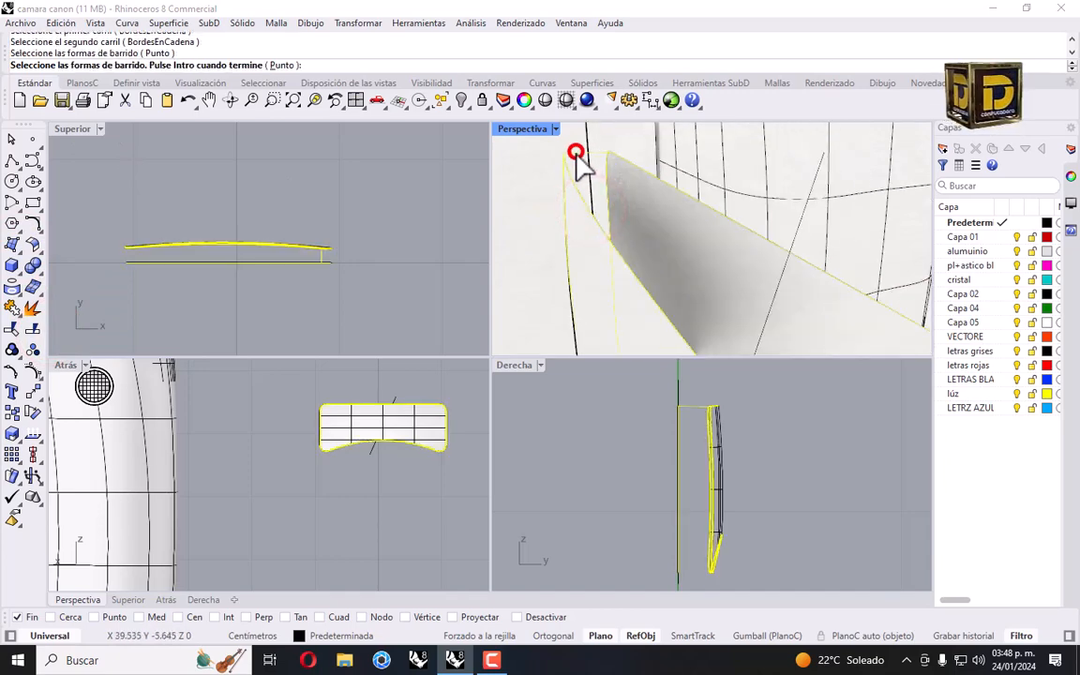
key("Return")
key("Return")
scroll(644, 230, "down", 5)
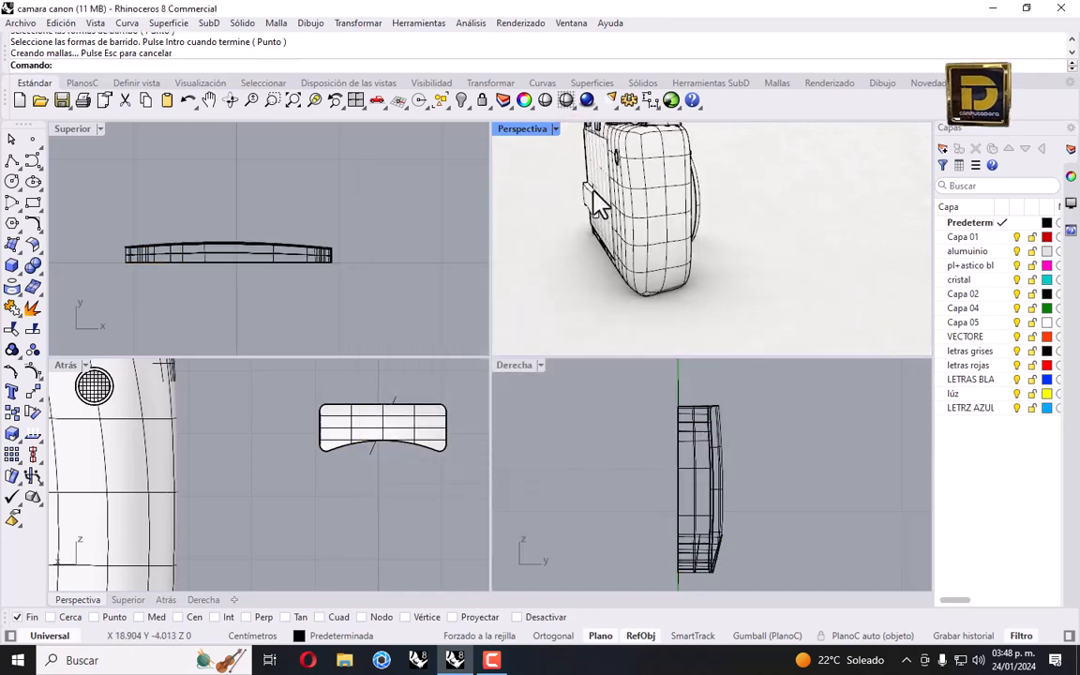
Join the flat surface, bent surface and swept side wall into a single polysurface and check the button by selecting it.
right_click_drag(687, 215, 629, 225)
left_click_drag(558, 203, 597, 291)
right_click_drag(603, 302, 598, 261)
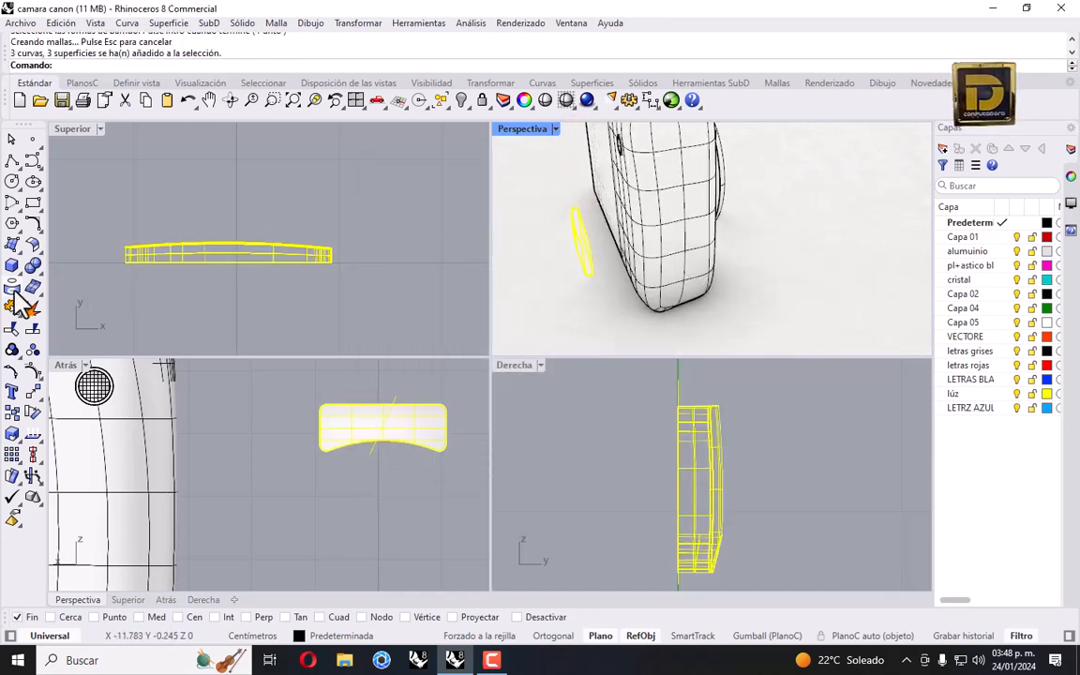
left_click(13, 292)
left_click(562, 252)
right_click_drag(572, 265, 586, 194)
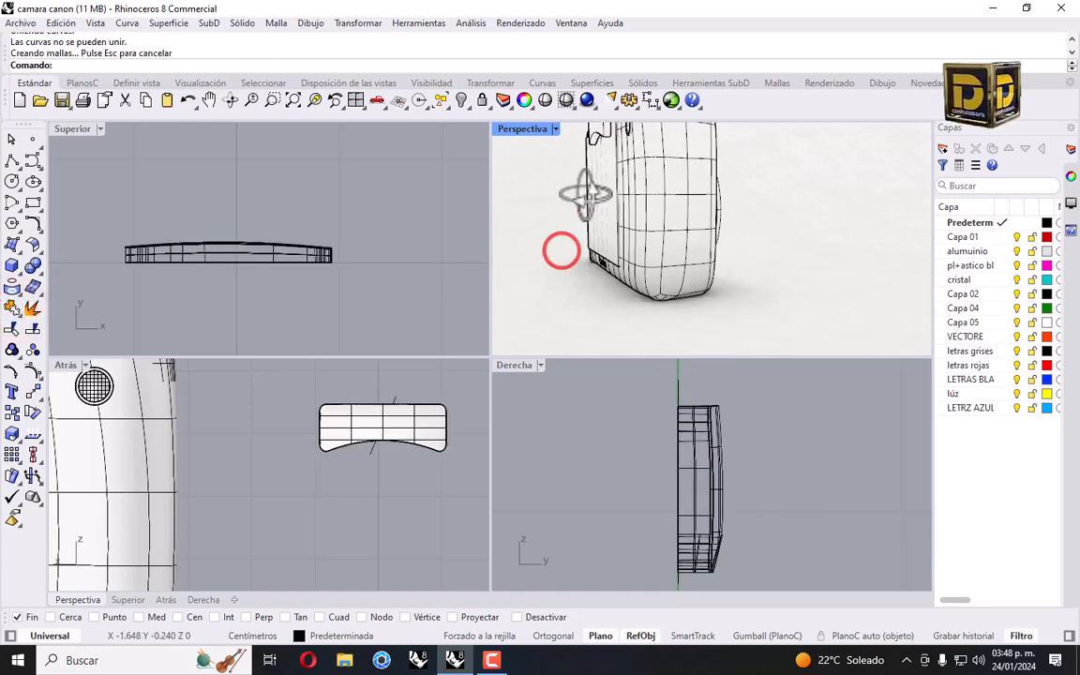
scroll(581, 192, "up", 5)
left_click(577, 166)
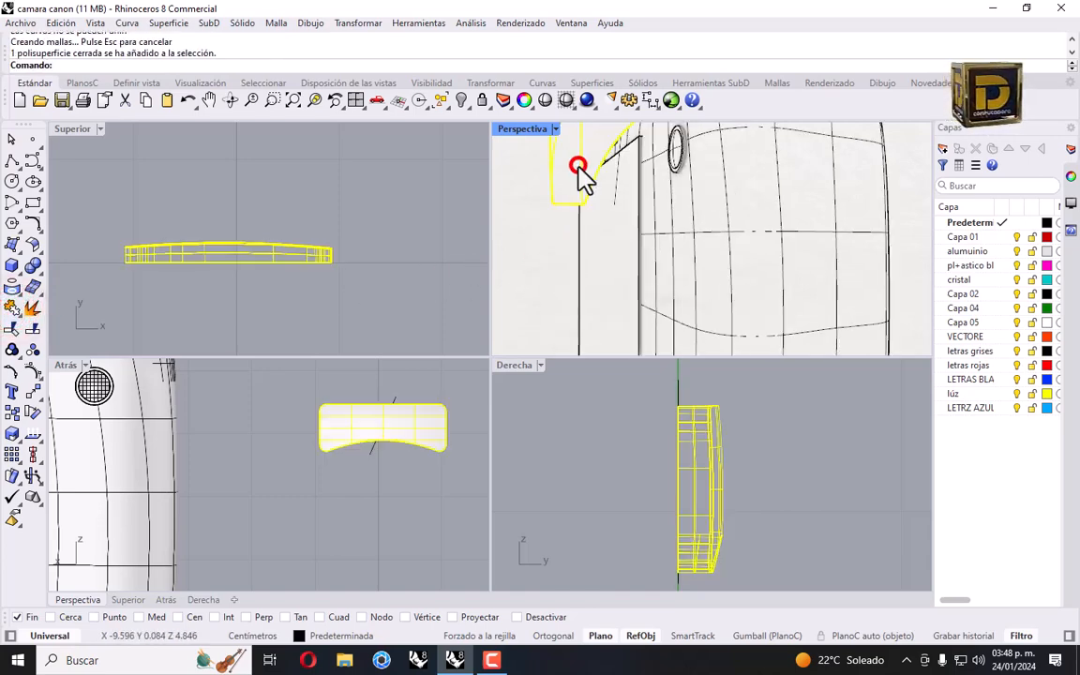
left_click(539, 244)
scroll(559, 257, "down", 5)
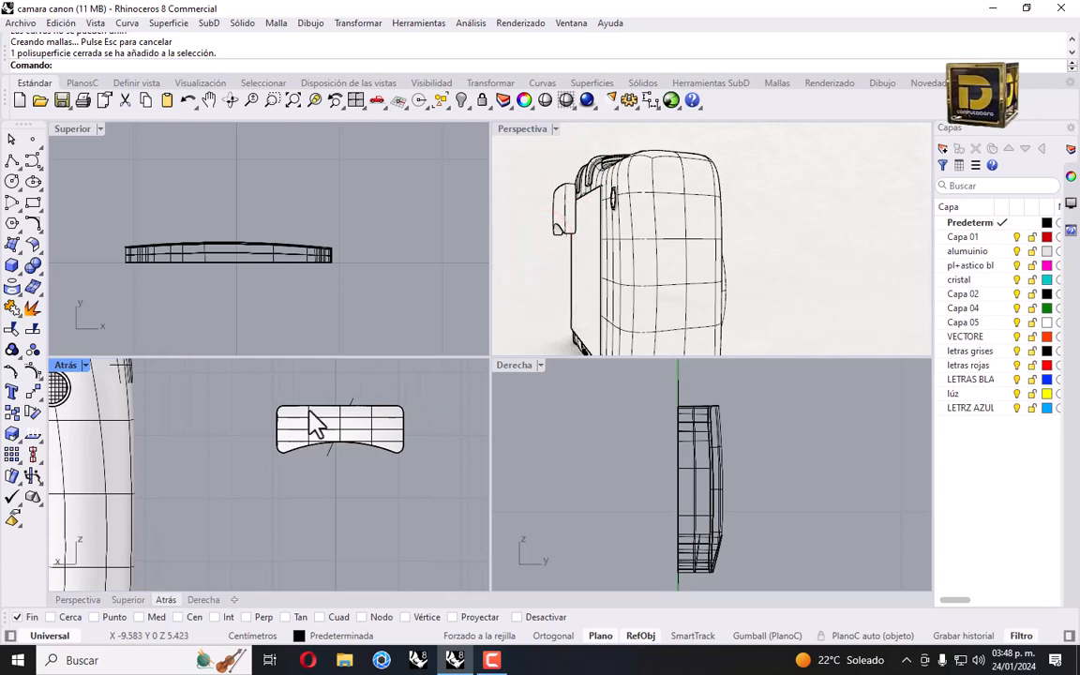
Draw a polyline in the Atrás view from the slanted line's upper end around one half of the button to the line's lower end.
left_click(12, 161)
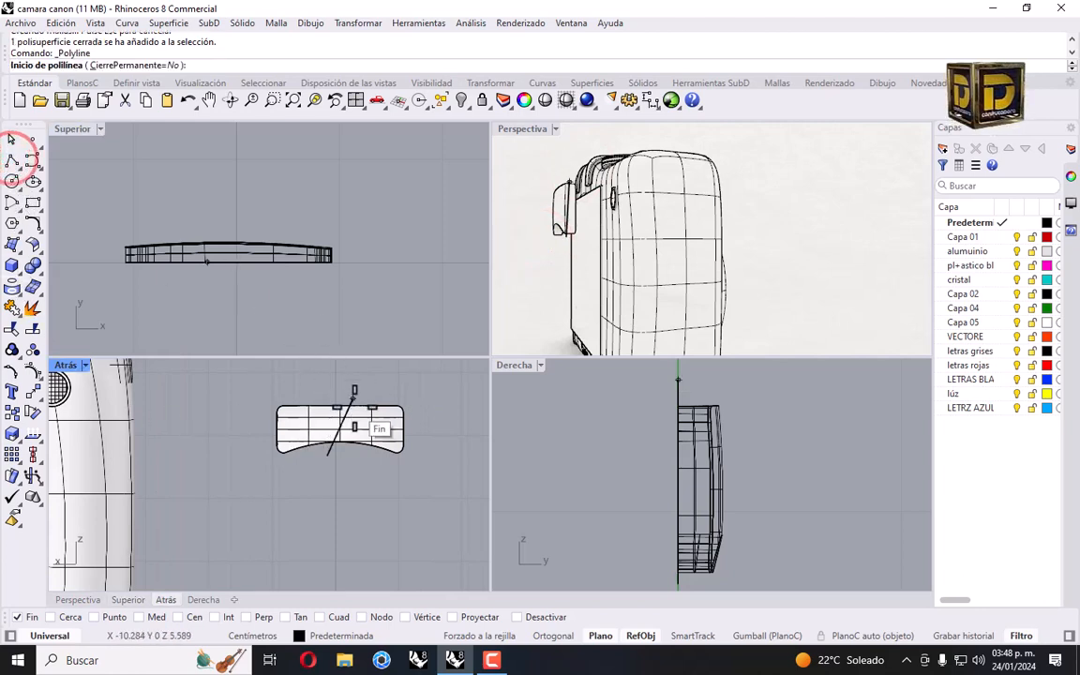
left_click(355, 402)
left_click(430, 398)
left_click(423, 449)
left_click(337, 462)
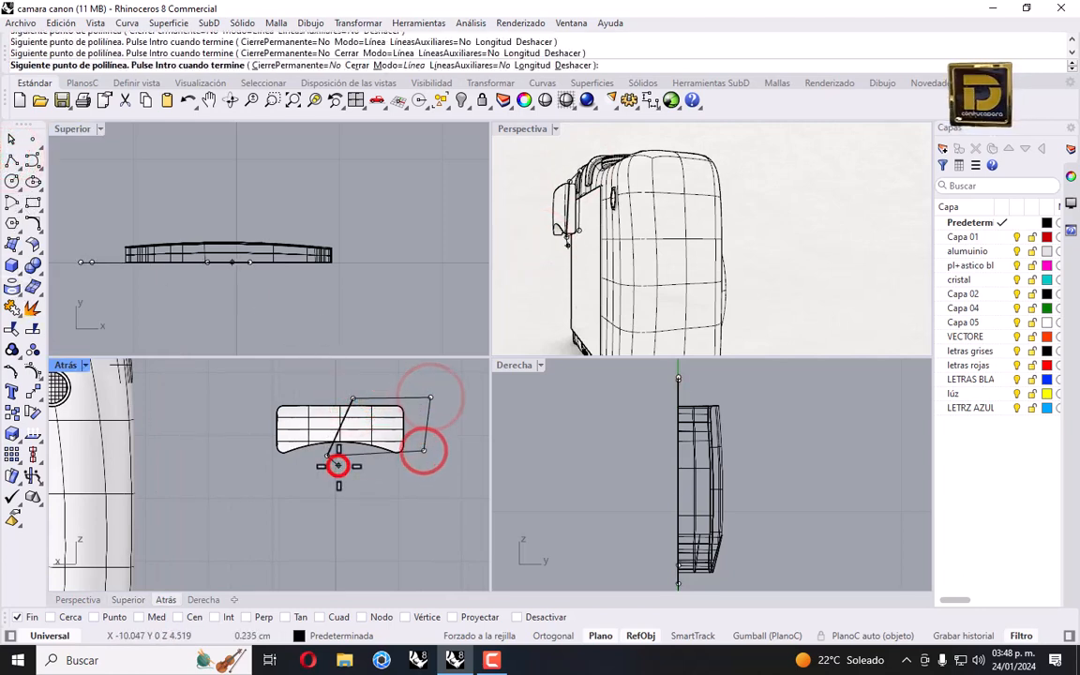
key("ctrl+z")
left_click(391, 490)
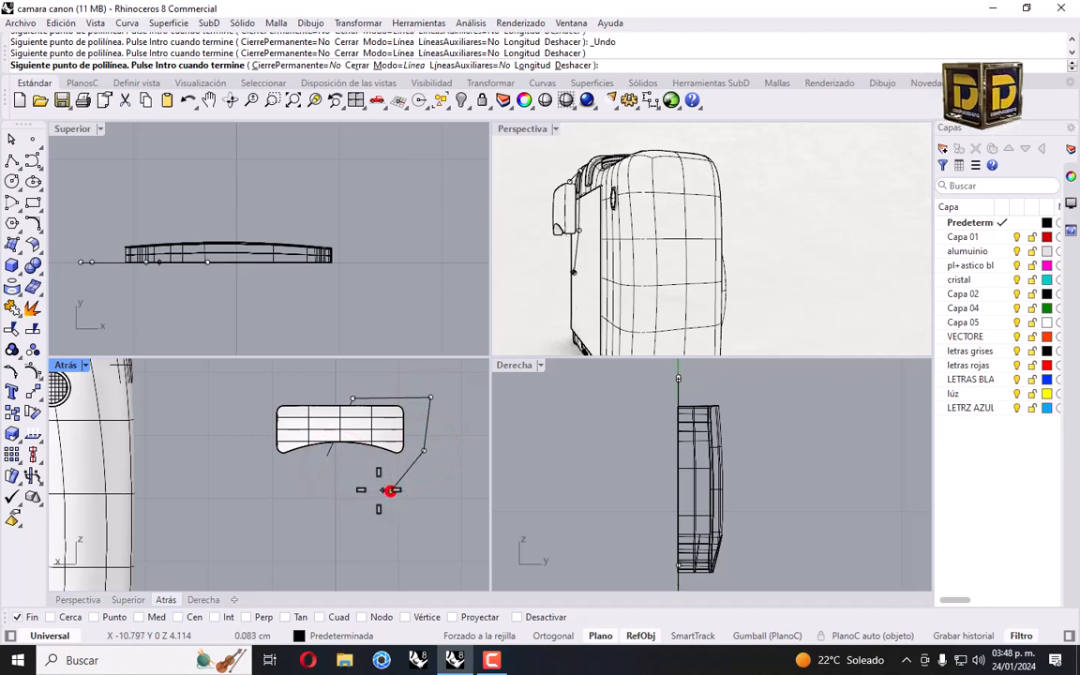
left_click(330, 460)
left_click(328, 458)
Try to extrude the open polyline around the button's half as a solid, to both sides, and undo the extrusion.
right_click(409, 401)
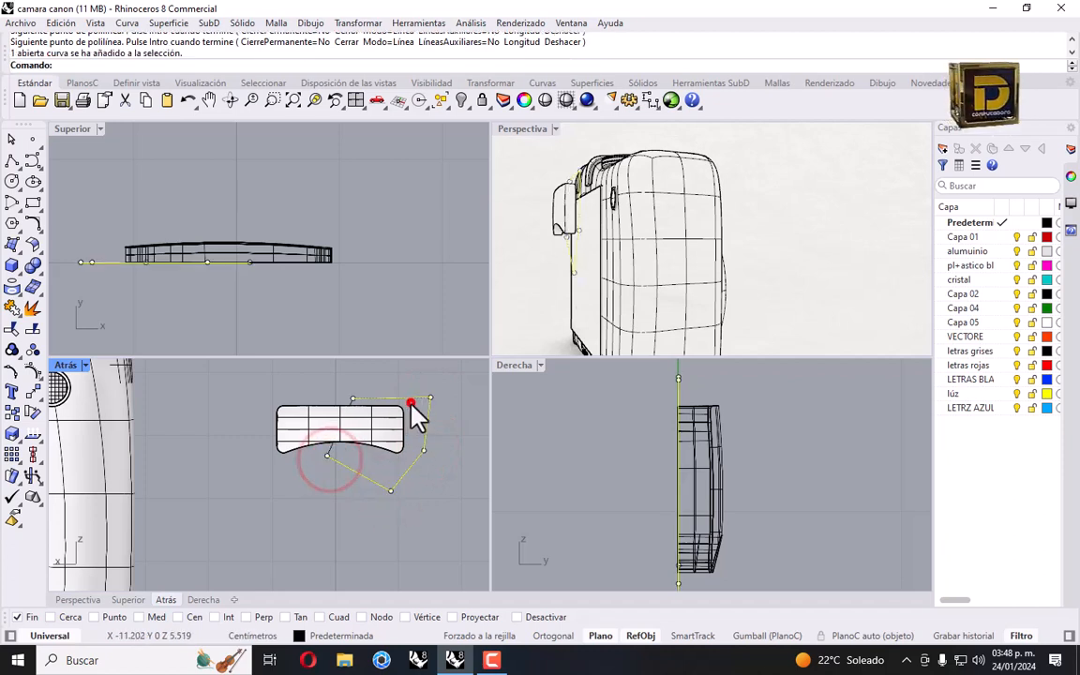
left_click(12, 265)
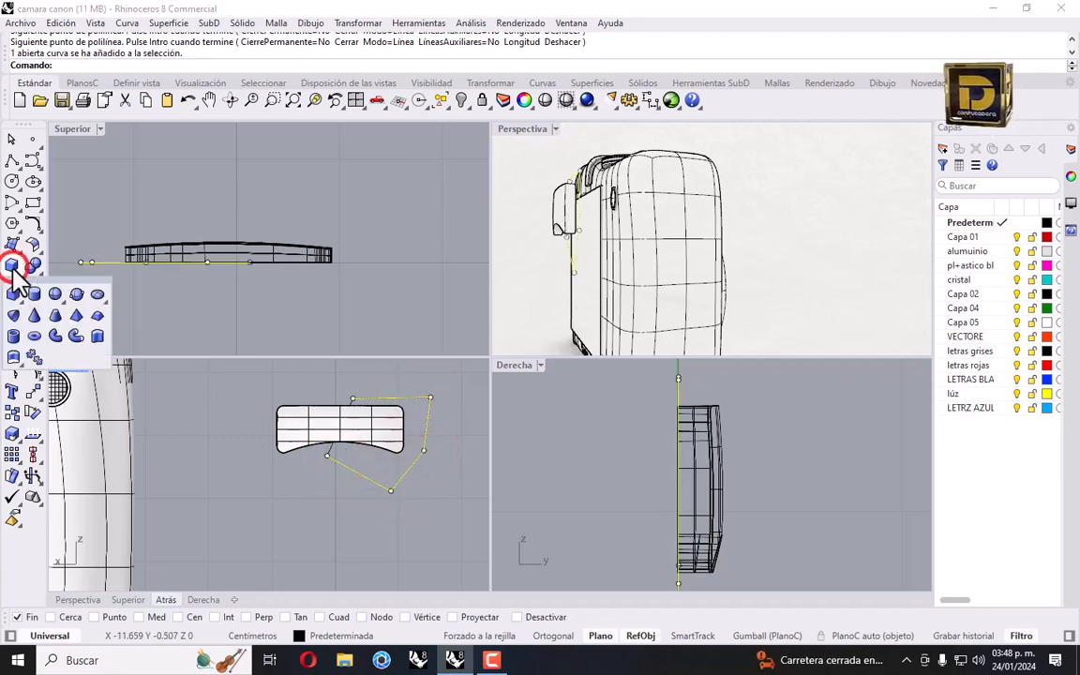
left_click(94, 339)
left_click(315, 65)
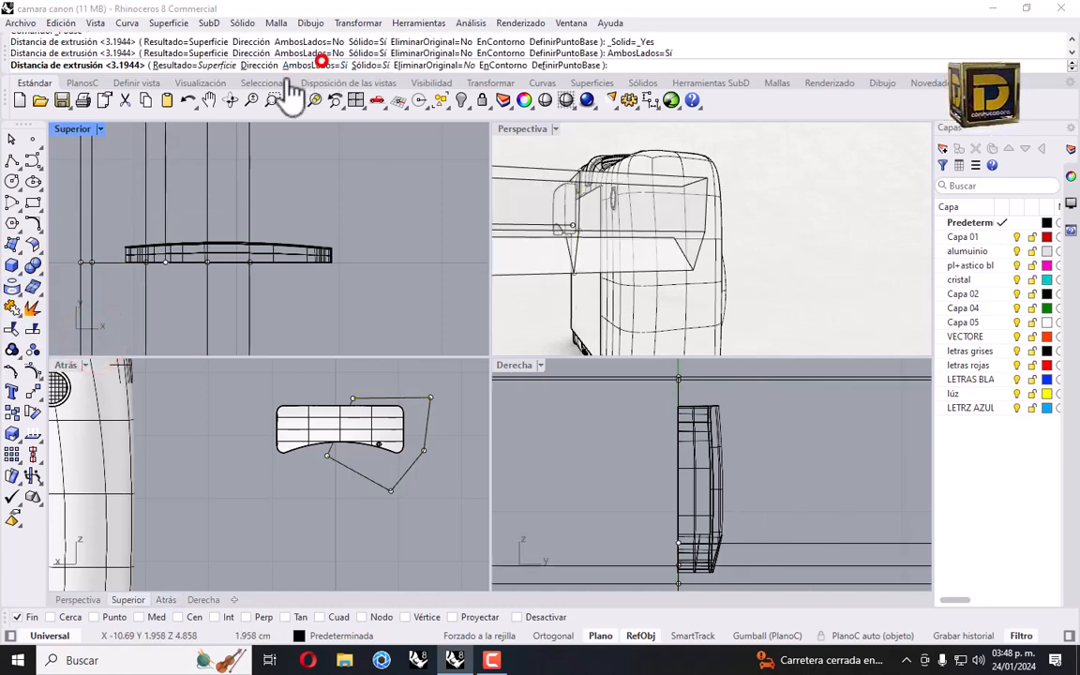
left_click(224, 212)
left_click(331, 200)
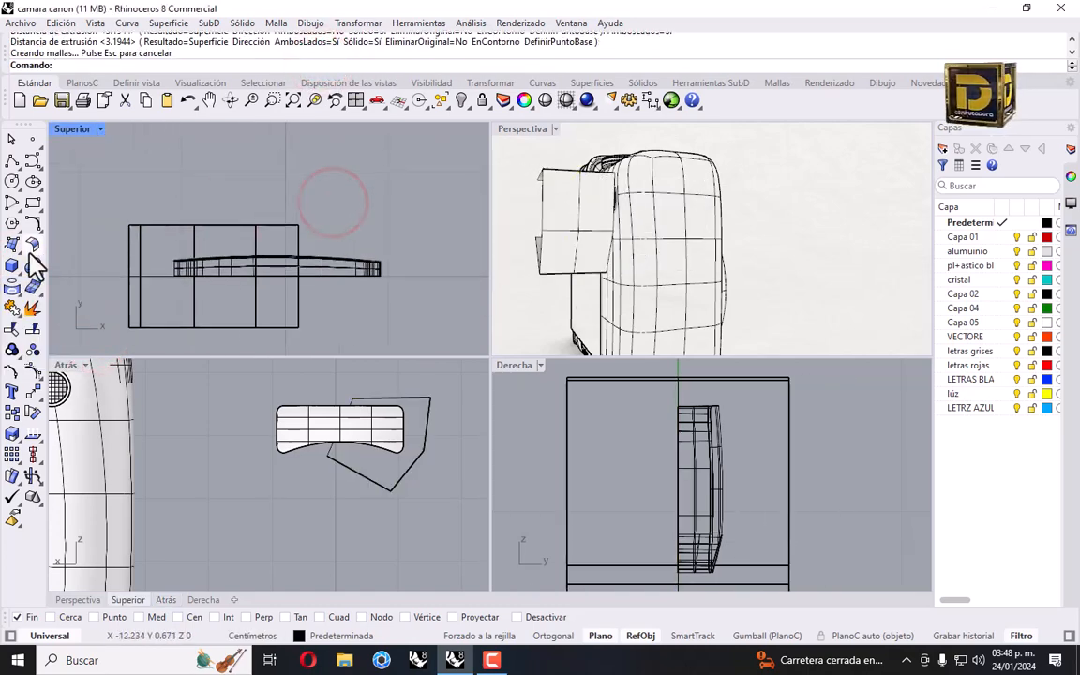
right_click_drag(631, 262, 747, 236)
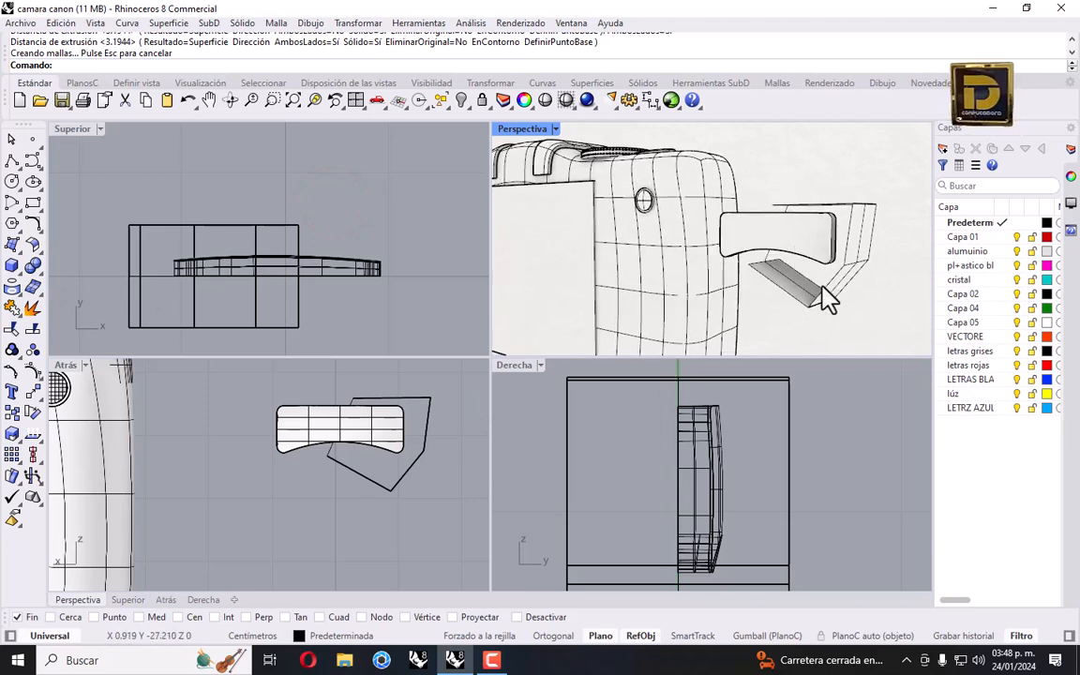
key("ctrl+z")
Join the polyline and the slanted line into one closed curve around one half of the button.
left_click(809, 287)
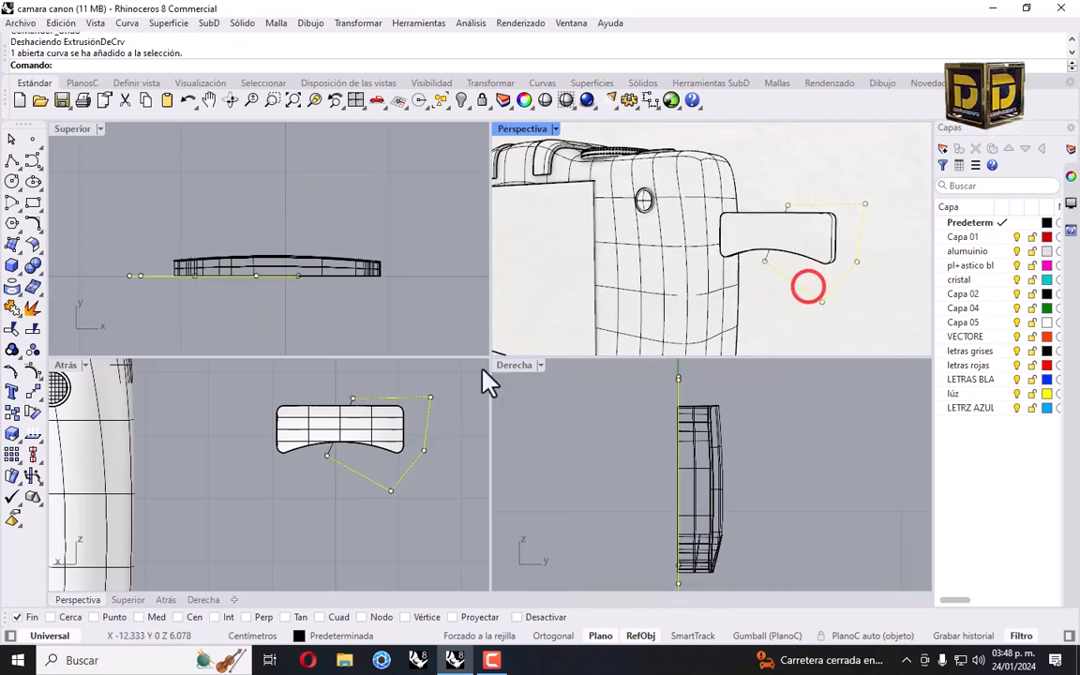
scroll(329, 446, "up", 2)
left_click(365, 381)
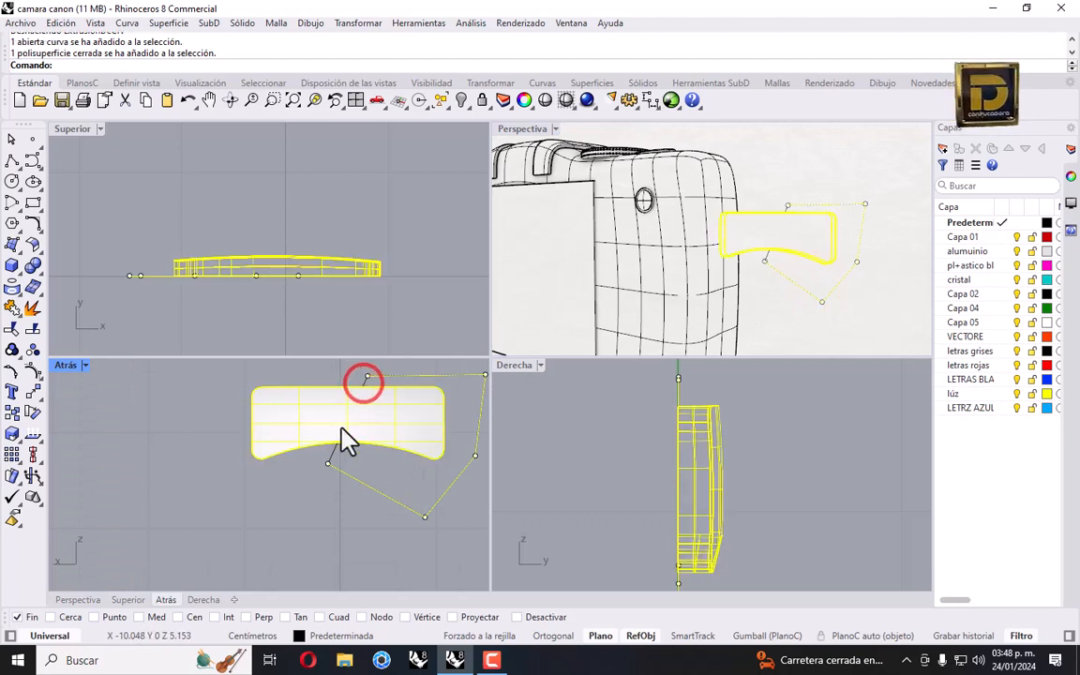
left_click(339, 454)
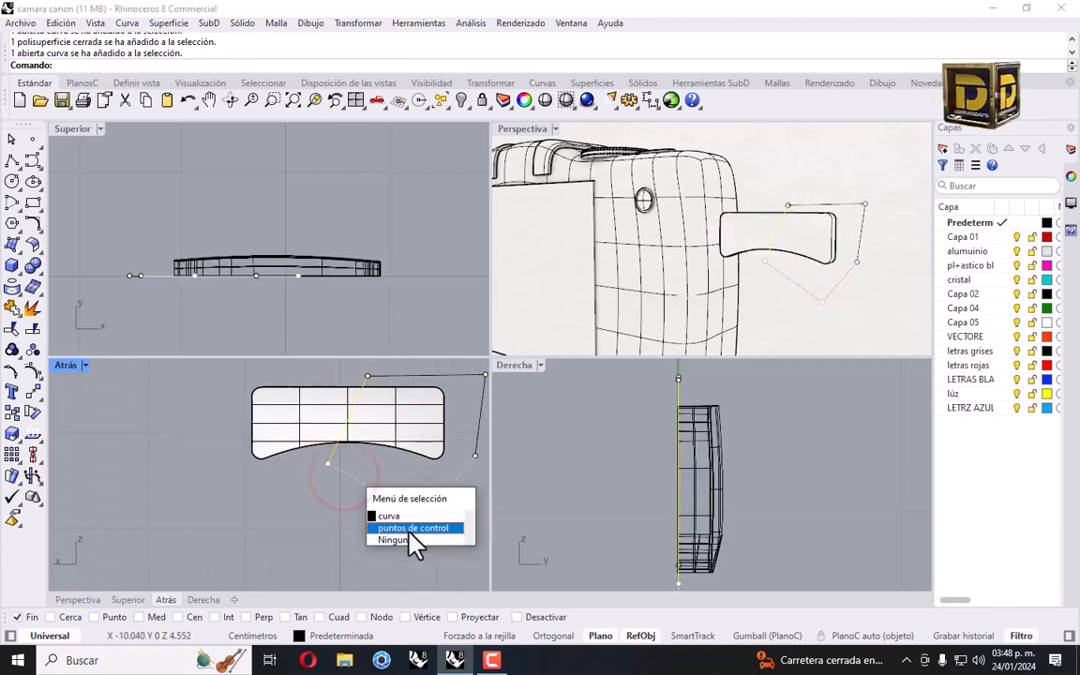
left_click(403, 515)
left_click(11, 307)
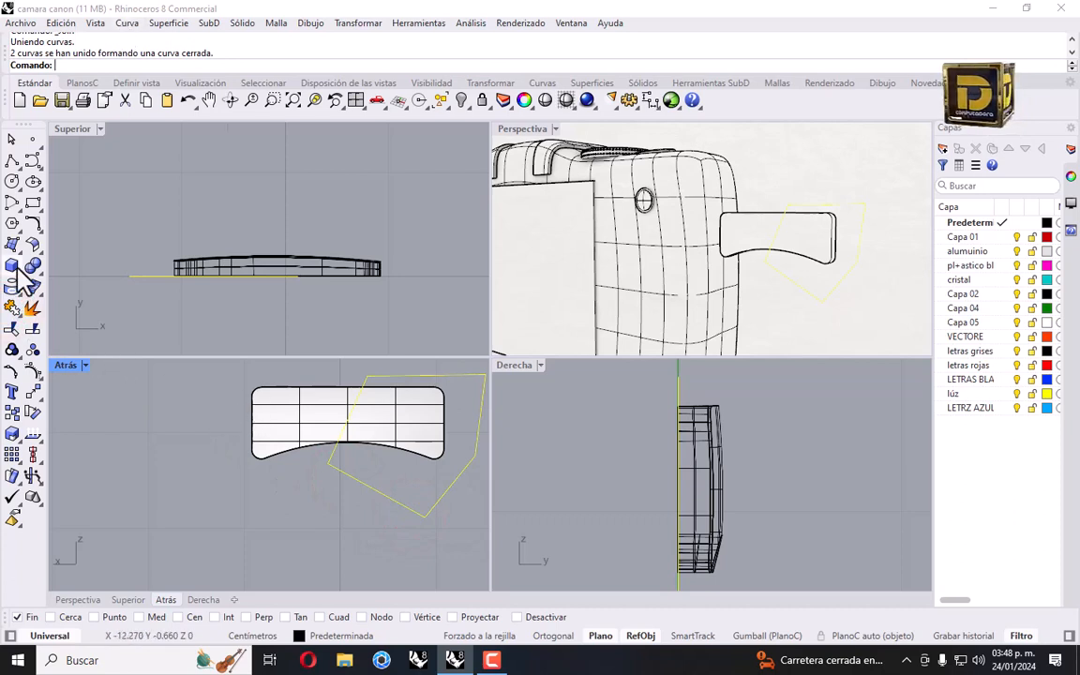
Extrude the closed curve as a solid to both sides, extending past the button's front and back faces.
left_click(14, 265)
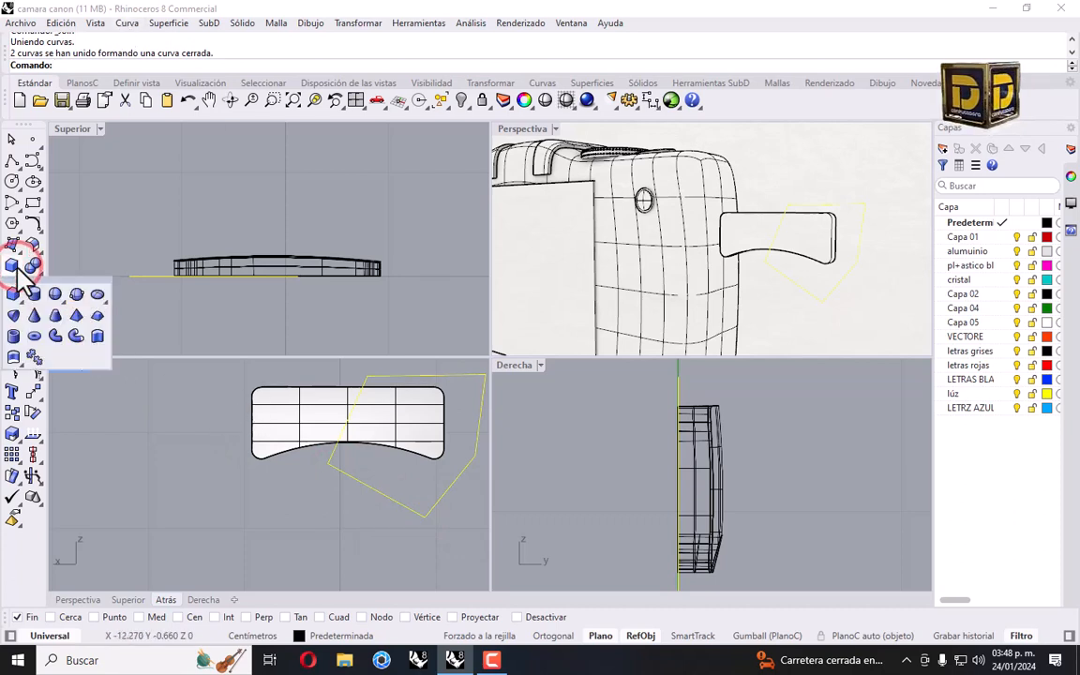
left_click(98, 336)
left_click(221, 217)
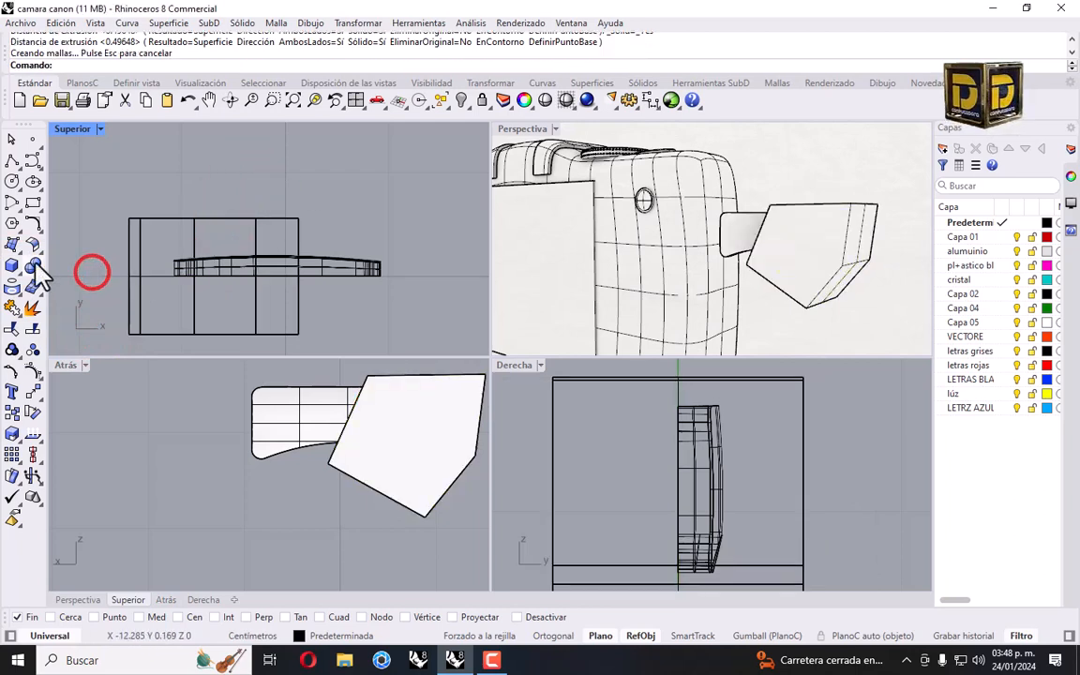
Split the button with a Boolean Split, using the extruded solid as the cutting object.
left_click(12, 286)
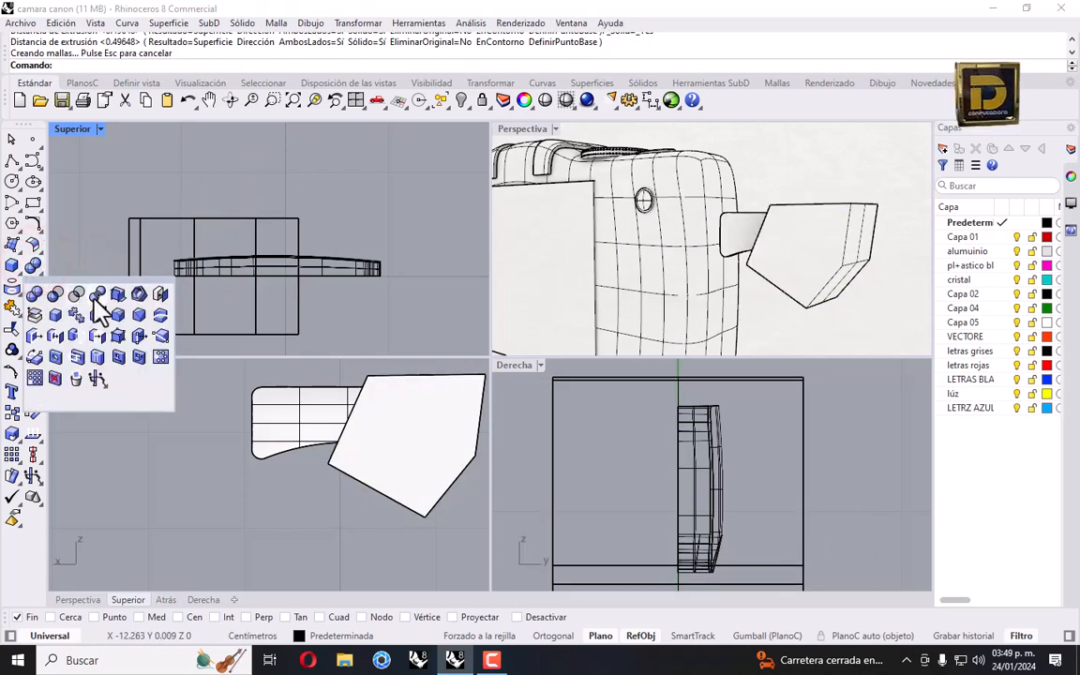
left_click(98, 294)
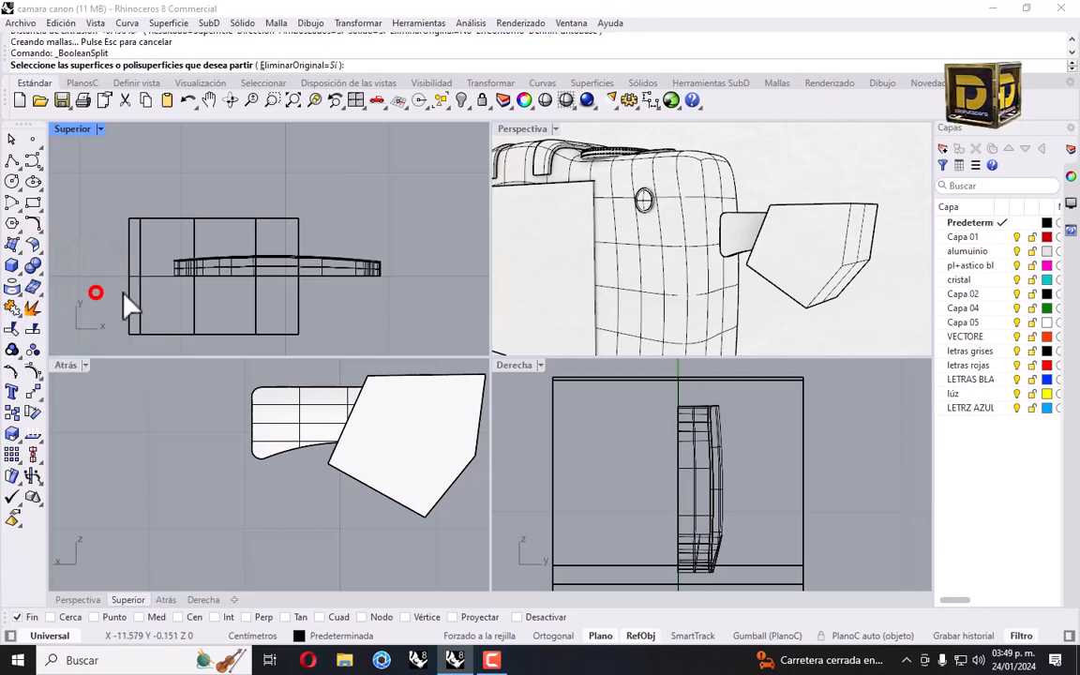
left_click_drag(390, 223, 358, 301)
scroll(380, 292, "up", 2)
key("Return")
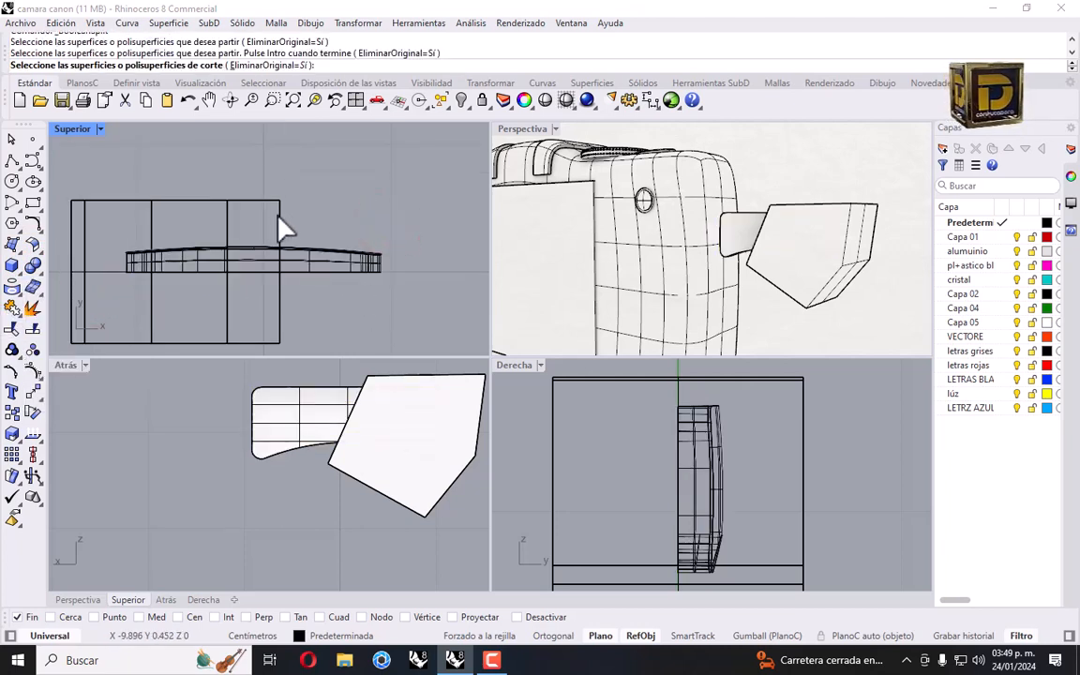
left_click(279, 219)
key("Return")
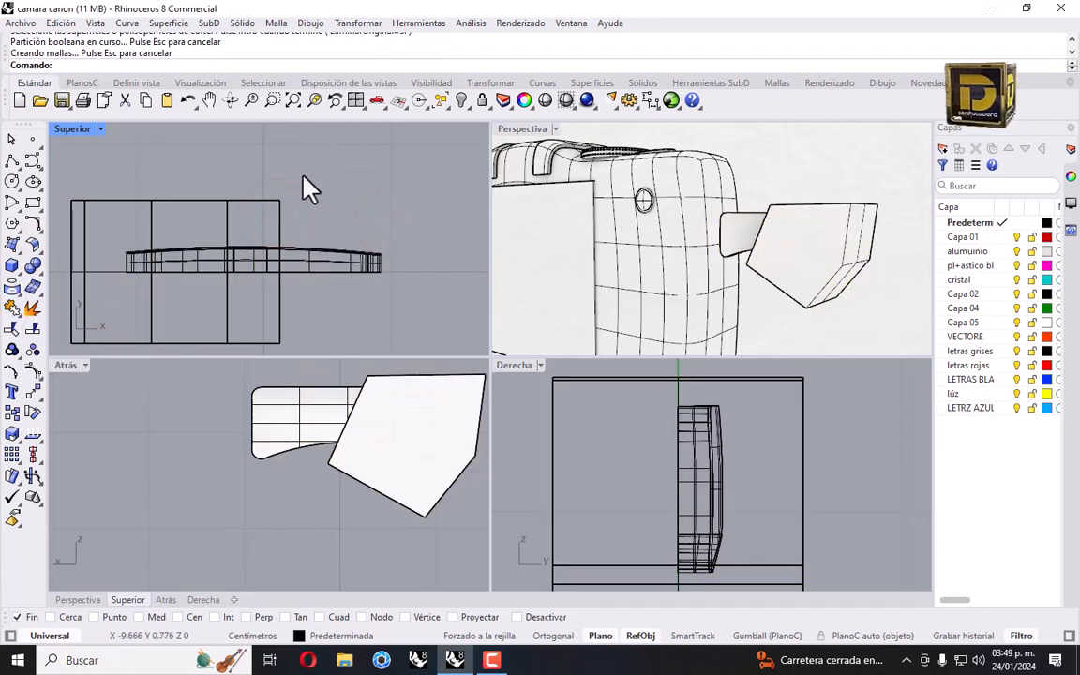
Delete the cutting solid and its closed curve, and check the split by selecting each half of the button.
left_click(282, 209)
key("Delete")
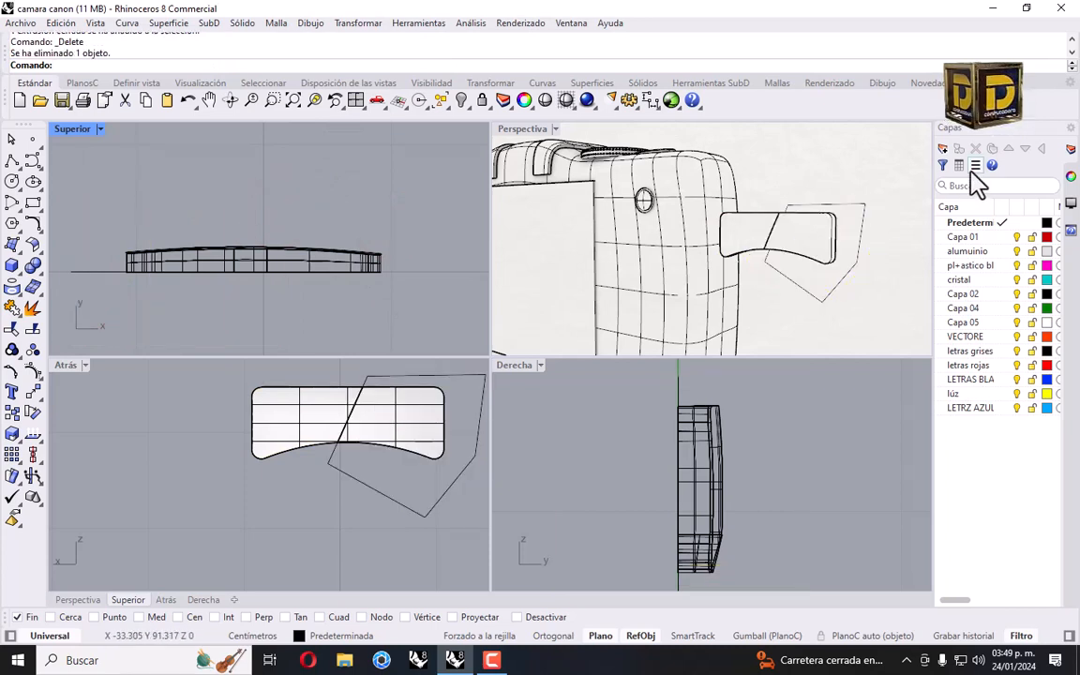
left_click(849, 205)
key("Delete")
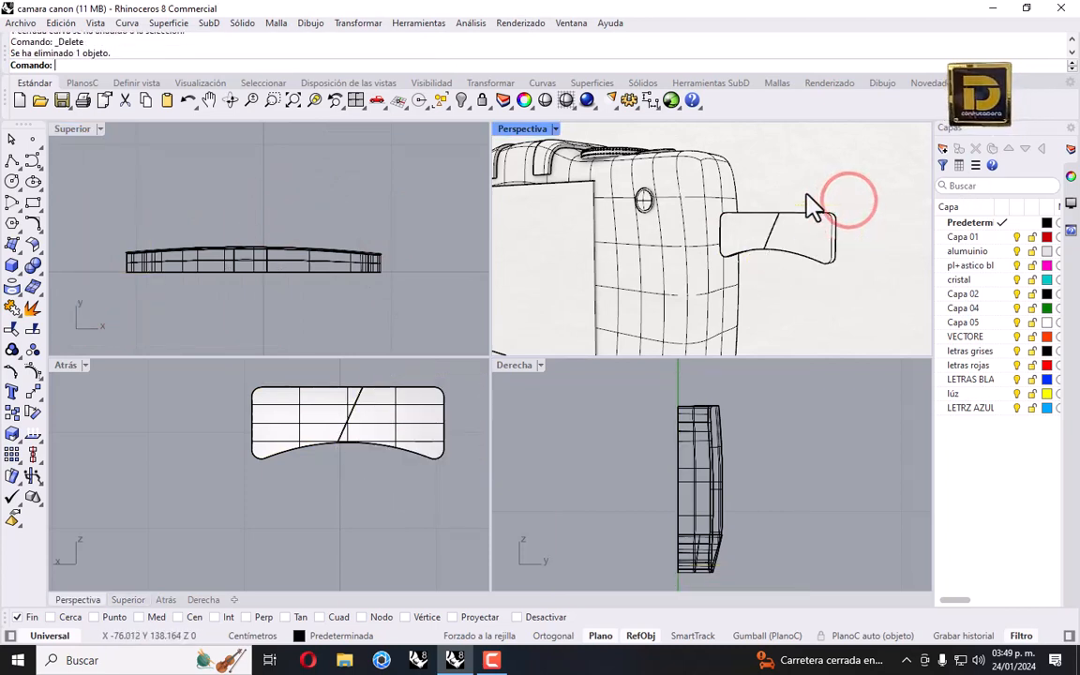
left_click(387, 425)
left_click(301, 416)
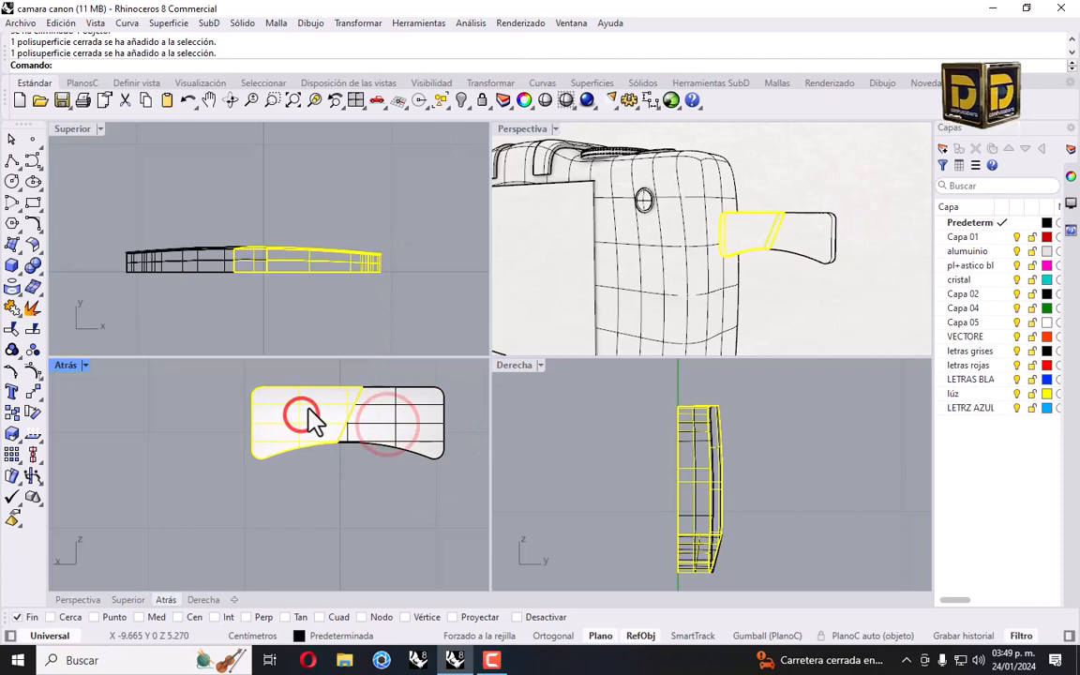
Select both button halves with their outline curves and move them onto the camera body below the round button in the Atrás view.
scroll(315, 421, "down", 5)
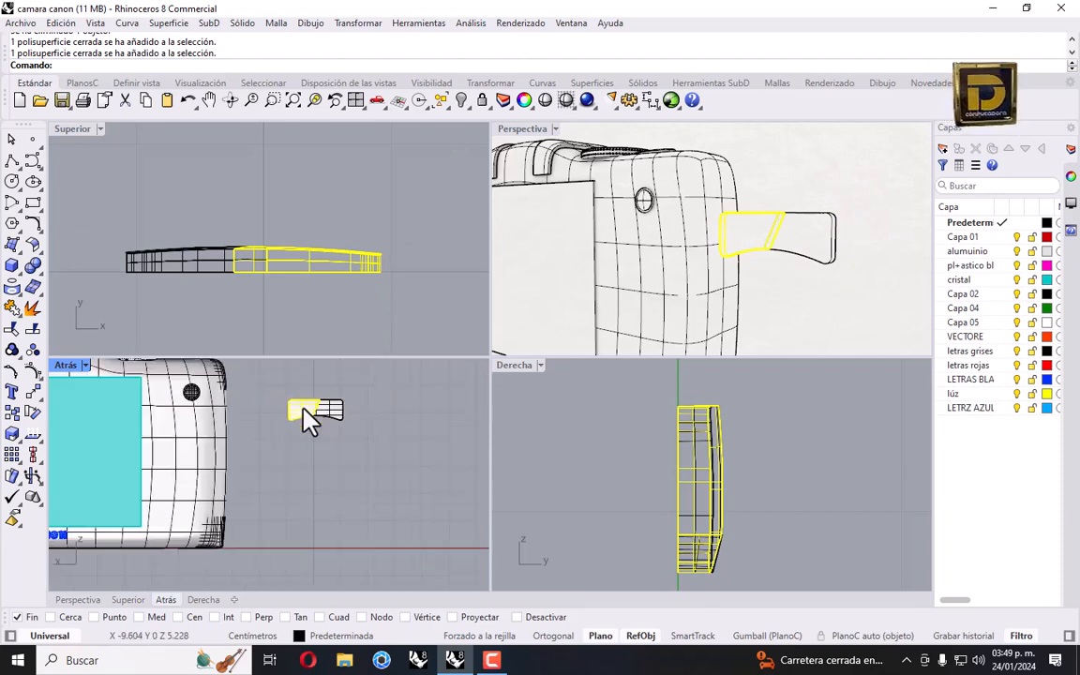
left_click(259, 387)
left_click_drag(264, 392, 365, 442)
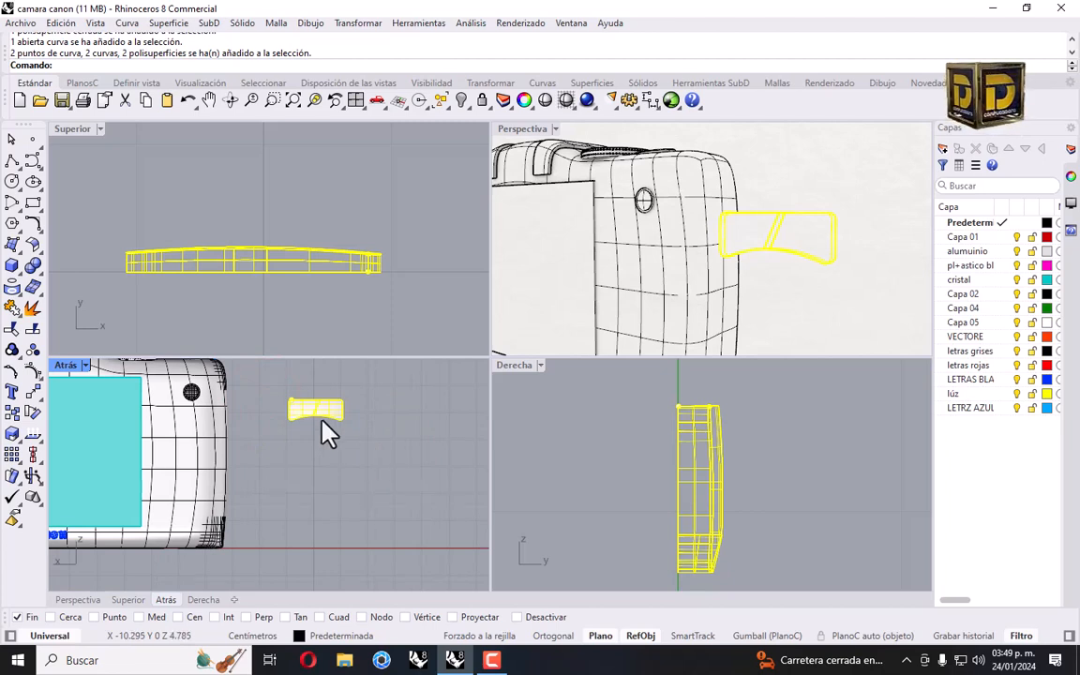
scroll(320, 420, "up", 4)
right_click_drag(320, 422, 409, 436)
left_click_drag(405, 425, 157, 448)
scroll(267, 468, "down", 2)
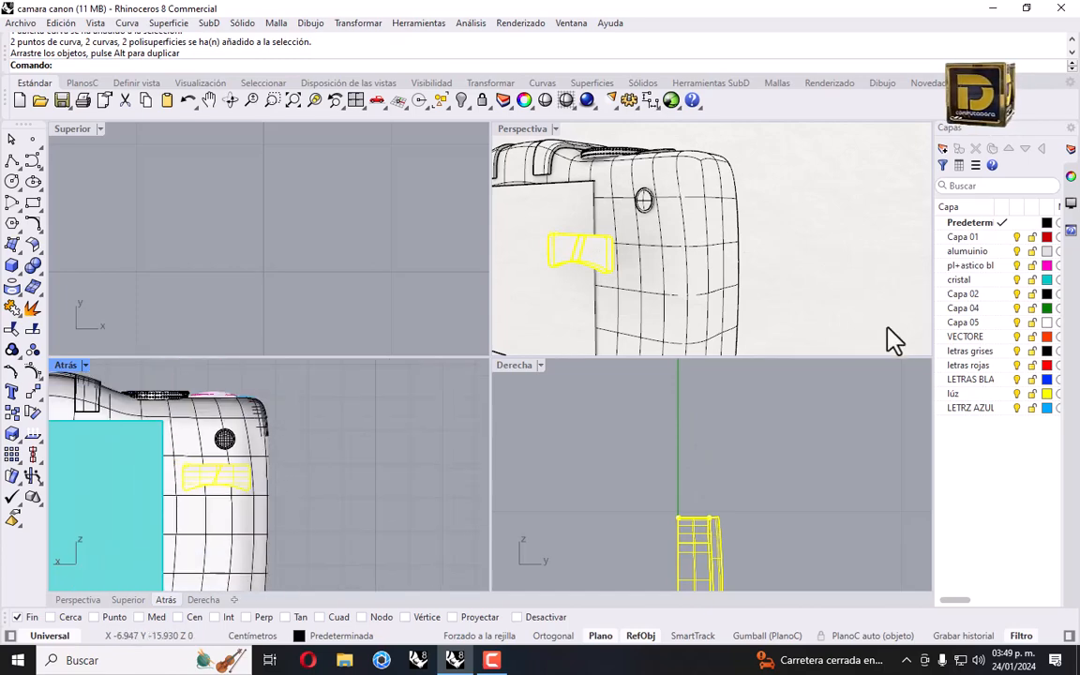
Show the Atrás view as Estructura alámbrica and move the whole round button slightly toward the camera's nearby side edge.
scroll(764, 502, "down", 3)
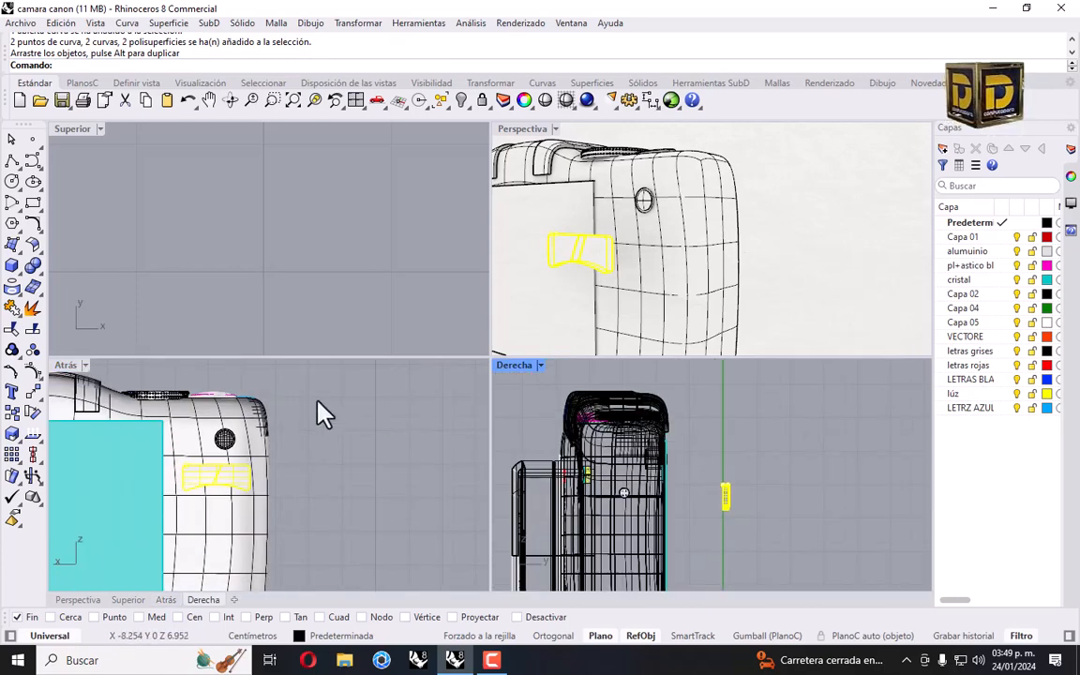
scroll(227, 422, "up", 4)
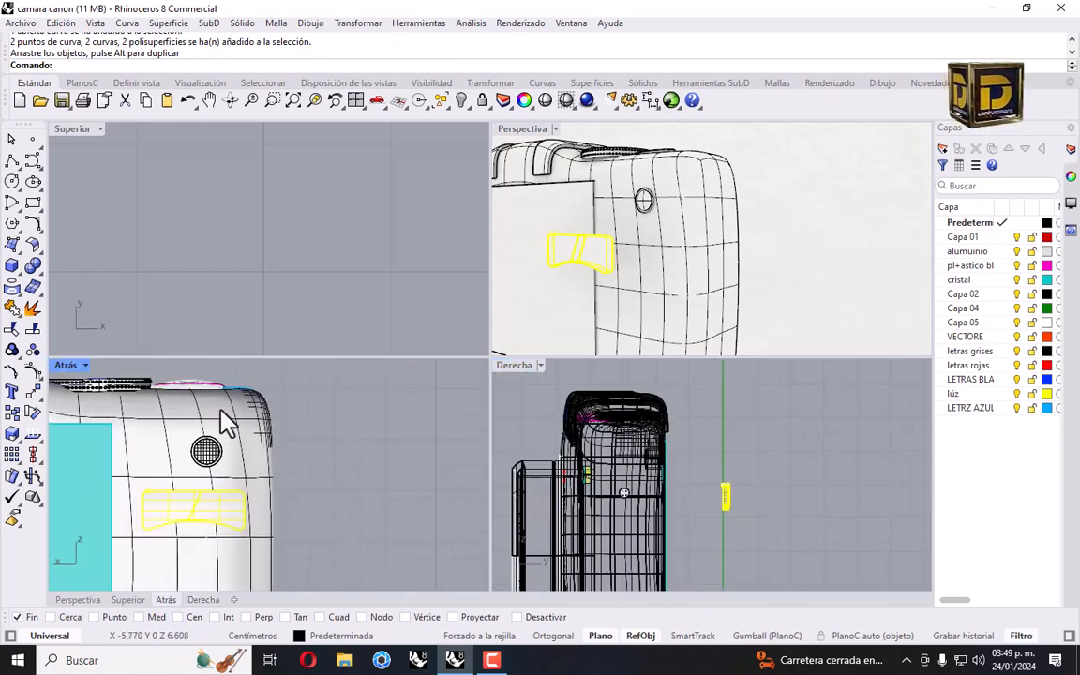
left_click(80, 366)
left_click(168, 120)
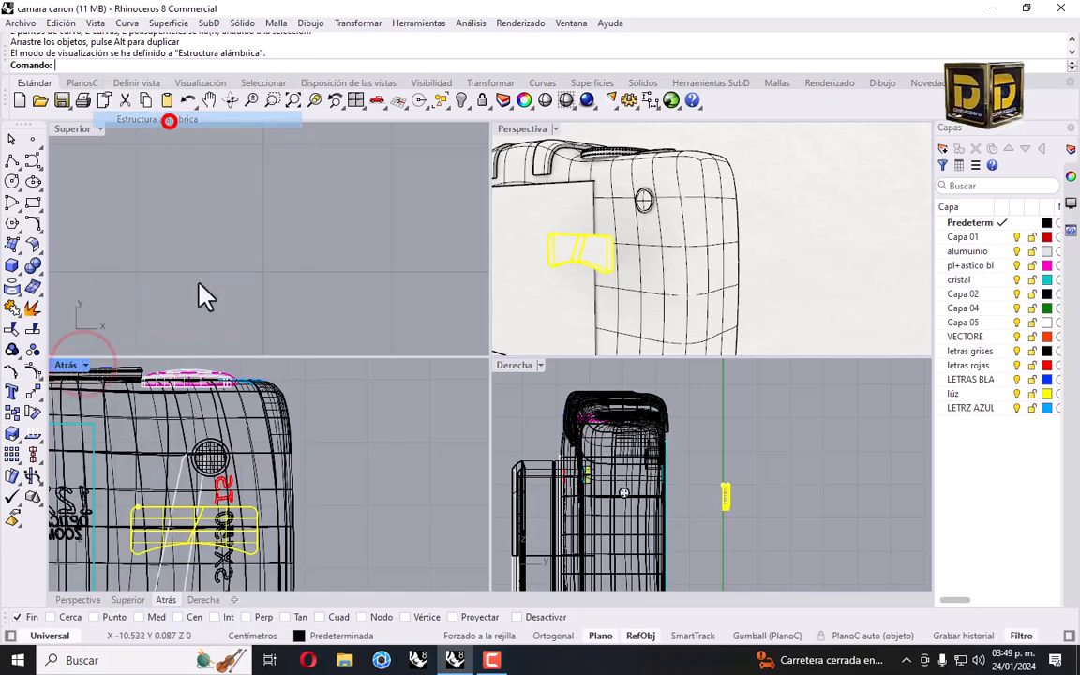
left_click(150, 427)
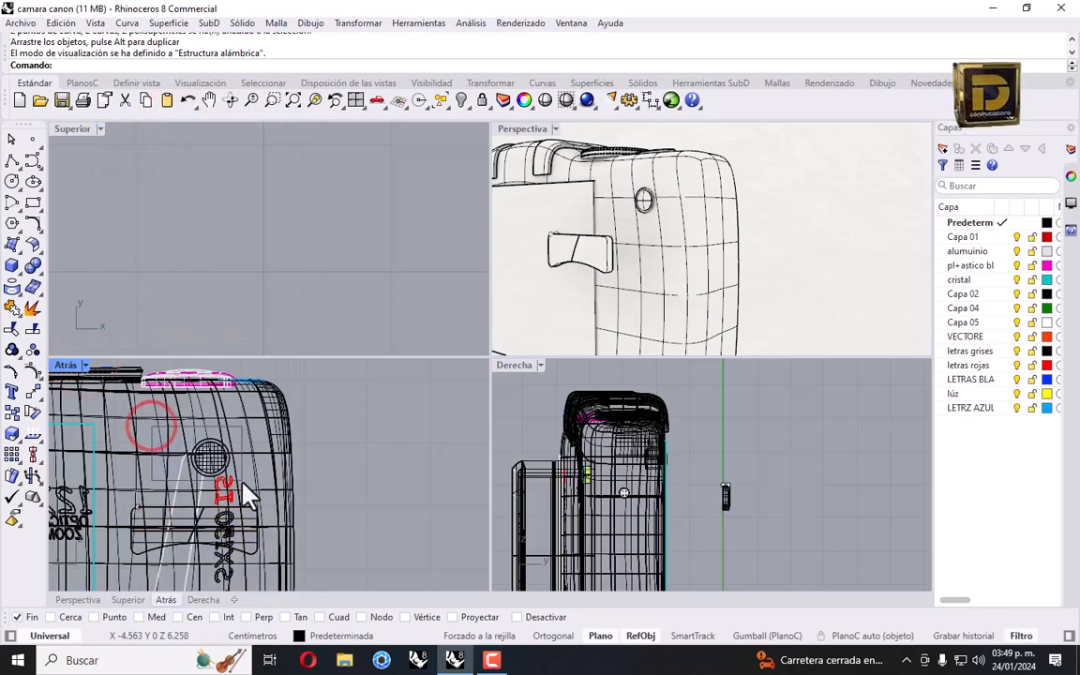
left_click(223, 468)
scroll(211, 467, "up", 2)
left_click_drag(210, 468, 241, 437)
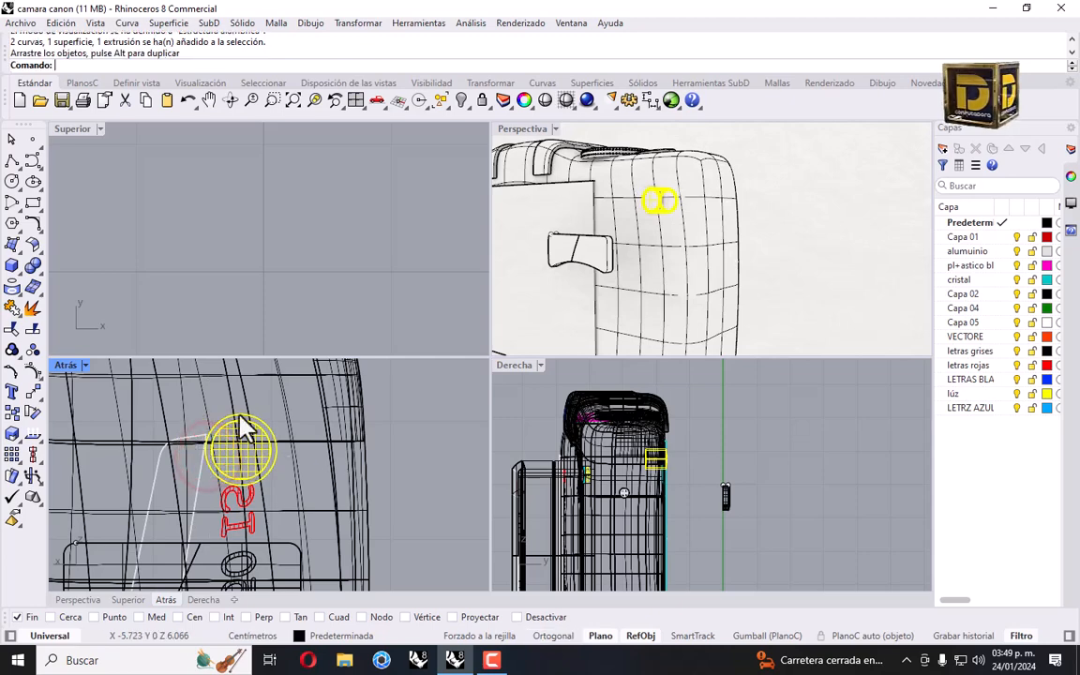
scroll(241, 437, "down", 2)
Return the Atrás view to Sombreado and shift both button halves slightly toward the camera's side edge.
left_click(86, 366)
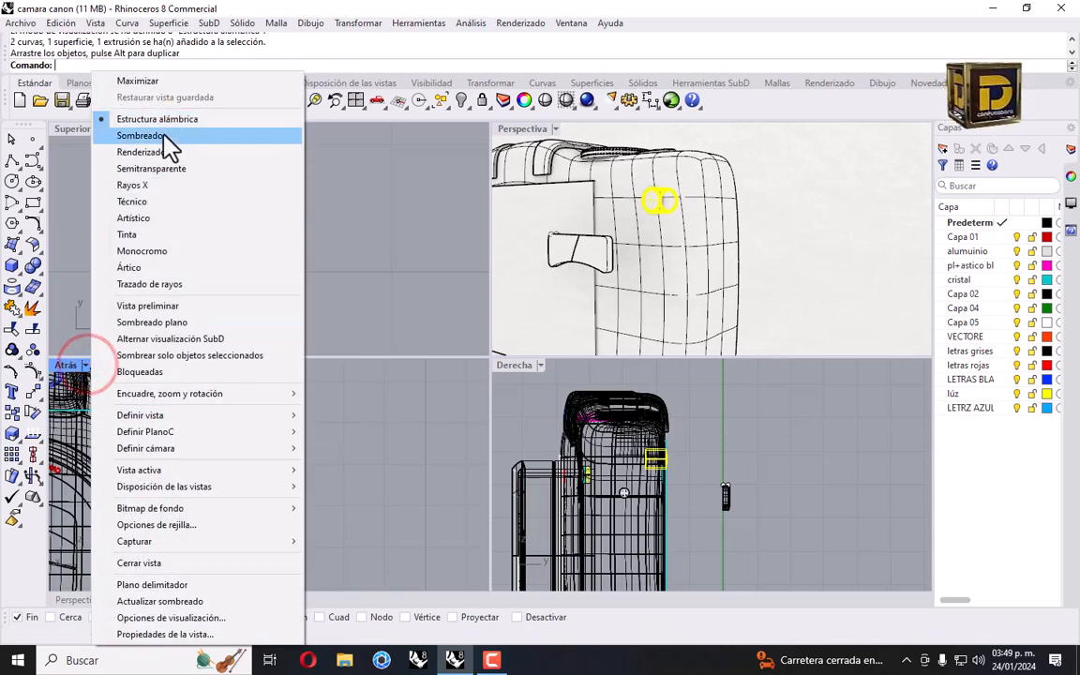
left_click(159, 134)
left_click(208, 480)
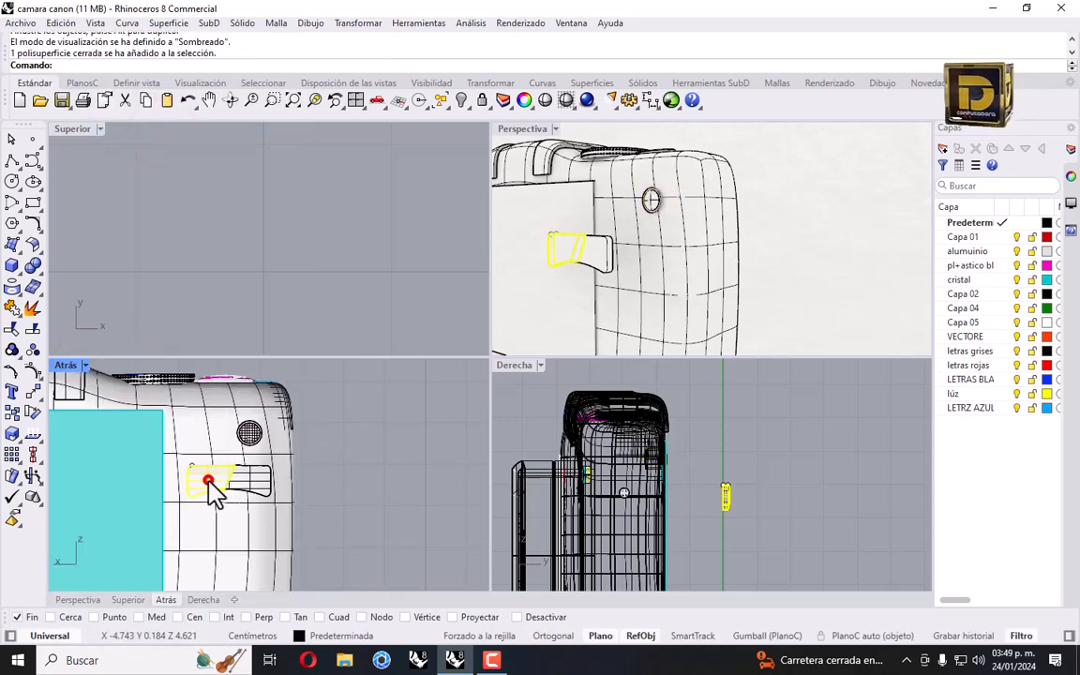
left_click(257, 478, "shift")
scroll(201, 477, "up", 2)
scroll(208, 488, "up", 2)
left_click_drag(205, 480, 234, 475)
Delete the leftover closed outline curve around the split button and the stray curve point at its upper corner.
left_click(166, 457)
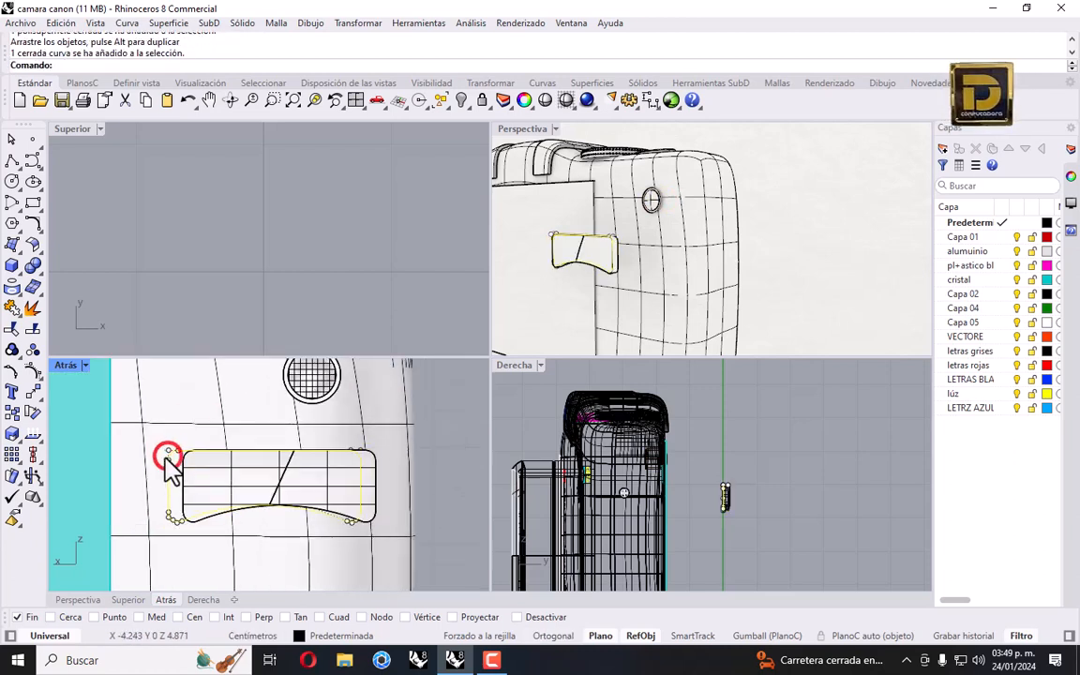
key("Delete")
left_click(181, 452)
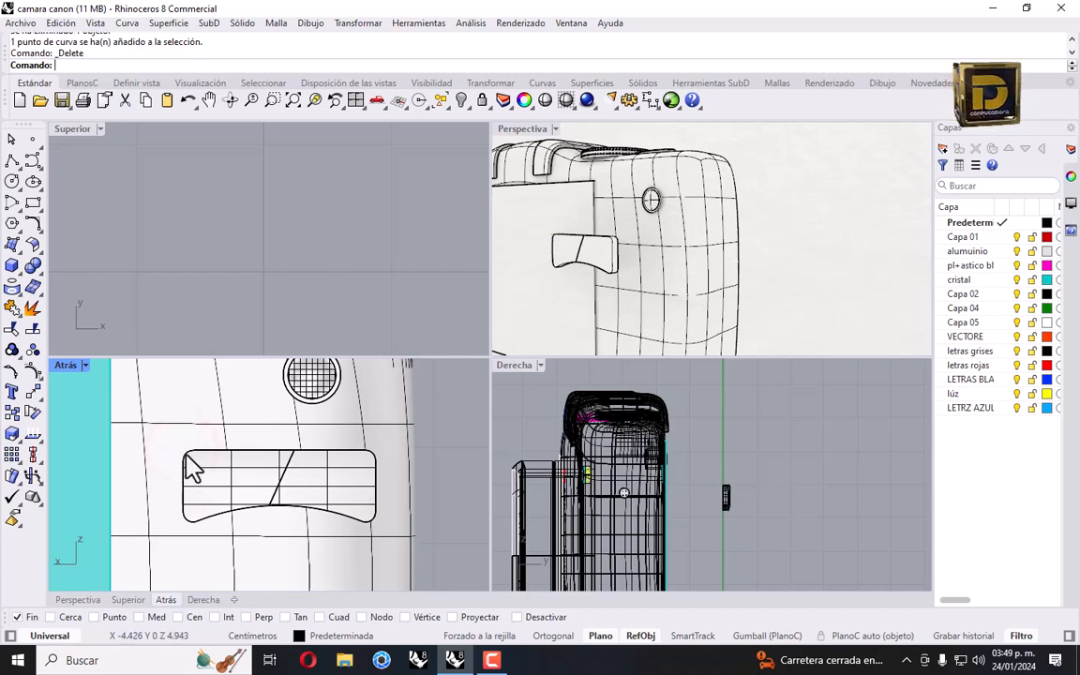
scroll(187, 458, "up", 1)
Move the split button in the Derecha view until it sits partly embedded in the camera's back face.
scroll(229, 463, "down", 4)
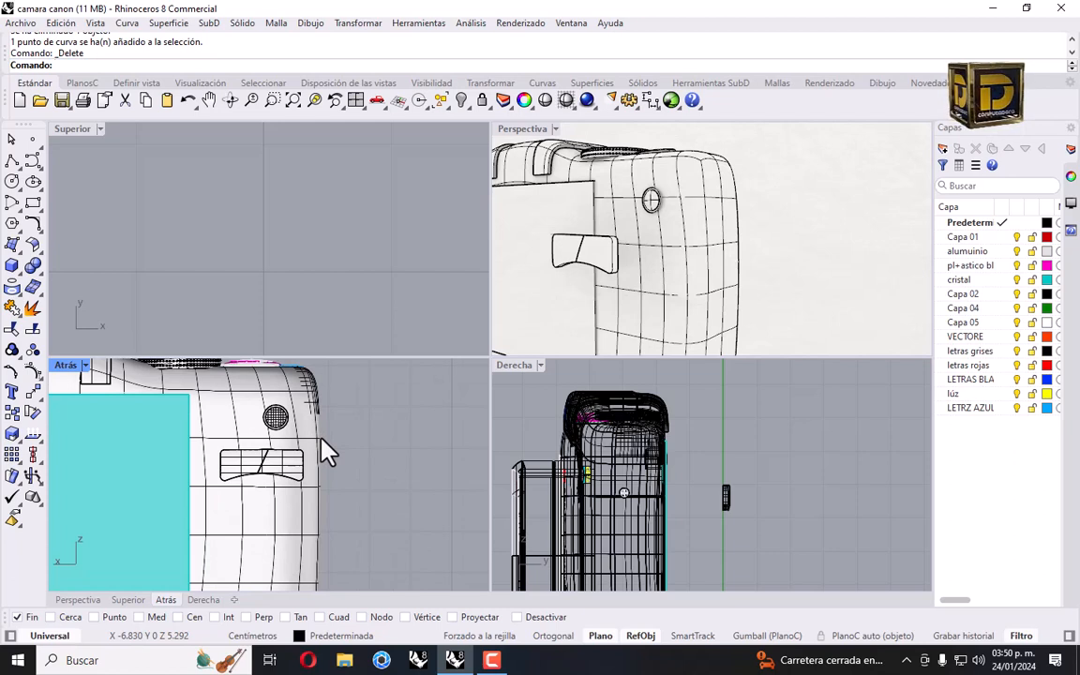
scroll(325, 448, "down", 3)
scroll(273, 516, "up", 1)
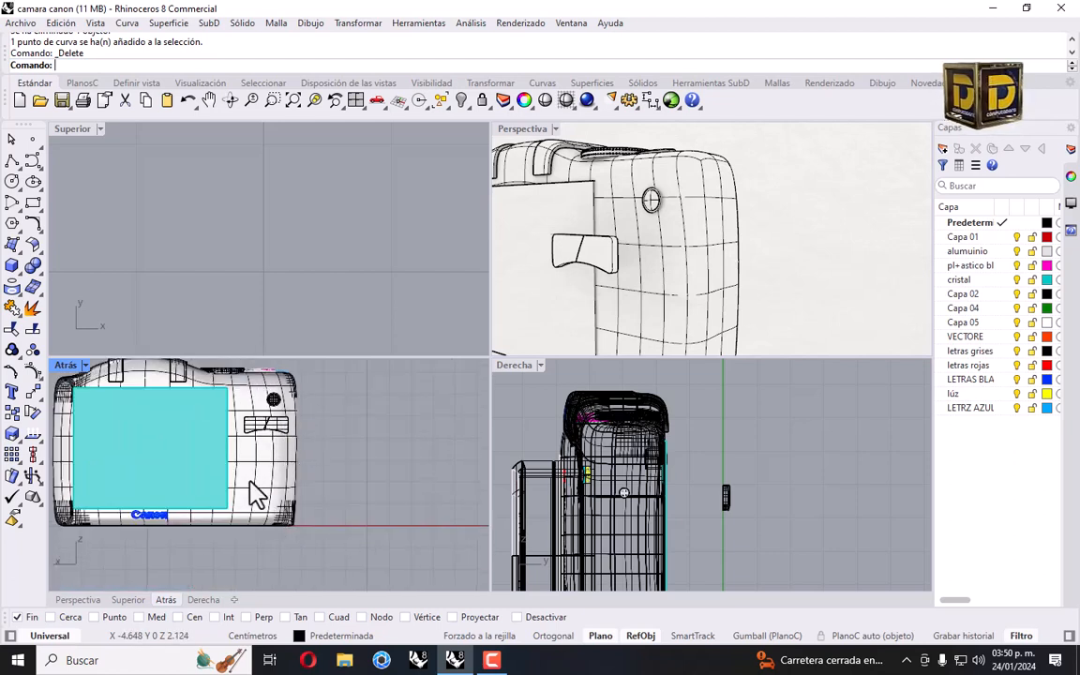
left_click_drag(701, 446, 749, 548)
scroll(727, 506, "up", 2)
scroll(735, 502, "up", 2)
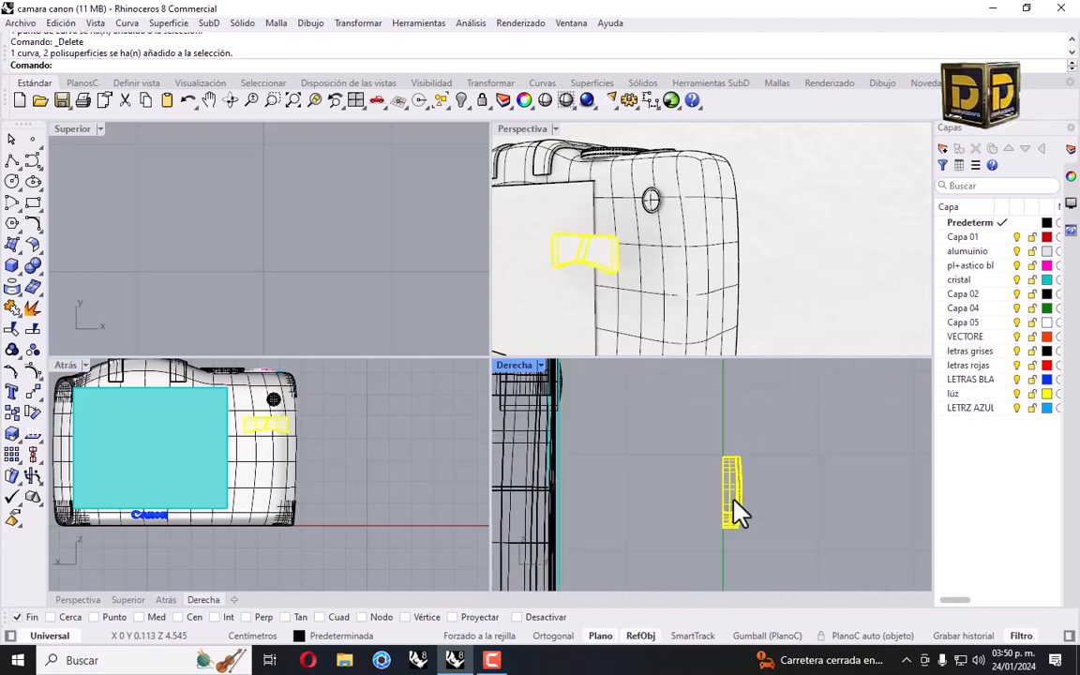
left_click_drag(733, 497, 558, 494)
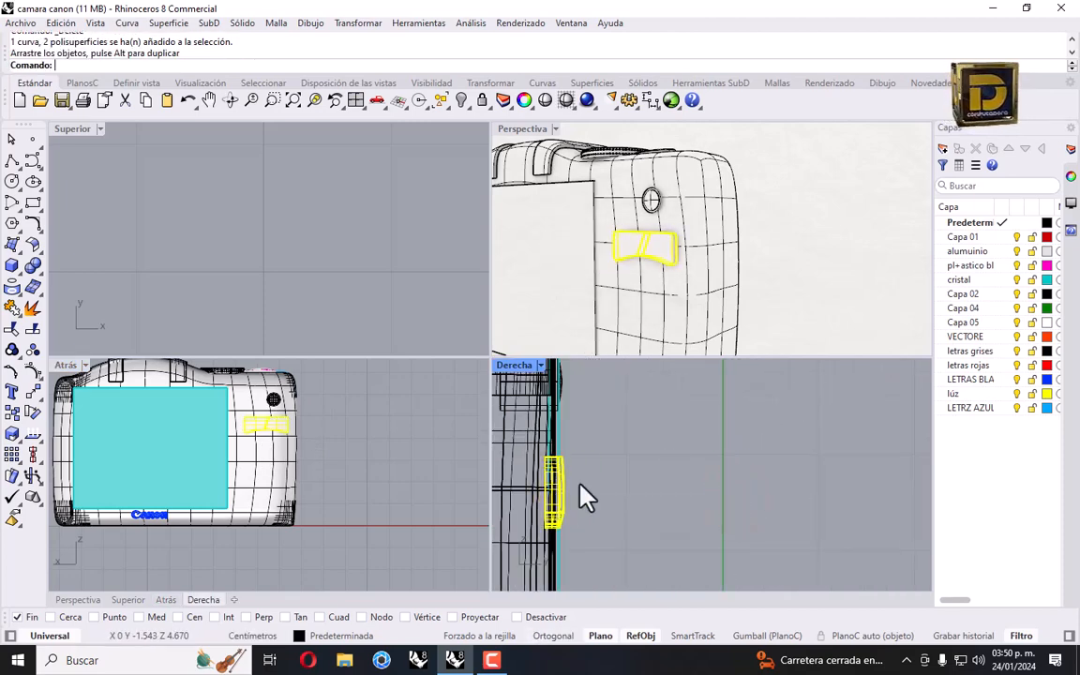
right_click_drag(600, 281, 588, 271)
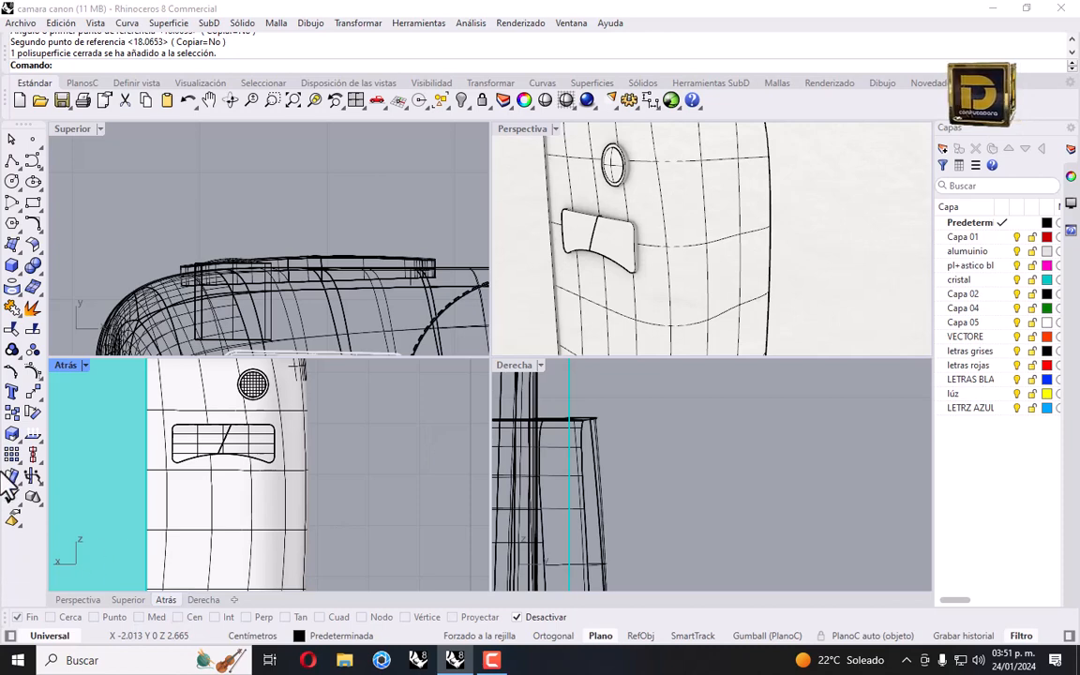
Draw a circle about 2 cm in diameter in the Atrás view and place it beside the camera body.
left_click(12, 181)
left_click(375, 470)
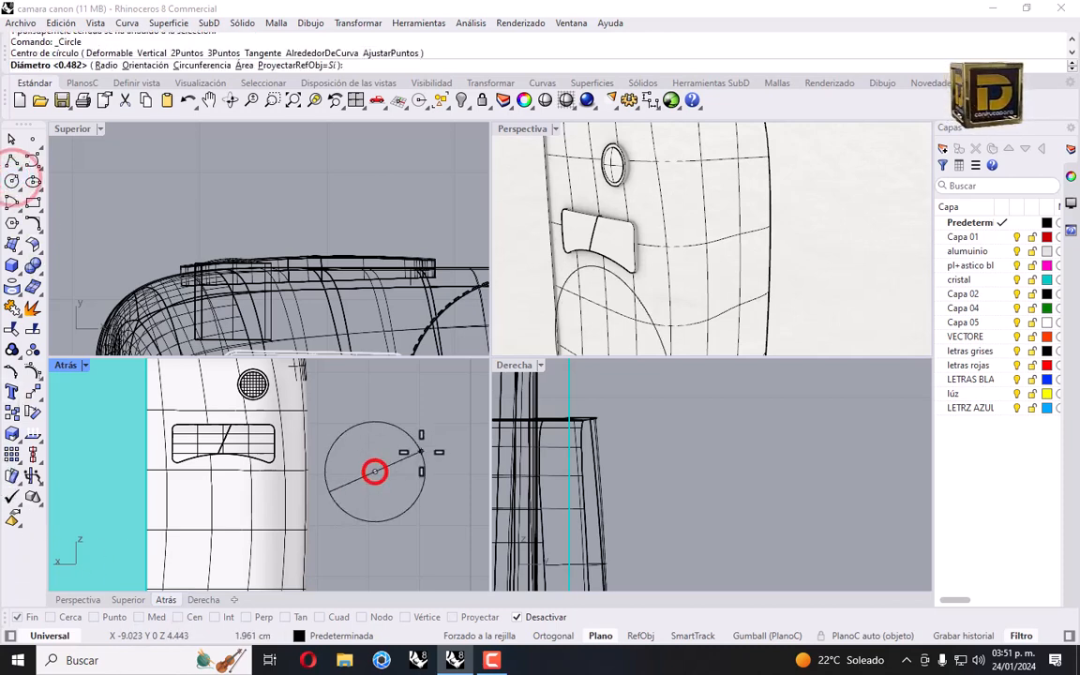
left_click(422, 450)
scroll(363, 436, "down", 3)
left_click_drag(383, 429, 417, 457)
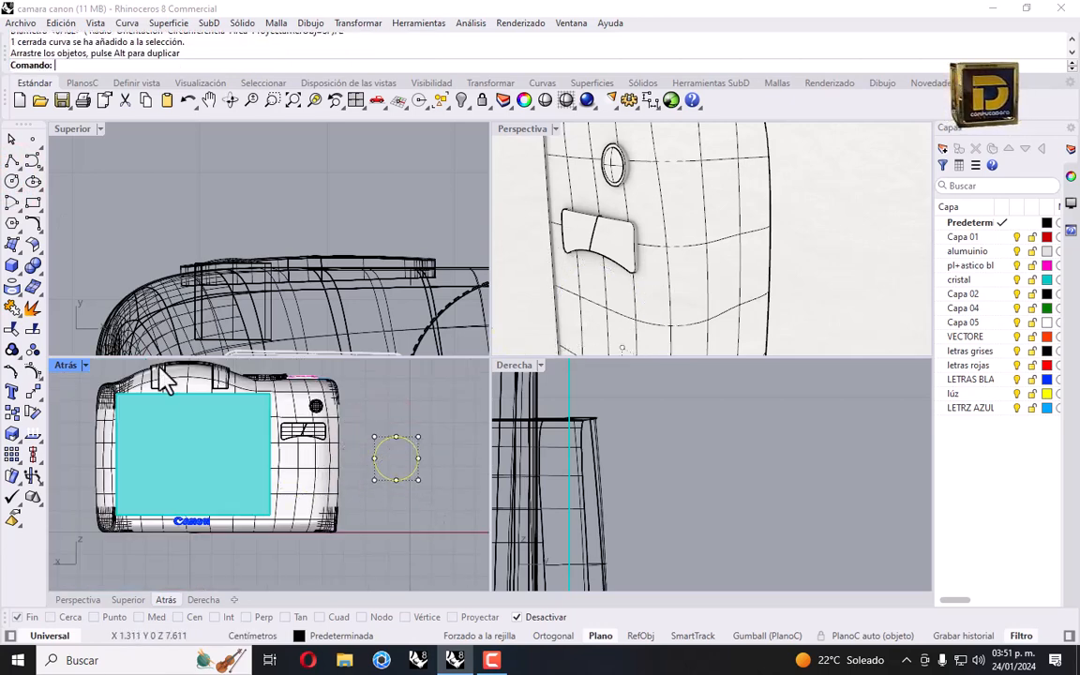
Offset the new circle inward by 0.2 cm to form a concentric inner circle.
left_click(33, 223)
left_click(74, 266)
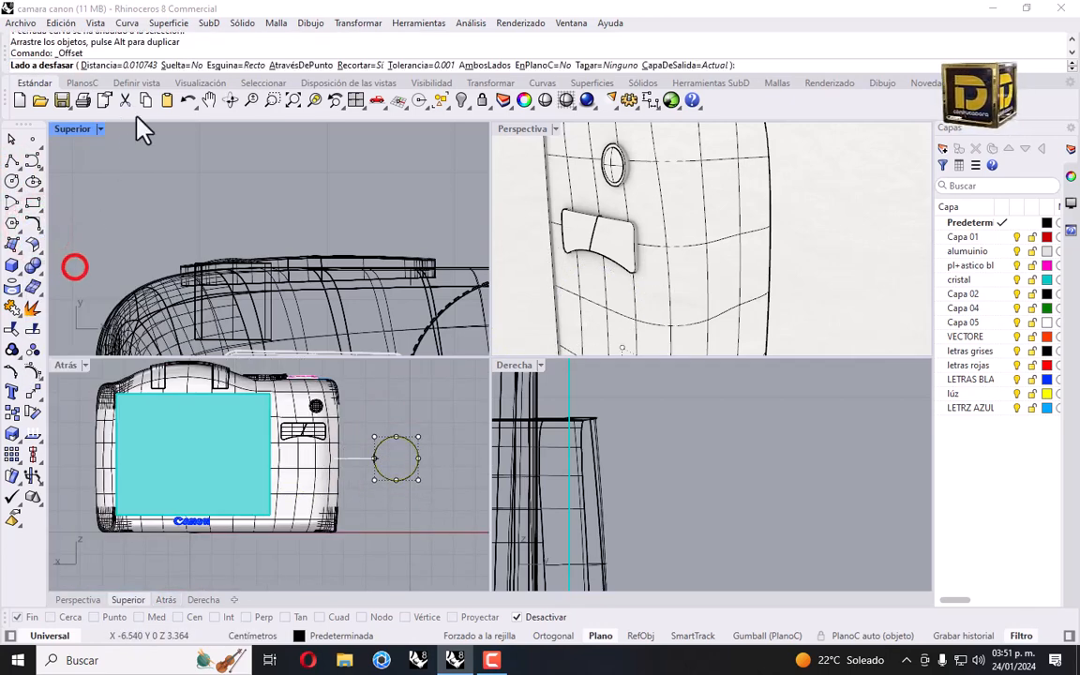
left_click(133, 66)
type(".2")
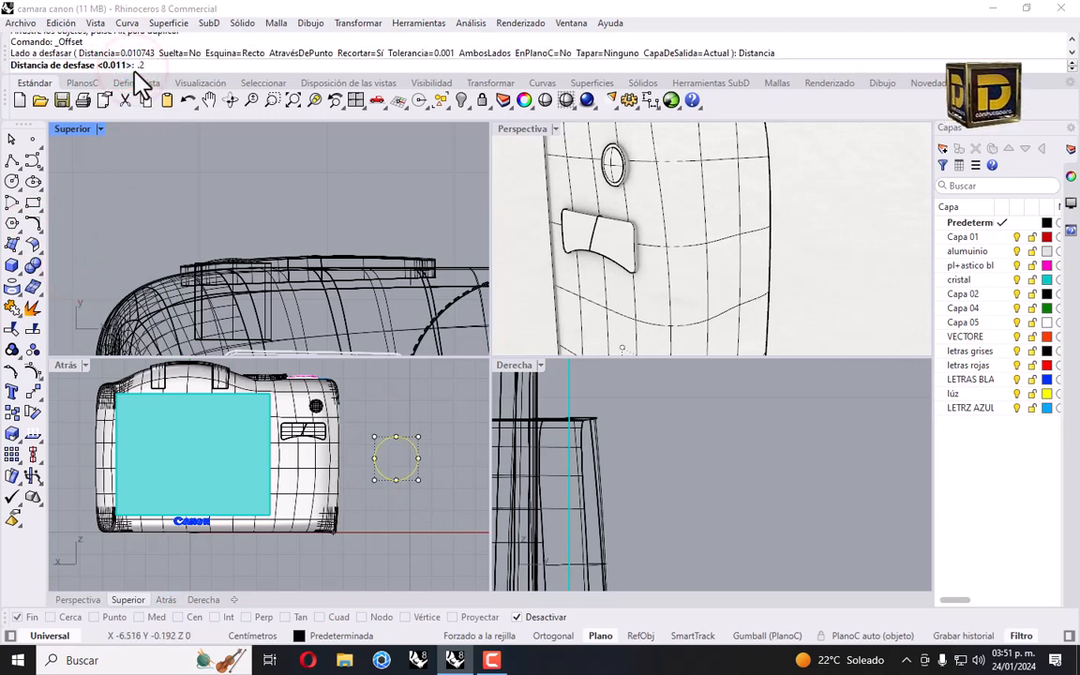
key("Return")
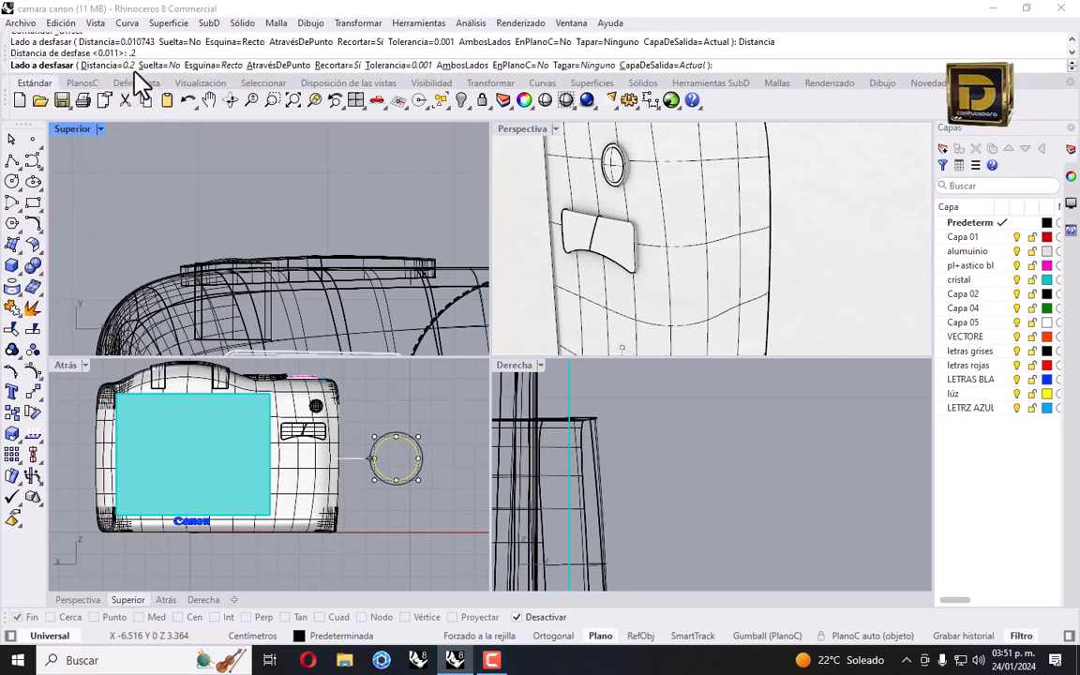
scroll(397, 448, "up", 3)
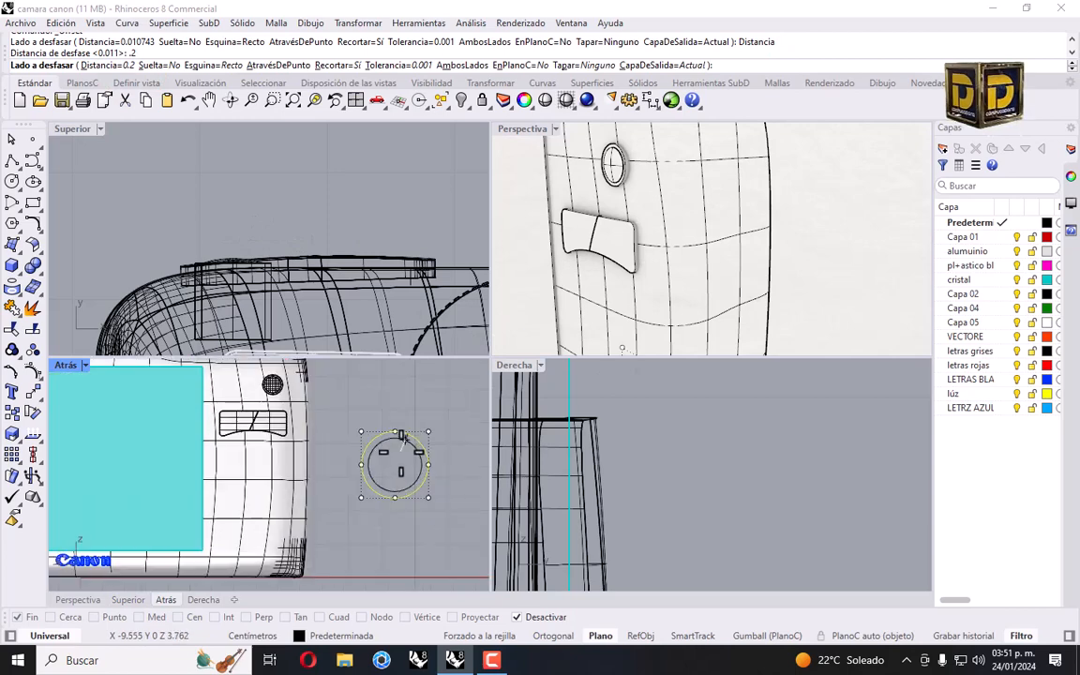
left_click(399, 452)
Move the inner circle 0.1 cm away from the outer circle, outward from the camera's back, in the Derecha view.
left_click(433, 405)
left_click(421, 459)
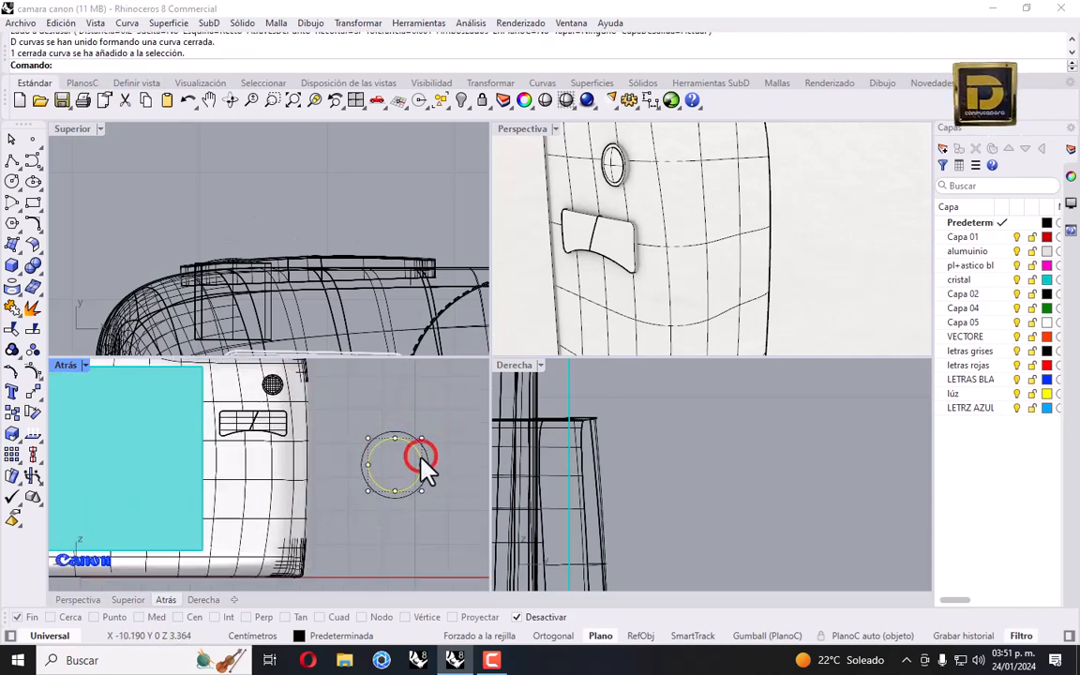
scroll(664, 496, "down", 5)
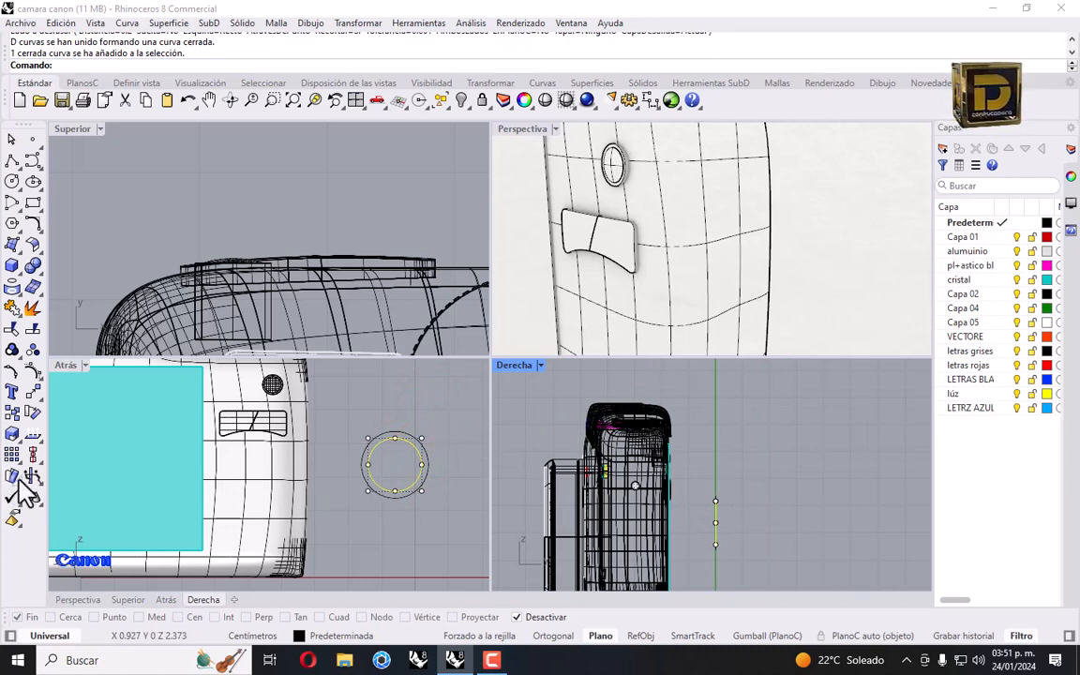
left_click(33, 373)
left_click(733, 533)
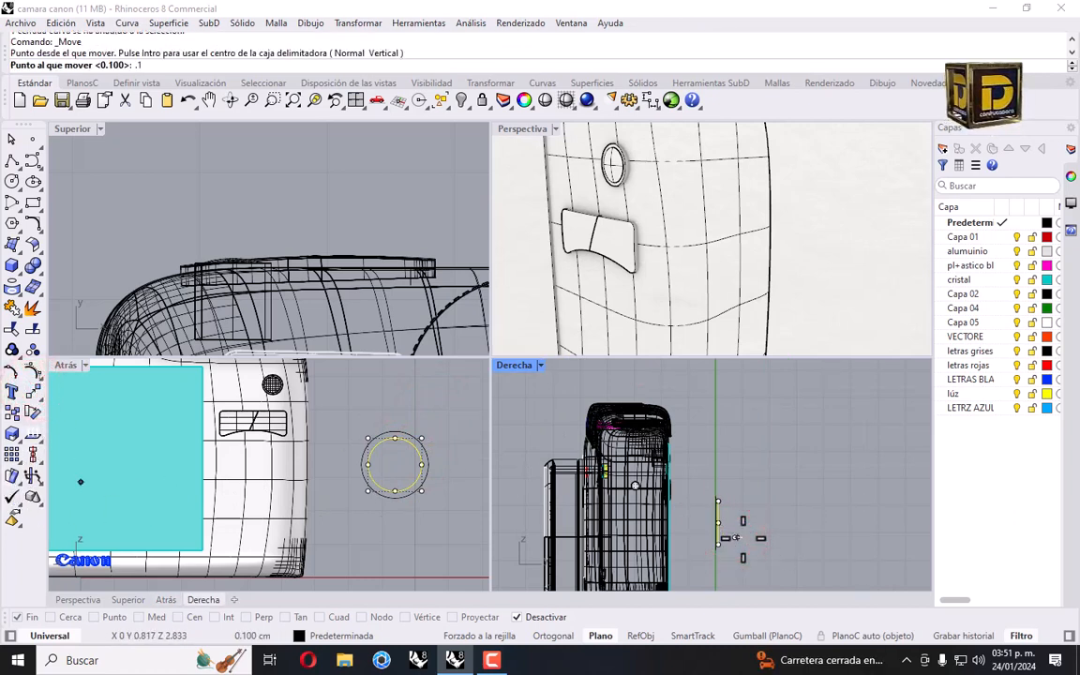
key("Return")
left_click(857, 510)
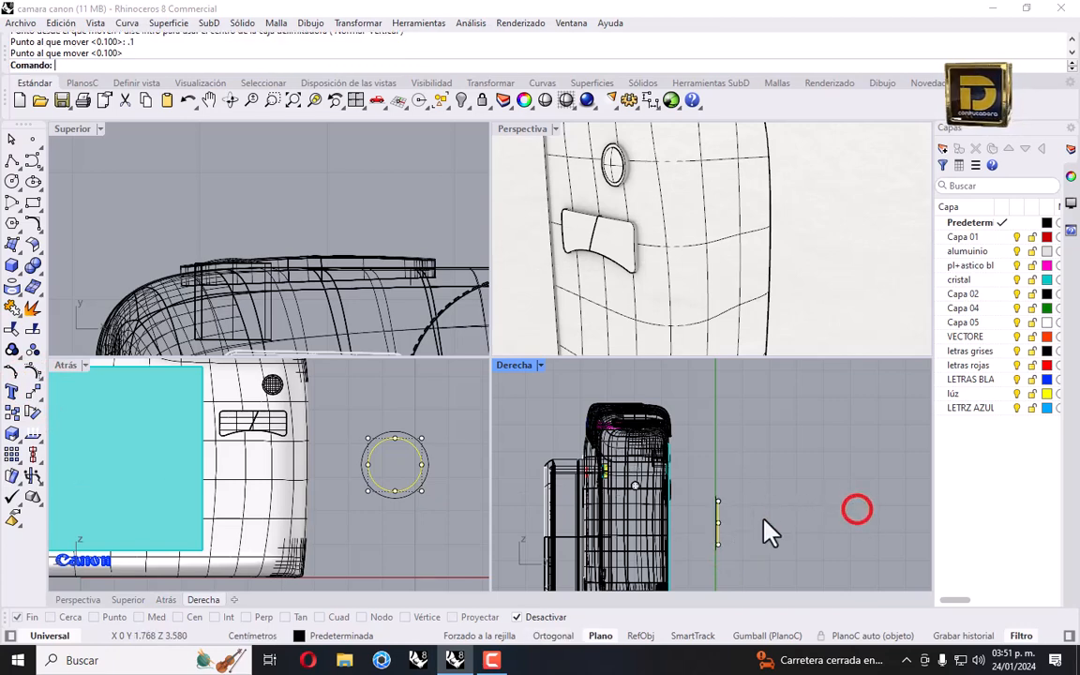
Snapping only to quadrants (Cuad), draw an outward-bulging start-end arc joining the upper quadrant points of the two circles.
scroll(764, 532, "up", 3)
left_click(705, 500)
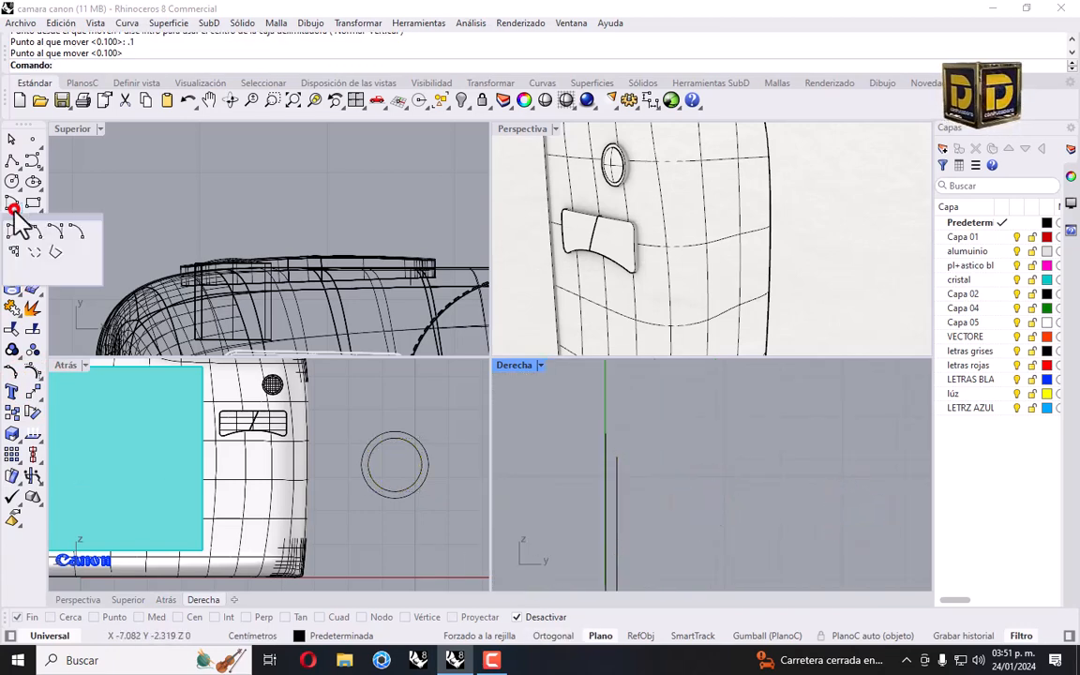
left_click(36, 227)
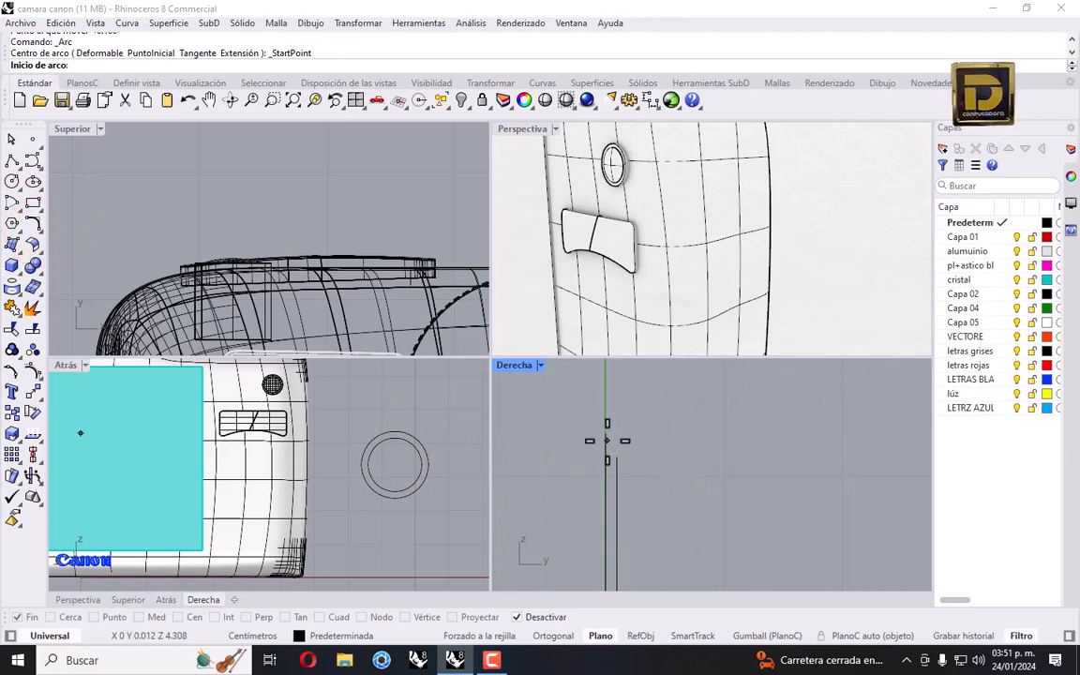
left_click(515, 616)
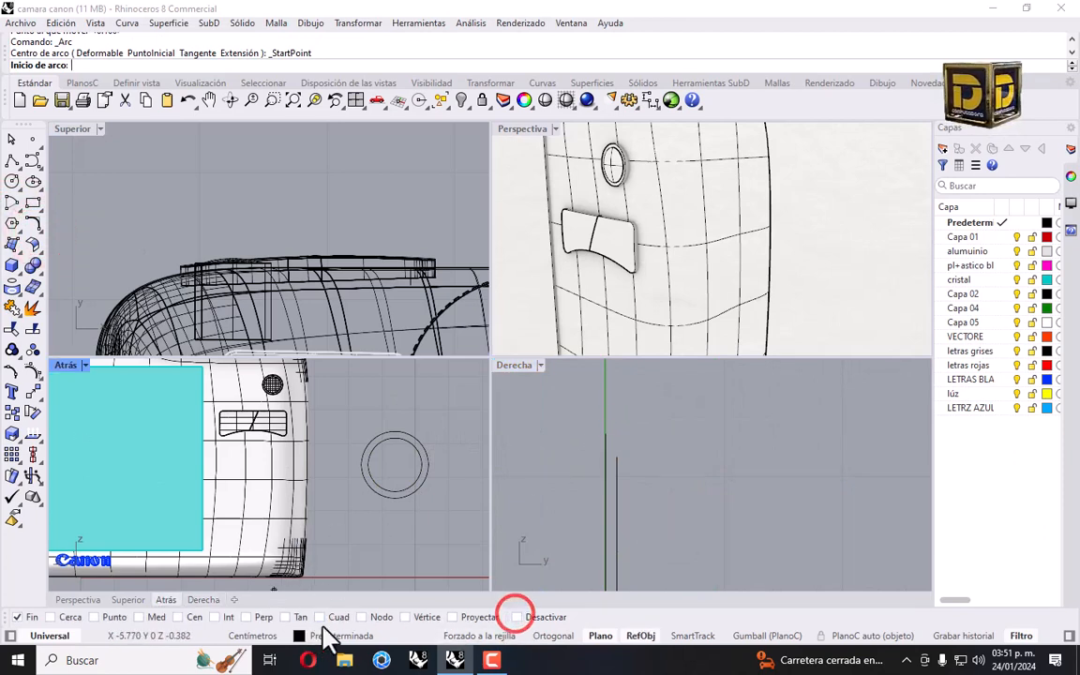
left_click(320, 616)
left_click(613, 431)
left_click(616, 451)
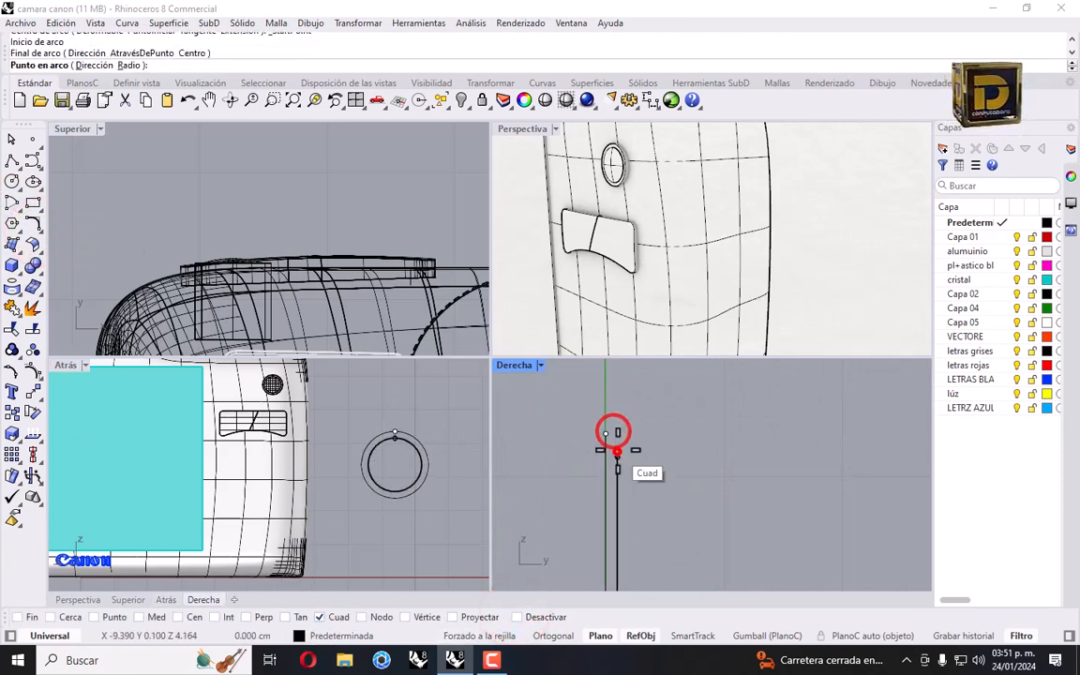
scroll(614, 441, "up", 6)
left_click(614, 442)
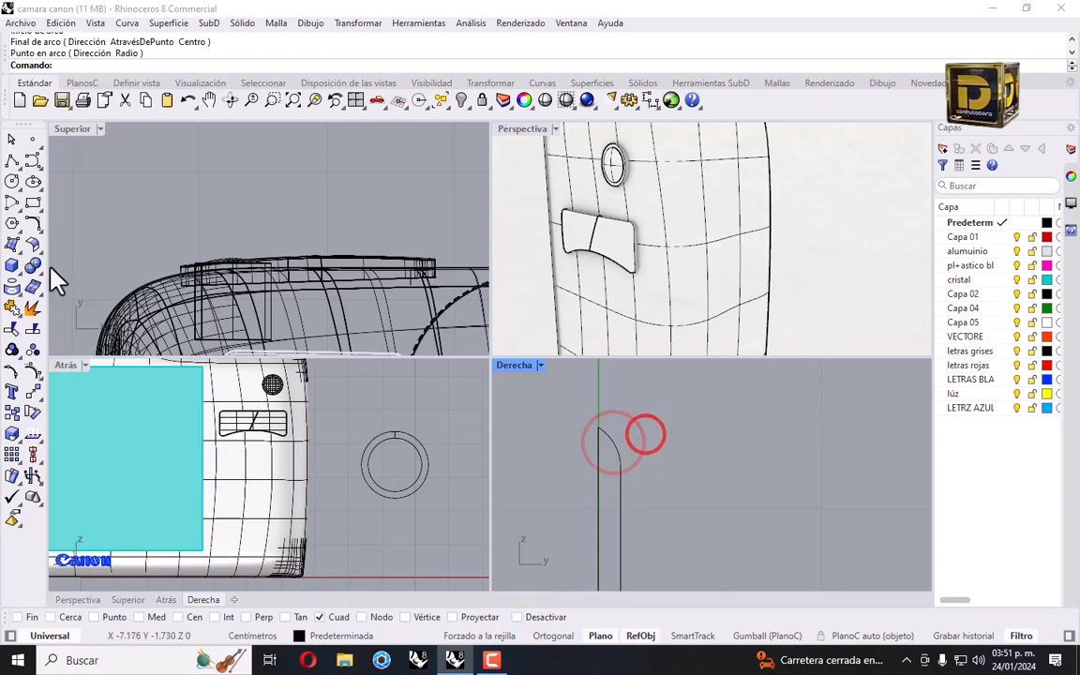
Sweep the small arc along the outer and inner circles as a closed two-rail sweep with unchanged cross sections.
left_click(12, 246)
left_click(56, 331)
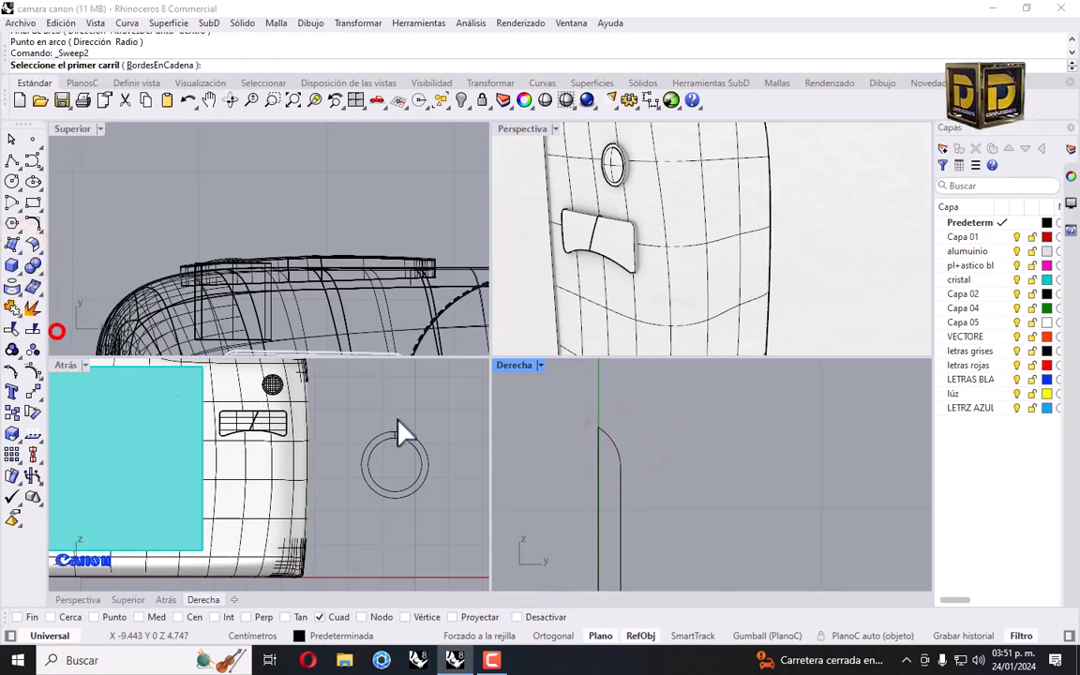
left_click(599, 494)
left_click(619, 480)
left_click(616, 449)
key("Return")
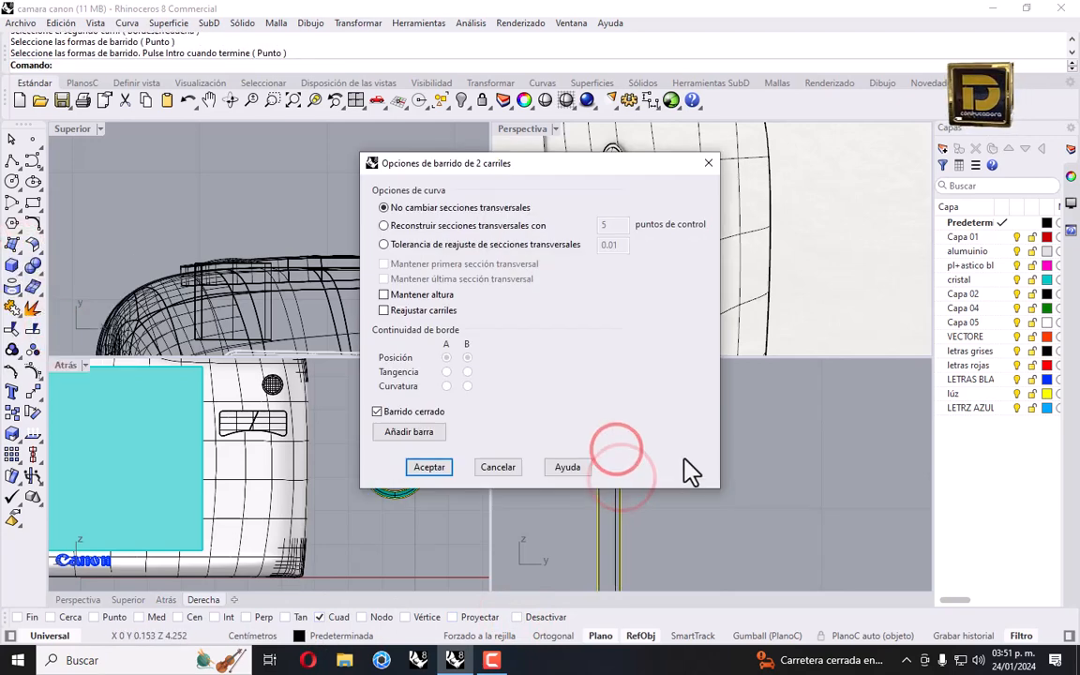
key("Return")
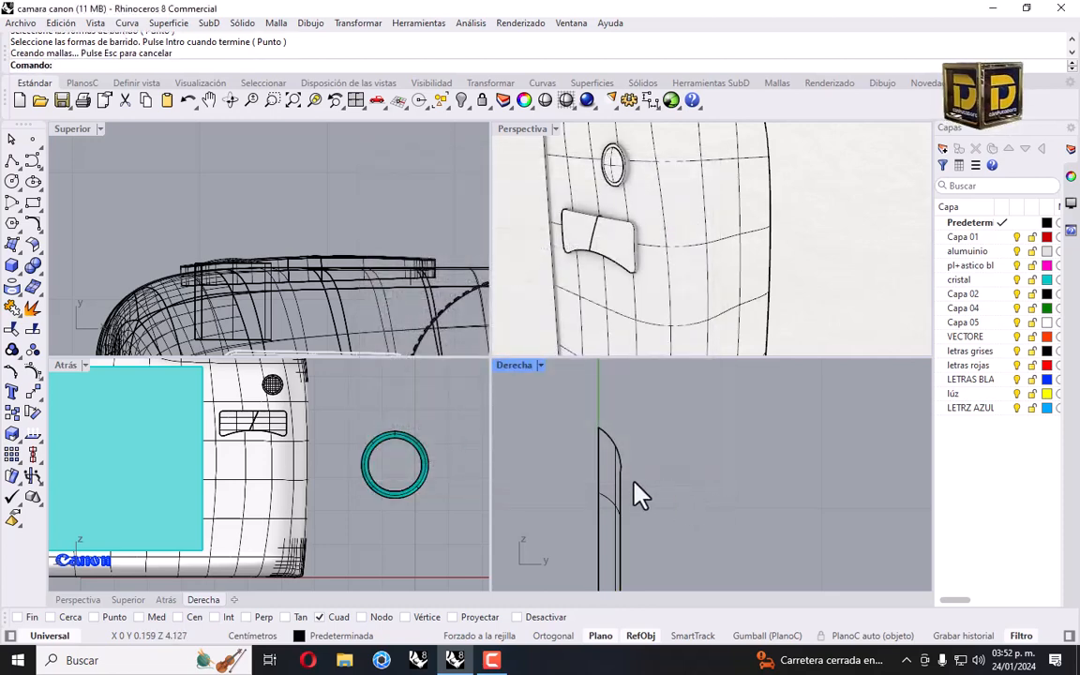
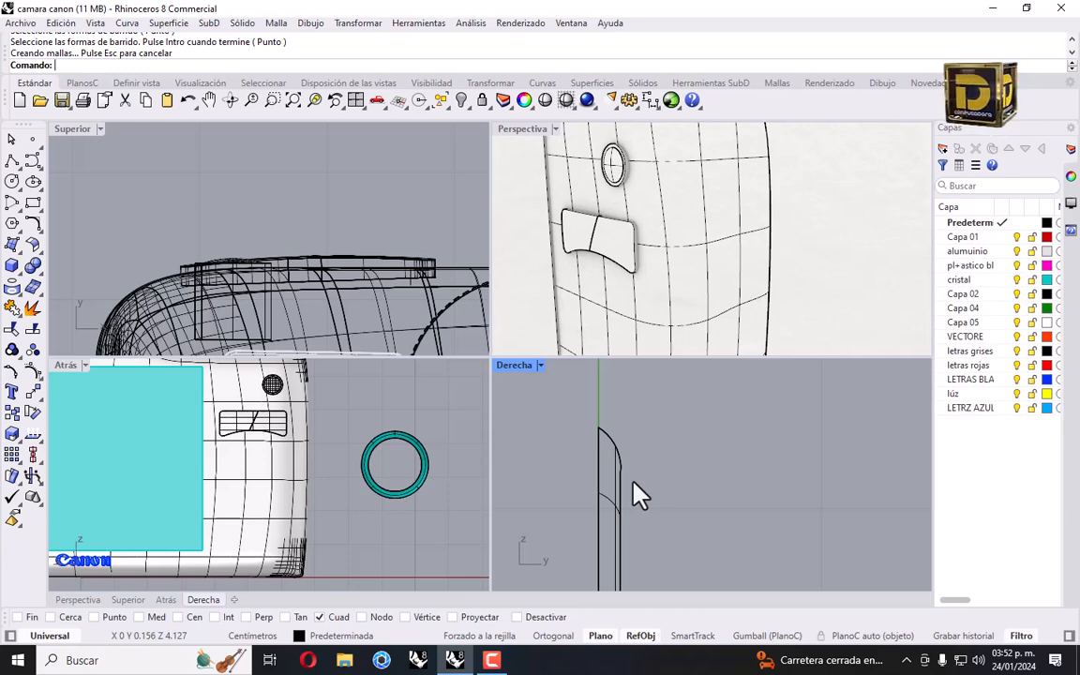
Draw an outward-bulging arc between the upper and lower quadrant points of the ring's inner circle.
scroll(631, 269, "down", 5)
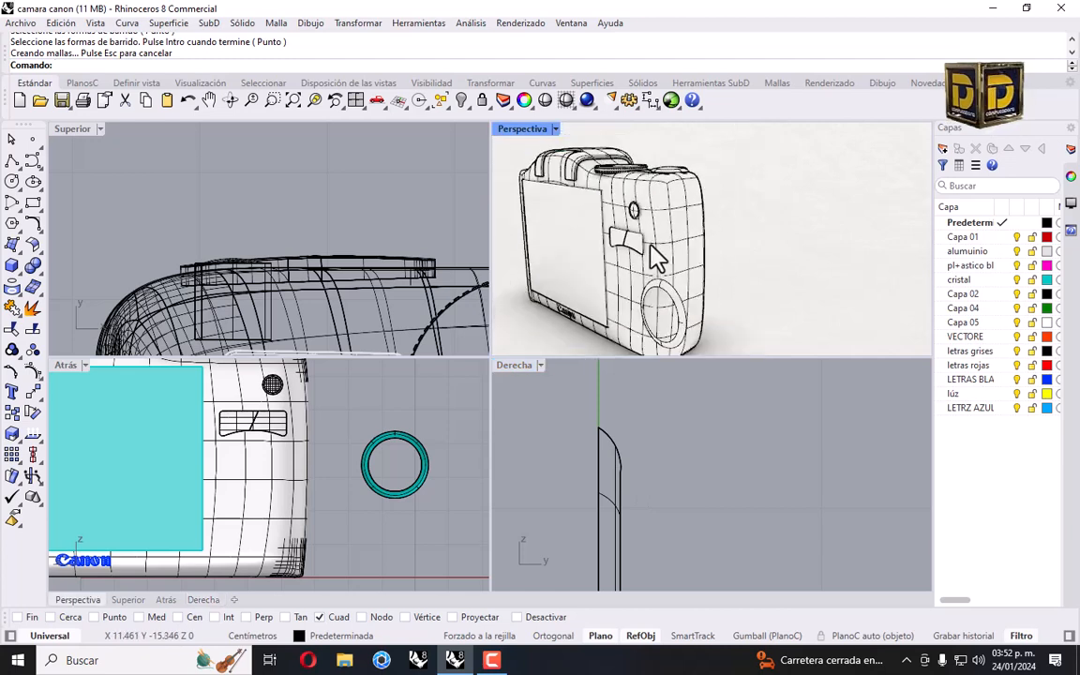
left_click(18, 247)
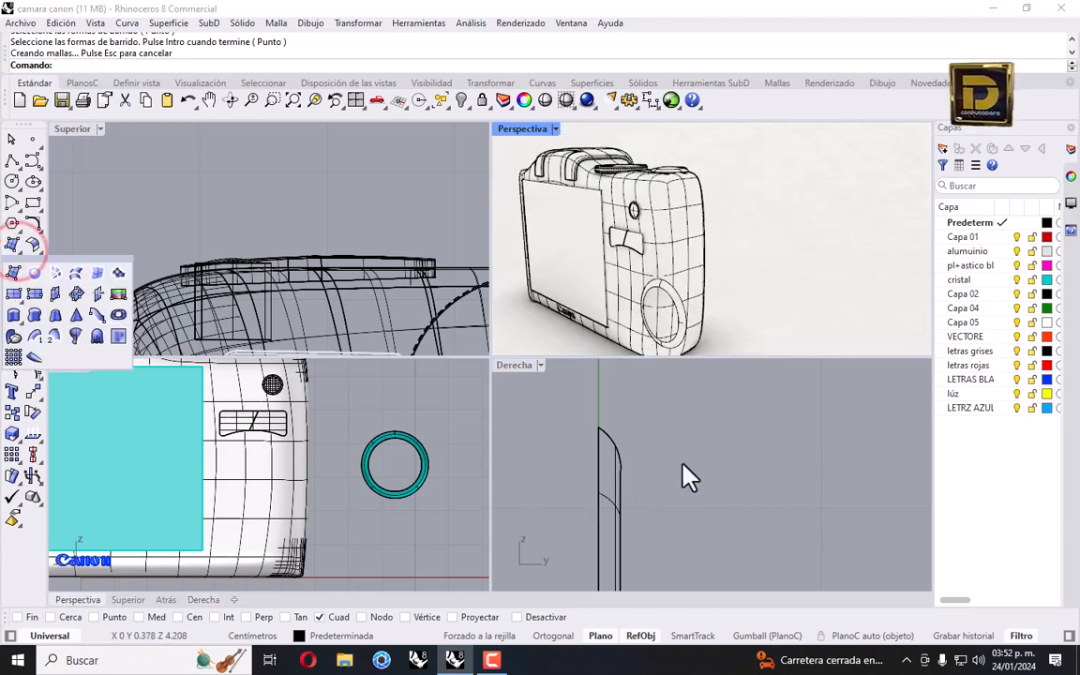
left_click(33, 225)
scroll(660, 289, "up", 2)
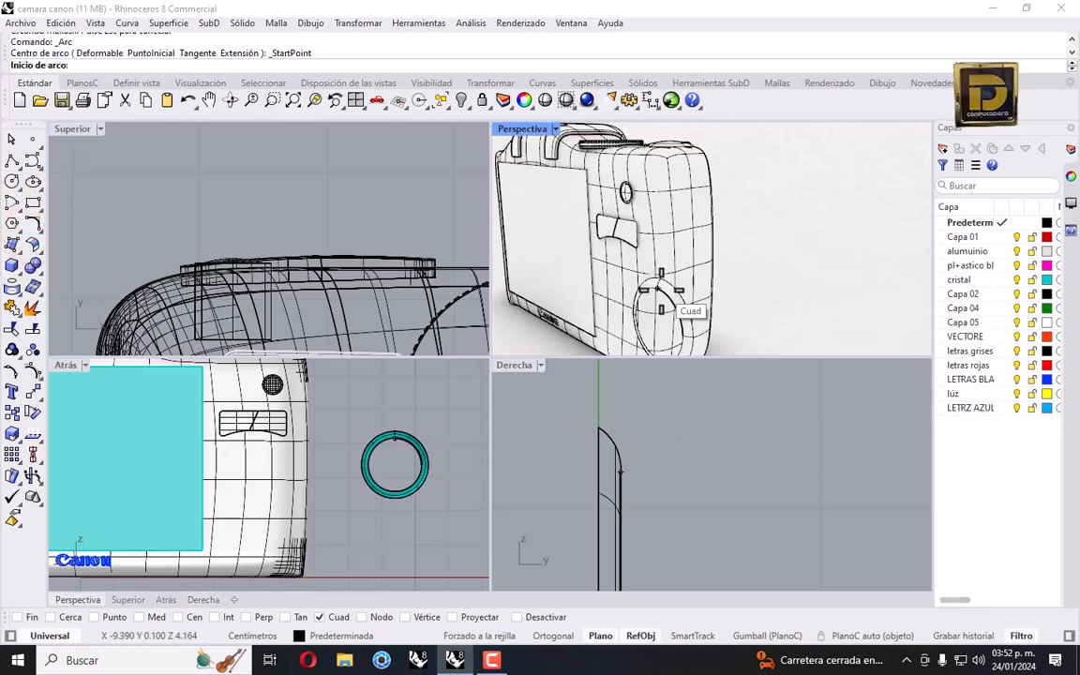
left_click(661, 290)
right_click_drag(660, 291, 666, 277)
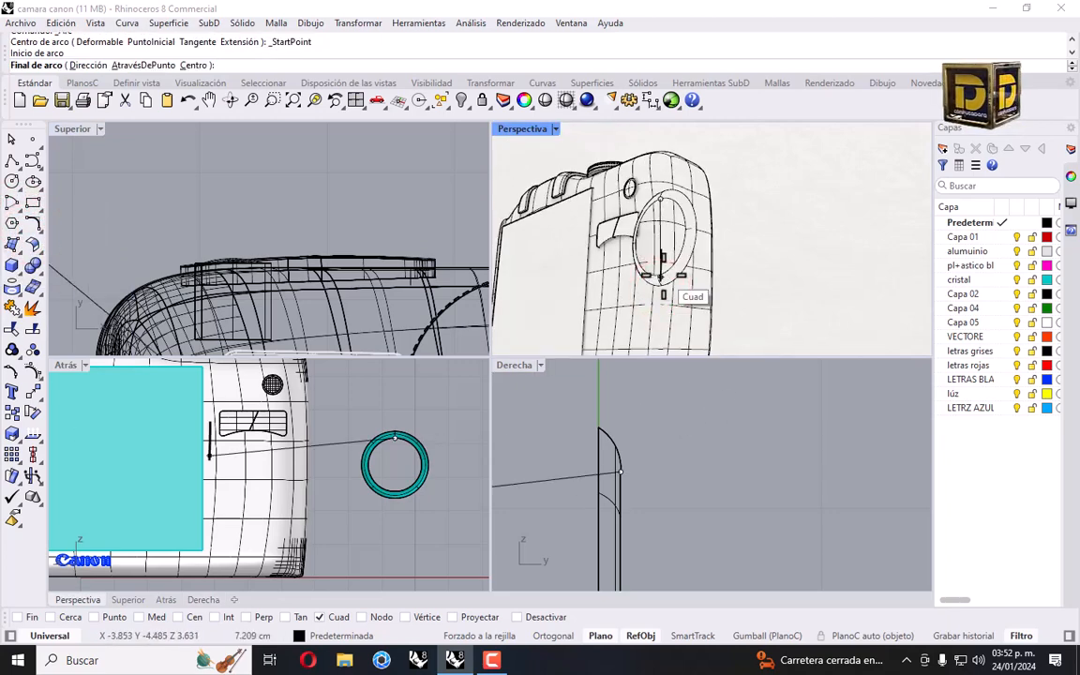
left_click(659, 274)
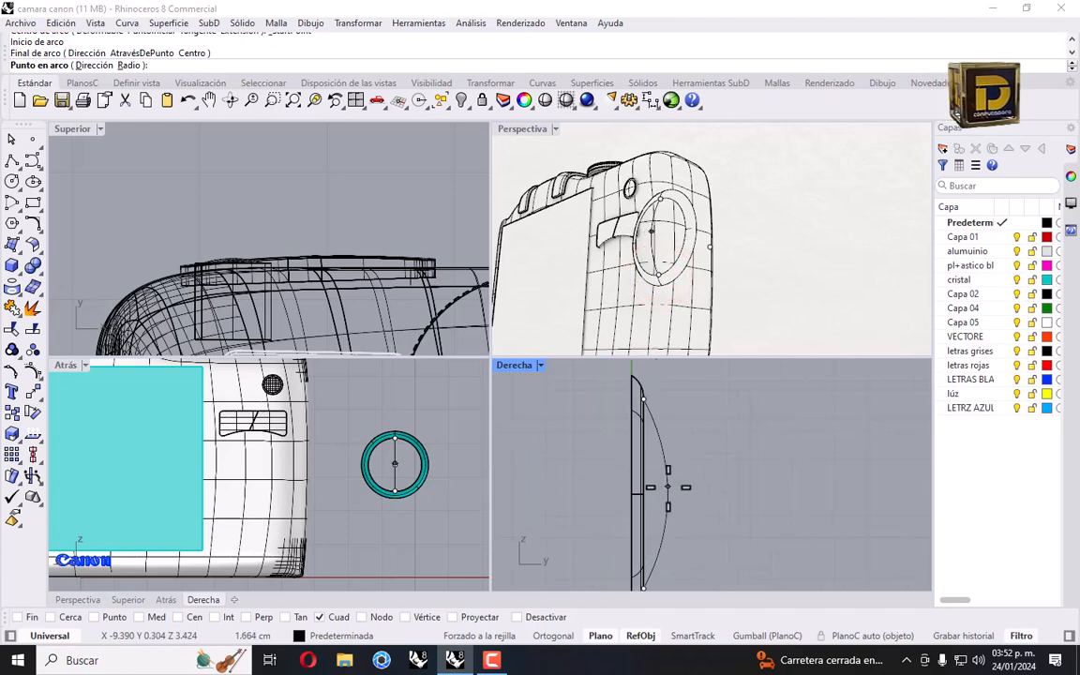
left_click(668, 486)
Draw a crossing arc between the inner circle's two side quadrant points, passing through the vertical arc's peak.
right_click(639, 234)
right_click_drag(665, 263, 692, 296)
left_click(691, 296)
left_click(752, 300)
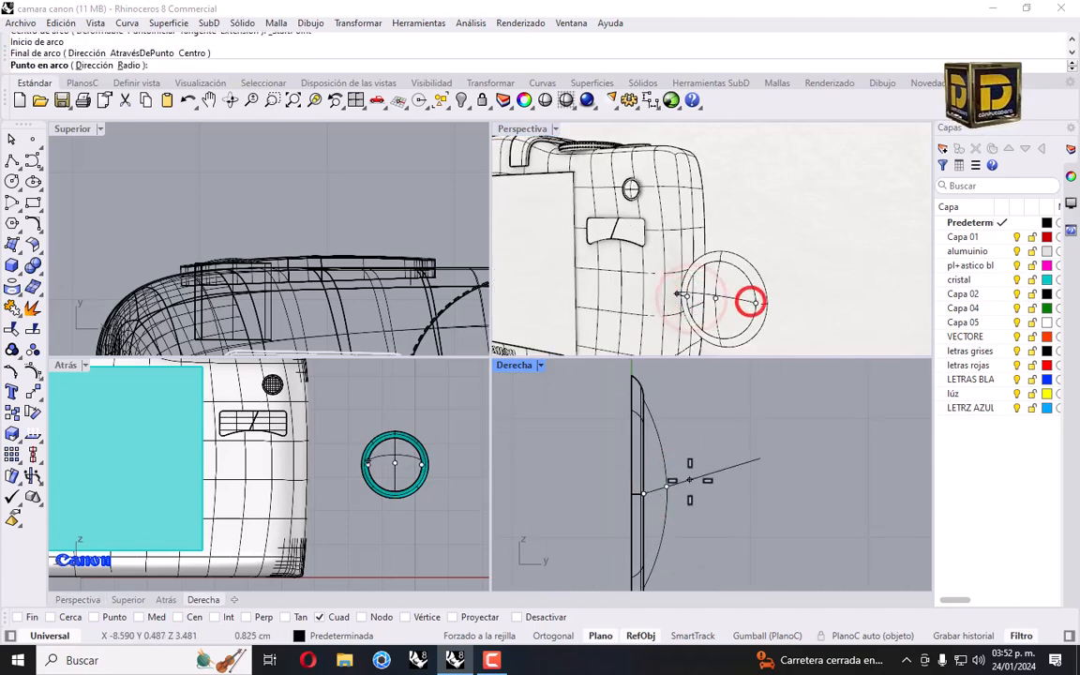
left_click(670, 490)
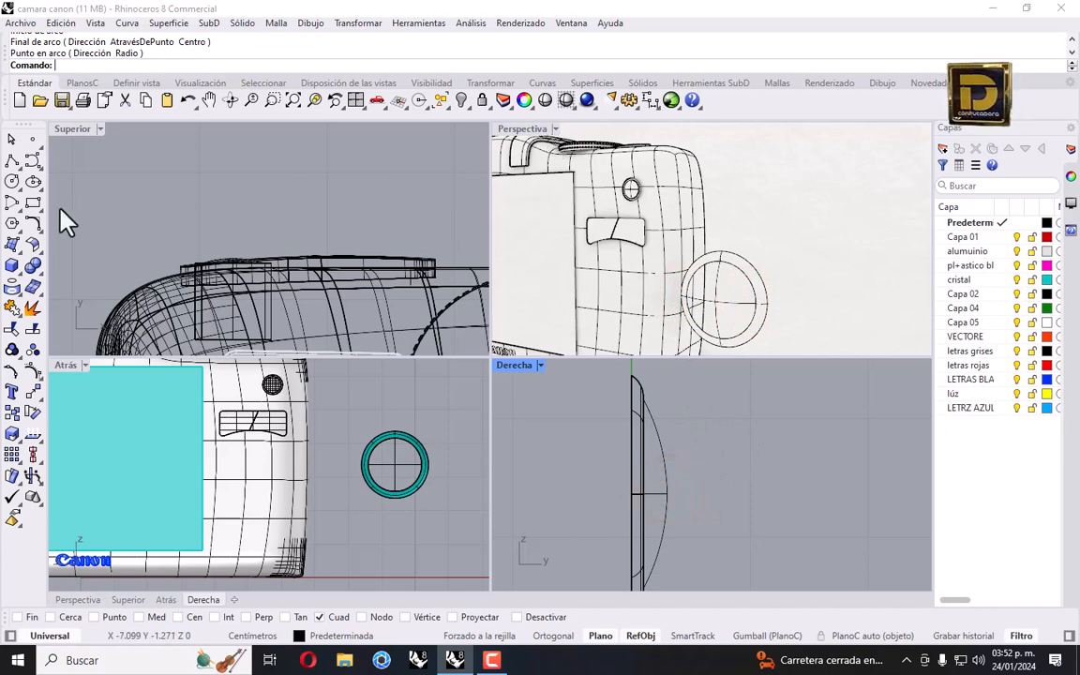
Create a domed Patch surface from the ring's inner edge and the crossing arcs.
left_click(19, 240)
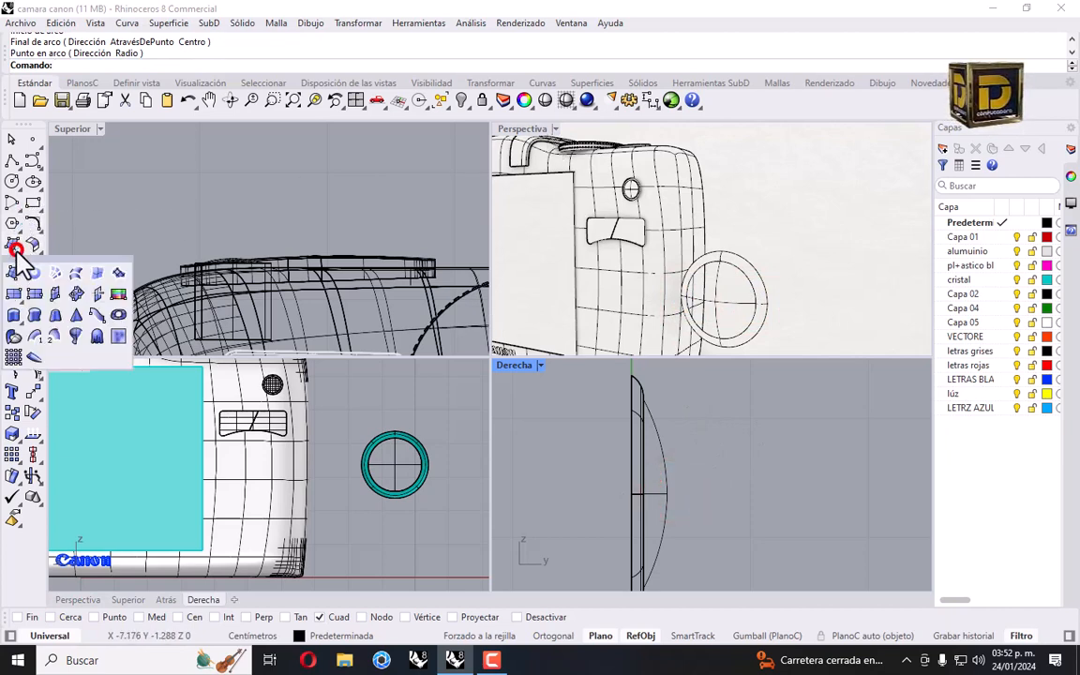
left_click(117, 271)
scroll(755, 278, "up", 3)
left_click(731, 275)
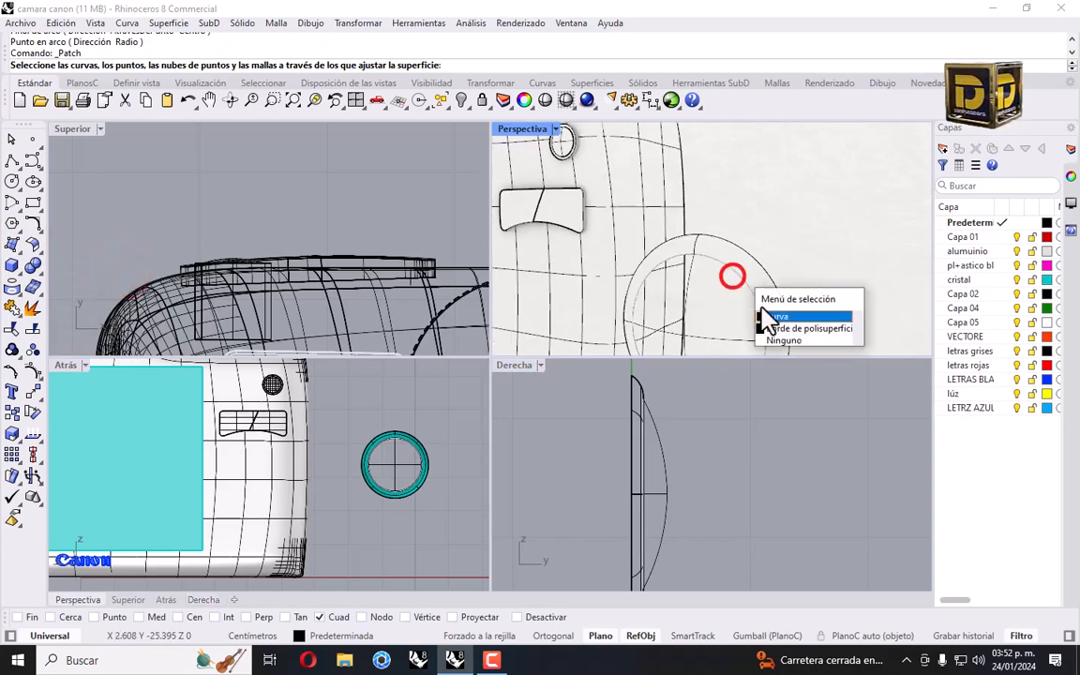
left_click(787, 328)
left_click(730, 333)
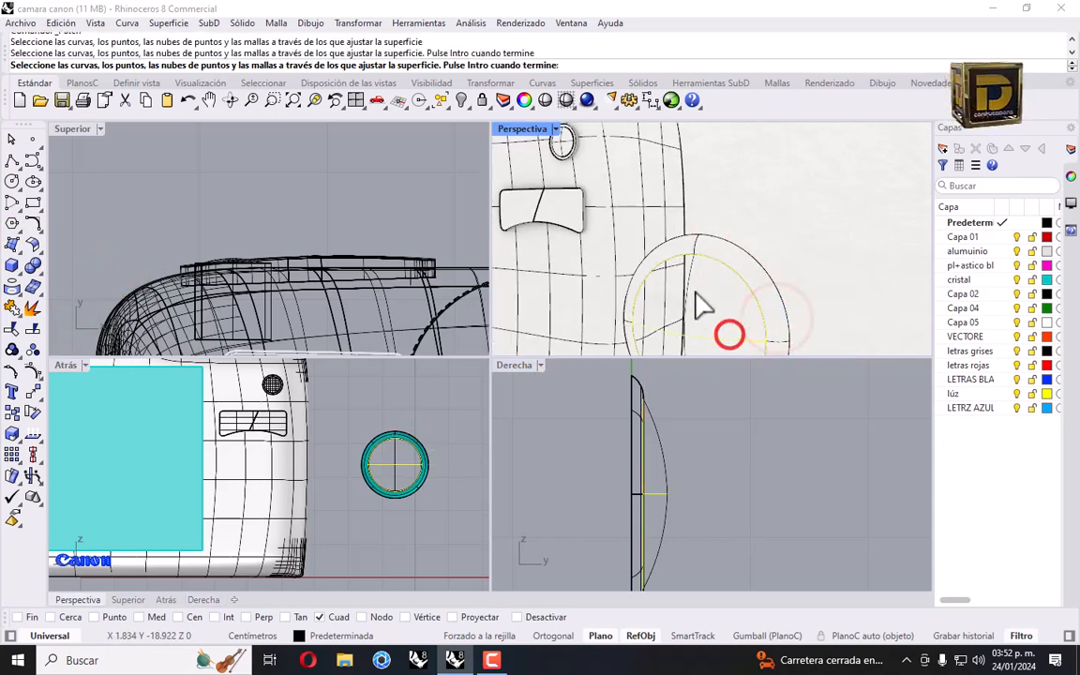
right_click(695, 267)
key("Return")
scroll(735, 246, "down", 5)
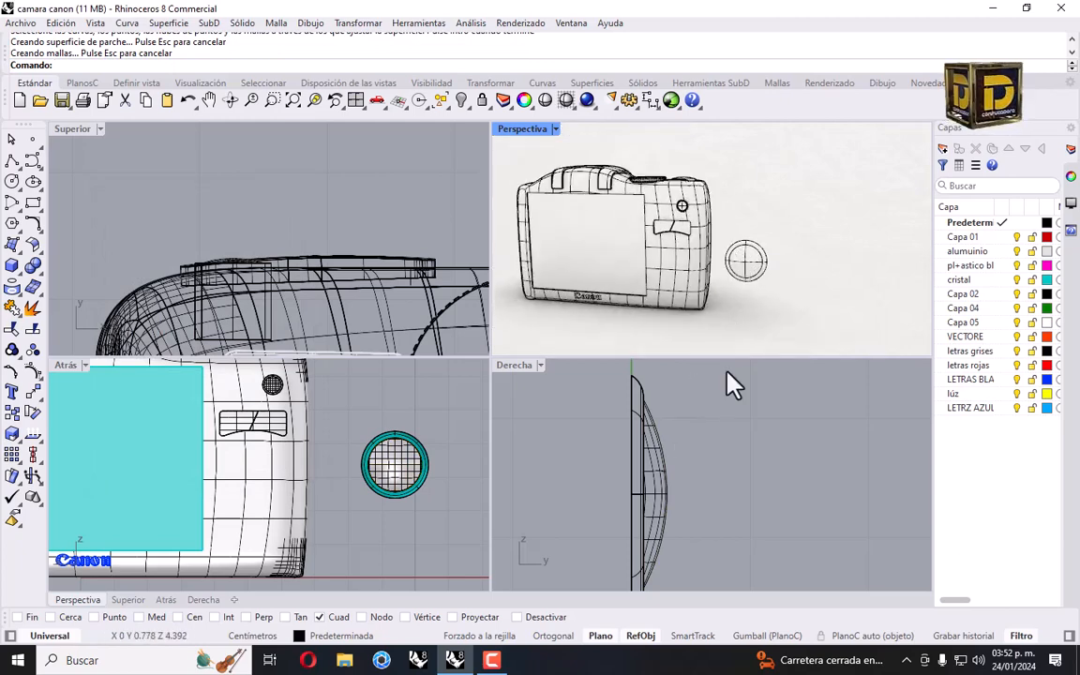
Mirror the domed patch across the ring's vertical inner-edge plane with Copy set to No, so it curves inward.
scroll(755, 281, "up", 5)
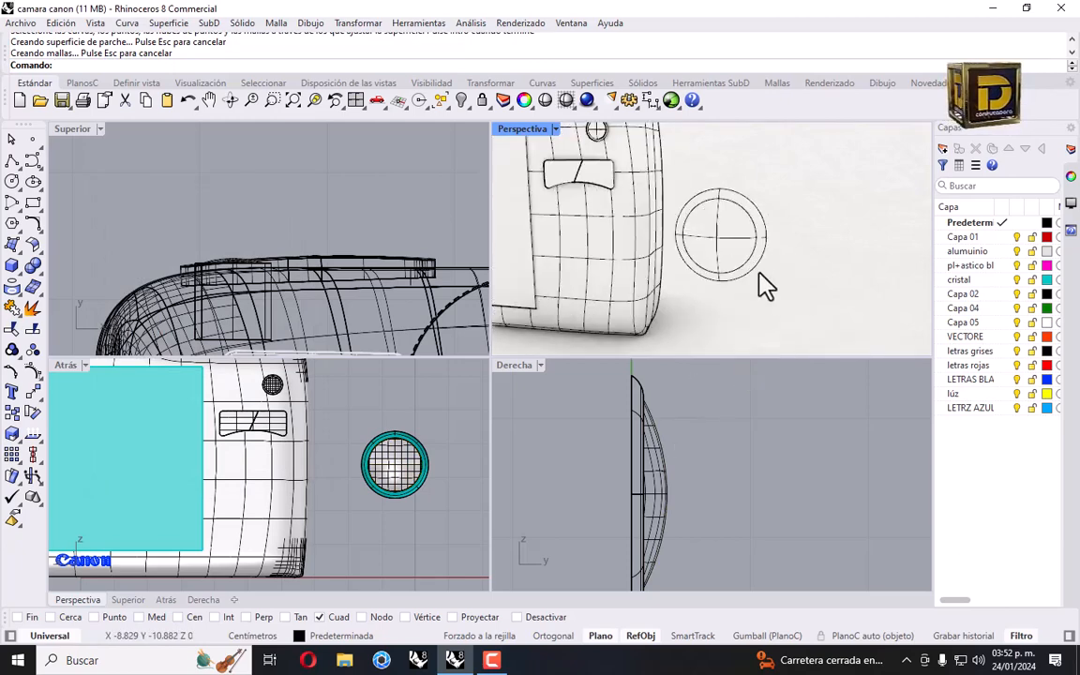
left_click(695, 223)
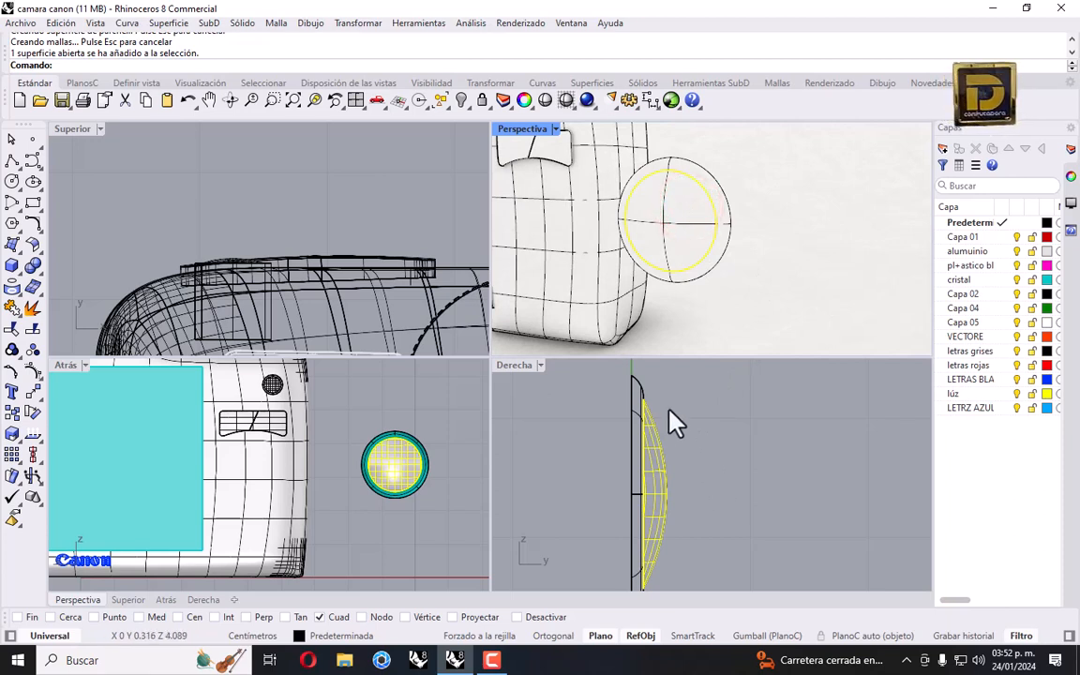
left_click(36, 410)
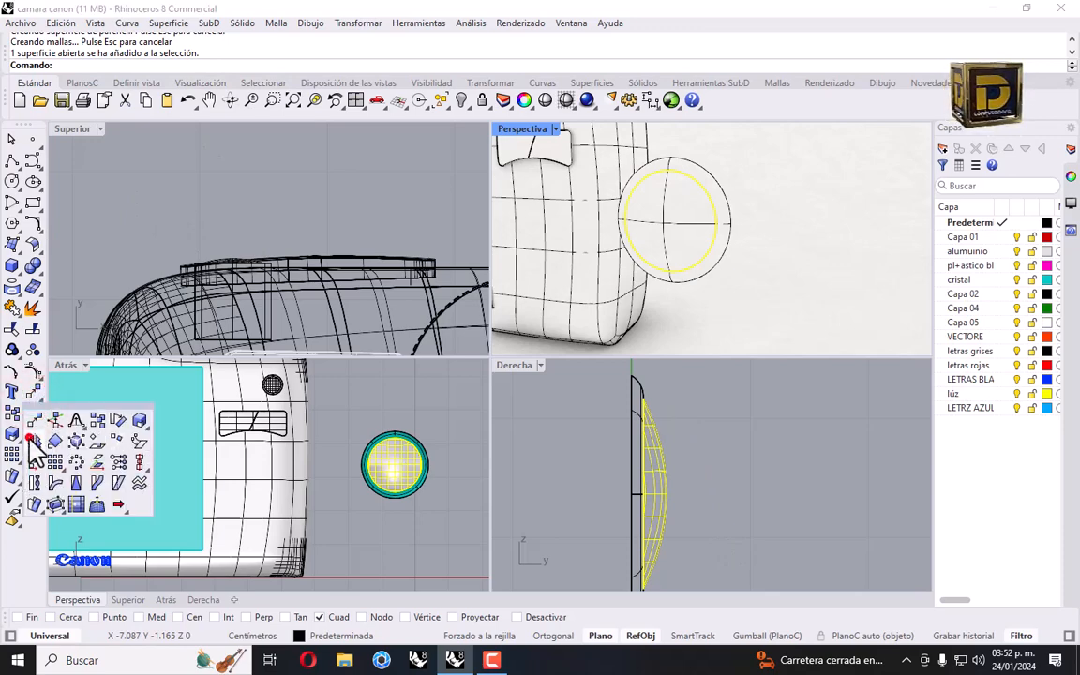
left_click(31, 434)
left_click(645, 411)
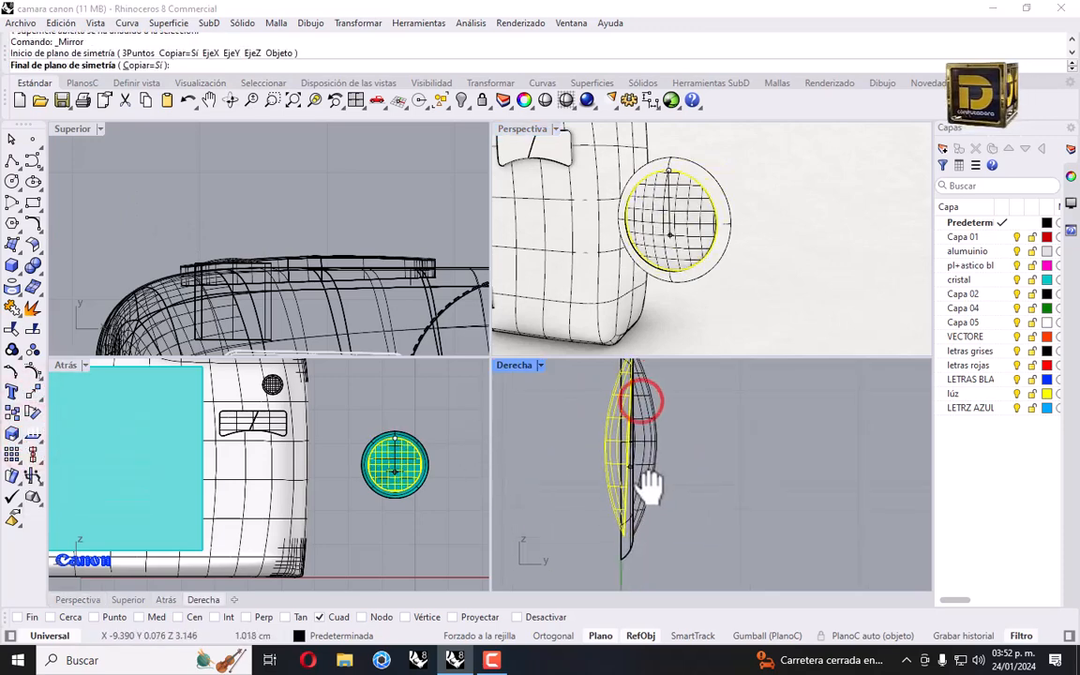
left_click(150, 64)
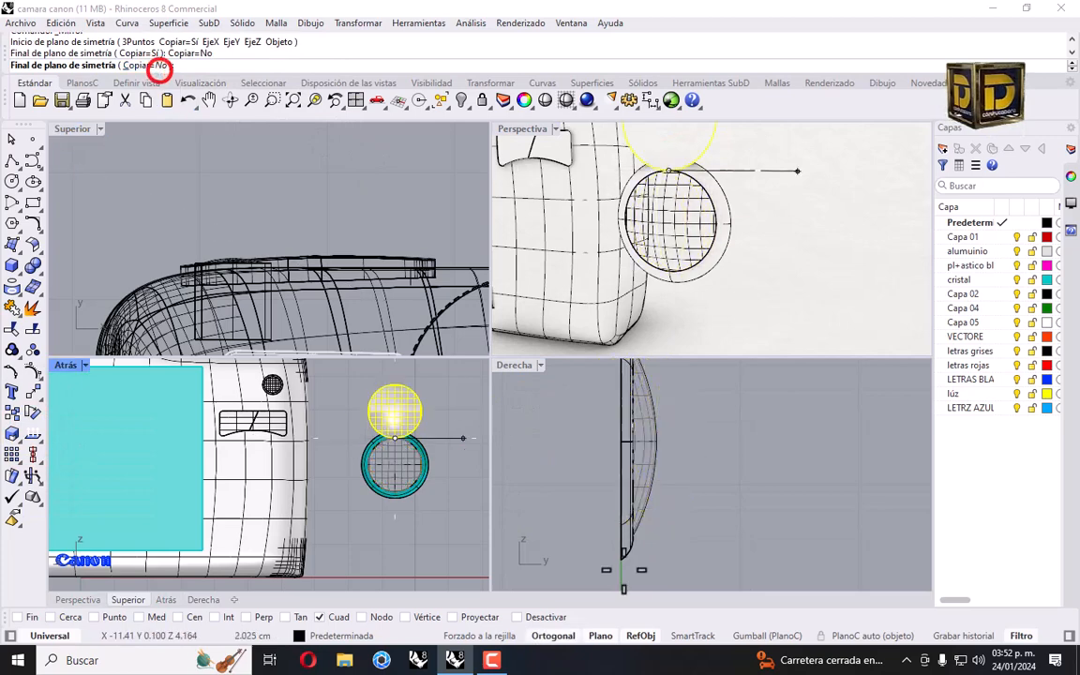
left_click(650, 573)
Delete the two crossing arcs that shaped the round button's domed patch.
left_click(656, 439)
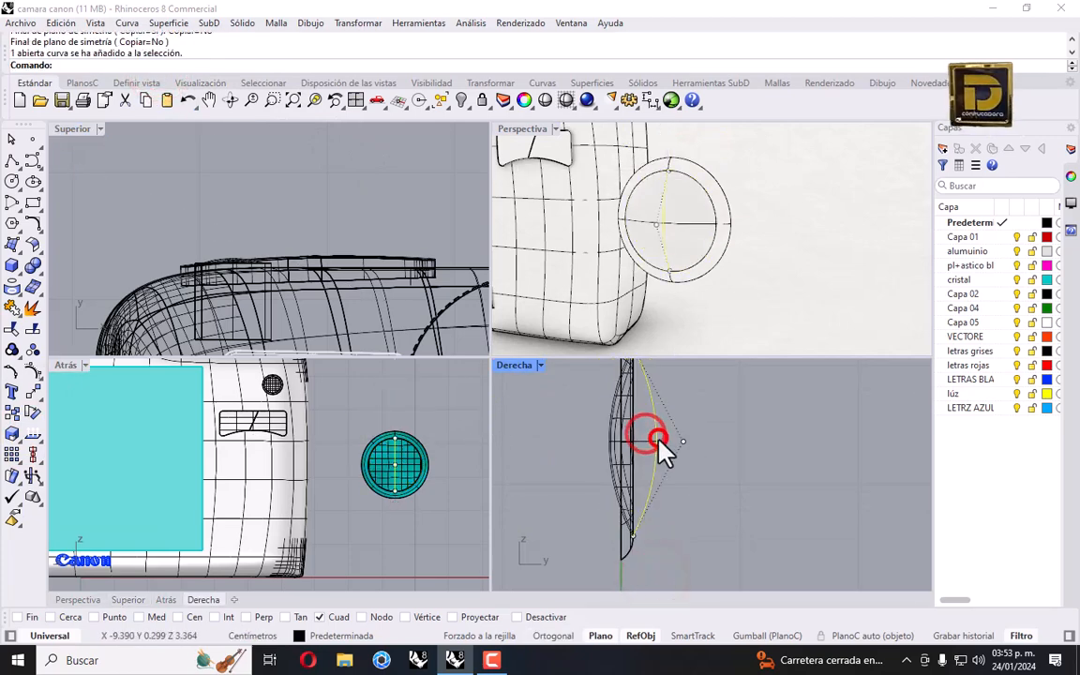
key("Delete")
left_click(647, 441)
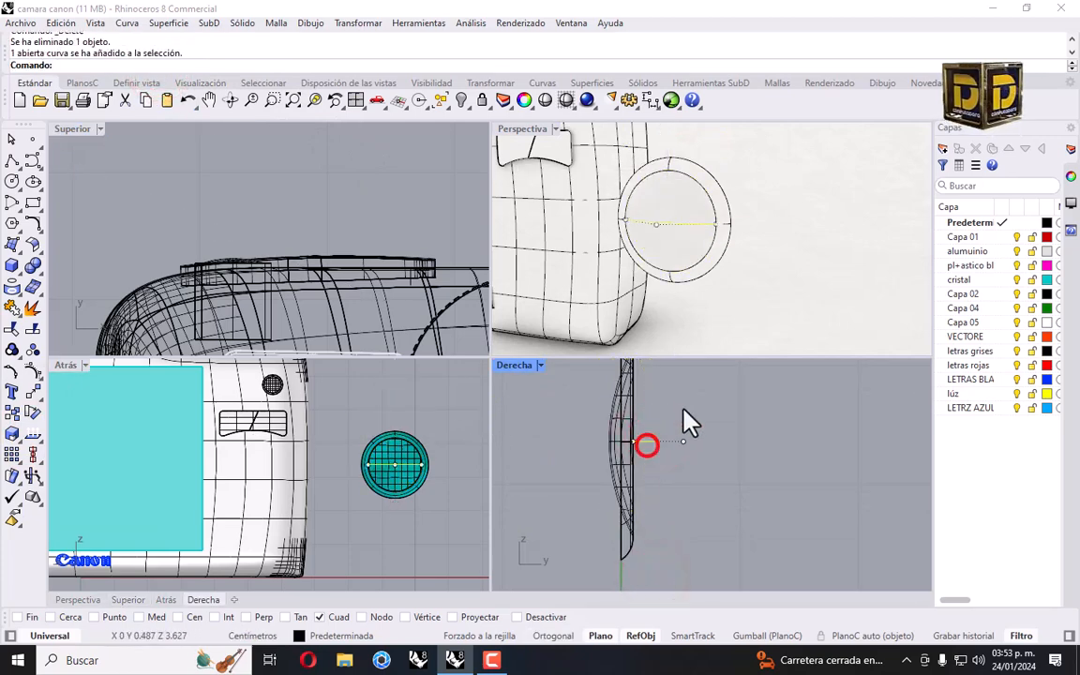
key("Delete")
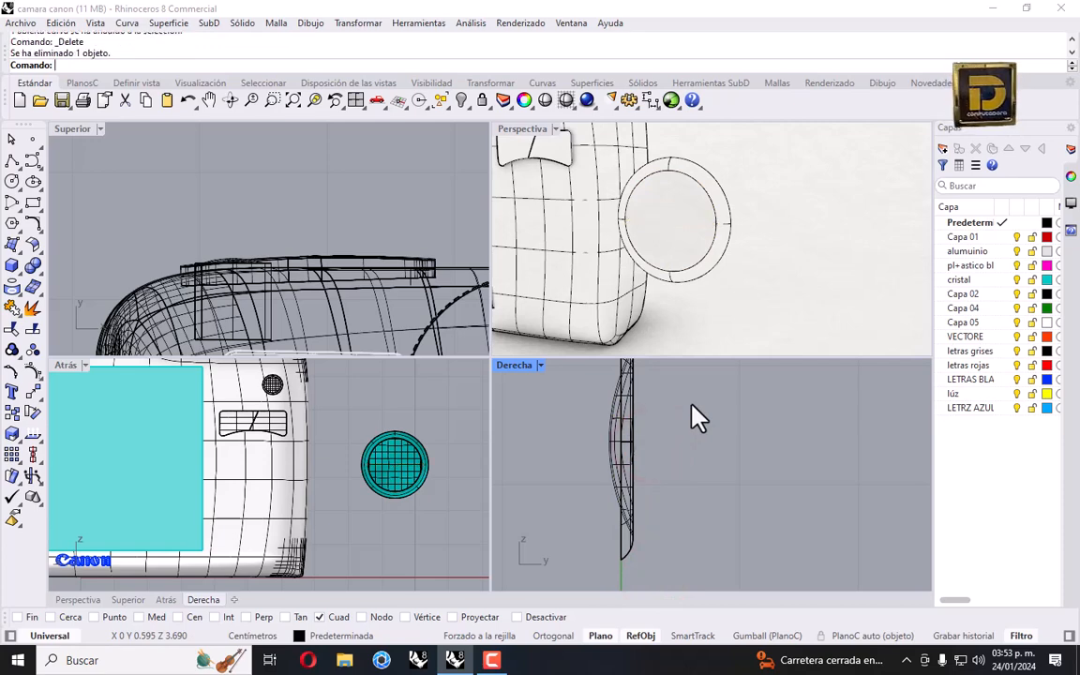
Create a flattened ellipsoid snapped to the ring's center, with face radii of about 0.51 and 0.48 cm and a shallow depth.
right_click_drag(670, 230, 648, 228)
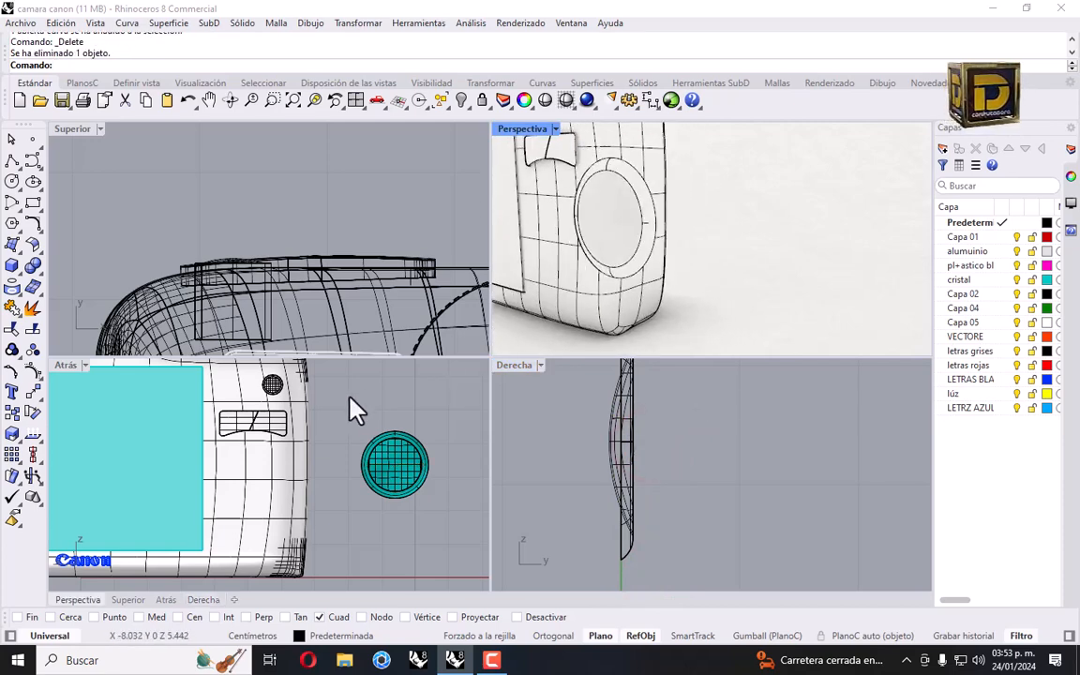
right_click_drag(531, 455, 553, 487)
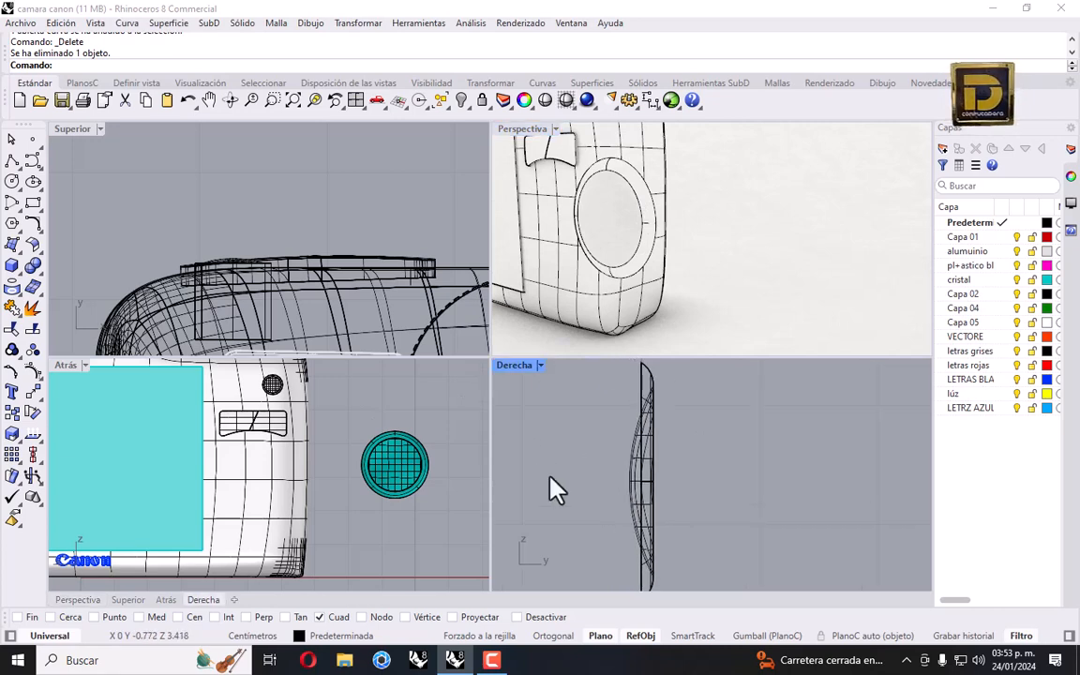
left_click(15, 266)
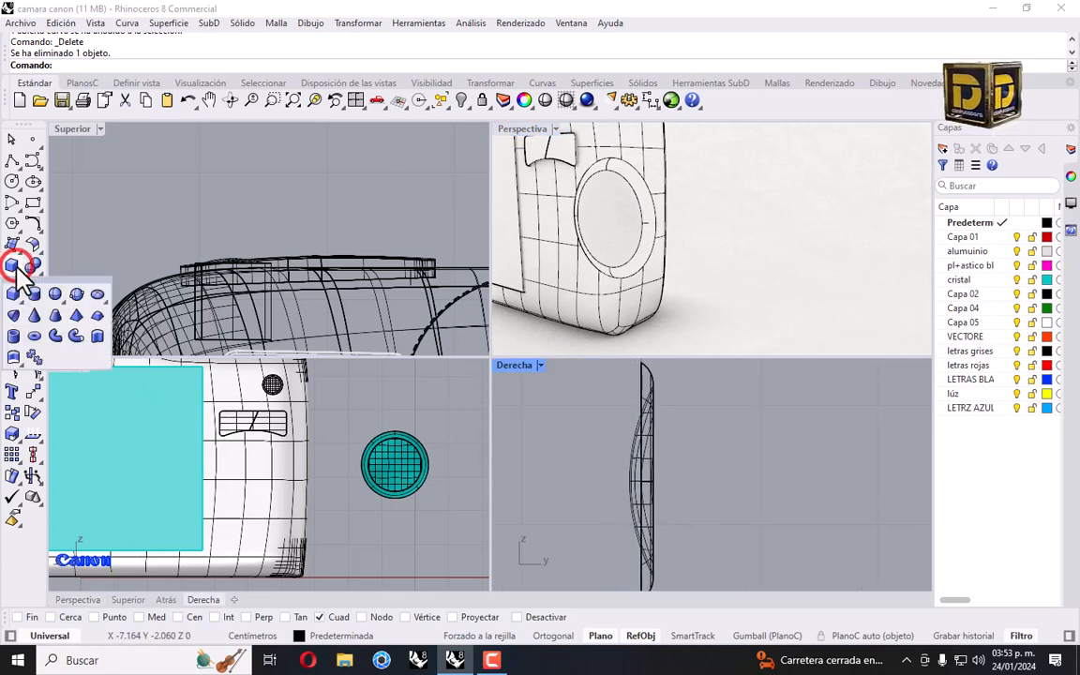
left_click(99, 296)
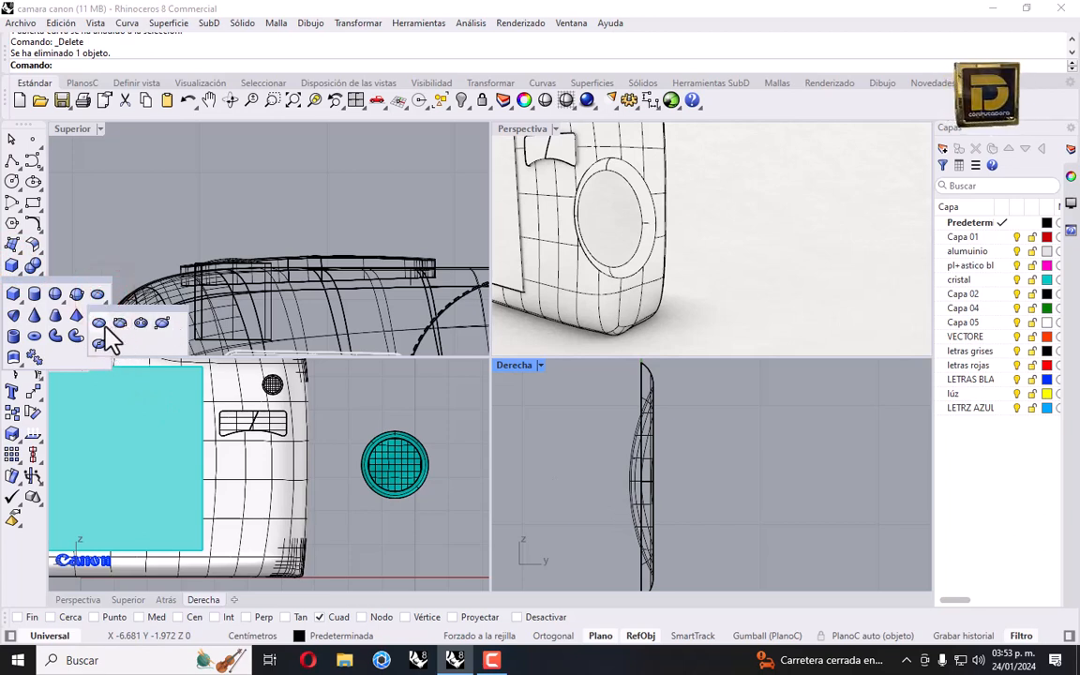
left_click(101, 324)
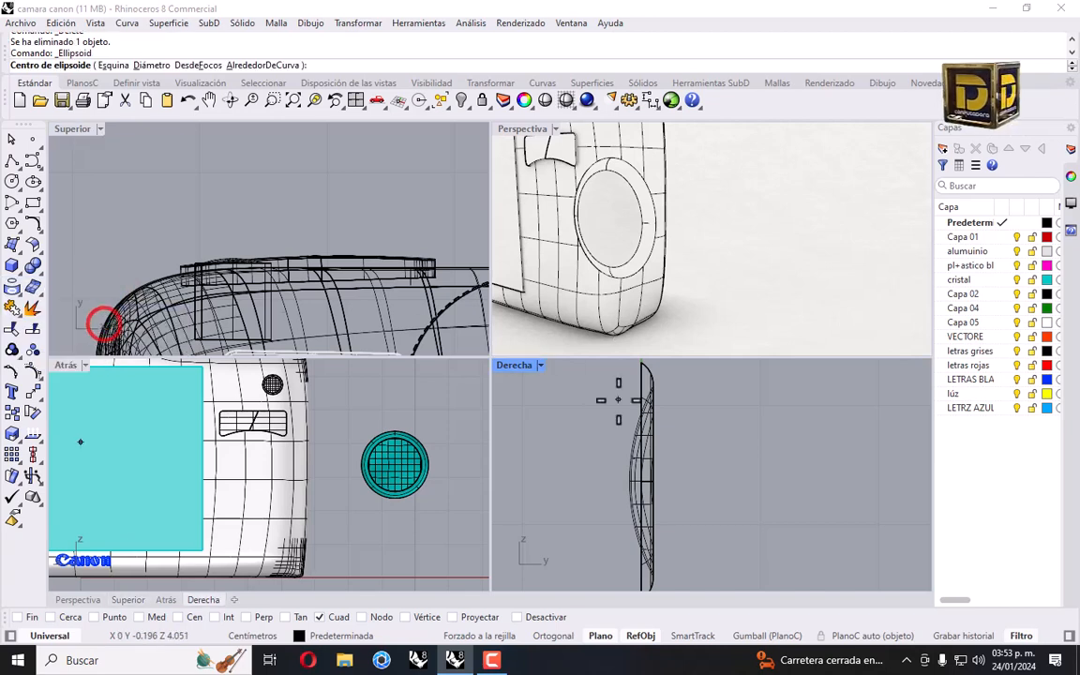
right_click_drag(616, 182, 583, 201)
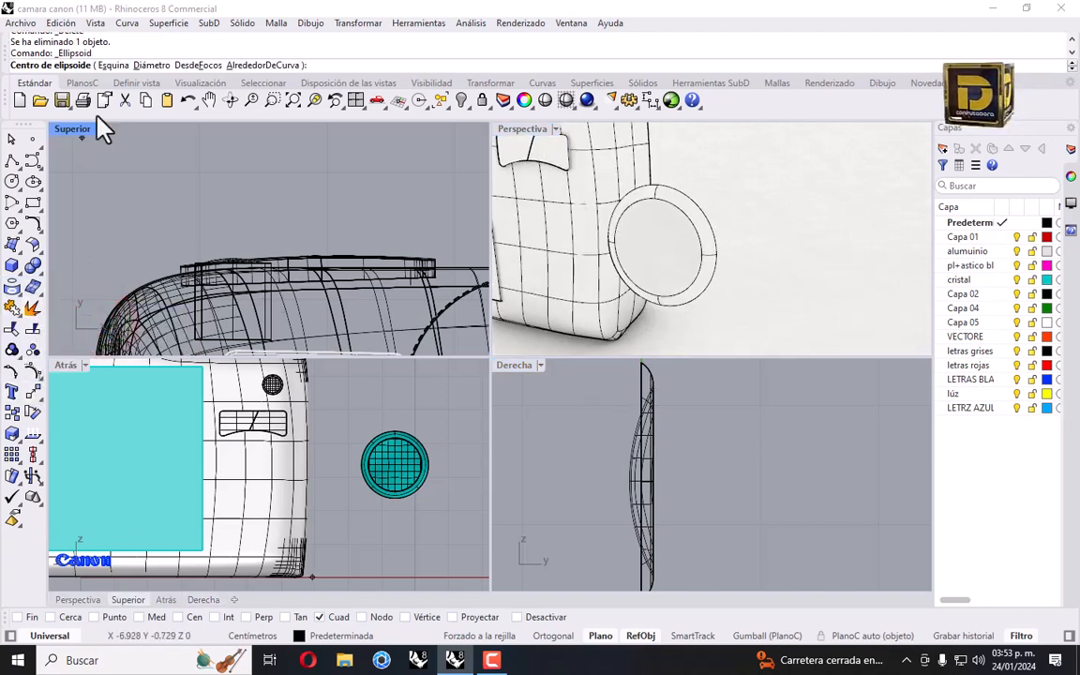
right_click(192, 617)
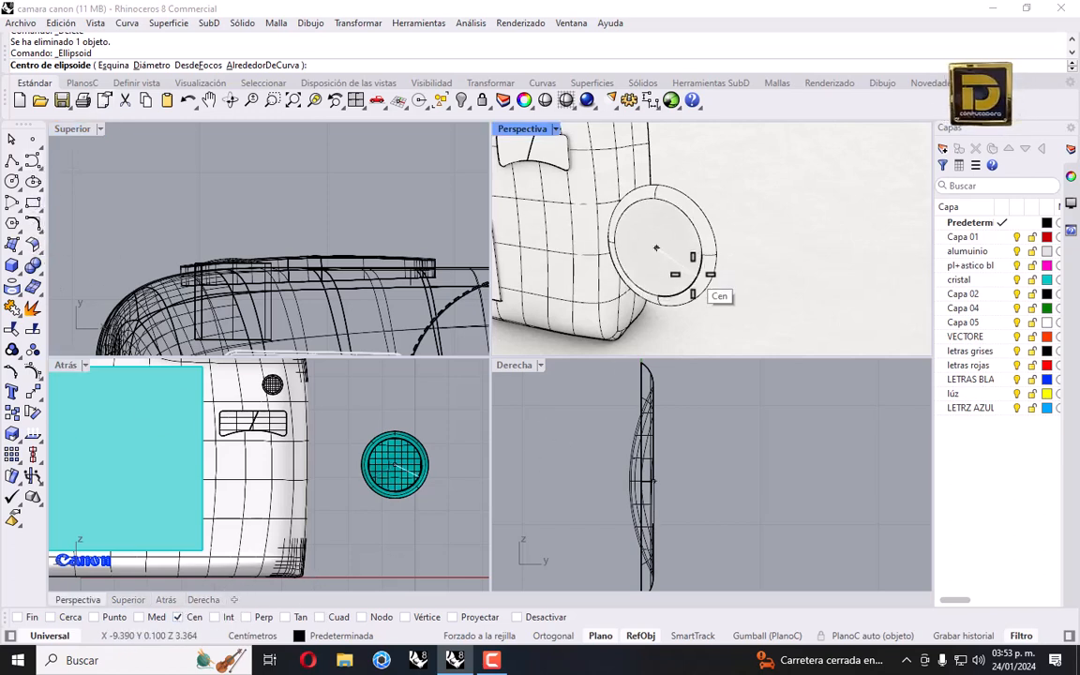
left_click(692, 274)
scroll(403, 464, "up", 8)
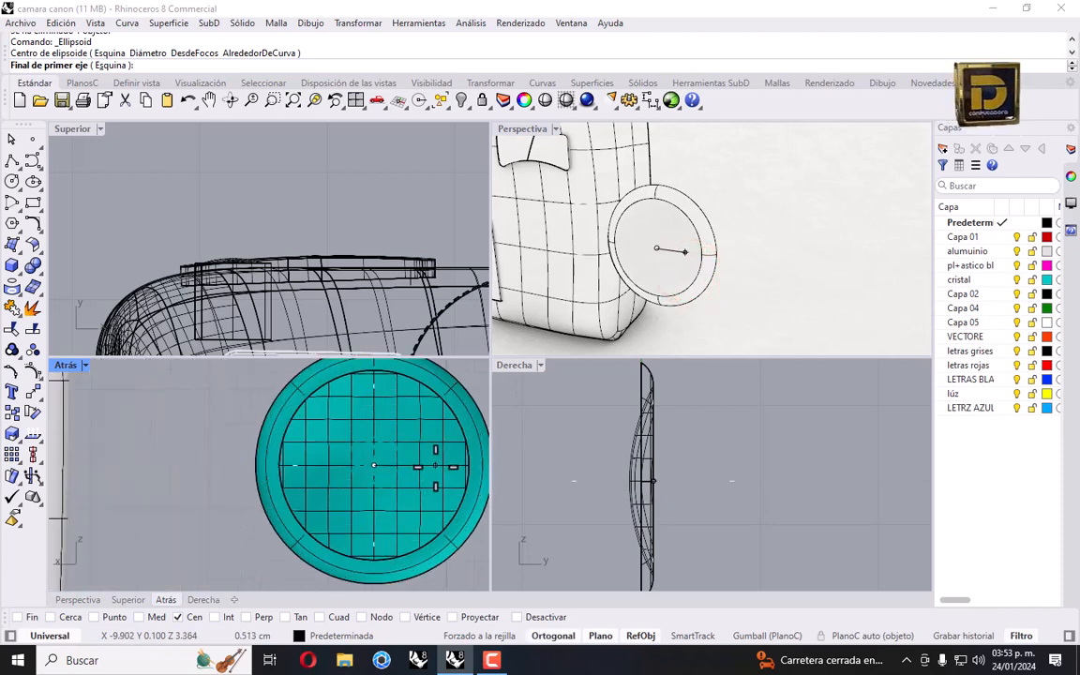
left_click(434, 466)
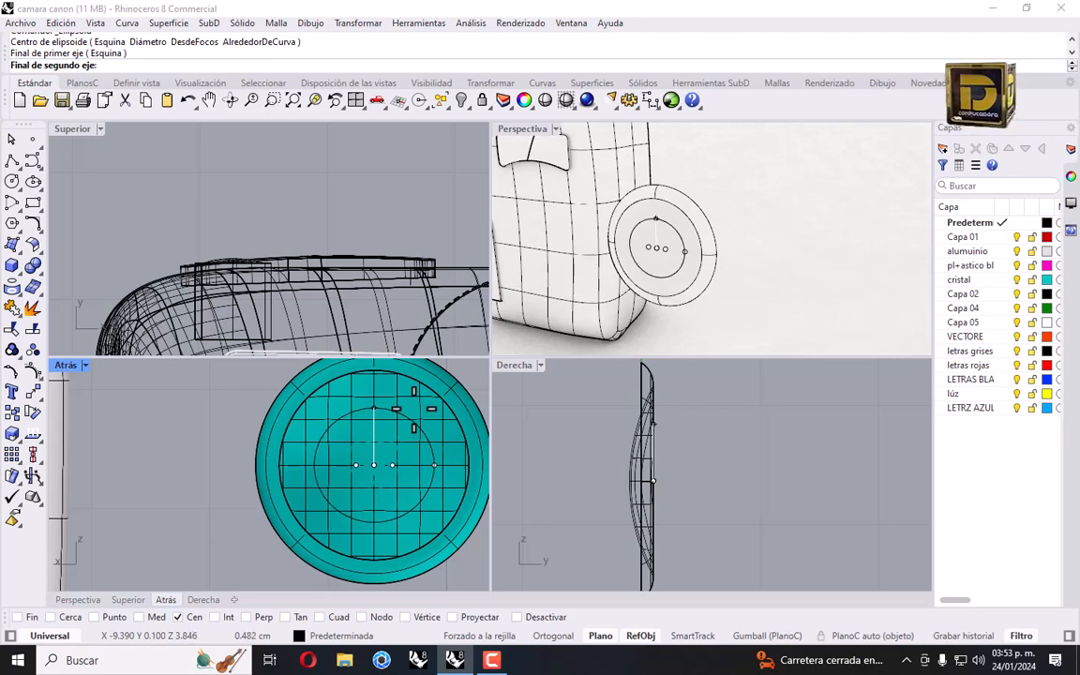
left_click(413, 408)
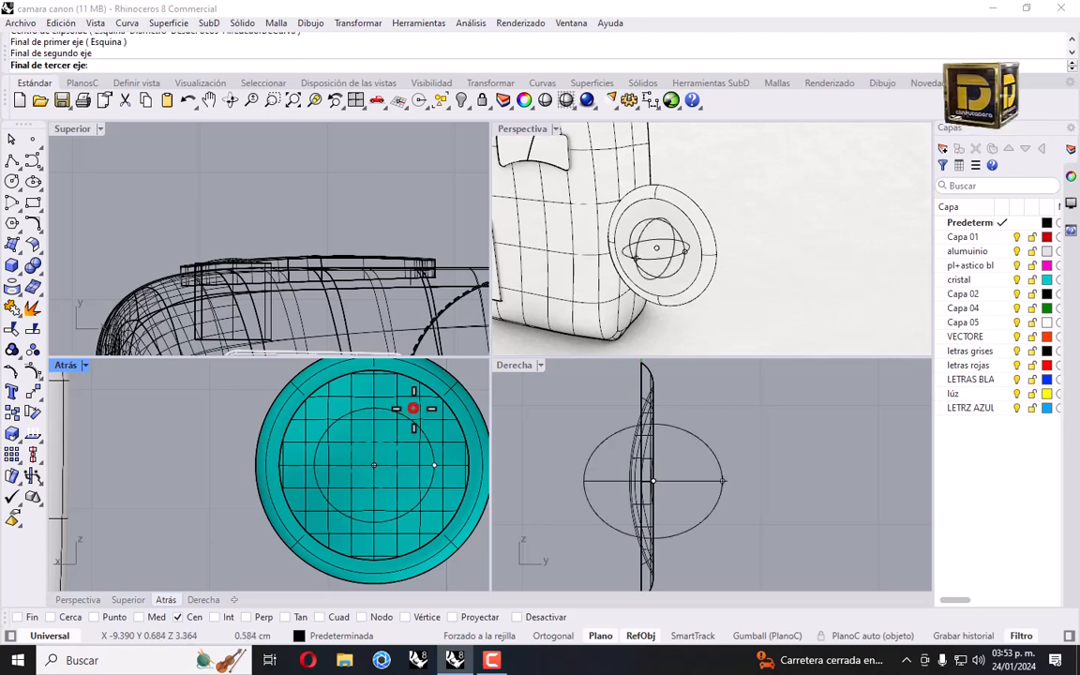
left_click(646, 499)
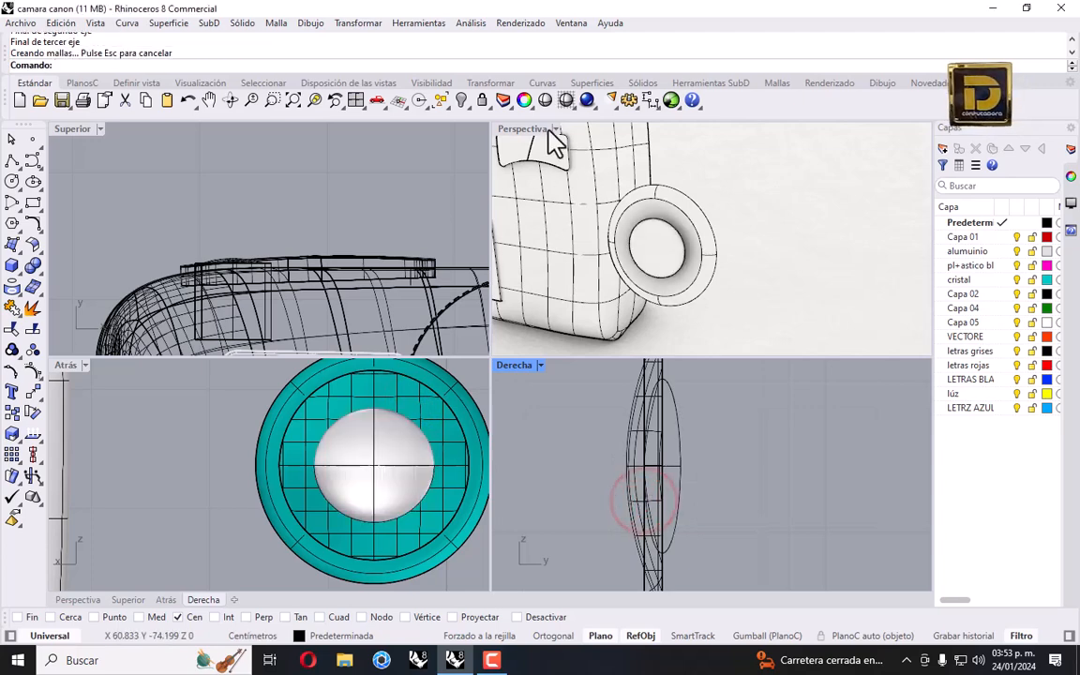
Switch the perspective view to the shaded display mode.
left_click(555, 129)
left_click(605, 136)
mouse_move(631, 250)
right_mouse_down()
mouse_move(750, 244)
mouse_move(768, 207)
mouse_move(832, 225)
right_mouse_up()
Flip the surface directions of the button's ring and concave center patch.
scroll(834, 225, "up", 7)
left_click(834, 221)
left_click(862, 228, "shift")
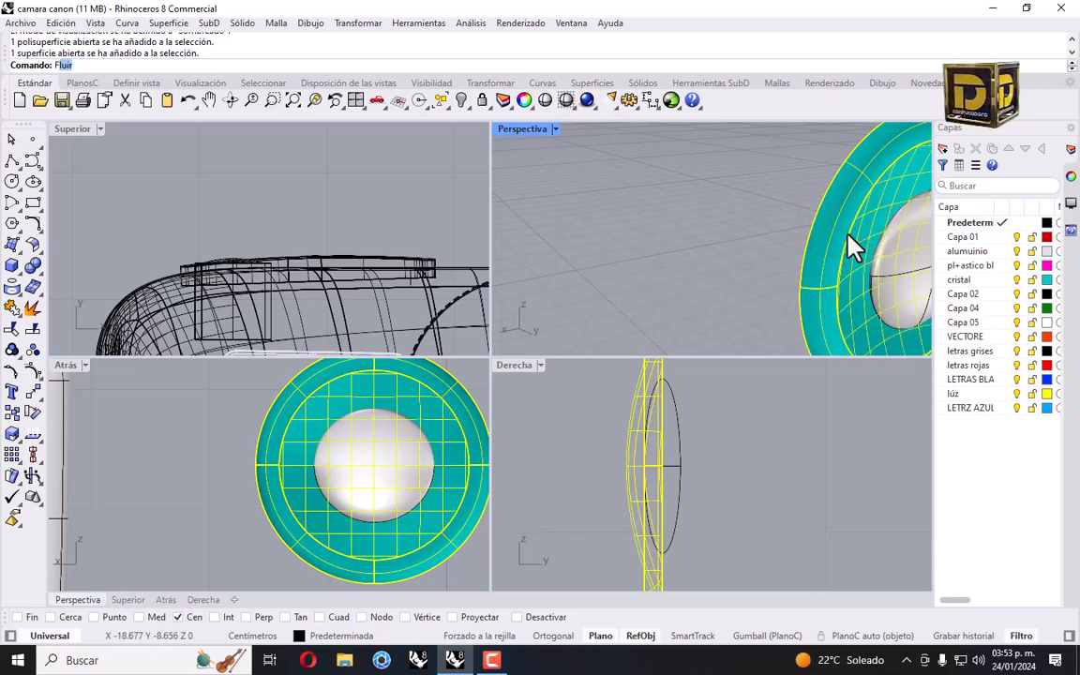
type("FlIP")
key("Return")
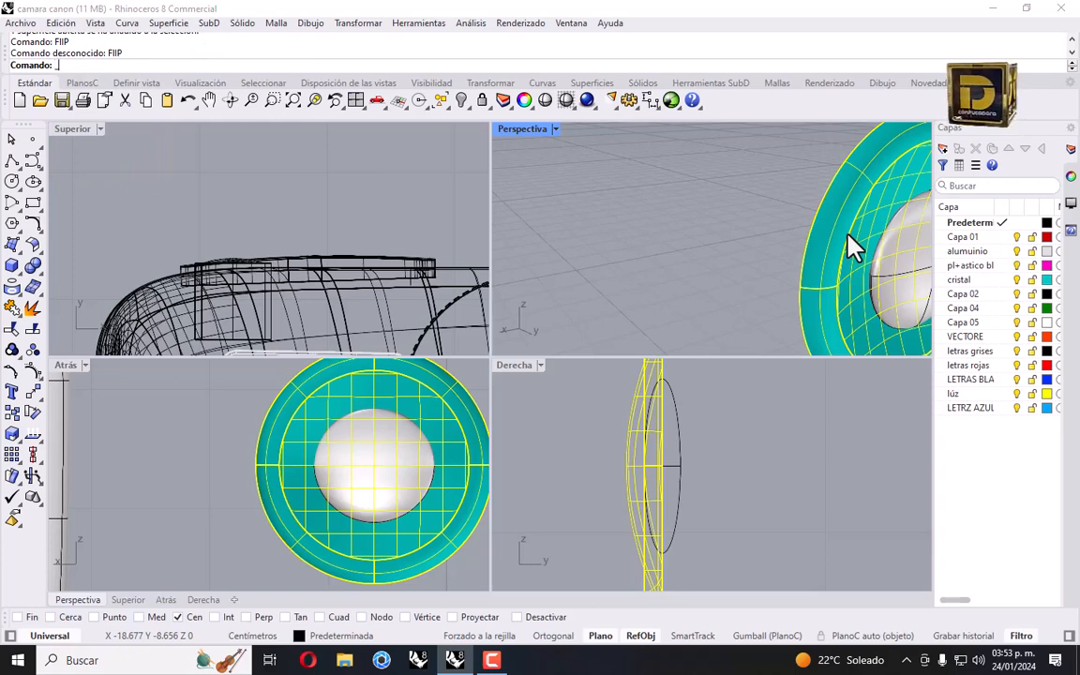
type("DLI")
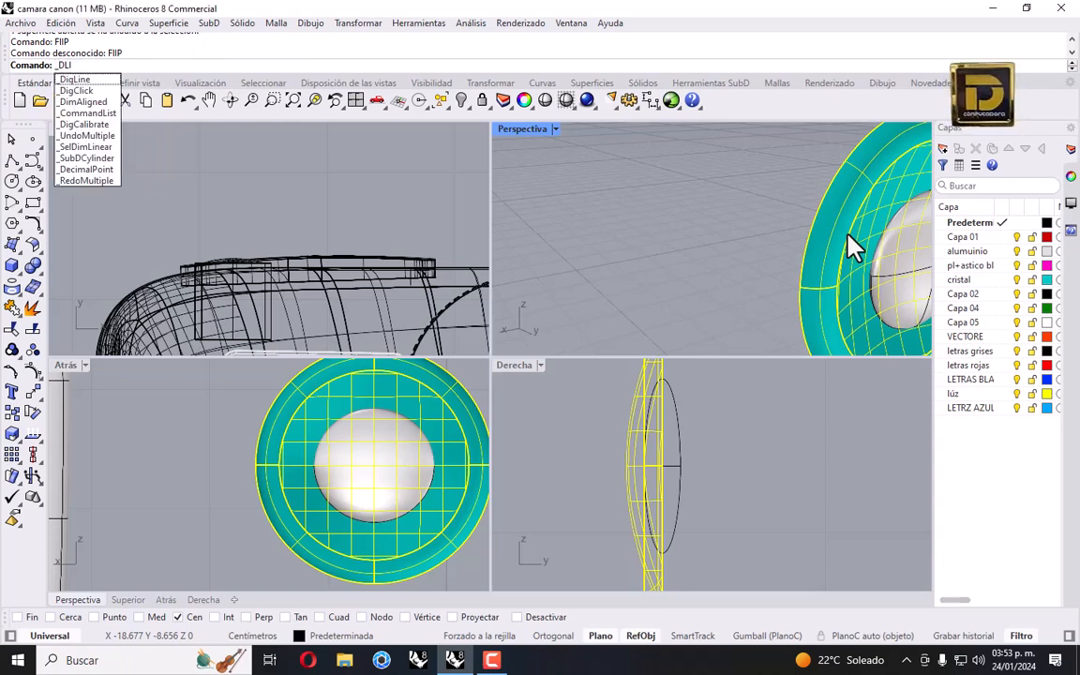
key("Escape")
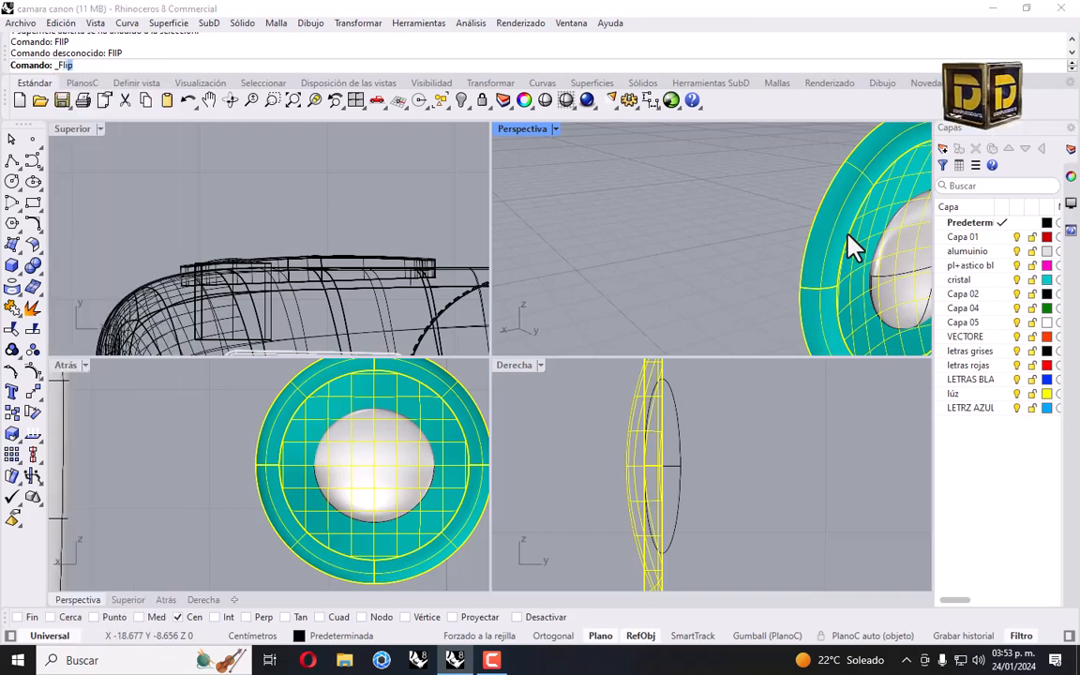
key("Return")
left_click(775, 183)
Move the ellipsoid slightly inward so it sits deeper in the button's concave center.
scroll(697, 248, "down", 10)
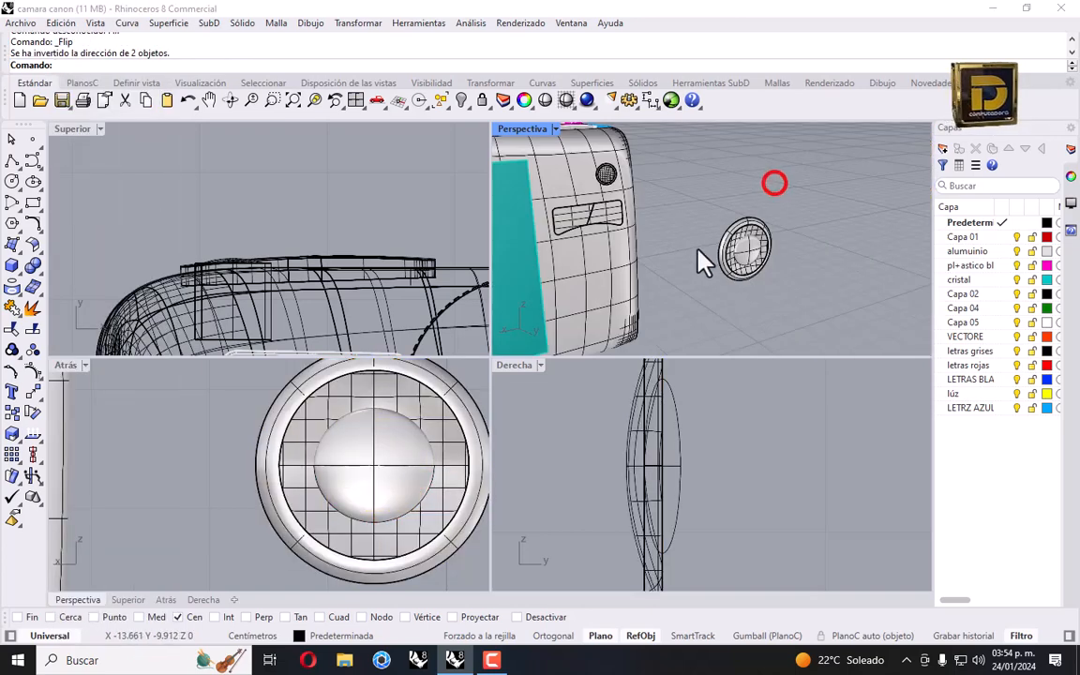
right_click_drag(697, 248, 753, 242)
scroll(701, 227, "up", 5)
scroll(756, 241, "up", 6)
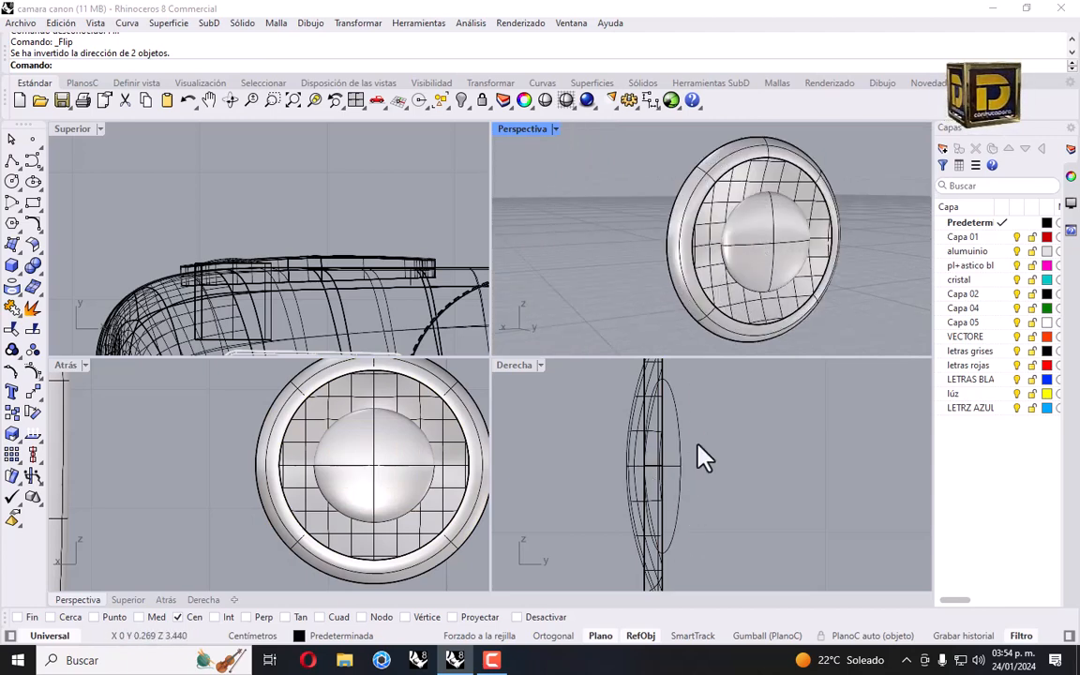
right_click_drag(740, 309, 806, 295)
left_click(883, 261)
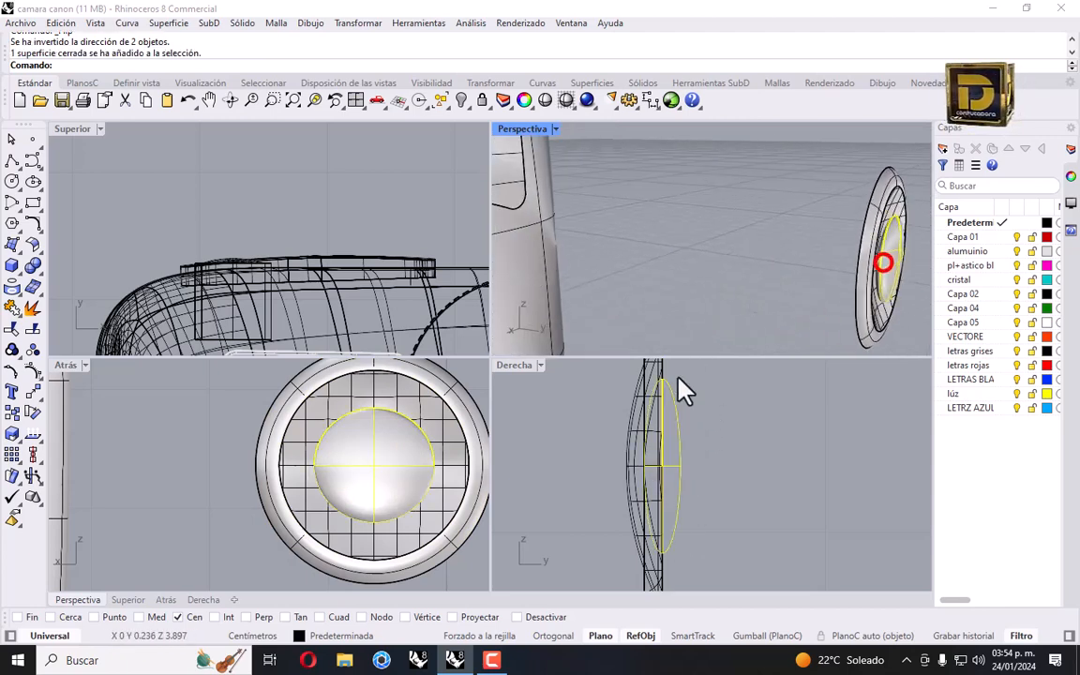
scroll(664, 414, "up", 2)
left_click_drag(662, 414, 646, 413)
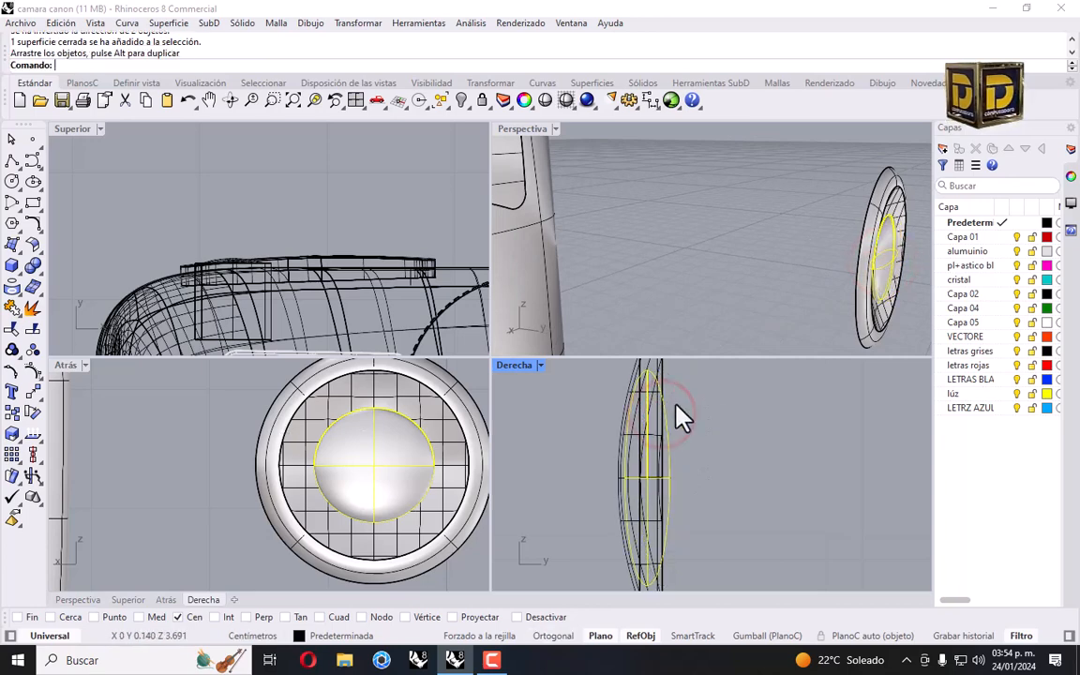
left_click(712, 391)
Create a small sphere with a 0.1 cm radius beside the button's ring.
right_click_drag(808, 315, 780, 330)
scroll(764, 333, "down", 6)
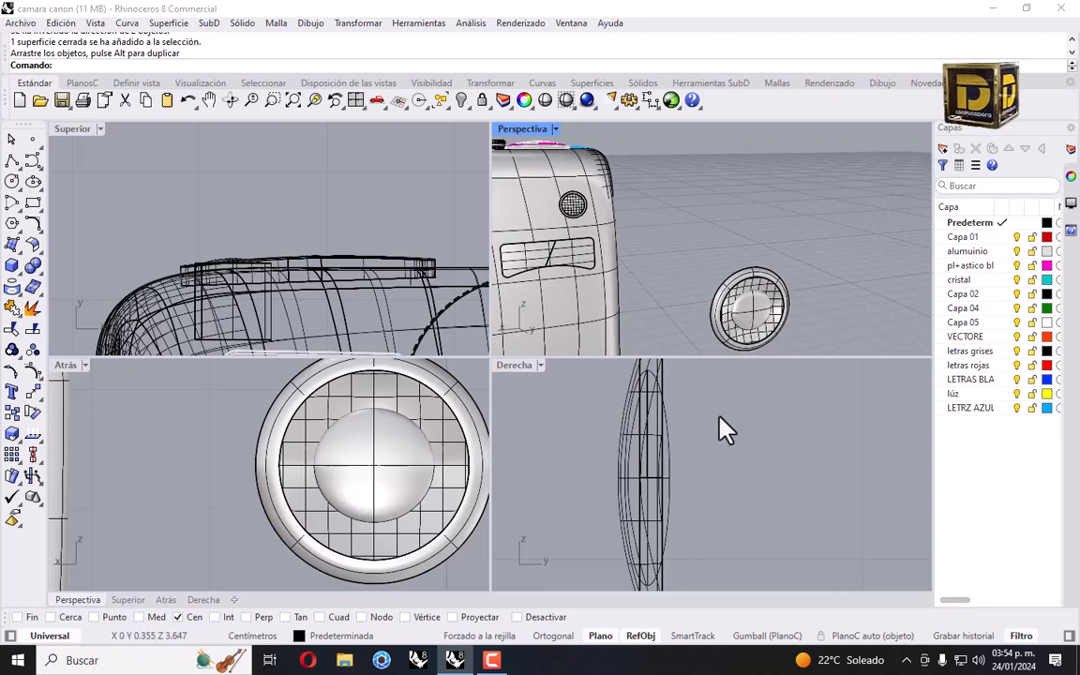
left_click(19, 272)
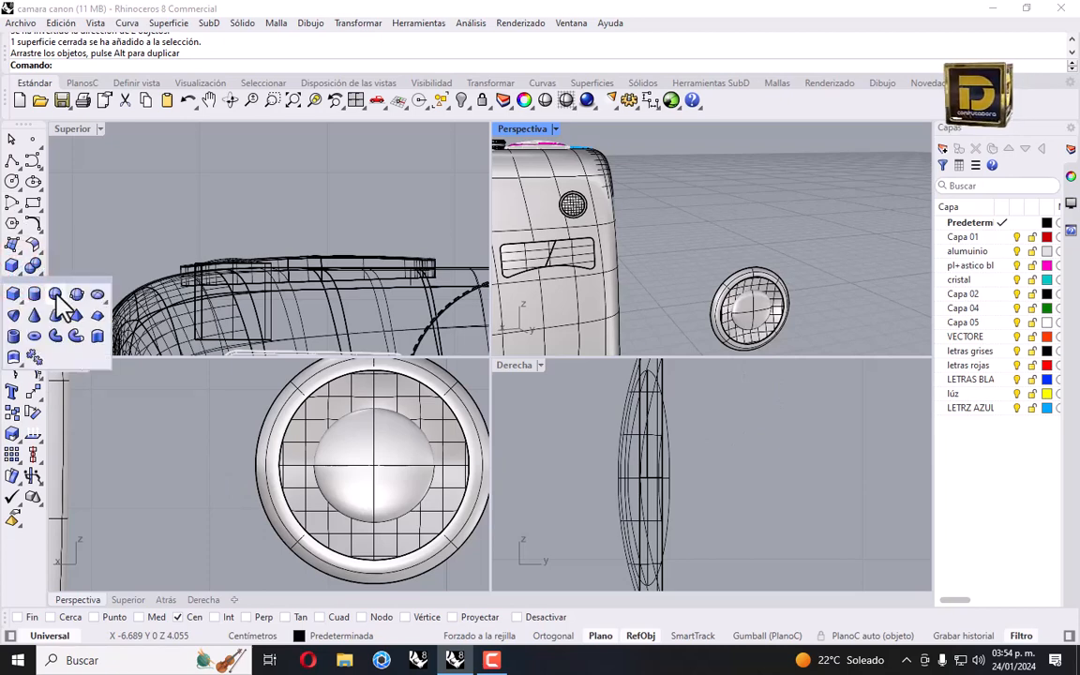
left_click(56, 292)
scroll(364, 421, "up", 3)
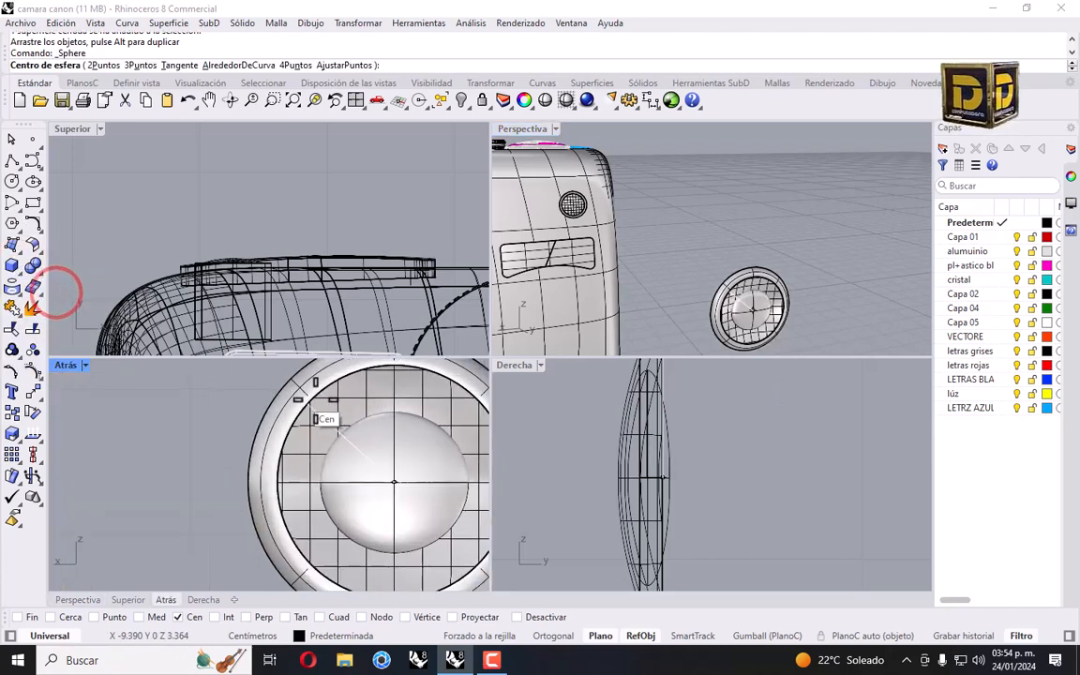
left_click(150, 422)
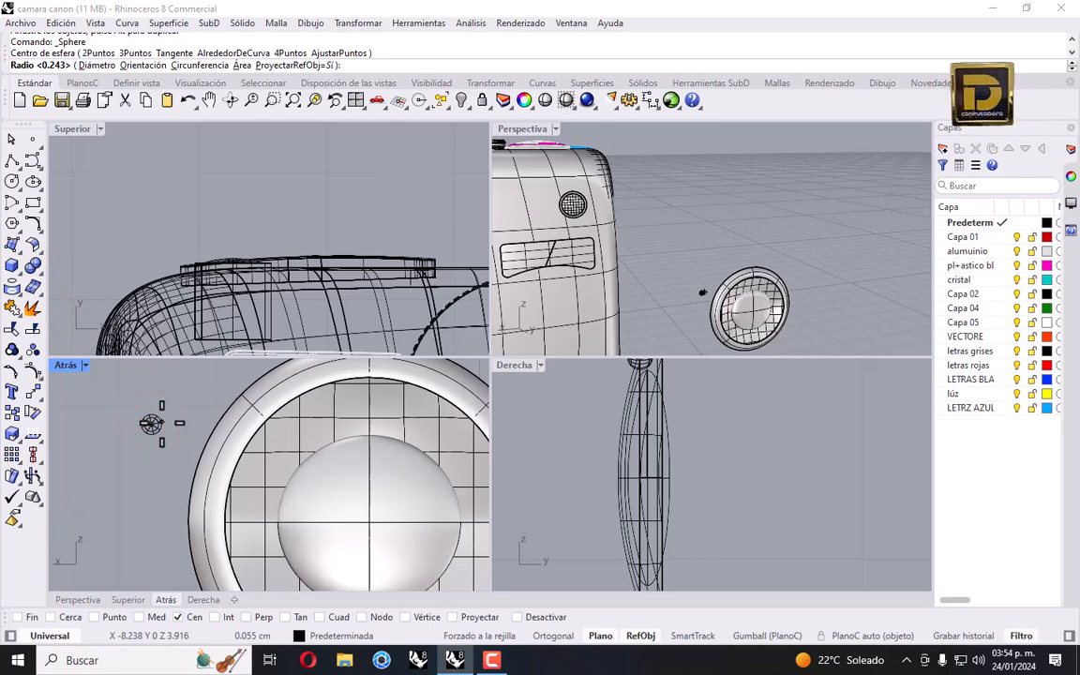
type(".1")
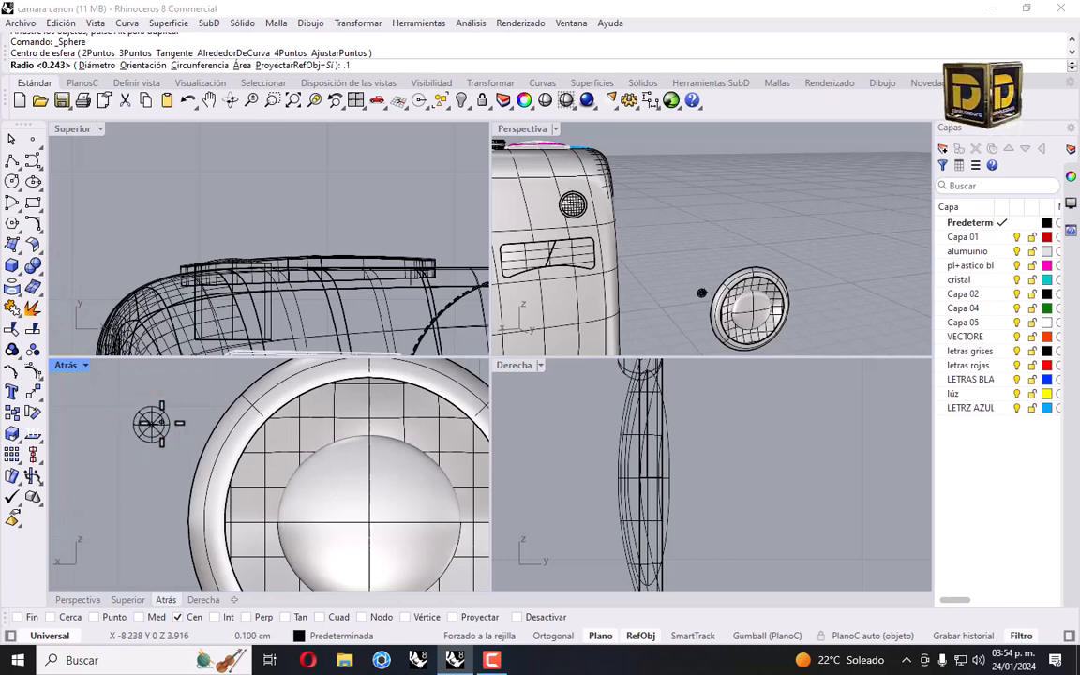
key("Return")
Move the small sphere onto the ring's uppermost point and shift it outward so it protrudes from the rounded face.
left_click_drag(161, 422, 255, 401)
right_click_drag(257, 396, 160, 429)
scroll(160, 429, "up", 2)
left_click_drag(145, 449, 317, 398)
scroll(626, 433, "down", 6)
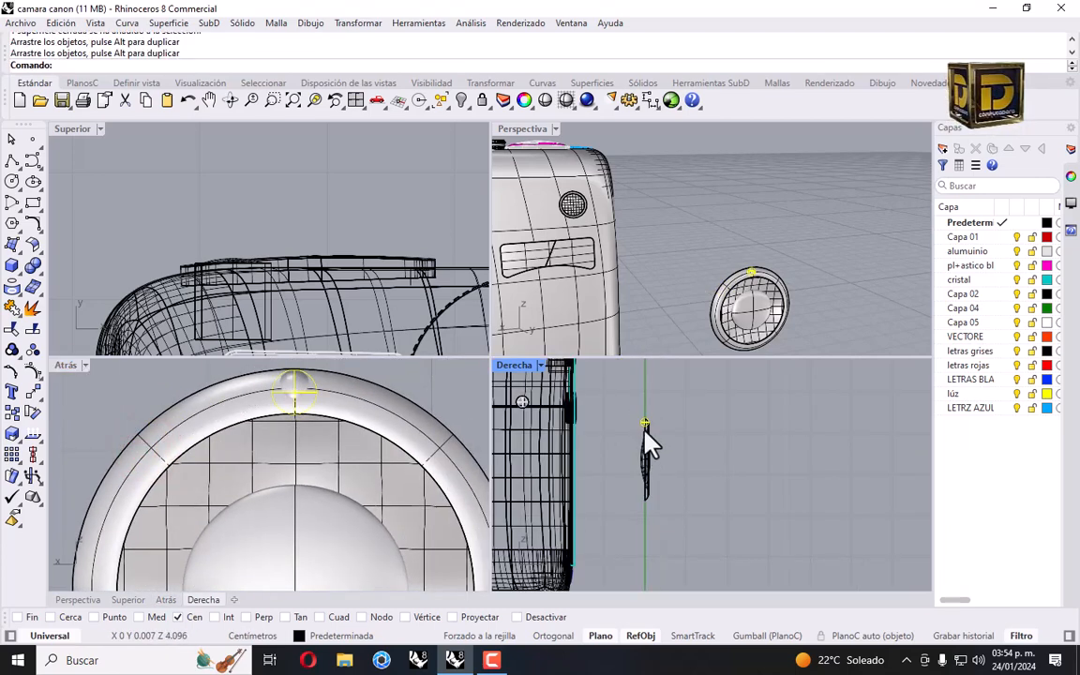
scroll(647, 428, "up", 6)
left_click_drag(630, 409, 656, 423, "shift")
Scale the small sphere down slightly about its center with object snaps disabled.
left_click(361, 22)
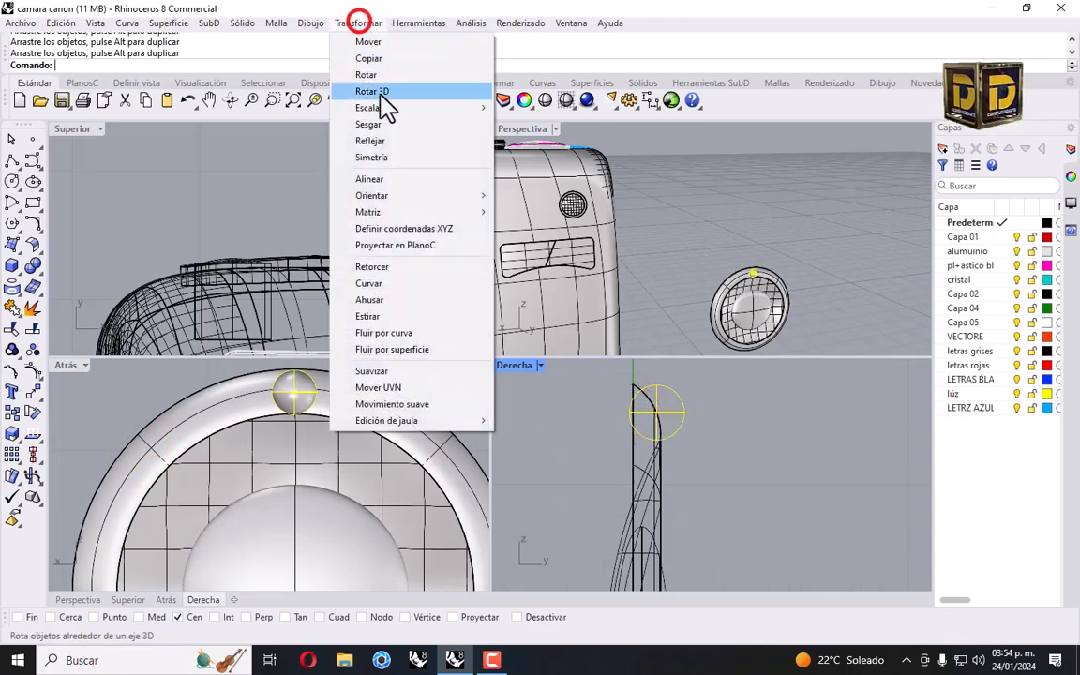
left_click(385, 106)
left_click(558, 107)
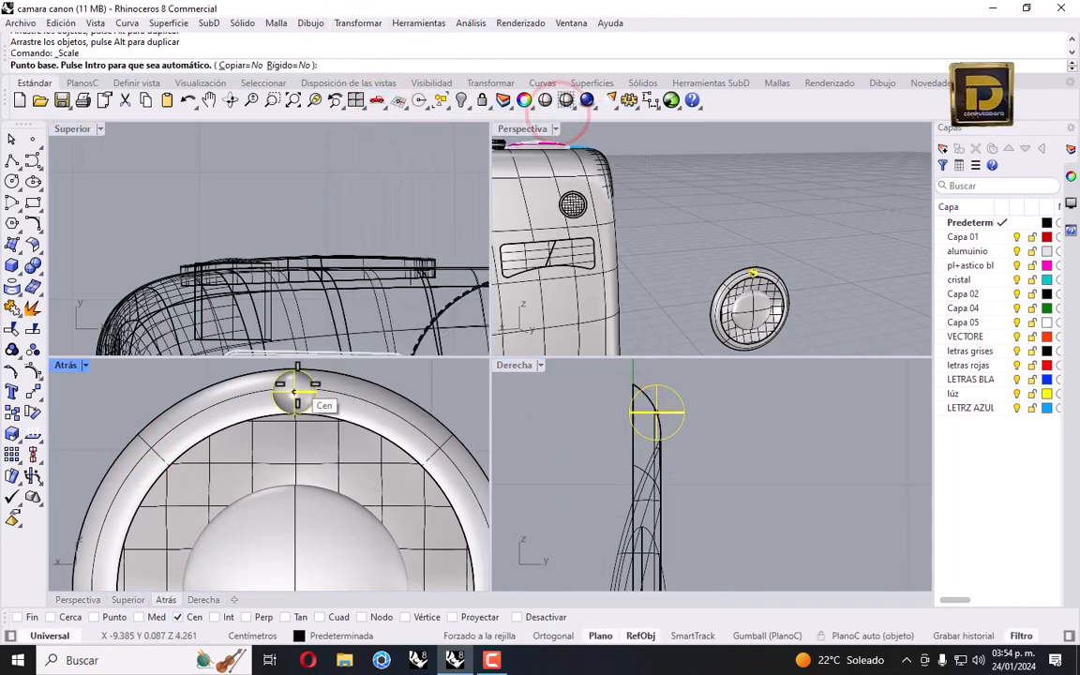
left_click(538, 617)
left_click(656, 413)
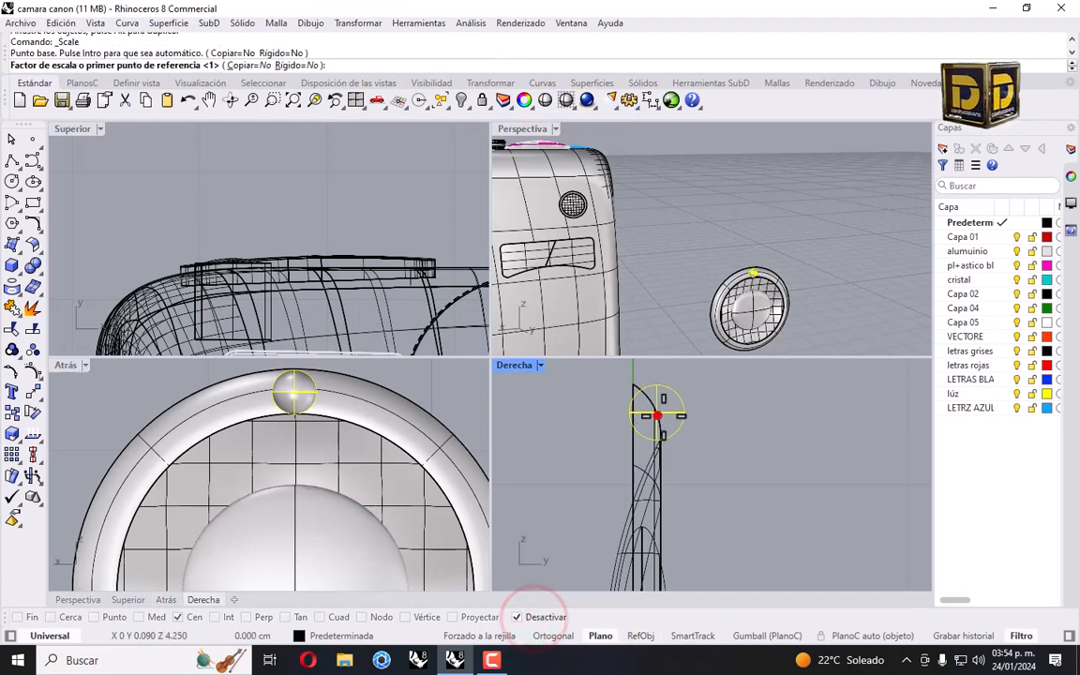
left_click(727, 416)
left_click(703, 417)
Move the scaled sphere back onto the ring's uppermost point, centered on the rounded band and partly embedded in its curved face.
scroll(314, 448, "down", 10)
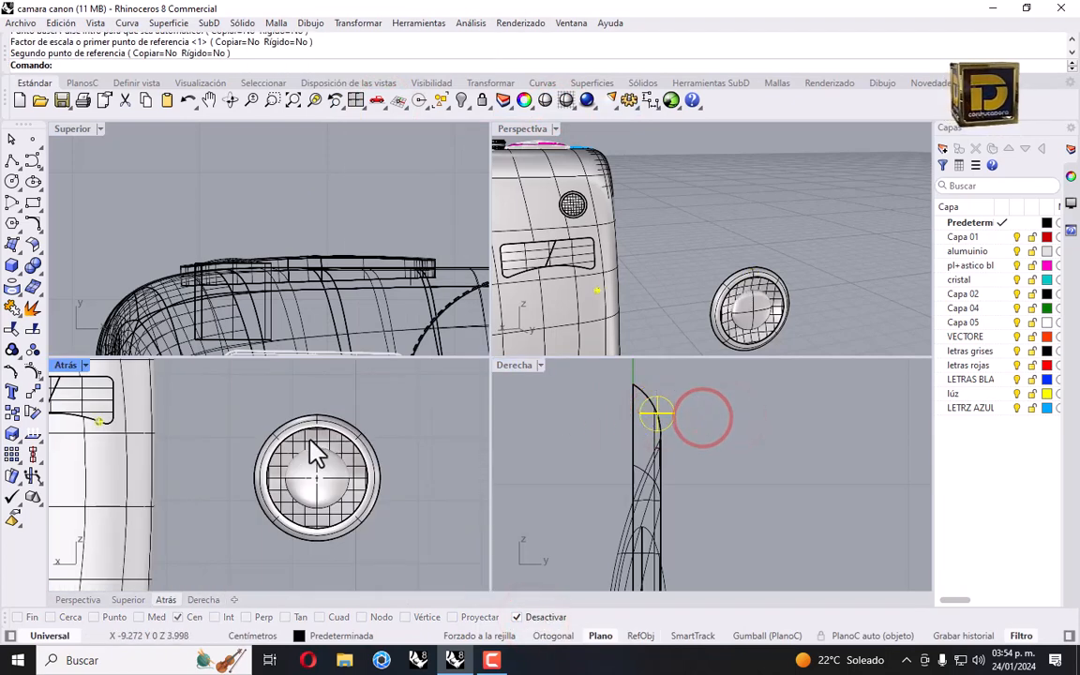
scroll(335, 215, "down", 5)
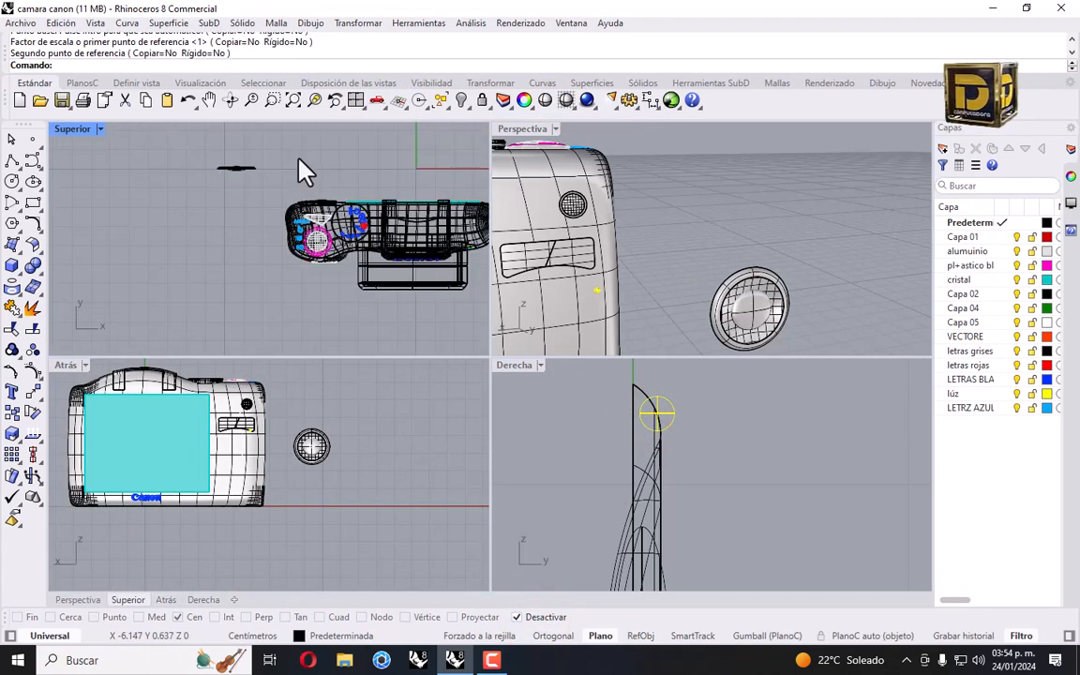
left_click_drag(300, 169, 234, 176)
scroll(305, 412, "up", 10)
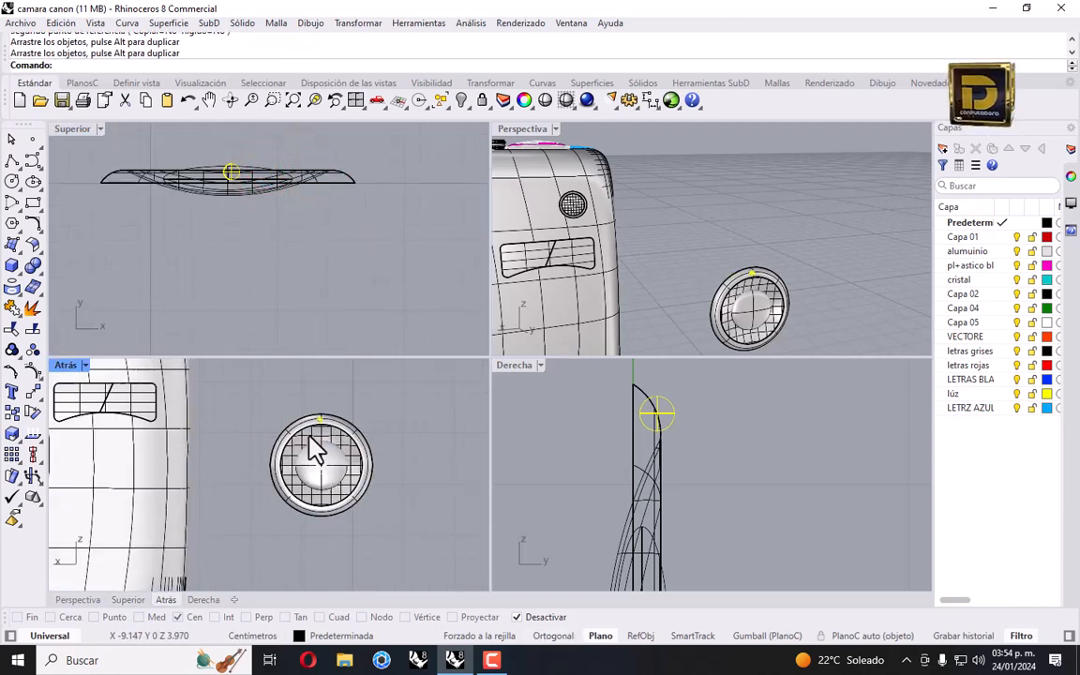
scroll(312, 416, "up", 3)
left_click_drag(313, 422, 317, 406)
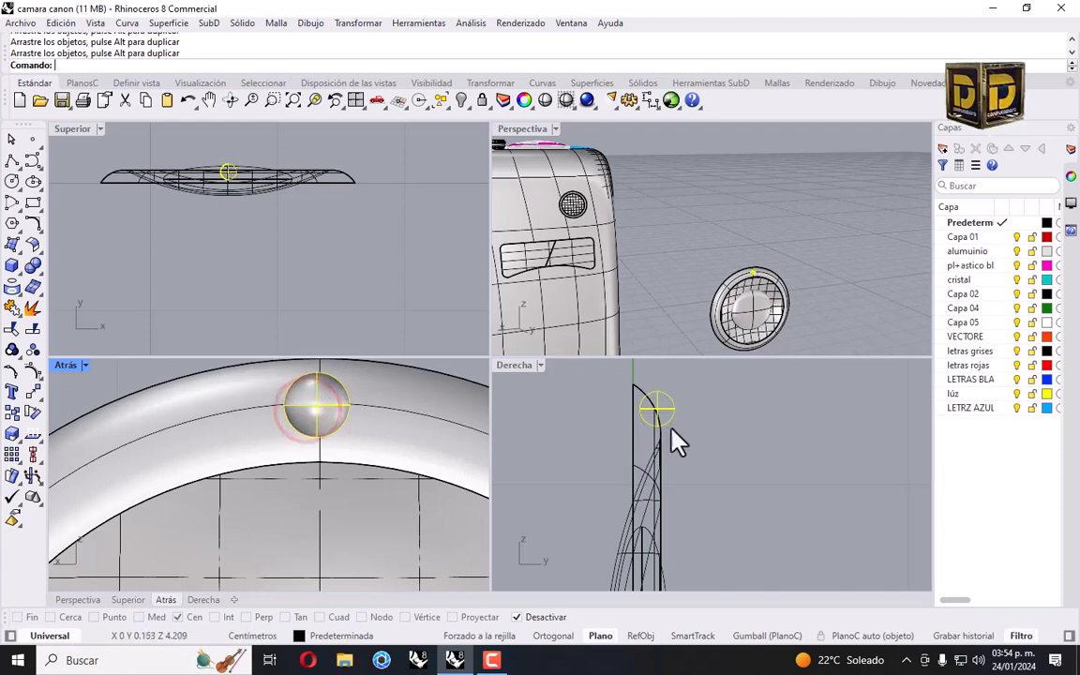
scroll(680, 407, "up", 3)
left_click_drag(661, 400, 661, 422)
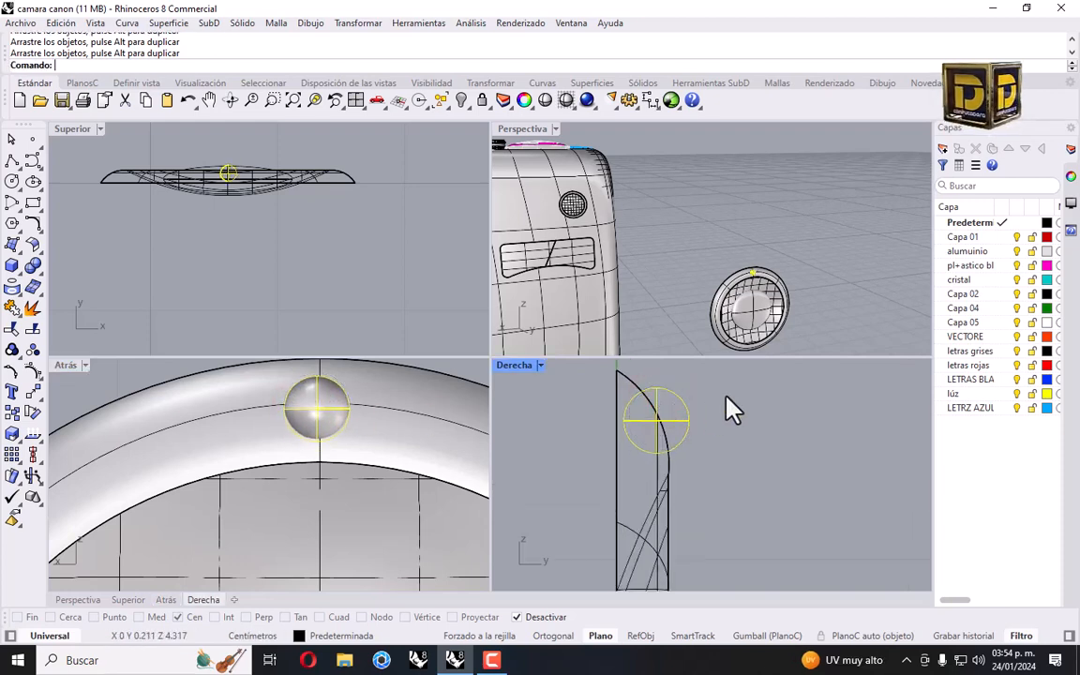
left_click(725, 396)
Create a polar array of the small sphere around the round button's center with 30 elements over 360 degrees.
scroll(757, 284, "up", 5)
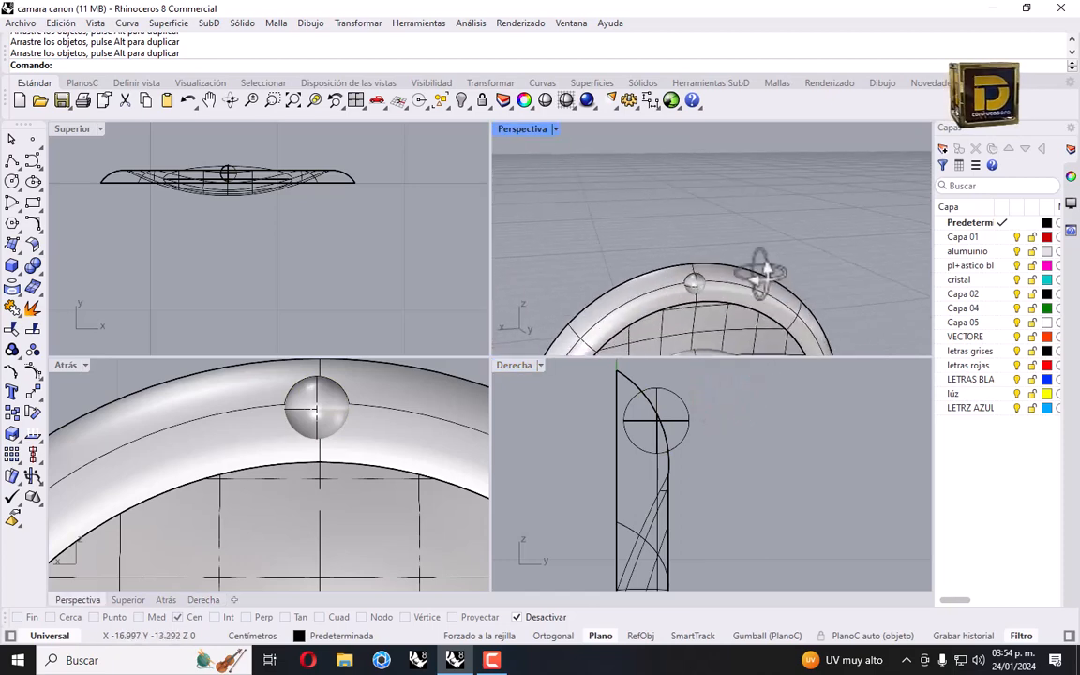
left_click(694, 281)
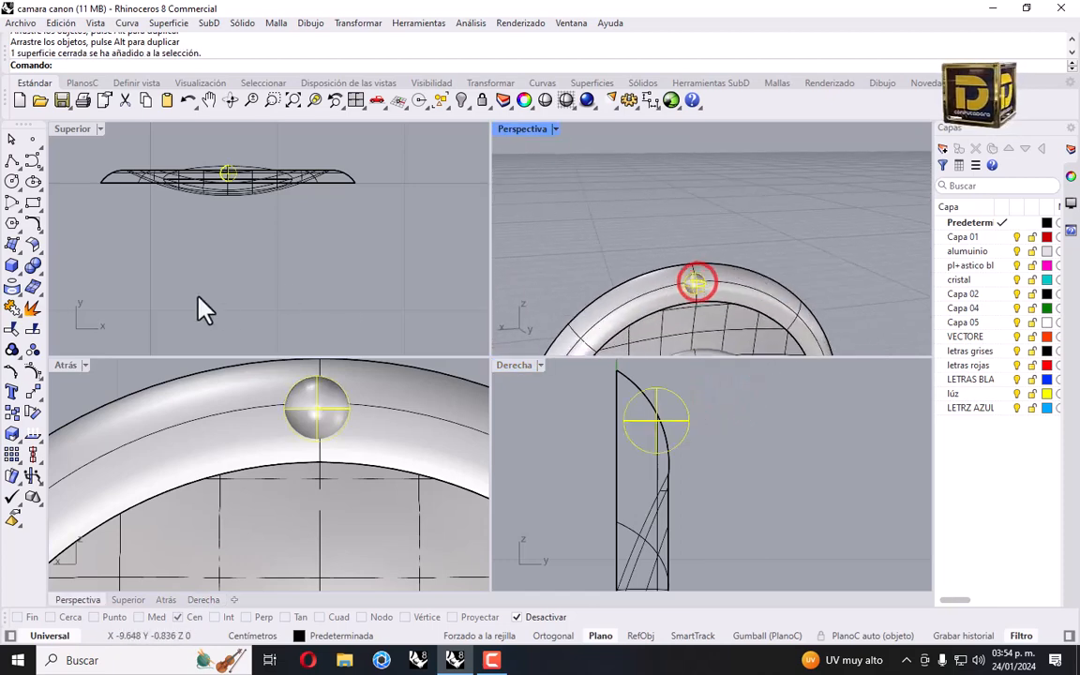
left_click(35, 410)
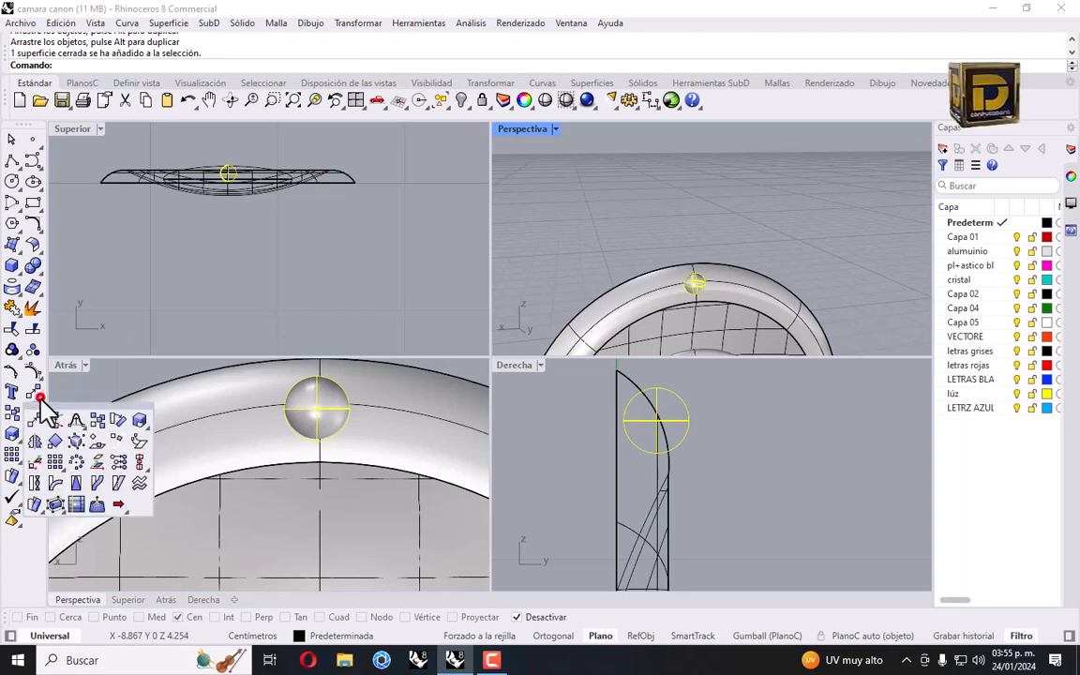
left_click(76, 460)
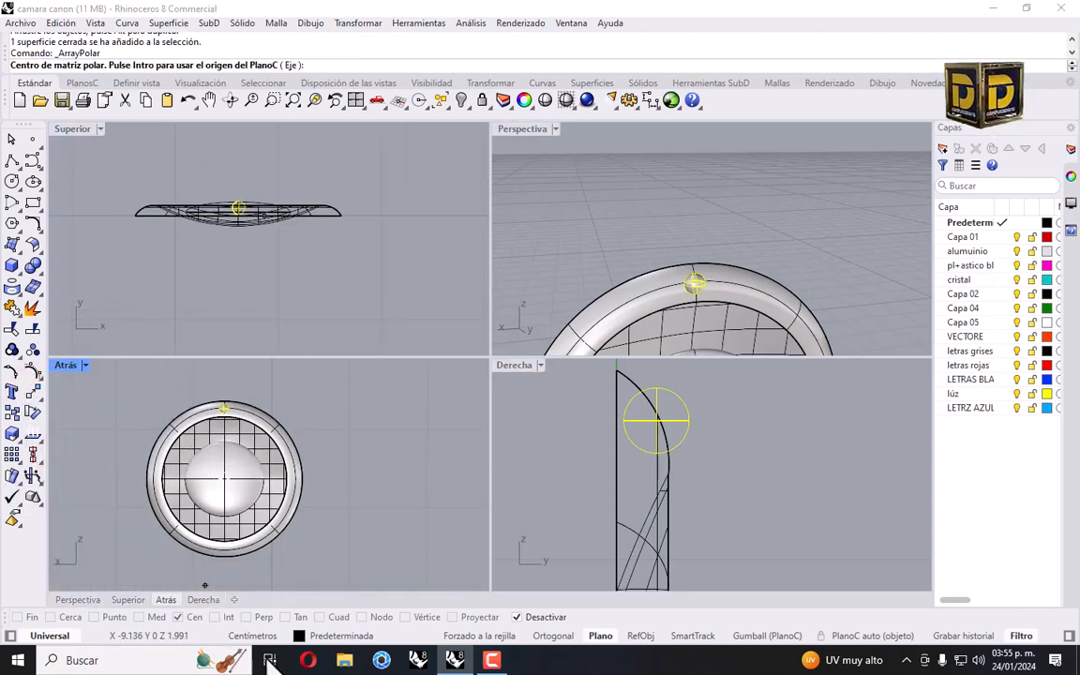
left_click(516, 616)
left_click(281, 497)
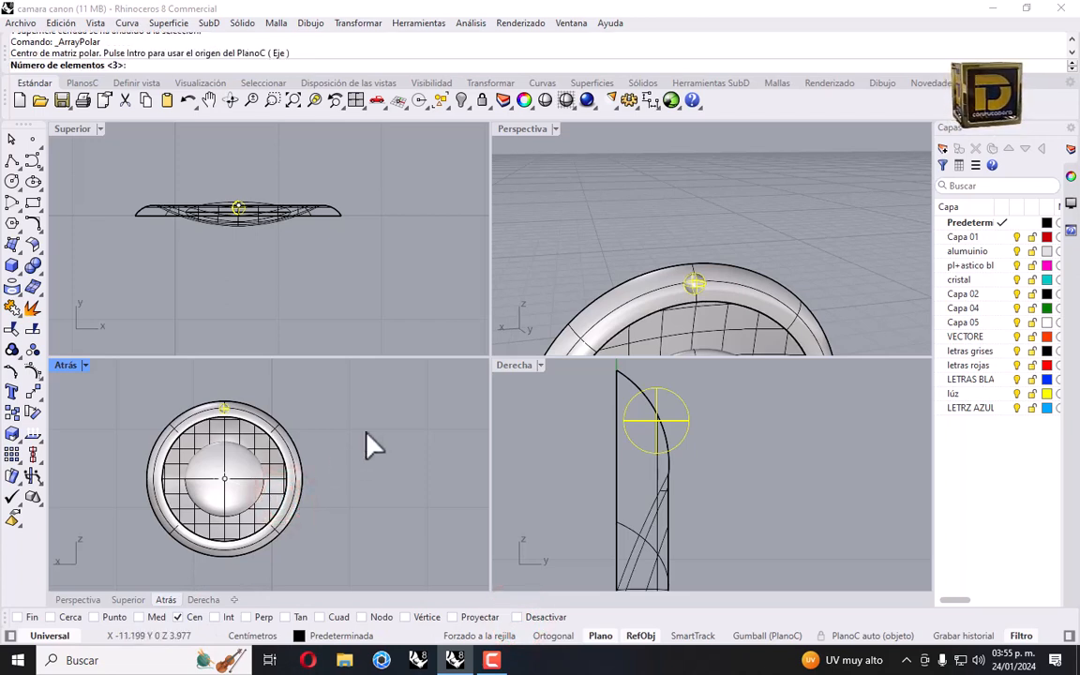
type("30")
key("Return")
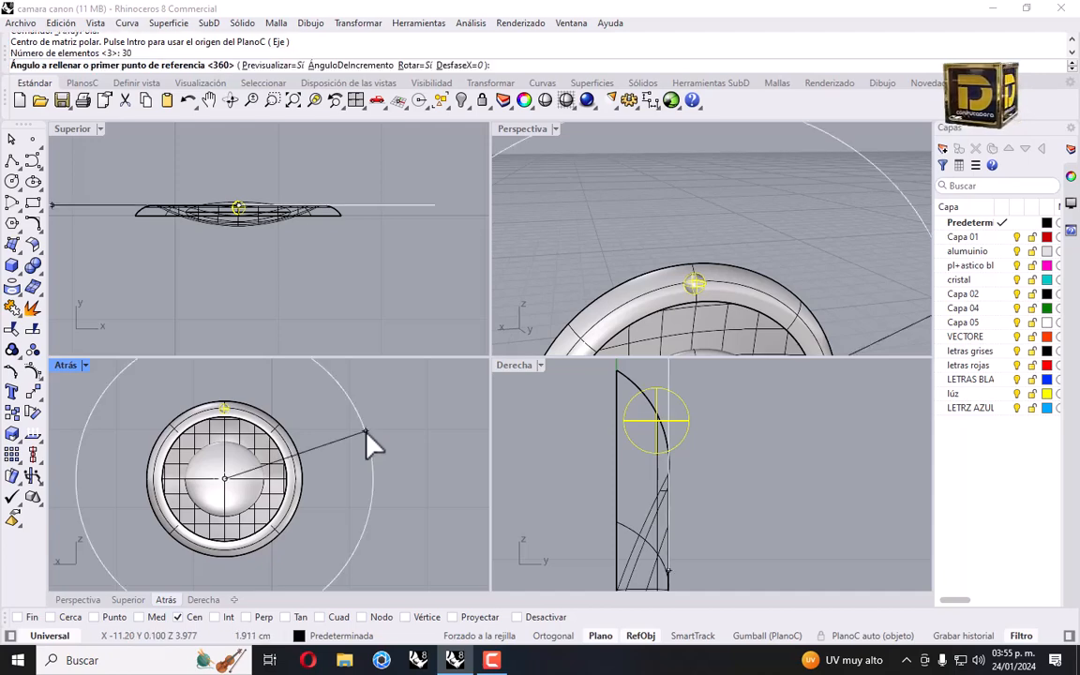
key("Return")
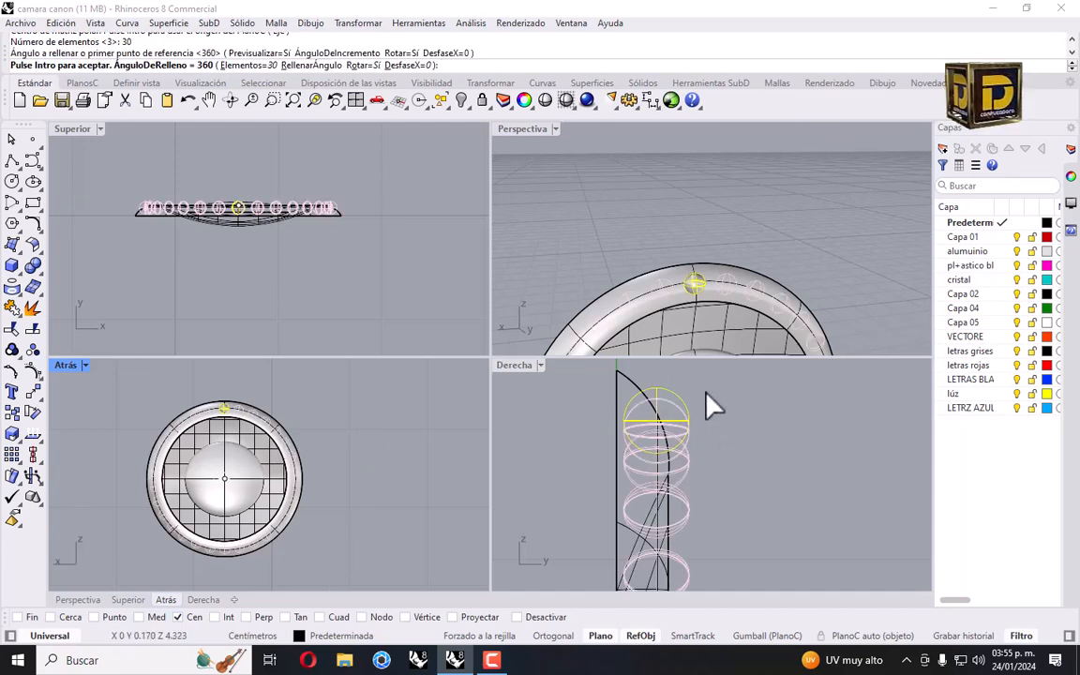
right_click(690, 274)
Select the complete round button with its spheres and move it onto the camera's back, beside the screen and below the split button.
scroll(681, 259, "down", 5)
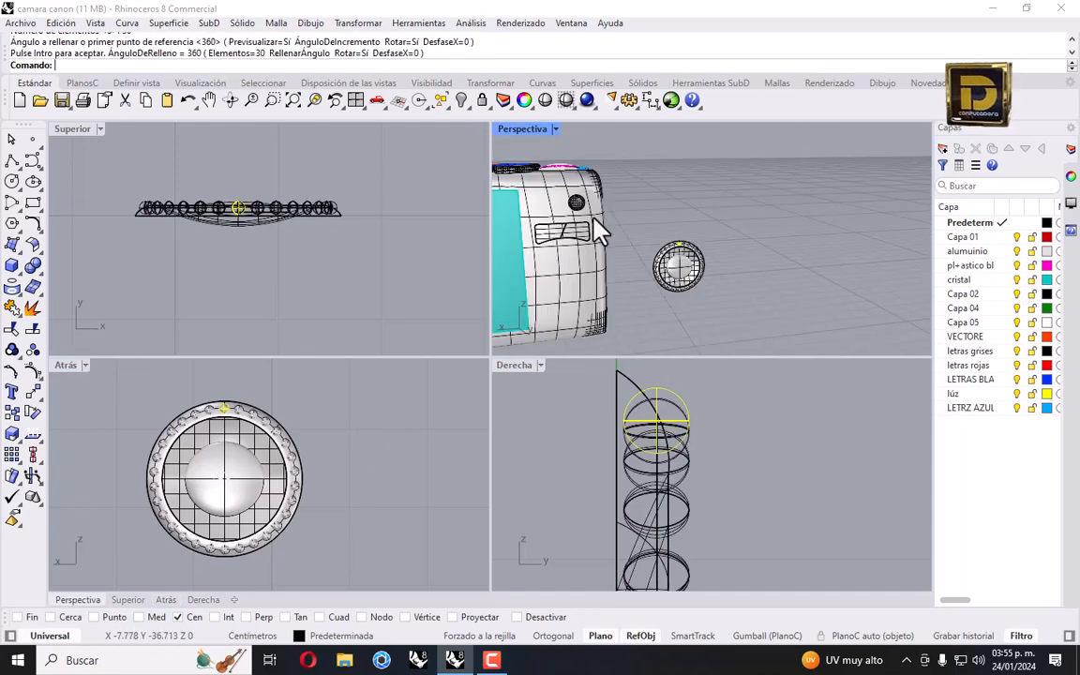
left_click_drag(622, 220, 718, 321)
scroll(253, 459, "down", 5)
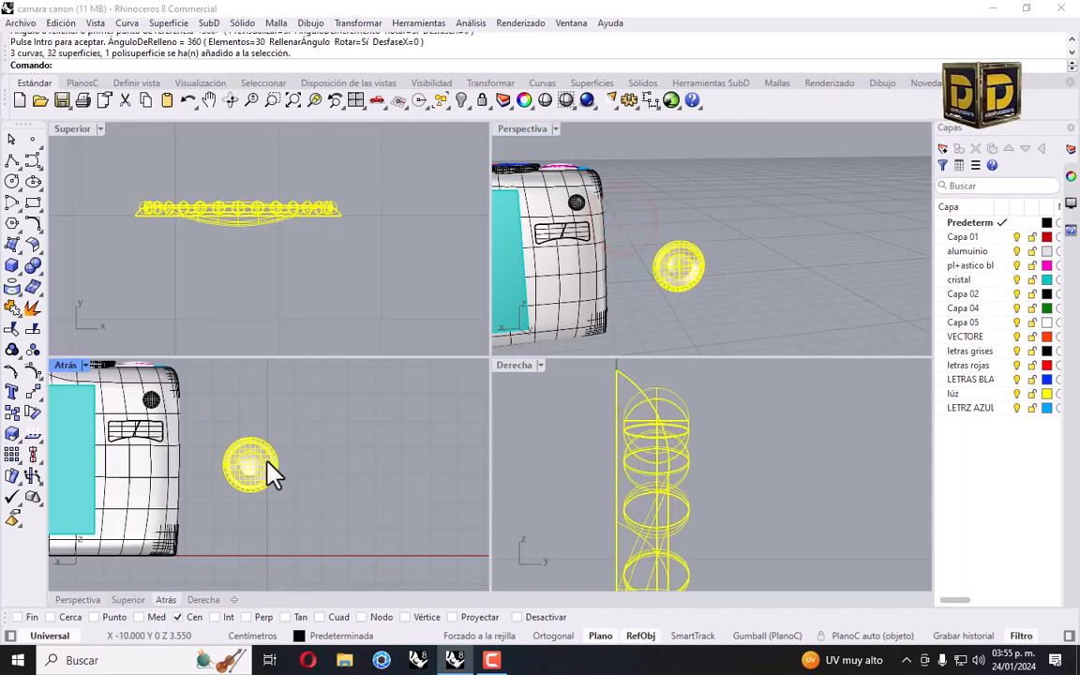
scroll(268, 456, "up", 5)
left_click_drag(332, 421, 259, 430)
scroll(254, 436, "up", 4)
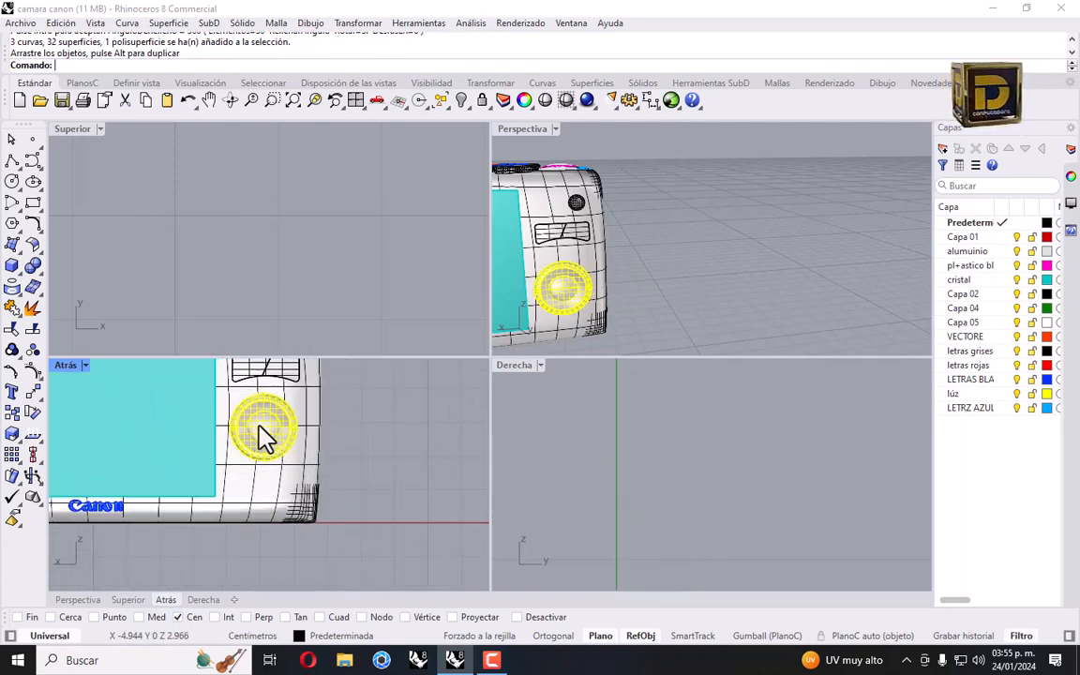
Move the round button in depth until it sits against the camera's rear surface.
scroll(709, 465, "down", 10)
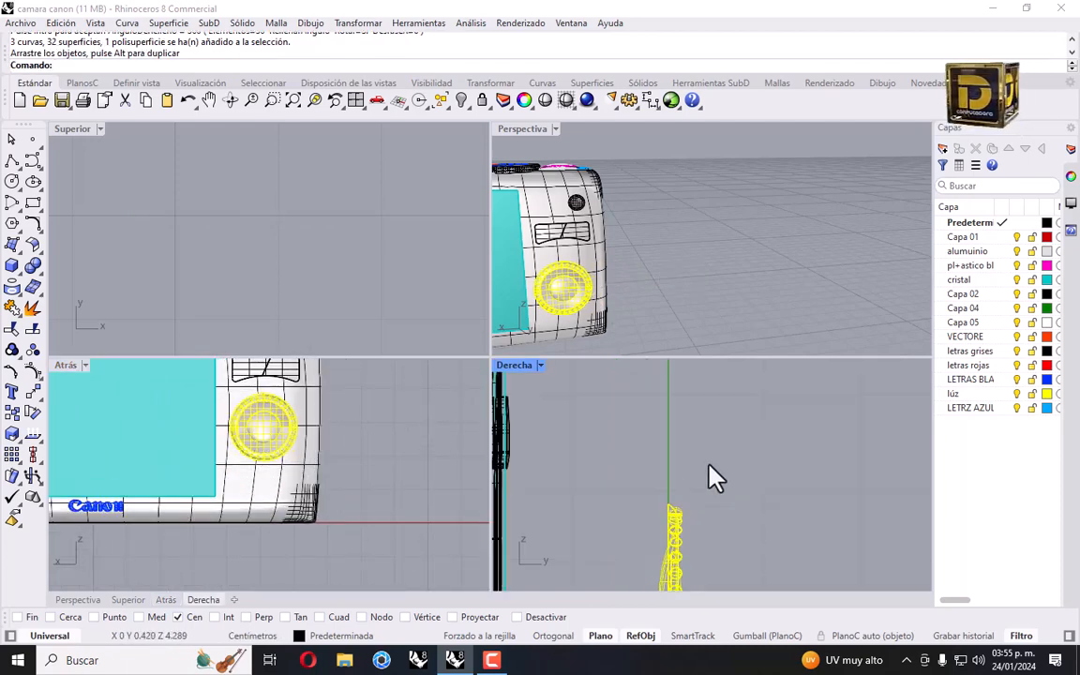
right_click_drag(697, 514, 699, 412)
scroll(692, 417, "up", 2)
left_click_drag(692, 418, 601, 420)
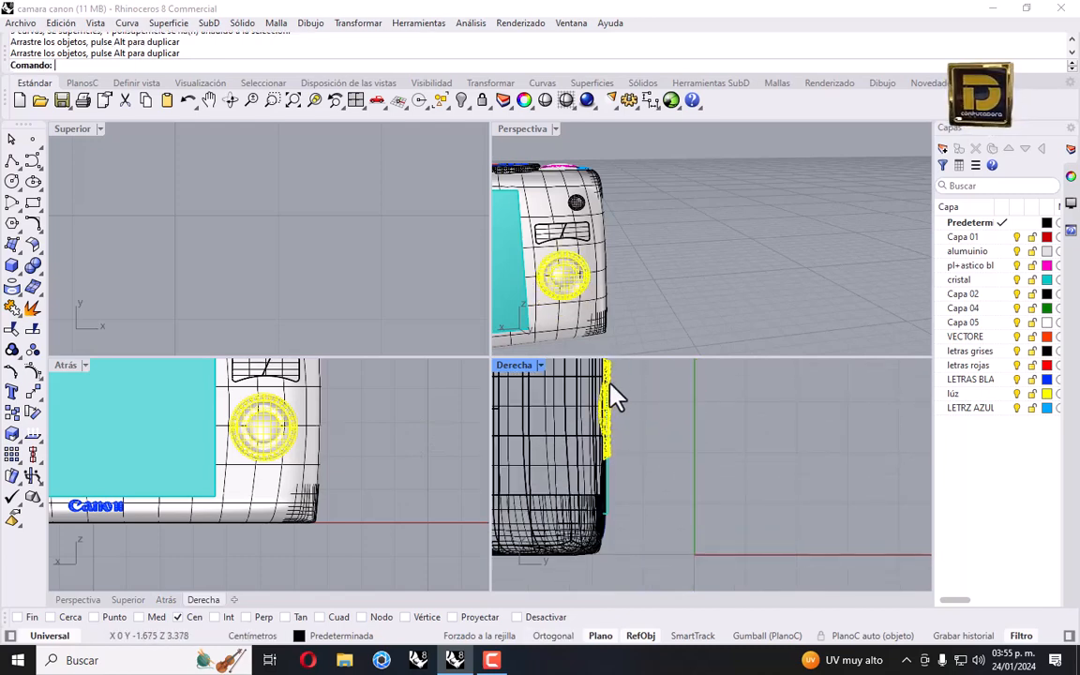
right_click_drag(610, 385, 628, 459)
right_click_drag(581, 246, 496, 234)
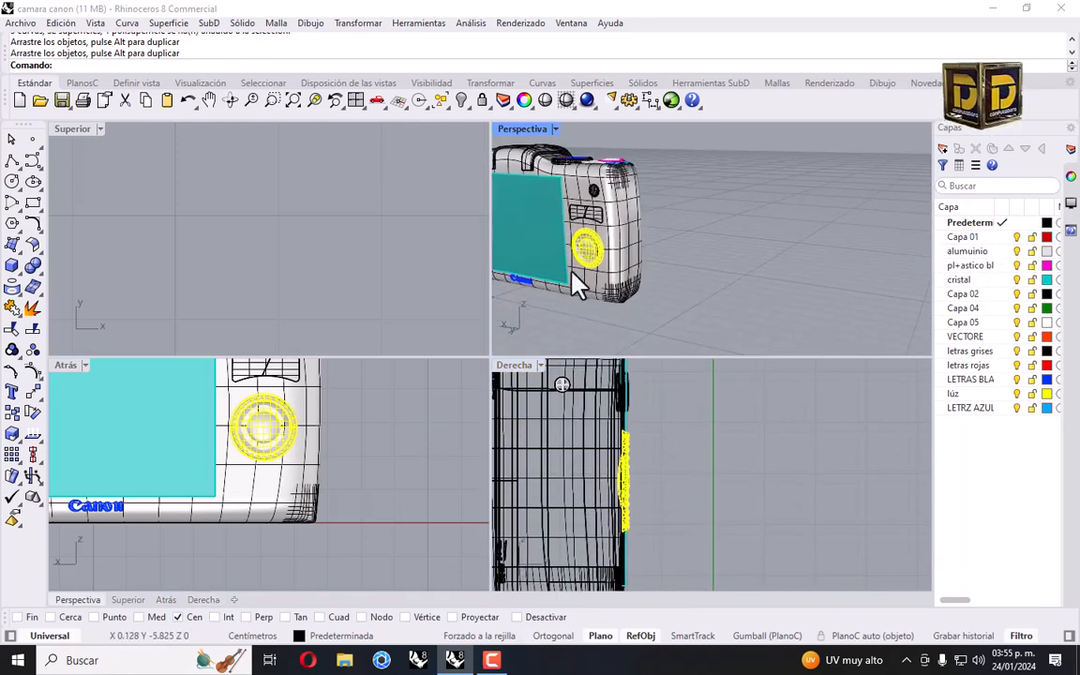
scroll(607, 233, "up", 6)
right_click_drag(712, 225, 646, 232)
left_click(709, 452)
right_click_drag(821, 285, 773, 291)
scroll(773, 291, "down", 10)
right_click_drag(657, 274, 729, 266)
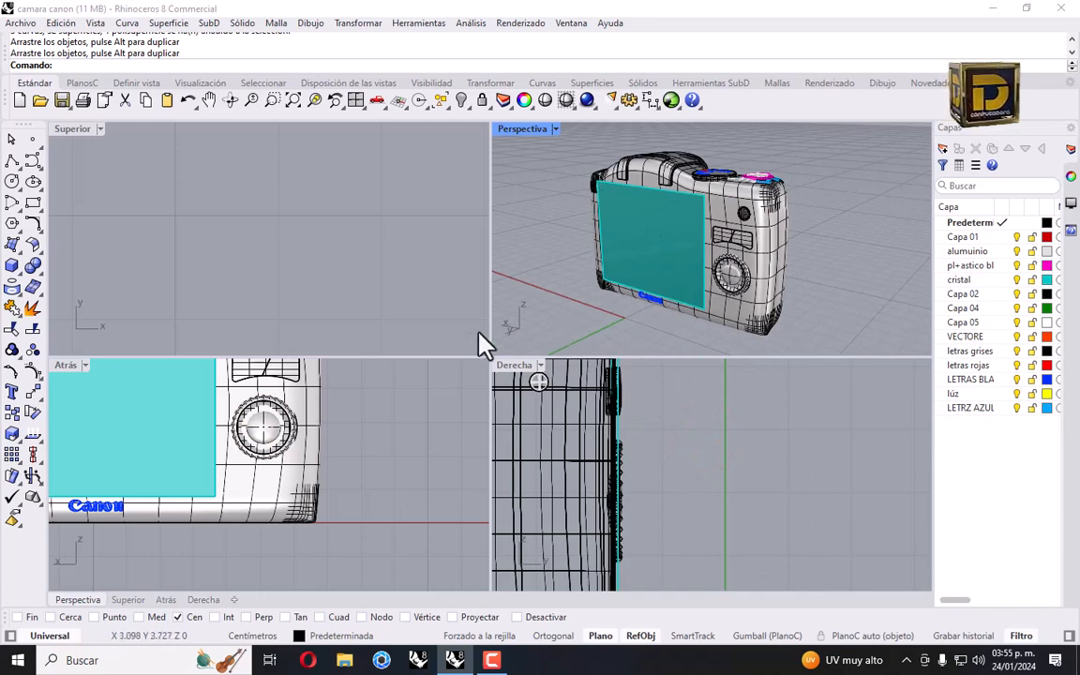
Select both halves of the split button above the round button.
right_click_drag(395, 445, 394, 487)
scroll(254, 430, "up", 8)
left_click(246, 378)
left_click(309, 378, "shift")
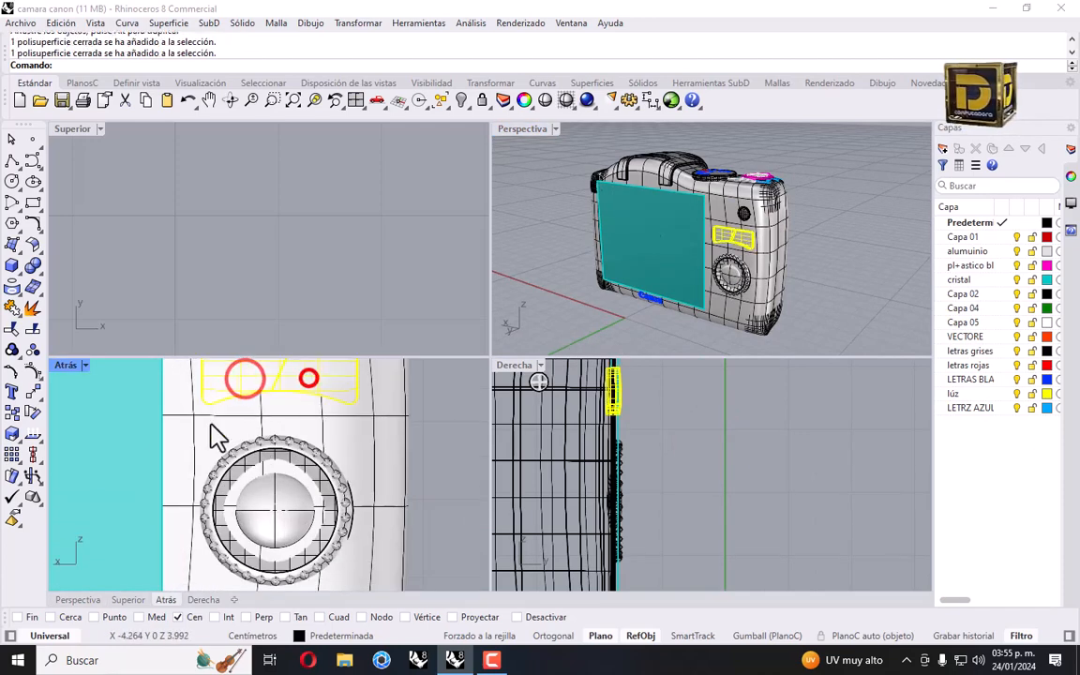
Try to mirror the split button halves about a horizontal line through the round button without keeping the originals.
left_click(33, 387)
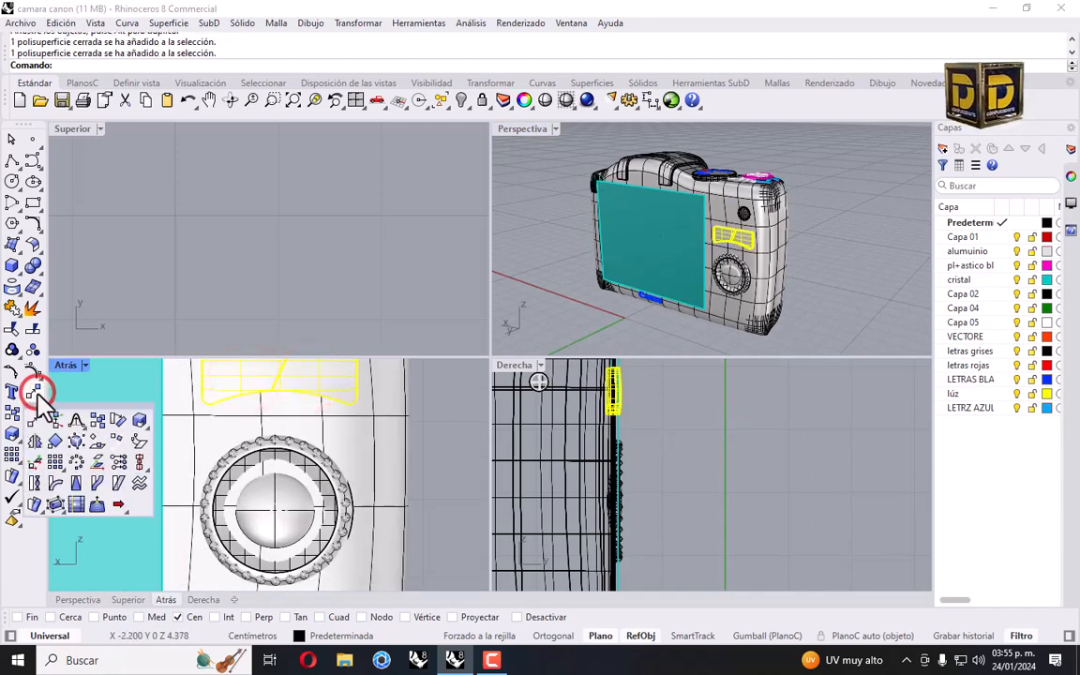
left_click(34, 440)
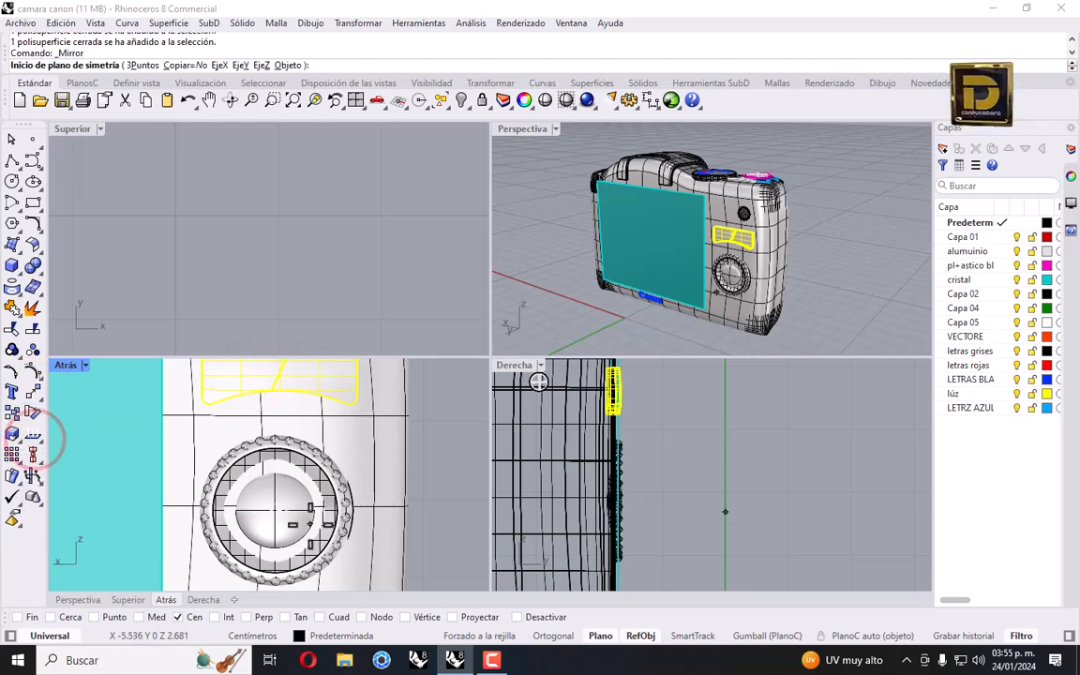
left_click(324, 537)
scroll(311, 454, "down", 4)
scroll(393, 450, "down", 1)
left_click(414, 465)
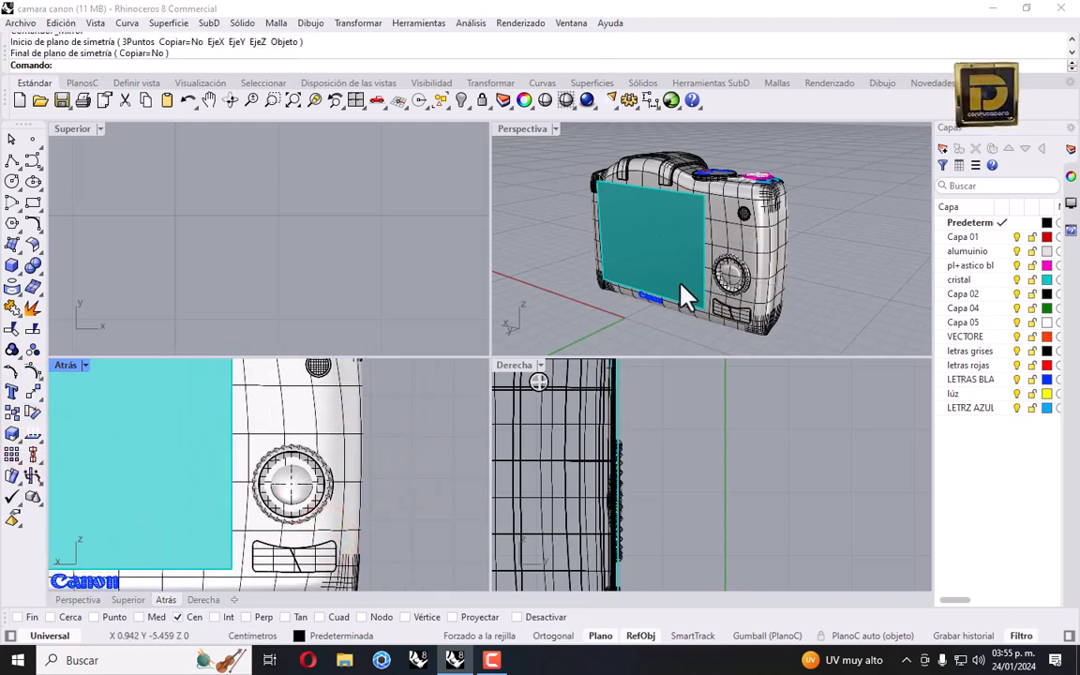
key("ctrl+z")
Mirror the split button halves below the round button about a horizontal line through its center, with Copiar set to Sí.
key("Return")
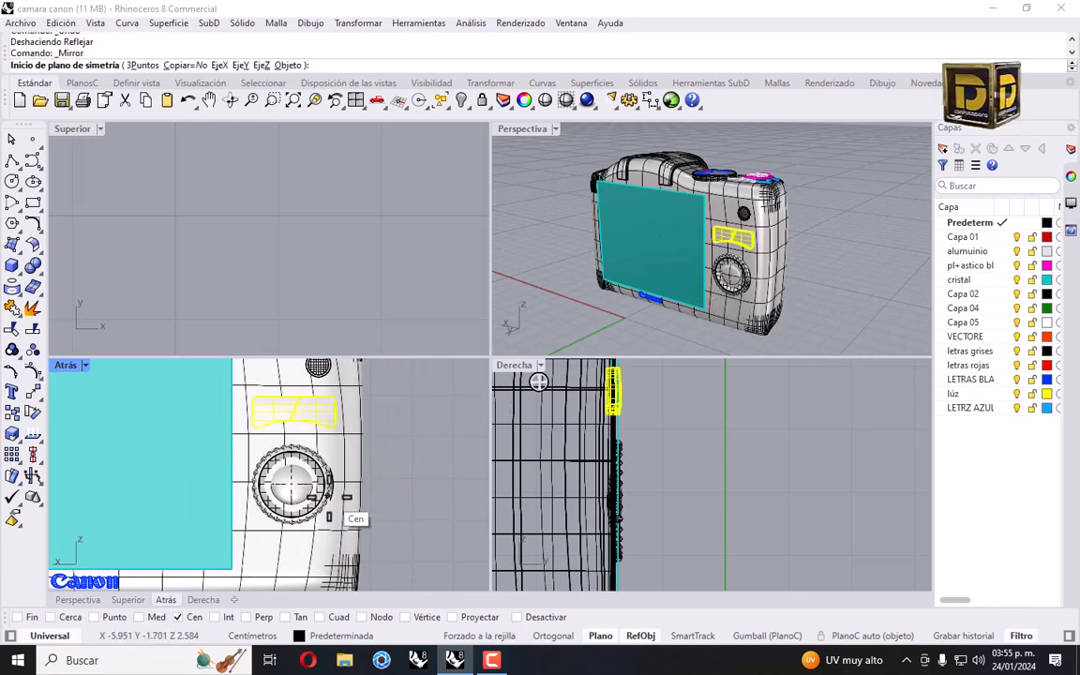
left_click(327, 494)
left_click(150, 65)
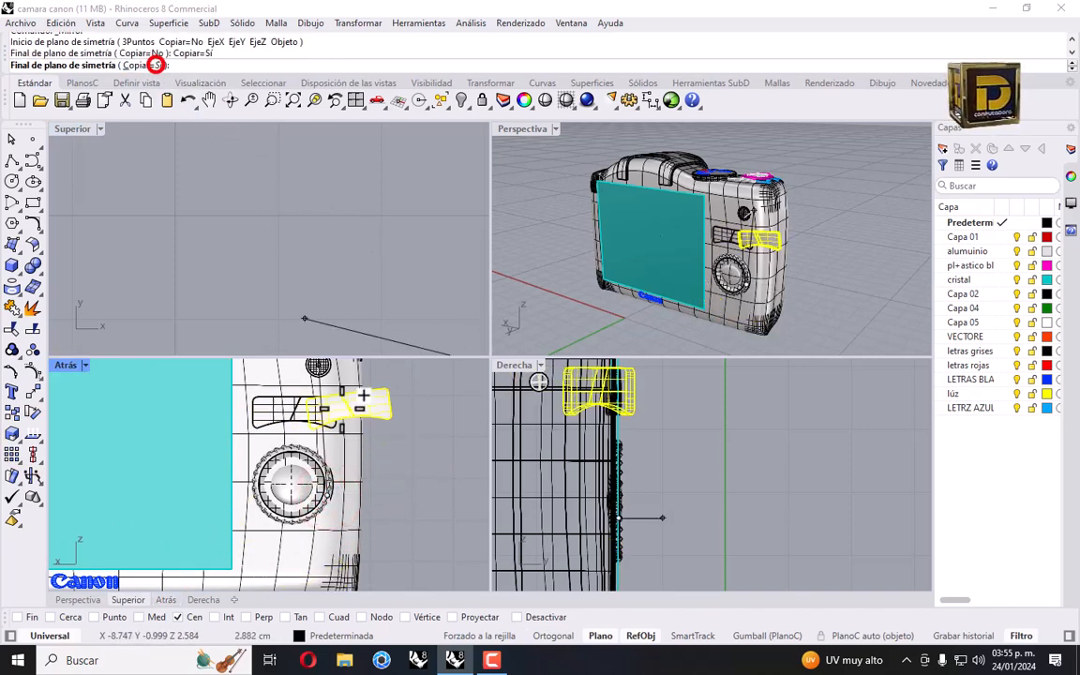
left_click(422, 484)
Move the mirrored split button halves slightly upward, closer to the round button, and save the model file.
scroll(440, 403, "down", 3)
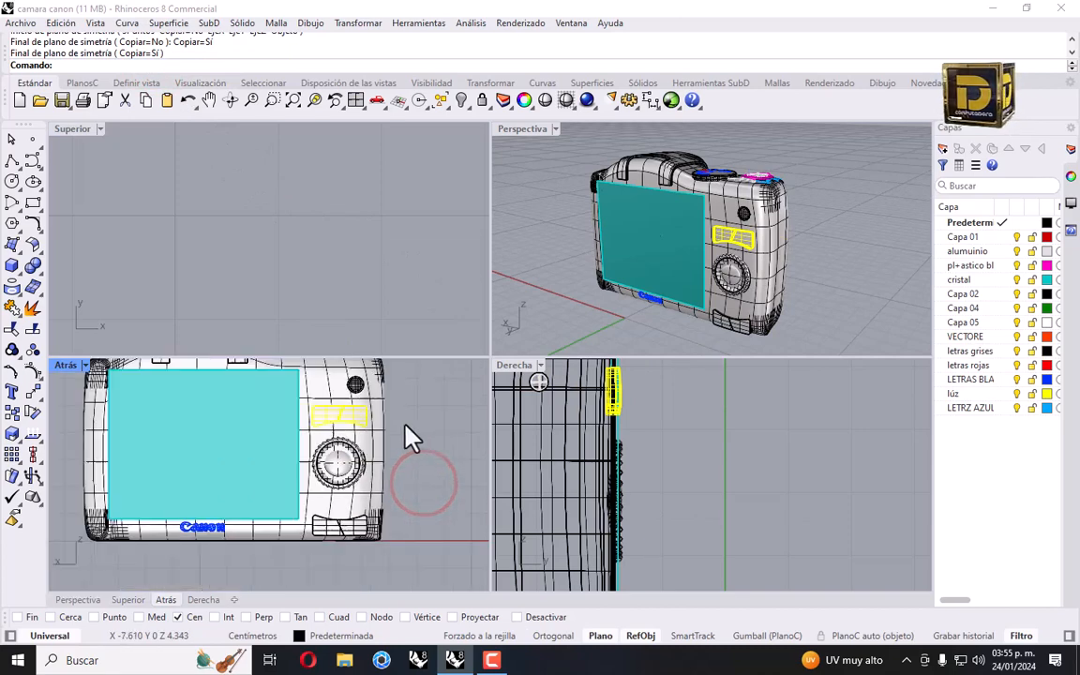
left_click(300, 566)
scroll(361, 508, "up", 4)
left_click_drag(379, 512, 355, 506)
right_click_drag(433, 481, 437, 507)
scroll(384, 457, "down", 3)
left_click(418, 439)
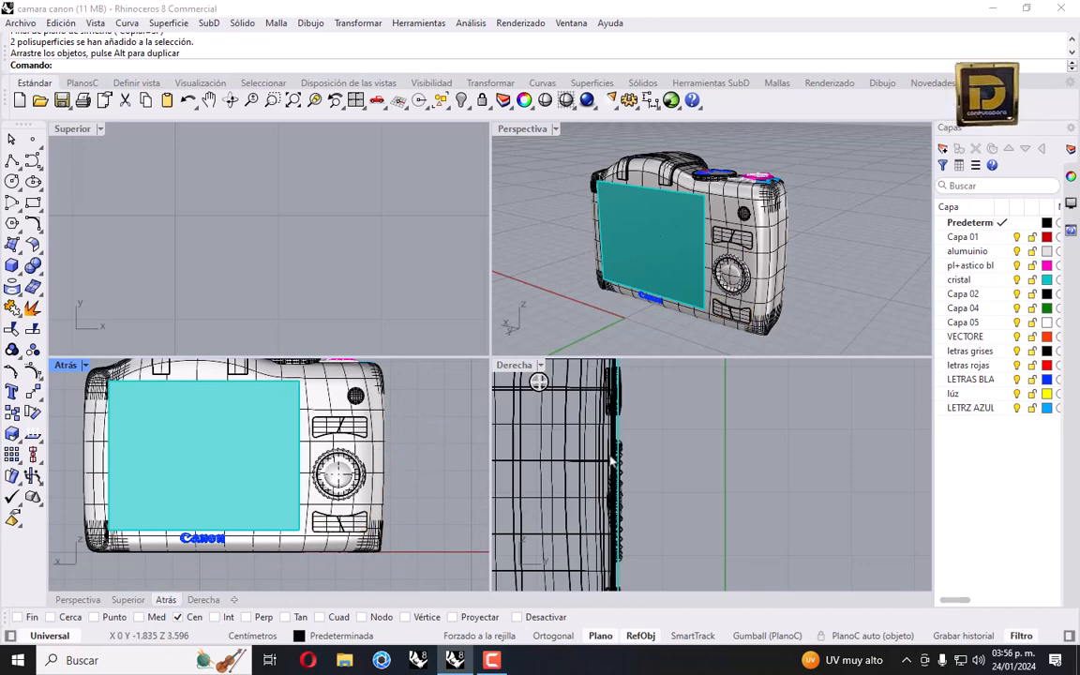
left_click(20, 23)
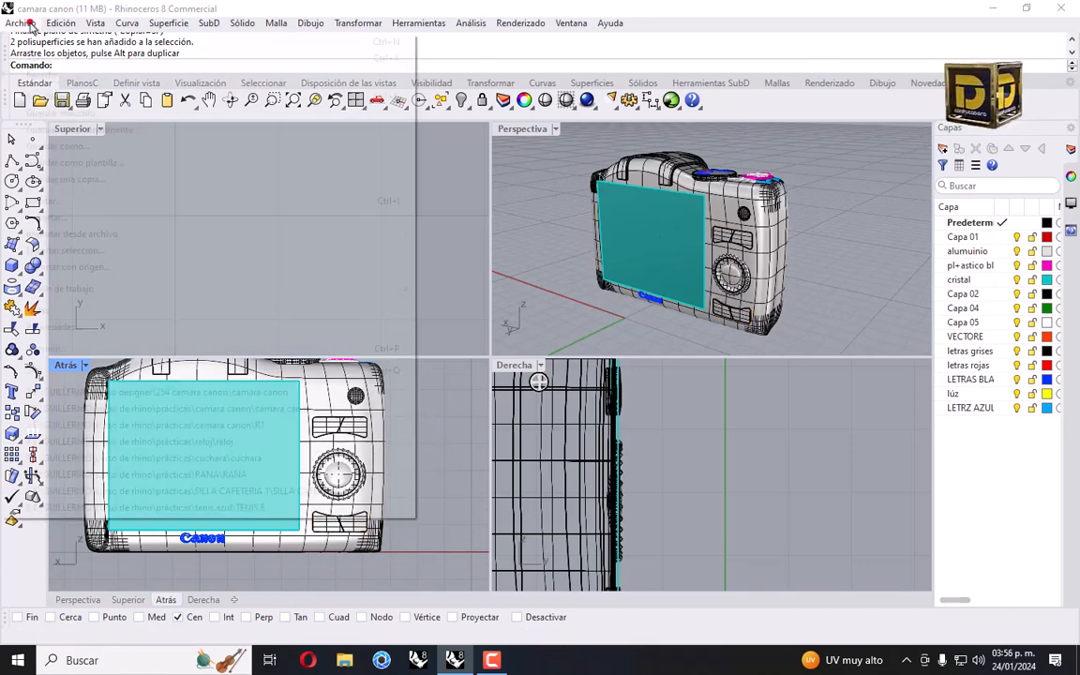
left_click(47, 98)
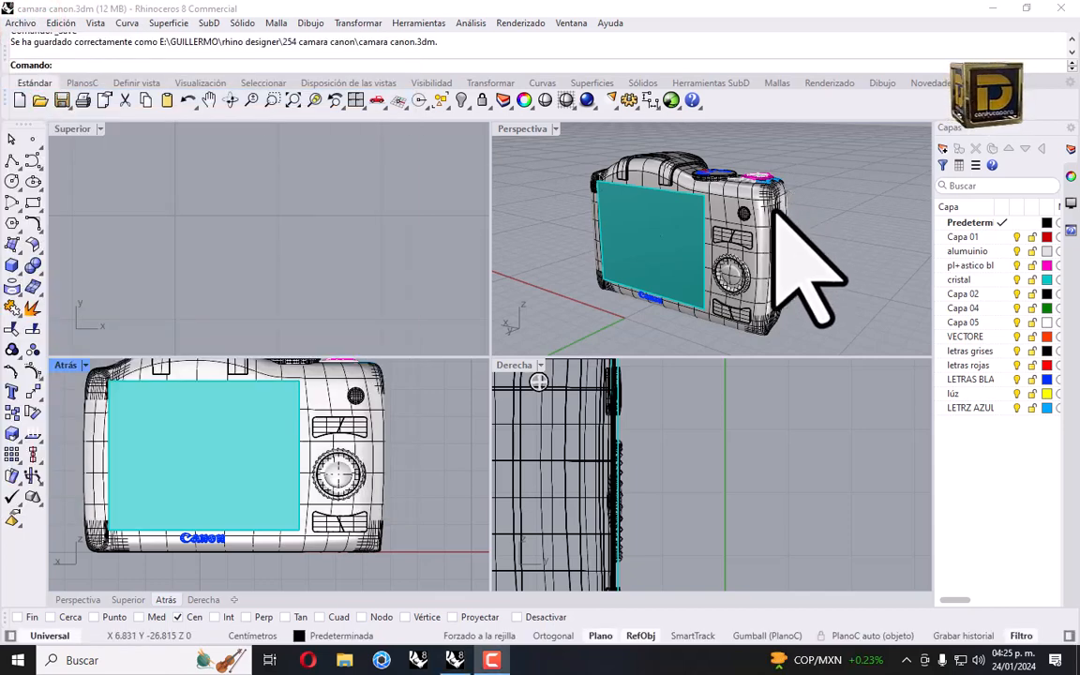
Make the LETRZ AZUL layer current and draw a small rectangle beside the camera in the Atrás view.
left_click(1005, 407)
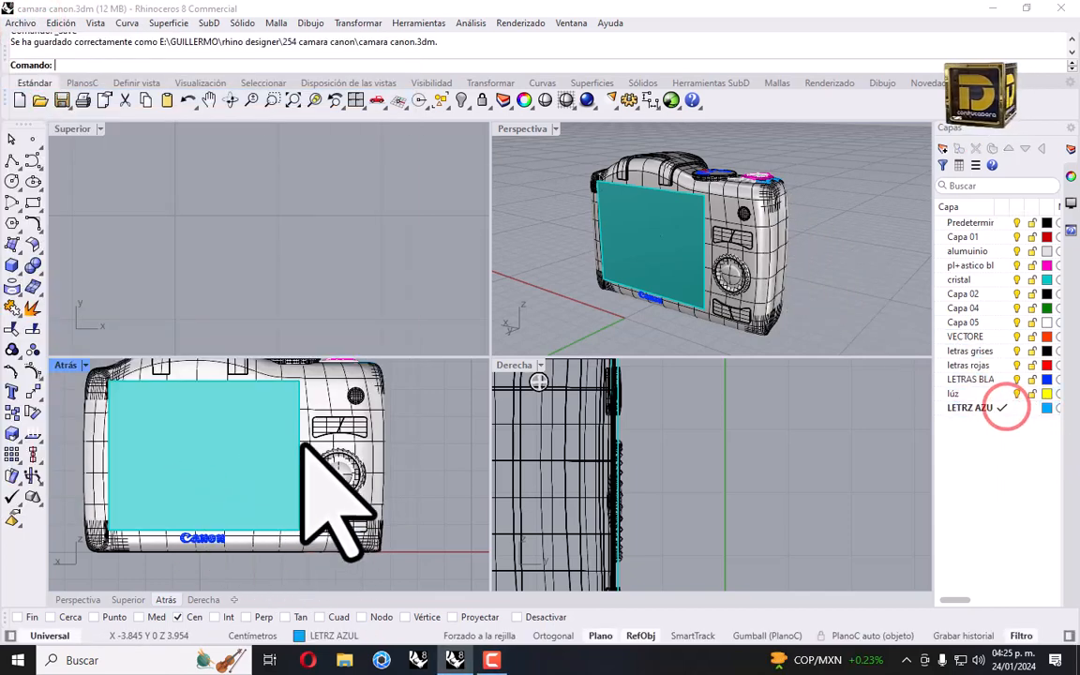
scroll(304, 445, "down", 5)
right_click_drag(298, 451, 267, 491)
scroll(258, 448, "up", 3)
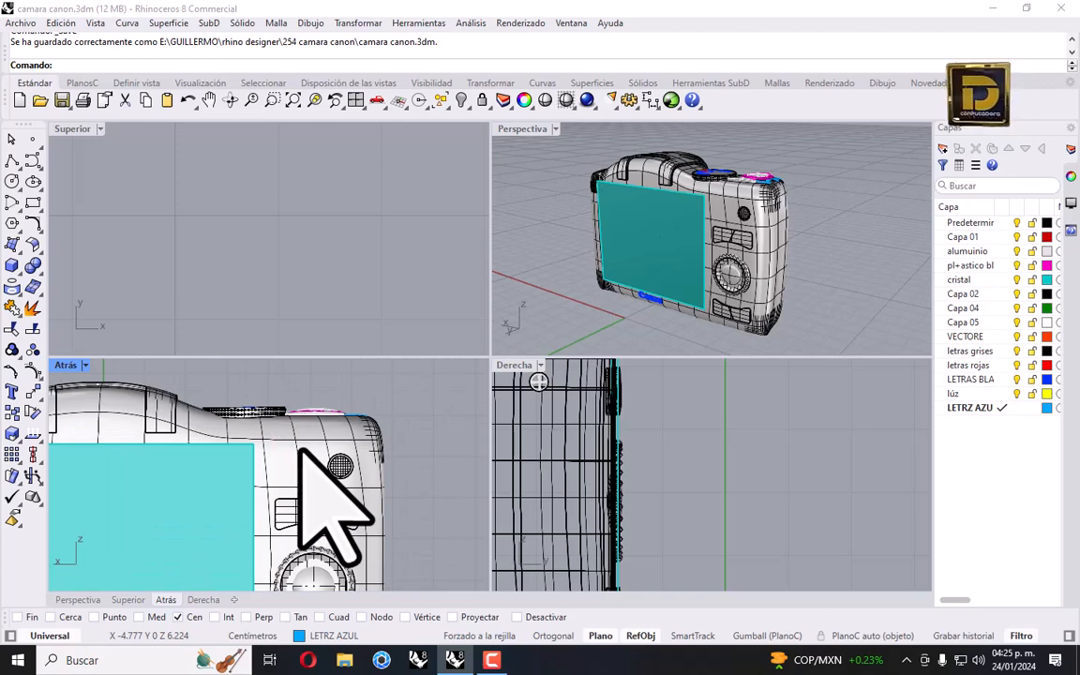
left_click(33, 202)
right_click_drag(397, 480, 246, 470)
scroll(276, 467, "up", 6)
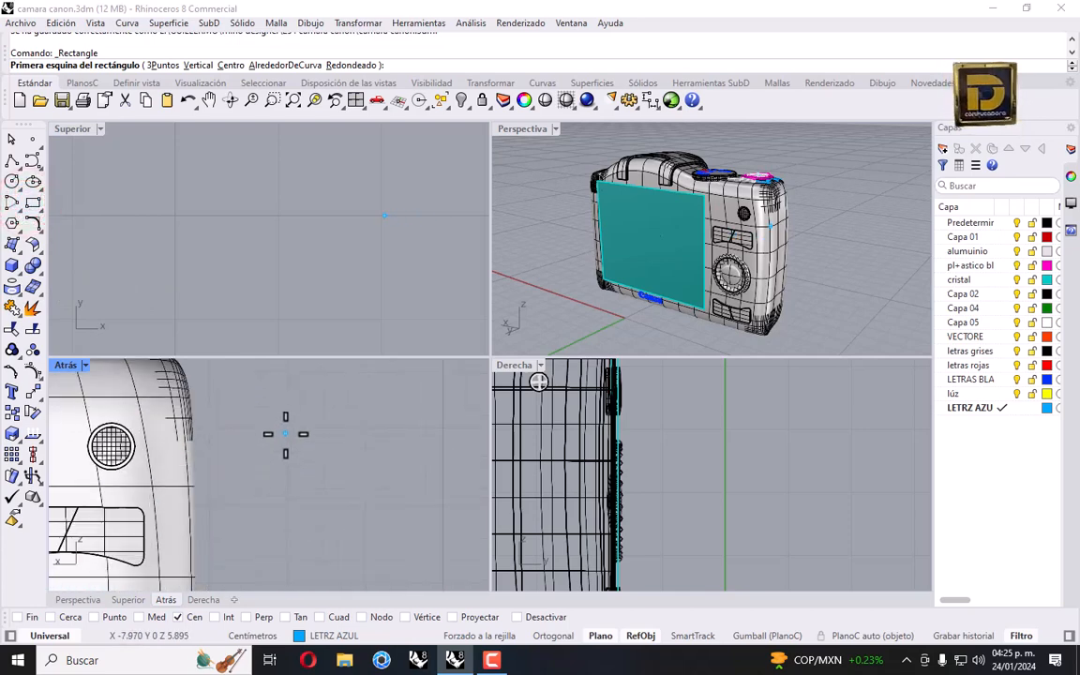
left_click(285, 433)
left_click(325, 441)
scroll(319, 438, "up", 3)
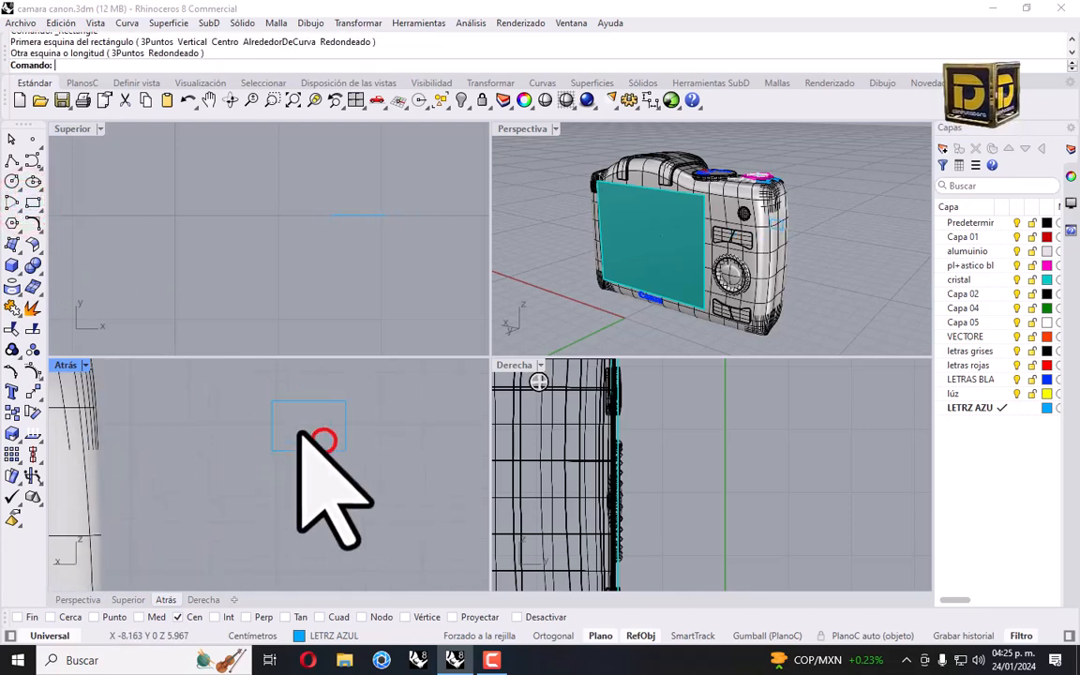
Draw a three-sided inscribed polygon with a radius of about 0.14 cm inside the rectangle and shift it to sit centred vertically.
left_click(12, 222)
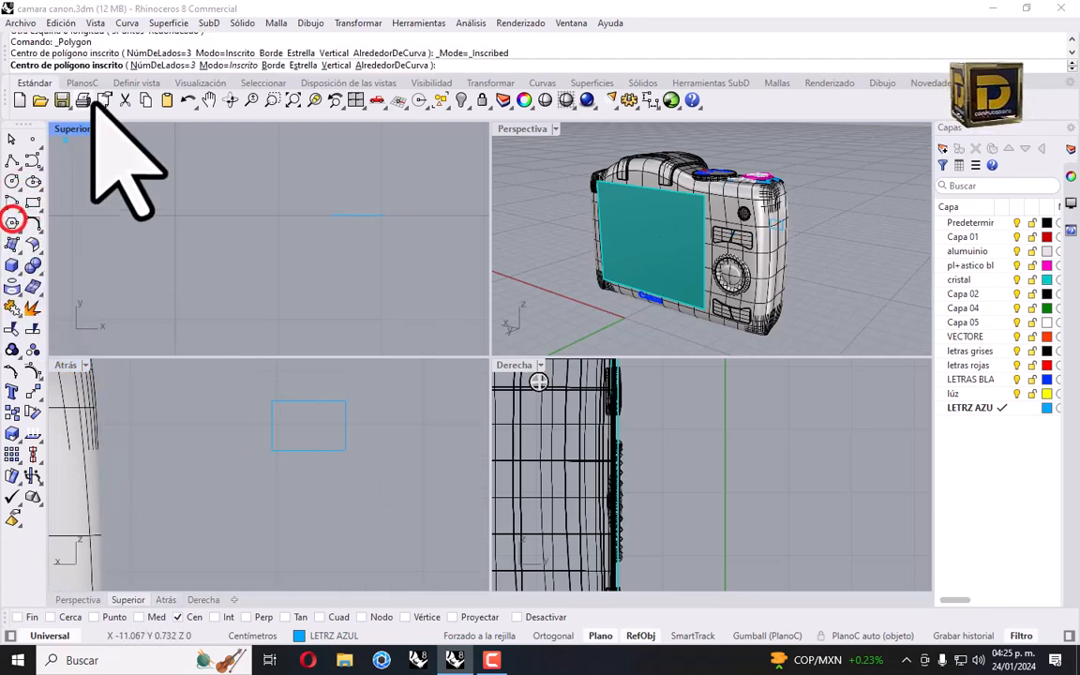
left_click(306, 429)
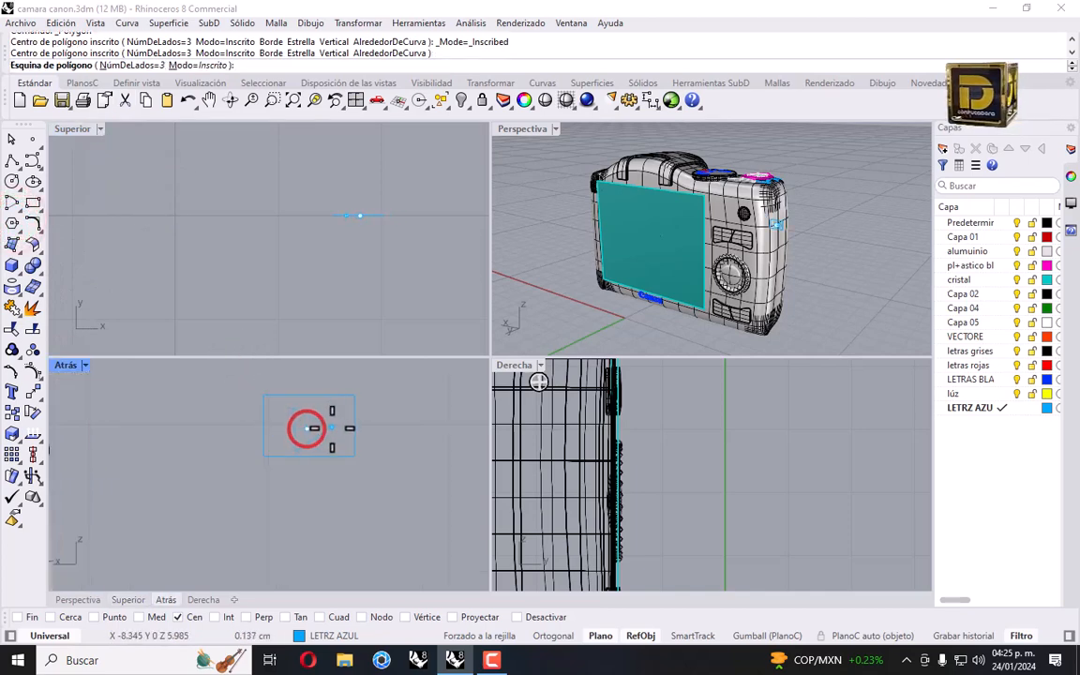
left_click(332, 428)
scroll(326, 429, "up", 3)
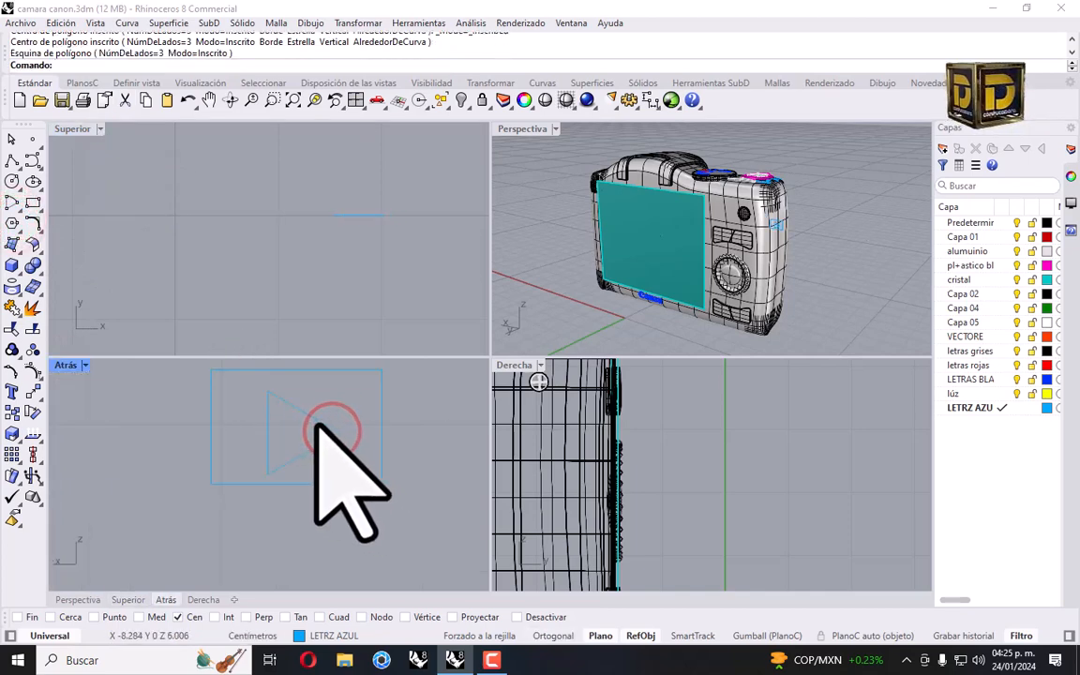
left_click(315, 419)
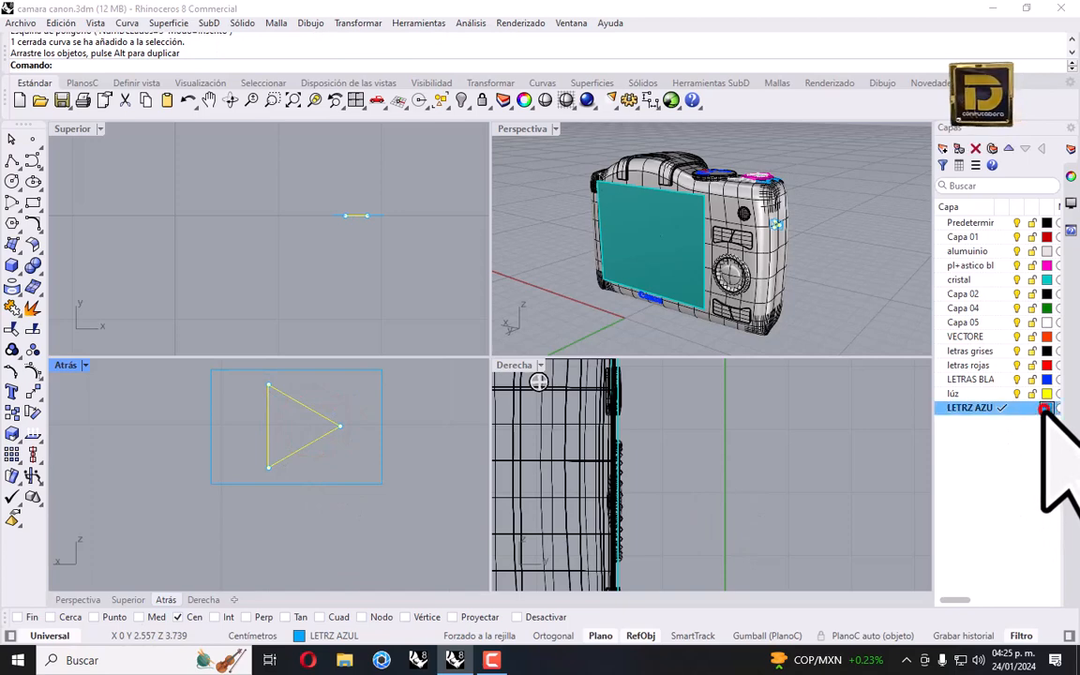
Change the LETRZ AZUL layer colour to violet, #7500FF.
left_click(1045, 408)
left_click(619, 248)
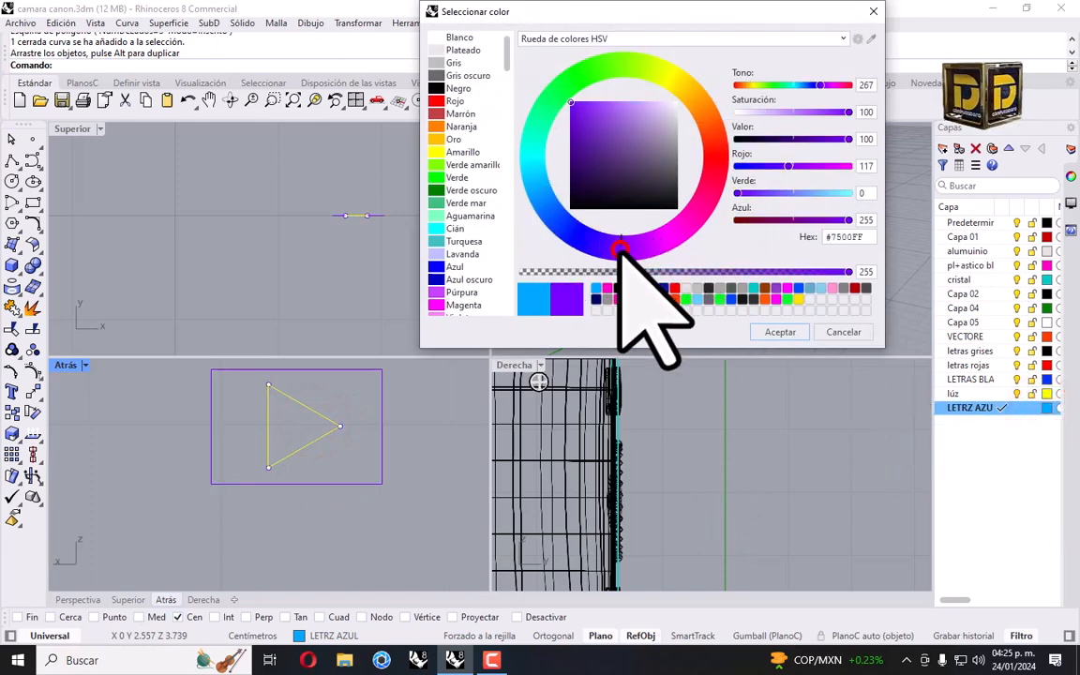
left_click(778, 333)
scroll(403, 464, "down", 3)
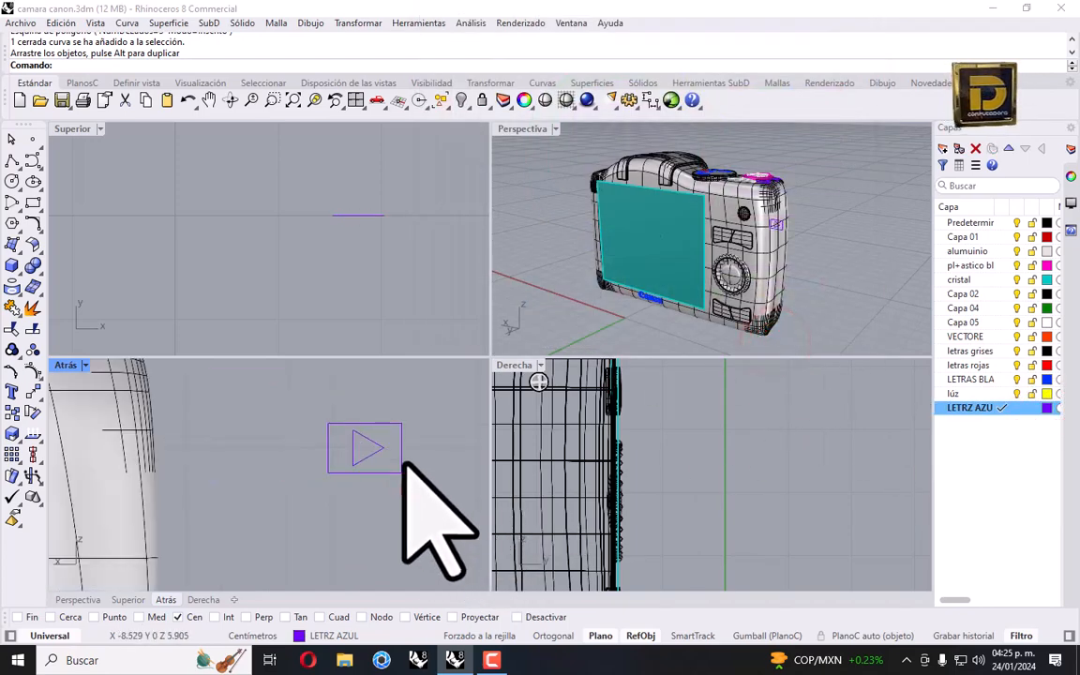
Scale the rectangle and triangle down together in two dimensions from the symbol's center.
left_click_drag(301, 398, 446, 510)
scroll(446, 511, "down", 3)
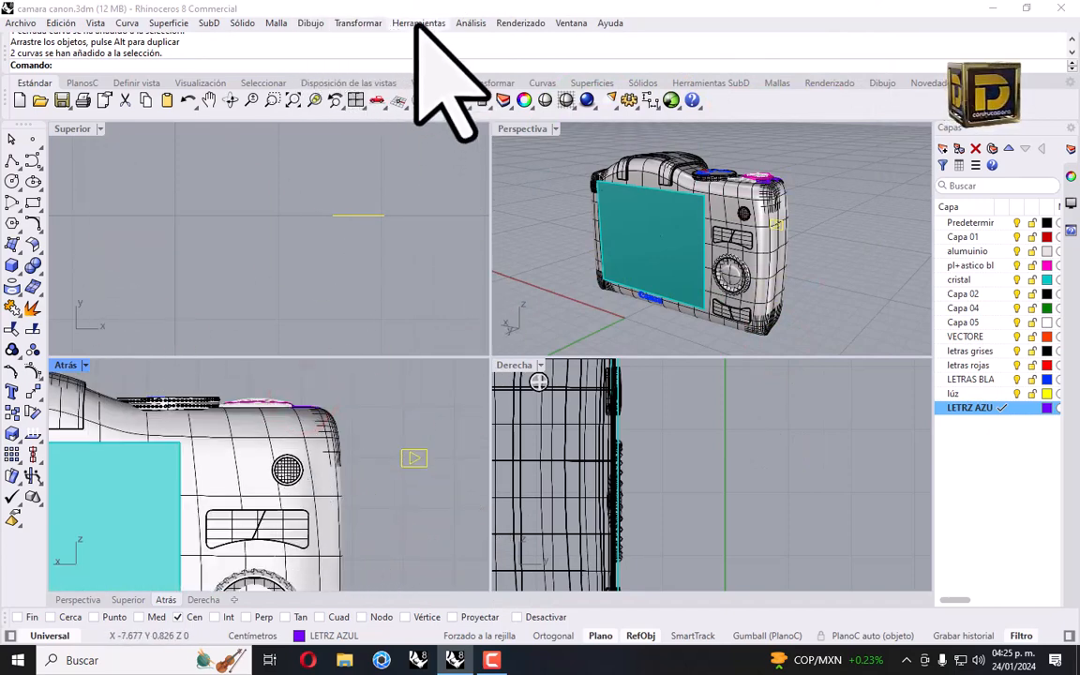
left_click(356, 23)
mouse_move(397, 109)
left_click(551, 136)
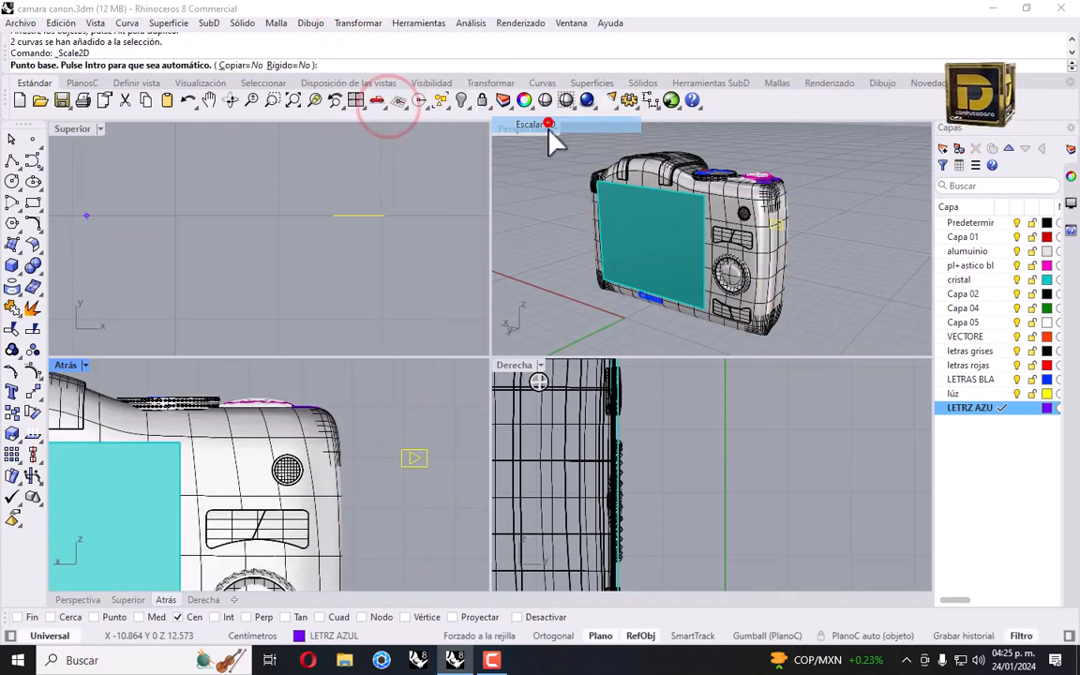
scroll(414, 468, "up", 4)
left_click(418, 455)
left_click(327, 444)
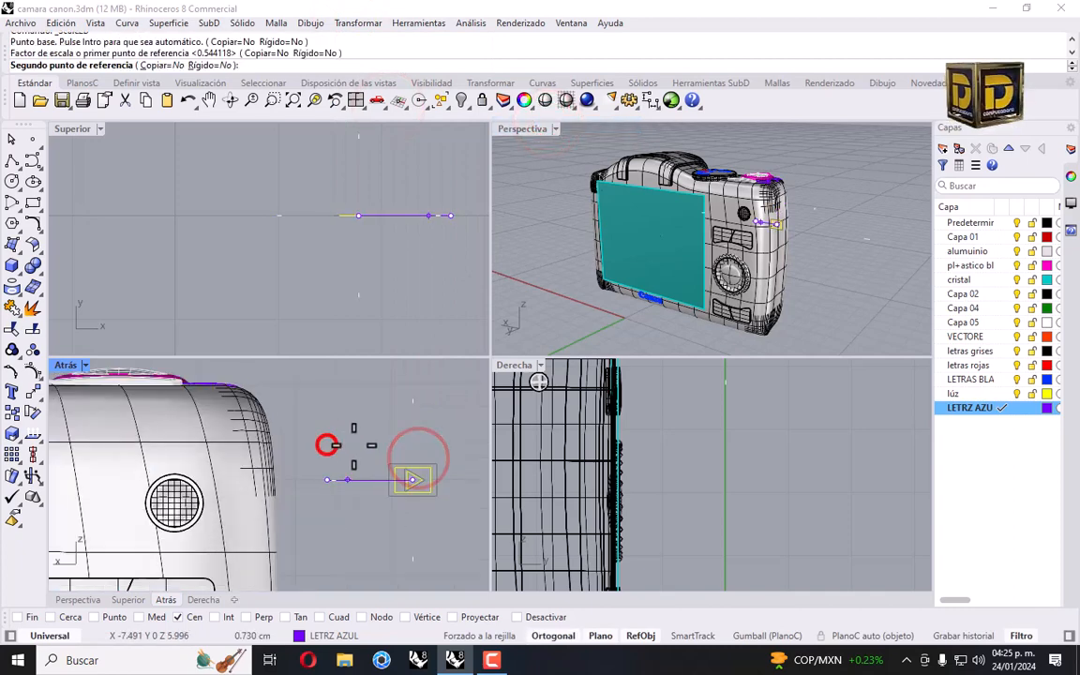
left_click(363, 445)
Offset the small rectangle slightly outward with the AtravésDePunto option to form a double frame around the triangle.
right_click_drag(367, 470, 333, 412)
scroll(356, 424, "up", 2)
left_click(352, 405)
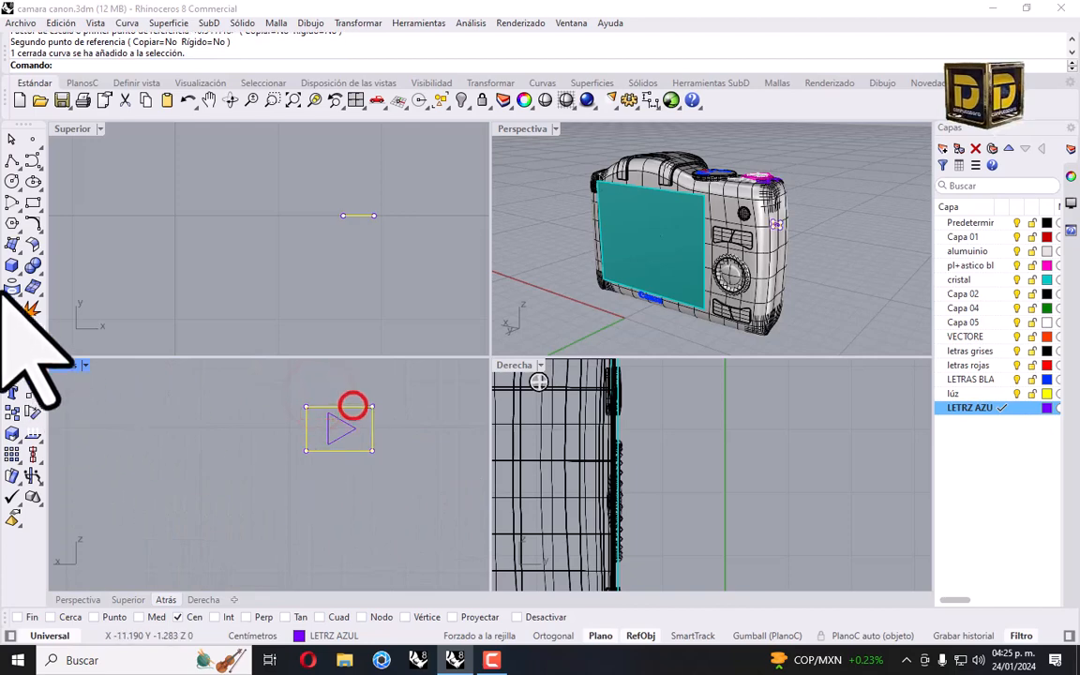
left_click(33, 222)
left_click(73, 270)
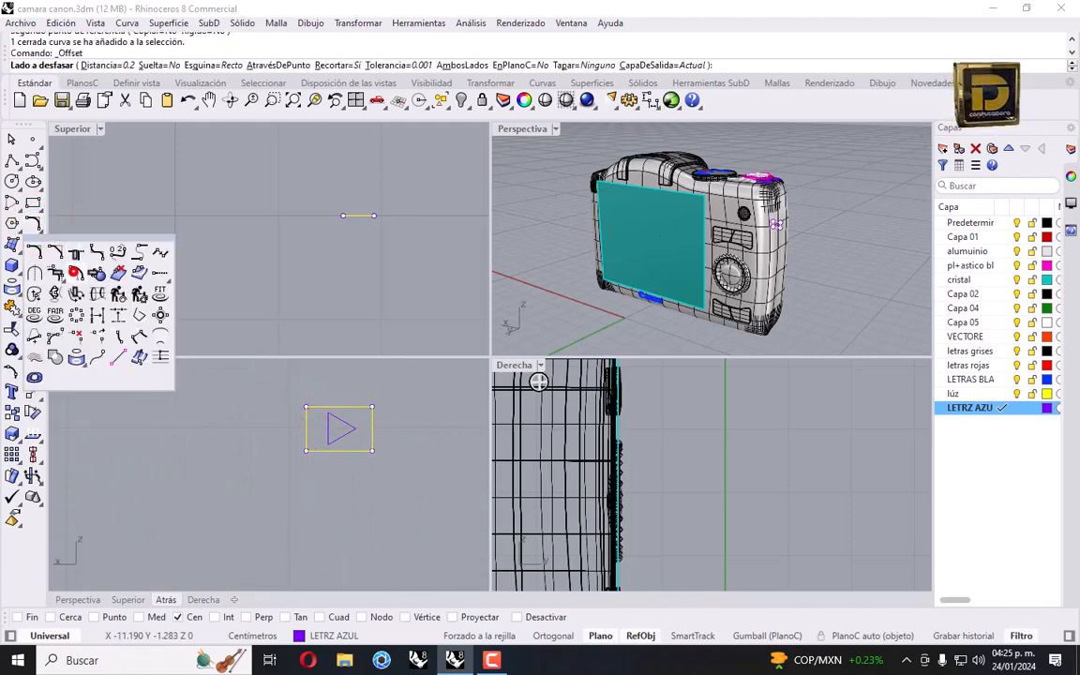
left_click(281, 64)
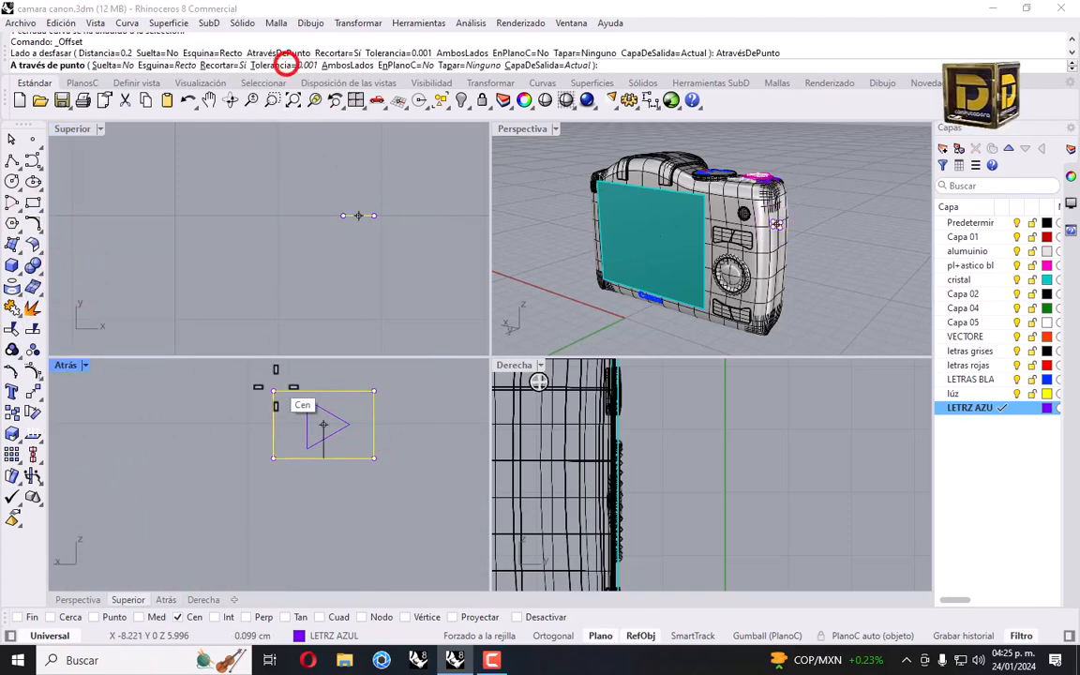
scroll(262, 388, "up", 4)
left_click(263, 388)
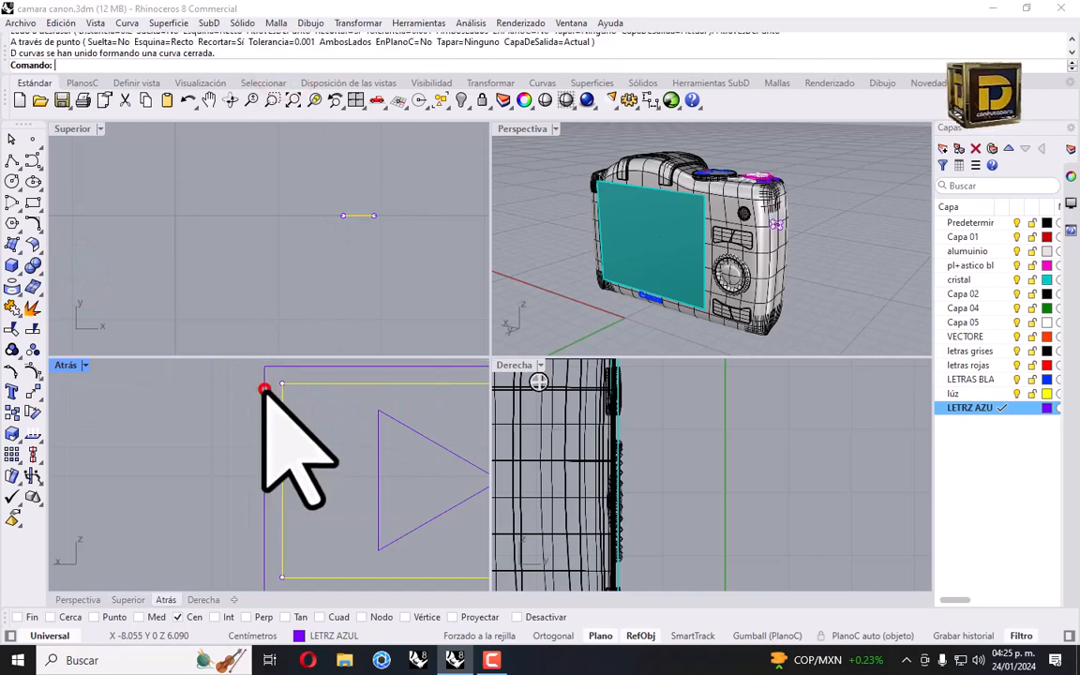
Try to move the framed play symbol onto the small round button at the camera's upper rear.
scroll(388, 393, "down", 2)
left_click_drag(401, 377, 308, 530)
scroll(305, 440, "down", 3)
right_click_drag(213, 443, 338, 451)
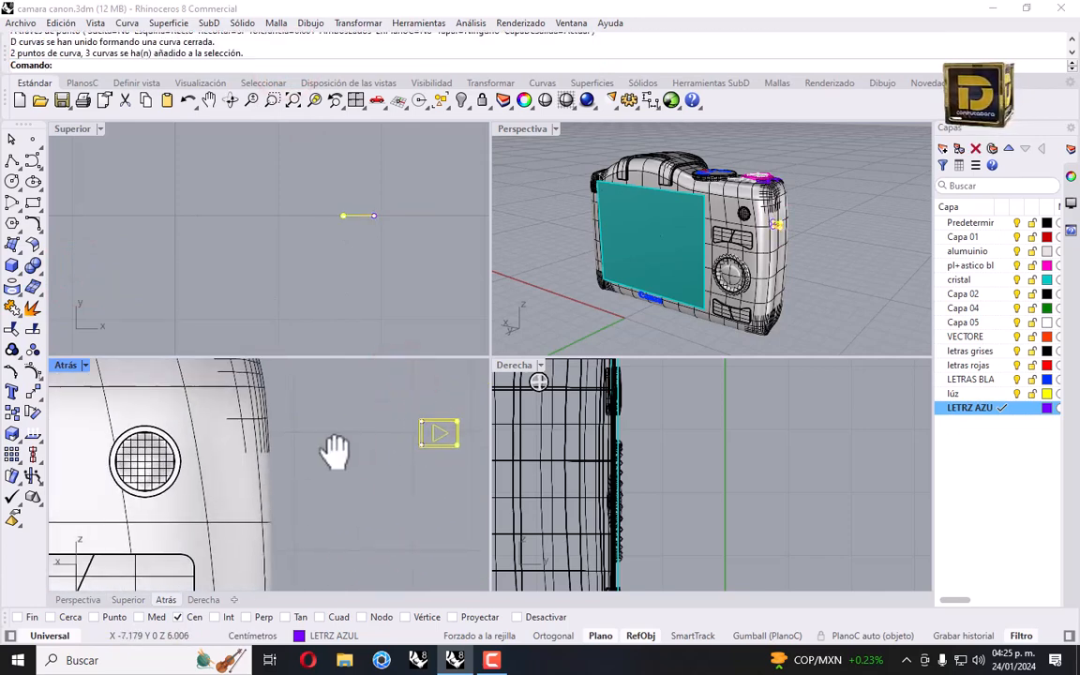
left_click_drag(433, 436, 172, 456)
left_click_drag(276, 485, 271, 484)
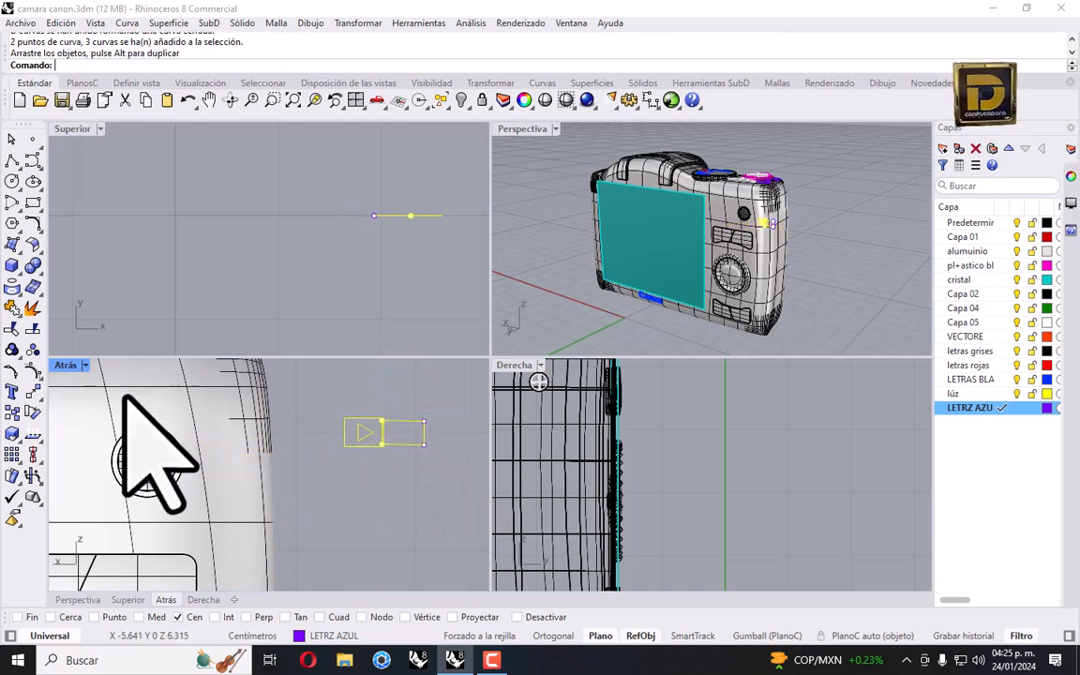
Set the Atrás view's display mode to wireframe.
left_click(83, 364)
left_click(140, 119)
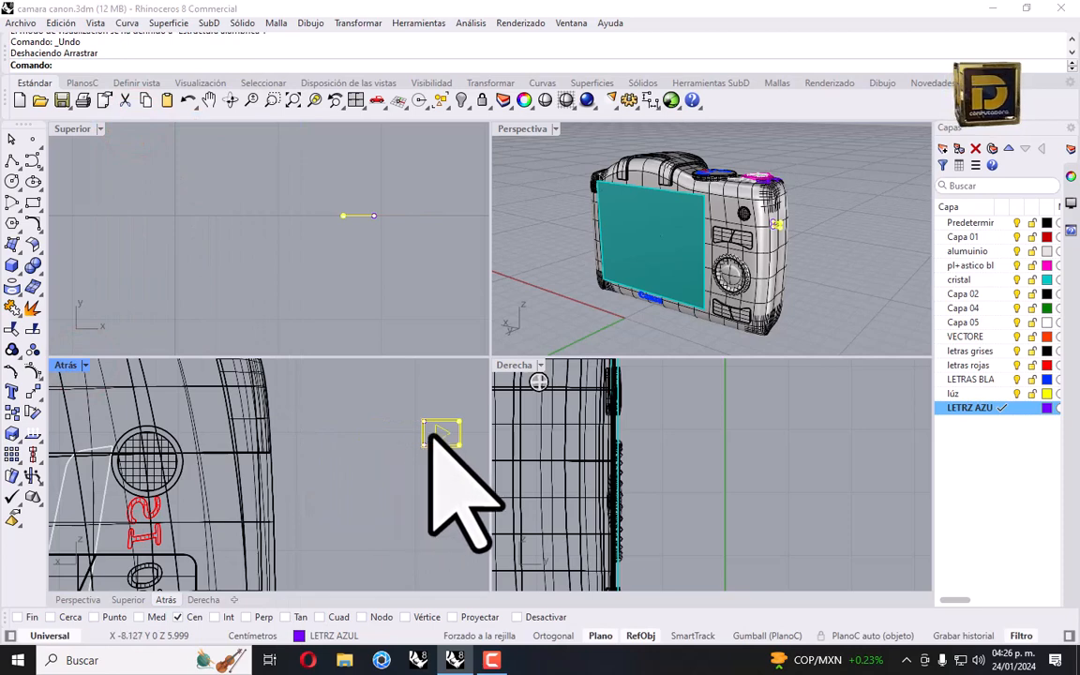
left_click_drag(436, 431, 148, 456)
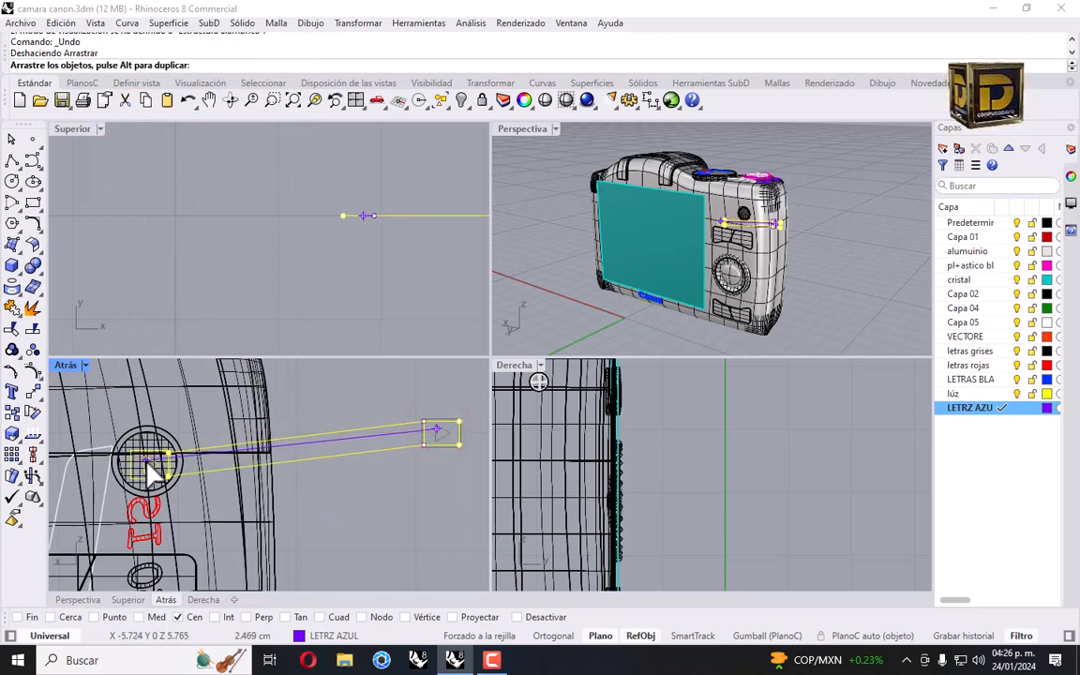
key("Escape")
left_click(405, 380)
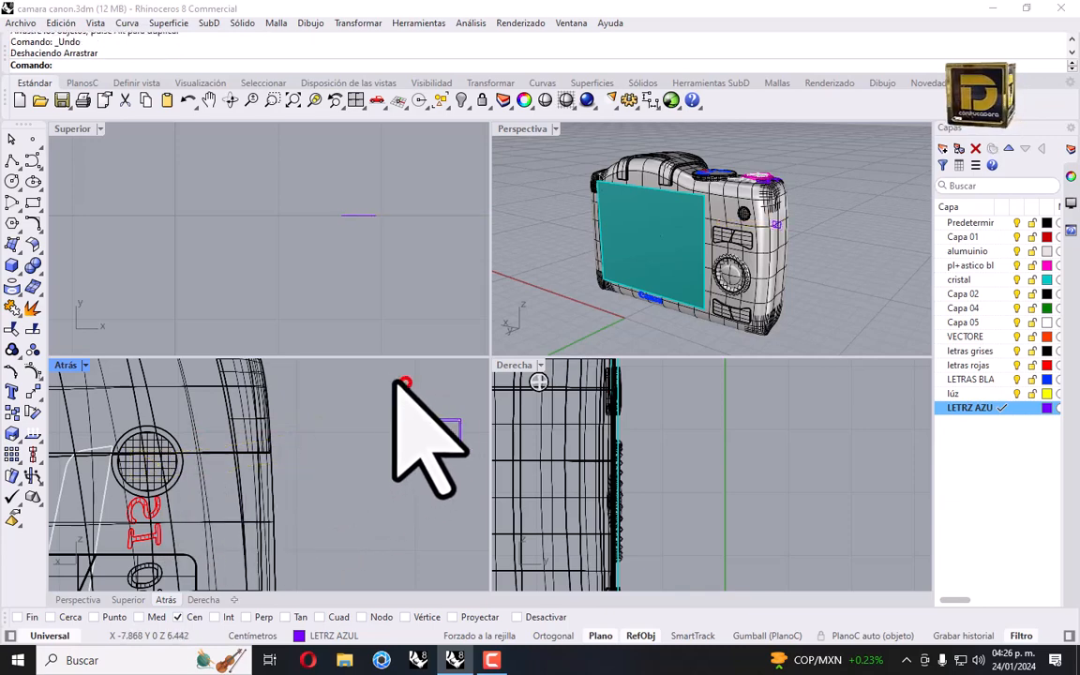
Select the three play symbol curves and move them to the center of the small round button.
left_click_drag(386, 375, 492, 525)
left_click_drag(446, 426, 364, 432)
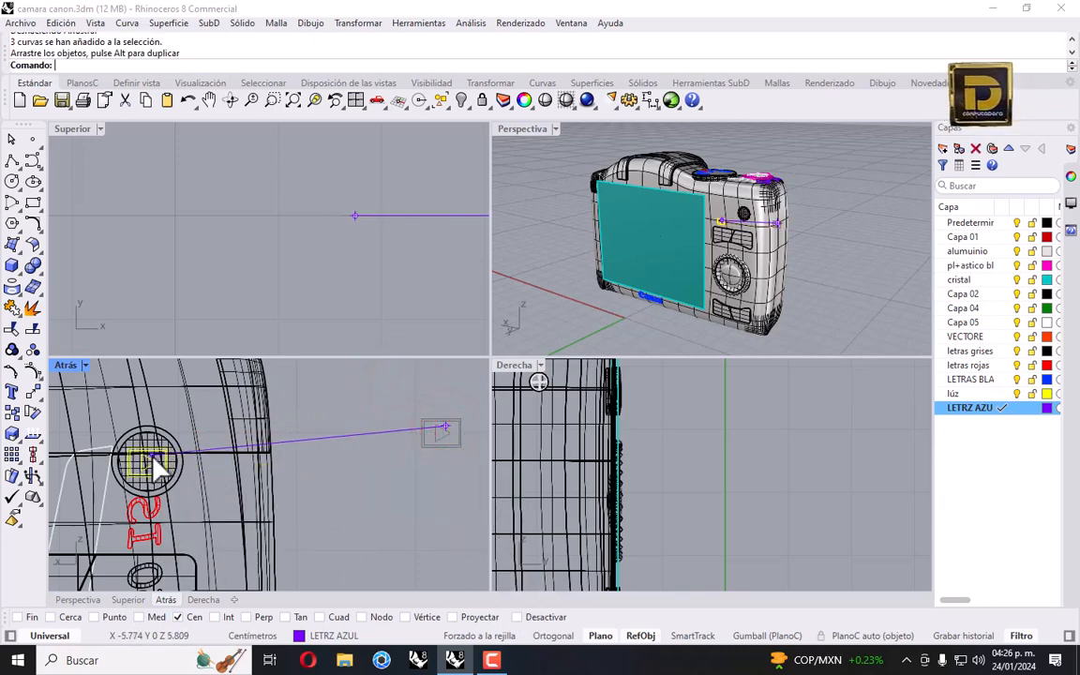
left_click_drag(155, 464, 153, 463)
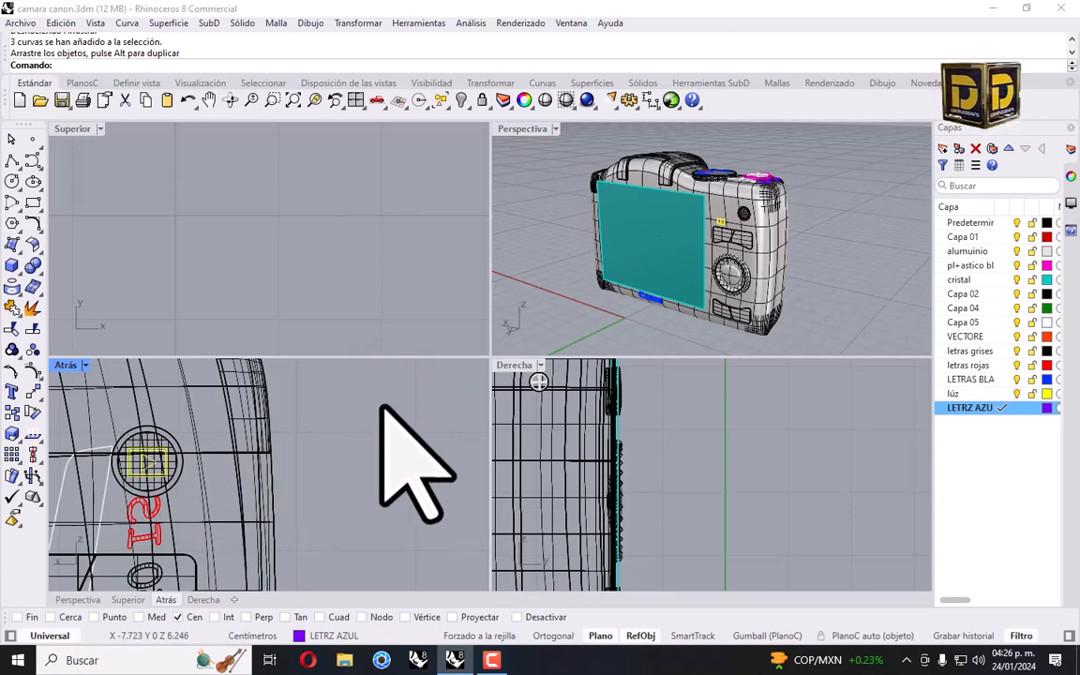
Draw a short horizontal line in the empty space beside the camera in the Atrás view.
scroll(272, 477, "down", 6)
right_click_drag(265, 488, 298, 440)
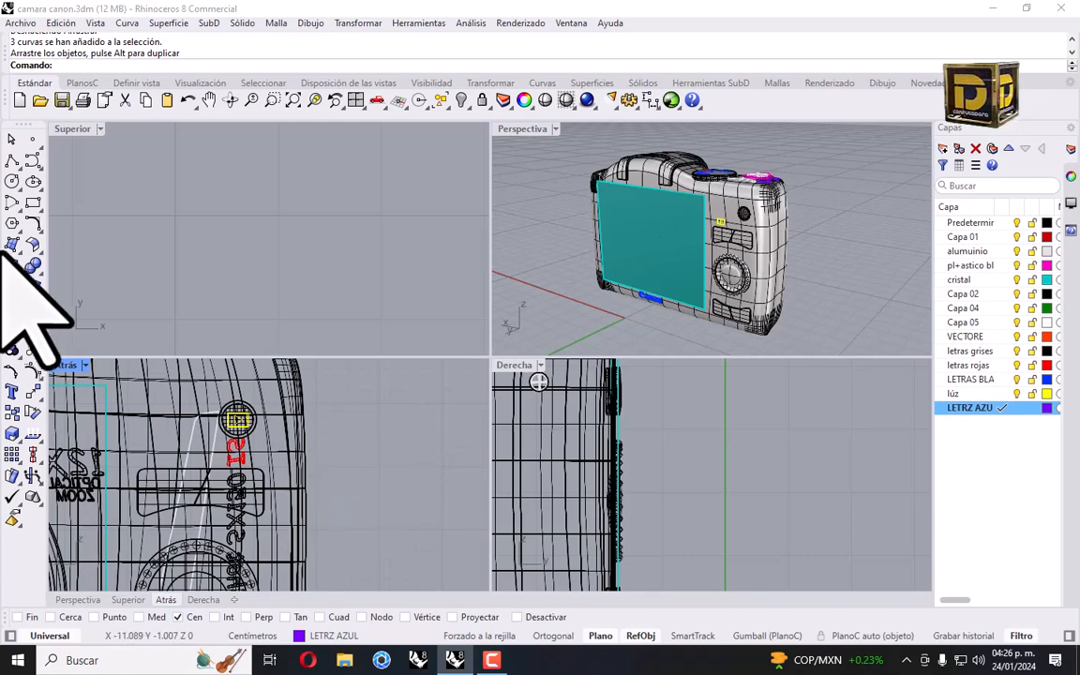
left_click(15, 154)
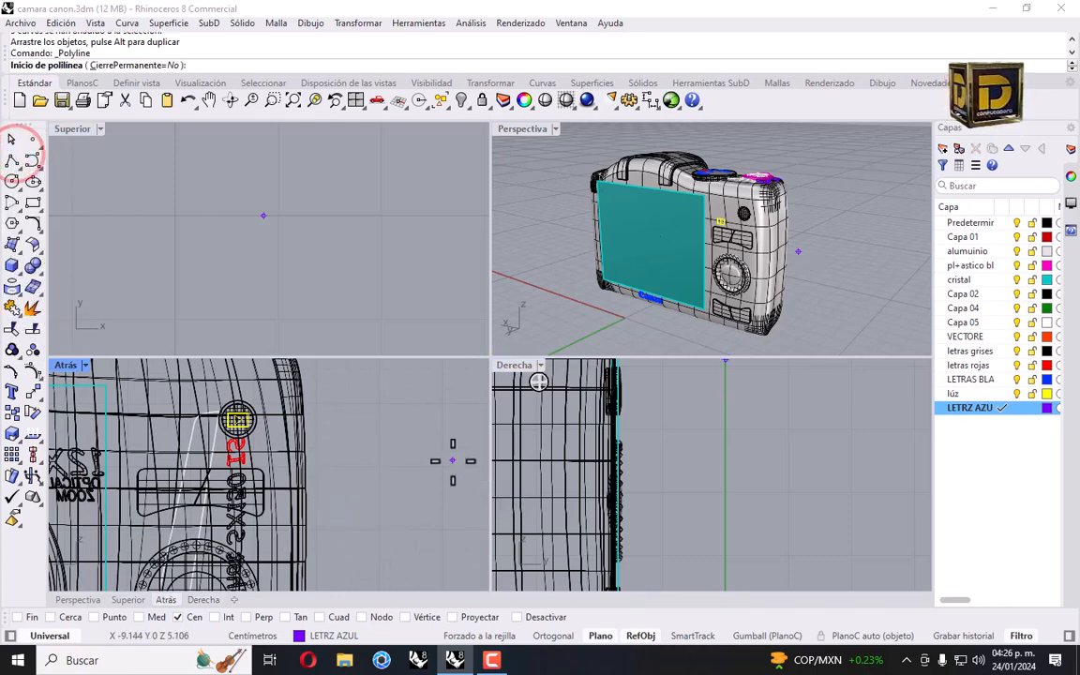
left_click(382, 403)
left_click(427, 403, "shift")
right_click(426, 403)
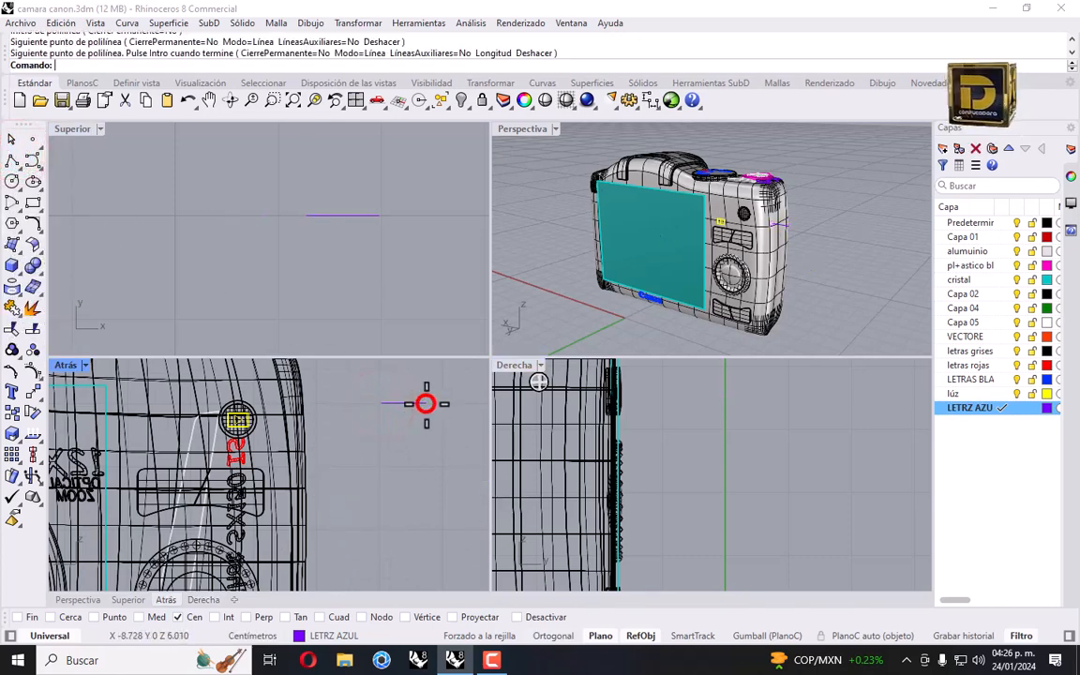
Draw a two-sided horizontal line from the short line's midpoint, about 0.54 cm each way, and move it straight above the short line.
left_click(17, 163)
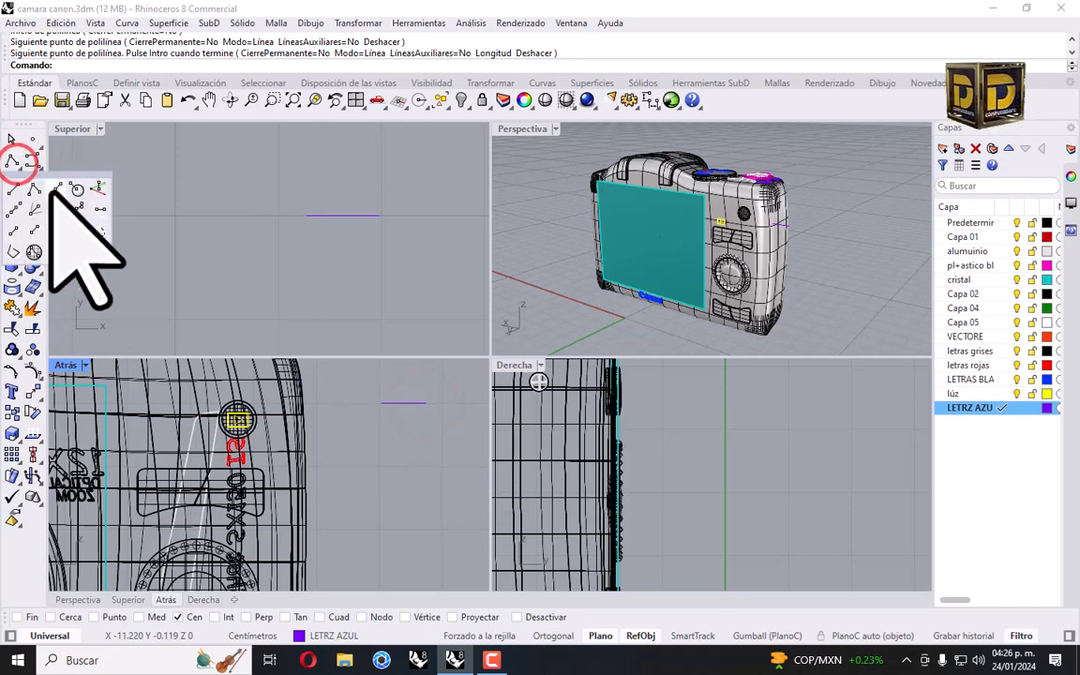
left_click(53, 189)
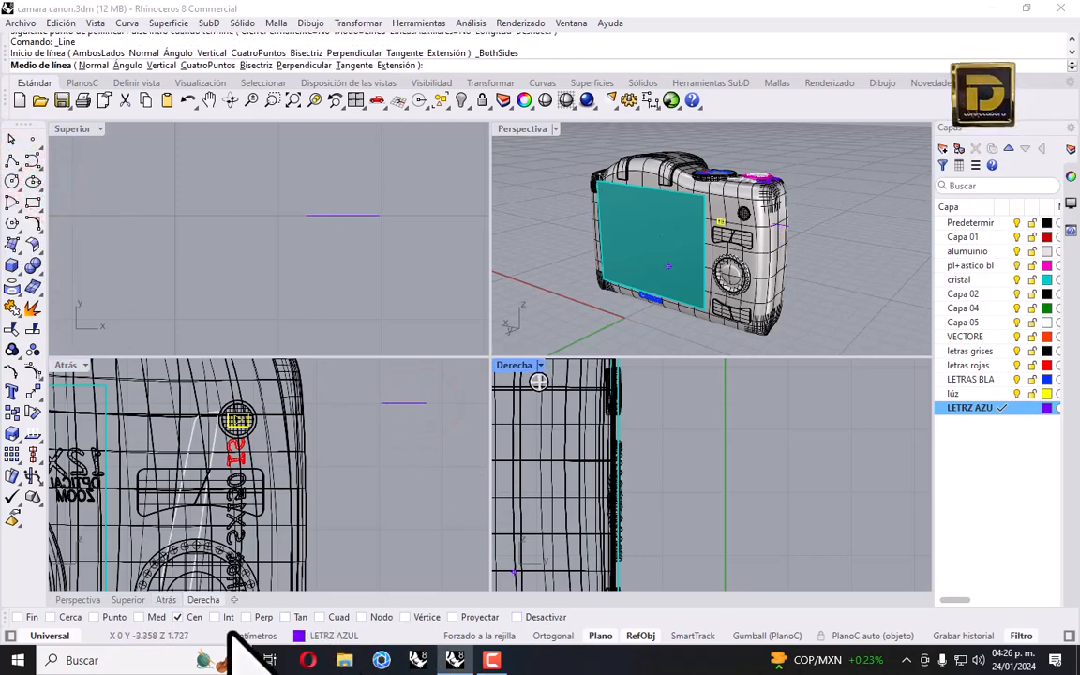
left_click(404, 413)
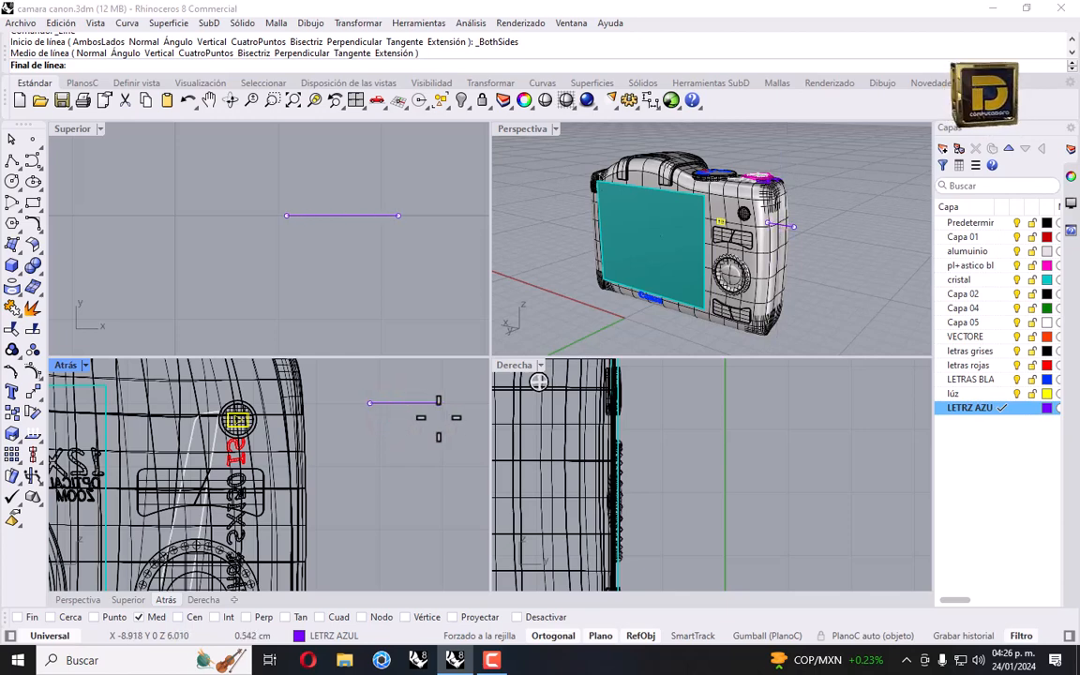
left_click(439, 418)
left_click(438, 408)
right_click_drag(454, 433, 430, 514)
left_click_drag(408, 483, 411, 410)
left_click(381, 447)
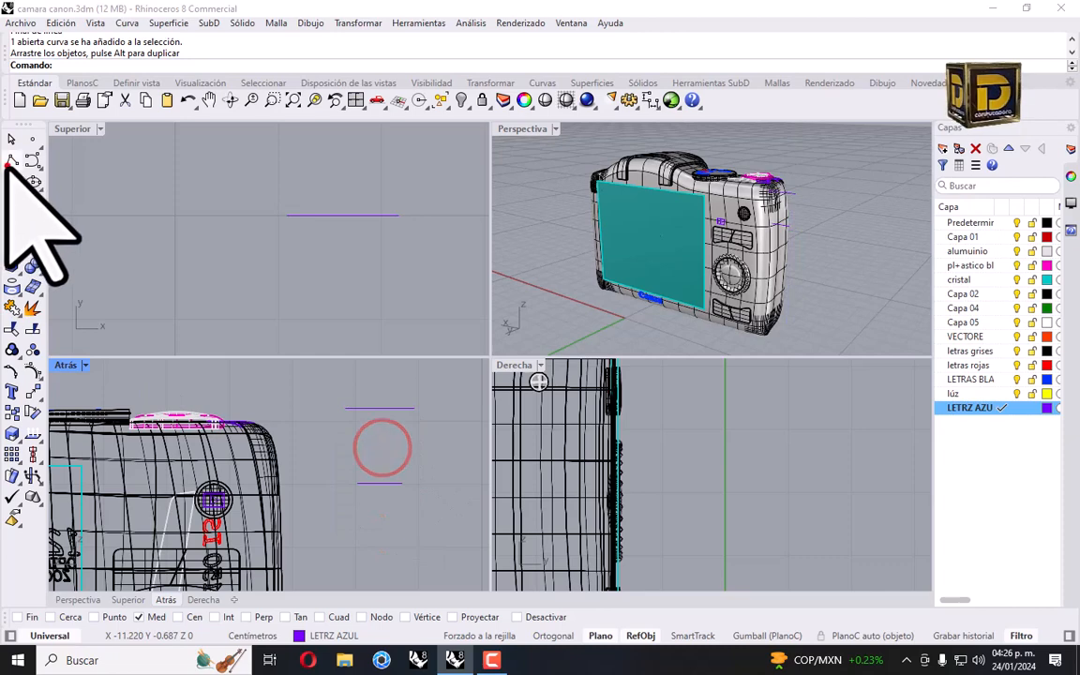
Connect the matching endpoints of the two horizontal lines with slanted lines on both sides, using only the Fin snap.
left_click(12, 161)
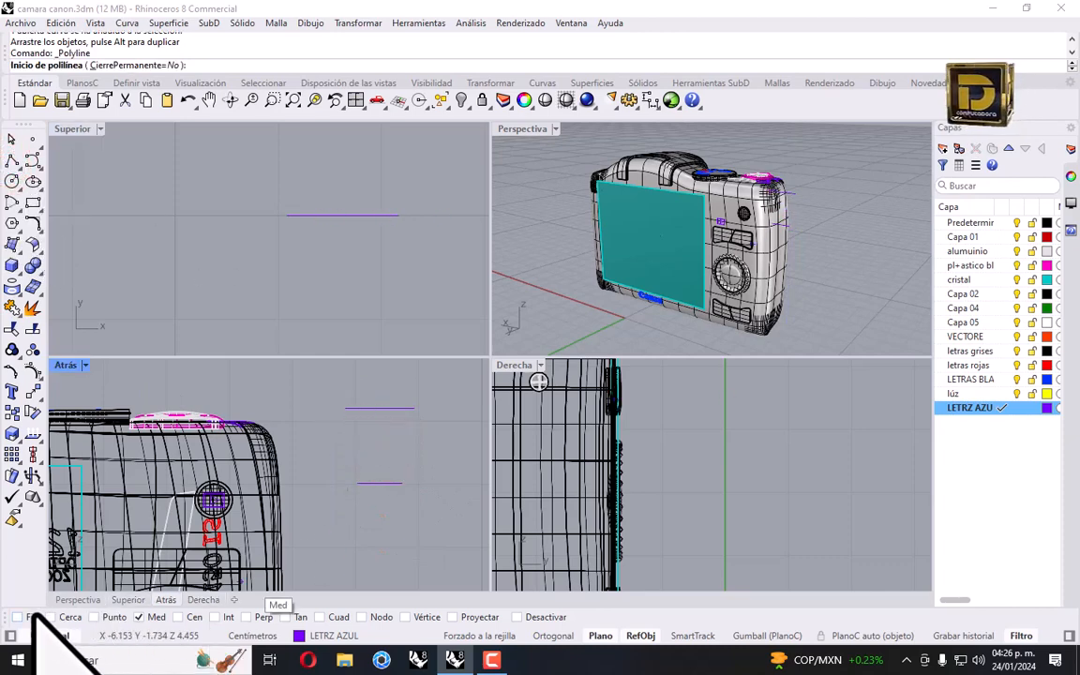
right_click(36, 616)
left_click(347, 409)
left_click(360, 481)
right_click(373, 464)
right_click(379, 458)
left_click(413, 408)
left_click(409, 483)
right_click(409, 485)
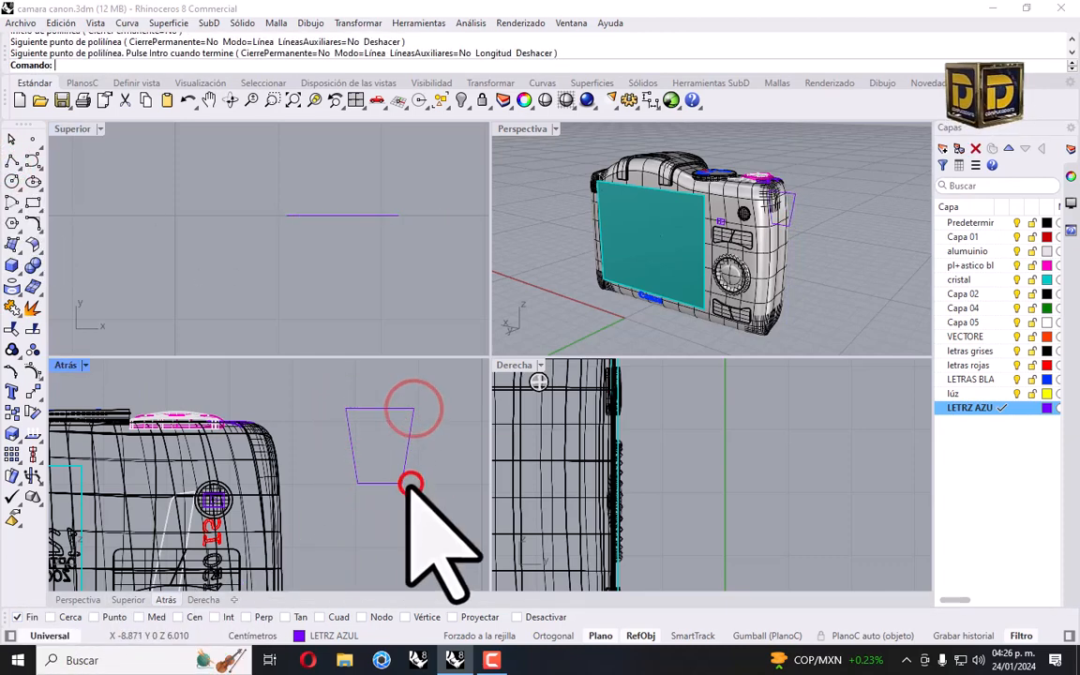
Join the four lines into one closed trapezoid curve.
left_click_drag(434, 391, 370, 492)
left_click_drag(369, 384, 347, 438)
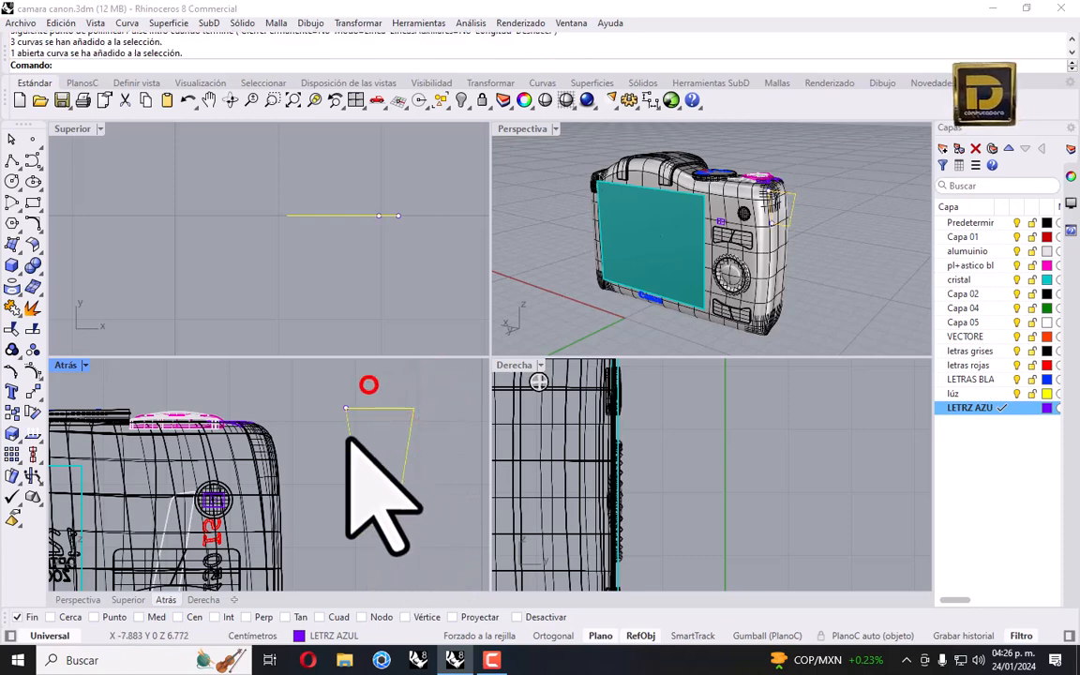
left_click(12, 309)
Offset the closed trapezoid inward through a point near its upper corner to create a thin border.
left_click(33, 222)
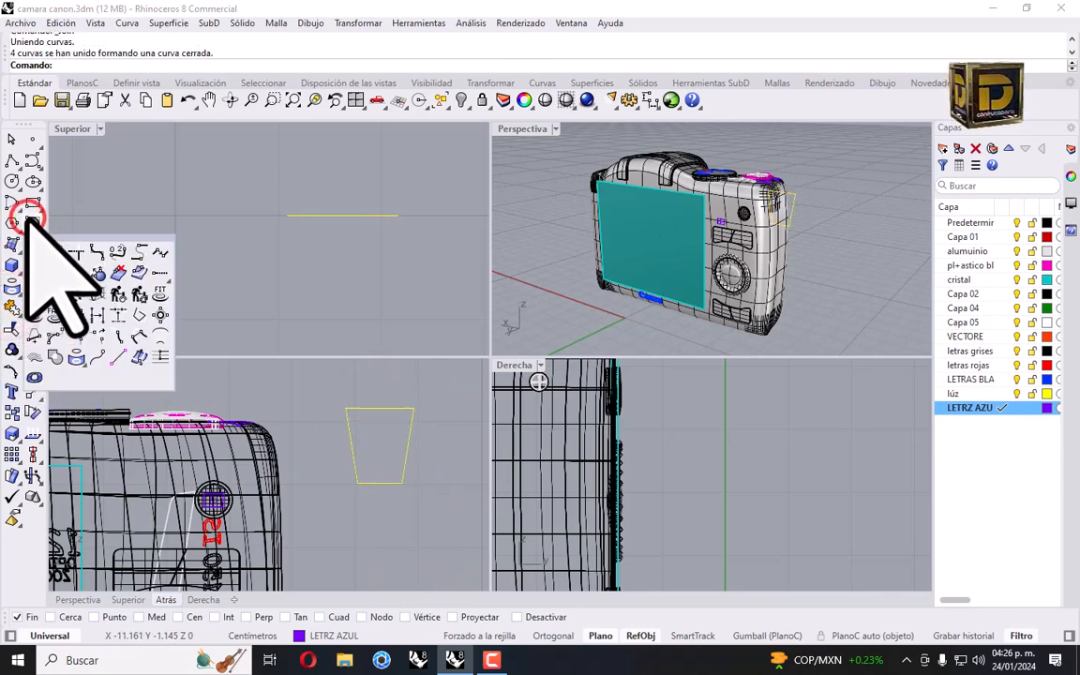
left_click(77, 270)
left_click(304, 64)
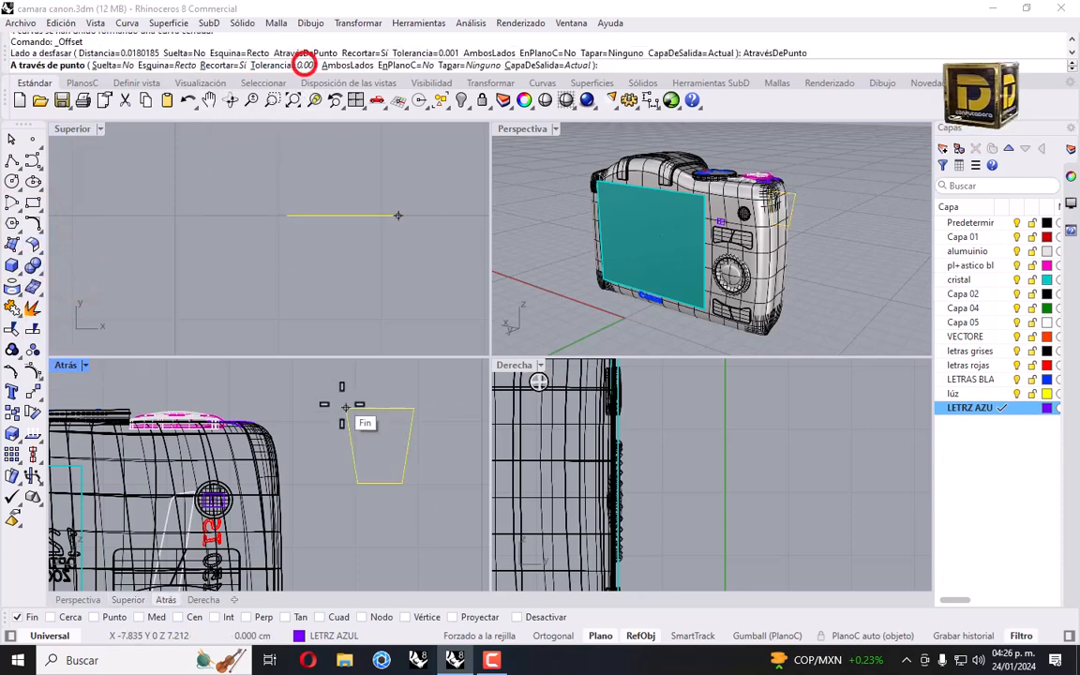
scroll(366, 429, "up", 4)
left_click(340, 402)
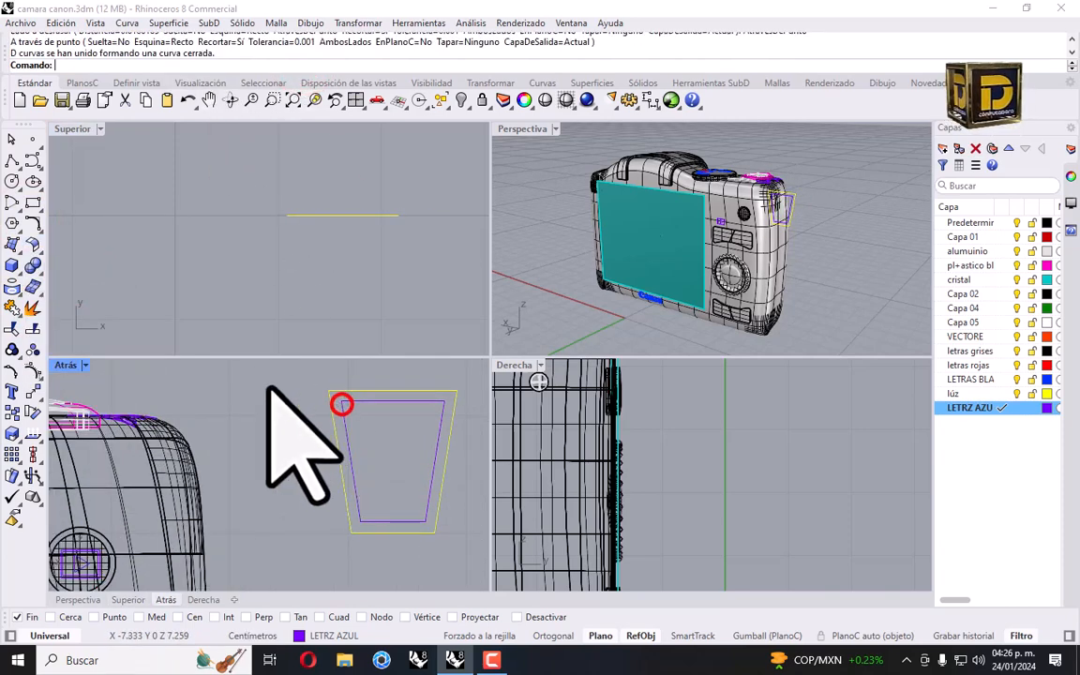
left_click(282, 402)
Draw a narrow upright rectangle beside the trapezoids' centreline, extending slightly past their upper and lower edges.
left_click(34, 204)
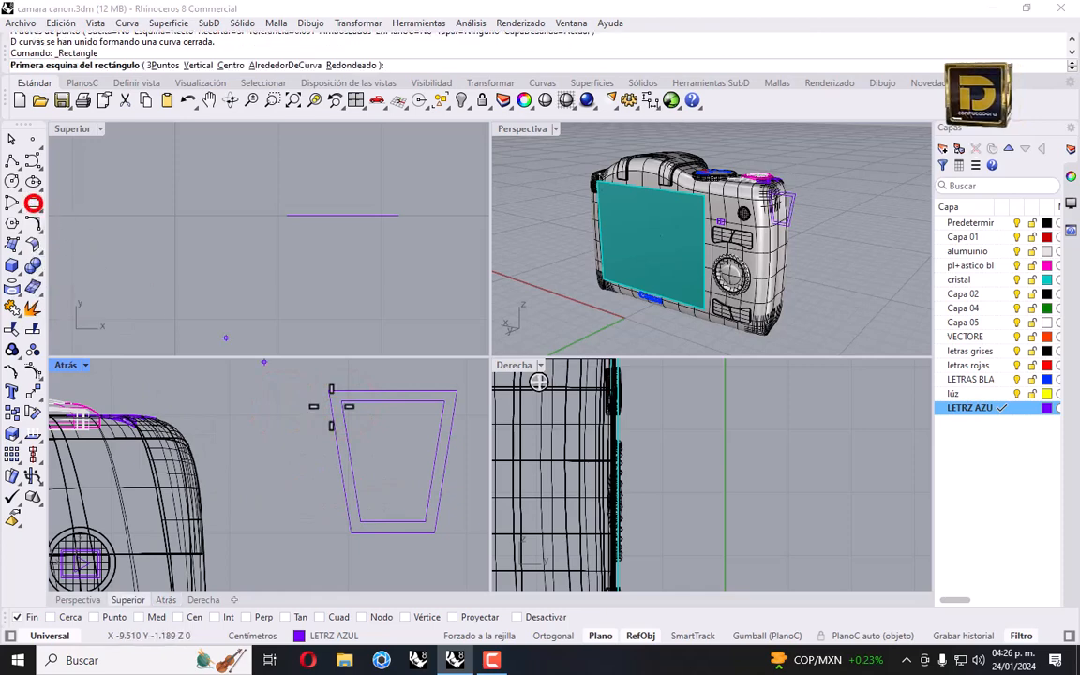
right_click_drag(377, 426, 304, 405)
left_click(298, 366)
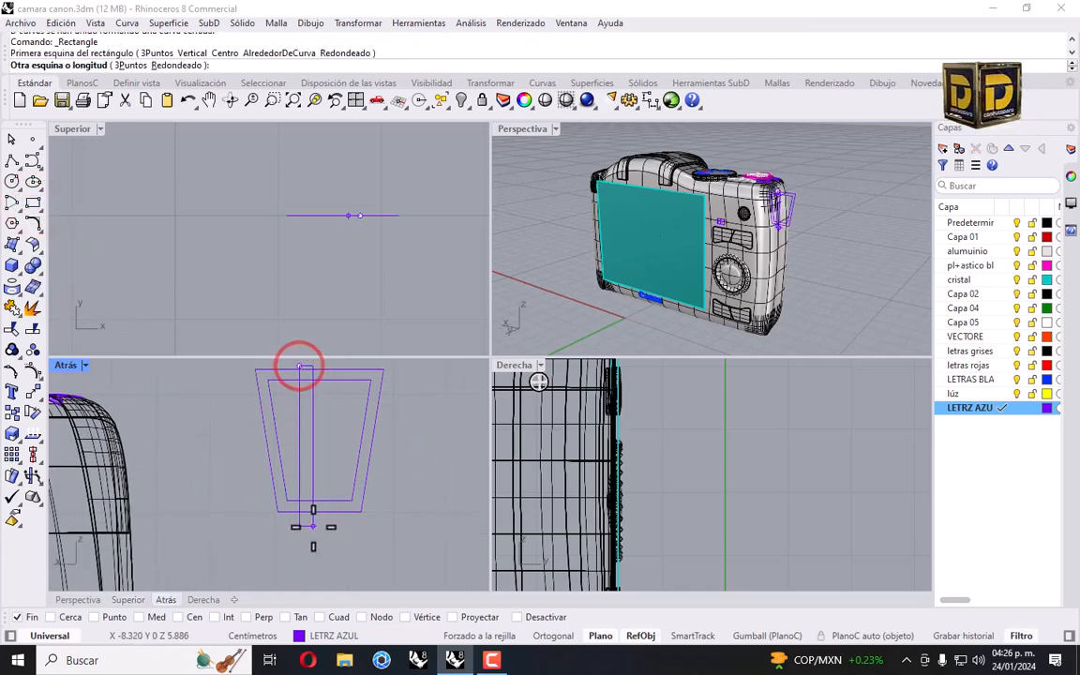
left_click(312, 525)
left_click(311, 439)
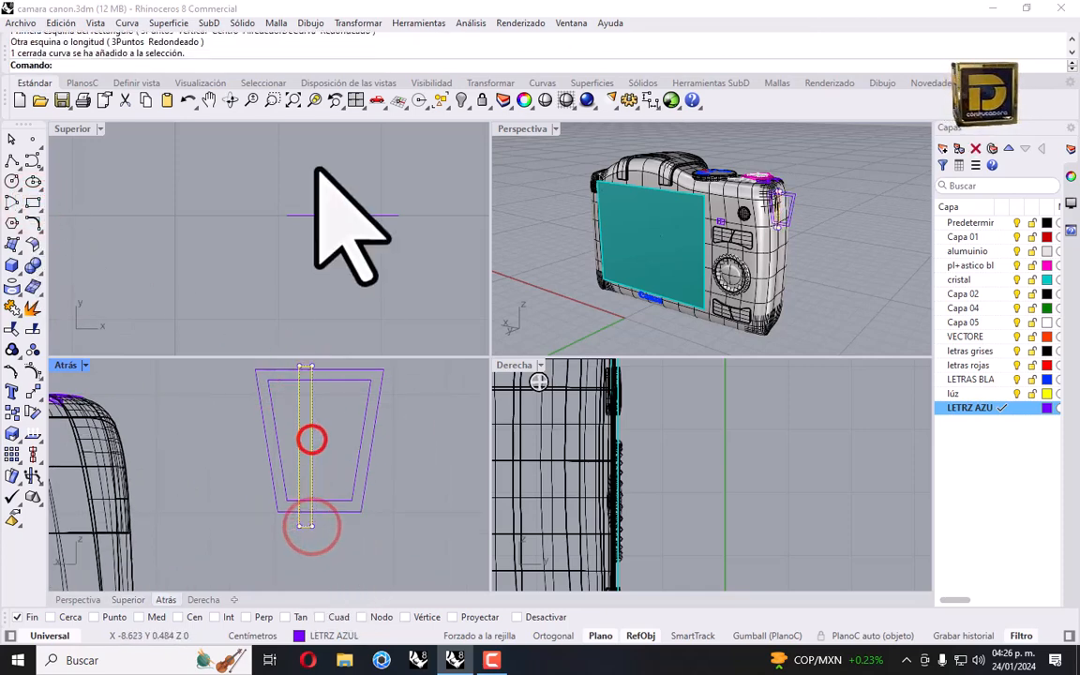
With object snaps disabled, rotate the narrow rectangle to follow the trapezoid's nearer slanted side and shift it slightly toward the centre.
left_click(341, 22)
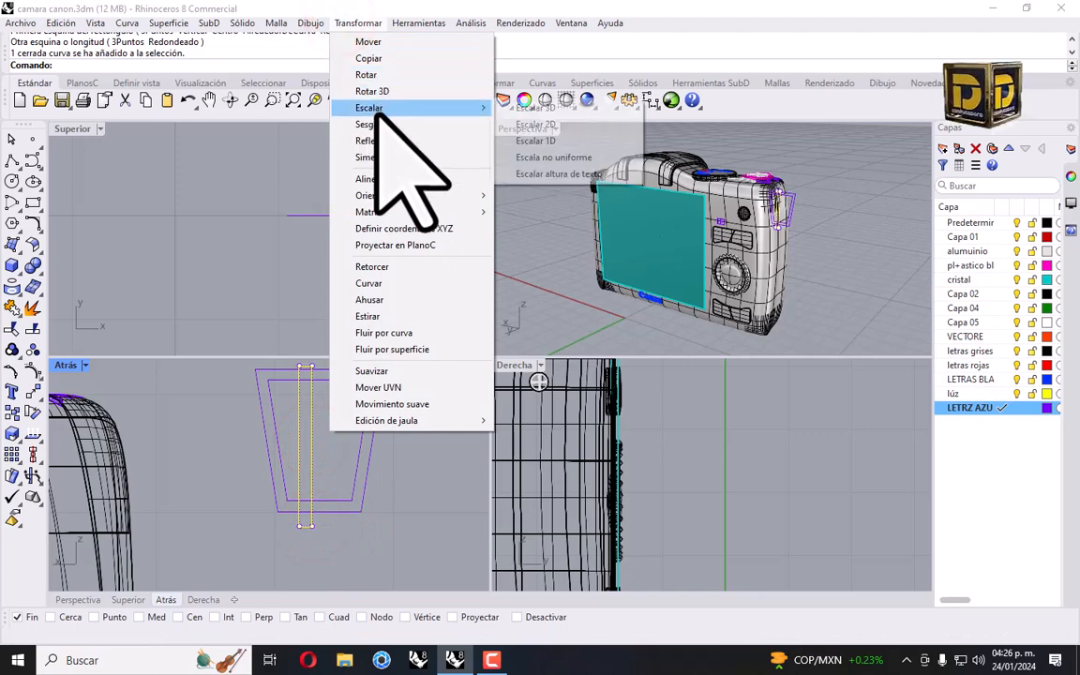
left_click(368, 73)
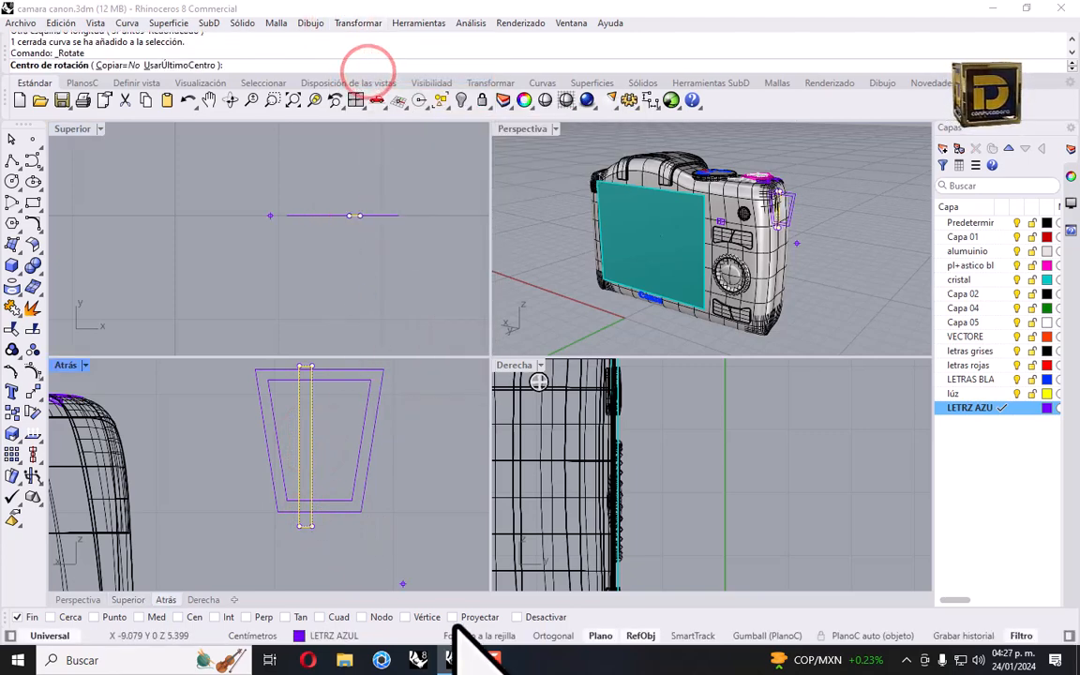
left_click(519, 617)
left_click(316, 550)
right_click_drag(310, 463, 318, 527)
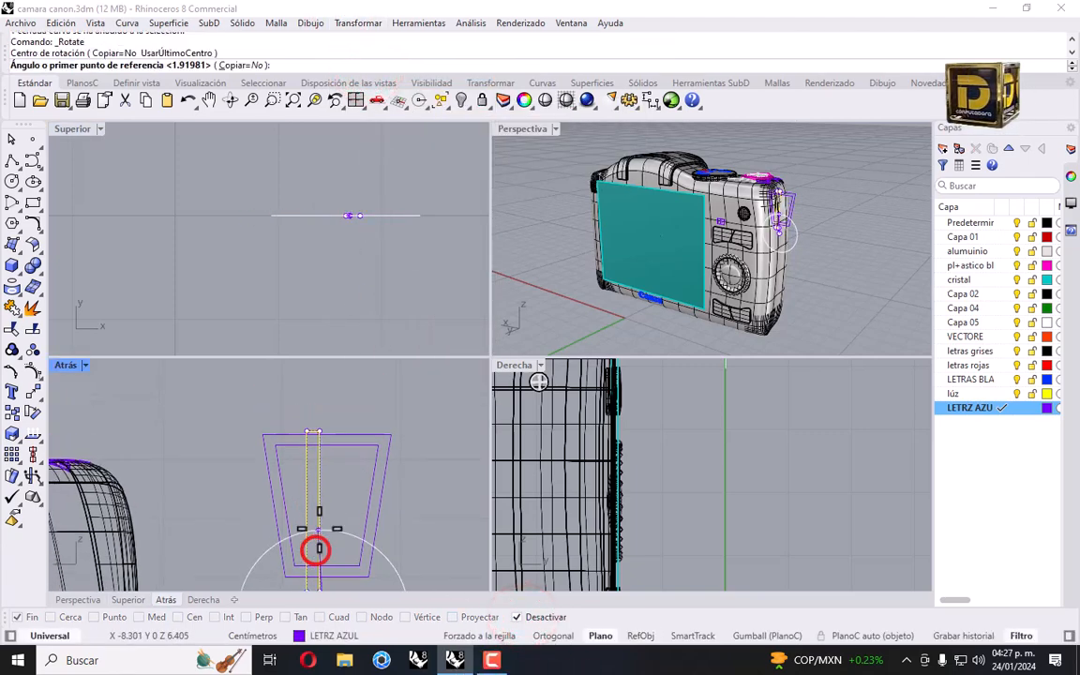
left_click(314, 425)
left_click(288, 425)
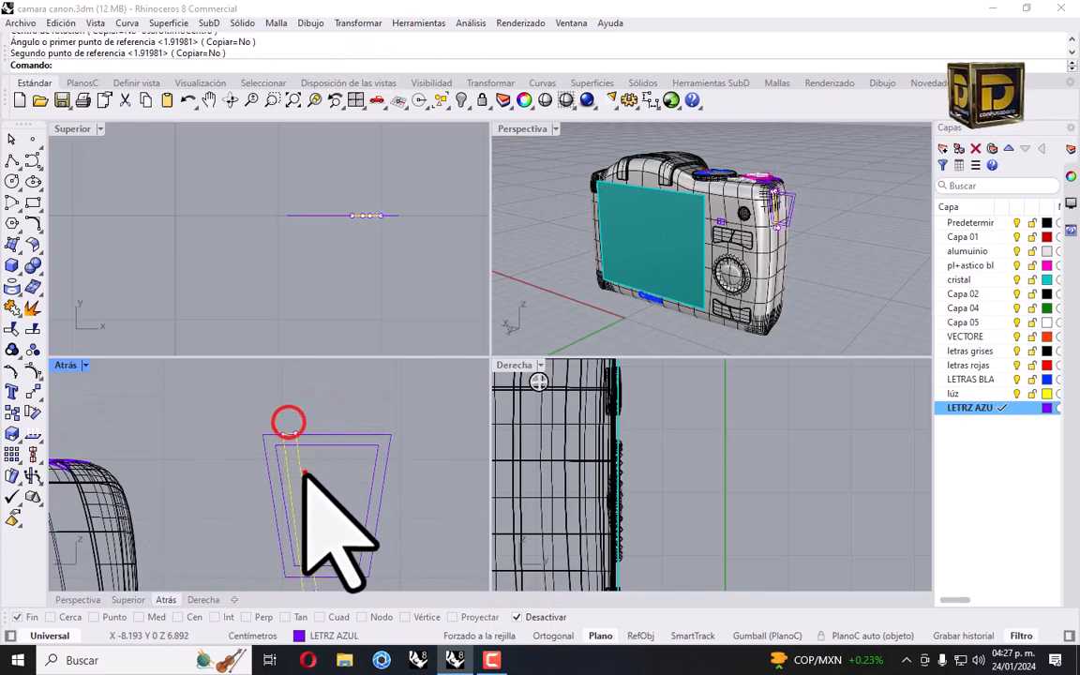
left_click_drag(304, 472, 317, 468)
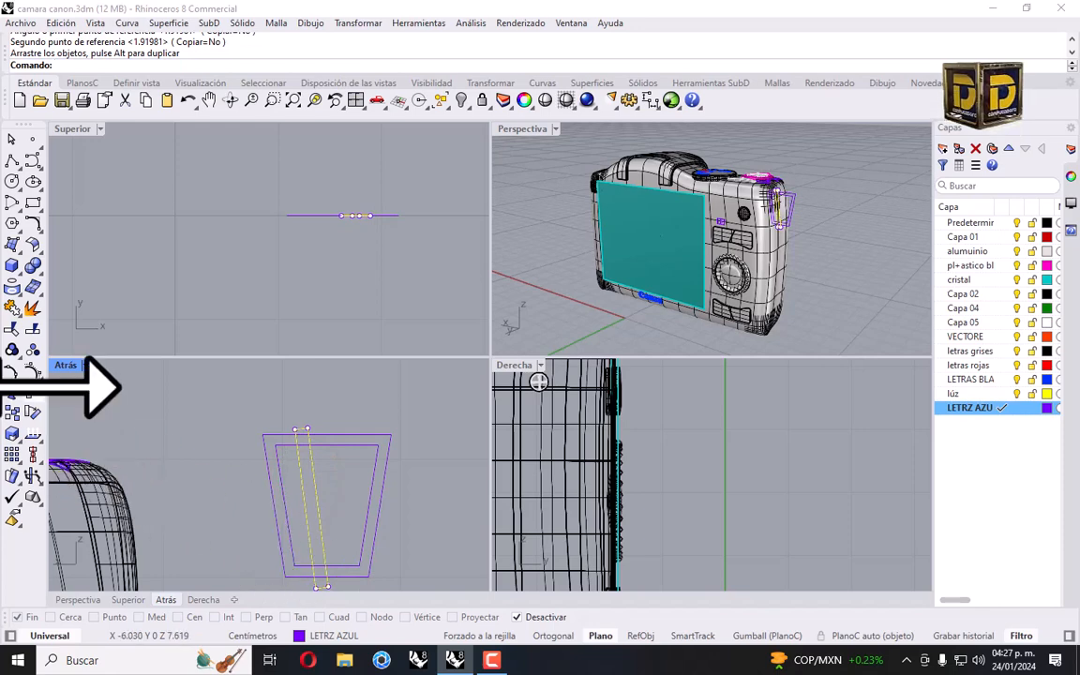
Mirror the slanted strip about the vertical line through the midpoint of the trapezoid's upper edge, using the Med snap.
left_click(35, 398)
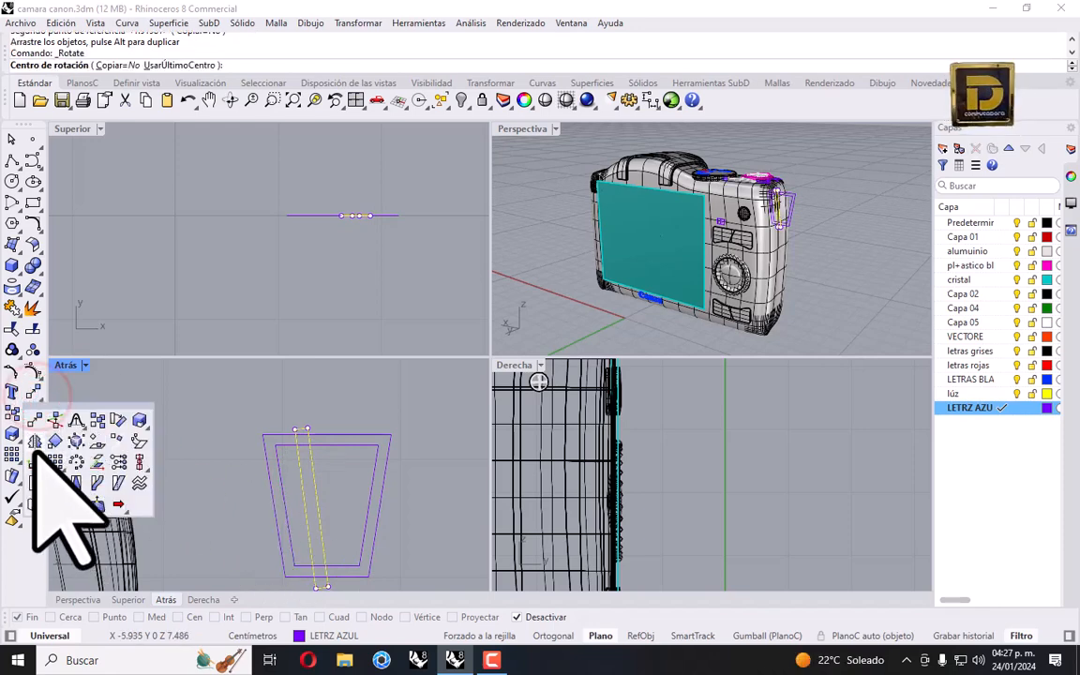
left_click(33, 439)
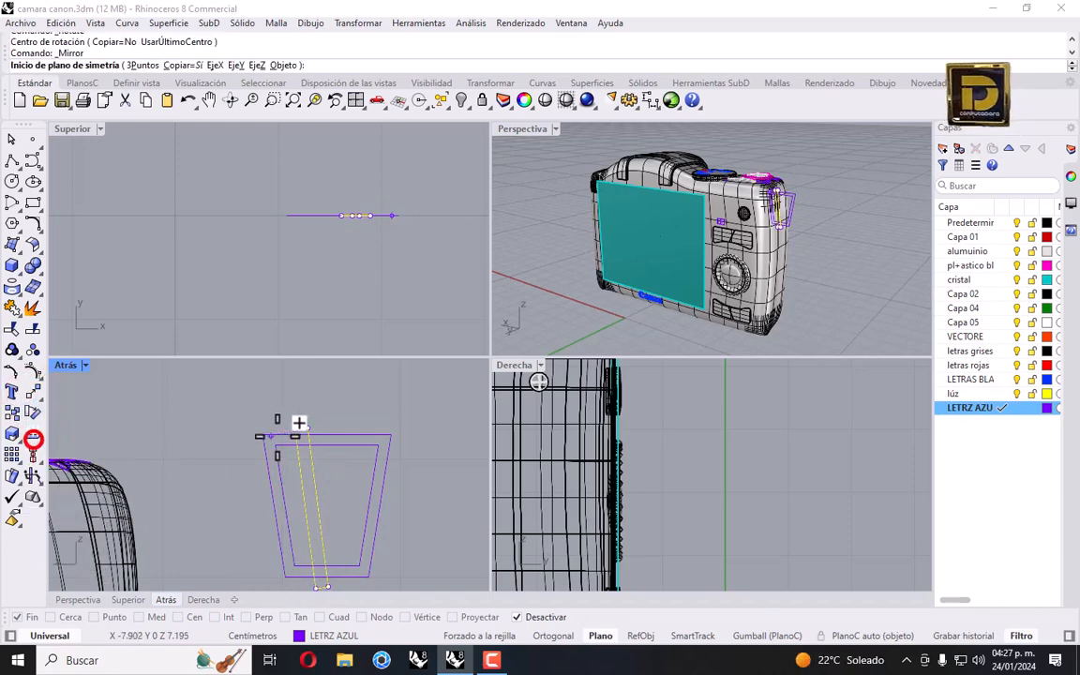
left_click(526, 618)
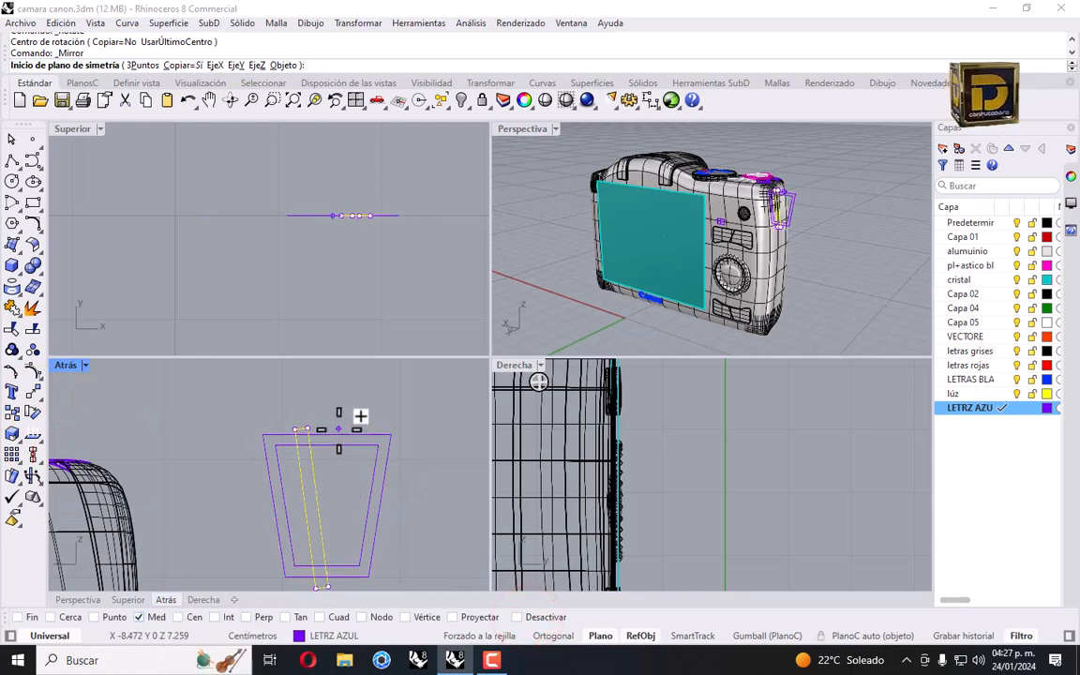
left_click(333, 430)
left_click(330, 476)
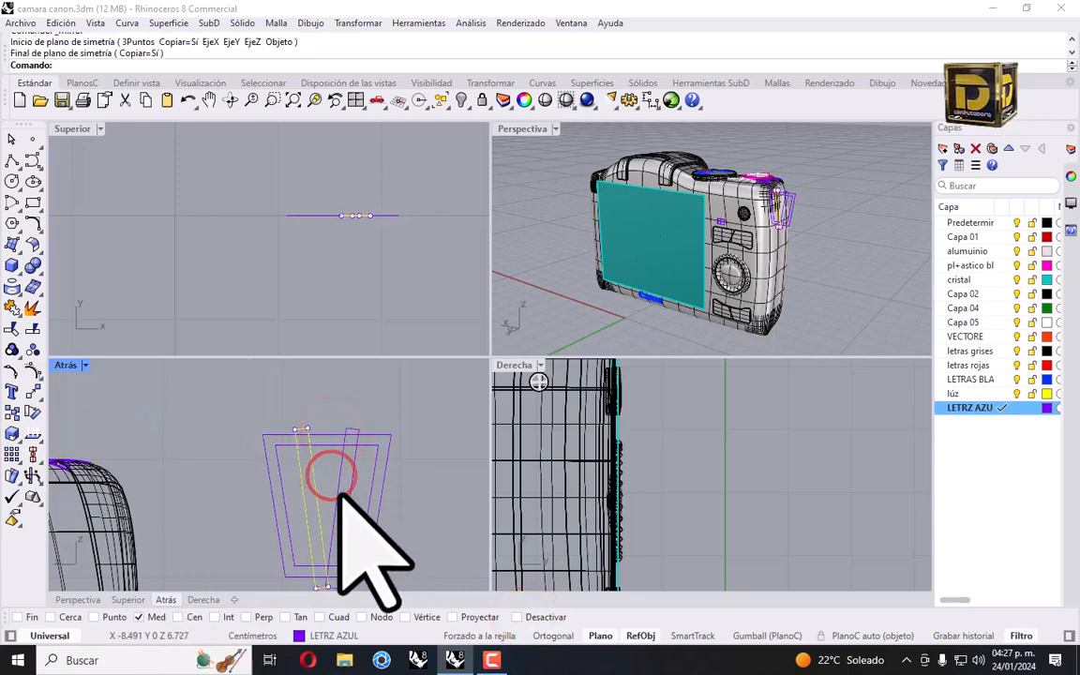
Move the mirrored strip slightly outward so the two strips are spaced apart at their lower ends.
right_click_drag(380, 402, 341, 402)
scroll(263, 446, "up", 2)
left_click_drag(347, 392, 323, 424)
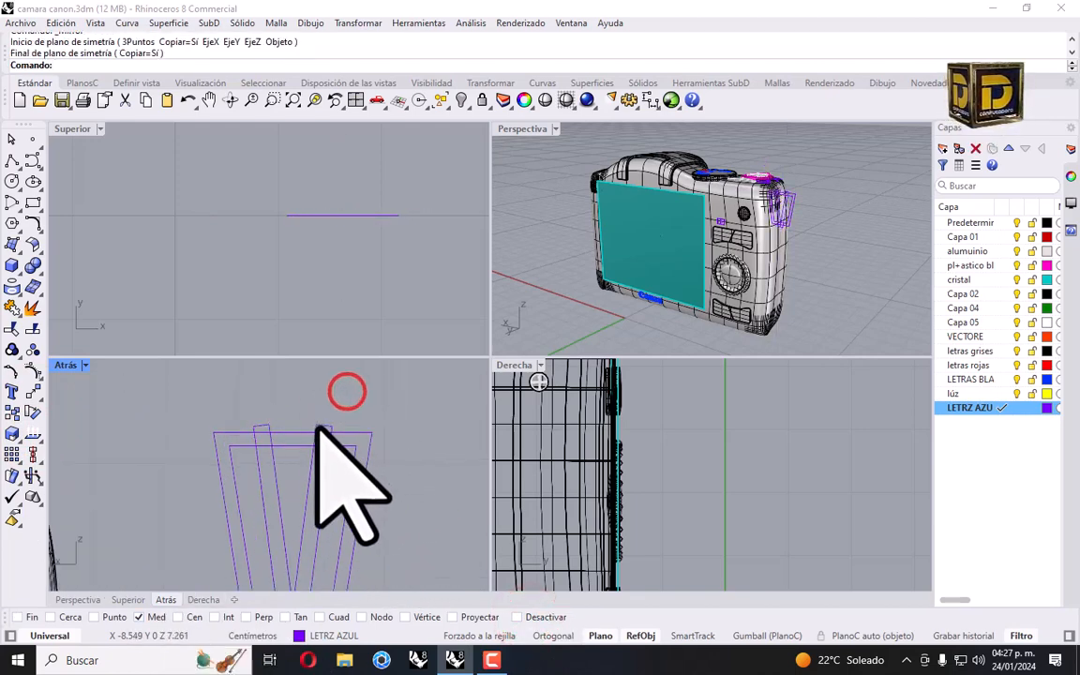
scroll(323, 426, "up", 2)
left_click(324, 424)
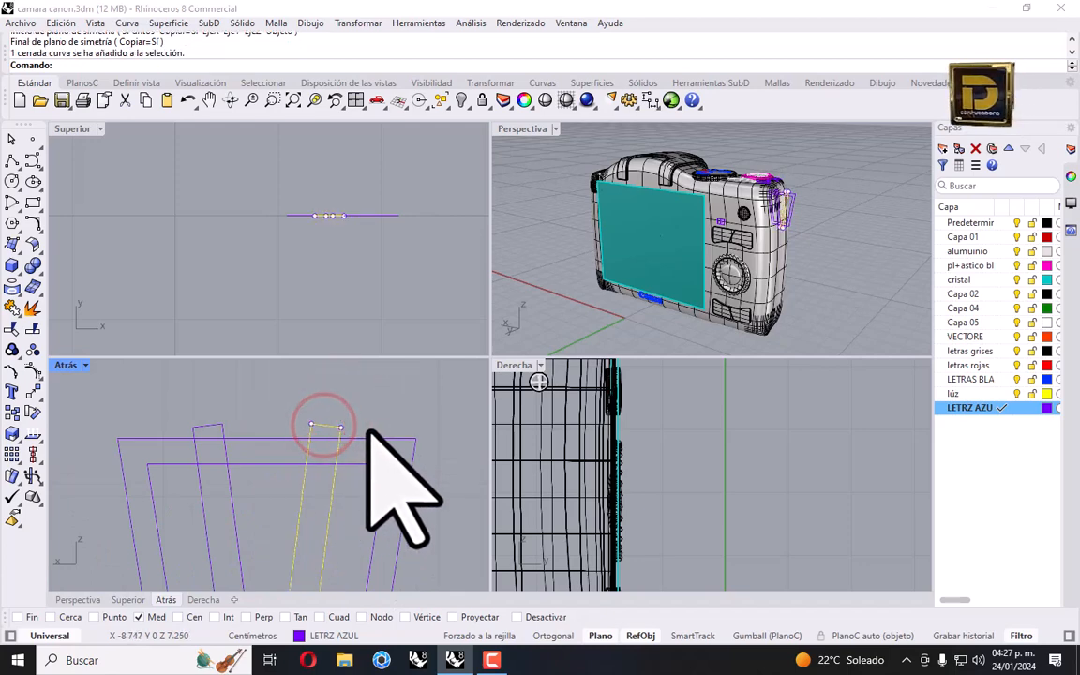
left_click_drag(319, 497, 353, 499)
scroll(340, 470, "down", 6)
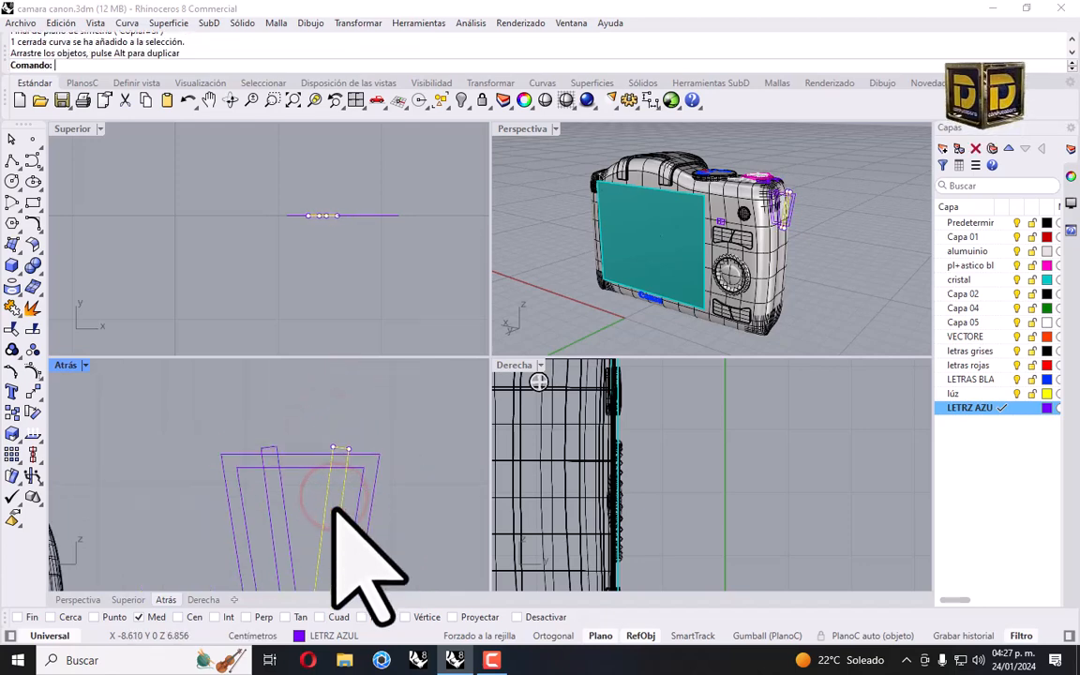
right_click_drag(346, 525, 362, 427)
right_click_drag(358, 493, 354, 518)
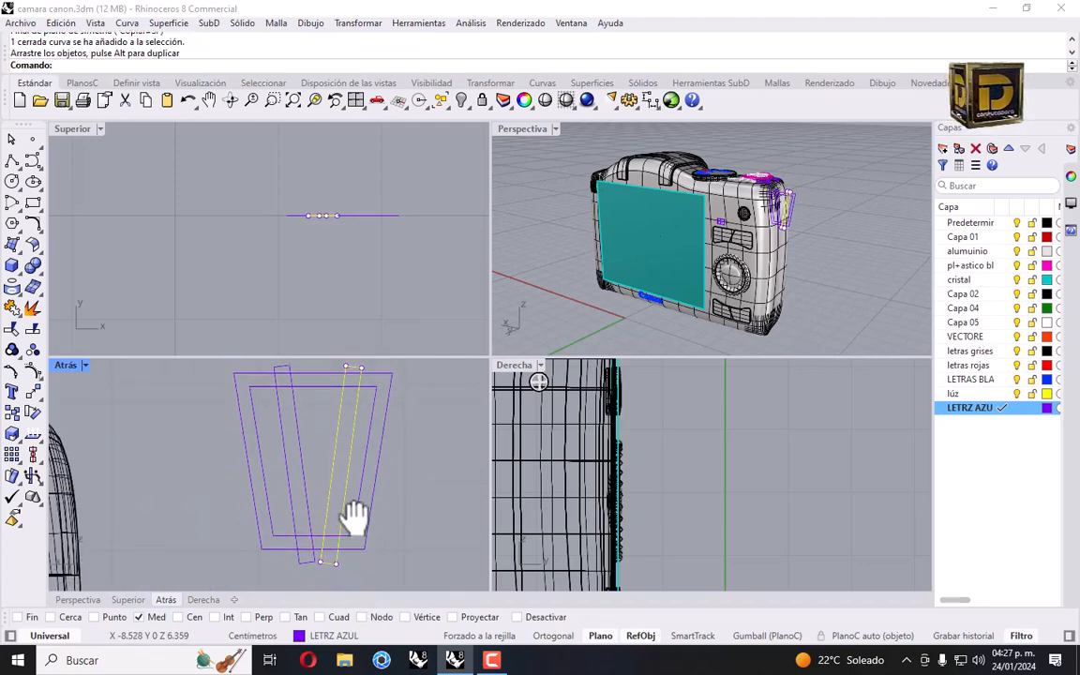
left_click(329, 432)
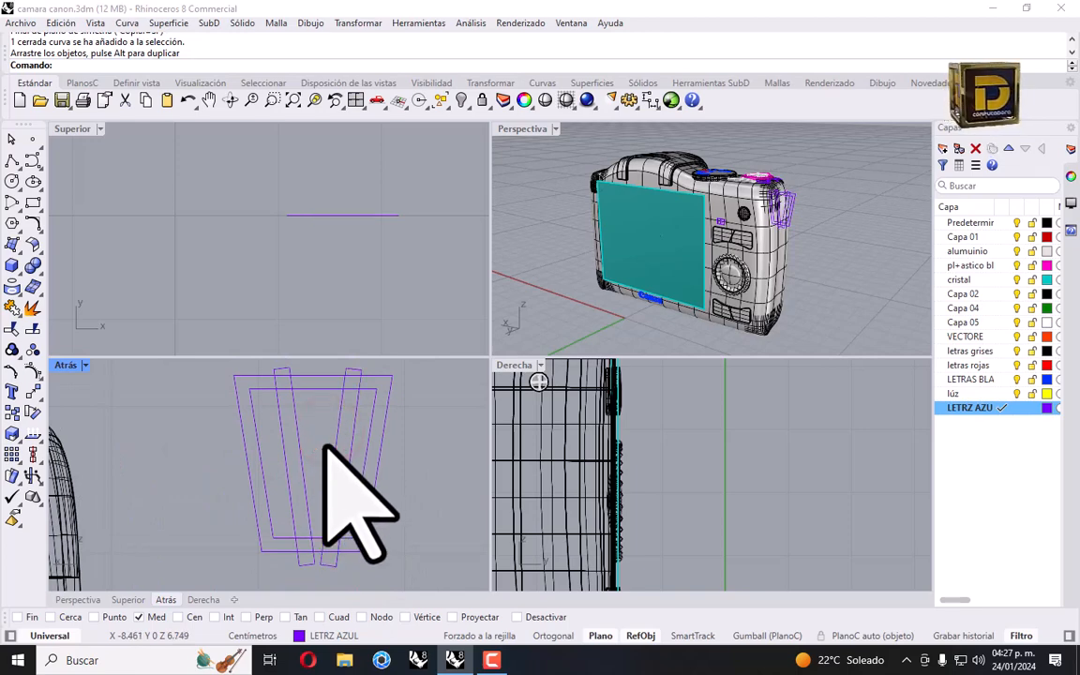
right_click_drag(289, 437, 270, 506)
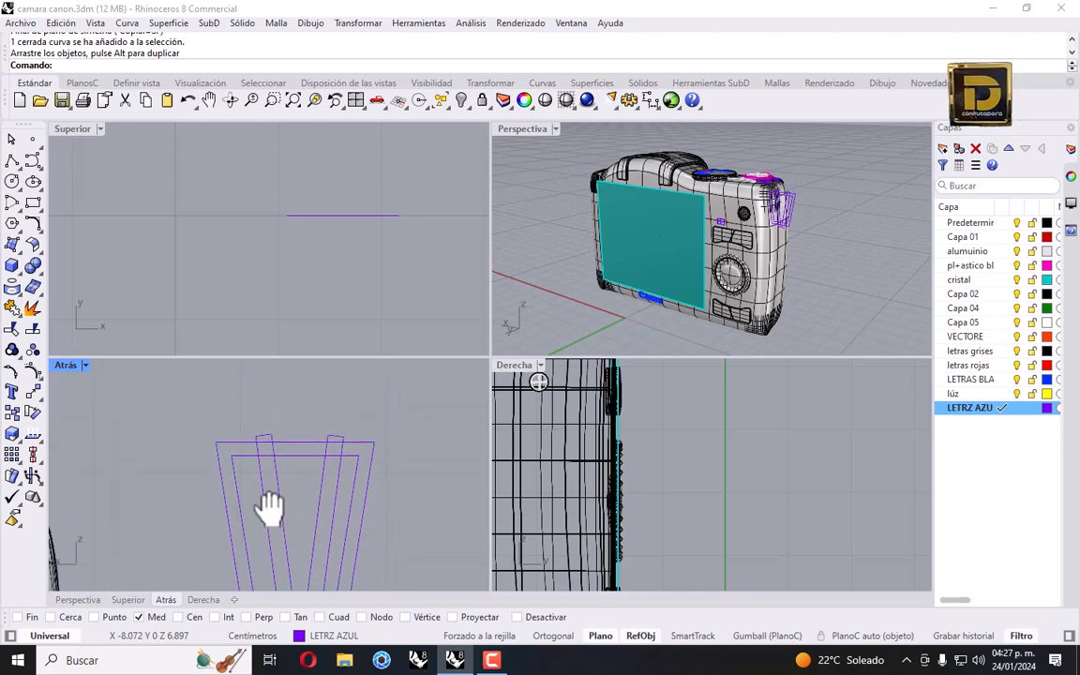
Draw a thin horizontal rectangle above the trapezoid as a lid, tilt it upward, and move it closer to the trapezoid.
left_click(32, 202)
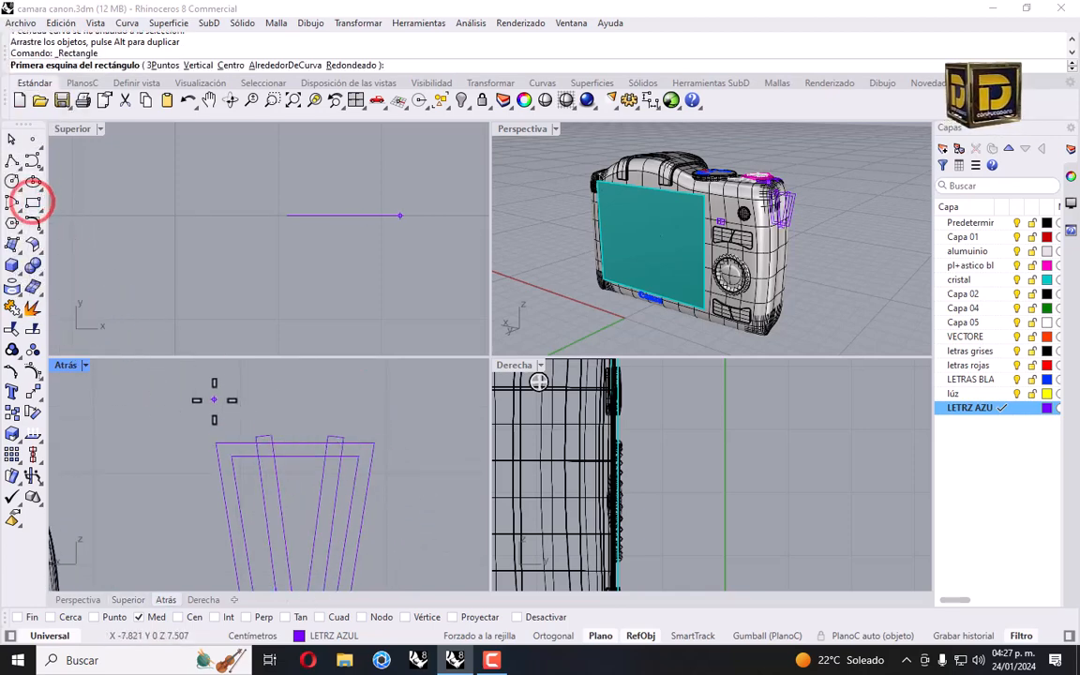
right_click_drag(218, 395, 212, 429)
left_click(217, 429)
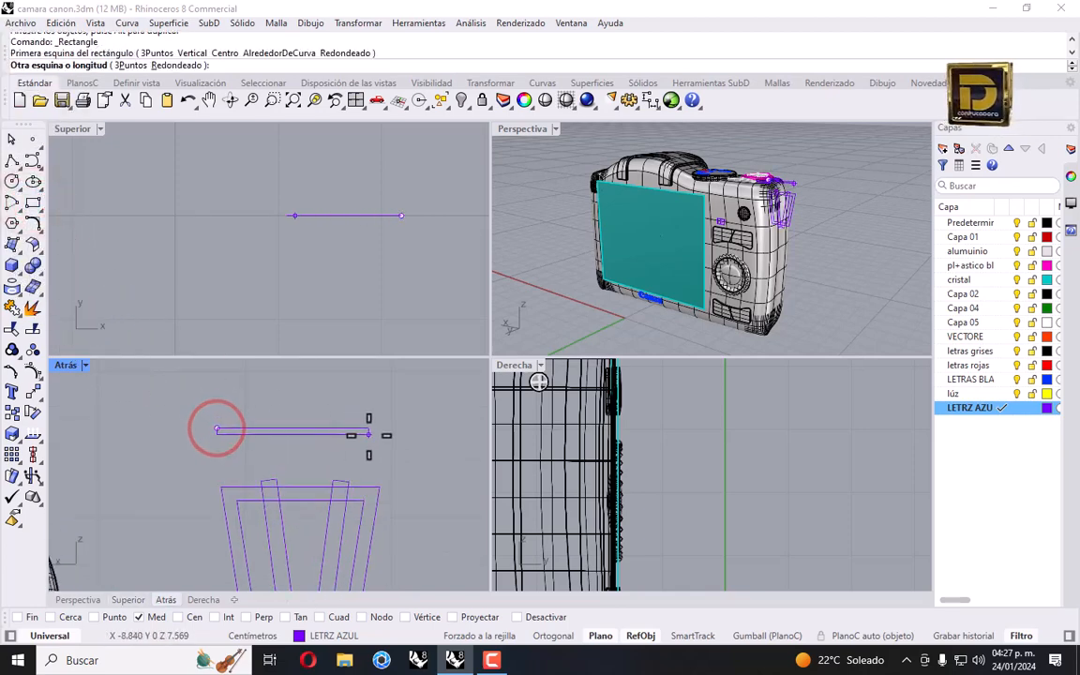
left_click(368, 434)
left_click(358, 23)
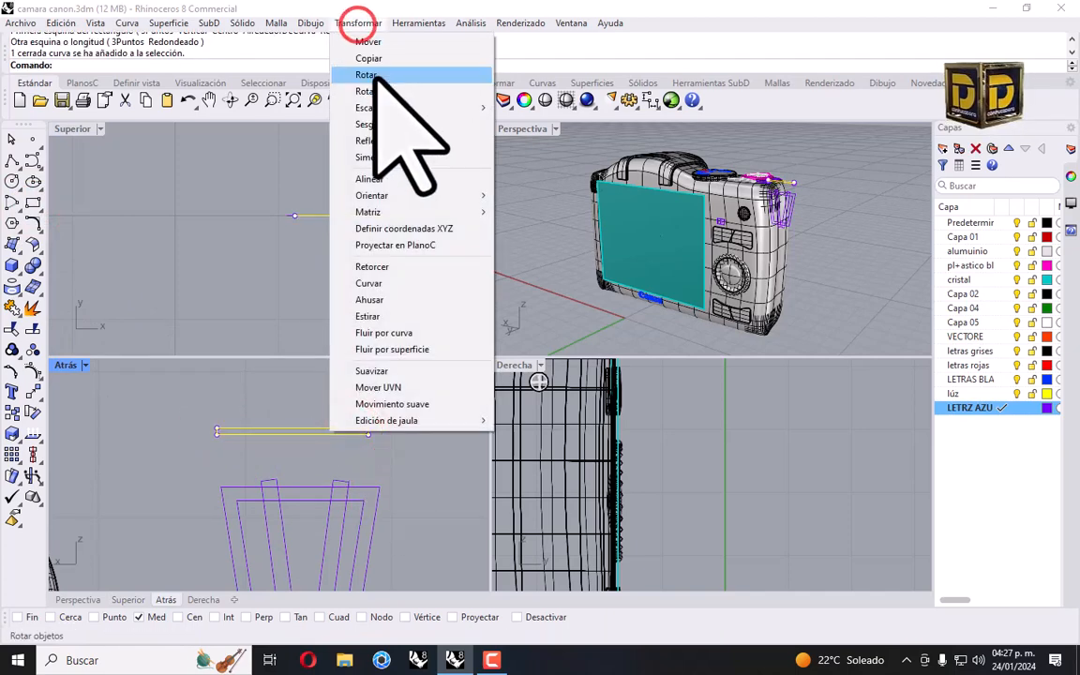
left_click(371, 75)
left_click(226, 418)
left_click(380, 401)
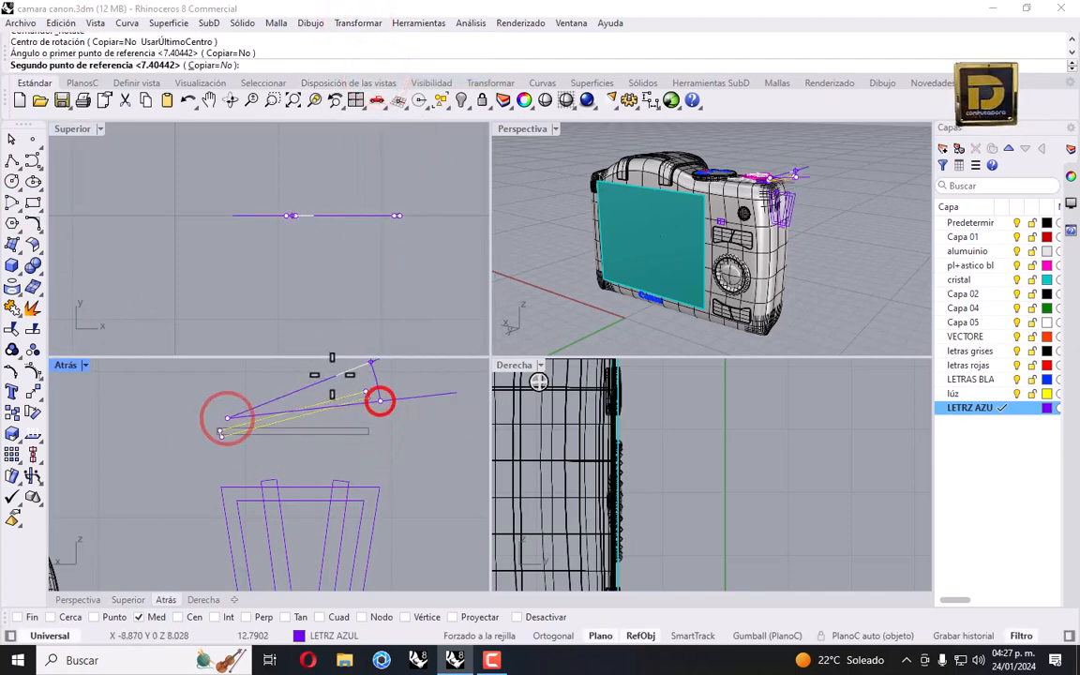
left_click(313, 410)
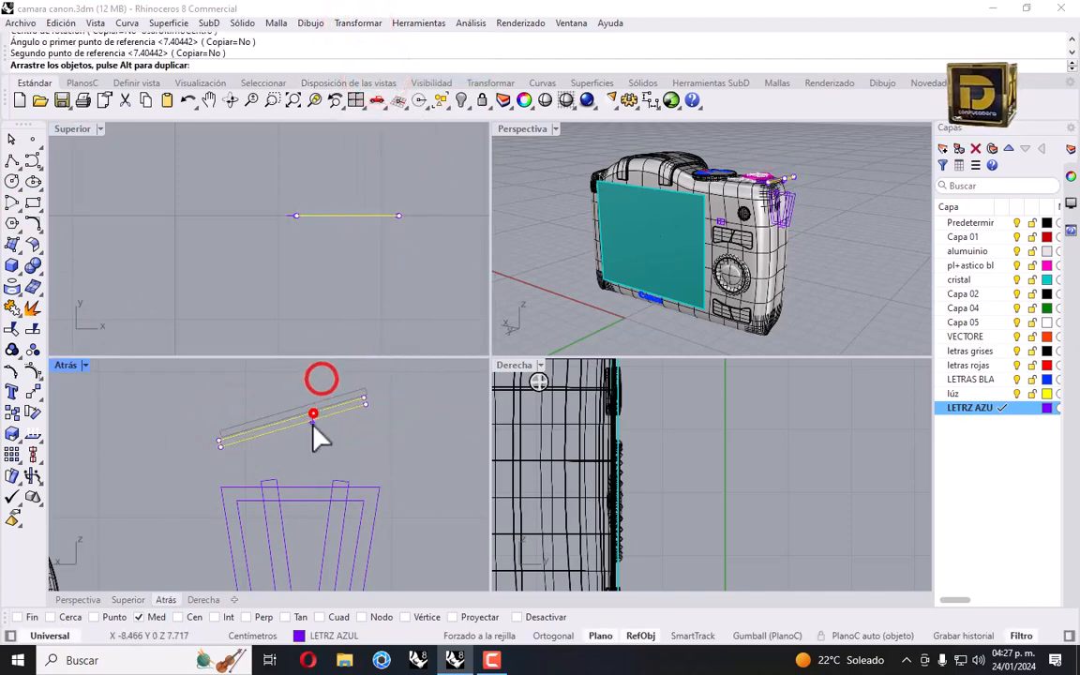
Draw a small circle centred on the midpoint of the tilted lid's upper edge.
left_click(12, 181)
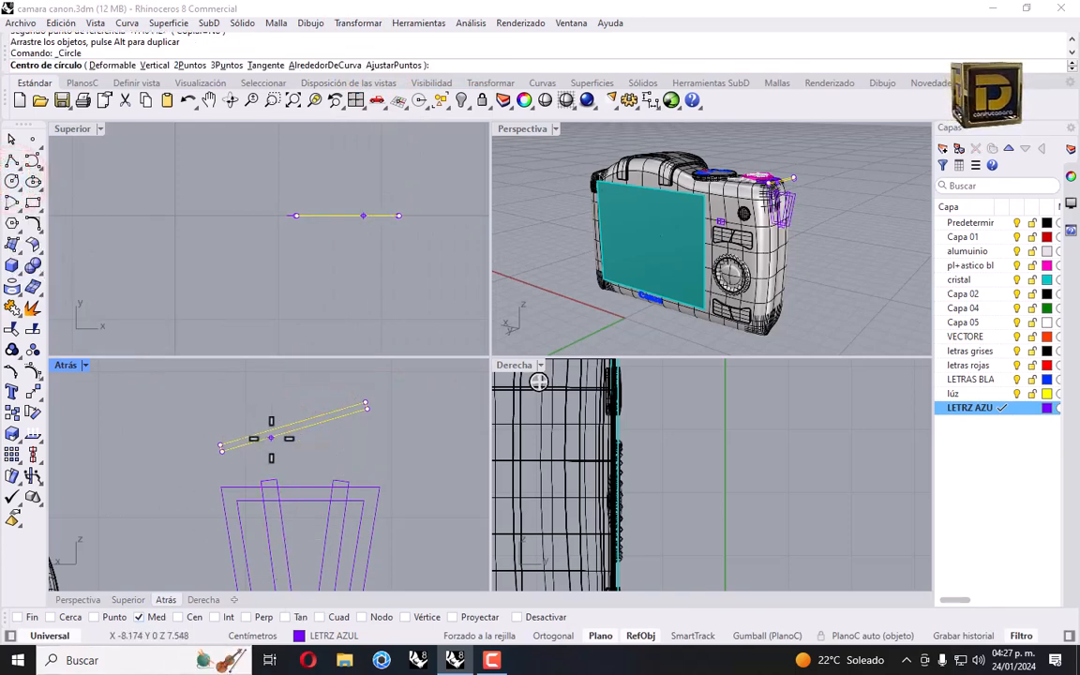
left_click(296, 424)
left_click(299, 409)
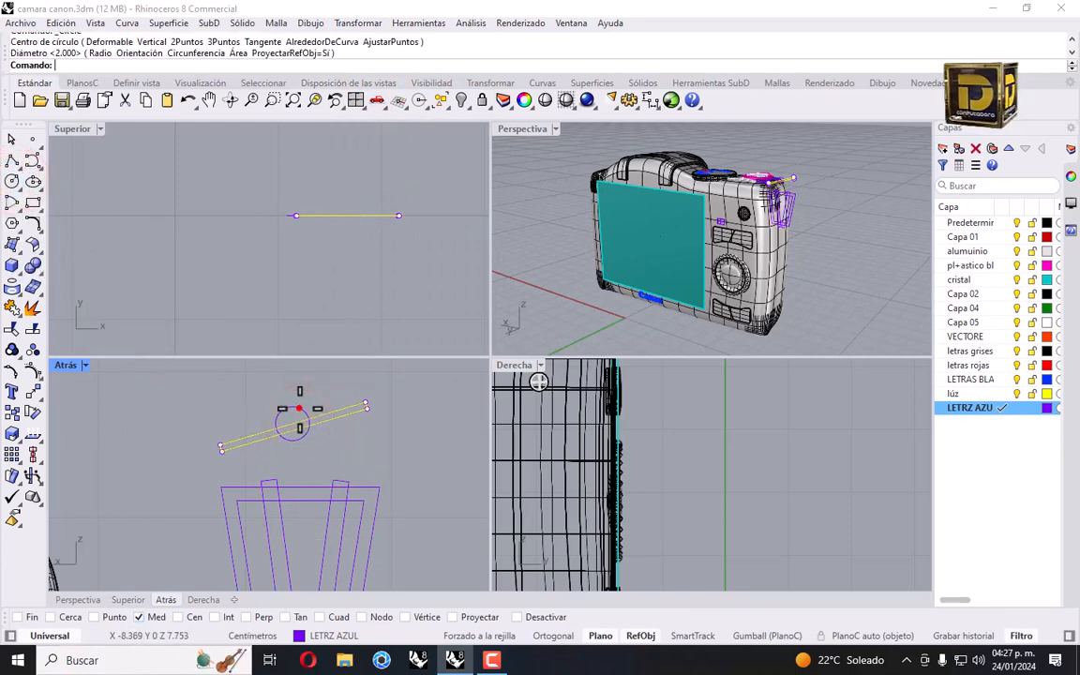
left_click(355, 441)
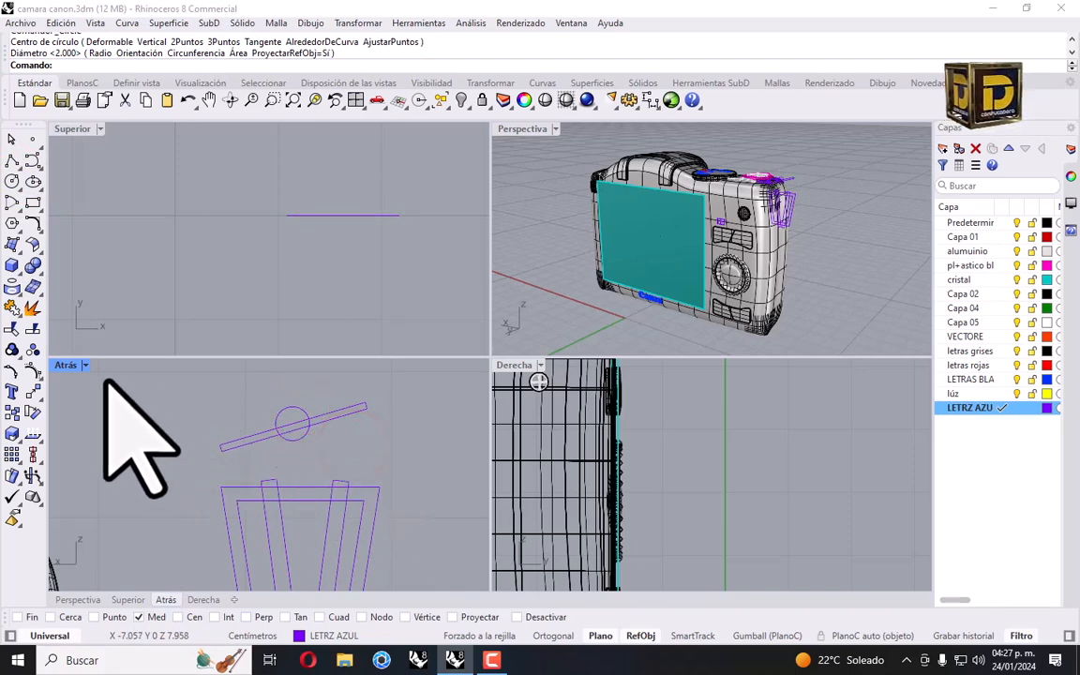
Maximize the Atrás view and, using both trapezoids and both strips as cutting objects, trim the strip ends above the outer trapezoid.
double_click(79, 365)
left_click_drag(487, 332, 270, 549)
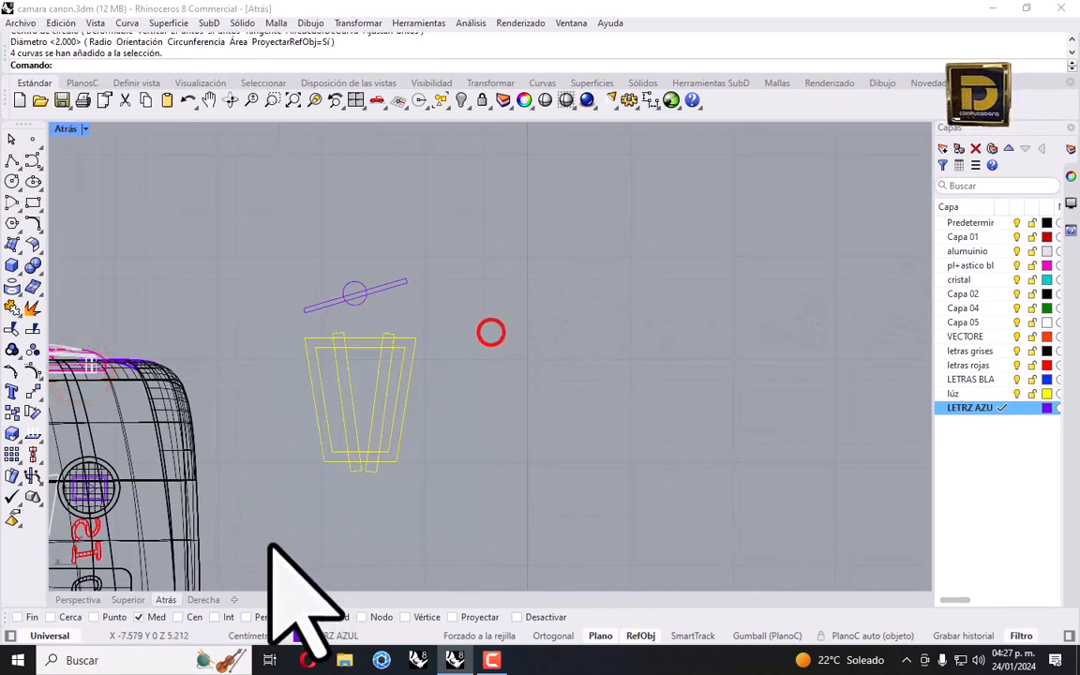
left_click(13, 328)
scroll(384, 337, "up", 5)
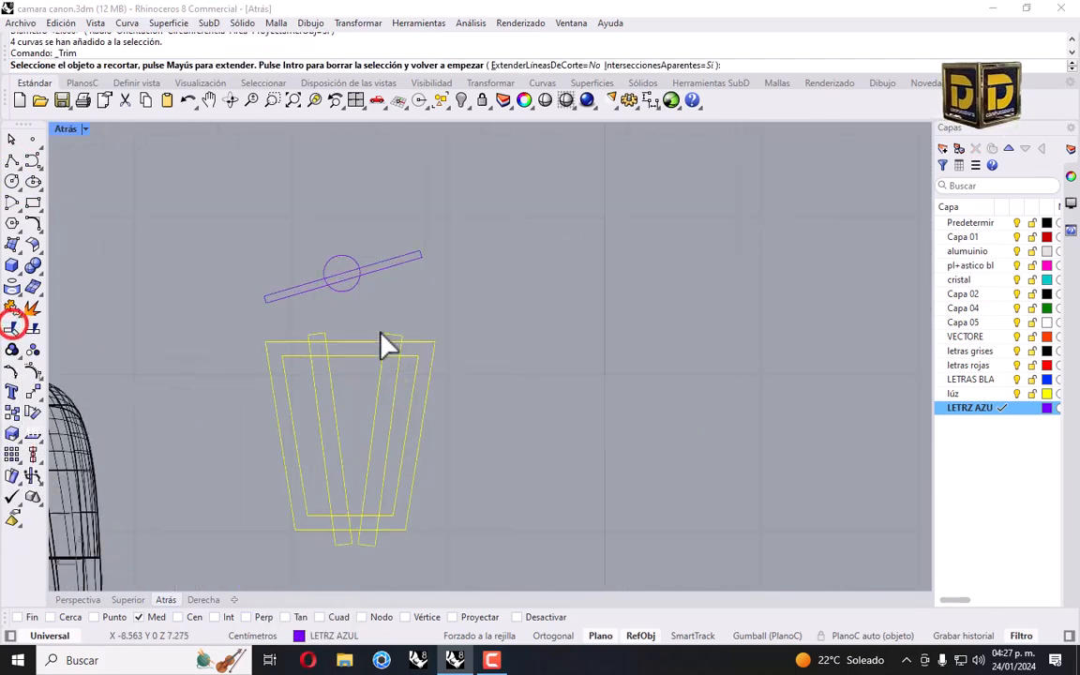
left_click_drag(436, 327, 274, 337)
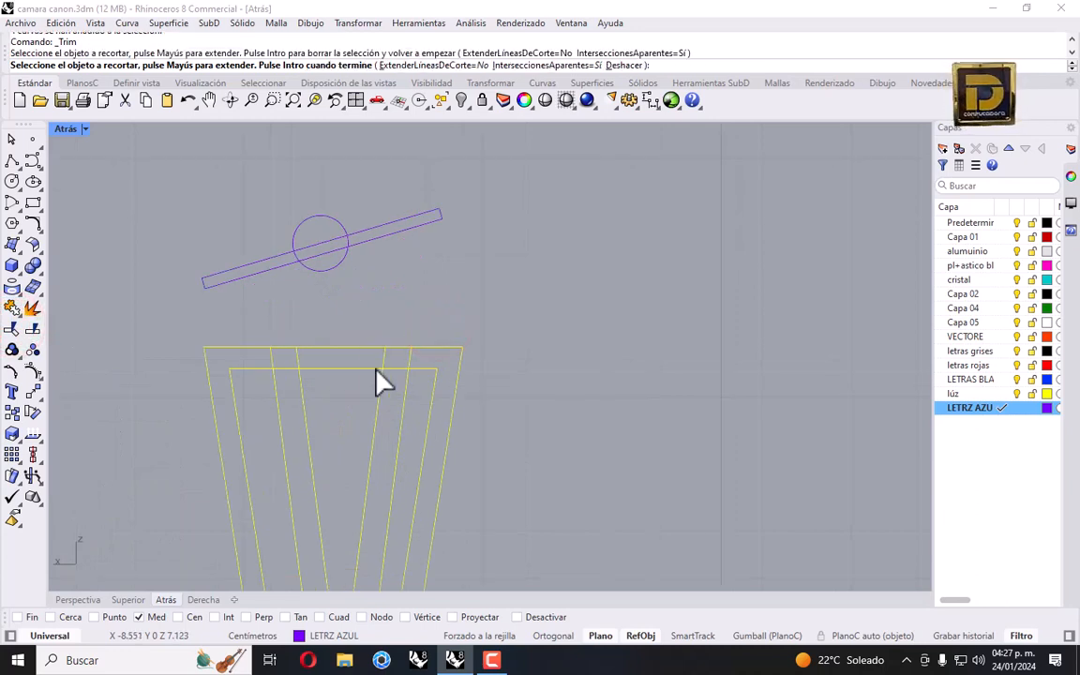
Try to trim the strip segments between the trapezoids' upper edges and the inner upper edge between the strips.
left_click_drag(331, 359, 241, 364)
left_click_drag(429, 358, 261, 366)
right_click_drag(400, 453, 410, 407)
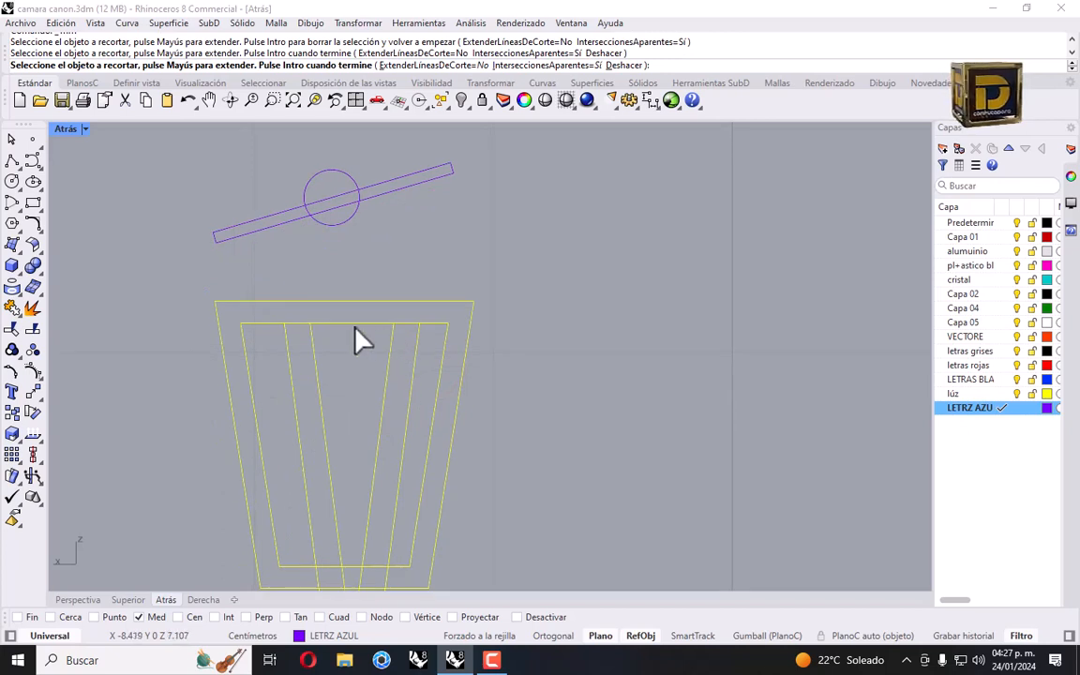
left_click(345, 323)
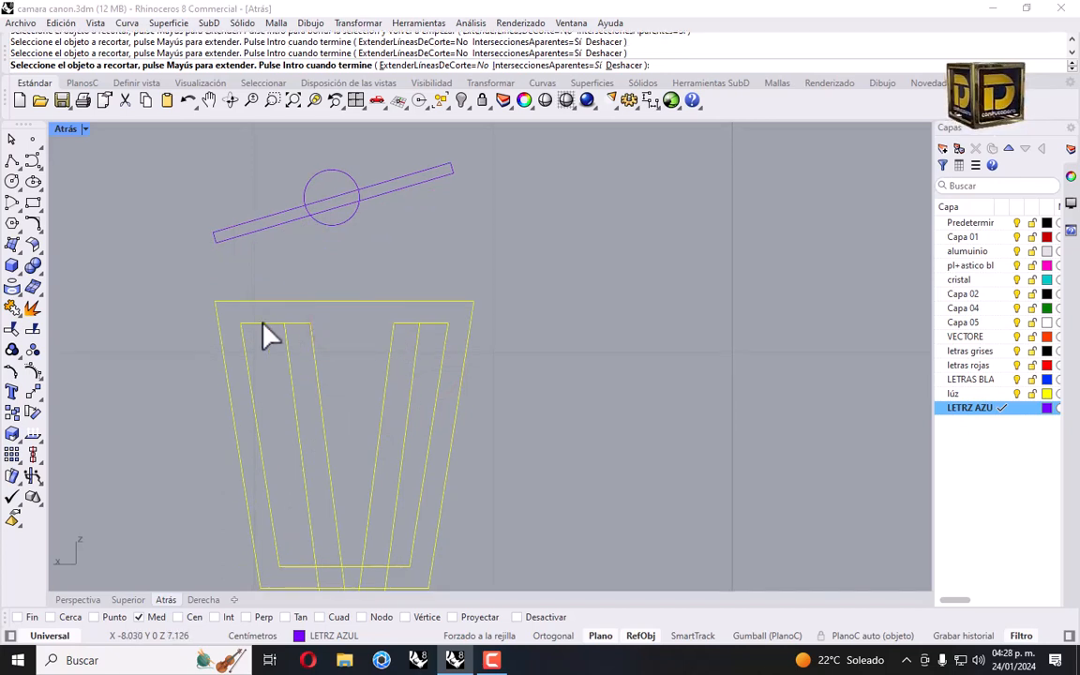
key("ctrl+z")
key("ctrl+z")
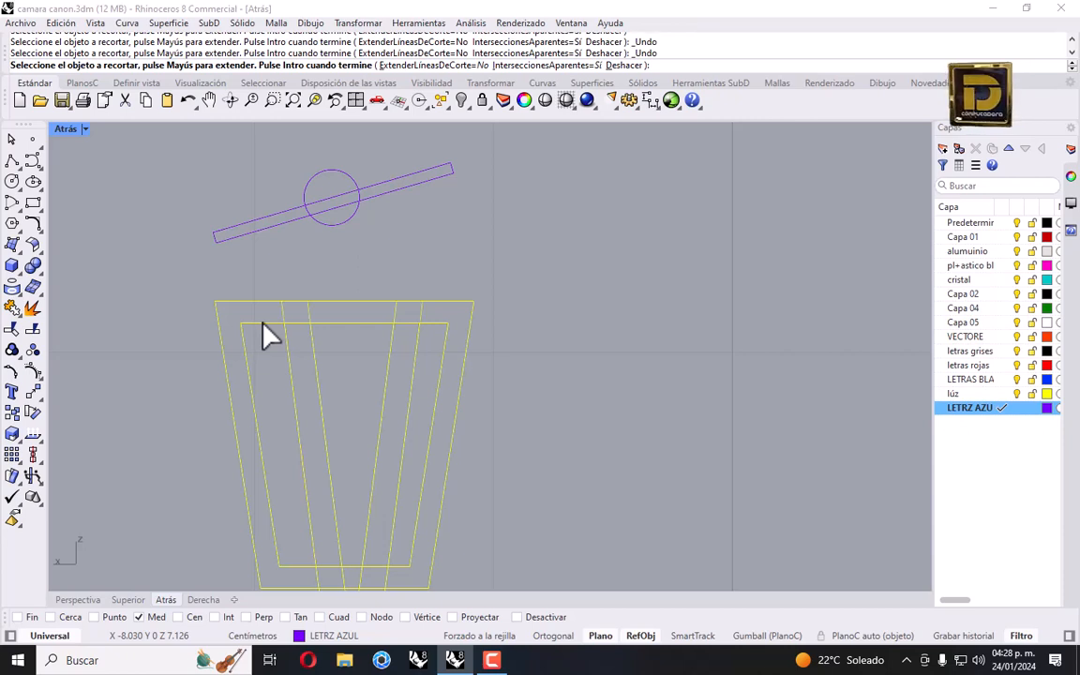
Trim the inner trapezoid's edges inside the strips and the strip ends beyond them, leaving three separate openings in the bin.
left_click(405, 321)
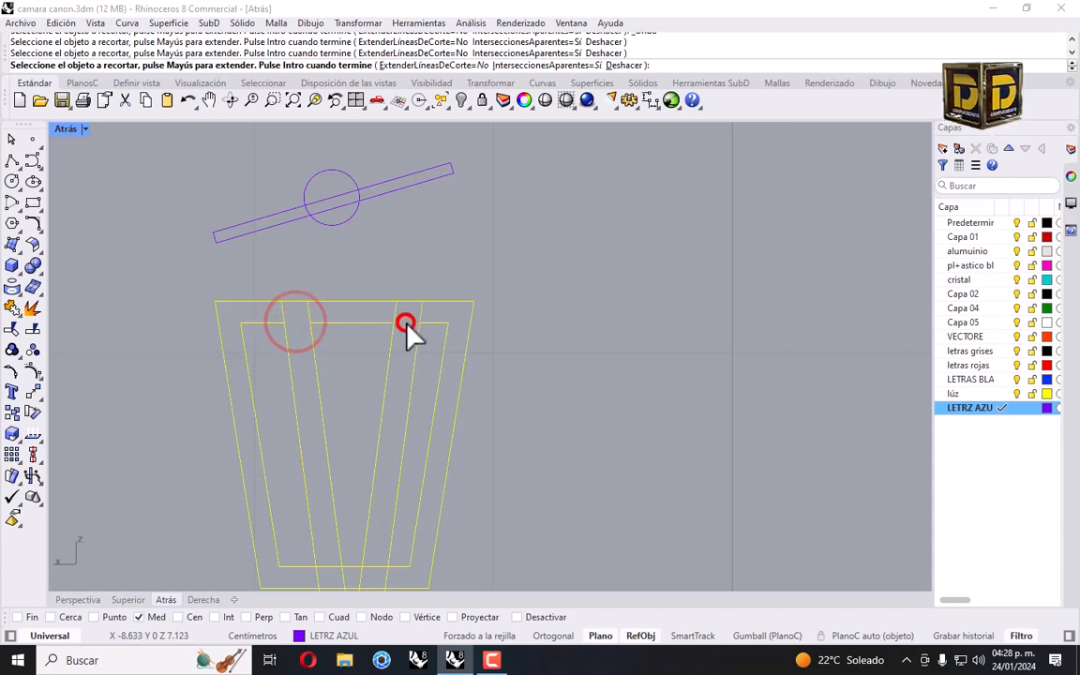
scroll(412, 545, "down", 1)
left_click_drag(353, 522, 345, 519)
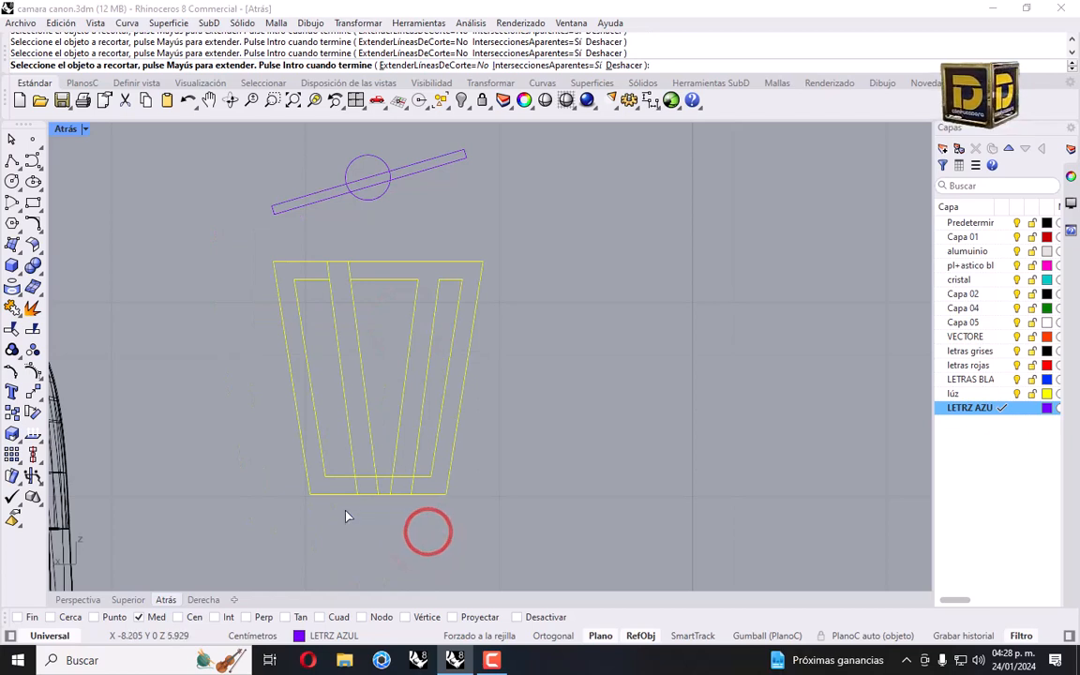
left_click(393, 489)
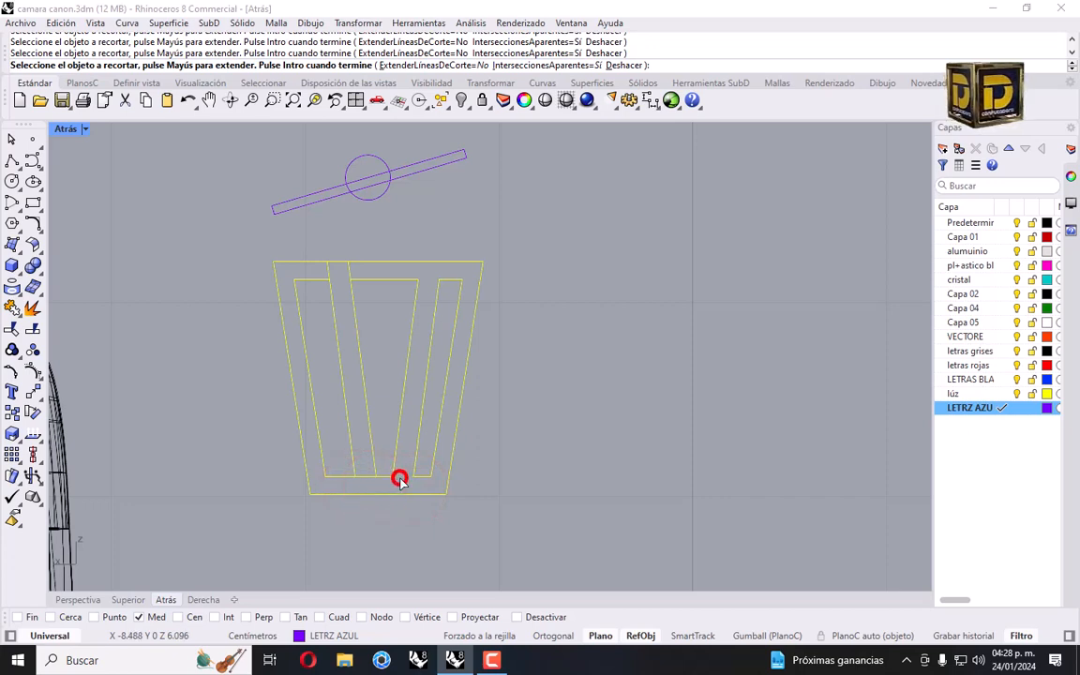
left_click(362, 476)
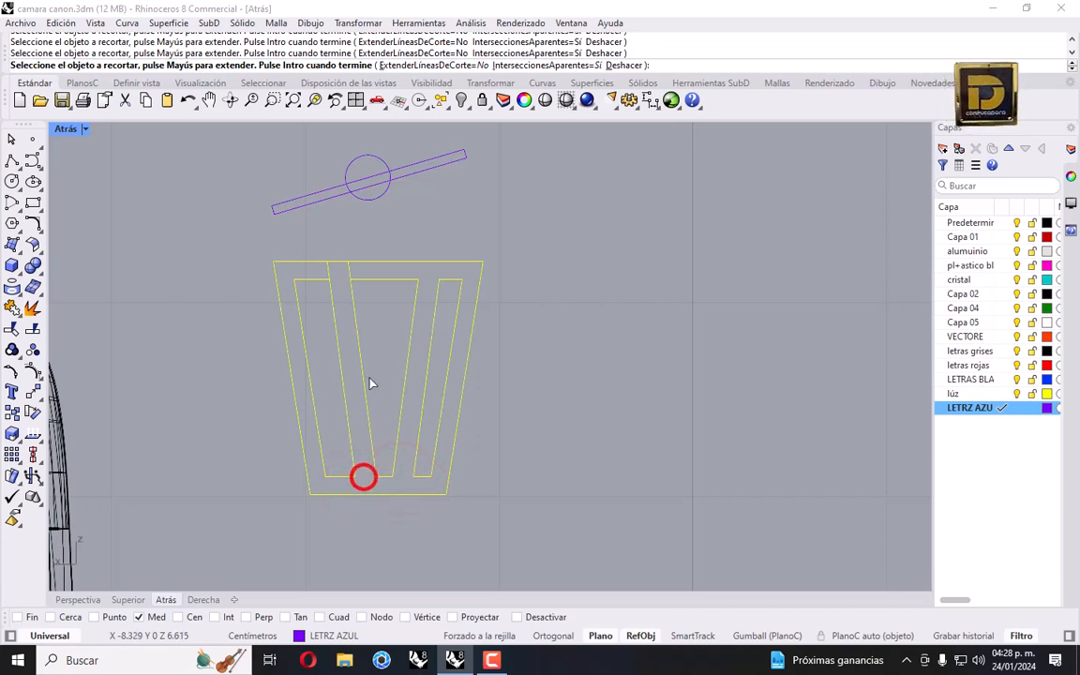
left_click(349, 272)
left_click(372, 309)
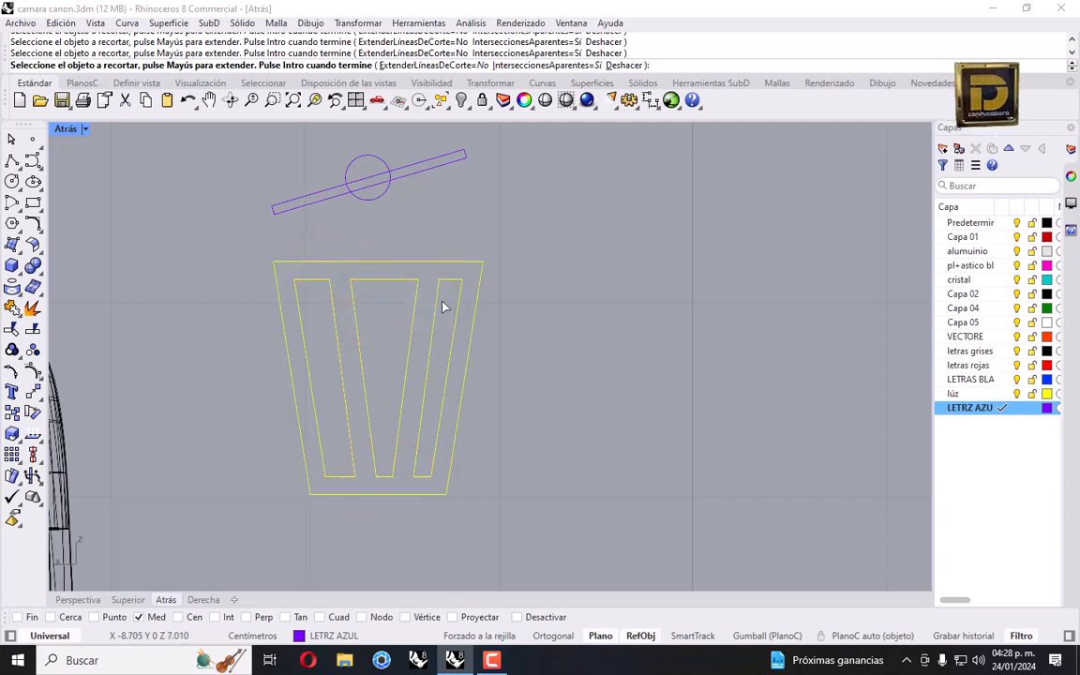
scroll(443, 306, "up", 1)
key("Return")
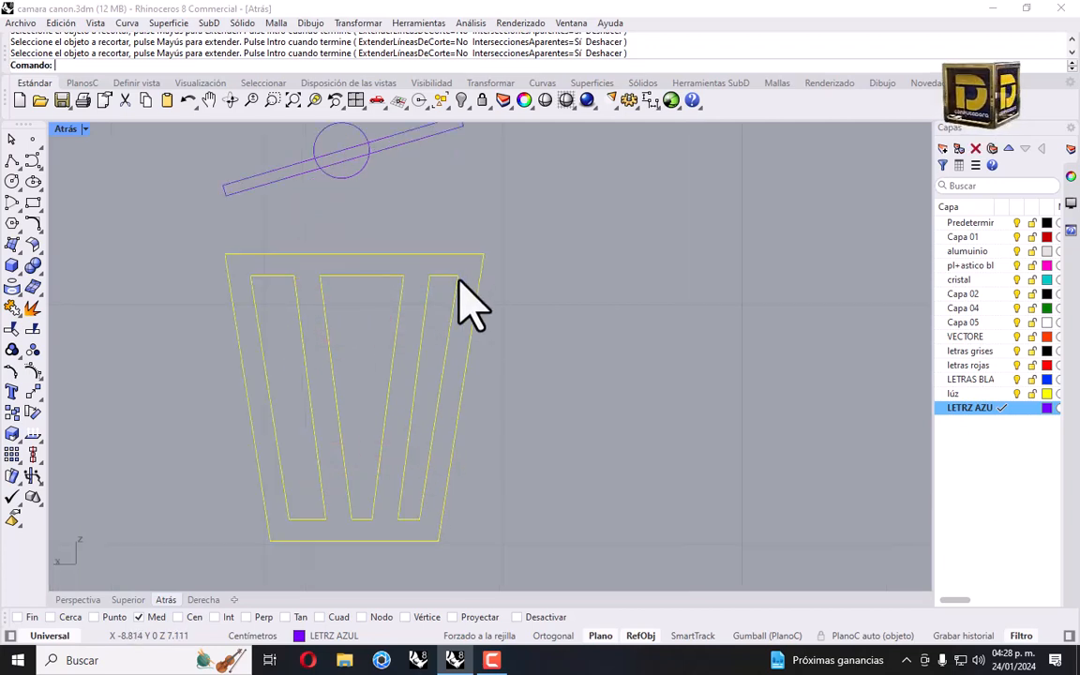
Join the trimmed trash-can body curves into closed outlines.
scroll(457, 281, "down", 4)
left_click(328, 260)
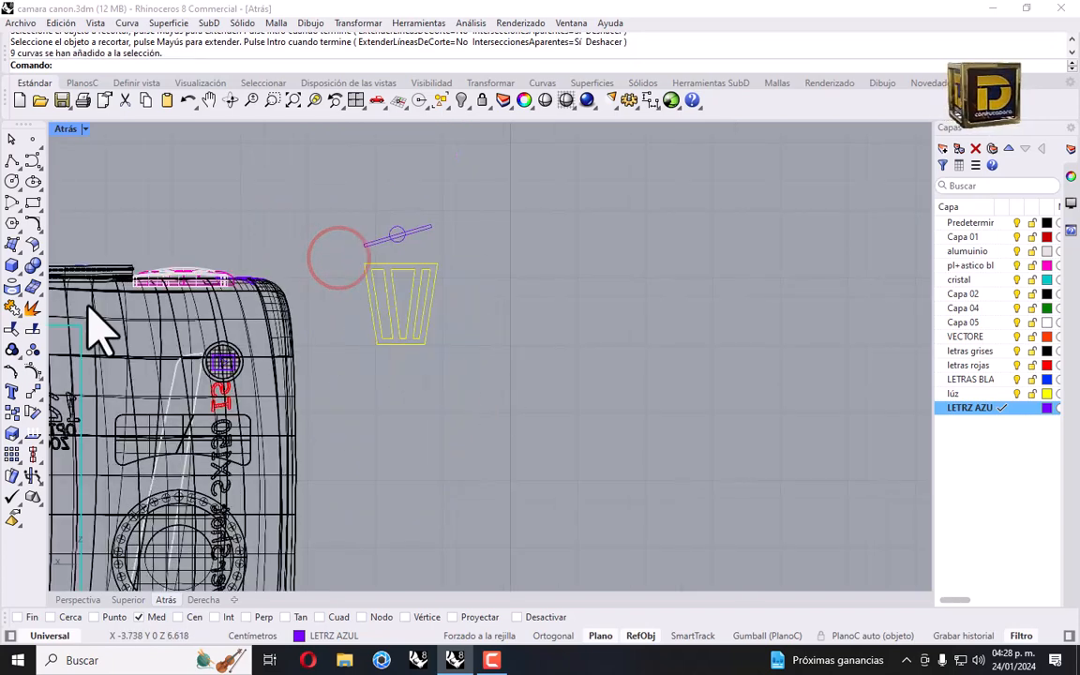
left_click(11, 306)
Using the tilted lid and the circle as cutting objects, trim the circle to a half-round handle above the lid.
left_click_drag(476, 188, 384, 271)
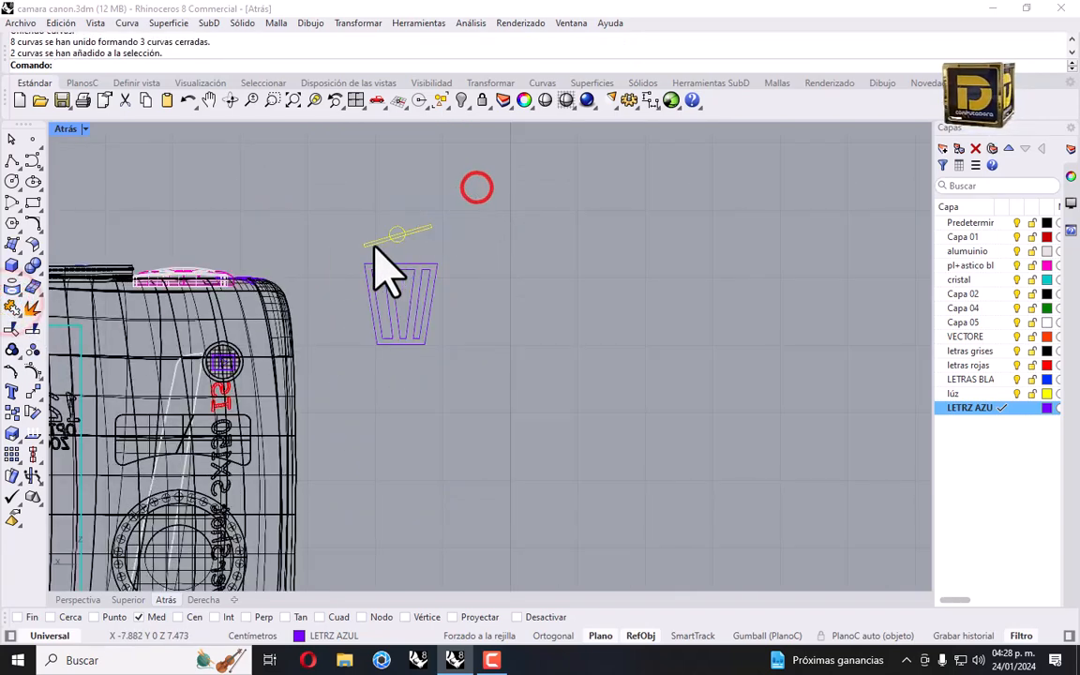
left_click(12, 330)
scroll(319, 211, "up", 5)
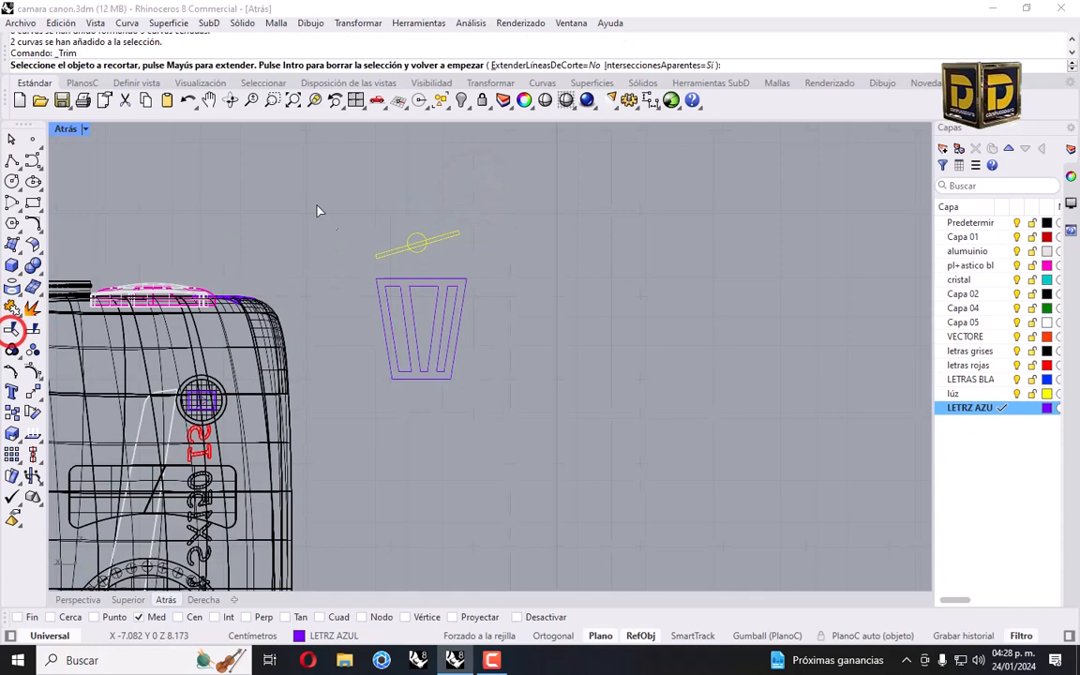
left_click(465, 266)
scroll(464, 266, "up", 5)
scroll(423, 257, "up", 4)
left_click(414, 247)
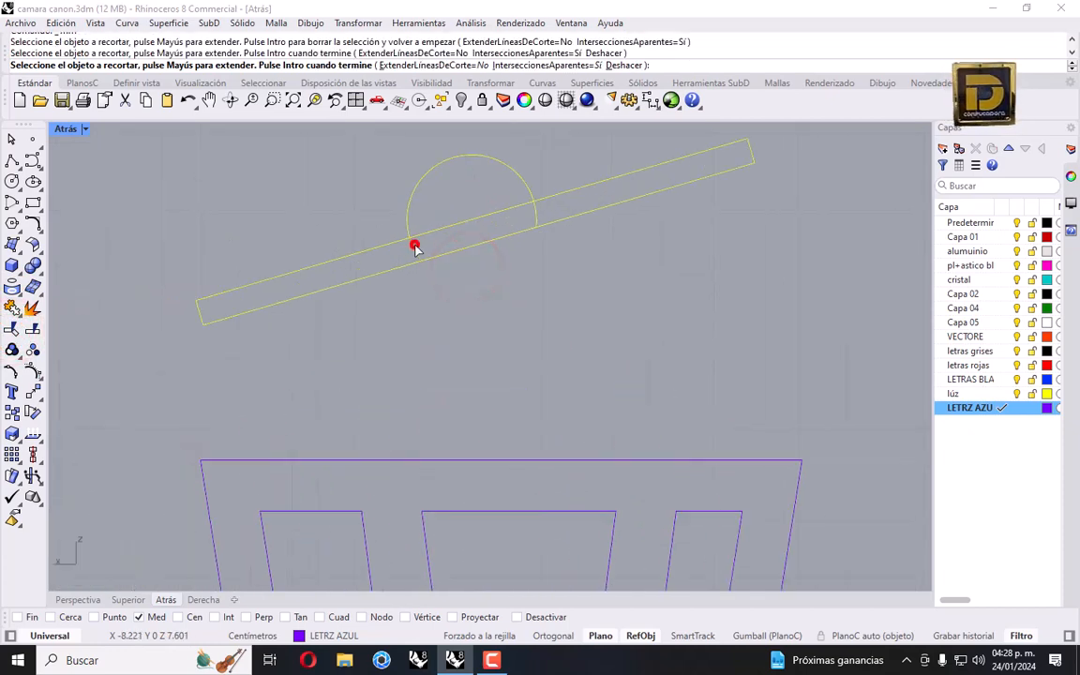
left_click(535, 209)
scroll(502, 229, "down", 5)
right_click(494, 251)
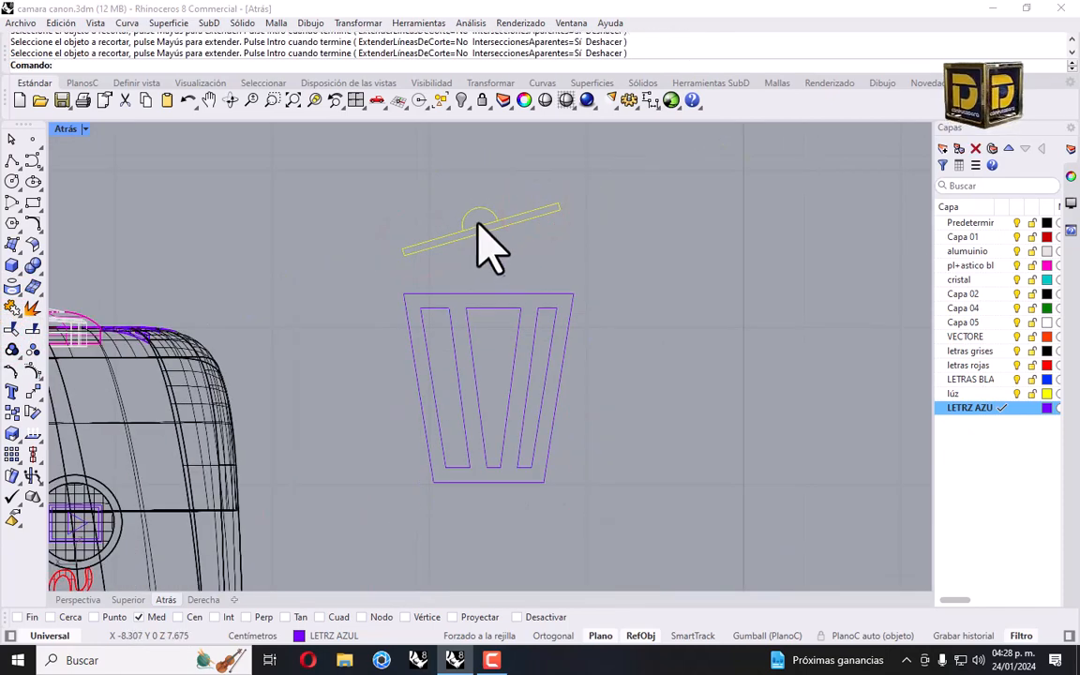
Trim away the segment of the lid's upper edge inside the handle and finish trimming.
right_click(481, 225)
right_click(482, 224)
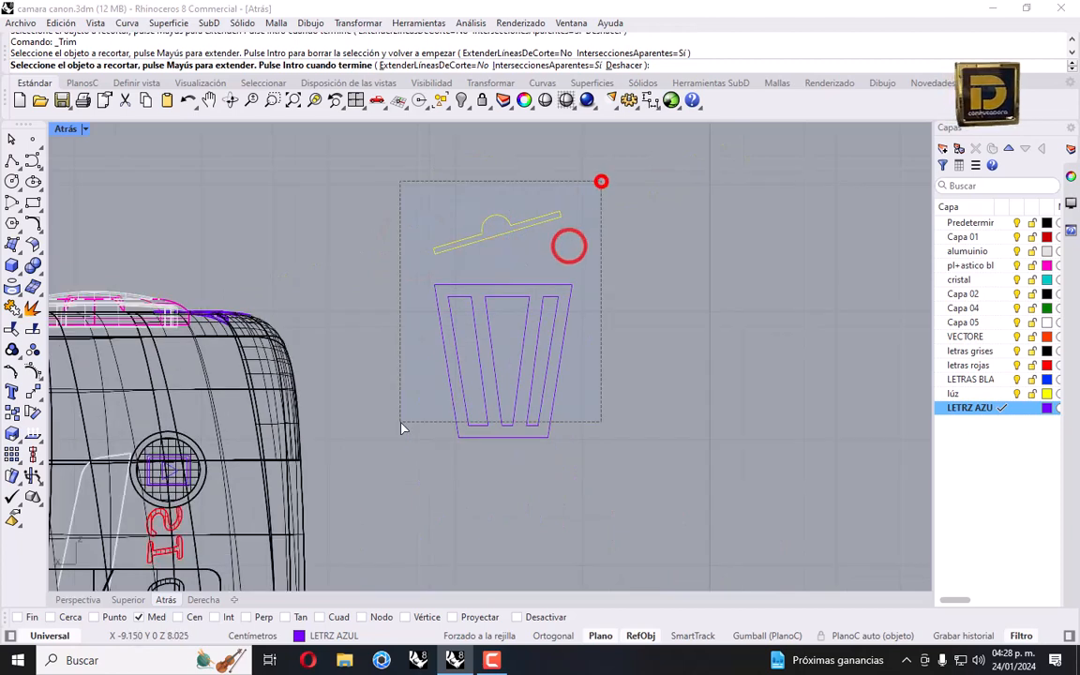
left_click_drag(401, 428, 401, 426)
key("ctrl+z")
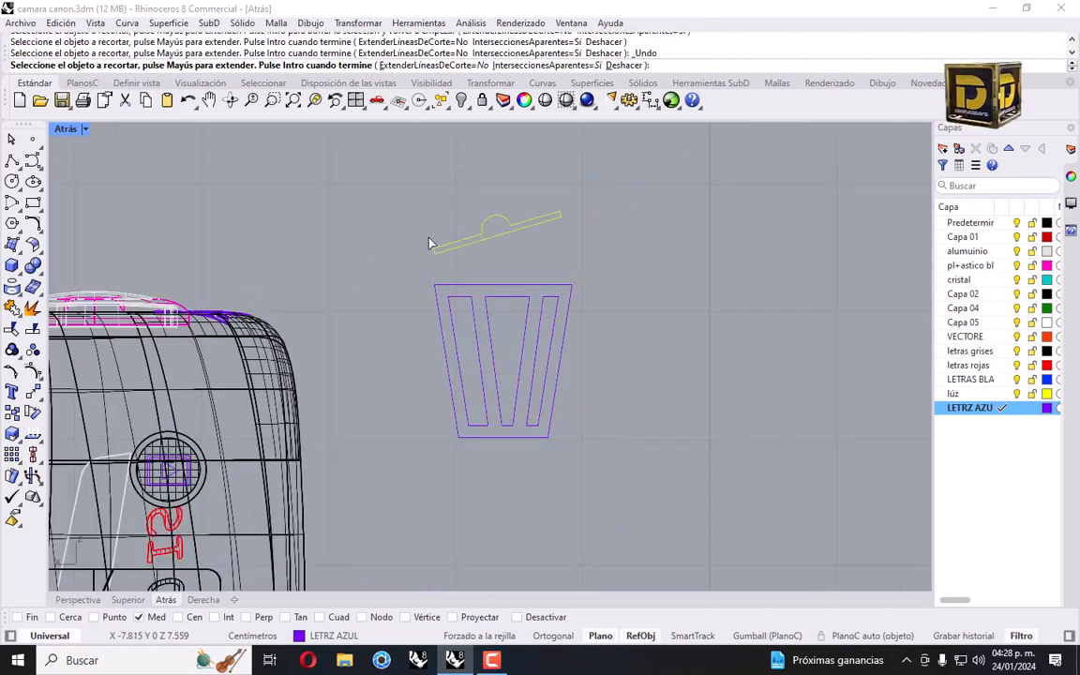
left_click_drag(588, 378, 503, 383)
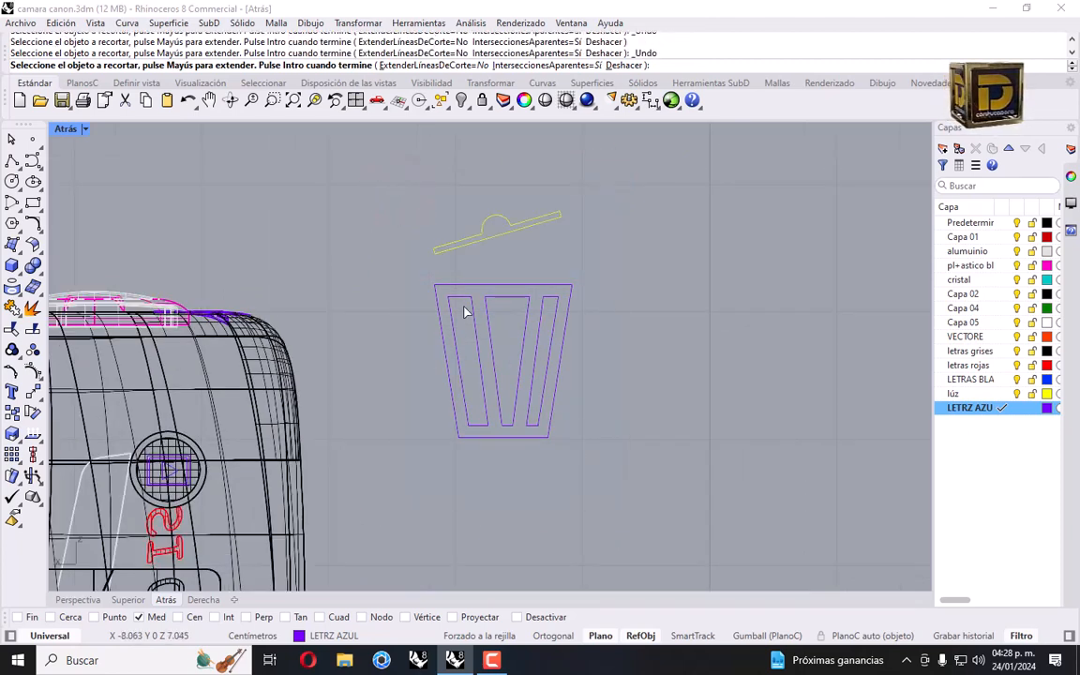
key("Return")
Scale the whole trash-can symbol down with a 2D scale, using a base point in the middle of the bin.
left_click_drag(397, 159, 692, 561)
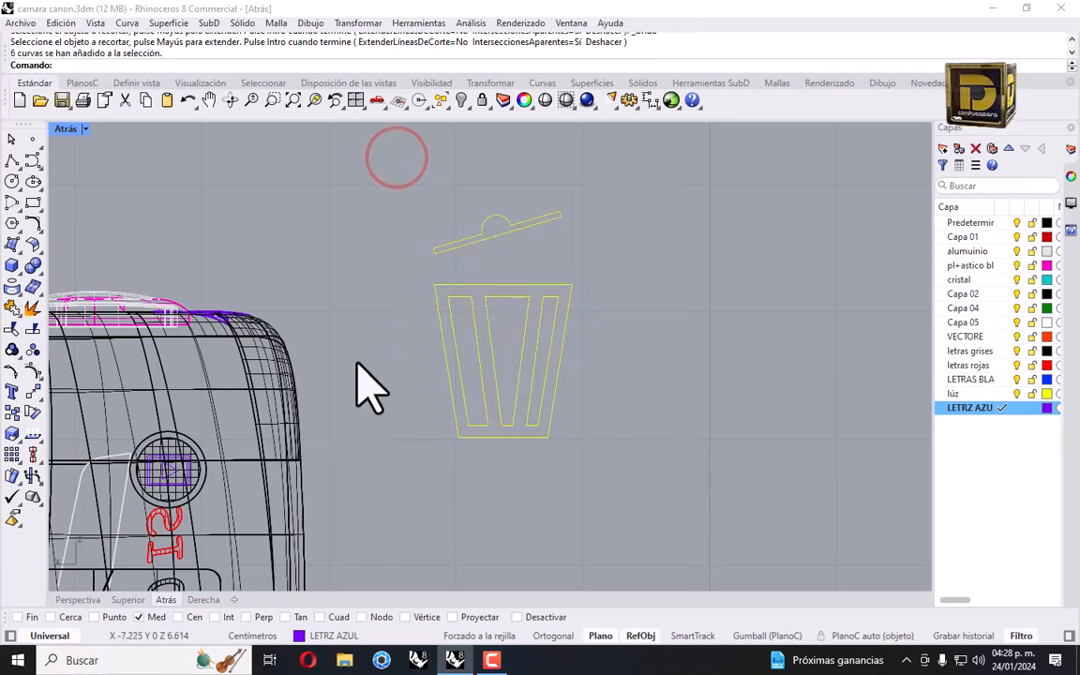
scroll(356, 337, "down", 5)
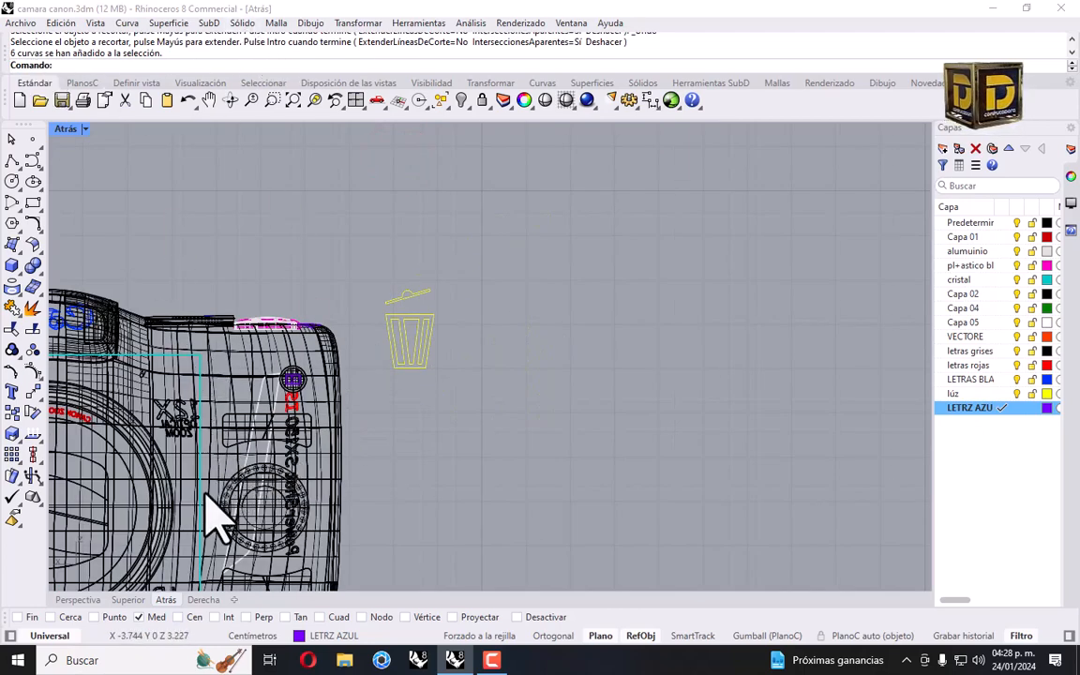
right_click_drag(224, 510, 208, 464)
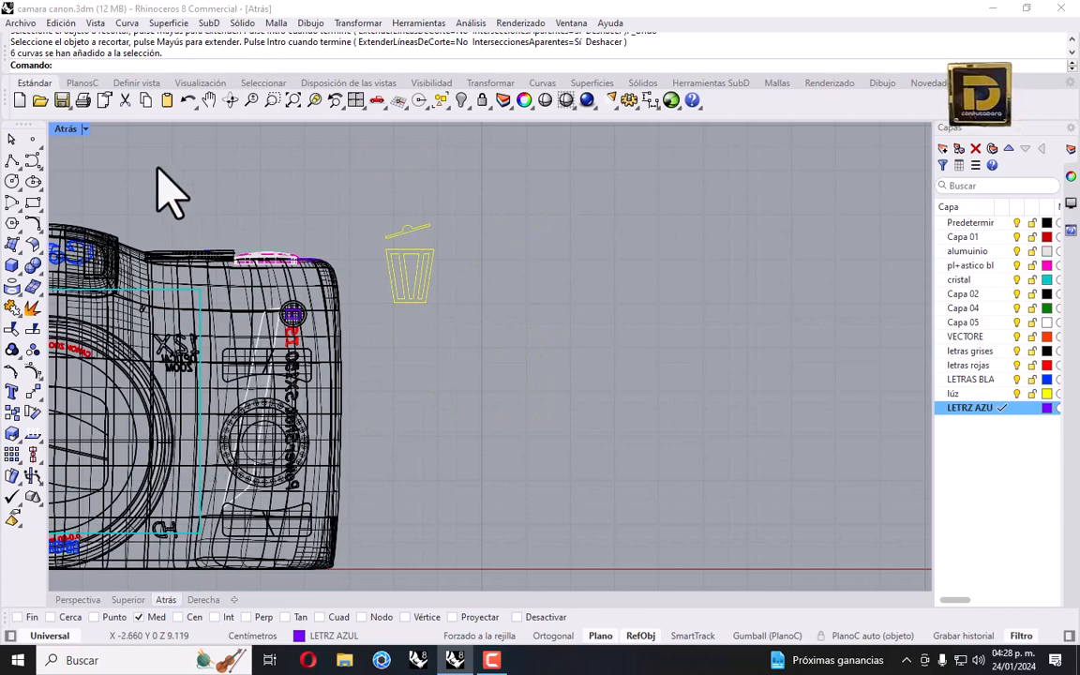
left_click(352, 22)
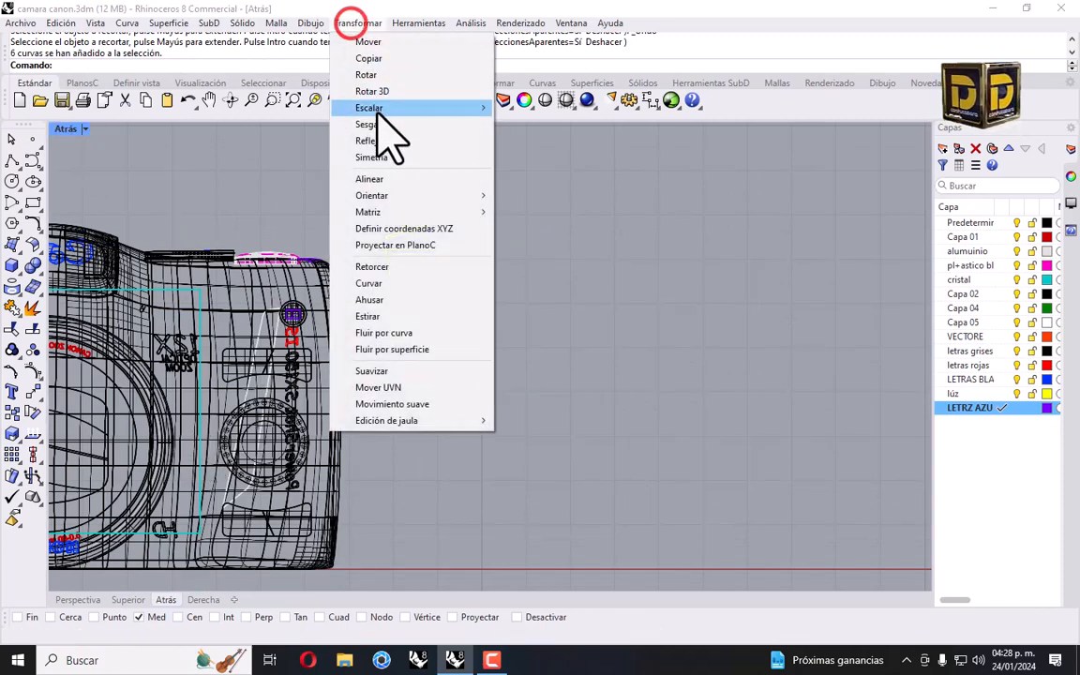
left_click(373, 106)
left_click(528, 124)
left_click(410, 280)
left_click(555, 287)
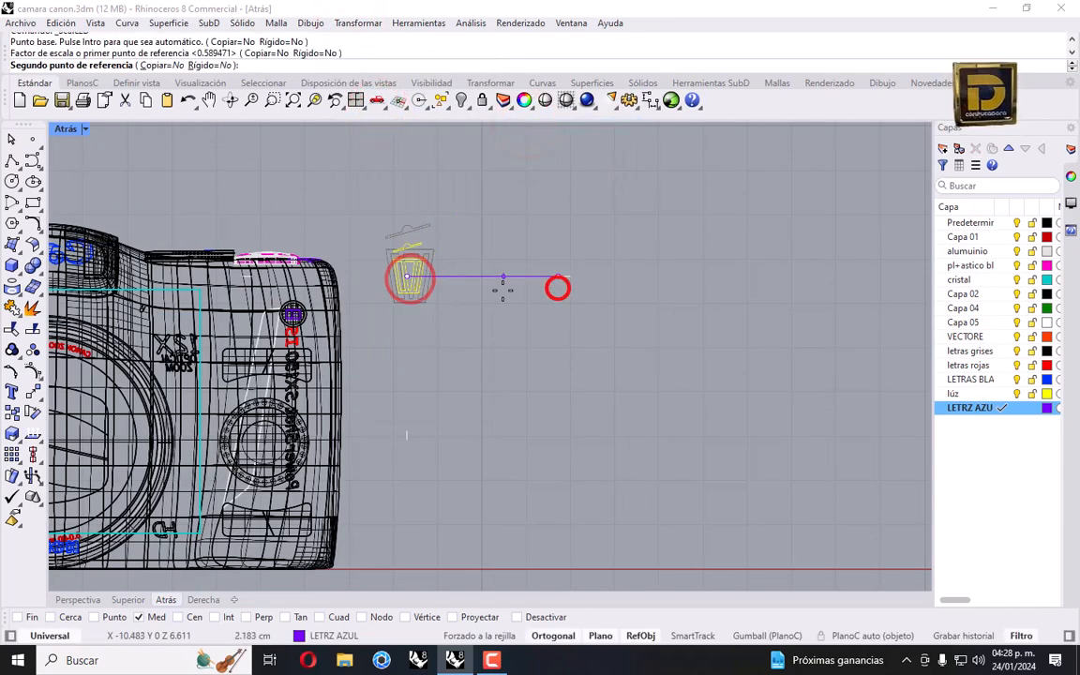
left_click(481, 291)
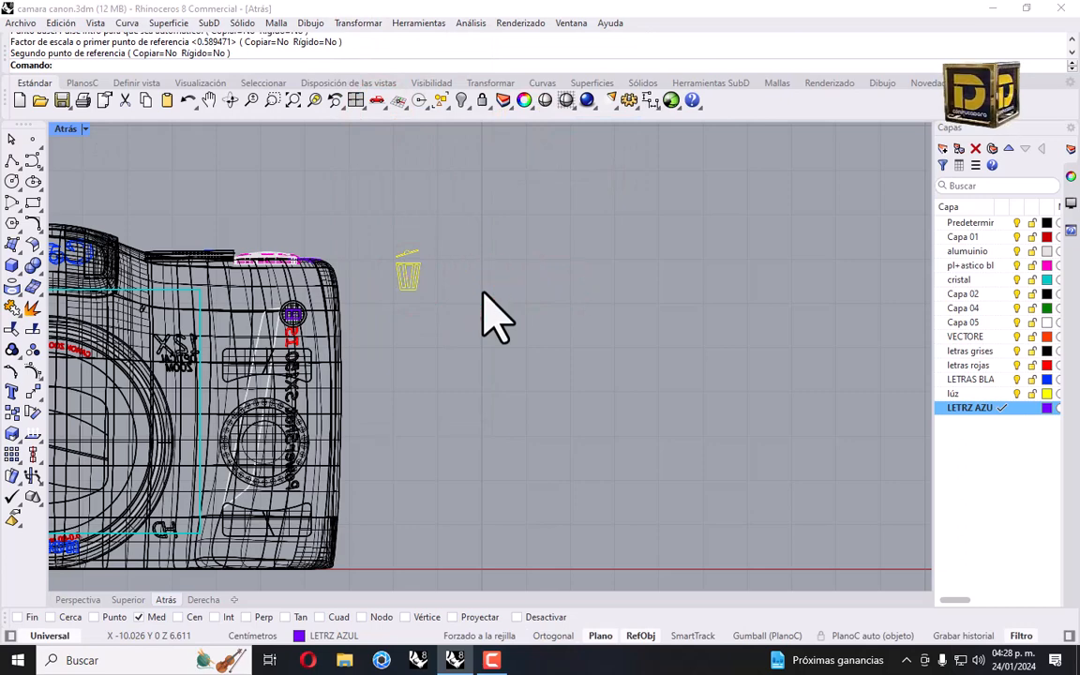
Repeat the 2D scale from the bin's centre to reduce the trash-can symbol further.
key("Return")
left_click(412, 272)
left_click(576, 277)
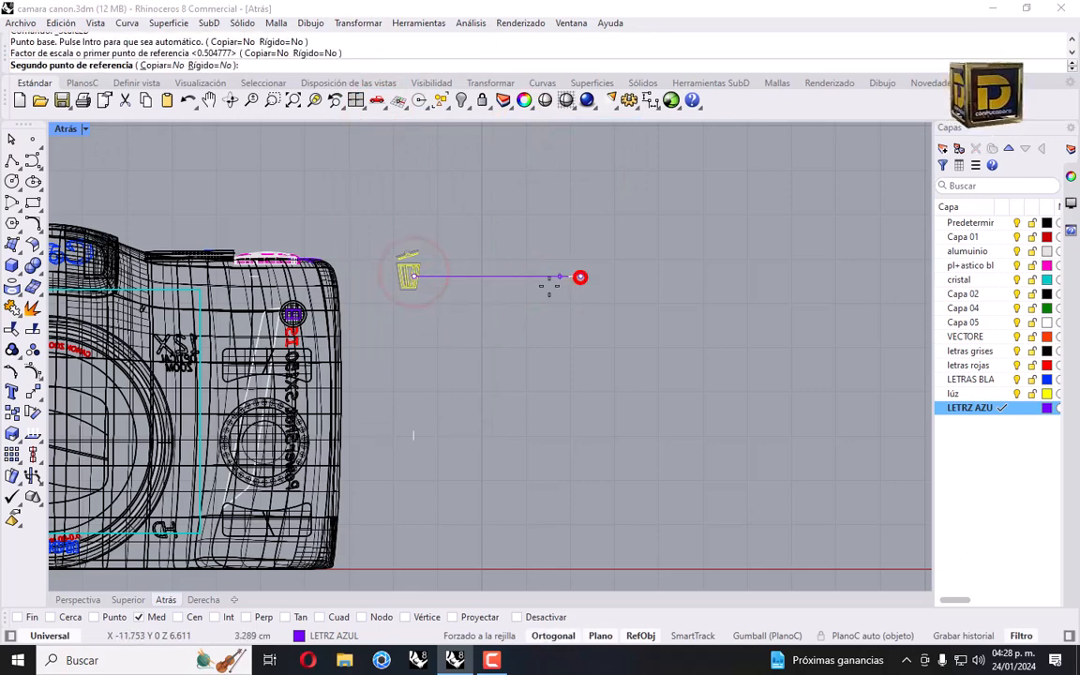
left_click(514, 289)
Shade the Atrás view and move the trash-can symbol between the screen and the button above the dial.
left_click(82, 128)
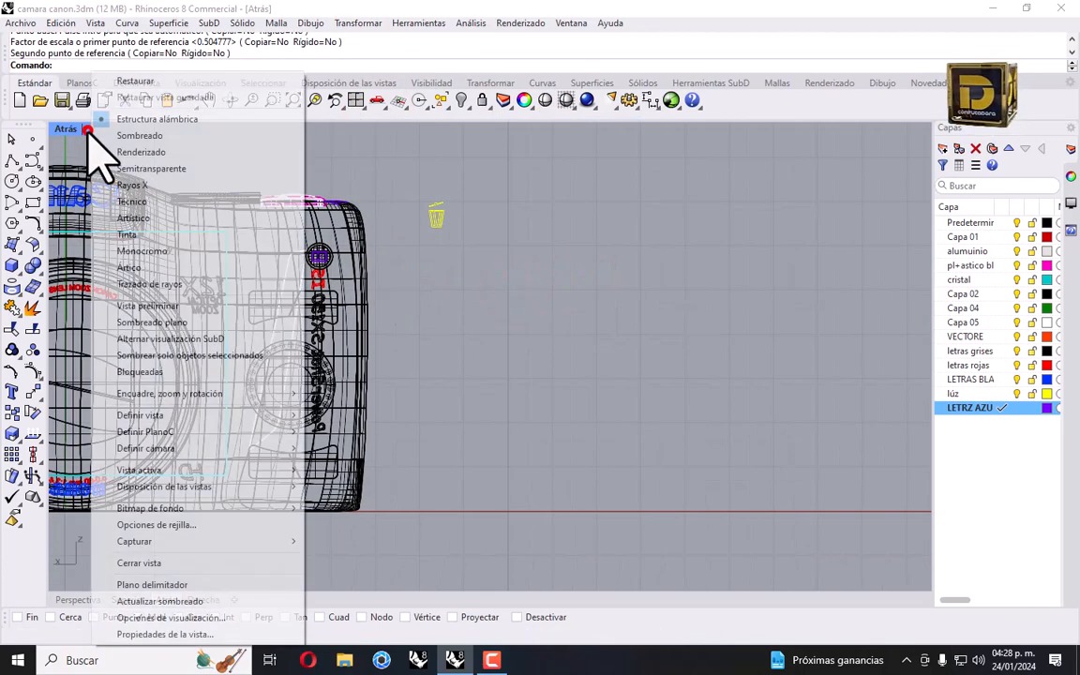
left_click(139, 137)
left_click_drag(437, 218, 240, 308)
scroll(240, 307, "up", 5)
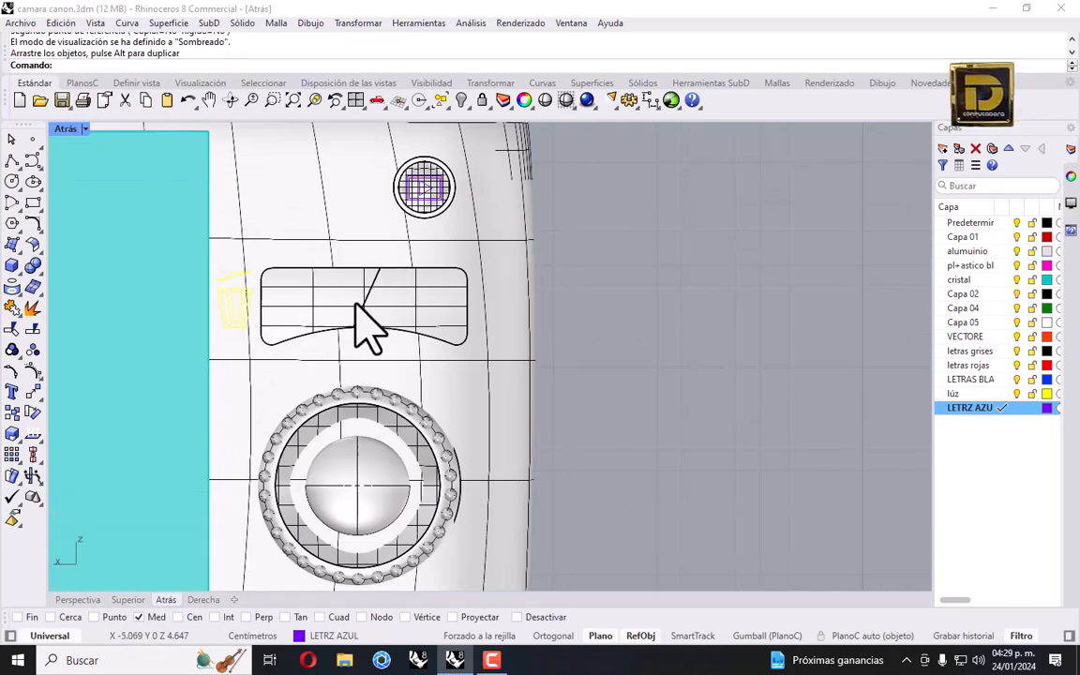
Scale the trash-can symbol down in 2D once more so it fits between the screen and the button.
left_click(358, 23)
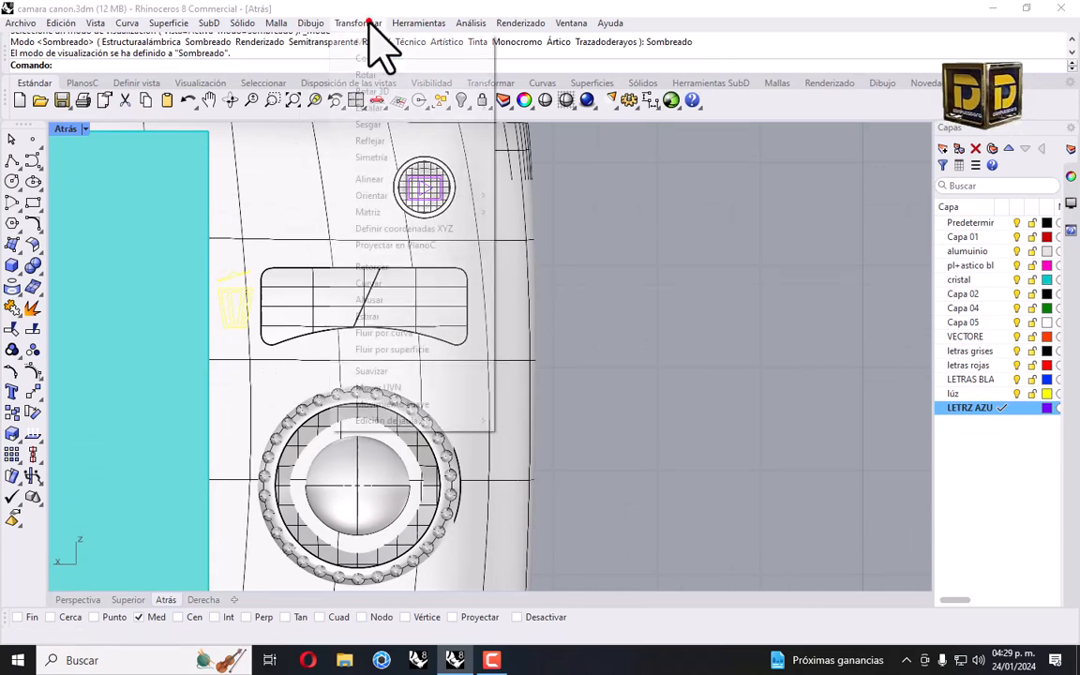
left_click(371, 108)
left_click(538, 125)
left_click(224, 308)
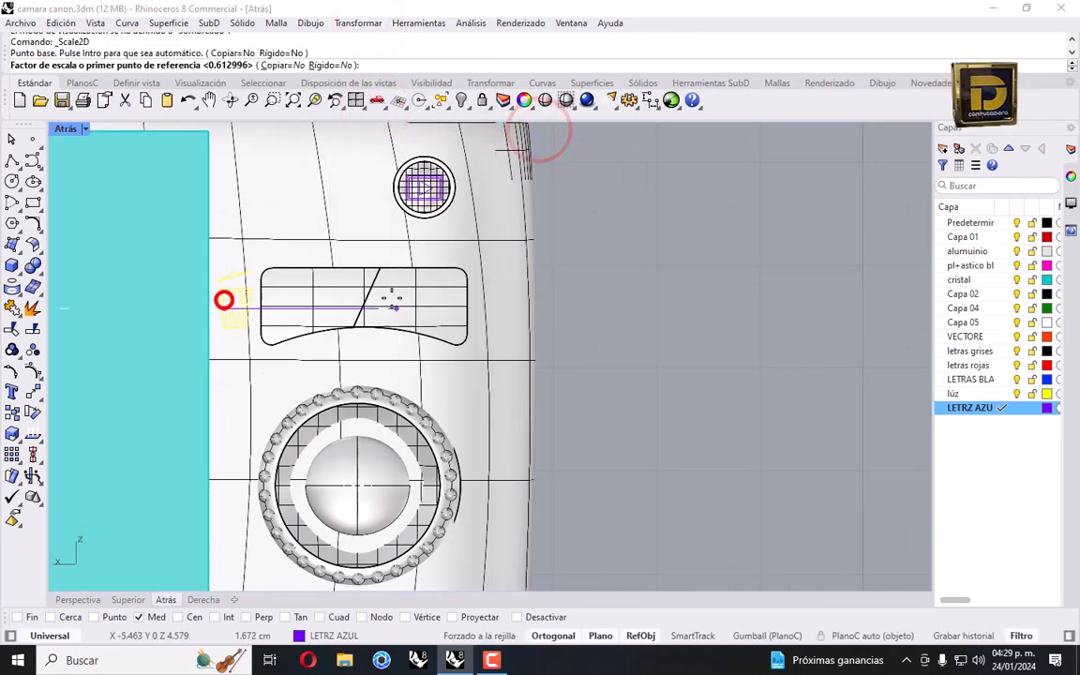
left_click(643, 292)
left_click(591, 302)
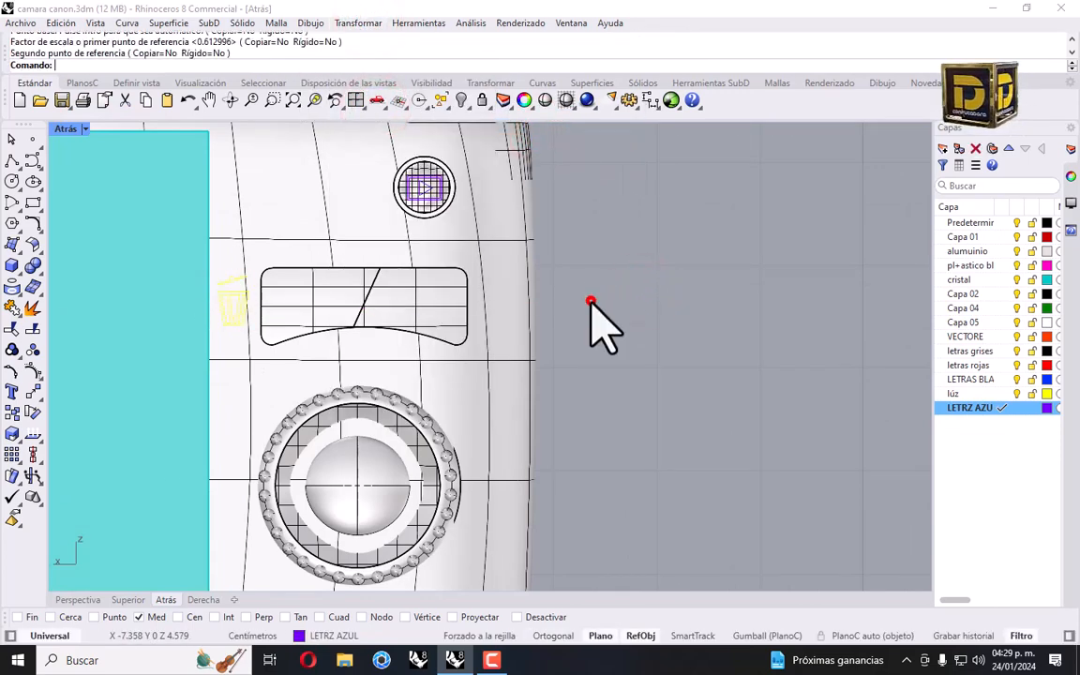
Set the Atrás view to wireframe, restore the four-view layout, and check the symbols' placement in the Superior and Perspectiva views.
left_click(83, 129)
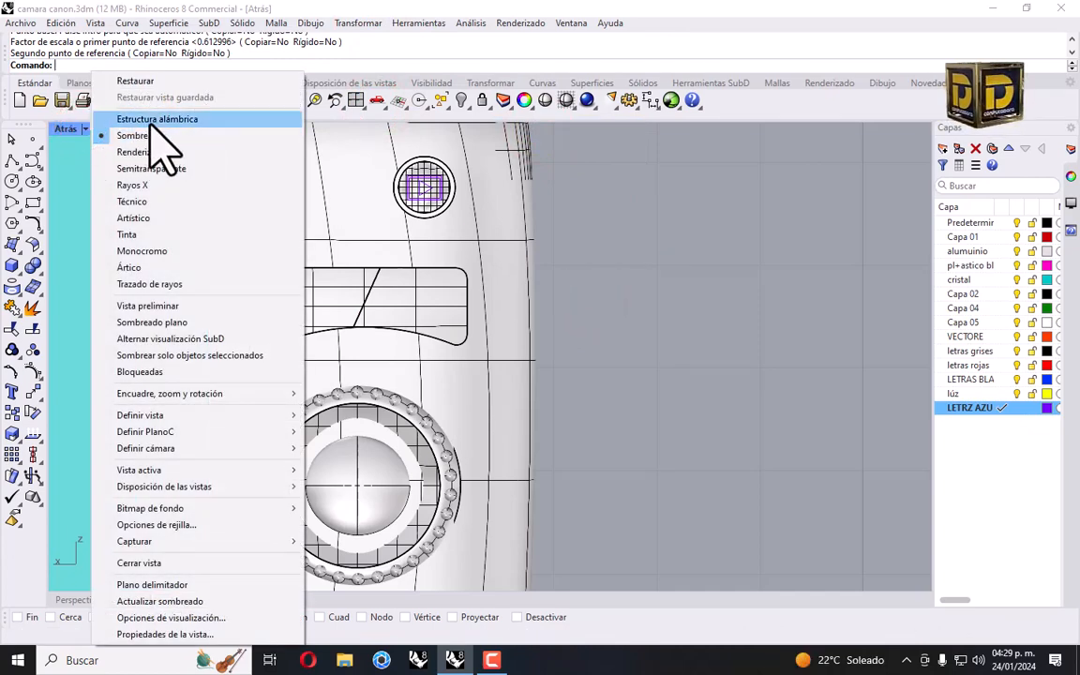
left_click(153, 122)
double_click(77, 127)
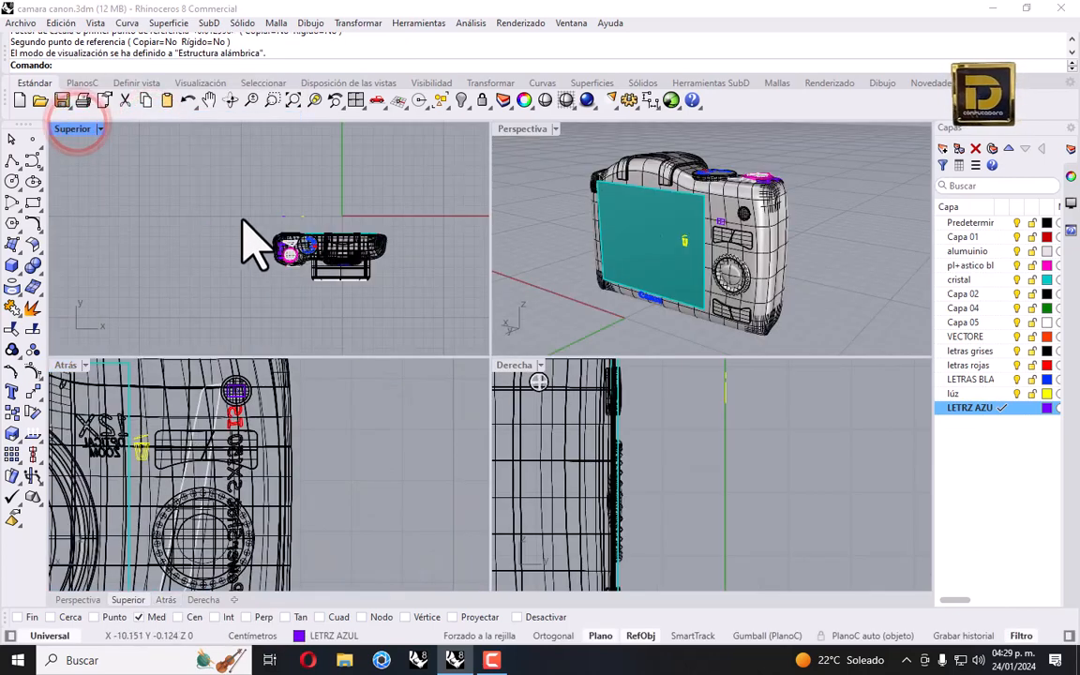
left_click(574, 214)
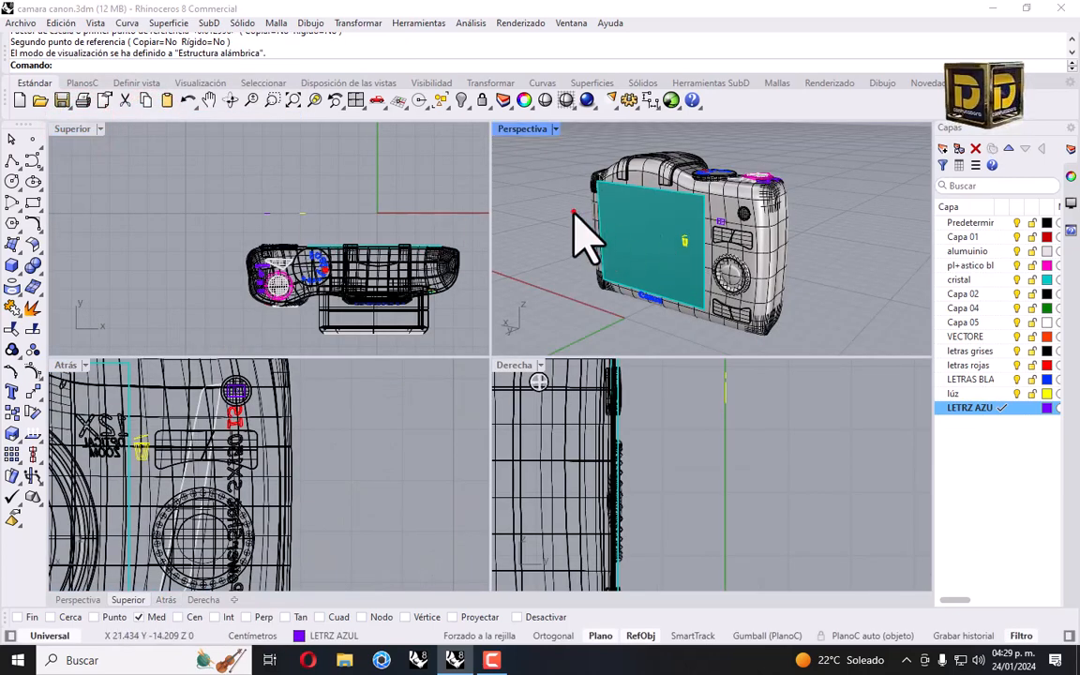
right_click_drag(573, 214, 718, 240)
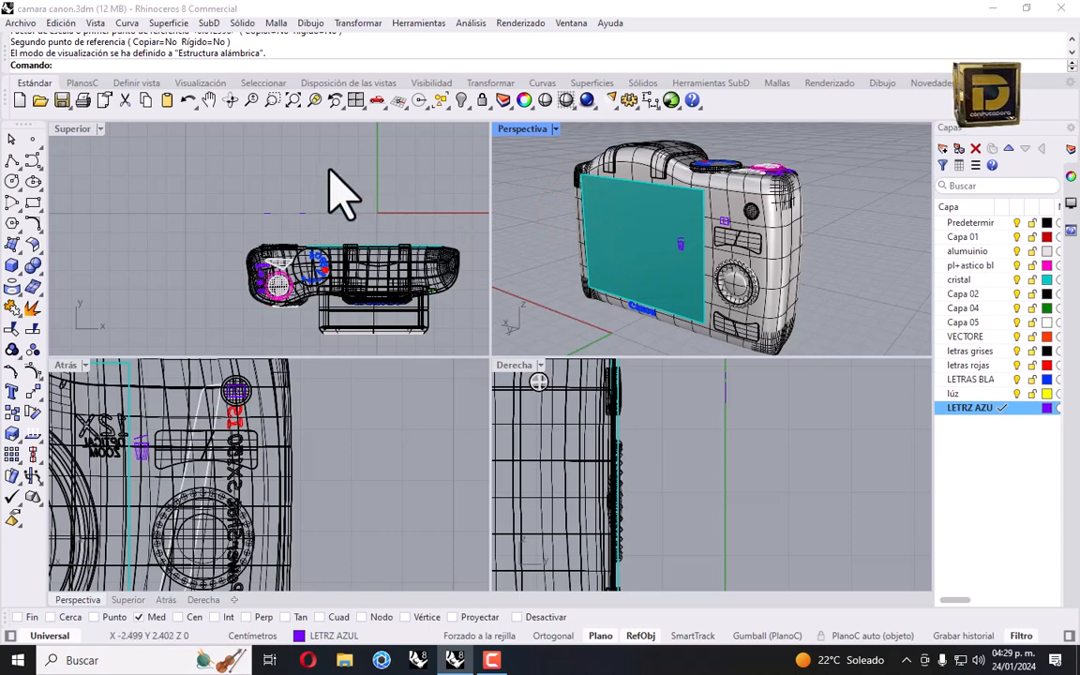
right_click_drag(281, 233, 297, 282)
left_click_drag(233, 227, 335, 275)
right_click_drag(433, 251, 400, 246)
right_click_drag(669, 253, 700, 278)
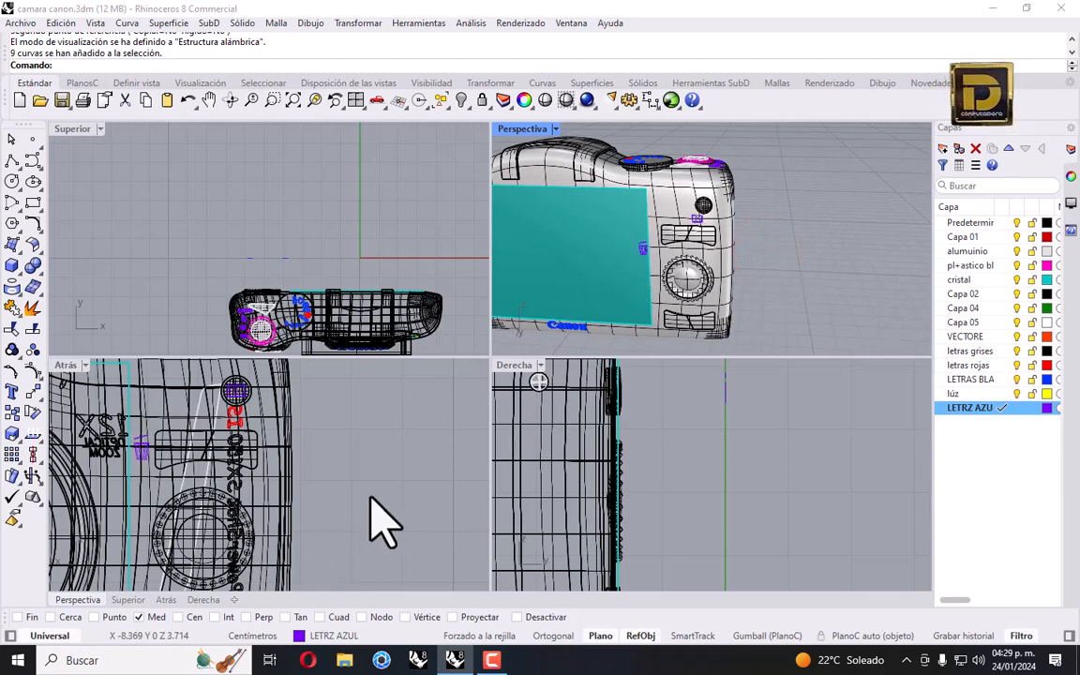
Shade the Atrás view and draw a small horizontal rectangle beside the camera body, level with the upper button.
left_click(84, 367)
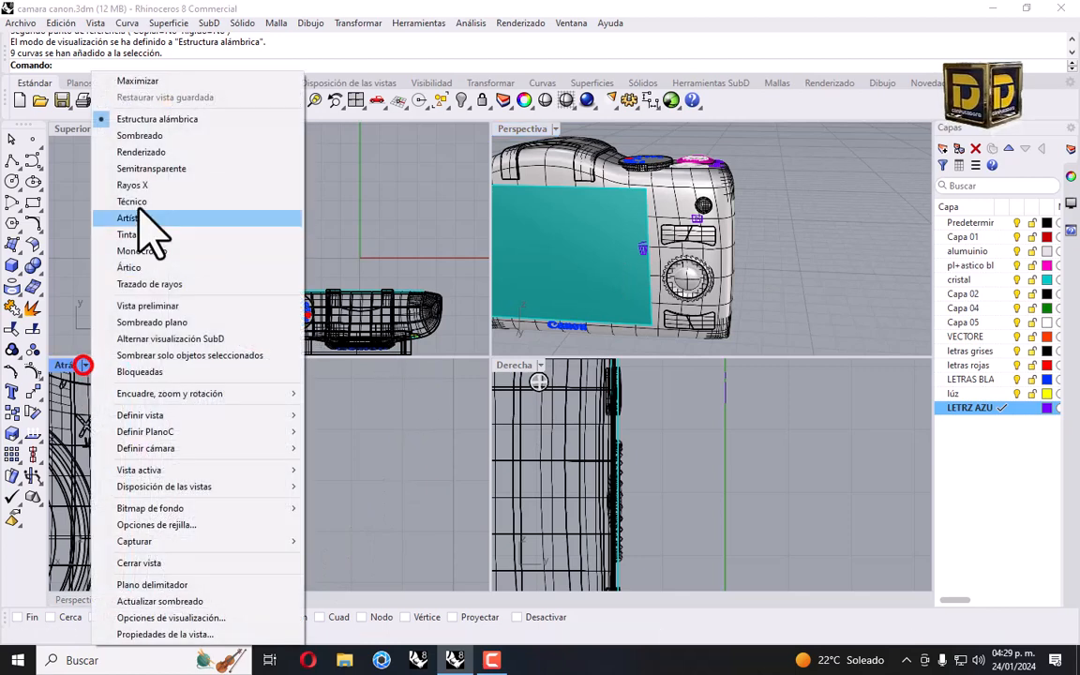
left_click(151, 137)
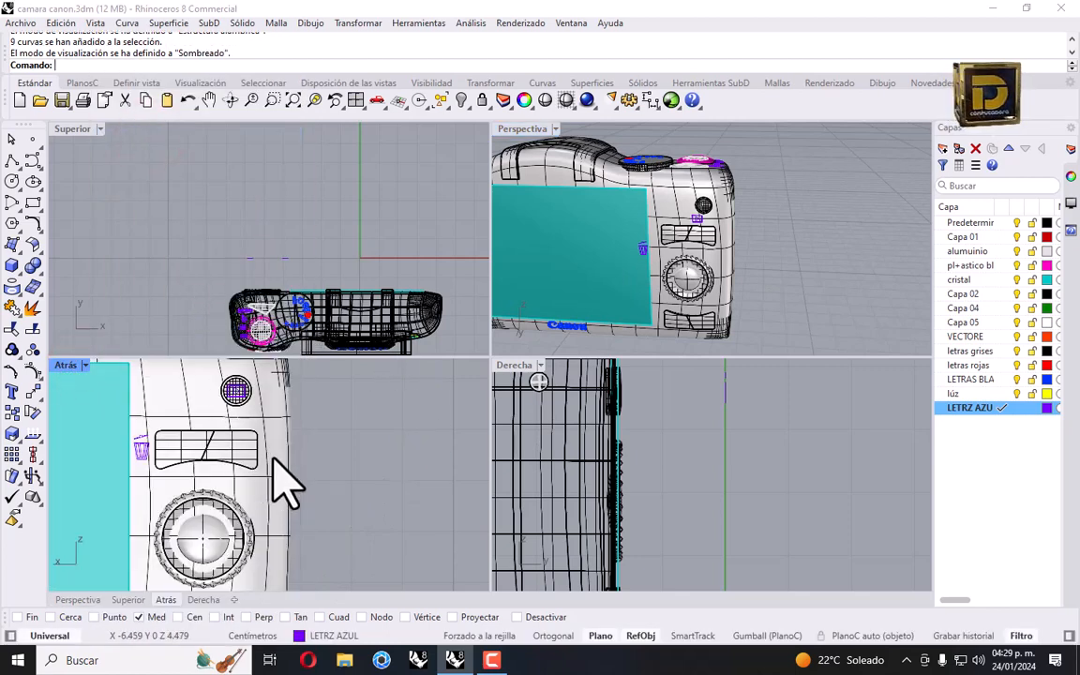
left_click(30, 201)
scroll(218, 459, "up", 2)
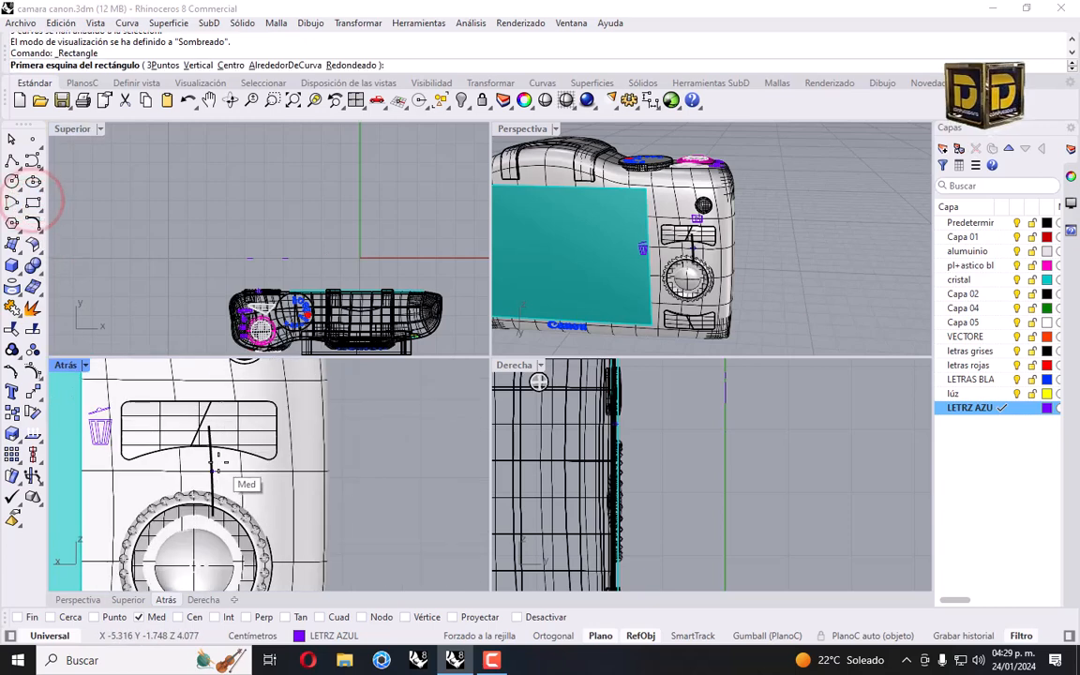
left_click(364, 440)
left_click(392, 460)
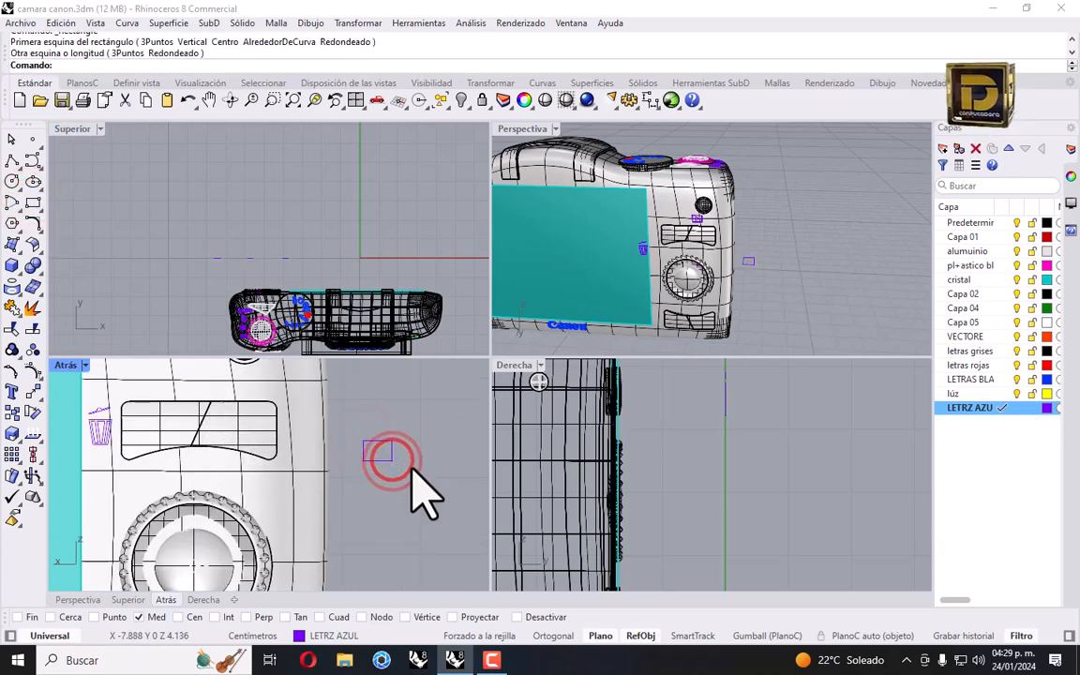
Offset the small rectangle beside the camera body inward through a picked point to form a double outline.
left_click(33, 215)
left_click(67, 270)
scroll(382, 448, "up", 3)
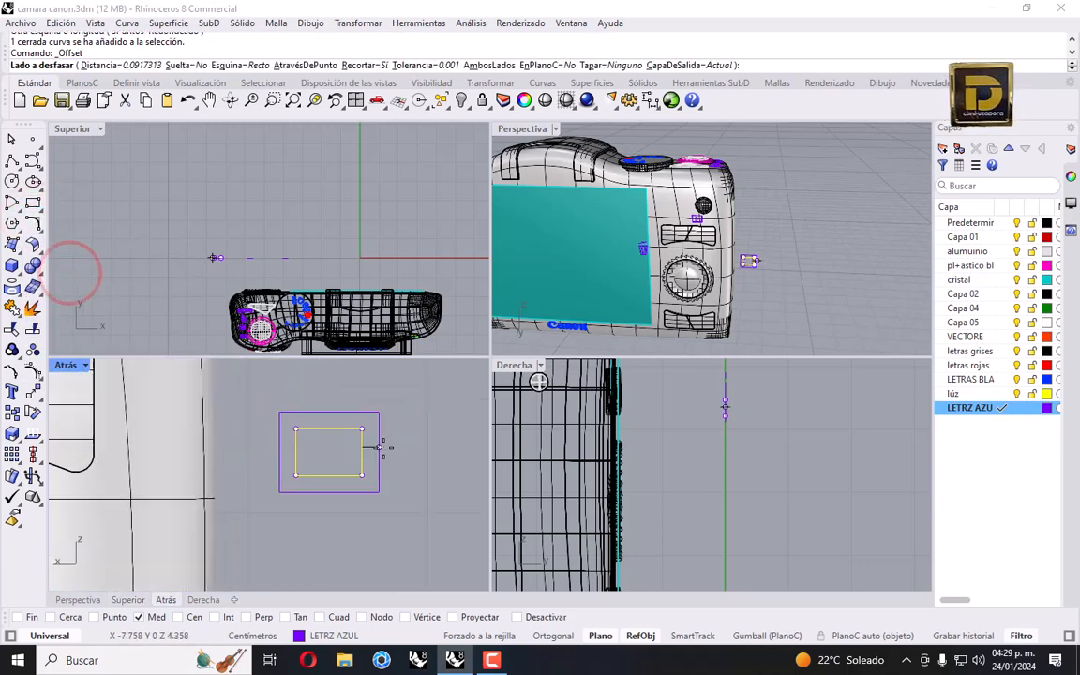
left_click(306, 65)
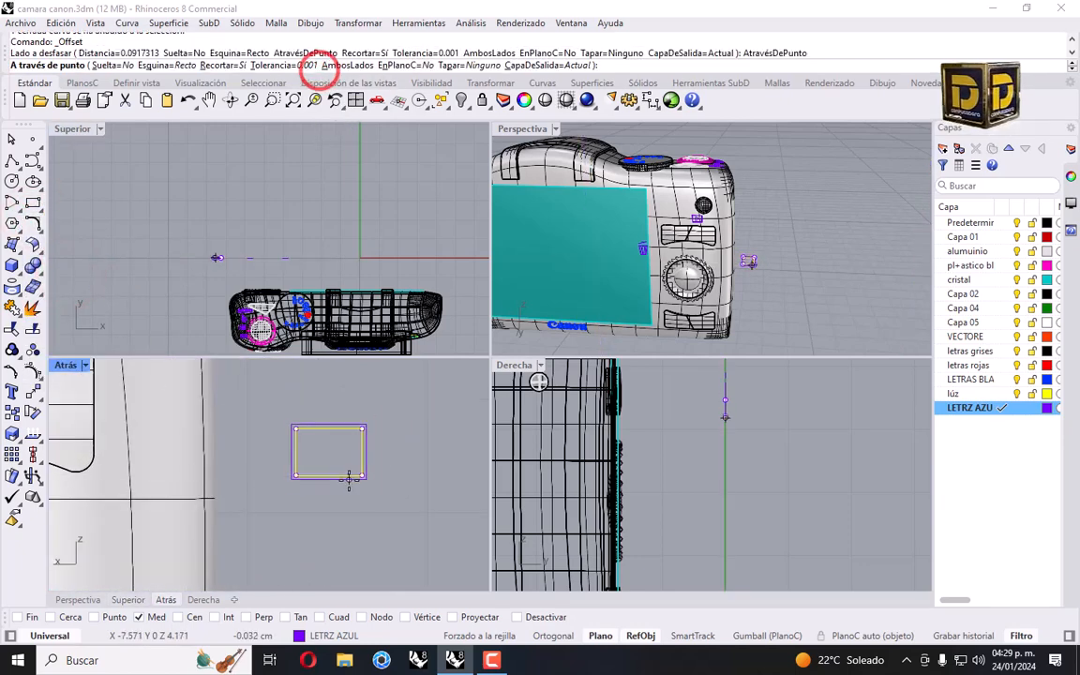
scroll(339, 459, "up", 2)
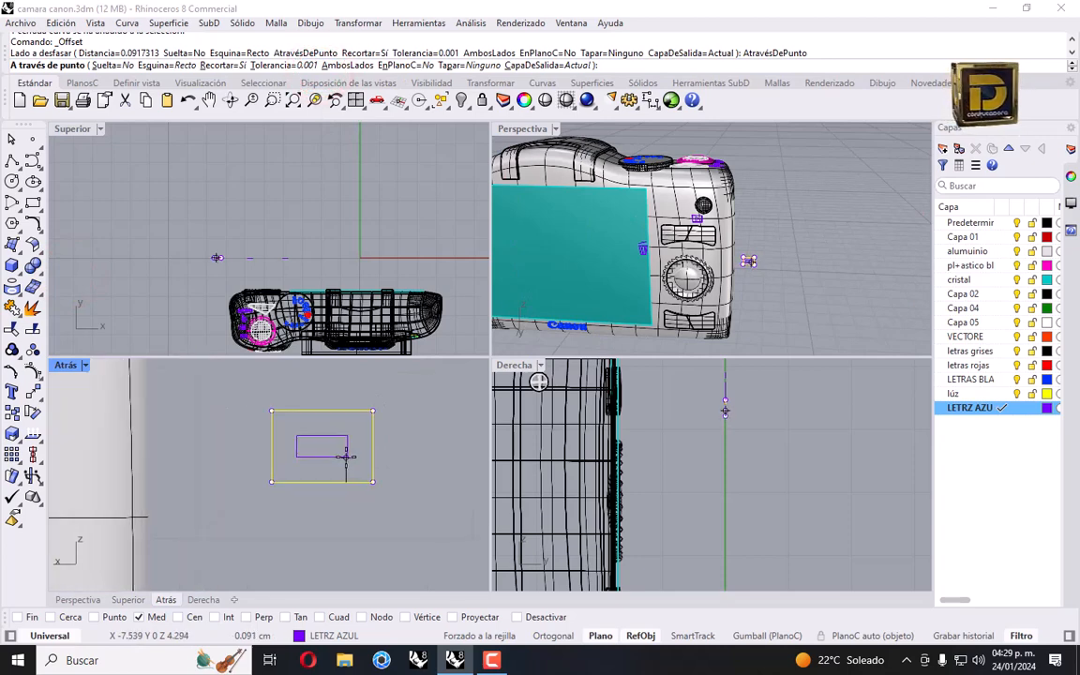
left_click(361, 424)
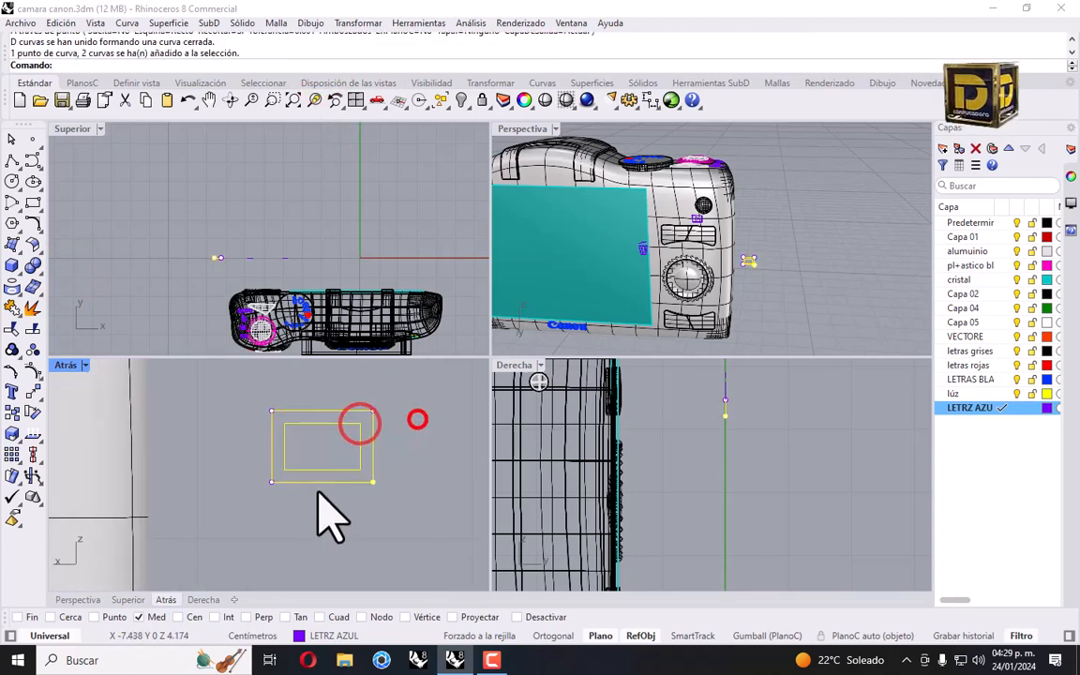
Try to scale the double rectangle down in 2D from its lower edge, and undo the distorted scaling.
left_click(348, 23)
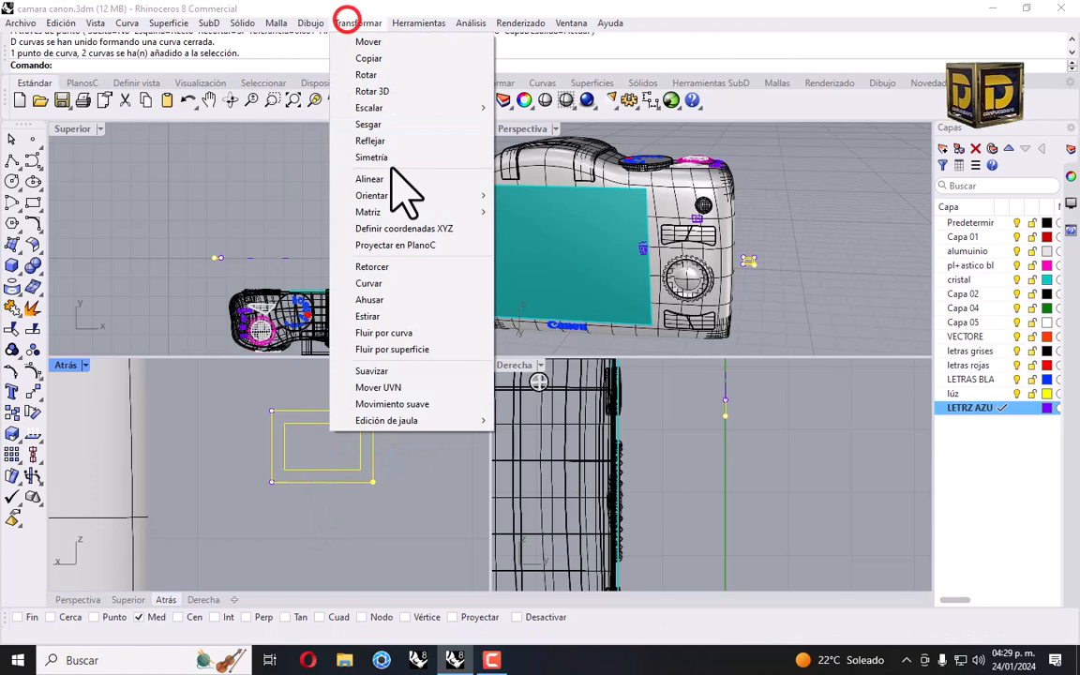
left_click(393, 106)
left_click(577, 136)
left_click(358, 22)
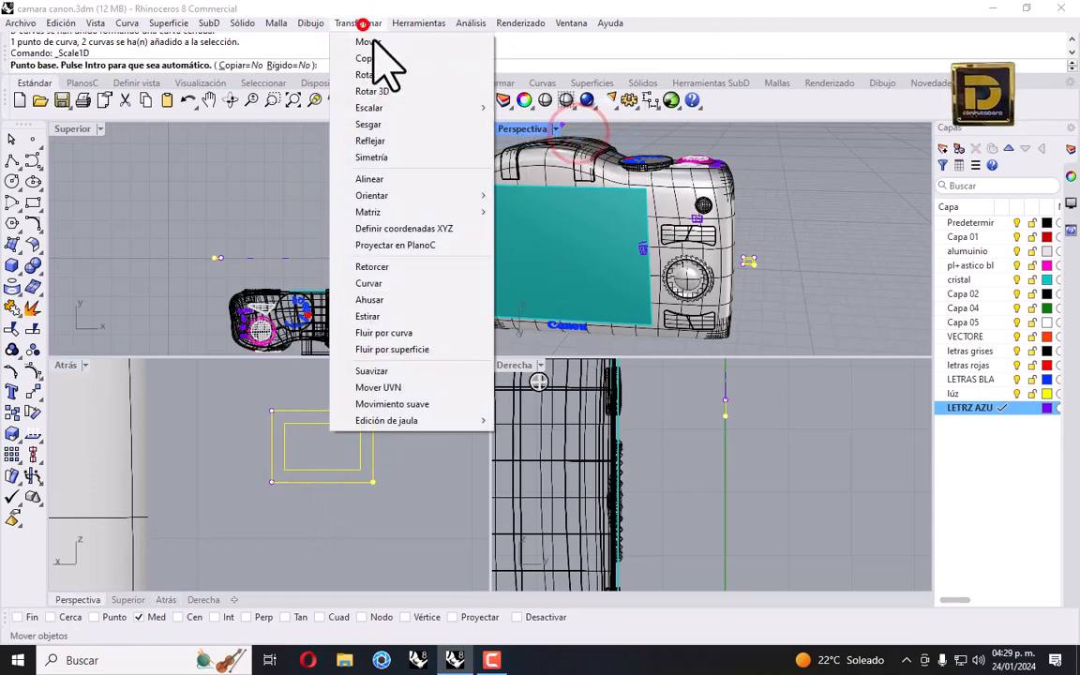
left_click(394, 106)
left_click(549, 126)
left_click(341, 475)
left_click(166, 463)
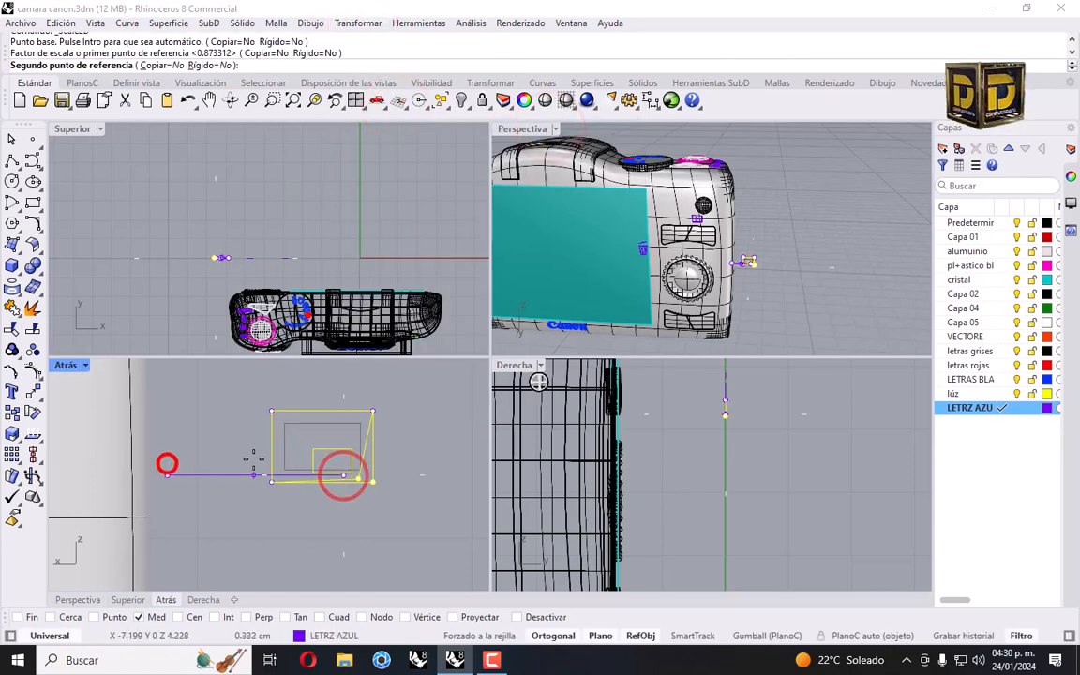
left_click(254, 459)
key("Return")
key("Escape")
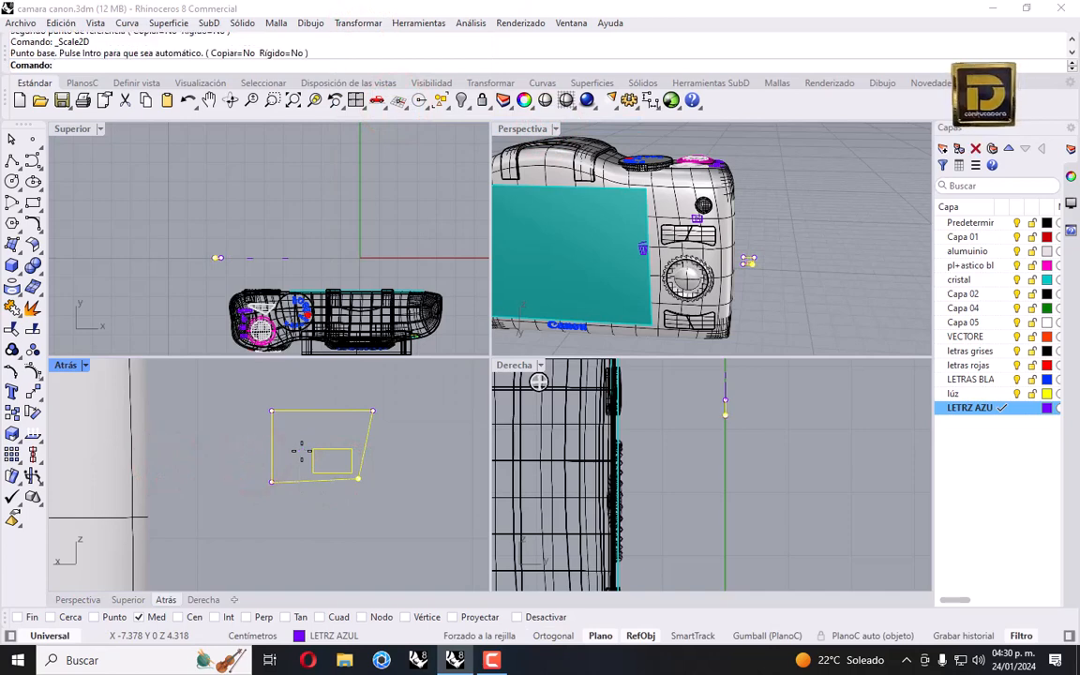
key("ctrl+z")
Select both rectangles completely and scale them down slightly in 2D from their centre.
left_click_drag(211, 374, 415, 550)
key("Return")
left_click(324, 444)
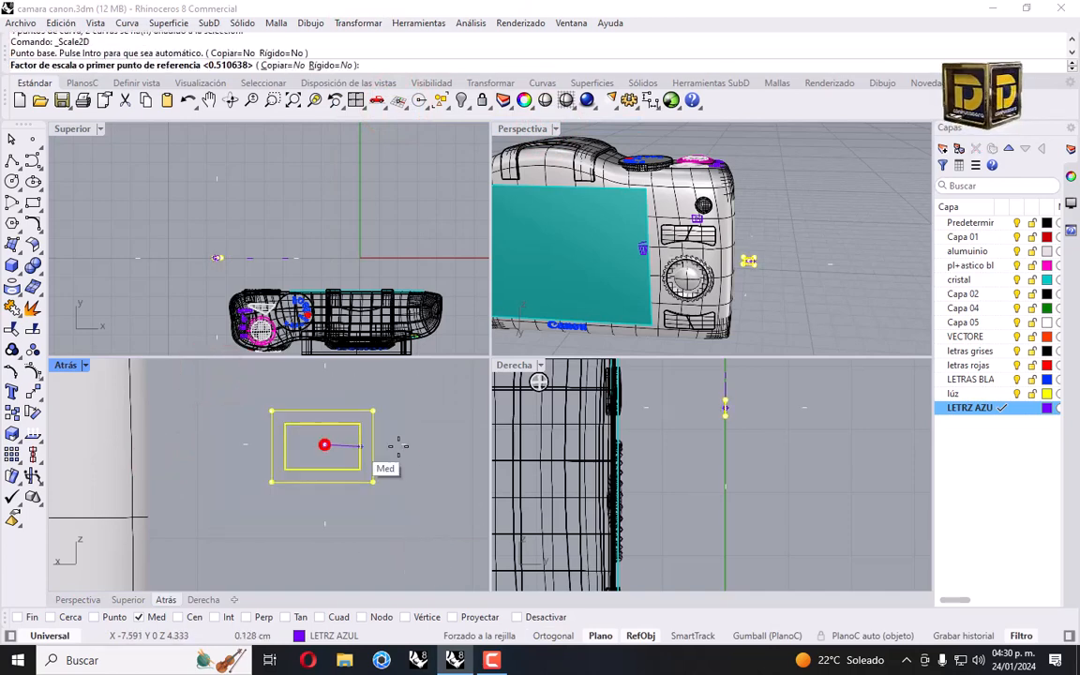
left_click(435, 440)
left_click(401, 439)
scroll(403, 439, "down", 5)
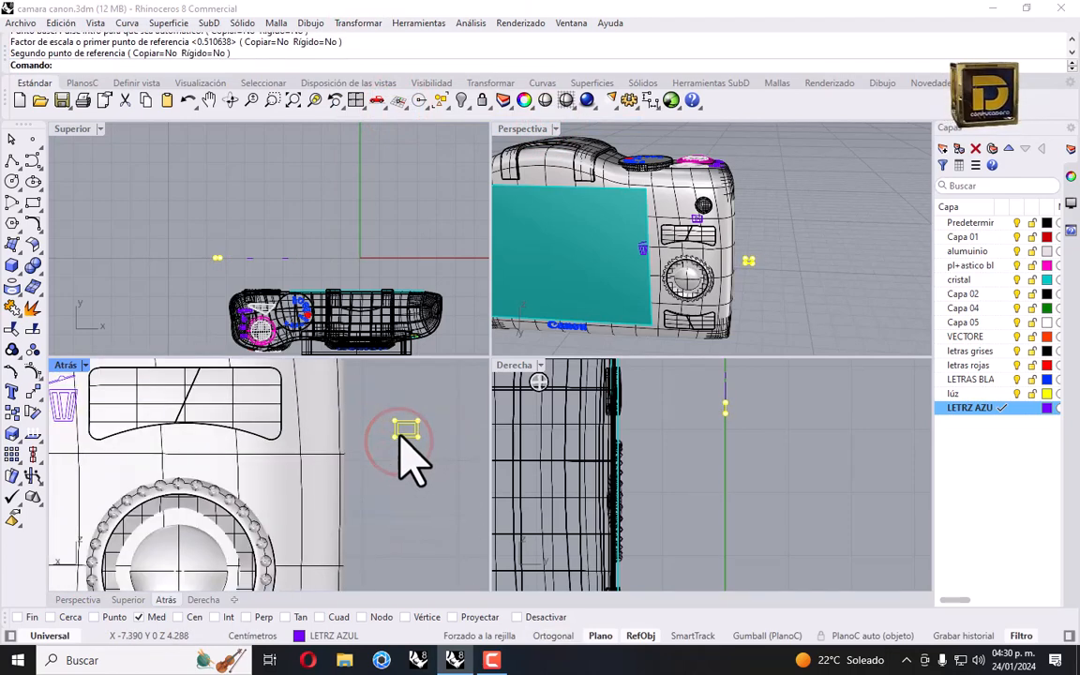
Move the double-rectangle symbol onto the camera body, between the upper button and the dial.
left_click(407, 444)
left_click_drag(367, 389, 438, 474)
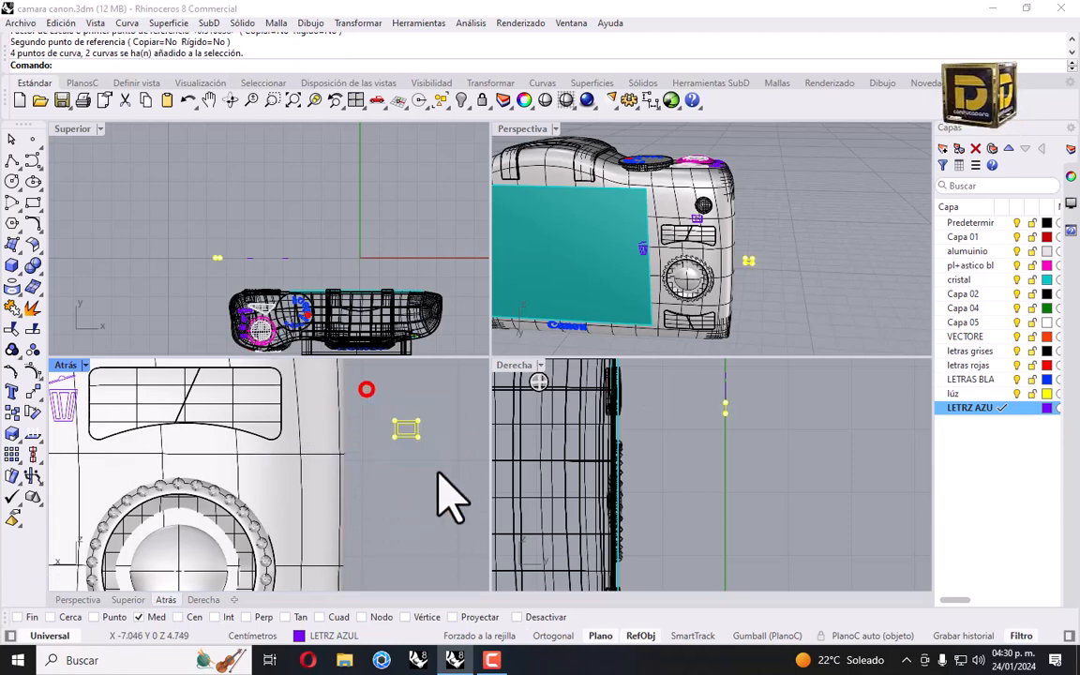
scroll(401, 424, "up", 6)
left_click_drag(405, 420, 89, 469)
right_click_drag(145, 482, 328, 446)
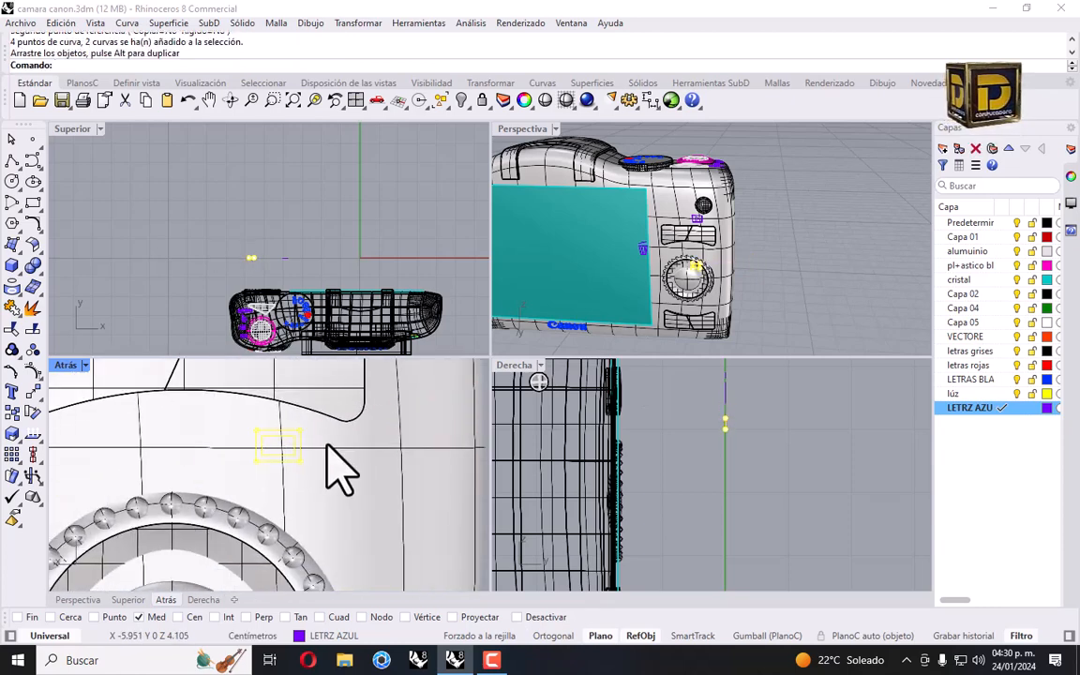
left_click_drag(276, 462, 199, 466)
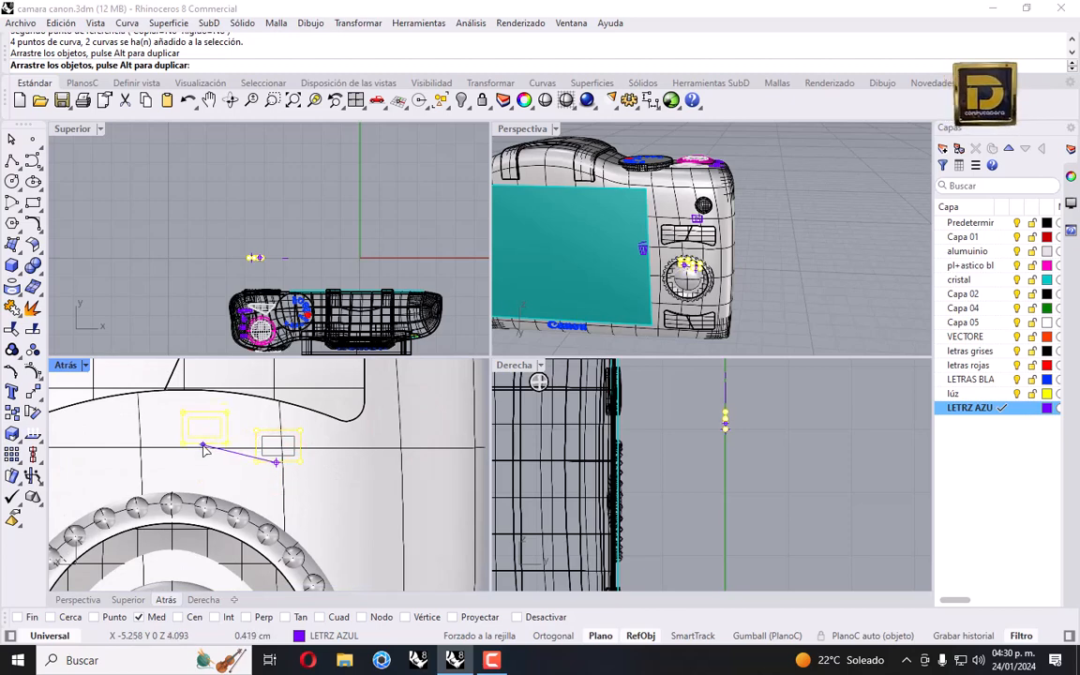
left_click_drag(203, 449, 204, 450)
scroll(314, 454, "down", 4)
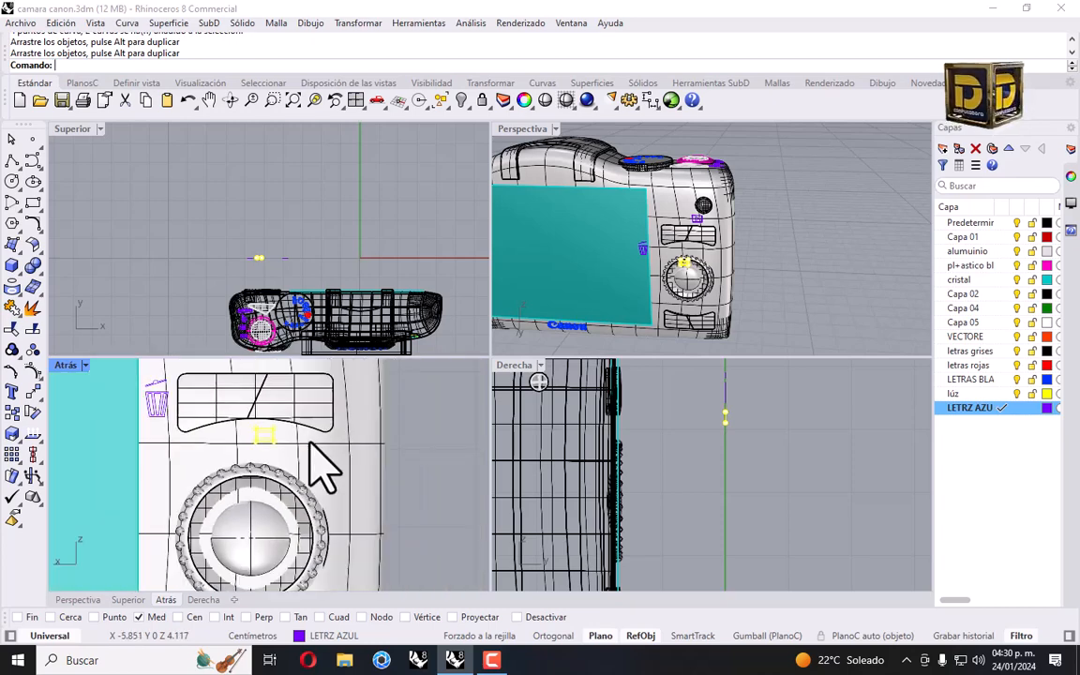
left_click(414, 416)
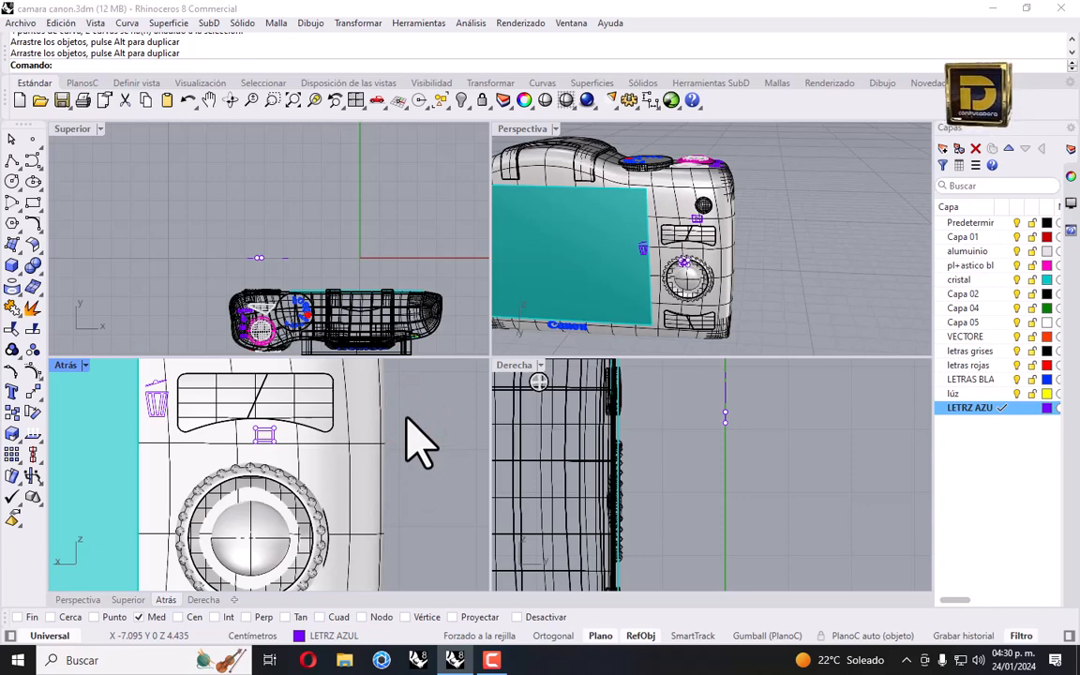
Maximize the Atrás view and make LETRAS BLANCAS the current layer.
right_click_drag(205, 416, 251, 433)
scroll(257, 434, "down", 4)
right_click_drag(325, 433, 204, 417)
double_click(66, 365)
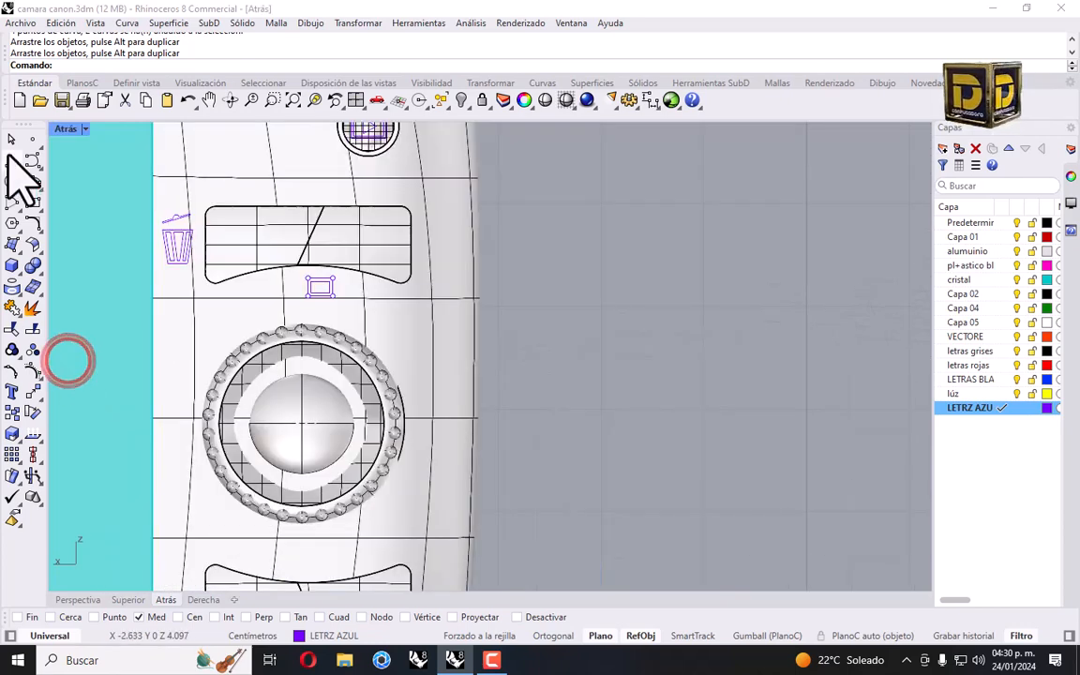
left_click(1001, 379)
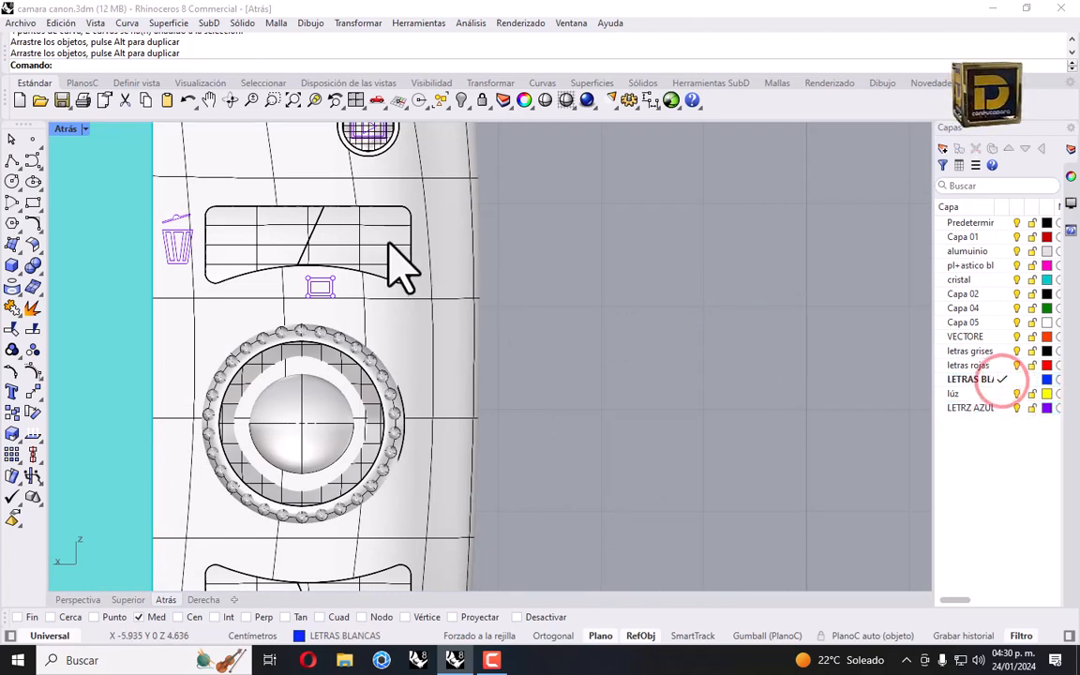
Draw a square beside the camera body and place + and - next to it as Arial text curves, 0.2 cm high.
left_click(33, 200)
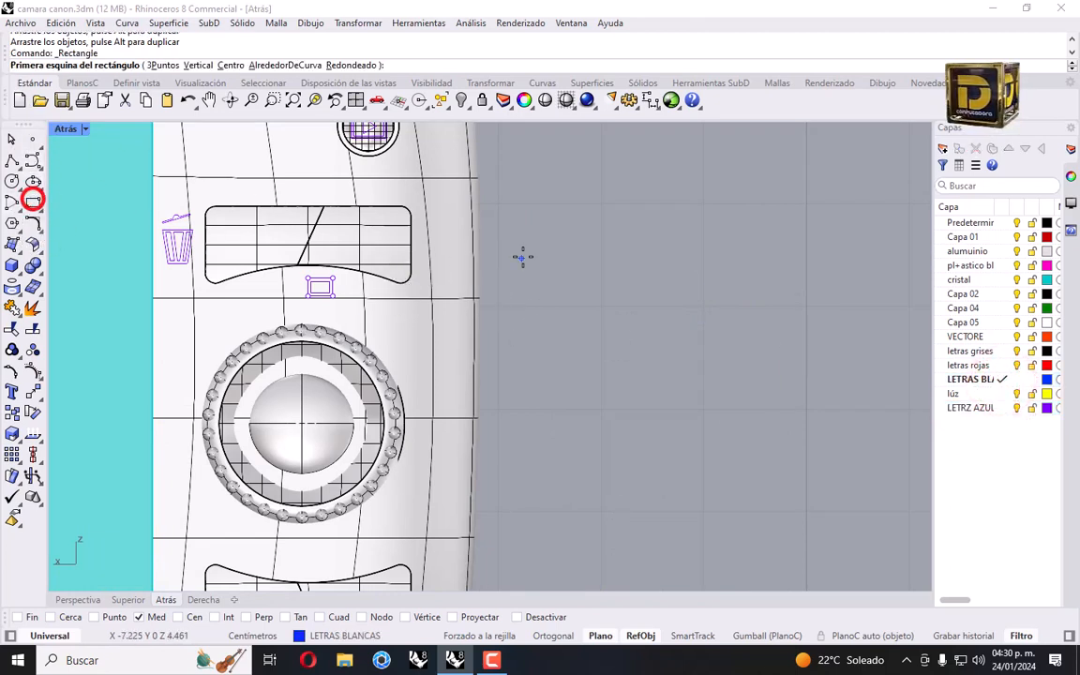
left_click(532, 222)
left_click(604, 290)
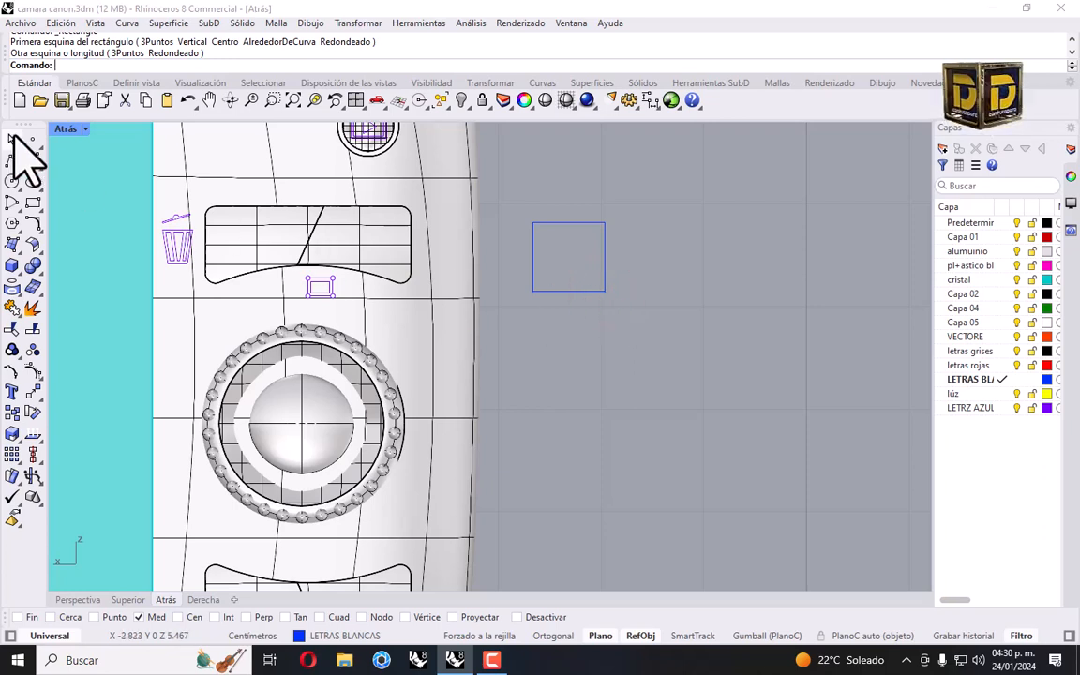
left_click(11, 392)
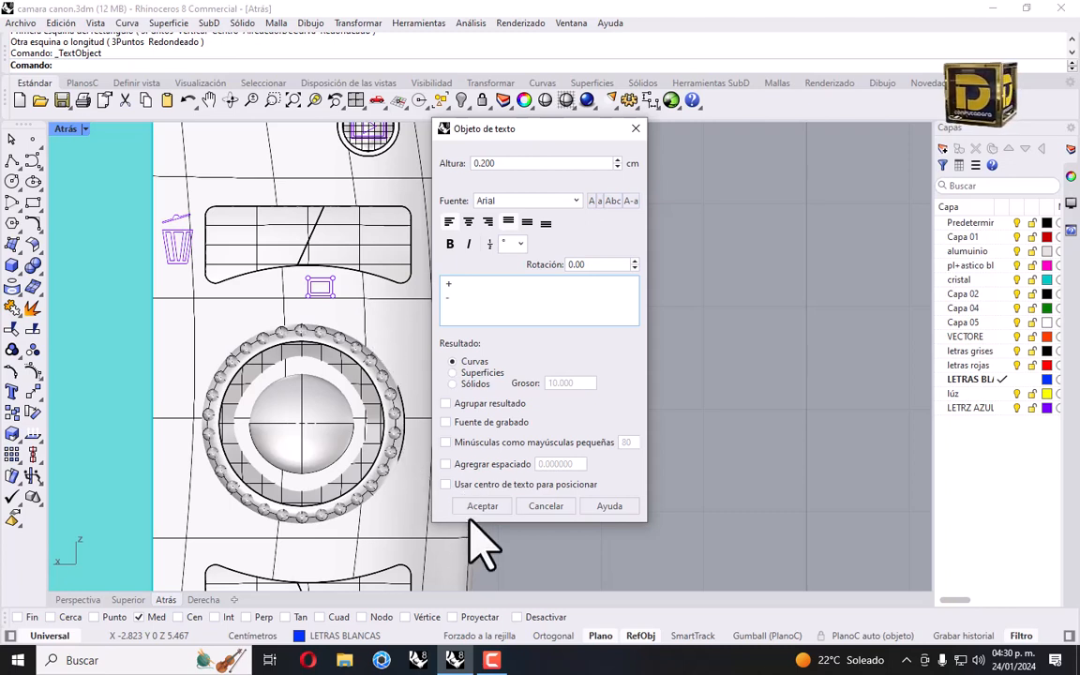
left_click(476, 503)
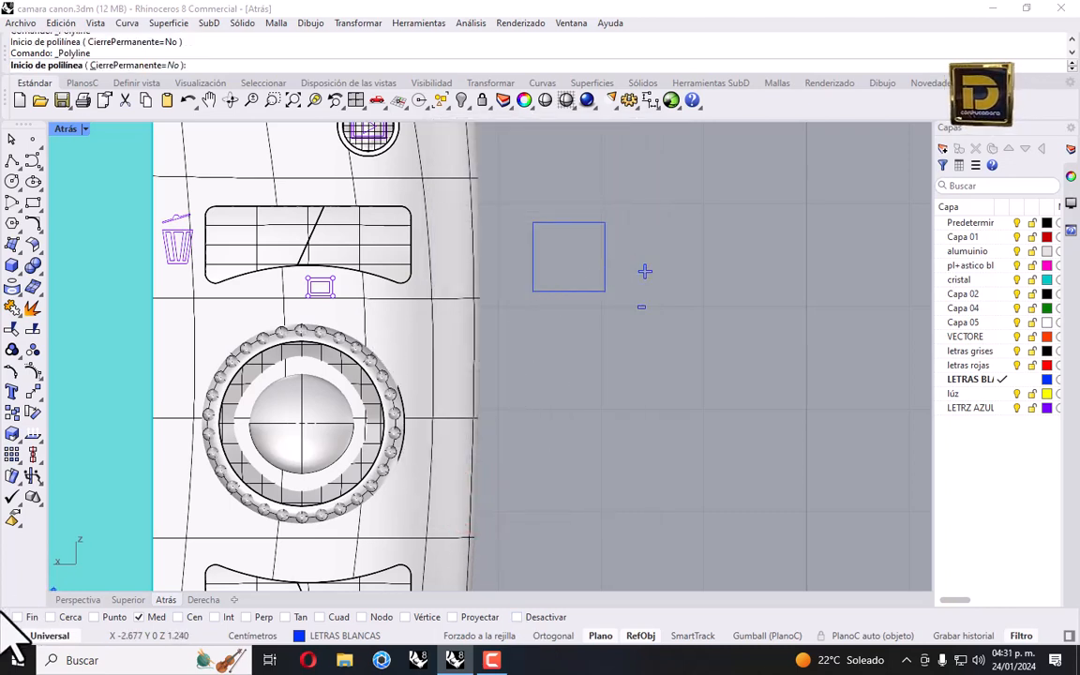
Draw a diagonal from the square's lower-left corner to its upper-right corner and explode the square into segments.
left_click(532, 291)
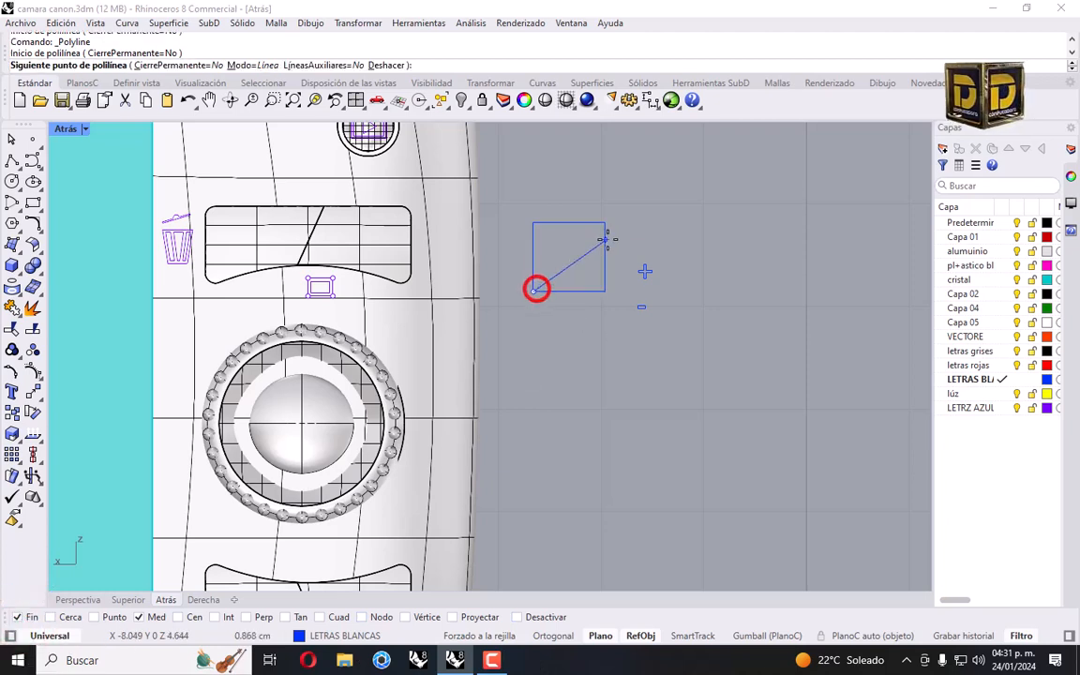
left_click(605, 224)
key("Return")
left_click(604, 235)
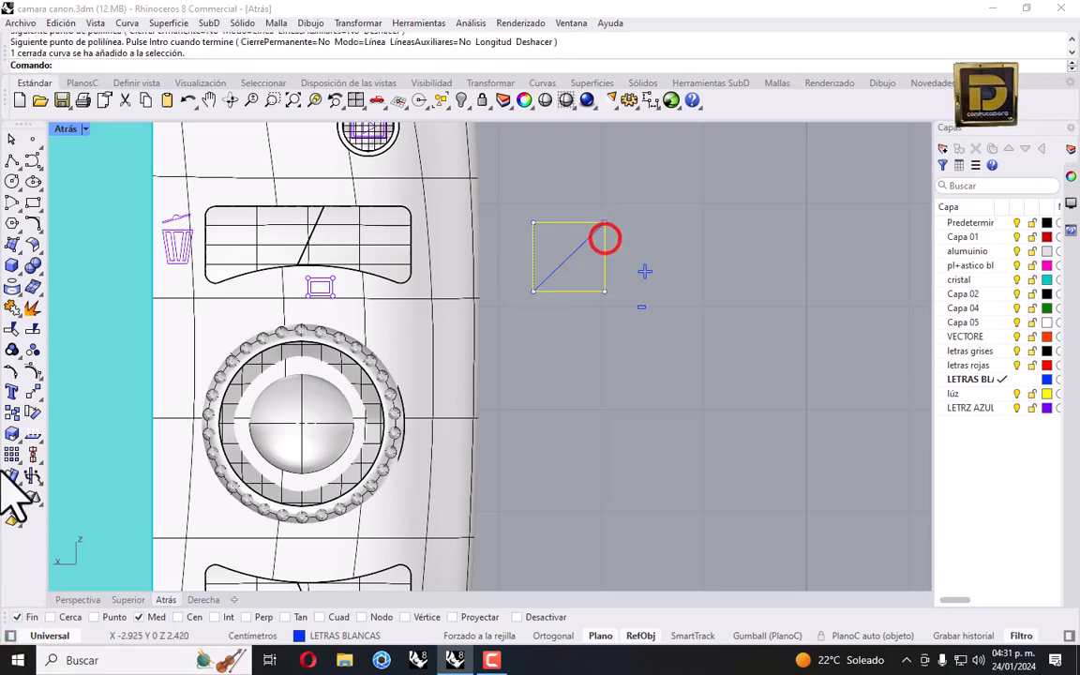
left_click(33, 308)
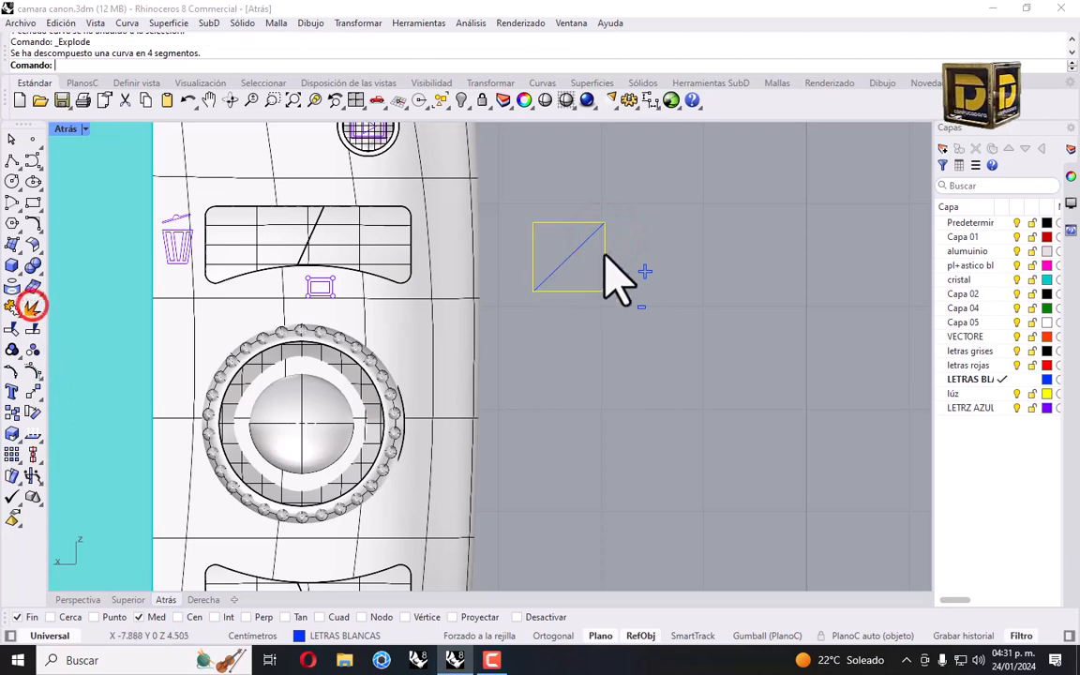
left_click_drag(626, 250, 562, 289)
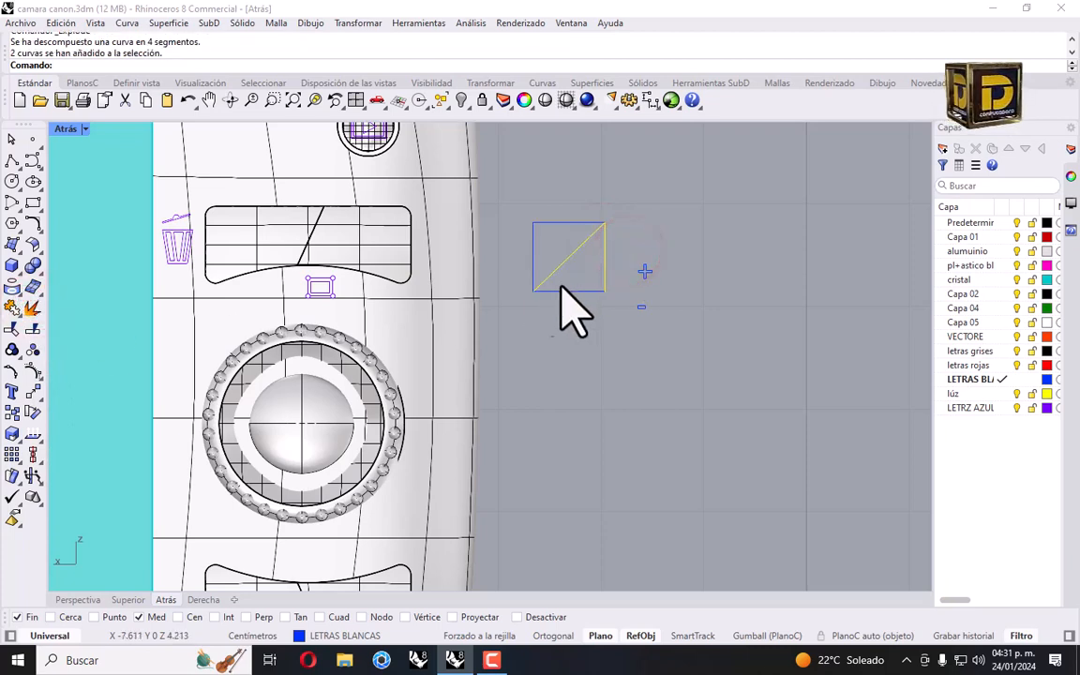
left_click_drag(623, 266, 549, 310)
left_click(644, 296)
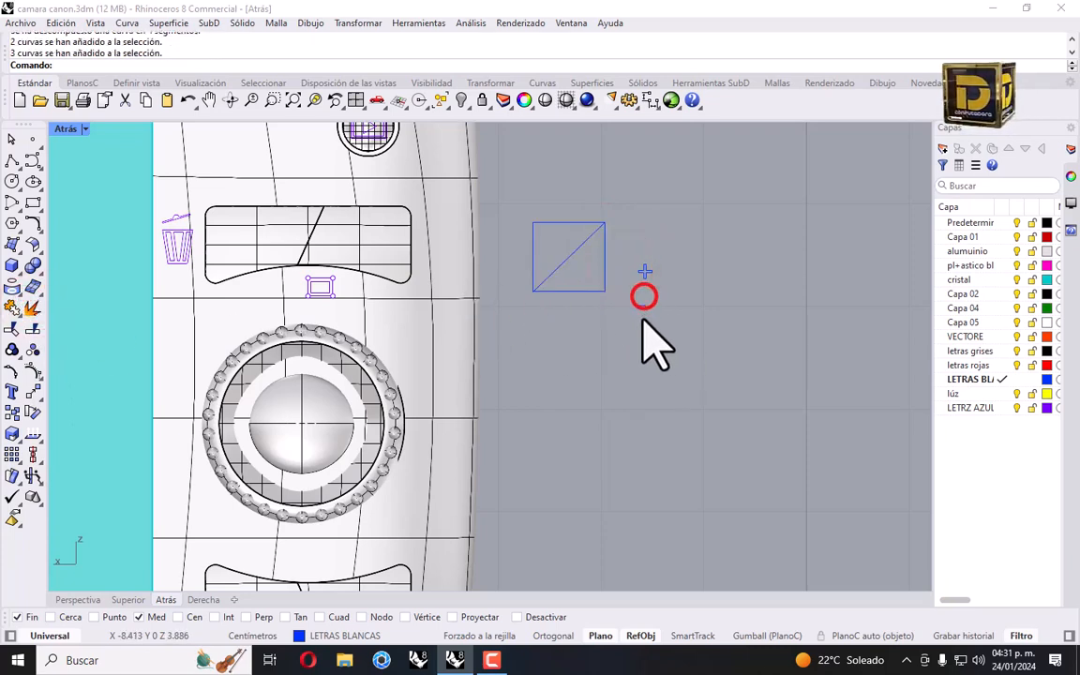
Move the minus sign into the square's lower-right triangle and the plus sign into the upper-left one.
scroll(632, 305, "up", 2)
left_click_drag(617, 300, 582, 269)
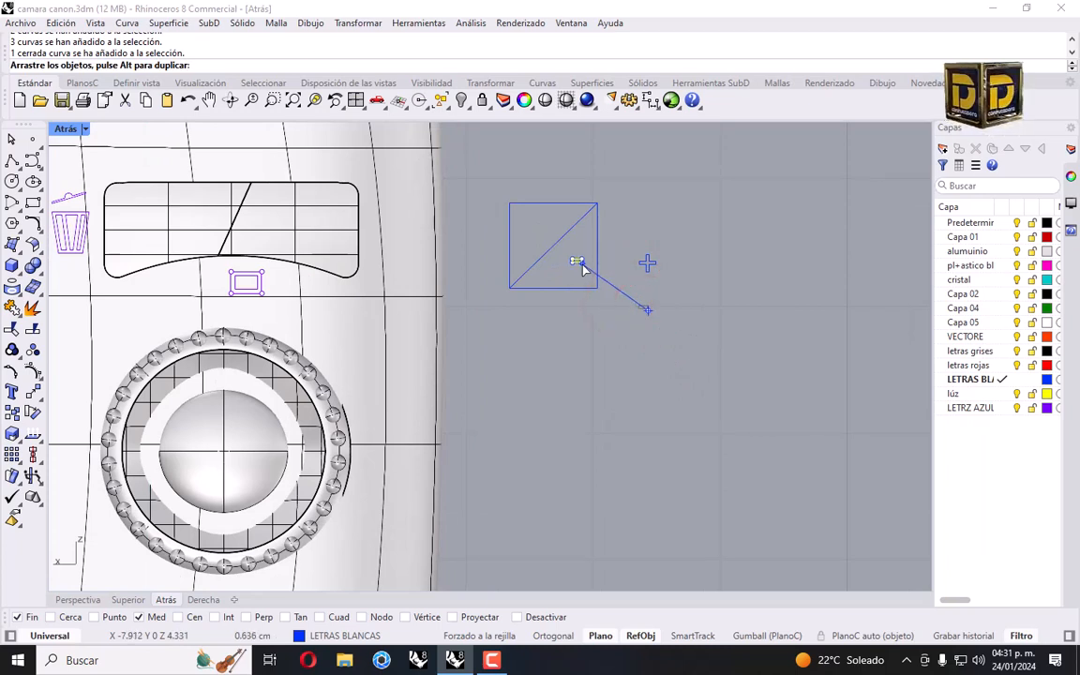
left_click_drag(582, 269, 579, 270)
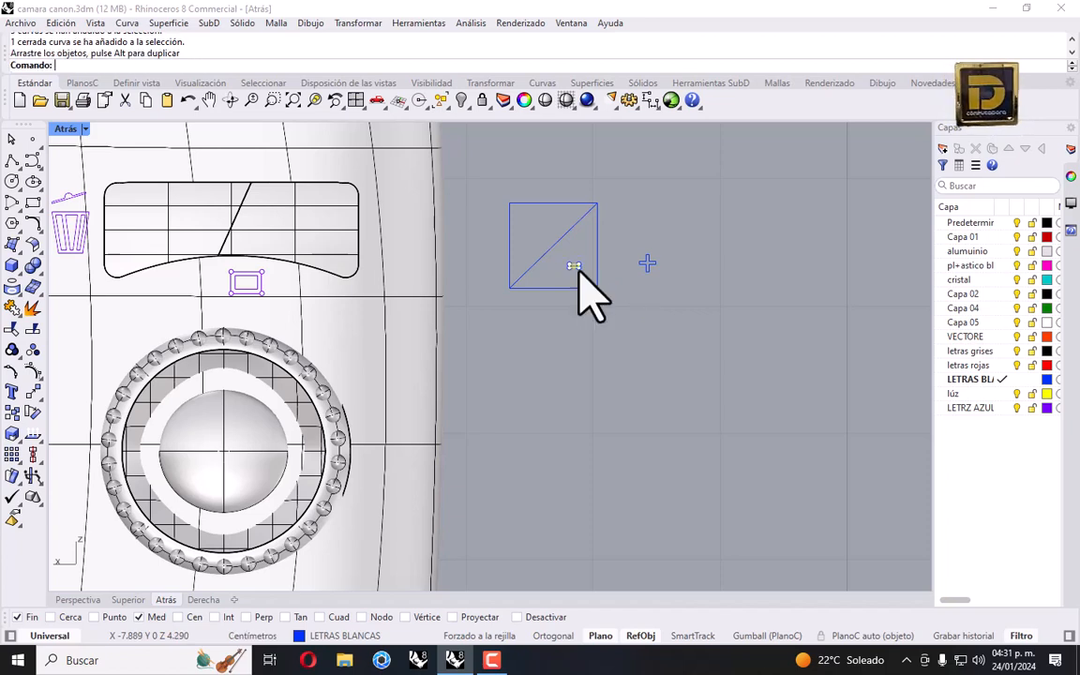
left_click_drag(650, 263, 583, 270)
left_click(658, 252)
scroll(573, 267, "up", 4)
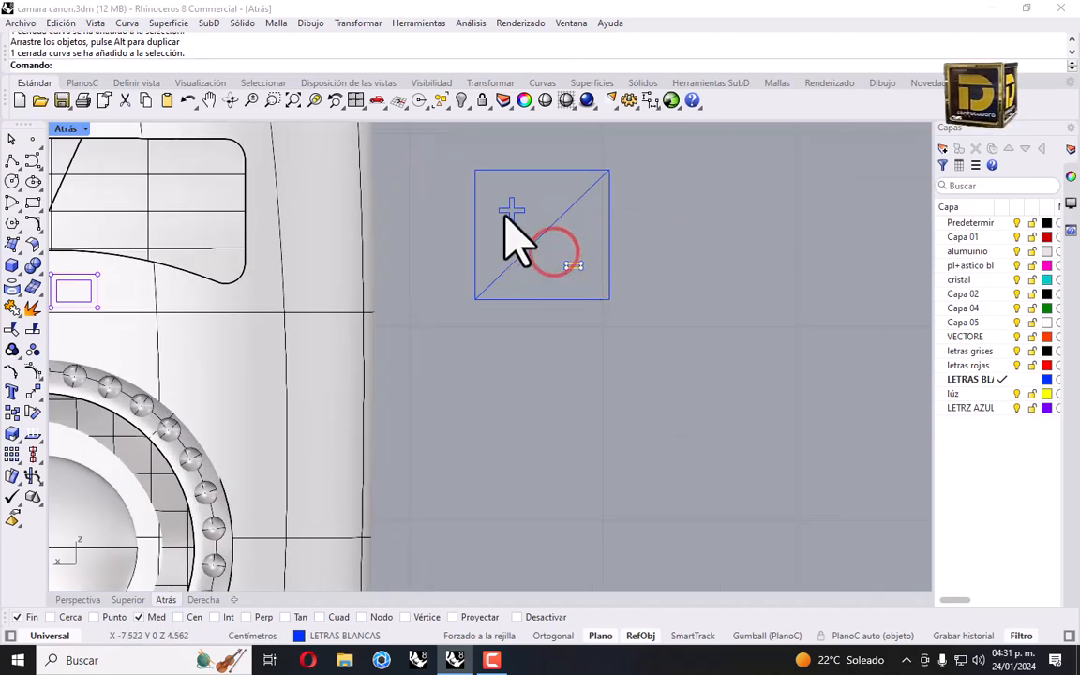
Scale the minus sign up in 2D from the midpoint of its lower edge.
left_click(415, 20)
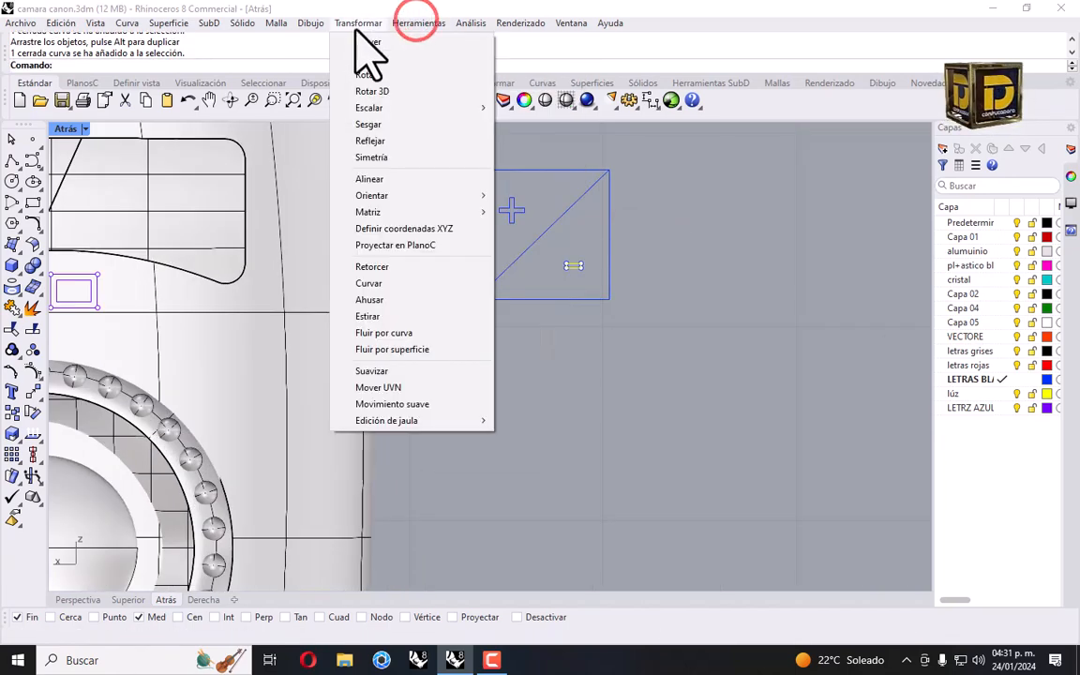
left_click(368, 77)
left_click(358, 22)
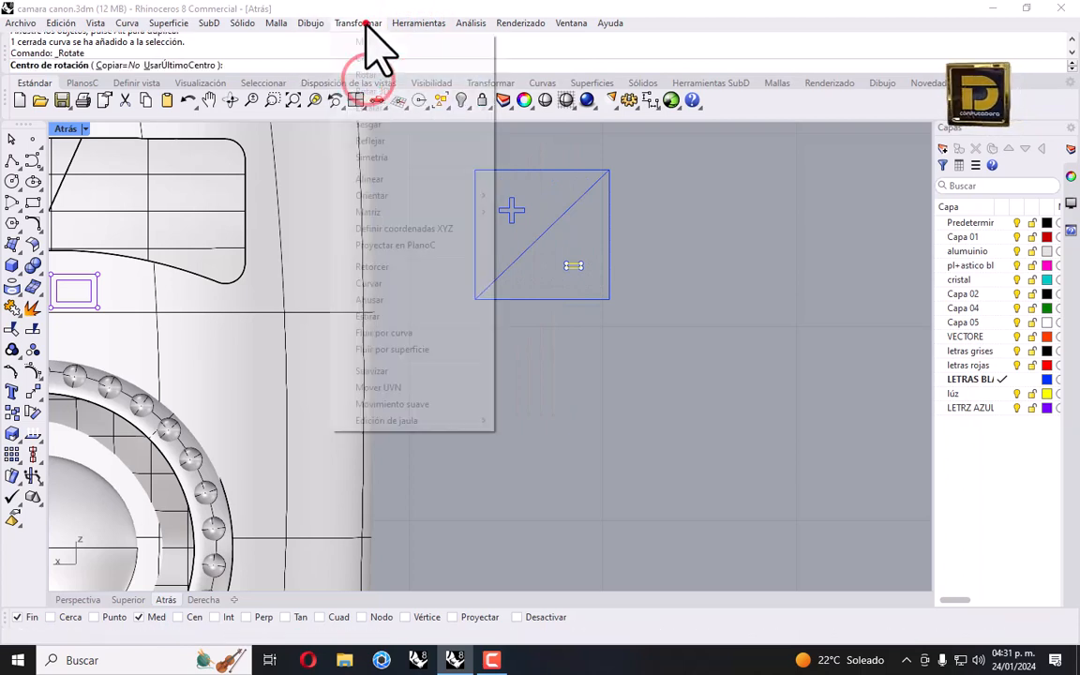
mouse_move(380, 109)
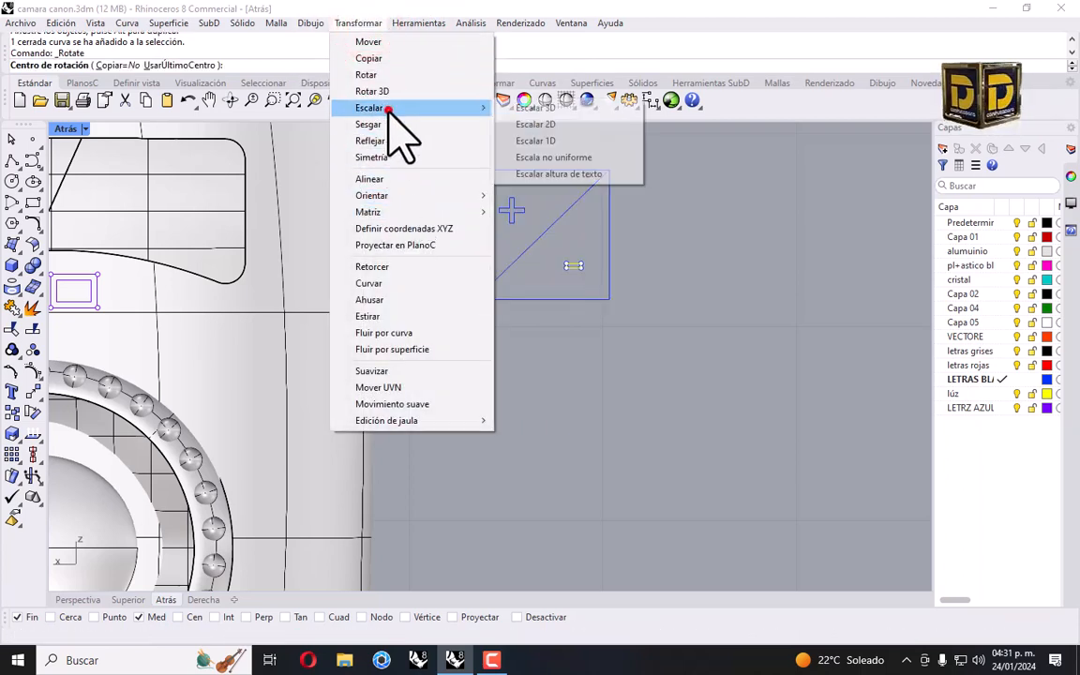
left_click(529, 124)
scroll(571, 269, "up", 2)
left_click(571, 261)
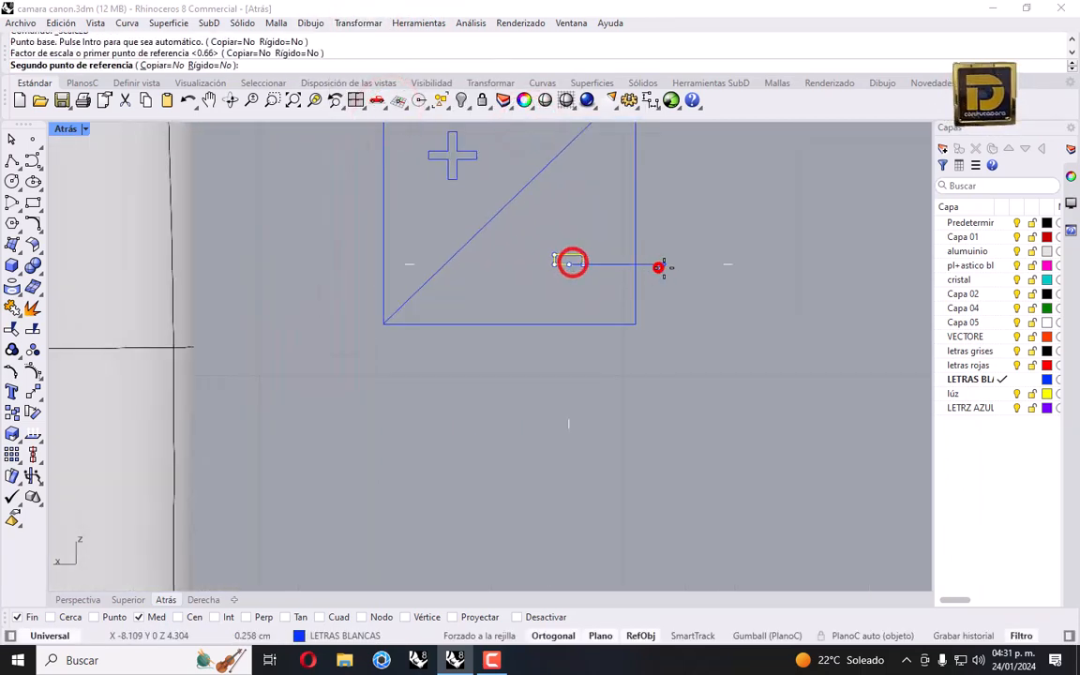
left_click(656, 265)
left_click(701, 267)
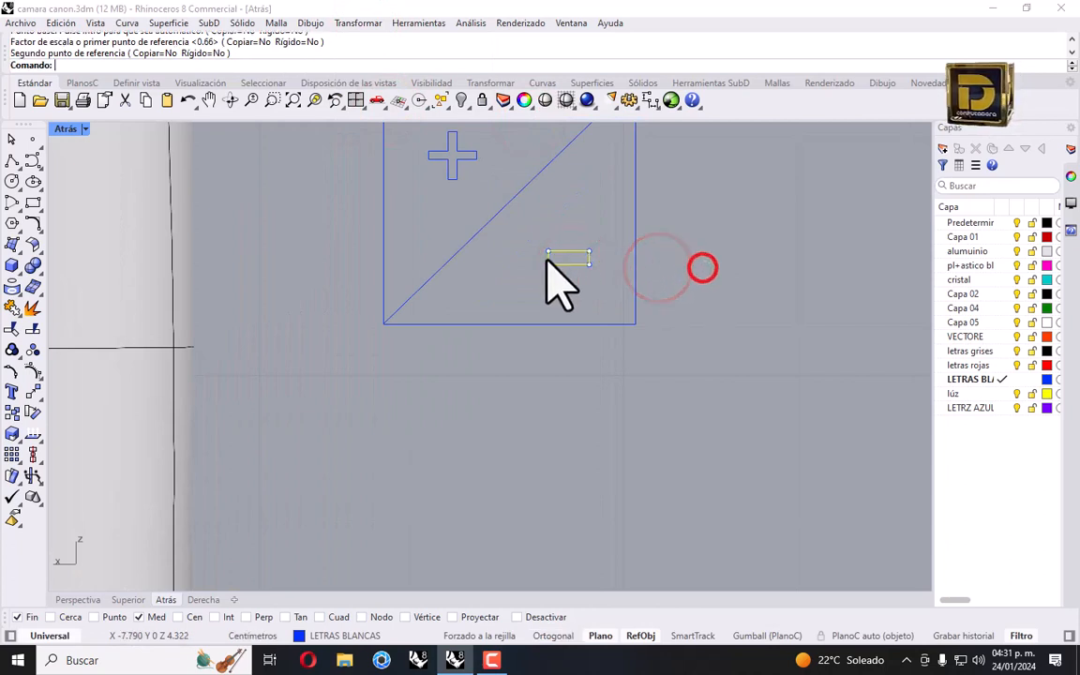
left_click(508, 186)
left_click_drag(650, 190, 489, 319)
left_click(627, 261)
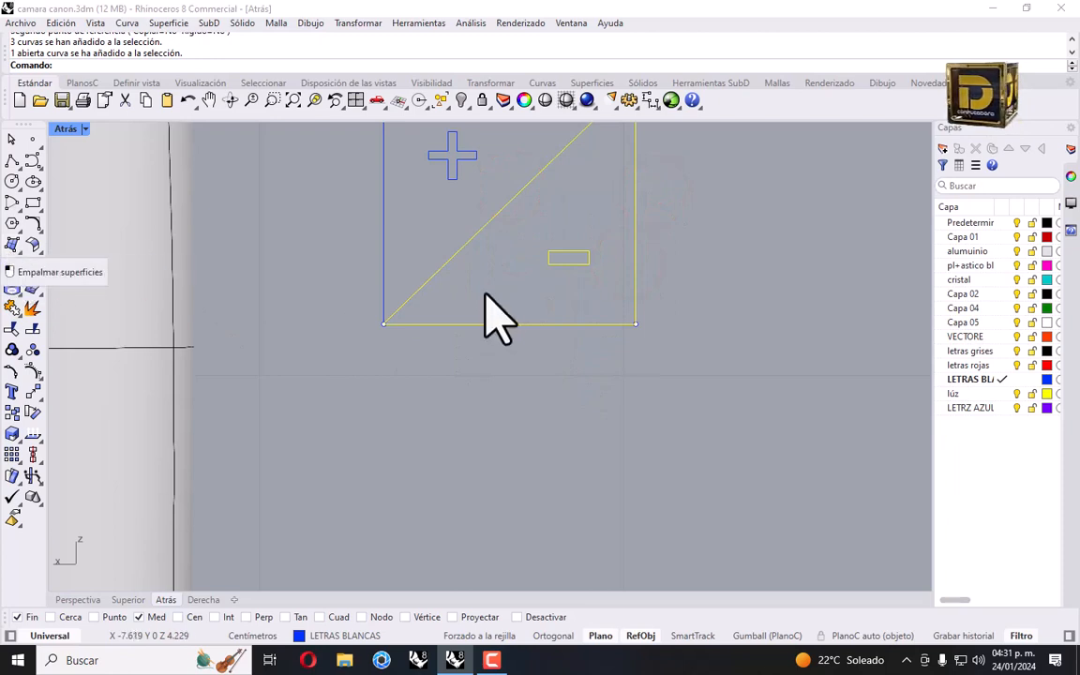
left_click(488, 366)
scroll(499, 379, "down", 3)
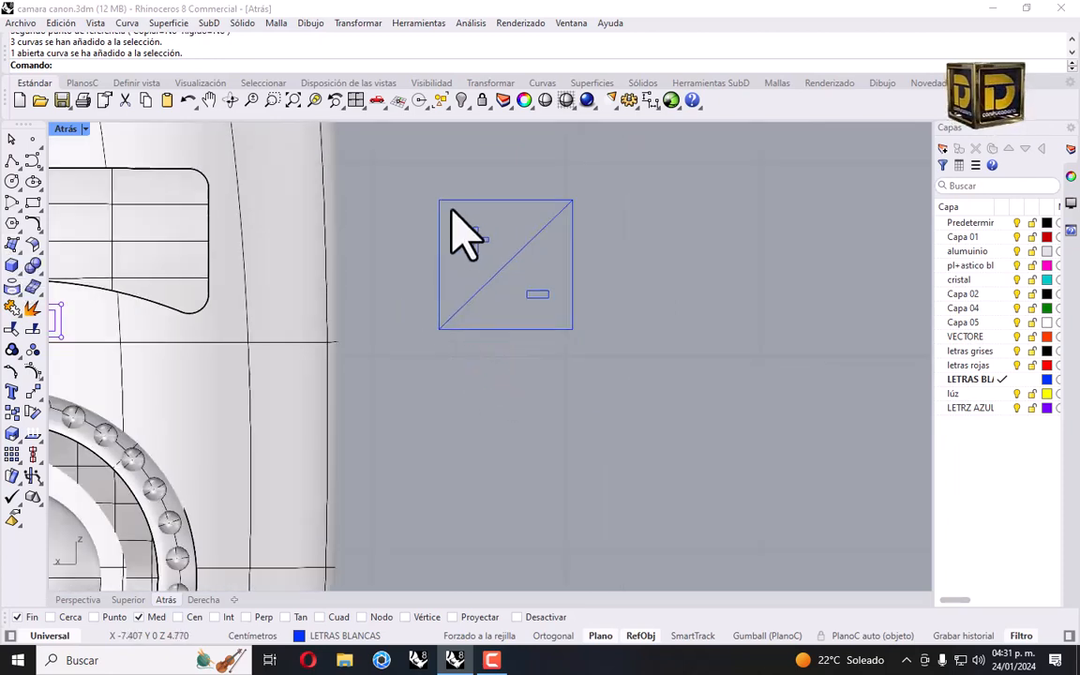
Offset the three edges of the square's upper-left triangle inward by about 0.046 cm, around the plus sign.
left_click(492, 201)
left_click(438, 229, "shift")
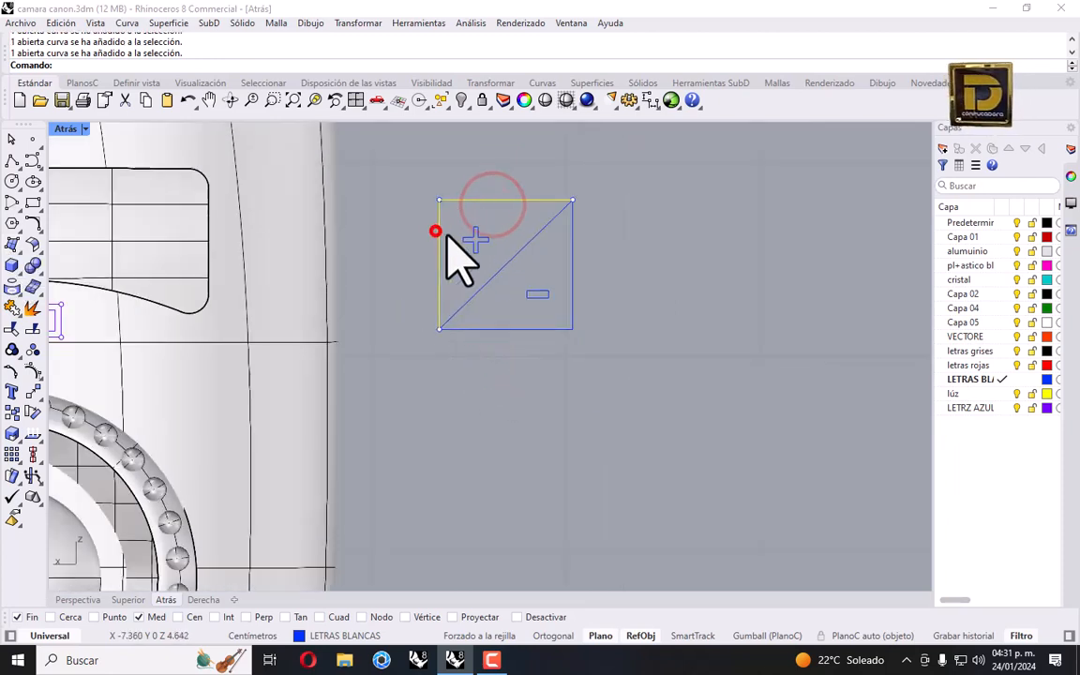
left_click(511, 250, "shift")
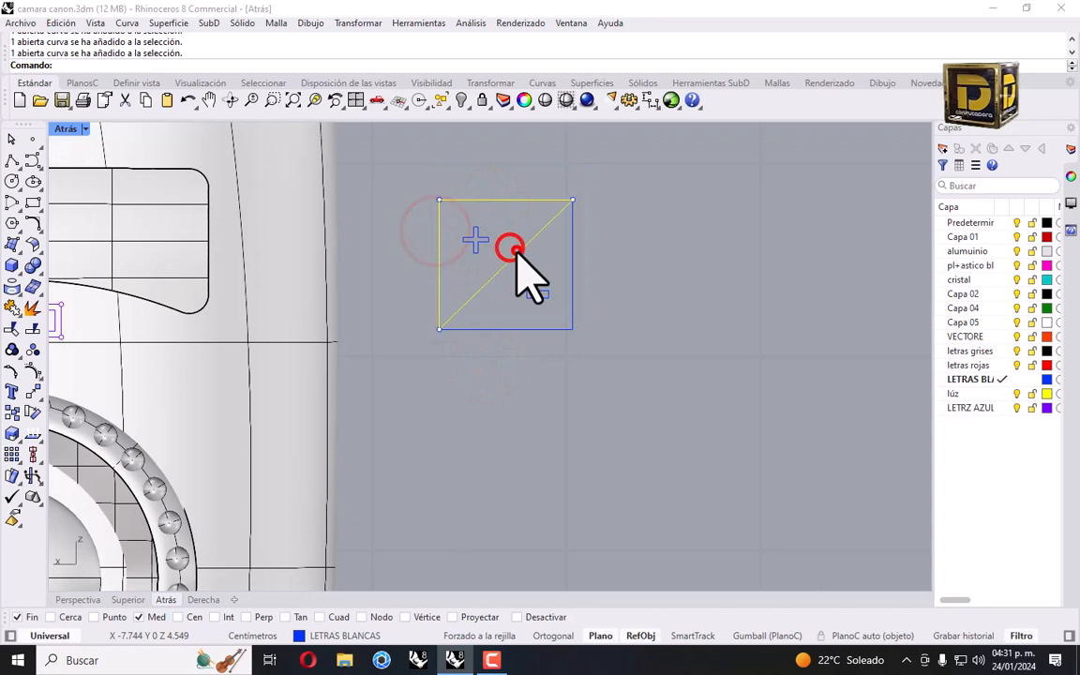
left_click(33, 221)
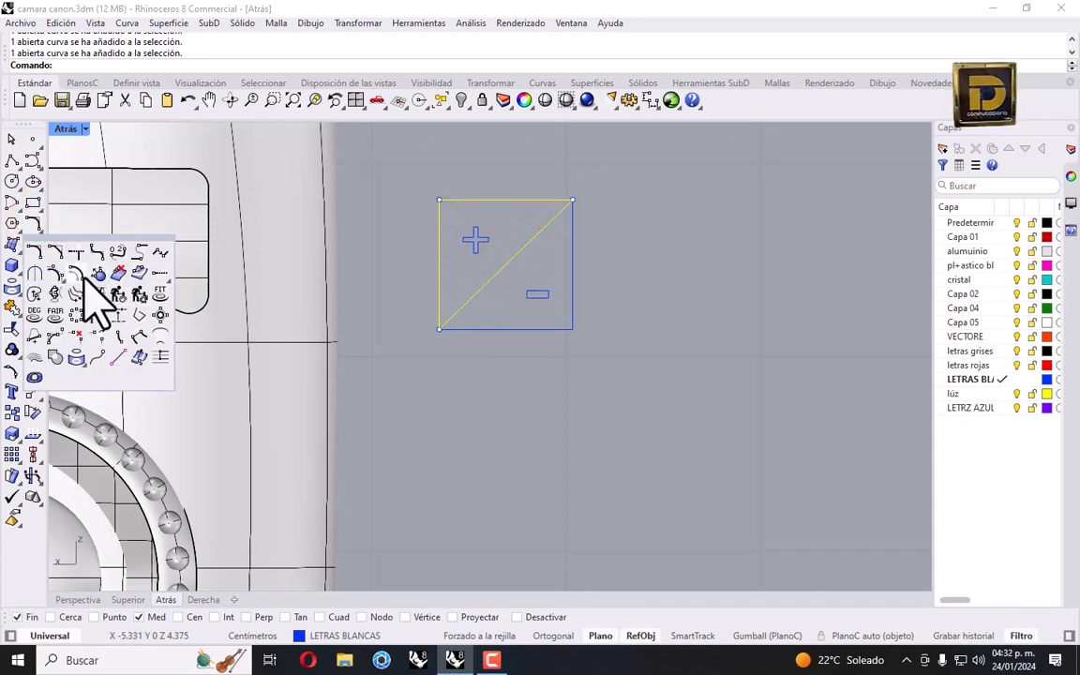
left_click(75, 273)
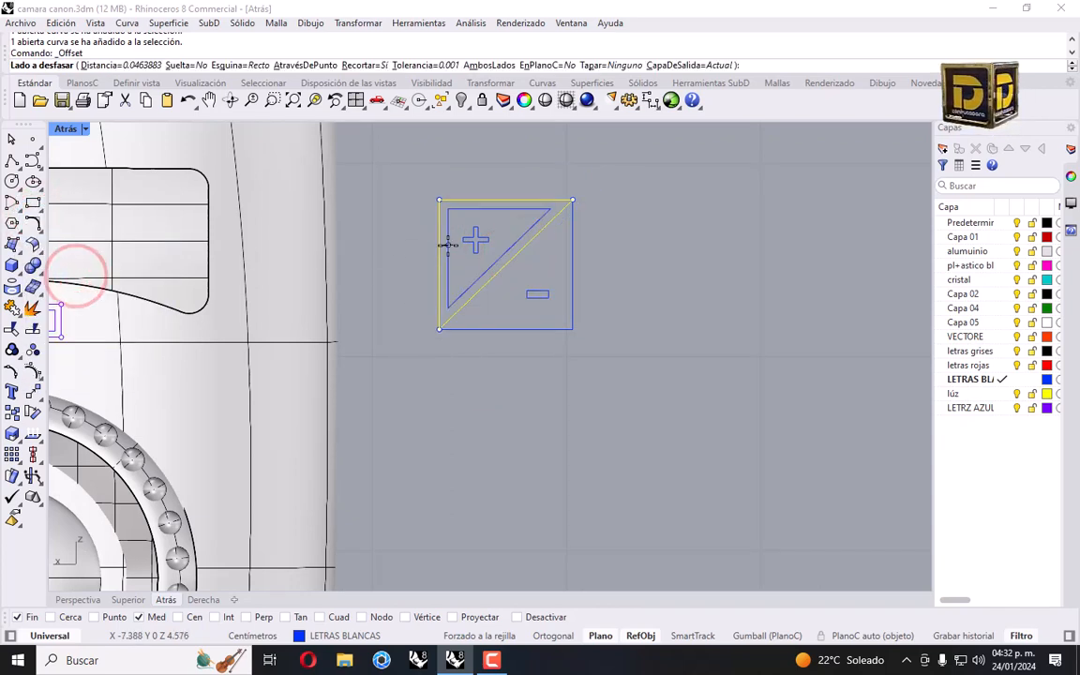
left_click(447, 241)
left_click(586, 269)
Scale the whole plus/minus symbol in 2D to about 0.53 from its centre and move it onto the left half of the upper button.
left_click_drag(605, 167, 434, 380)
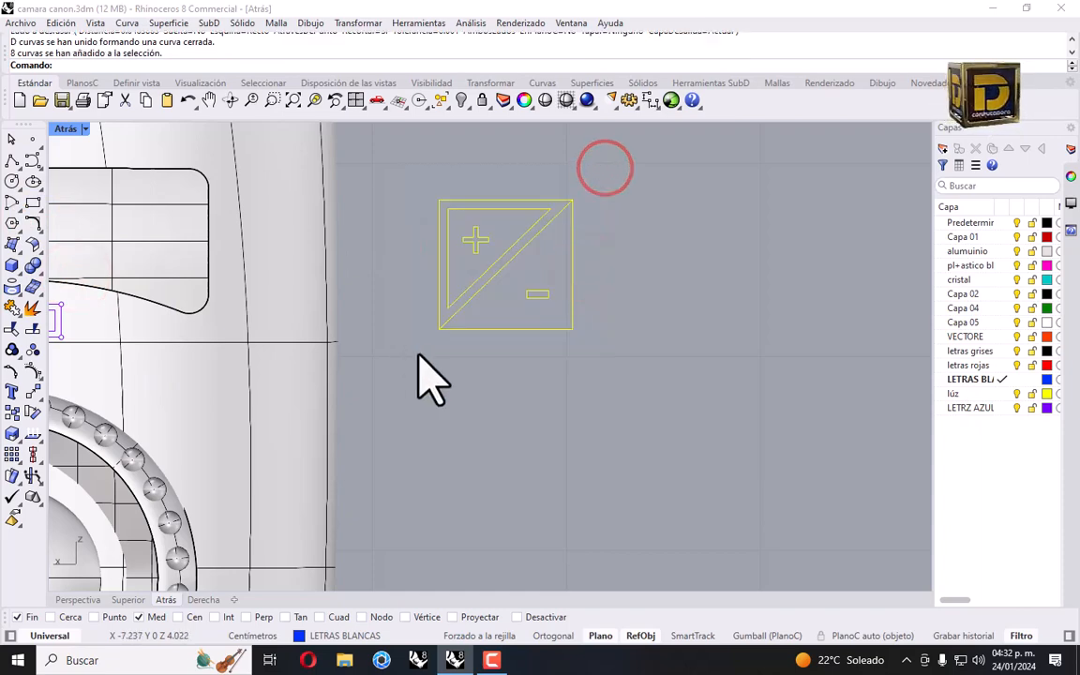
scroll(474, 371, "down", 5)
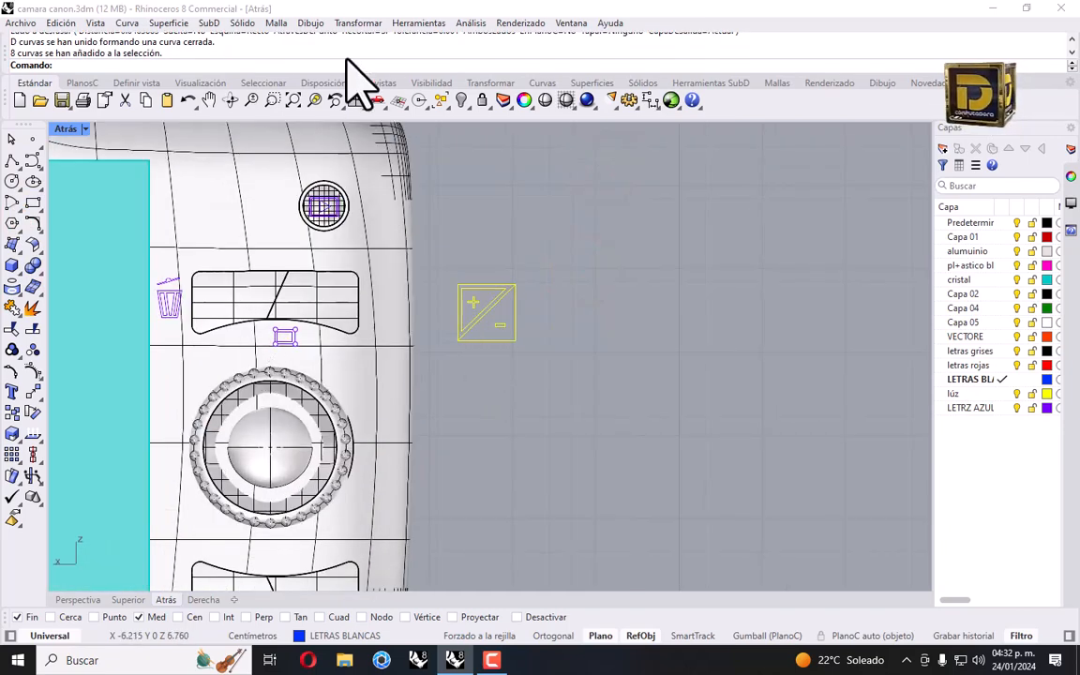
left_click(352, 22)
left_click(351, 25)
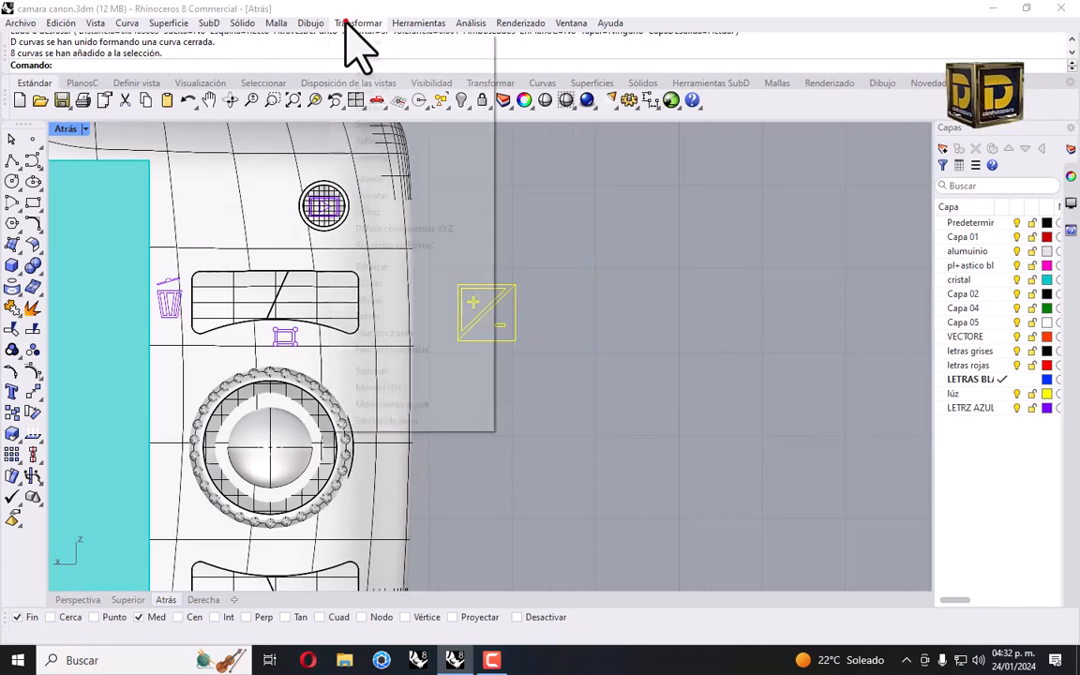
left_click(345, 23)
left_click(389, 109)
left_click(531, 125)
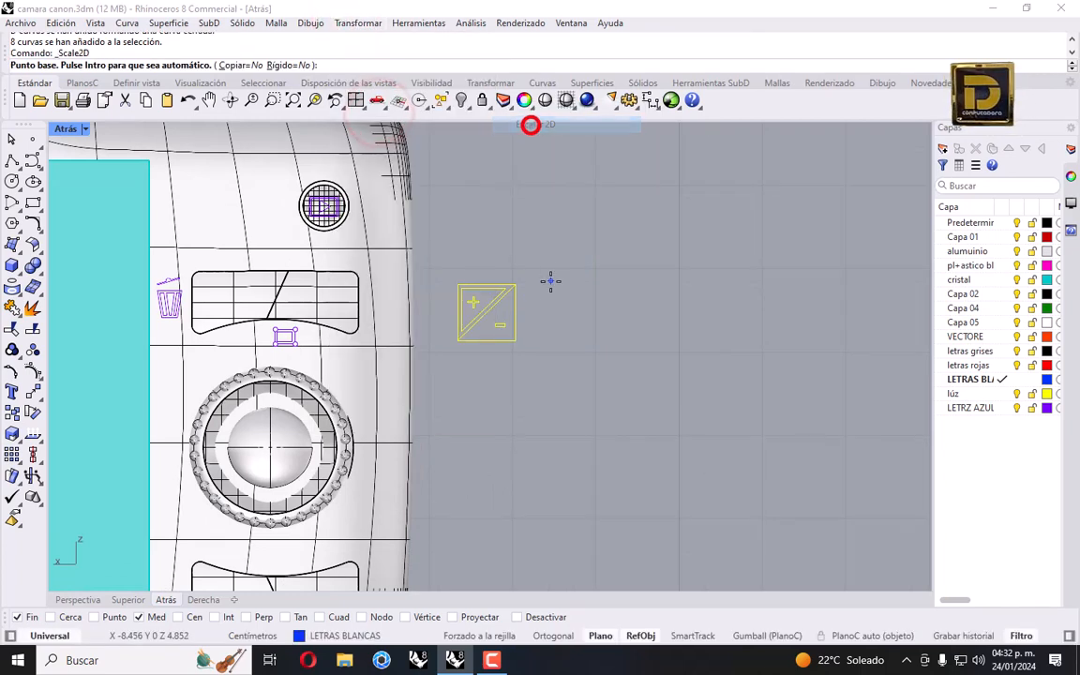
left_click(484, 307)
left_click(650, 307)
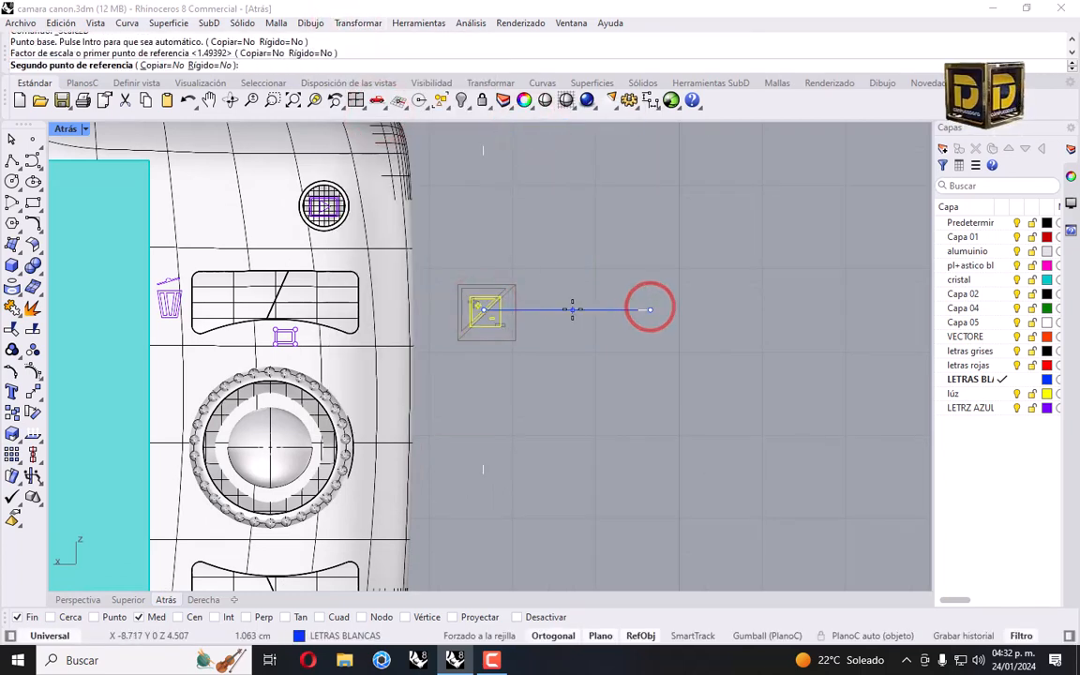
left_click(572, 309)
left_click_drag(475, 321, 222, 306)
Make letras rojas the current layer and draw a circle about 0.25 cm in diameter on the right half of the upper button.
left_click(1002, 366)
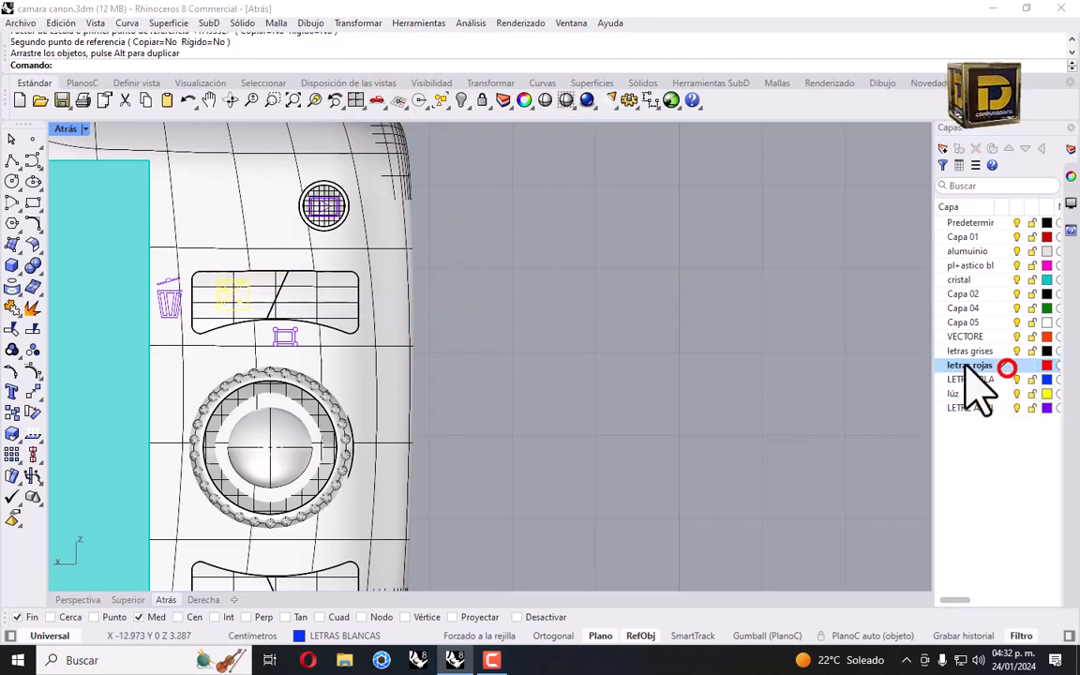
left_click(12, 181)
scroll(318, 301, "up", 2)
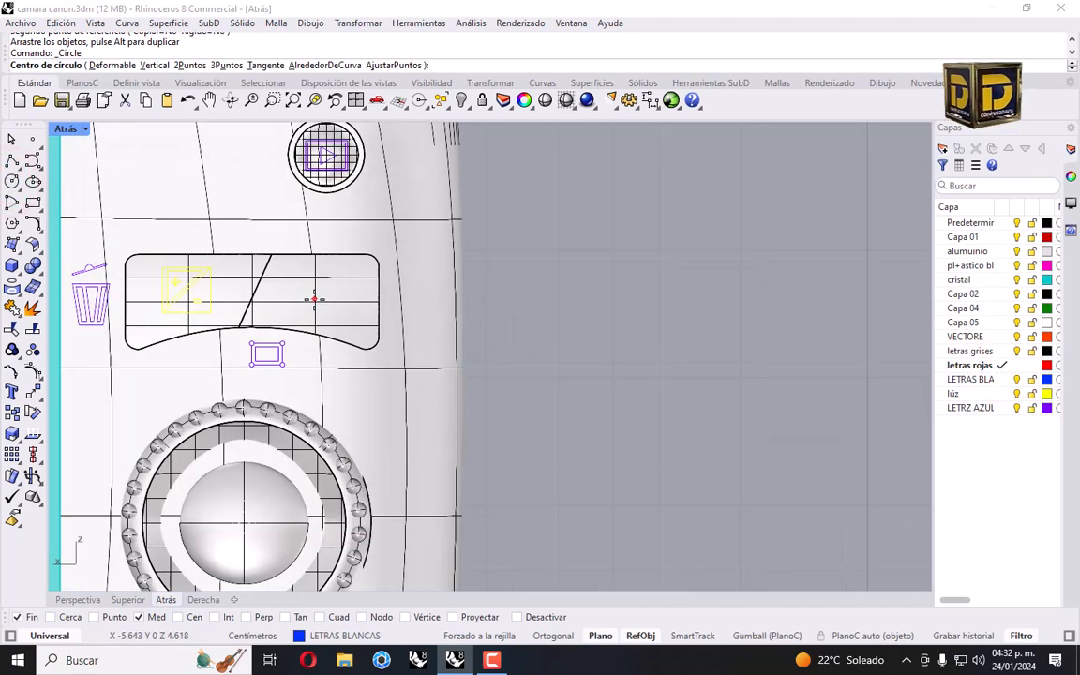
left_click(317, 297)
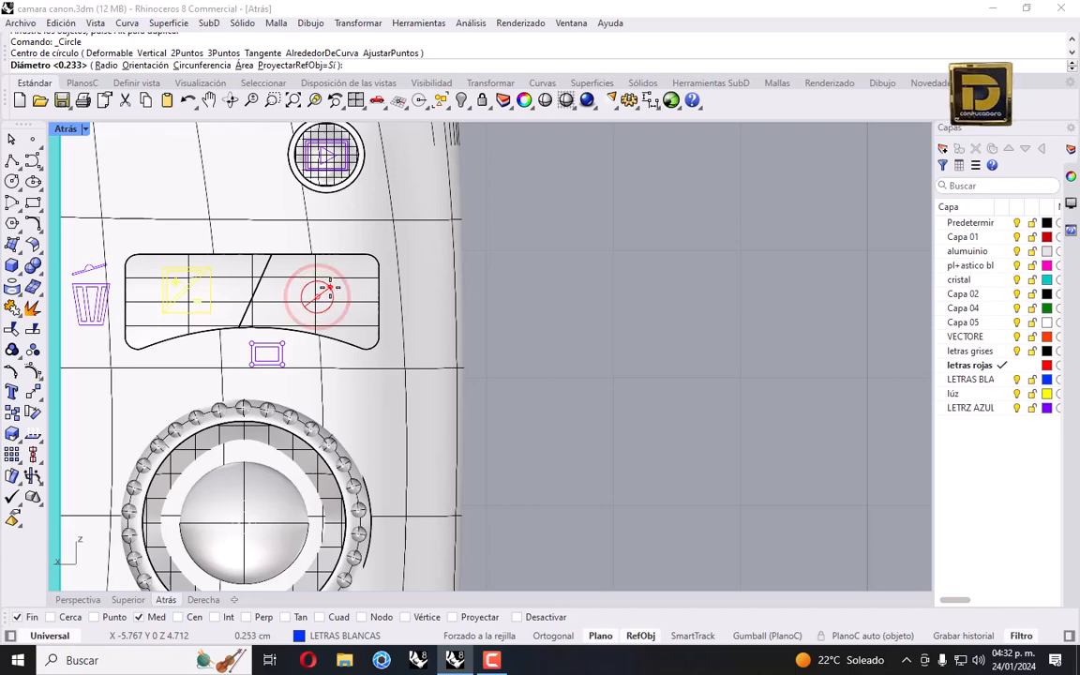
left_click(330, 286)
scroll(567, 323, "down", 4)
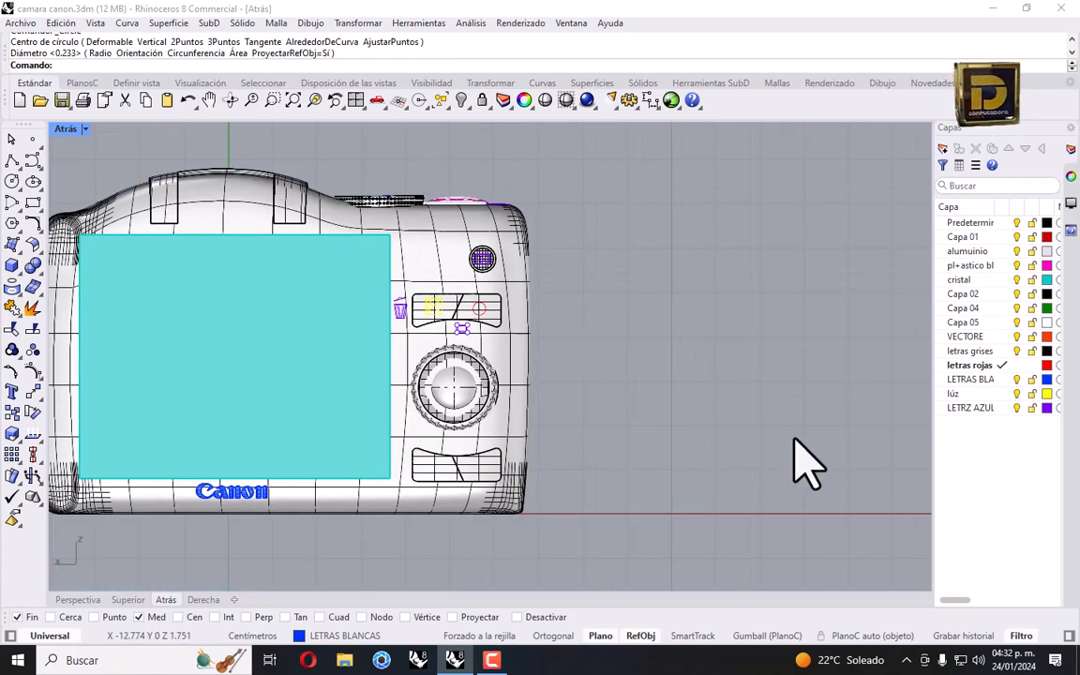
Make LETRAS BLANCAS the current layer and save the model.
left_click(1000, 380)
left_click(19, 23)
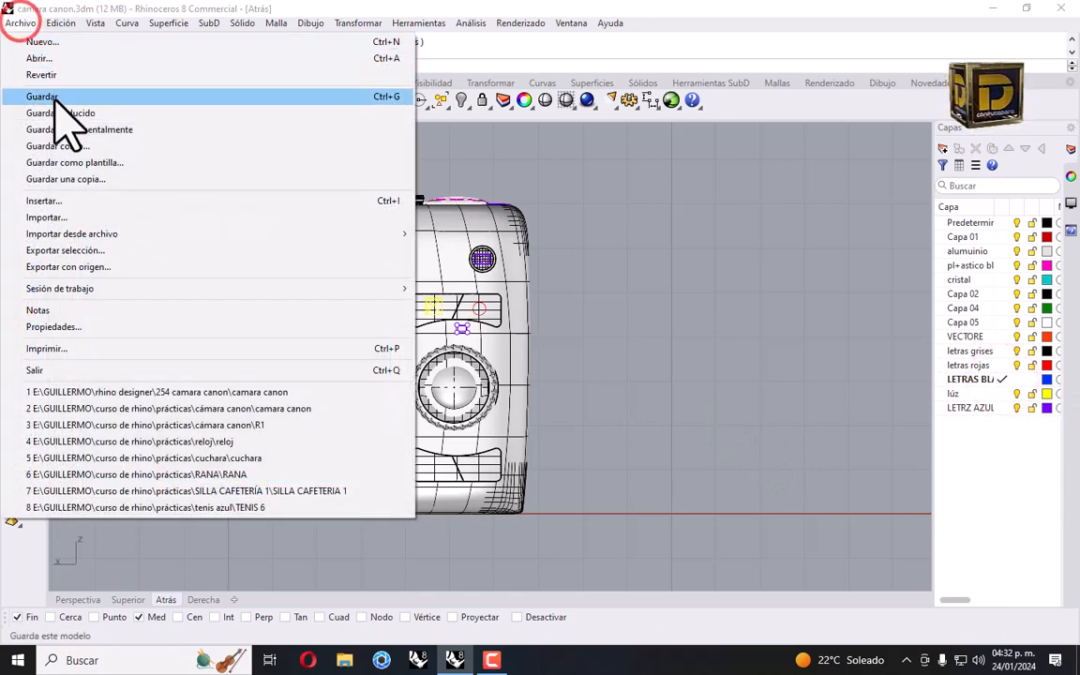
left_click(54, 98)
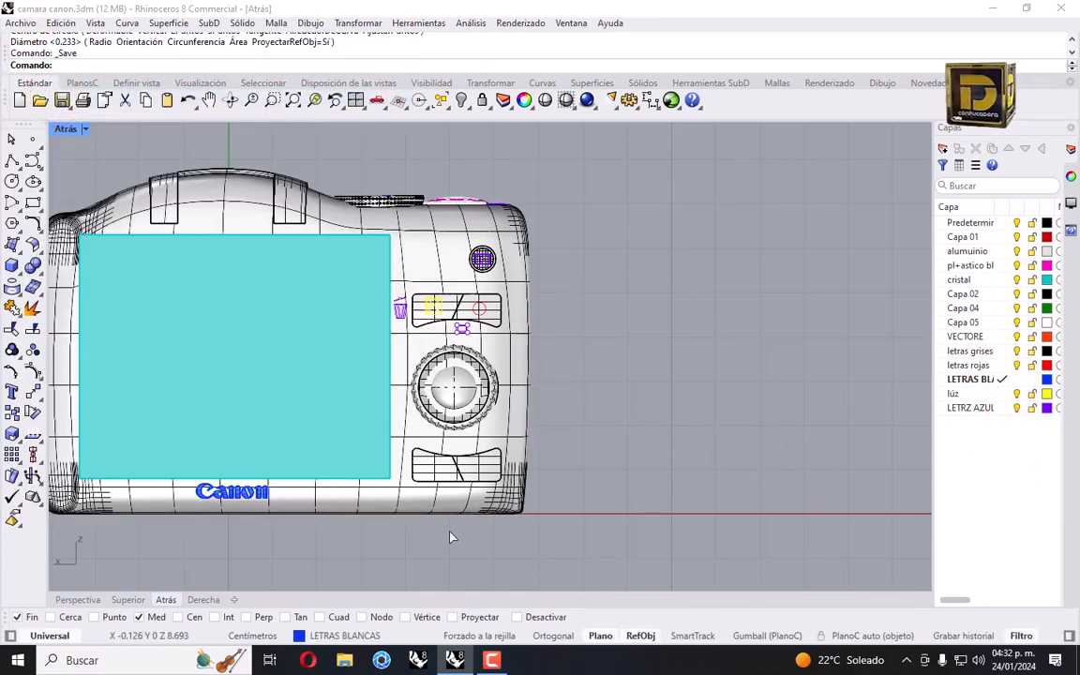
Create ISO as Arial text curves, 0.2 cm high, and move them above the dial, just left of the double rectangle.
left_click(10, 388)
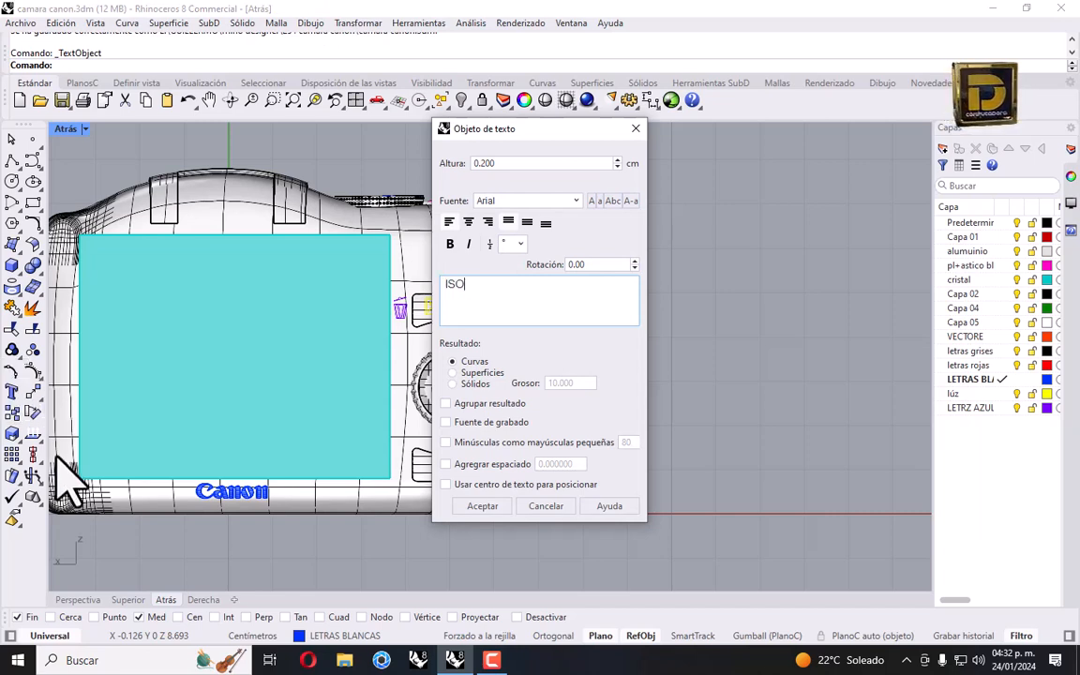
left_click(478, 505)
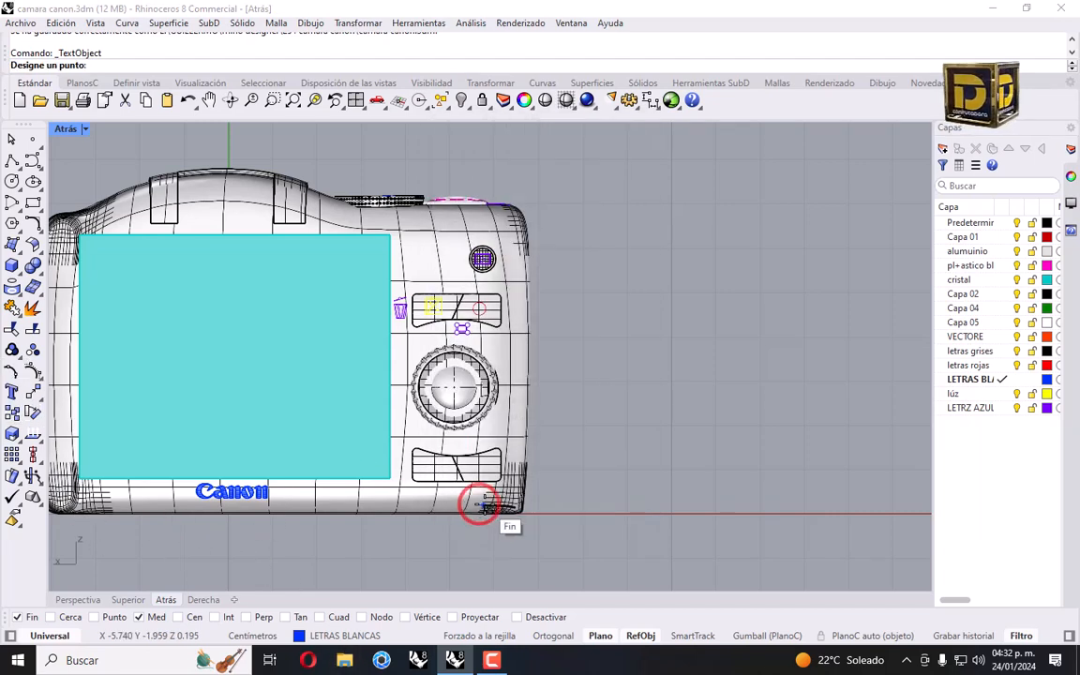
left_click(623, 384)
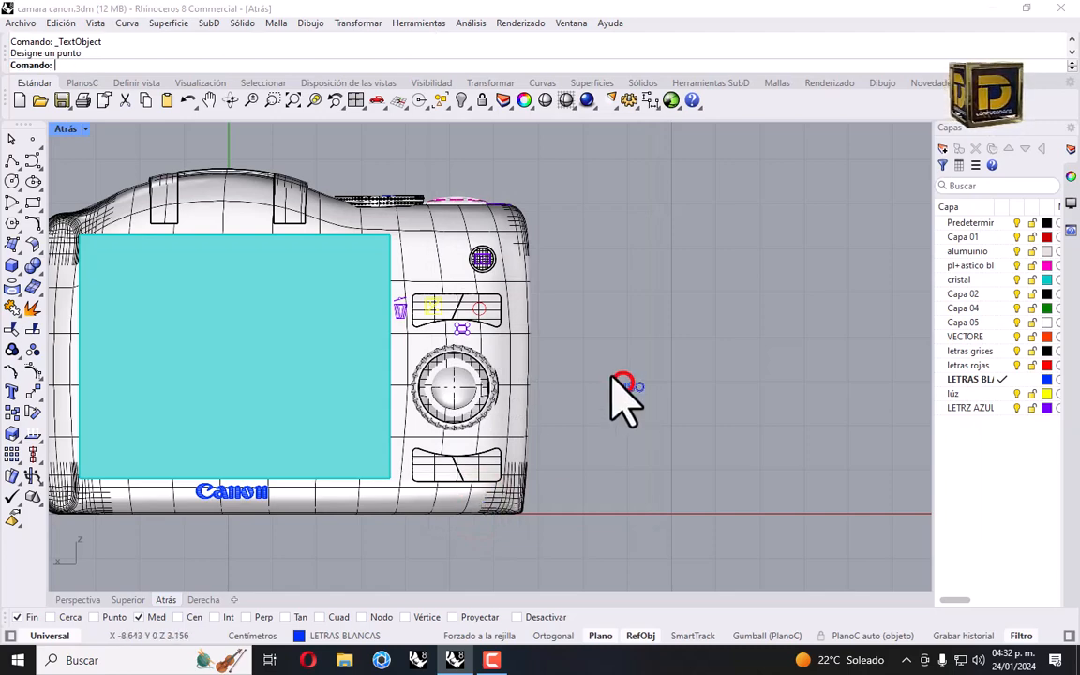
scroll(638, 412, "up", 5)
left_click(626, 401)
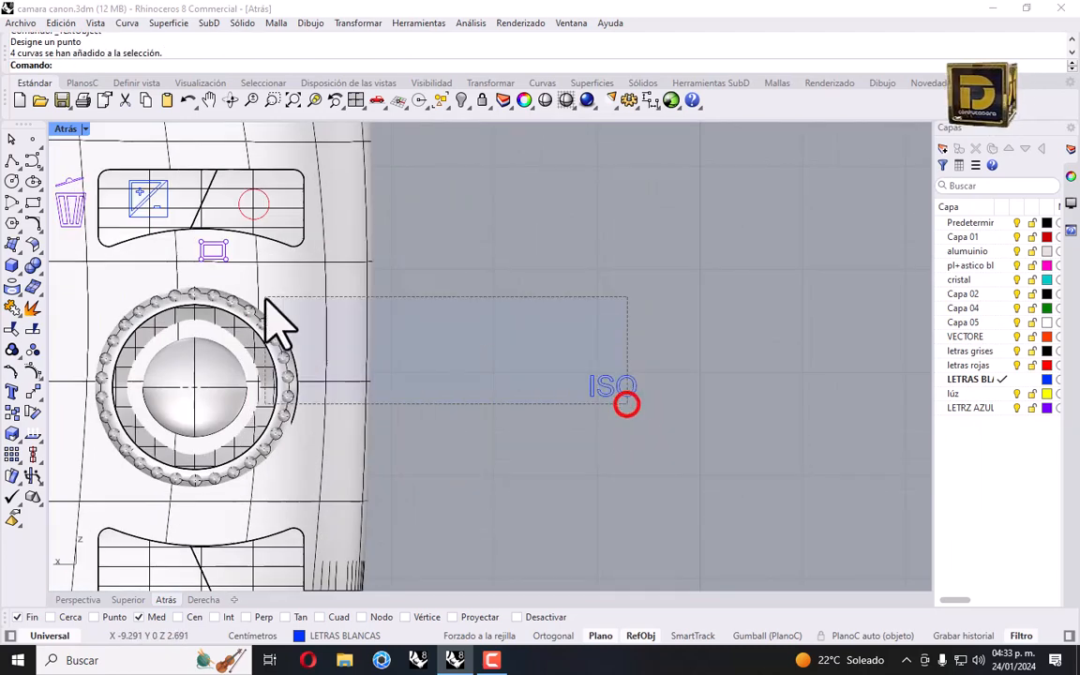
left_click_drag(568, 336, 171, 265)
left_click(468, 284)
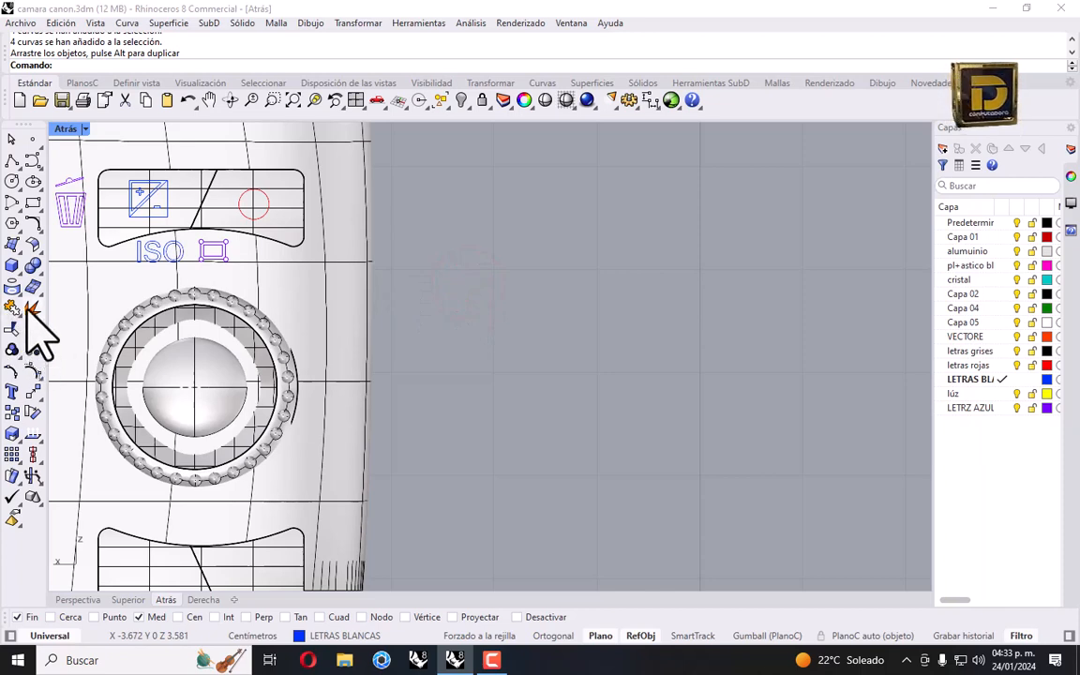
Place FUNC over SET beside the camera as centred two-line Arial text curves, 0.2 cm high.
left_click(12, 386)
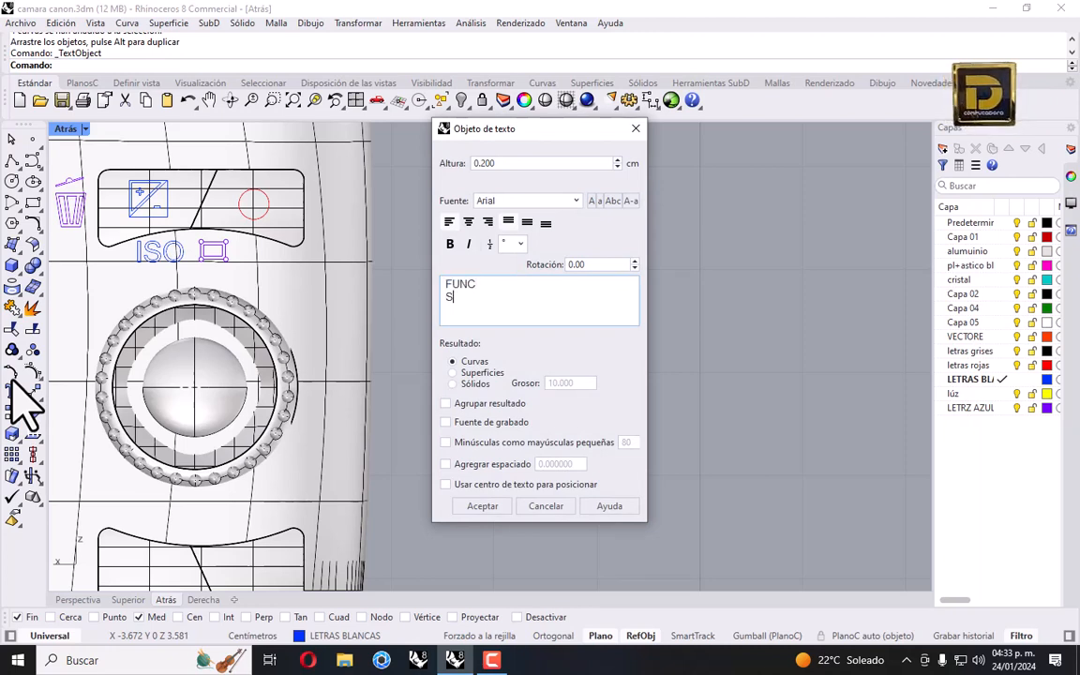
left_click_drag(493, 306, 410, 265)
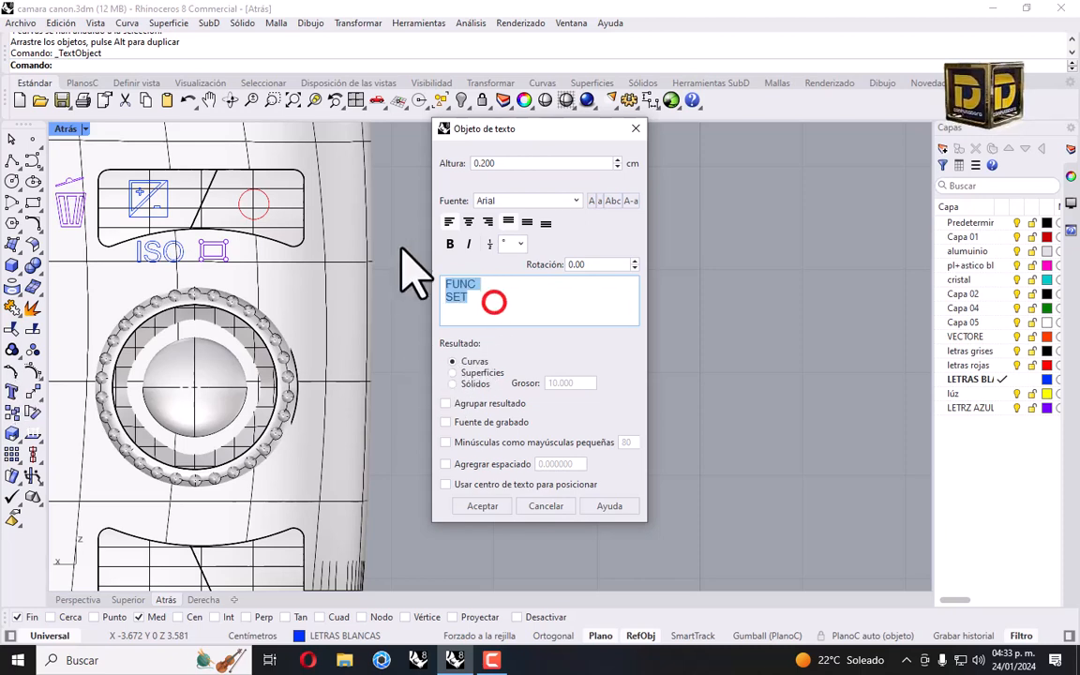
left_click(468, 221)
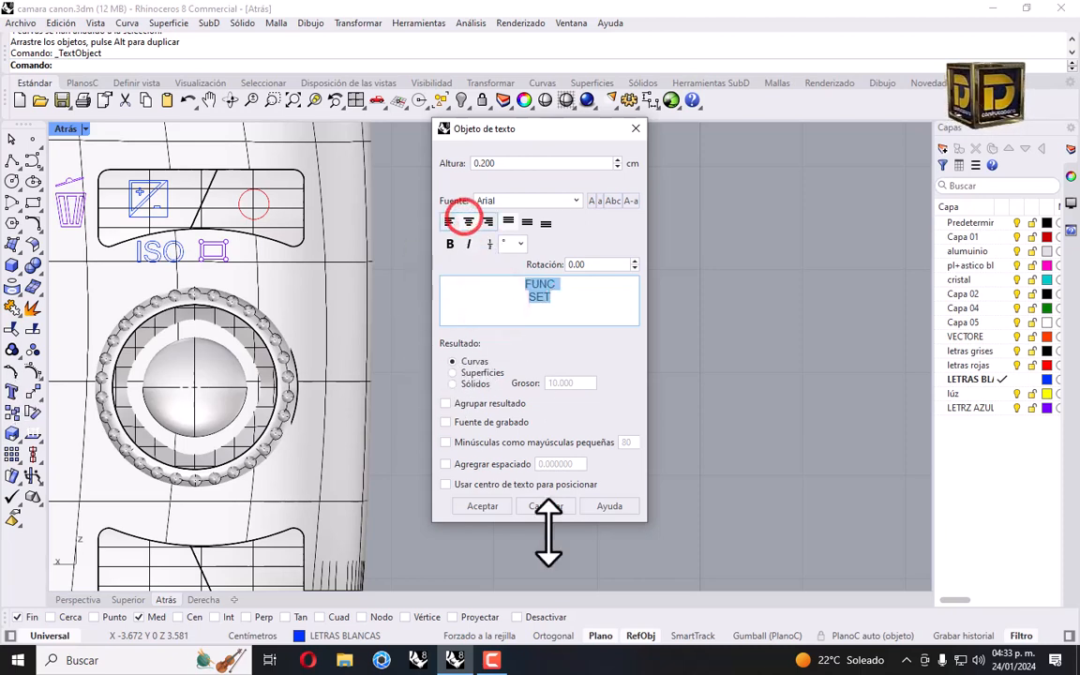
left_click(486, 503)
left_click(513, 340)
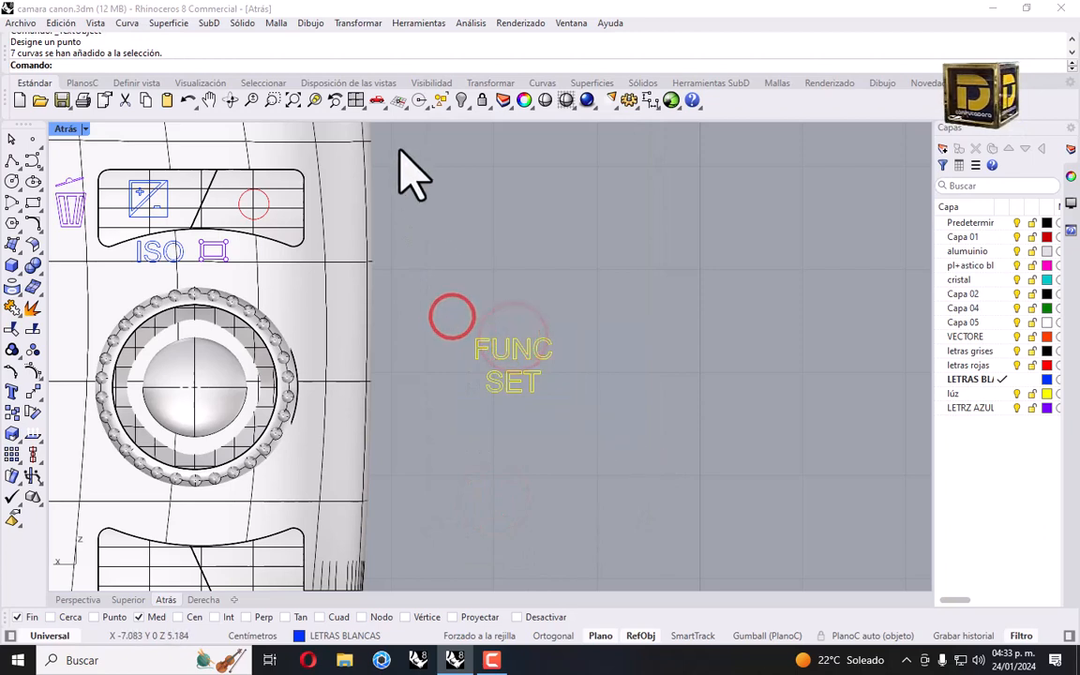
Scale the FUNC SET text down in 2D and move it onto the dome at the dial's centre.
left_click(357, 23)
left_click(376, 108)
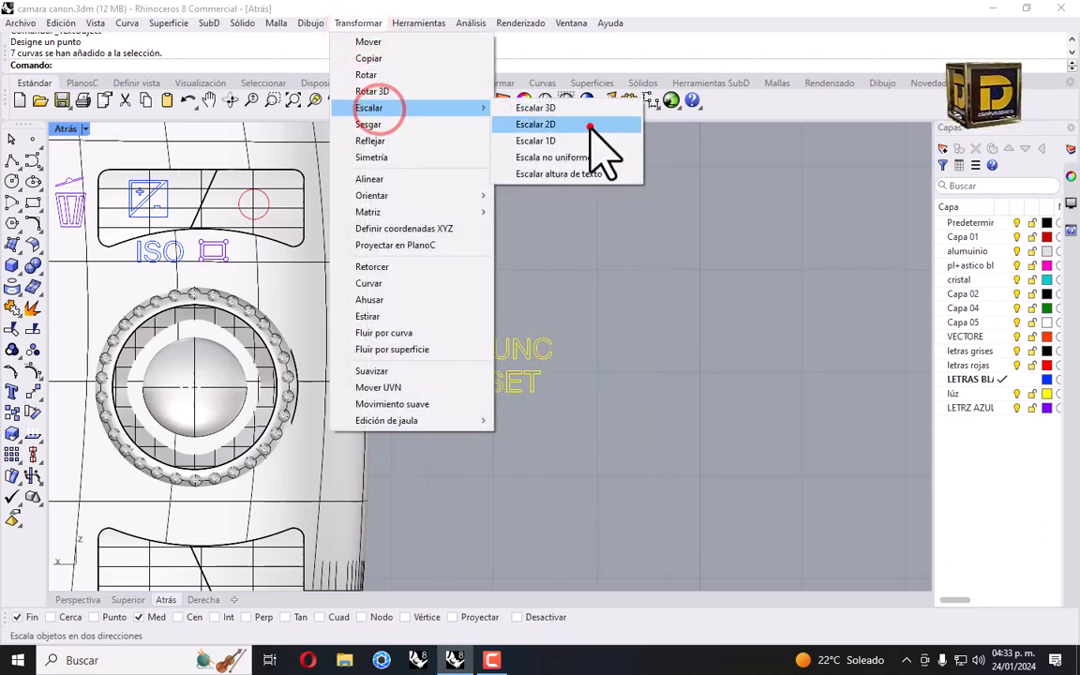
left_click(591, 140)
left_click(500, 265)
left_click(692, 251)
left_click(627, 245)
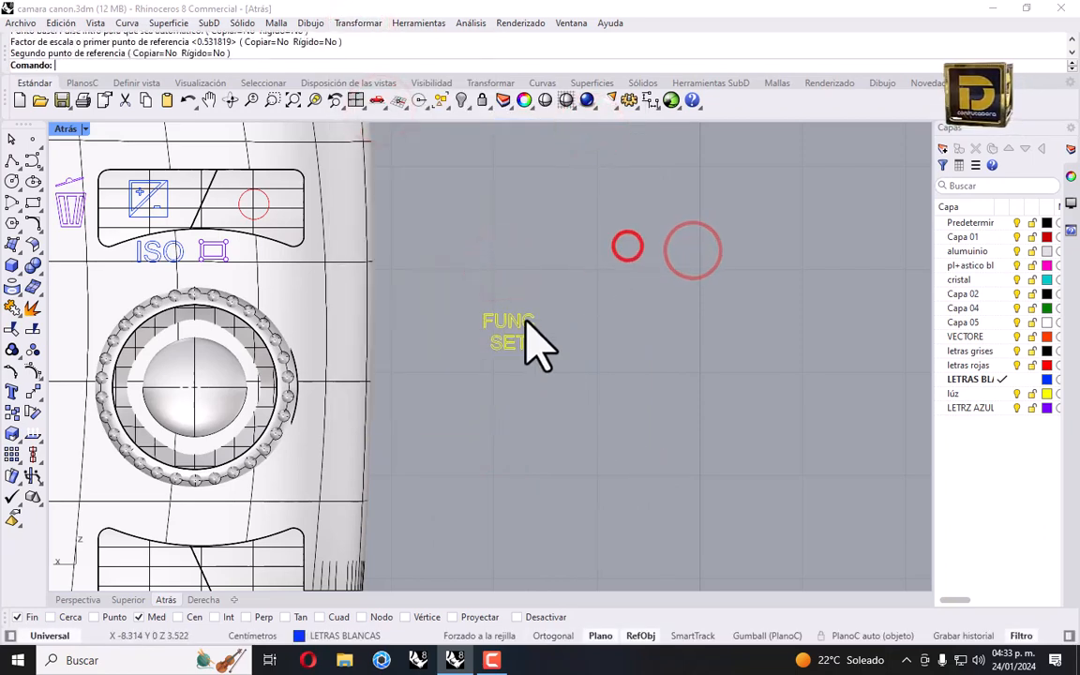
left_click_drag(525, 318, 215, 381)
left_click(523, 296)
scroll(524, 300, "down", 2)
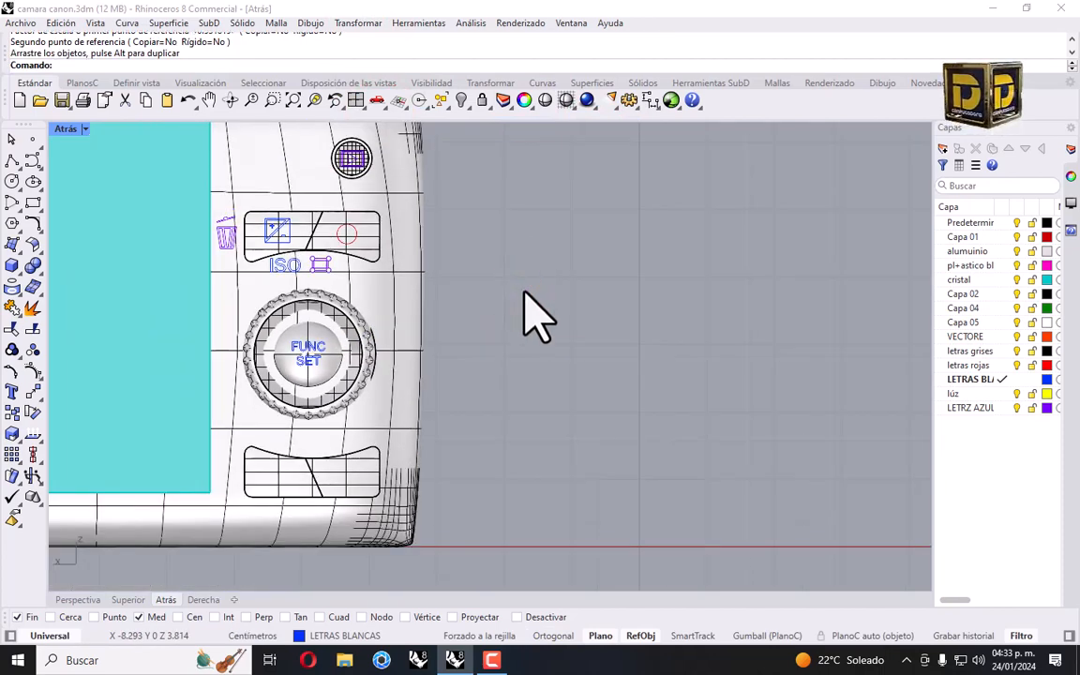
right_click(524, 294)
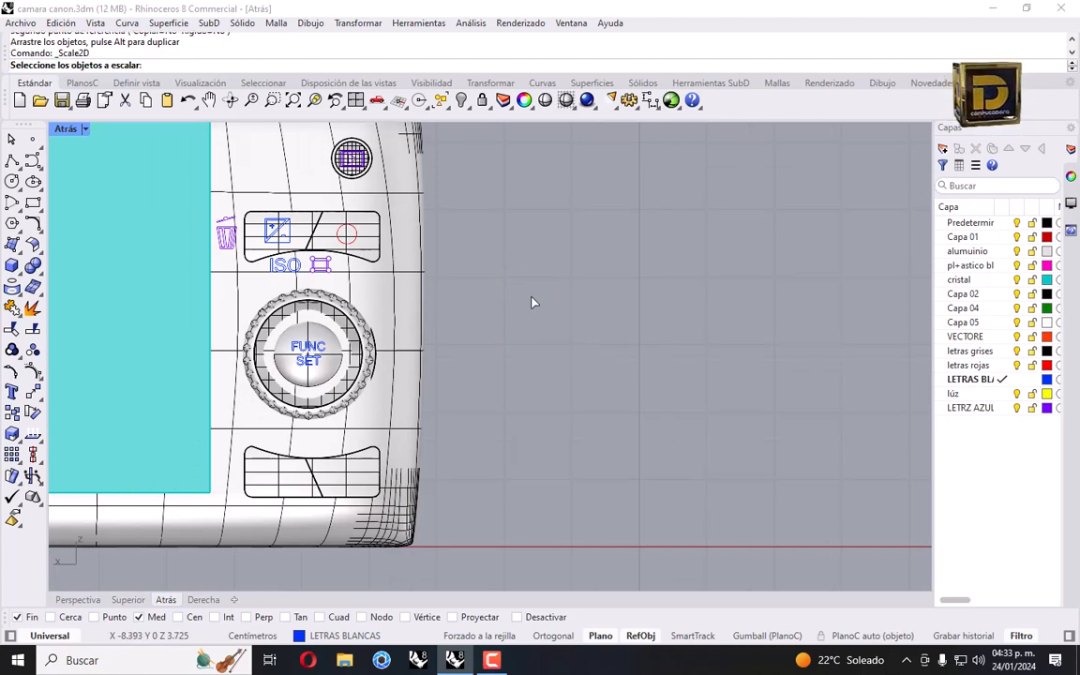
Create a text object reading "DISP. MENU" as 0.200 cm high Arial curves, and place it beside the camera body.
left_click(11, 388)
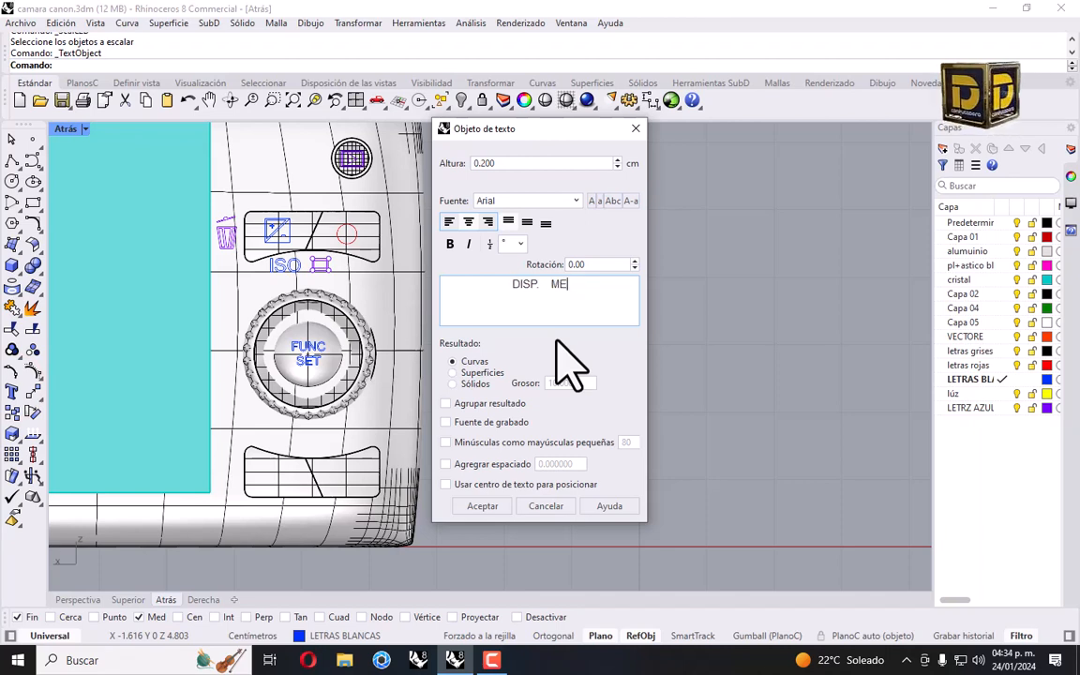
left_click(483, 506)
left_click(531, 434)
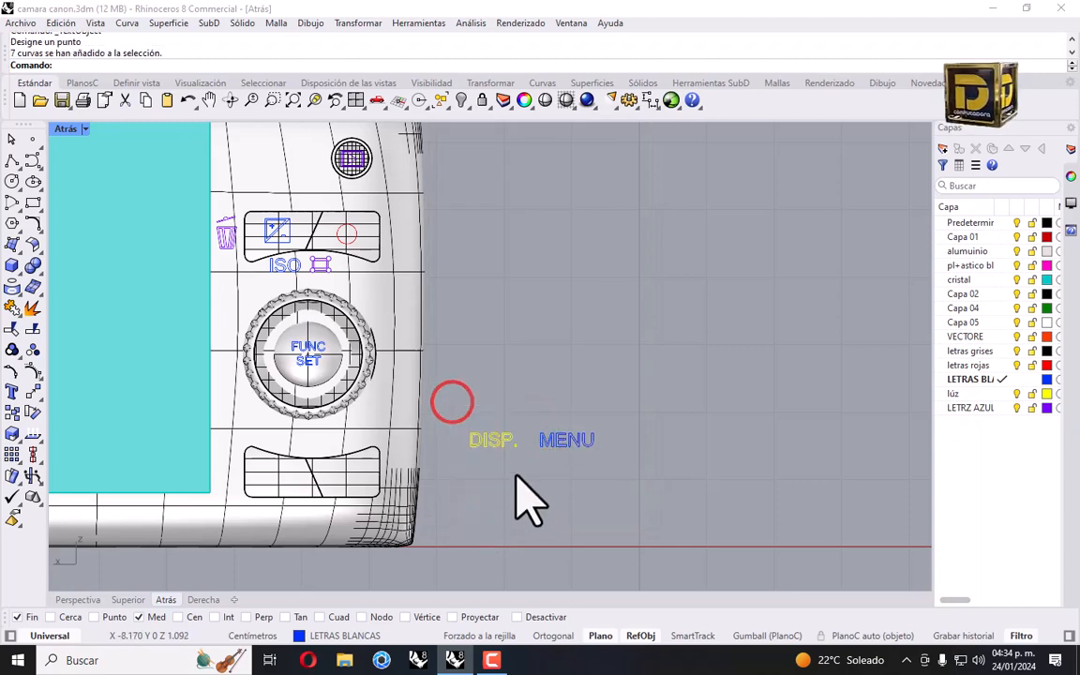
Move the DISP. and MENU text curves onto the split button below the control dial, shifting DISP. slightly toward MENU.
scroll(510, 464, "up", 2)
left_click_drag(429, 405, 262, 502)
left_click(518, 489)
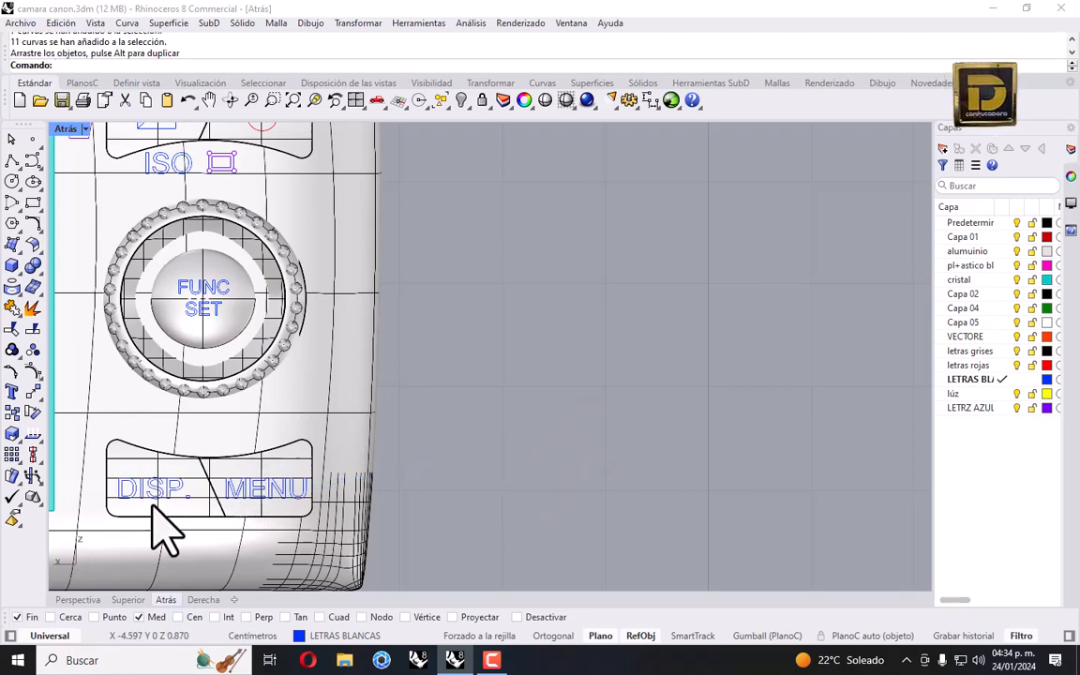
right_click_drag(153, 503, 285, 434)
left_click_drag(198, 567, 302, 421)
scroll(294, 431, "up", 2)
left_click(585, 412)
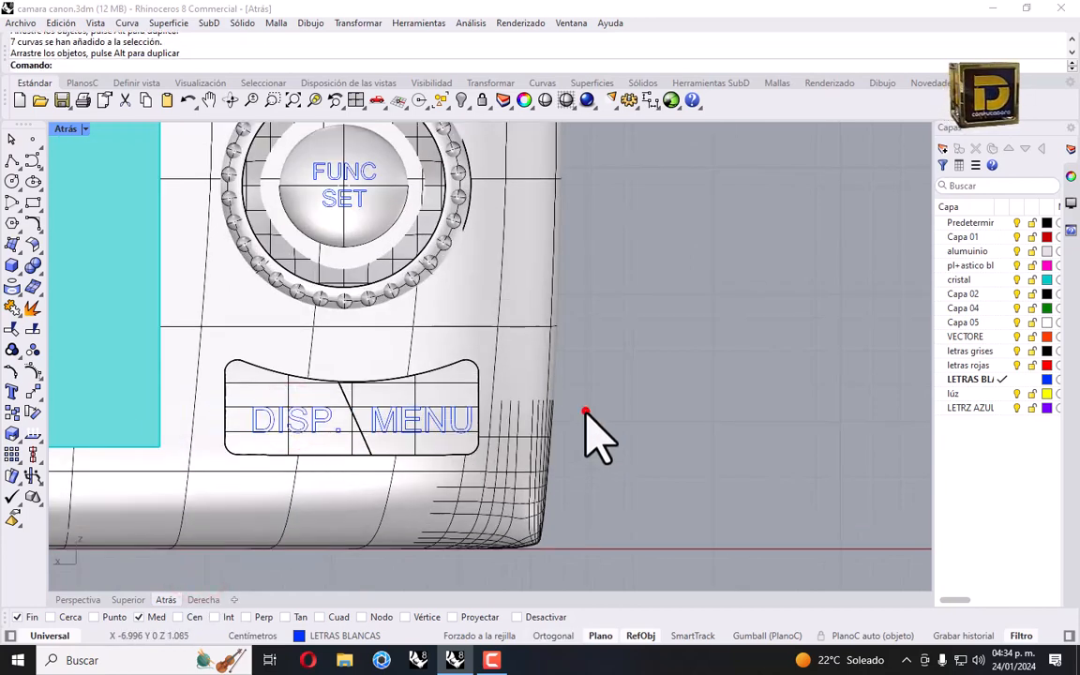
Show all four views and copy one lightning-arrow surface from the flash icon in the Top view to empty space behind the camera.
scroll(520, 440, "down", 5)
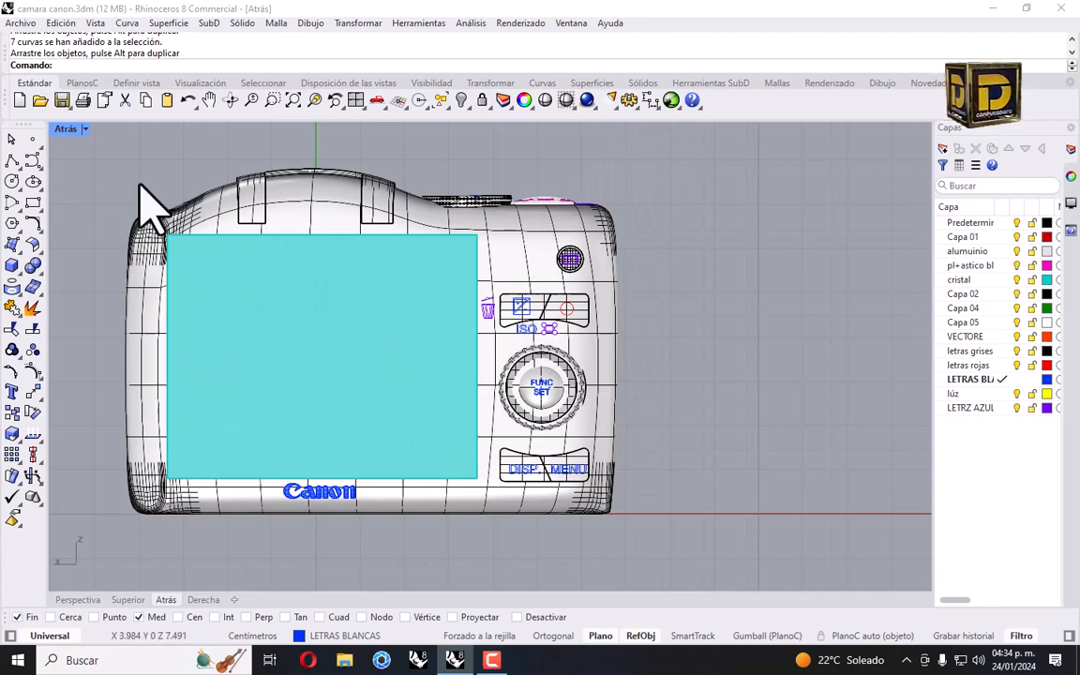
double_click(64, 128)
scroll(298, 323, "up", 5)
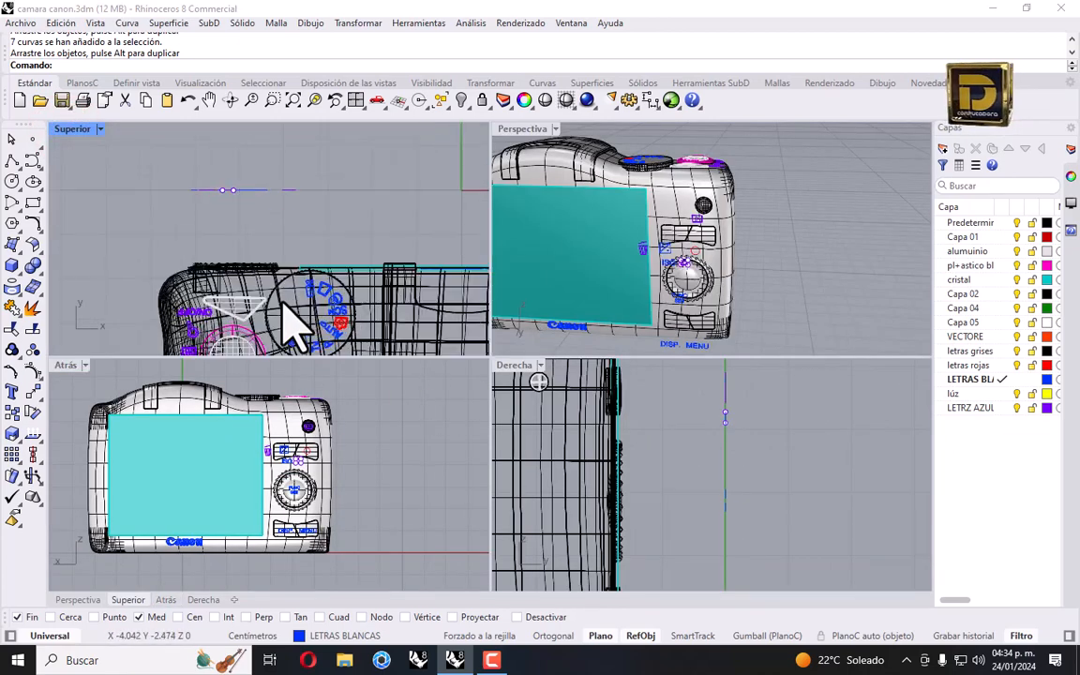
scroll(317, 302, "down", 3)
scroll(284, 246, "up", 6)
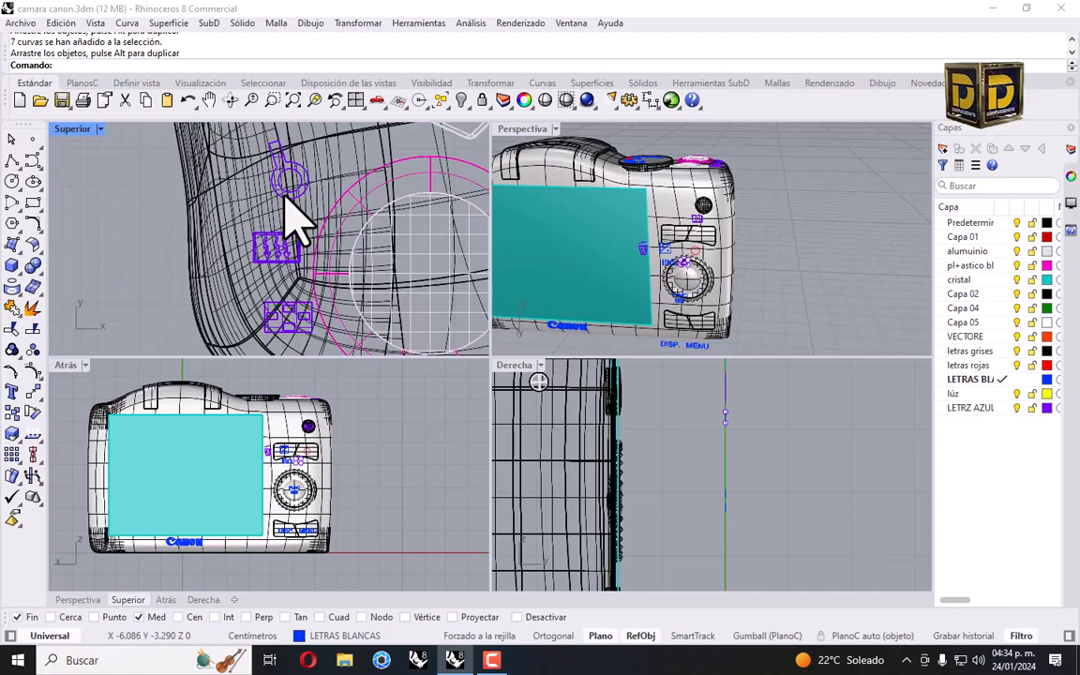
left_click(290, 265)
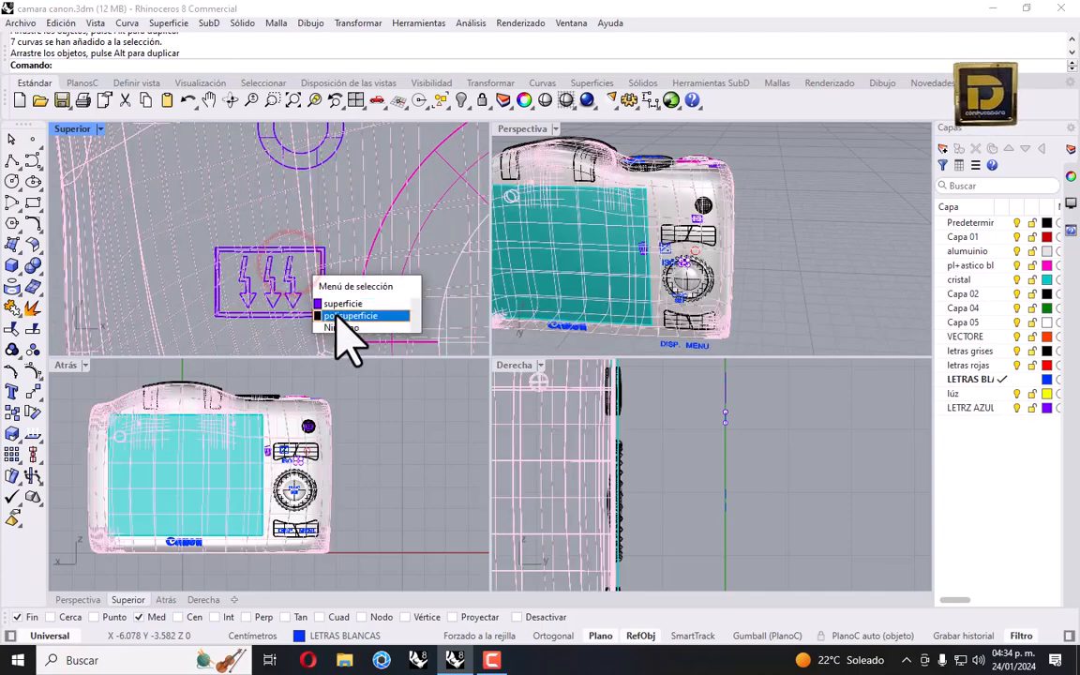
left_click(342, 303)
scroll(249, 263, "down", 2)
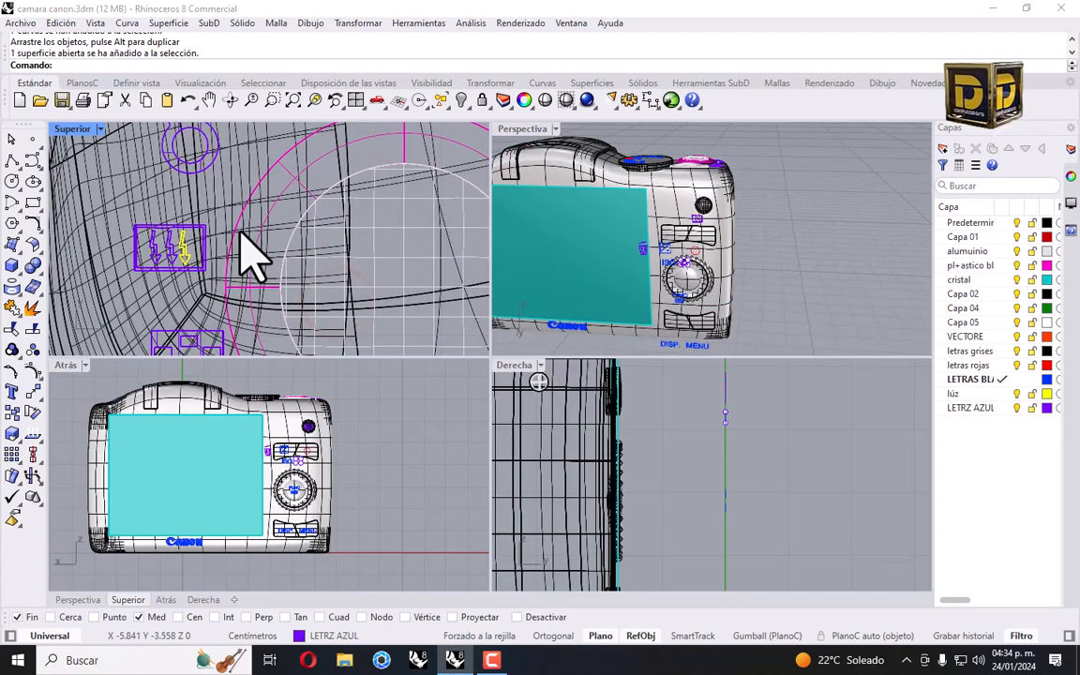
left_click(12, 410)
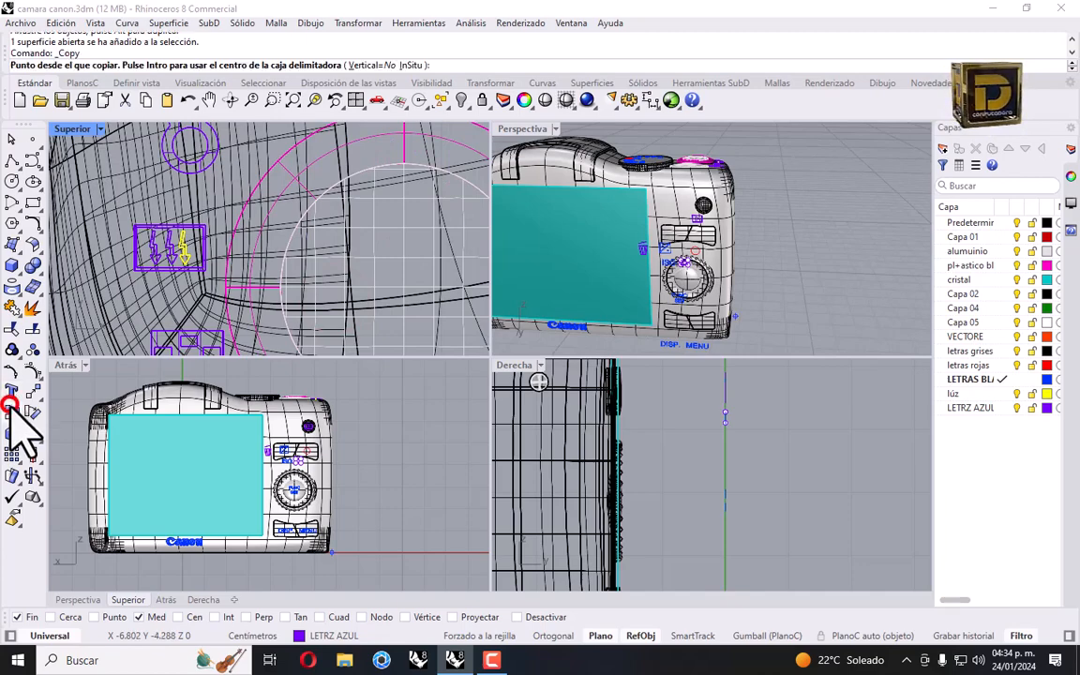
scroll(159, 272, "down", 4)
left_click(157, 278)
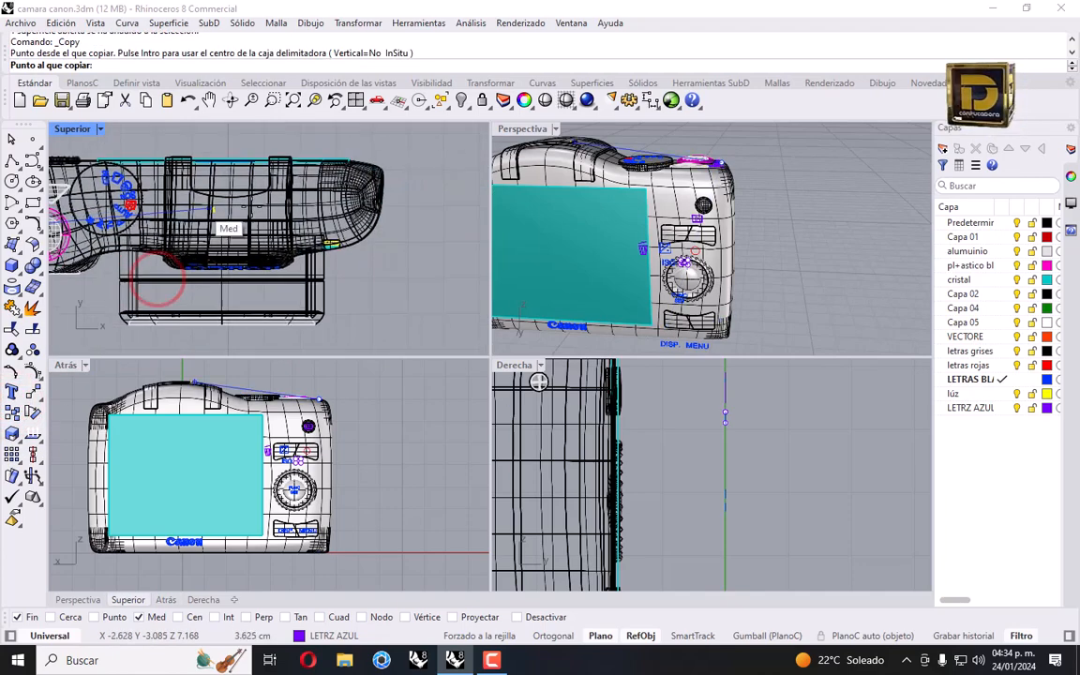
left_click(372, 129)
right_click(393, 164)
Duplicate the border of the copied lightning-arrow surface as a curve.
scroll(373, 130, "up", 5)
left_click(368, 127)
right_click_drag(395, 159, 405, 218)
scroll(404, 217, "up", 3)
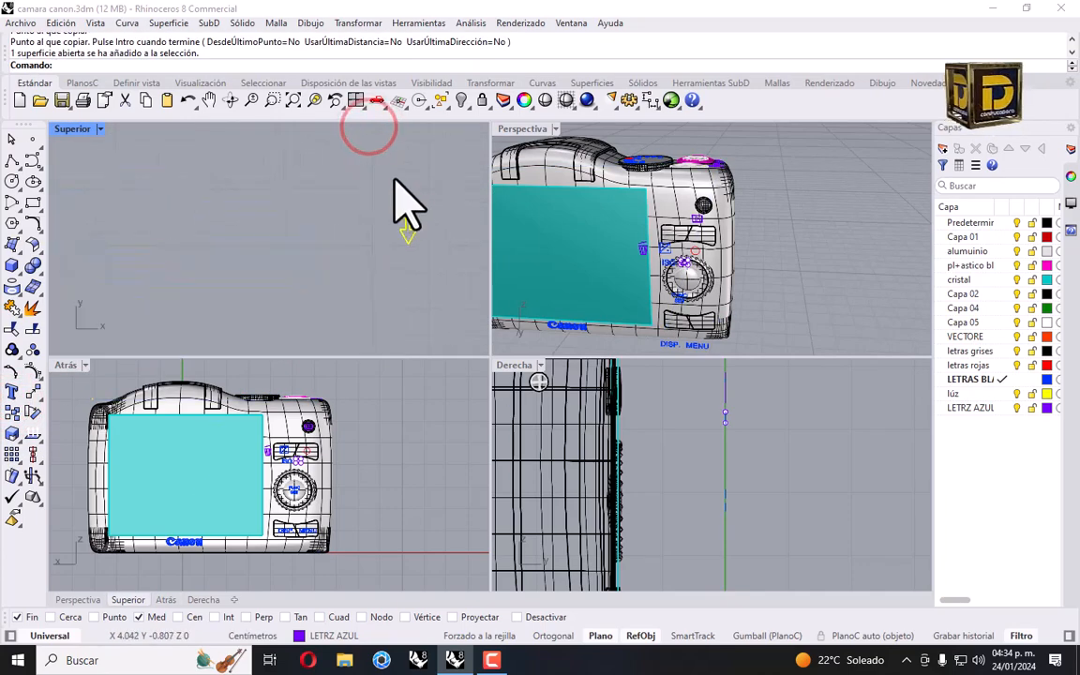
left_click(23, 294)
left_click(20, 294)
left_click(75, 316)
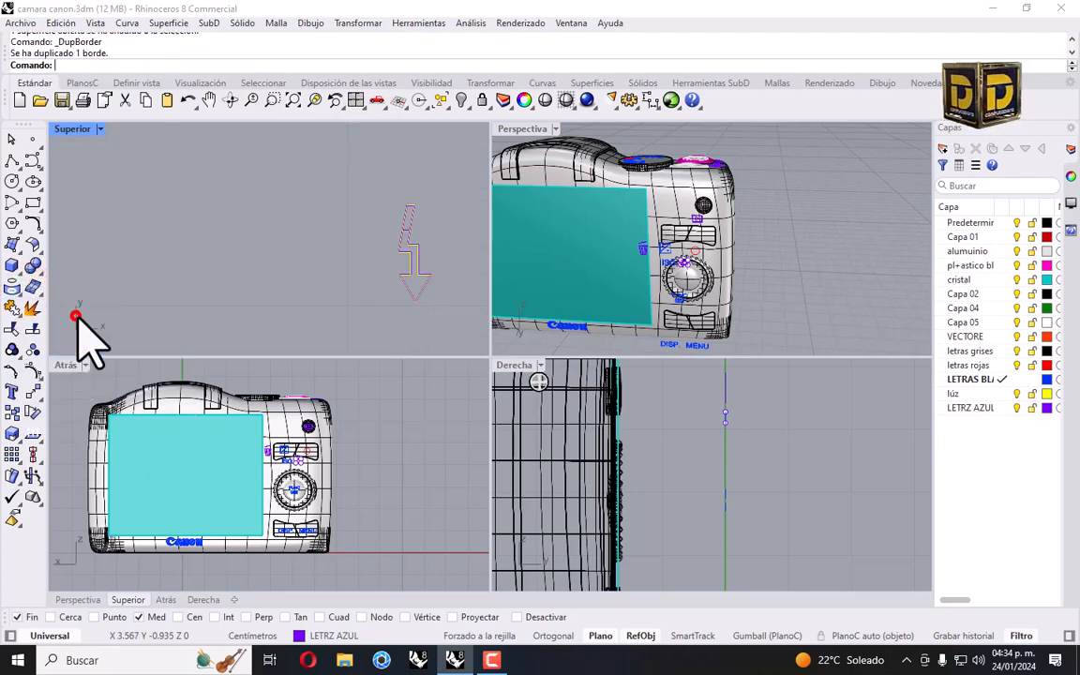
Delete the copied lightning-arrow surface, keeping only its border curve.
left_click(345, 212)
scroll(431, 281, "up", 5)
left_click(398, 158)
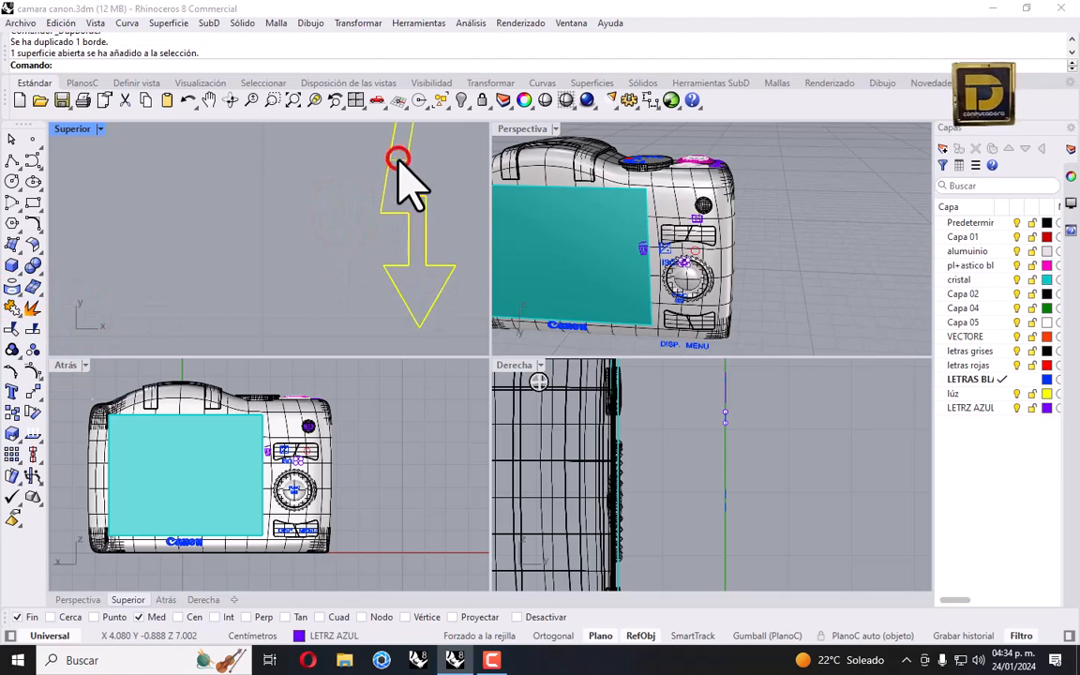
key("Delete")
Try to rotate the lightning-arrow outline upright in the Right view, and undo the rotation.
left_click(413, 169)
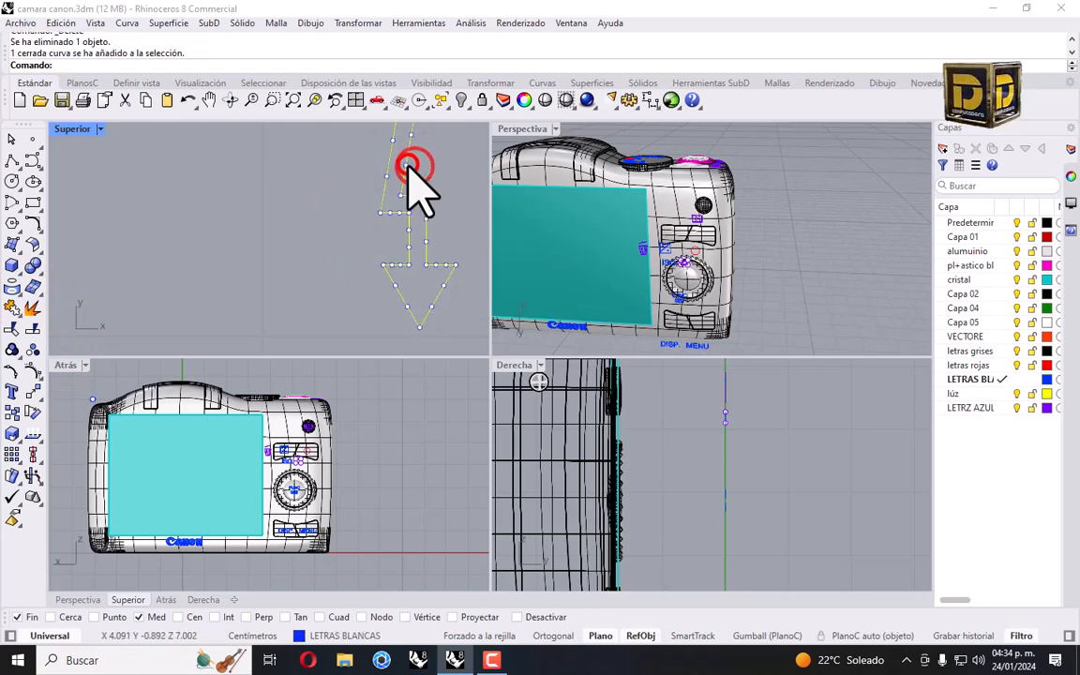
scroll(750, 427, "down", 5)
scroll(731, 450, "up", 5)
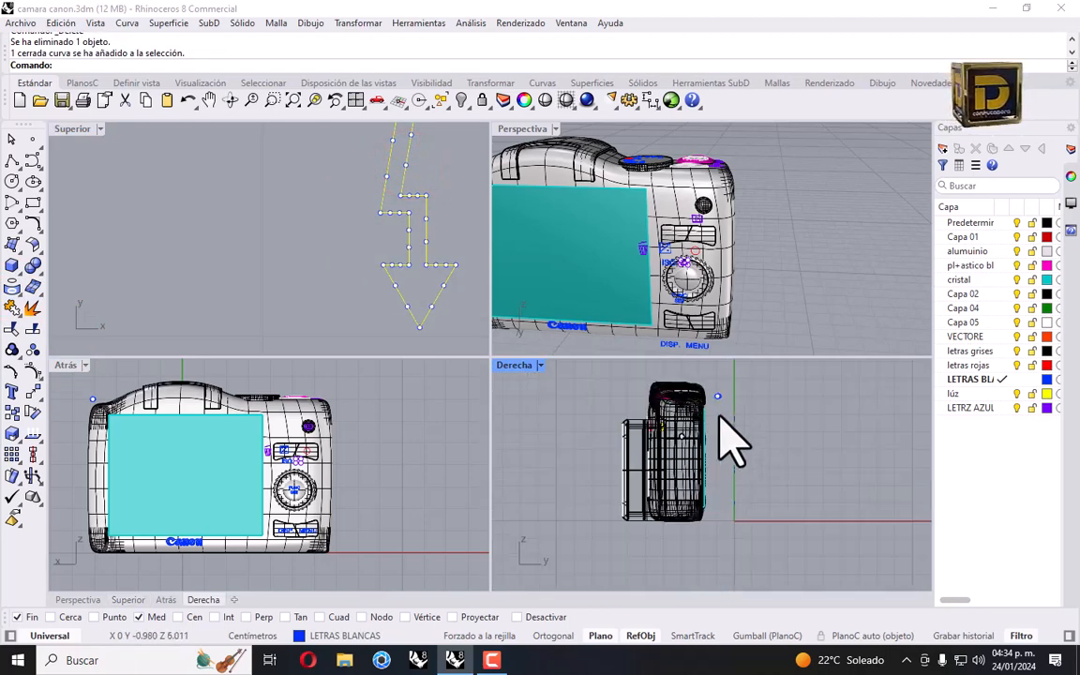
left_click(358, 22)
left_click(367, 73)
left_click(670, 384)
left_click(568, 384)
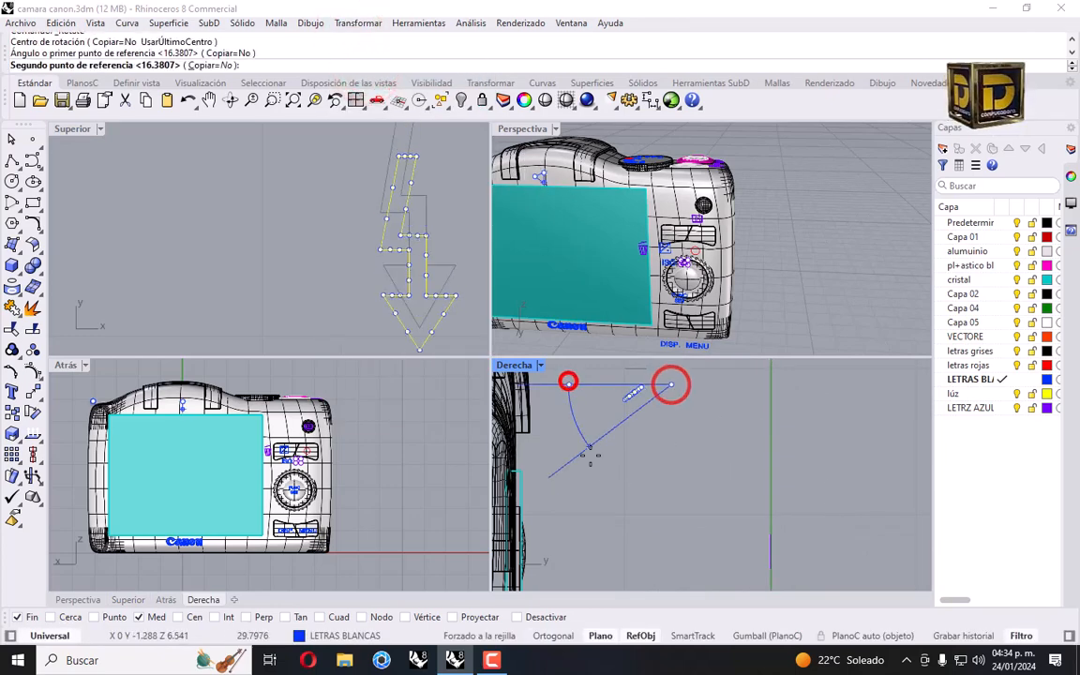
left_click(643, 512)
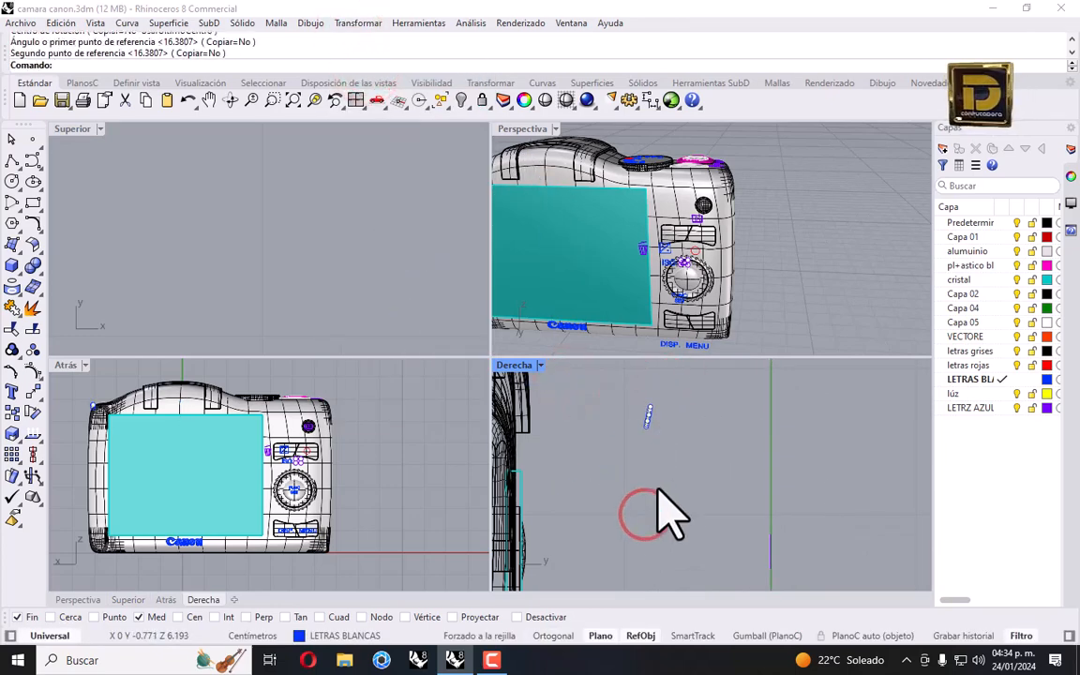
key("ctrl+z")
Rotate the lightning-arrow outline in the Right view until it stands vertical.
key("Return")
left_click(648, 386)
left_click(576, 380)
left_click(619, 487)
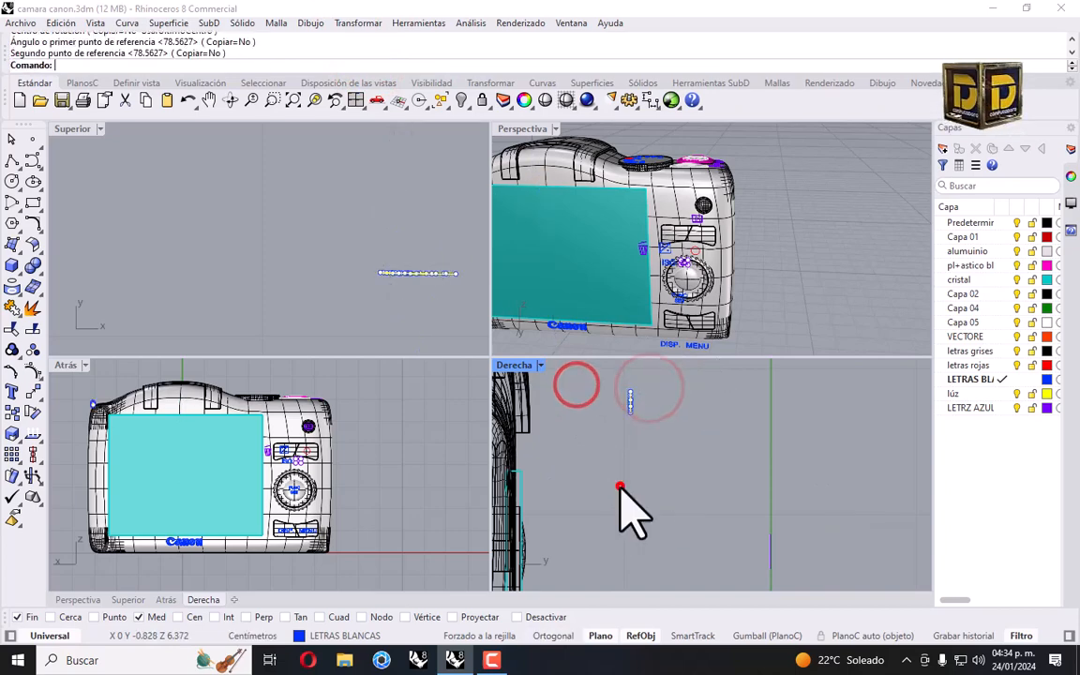
Move the upright lightning-arrow outline across the Back view to the empty space beside the camera's control buttons.
scroll(310, 477, "down", 4)
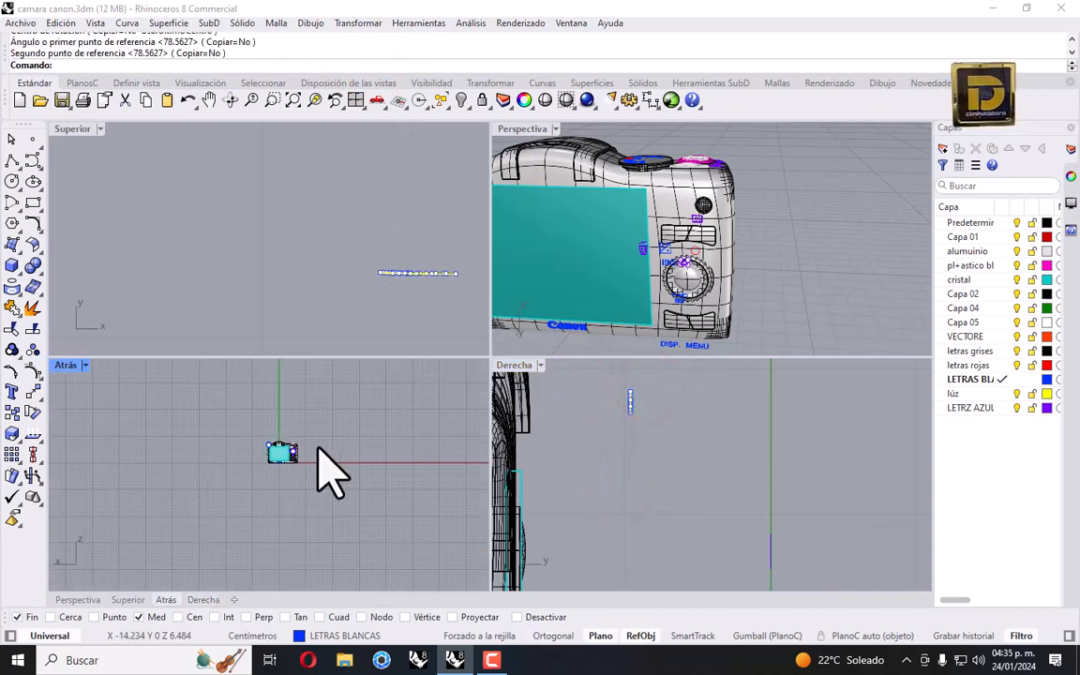
scroll(281, 470, "up", 6)
scroll(296, 202, "down", 6)
scroll(658, 188, "down", 6)
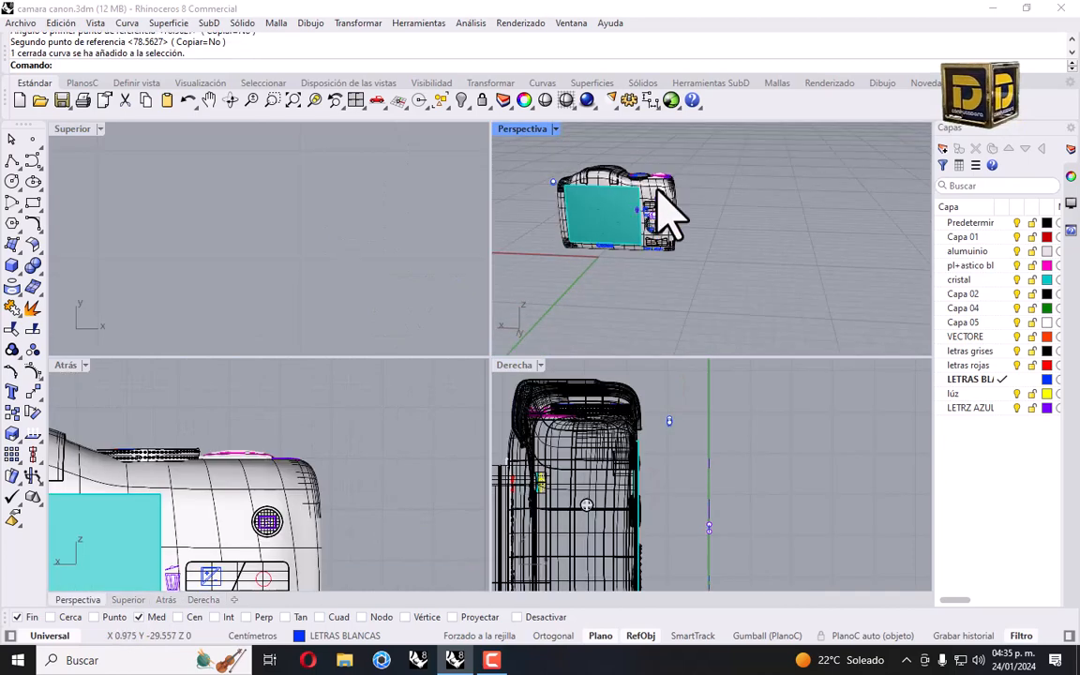
right_click_drag(658, 188, 621, 198)
scroll(644, 170, "up", 5)
scroll(656, 192, "up", 2)
scroll(313, 494, "down", 4)
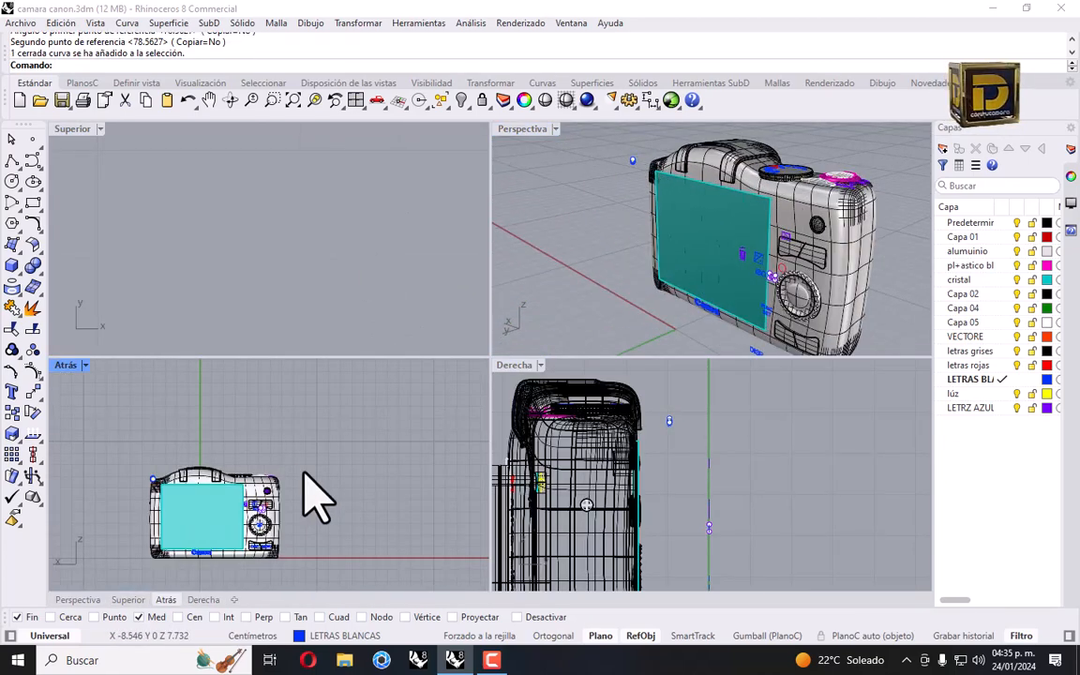
scroll(270, 506, "up", 5)
scroll(187, 478, "up", 1)
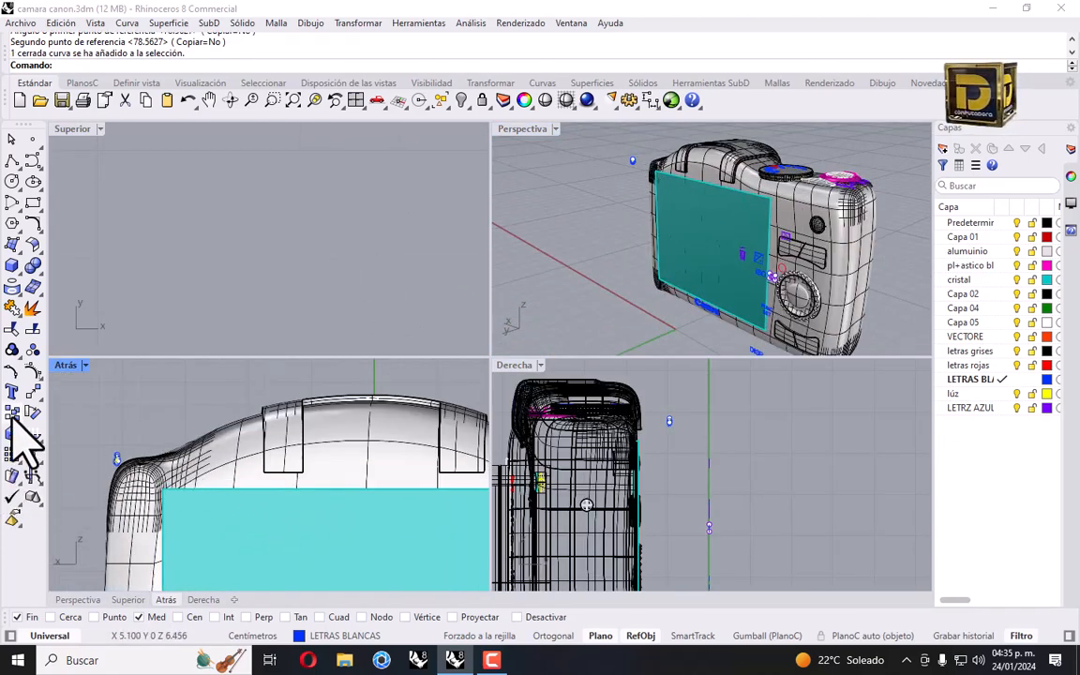
left_click(31, 390)
left_click(115, 459)
scroll(120, 457, "down", 4)
scroll(289, 464, "down", 2)
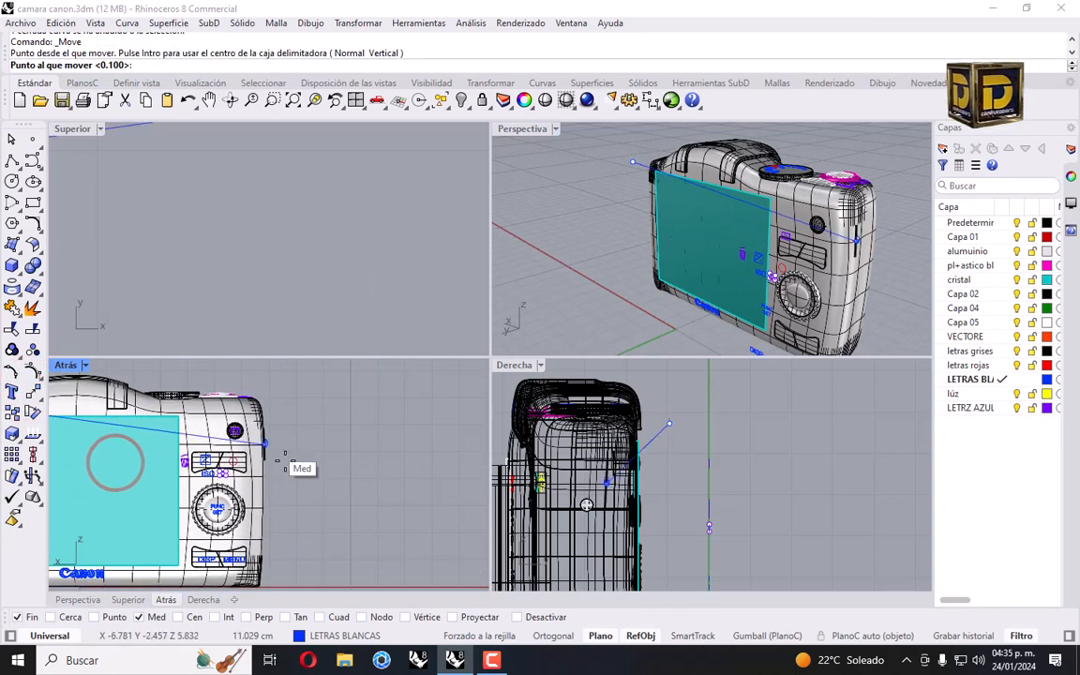
left_click(284, 539)
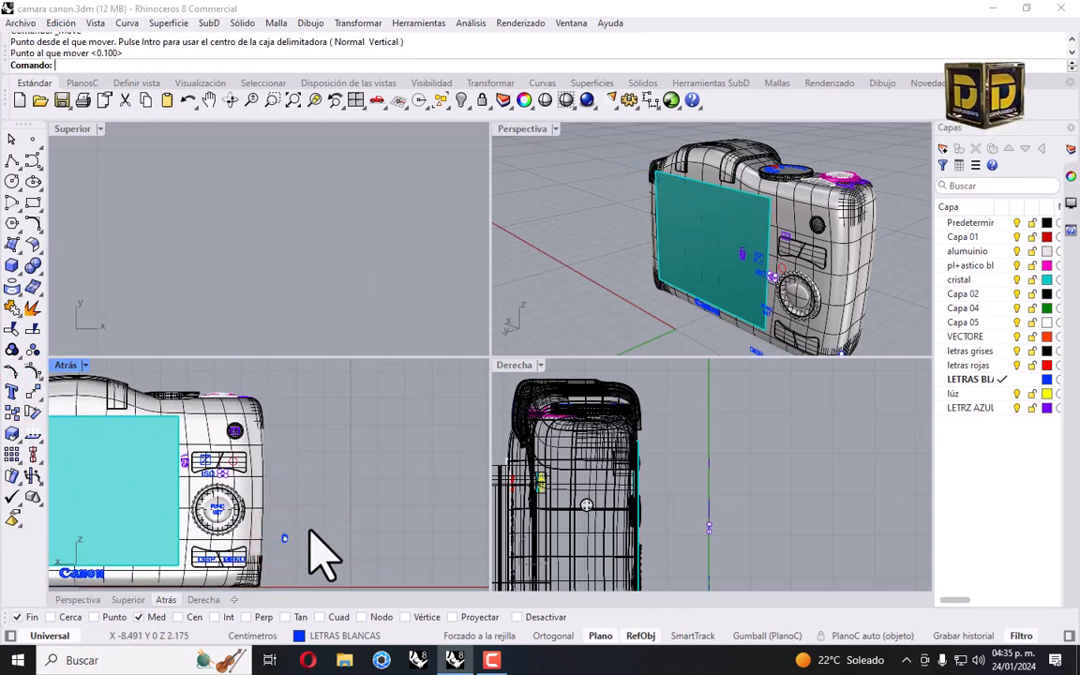
Select the whole lightning-arrow outline and shift it closer to the camera body in the Back view.
scroll(324, 539, "up", 2)
left_click_drag(287, 465, 340, 521)
scroll(328, 511, "up", 6)
right_click_drag(309, 483, 406, 499)
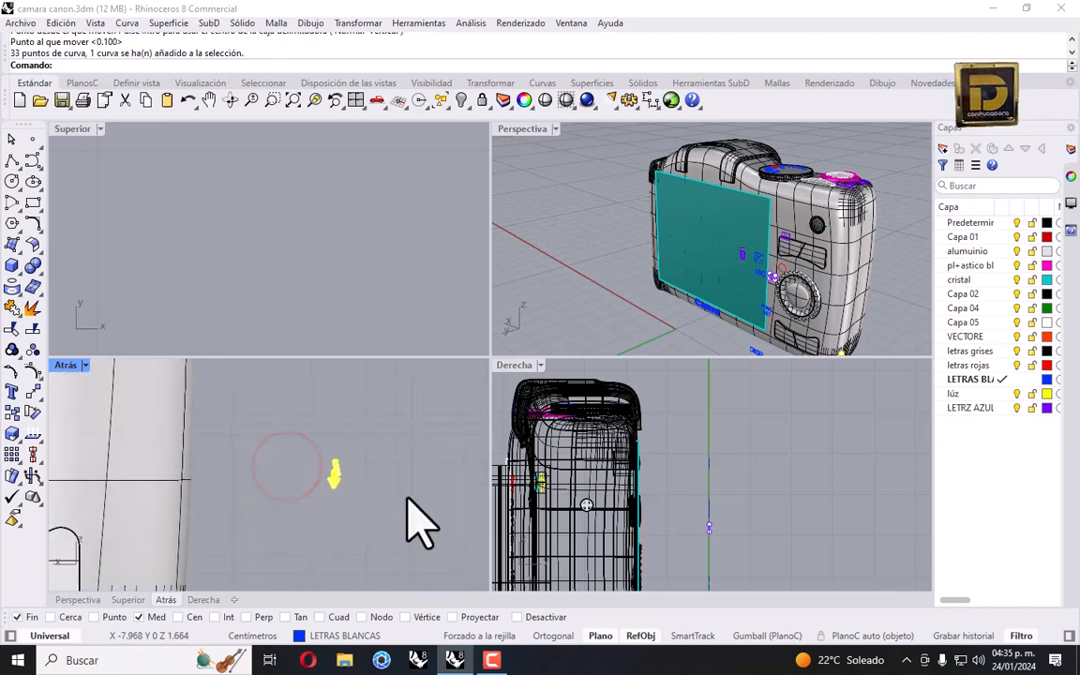
scroll(322, 473, "up", 8)
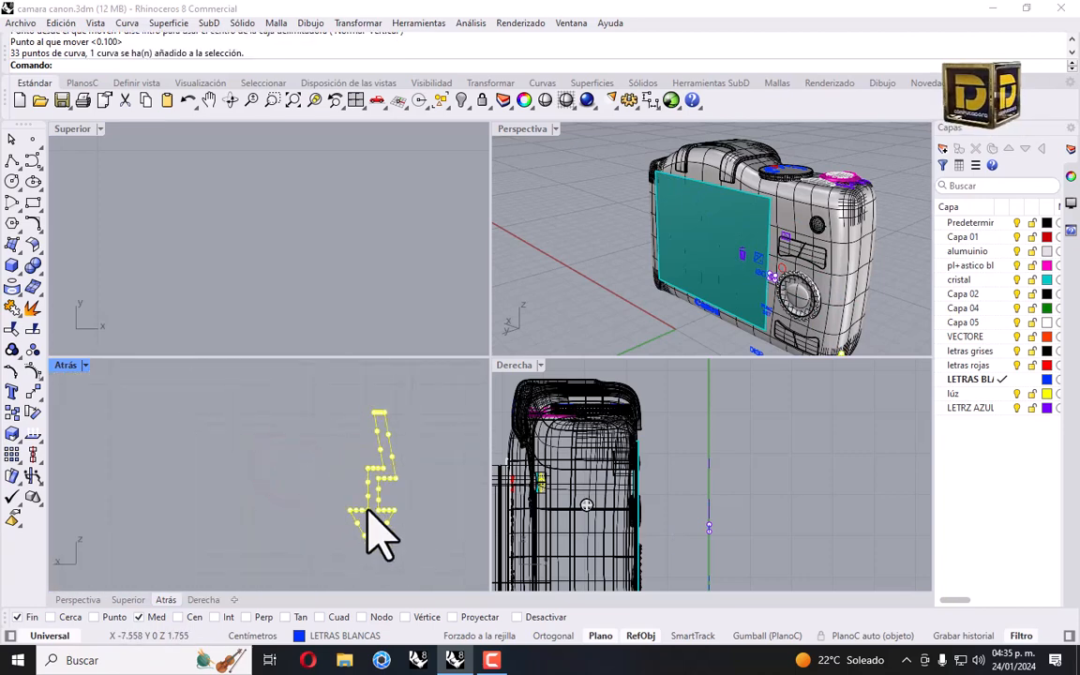
left_click_drag(367, 503, 188, 431)
right_click_drag(188, 431, 458, 540)
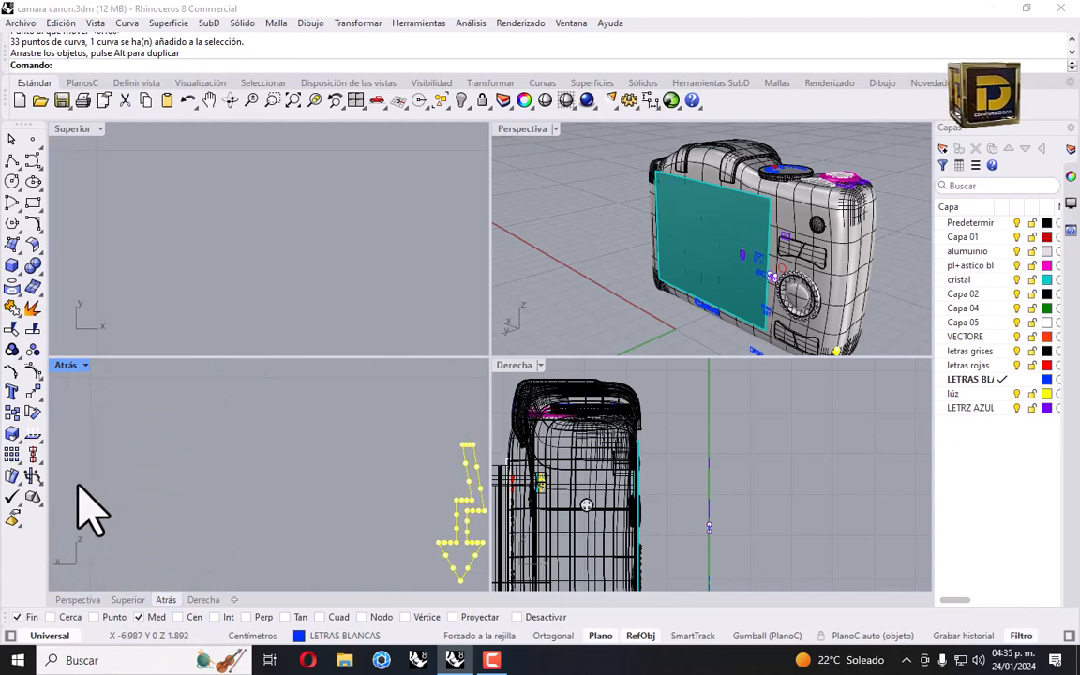
left_click_drag(463, 469, 150, 425)
Maximize the Back view and move the lightning-arrow outline onto the camera body, just outside the control dial at its mid-height.
scroll(268, 441, "down", 15)
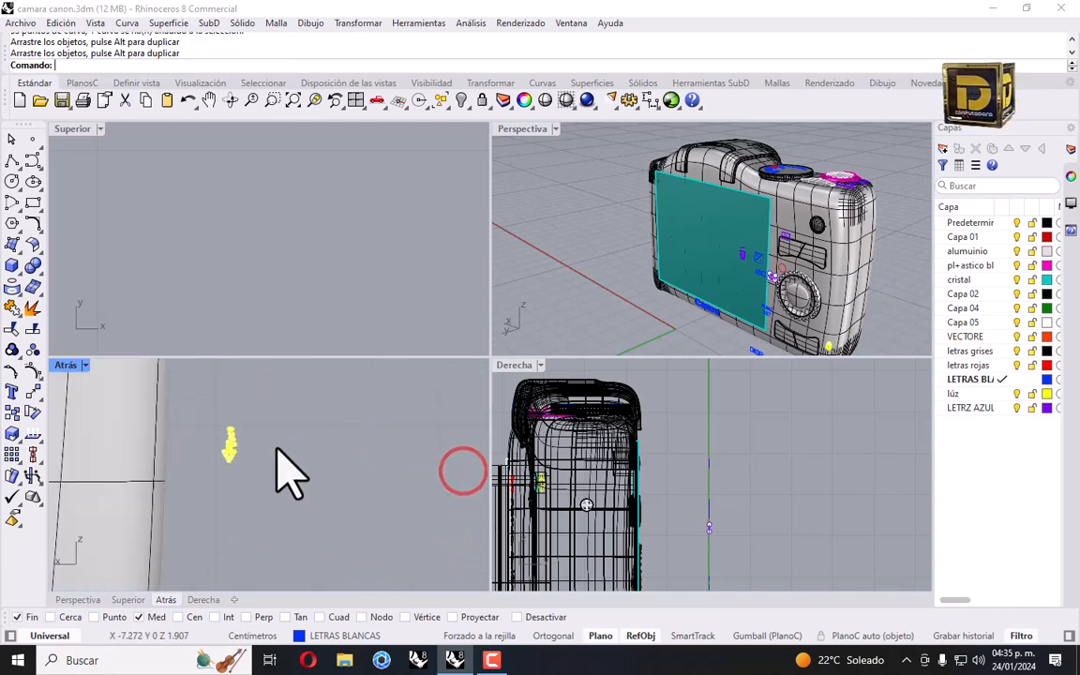
scroll(136, 408, "down", 2)
double_click(65, 365)
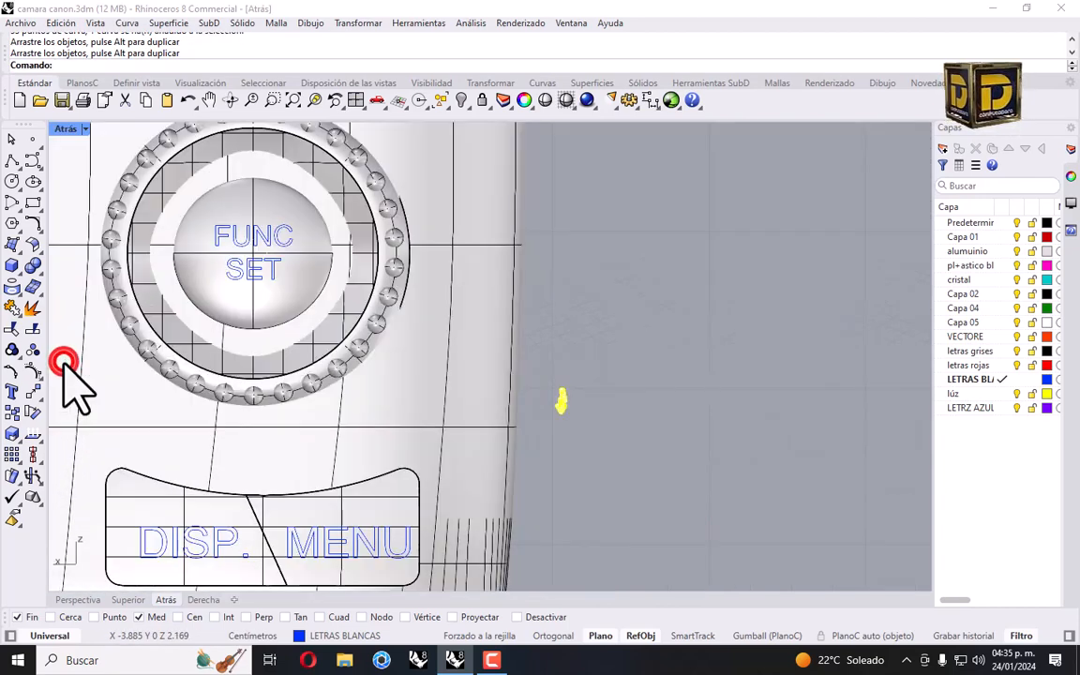
left_click(33, 392)
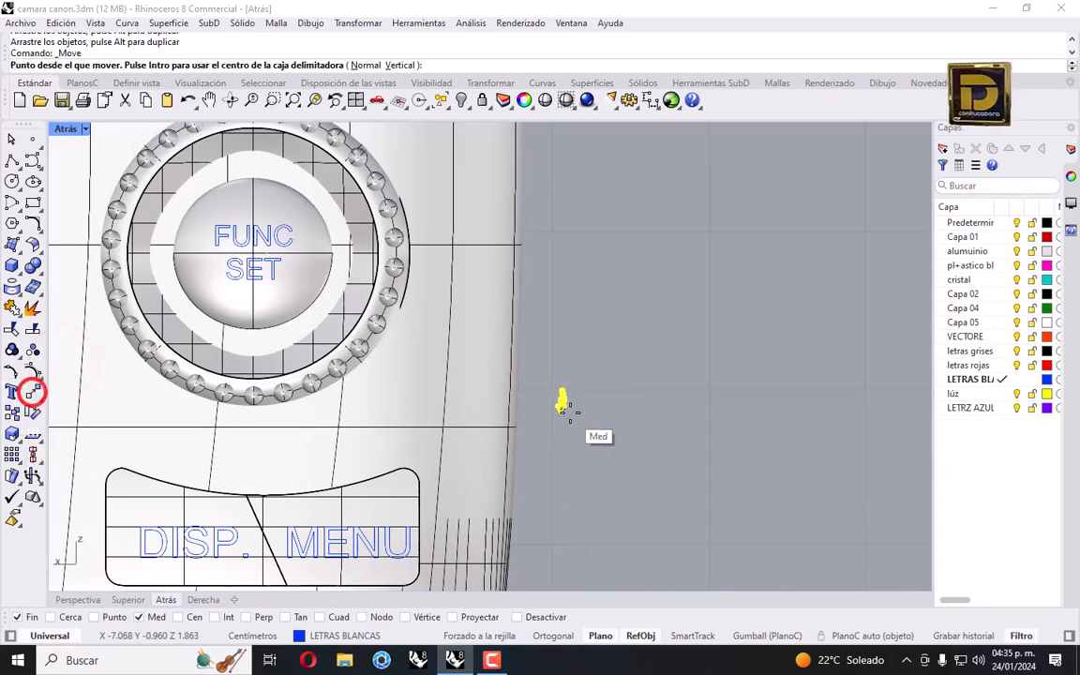
left_click(562, 401)
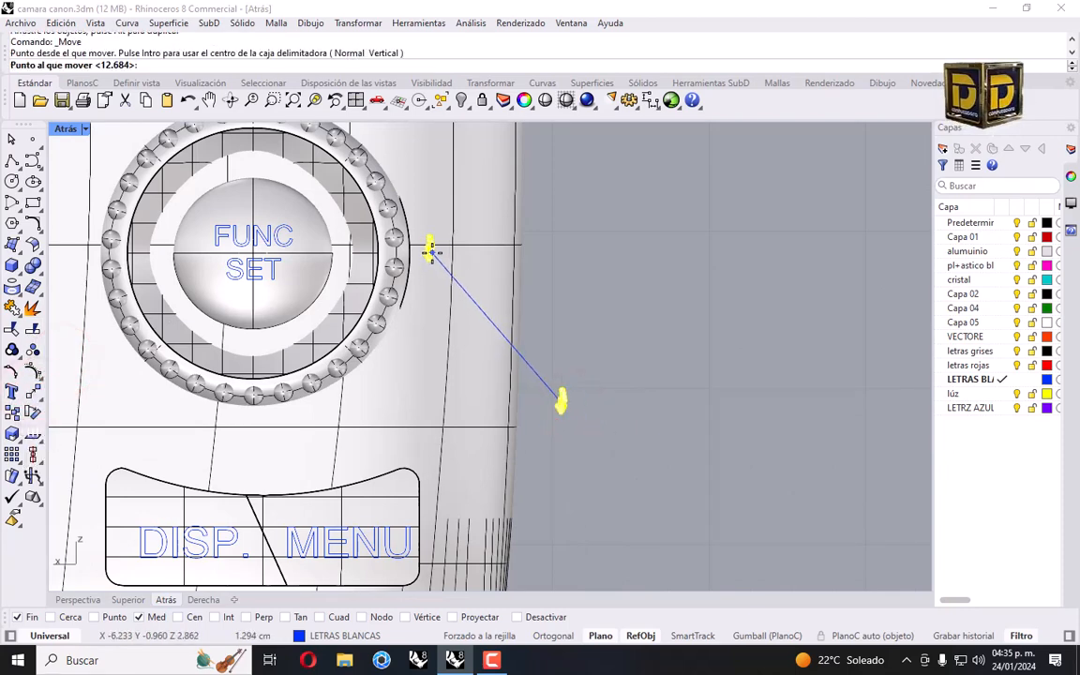
left_click(431, 252)
left_click(593, 279)
left_click(620, 290)
scroll(568, 264, "up", 2)
left_click(573, 264)
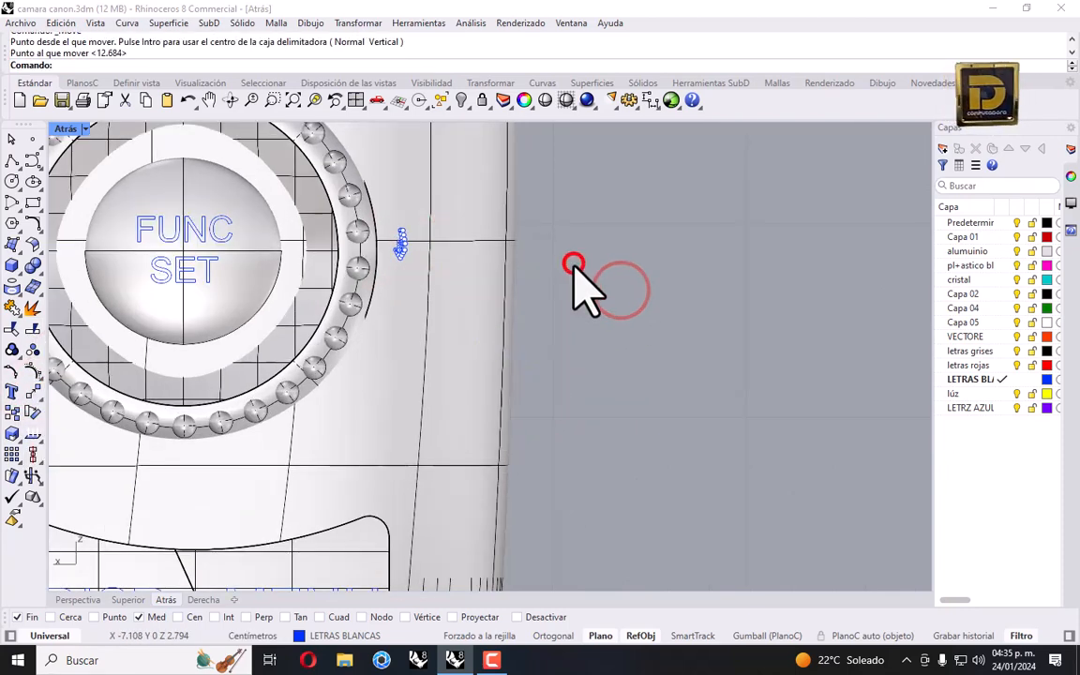
Enlarge the lightning-arrow outline beside the control dial with a 2D scale in the Back view.
scroll(413, 262, "up", 2)
left_click(409, 244)
left_click(405, 244)
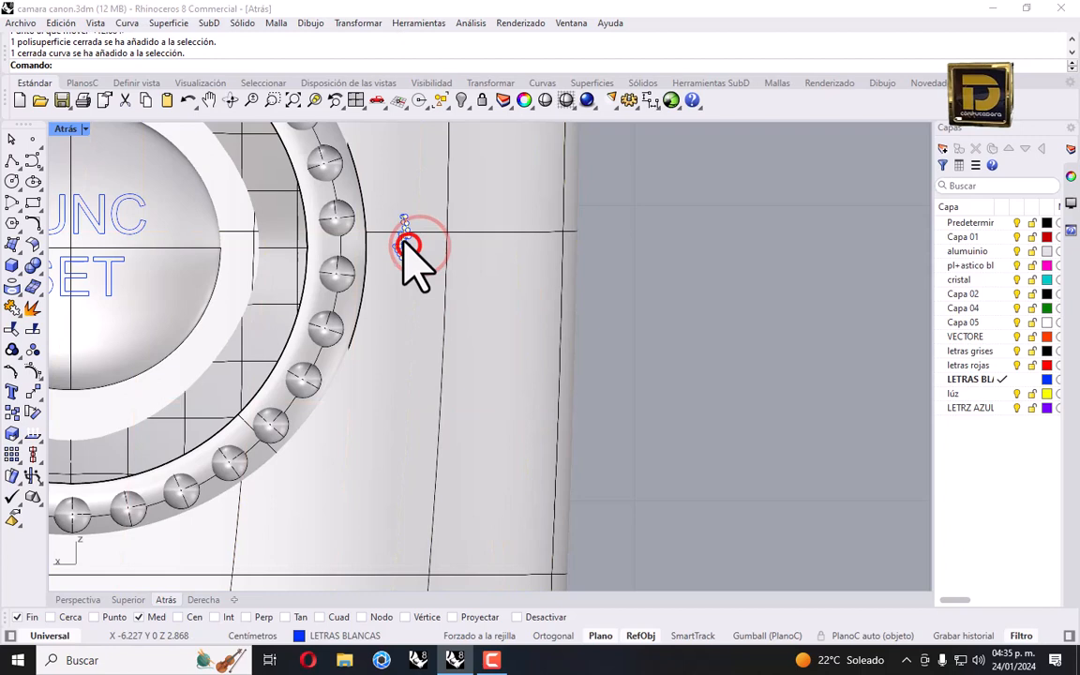
left_click(358, 23)
left_click(382, 107)
left_click(573, 125)
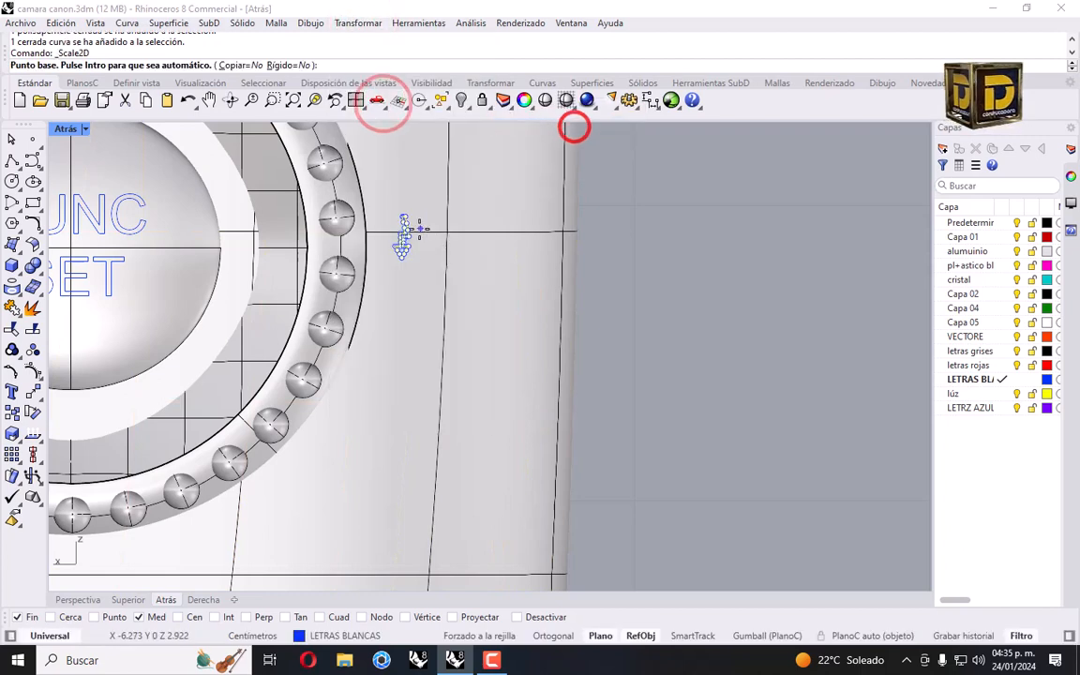
left_click(410, 229)
left_click(459, 231)
left_click(503, 232)
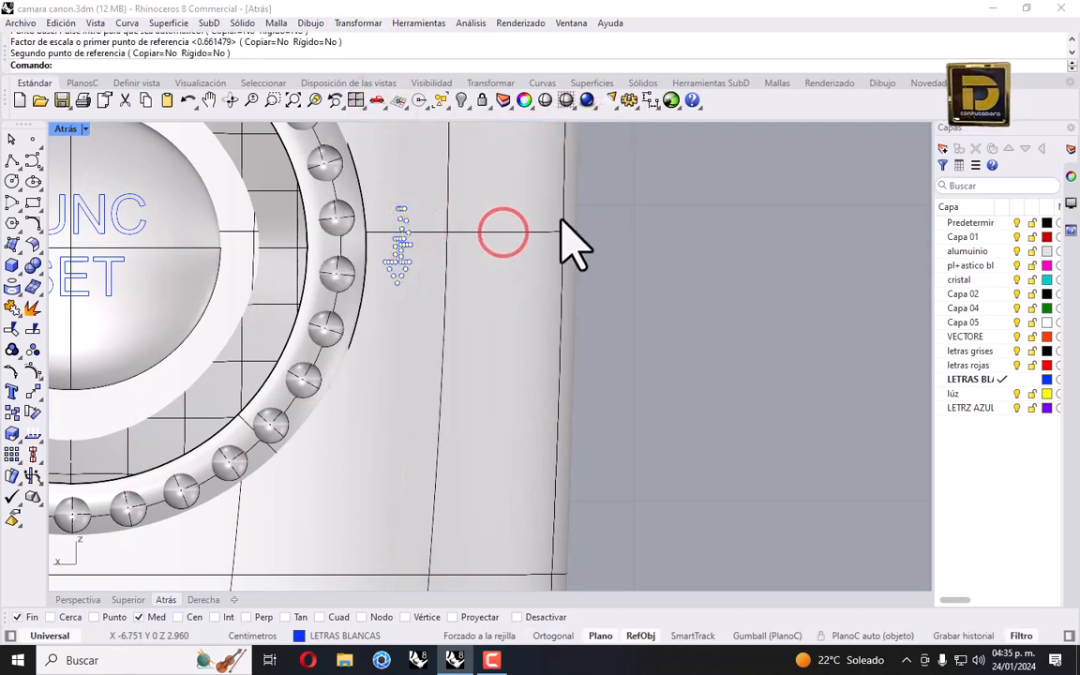
left_click(649, 213)
Select the enlarged lightning-arrow curve and shift it slightly away from the control dial's outer ring.
left_click(399, 238)
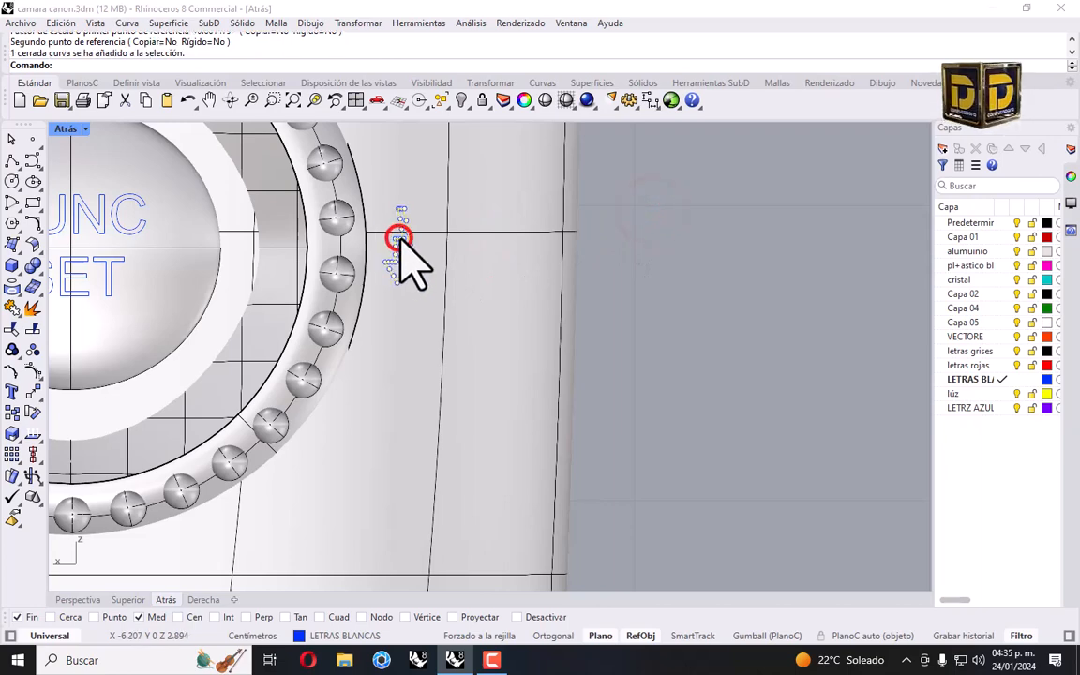
scroll(399, 239, "up", 3)
left_click(392, 237)
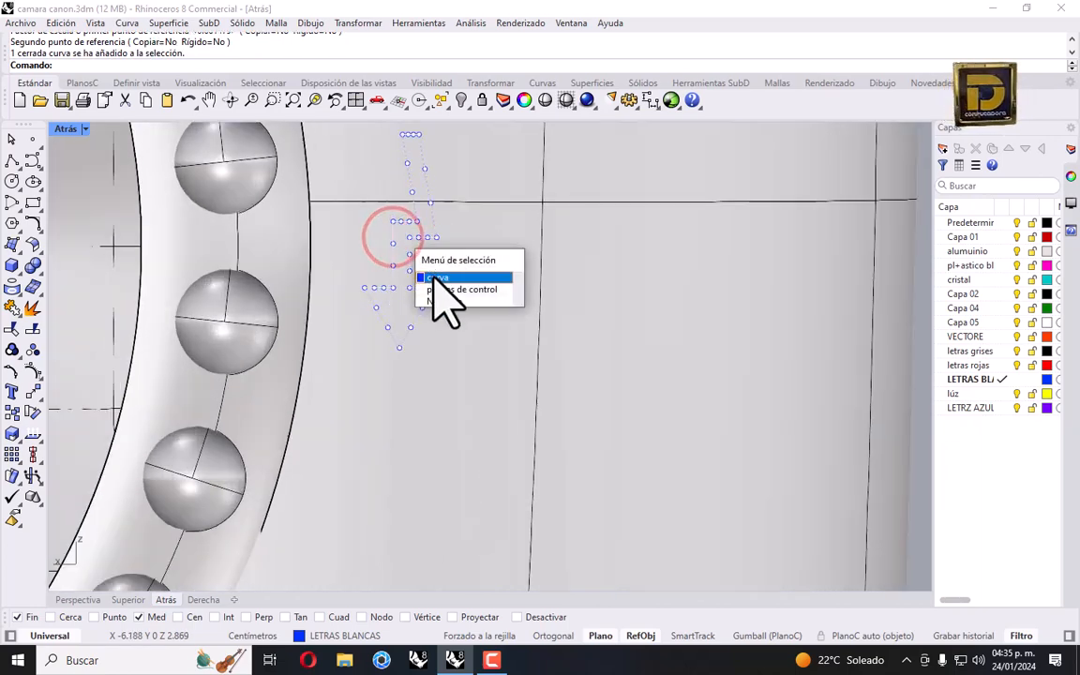
left_click(436, 275)
left_click(392, 235)
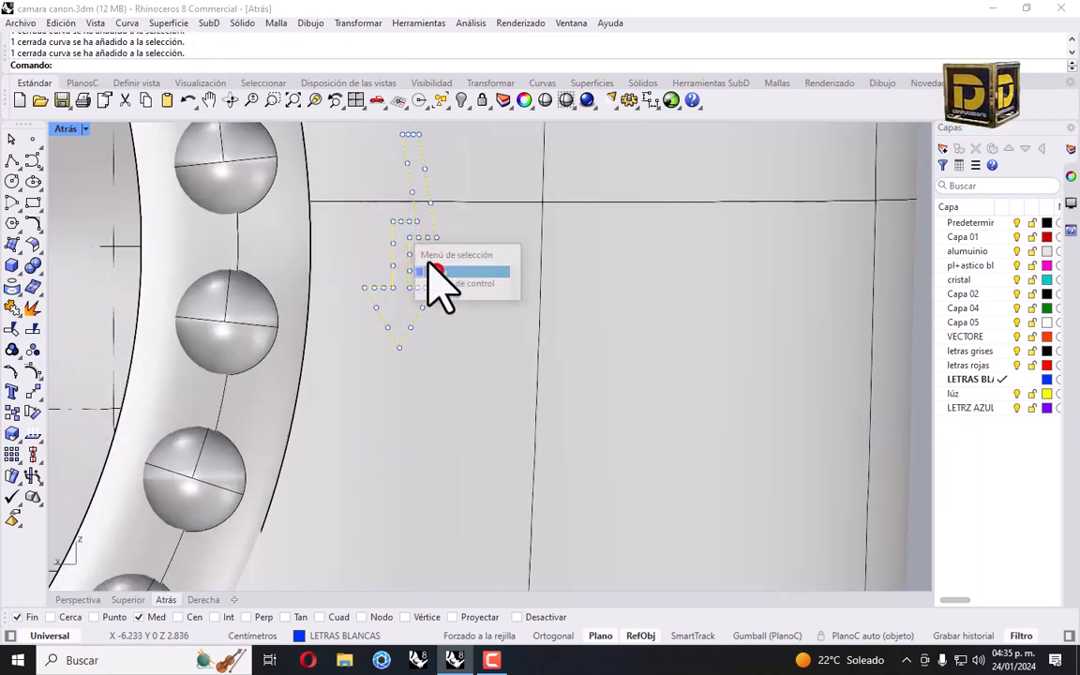
left_click(435, 272)
scroll(378, 224, "up", 3)
left_click_drag(379, 222, 479, 229)
scroll(479, 230, "down", 5)
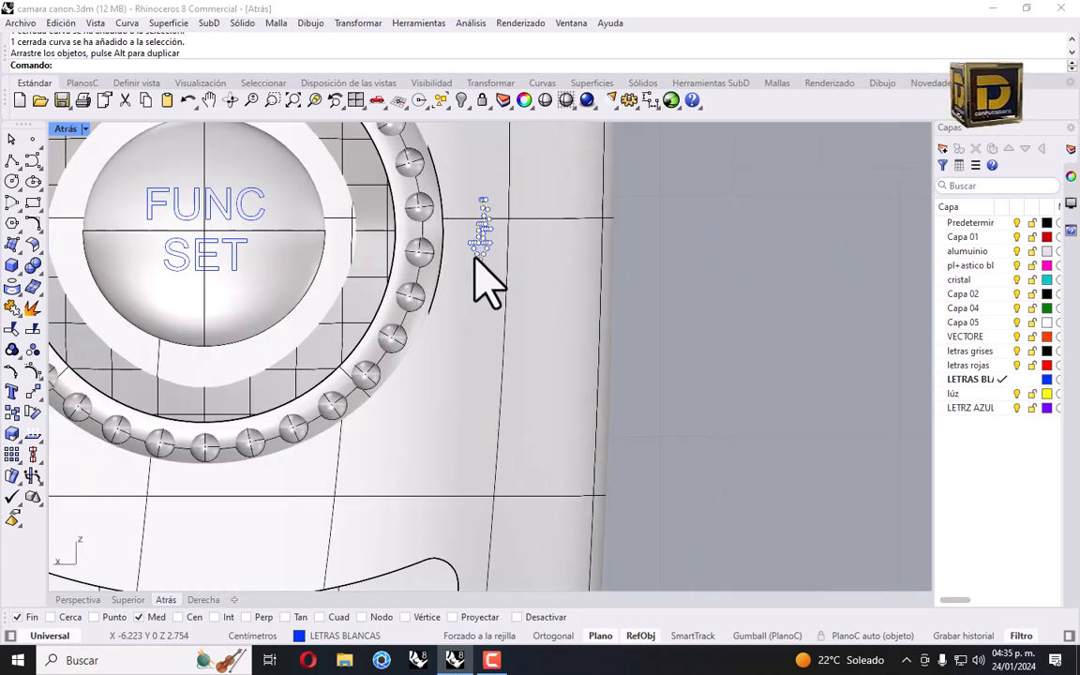
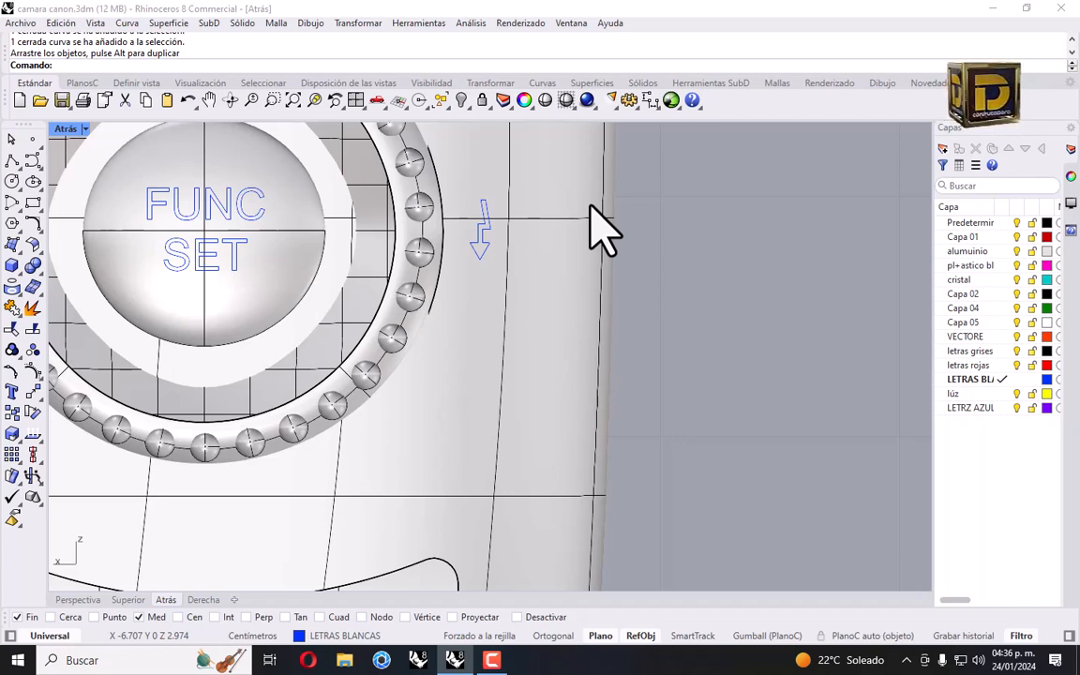
Add the letter M as Arial text curves 0.200 cm high between the screen and the control dial, level with the dial's centre.
right_click_drag(546, 218, 585, 224)
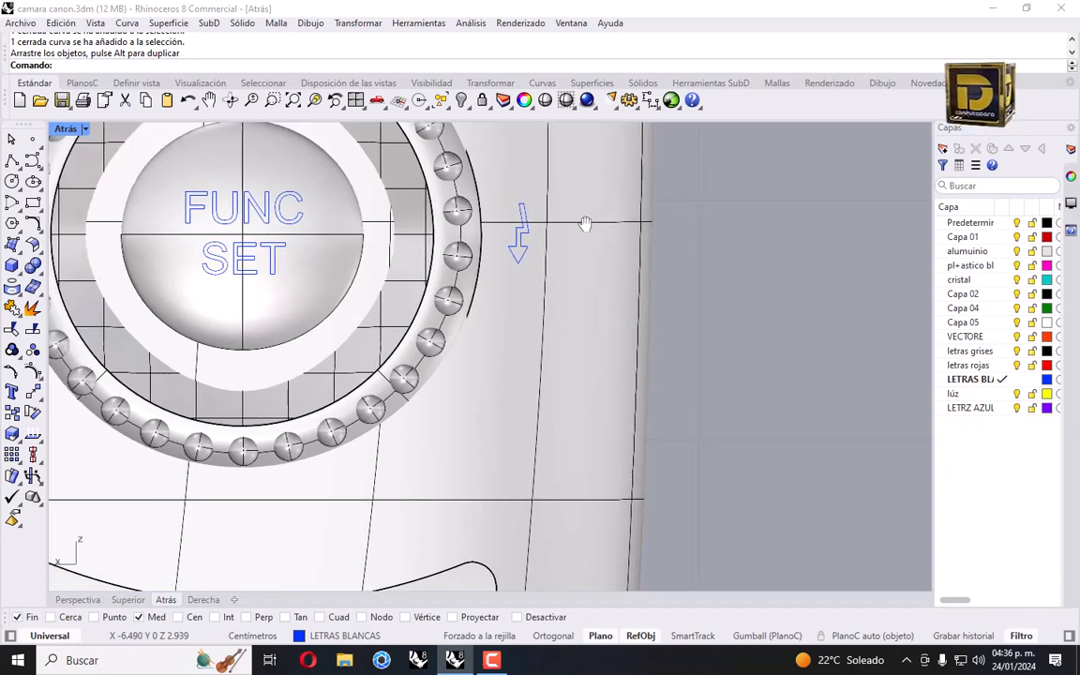
right_click_drag(94, 308, 194, 309)
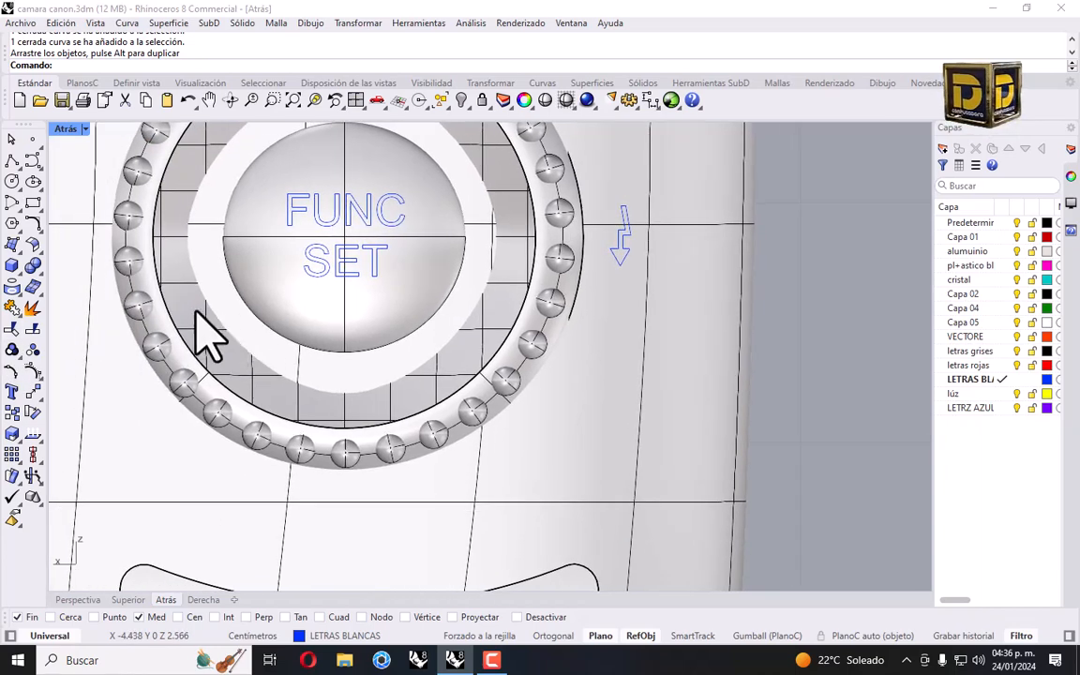
left_click(33, 392)
left_click(11, 391)
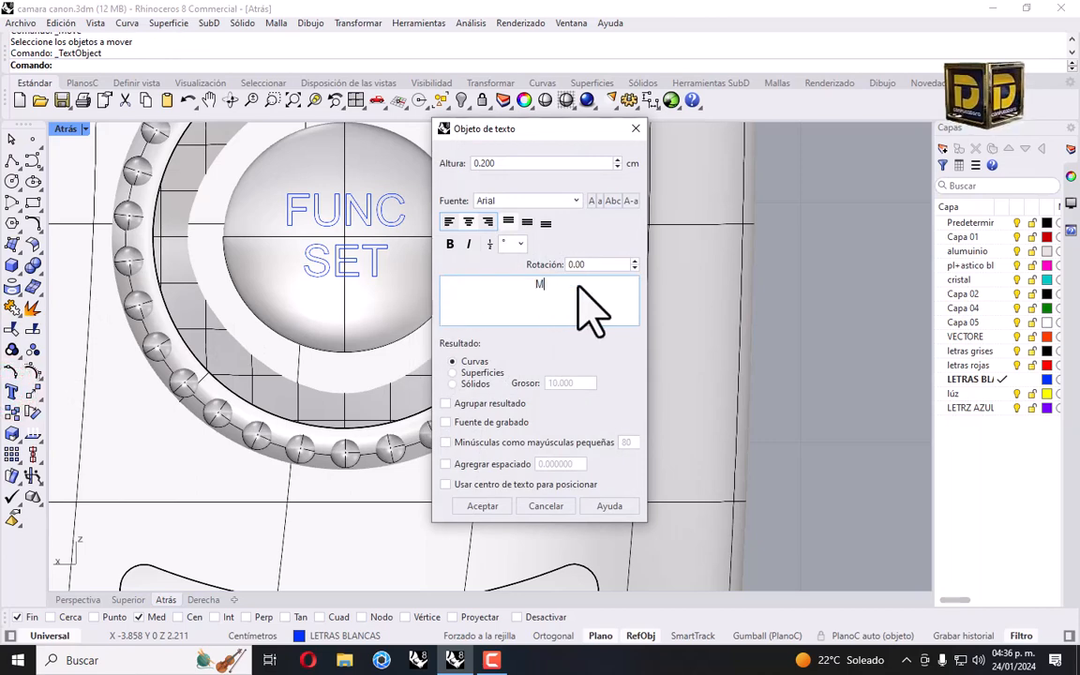
left_click(482, 506)
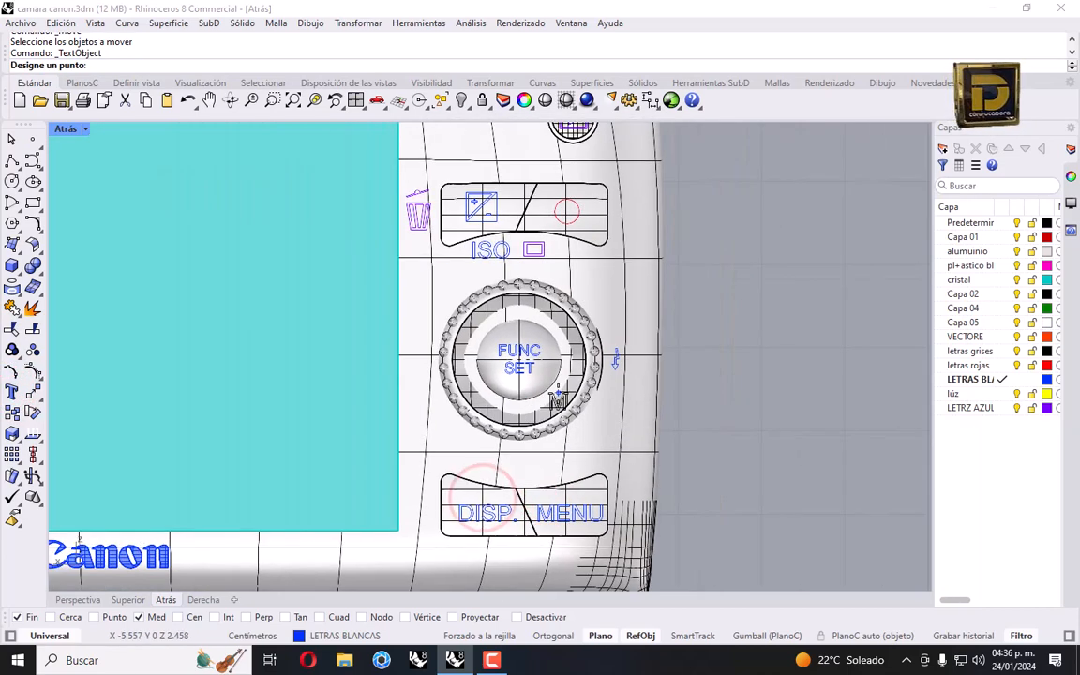
left_click(419, 357)
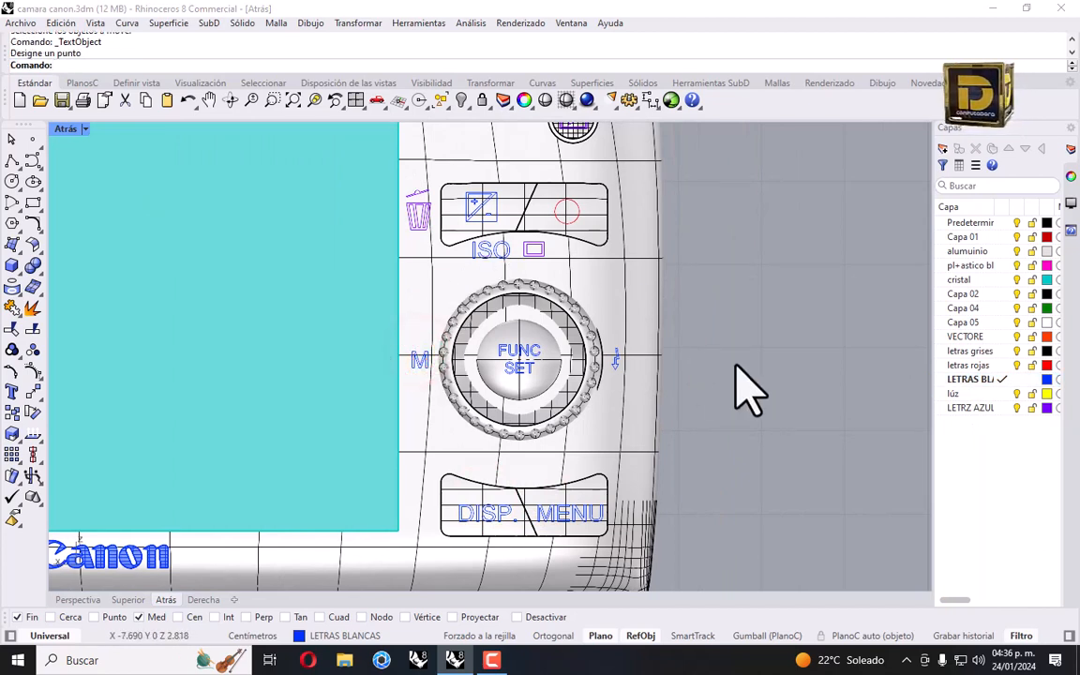
right_click_drag(188, 200, 89, 157)
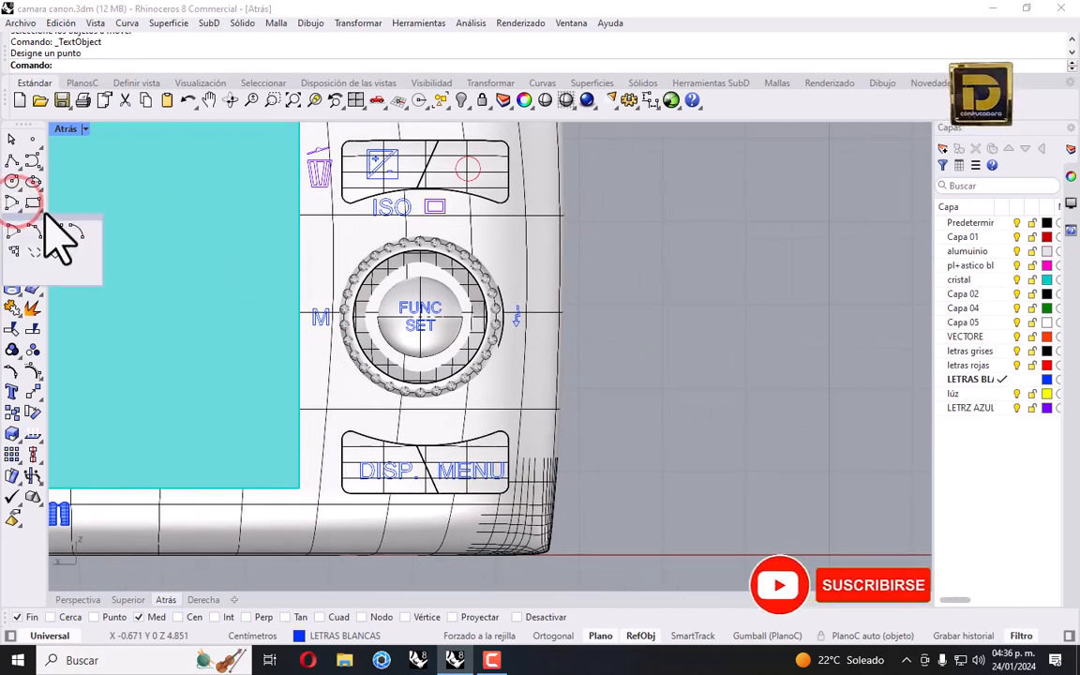
left_click(34, 225)
left_click(625, 371)
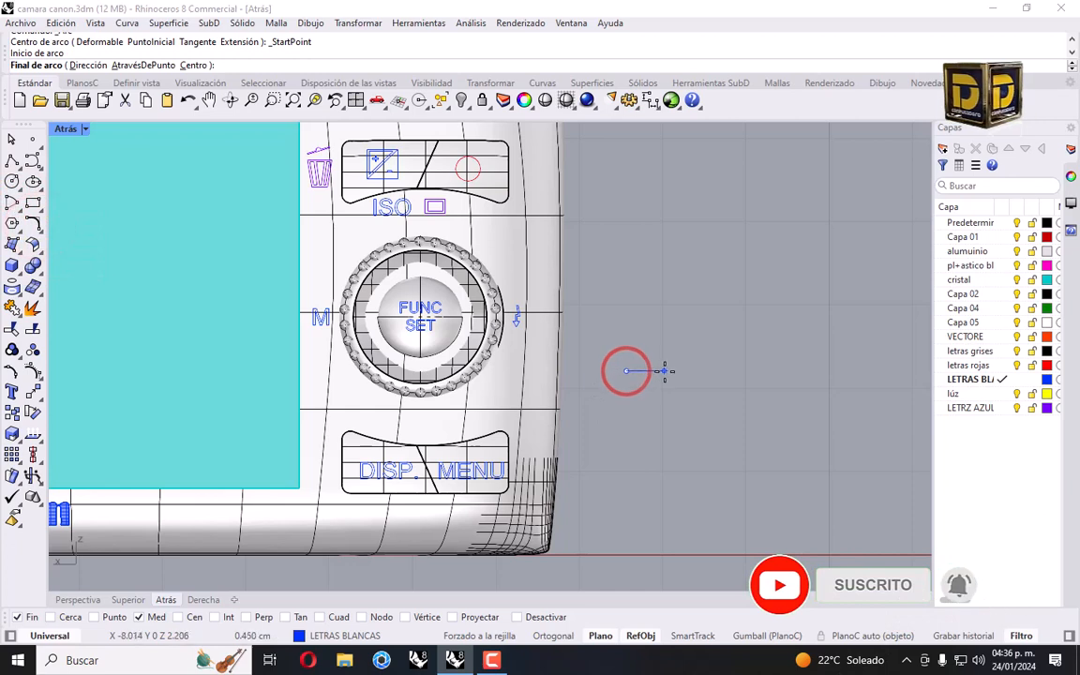
left_click(666, 369)
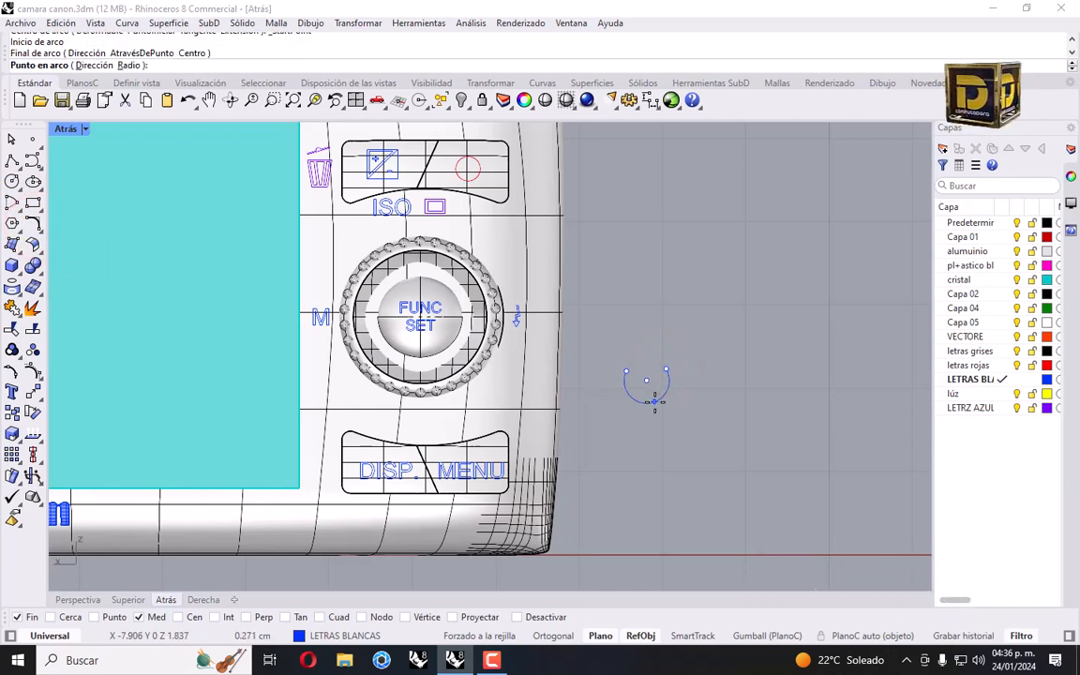
left_click(654, 399)
key("ctrl+z")
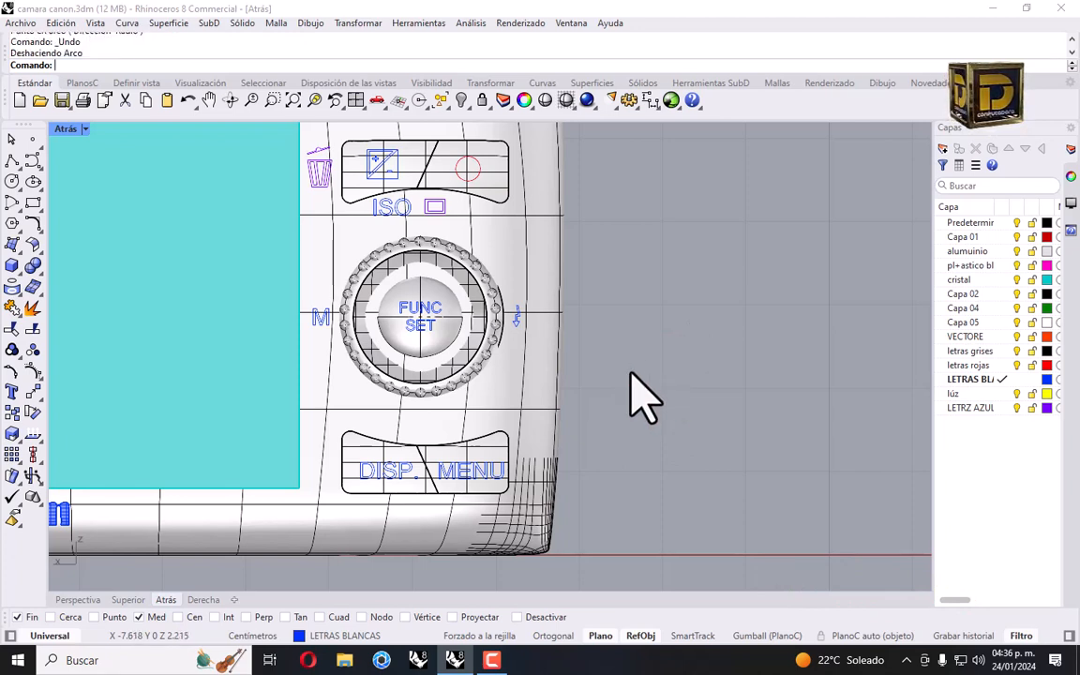
Draw a nearly complete circular arc in the empty space beside the camera, leaving its gap at the upper left.
key("Return")
left_click(629, 354)
left_click(652, 341)
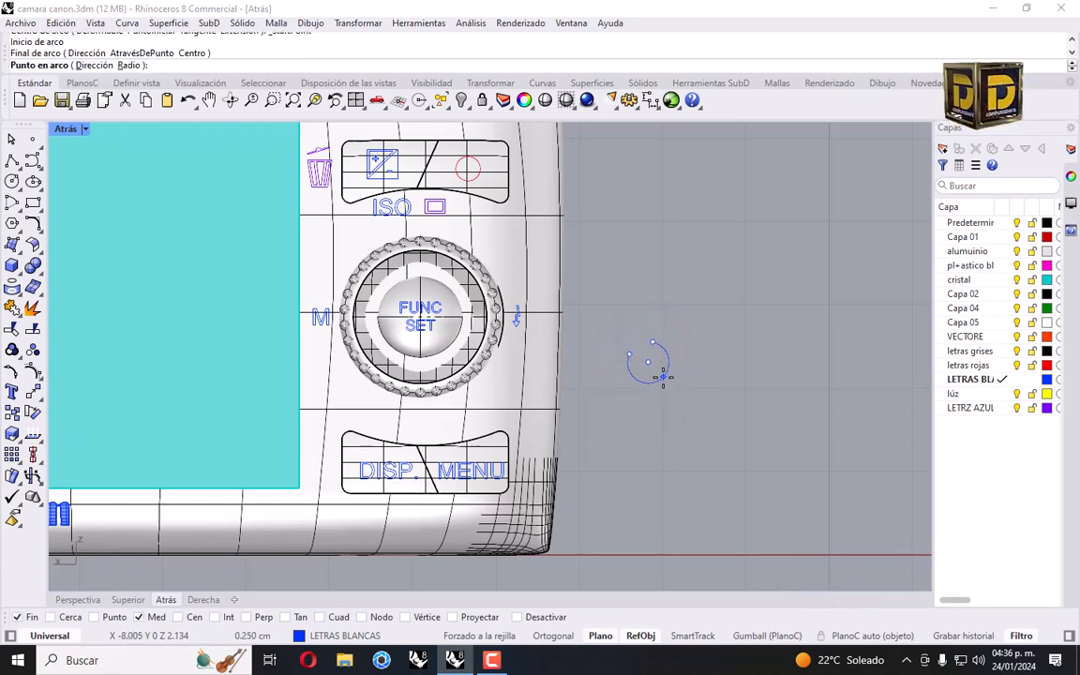
left_click(662, 377)
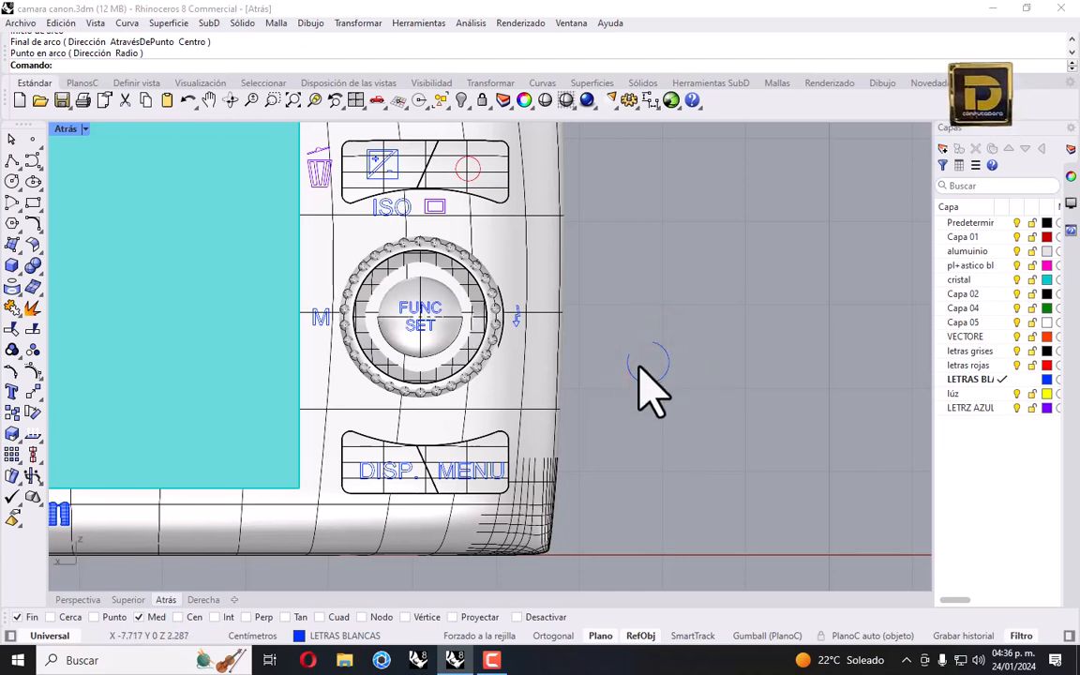
Offset the open arc outward by 0.0463883 cm with flat end caps to form a closed ring band.
left_click(31, 219)
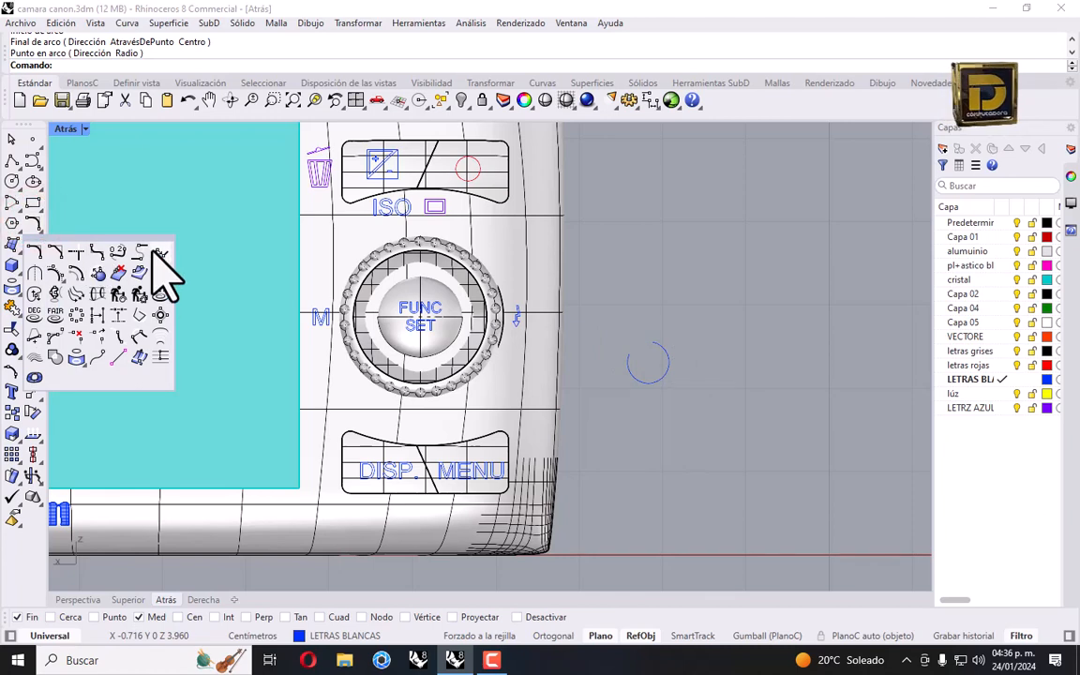
left_click(75, 267)
left_click(632, 354)
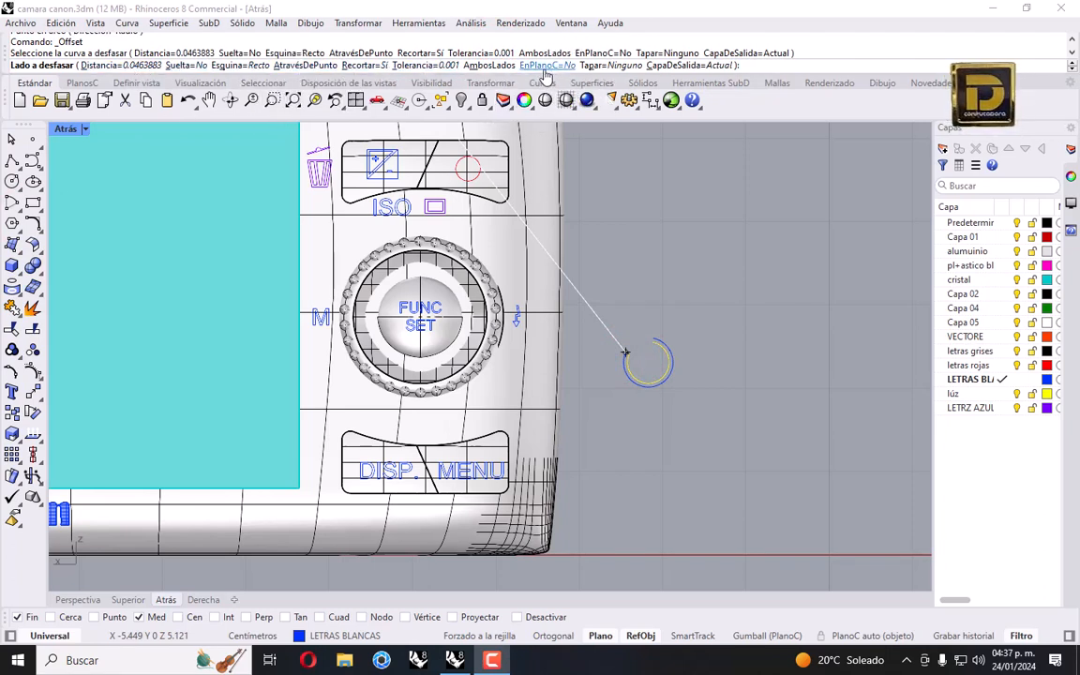
left_click(600, 64)
left_click(145, 64)
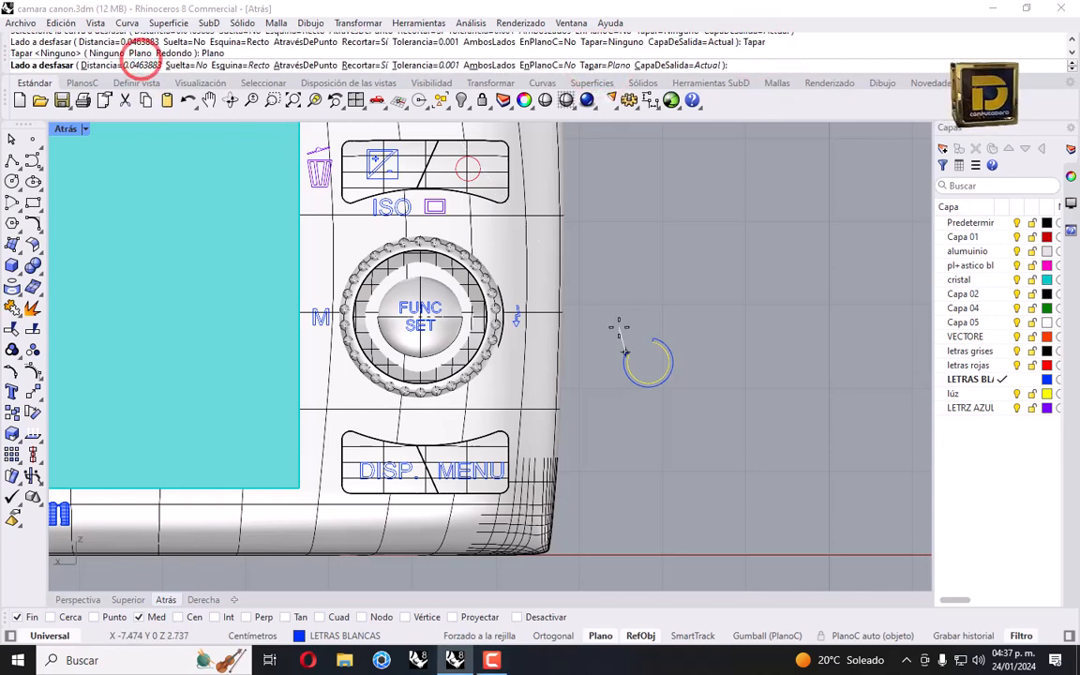
scroll(625, 350, "up", 5)
left_click(640, 349)
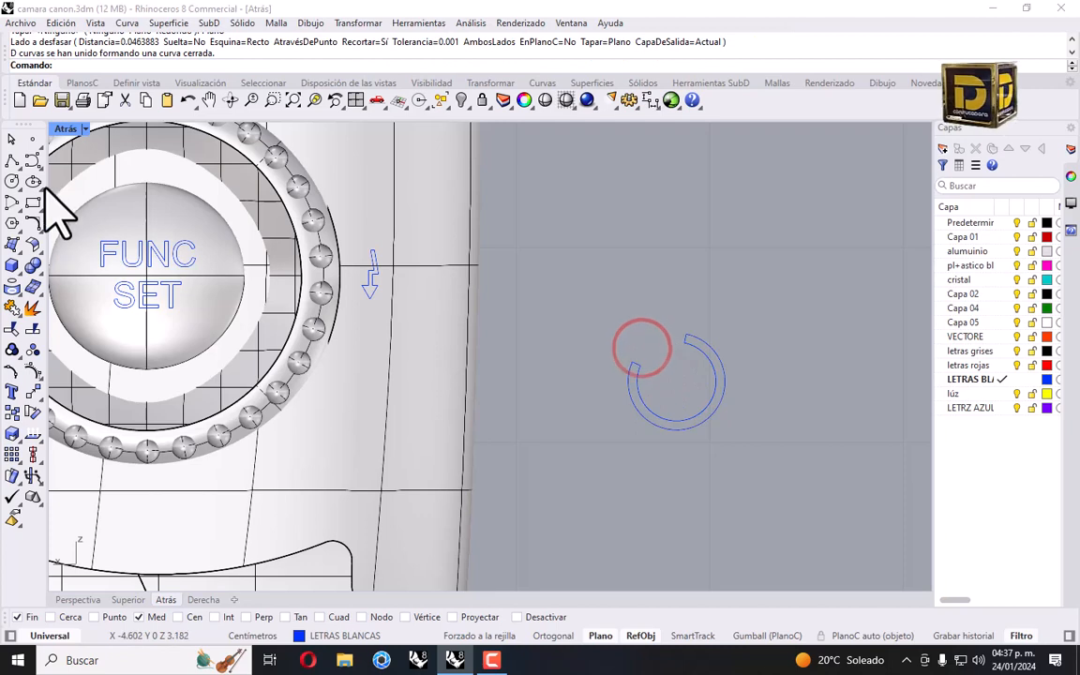
Draw a closed teardrop curve inside the open ring, its tip pointing out through the gap at the upper left.
left_click(24, 155)
scroll(655, 384, "up", 4)
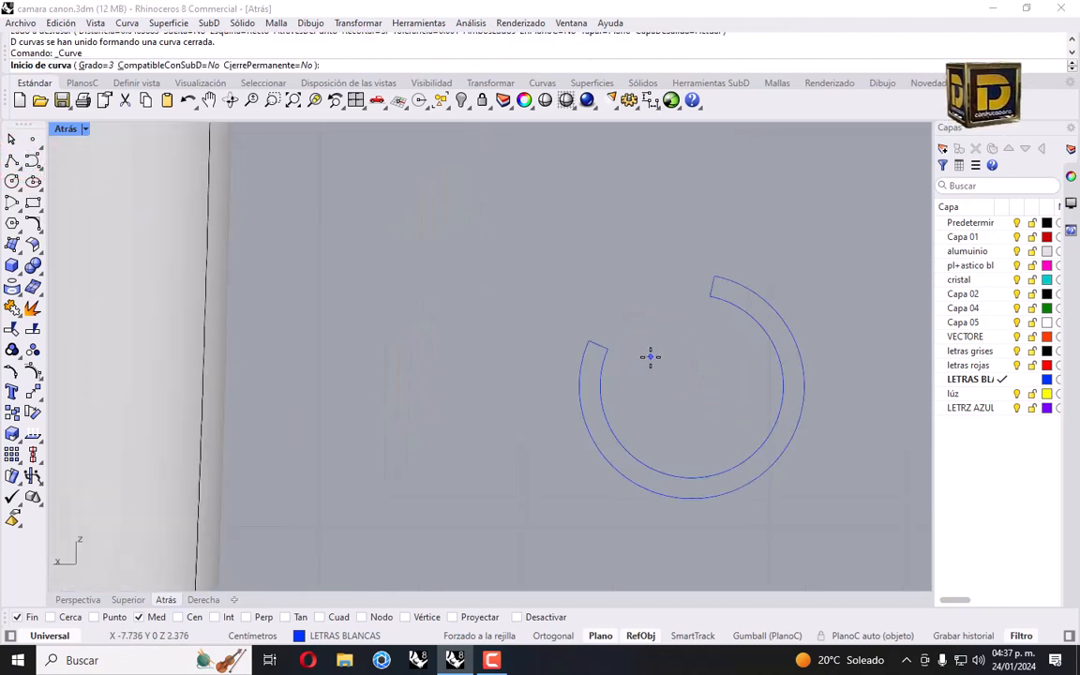
left_click(620, 296)
left_click(658, 394)
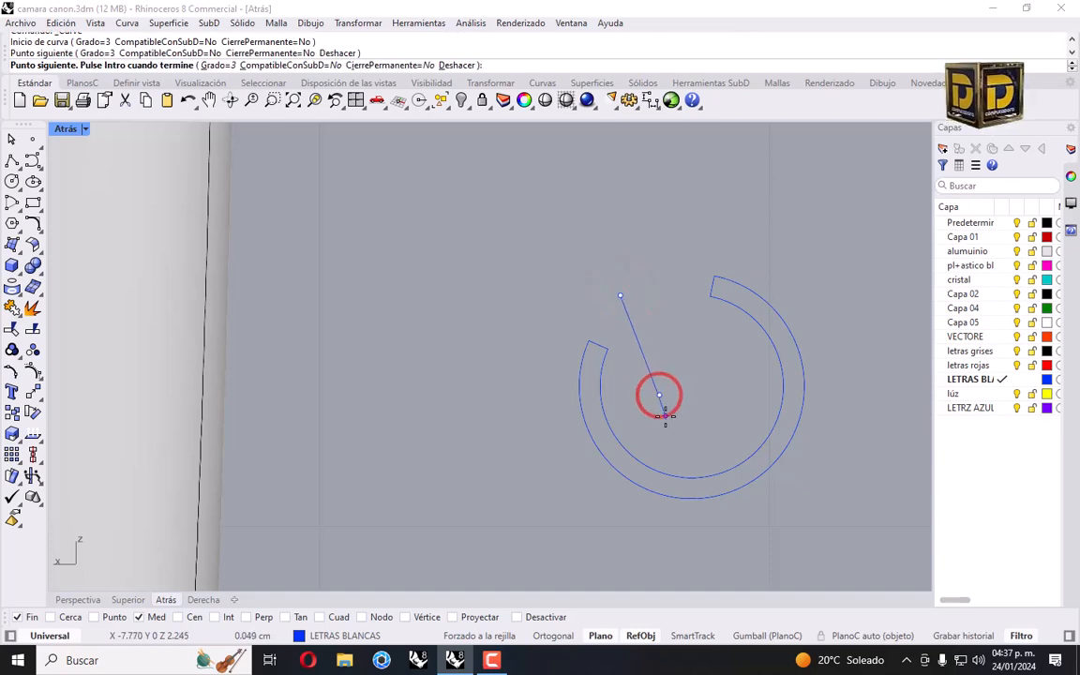
left_click(674, 418)
left_click(698, 413)
left_click(714, 384)
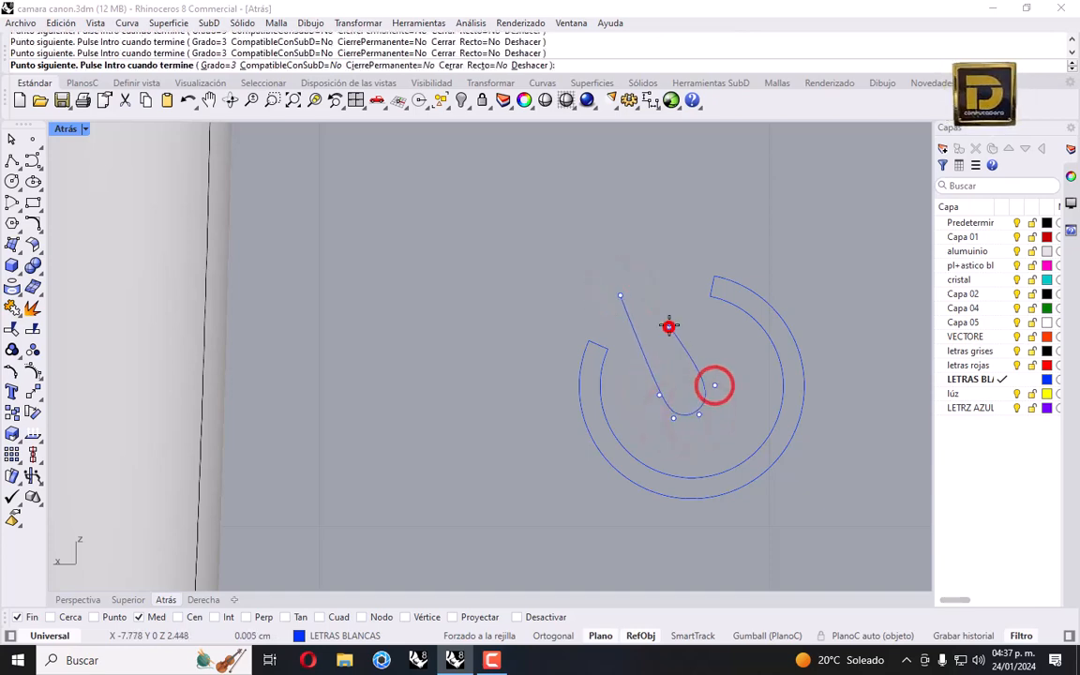
left_click(668, 325)
left_click(618, 296)
scroll(727, 272, "down", 7)
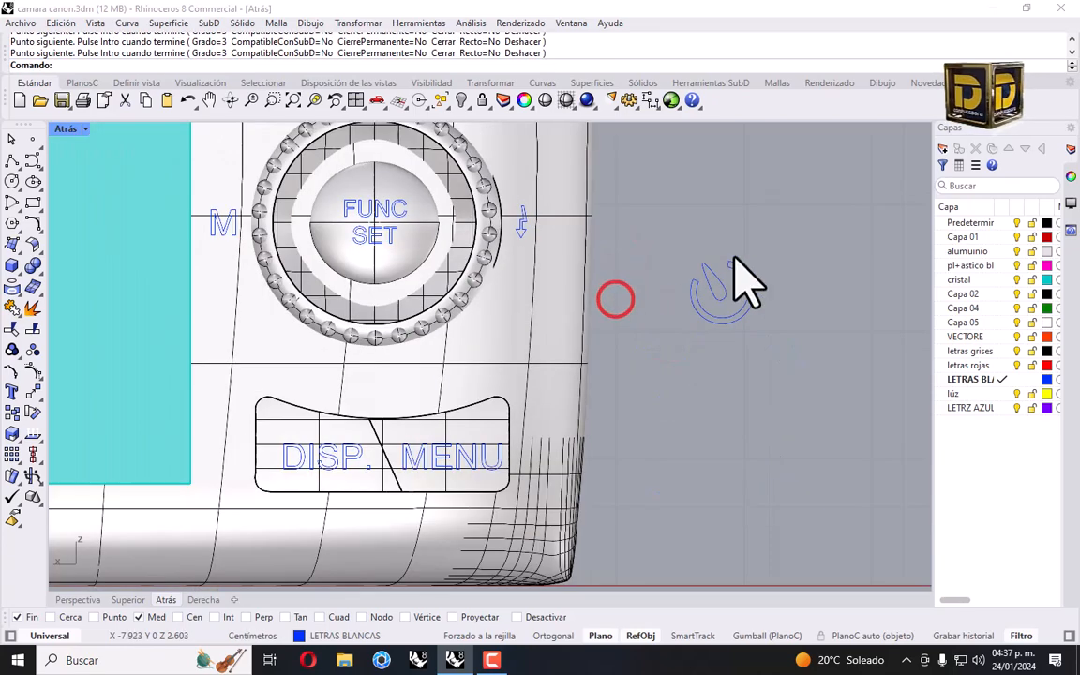
Reshape the teardrop's pointed end by moving its two tip control points inward.
left_click_drag(744, 250, 688, 309)
scroll(714, 270, "up", 4)
left_click(697, 267)
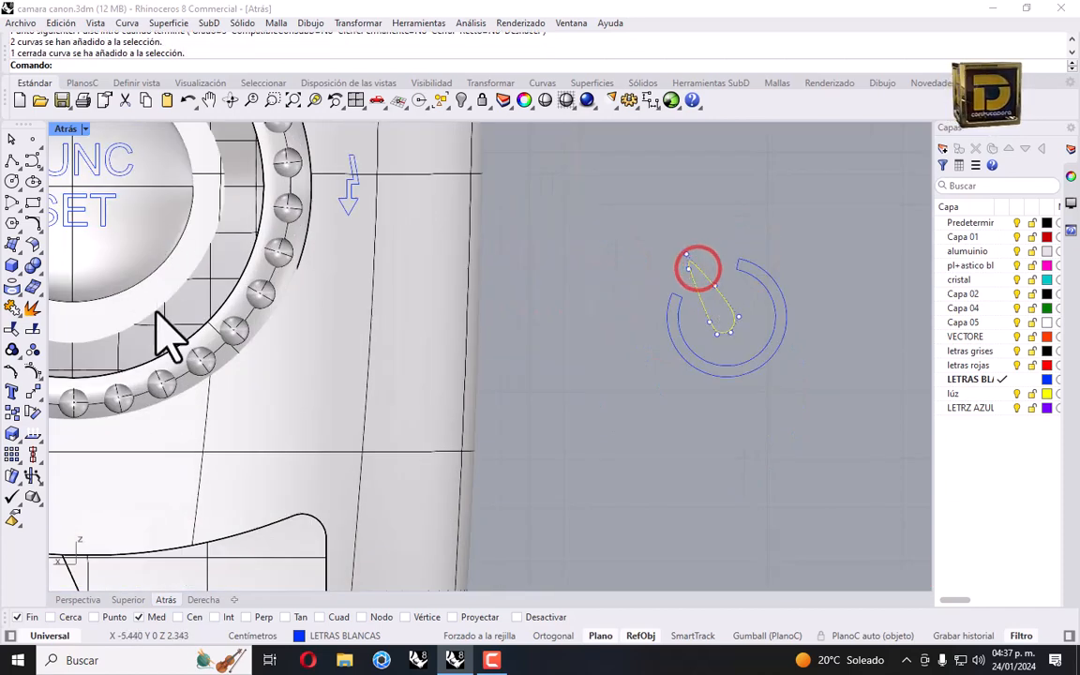
scroll(736, 263, "up", 3)
left_click(675, 253)
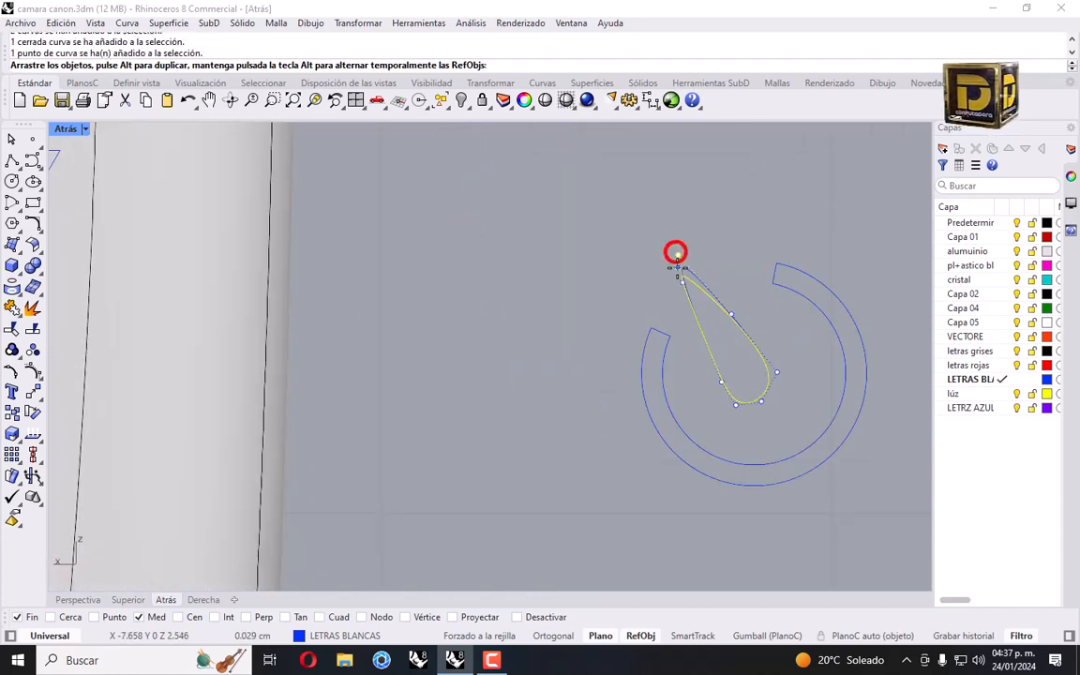
left_click_drag(689, 272, 675, 302)
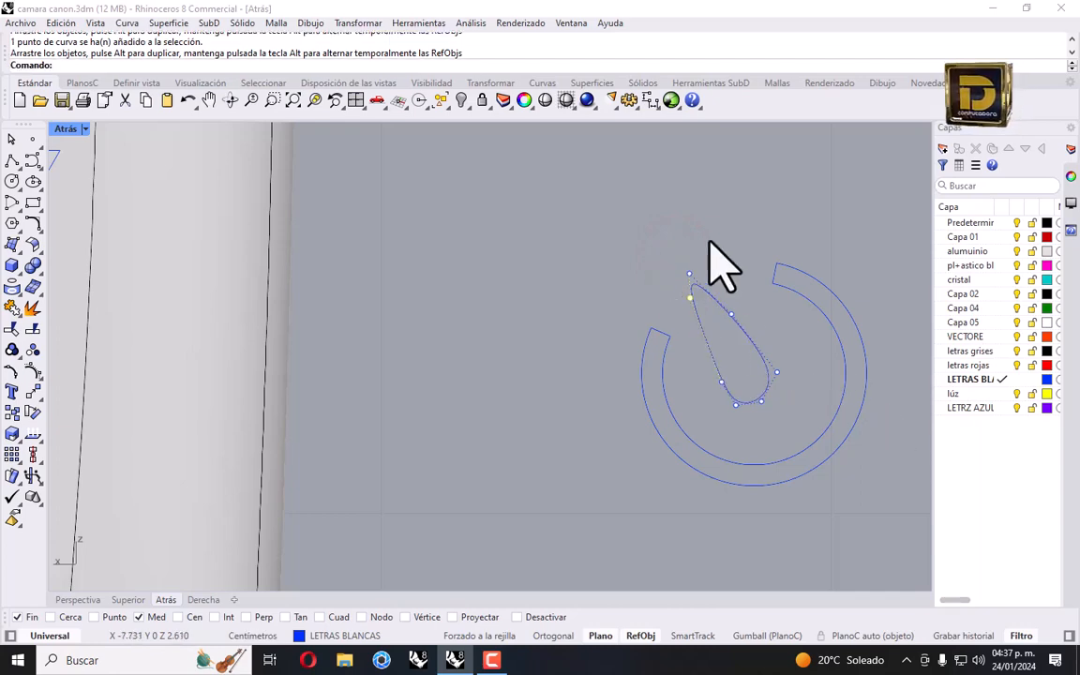
scroll(708, 239, "down", 3)
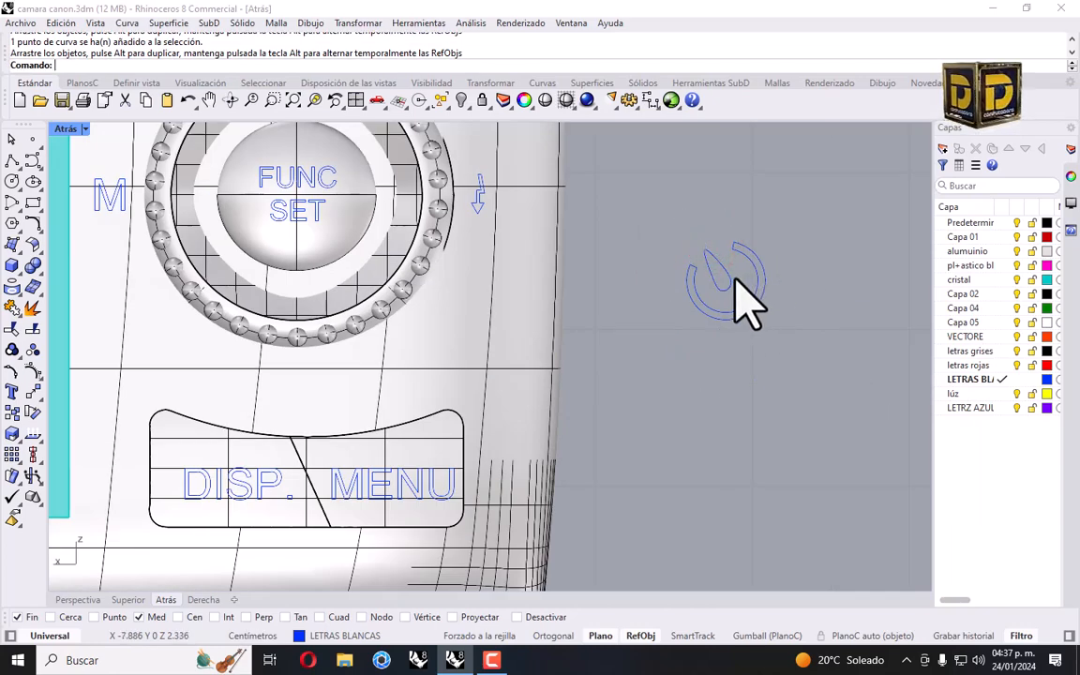
Rotate the teardrop slightly about its tip so its rounded end swings toward the ring's right side.
scroll(731, 279, "up", 3)
left_click(729, 277)
left_click(348, 23)
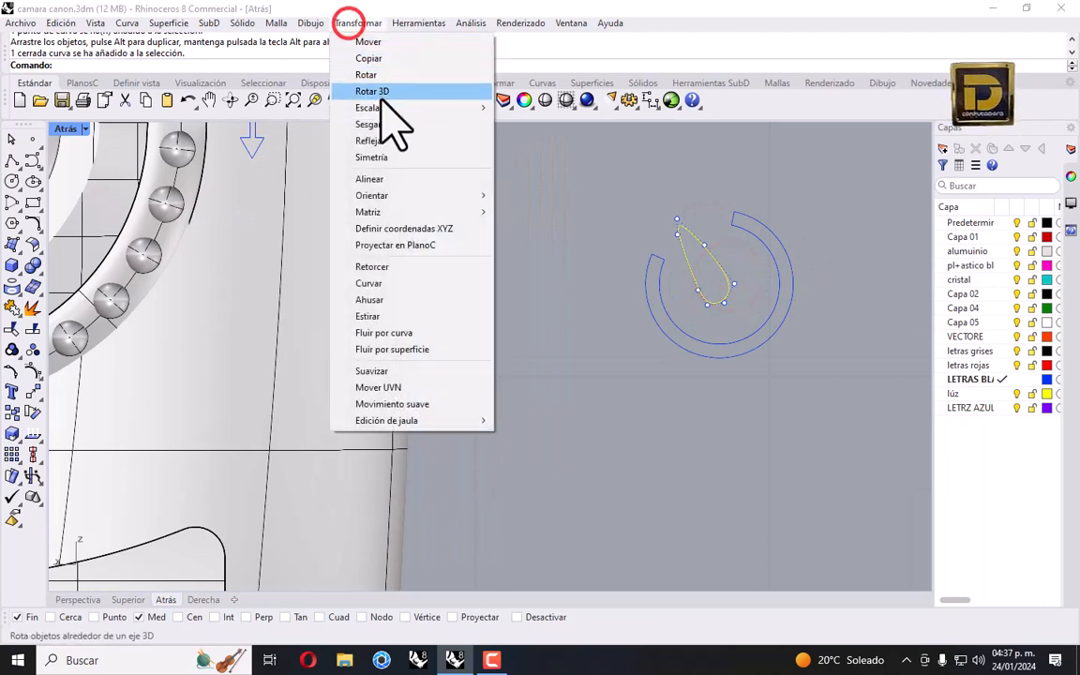
left_click(370, 75)
left_click(676, 223)
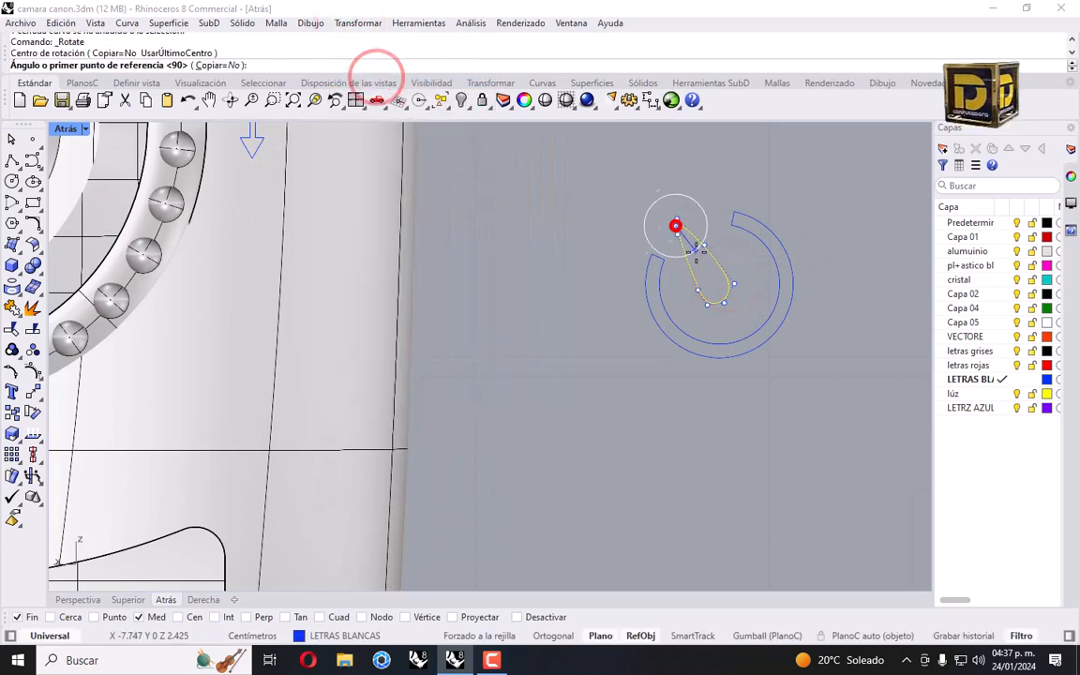
left_click(728, 321)
left_click(749, 323)
Scale the ring-and-teardrop timer symbol down in 2D and place it centred between the dial and the DISP./MENU buttons.
left_click_drag(815, 190, 650, 325)
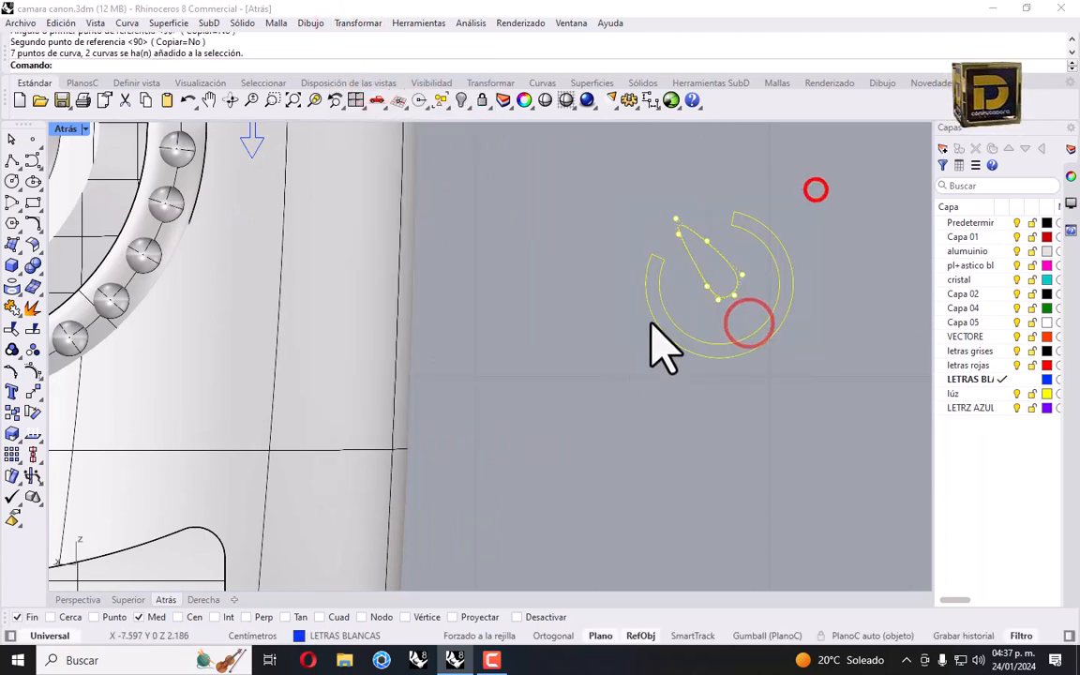
scroll(694, 273, "down", 10)
left_click(358, 23)
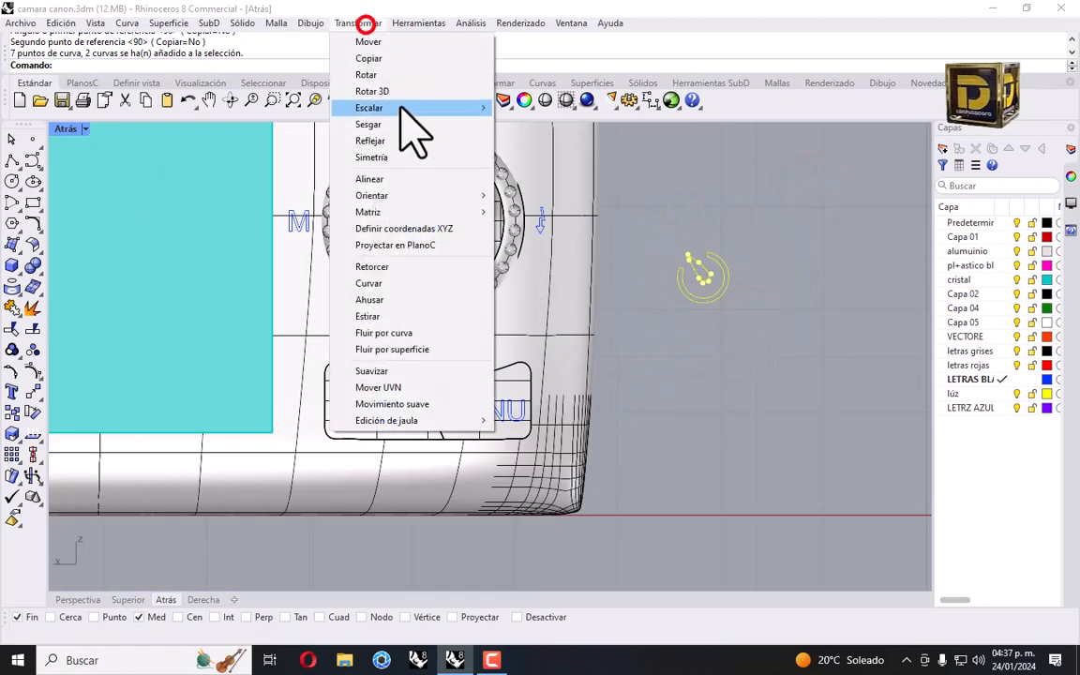
left_click(398, 107)
left_click(571, 125)
left_click(674, 302)
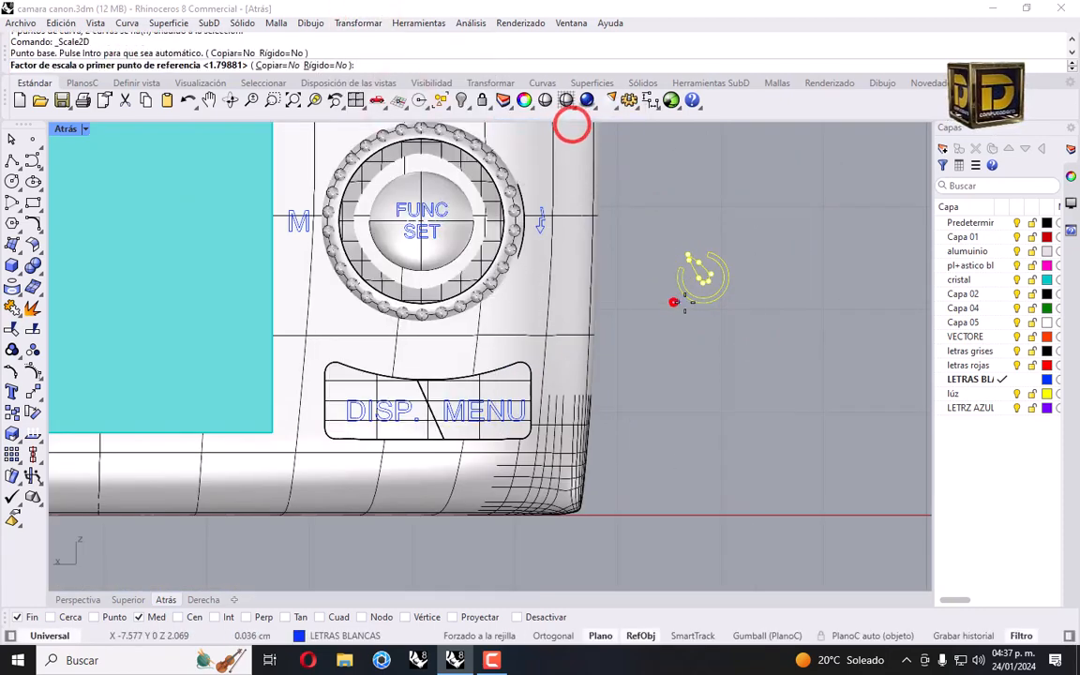
left_click(805, 303)
left_click(735, 304)
left_click_drag(685, 291, 421, 339)
left_click(738, 339)
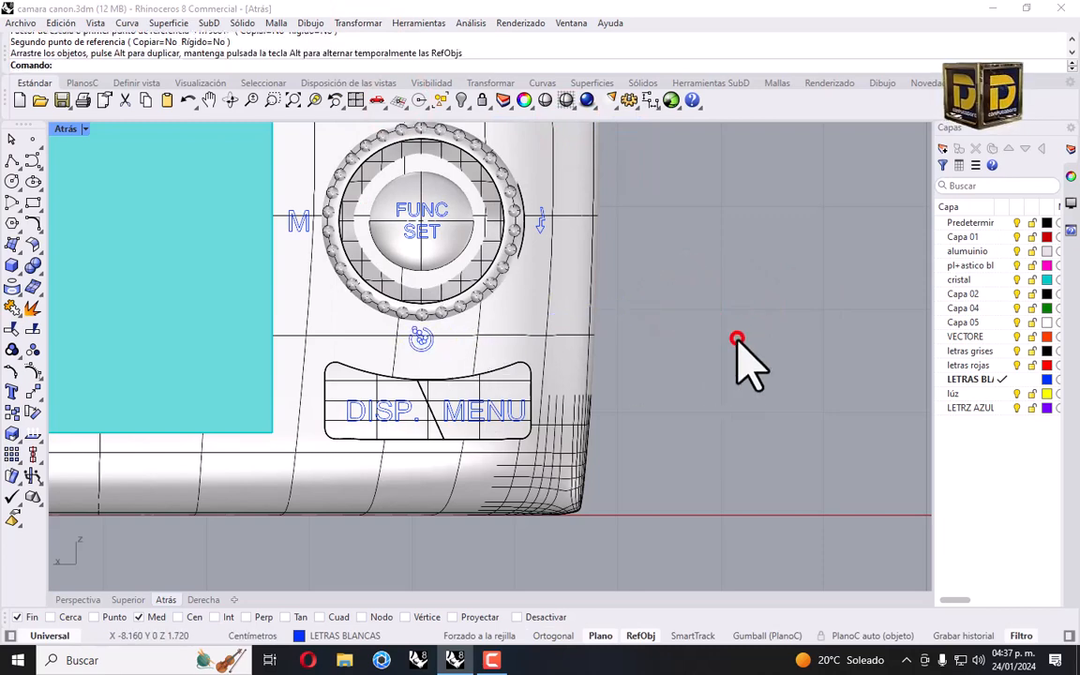
scroll(694, 313, "down", 3)
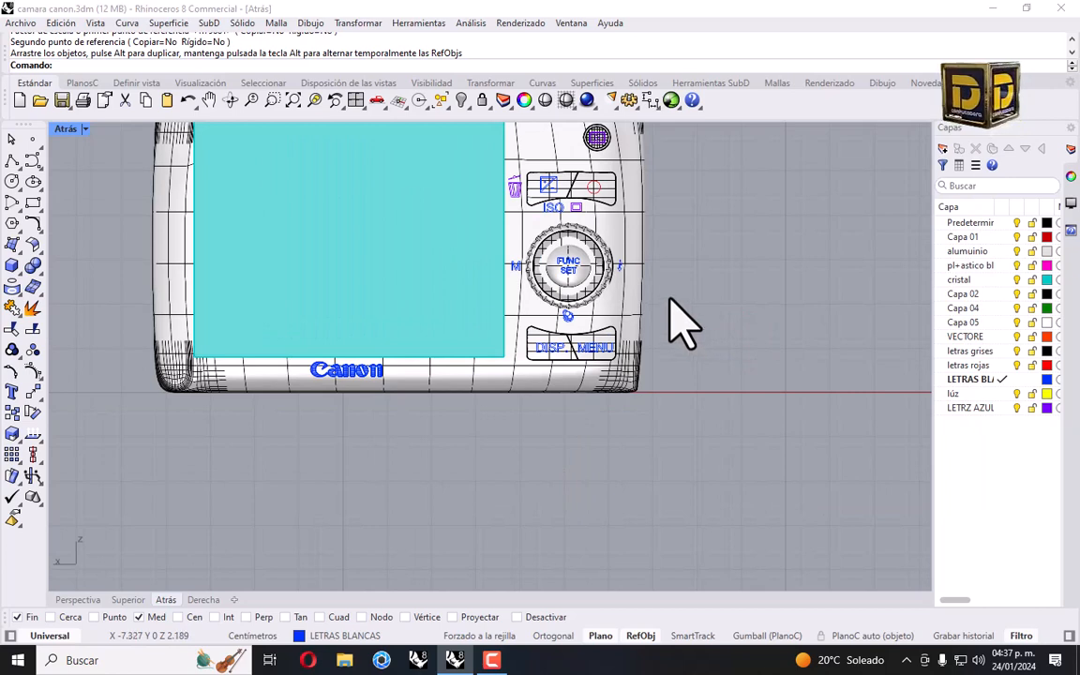
Switch to the four-viewport layout and frame the whole camera from above and its round play button from behind.
double_click(62, 130)
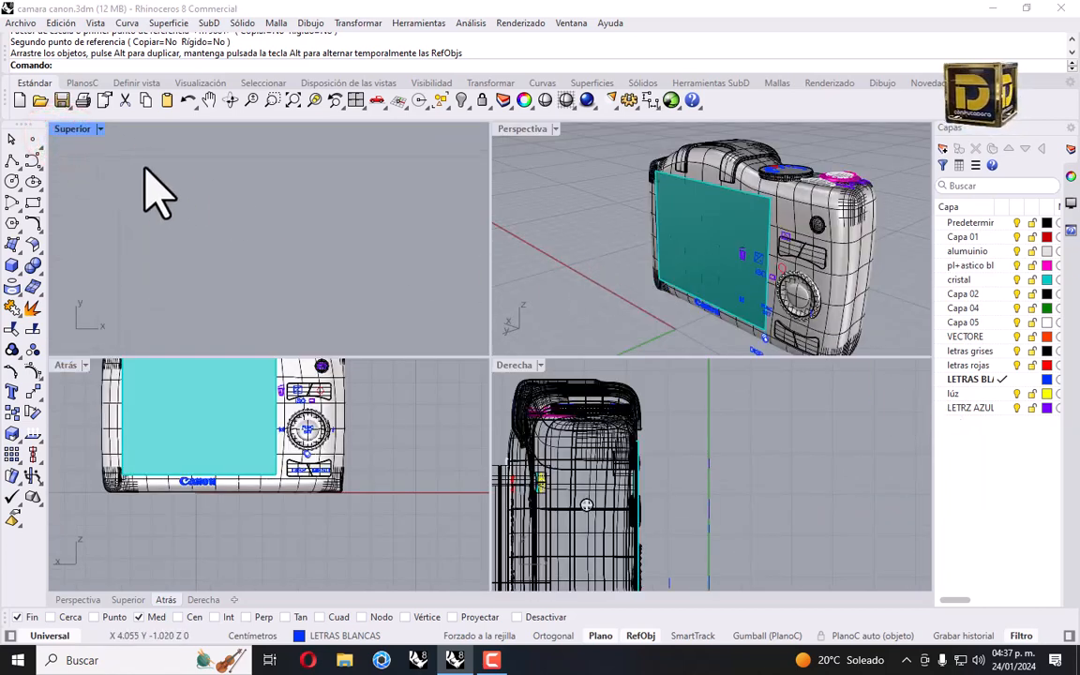
scroll(300, 249, "down", 5)
scroll(279, 233, "up", 2)
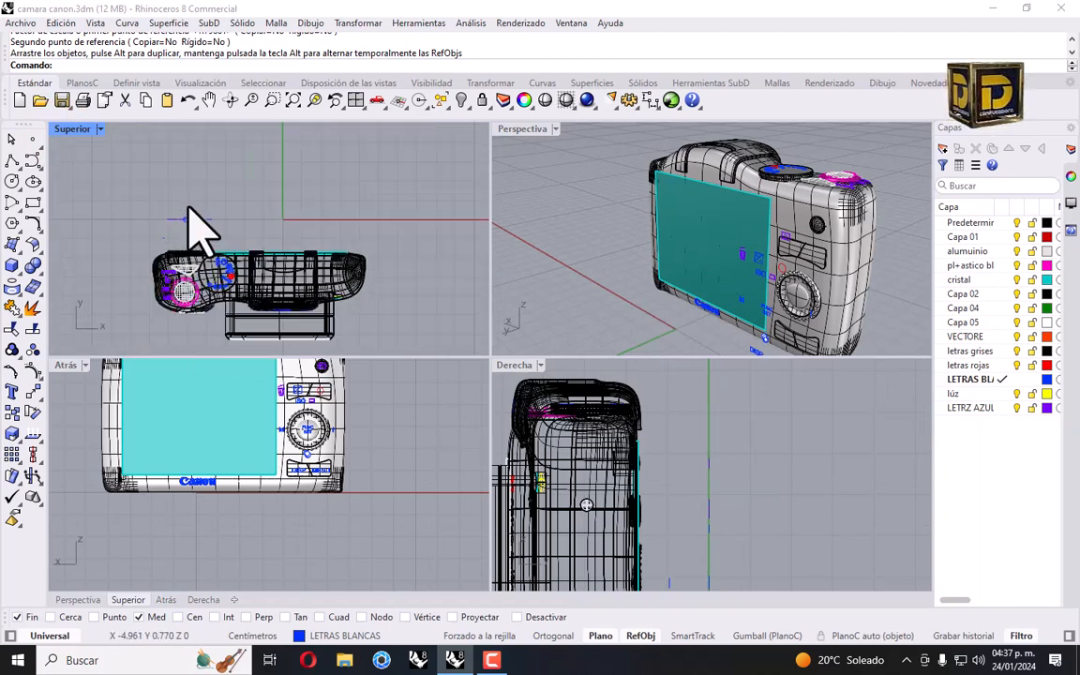
left_click_drag(135, 195, 294, 272)
left_click(414, 391)
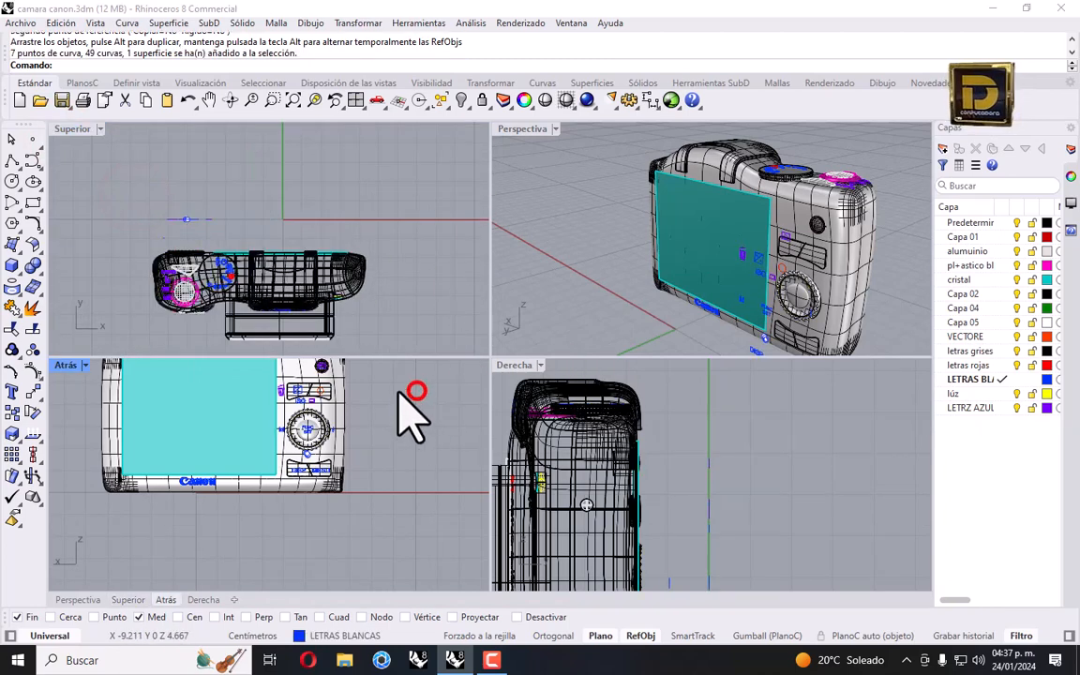
scroll(370, 464, "up", 3)
scroll(338, 412, "up", 4)
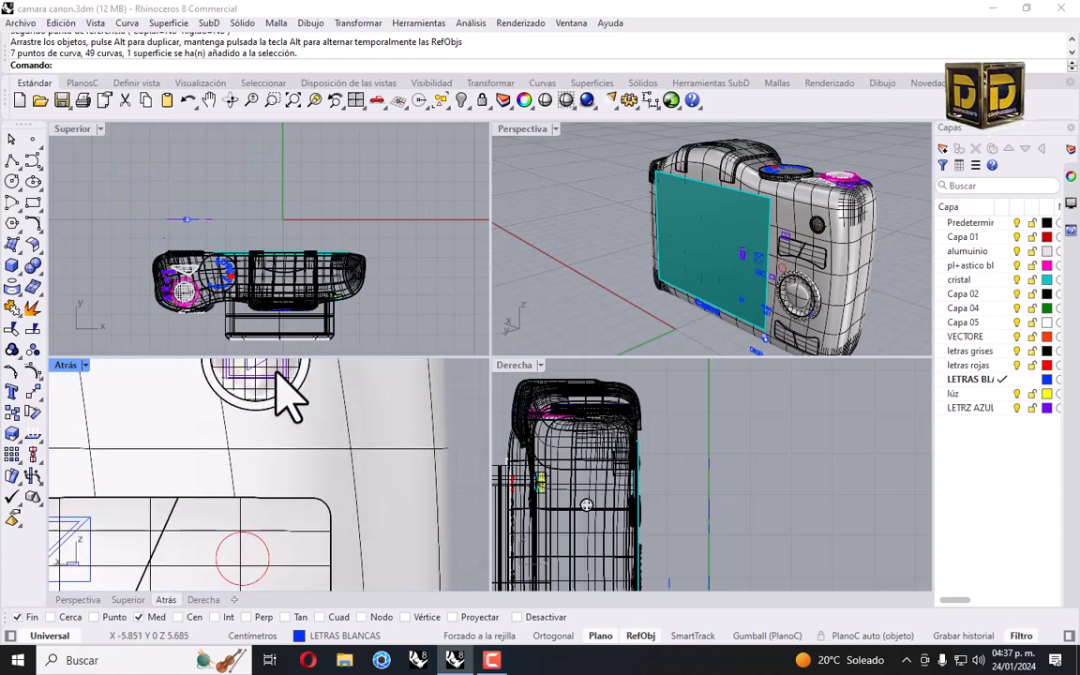
scroll(797, 264, "up", 2)
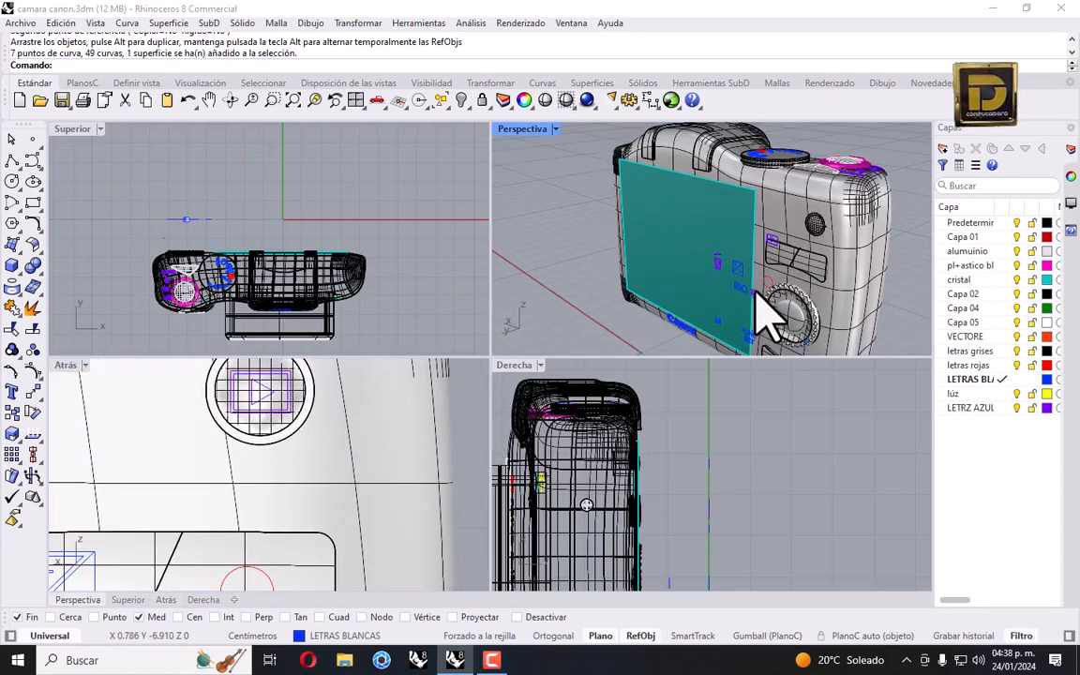
Make letras rojas the current layer and project the red circle along the back view onto the upper split button.
left_click(770, 281)
left_click(820, 314)
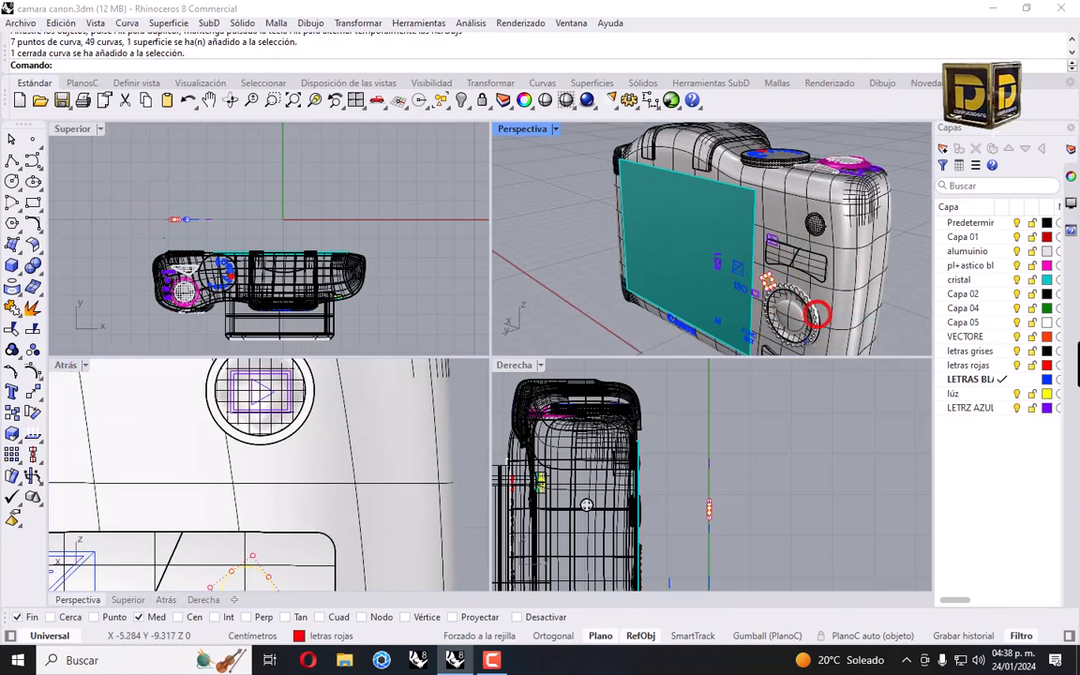
left_click(1001, 364)
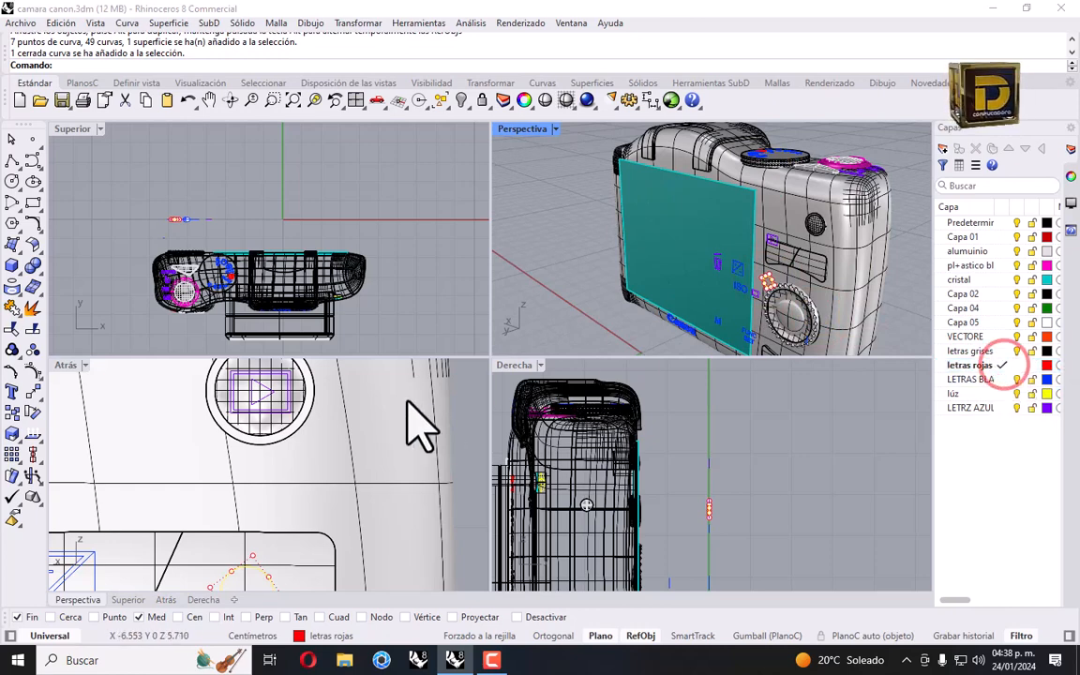
scroll(309, 480, "down", 5)
scroll(310, 480, "up", 3)
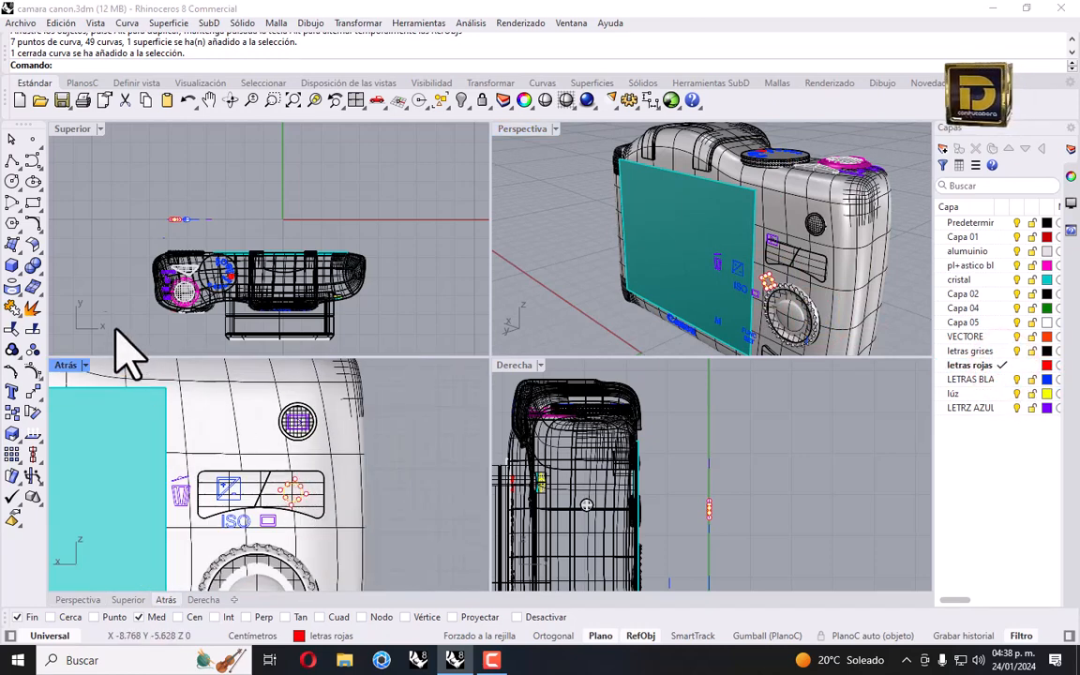
left_click(11, 290)
scroll(321, 502, "up", 2)
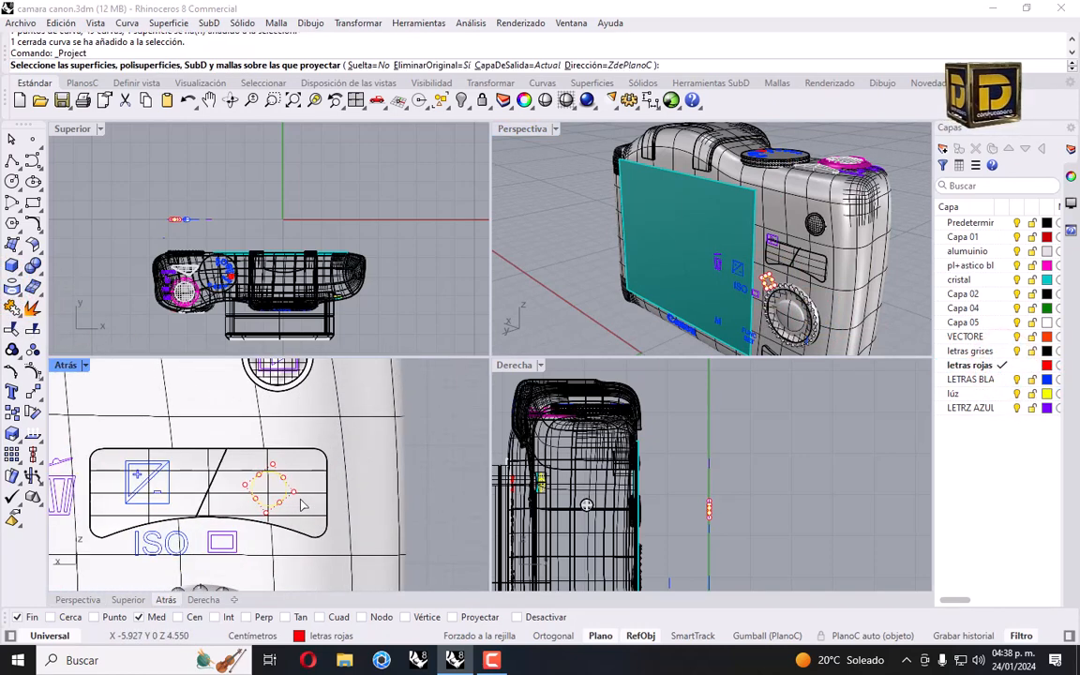
left_click(306, 503)
key("Return")
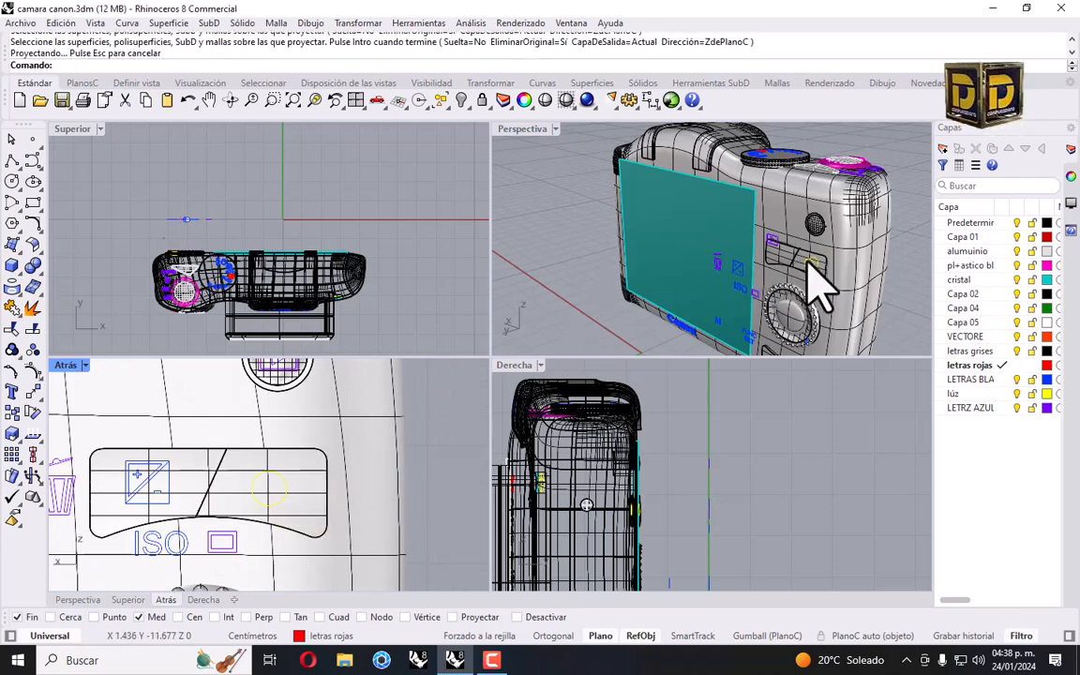
Delete the extra projected circle behind the upper split button, keeping the one on its front face.
scroll(810, 263, "up", 5)
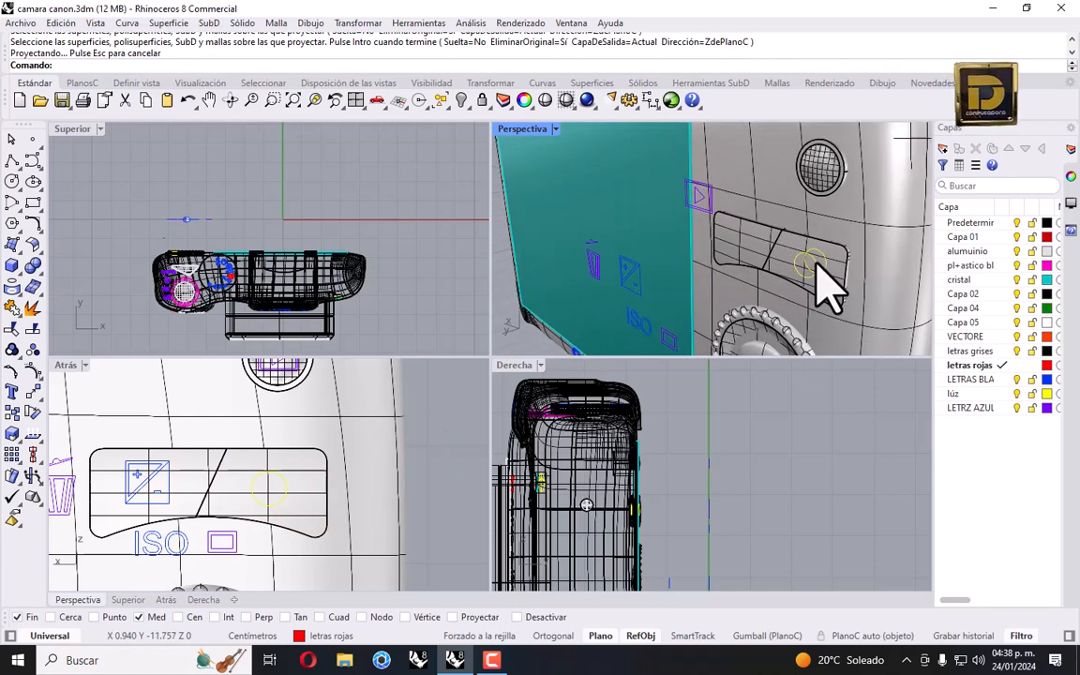
scroll(812, 267, "up", 5)
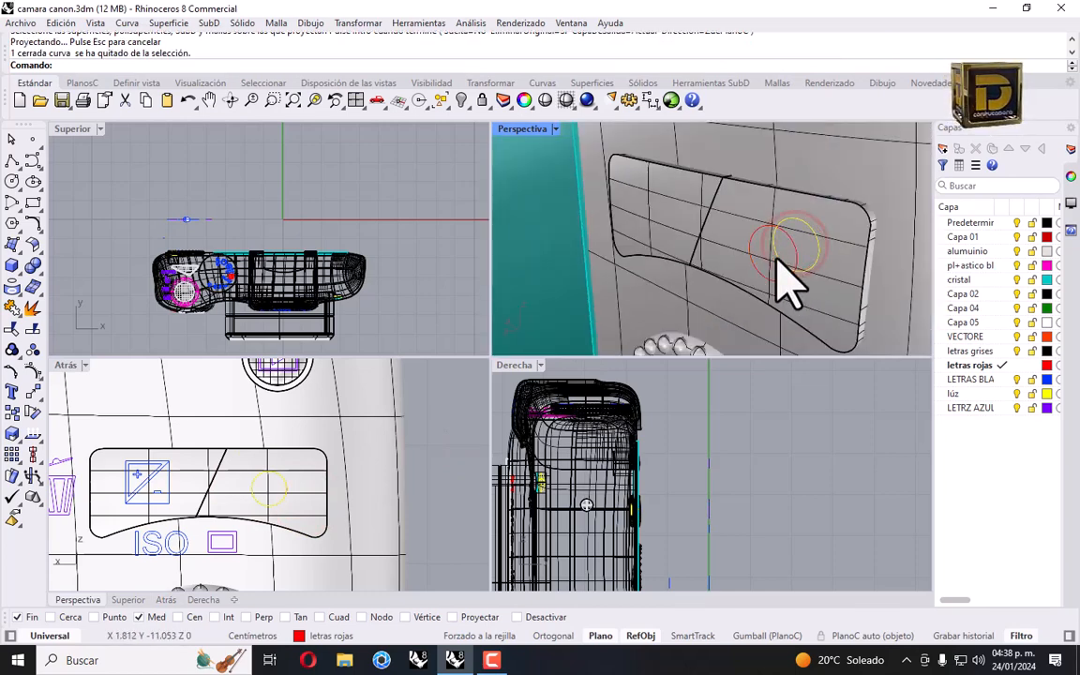
key("Delete")
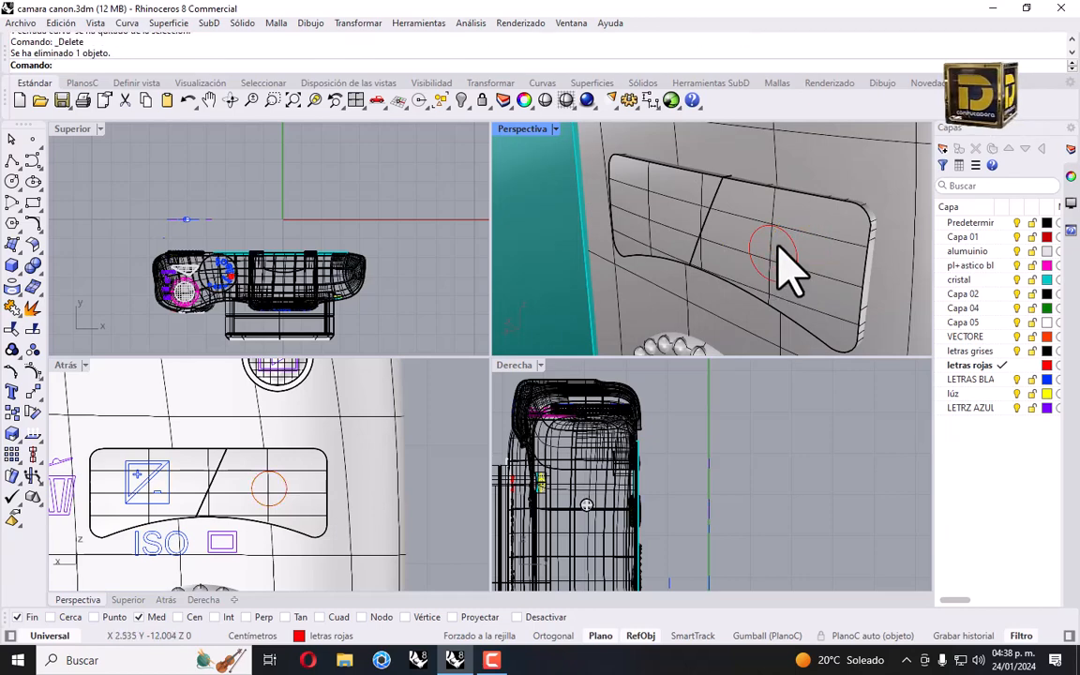
scroll(786, 267, "down", 5)
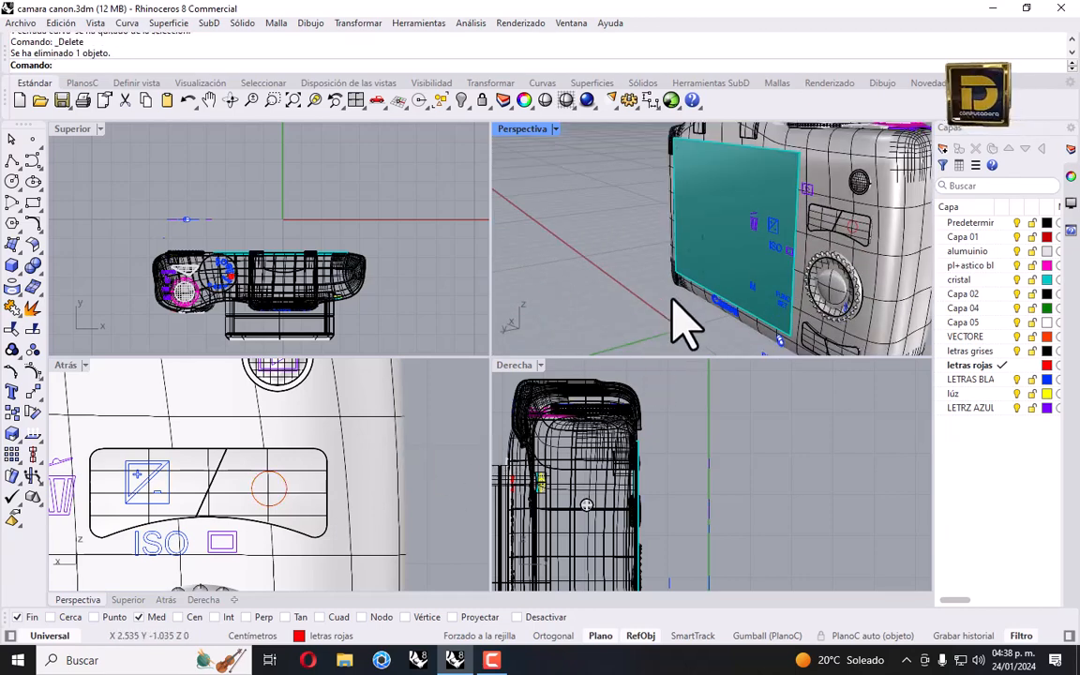
Make LETRZ AZUL the current layer and try to project the trash can, play and small rectangle icons together.
right_click_drag(673, 302, 699, 260)
left_click_drag(683, 236, 722, 342)
scroll(723, 343, "up", 4)
right_click_drag(738, 306, 757, 268)
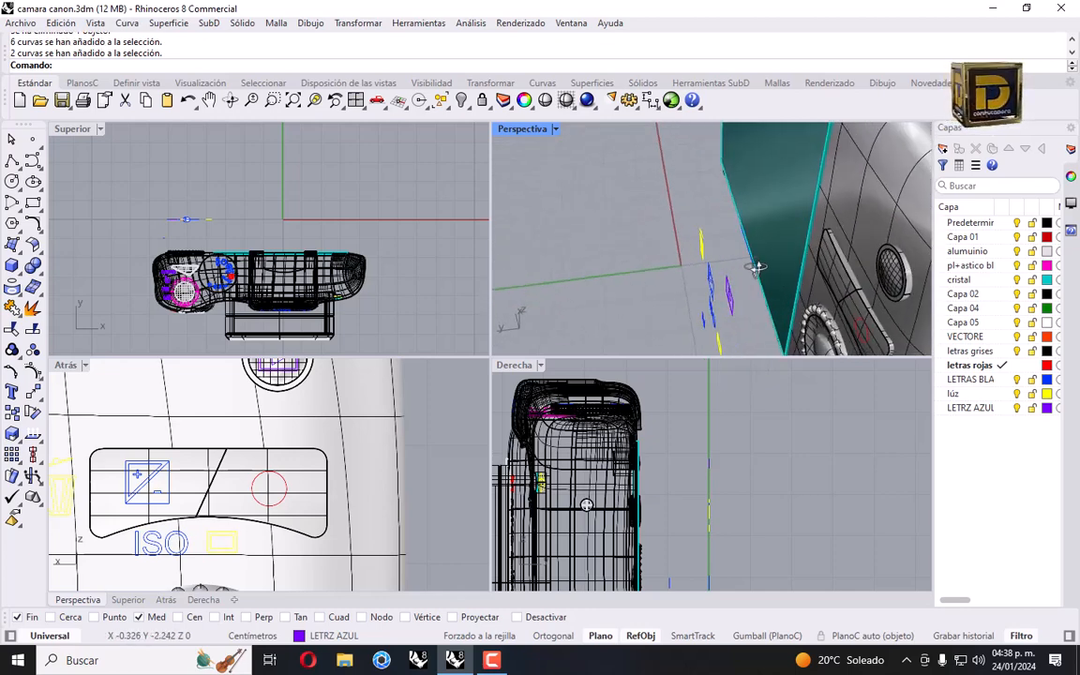
left_click_drag(741, 270, 722, 306, "shift")
scroll(703, 267, "down", 6)
right_click_drag(696, 265, 772, 243)
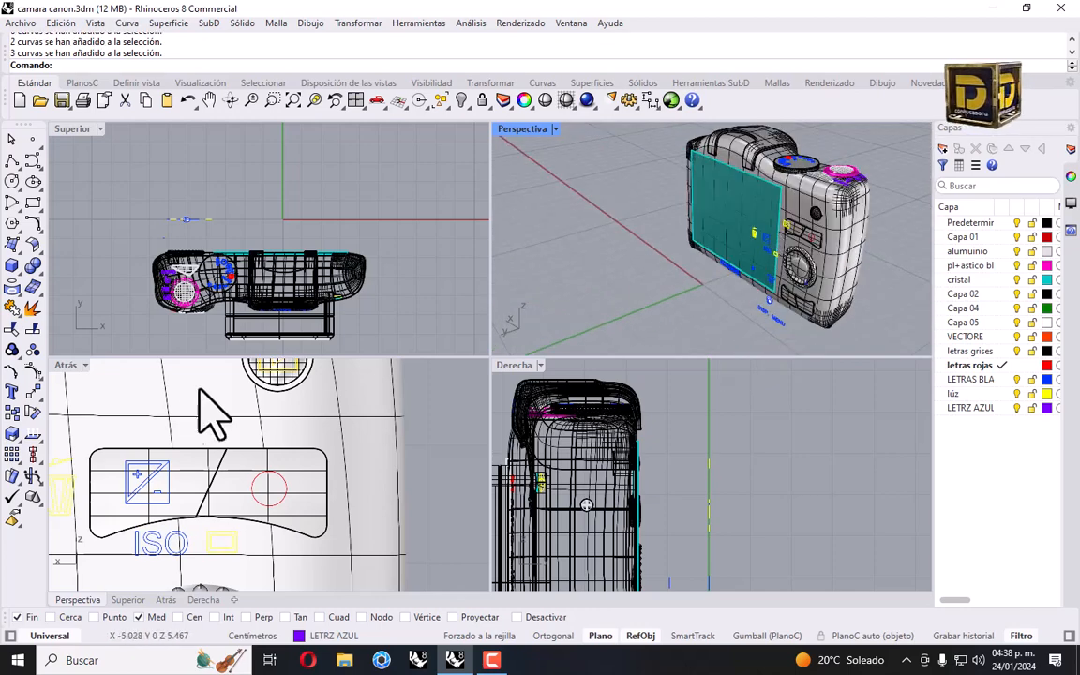
left_click(1001, 407)
left_click(11, 286)
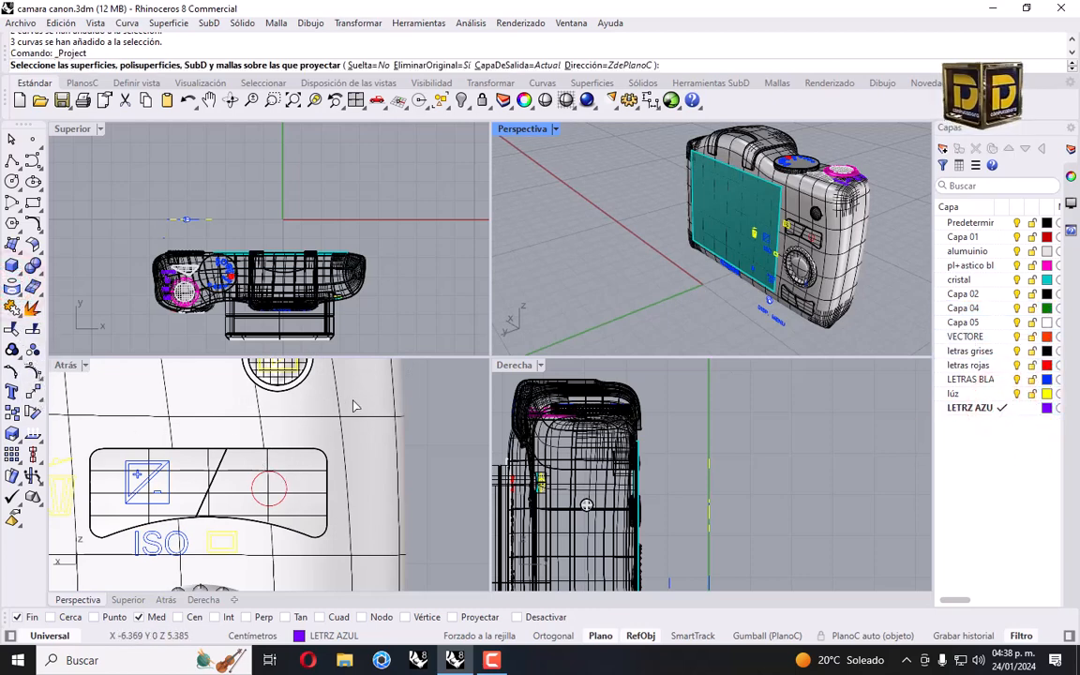
key("Escape")
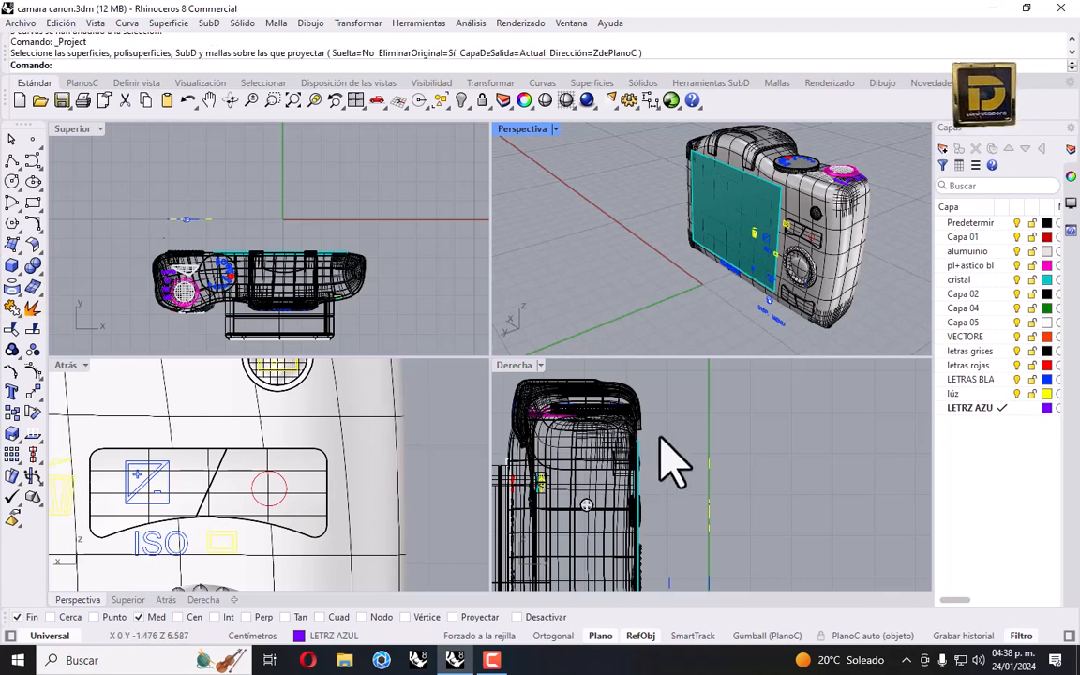
left_click(723, 440)
Project the three curves of the play icon along the back view onto the round button.
scroll(806, 228, "up", 5)
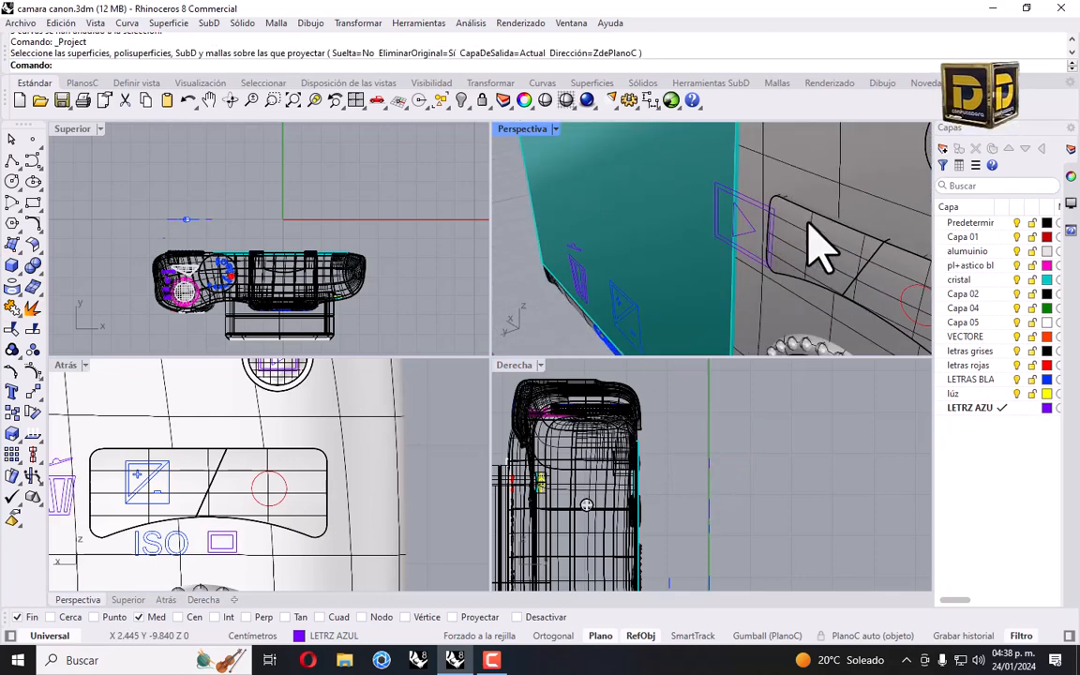
scroll(801, 225, "up", 2)
scroll(672, 221, "down", 4)
right_click_drag(676, 217, 596, 204)
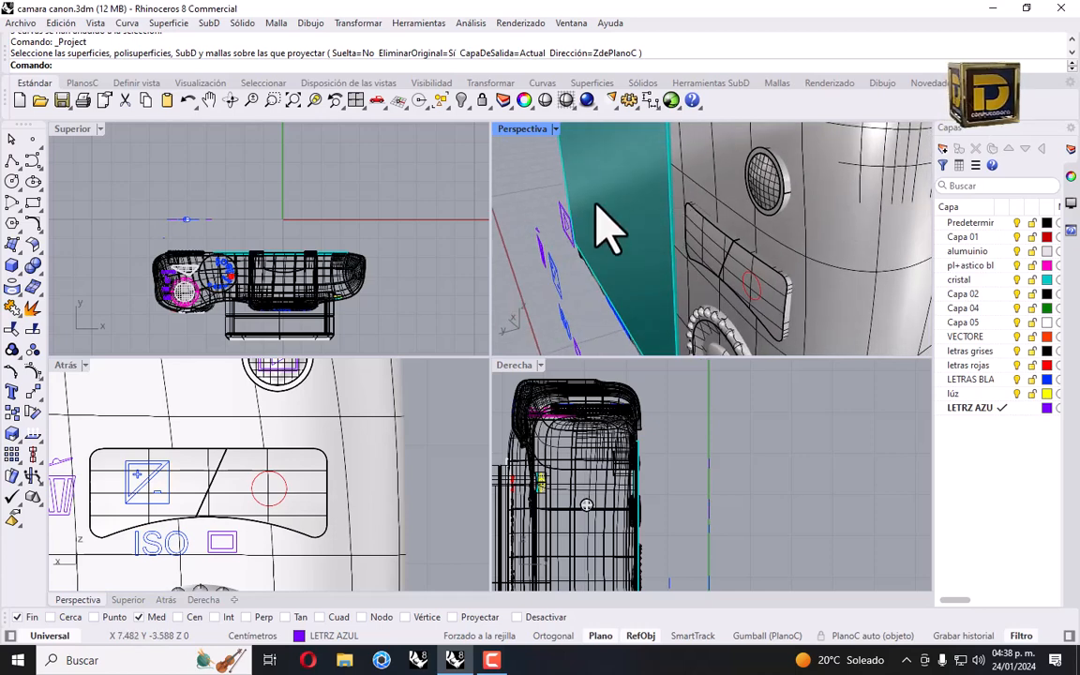
left_click_drag(536, 180, 601, 254)
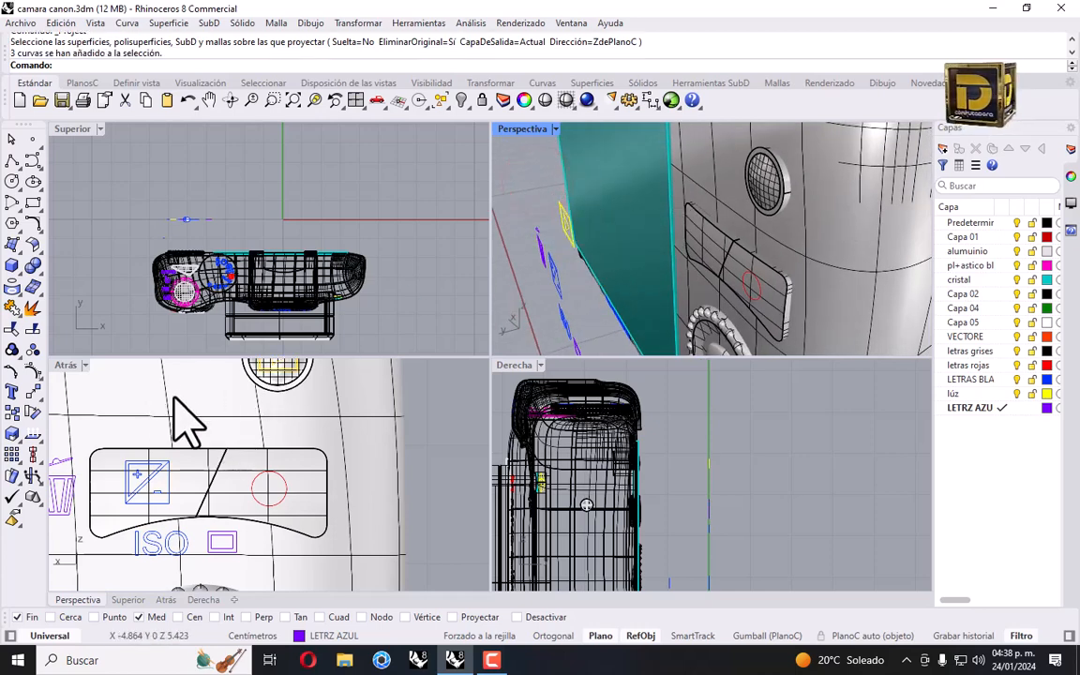
scroll(314, 427, "up", 5)
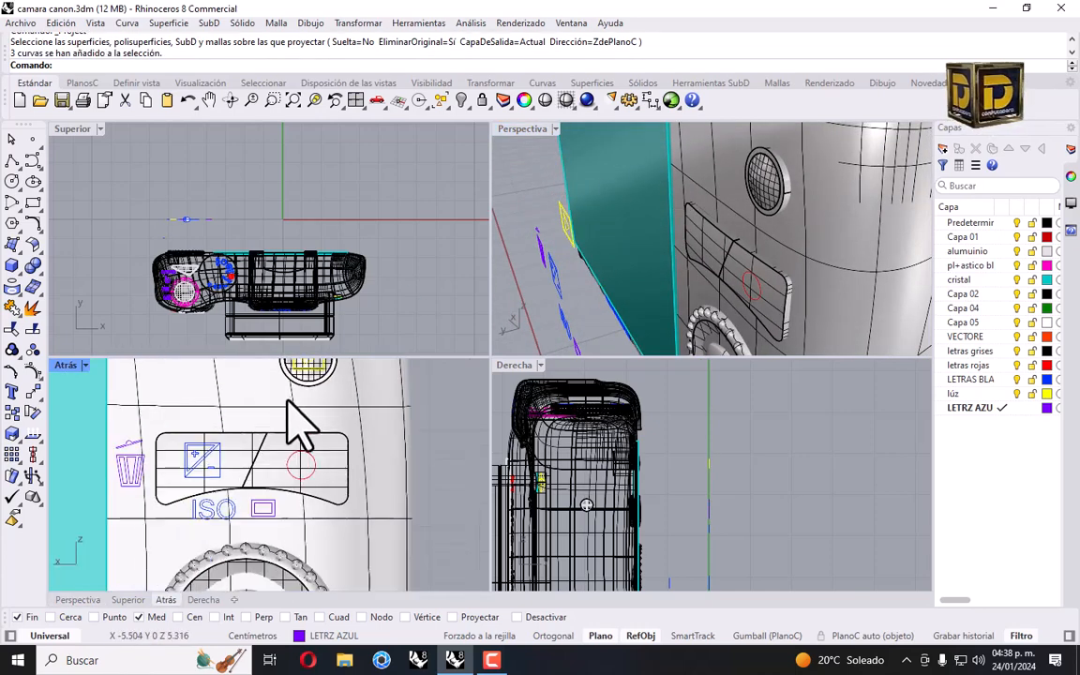
scroll(327, 399, "up", 2)
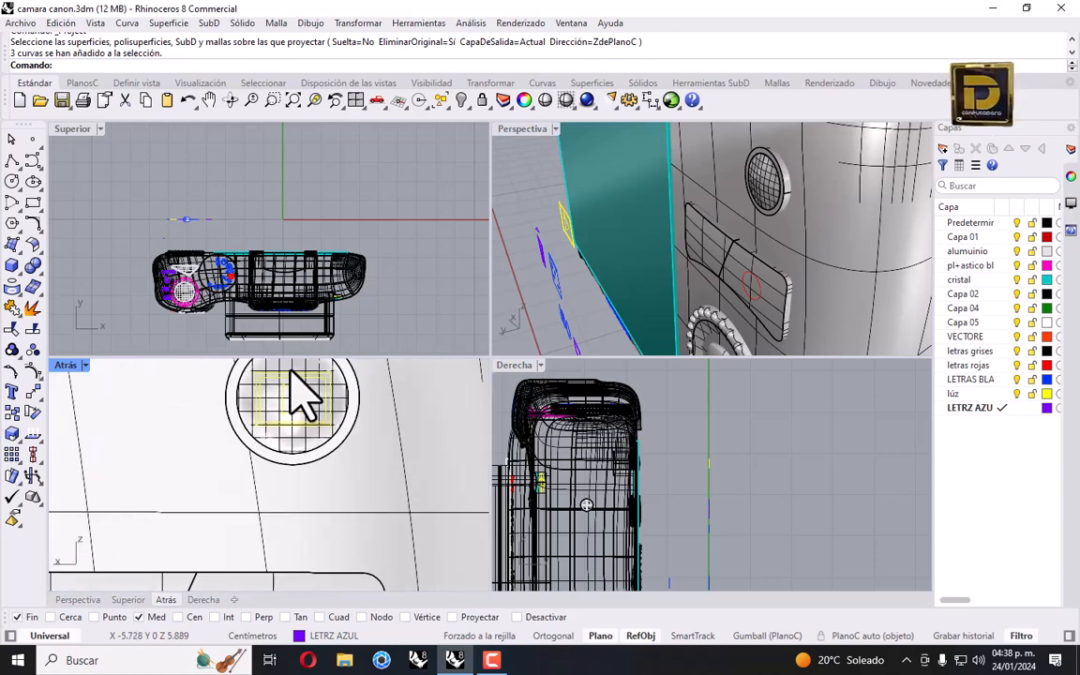
left_click(9, 289)
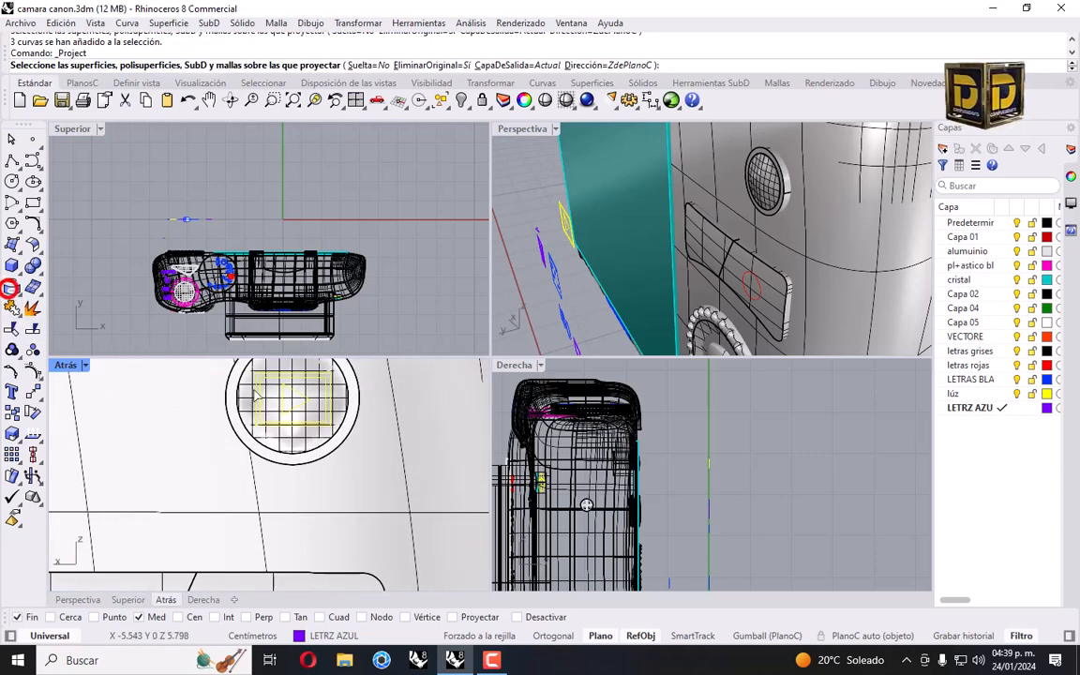
left_click(271, 390)
key("Return")
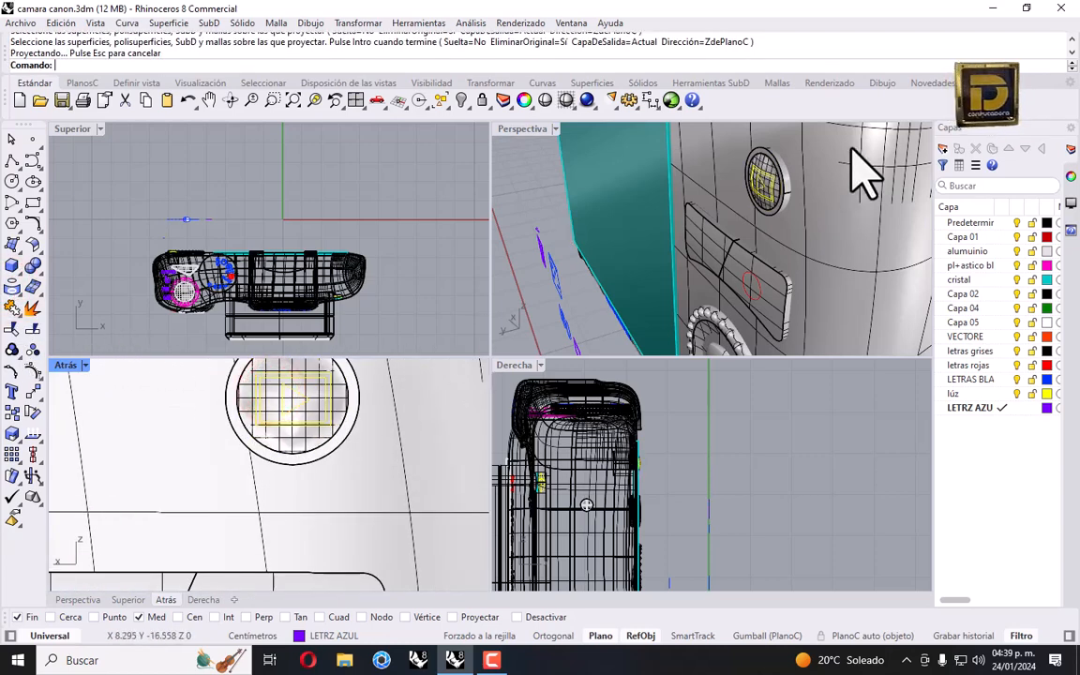
Project the trash can icon's curves along the back view onto the camera body beside the upper split button.
scroll(757, 168, "up", 3)
scroll(761, 194, "down", 4)
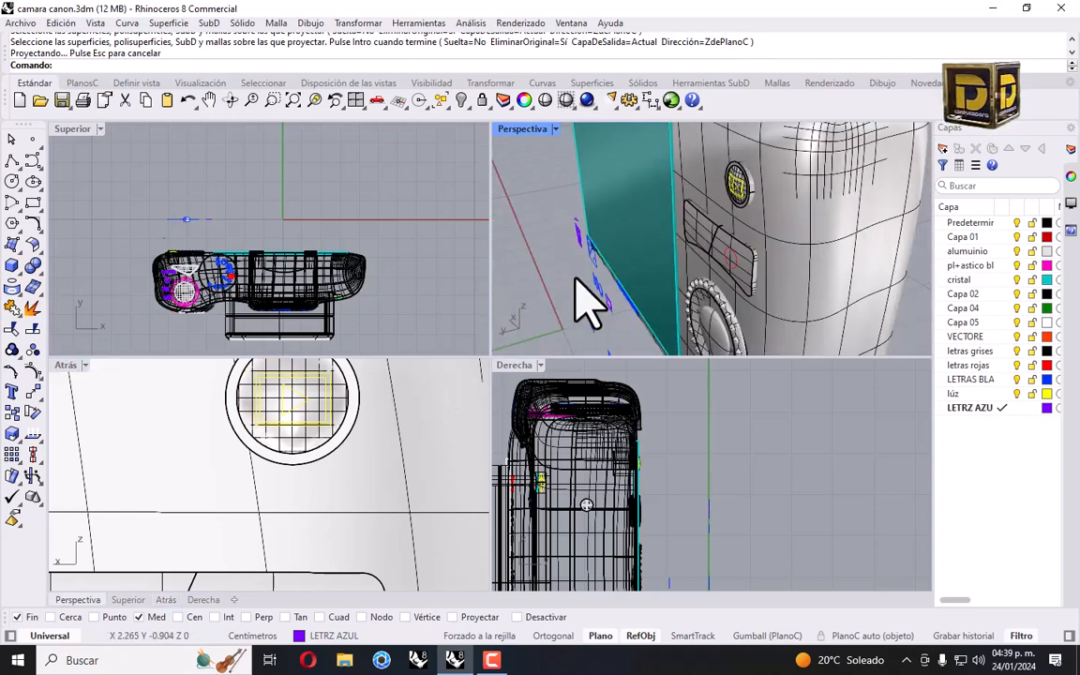
left_click_drag(554, 207, 583, 258)
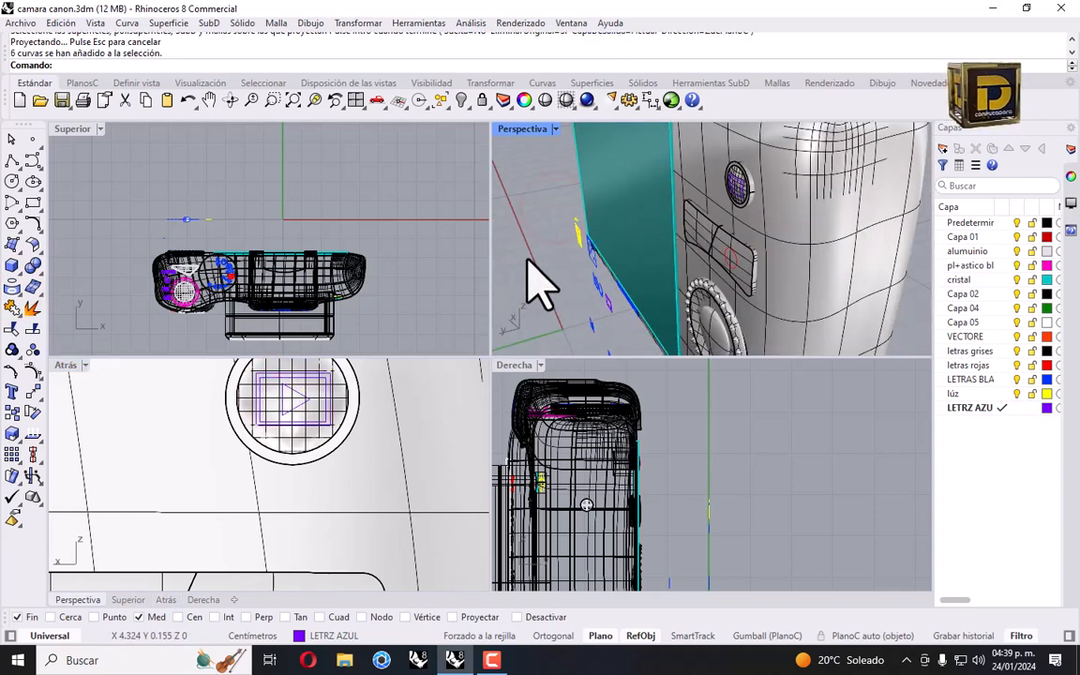
key("Return")
scroll(343, 379, "down", 10)
scroll(275, 410, "up", 4)
left_click(257, 398)
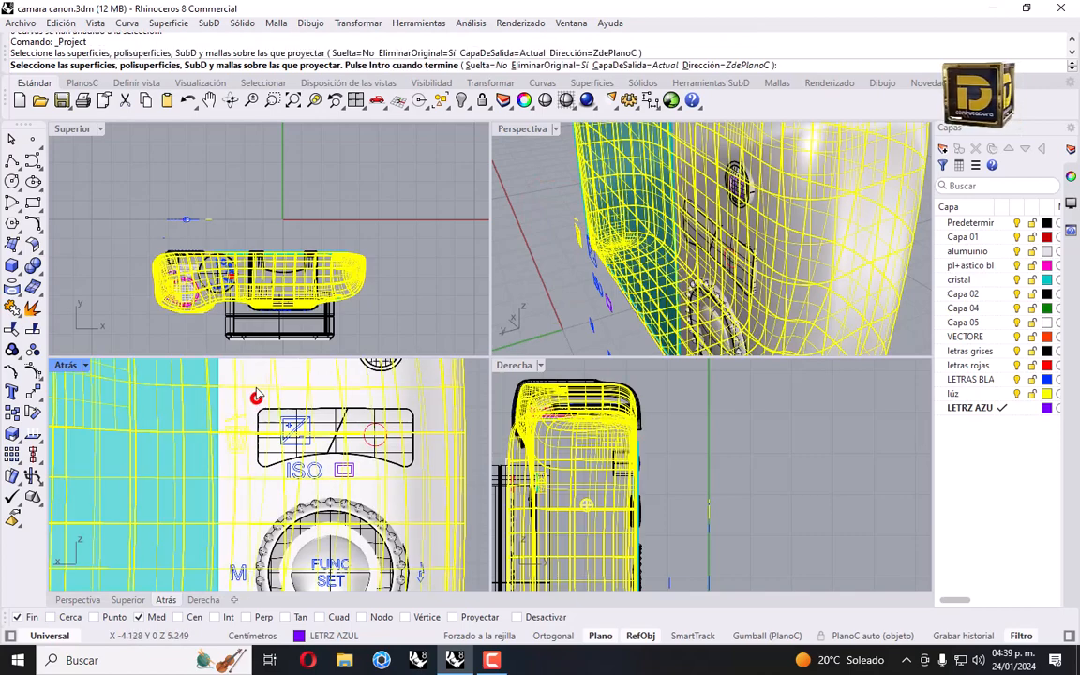
key("Return")
Project the small double rectangle next to ISO along the back view onto the camera body.
scroll(553, 276, "up", 3)
left_click_drag(542, 257, 595, 319)
key("Return")
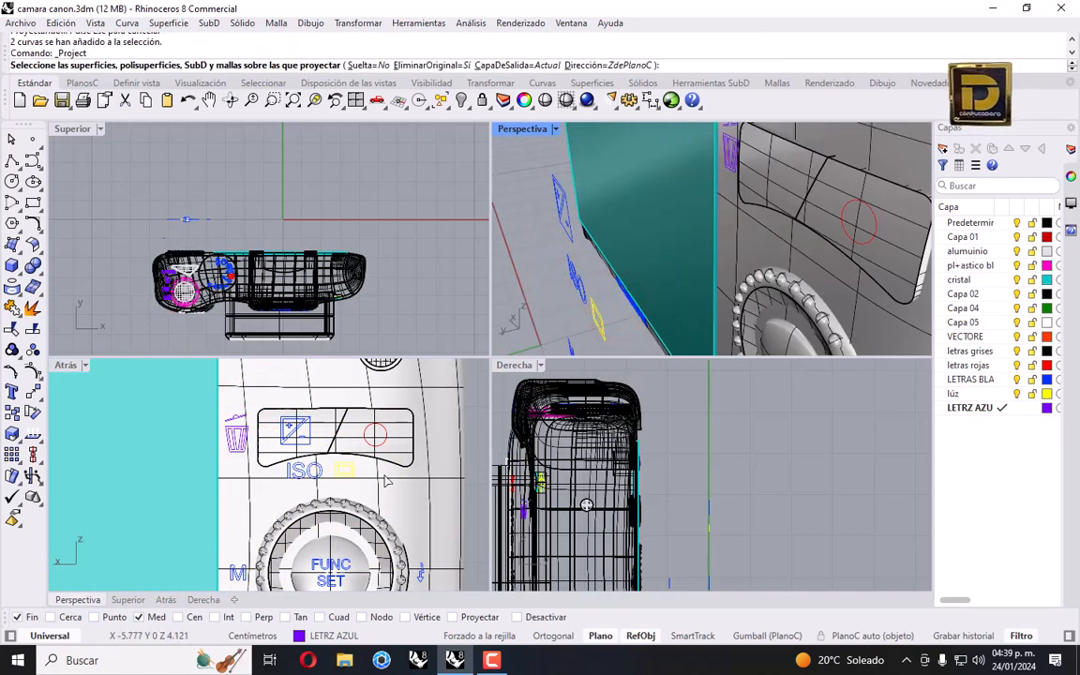
left_click(384, 480)
key("Return")
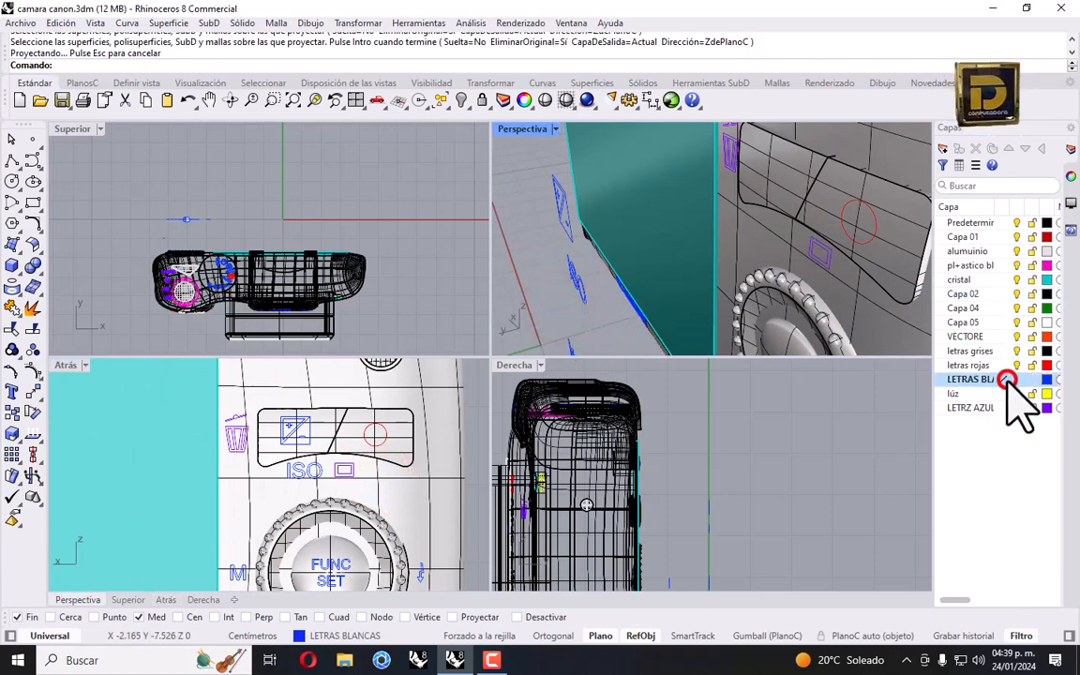
scroll(562, 221, "down", 8)
left_click(558, 179)
scroll(318, 264, "down", 4)
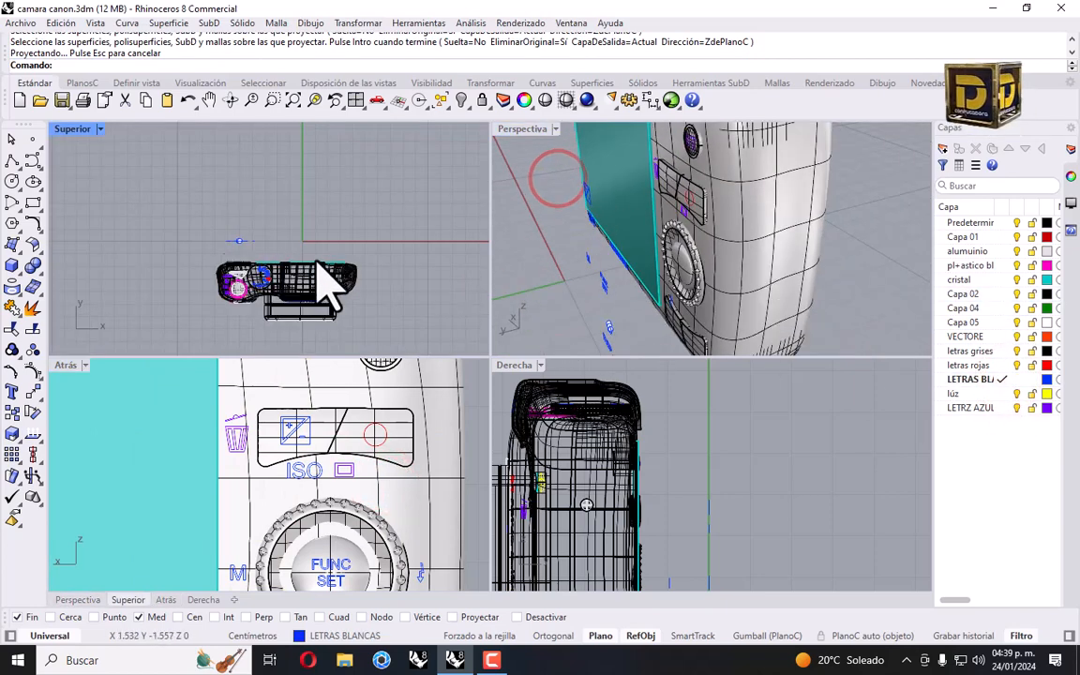
scroll(254, 245, "up", 1)
left_click_drag(205, 228, 278, 265)
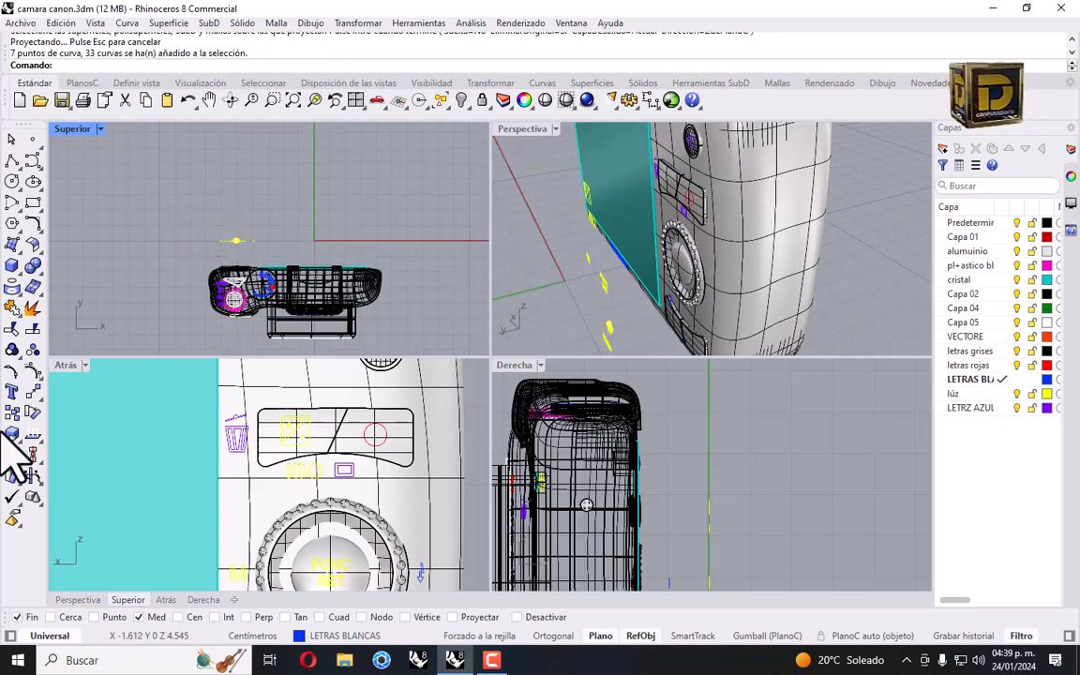
key("Escape")
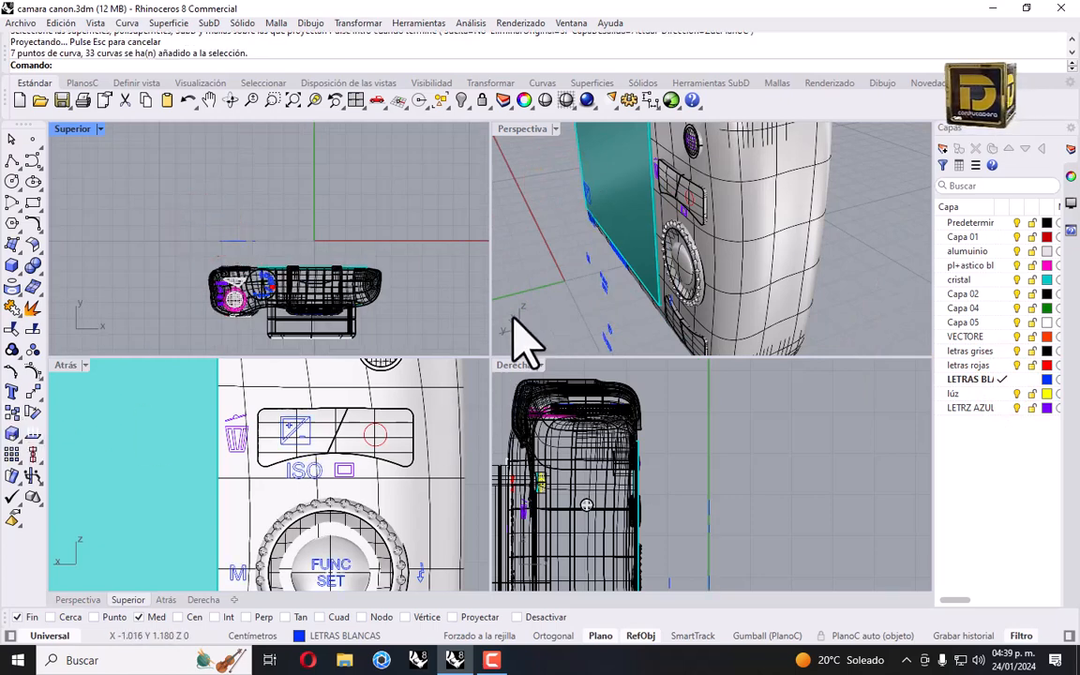
right_click_drag(562, 230, 745, 340)
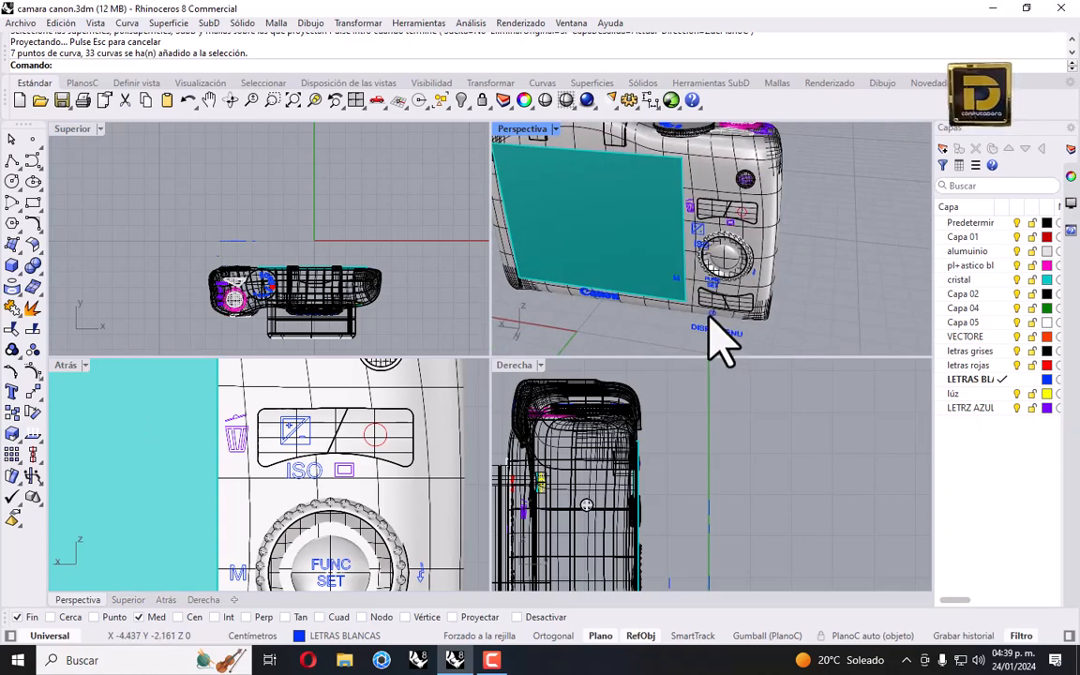
left_click_drag(682, 319, 723, 373)
key("ctrl+z")
Project the DISP. lettering along the back view onto the left half of the lower split button.
scroll(702, 347, "up", 6)
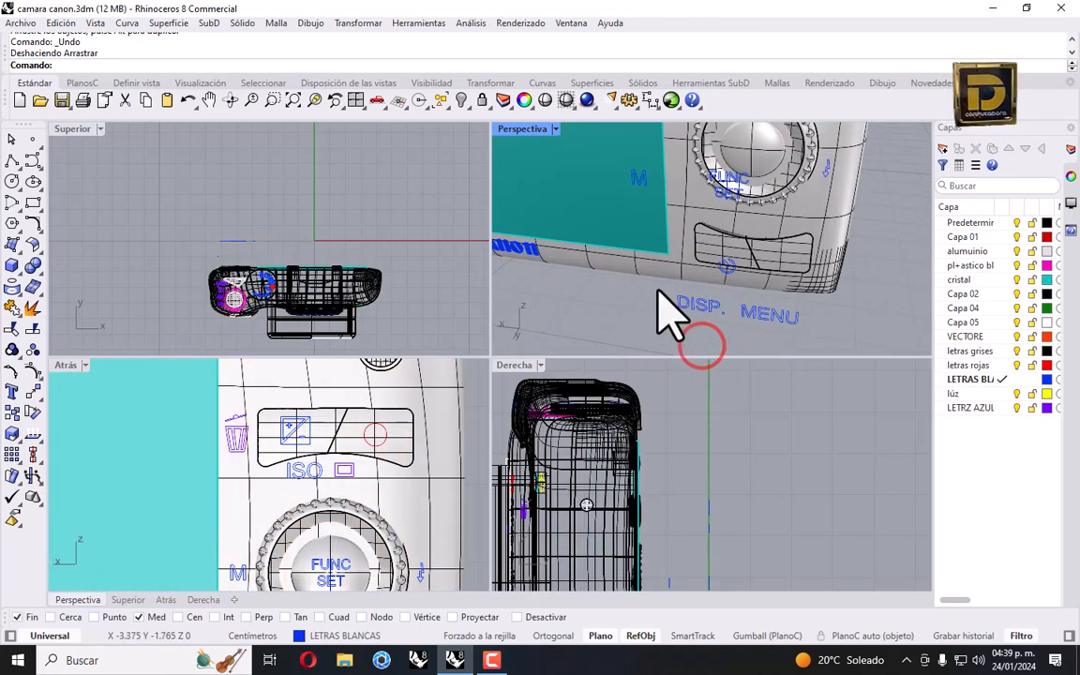
left_click_drag(656, 290, 734, 333)
key("Return")
scroll(319, 525, "down", 3)
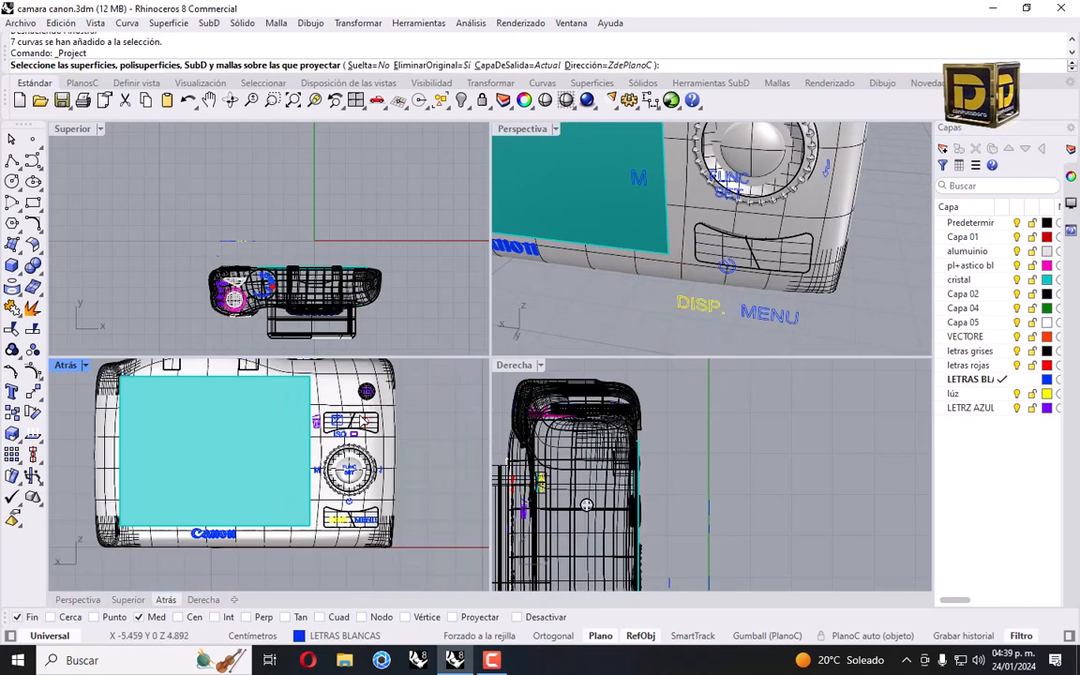
scroll(310, 475, "up", 5)
left_click(305, 478)
right_click(305, 478)
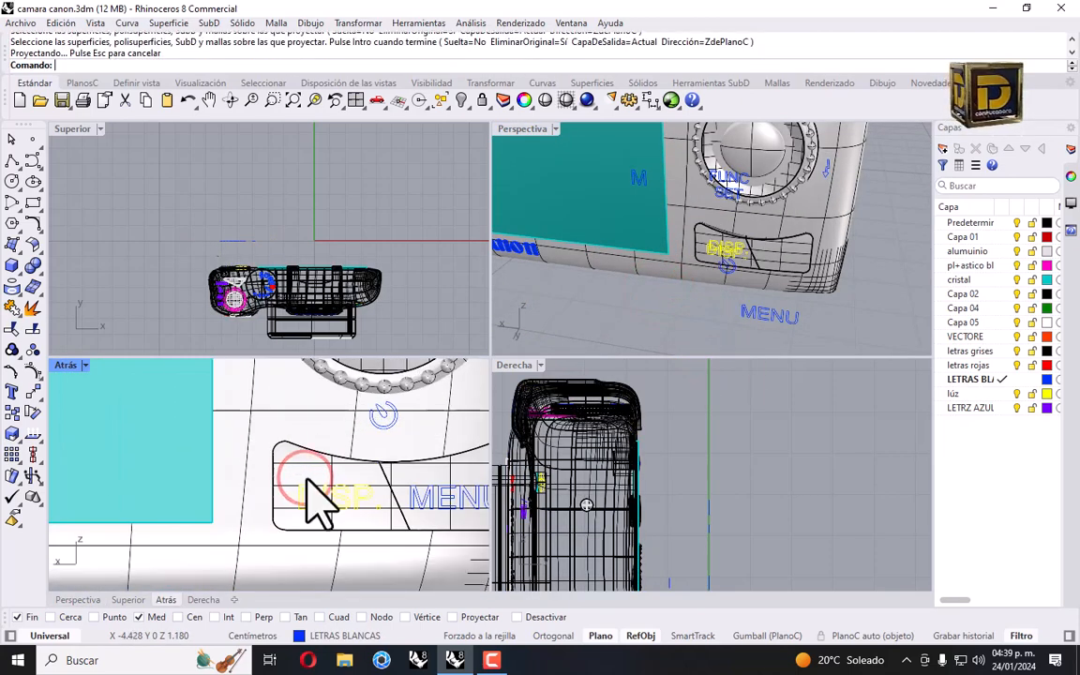
Project the MENU lettering along the back view onto the right half of the lower split button.
right_click_drag(659, 241, 653, 280)
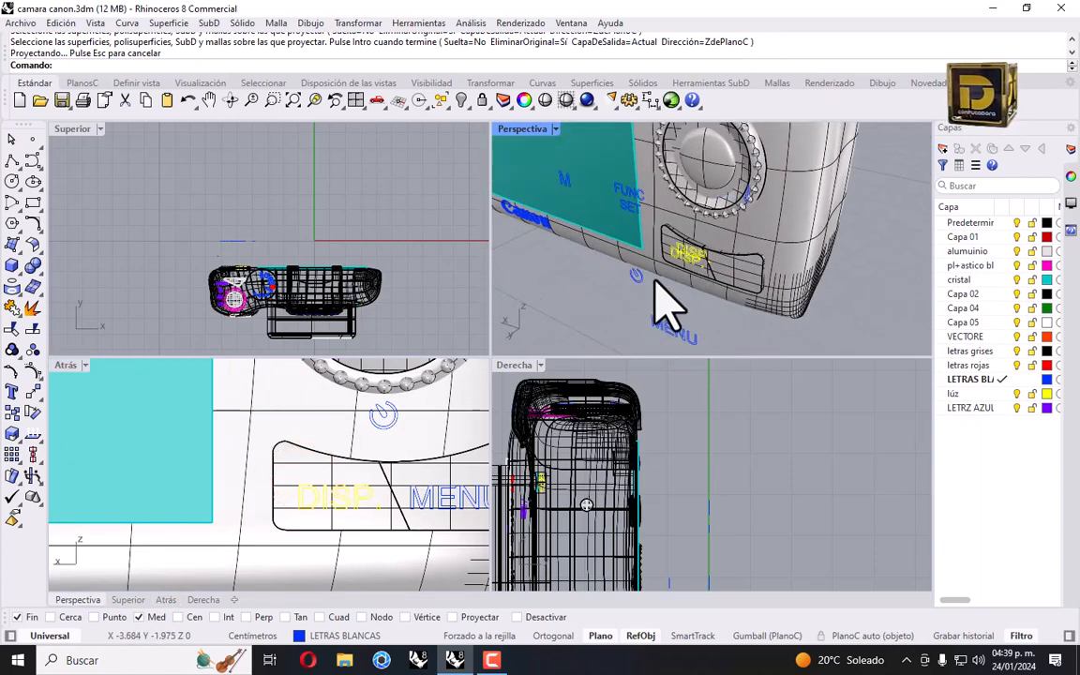
left_click_drag(633, 299, 712, 361)
key("Return")
left_click(437, 468)
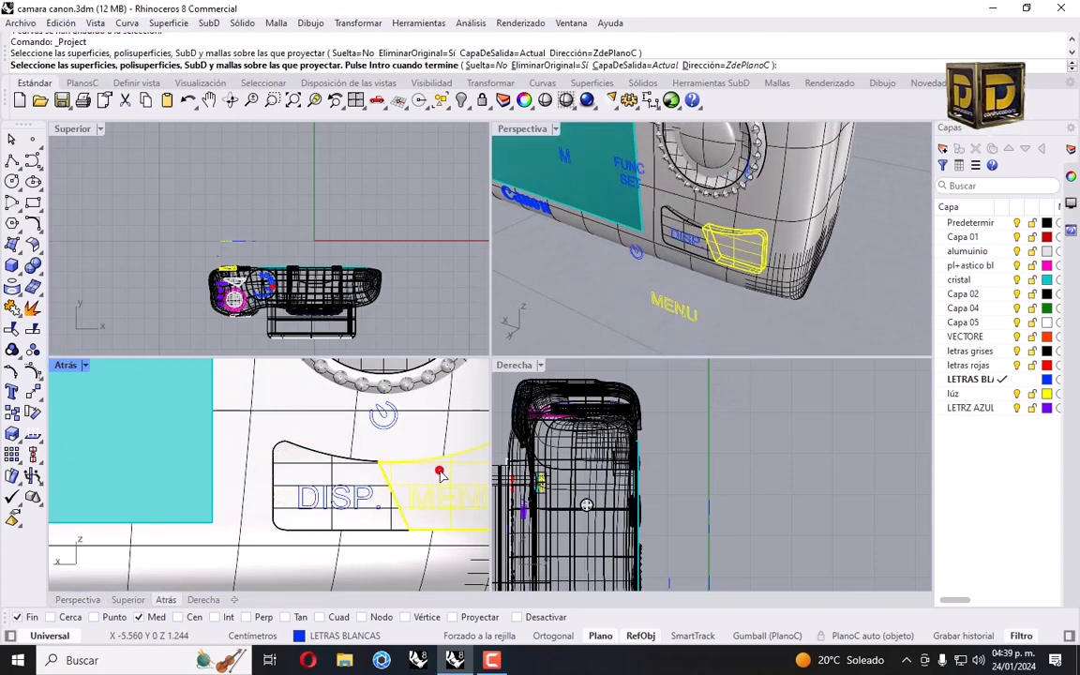
right_click(438, 467)
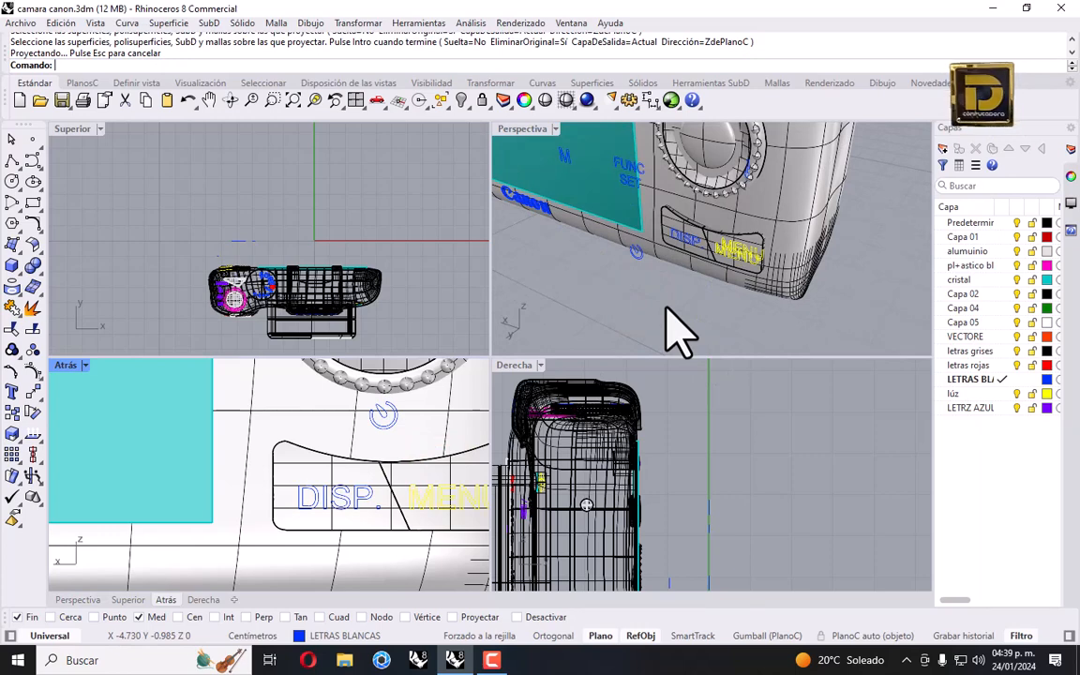
Project the two curves of the timer icon below the dial along the back view onto the camera body.
mouse_move(615, 288)
right_mouse_down()
mouse_move(637, 294)
mouse_move(638, 258)
mouse_move(641, 291)
right_mouse_up()
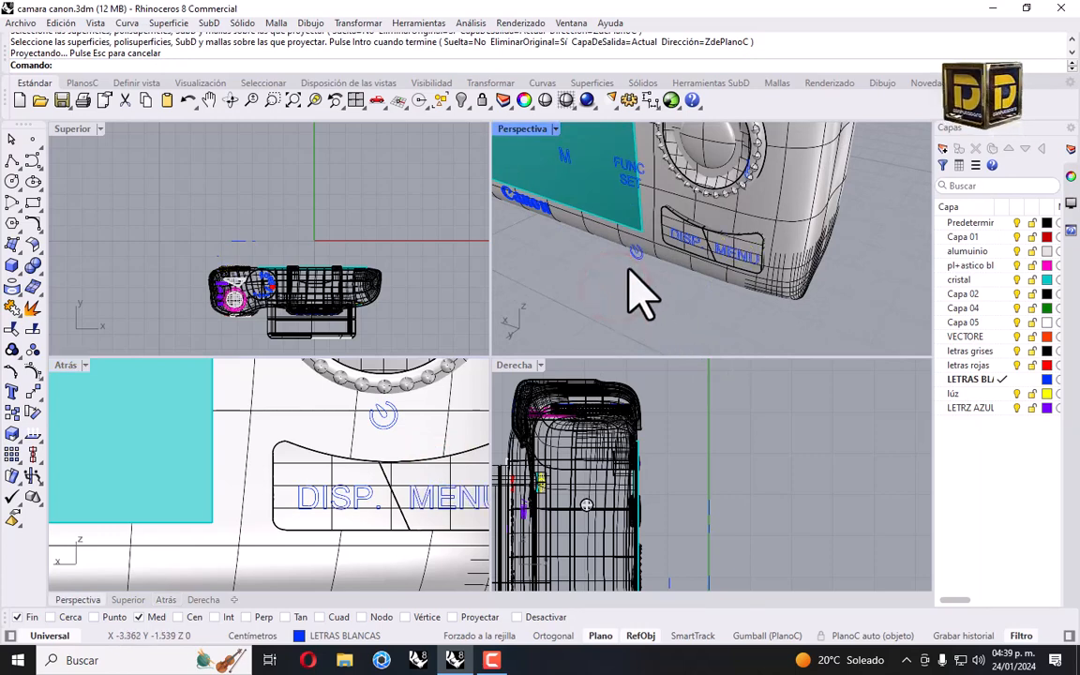
left_click_drag(615, 279, 652, 231)
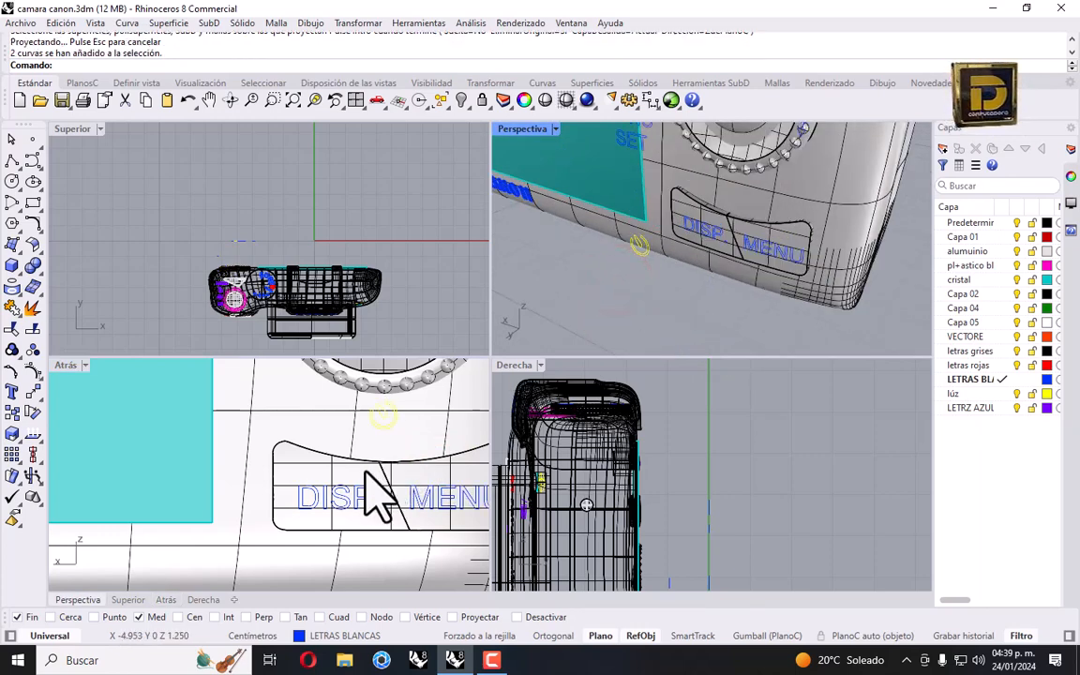
right_click(332, 457)
left_click(333, 409)
right_click(333, 409)
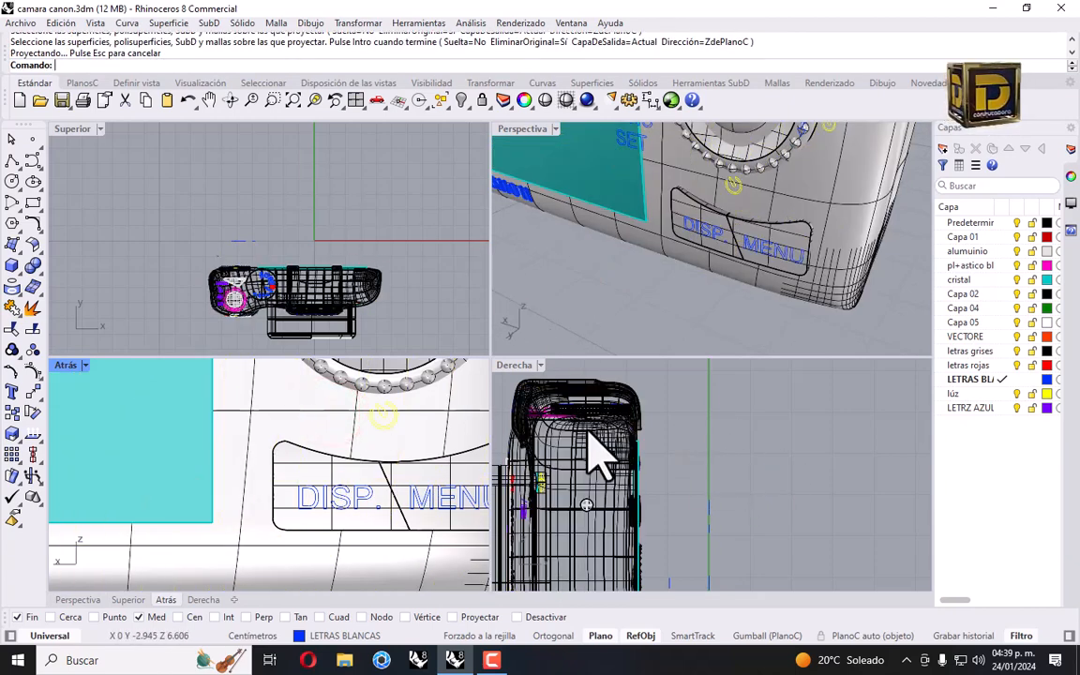
right_click(676, 440)
Project the FUNC SET lettering along the back view onto the dial's central button.
right_click_drag(683, 319, 763, 221)
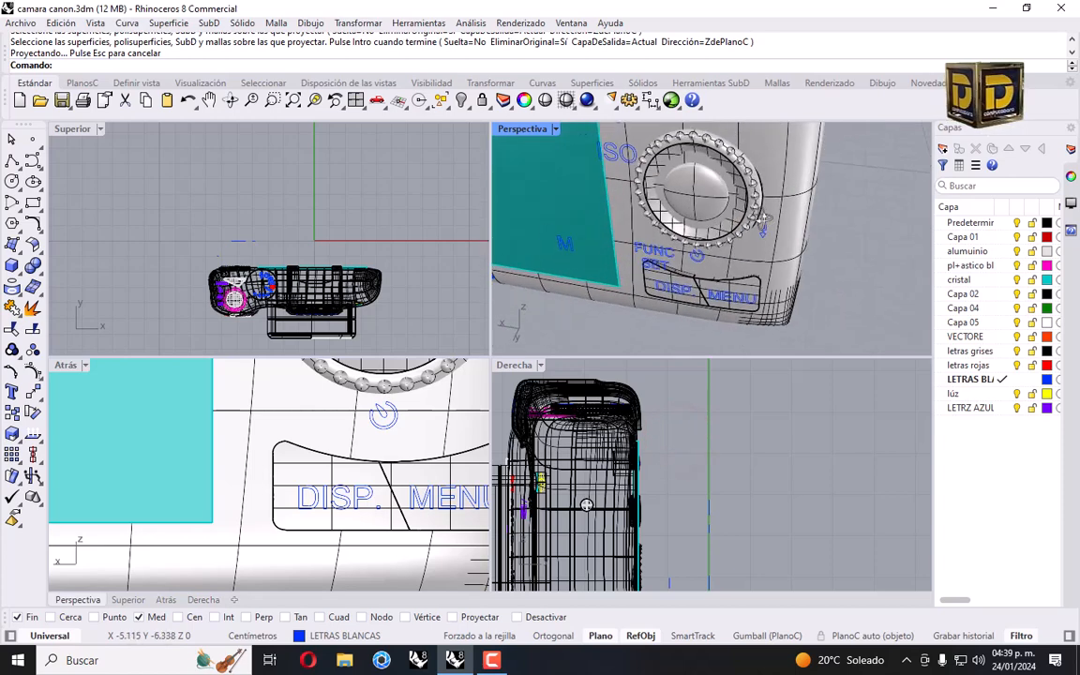
scroll(372, 473, "down", 4)
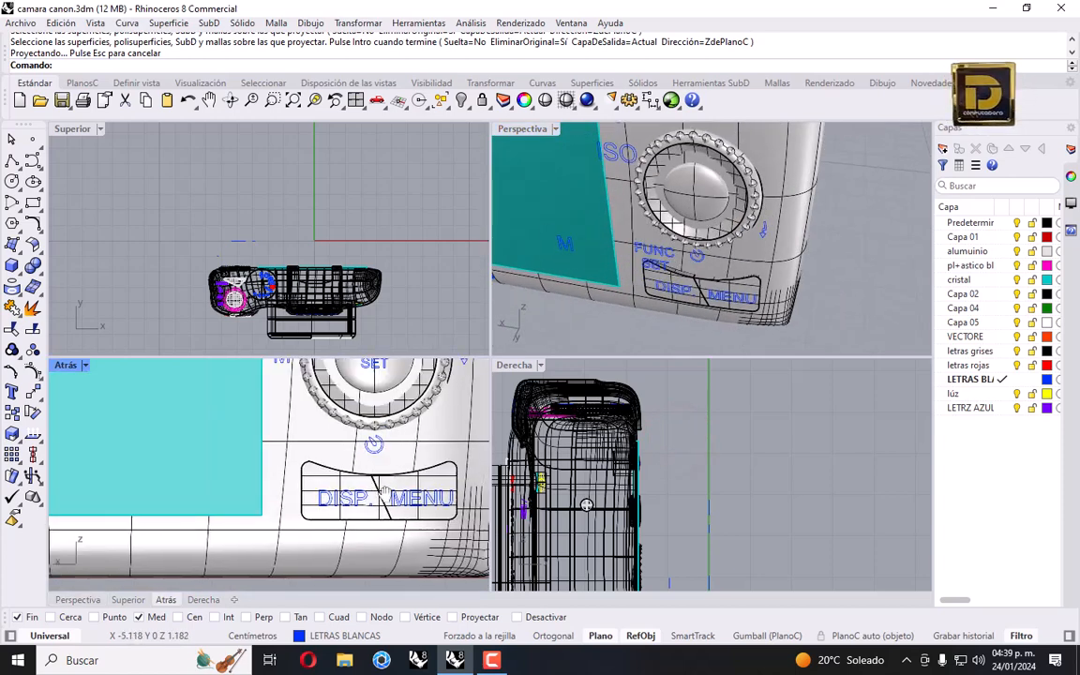
right_click_drag(682, 284, 598, 265)
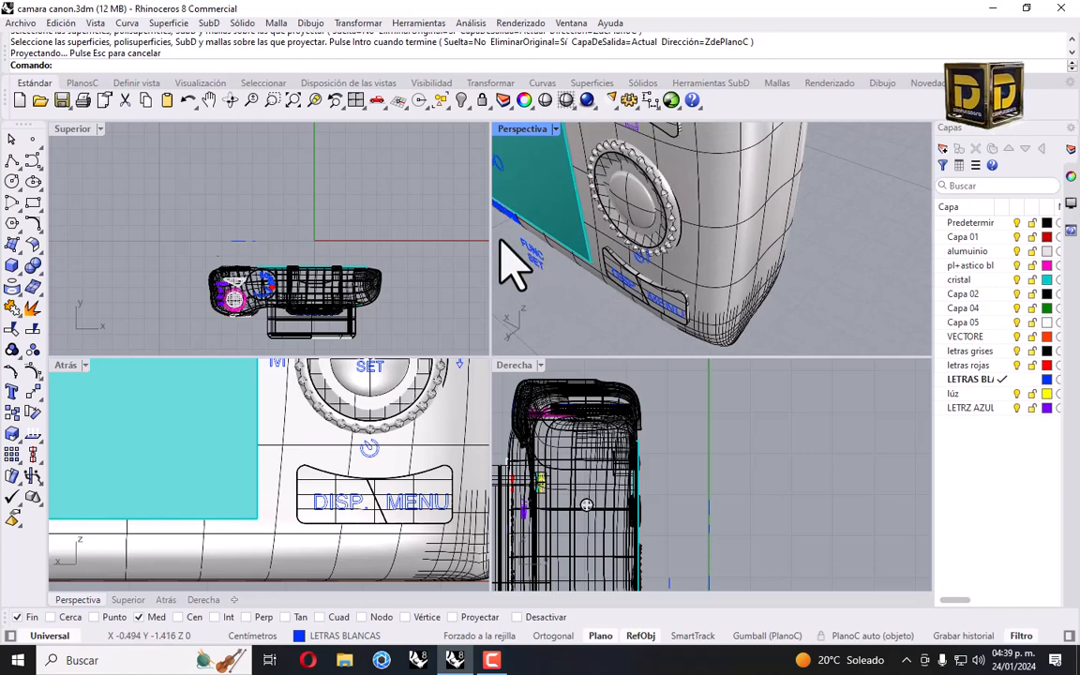
left_click_drag(550, 286, 549, 286)
right_click(378, 417)
left_click(376, 388)
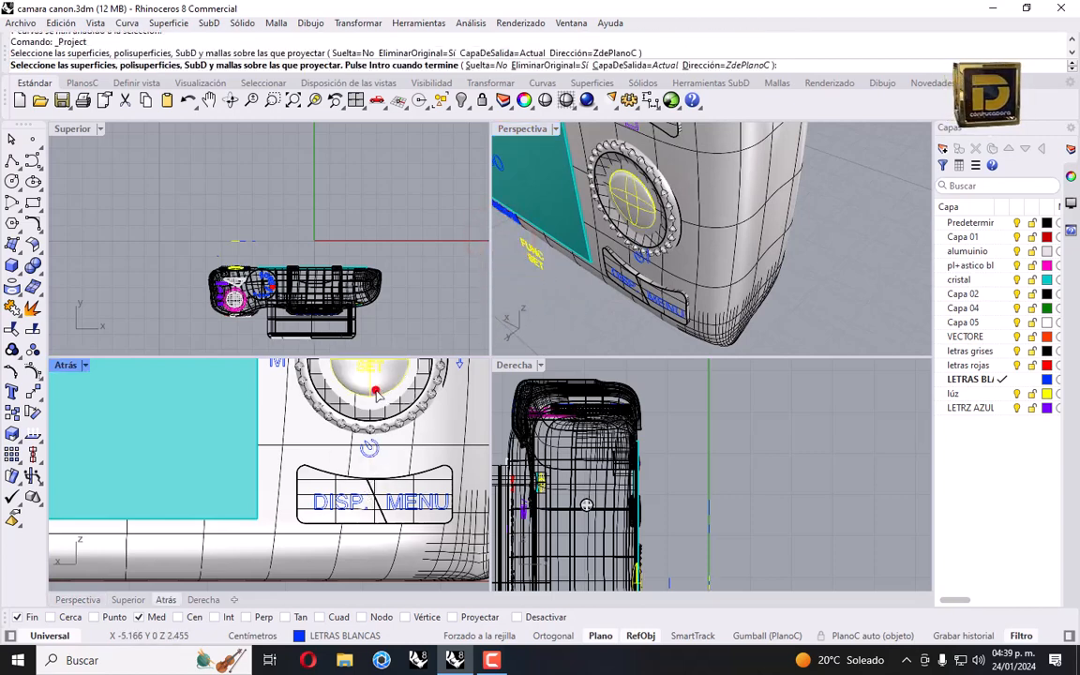
right_click(375, 390)
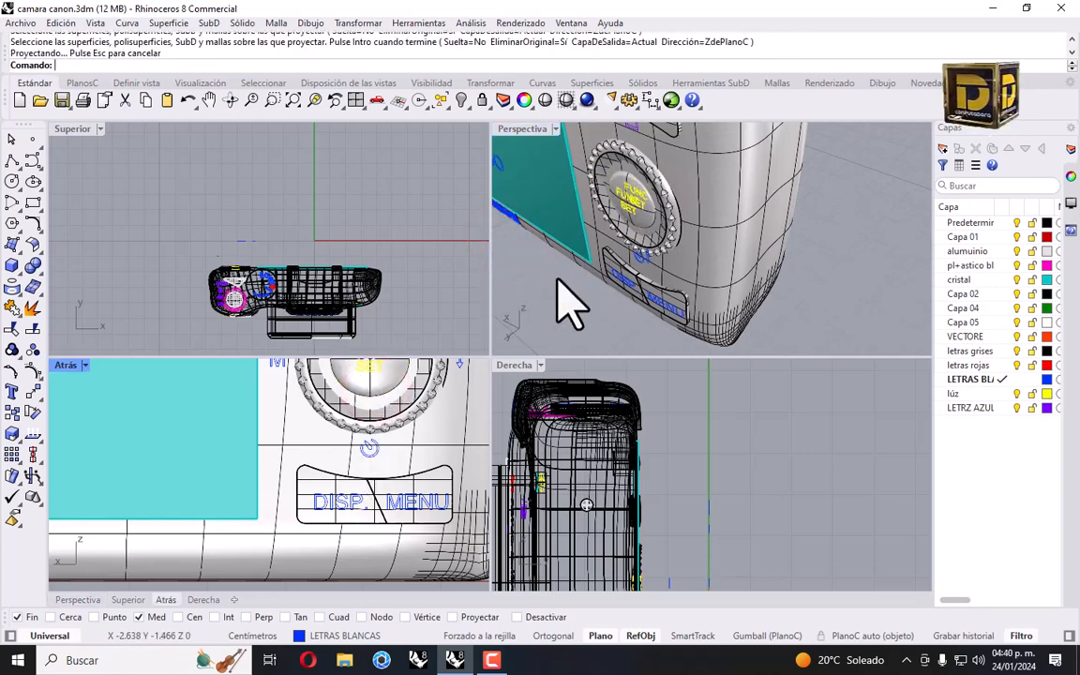
Project the square plus/minus icon along the back view onto the left half of the upper split button.
mouse_move(567, 300)
right_mouse_down()
mouse_move(675, 229)
mouse_move(638, 228)
mouse_move(624, 188)
mouse_move(590, 187)
mouse_move(662, 214)
right_mouse_up()
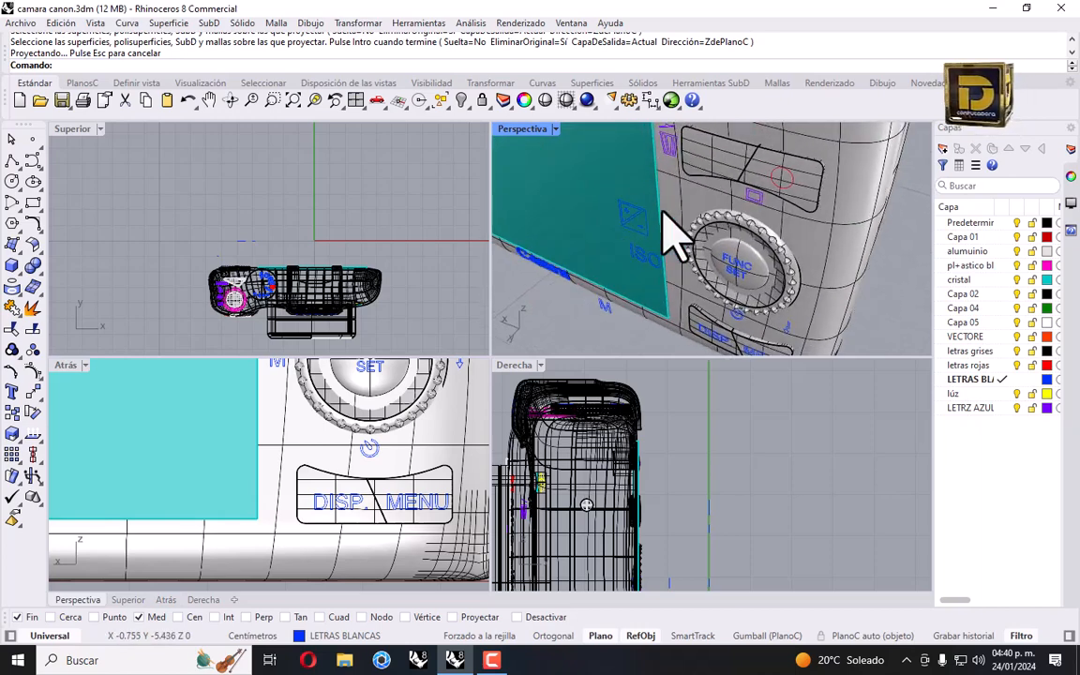
scroll(667, 236, "down", 5)
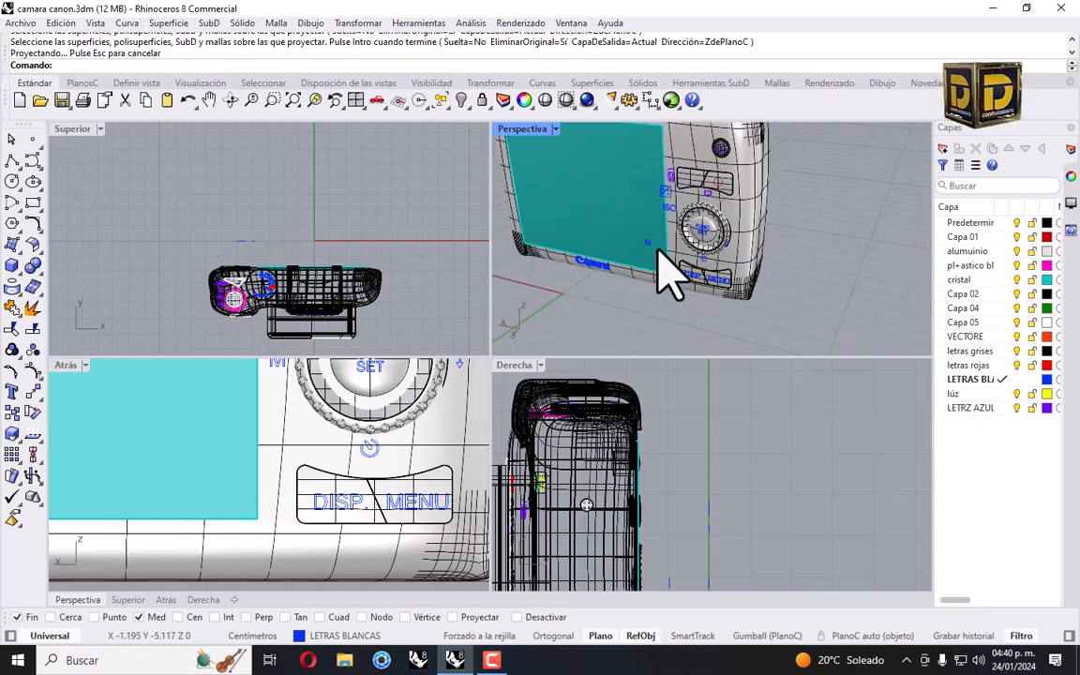
scroll(682, 204, "up", 5)
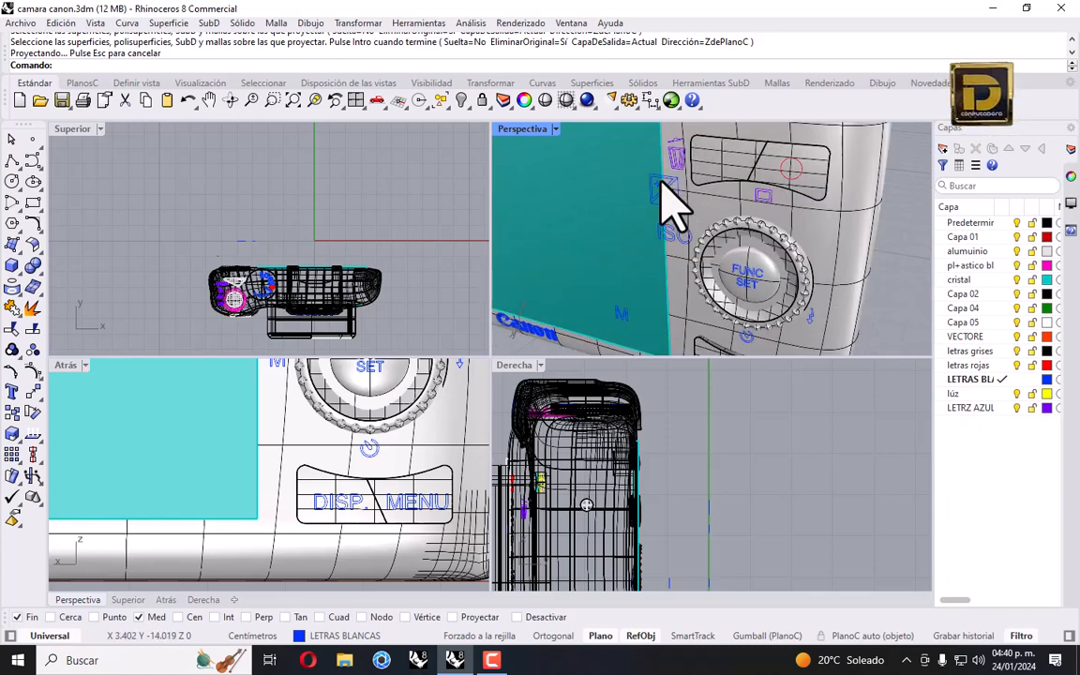
right_click_drag(748, 227, 544, 229)
left_click_drag(556, 252, 562, 260)
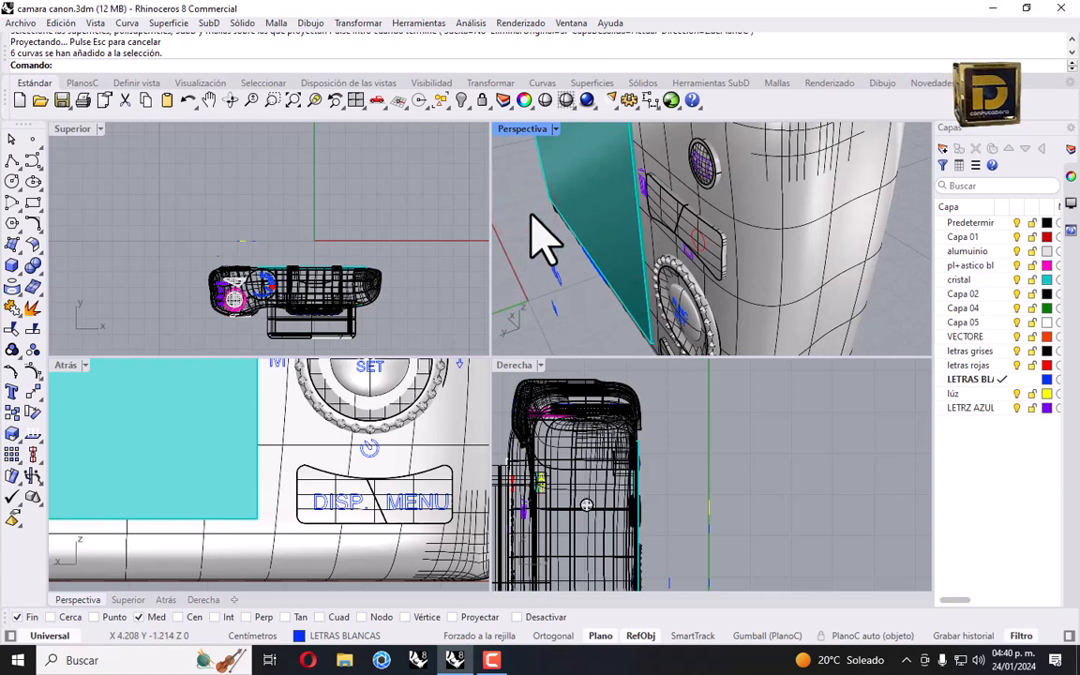
left_click_drag(530, 213, 562, 266)
right_click_drag(401, 412, 400, 412)
right_click(400, 412)
scroll(329, 473, "down", 7)
scroll(317, 373, "up", 6)
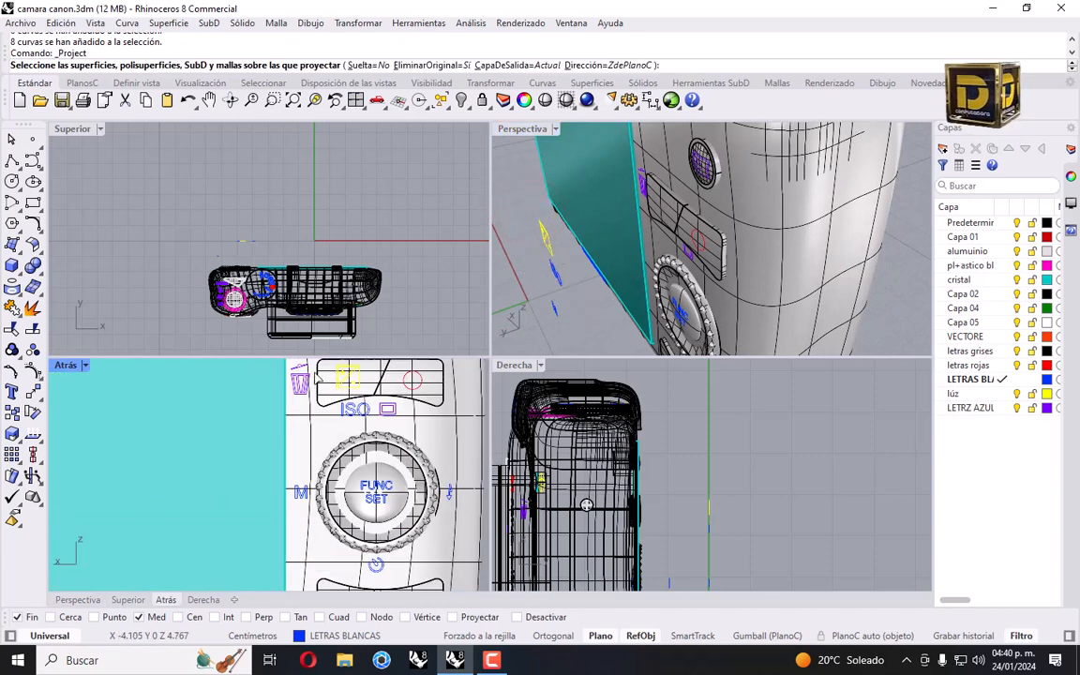
left_click(325, 380)
key("Return")
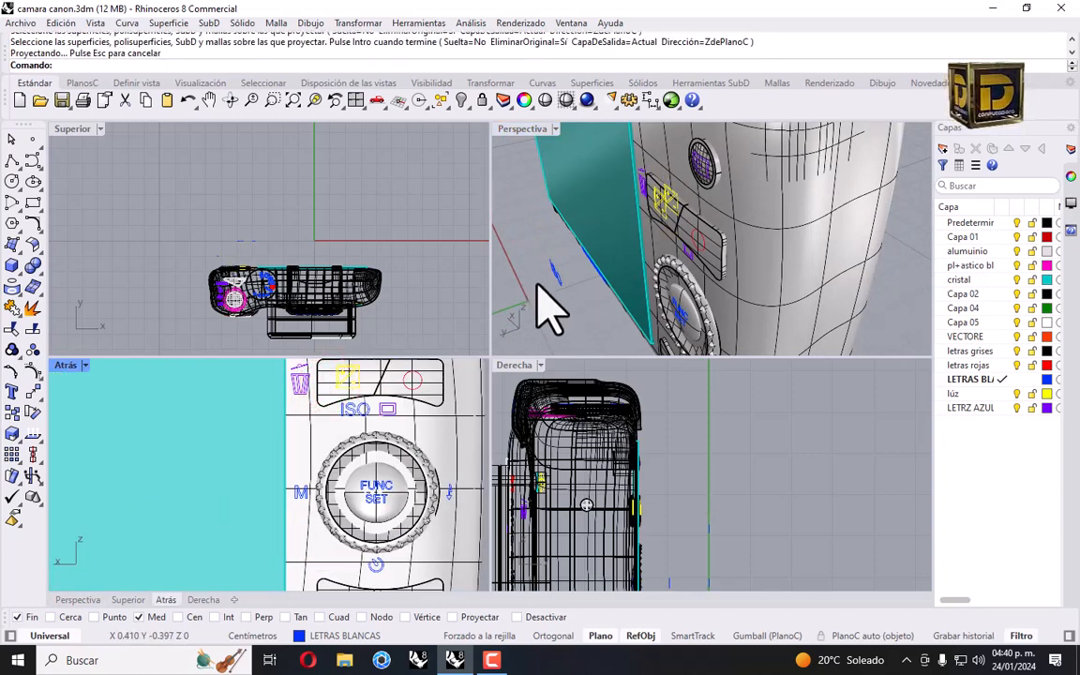
Project the ISO and M lettering together along the back view onto the camera body.
left_click_drag(532, 246, 573, 335)
scroll(562, 269, "down", 4)
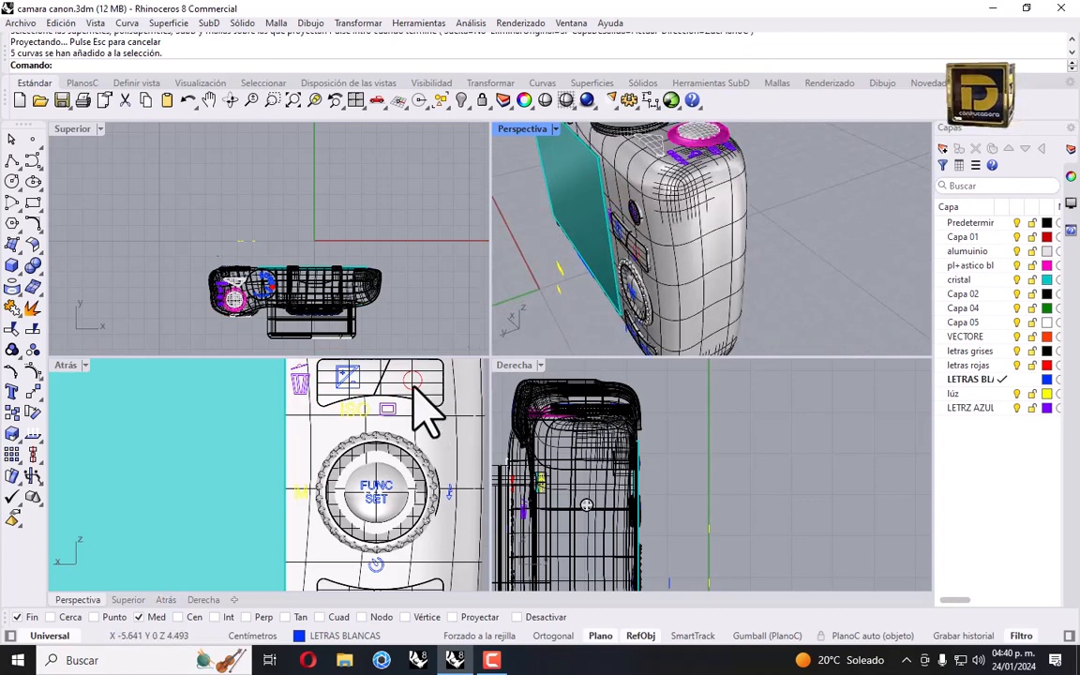
right_click_drag(615, 276, 658, 309)
scroll(656, 307, "up", 6)
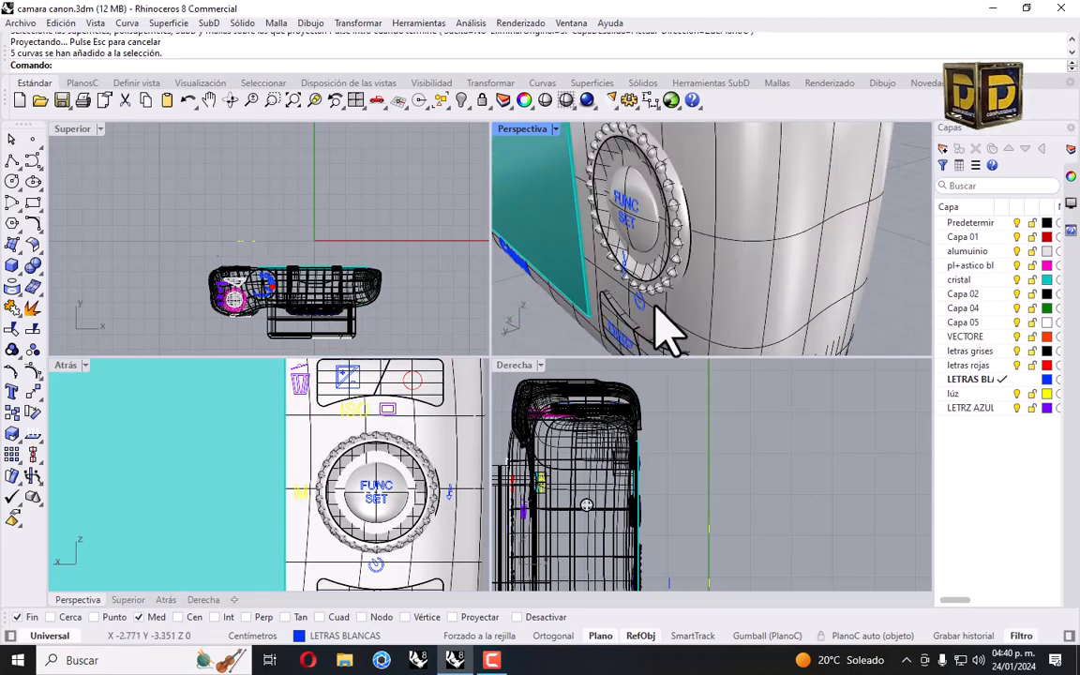
scroll(642, 304, "down", 7)
key("Return")
left_click(320, 430)
right_click(540, 323)
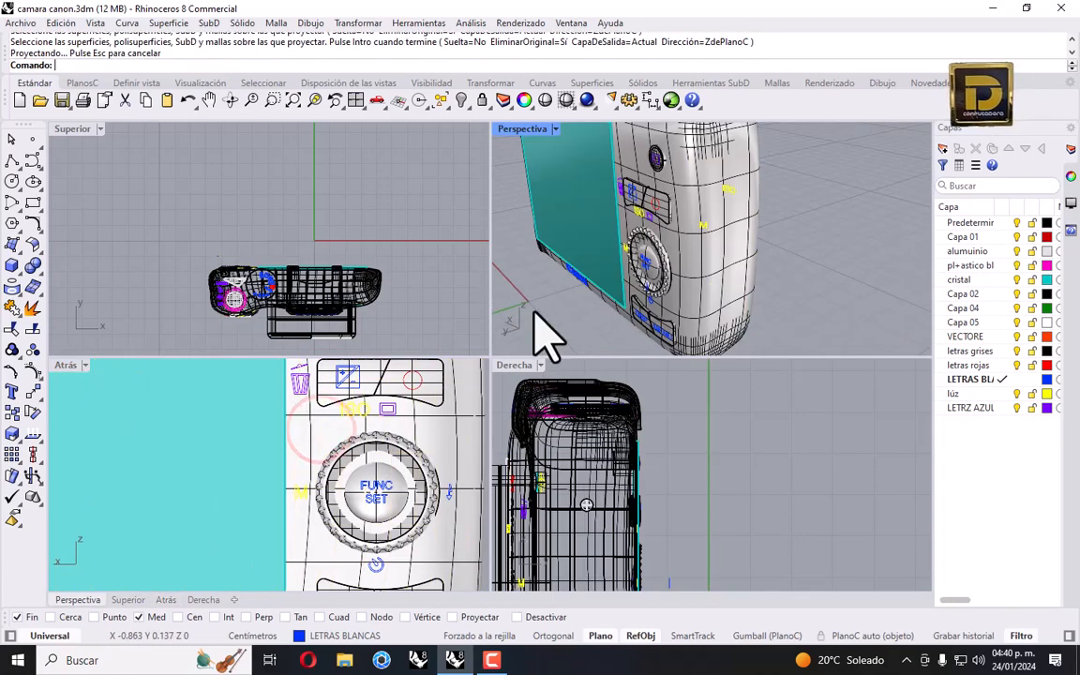
Maximize the perspective view and hide the camera body to expose the stray projected curves on its front side.
double_click(535, 132)
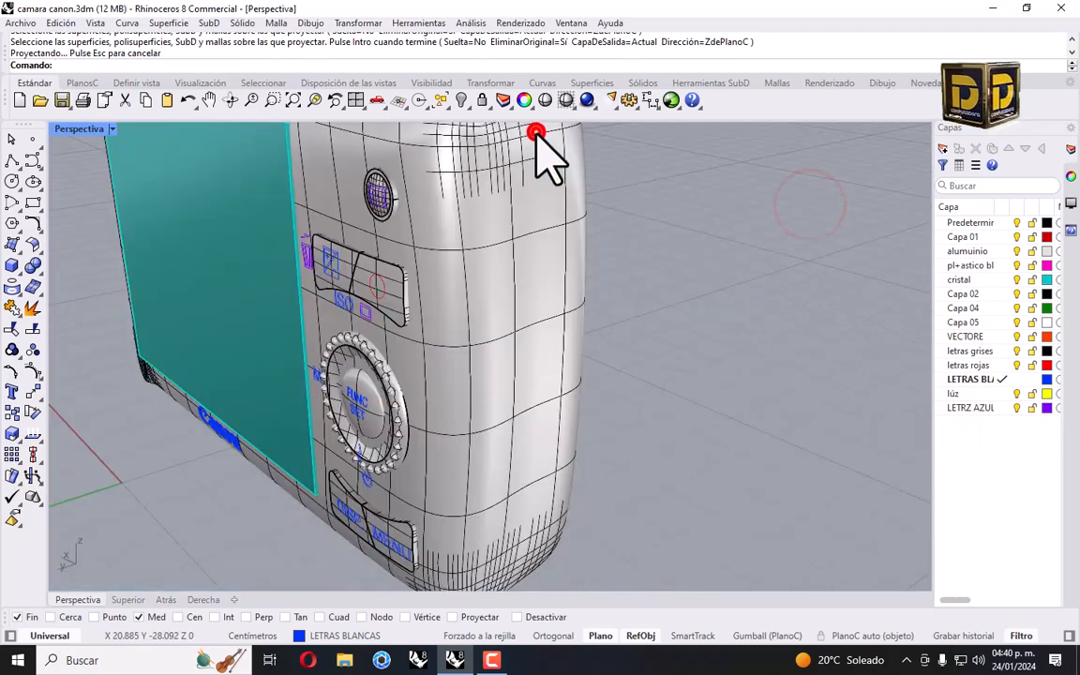
right_click_drag(535, 132, 438, 241)
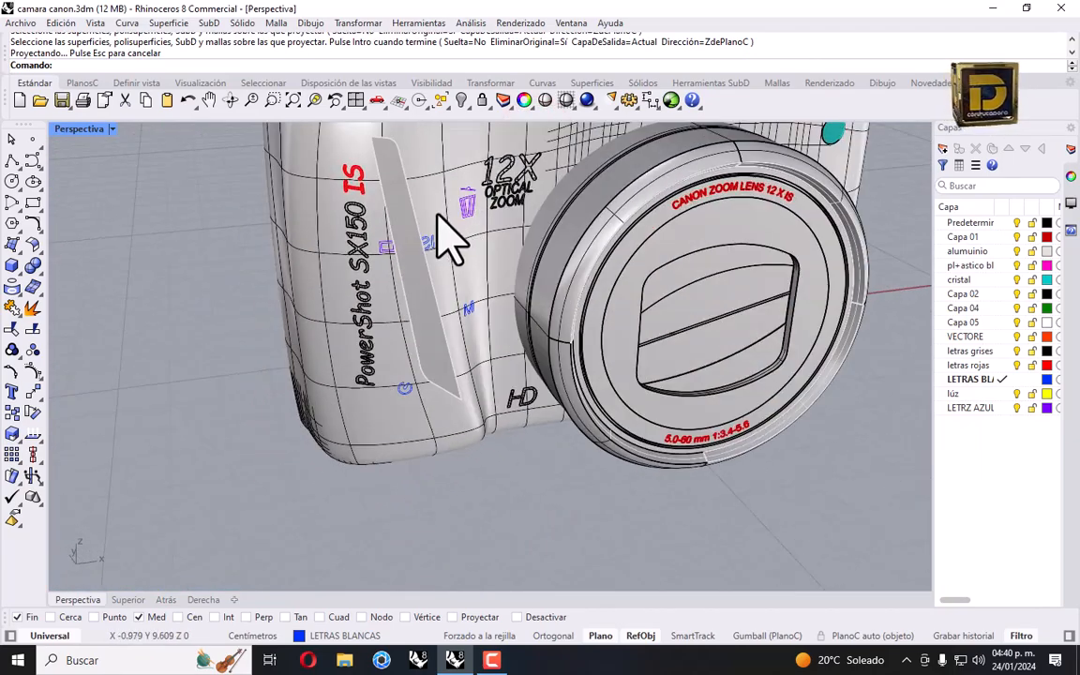
left_click(437, 216)
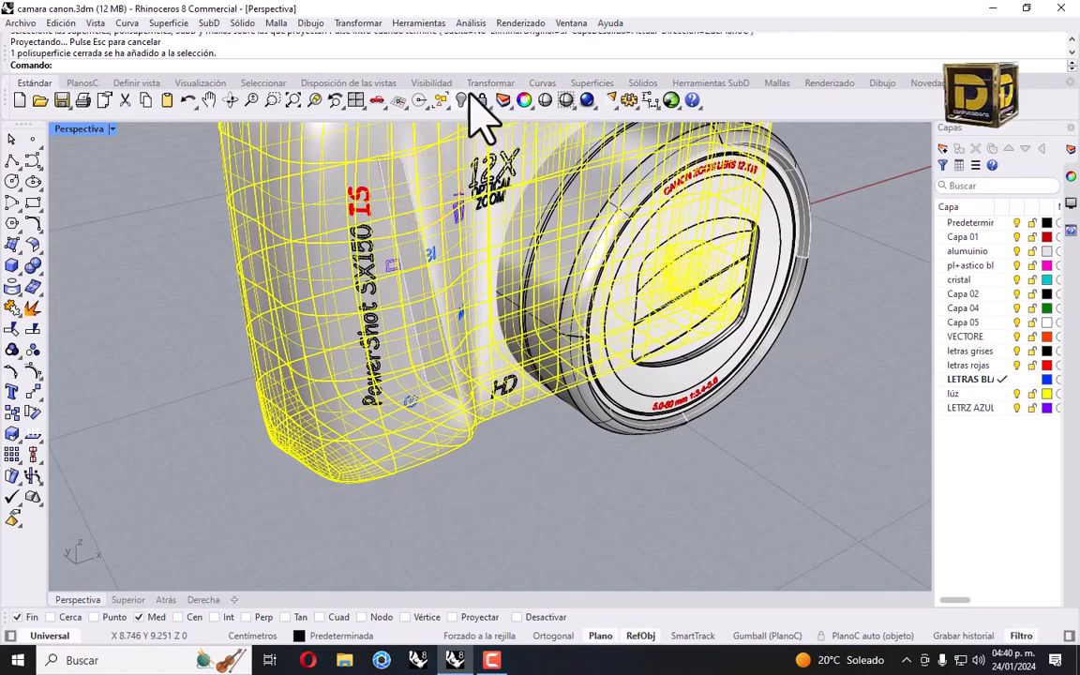
left_click(464, 100)
right_click_drag(482, 169, 440, 304)
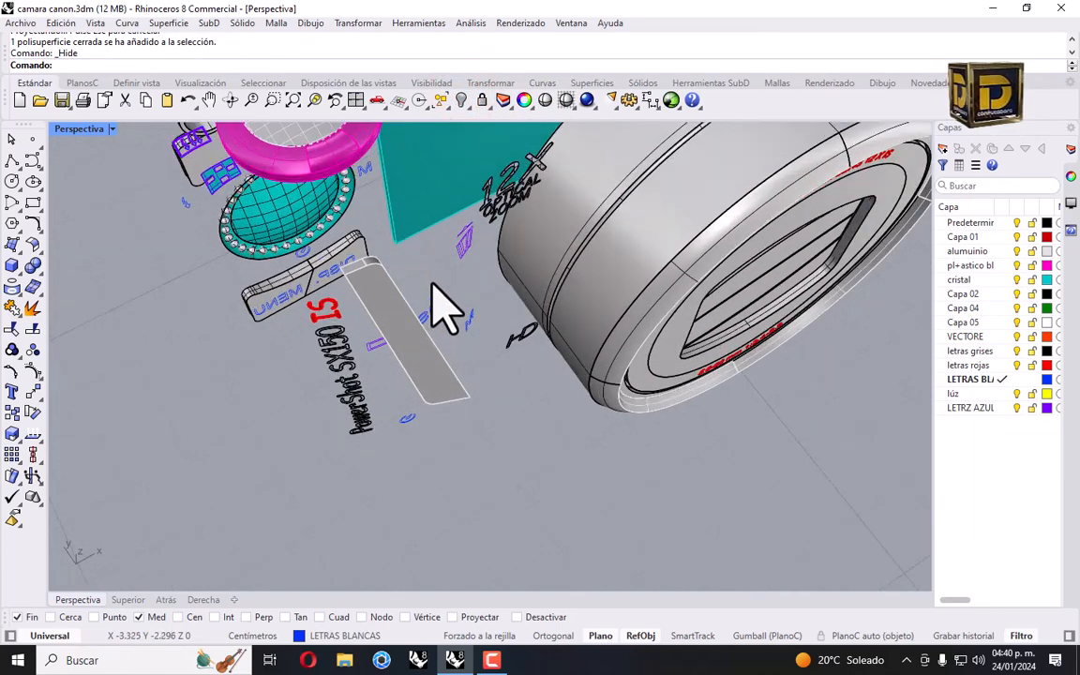
Delete the stray trash can icon curves that were projected onto the front side, near the 12X OPTICAL ZOOM text.
left_click(439, 223)
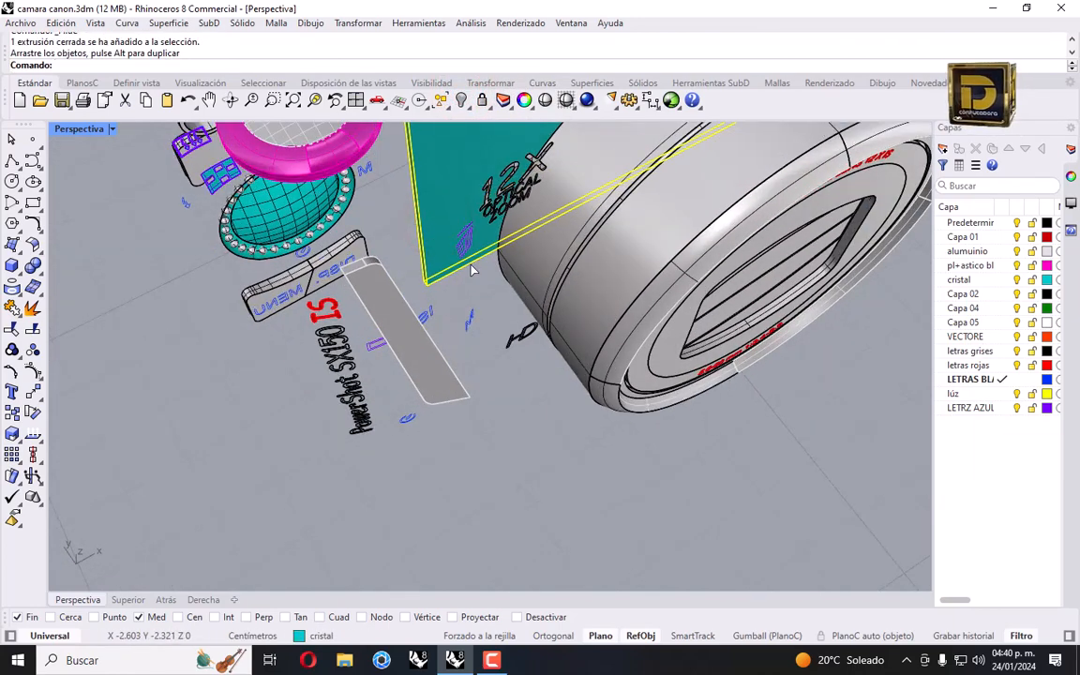
key("ctrl+z")
left_click(458, 277)
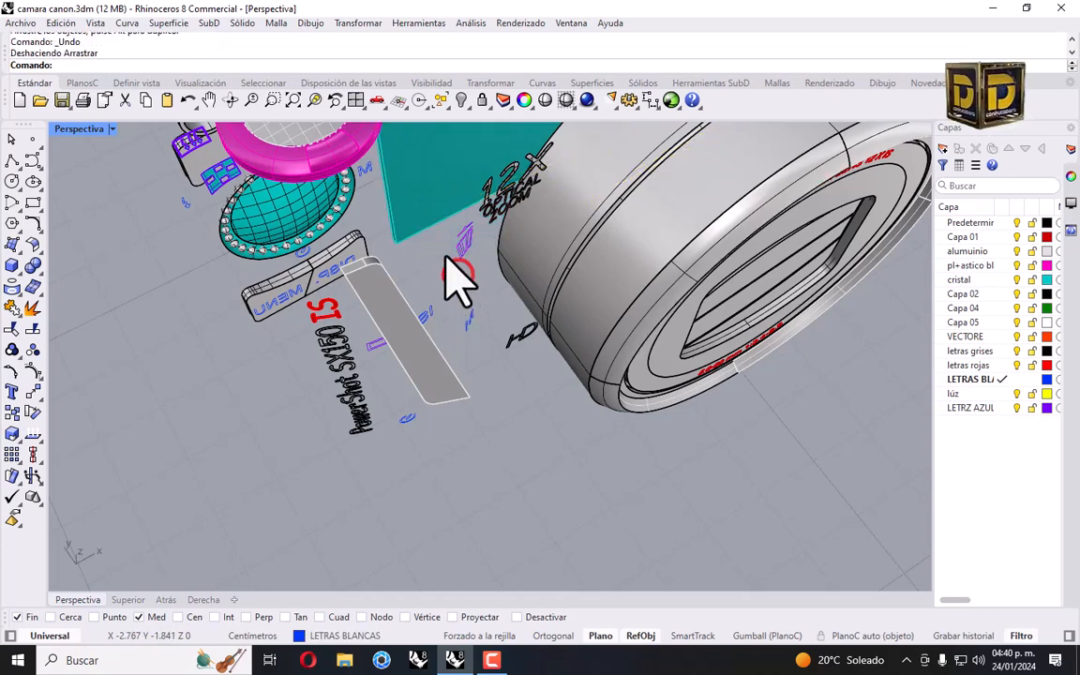
left_click_drag(444, 270, 479, 228)
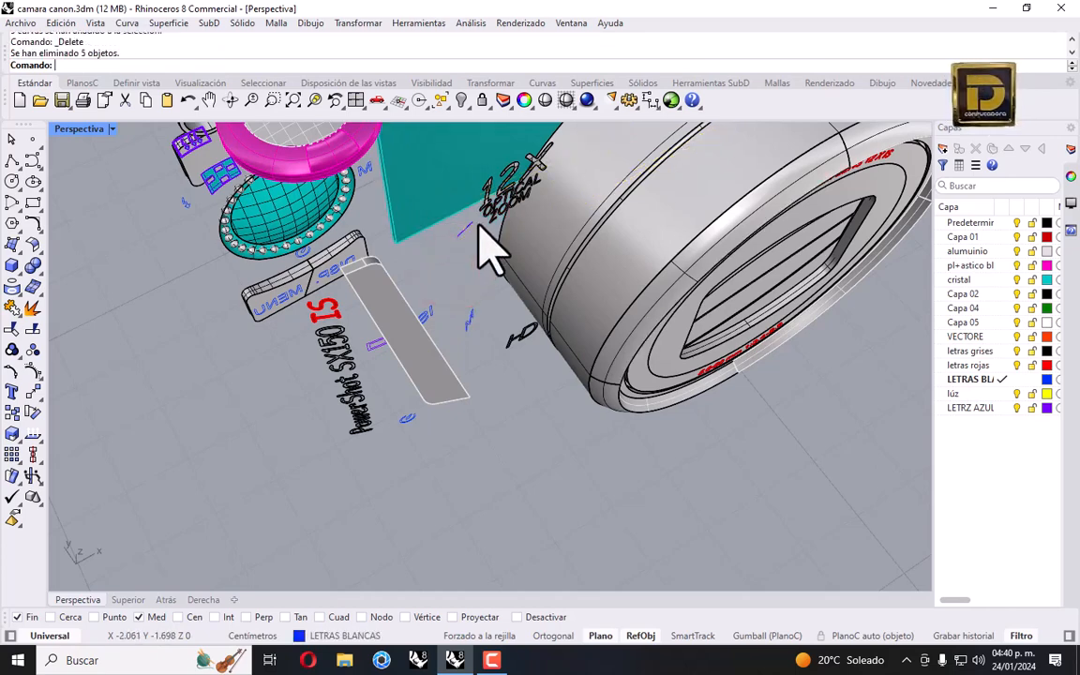
key("Delete")
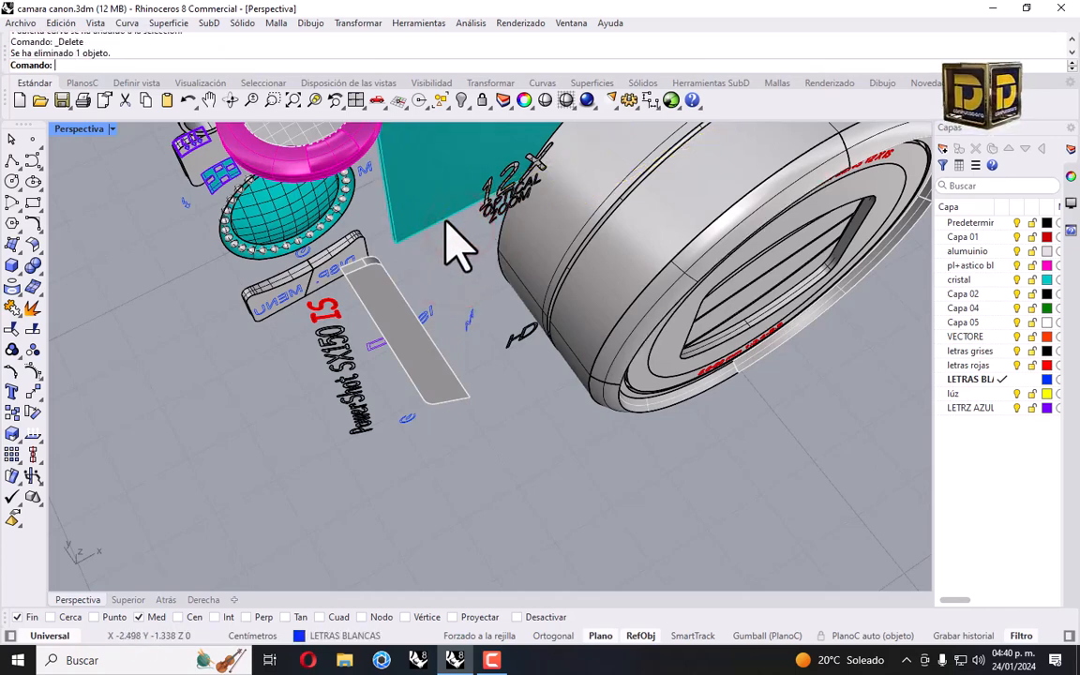
Delete the stray ISO, M, timer icon and small purple rectangle curves projected onto the front side.
left_click_drag(405, 270, 486, 384)
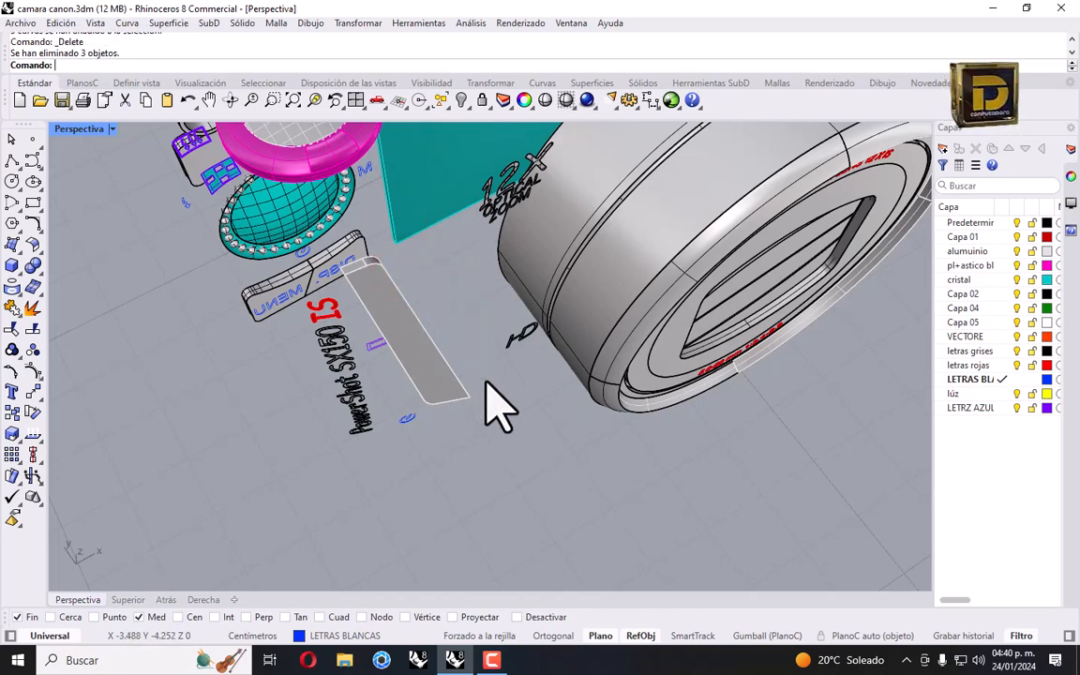
left_click_drag(422, 424, 443, 377)
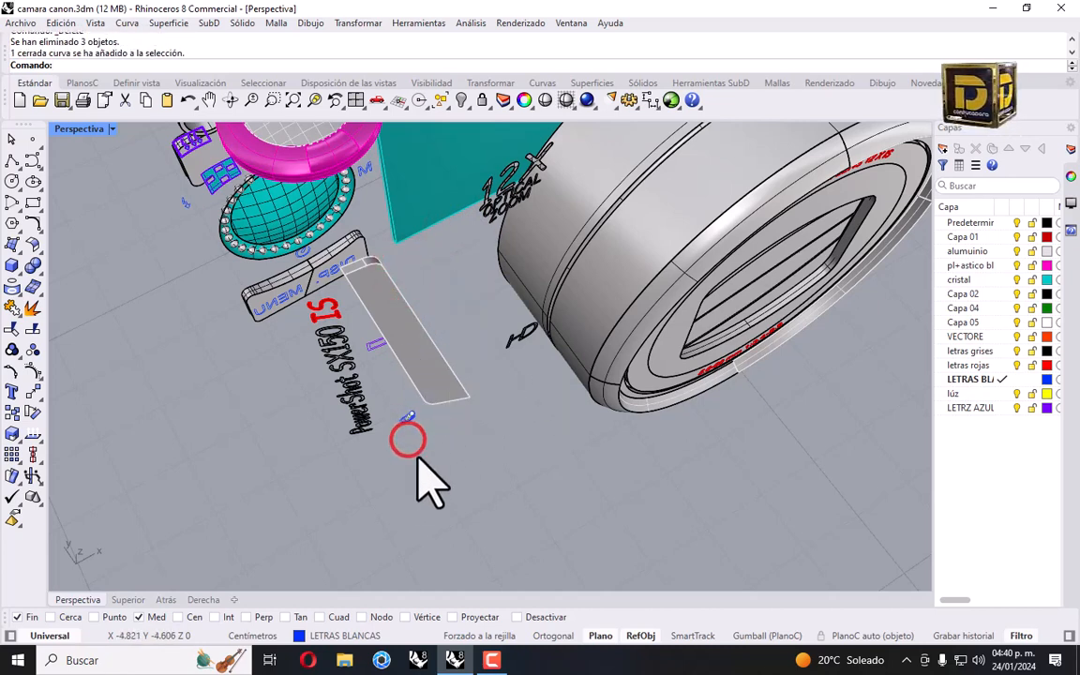
left_click_drag(386, 486, 429, 410)
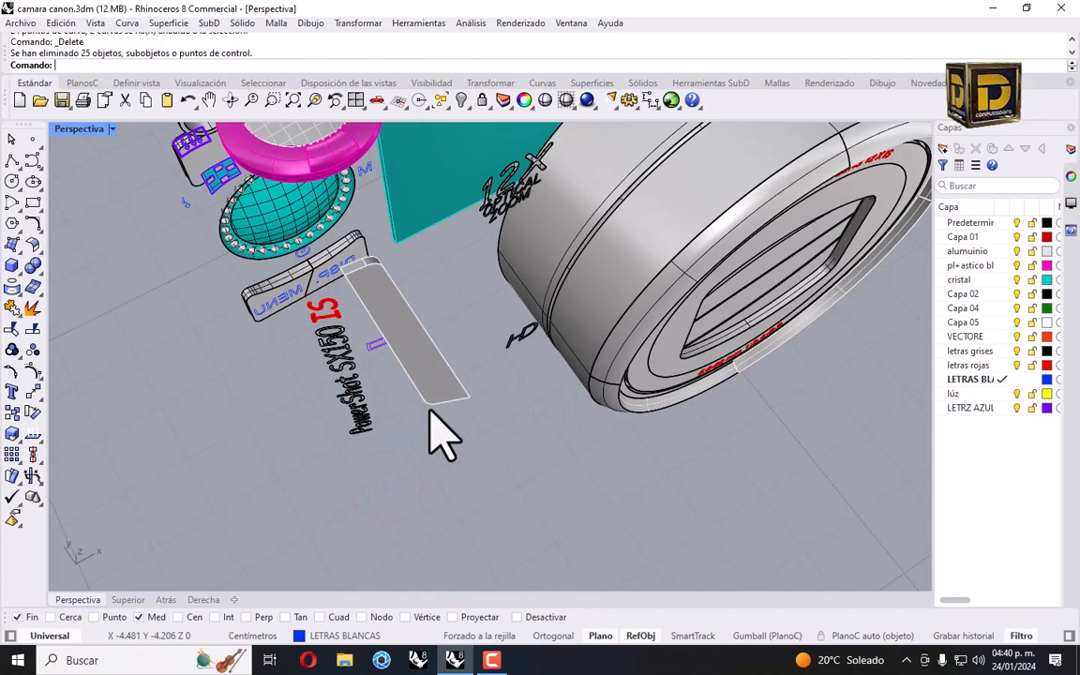
scroll(412, 412, "up", 3)
left_click_drag(263, 229, 397, 325)
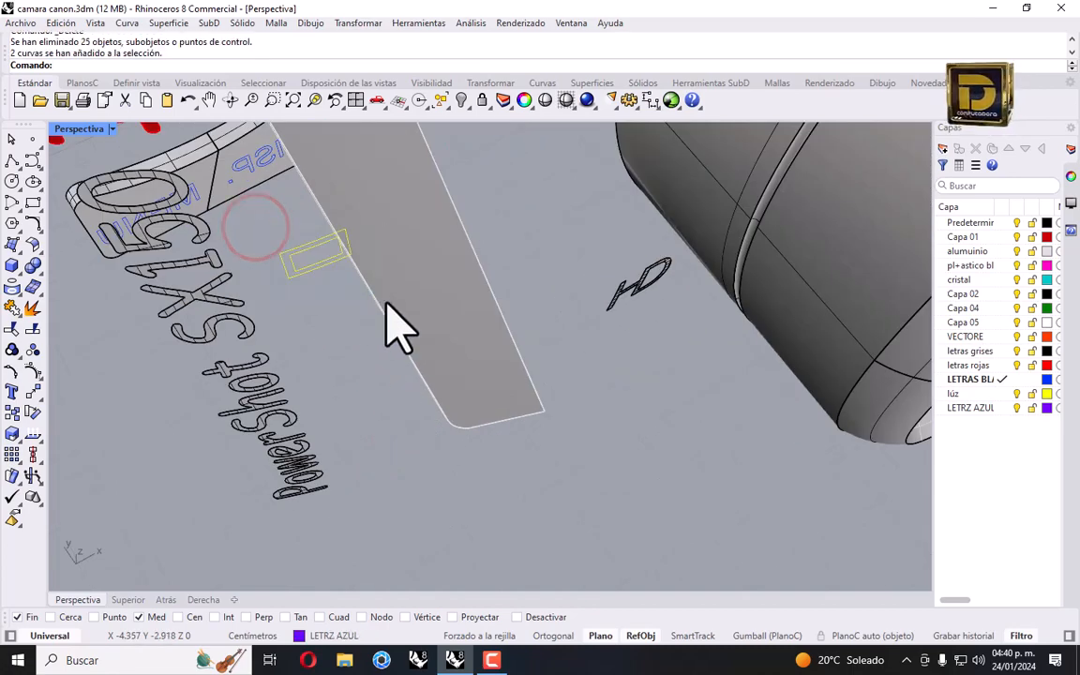
key("Delete")
Show all hidden objects again and save the camera file.
scroll(426, 389, "down", 1)
scroll(427, 389, "down", 3)
right_click_drag(397, 362, 426, 141)
right_click(459, 100)
right_click_drag(346, 179, 199, 175)
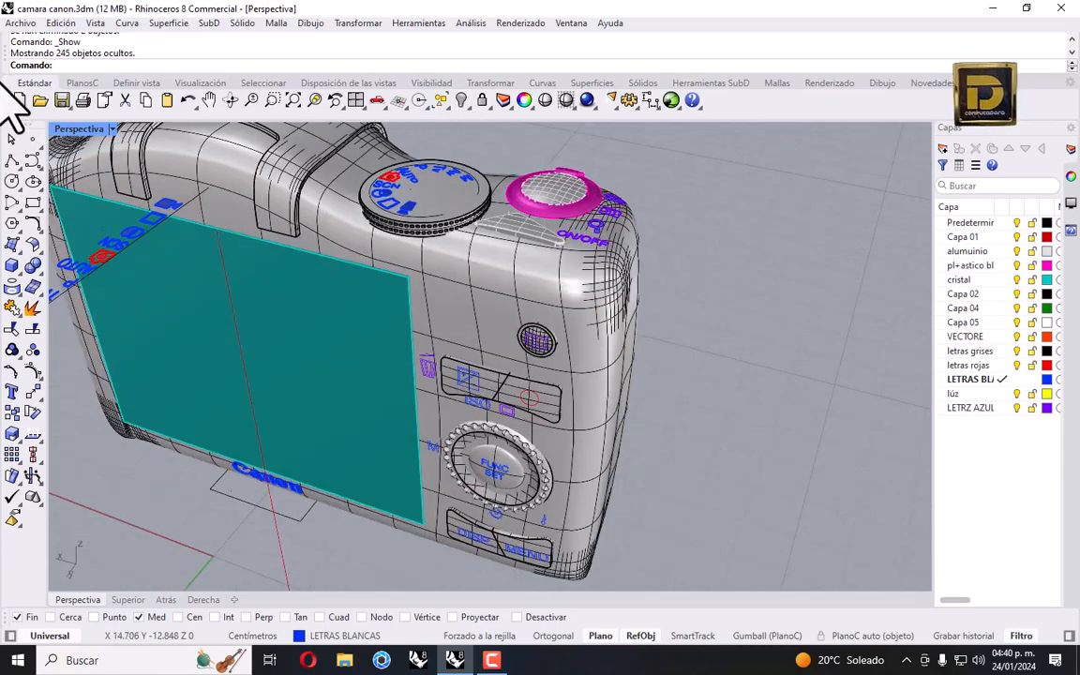
left_click(19, 27)
left_click(58, 96)
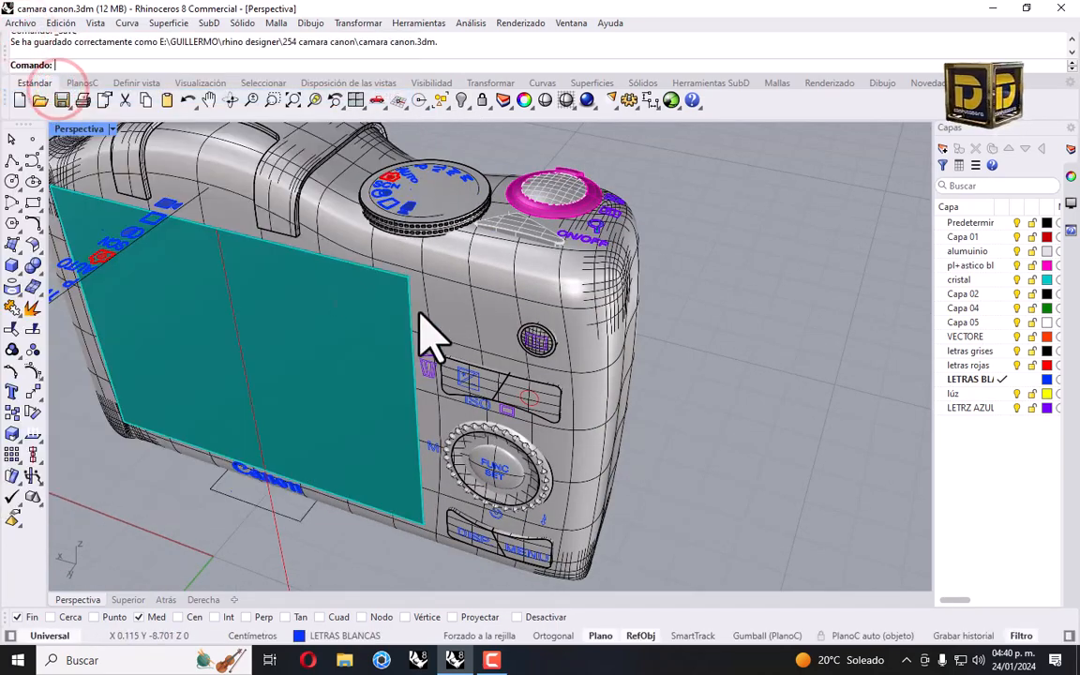
Pick the red circle on the right half of the upper split button and make letras rojas the current layer.
scroll(482, 412, "up", 3)
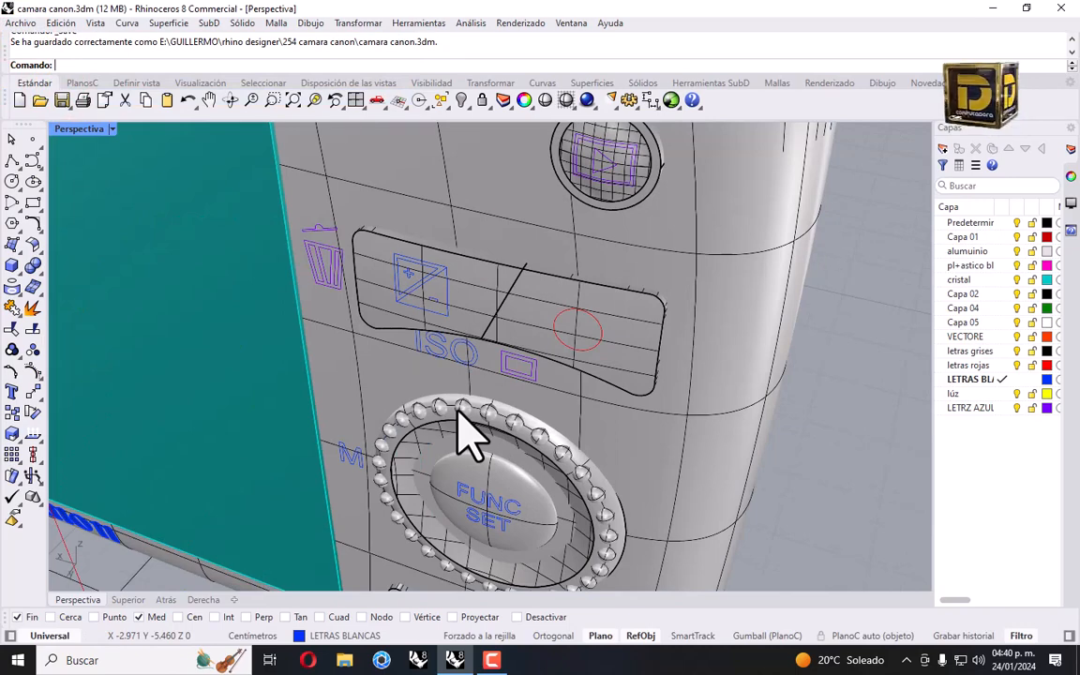
scroll(438, 337, "down", 3)
scroll(563, 204, "up", 7)
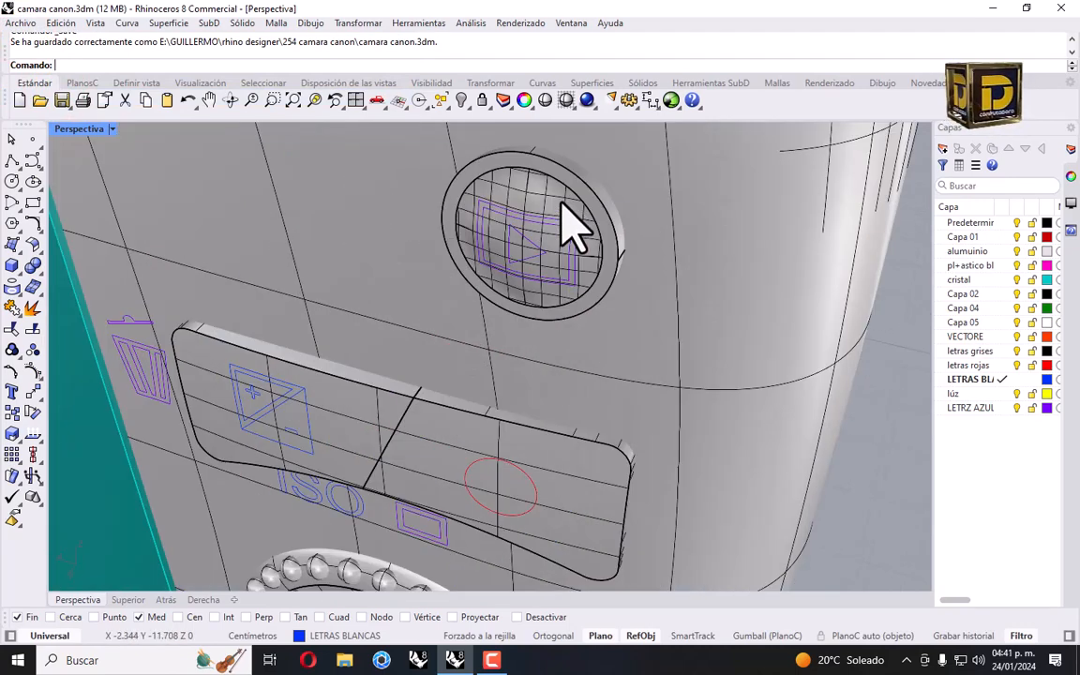
scroll(533, 323, "down", 12)
scroll(506, 337, "up", 2)
left_click(529, 370)
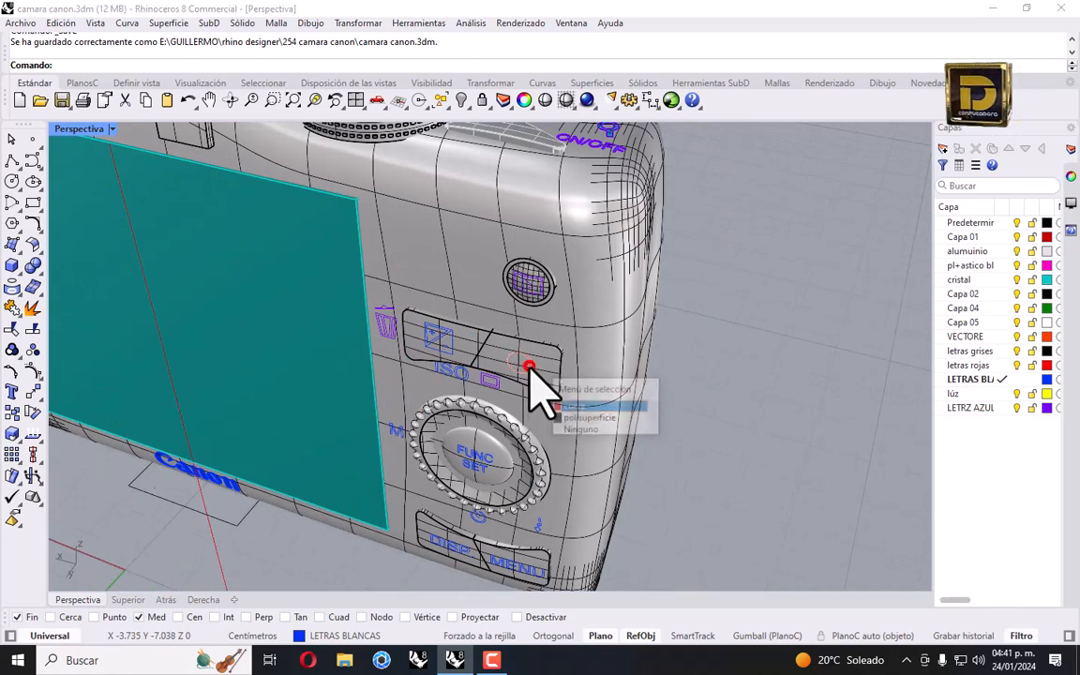
left_click(614, 407)
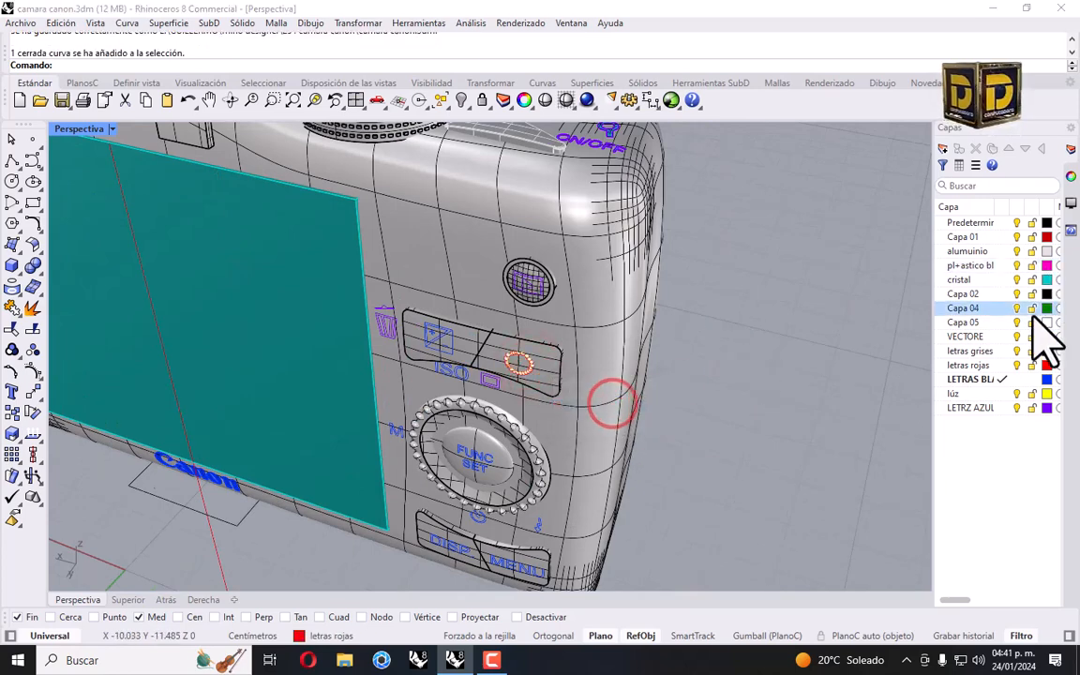
Fill the red circle on the upper split button with a Patch surface, keeping the default patch options.
left_click(21, 307)
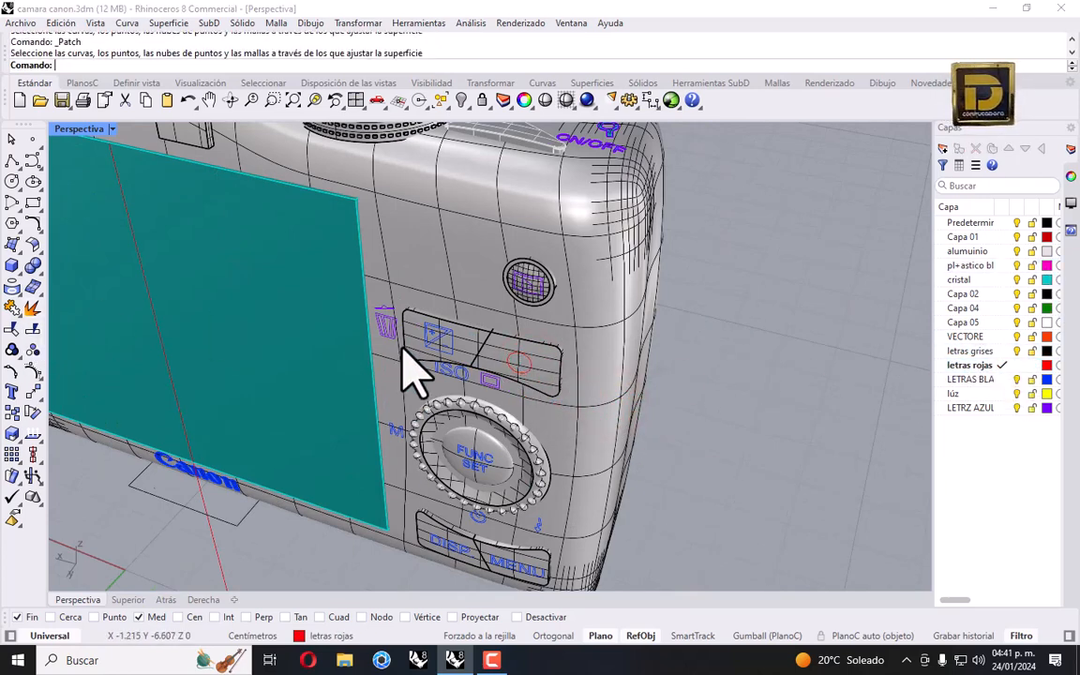
scroll(417, 338, "up", 4)
left_click(670, 392)
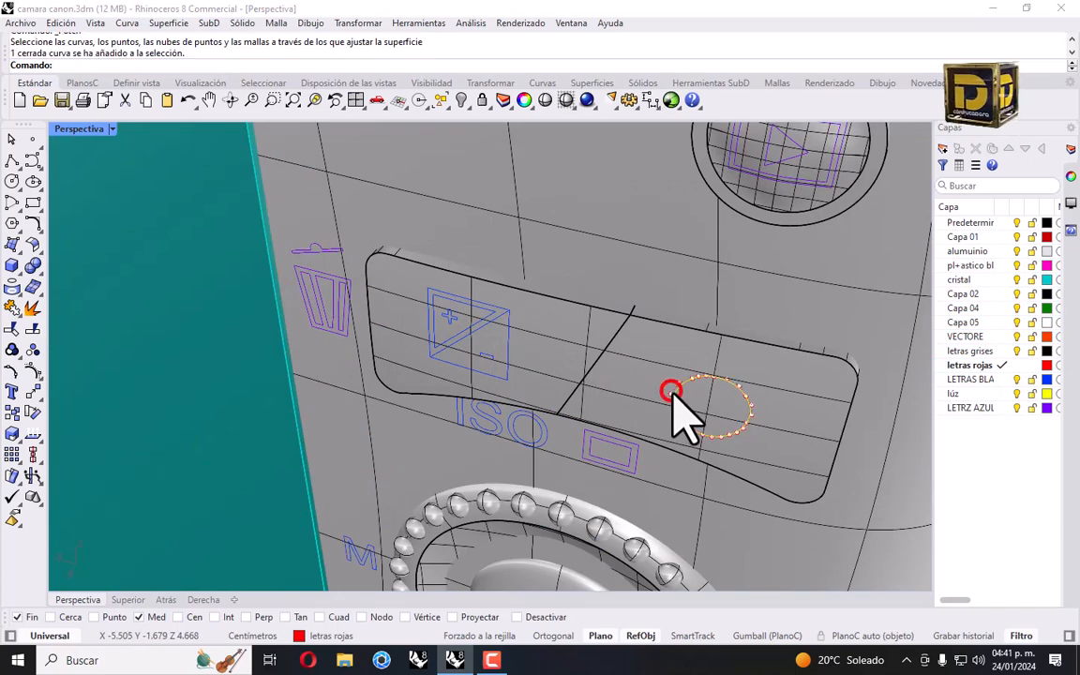
left_click(15, 246)
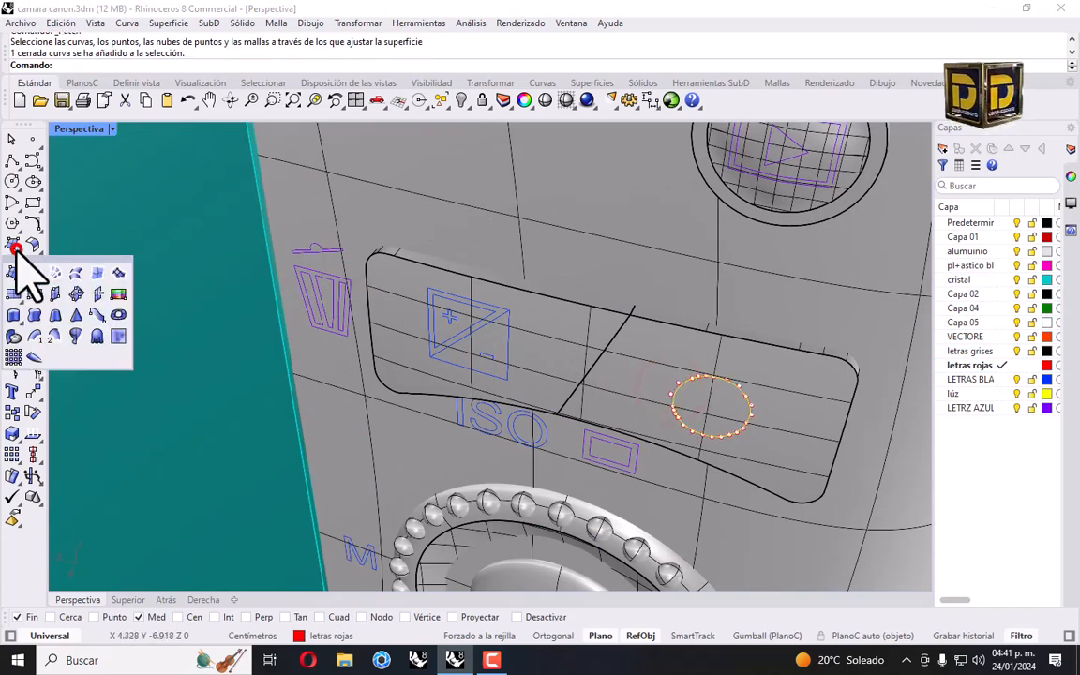
left_click(118, 272)
left_click(141, 460)
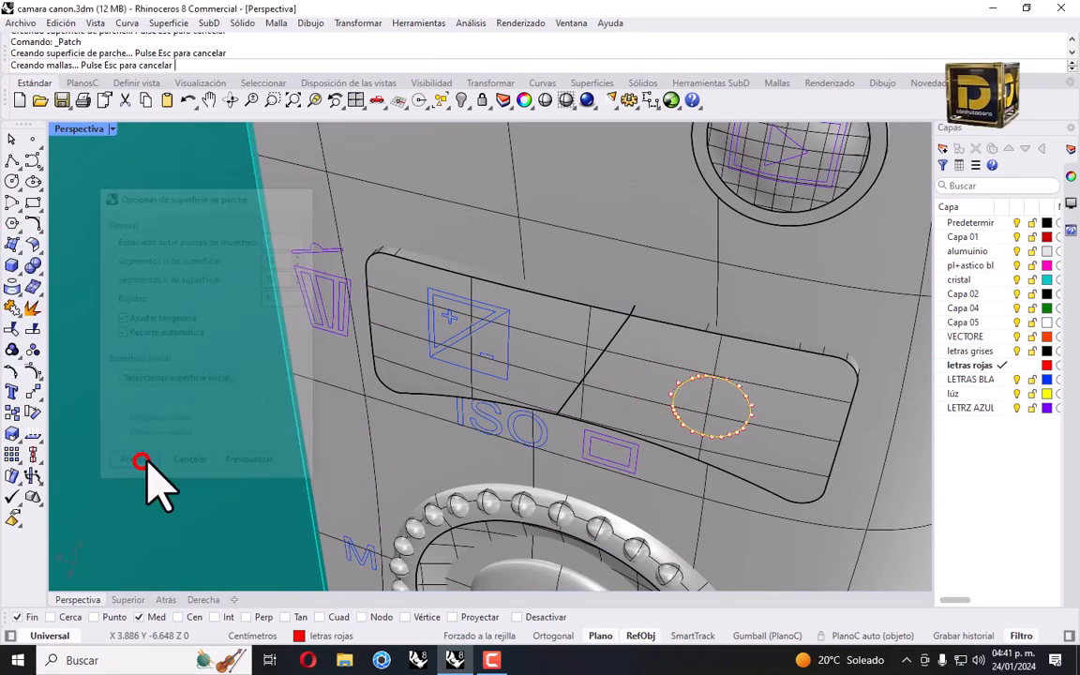
Nudge the new circular patch surface slightly outward from the button face in the top view.
left_click(718, 411)
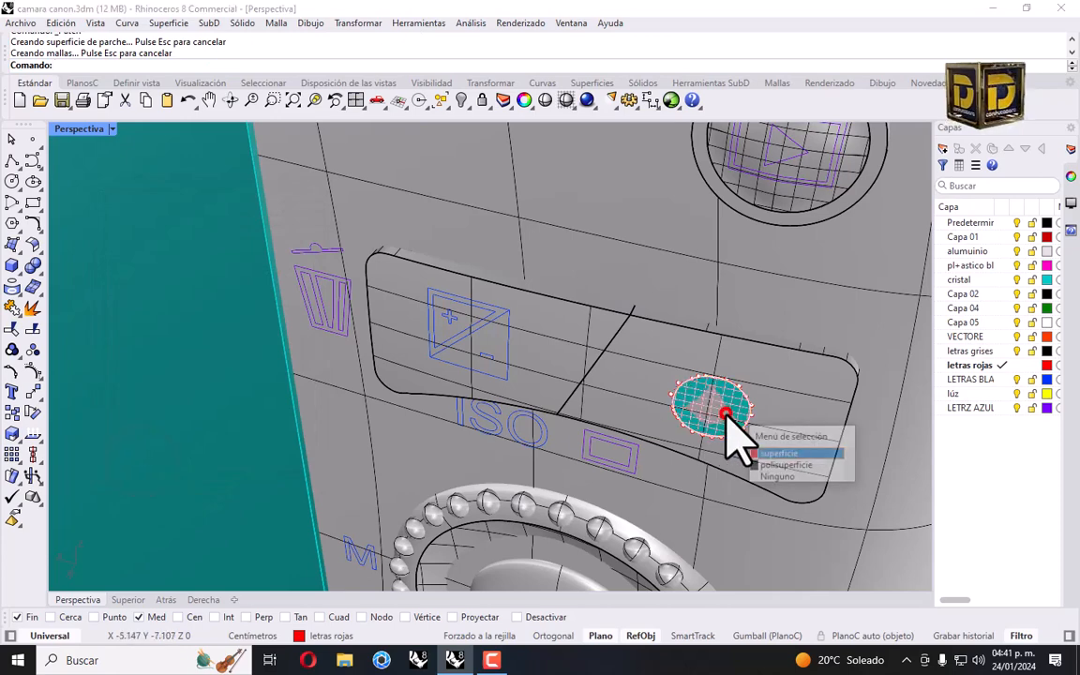
left_click(795, 454)
double_click(77, 128)
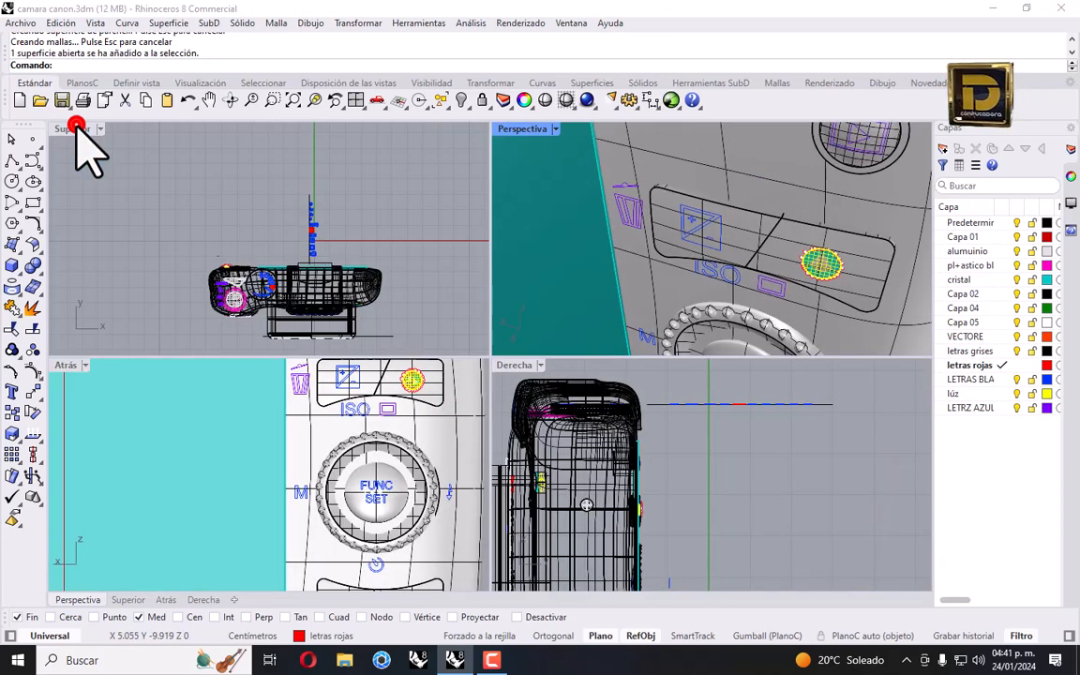
scroll(237, 284, "up", 6)
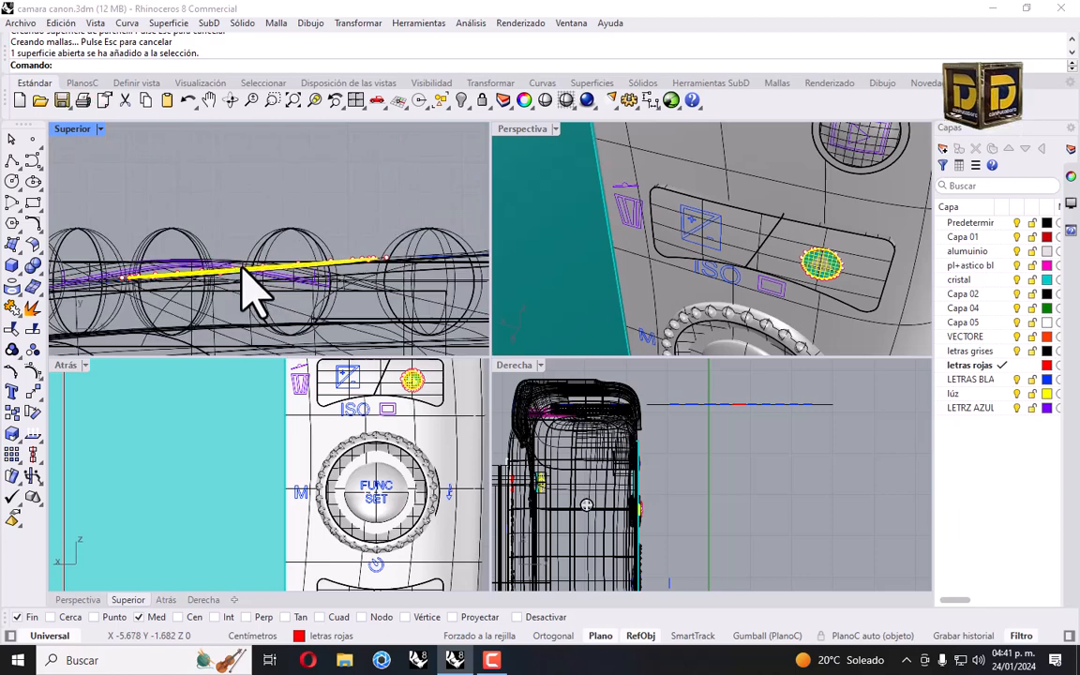
scroll(248, 291, "up", 2)
left_click_drag(237, 271, 255, 246)
left_click(248, 217)
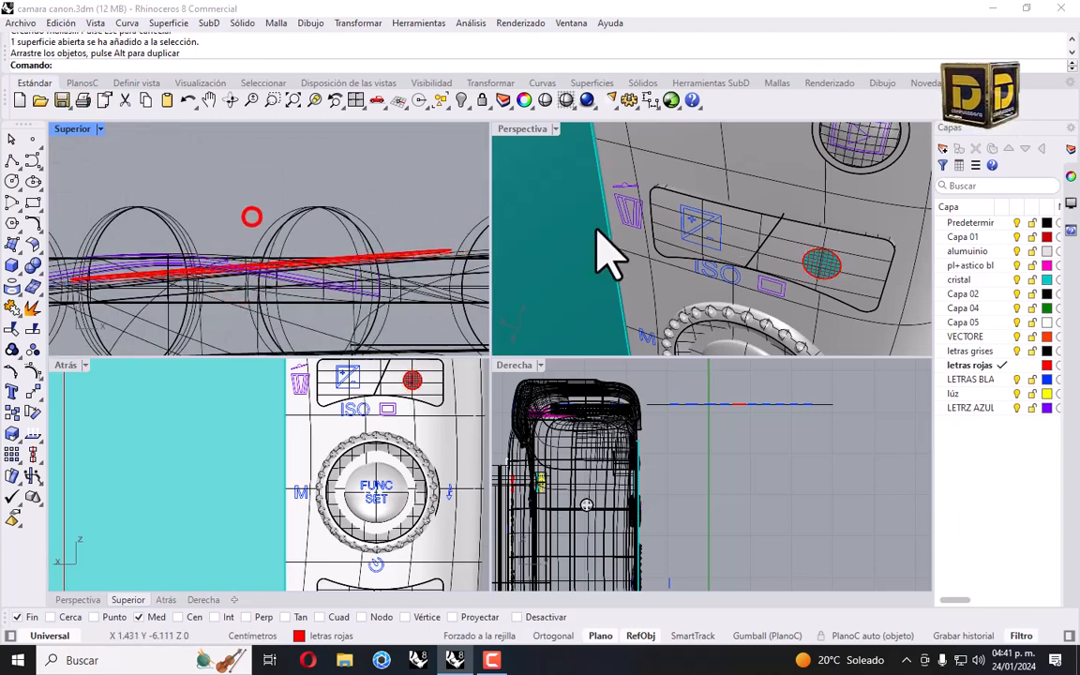
Flip the direction of the circular patch surface with the Flip command.
left_click(818, 269)
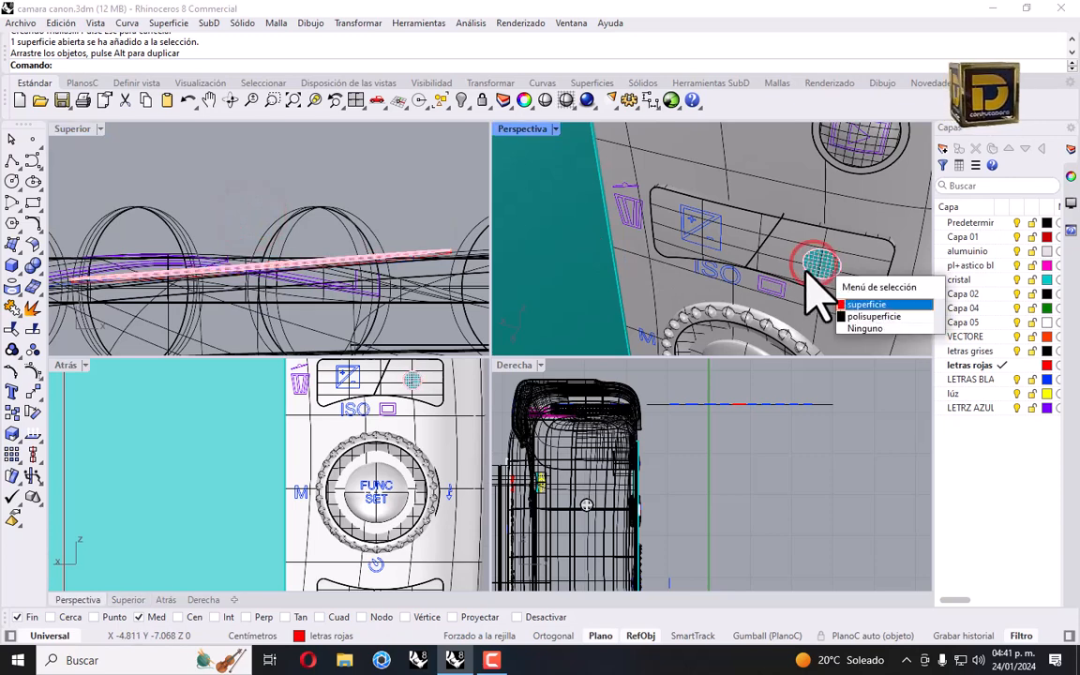
left_click(872, 307)
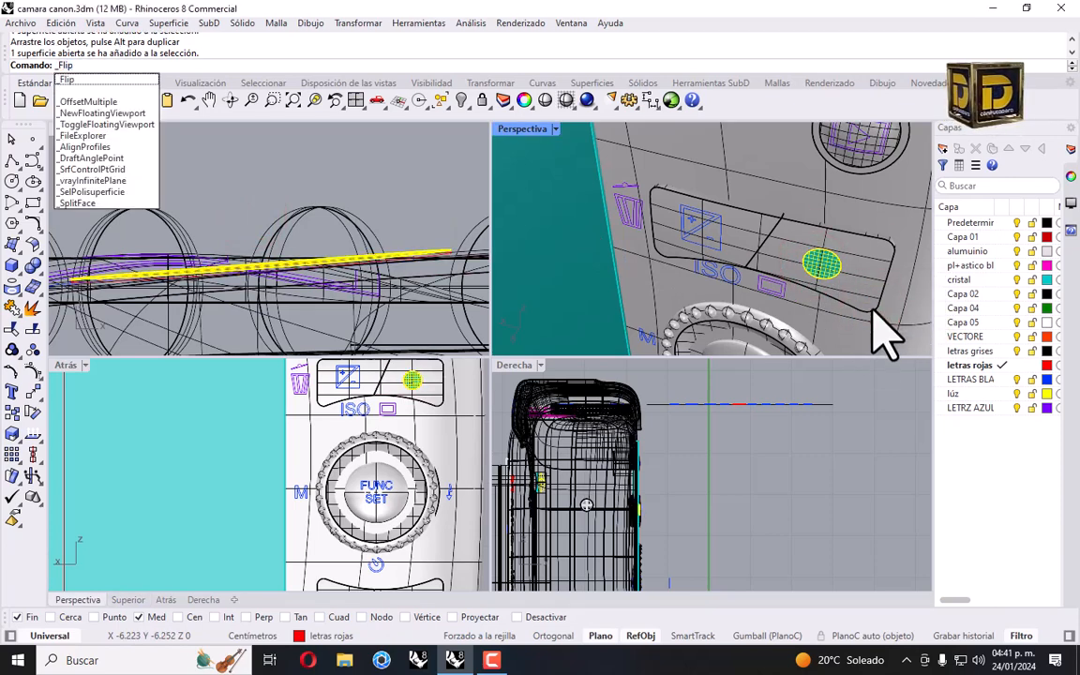
key("Return")
left_click(820, 520)
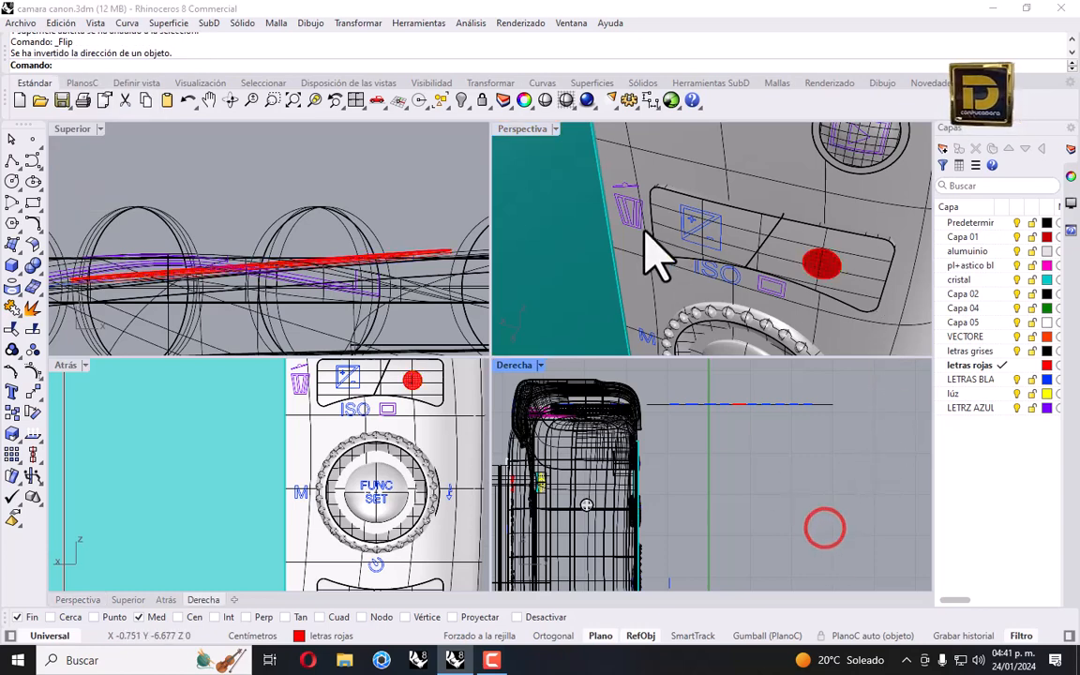
scroll(694, 232, "up", 2)
left_click(714, 228)
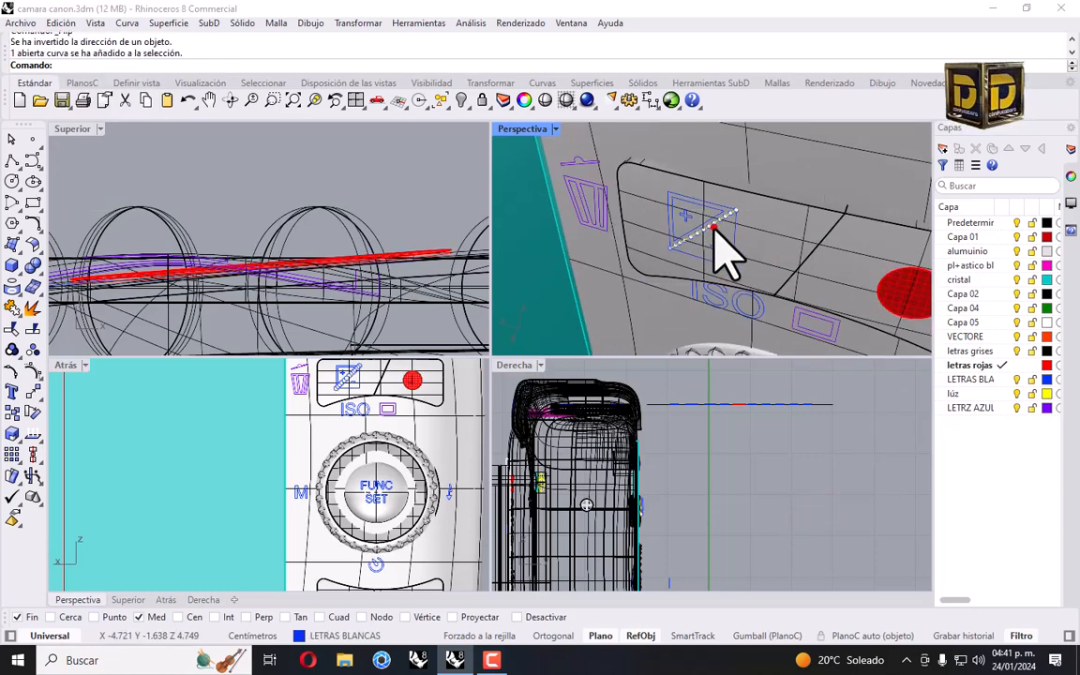
left_click(732, 239)
left_click(716, 249)
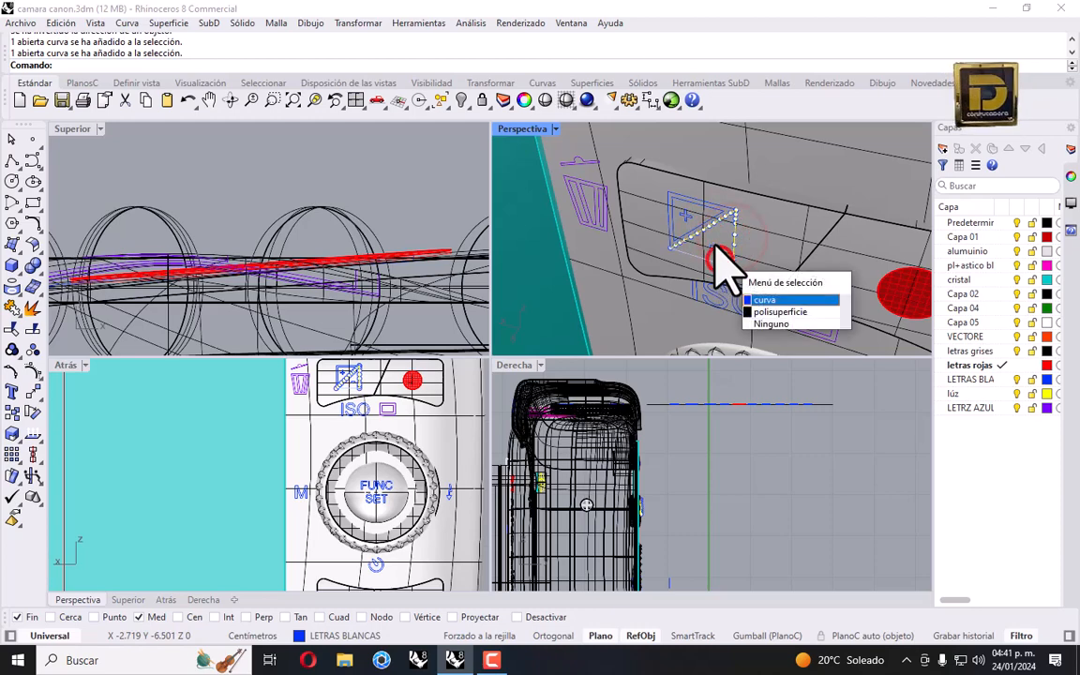
left_click(758, 300)
left_click(715, 248)
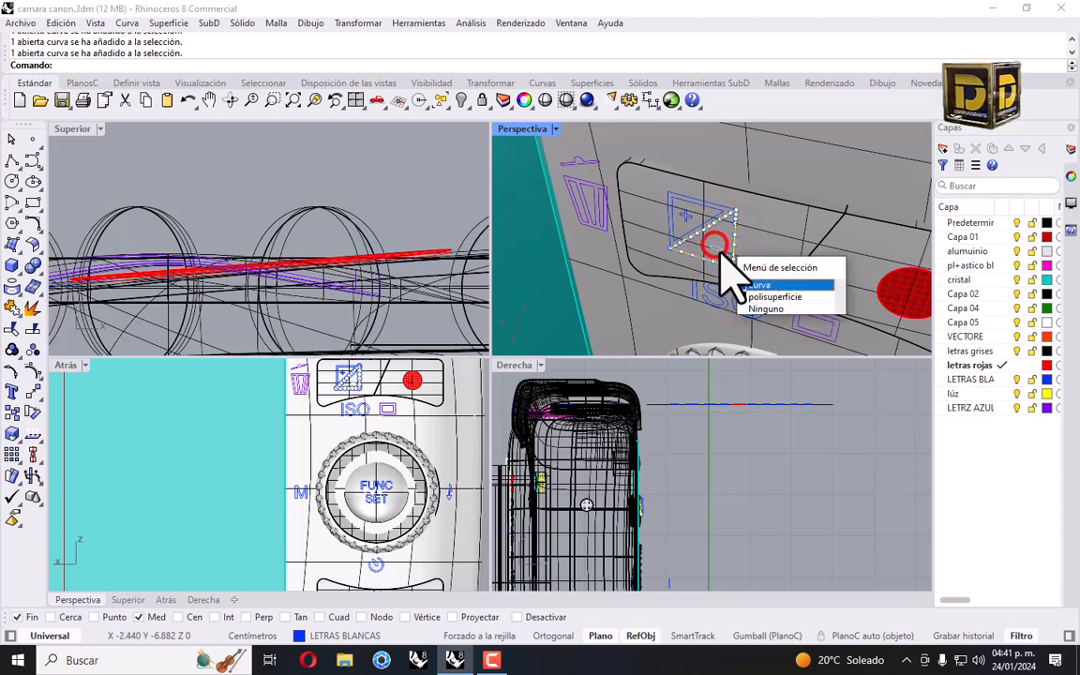
left_click(769, 286)
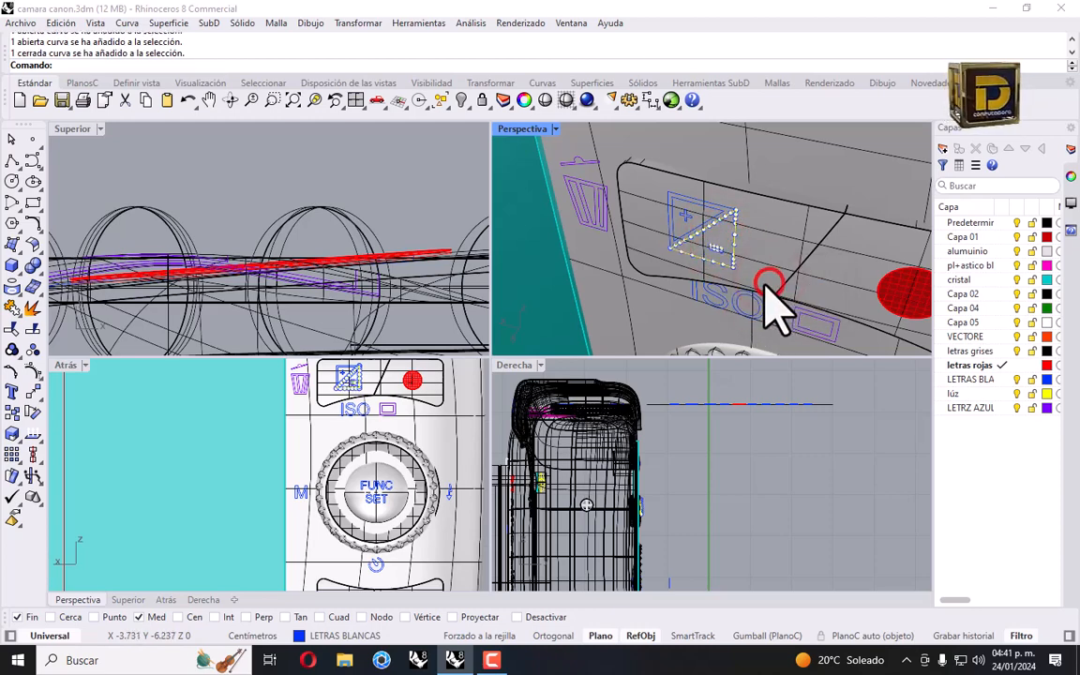
scroll(718, 269, "up", 5)
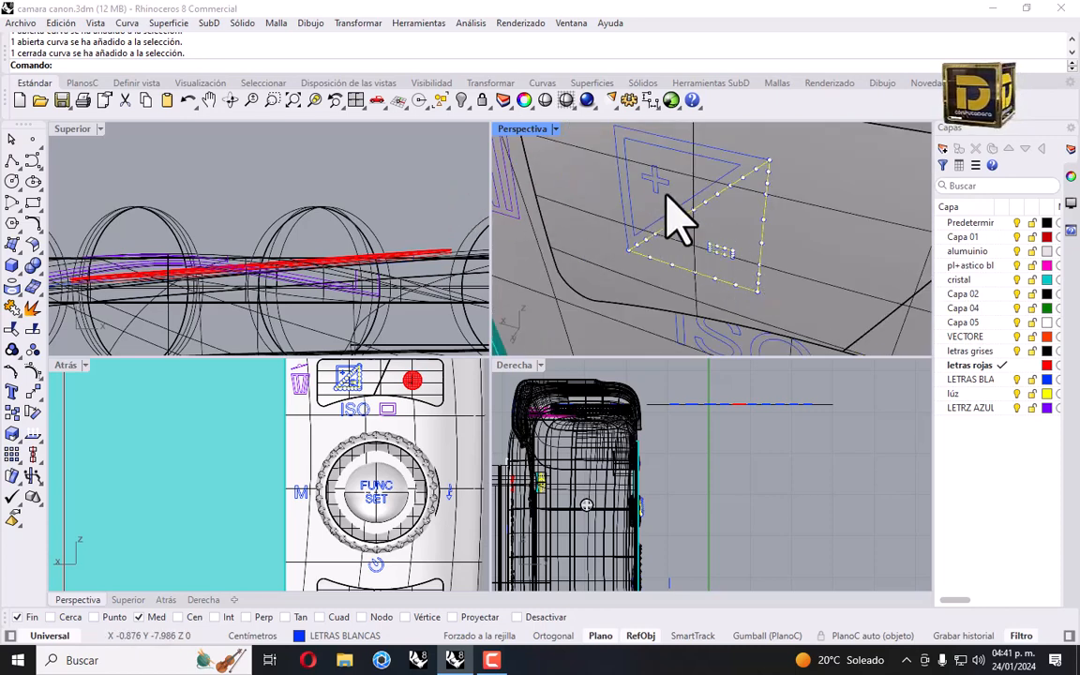
Hide the left half of the upper split button and the camera body.
left_click(820, 214)
left_click(460, 100)
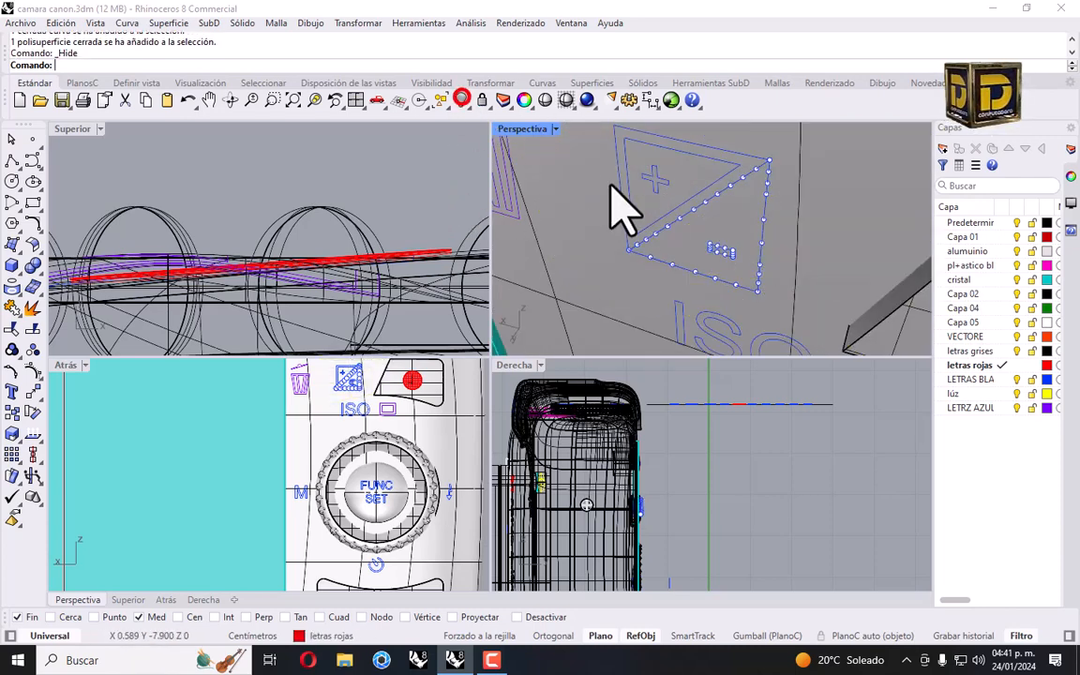
scroll(722, 217, "down", 5)
scroll(727, 225, "up", 3)
left_click(719, 206)
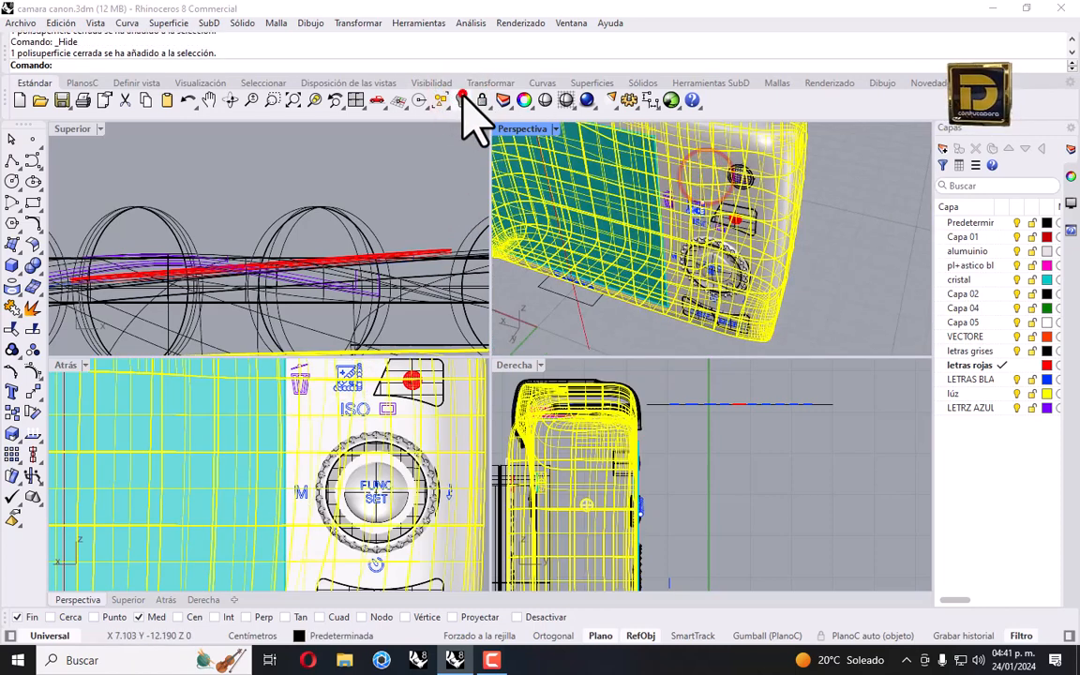
left_click(460, 99)
Hide the lens, top dials, remaining button bodies and other camera parts, as well as the teal screen panel.
scroll(703, 212, "up", 3)
scroll(286, 201, "down", 6)
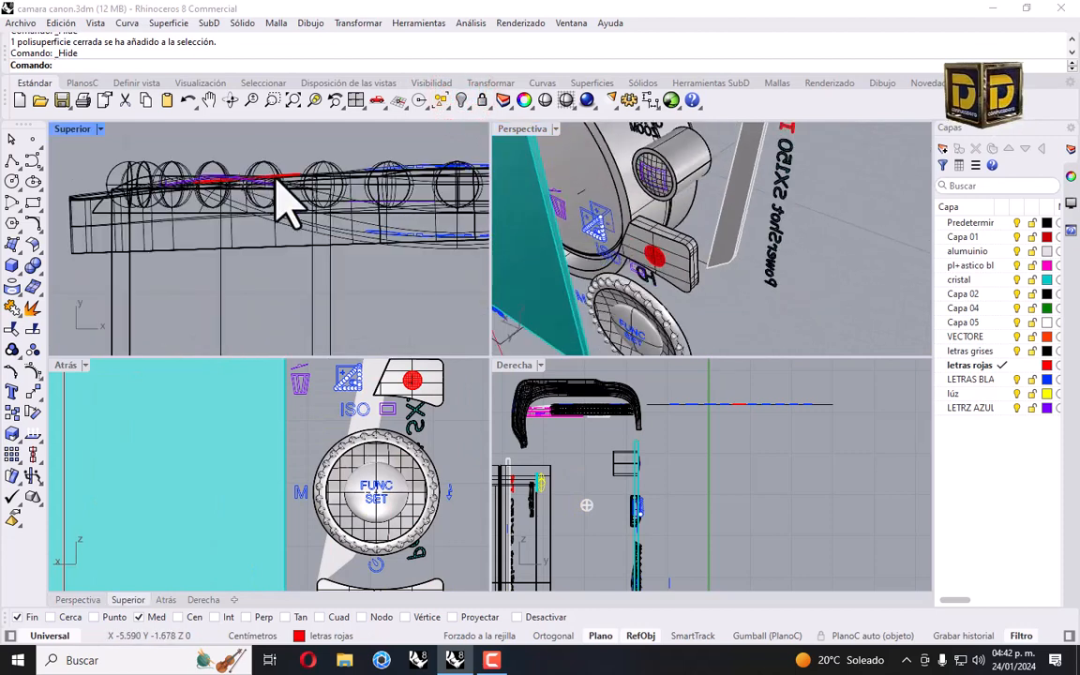
right_click_drag(315, 184, 289, 180)
left_click_drag(433, 278, 183, 178)
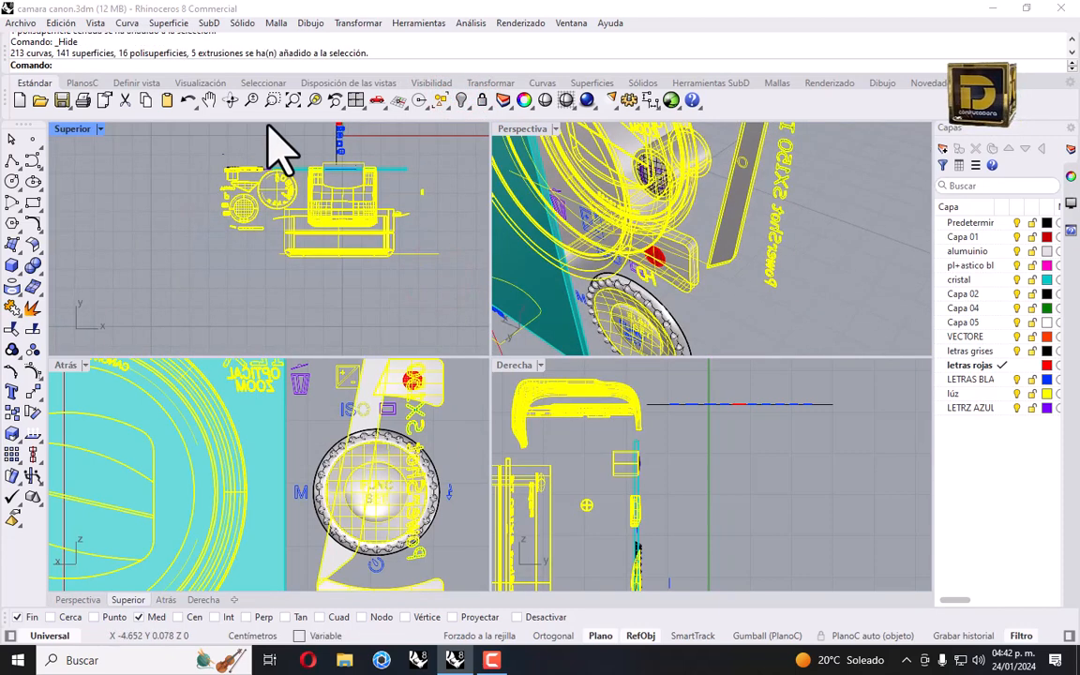
left_click(460, 99)
left_click(514, 157)
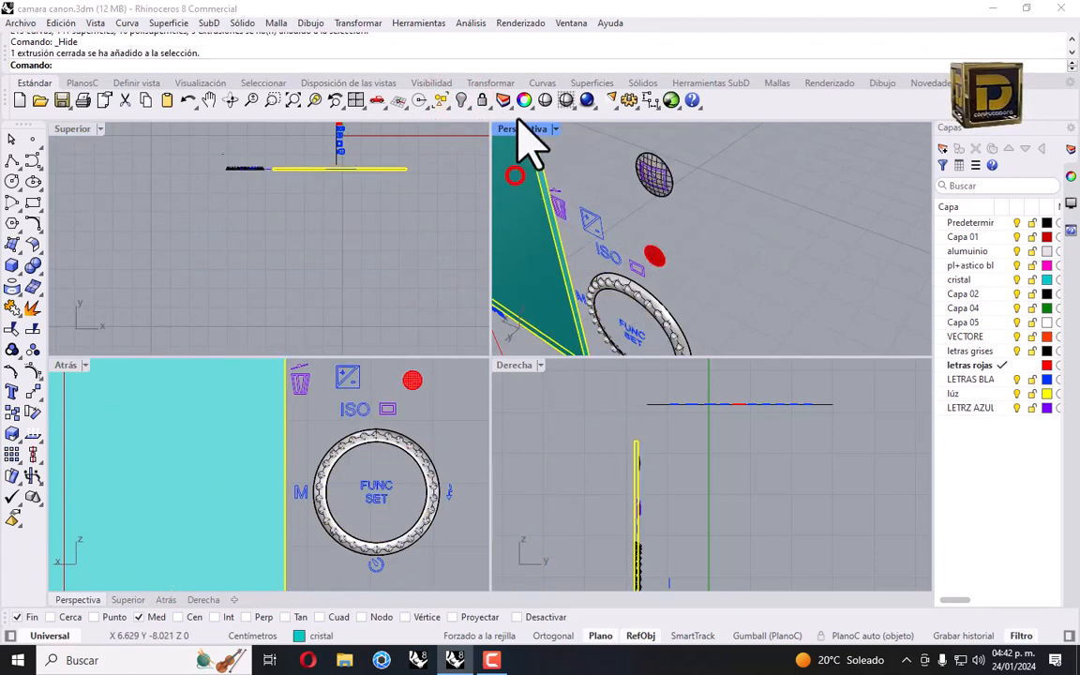
left_click(460, 99)
Lock the flat mode dial labels, the Canon lettering and their reference lines, and unlock them again.
scroll(645, 220, "down", 10)
left_click_drag(576, 178, 533, 320)
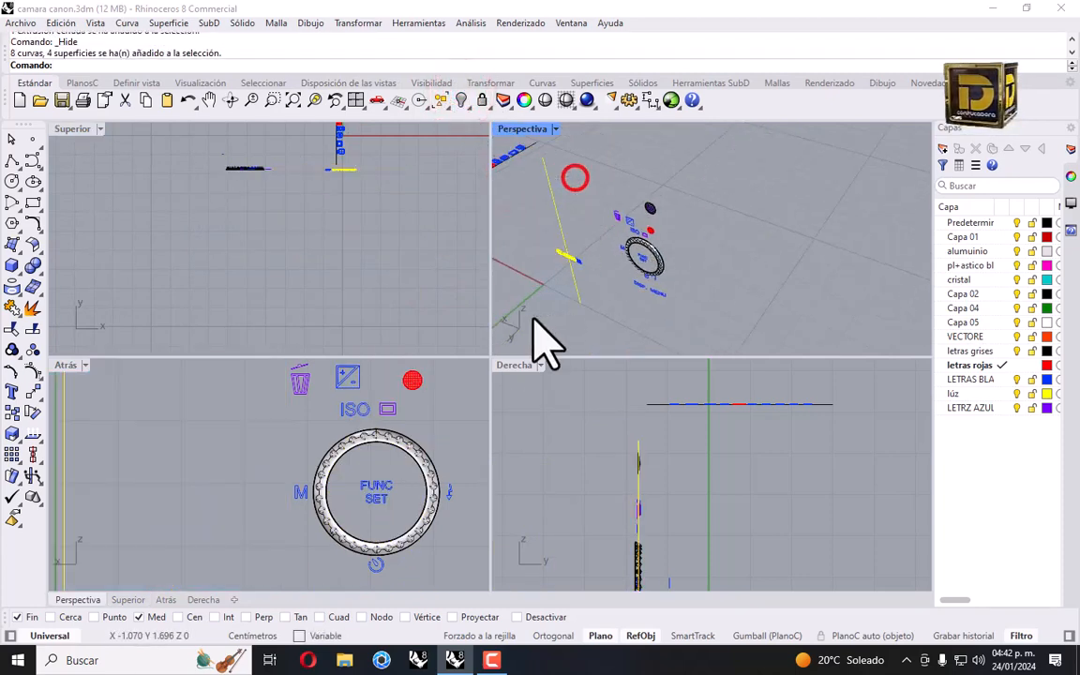
scroll(666, 223, "down", 6)
left_click_drag(625, 161, 573, 320)
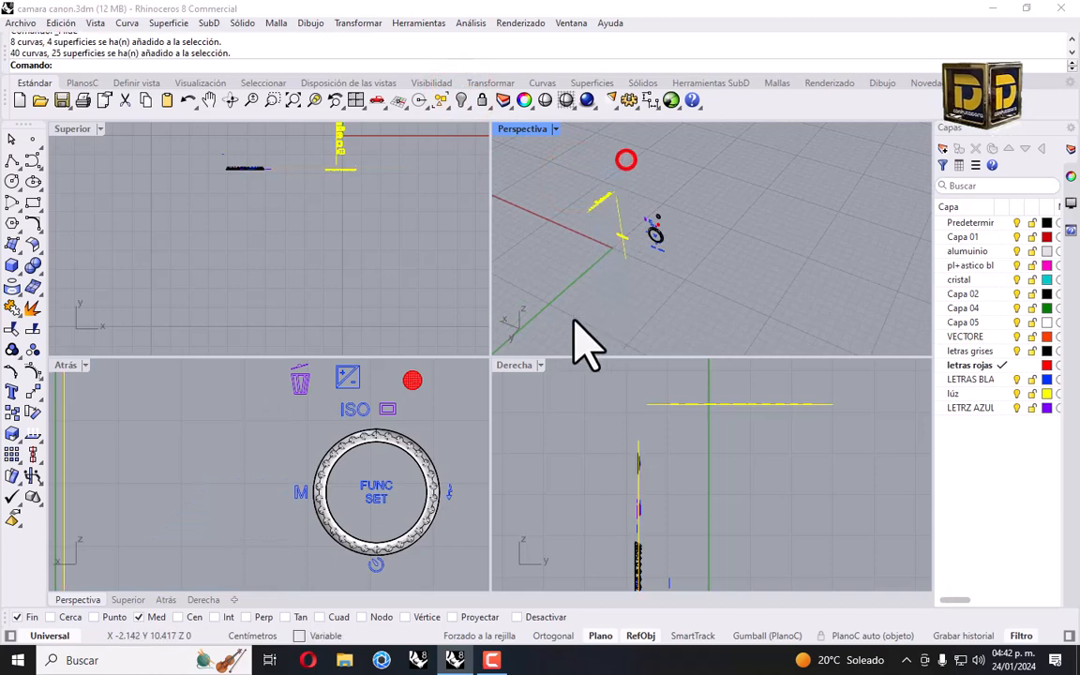
left_click(465, 99)
right_click(292, 99)
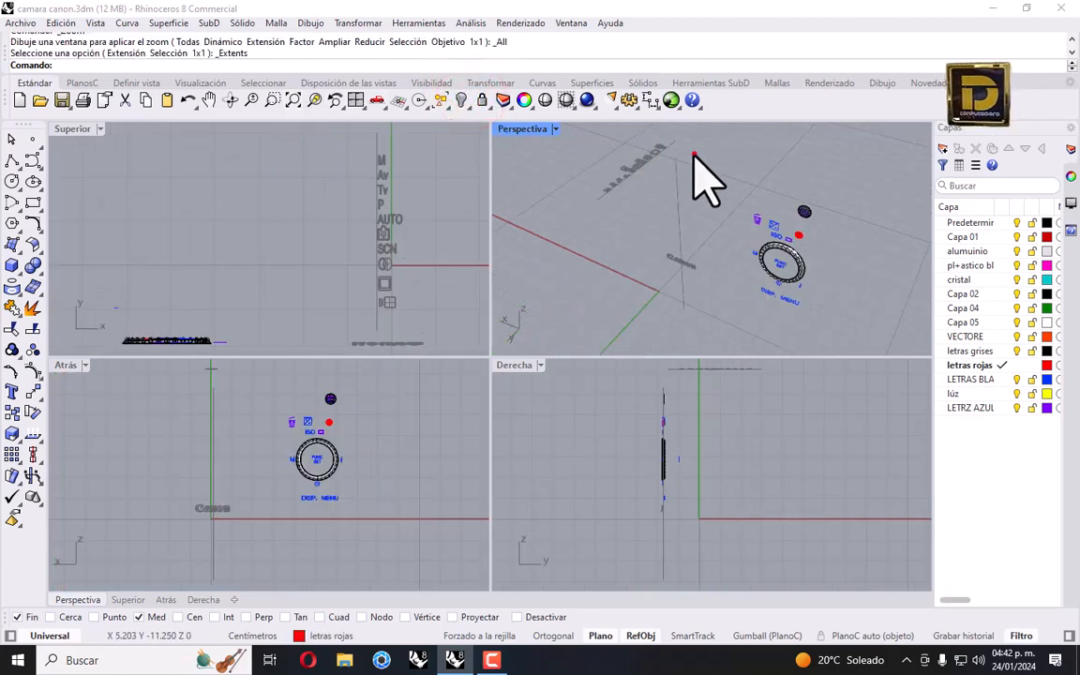
right_click(480, 100)
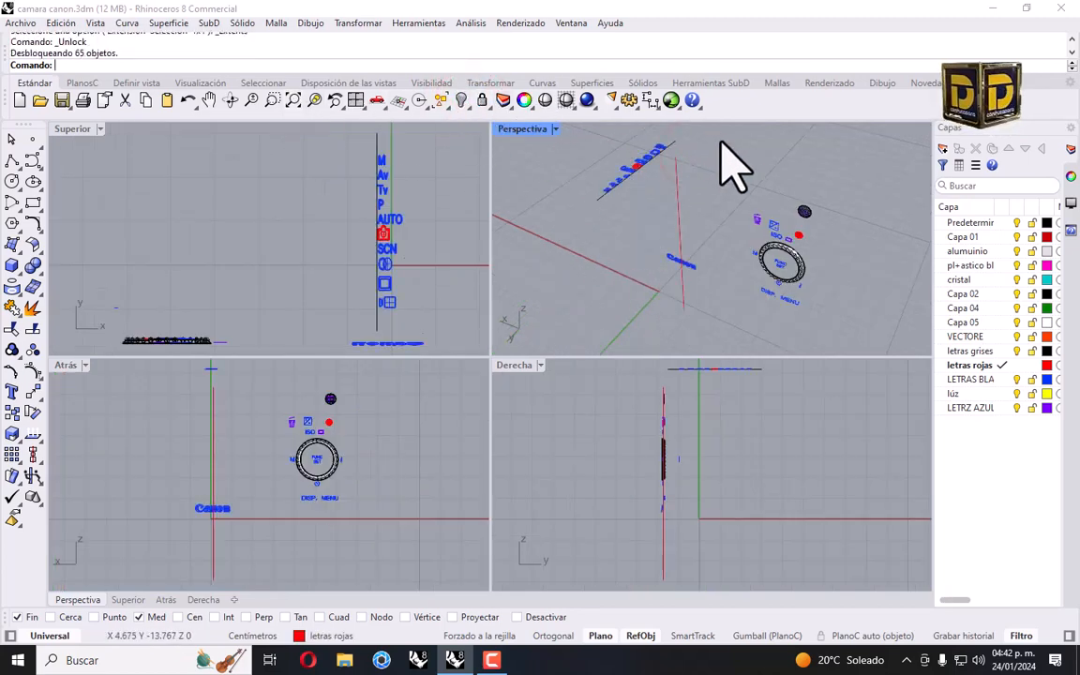
Hide the flat mode dial labels, the Canon lettering and their reference lines.
left_click_drag(713, 137, 598, 338)
left_click(461, 99)
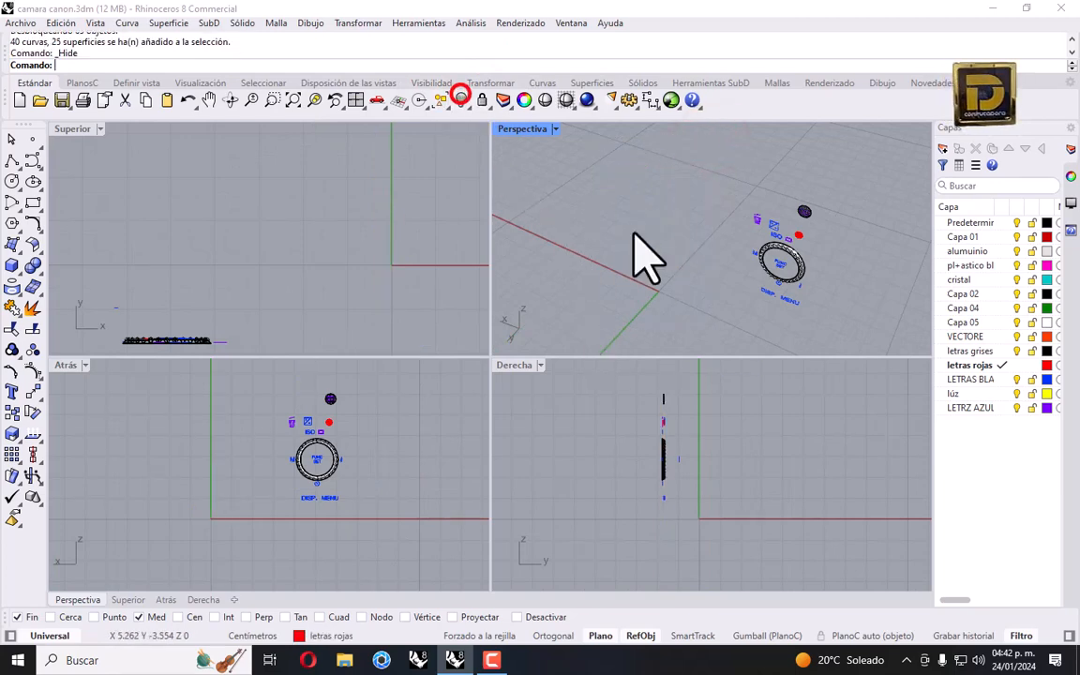
right_click(293, 99)
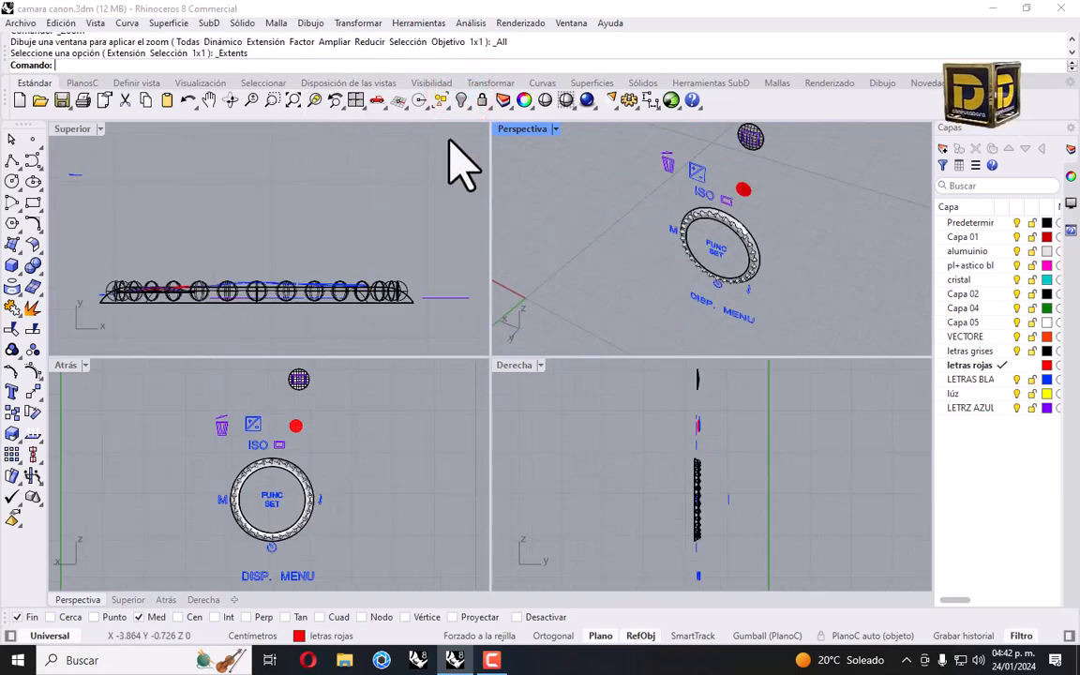
Try to patch the two curves of the small rectangle icon beside the ISO label while letras rojas is the current layer.
scroll(712, 197, "up", 2)
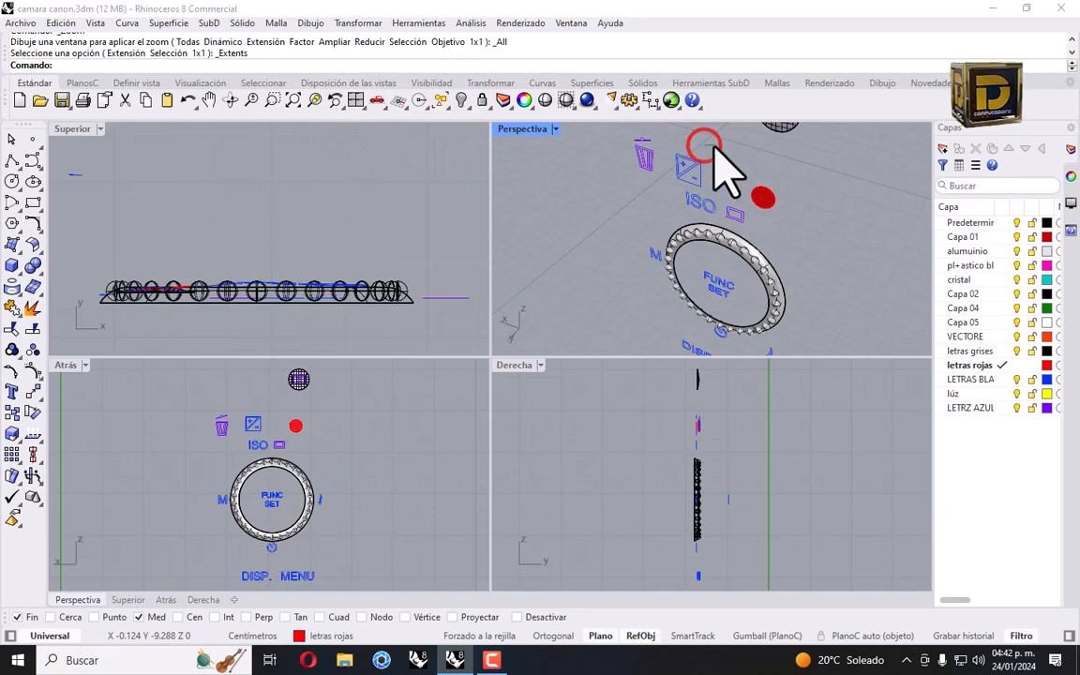
scroll(731, 178, "up", 2)
left_click(737, 214)
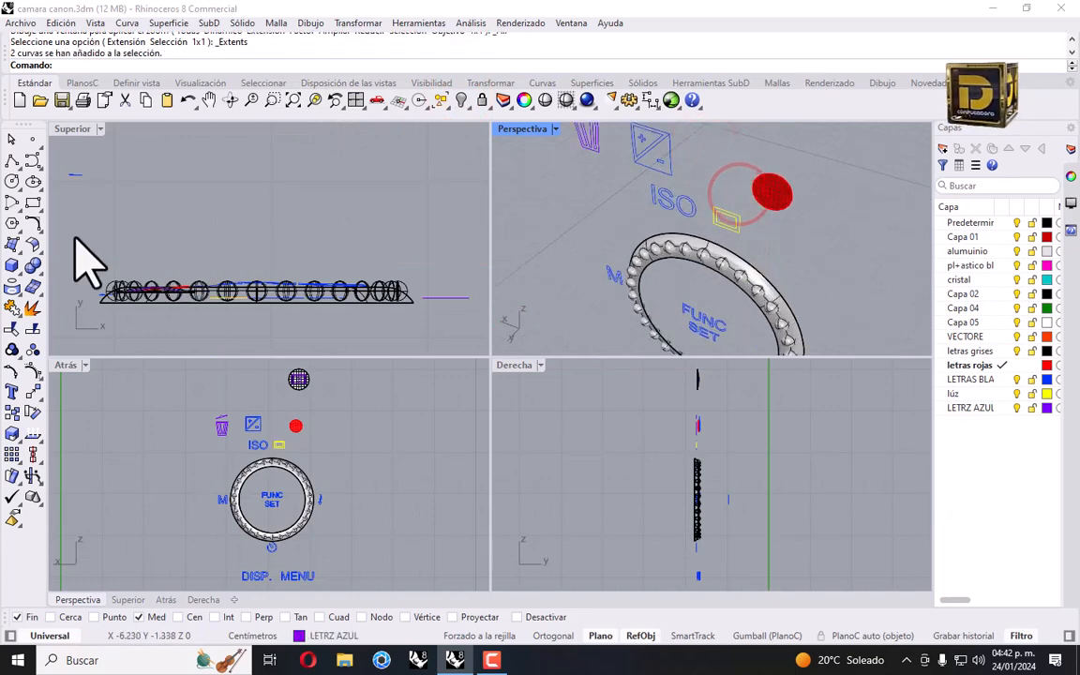
left_click(15, 235)
left_click(114, 277)
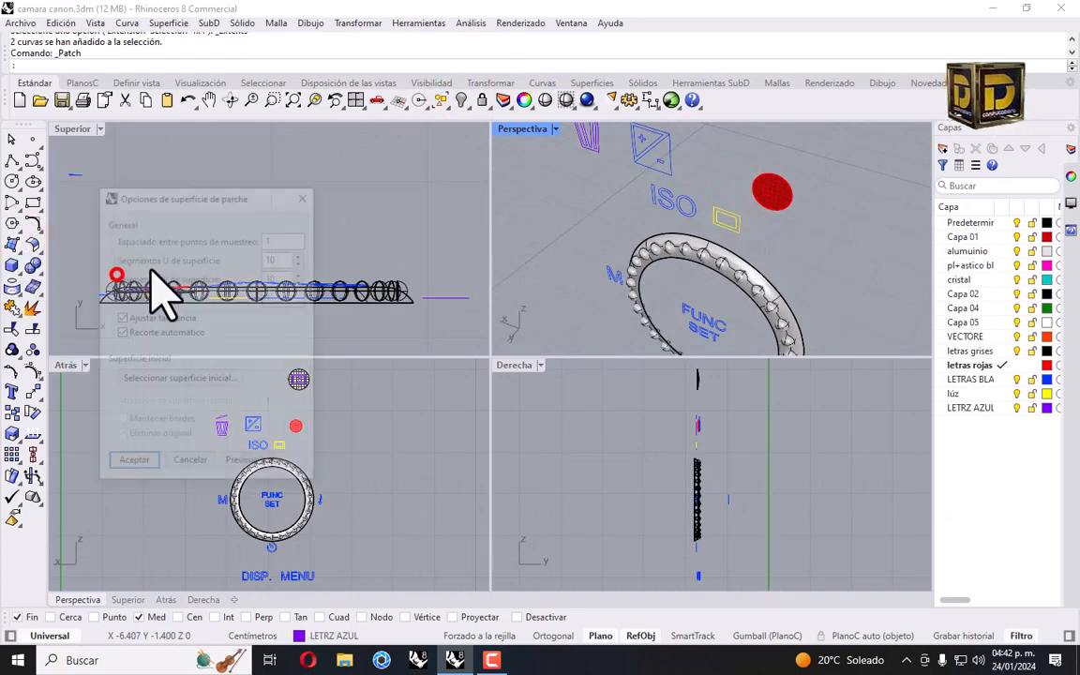
left_click(145, 464)
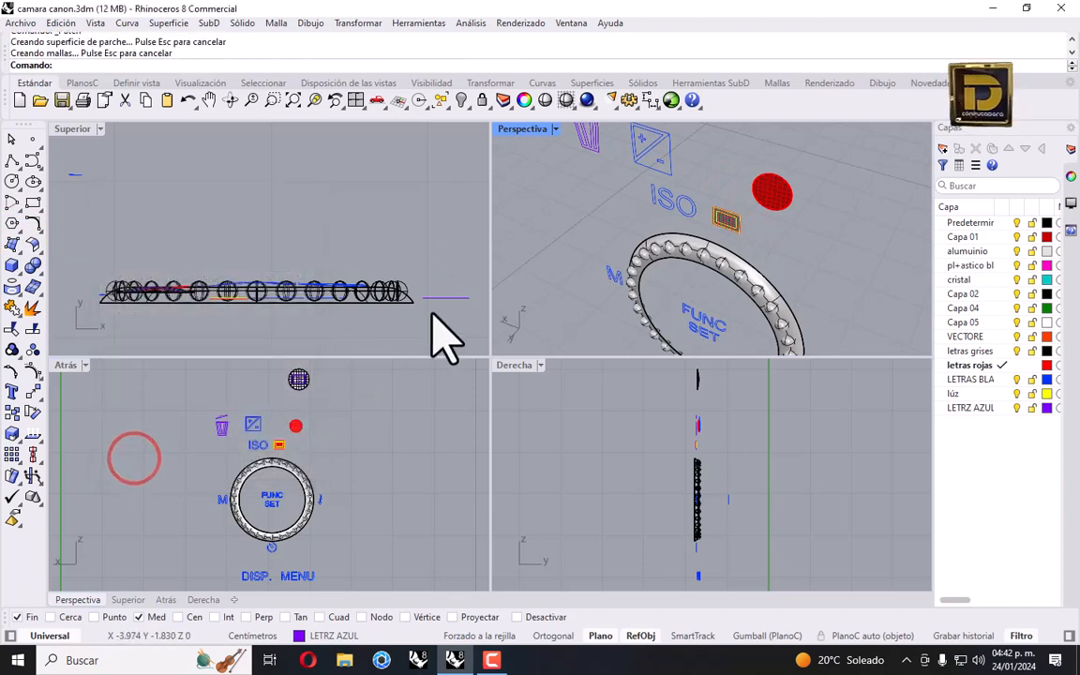
key("ctrl+z")
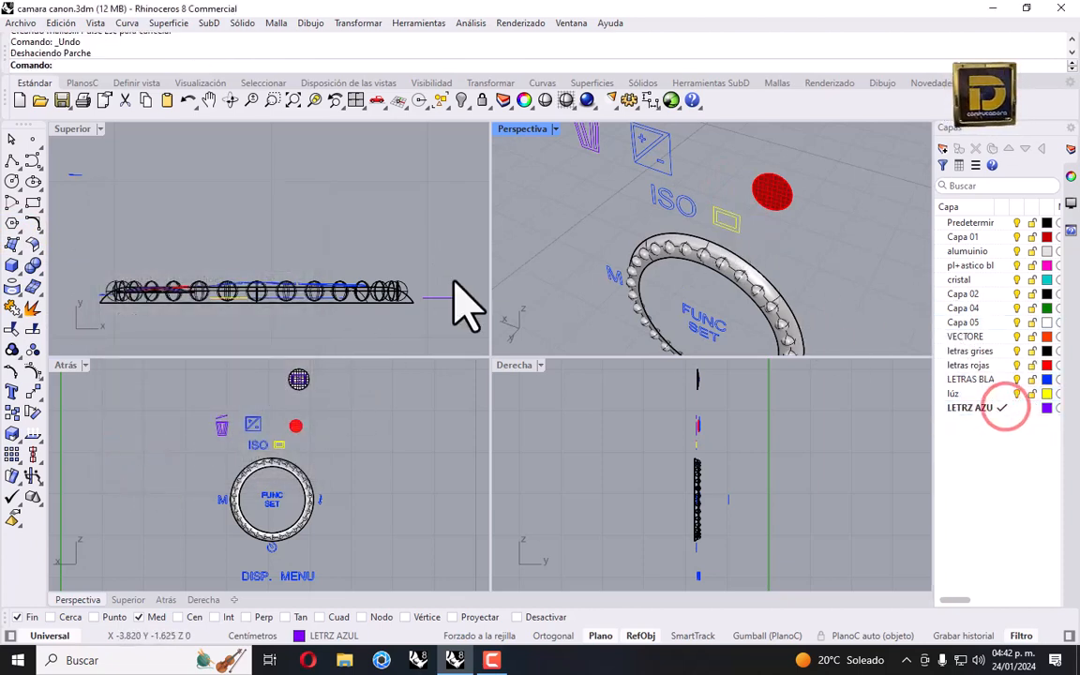
Patch the small rectangle icon's curves on the LETRZ AZUL layer and trim away the area inside the inner rectangle.
left_click(11, 241)
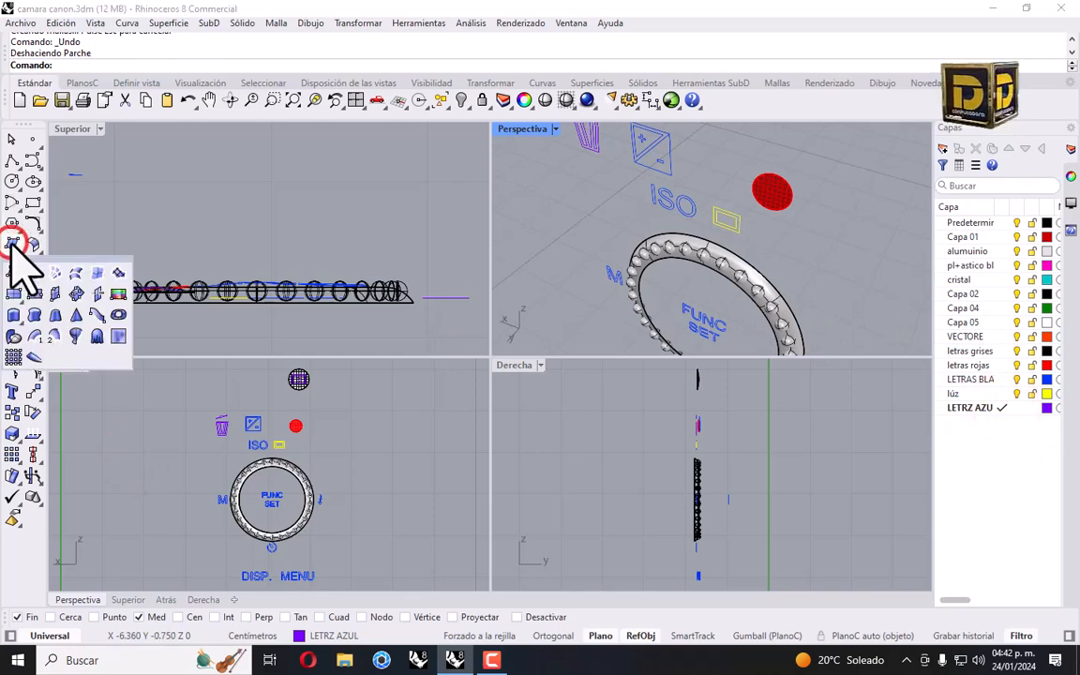
left_click(114, 271)
left_click(136, 462)
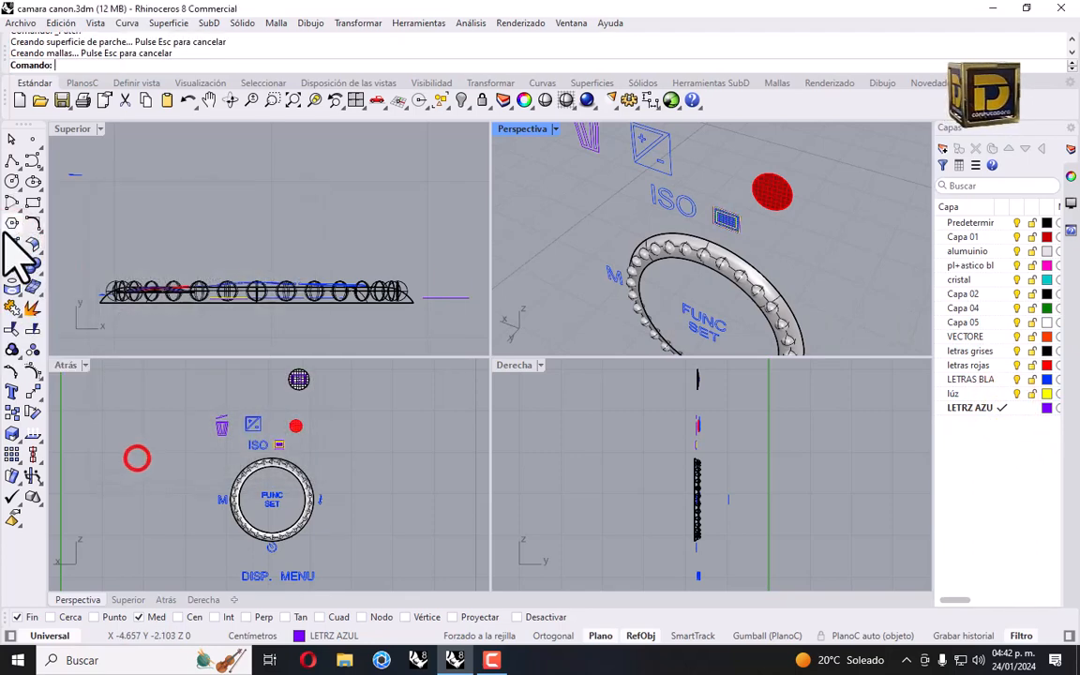
left_click(11, 328)
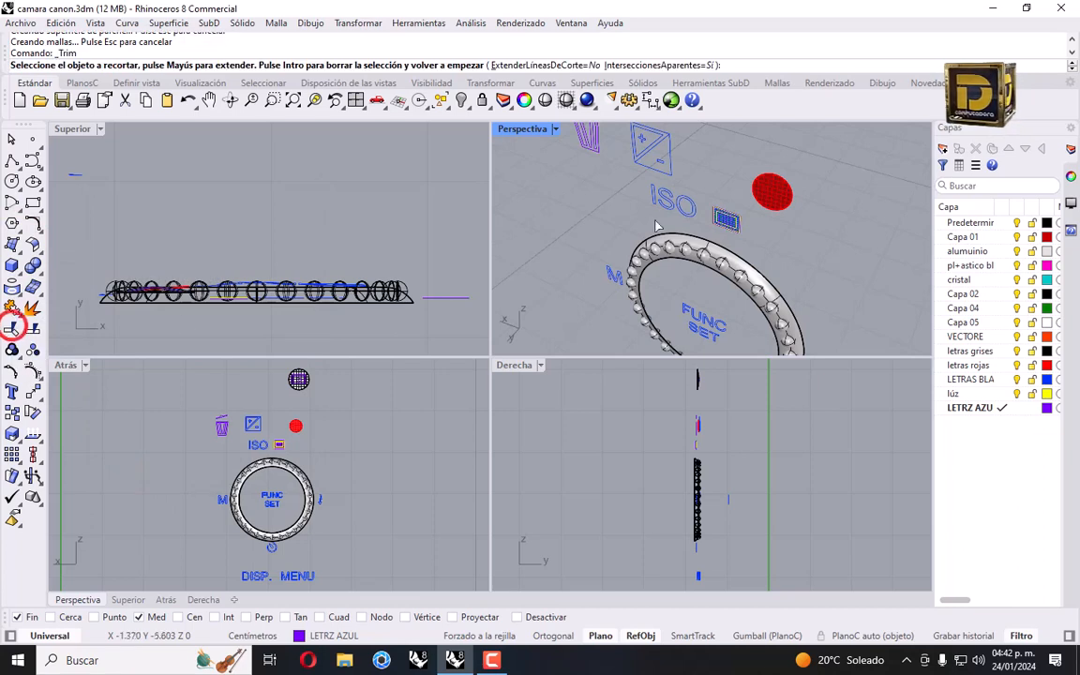
scroll(729, 255, "up", 3)
left_click(734, 249)
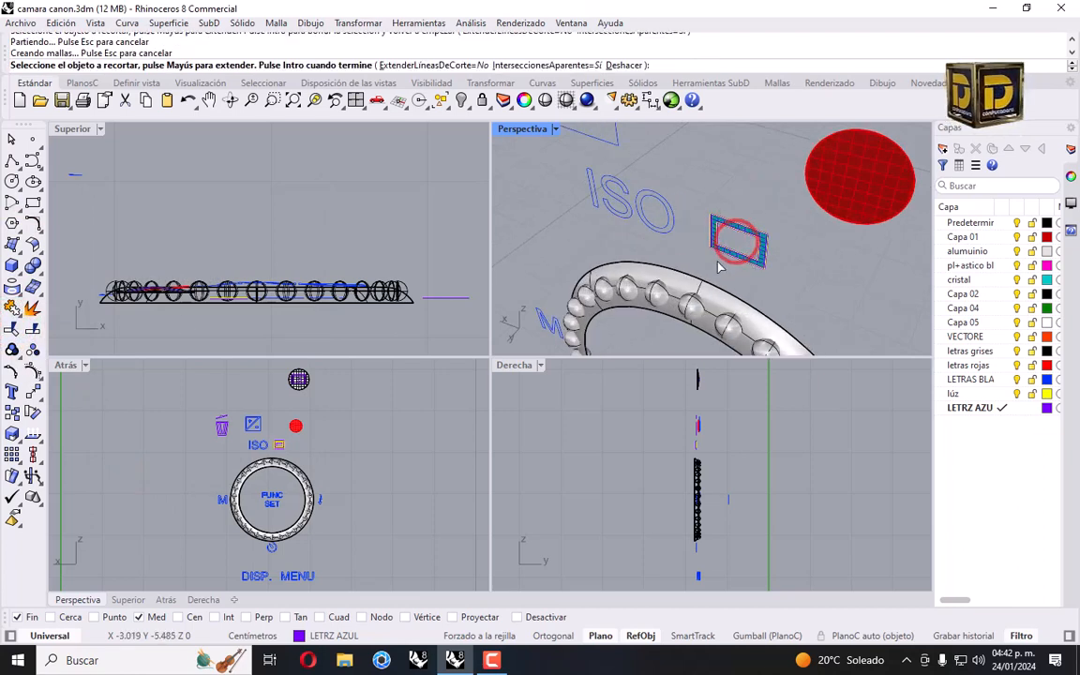
scroll(649, 225, "down", 5)
mouse_move(611, 228)
left_mouse_down()
mouse_move(585, 219)
mouse_move(600, 222)
left_mouse_up()
key("Return")
Create a patch surface from the curves of the trash can icon.
scroll(600, 216, "down", 4)
scroll(619, 225, "up", 4)
key("Return")
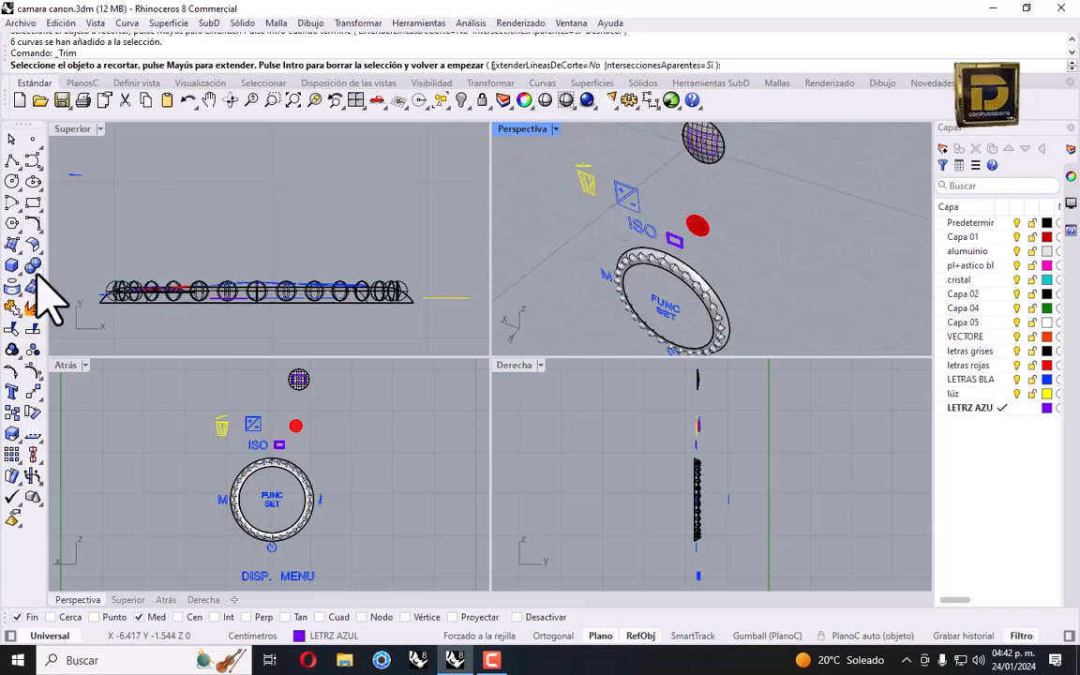
left_click(9, 260)
left_click(13, 242)
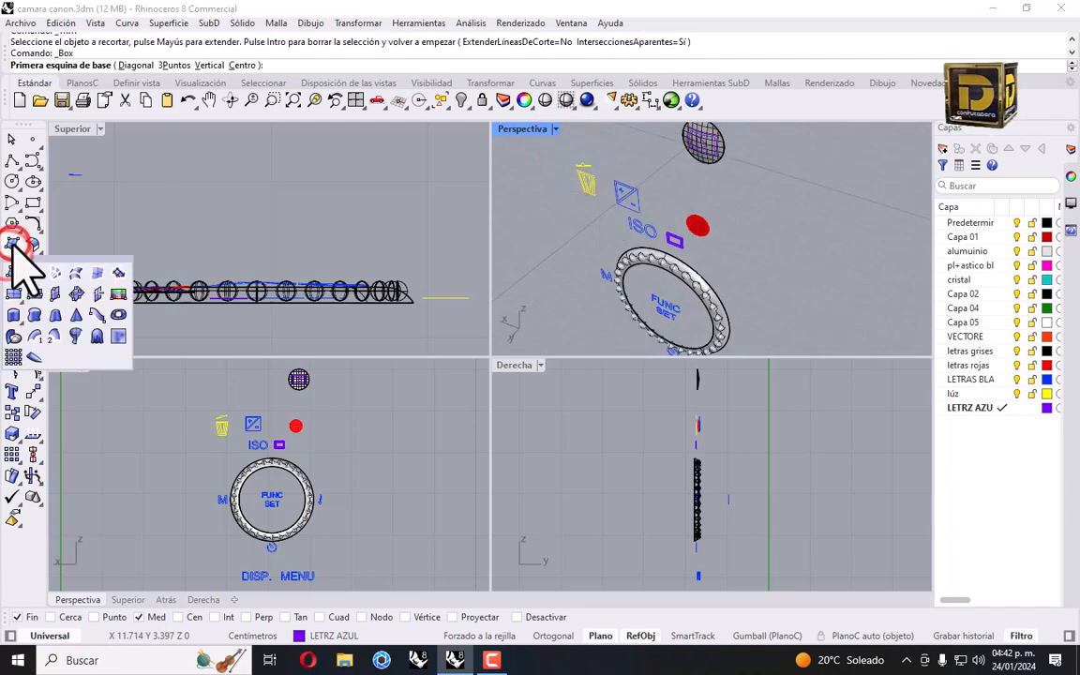
left_click(116, 272)
left_click(132, 464)
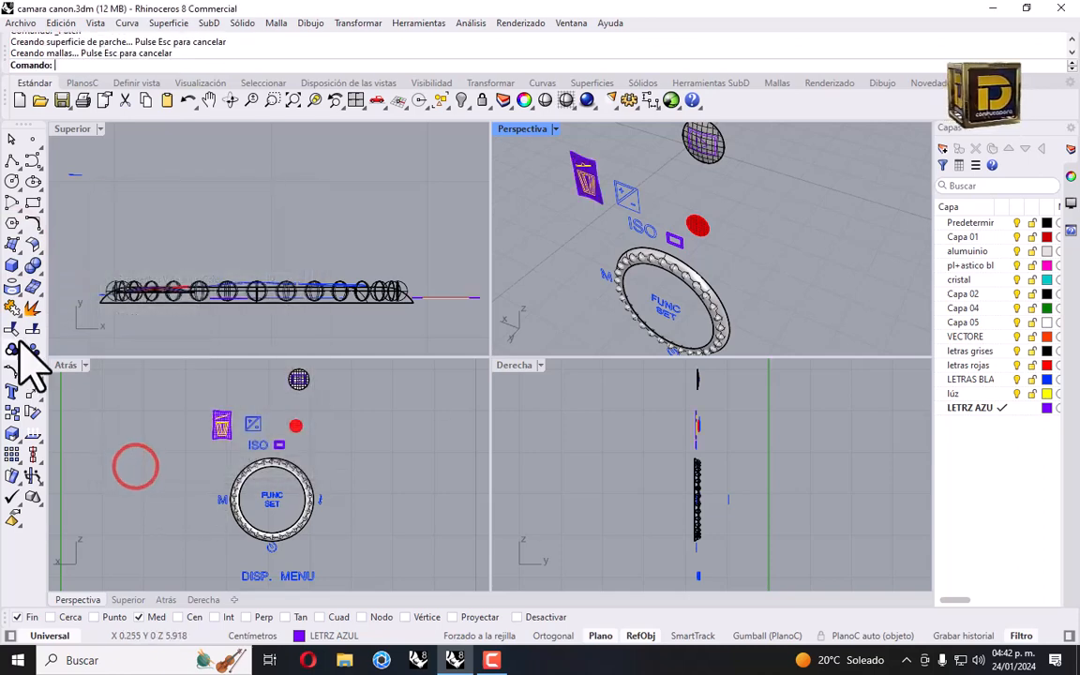
Trim the patch outside the trash can's outline and inside its slots, leaving only the icon shape.
left_click(10, 334)
scroll(590, 132, "up", 6)
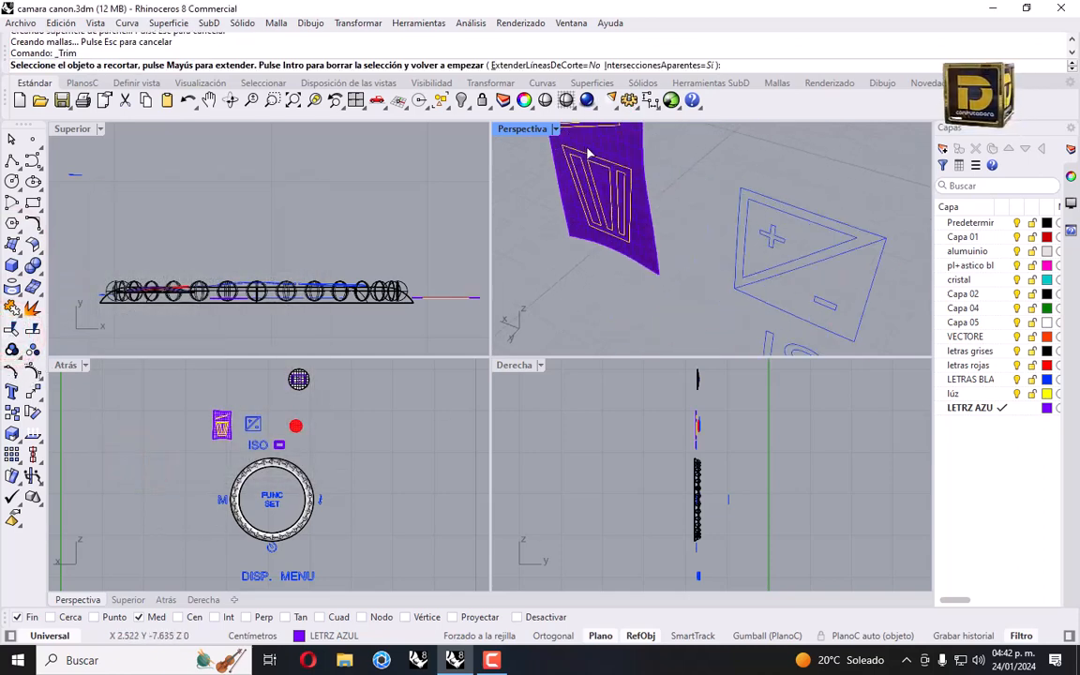
left_click(593, 147)
scroll(603, 185, "up", 4)
left_click(599, 180)
left_click(571, 192)
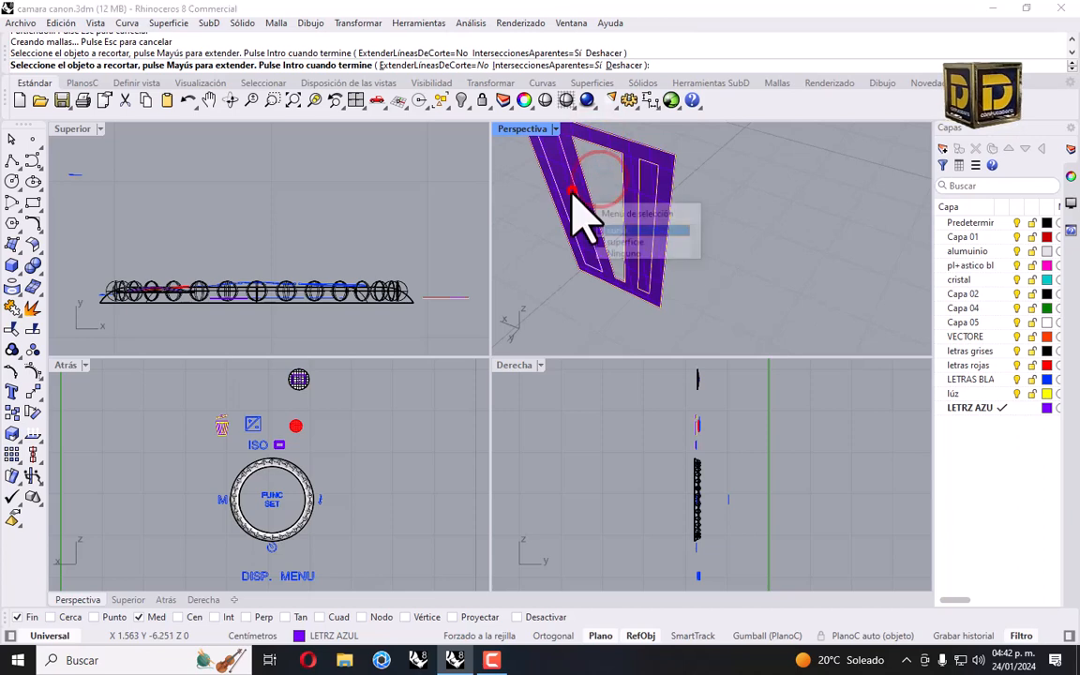
left_click(571, 202)
scroll(574, 199, "down", 5)
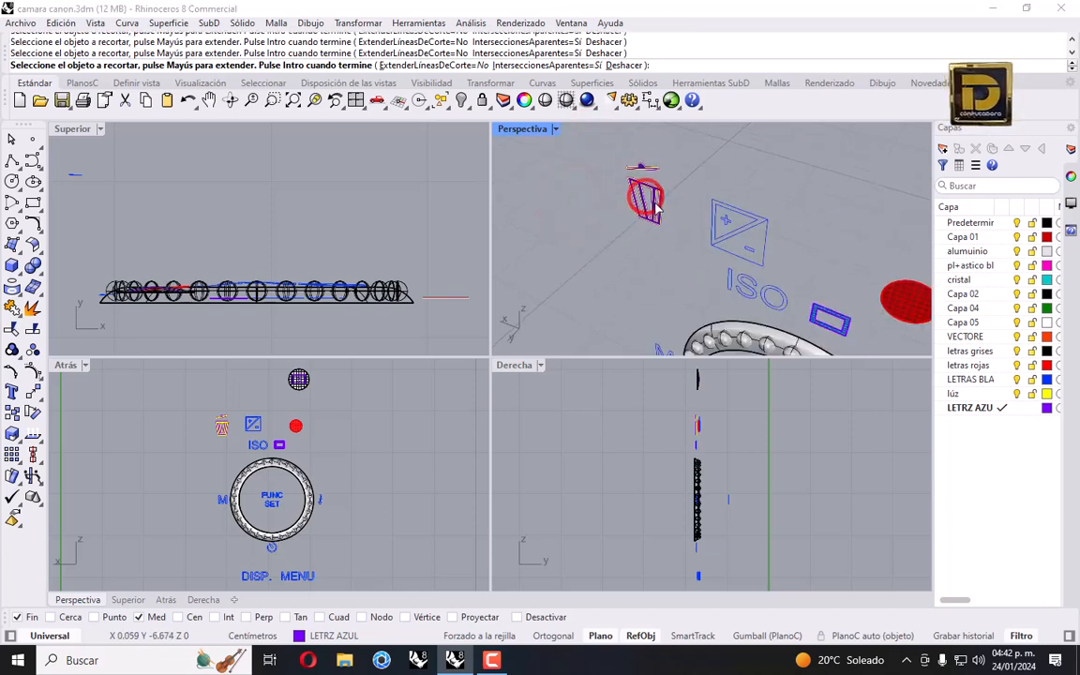
key("Return")
Select the trash can and small rectangle icons with their curves and shift them slightly in the Superior view.
scroll(656, 187, "down", 3)
scroll(727, 205, "up", 3)
left_click_drag(653, 195, 701, 240)
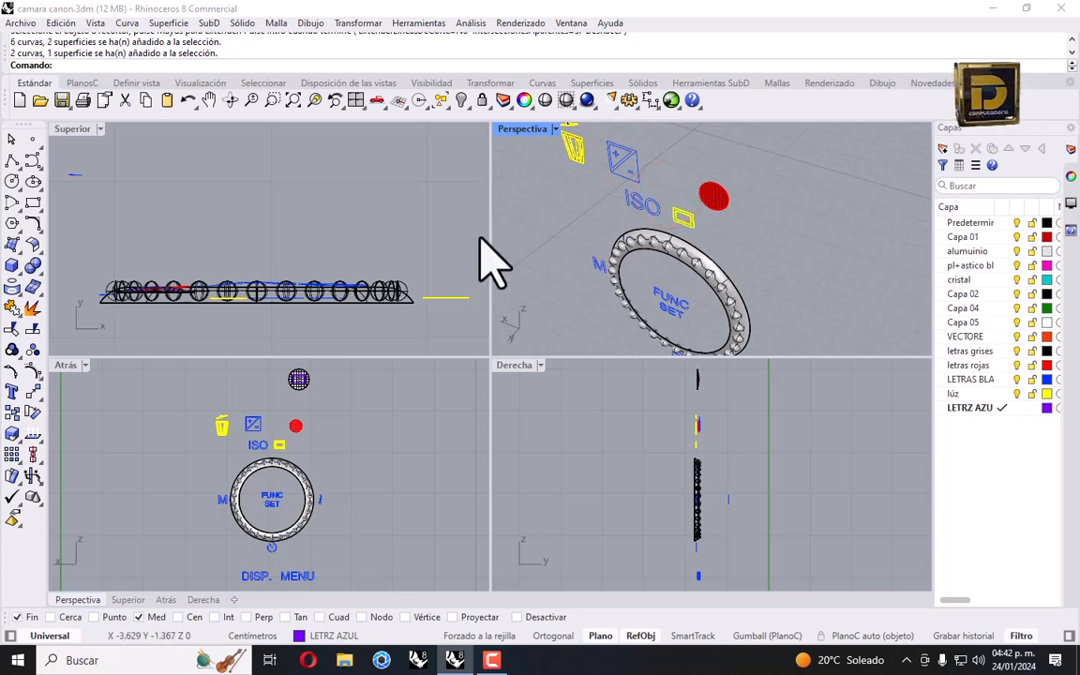
scroll(424, 333, "up", 5)
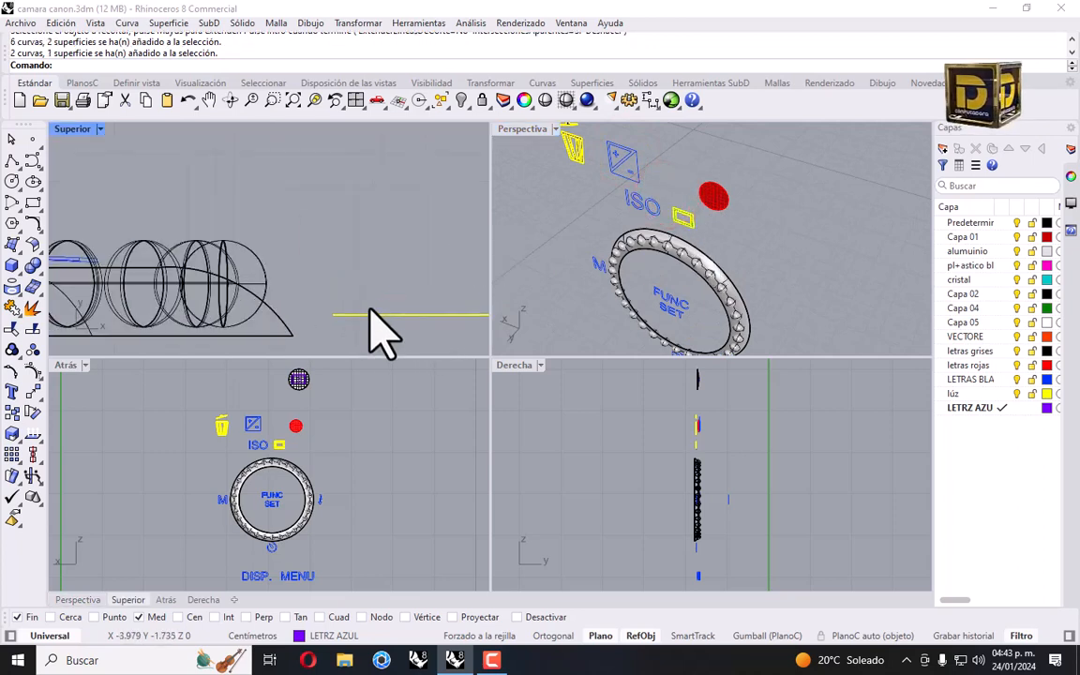
left_click_drag(371, 306, 364, 317)
scroll(368, 313, "up", 7)
left_click(361, 279)
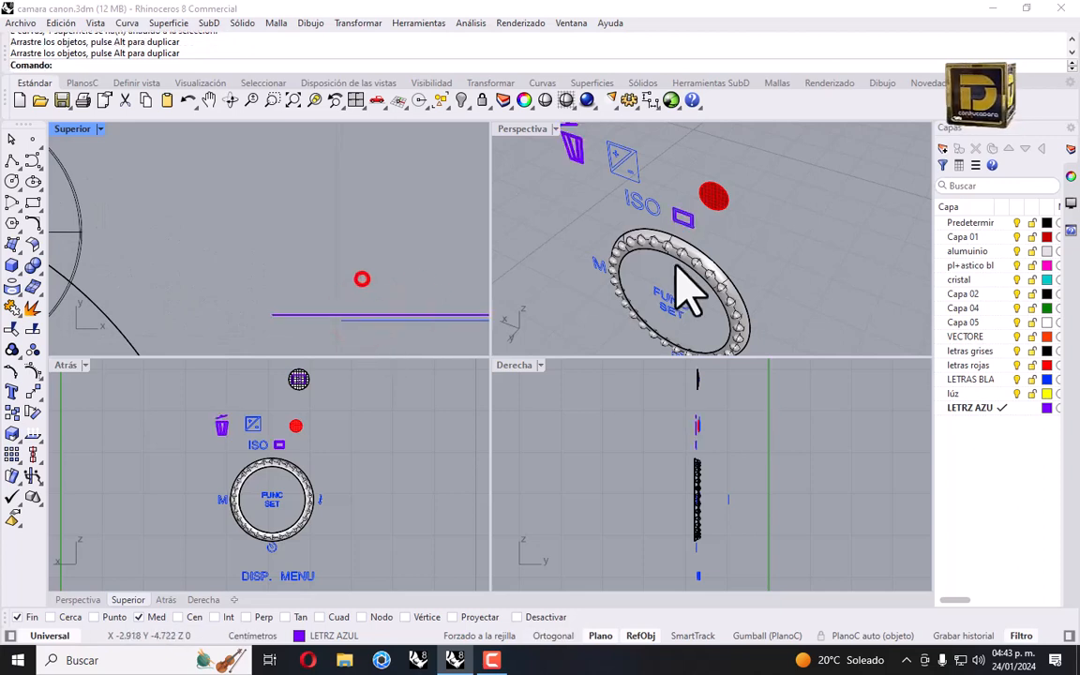
Make LETRAS BLANCAS the current layer and patch the lower triangle of the plus/minus icon together with its minus sign curve.
right_click_drag(667, 229, 767, 248)
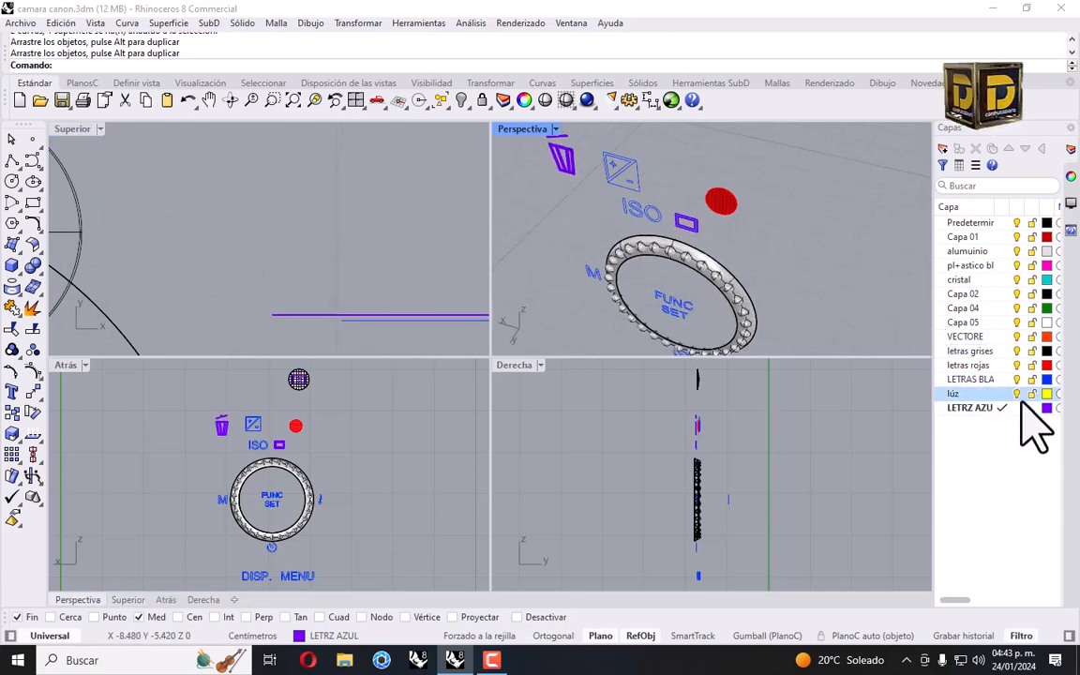
left_click(1003, 379)
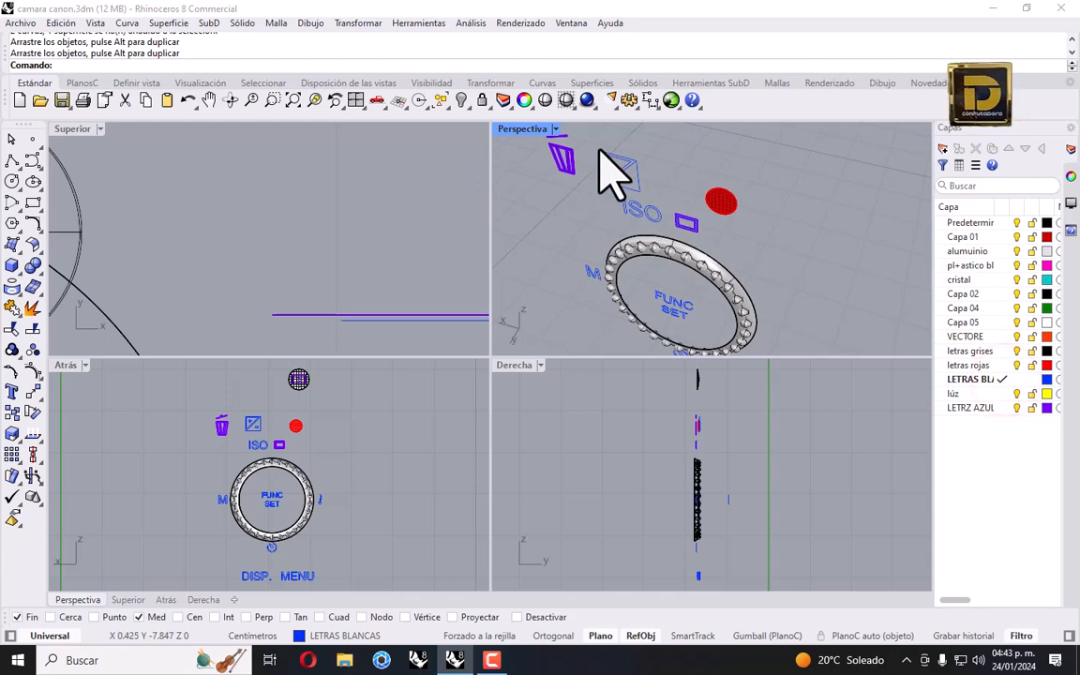
scroll(651, 188, "up", 2)
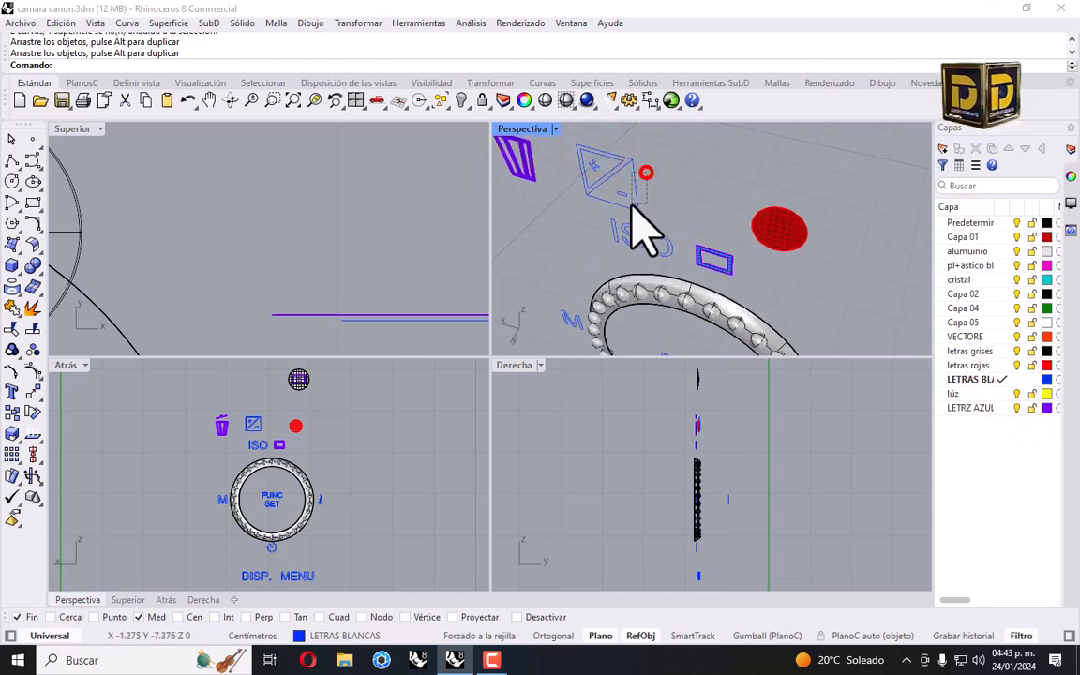
left_click_drag(632, 206, 623, 206)
left_click(619, 201, "shift")
left_click(611, 177, "shift")
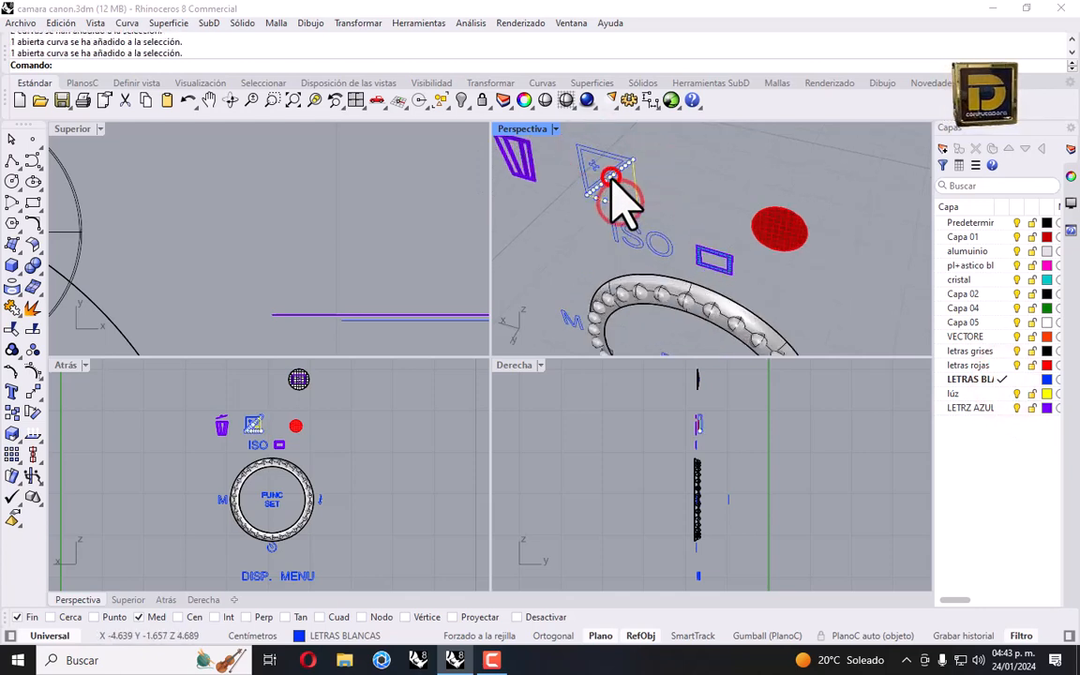
left_click(15, 242)
left_click(110, 266)
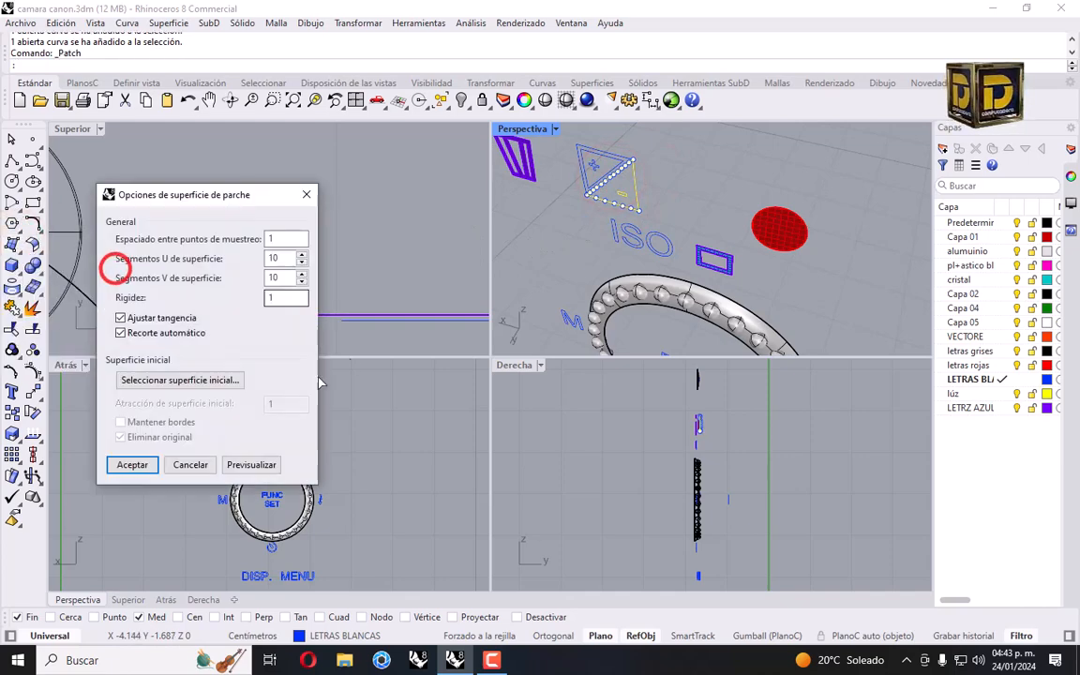
left_click(141, 462)
Trim the minus sign opening out of the lower triangle surface.
left_click(11, 327)
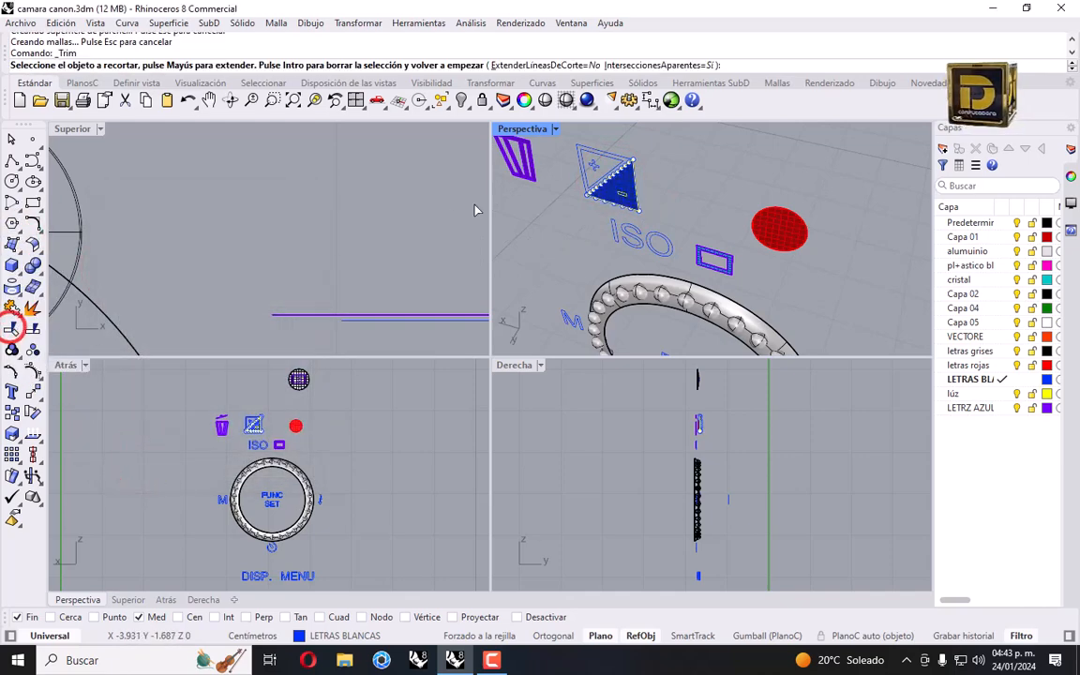
scroll(531, 181, "up", 5)
left_click(573, 161)
scroll(684, 223, "down", 4)
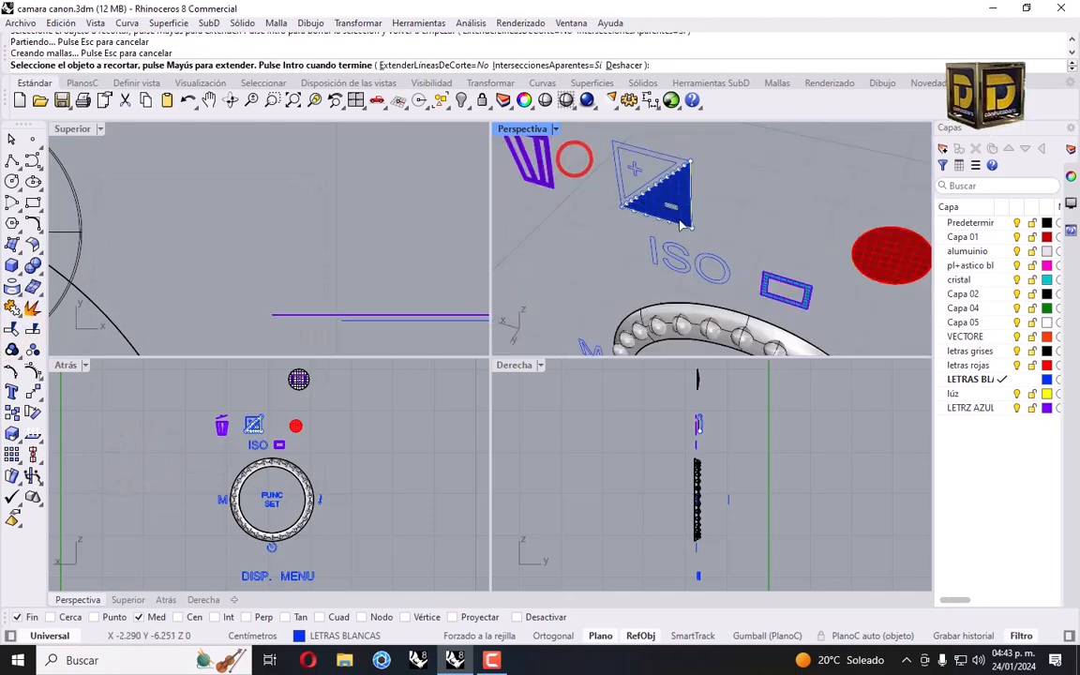
scroll(683, 223, "down", 2)
key("Return")
Create a patch surface from the outer edges, diagonal and inner triangle curve of the plus/minus icon's upper half.
scroll(679, 198, "up", 5)
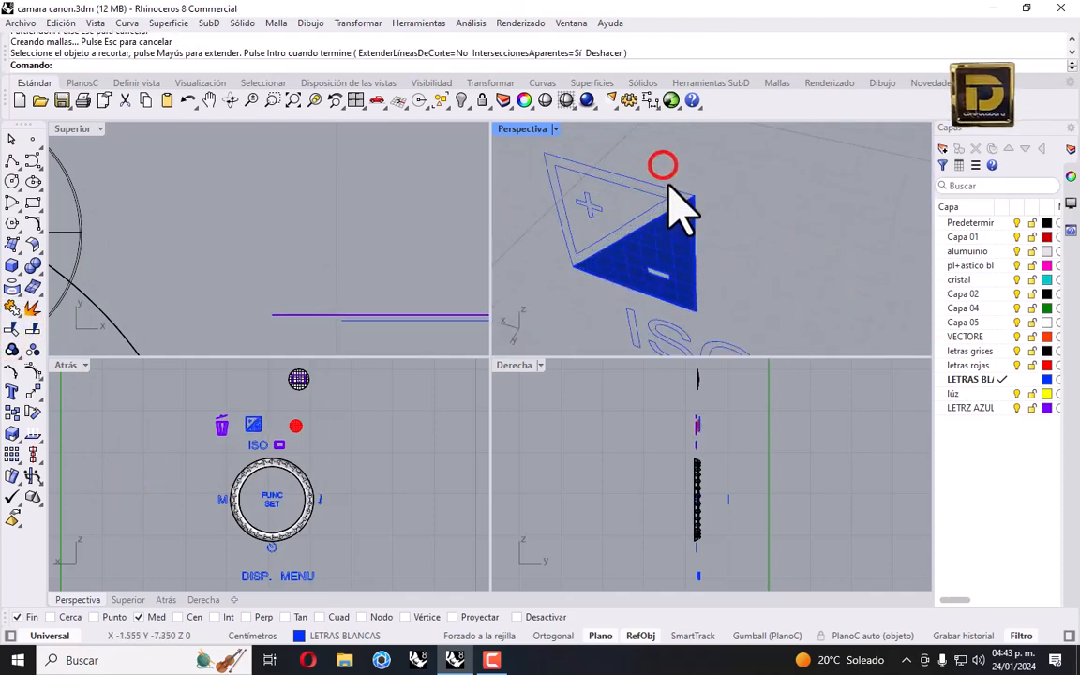
left_click(667, 184)
left_click(662, 188, "shift")
left_click(643, 193, "shift")
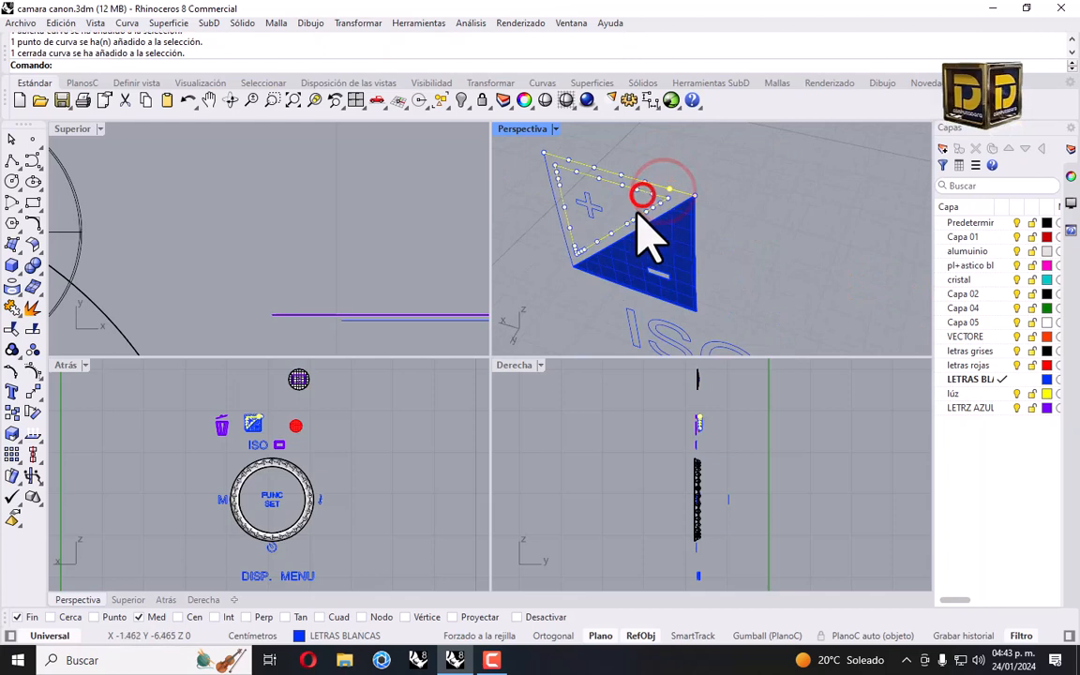
left_click(553, 205, "shift")
scroll(604, 267, "up", 3)
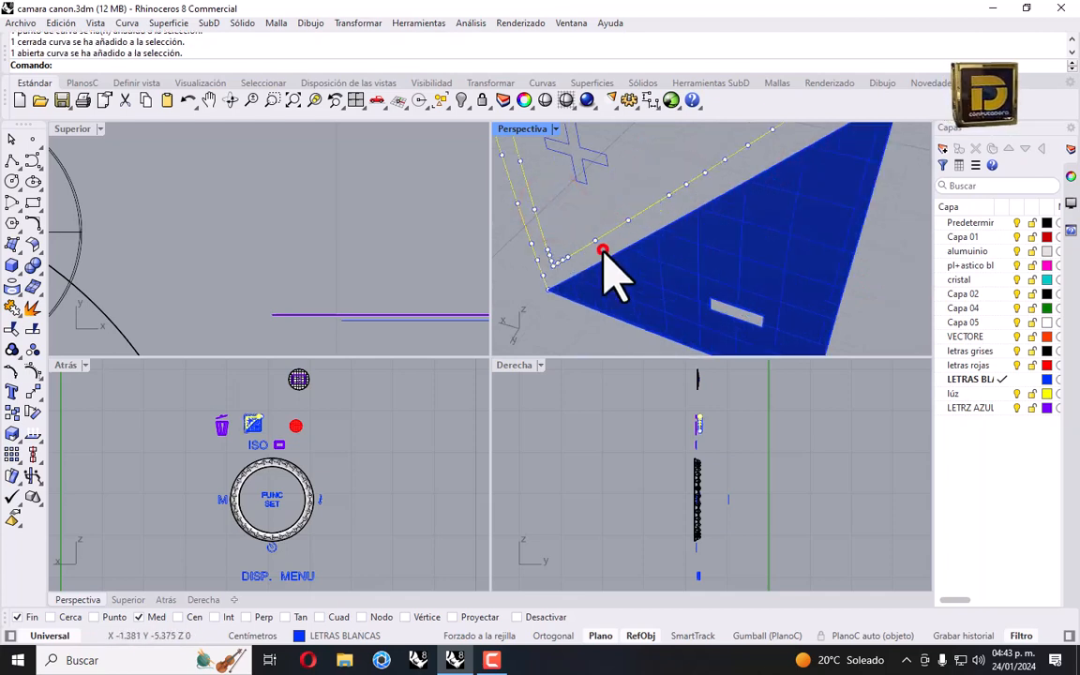
left_click(604, 255, "shift")
left_click(655, 307)
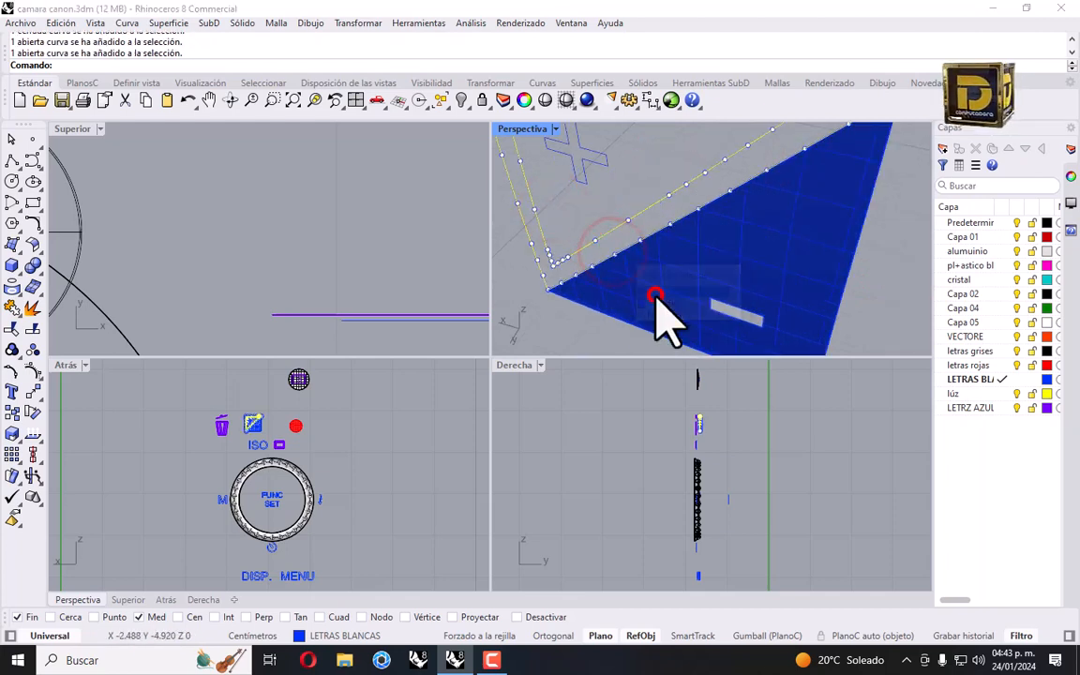
left_click(9, 246)
left_click(113, 274)
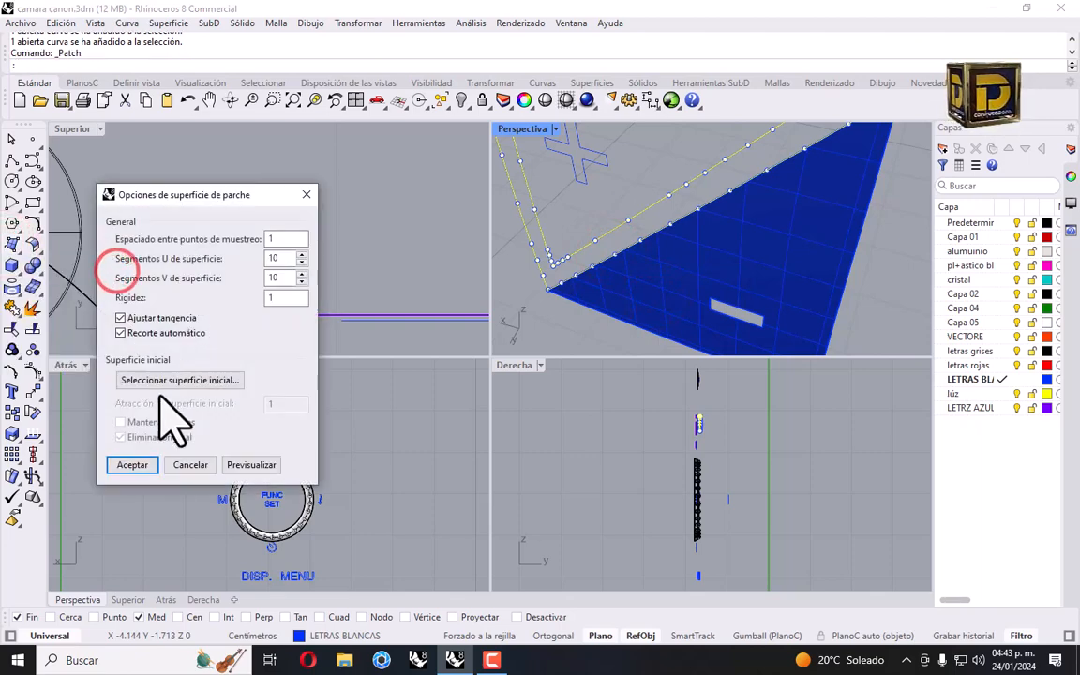
left_click(139, 464)
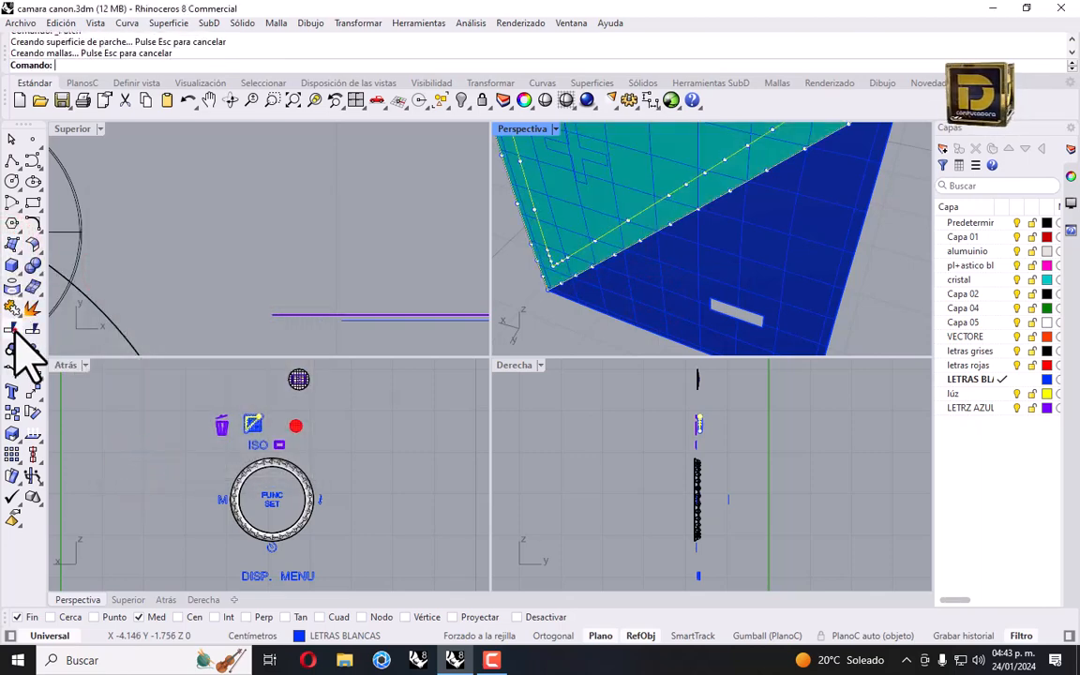
Trim away the inside of the upper triangle surface, leaving only its frame.
left_click(12, 330)
left_click(578, 227)
scroll(590, 294, "down", 4)
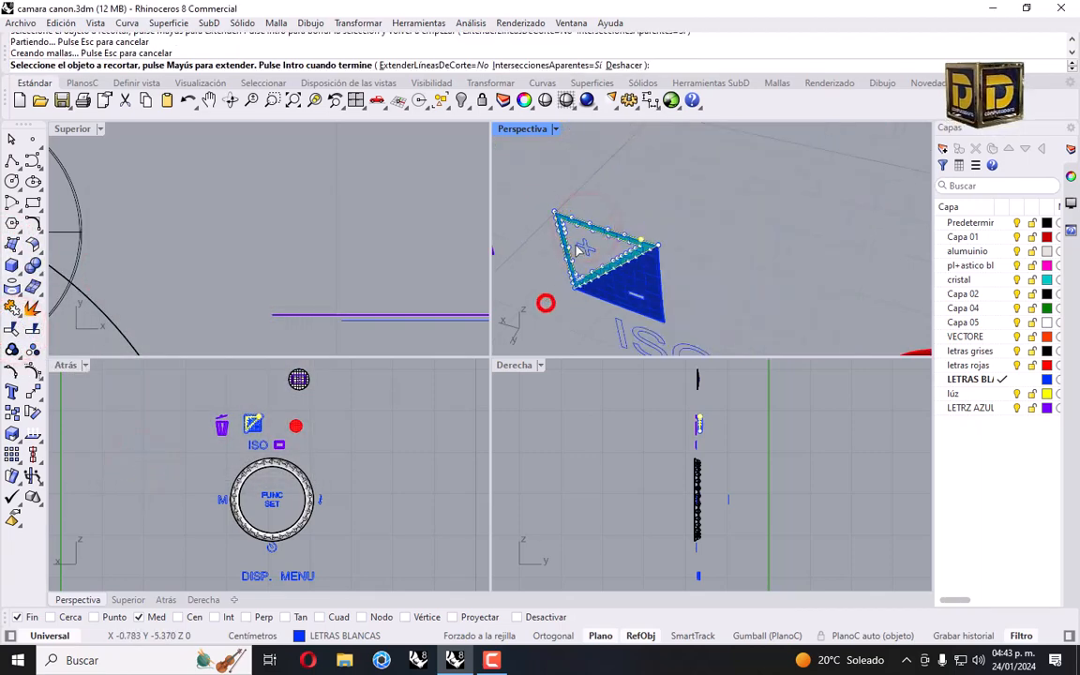
scroll(581, 246, "up", 5)
key("Return")
Create a patch surface from the plus sign curve inside the upper triangle of the plus/minus icon.
left_click(588, 246)
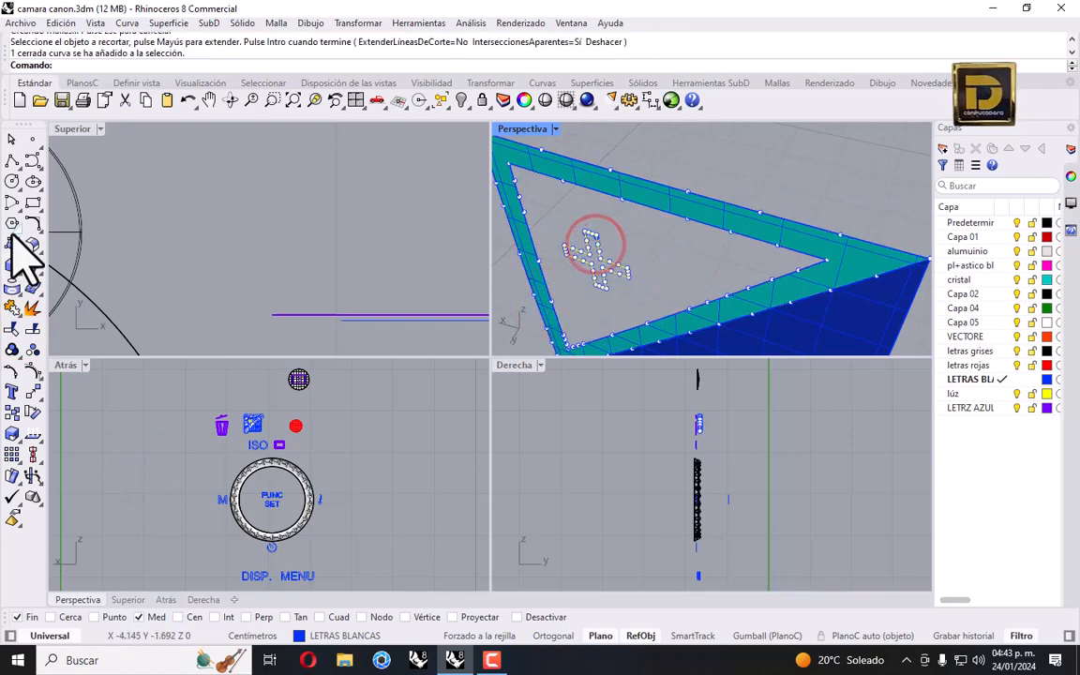
left_click(13, 227)
left_click(12, 242)
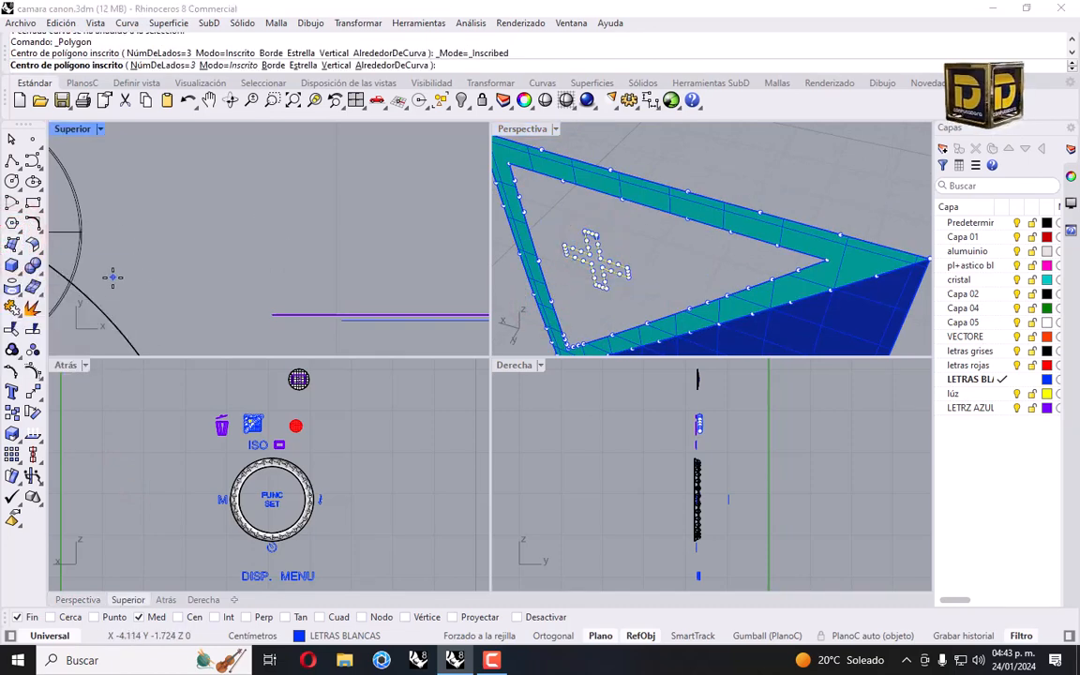
left_click(12, 246)
left_click(111, 275)
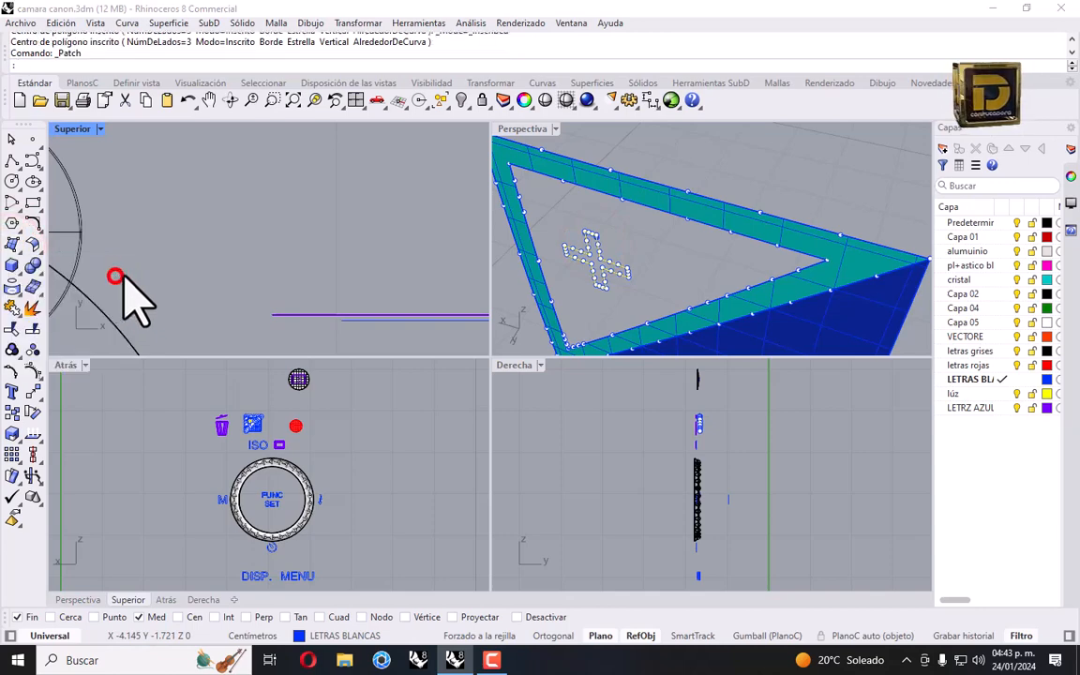
left_click(132, 461)
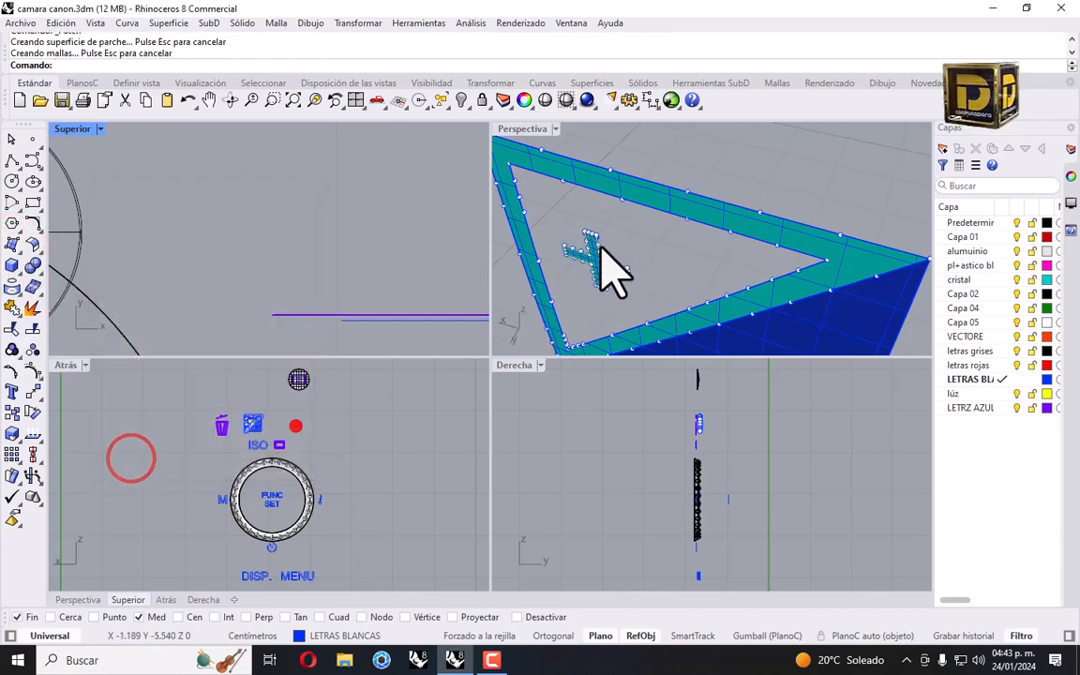
Undo the accidental move of the upper triangle frame and flip the direction of the frame and plus sign surfaces.
left_click(633, 238)
scroll(634, 238, "down", 8)
scroll(676, 238, "up", 5)
left_click(610, 222)
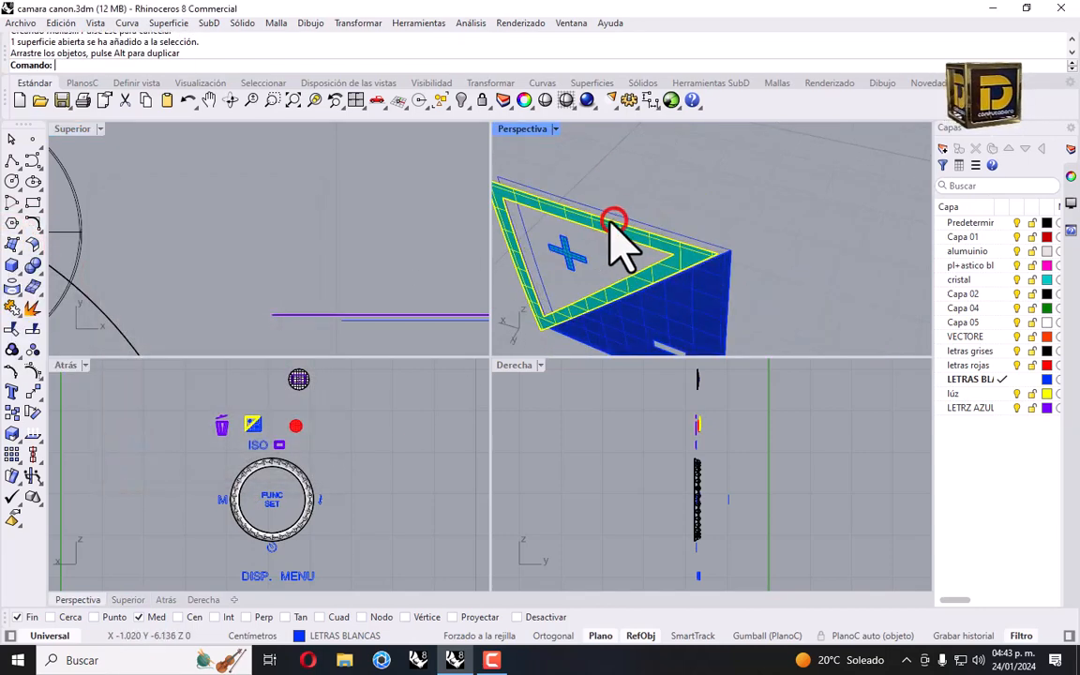
key("ctrl+z")
left_click_drag(638, 171, 560, 247)
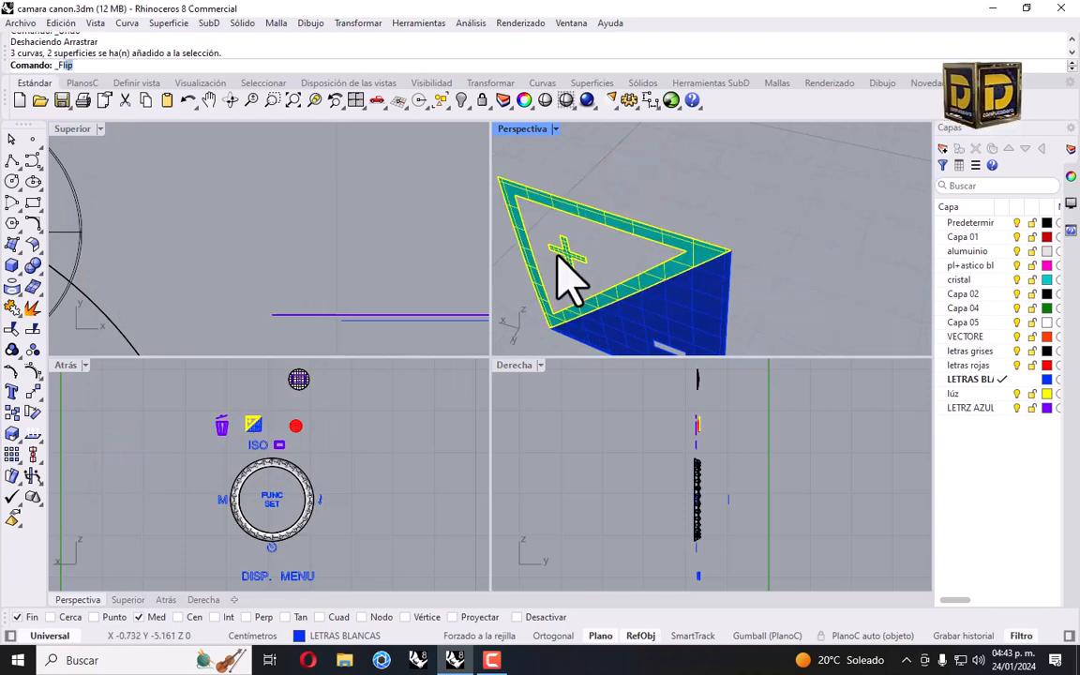
key("Return")
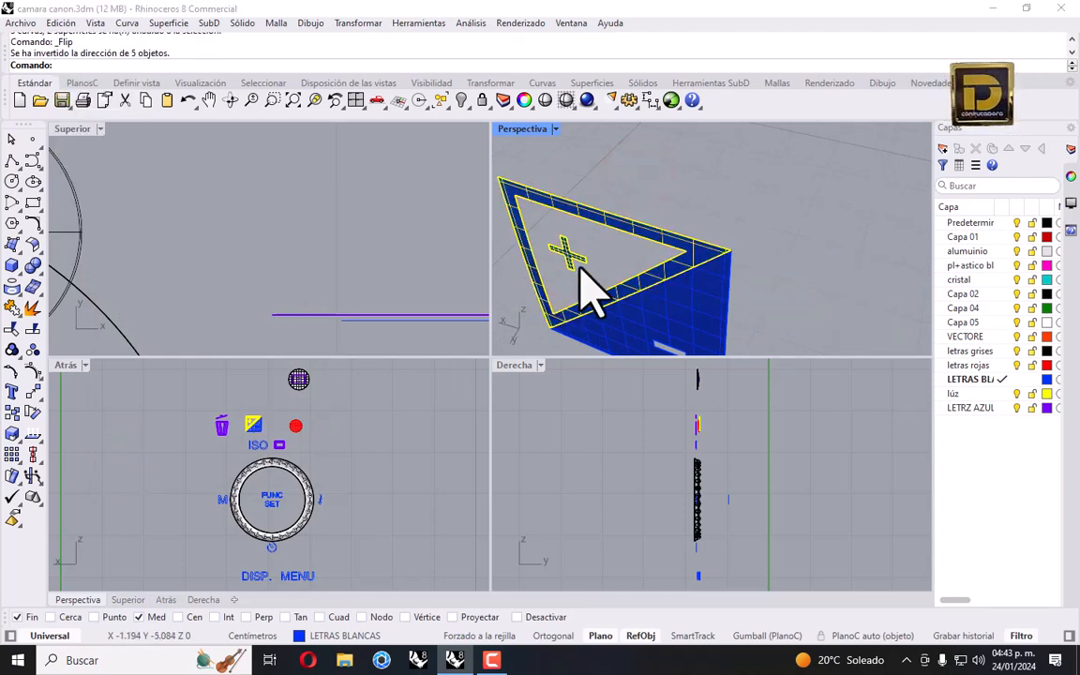
left_click(802, 230)
left_click_drag(794, 193, 592, 322)
scroll(610, 231, "down", 10)
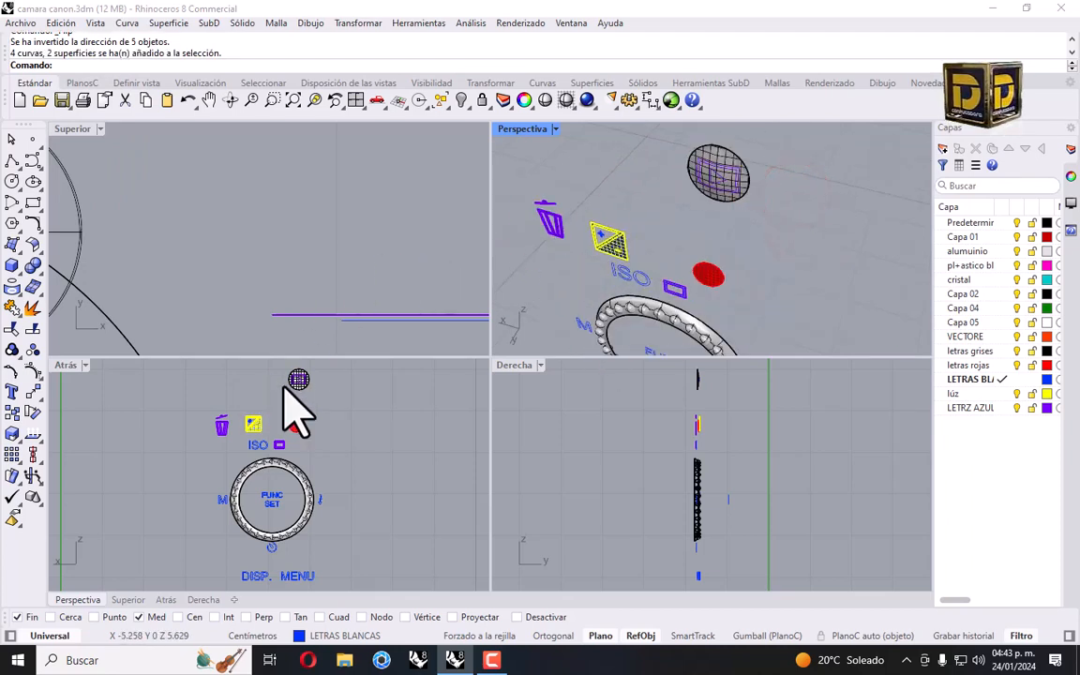
Create a patch surface from the four curves of the ISO label.
scroll(662, 296, "up", 8)
left_click_drag(647, 254, 556, 306)
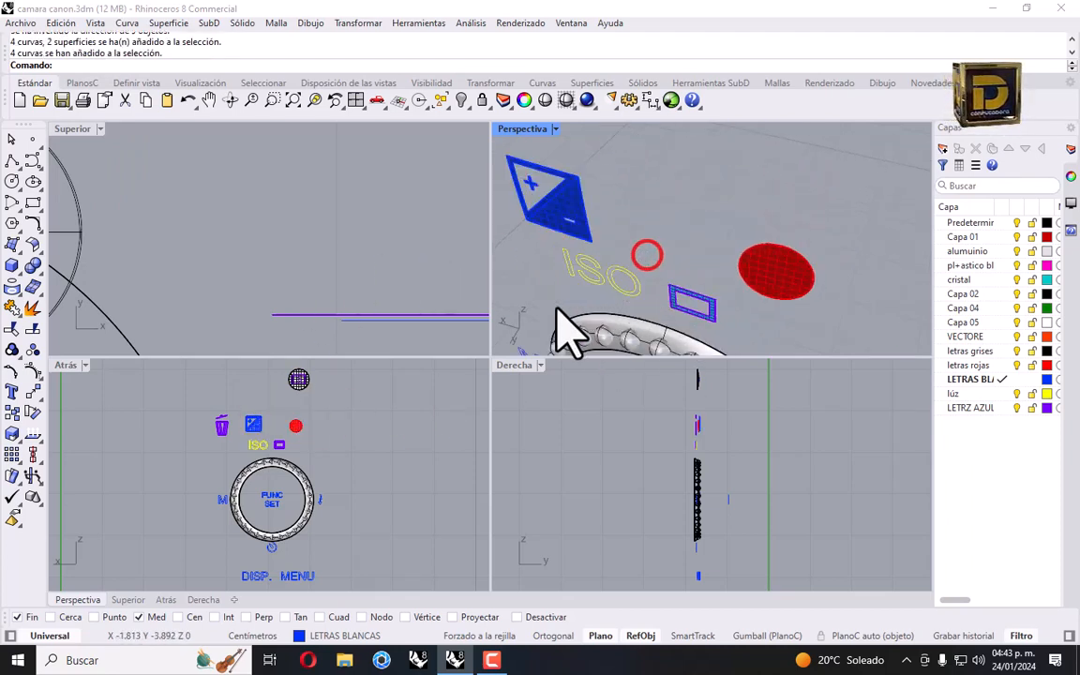
left_click(13, 245)
left_click(126, 270)
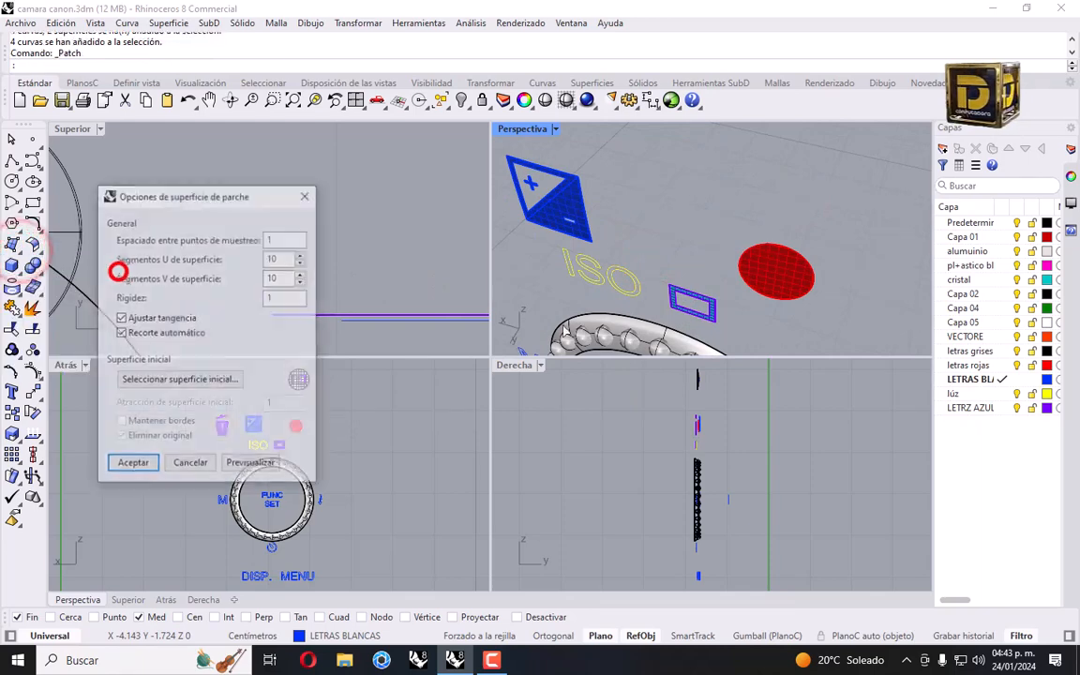
left_click(141, 463)
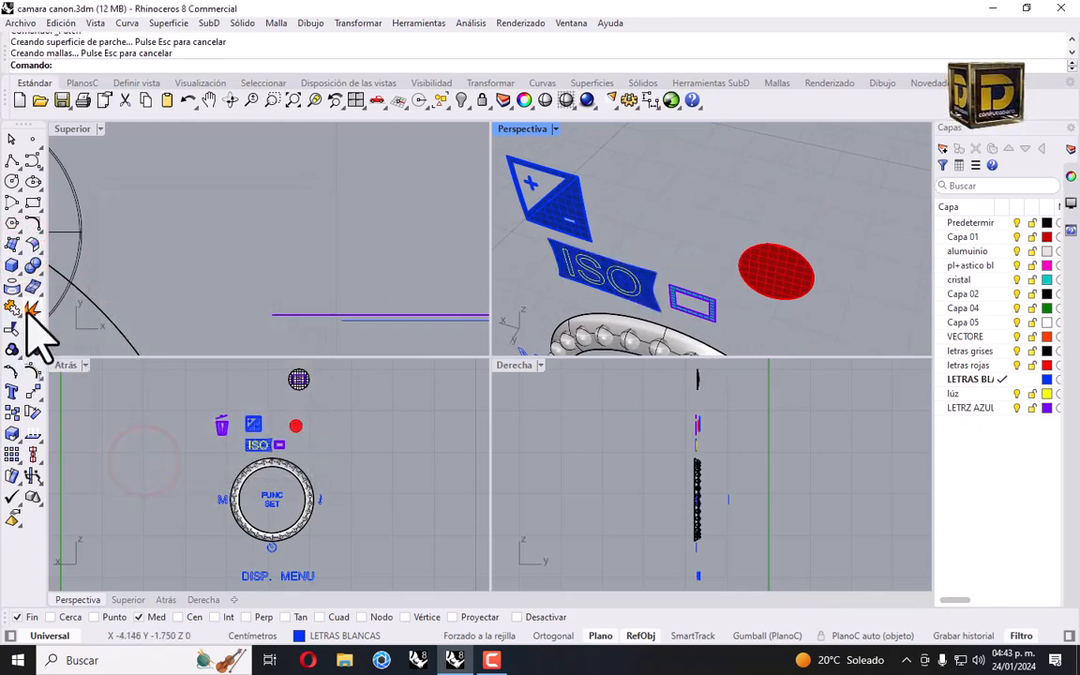
Trim the ISO patch down to its letters, removing the surrounding surface and the inside of the O.
left_click(12, 329)
scroll(609, 271, "up", 5)
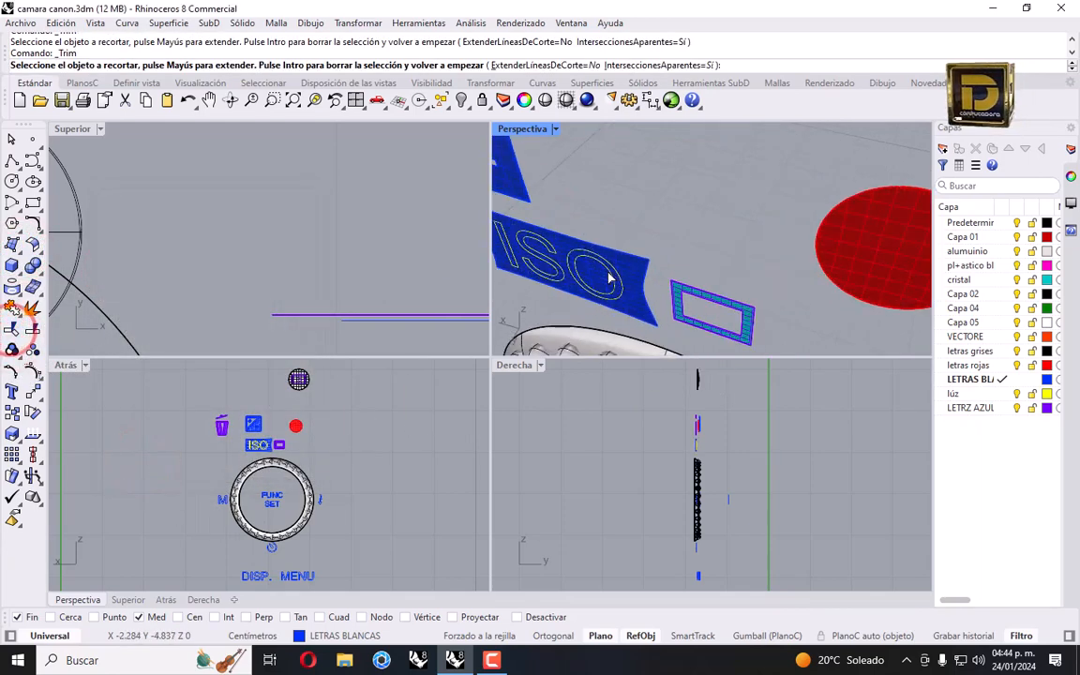
scroll(622, 270, "down", 5)
scroll(586, 265, "up", 5)
scroll(546, 255, "up", 5)
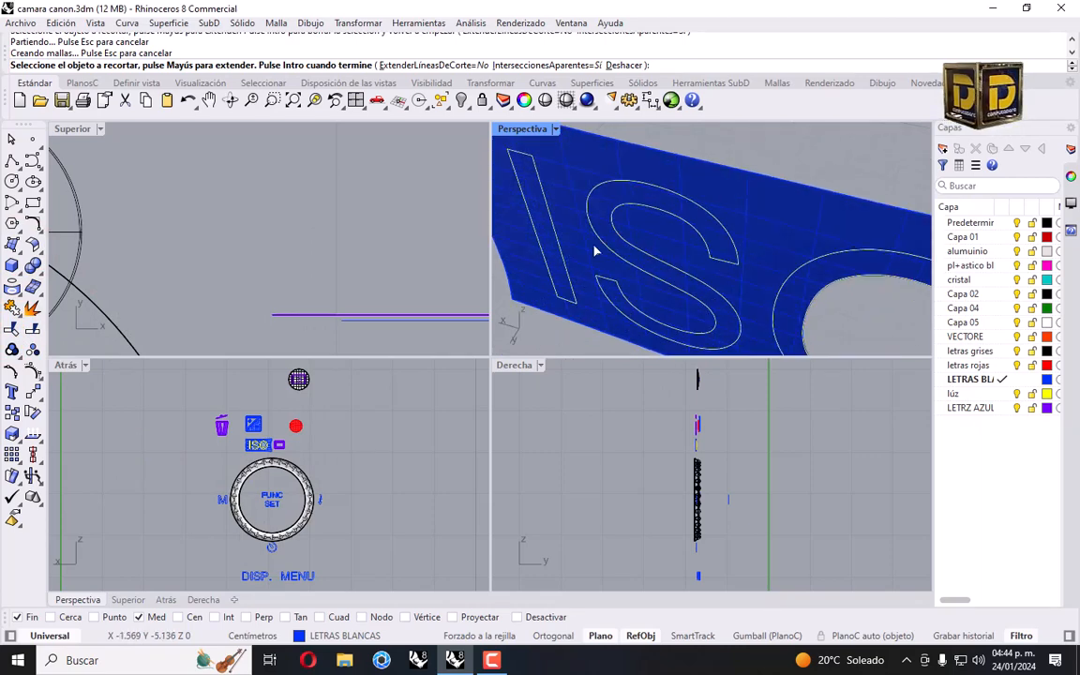
scroll(594, 251, "down", 4)
left_click(661, 263)
left_click(682, 229)
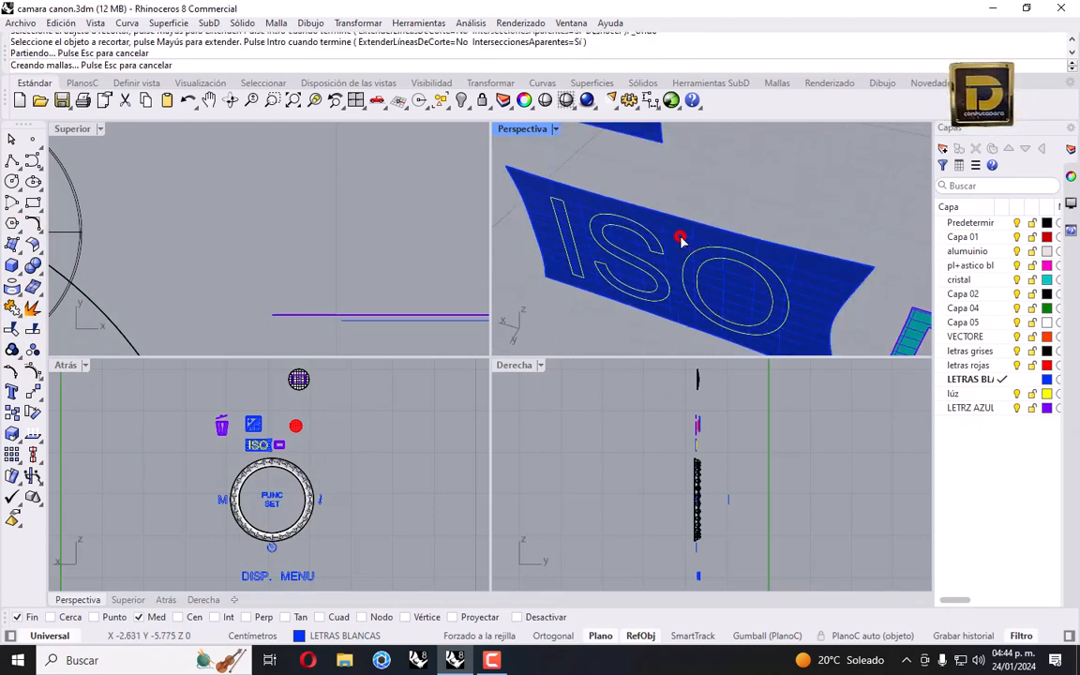
left_click(731, 286)
scroll(694, 268, "down", 8)
key("Return")
scroll(623, 234, "down", 7)
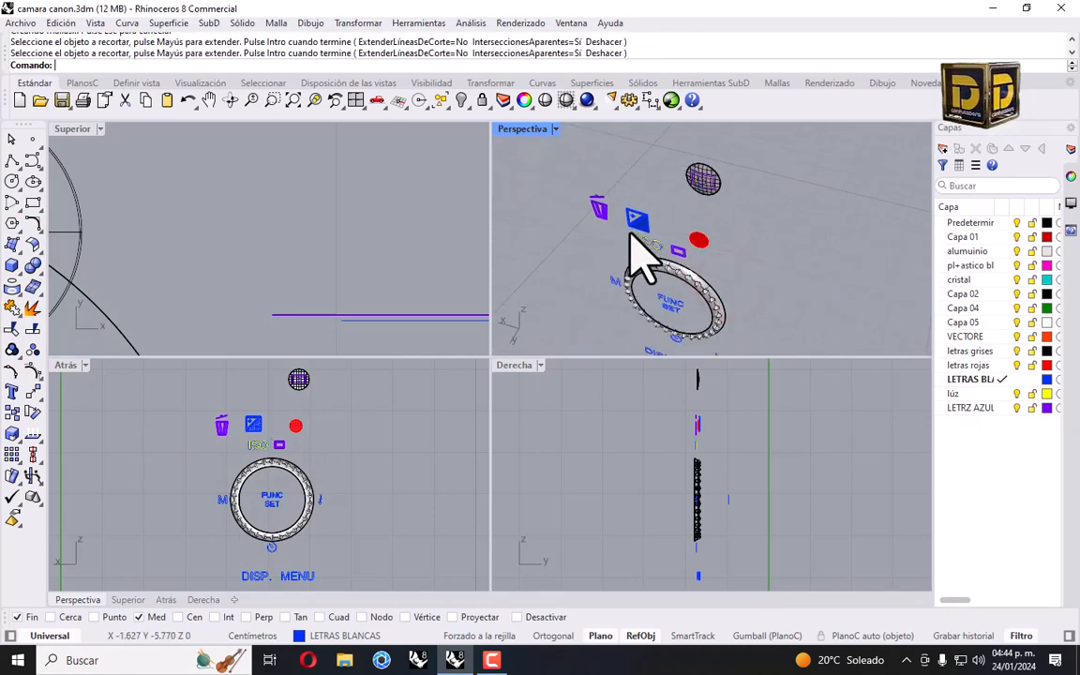
Create a patch surface from the closed curve of the letter M beside the control dial.
scroll(607, 267, "up", 7)
left_click_drag(611, 260, 651, 307)
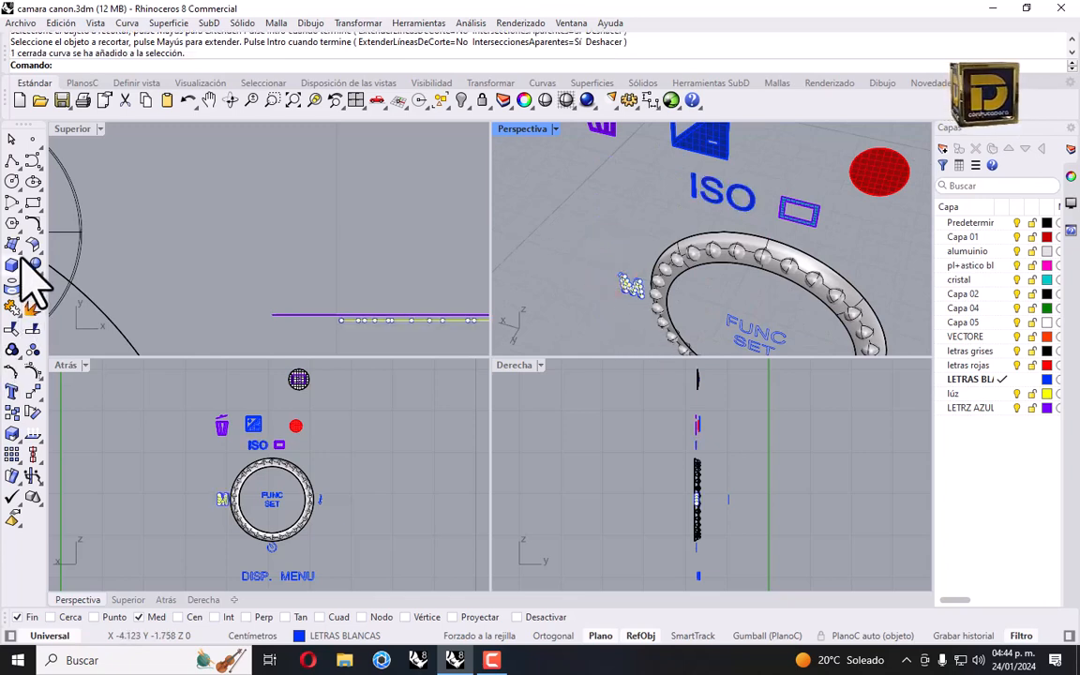
scroll(726, 309, "down", 2)
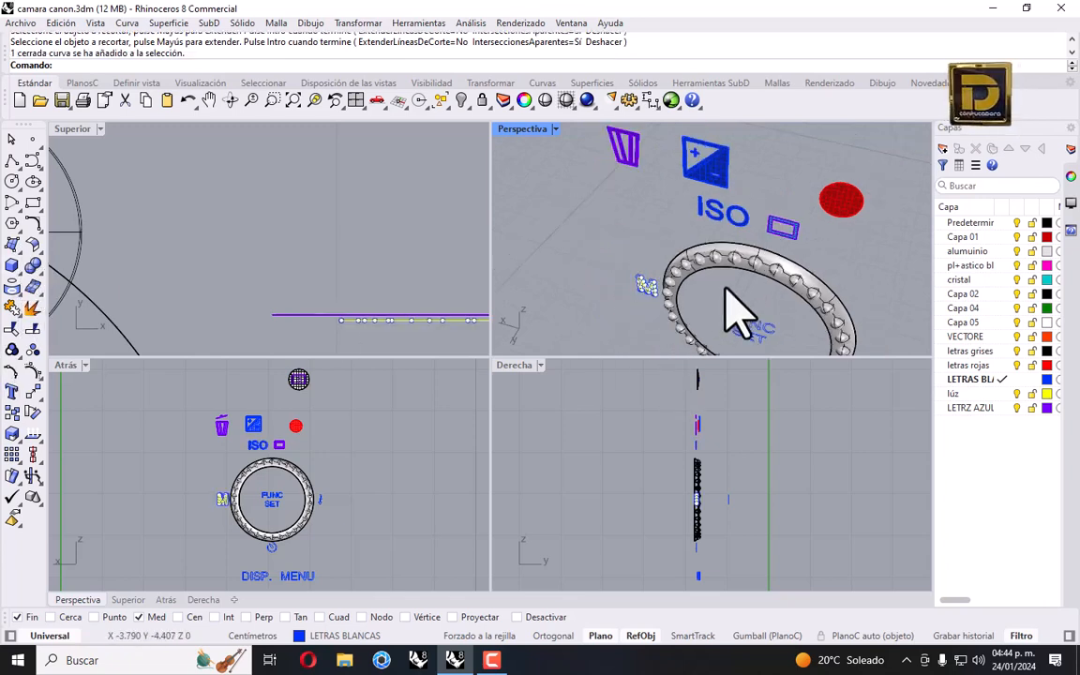
left_click(21, 252)
left_click(118, 275)
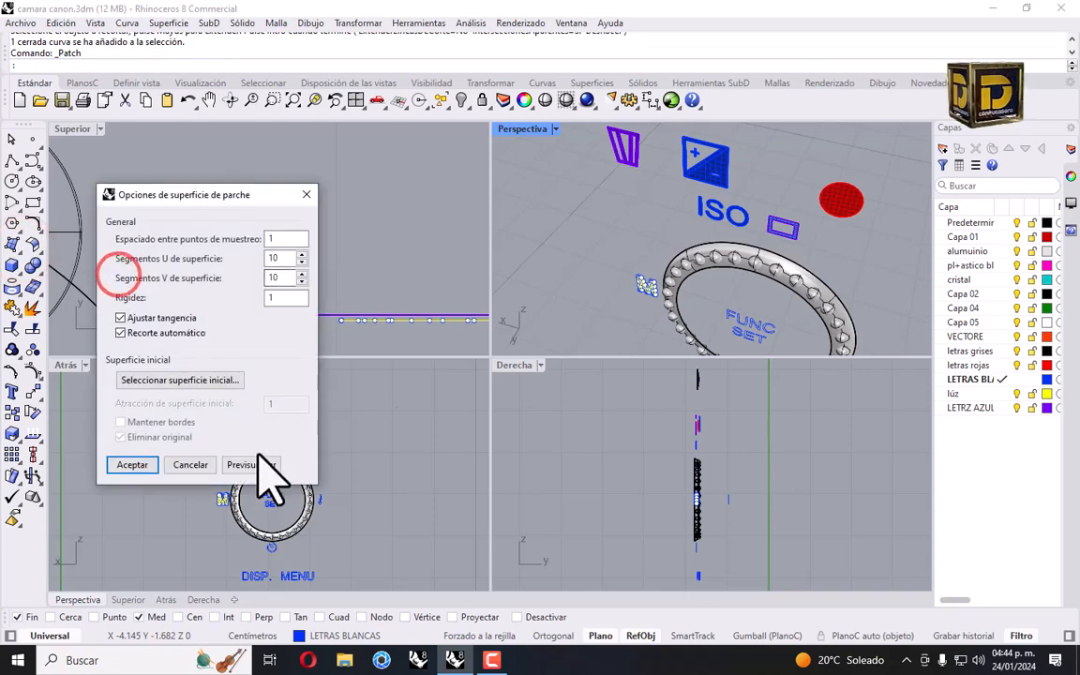
left_click(135, 466)
Flip the direction of the letter M surface.
left_click(583, 313)
scroll(646, 333, "up", 3)
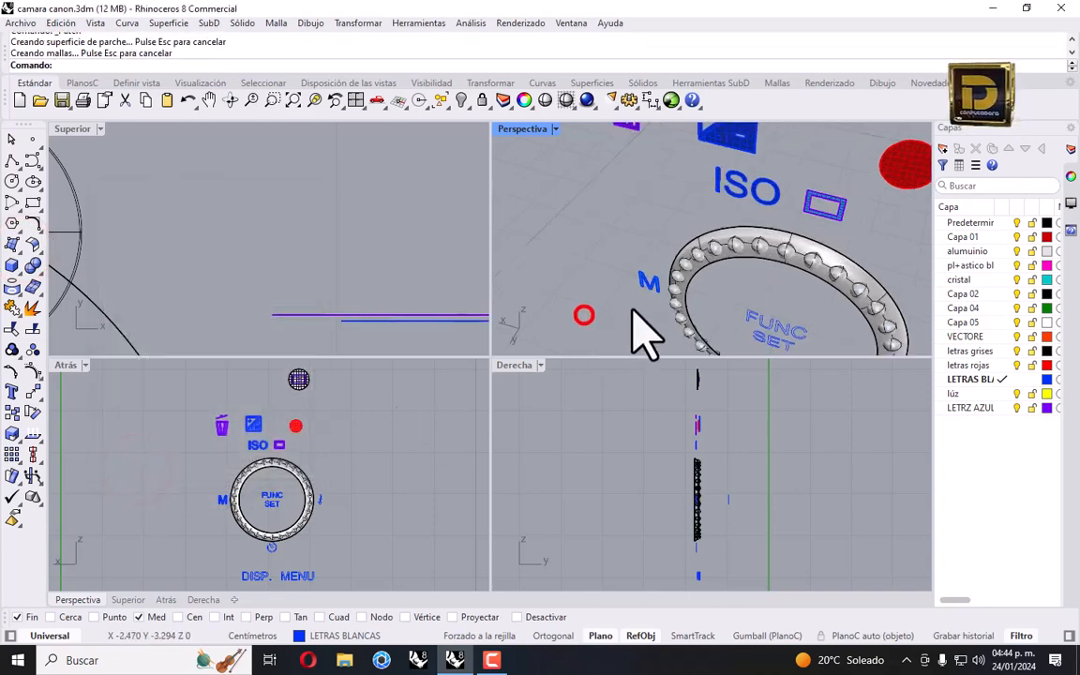
scroll(721, 304, "up", 3)
scroll(656, 300, "up", 3)
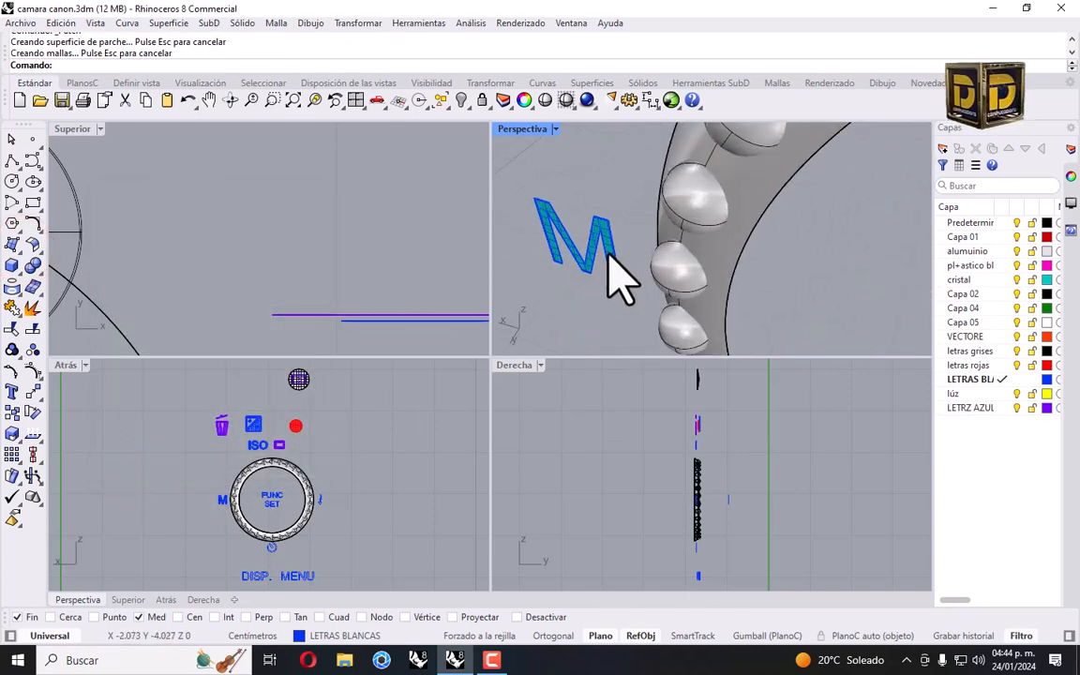
left_click(604, 255)
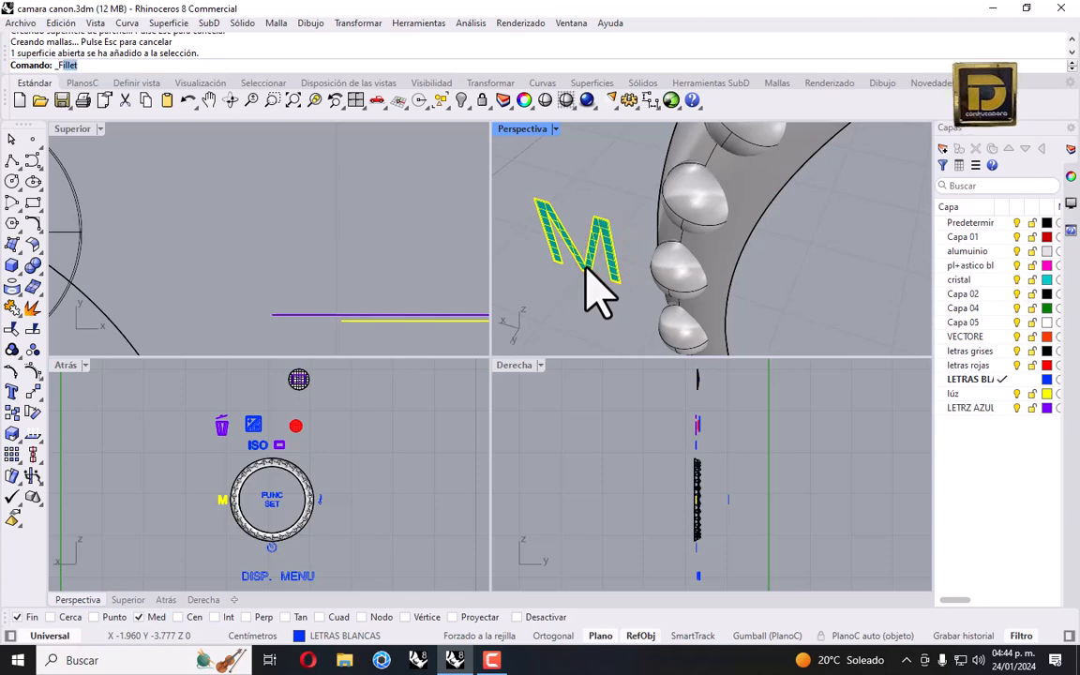
key("Return")
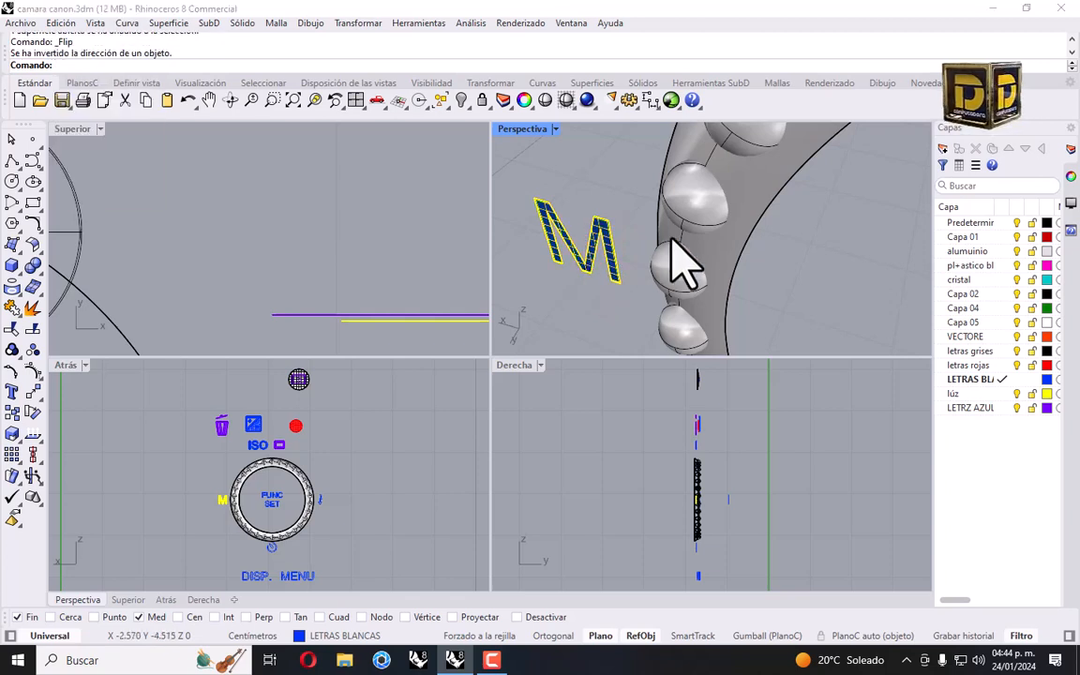
Create a patch surface from the FUNC SET curves at the center of the control dial.
scroll(671, 240, "down", 8)
left_click_drag(706, 246, 770, 310)
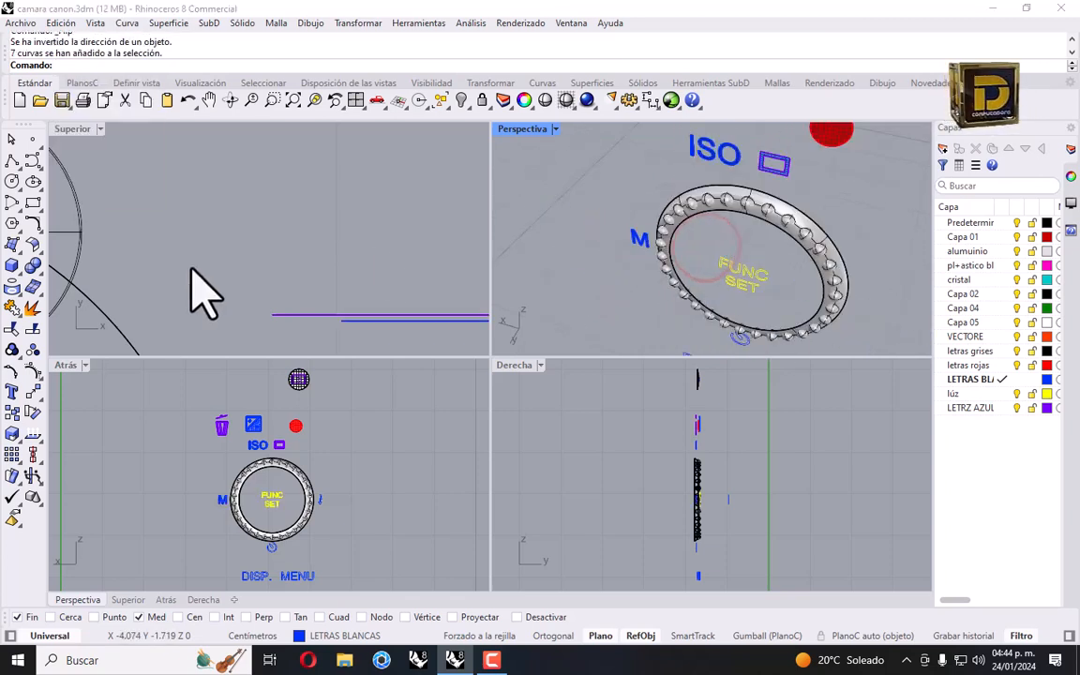
left_click(18, 245)
left_click(110, 270)
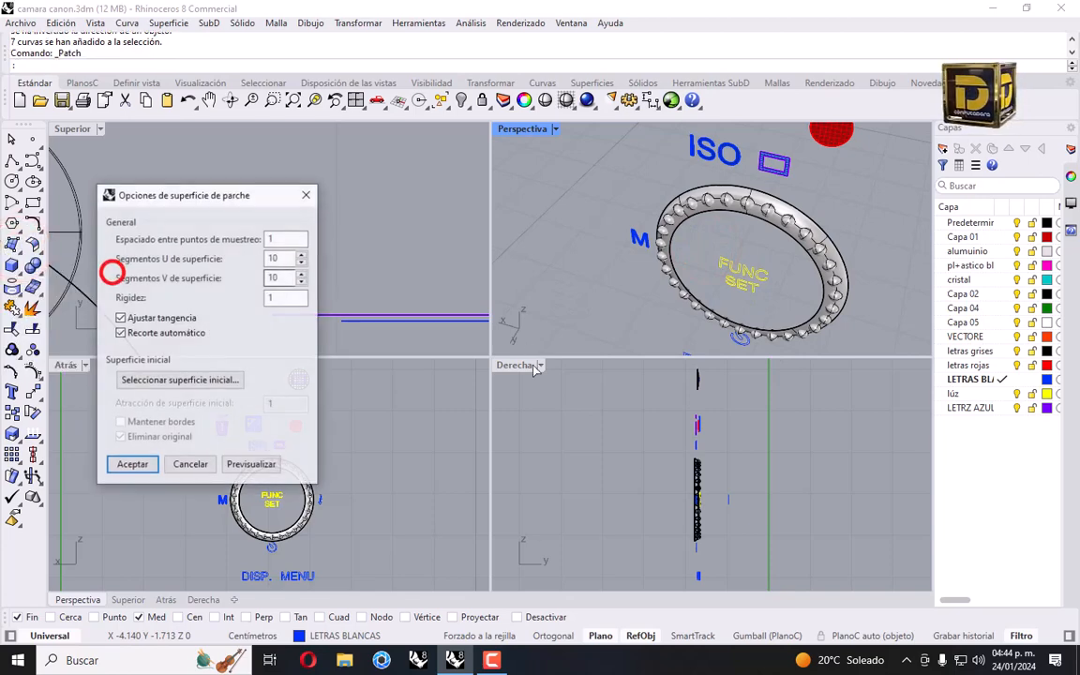
left_click(148, 441)
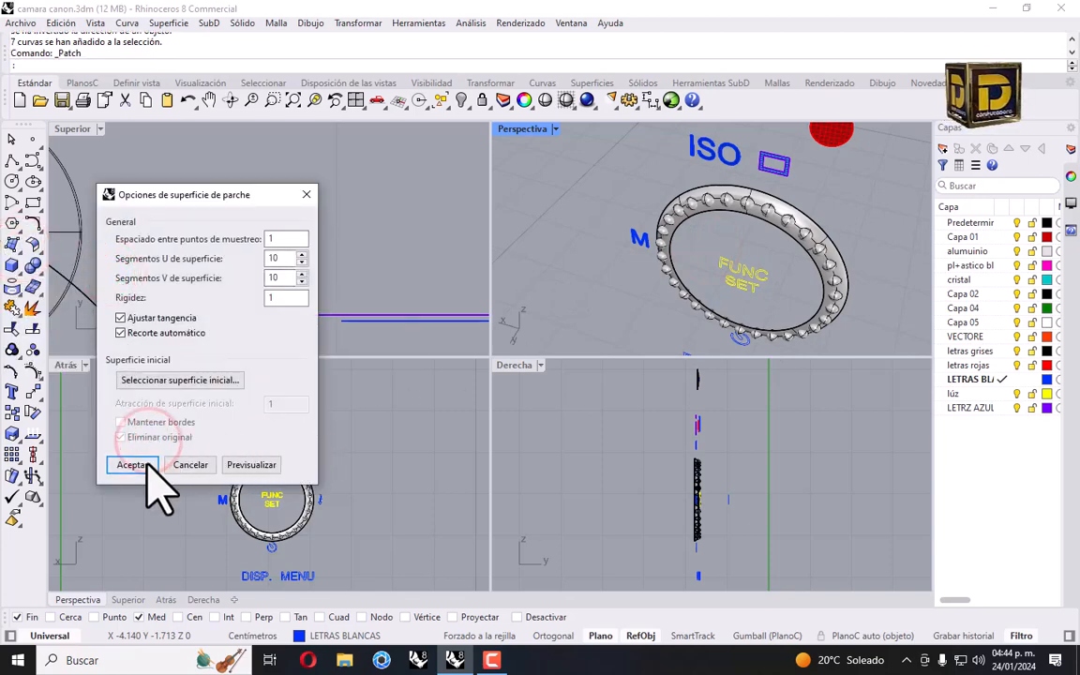
left_click(150, 465)
Trim away the patch surface surrounding the FUNC SET letters.
left_click(18, 329)
scroll(646, 261, "up", 5)
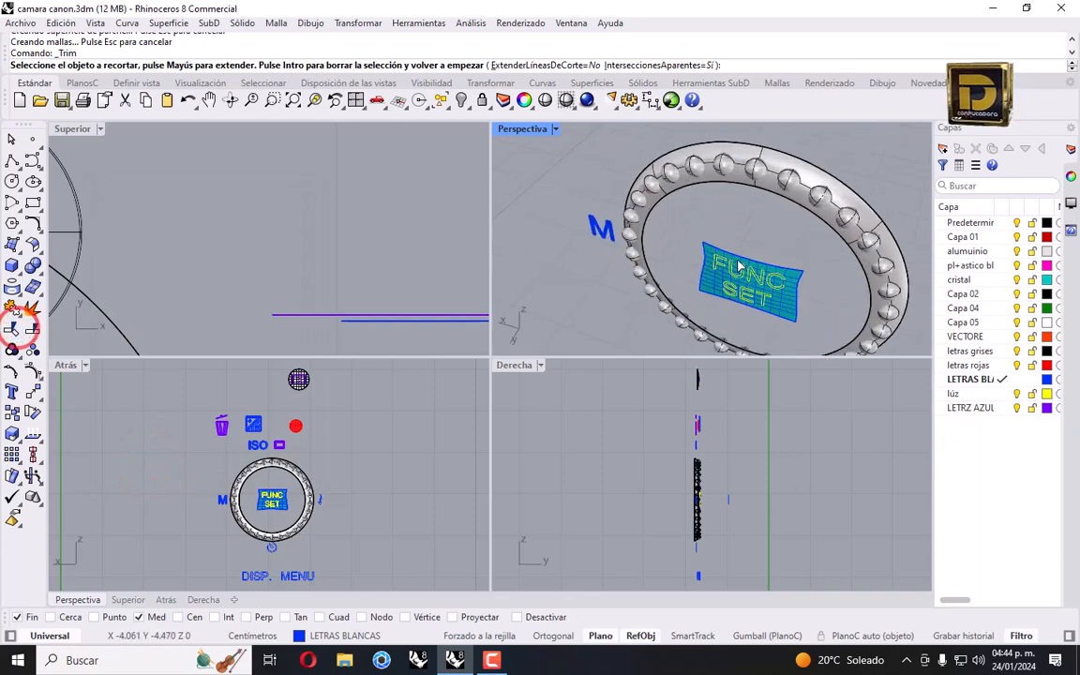
left_click(699, 289)
scroll(699, 276, "down", 5)
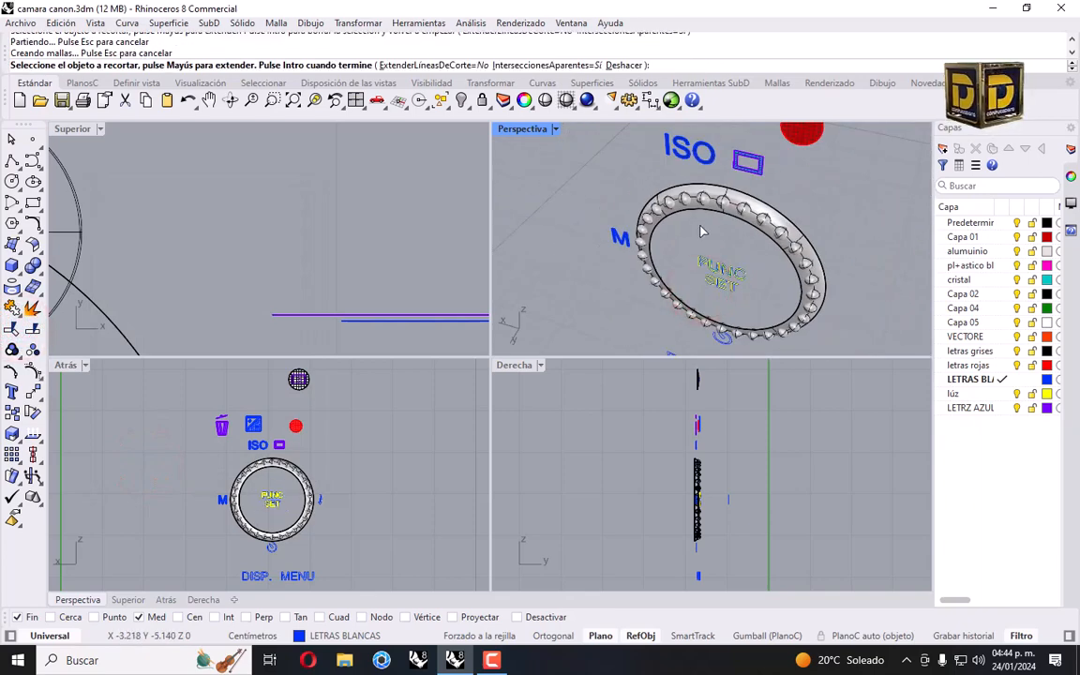
scroll(699, 232, "down", 3)
scroll(684, 283, "up", 4)
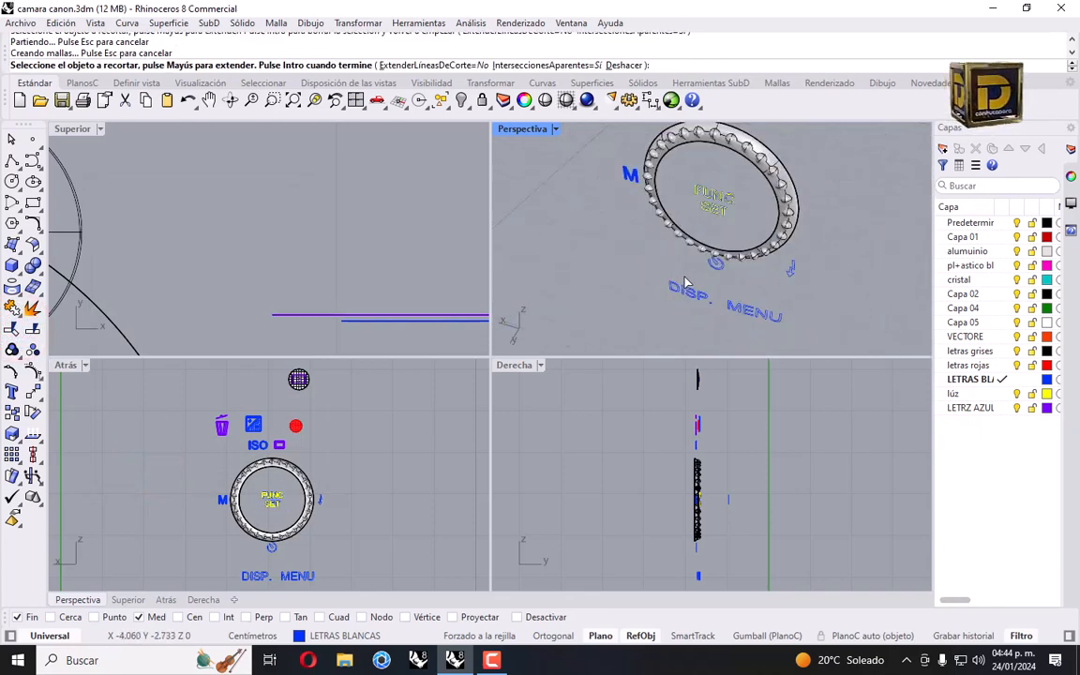
left_click_drag(783, 340, 808, 347)
right_click(761, 330)
Create a patch surface from the eleven curves of the DISP. MENU label below the dial.
right_click_drag(761, 330, 802, 290)
left_click_drag(629, 301, 827, 373)
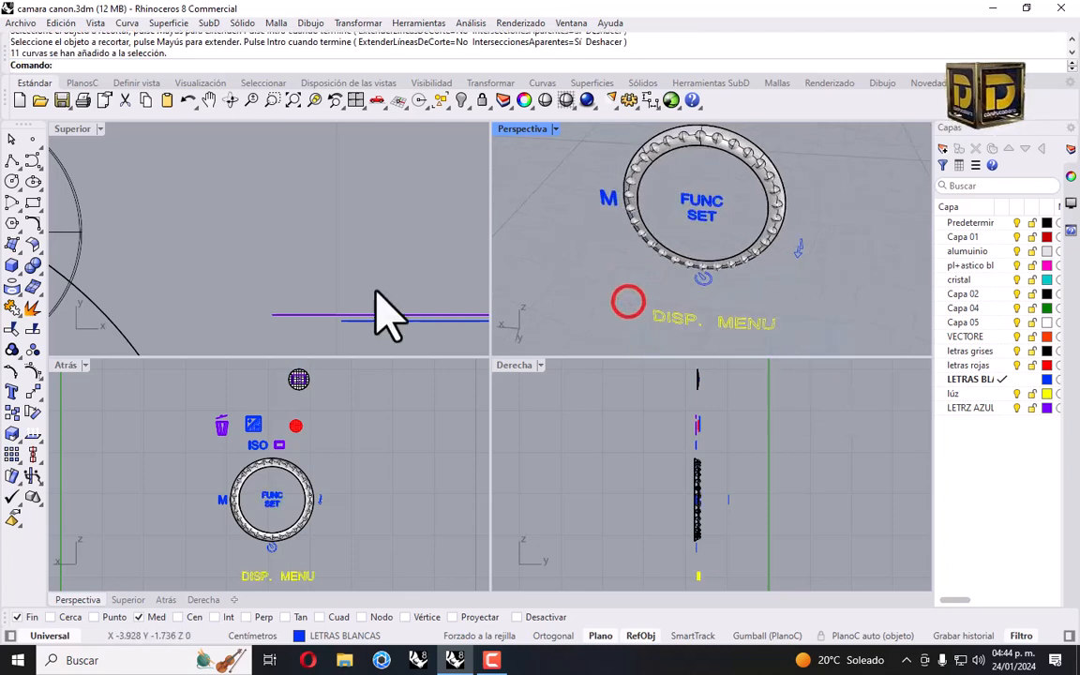
left_click(14, 241)
left_click(112, 271)
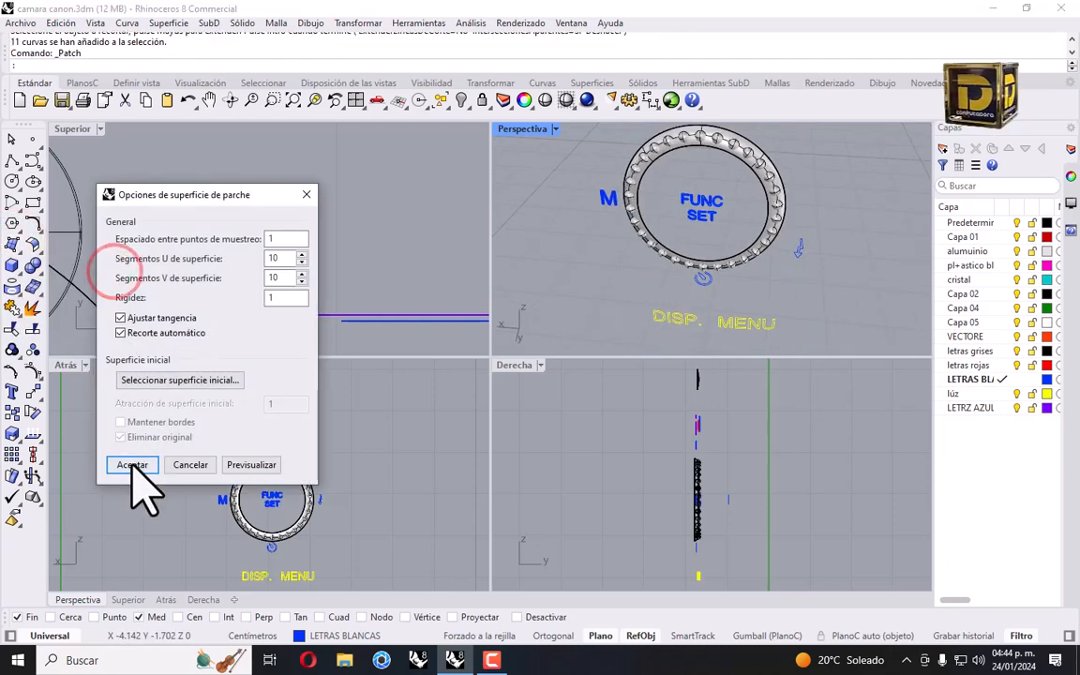
left_click(132, 465)
Trim the DISP. MENU patch down to its letter shapes.
left_click(11, 330)
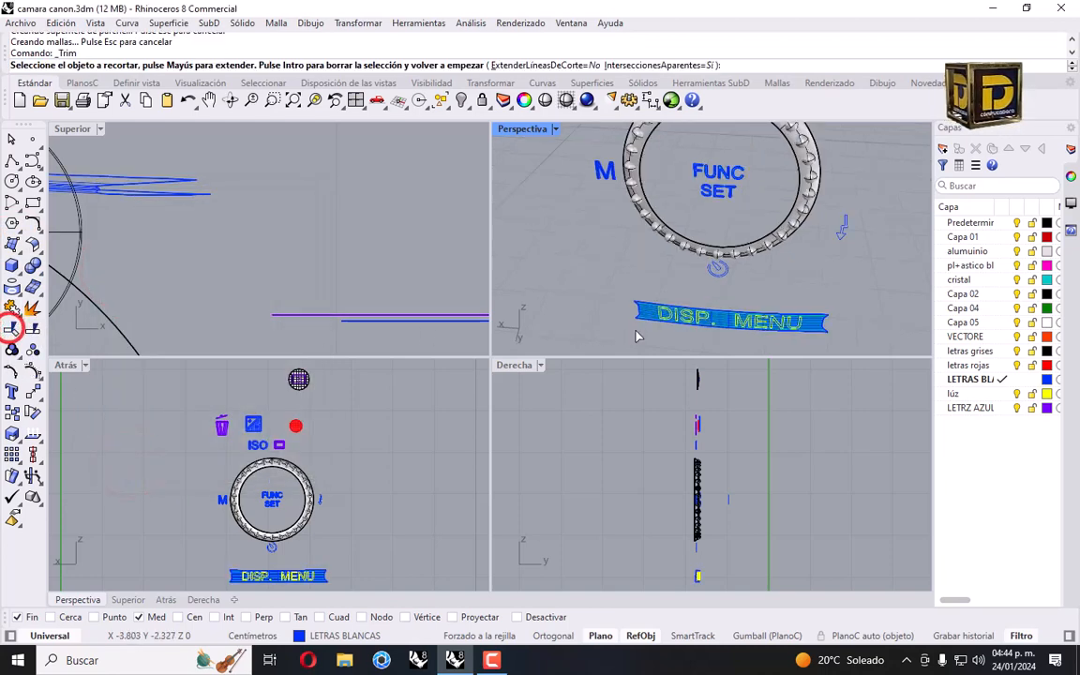
scroll(600, 286, "up", 5)
right_click(675, 279)
scroll(698, 257, "down", 5)
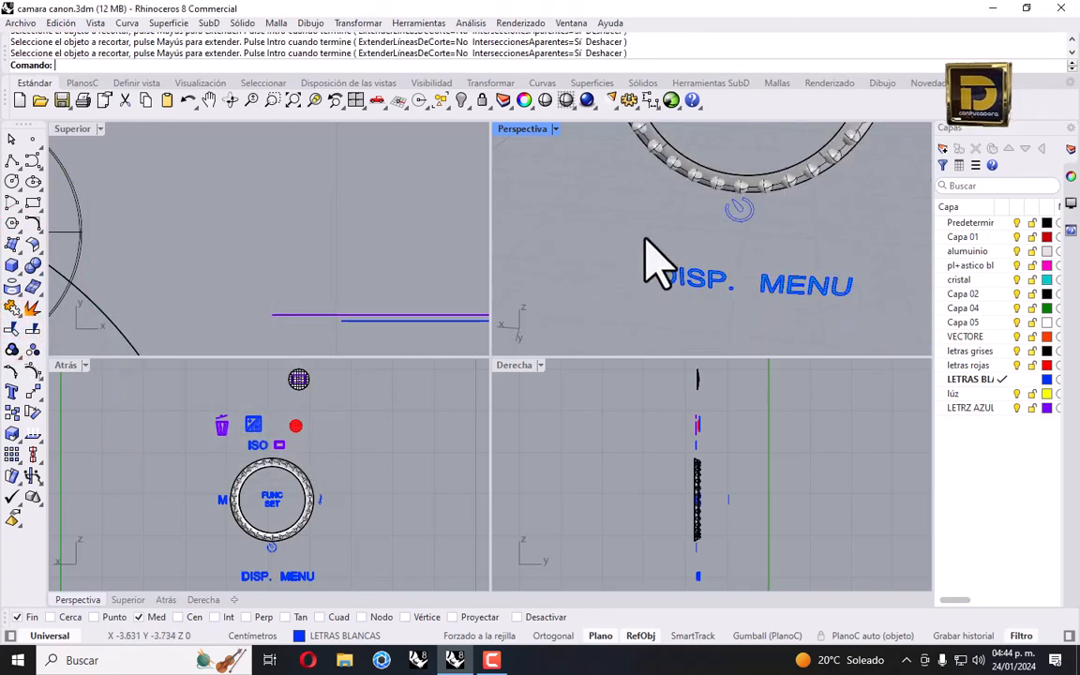
Flip the direction of the DISP. MENU and FUNC SET letter surfaces together.
left_click_drag(637, 236, 914, 340)
scroll(737, 229, "down", 5)
scroll(738, 209, "up", 8)
scroll(745, 196, "down", 3)
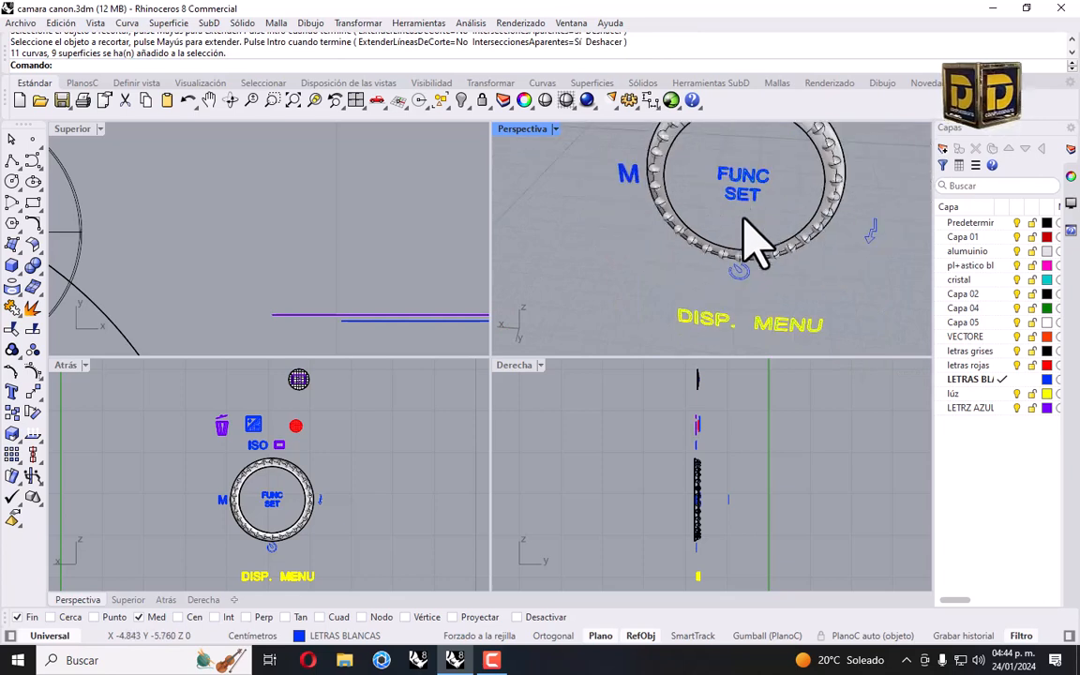
scroll(751, 241, "up", 4)
left_click_drag(681, 131, 858, 262)
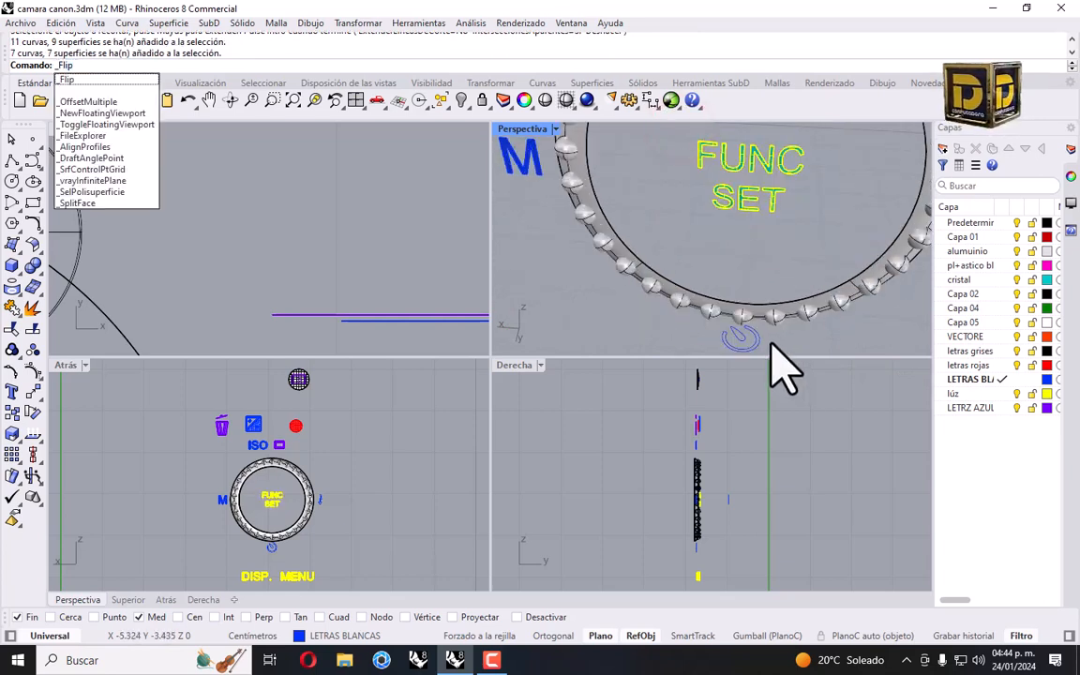
key("Return")
left_click(777, 232)
scroll(774, 232, "down", 5)
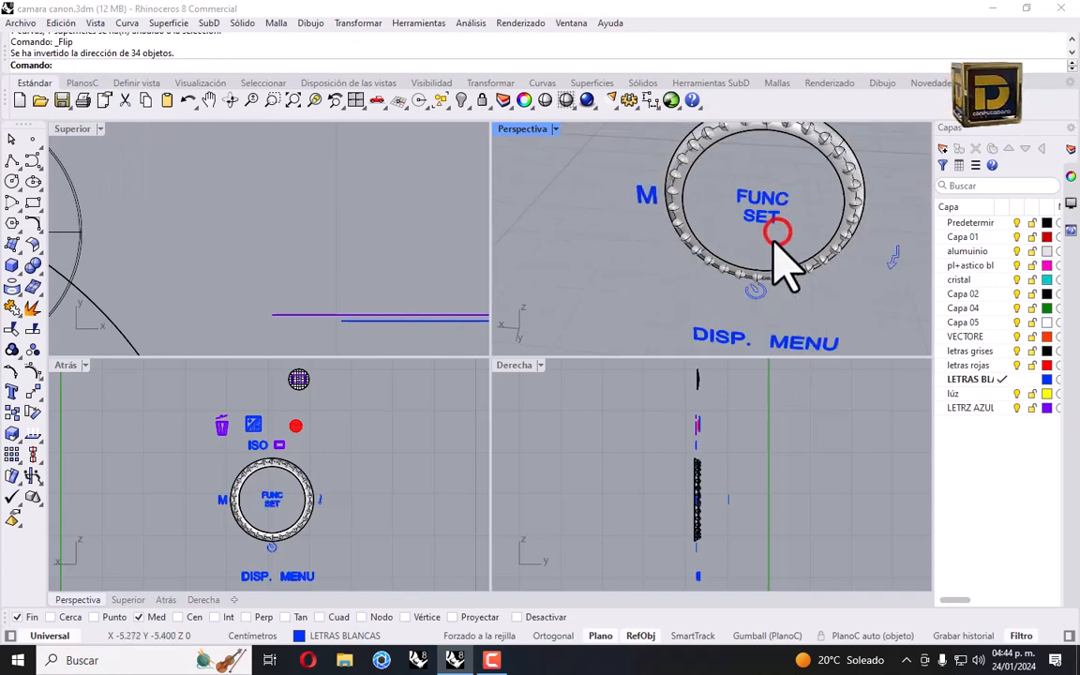
Create a patch surface from the two curves of the self-timer icon just below the dial.
scroll(769, 276, "up", 4)
left_click_drag(783, 321, 706, 283)
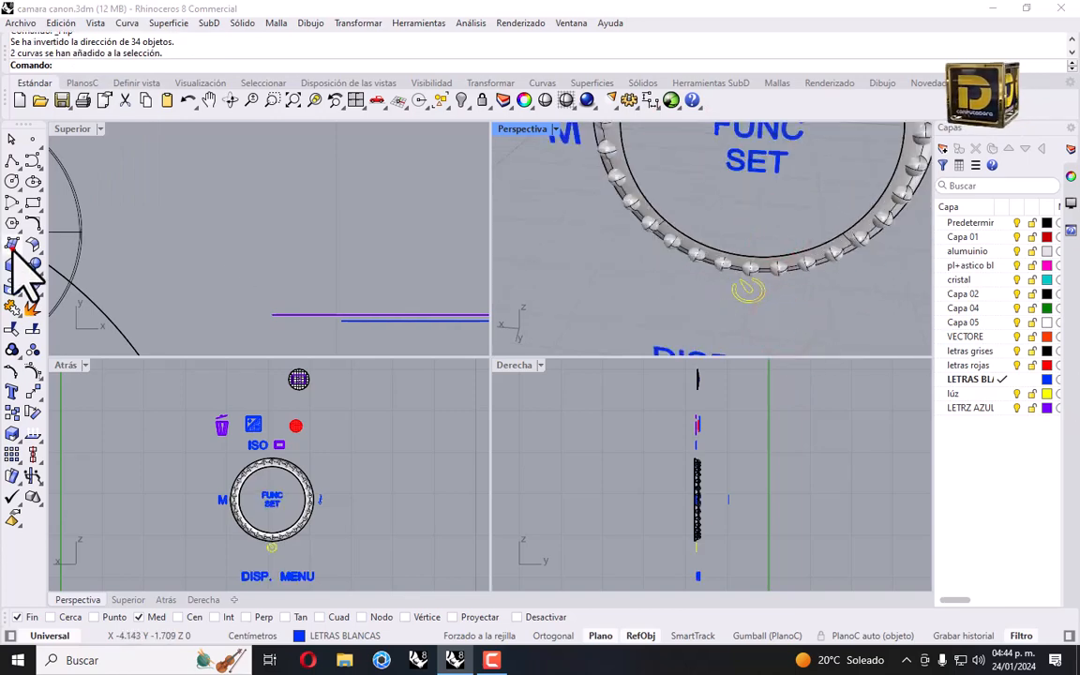
left_click(12, 242)
left_click(113, 272)
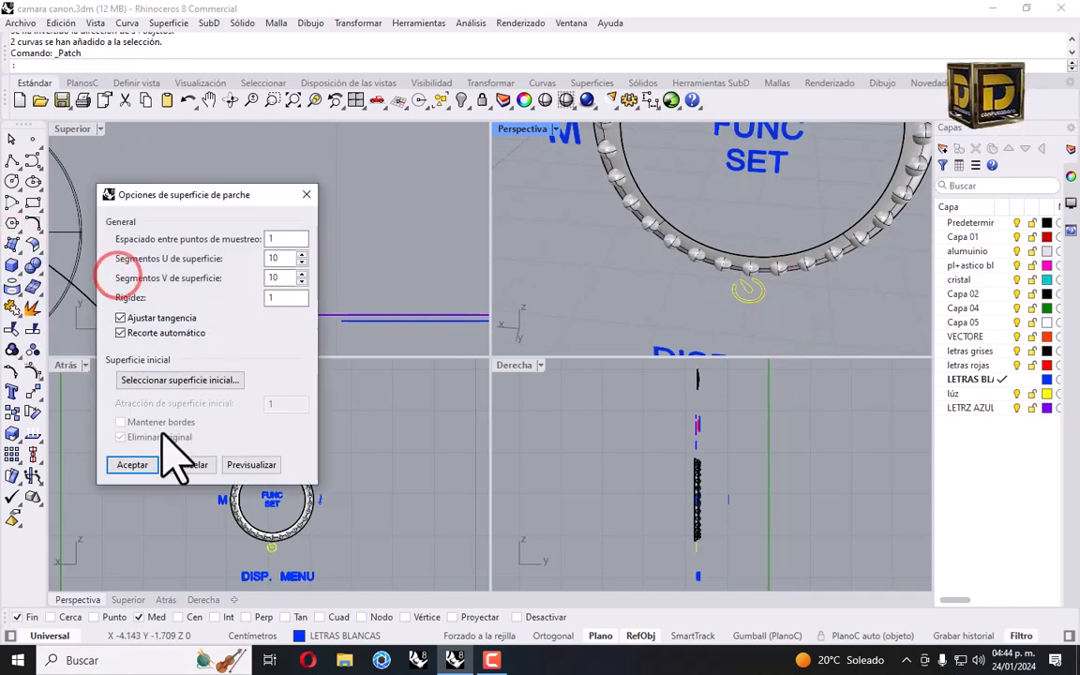
left_click(132, 464)
Trim the self-timer patch down to the icon's shape.
left_click(13, 328)
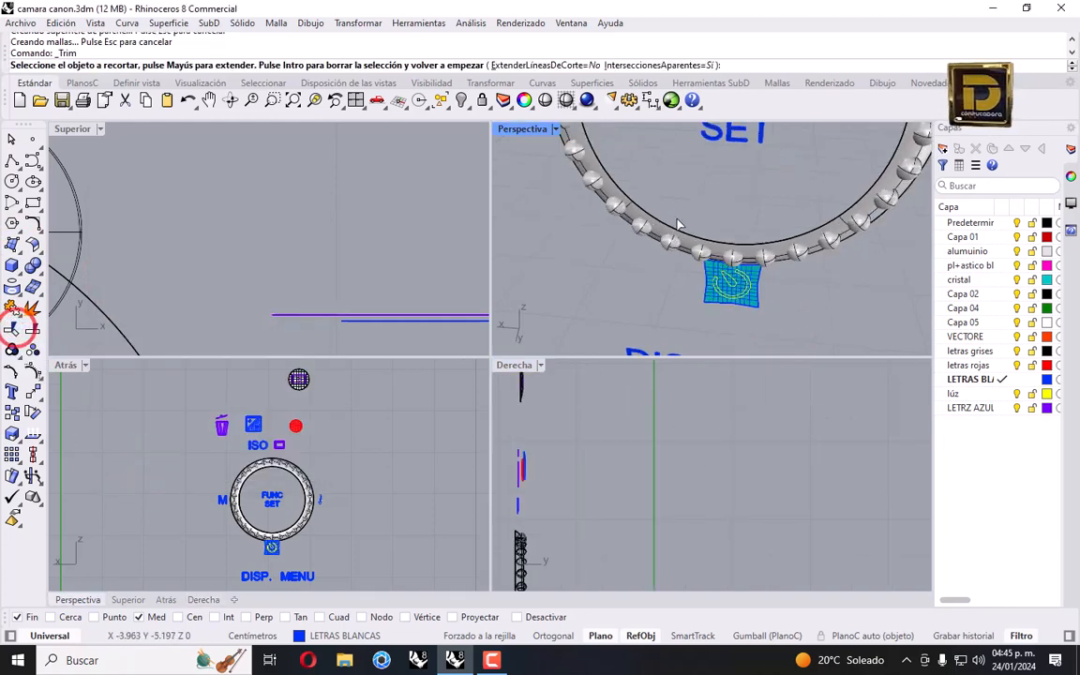
scroll(694, 253, "up", 4)
left_click(701, 274)
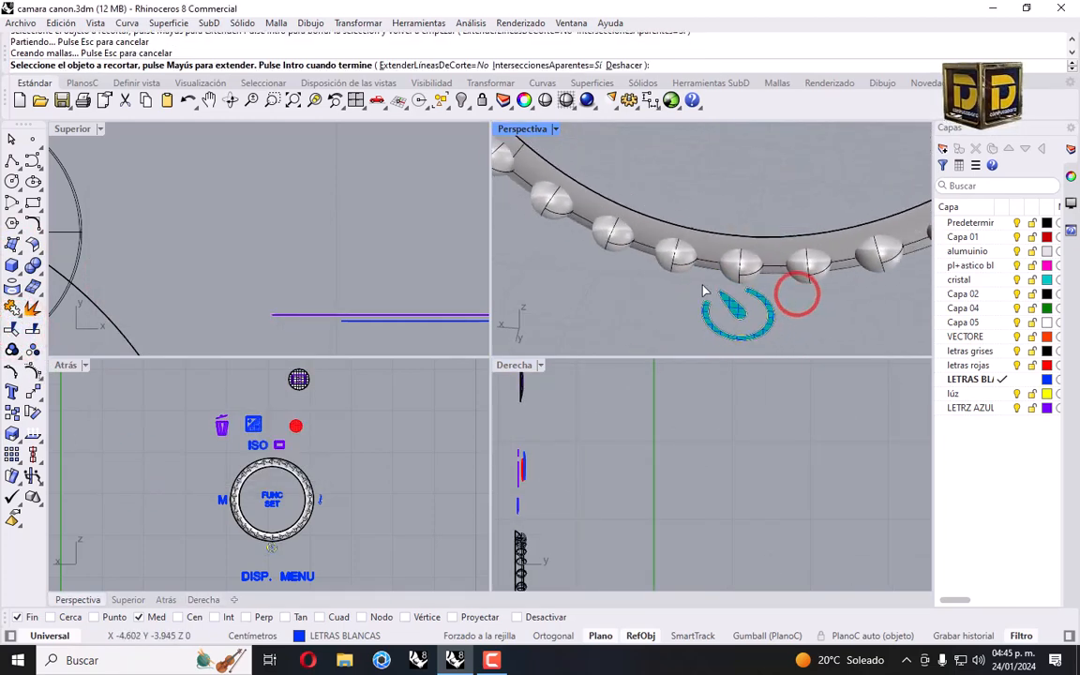
key("Return")
Create a patch surface from the closed curve of the flash arrow icon beside the dial.
scroll(713, 281, "down", 5)
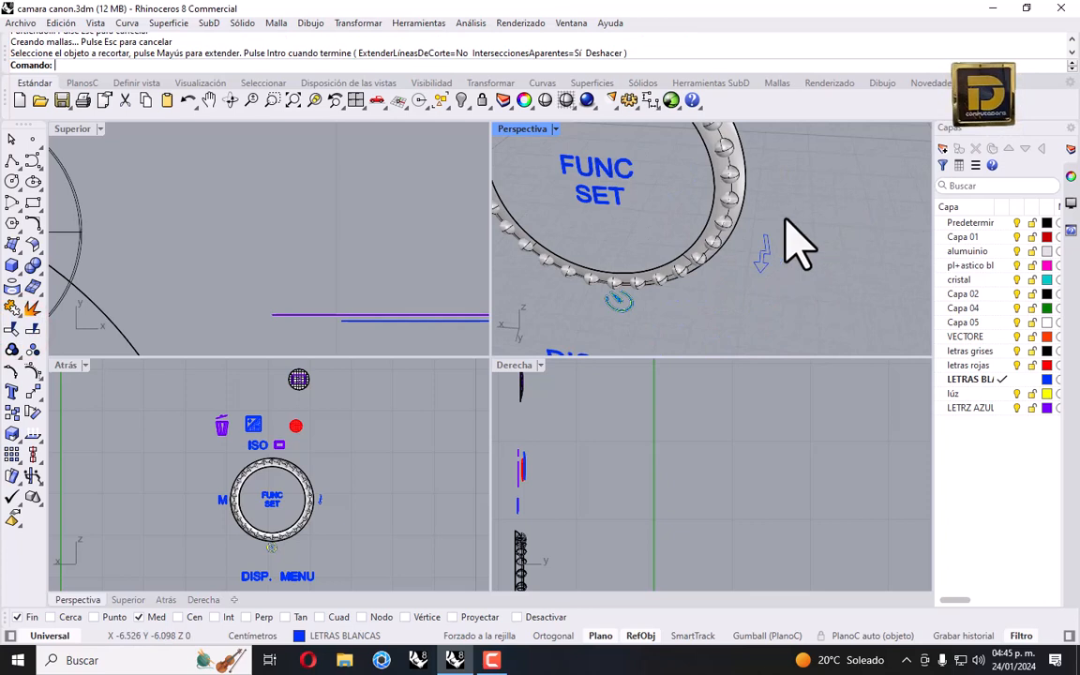
left_click_drag(785, 221, 755, 291)
key("Return")
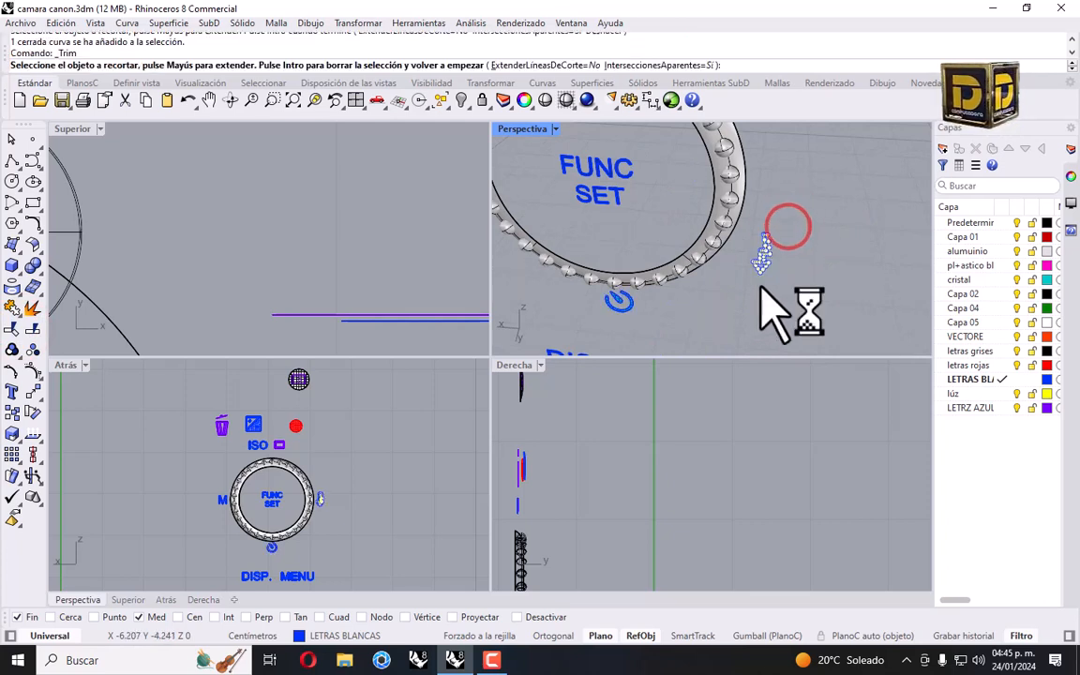
left_click(12, 244)
left_click(118, 273)
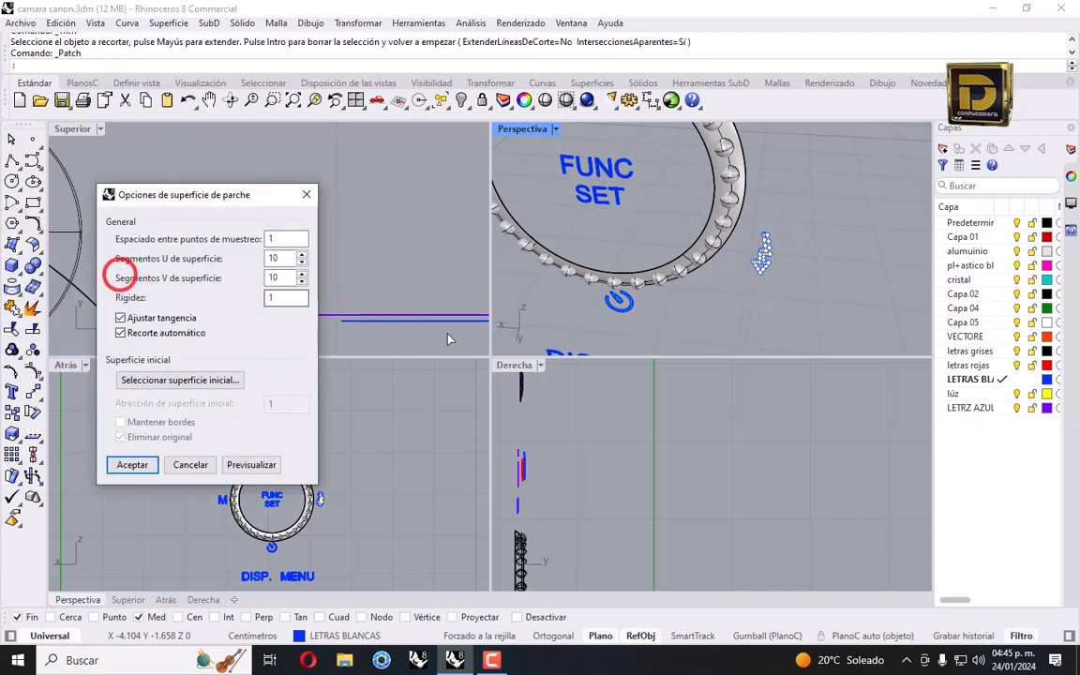
left_click(132, 463)
left_click(720, 309)
scroll(749, 265, "up", 5)
scroll(668, 299, "down", 6)
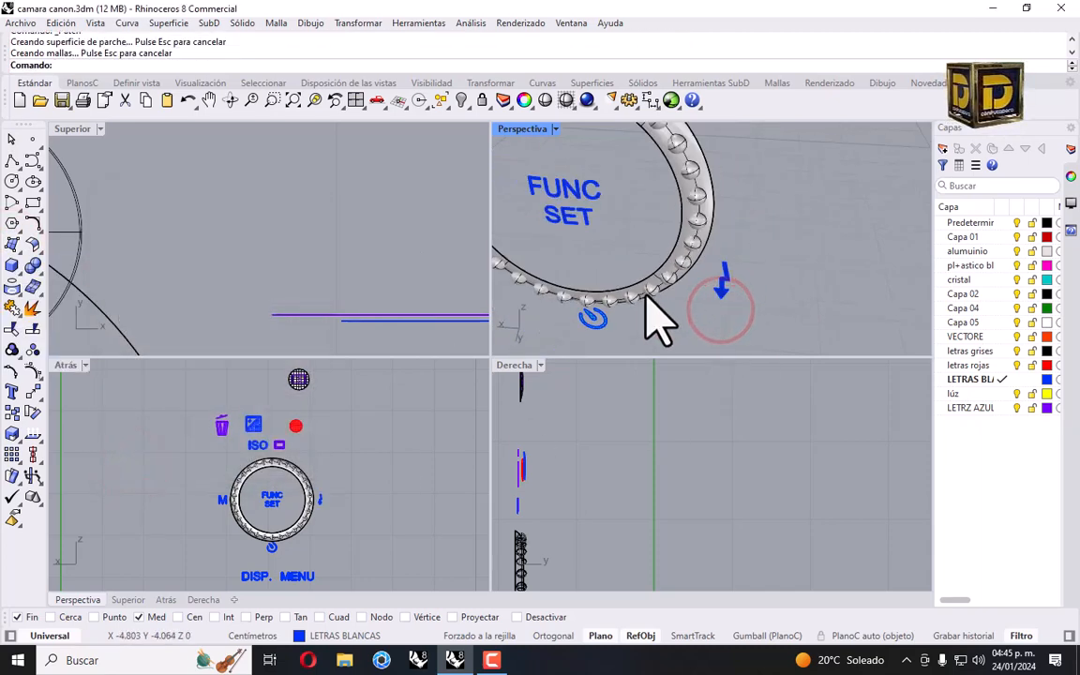
Flip the direction of the self-timer icon's surfaces and curves.
scroll(619, 299, "up", 2)
left_click_drag(631, 323, 569, 373)
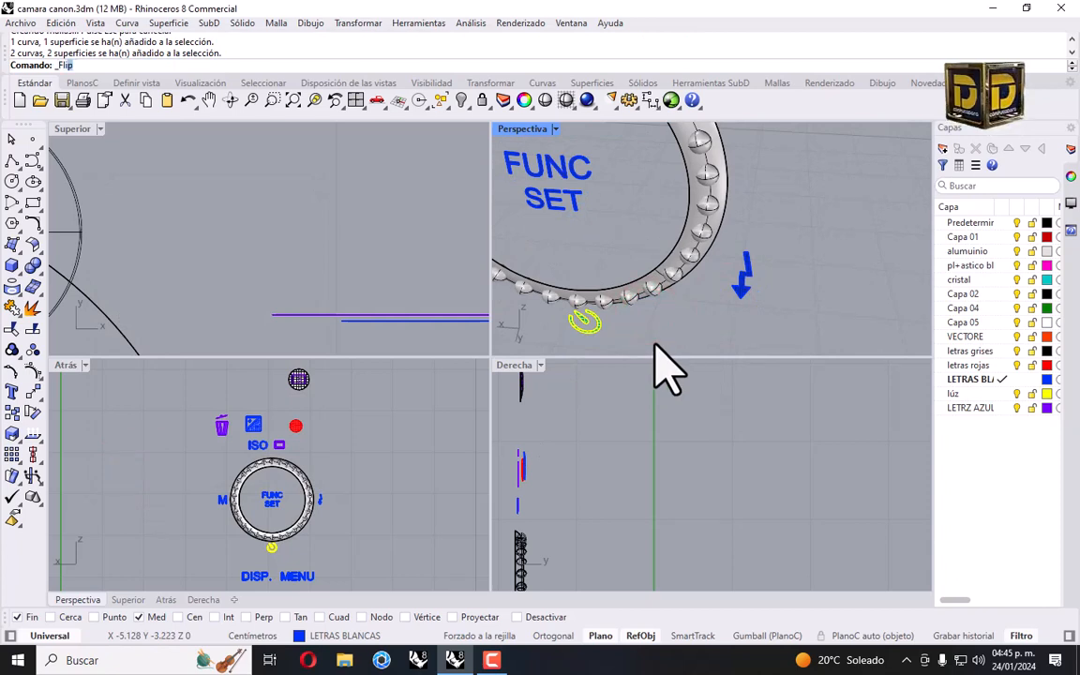
key("Return")
scroll(697, 286, "down", 12)
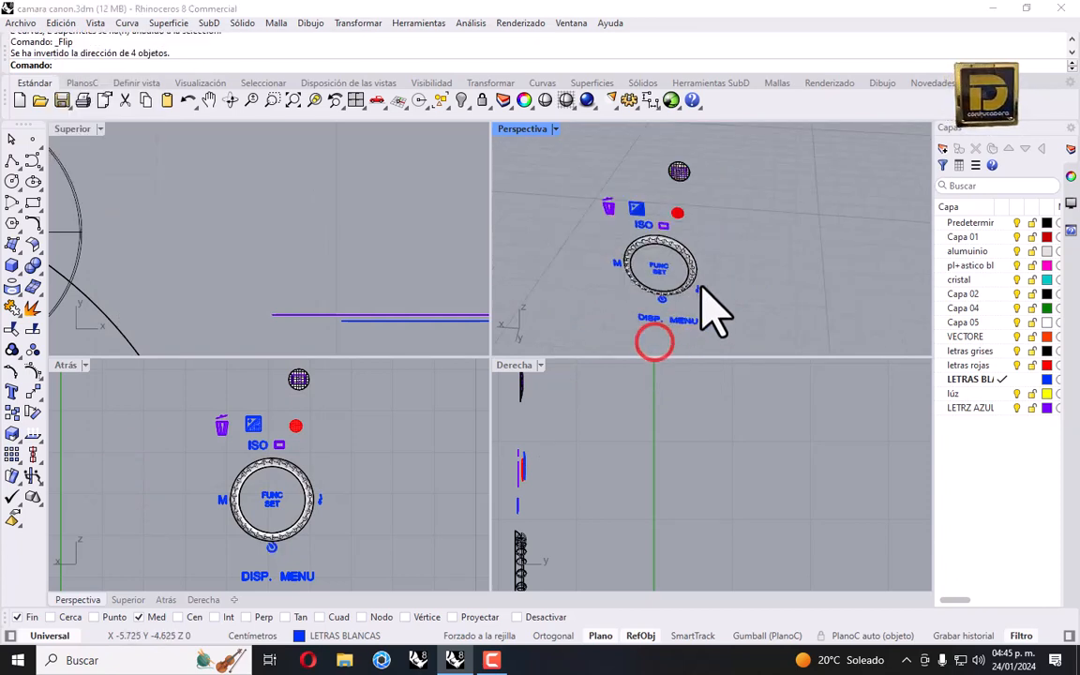
Move the exposure icon and the ISO, M, FUNC SET, self-timer and DISP. MENU labels together slightly along the Y axis toward the purple icons.
scroll(702, 285, "up", 4)
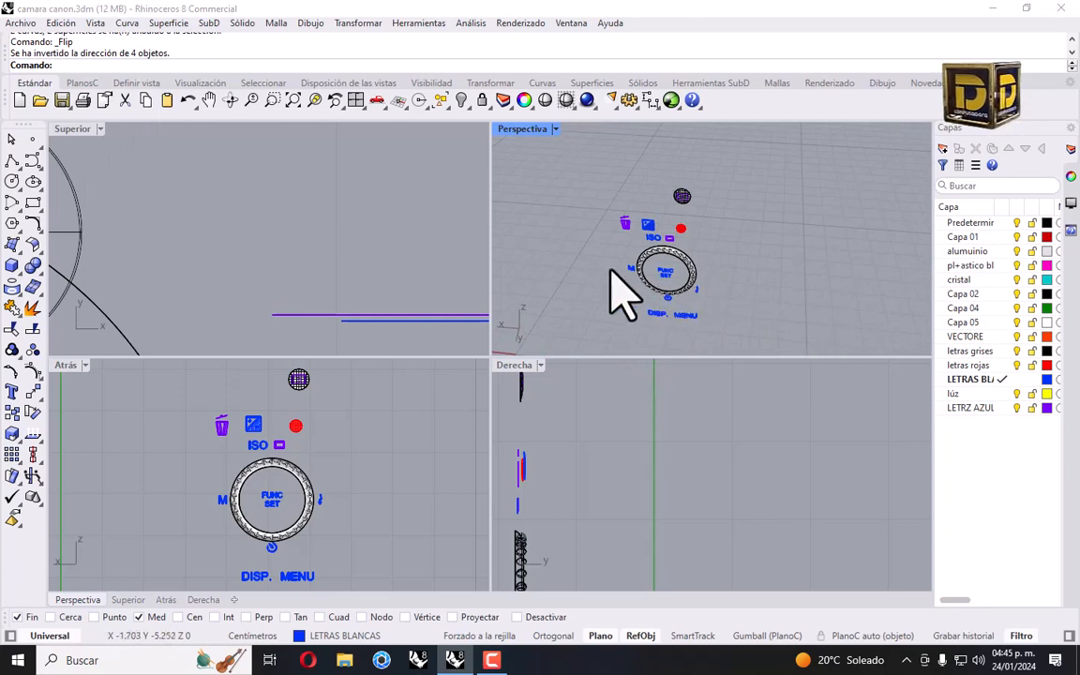
scroll(643, 276, "up", 3)
scroll(643, 215, "up", 2)
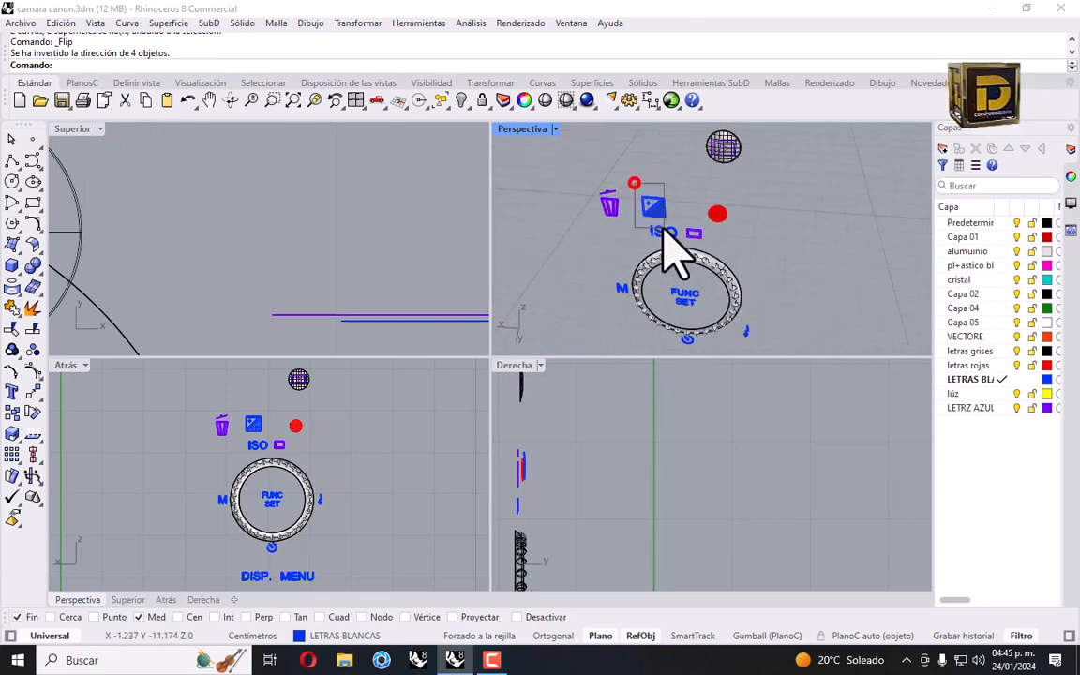
left_click_drag(681, 251, 683, 253)
left_click_drag(605, 267, 721, 336)
scroll(672, 287, "up", 3)
scroll(703, 221, "down", 5)
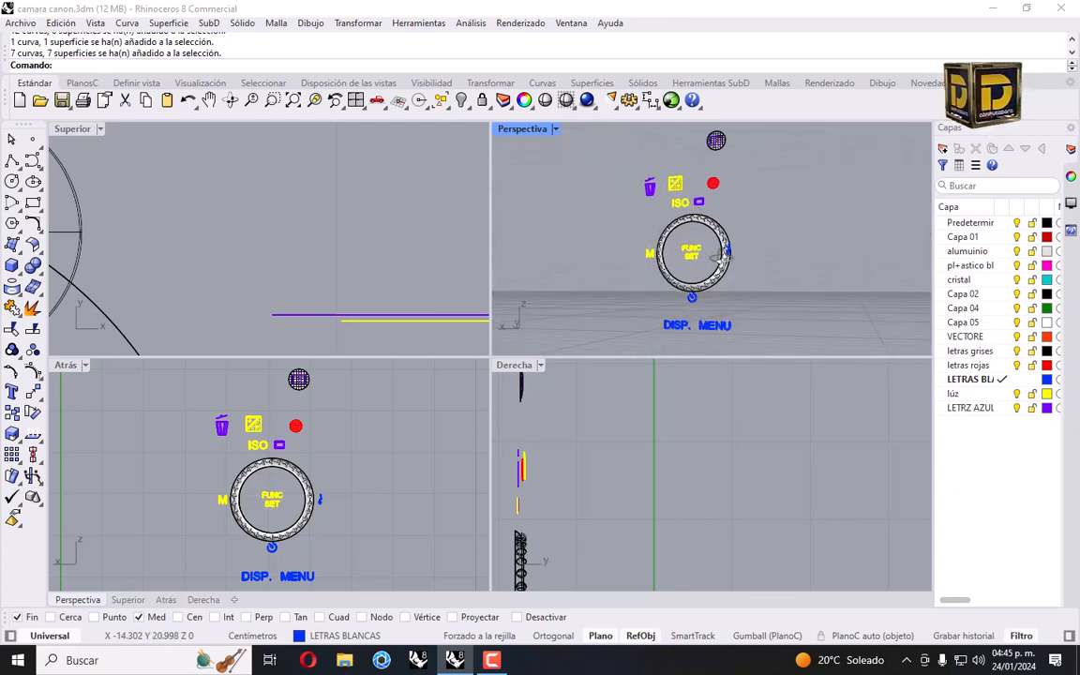
right_click_drag(740, 235, 742, 261)
key("ctrl+z")
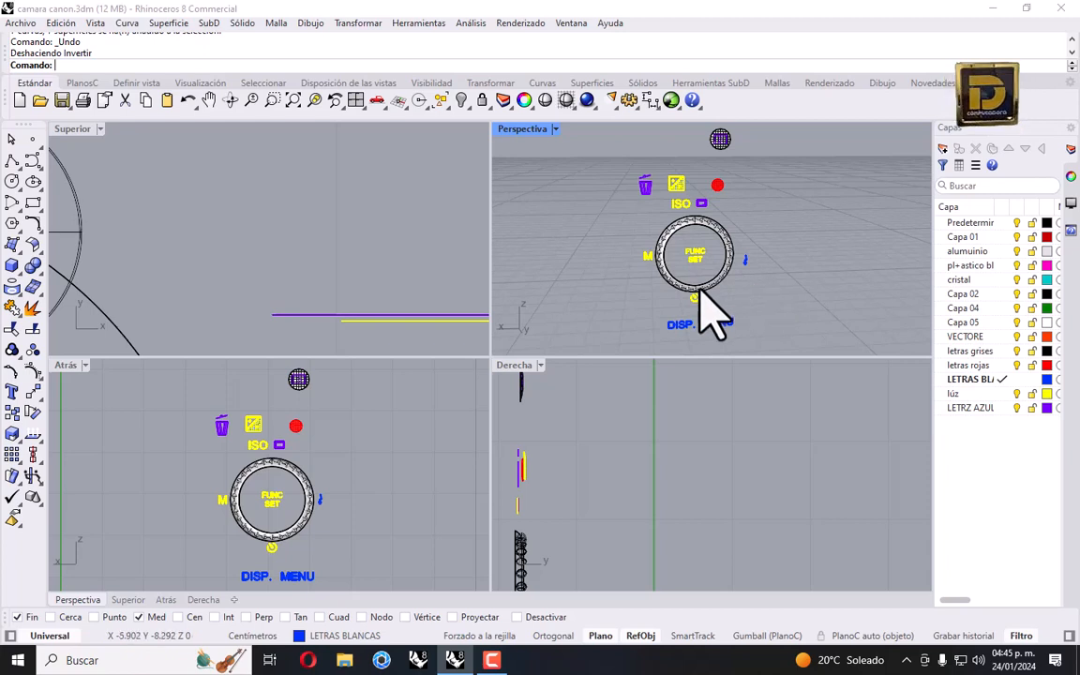
left_click_drag(724, 356, 725, 356)
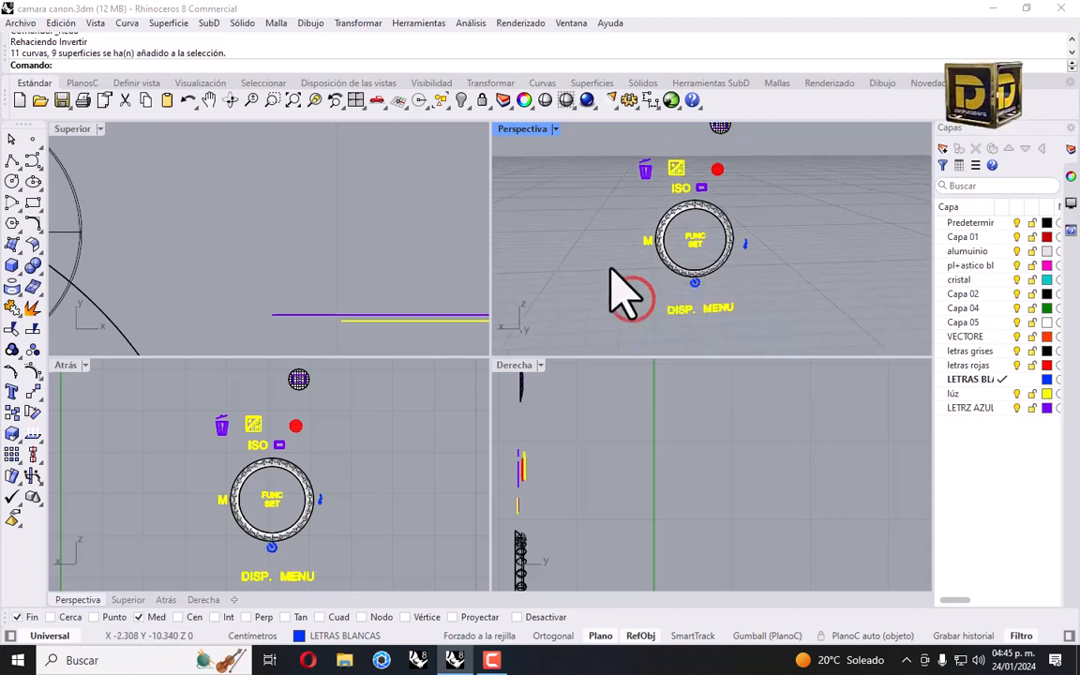
left_click_drag(625, 270, 739, 323)
scroll(273, 247, "down", 6)
scroll(316, 298, "up", 5)
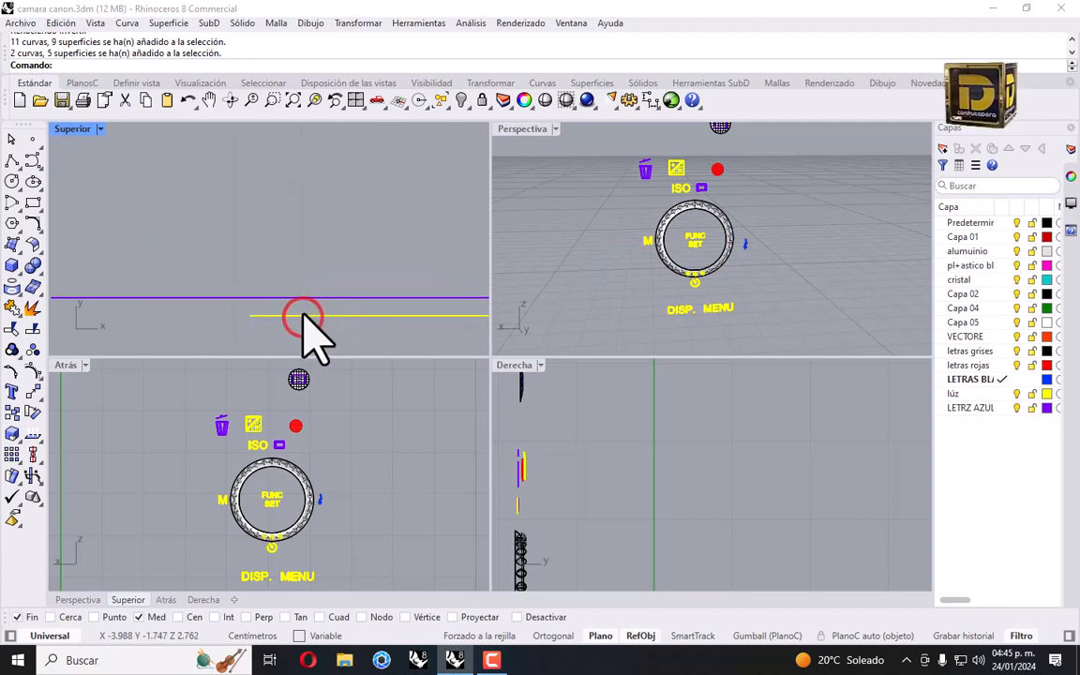
left_click_drag(302, 316, 302, 303)
left_click(781, 205)
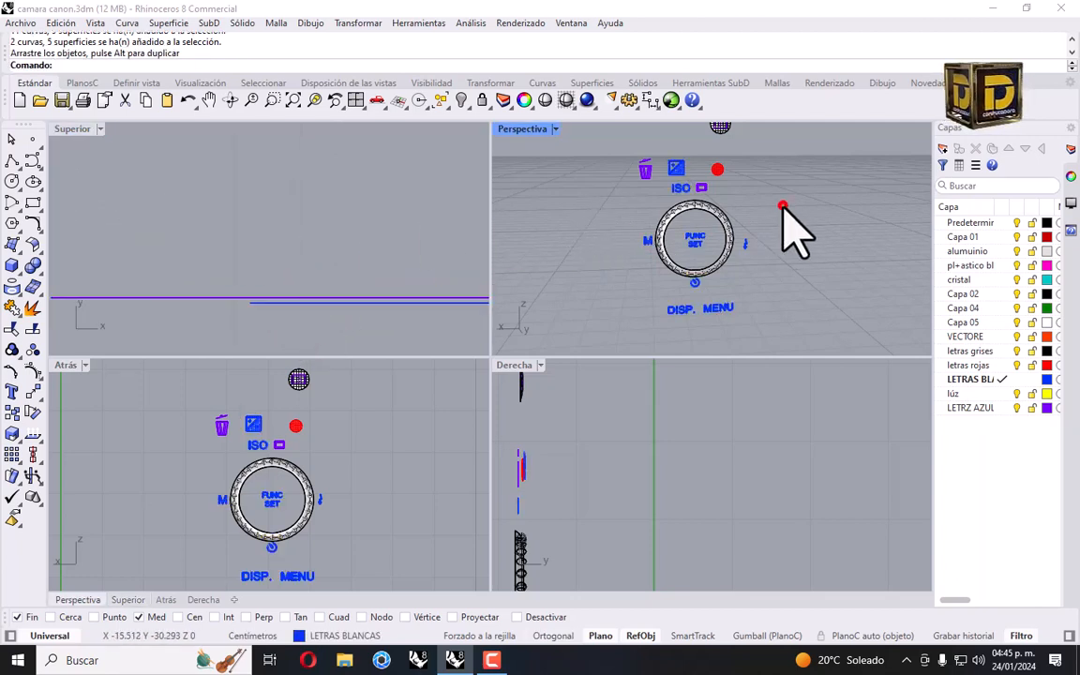
Delete the flash arrow's patch surface, leaving its outline curve.
scroll(750, 262, "up", 15)
left_click(746, 294)
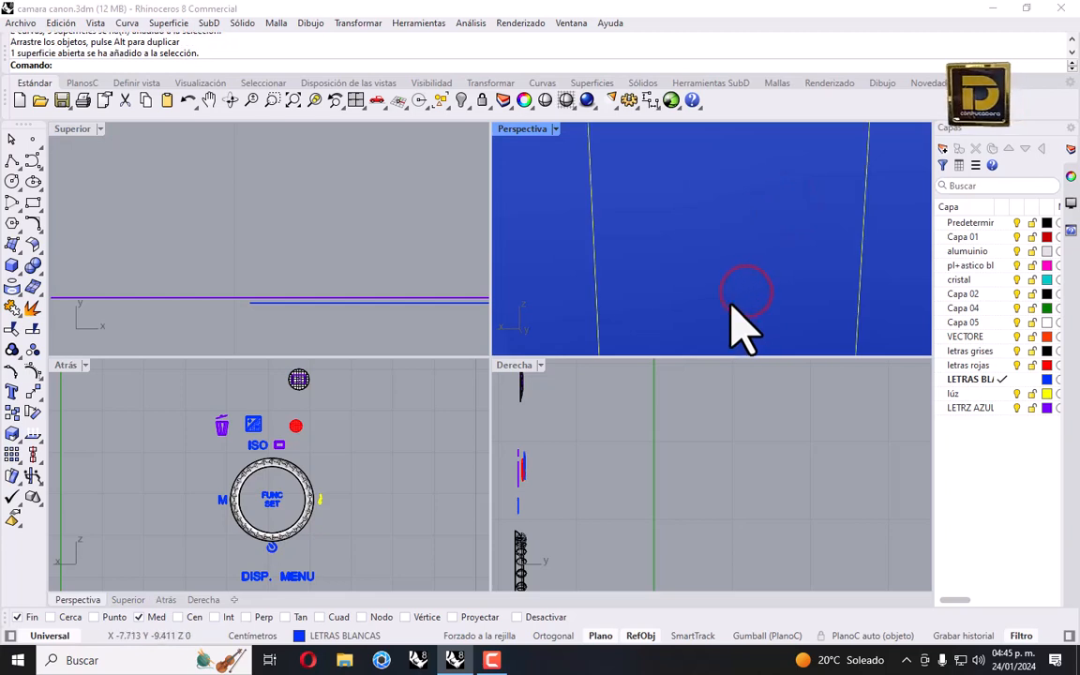
key("Delete")
scroll(578, 156, "down", 5)
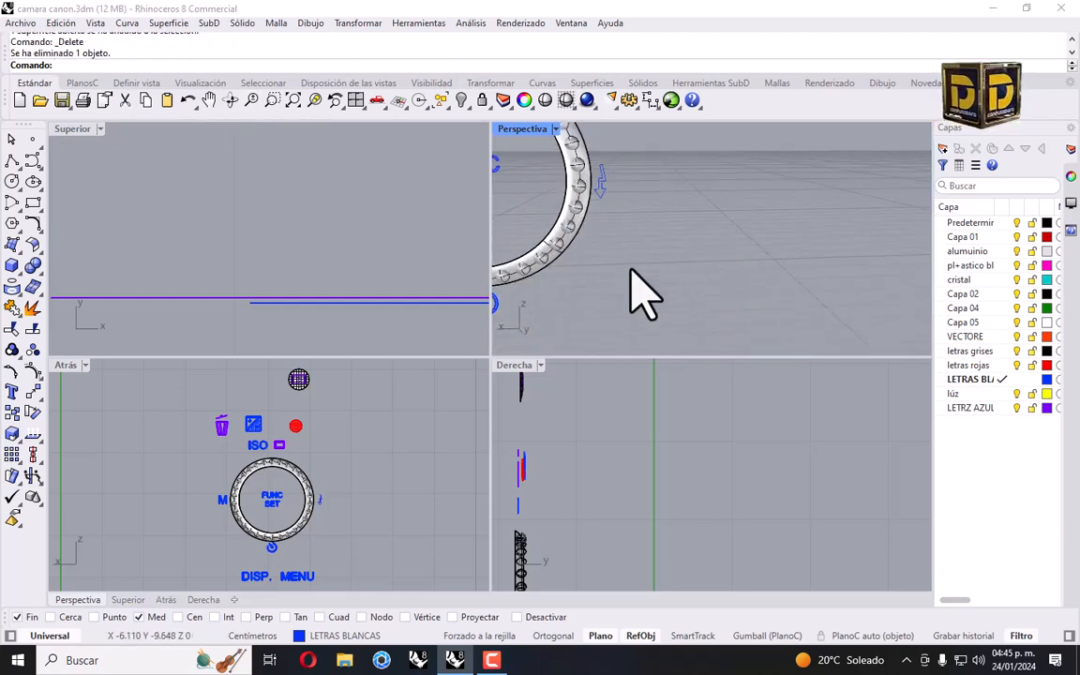
Show all hidden objects and project the flash arrow curve onto the camera's back surface in the back view.
left_click(461, 100)
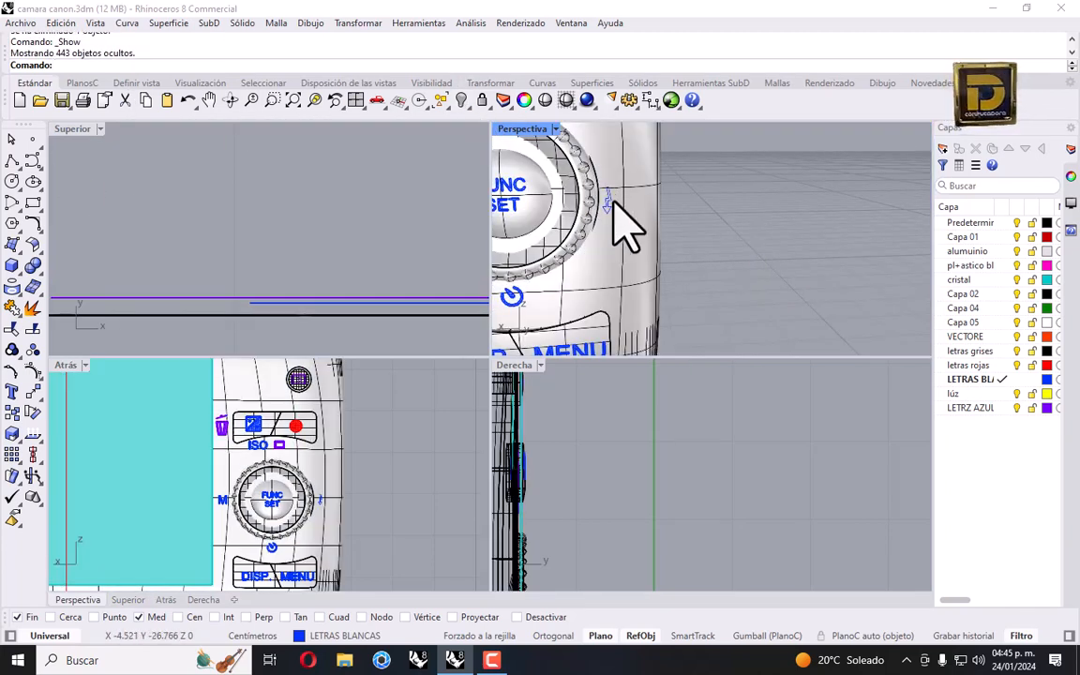
left_click(609, 199)
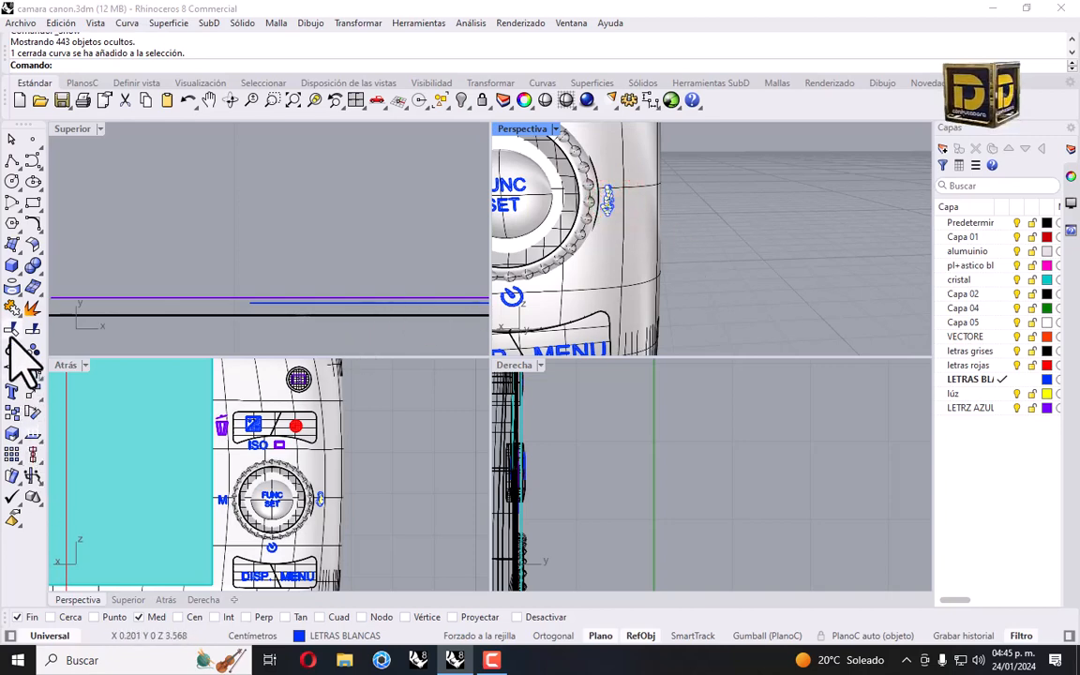
left_click(11, 287)
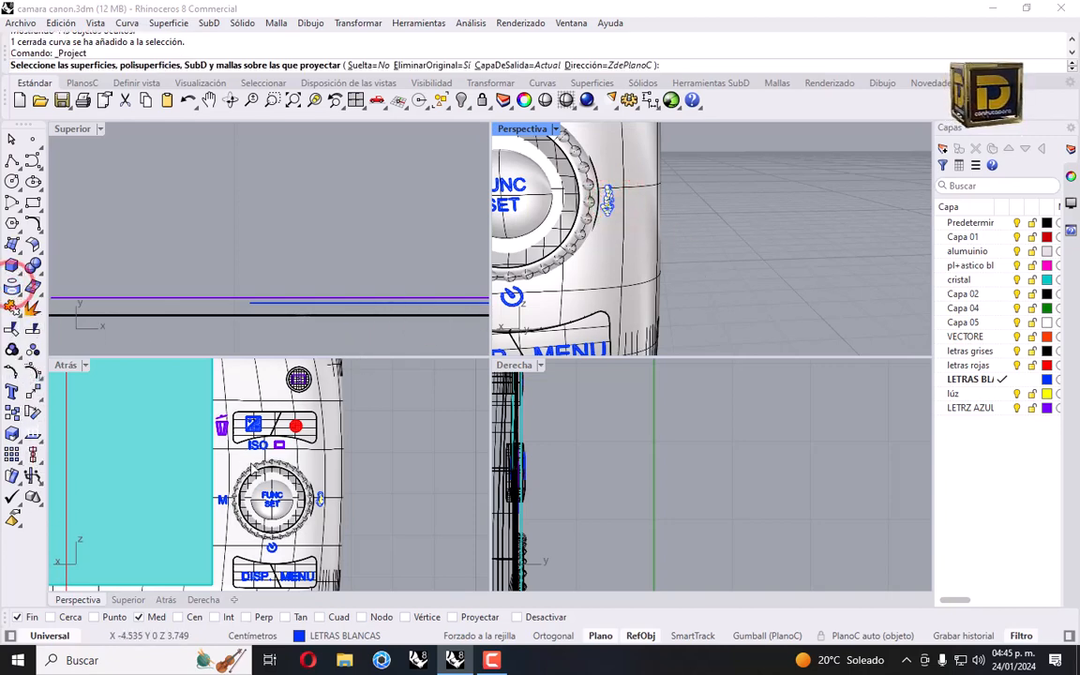
left_click(310, 466)
right_click(356, 480)
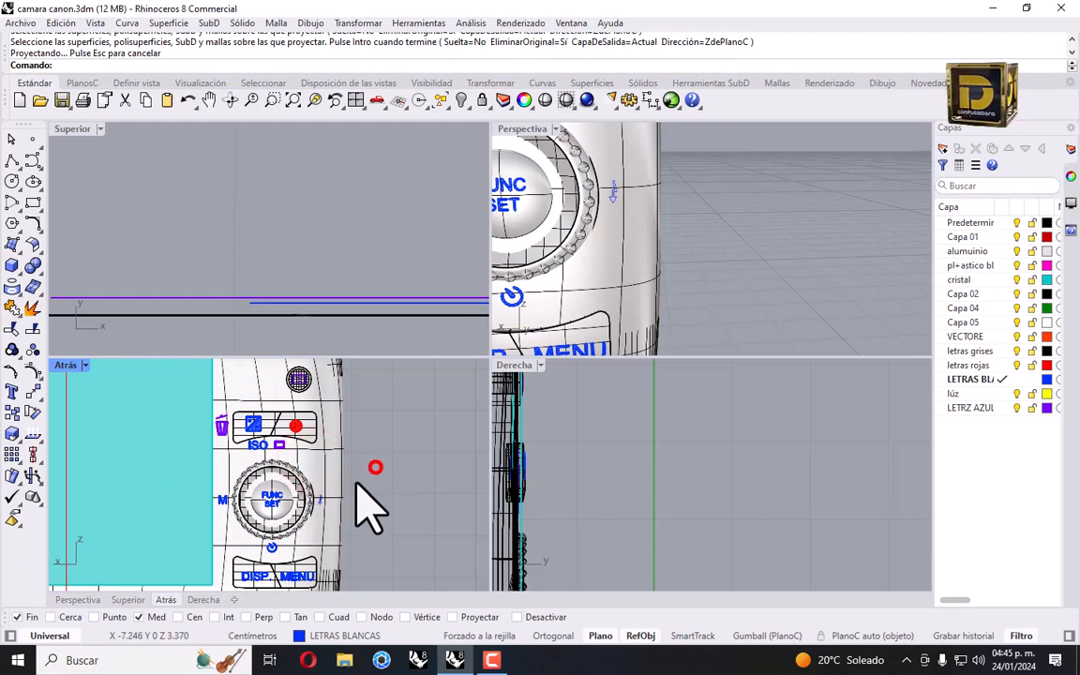
Isolate the projected flash arrow curve from the rest of the camera.
scroll(338, 520, "up", 3)
scroll(284, 518, "up", 4)
left_click(278, 510)
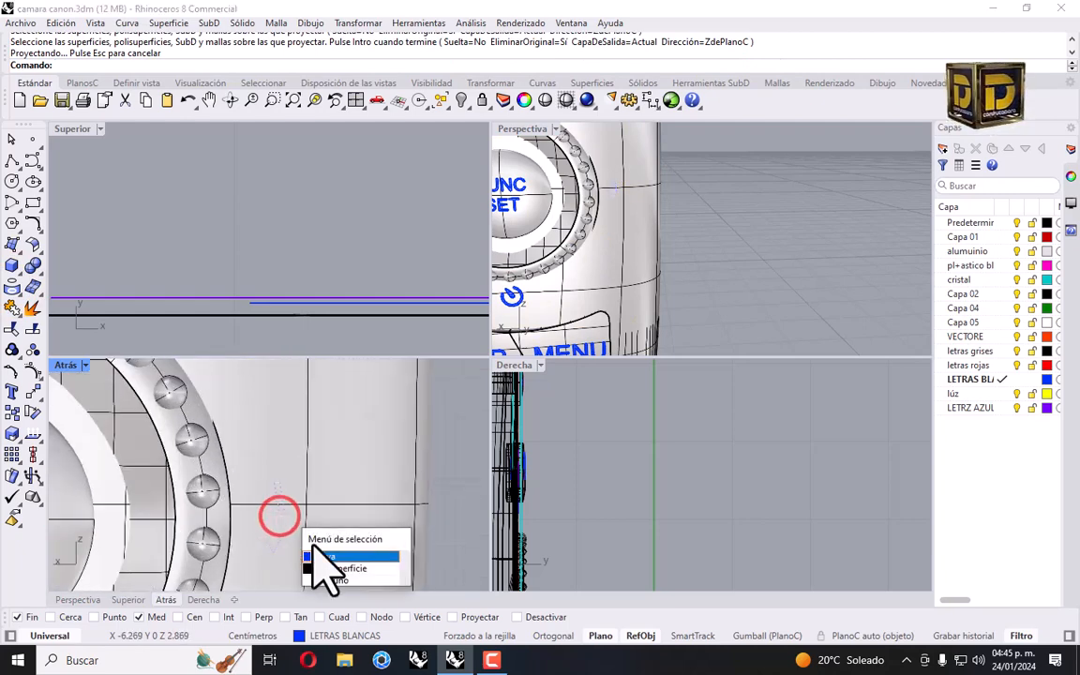
left_click(332, 555)
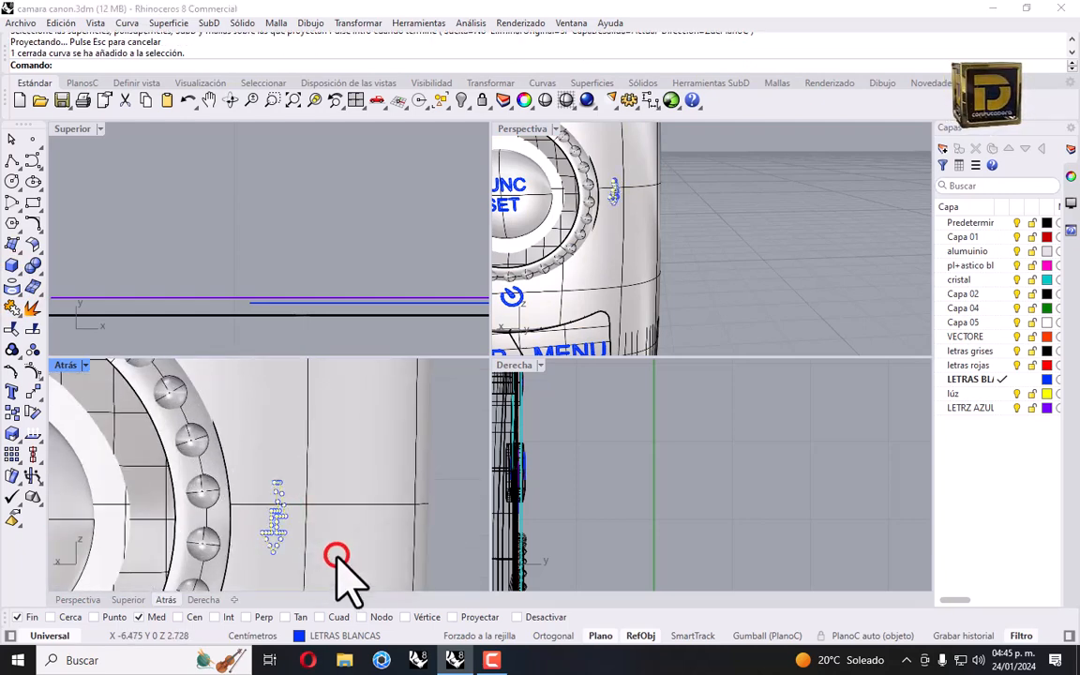
left_click(463, 101)
Create a patch surface from the projected flash arrow curve with 10 U and 10 V segments.
left_click(518, 129)
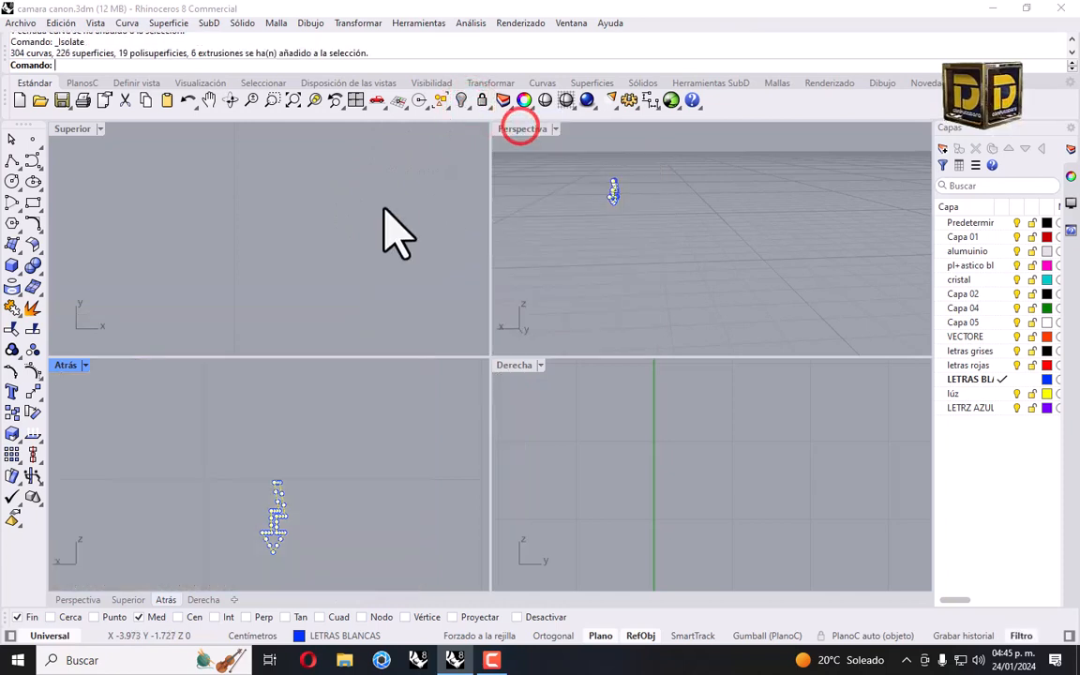
left_click(378, 207)
left_click(571, 171)
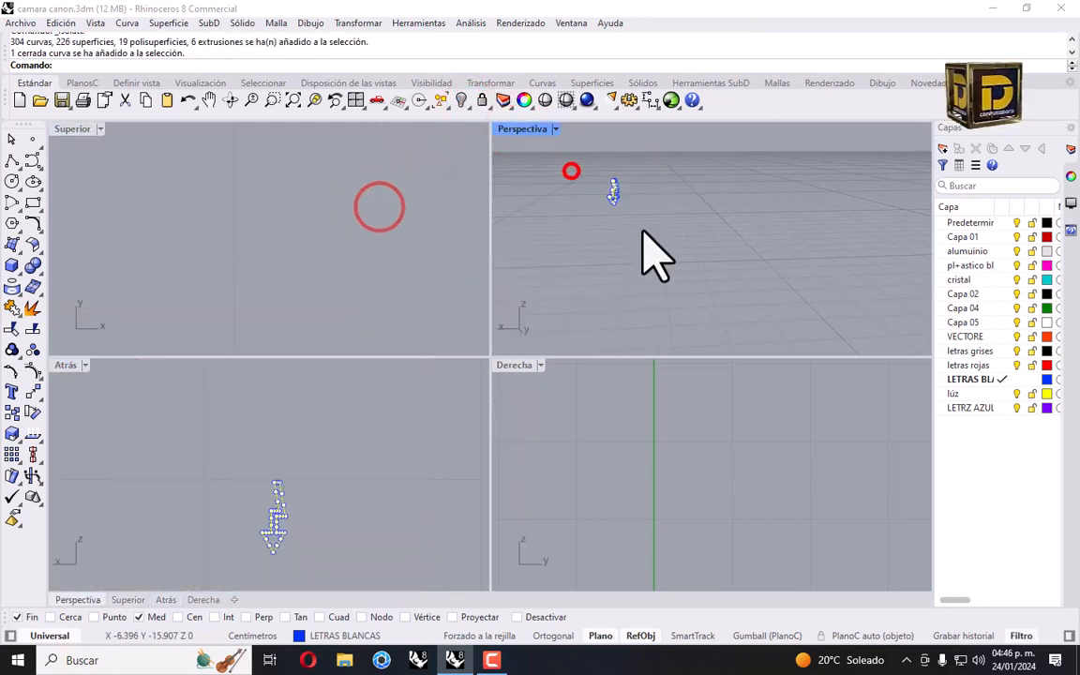
left_click(13, 251)
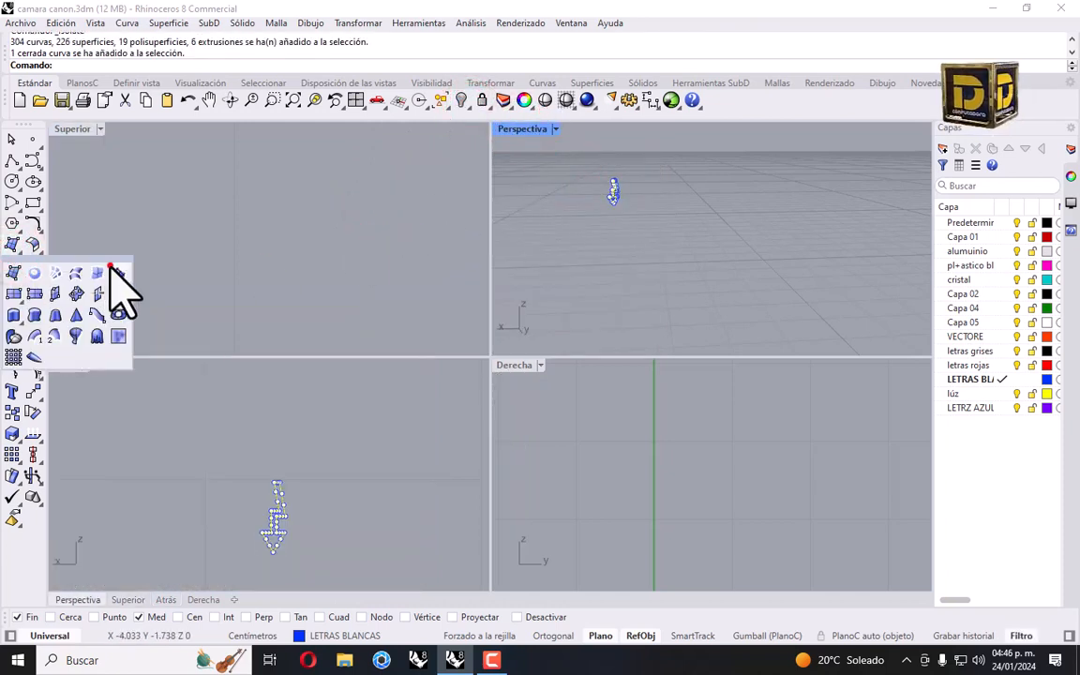
left_click(111, 267)
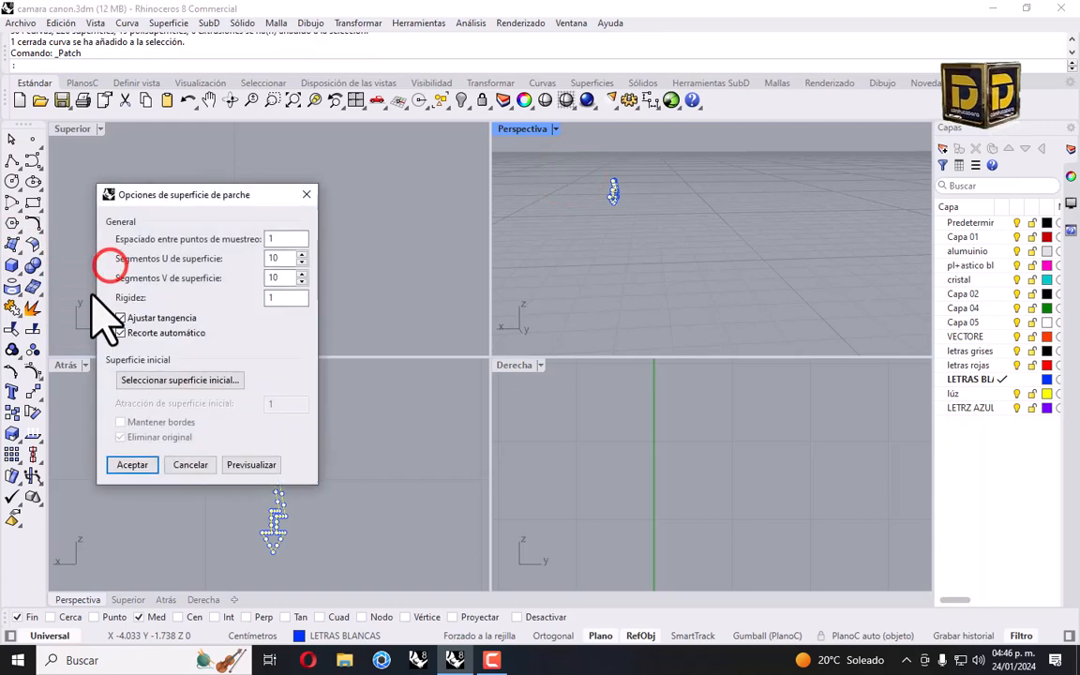
left_click(118, 461)
Flip the direction of the new flash arrow patch surface.
scroll(300, 528, "up", 5)
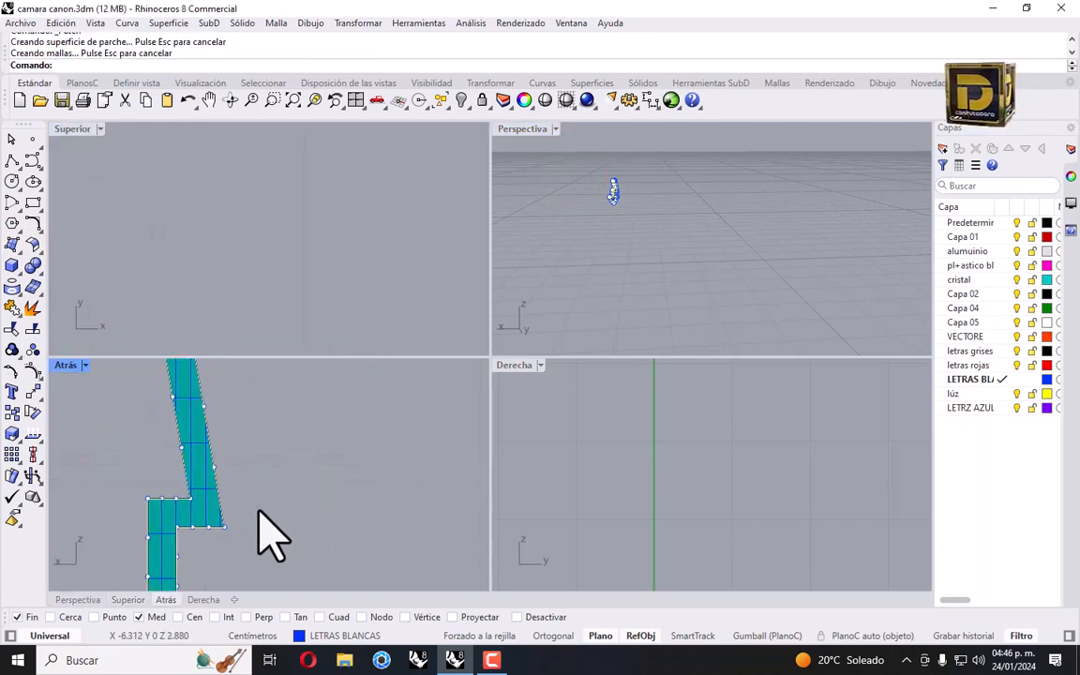
left_click(200, 454)
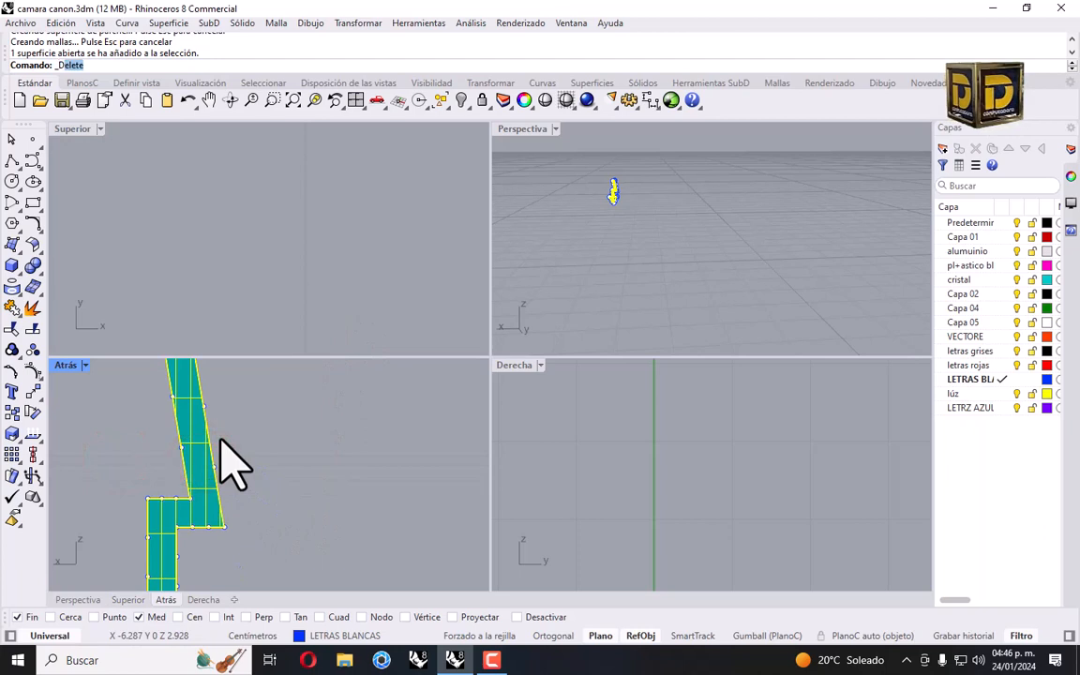
type("P")
key("Return")
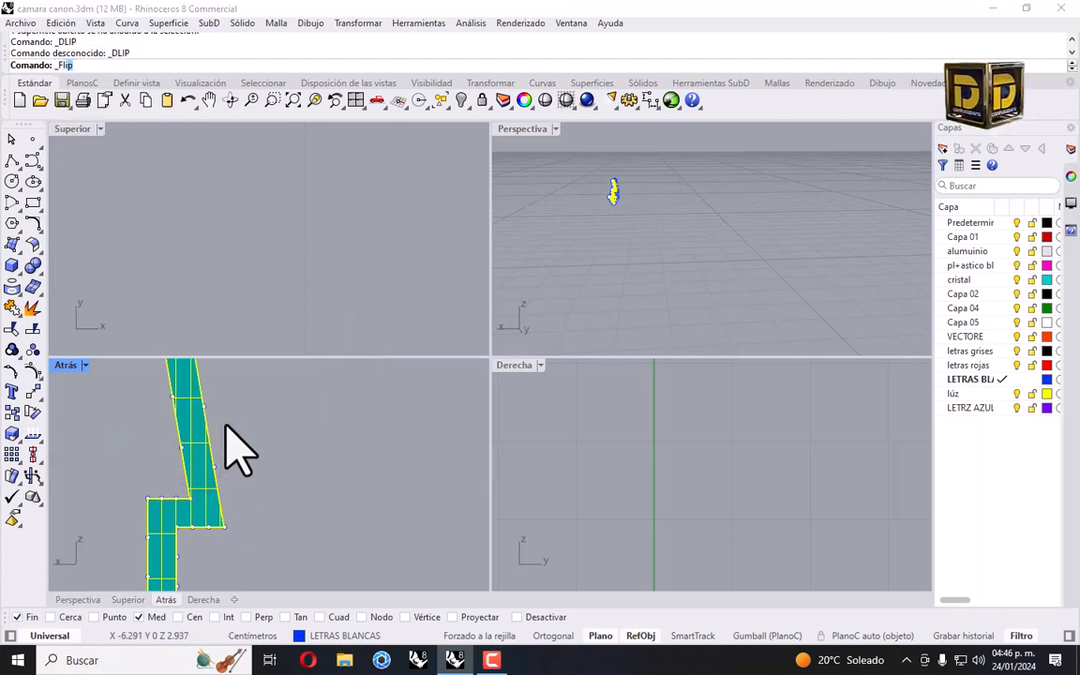
key("Return")
scroll(281, 427, "down", 4)
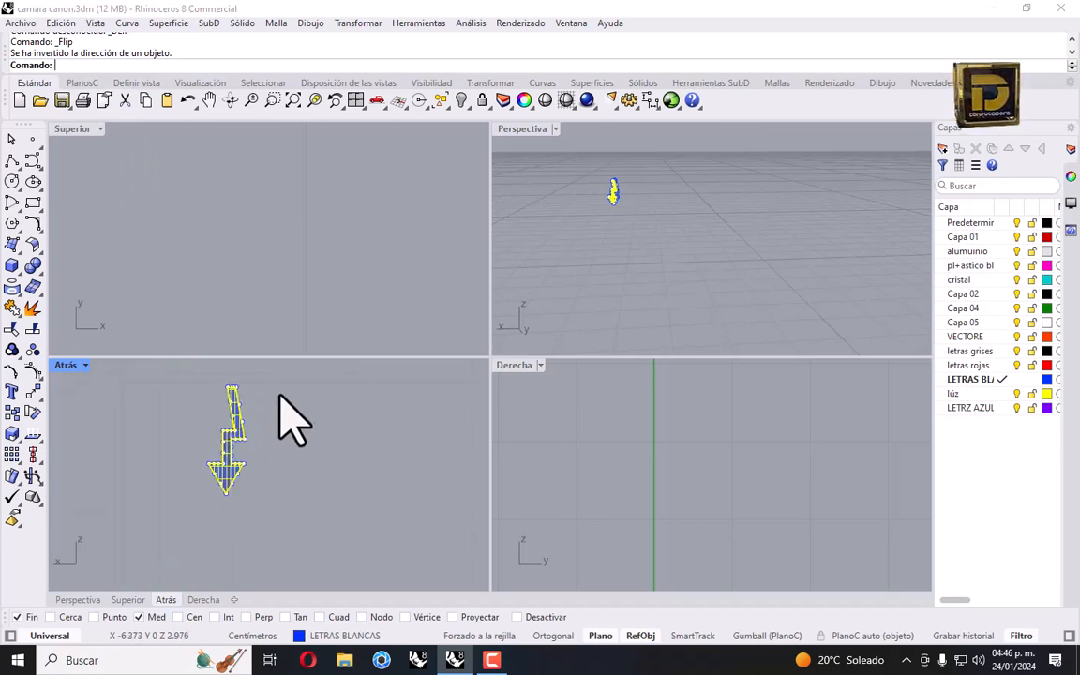
Select the flash arrow's curve and patch surface and move them slightly off the camera's back in the top view.
scroll(241, 405, "up", 3)
left_click(236, 410)
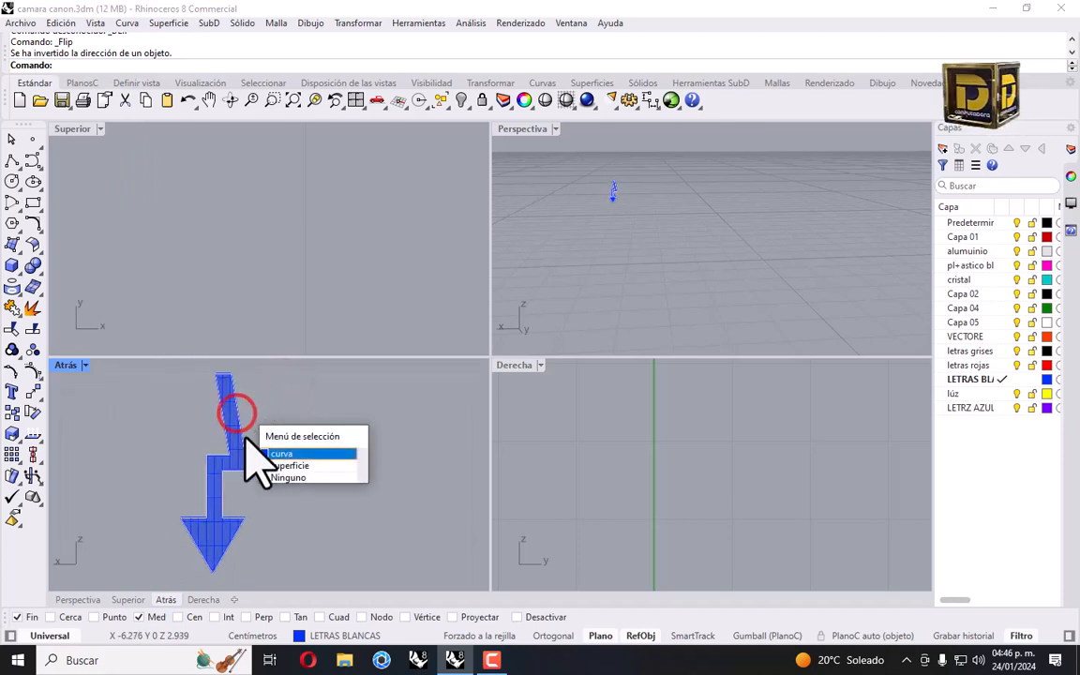
left_click_drag(188, 378, 317, 569)
scroll(265, 455, "down", 6)
left_click_drag(195, 404, 298, 522)
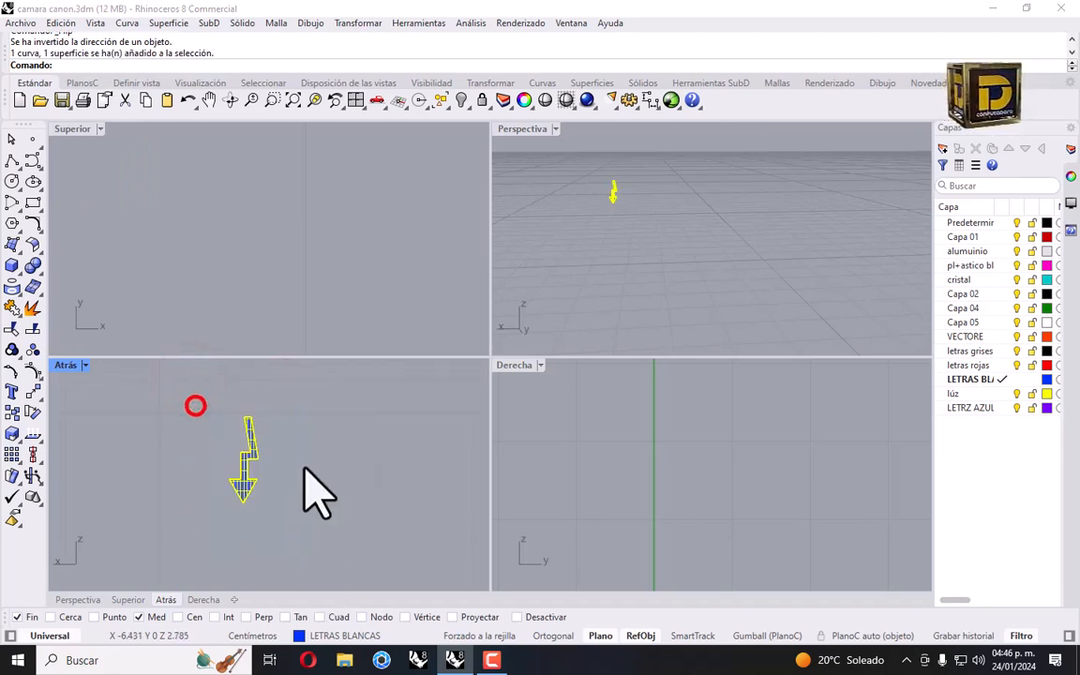
scroll(345, 312, "down", 3)
scroll(314, 305, "down", 3)
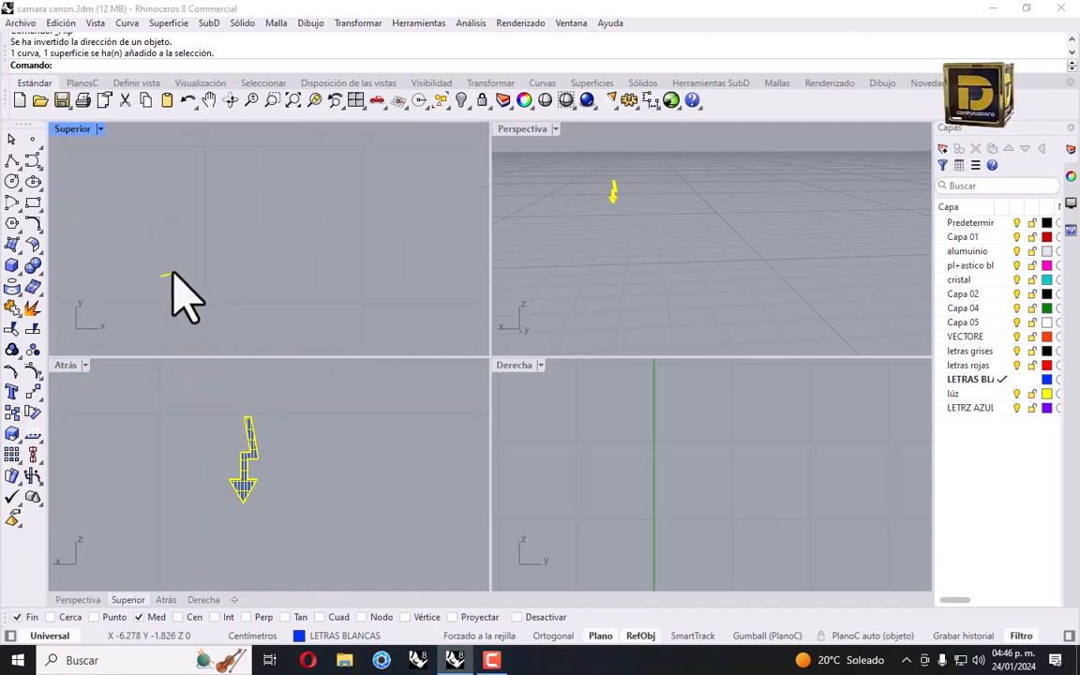
left_click(219, 256)
left_click(515, 211)
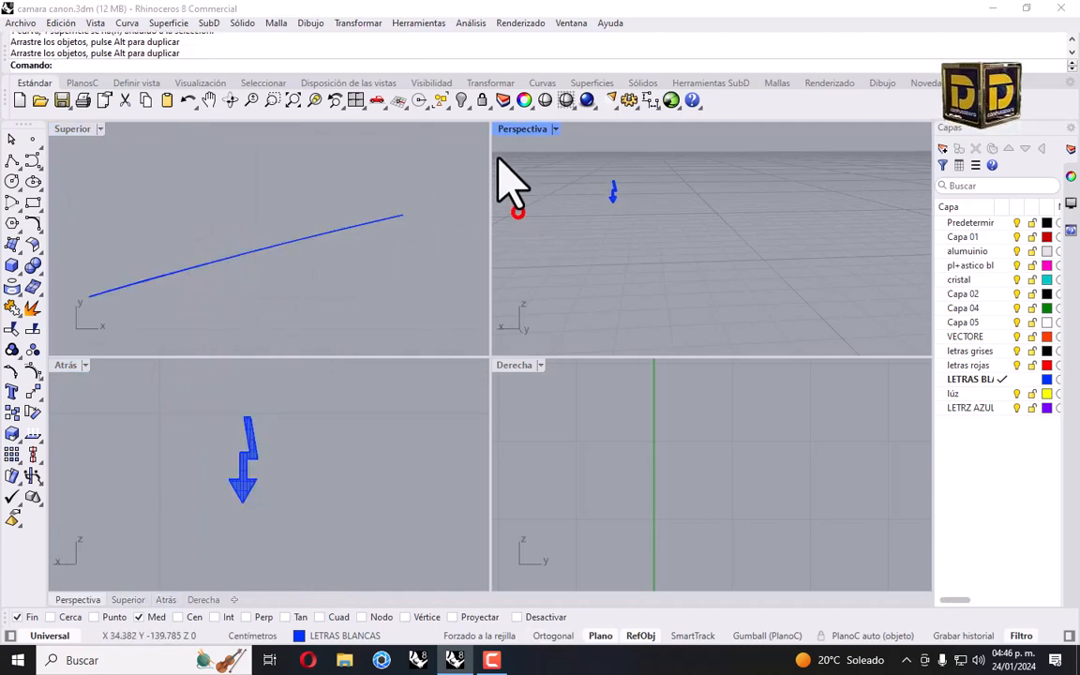
Show all hidden objects again and save the camera file.
right_click(460, 100)
scroll(646, 227, "down", 4)
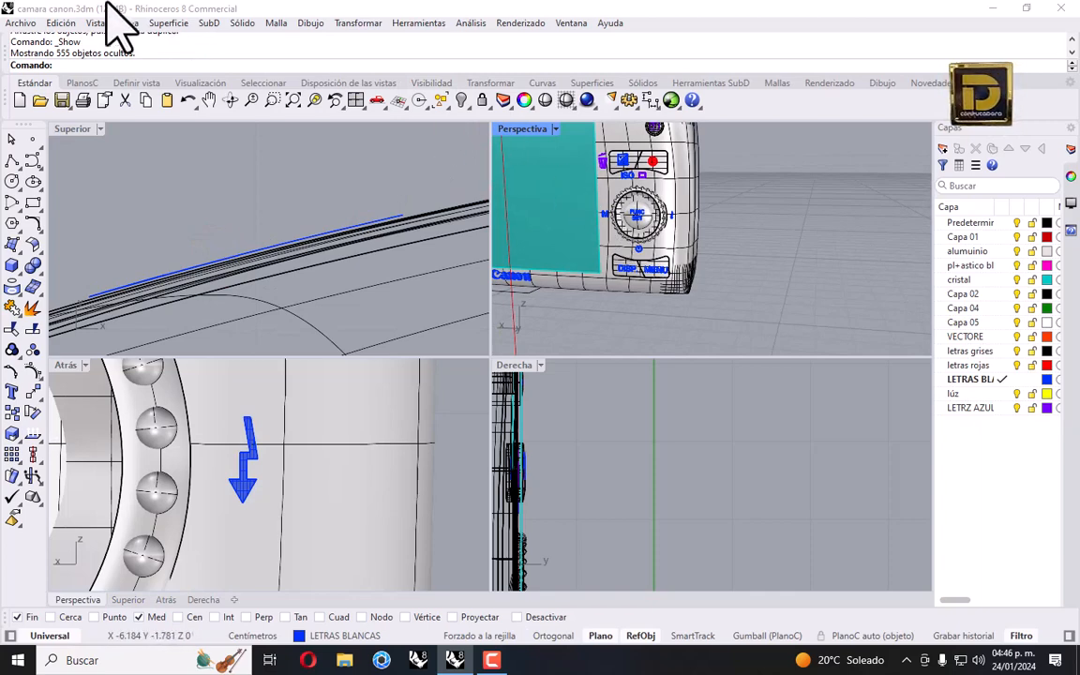
left_click(22, 22)
left_click(47, 96)
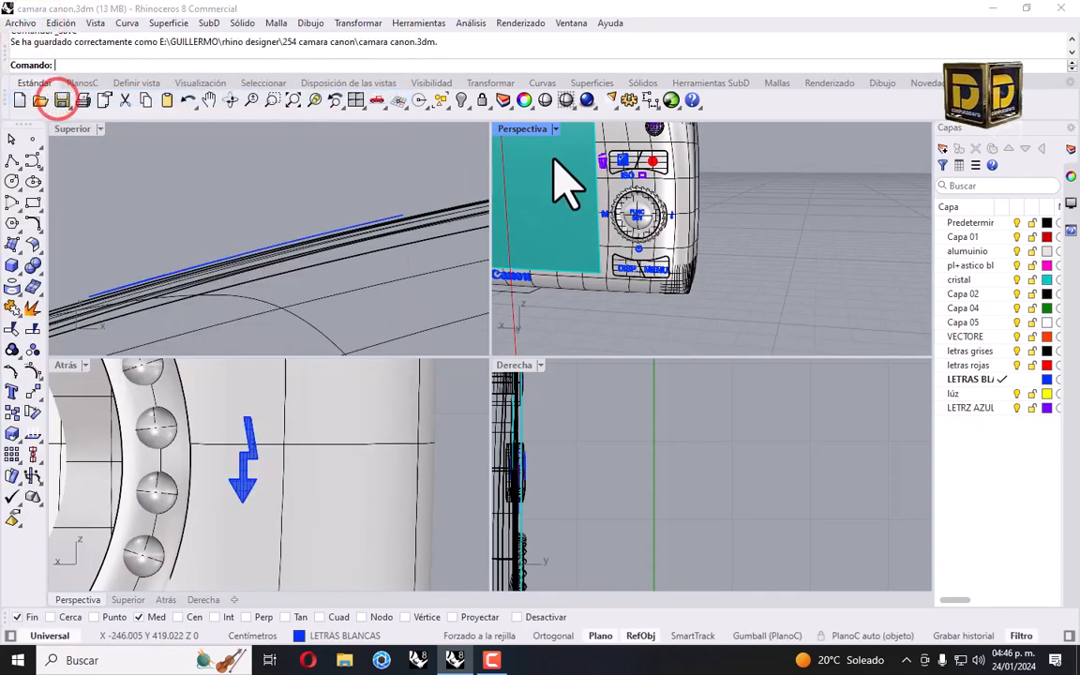
Maximize the perspective view, examine the whole camera in Tinta display mode from several sides, and return to Sombreado mode.
double_click(524, 132)
scroll(554, 278, "down", 3)
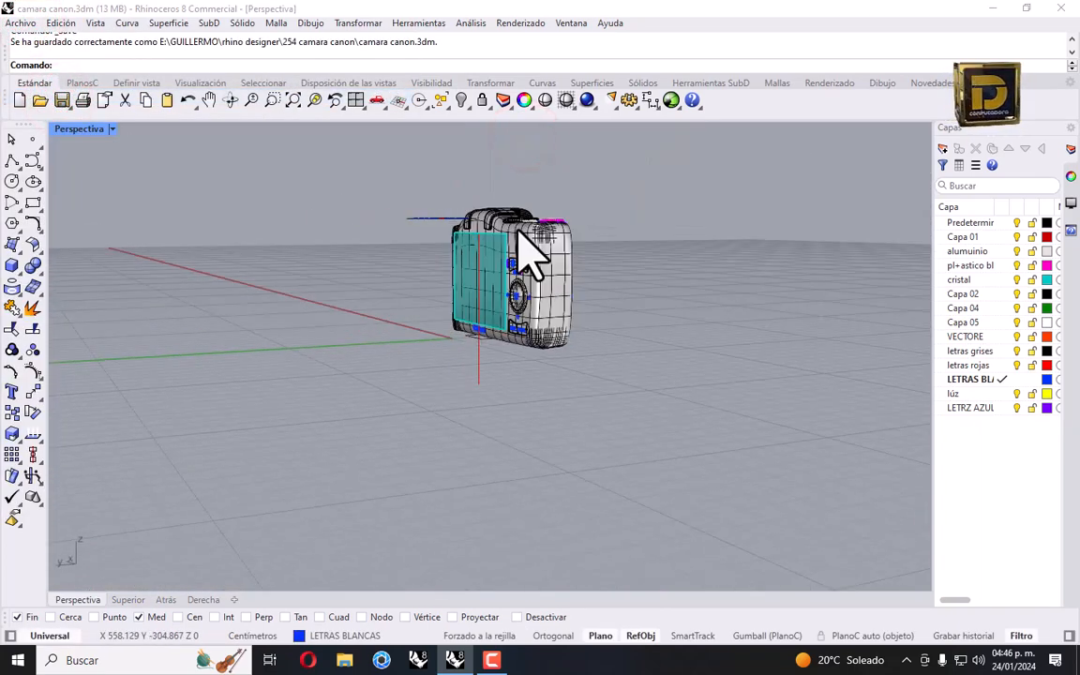
scroll(582, 253, "up", 3)
right_click_drag(595, 270, 257, 194)
left_click(110, 129)
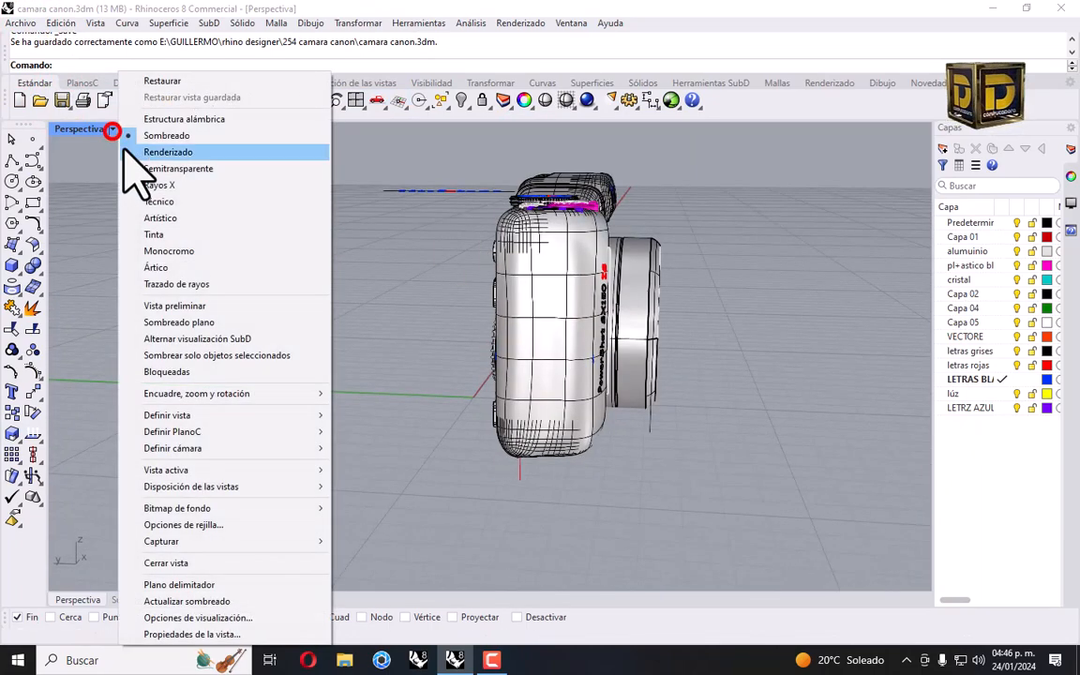
left_click(178, 236)
mouse_move(304, 247)
right_mouse_down()
mouse_move(557, 251)
mouse_move(196, 253)
mouse_move(913, 250)
mouse_move(645, 245)
mouse_move(817, 237)
mouse_move(188, 241)
mouse_move(560, 284)
mouse_move(354, 265)
mouse_move(334, 295)
right_mouse_up()
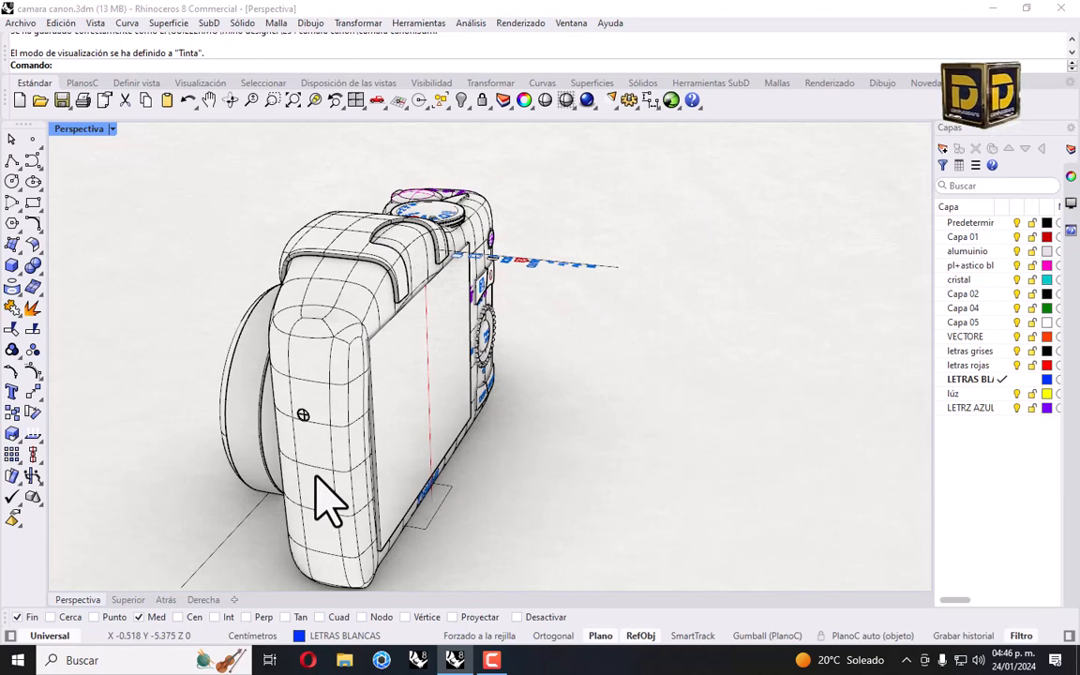
mouse_move(315, 478)
right_mouse_down()
mouse_move(380, 393)
mouse_move(506, 321)
mouse_move(387, 298)
mouse_move(289, 223)
right_mouse_up()
left_click(111, 129)
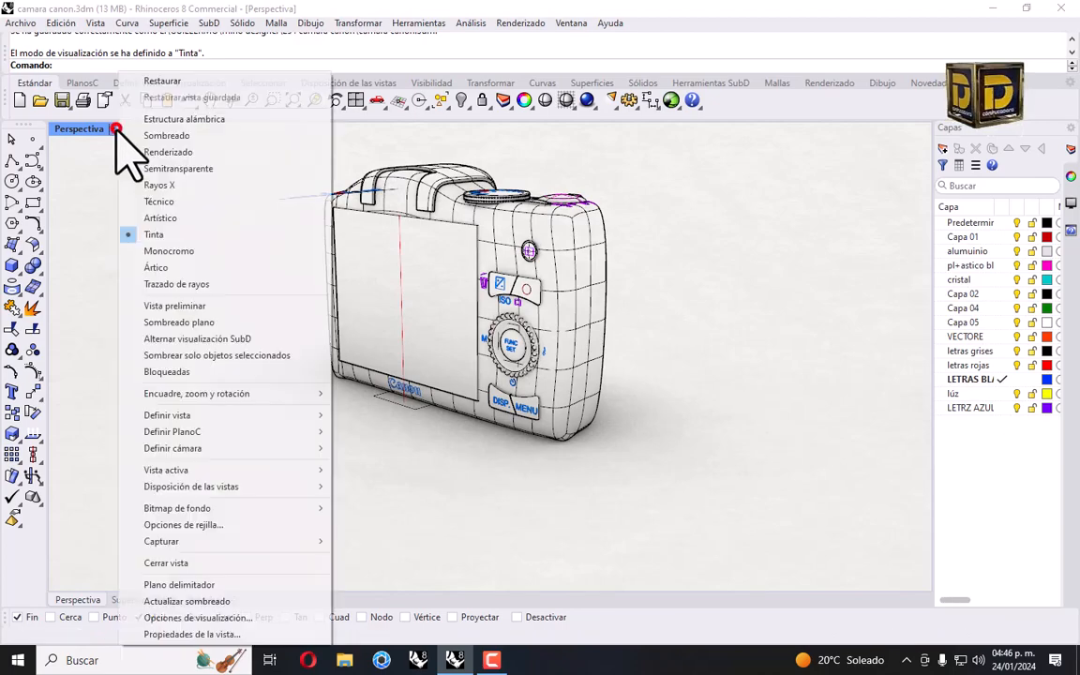
left_click(178, 137)
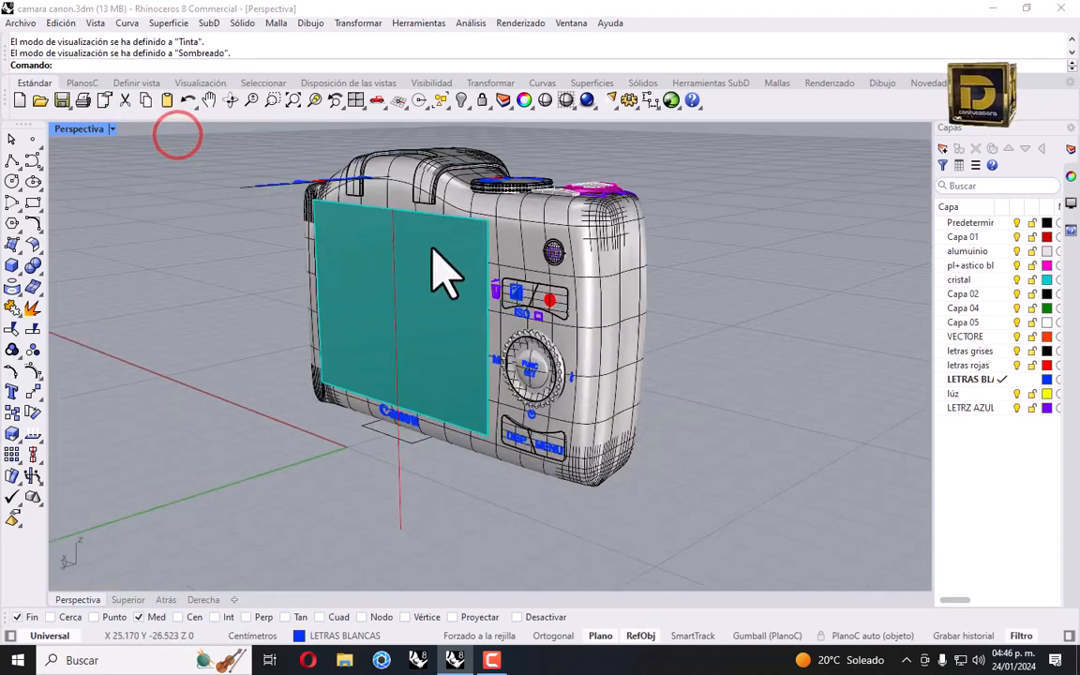
Inspect how the screen glass sits against the camera's back, then return to the four-viewport layout.
scroll(440, 266, "up", 5)
right_click_drag(443, 233, 497, 258)
left_click(489, 236)
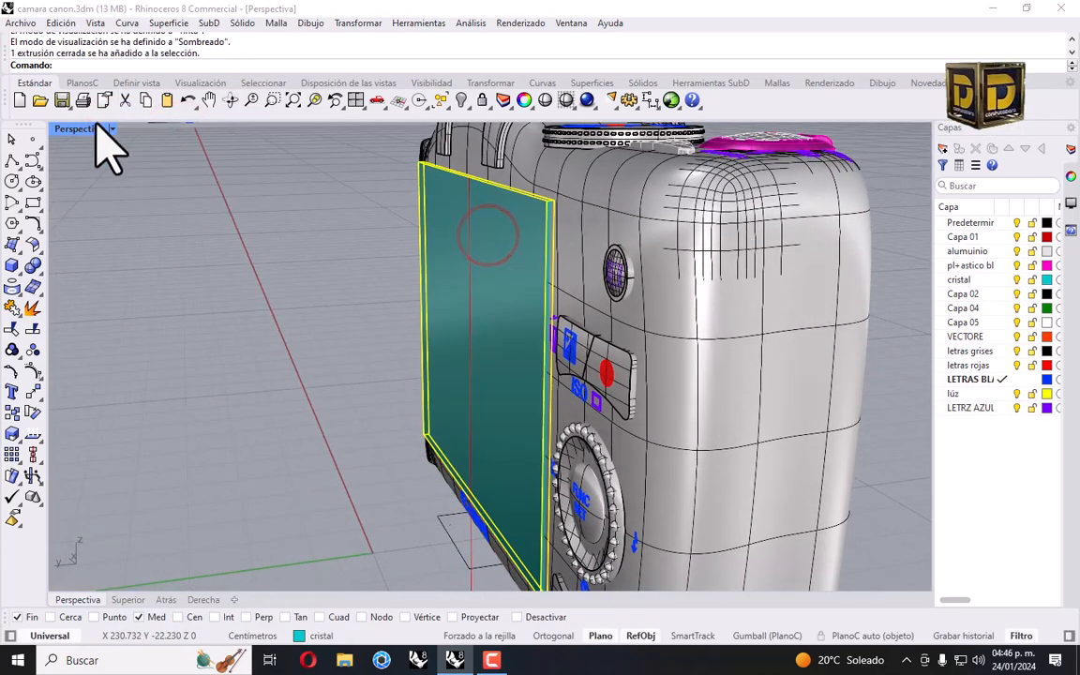
double_click(92, 129)
scroll(609, 263, "down", 5)
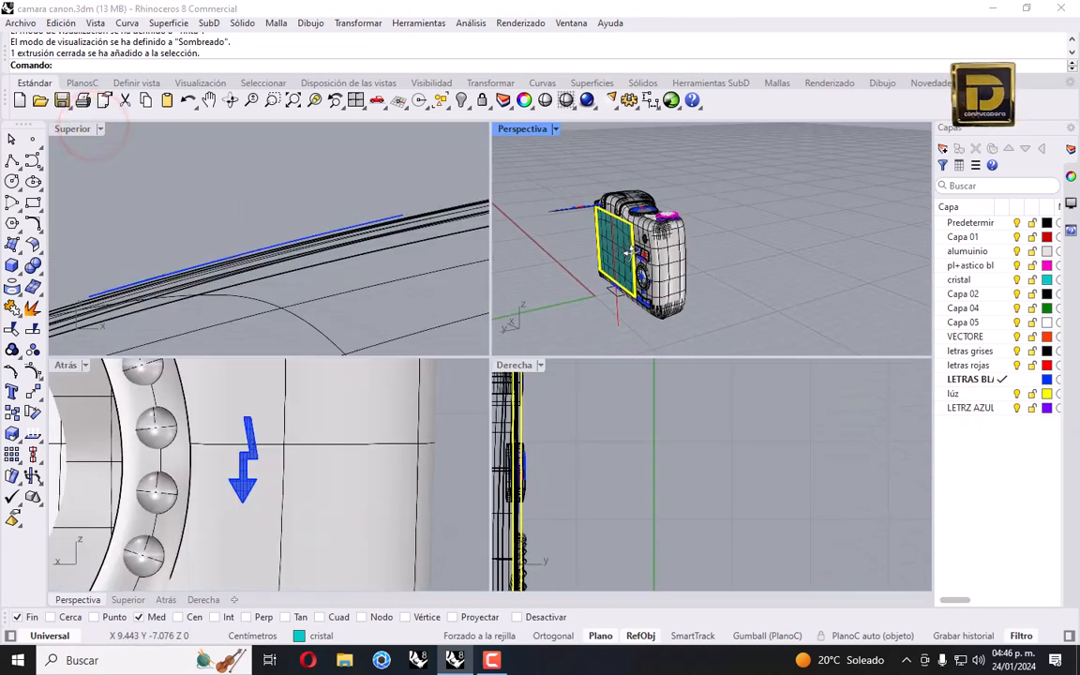
scroll(422, 450, "down", 5)
left_click(549, 182)
scroll(558, 211, "up", 5)
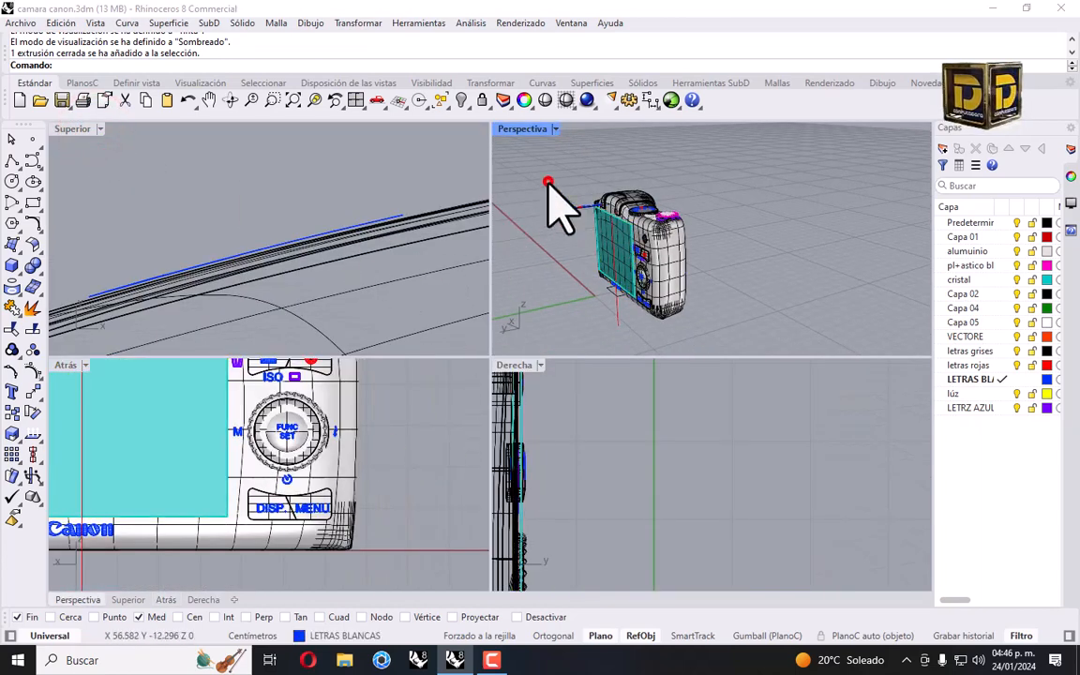
Subtract the screen glass from the camera body with a Boolean difference, setting EliminarElementosDeCorte to No to keep the glass.
left_click(39, 265)
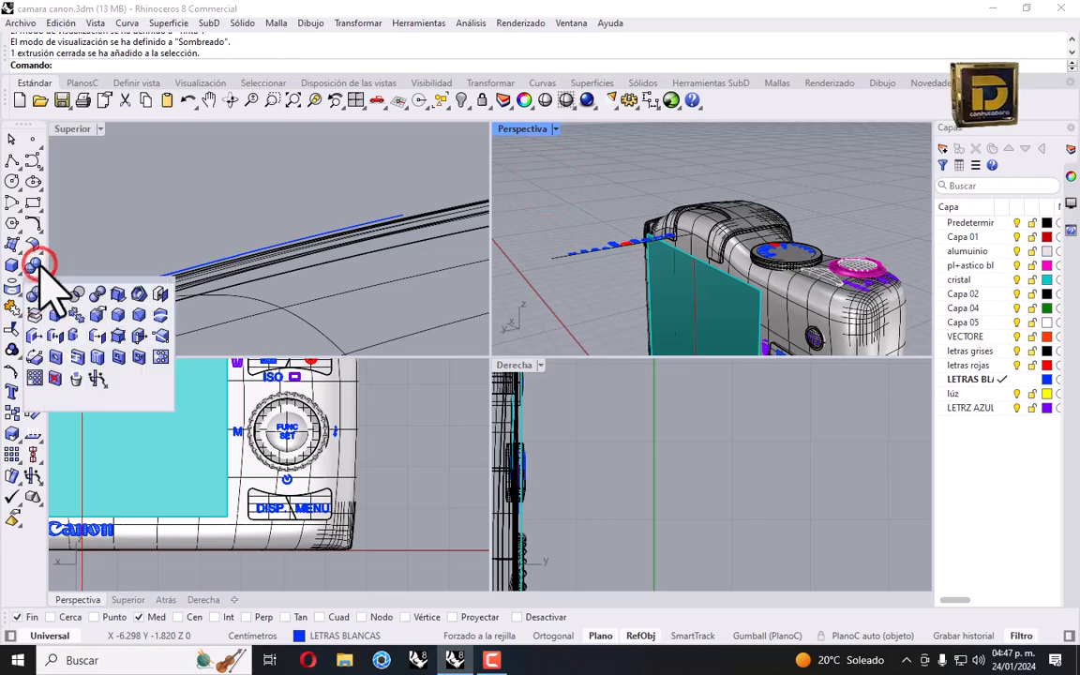
left_click(56, 292)
left_click(771, 294)
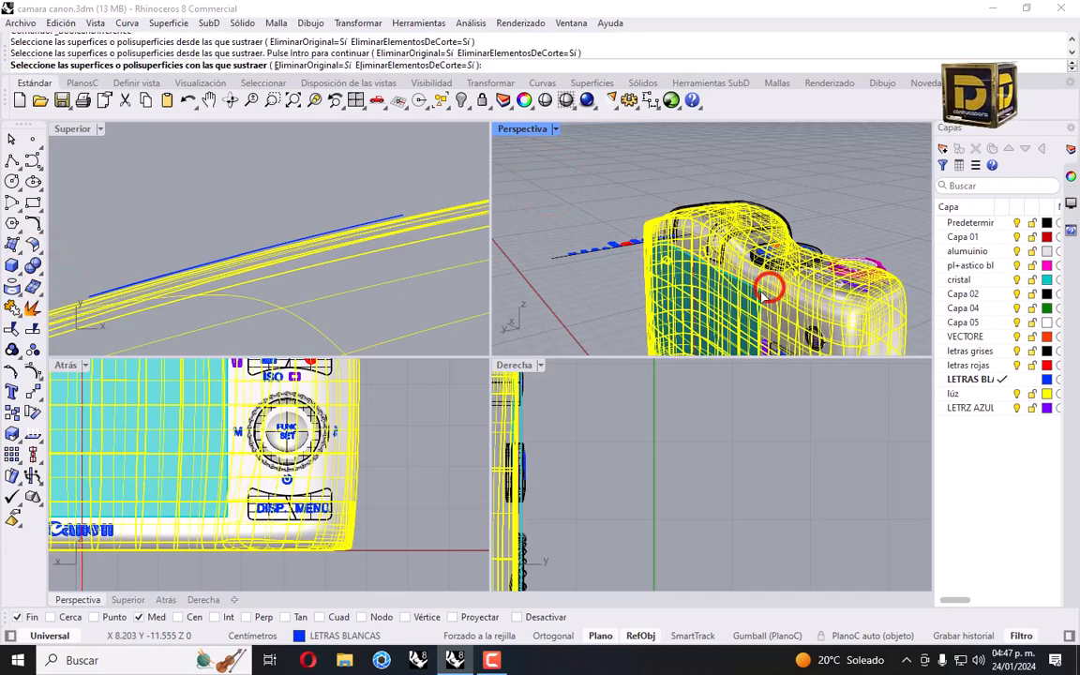
right_click(750, 298)
left_click(559, 65)
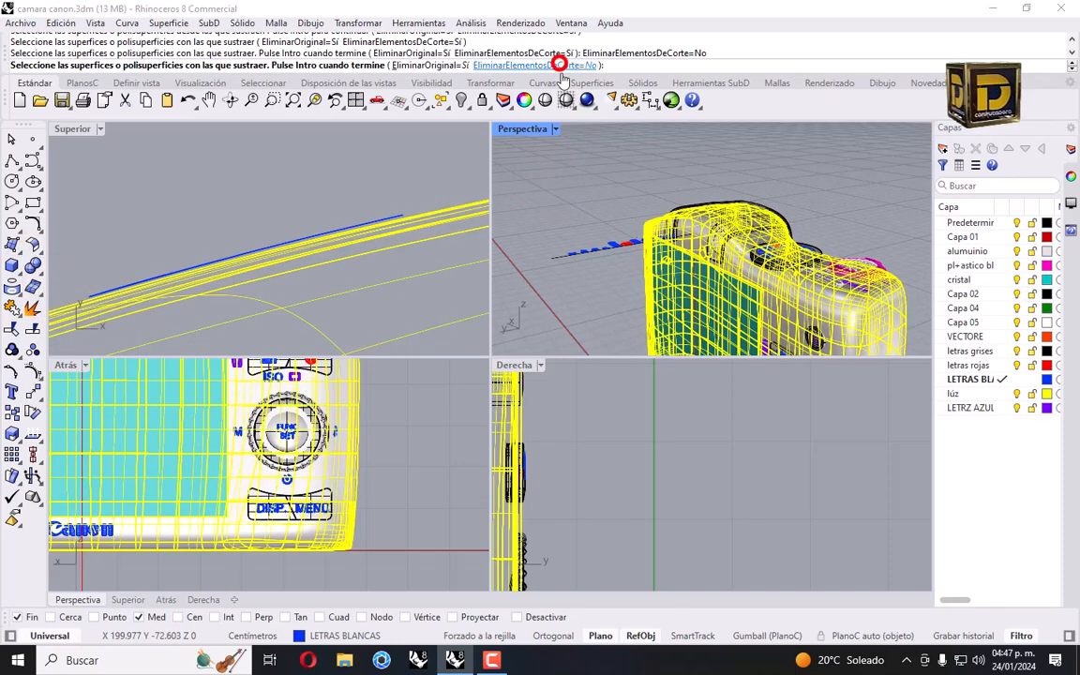
right_click(605, 220)
left_click(783, 294)
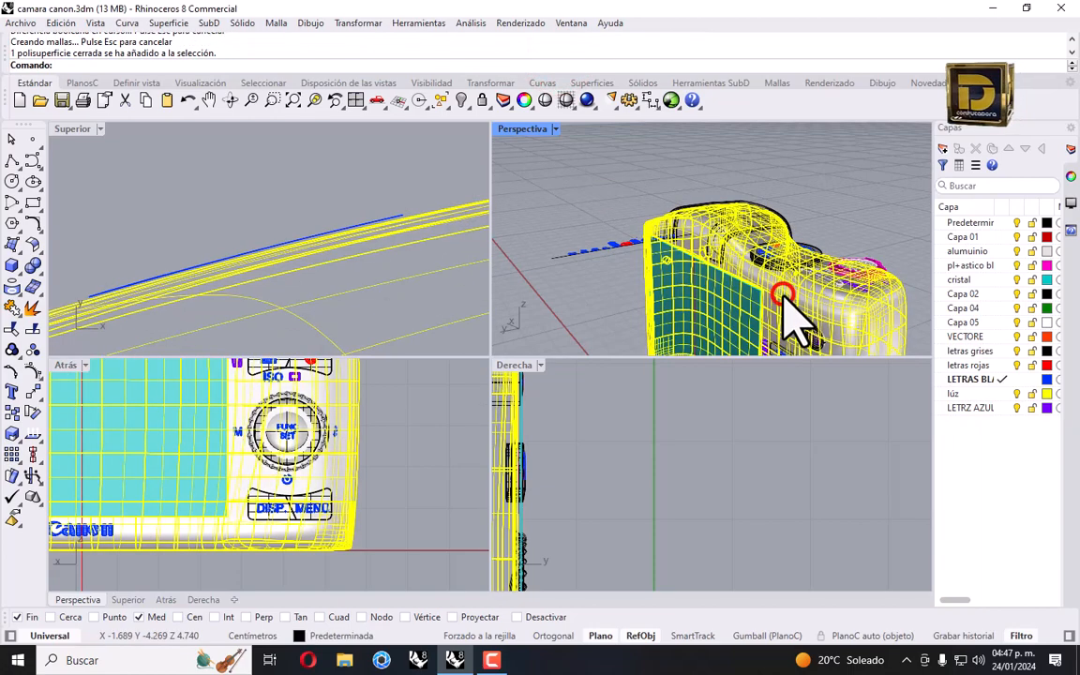
right_click_drag(621, 290, 574, 279)
scroll(574, 278, "up", 5)
left_click(586, 248)
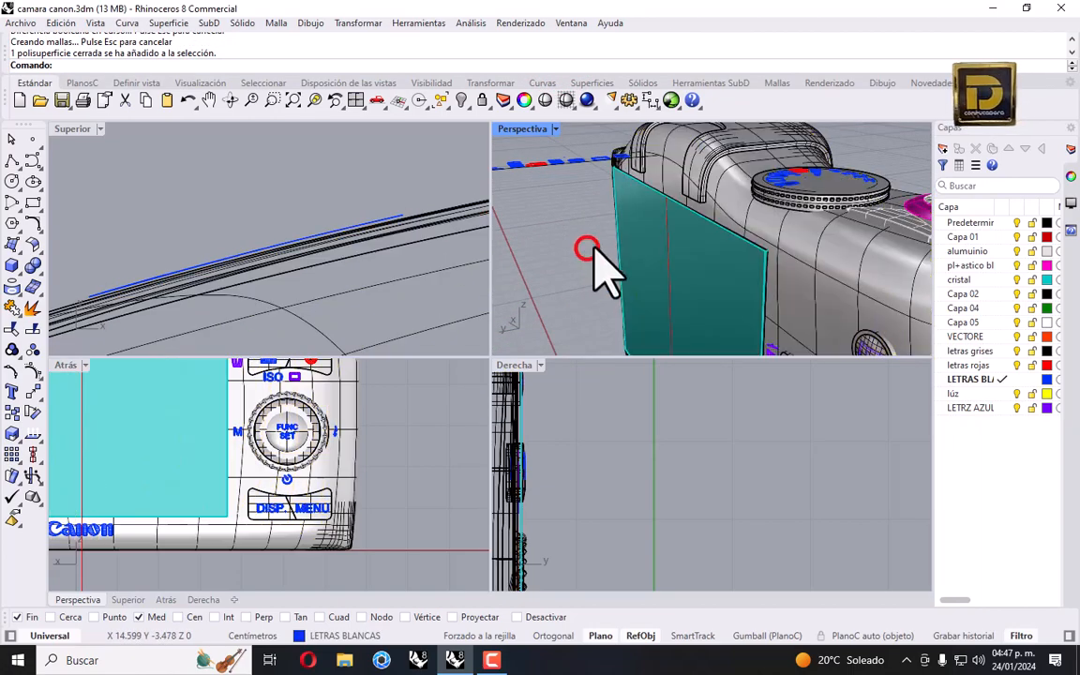
Move the screen glass slightly outward from the camera body in the right view.
left_click(654, 236)
scroll(651, 225, "up", 2)
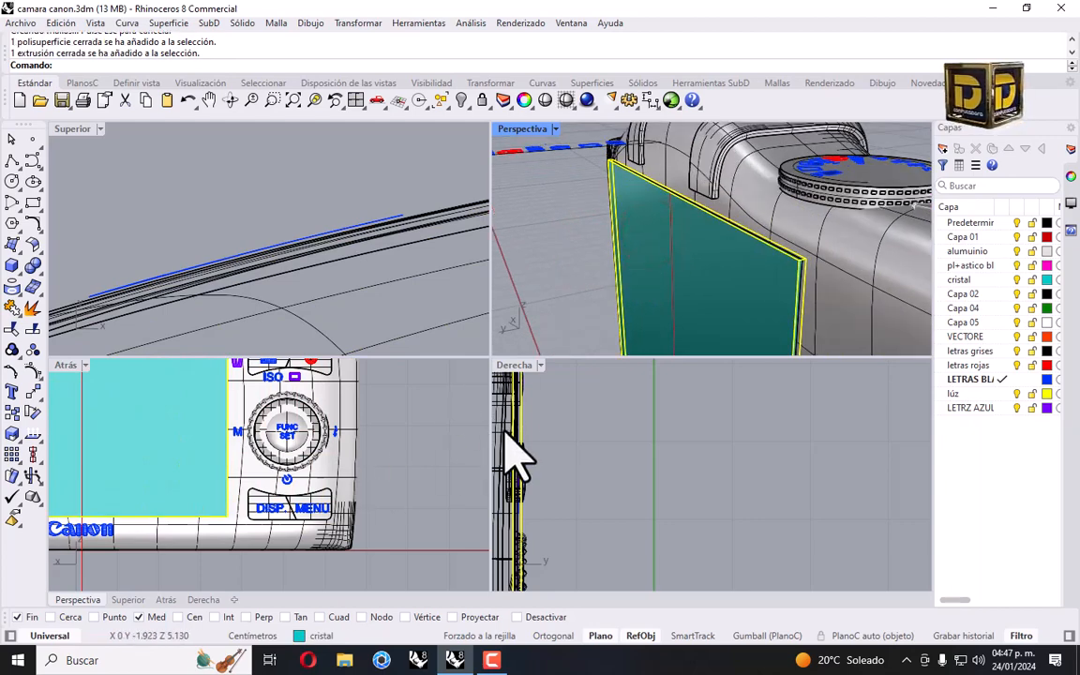
right_click_drag(520, 403, 555, 409)
scroll(558, 413, "up", 7)
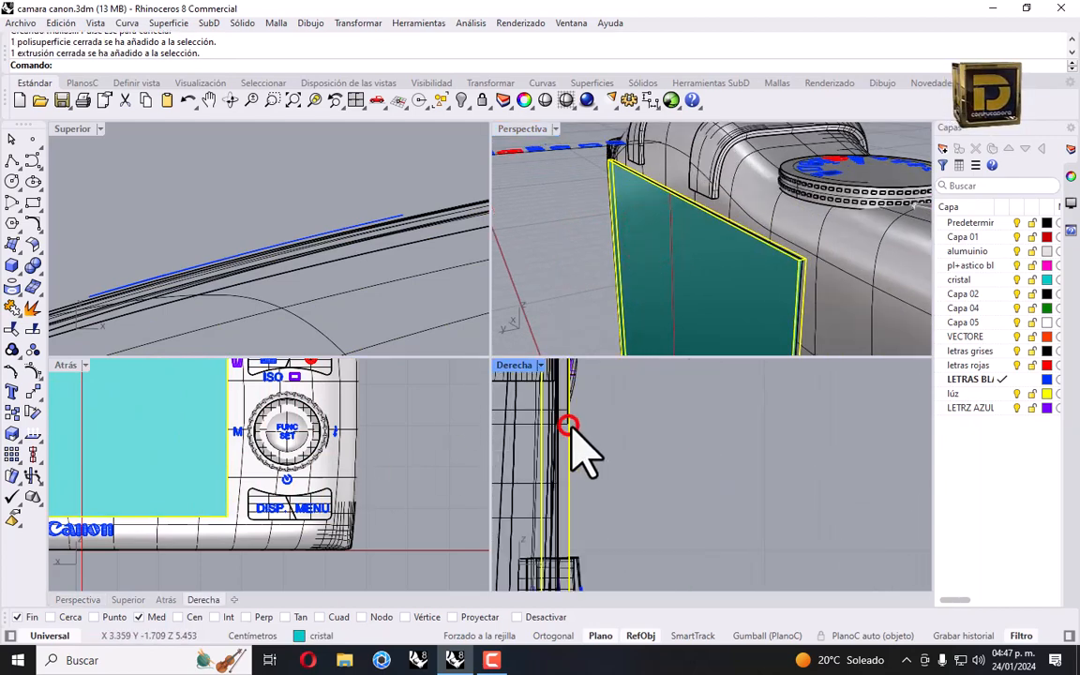
left_click_drag(568, 425, 579, 427)
left_click(628, 417)
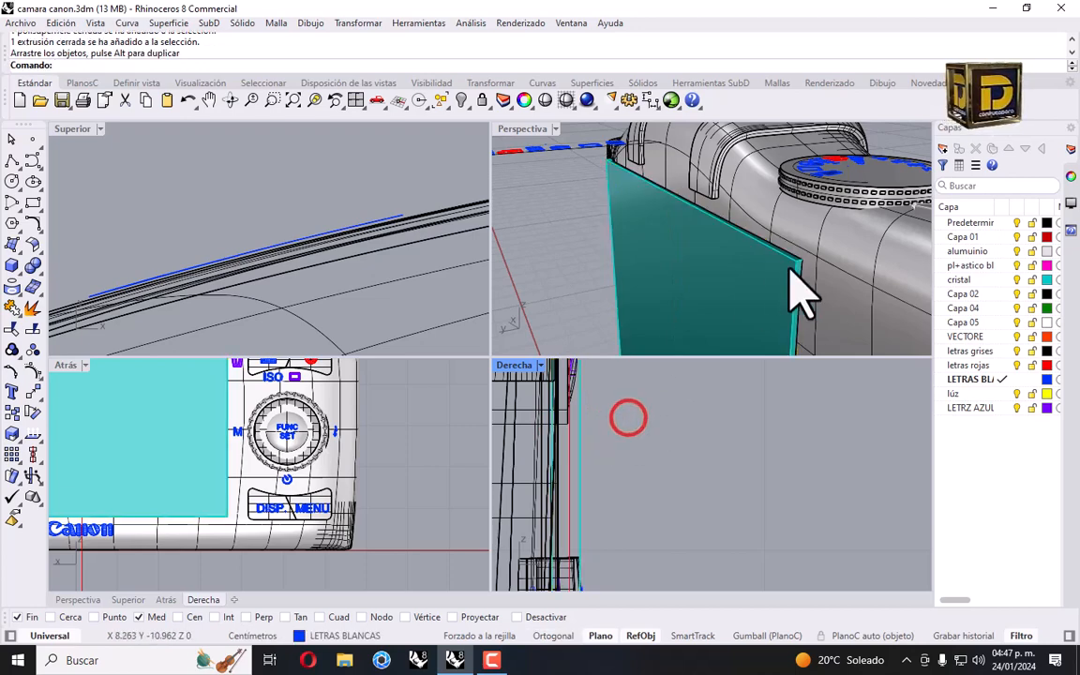
Try to reduce the screen glass thickness with a 1D scale in the right view while the camera body is displayed.
right_click_drag(788, 267, 720, 278)
left_click(721, 279)
left_click(371, 23)
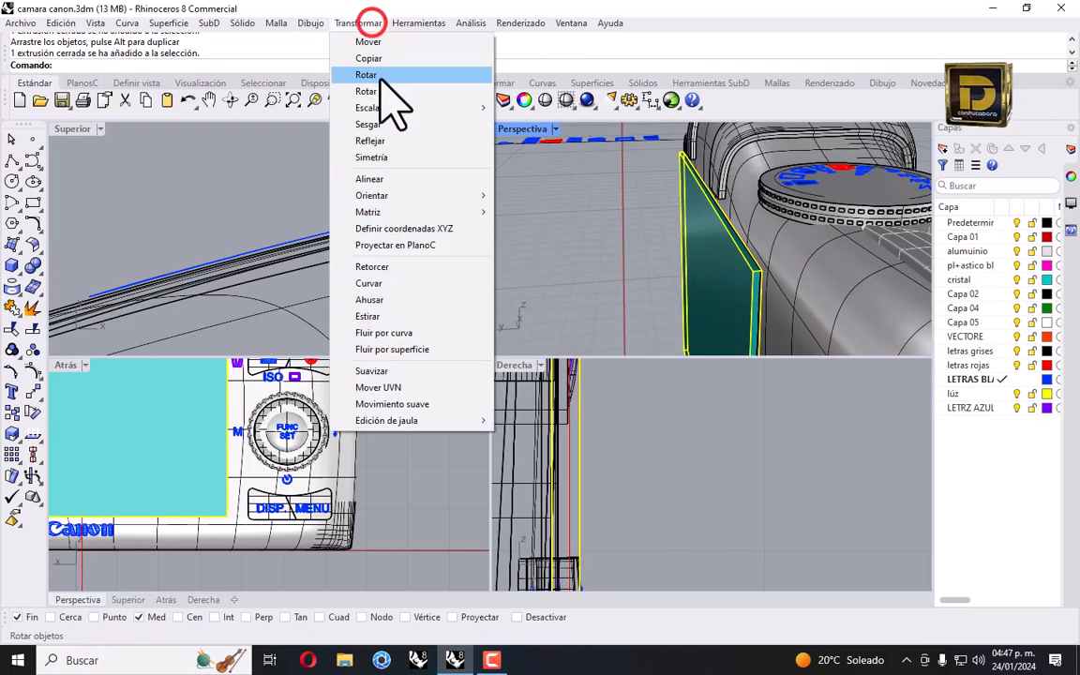
left_click(383, 106)
left_click(521, 143)
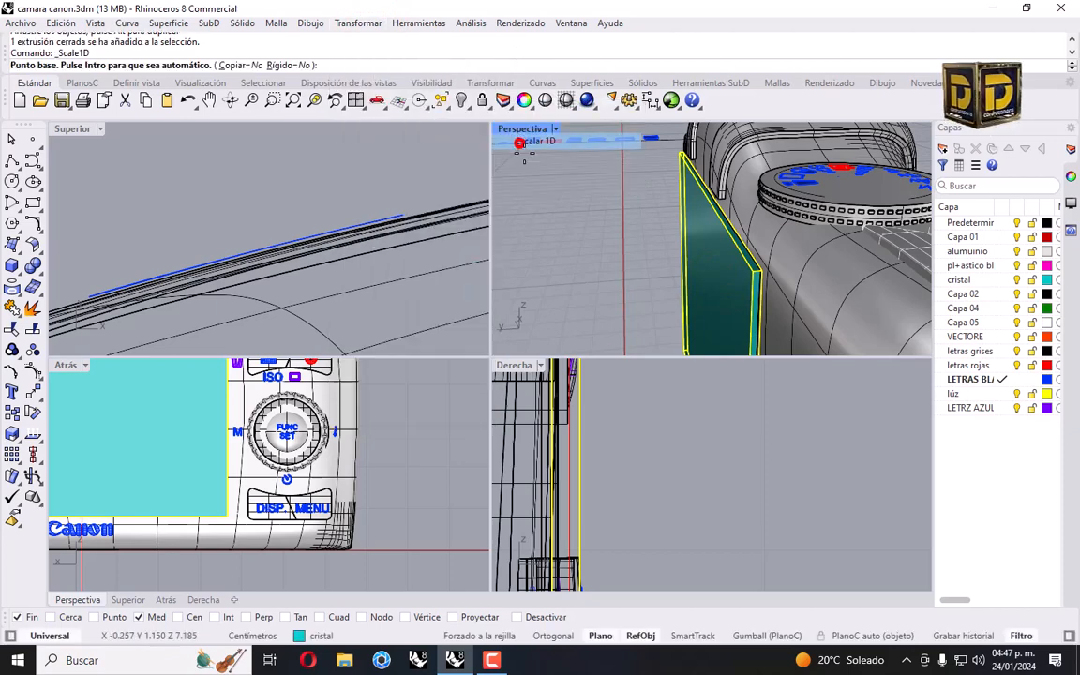
scroll(582, 433, "down", 8)
right_click_drag(605, 464, 607, 456)
scroll(605, 455, "up", 4)
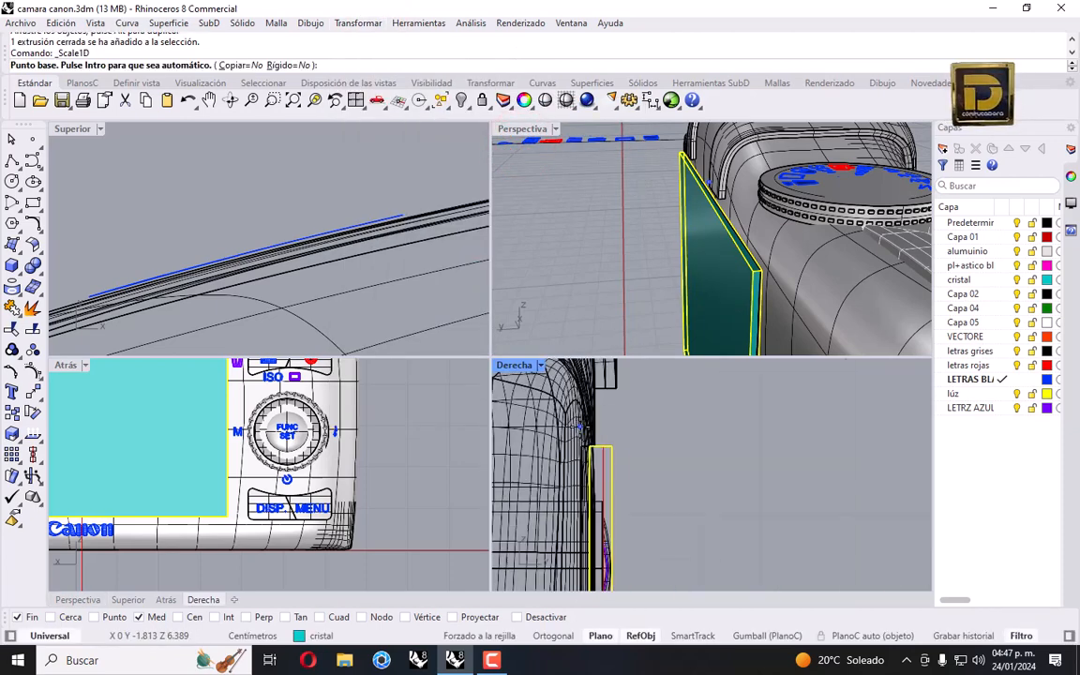
left_click(591, 458)
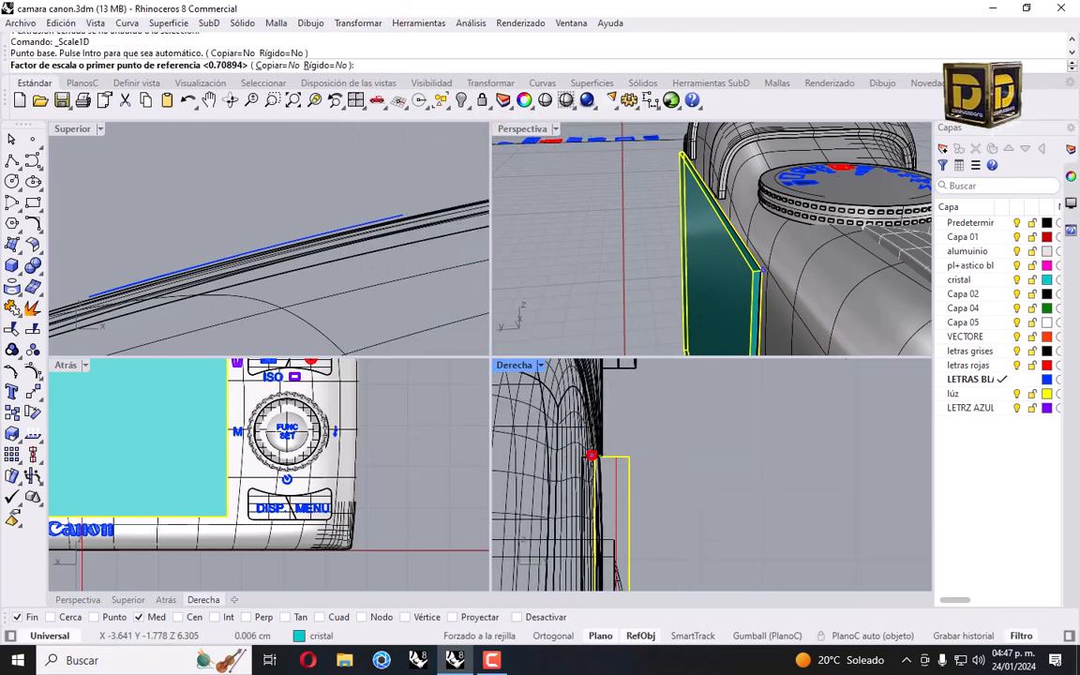
left_click(628, 458)
scroll(629, 457, "up", 7)
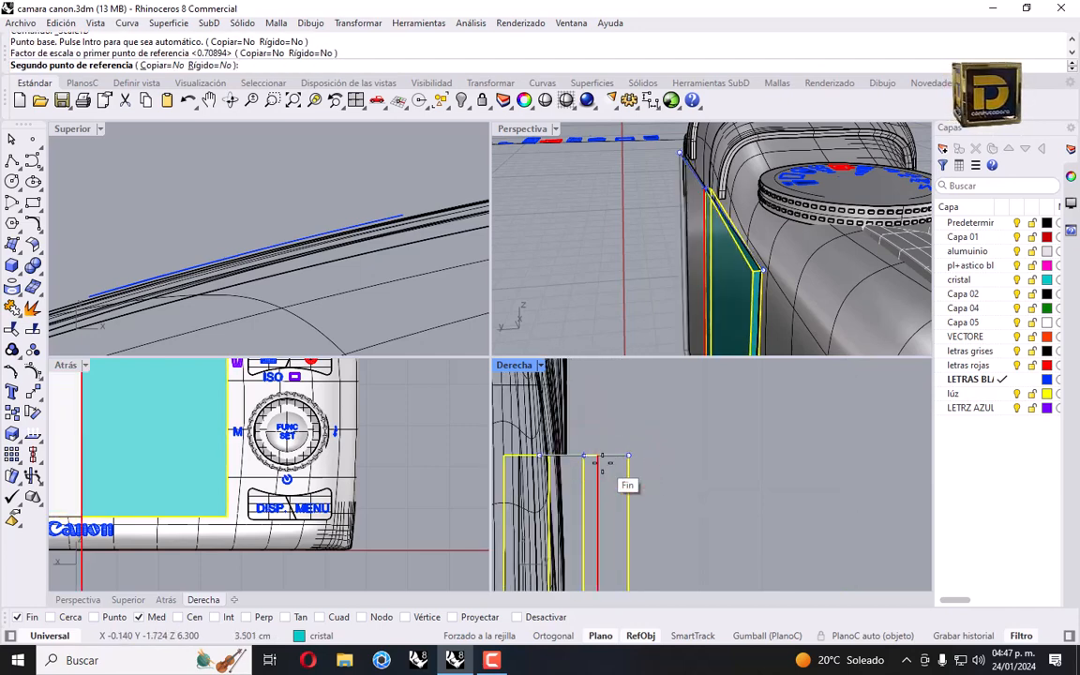
left_click(600, 459)
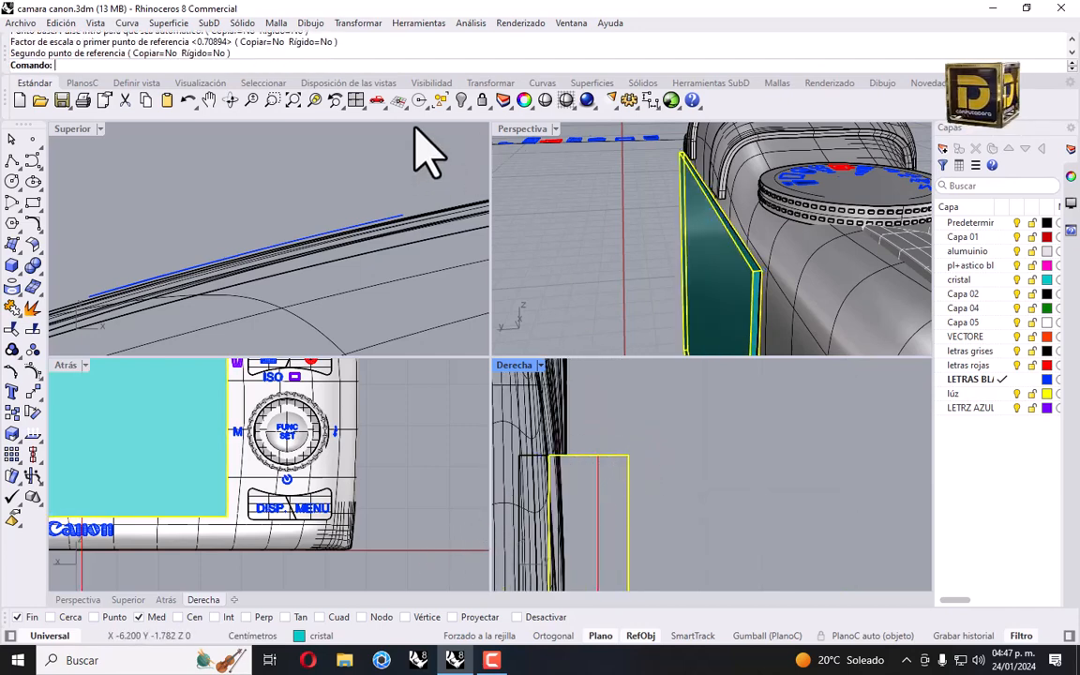
Isolate the screen glass and scale it in one direction from its inner face to about half its thickness.
left_click(462, 103)
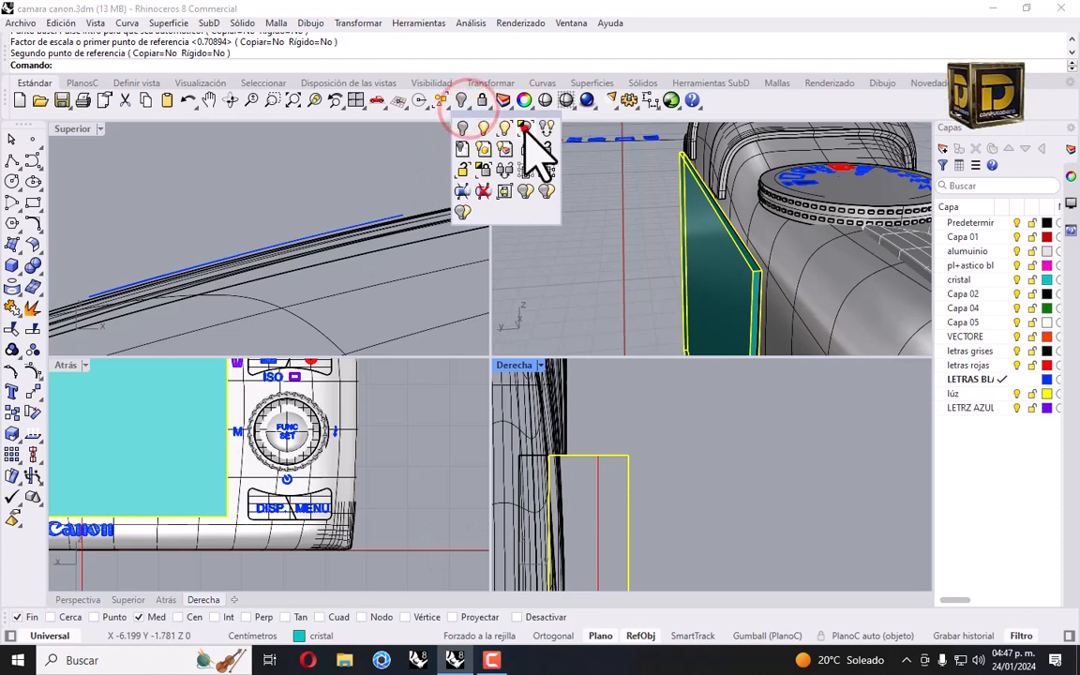
left_click(523, 141)
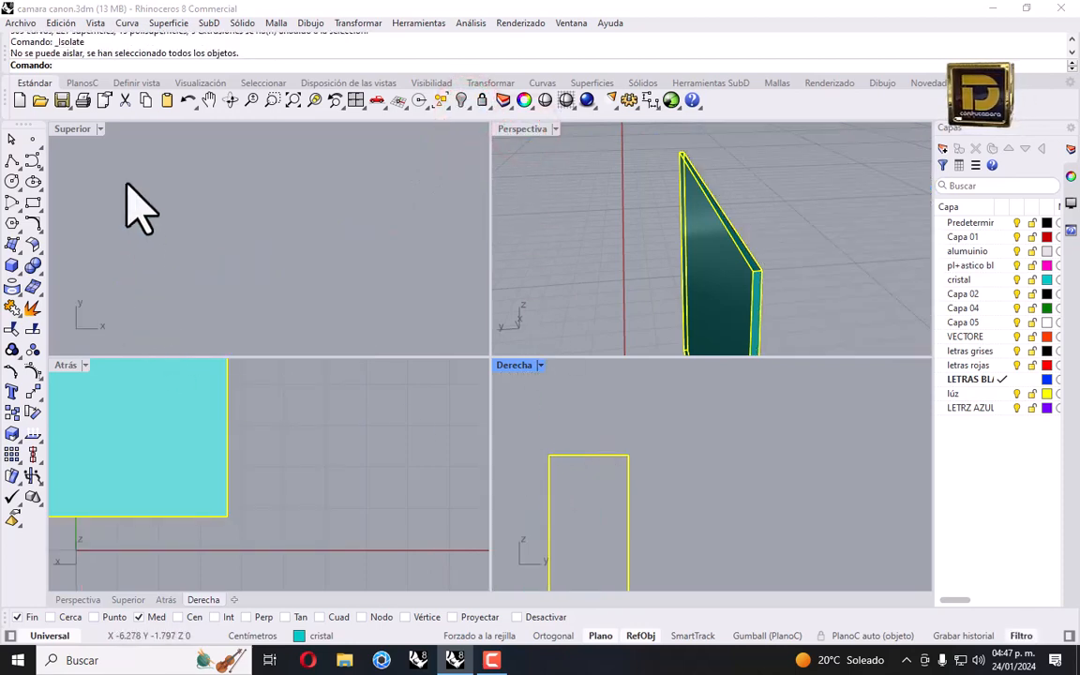
left_click(349, 22)
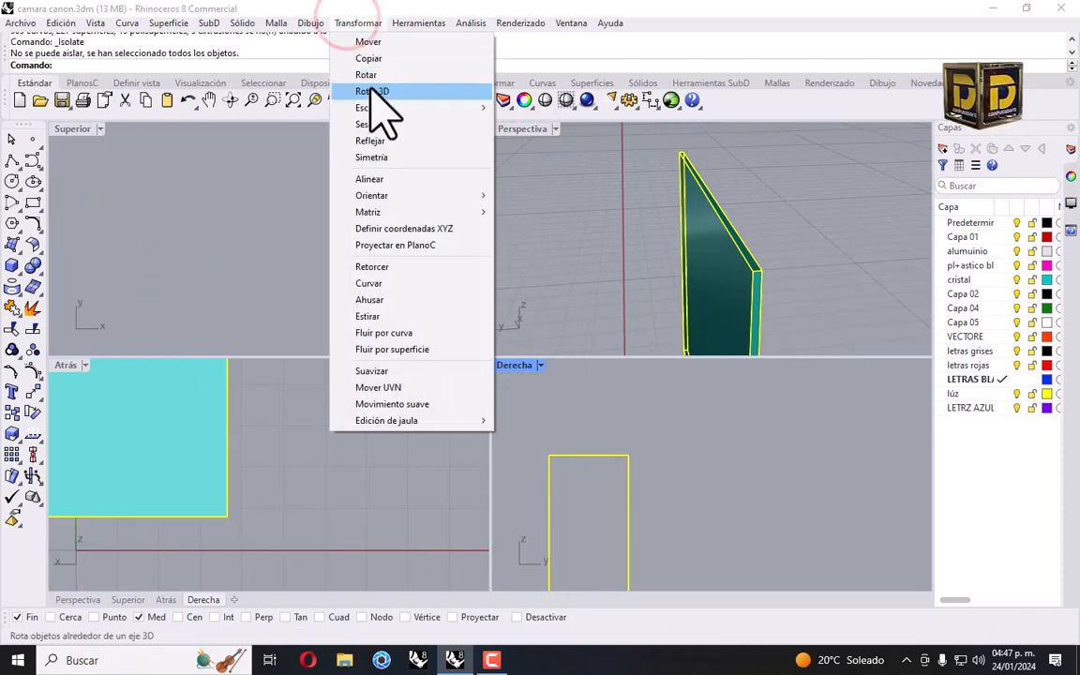
left_click(382, 107)
left_click(527, 139)
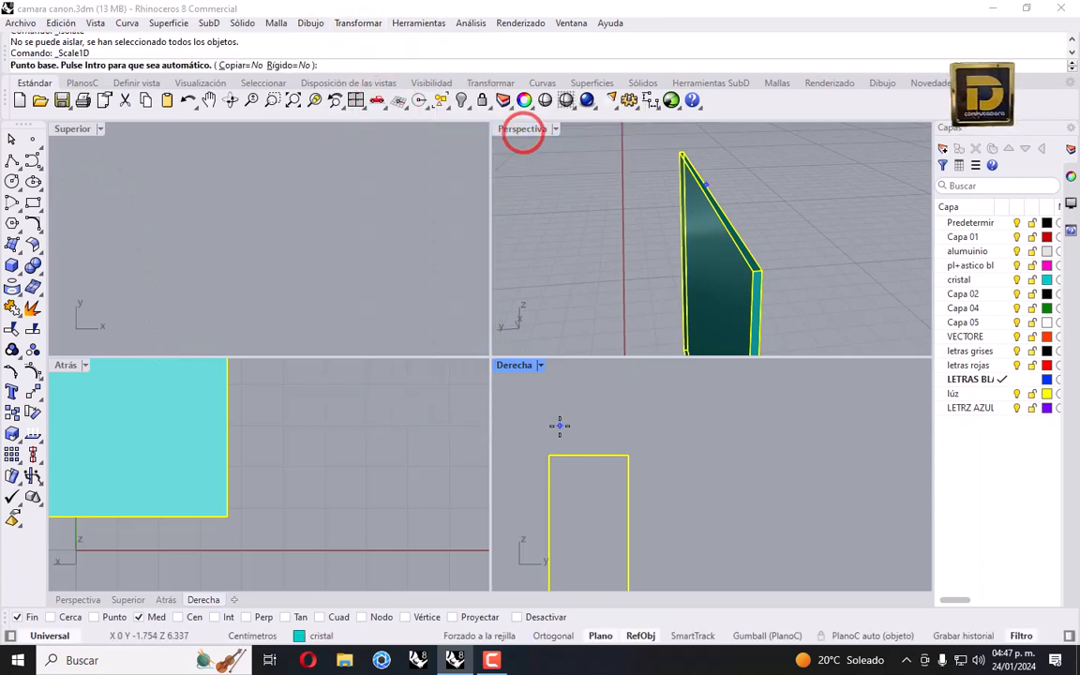
left_click(550, 456)
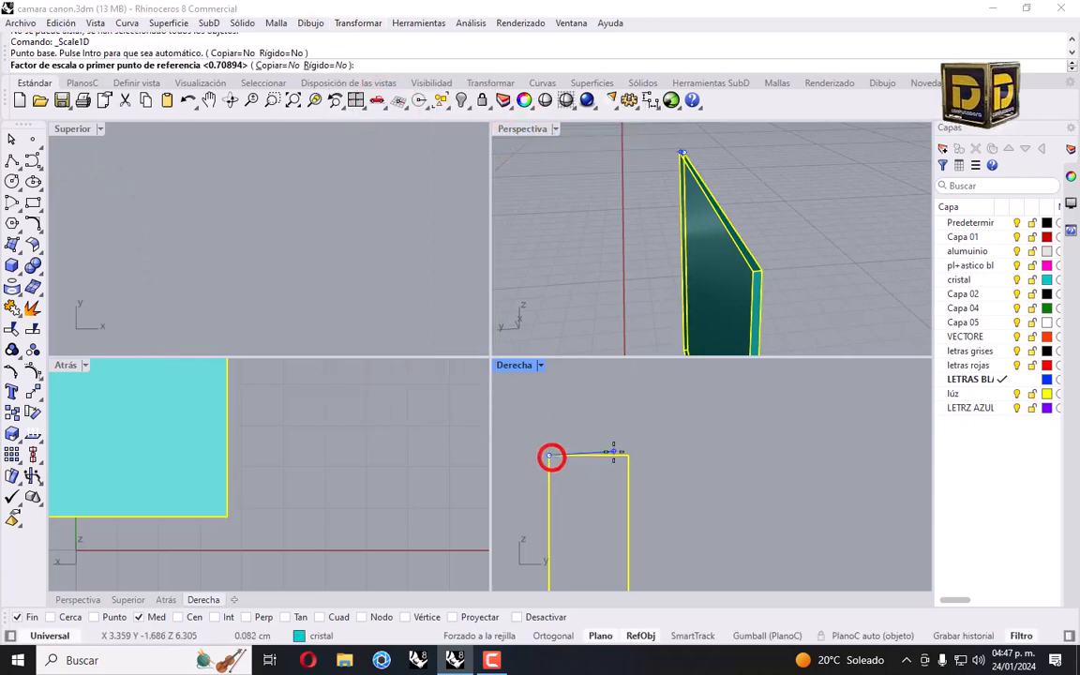
left_click(629, 455)
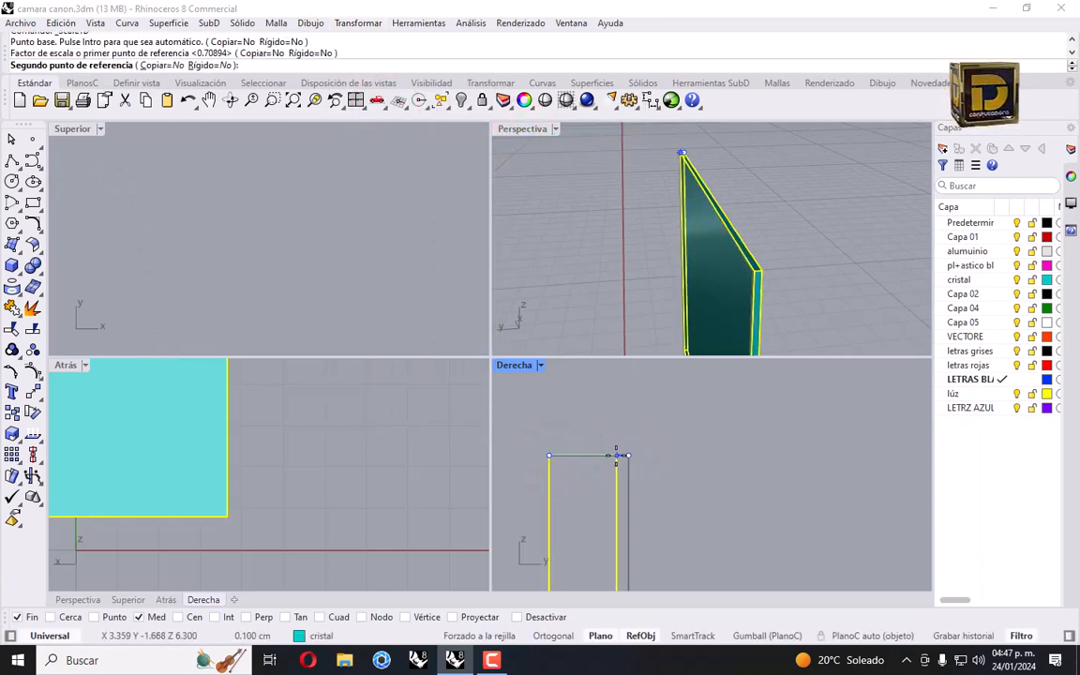
left_click(593, 455)
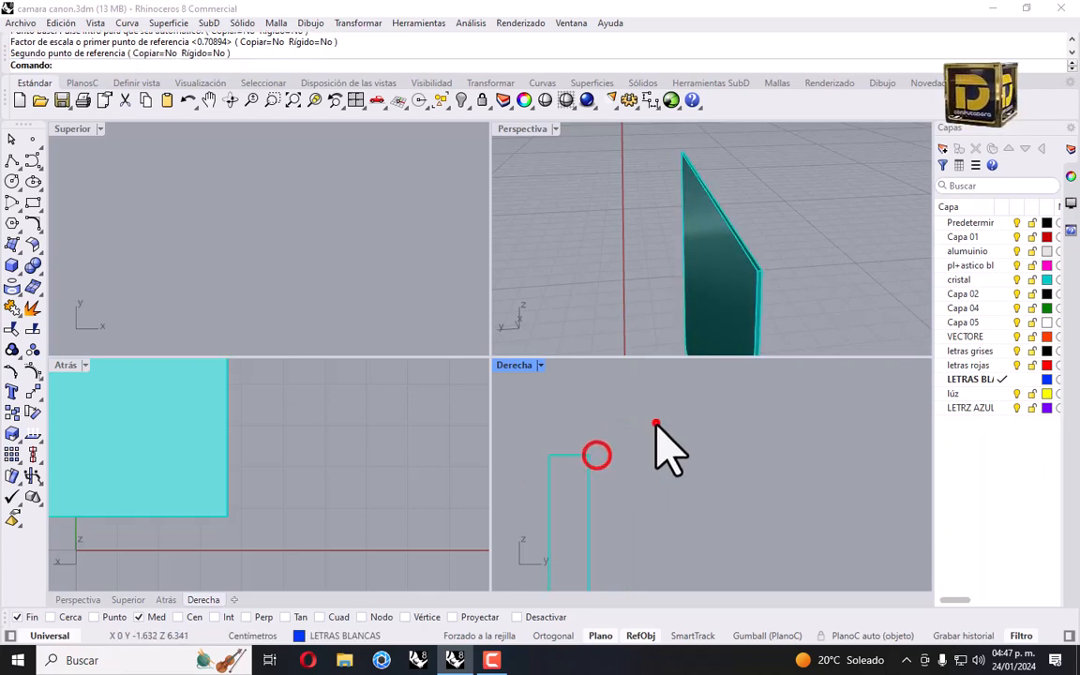
Begin a corner-point surface and add a new layer named FOTO, followed by one more layer with its default name.
left_click(654, 422)
right_click_drag(600, 199, 611, 199)
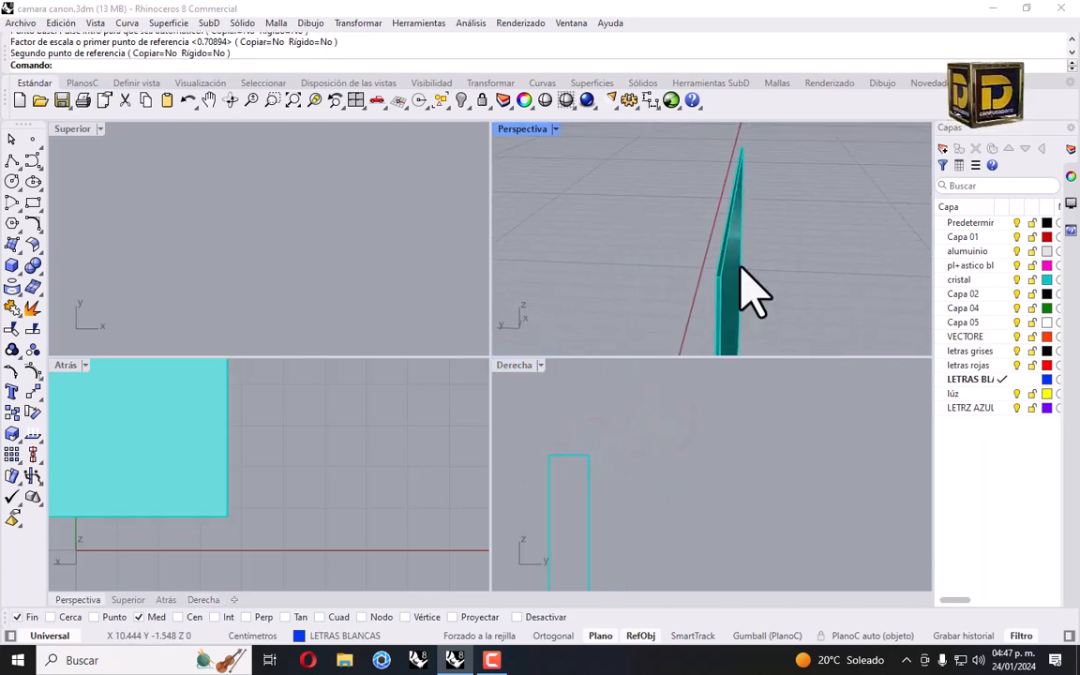
left_click(11, 245)
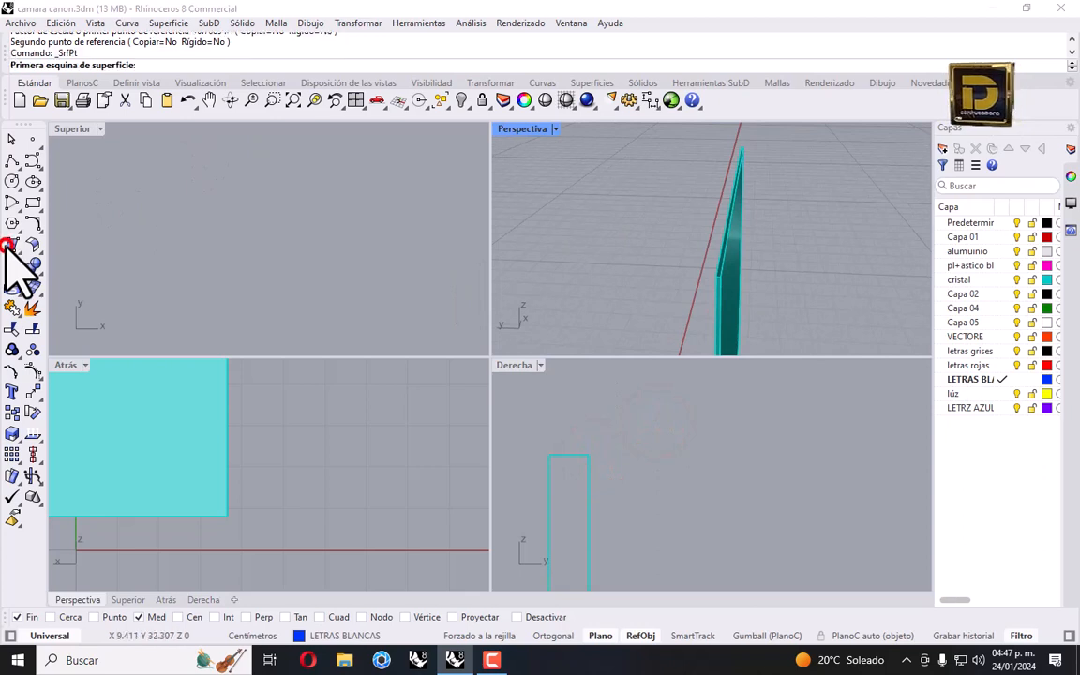
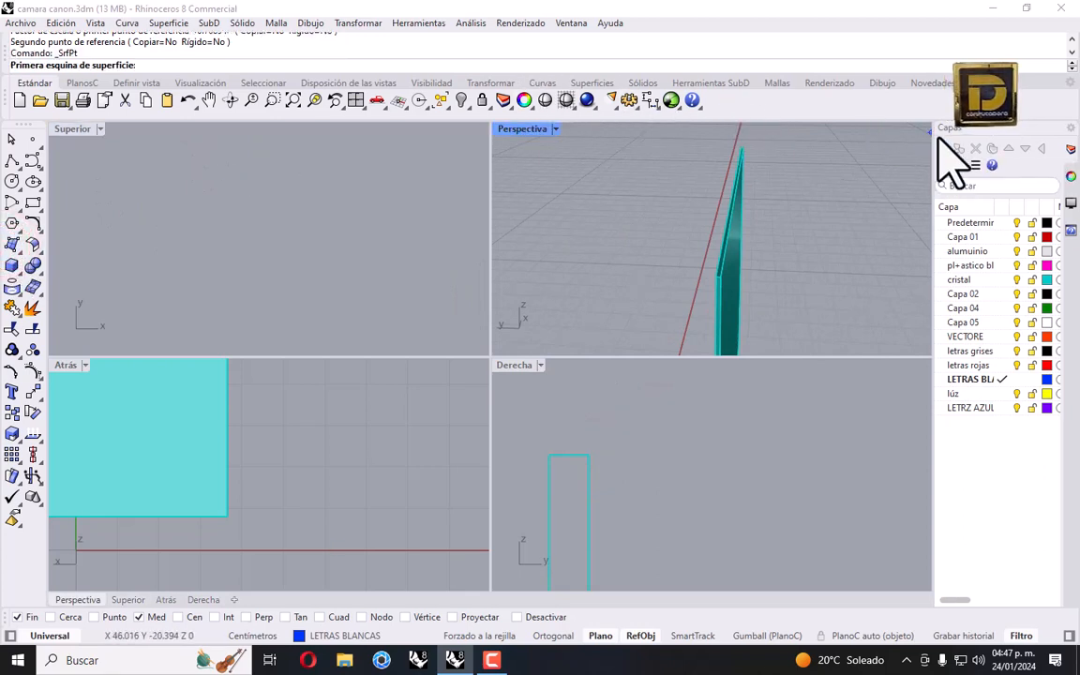
left_click(945, 150)
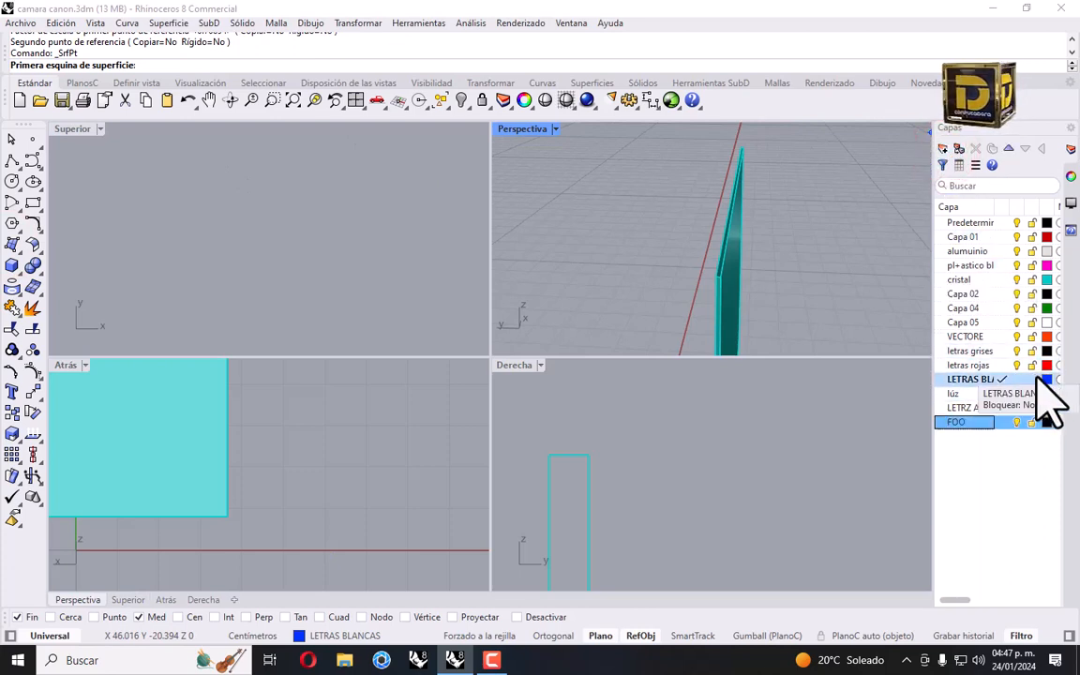
key("Return")
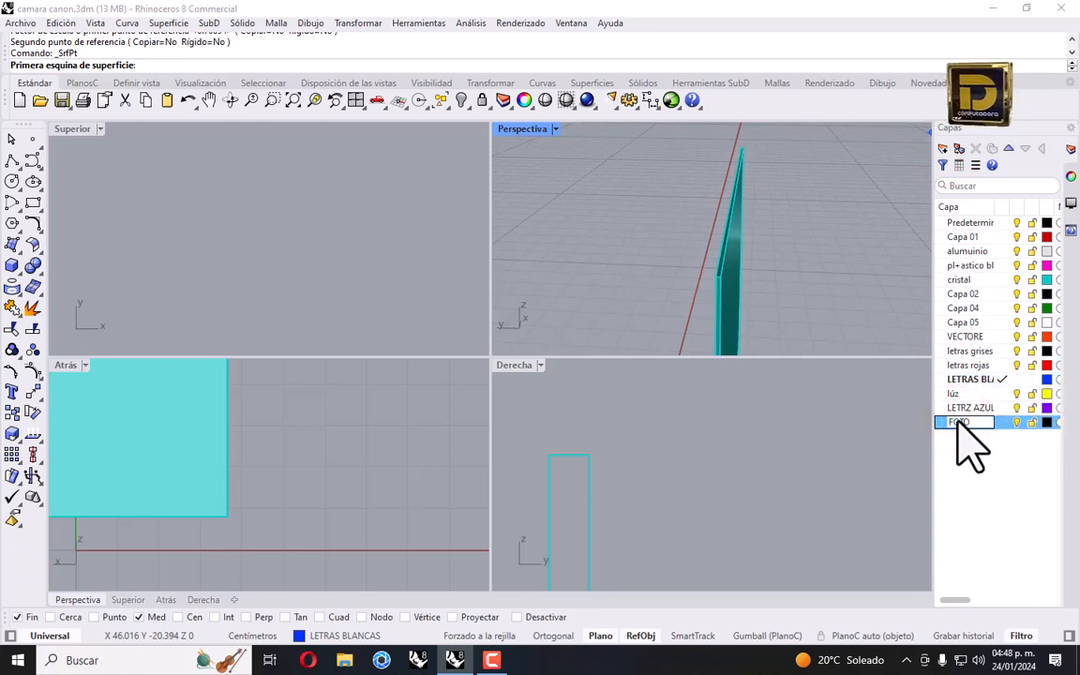
key("Tab")
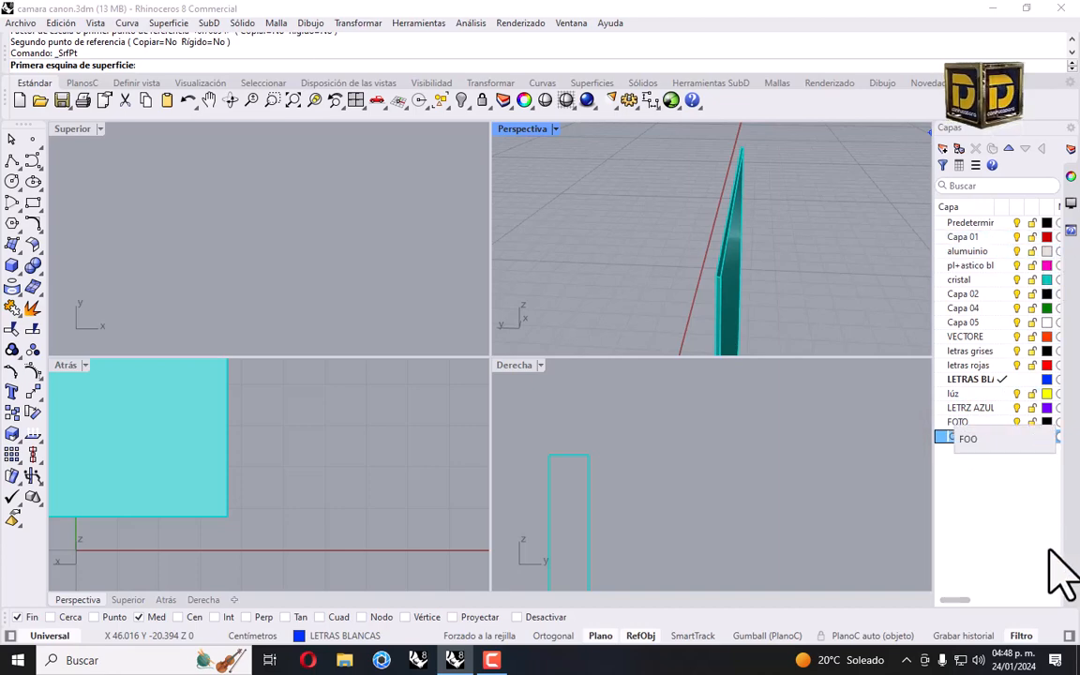
Set the color of layer Capa 03 to orange #FF4200 and make it the current layer.
left_click(1047, 437)
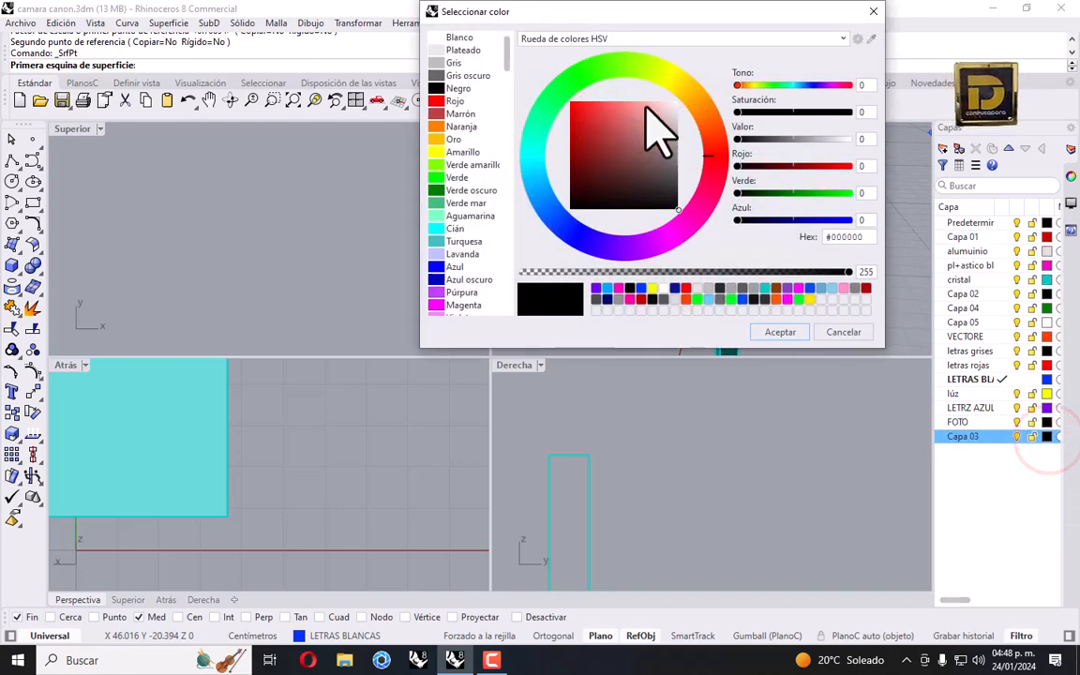
left_click(710, 136)
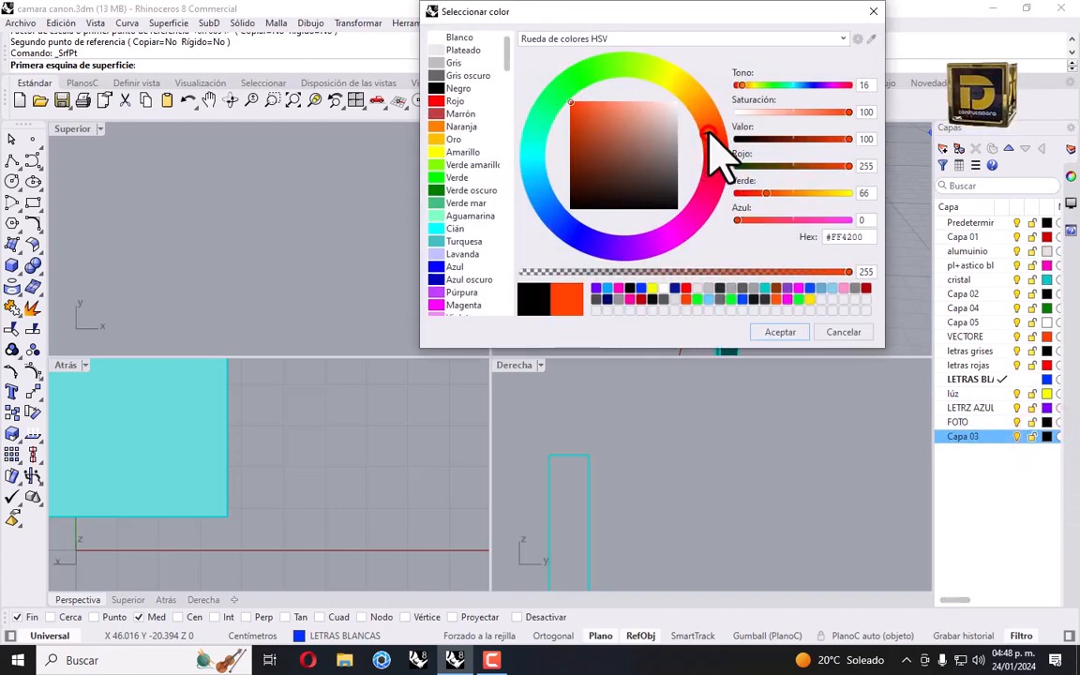
left_click(777, 333)
left_click(1000, 438)
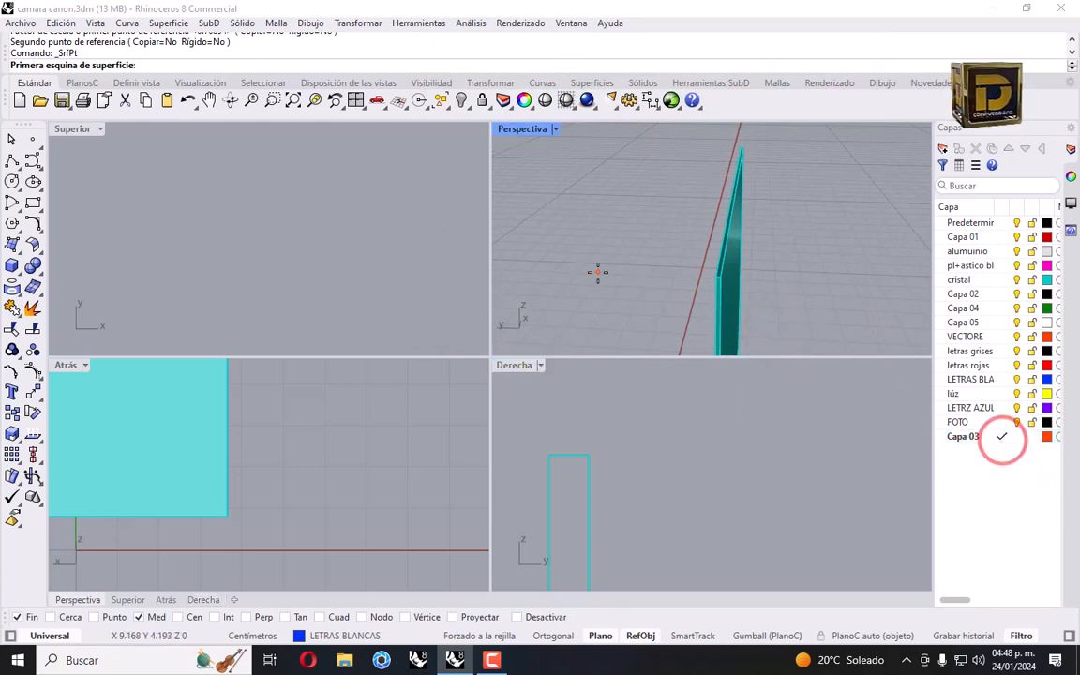
Build a four-corner surface over the inner face of the screen glass by snapping to the glass's corners.
left_click(726, 280)
right_click_drag(727, 279, 733, 248)
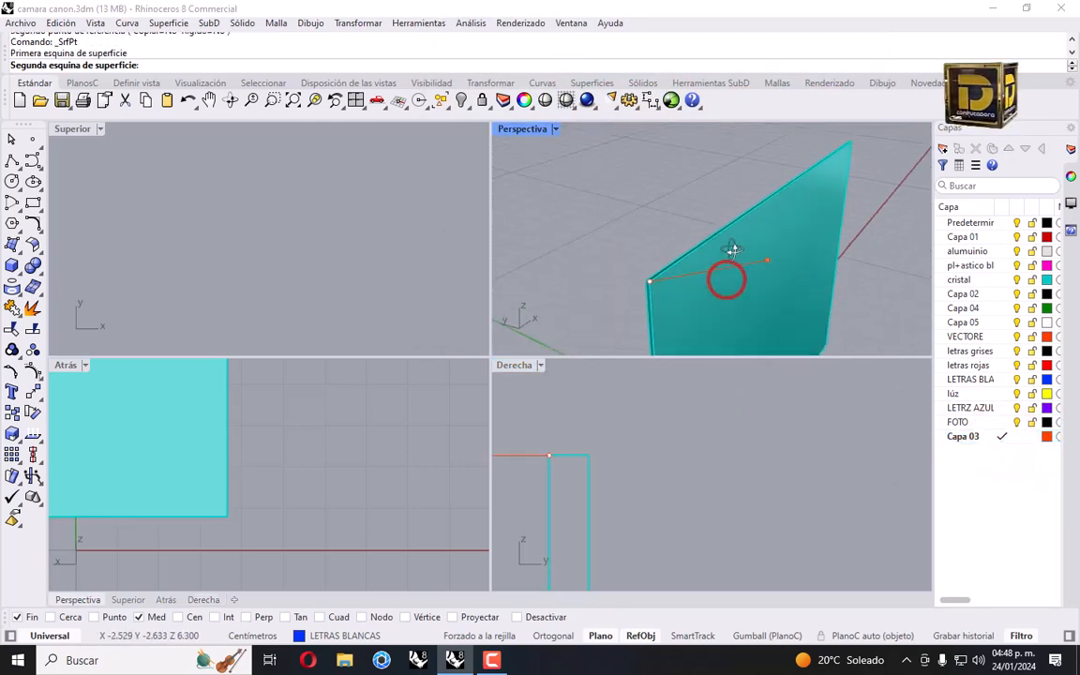
scroll(840, 149, "up", 3)
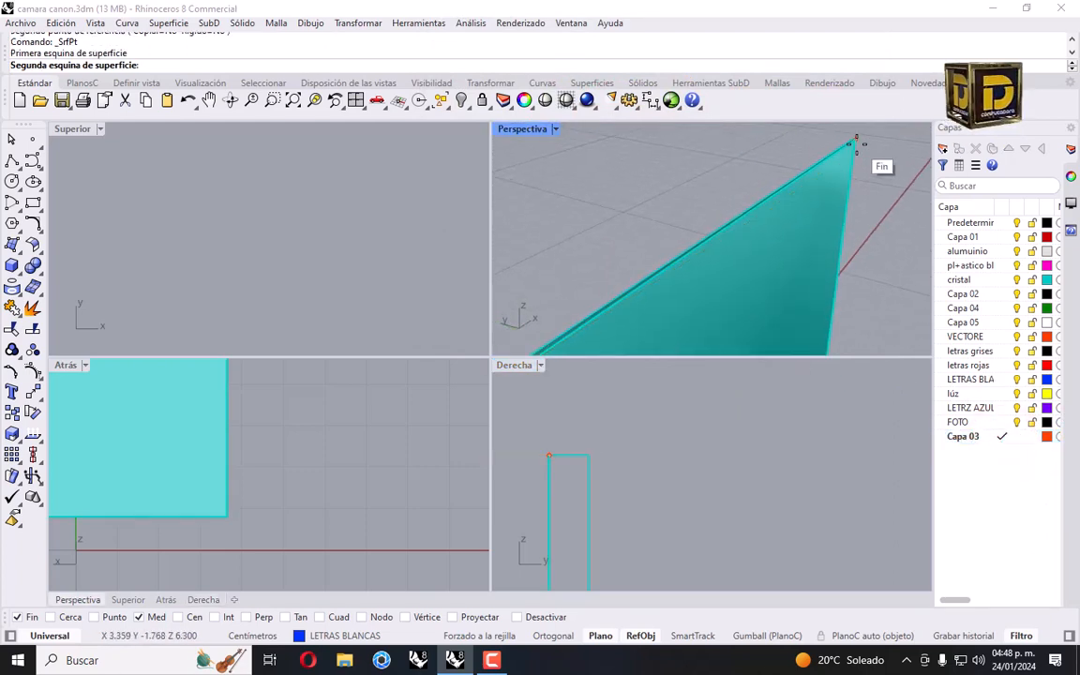
left_click(856, 143)
right_click_drag(855, 144, 787, 216)
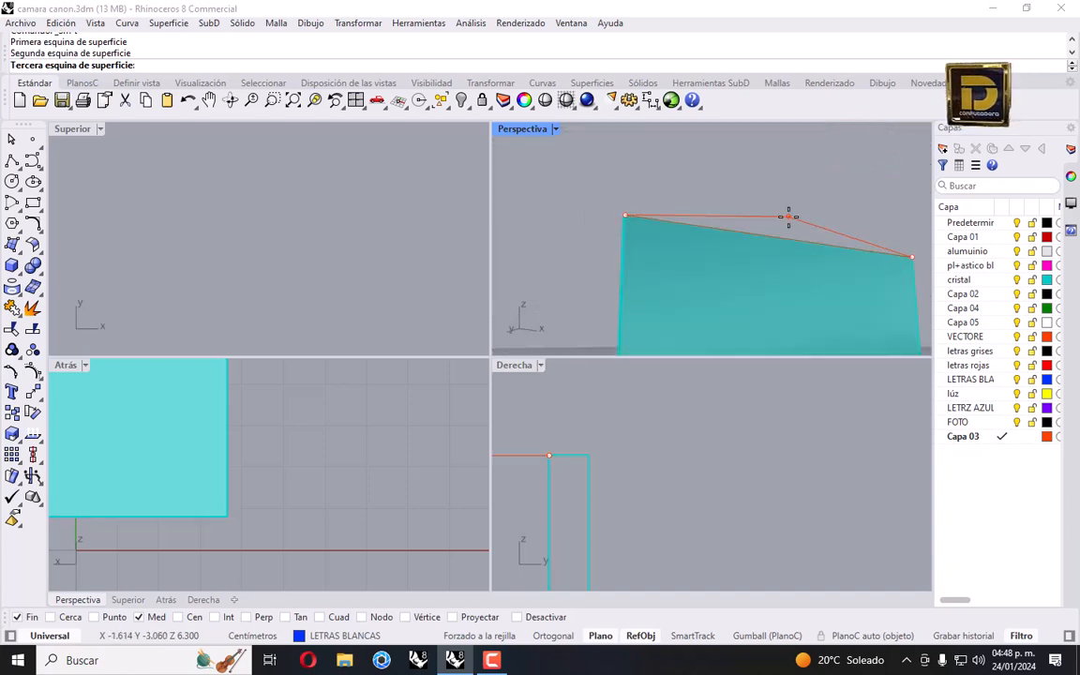
scroll(790, 217, "down", 7)
right_click_drag(856, 265, 832, 287)
scroll(825, 281, "up", 6)
left_click(807, 269)
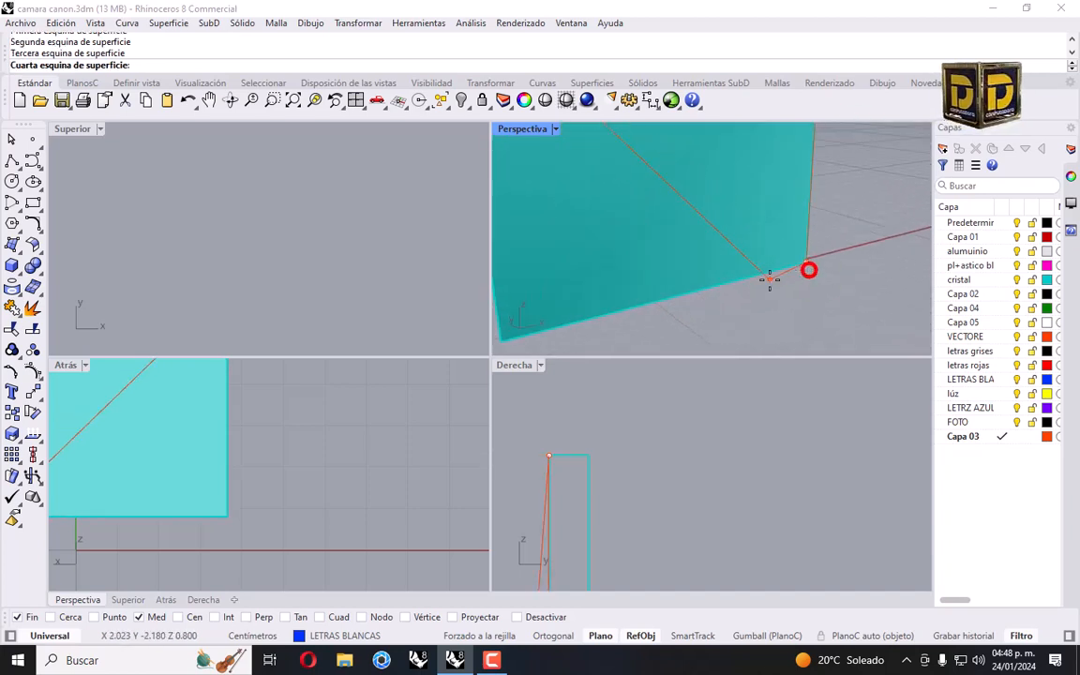
scroll(768, 278, "down", 5)
left_click(609, 281)
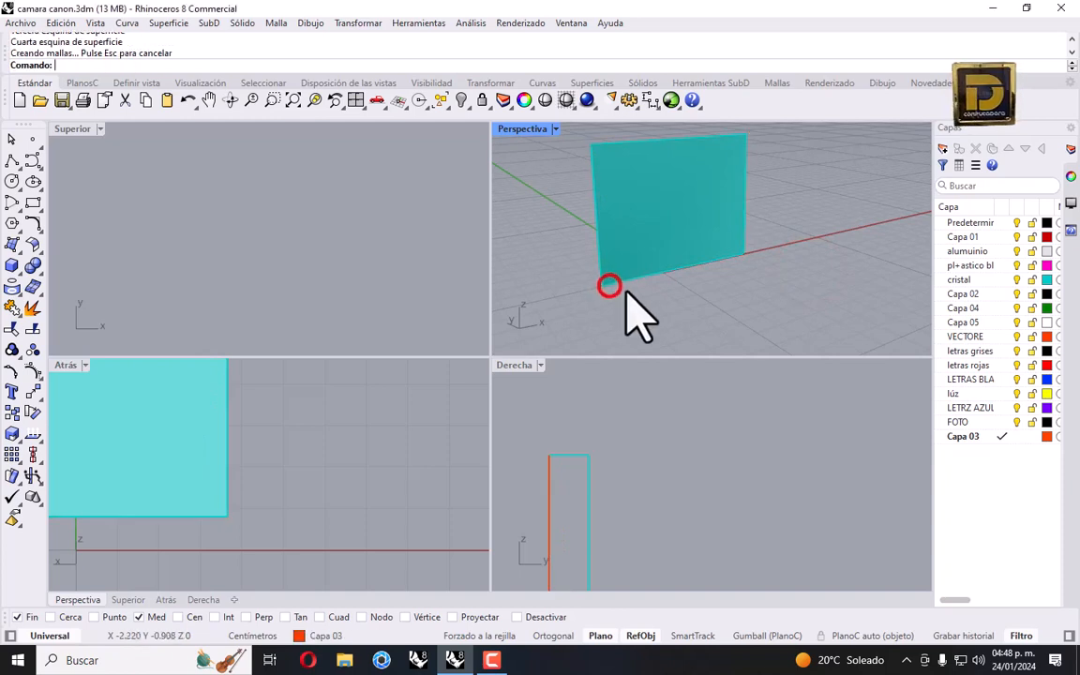
Show all hidden objects and move the new surface slightly inward from the screen glass in the right view.
left_click(545, 494)
left_click(597, 535)
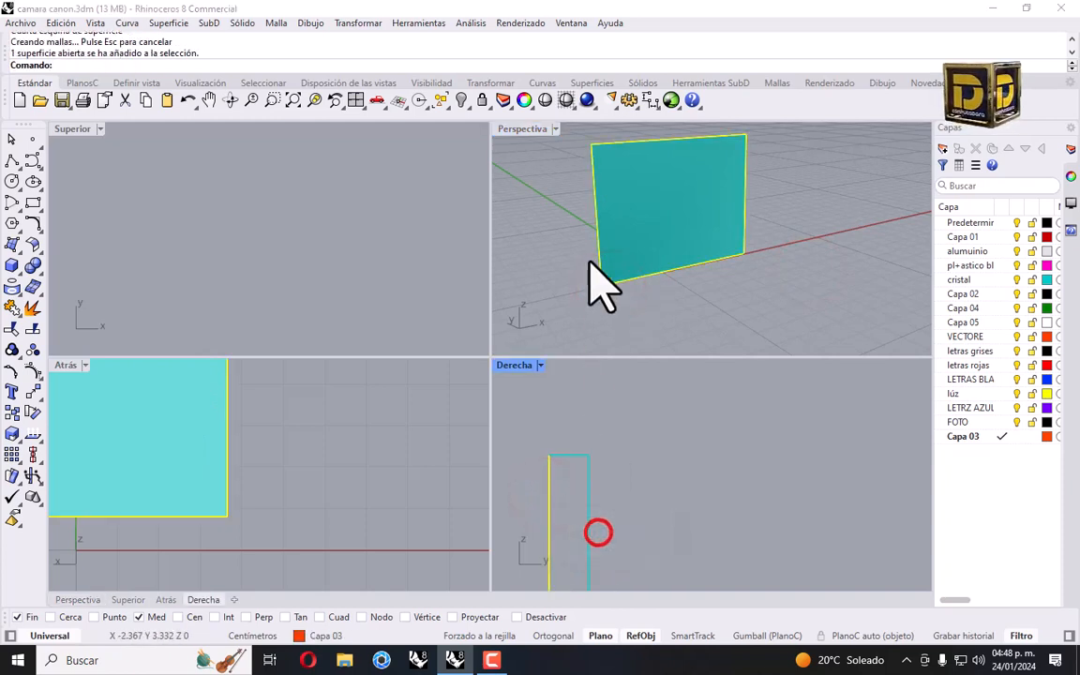
right_click_drag(590, 263, 647, 169)
left_click(559, 492)
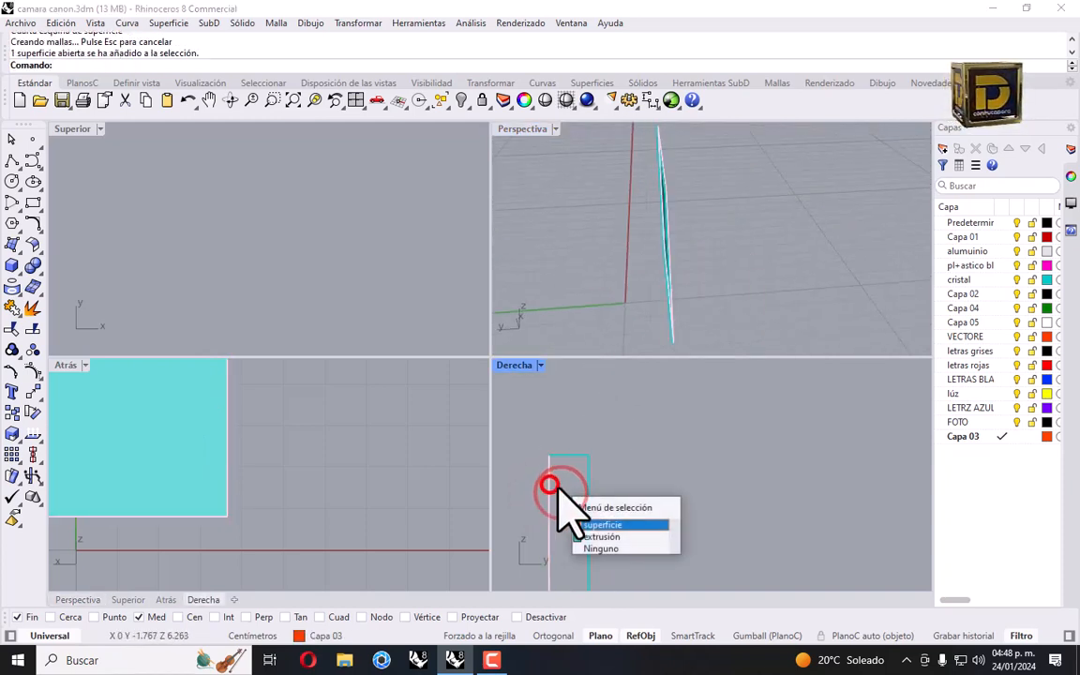
left_click(598, 541)
left_click(549, 502)
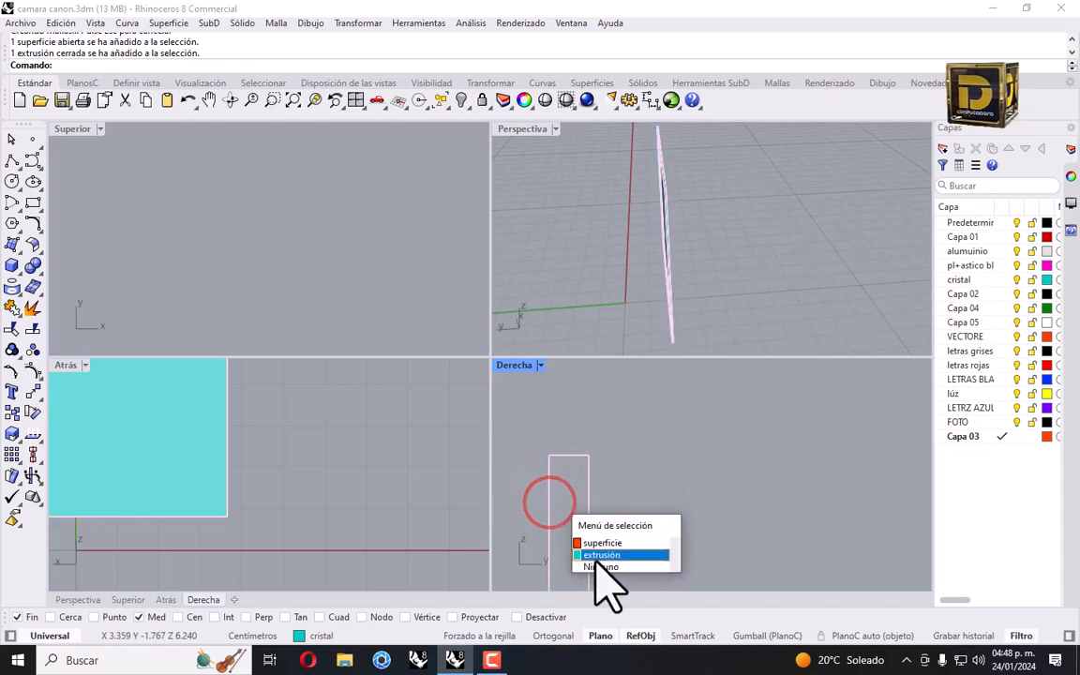
left_click(590, 543)
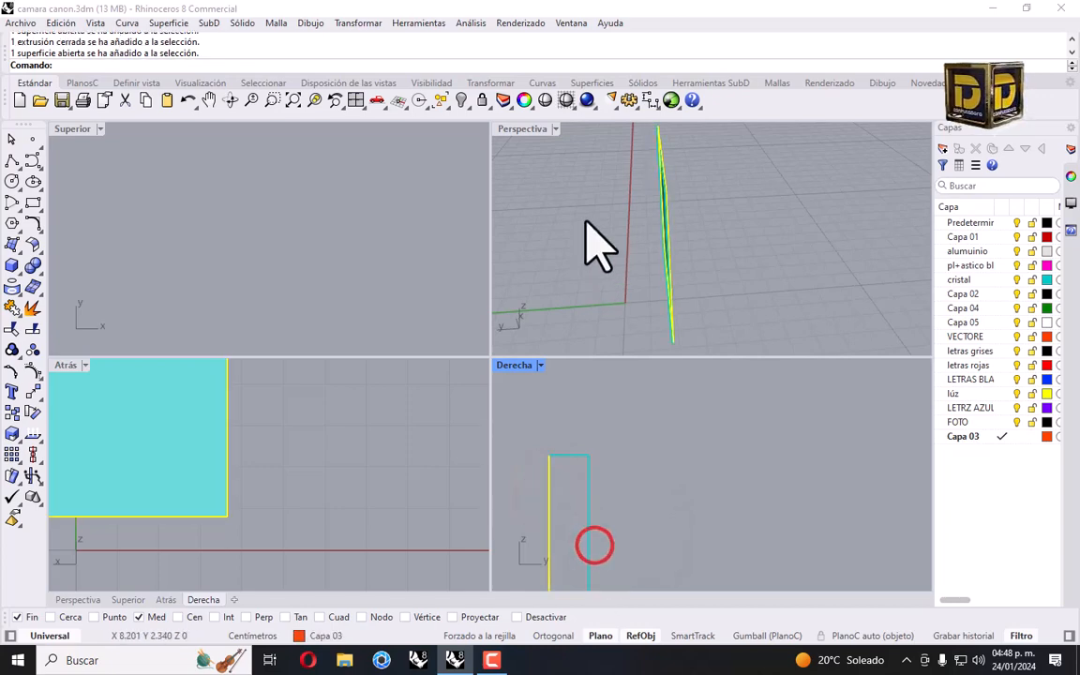
left_click(460, 100)
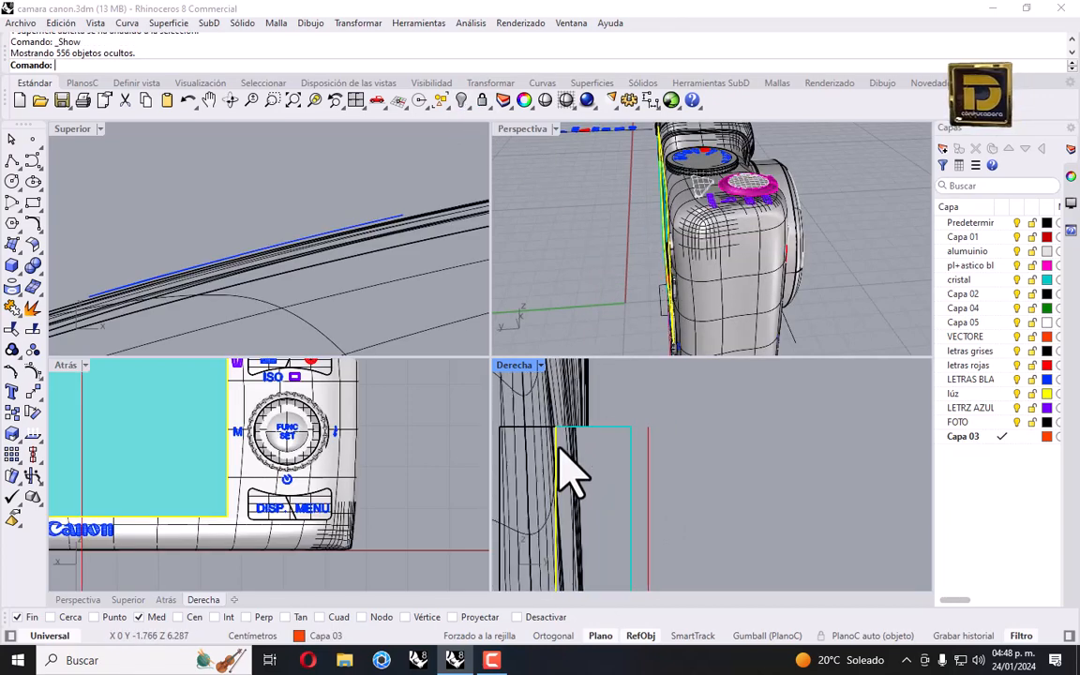
scroll(616, 459, "up", 2)
left_click_drag(601, 430, 580, 430, "shift")
Move the screen glass and the surface behind it together into the camera body's recess in the right view.
scroll(682, 451, "down", 7)
left_click(725, 419)
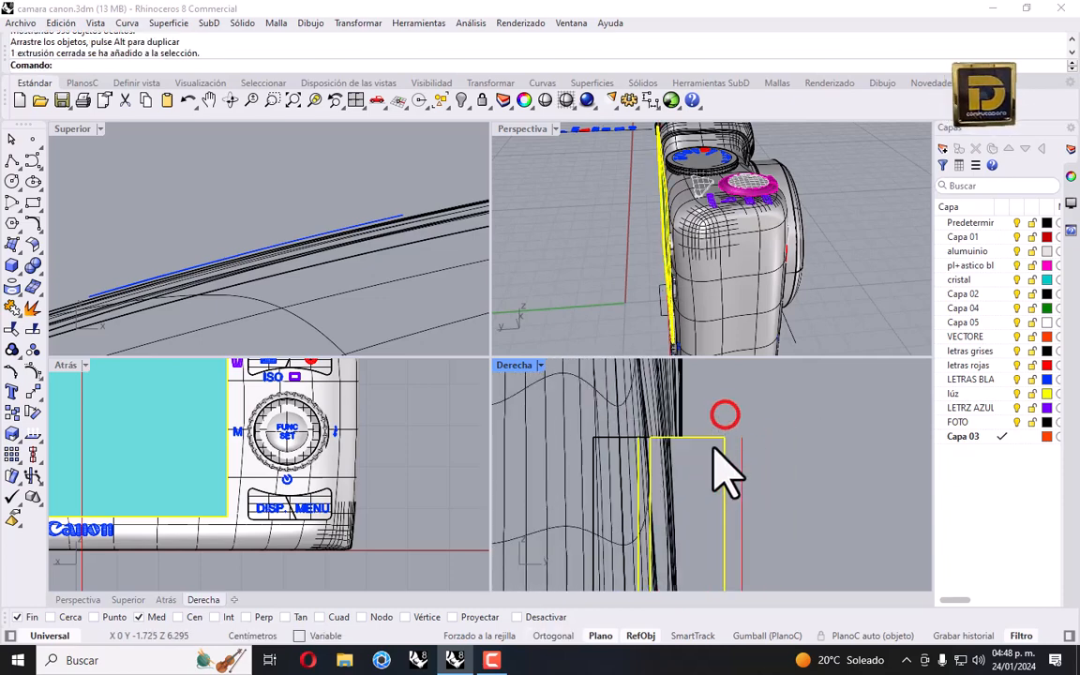
left_click_drag(723, 452, 689, 455, "shift")
left_click(634, 308)
right_click_drag(634, 308, 604, 173)
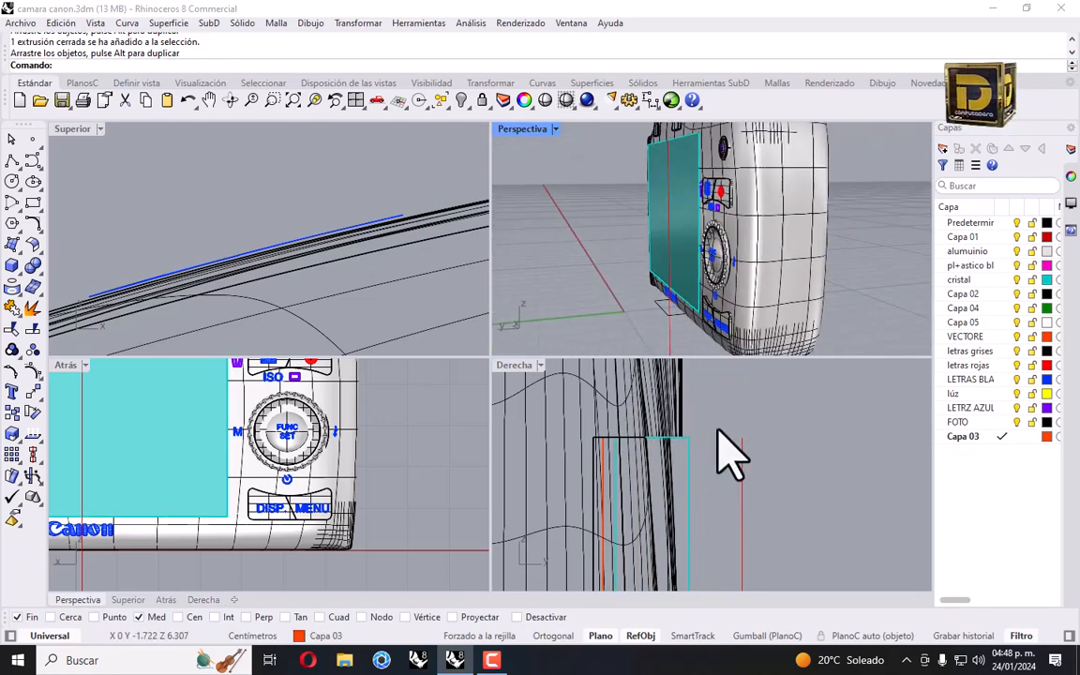
left_click(692, 474)
left_click(602, 443)
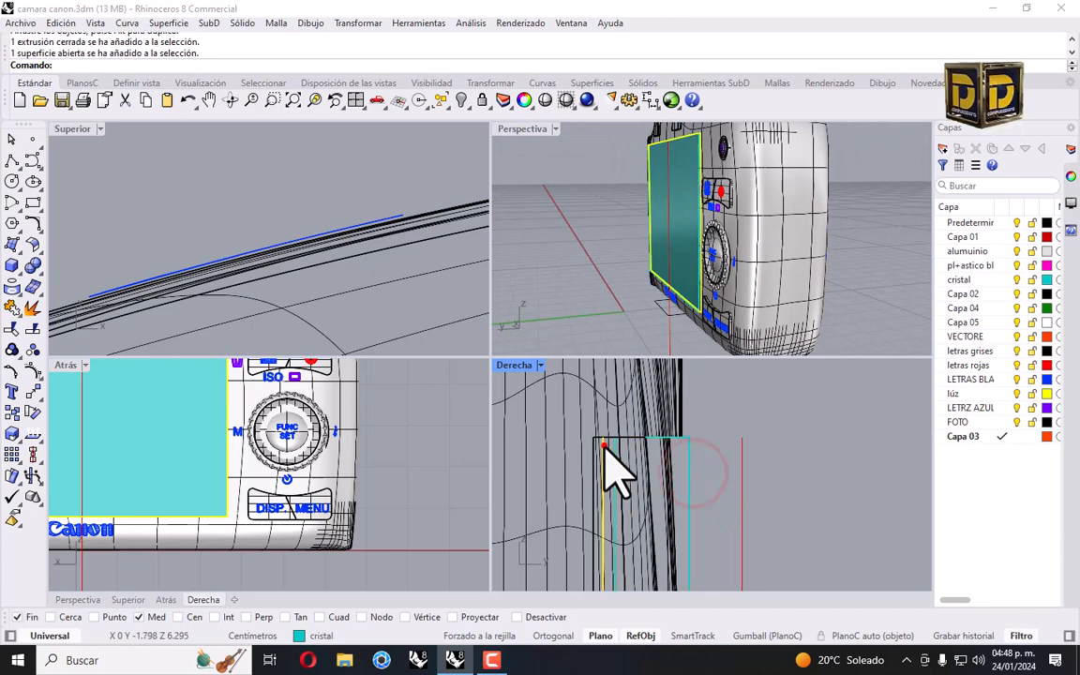
left_click(744, 412)
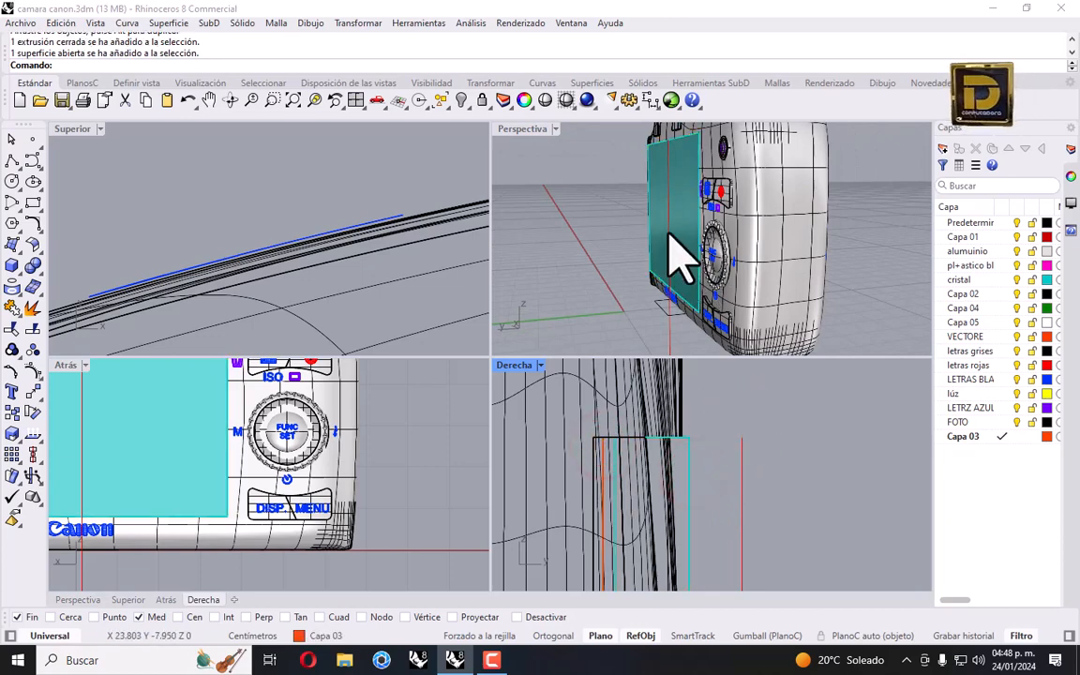
Isolate the camera body, duplicate it in place and hide one copy.
right_click_drag(668, 238, 621, 242)
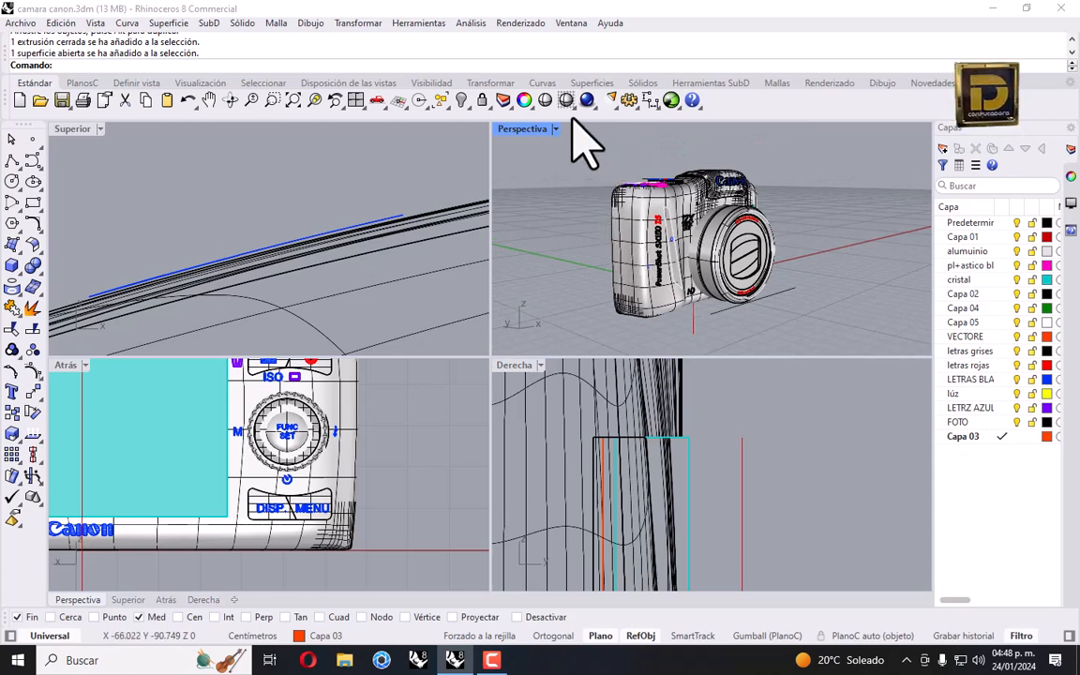
right_click_drag(563, 228, 669, 223)
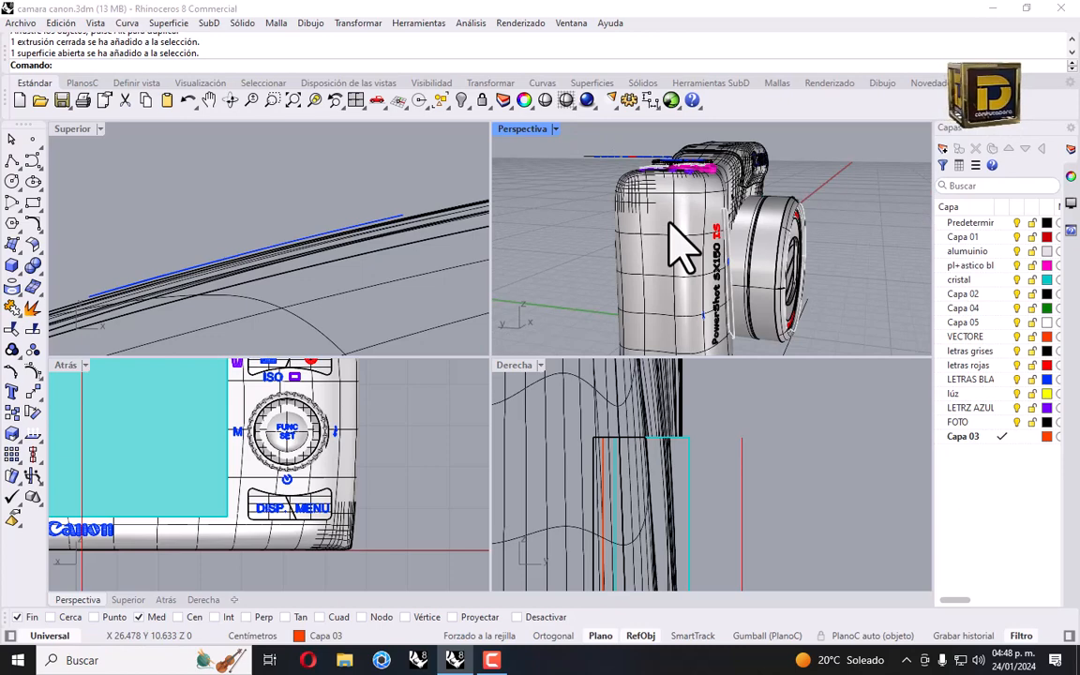
left_click(644, 224)
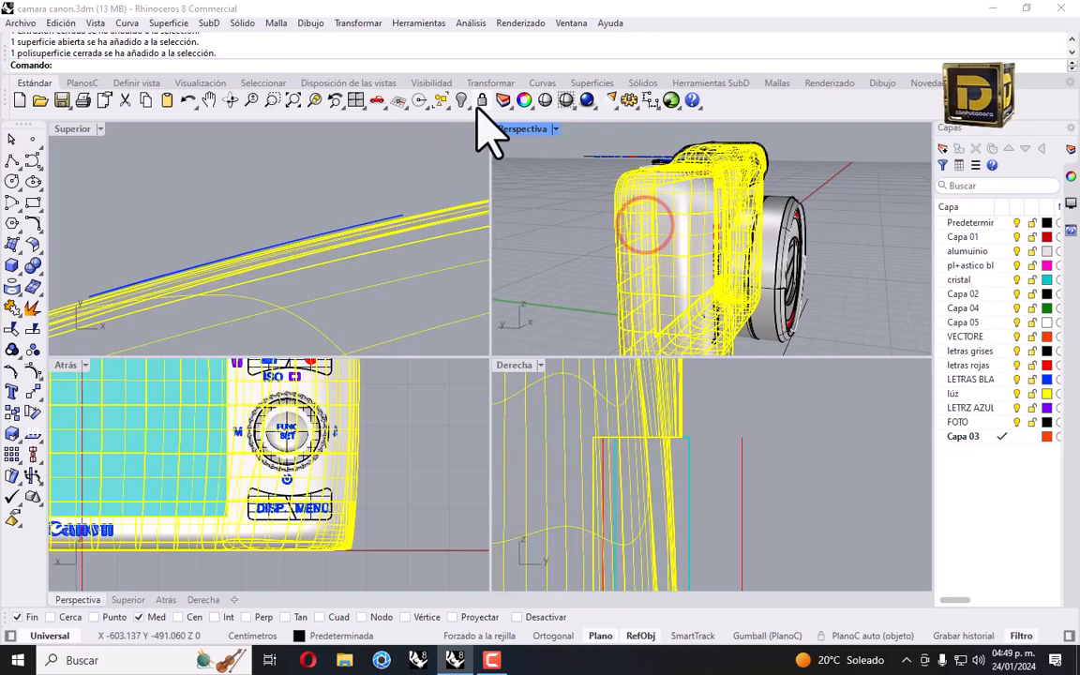
left_click(462, 100)
left_click(527, 132)
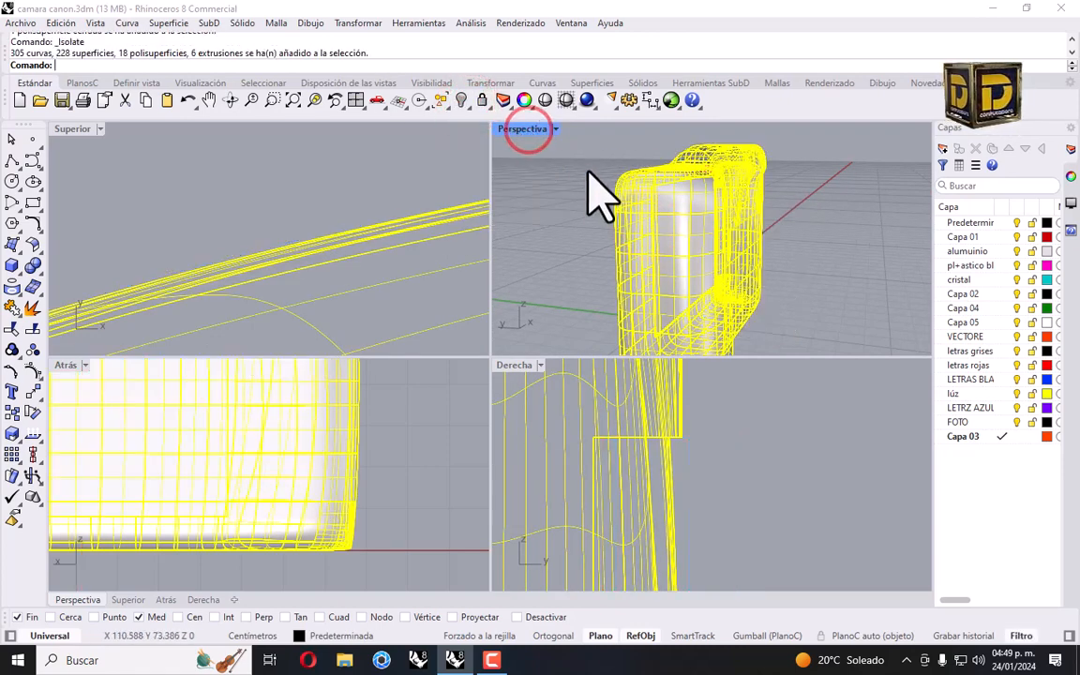
left_click(588, 170)
left_click(650, 226)
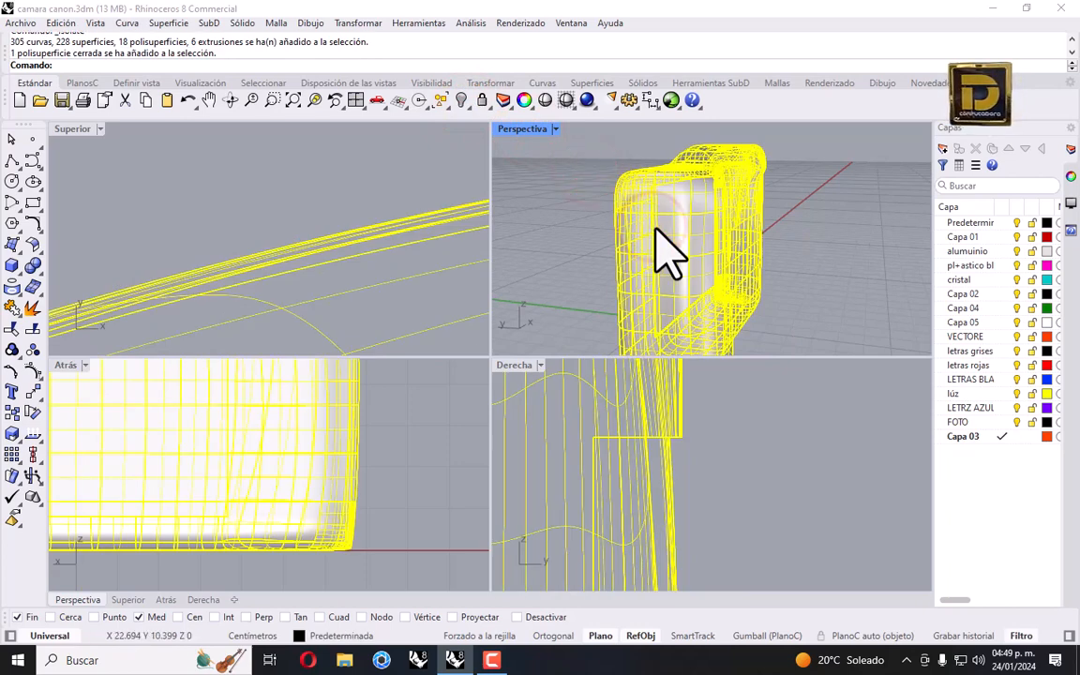
key("ctrl+c")
key("ctrl+v")
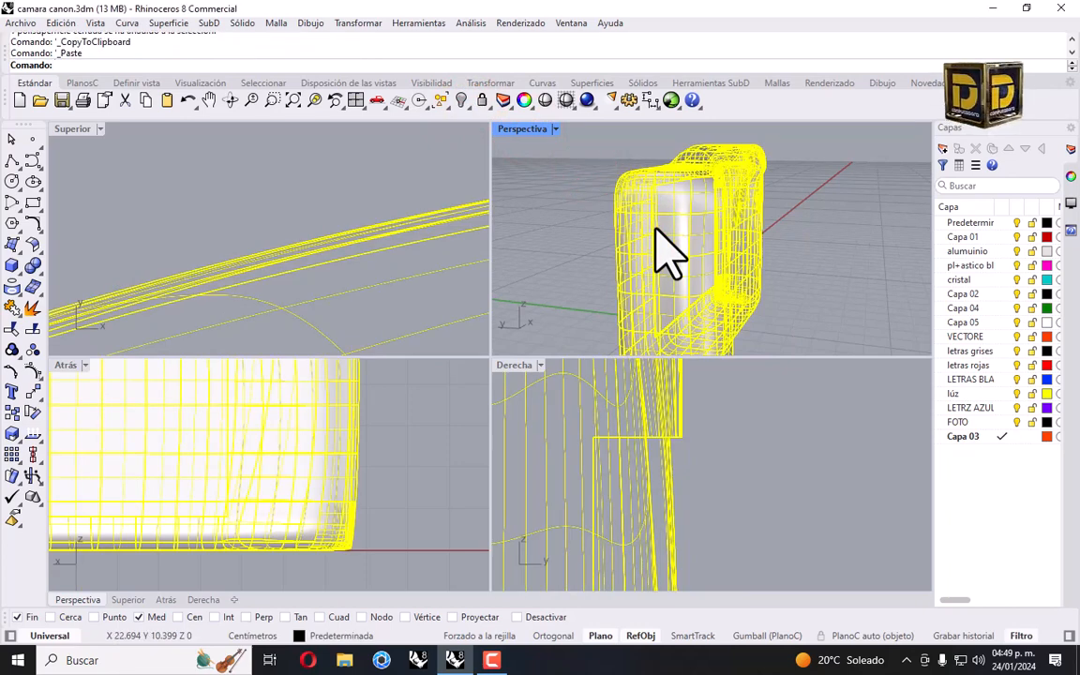
left_click(461, 99)
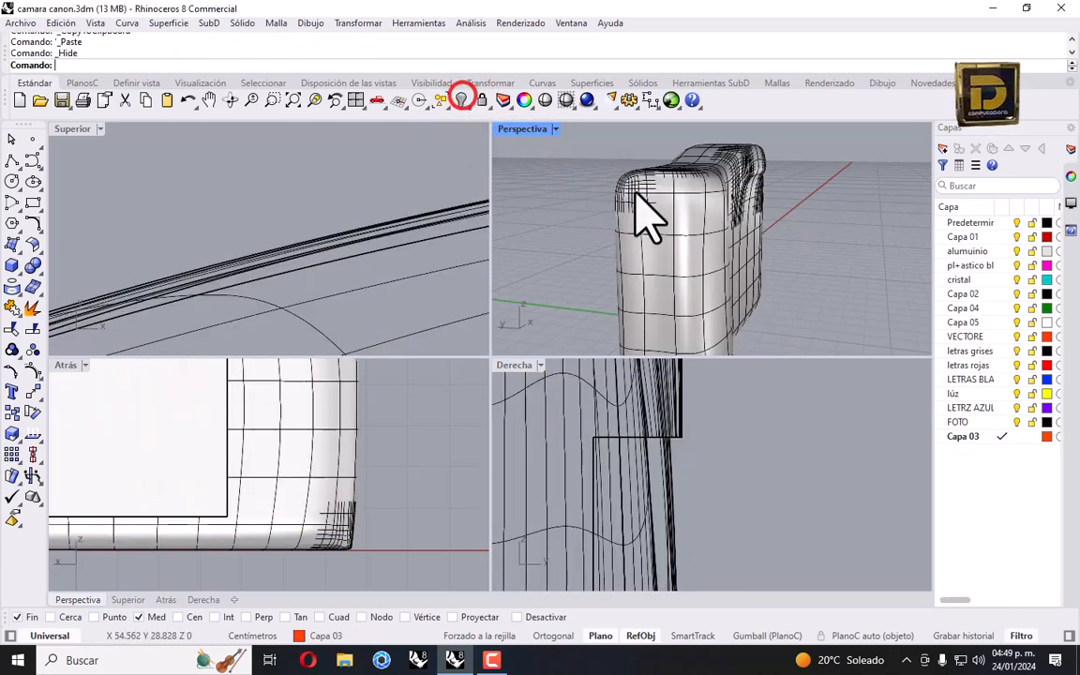
Draw a straight cutting polyline across the grip end of the camera body in the top view.
left_click(661, 244)
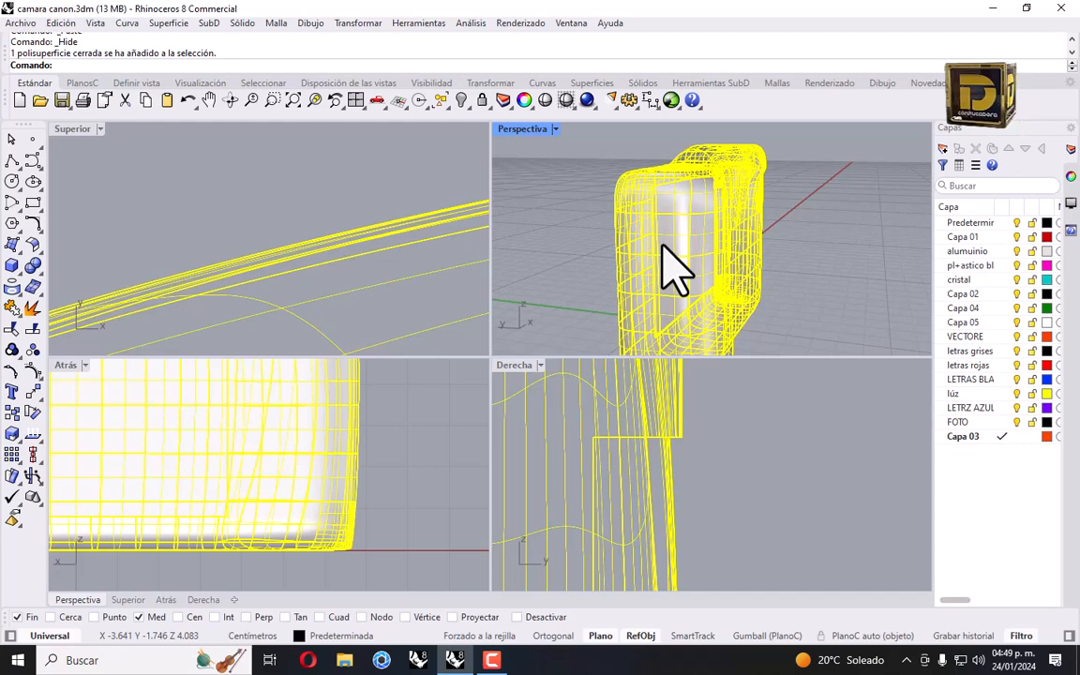
scroll(298, 198, "down", 5)
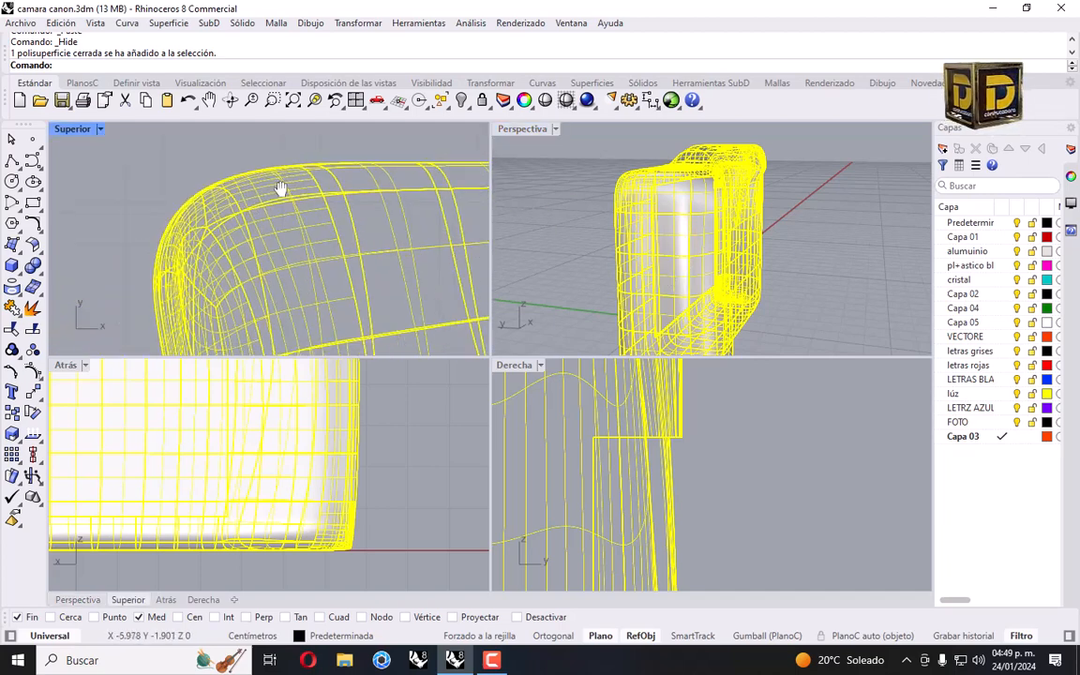
scroll(281, 211, "down", 2)
left_click(12, 160)
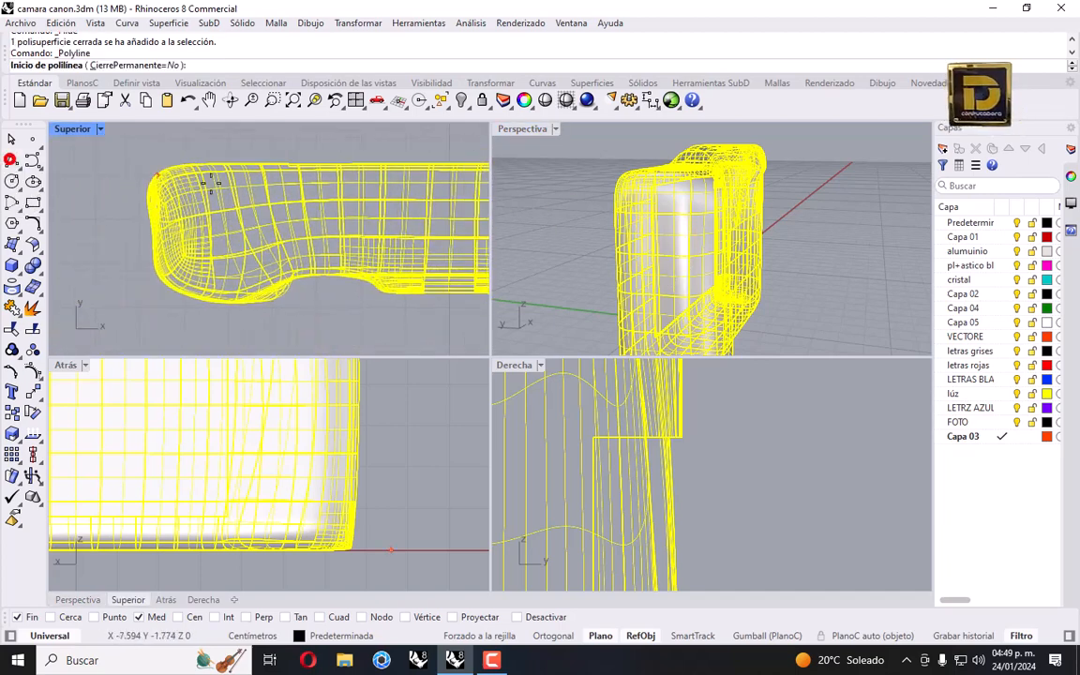
left_click(205, 140)
left_click(201, 333)
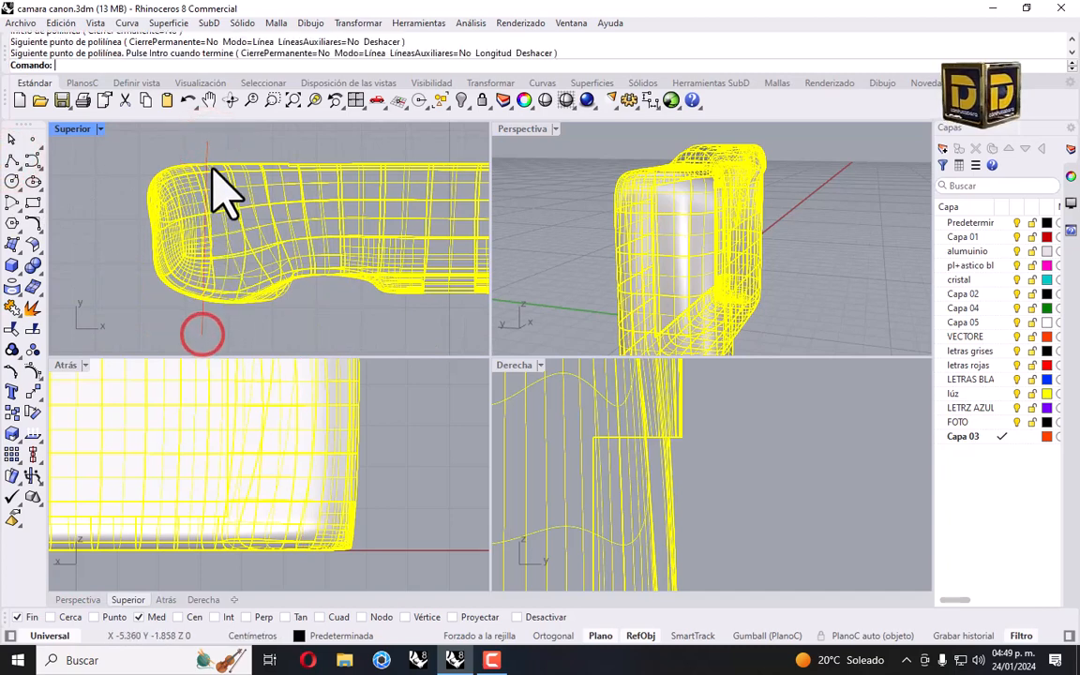
right_click(209, 150)
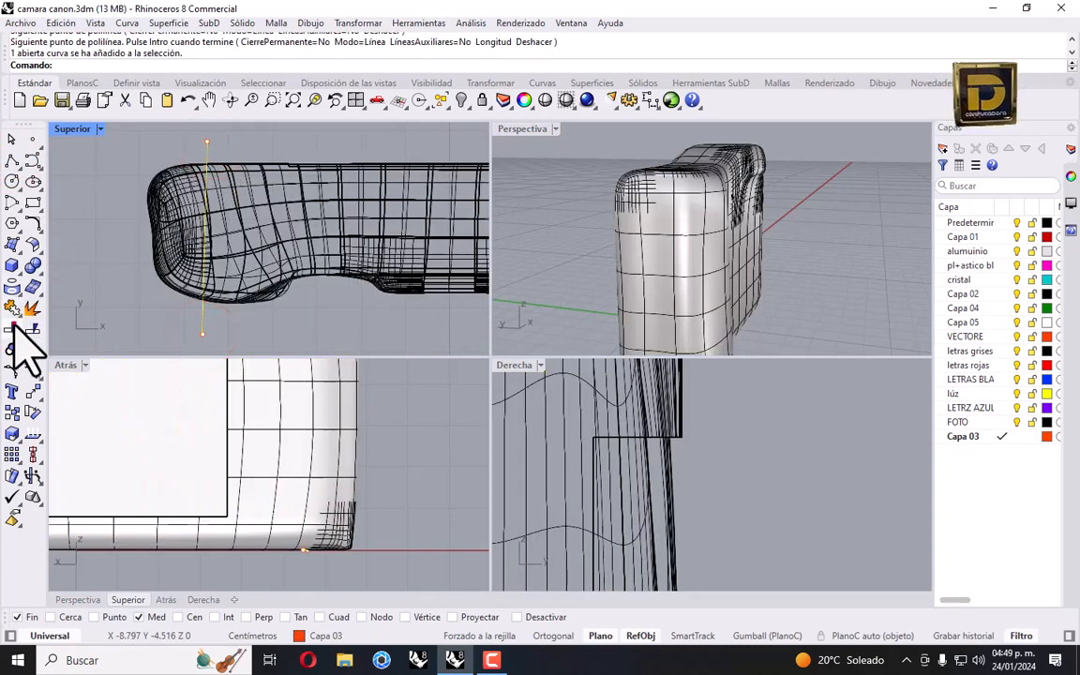
Trim away the main part of the duplicated camera body with the cutting line, keeping only the grip end.
left_click(13, 325)
left_click(296, 148)
right_click(378, 248)
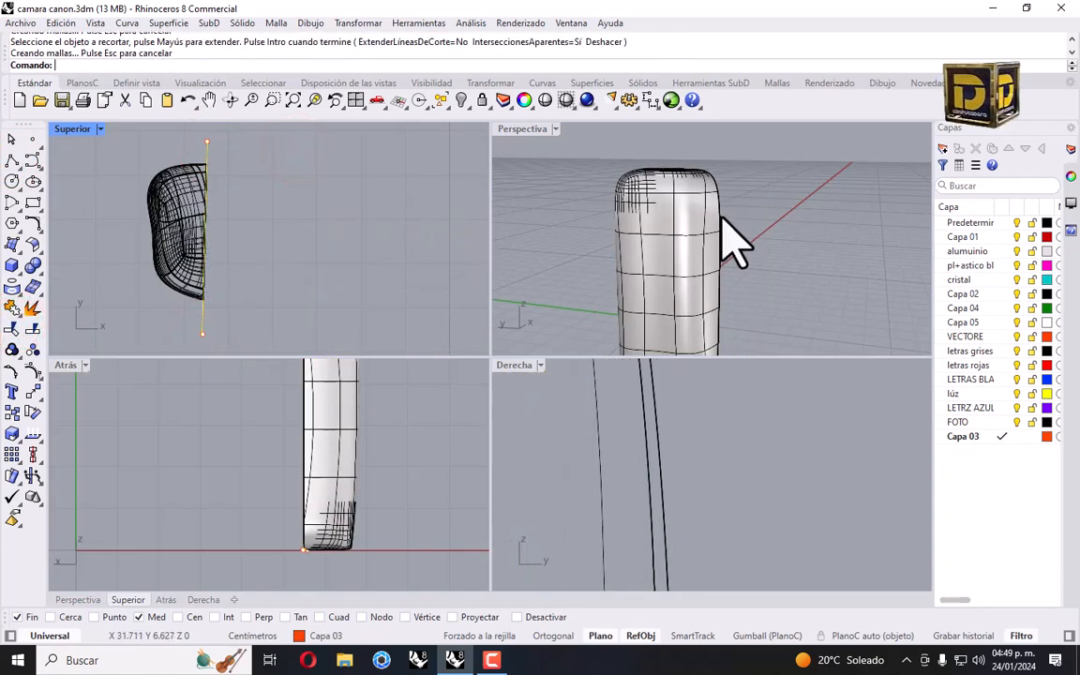
right_click_drag(723, 216, 745, 210)
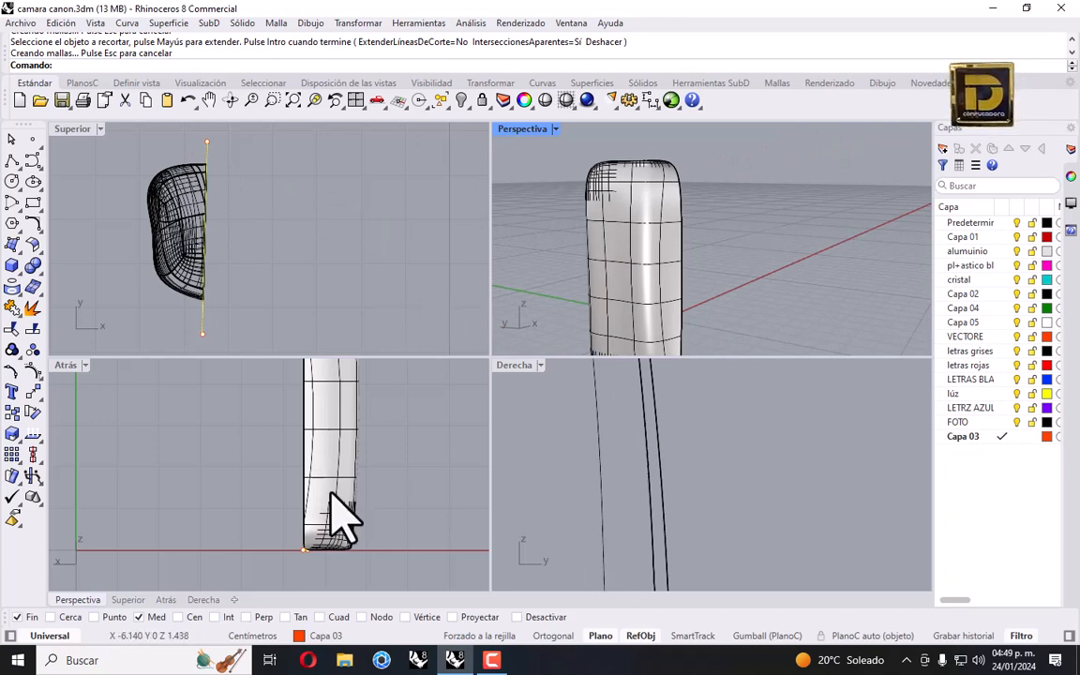
Draw a vertical 2.2 cm line beside the upper part of the grip piece in the back view.
right_click_drag(315, 433, 306, 525)
scroll(319, 473, "down", 6)
right_click_drag(346, 479, 301, 477)
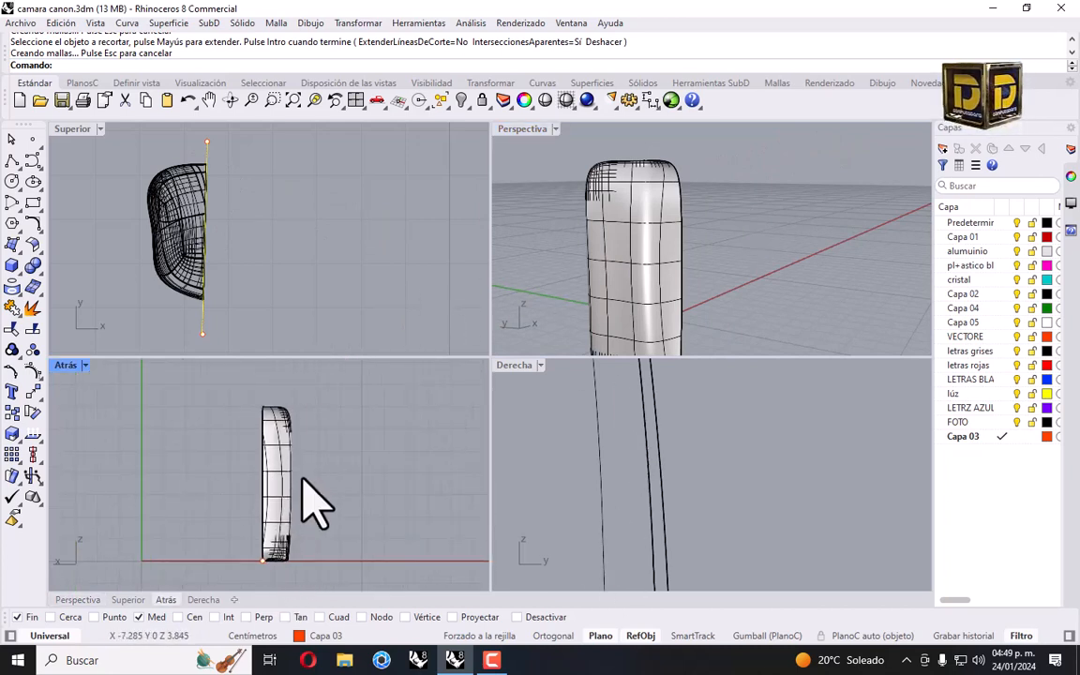
left_click(13, 163)
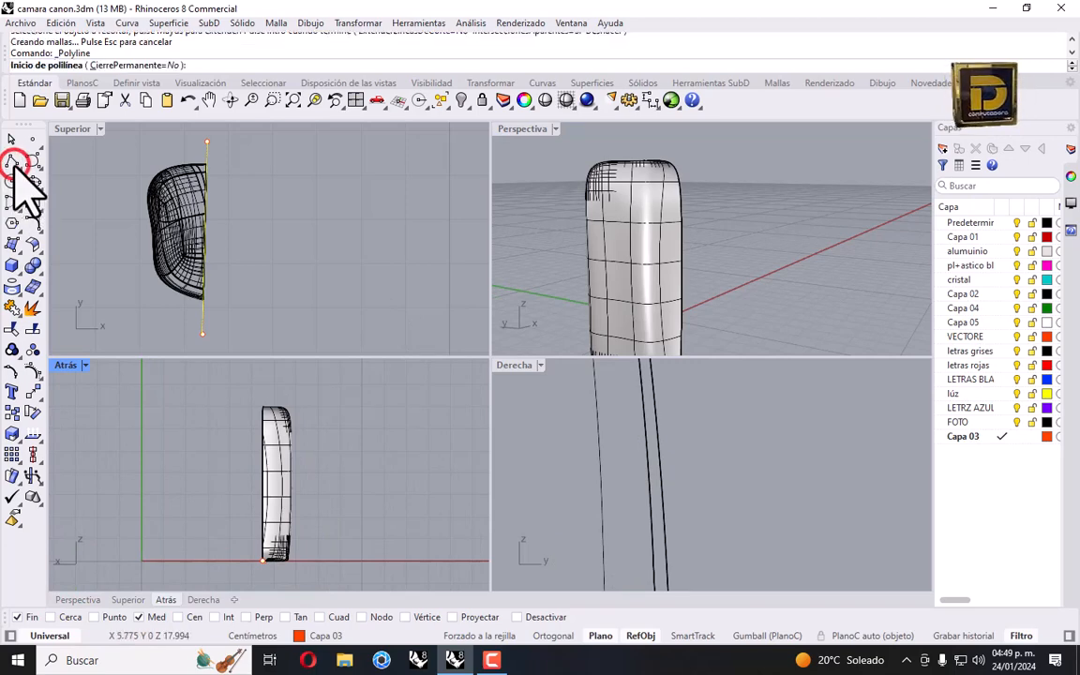
left_click(357, 404)
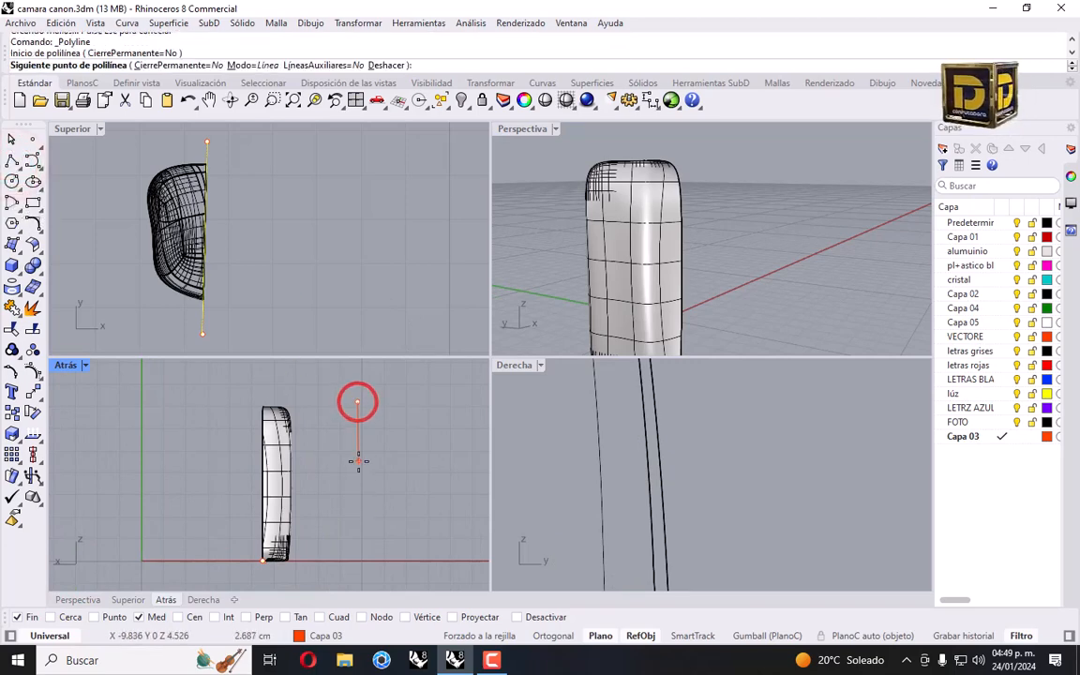
type("2.2")
key("Return")
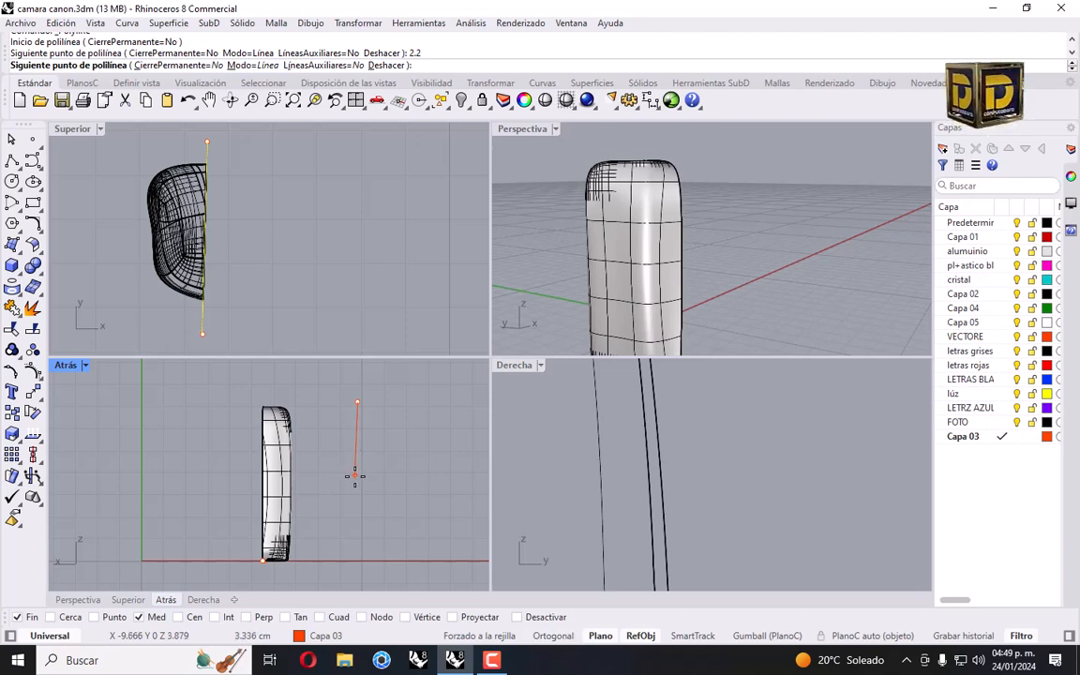
left_click(358, 468, "shift")
key("Return")
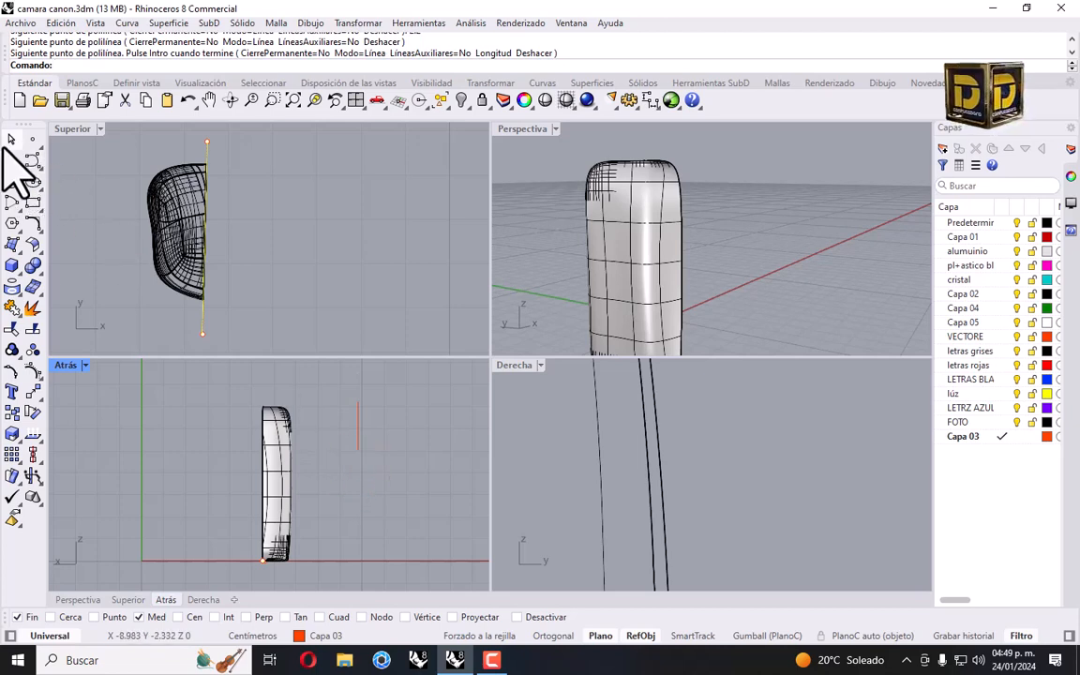
Draw a horizontal 1.2 cm line outward from the upper end of the vertical line, away from the grip piece.
left_click(13, 160)
left_click(356, 401)
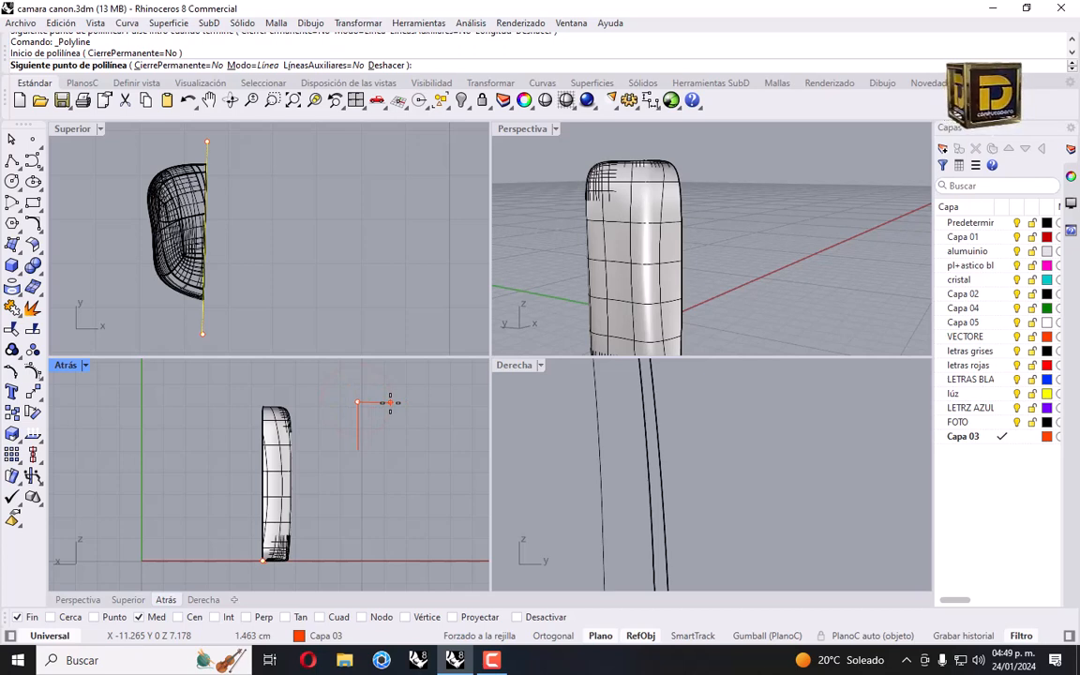
type("1.")
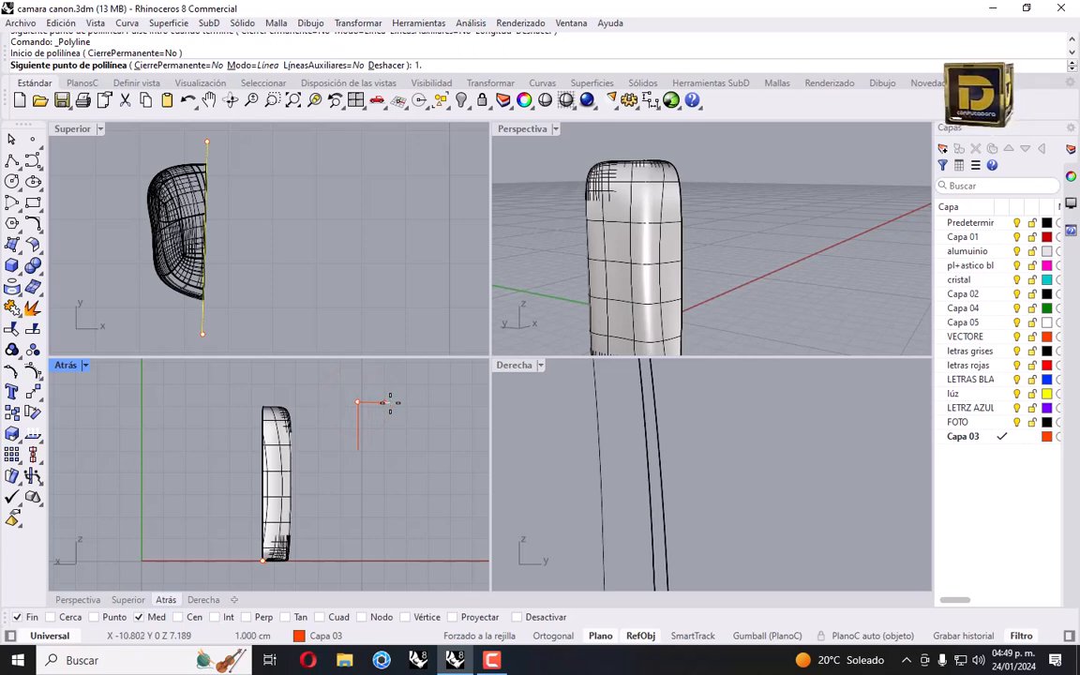
type("2")
key("Return")
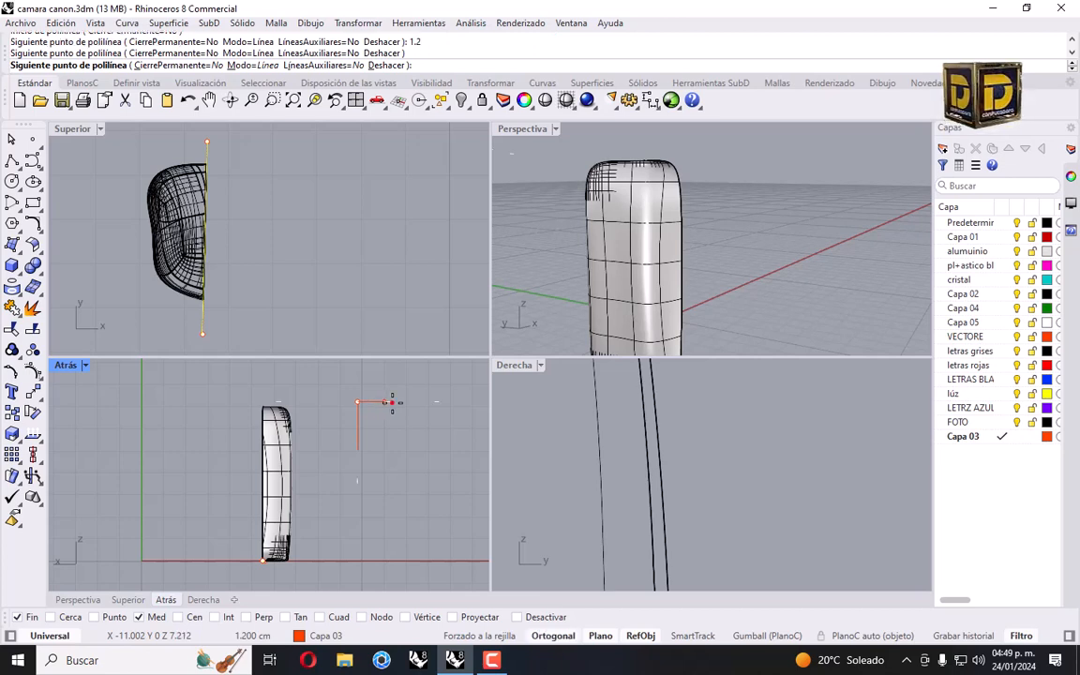
left_click(385, 401)
key("Return")
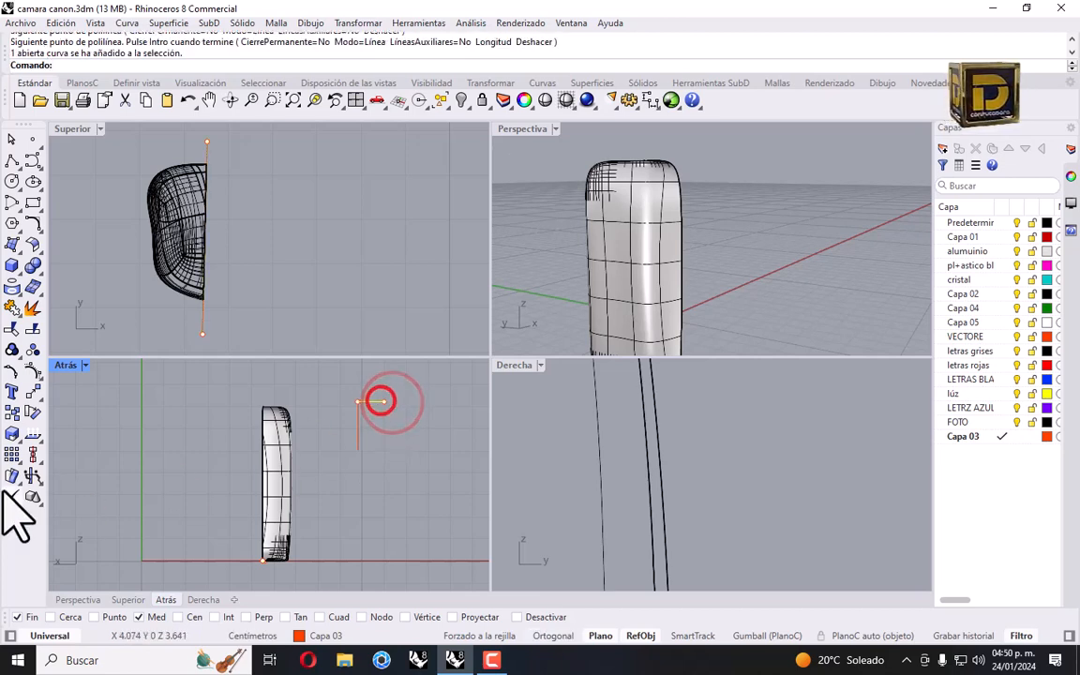
Copy the horizontal line from the vertical line's upper end to its lower end.
left_click(11, 410)
left_click(360, 401)
left_click(359, 450)
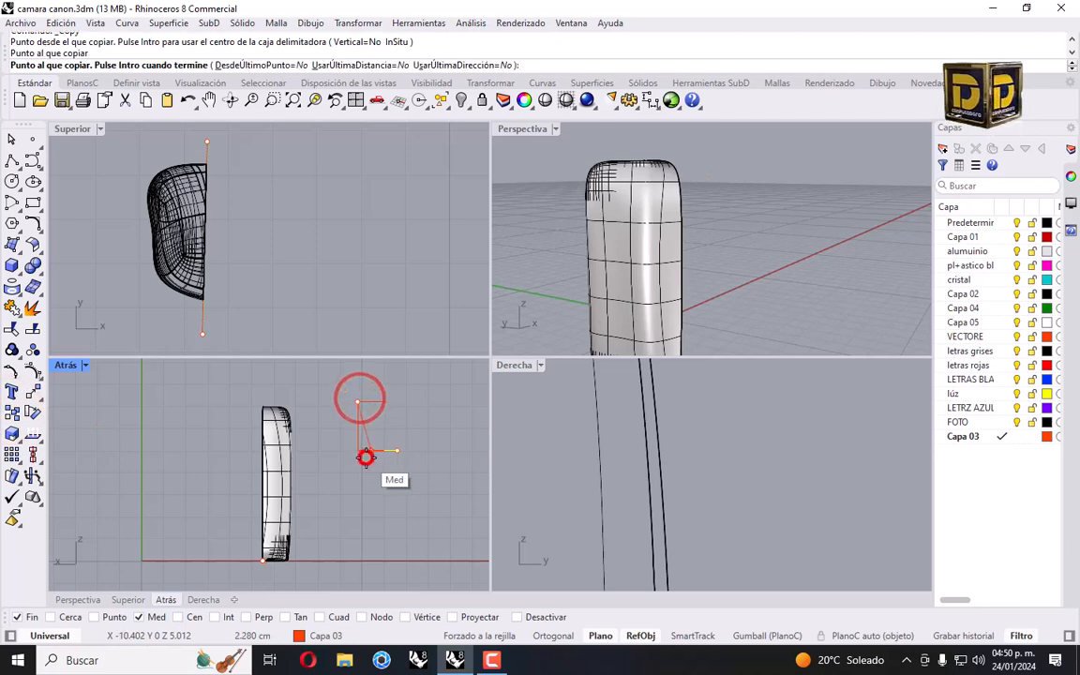
key("Return")
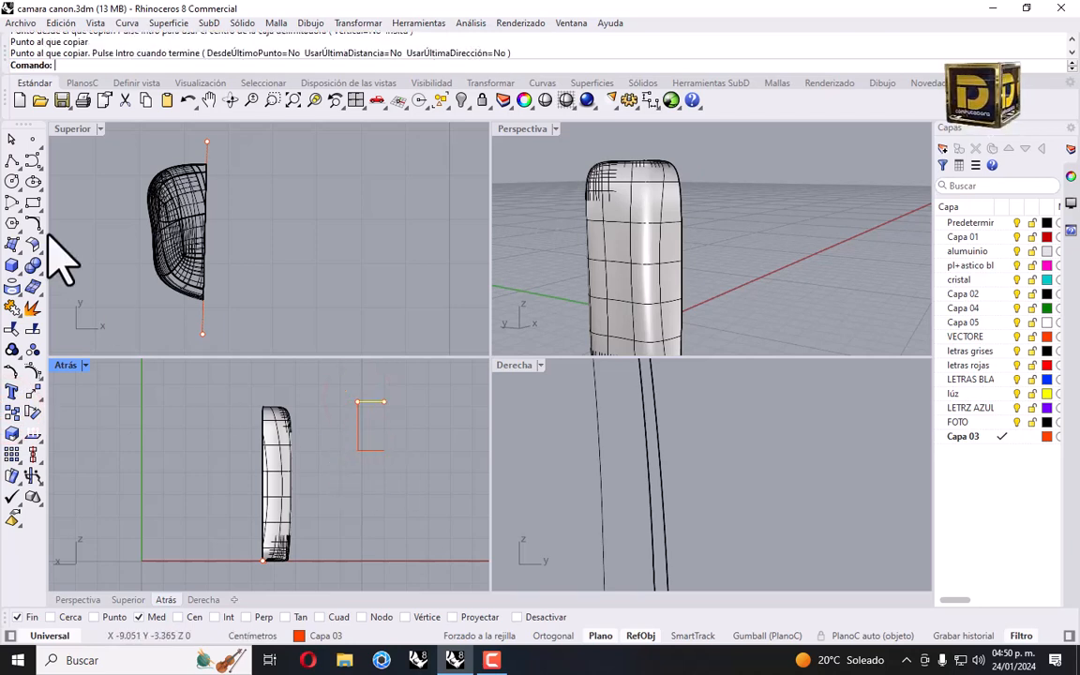
Draw a 0.5 cm line straight up from the free end of the lower horizontal line.
left_click(11, 160)
left_click(385, 450)
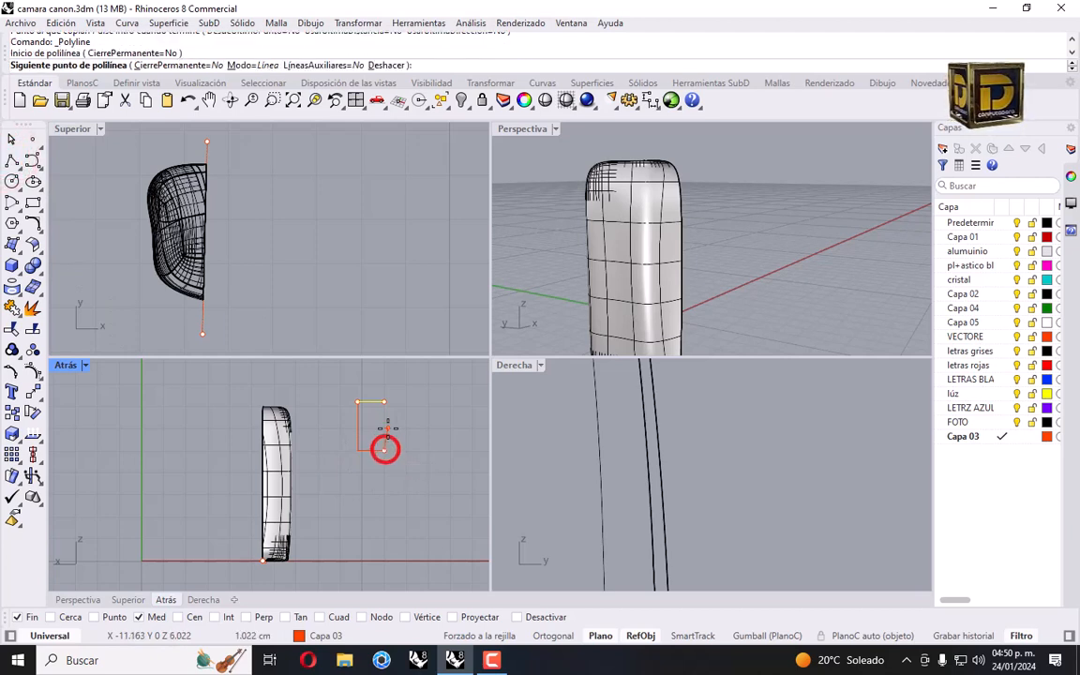
type(".5")
key("Return")
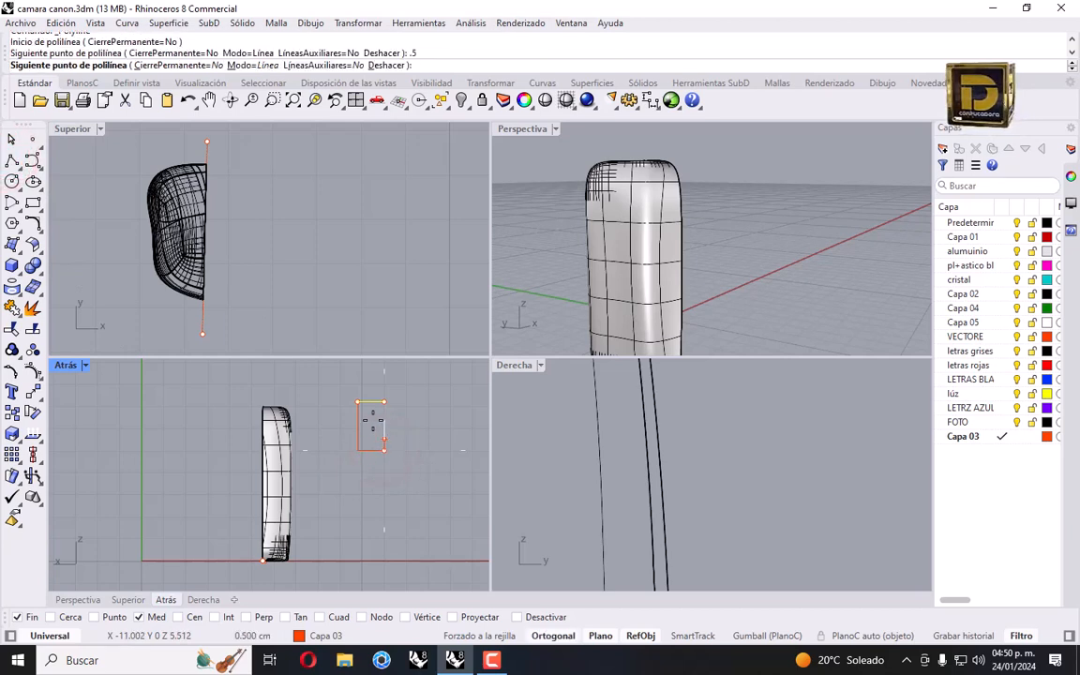
left_click(373, 420, "shift")
key("Return")
Draw a matching 0.5 cm line straight down from the free end of the upper horizontal line.
key("Return")
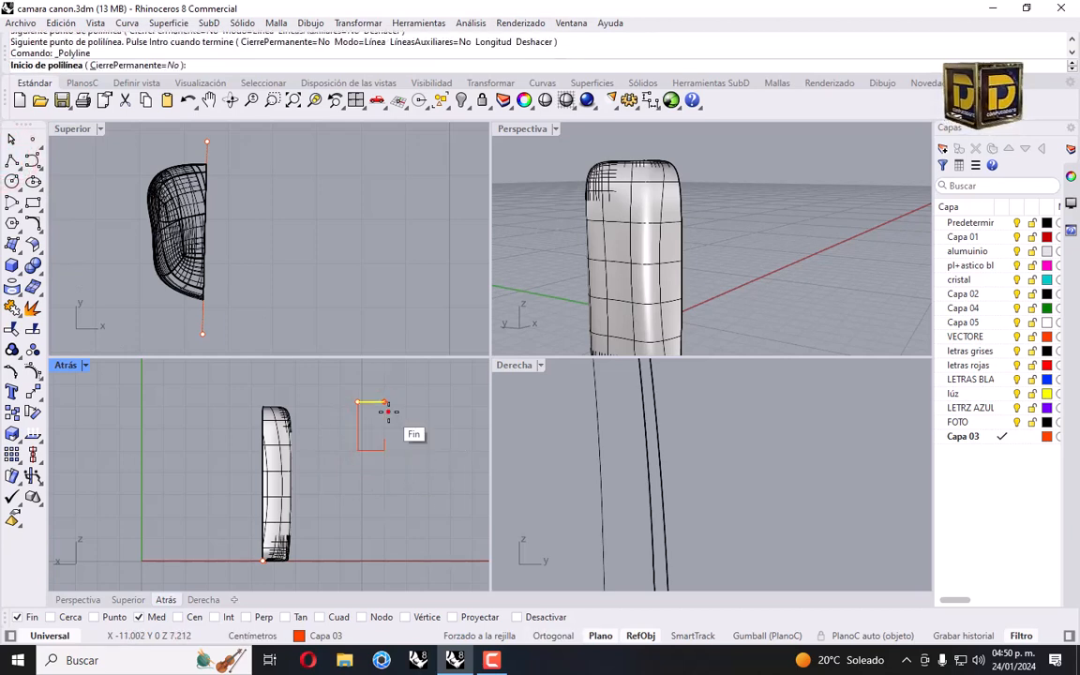
left_click(387, 410)
key("Return")
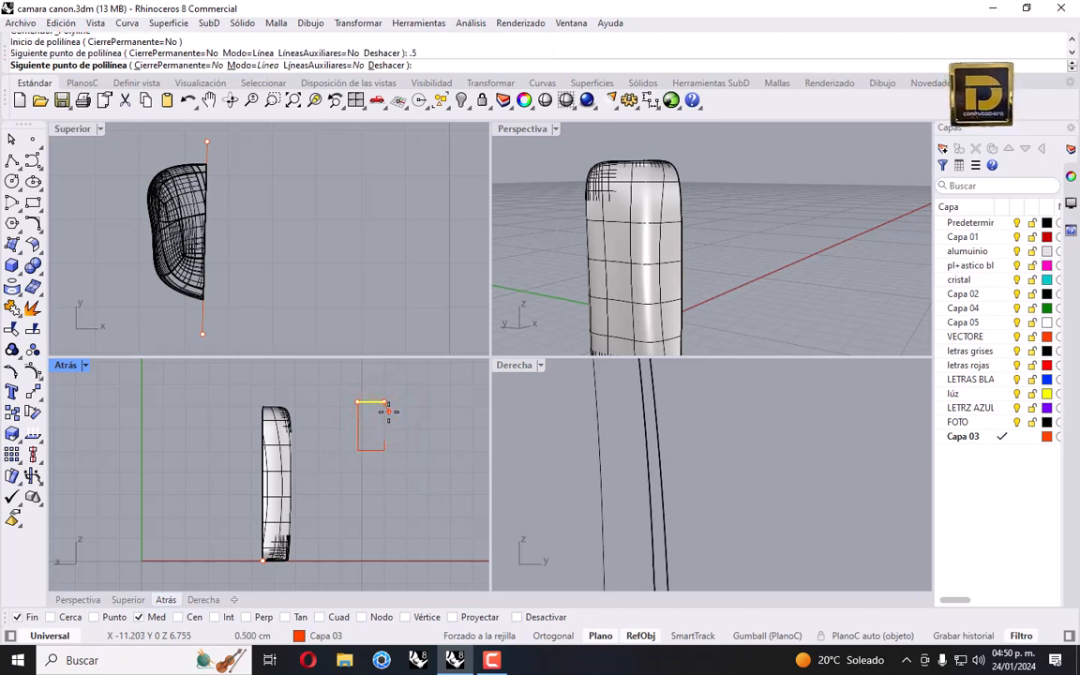
left_click(387, 412)
key("Return")
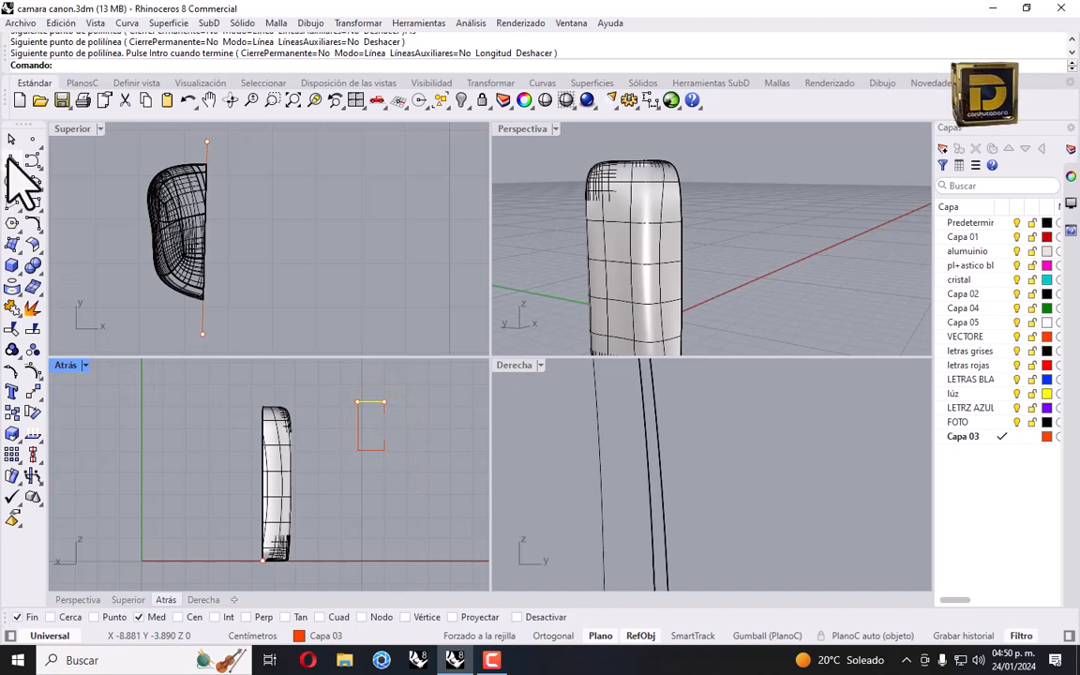
Draw a vertical line closing the gap between the ends of the two 0.5 cm lines.
left_click(12, 160)
left_click(383, 412)
left_click(384, 438)
key("Return")
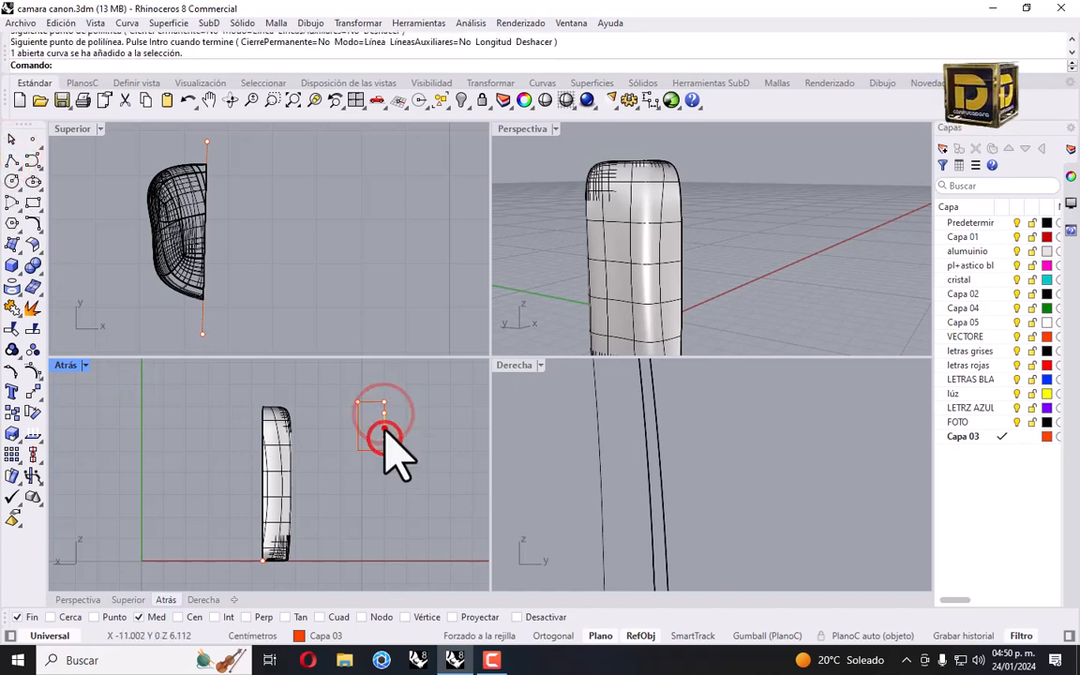
Move the gap-closing line by its midpoint slightly inward toward the long vertical line.
left_click(32, 389)
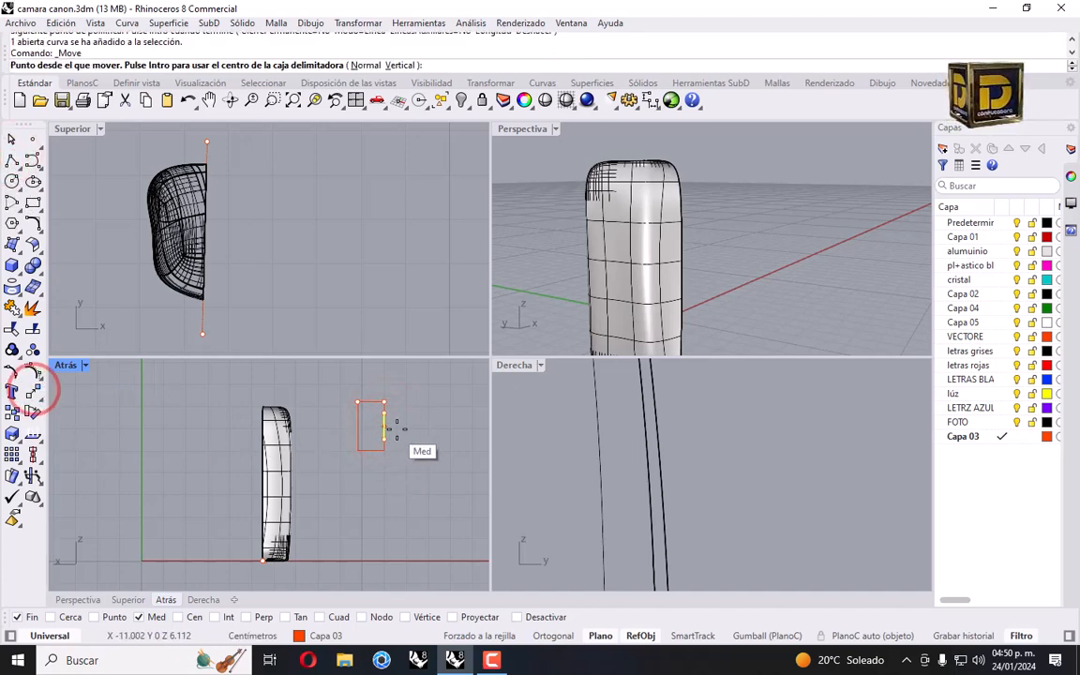
scroll(395, 429, "up", 3)
left_click(364, 417)
left_click(343, 417)
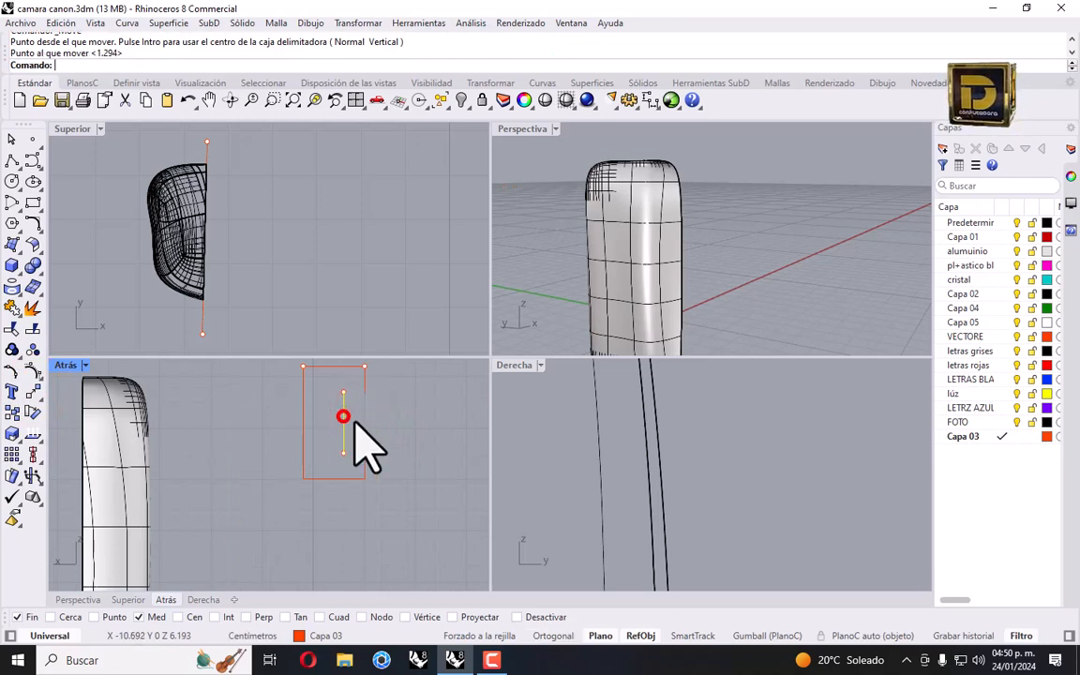
Try to move the short inner vertical line horizontally toward the open side of the profile in the back view.
key("Return")
left_click(343, 392)
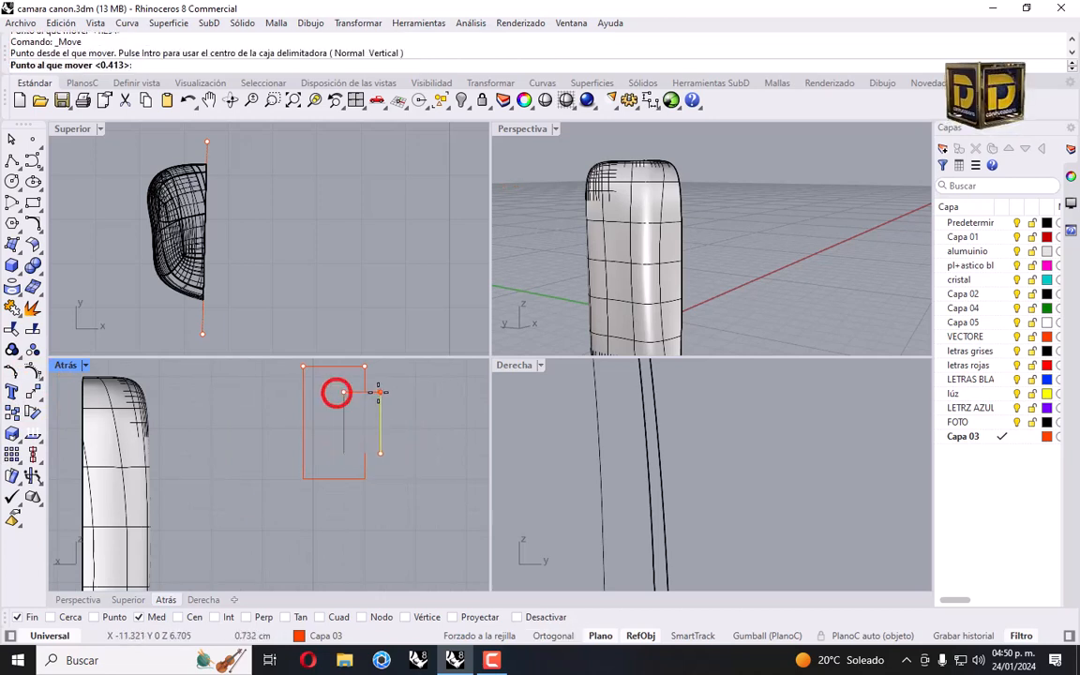
left_click(368, 392)
Connect both ends of the inner vertical line to the profile's open edge with straight horizontal polylines.
left_click(10, 157)
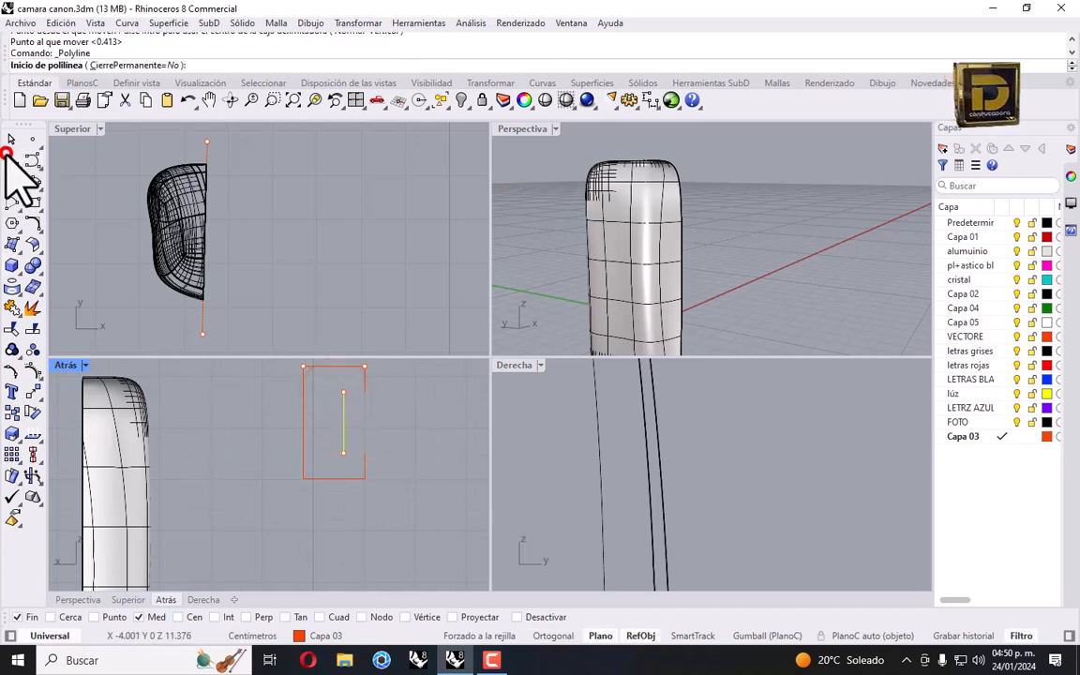
left_click(343, 392)
left_click(371, 393)
key("Return")
key("Return")
left_click(373, 448)
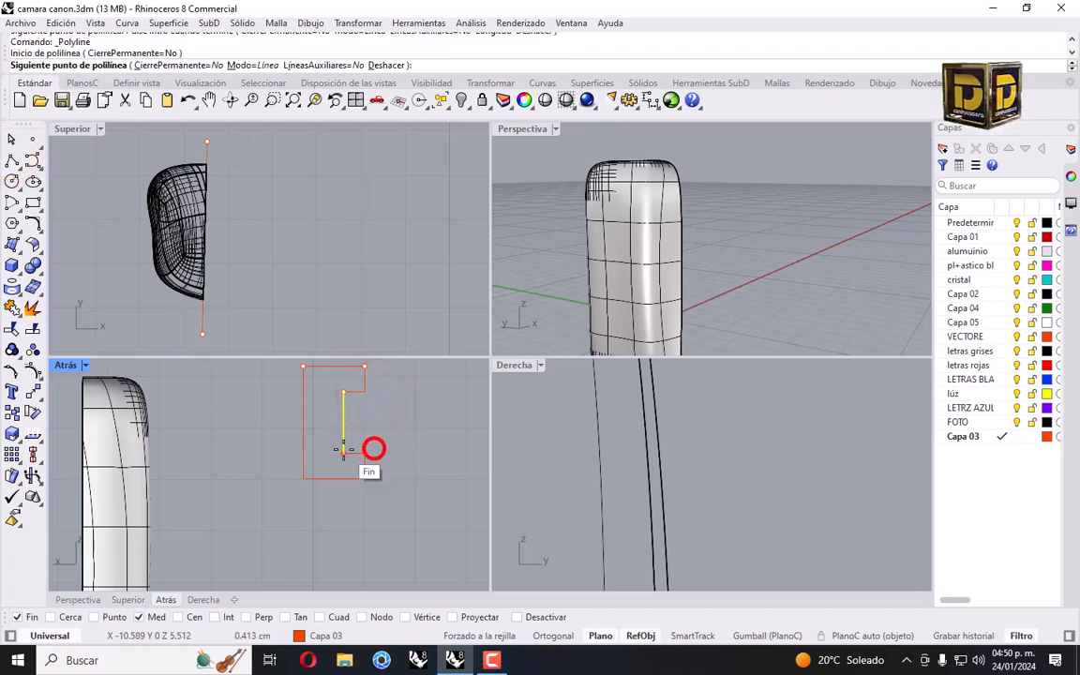
left_click(343, 450)
right_click(426, 436)
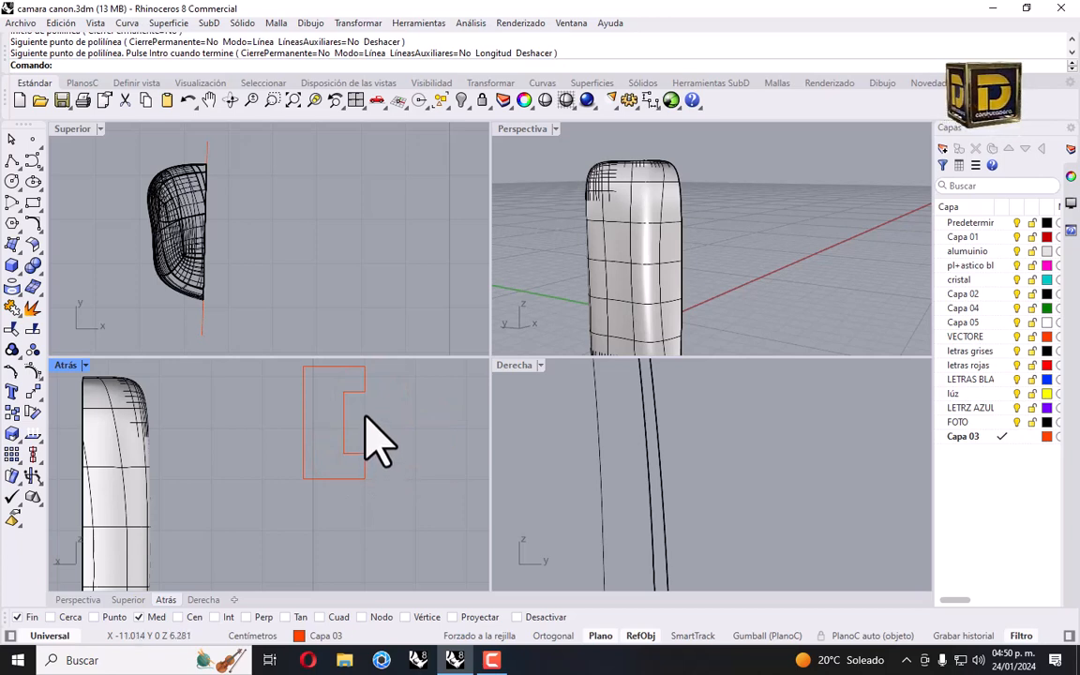
Delete the two horizontal connecting lines of the notch.
scroll(365, 422, "up", 3)
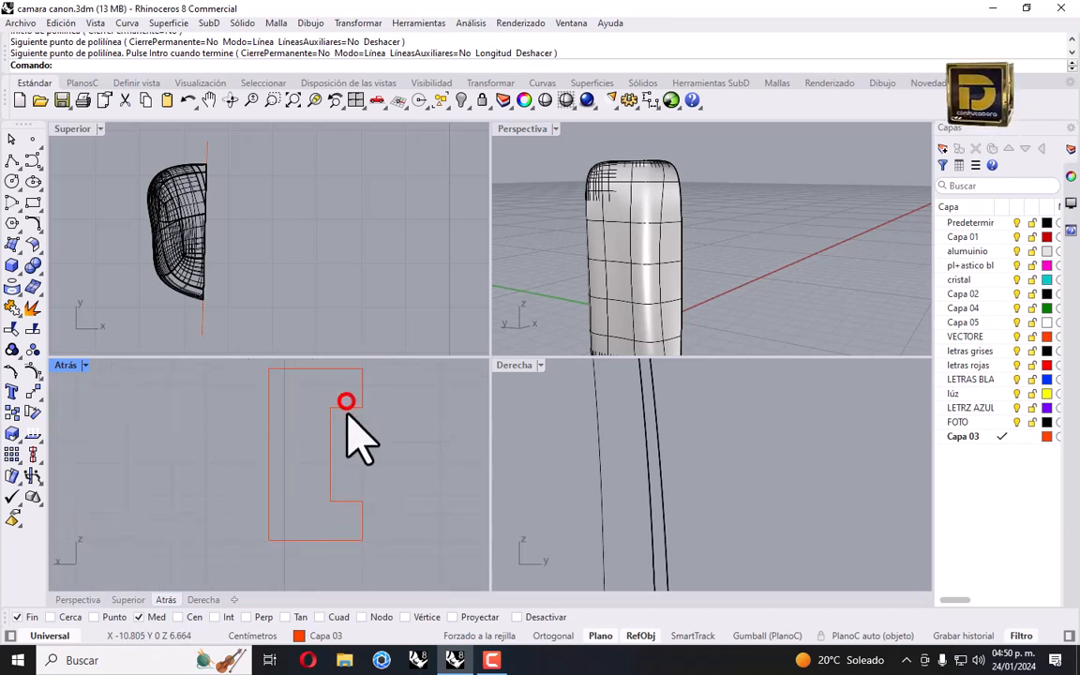
left_click(346, 404)
key("Delete")
left_click(353, 501)
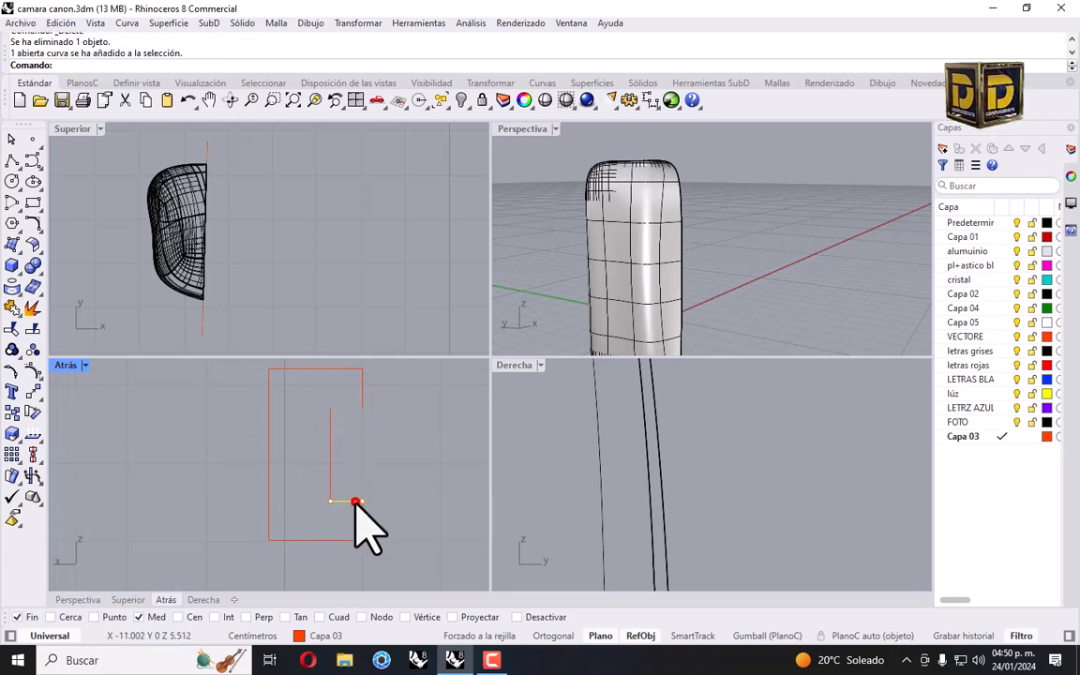
key("Delete")
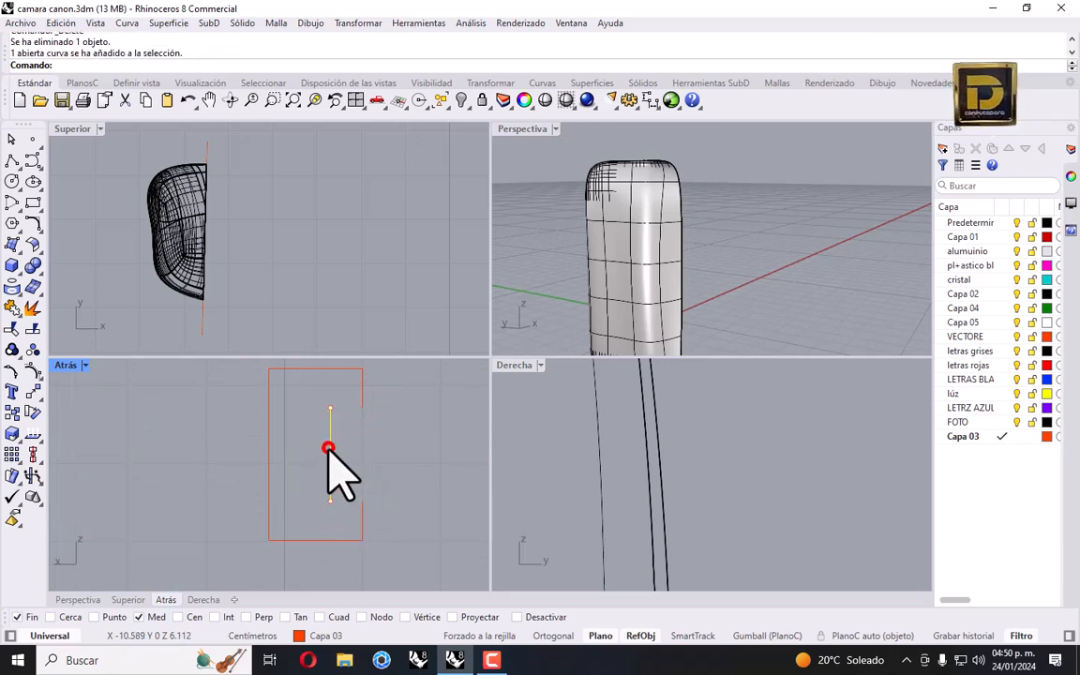
Shorten the inner vertical line with Scale 1D about its midpoint and shift it closer to the profile's open side.
left_click(358, 22)
left_click(379, 108)
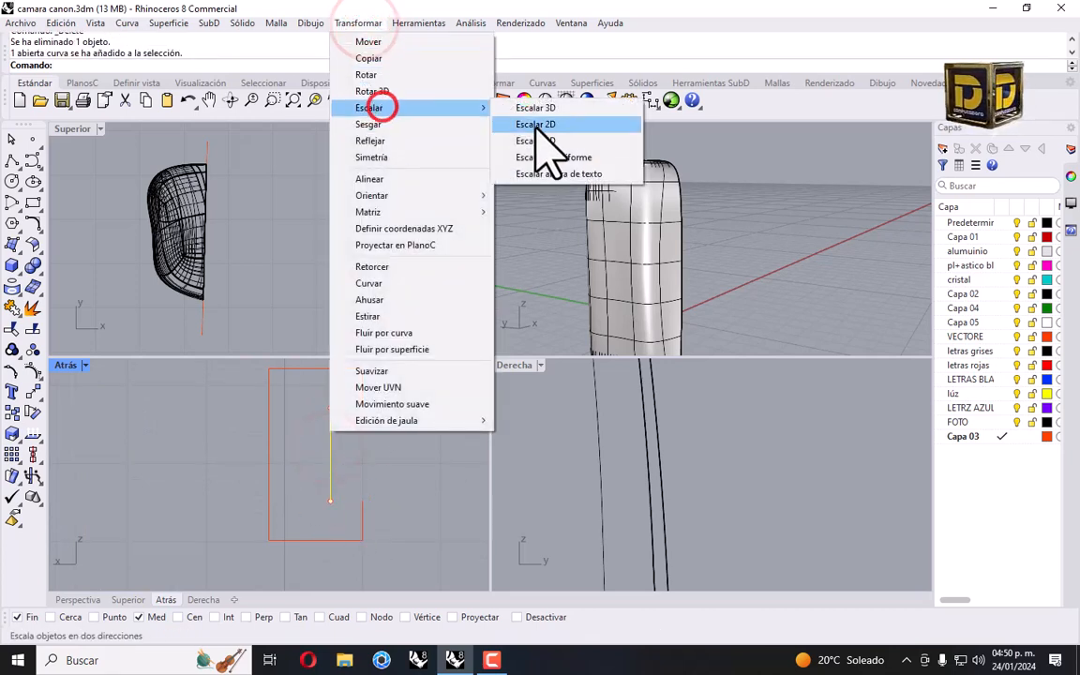
left_click(540, 140)
left_click(330, 458)
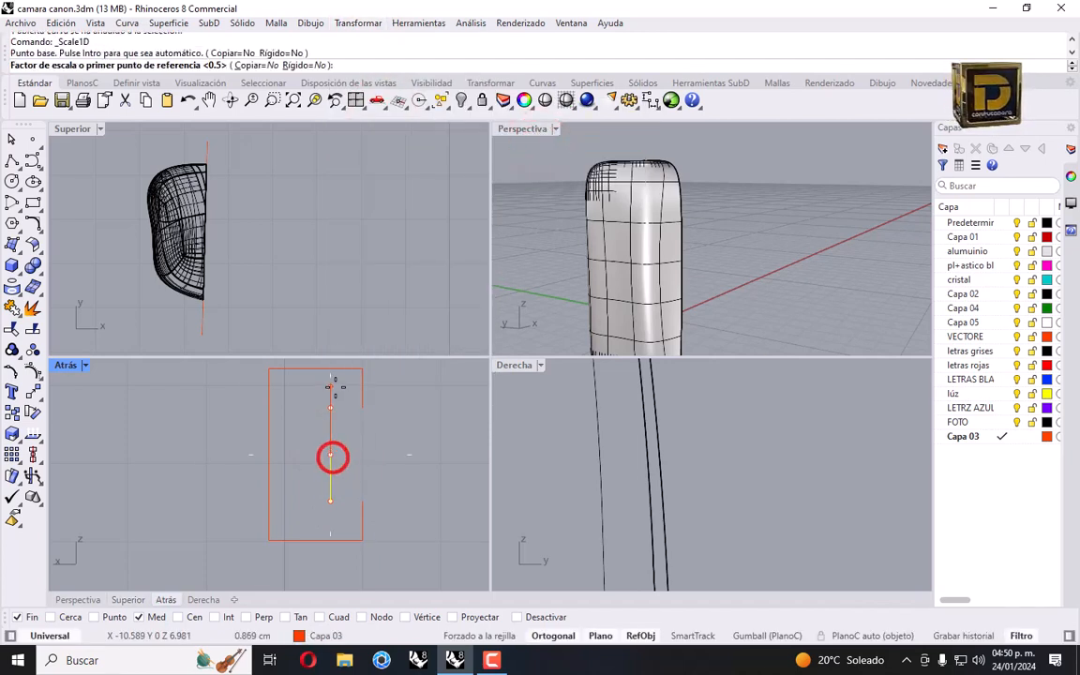
left_click(332, 385)
scroll(333, 385, "up", 2)
left_click(335, 404, "shift")
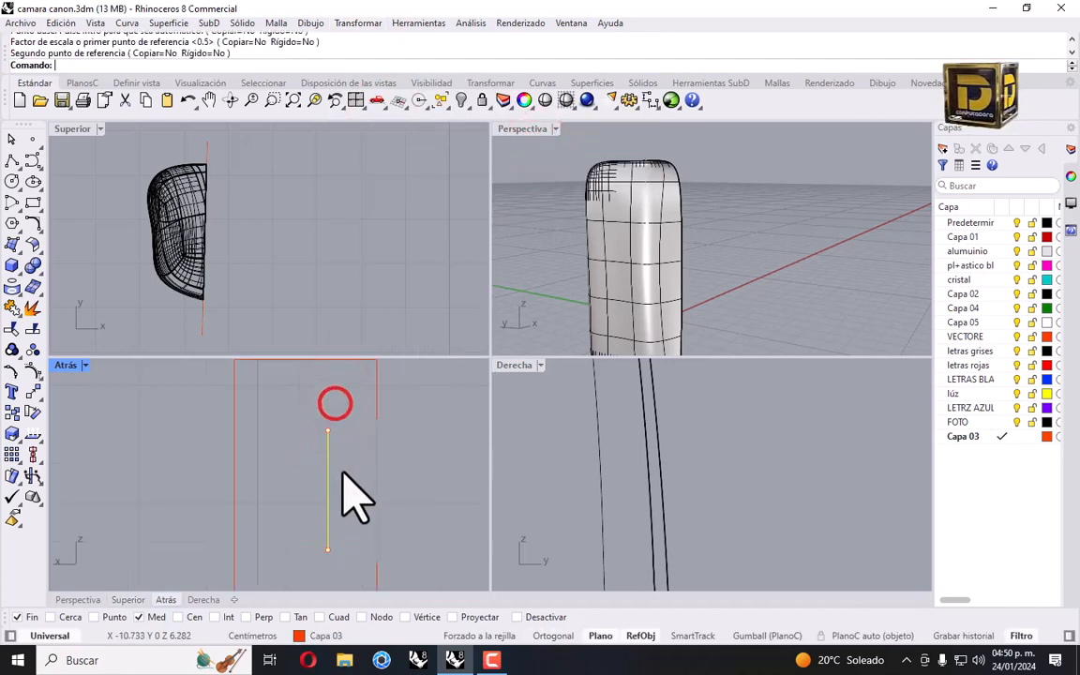
left_click_drag(327, 469, 351, 471, "shift")
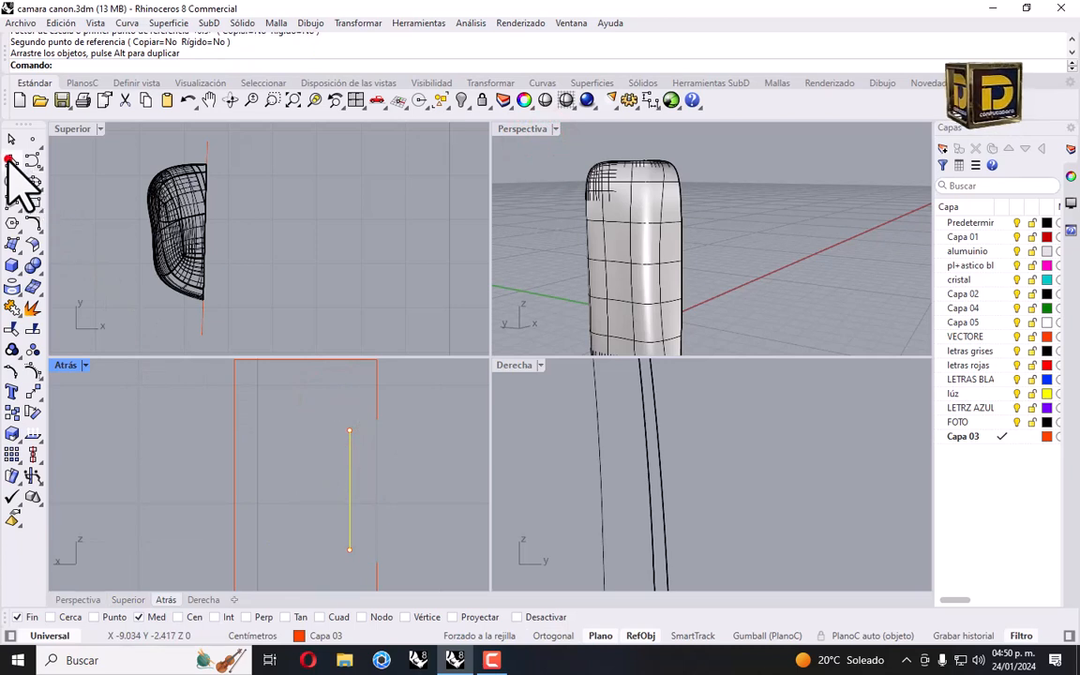
Draw two slanted polylines joining the inner line's ends to the open edge ends, closing the profile with a tapered notch.
left_click(9, 160)
left_click(347, 430)
left_click(377, 421)
right_click(368, 450)
right_click(366, 456)
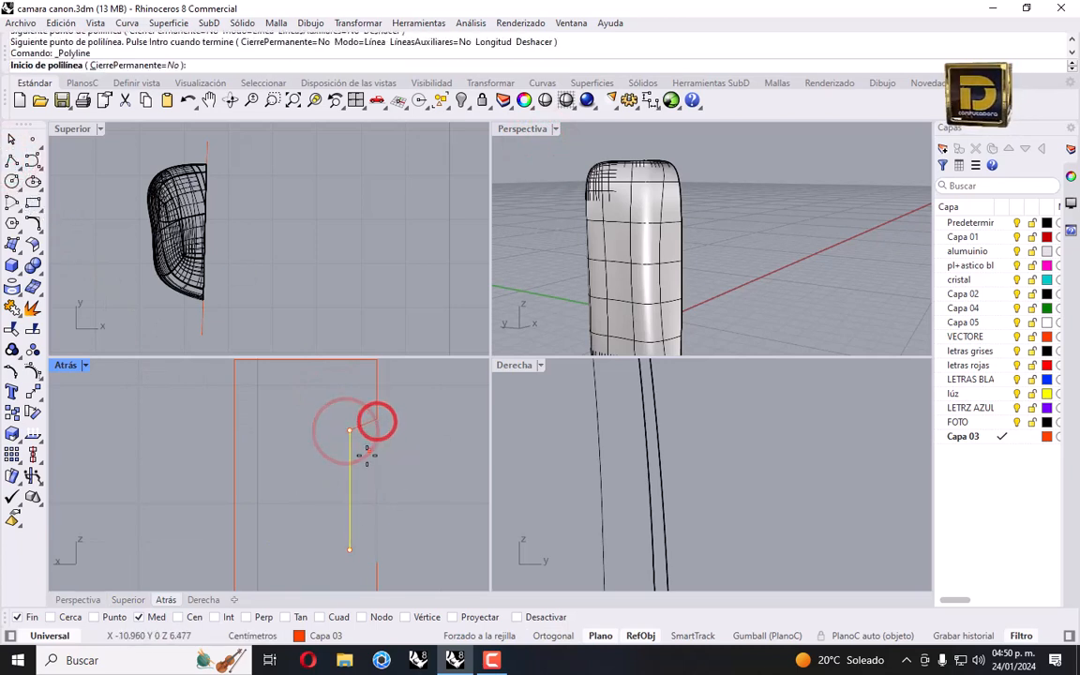
left_click(352, 551)
left_click(373, 560)
right_click(384, 492)
scroll(388, 475, "down", 6)
left_click(393, 478)
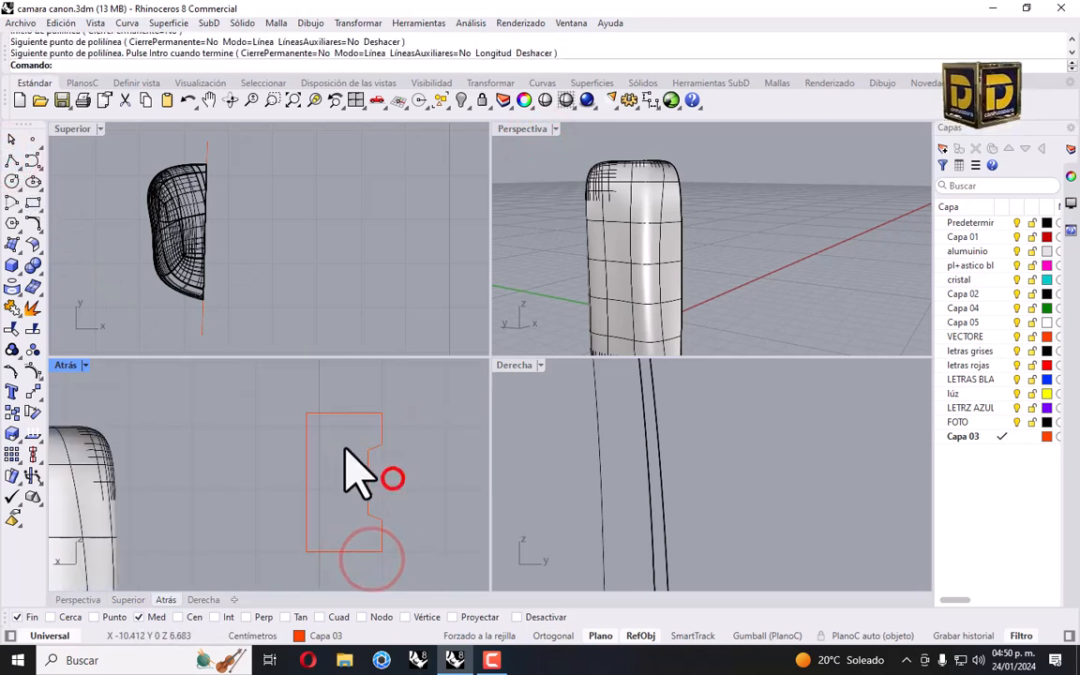
left_click(267, 398)
Try a fillet of radius 0.1 on the upper corner of the profile's straight side, and undo it.
left_click(32, 222)
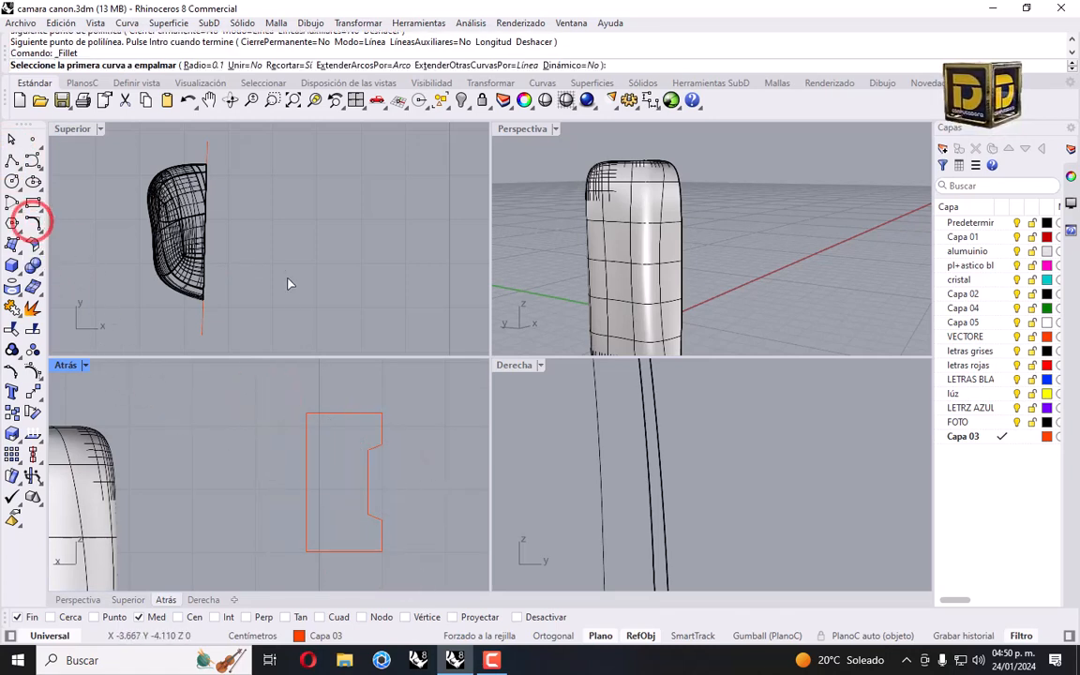
scroll(331, 391, "up", 2)
left_click(326, 423)
left_click(300, 449)
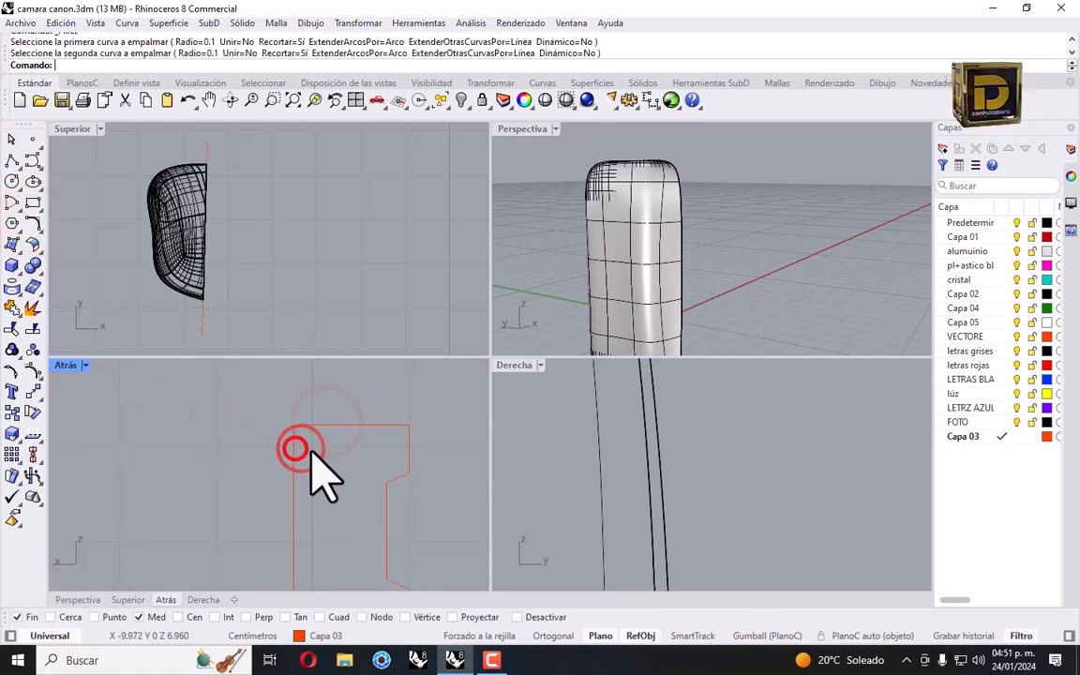
key("ctrl+z")
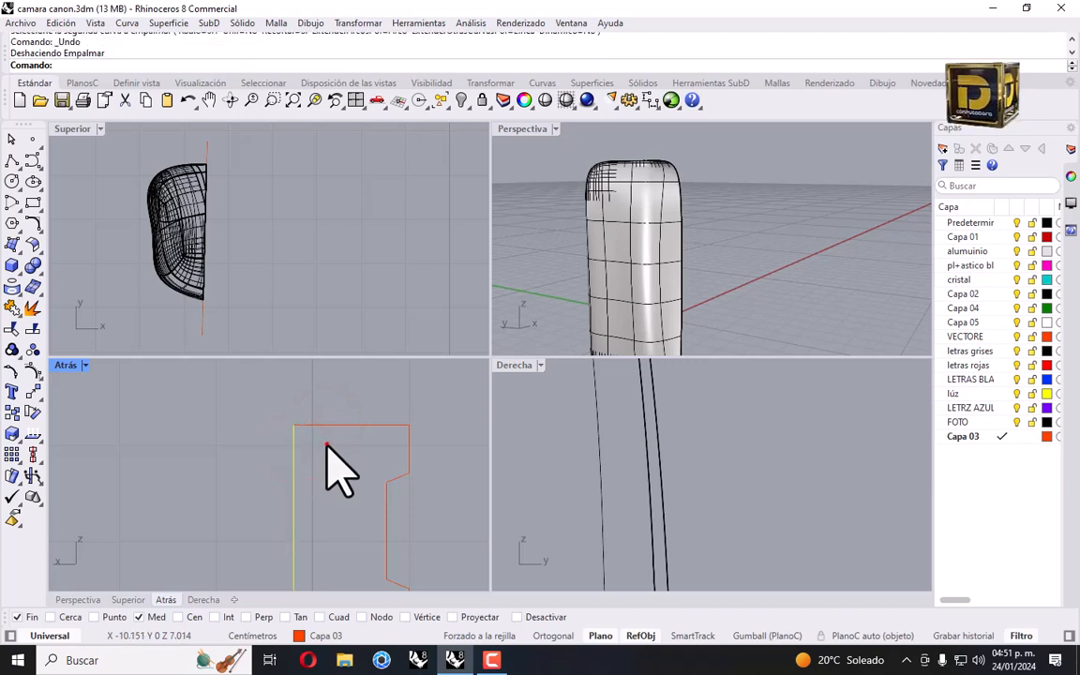
Fillet the upper and lower corners on the profile's straight side with radius 0.3.
right_click(326, 458)
type(".3")
key("Return")
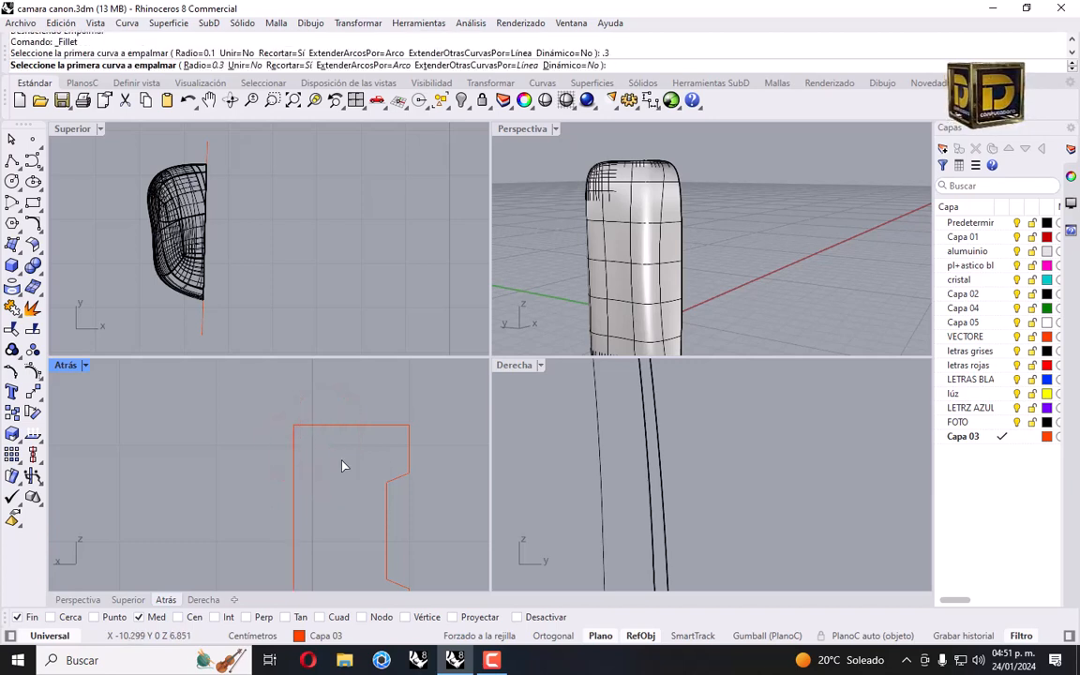
left_click(330, 426)
left_click(295, 459)
scroll(318, 430, "down", 3)
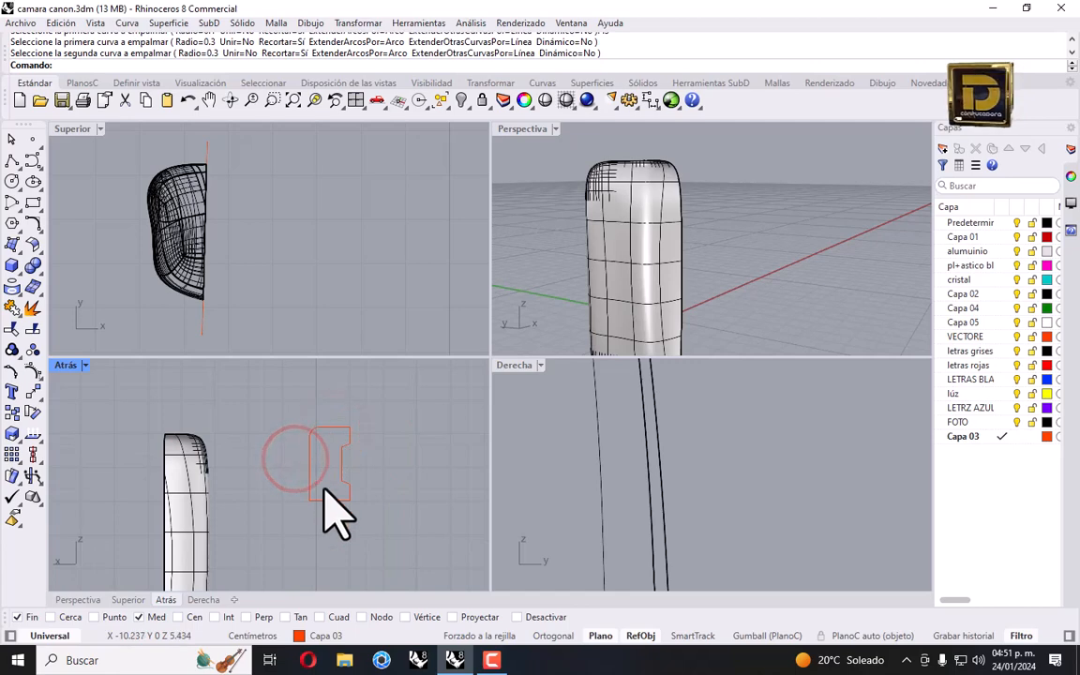
right_click(323, 507)
left_click(317, 500)
left_click(309, 493)
scroll(366, 520, "up", 3)
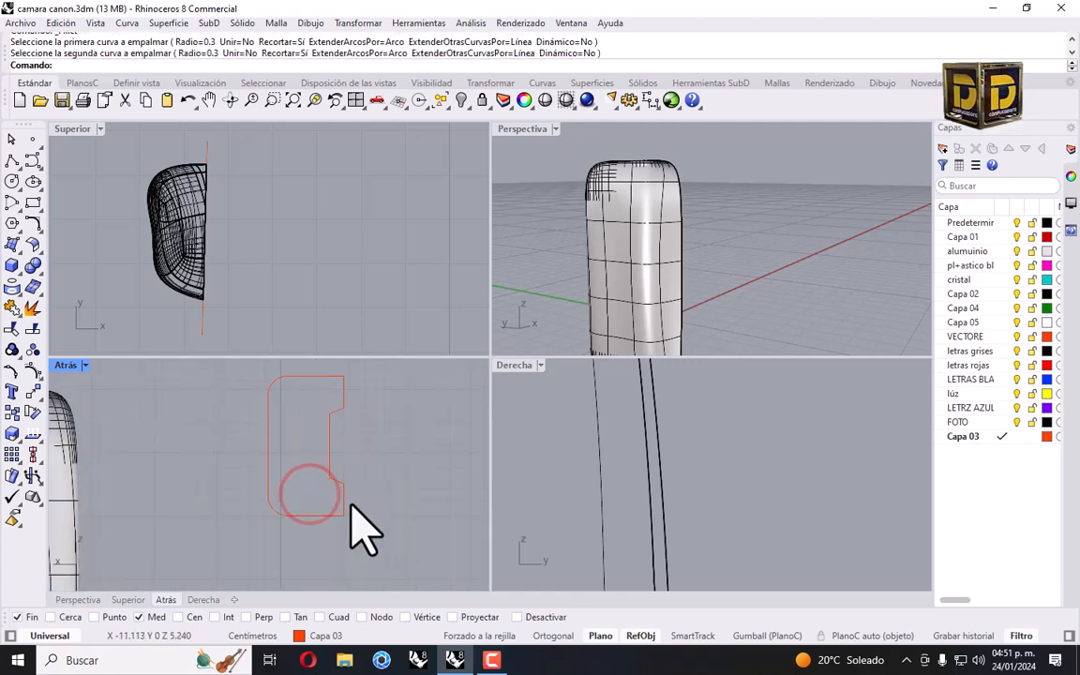
Fillet the lower outer corner on the profile's notched side with radius 0.1.
right_click(375, 480)
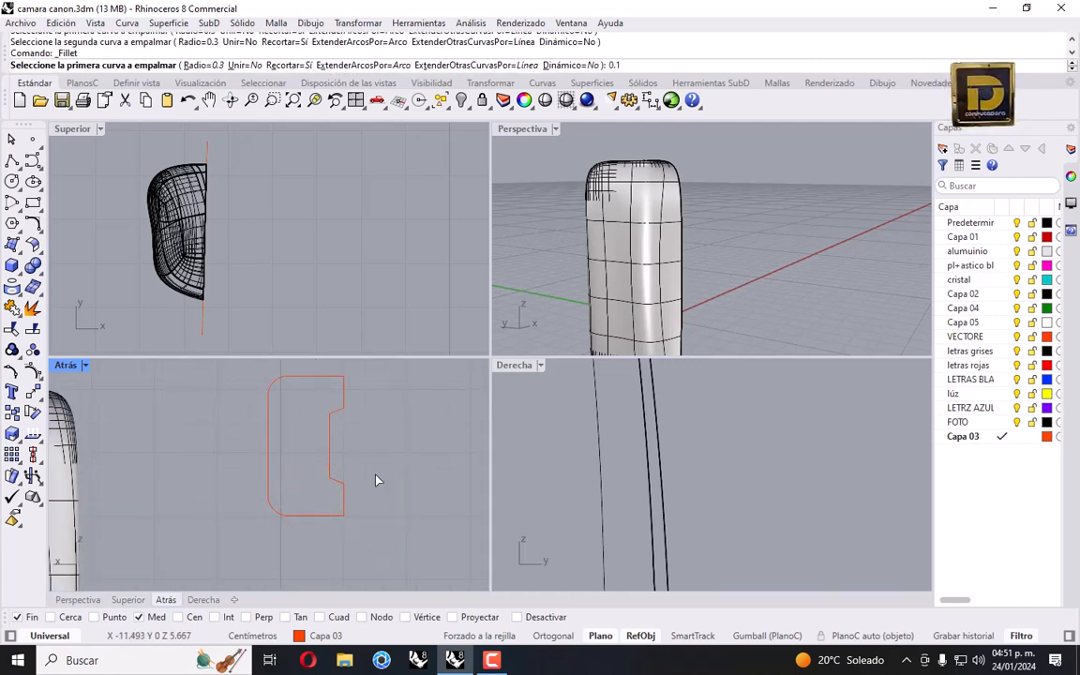
type("0.1")
key("Return")
scroll(333, 502, "up", 3)
left_click(353, 513)
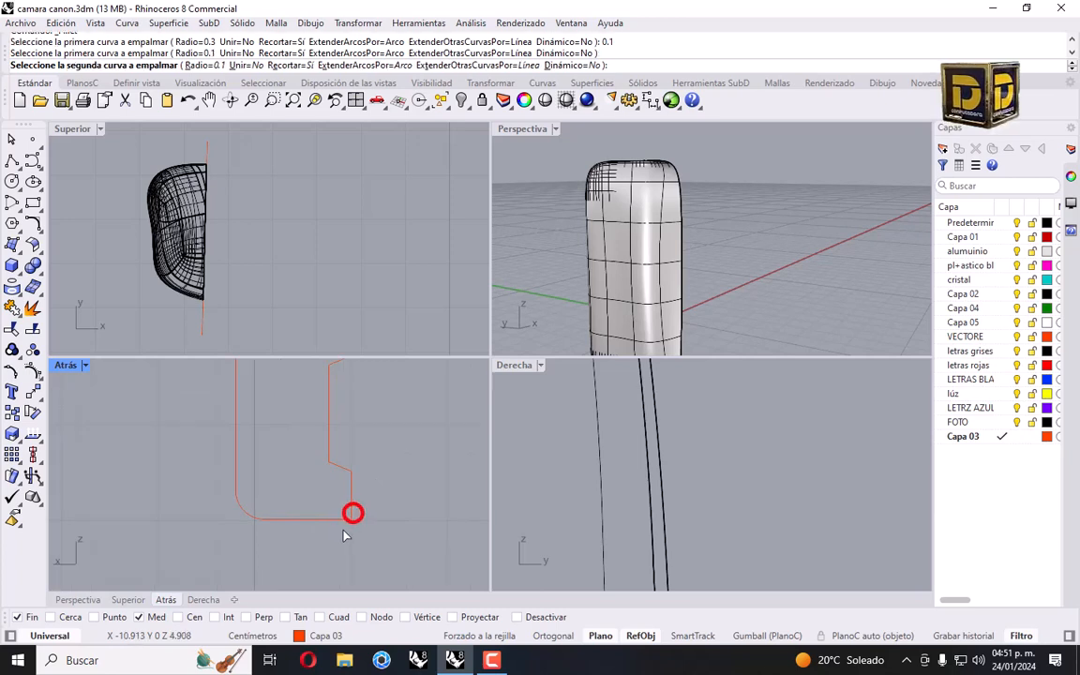
left_click(351, 498)
Fillet both ends of the lower slanted notch line with radius 0.1.
scroll(355, 506, "up", 2)
right_click(342, 507)
left_click(345, 482)
left_click(335, 457)
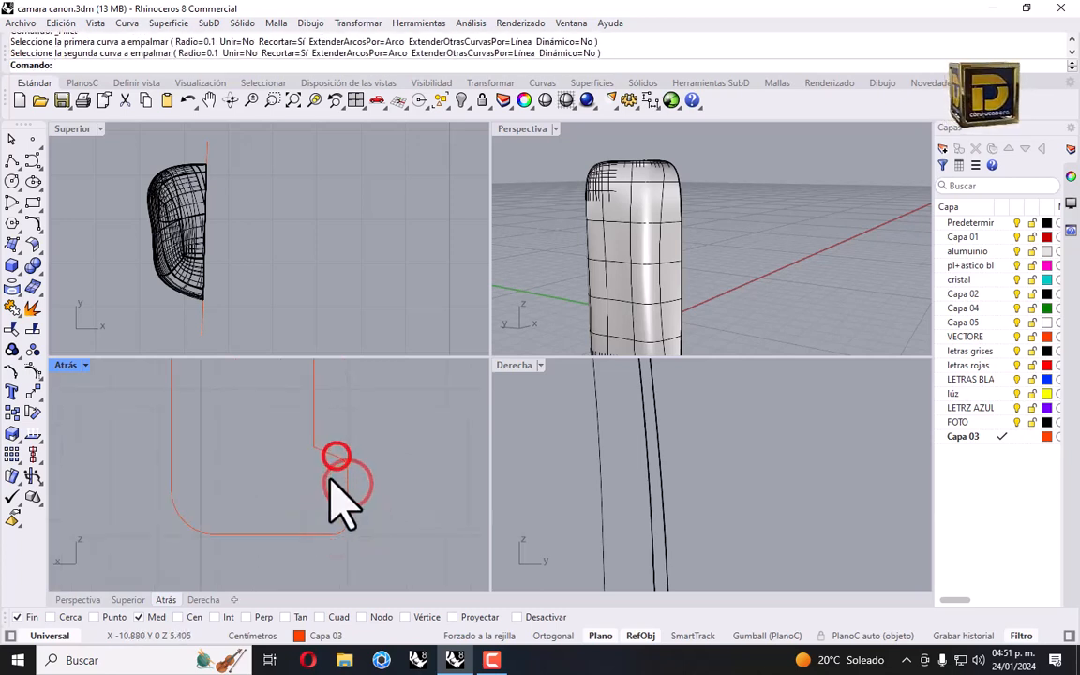
right_click(330, 480)
left_click(325, 455)
left_click(315, 433)
Fillet both ends of the upper slanted notch line and the upper outer corner beside the notch with radius 0.1.
right_click_drag(320, 430, 323, 528)
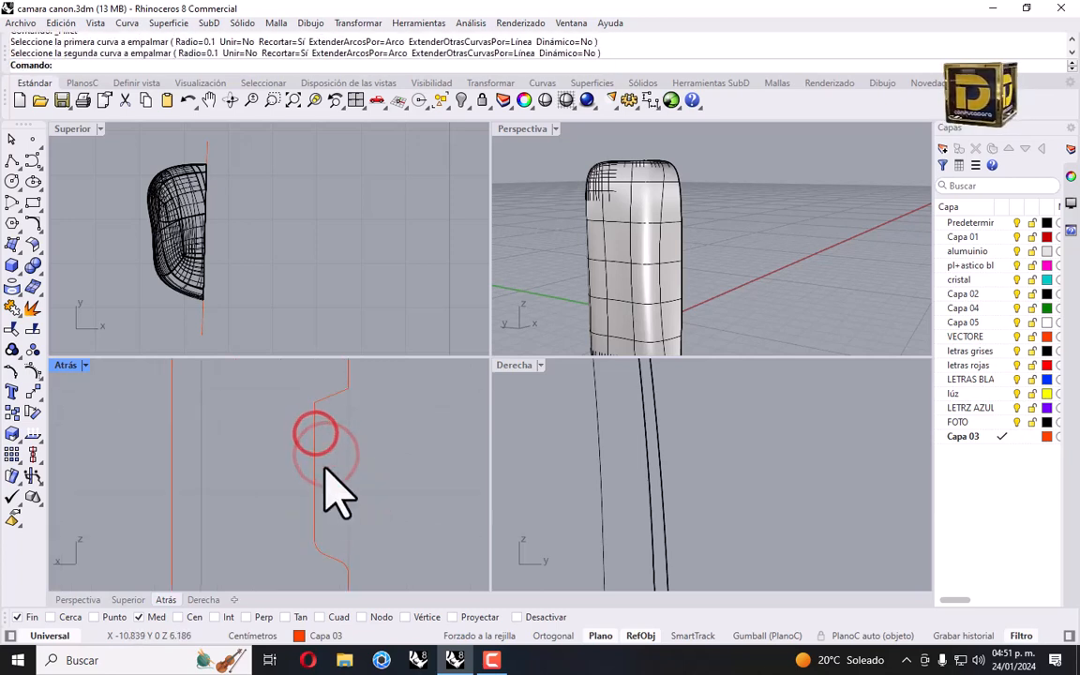
right_click(324, 467)
left_click(315, 426)
left_click(324, 398)
right_click_drag(356, 412, 345, 497)
right_click(321, 462)
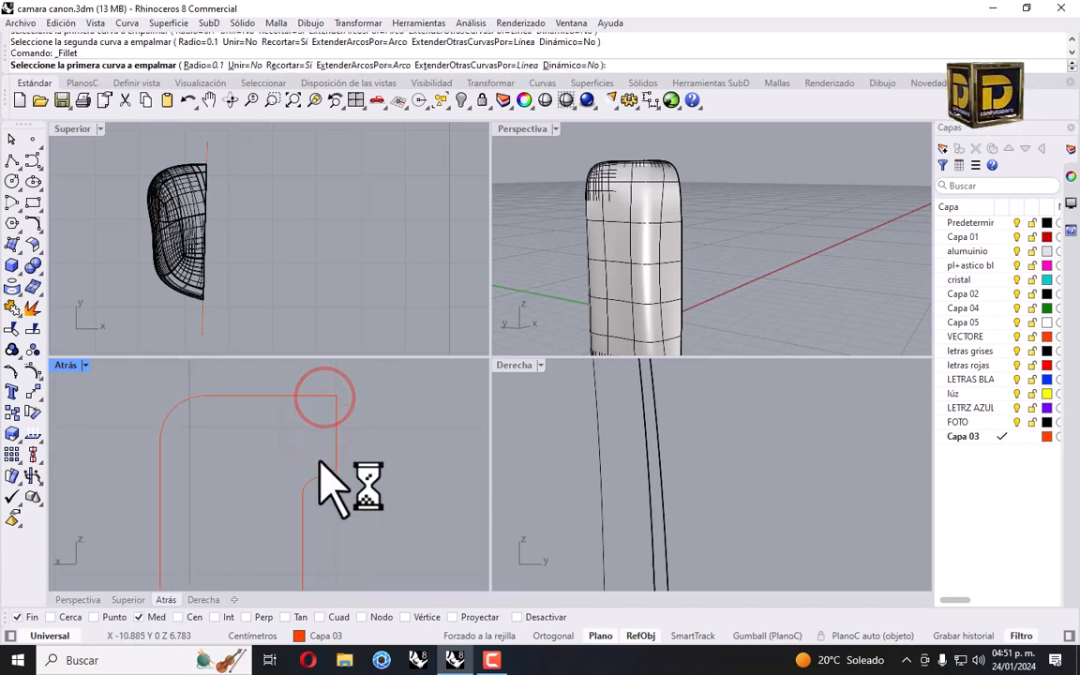
left_click(321, 475)
left_click(336, 459)
right_click(362, 465)
left_click(340, 418)
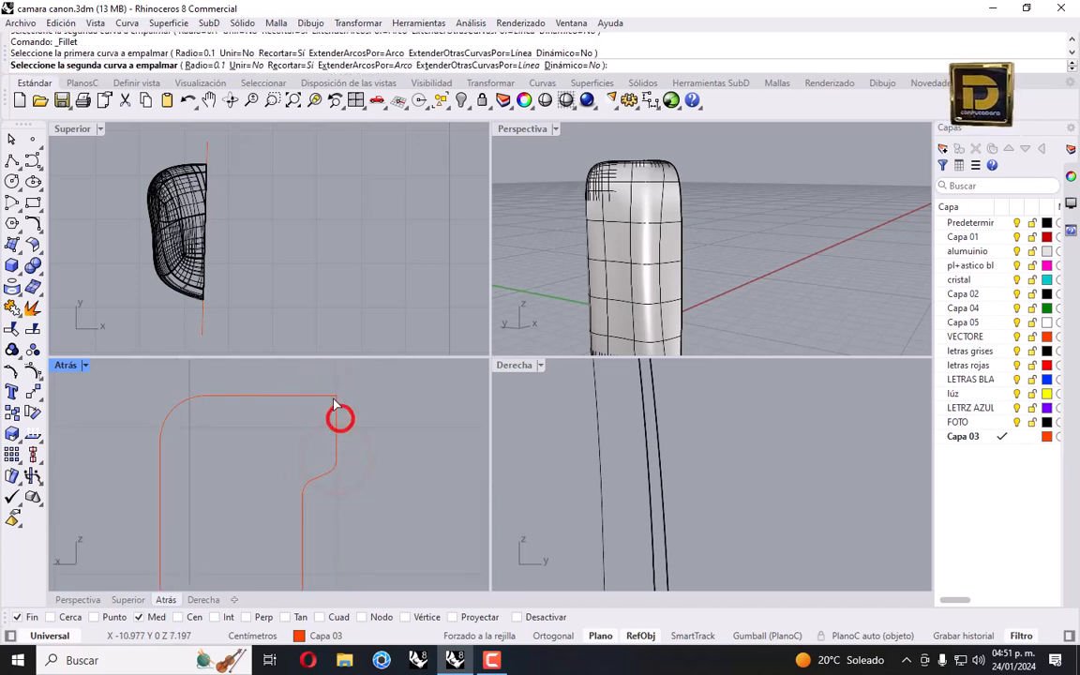
left_click(330, 397)
Select all the profile curves and rotate them 90° in the top view so they stand parallel to the body's side.
scroll(357, 457, "down", 5)
left_click_drag(246, 379, 418, 579)
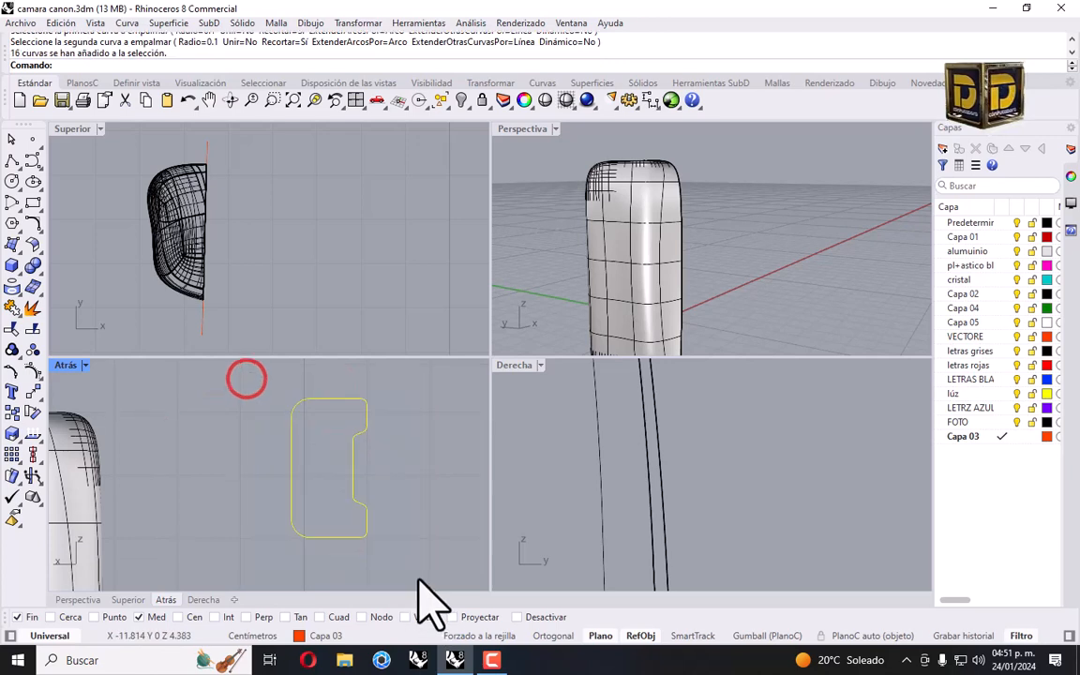
scroll(412, 511, "down", 3)
right_click_drag(387, 491, 393, 391)
scroll(328, 251, "down", 5)
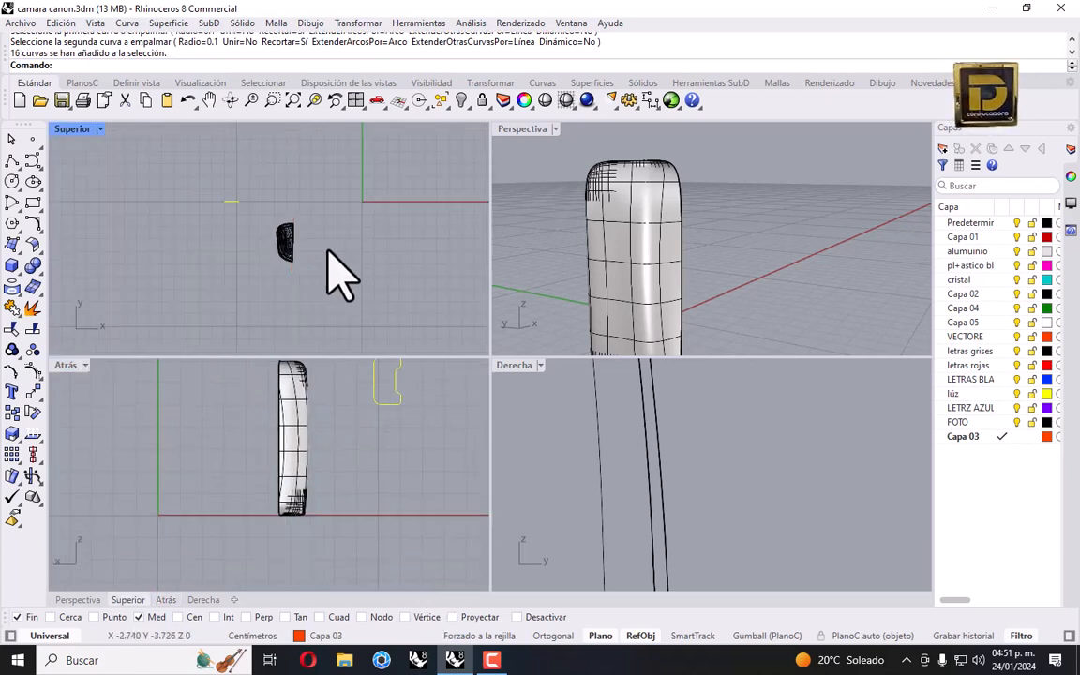
scroll(727, 506, "down", 8)
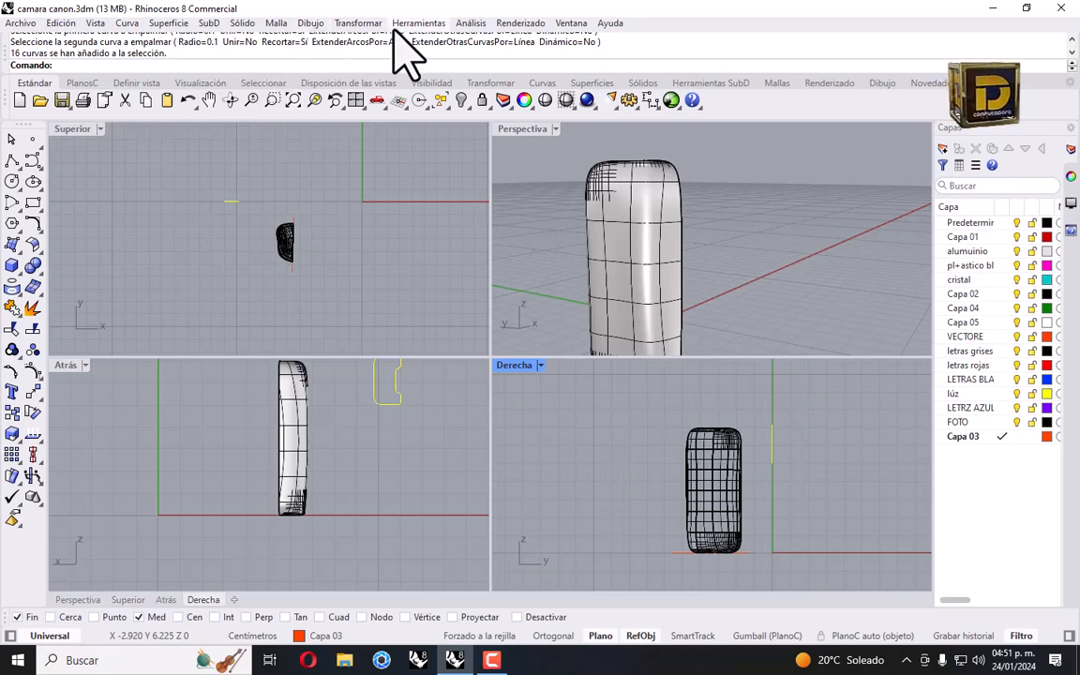
left_click(363, 24)
left_click(368, 75)
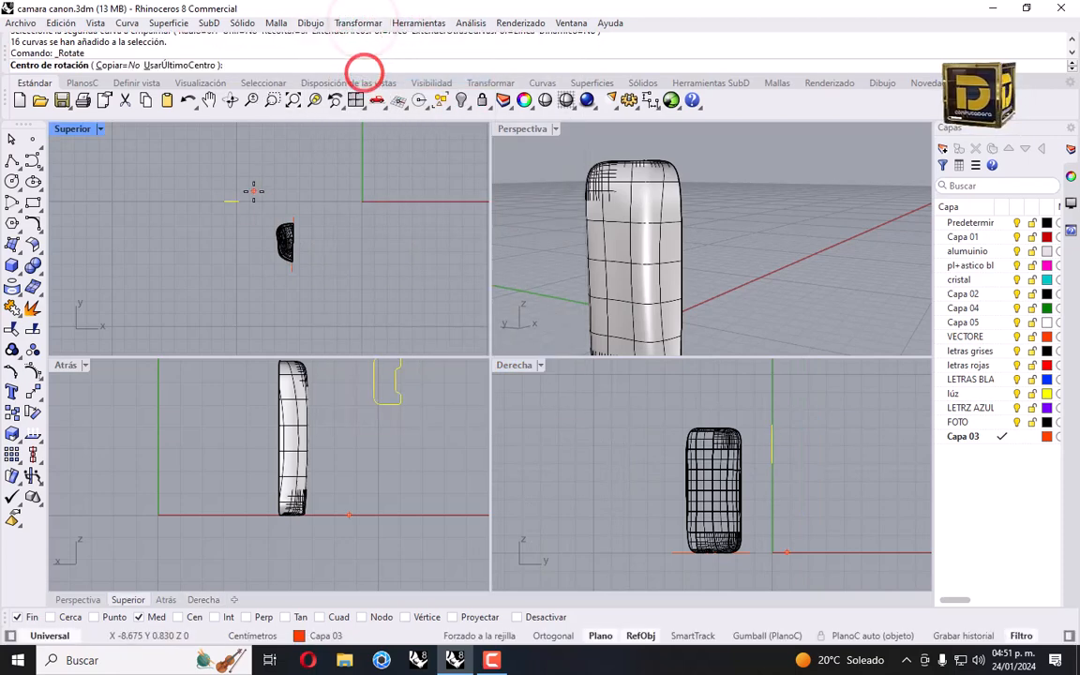
left_click(253, 190)
left_click(192, 190)
left_click(210, 265)
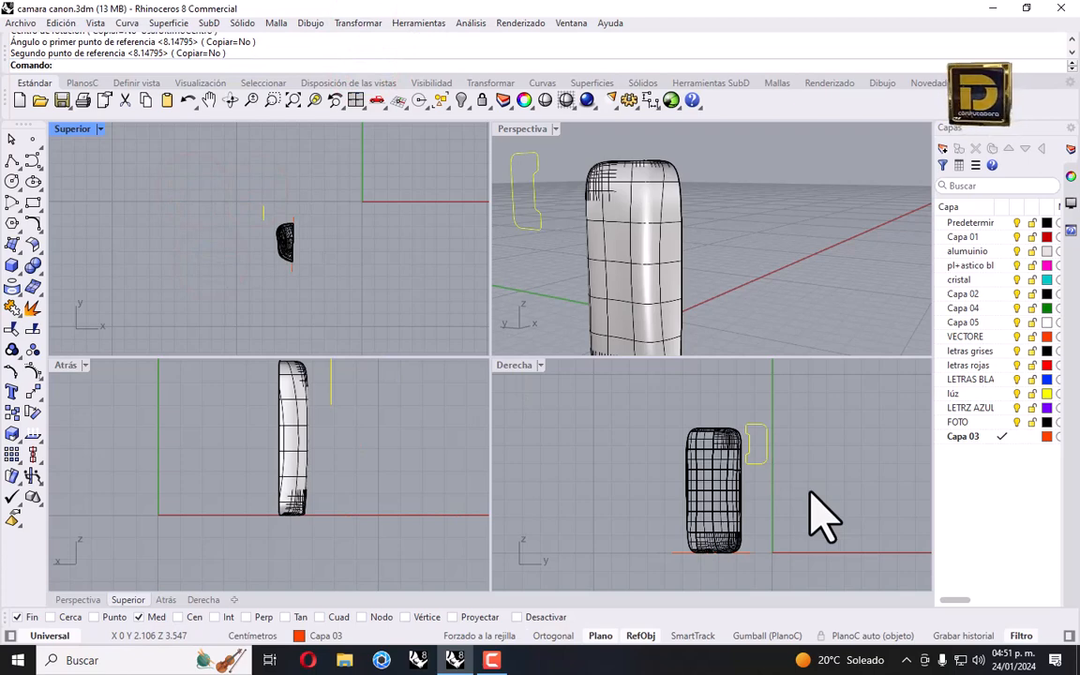
Rotate the profile curves a half turn in the top view and move them beside the outer side of the camera body.
key("Return")
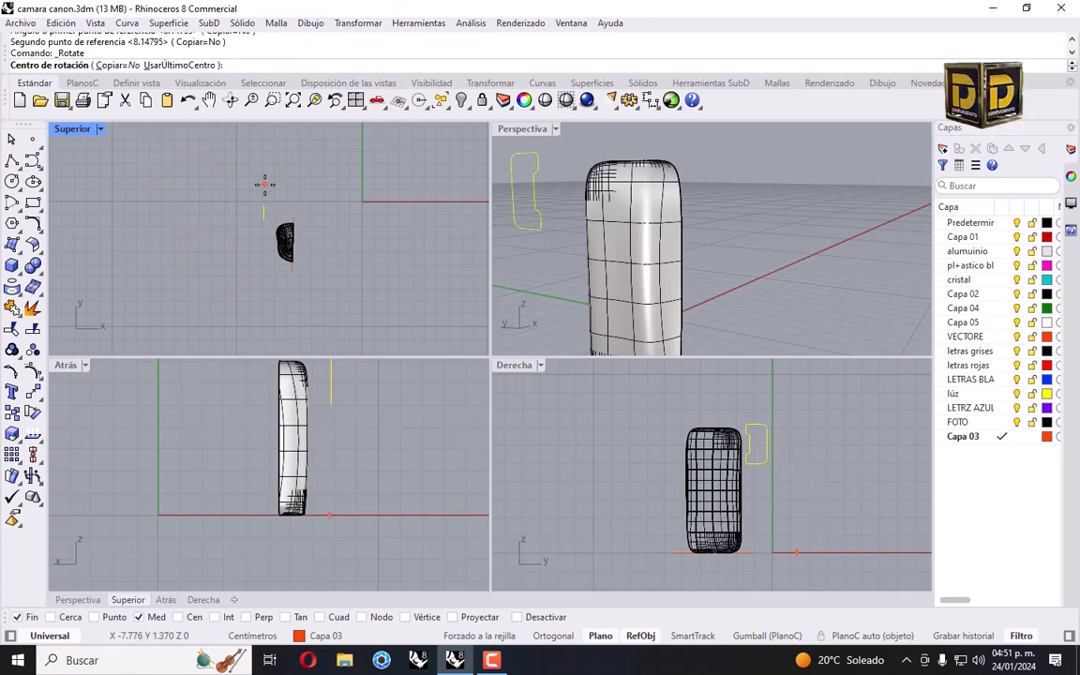
left_click(264, 185)
left_click(265, 259)
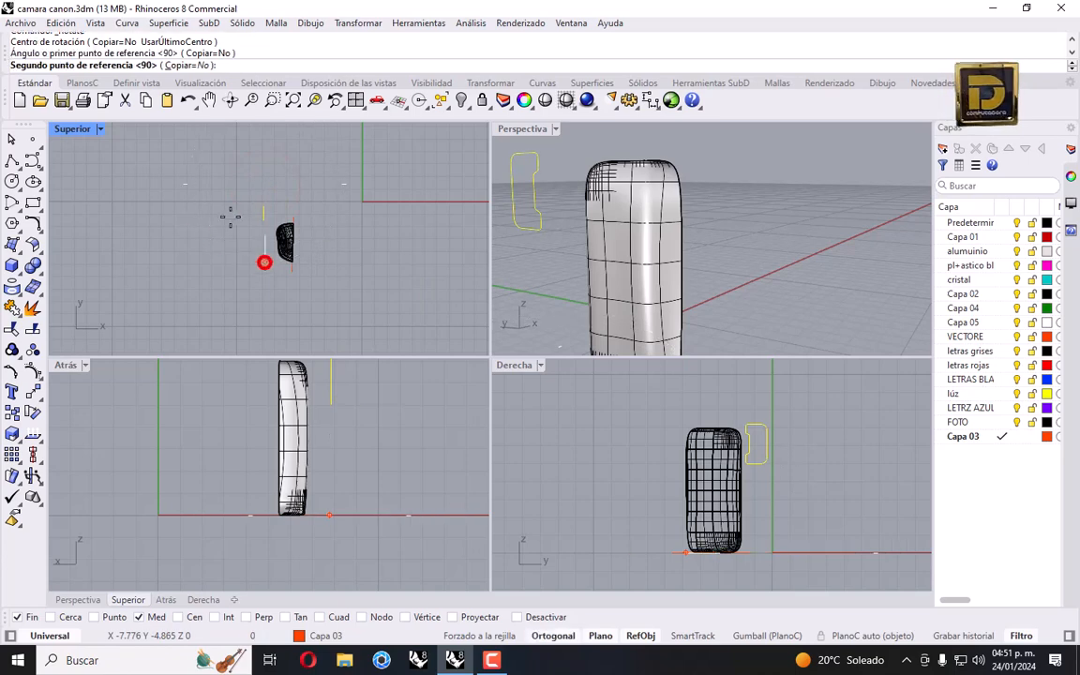
left_click(293, 123)
left_click_drag(267, 154, 270, 242)
right_click_drag(545, 239, 640, 248)
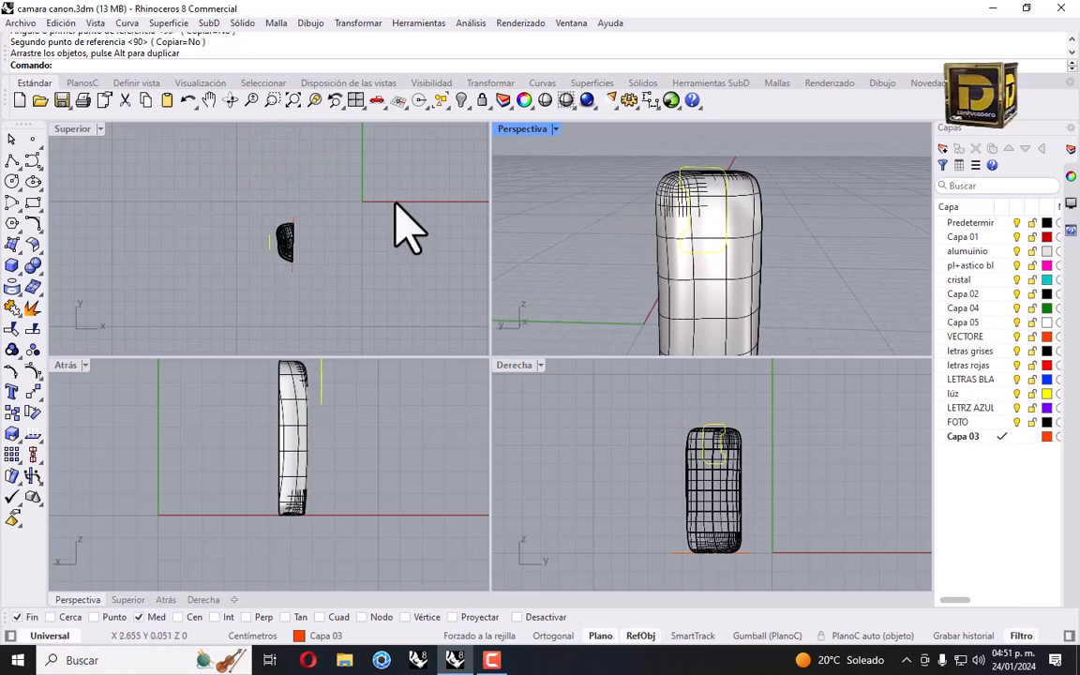
Show all hidden camera parts to check the profile against them, and undo the Show command.
left_click(459, 101)
right_click_drag(785, 225, 717, 233)
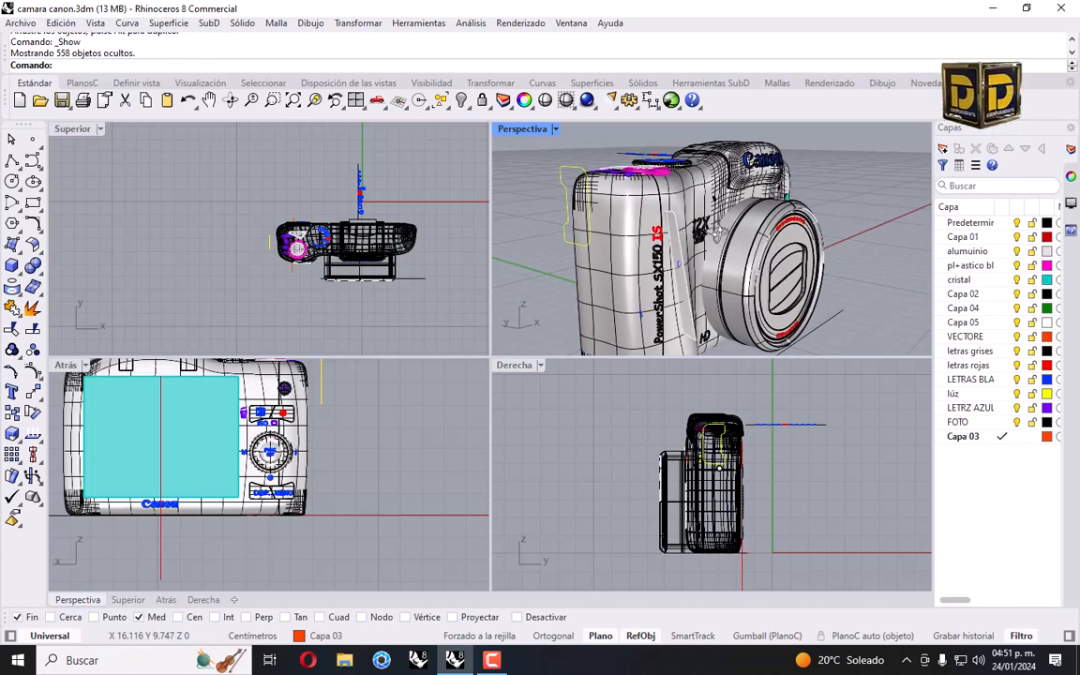
key("ctrl+z")
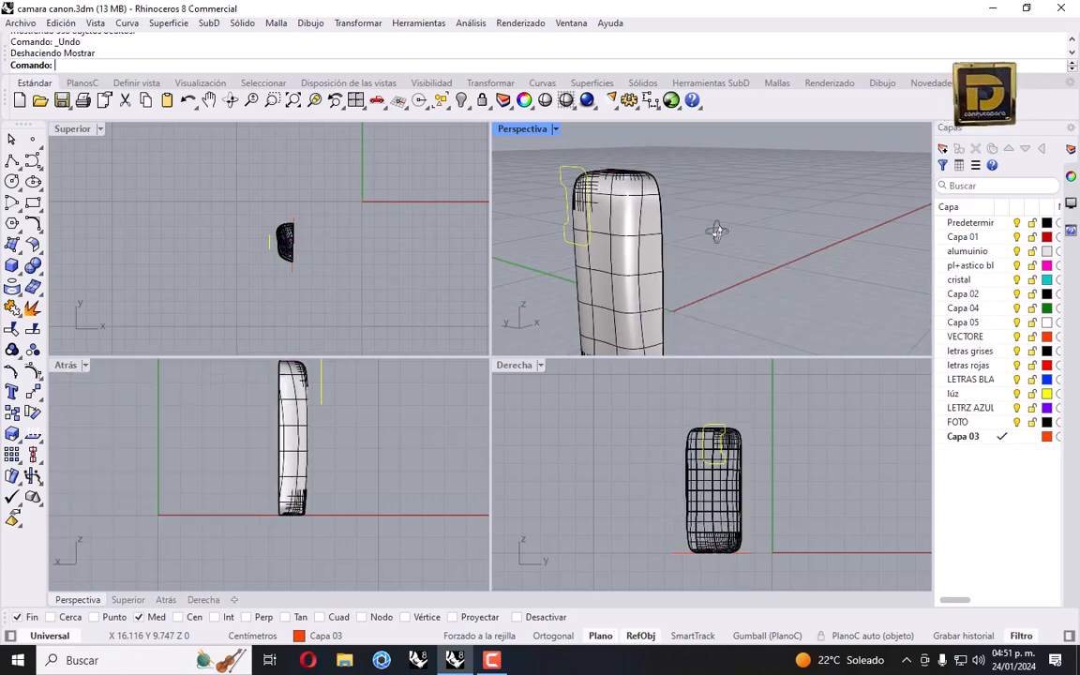
Move the profile curves closer to the outer side of the camera body in the top view.
left_click(283, 251)
scroll(283, 251, "up", 5)
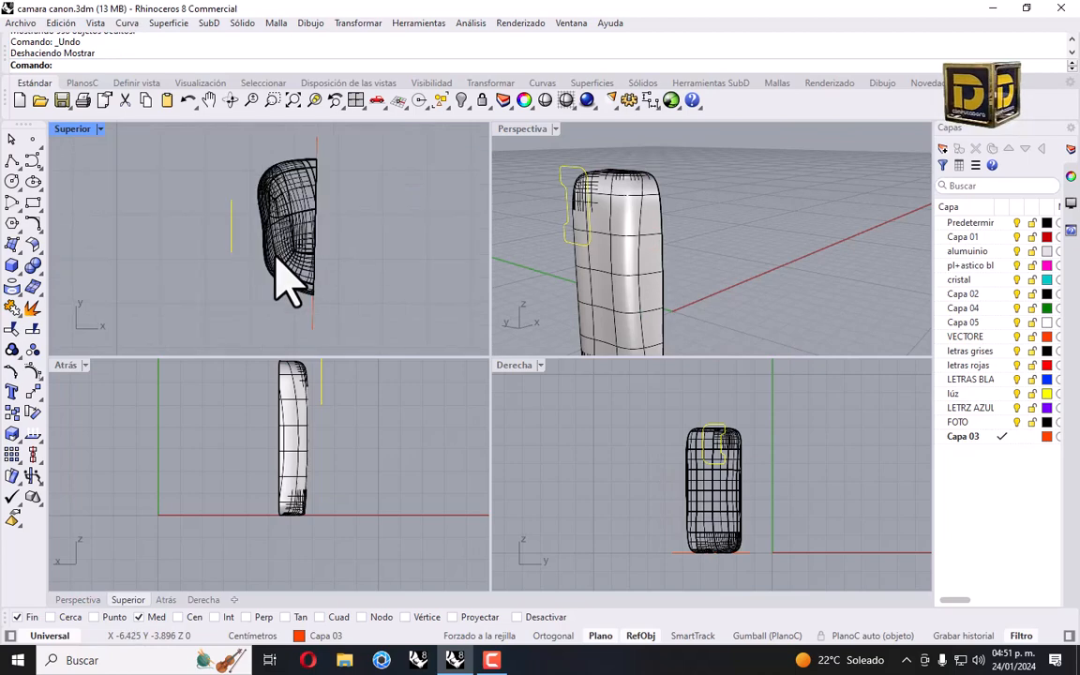
left_click_drag(215, 206, 254, 207)
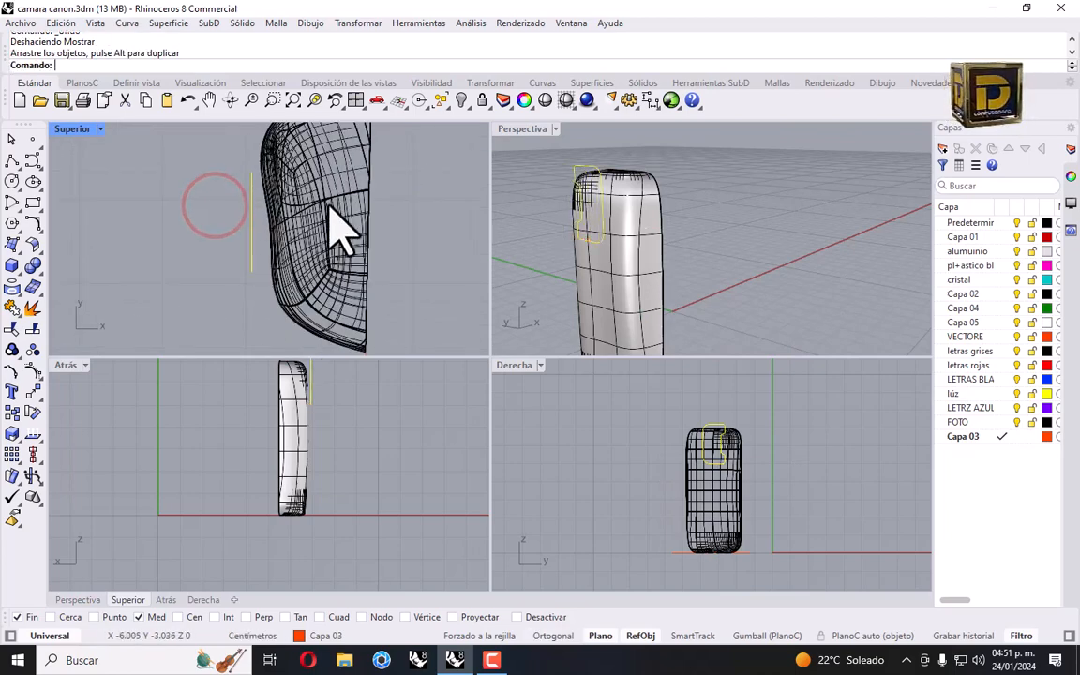
scroll(709, 478, "up", 4)
Lower the profile curves onto the upper part of the body's side and shift them toward the camera's back.
left_click_drag(718, 484, 716, 521)
right_click_drag(804, 463, 758, 455)
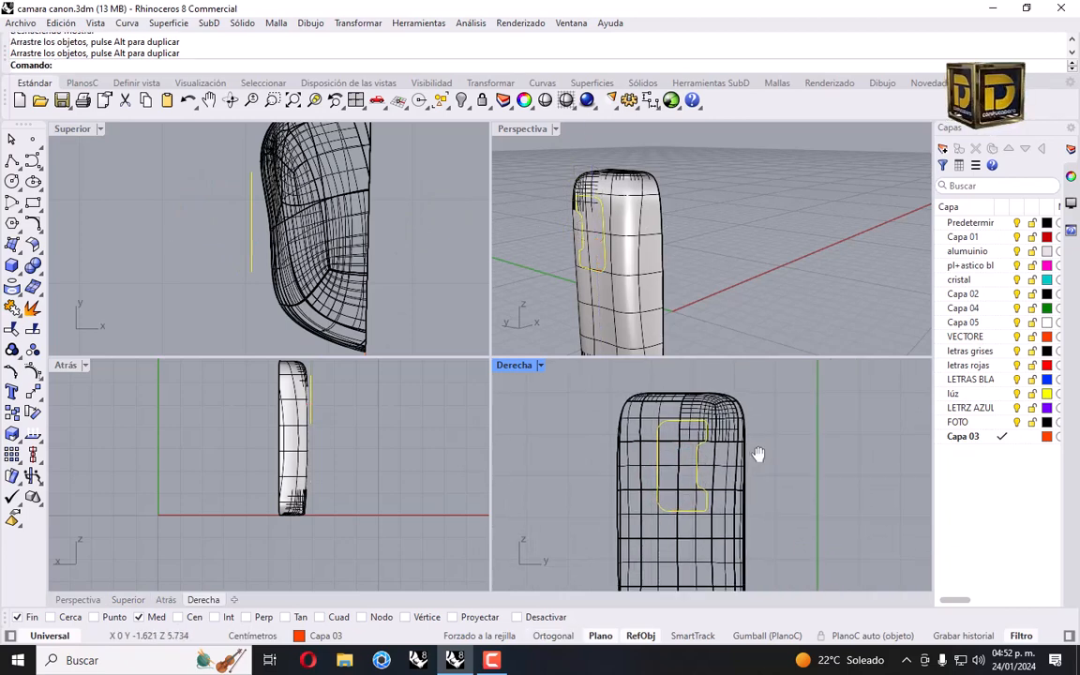
right_click_drag(605, 338, 671, 329)
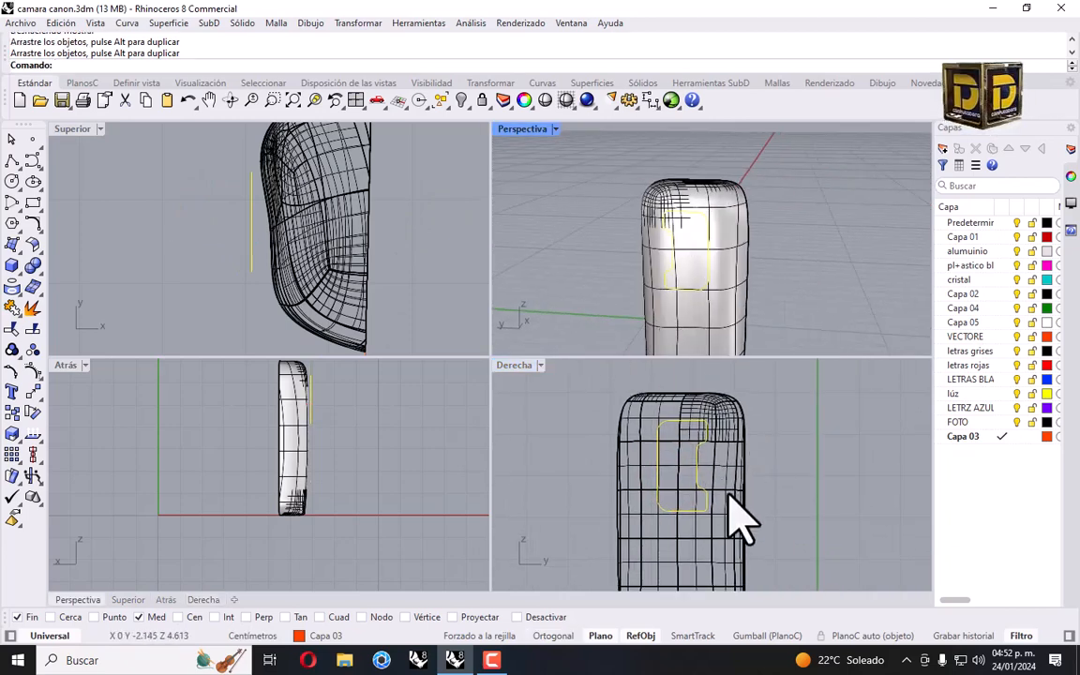
scroll(694, 445, "up", 2)
left_click_drag(701, 451, 719, 452)
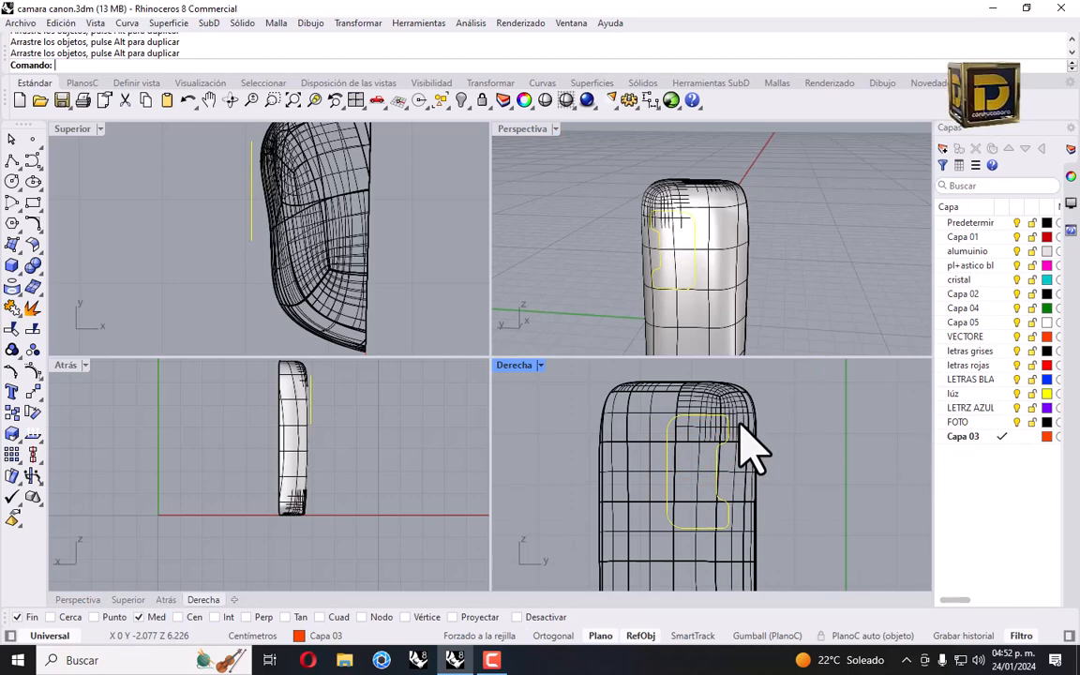
Trim away the body surface outside the profile curves in the right view.
left_click(12, 328)
left_click(638, 422)
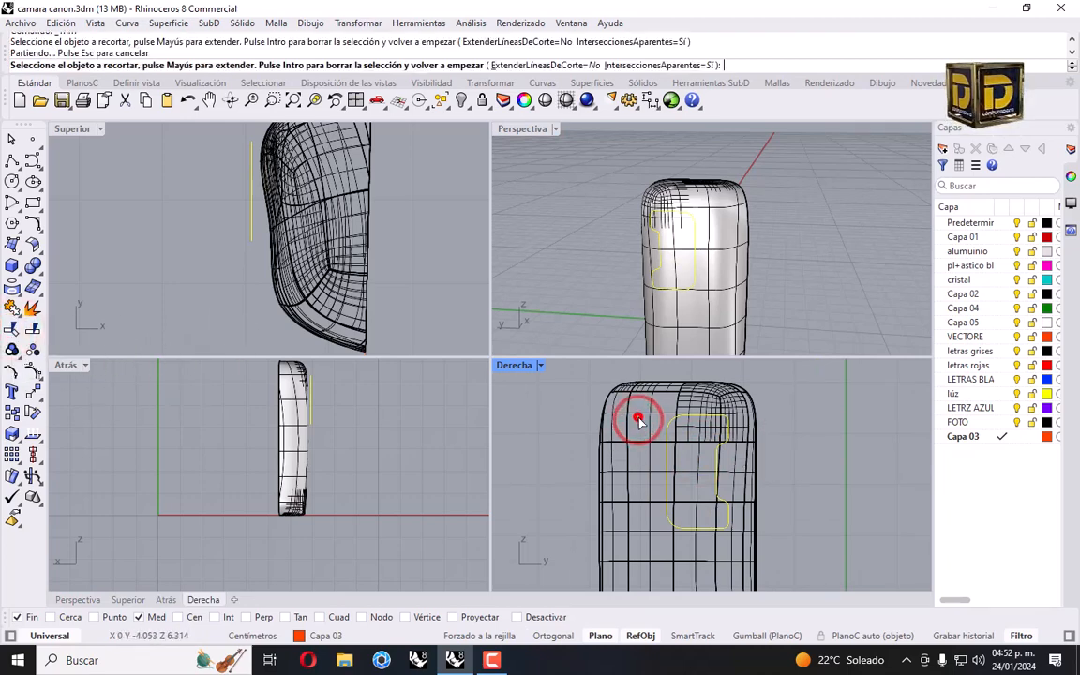
right_click_drag(716, 286, 562, 204)
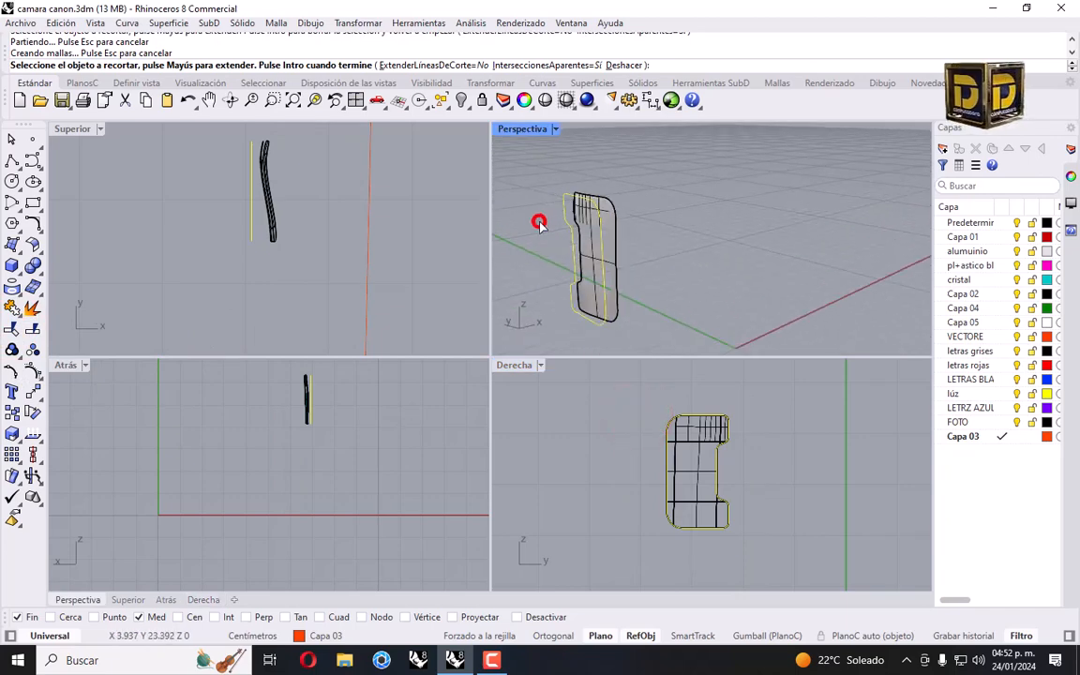
right_click(539, 223)
Delete the profile curves used for the trim, and undo the deletion.
key("Delete")
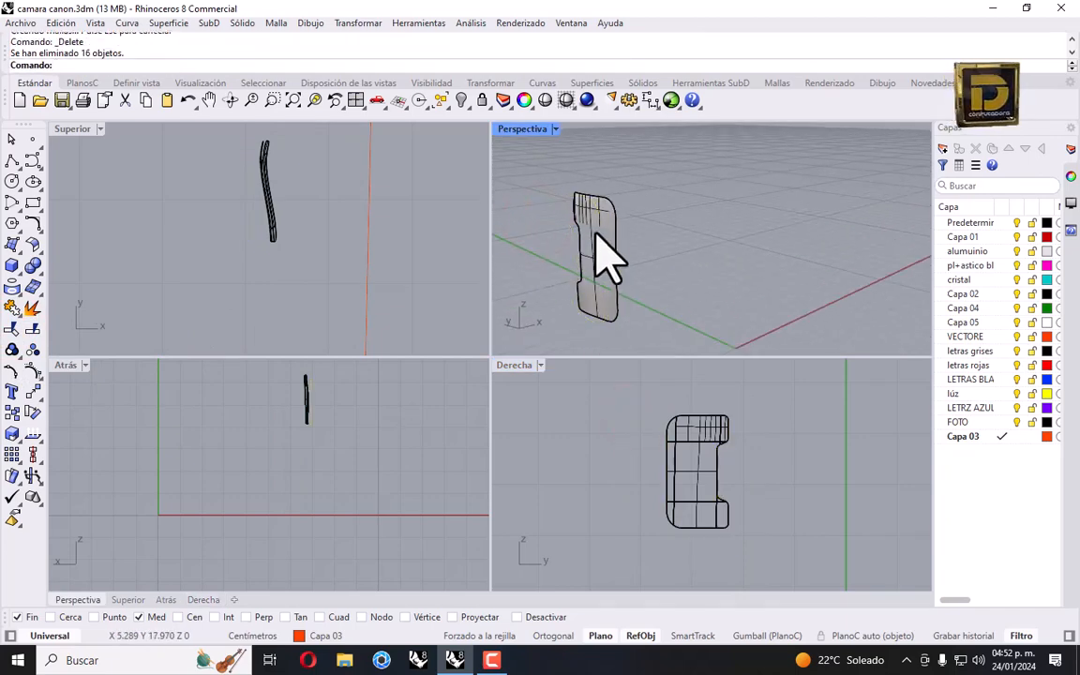
scroll(607, 259, "up", 5)
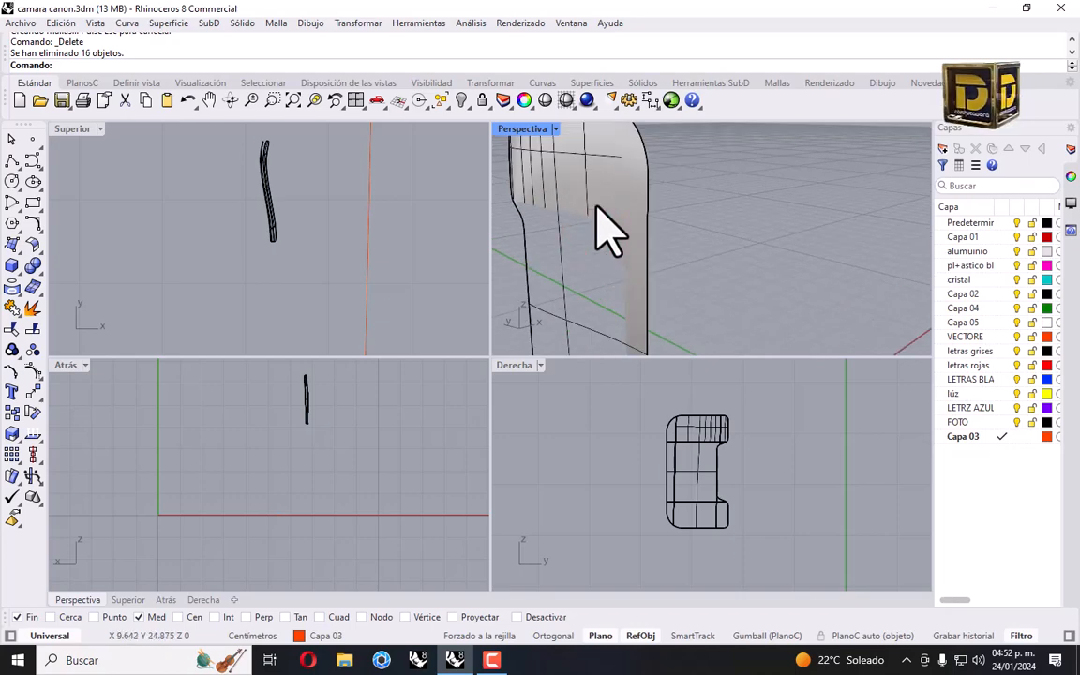
key("ctrl+z")
key("ctrl+z")
key("ctrl+y")
scroll(671, 215, "down", 4)
scroll(672, 215, "up", 6)
scroll(648, 197, "down", 8)
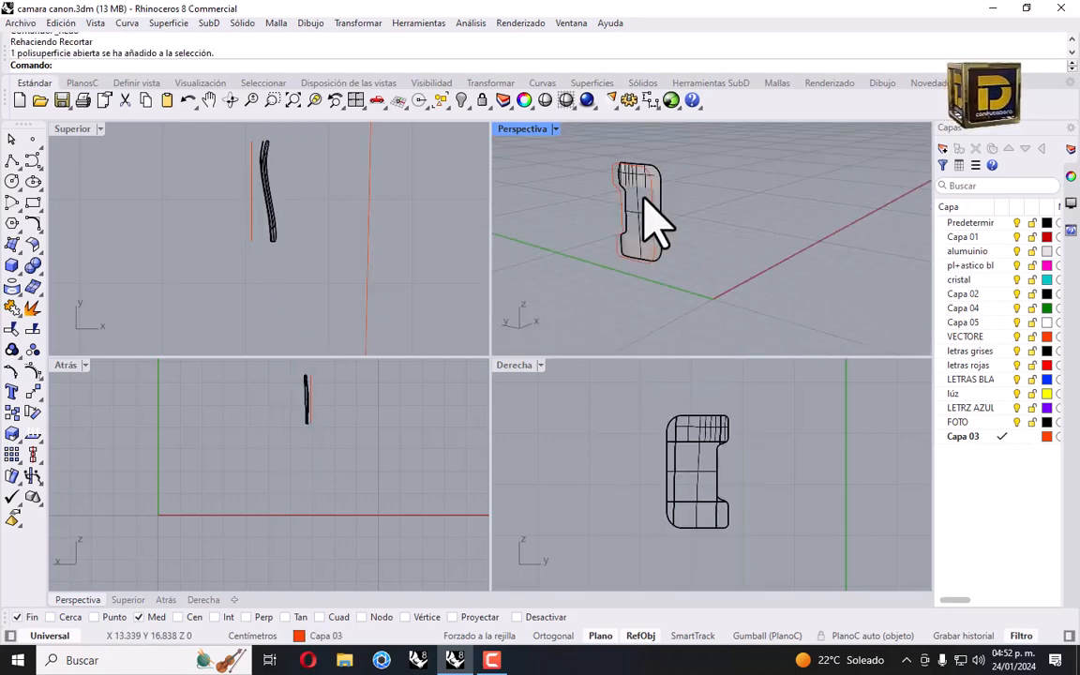
Delete the trimmed surface piece, select the profile curves and show all hidden camera parts.
left_click(657, 174)
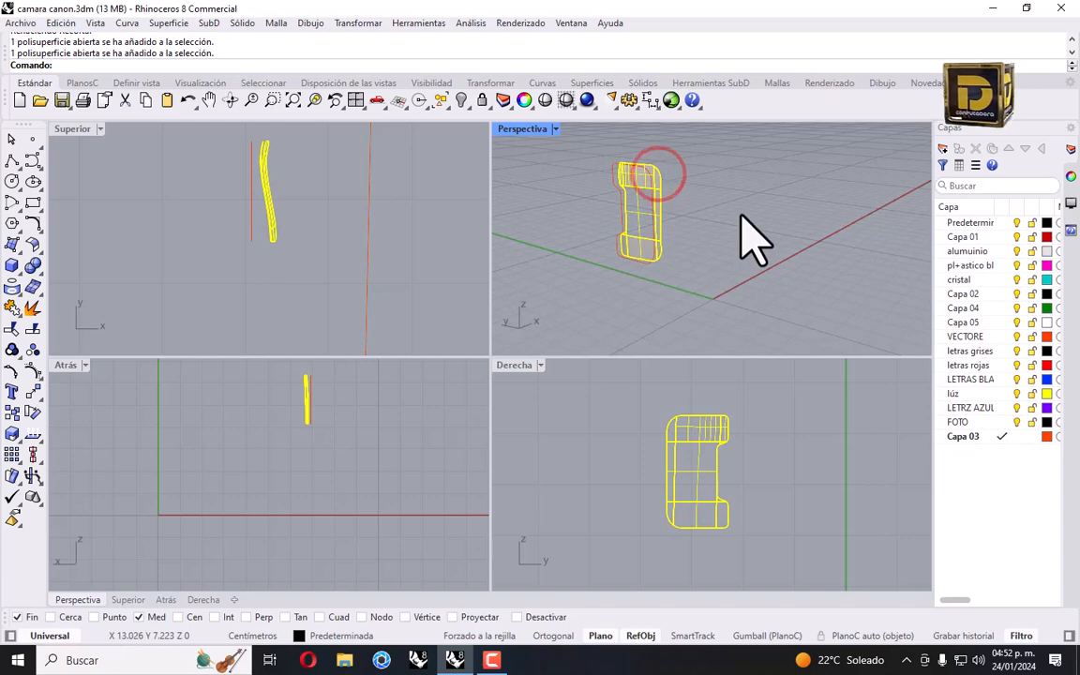
key("Delete")
left_click_drag(574, 149, 675, 313)
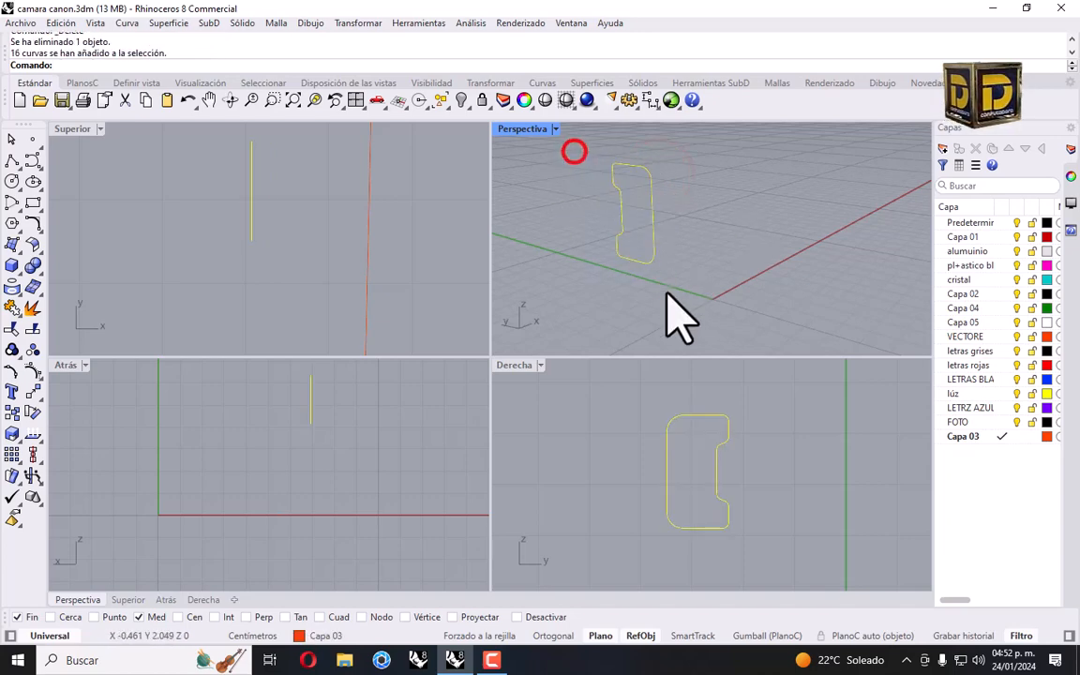
right_click(460, 101)
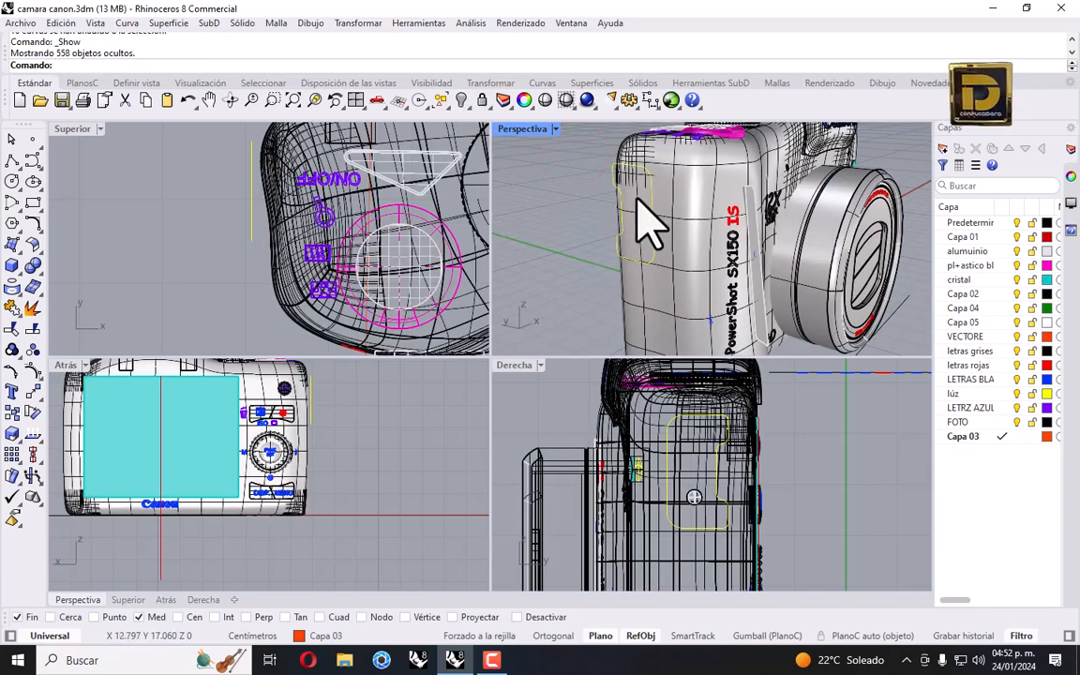
right_click_drag(637, 201, 678, 202)
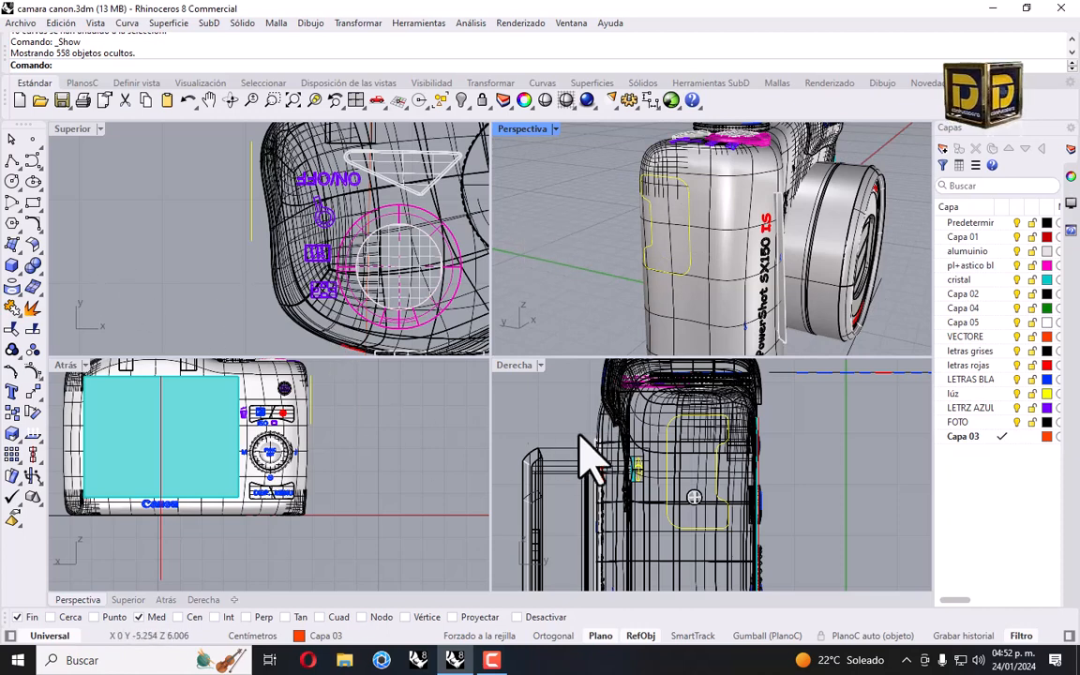
Change the right viewport to the Left view and set its display mode to Shaded.
left_click(540, 365)
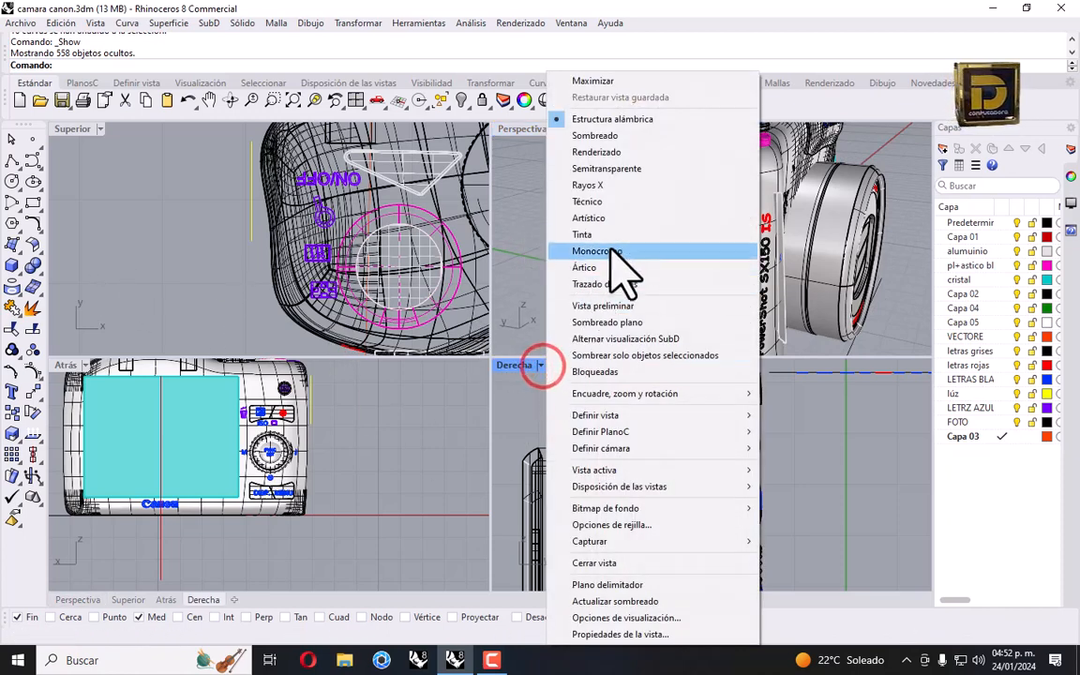
left_click(626, 470)
left_click(631, 417)
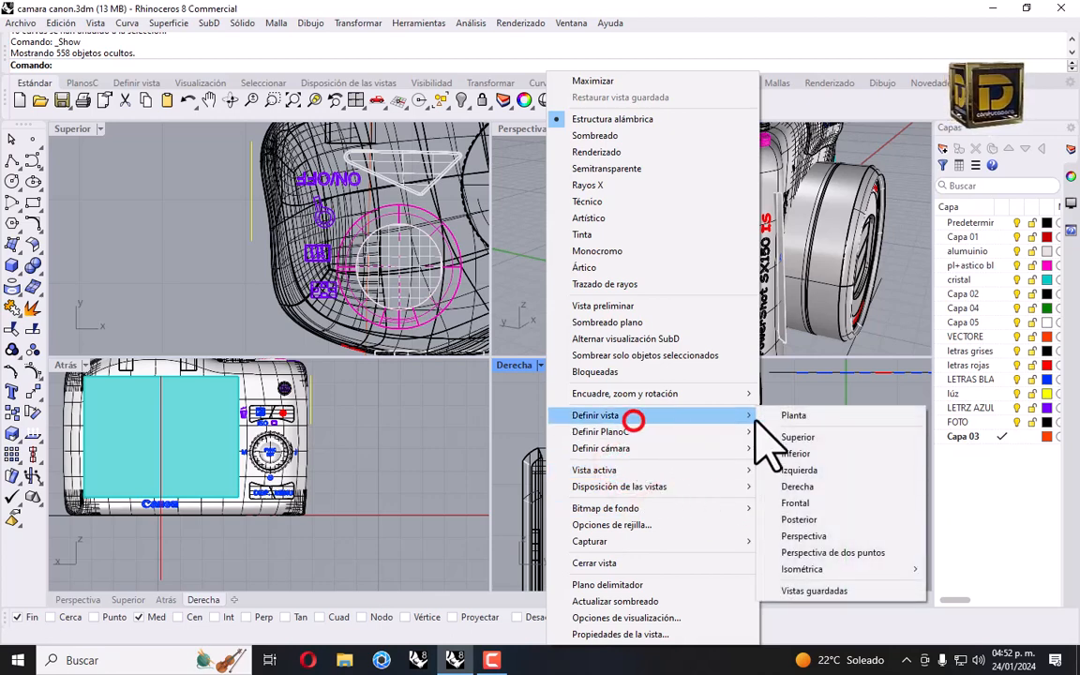
left_click(819, 473)
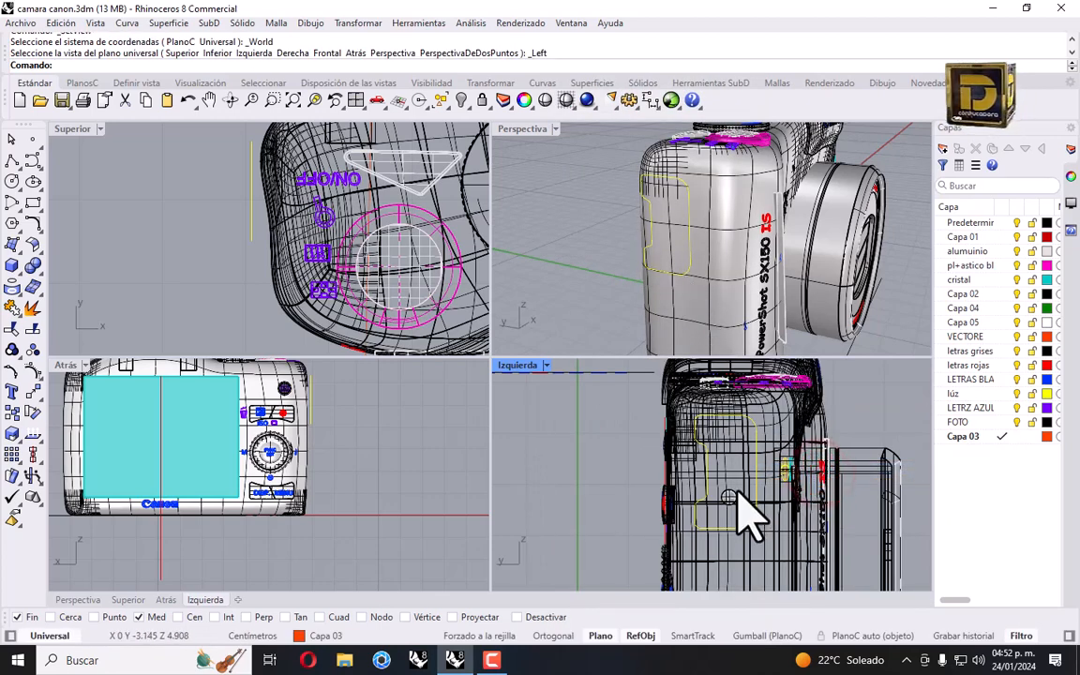
left_click(545, 366)
left_click(597, 138)
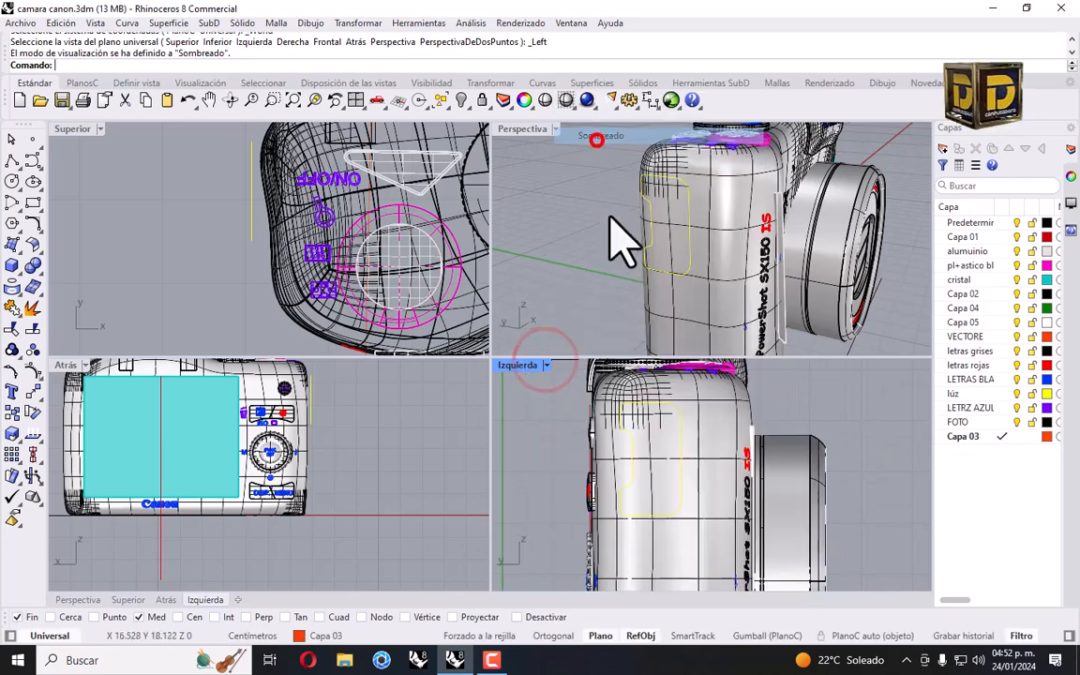
Draw a vertical line from the midpoint of the profile's upper edge to its lower edge in the left view.
left_click(12, 159)
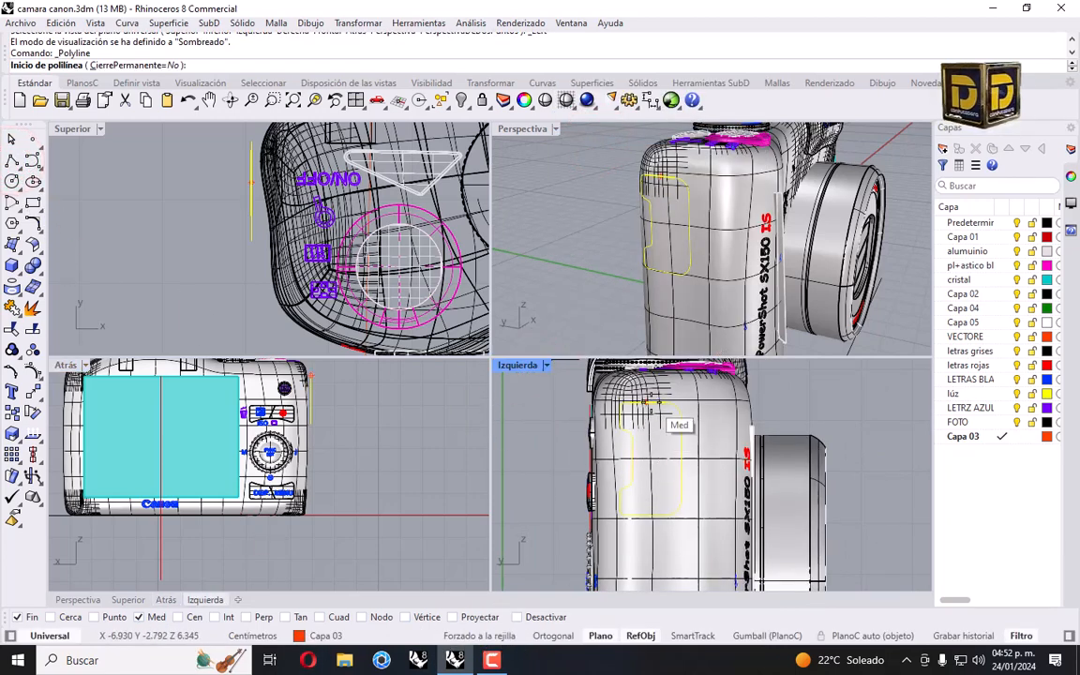
left_click(647, 405)
left_click(646, 515)
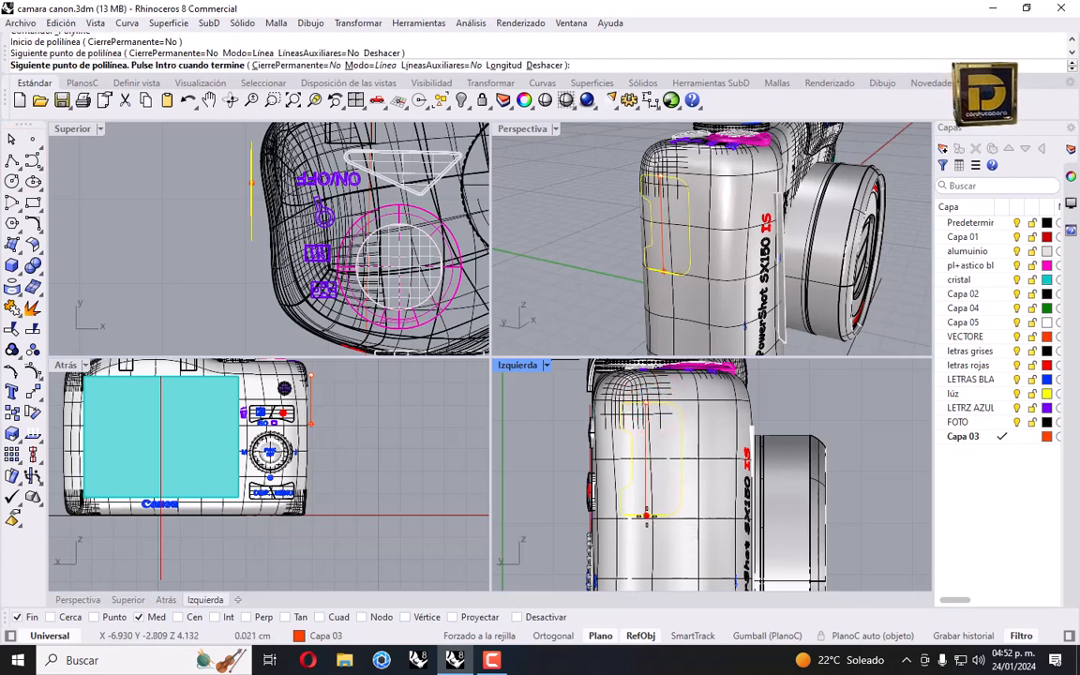
right_click(645, 513)
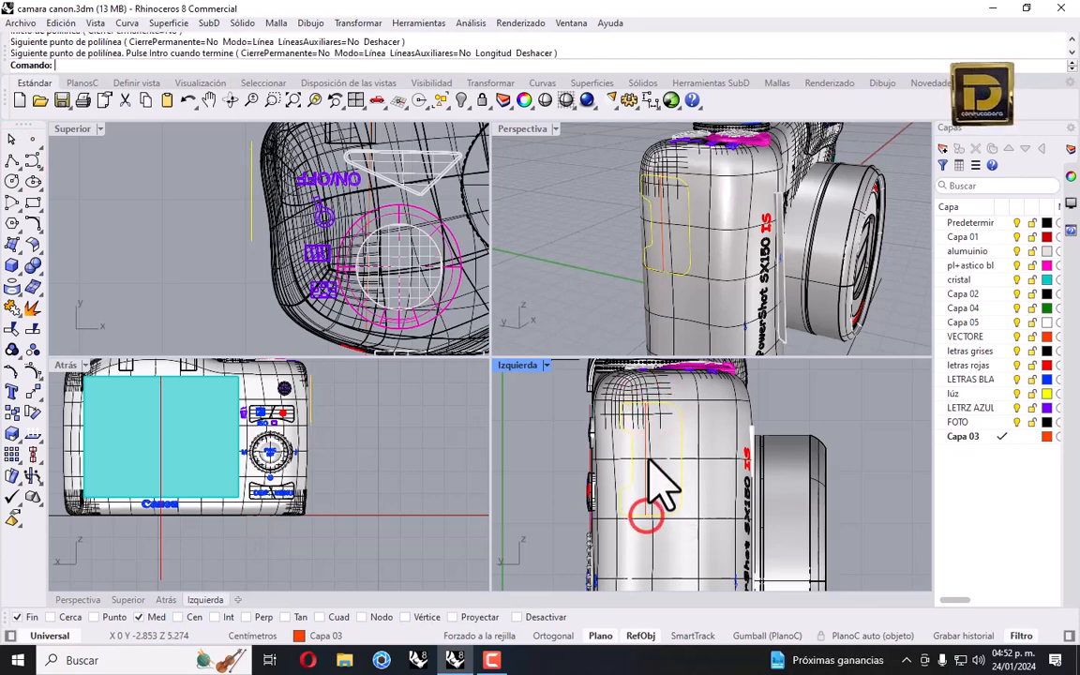
Project the profile curves and the vertical line onto the camera body along the left view's direction.
left_click(659, 258)
left_click(708, 315)
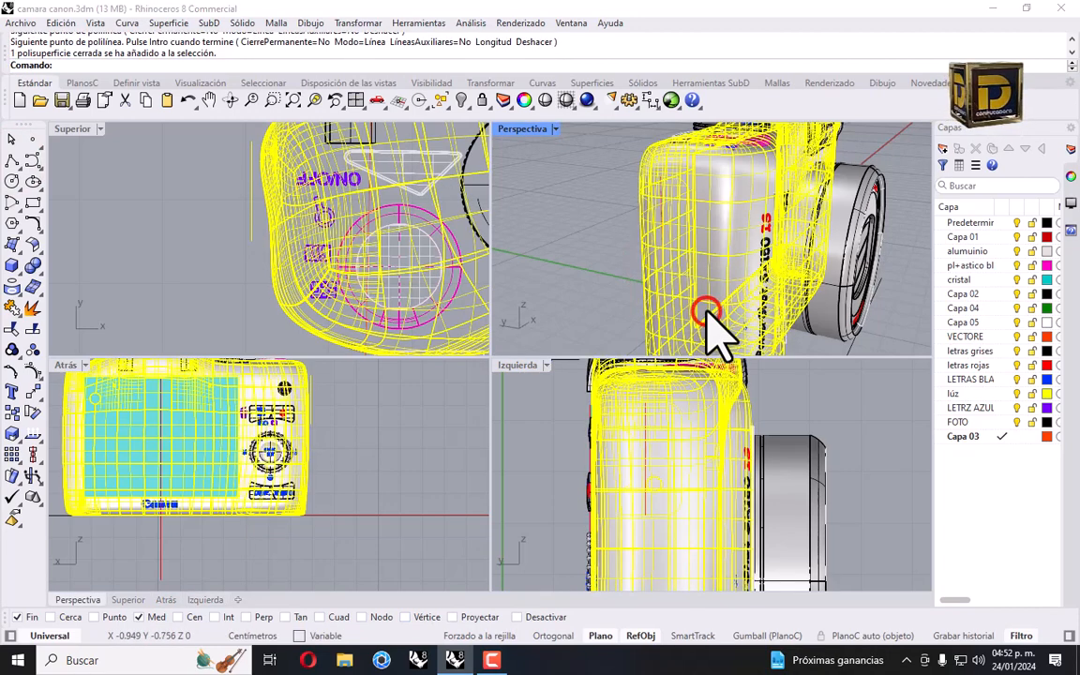
left_click(709, 230, "ctrl")
left_click(662, 237)
left_click(701, 277)
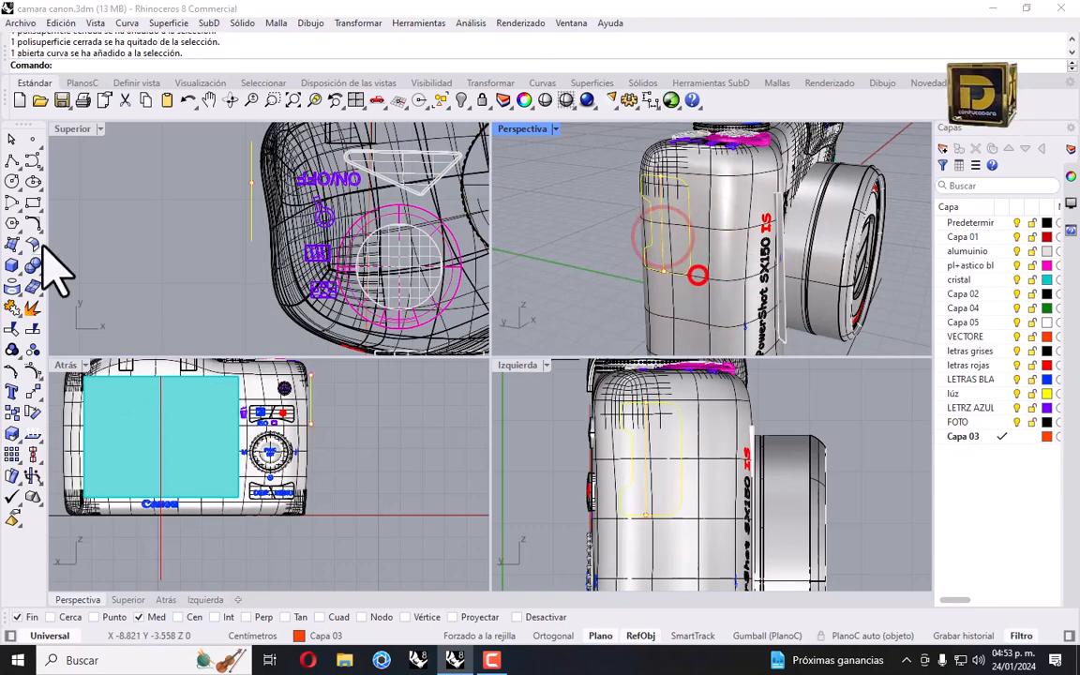
left_click(11, 285)
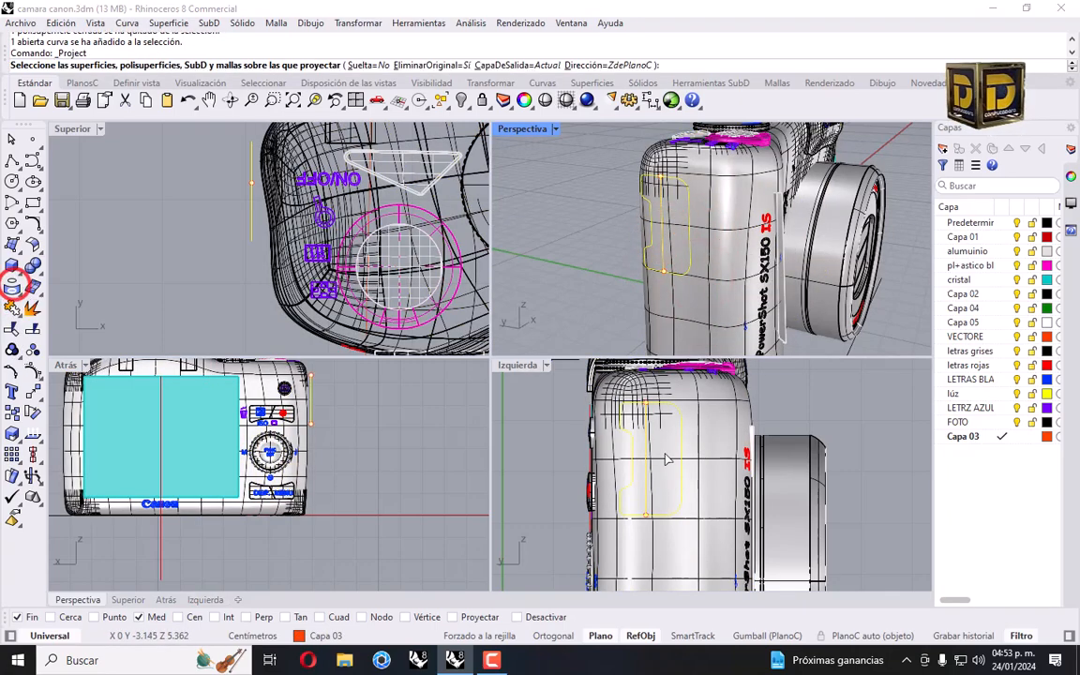
left_click(641, 380)
right_click(665, 452)
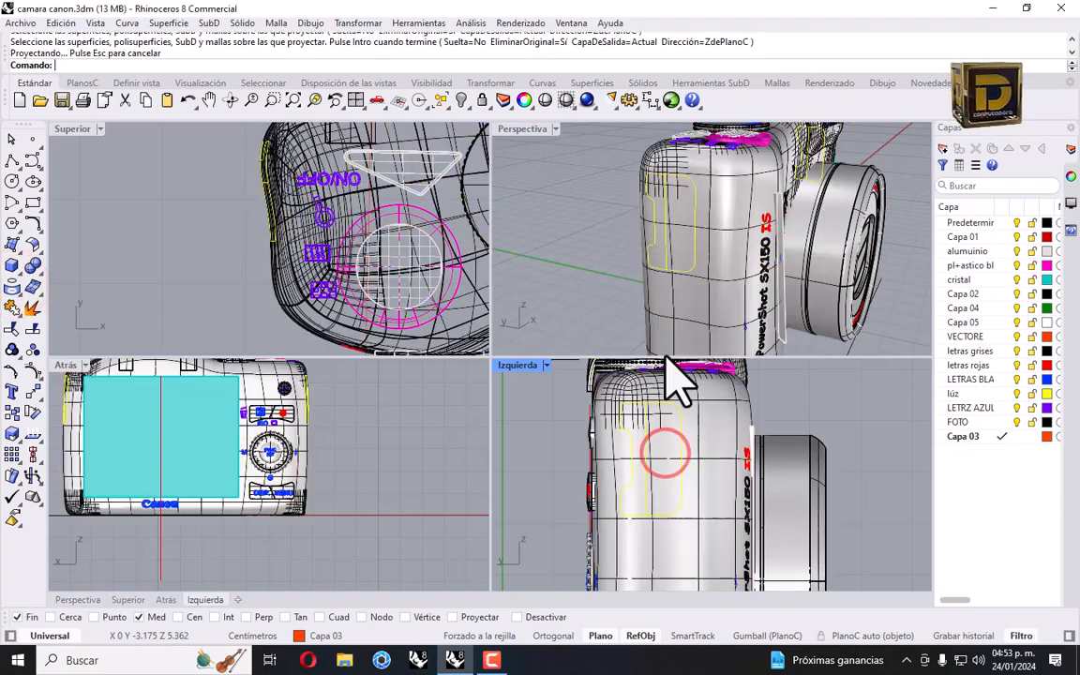
Hide the camera body and patch the projected profile curves on the button side using 10 U and 10 V segments.
left_click(721, 232)
left_click(460, 100)
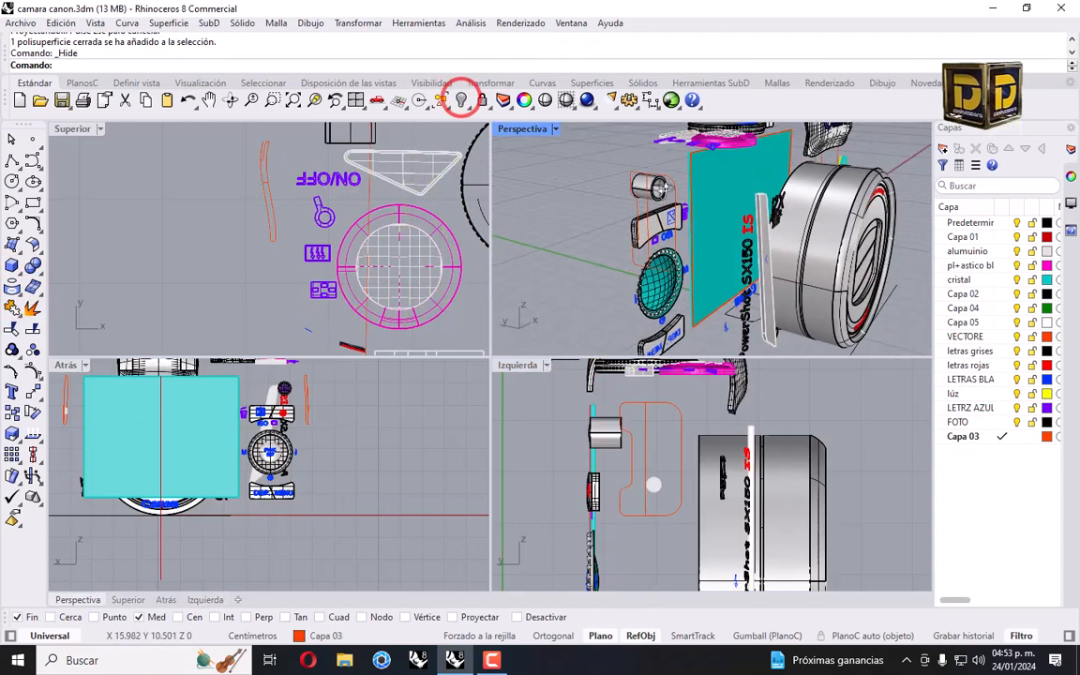
right_click_drag(563, 234, 515, 154)
left_click_drag(494, 128, 571, 291)
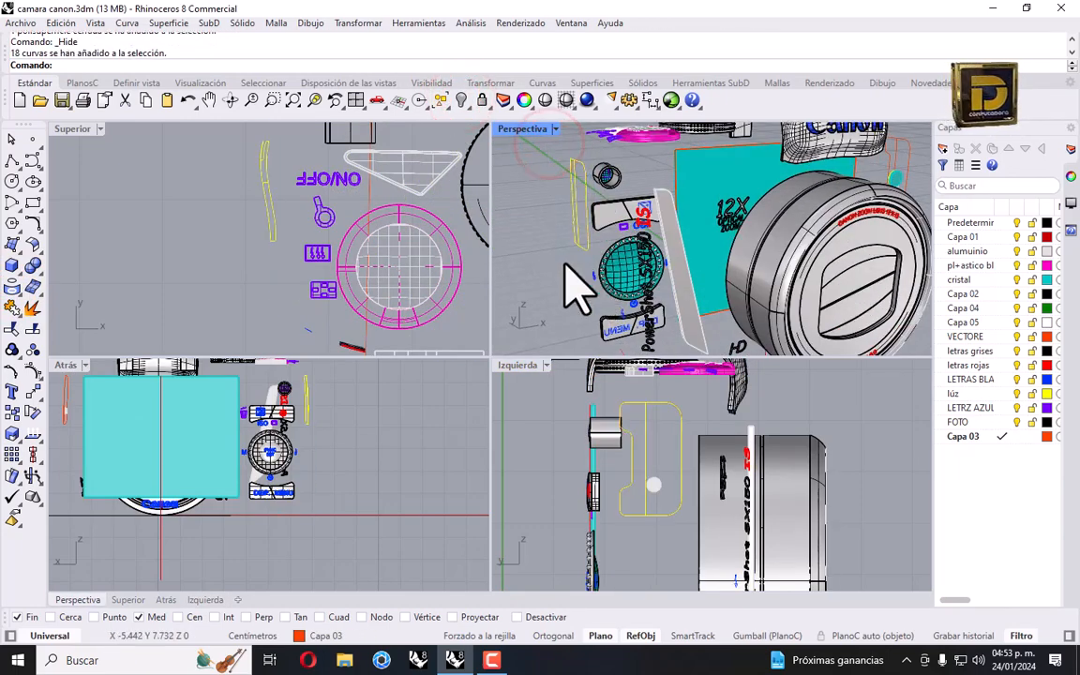
left_click(8, 249)
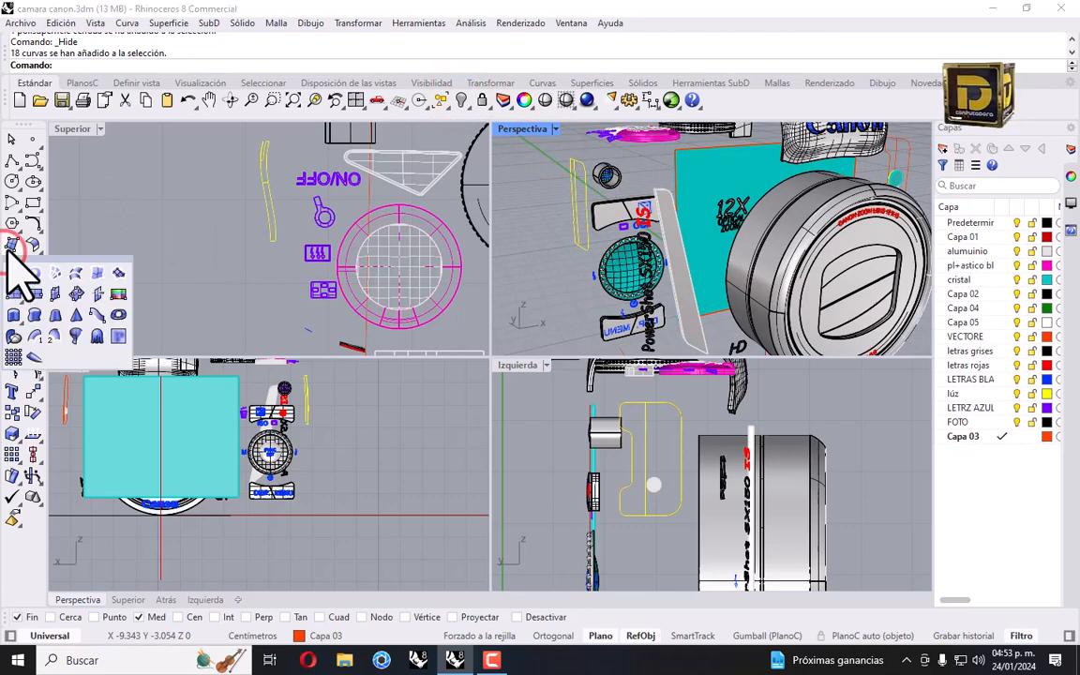
left_click(120, 272)
left_click(251, 464)
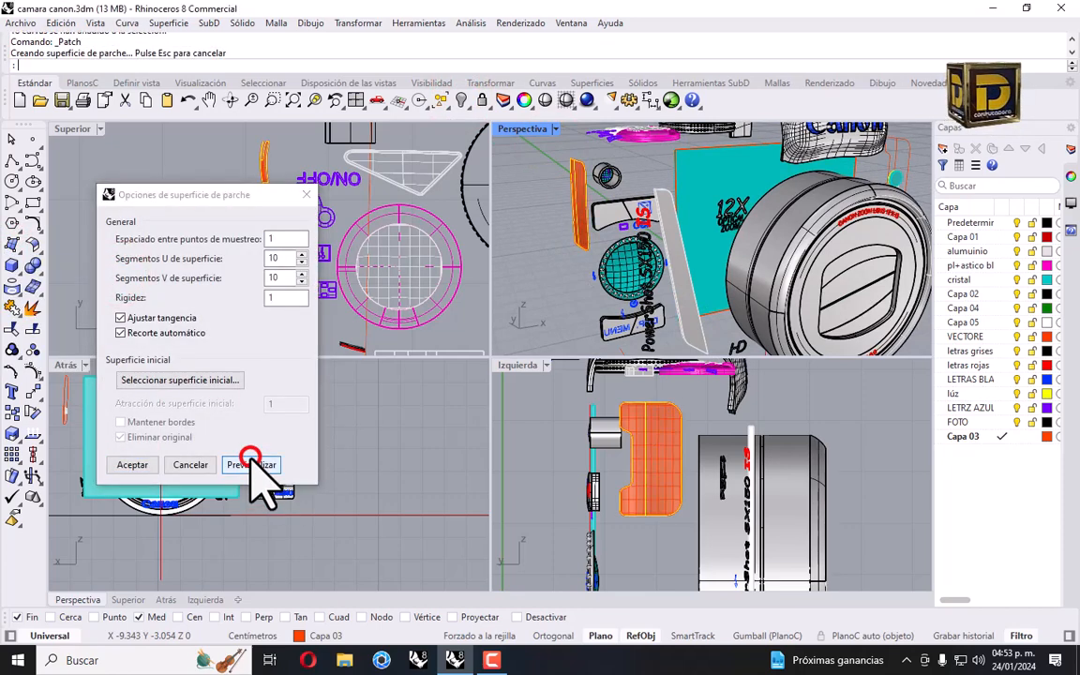
left_click(132, 464)
scroll(581, 215, "up", 5)
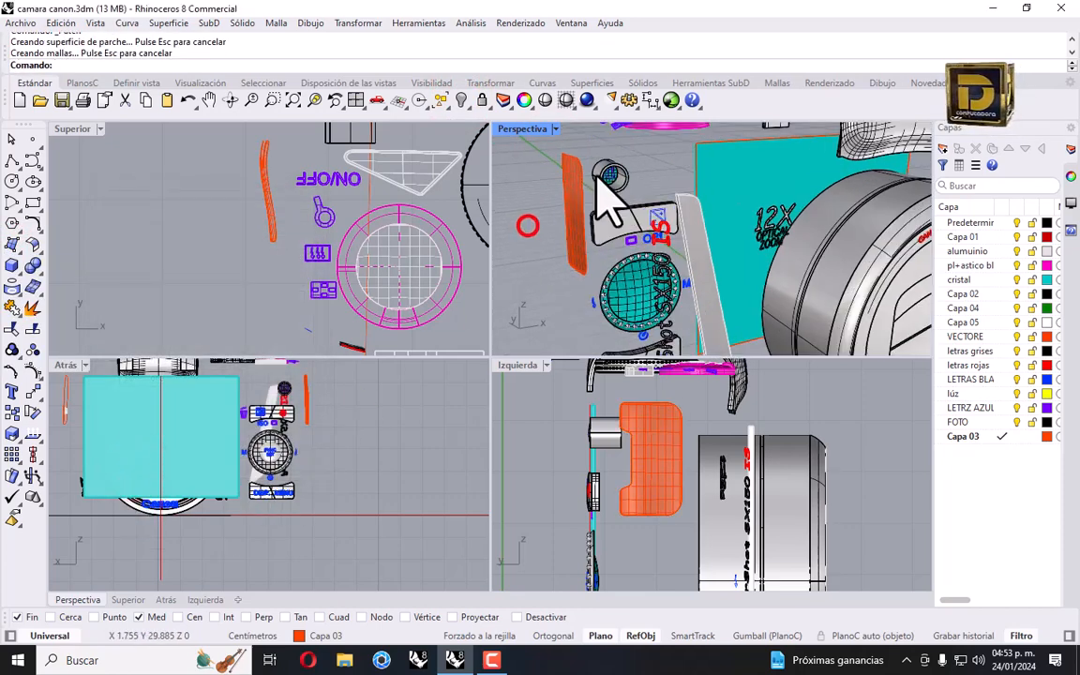
left_click(553, 180)
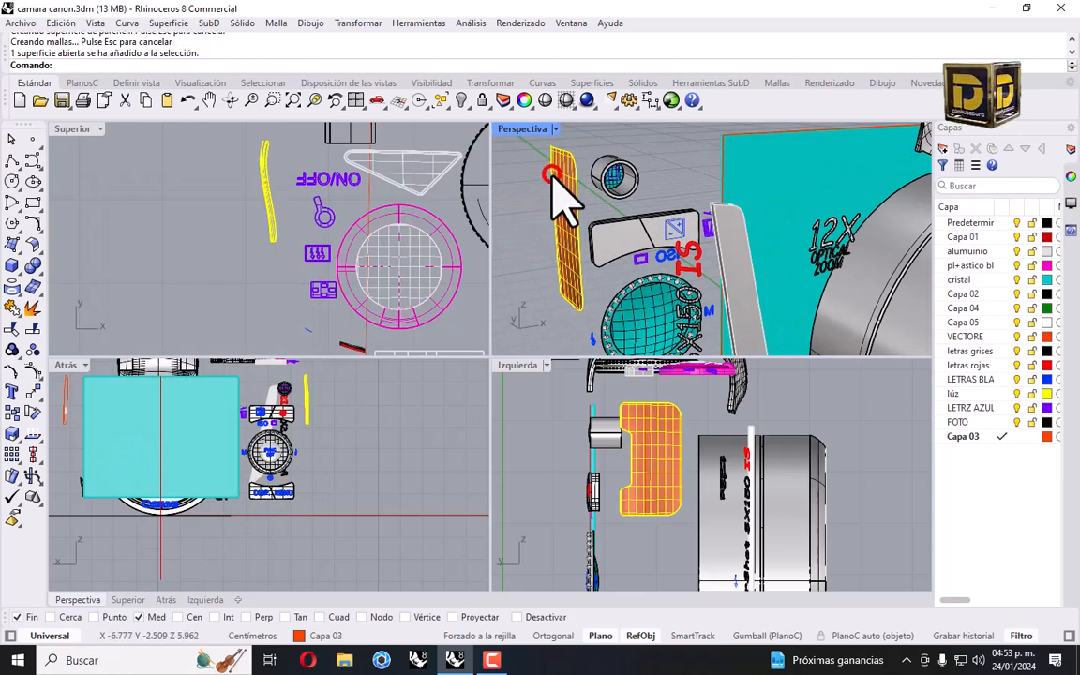
left_click(34, 242)
left_click(162, 208)
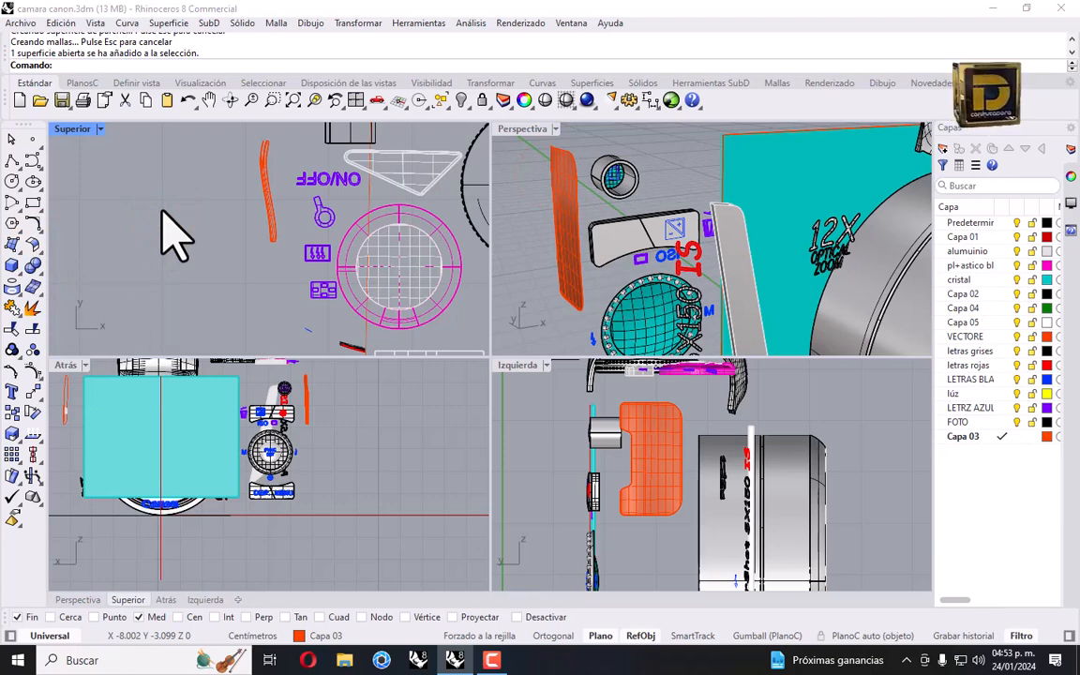
Create "A/V OUT DIGITAL" as two-line Arial text curves 0.2 cm high and place them beside the camera in the left view.
scroll(684, 511, "down", 4)
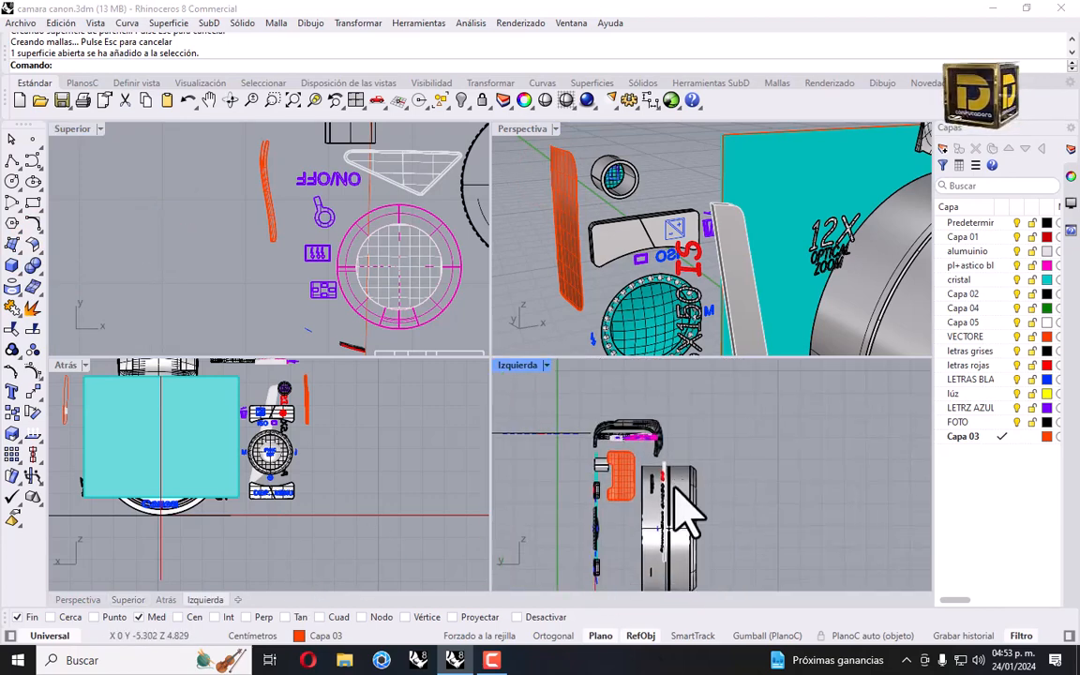
scroll(694, 470, "down", 4)
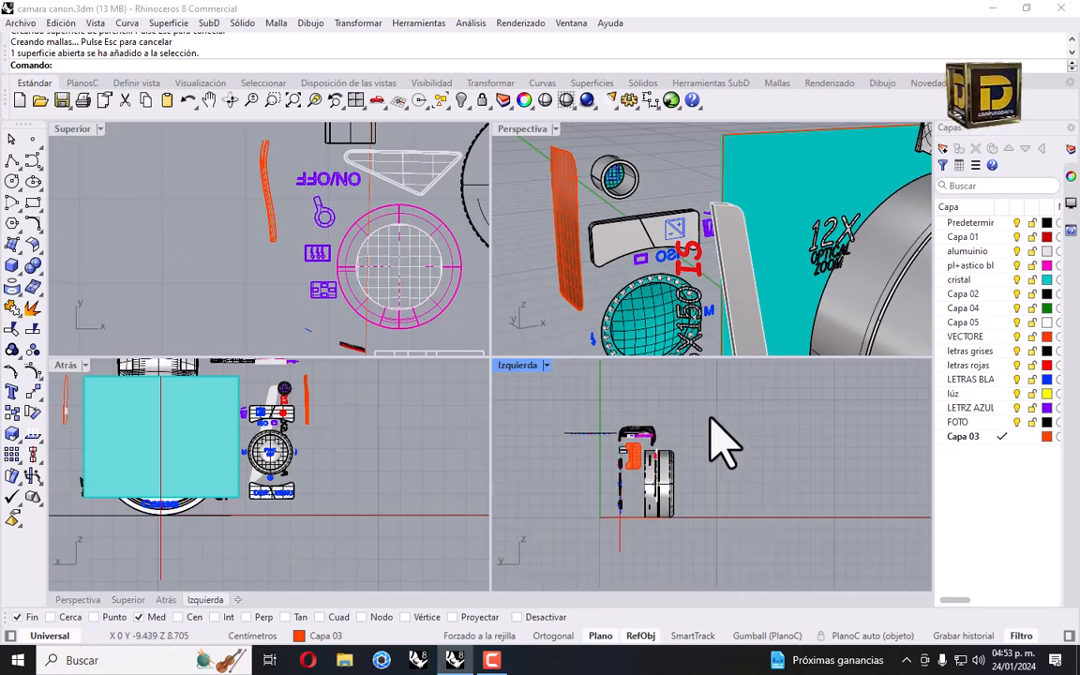
right_click_drag(728, 460, 690, 464)
left_click(13, 392)
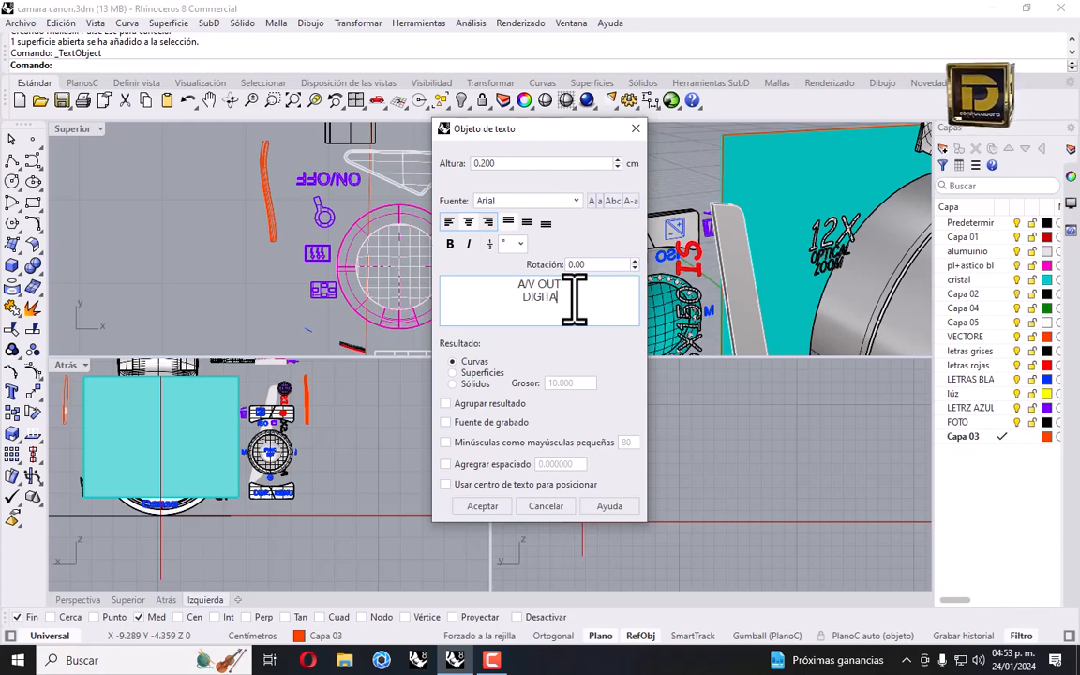
left_click(483, 506)
left_click(677, 455)
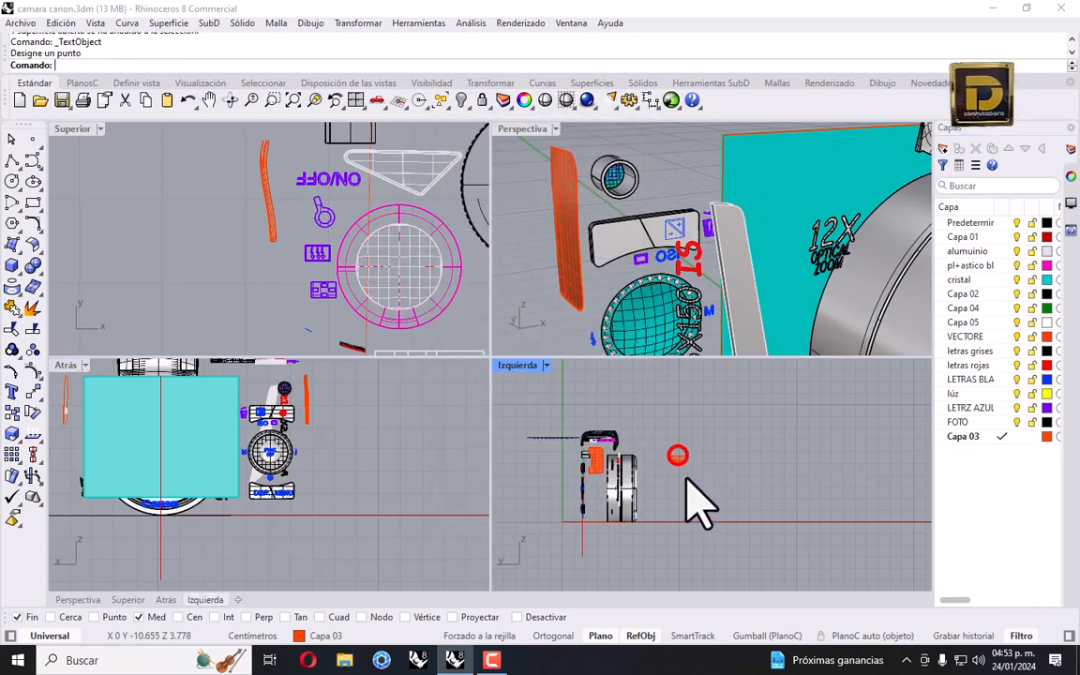
Isolate the patched port cover surface together with the A/V OUT DIGITAL text curves.
left_click(560, 242)
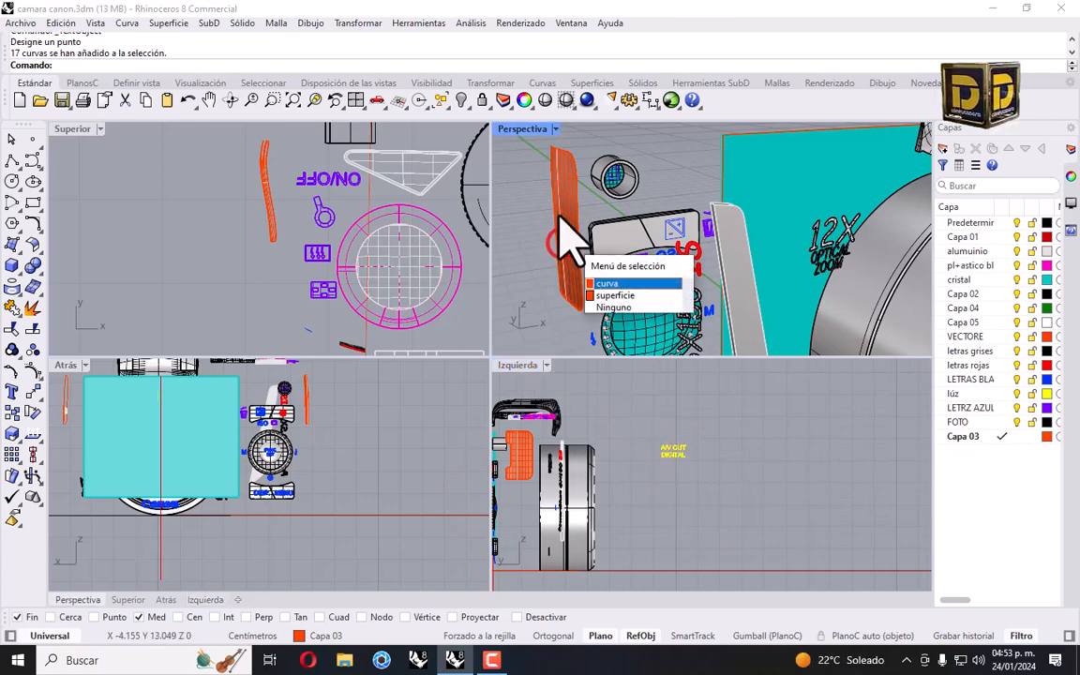
left_click(614, 295)
left_click(465, 107)
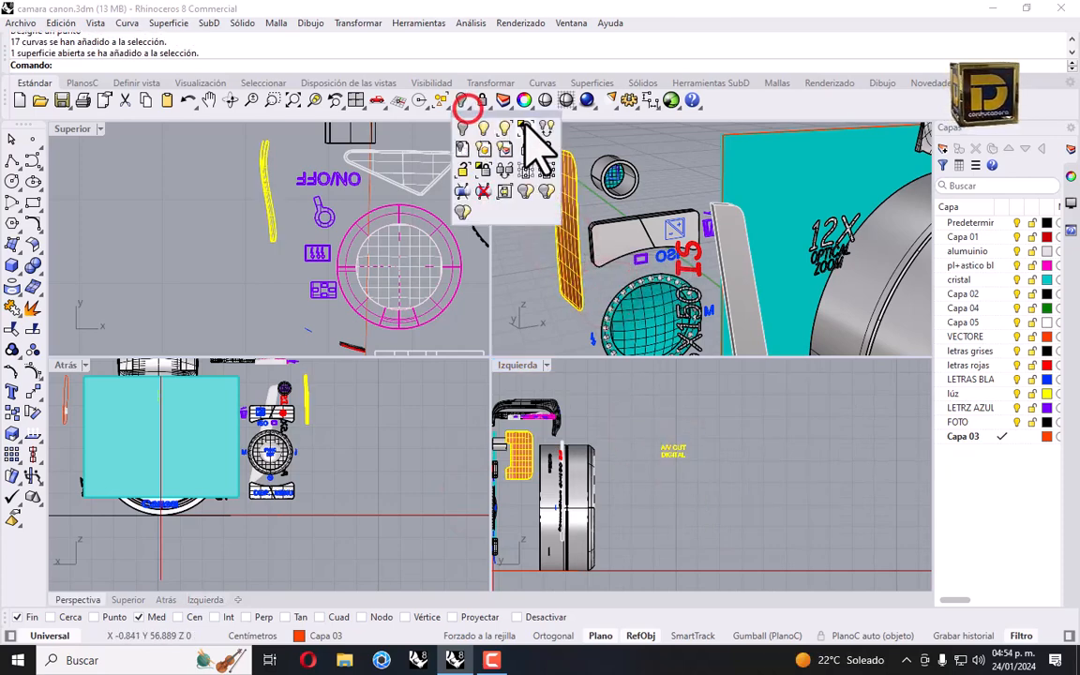
left_click(526, 125)
Move the text curves close to the port cover in the left view and rotate them 90° clockwise to read vertically.
left_click(640, 429)
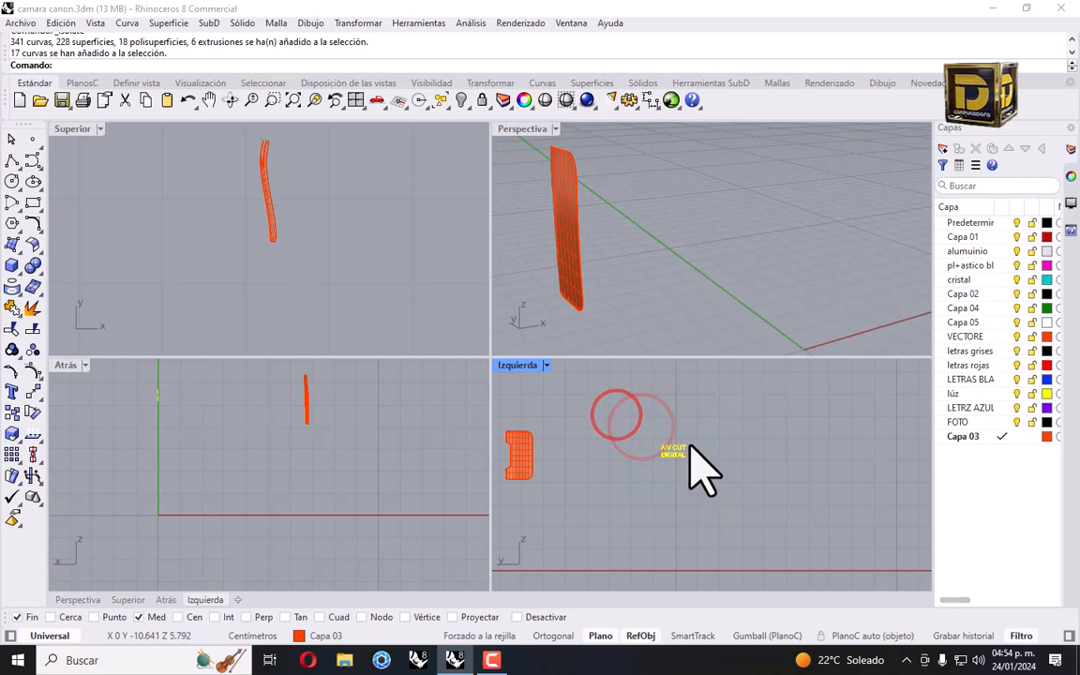
left_click_drag(682, 452, 662, 452)
left_click_drag(546, 454, 592, 452)
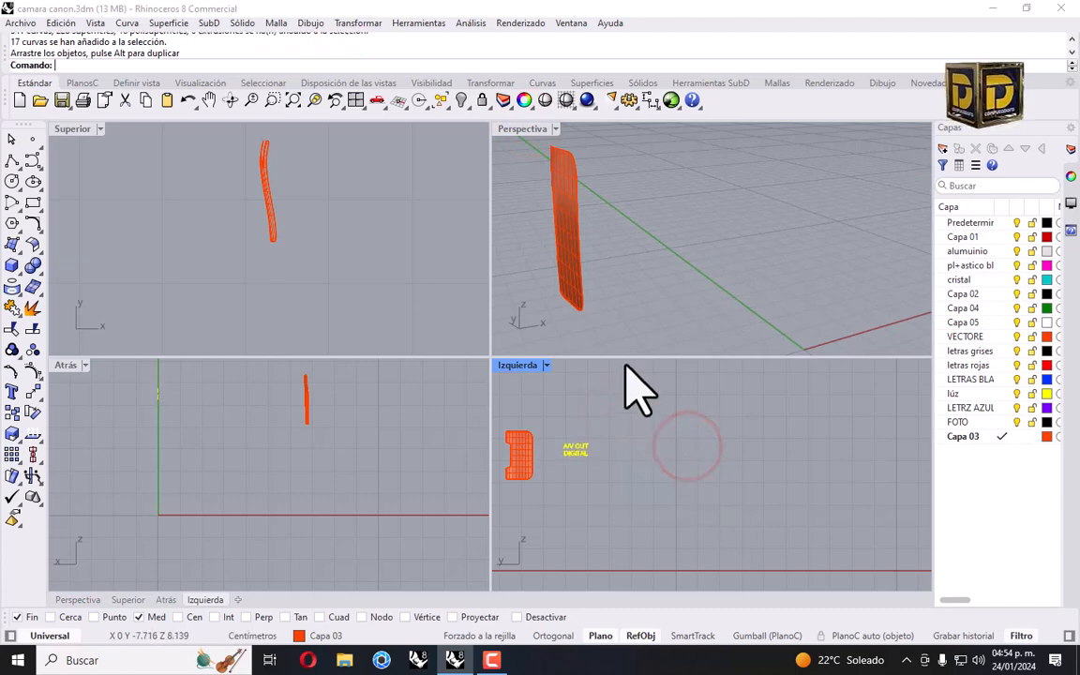
left_click(422, 23)
mouse_move(374, 22)
left_click(373, 74)
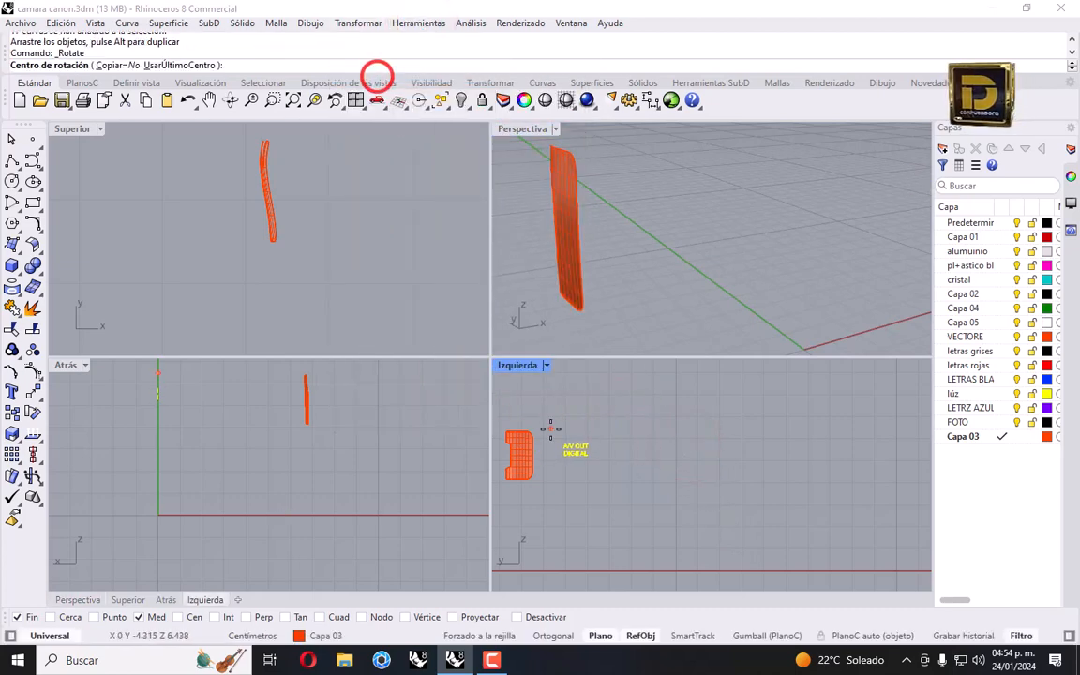
left_click(553, 413)
left_click(629, 422)
left_click(595, 486)
Centre the vertical text over the port cover and project it onto the cover surface along the left view's direction.
right_click_drag(527, 421, 604, 389)
scroll(600, 410, "up", 7)
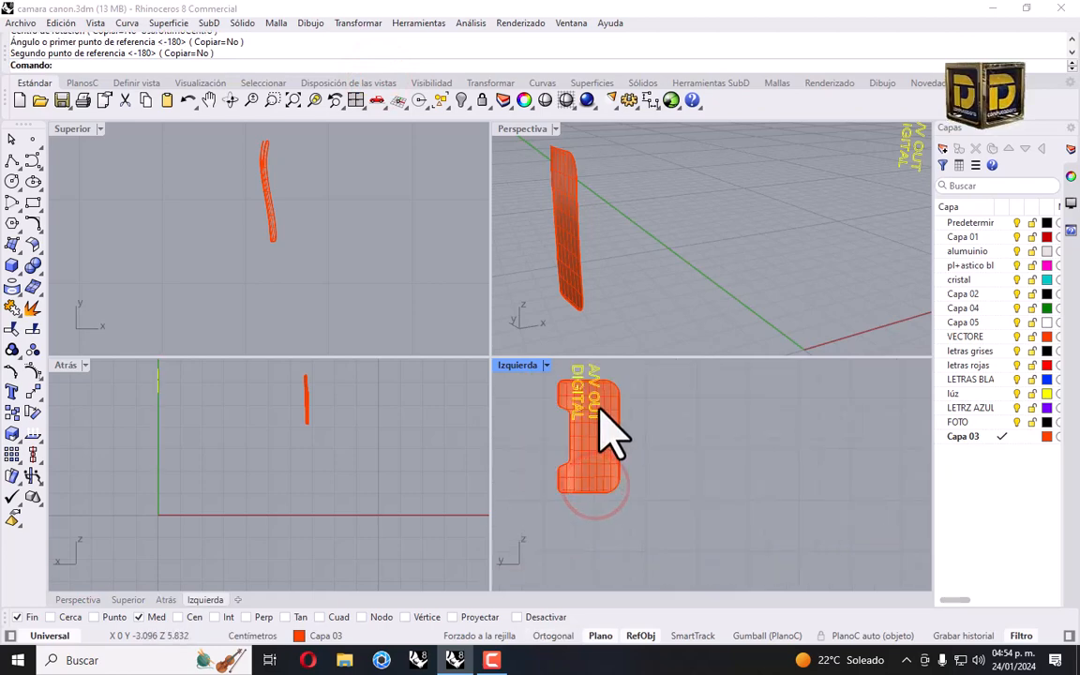
left_click_drag(599, 408, 606, 457)
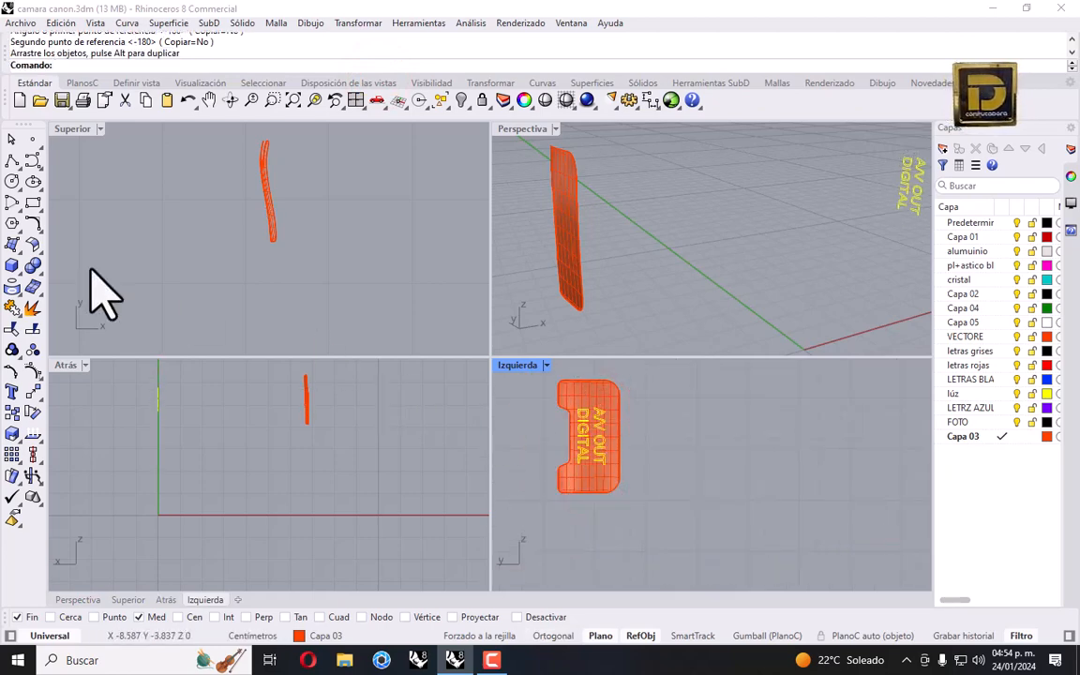
left_click(12, 287)
left_click(588, 398)
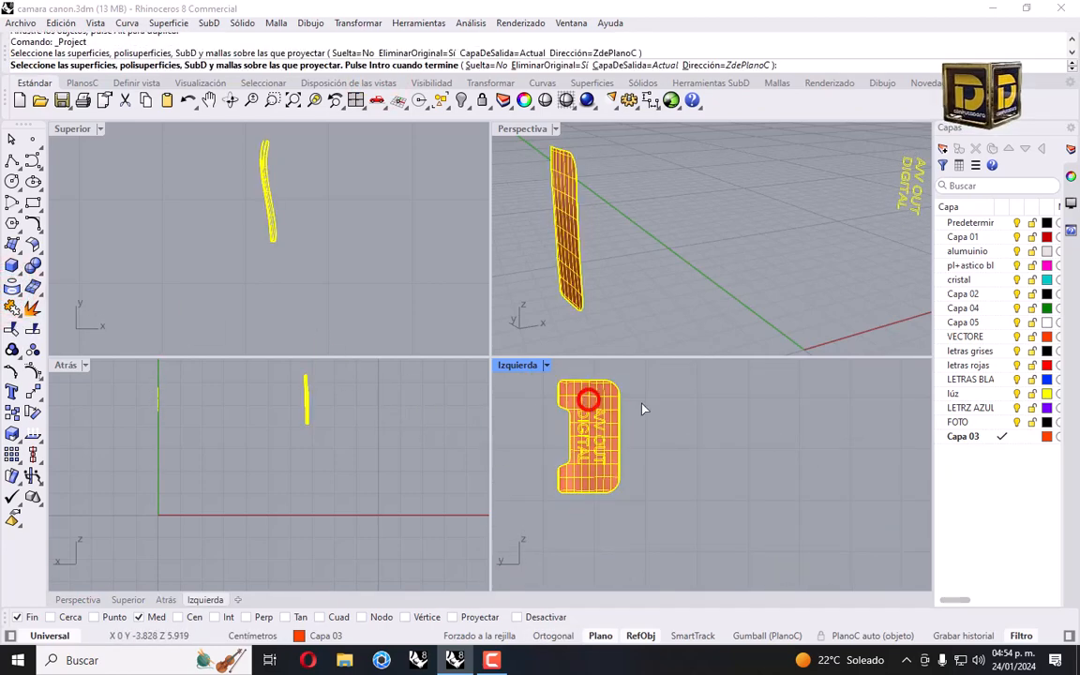
key("Return")
left_click(620, 240)
left_click(562, 169)
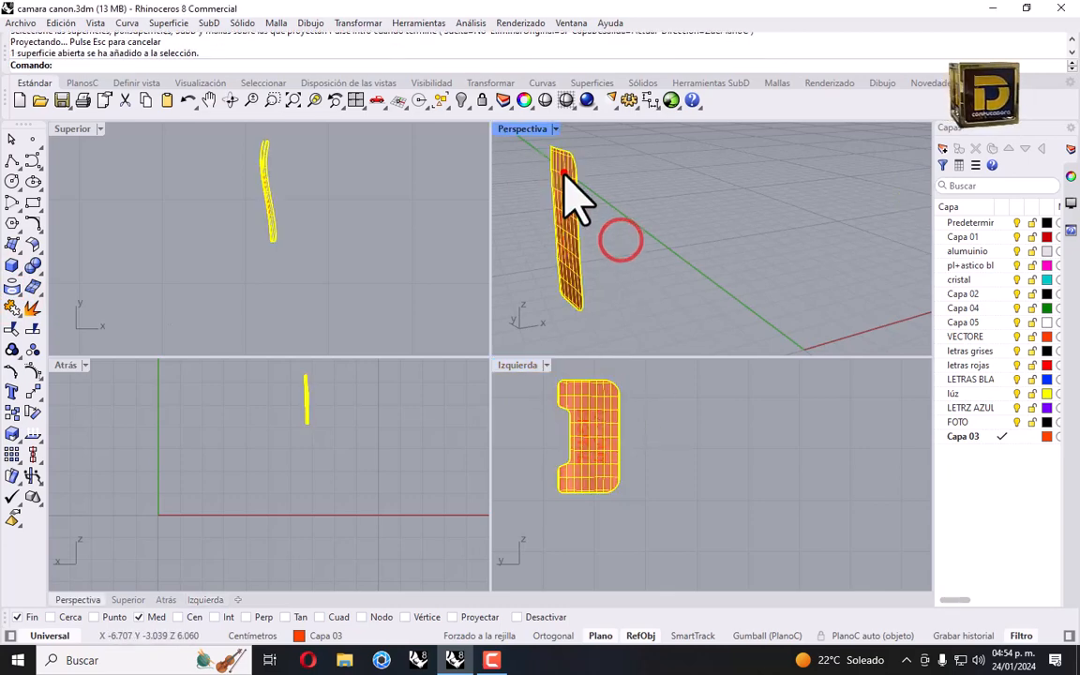
left_click(35, 243)
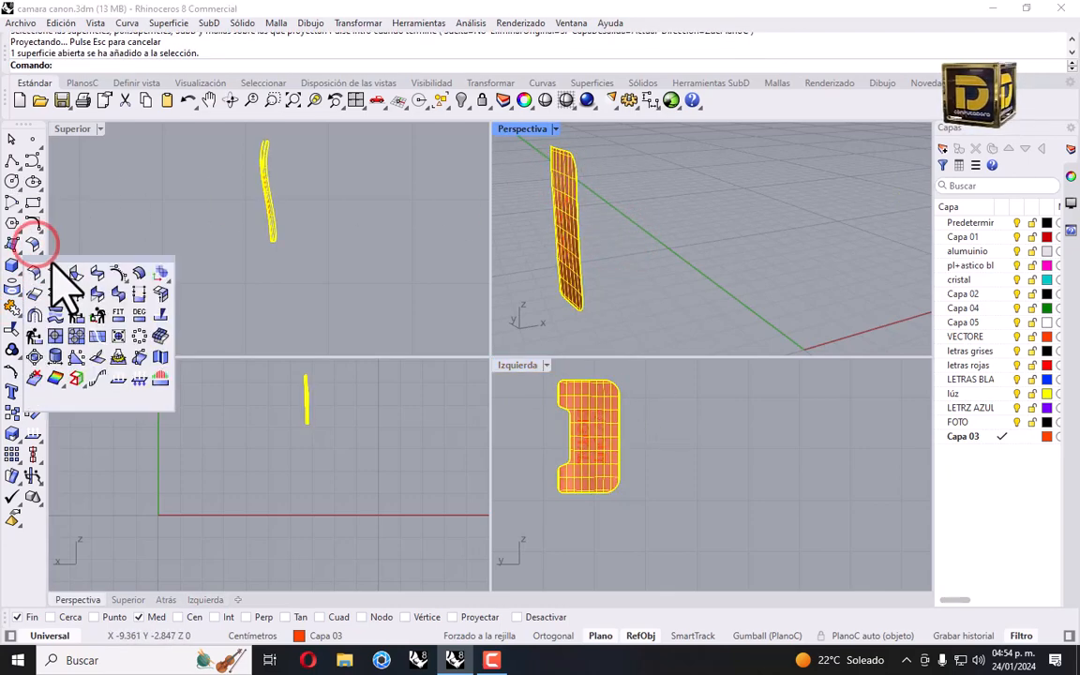
left_click(542, 272)
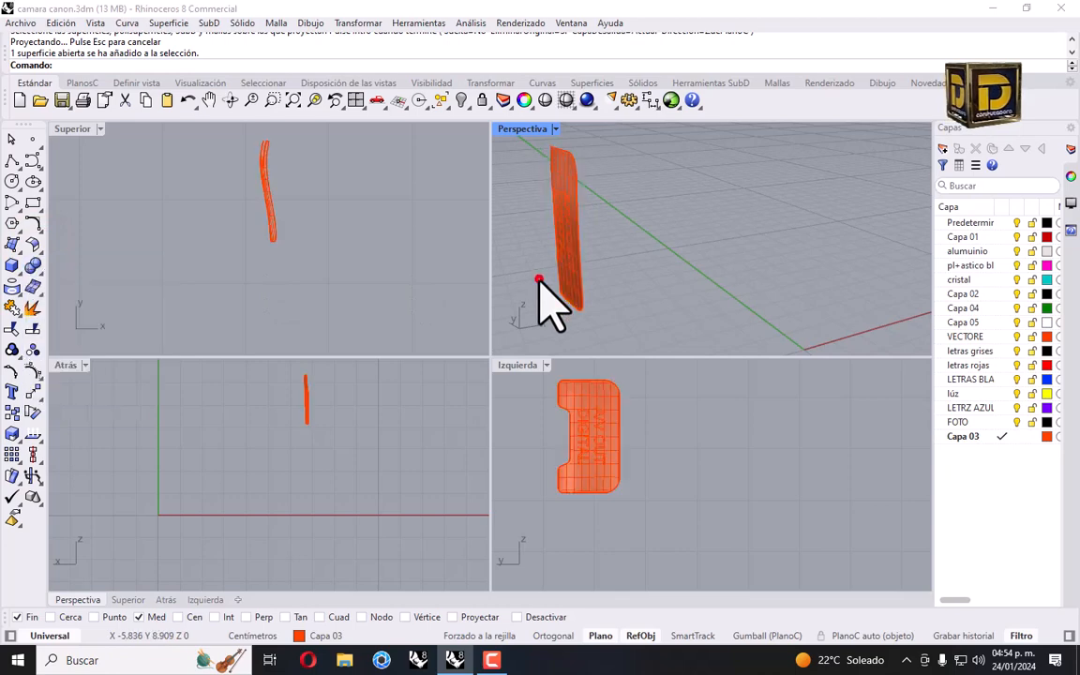
left_click(35, 243)
left_click(56, 293)
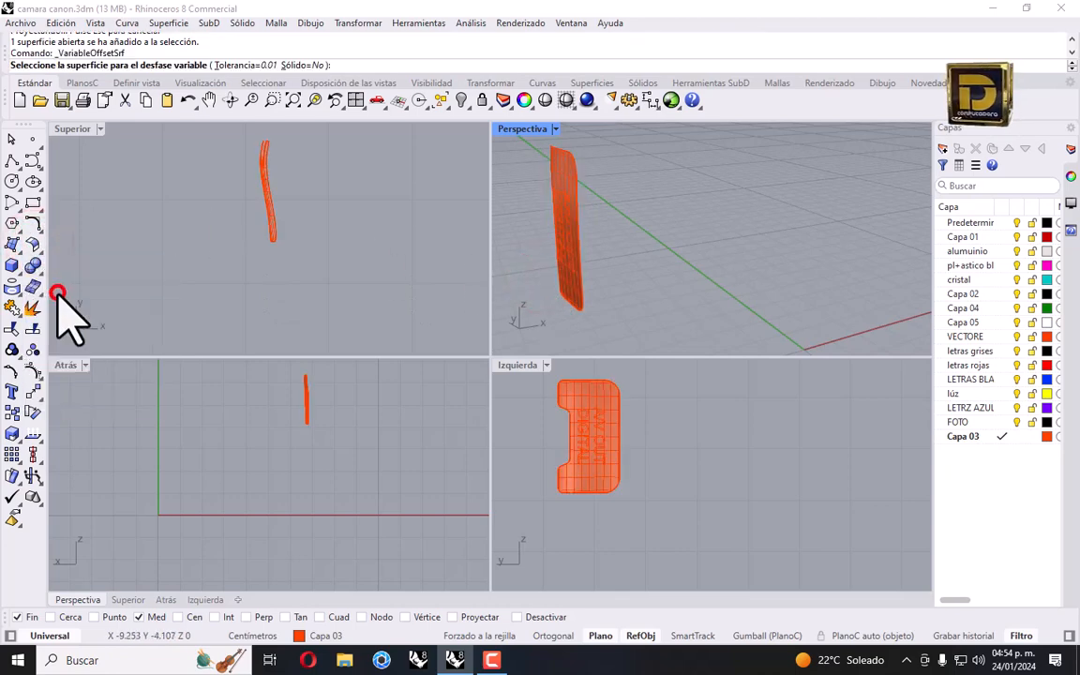
left_click(34, 243)
Offset the port cover surface 0.06 cm to both sides as a solid.
left_click(34, 243)
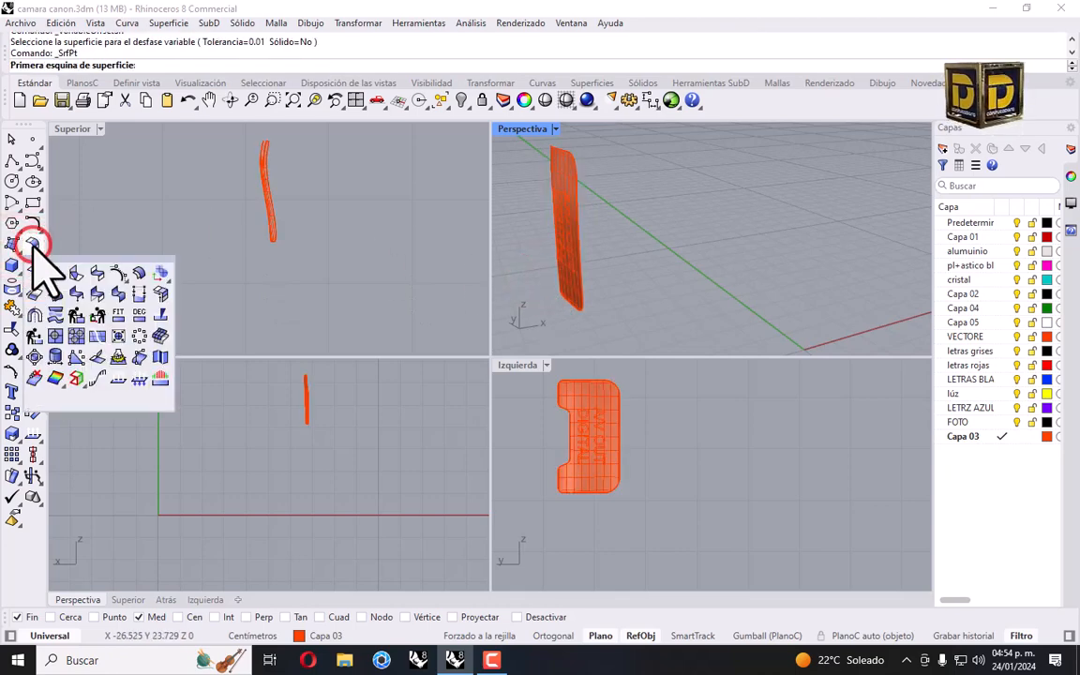
left_click(136, 273)
left_click(563, 173)
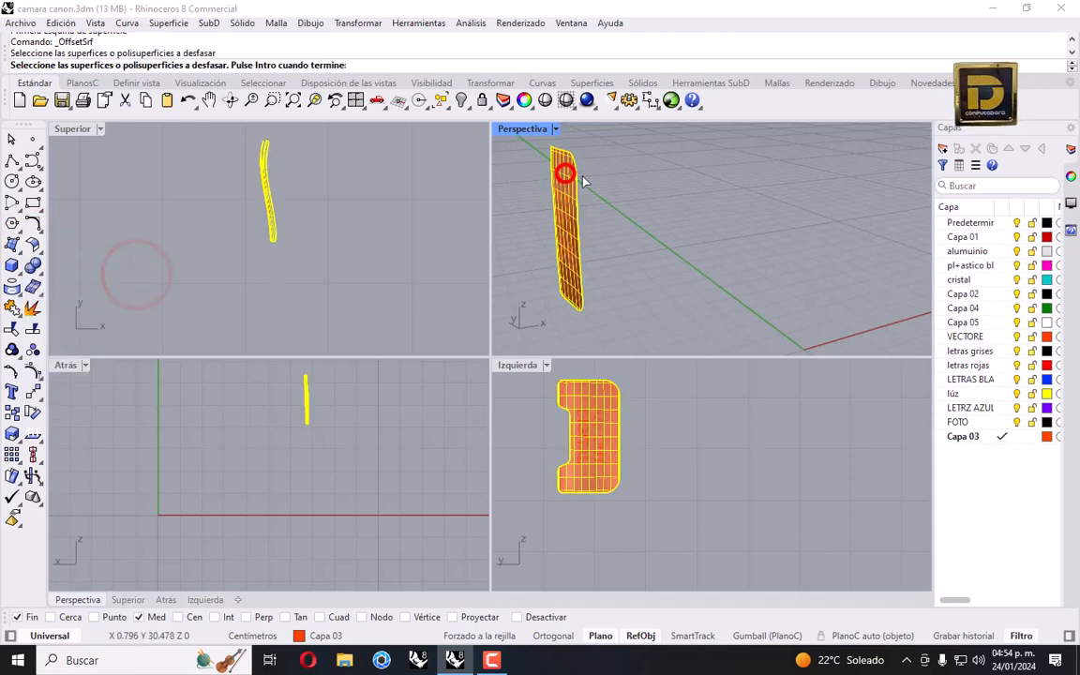
key("Return")
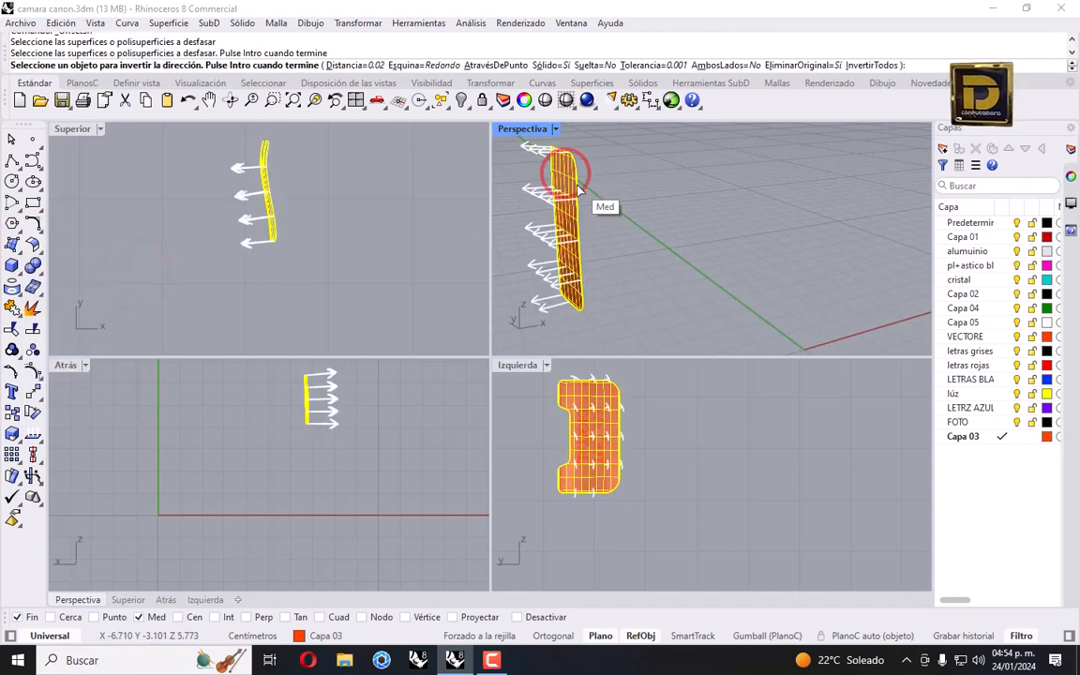
left_click(823, 31)
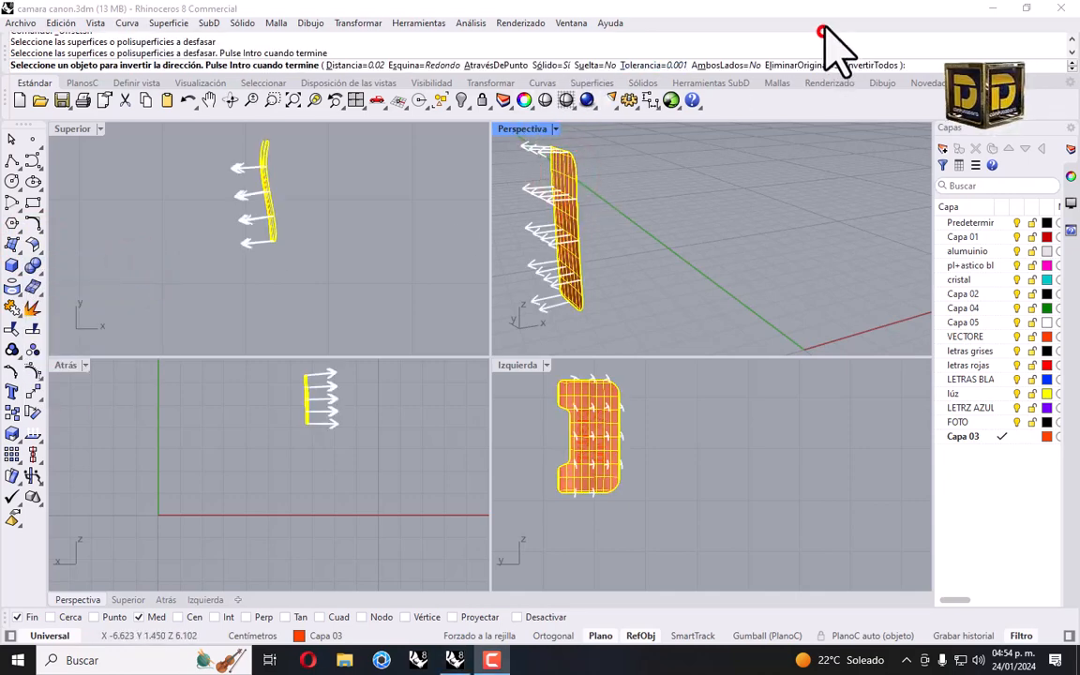
left_click(715, 66)
left_click(373, 67)
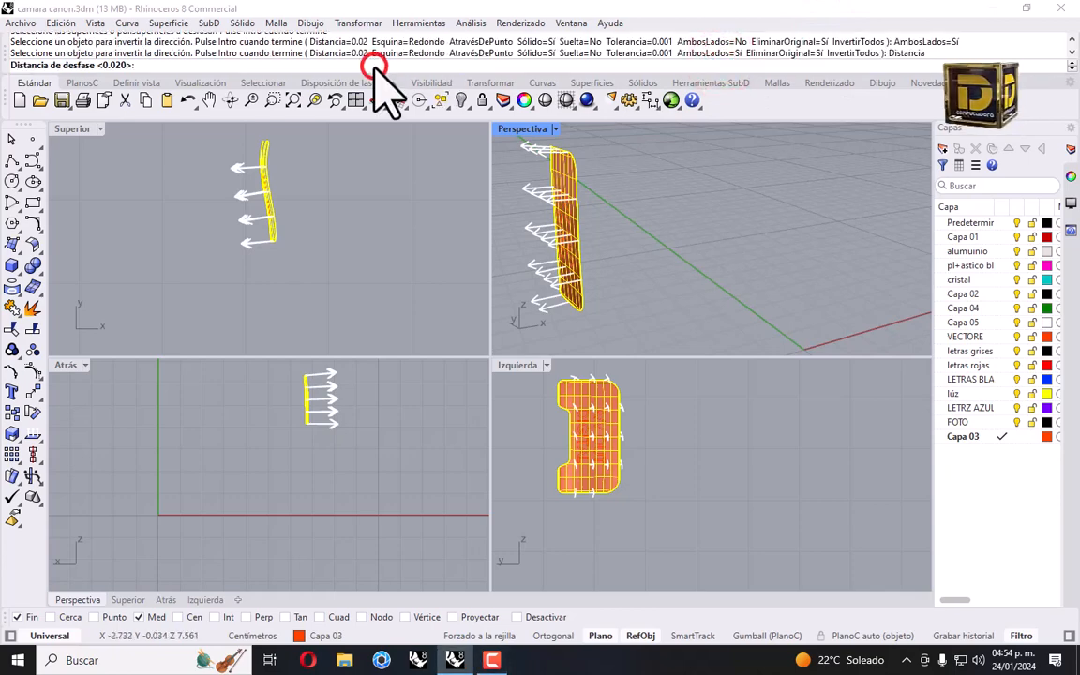
key("Return")
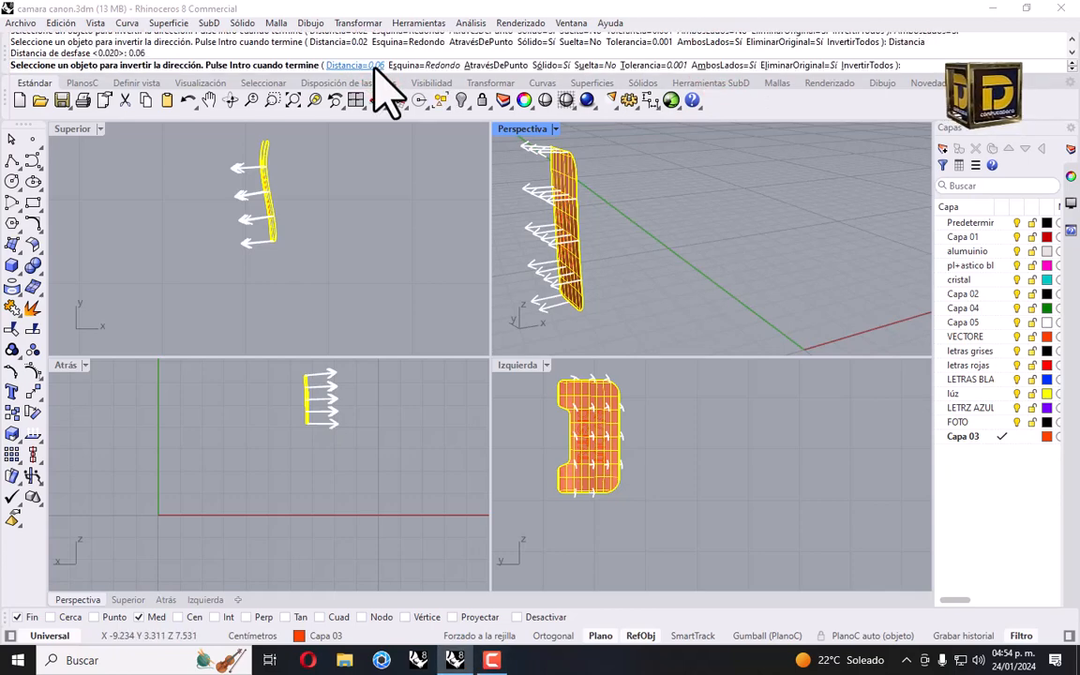
key("Return")
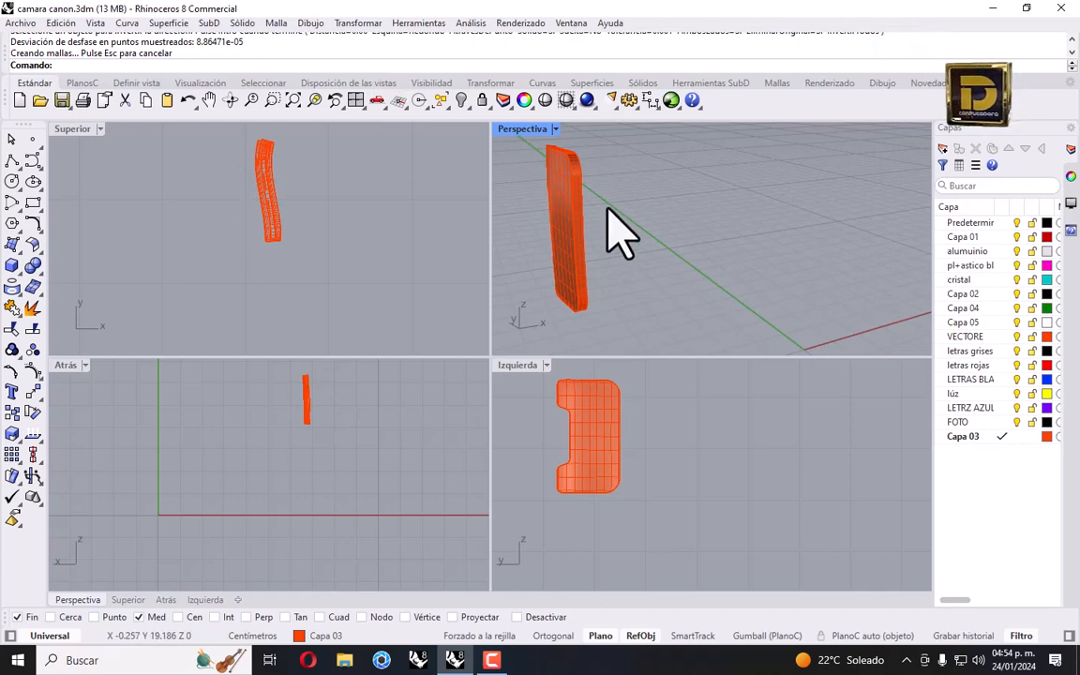
Select all projected lettering curves and move them outward in the top view, just clear of the port cover's outer face.
right_click_drag(619, 424, 583, 420)
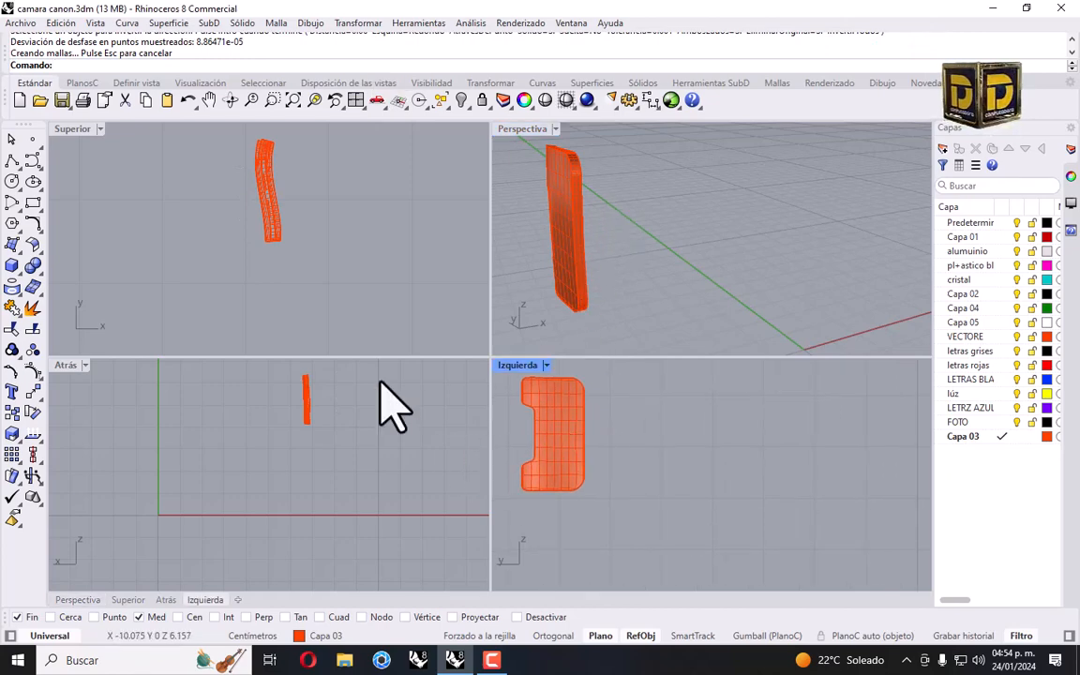
scroll(292, 386, "up", 8)
left_click_drag(281, 385, 373, 477)
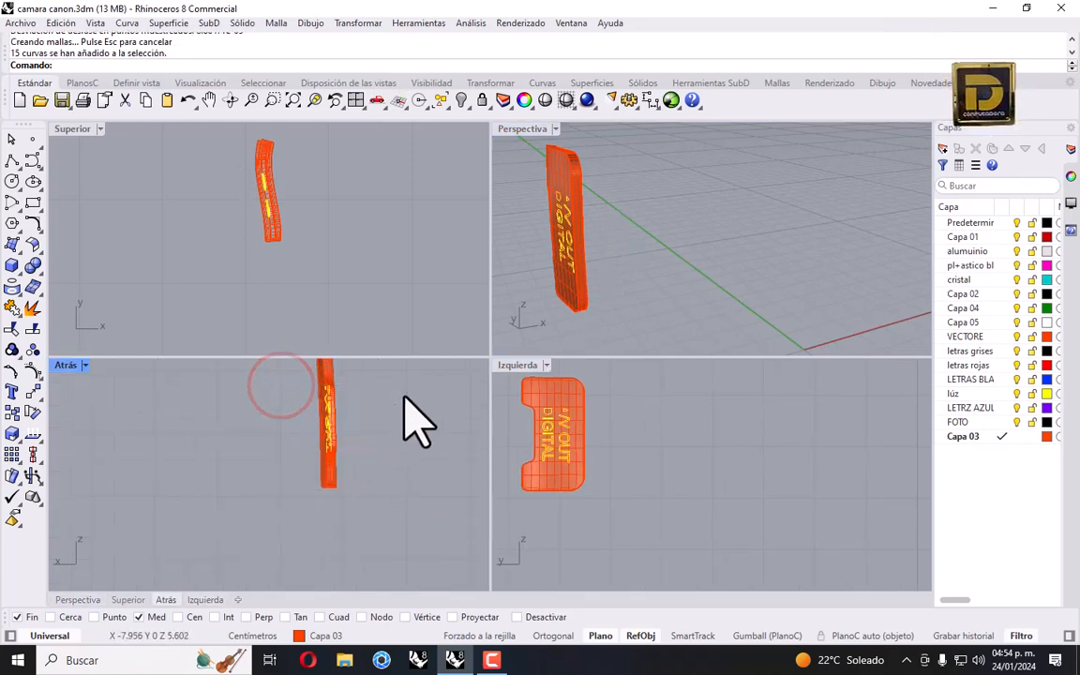
left_click_drag(293, 376, 382, 470)
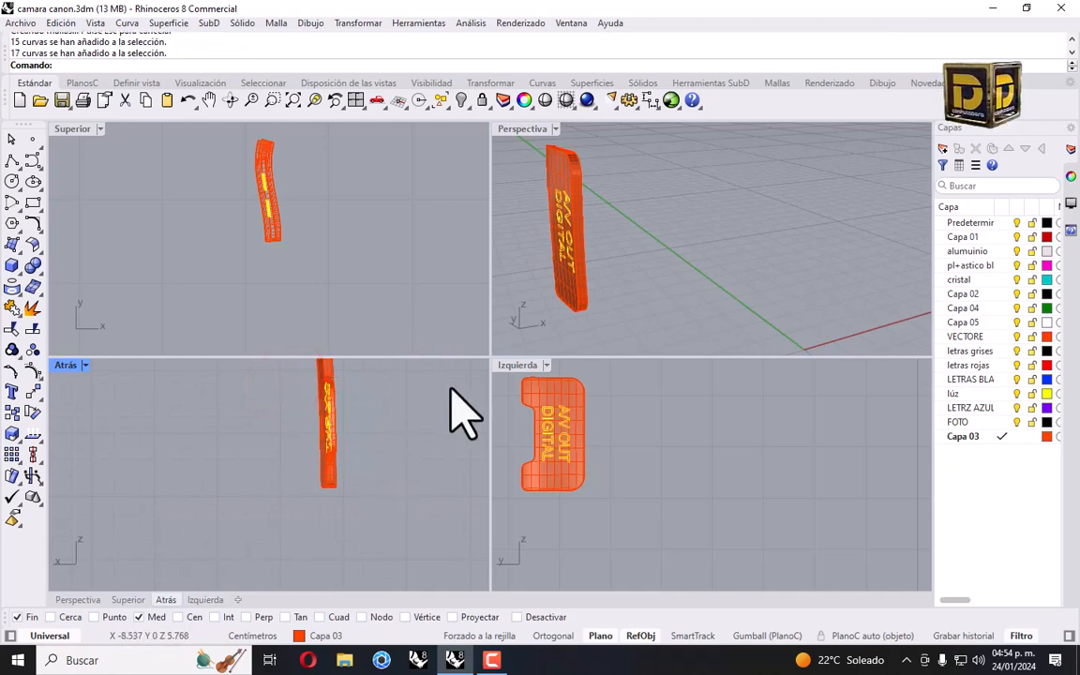
scroll(270, 216, "up", 10)
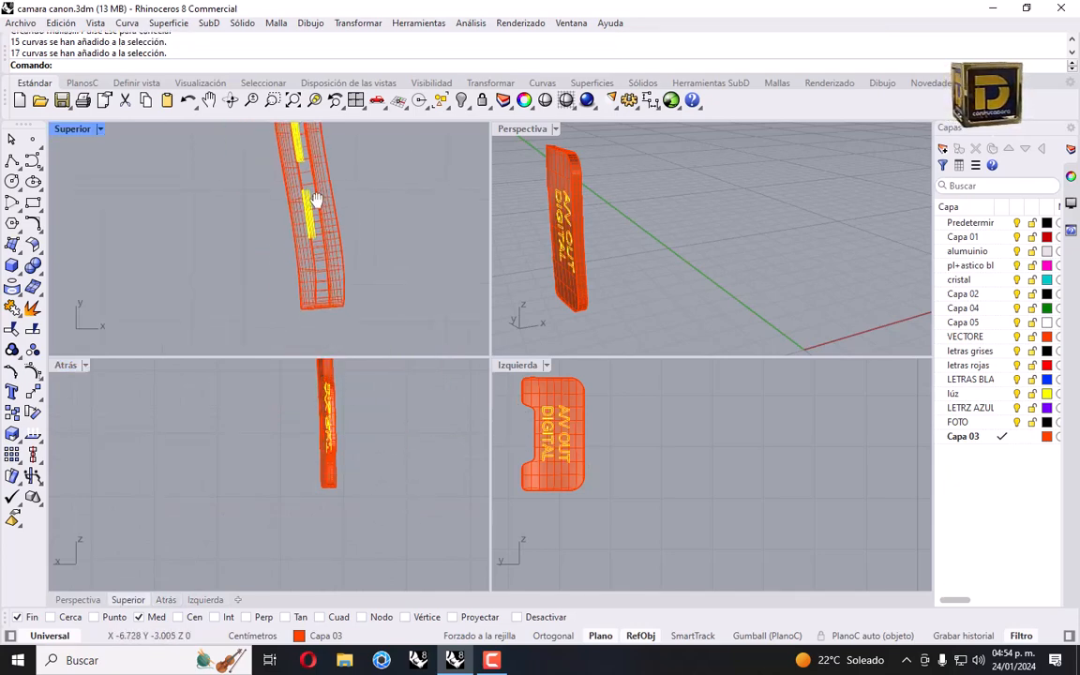
left_click_drag(309, 217, 270, 220)
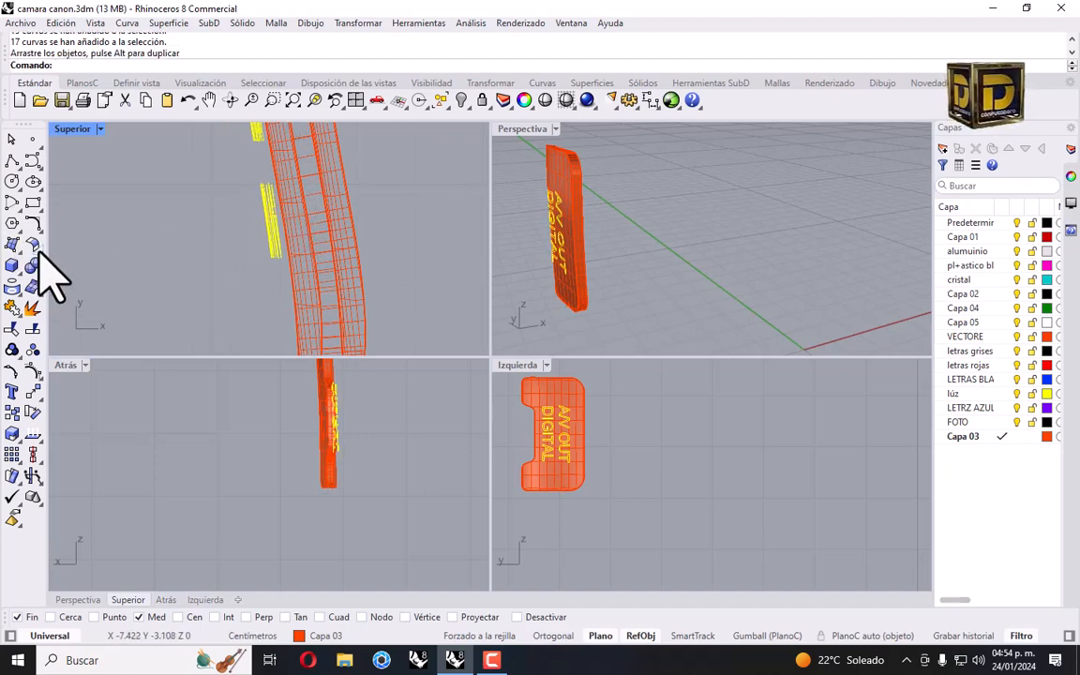
left_click(37, 248)
left_click(141, 268)
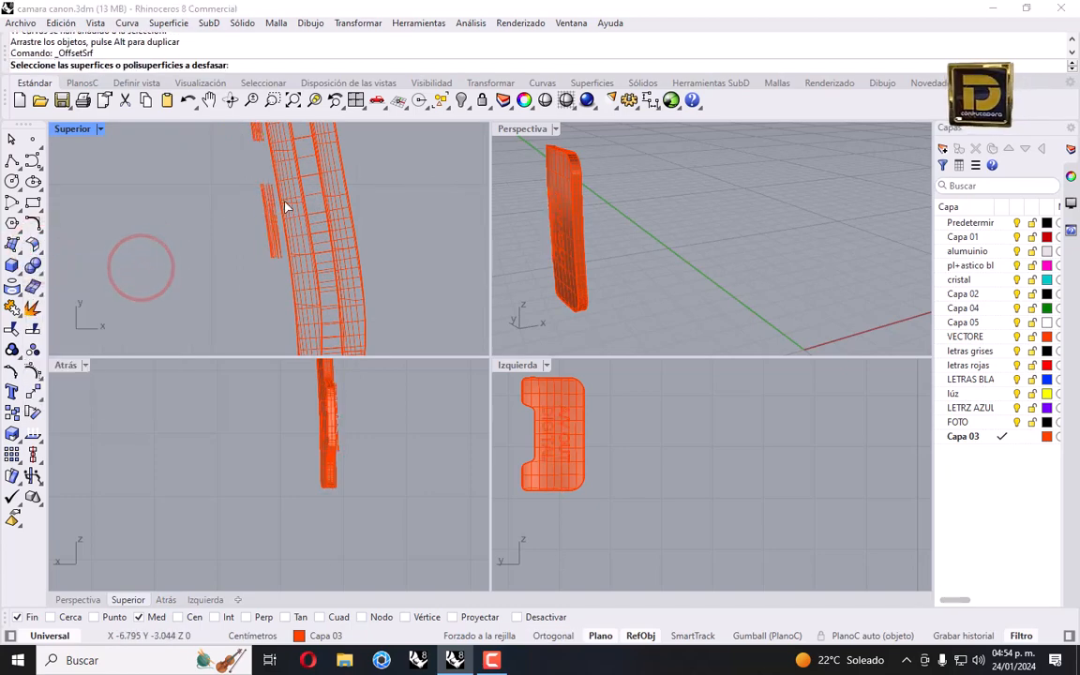
scroll(553, 204, "up", 5)
scroll(600, 188, "down", 5)
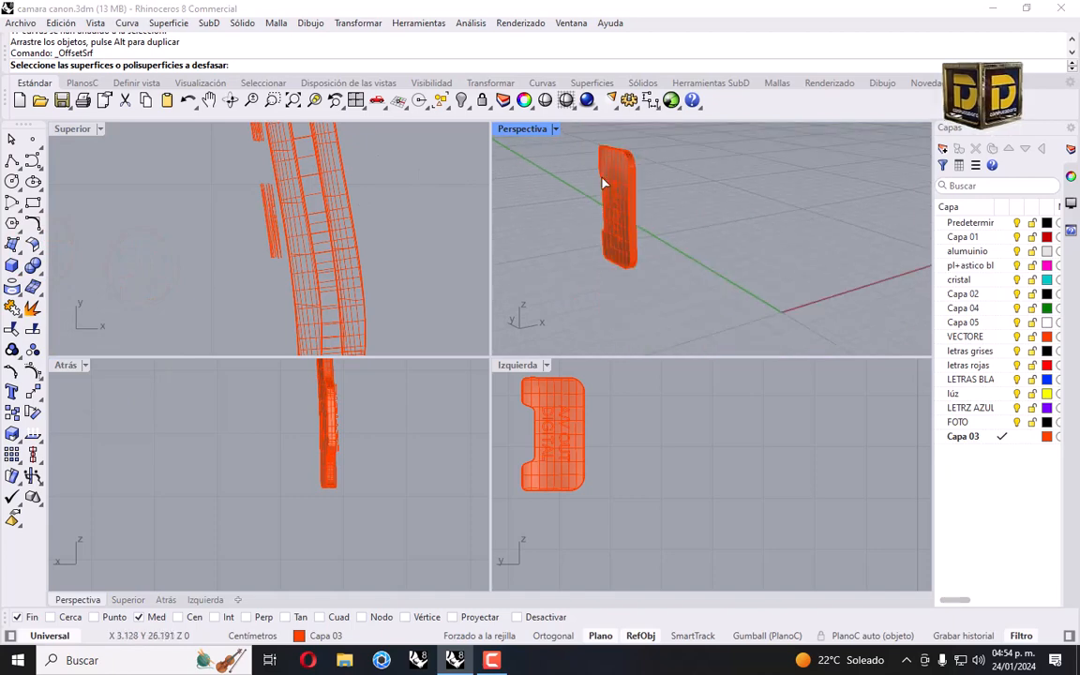
key("Escape")
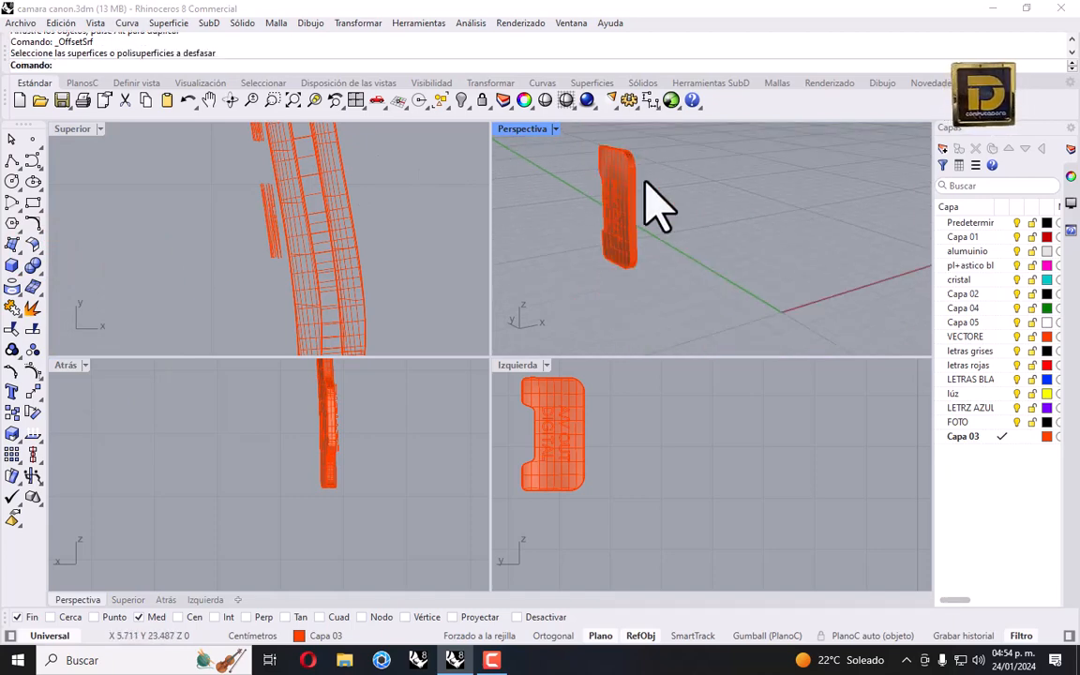
Create a patch surface through the offset A/V OUT DIGITAL lettering curves.
left_click_drag(560, 169, 637, 281)
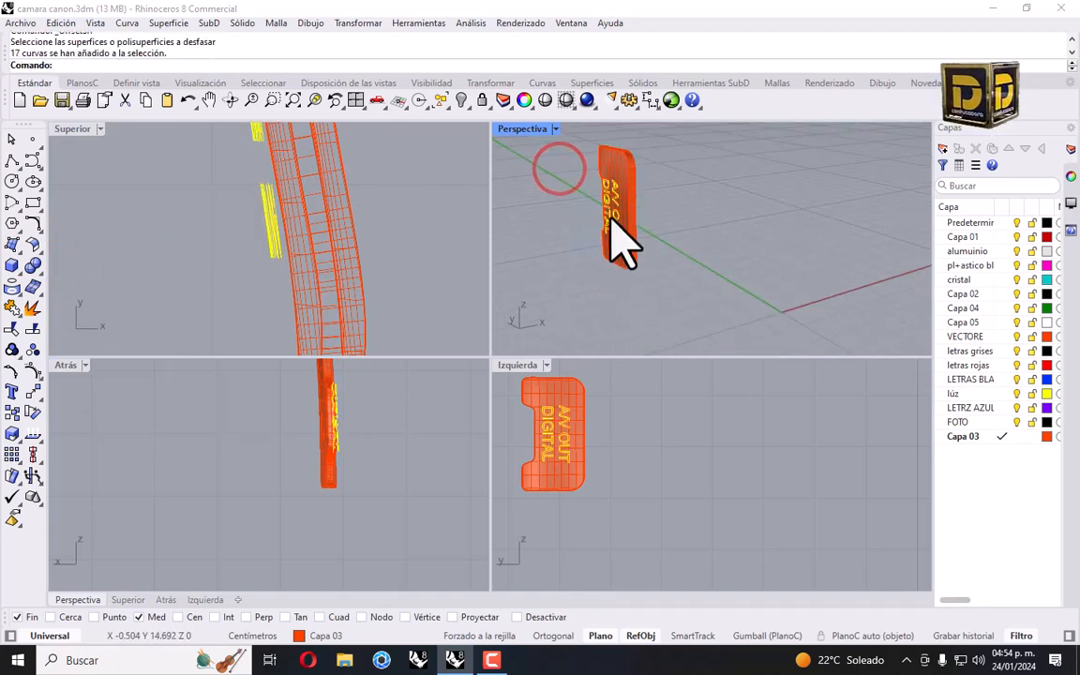
scroll(622, 225, "up", 5)
scroll(604, 180, "down", 4)
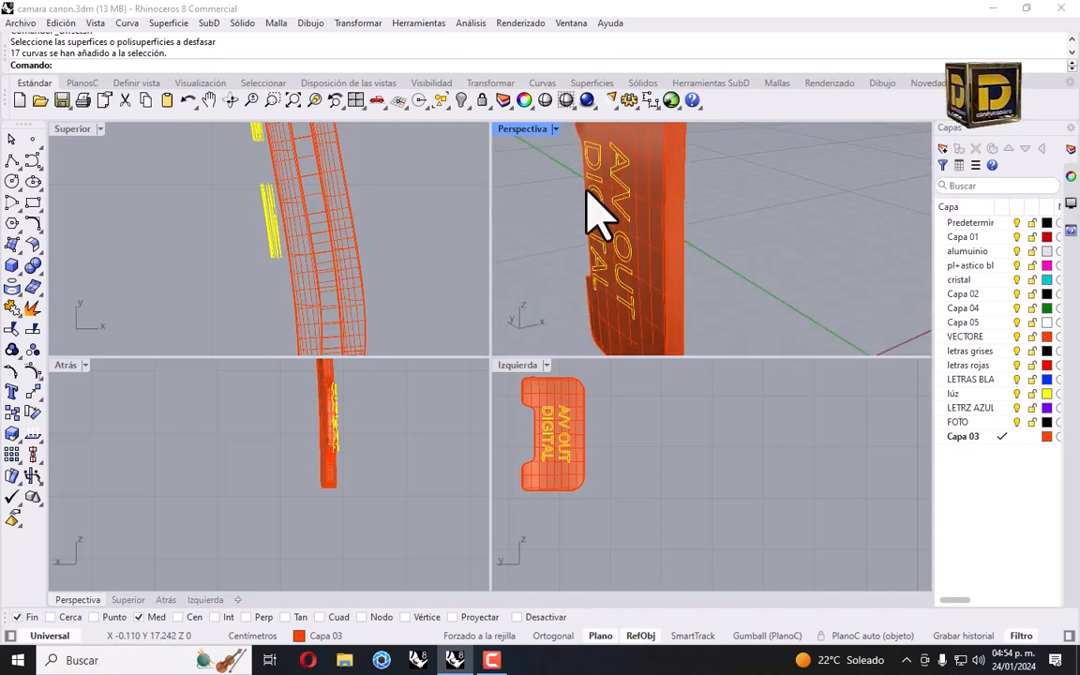
left_click(13, 245)
left_click(120, 267)
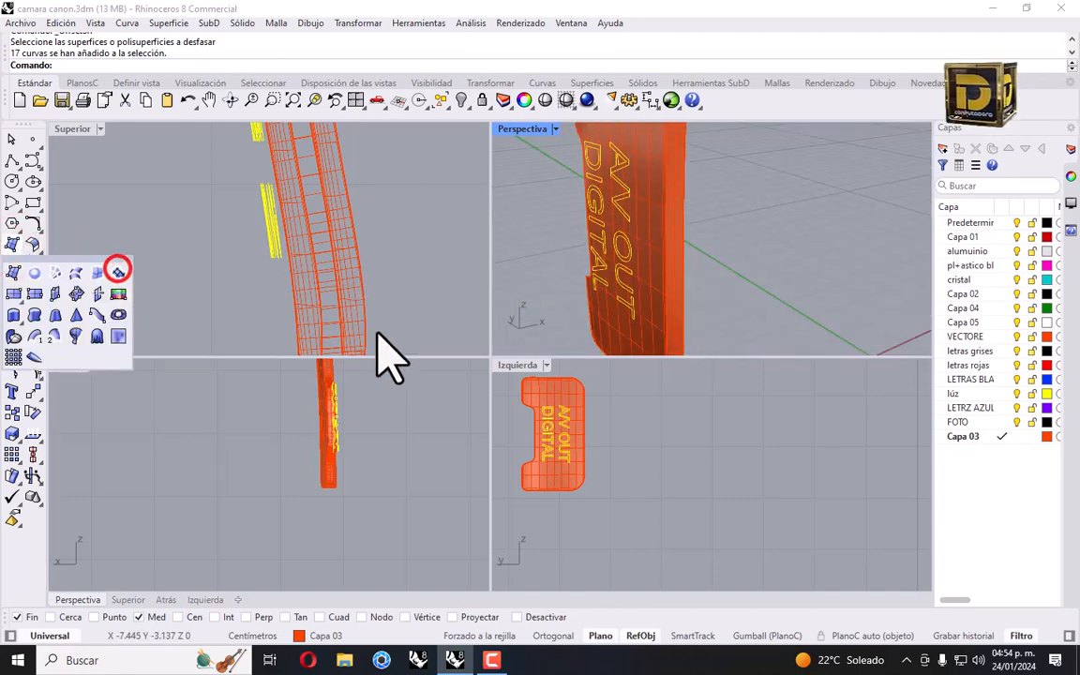
left_click(132, 464)
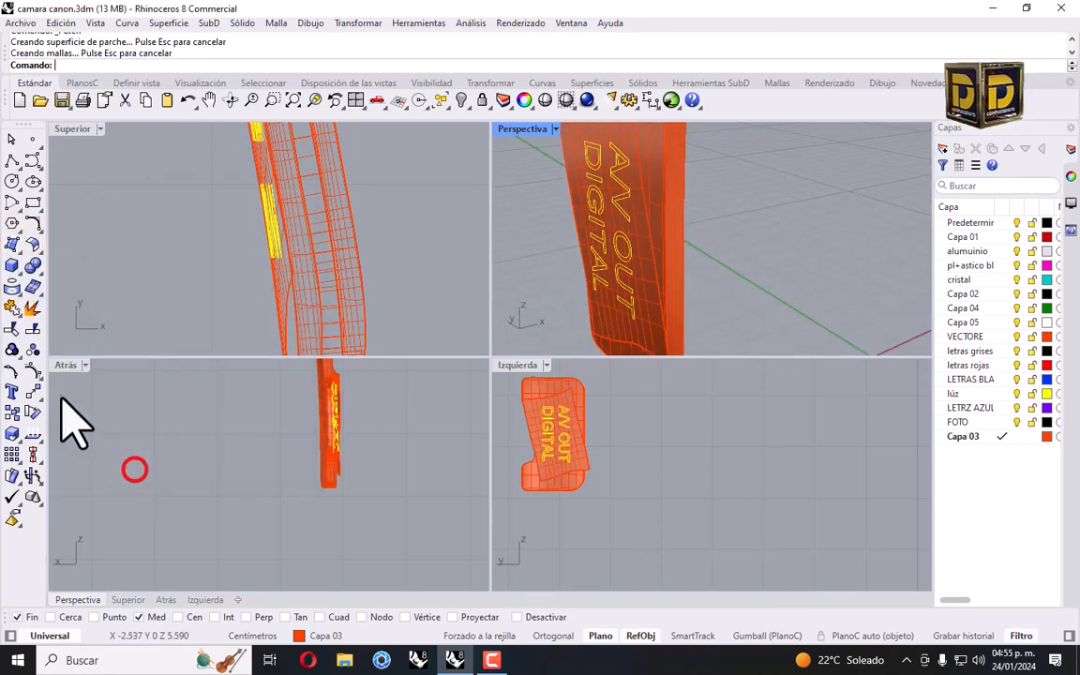
Try to trim away the patch surface outside the A/V OUT DIGITAL lettering curves, and undo the trim.
left_click(11, 327)
scroll(604, 211, "up", 5)
left_click(630, 218)
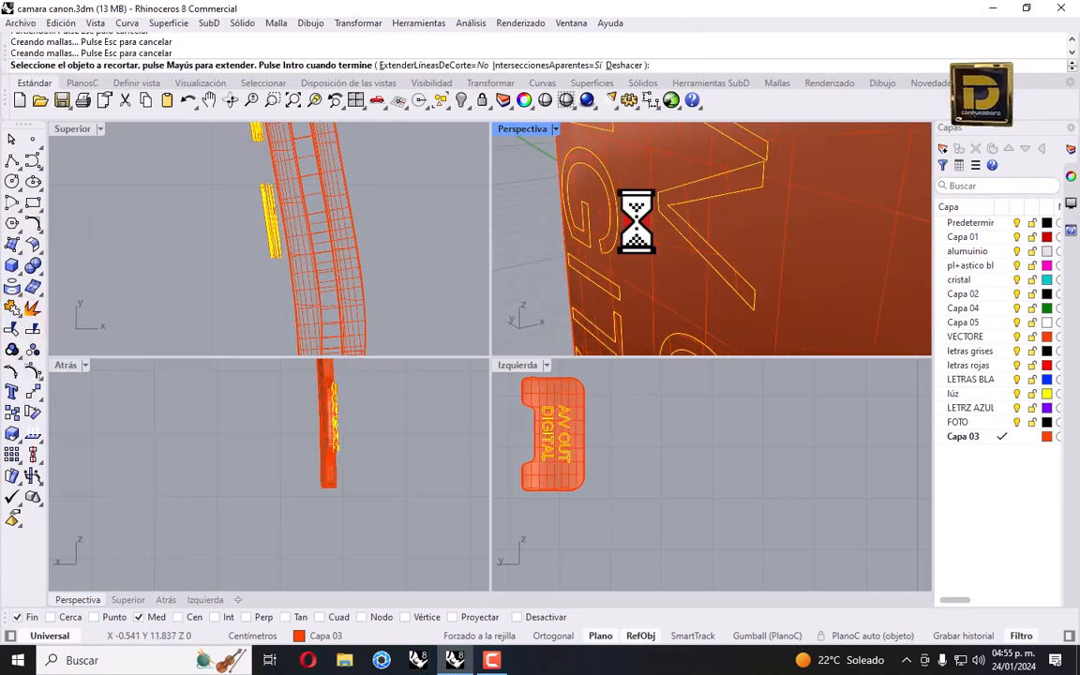
scroll(597, 170, "down", 5)
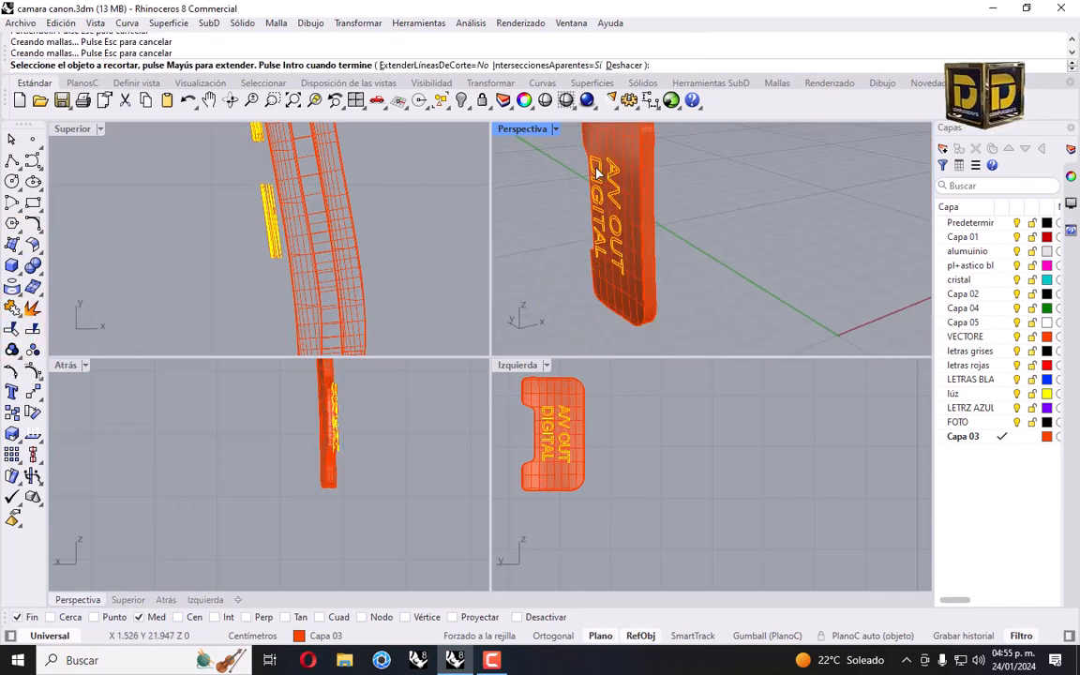
key("Escape")
key("ctrl+z")
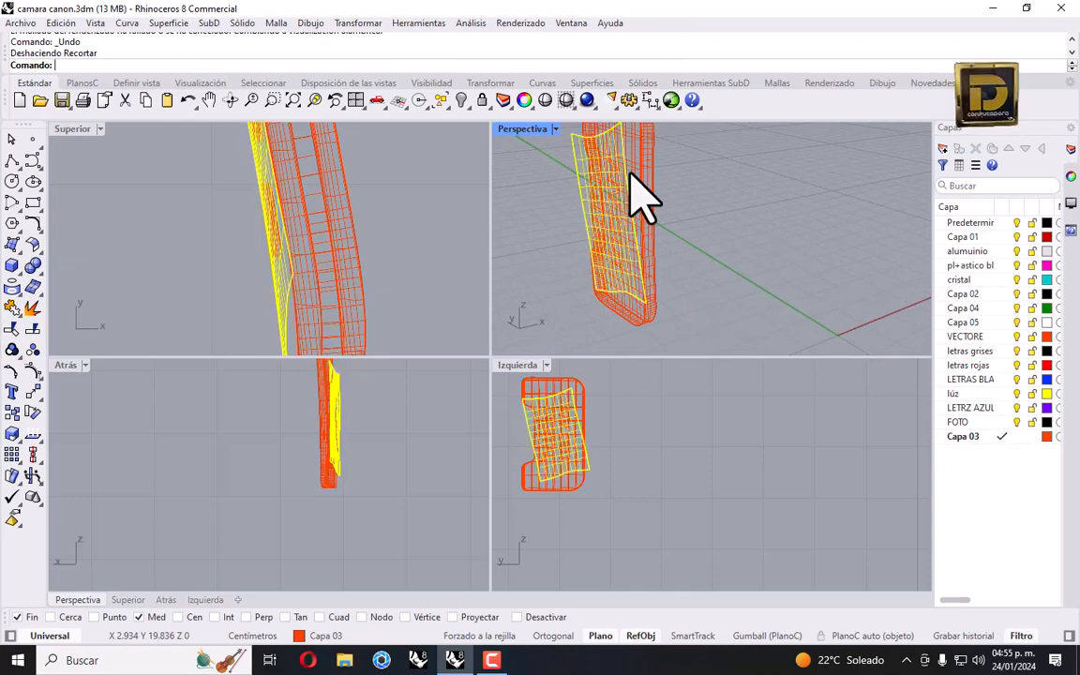
Hide the port cover solid and set the perspective view to the shaded (Sombreado) display mode.
left_click(651, 153)
left_click(455, 100)
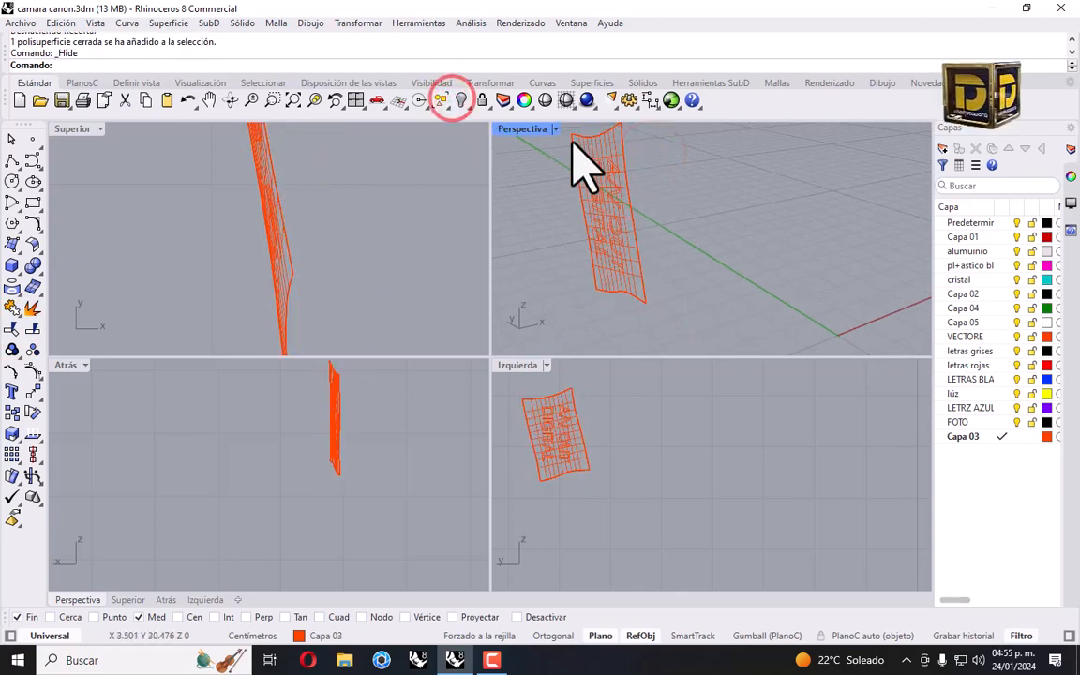
left_click(551, 129)
left_click(609, 133)
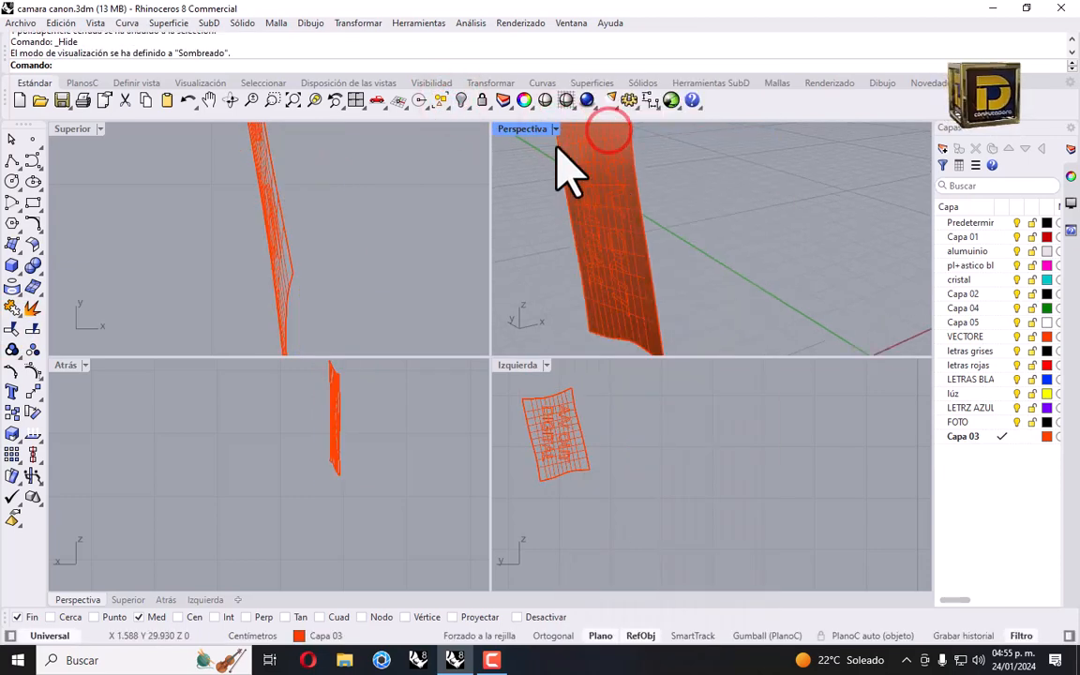
Use the lettering curves as cutting objects to trim away the patch surface surrounding the A/V OUT DIGITAL letters.
scroll(619, 225, "down", 3)
left_click_drag(564, 235, 673, 343)
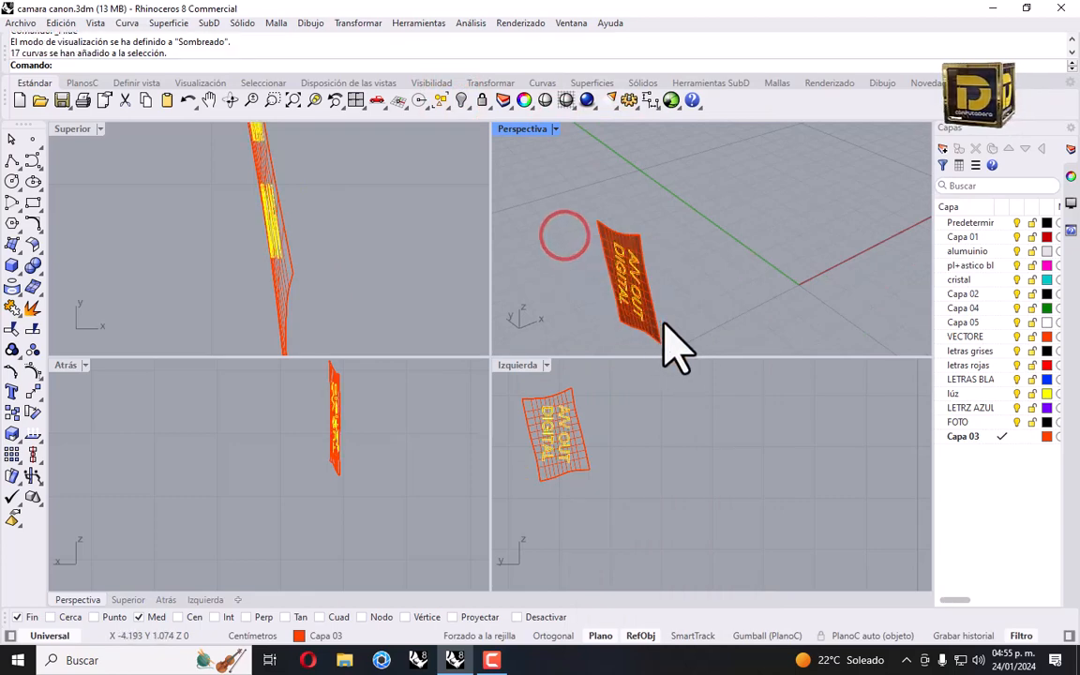
left_click(13, 329)
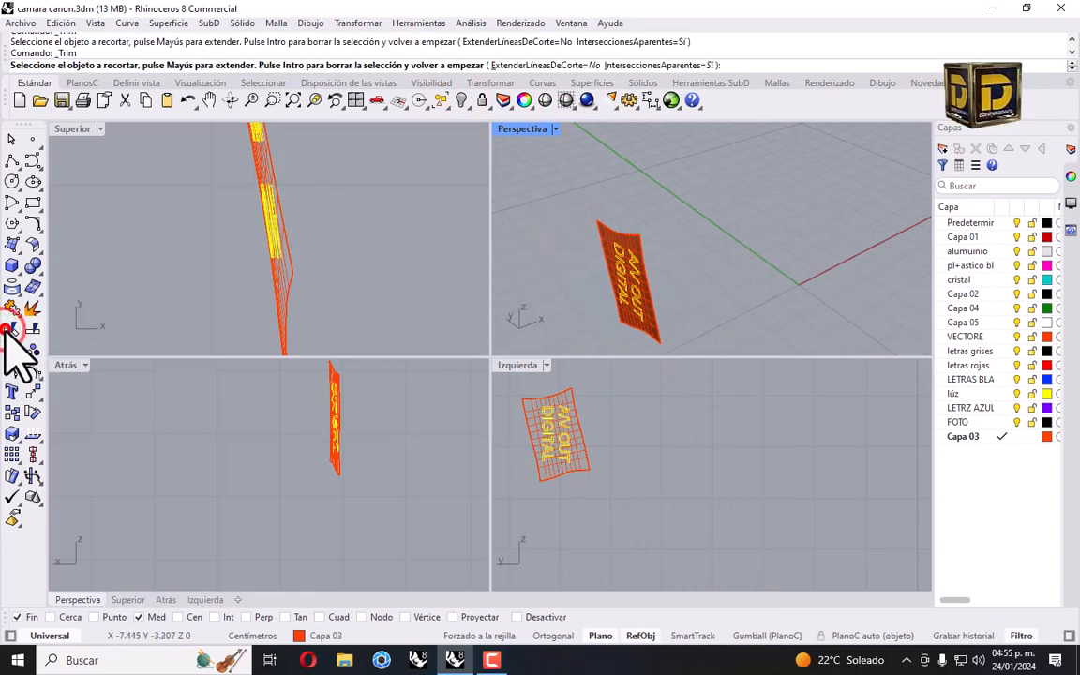
scroll(592, 226, "up", 4)
left_click(787, 280)
scroll(793, 279, "down", 2)
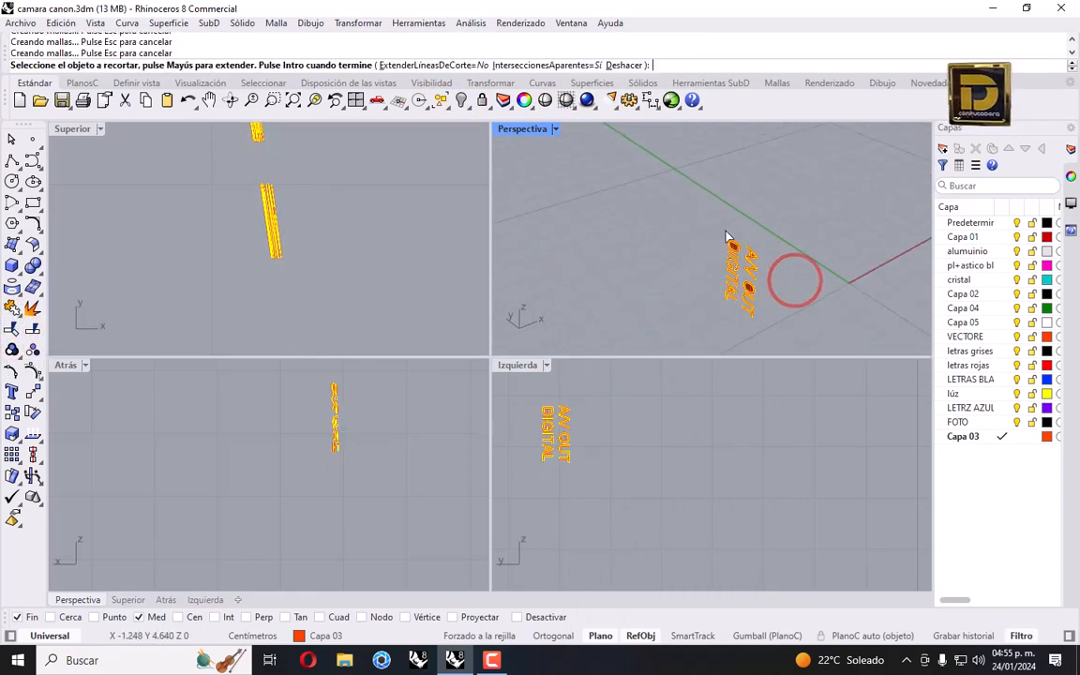
Trim the leftover patch pieces out of the enclosed counters inside the letters and finish the trim.
scroll(728, 219, "up", 5)
left_click(728, 219)
scroll(723, 211, "down", 3)
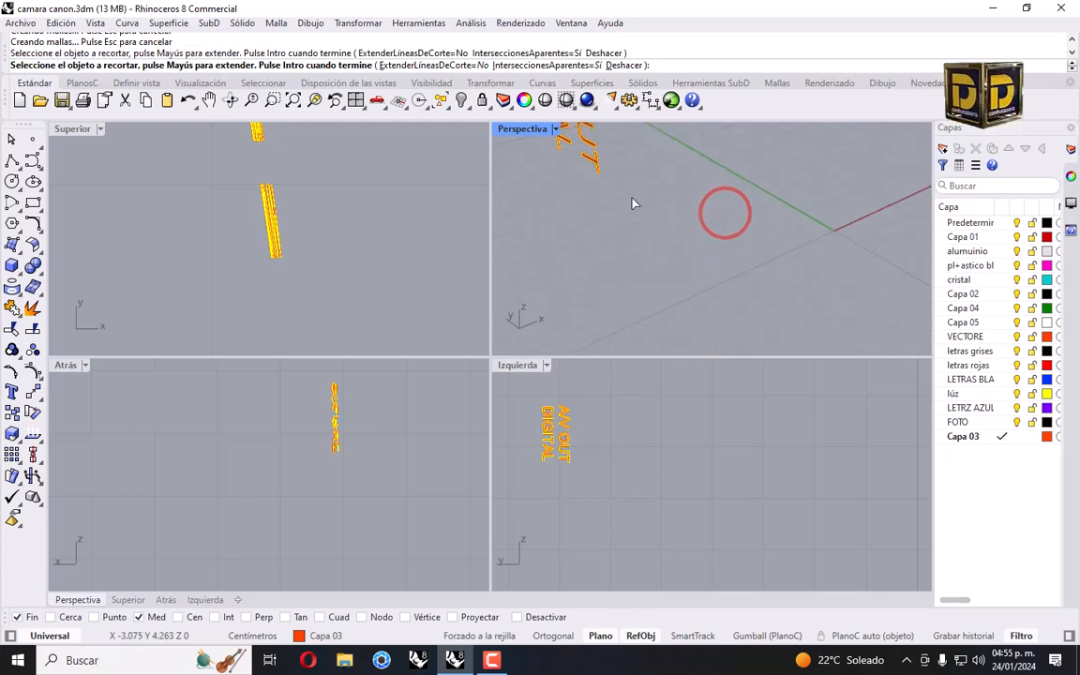
scroll(714, 263, "up", 3)
scroll(714, 263, "up", 3)
left_click(715, 259)
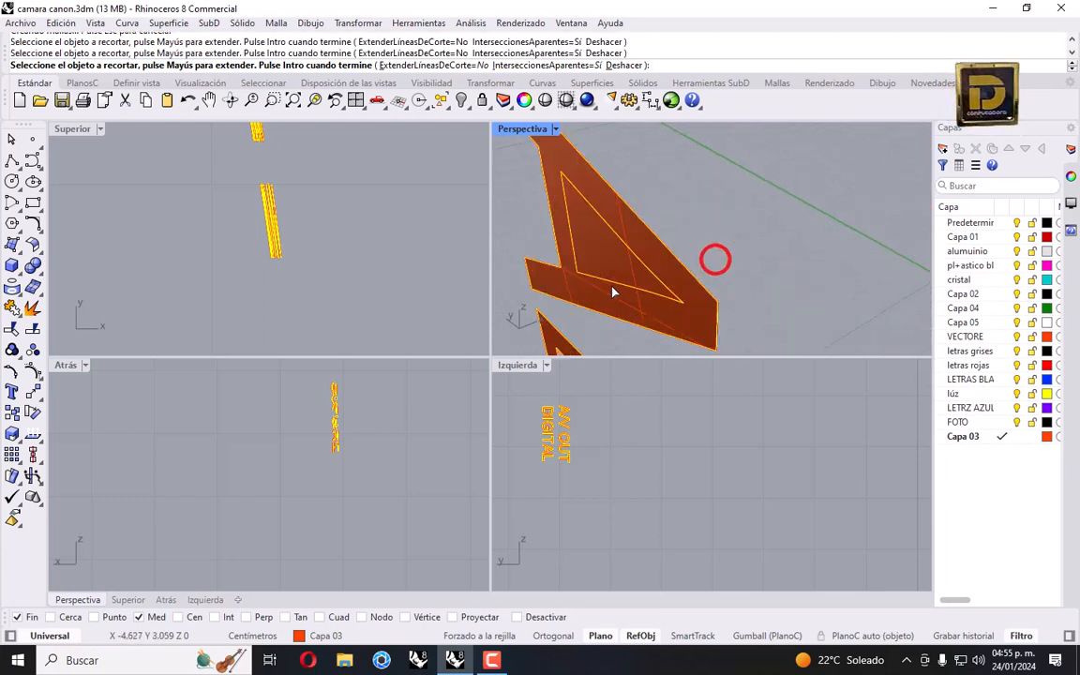
scroll(596, 267, "up", 2)
left_click(563, 186)
scroll(630, 199, "down", 8)
key("Return")
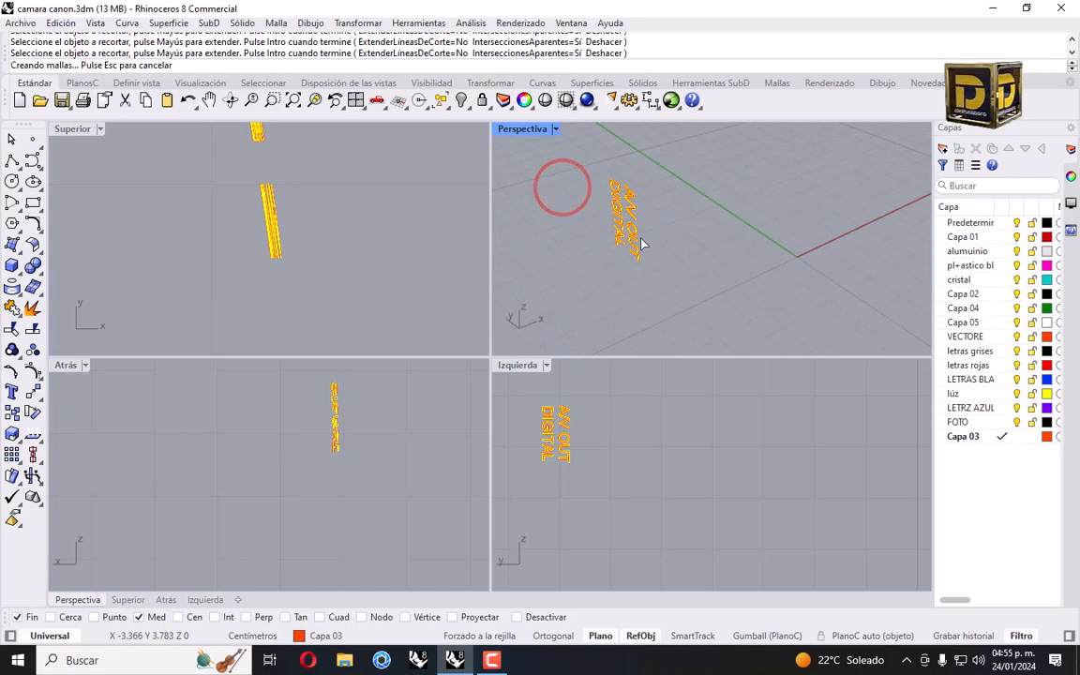
Show the hidden objects and offset the lettering surfaces 0.06 cm as solids on one side only, flipped toward the port cover.
left_click_drag(575, 167, 653, 264)
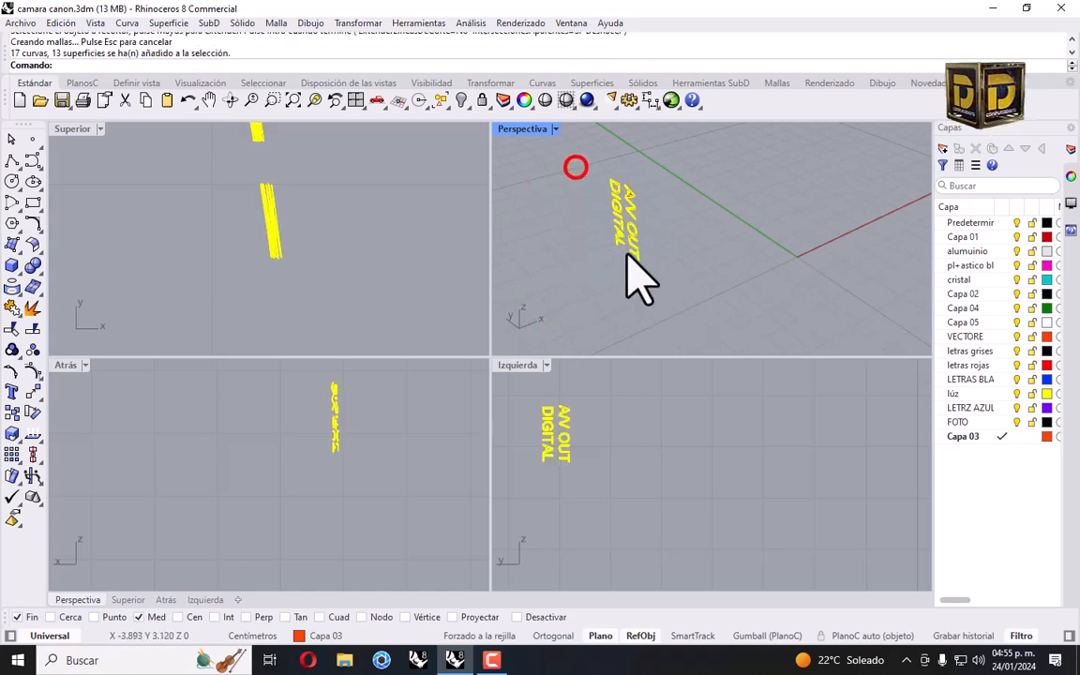
left_click(460, 100)
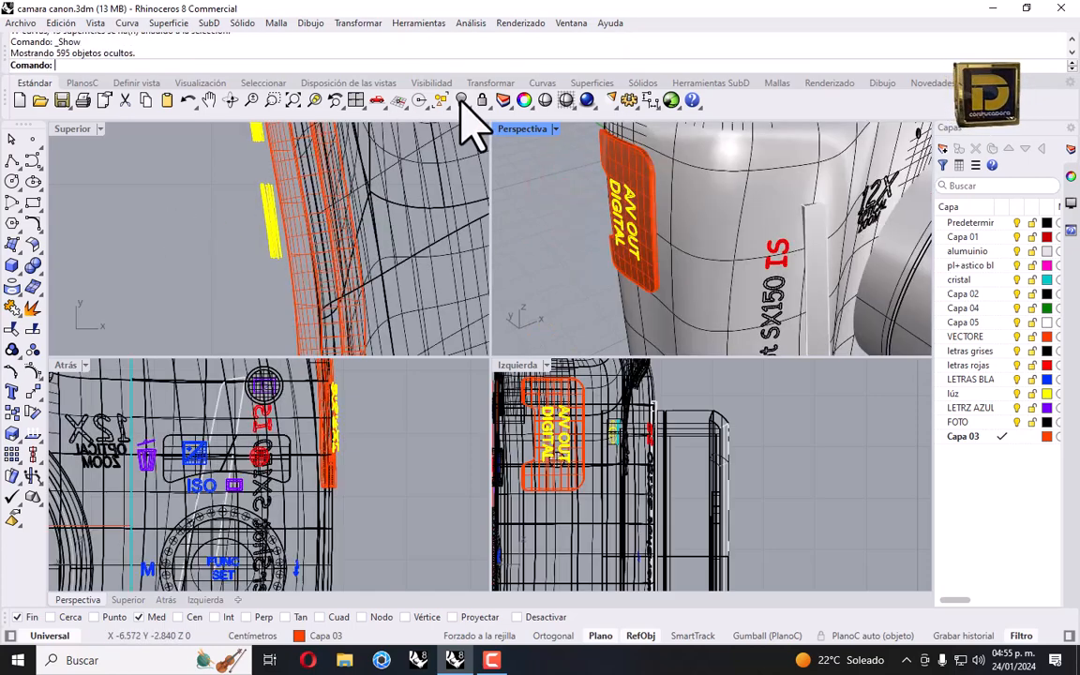
left_click(34, 266)
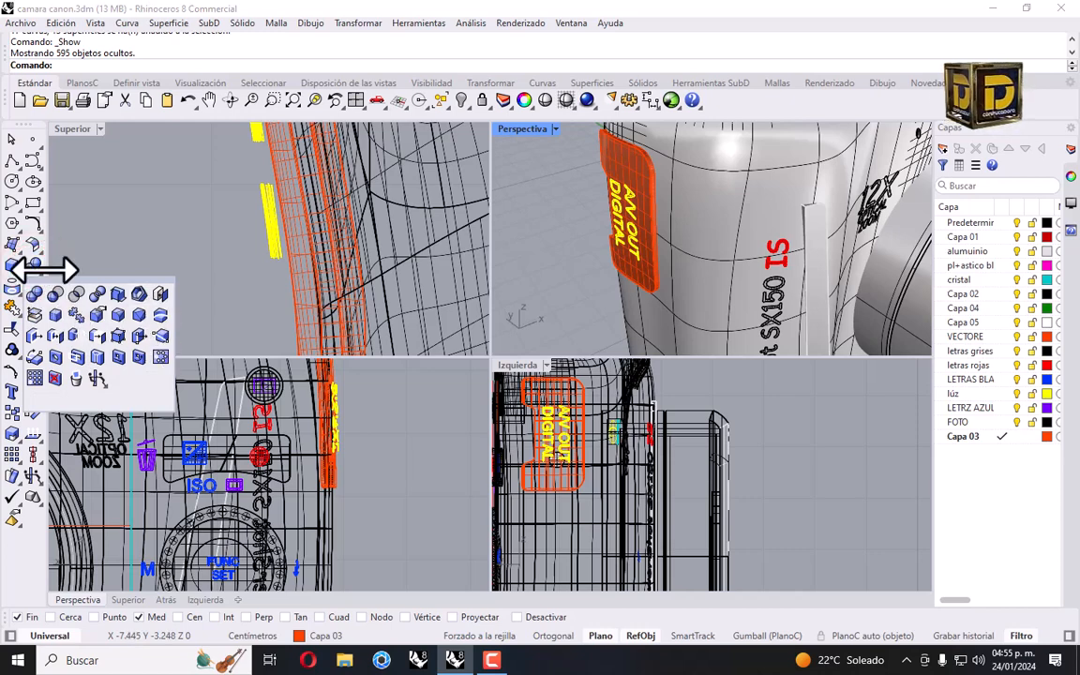
left_click(29, 244)
left_click(138, 275)
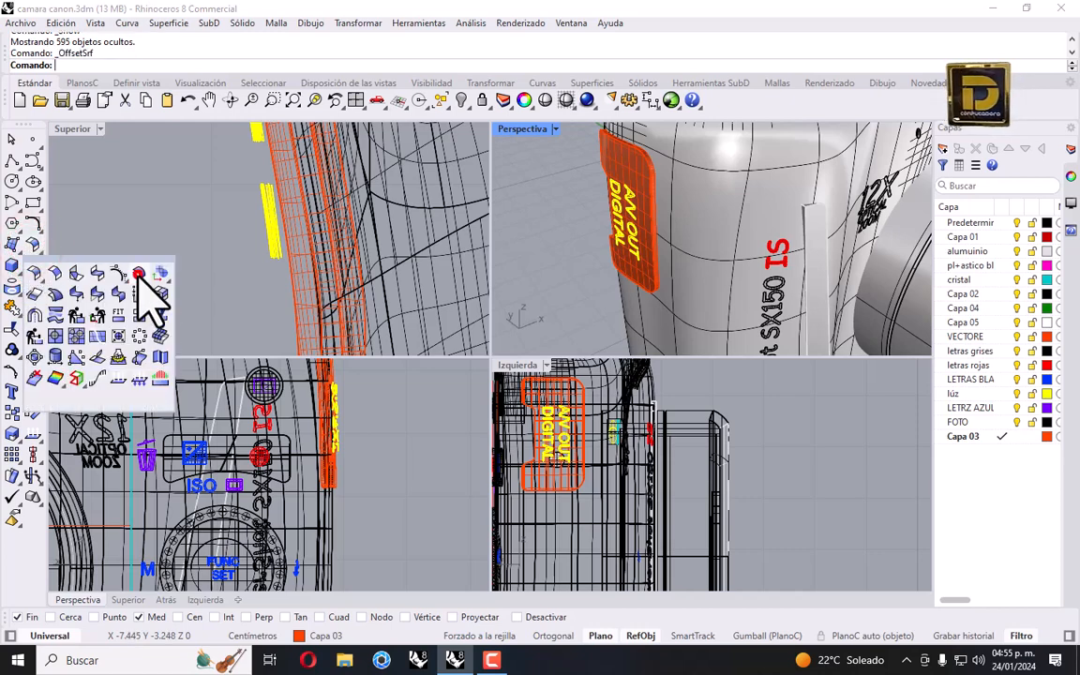
left_click(723, 66)
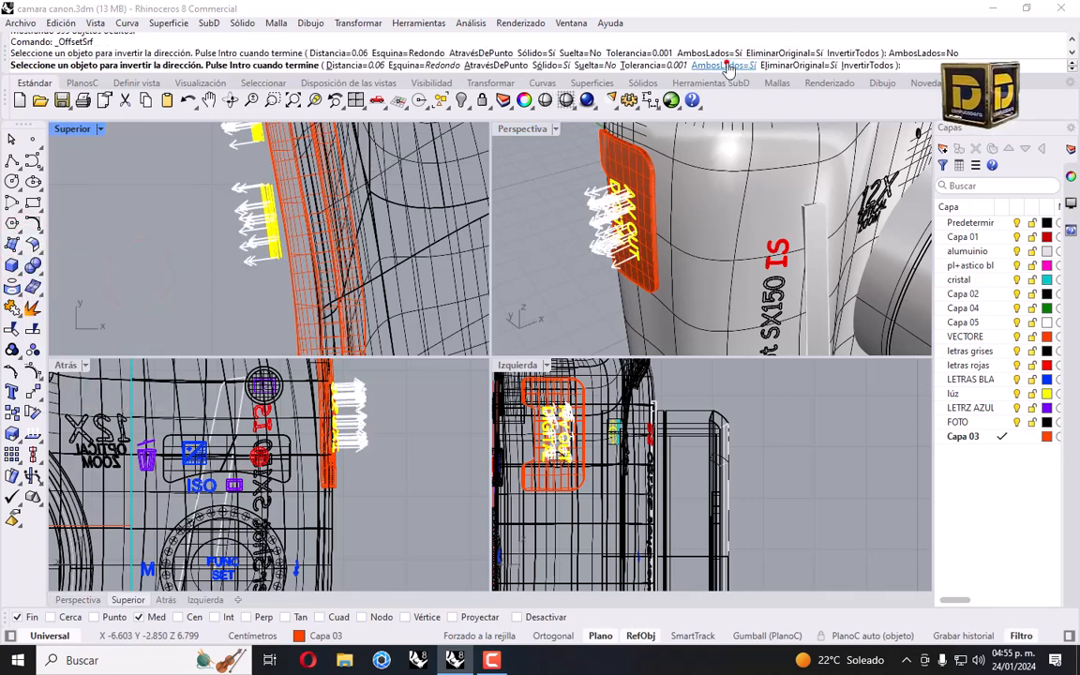
left_click(866, 66)
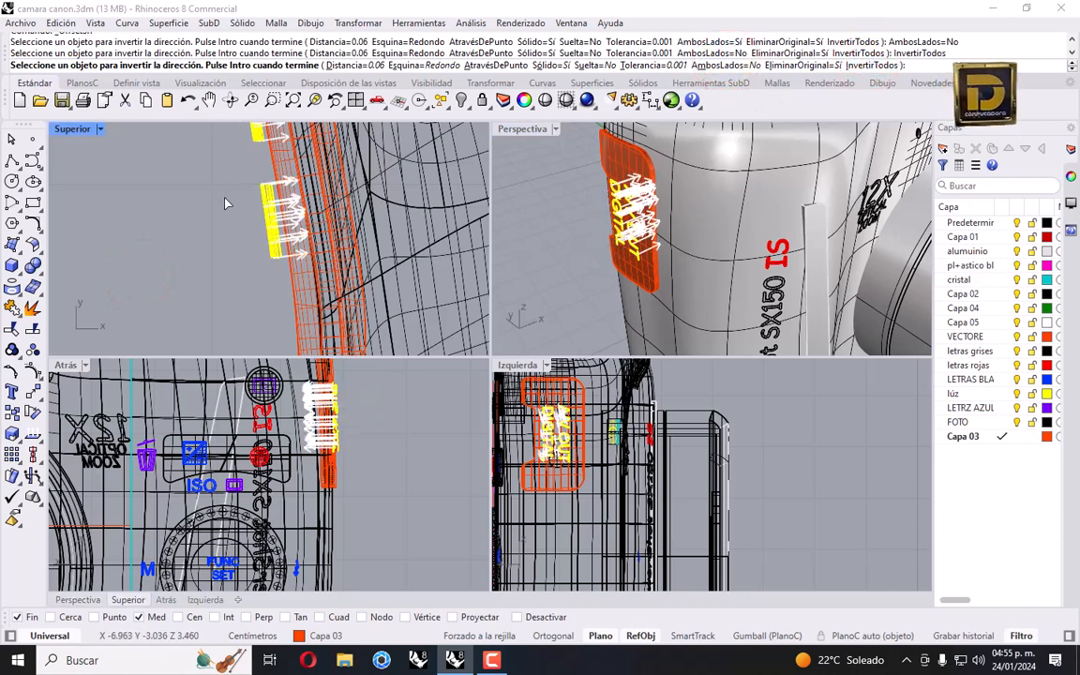
key("Return")
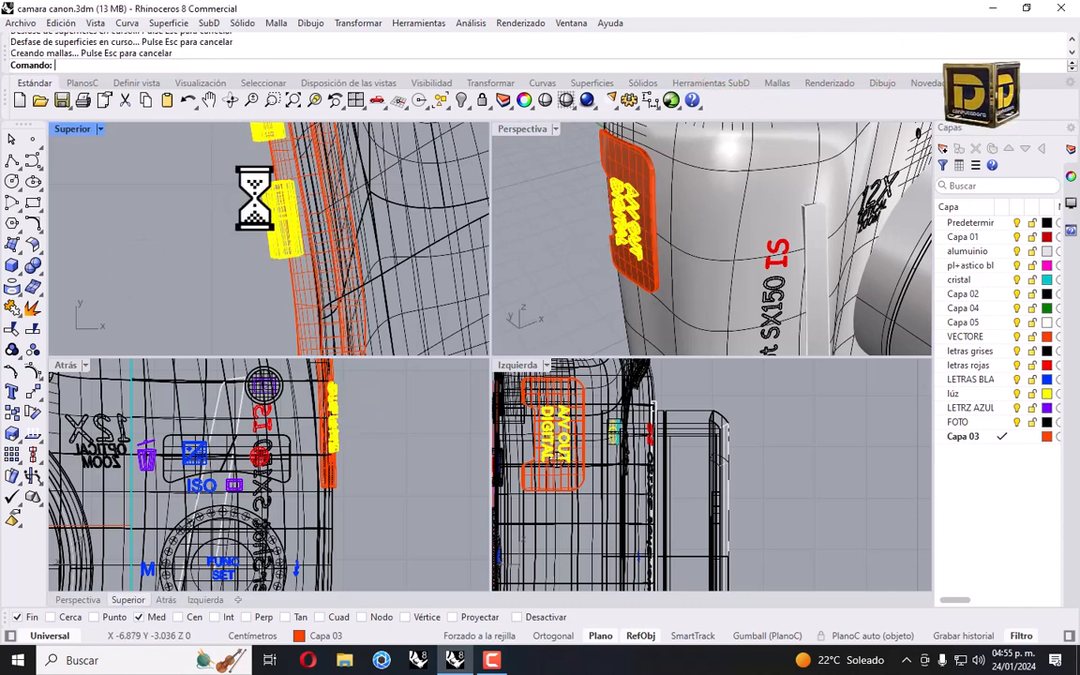
key("Escape")
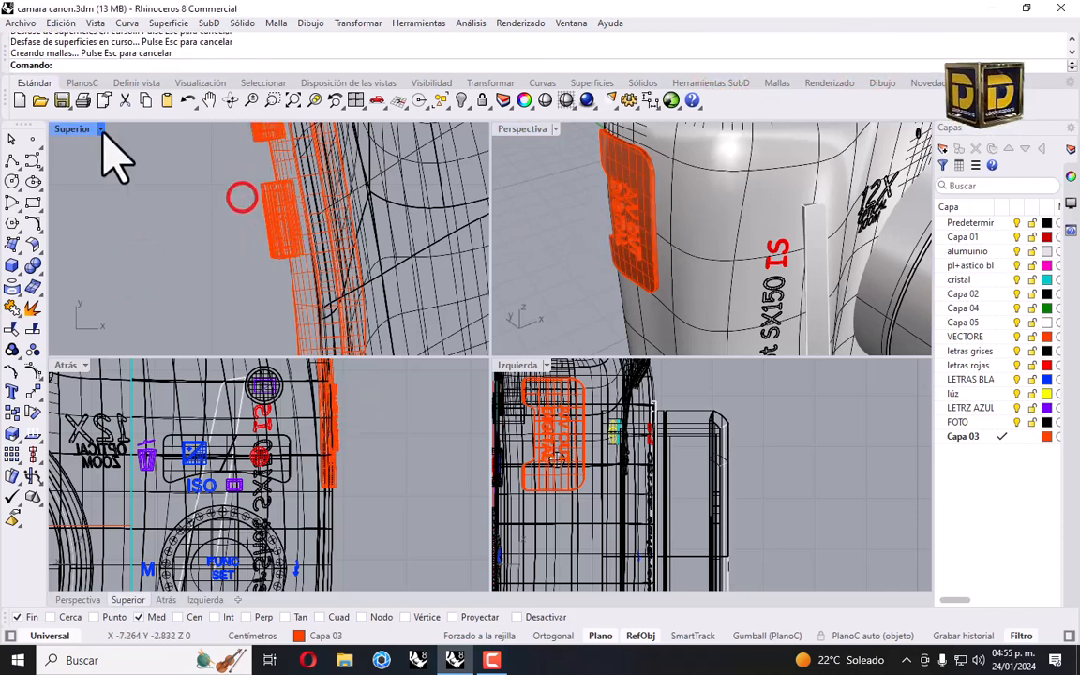
Subtract the A/V OUT DIGITAL lettering solids from the port cover solid with a Boolean difference.
left_click(33, 262)
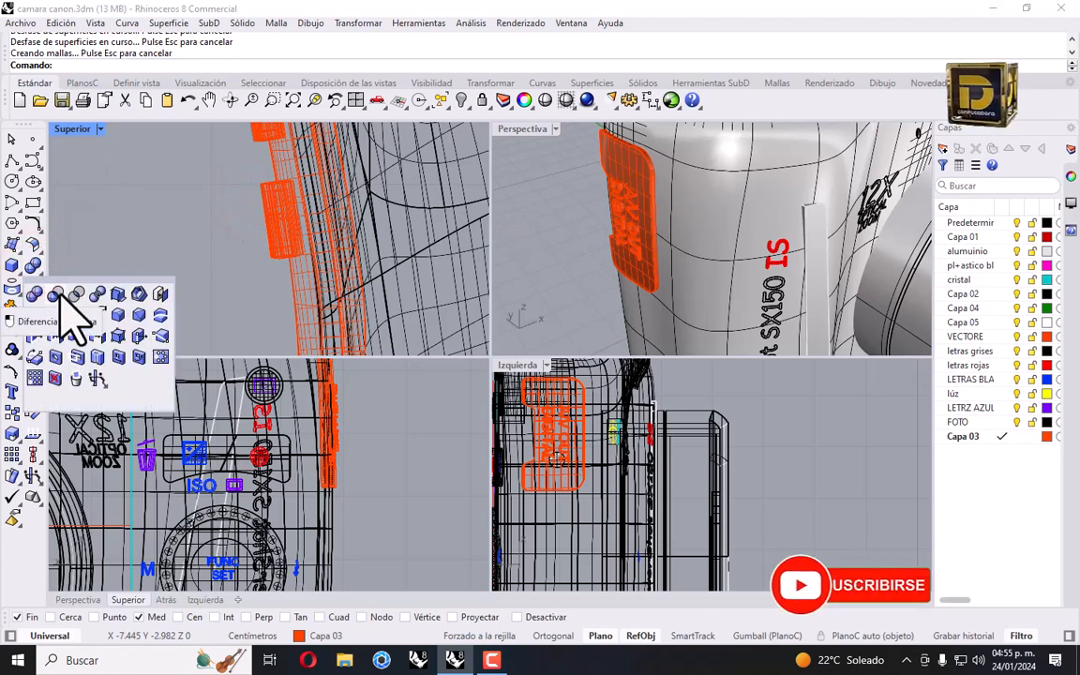
left_click(58, 292)
left_click(642, 187)
right_click(640, 166)
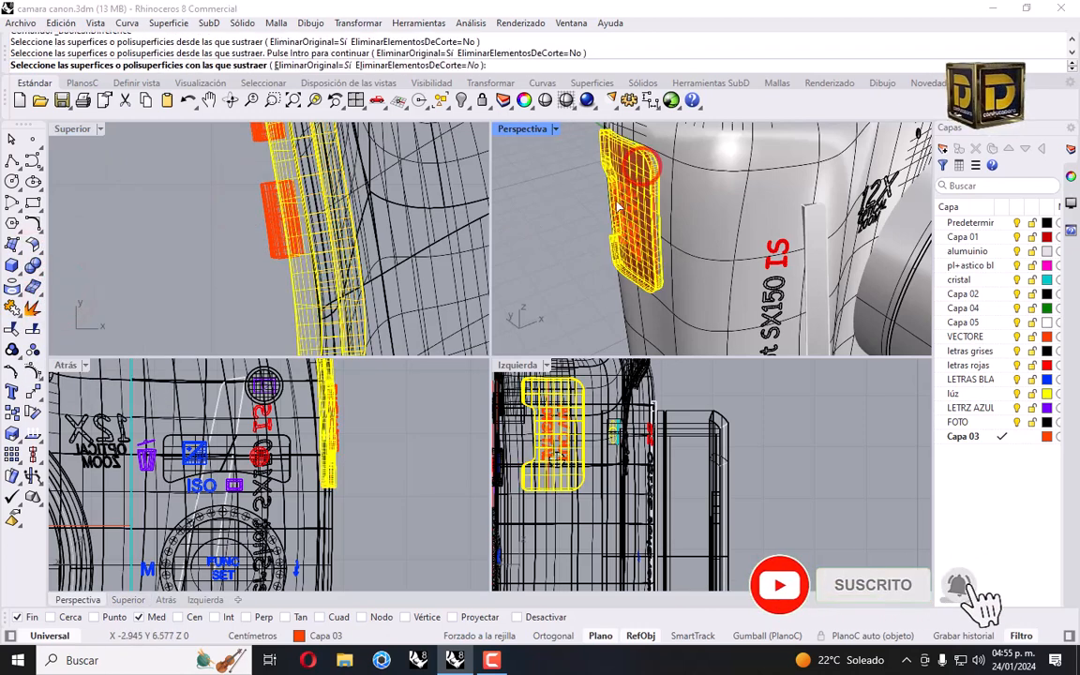
scroll(639, 166, "up", 3)
scroll(255, 202, "down", 3)
left_click_drag(288, 254, 291, 258)
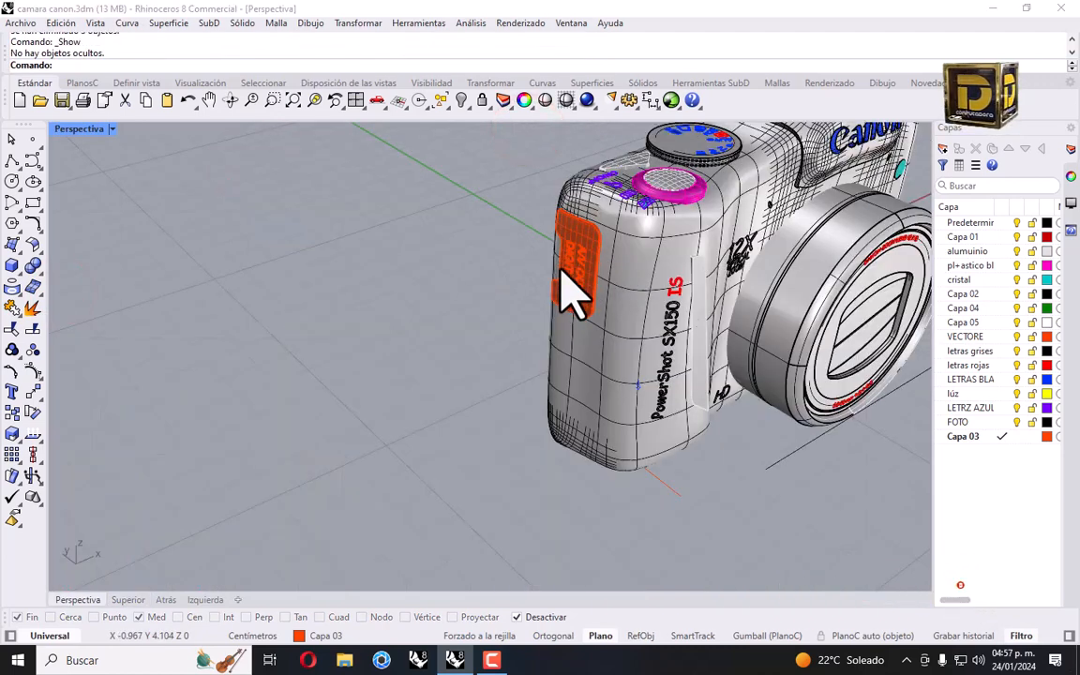
Examine the A/V OUT DIGITAL lettering on the port cover up close.
scroll(566, 256, "up", 6)
scroll(620, 223, "up", 3)
right_click_drag(620, 221, 525, 229)
scroll(468, 228, "up", 8)
scroll(455, 268, "up", 4)
scroll(480, 277, "up", 3)
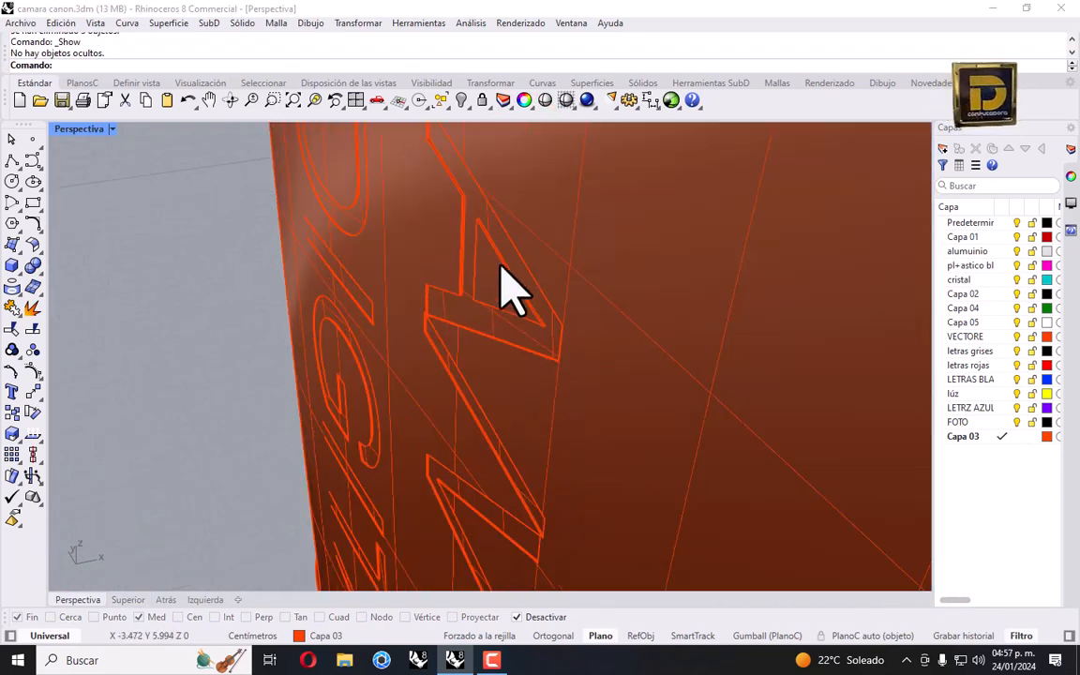
left_click(520, 258)
left_click(244, 267)
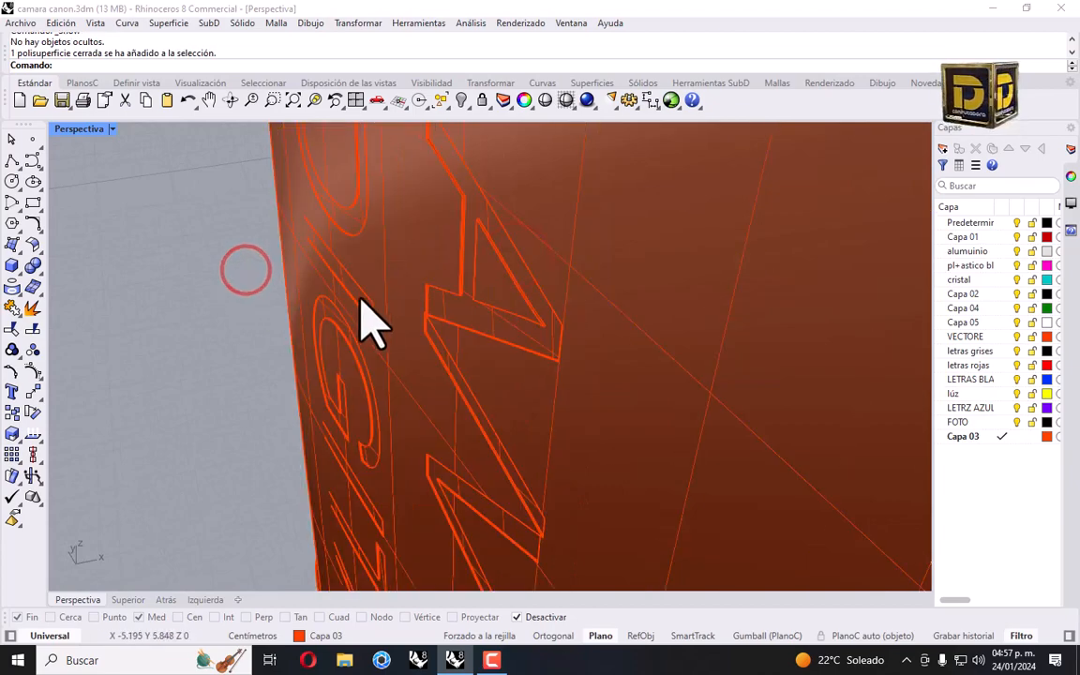
scroll(359, 298, "up", 3)
scroll(367, 318, "down", 6)
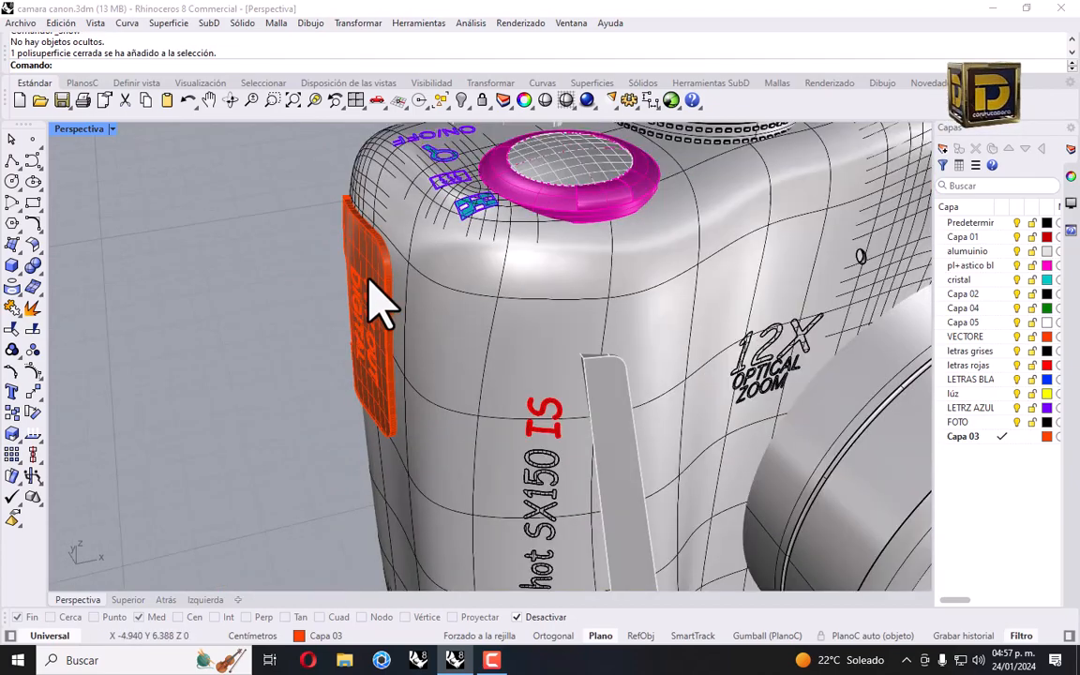
Move the port cover slightly inward toward the camera body in the top view.
left_click(377, 296)
double_click(82, 128)
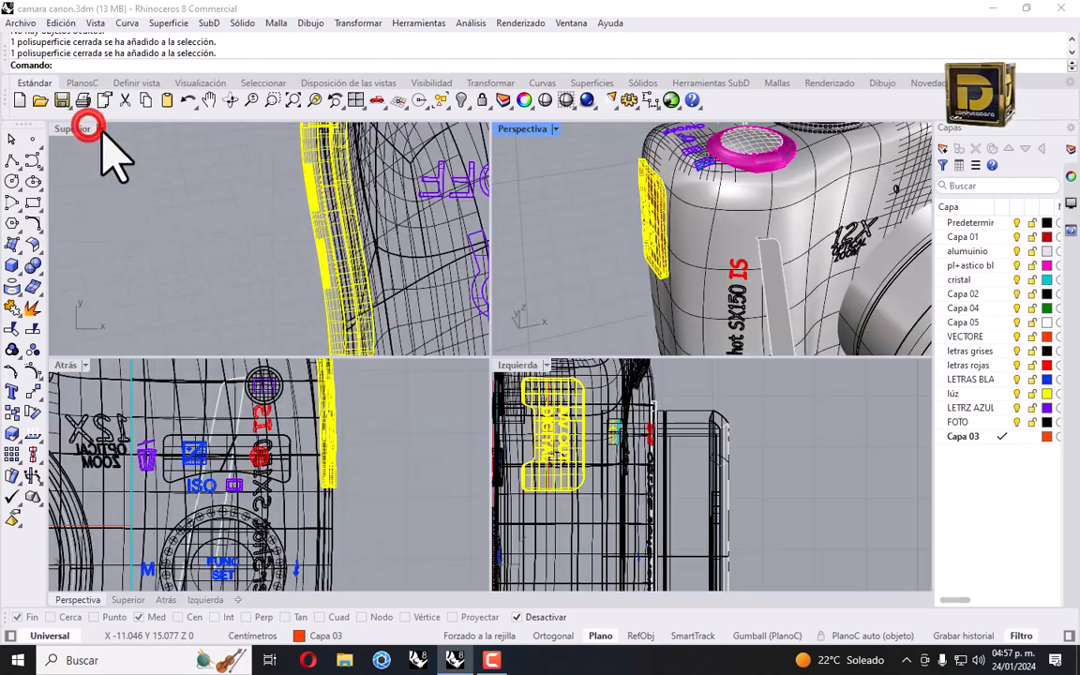
scroll(234, 239, "up", 5)
scroll(270, 200, "up", 2)
scroll(274, 207, "up", 2)
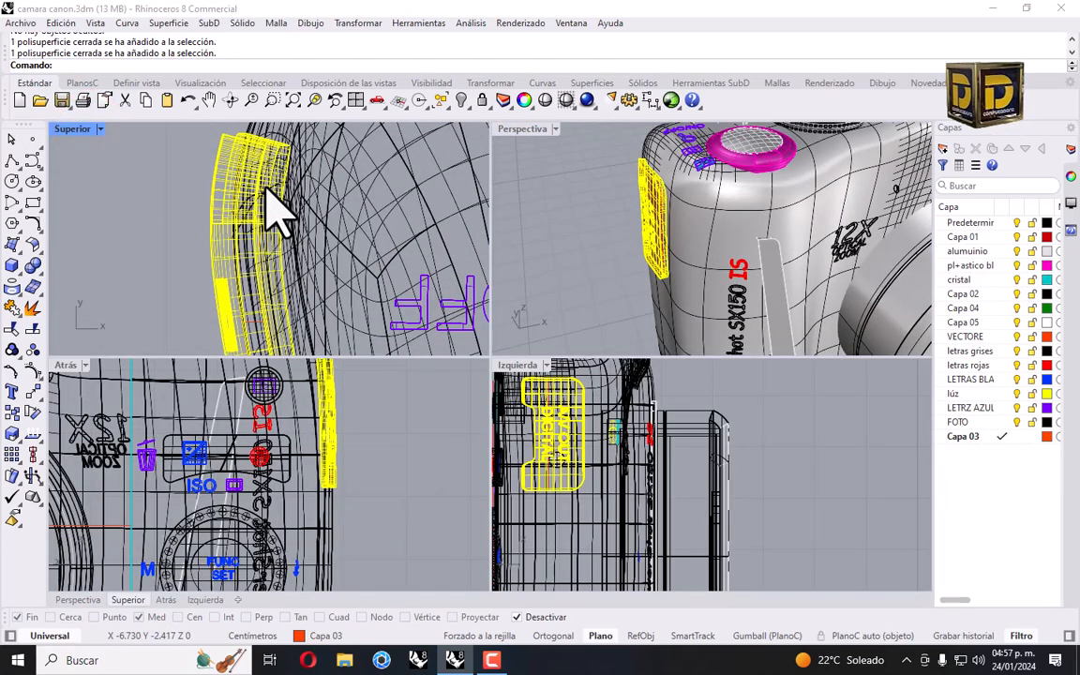
mouse_move(275, 207)
left_mouse_down()
mouse_move(284, 212)
mouse_move(281, 192)
left_mouse_up()
left_click(159, 205)
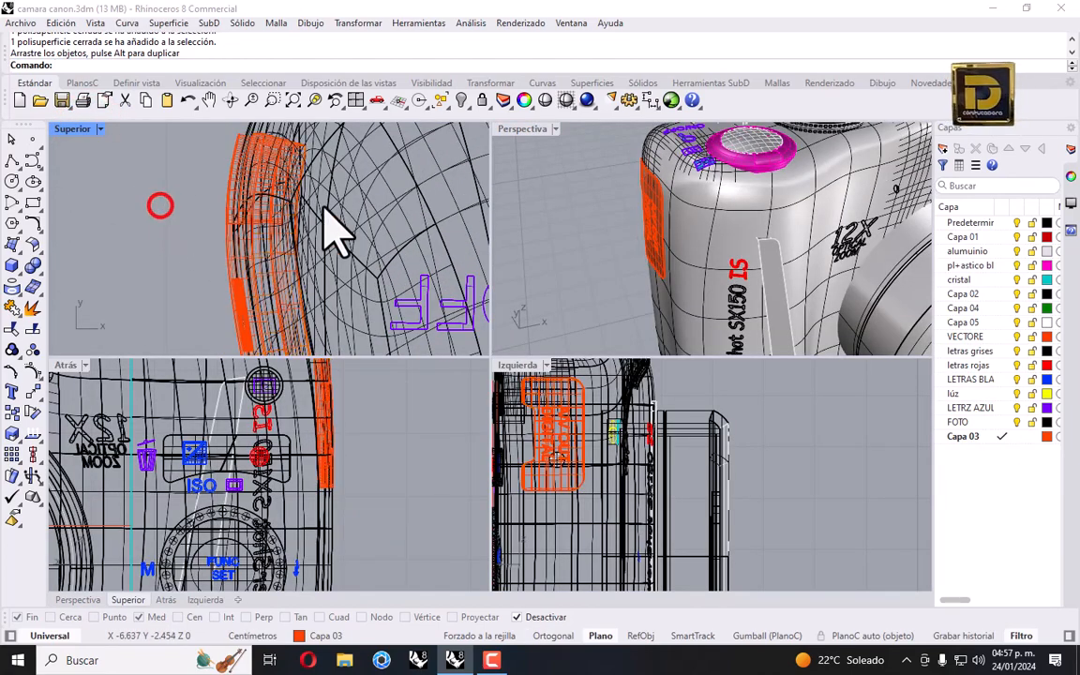
right_click_drag(530, 178, 602, 191)
double_click(518, 130)
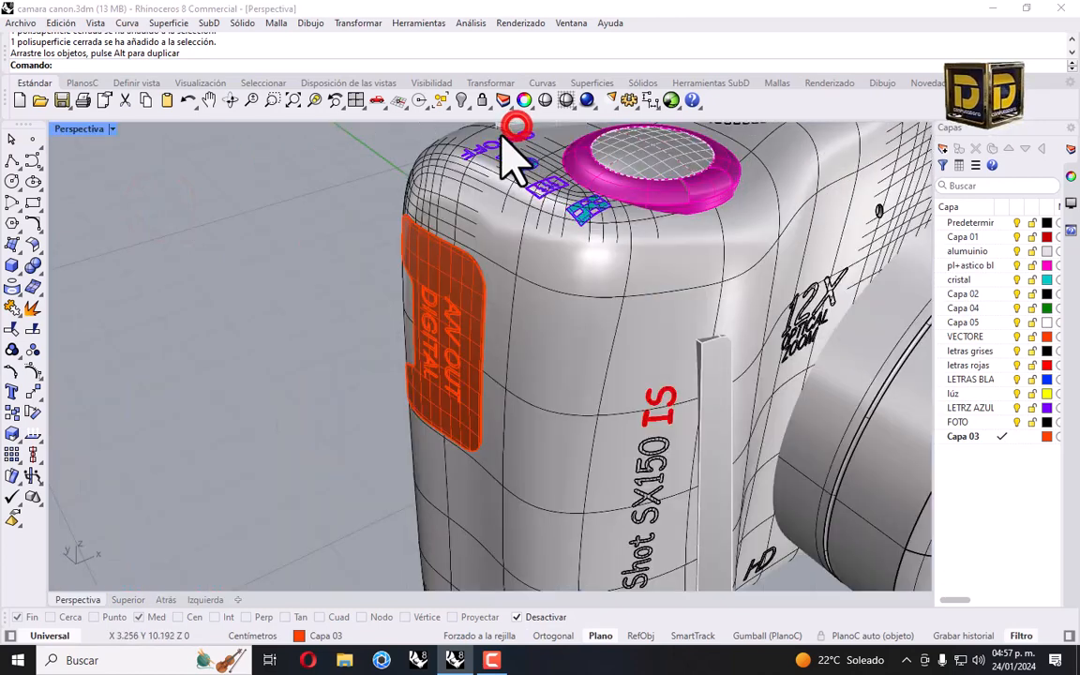
right_click_drag(501, 140, 530, 298)
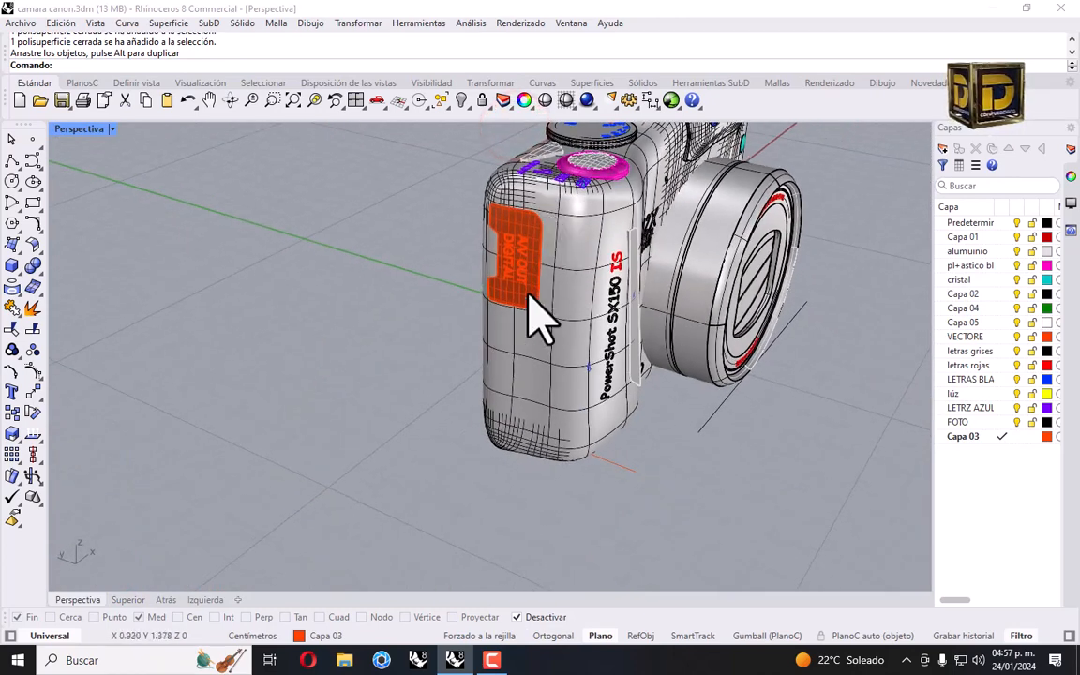
Isolate the camera body and the port cover, hiding all other parts.
left_click(534, 366)
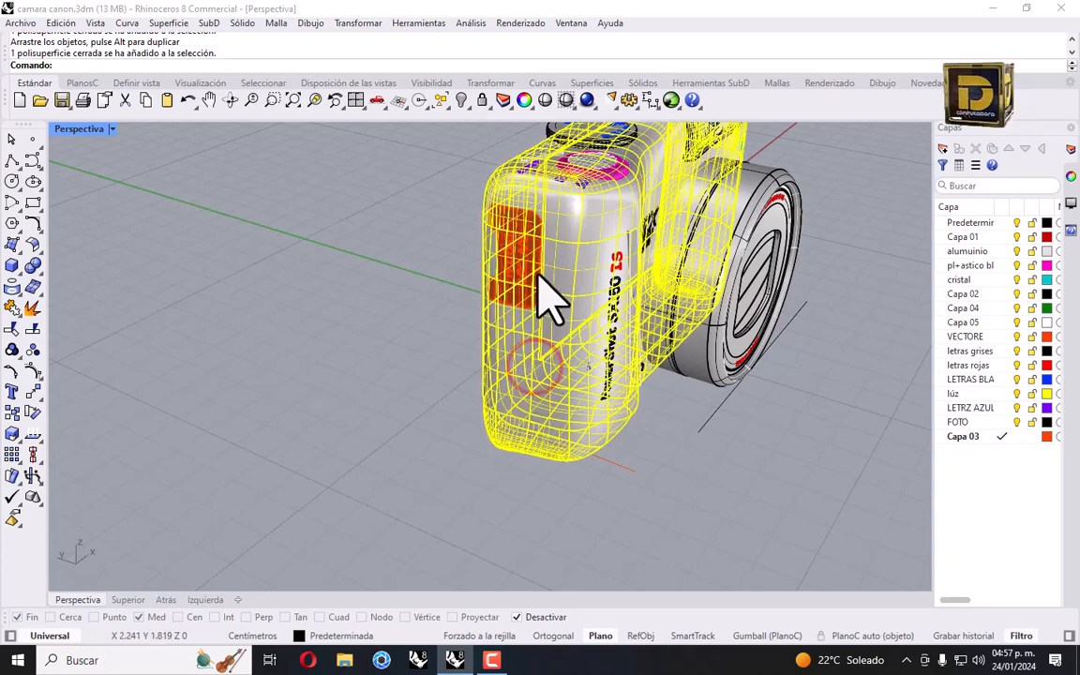
left_click(549, 287)
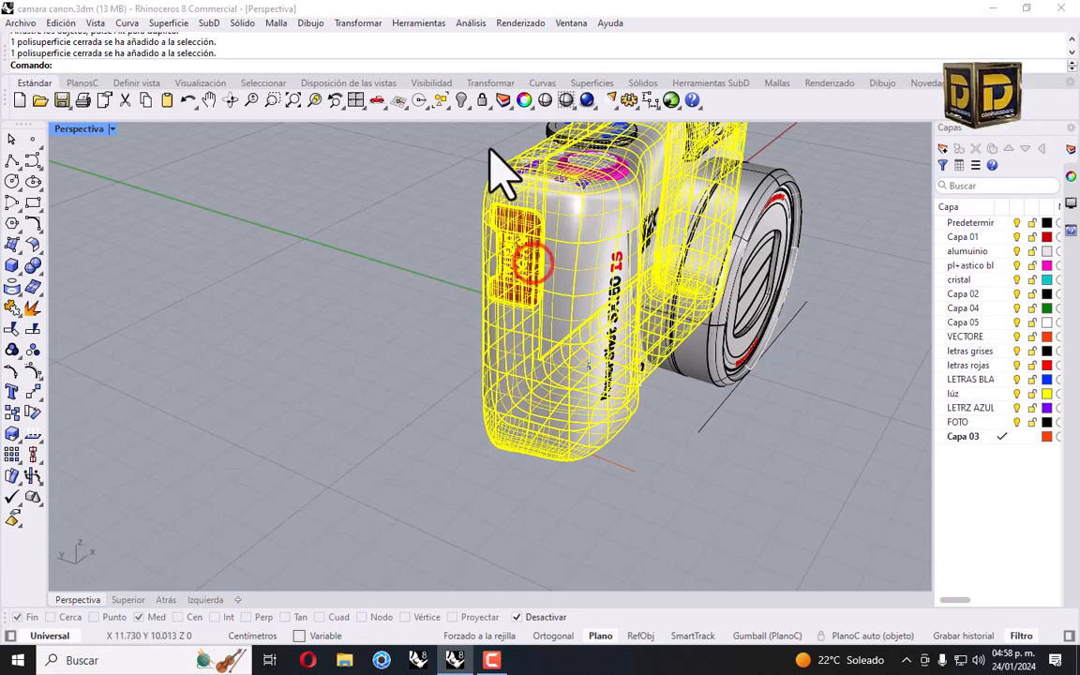
left_click(464, 101)
left_click(522, 127)
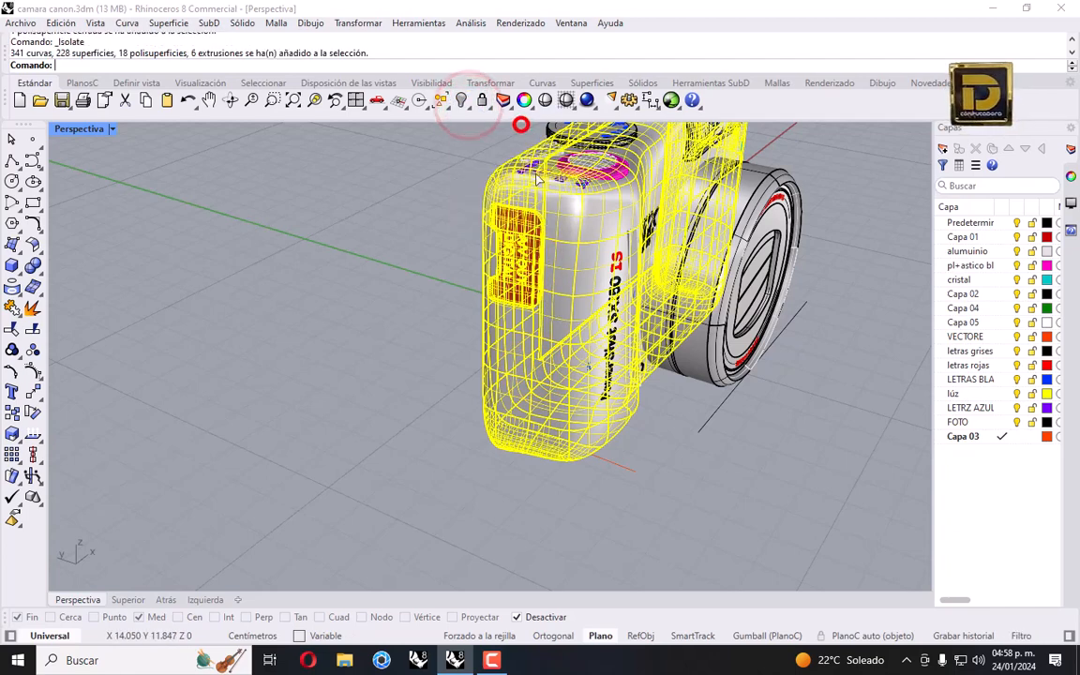
left_click(417, 279)
Return to the four-view layout and set the Izquierda view to the Sombreado display mode.
right_click_drag(417, 279, 541, 274)
double_click(89, 129)
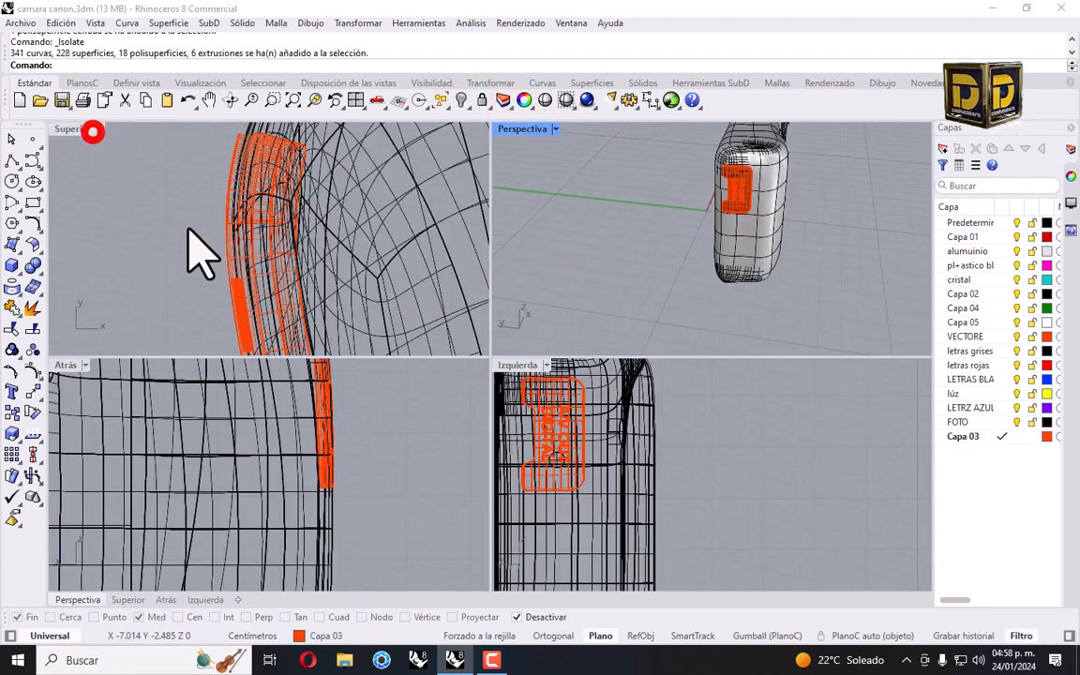
left_click(546, 365)
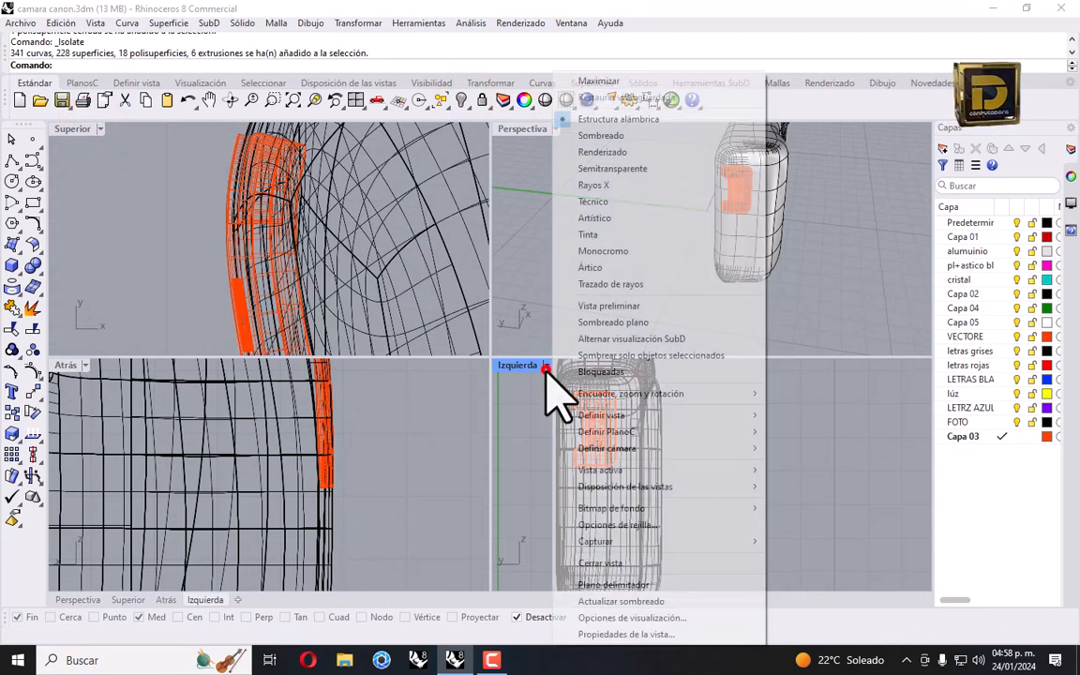
left_click(605, 139)
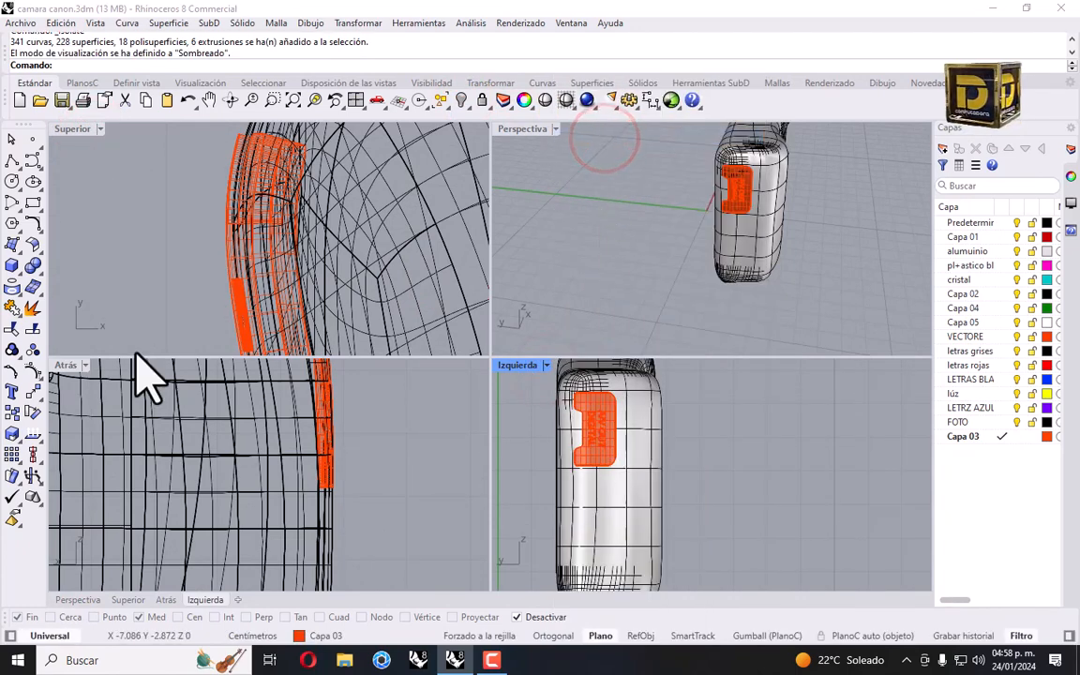
left_click(31, 183)
scroll(603, 476, "down", 2)
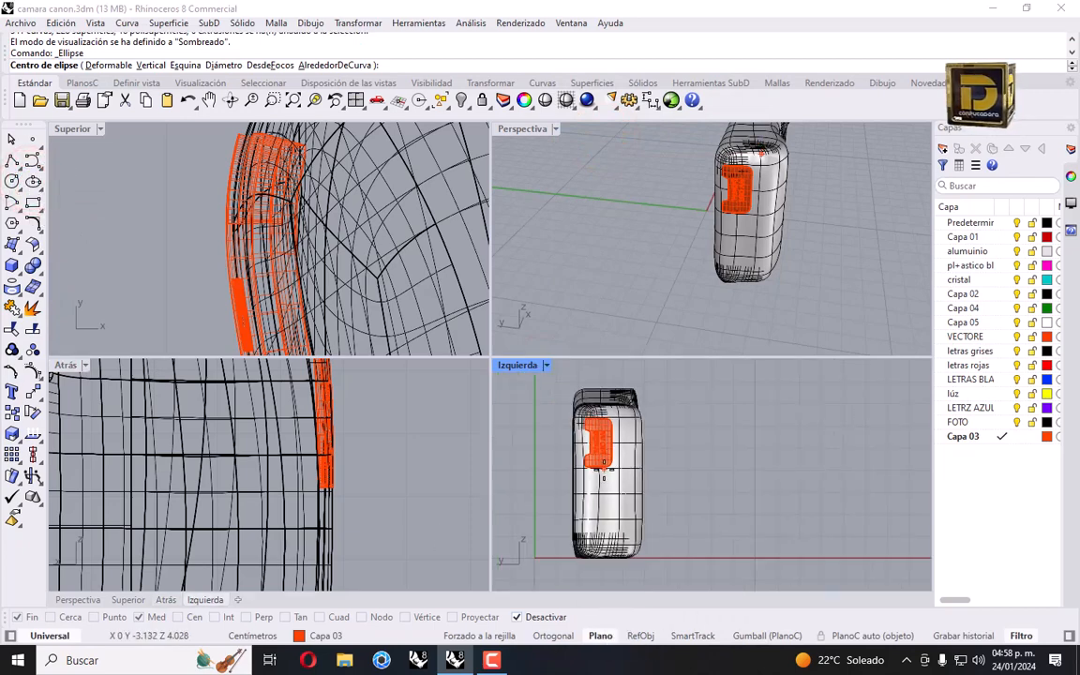
scroll(600, 500, "up", 2)
key("Escape")
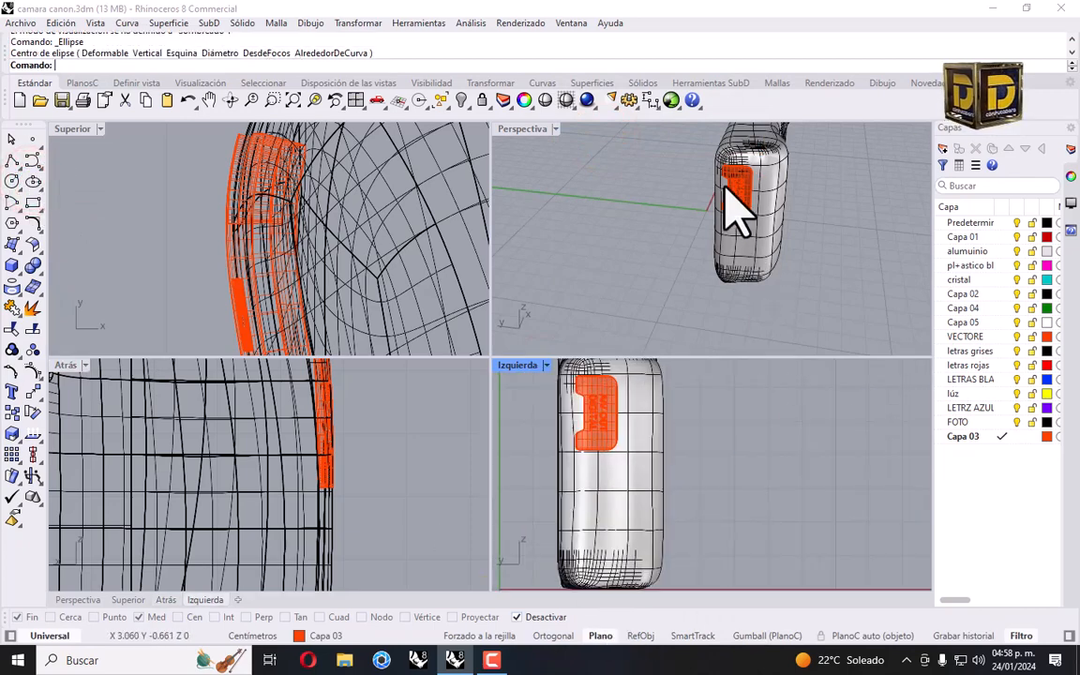
Change the port cover to the Predeterminada layer and make that layer current.
left_click(766, 208)
left_click(655, 164)
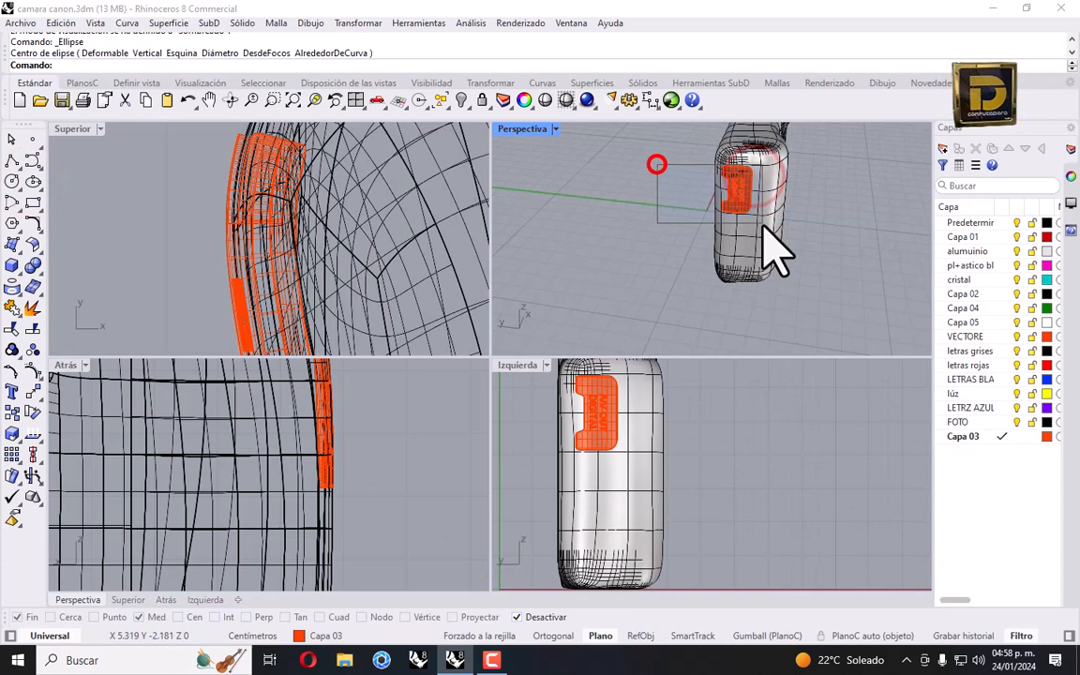
left_click(748, 192)
left_click(973, 223)
right_click(975, 225)
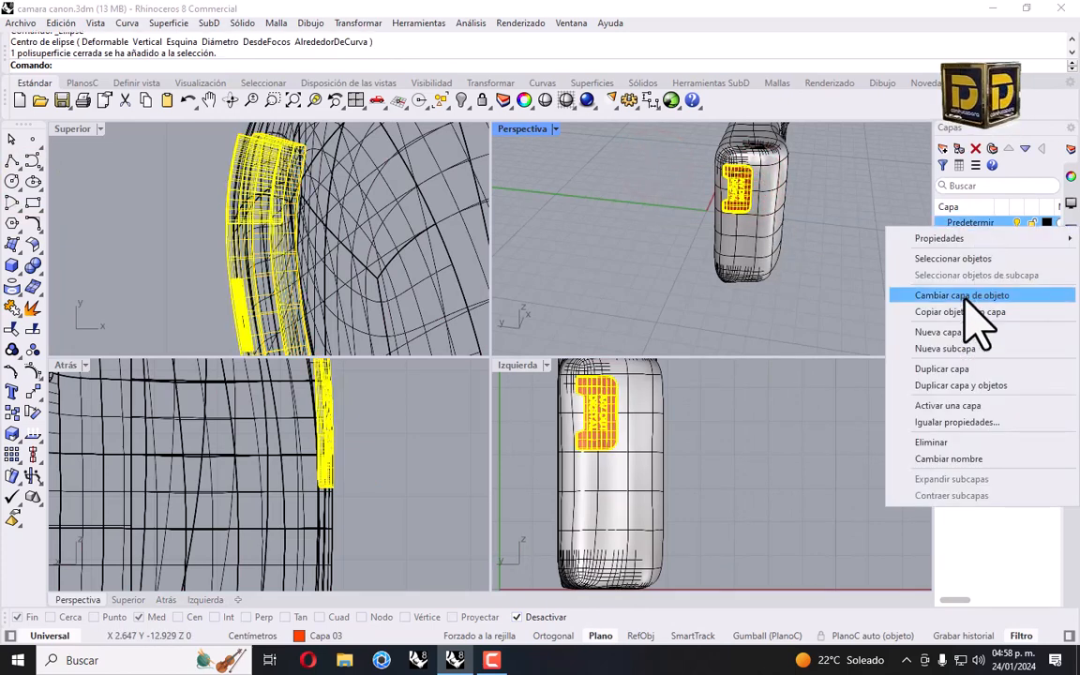
left_click(947, 296)
left_click(771, 272)
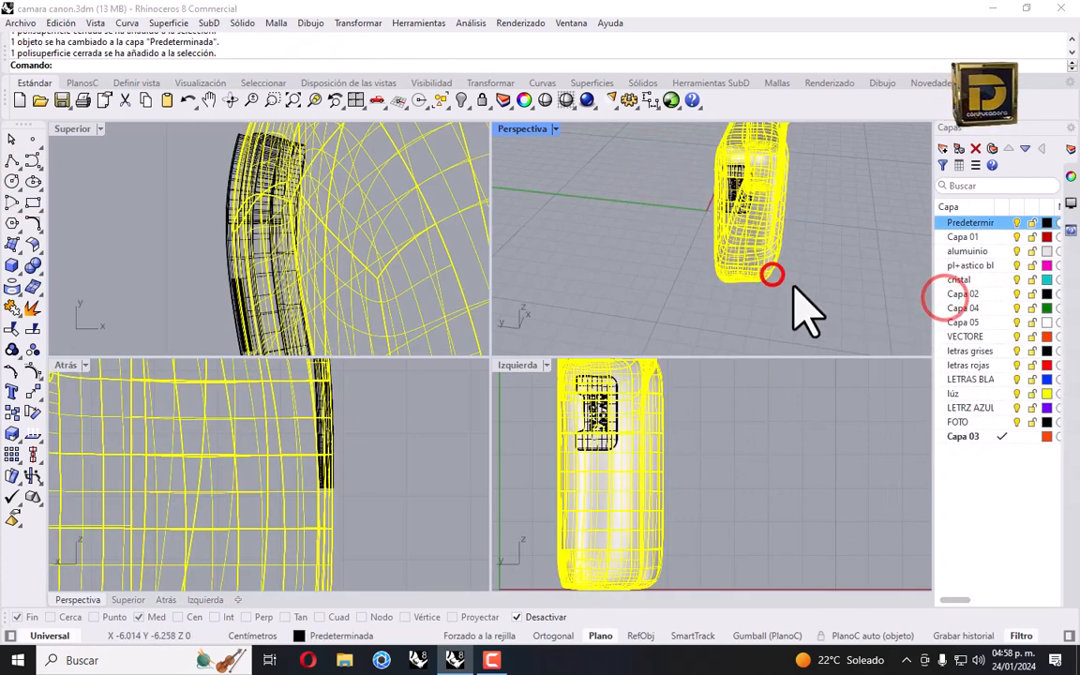
left_click(737, 312)
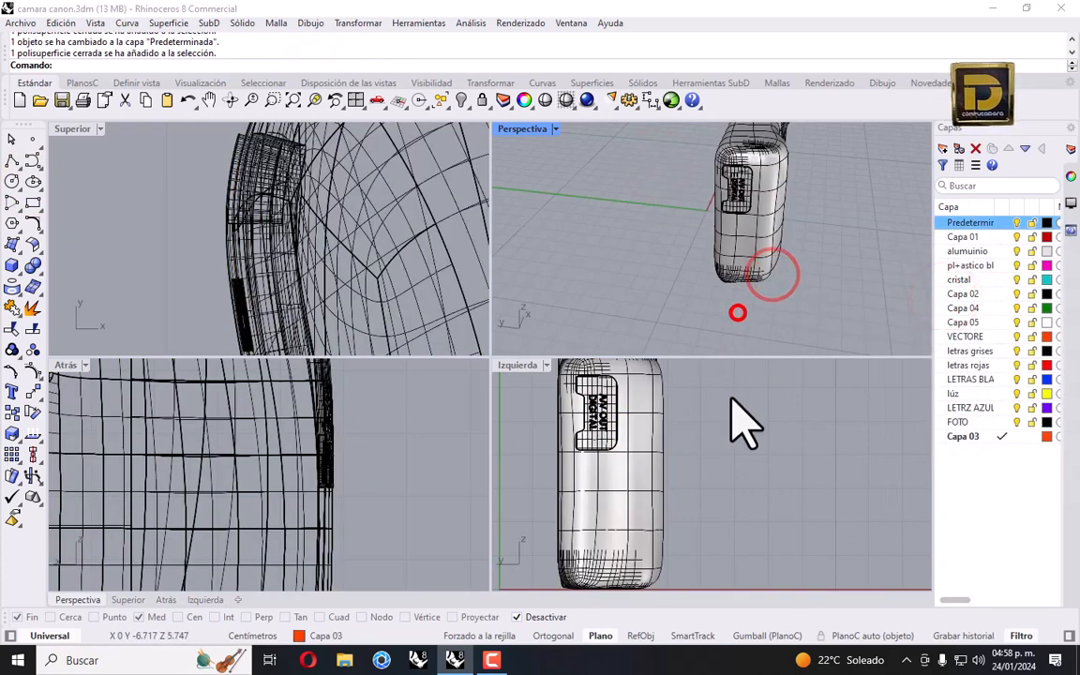
left_click(1003, 222)
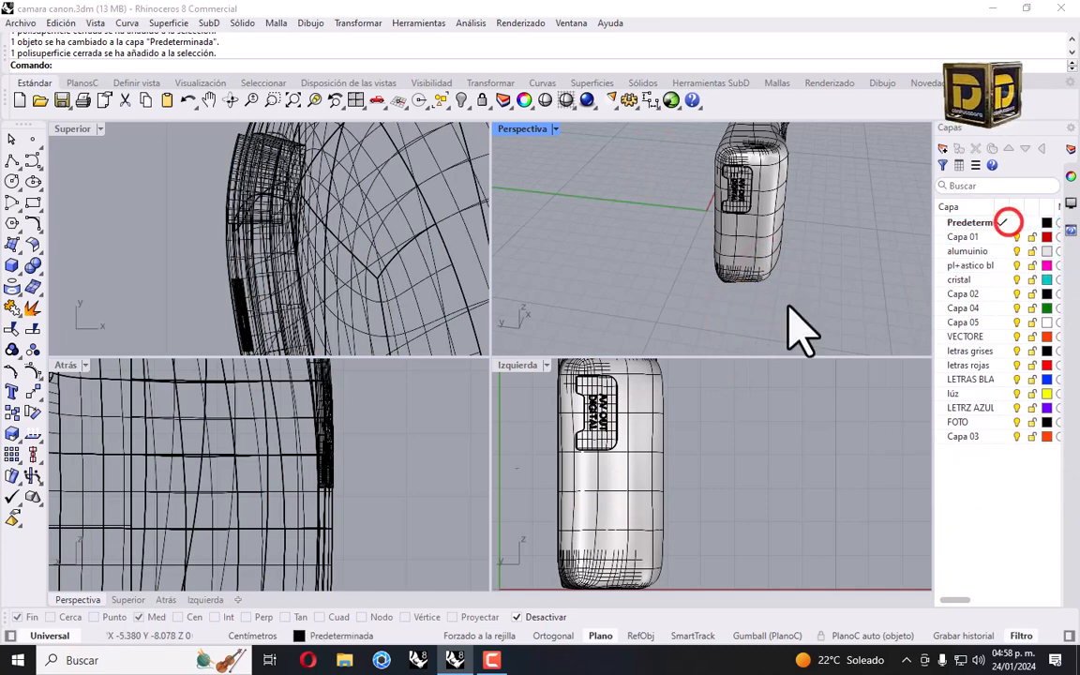
Draw an ellipse just below the port cover in the Izquierda view, about two-thirds as wide as the camera body's side.
left_click(32, 181)
scroll(579, 483, "up", 2)
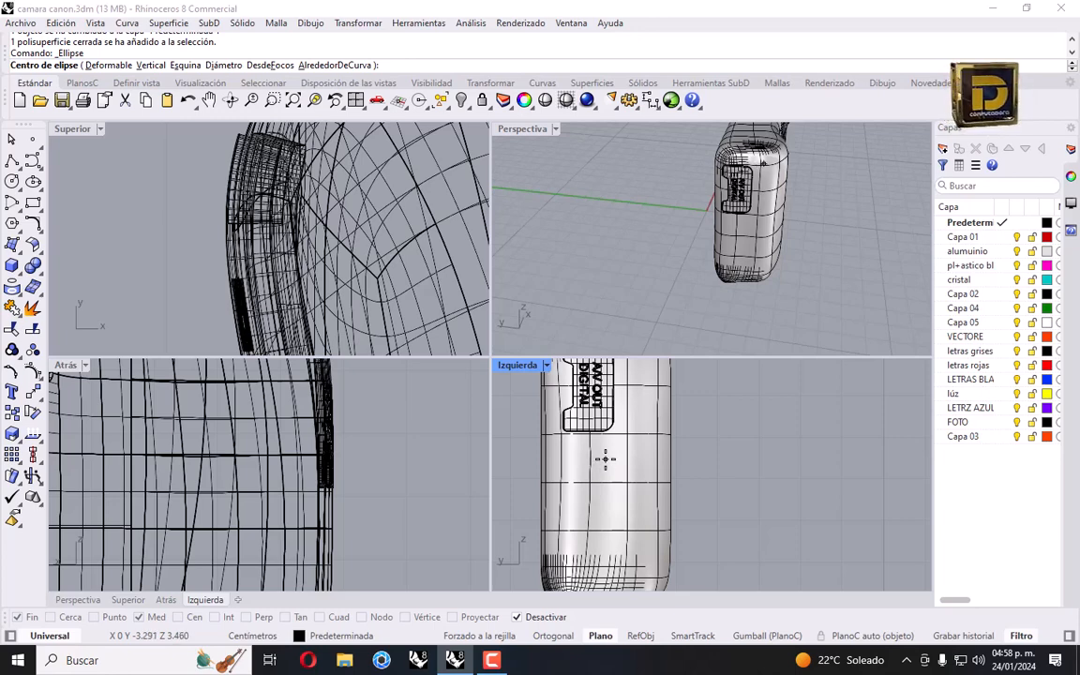
left_click(605, 459)
left_click(646, 459)
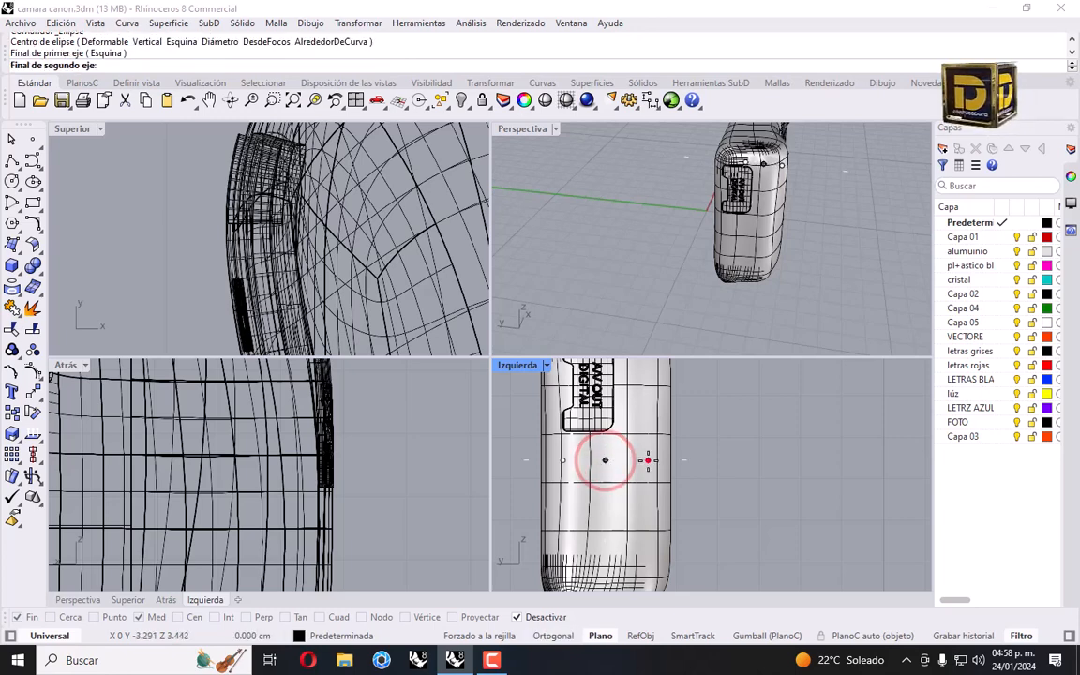
left_click(643, 437)
left_click(640, 446)
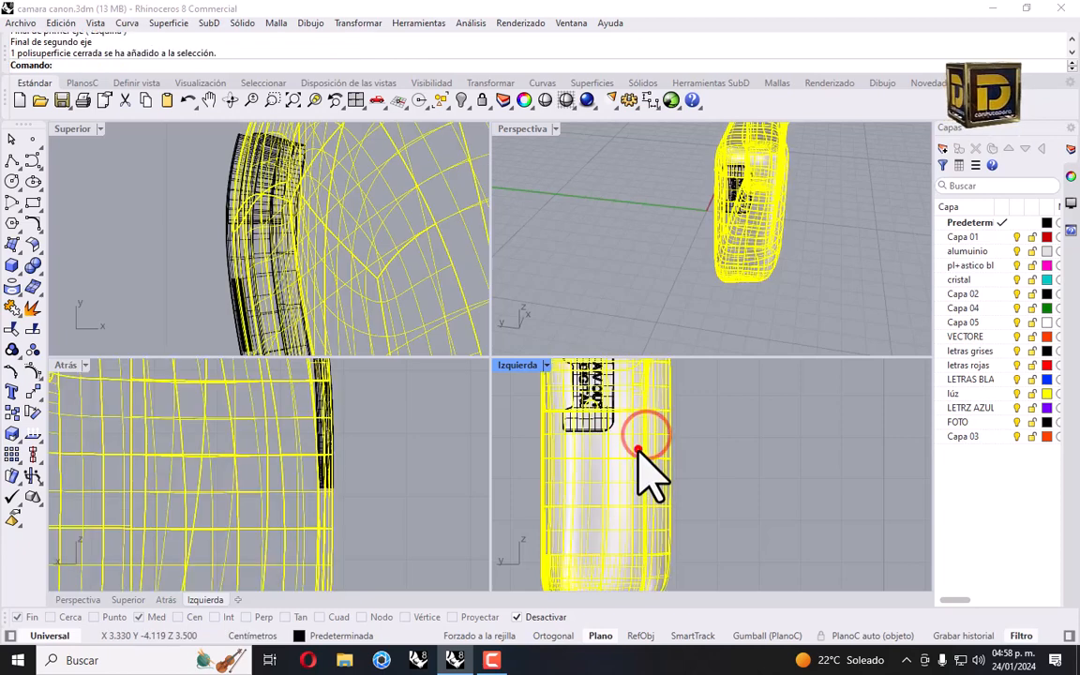
Set the Izquierda view to Estructura alámbrica and move the ellipse straight down about 0.12 cm, away from the port cover.
left_click(546, 365)
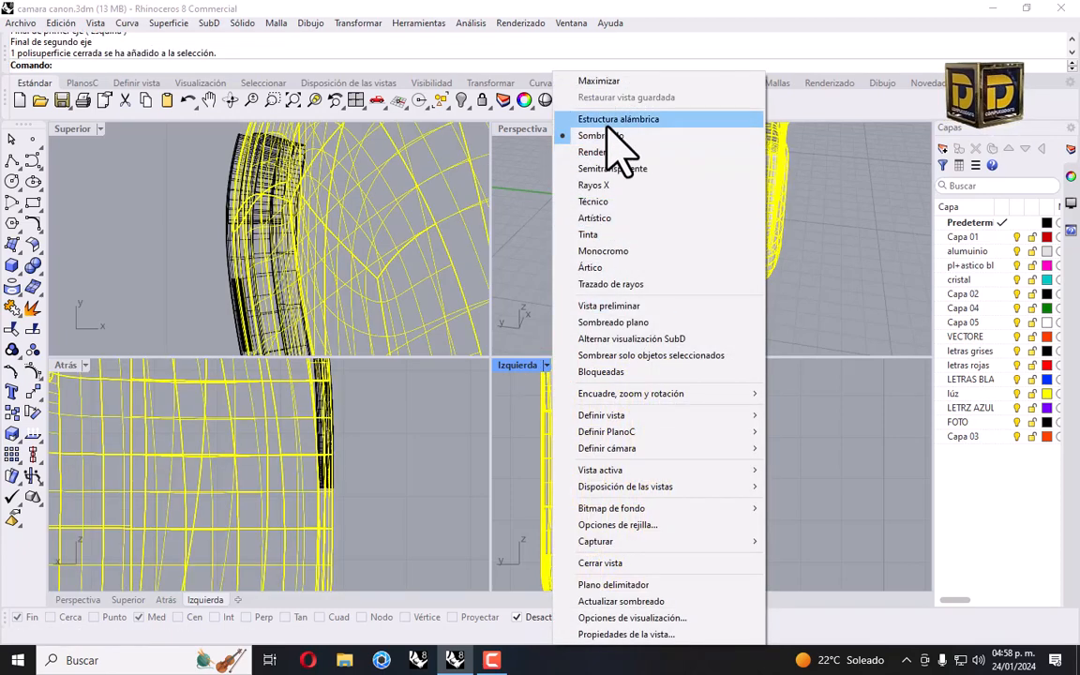
left_click(607, 120)
left_click(616, 441)
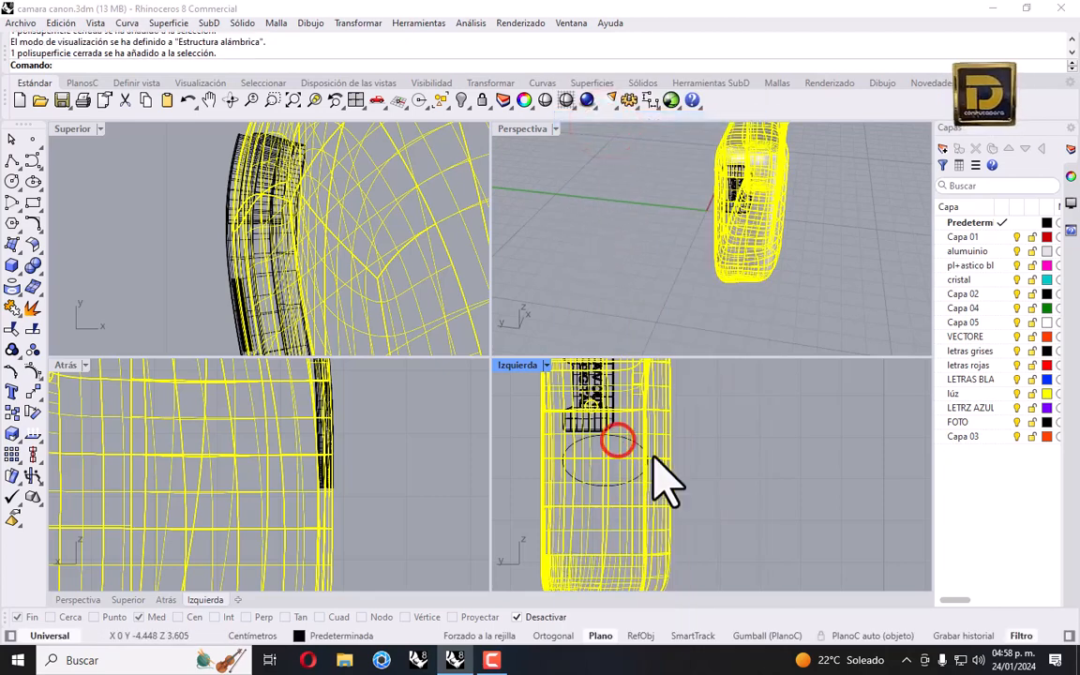
left_click(615, 485)
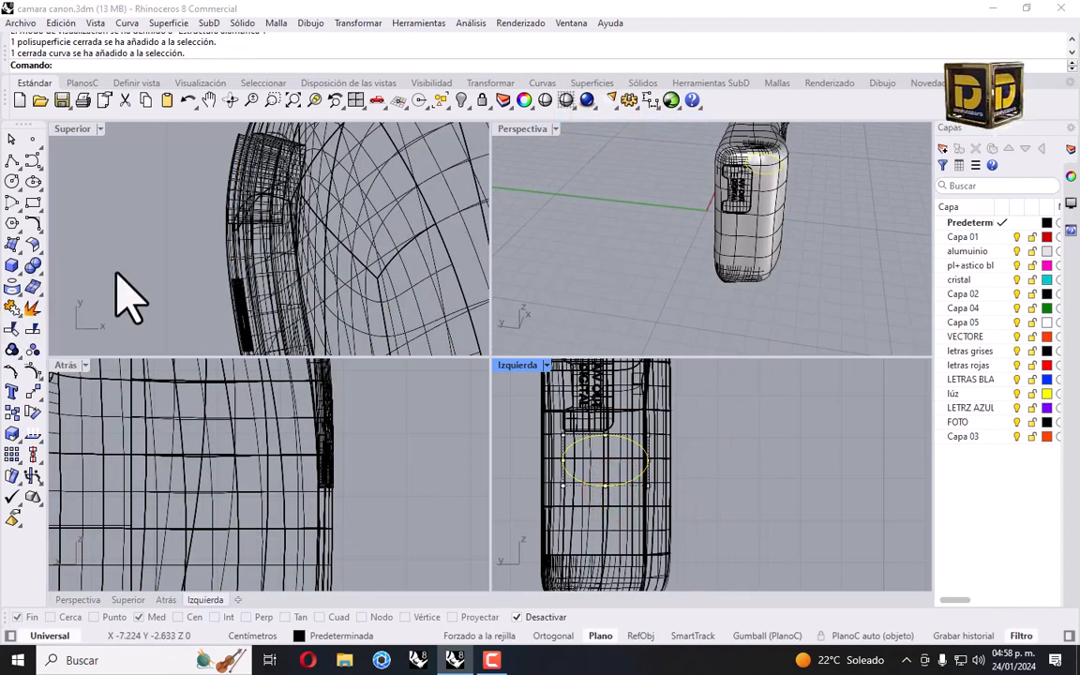
scroll(623, 435, "up", 3)
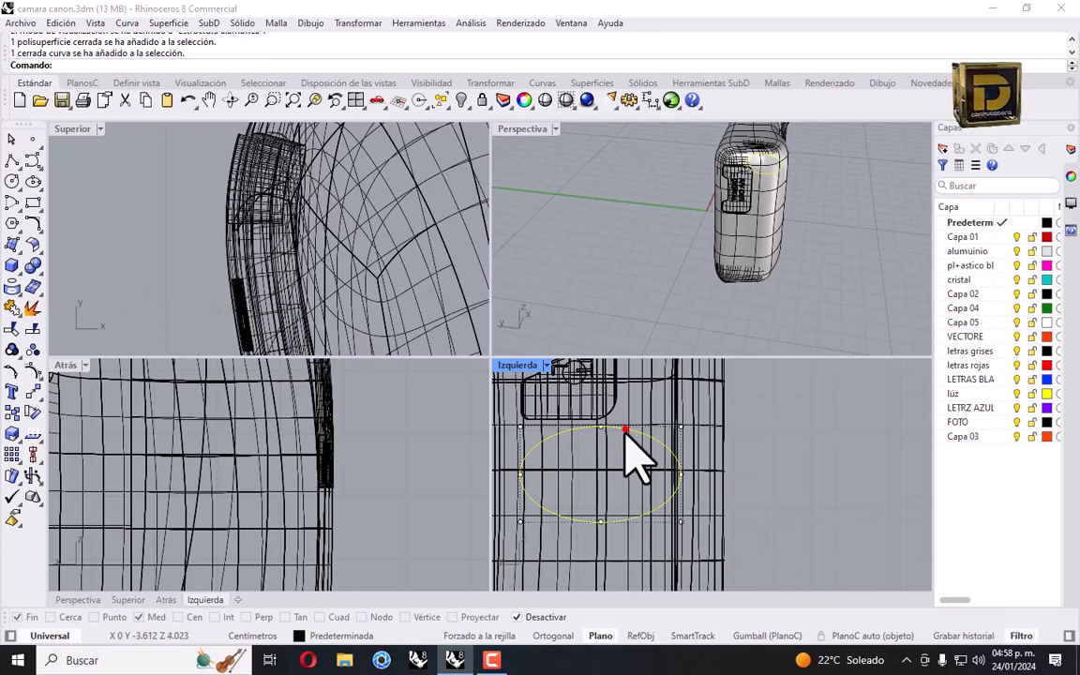
left_click_drag(626, 432, 626, 438)
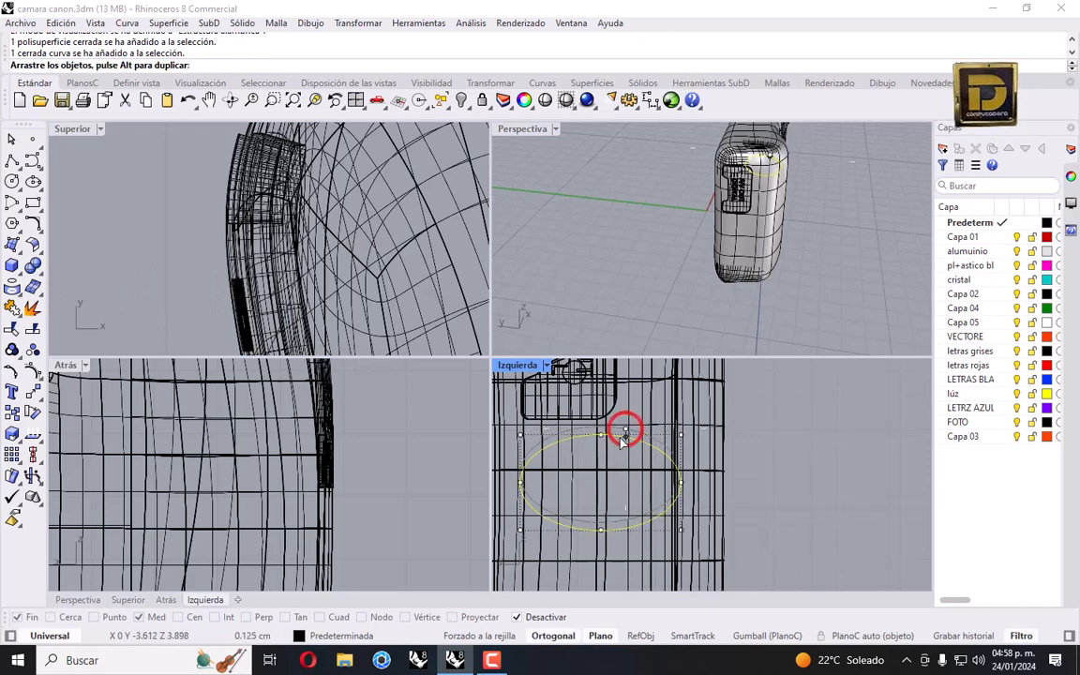
Offset the ellipse inward with the AtravésDePunto option to create a smaller concentric ellipse.
left_click(35, 227)
left_click(75, 273)
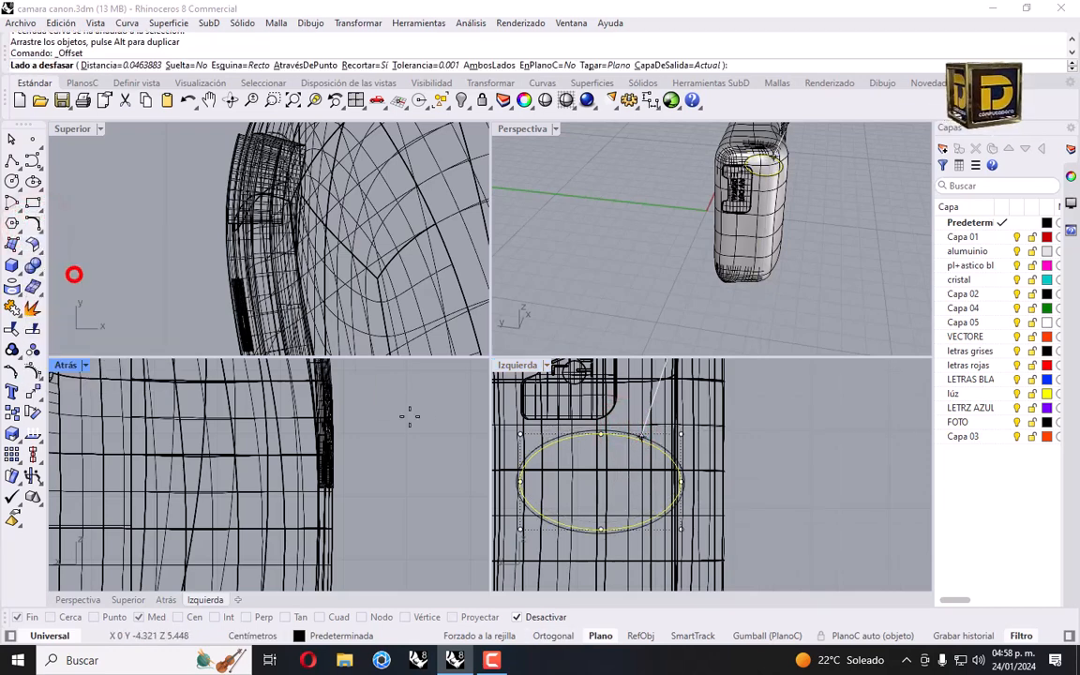
left_click(324, 66)
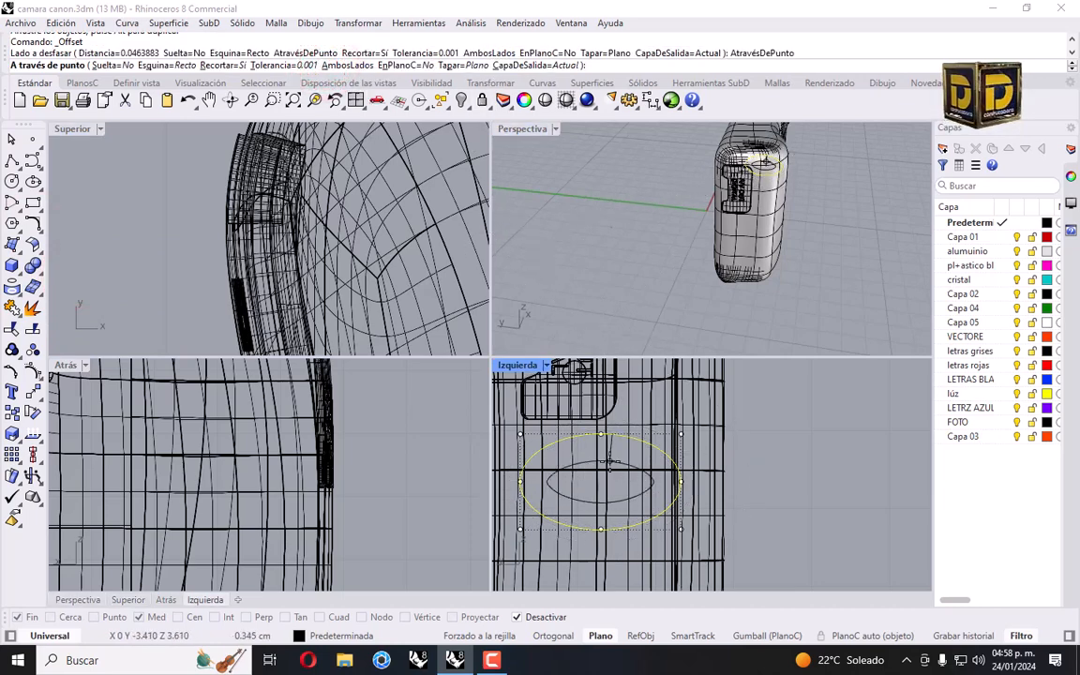
left_click(611, 451)
left_click(614, 452)
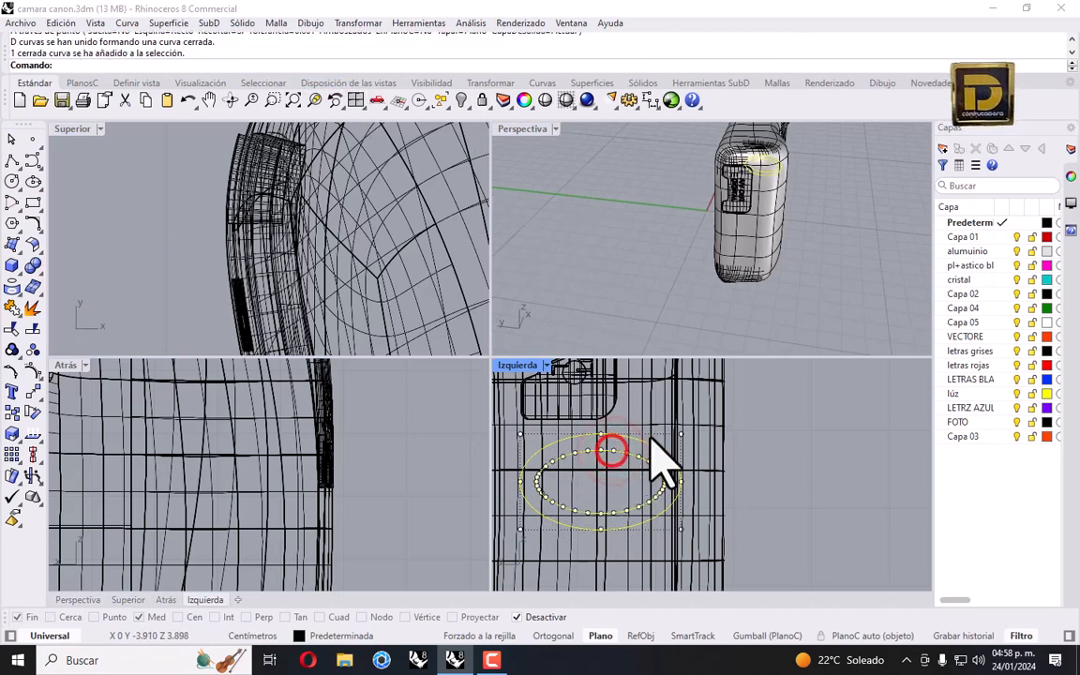
Move the inner ellipse horizontally in the Atrás view so it is slightly separated from the outer ellipse.
scroll(684, 469, "down", 5)
scroll(717, 478, "up", 5)
left_click(829, 444)
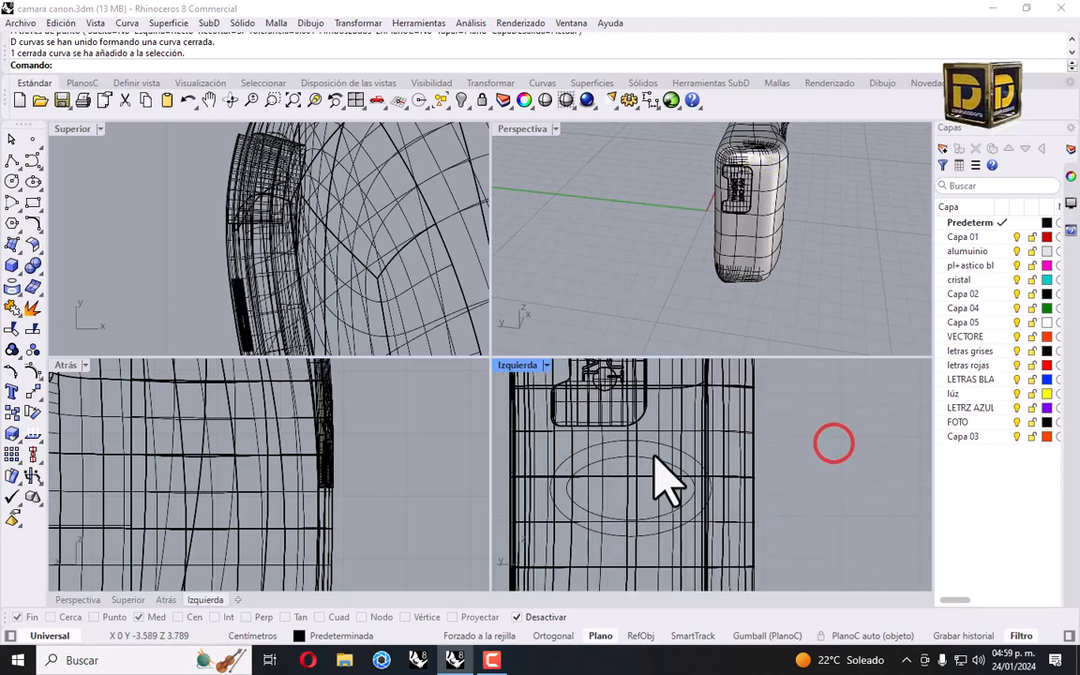
left_click(652, 457)
scroll(398, 506, "down", 5)
scroll(362, 494, "up", 7)
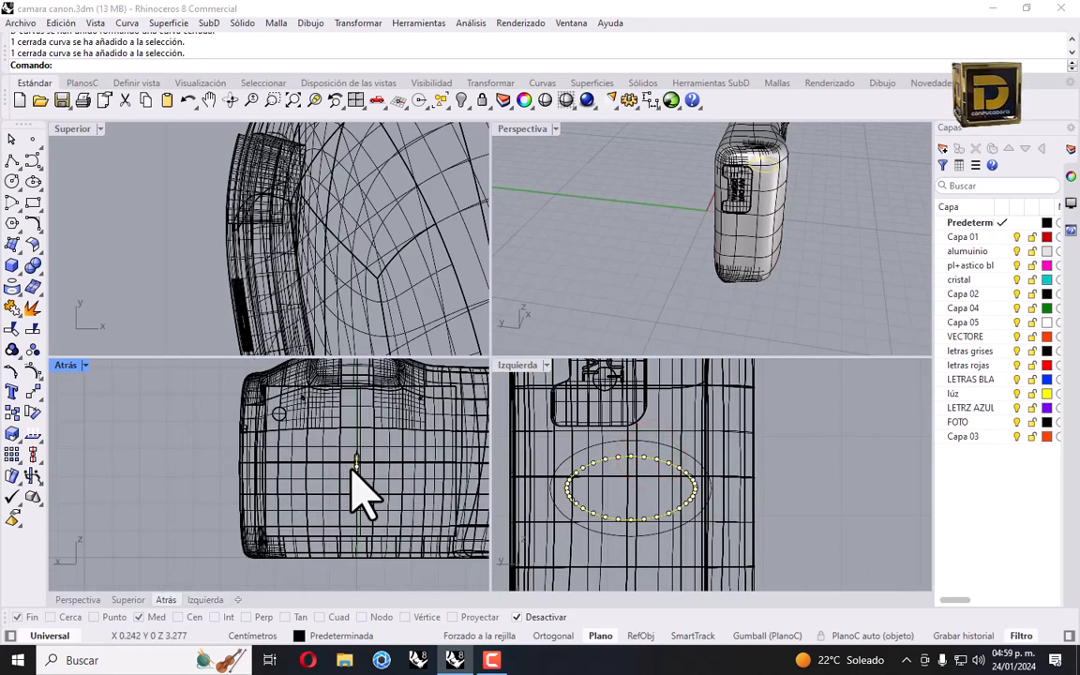
scroll(355, 471, "up", 12)
left_click_drag(335, 431, 231, 433, "shift")
scroll(303, 452, "down", 8)
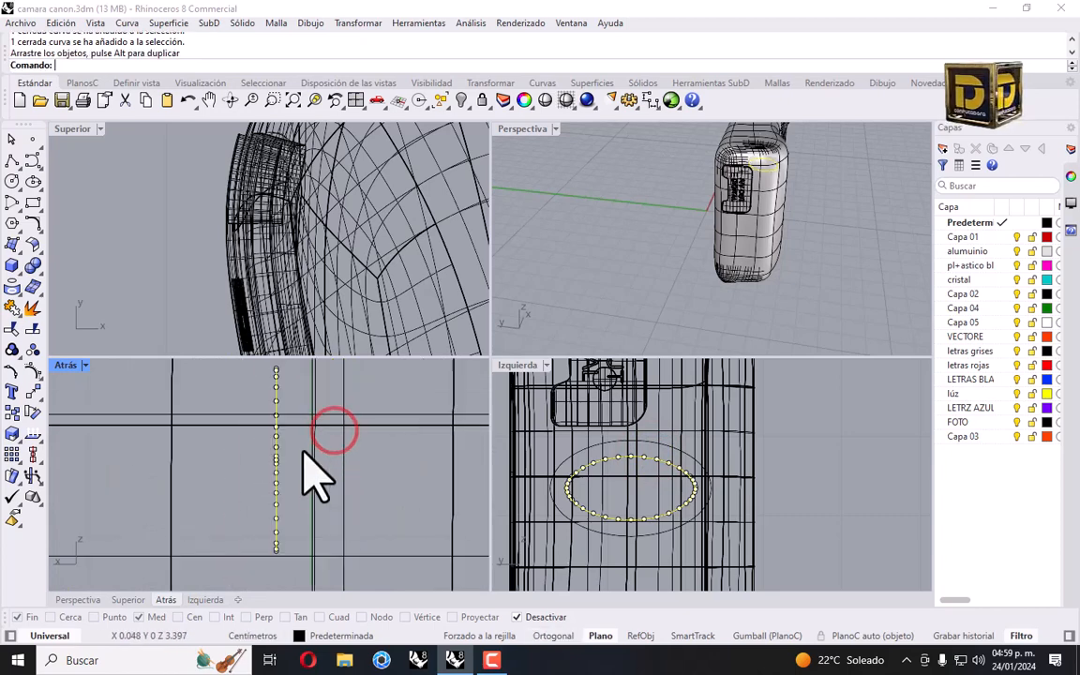
Select both ellipses and move them across the top view toward the camera body's port-cover side, clear of the body.
left_click(647, 446)
right_click_drag(881, 199, 581, 195)
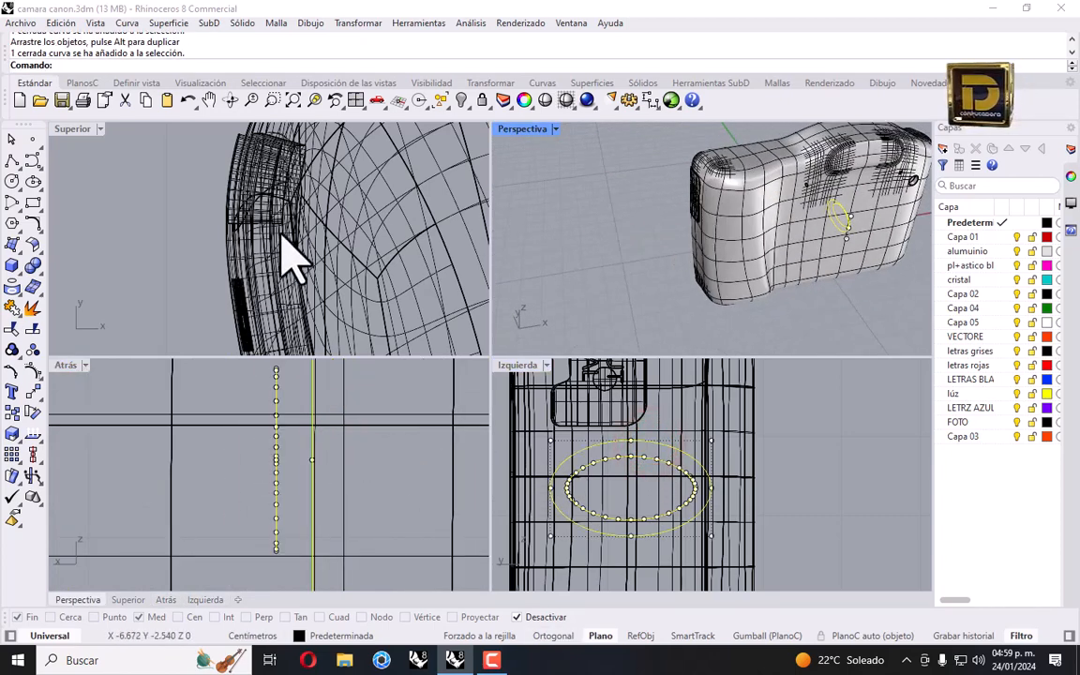
scroll(293, 257, "down", 6)
right_click_drag(446, 241, 262, 211)
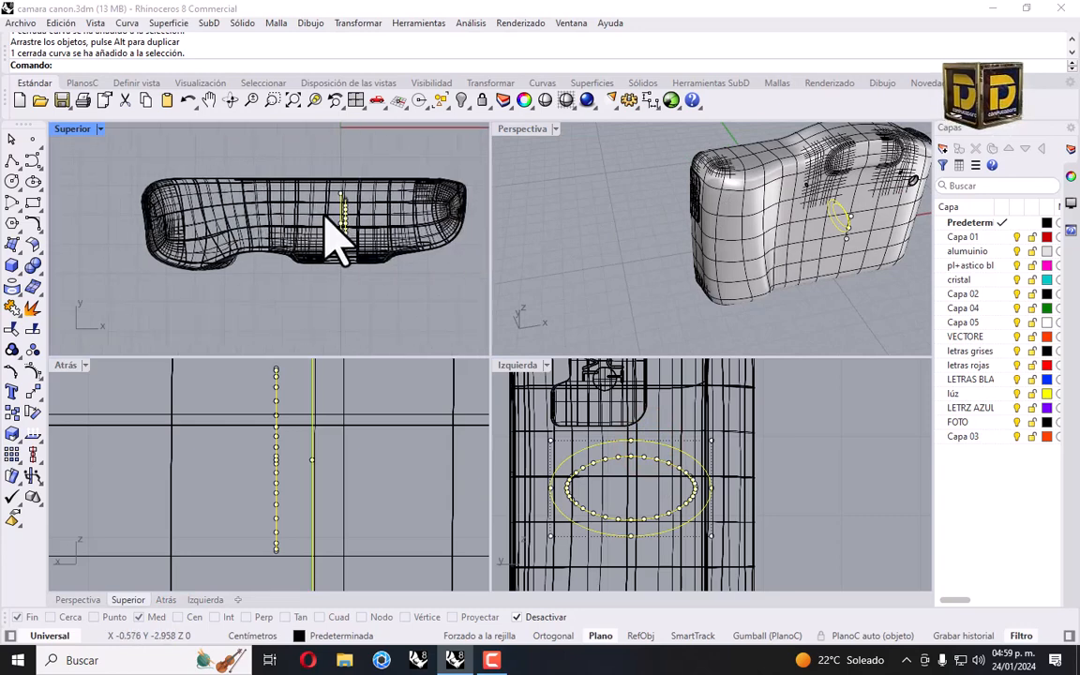
scroll(347, 240, "up", 4)
scroll(403, 221, "up", 5)
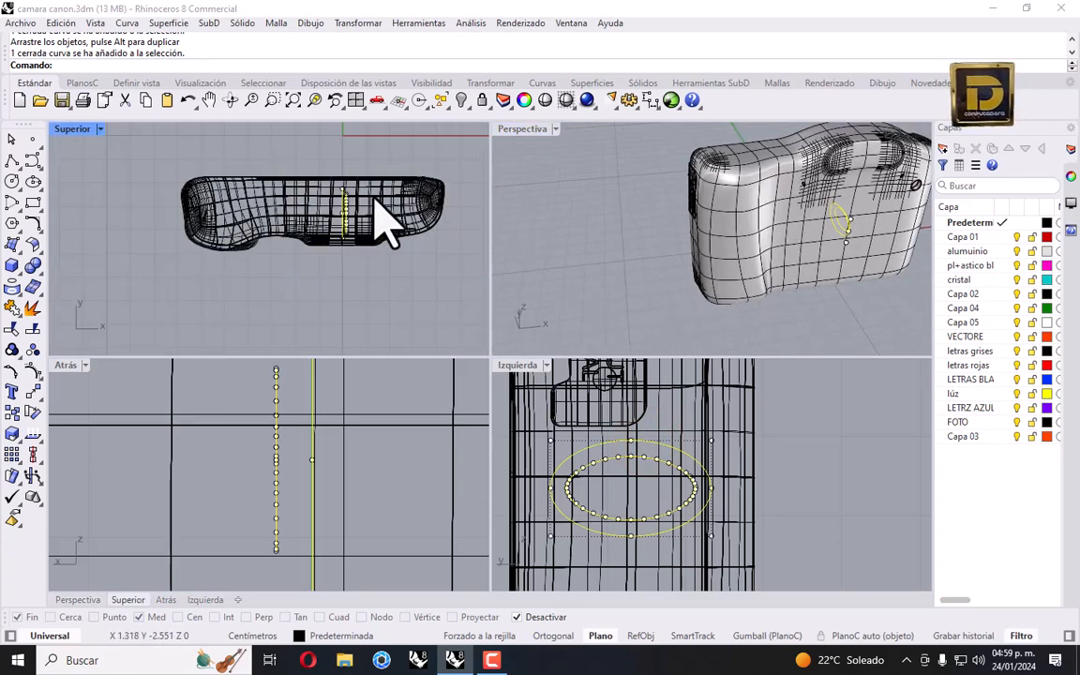
left_click_drag(298, 212, 111, 210)
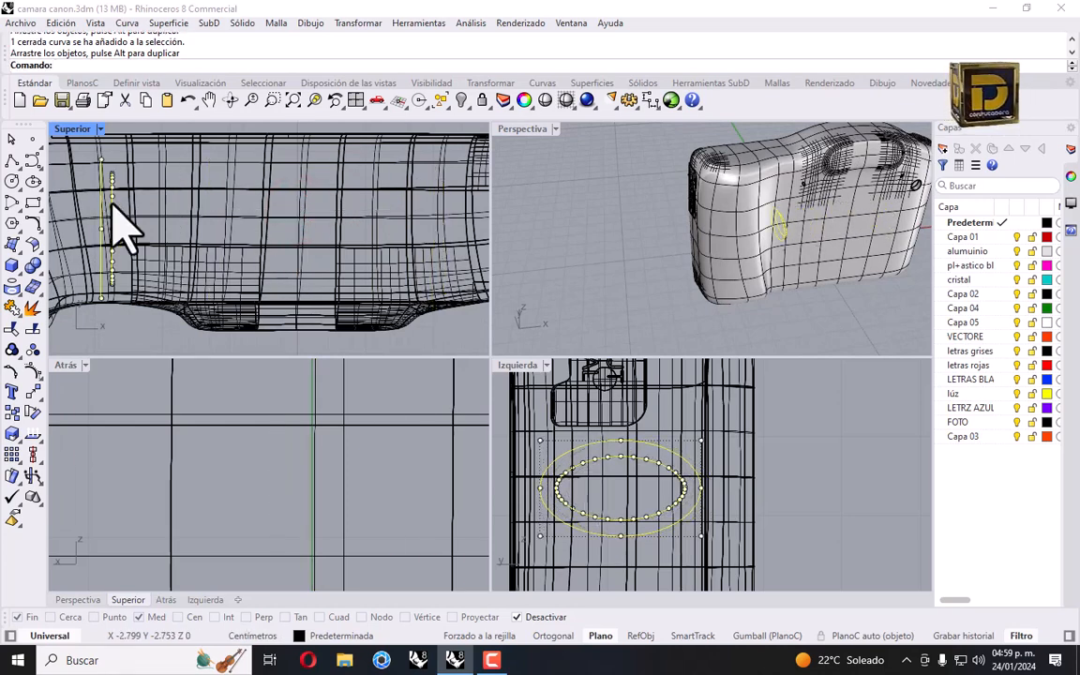
scroll(344, 203, "down", 3)
left_click_drag(334, 207, 150, 194)
right_click_drag(92, 206, 150, 193)
Place the smaller ellipse on the outer side of the larger one in the top view, leaving a small gap between them.
left_click_drag(150, 193, 103, 205)
scroll(170, 220, "up", 3)
left_click(151, 198)
left_click(156, 205)
left_click(164, 198)
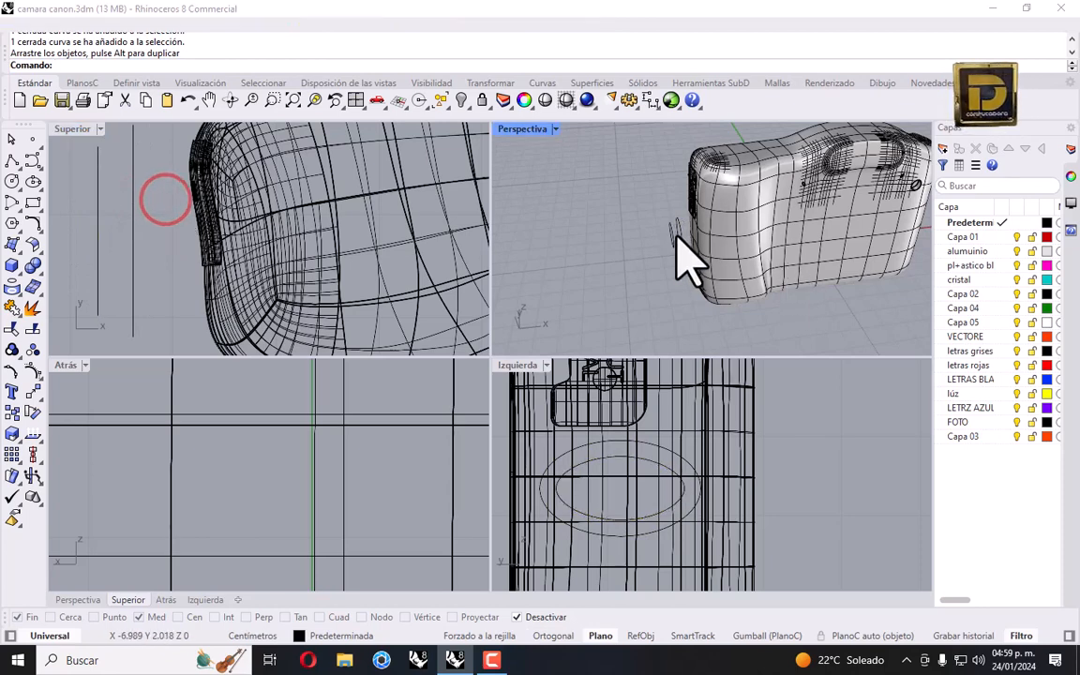
scroll(676, 225, "up", 5)
left_click(99, 204)
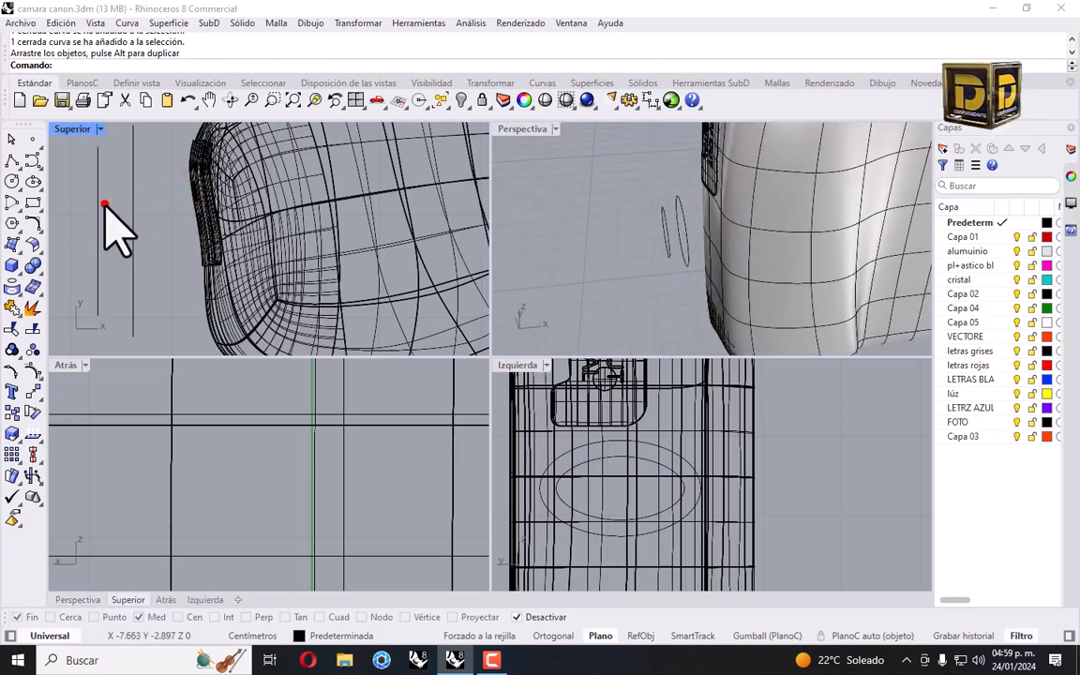
left_click_drag(100, 206, 111, 207)
left_click(521, 208)
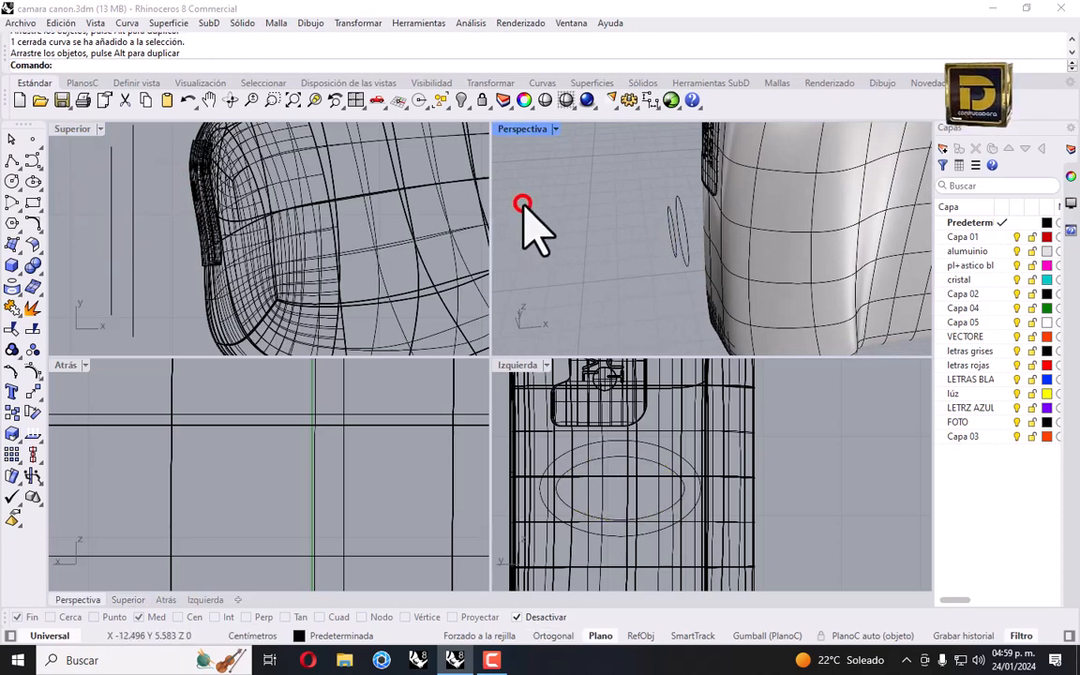
Enable object snaps and draw a start-end arc joining the upper ends of the two ellipses in the top view, bulging outward.
left_click(32, 223)
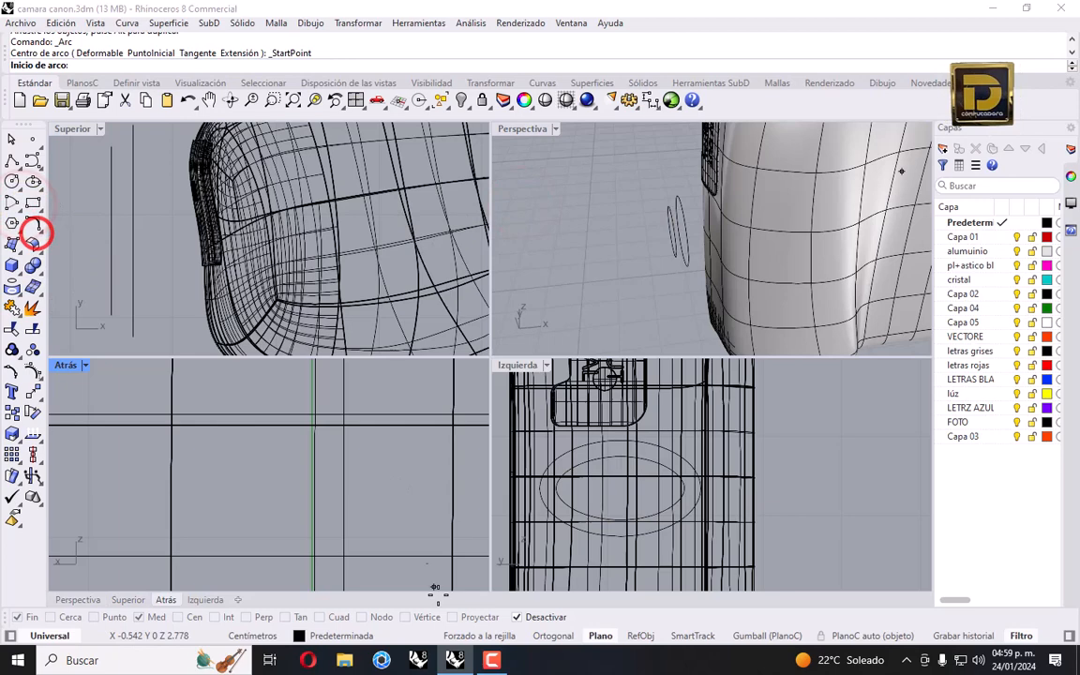
left_click(516, 618)
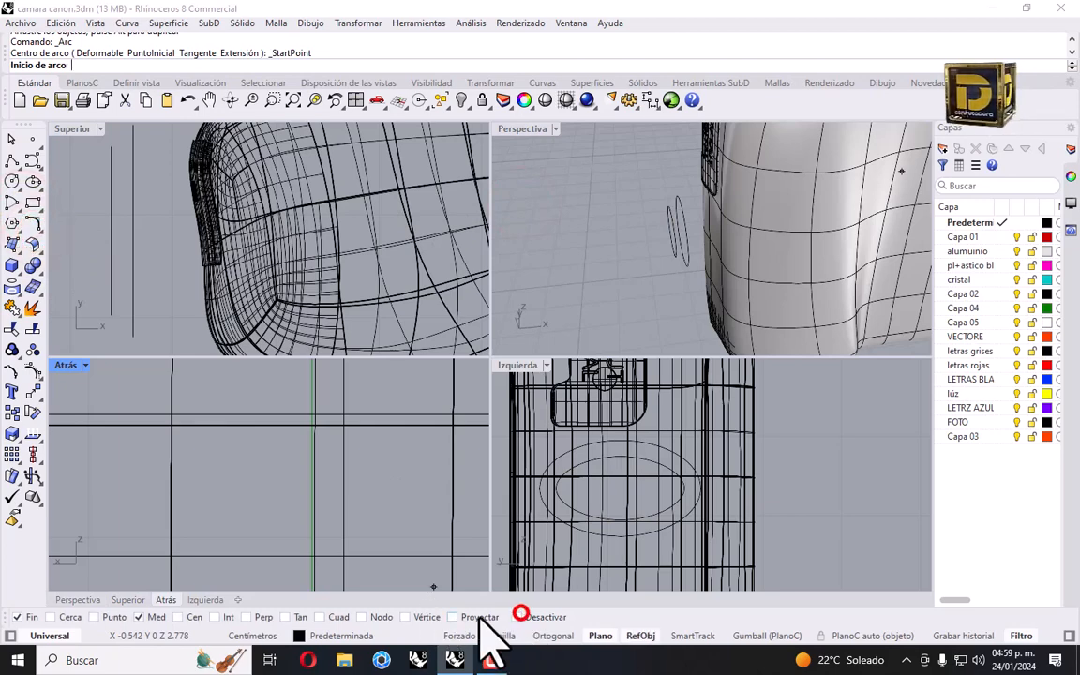
left_click(113, 142)
right_click_drag(118, 150, 142, 257)
left_click(156, 231)
scroll(127, 243, "up", 4)
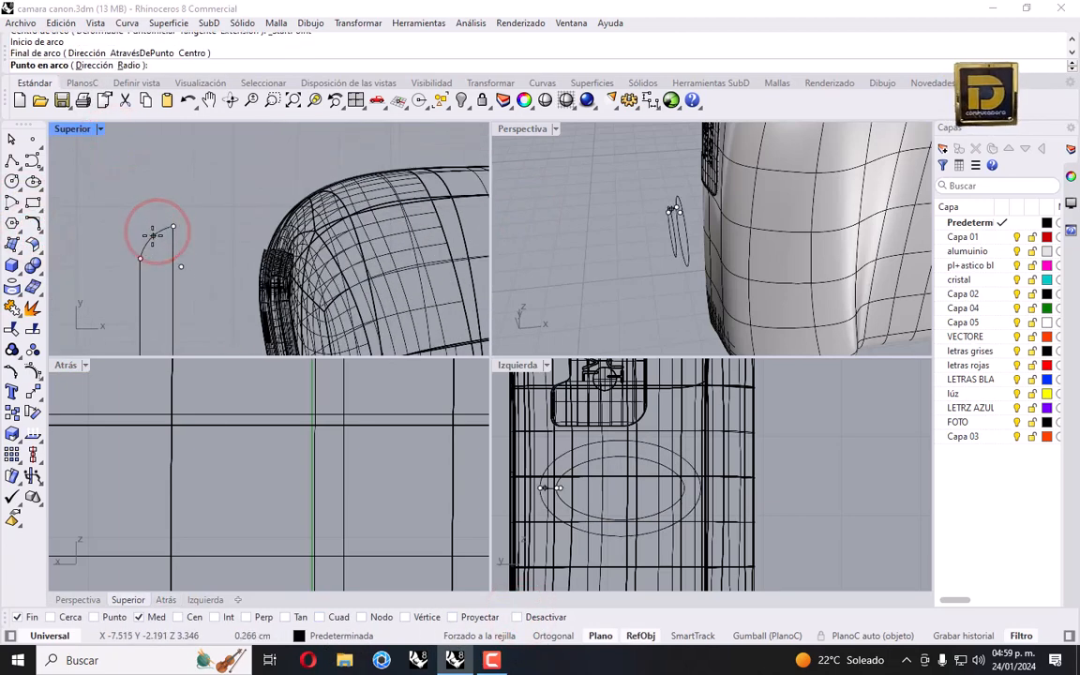
left_click(153, 234)
Sweep the connecting arc along the outer and inner ellipses as two rails to form the rounded oval ring surface.
left_click(14, 242)
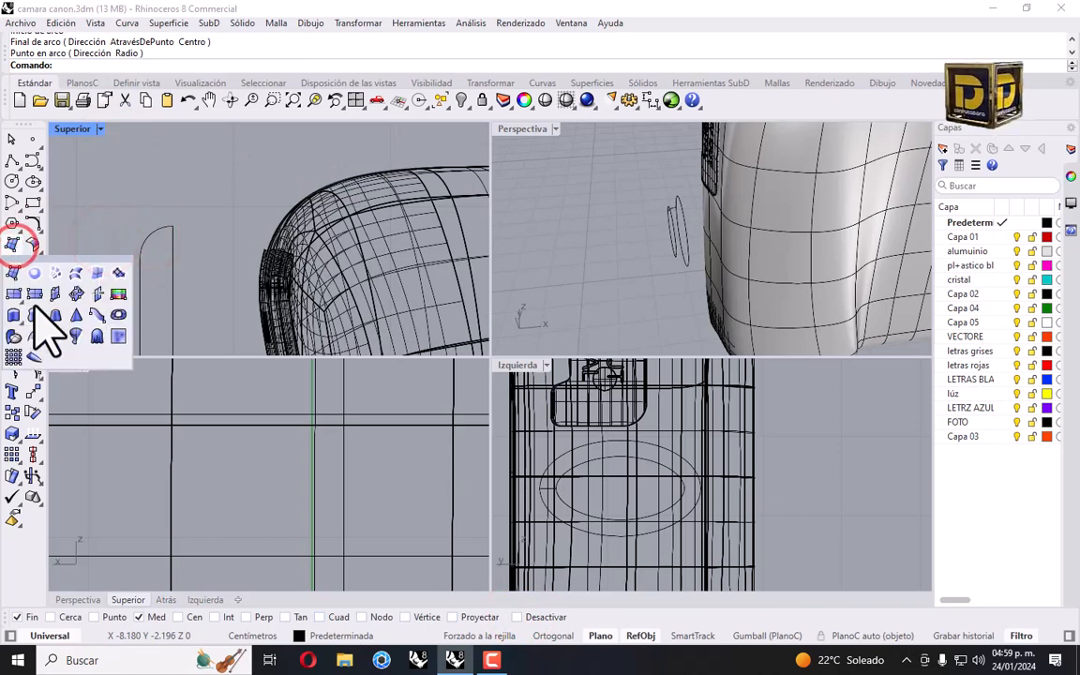
left_click(52, 336)
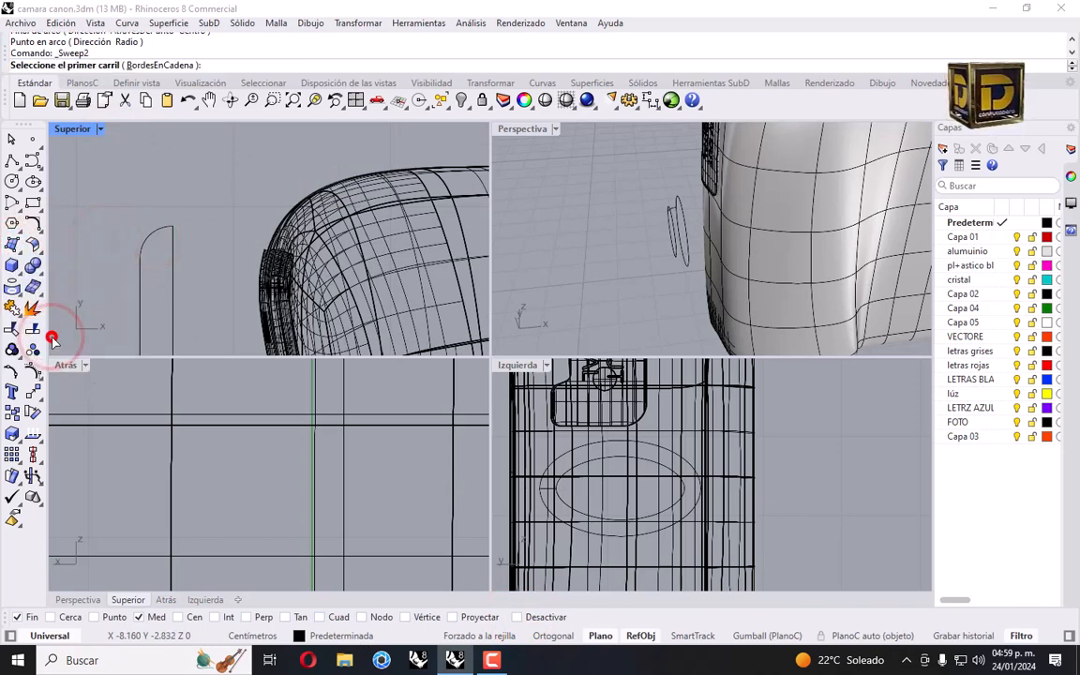
left_click(141, 302)
left_click(174, 282)
left_click(156, 226)
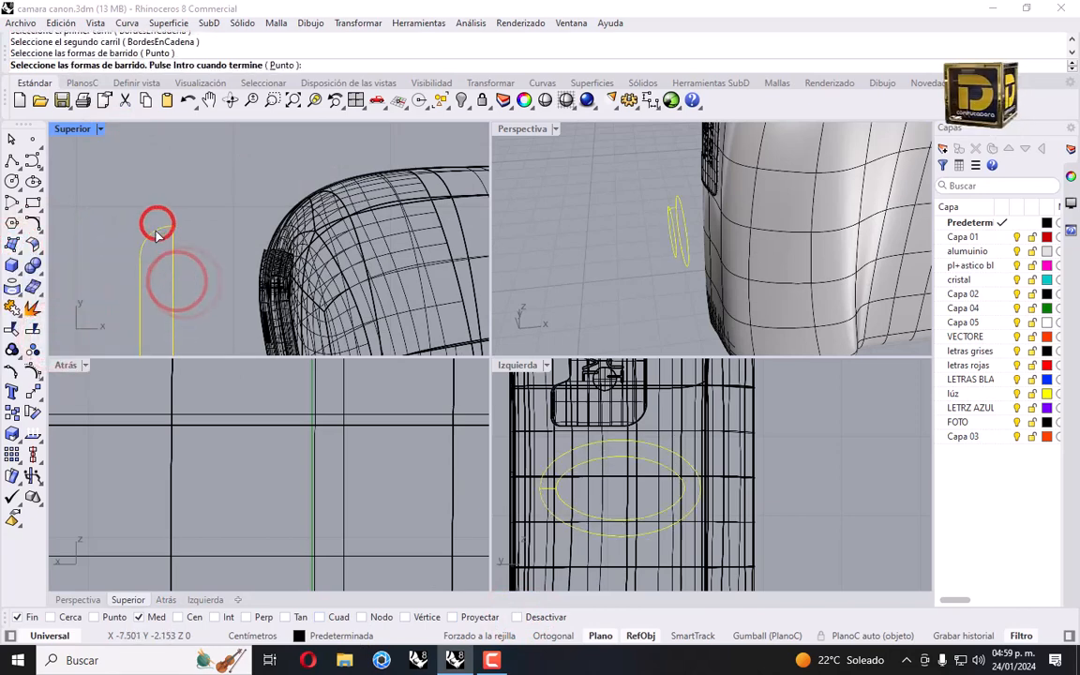
key("Return")
key("Return")
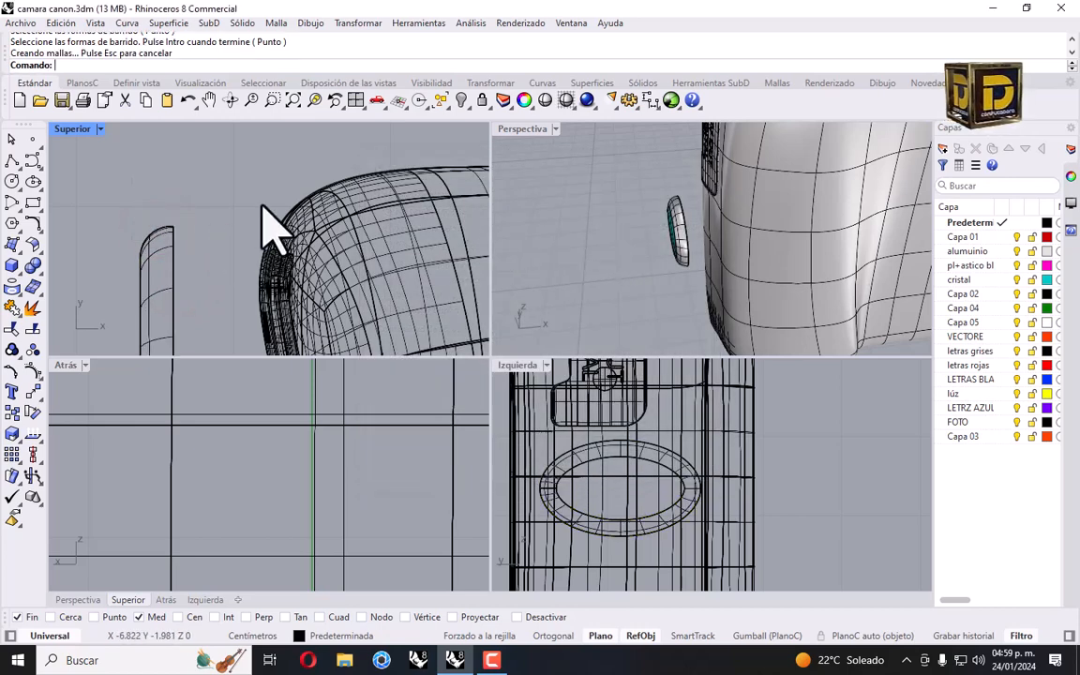
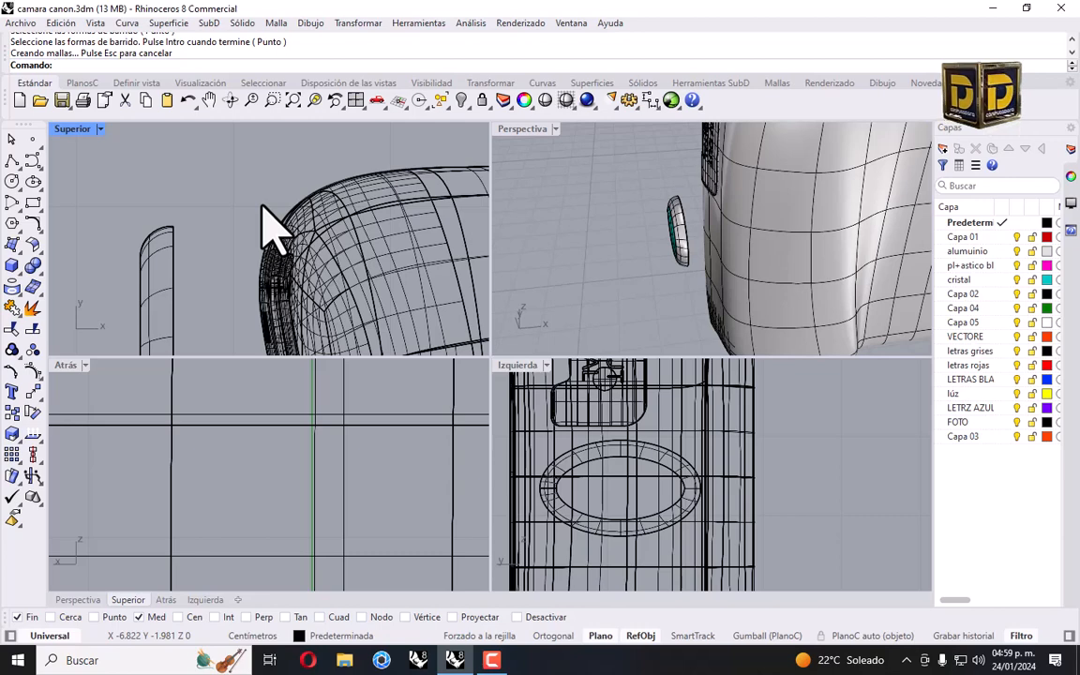
Isolate the oval ring surface together with its construction curves, hiding the rest of the camera.
scroll(656, 207, "up", 2)
left_click_drag(644, 196, 728, 257)
left_click(460, 100)
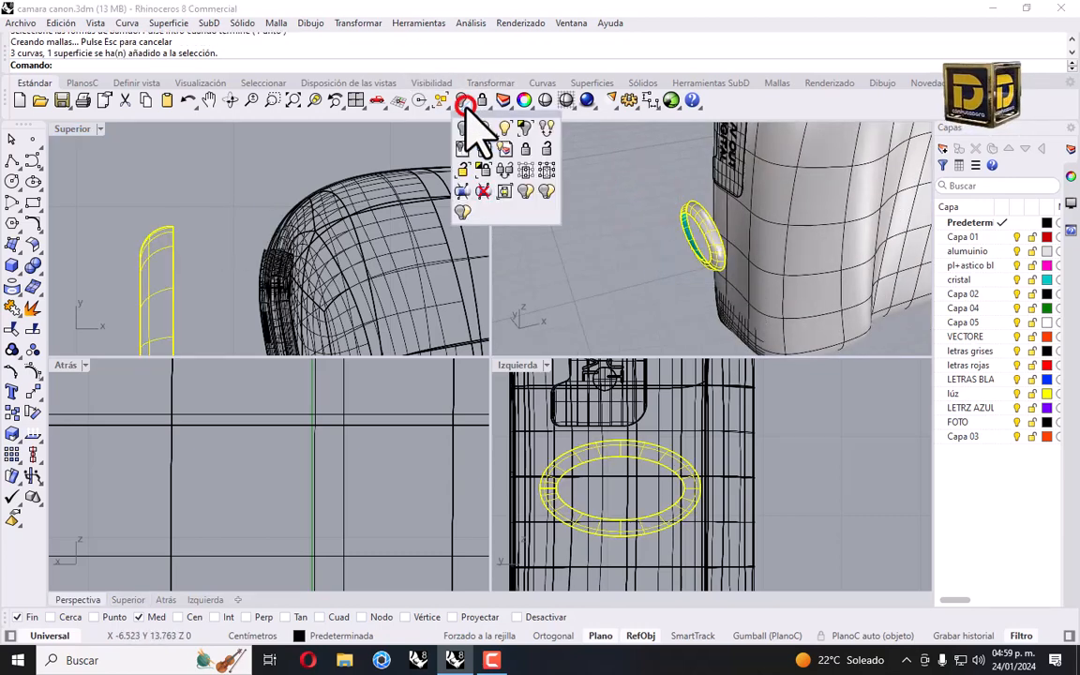
left_click(522, 125)
left_click(614, 355)
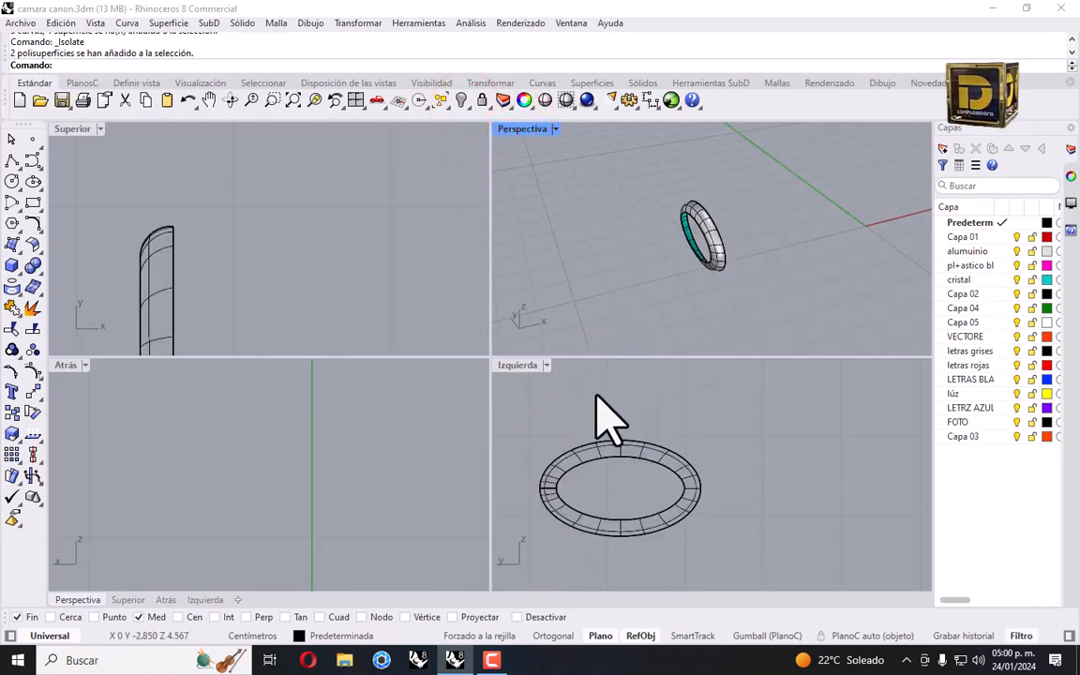
Draw a start-end arc between the inner ellipse's two long-axis ends, bulging outward from the ring in the top view.
left_click(15, 206)
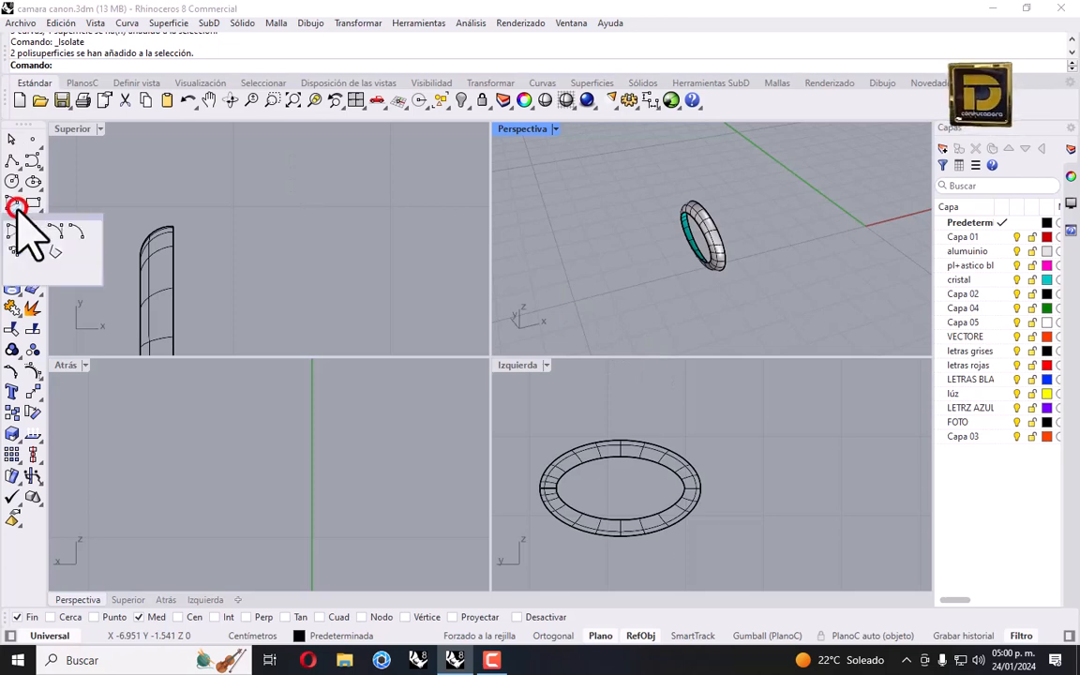
left_click(33, 230)
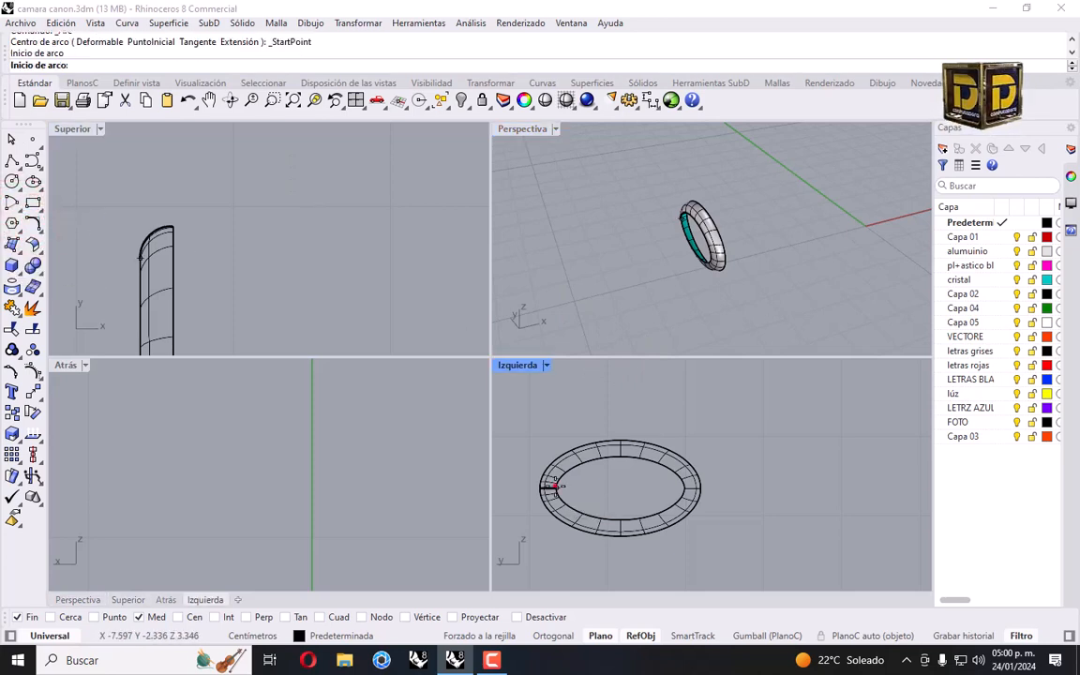
left_click(555, 487)
left_click(688, 488)
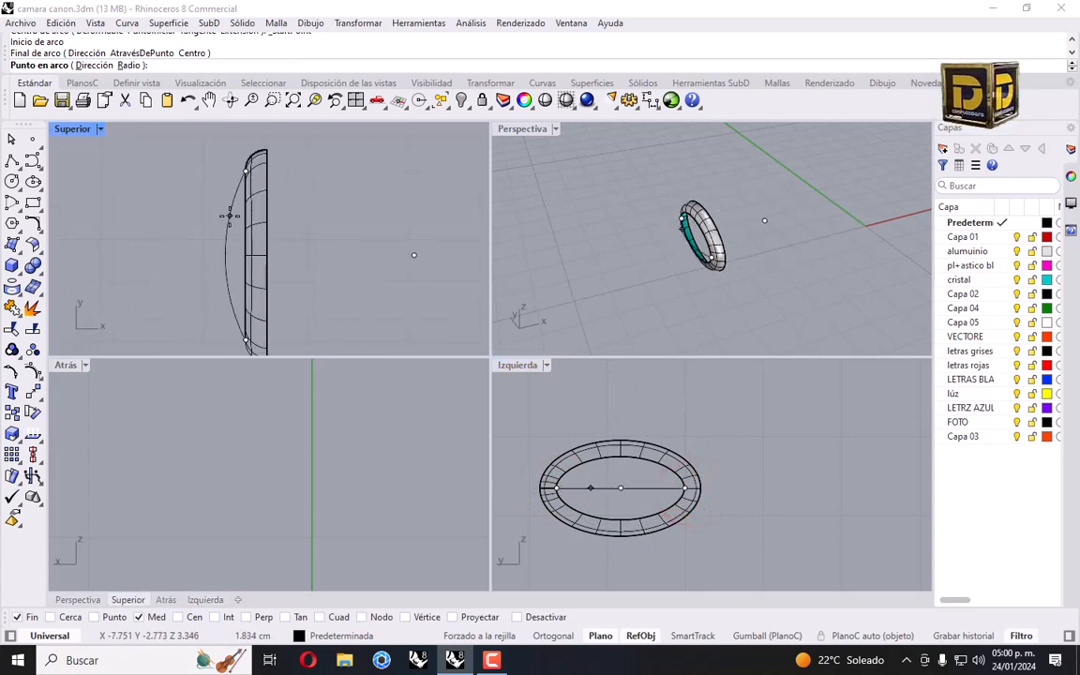
left_click(229, 215)
key("Return")
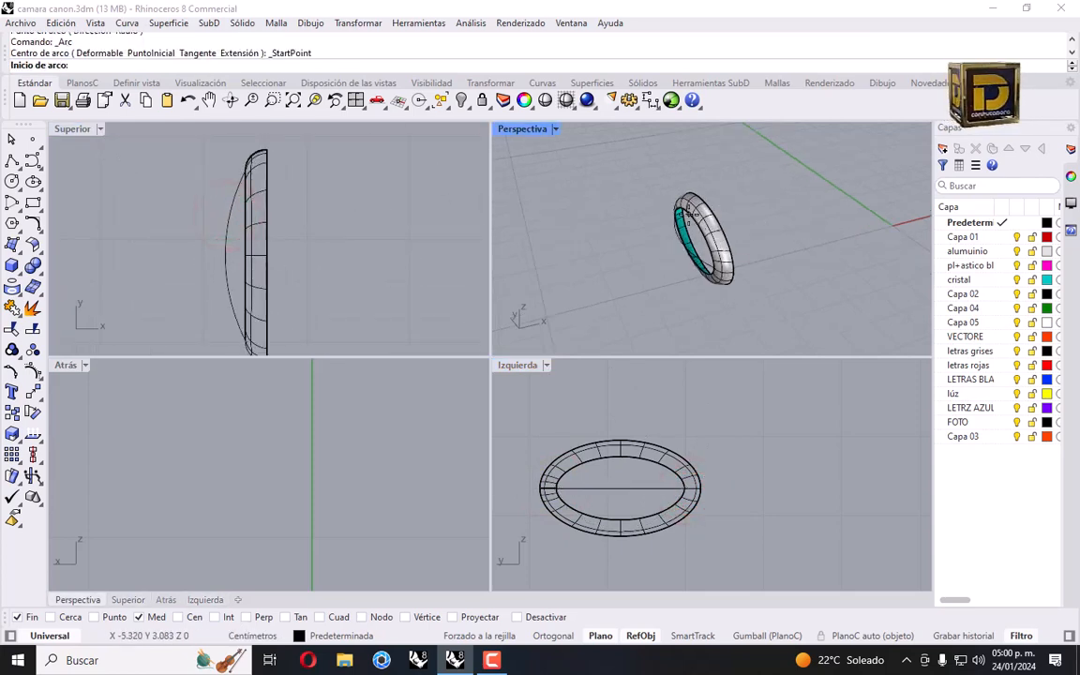
left_click(685, 205)
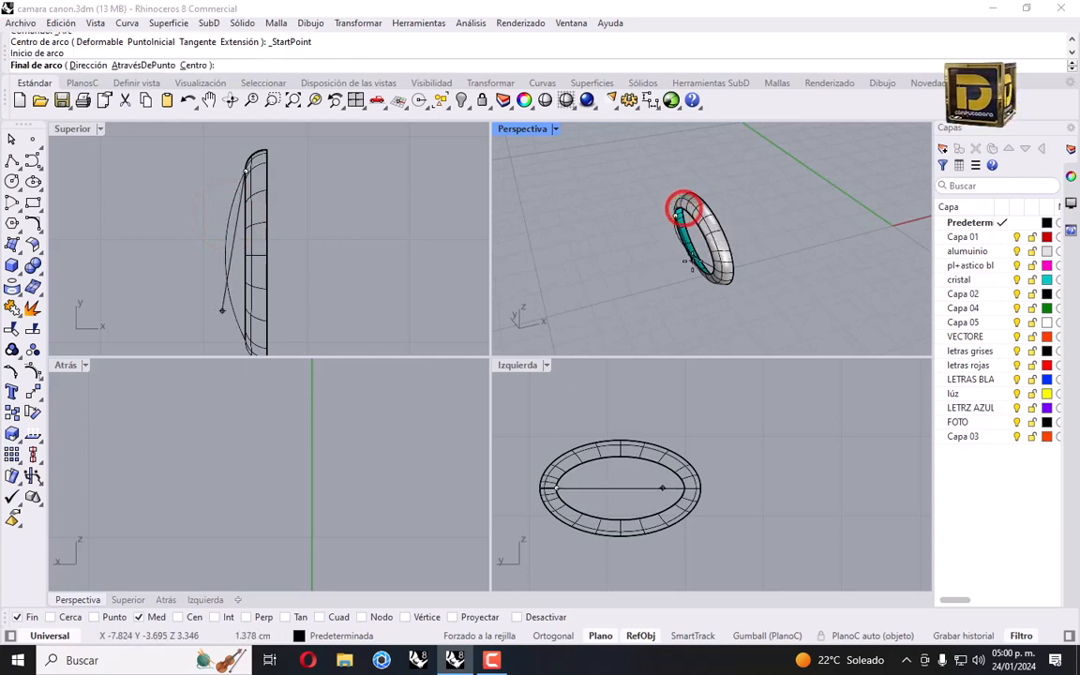
right_click_drag(692, 263, 771, 244)
key("Escape")
Draw a second arc across the inner ellipse's short axis, snapping to its quadrants and passing through the first arc's midpoint.
key("Return")
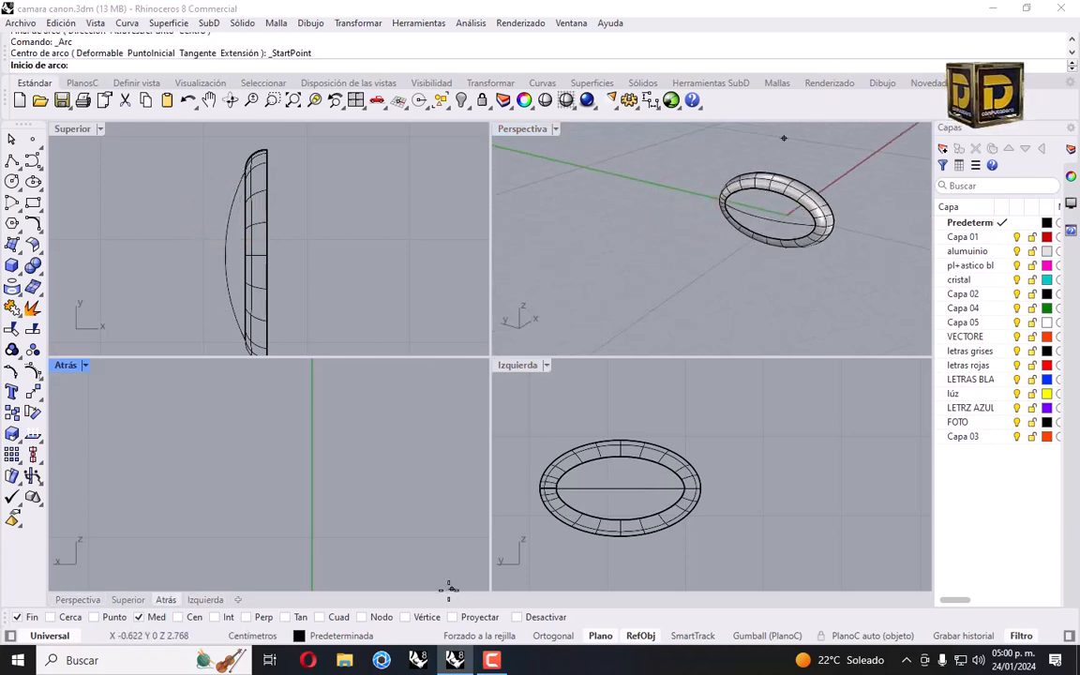
left_click(767, 187)
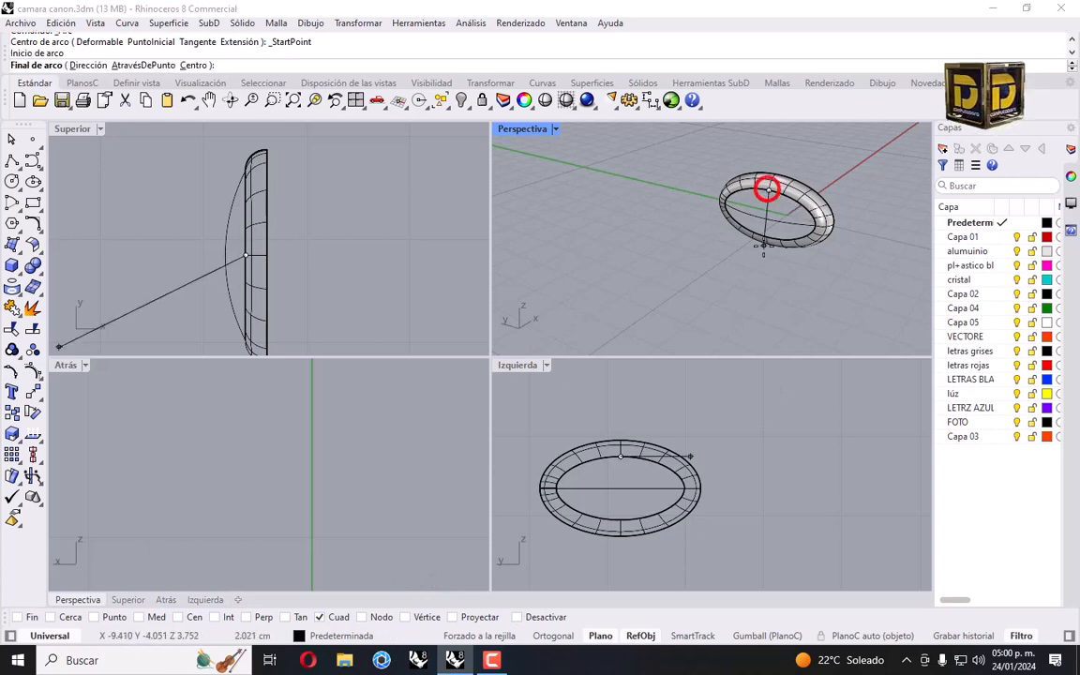
left_click(767, 234)
key("Escape")
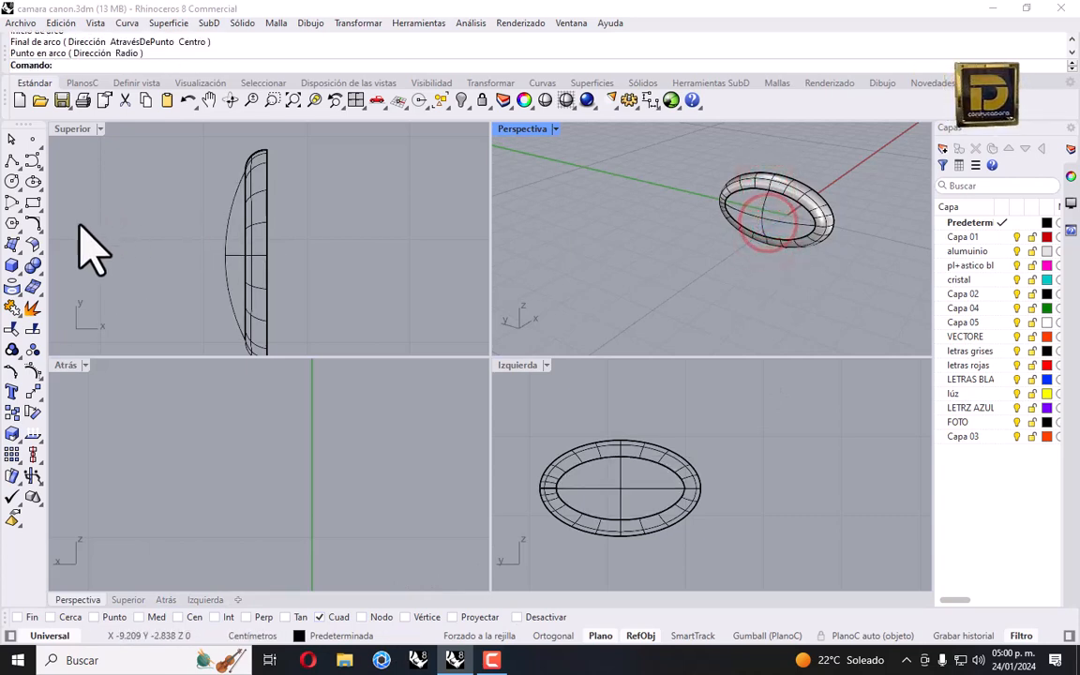
Make the alumuinio layer current and patch the ring's opening using the two crossing arcs and the inner elliptical edge.
left_click(14, 245)
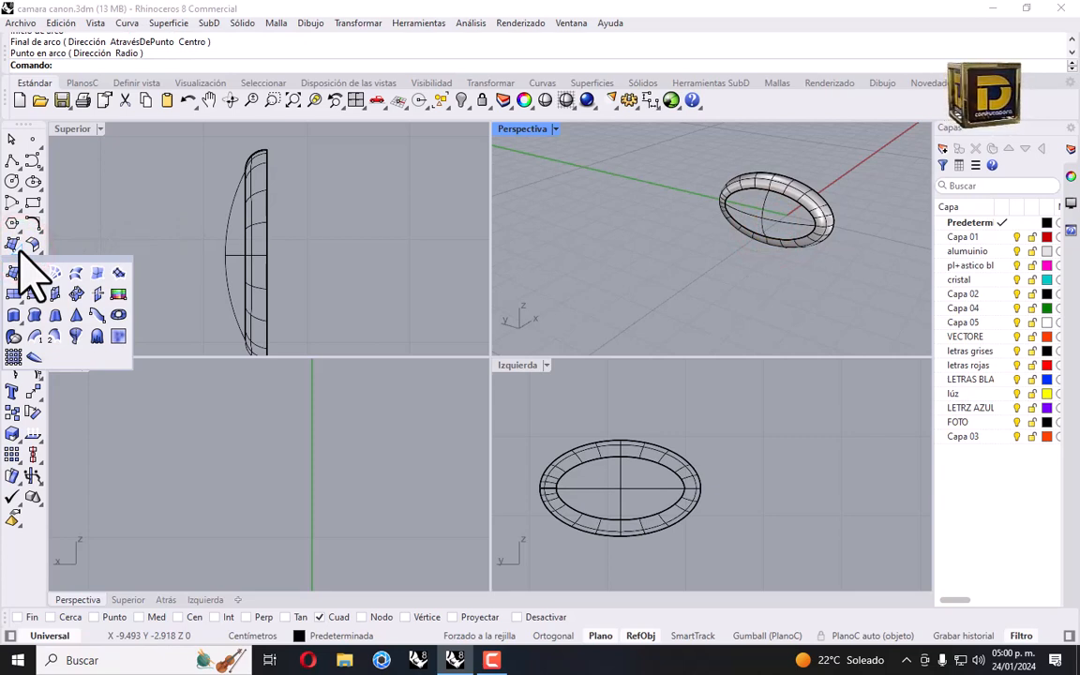
left_click(1002, 251)
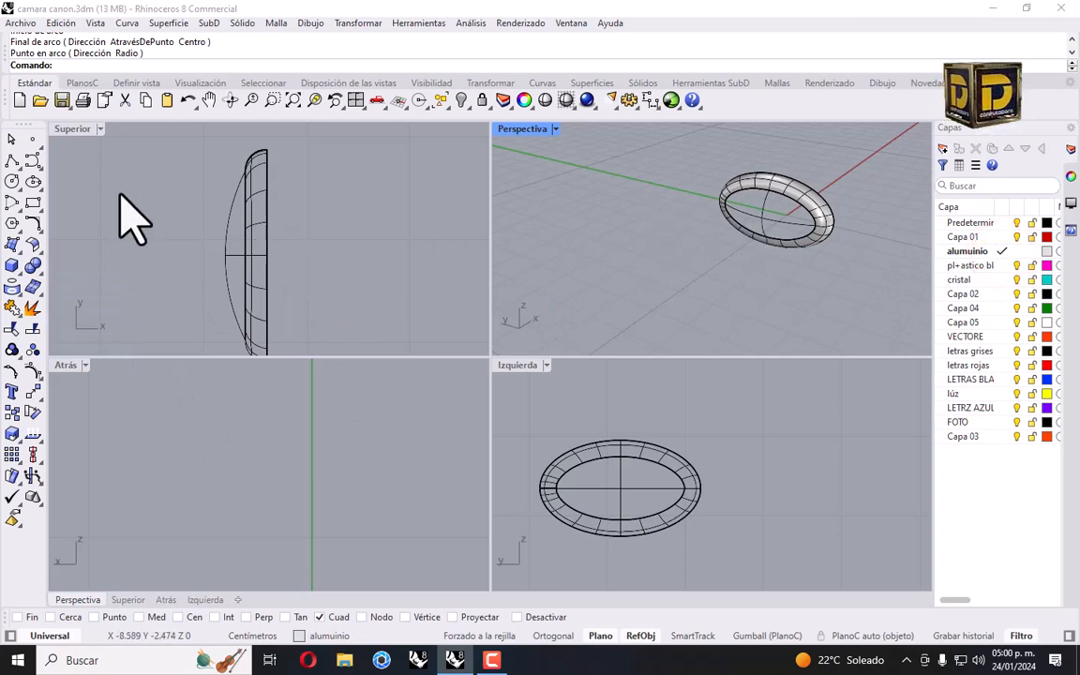
left_click(14, 245)
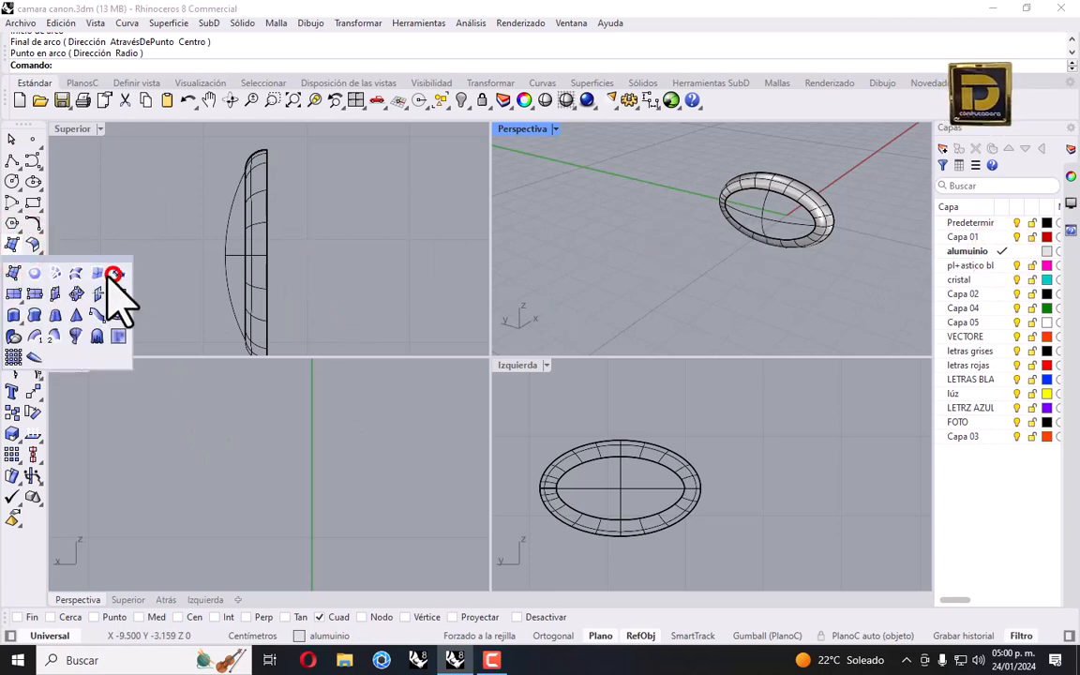
left_click(112, 272)
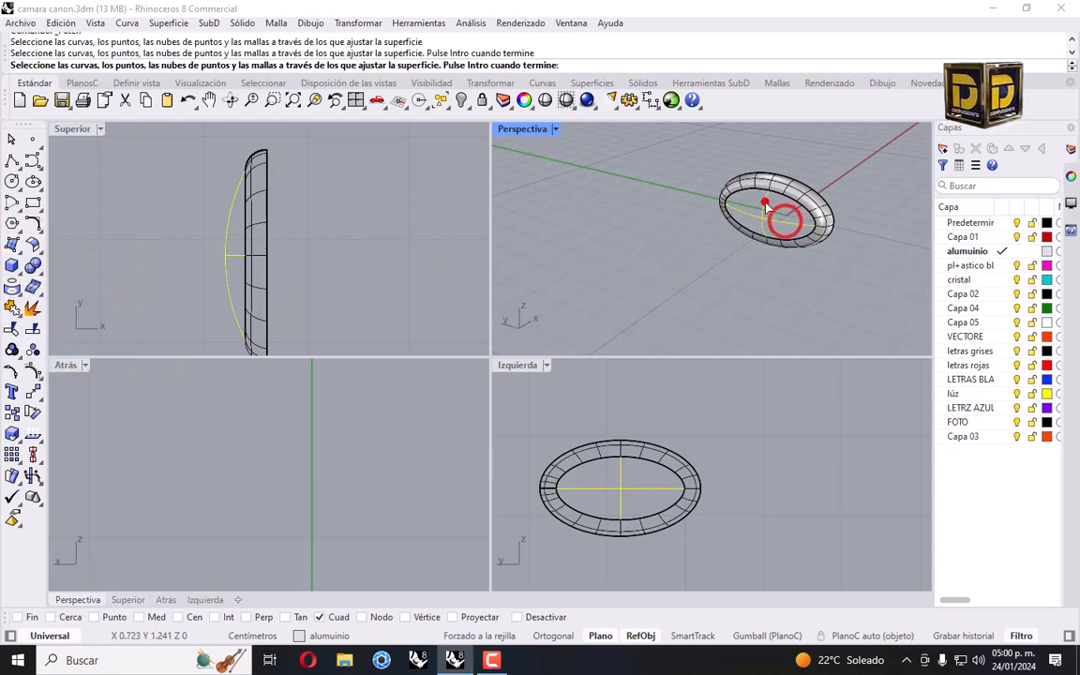
left_click(781, 195)
left_click(821, 232)
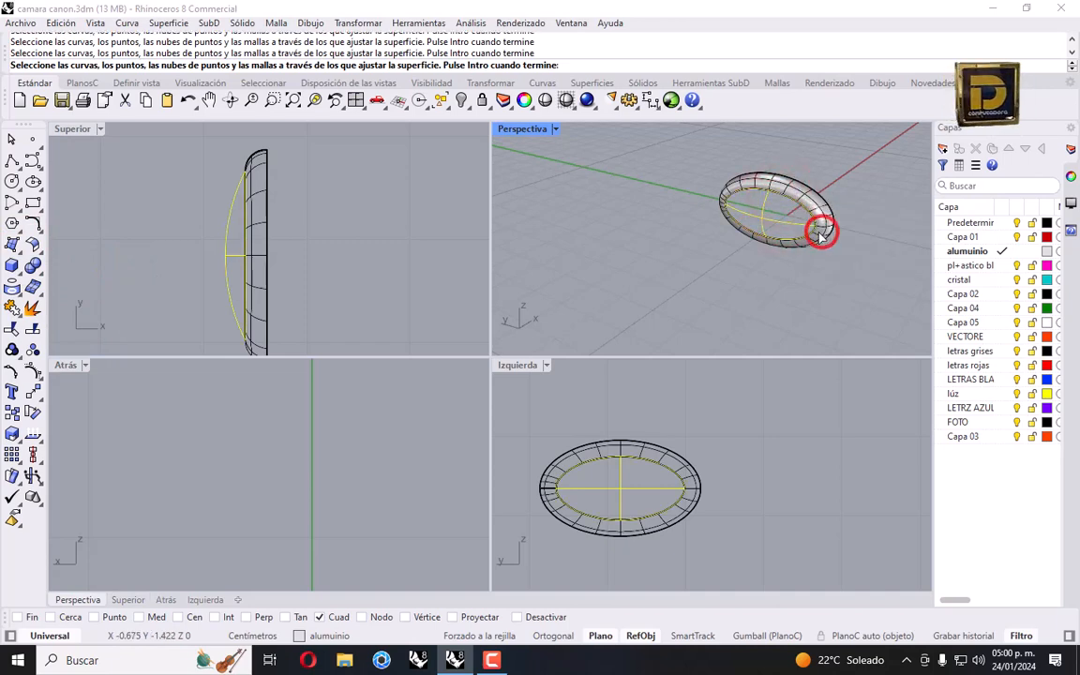
key("Return")
left_click(255, 465)
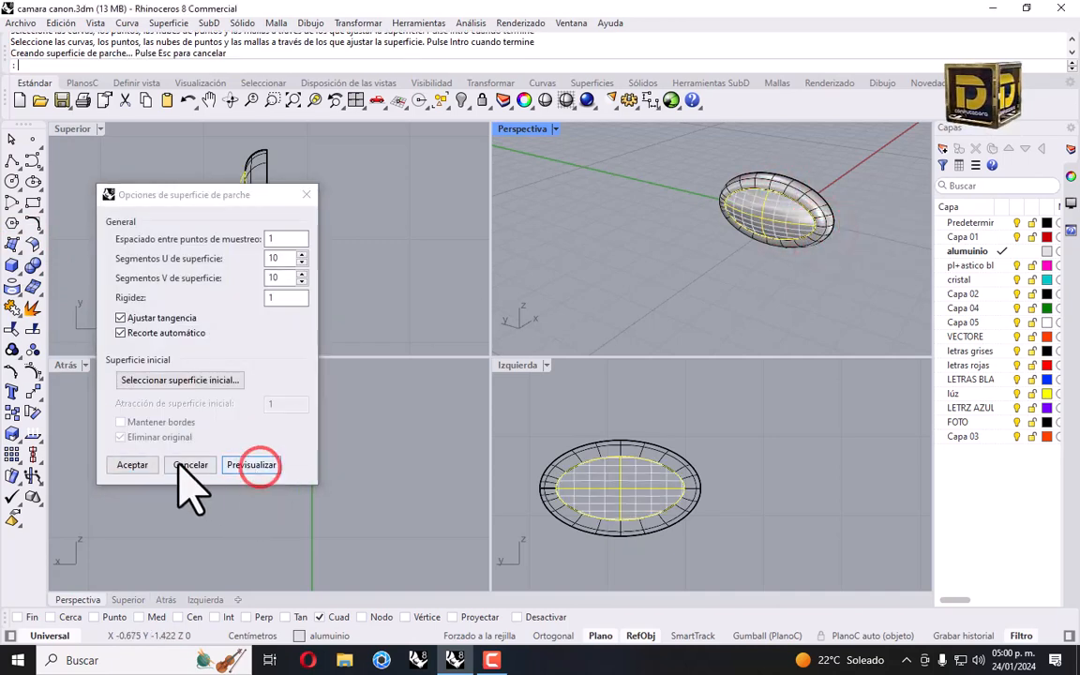
left_click(143, 464)
left_click(767, 212)
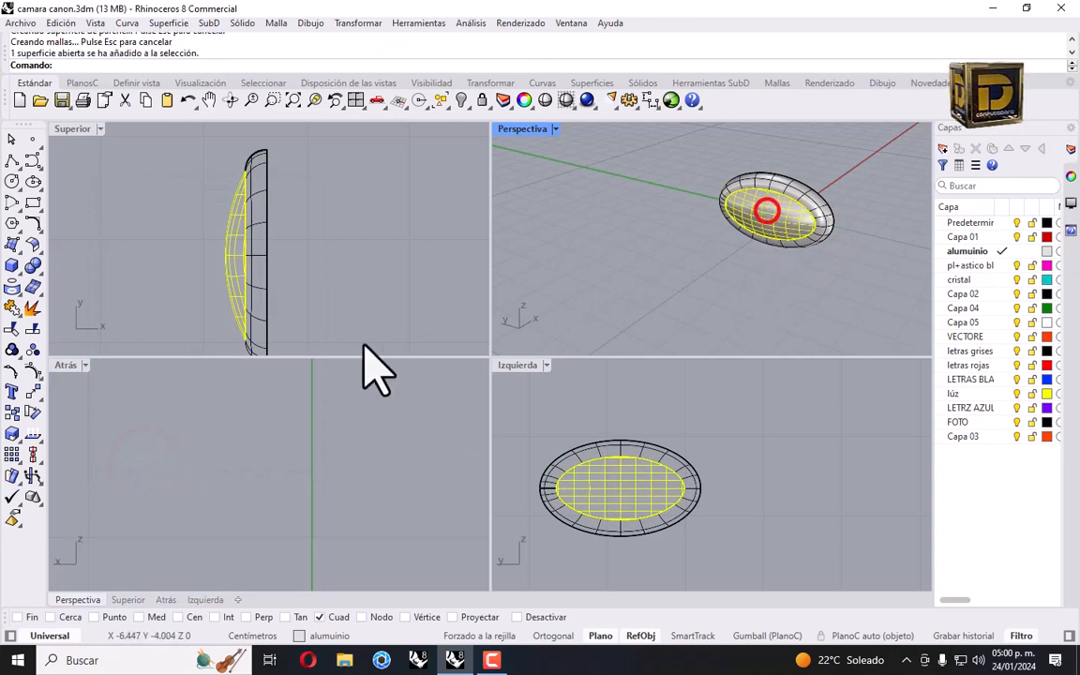
Try to draw a downward-curving arc over the upper part of the oval in the Izquierda view, then undo it.
left_click(18, 209)
left_click(38, 230)
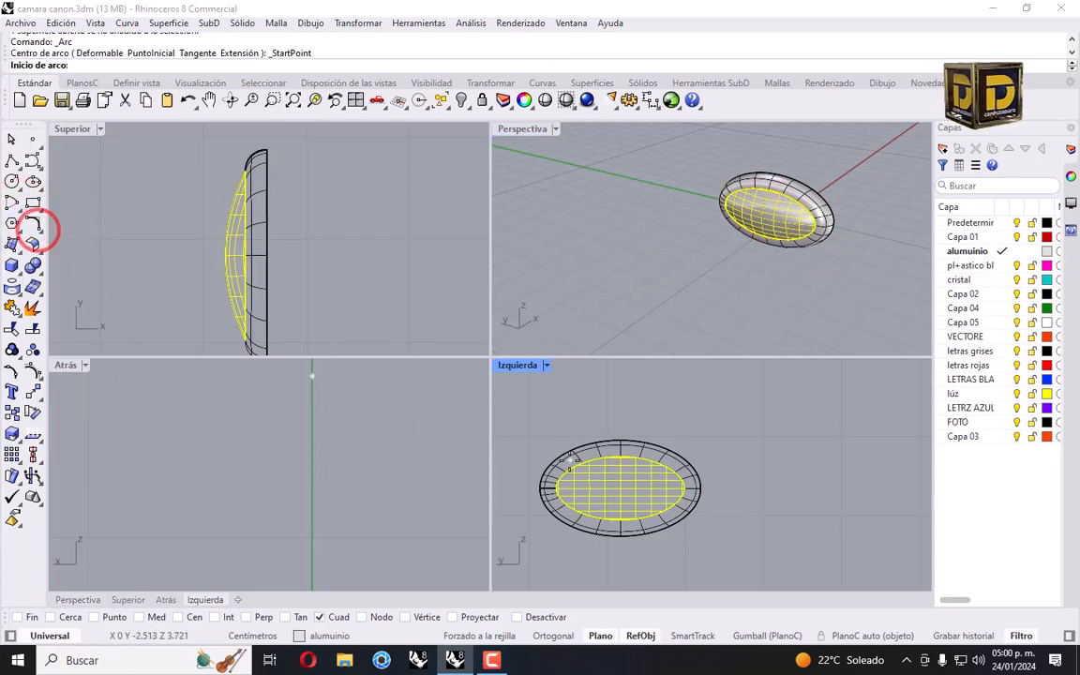
left_click(557, 452)
left_click(696, 445)
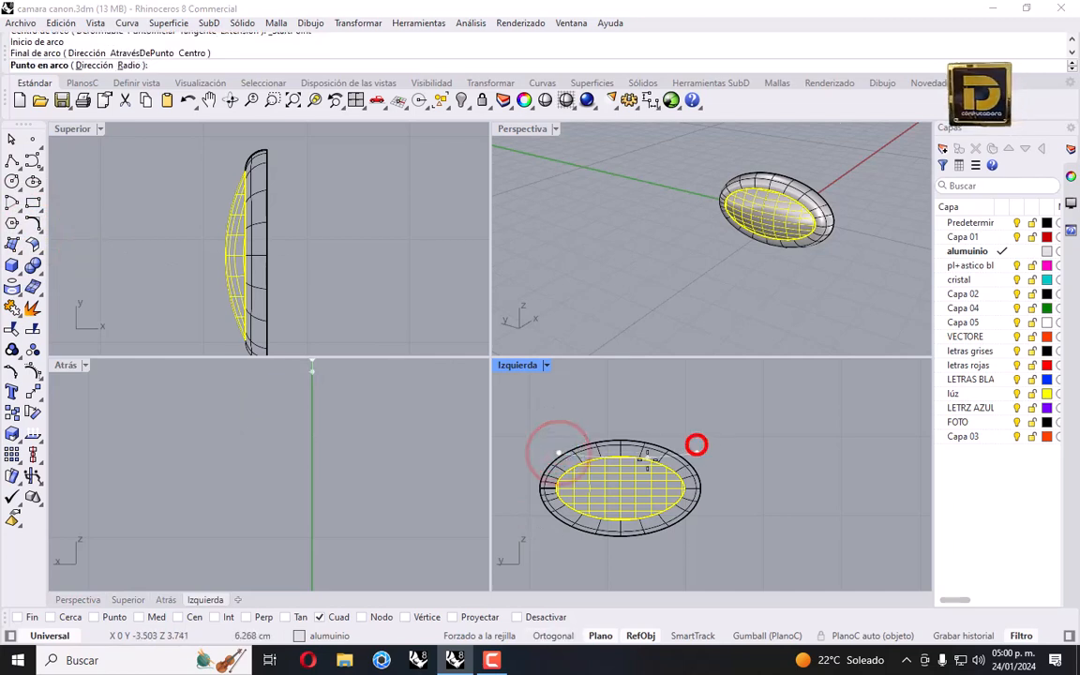
left_click(628, 478)
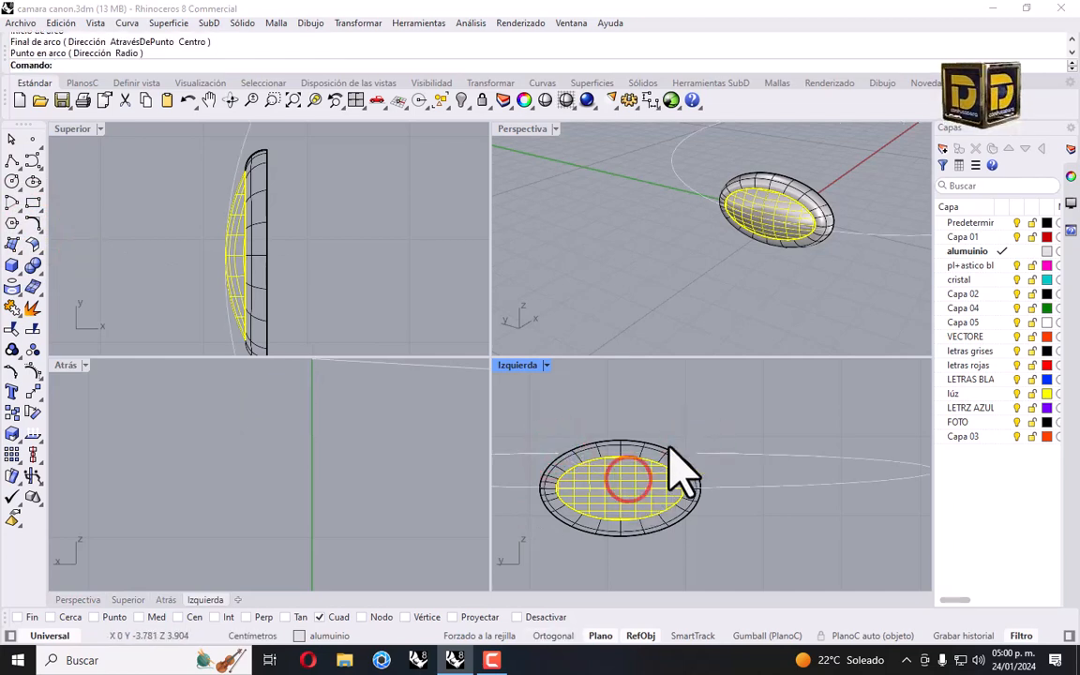
key("ctrl+z")
Draw a level start-end arc dipping into the oval's upper half in the Izquierda view, with object snaps disabled for its bulge.
right_click(545, 440)
left_click(544, 440)
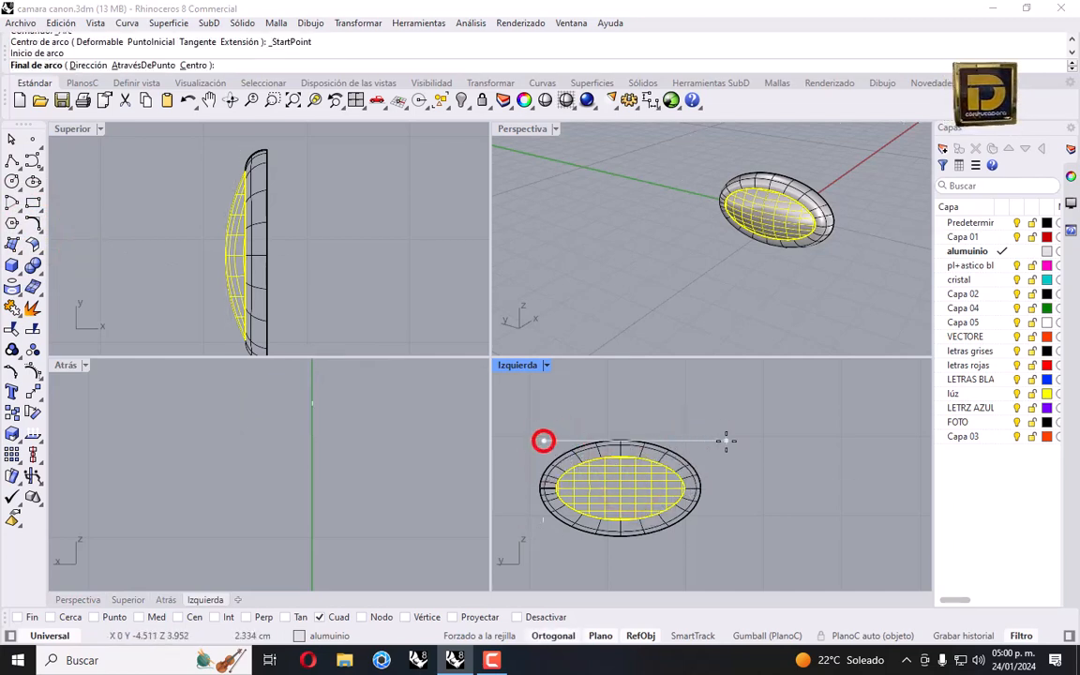
left_click(699, 441)
left_click(546, 617)
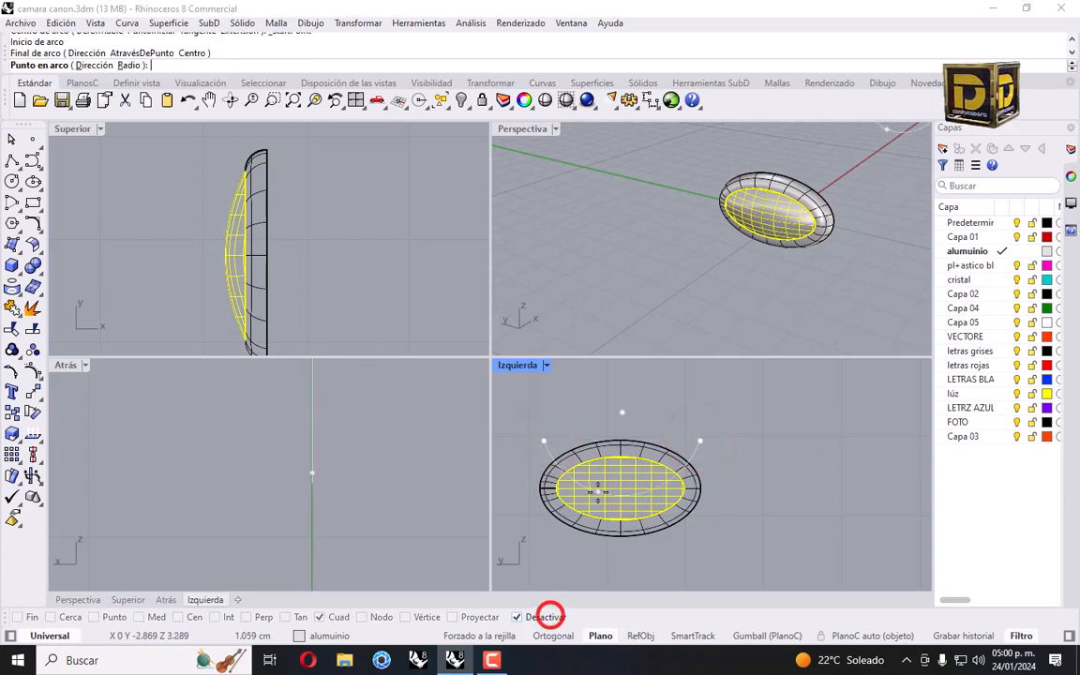
left_click(623, 475)
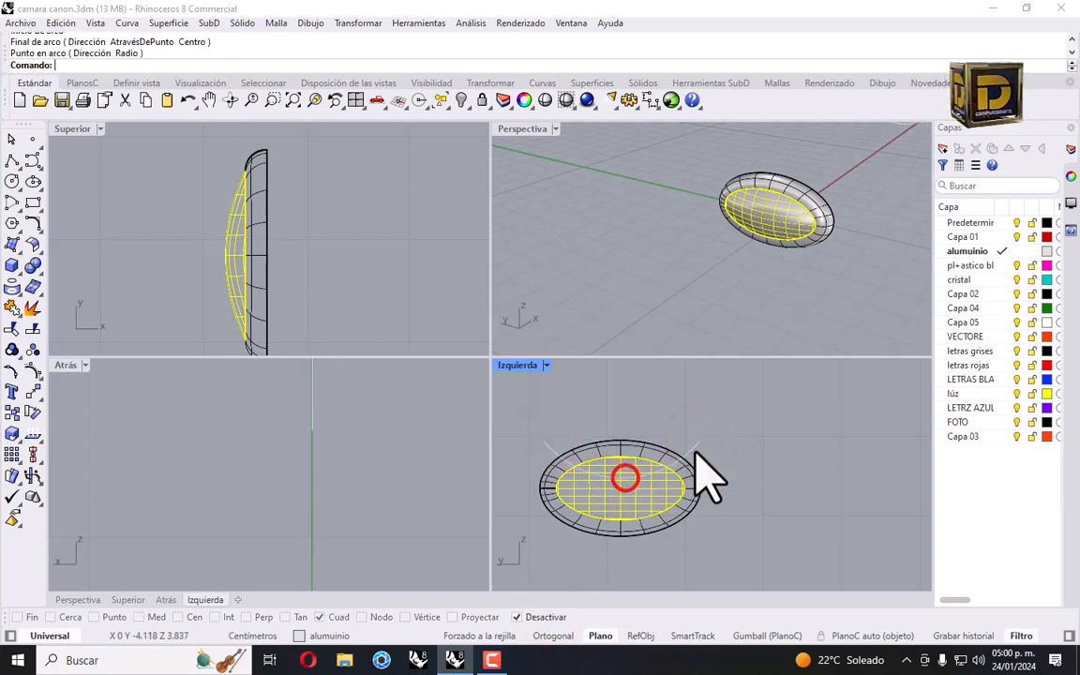
Mirror the dipping arc across the oval's horizontal centreline, using center snap to start the mirror plane.
left_click(696, 446)
left_click(38, 396)
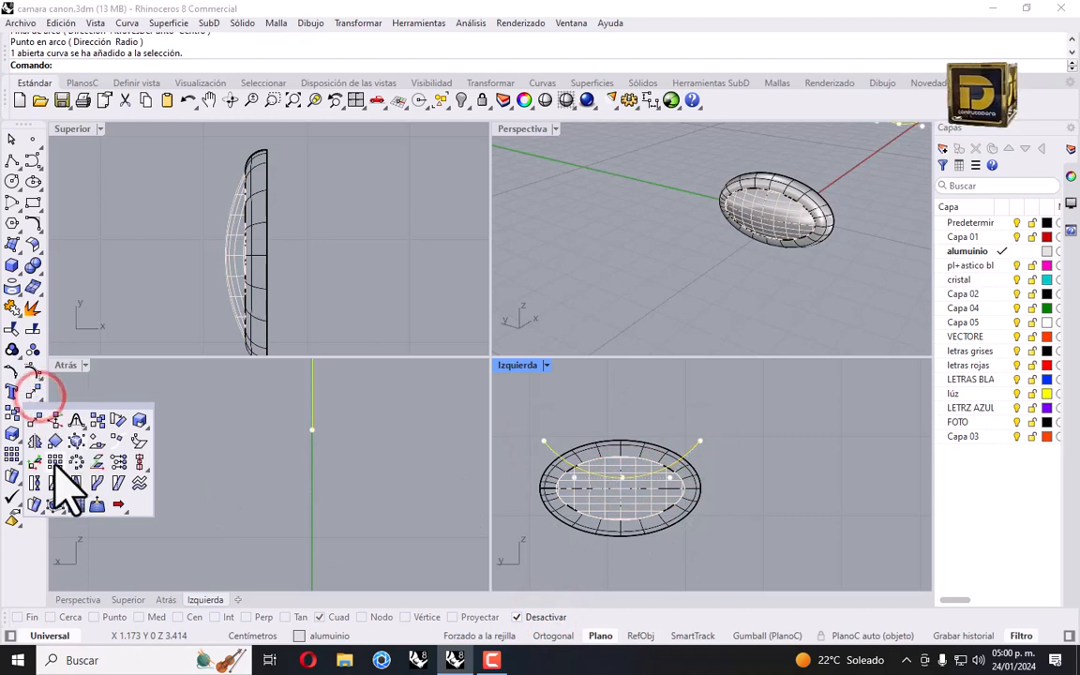
left_click(35, 443)
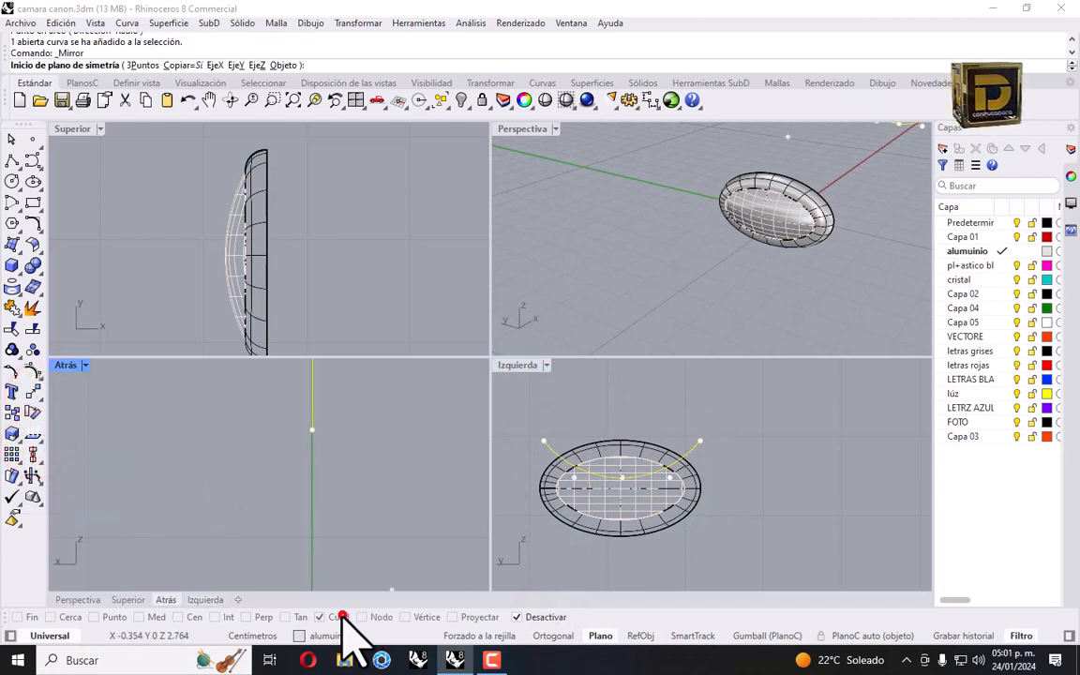
left_click(541, 617)
right_click(205, 624)
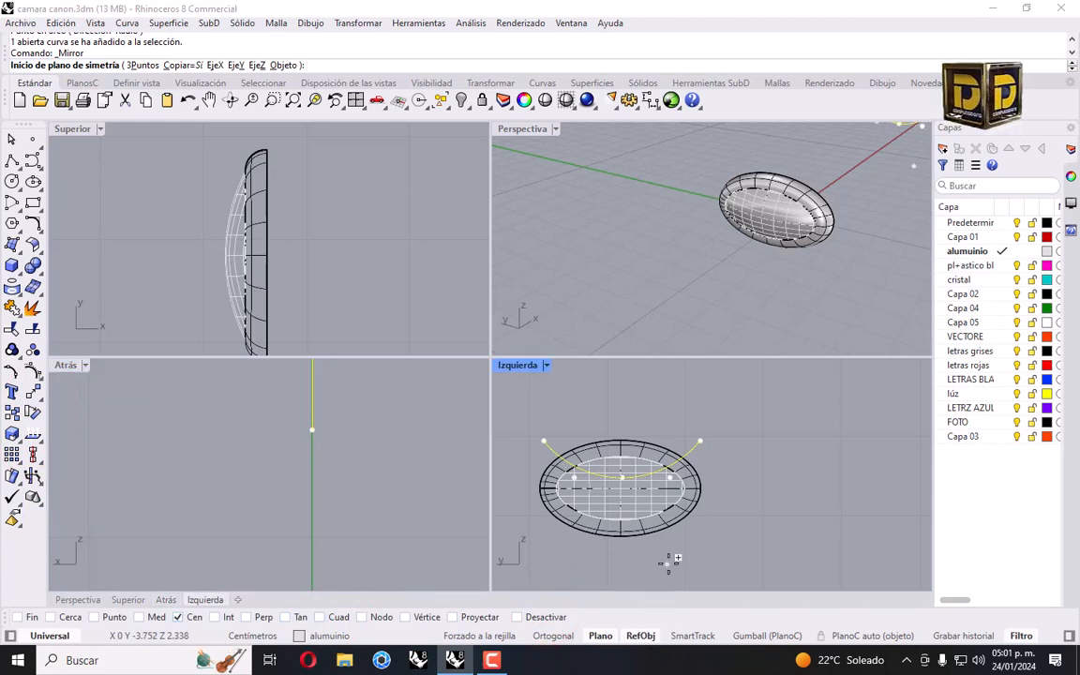
left_click(676, 516)
left_click(802, 481)
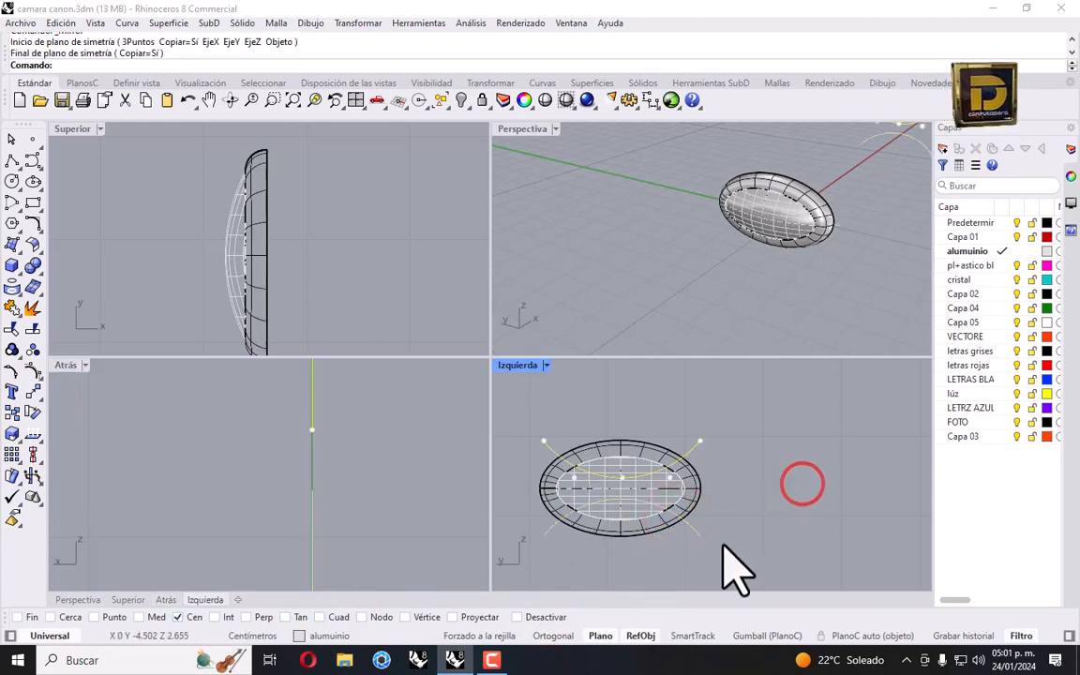
Trim away the upper and lower portions of the domed patch using both arcs as cutting curves.
left_click(697, 531)
left_click(11, 307)
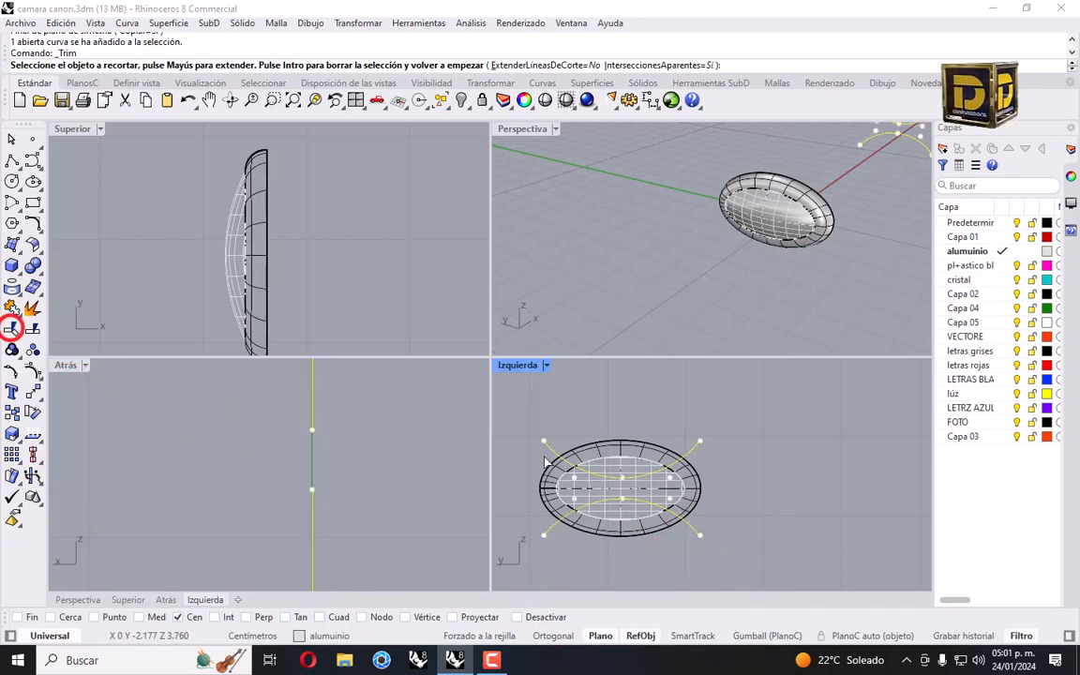
scroll(553, 478, "up", 5)
left_click(697, 573)
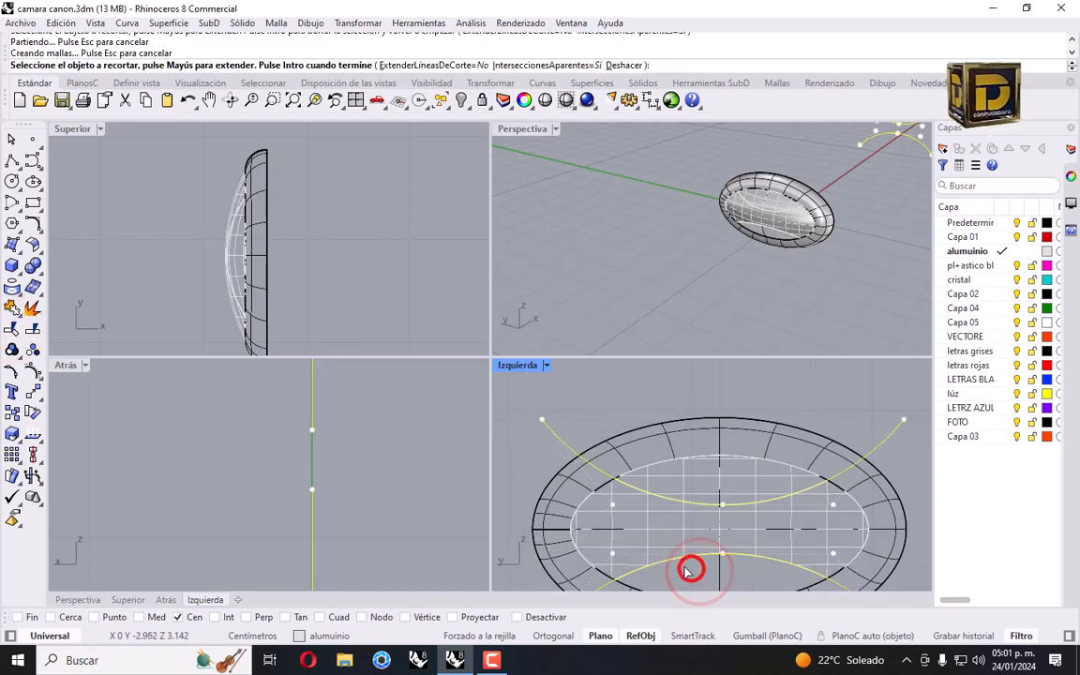
left_click(685, 478)
key("Return")
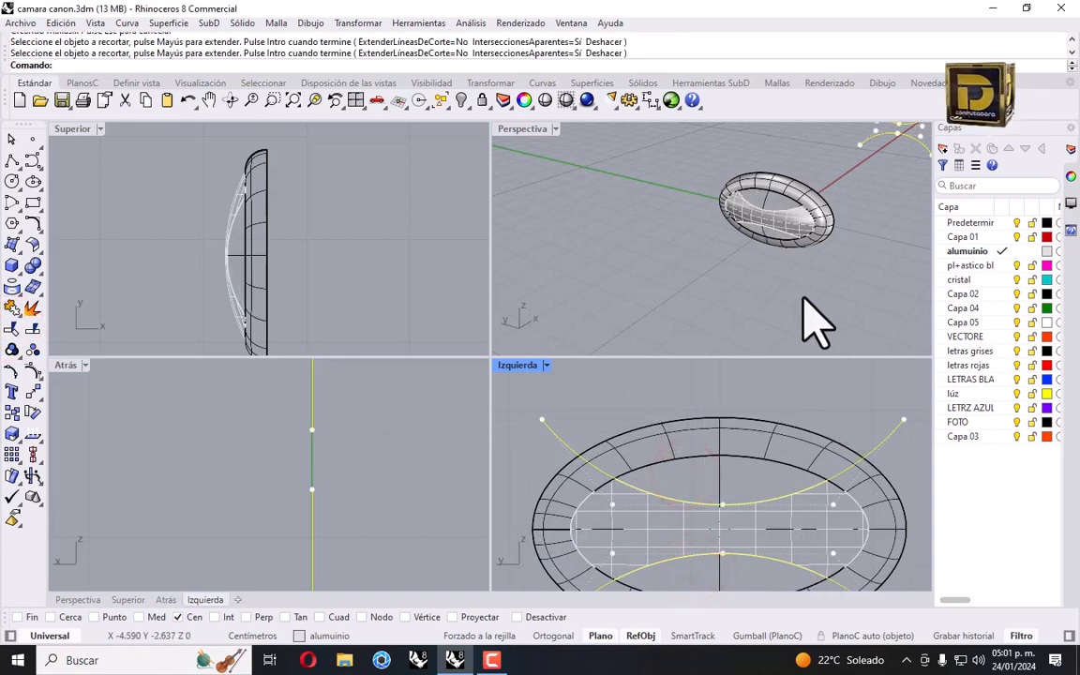
Try offsetting the trimmed domed patch inward by 0.06 cm as a solid, and undo it.
scroll(783, 229, "up", 4)
left_click(785, 216)
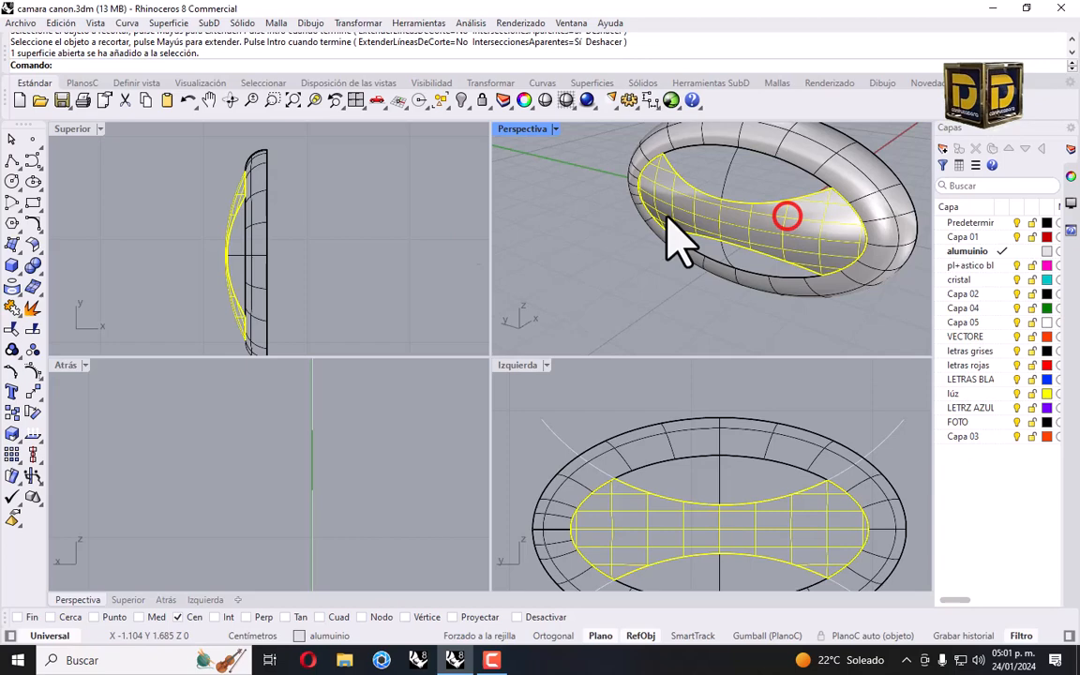
left_click(32, 243)
left_click(140, 272)
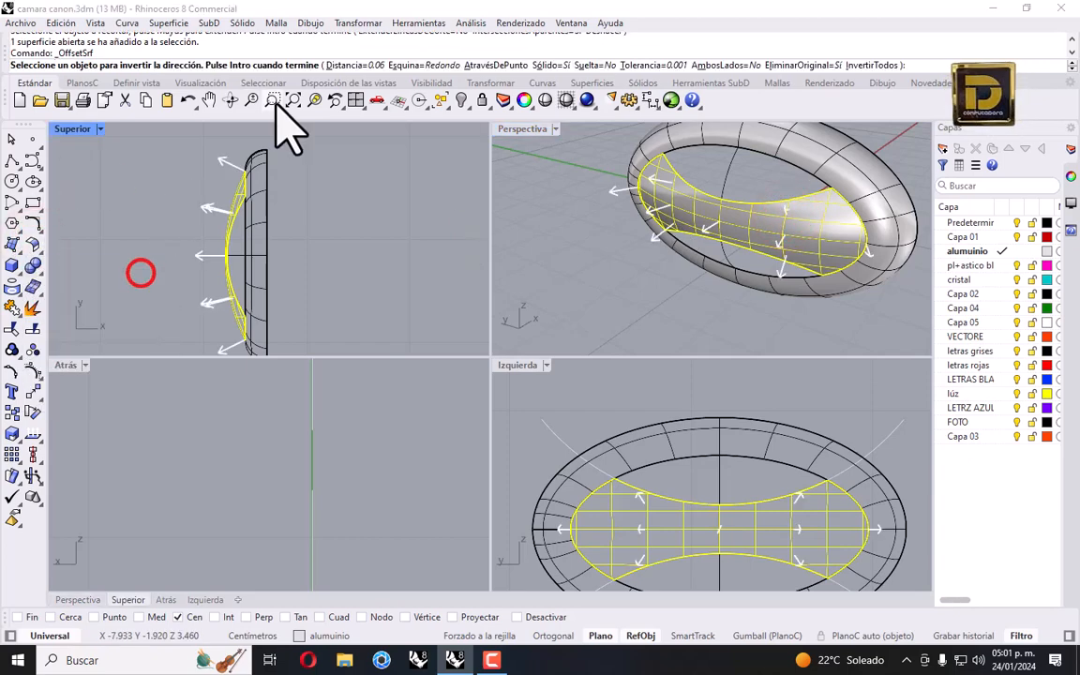
left_click(871, 68)
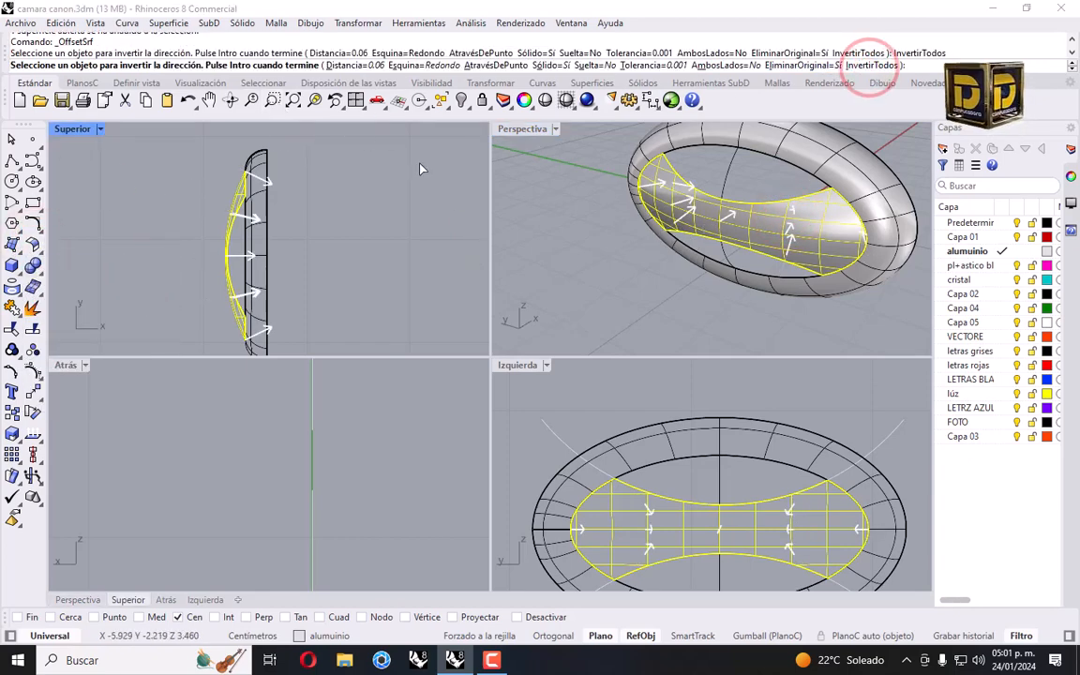
key("Return")
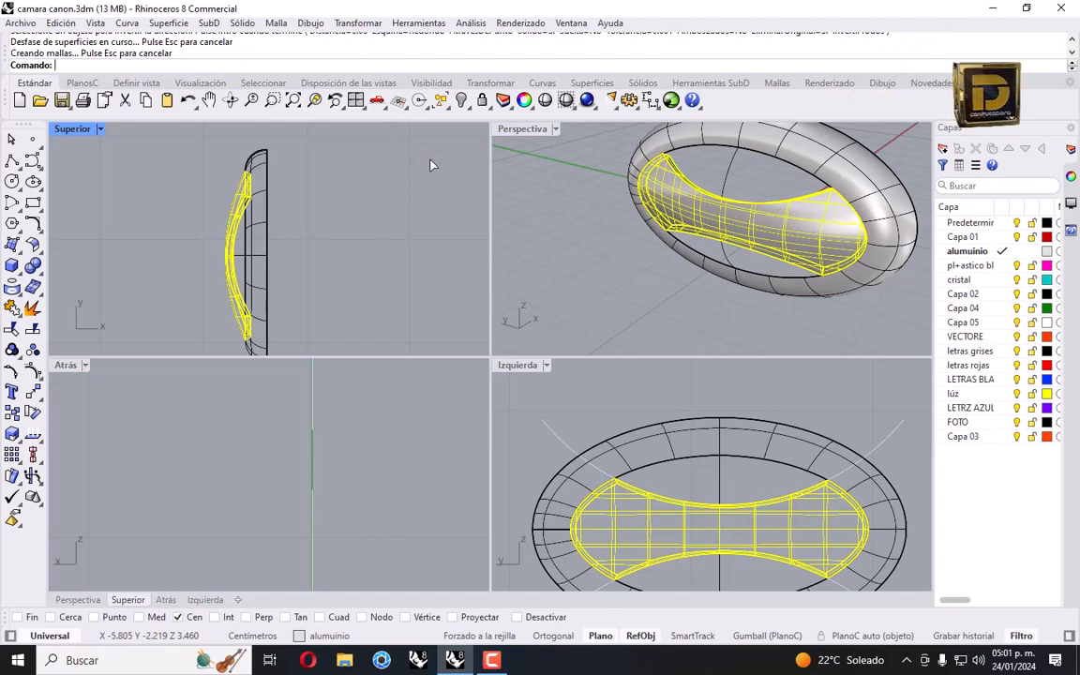
key("ctrl+z")
Offset the trimmed domed patch inward by 0.1 cm as a solid.
right_click(430, 164)
left_click(862, 66)
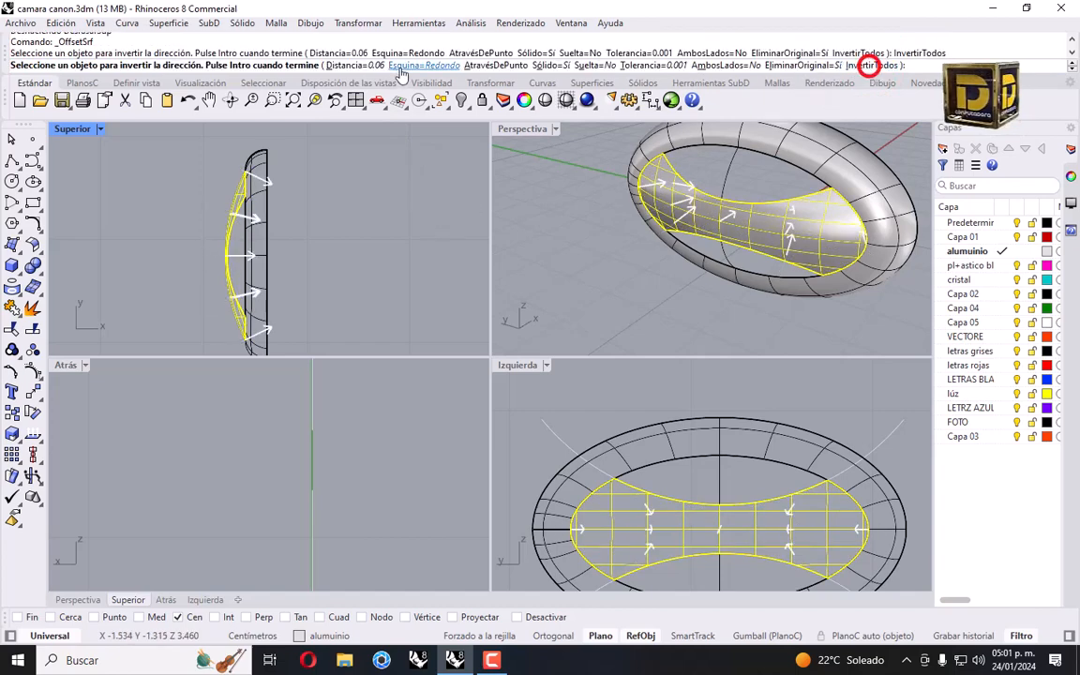
left_click(373, 66)
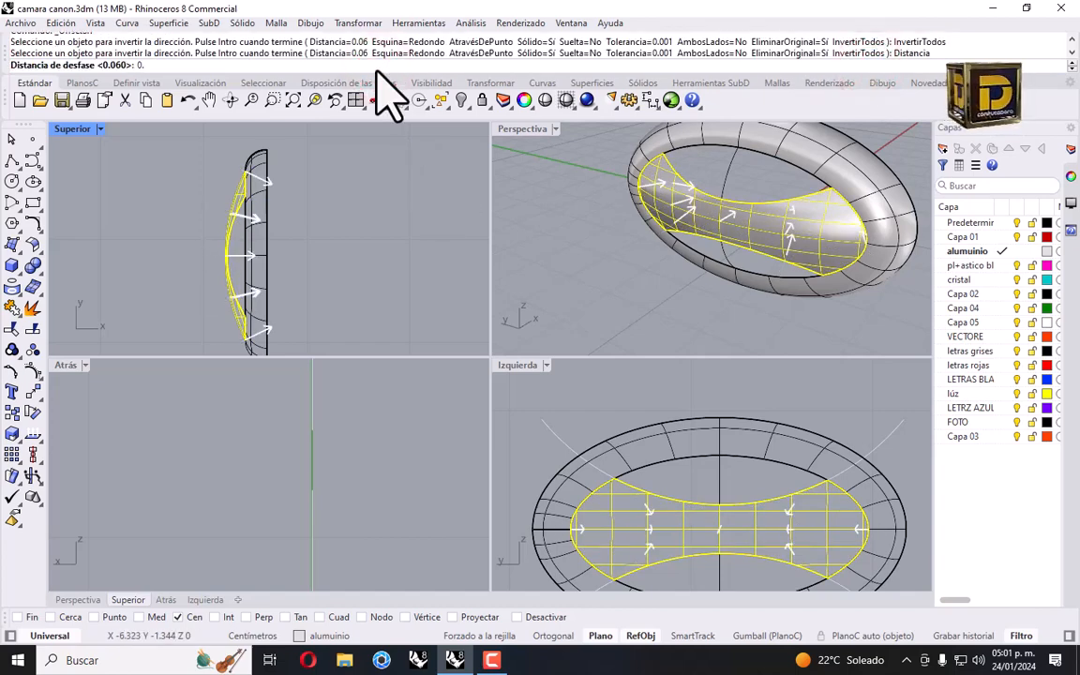
key("Return")
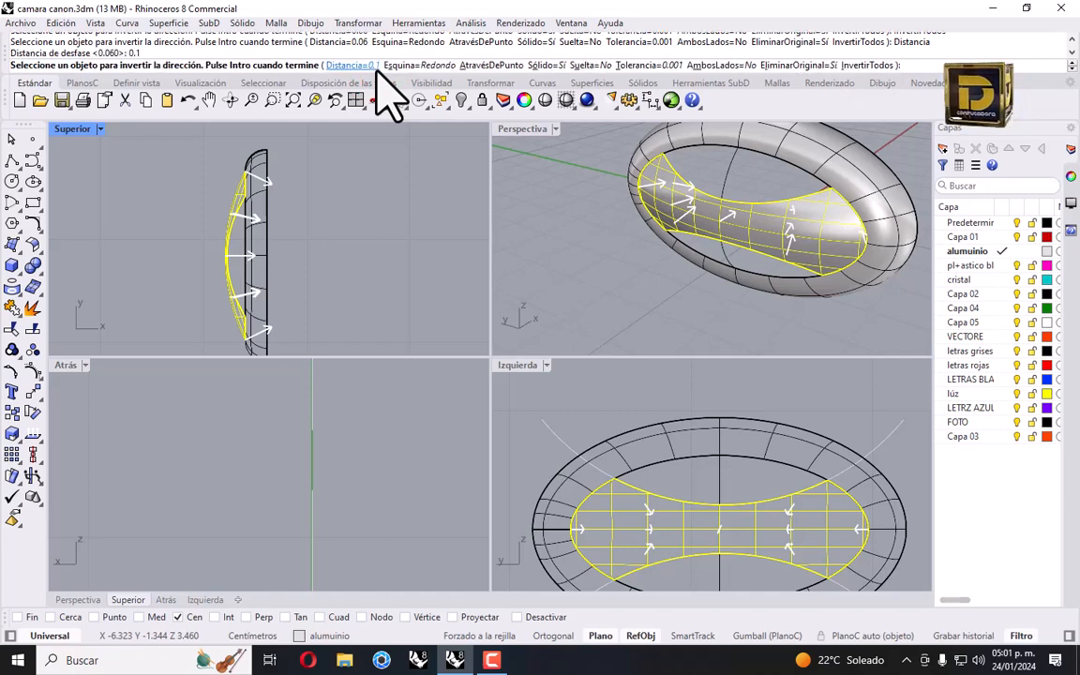
right_click(520, 171)
right_click_drag(672, 176, 695, 175)
left_click(583, 195)
Try offsetting the oval ring surface, undo it, and examine the ring from behind and from the front.
left_click(799, 232)
left_click(714, 176)
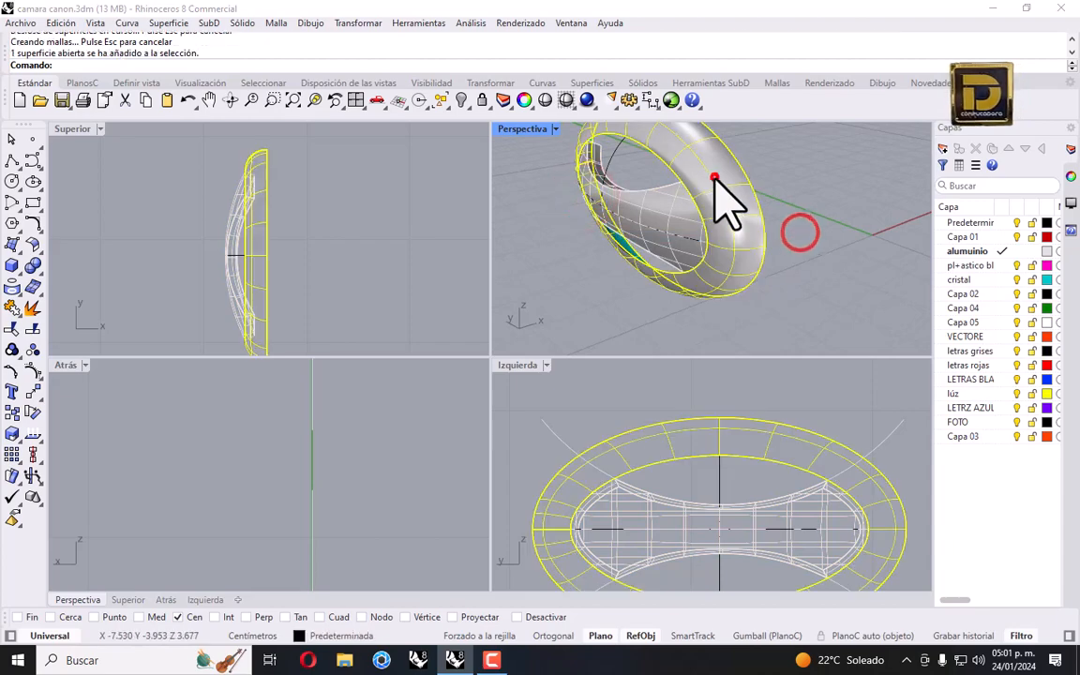
right_click(638, 217)
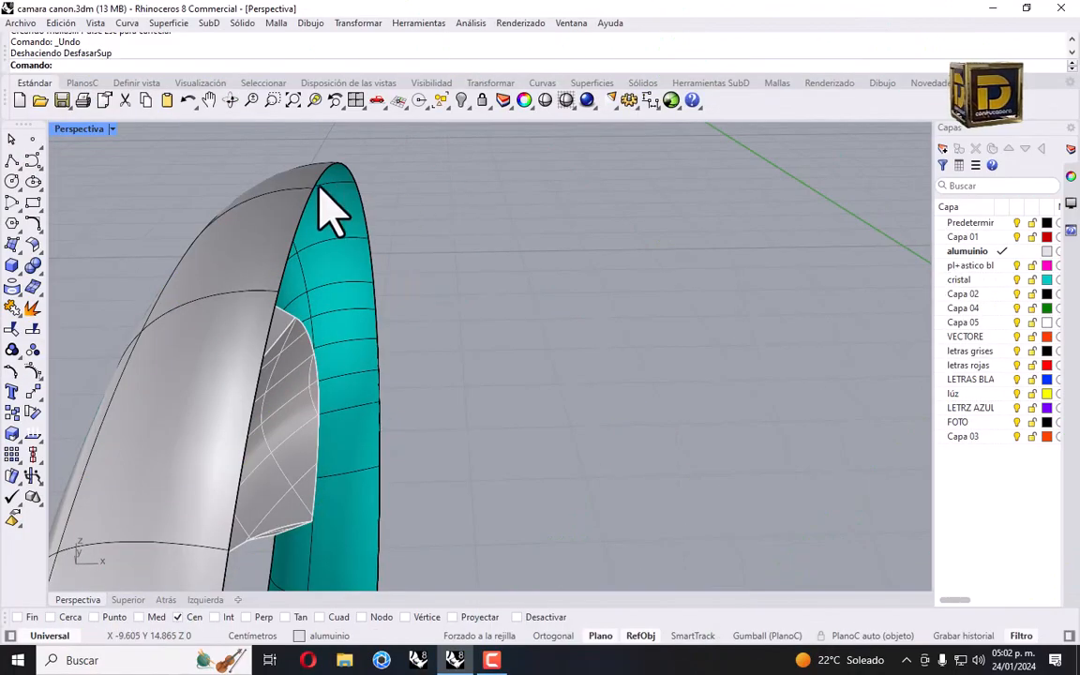
scroll(290, 230, "down", 3)
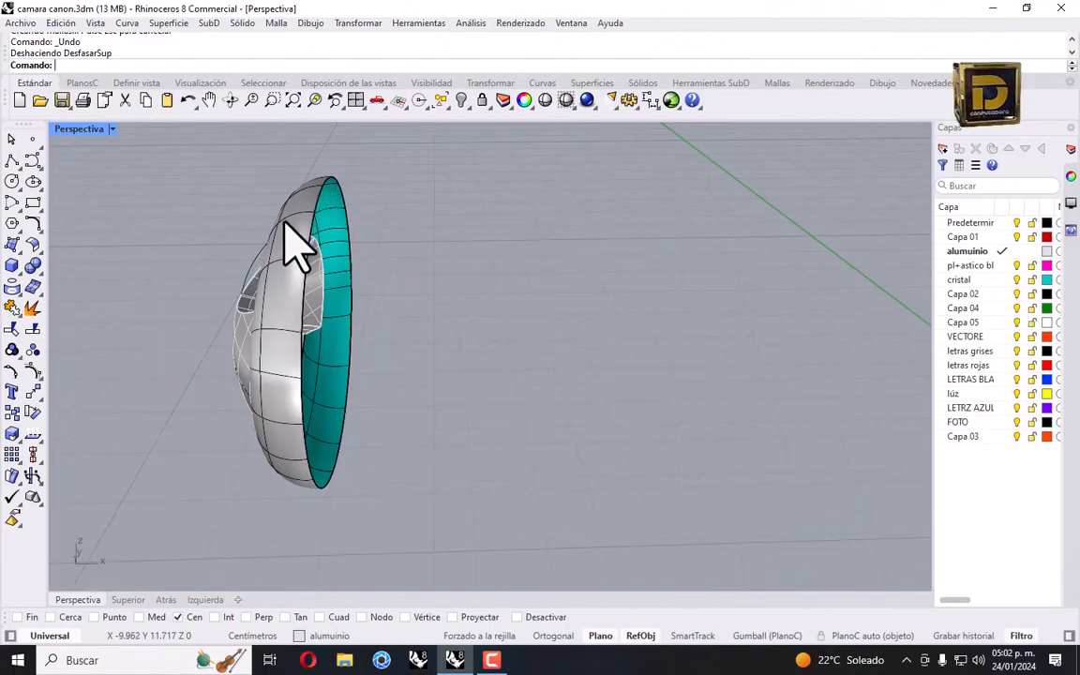
right_click_drag(290, 229, 345, 199)
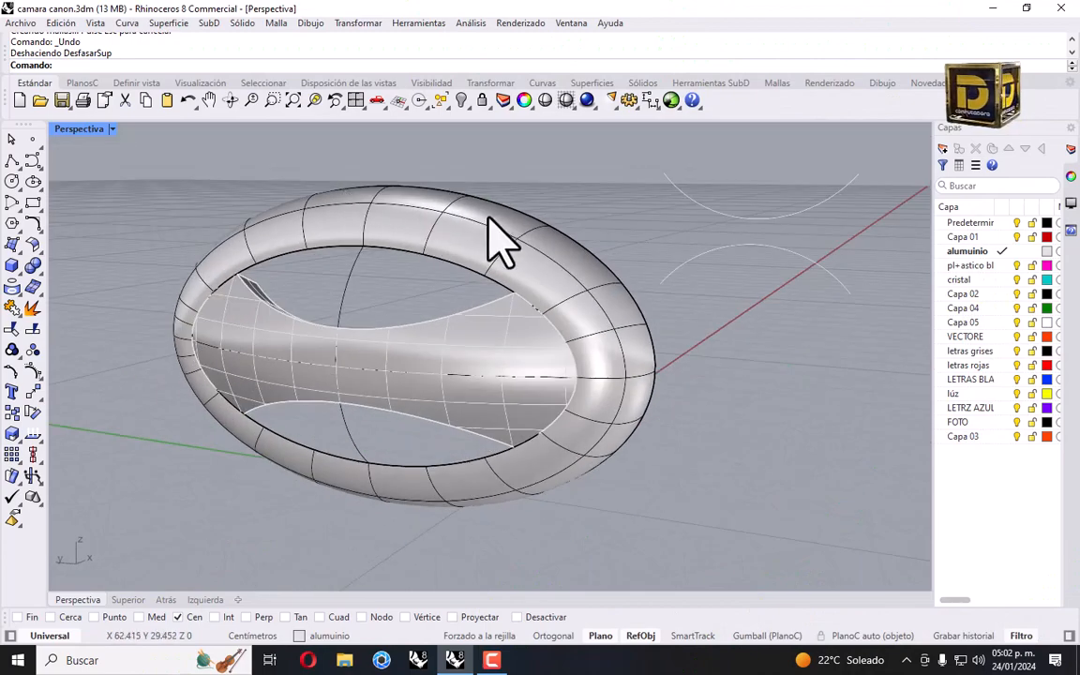
right_click_drag(530, 215, 356, 205)
Try offsetting the oval ring inward by 0.04 cm with the solid option on, and undo it.
left_click(325, 207)
left_click(33, 243)
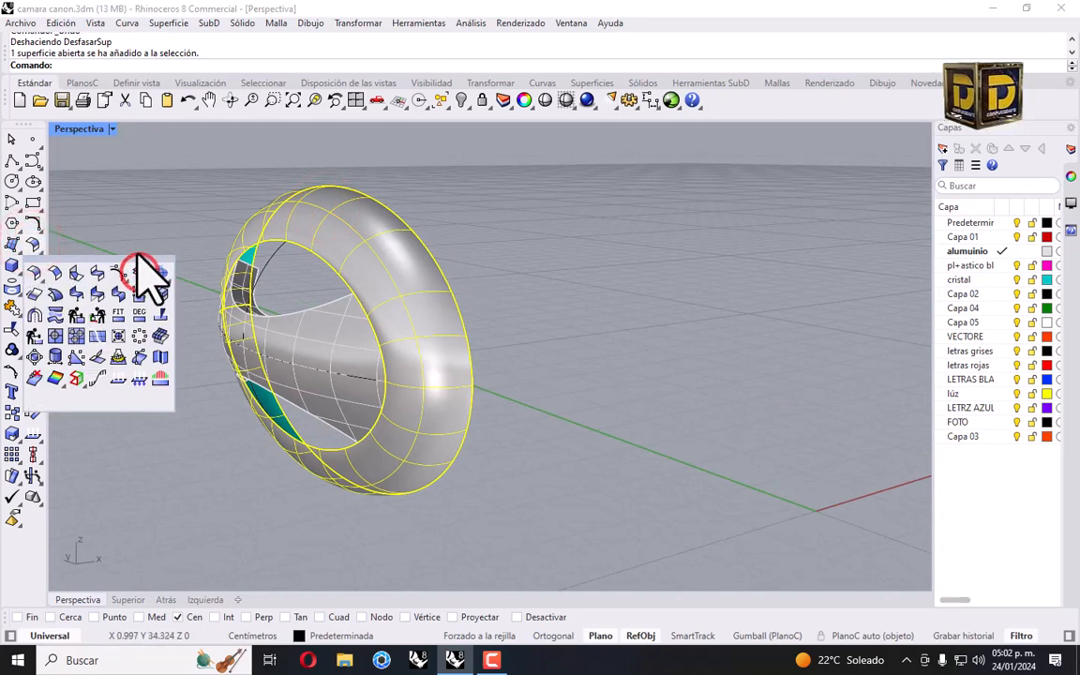
left_click(141, 273)
left_click(785, 65)
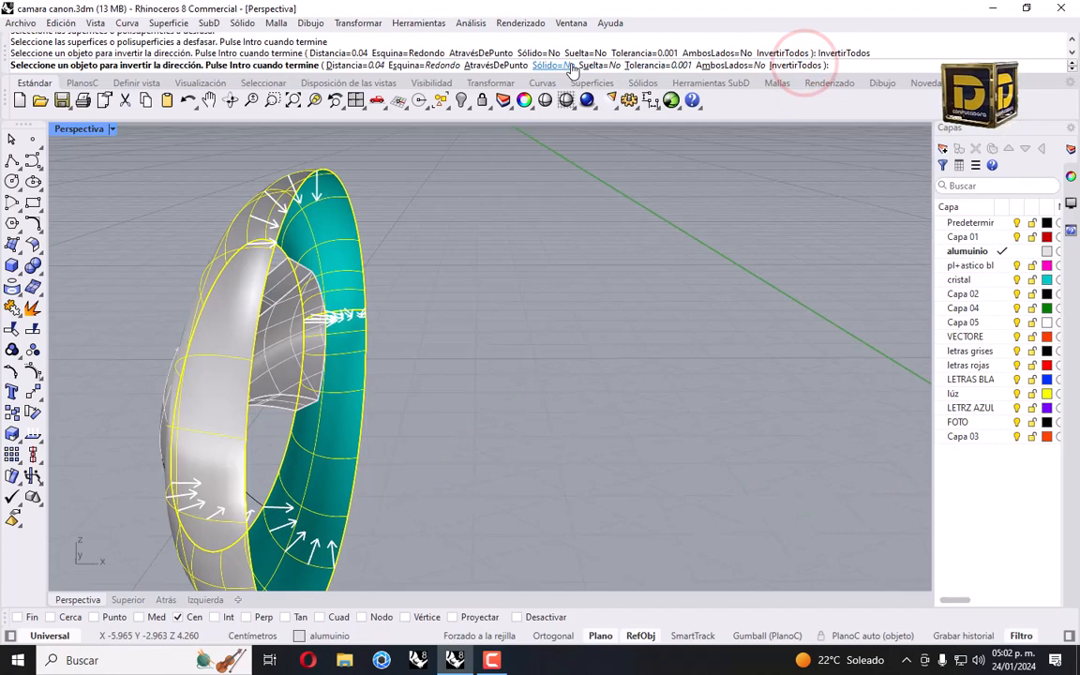
left_click(560, 64)
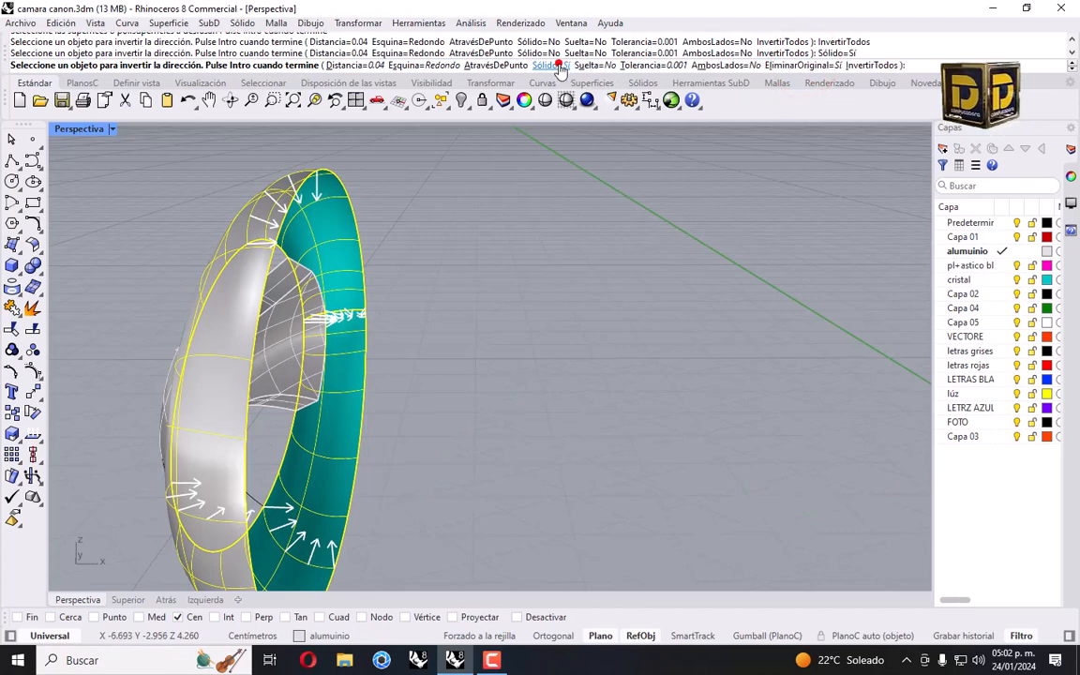
right_click(544, 216)
right_click_drag(235, 244, 291, 262)
key("ctrl+z")
Offset the oval ring surface inward by 0.04 cm with the solid option off.
right_click(403, 248)
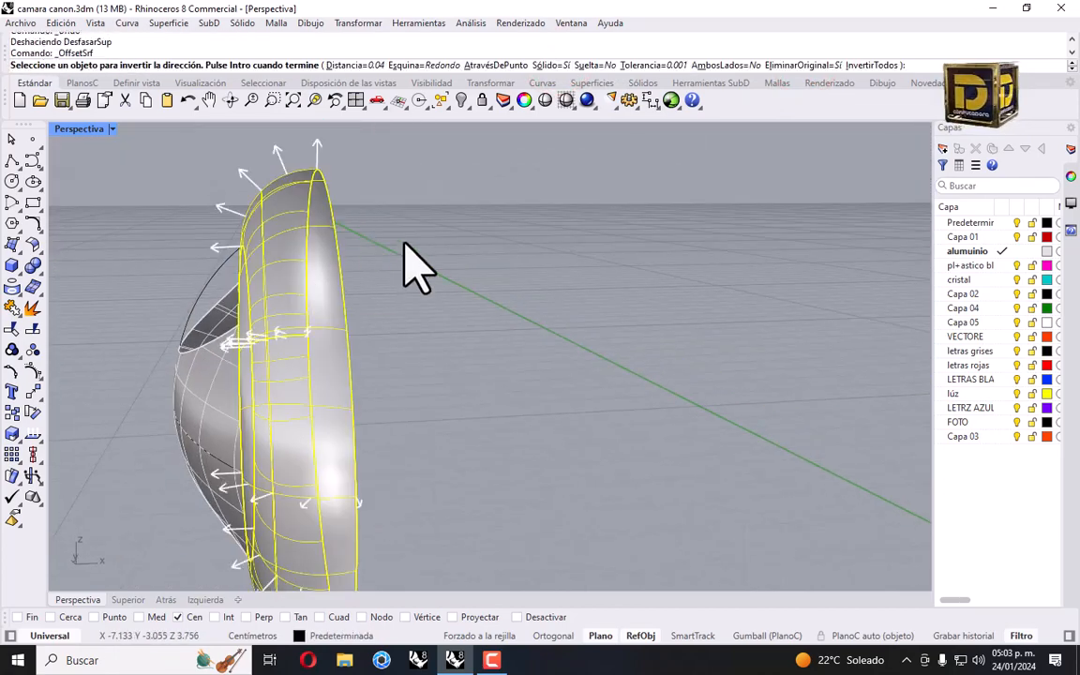
left_click(868, 66)
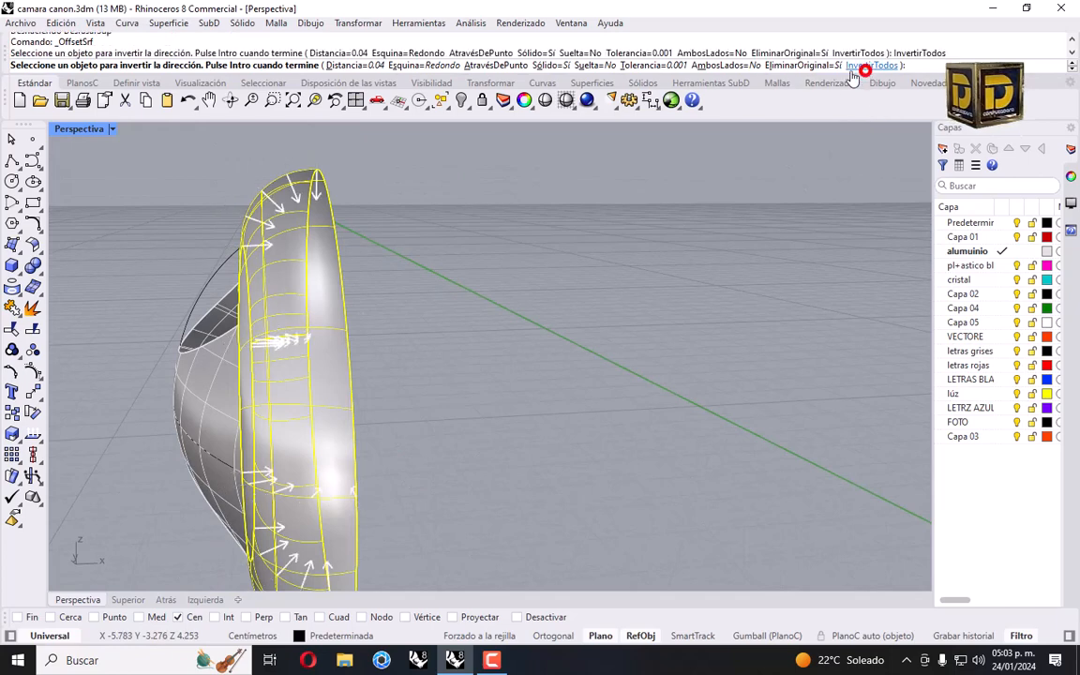
left_click(551, 66)
right_click(477, 286)
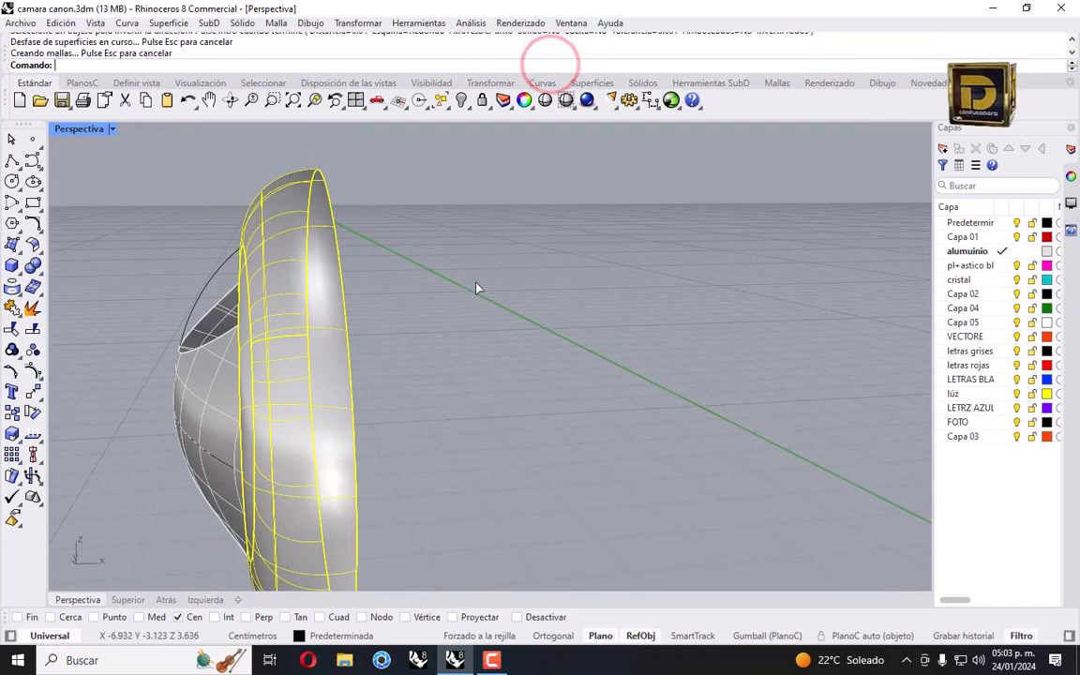
right_click_drag(460, 216, 354, 192)
left_click(514, 237)
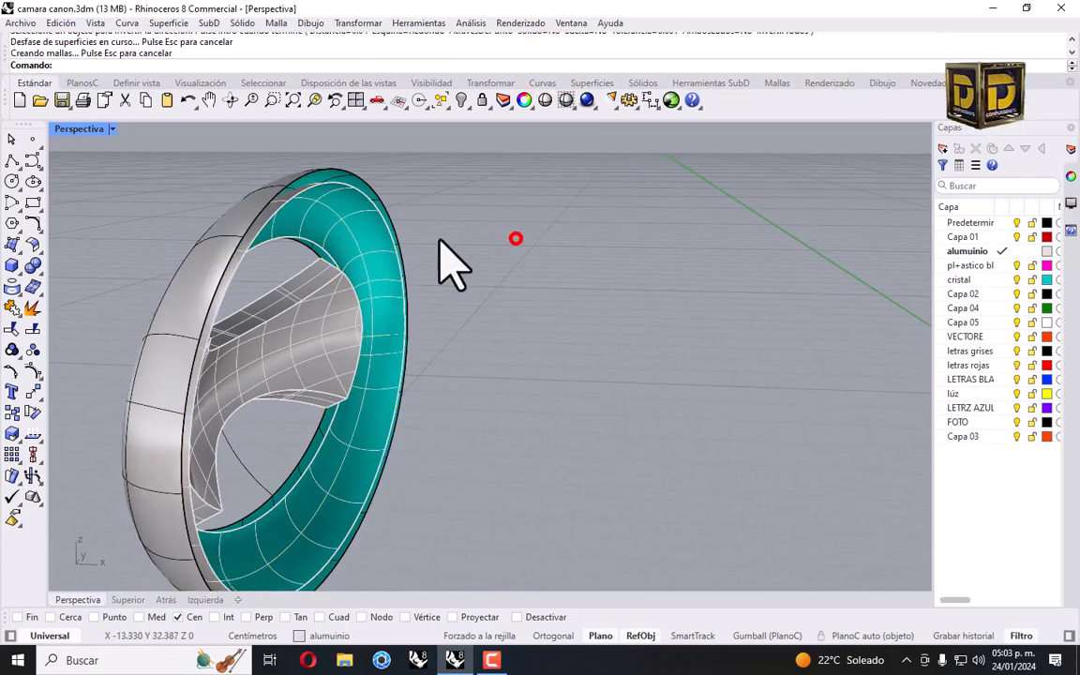
Duplicate the borders of the outer ring surface and of its inward offset.
left_click(14, 286)
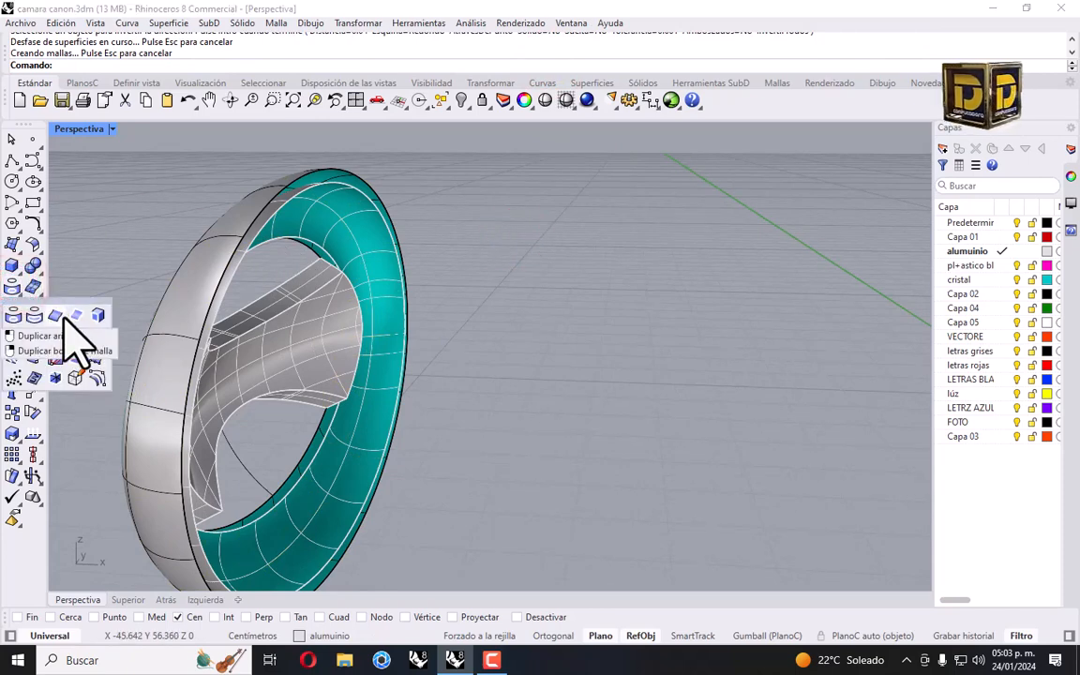
left_click(77, 314)
left_click(231, 233)
right_click(300, 202)
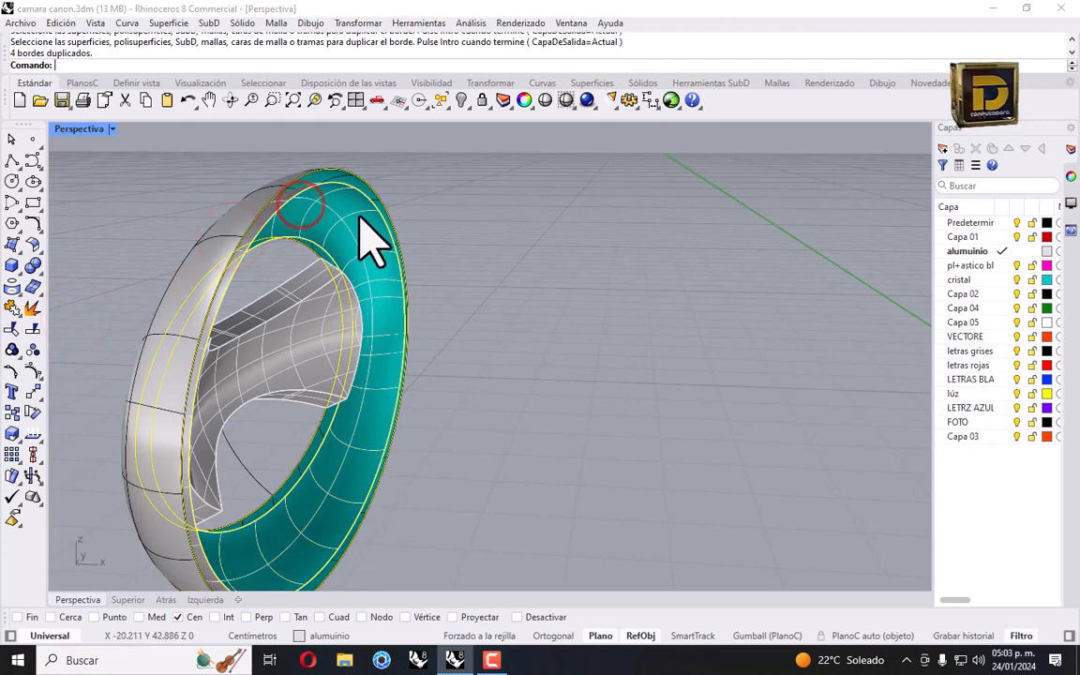
Hide the thickened domed centre piece inside the ring.
right_click_drag(370, 239, 475, 217)
left_click(353, 251)
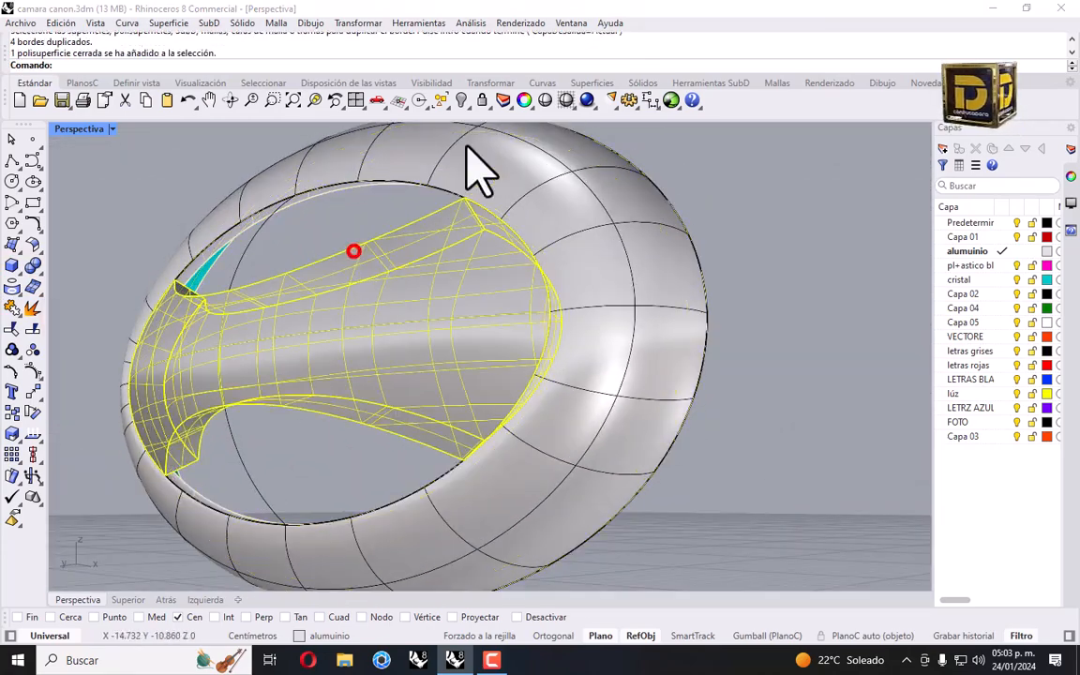
left_click(462, 100)
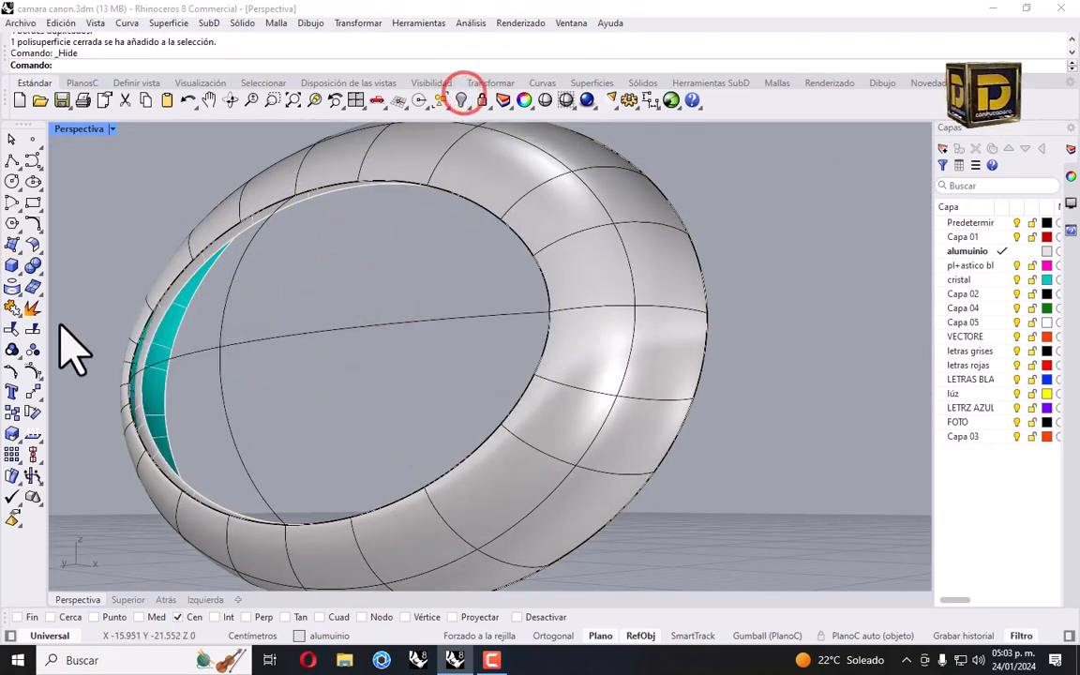
Draw a short polyline joining the two border curves at the ring's inner opening, using only quadrant snap.
left_click(11, 160)
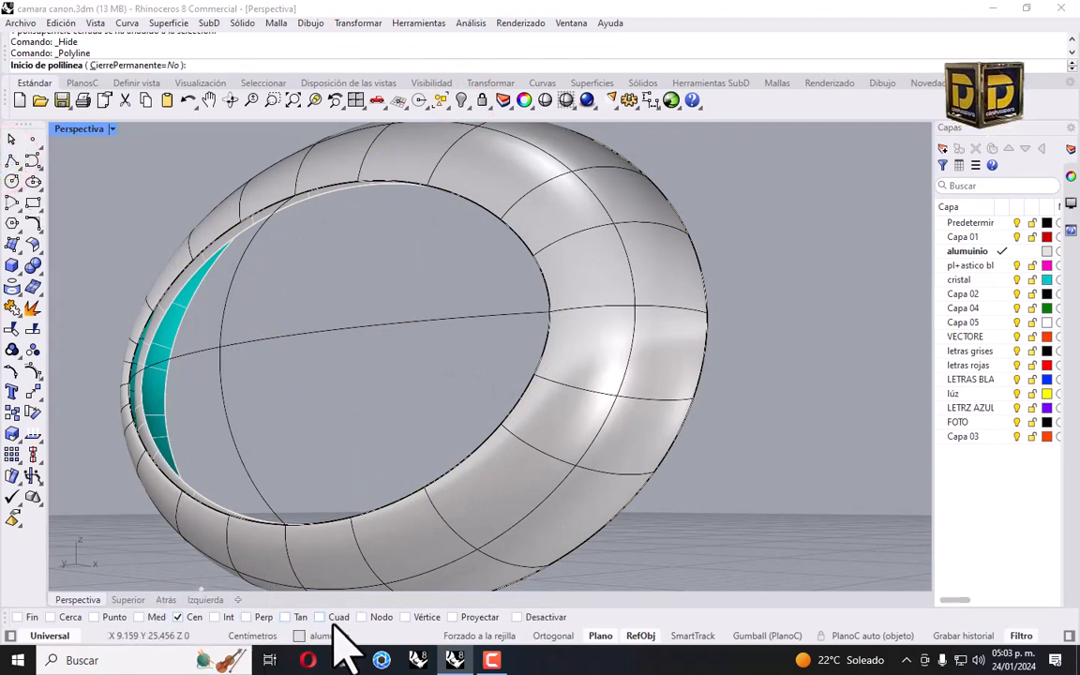
left_click(336, 617)
left_click(126, 385)
scroll(125, 386, "up", 3)
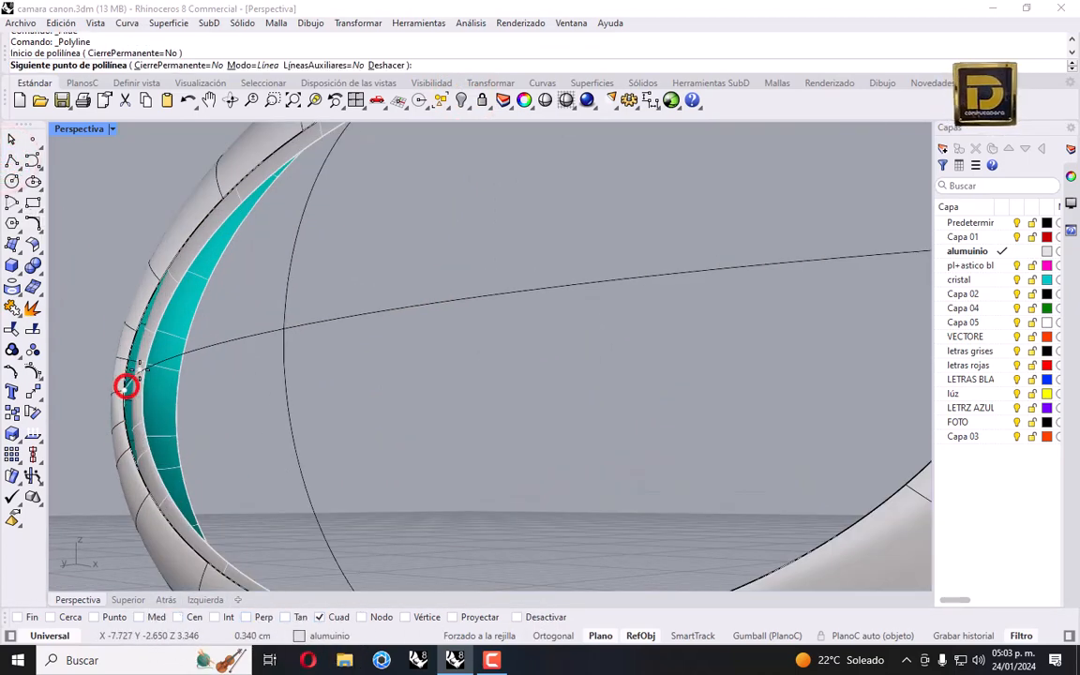
left_click(144, 395)
right_click(70, 339)
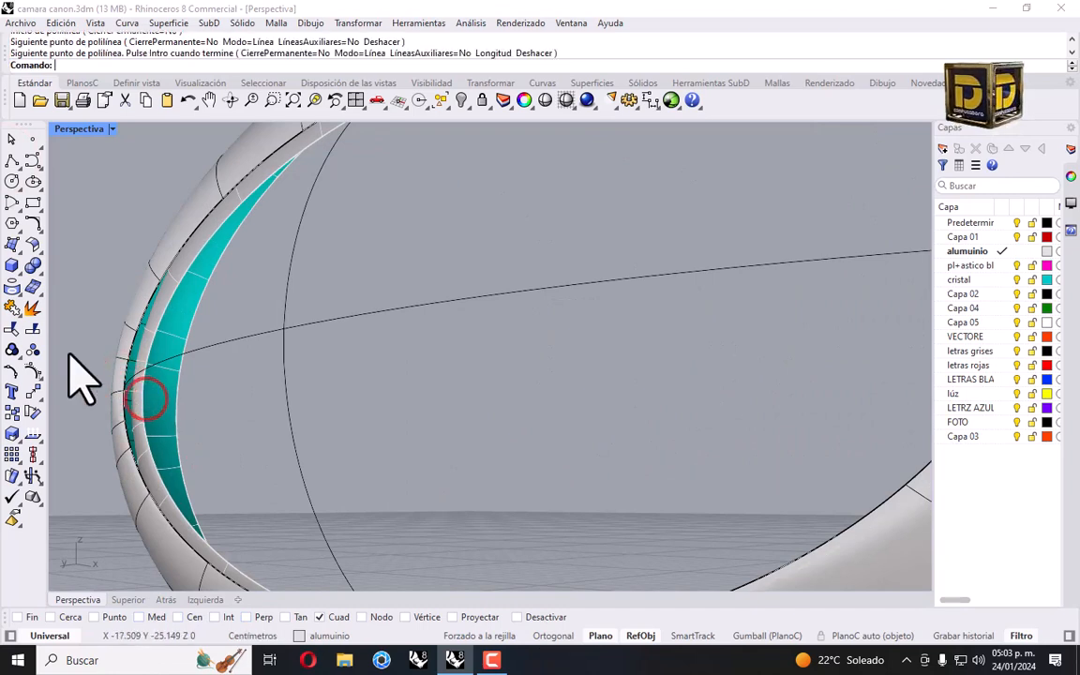
Close the gap at the ring's inner opening with a two-rail sweep of the short line along both border curves.
left_click(21, 252)
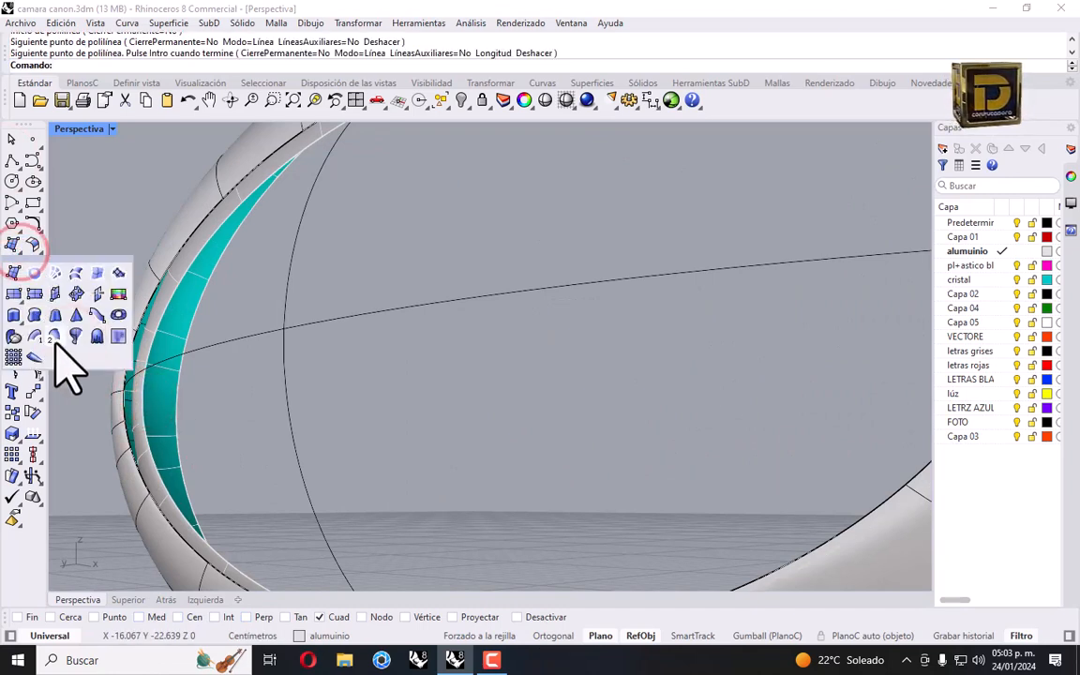
left_click(55, 337)
left_click(128, 346)
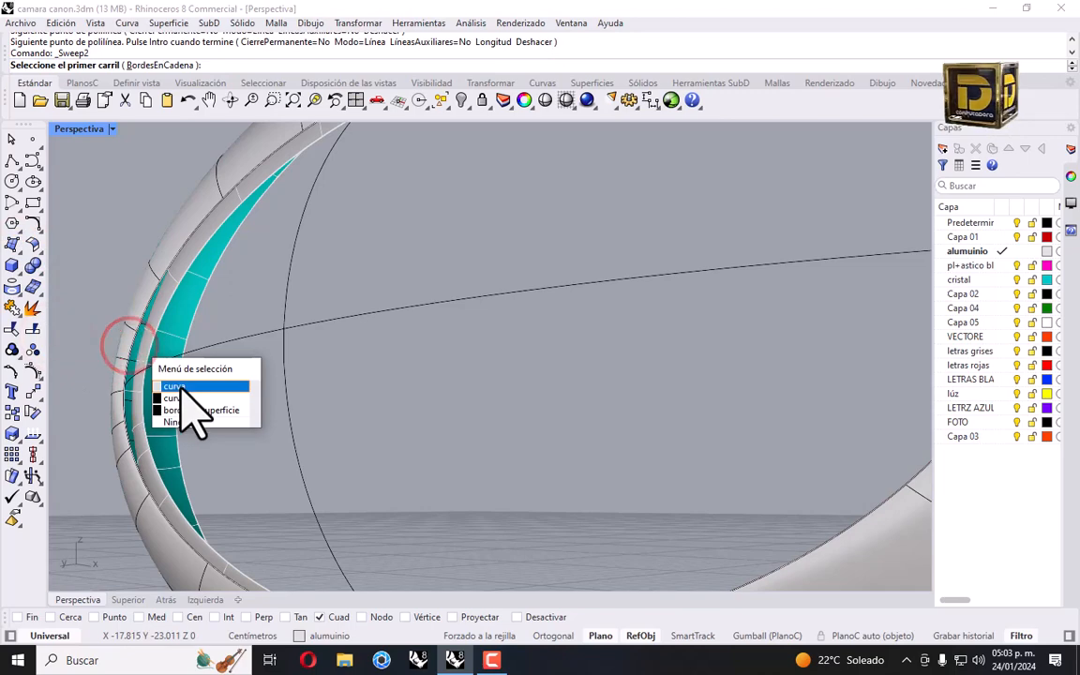
left_click(184, 390)
left_click(148, 354)
left_click(215, 394)
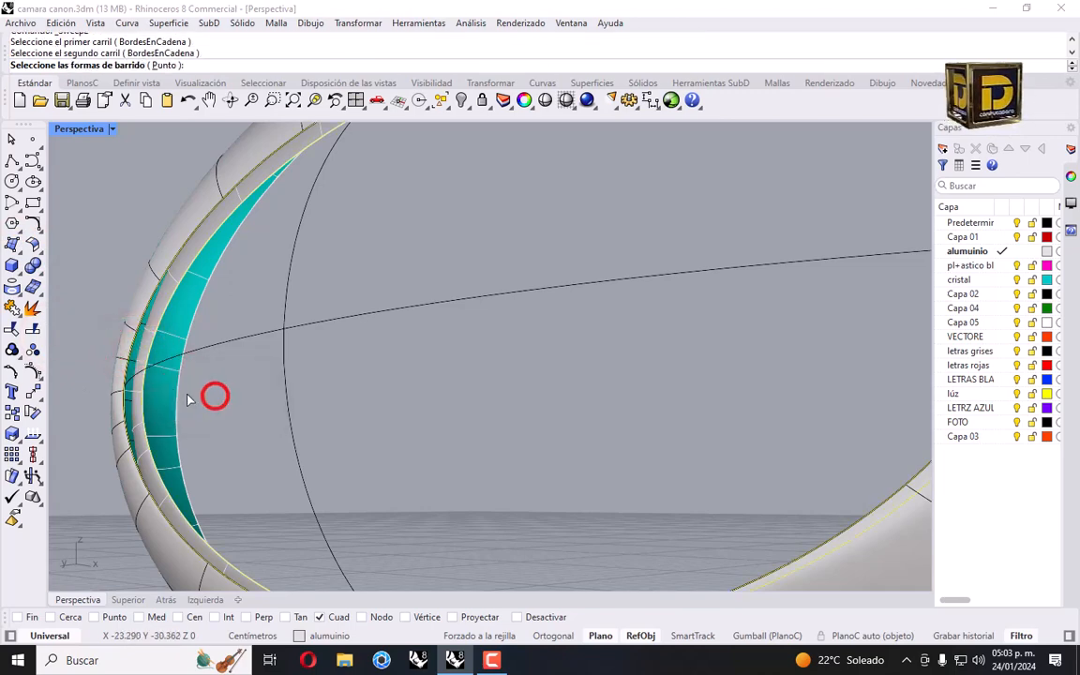
left_click(131, 396)
key("Return")
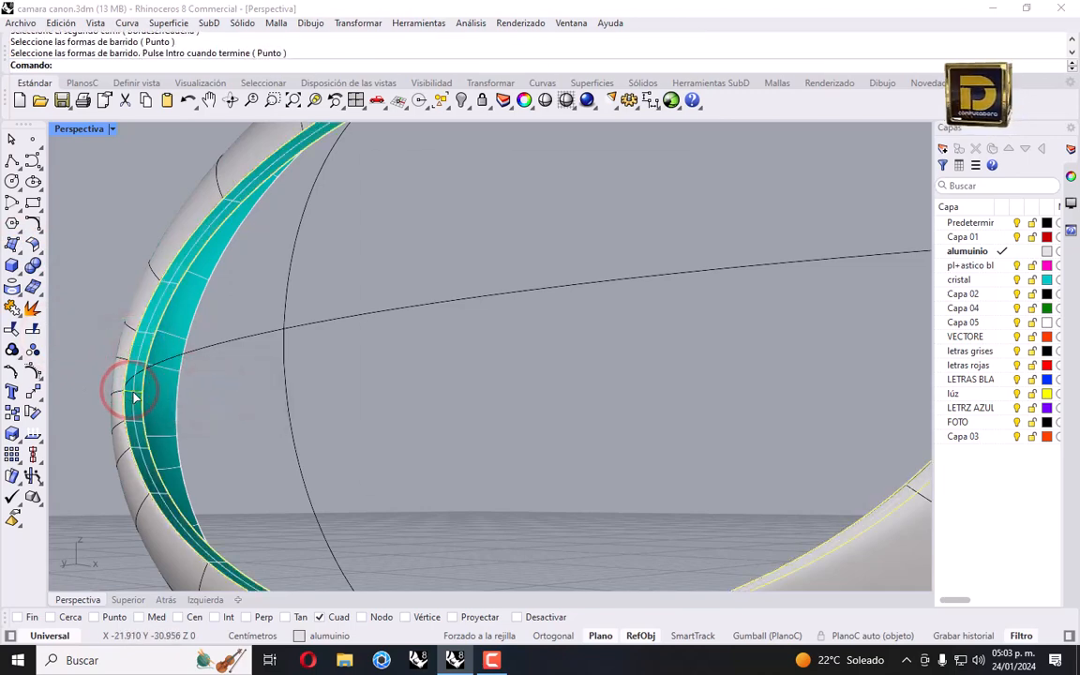
key("Return")
Draw a short polyline between the quadrants of the two border curves on the ring's open back rim.
right_click_drag(192, 394, 249, 350)
scroll(236, 381, "down", 6)
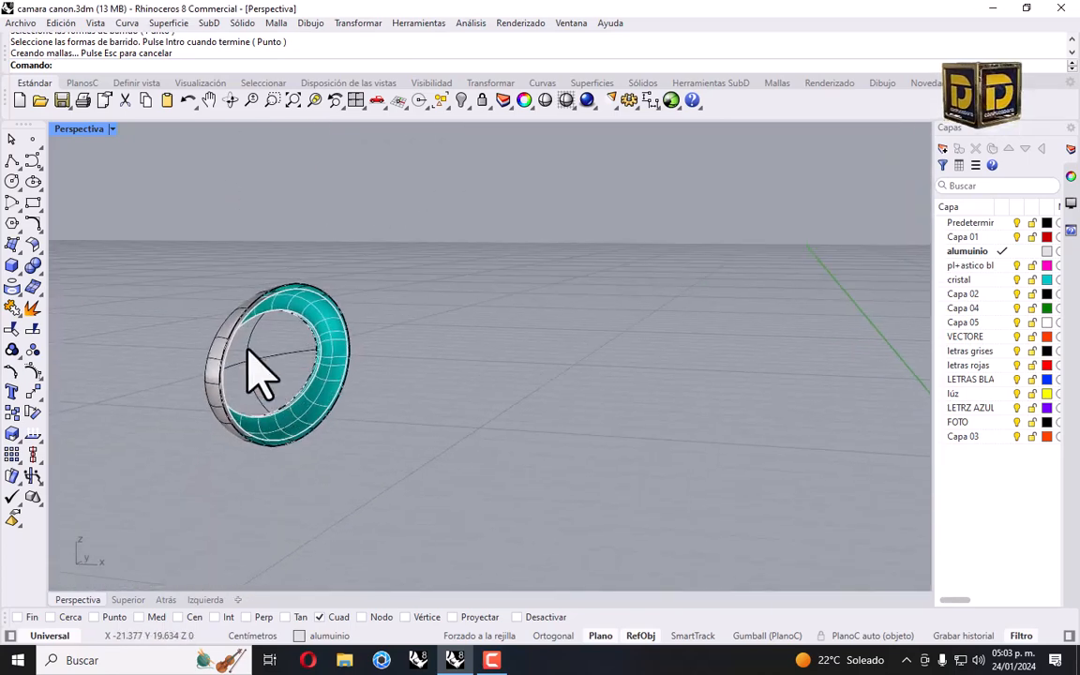
scroll(248, 350, "up", 5)
left_click(10, 159)
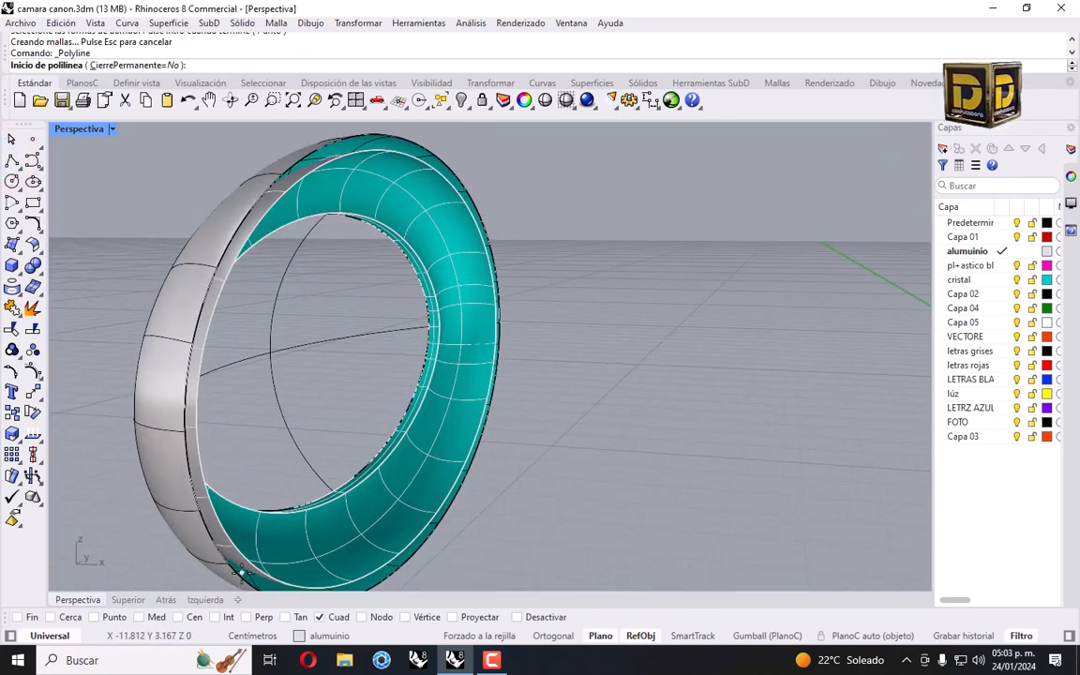
left_click(186, 429)
scroll(186, 429, "up", 2)
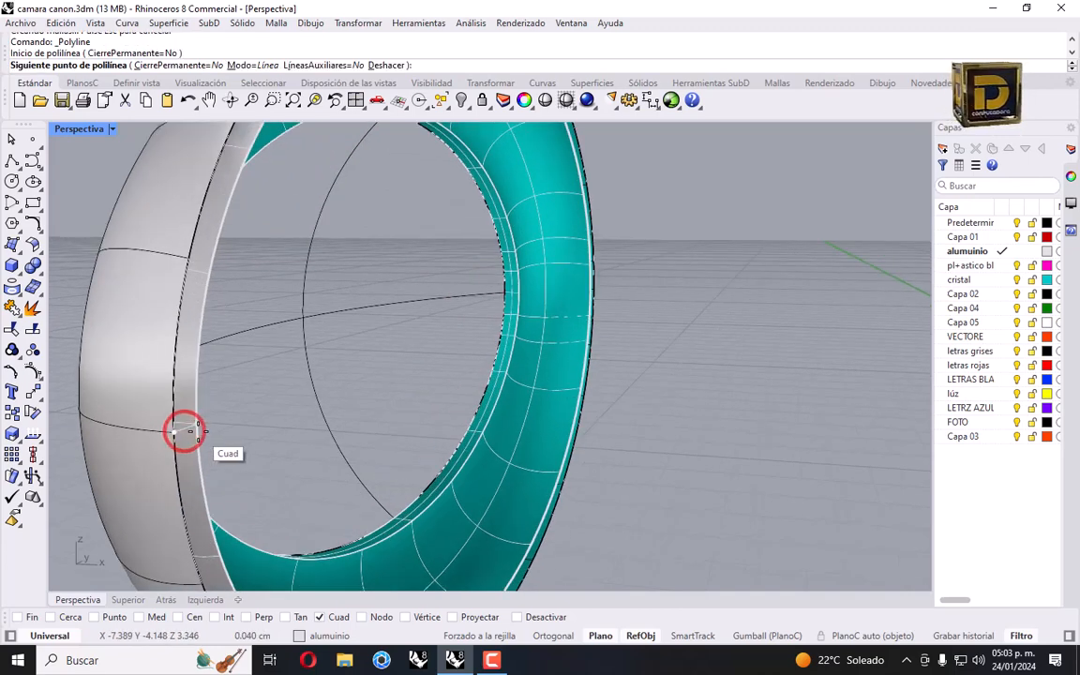
left_click(198, 430)
key("Return")
Close the ring's open back rim with a closed two-rail sweep of the short line along both border curves.
left_click(14, 244)
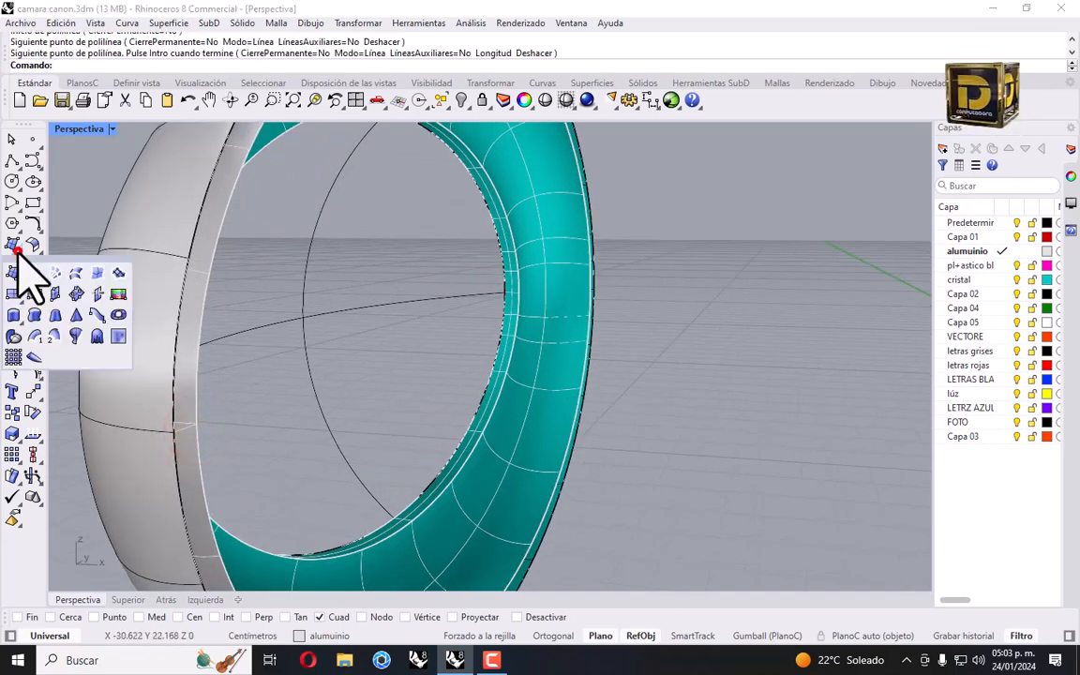
left_click(173, 367)
left_click(229, 406)
left_click(192, 379)
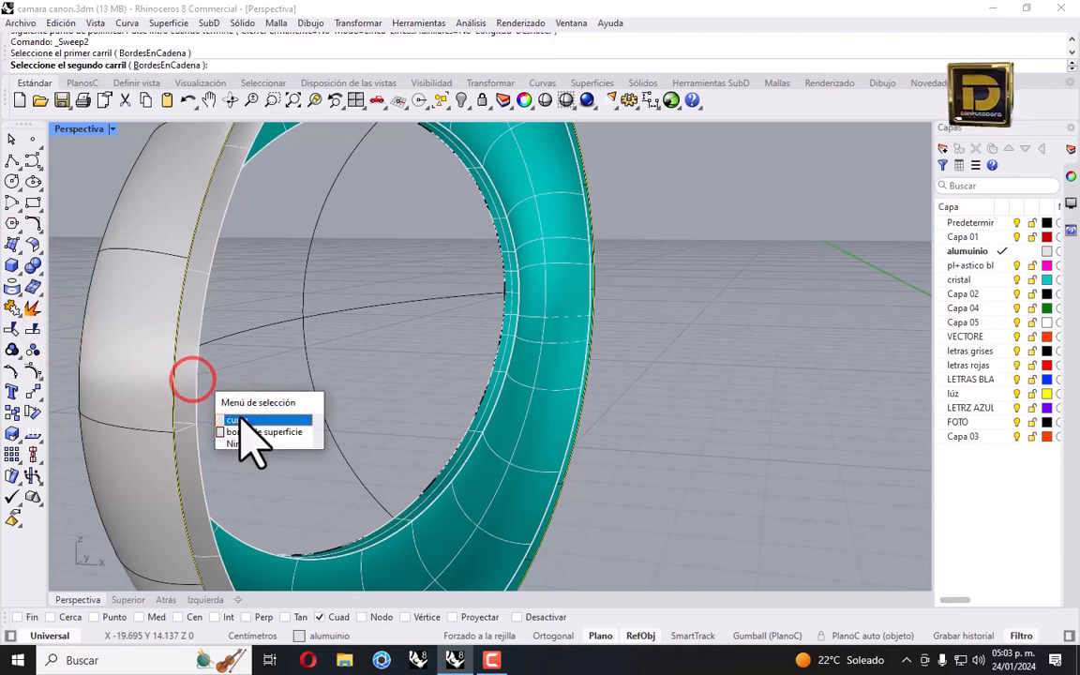
left_click(240, 420)
left_click(185, 433)
right_click(184, 433)
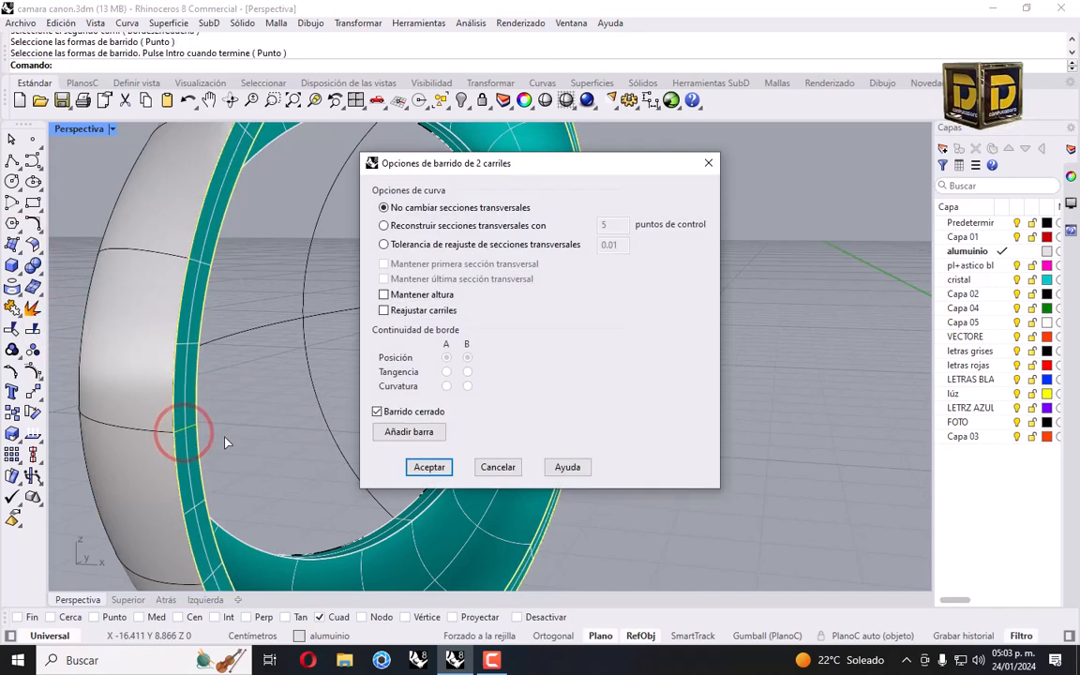
left_click(429, 467)
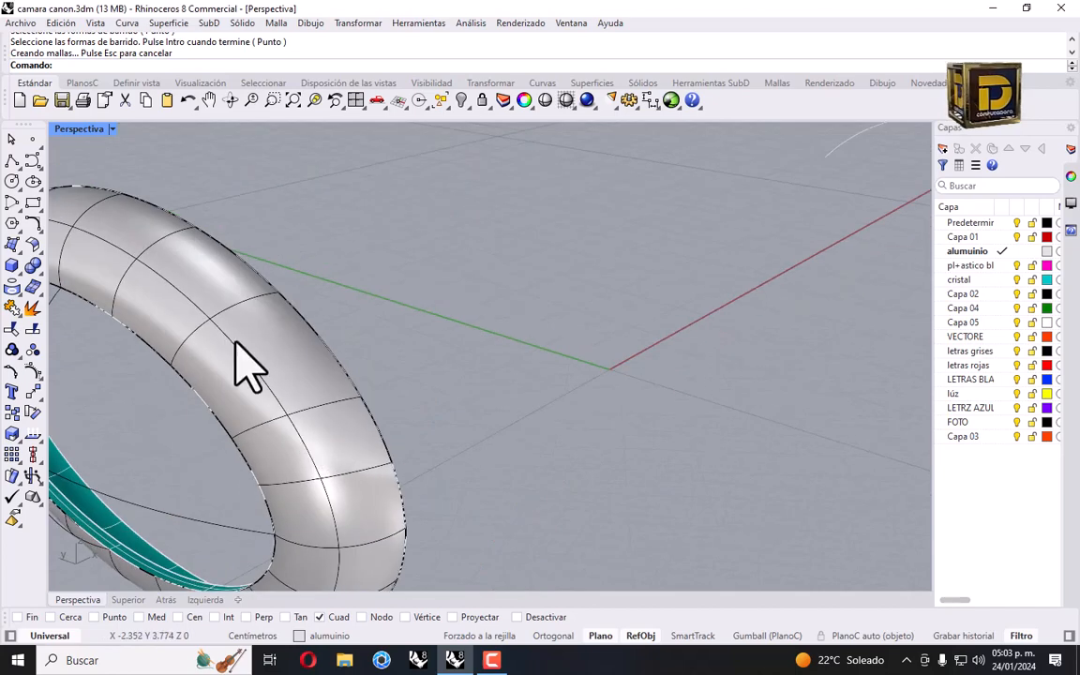
Select all the ring's surfaces and join them into one closed polysurface.
scroll(187, 319, "down", 5)
left_click_drag(128, 248, 362, 482)
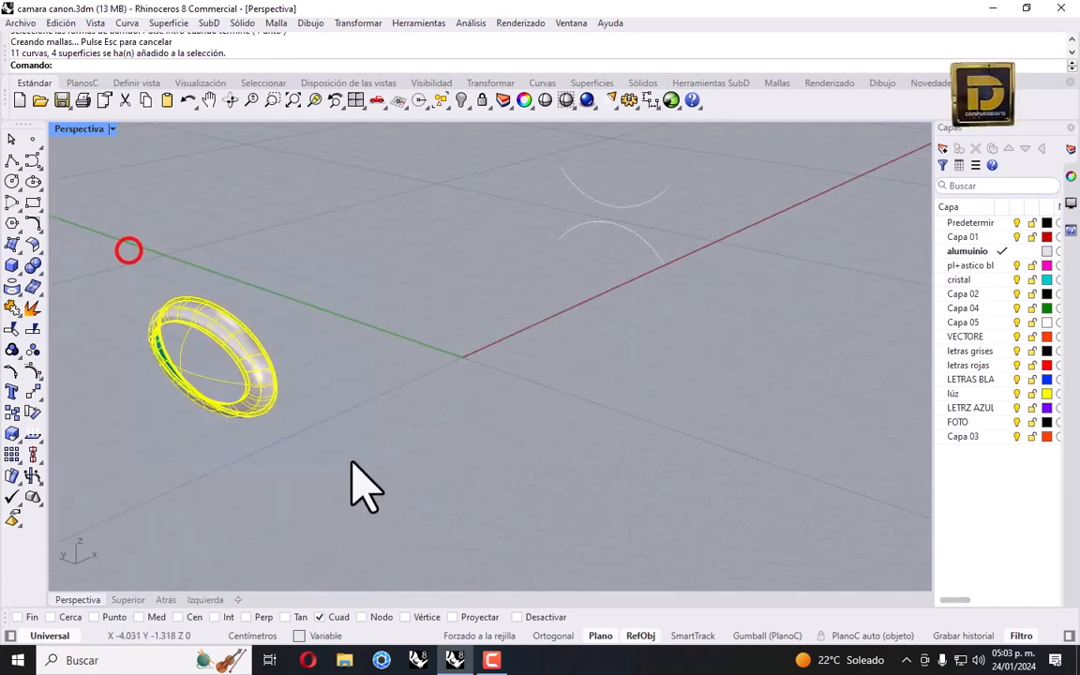
left_click(11, 309)
left_click(264, 288)
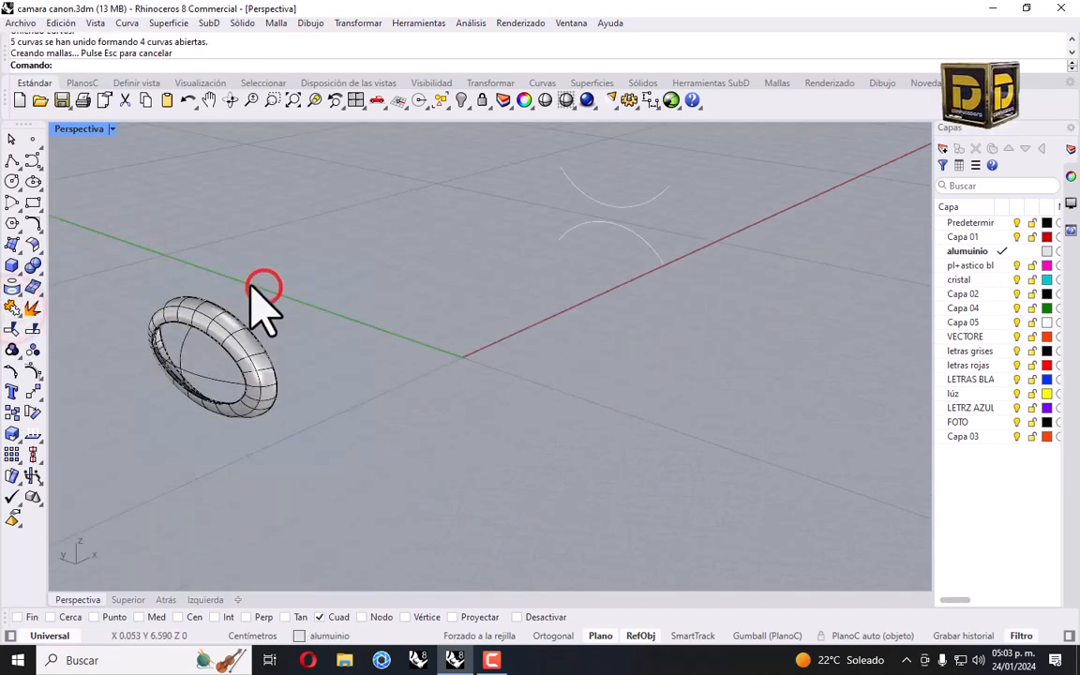
Assign the joined ring to the Predeterminada layer.
left_click(223, 336)
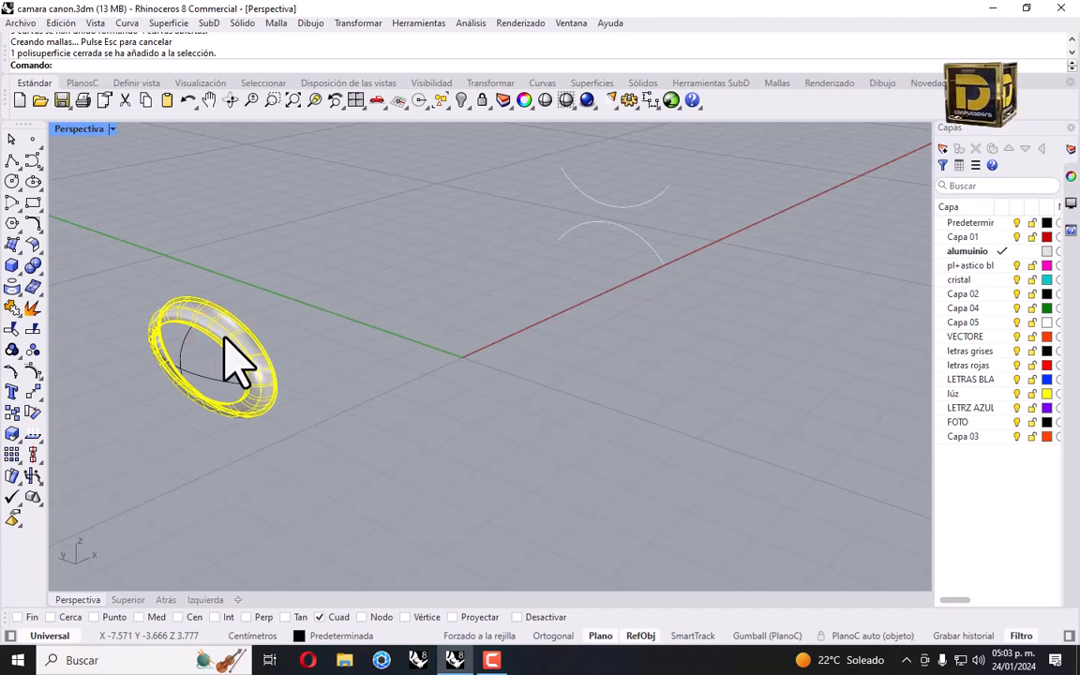
right_click(997, 224)
left_click(936, 291)
left_click(730, 272)
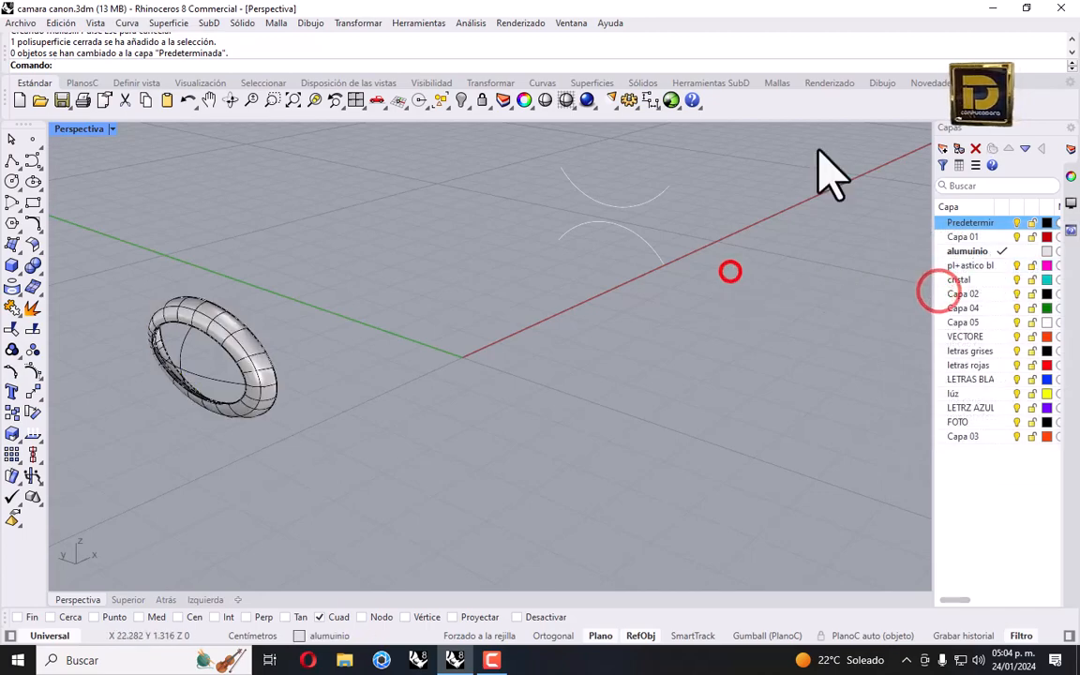
Show all hidden objects and move the ring with its domed centre against the camera's side in the top view.
left_click(462, 100)
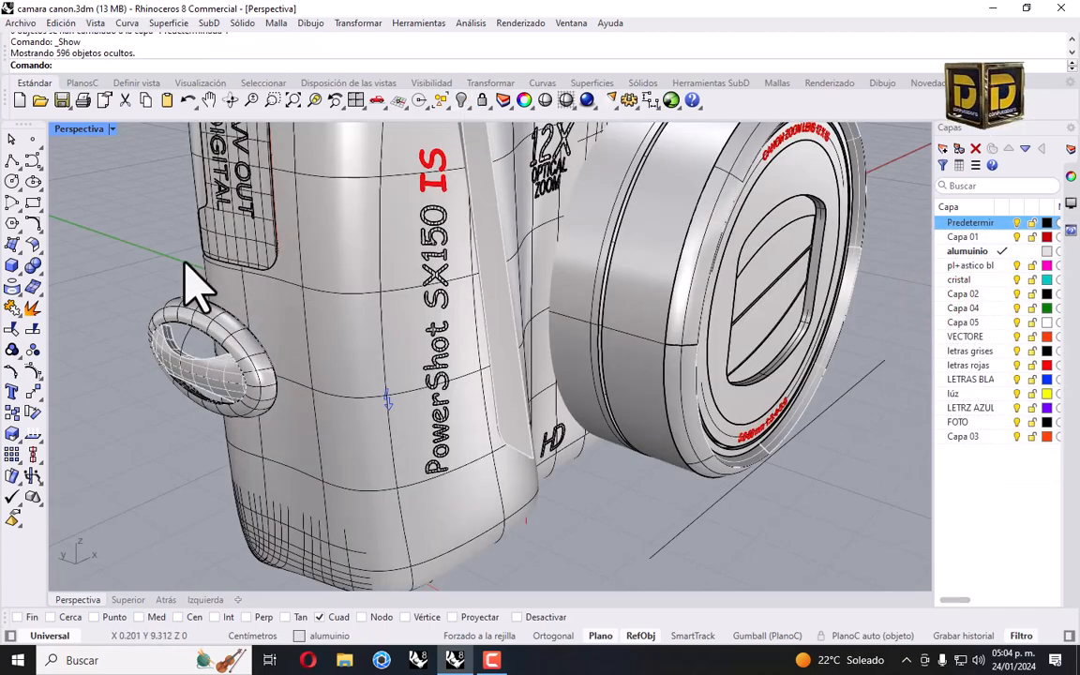
left_click_drag(130, 286, 285, 418)
right_click_drag(333, 294, 217, 253)
left_click_drag(176, 234, 304, 427)
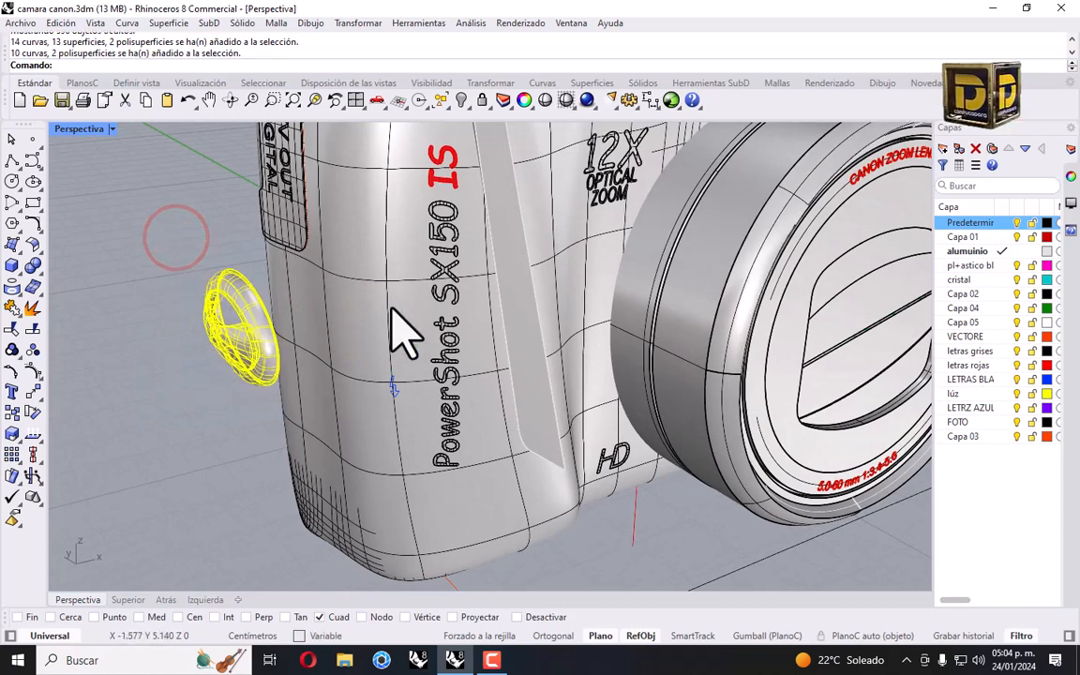
double_click(88, 127)
scroll(281, 225, "down", 5)
scroll(293, 231, "up", 3)
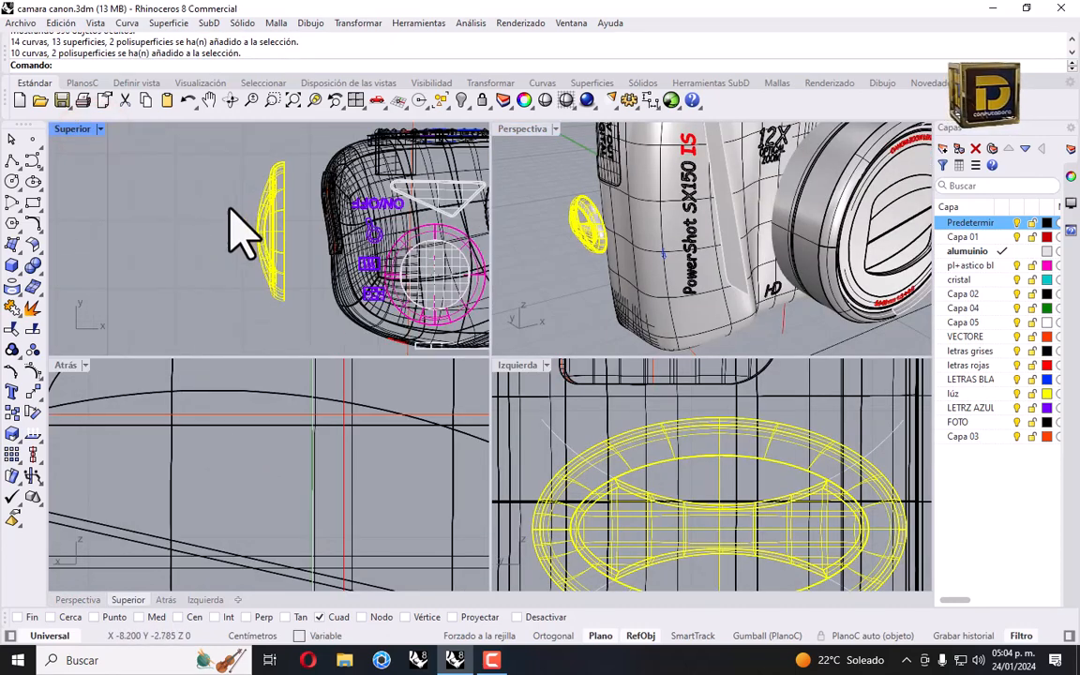
left_click_drag(283, 236, 335, 238)
Rotate the oval detail about 7 degrees in the top view, with object snaps disabled, and nudge it towards the body.
left_click(357, 23)
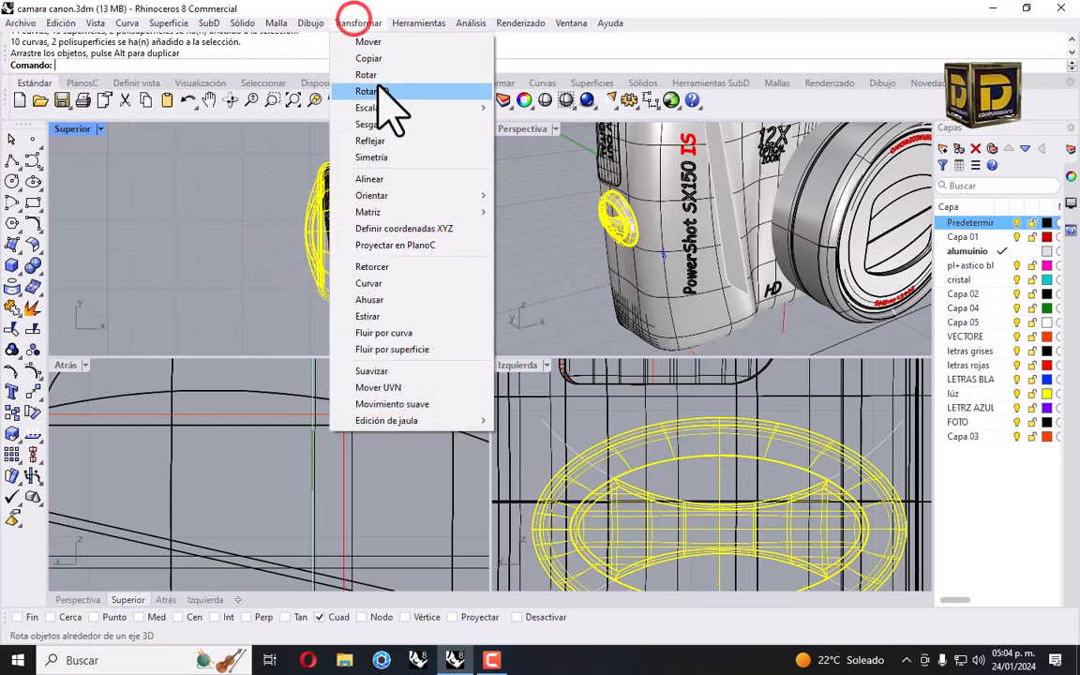
left_click(373, 77)
left_click(327, 315)
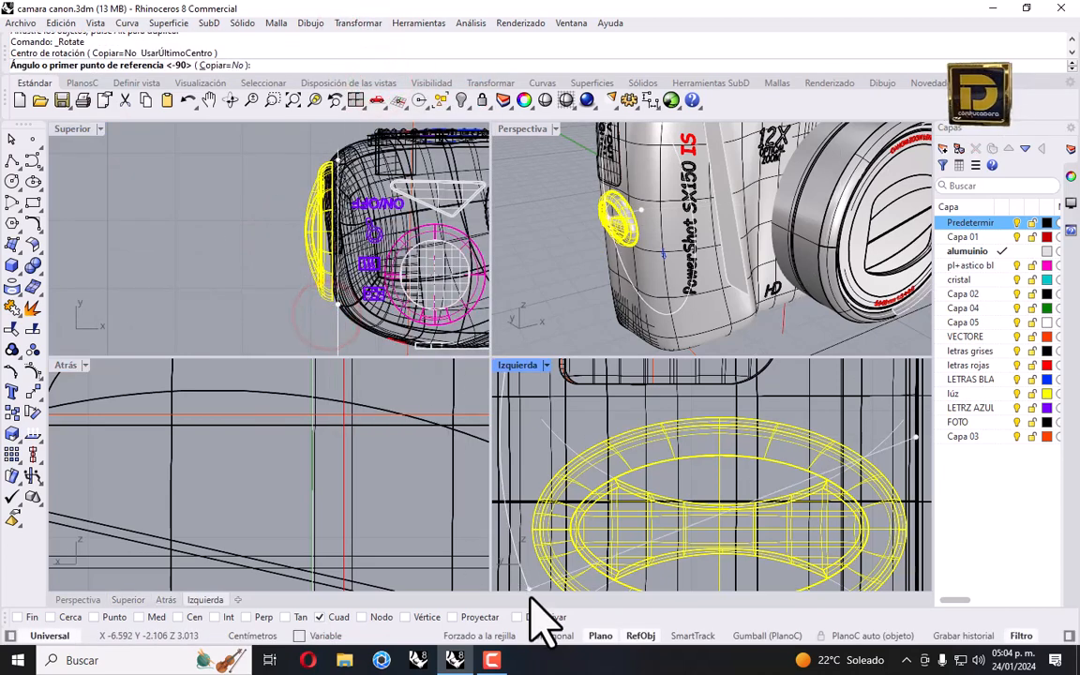
left_click(532, 618)
left_click(328, 145)
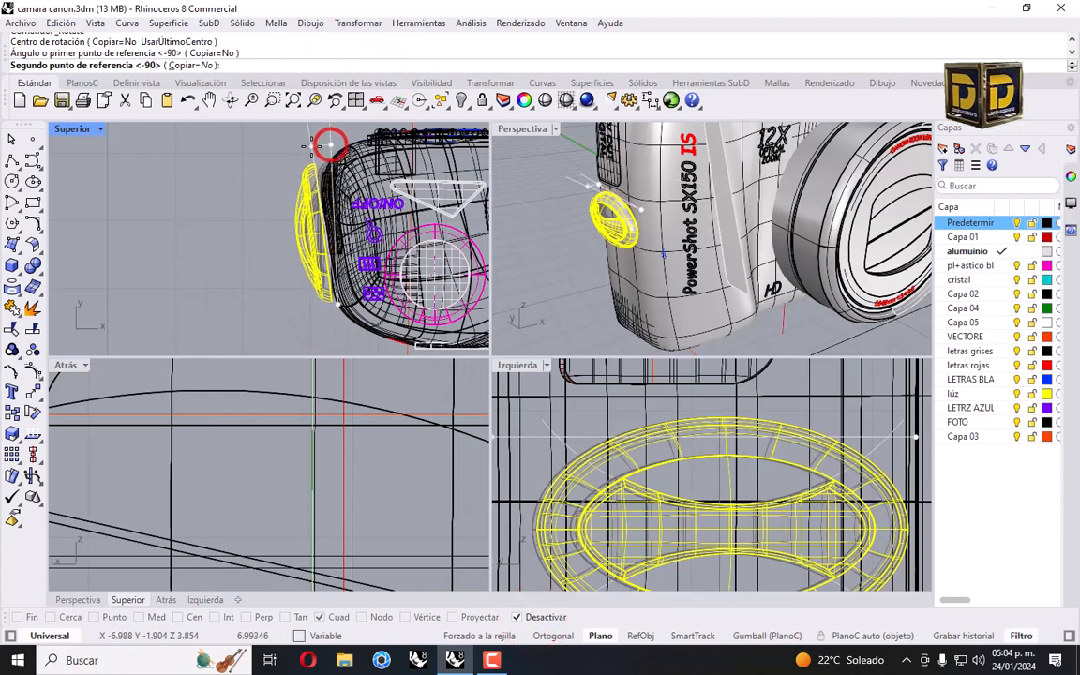
left_click(314, 146)
scroll(315, 234, "up", 4)
left_click_drag(319, 230, 325, 231)
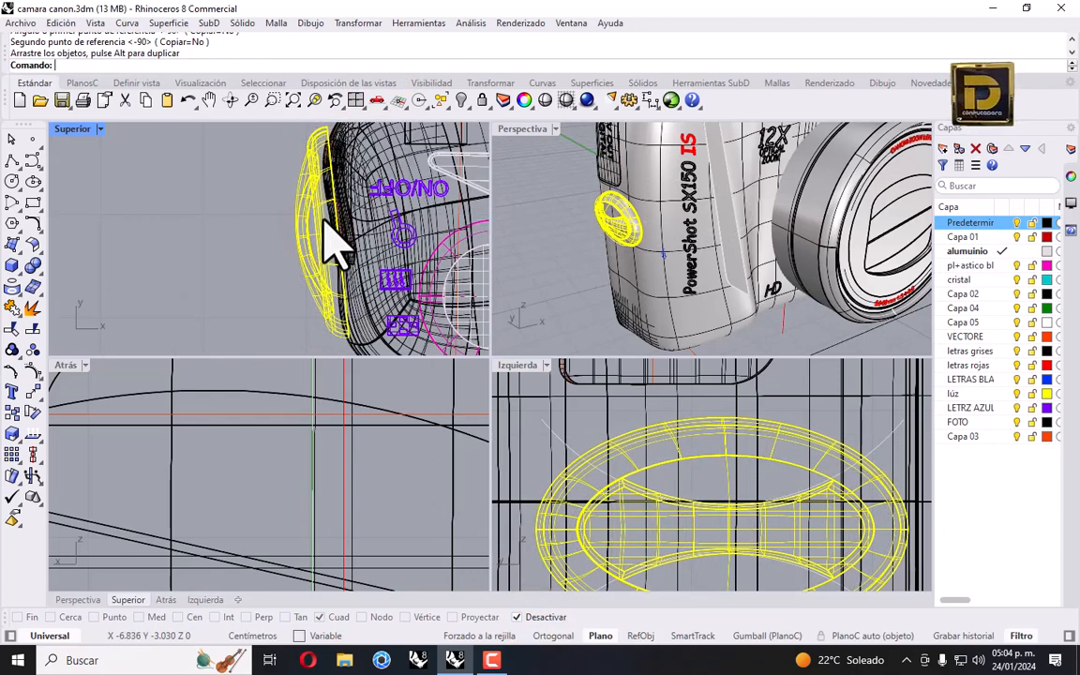
Bend the oval detail symmetrically in the top view so its ends curve towards the camera's side.
left_click(35, 388)
left_click(47, 476)
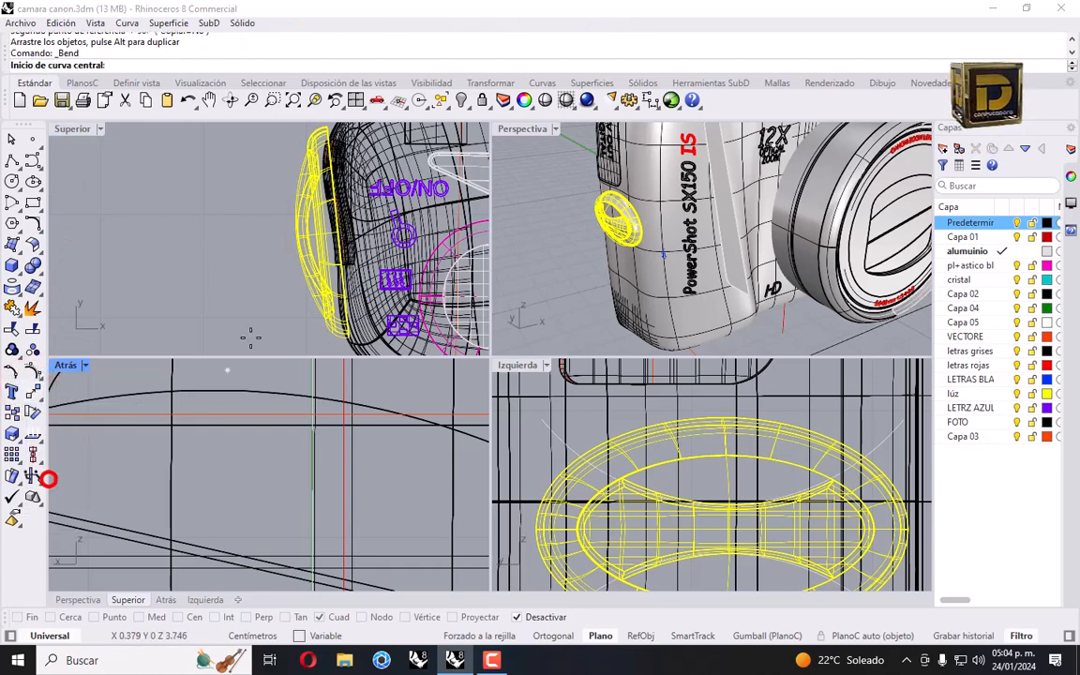
left_click(329, 242)
right_click_drag(318, 165, 306, 247)
left_click(301, 207)
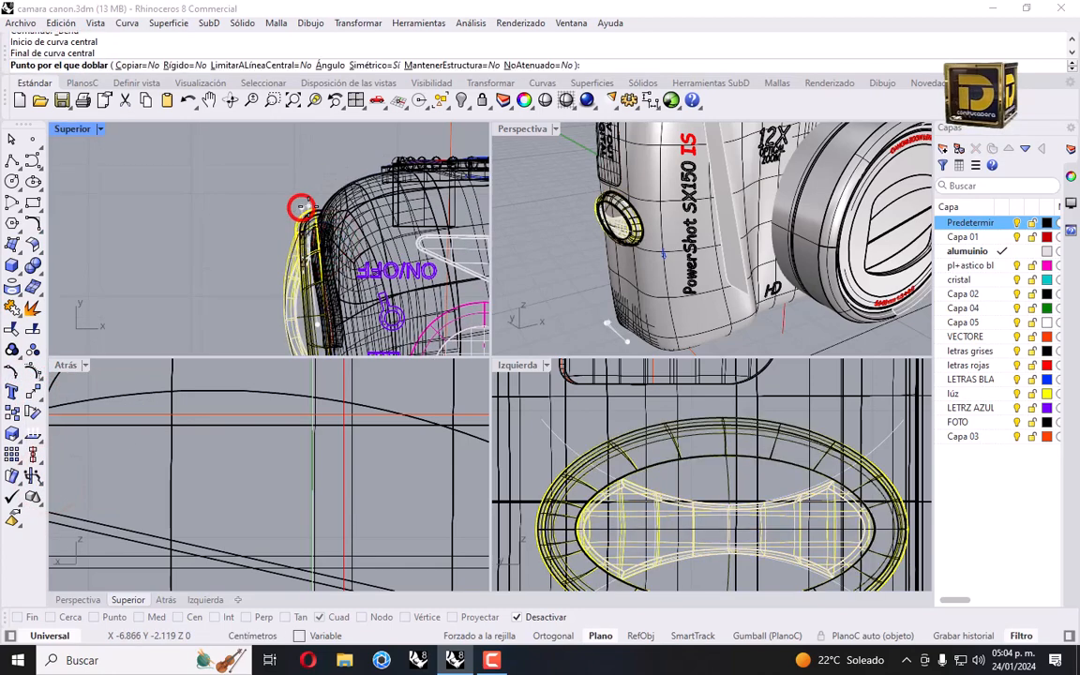
left_click(313, 205)
Move the bent oval detail further into the camera's side in the top view, excluding the port cover from the selection.
scroll(247, 179, "down", 6)
left_click(539, 192)
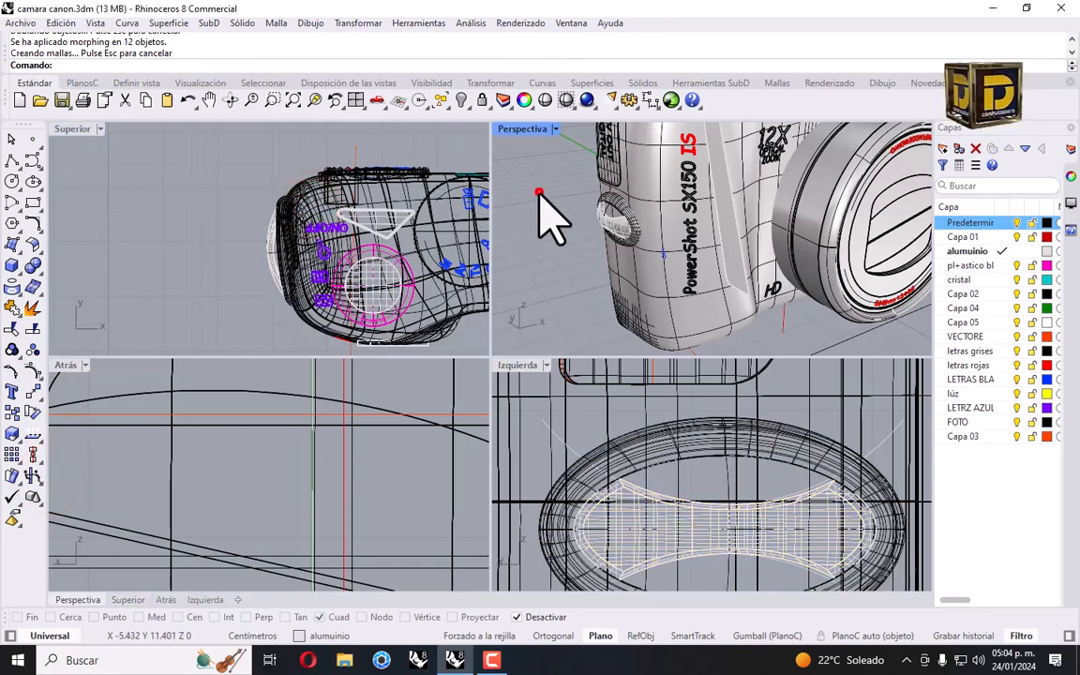
right_click_drag(541, 193, 726, 187)
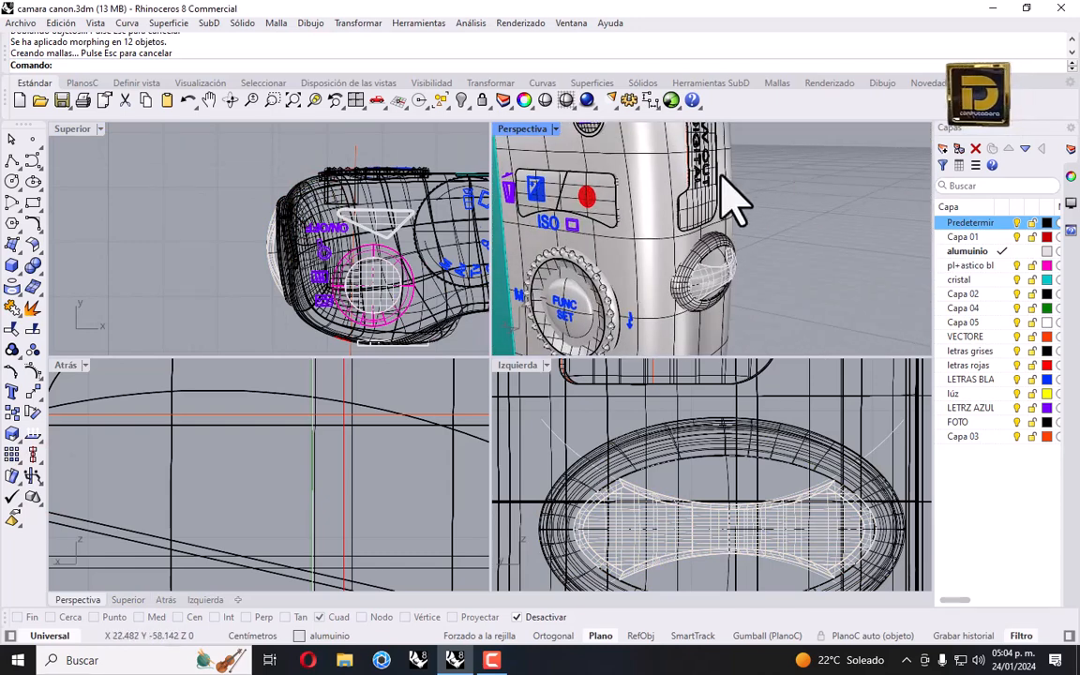
left_click_drag(249, 179, 298, 337)
scroll(292, 314, "up", 3)
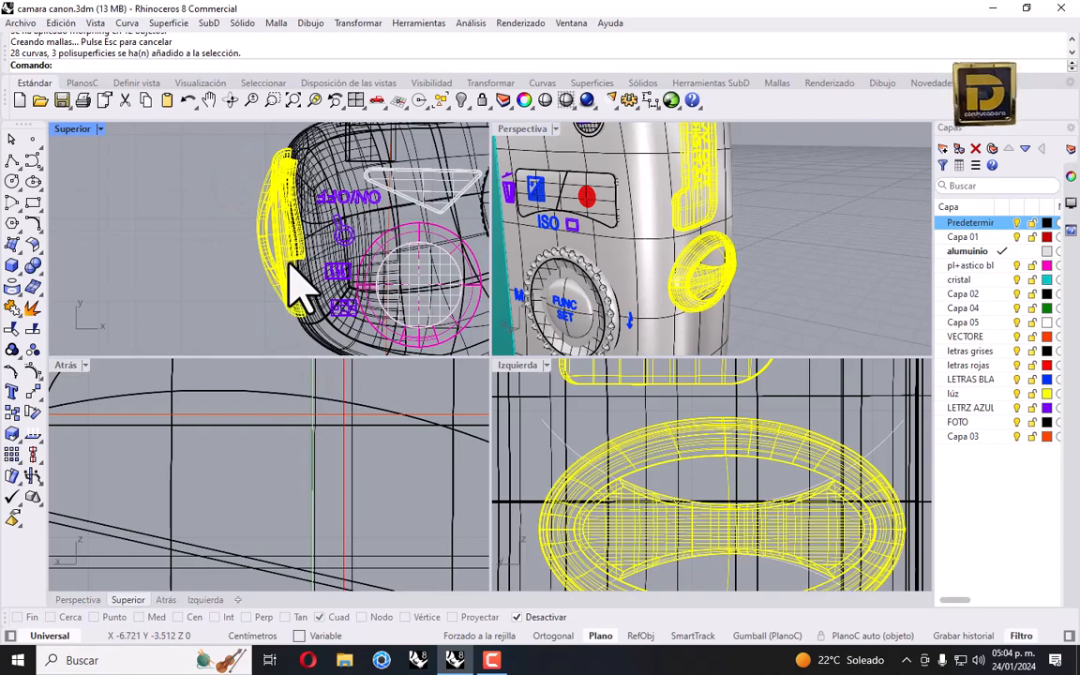
right_click_drag(699, 178, 654, 265)
left_click(666, 219, "ctrl")
scroll(267, 267, "up", 2)
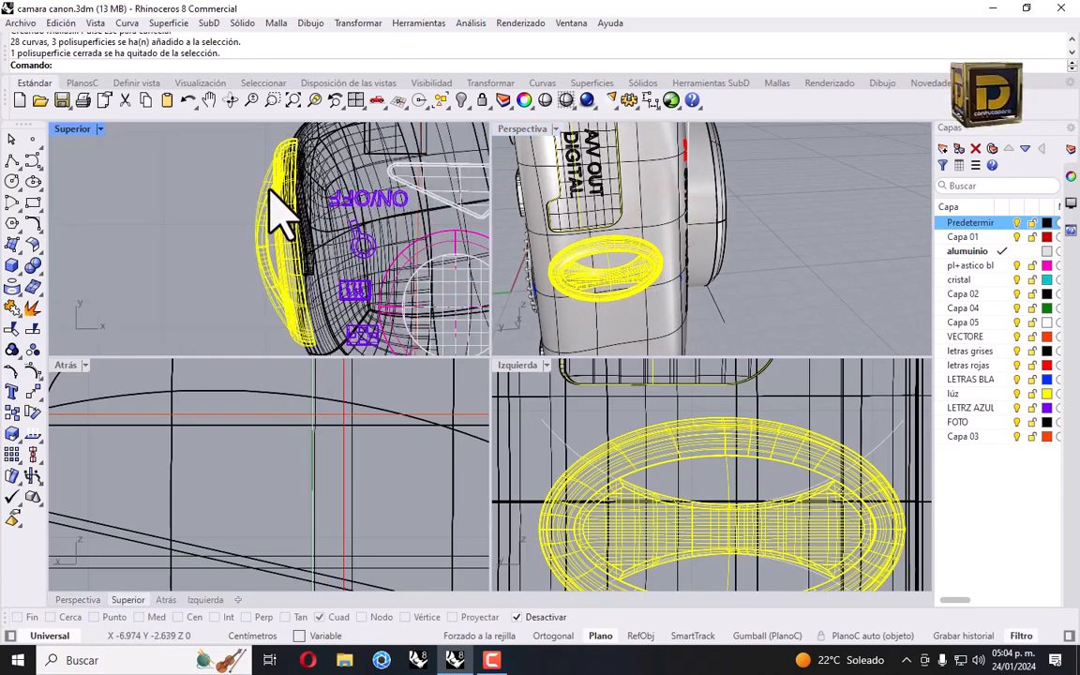
left_click_drag(267, 190, 298, 206)
right_click_drag(808, 270, 687, 286)
left_click(542, 258)
right_click_drag(542, 258, 568, 255)
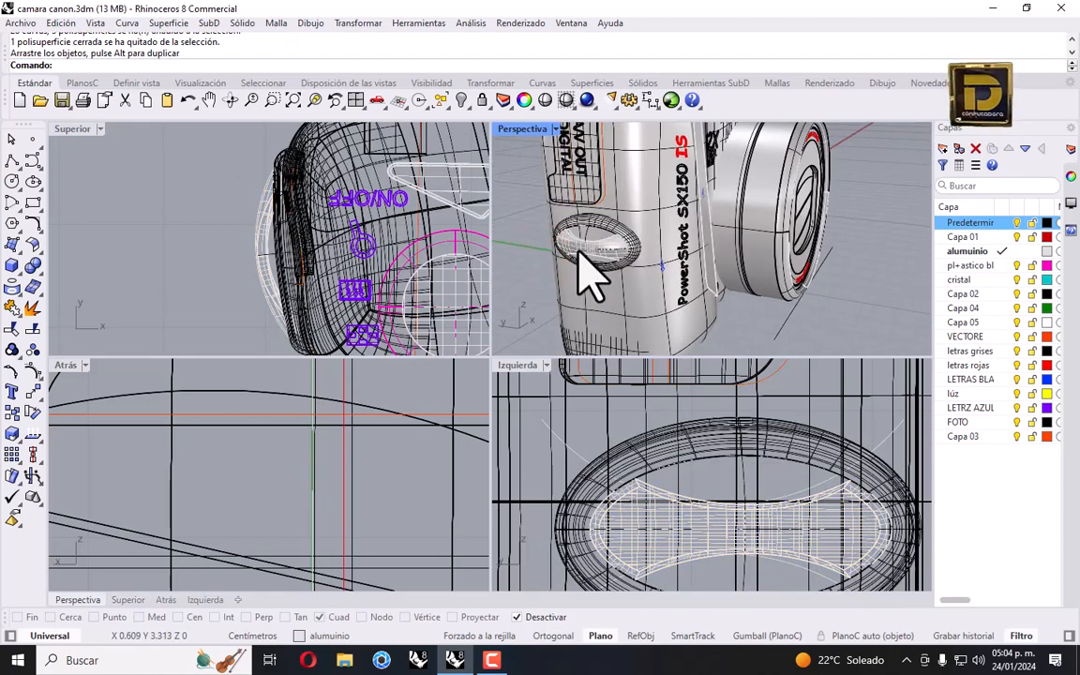
Scale the ring and its domed centre down slightly in 3D from a base point beside the camera's side.
scroll(645, 239, "up", 4)
left_click(595, 223)
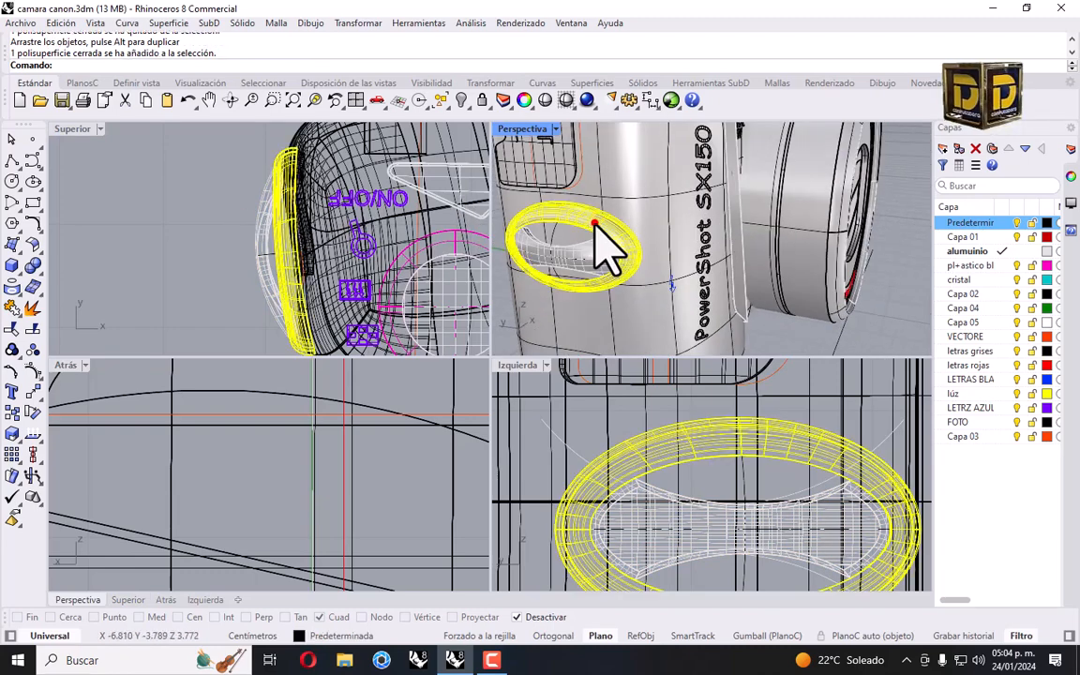
left_click(595, 243, "shift")
left_click(347, 21)
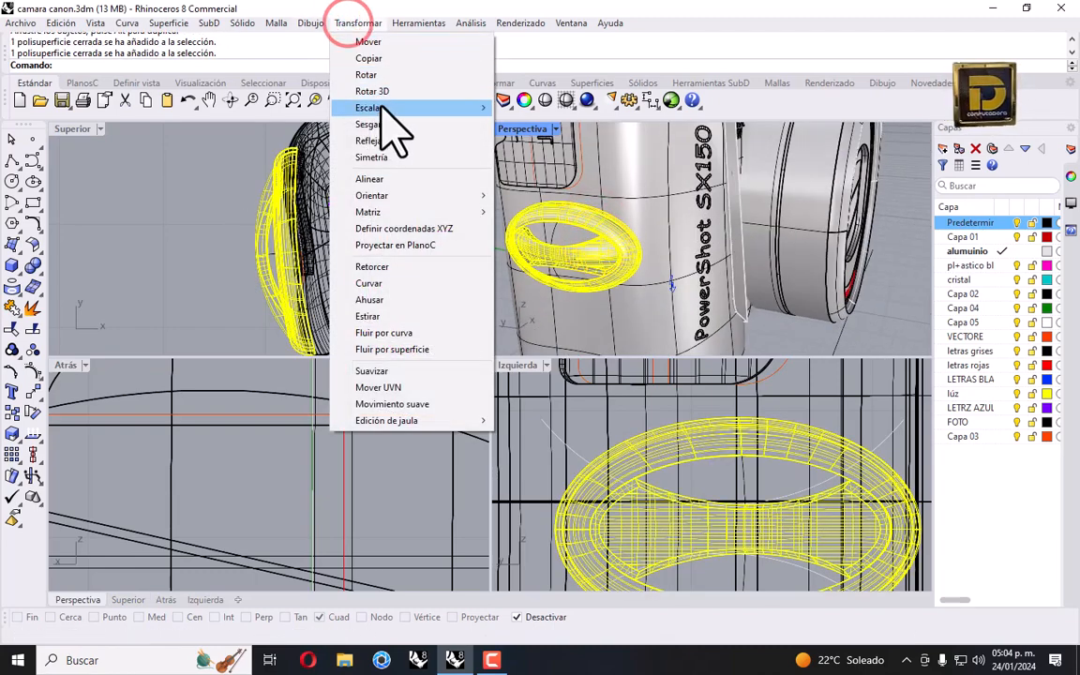
mouse_move(422, 108)
left_click(542, 109)
left_click(258, 230)
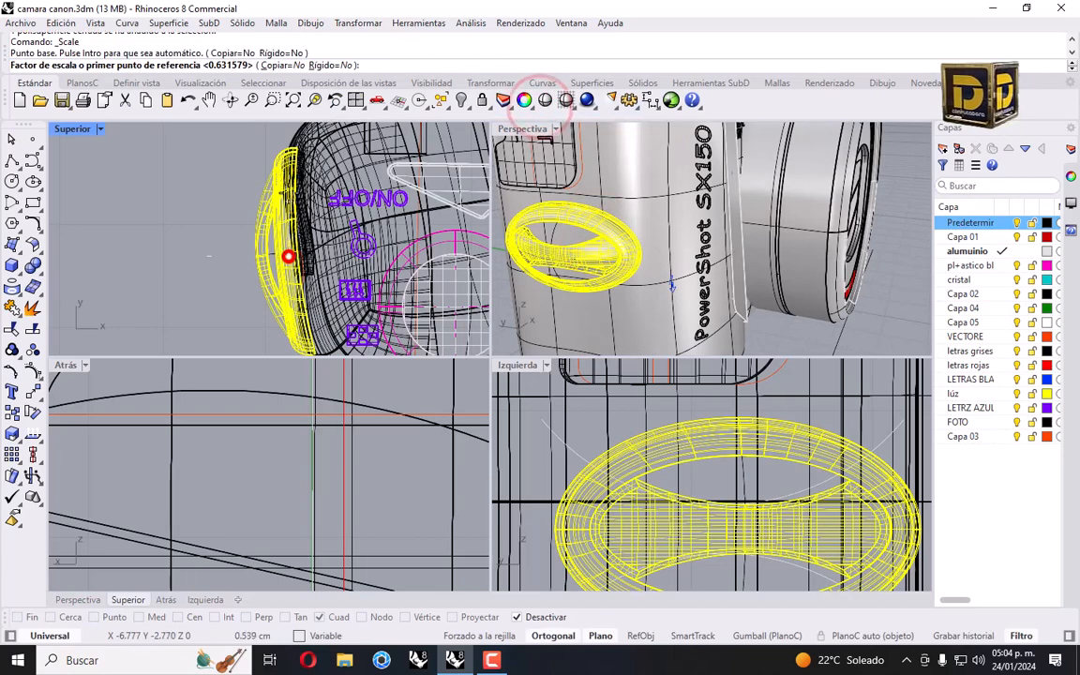
left_click(289, 143)
left_click(289, 164, "shift")
Move the scaled oval detail up the camera's side in the left view, excluding the camera body from the selection.
scroll(668, 367, "down", 6)
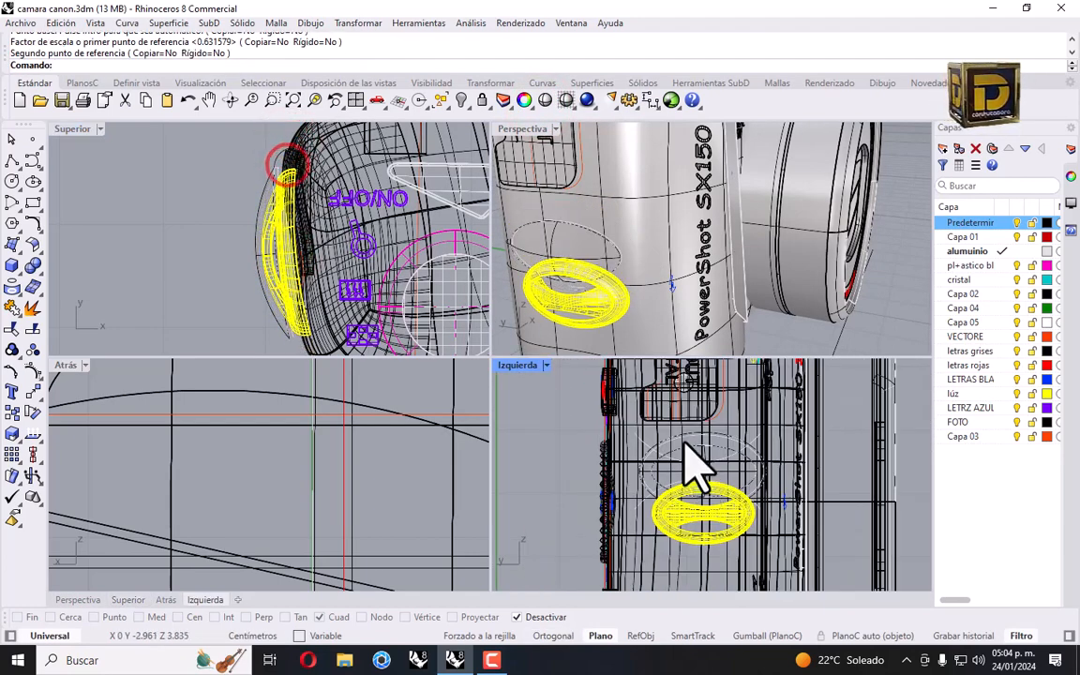
left_click(709, 531, "shift")
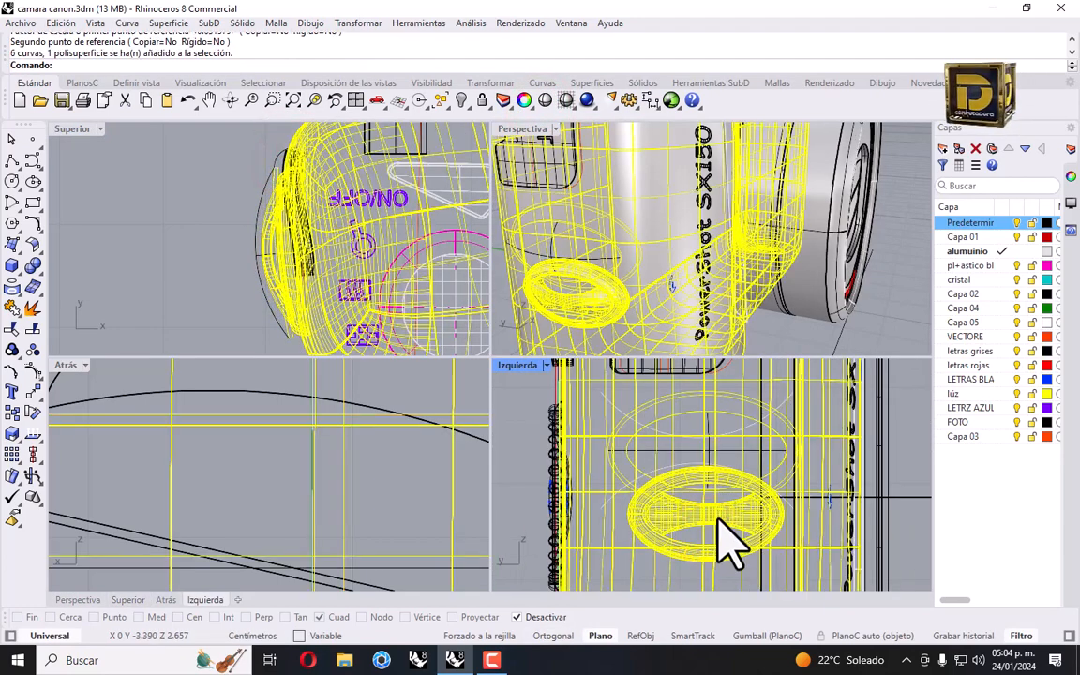
left_click(734, 414, "ctrl")
left_click(731, 415, "ctrl")
left_click_drag(729, 502, 723, 441)
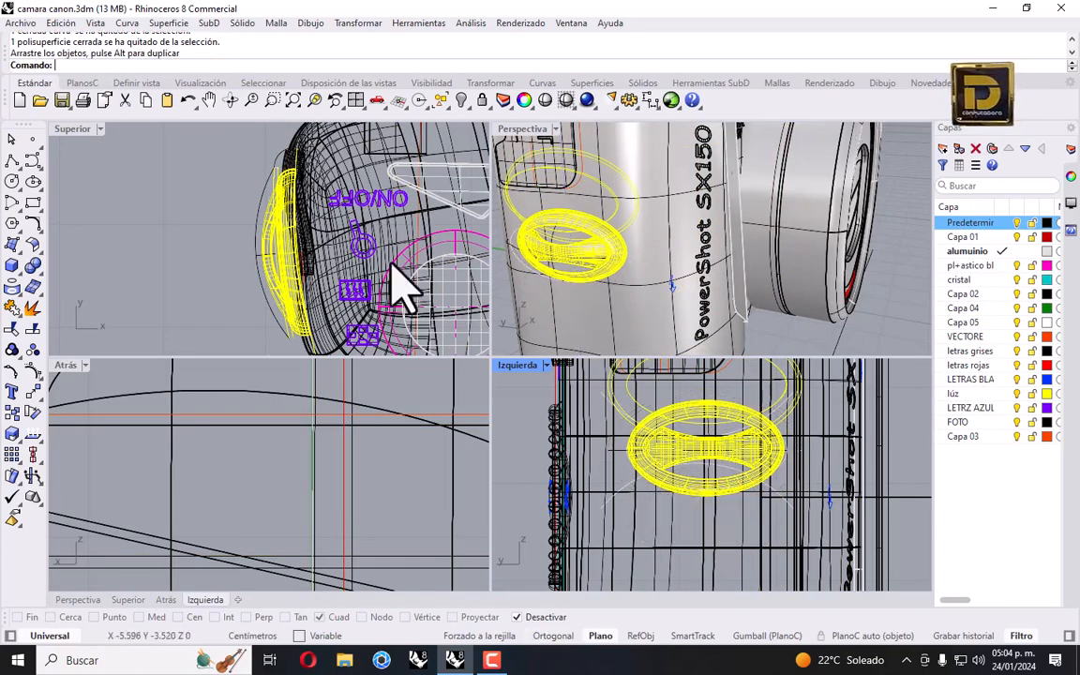
left_click(206, 179)
Scale the ring and its domed centre down slightly in two dimensions in the top view, keeping their height.
scroll(646, 286, "down", 8)
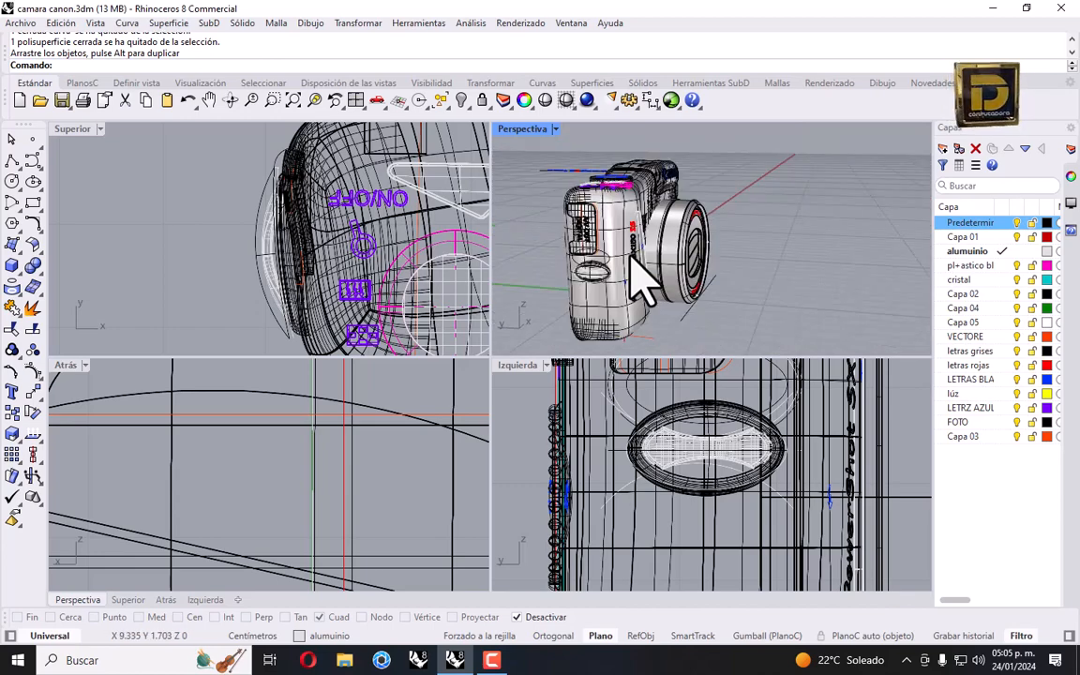
scroll(605, 276, "up", 4)
right_click_drag(592, 257, 653, 270)
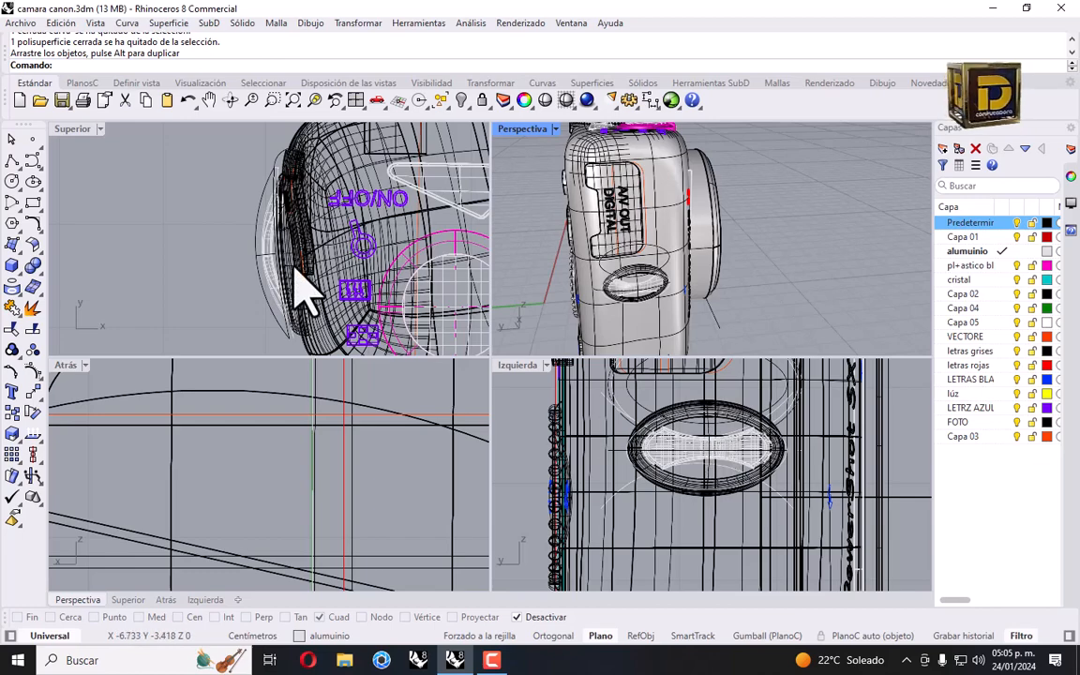
scroll(632, 301, "up", 6)
left_click(620, 302)
left_click(623, 248)
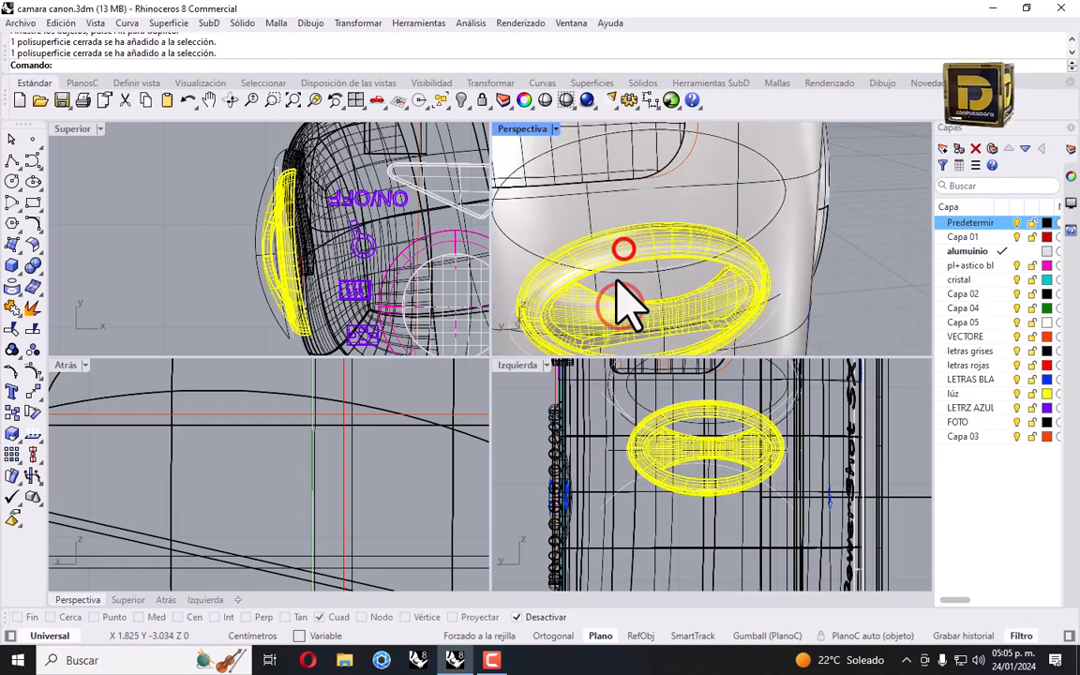
left_click(370, 23)
left_click(386, 108)
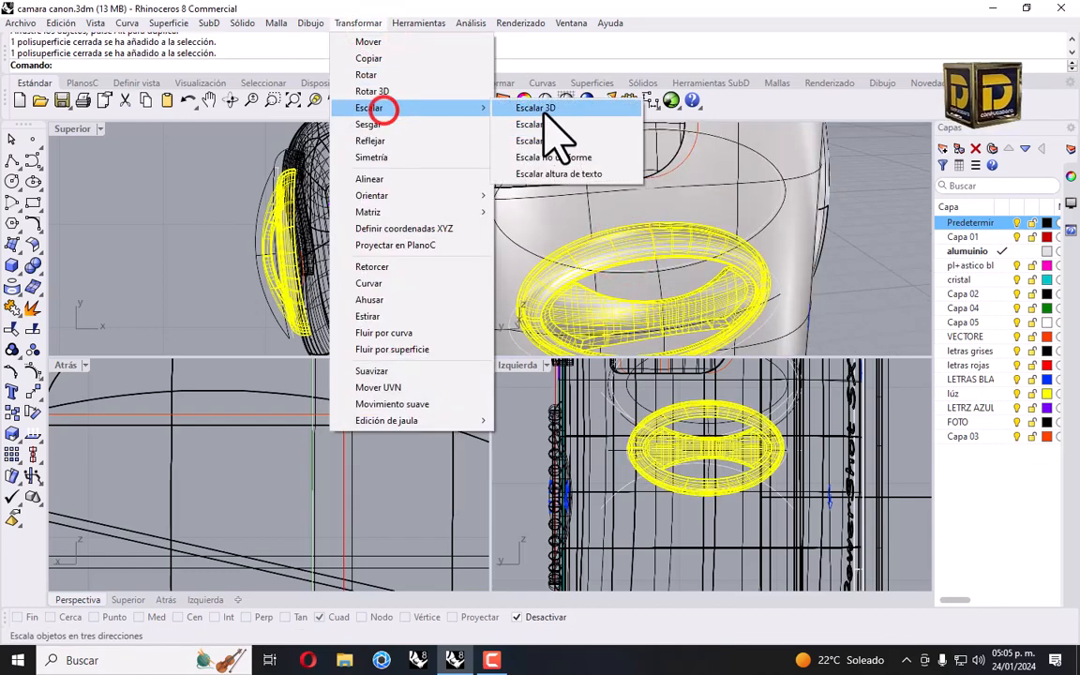
left_click(547, 110)
left_click(273, 252)
left_click(273, 161)
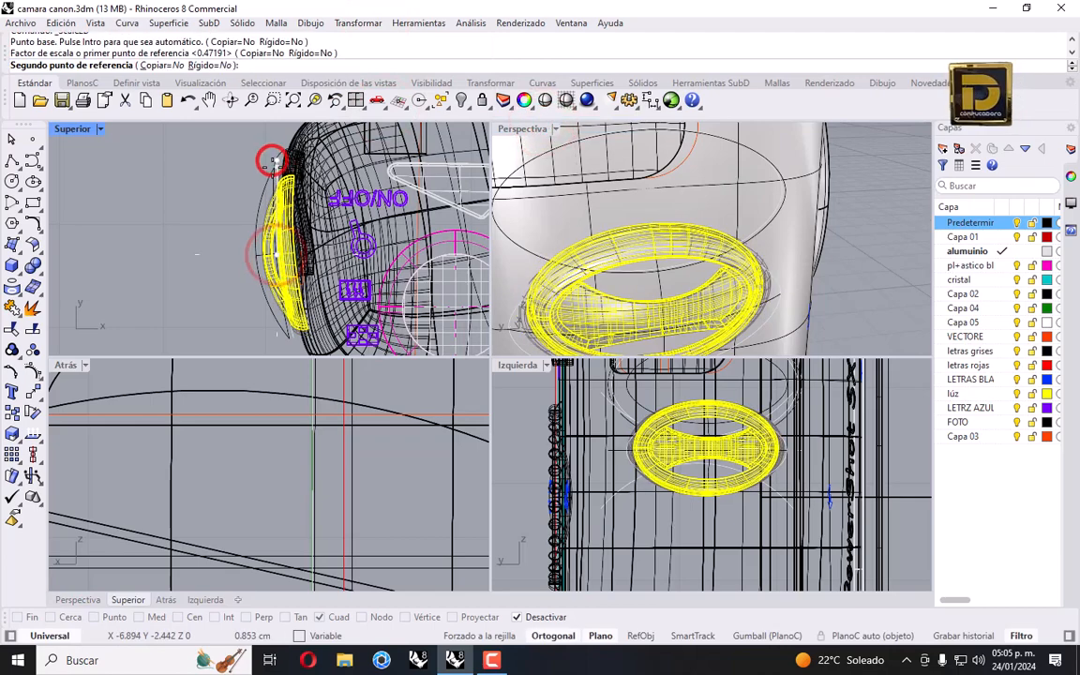
left_click(273, 165)
left_click(202, 174)
Delete a leftover construction curve beside the oval ring on the camera's side.
left_click(511, 248)
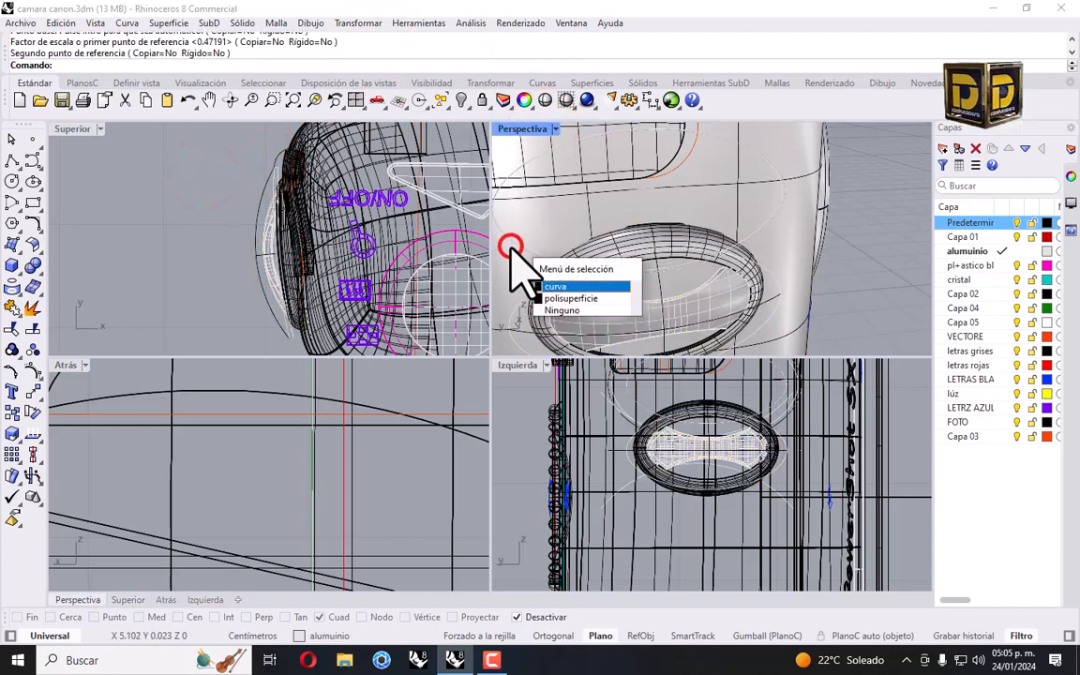
key("Delete")
right_click_drag(776, 278, 670, 238)
left_click(676, 223)
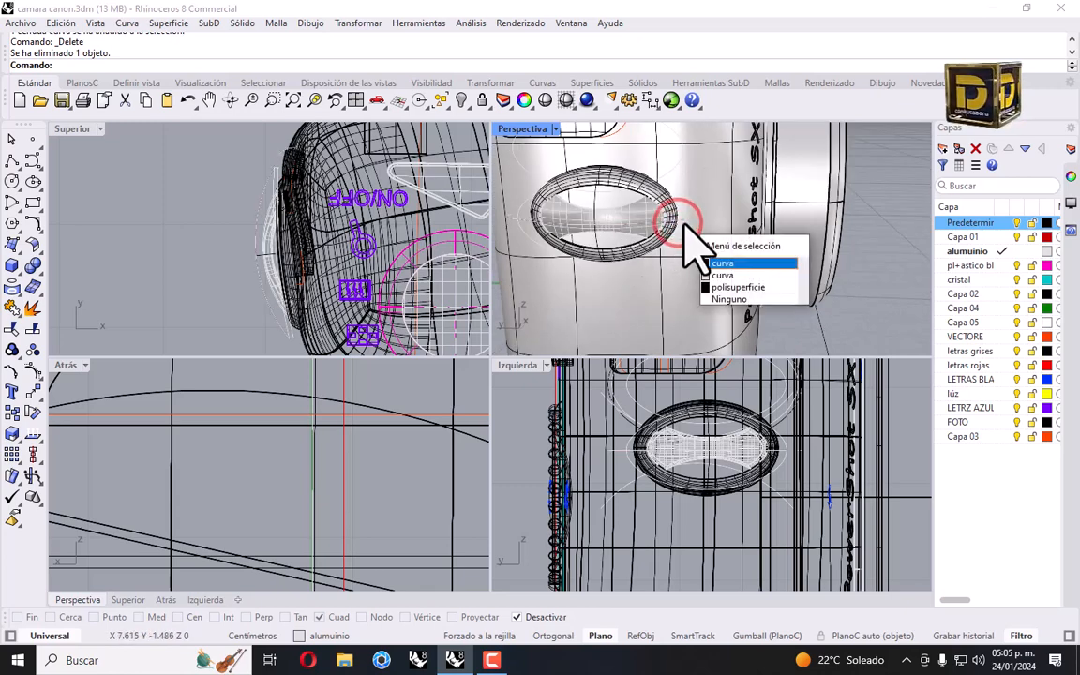
key("Escape")
Remove another leftover curve near the oval ring, leaving the camera body in place, and save the file.
left_click(509, 221)
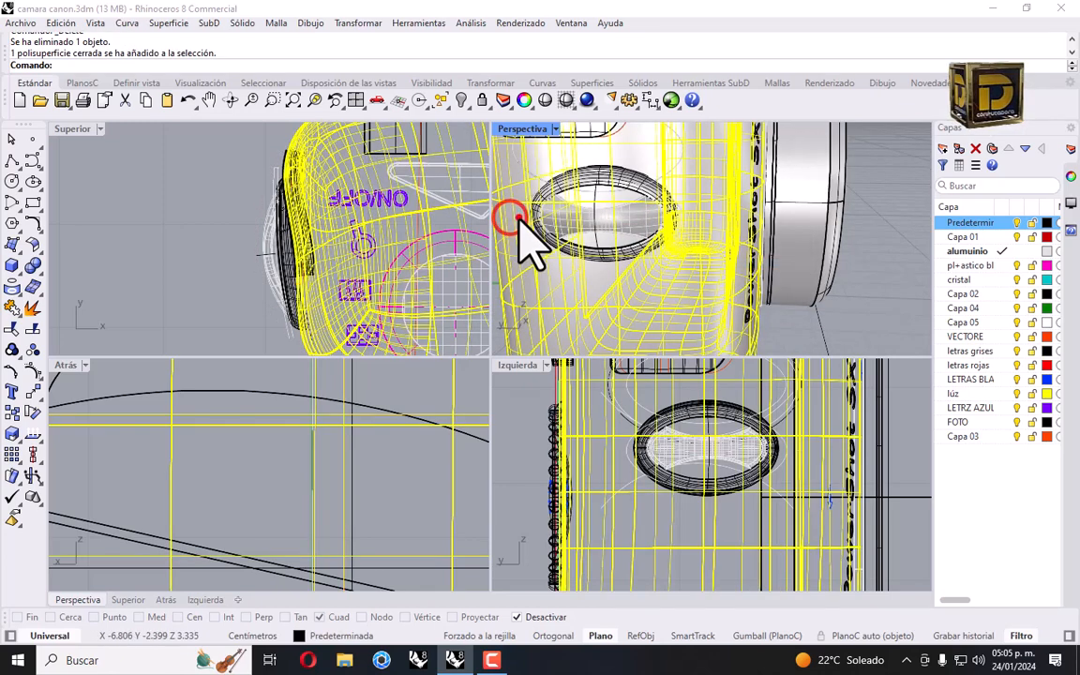
left_click(518, 221)
left_click(563, 258)
key("Delete")
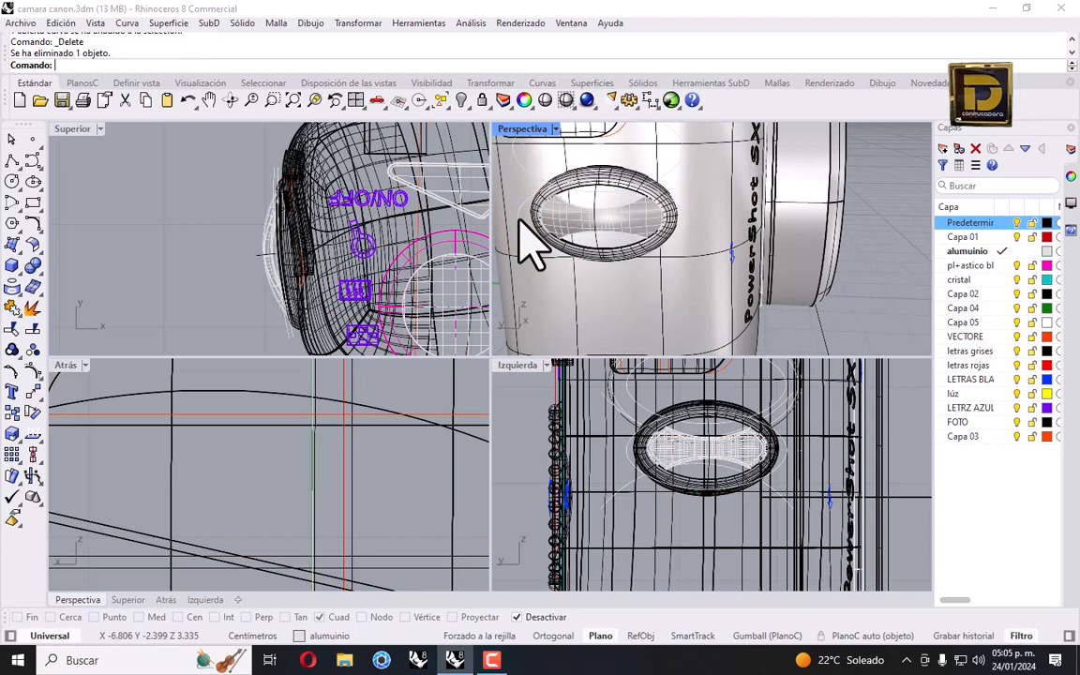
left_click(516, 162)
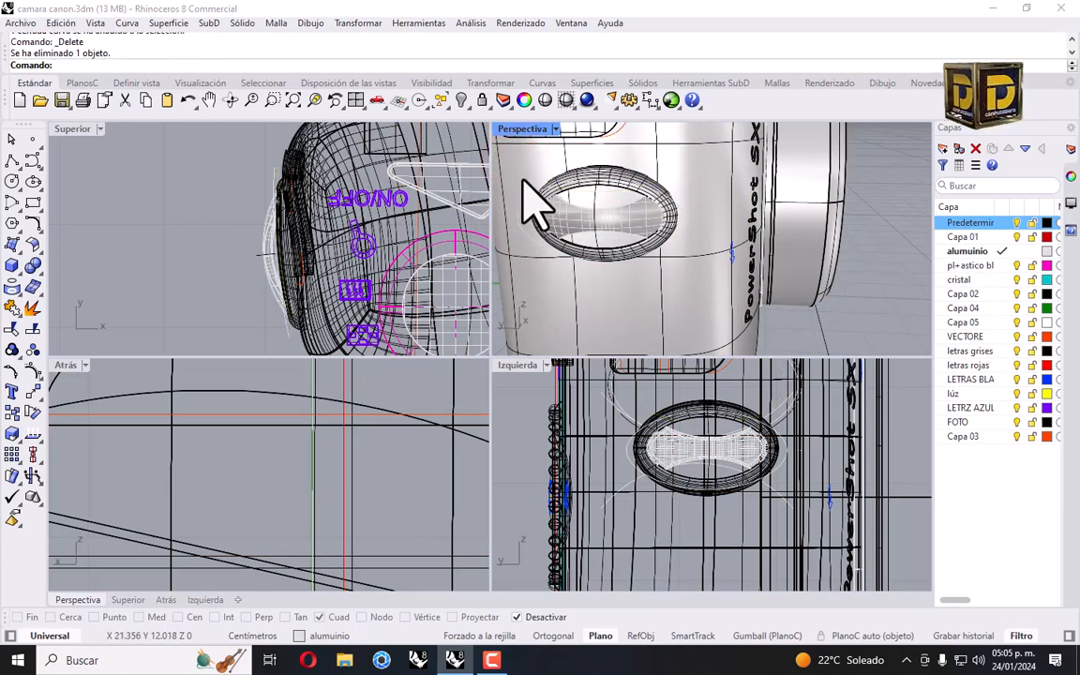
left_click(515, 217)
key("Escape")
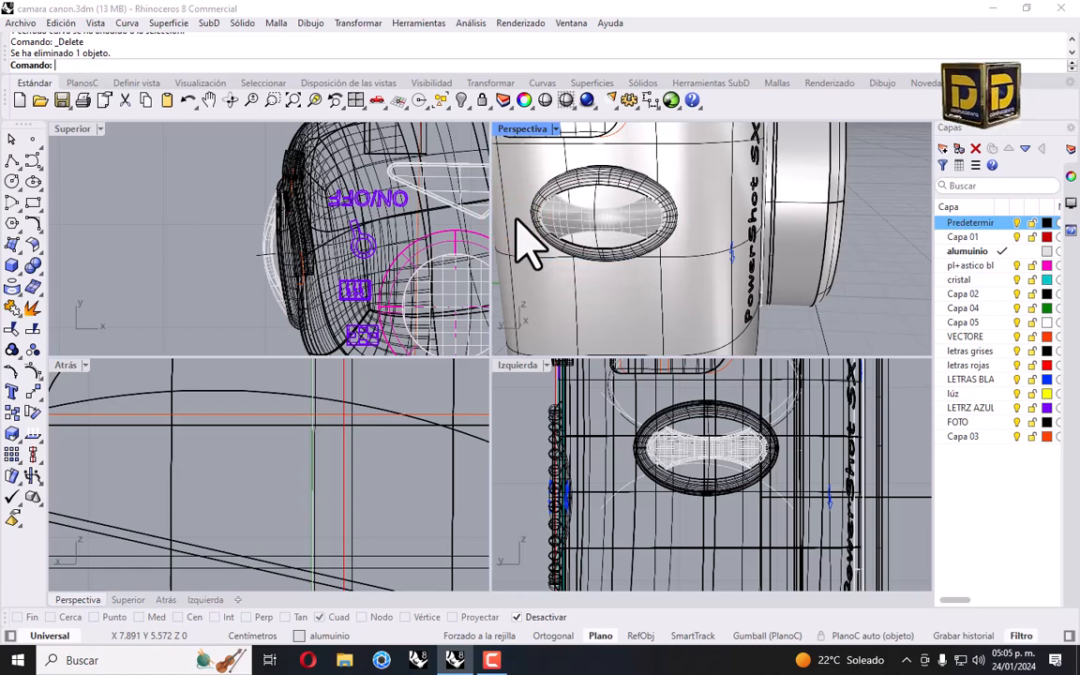
left_click(21, 22)
left_click(65, 122)
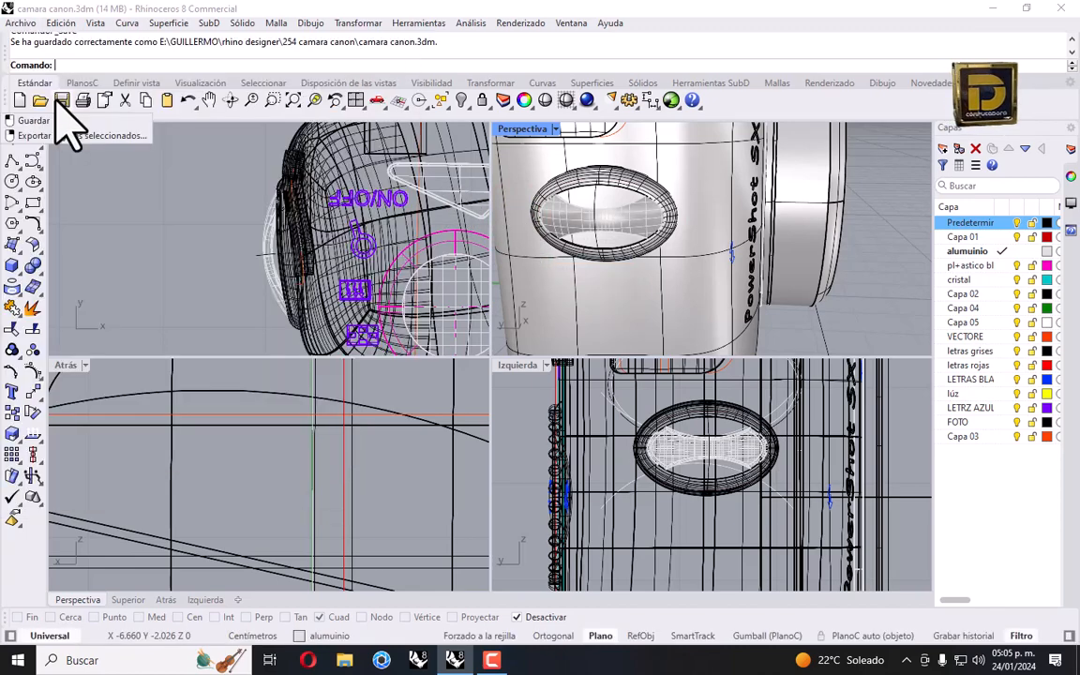
Add a new layer for the cord and set its colour to brown (#9A4F00).
left_click(943, 148)
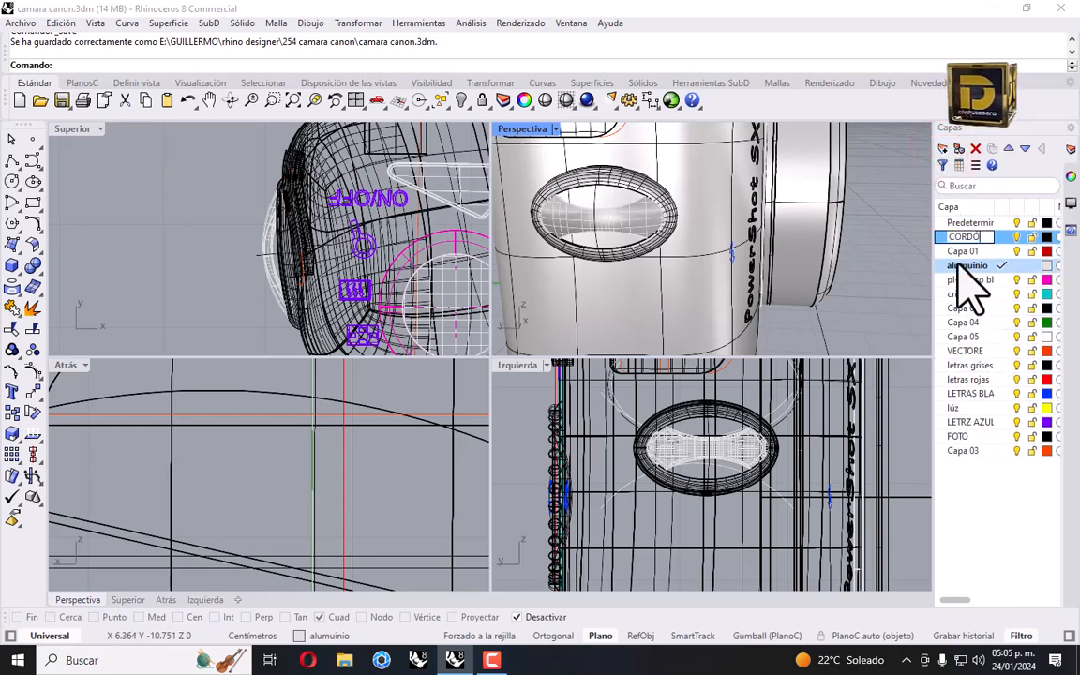
left_click(1014, 236)
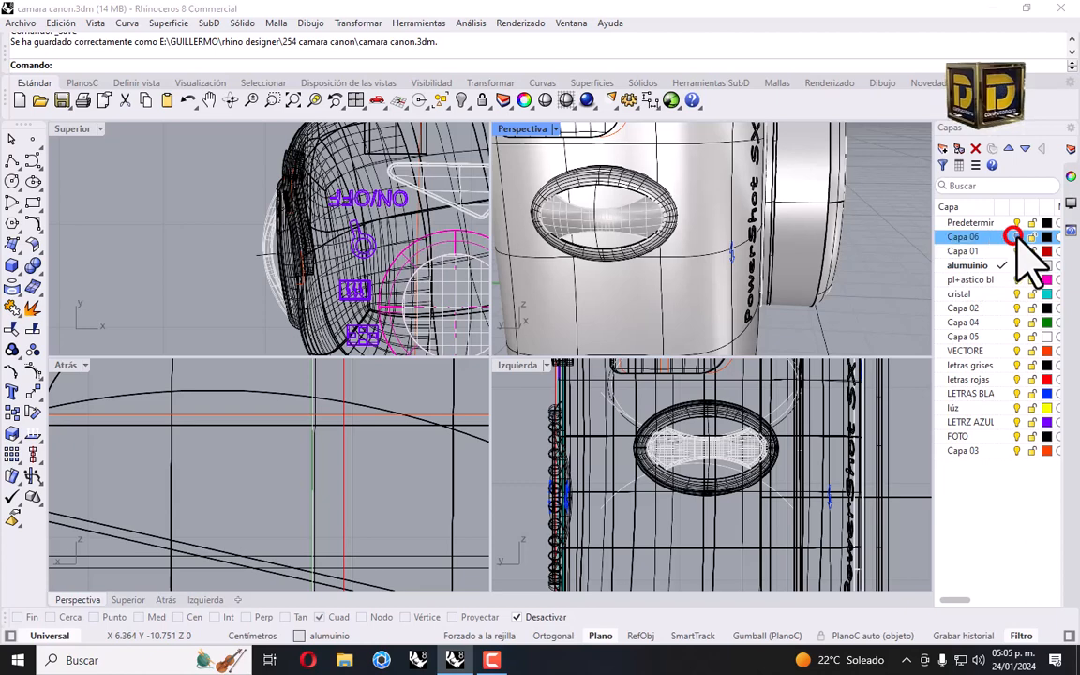
left_click(1015, 234)
left_click(1045, 236)
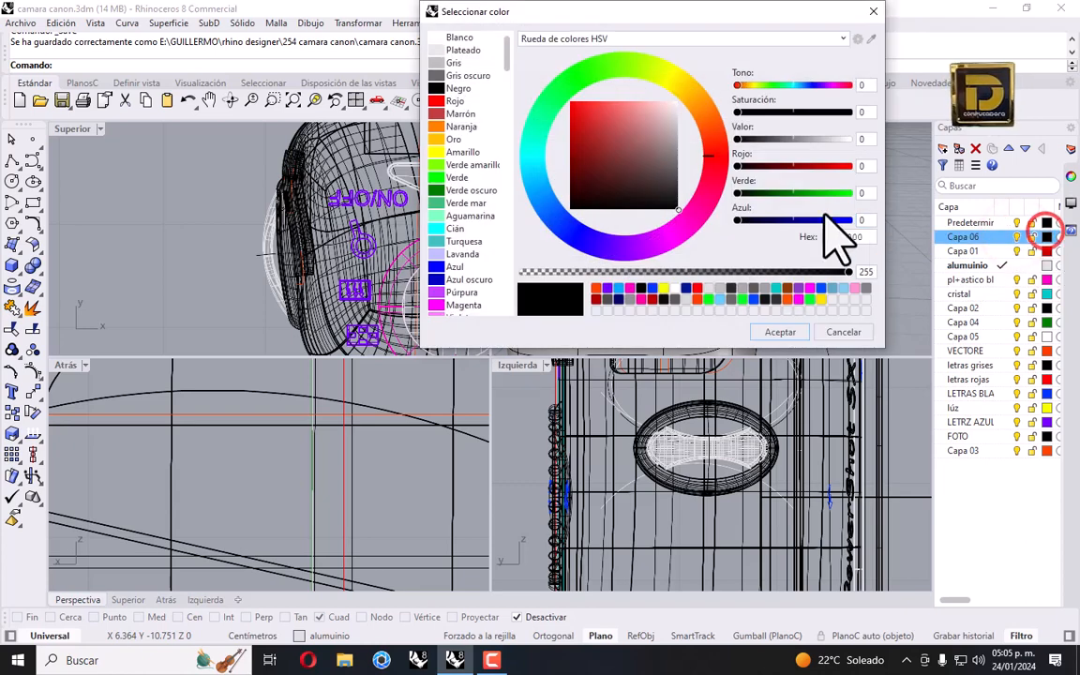
left_click(684, 221)
left_click(638, 129)
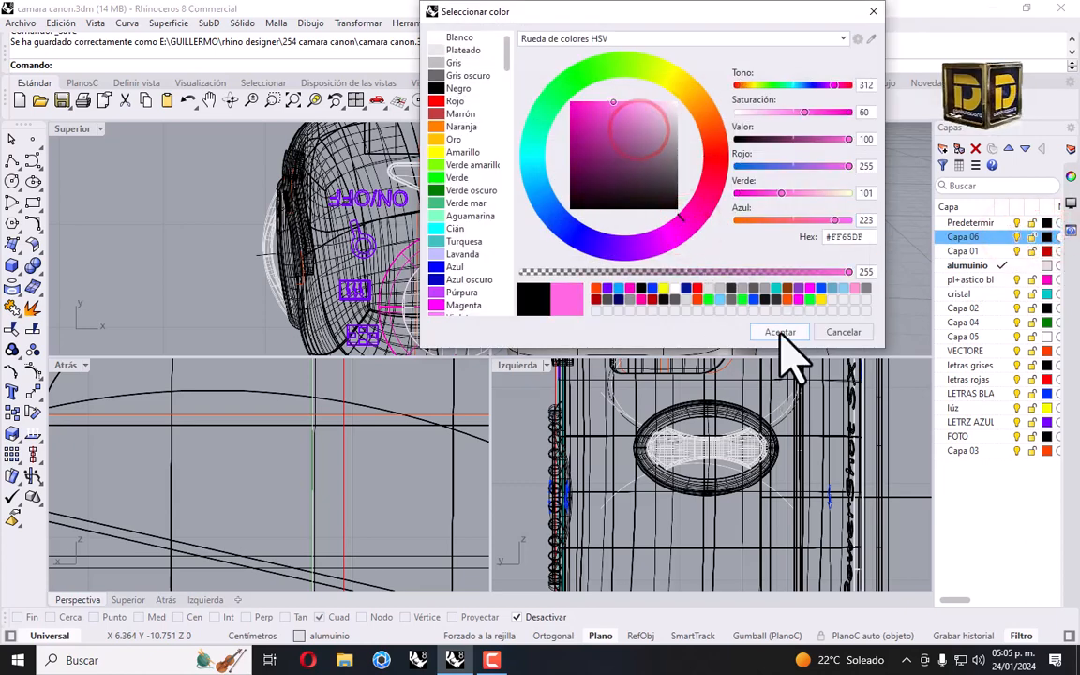
left_click(705, 174)
left_click(597, 136)
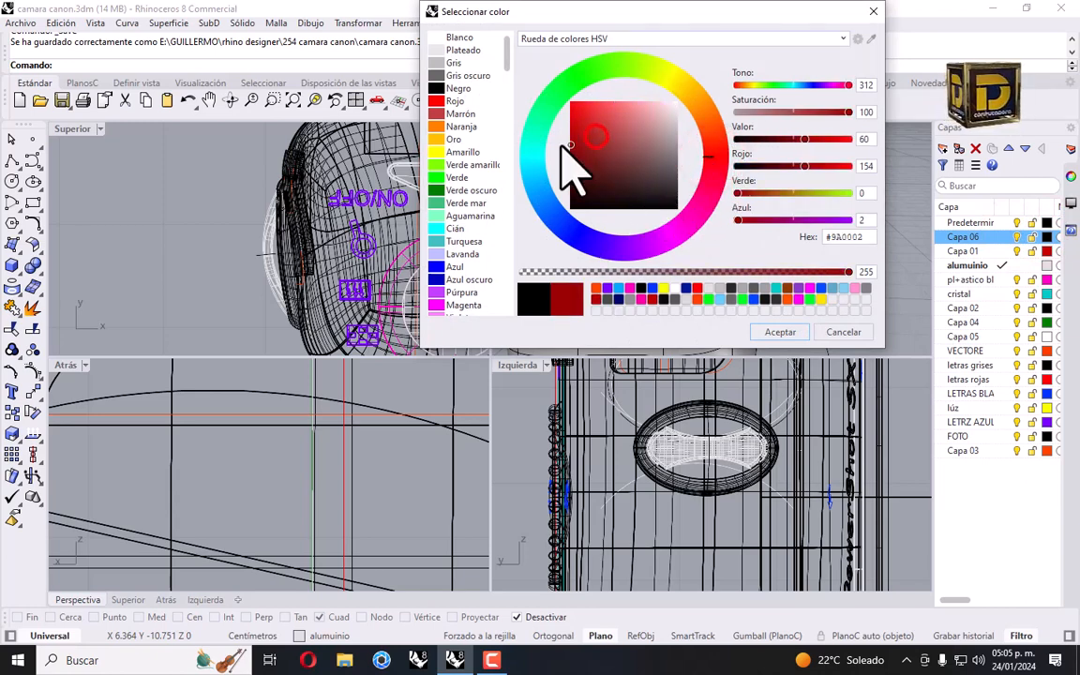
left_click(696, 120)
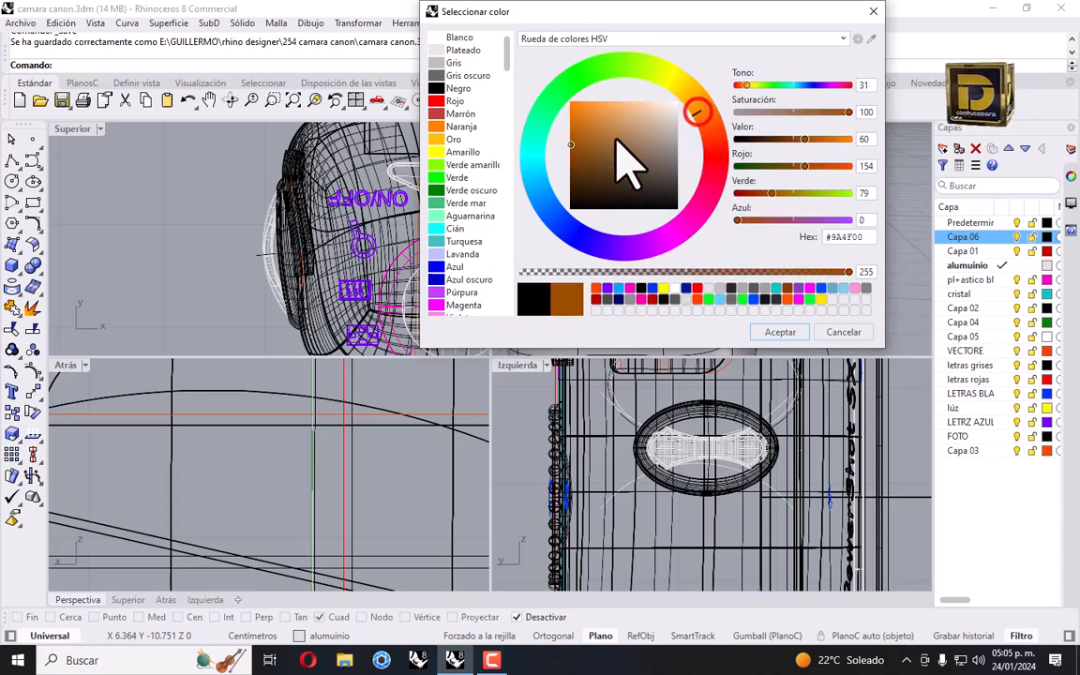
left_click(780, 332)
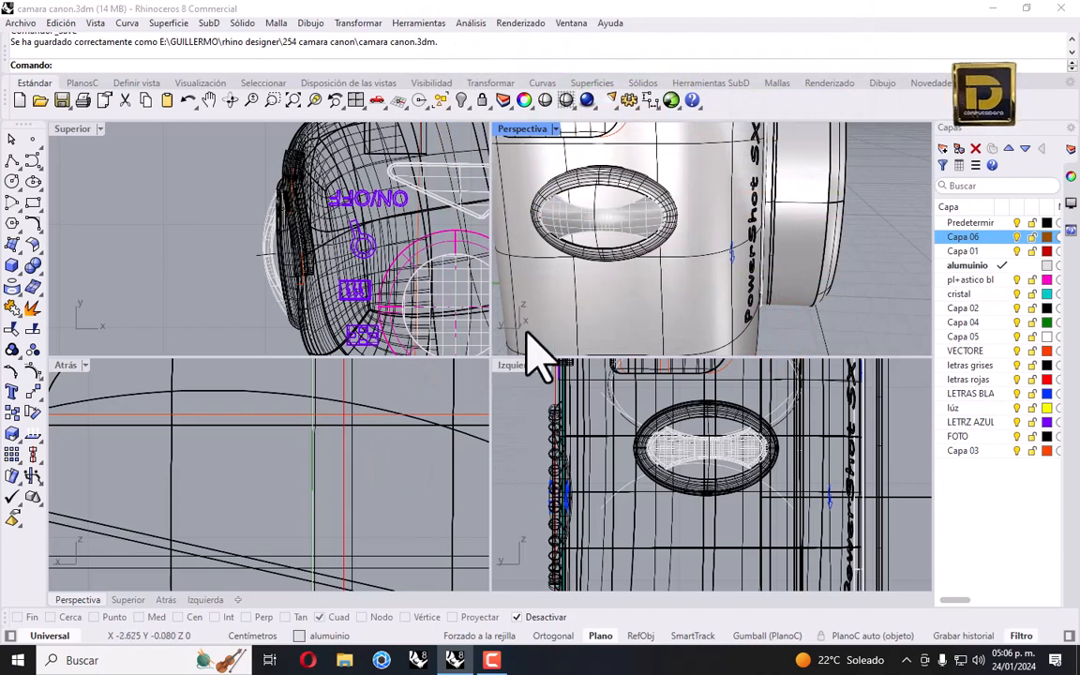
Draw a small circle across the domed centre's outer edge in the back view on layer Capa 06, and shift it slightly outward.
right_click_drag(616, 244, 591, 213)
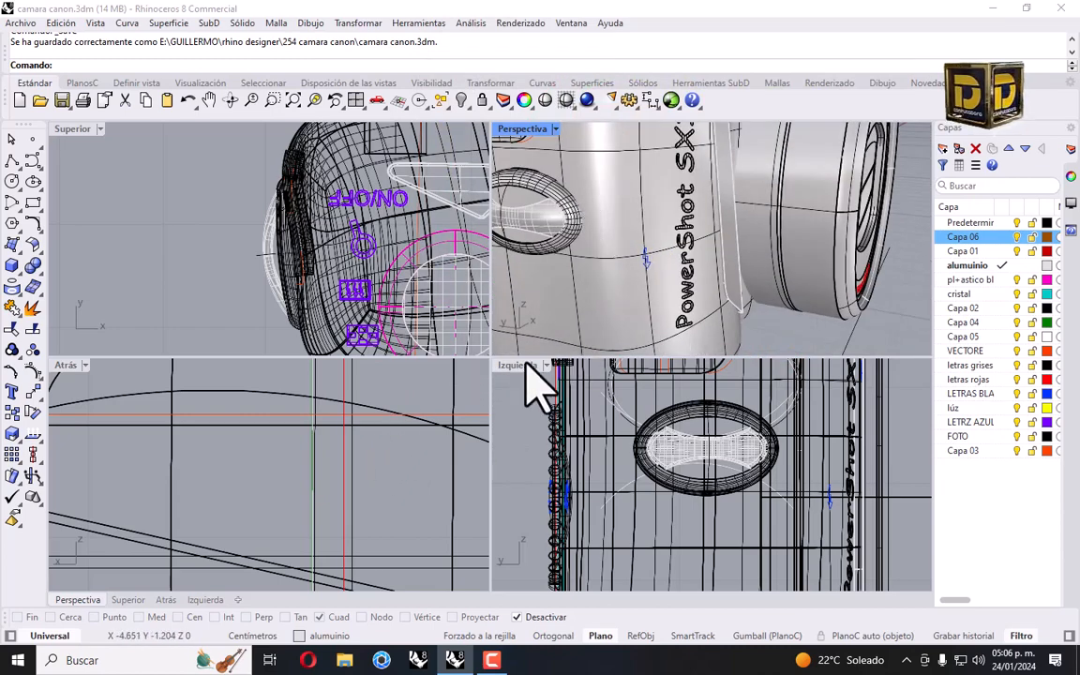
scroll(313, 475, "down", 5)
scroll(318, 489, "up", 5)
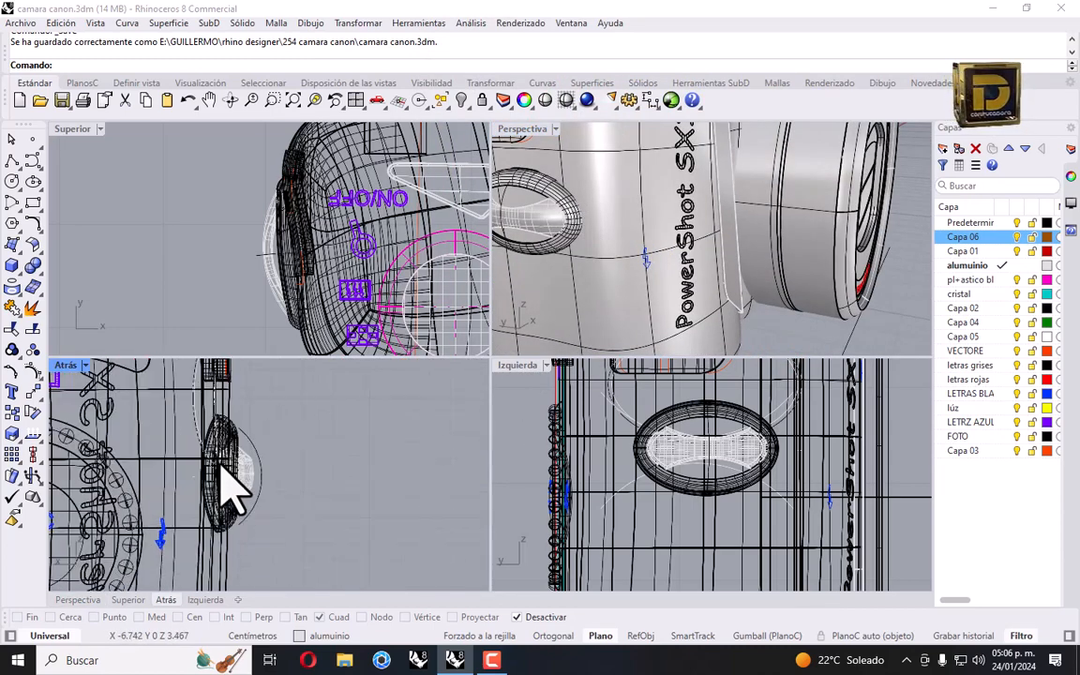
right_click_drag(221, 466, 259, 457)
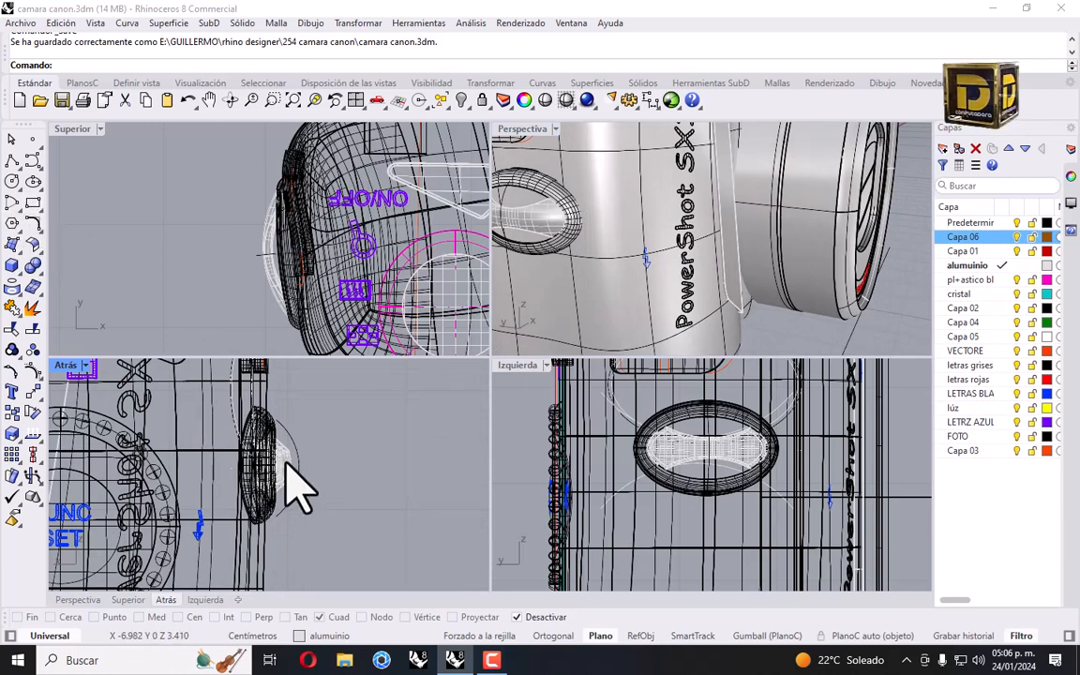
left_click(12, 181)
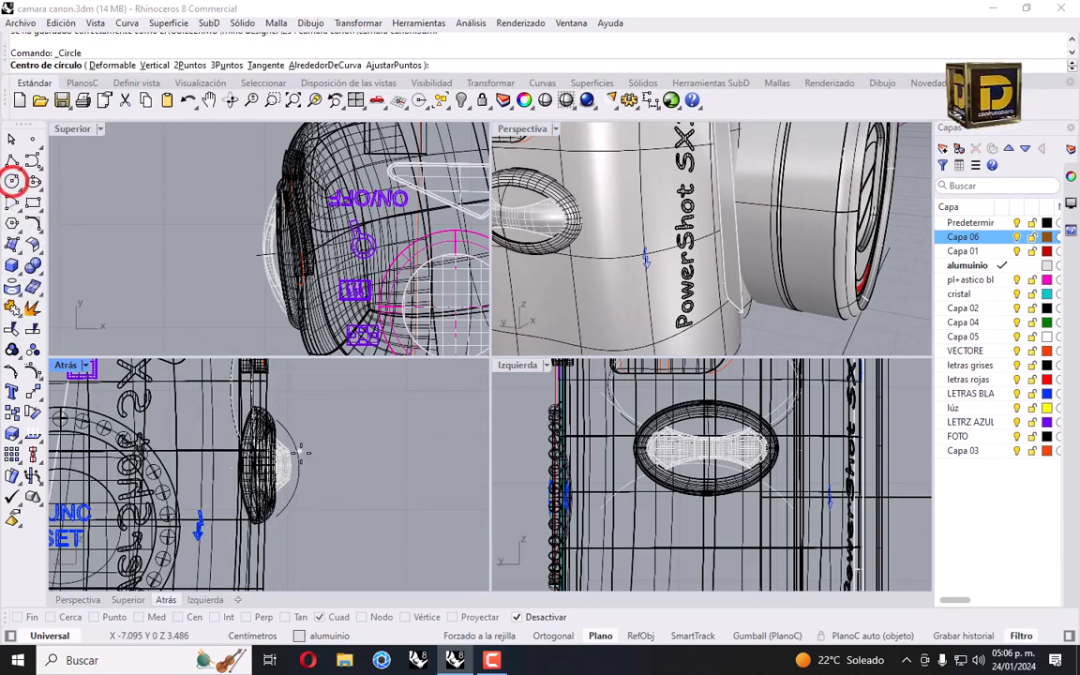
left_click(1001, 236)
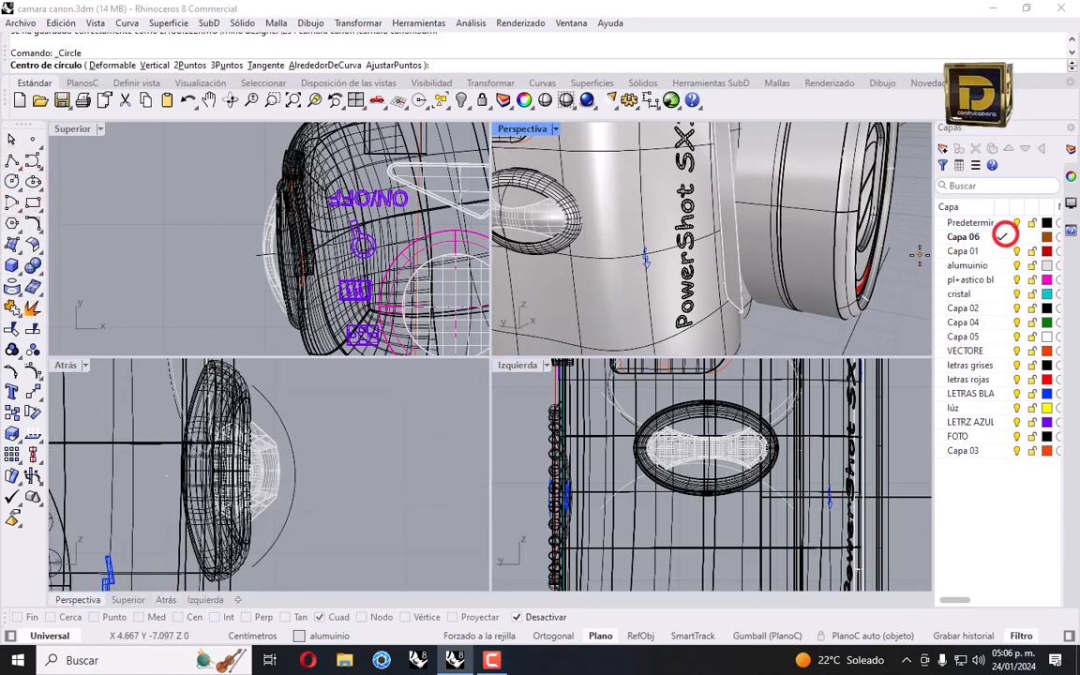
left_click(277, 470)
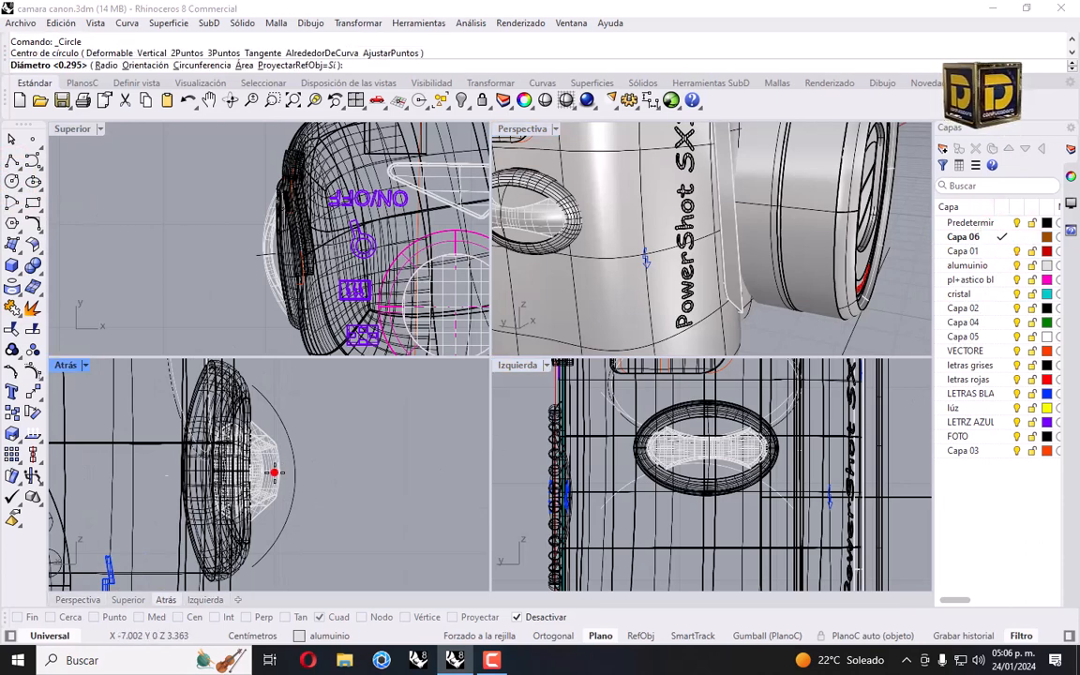
left_click(295, 441)
left_click_drag(308, 460, 320, 457)
Move the circle along the camera's side in the top view so it crosses the middle of the domed aluminium centre.
scroll(294, 301, "down", 5)
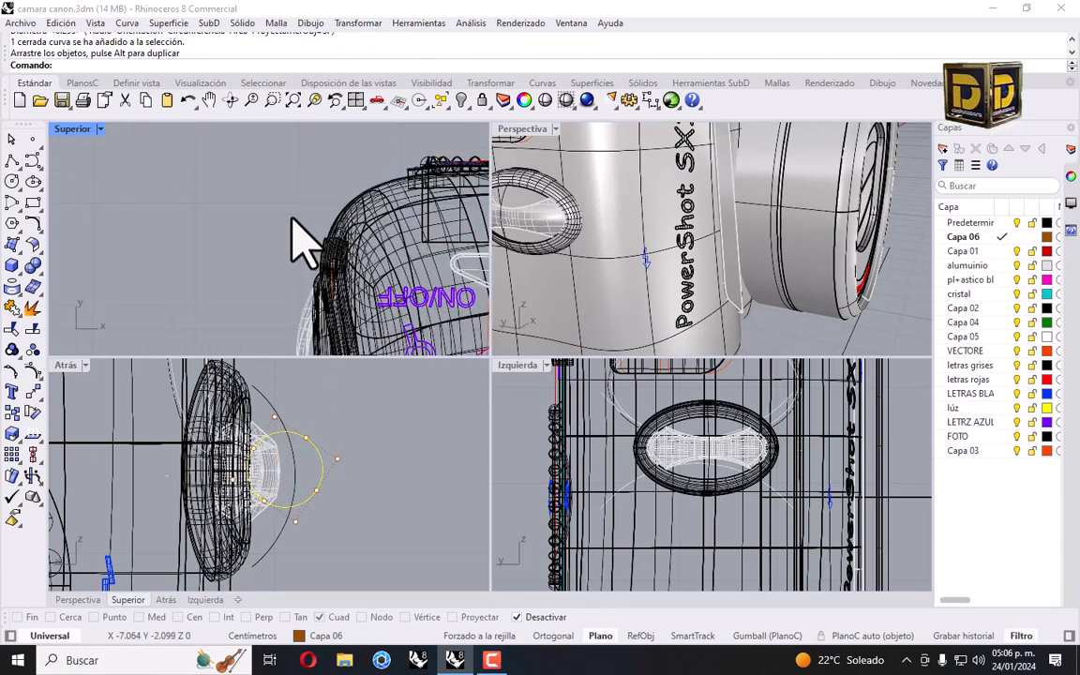
scroll(301, 144, "up", 4)
left_click_drag(289, 149, 311, 281)
right_click_drag(315, 290, 315, 113)
scroll(326, 286, "down", 4)
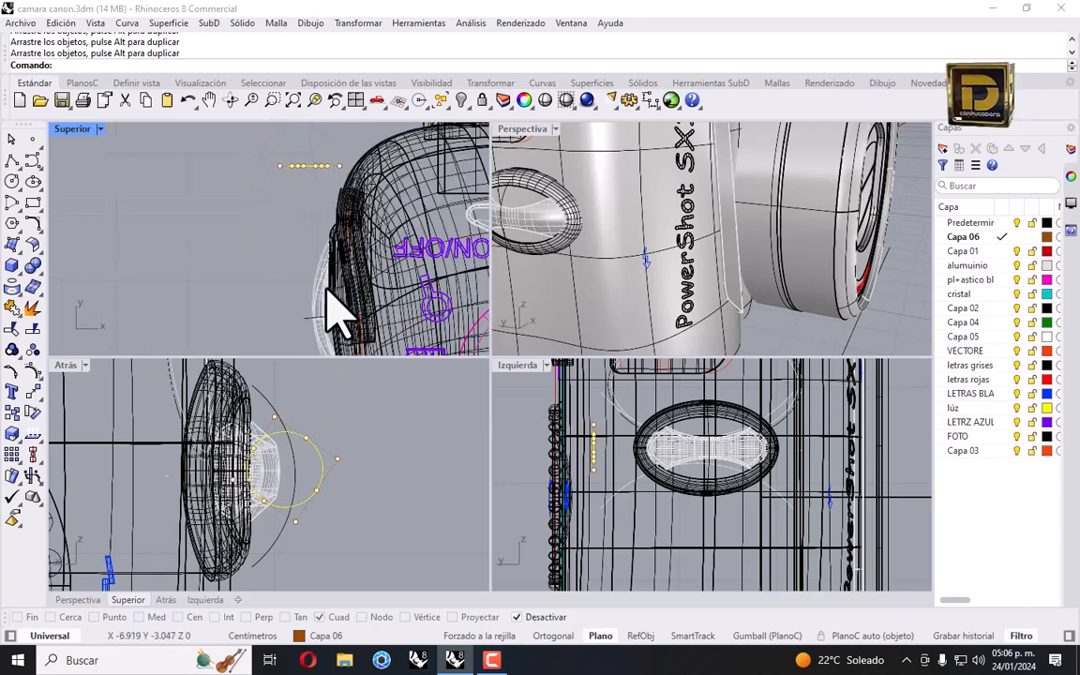
double_click(72, 128)
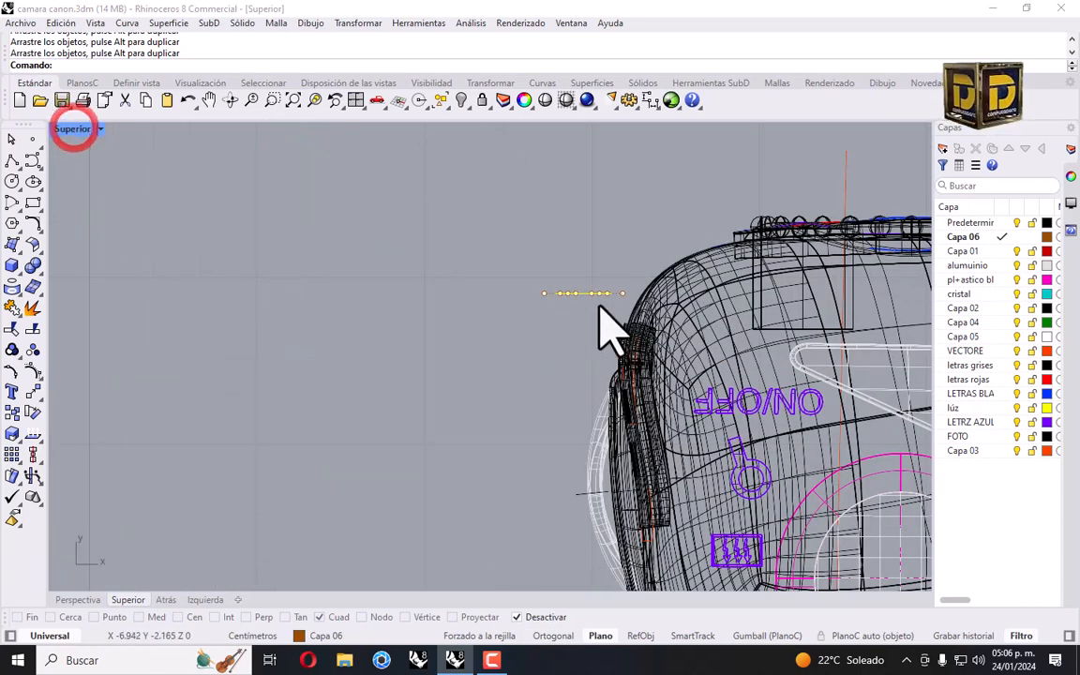
left_click_drag(584, 294, 585, 330)
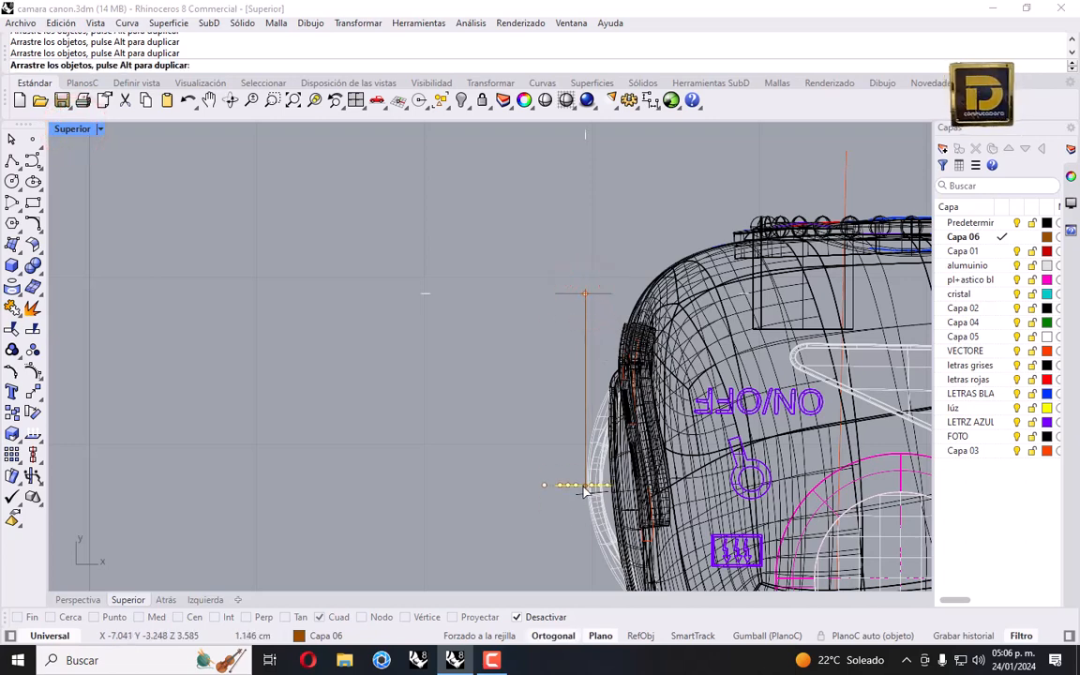
left_click_drag(582, 487, 583, 487)
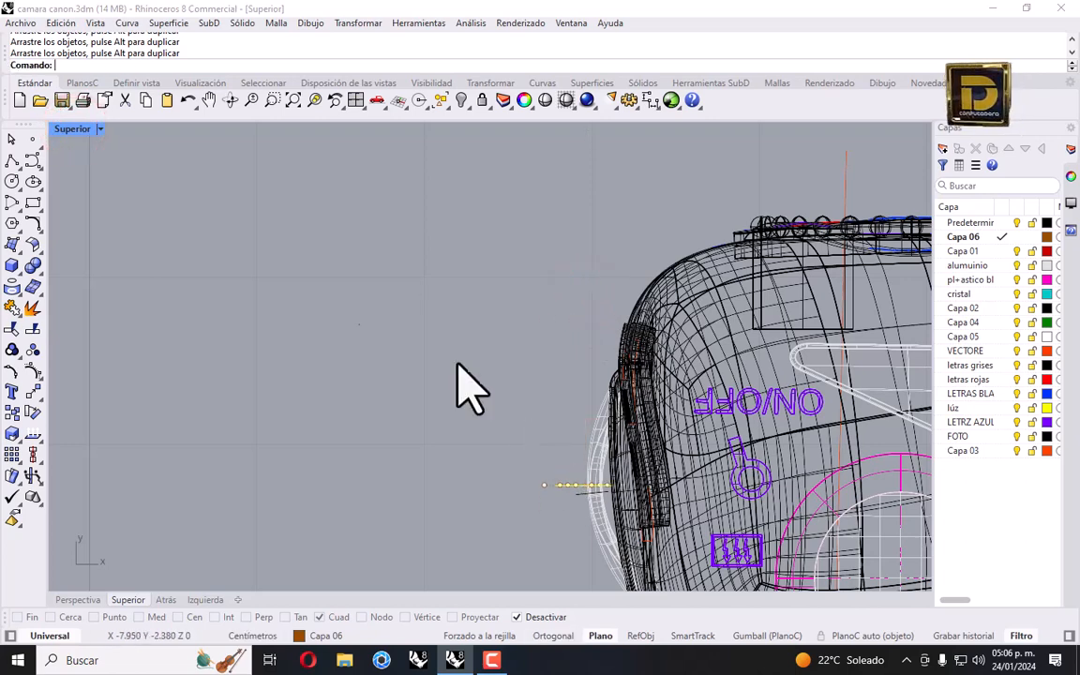
Try a closed pipe with a 0.1 cm radius along the small circle, and undo it.
left_click(274, 248)
scroll(566, 485, "up", 1)
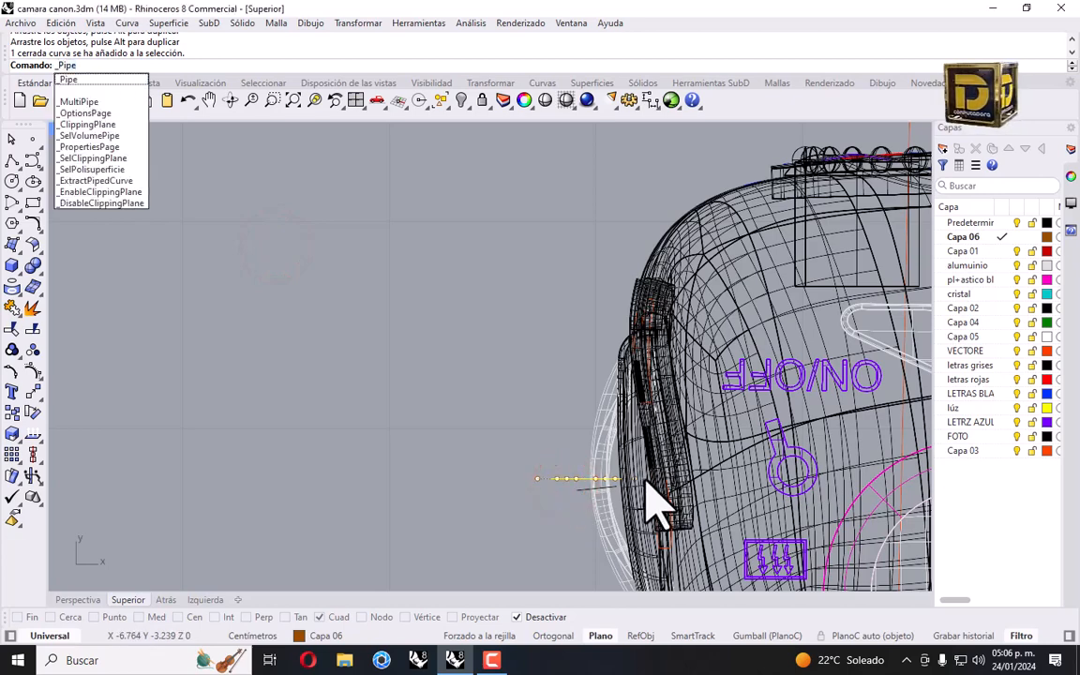
key("Return")
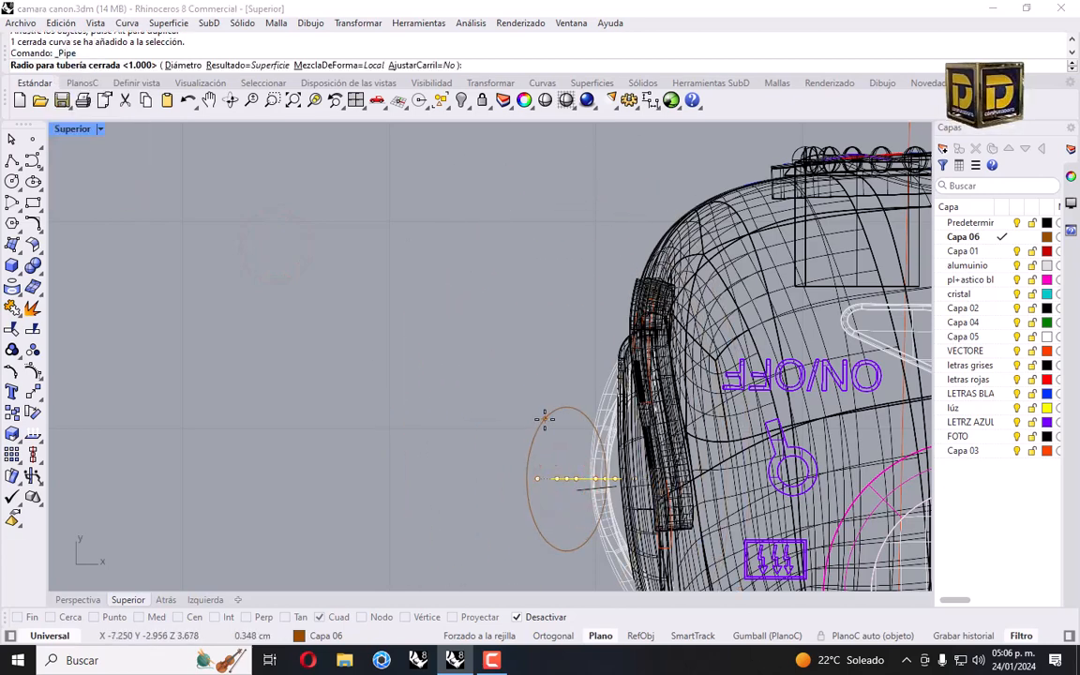
double_click(72, 129)
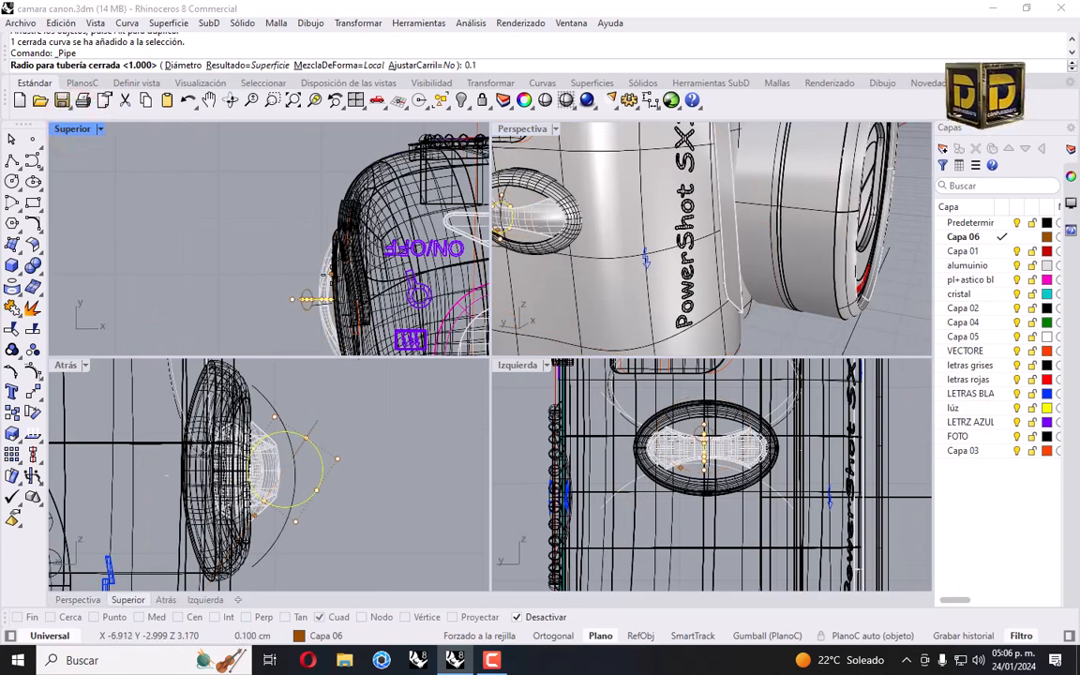
type("0.1")
key("Return")
key("Return")
right_click_drag(710, 322, 749, 271)
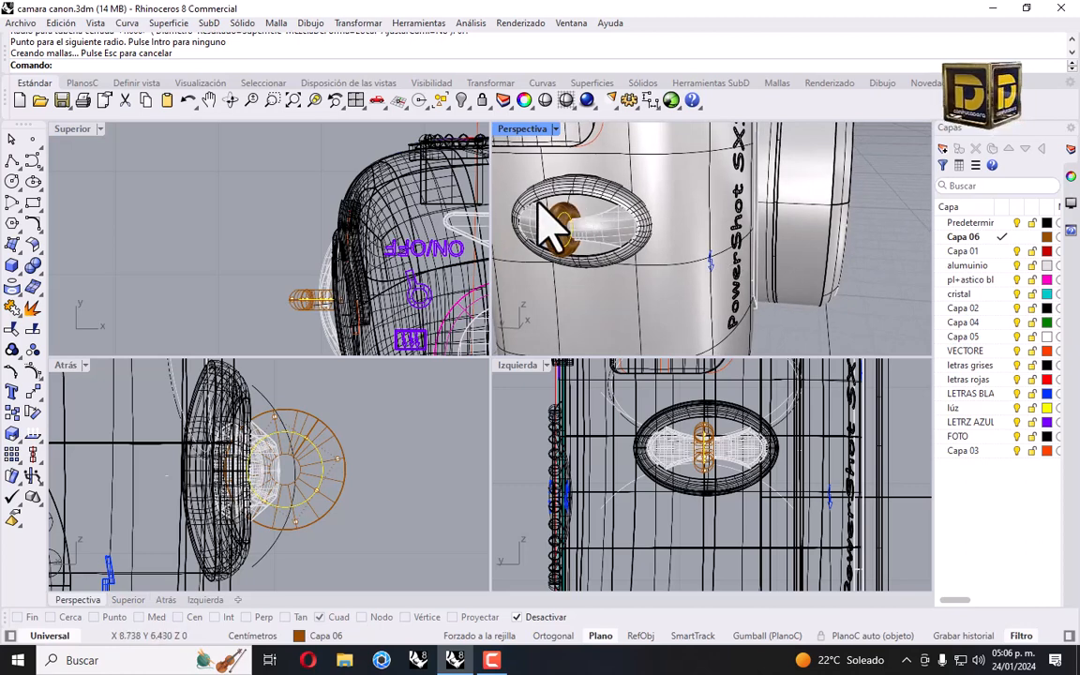
key("ctrl+z")
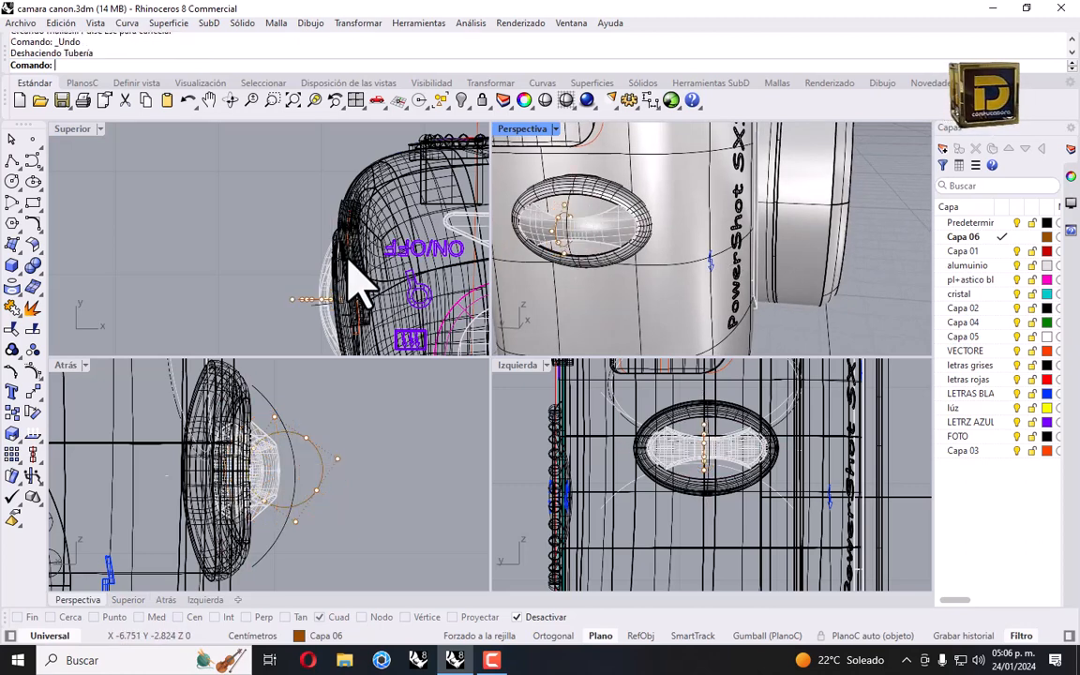
Create a closed pipe along the small circle using a diameter of 0.1 cm.
scroll(569, 250, "up", 5)
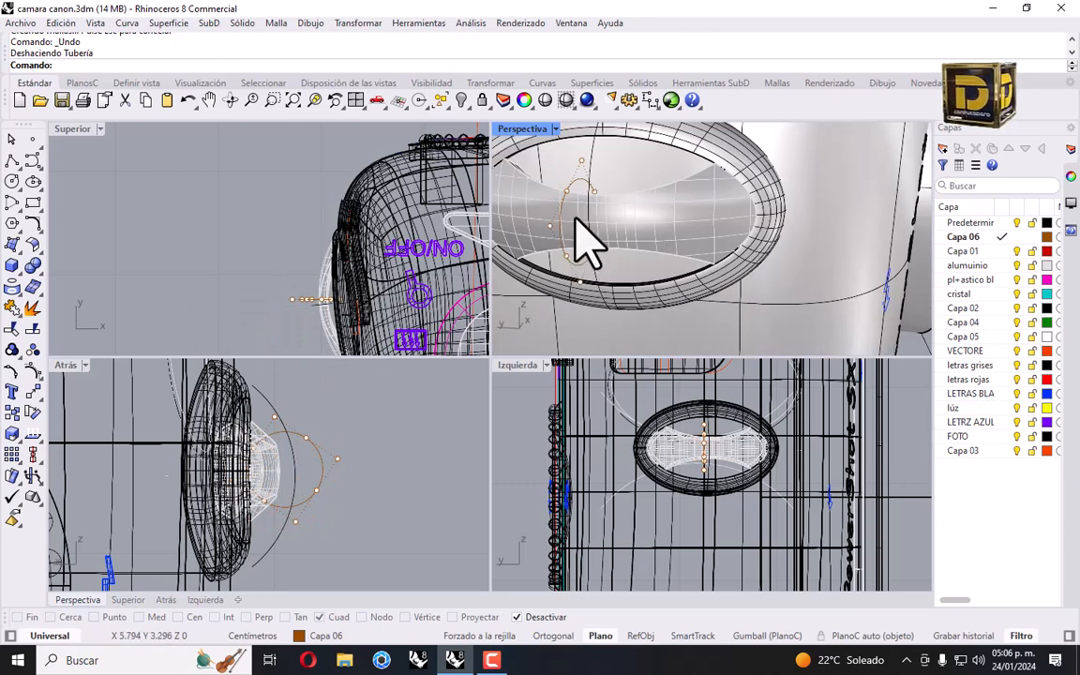
left_click(560, 215)
key("Return")
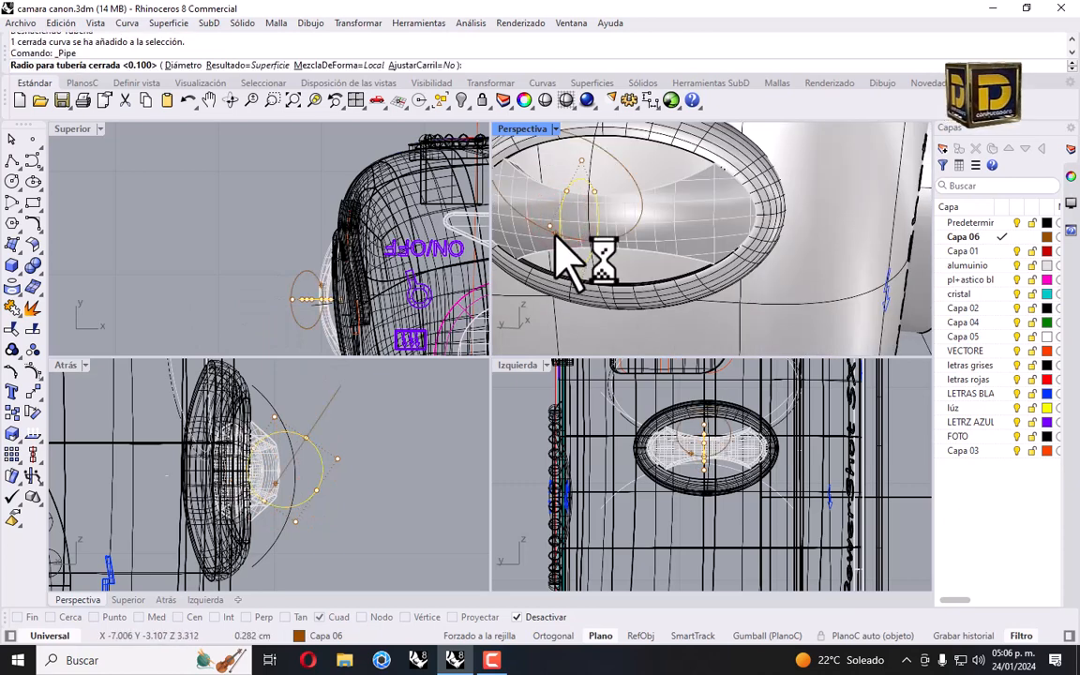
left_click(184, 65)
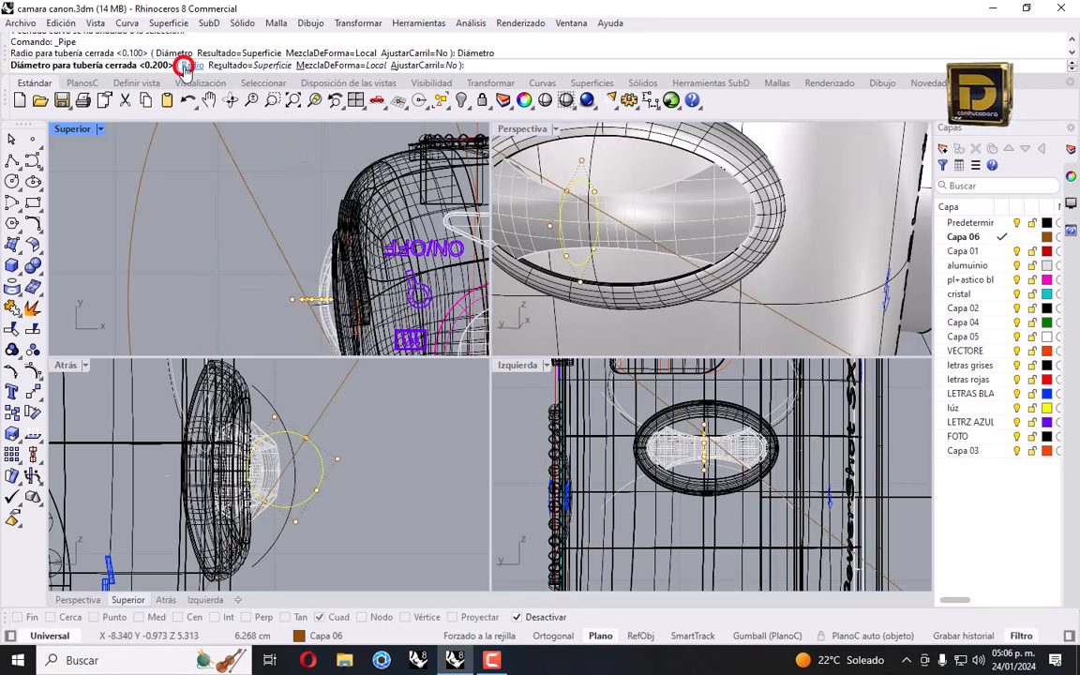
type("0.1")
key("Return")
key("Return")
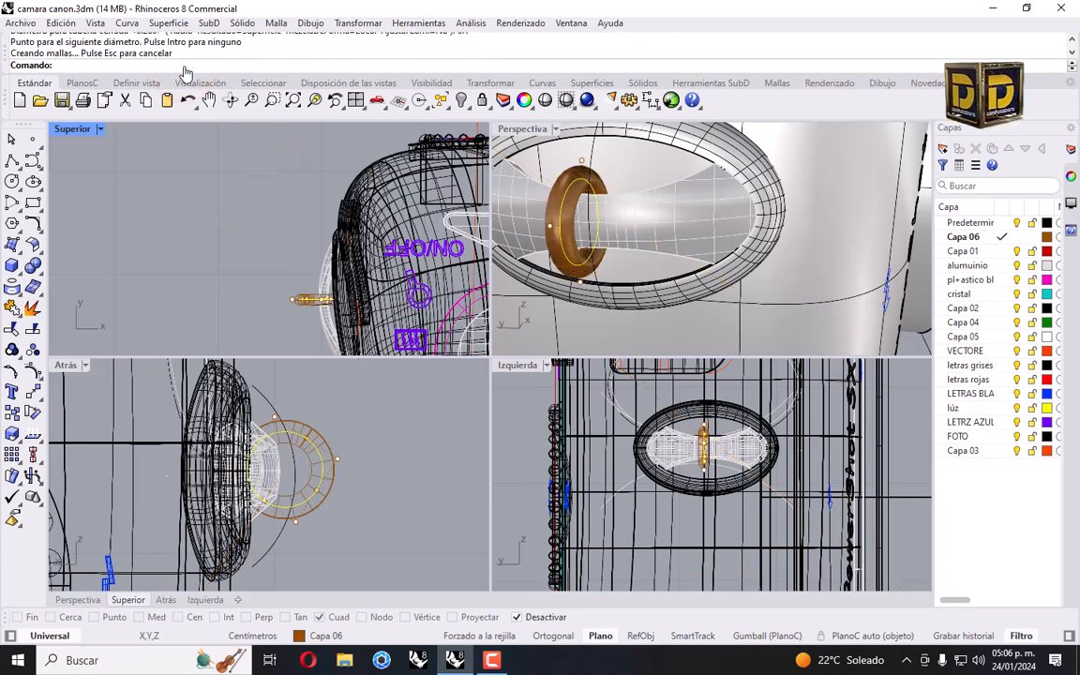
Shift the brown ring and its curves slightly along the camera's side in the top view, and copy them alongside about 0.1 cm away.
left_click_drag(246, 260, 362, 337)
scroll(345, 319, "up", 4)
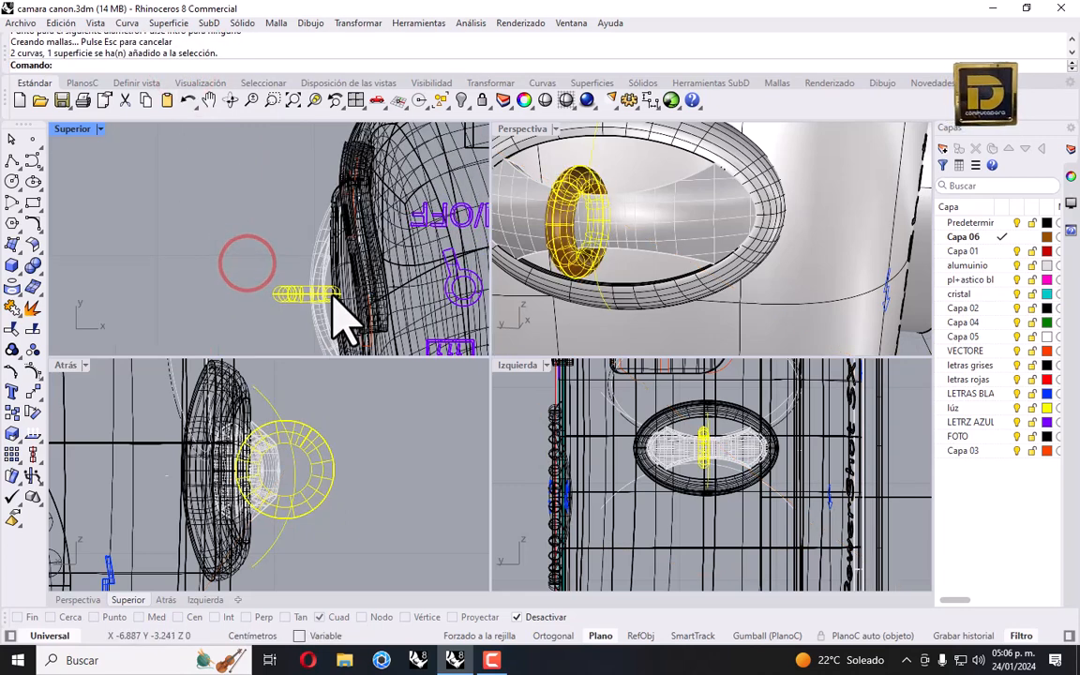
left_click_drag(324, 287, 328, 275)
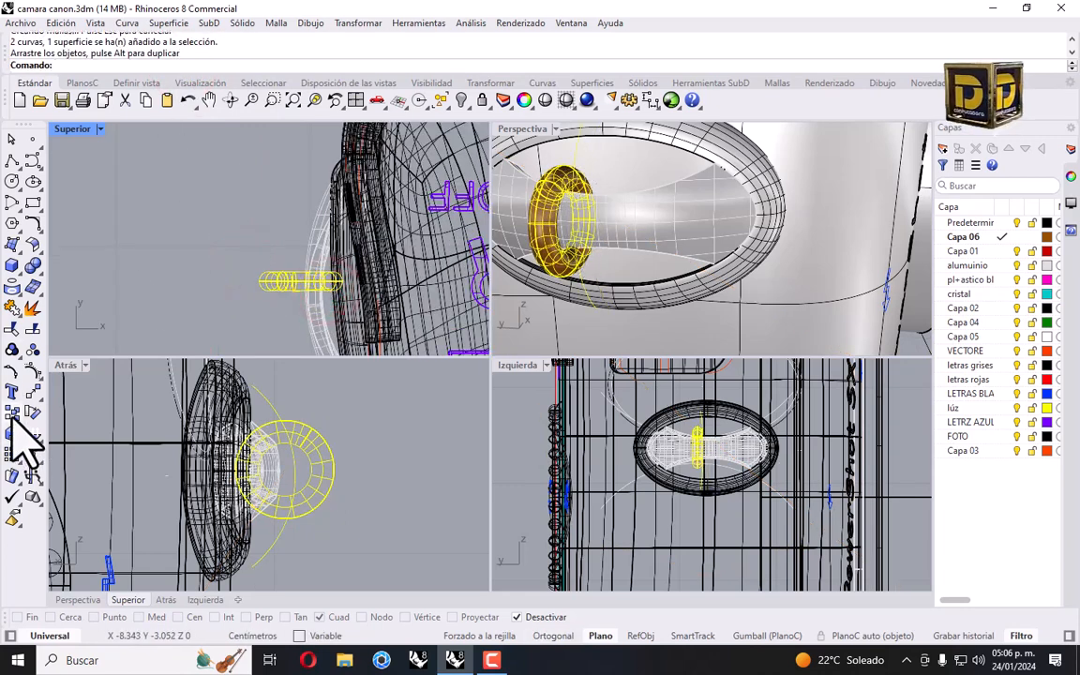
left_click(12, 412)
left_click(289, 290)
left_click(289, 307)
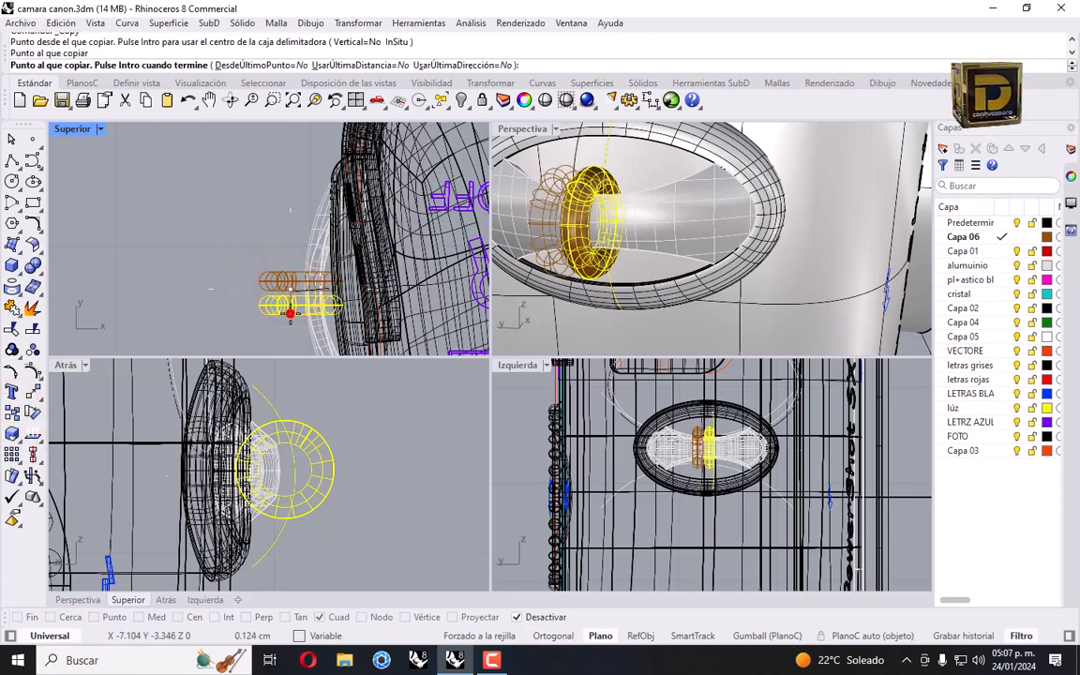
key("Return")
Copy the original ring once more in the top view, placing the copy straight outward from the camera's side.
key("Return")
left_click(265, 284)
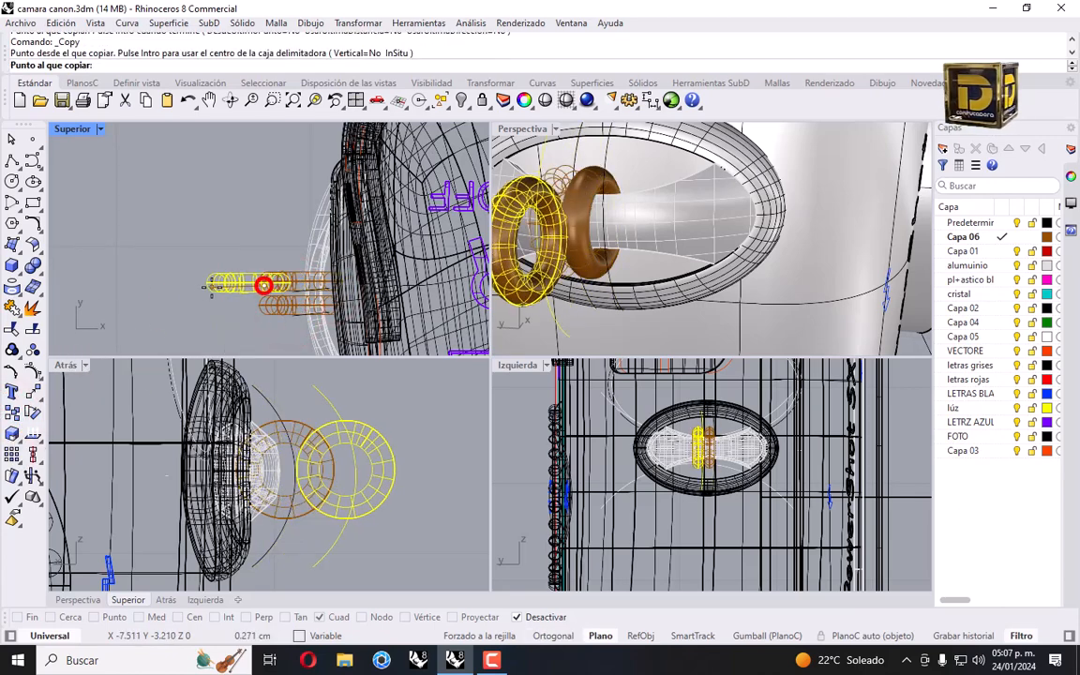
left_click(211, 278)
key("Return")
Rotate the outer ring copy a quarter turn in the left view so it lies horizontally.
left_click(359, 23)
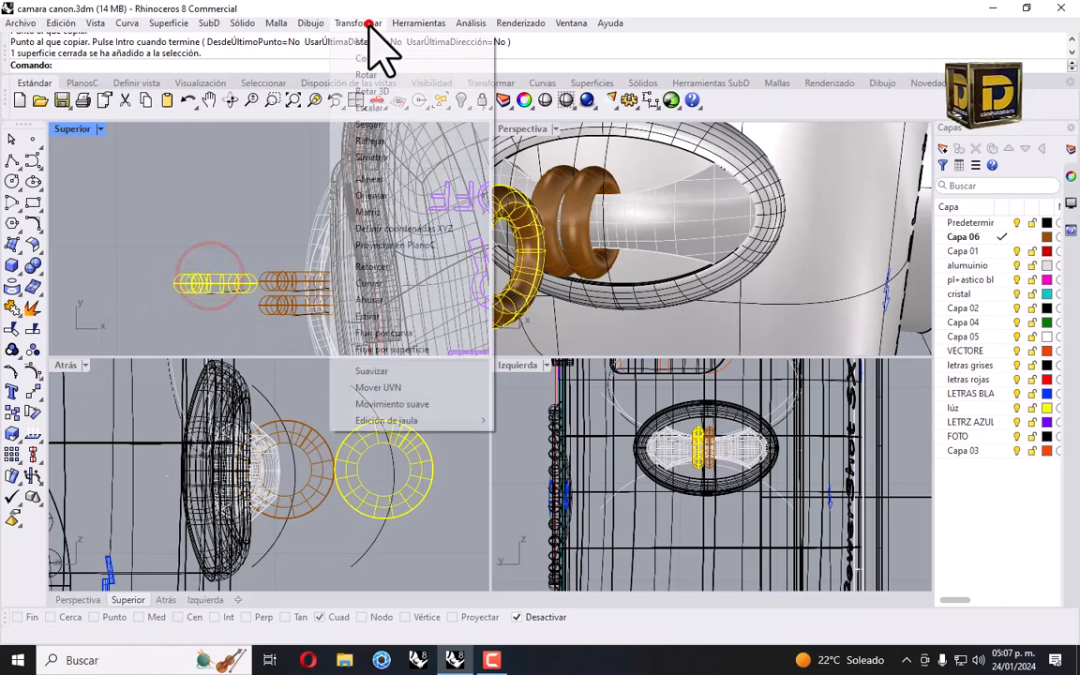
left_click(394, 75)
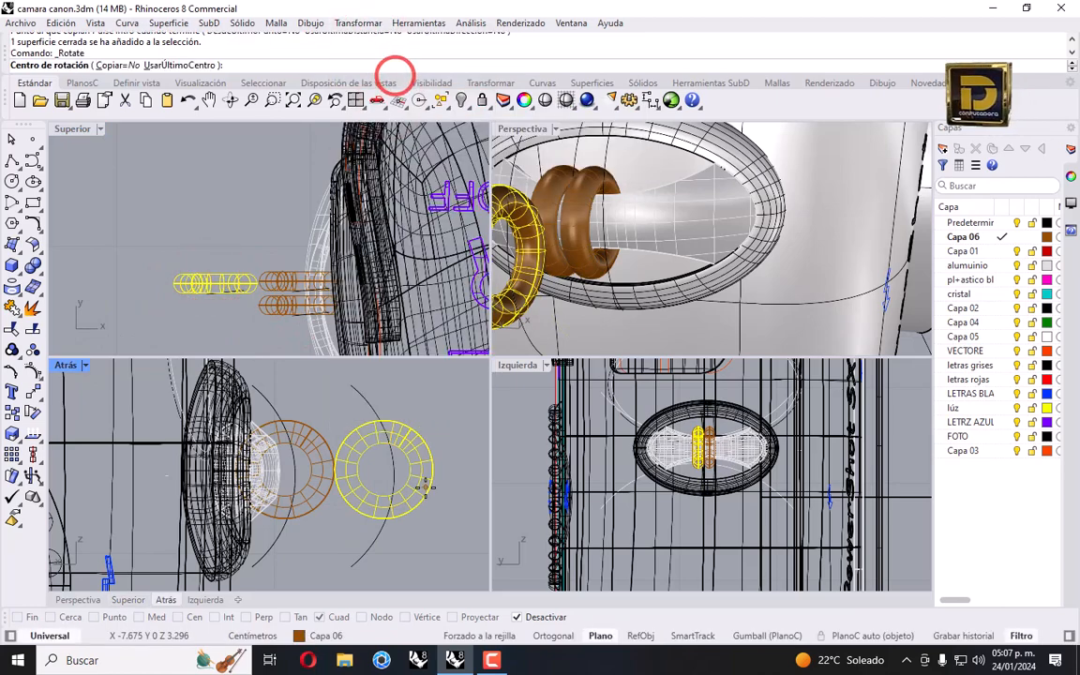
scroll(478, 484, "down", 2)
scroll(683, 478, "down", 10)
scroll(683, 476, "up", 8)
left_click(681, 449)
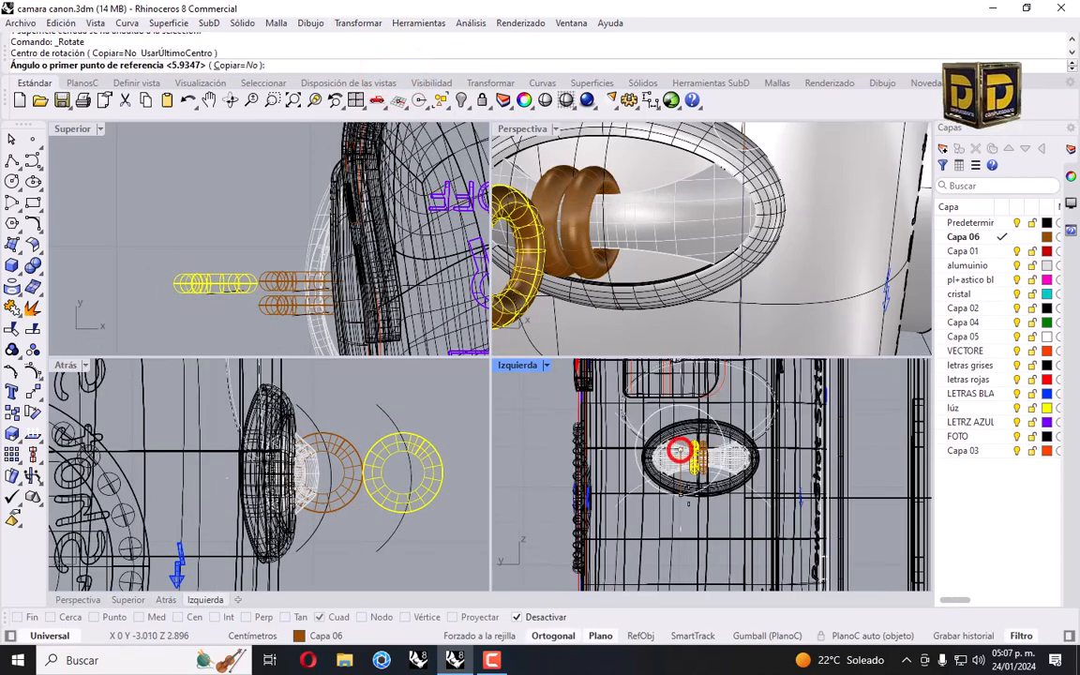
left_click(686, 491, "shift")
left_click(747, 478, "shift")
Move the horizontal ring beneath the two upright rings, centring it on both in the top view.
left_click_drag(688, 437, 703, 478)
left_click_drag(249, 281, 322, 295)
left_click(217, 228)
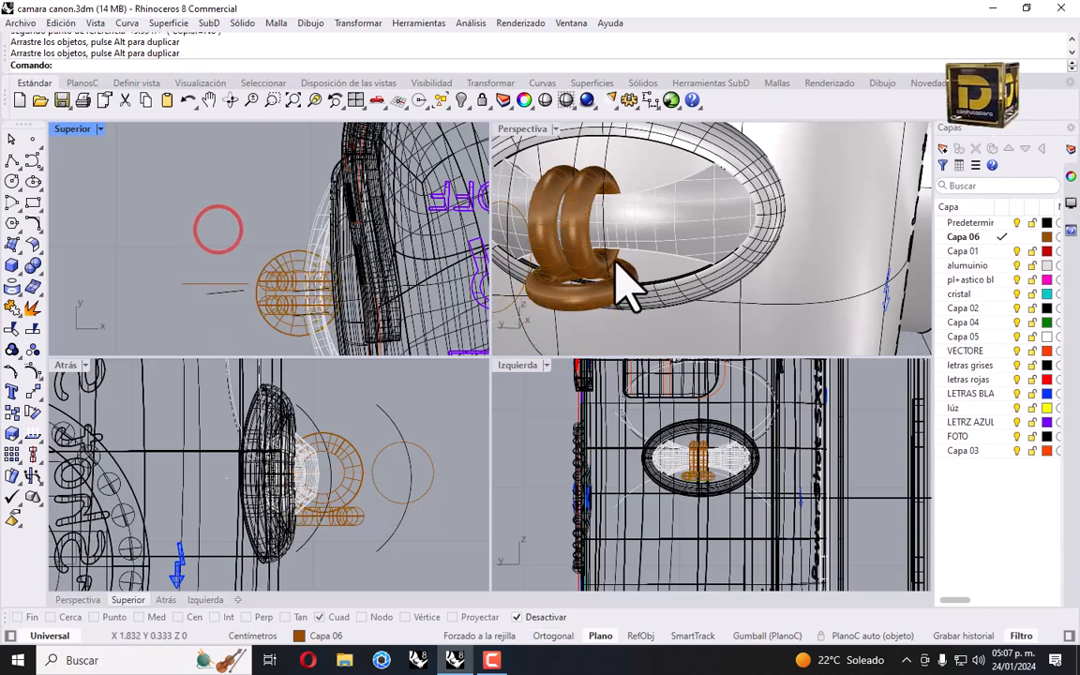
Nudge the horizontal ring slightly outward and upward in the back view so it interlocks with the bottom of the upright rings.
left_click(588, 313)
scroll(347, 536, "up", 3)
scroll(323, 504, "up", 4)
left_click_drag(388, 500, 395, 500)
left_click(425, 492)
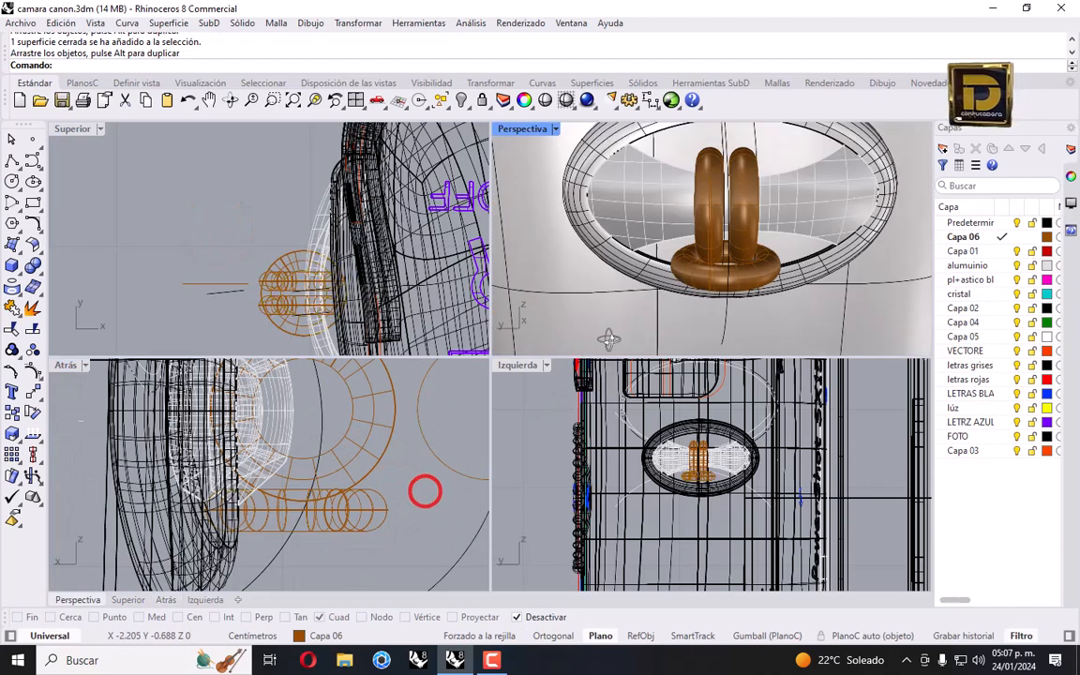
scroll(379, 523, "up", 3)
left_click(361, 500)
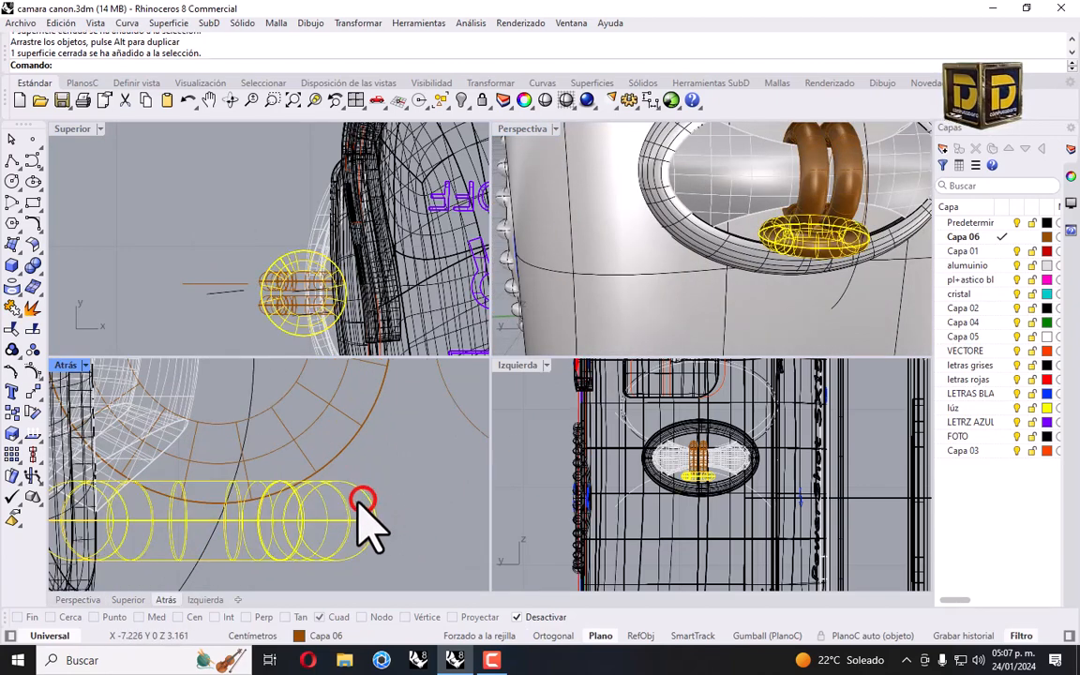
left_click_drag(339, 506, 338, 484)
left_click(391, 499)
Scale the horizontal ring in one direction by about 0.91 in the back view to narrow it, and shift it slightly outward.
scroll(664, 282, "down", 5)
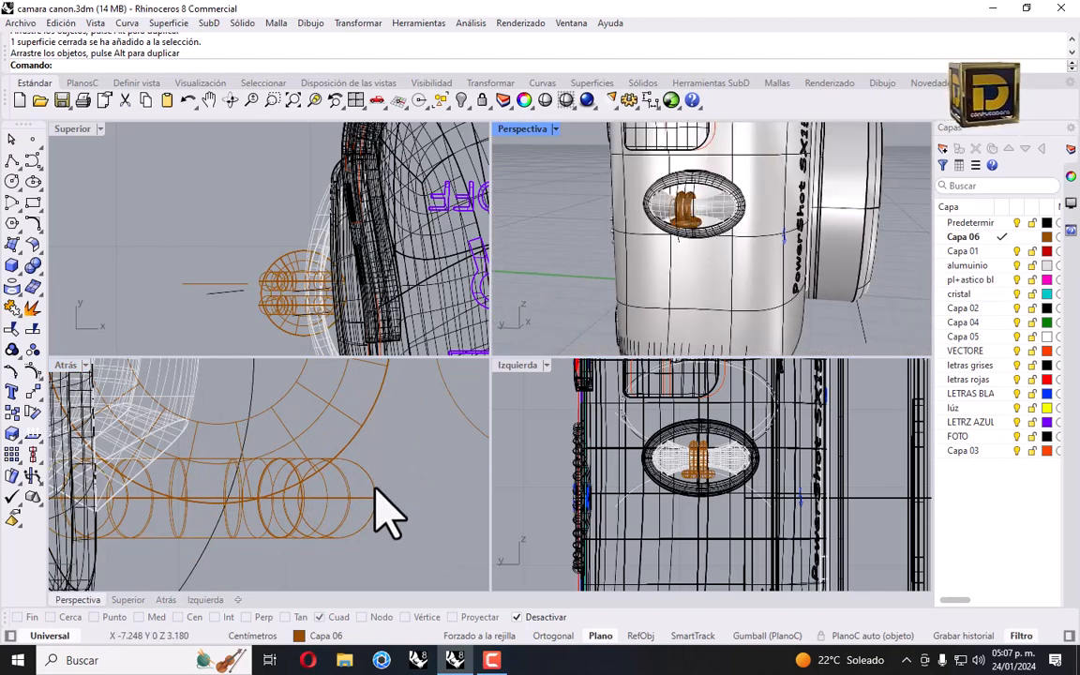
left_click(373, 494)
left_click(357, 23)
left_click(376, 107)
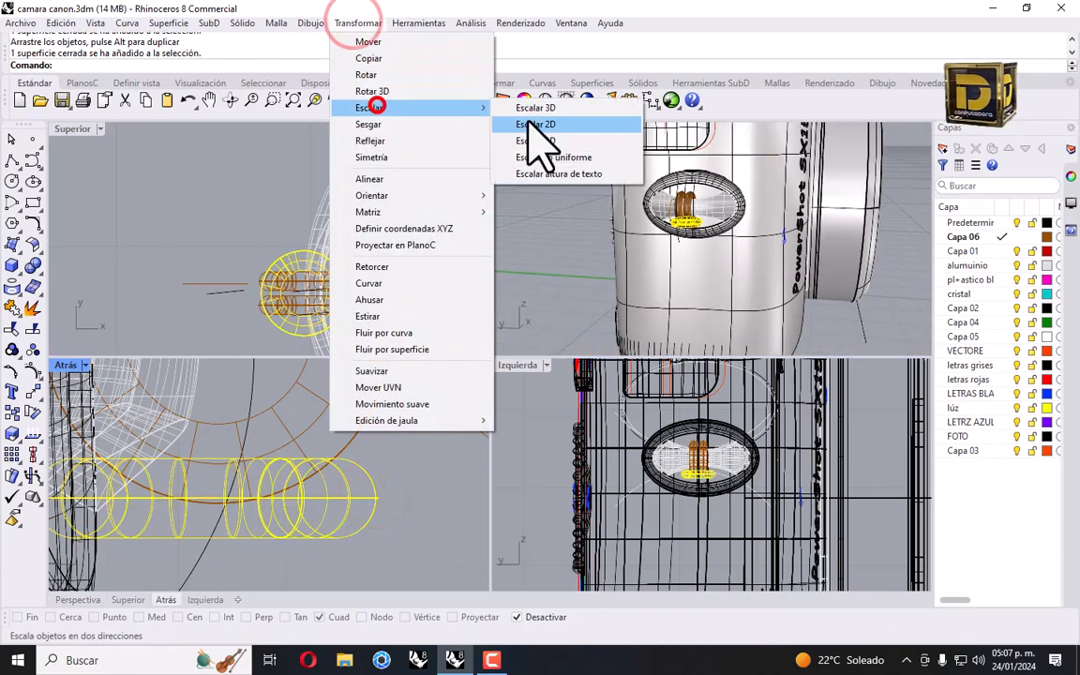
left_click(548, 141)
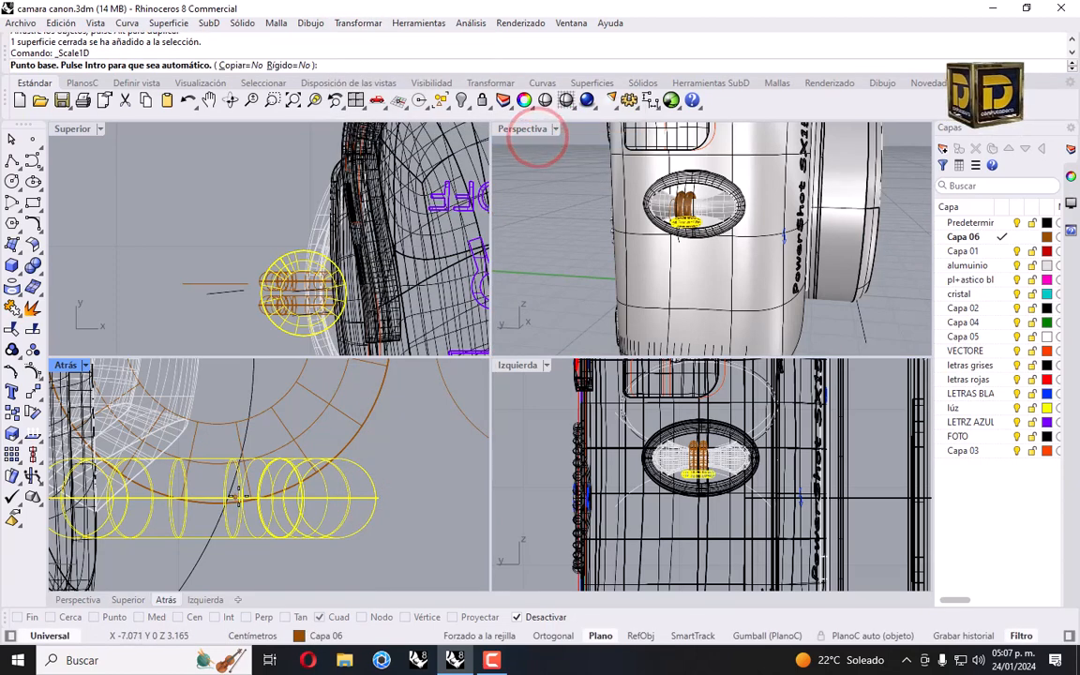
left_click(121, 481)
left_click(402, 494)
left_click(375, 494)
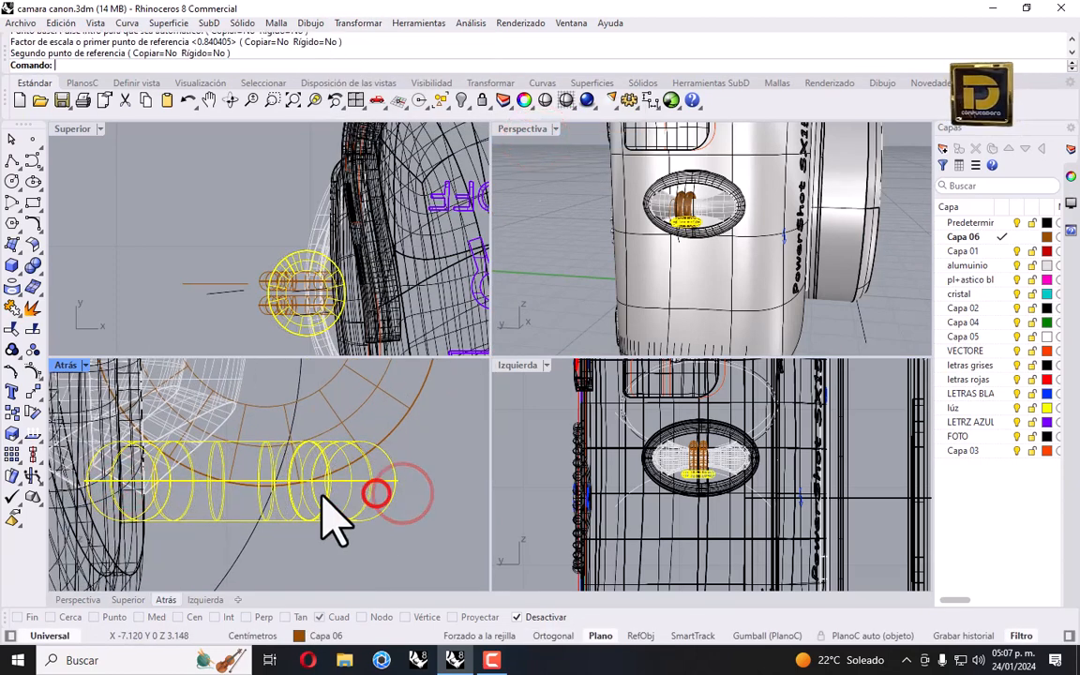
left_click_drag(322, 495, 340, 494, "shift")
Narrow the horizontal ring further with a second one-directional scale across its width in the back view.
key("Return")
left_click(132, 480)
left_click(352, 489, "shift")
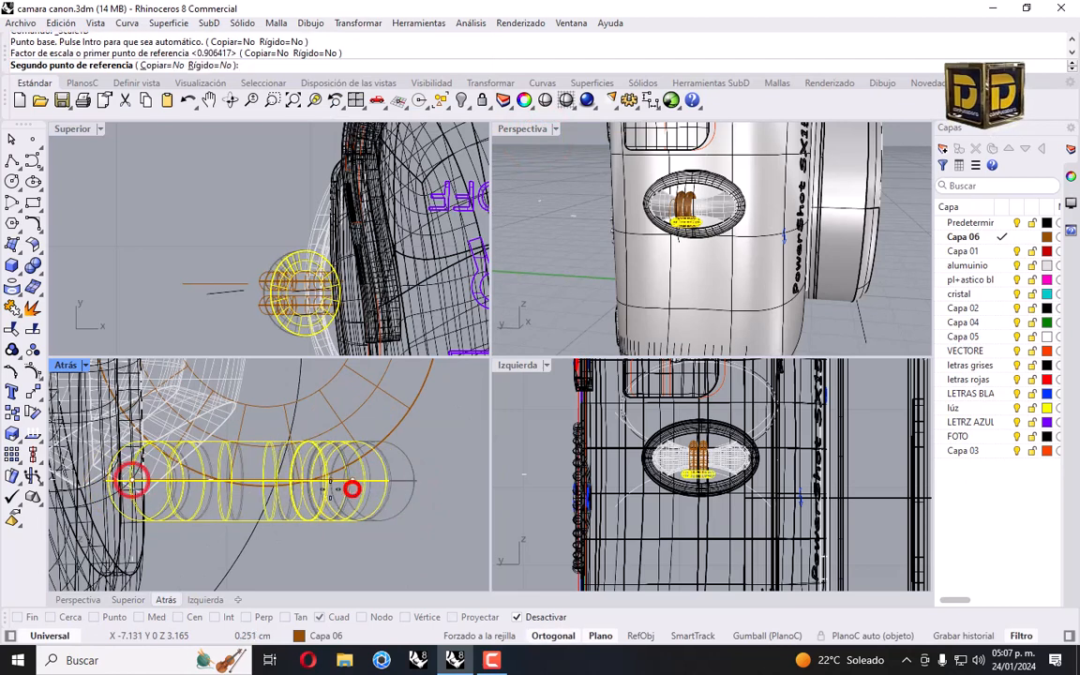
left_click(329, 490, "shift")
left_click(442, 491)
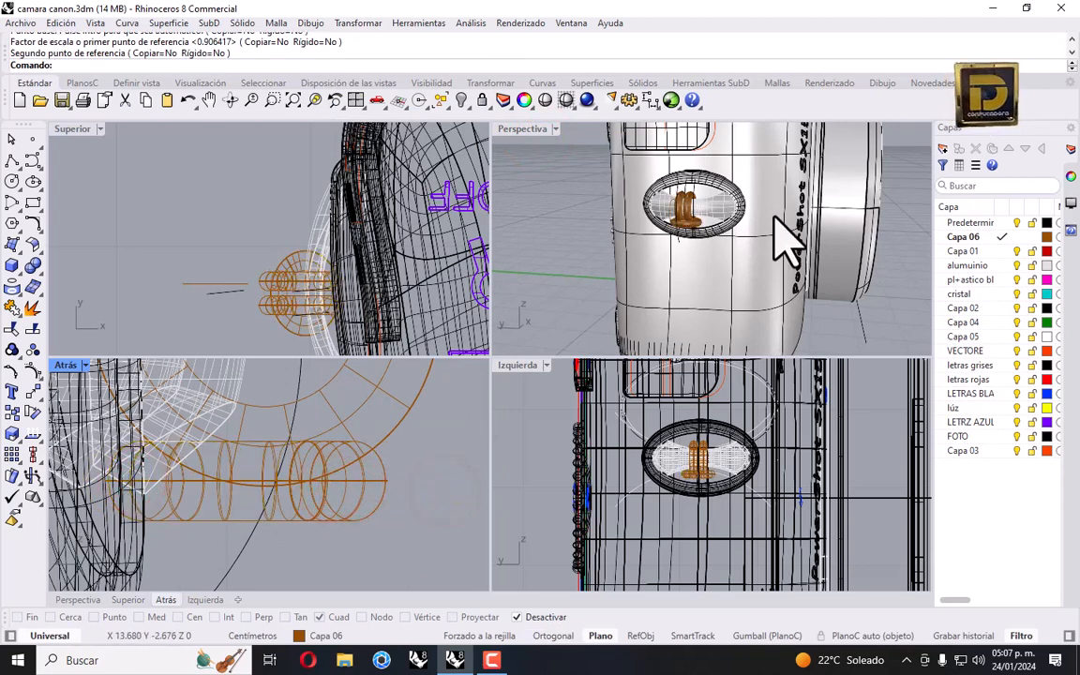
Isolate the three brown rings, their curves and the camera body so everything else is hidden.
scroll(683, 216, "up", 5)
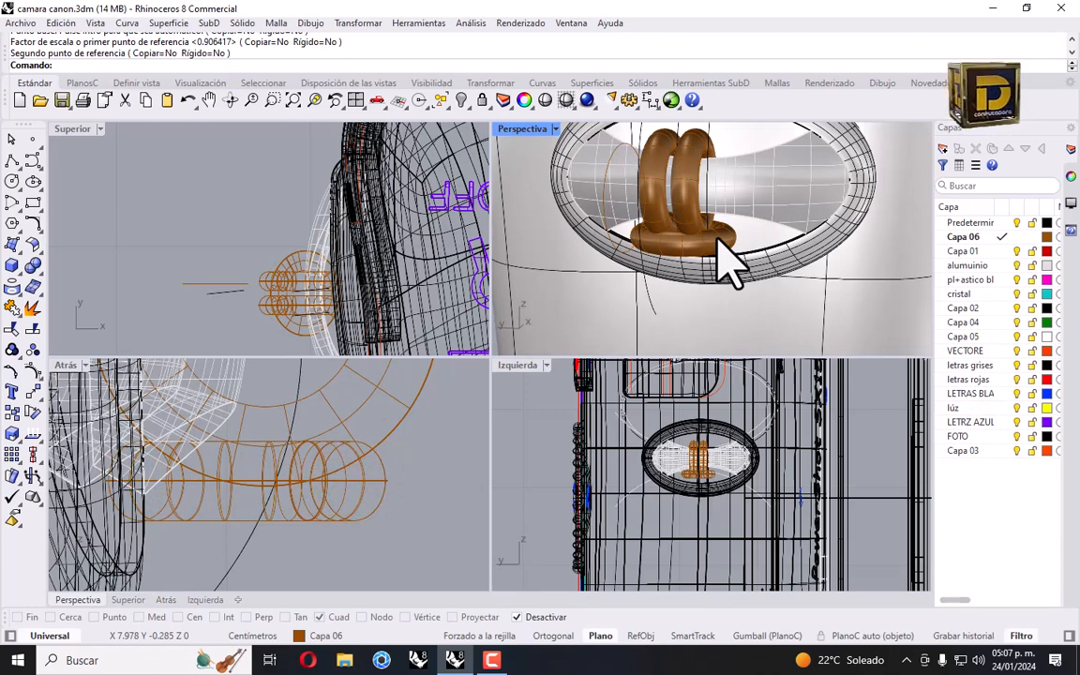
scroll(314, 248, "down", 2)
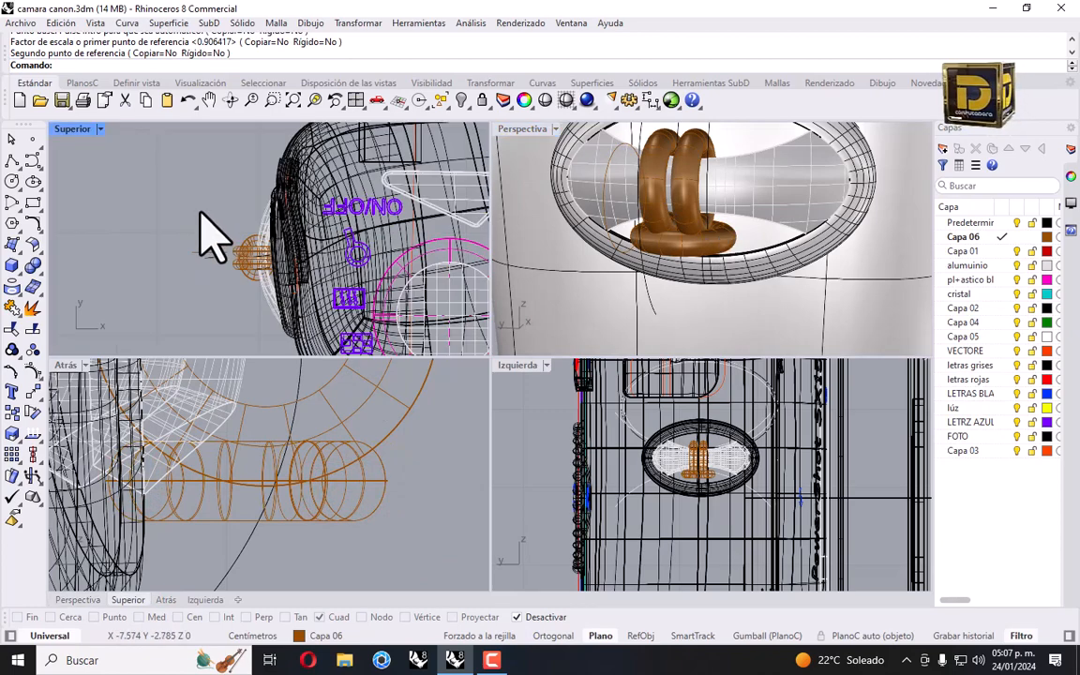
left_click_drag(178, 200, 281, 285)
scroll(270, 232, "up", 2)
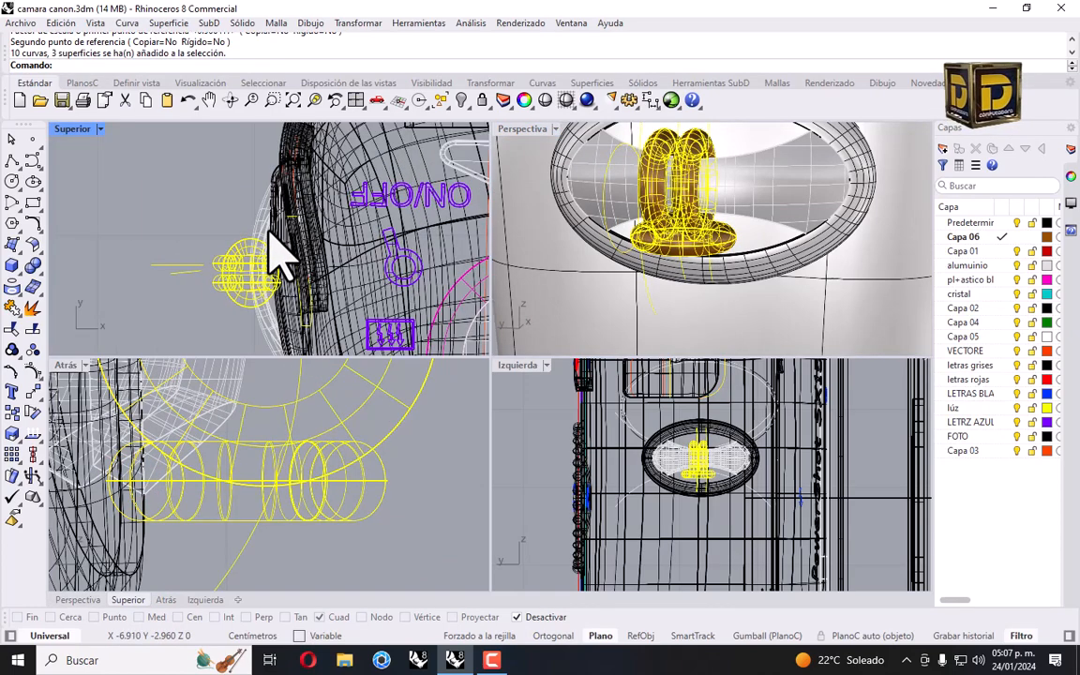
scroll(309, 246, "down", 2)
left_click(355, 176)
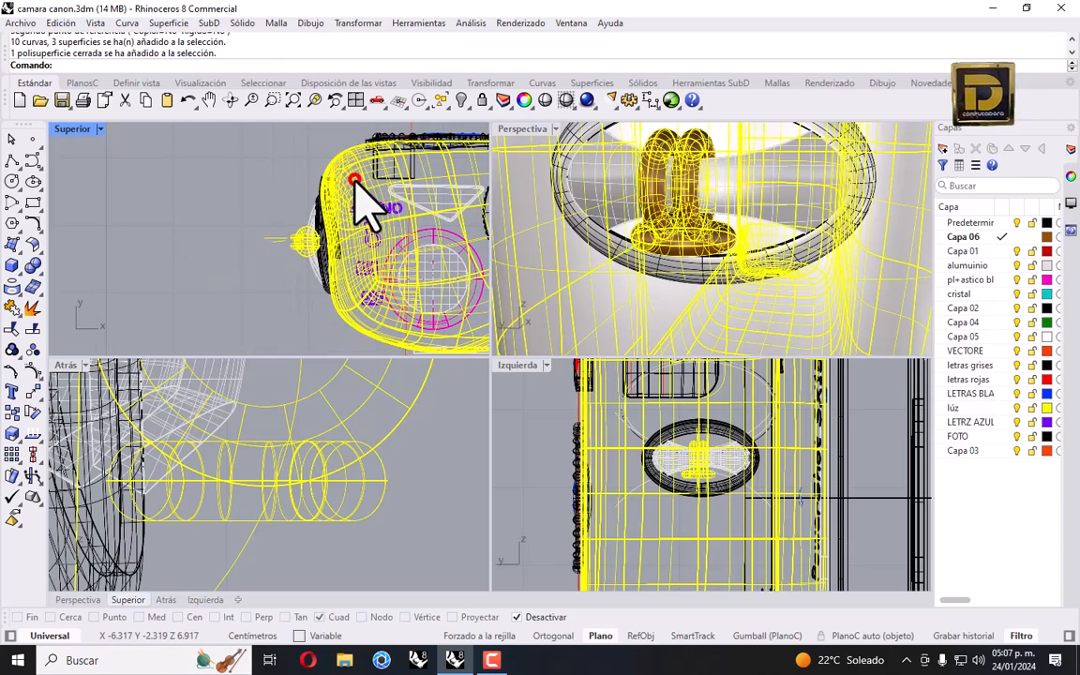
left_click(474, 105)
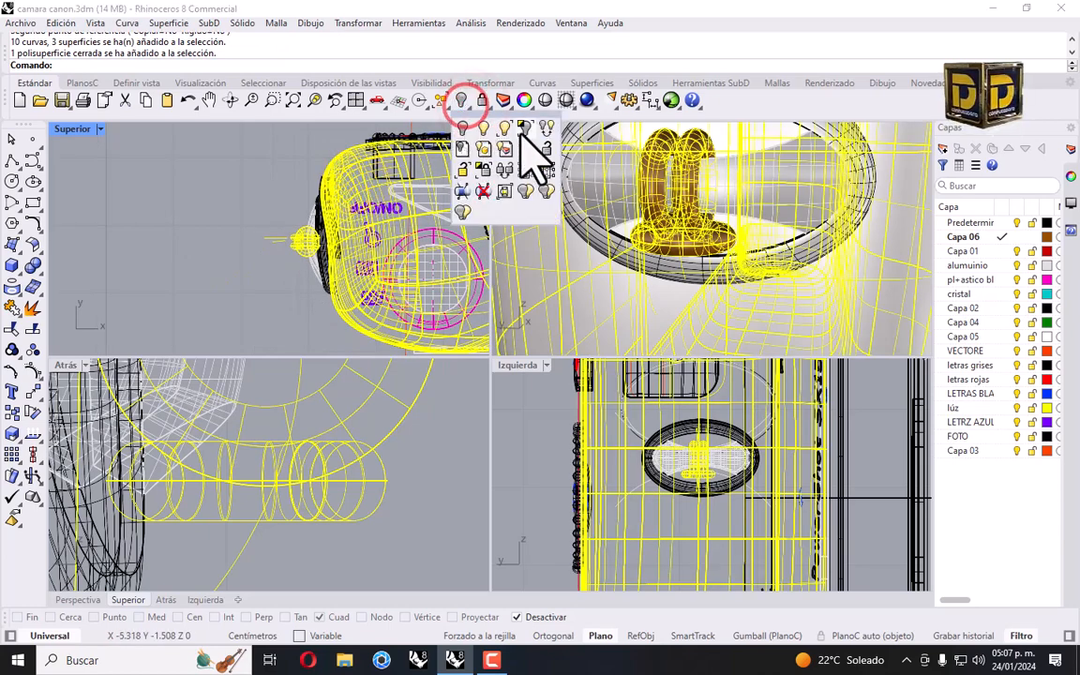
left_click(506, 127)
left_click(463, 101)
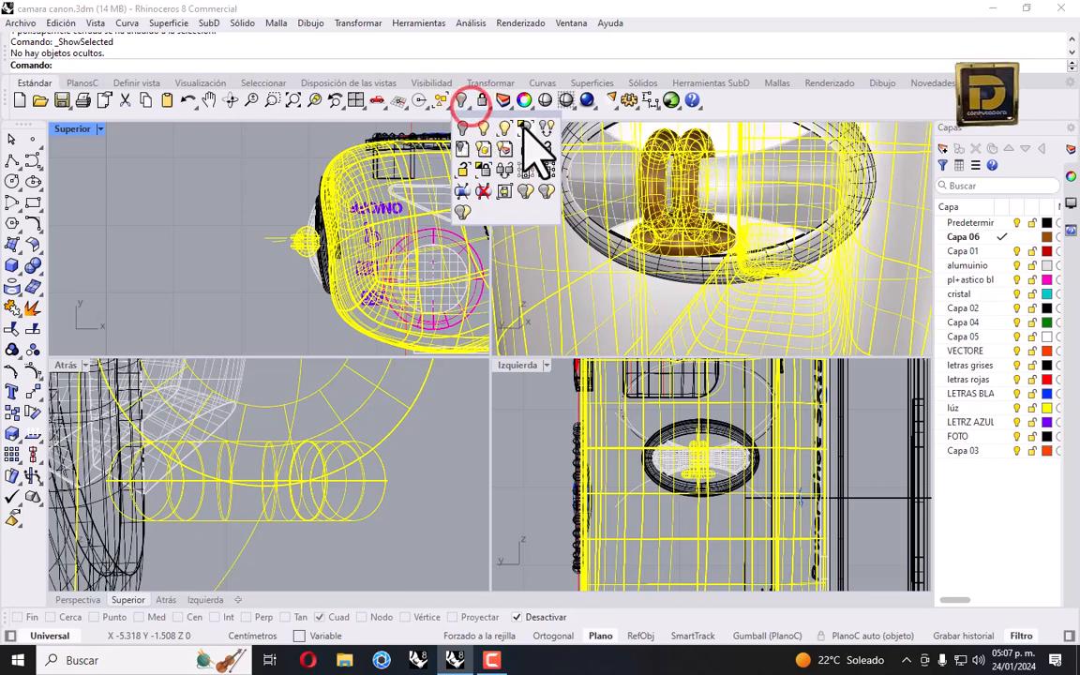
left_click(522, 127)
left_click(271, 180)
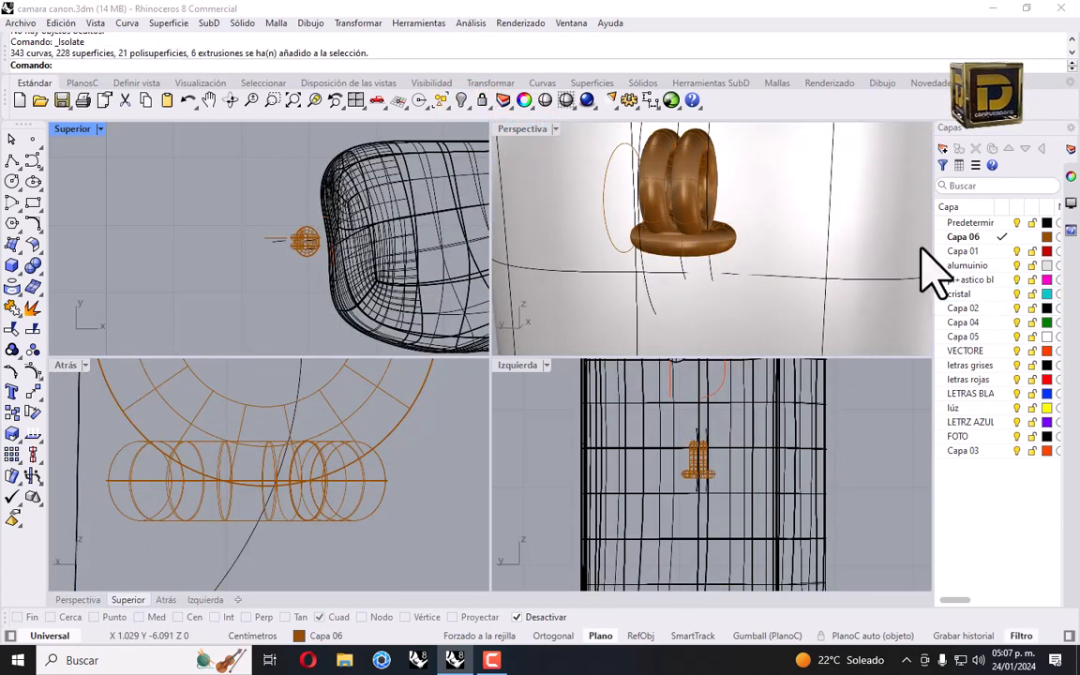
left_click(31, 159)
scroll(681, 450, "down", 4)
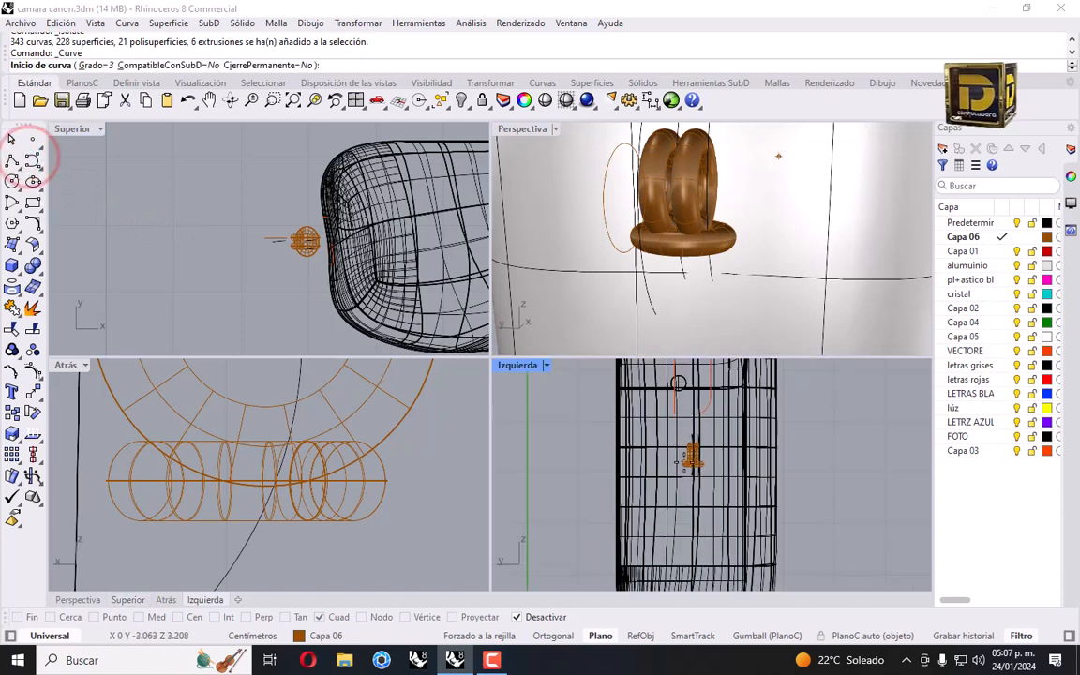
right_click_drag(662, 455, 689, 414)
scroll(381, 422, "down", 12)
scroll(399, 422, "down", 5)
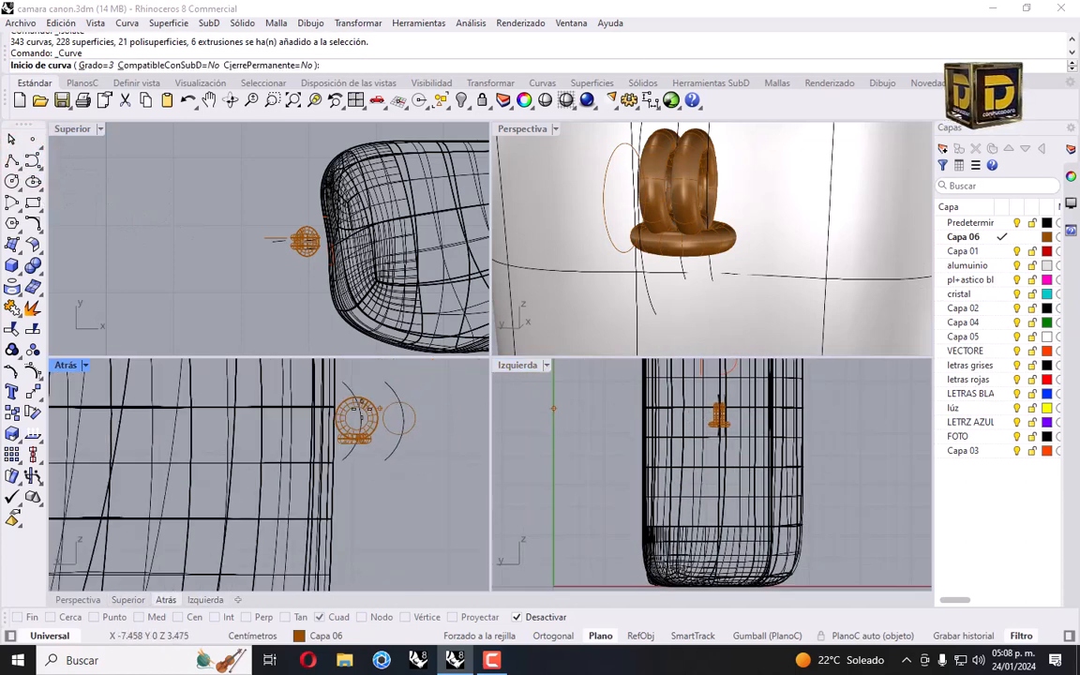
scroll(356, 409, "down", 5)
scroll(739, 437, "up", 3)
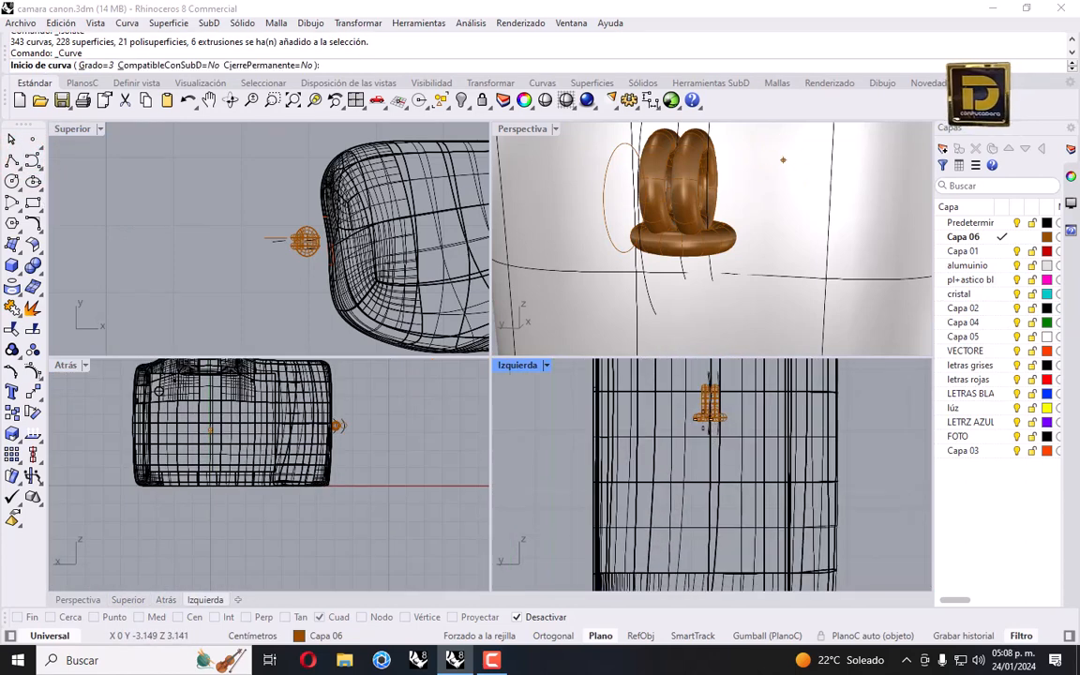
left_click(704, 419)
left_click(704, 453)
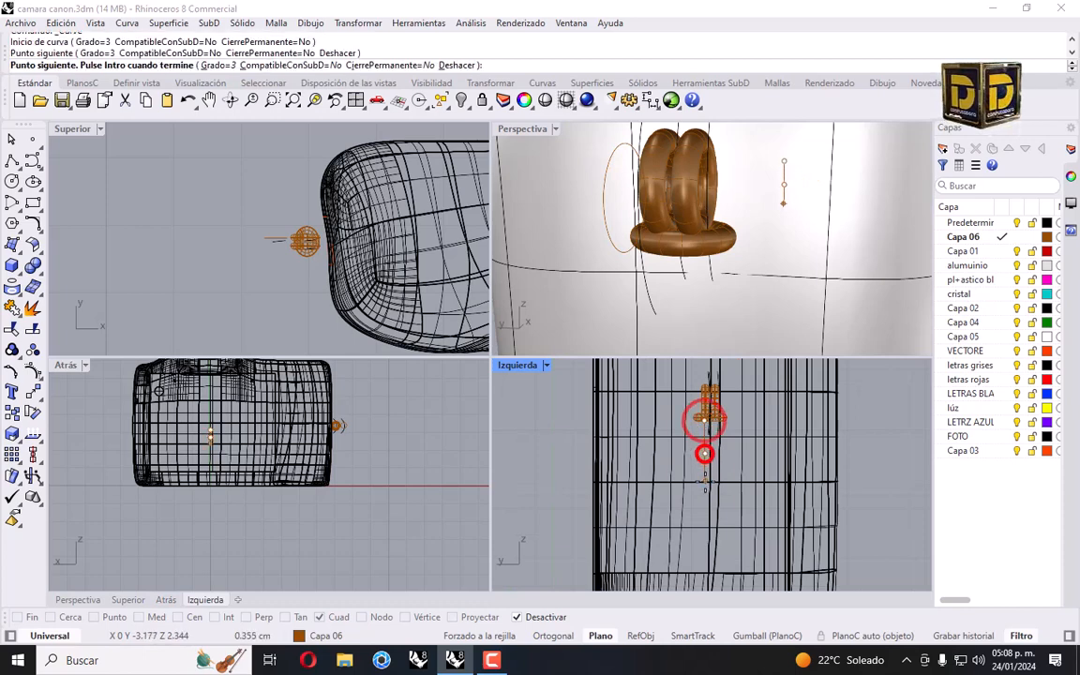
left_click(701, 495)
right_click_drag(649, 529, 672, 431)
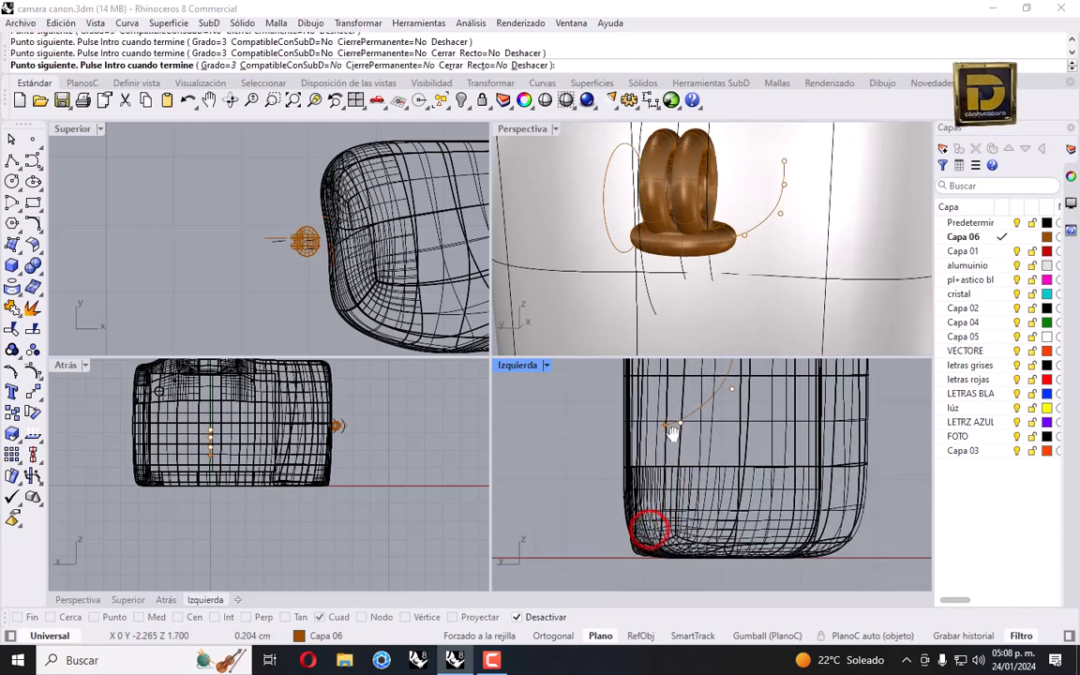
left_click(589, 510)
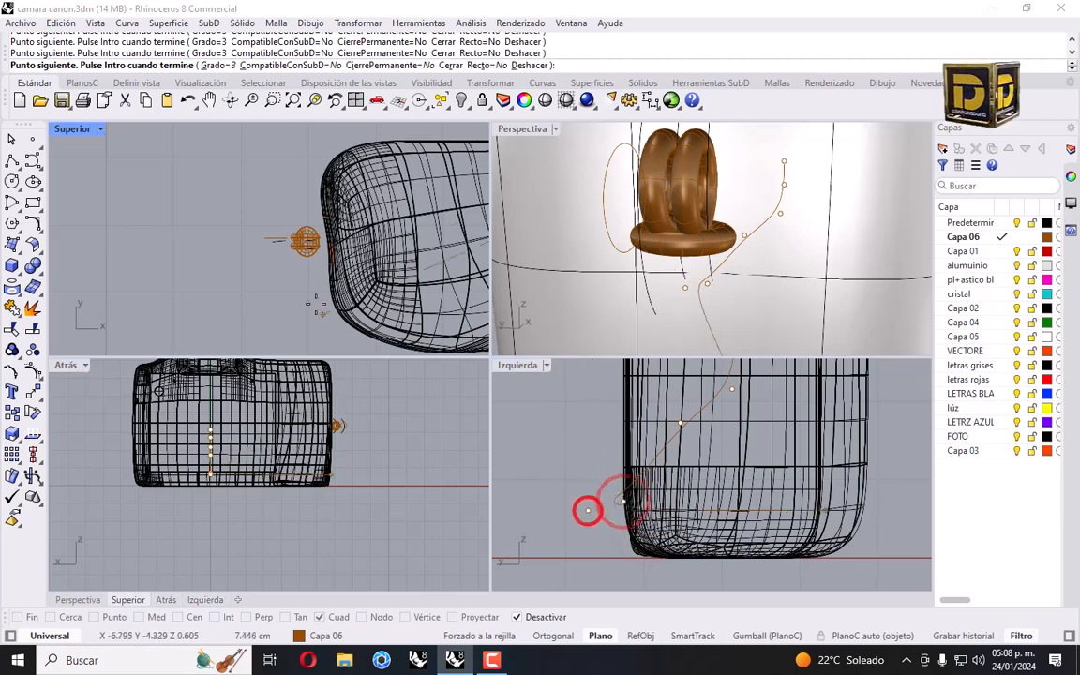
scroll(414, 193, "down", 5)
key("Escape")
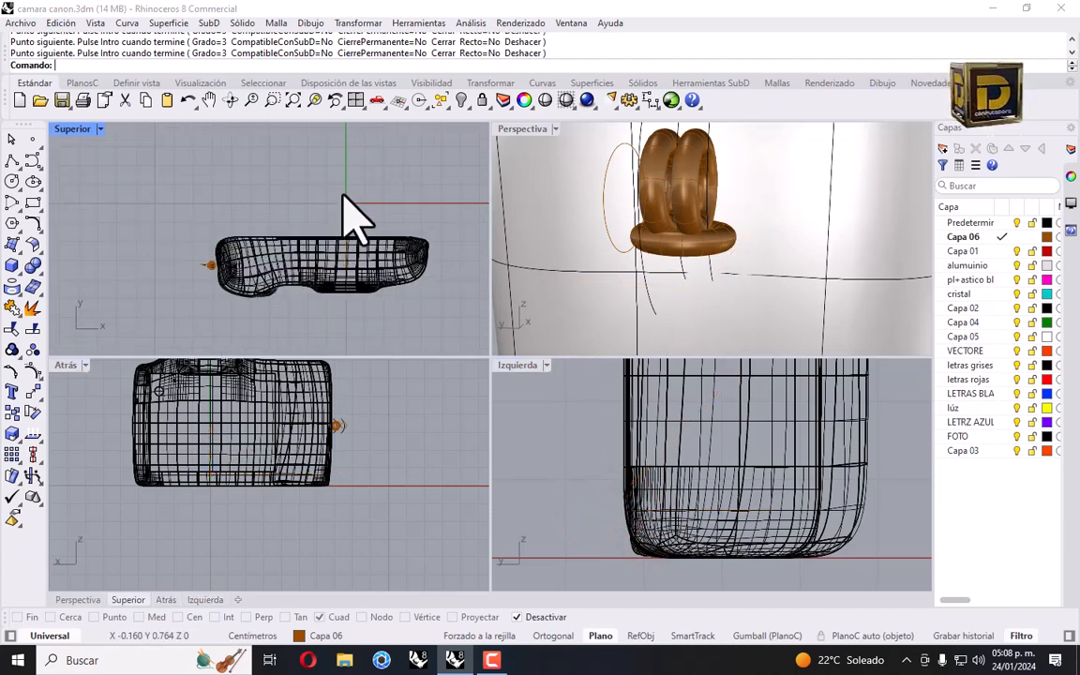
Start a control-point curve for the strap cord at the side rings in the top view, with the center snap enabled.
scroll(713, 511, "up", 2)
right_click(240, 194)
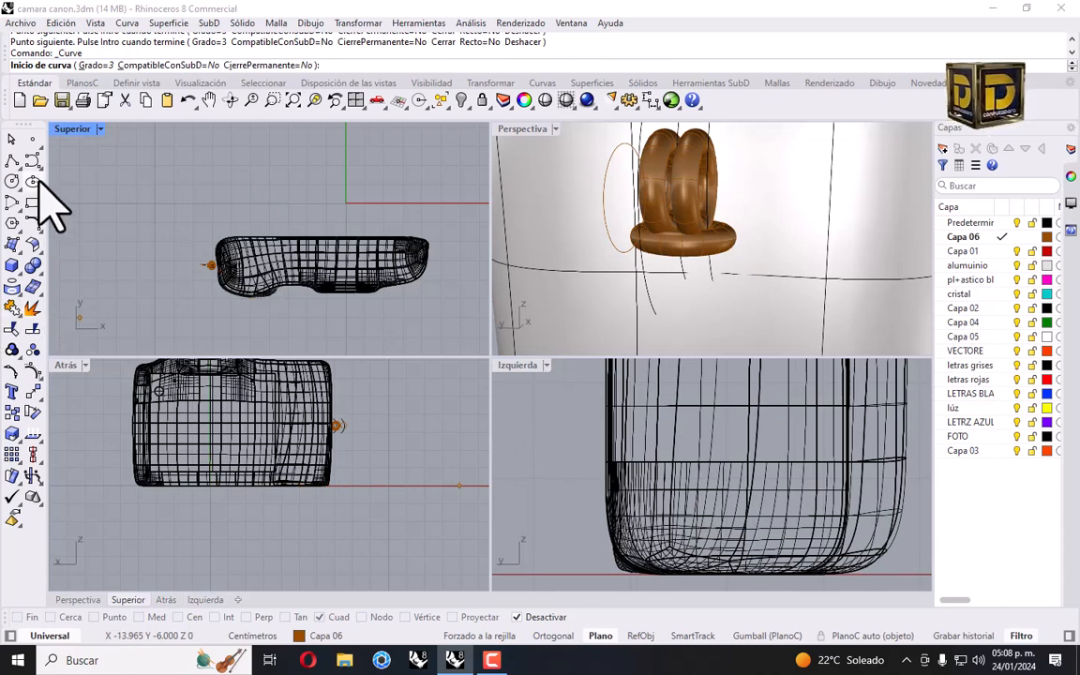
left_click(32, 162)
left_click(538, 617)
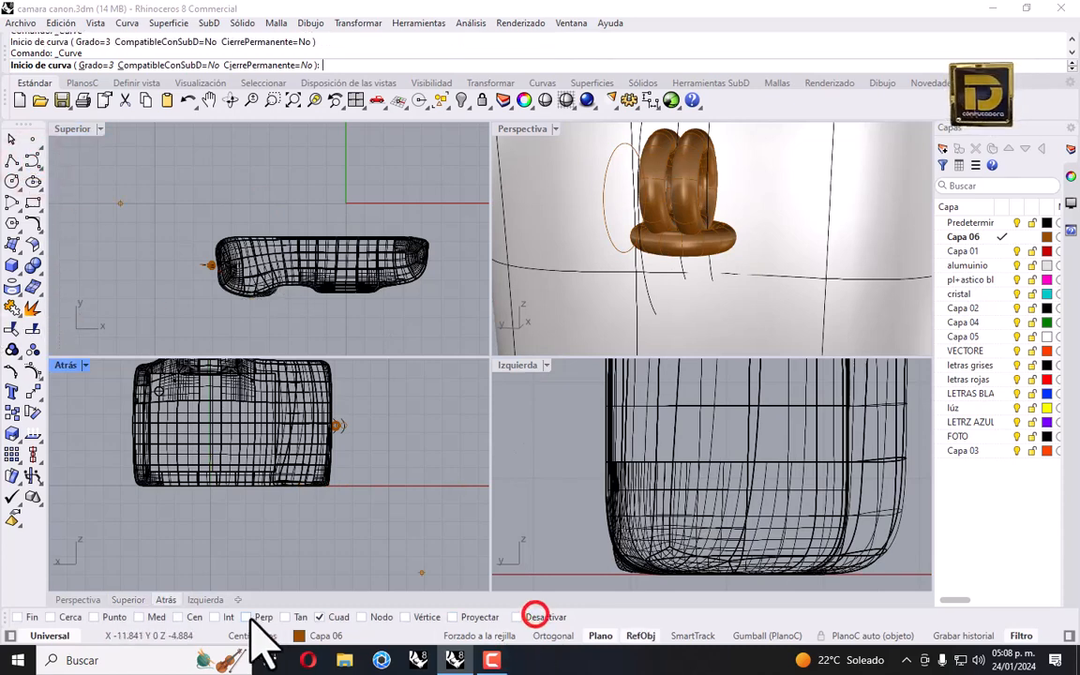
left_click(192, 617)
scroll(220, 266, "up", 6)
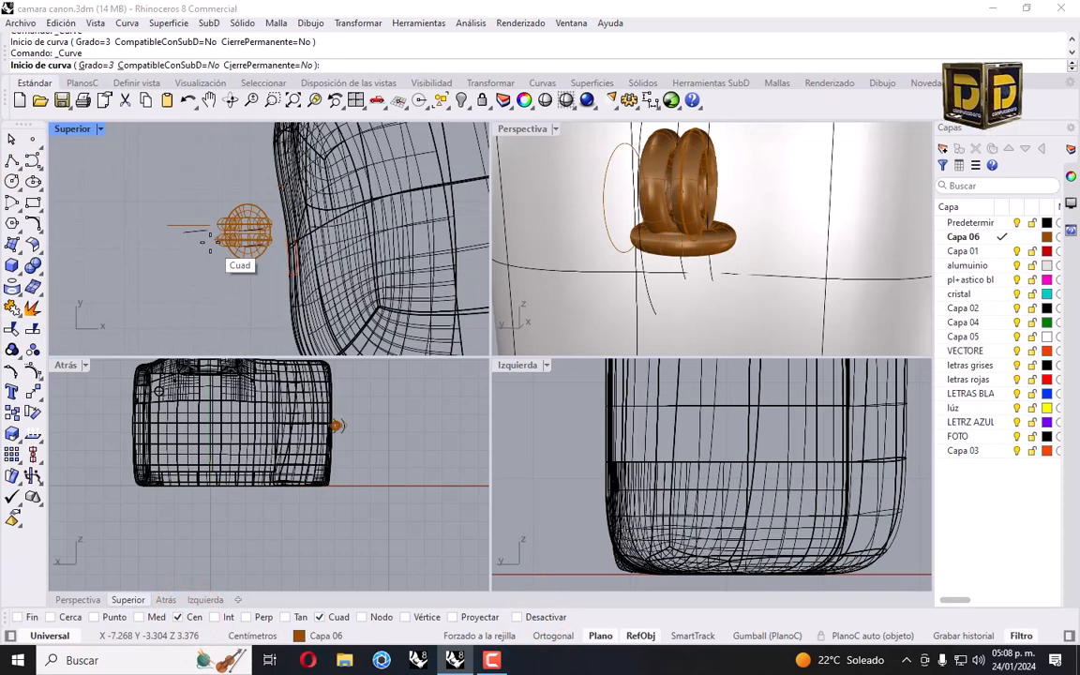
left_click(225, 232)
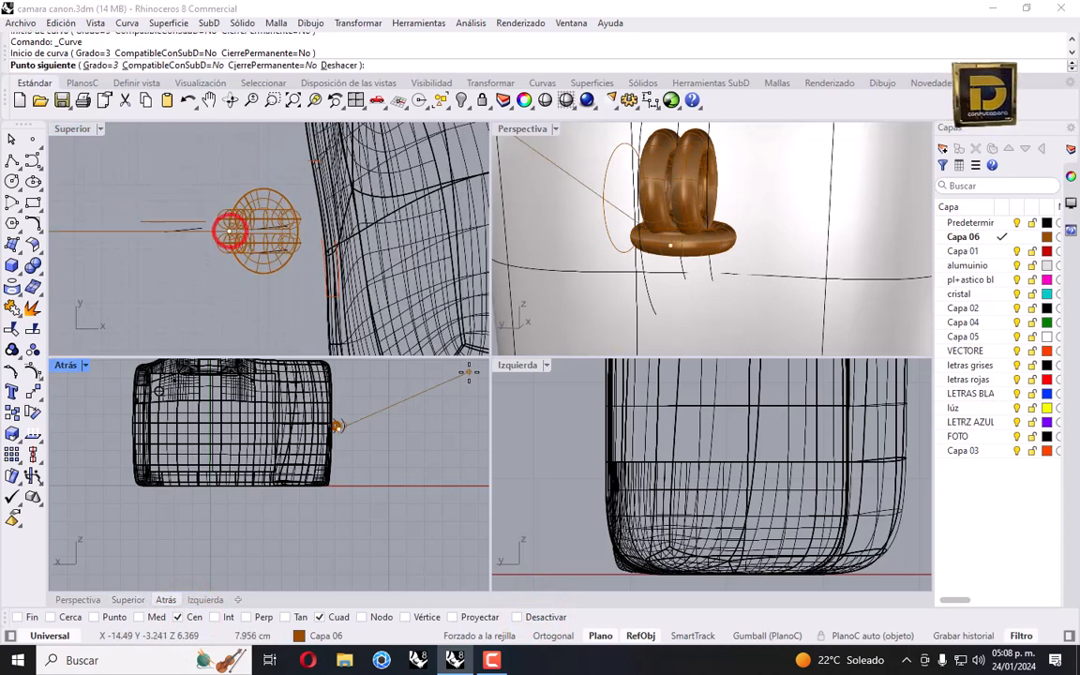
With object snaps disabled, add curve points in the left view descending from the rings toward the lower back of the camera.
scroll(686, 427, "down", 5)
scroll(686, 427, "up", 5)
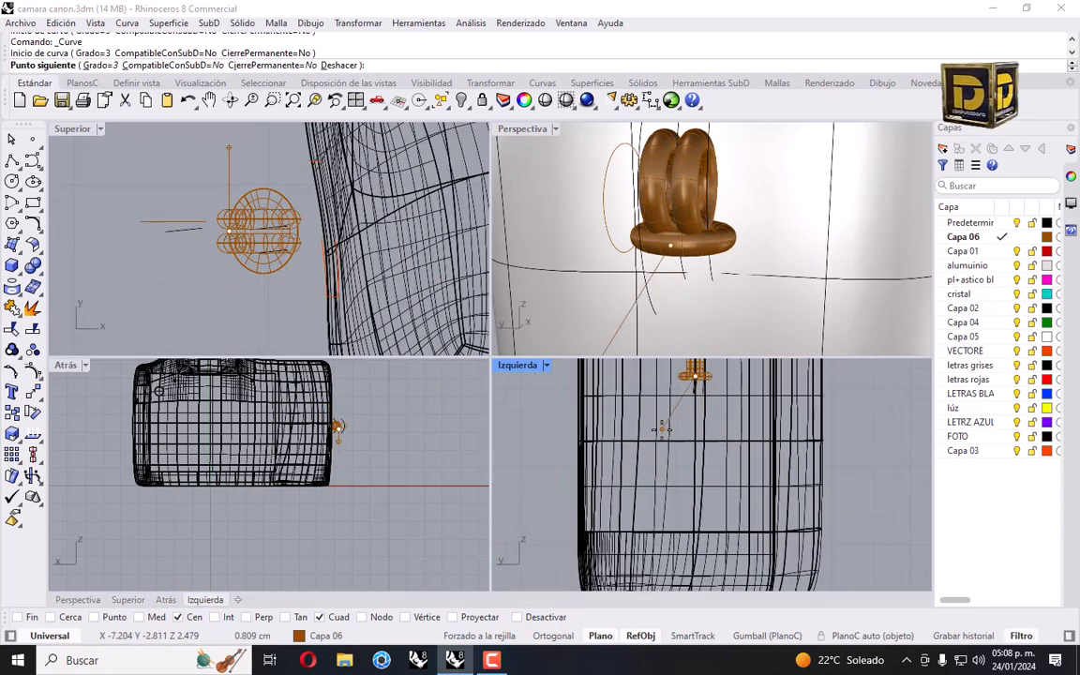
left_click(550, 616)
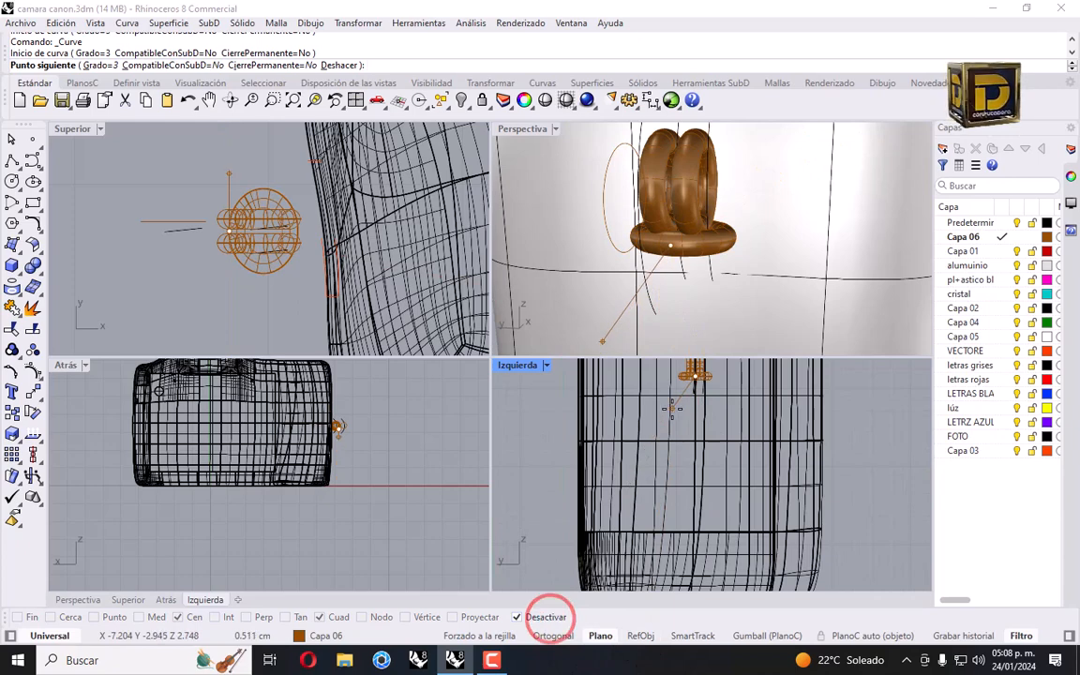
left_click(679, 414)
right_click_drag(689, 473, 724, 442)
key("ctrl+z")
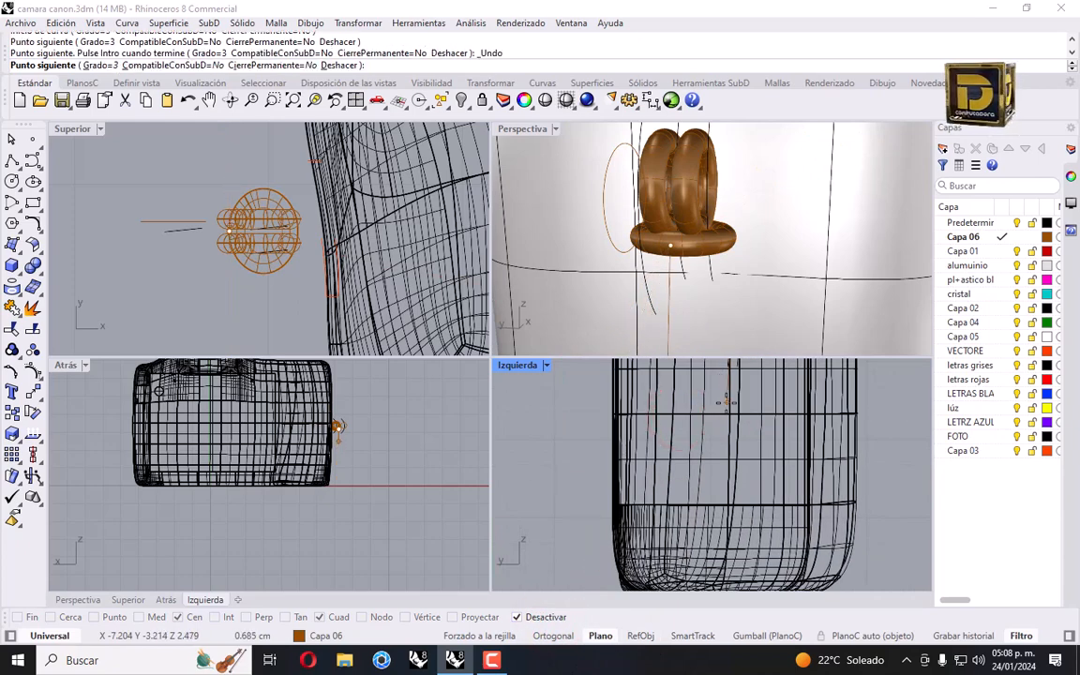
left_click(719, 402)
left_click(706, 479)
left_click(635, 551)
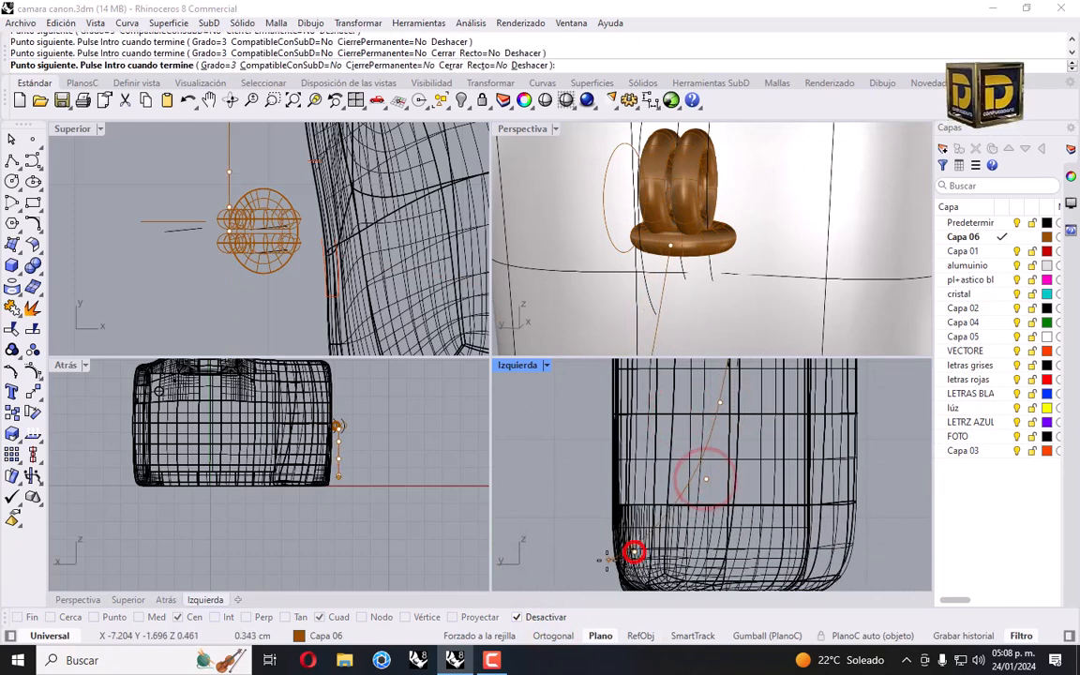
left_click(601, 560)
Continue the strap curve in the top view around the camera's corner and in a gentle wave along its back.
scroll(156, 212, "down", 10)
right_click_drag(230, 193, 232, 273)
right_click_drag(305, 181, 189, 178)
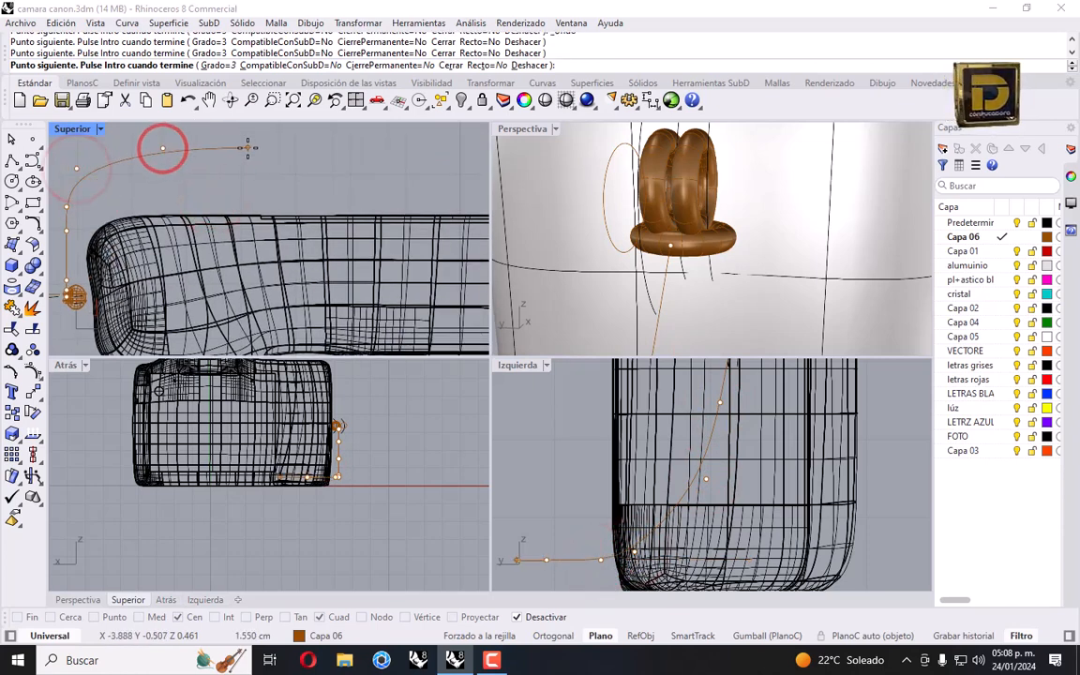
right_click_drag(248, 141, 282, 165)
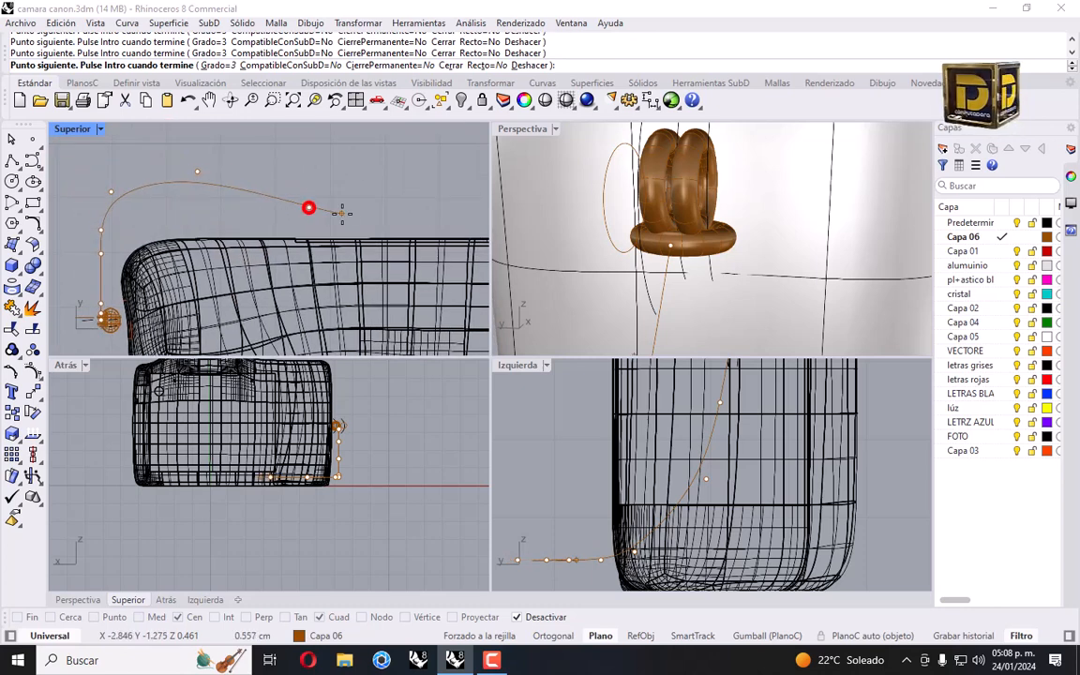
left_click(382, 210)
right_click_drag(382, 210, 252, 202)
left_click(374, 194)
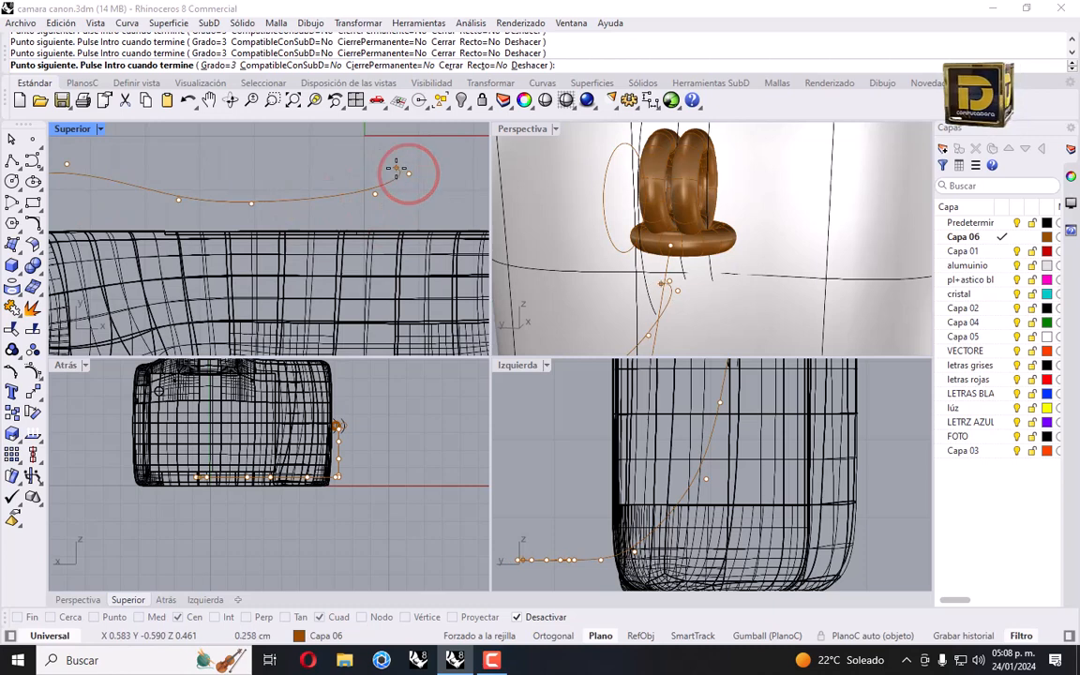
Turn the strap curve back on itself and run it roughly parallel to the first stretch, returning around the camera's corner.
scroll(396, 169, "down", 5)
scroll(380, 164, "up", 5)
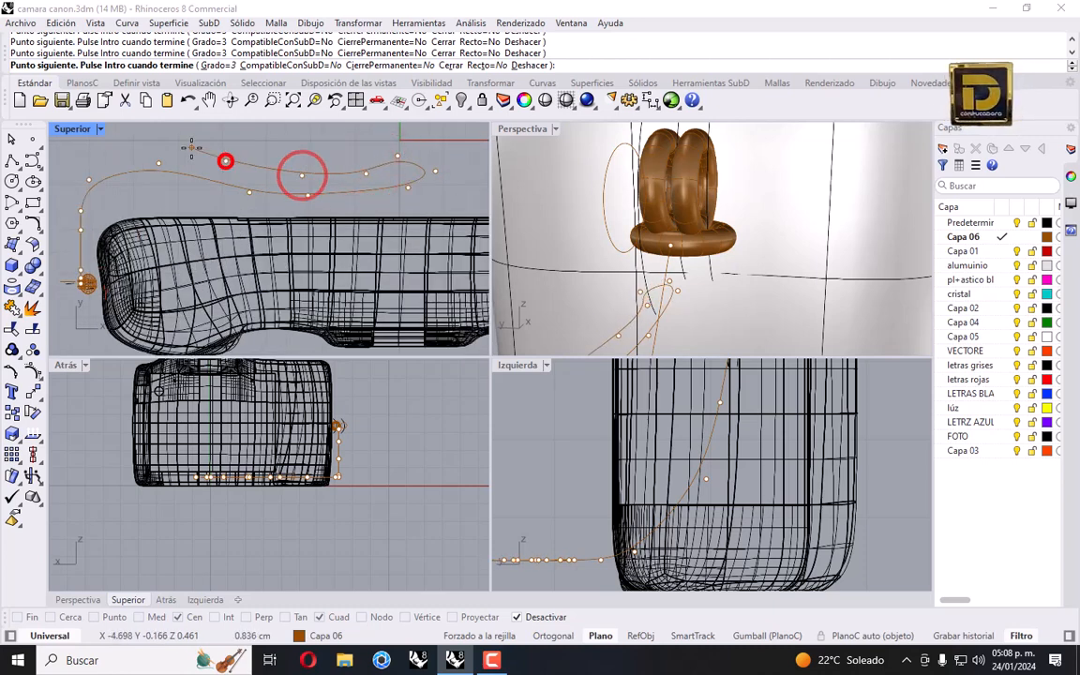
right_click_drag(191, 148, 250, 153)
left_click(165, 176)
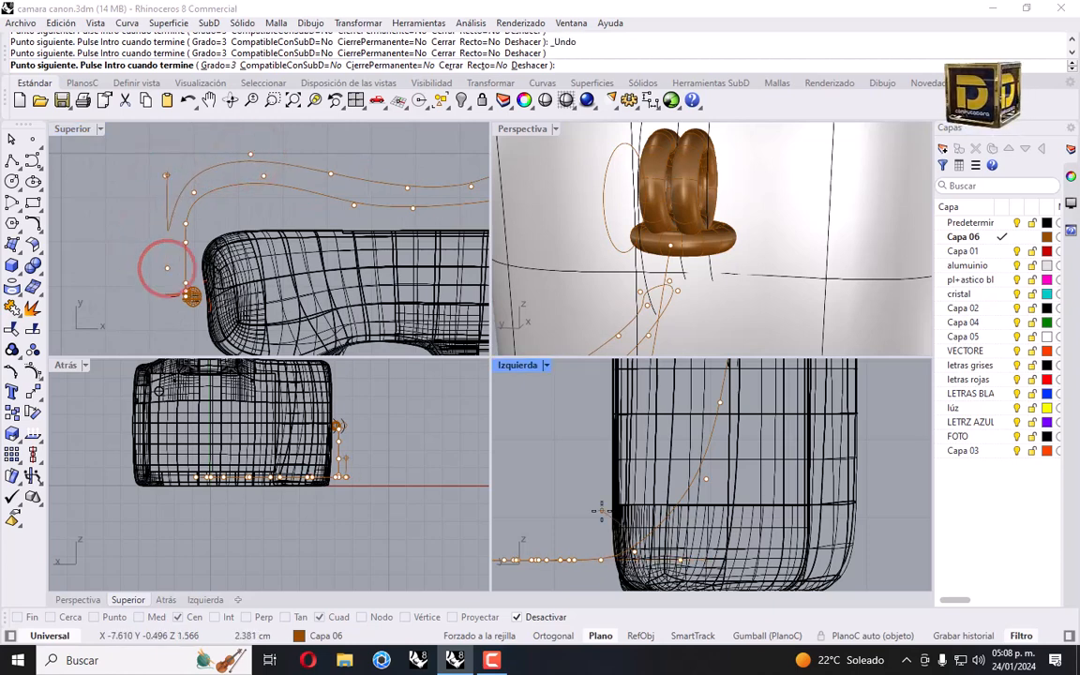
Bring the strap curve's return end up to just below the rings in the left view and finish the curve.
scroll(747, 463, "down", 5)
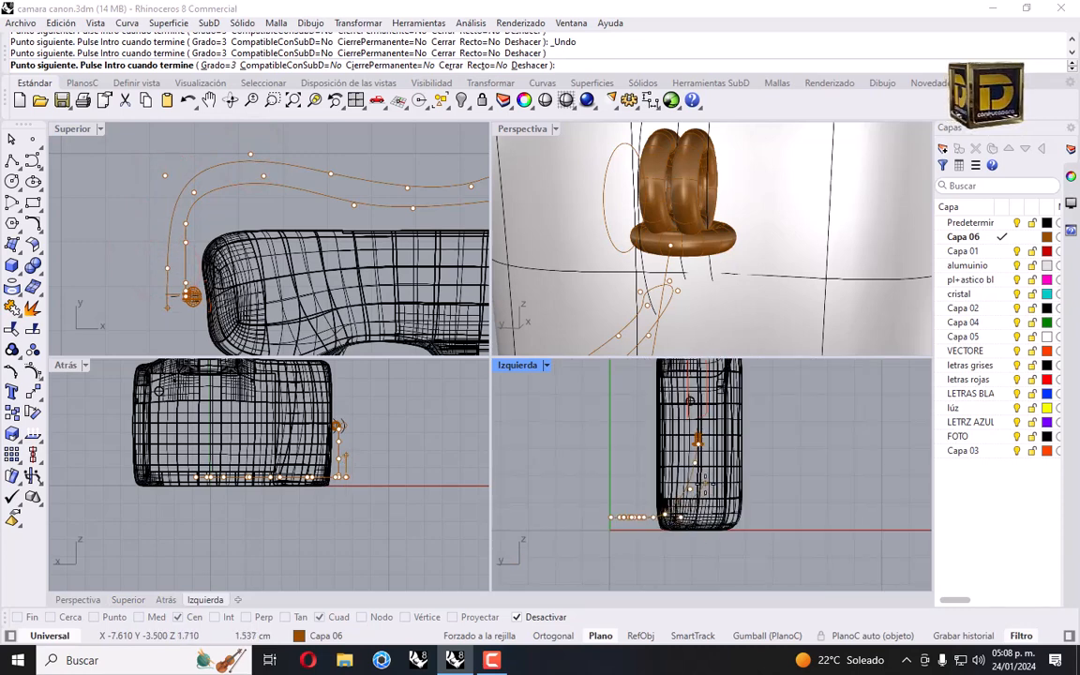
scroll(703, 484, "up", 3)
scroll(696, 489, "up", 5)
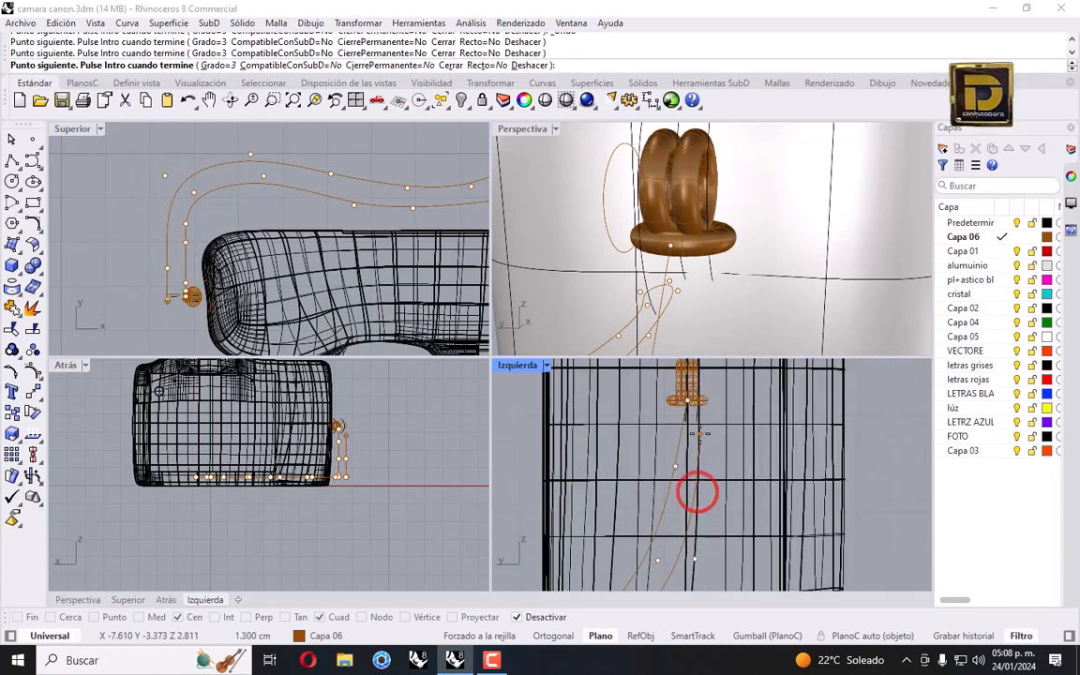
left_click(690, 392)
right_click(691, 391)
Select the finished strap curve and display its control points around the horizontal ring in the left view.
left_click(666, 417)
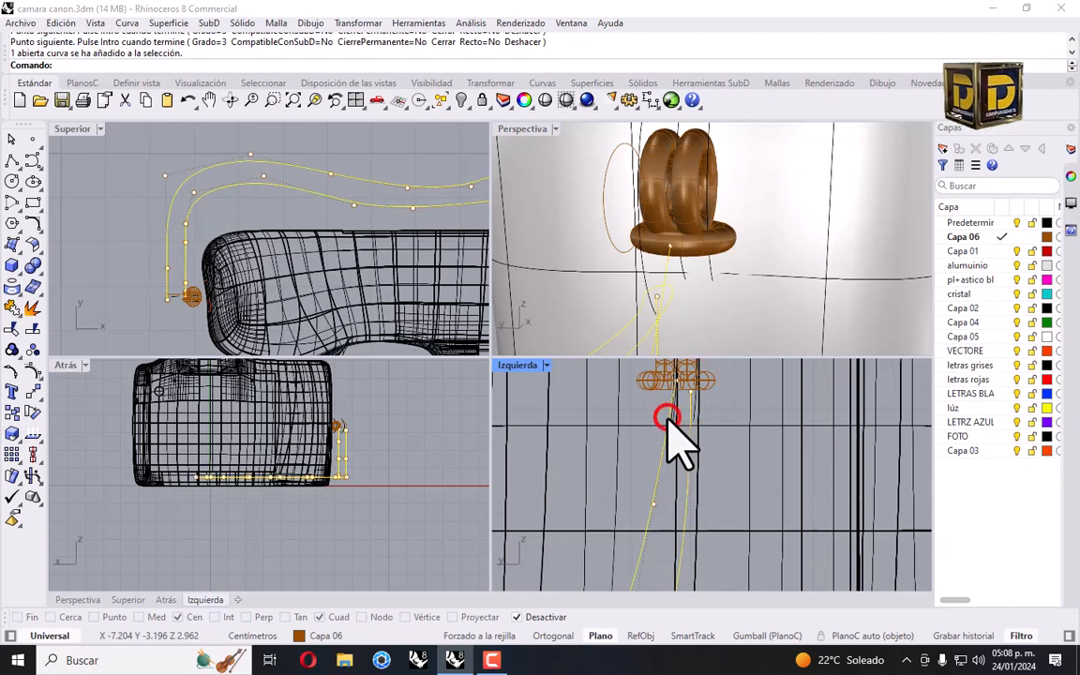
scroll(669, 399, "up", 2)
scroll(676, 383, "up", 5)
right_click_drag(676, 382, 679, 429)
scroll(680, 430, "up", 4)
left_click(669, 438)
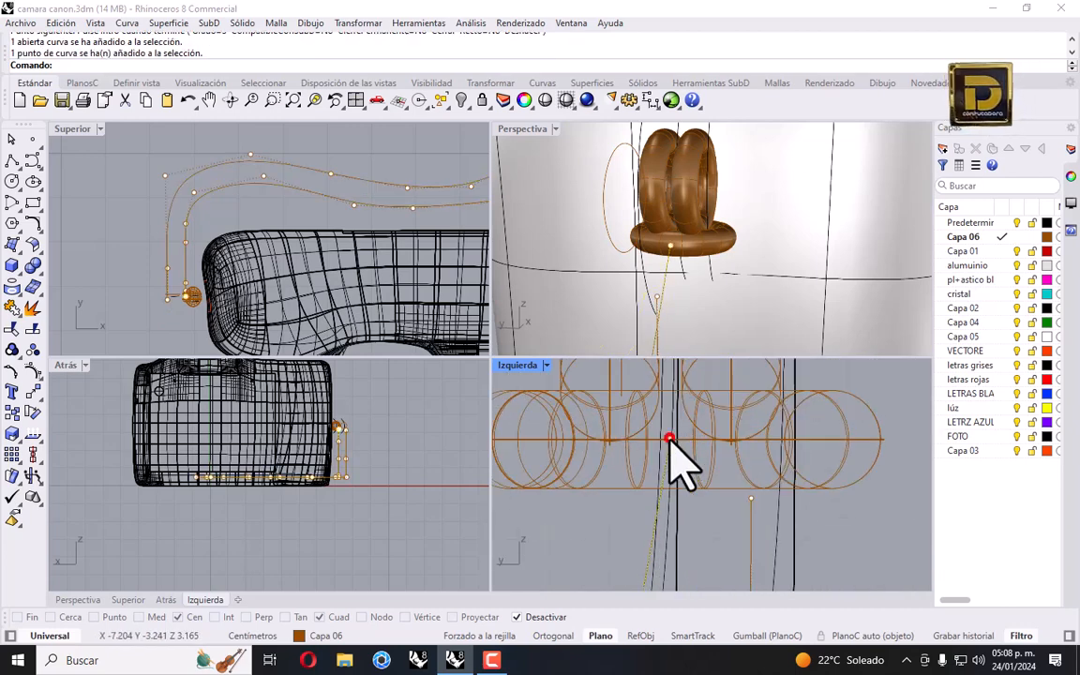
left_click_drag(669, 438, 595, 438)
left_click(700, 521)
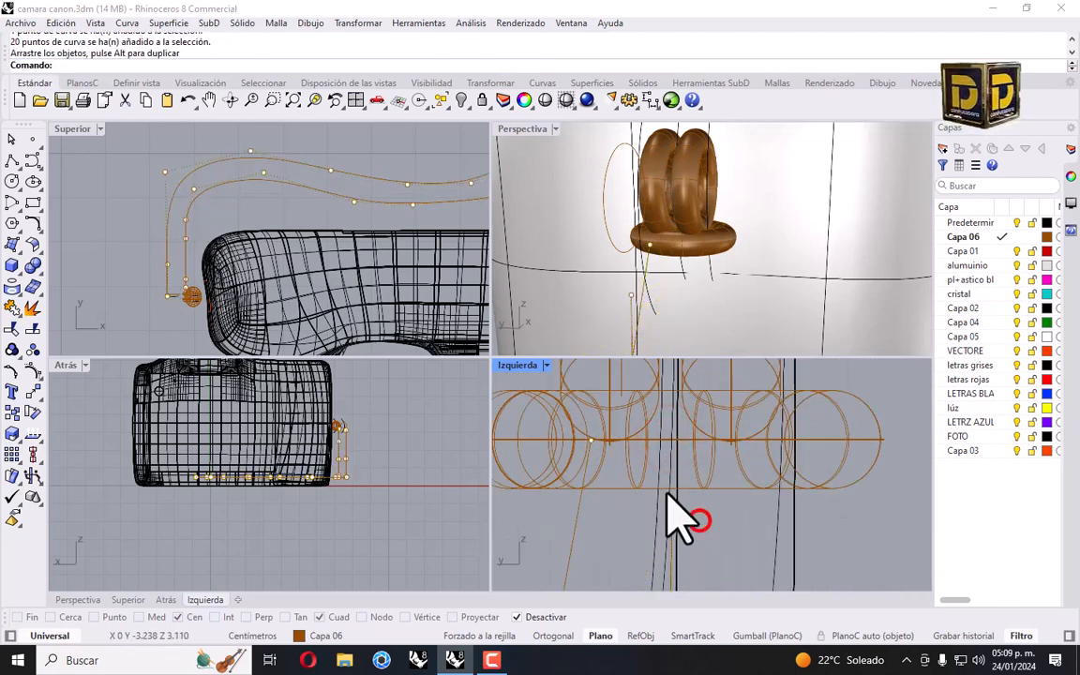
key("ctrl+z")
Move only the strap curve's starting control point sideways in the left view to the outer part of the horizontal ring.
left_click(666, 437)
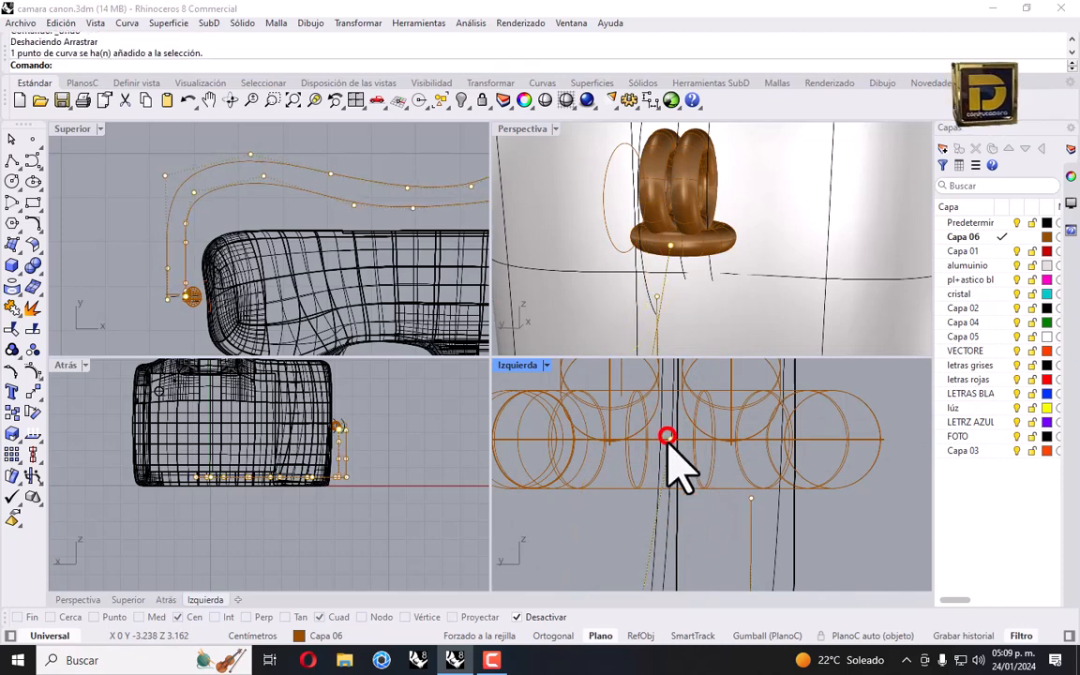
left_click(666, 438)
left_click_drag(668, 437, 516, 455)
left_click(759, 505)
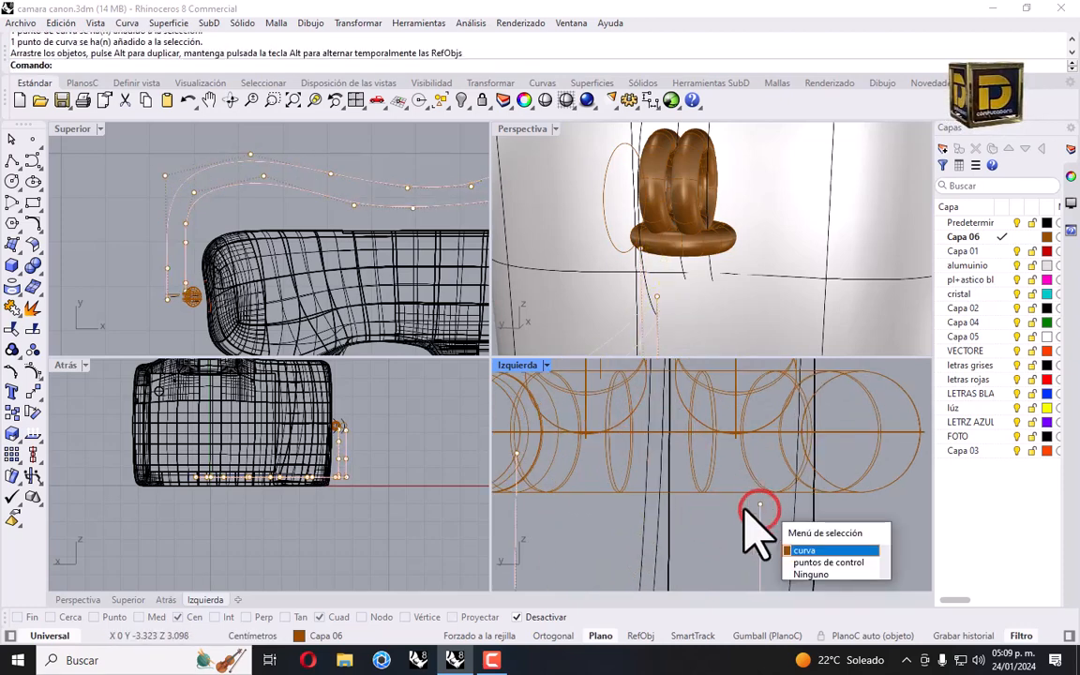
left_click(736, 523)
left_click(760, 505)
key("ctrl+a")
left_click_drag(760, 506, 754, 464)
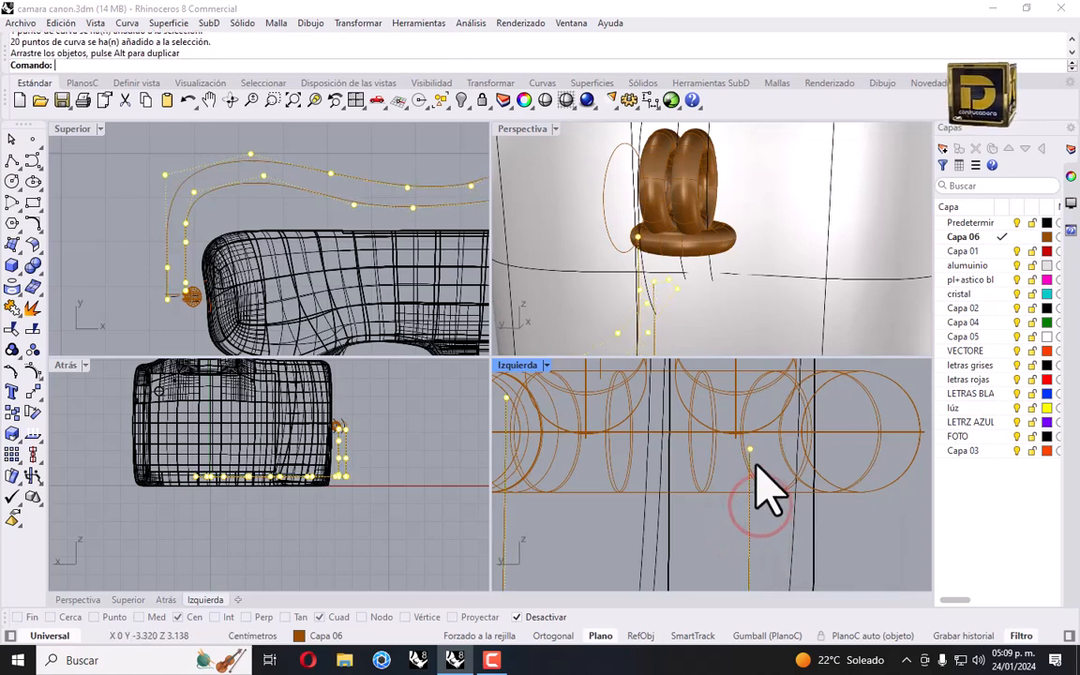
key("ctrl+z")
Raise only the strap curve's other end point into the horizontal ring in the left view, and deselect the curve.
left_click(757, 504)
left_click_drag(759, 506, 761, 474)
key("Escape")
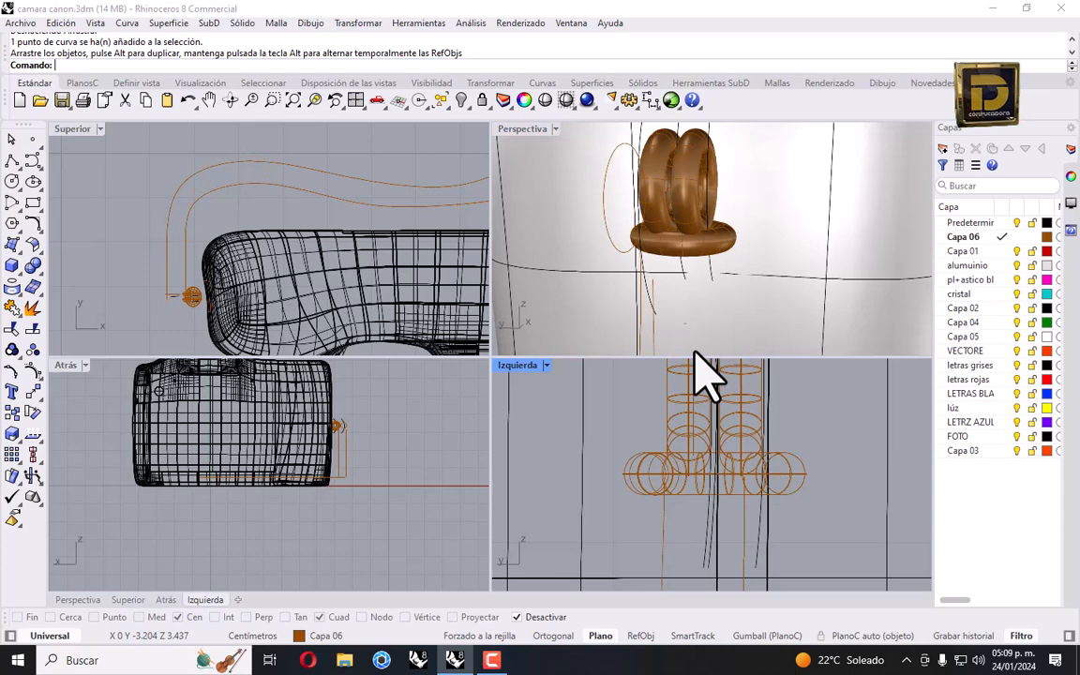
Reselect the strap curve and pull the control point next to its outer end outward in the top view to bow that strand.
left_click(641, 279)
left_click(680, 316)
scroll(712, 266, "down", 3)
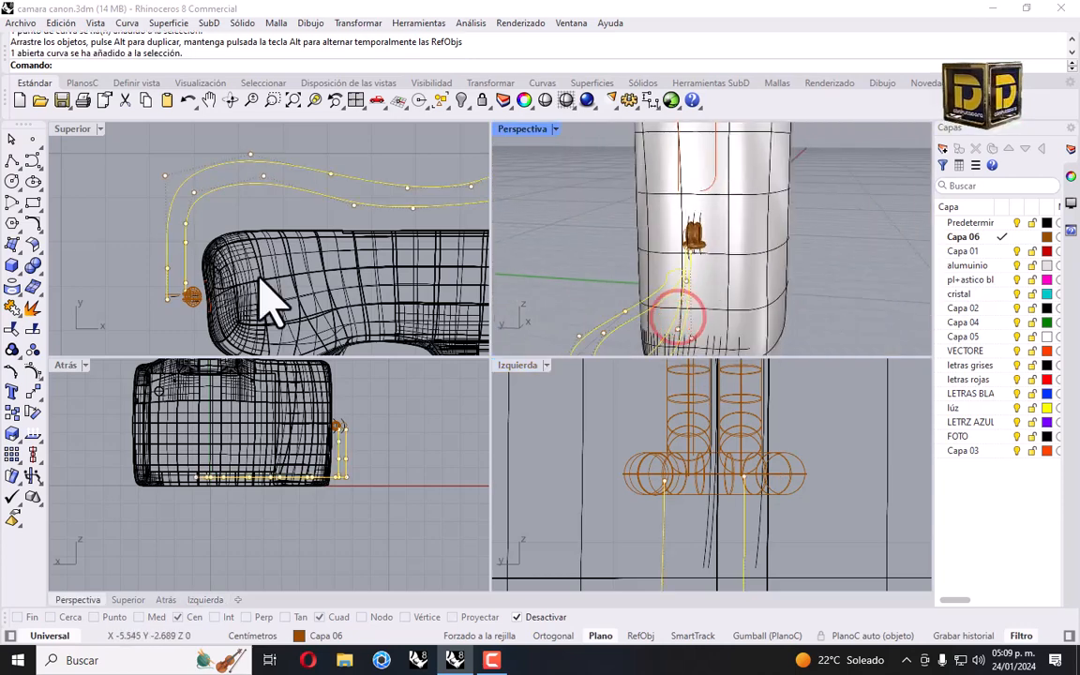
scroll(193, 309, "up", 8)
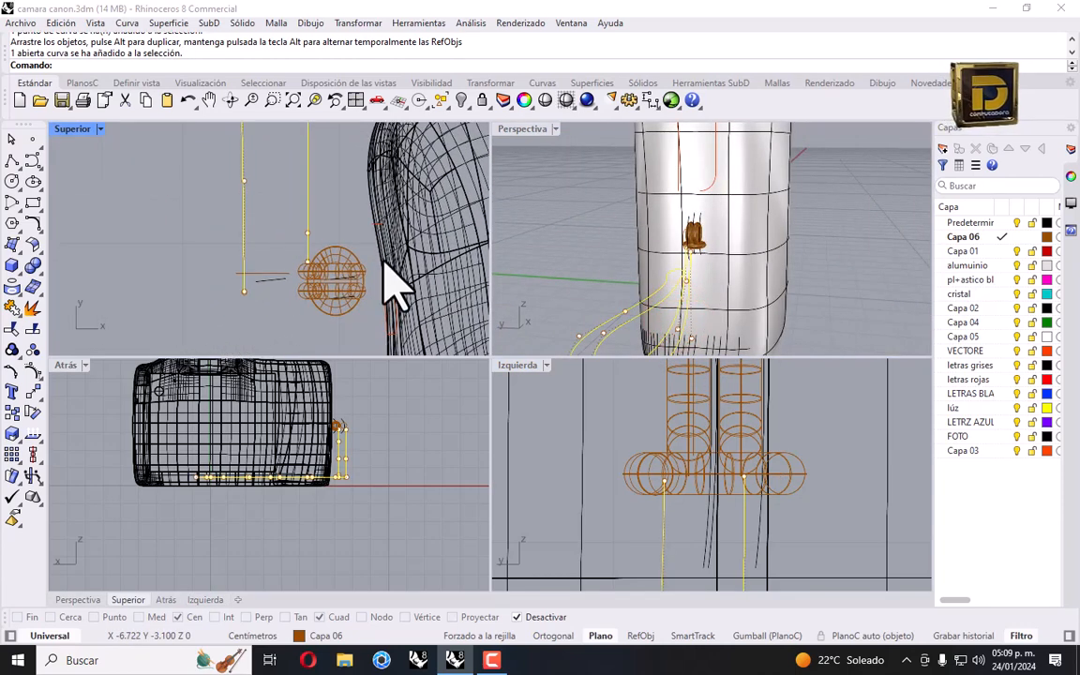
right_click_drag(325, 248, 350, 248)
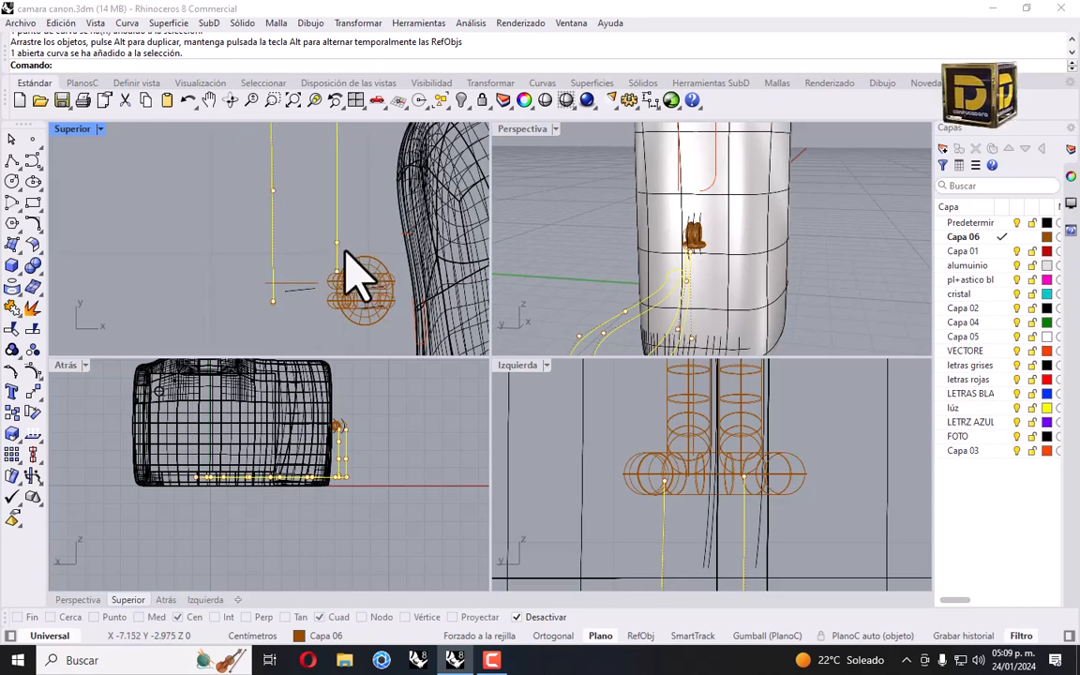
scroll(348, 251, "down", 3)
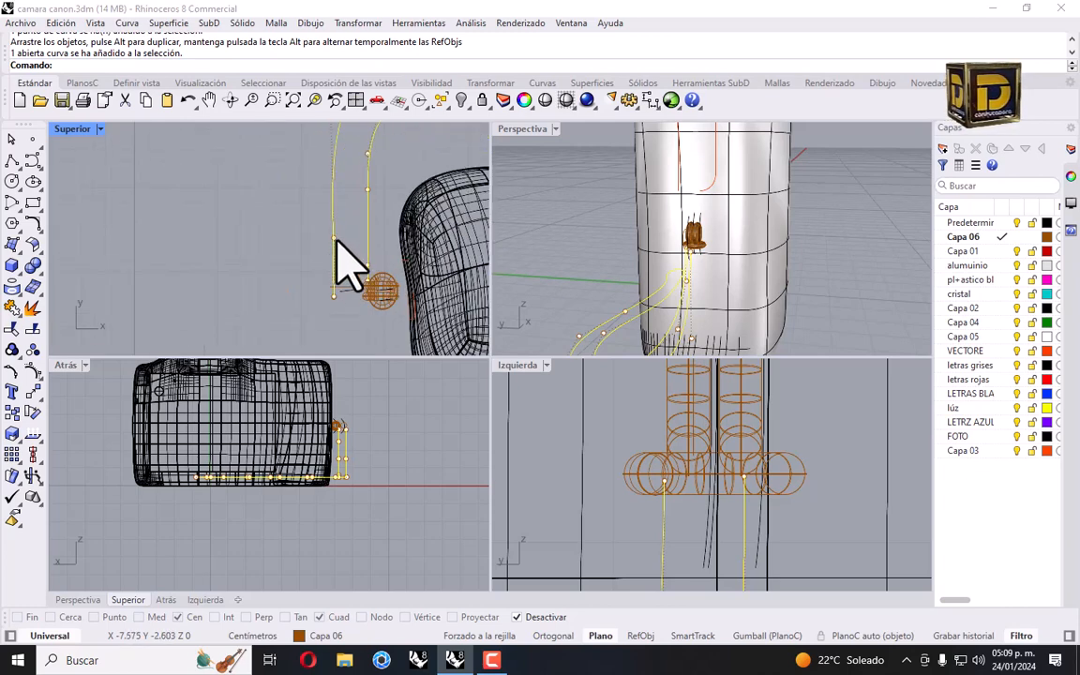
left_click(333, 243)
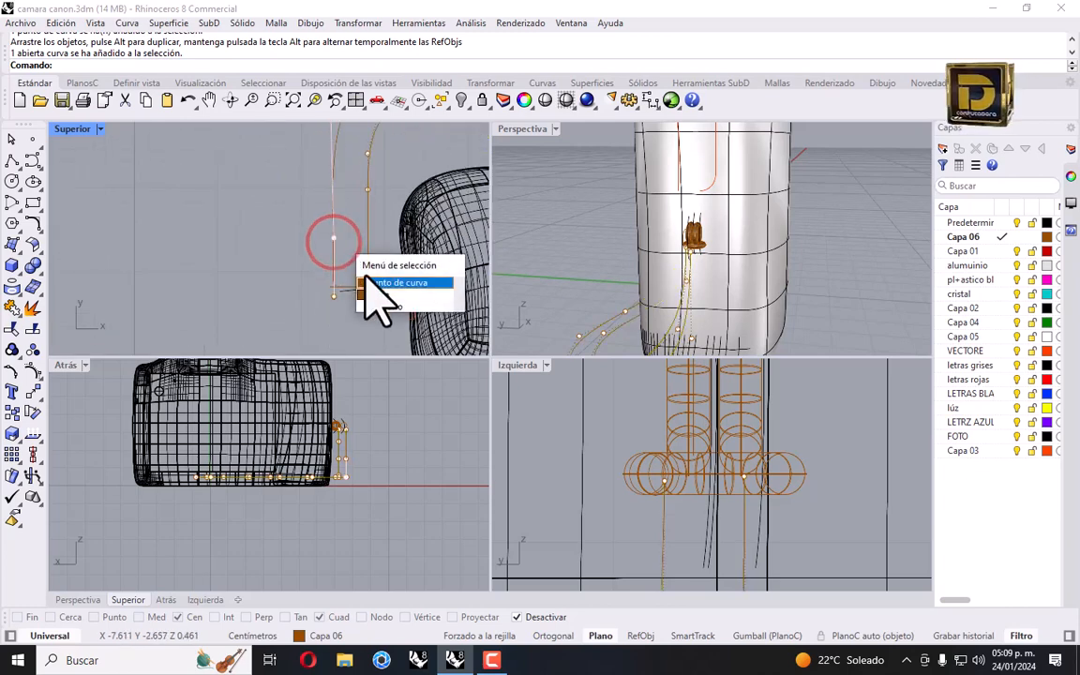
left_click(364, 280)
left_click_drag(333, 240, 281, 308)
Move the control point at the strap curve's outer end inward in the top view so it reaches the rings.
scroll(336, 302, "up", 2)
left_click(332, 301)
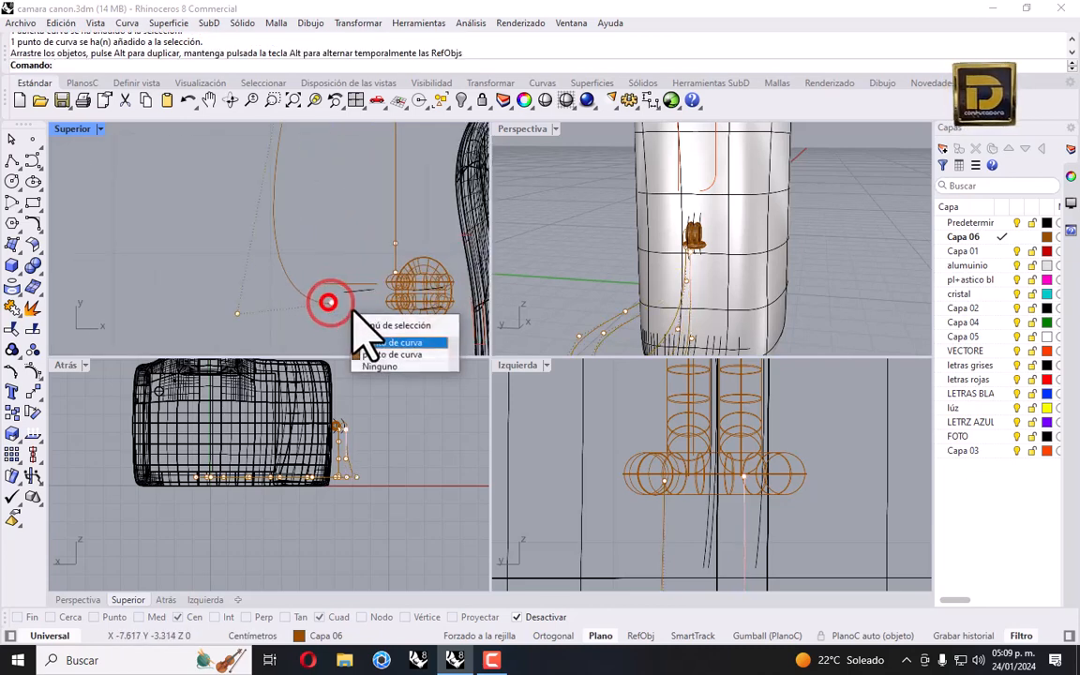
left_click(341, 316)
left_click(331, 303)
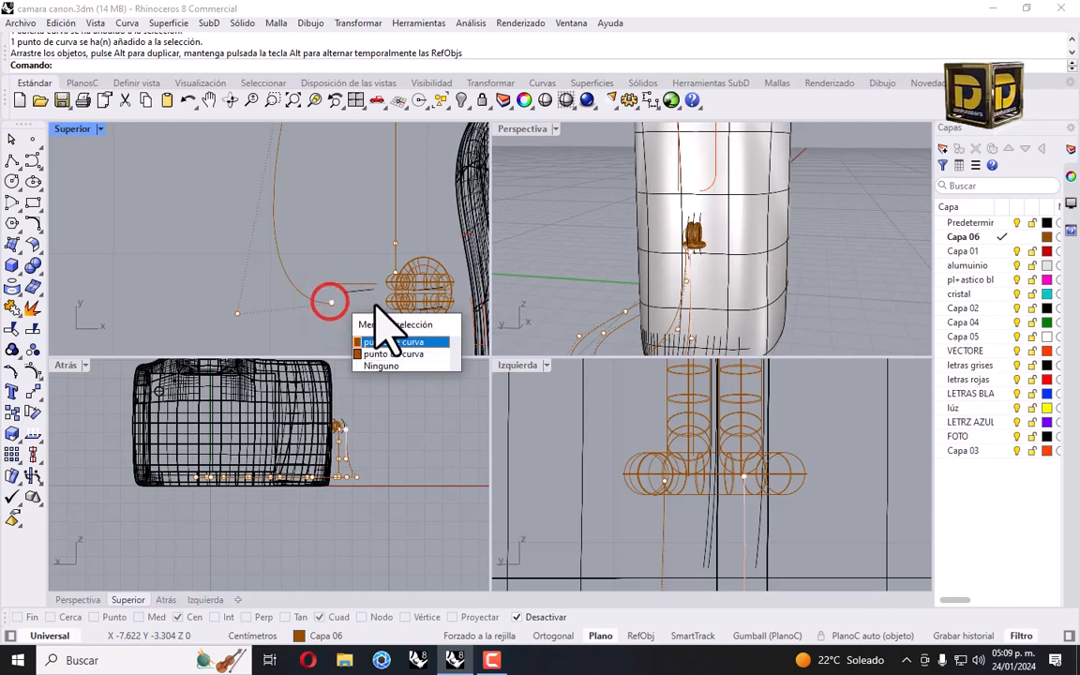
left_click(372, 341)
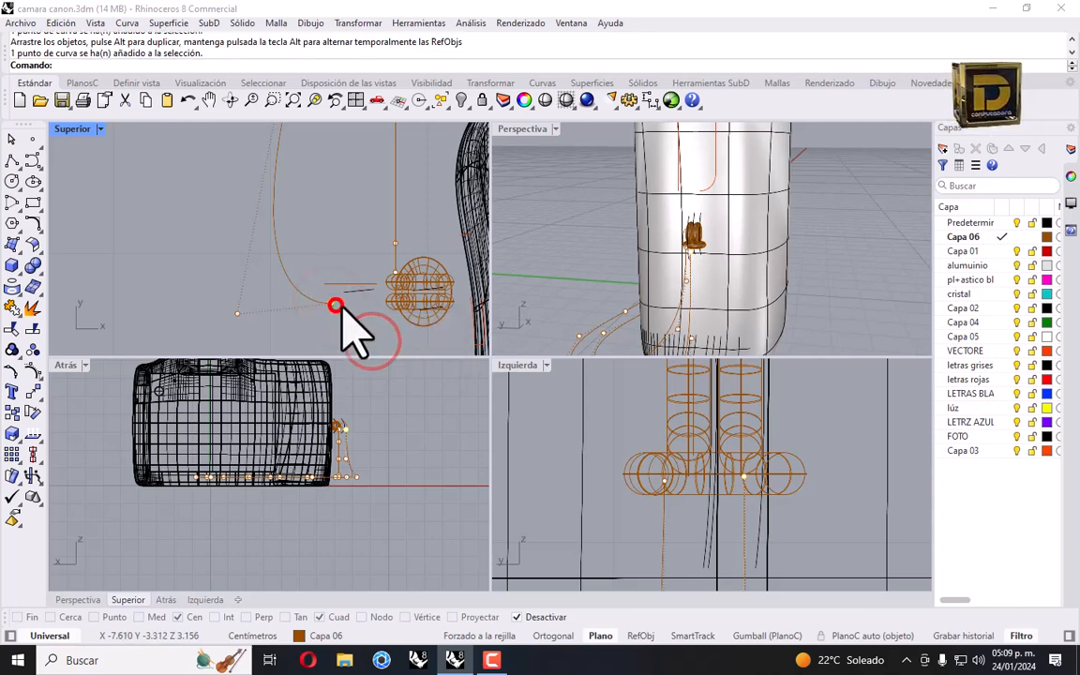
left_click_drag(335, 305, 390, 305)
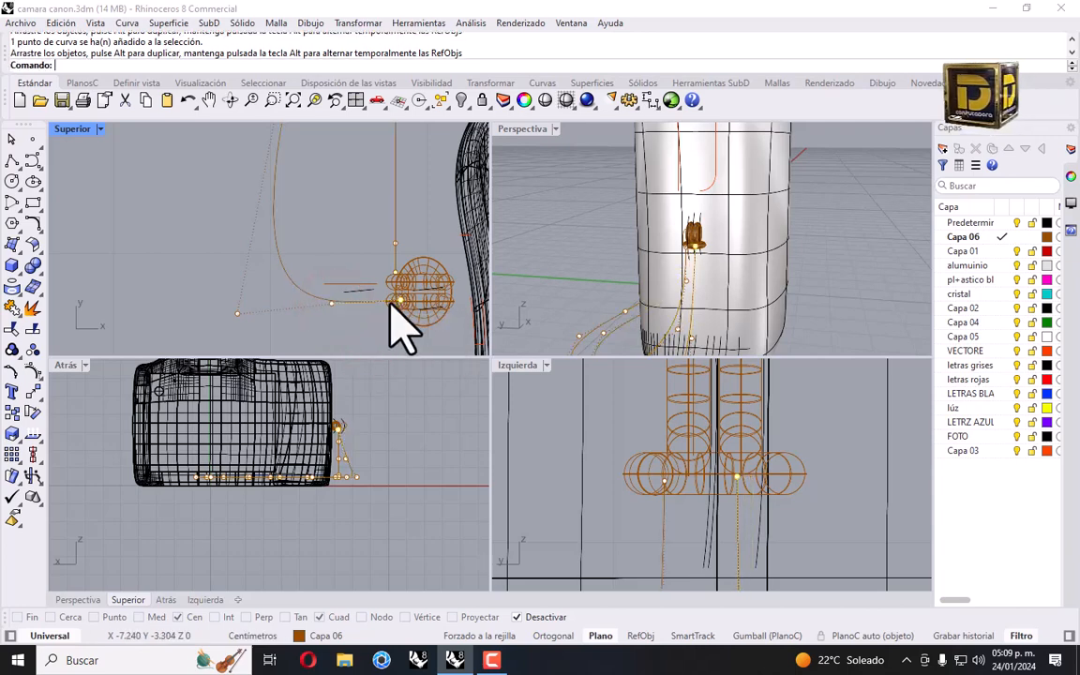
Pull two control points on the inner strap strand's straight part outward, away from the camera body, in the top view.
scroll(695, 476, "down", 6)
scroll(718, 482, "up", 2)
scroll(391, 259, "up", 4)
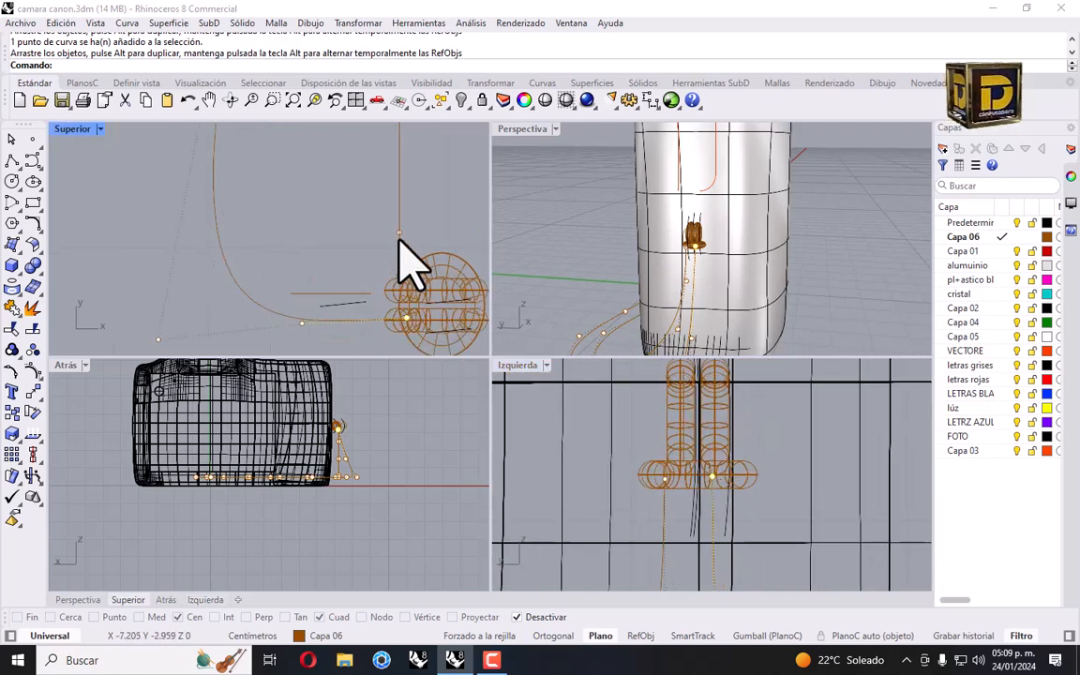
scroll(365, 290, "down", 10)
left_click(368, 216)
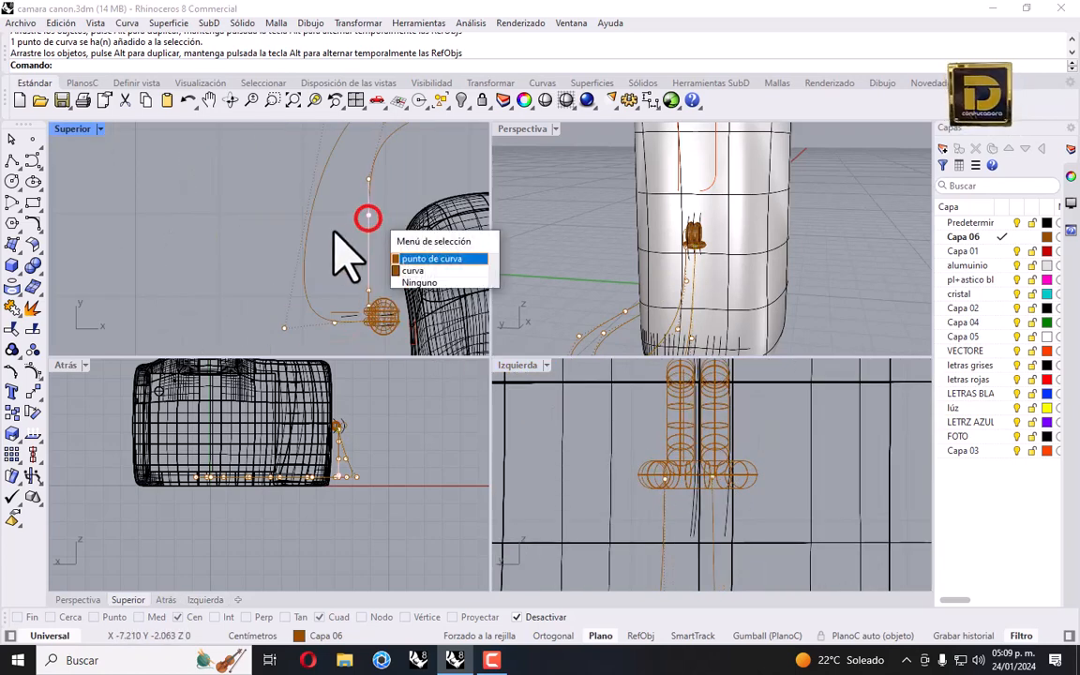
left_click(413, 253)
left_click_drag(368, 215, 331, 218)
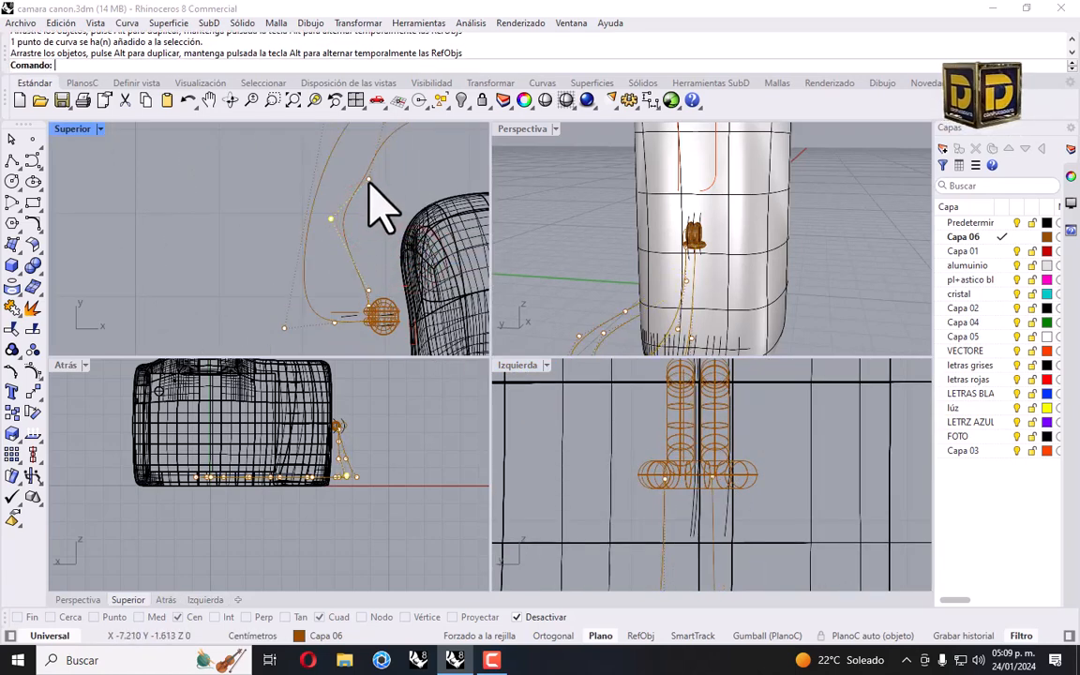
left_click_drag(369, 179, 358, 155)
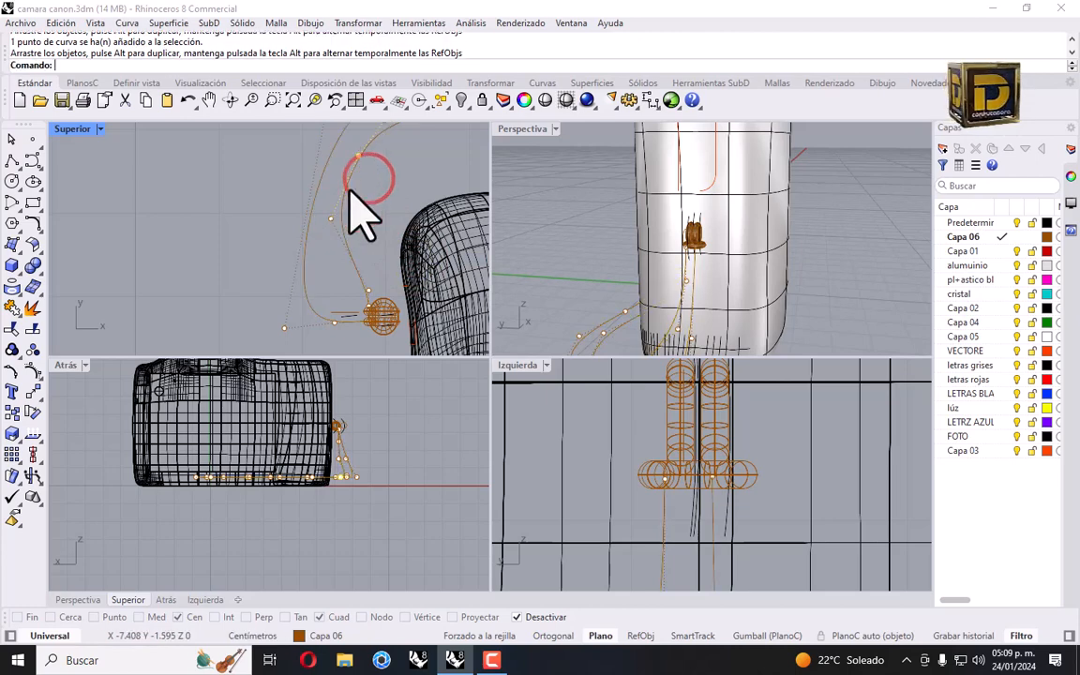
Shift the inner strand's lower bend control point outward, away from the strap ring.
left_click(367, 289)
key("ctrl+a")
left_click_drag(367, 290, 322, 298)
key("ctrl+z")
left_click(369, 284)
Place the inner strand's control point beside the ring level with the upper loop, so the strand enters the loop straight.
scroll(297, 275, "up", 2)
scroll(389, 328, "up", 3)
right_click_drag(398, 335, 411, 187)
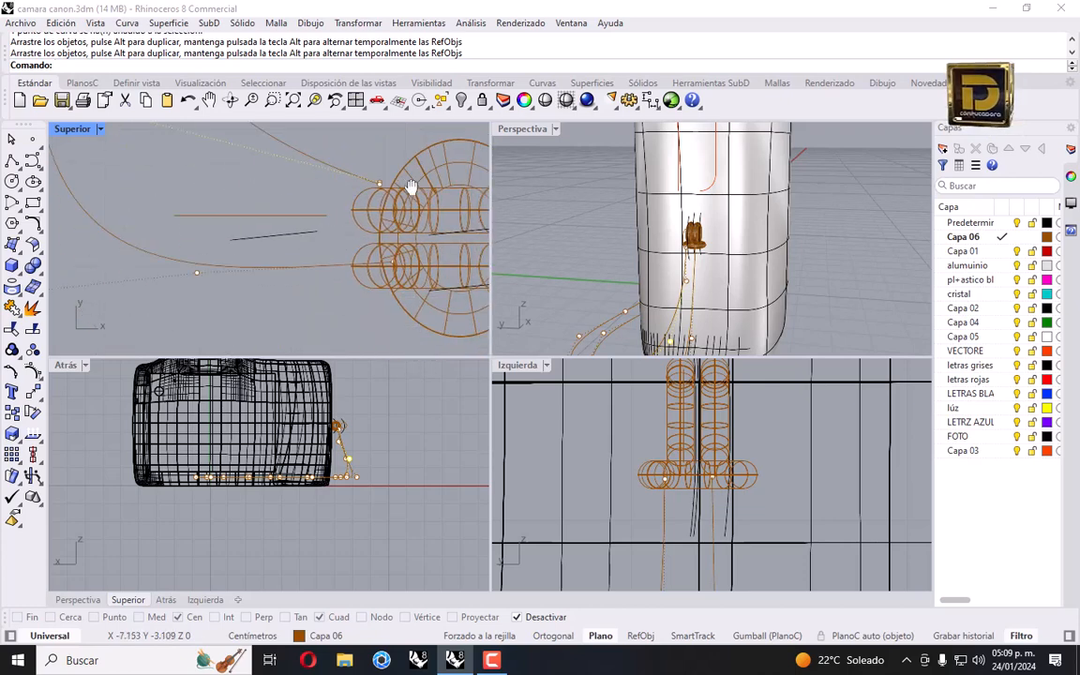
left_click_drag(380, 181, 366, 215)
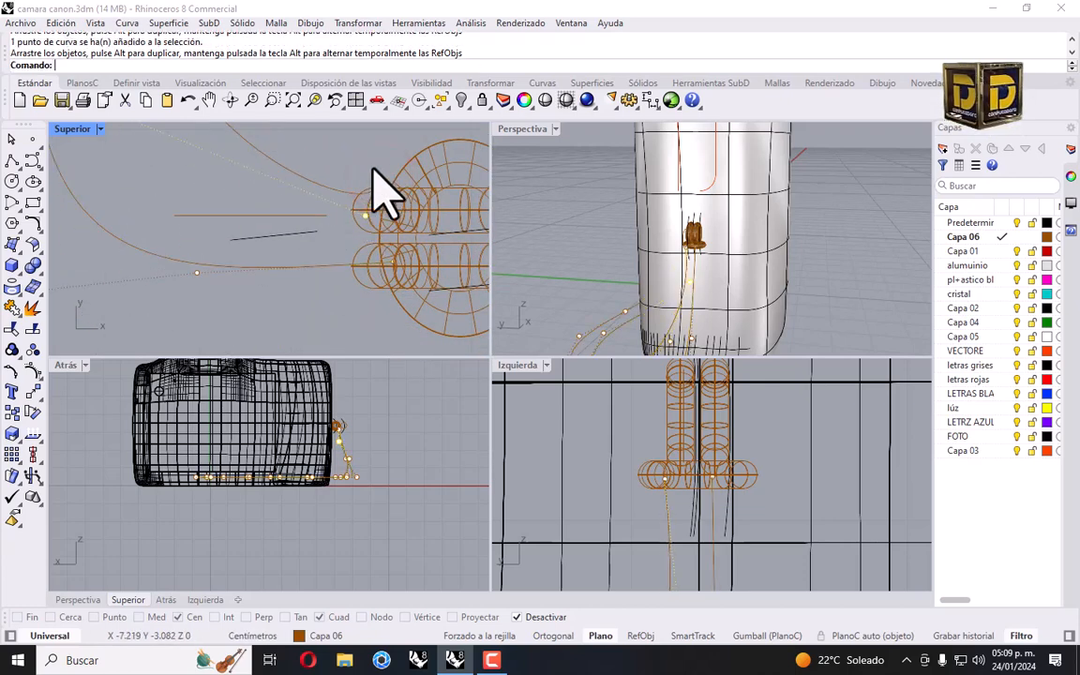
left_click_drag(371, 157, 241, 215)
scroll(302, 248, "down", 6)
right_click_drag(300, 180, 308, 254)
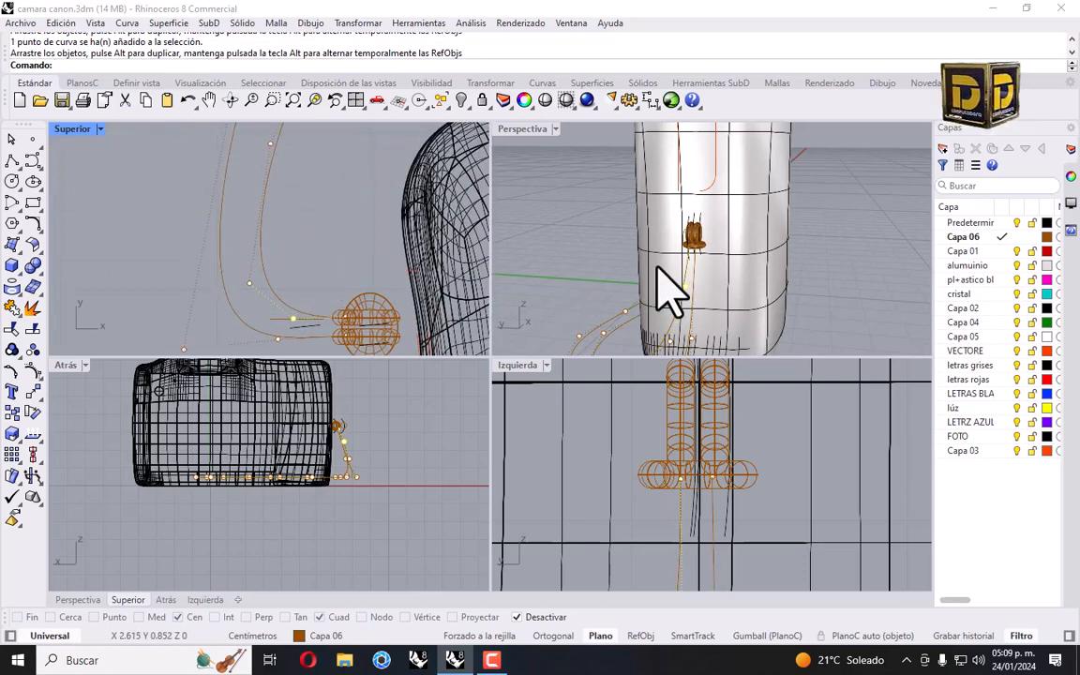
Examine how the strap curve drops from the camera's side ring in the perspective, top and left views.
key("Escape")
scroll(687, 216, "down", 6)
right_click_drag(689, 221, 750, 230)
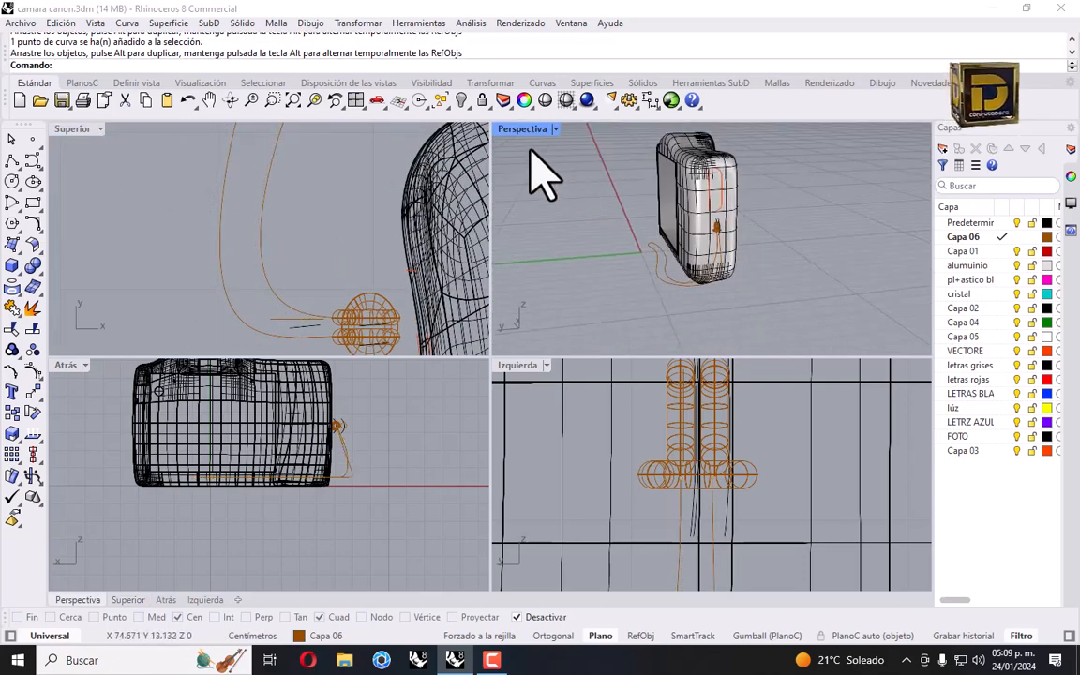
double_click(522, 129)
right_click_drag(523, 131, 590, 284)
scroll(494, 398, "up", 5)
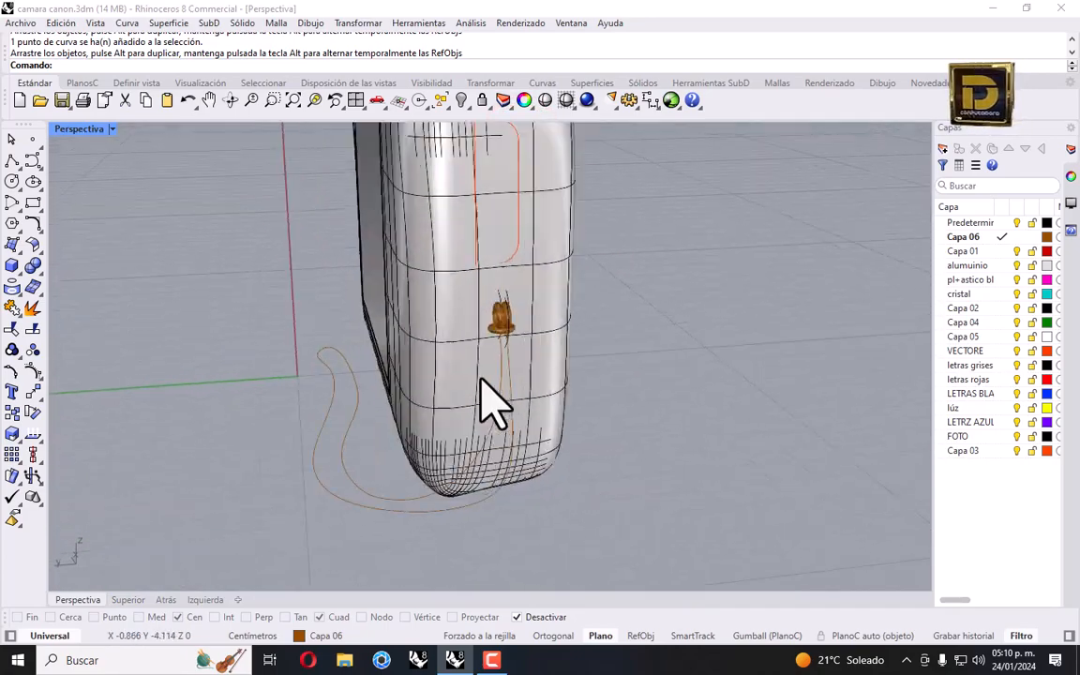
left_click(476, 370)
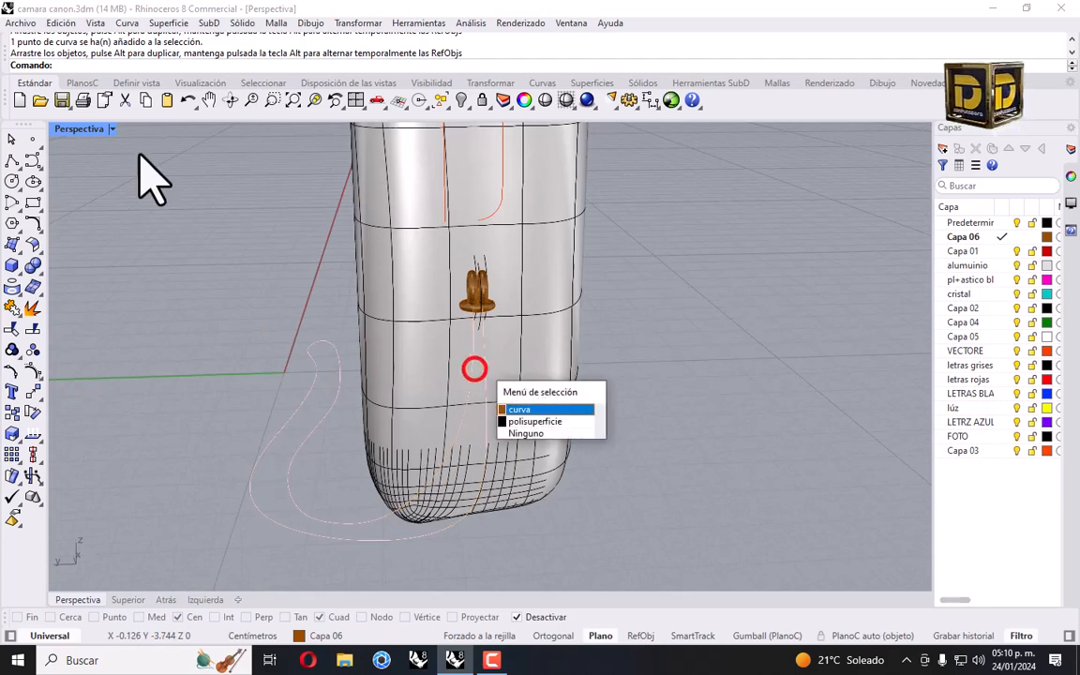
left_click(91, 126)
double_click(73, 129)
scroll(309, 231, "down", 6)
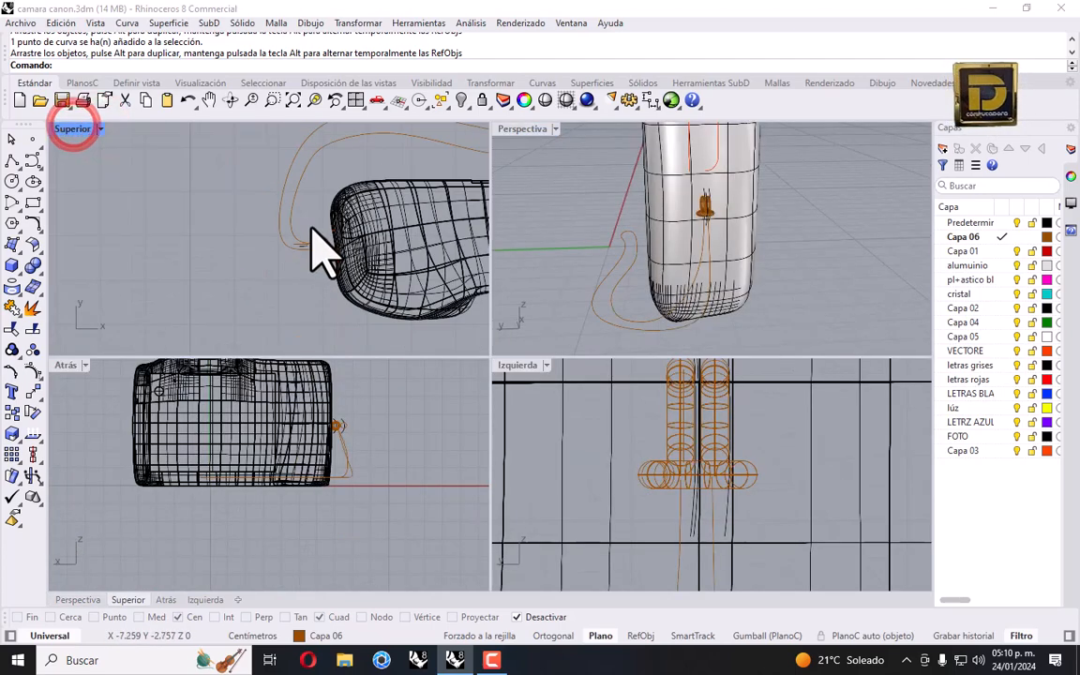
scroll(323, 248, "up", 6)
scroll(709, 492, "down", 3)
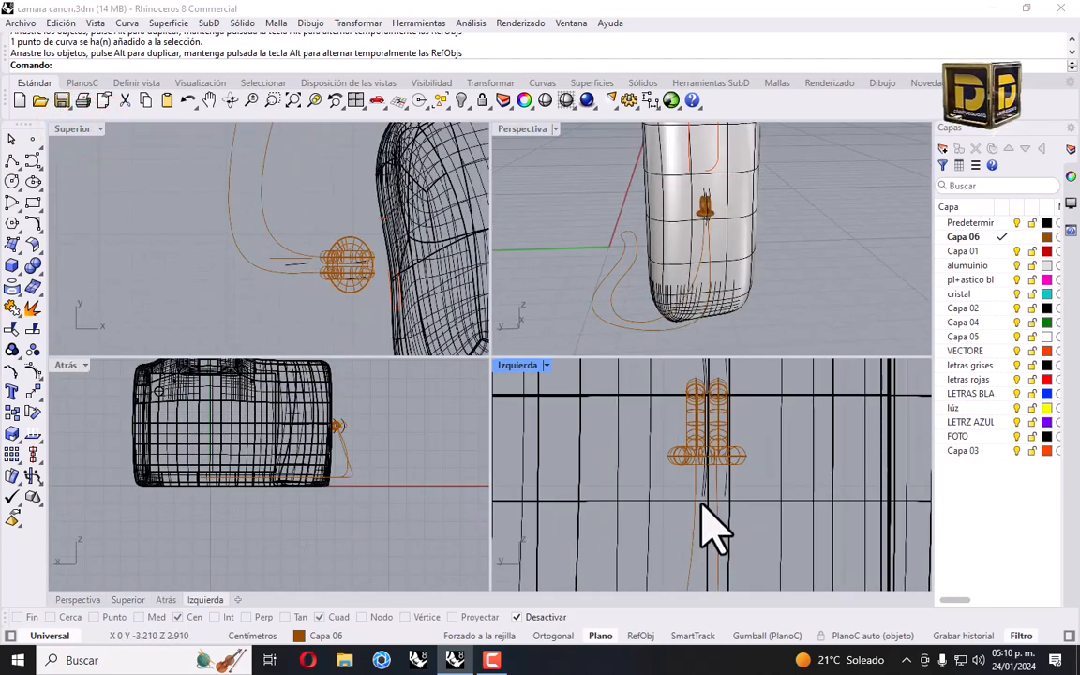
Reposition the strap curve's bend control point below the ring, adjusting it in the top view and lowering it in the left view.
left_click(697, 520)
right_click_drag(696, 317, 643, 293)
left_click(636, 285)
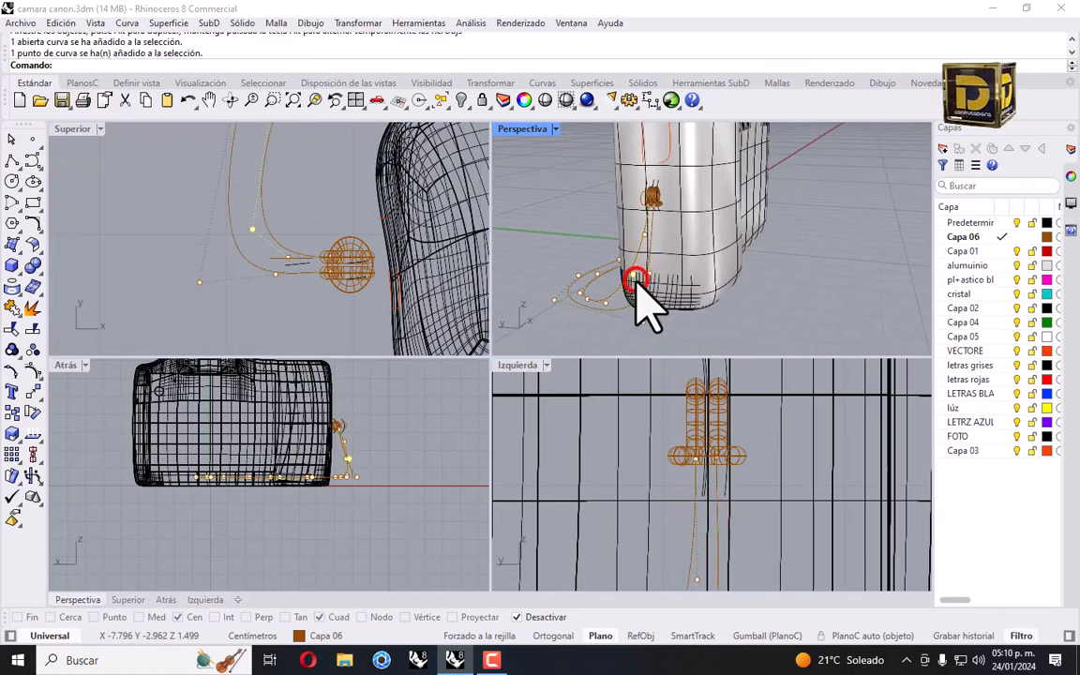
scroll(264, 252, "up", 3)
left_click(249, 225)
scroll(711, 434, "up", 8)
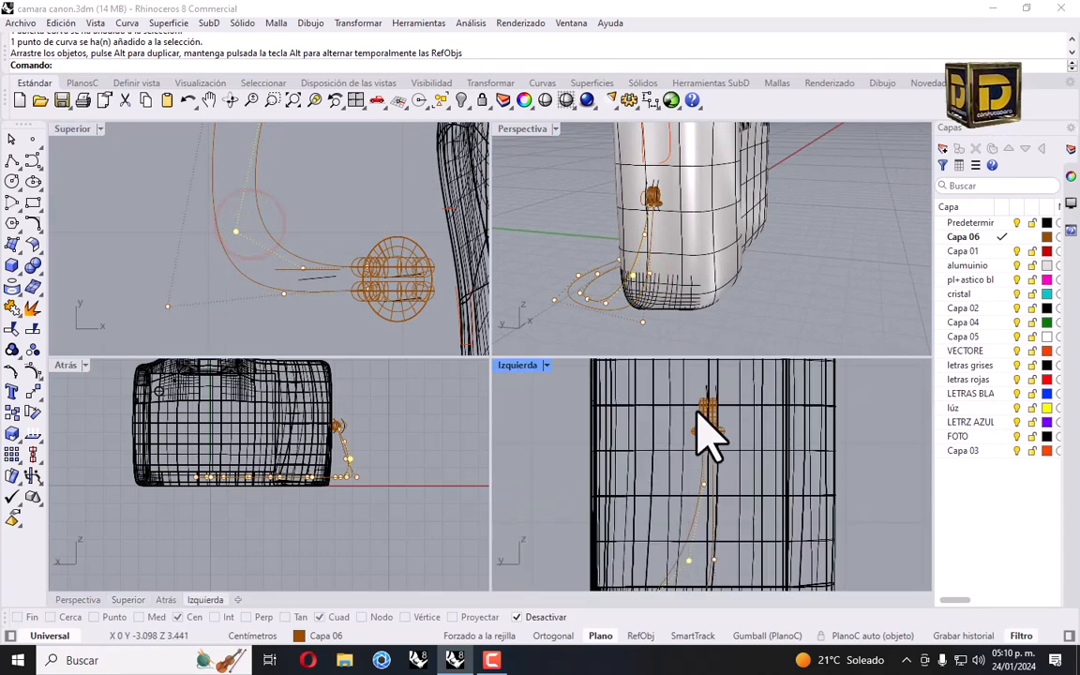
left_click(671, 458)
left_click_drag(675, 494, 687, 529)
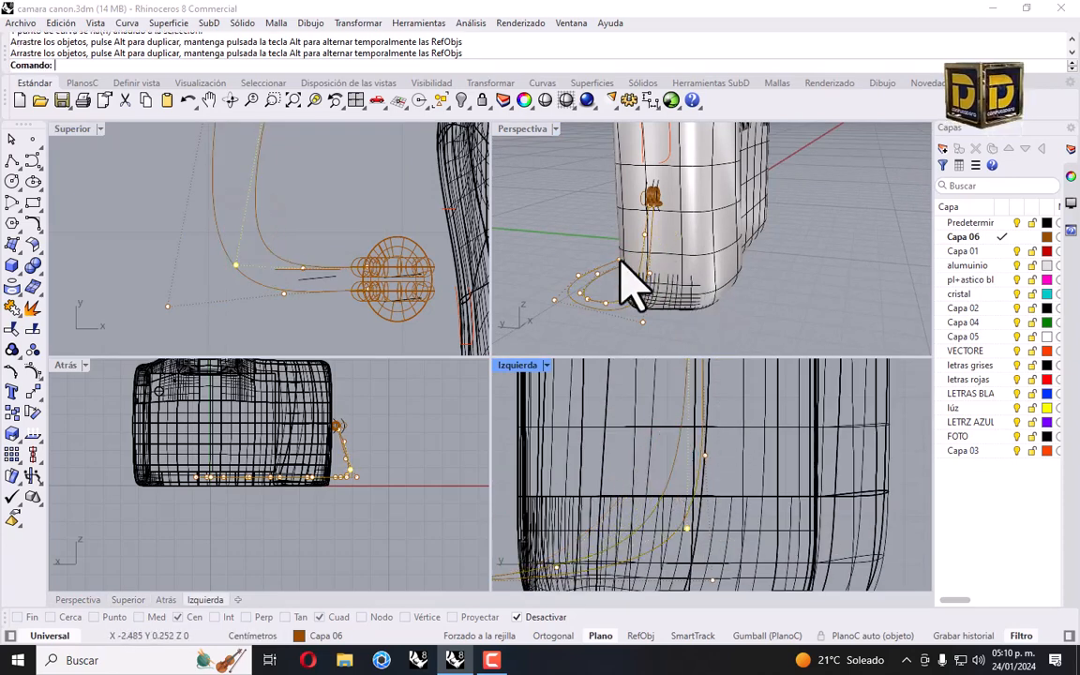
Rebuild the strap curve with 60 control points.
double_click(511, 129)
right_click_drag(592, 254, 662, 328)
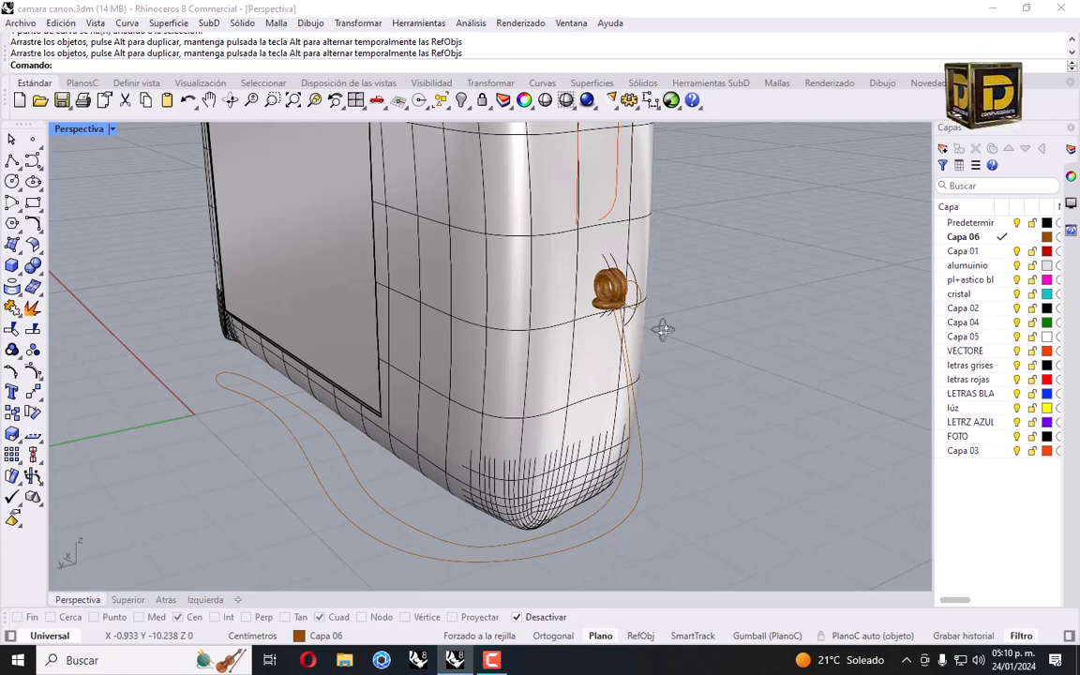
right_click_drag(651, 450, 433, 554)
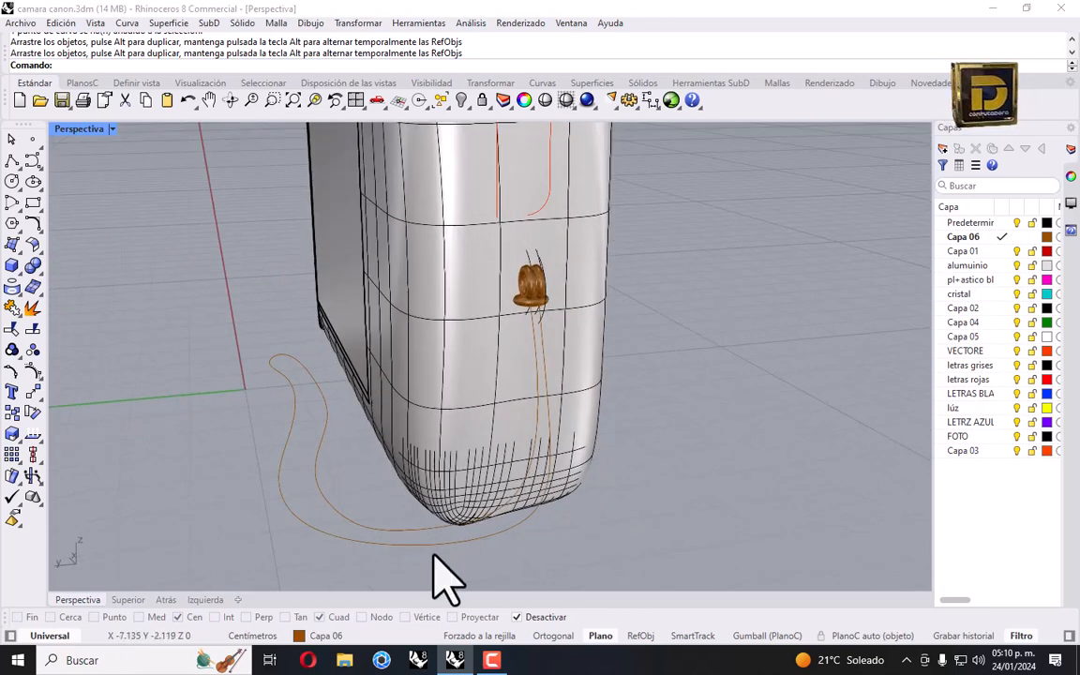
left_click(286, 430)
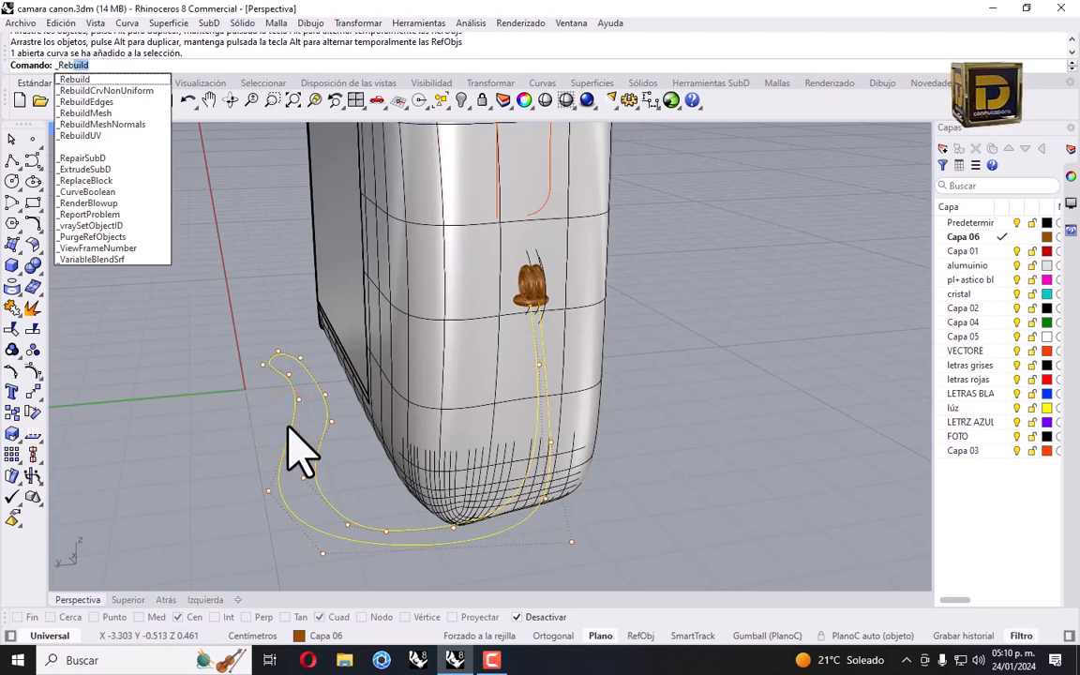
key("Return")
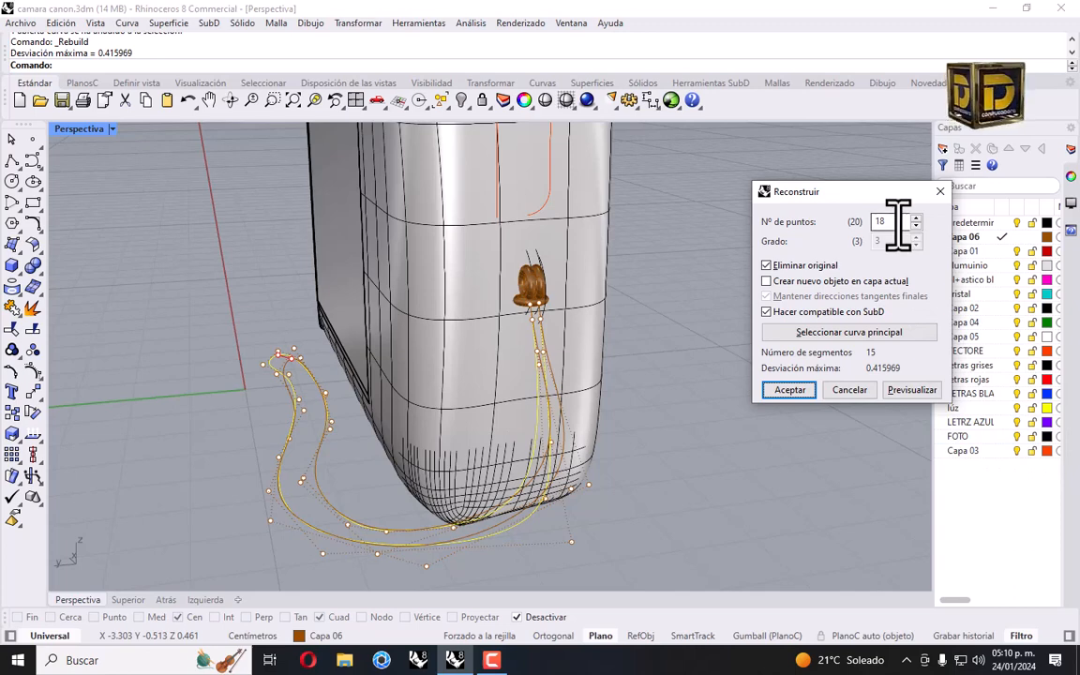
left_click(848, 390)
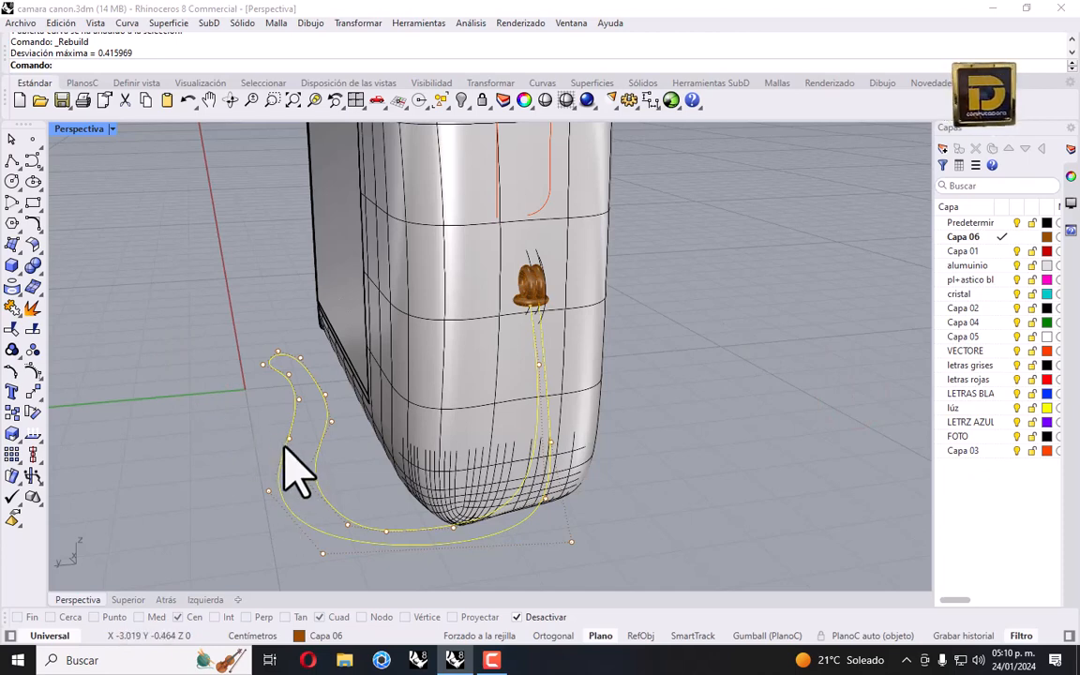
right_click(287, 423)
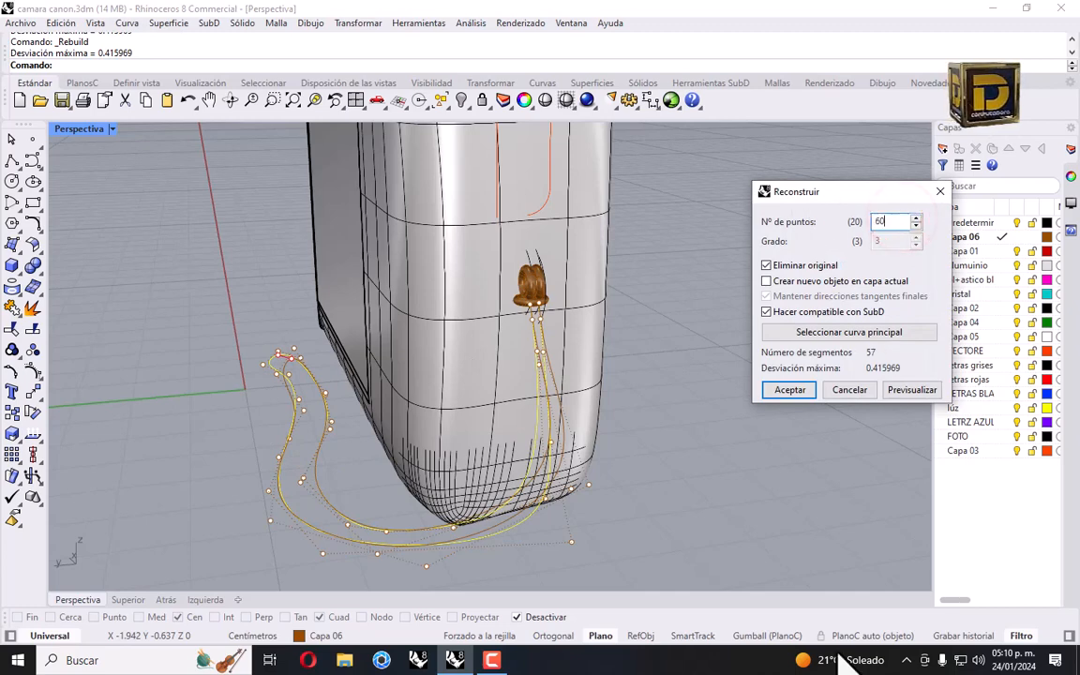
key("Return")
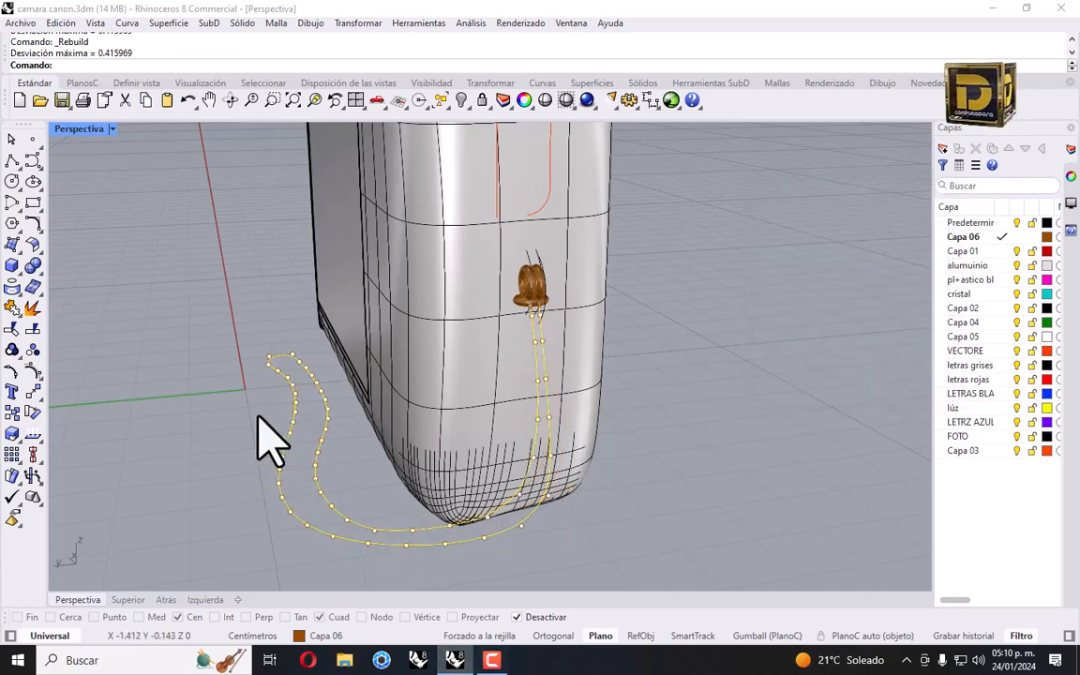
Try to bulge the rebuilt strap's outer strand outward by moving a single control point.
scroll(281, 450, "up", 5)
left_click(289, 462)
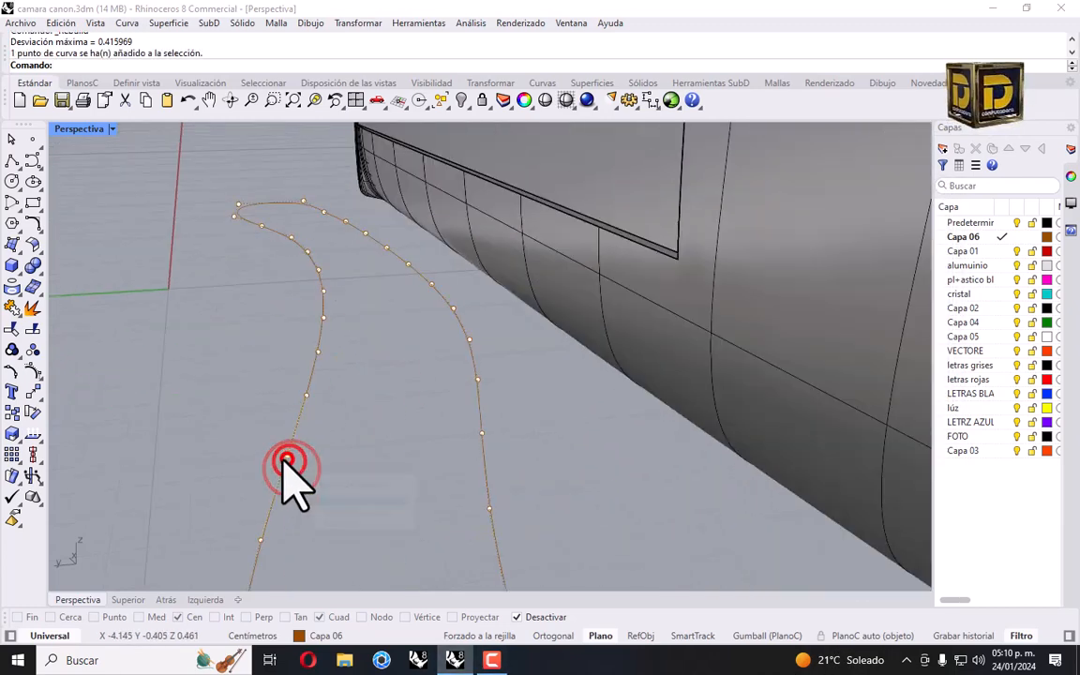
left_click(286, 458)
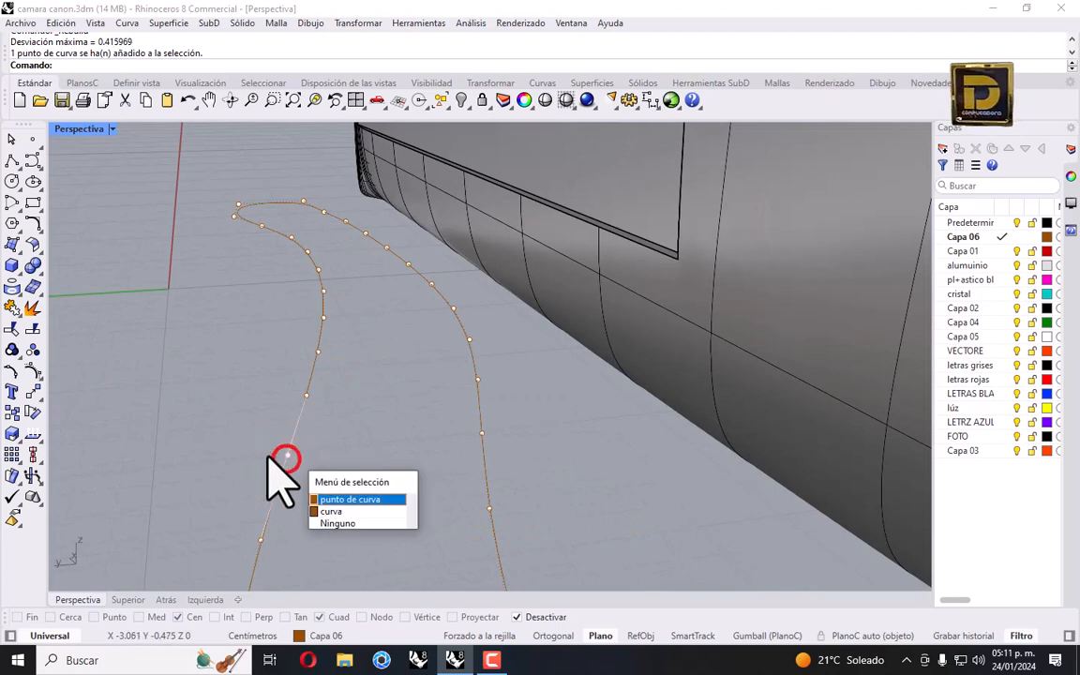
left_click(332, 510)
left_click(289, 457)
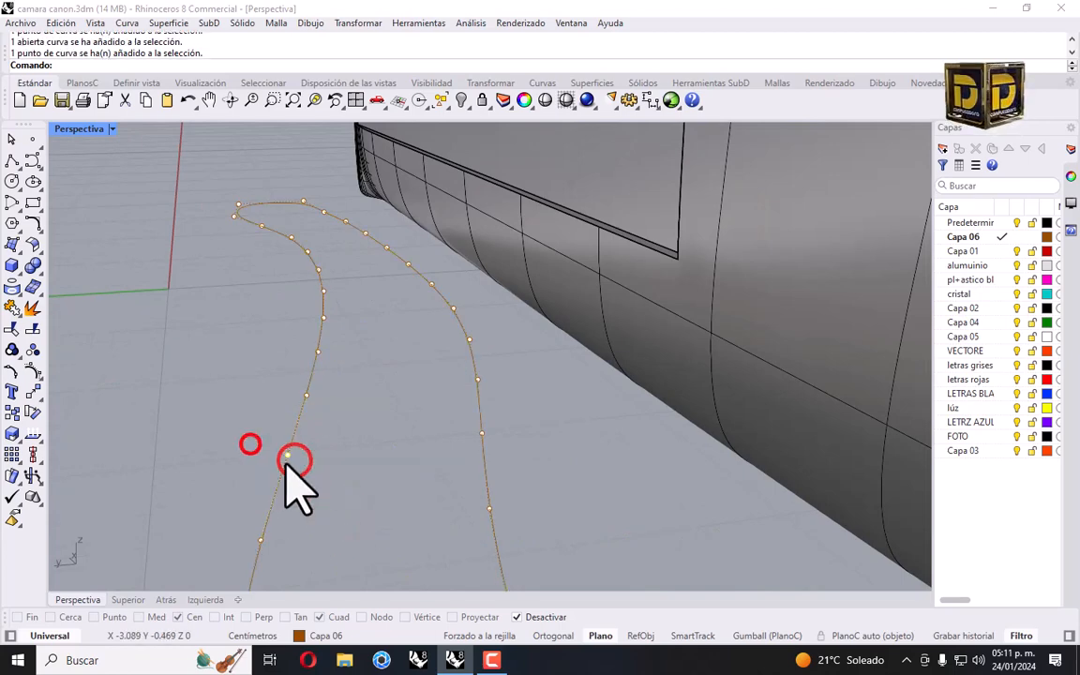
left_click_drag(286, 459, 261, 450)
Try to add more irregular bends to the rebuilt strap by offsetting individual control points on both strands.
scroll(345, 448, "down", 3)
left_click(408, 441)
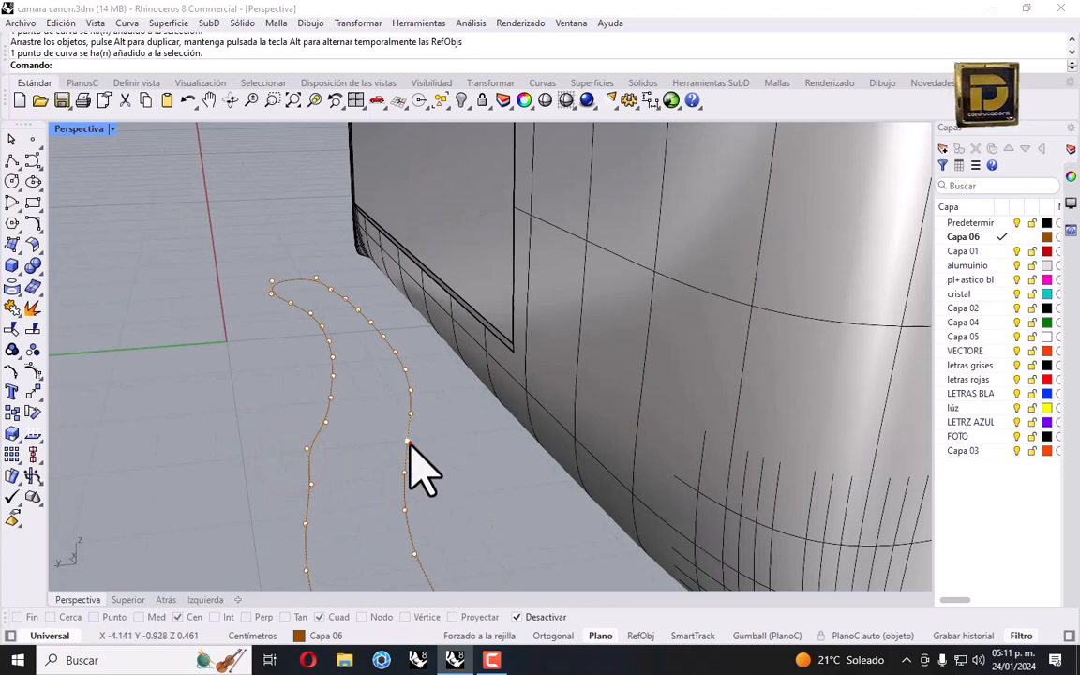
left_click_drag(409, 442, 425, 441)
left_click(334, 397)
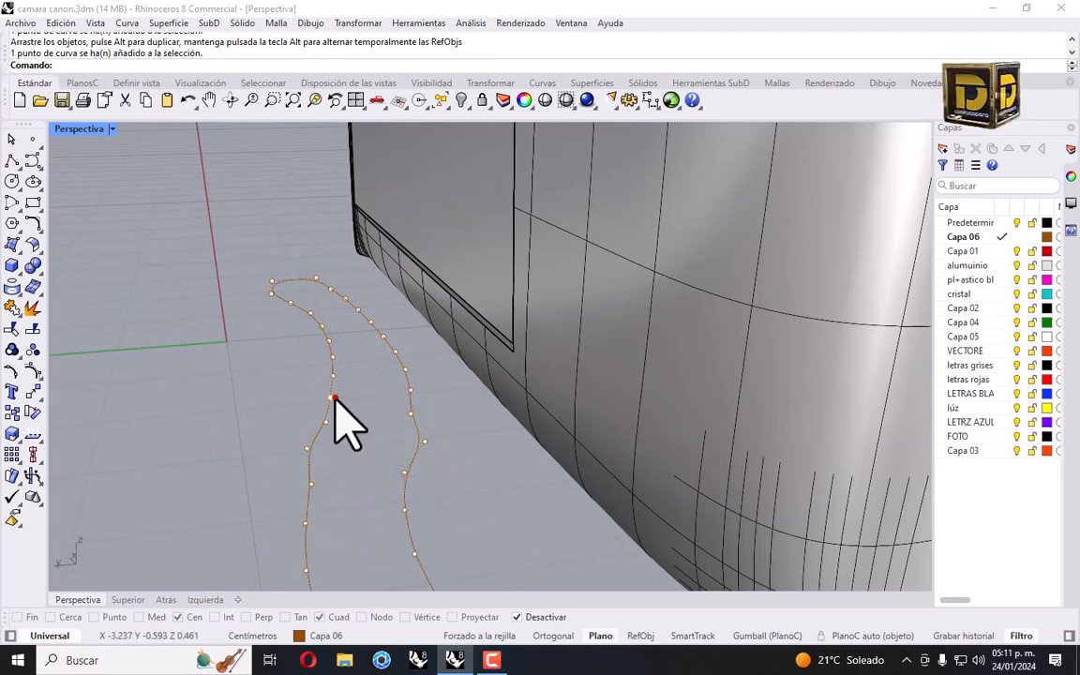
scroll(380, 413, "down", 2)
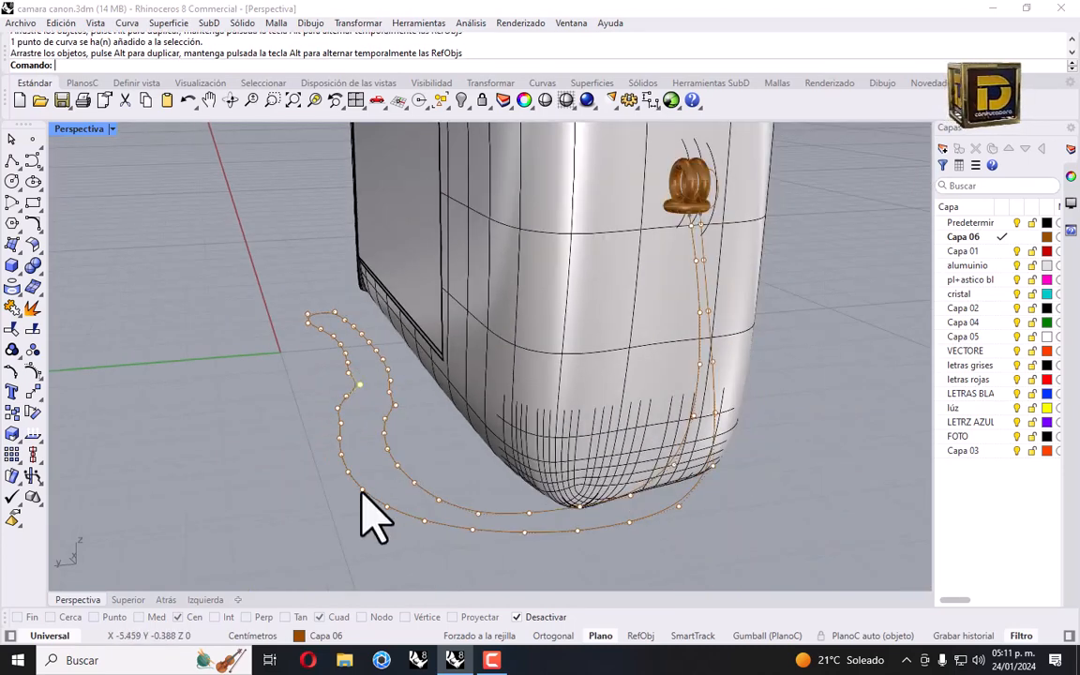
left_click_drag(363, 490, 346, 500)
left_click_drag(413, 479, 431, 467)
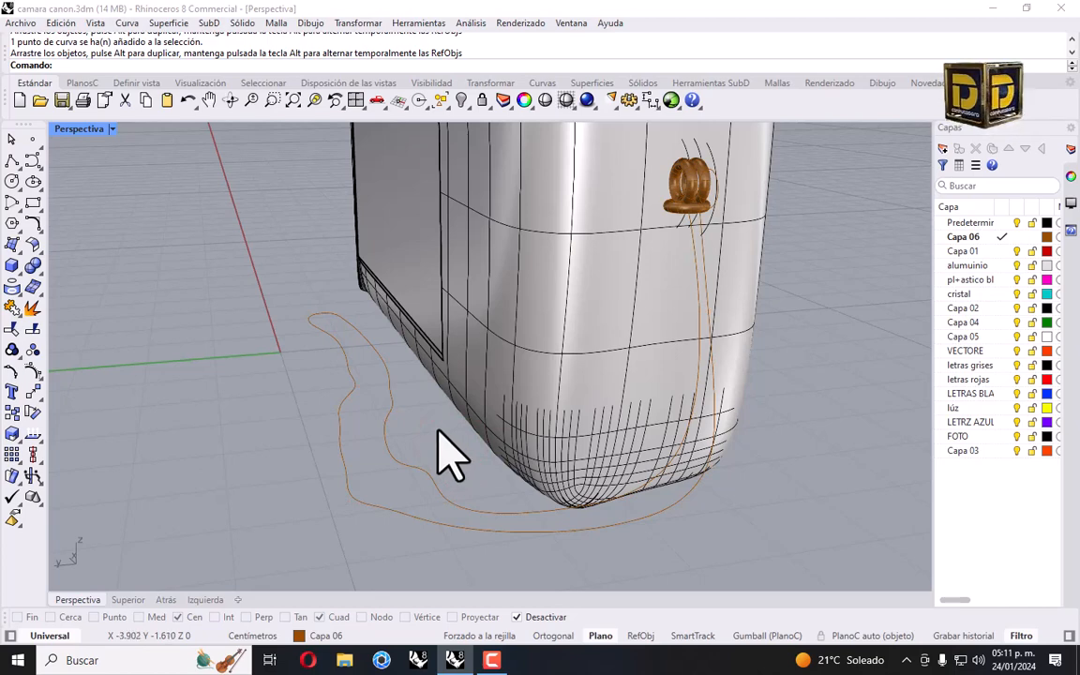
Undo the control point moves and the rebuild of the strap curve, and deselect it.
key("ctrl+z")
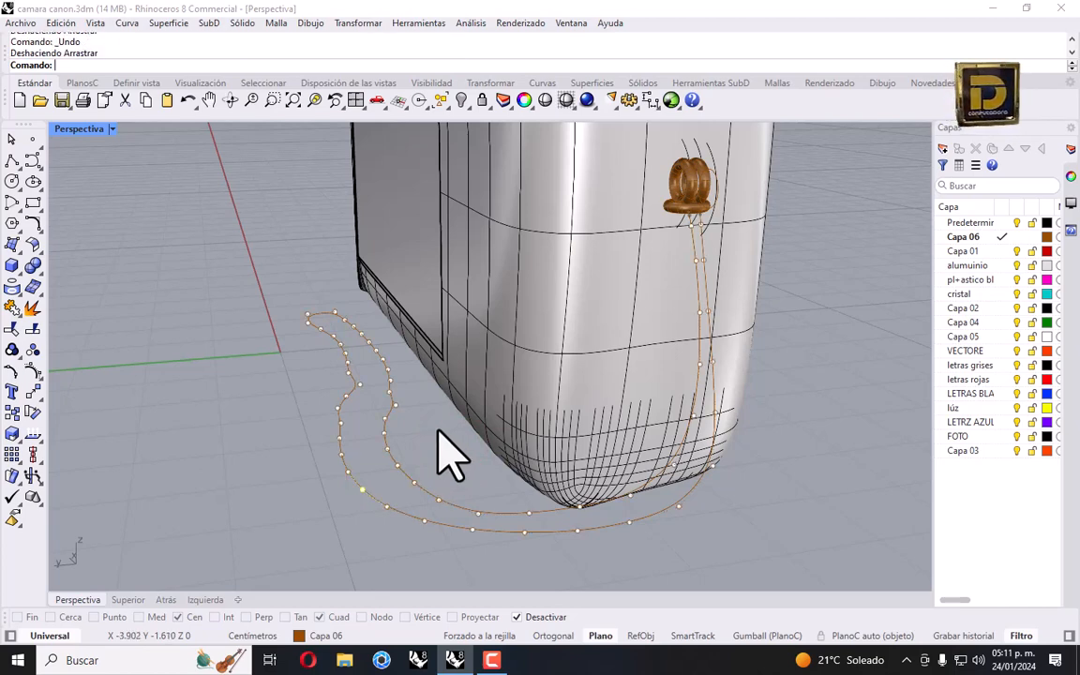
key("ctrl+z")
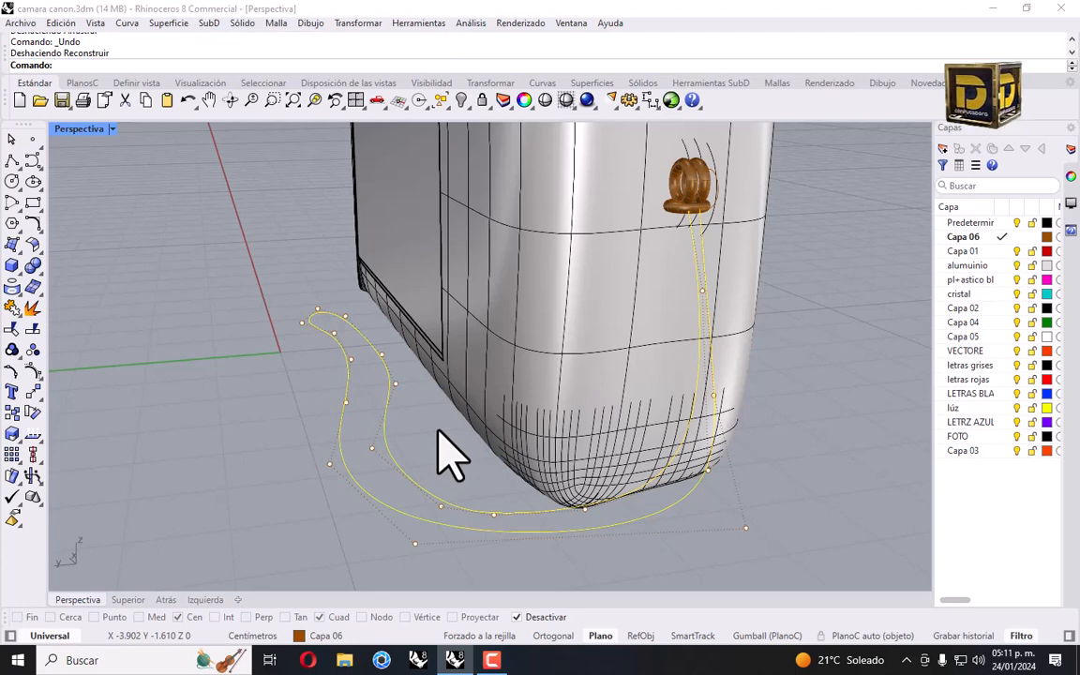
left_click(437, 430)
Move two control points of the strap's inner strand near its upper bend closer to the outer strand in the top view.
scroll(437, 430, "up", 3)
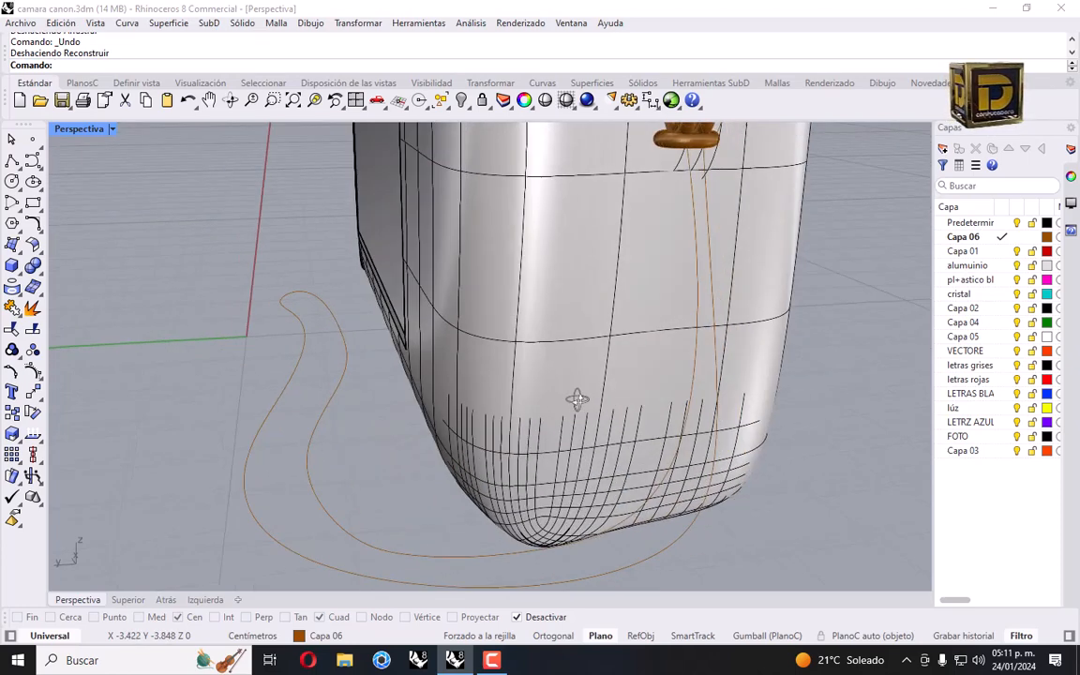
left_click(308, 439)
double_click(91, 129)
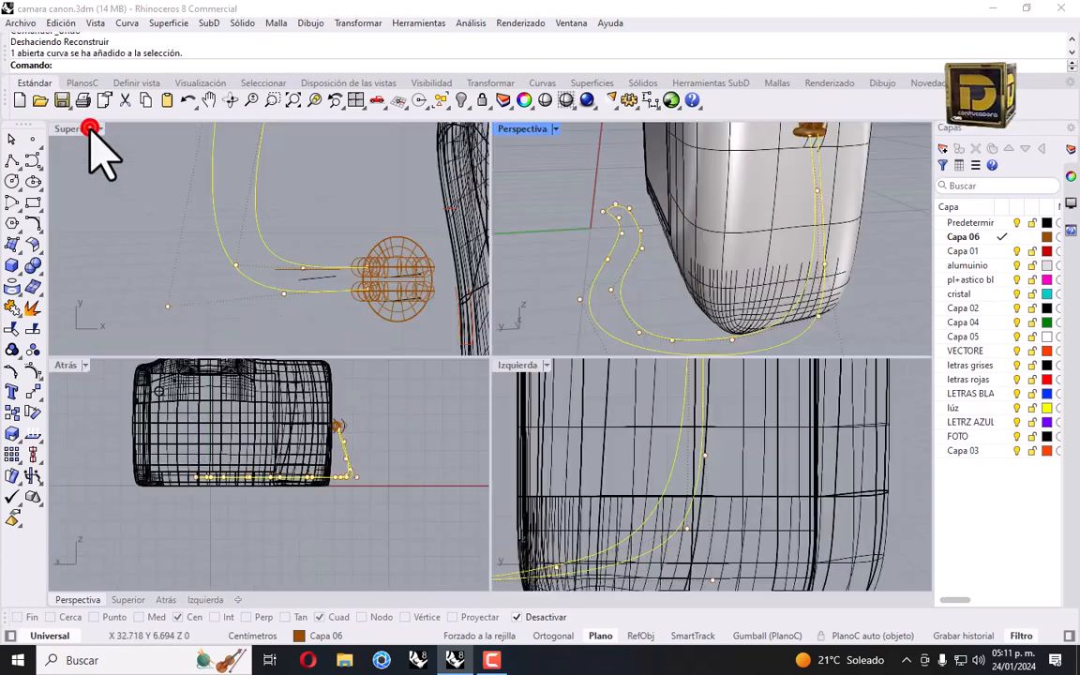
scroll(313, 240, "up", 4)
right_click_drag(325, 245, 295, 256)
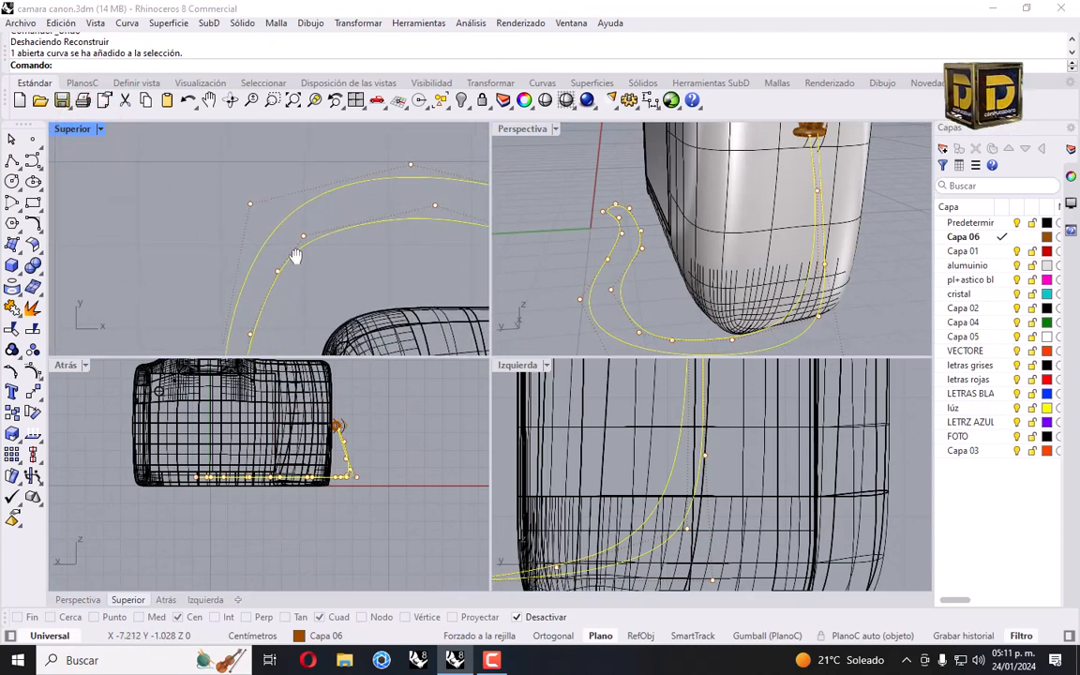
left_click_drag(303, 235, 320, 204)
scroll(437, 234, "up", 2)
right_click_drag(436, 234, 310, 250)
left_click(311, 211)
left_click_drag(310, 211, 326, 187)
scroll(246, 212, "down", 6)
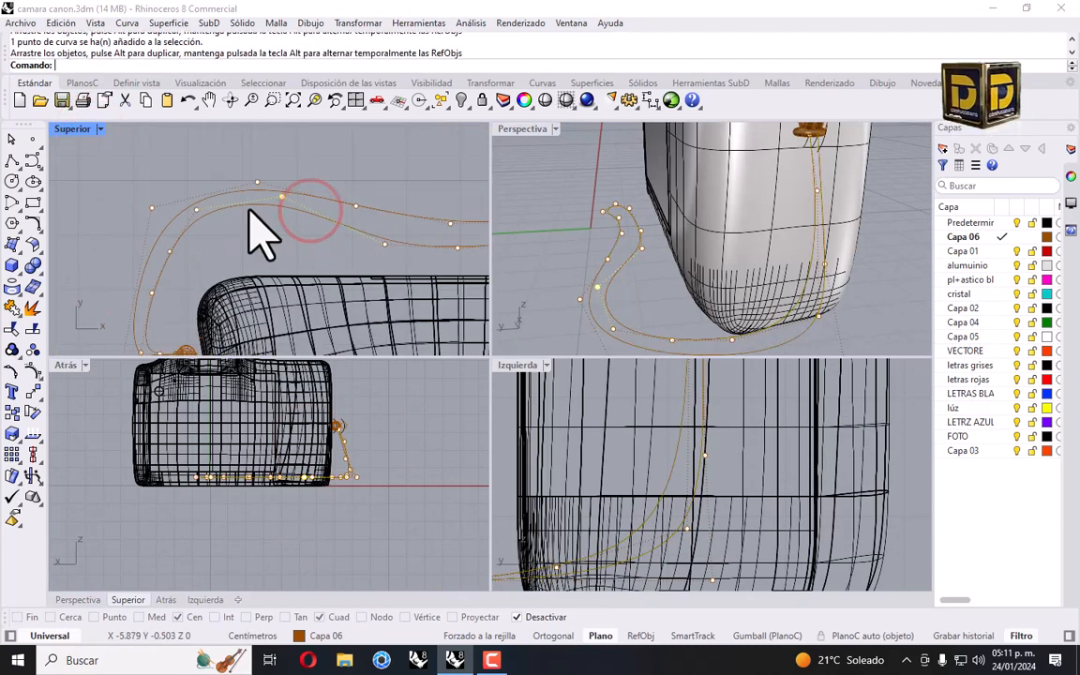
Move one inner-strand control point closer to the outer strand and shift the end loop's upper control point inward in the top view.
right_click_drag(388, 235, 323, 233)
scroll(323, 233, "up", 4)
left_click_drag(322, 249, 323, 229)
scroll(412, 245, "down", 4)
right_click_drag(413, 245, 306, 241)
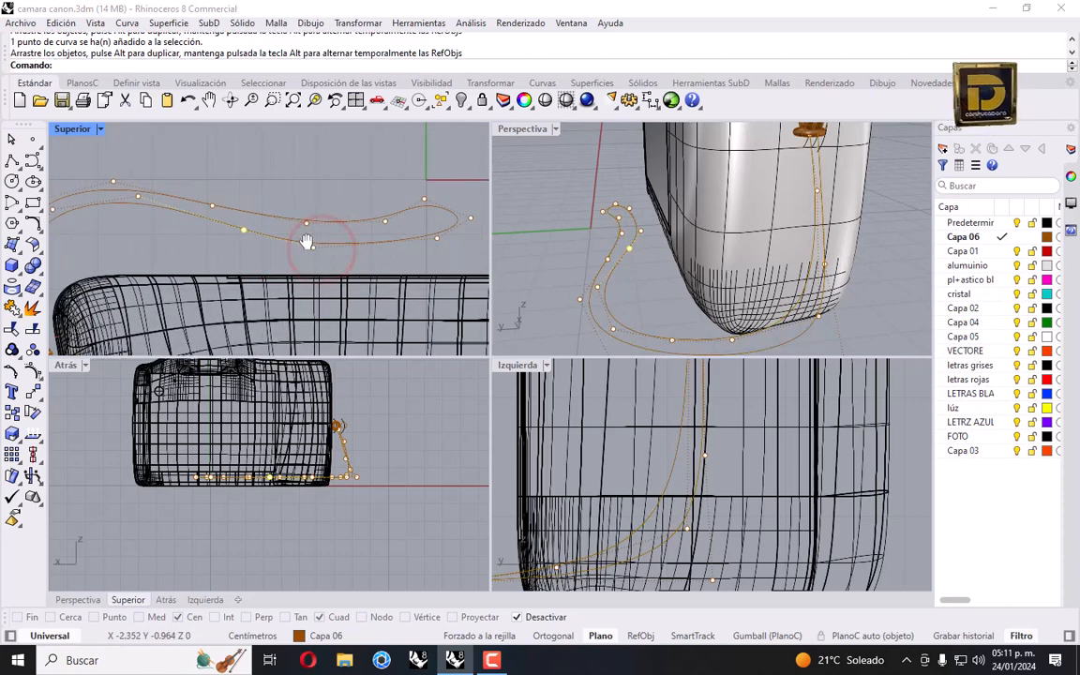
scroll(403, 242, "up", 3)
left_click_drag(436, 185, 419, 204)
key("Escape")
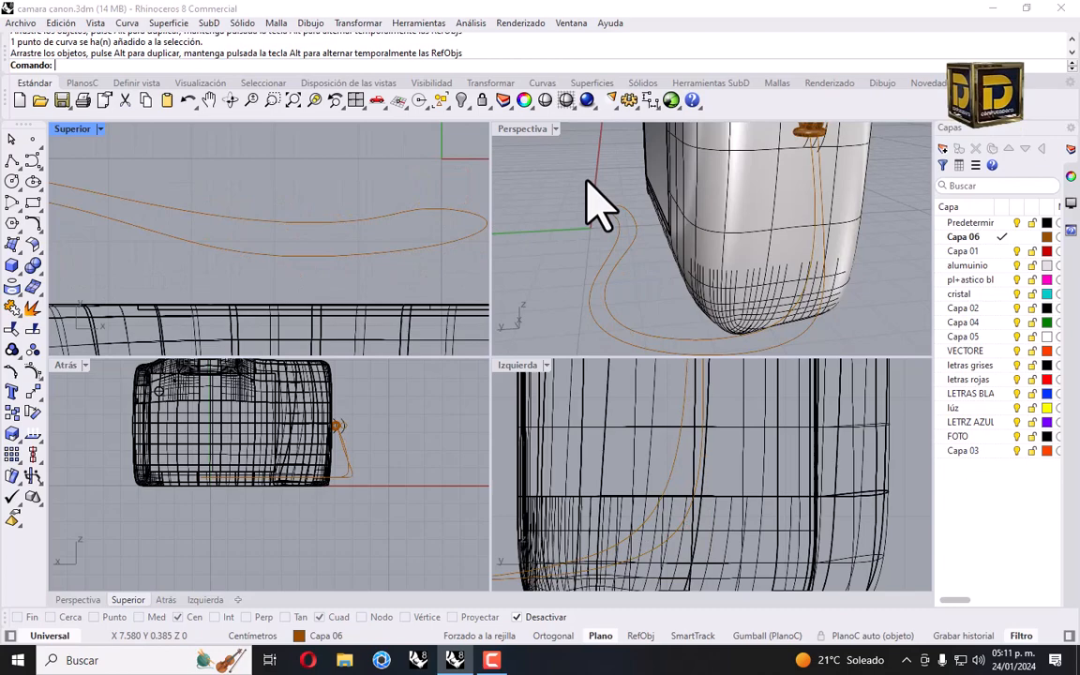
Pipe the wrist strap curve with start and end diameters of 0.100 in the maximized perspective view.
double_click(541, 127)
right_click_drag(503, 250, 544, 352)
left_click(879, 389)
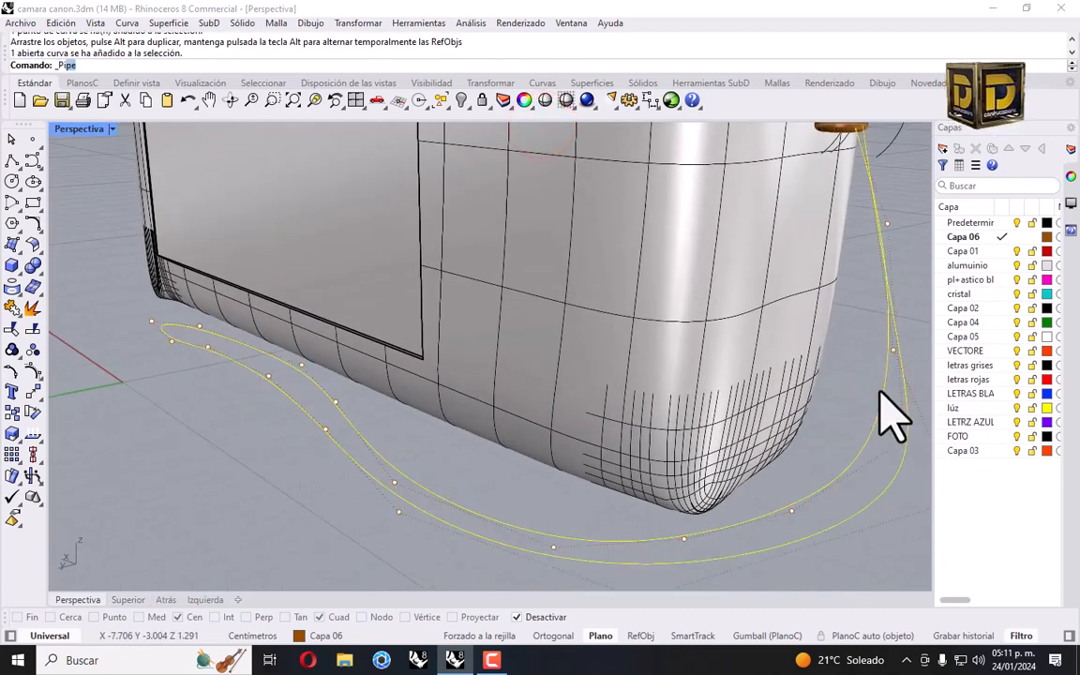
key("Return")
key("Return")
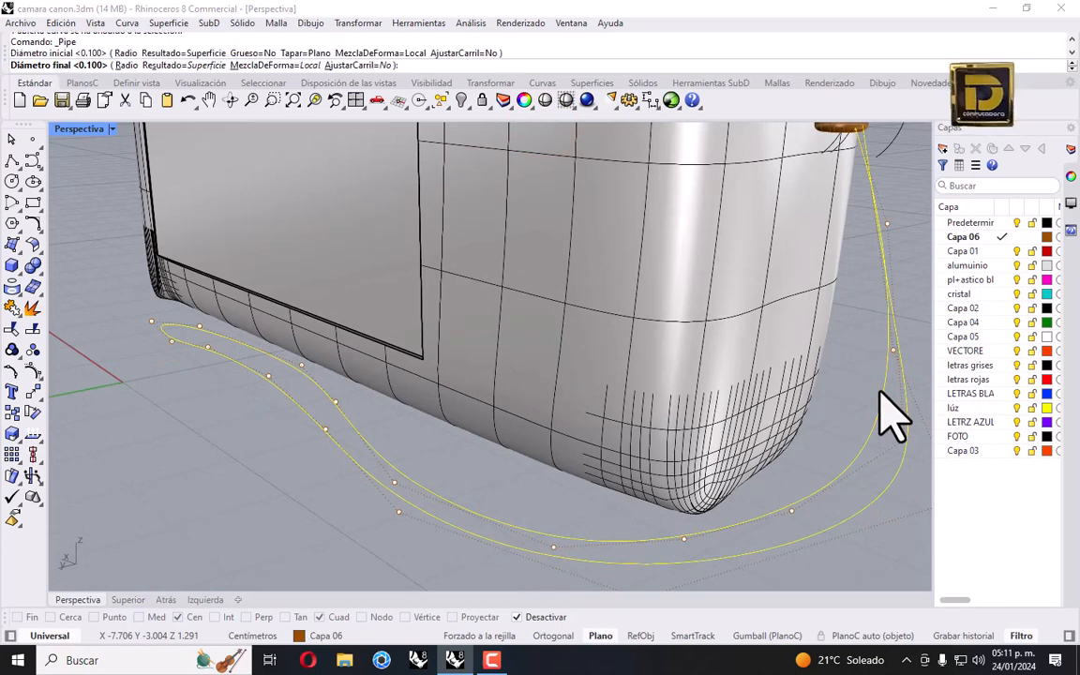
key("Return")
key("Return")
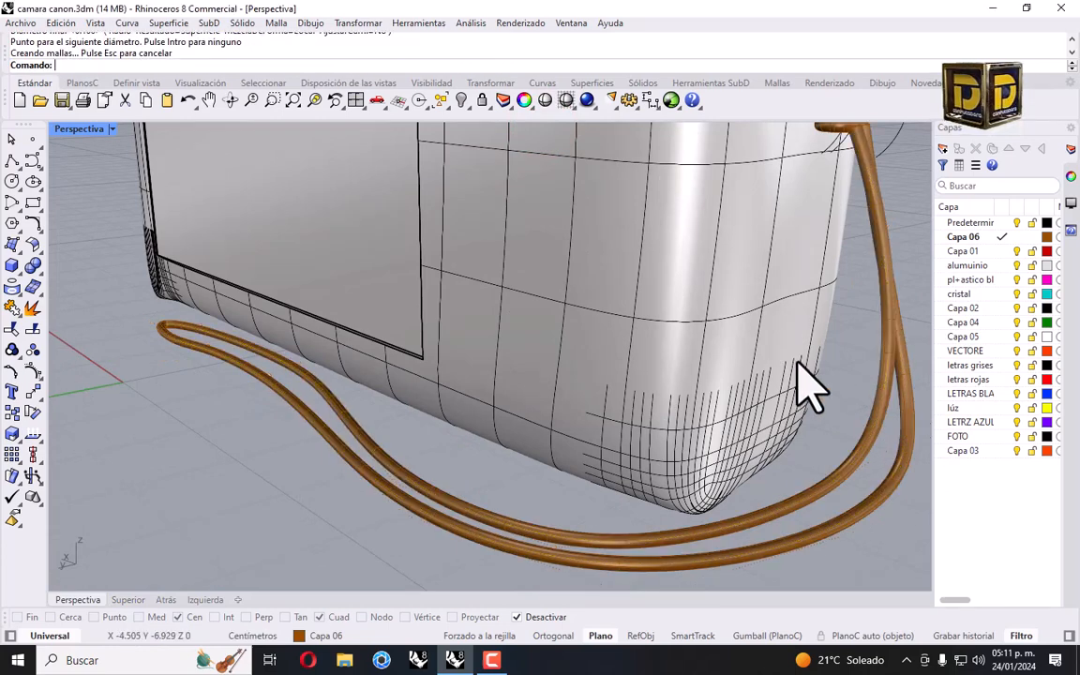
Inspect the piped strap's open ends against the ring with the hidden parts shown, and delete the pipe.
right_click_drag(807, 385, 786, 314)
scroll(795, 313, "up", 7)
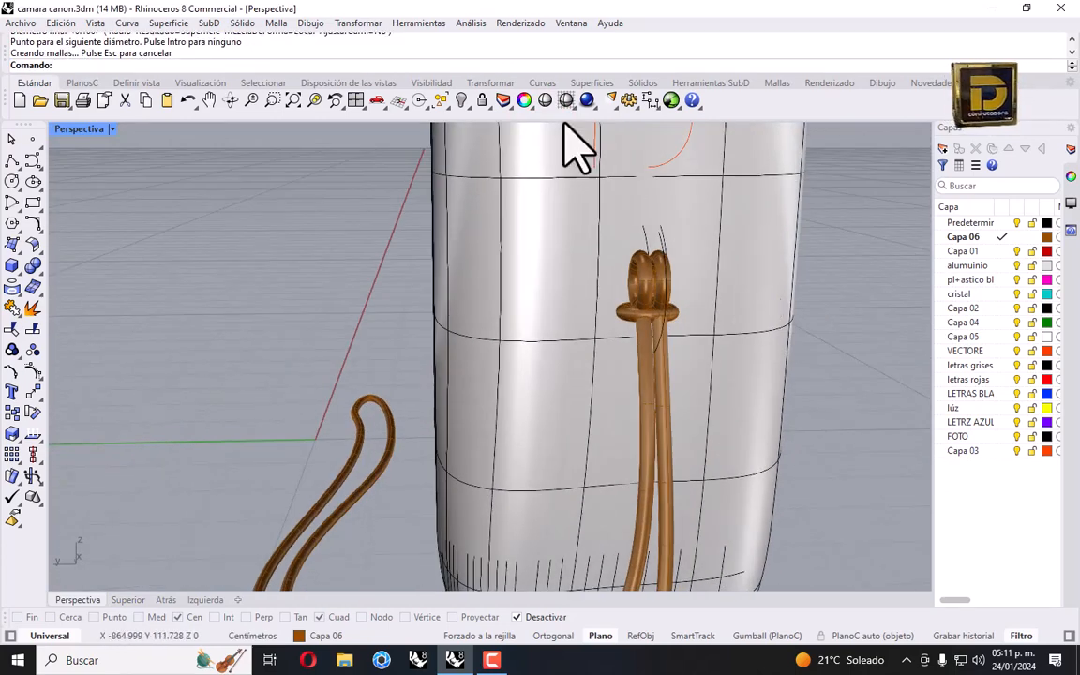
left_click(460, 101)
right_click_drag(691, 243, 412, 310)
scroll(412, 309, "up", 5)
left_click(305, 397)
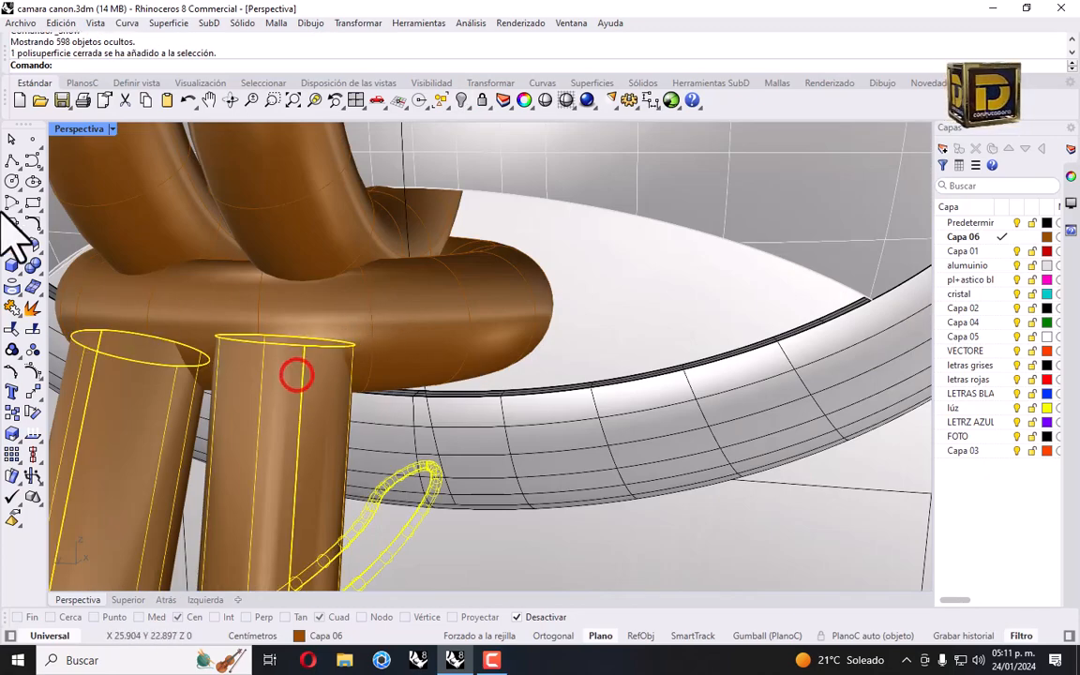
double_click(71, 131)
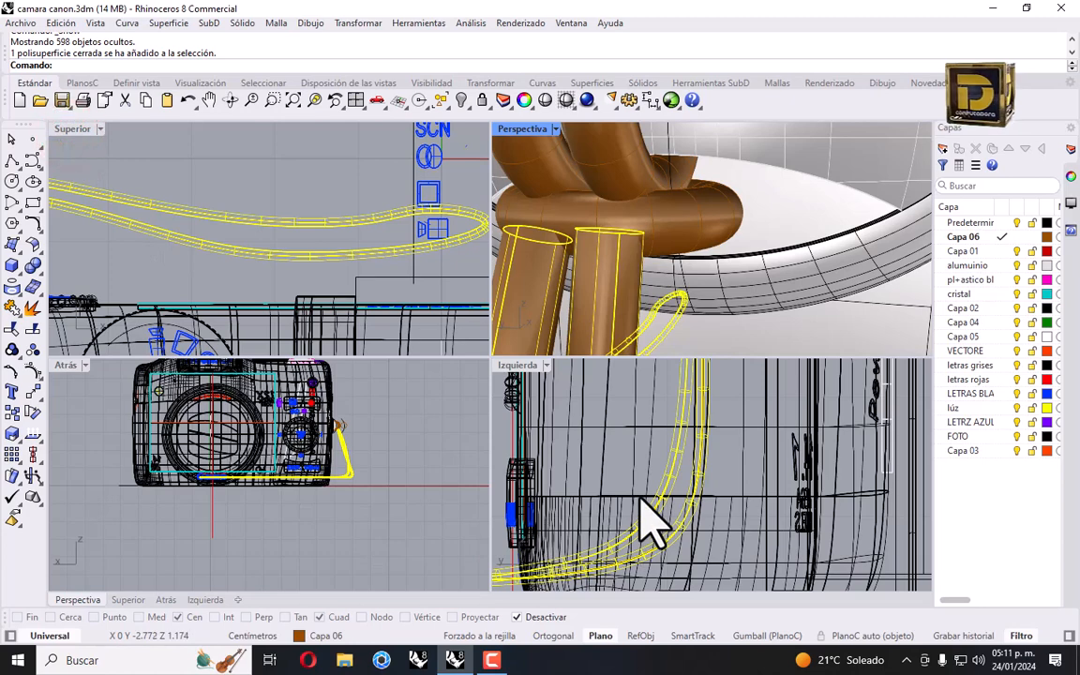
key("ctrl+z")
key("Delete")
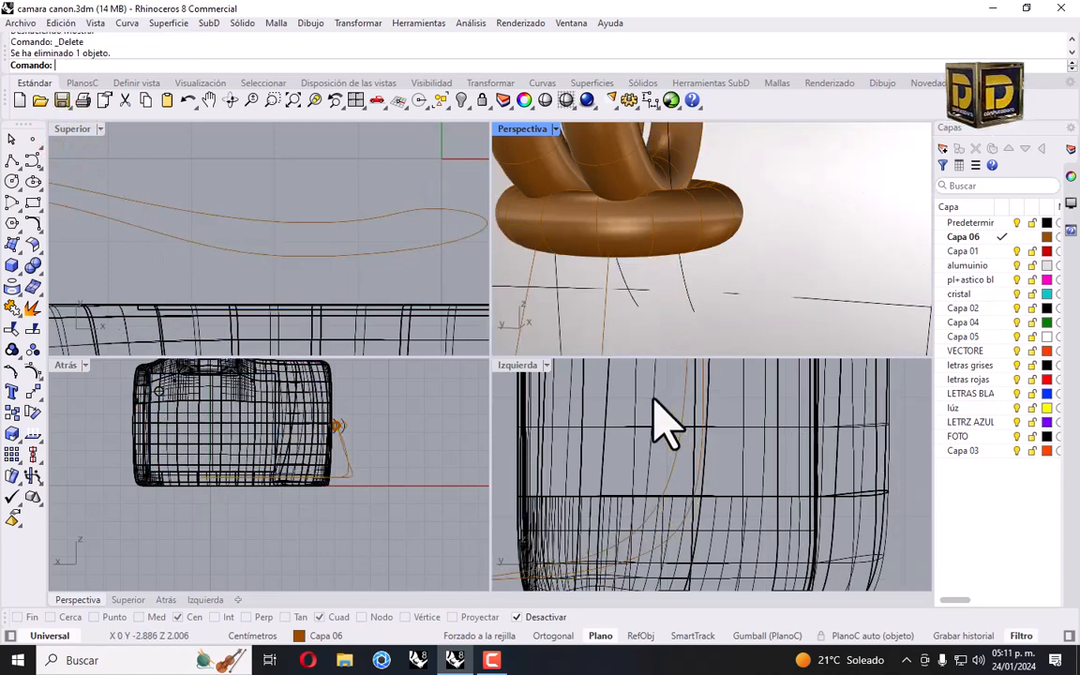
Show the hidden camera parts and move control points at the strap's lower bend and hanging section in the back view toward the body.
right_click(460, 99)
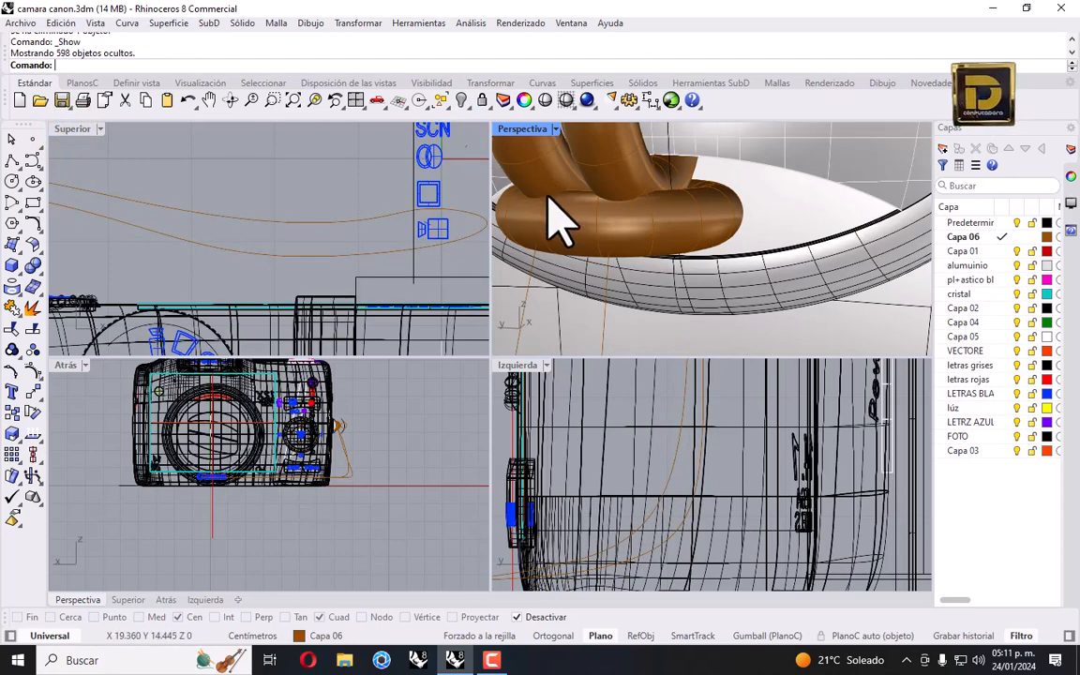
left_click(606, 315)
scroll(342, 443, "up", 5)
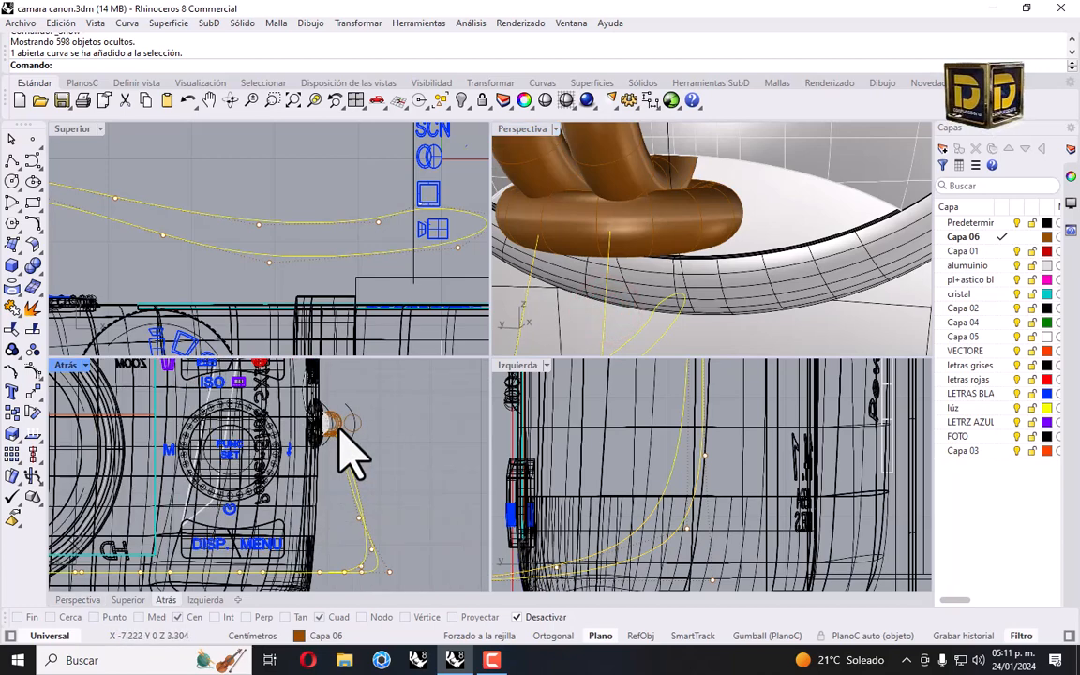
scroll(382, 554, "up", 4)
left_click(394, 573)
right_click_drag(401, 559, 397, 487)
left_click(378, 487)
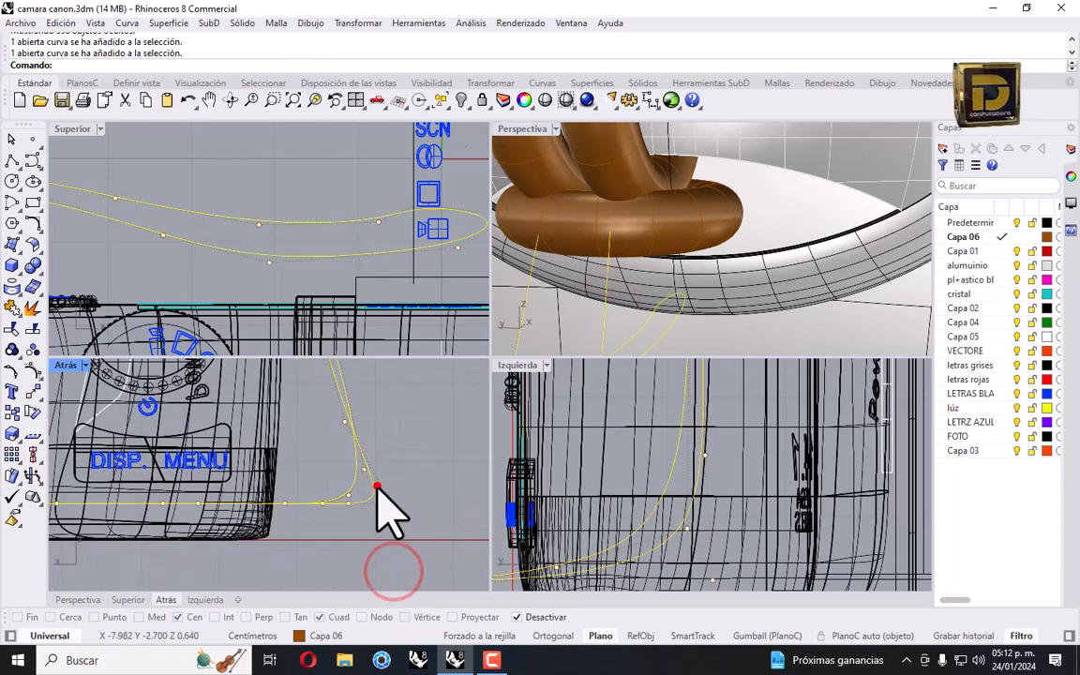
left_click_drag(392, 504, 327, 472)
scroll(361, 496, "up", 6)
left_click(353, 478)
key("ctrl+z")
scroll(342, 469, "down", 6)
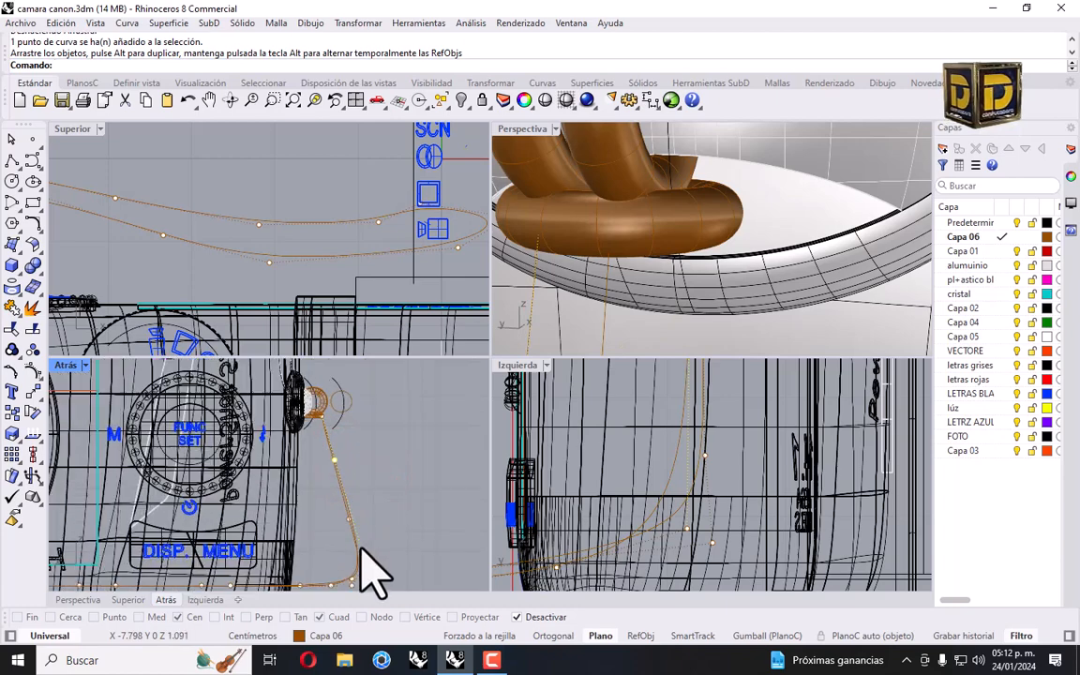
Move the strap curve's two upper end points in the back view toward the camera body beneath the ring.
scroll(364, 555, "up", 3)
scroll(644, 307, "down", 15)
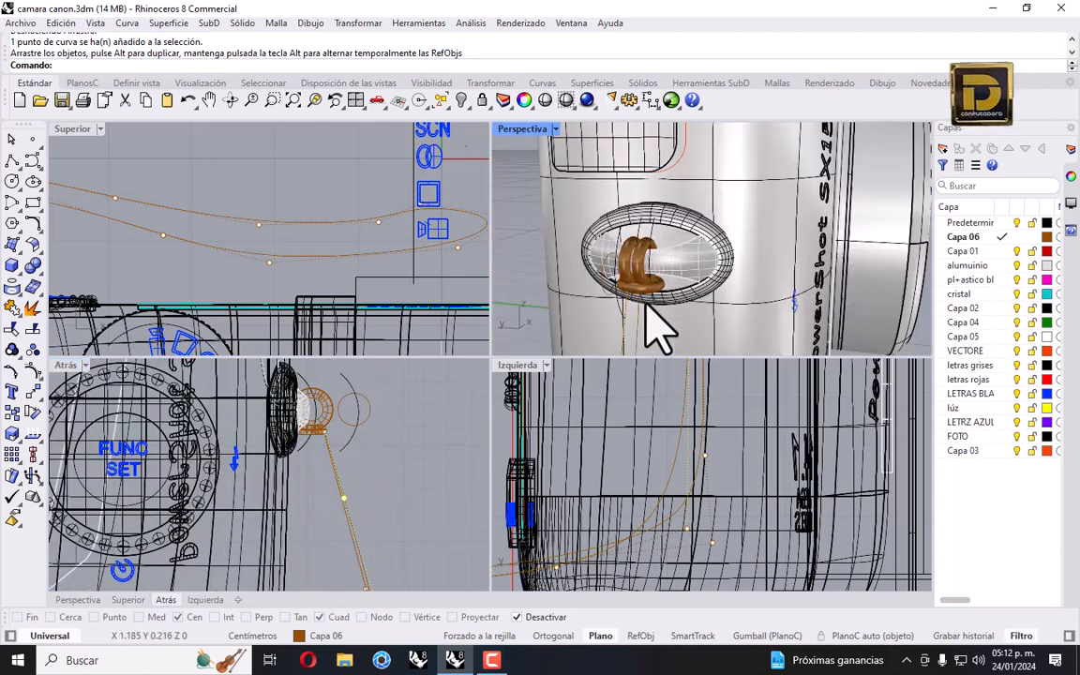
right_click_drag(663, 281, 635, 275)
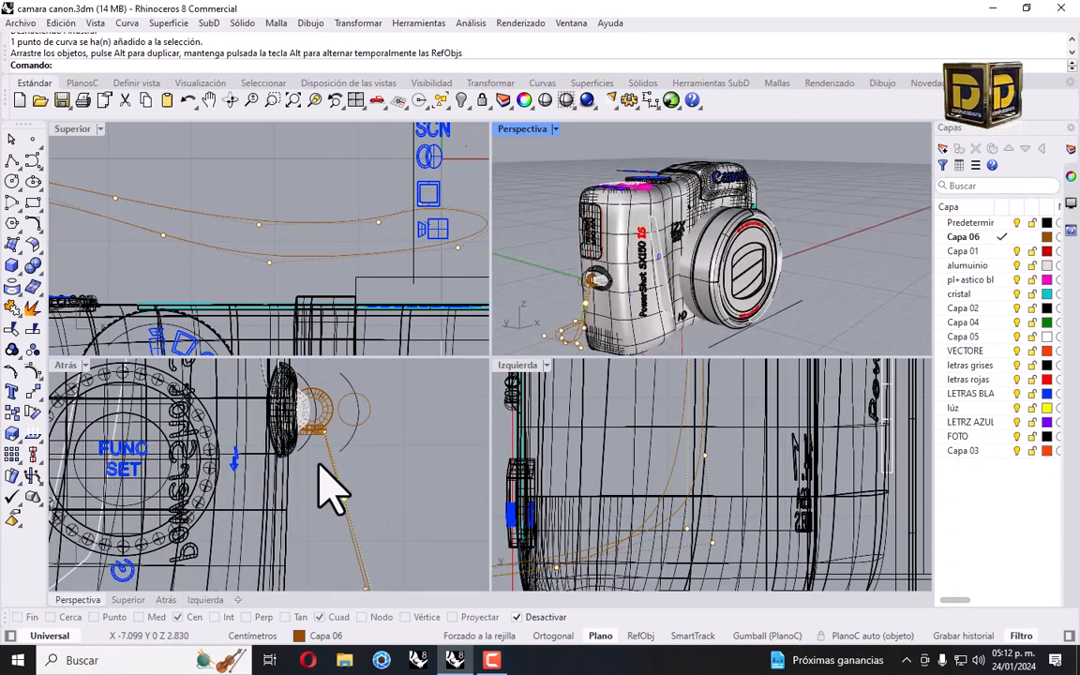
scroll(366, 484, "up", 5)
left_click_drag(388, 502, 419, 448)
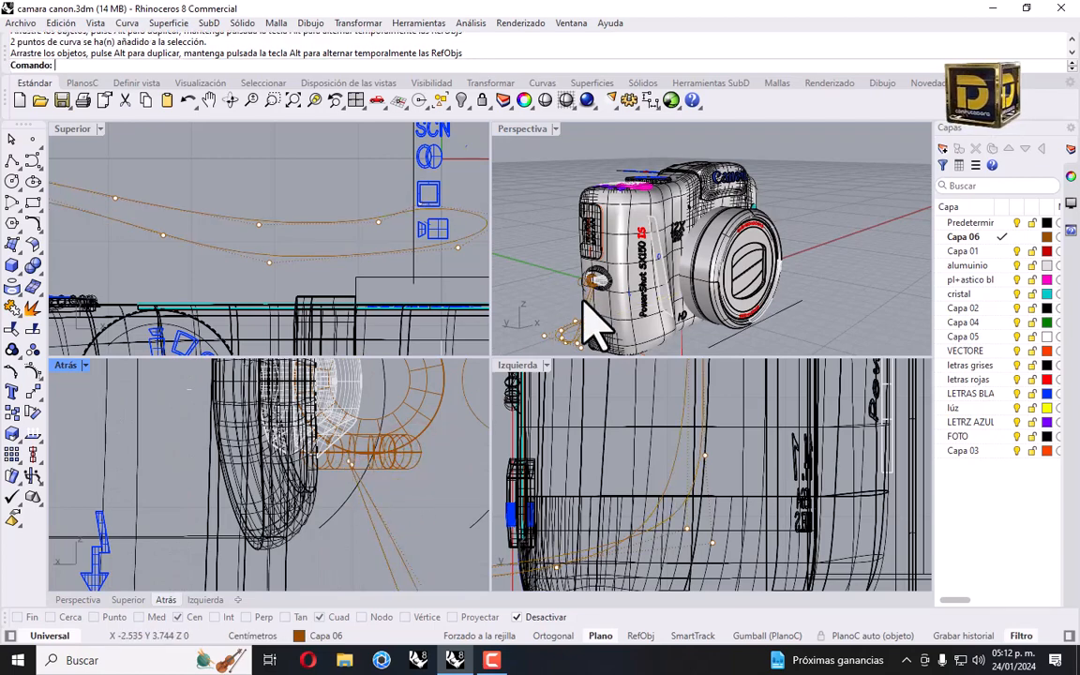
Try to shift control points of the strap's hanging section in the back view, and undo the move.
left_click(373, 518)
scroll(356, 469, "down", 4)
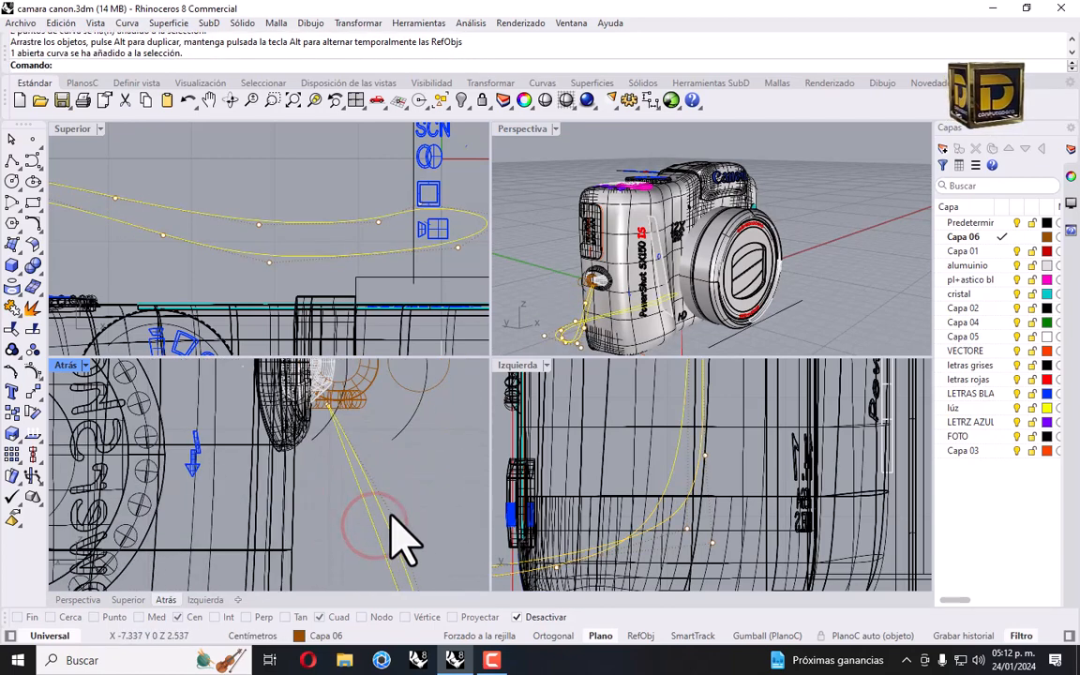
scroll(375, 488, "down", 3)
left_click_drag(378, 501, 385, 476)
key("ctrl+z")
scroll(398, 431, "down", 3)
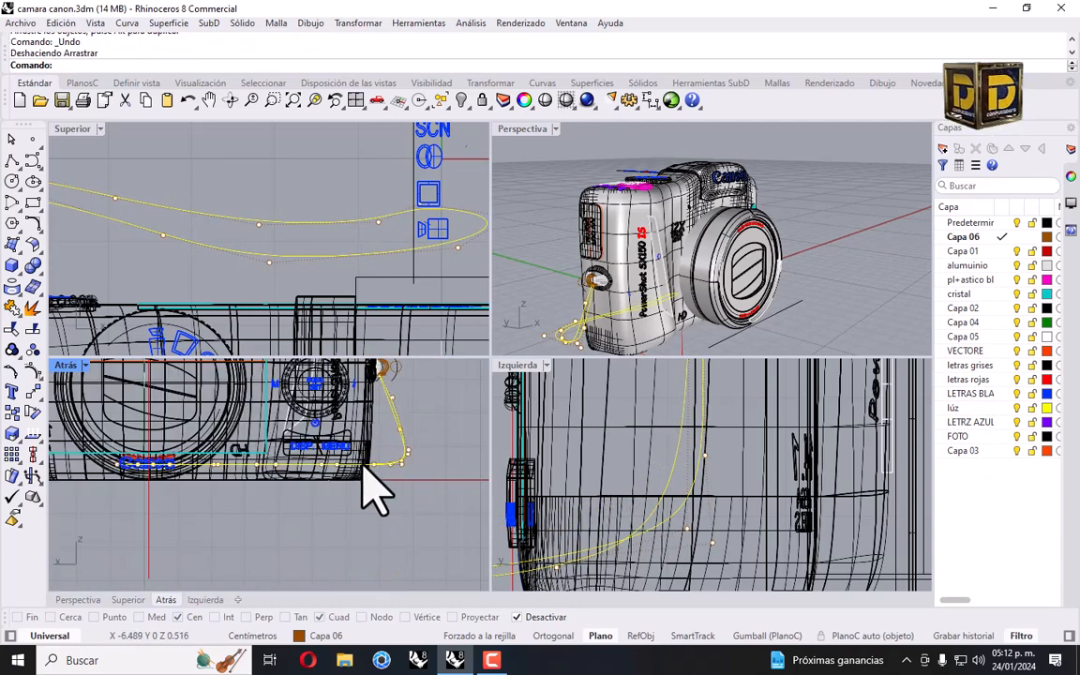
Isolate the camera body together with the wrist strap curve.
right_click_drag(661, 309, 609, 333)
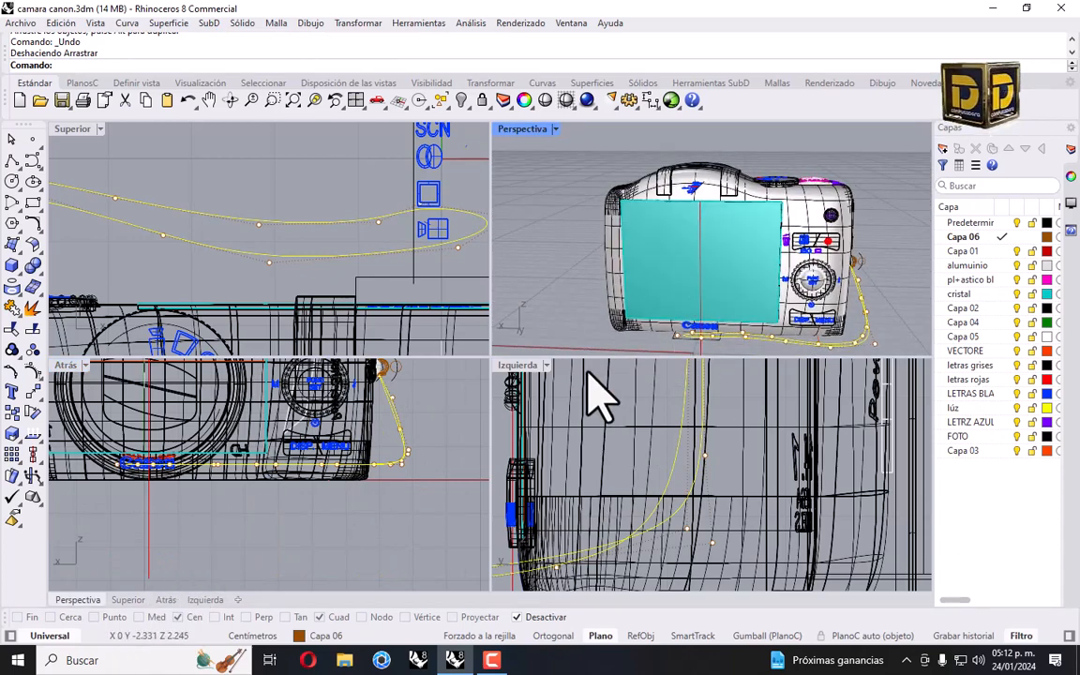
left_click(808, 241)
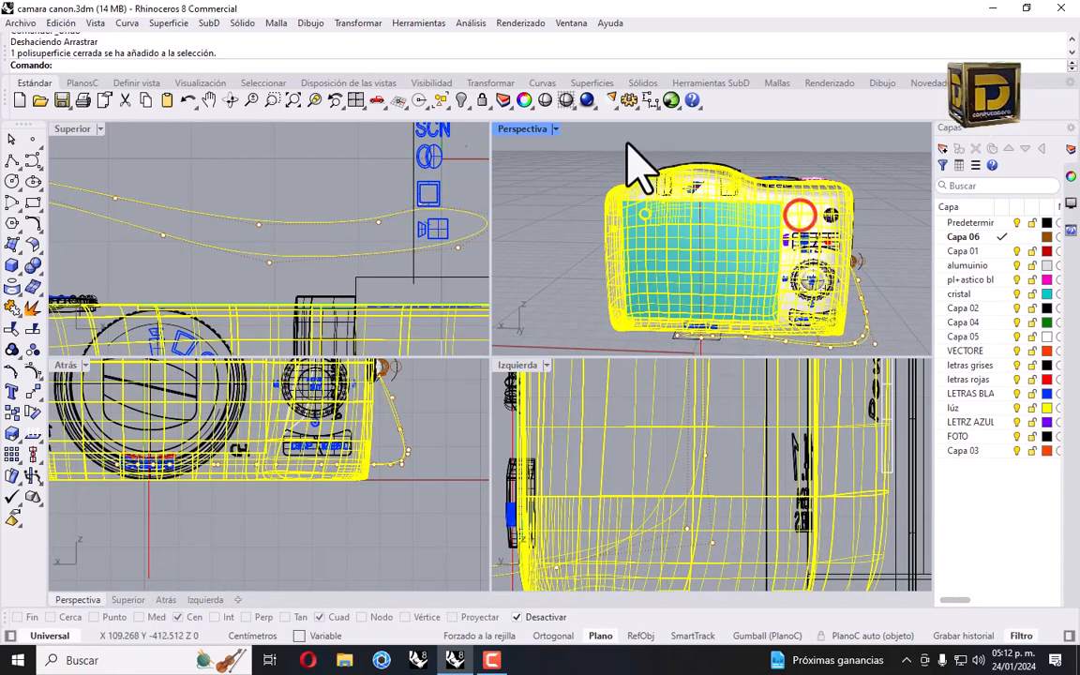
left_click(461, 100)
left_click(523, 129)
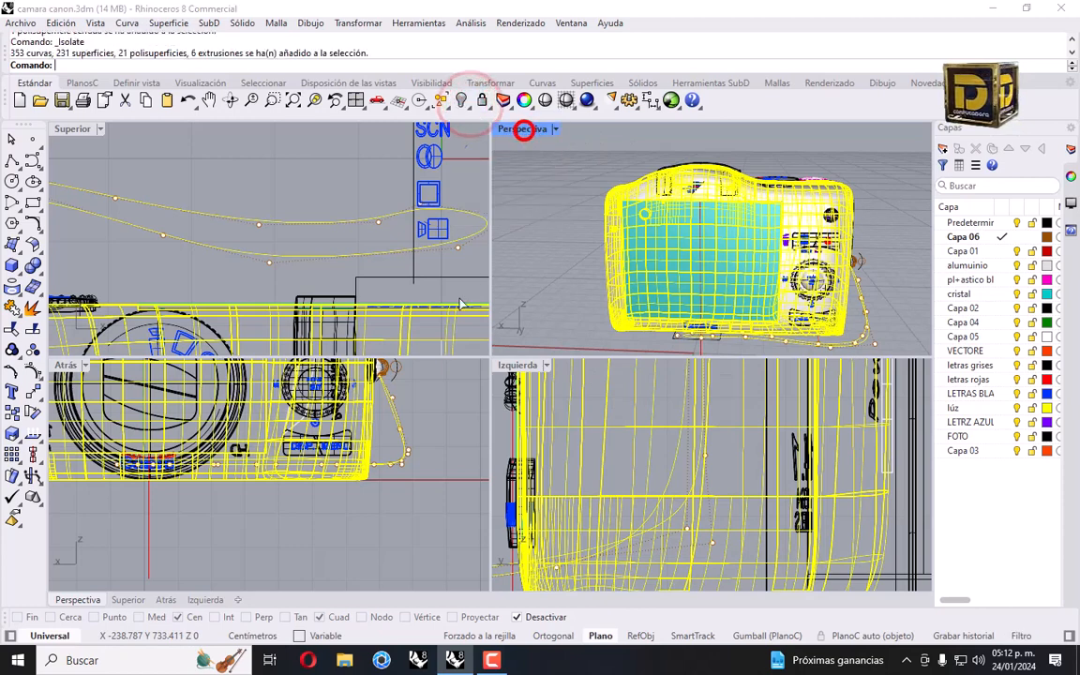
left_click(342, 494)
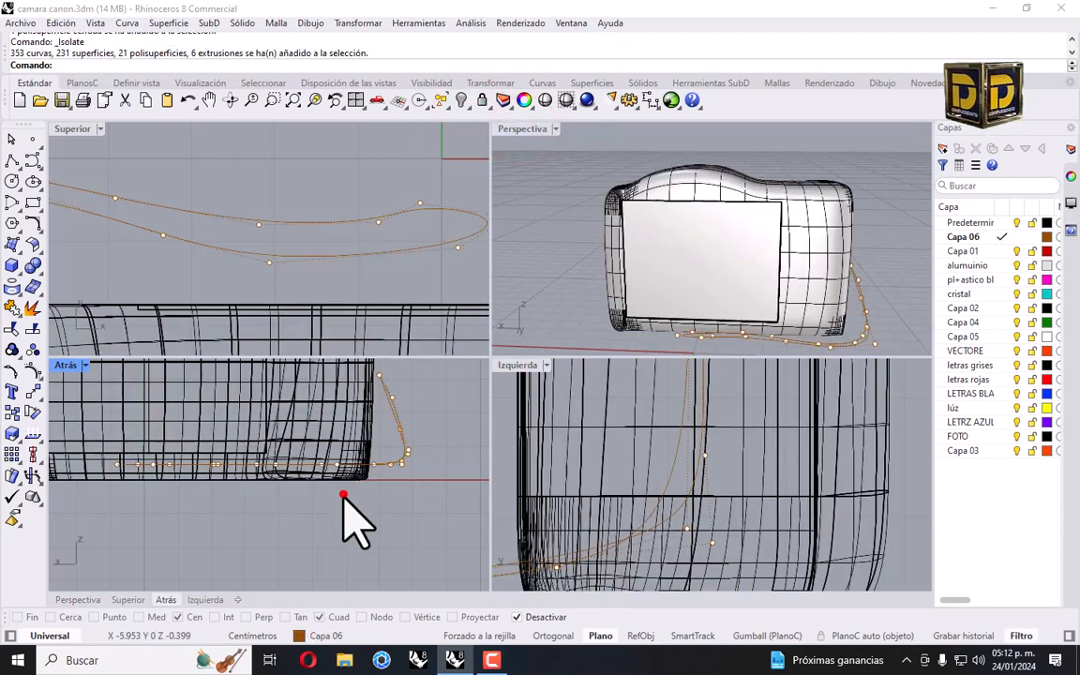
Lower the ten control points of the strap's resting section in the back view, and lower one point near the camera's bottom corner.
left_click(393, 463)
left_click_drag(90, 521, 340, 475)
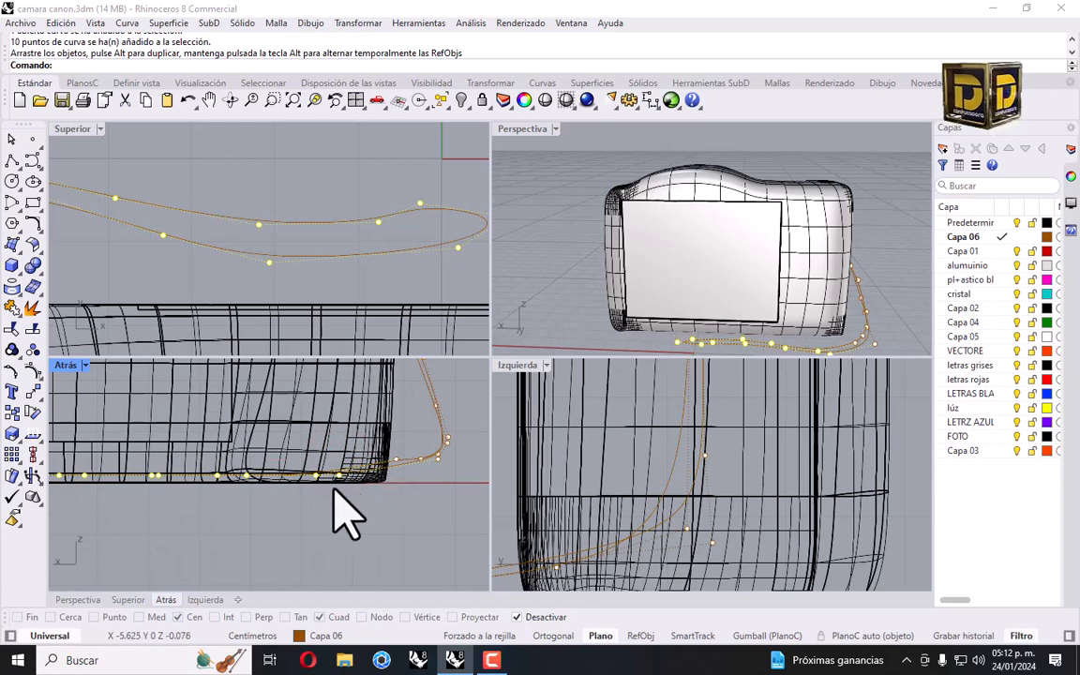
left_click(391, 486)
scroll(392, 462, "up", 4)
left_click(395, 454)
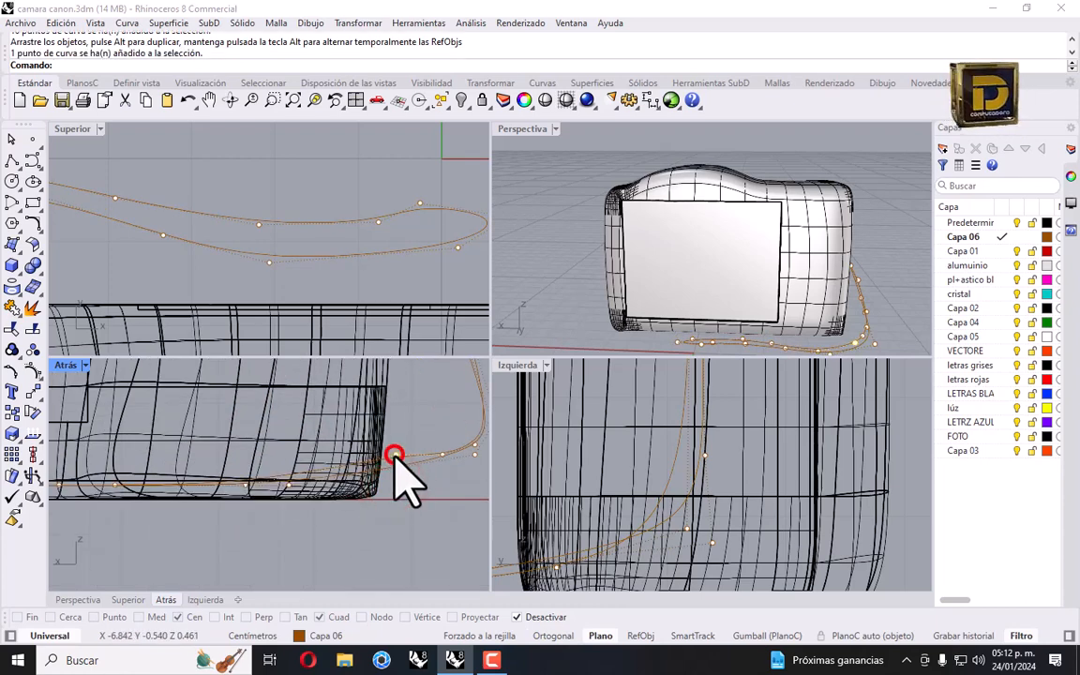
scroll(394, 455, "up", 4)
left_click_drag(395, 455, 393, 468)
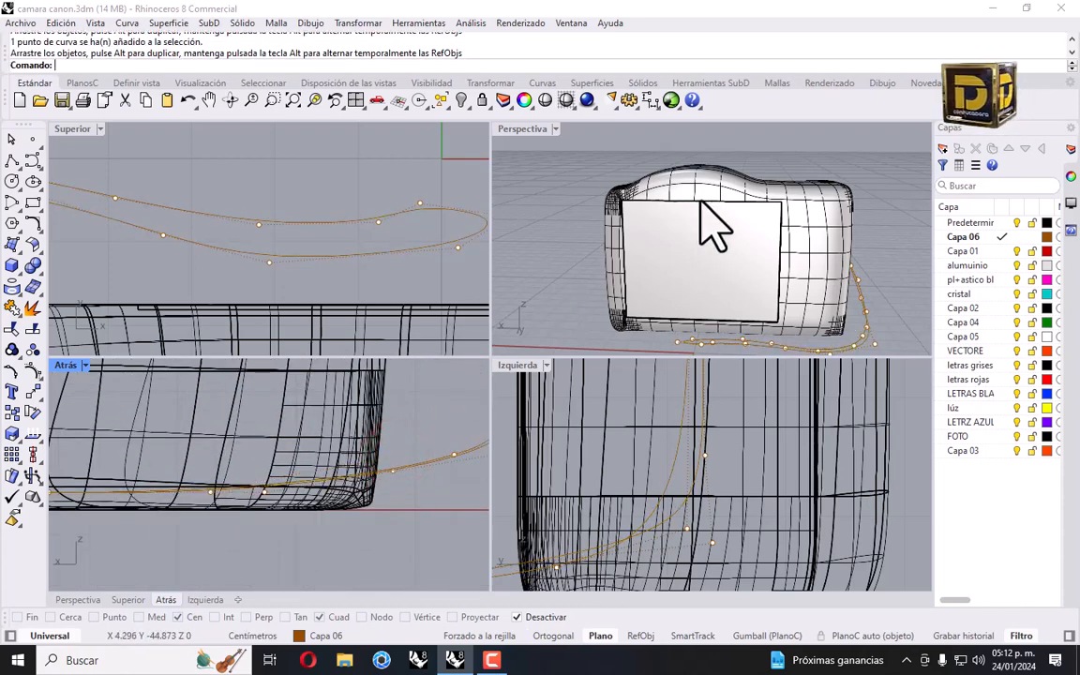
Raise control points in the middle of the strap's resting section in the back view to form a gentle hump.
right_click_drag(761, 213, 600, 225)
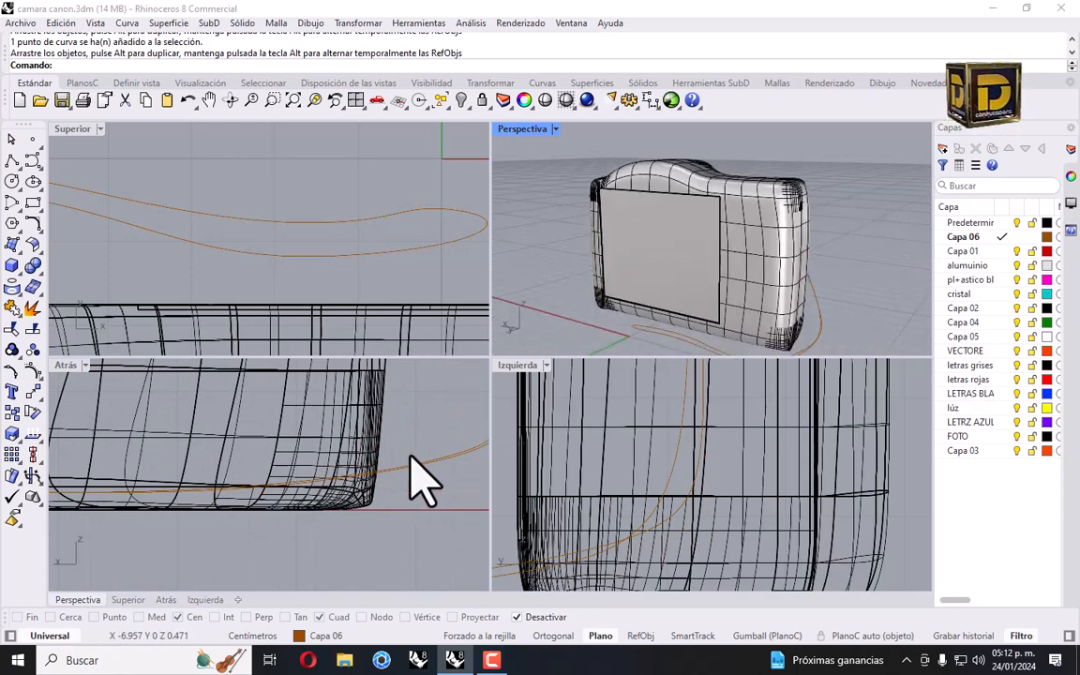
left_click(410, 458)
scroll(408, 455, "down", 6)
right_click_drag(171, 506, 289, 507)
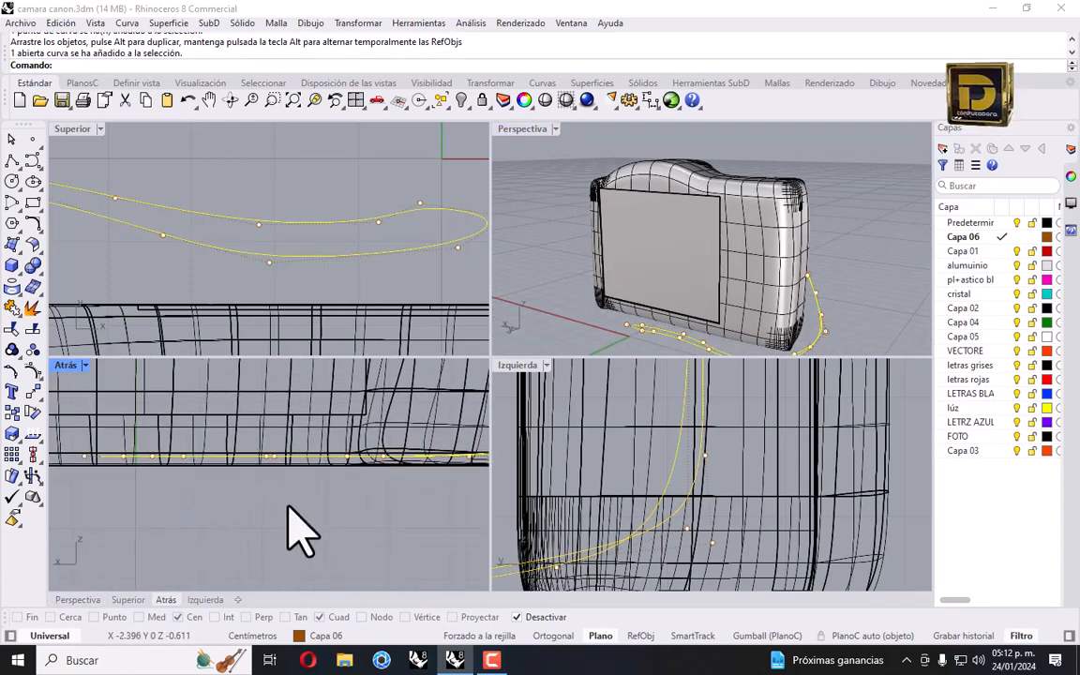
left_click_drag(247, 499, 346, 443)
scroll(348, 447, "up", 2)
key("Escape")
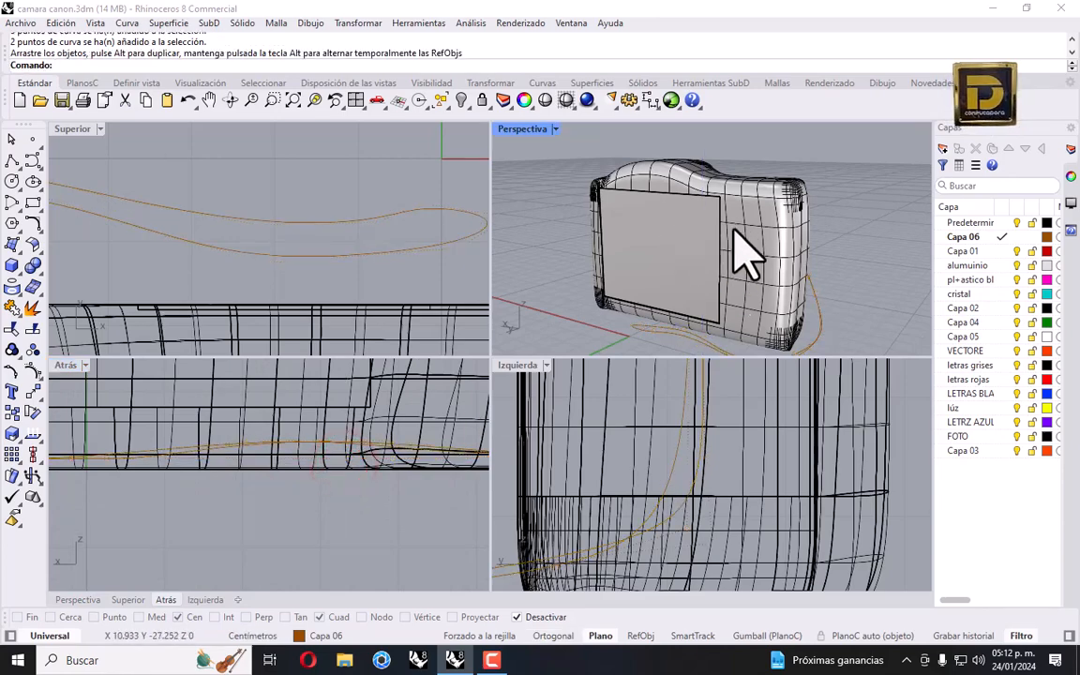
Maximize the perspective view and show all the hidden camera parts.
right_click_drag(731, 223, 669, 222)
double_click(522, 128)
scroll(497, 225, "down", 2)
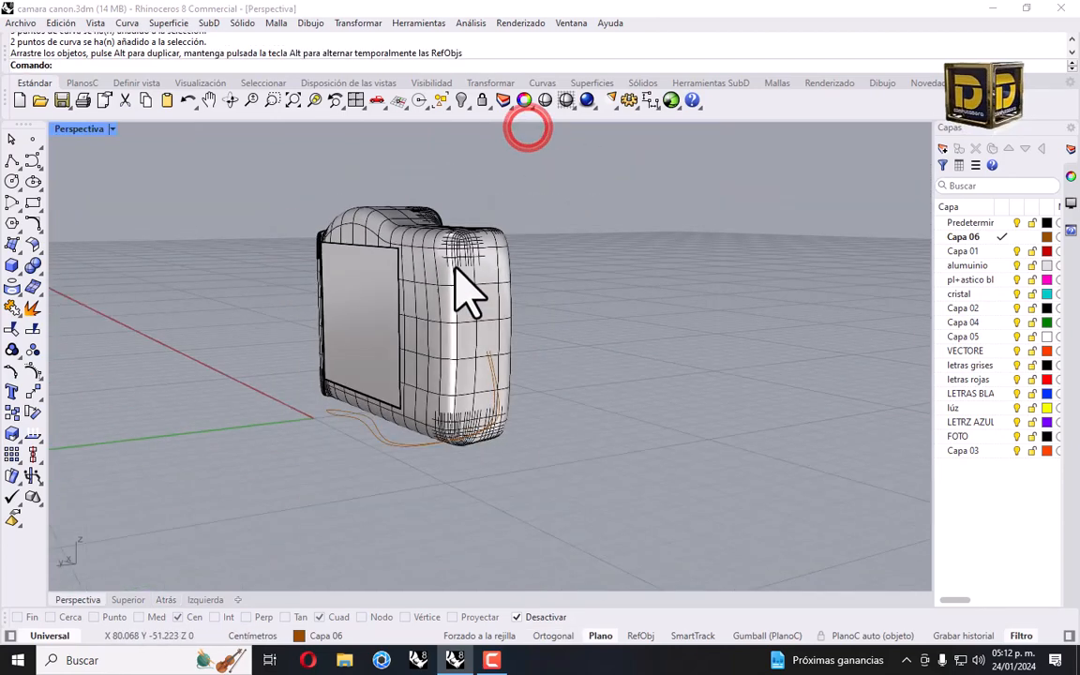
right_click_drag(470, 289, 535, 289)
left_click(460, 99)
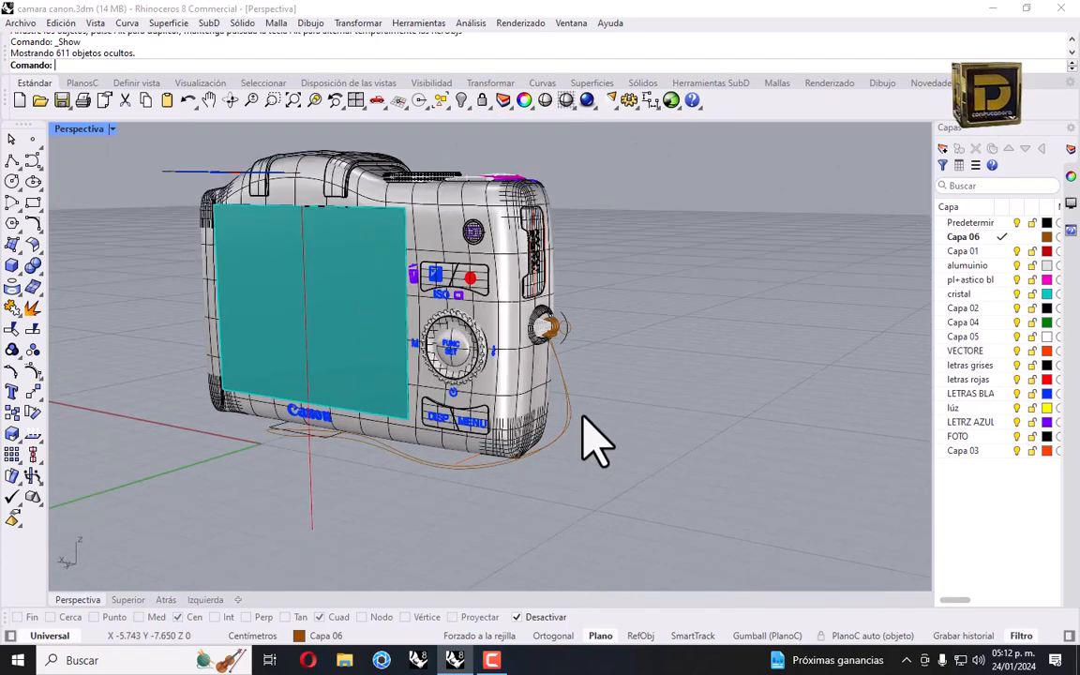
Pipe the reshaped wrist strap curve with the default 0.100 start and end diameters.
left_click(557, 378)
left_click(559, 375)
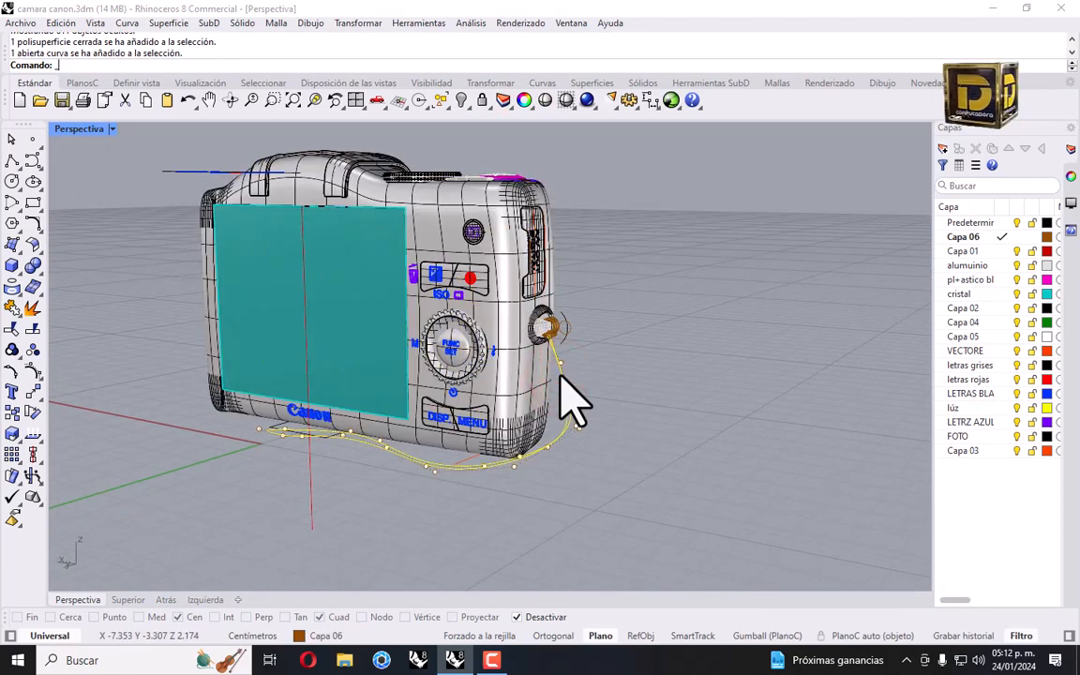
key("Return")
key("Return")
key("Return")
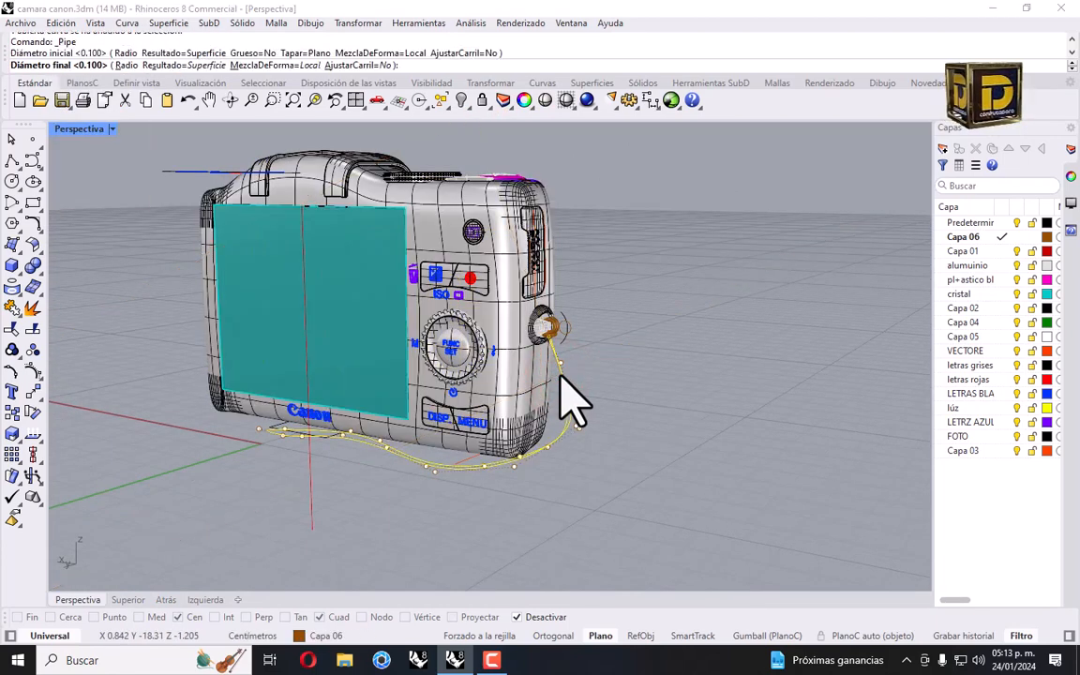
Set the perspective view's display mode to Tinta and examine the piped strap from the ring to its resting end.
right_click_drag(680, 354, 386, 345)
left_click(111, 128)
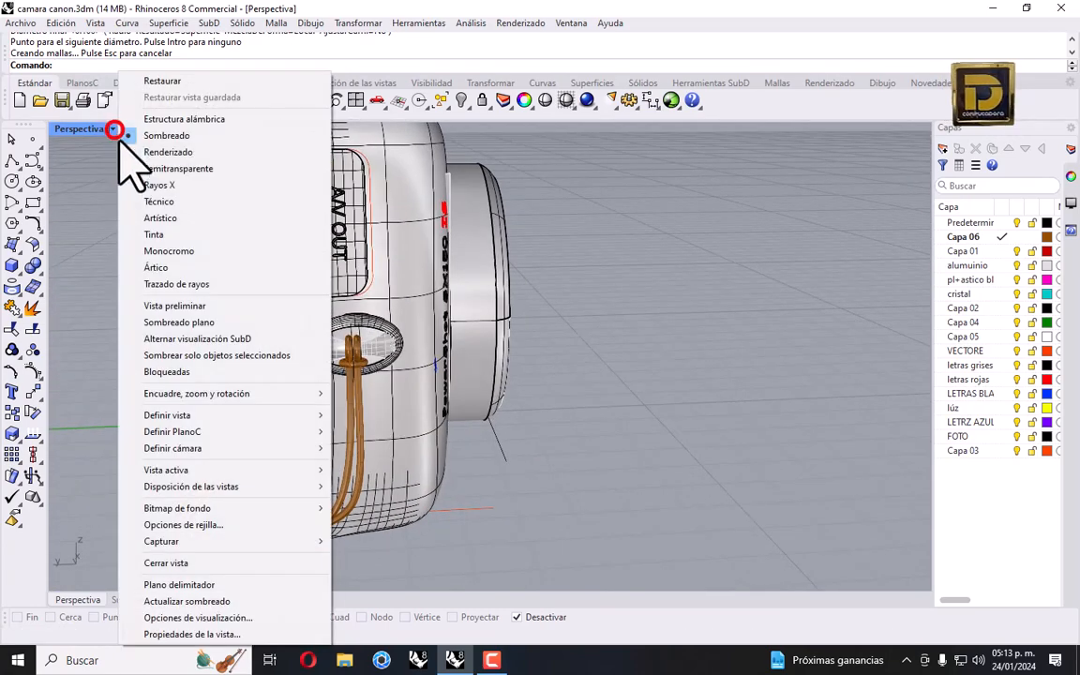
left_click(160, 225)
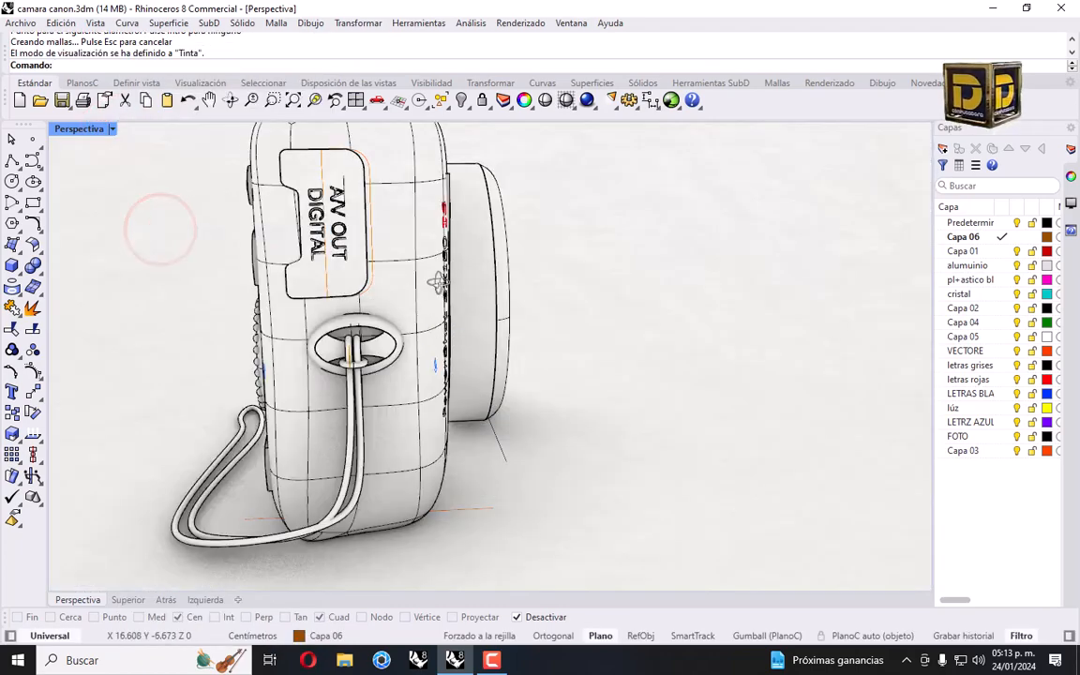
right_click_drag(417, 272, 477, 231)
scroll(150, 457, "up", 3)
scroll(231, 463, "up", 6)
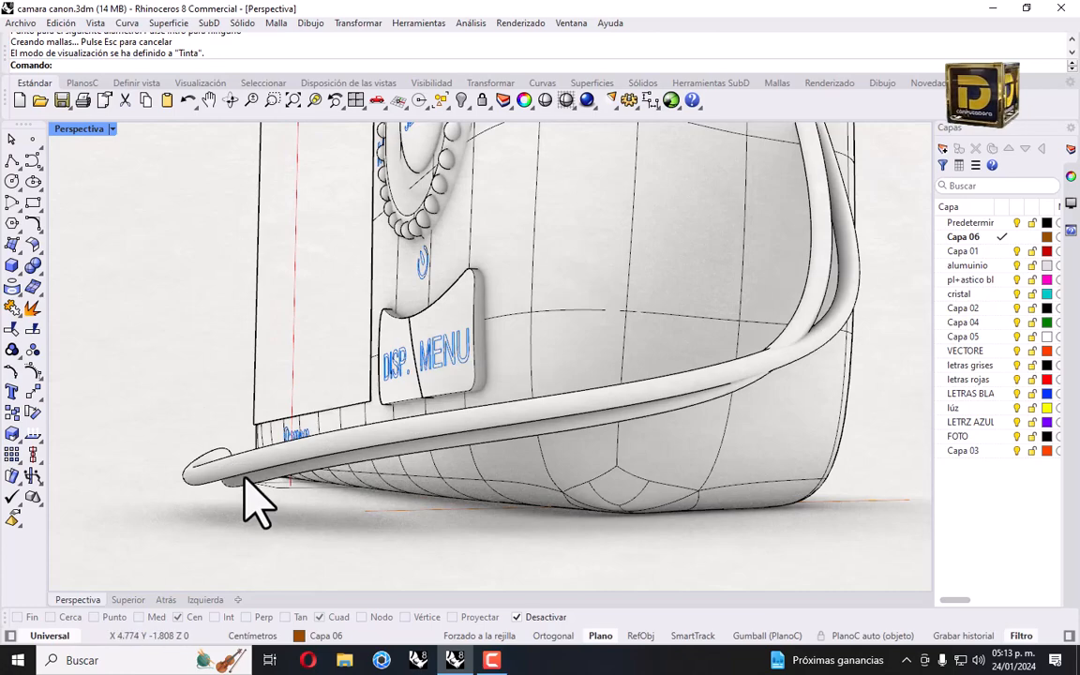
Undo the strap pipe and the showing of hidden parts, and set the perspective view's display mode to Sombreado.
right_click_drag(244, 477, 301, 506)
key("ctrl+z")
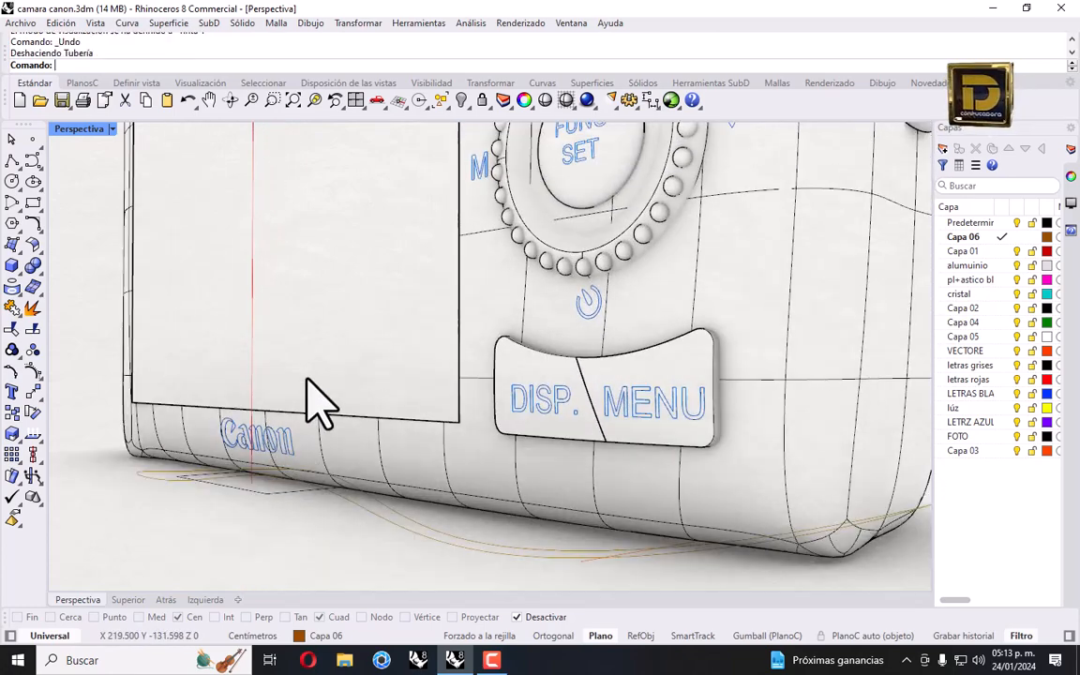
left_click(112, 128)
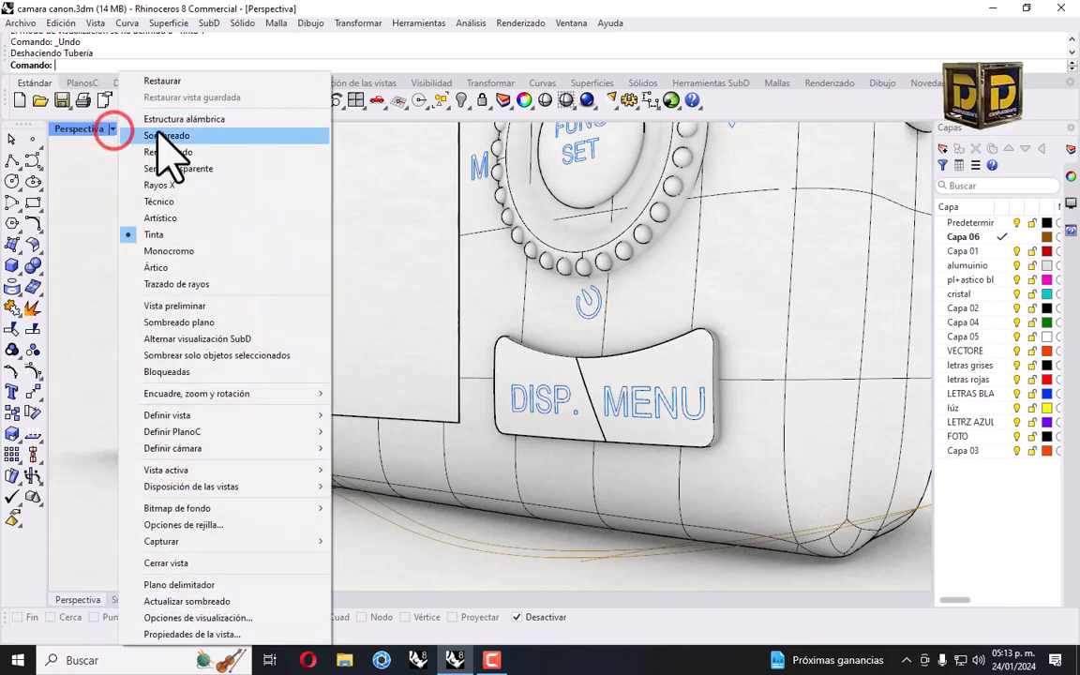
left_click(162, 136)
key("ctrl+z")
left_click(451, 539)
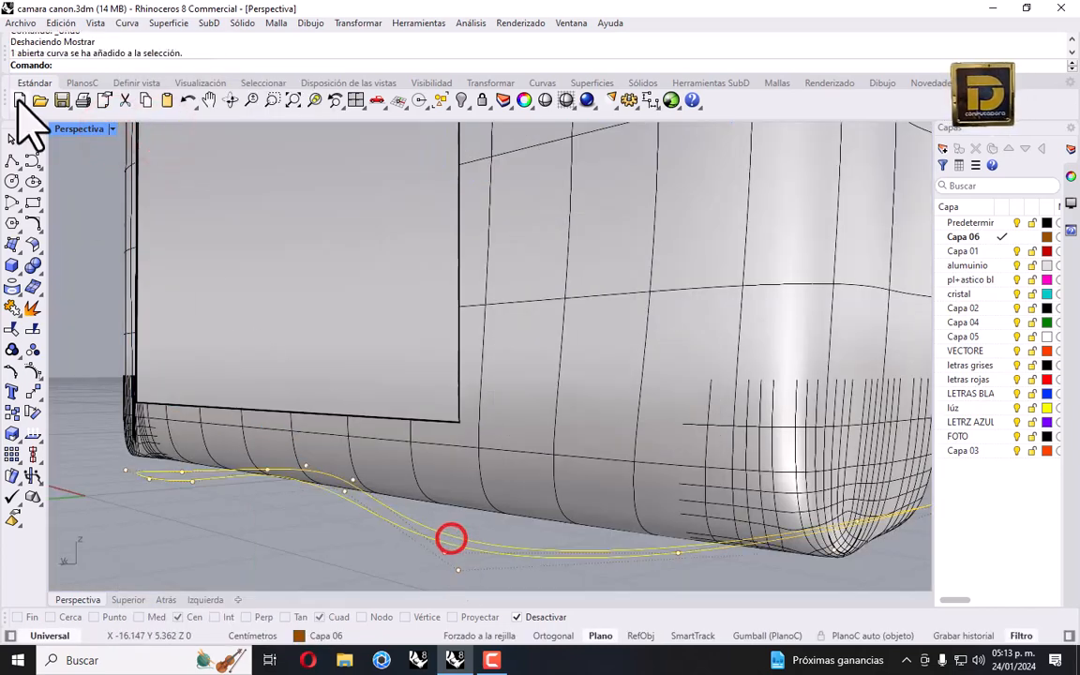
Restore the four views and slightly lower the control points of the strap's resting section in the back view.
double_click(75, 129)
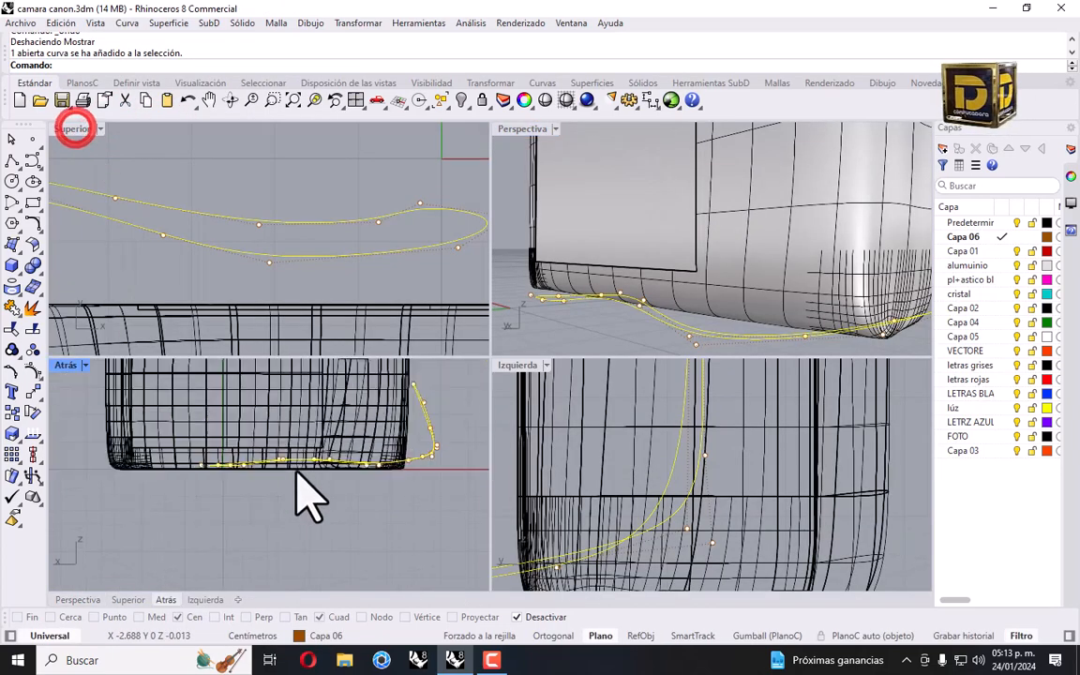
left_click(191, 484)
left_click_drag(427, 450, 391, 483)
scroll(414, 454, "up", 8)
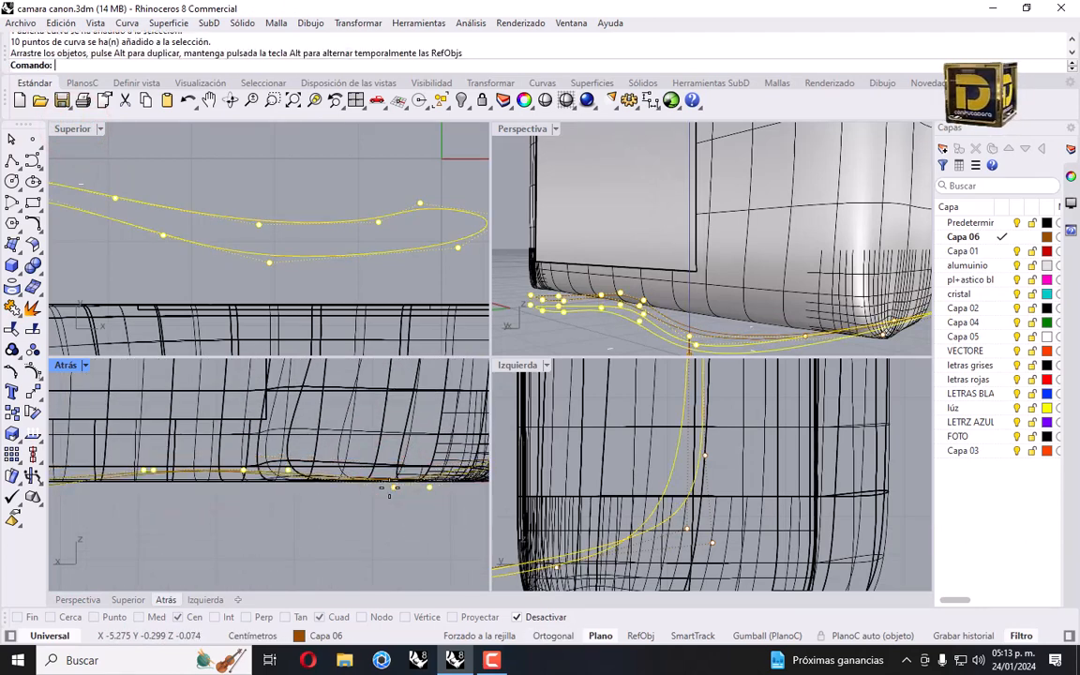
key("Escape")
Pipe the adjusted wrist strap curve with the default start and end diameters.
scroll(614, 245, "down", 5)
left_click(627, 284)
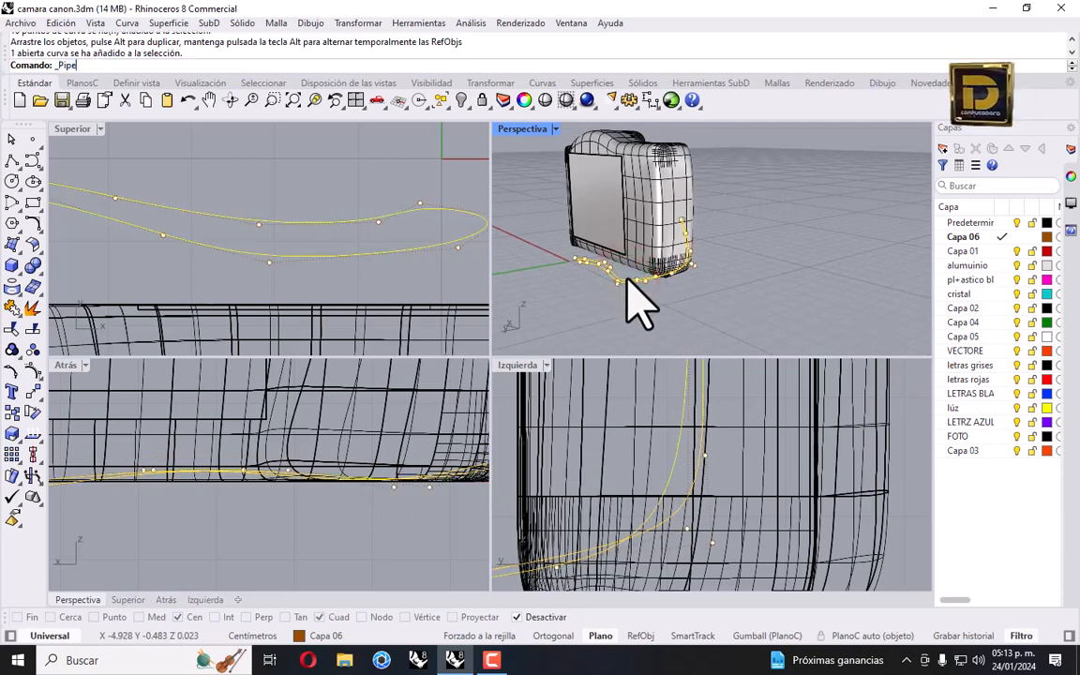
key("Return")
key("Return")
key("Return")
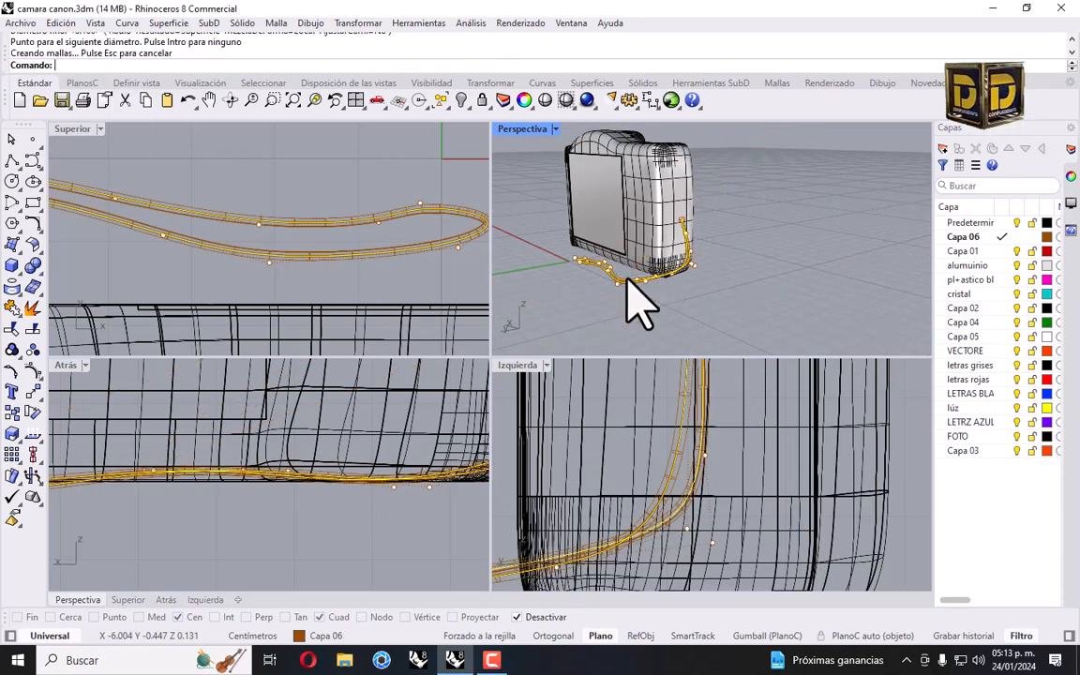
key("Escape")
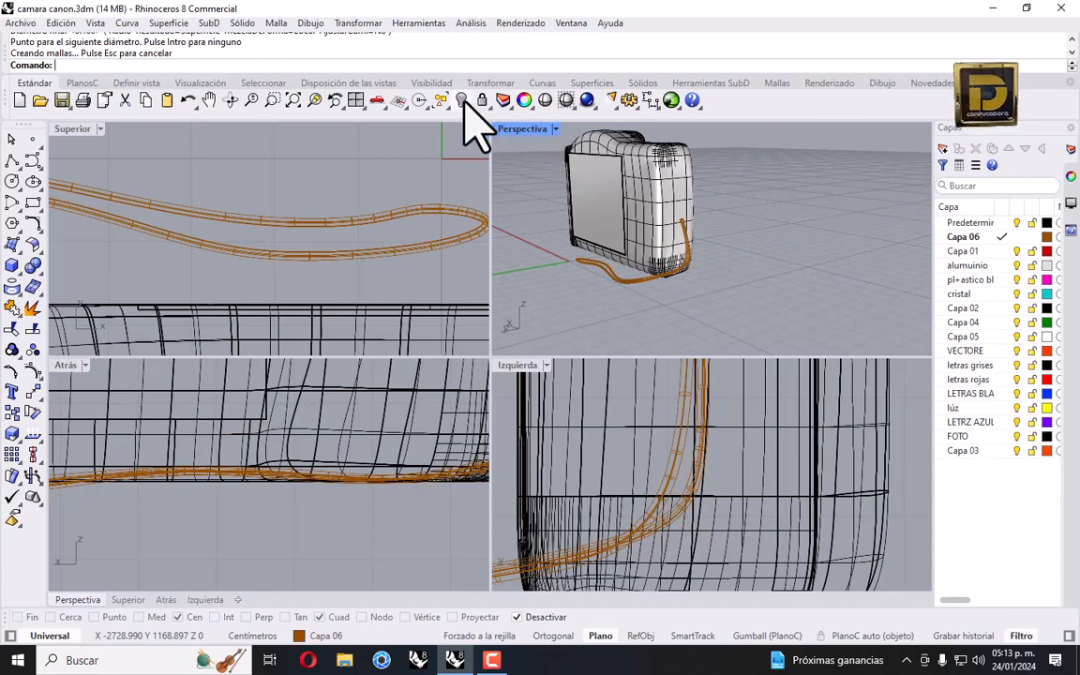
Show all the hidden camera parts and set the perspective view's display mode to Tinta.
left_click(461, 100)
left_click(556, 129)
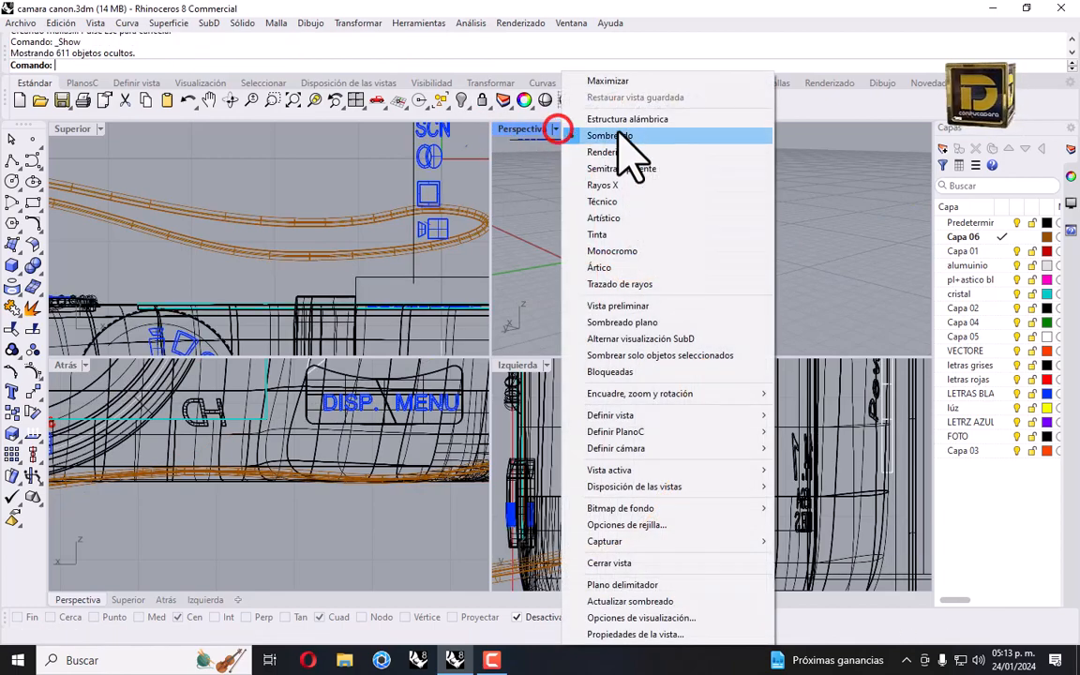
left_click(614, 234)
Hide the column of loose icon curves and surfaces and the straight line behind the camera in the top view.
scroll(386, 216, "down", 3)
right_click_drag(385, 217, 371, 243)
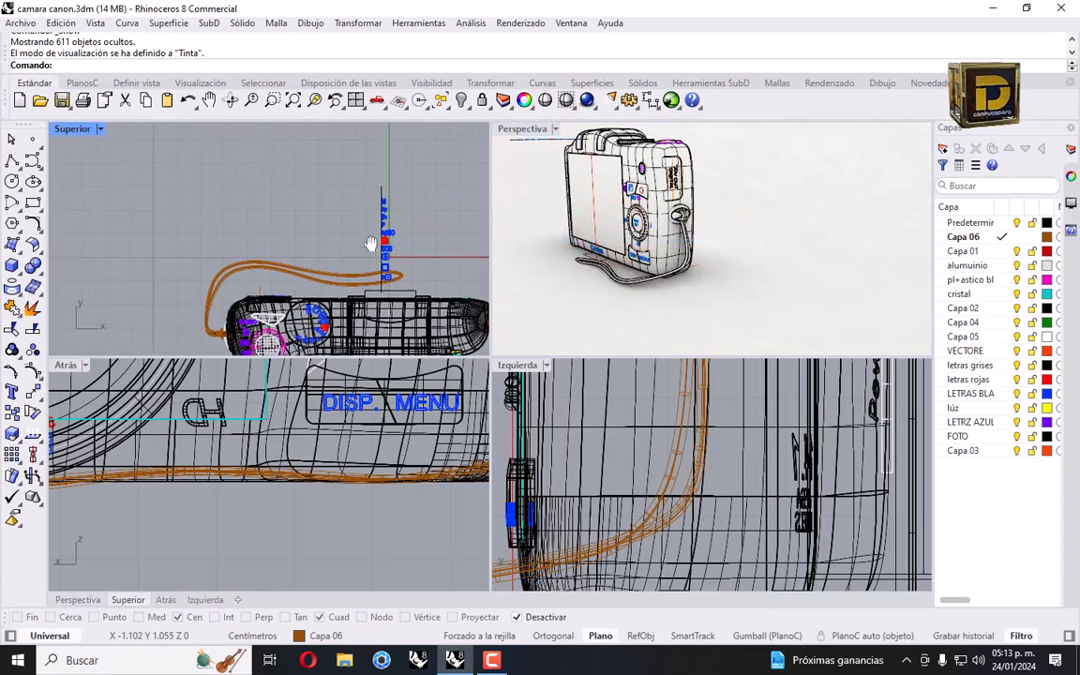
left_click_drag(356, 172, 446, 301)
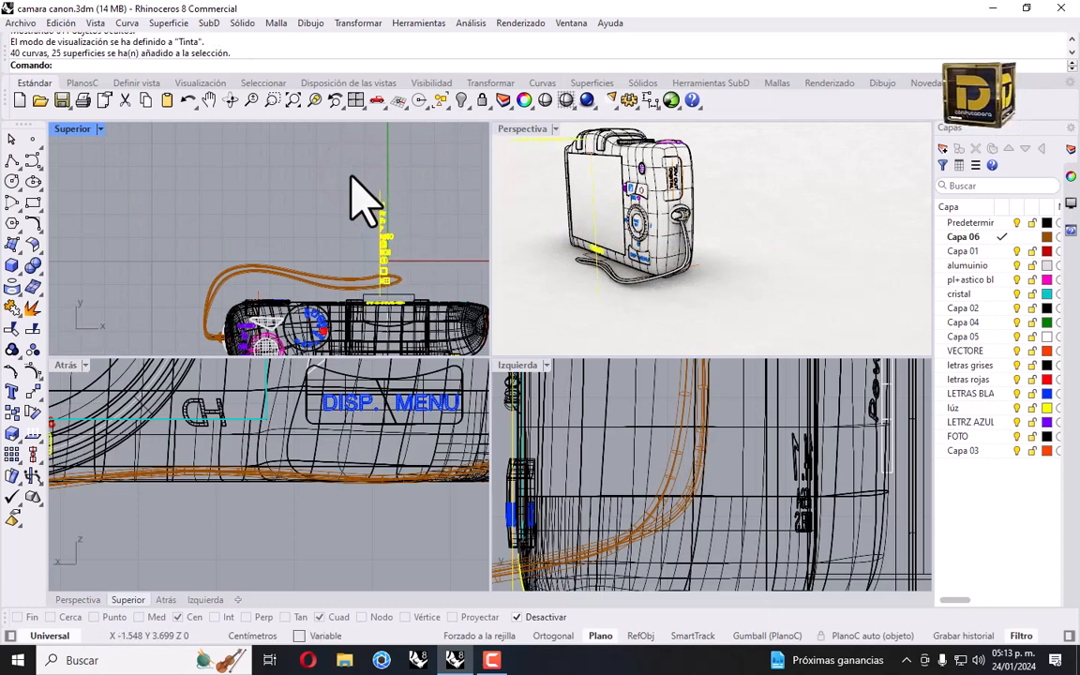
left_click_drag(349, 174, 409, 308)
left_click(461, 99)
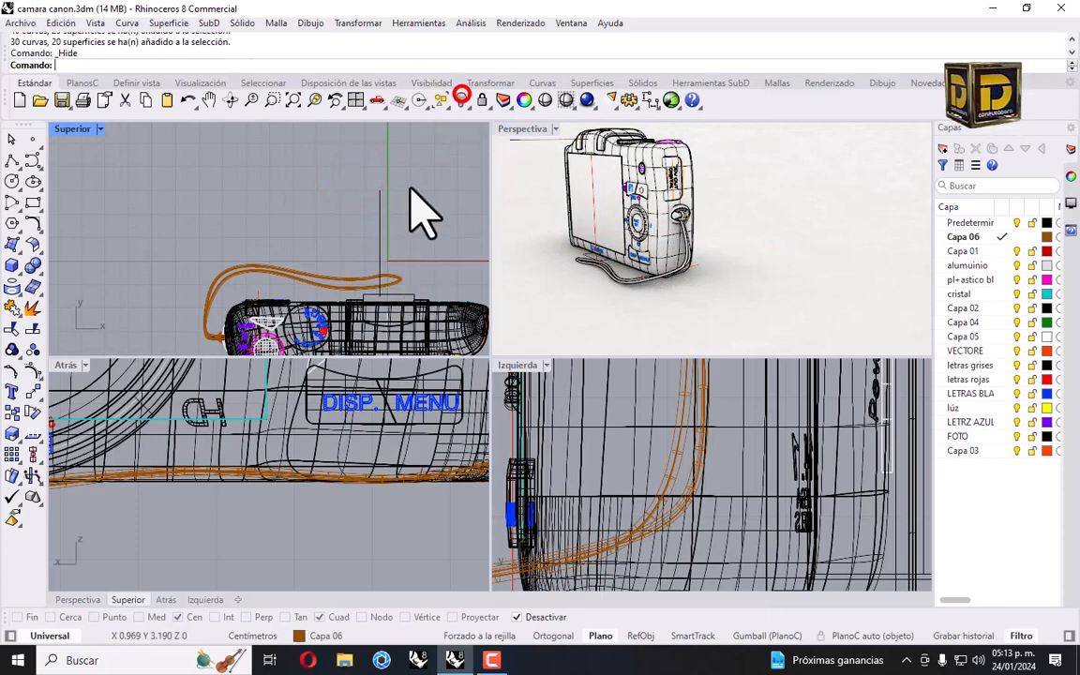
left_click(410, 189)
left_click(461, 99)
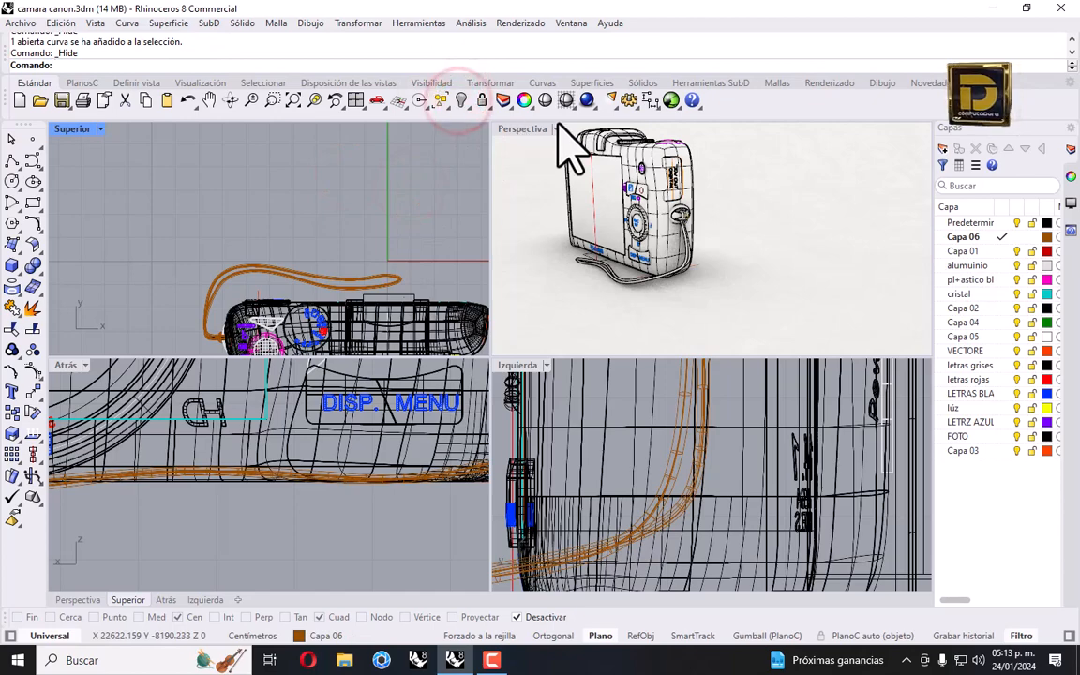
left_click(555, 128)
right_click(461, 99)
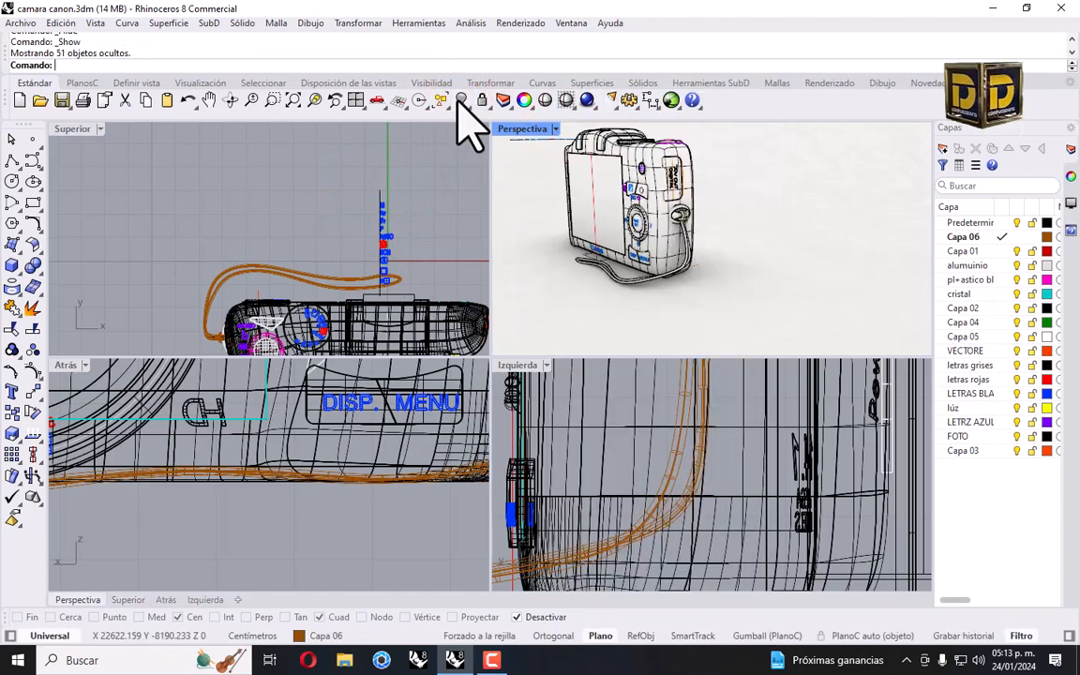
key("ctrl+z")
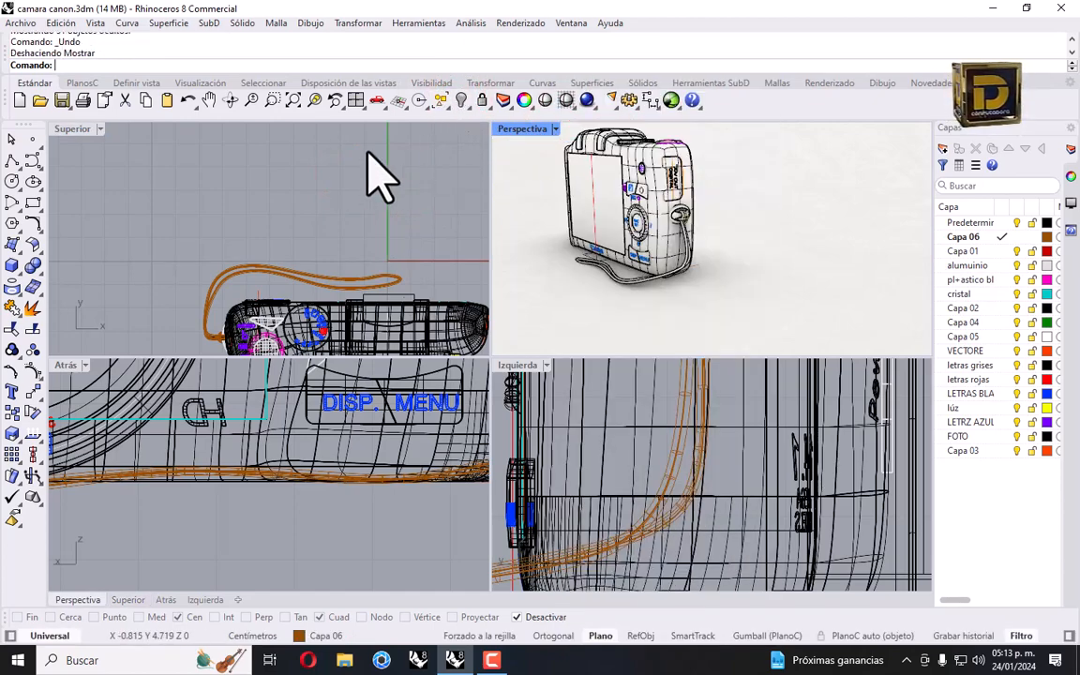
Maximize the perspective view with the whole camera in frame and save the file.
right_click(290, 100)
double_click(535, 129)
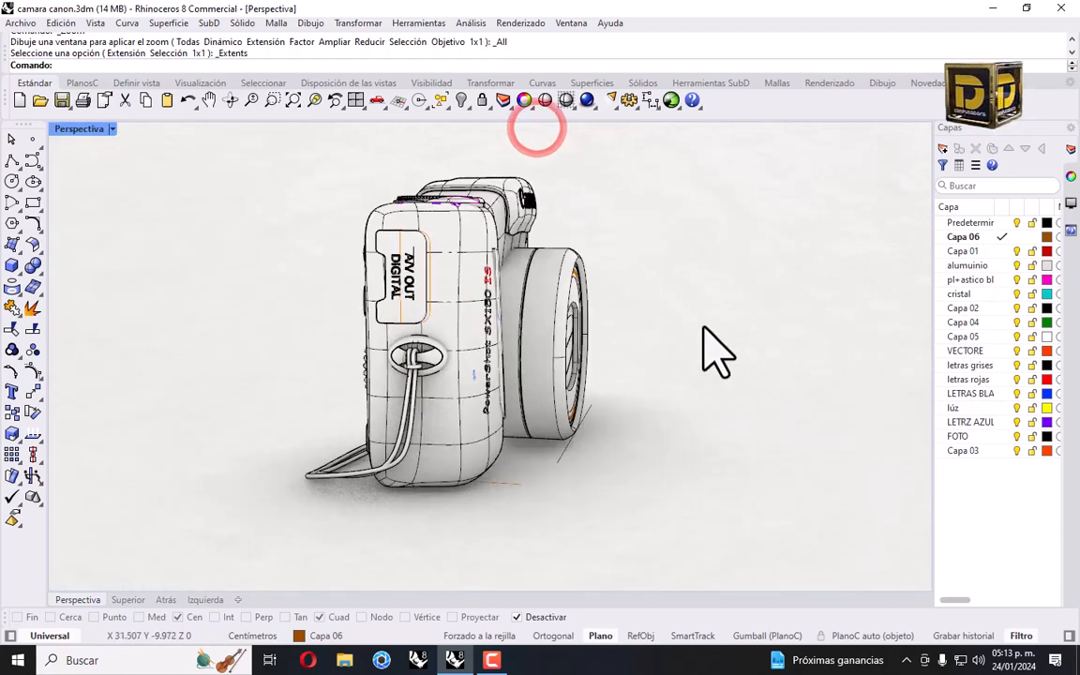
right_click_drag(703, 328, 585, 333)
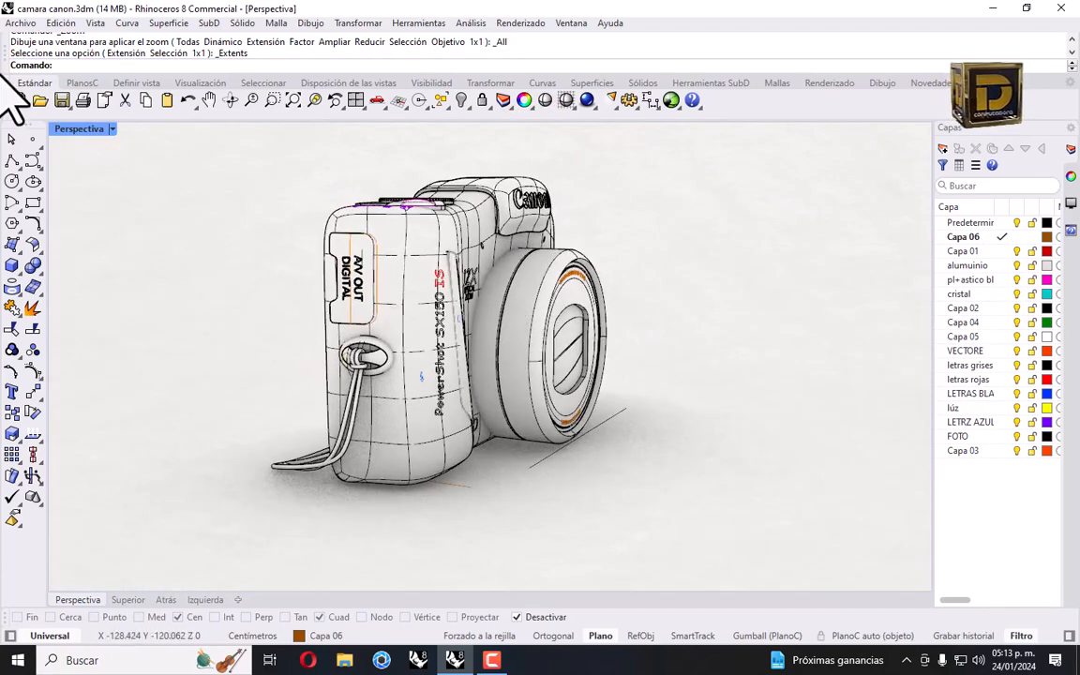
left_click(21, 23)
left_click(43, 98)
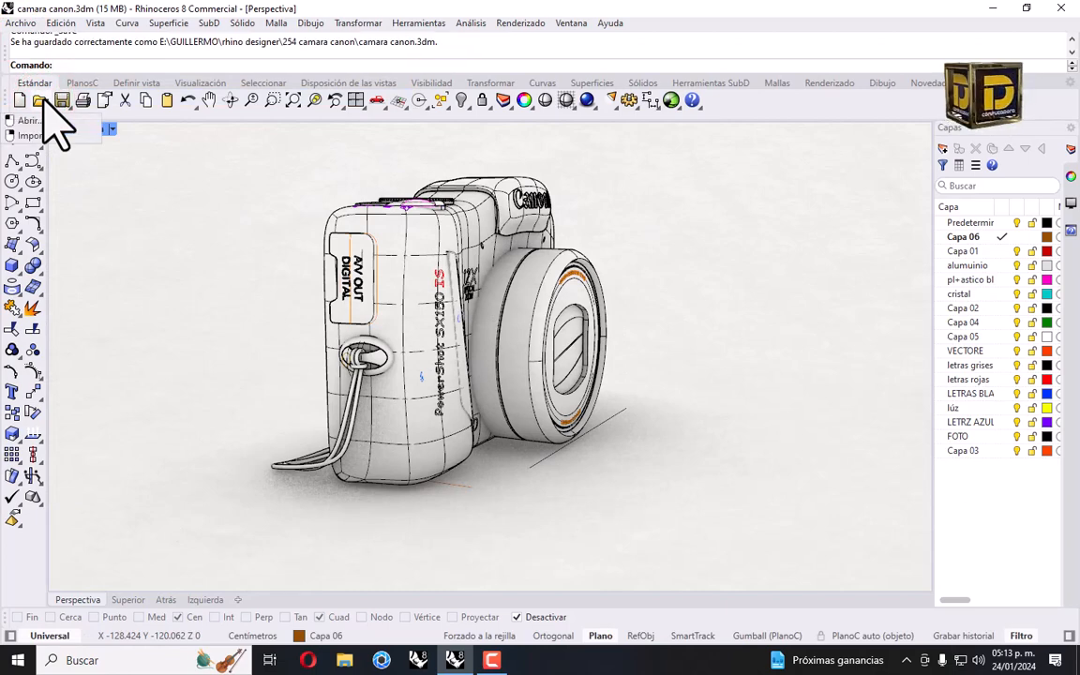
Delete the small stray curve beside the PowerShot lettering and hide the straight line on the floor under the lens.
scroll(440, 405, "up", 5)
left_click(390, 368)
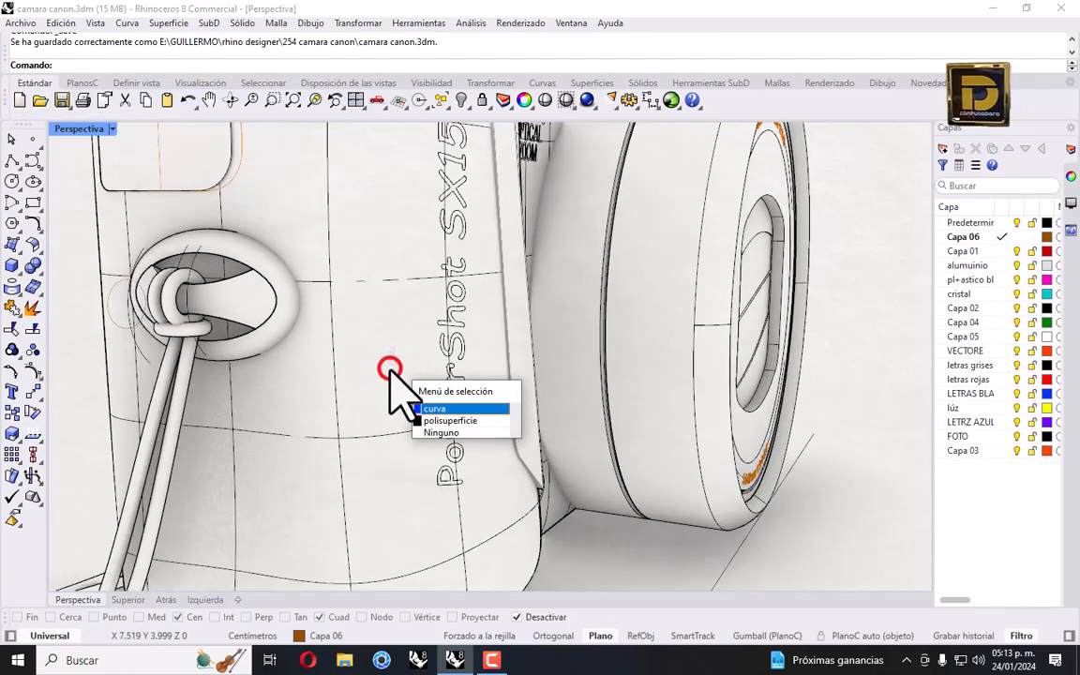
key("Return")
key("Delete")
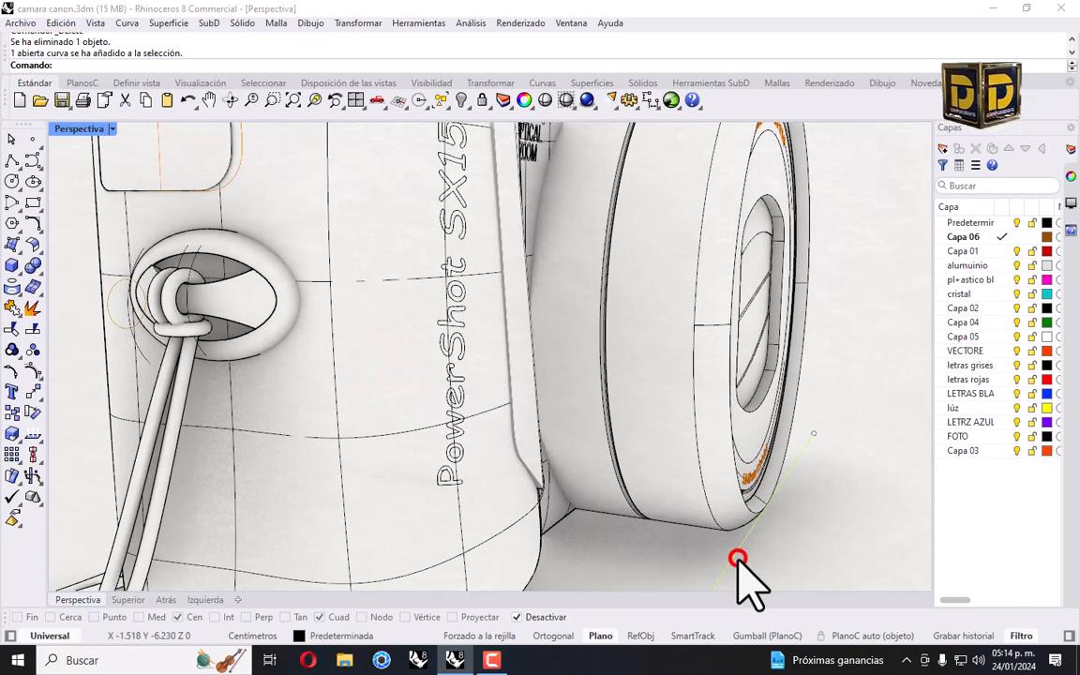
Select all the curves in the model and hide them.
left_click(441, 101)
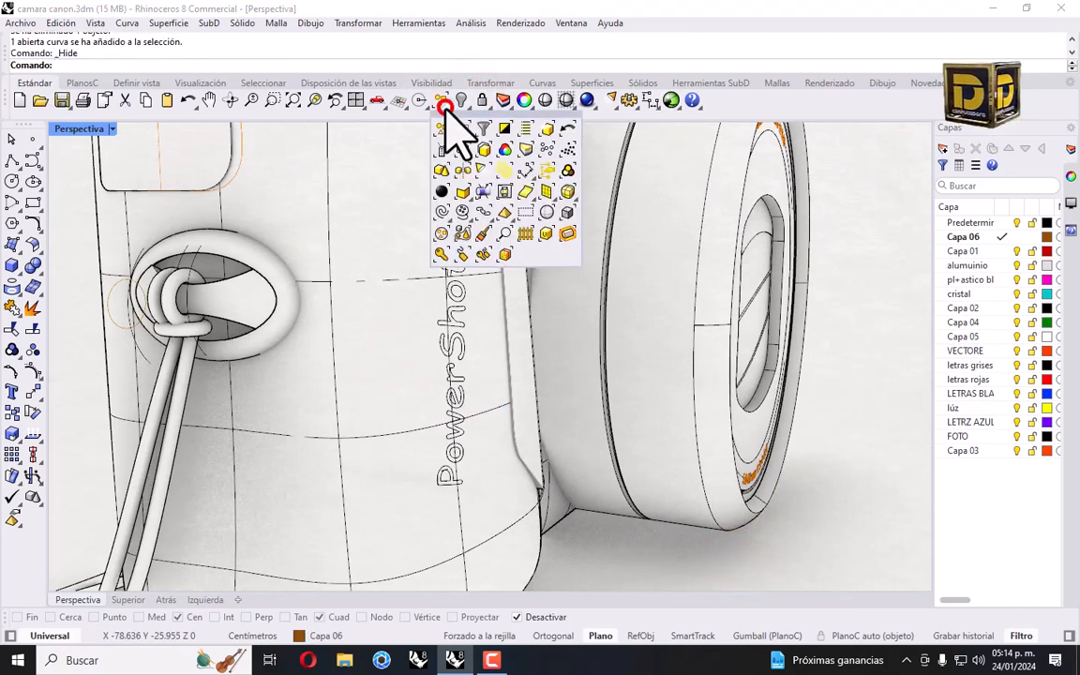
left_click(442, 210)
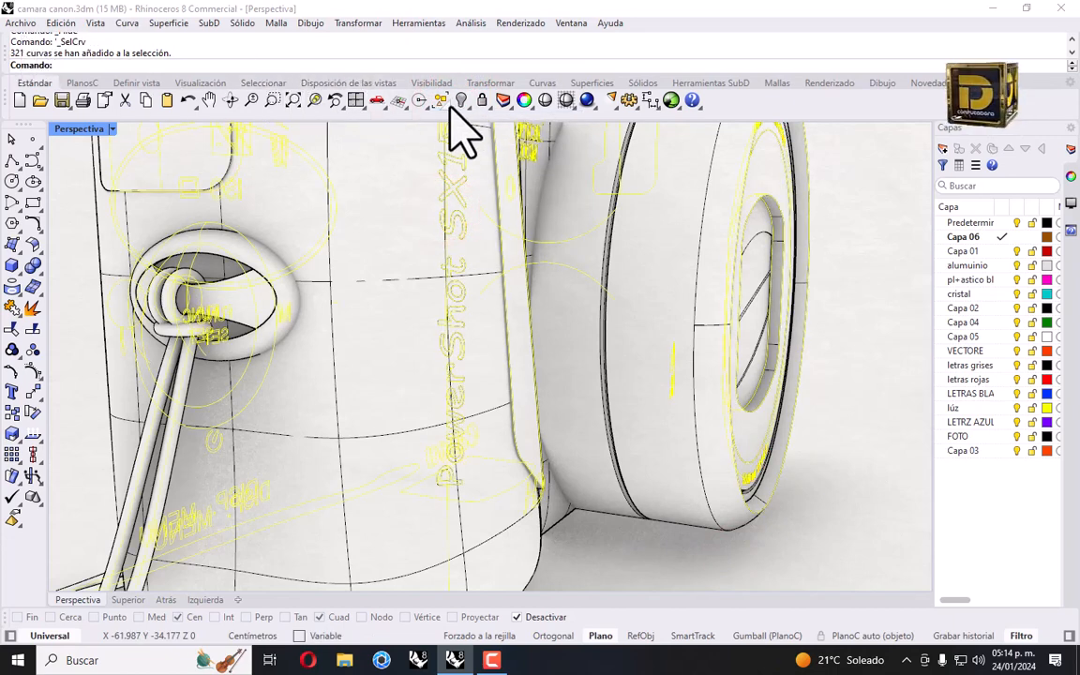
left_click(461, 101)
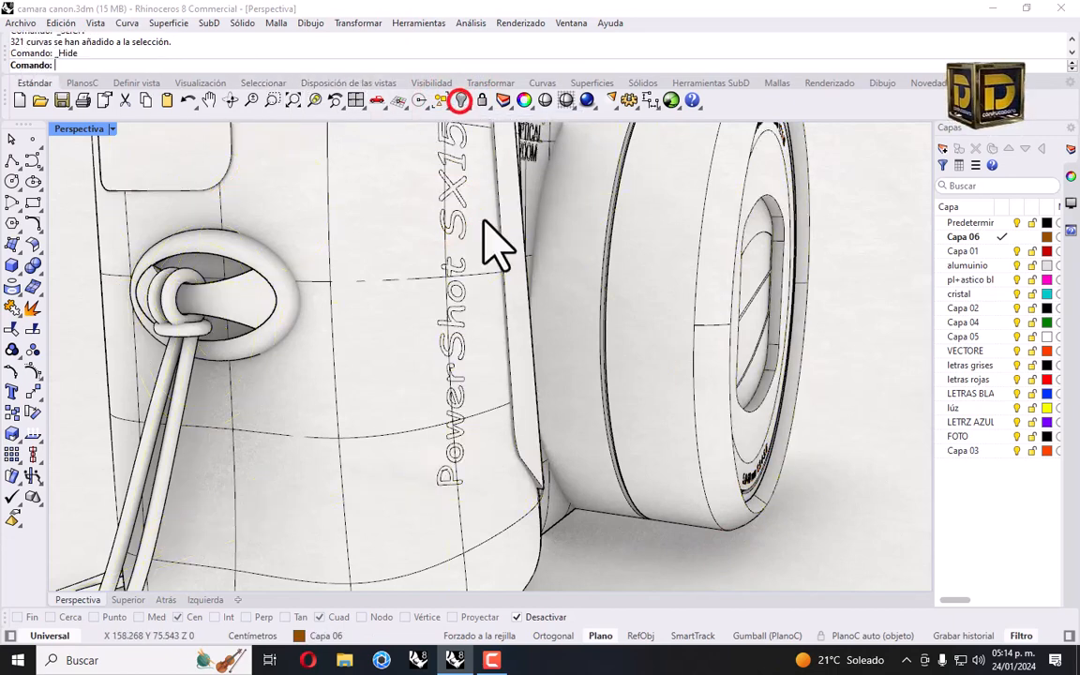
Run Turntable at speed 18 on the whole camera to inspect the finished strap from all around.
scroll(650, 325, "down", 10)
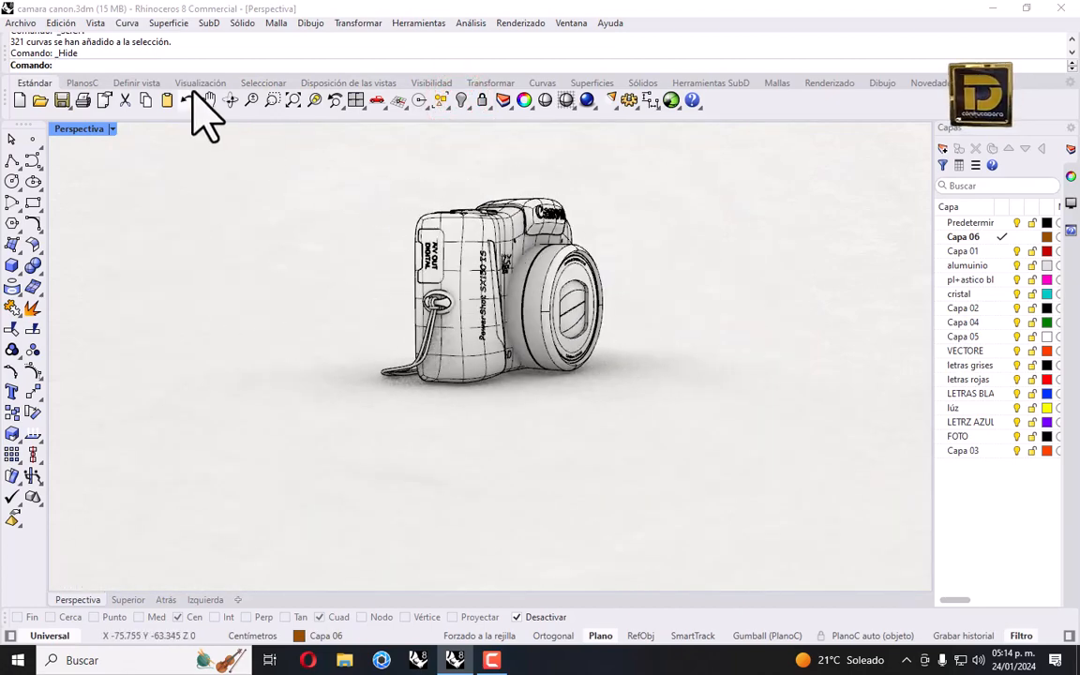
right_click(293, 100)
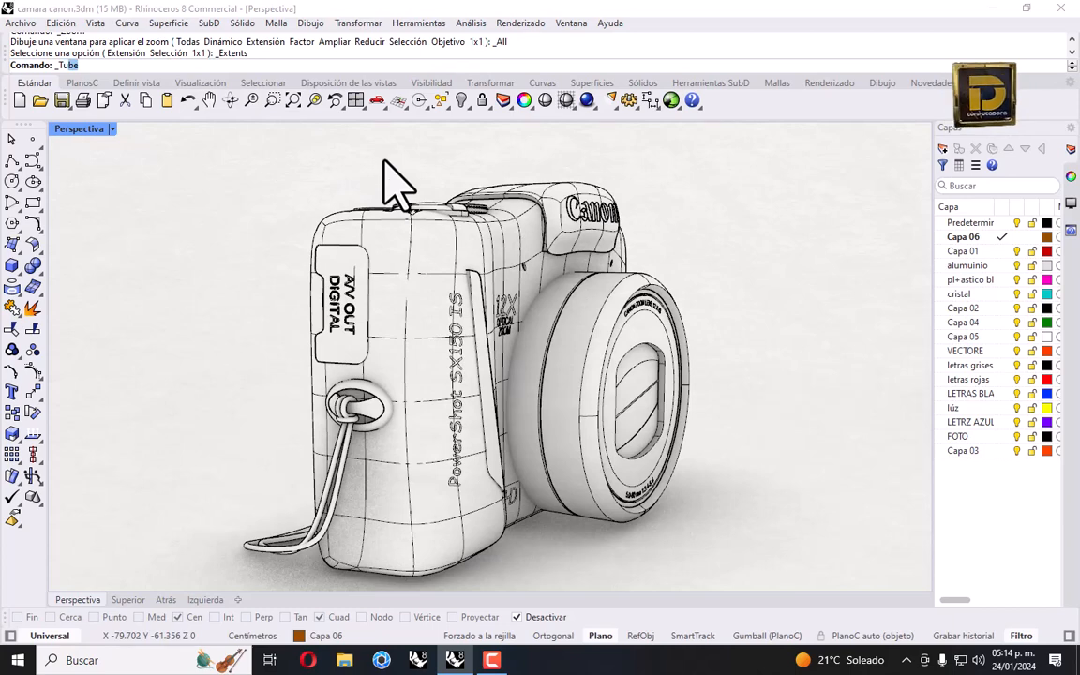
key("BackSpace")
key("BackSpace")
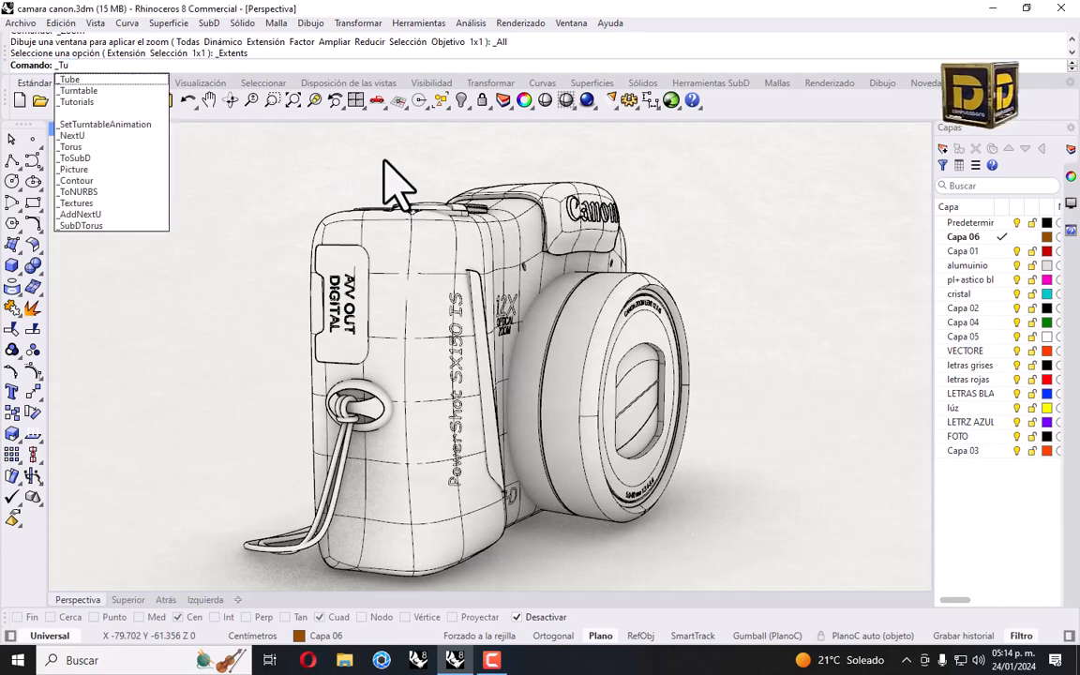
type("rntable")
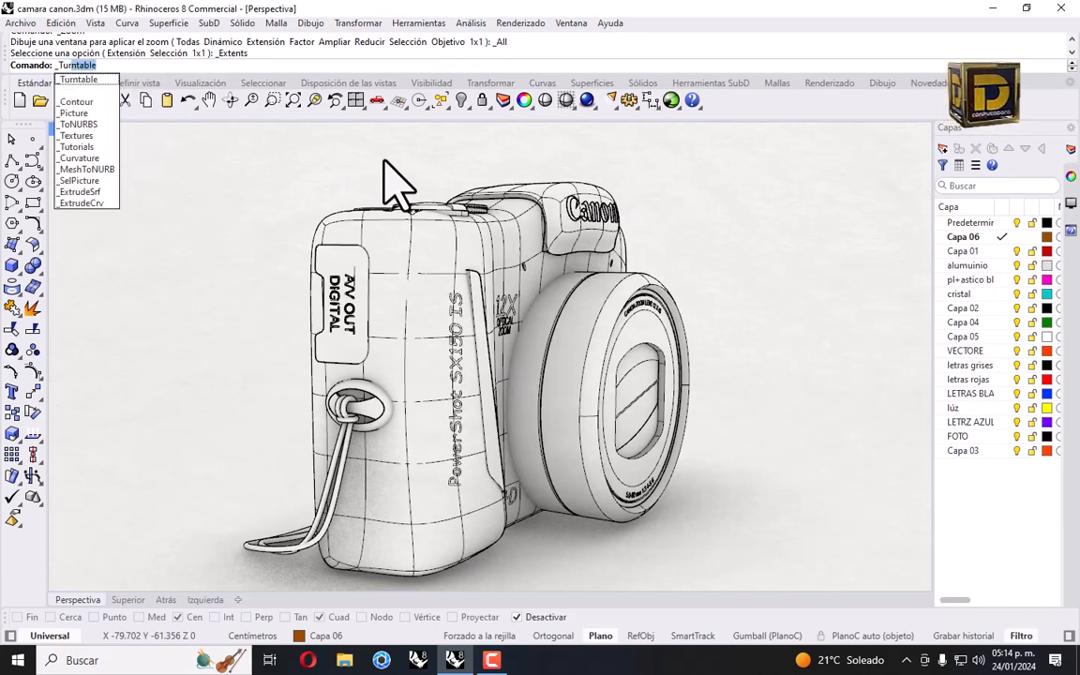
key("Return")
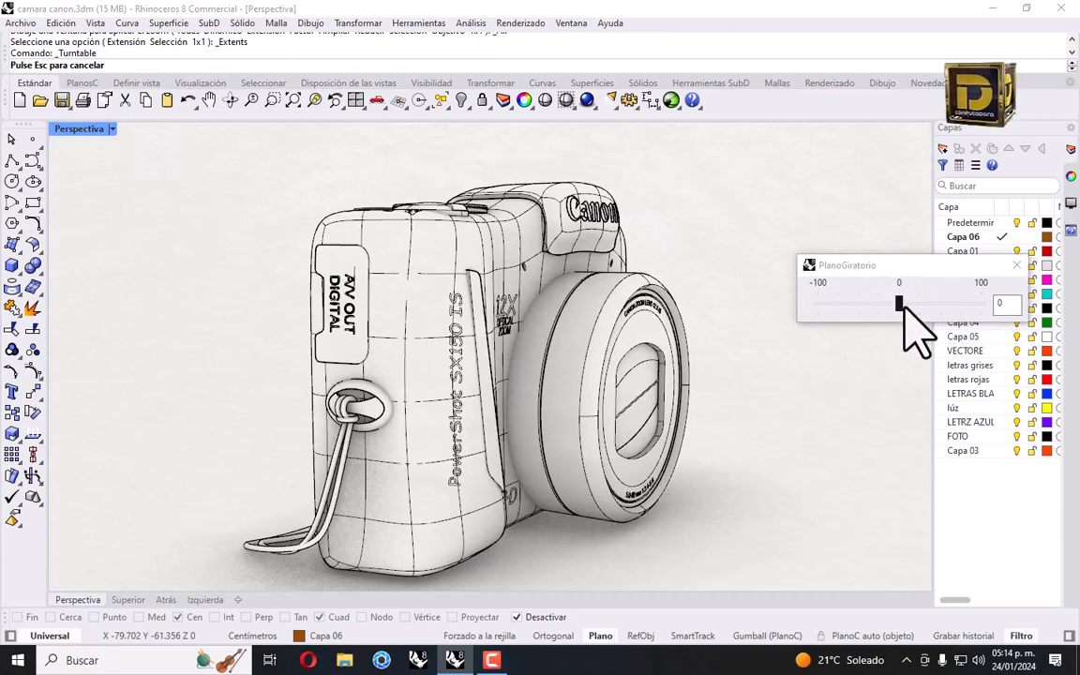
left_click_drag(903, 302, 921, 304)
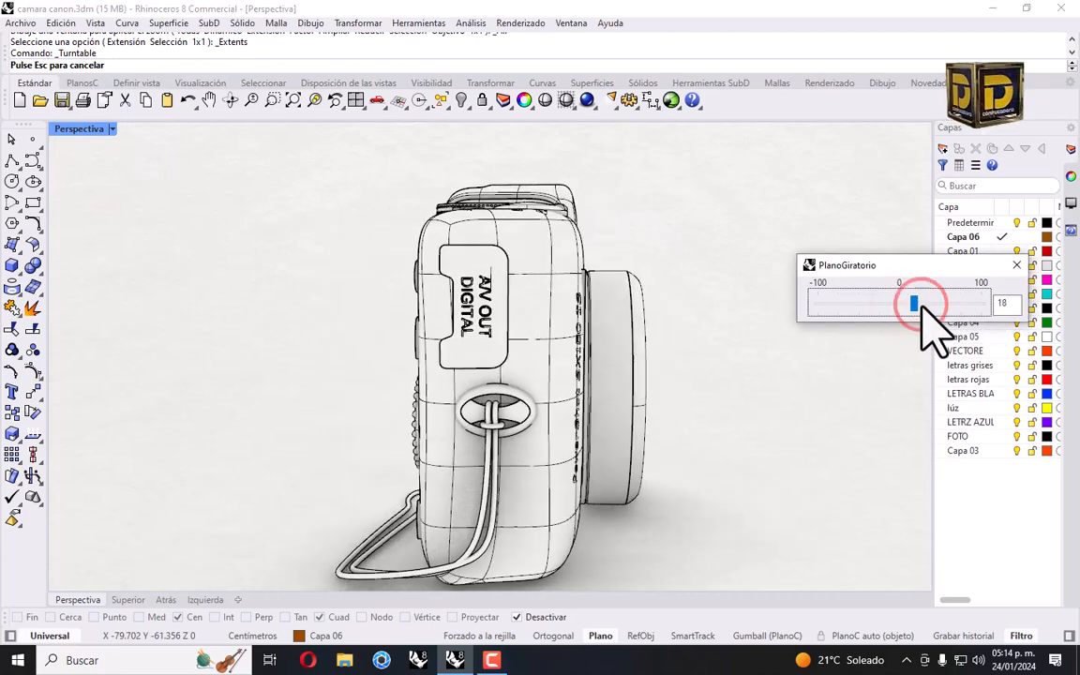
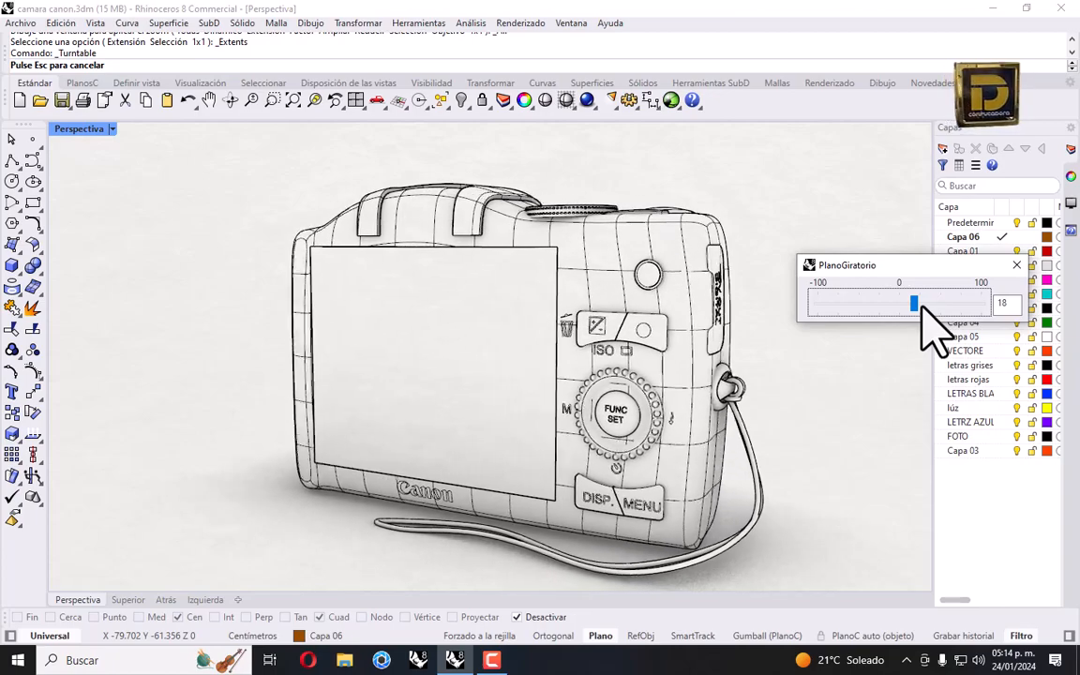
left_click(1016, 268)
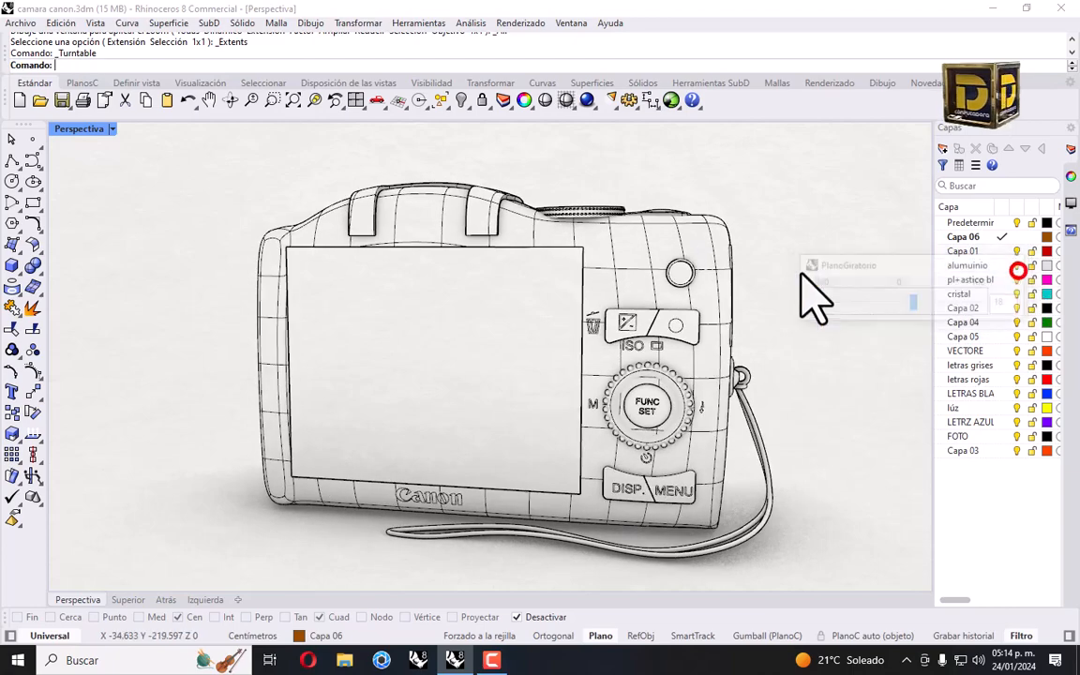
Set the perspective view's display mode to Sombreado and select the domed surface inside the round button above the record button.
left_click(112, 129)
left_click(166, 135)
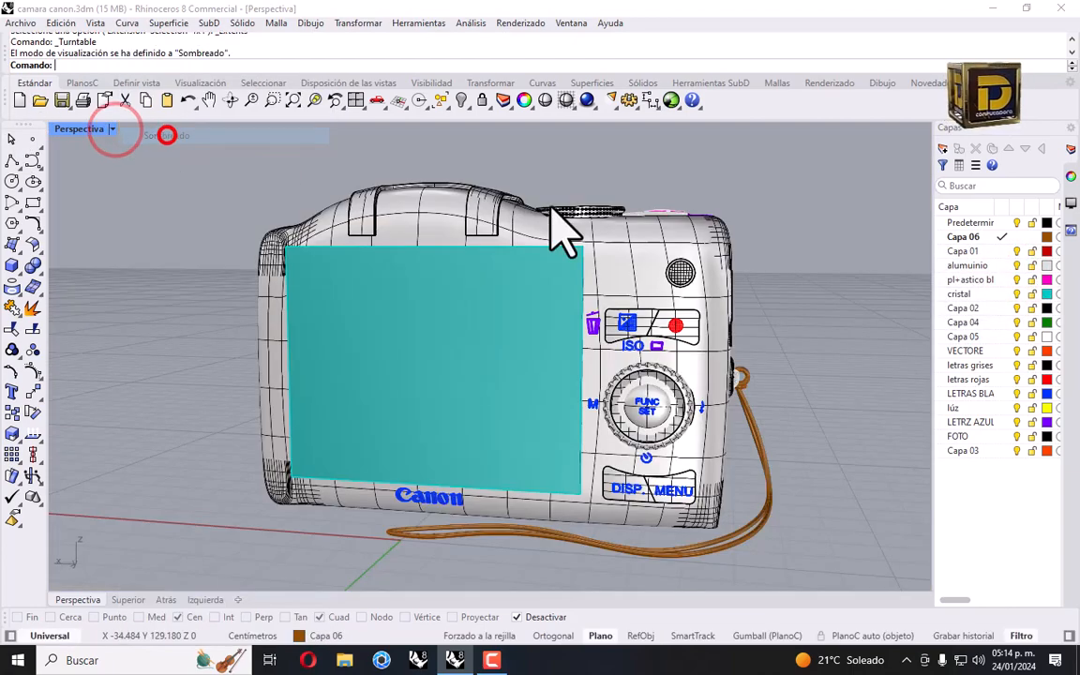
scroll(680, 272, "up", 6)
left_click(681, 272)
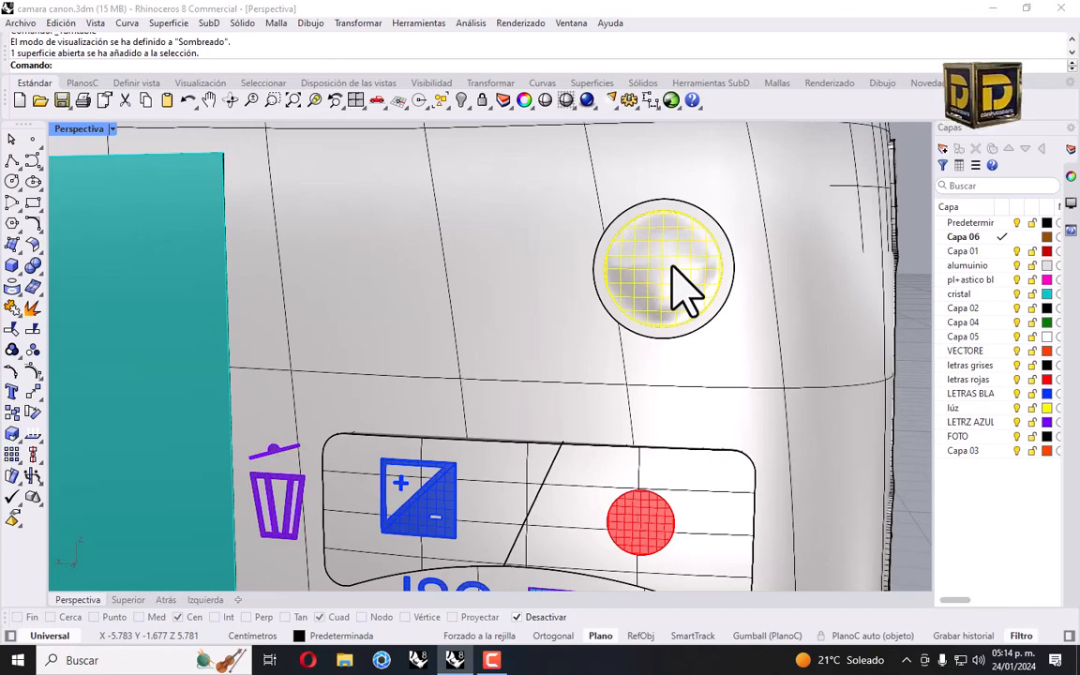
Show all the hidden objects while keeping the round button's domed surface selected.
scroll(662, 285, "down", 5)
right_click_drag(704, 290, 462, 155)
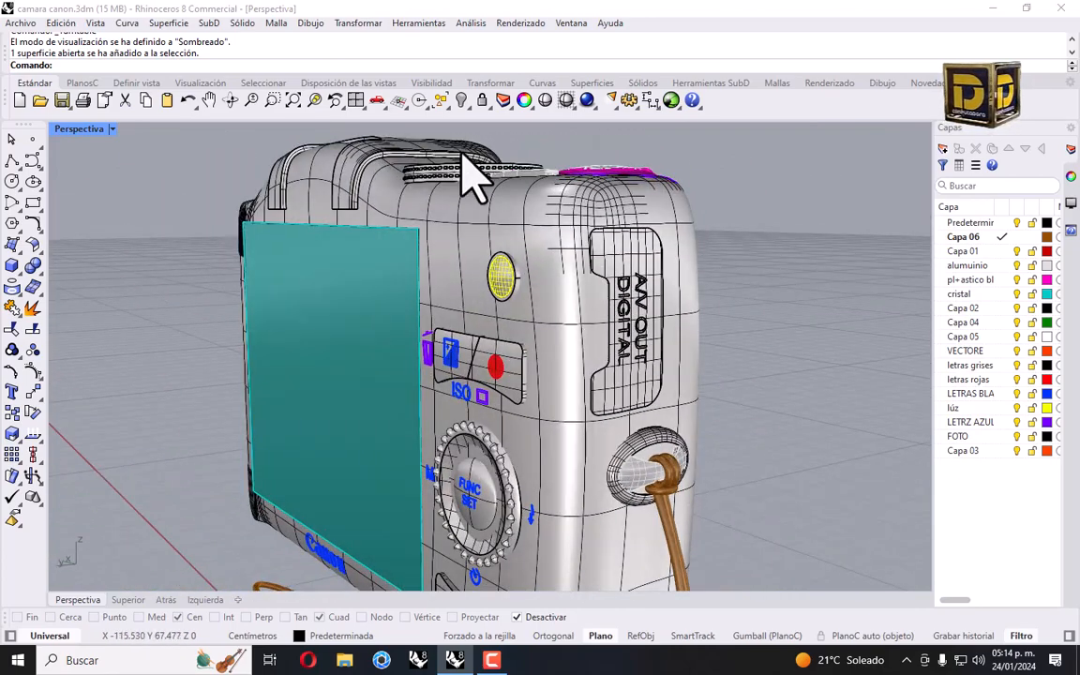
left_click(459, 100)
scroll(511, 304, "up", 4)
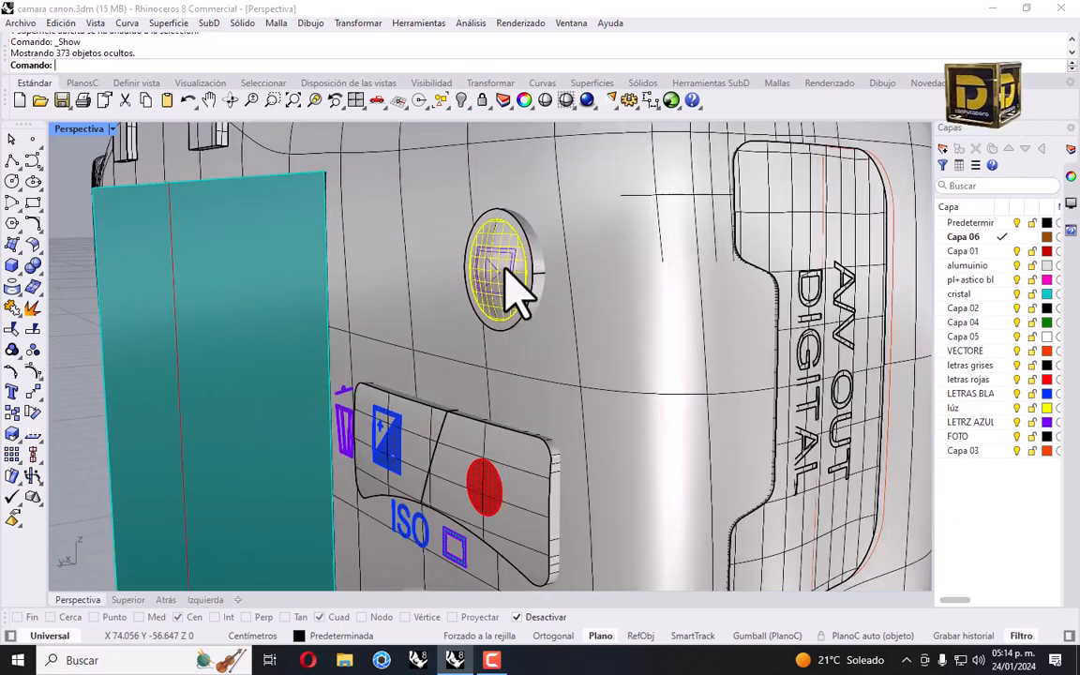
Select the triangle and both rectangular outlines of the play icon on the round back button and isolate them.
scroll(516, 292, "up", 3)
left_click(516, 254)
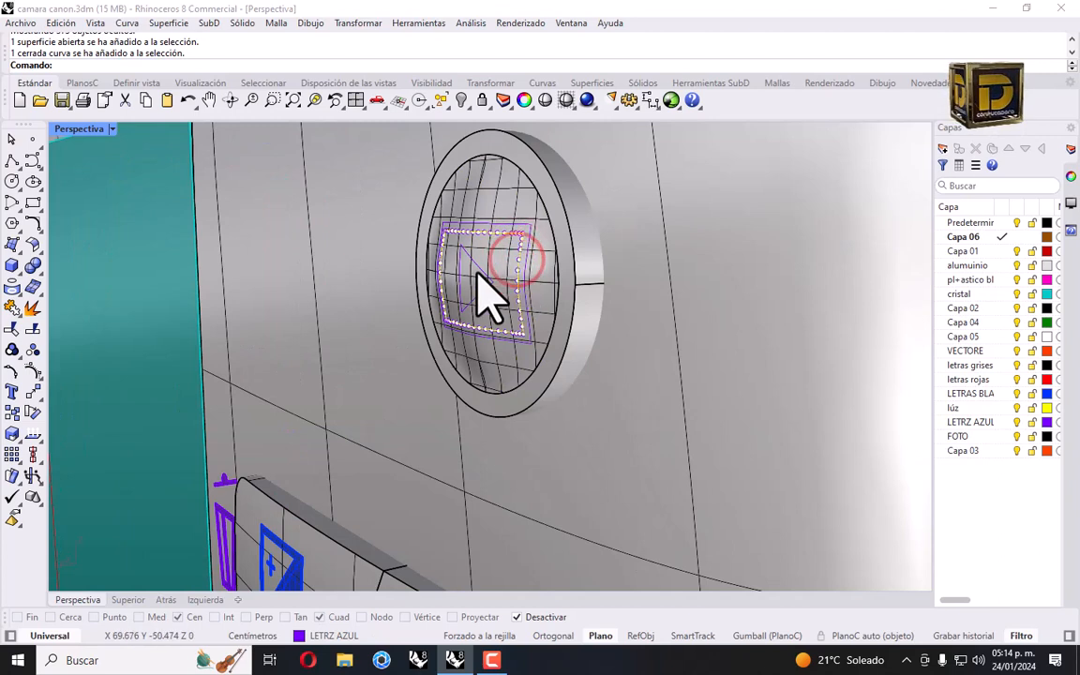
left_click(528, 251, "shift")
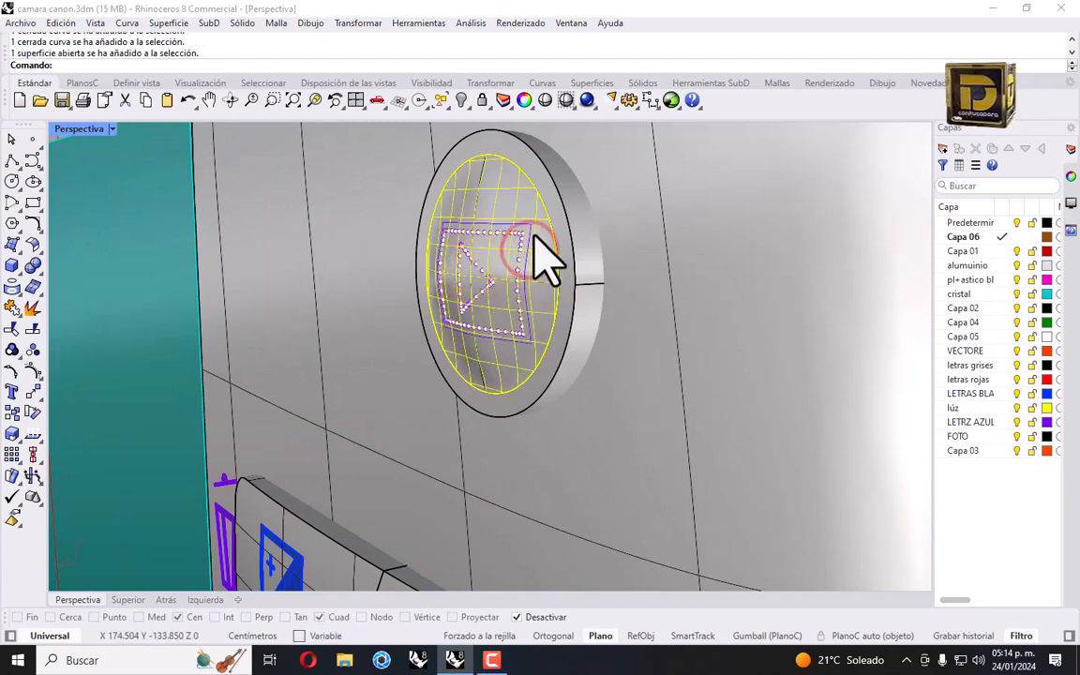
left_click(534, 239, "ctrl")
left_click(532, 234)
left_click(587, 272)
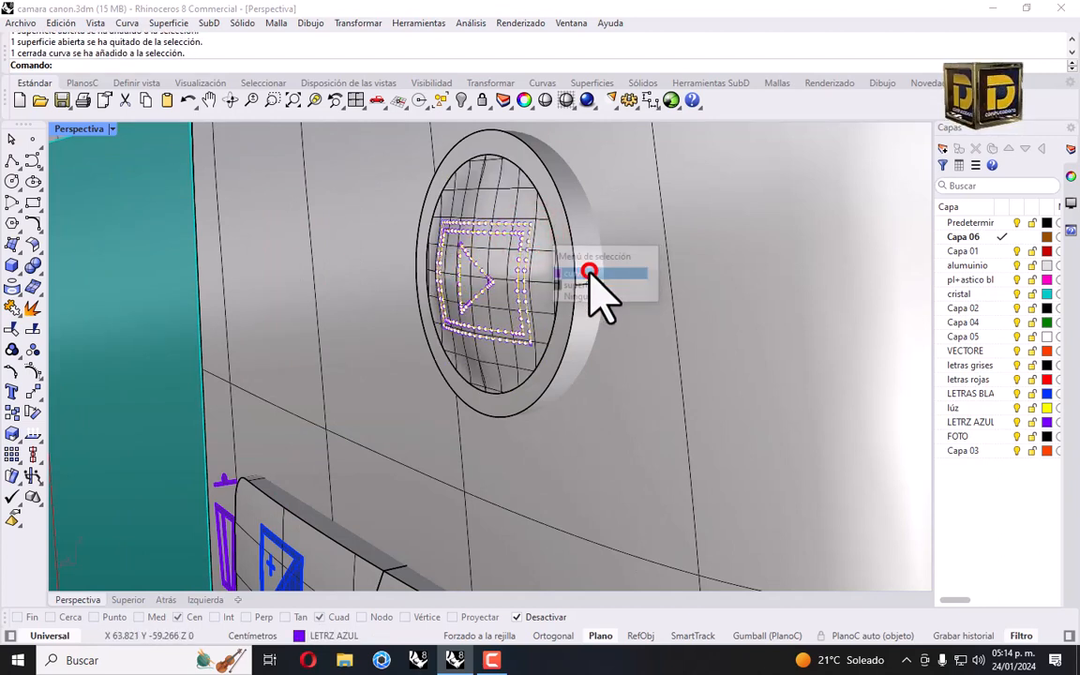
left_click(466, 106)
left_click(516, 125)
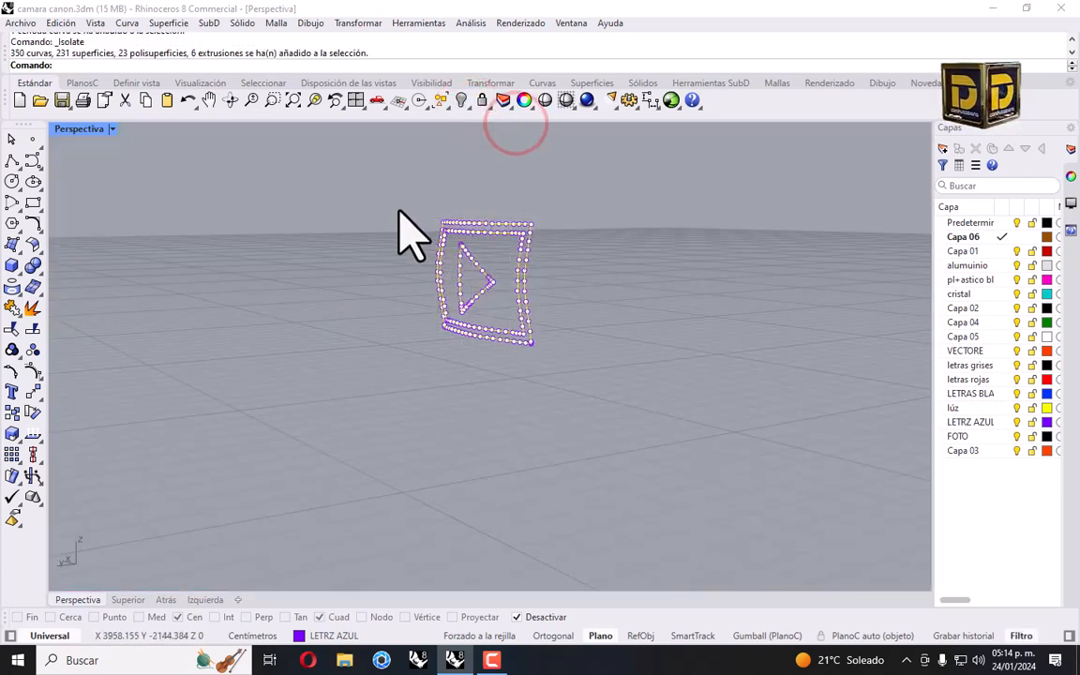
Patch a surface over the icon's two rectangular outlines and trim away its interior to leave a thin frame.
left_click(380, 205)
left_click(532, 207)
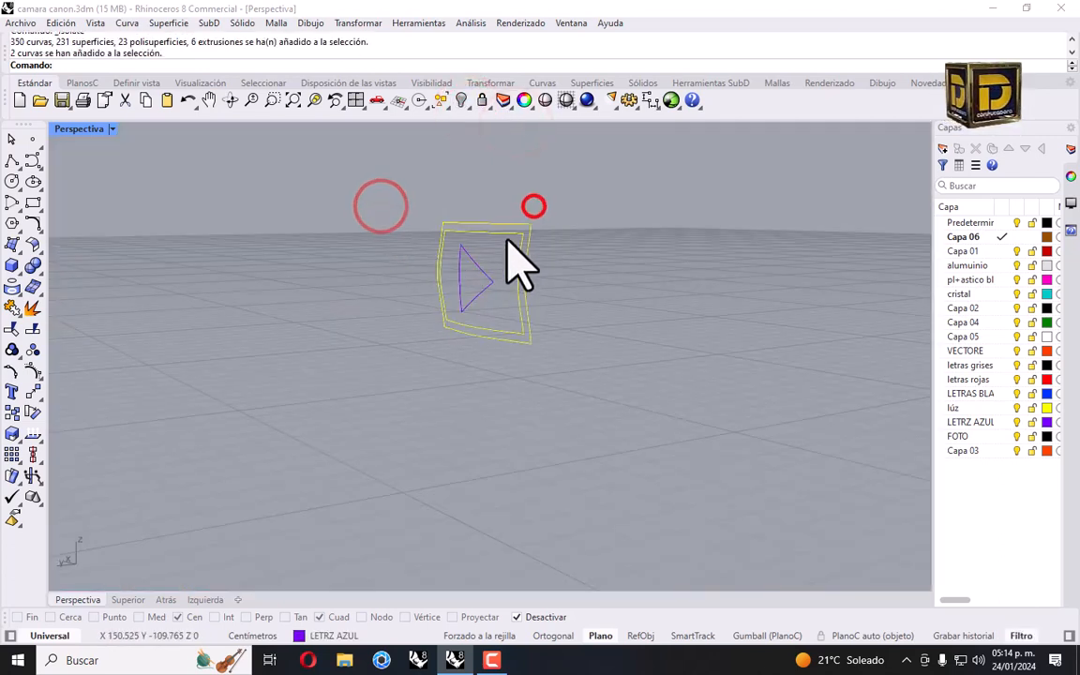
left_click(12, 246)
left_click(118, 272)
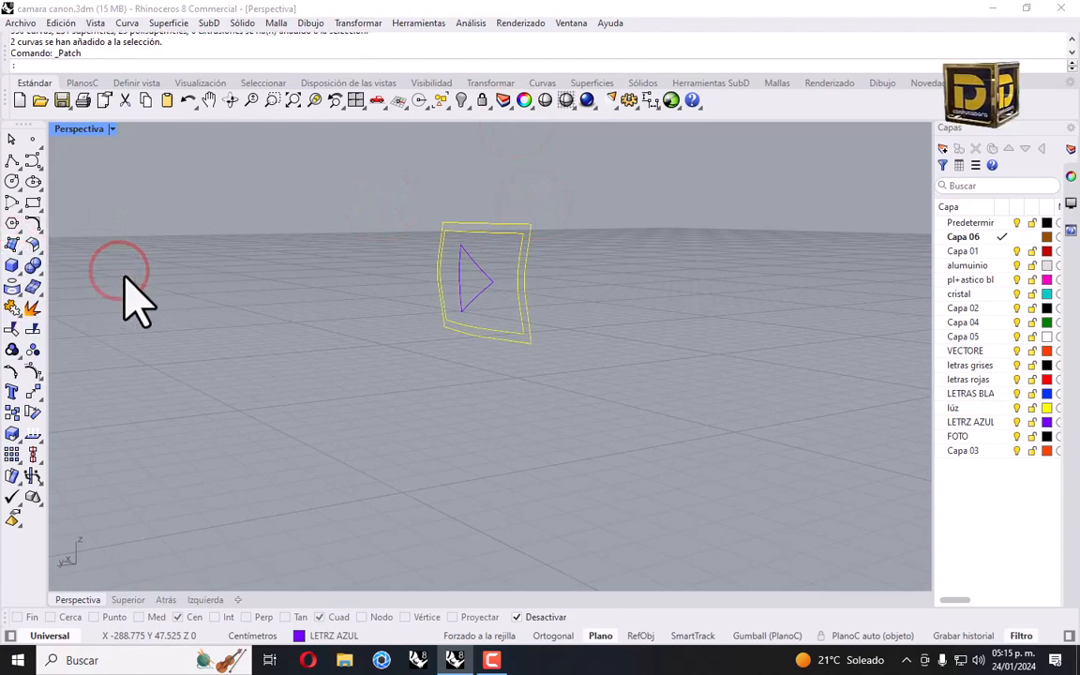
left_click(131, 464)
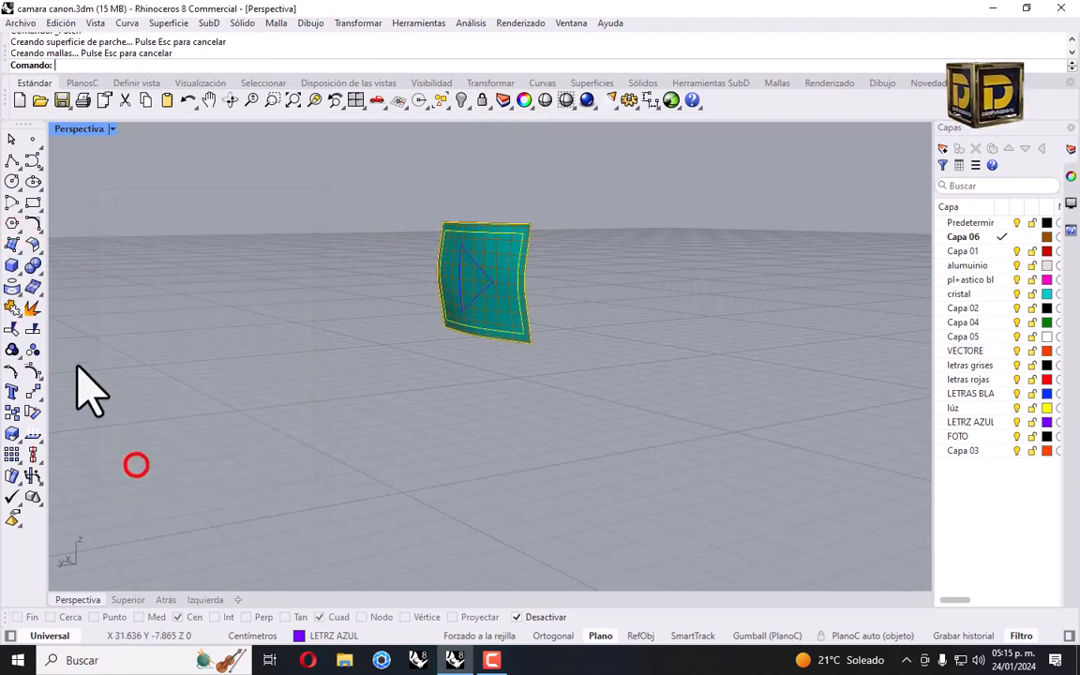
left_click(12, 328)
left_click(488, 250)
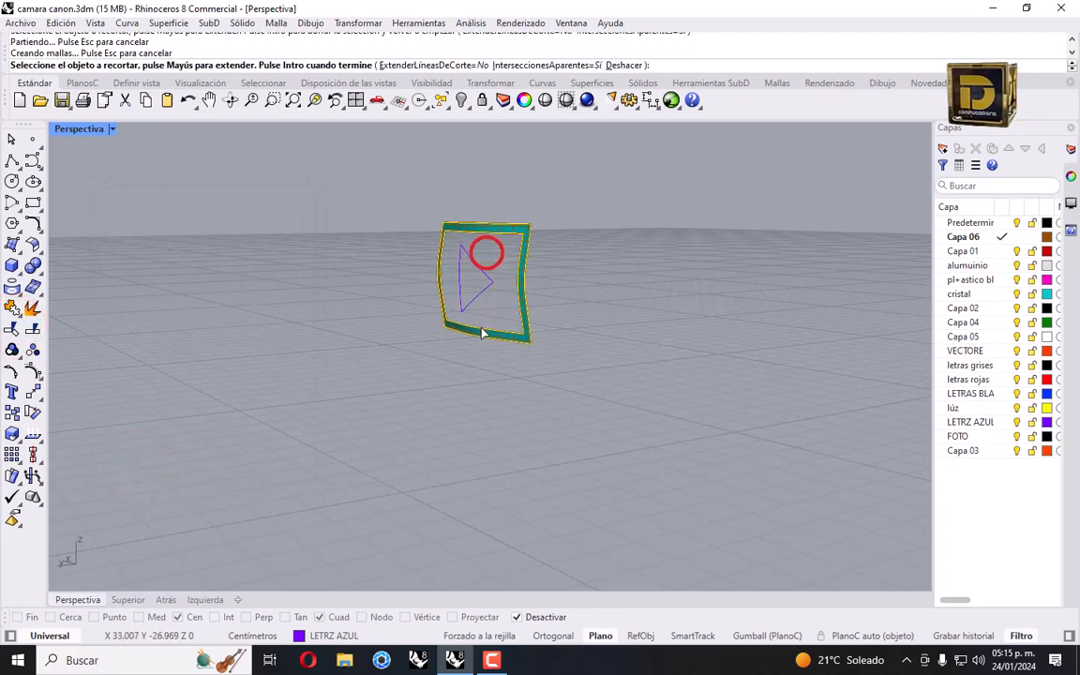
left_click(477, 278)
Patch a surface from the play icon's triangle curve with 10 U and 10 V segments.
left_click(487, 281)
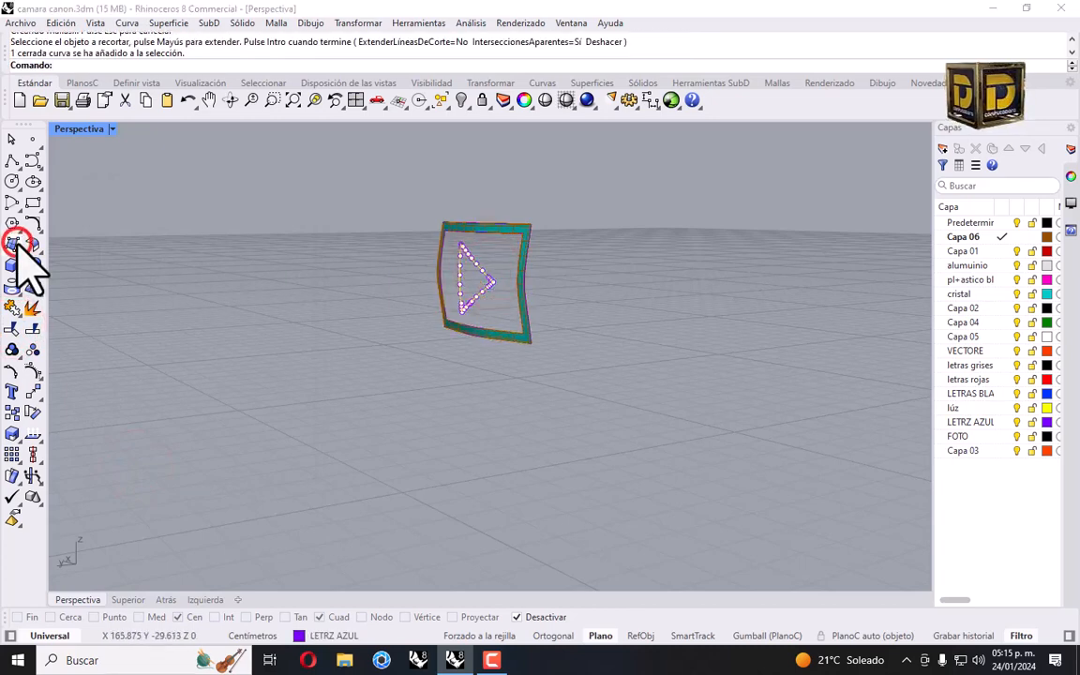
left_click(17, 242)
left_click(114, 272)
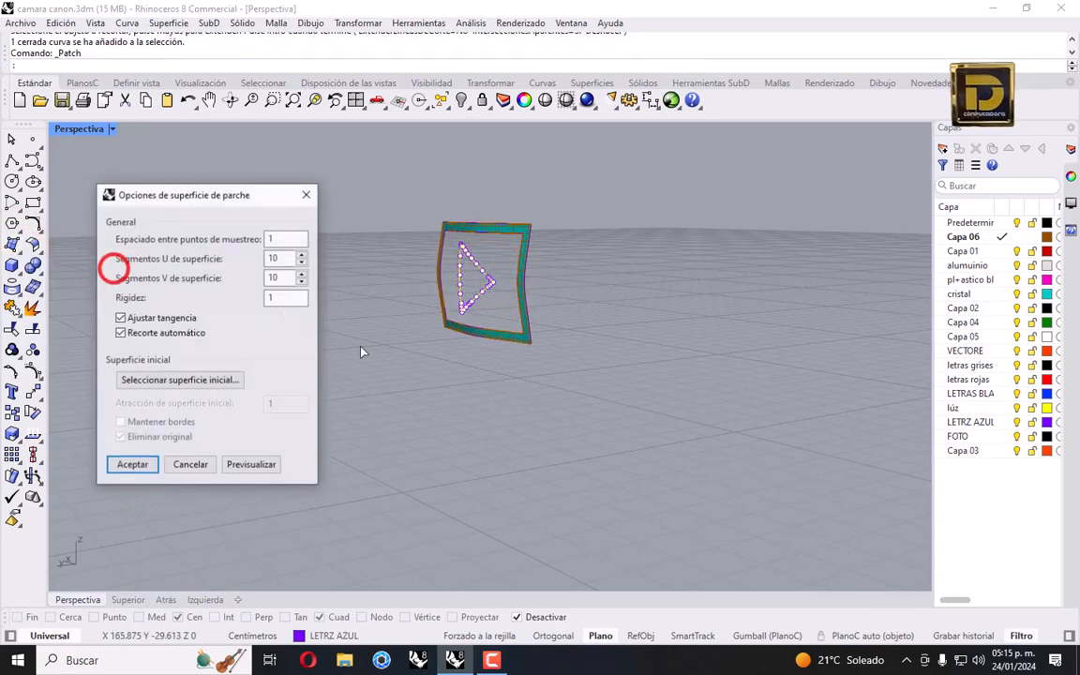
left_click(146, 461)
left_click(382, 380)
Flip the direction of the play icon's frame and triangle surfaces.
scroll(521, 183, "up", 6)
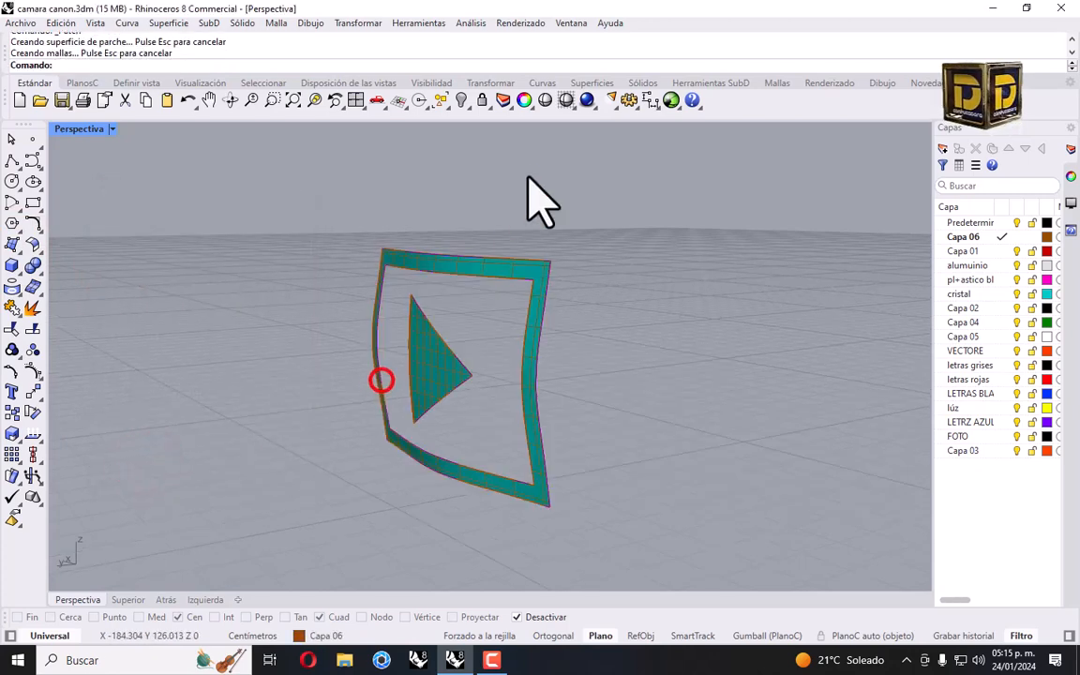
left_click_drag(532, 171, 414, 360)
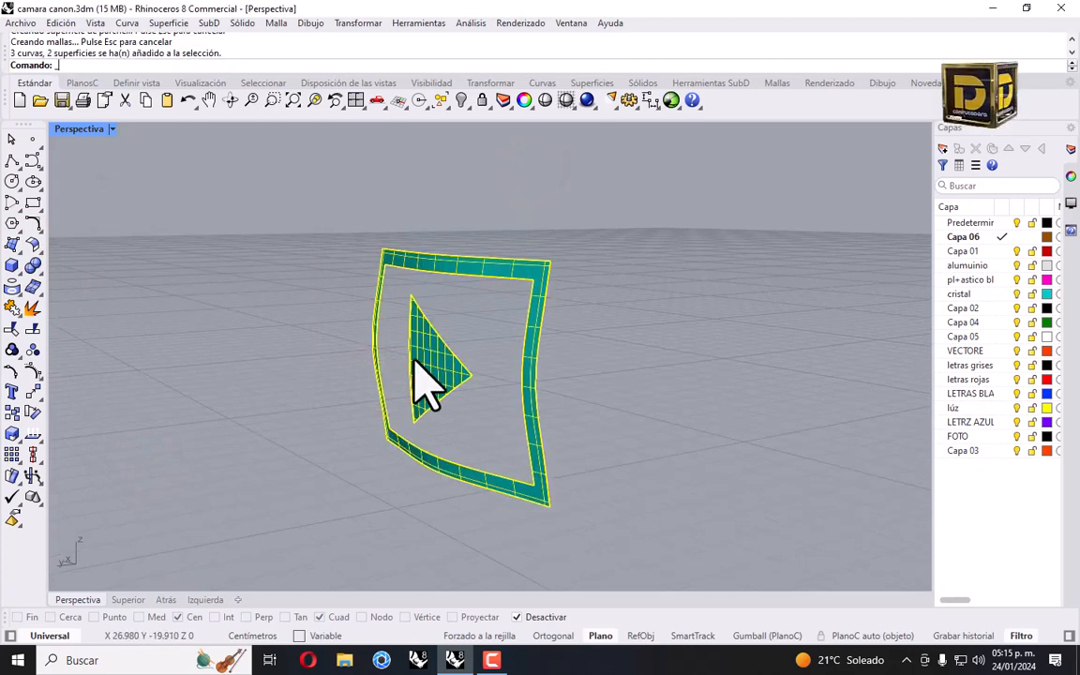
type("DK")
key("Escape")
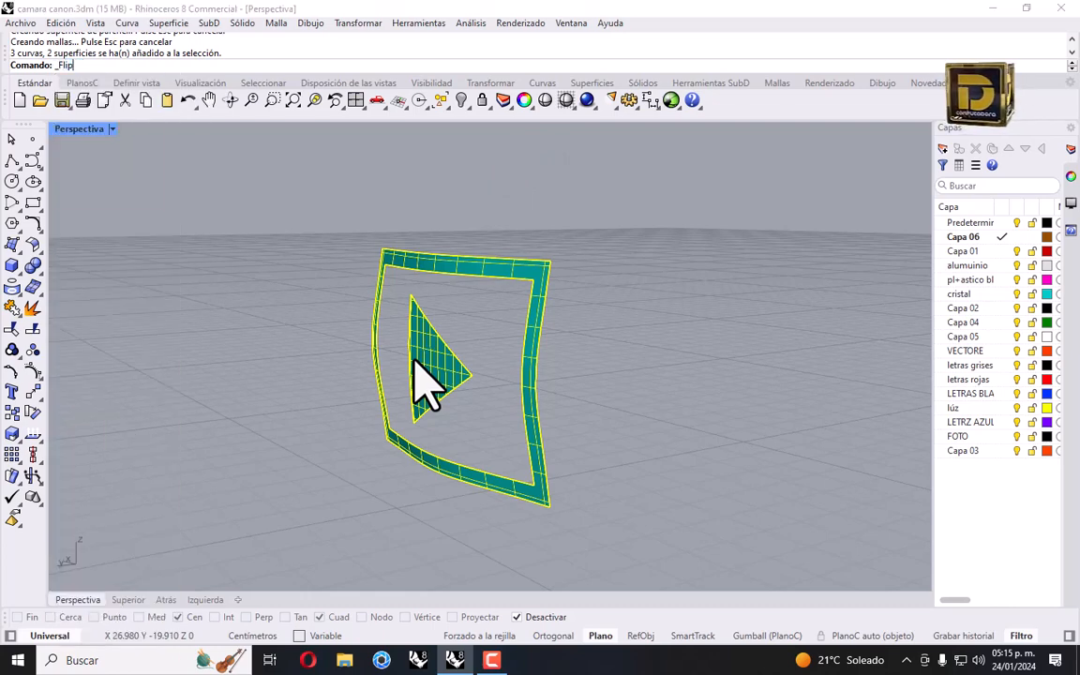
type("_Flip")
key("Return")
Show the hidden objects and move the play icon's surfaces and curves slightly outward from the button in the Superior view.
left_click_drag(333, 233, 581, 488)
double_click(87, 128)
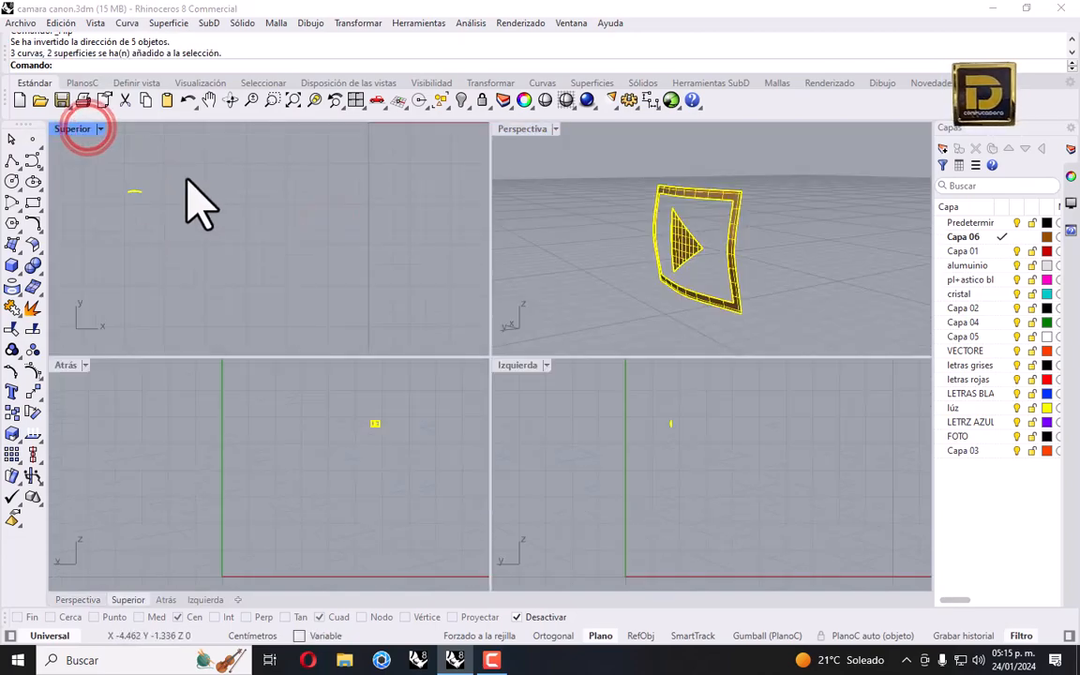
right_click(460, 99)
scroll(155, 210, "up", 5)
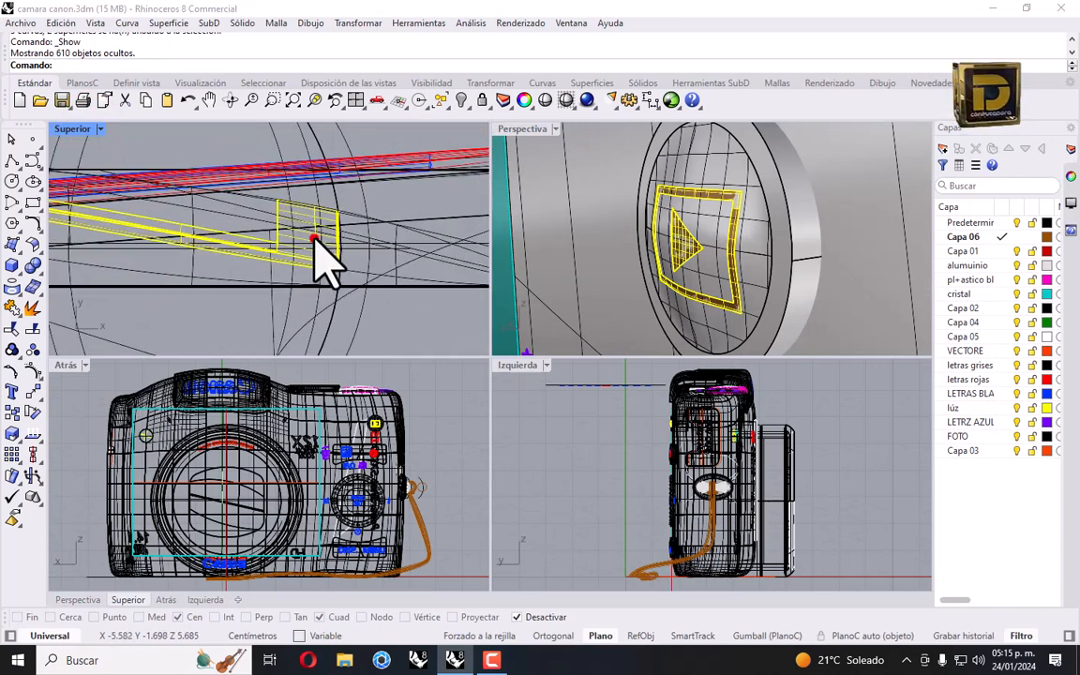
mouse_move(316, 233)
left_mouse_down()
mouse_move(320, 241)
mouse_move(314, 230)
left_mouse_up()
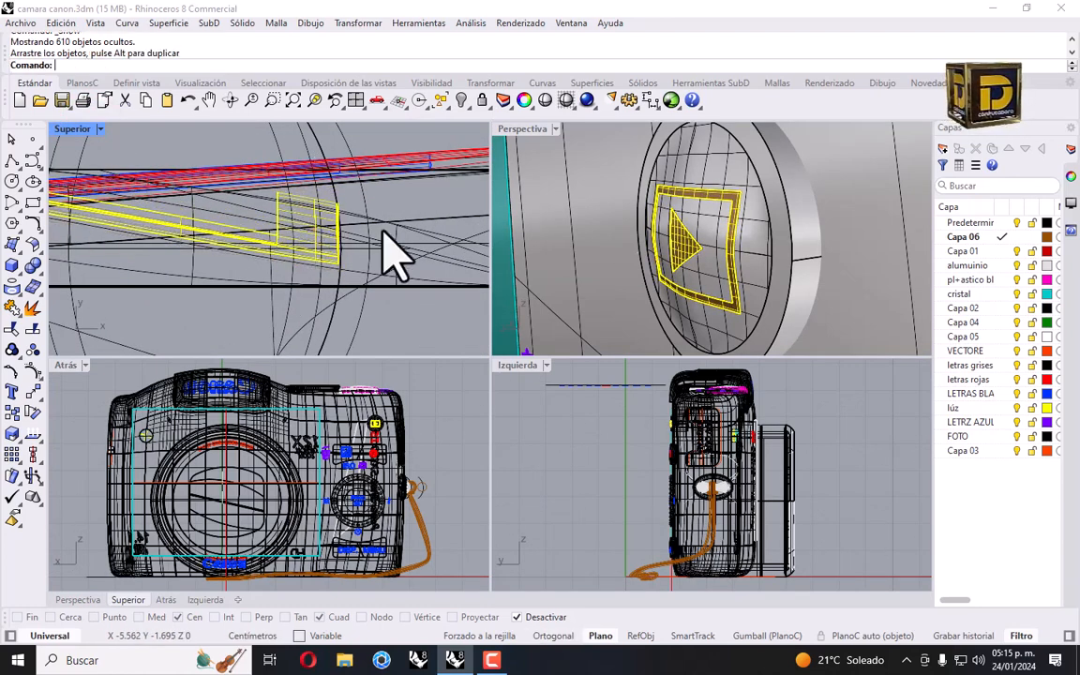
left_click(565, 440)
Set the perspective view's display mode to Tinta and maximize that view with the whole camera in frame.
scroll(663, 260, "down", 12)
left_click(555, 128)
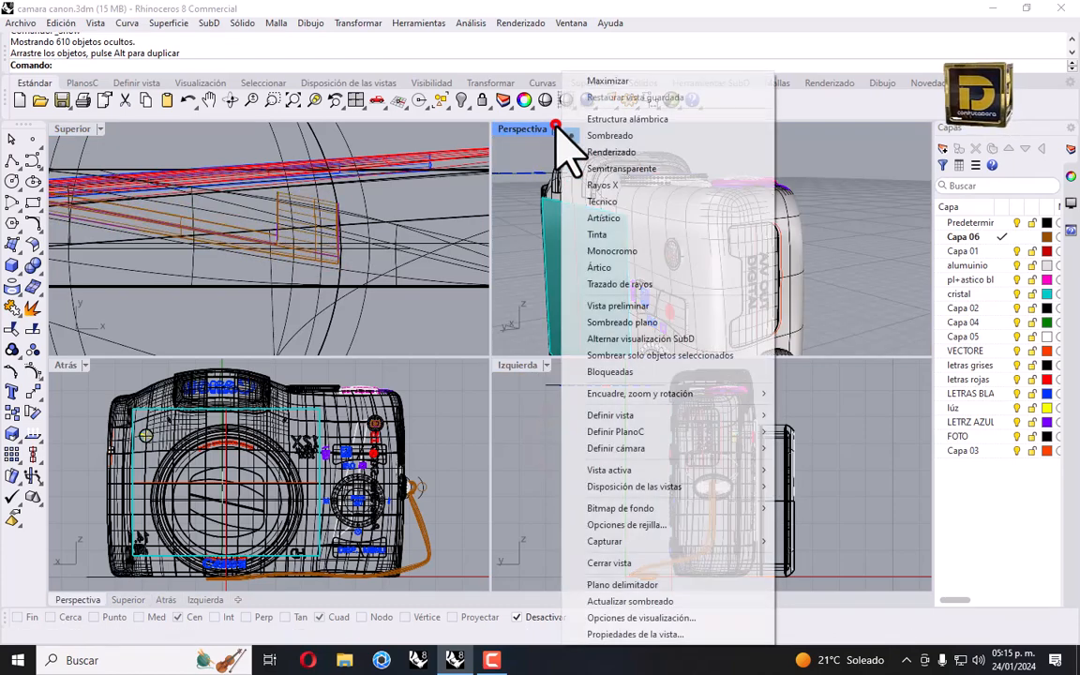
left_click(611, 233)
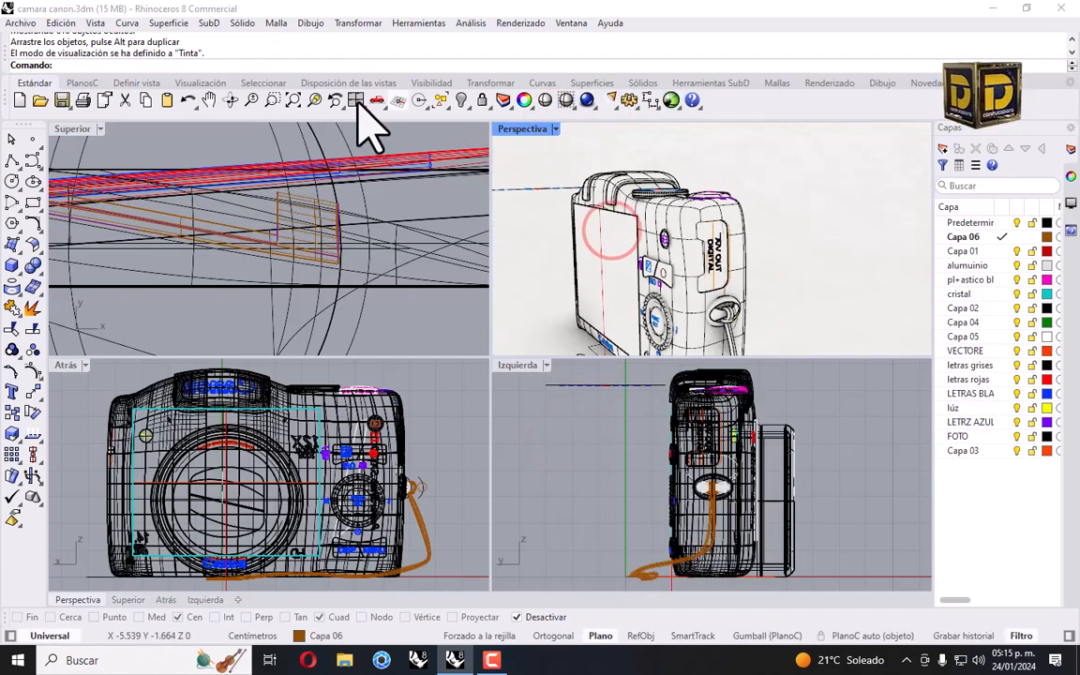
double_click(540, 128)
scroll(559, 244, "down", 4)
right_click_drag(560, 244, 421, 235)
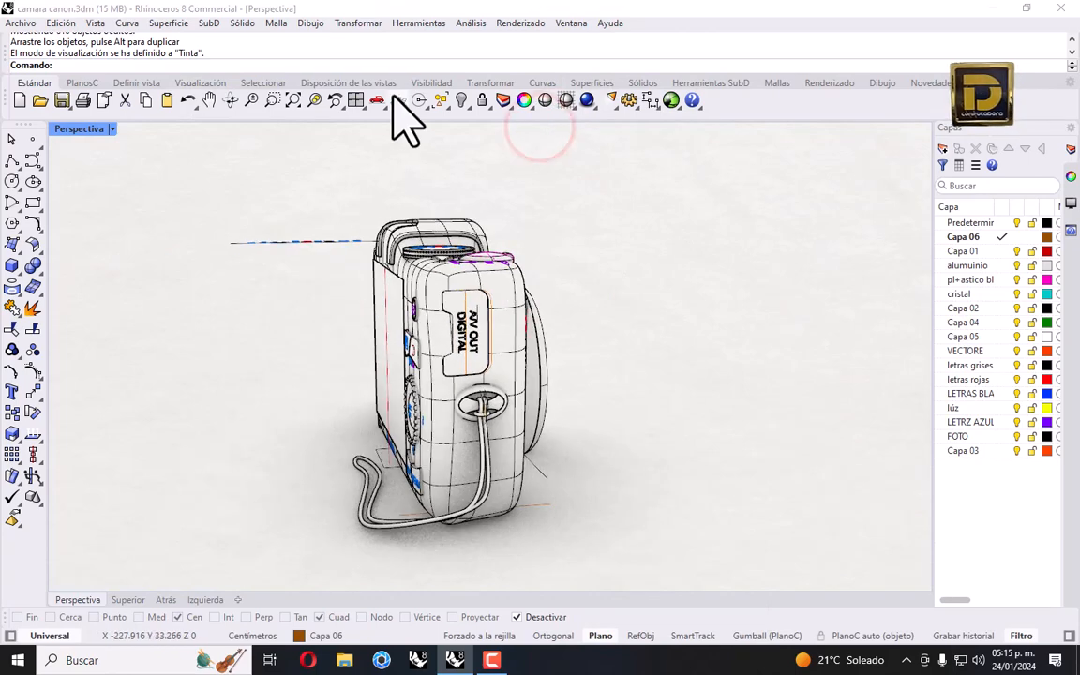
Hide all the model's curves and the flat lettering surfaces floating behind the camera body.
left_click(442, 101)
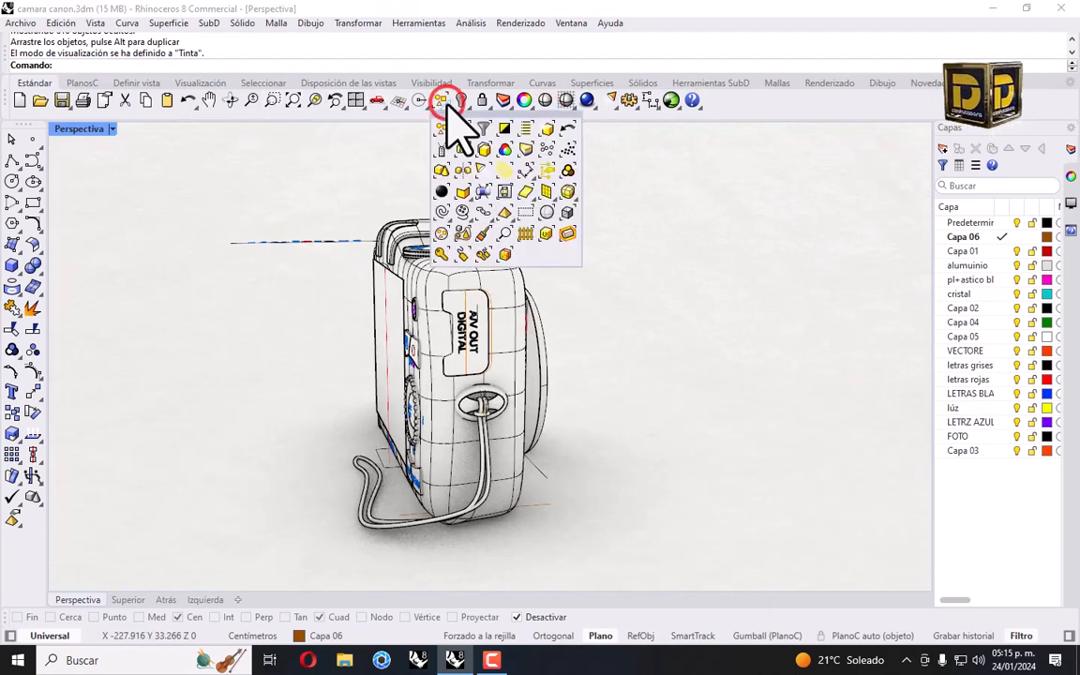
left_click(444, 210)
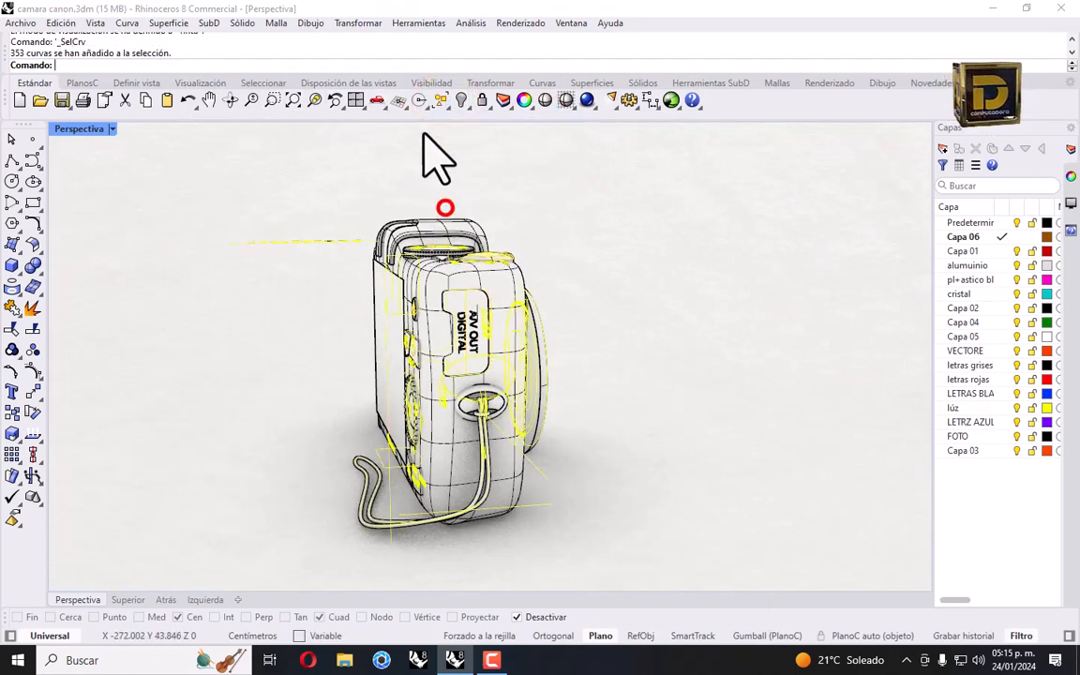
left_click(460, 101)
left_click_drag(233, 188, 366, 253)
left_click(460, 100)
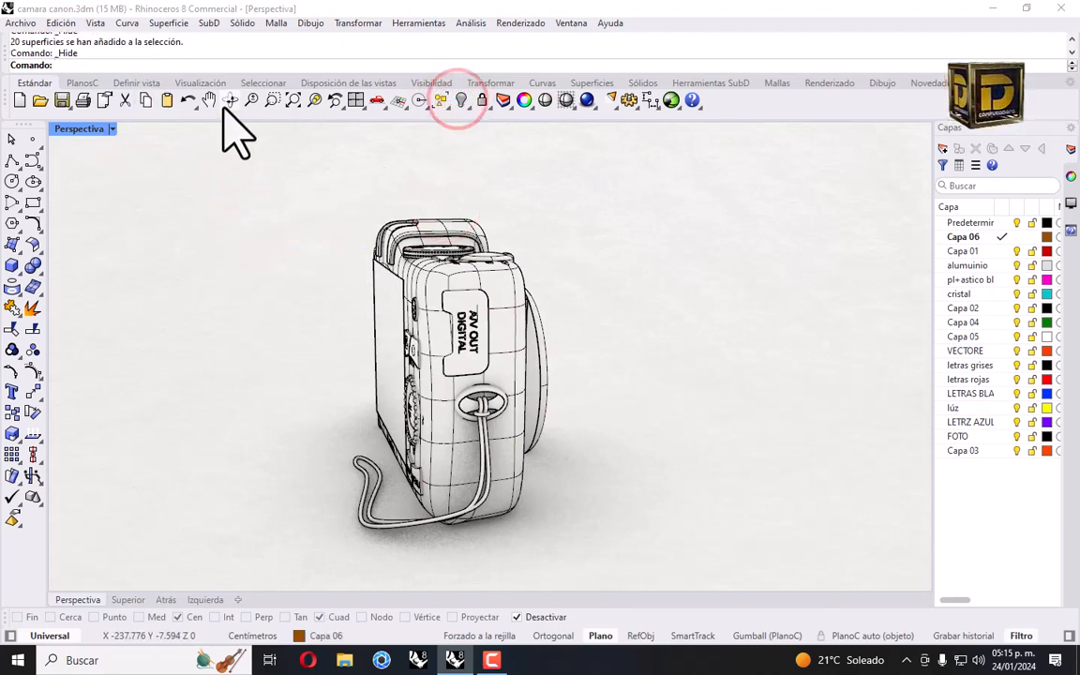
Run Turntable at speed 20 on the whole camera to inspect the ink-style model and the strap loop from all around.
right_click(296, 101)
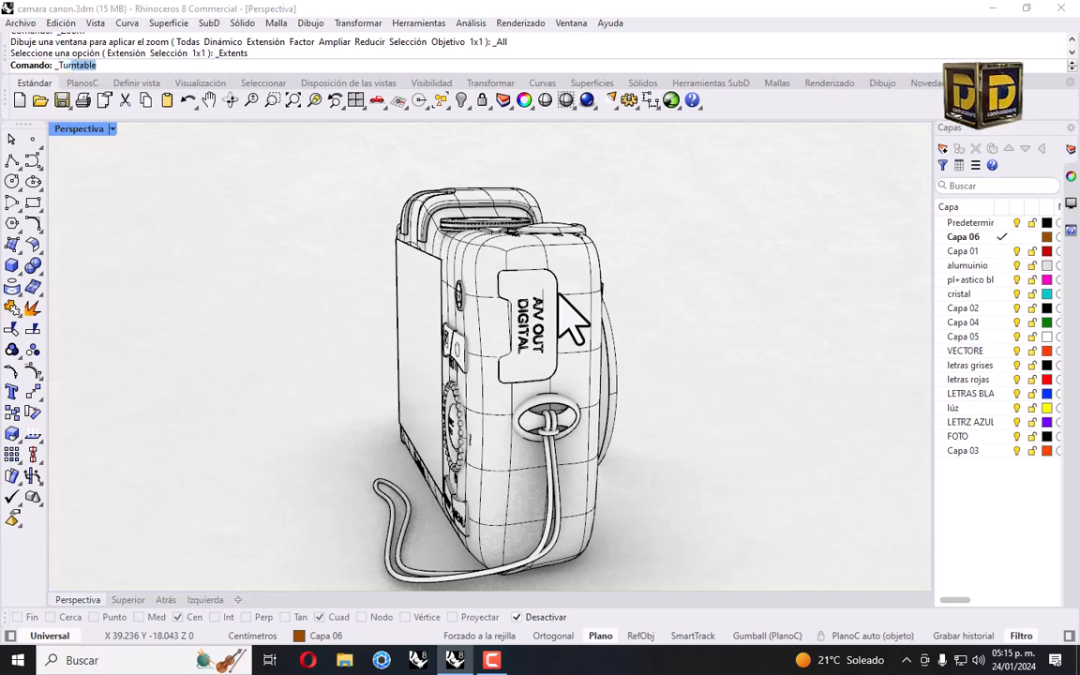
key("Return")
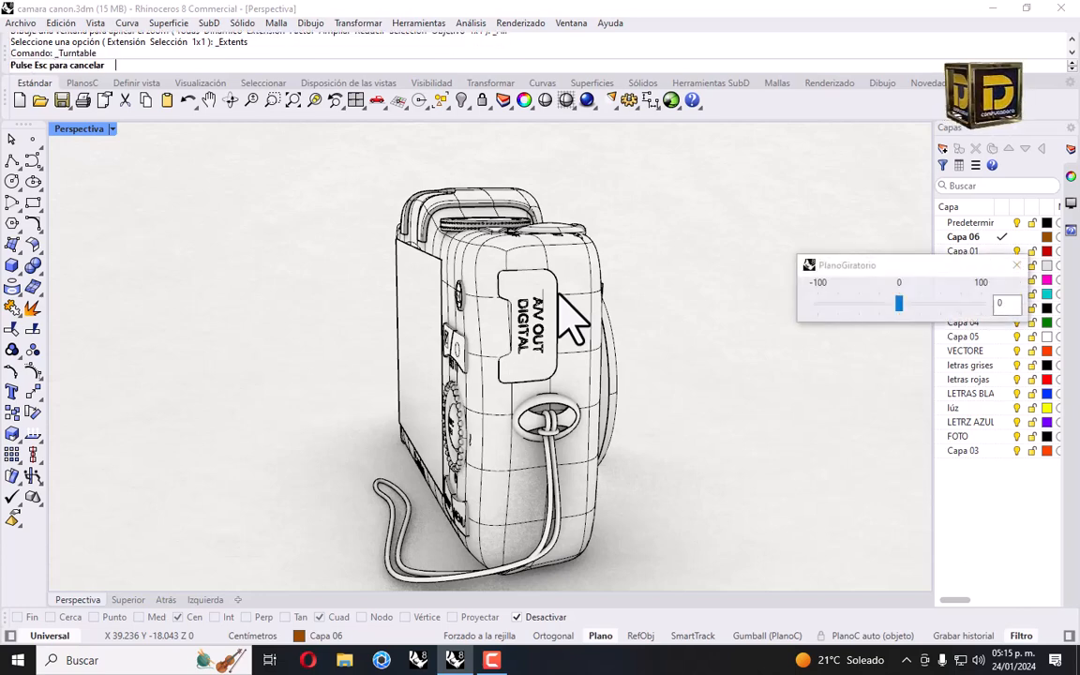
left_click(896, 298)
mouse_move(900, 302)
left_mouse_down()
mouse_move(923, 302)
mouse_move(914, 302)
left_mouse_up()
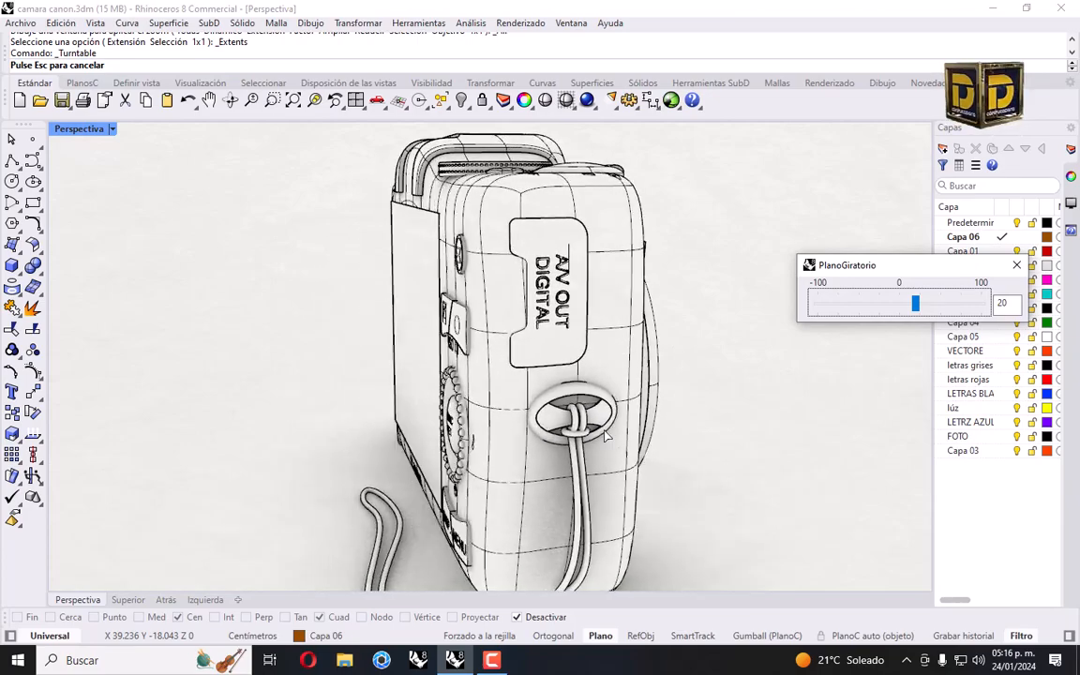
scroll(656, 413, "up", 5)
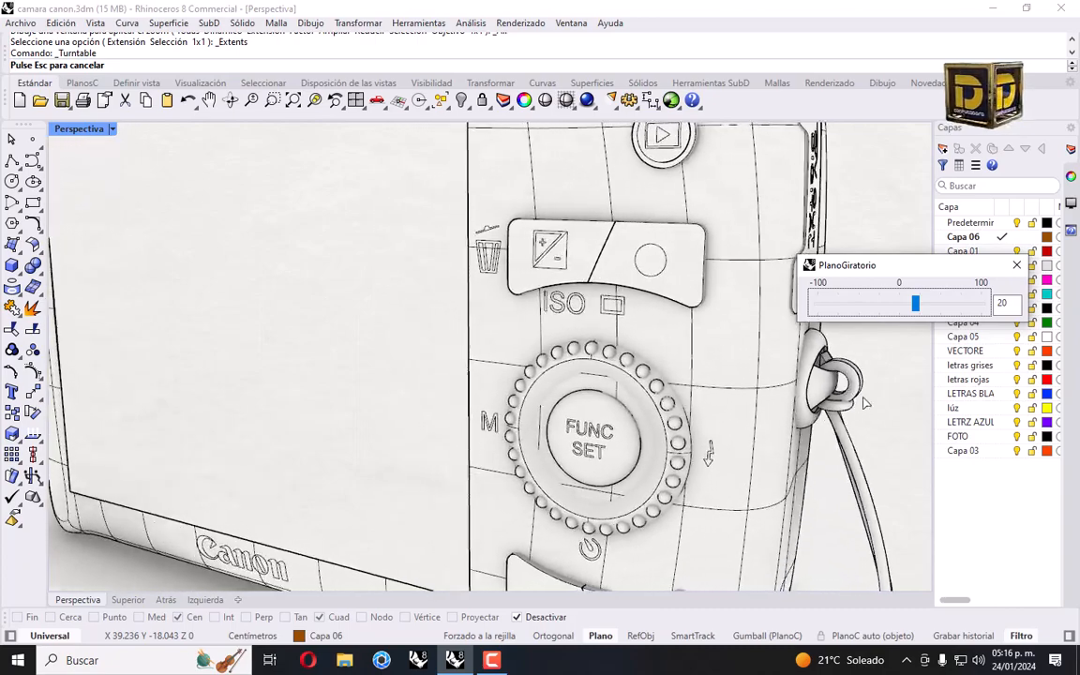
left_click(1016, 266)
Restore the four-viewport layout from the maximized perspective view.
left_click(77, 136)
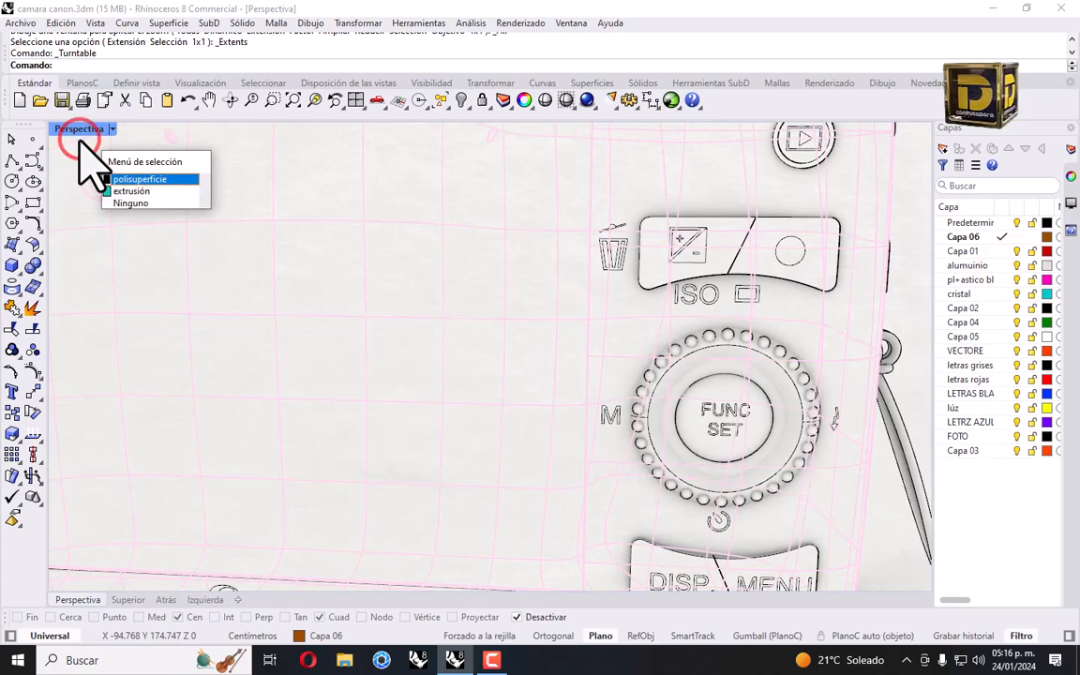
left_click(79, 137)
left_click(87, 132)
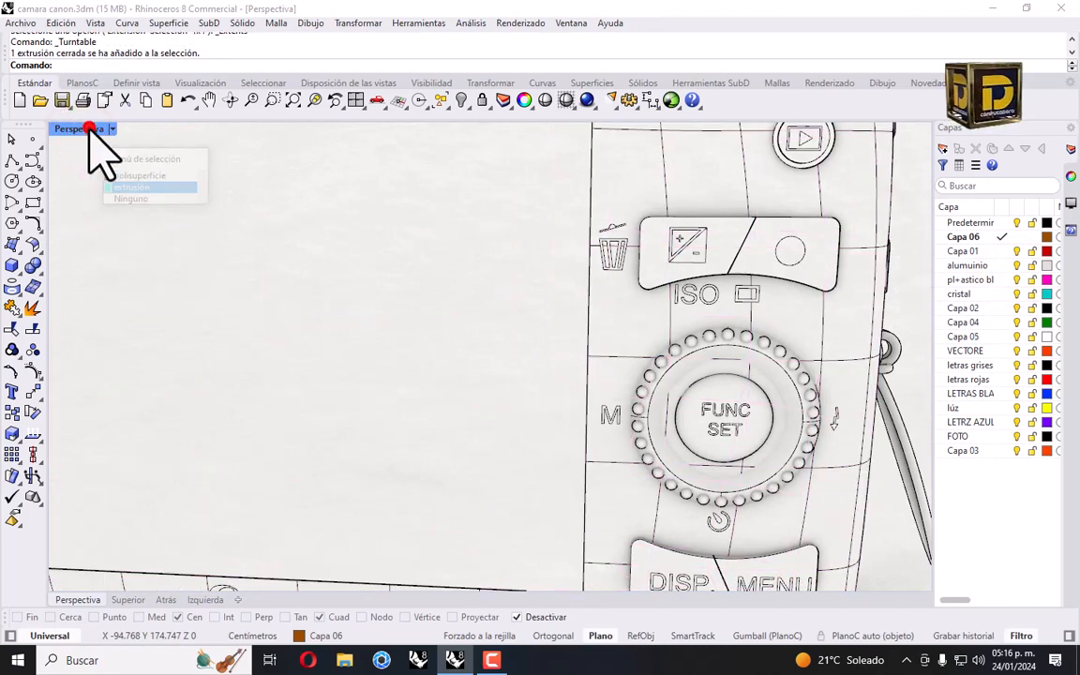
left_click(87, 130)
left_click(87, 128)
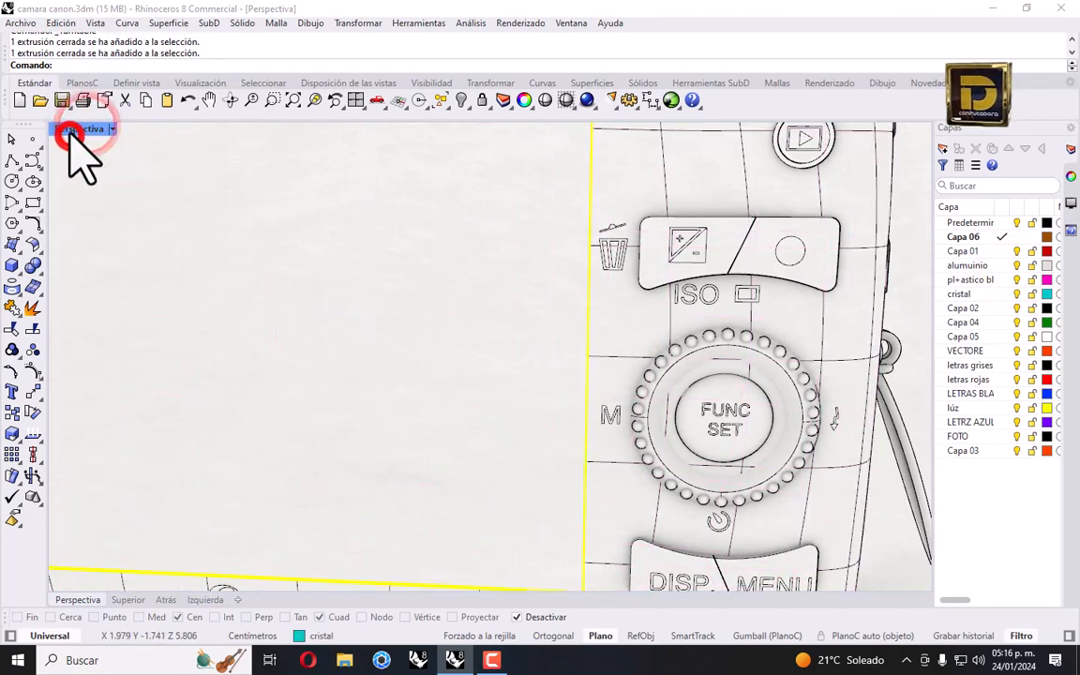
double_click(75, 129)
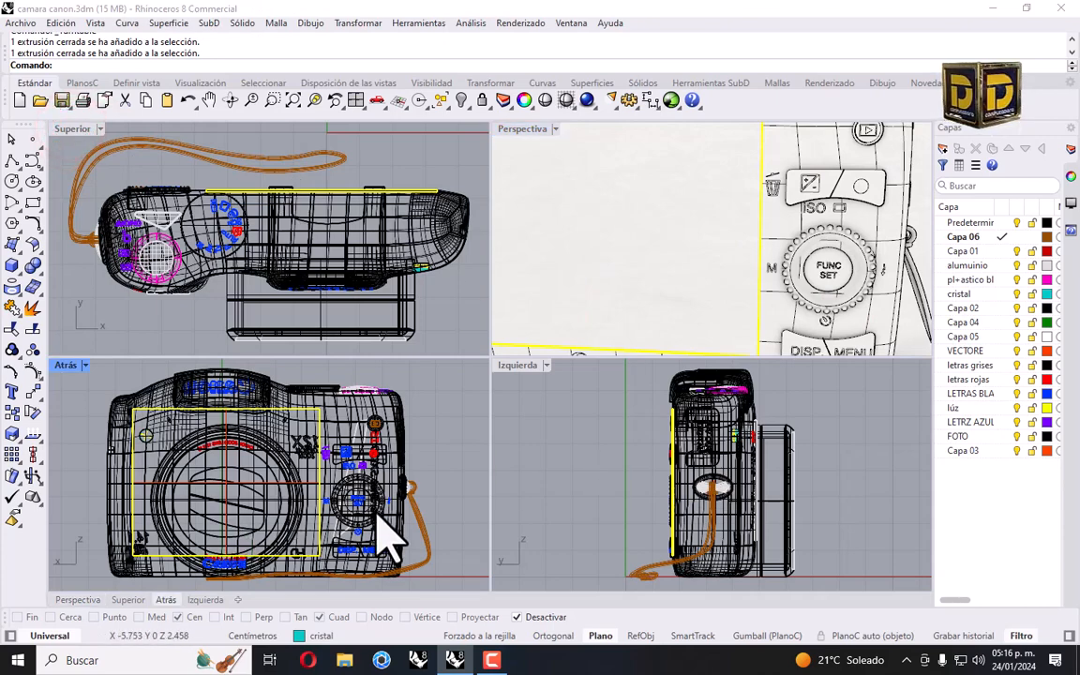
Narrow the strap loop around the side lug with Scale1D in the Atrás view and check its fit in perspective.
scroll(397, 469, "up", 8)
left_click(409, 424)
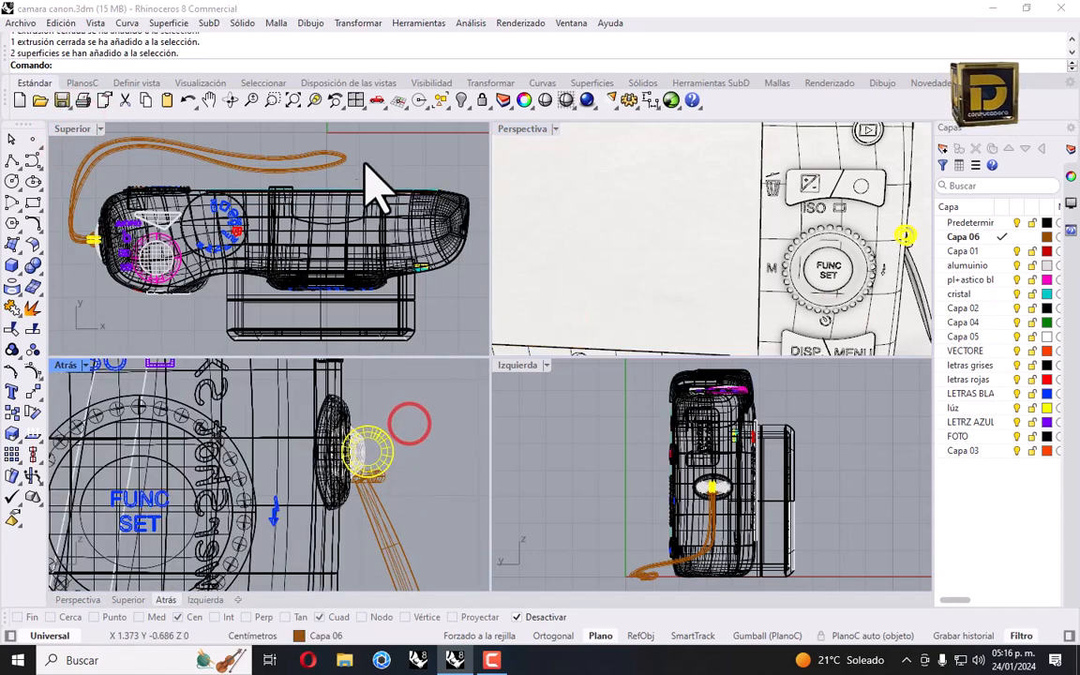
left_click(361, 22)
left_click(375, 113)
left_click(587, 139)
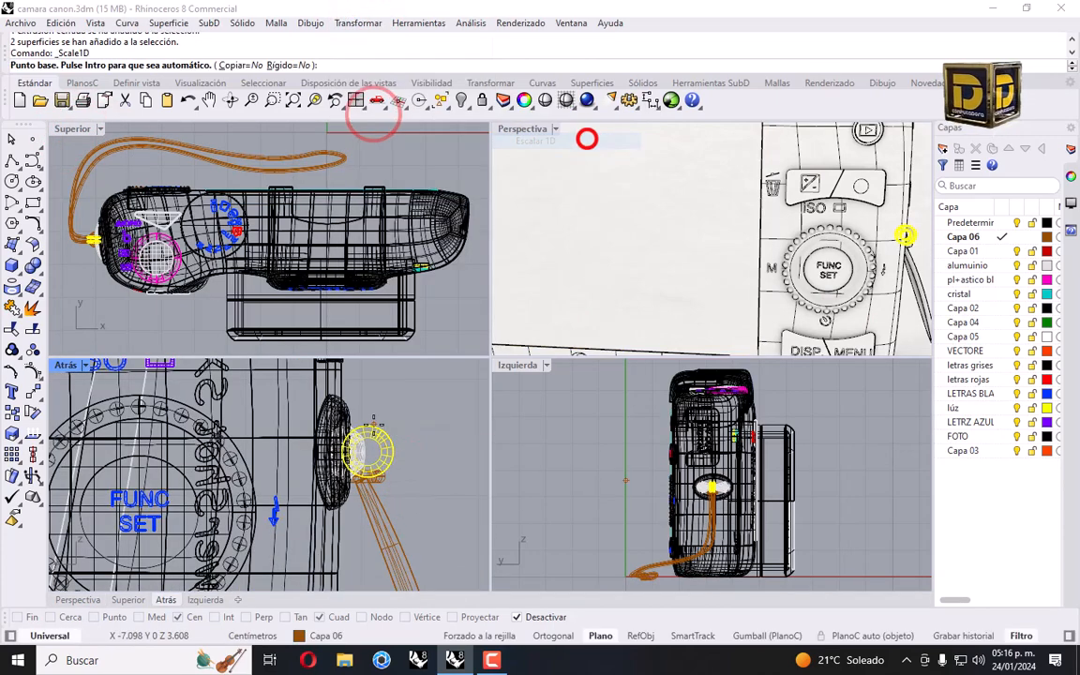
scroll(375, 424, "up", 3)
left_click(297, 487)
left_click(426, 478)
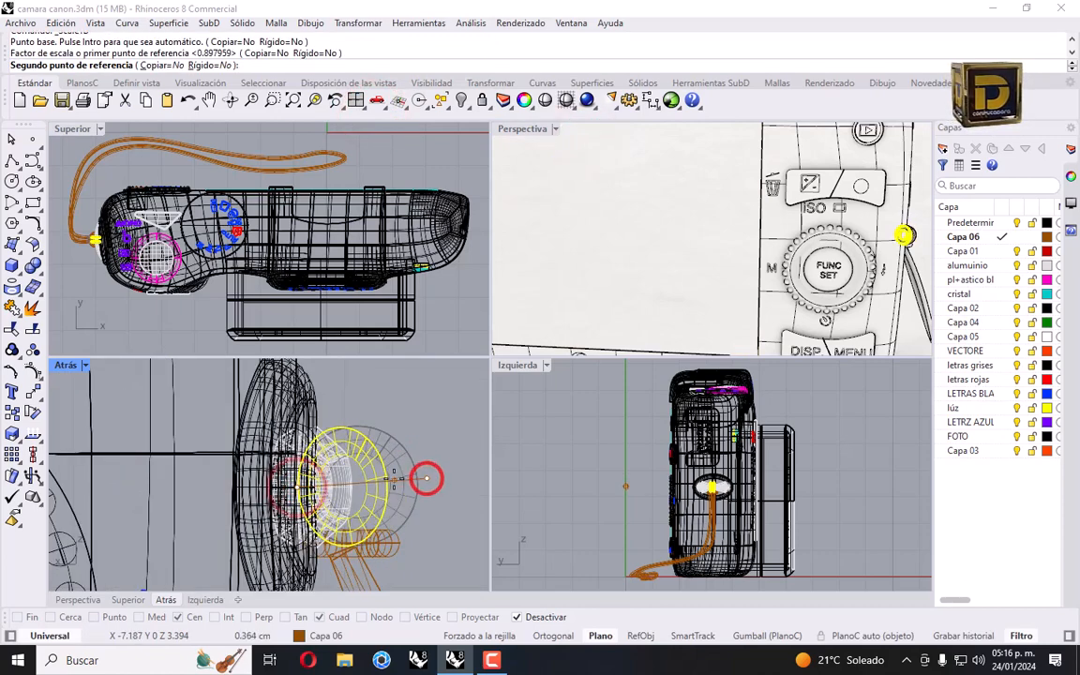
left_click(387, 479)
left_click(422, 501)
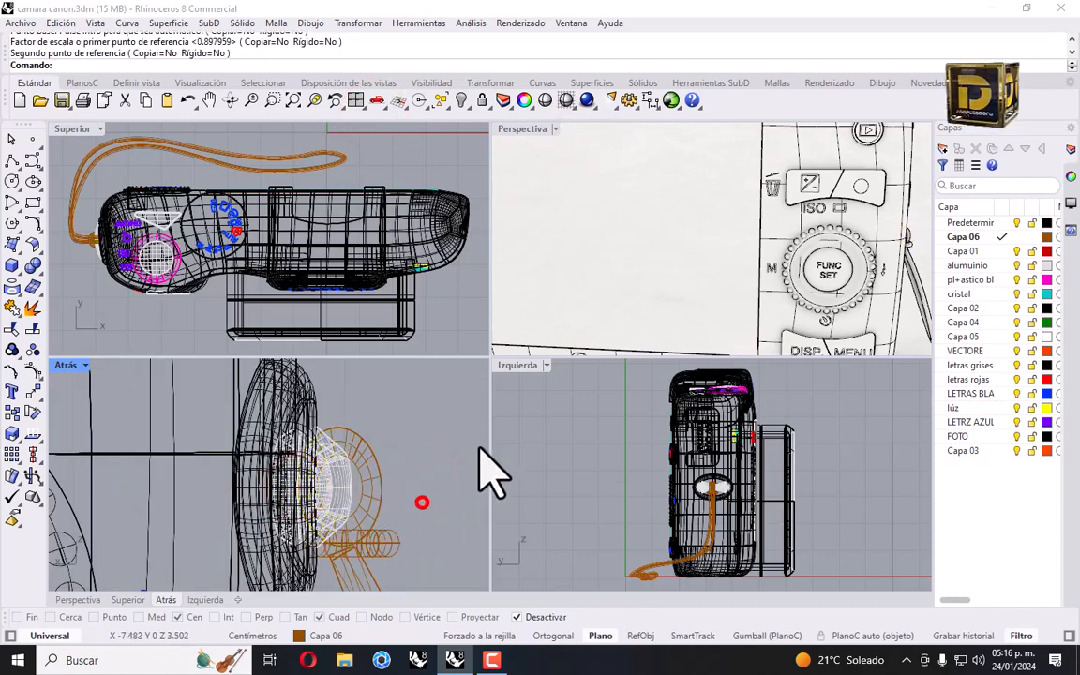
scroll(871, 272, "up", 5)
right_click_drag(901, 260, 865, 255)
right_click_drag(923, 277, 670, 285)
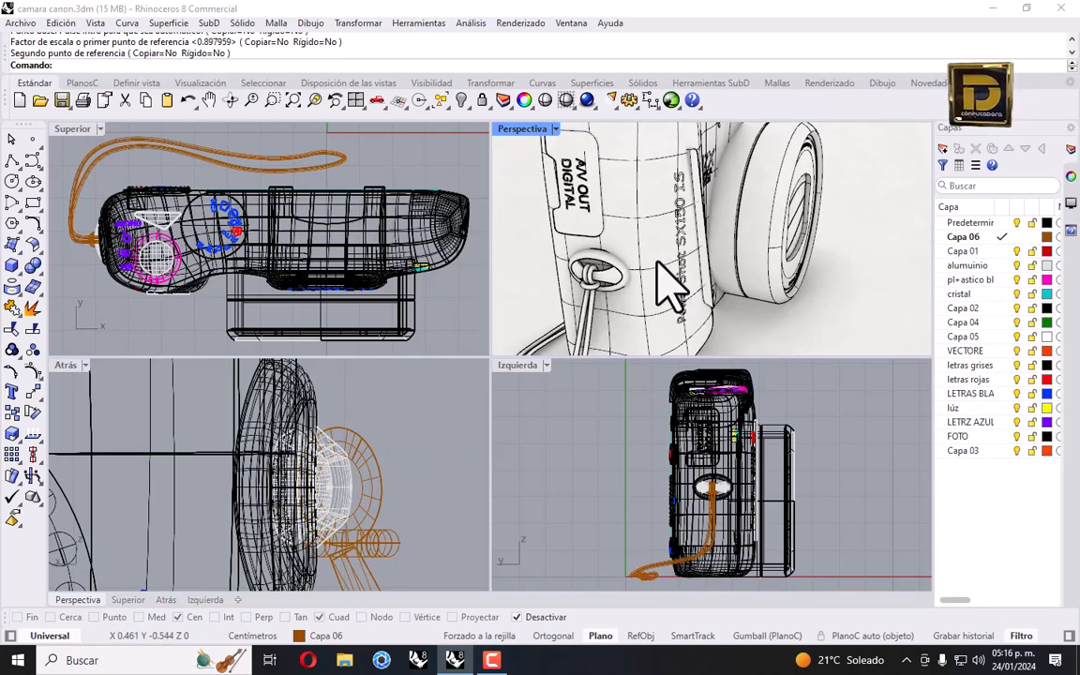
Save the camera model and run a selection of all curves to check for any still visible.
left_click(23, 22)
left_click(56, 98)
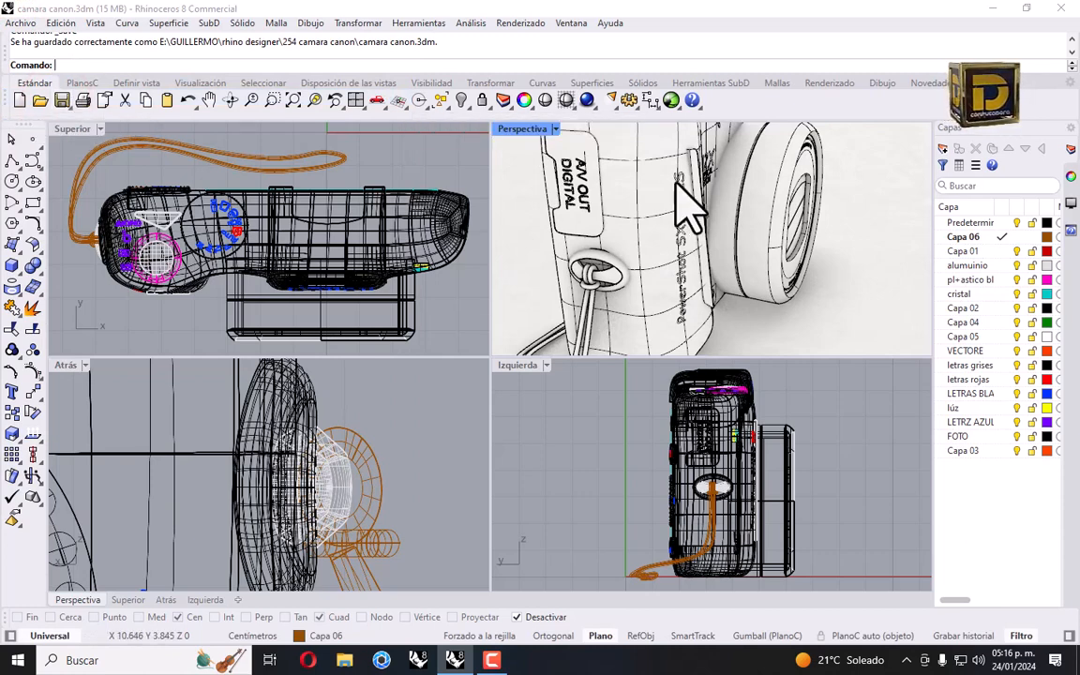
left_click(448, 105)
left_click(442, 207)
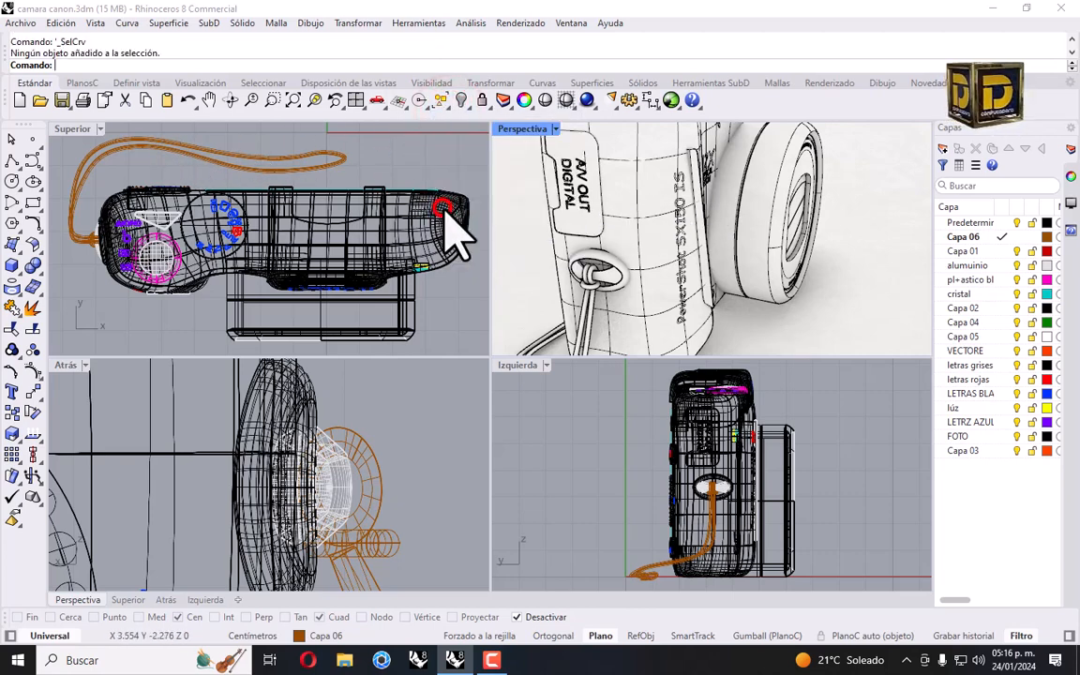
Select the complete camera with its strap in the Superior view and save the file again.
scroll(393, 187, "down", 5)
left_click_drag(210, 154, 446, 290)
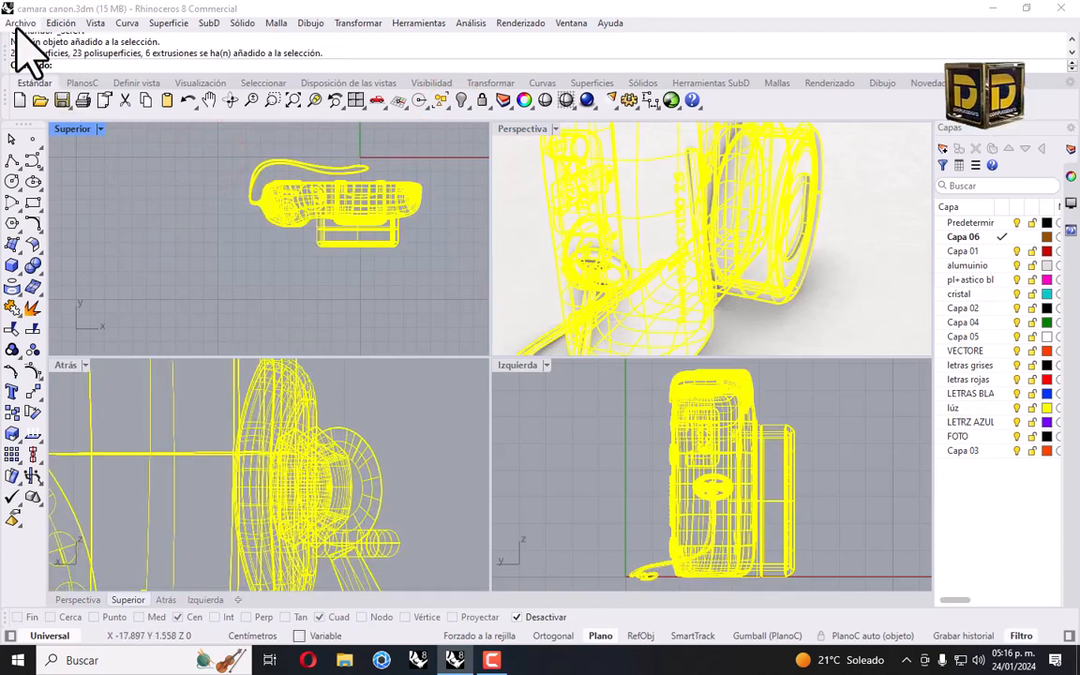
left_click(20, 24)
left_click(43, 97)
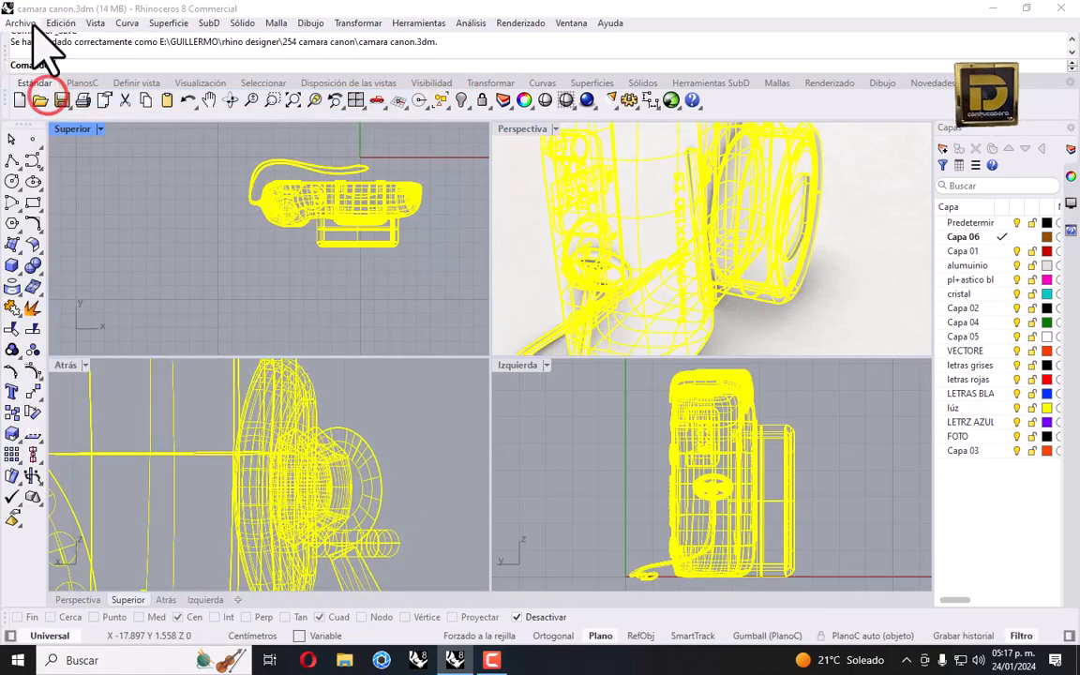
Export the selected camera to the 254 camara canon folder as a Rhino 7 model named RENDER CANON.
left_click(27, 23)
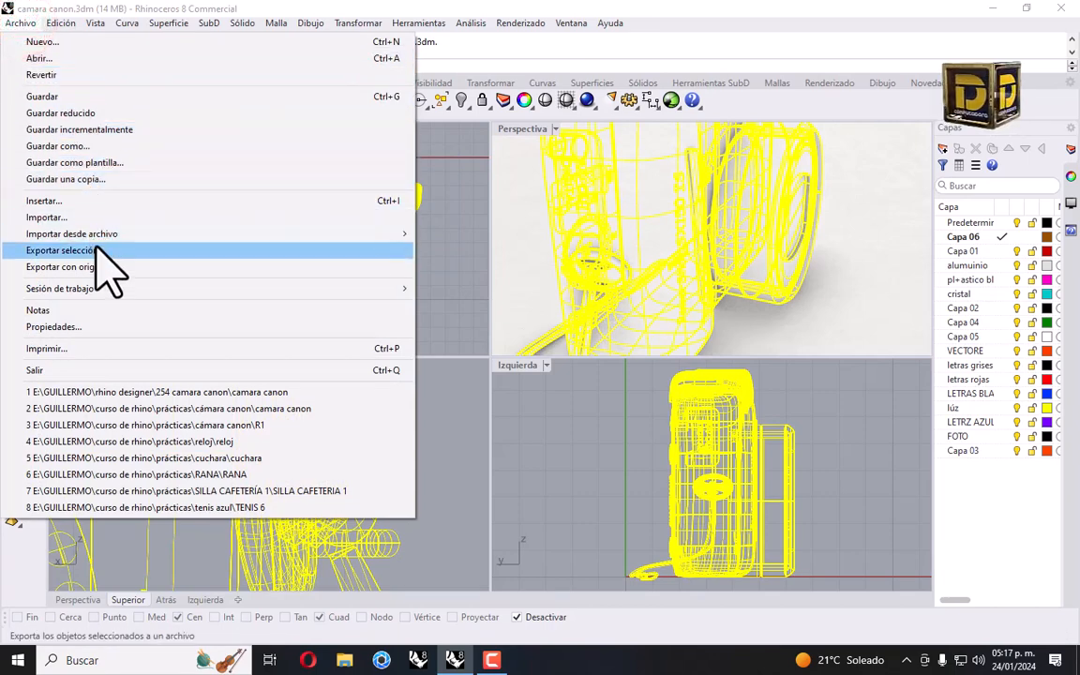
left_click(97, 249)
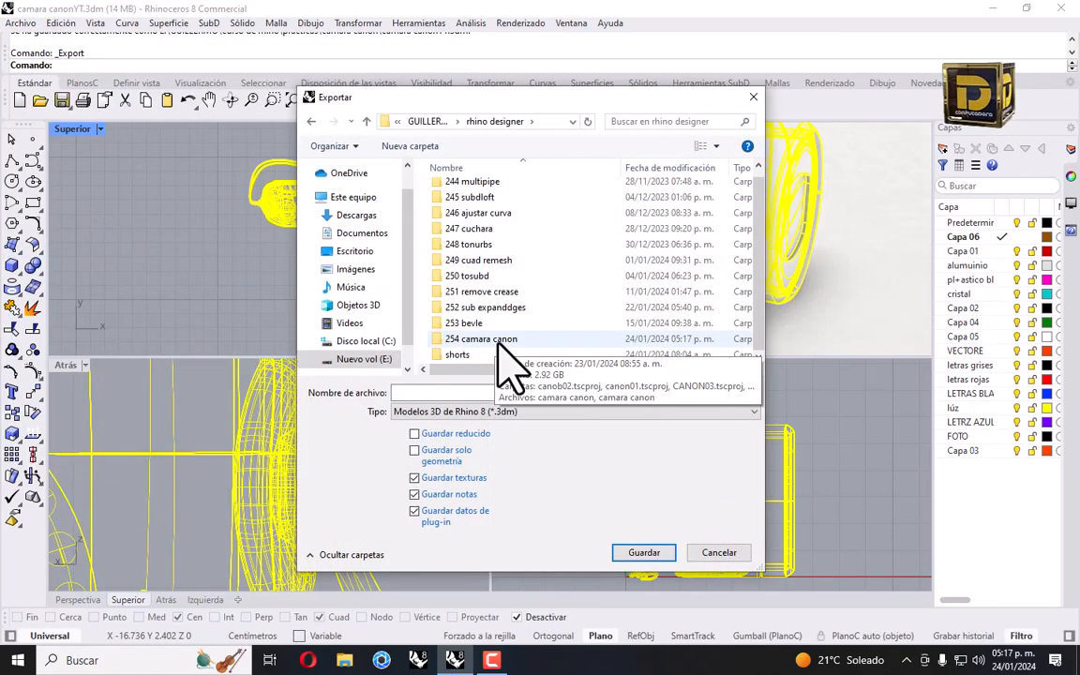
double_click(498, 340)
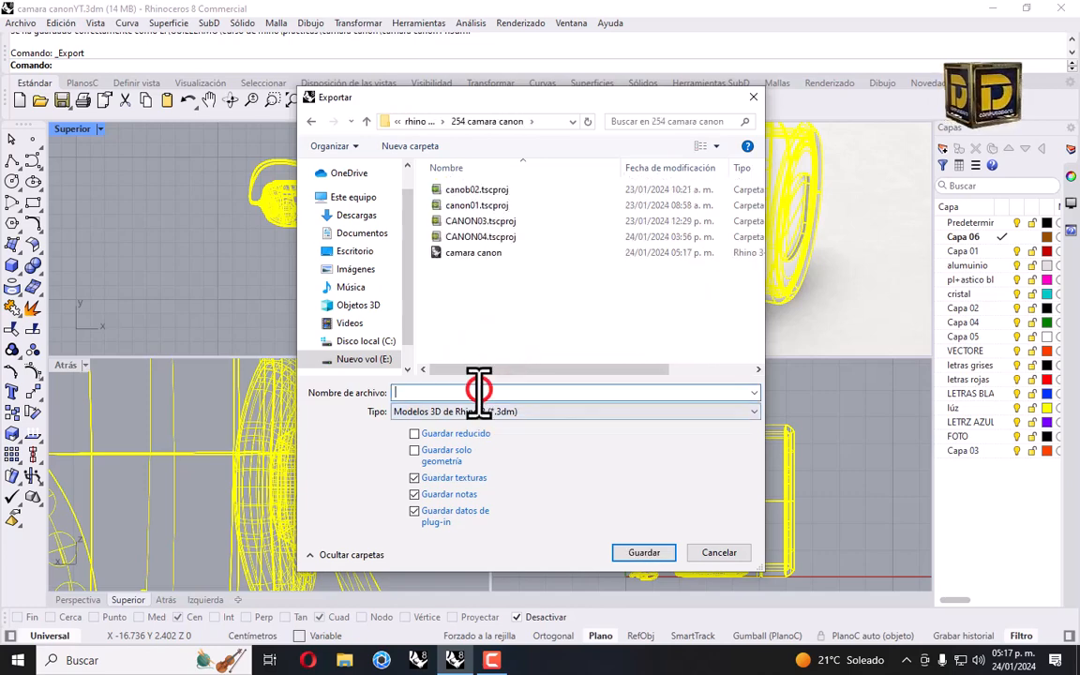
left_click(499, 412)
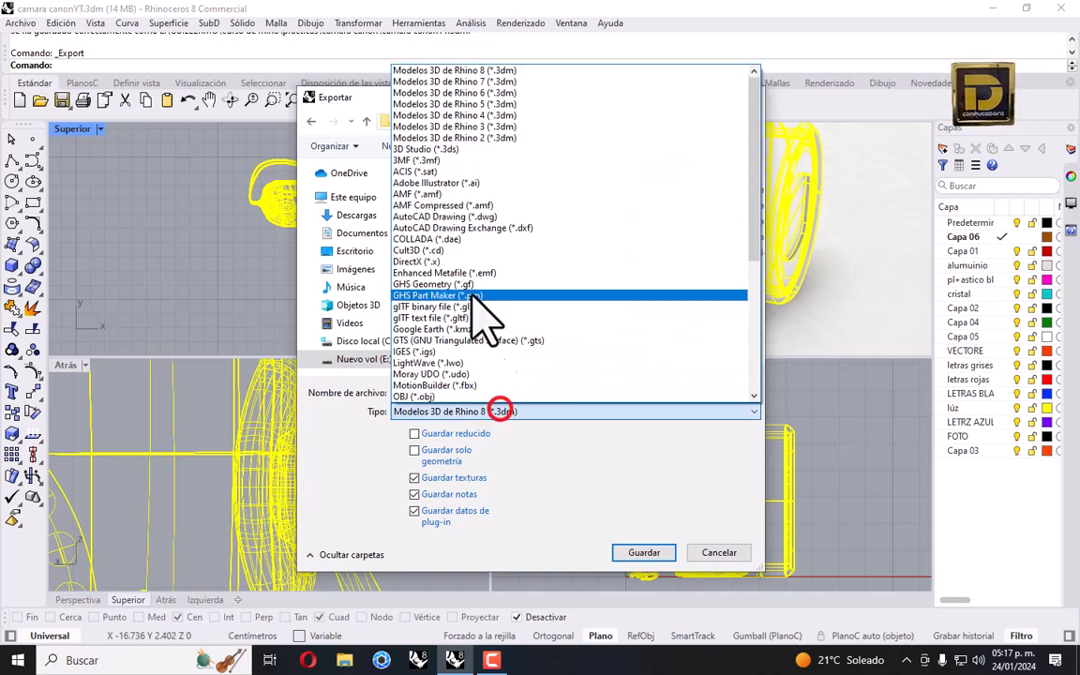
left_click(505, 83)
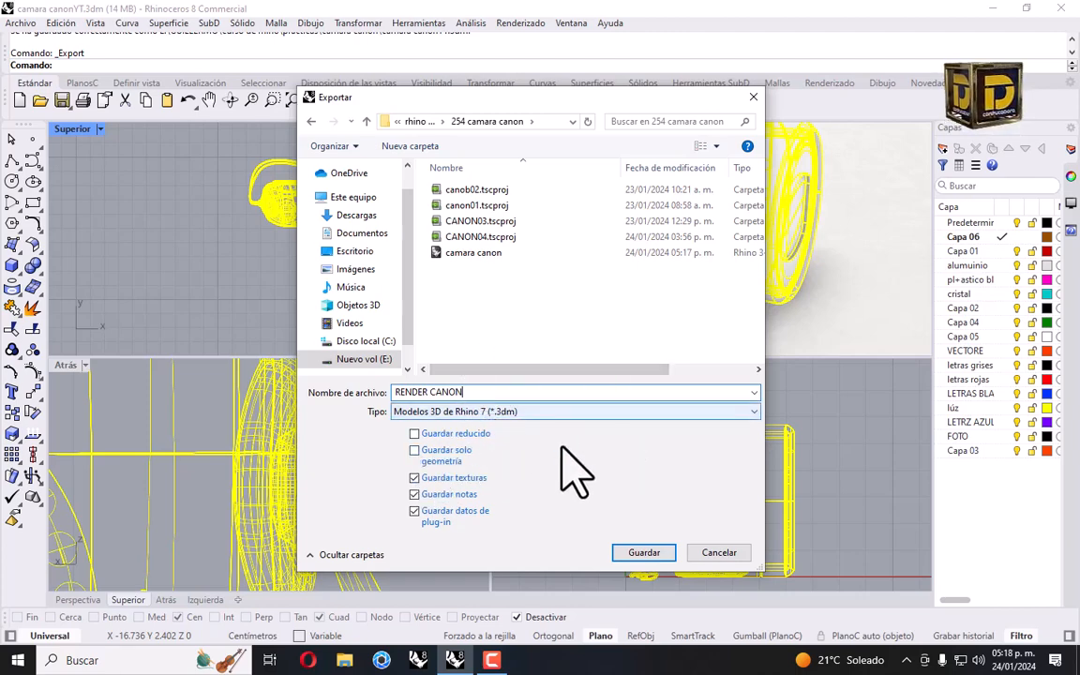
left_click(641, 552)
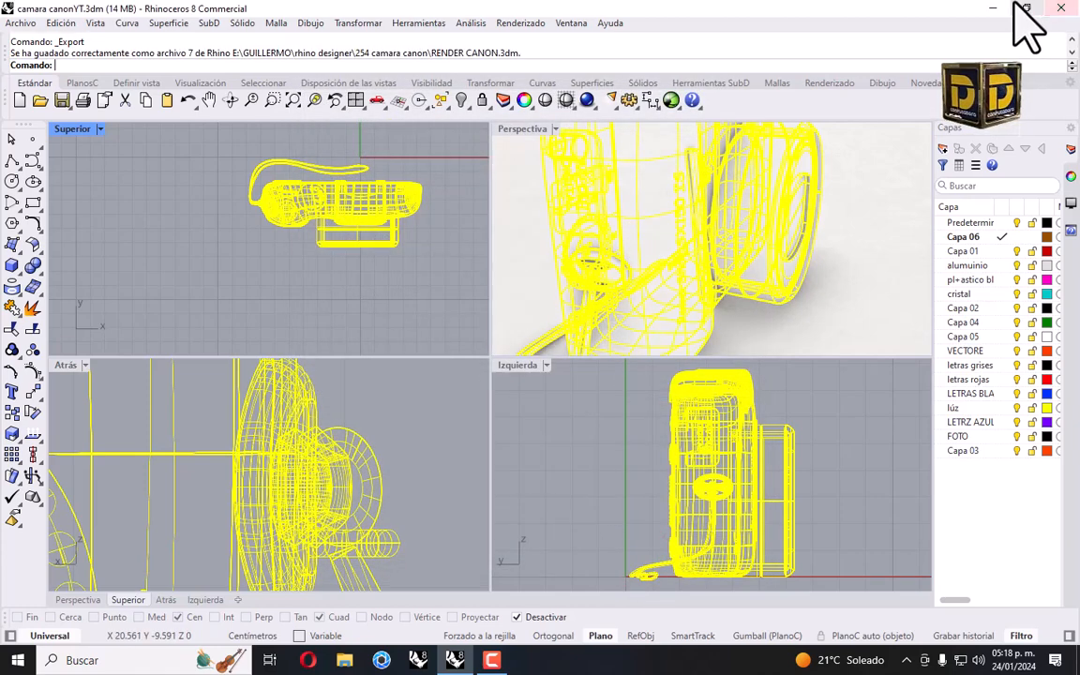
Close the Rhino model, switch to KeyShot and import RENDER CANON.3dm from the 254 camara canon folder.
left_click(1059, 8)
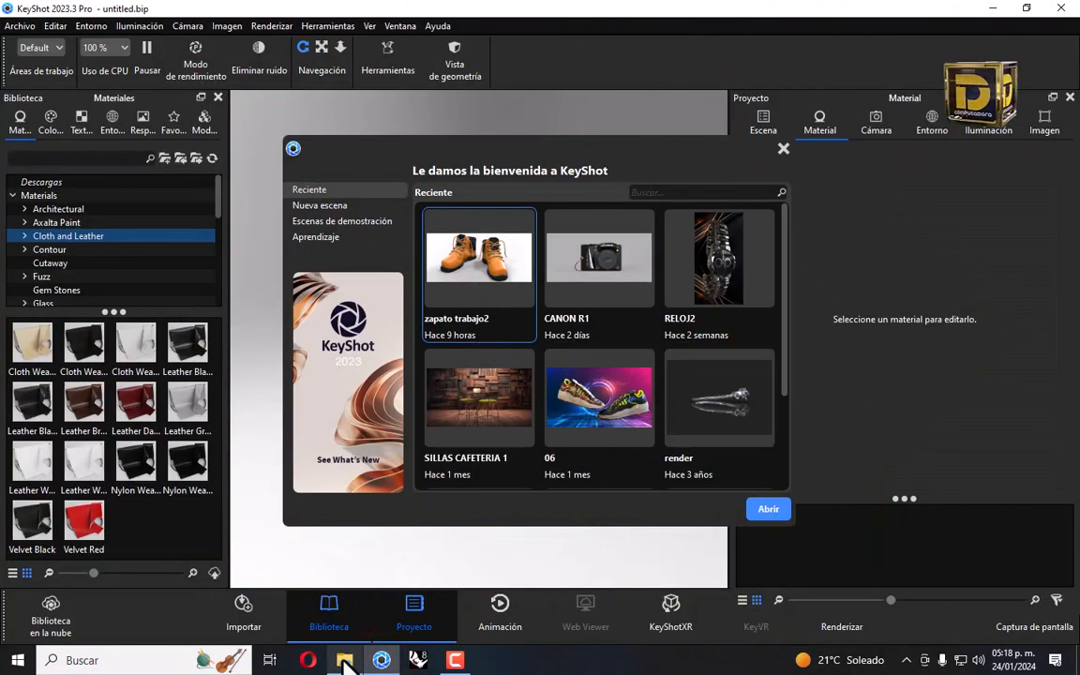
left_click(345, 660)
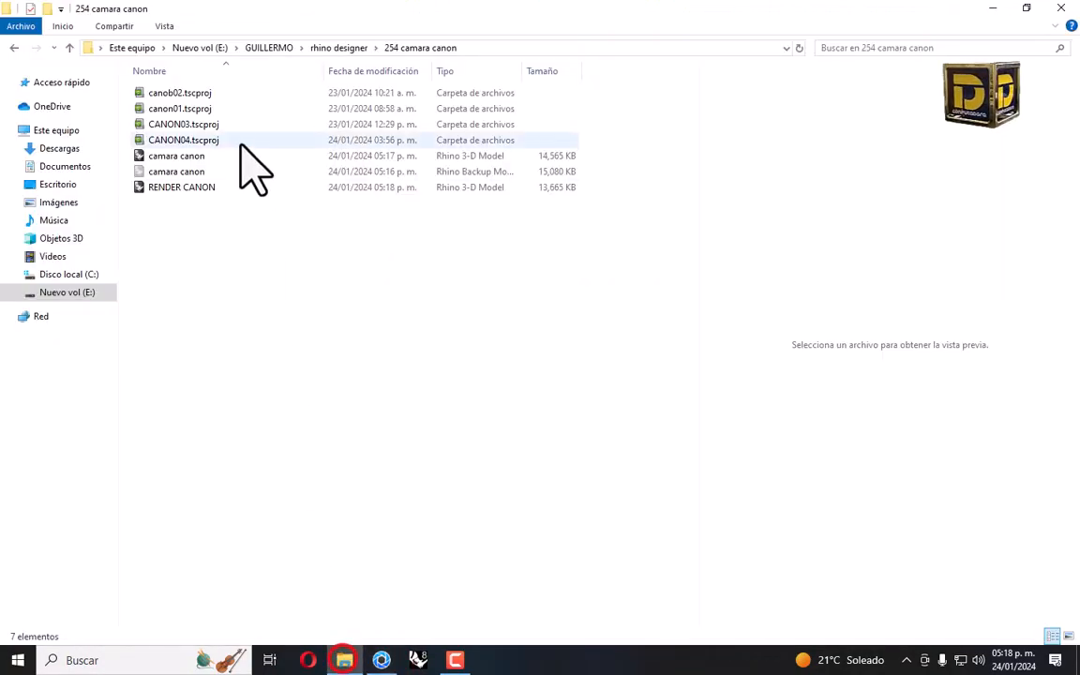
left_click(197, 187)
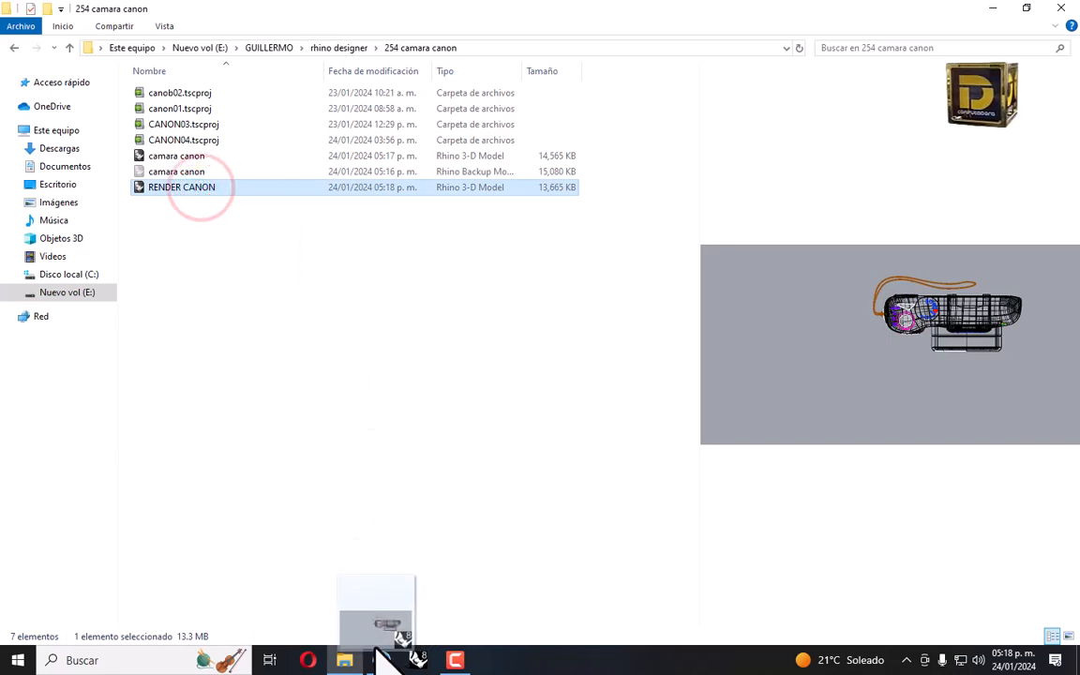
left_click_drag(385, 656, 267, 342)
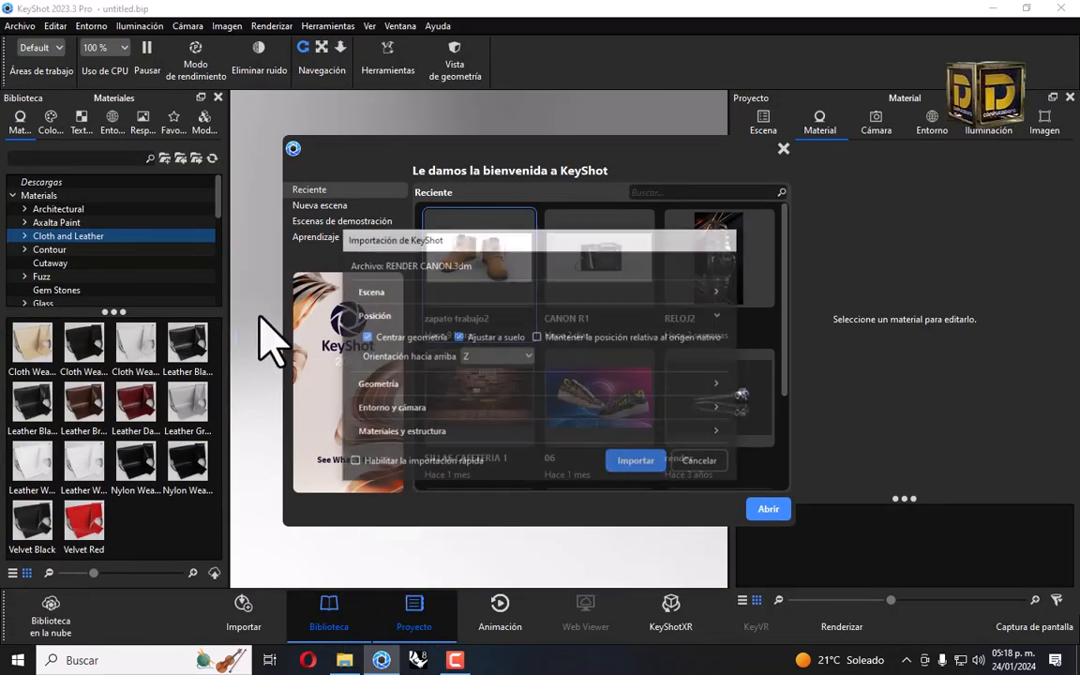
left_click(636, 461)
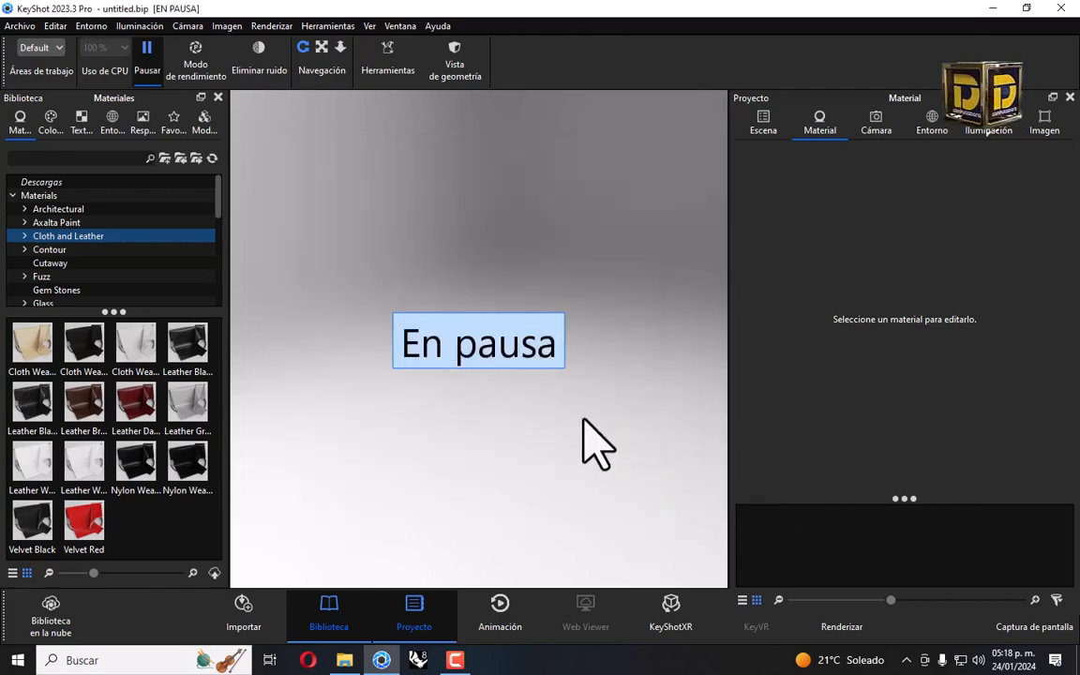
Light the scene with the Aversis_Bathroom_3k interior environment and set its background to a plain white color.
left_click(113, 117)
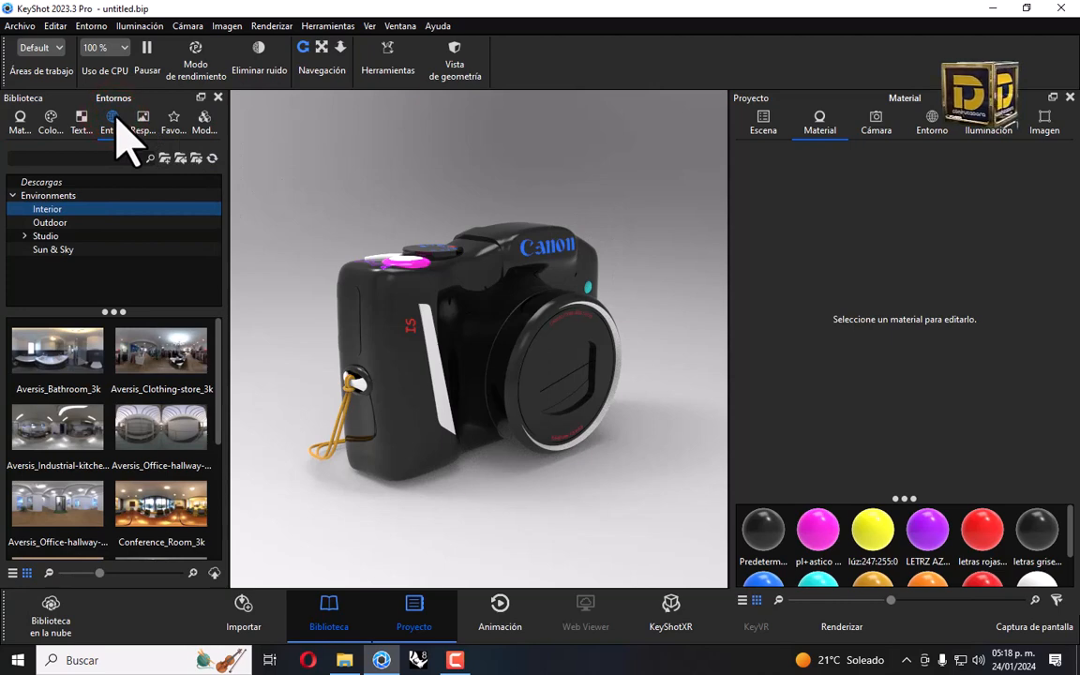
left_click_drag(55, 342, 257, 261)
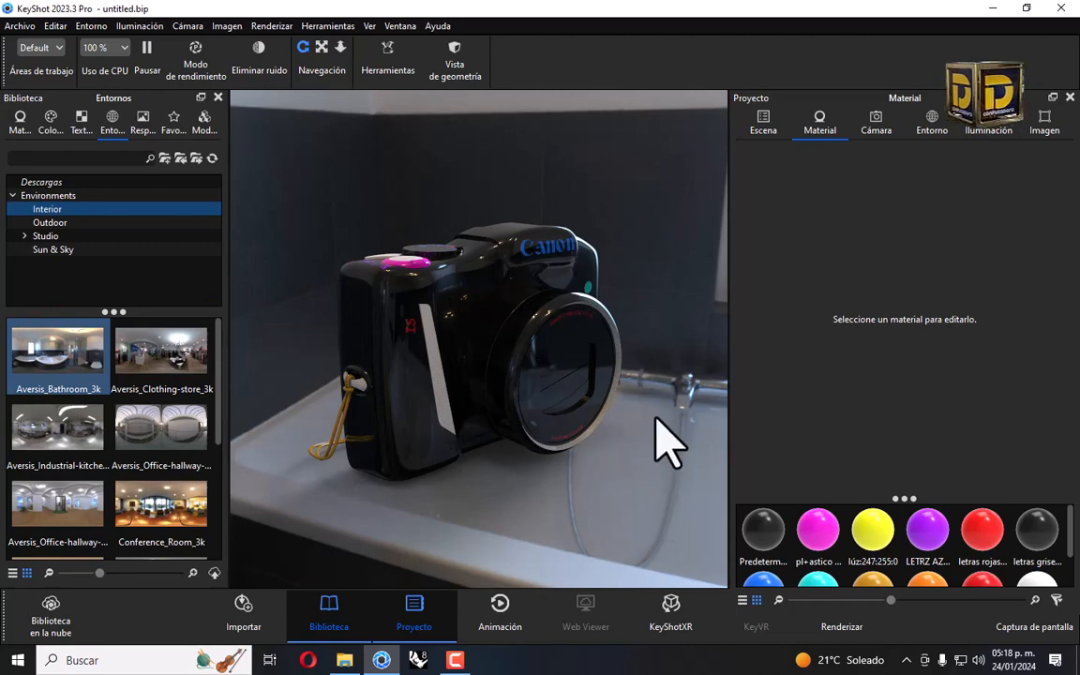
left_click(931, 138)
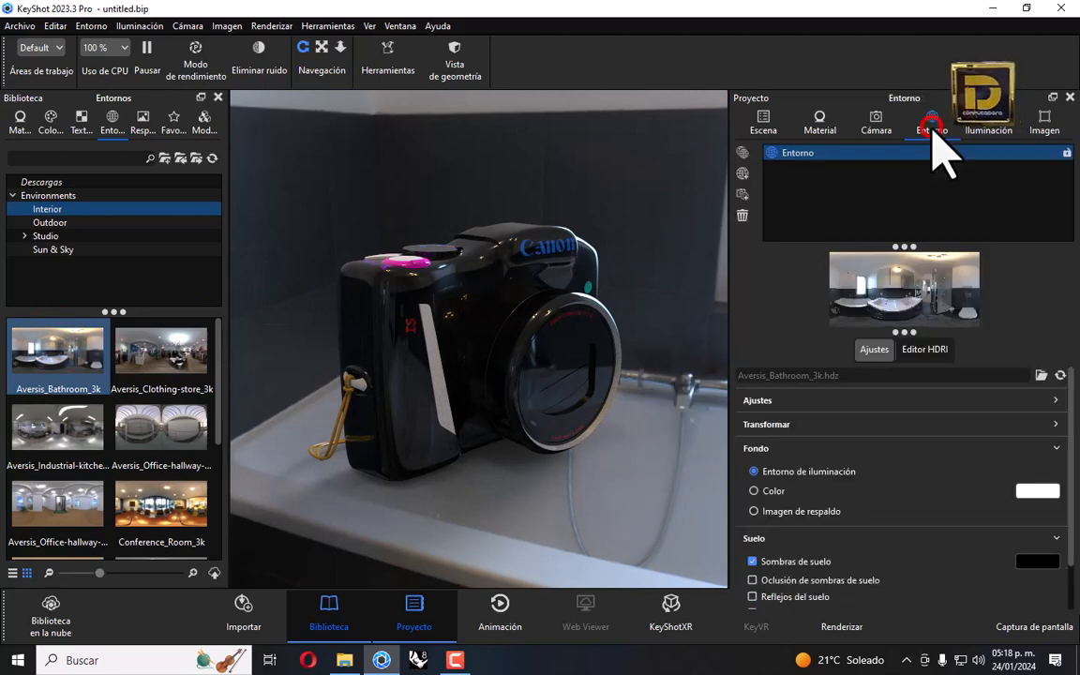
scroll(818, 481, "down", 2)
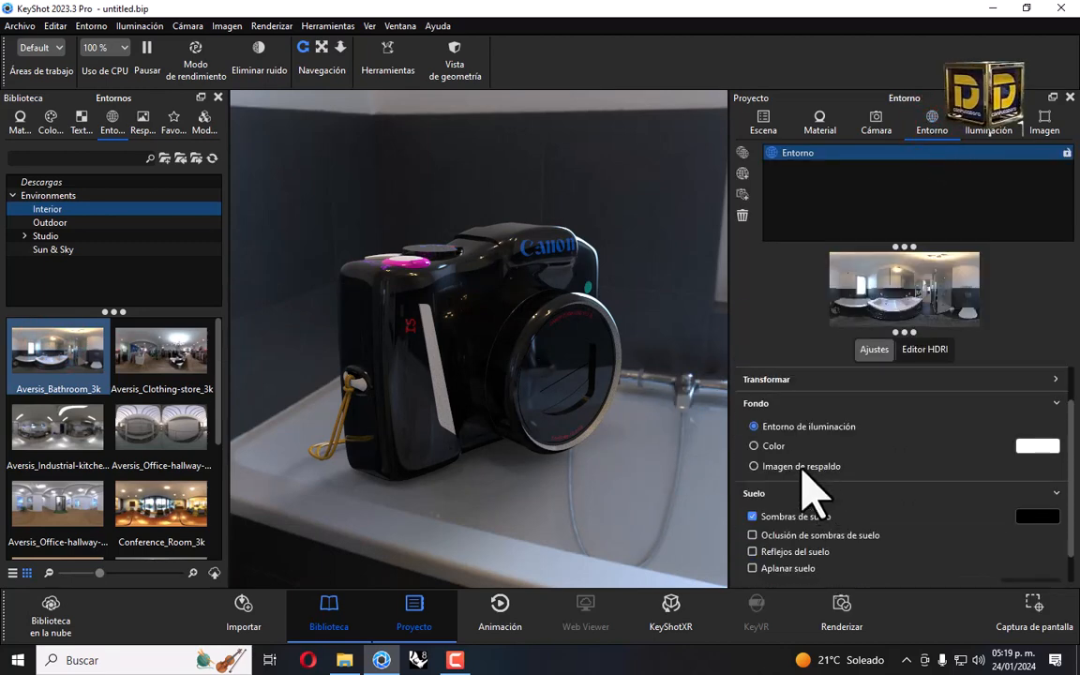
scroll(775, 464, "up", 2)
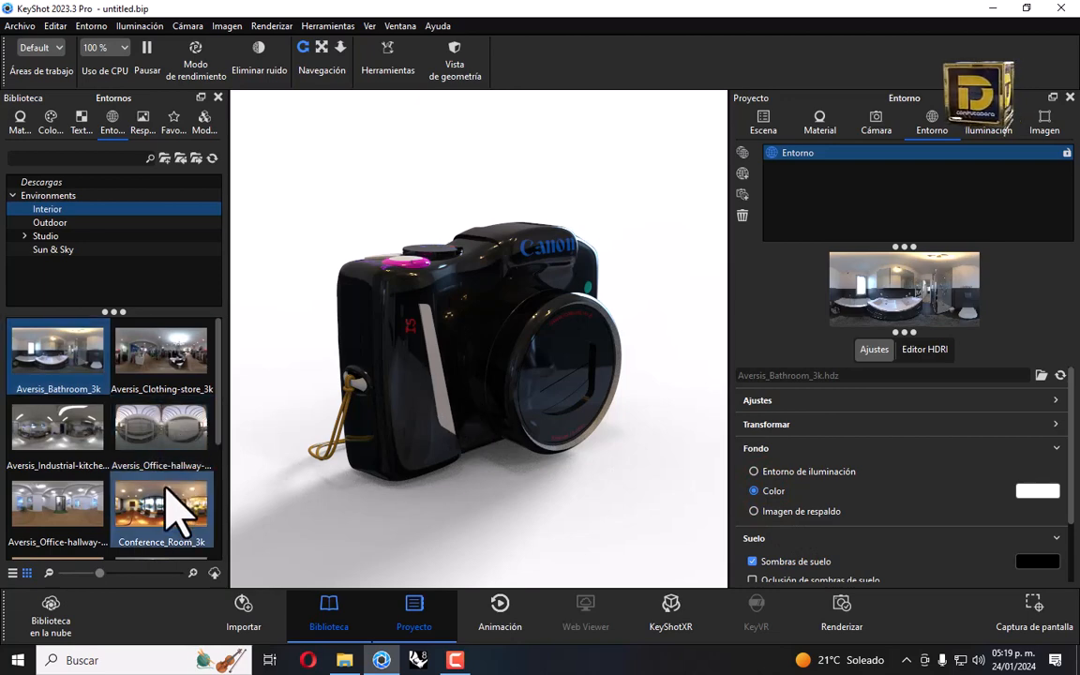
Compare the Conference_Room_3k and Aversis_Bathroom_3k environments on the camera and keep Conference_Room_3k.
left_click_drag(178, 506, 281, 348)
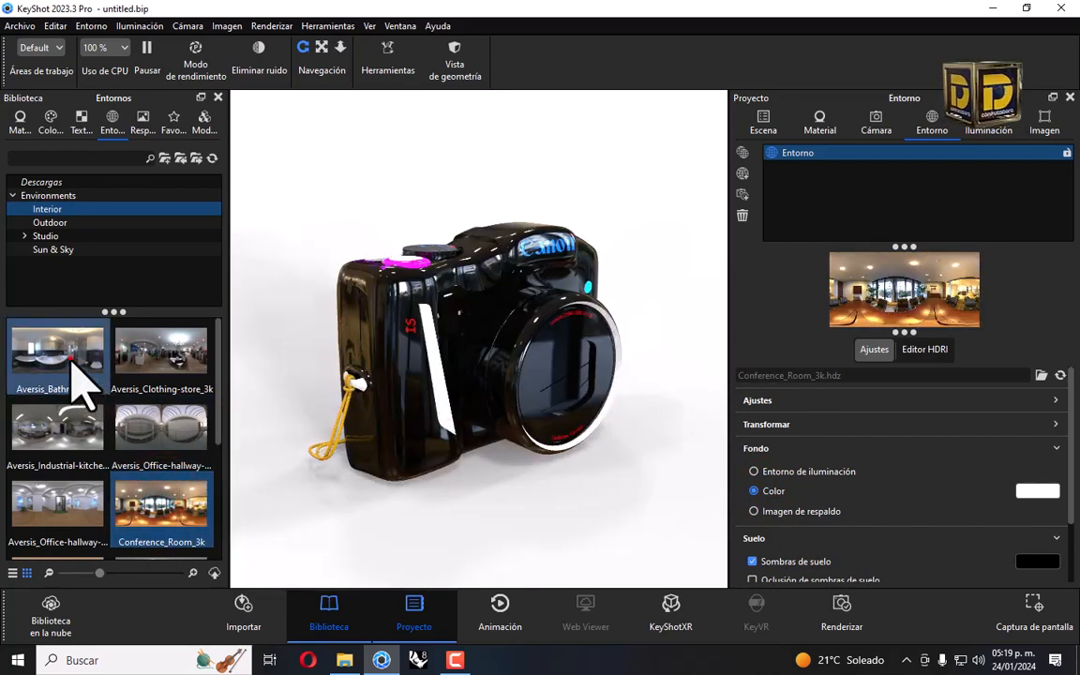
left_click_drag(72, 374, 418, 337)
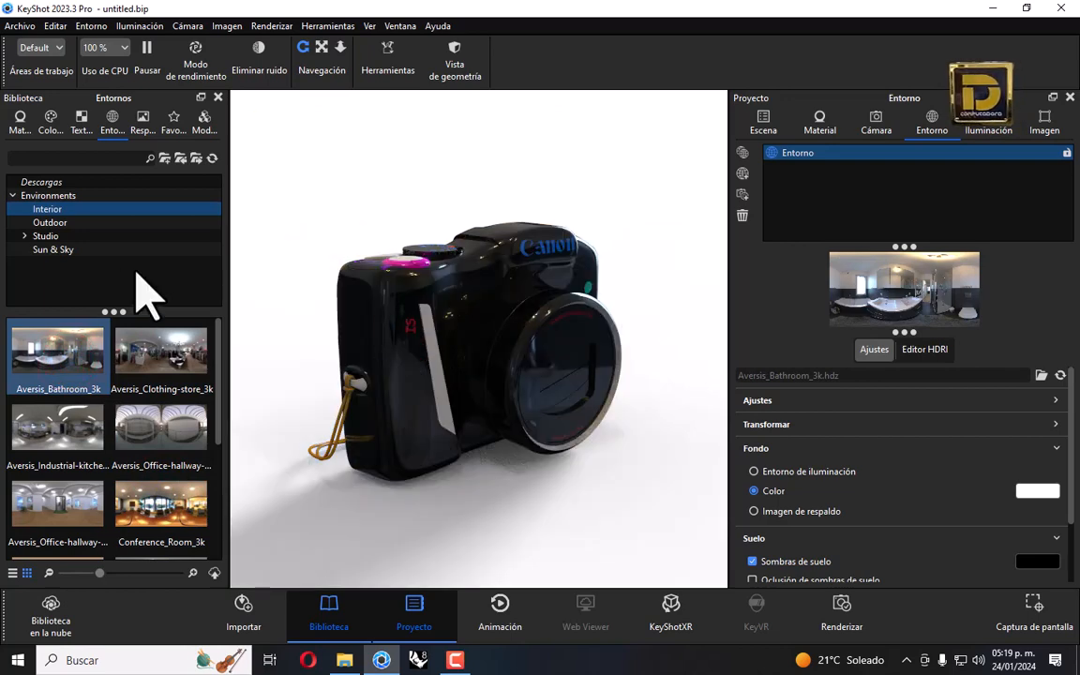
left_click_drag(168, 506, 272, 323)
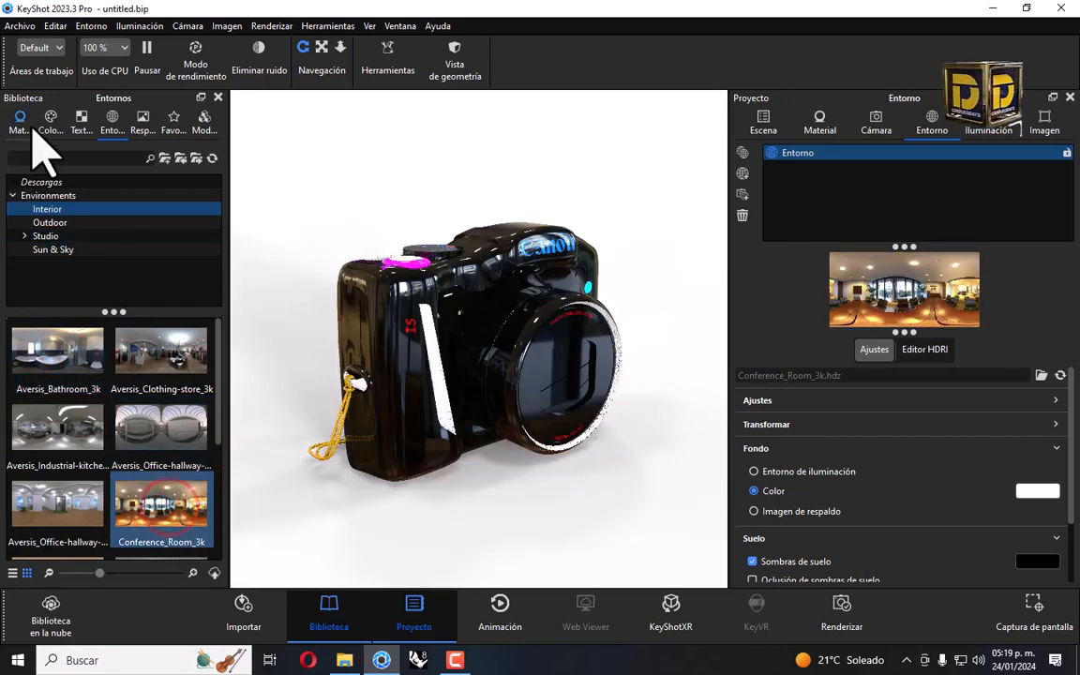
Apply Hard Textured Plastic Black from the hard plastics in the material library to the black camera body.
left_click(20, 122)
scroll(66, 277, "down", 3)
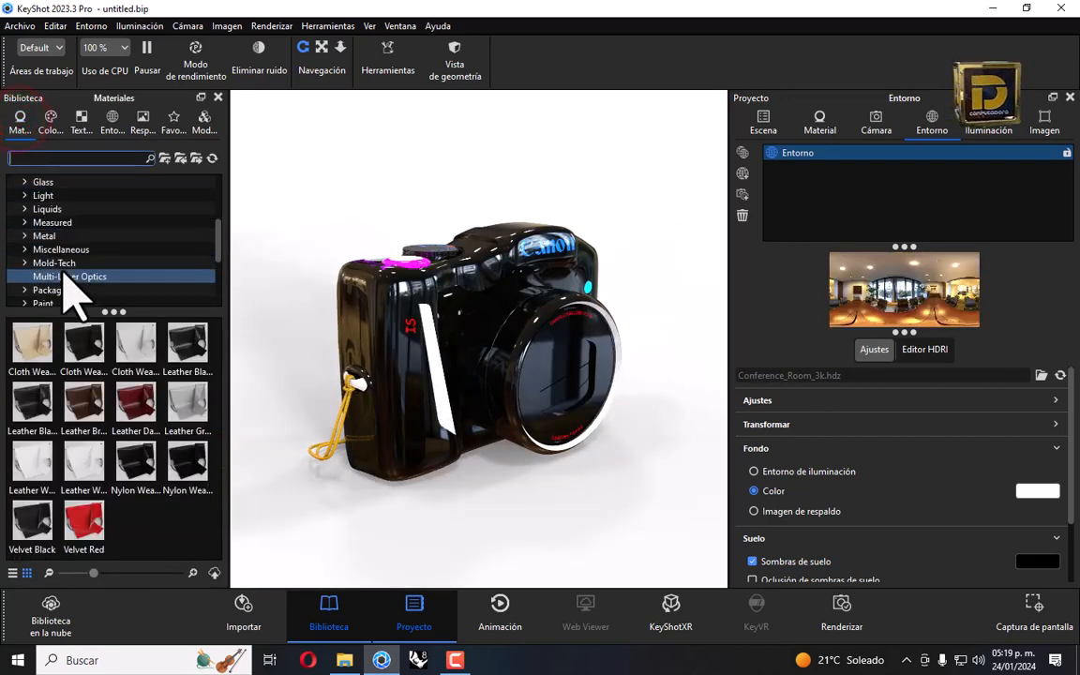
scroll(63, 270, "down", 1)
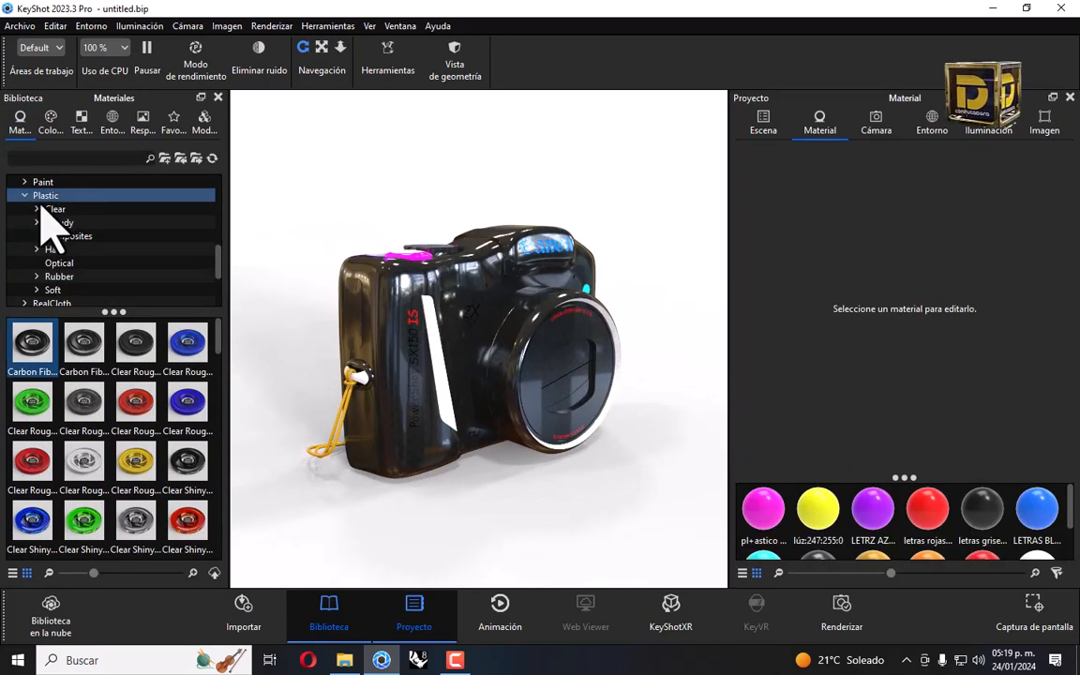
left_click(58, 249)
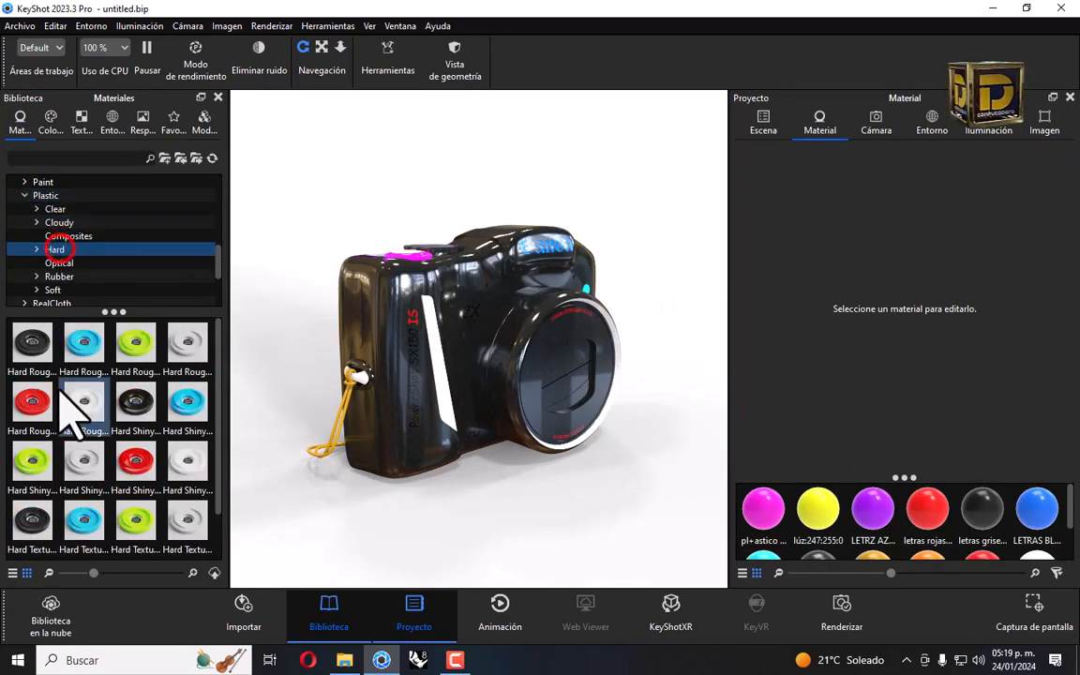
left_click_drag(32, 343, 51, 553)
mouse_move(31, 527)
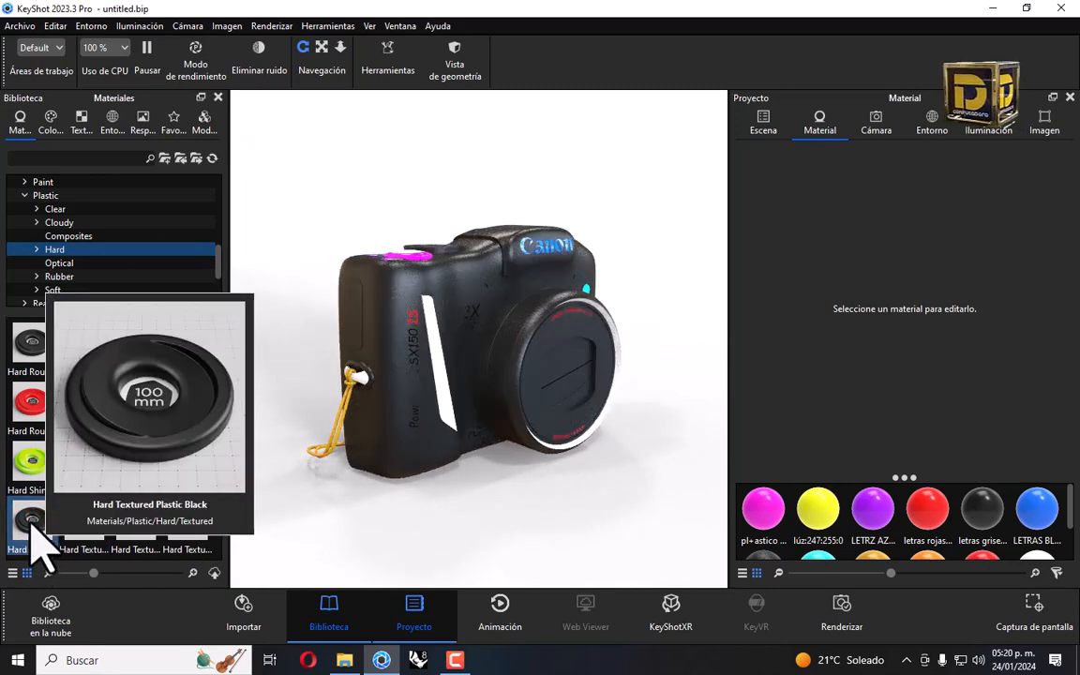
left_click_drag(32, 534, 380, 319)
Set the body plastic's diffuse color to pure black (000000).
left_click(1028, 254)
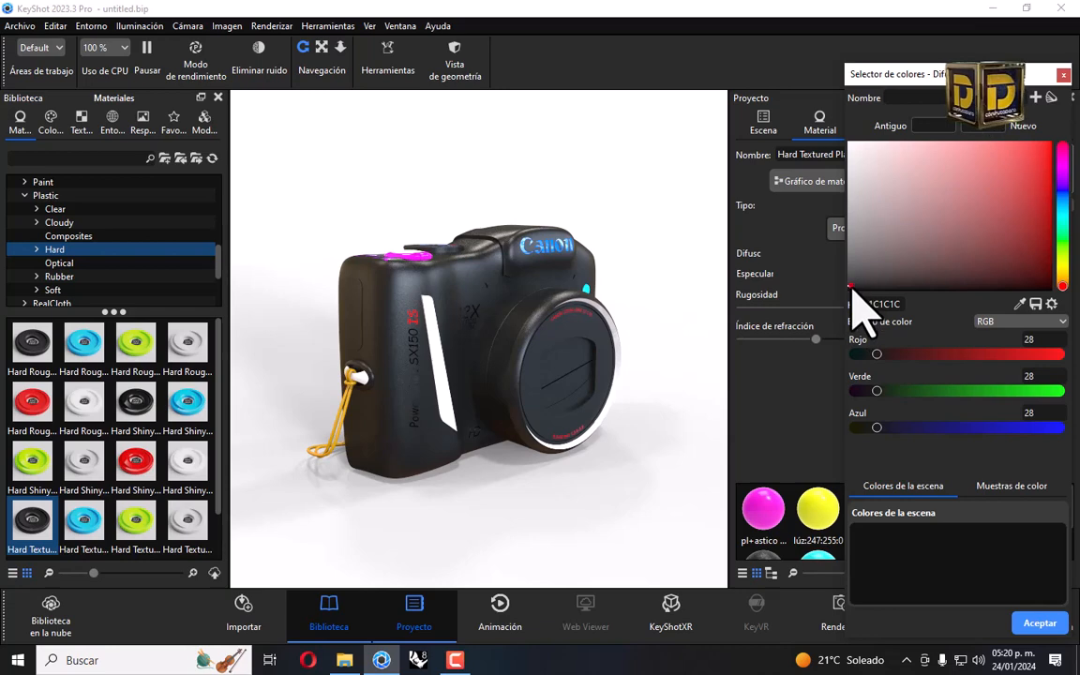
mouse_move(853, 296)
left_mouse_down()
mouse_move(839, 303)
mouse_move(851, 284)
left_mouse_up()
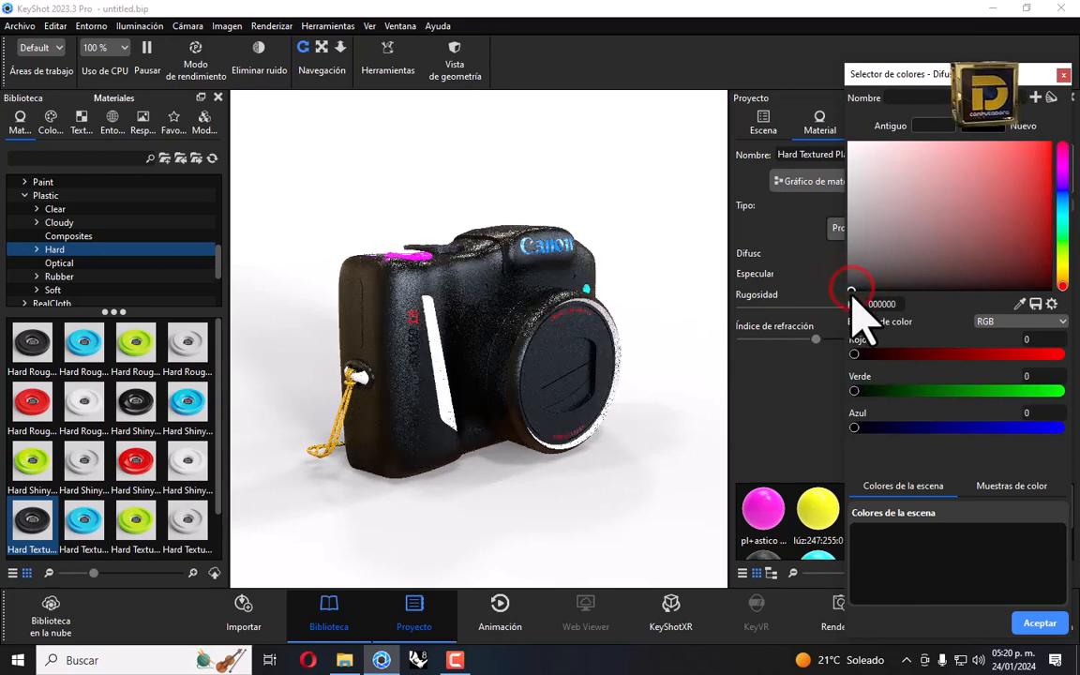
left_click(1056, 638)
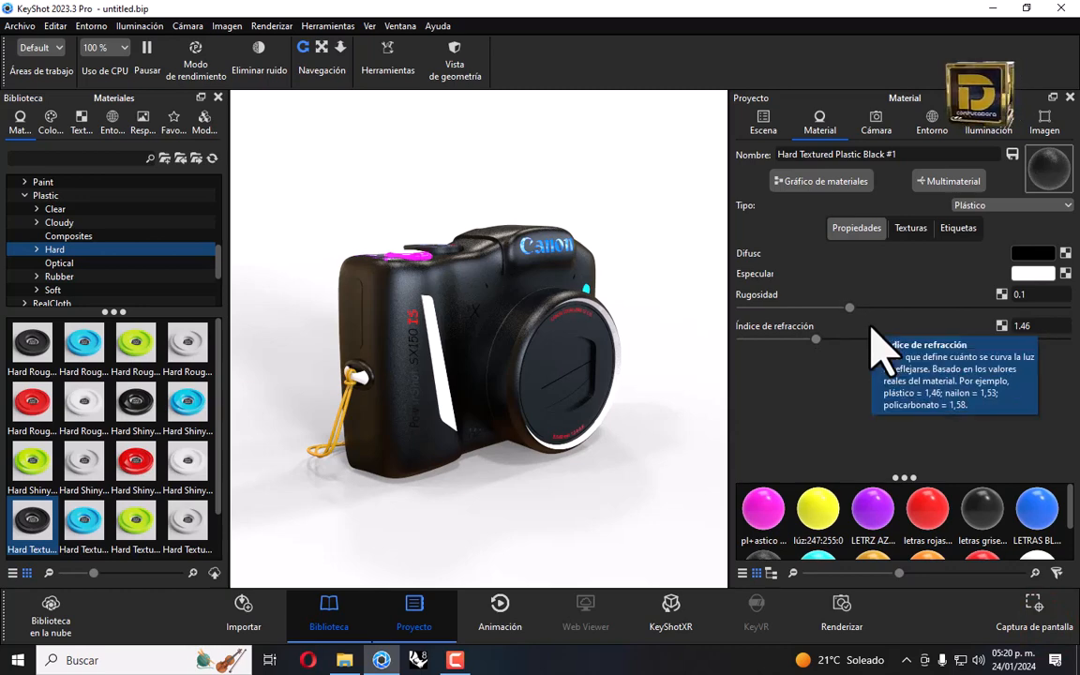
Set the body plastic's specular color to light grey C8C8C8.
left_click(1032, 273)
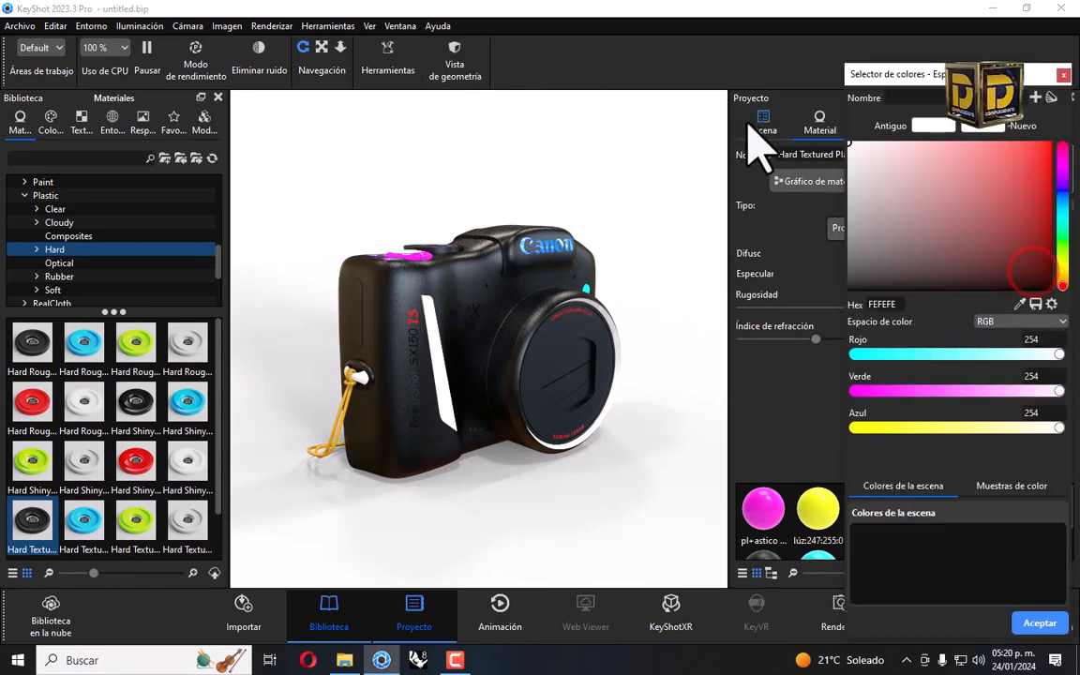
left_click_drag(867, 74, 843, 128)
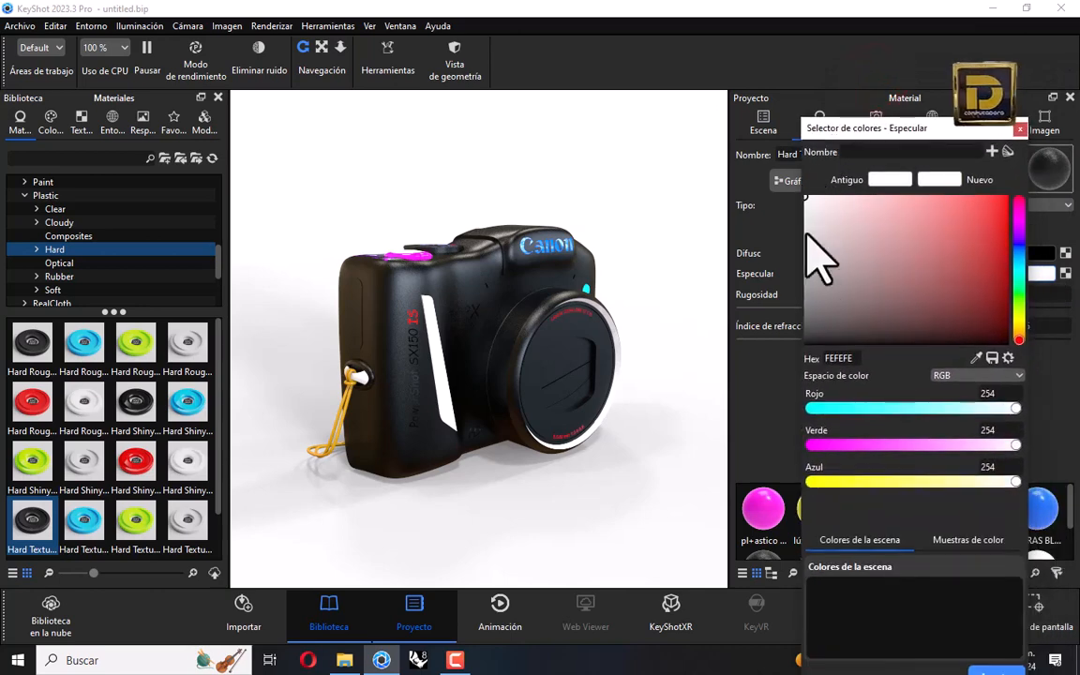
left_click(807, 234)
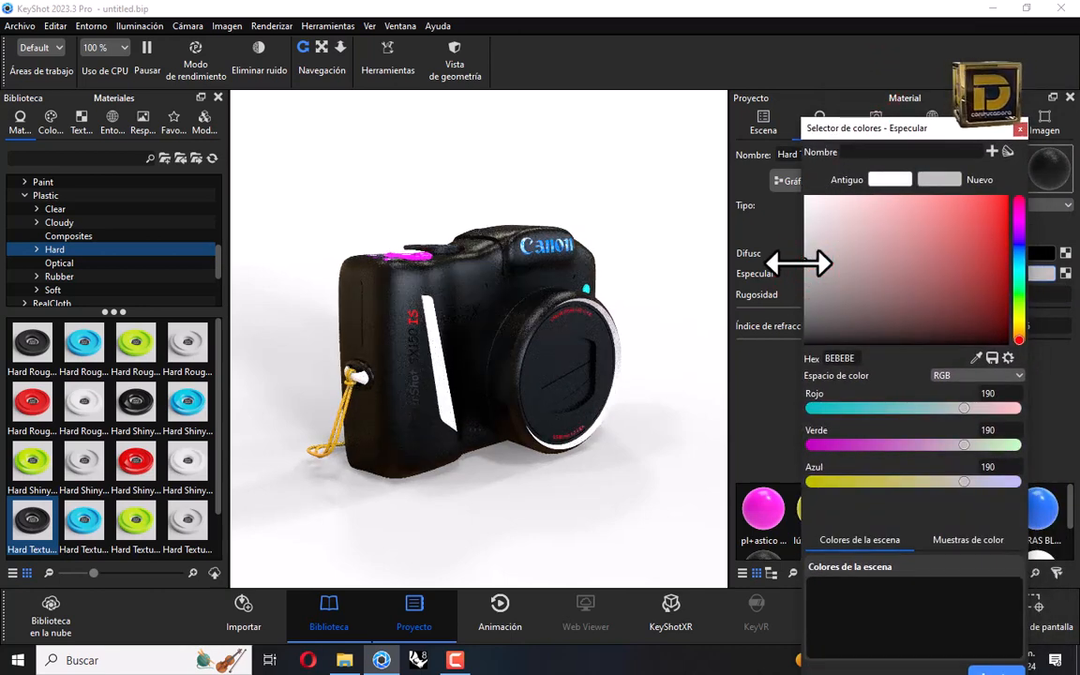
left_click(804, 251)
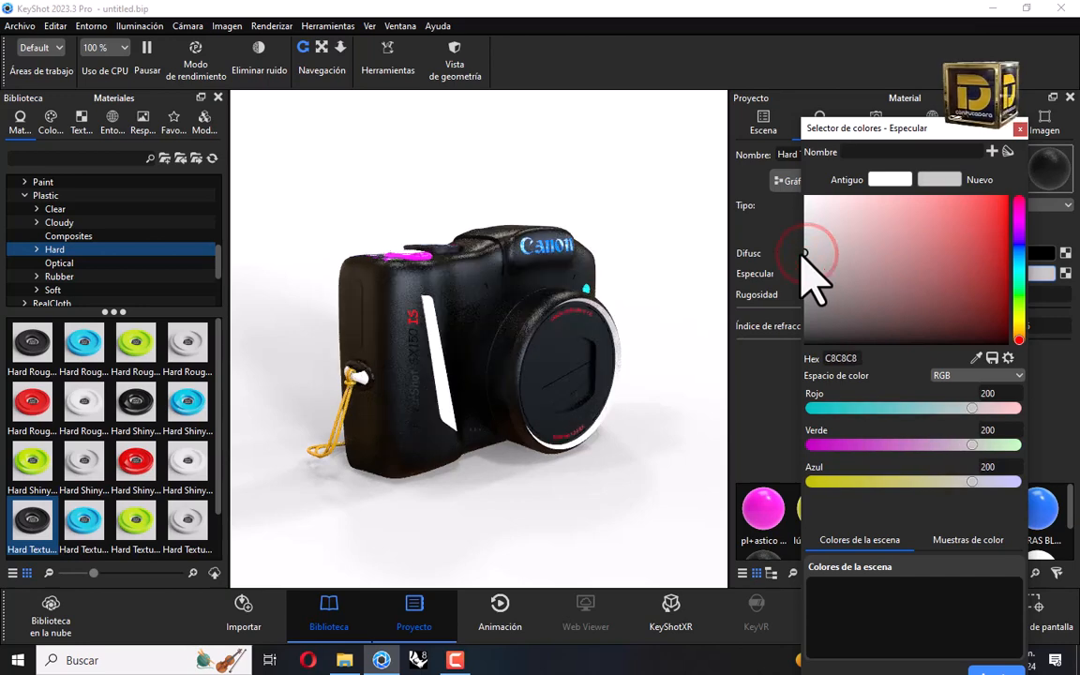
left_click(985, 670)
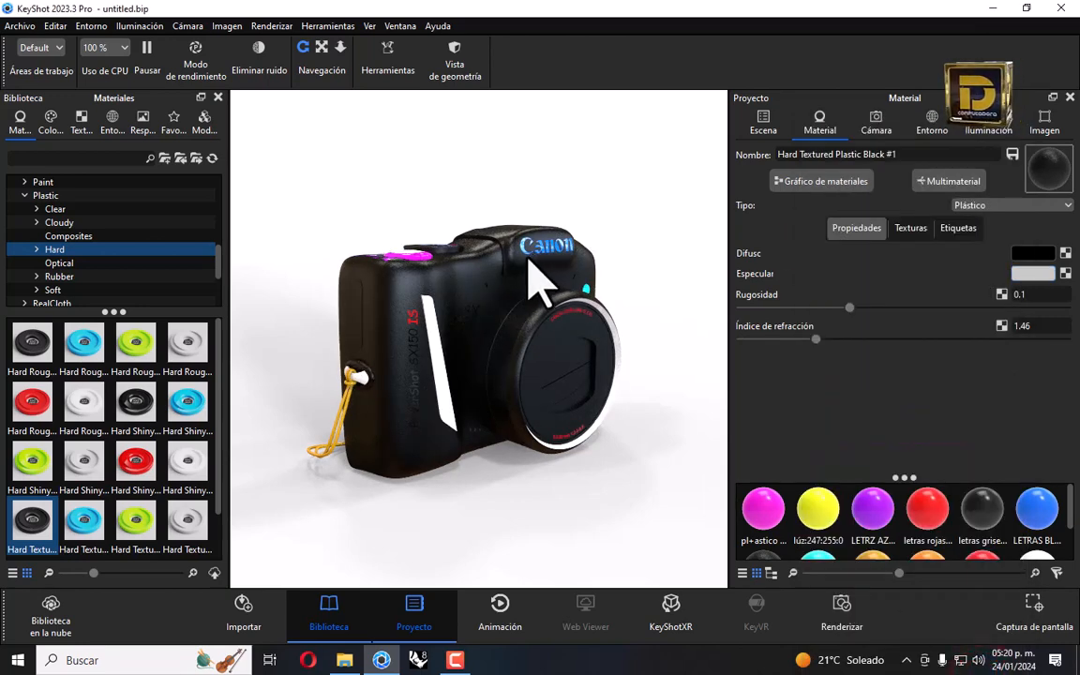
Apply Aluminum Polished from the aluminum metals in the material library to the camera's white grip strip, lens ring and strap mount.
scroll(112, 282, "up", 3)
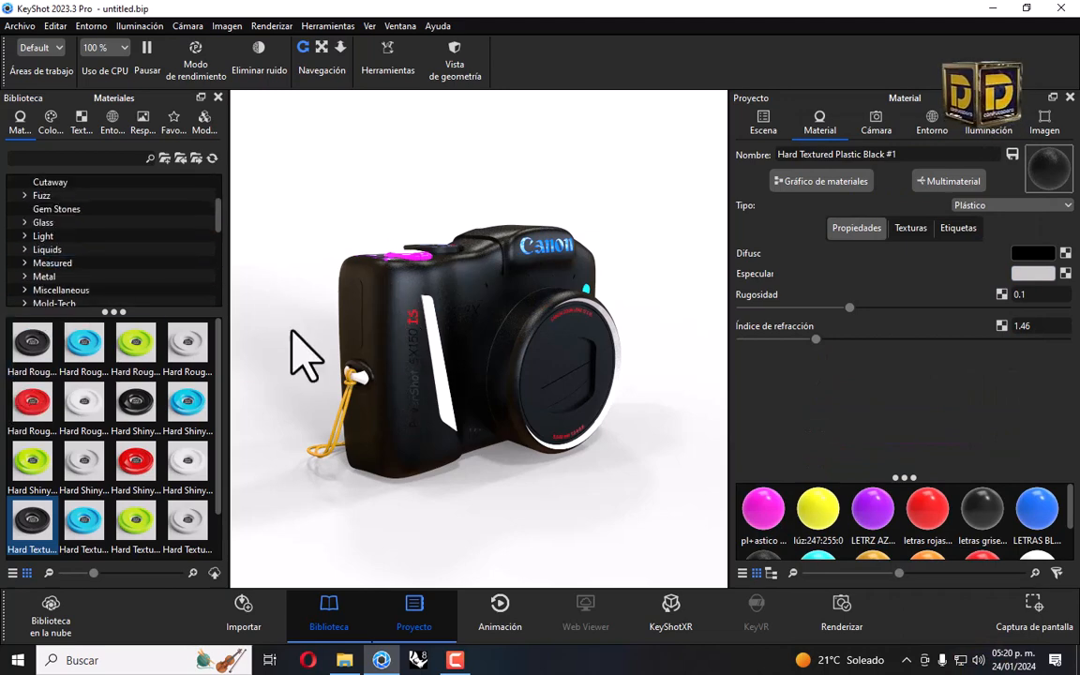
scroll(70, 296, "up", 2)
scroll(67, 265, "down", 5)
scroll(62, 229, "up", 2)
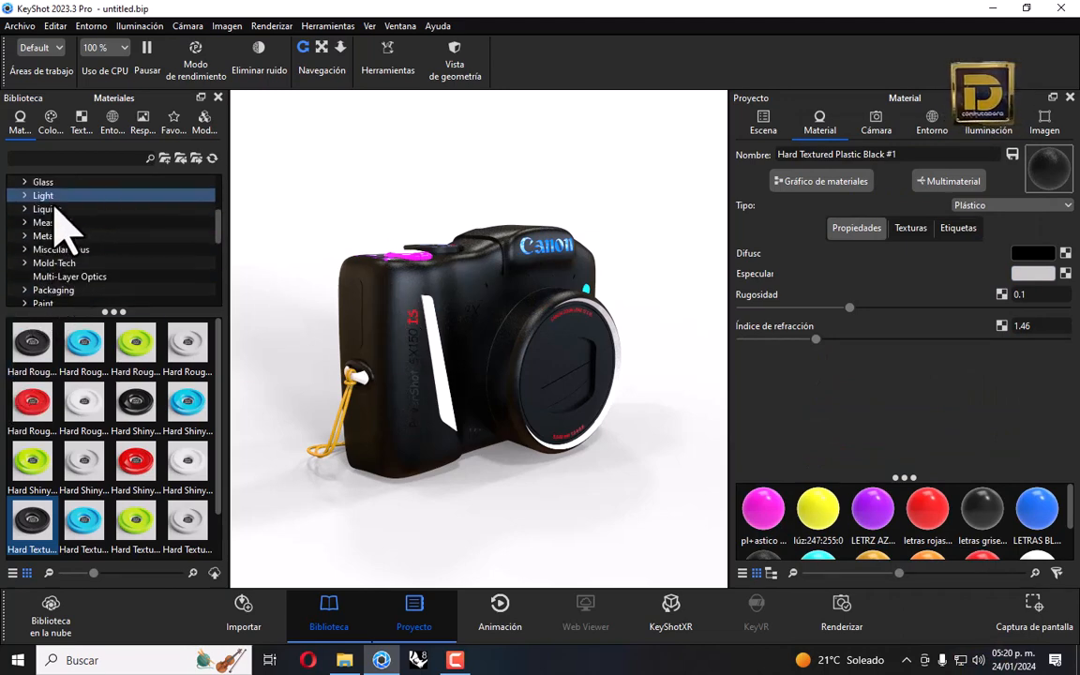
left_click(62, 236)
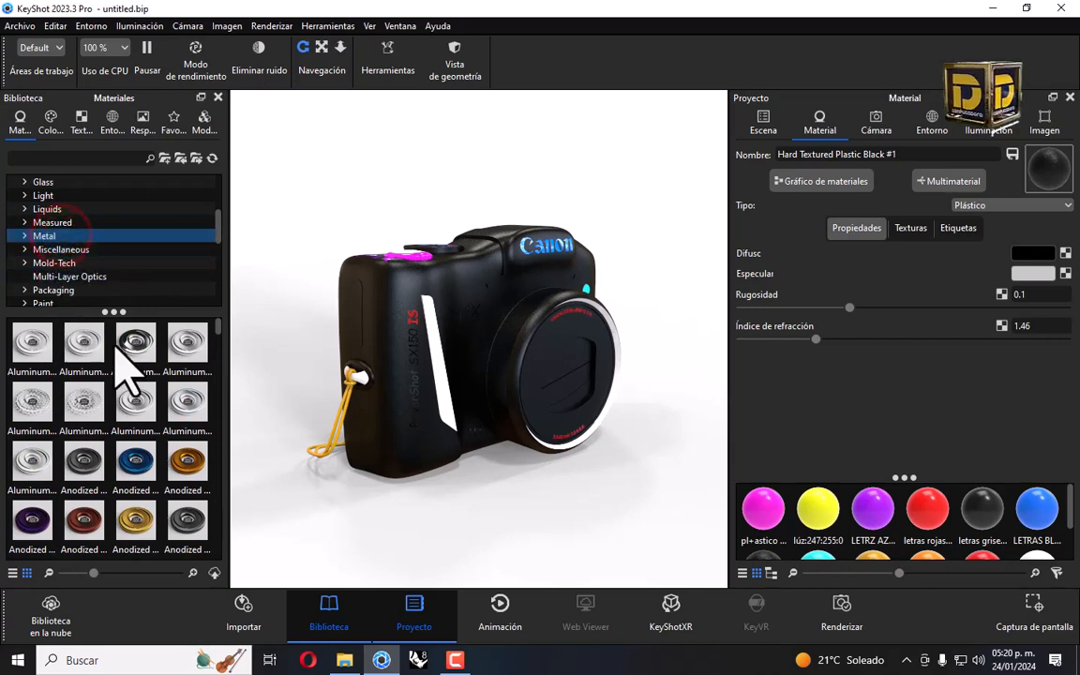
double_click(37, 237)
left_click(58, 250)
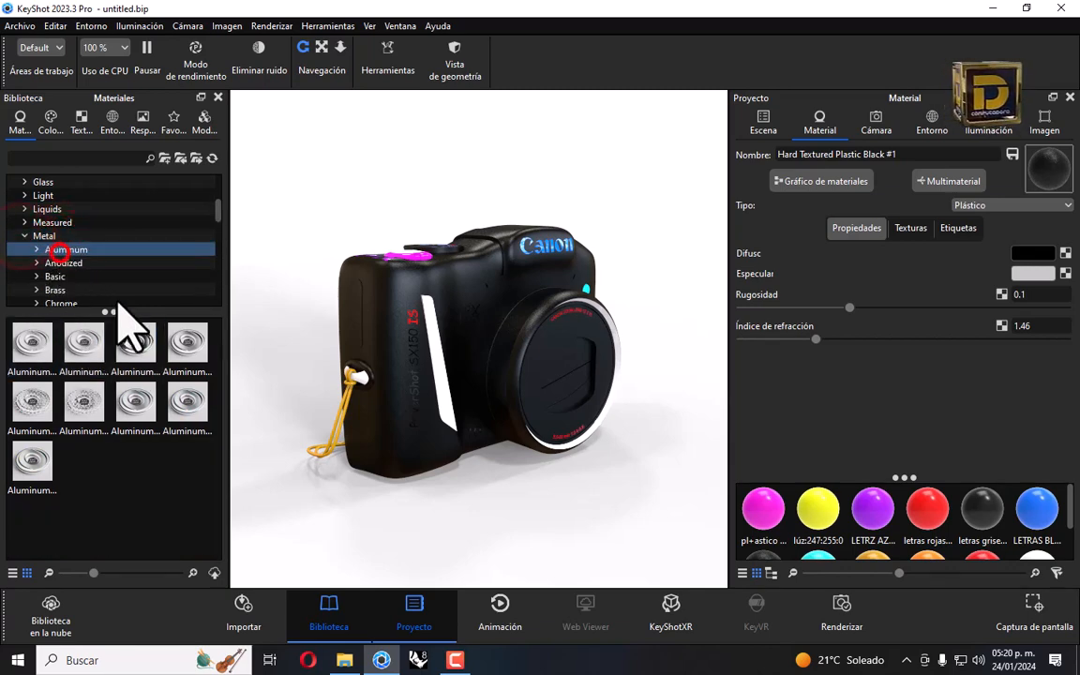
left_click_drag(136, 368, 441, 392)
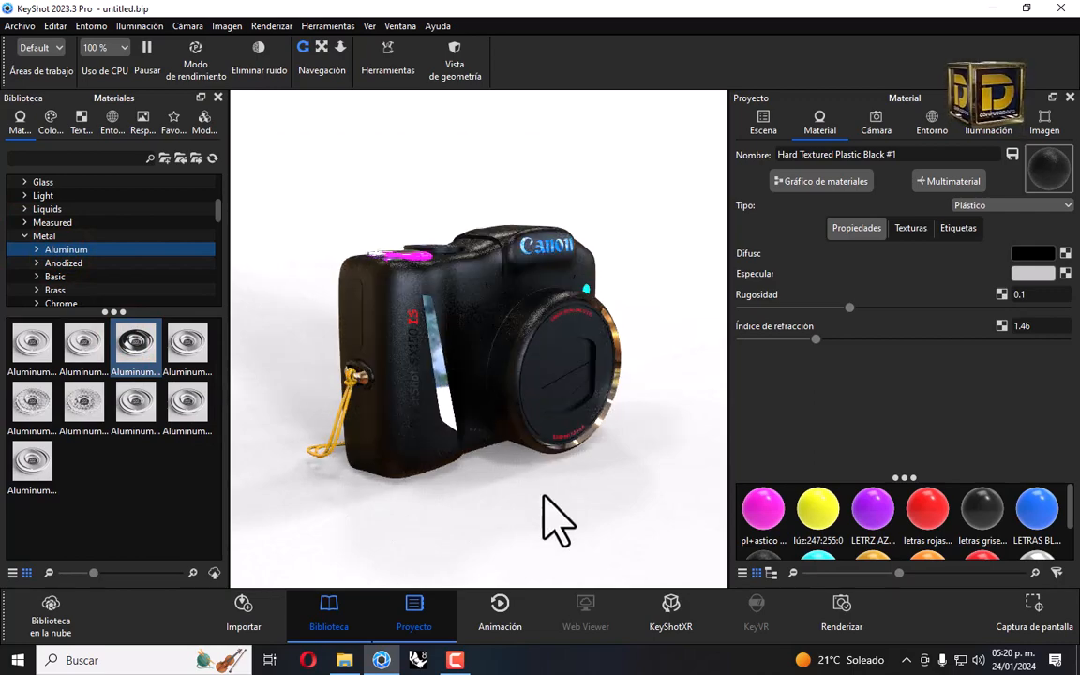
right_click(464, 475)
left_click(497, 460)
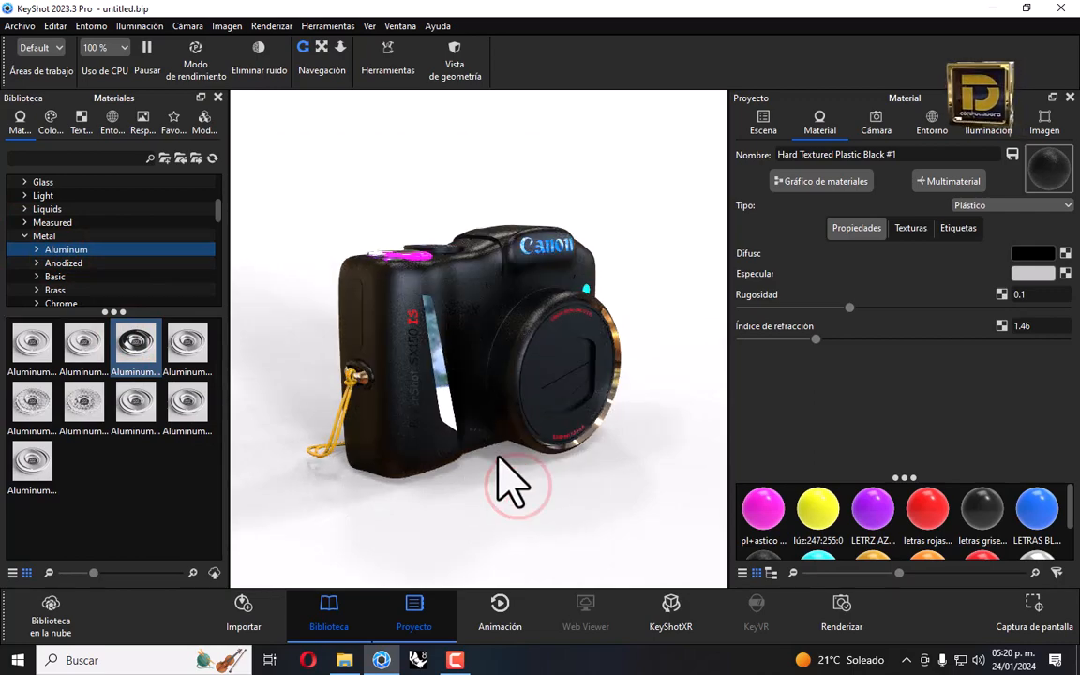
right_click(470, 455)
left_click(443, 161)
Set the roughness of the grip strip's polished aluminum to 0.0138.
left_click_drag(498, 198, 373, 344)
left_click(399, 347)
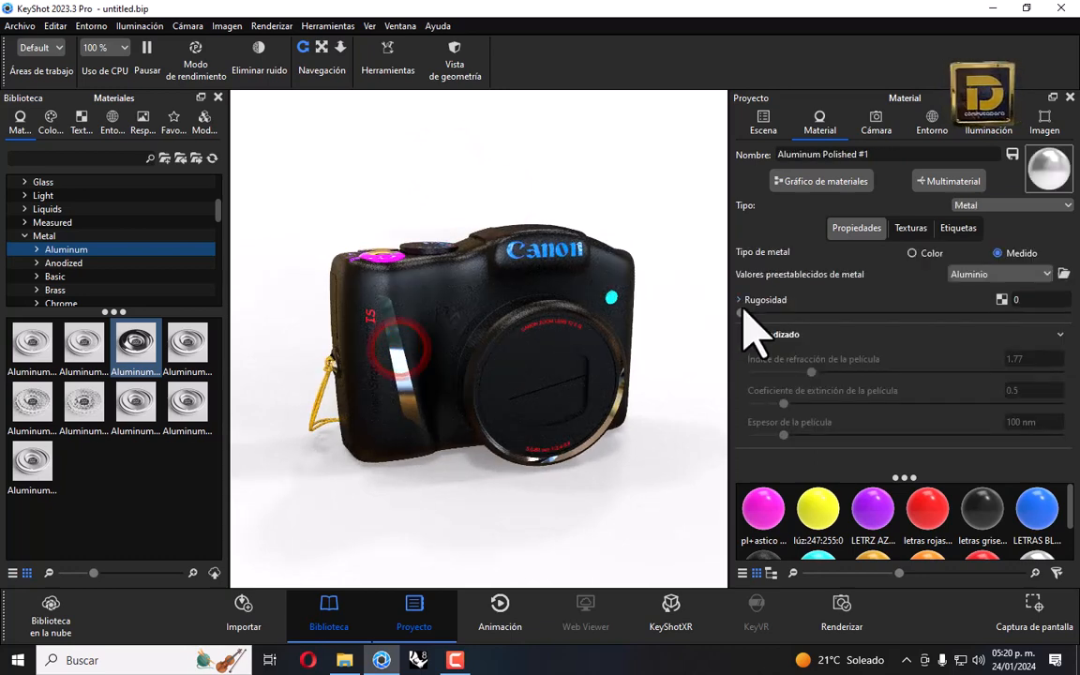
mouse_move(741, 314)
left_mouse_down()
mouse_move(778, 313)
mouse_move(747, 316)
mouse_move(761, 315)
left_mouse_up()
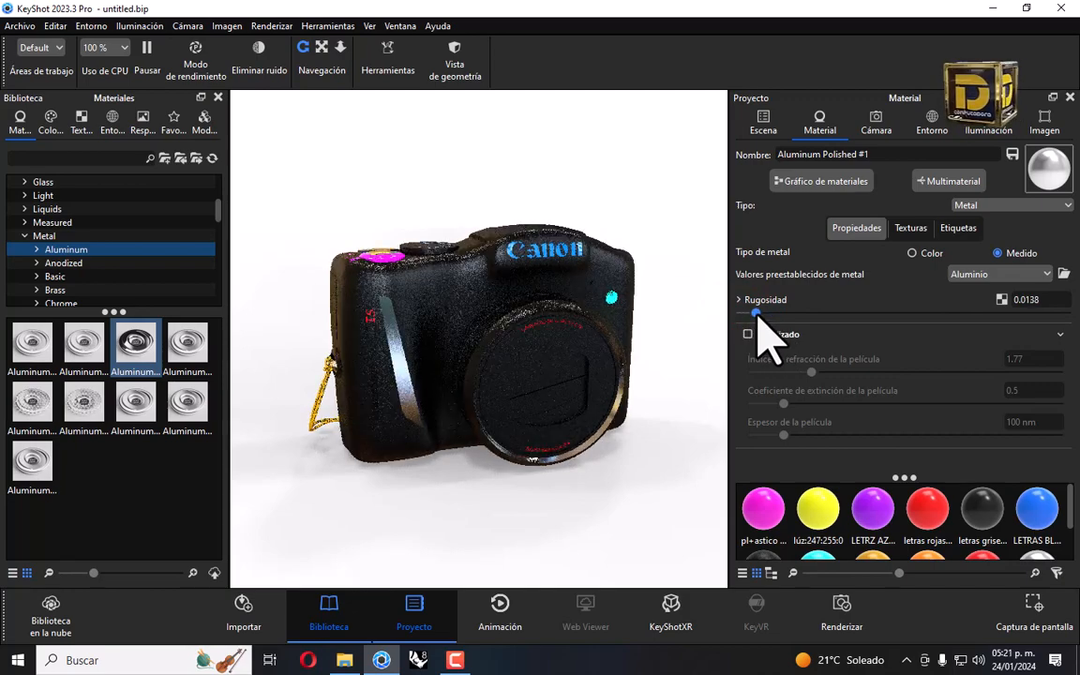
Set the diffuse color of the blue Canon logo lettering to light grey C3C3C3.
left_click_drag(521, 472, 612, 328)
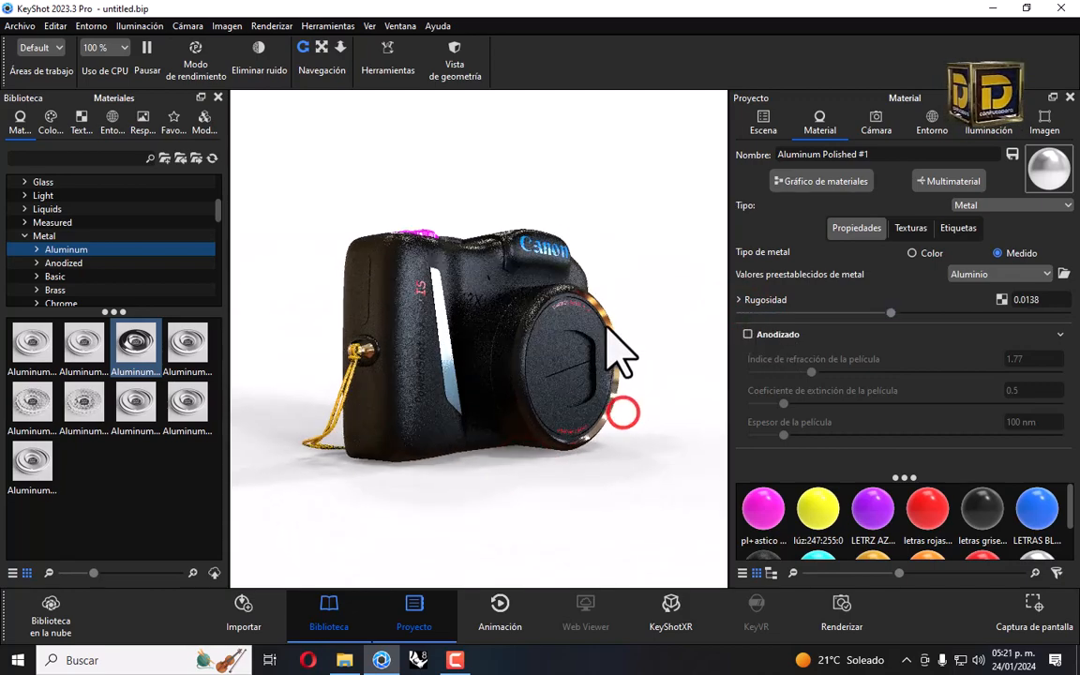
left_click_drag(613, 455, 587, 476)
scroll(549, 260, "up", 5)
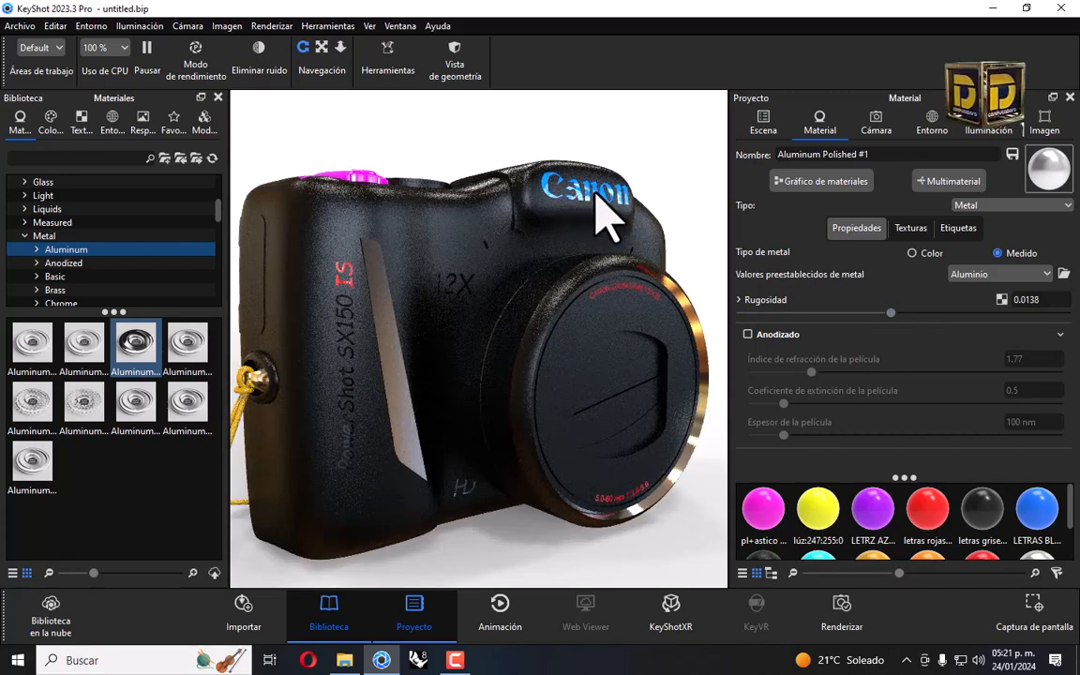
double_click(598, 197)
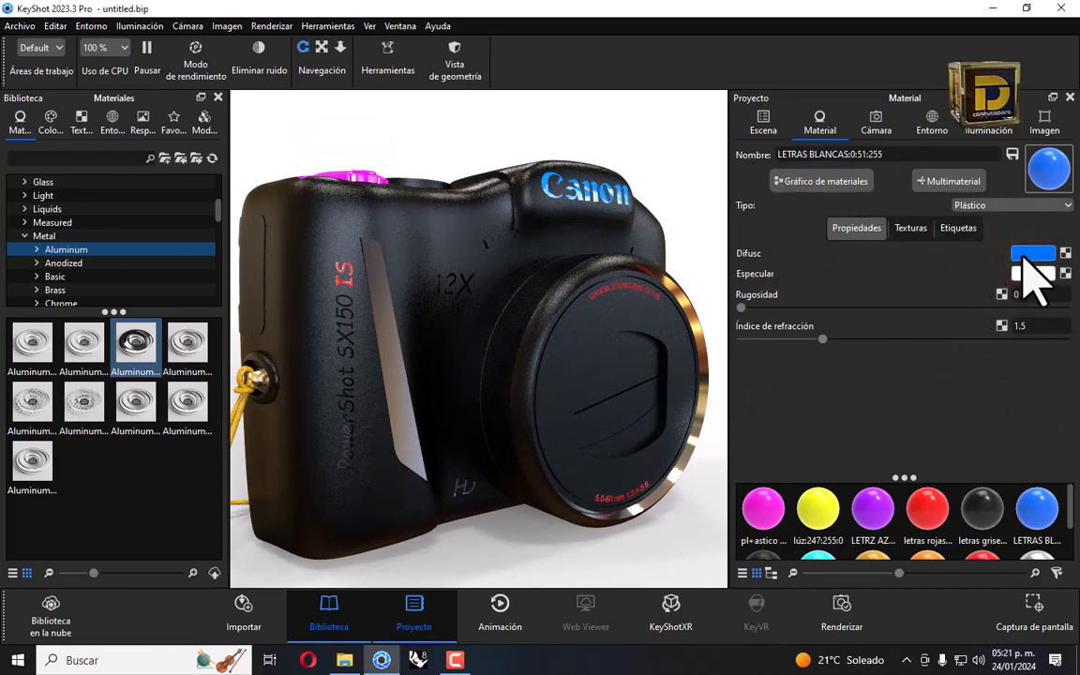
left_click(1028, 253)
left_click(867, 173)
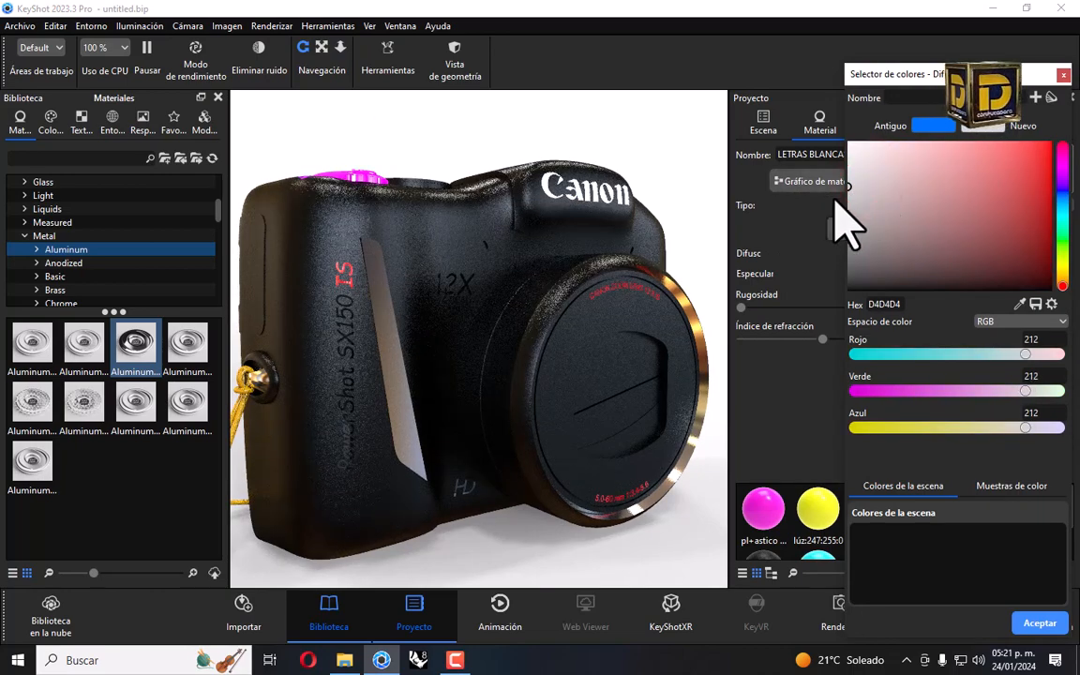
left_click(832, 198)
left_click_drag(856, 205, 821, 214)
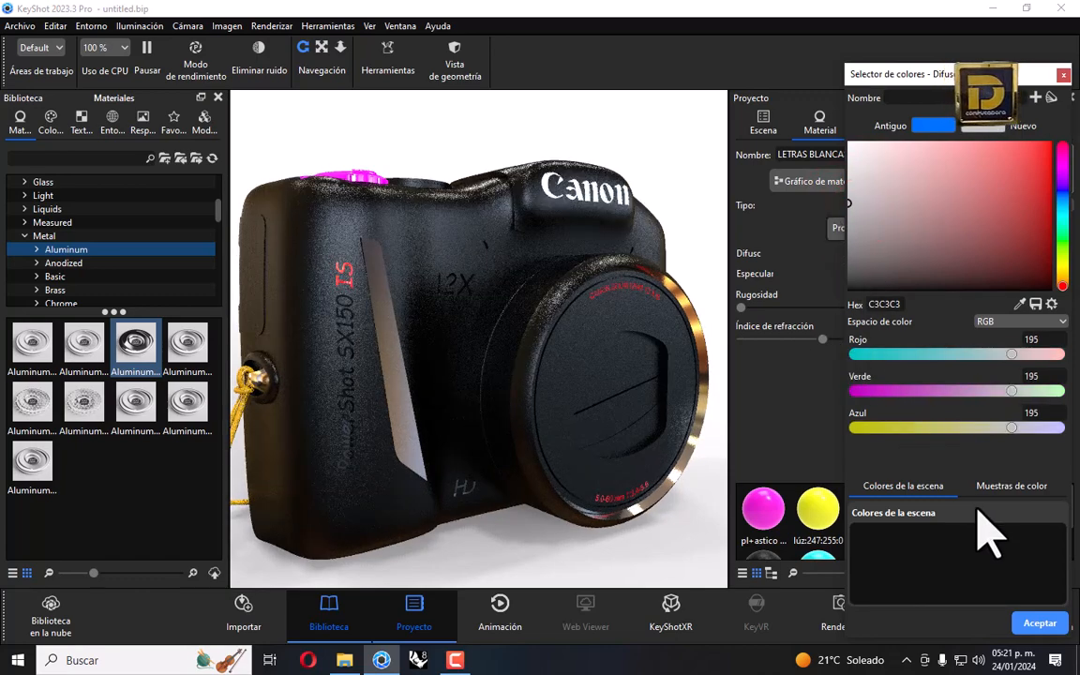
left_click(1042, 624)
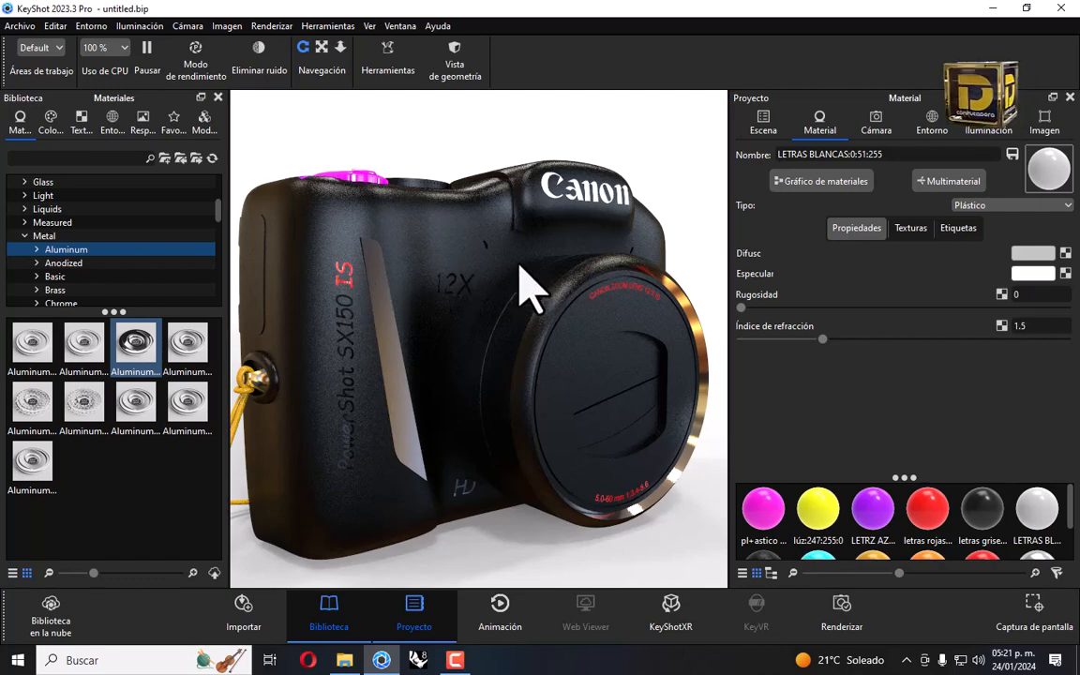
Apply the second carbon fiber material from the plastics in the material library to the red lettering around the lens.
scroll(622, 300, "up", 10)
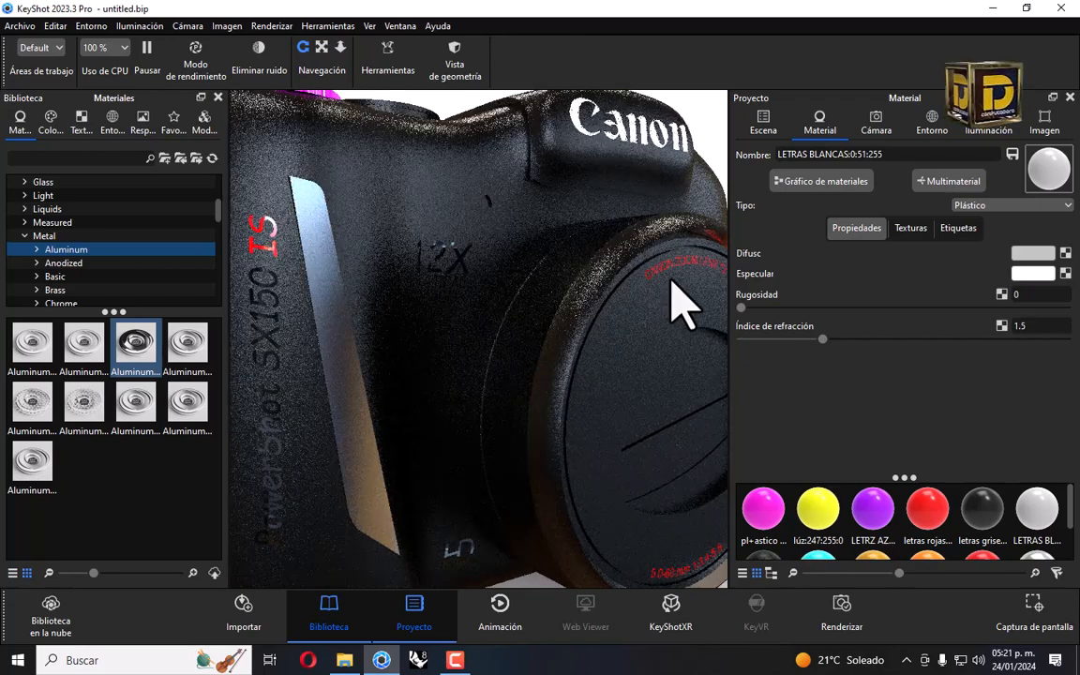
scroll(448, 213, "down", 4)
scroll(718, 272, "up", 3)
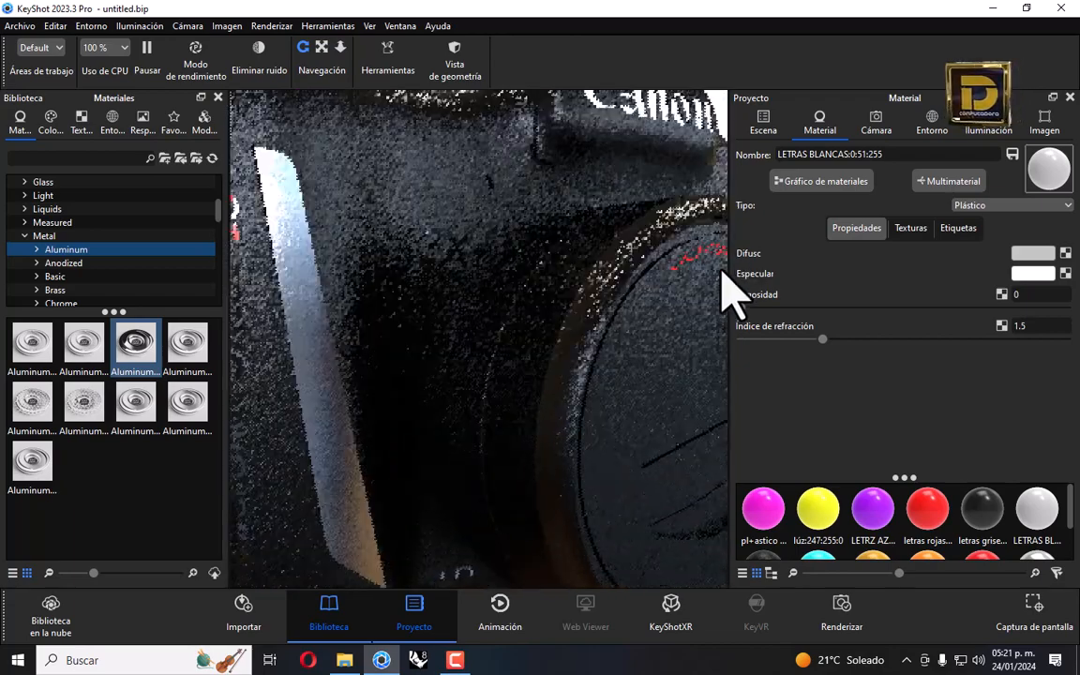
left_click(715, 255)
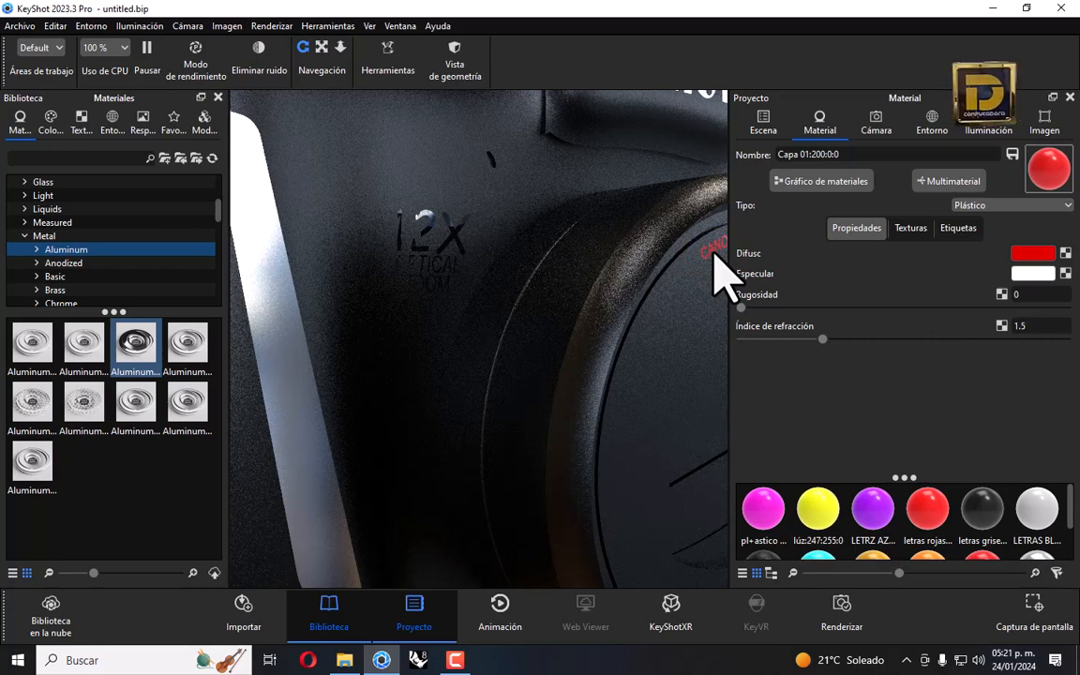
scroll(448, 230, "down", 5)
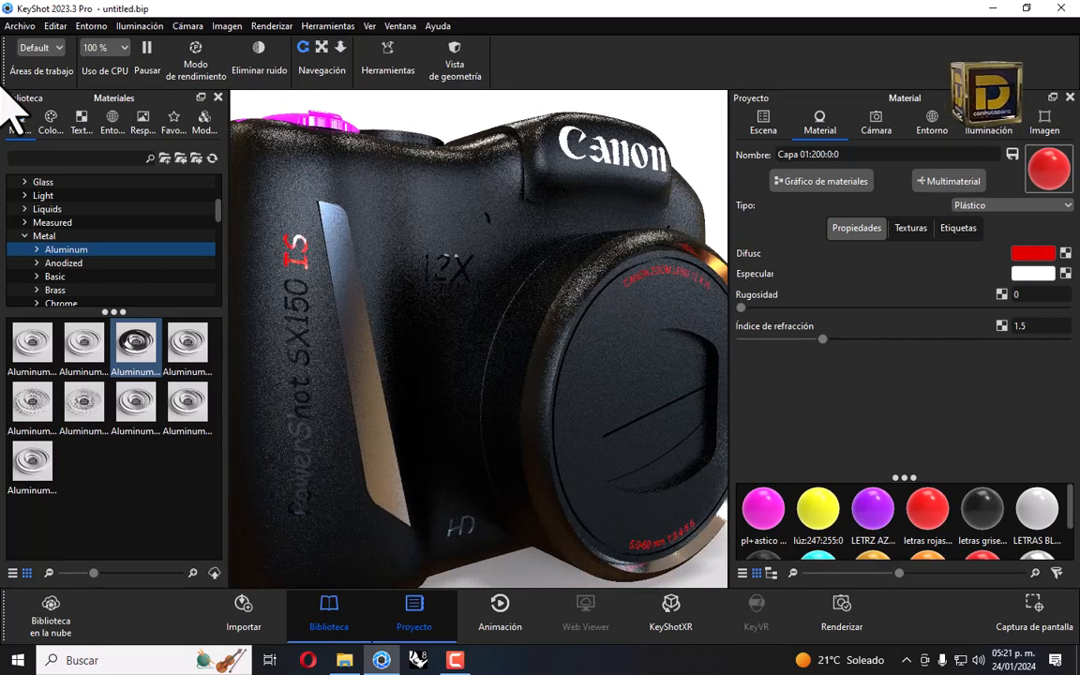
scroll(56, 239, "up", 3)
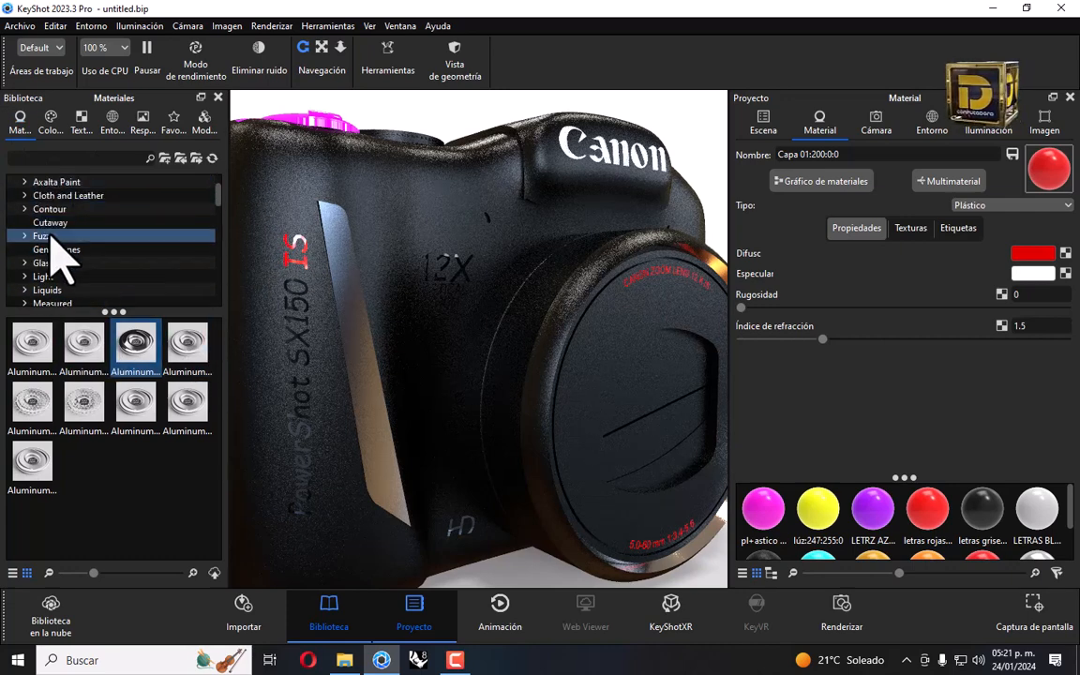
scroll(56, 248, "down", 6)
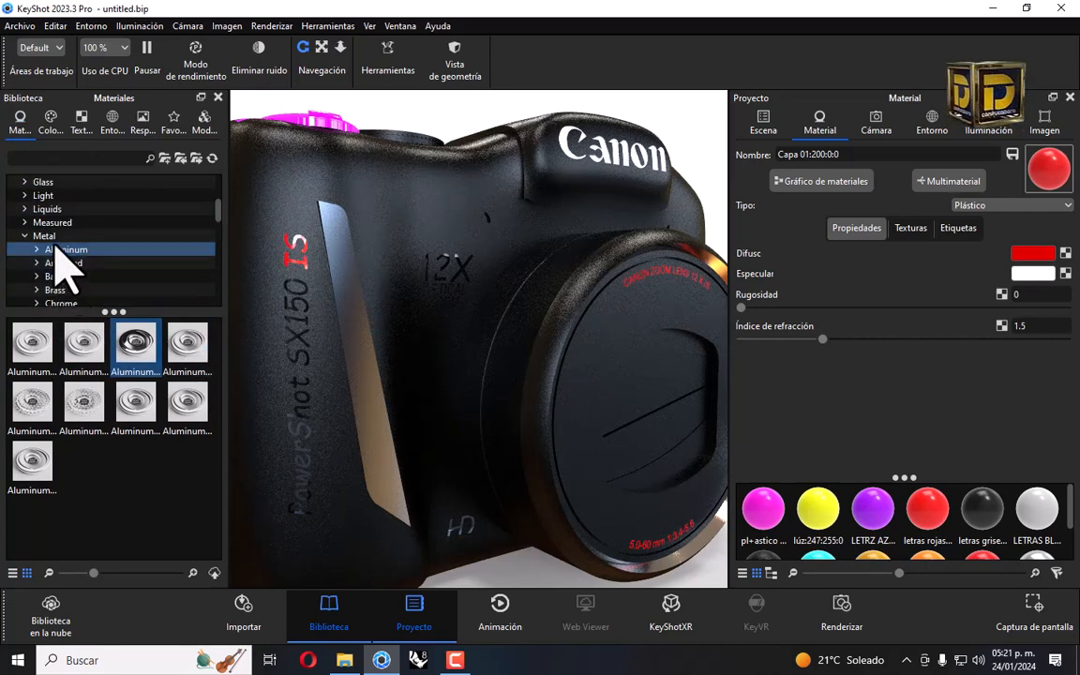
scroll(53, 263, "up", 2)
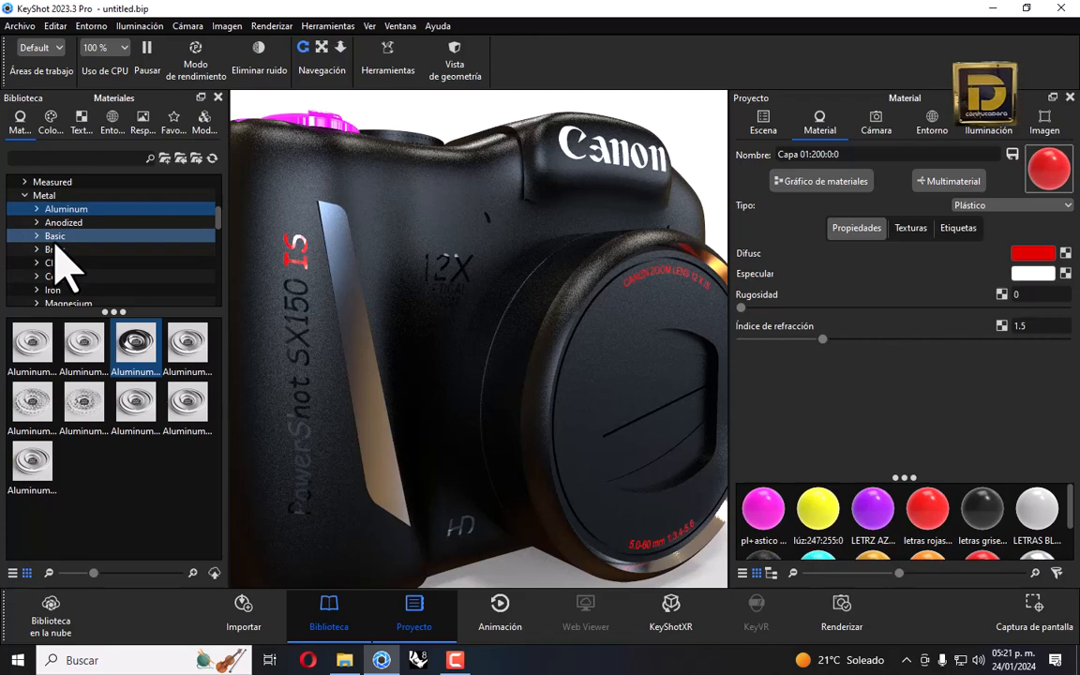
left_click(23, 195)
left_click(47, 277)
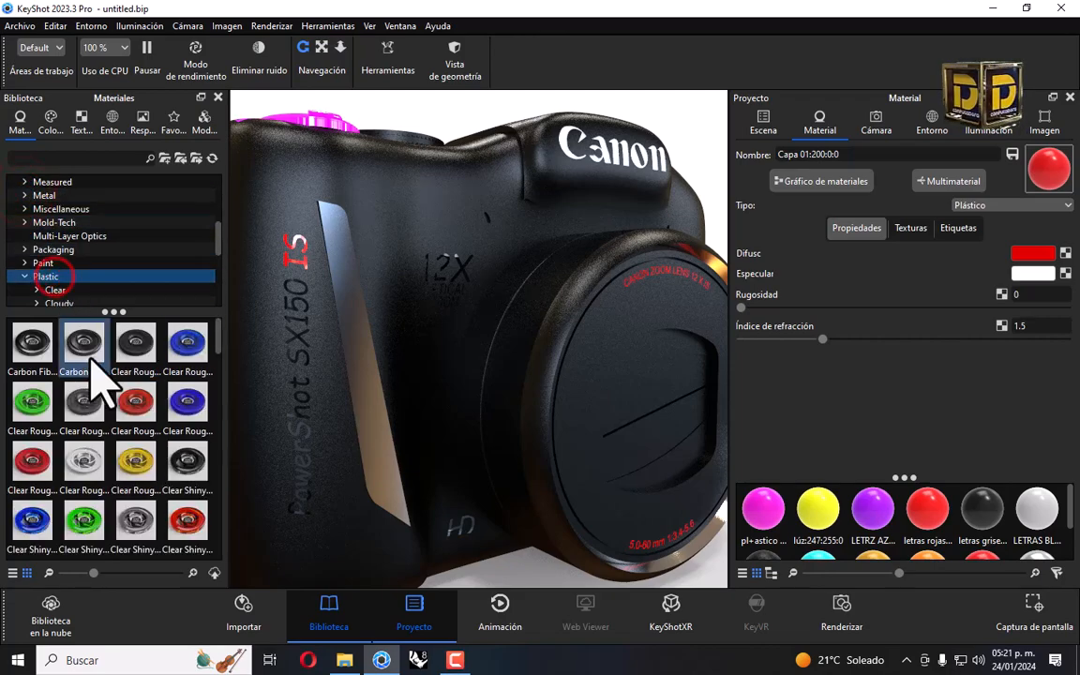
left_click_drag(84, 342, 655, 551)
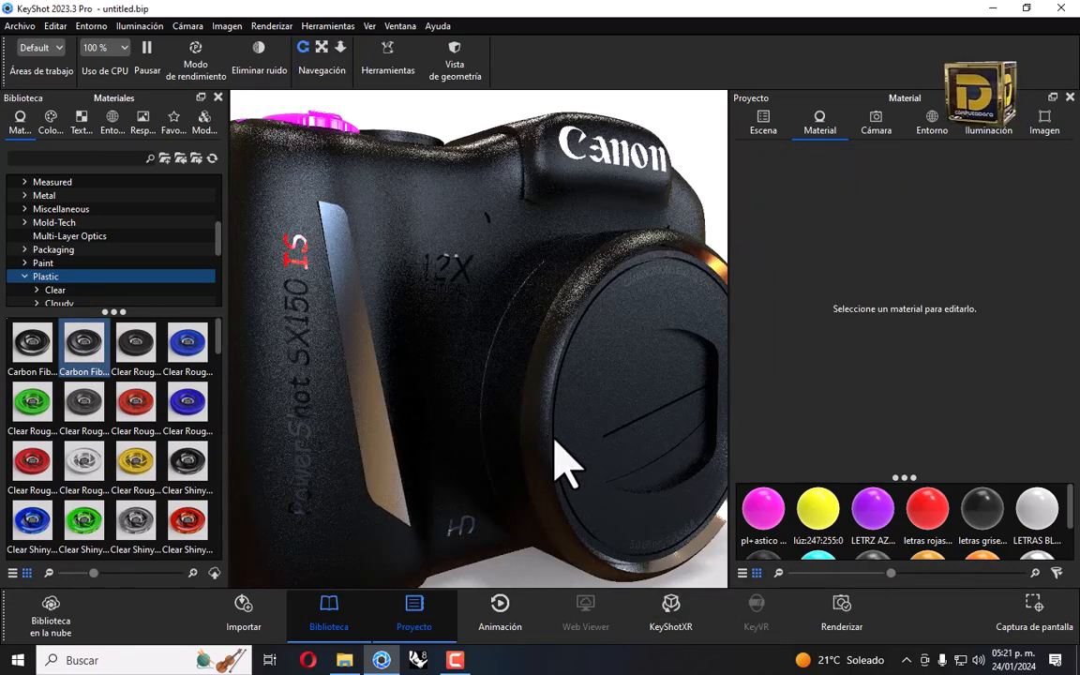
Apply the black woven cloth from the Cloth and Leather materials to the yellow wrist strap.
scroll(313, 143, "up", 3)
scroll(338, 173, "down", 6)
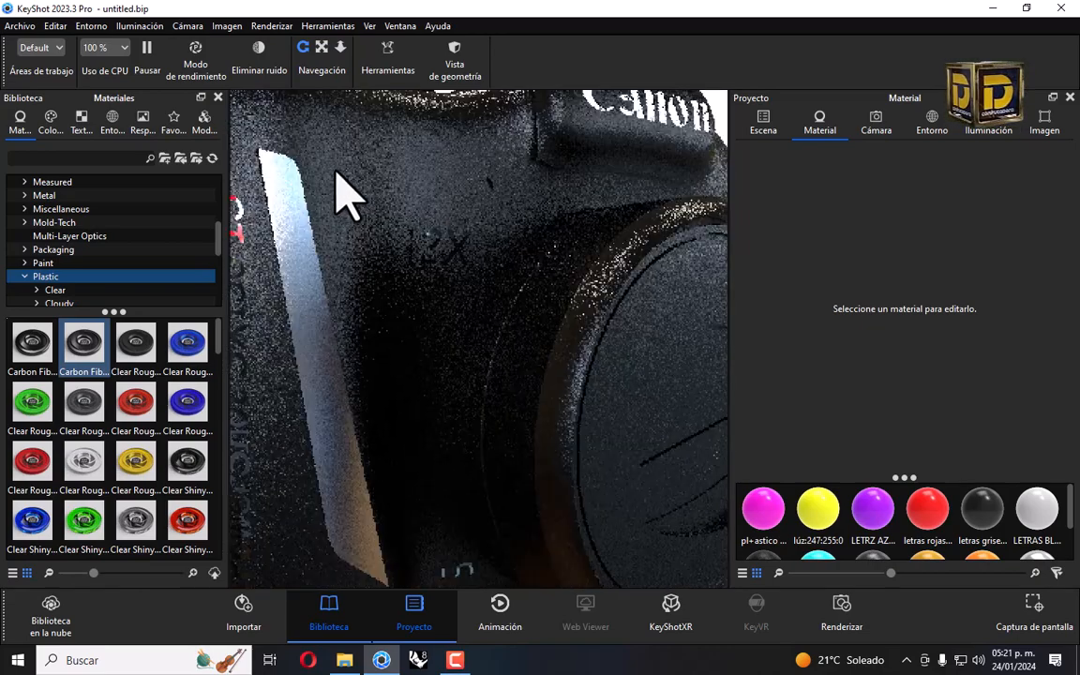
left_click_drag(633, 477, 563, 339)
scroll(441, 314, "up", 3)
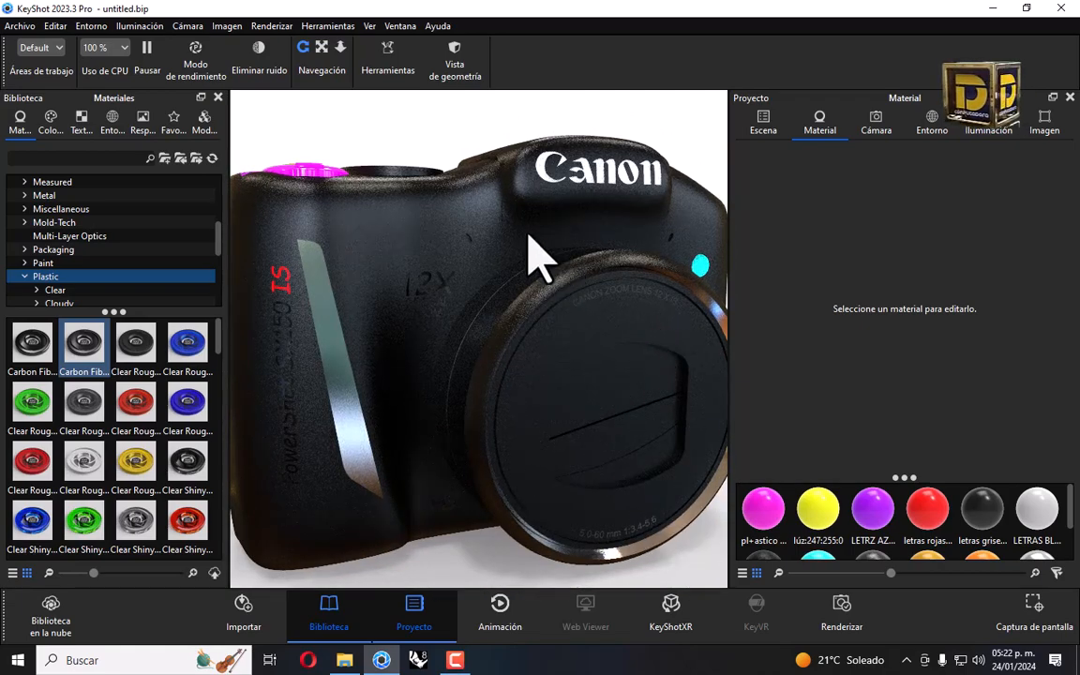
left_click_drag(375, 282, 417, 323)
left_click_drag(421, 339, 429, 313)
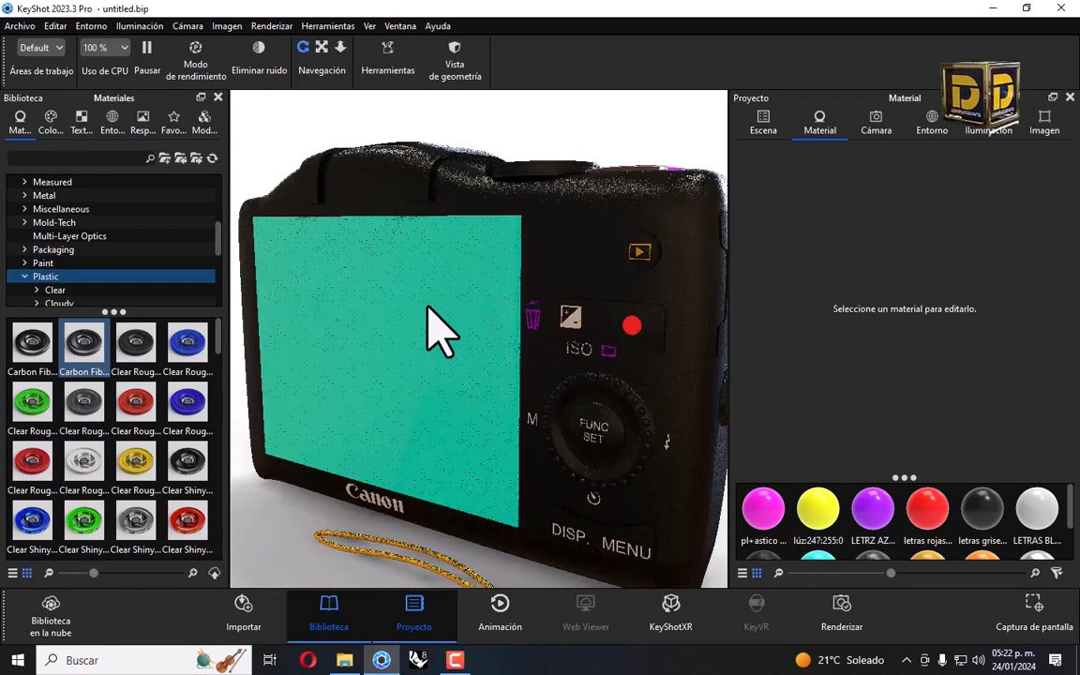
scroll(37, 201, "up", 5)
left_click(62, 197)
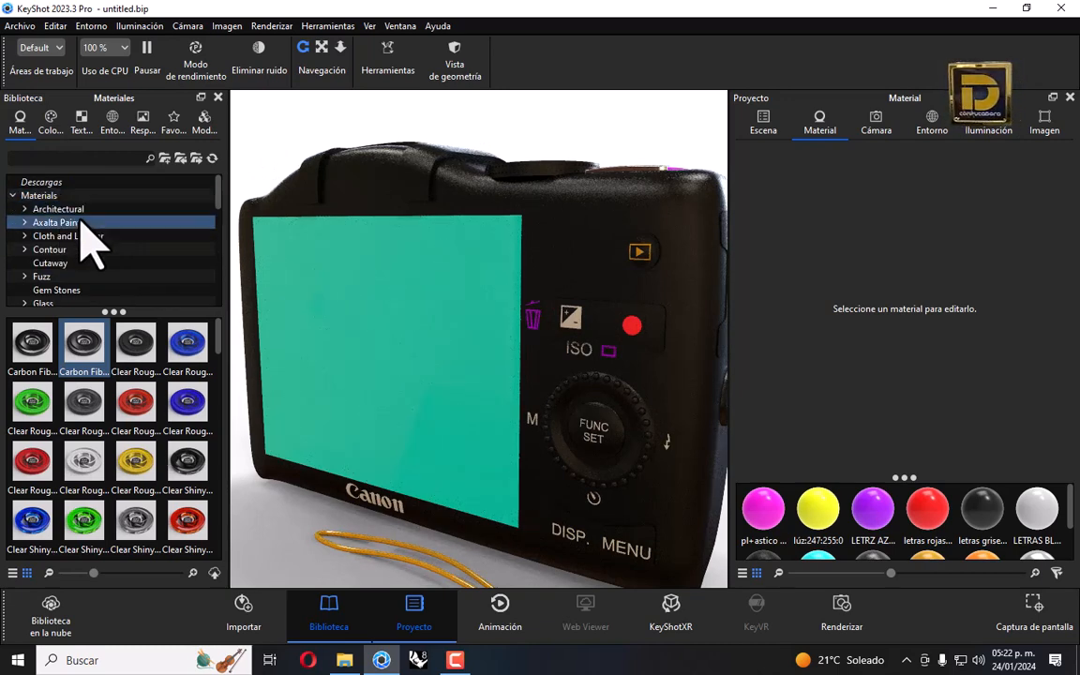
left_click(64, 238)
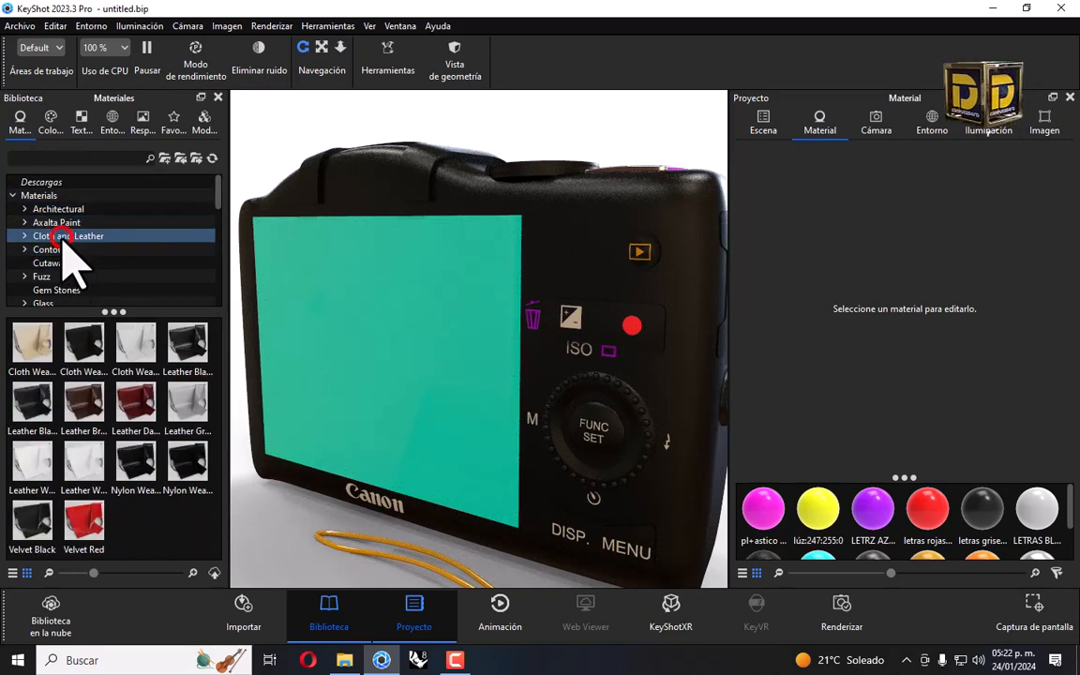
left_click_drag(82, 349, 327, 541)
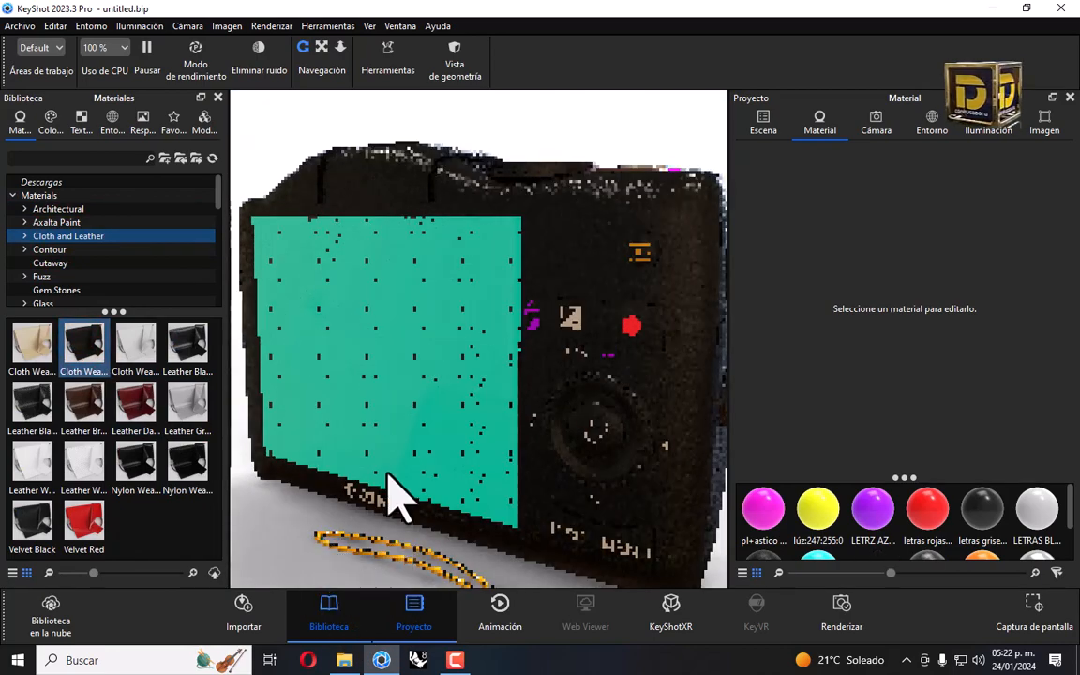
Set the diffuse color of the purple trash-can and frame symbols on the camera's back to blue 3B63F2.
scroll(440, 428, "up", 4)
scroll(440, 428, "down", 5)
scroll(450, 452, "down", 5)
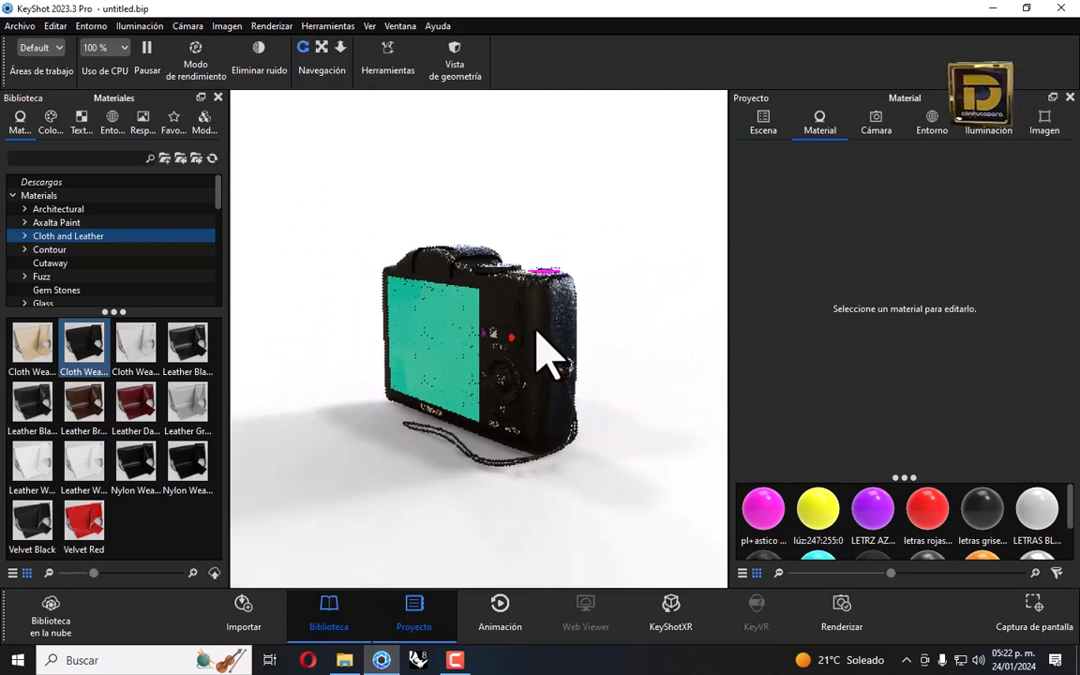
scroll(537, 330, "up", 6)
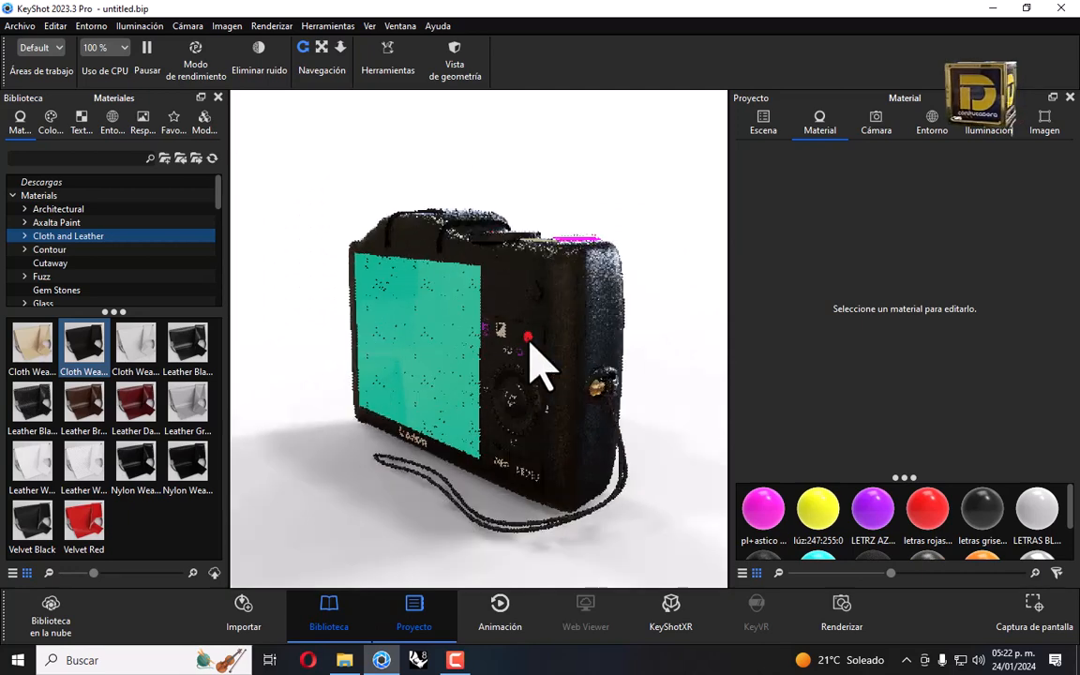
scroll(492, 332, "up", 3)
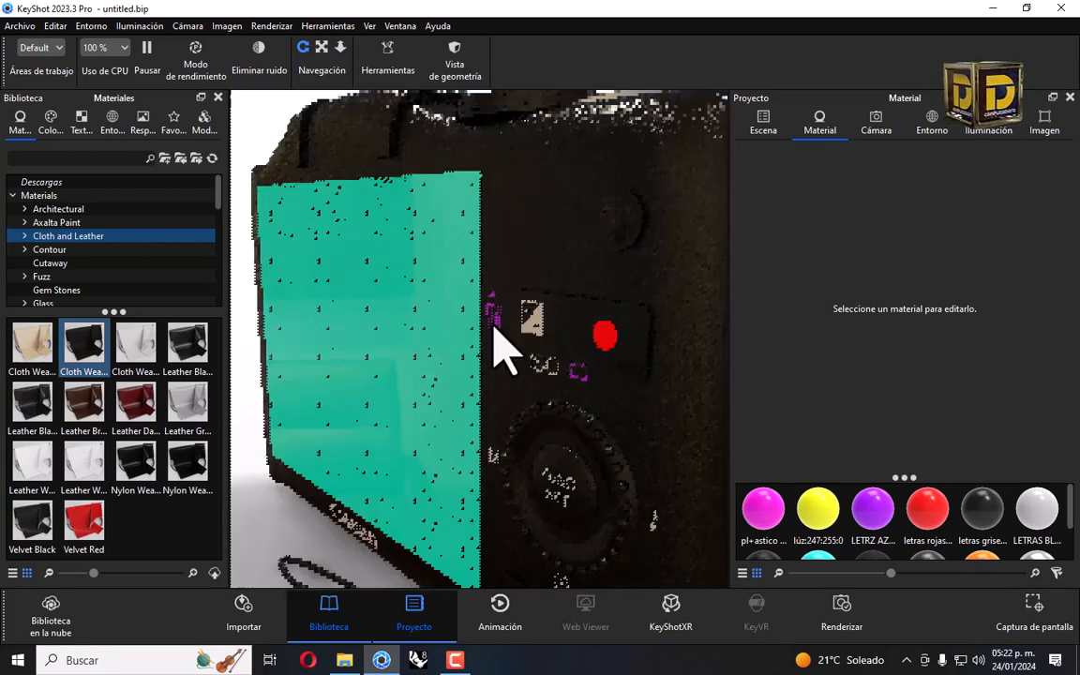
left_click(499, 330)
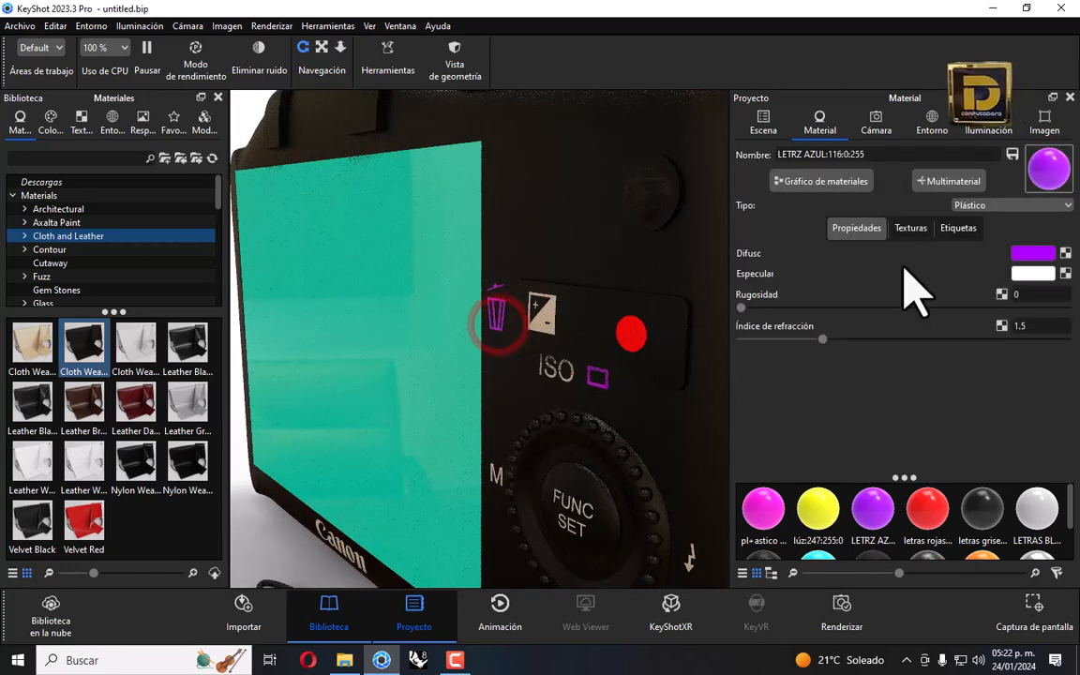
left_click(1031, 253)
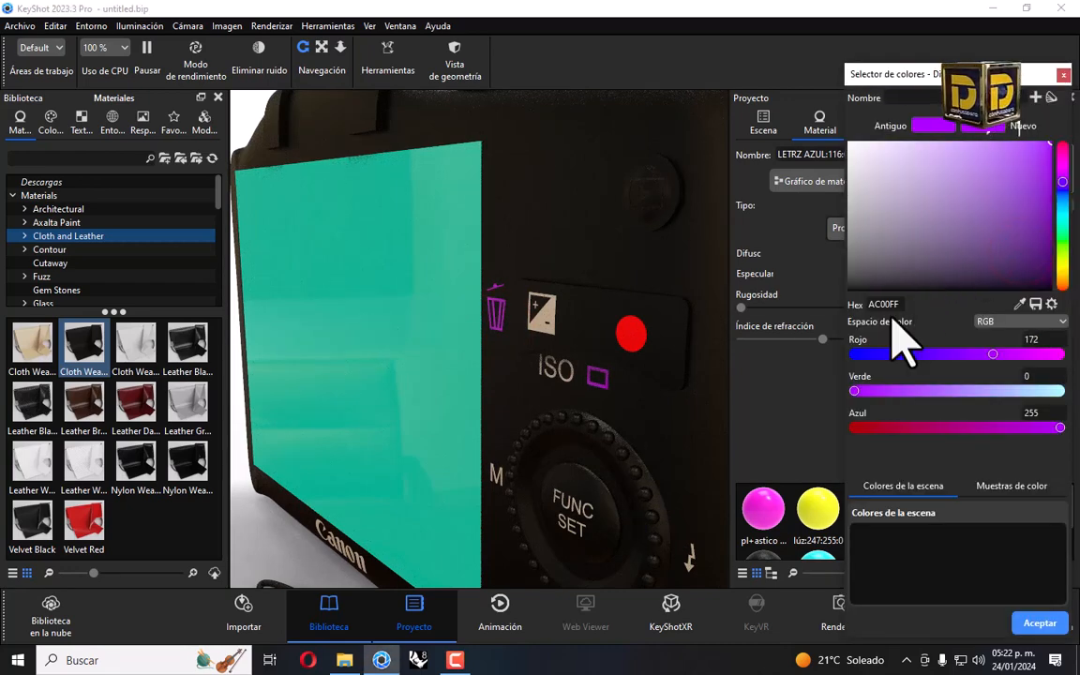
left_click(1063, 188)
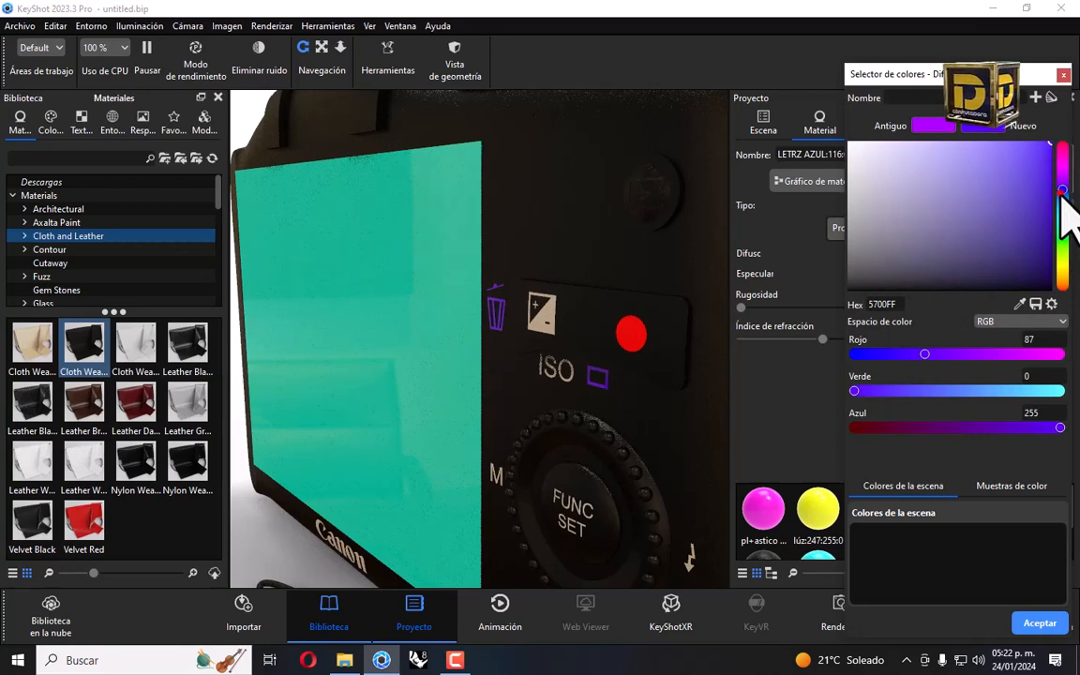
left_click(1062, 196)
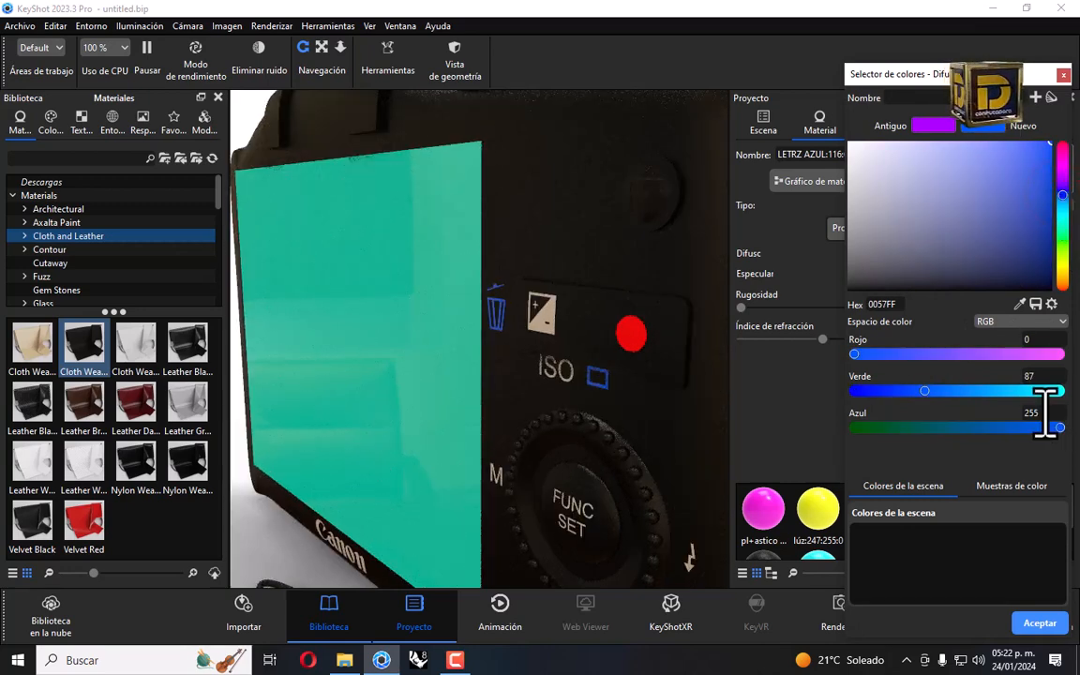
left_click(1039, 155)
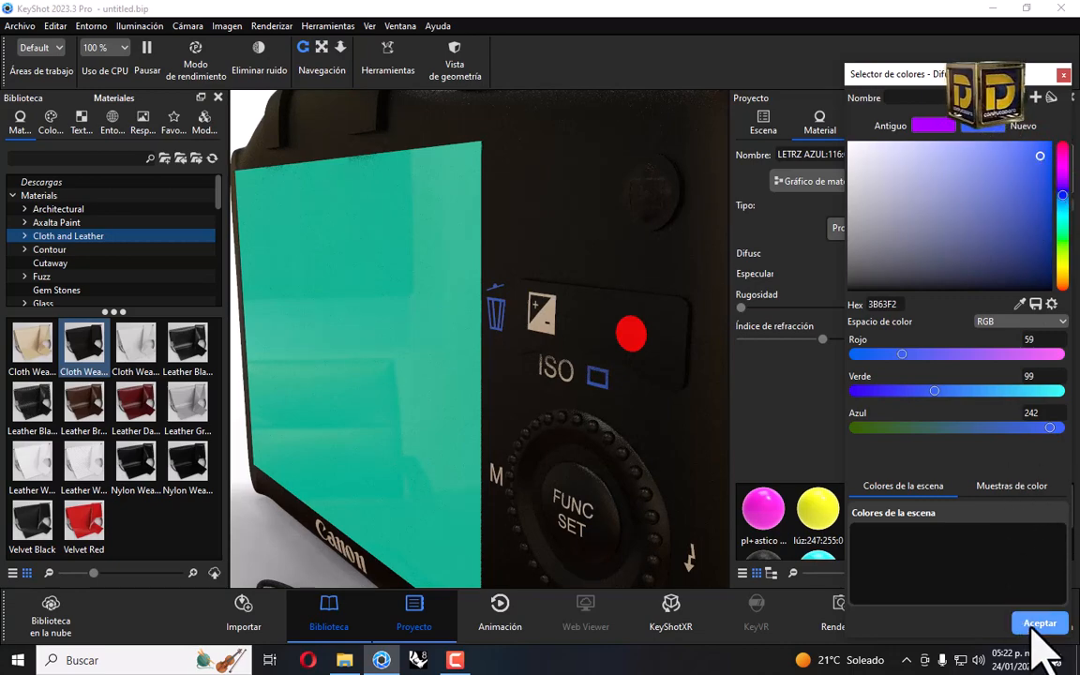
left_click(1039, 623)
Unlink the black cloth material on the play icon above the red record button.
left_click_drag(615, 446, 524, 399)
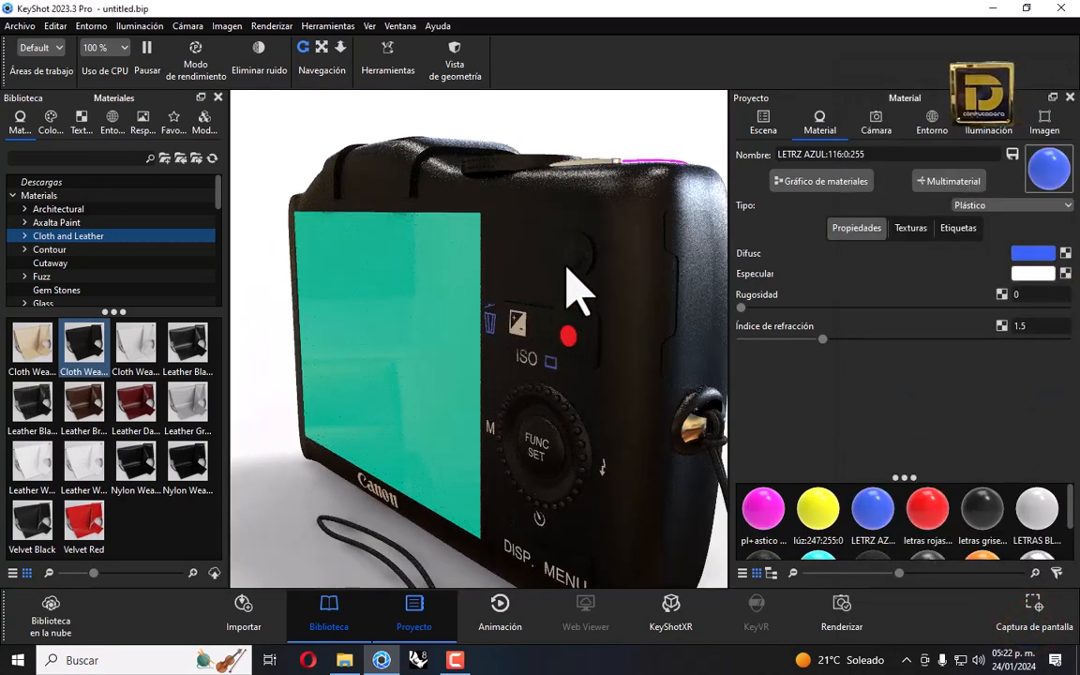
left_click_drag(507, 283, 589, 286)
scroll(696, 238, "up", 3)
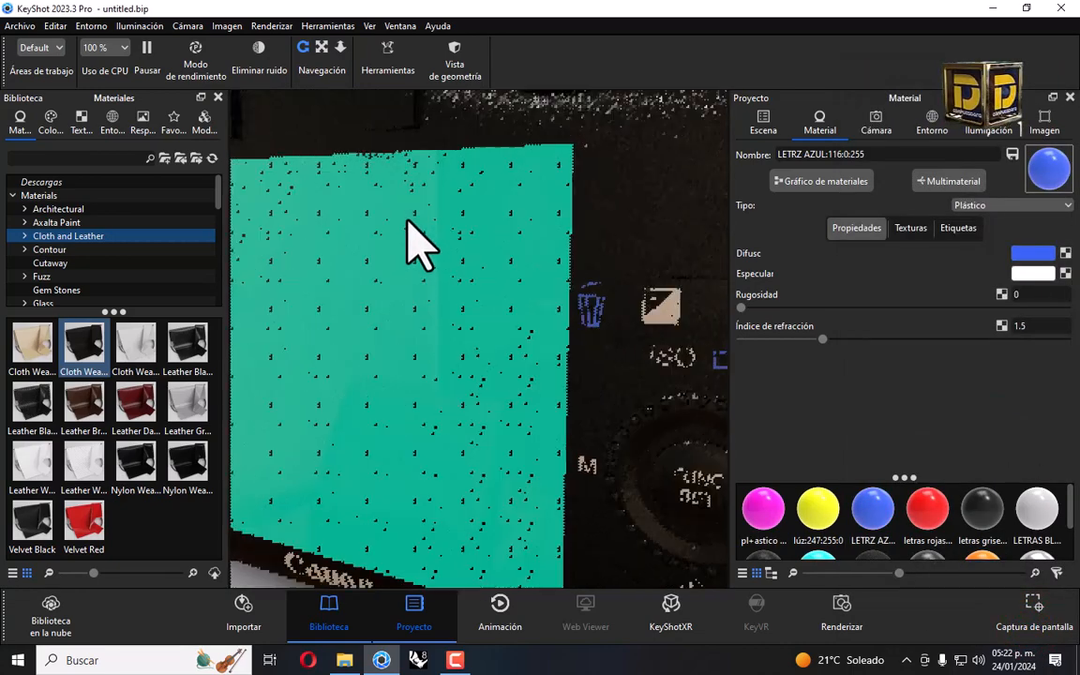
scroll(392, 216, "down", 5)
scroll(670, 304, "up", 4)
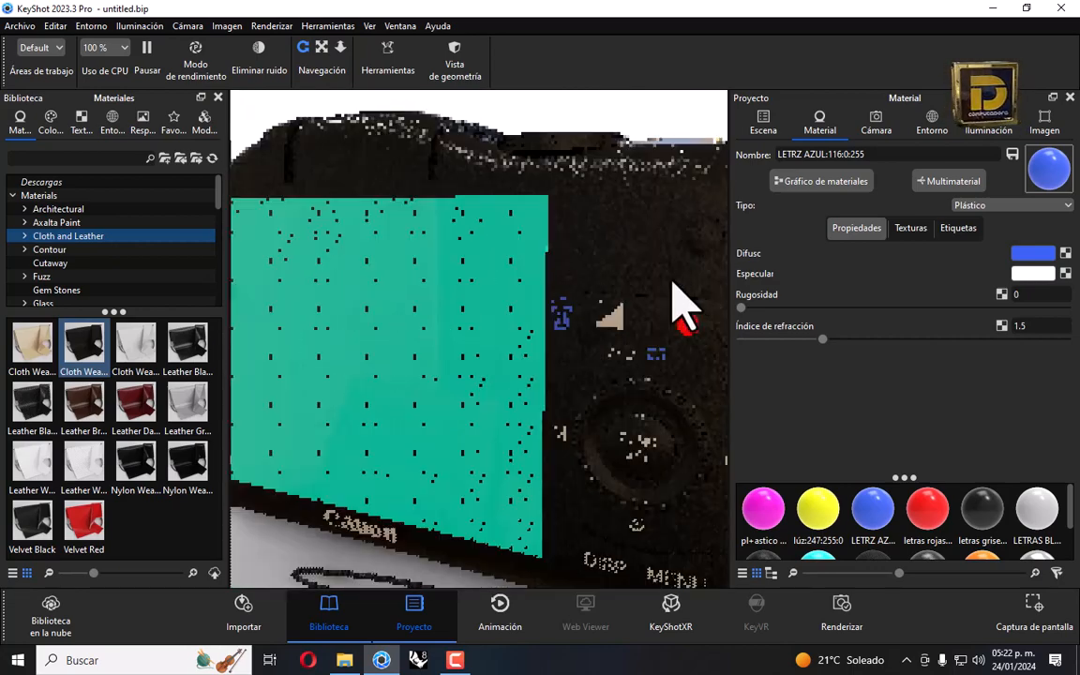
scroll(603, 216, "up", 4)
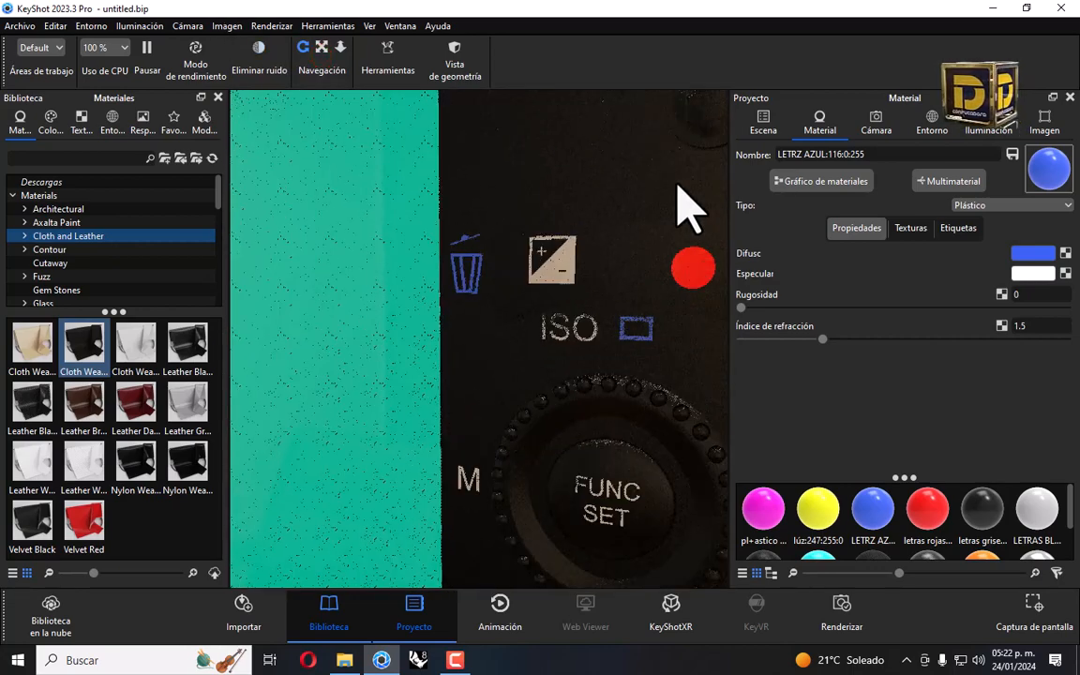
left_click(321, 47)
left_click_drag(621, 250, 482, 418)
scroll(594, 249, "up", 3)
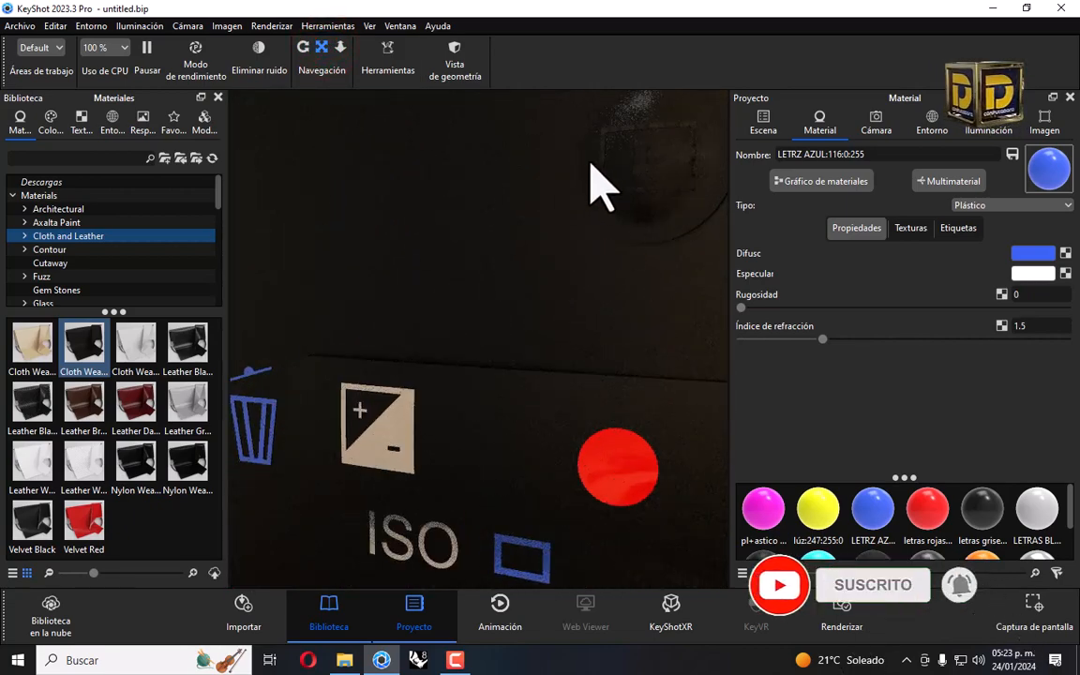
left_click(601, 157)
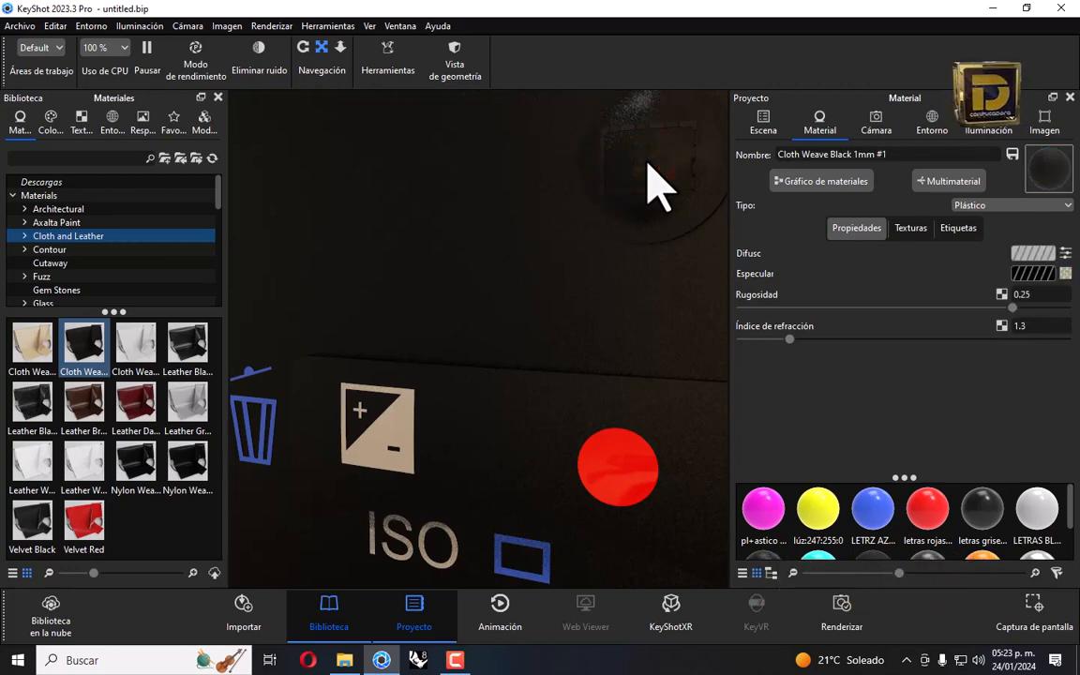
right_click(645, 176)
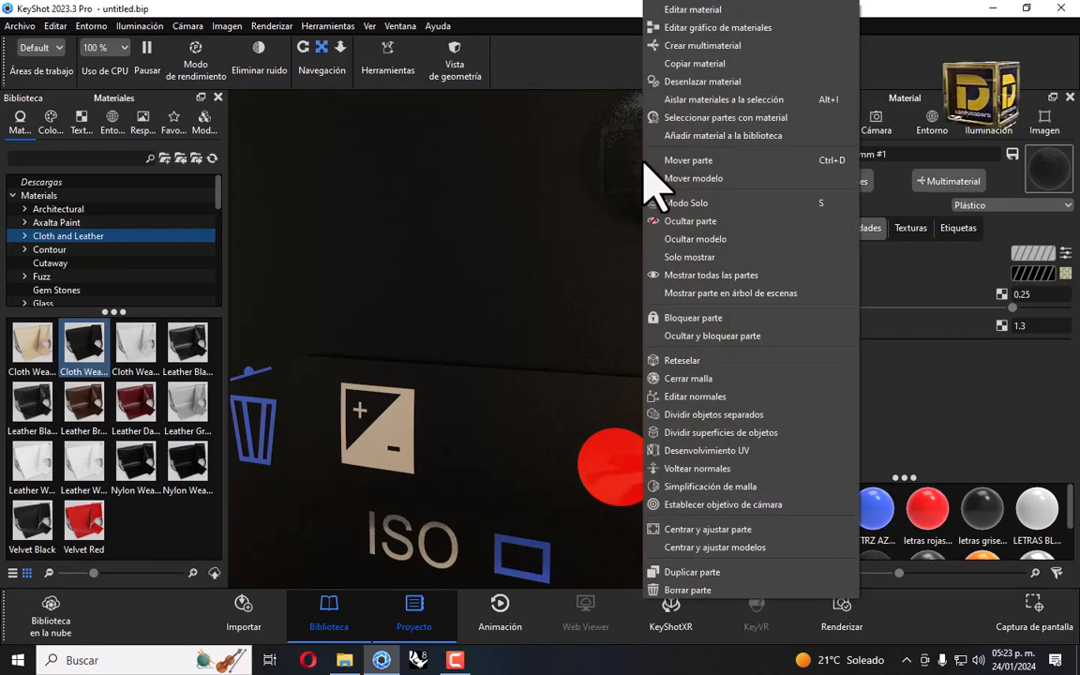
left_click(705, 82)
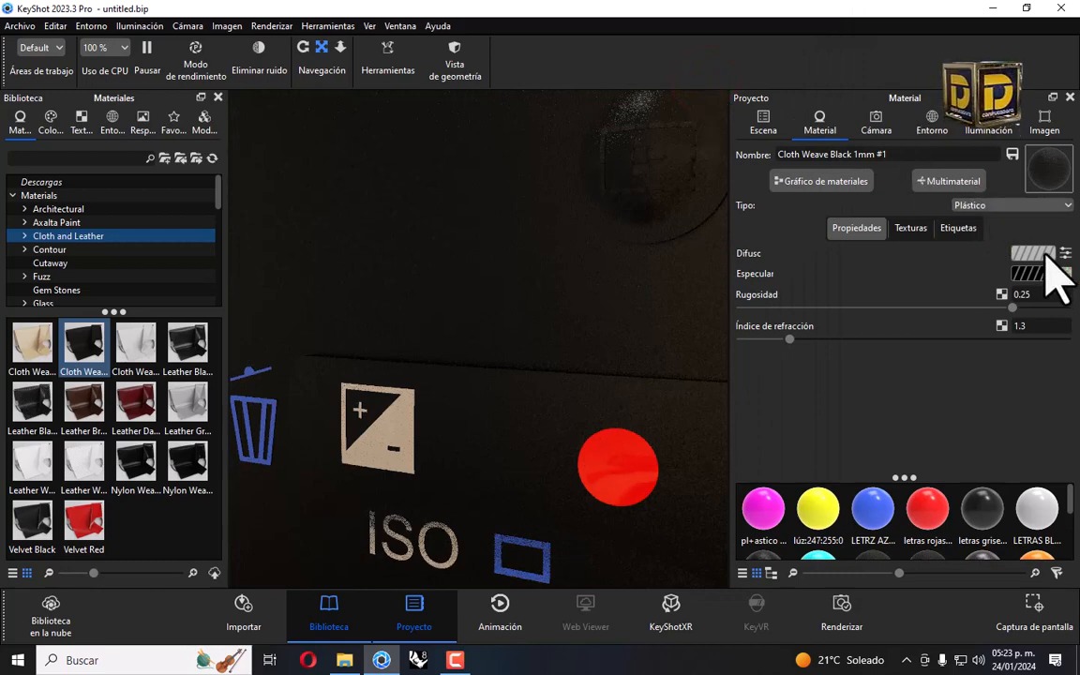
Disable the diffuse, specular and roughness textures in the material of the play icon's frame.
left_click(907, 228)
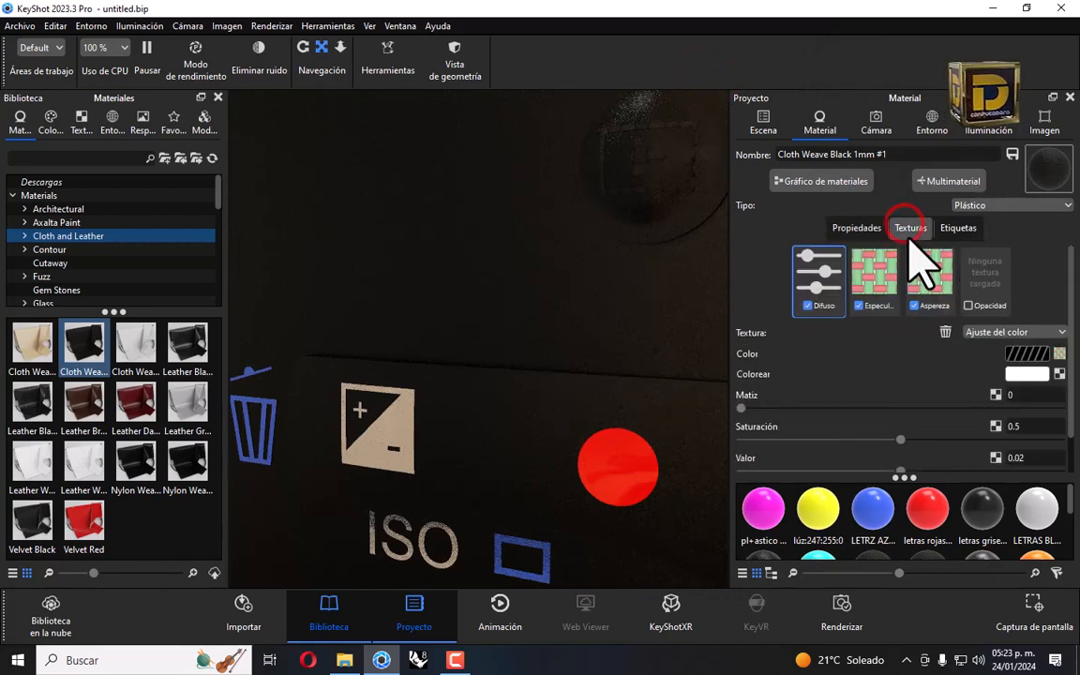
left_click(803, 307)
left_click(857, 306)
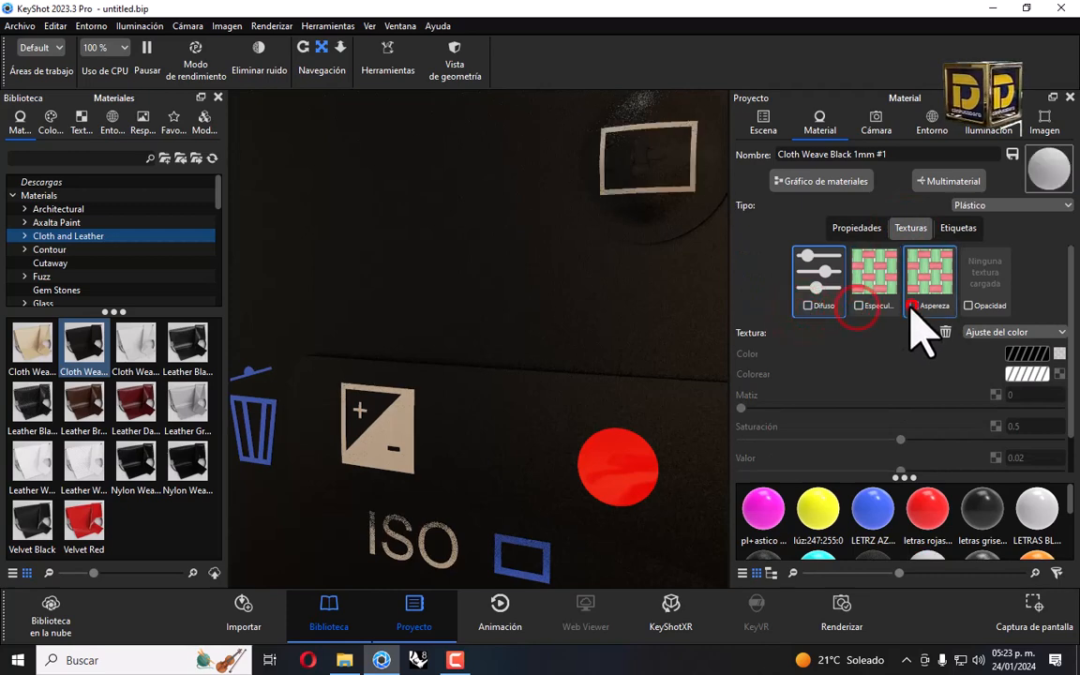
left_click(913, 306)
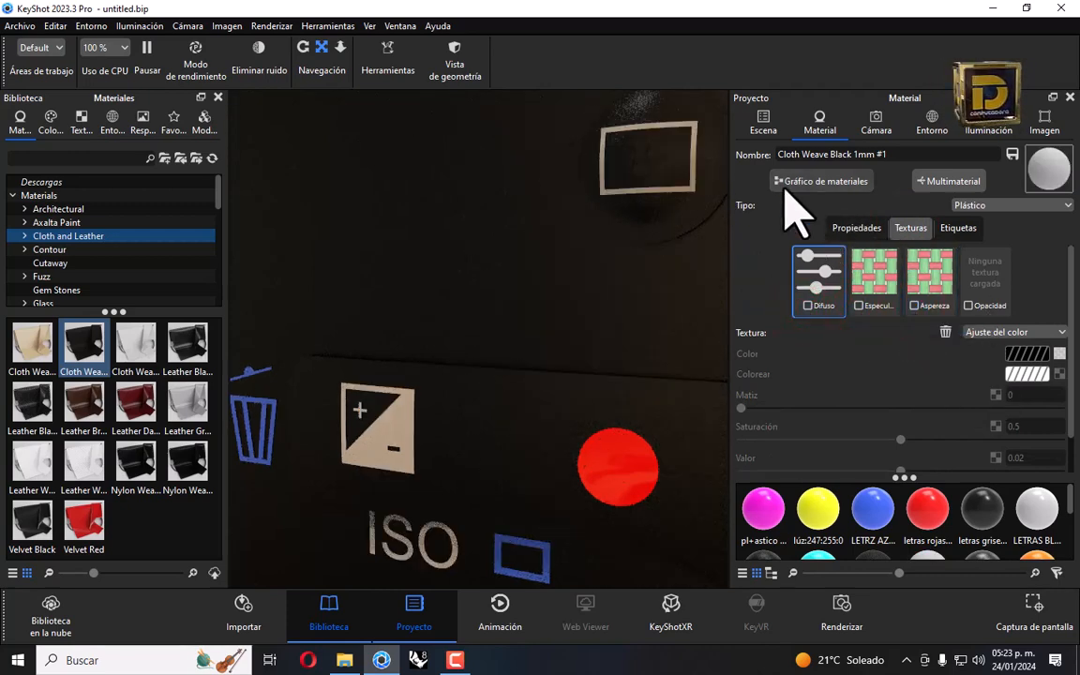
Unlink the cloth material of the triangle inside the play icon and select that triangle's material for editing.
right_click(646, 161)
left_click(703, 83)
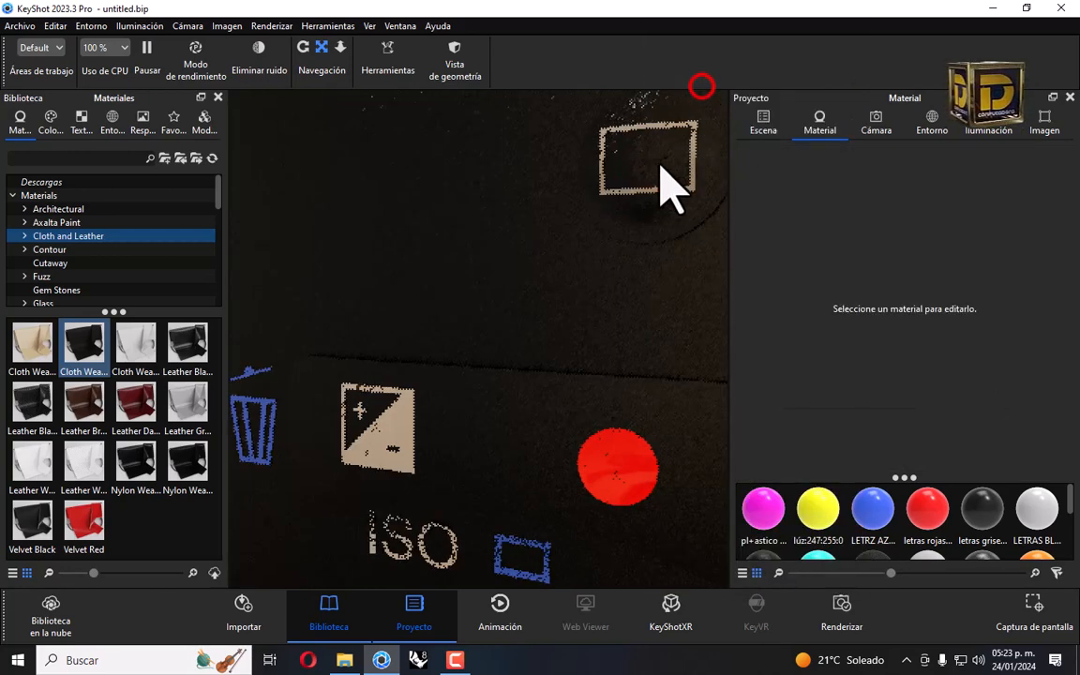
left_click(648, 160)
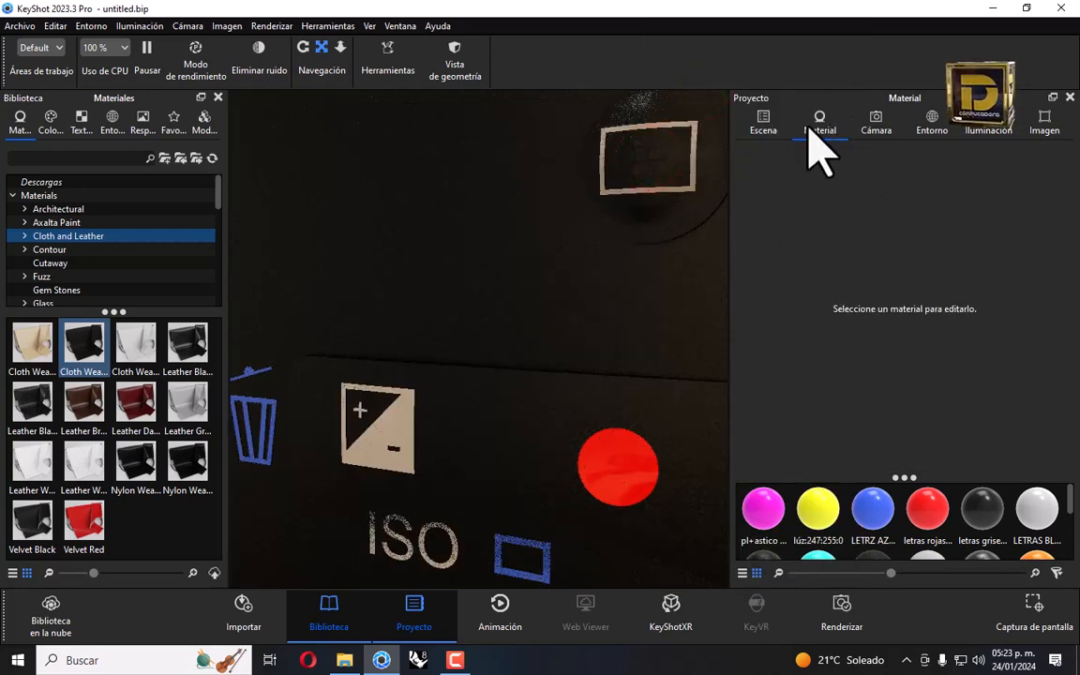
left_click(647, 161)
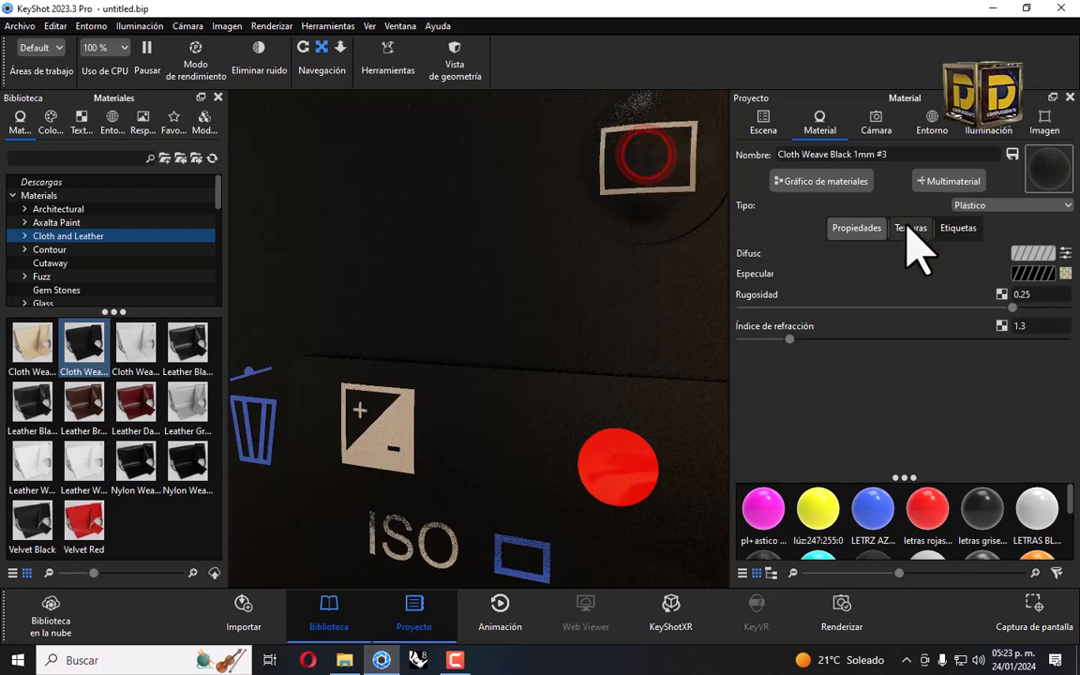
Disable the diffuse, specular and roughness textures in the material of the play icon's triangle.
left_click(909, 228)
left_click(808, 305)
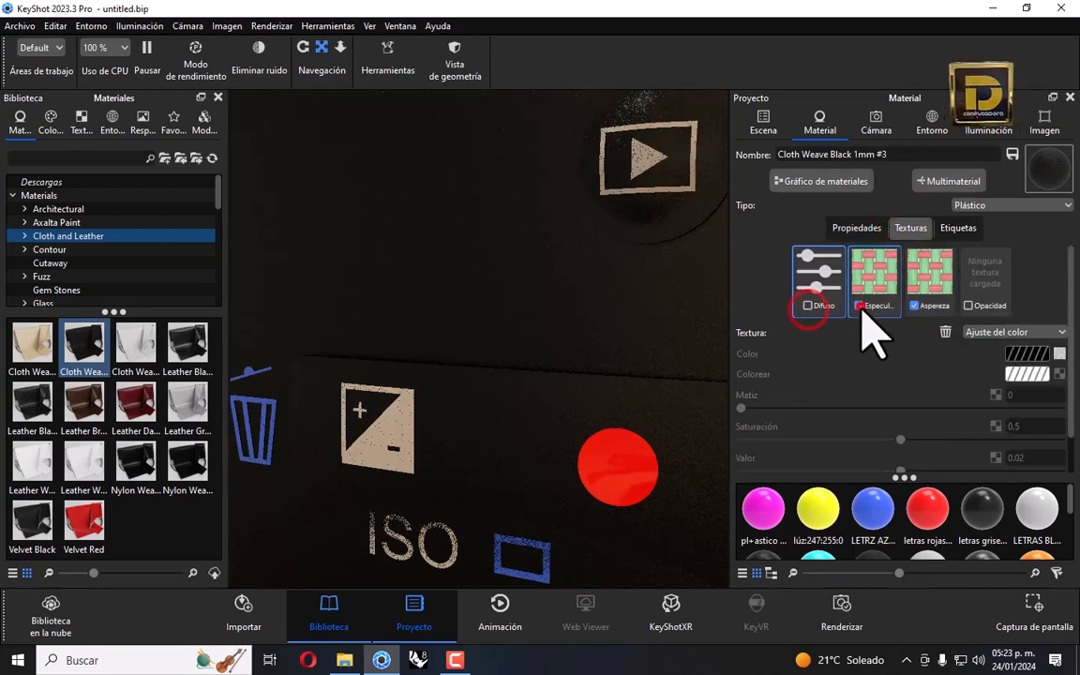
left_click(859, 306)
left_click(915, 305)
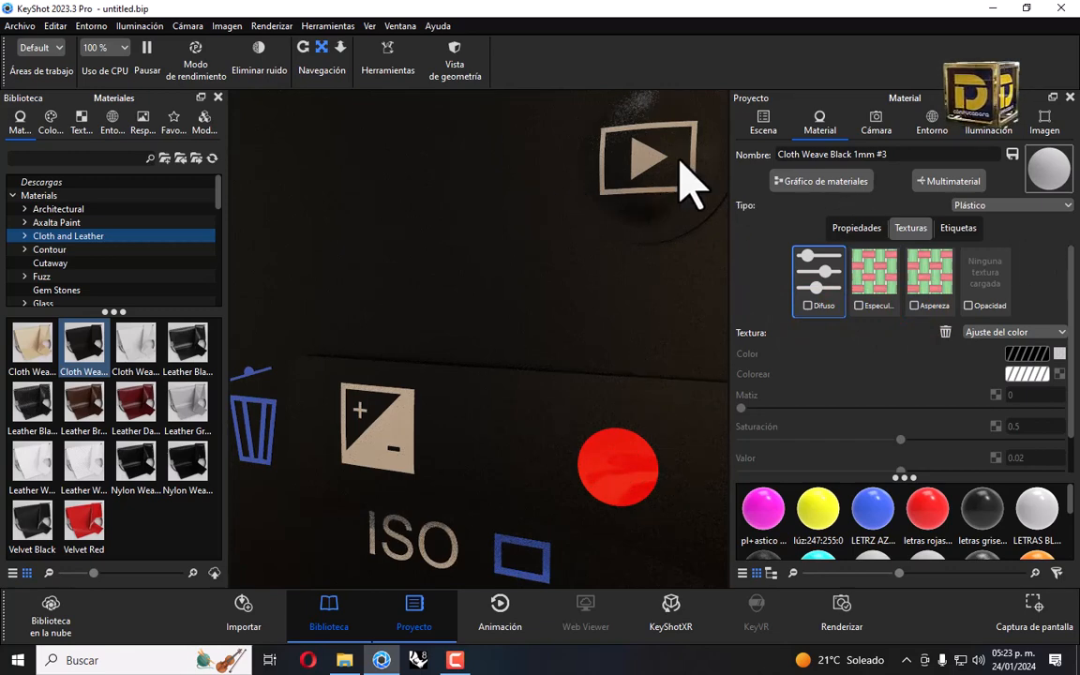
left_click(855, 227)
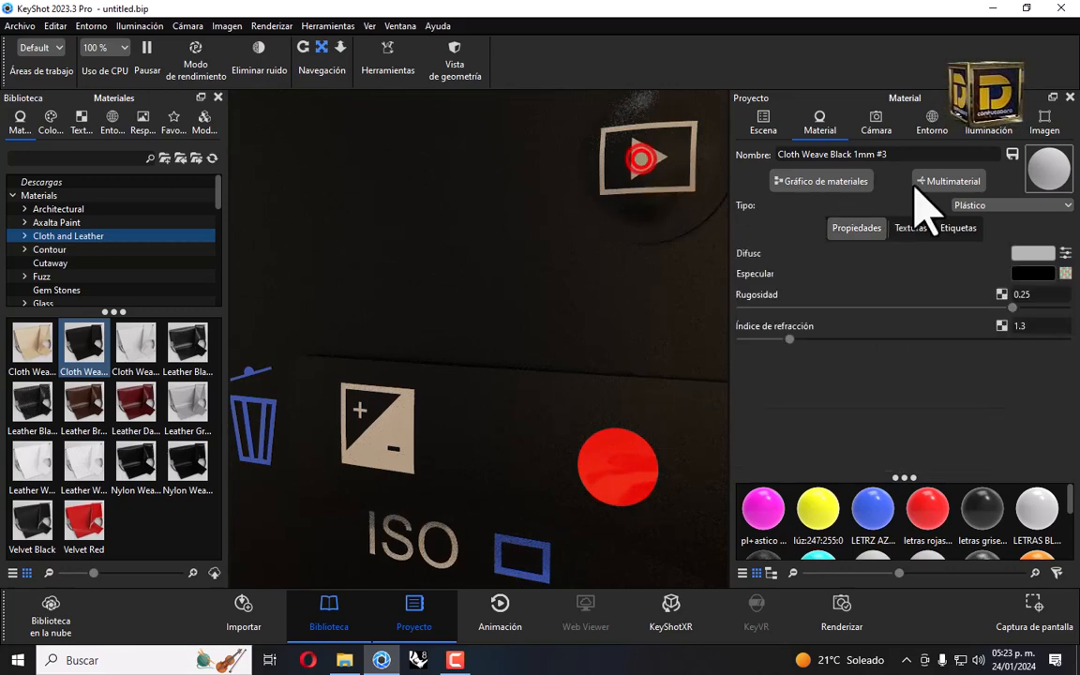
left_click(1031, 253)
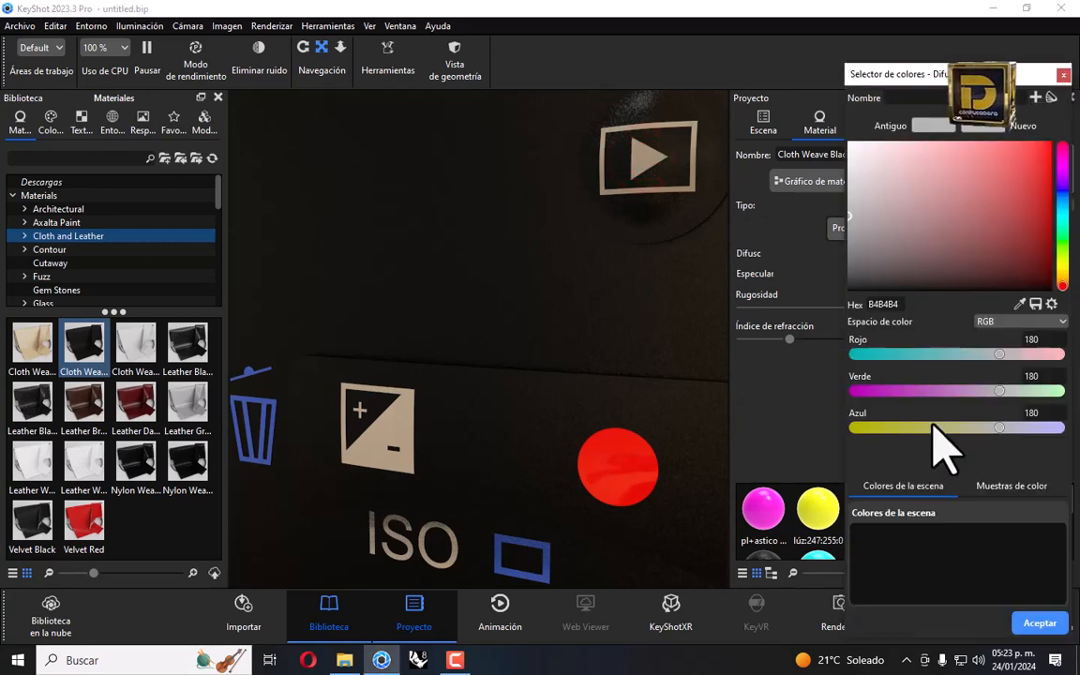
left_click(1063, 75)
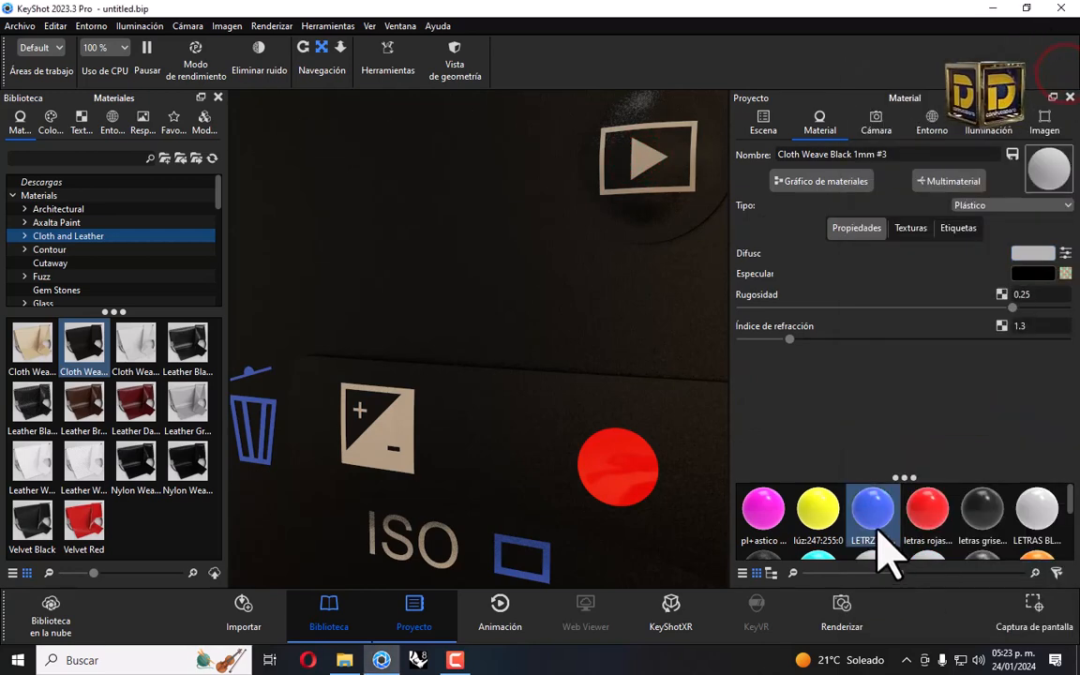
Apply the blue lettering material already used in the scene to the play icon's triangle and its frame.
left_click_drag(857, 499, 639, 152)
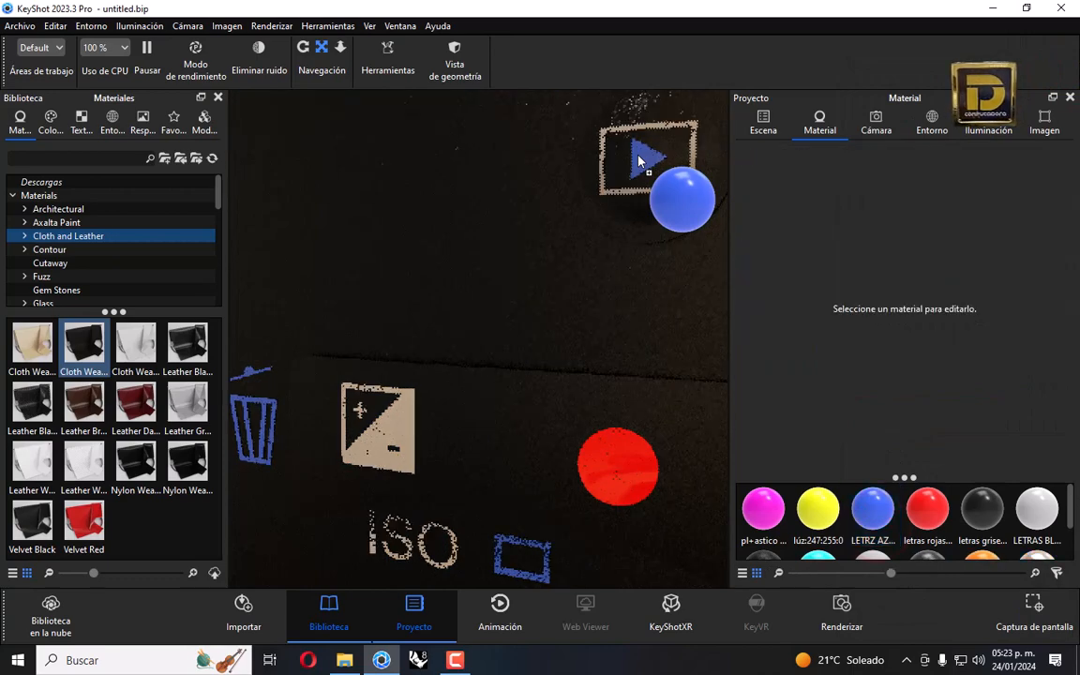
left_click_drag(873, 504, 604, 195)
Apply Hard Shiny Plastic Blue from the hard plastics to the magenta ring around the shutter button.
scroll(539, 271, "down", 5)
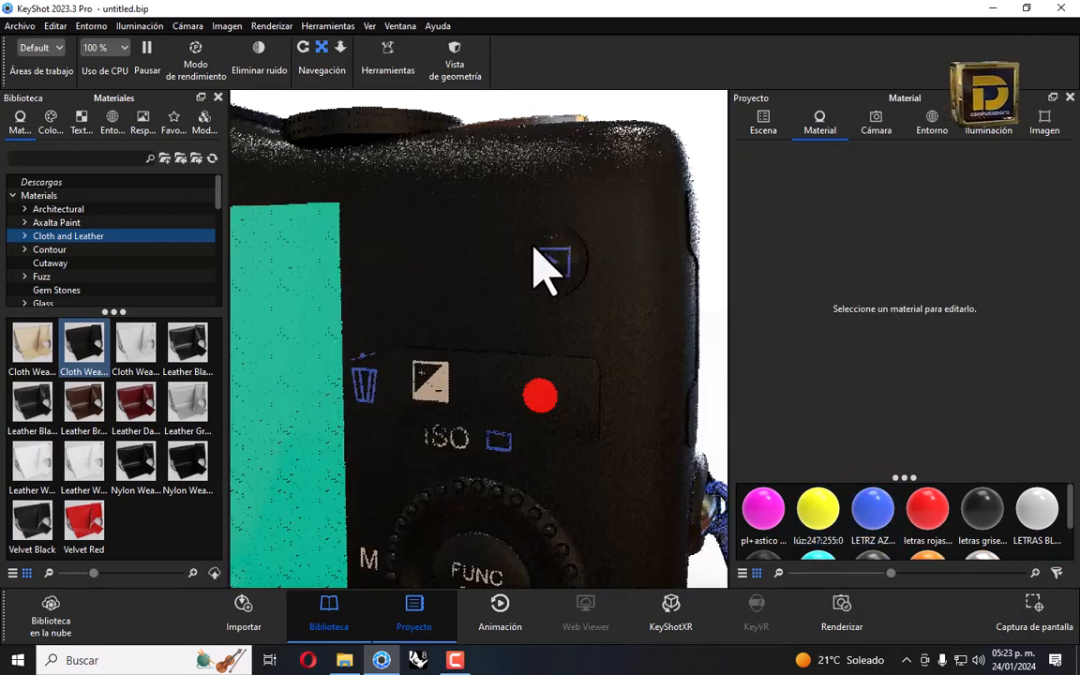
mouse_move(644, 234)
left_mouse_down()
mouse_move(446, 253)
mouse_move(652, 234)
left_mouse_up()
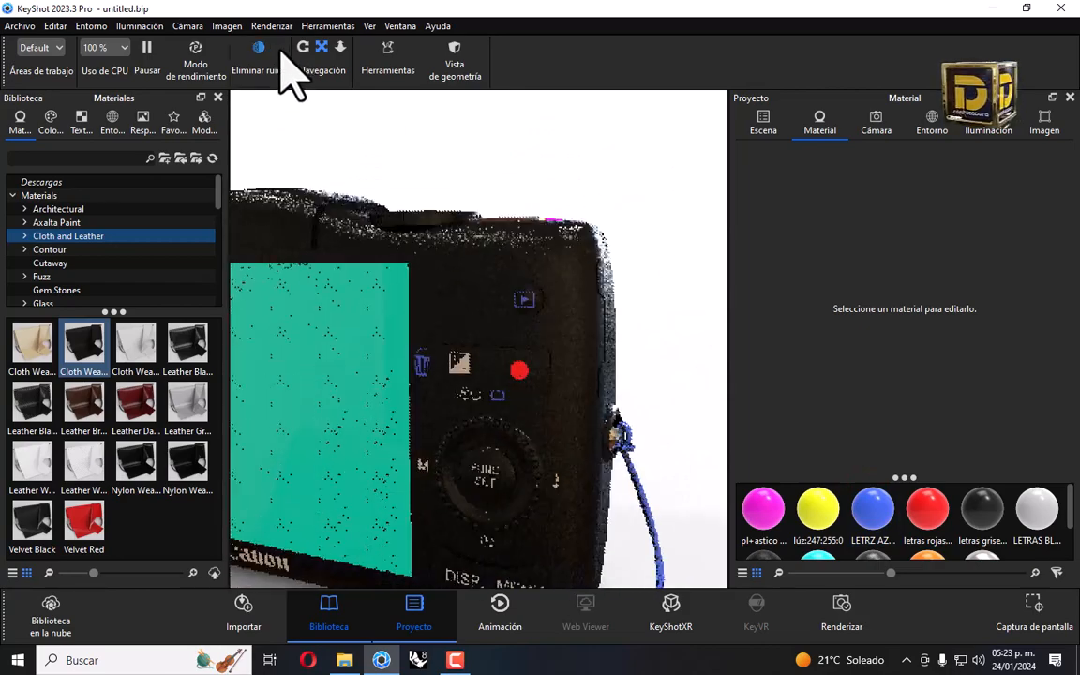
left_click(308, 48)
left_click_drag(557, 207, 414, 211)
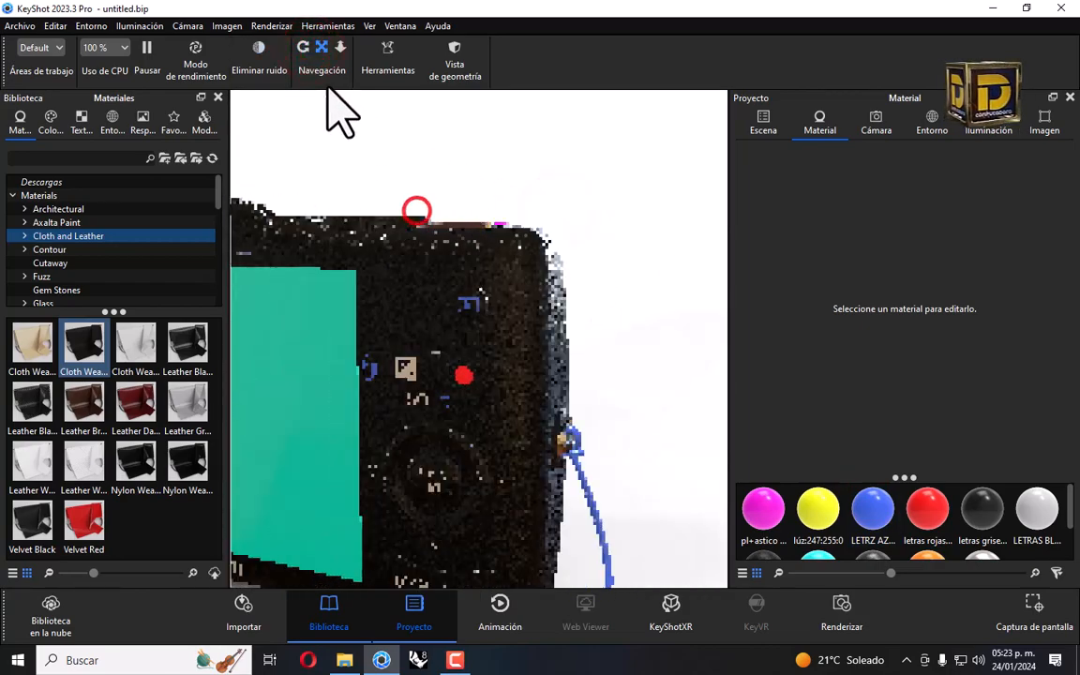
left_click_drag(535, 216, 389, 319)
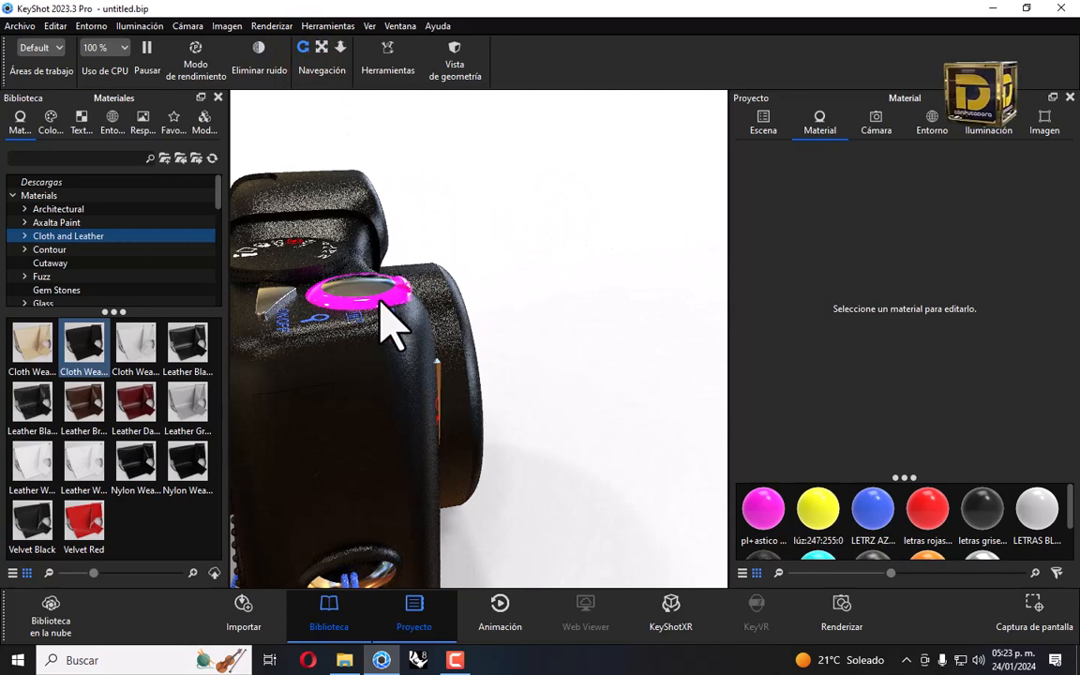
scroll(68, 272, "down", 5)
left_click(47, 235)
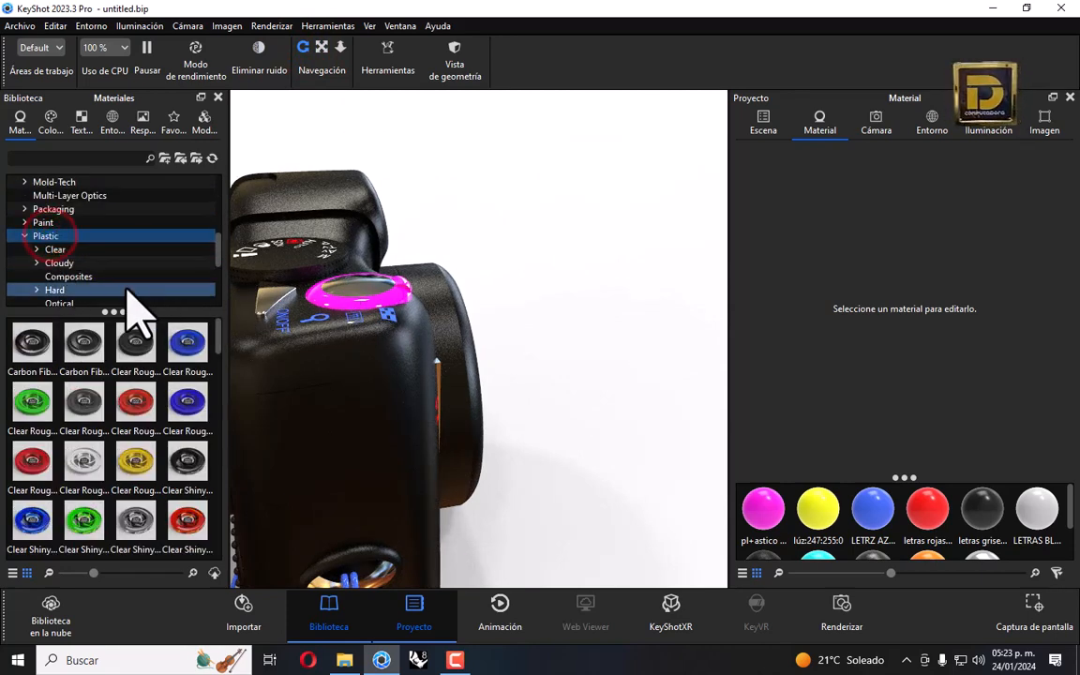
left_click(71, 291)
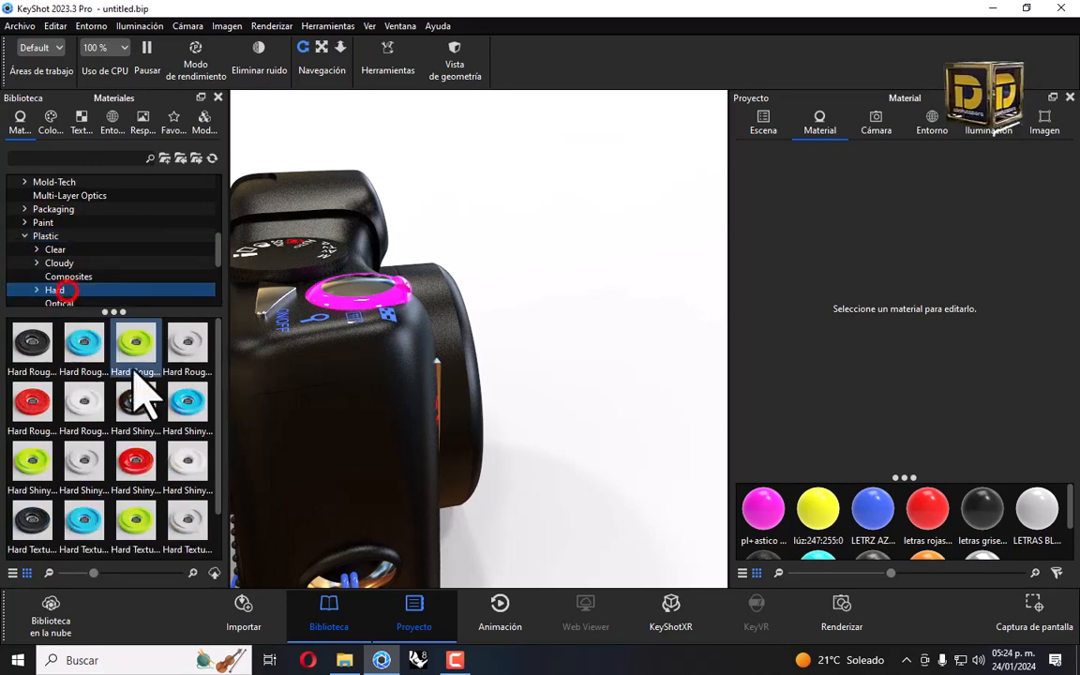
left_click_drag(199, 408, 394, 302)
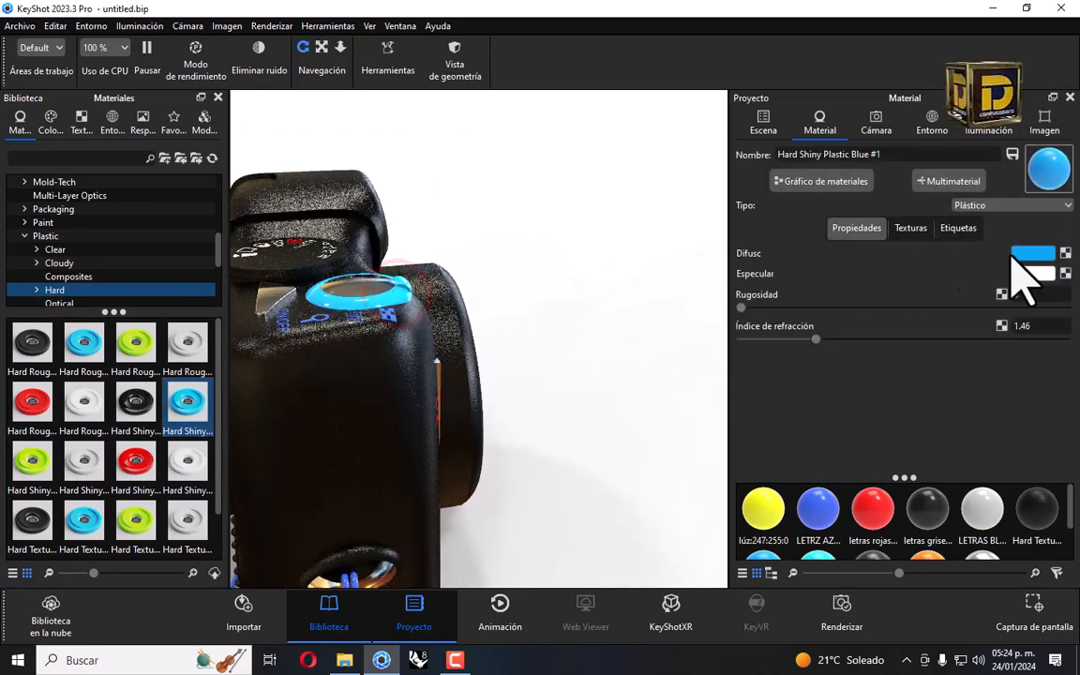
Set the diffuse colour of the shutter button ring's material to grey, RGB 121, 121, 121.
left_click(1039, 255)
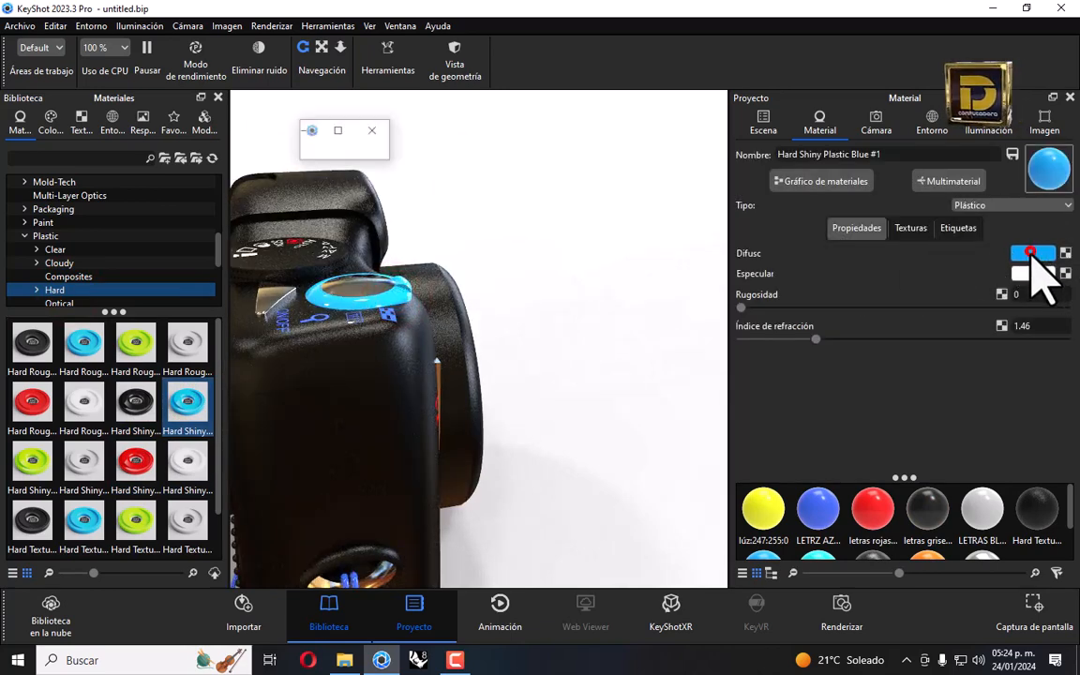
left_click(915, 218)
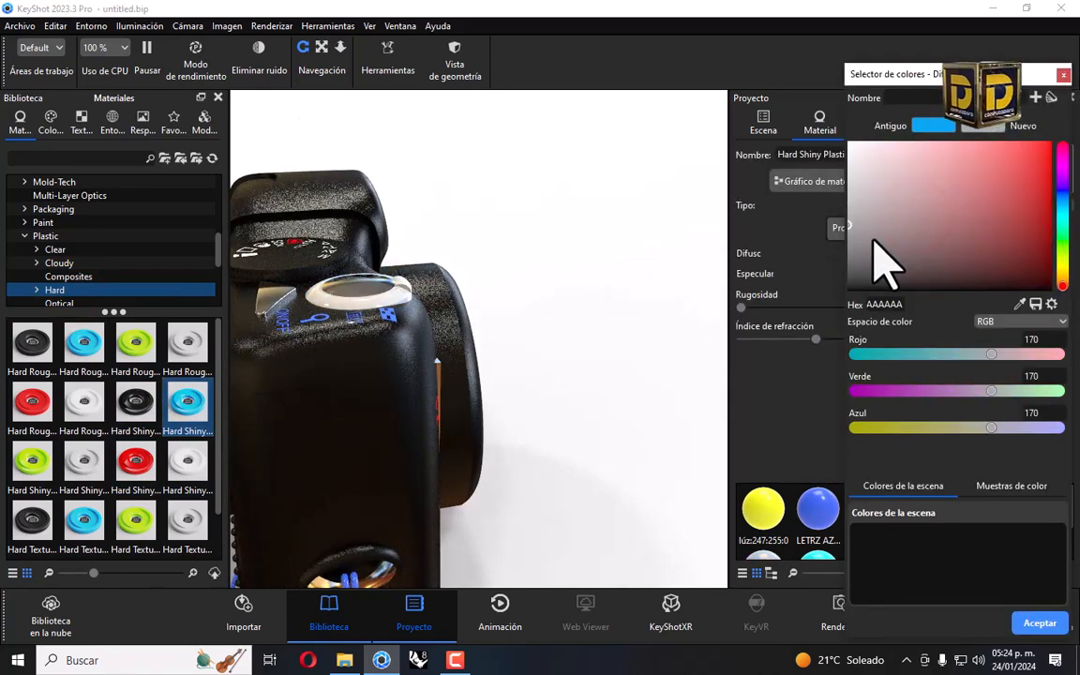
left_click(874, 239)
left_click(831, 266)
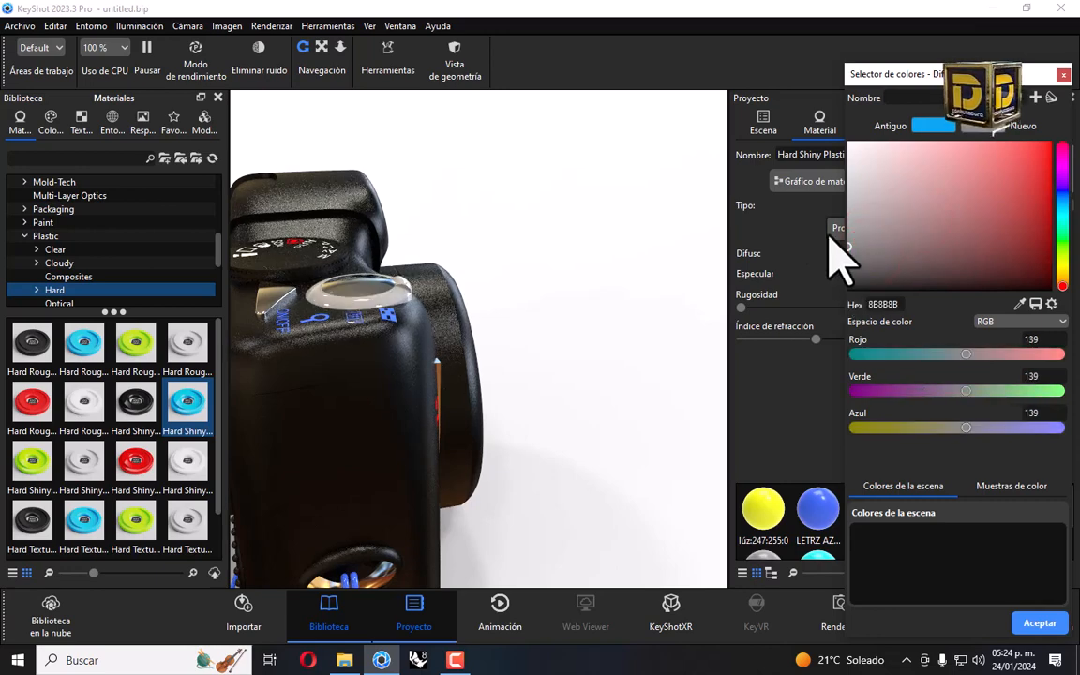
left_click(849, 227)
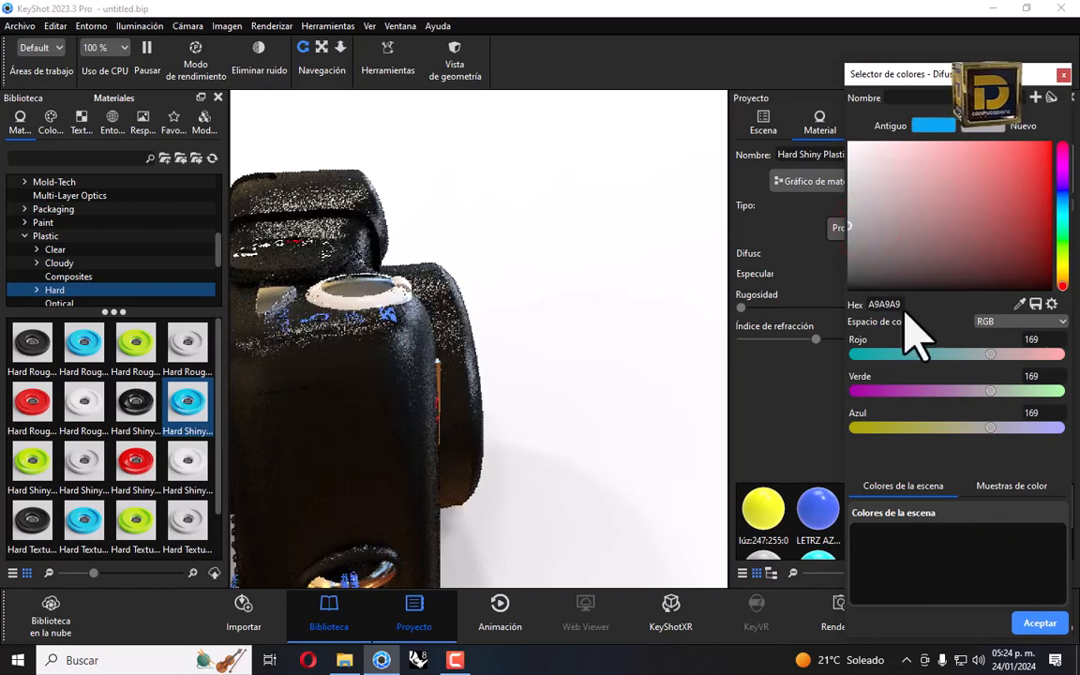
left_click(851, 235)
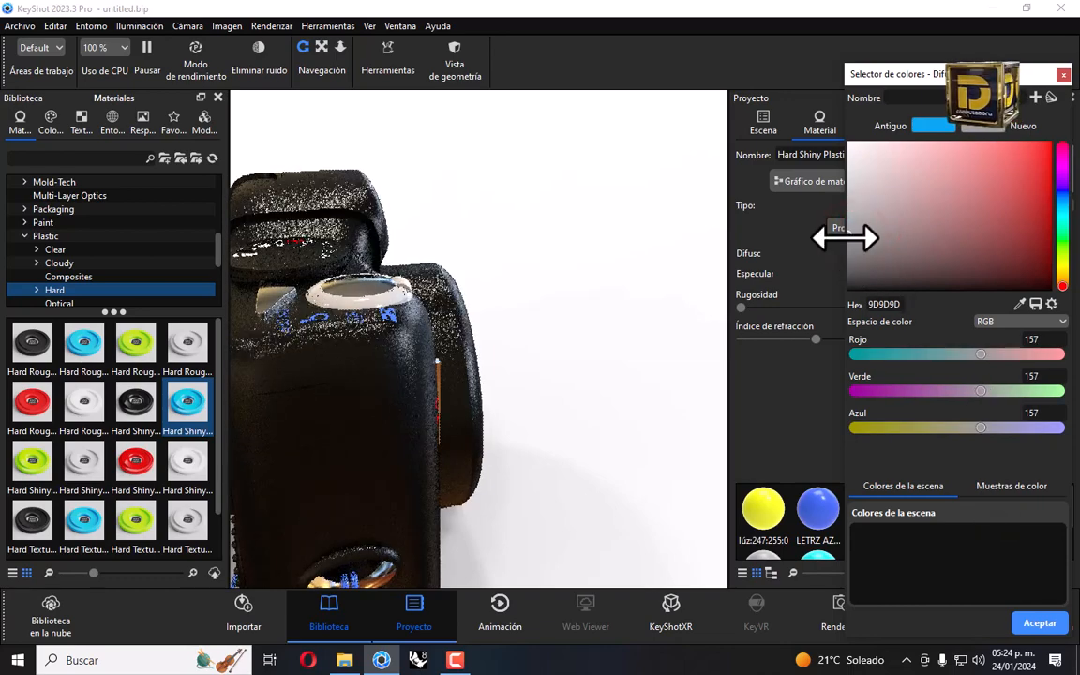
left_click_drag(498, 230, 475, 224)
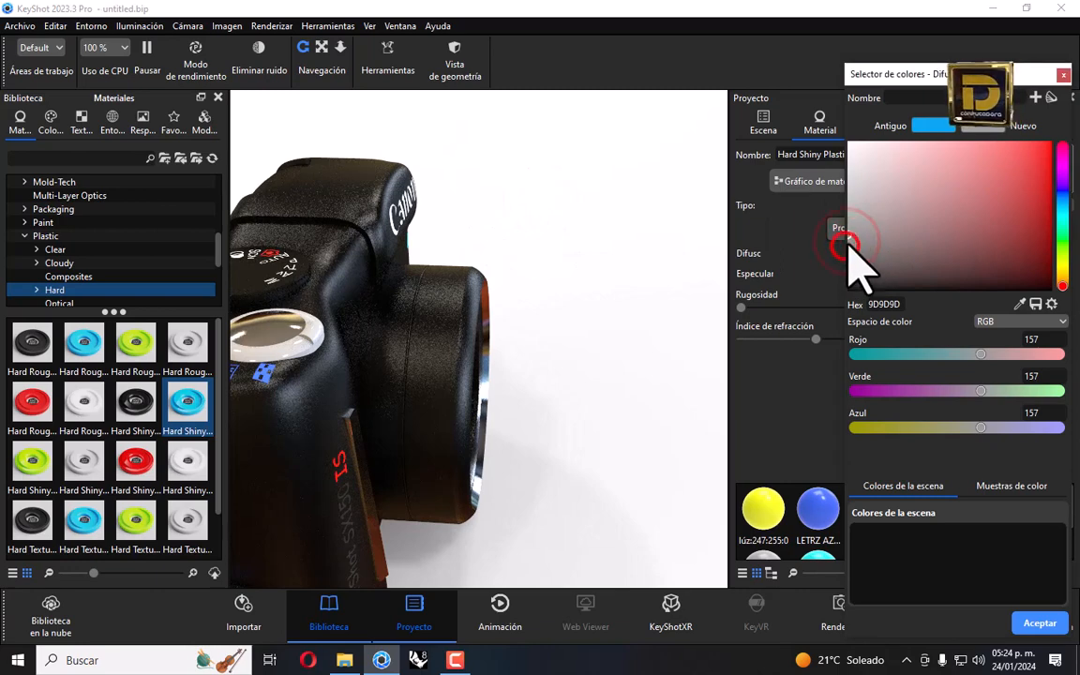
left_click(850, 242)
left_click(849, 253)
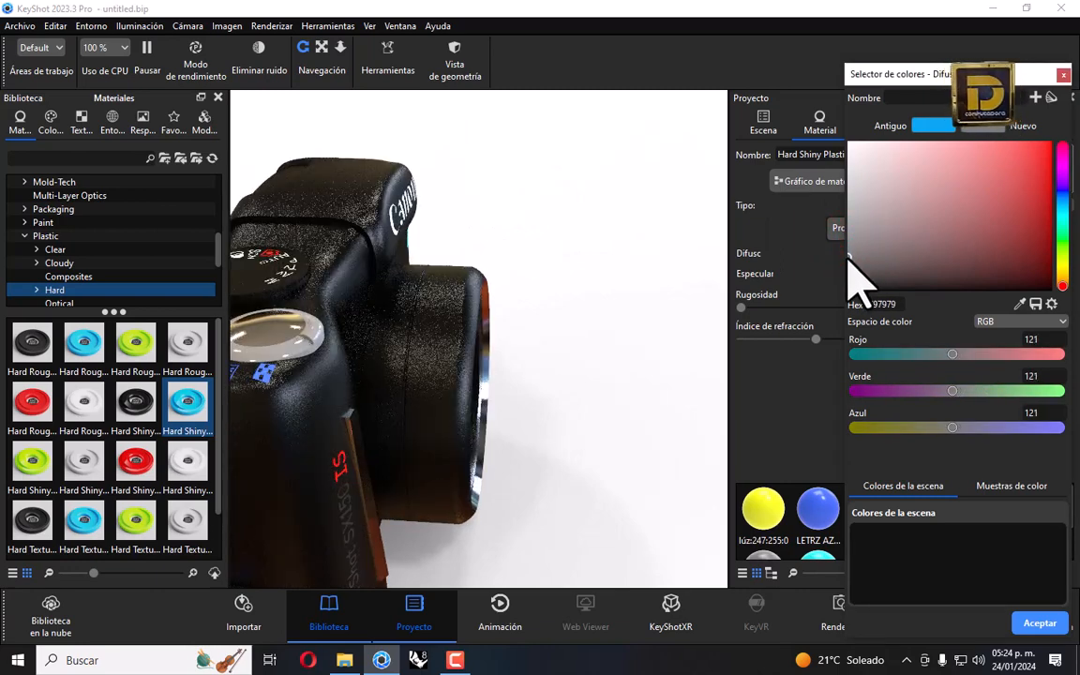
left_click(1039, 625)
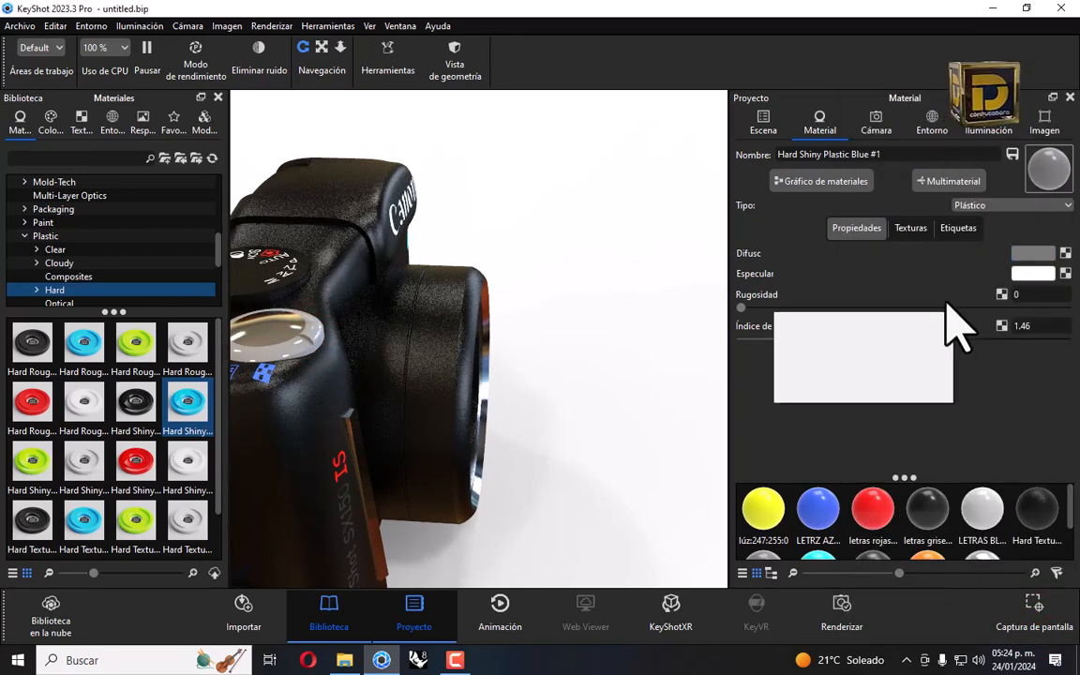
Set the roughness of the shutter button ring's plastic material to about 0.05.
left_click_drag(756, 314, 796, 315)
left_click_drag(595, 317, 357, 374)
left_click_drag(265, 385, 190, 330)
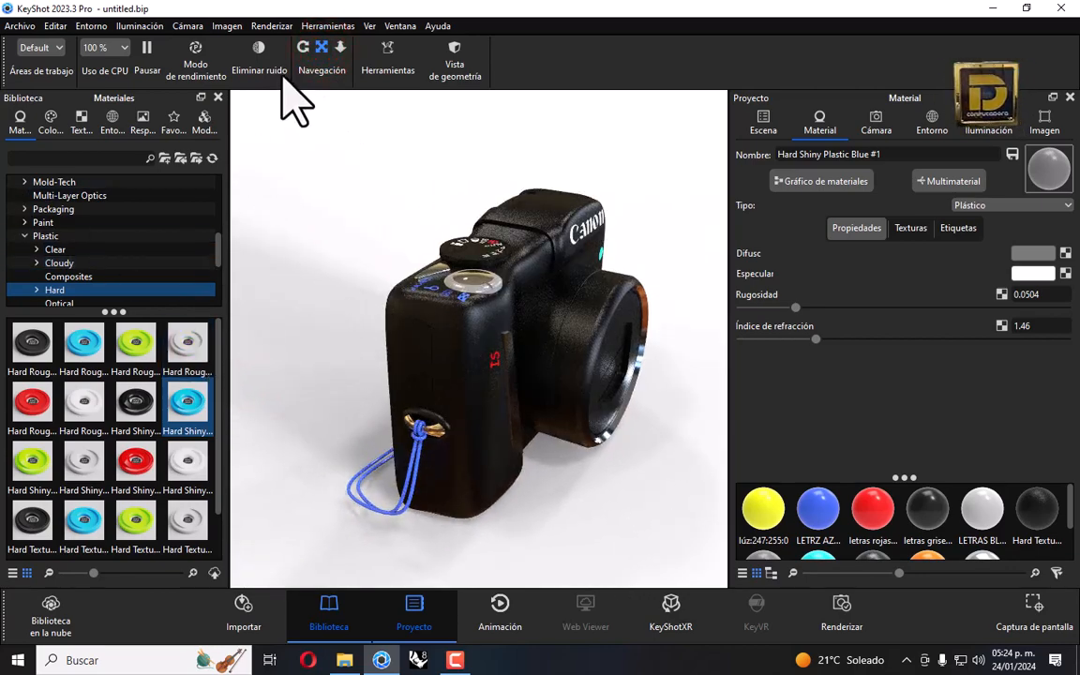
Open the Cloth and Leather category of the material library for the wrist strap.
left_click_drag(286, 340, 475, 531)
right_click(475, 530)
left_click(409, 476)
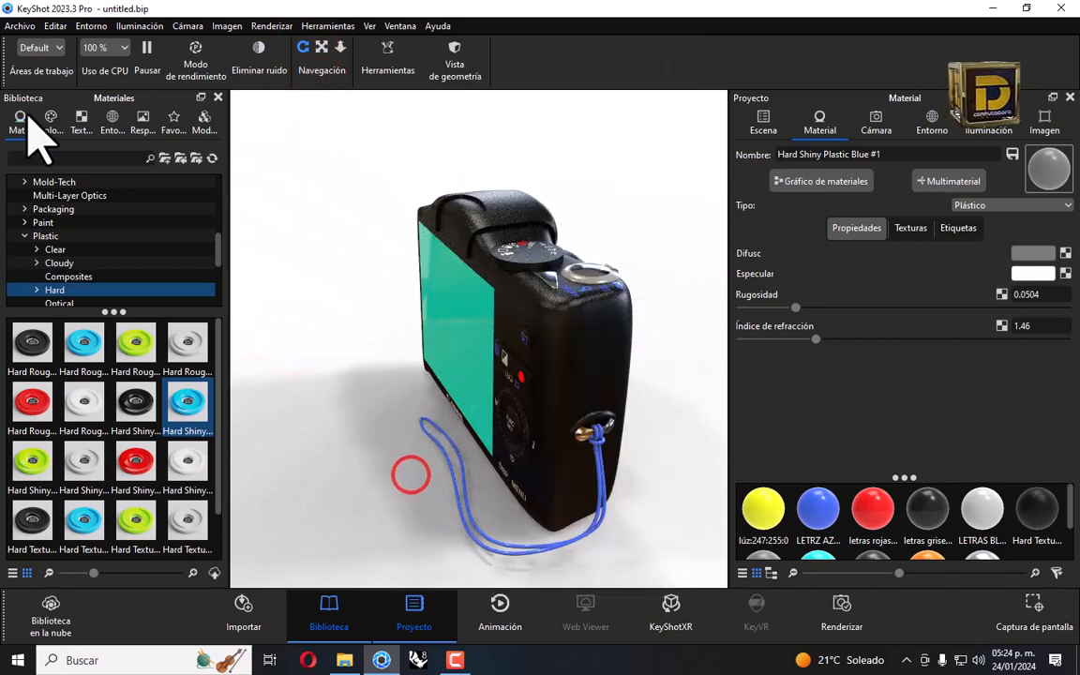
scroll(53, 197, "up", 5)
left_click(64, 233)
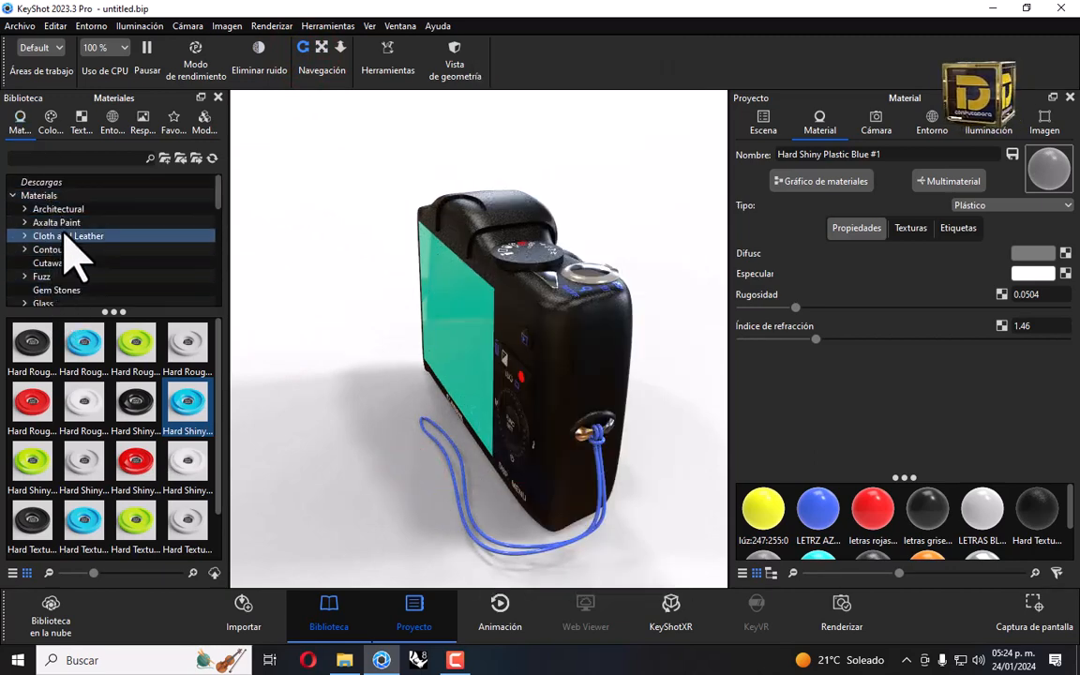
Try to apply the black woven cloth to the blue wrist strap without unlinking its material, and undo it.
left_click_drag(83, 347, 460, 512)
left_click_drag(646, 475, 13, 456)
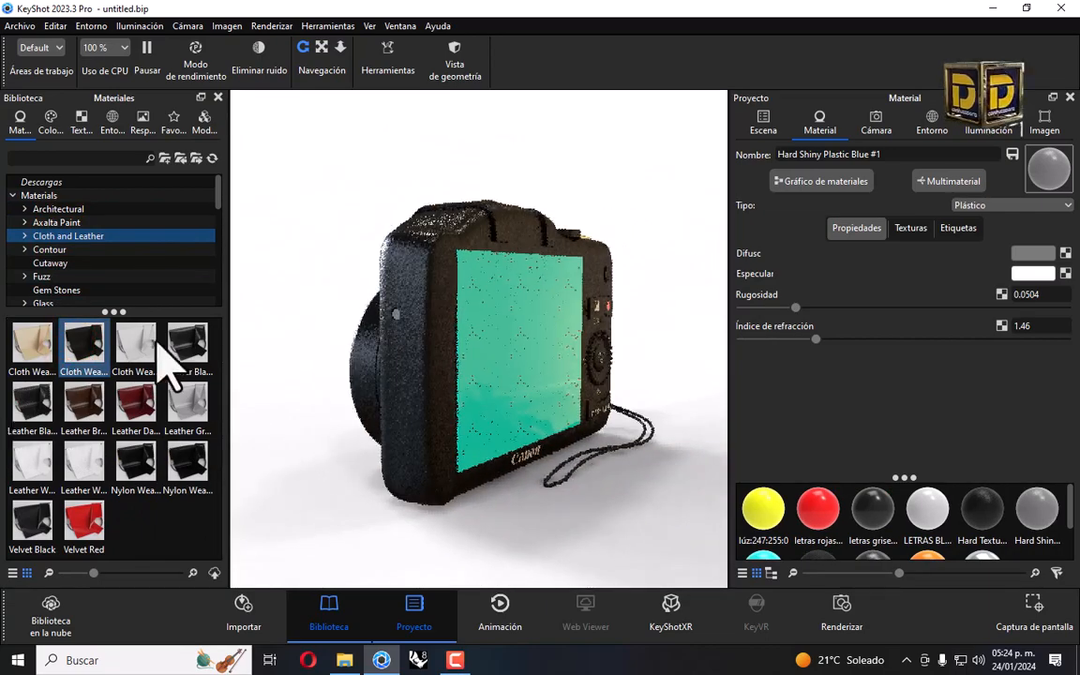
left_click_drag(515, 270, 483, 328)
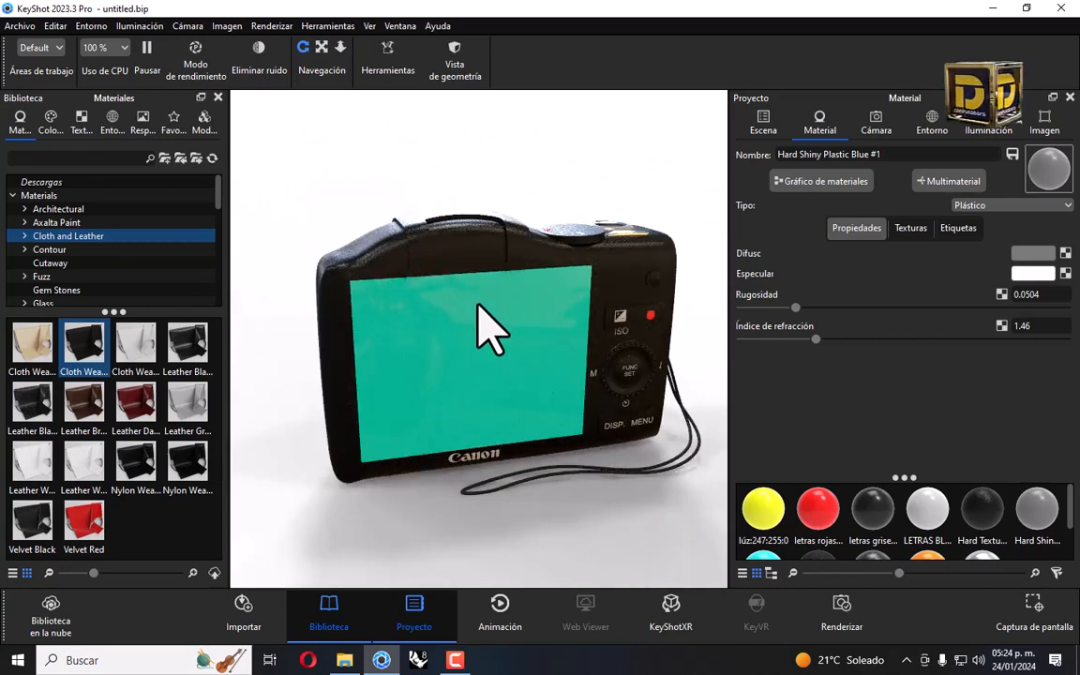
key("ctrl+z")
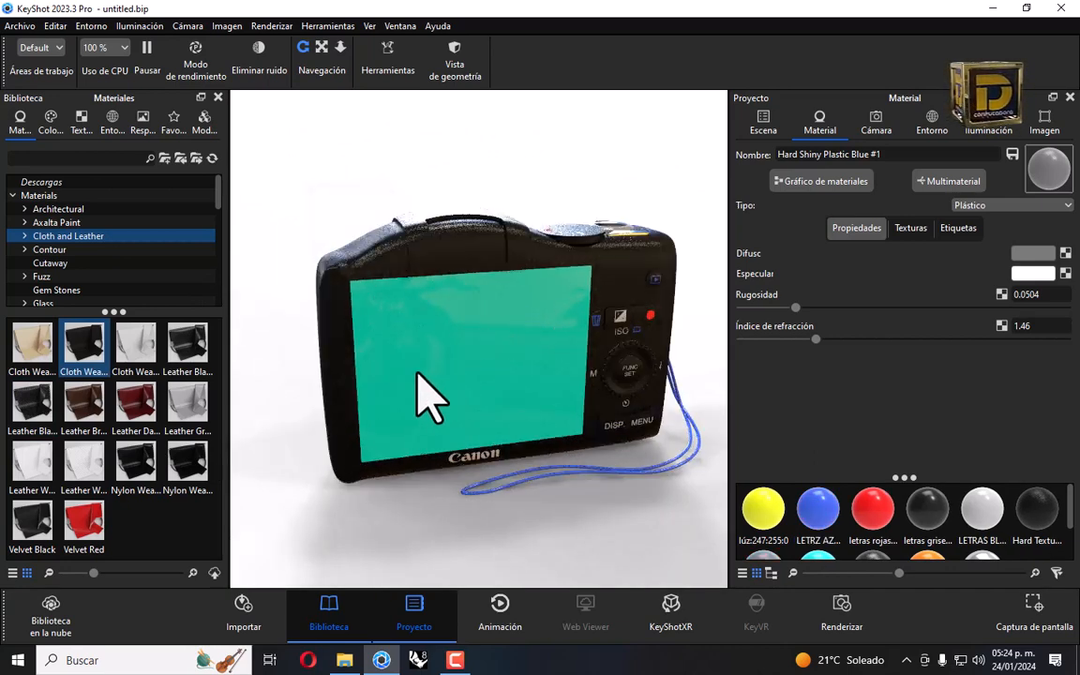
Unlink the blue material of the wrist strap's long cord and apply the black woven cloth to the cord.
right_click(685, 419)
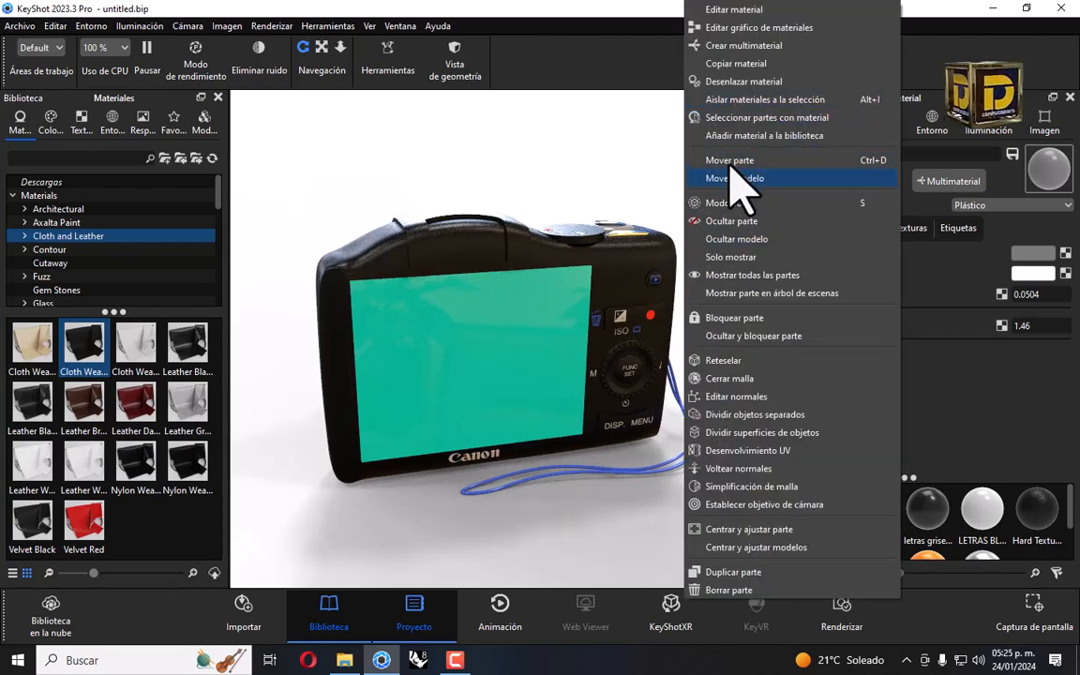
left_click(733, 85)
left_click_drag(697, 382, 563, 384)
left_click_drag(85, 335, 482, 514)
scroll(649, 410, "down", 3)
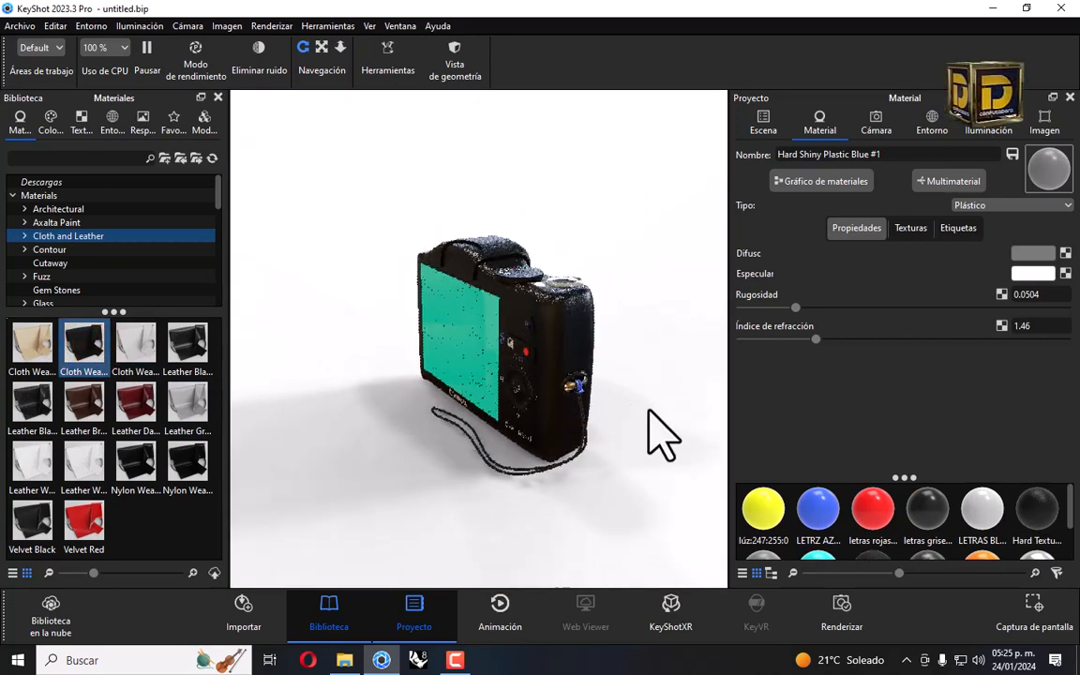
scroll(647, 417, "up", 3)
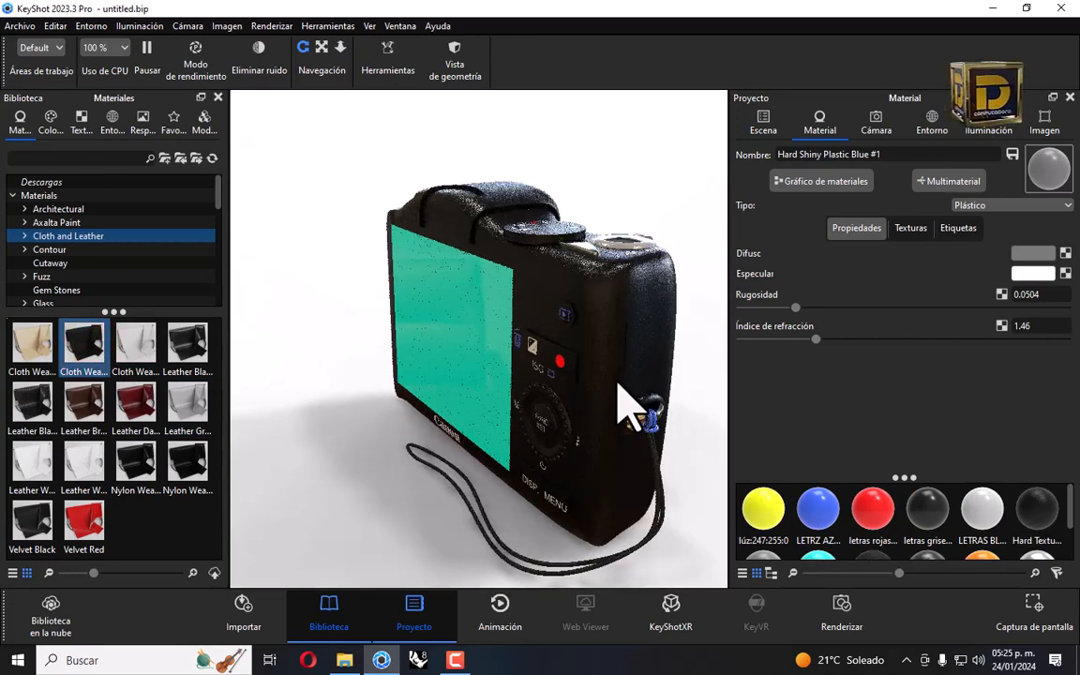
Unlink the blue cord loops at the strap eyelet and apply the black woven cloth to them, linking the duplicate materials.
left_click(322, 49)
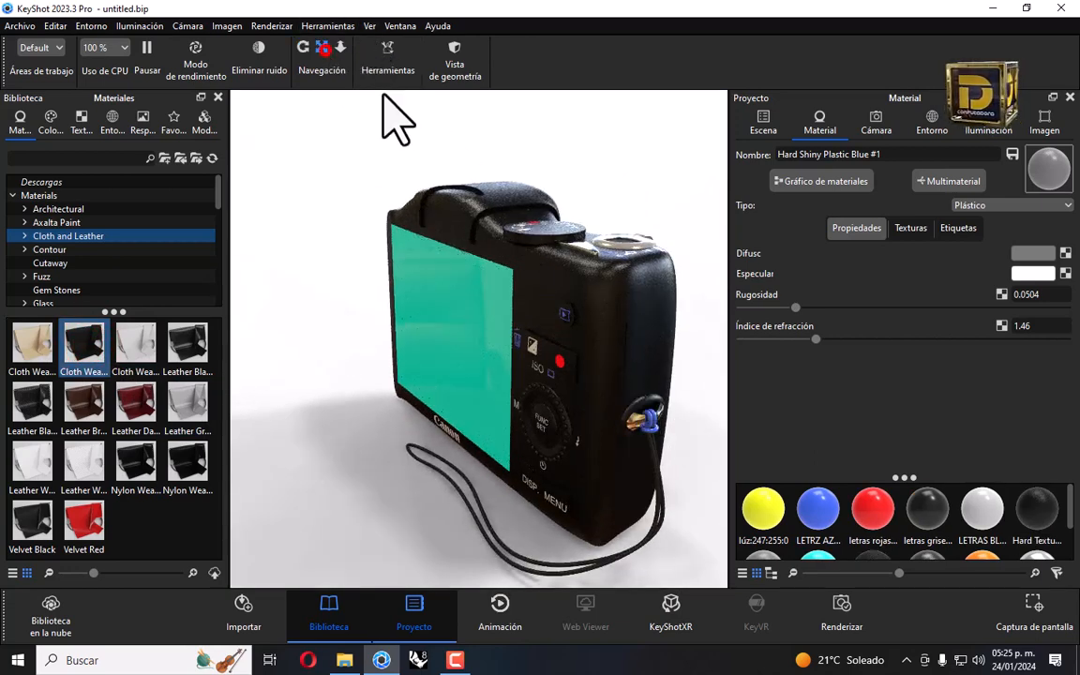
left_click_drag(571, 237, 456, 221)
scroll(598, 408, "up", 2)
scroll(605, 431, "up", 3)
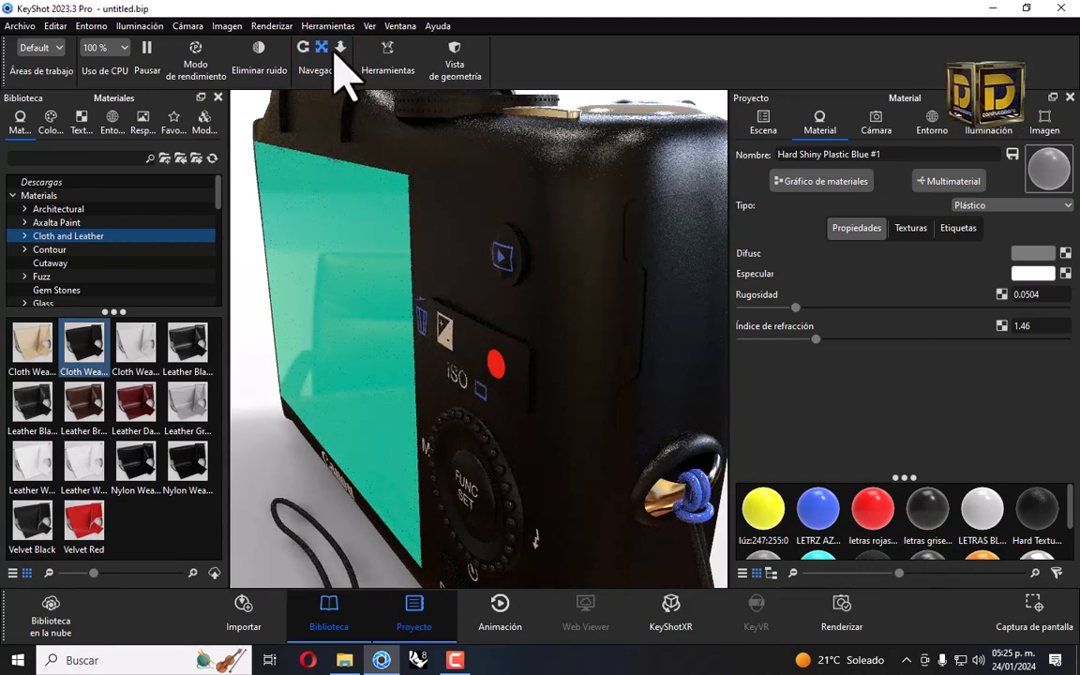
left_click_drag(530, 265, 410, 247)
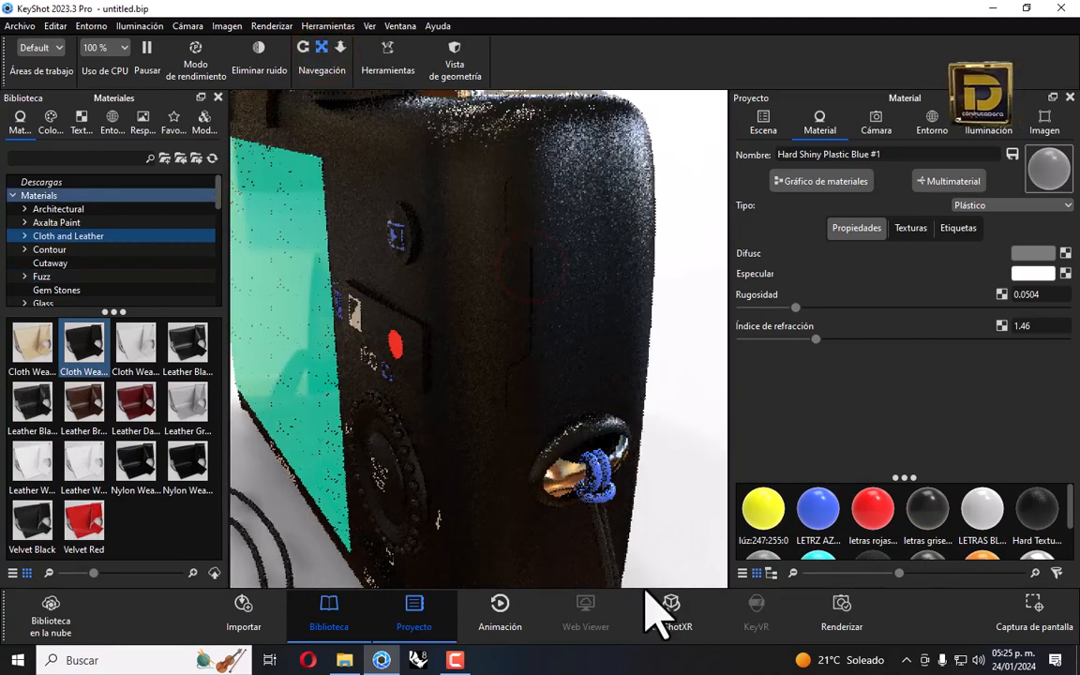
right_click(598, 482)
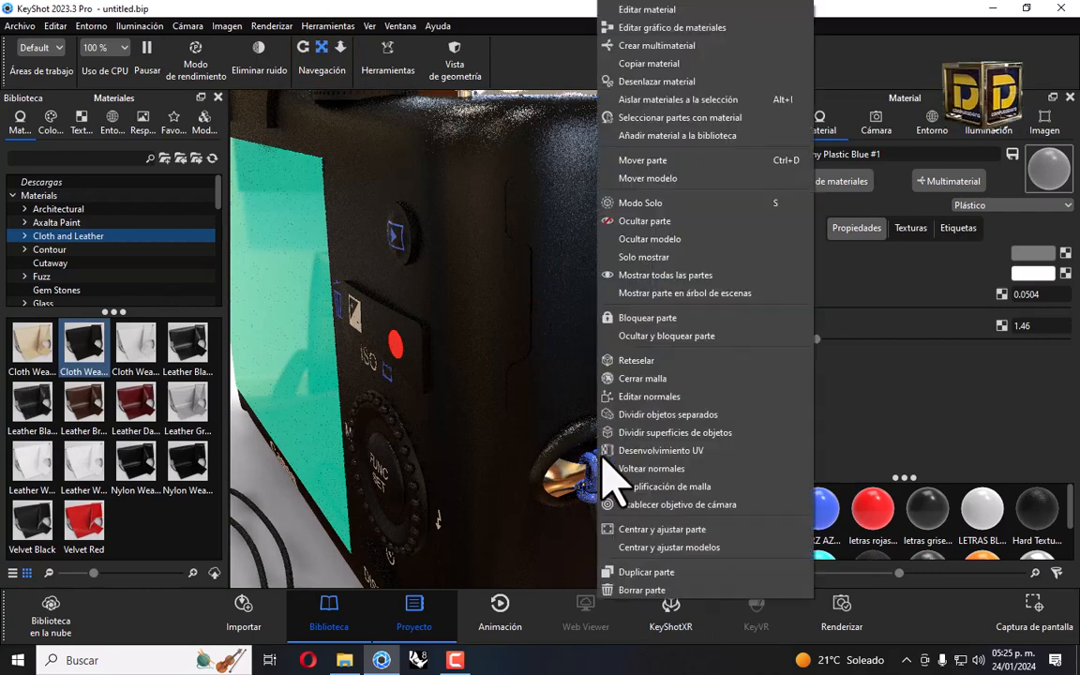
left_click(642, 88)
left_click_drag(96, 337, 580, 412)
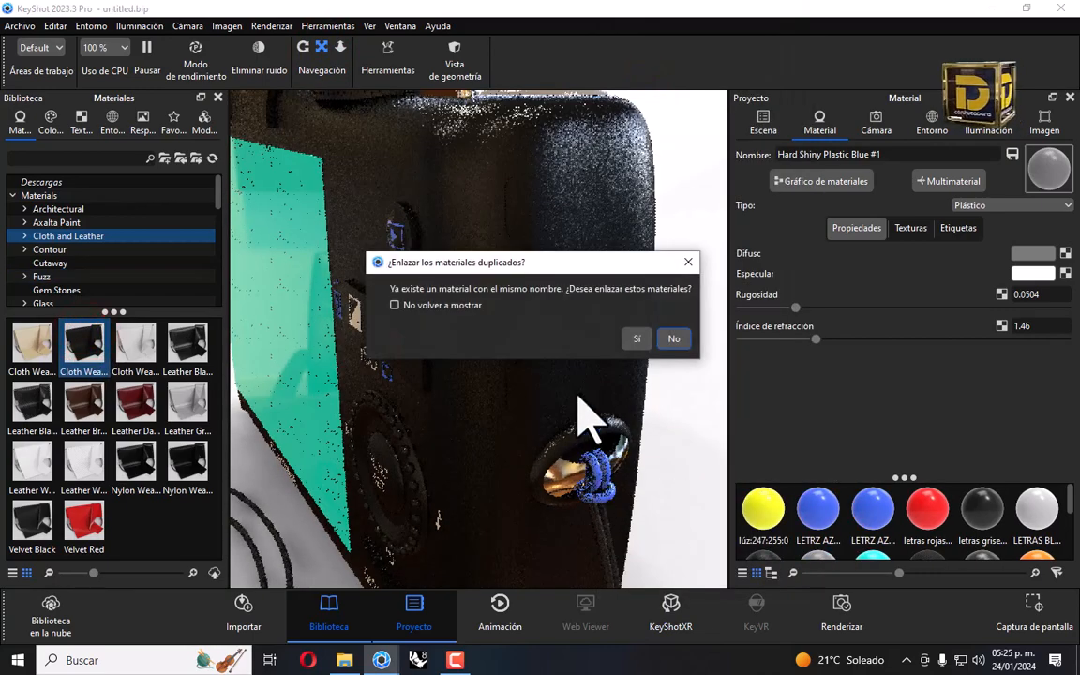
left_click(636, 339)
right_click(607, 488)
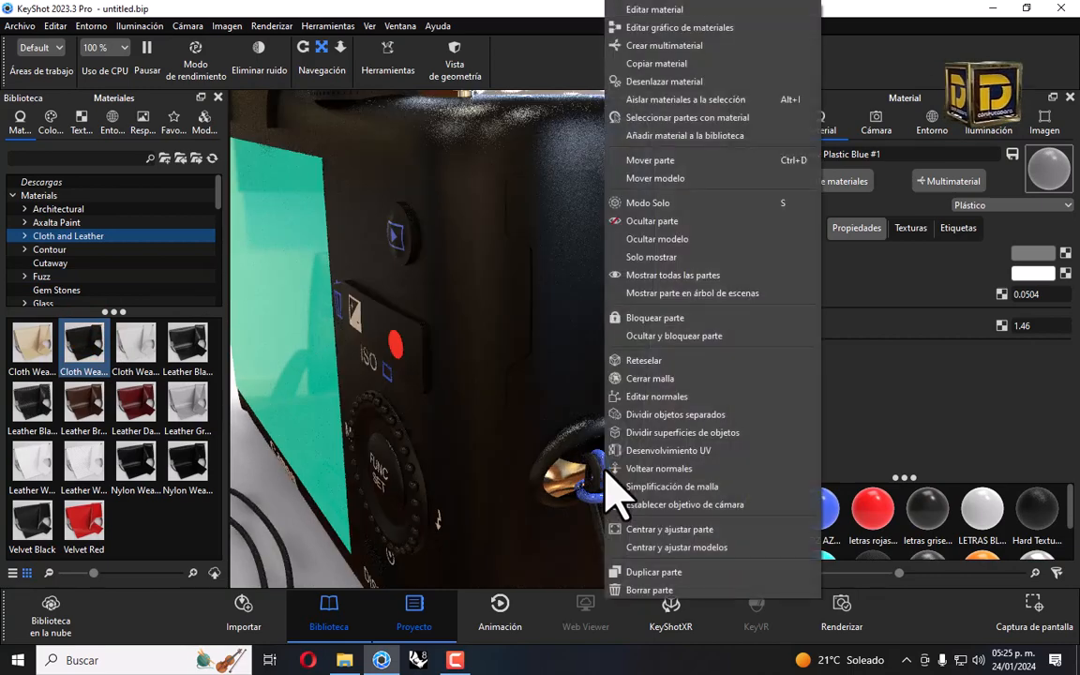
left_click(664, 88)
left_click_drag(94, 337, 607, 489)
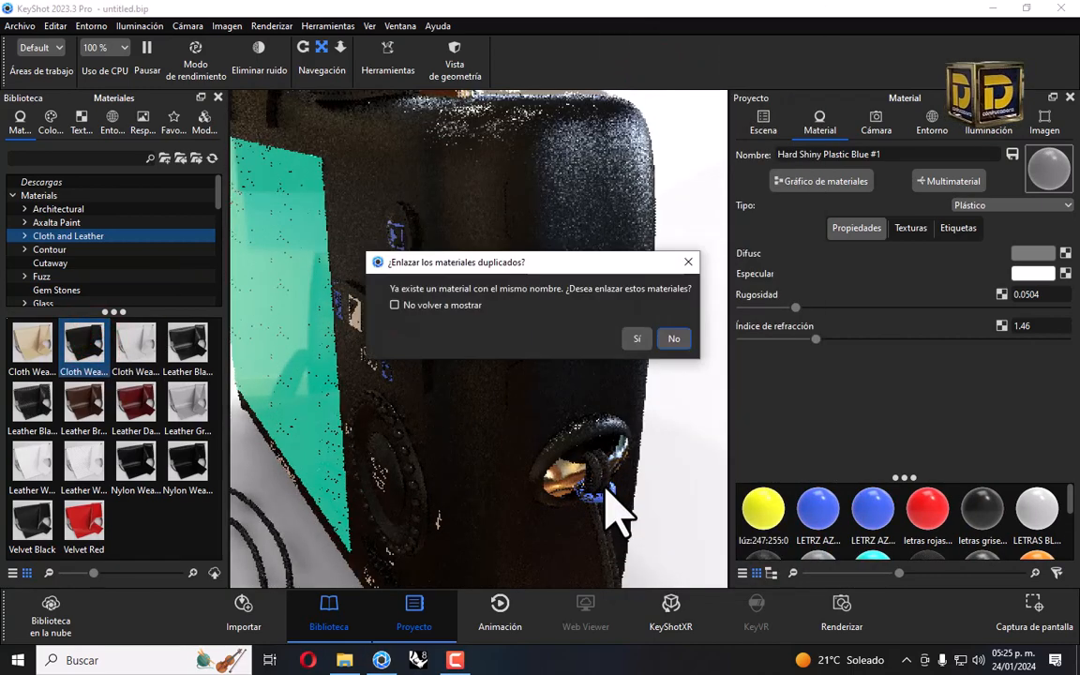
left_click(634, 340)
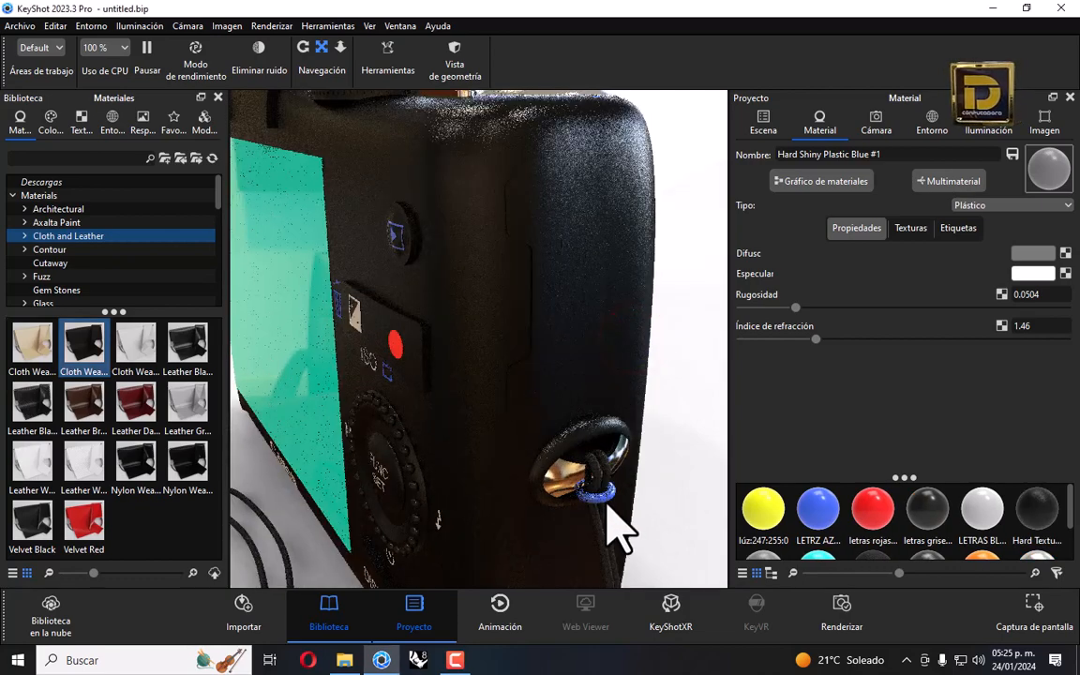
Unlink the small blue ring around the strap's knot and apply the black woven cloth to it, linking the duplicate materials.
right_click(611, 524)
left_click(660, 80)
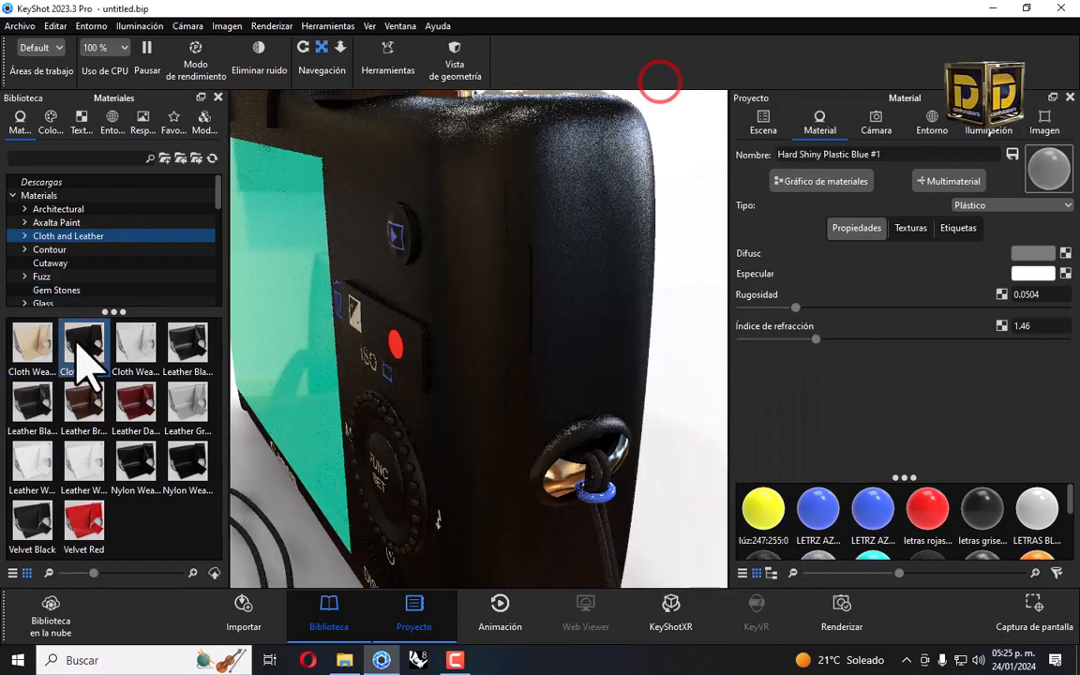
left_click_drag(82, 337, 595, 509)
left_click_drag(598, 509, 599, 504)
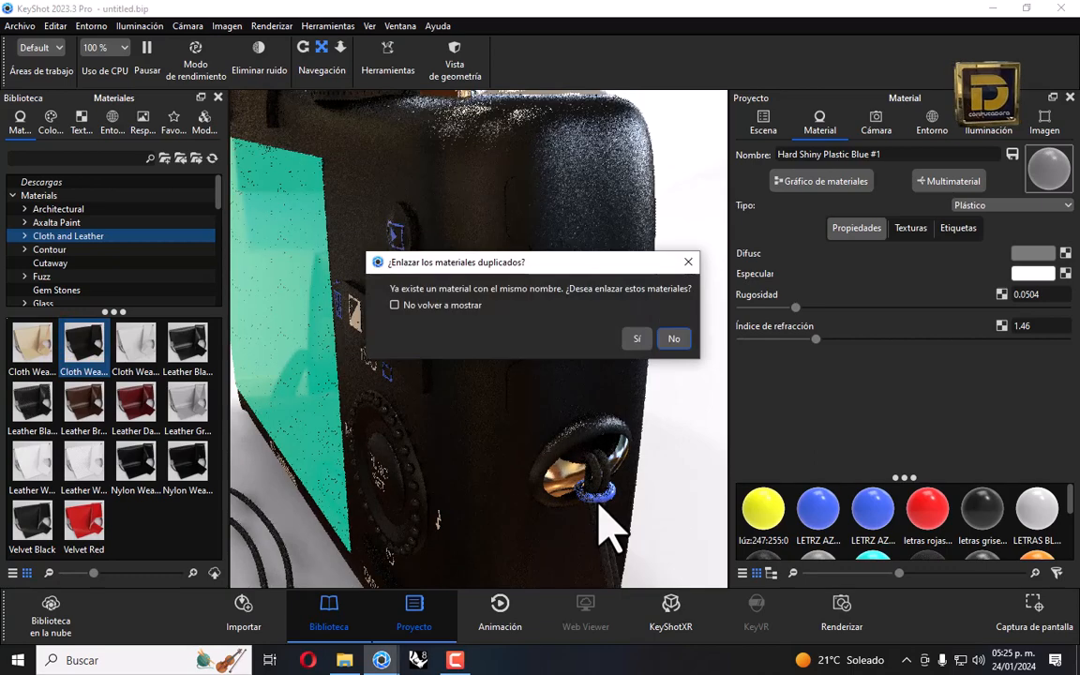
left_click(637, 339)
scroll(609, 375, "up", 5)
scroll(590, 386, "down", 5)
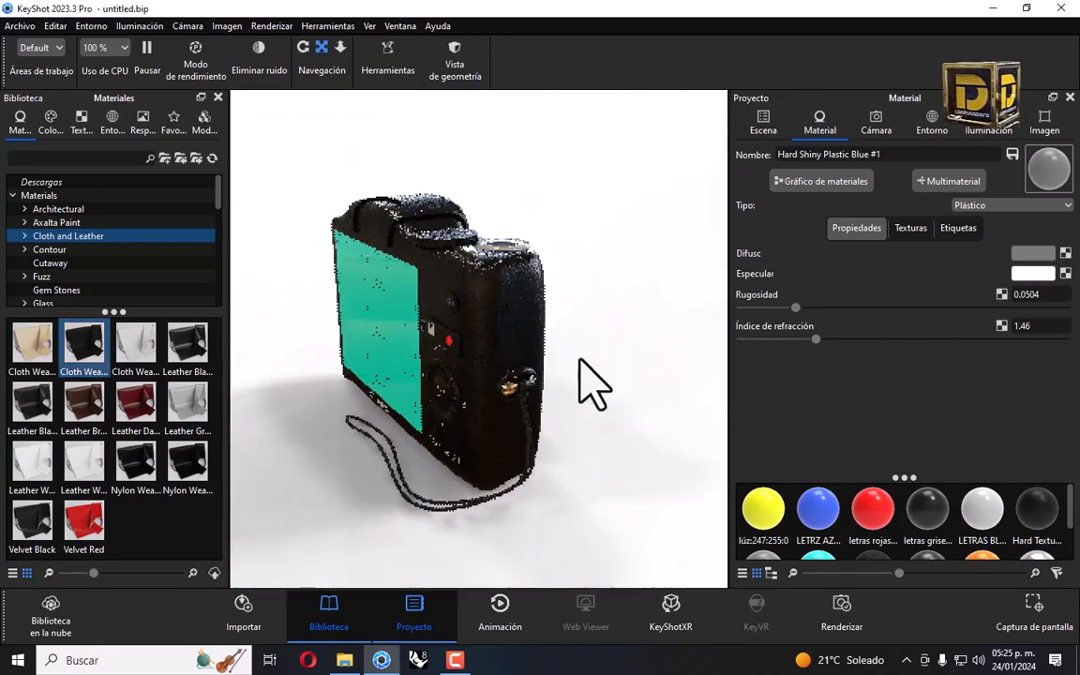
Apply the grey Glass Basic material from the basic glass category to the turquoise rear screen.
mouse_move(306, 350)
left_mouse_down()
mouse_move(526, 374)
mouse_move(586, 346)
left_mouse_up()
left_click(273, 78)
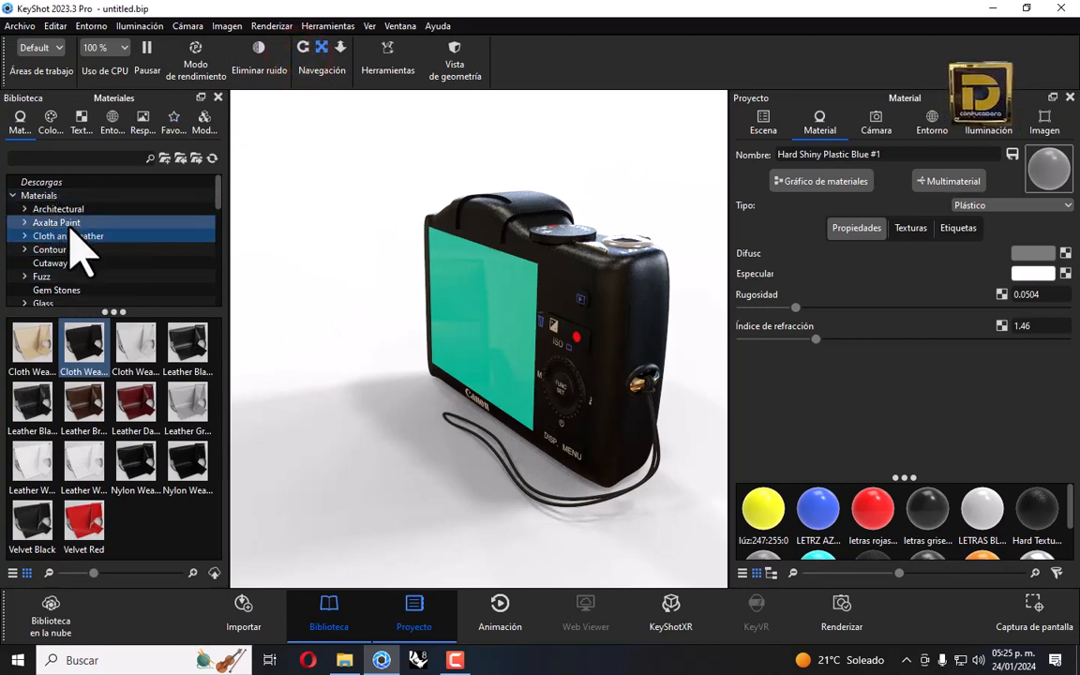
scroll(75, 258, "down", 3)
scroll(70, 251, "up", 1)
scroll(73, 255, "up", 1)
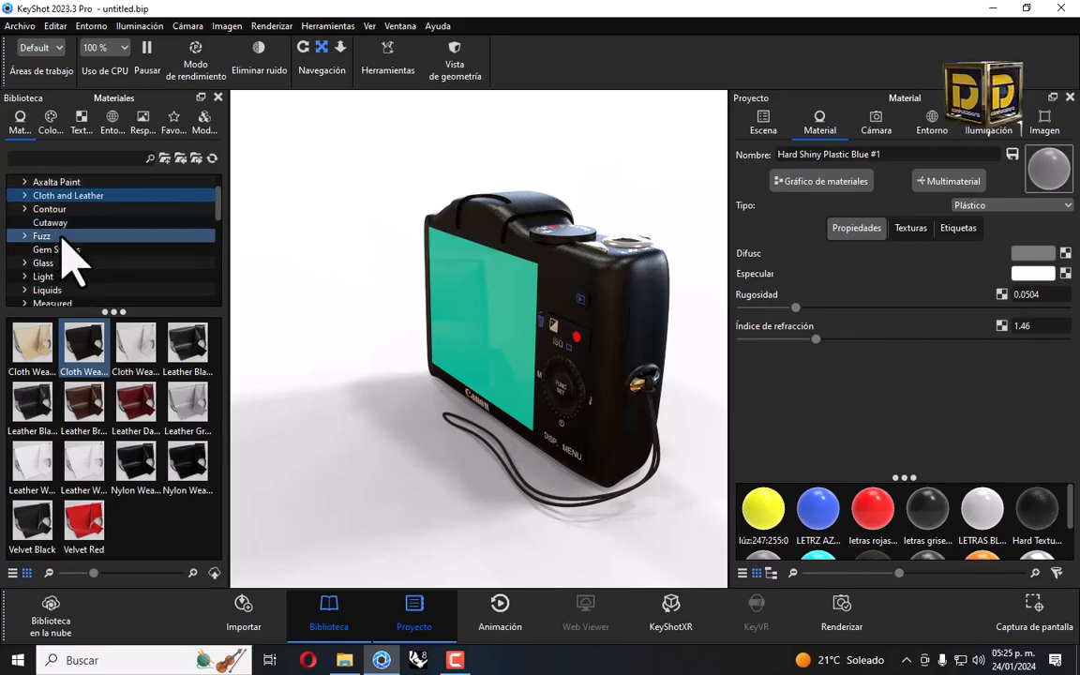
left_click(64, 262)
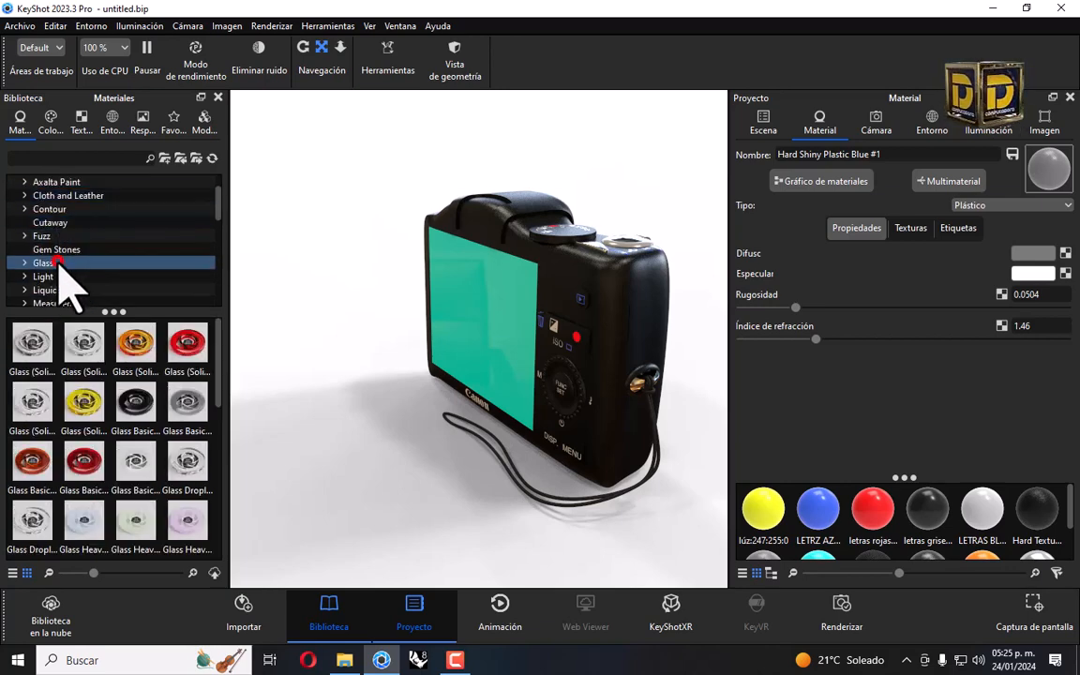
left_click(24, 262)
left_click(68, 276)
left_click_drag(83, 357, 459, 316)
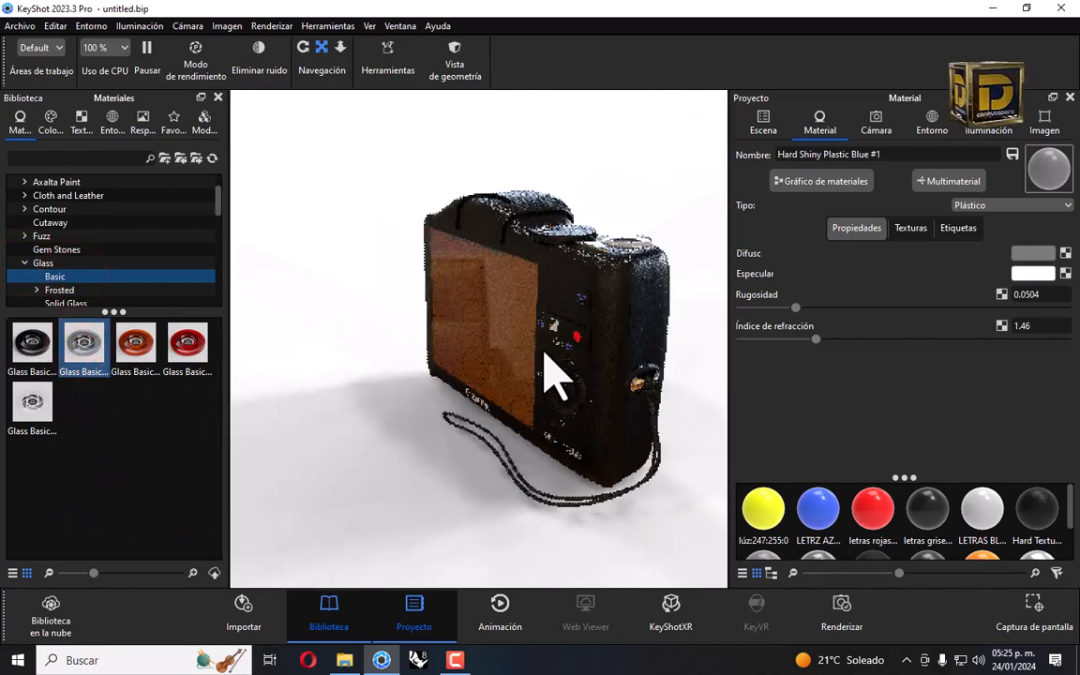
Lighten the diffuse colour of the yellow plastic on the camera's front light to hex F2F57F.
left_click_drag(632, 344, 444, 352)
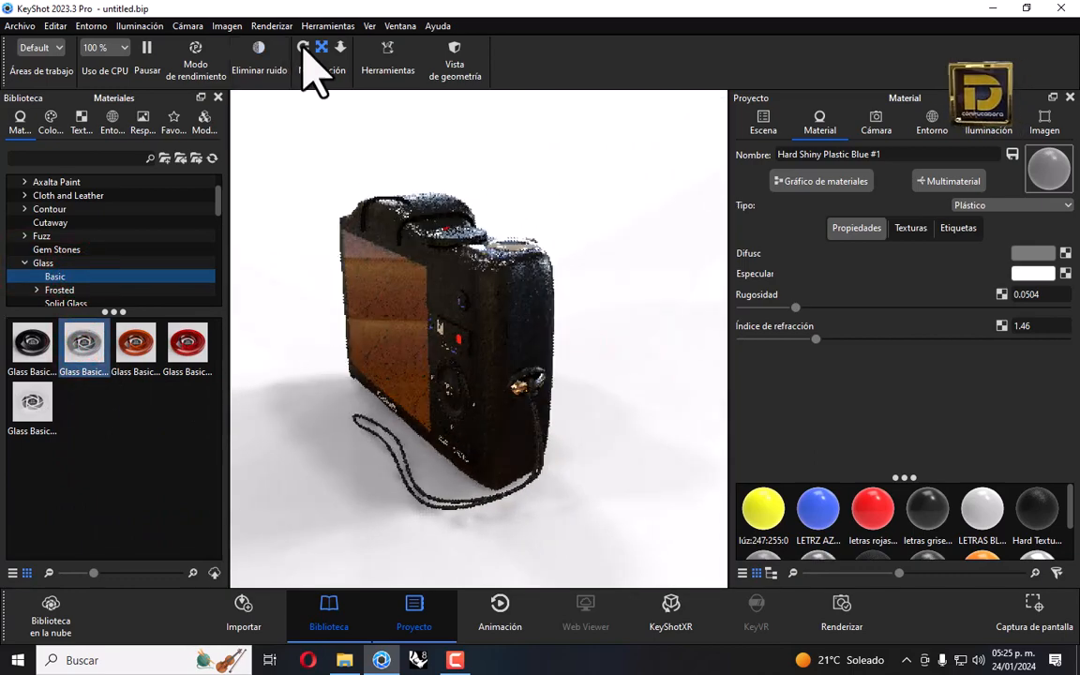
left_click(301, 45)
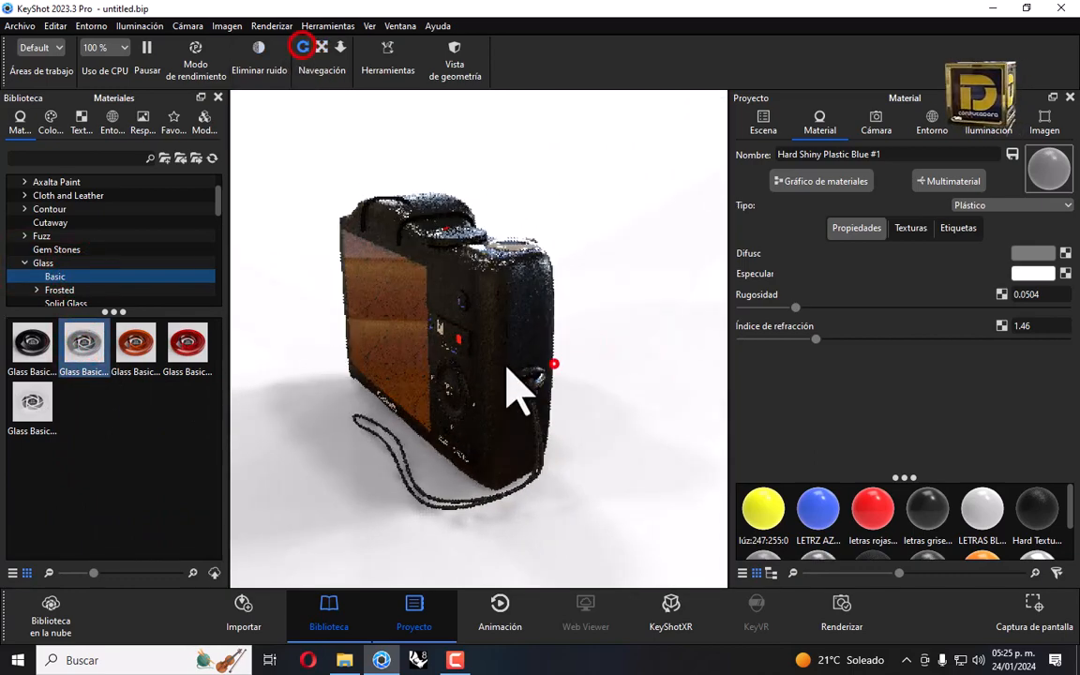
left_click_drag(552, 364, 586, 285)
scroll(588, 320, "down", 3)
scroll(572, 347, "up", 4)
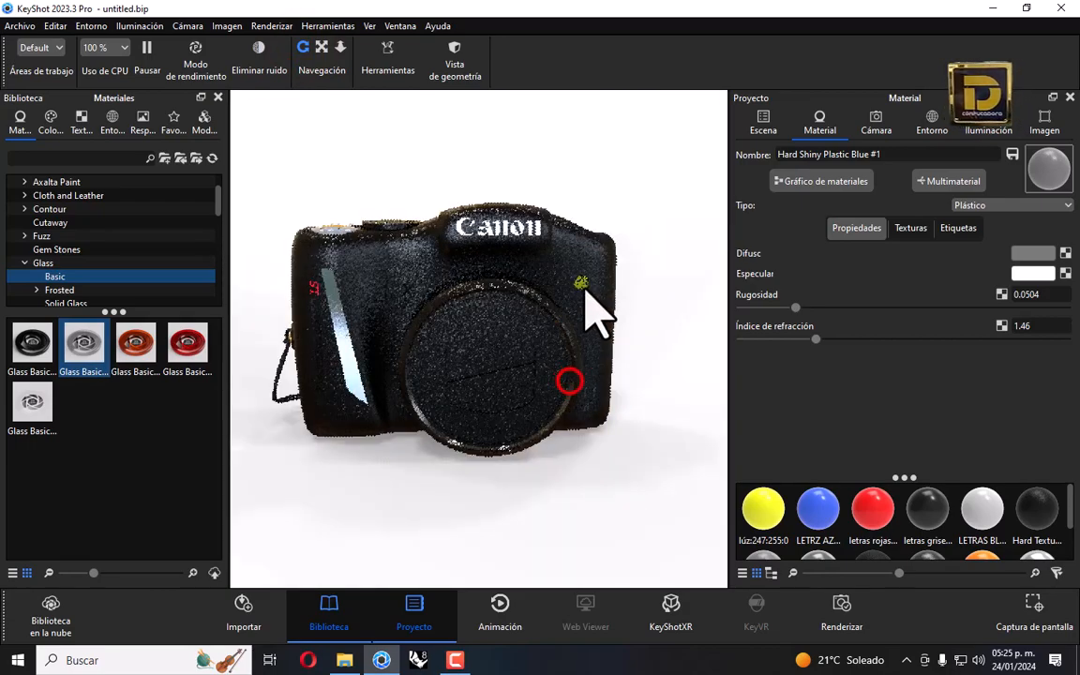
scroll(588, 287, "down", 5)
scroll(591, 293, "up", 6)
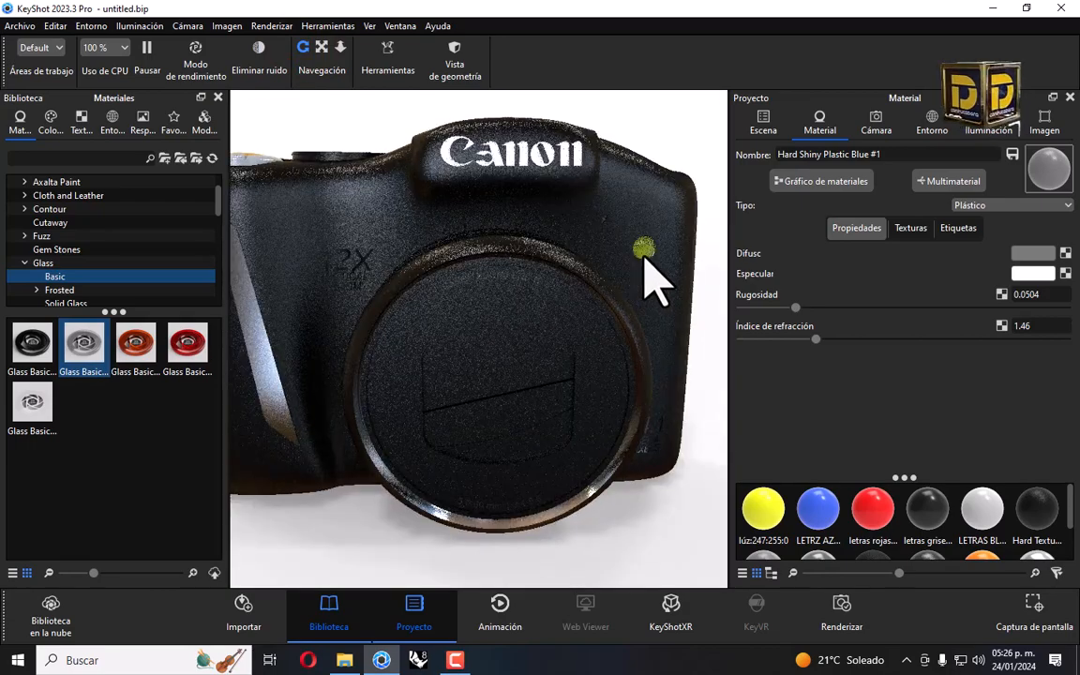
left_click(761, 509)
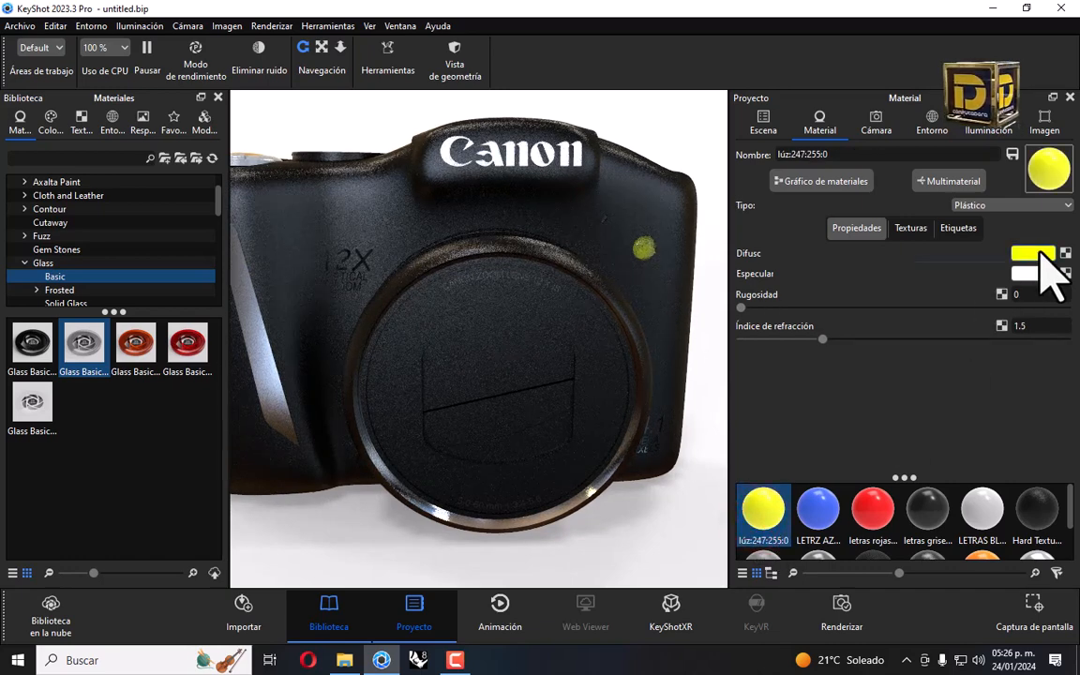
left_click(1034, 254)
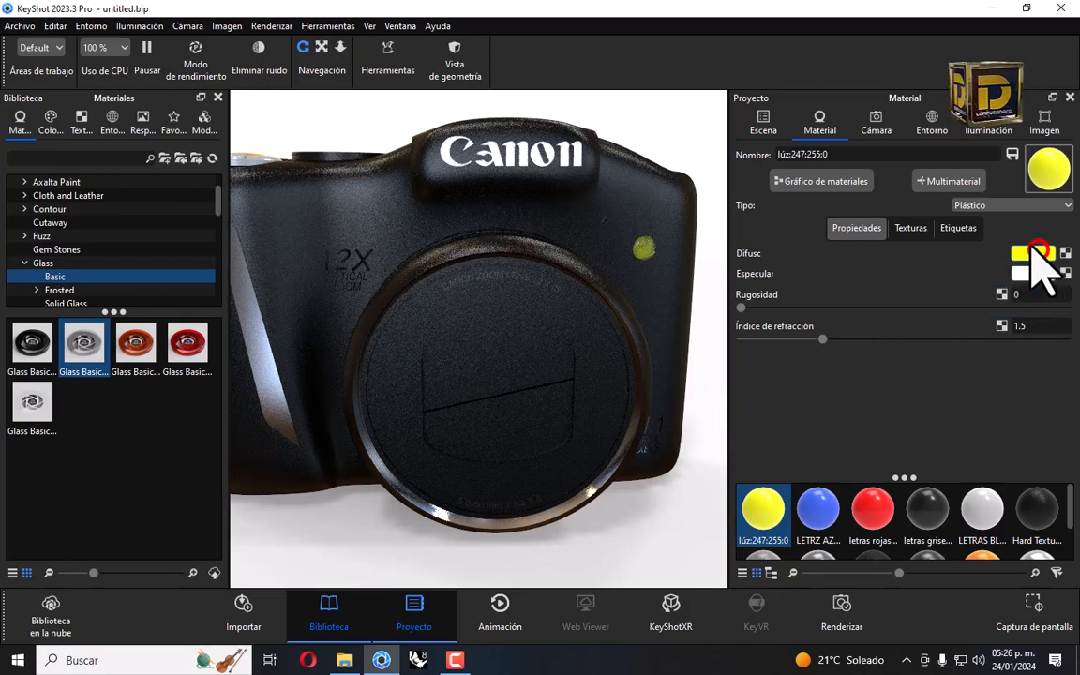
left_click(995, 151)
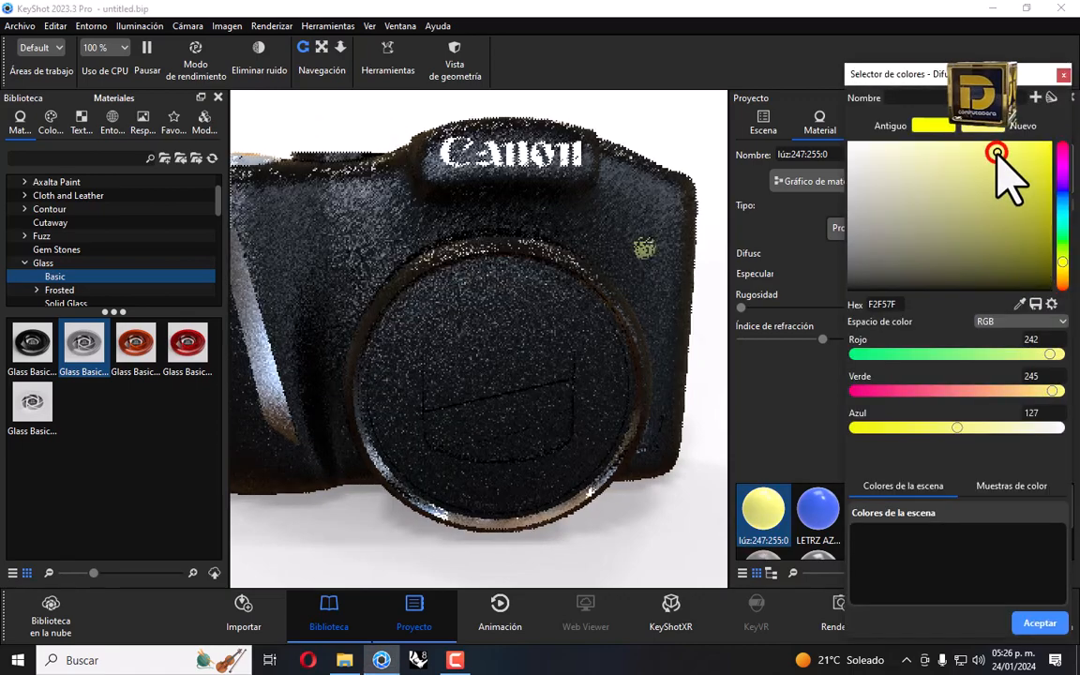
left_click(1045, 623)
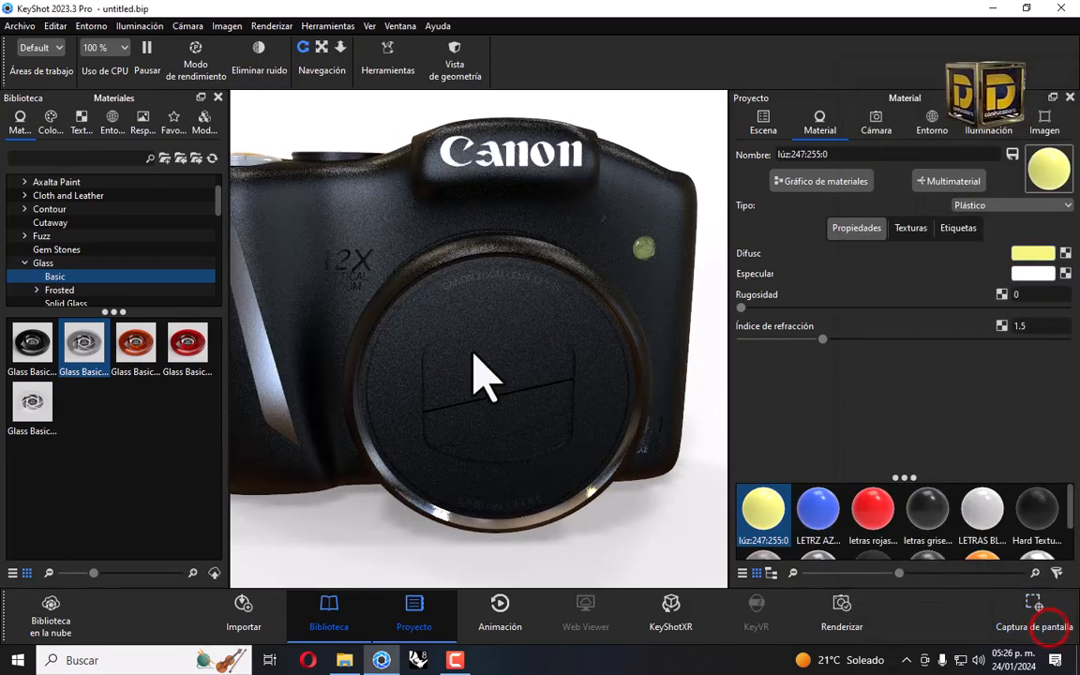
Hide the glass part covering the camera's rear screen.
left_click_drag(464, 361, 559, 323)
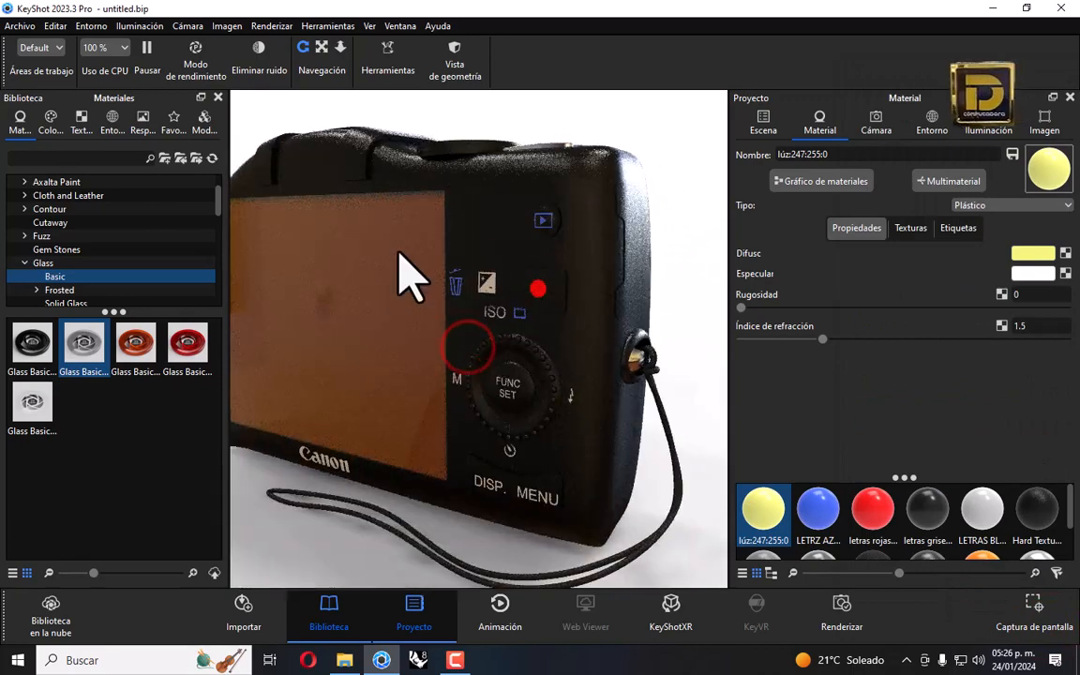
left_click_drag(399, 249, 414, 253)
right_click(414, 252)
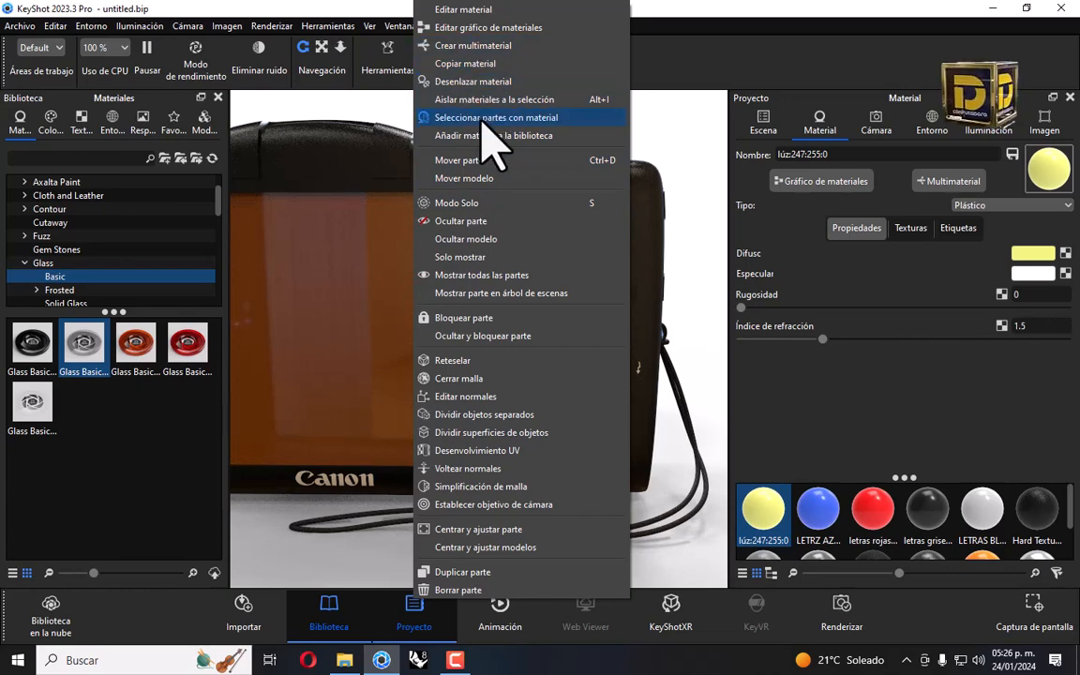
left_click(461, 222)
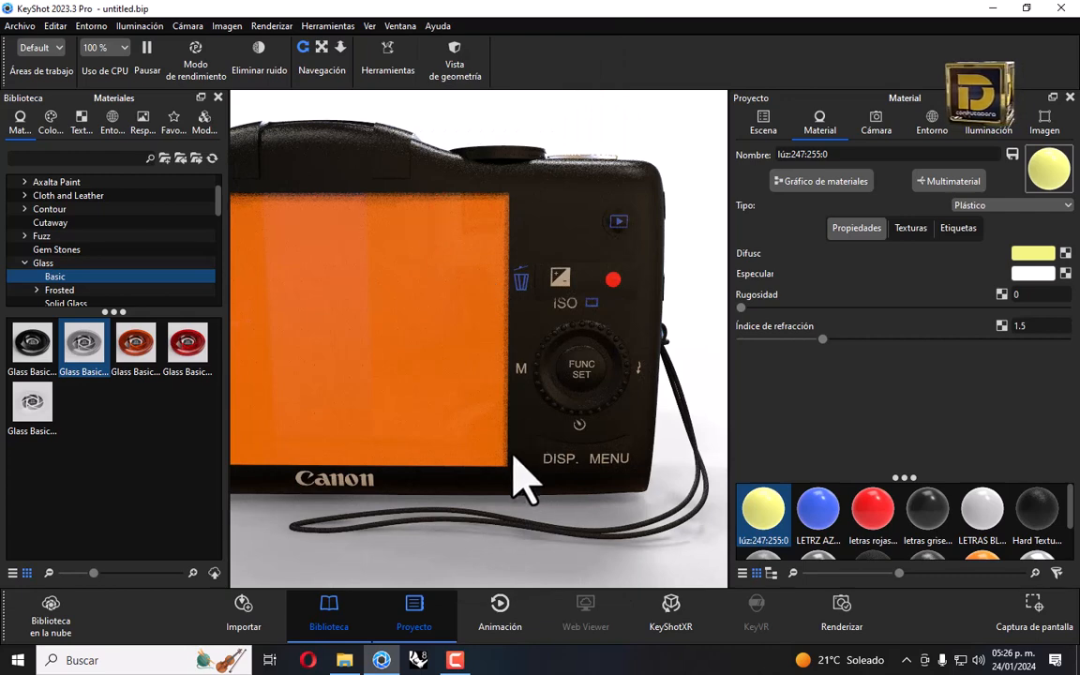
Load the photo 20230415_182108.jpg as the diffuse texture of the orange rear screen panel.
left_click(429, 285)
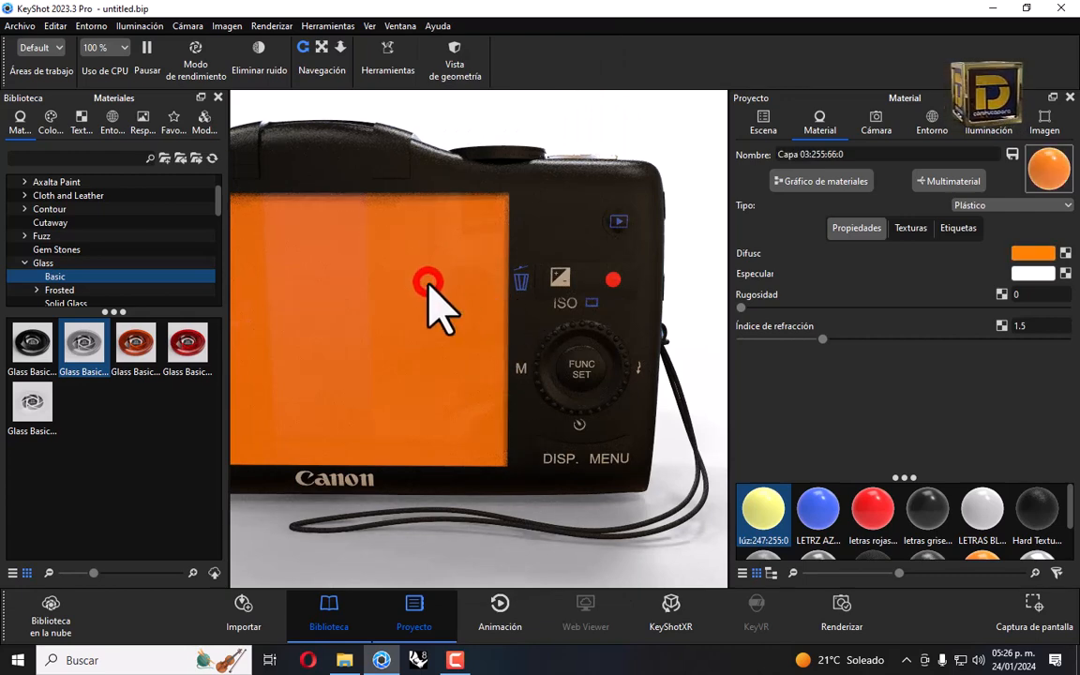
left_click(916, 229)
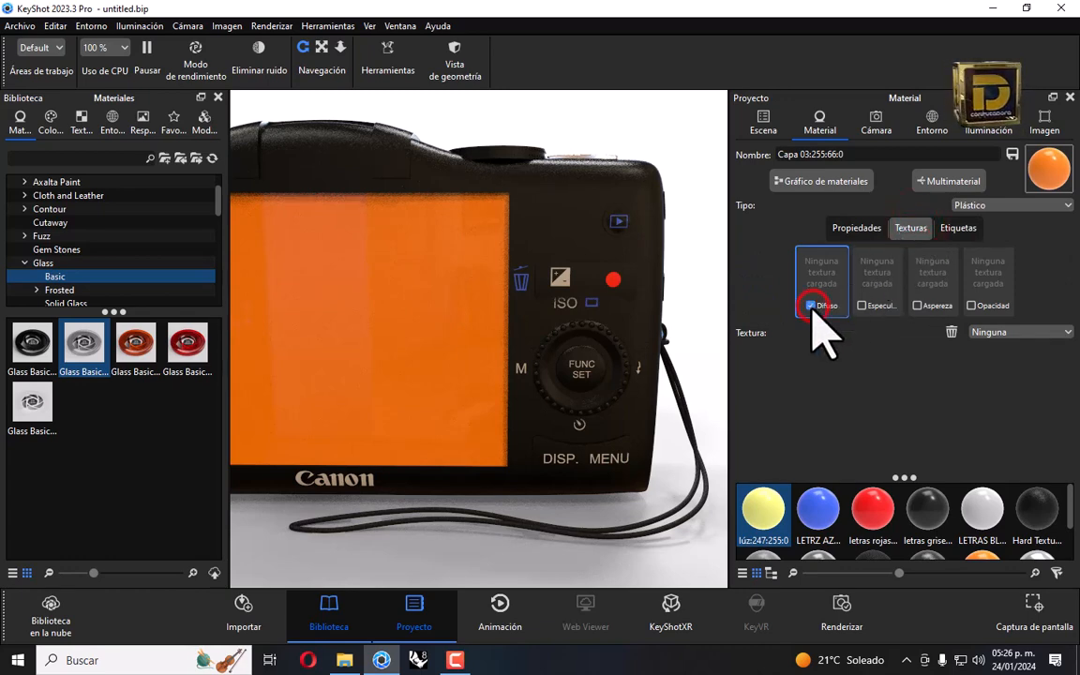
left_click(818, 309)
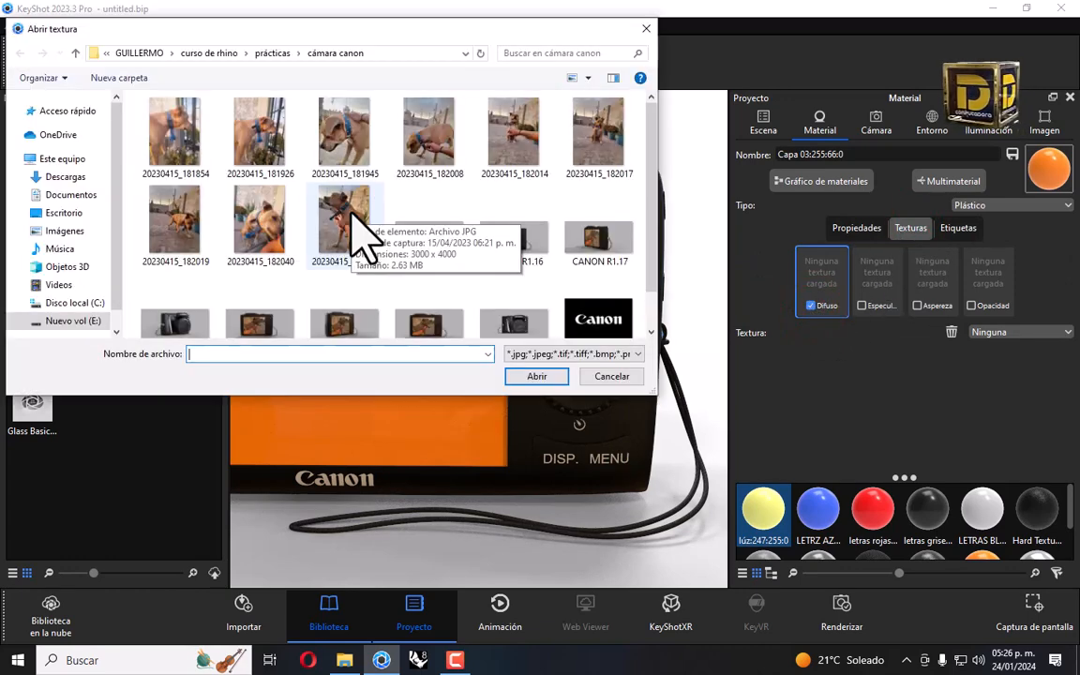
double_click(353, 223)
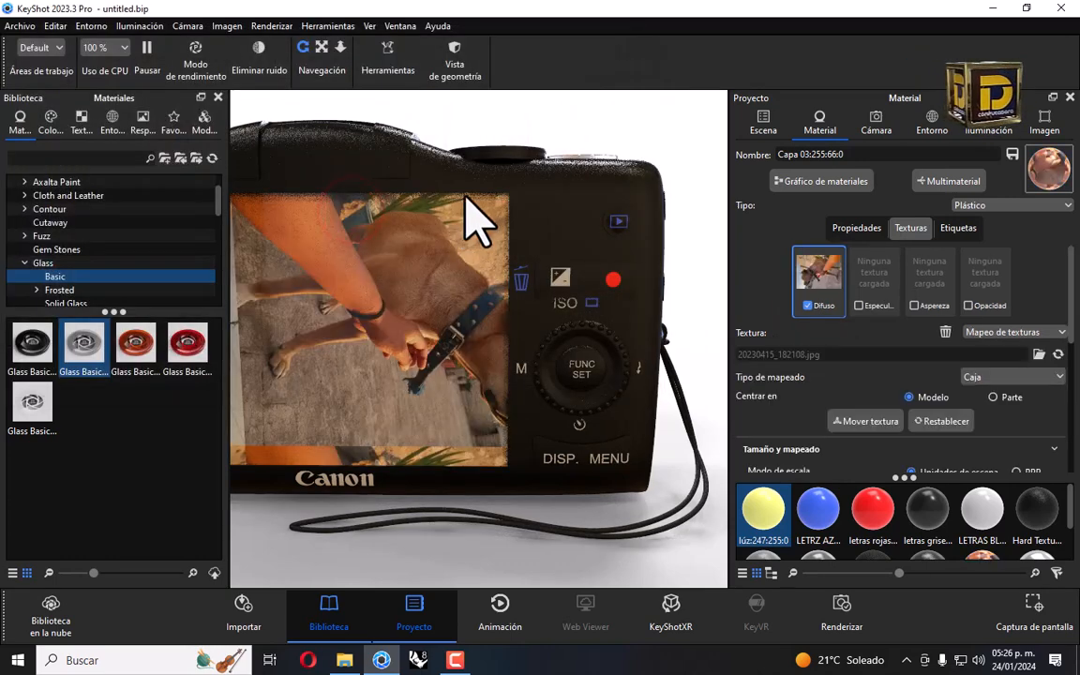
Rotate the rear screen photo to a UV angle of 90° and widen the texture to about 8.38 cm.
left_click(828, 278)
scroll(911, 412, "down", 5)
scroll(872, 337, "up", 1)
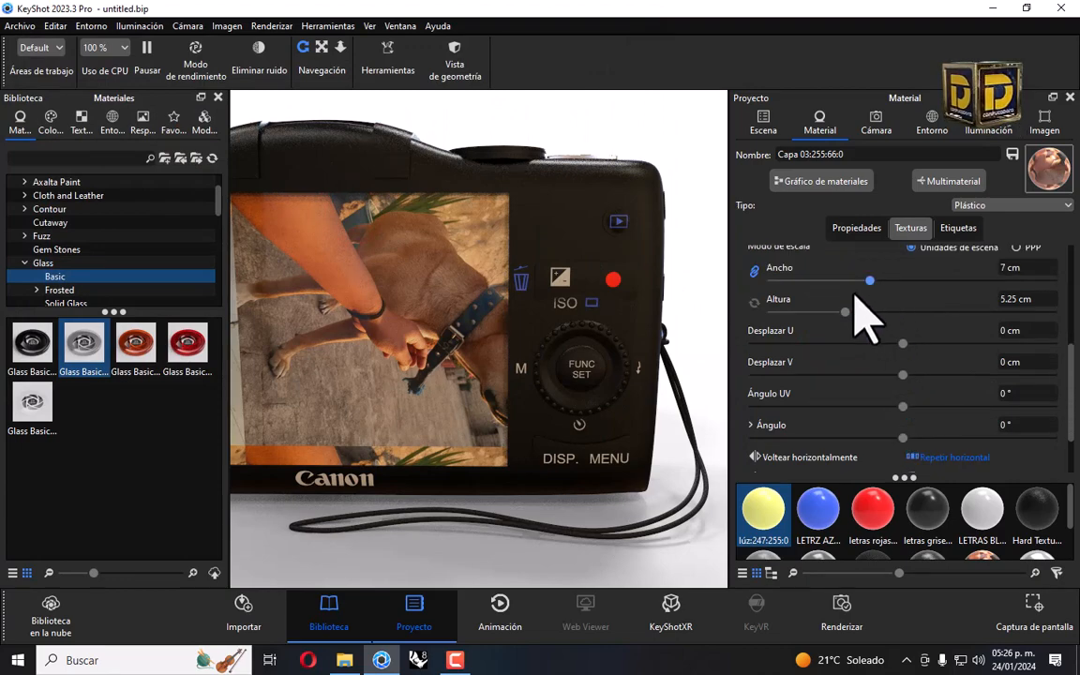
left_click_drag(904, 406, 916, 406)
left_click(1039, 392)
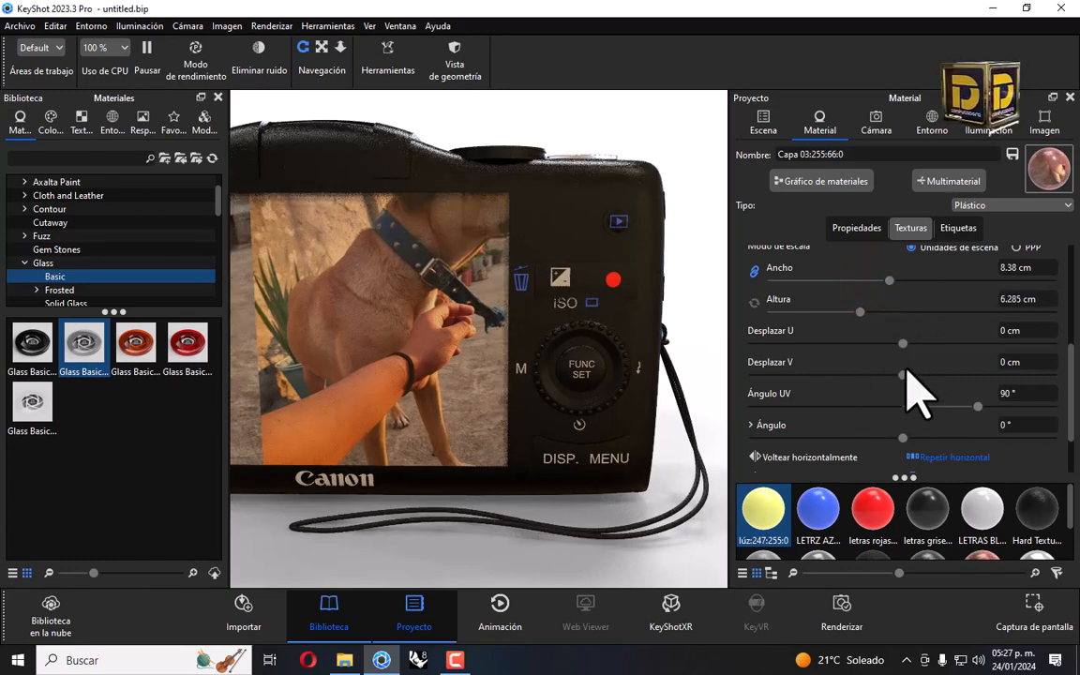
Fit the dog photo to the rear screen with a texture width of 9.86 cm, U shift of 1.8 cm and V shift of -2.04 cm.
left_click_drag(902, 376, 909, 390)
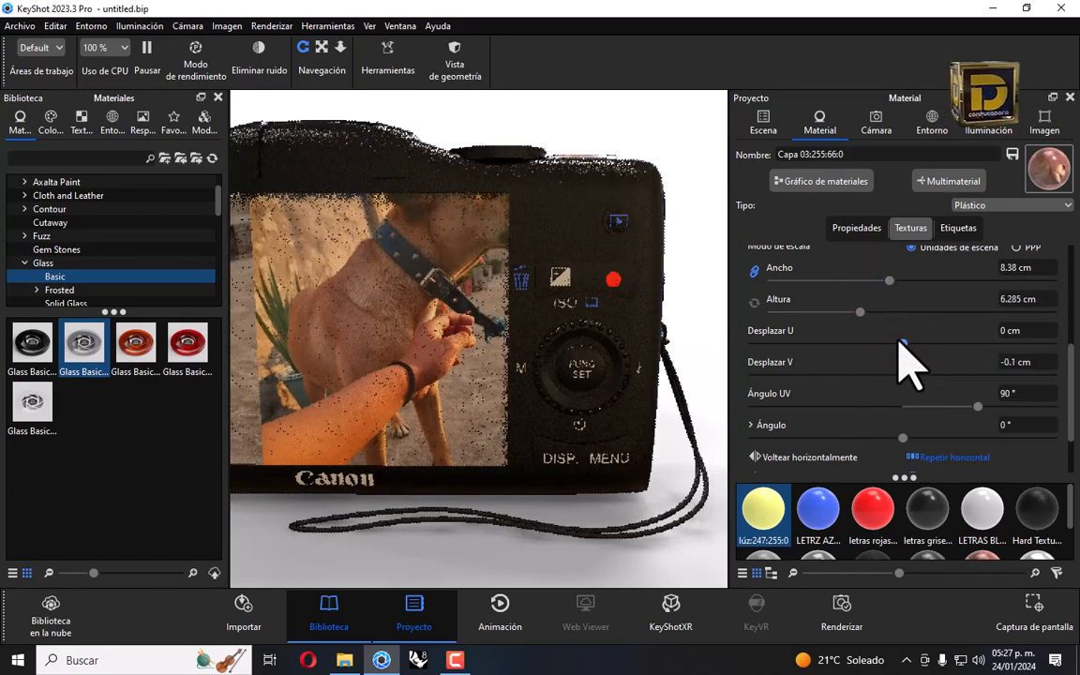
mouse_move(903, 343)
left_mouse_down()
mouse_move(883, 344)
mouse_move(897, 344)
left_mouse_up()
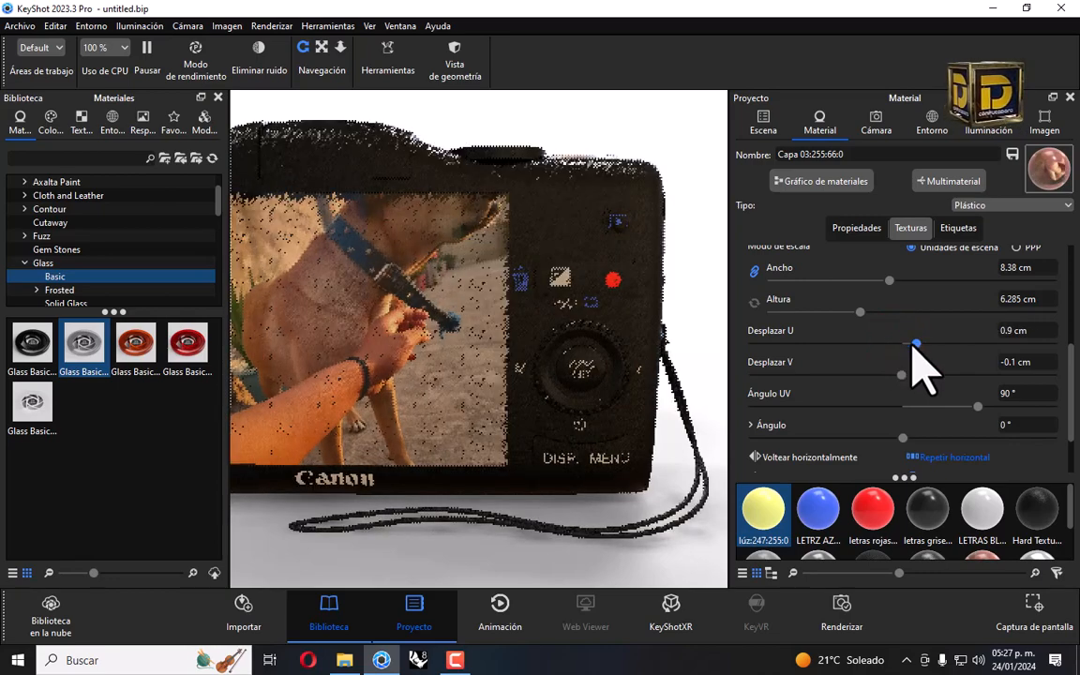
left_click_drag(903, 372, 889, 375)
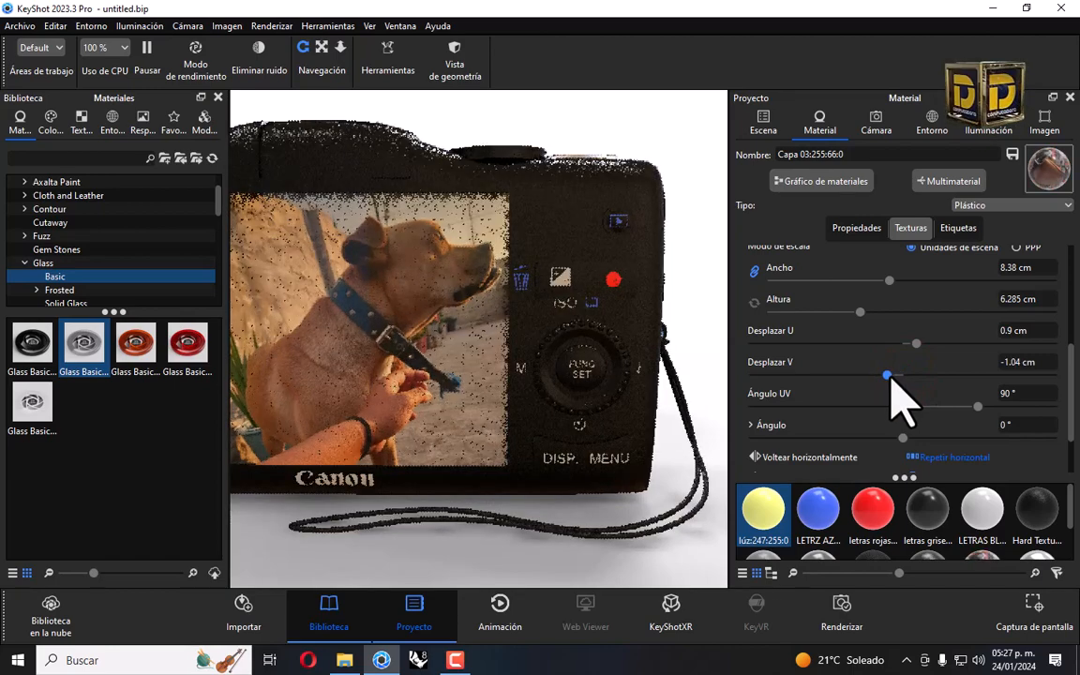
left_click(322, 50)
left_click_drag(388, 266, 517, 243)
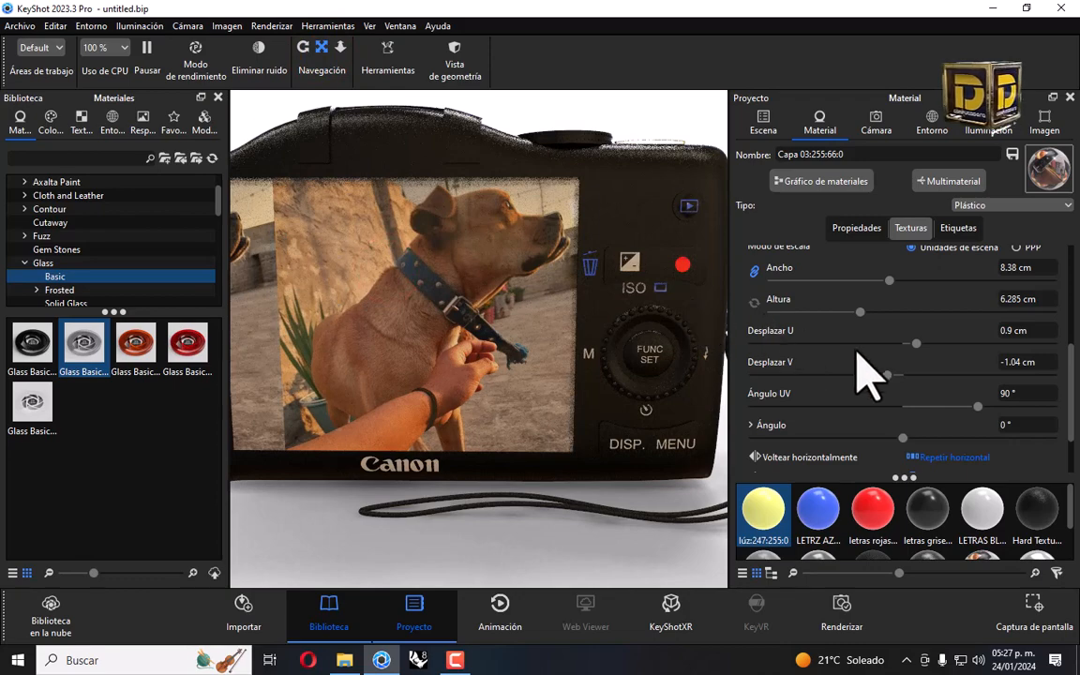
left_click_drag(896, 279, 901, 280)
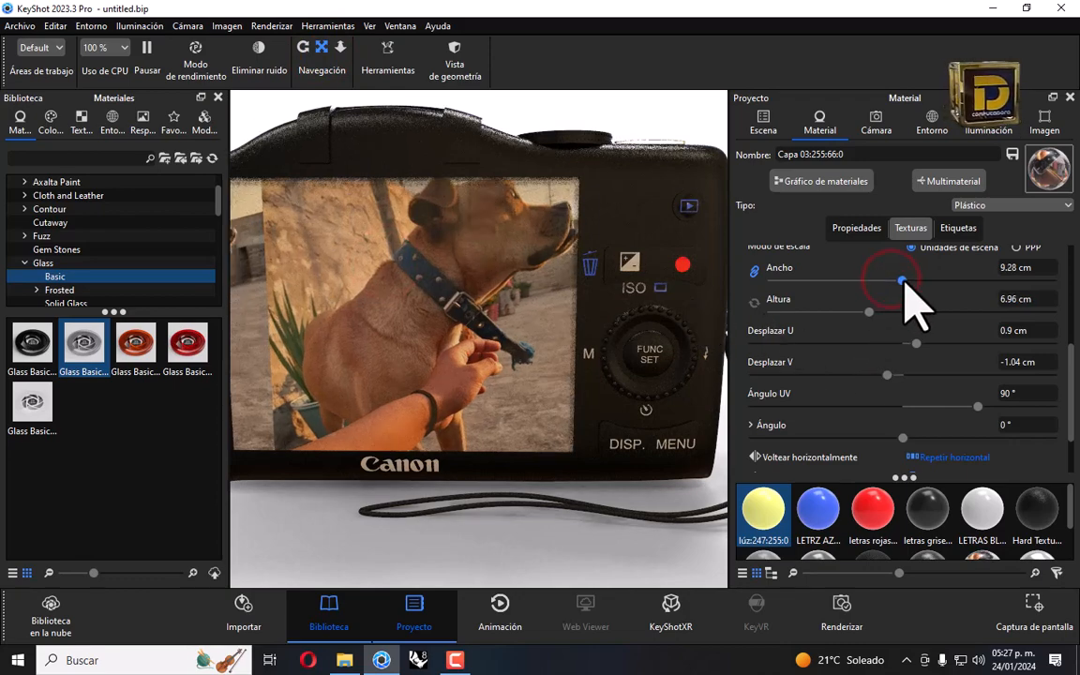
left_click_drag(887, 374, 871, 375)
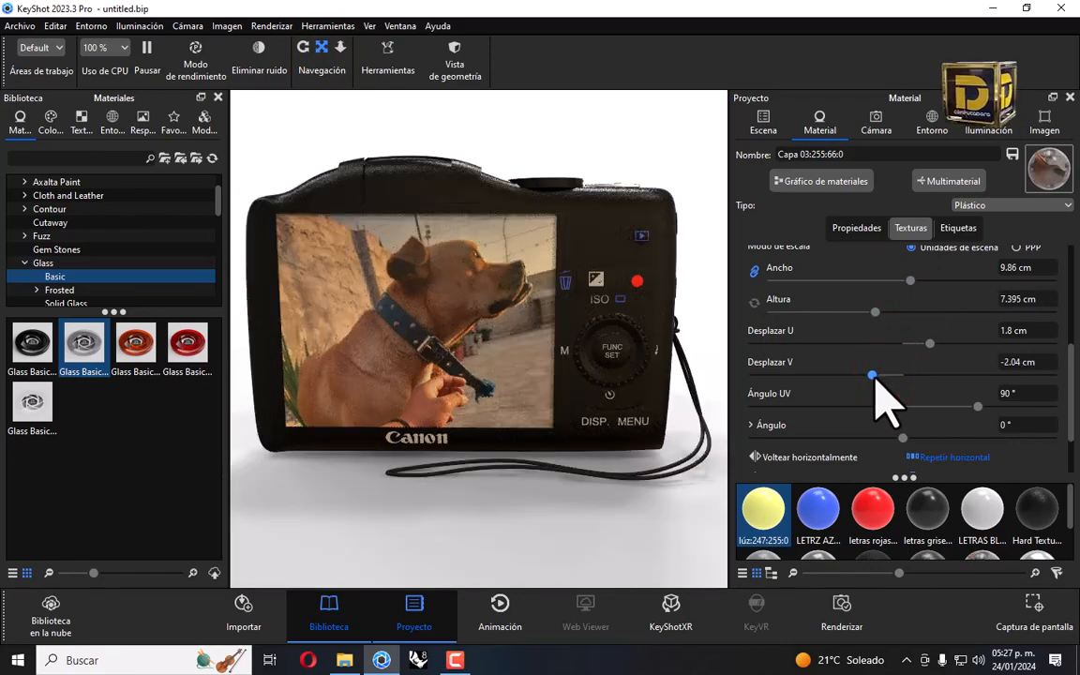
Show all hidden parts and apply the Glass Basic White material to the glass over the rear screen.
right_click(445, 309)
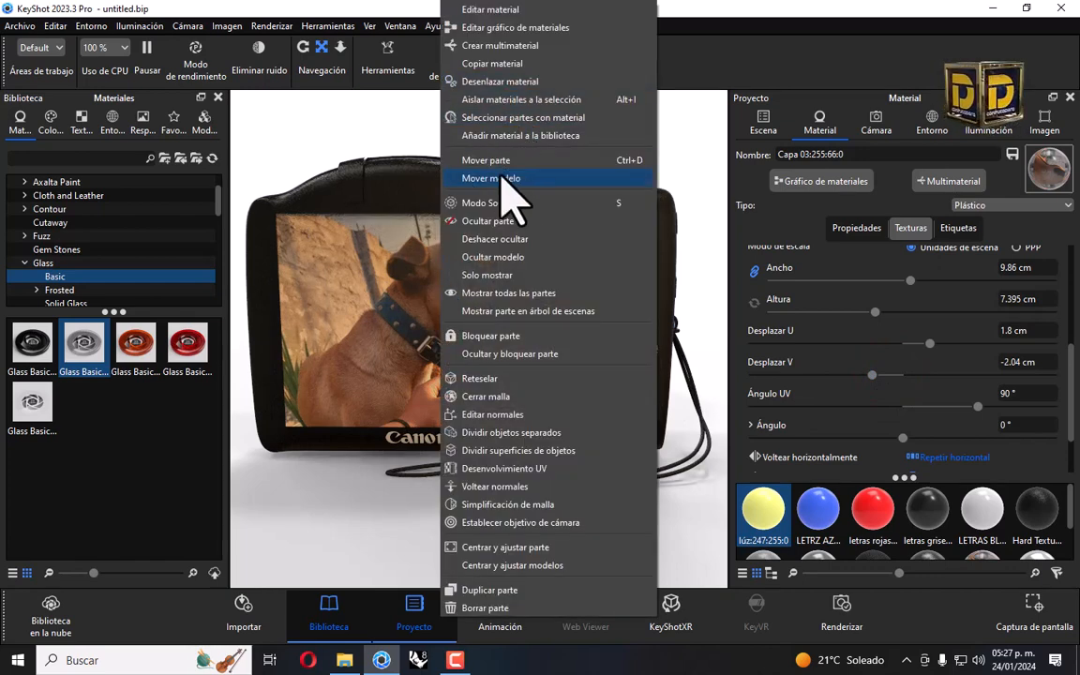
left_click(507, 295)
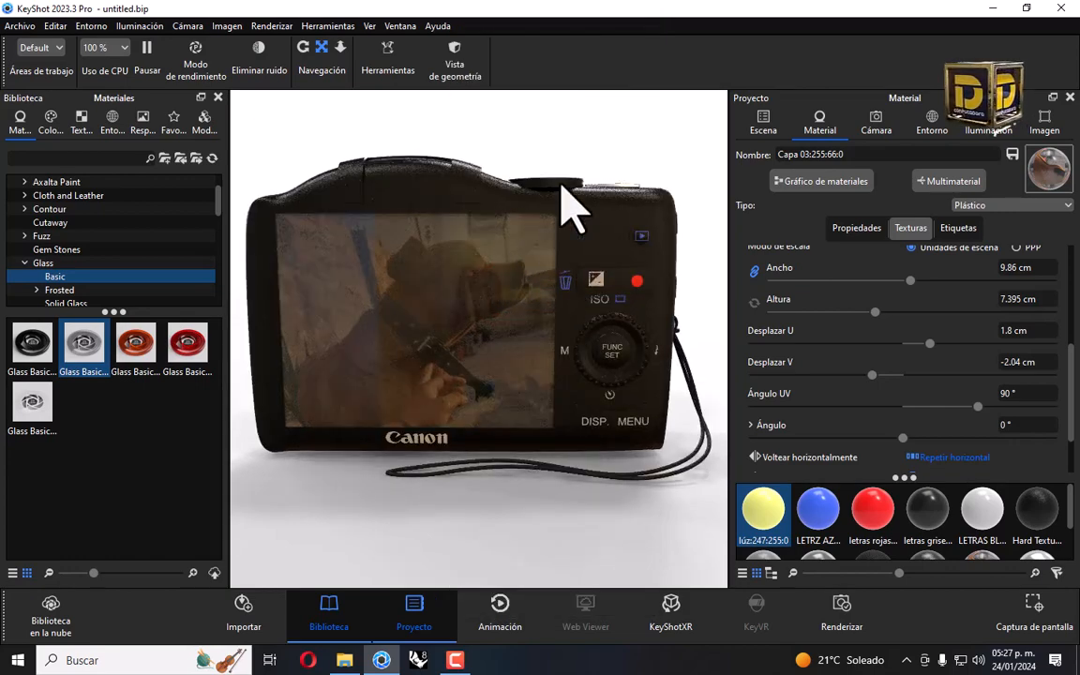
mouse_move(590, 150)
left_mouse_down()
mouse_move(552, 149)
mouse_move(598, 157)
left_mouse_up()
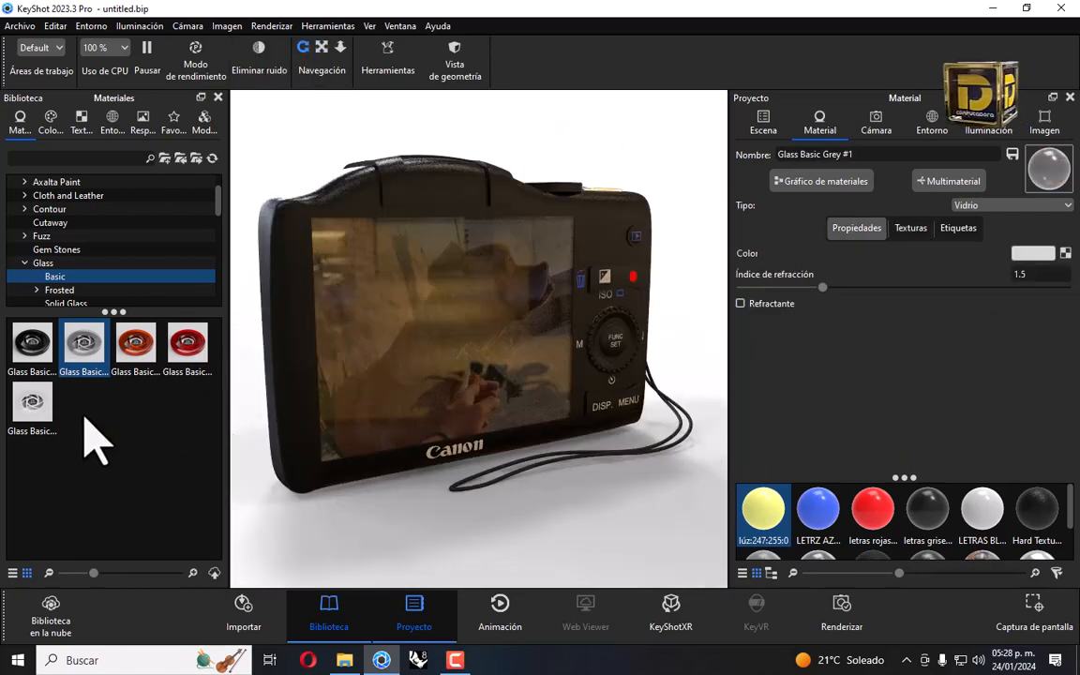
left_click_drag(42, 413, 448, 448)
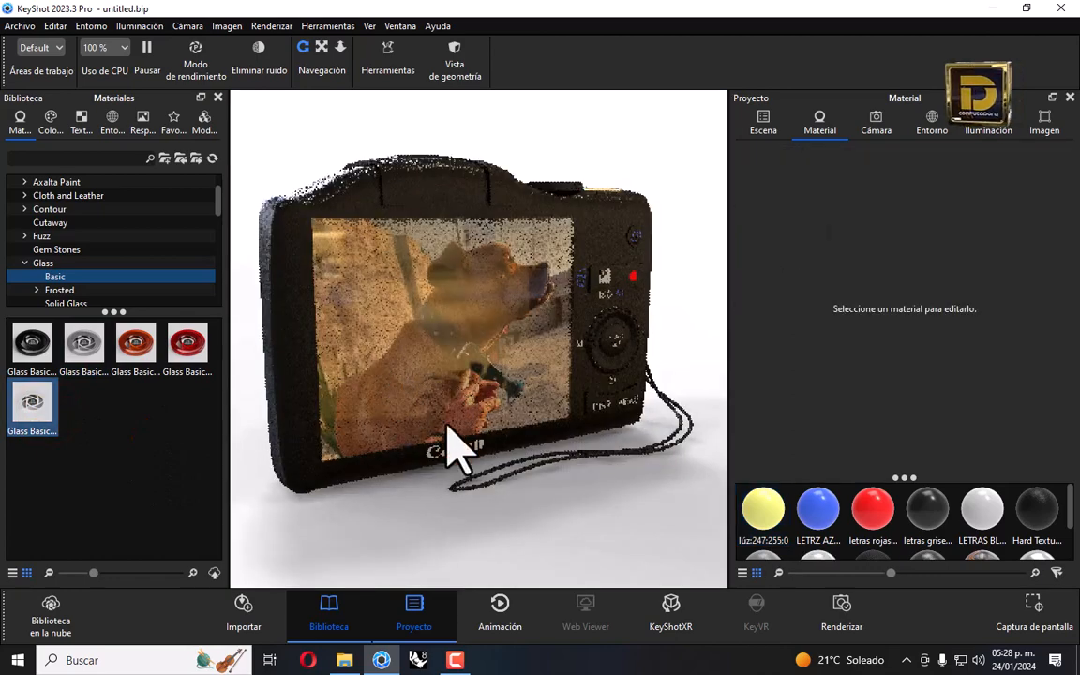
Set the refraction index of the rear screen's white glass to 1.082.
left_click_drag(588, 511, 503, 386)
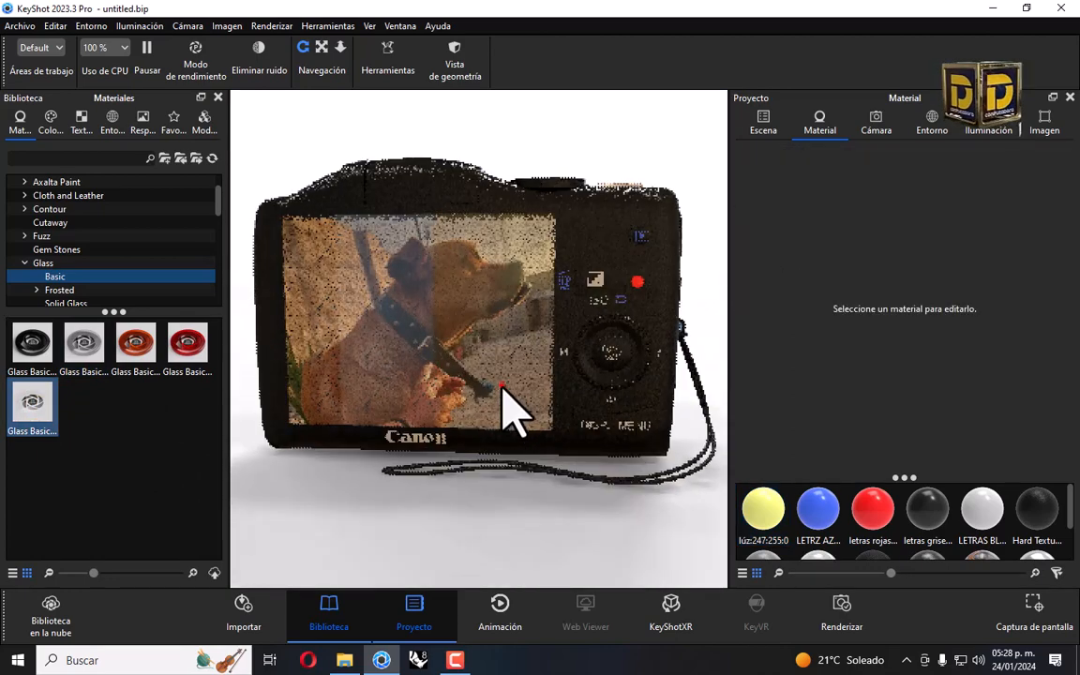
left_click(501, 384)
double_click(465, 290)
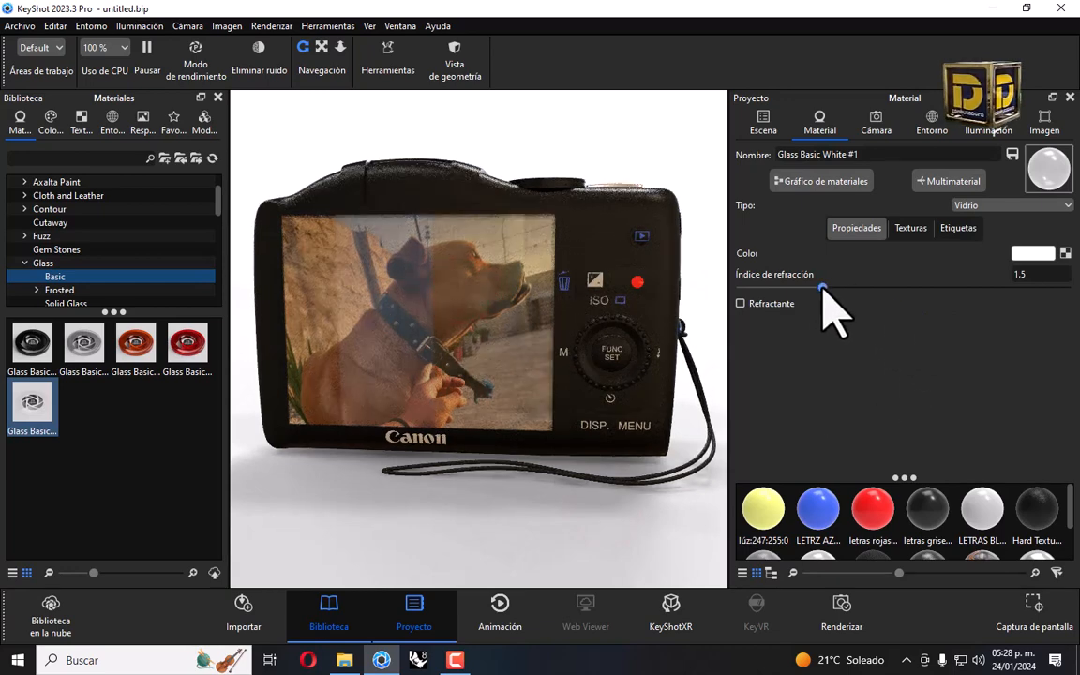
left_click_drag(822, 288, 756, 287)
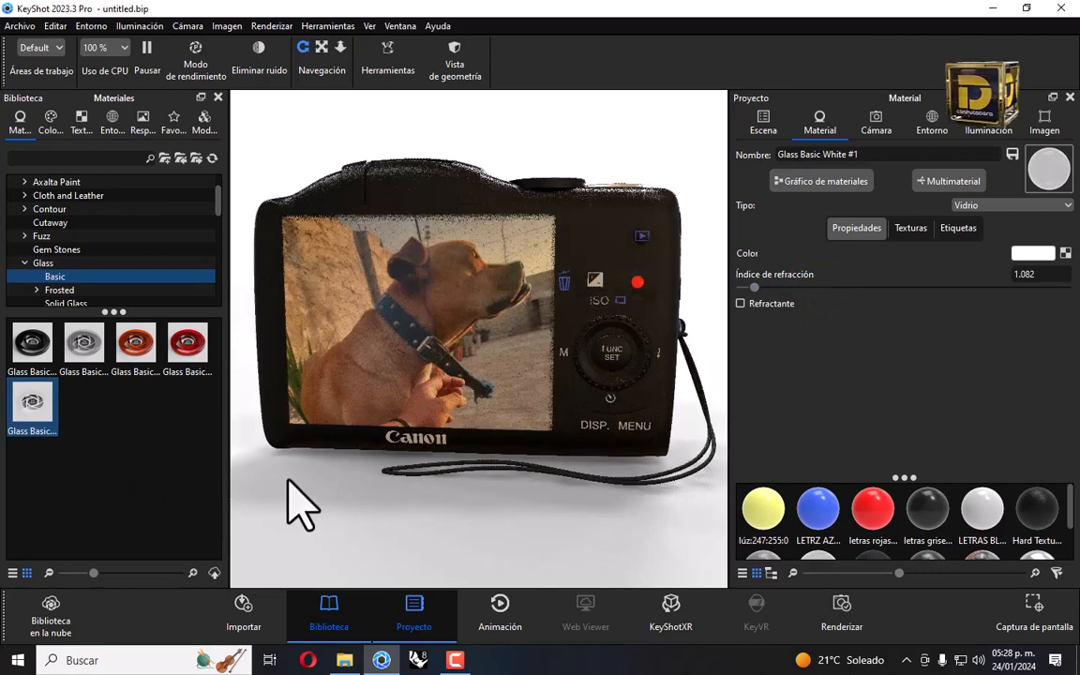
left_click_drag(355, 458, 510, 431)
left_click_drag(600, 330, 526, 349)
left_click_drag(523, 224, 417, 361)
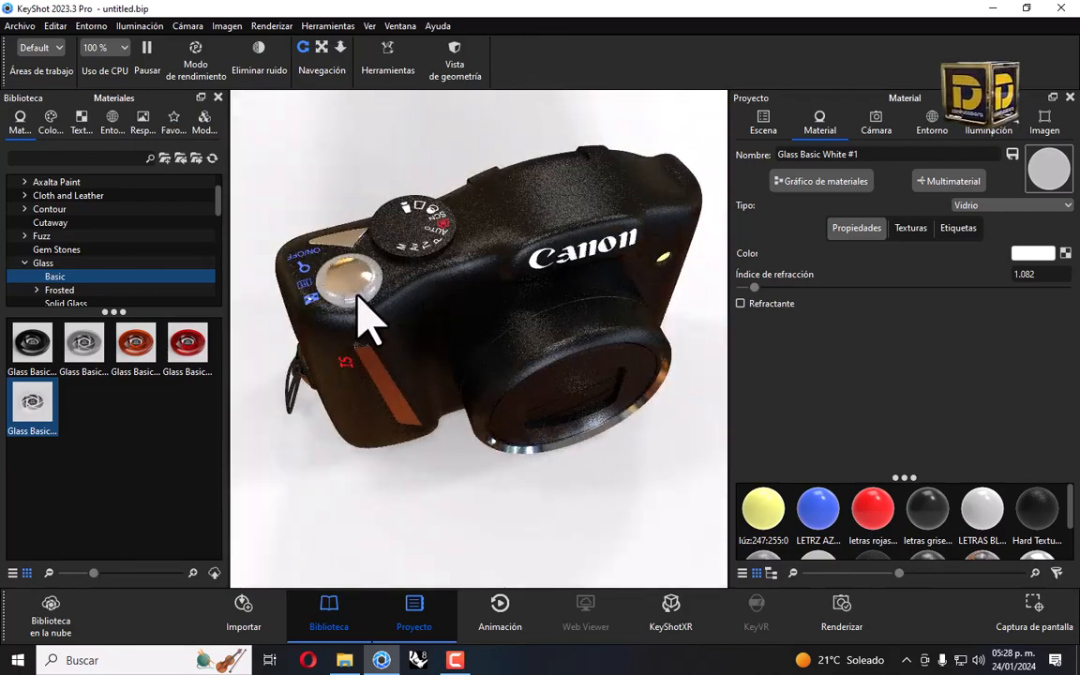
left_click_drag(585, 375, 419, 260)
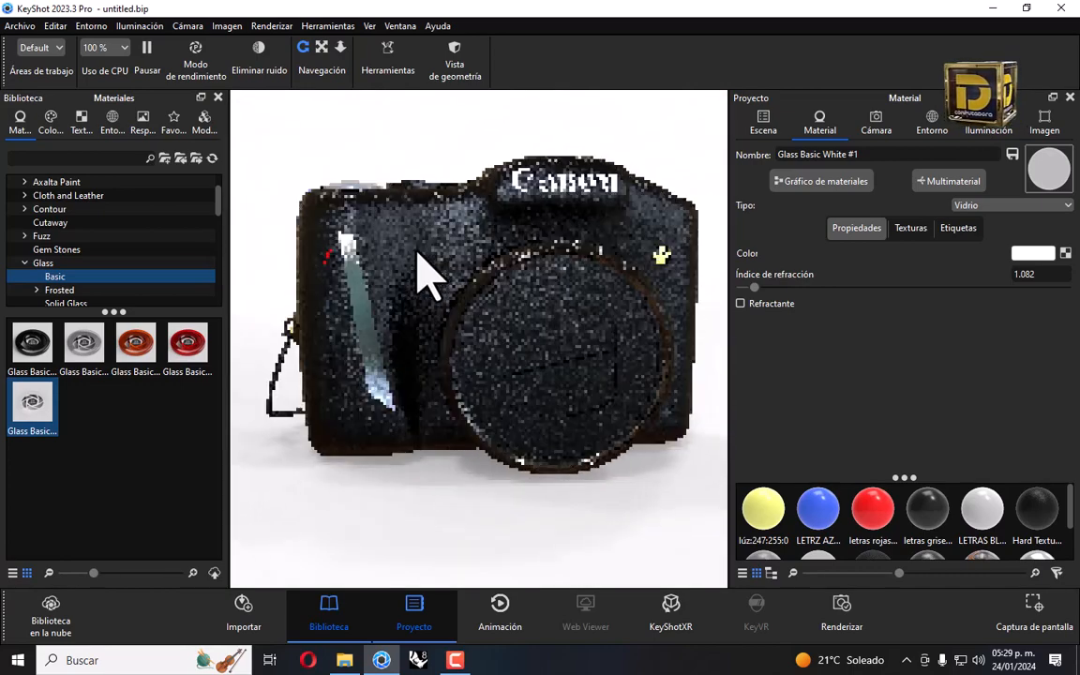
Save the scene as a BIP file named CAMARA CANON in the 254 camara canon folder.
left_click(20, 25)
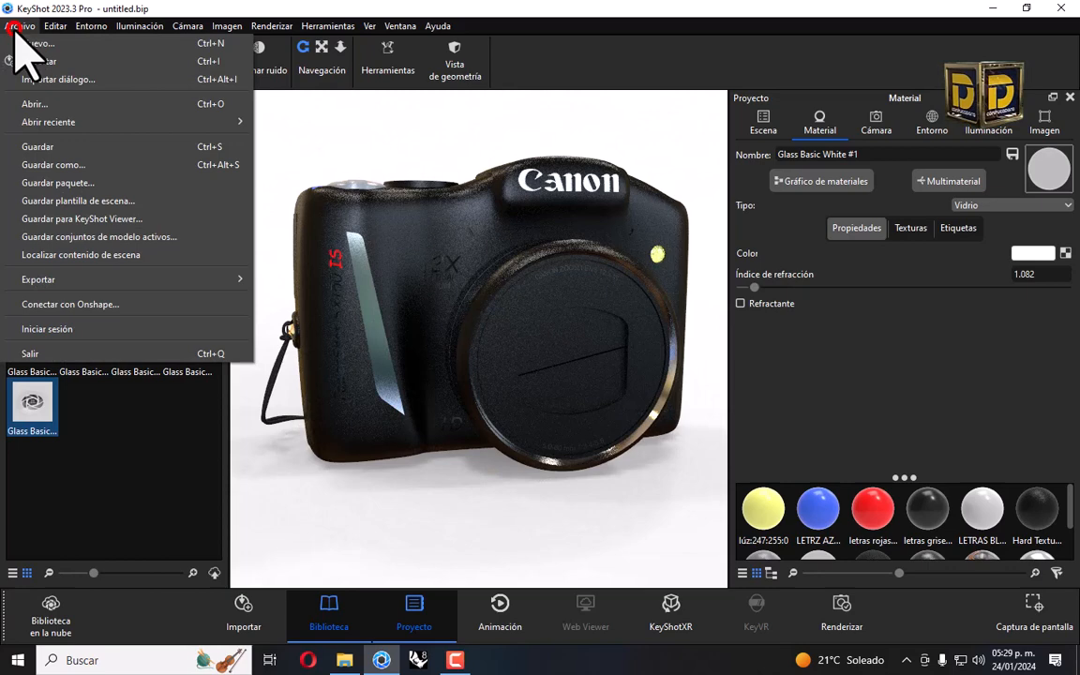
left_click(78, 169)
left_click(208, 328)
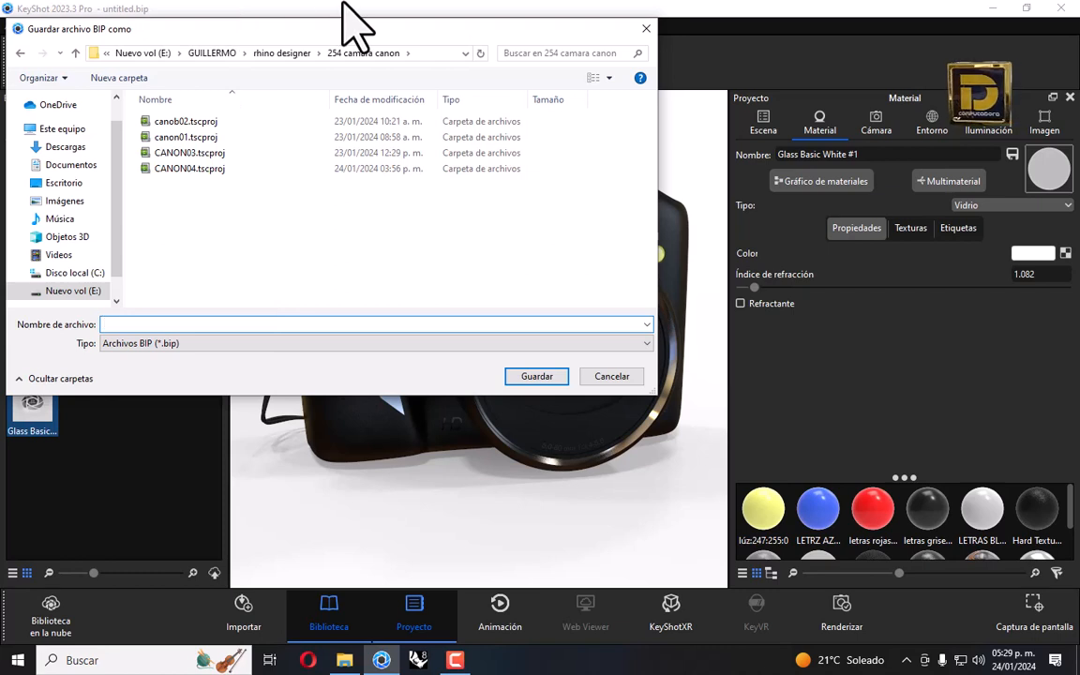
type("CAMAR")
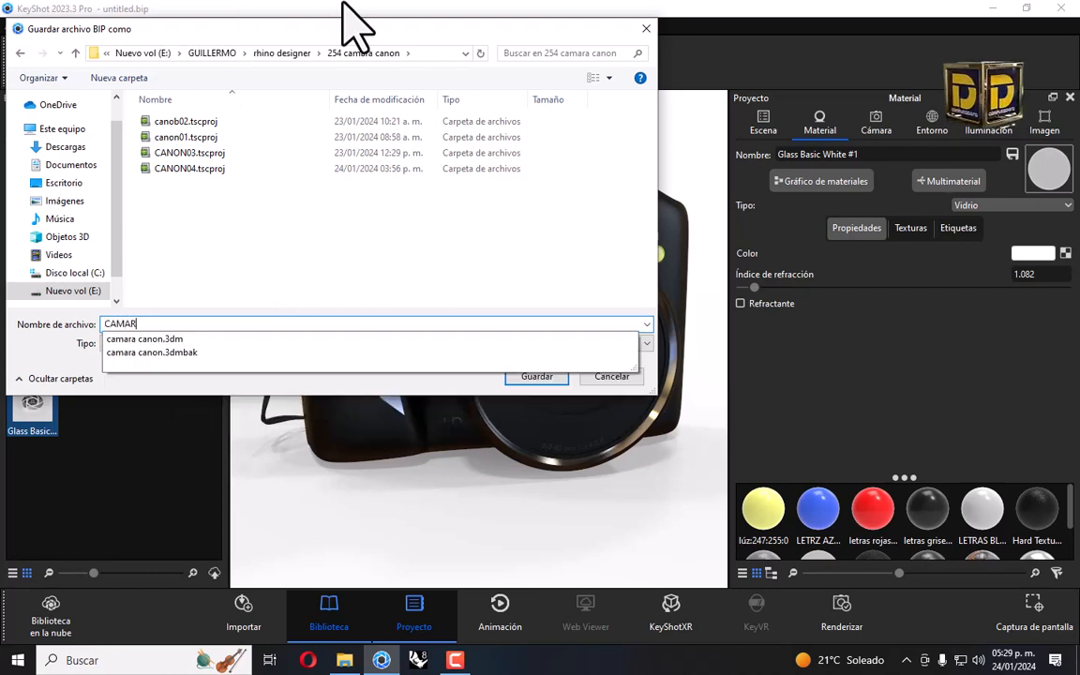
type("A CANON")
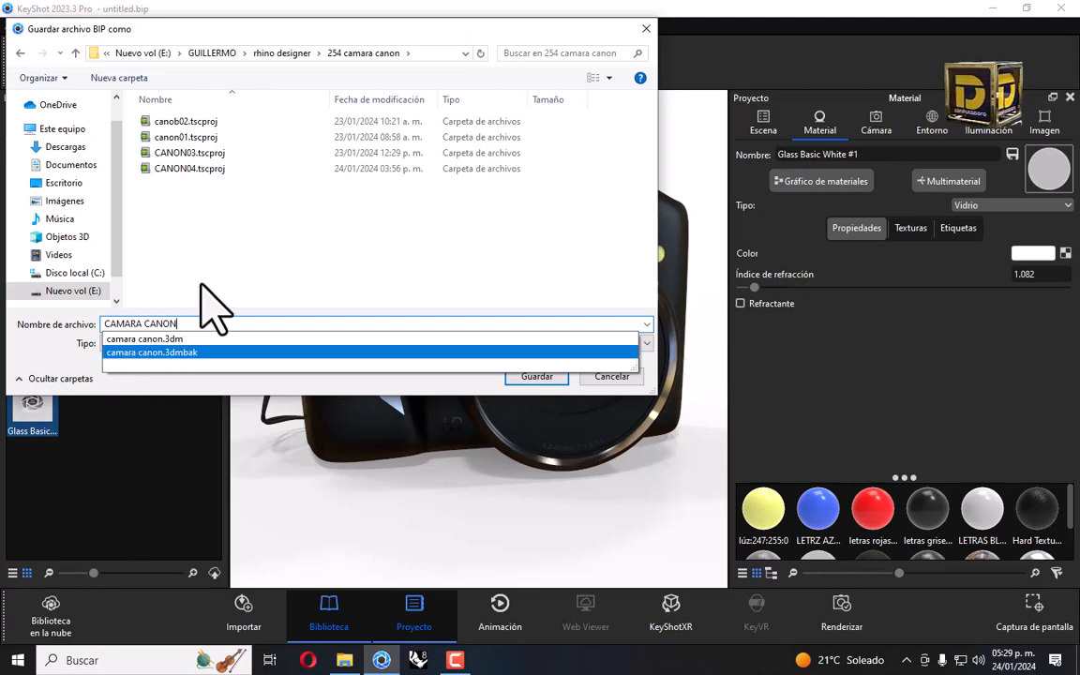
left_click(257, 286)
left_click(536, 376)
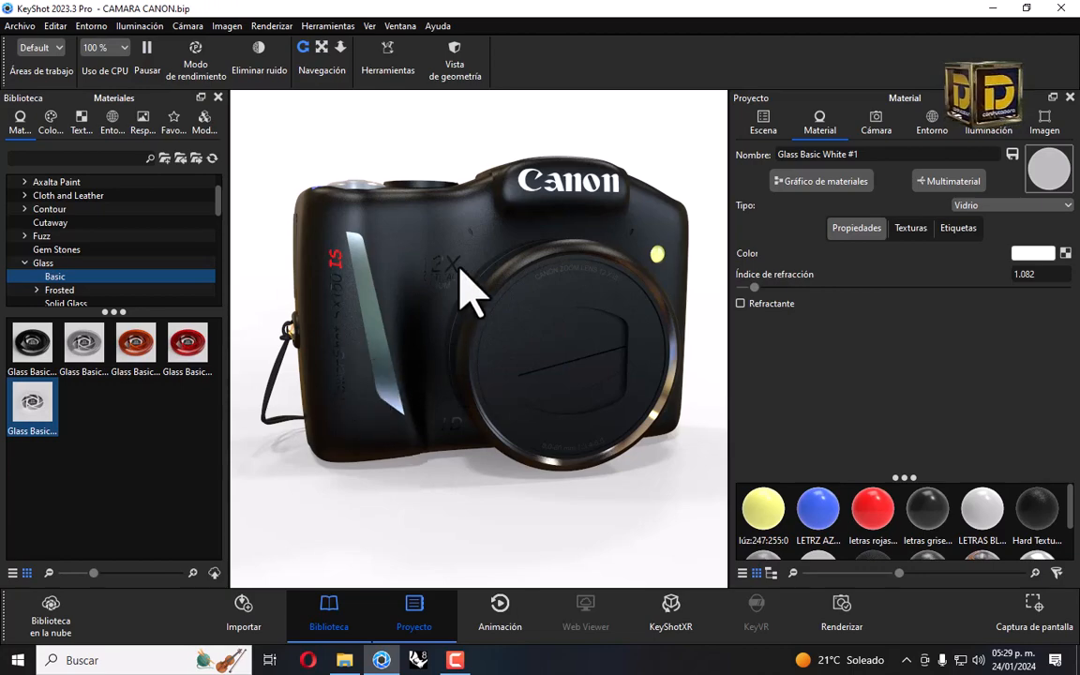
Set the diffuse colour of the grey lettering on the camera's front to hex 616161.
scroll(458, 281, "up", 5)
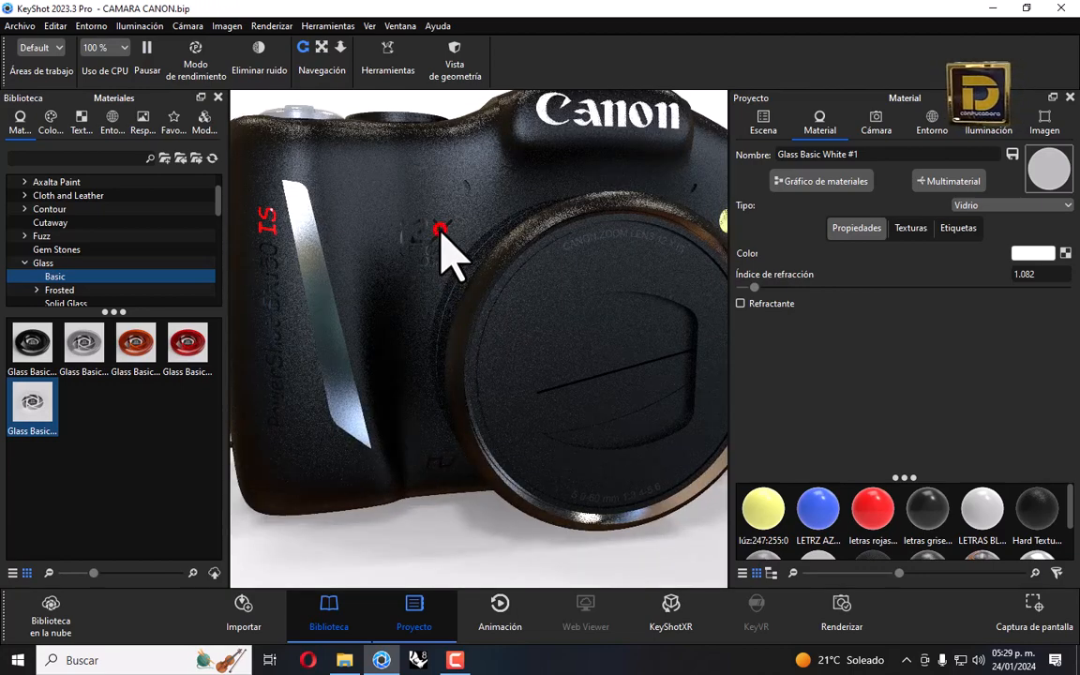
left_click(441, 235)
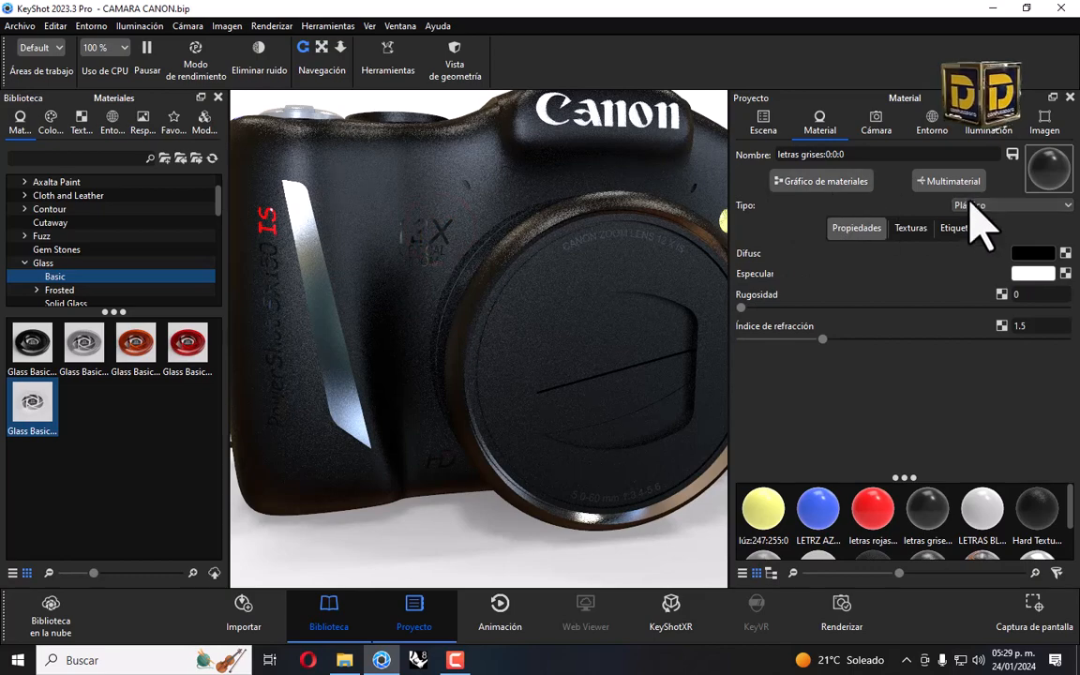
left_click(1031, 253)
left_click_drag(895, 232, 836, 217)
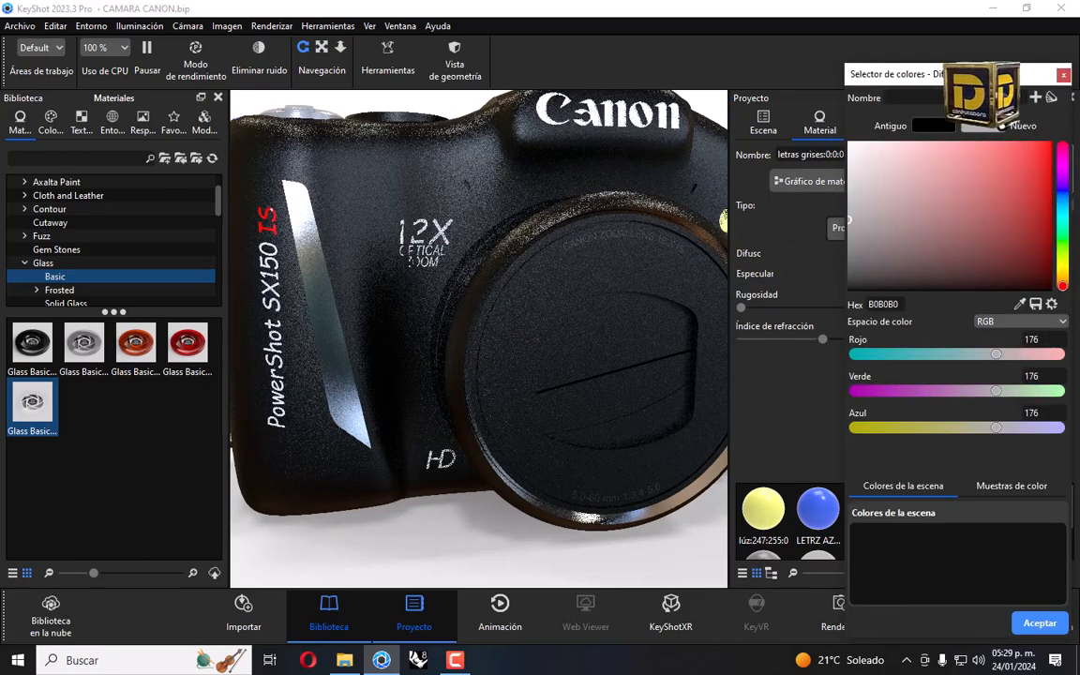
left_click(1063, 75)
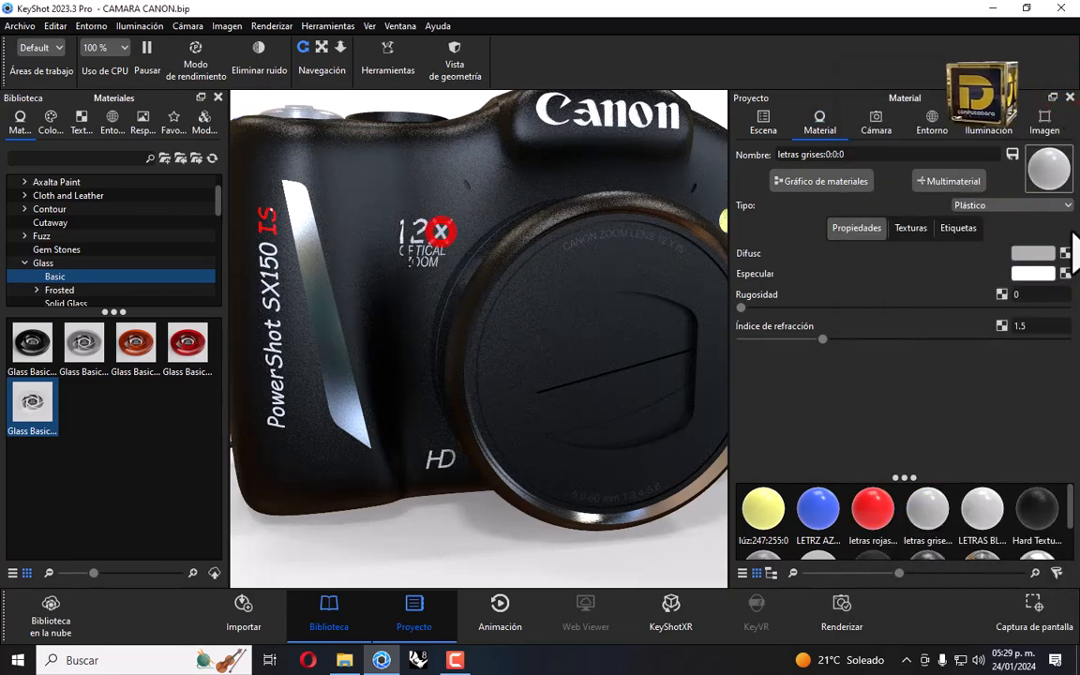
left_click(1030, 255)
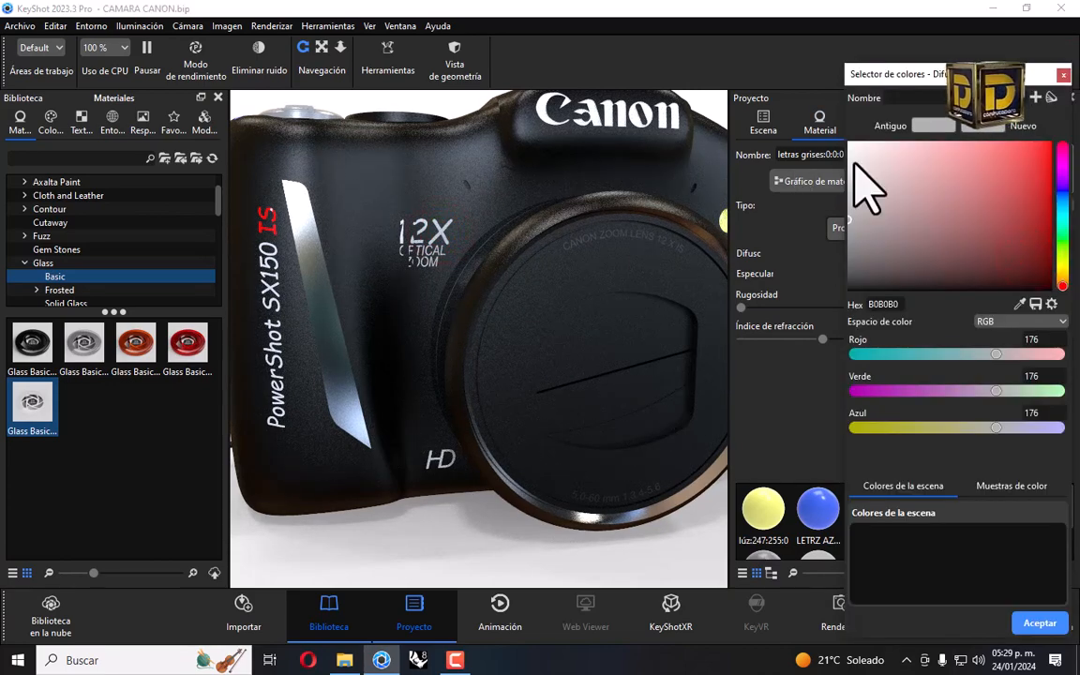
left_click_drag(860, 200, 849, 267)
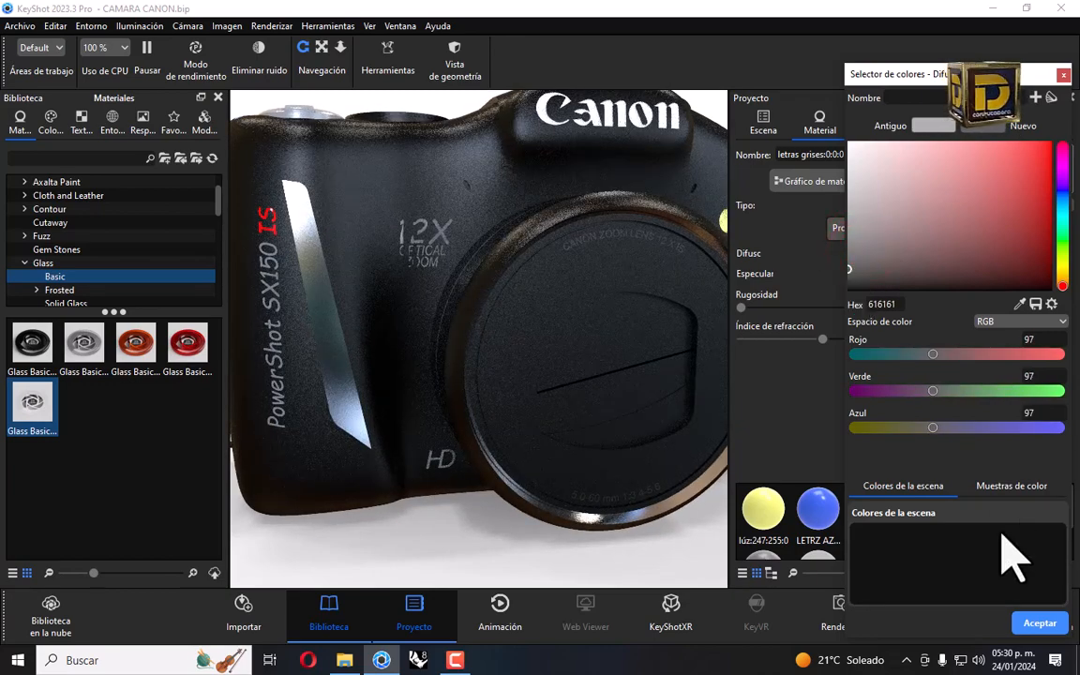
left_click(1039, 622)
Inspect the camera's front lettering from a distance and save the scene again under its current name.
left_click_drag(440, 536, 494, 511)
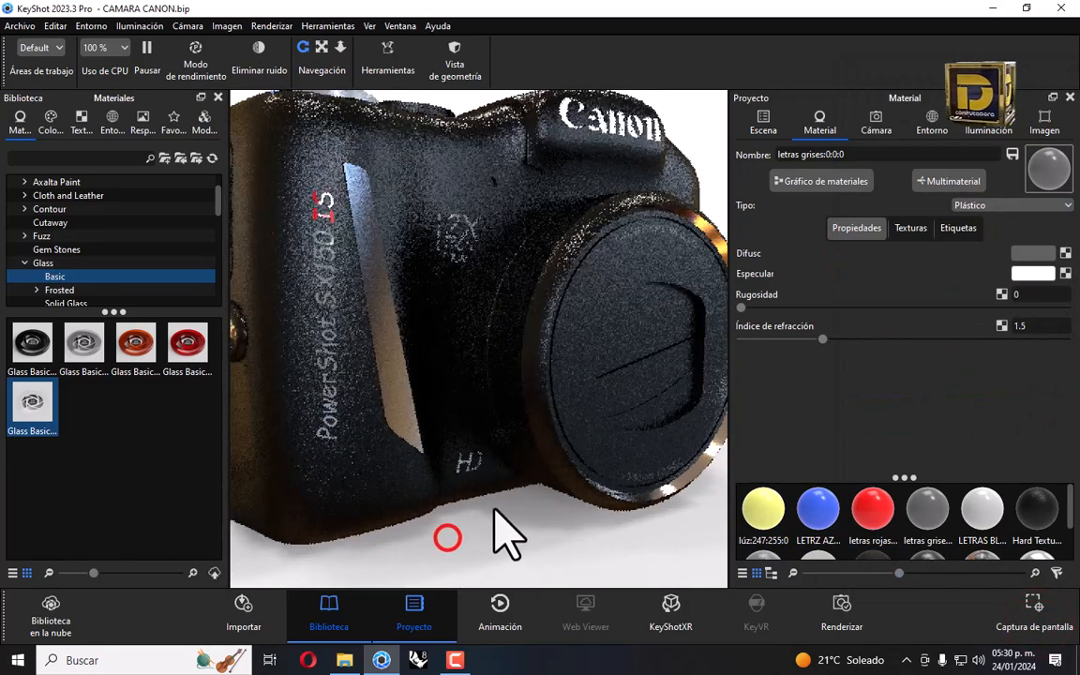
scroll(497, 510, "down", 5)
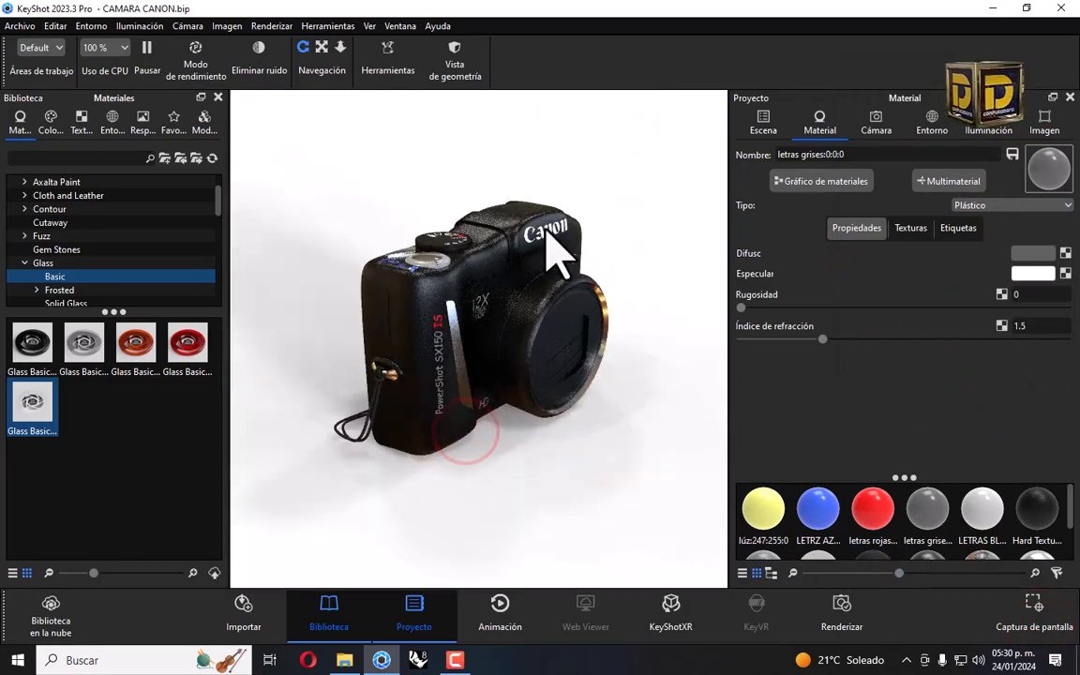
left_click_drag(459, 267, 497, 309)
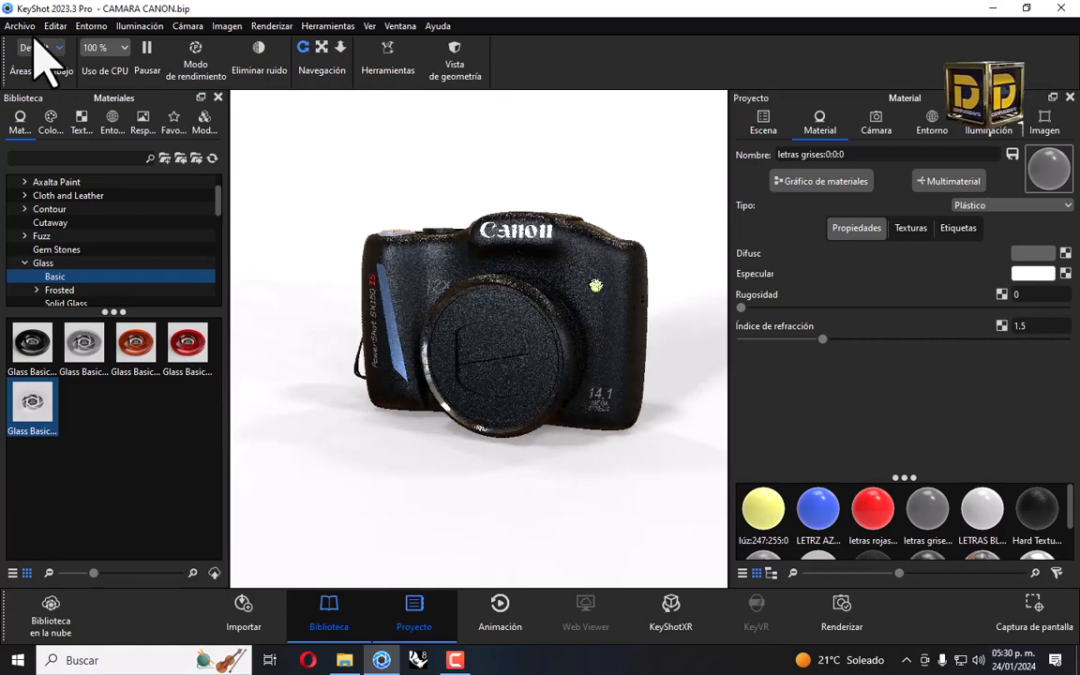
left_click(26, 25)
left_click(52, 145)
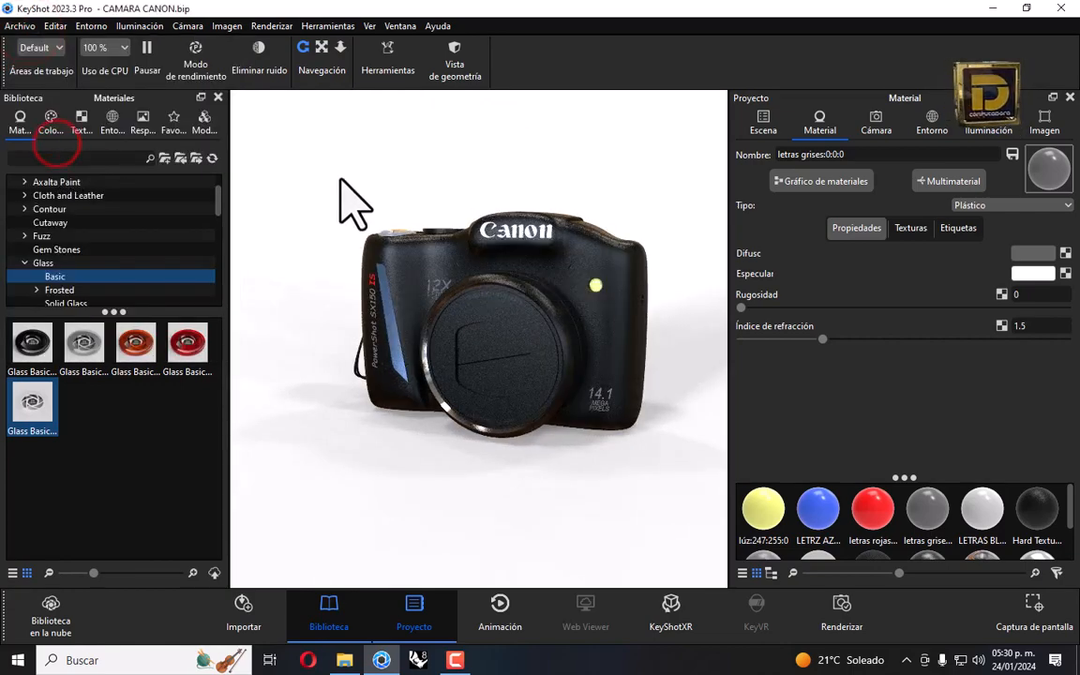
Turn on ground flattening in the environment's ground settings.
left_click_drag(409, 278, 891, 265)
left_click(932, 125)
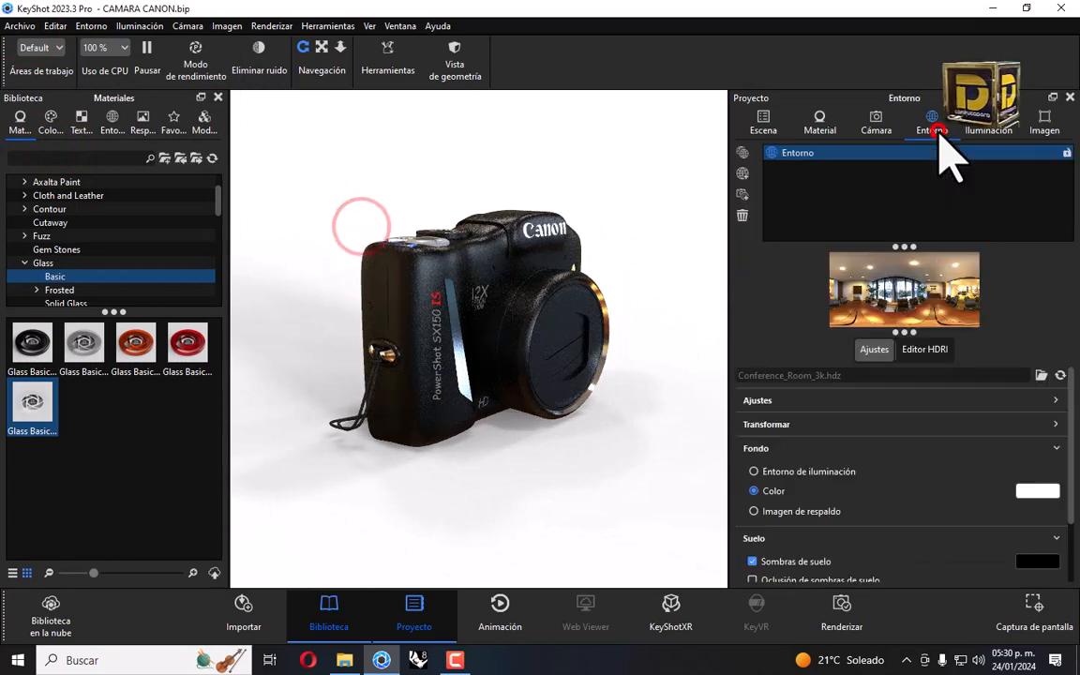
scroll(895, 562, "down", 2)
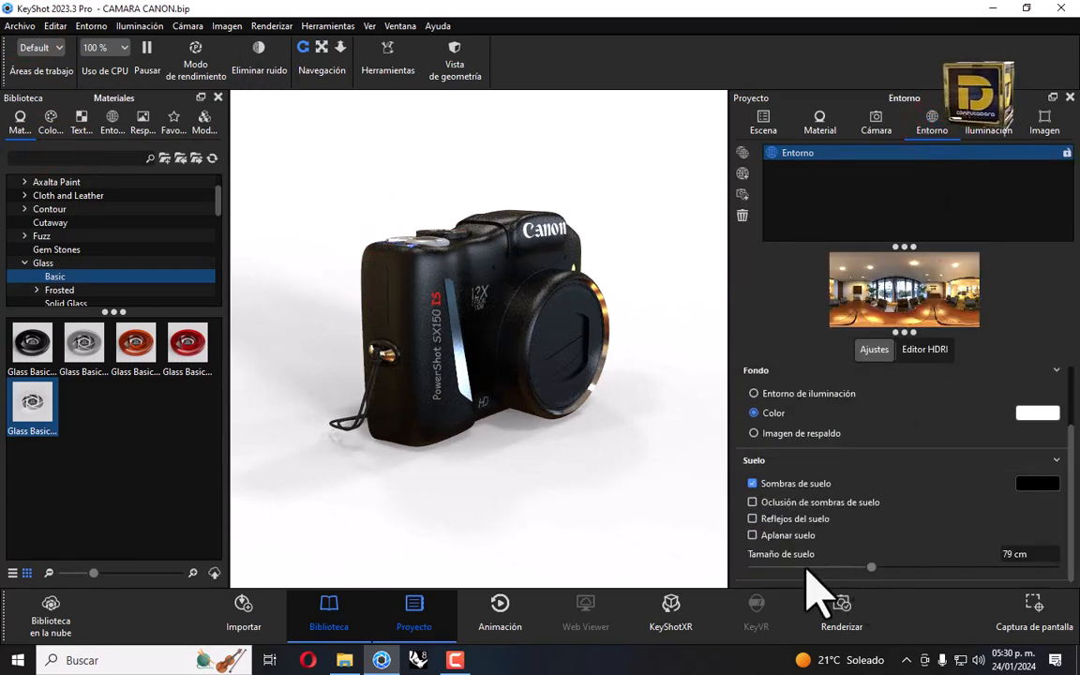
left_click(752, 535)
left_click_drag(573, 373, 436, 375)
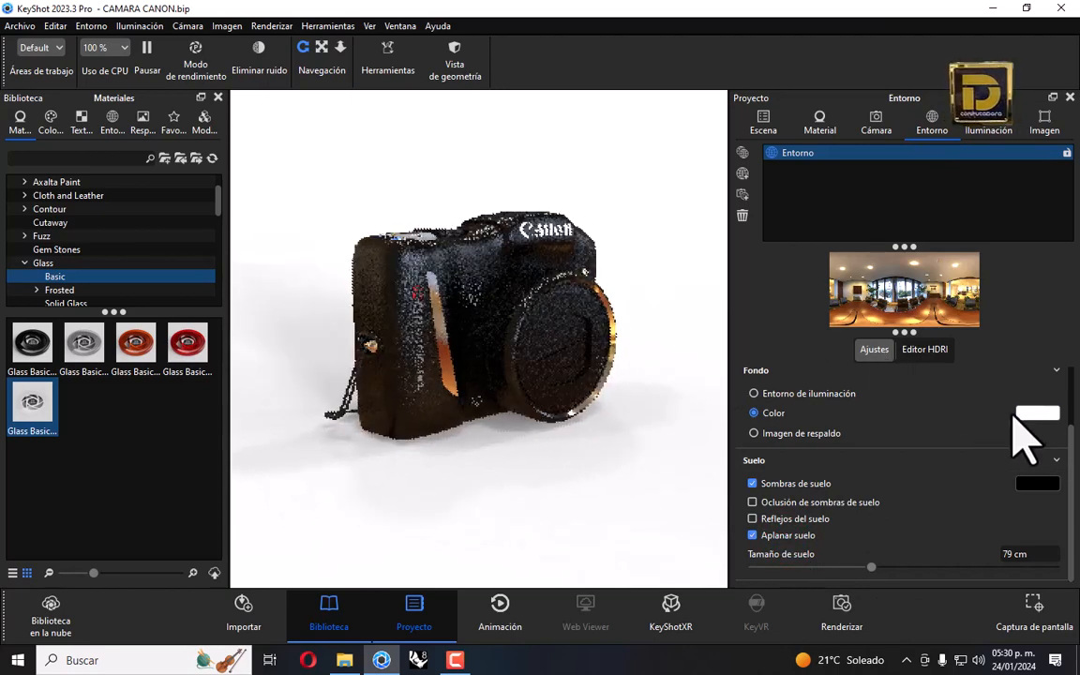
Set the environment's background colour to light grey, hex C0C0C0.
left_click(1046, 416)
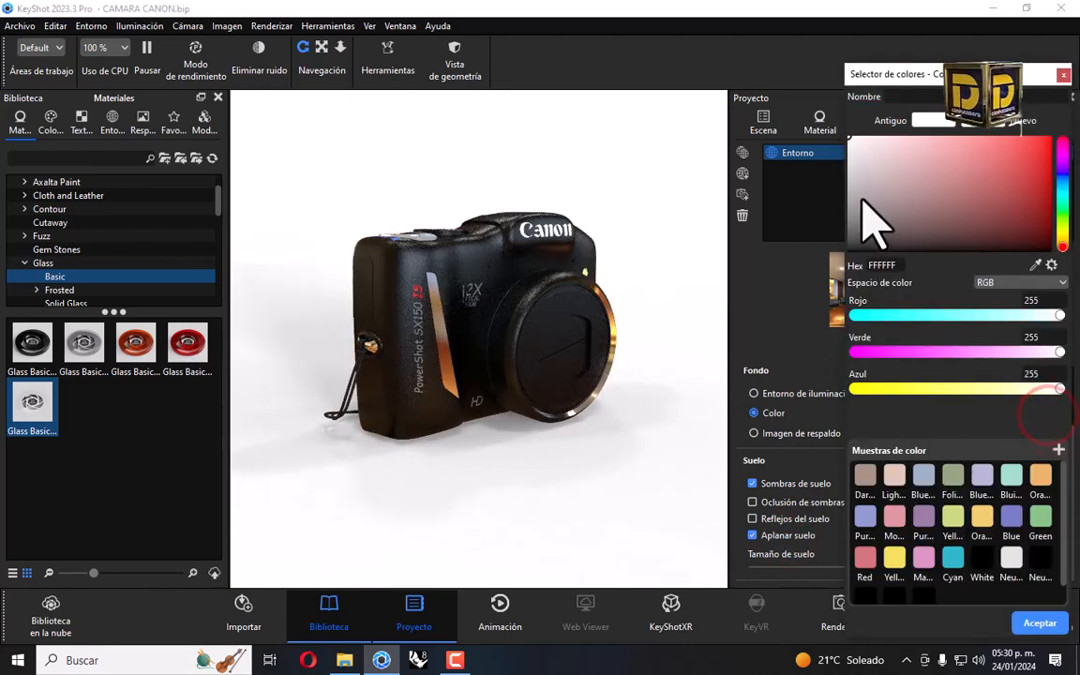
left_click(861, 195)
left_click(848, 185)
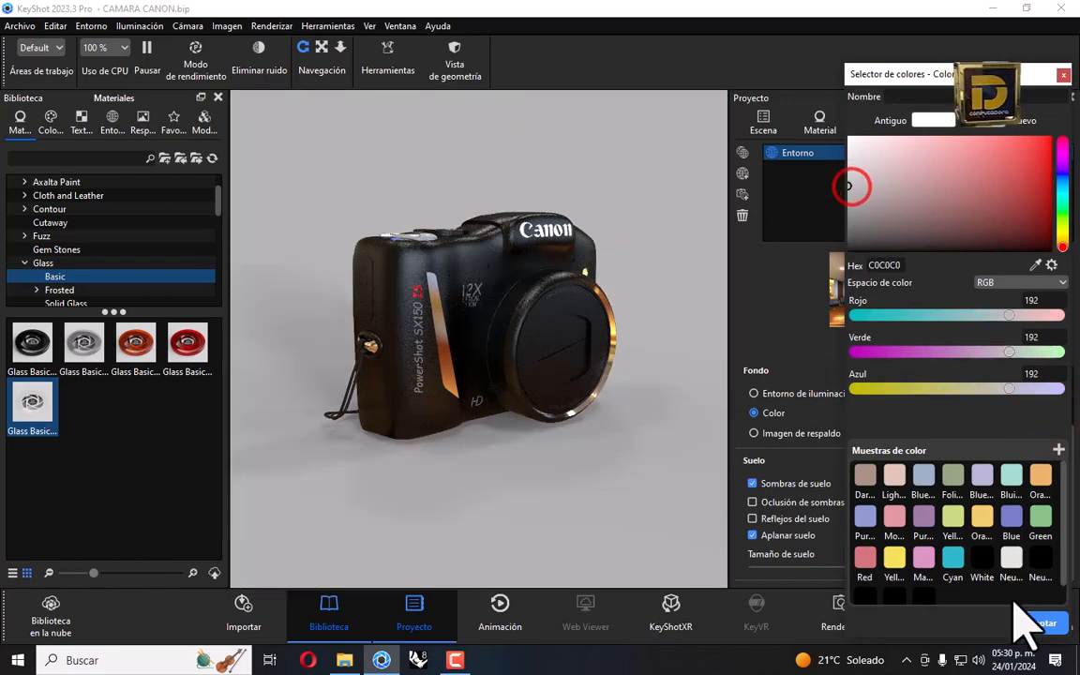
left_click(1031, 624)
left_click_drag(485, 132, 440, 138)
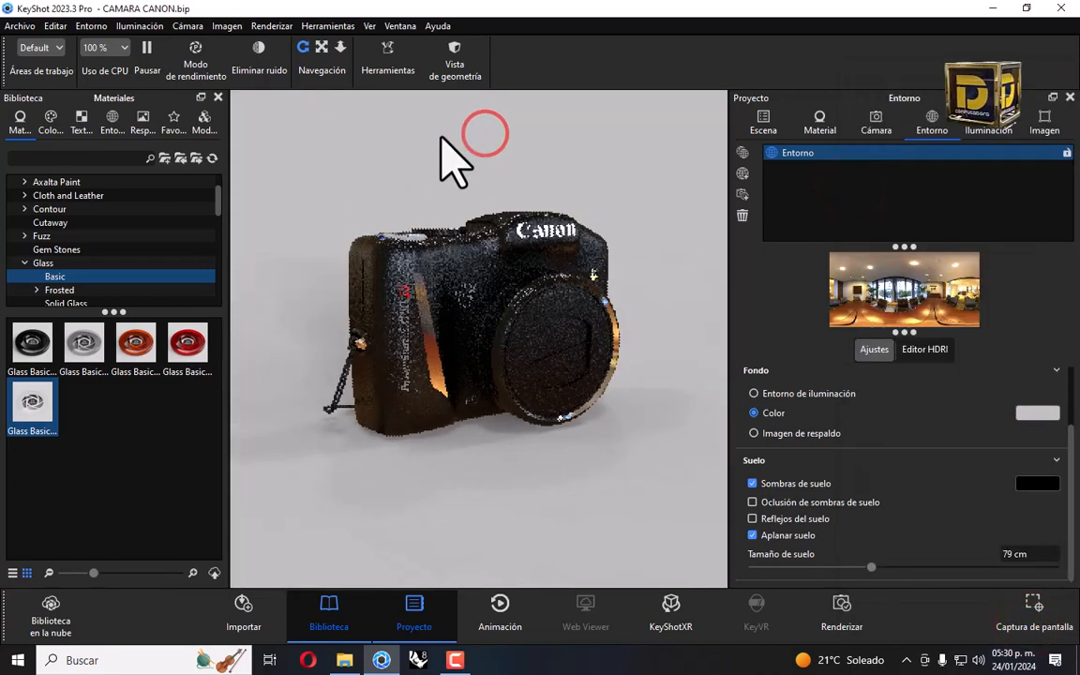
Apply the wide black abstract backplate with gold lines from the fondos folder as the scene background.
left_click(142, 123)
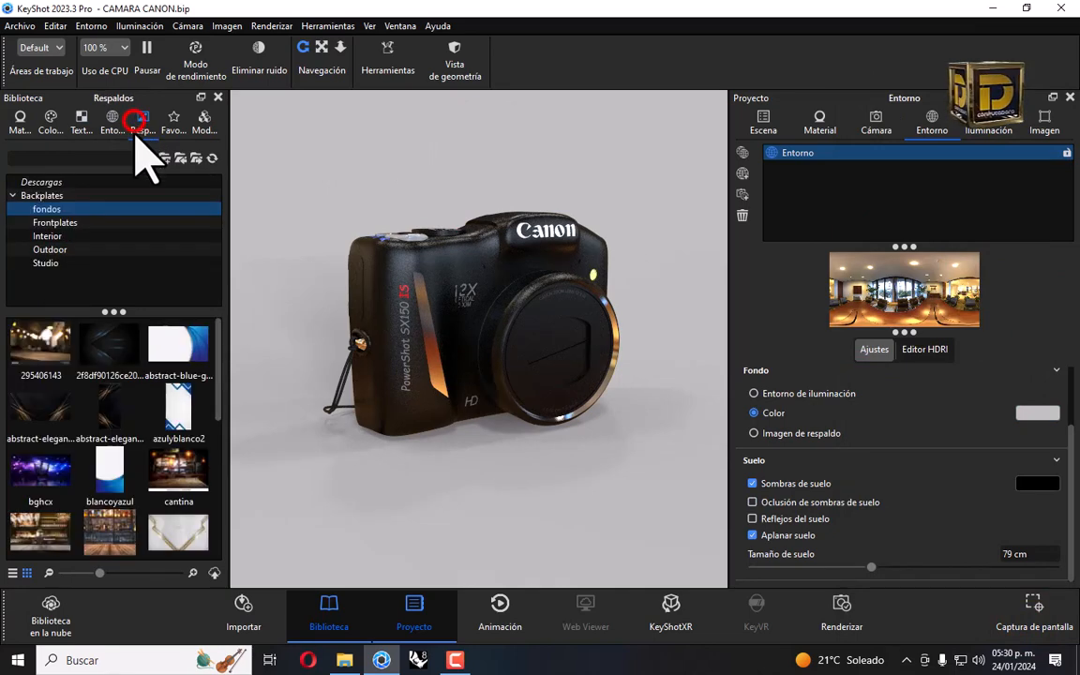
left_click(40, 395)
left_click_drag(297, 373, 308, 271)
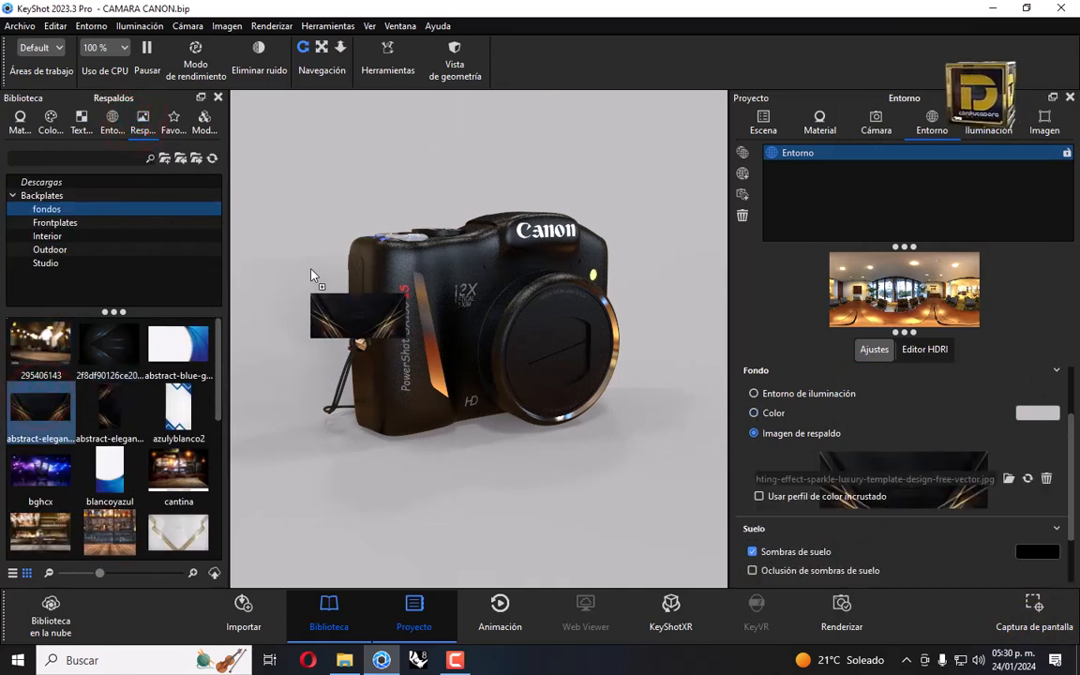
left_click_drag(530, 378, 672, 346)
Enable ground reflections beneath the camera in the environment's ground settings.
scroll(895, 487, "down", 2)
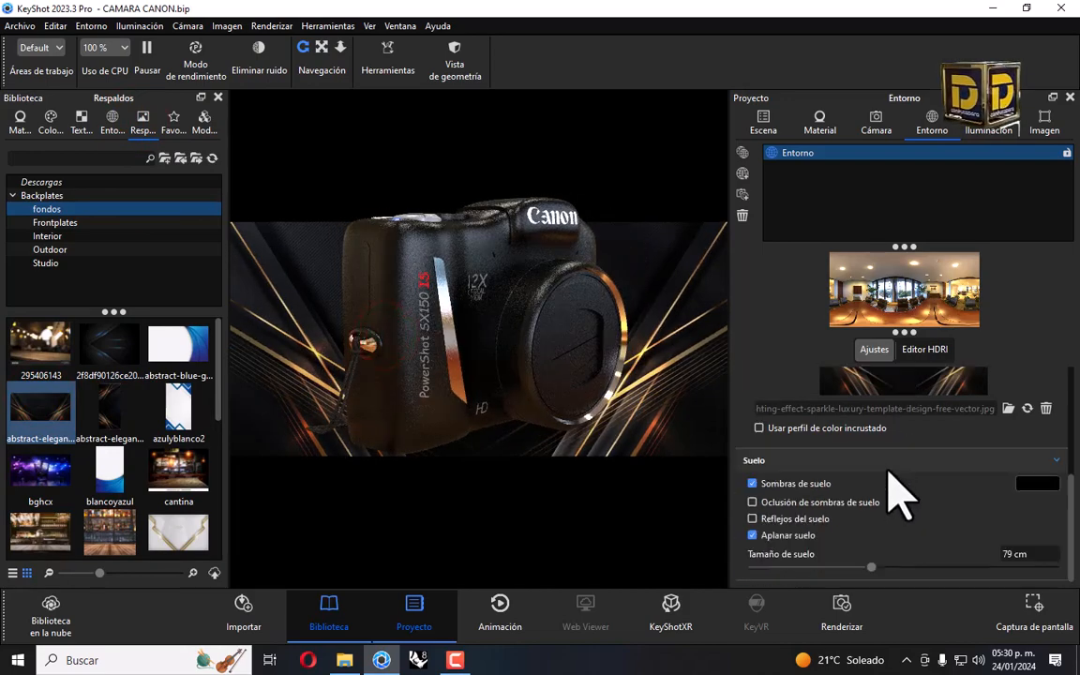
left_click(794, 518)
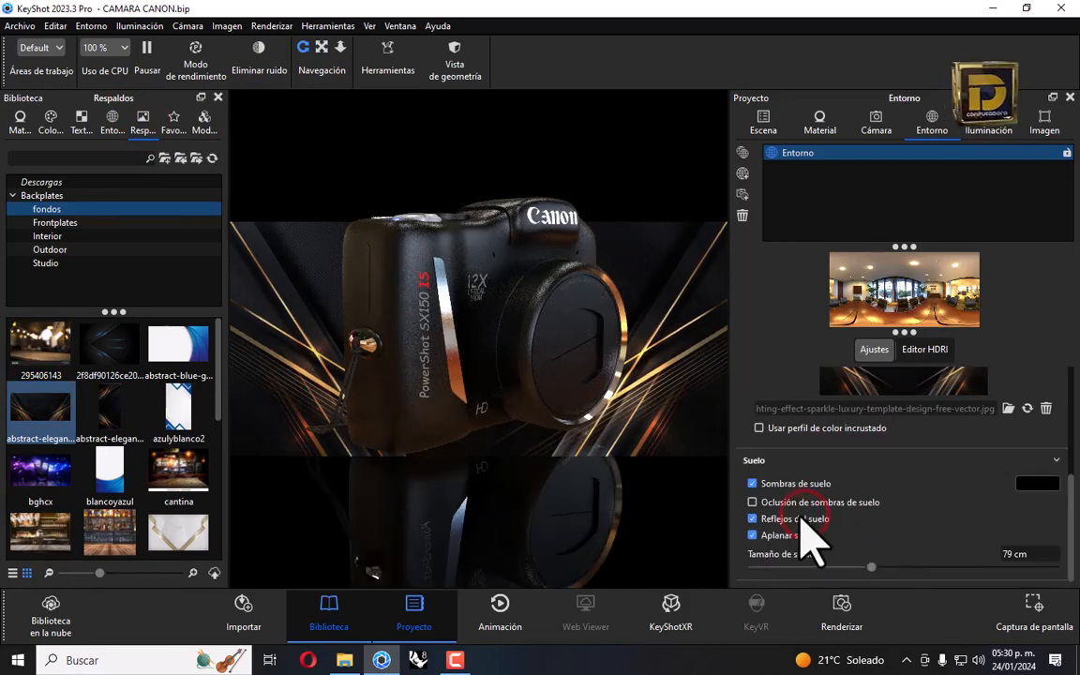
left_click_drag(477, 414, 526, 410)
Try the dark 2f8df90126ce20 backplate behind the camera and put the gold-line backplate back.
left_click_drag(109, 341, 304, 316)
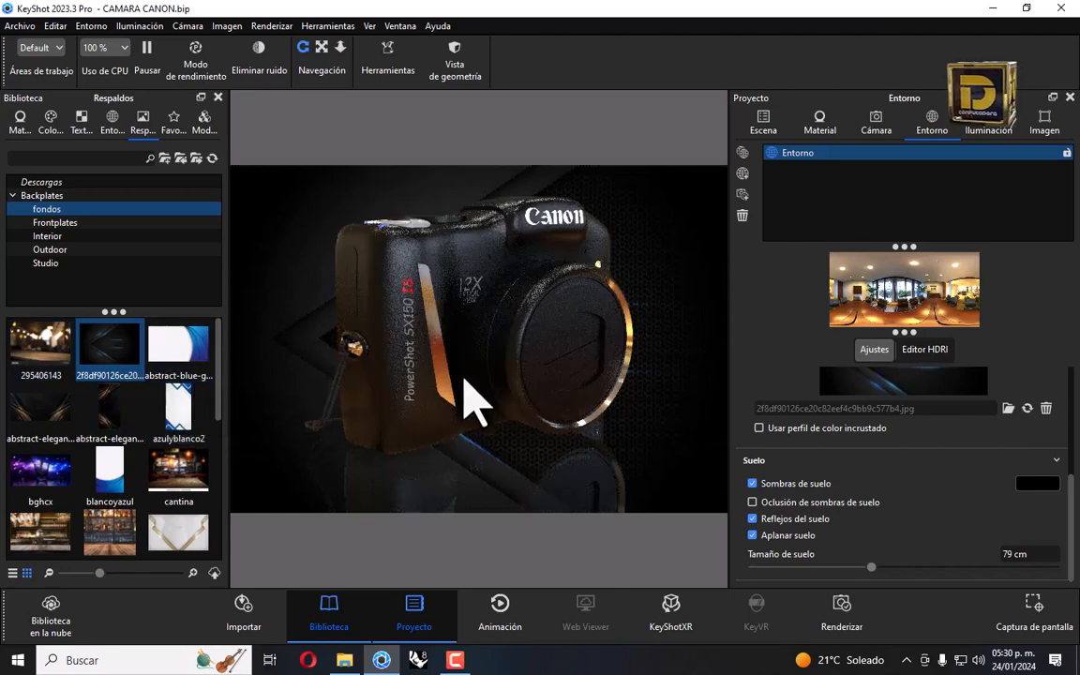
left_click_drag(40, 405, 499, 335)
Pan the view to place the camera slightly lower within the gold-line backplate.
left_click(317, 46)
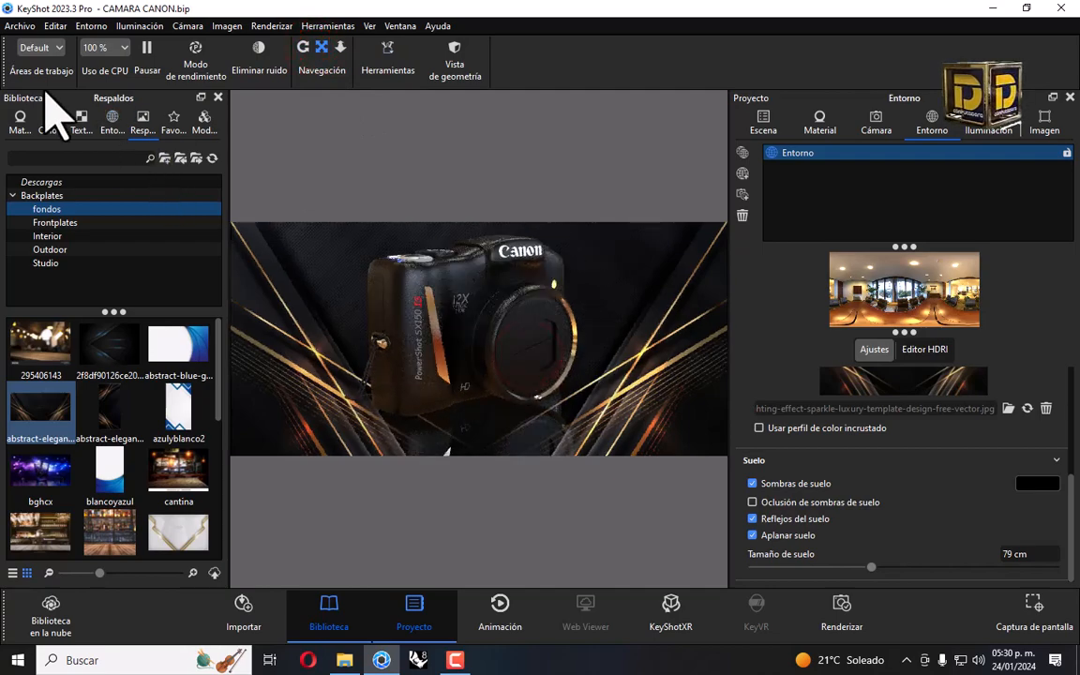
left_click(320, 47)
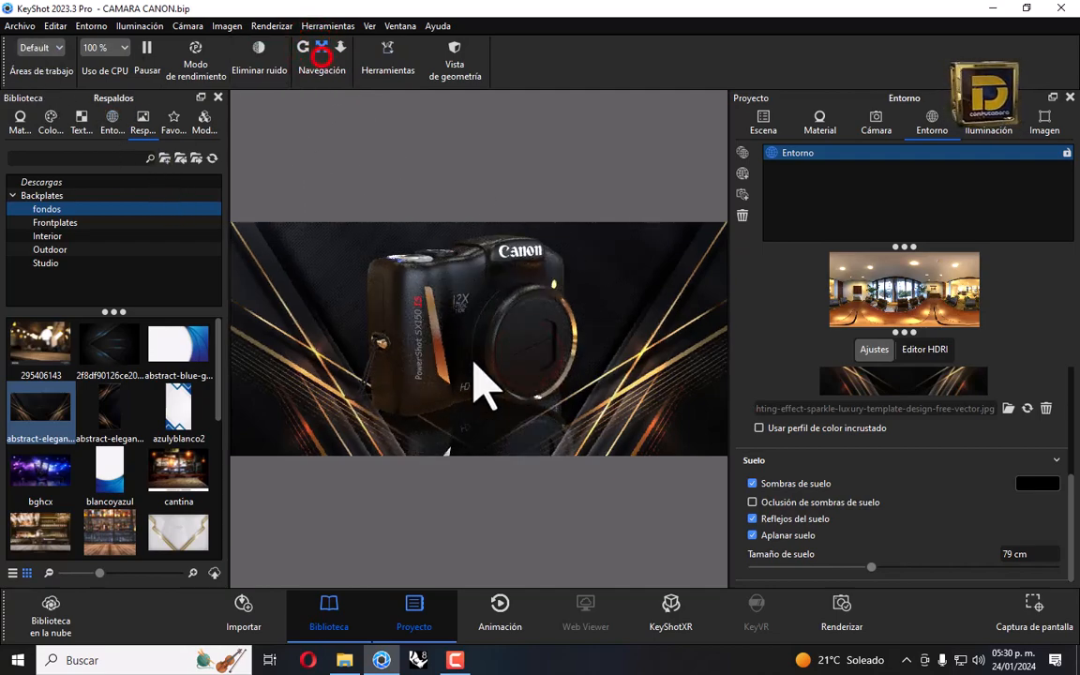
left_click(471, 361)
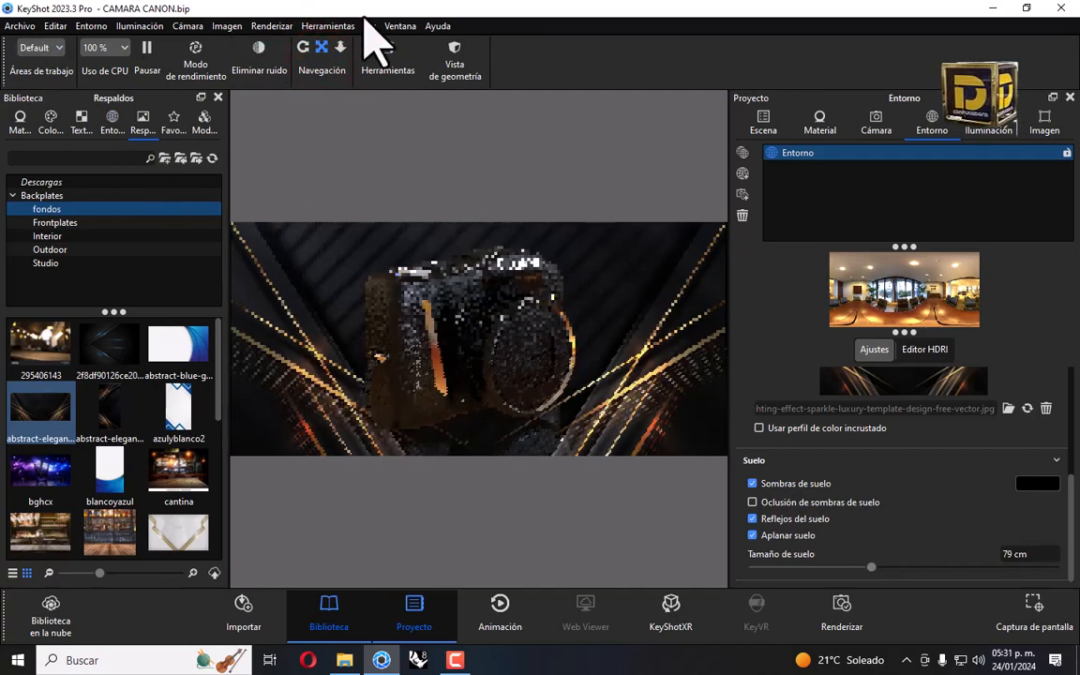
Open the render settings and set the still image's output folder to 254 camara canon.
left_click(271, 25)
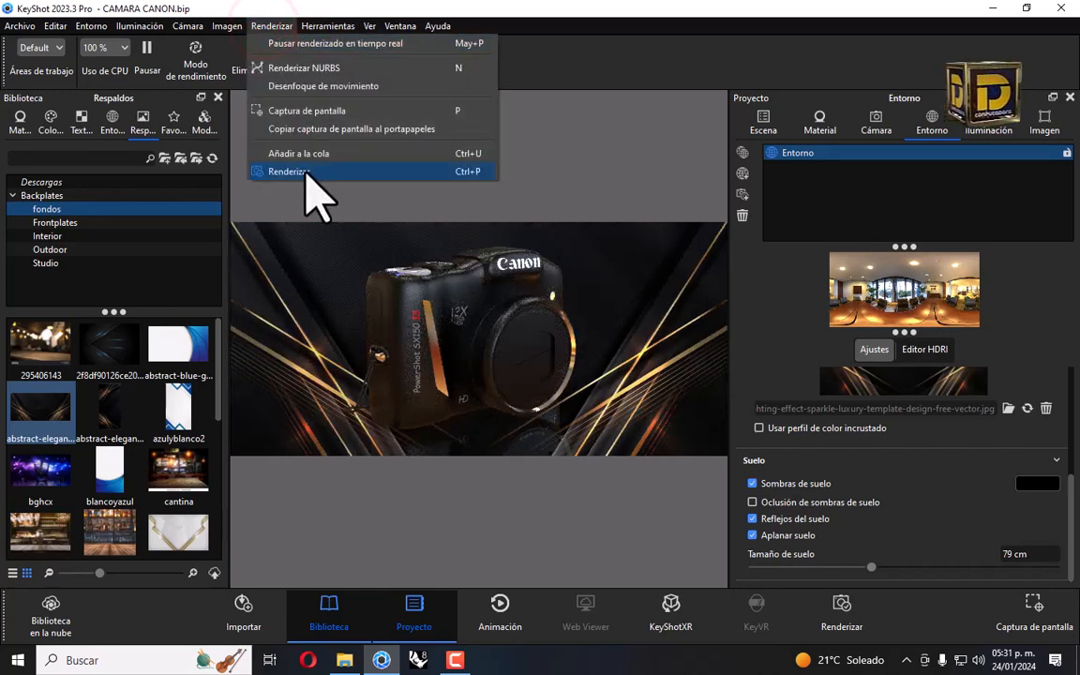
left_click(307, 173)
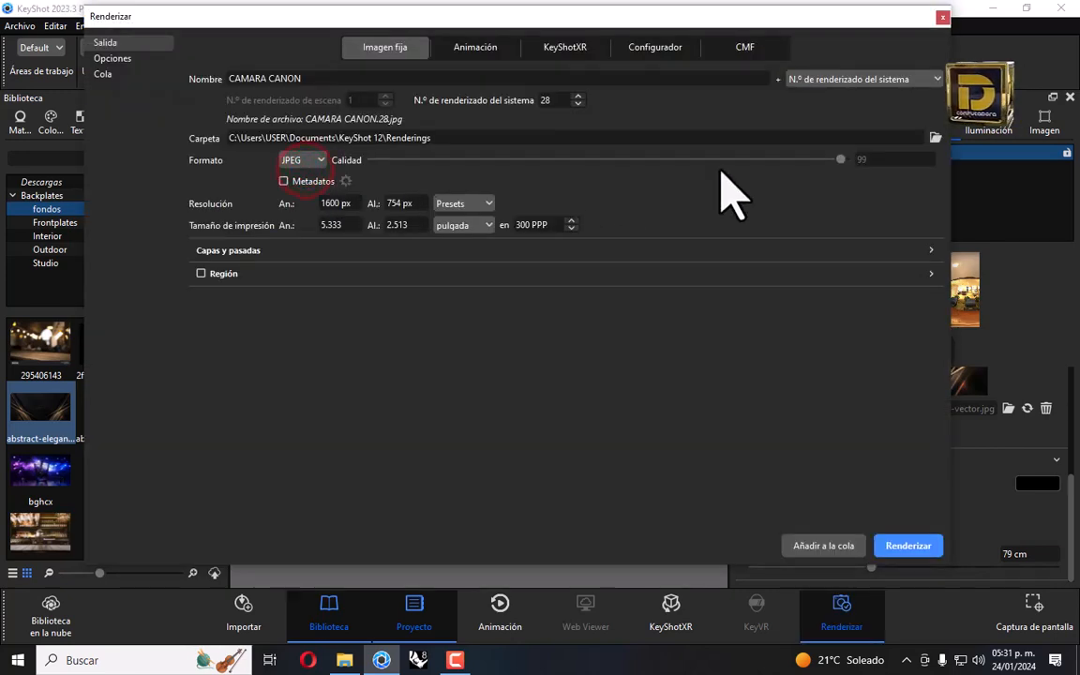
left_click(934, 138)
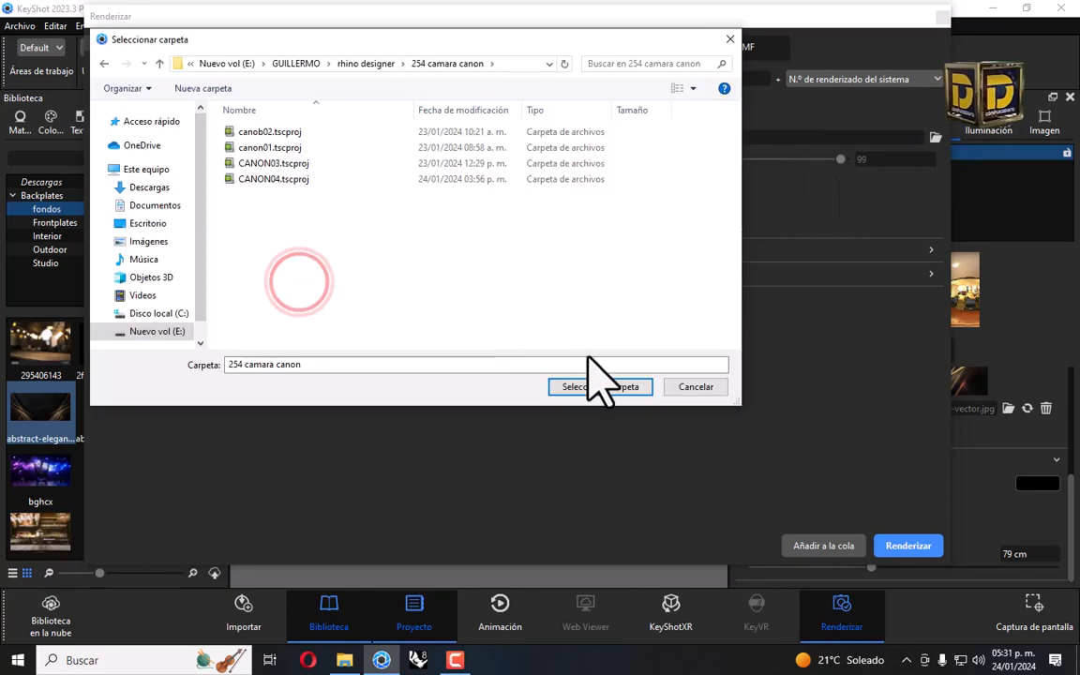
left_click(596, 387)
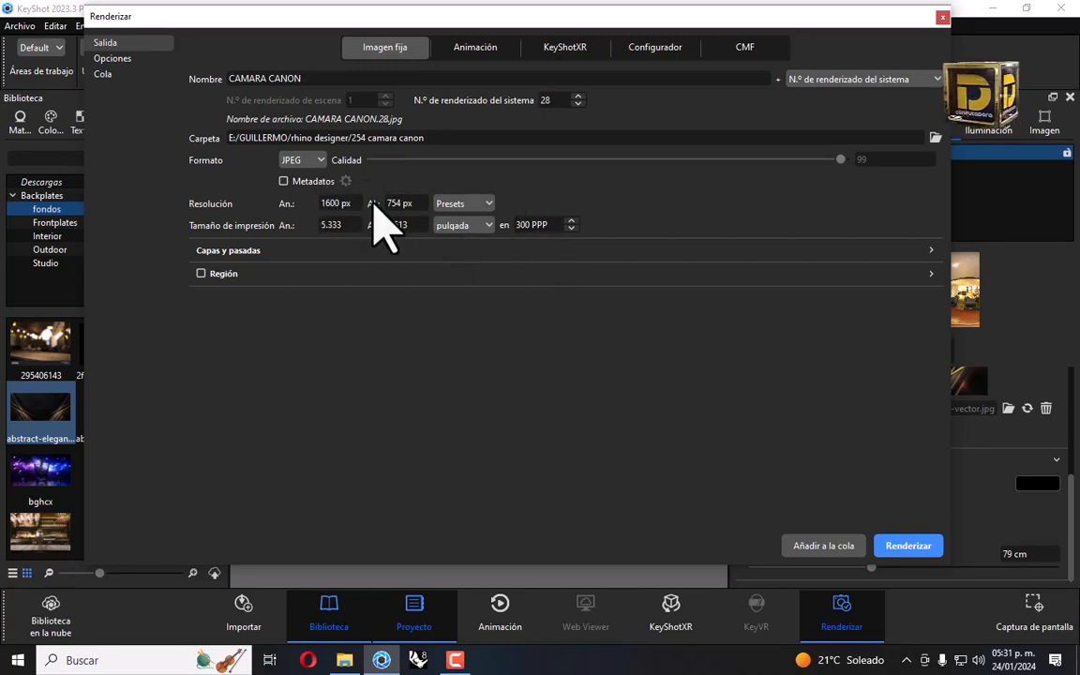
Add the current camera view with the gold-line backplate to the render queue as a job.
left_click(103, 75)
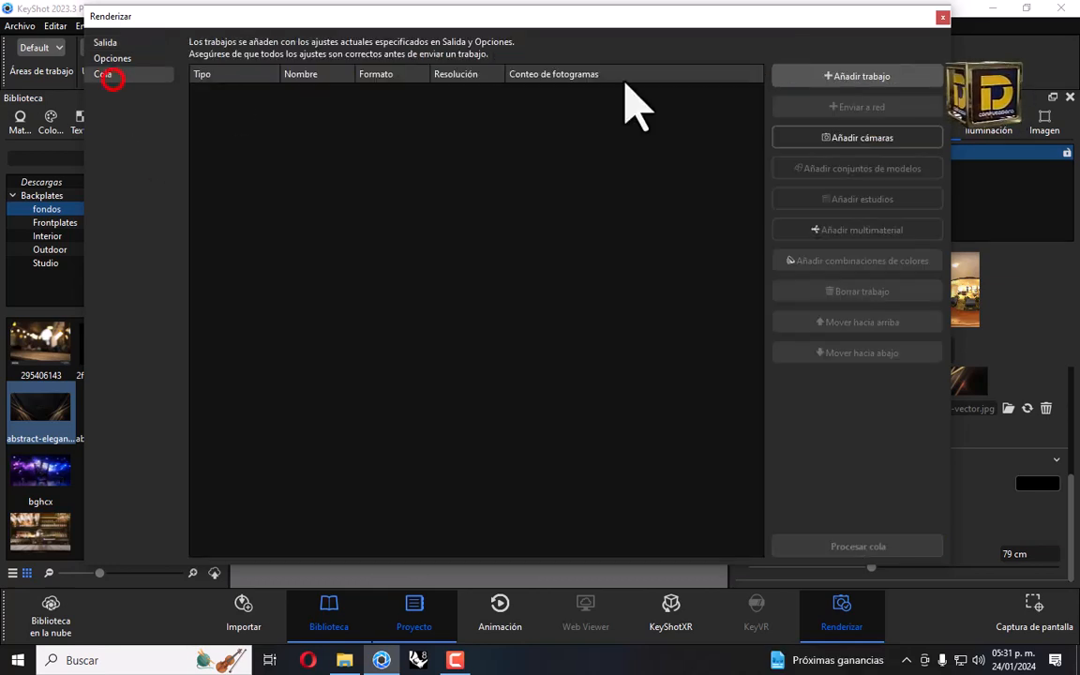
left_click(648, 52)
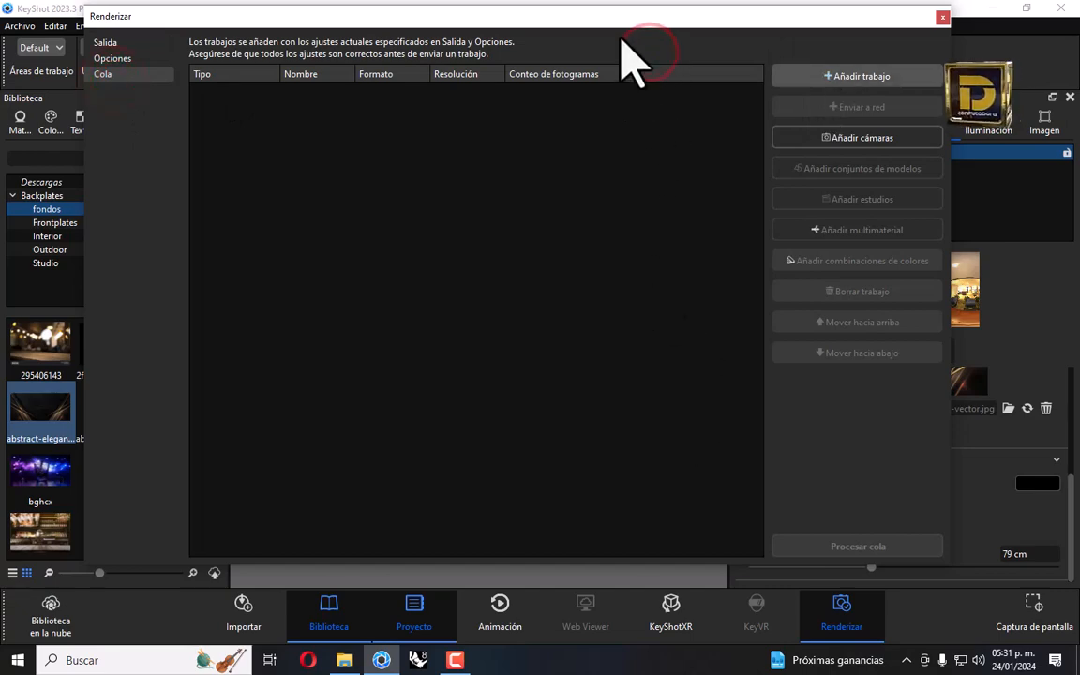
left_click_drag(598, 16, 565, 355)
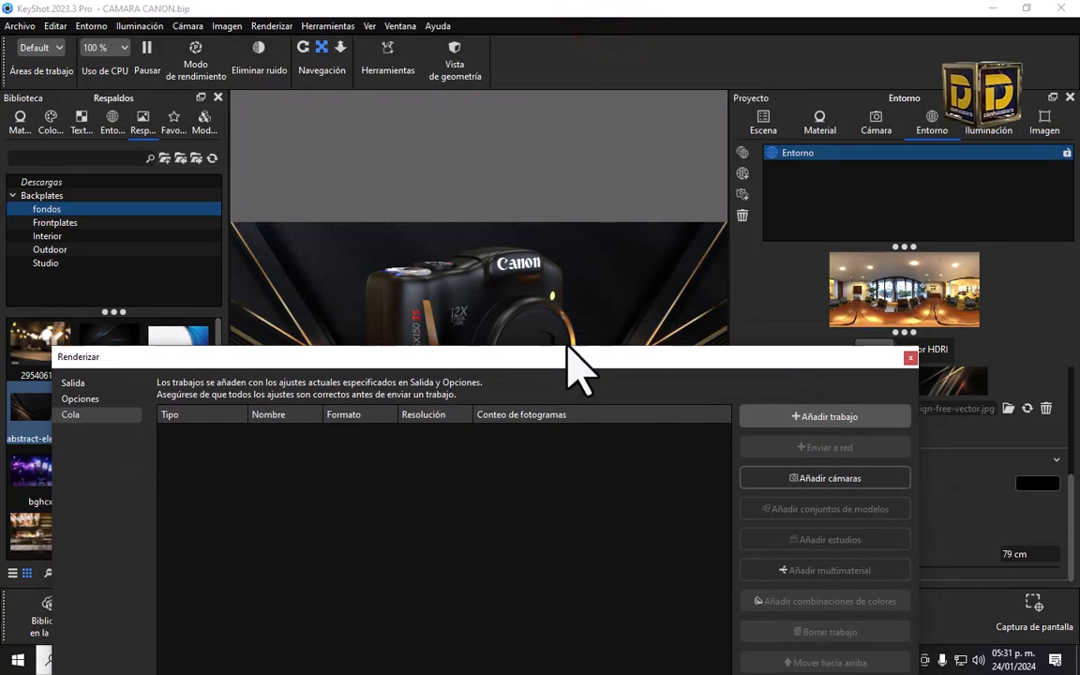
left_click(776, 414)
Change the environment background to a plain color and add the same camera view as another render job.
left_click_drag(728, 358, 490, 437)
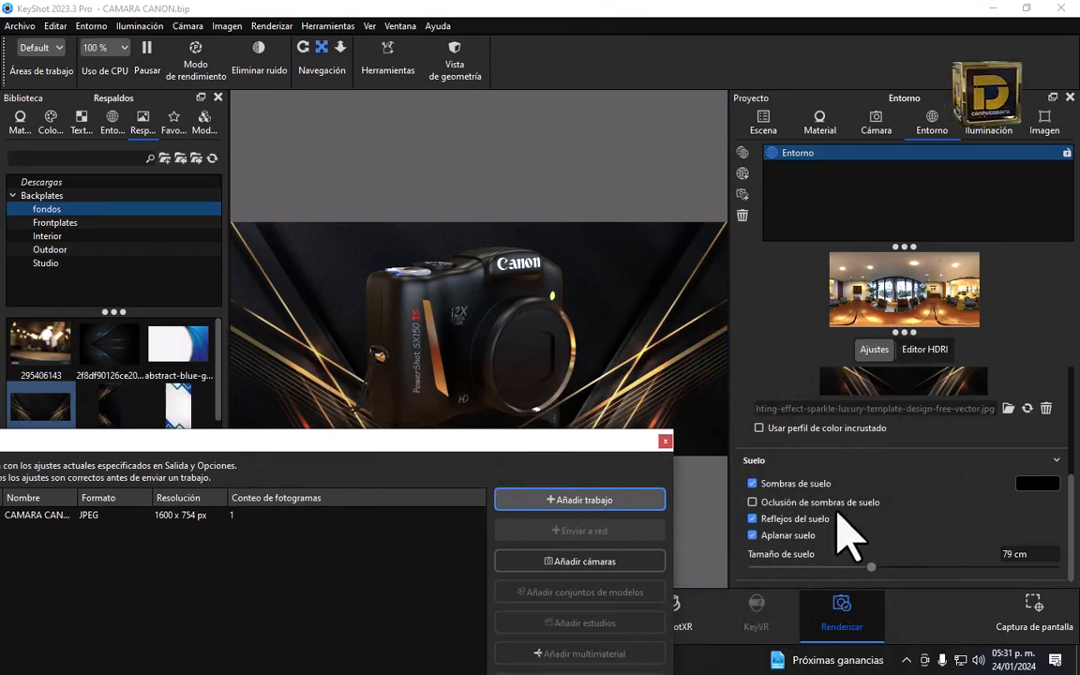
scroll(796, 535, "up", 3)
left_click(761, 458)
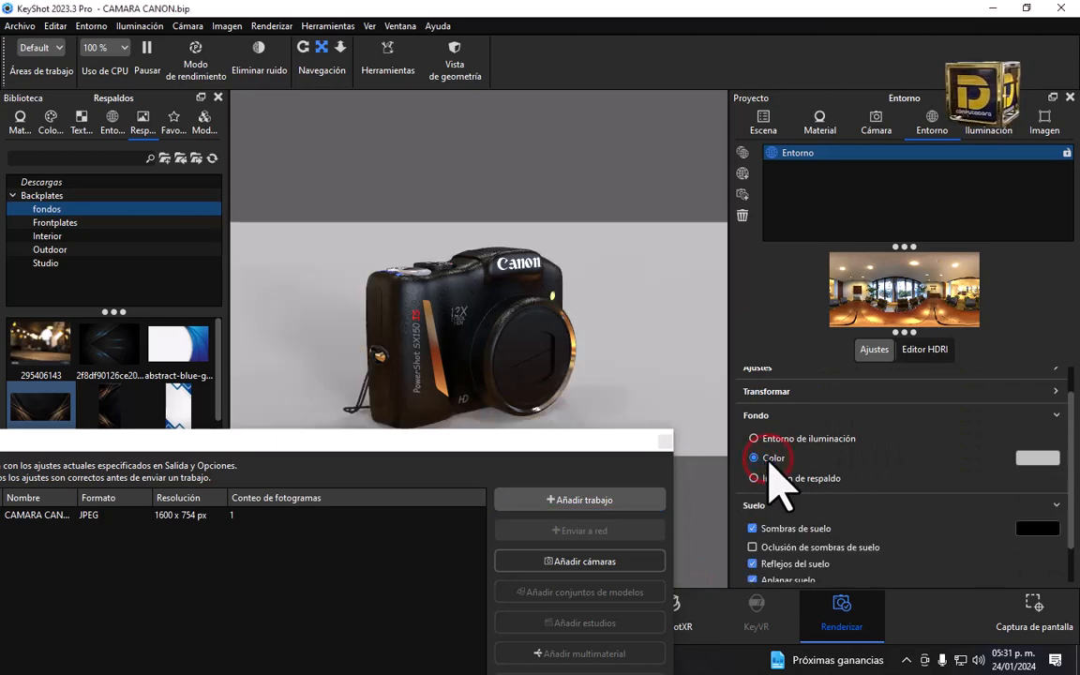
mouse_move(485, 435)
left_mouse_down()
mouse_move(775, 436)
mouse_move(742, 417)
mouse_move(725, 420)
left_mouse_up()
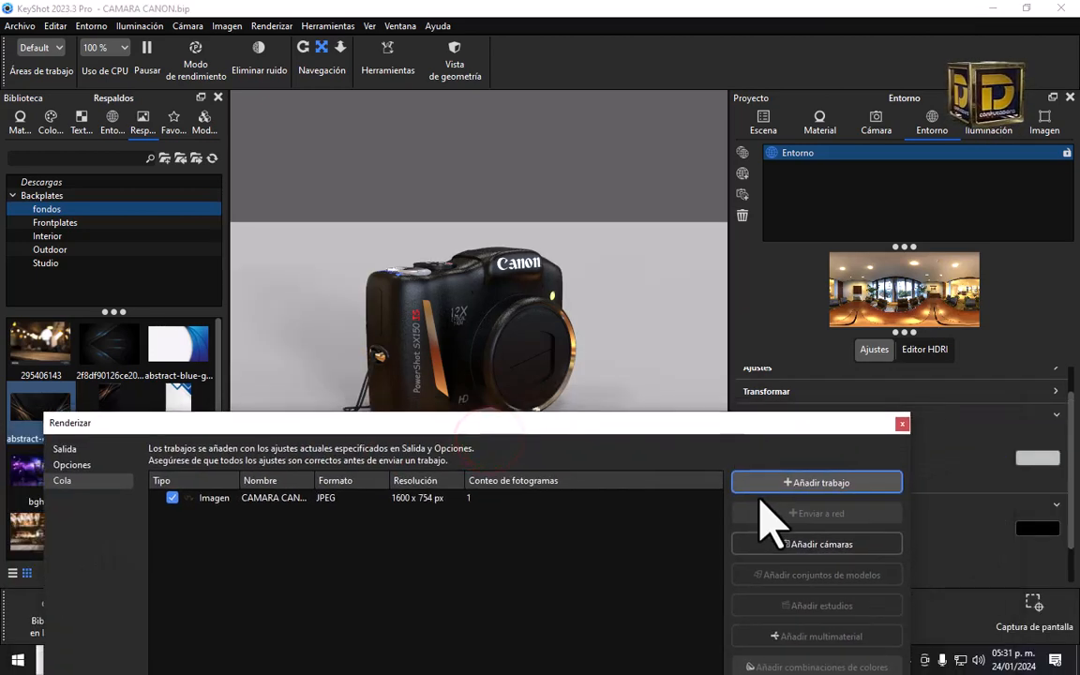
left_click(769, 483)
Orbit to a rear three-quarter view showing the strap side and add it to the render queue.
left_click_drag(625, 424, 645, 540)
left_click_drag(503, 380, 404, 316)
left_click(301, 48)
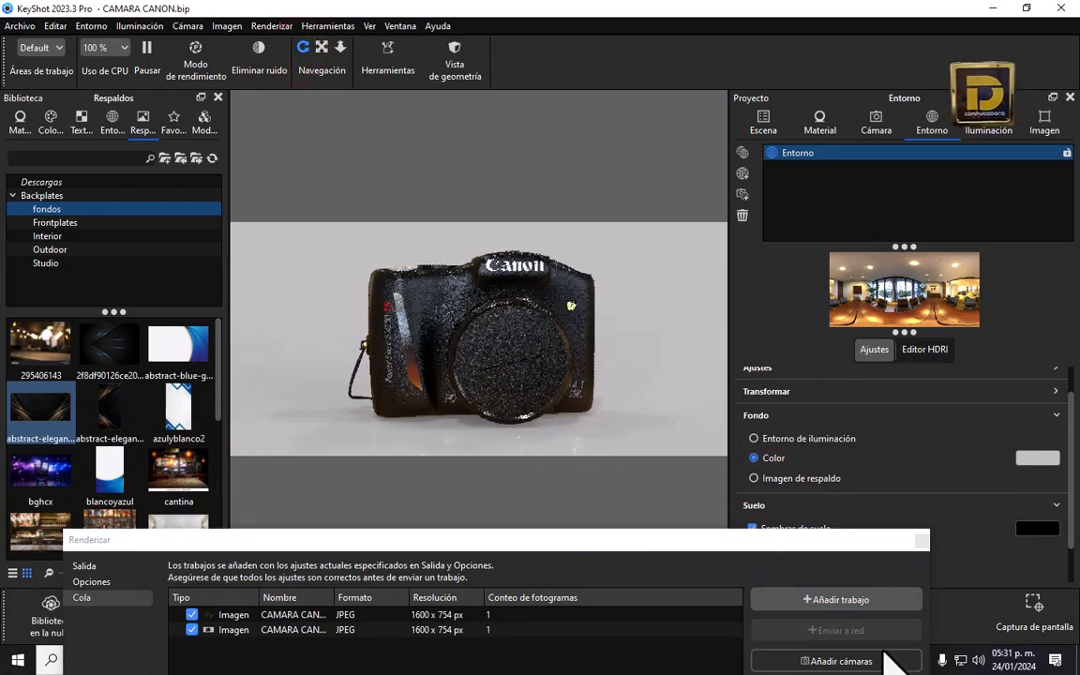
left_click(827, 600)
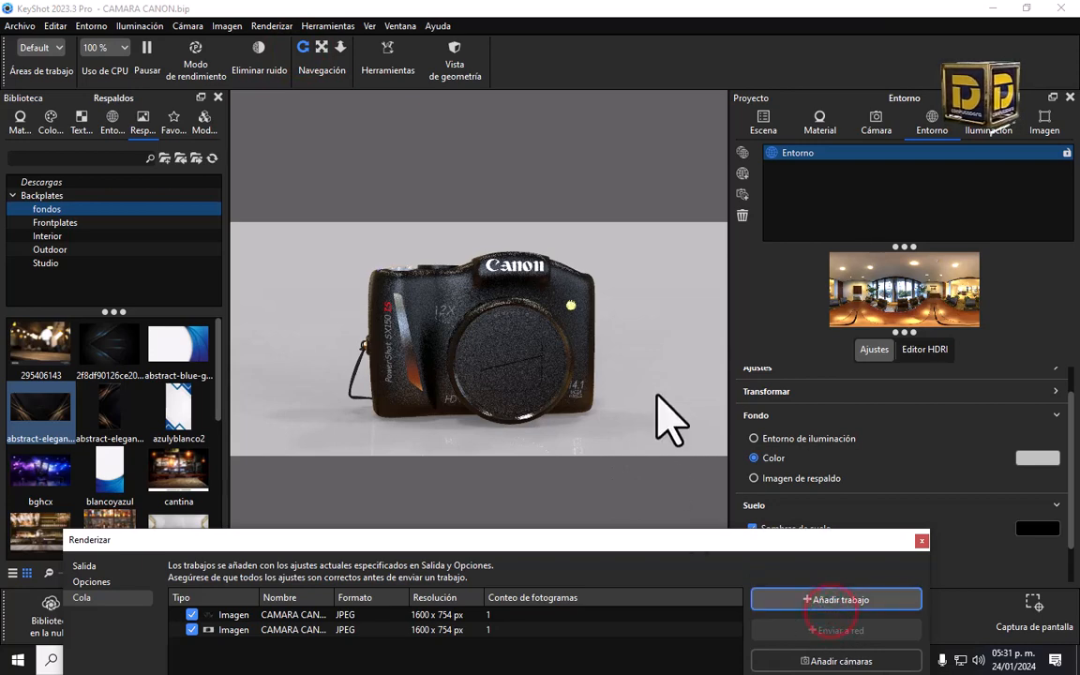
left_click_drag(634, 356, 535, 361)
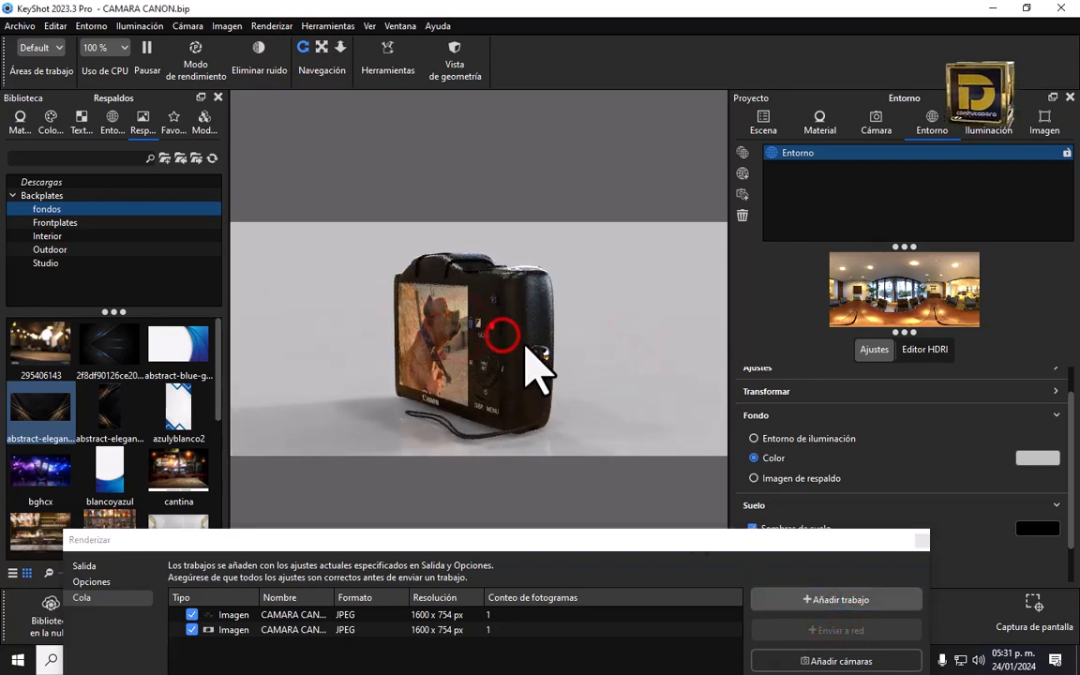
left_click(815, 599)
Orbit to the opposite rear three-quarter view, center the camera in the frame, and add it as a render job.
left_click_drag(320, 320, 527, 343)
left_click_drag(385, 343, 503, 335)
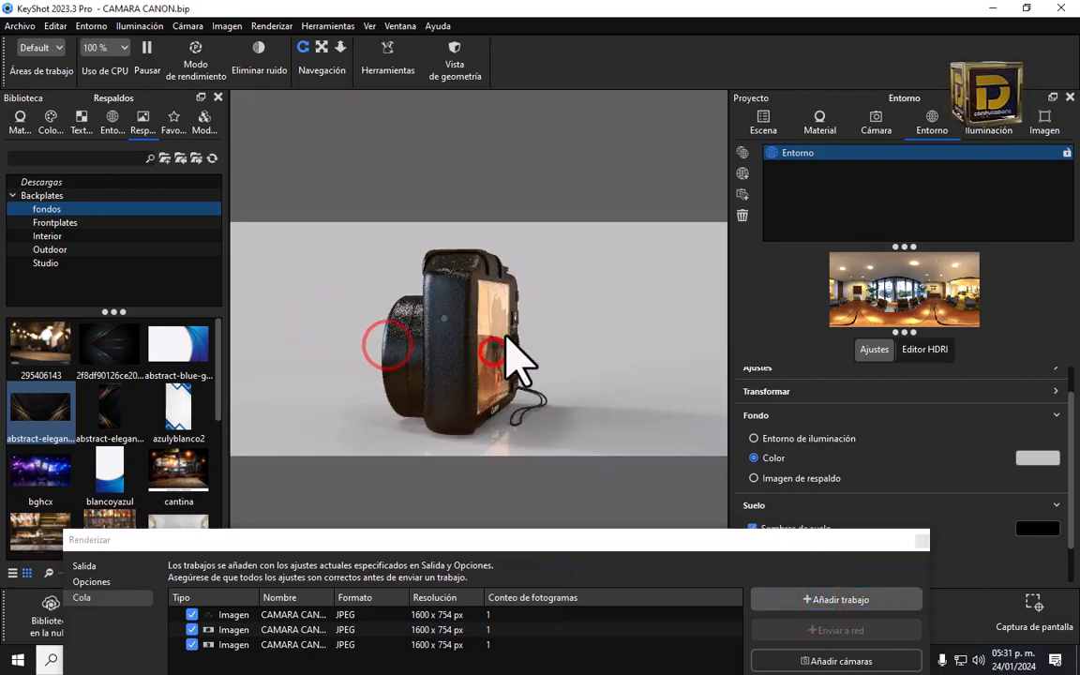
left_click(321, 46)
left_click_drag(386, 308, 421, 326)
left_click(302, 47)
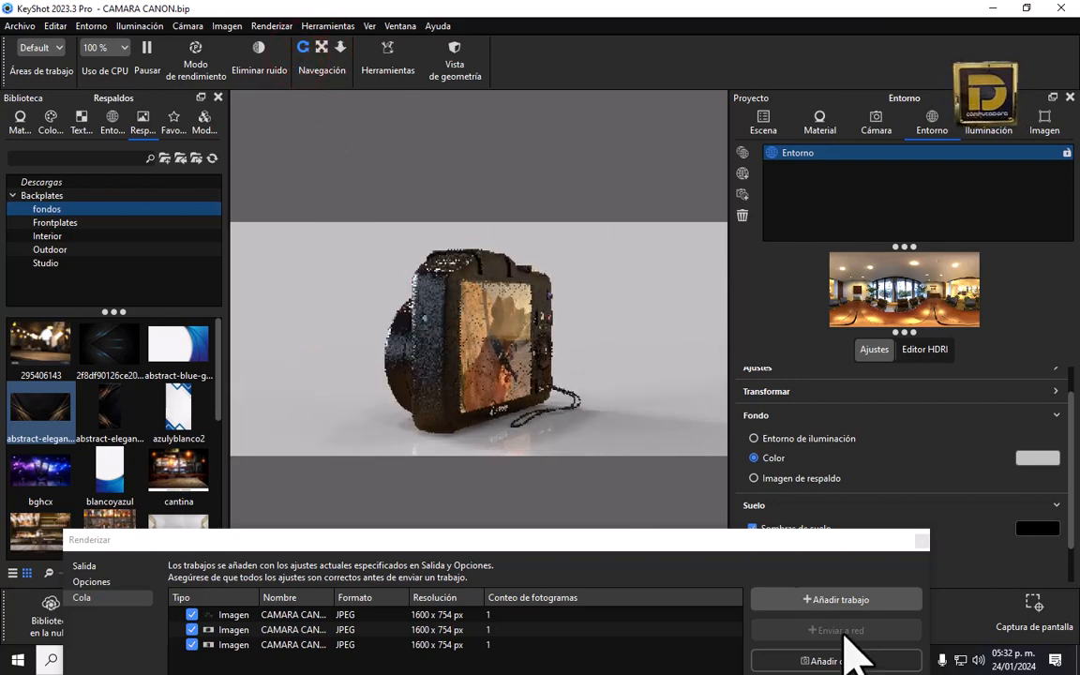
left_click(832, 601)
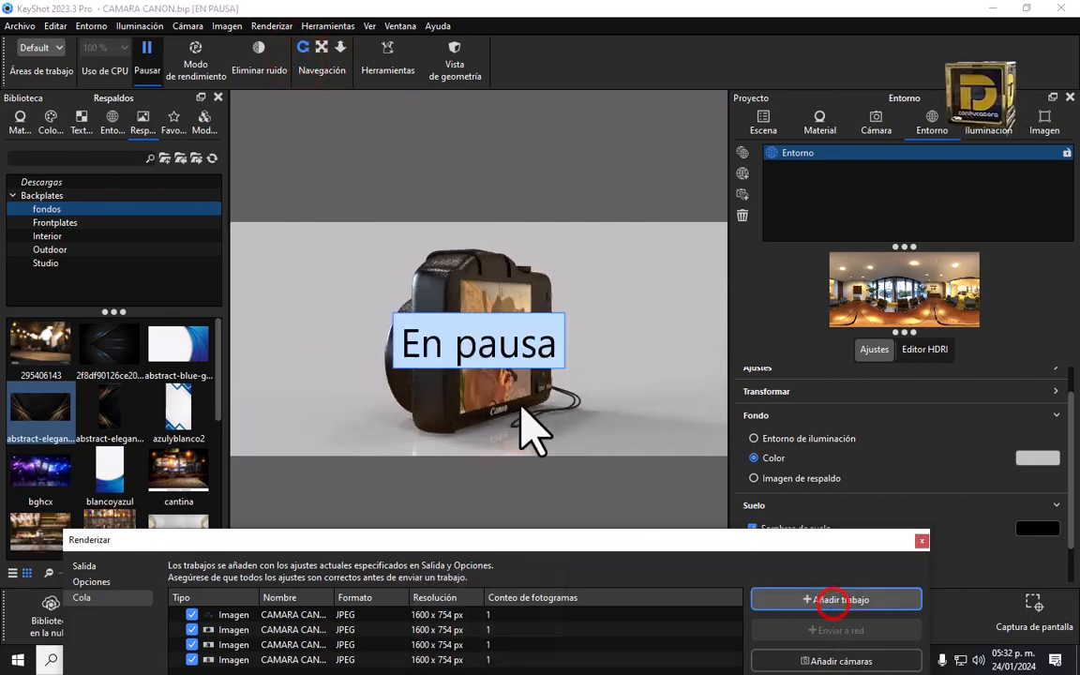
Orbit to the front three-quarter view opposite the strap side, reframe the camera, and add it to the render queue.
left_click(309, 58)
left_click_drag(342, 343, 507, 352)
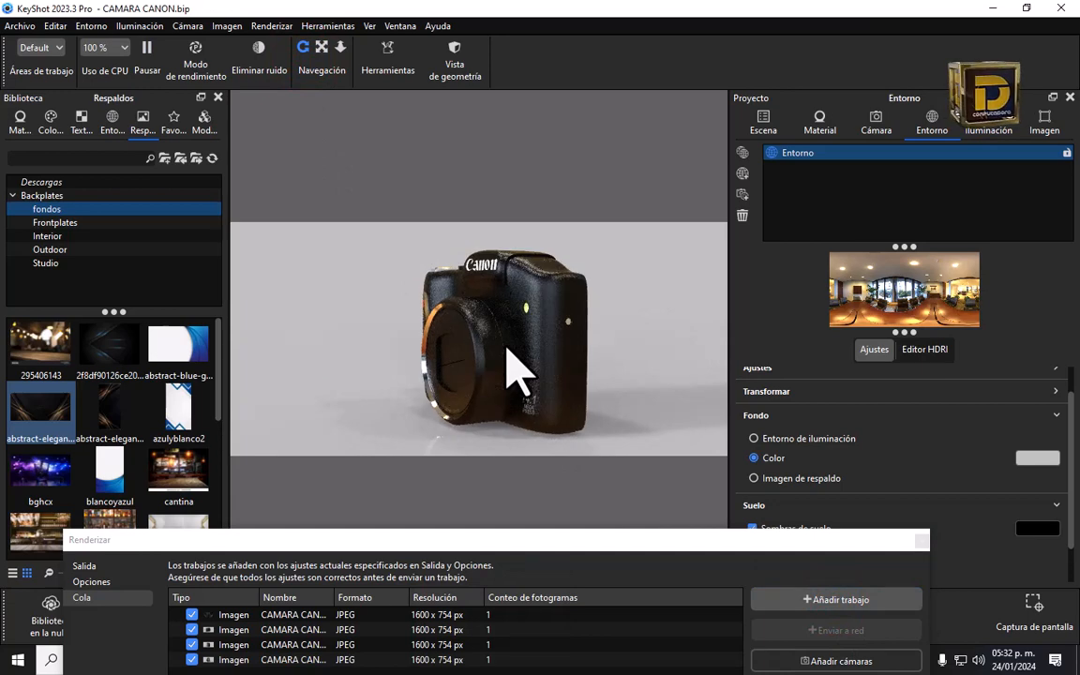
left_click(322, 47)
left_click_drag(482, 278, 519, 317)
left_click(776, 600)
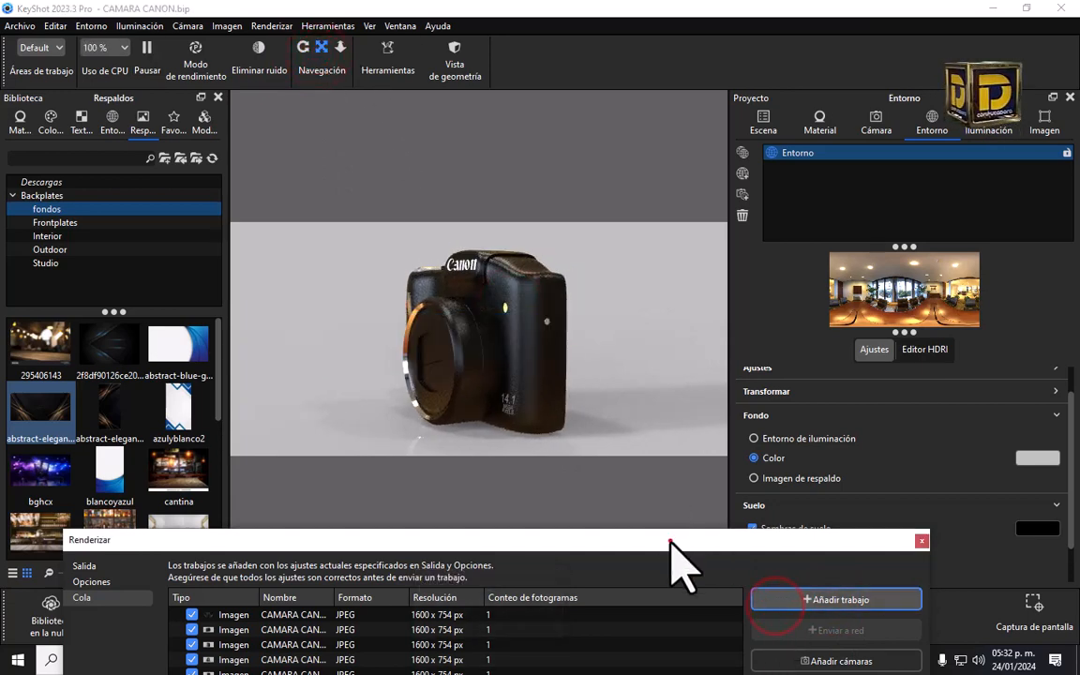
left_click_drag(671, 540, 689, 66)
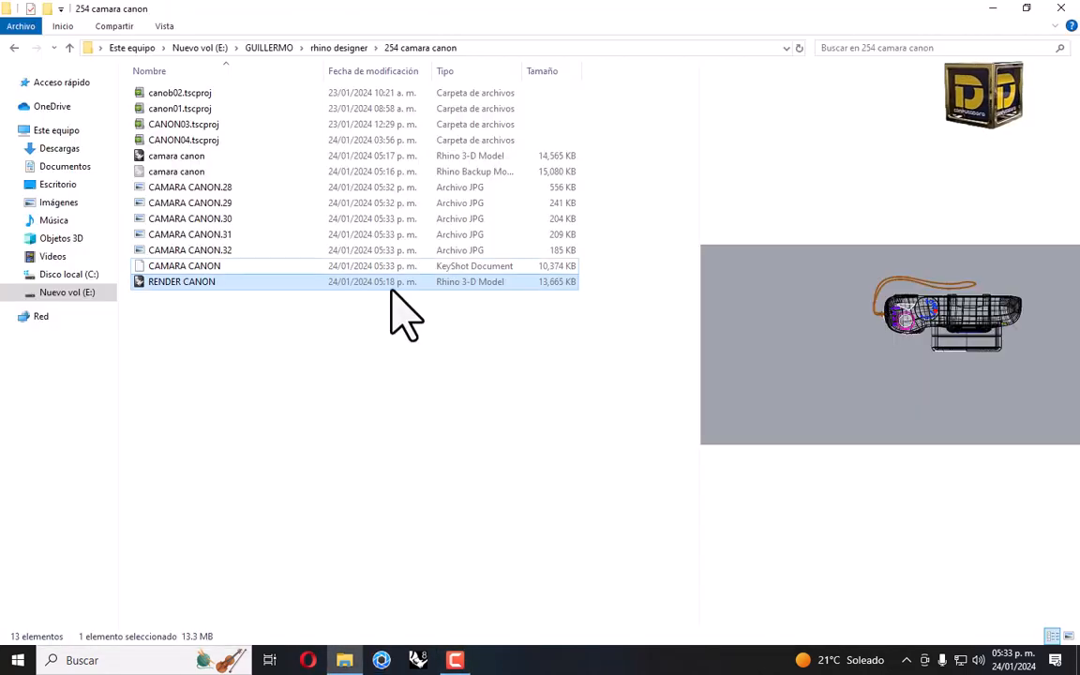
Show the files of the 254 camara canon folder as large icons in File Explorer.
left_click(367, 331)
right_click(341, 341)
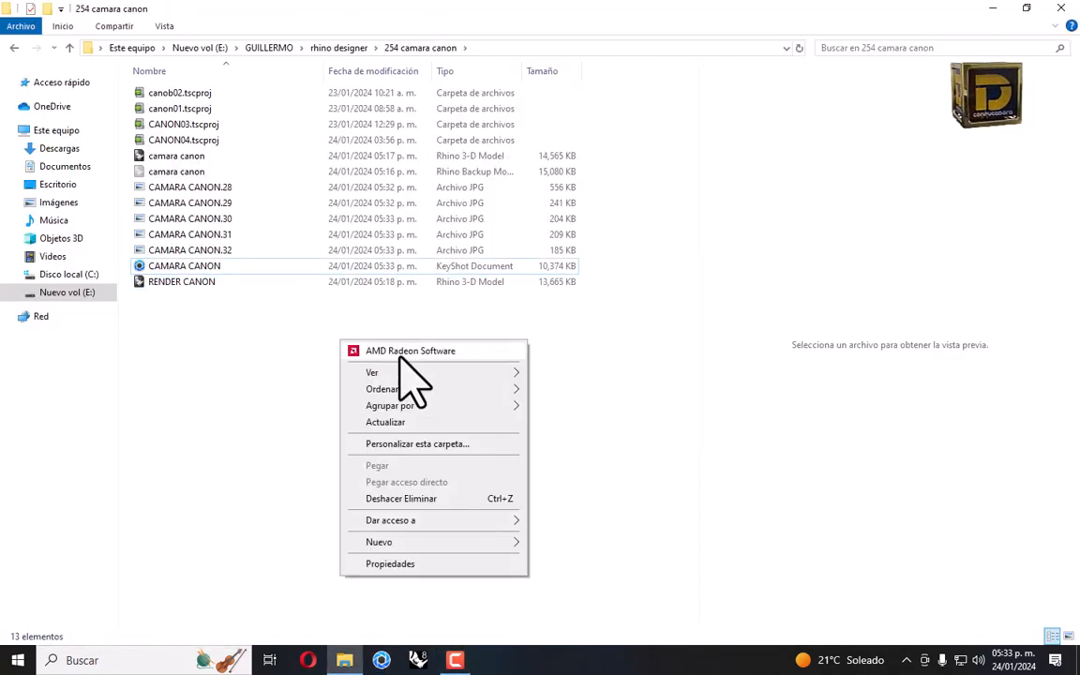
left_click(401, 372)
left_click(556, 391)
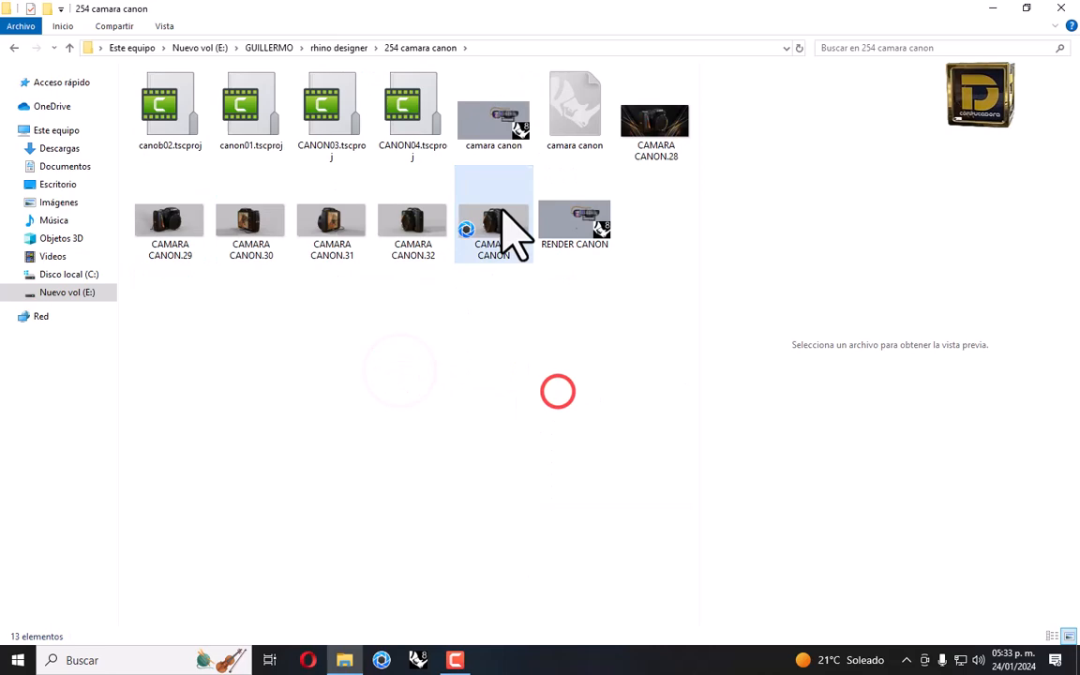
Open the CAMARA CANON.28 render and look back and forth through the rendered images up to CAMARA CANON.32.
double_click(629, 140)
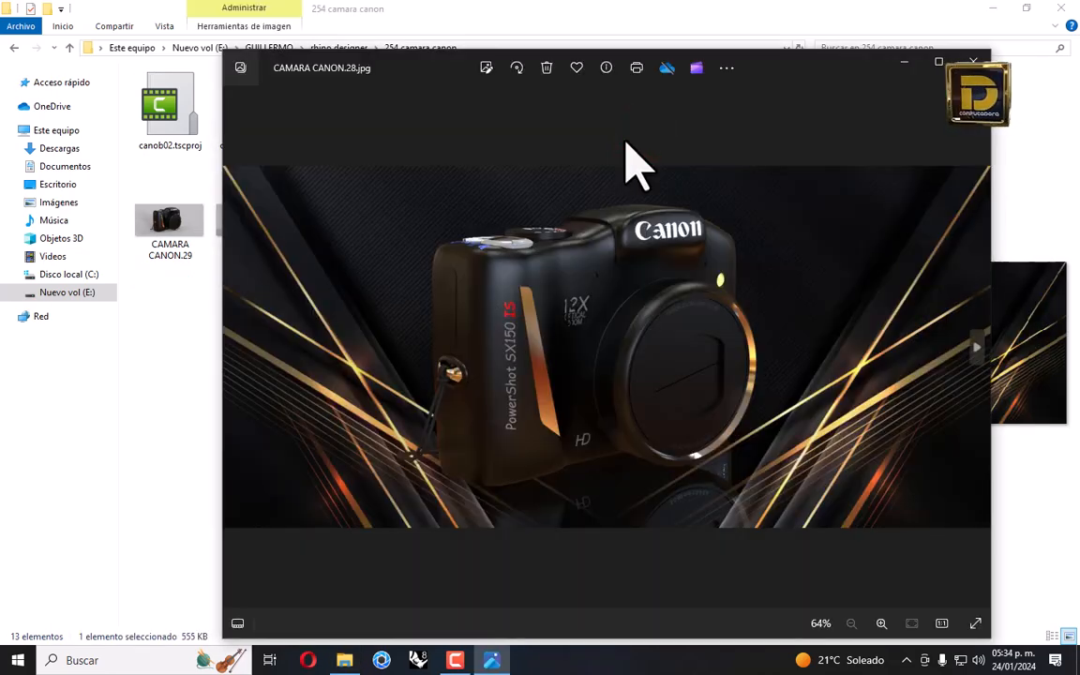
key("Right")
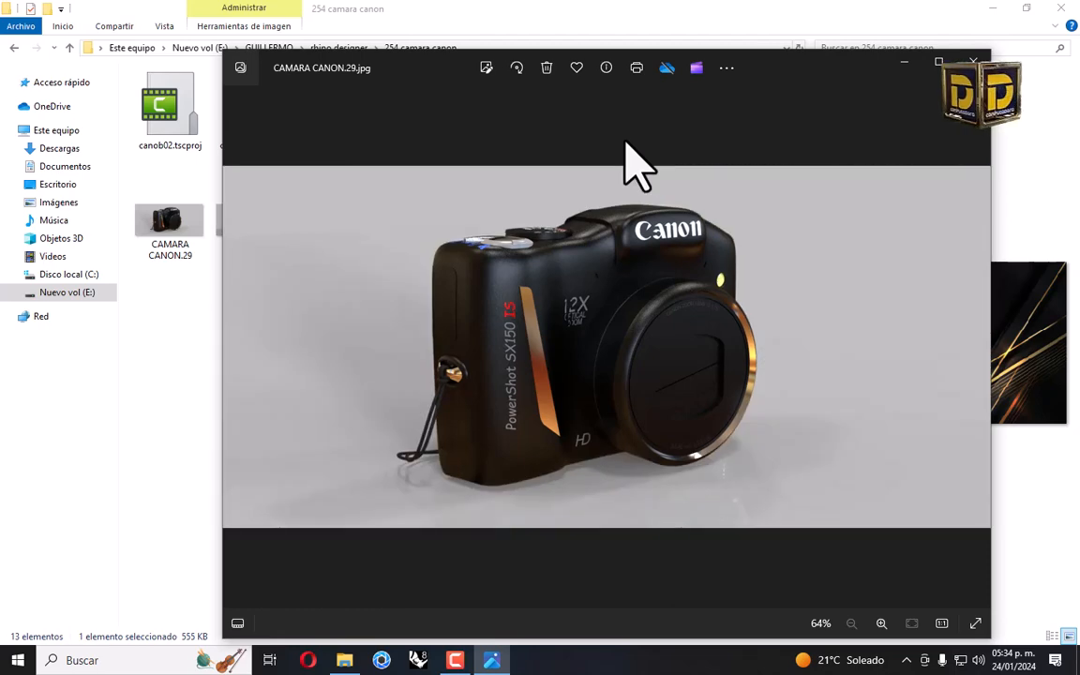
key("Right")
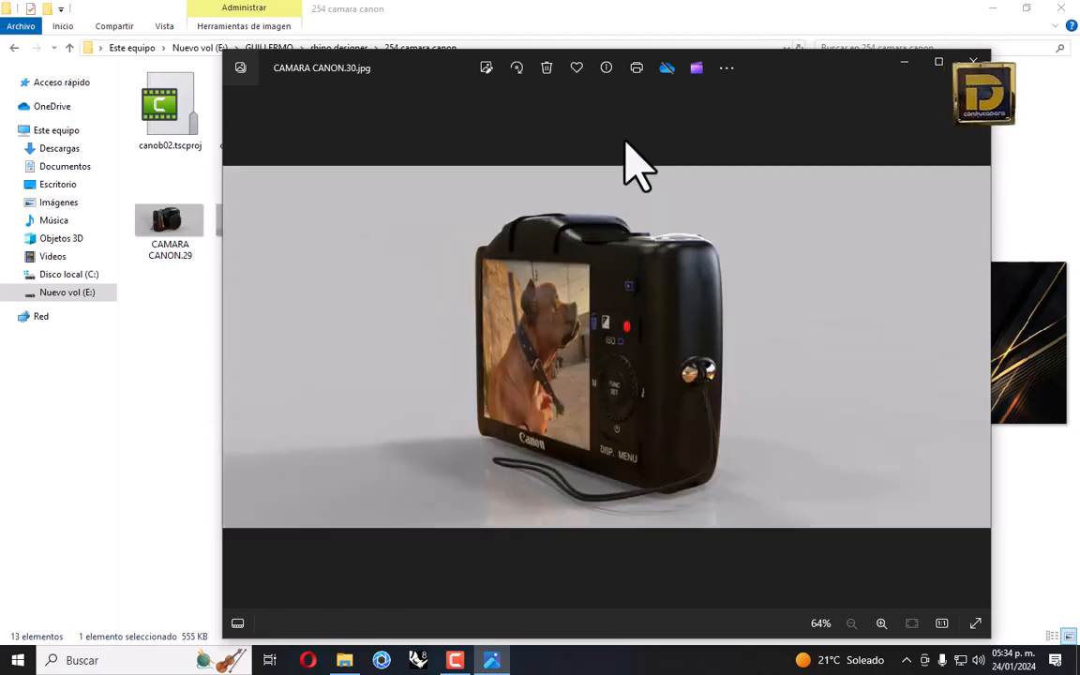
key("Right")
key("Right")
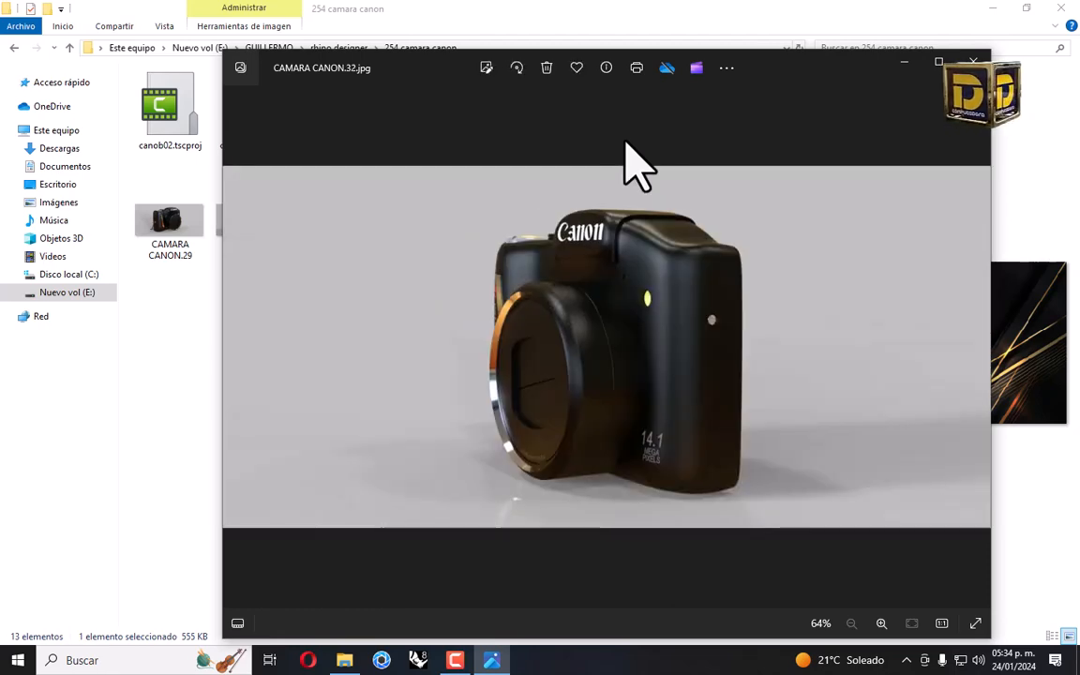
key("Left")
key("Left")
key("Left")
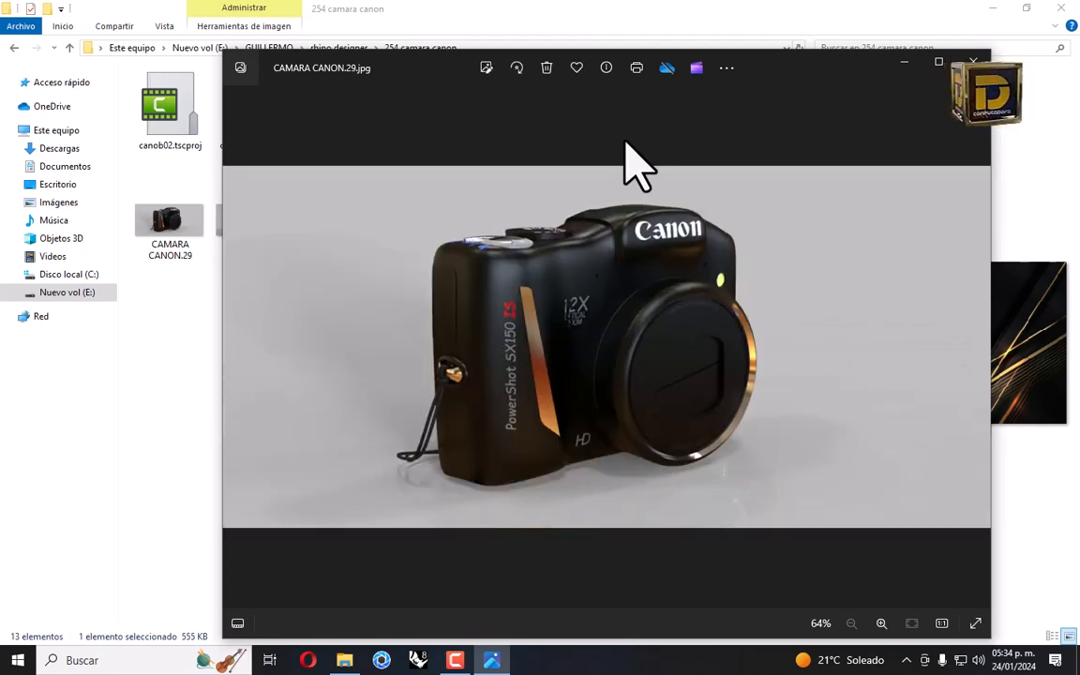
key("Left")
key("Right")
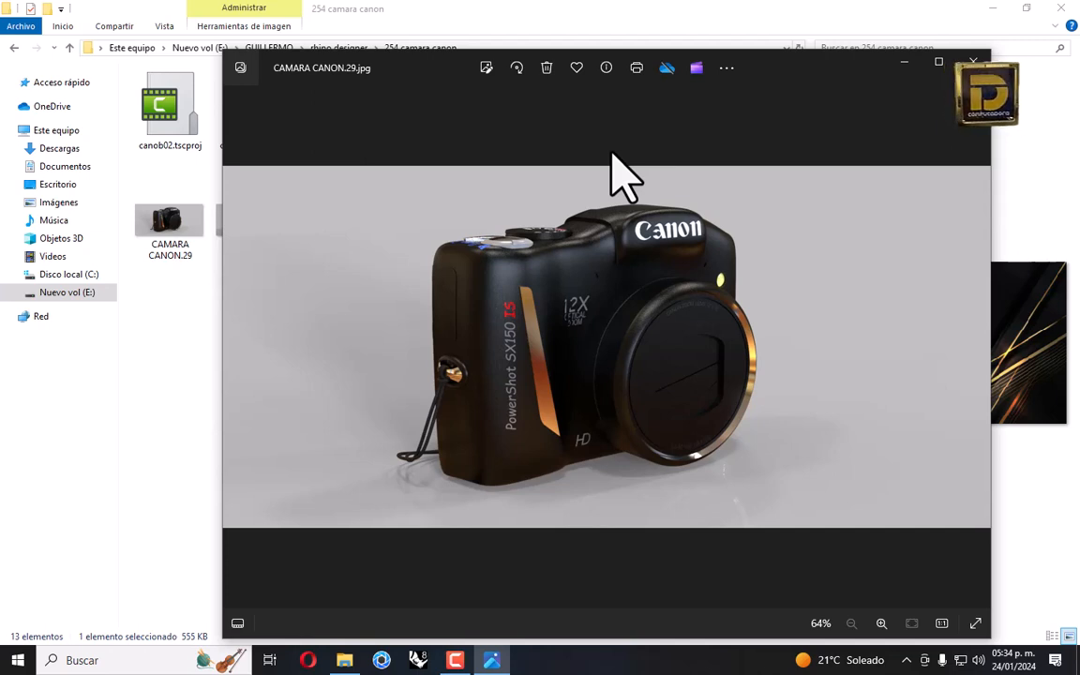
key("Right")
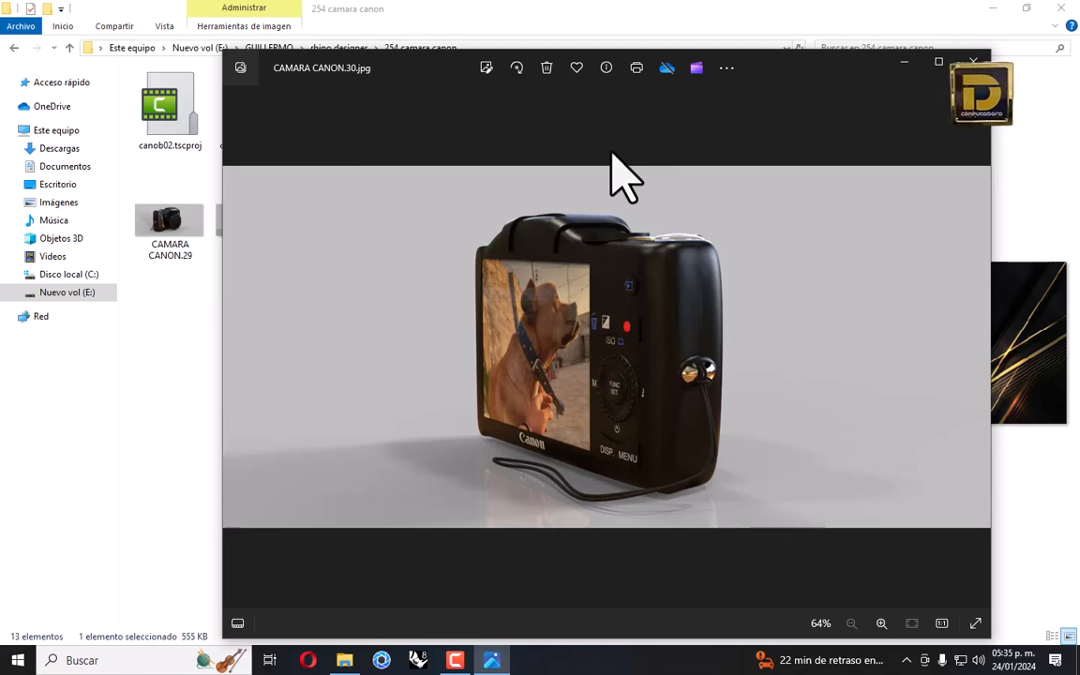
key("Left")
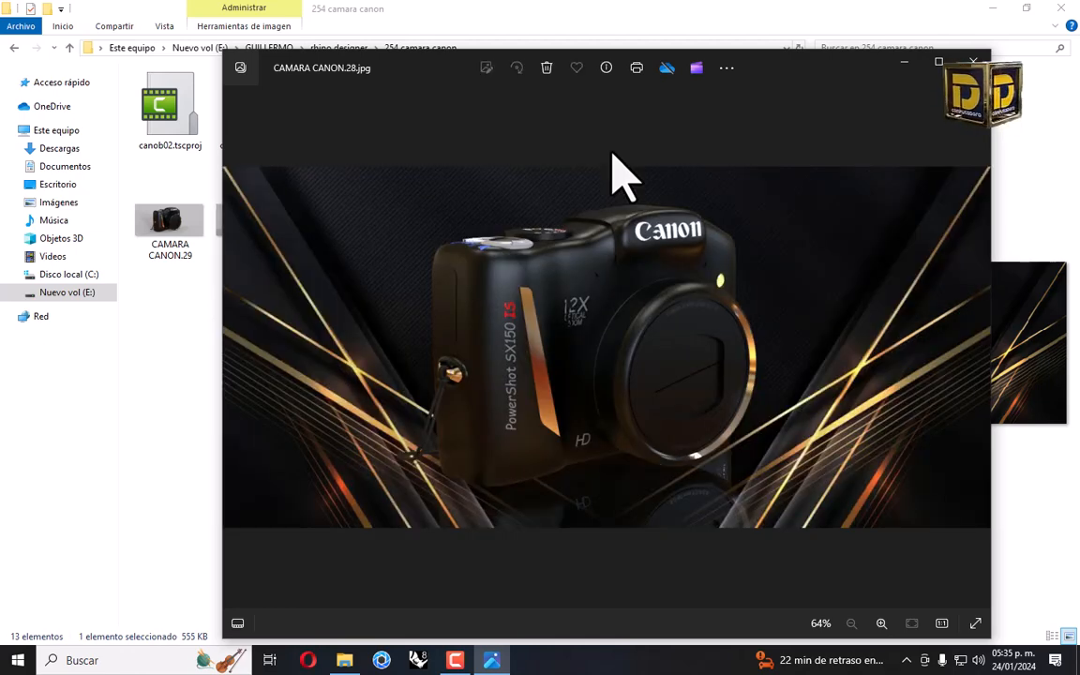
key("Right")
key("Right")
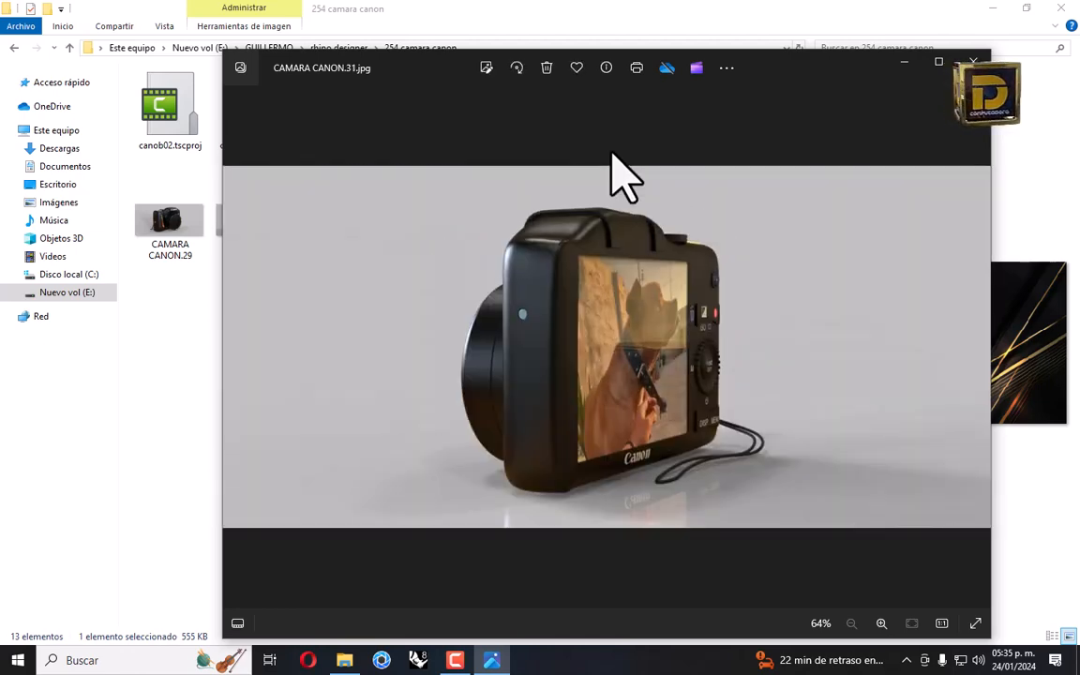
key("Right")
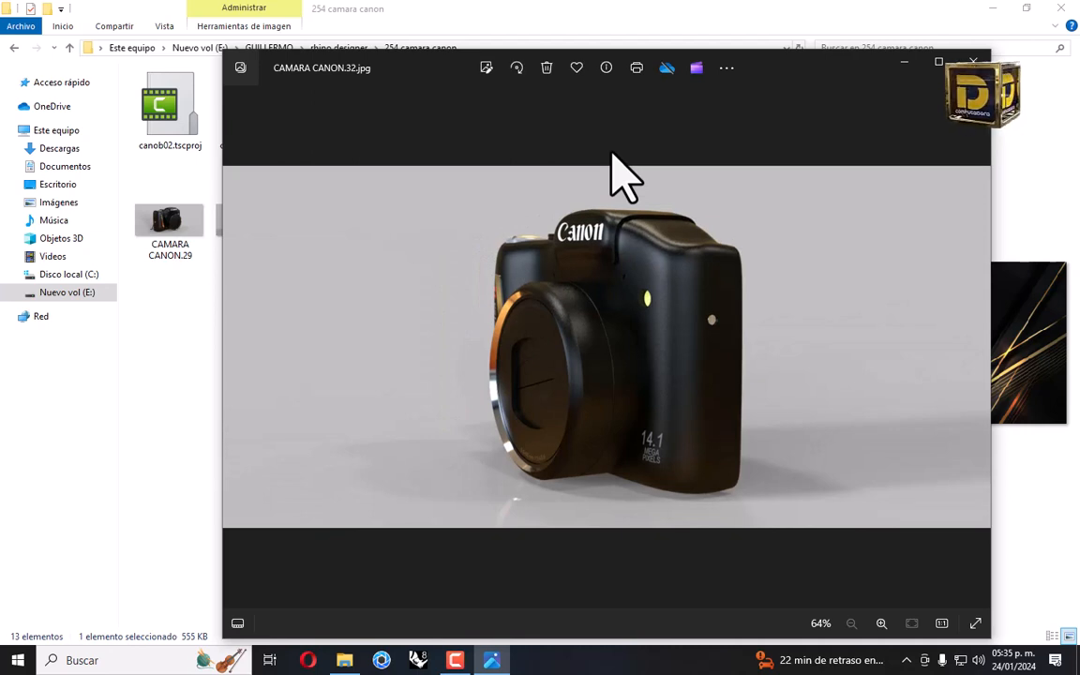
key("Left")
key("Left")
key("Left")
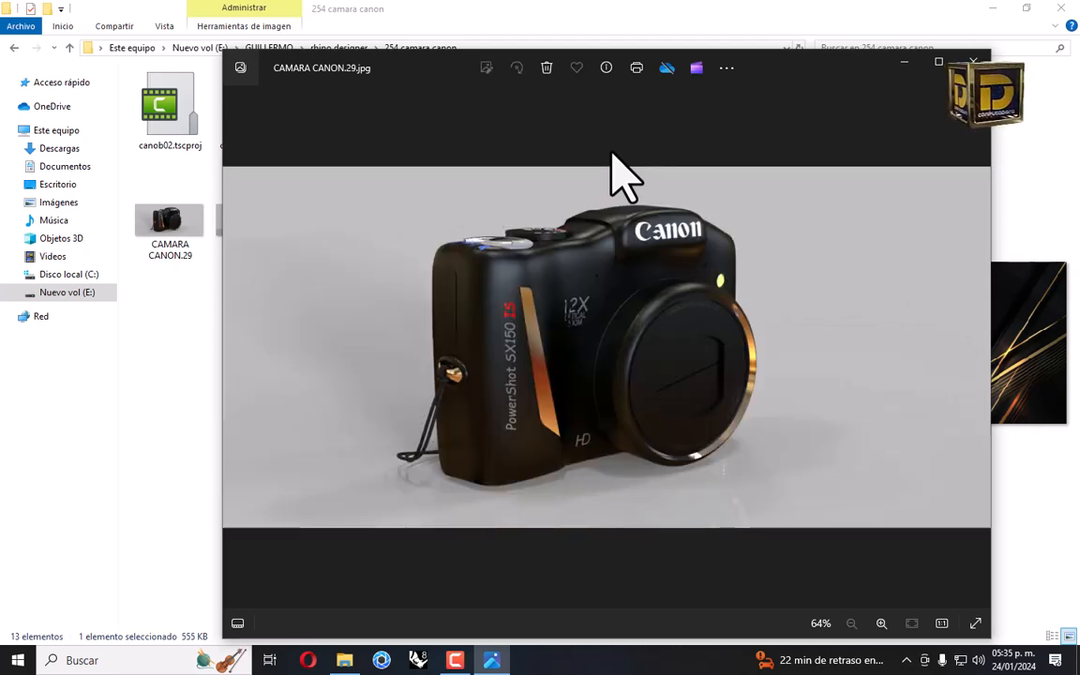